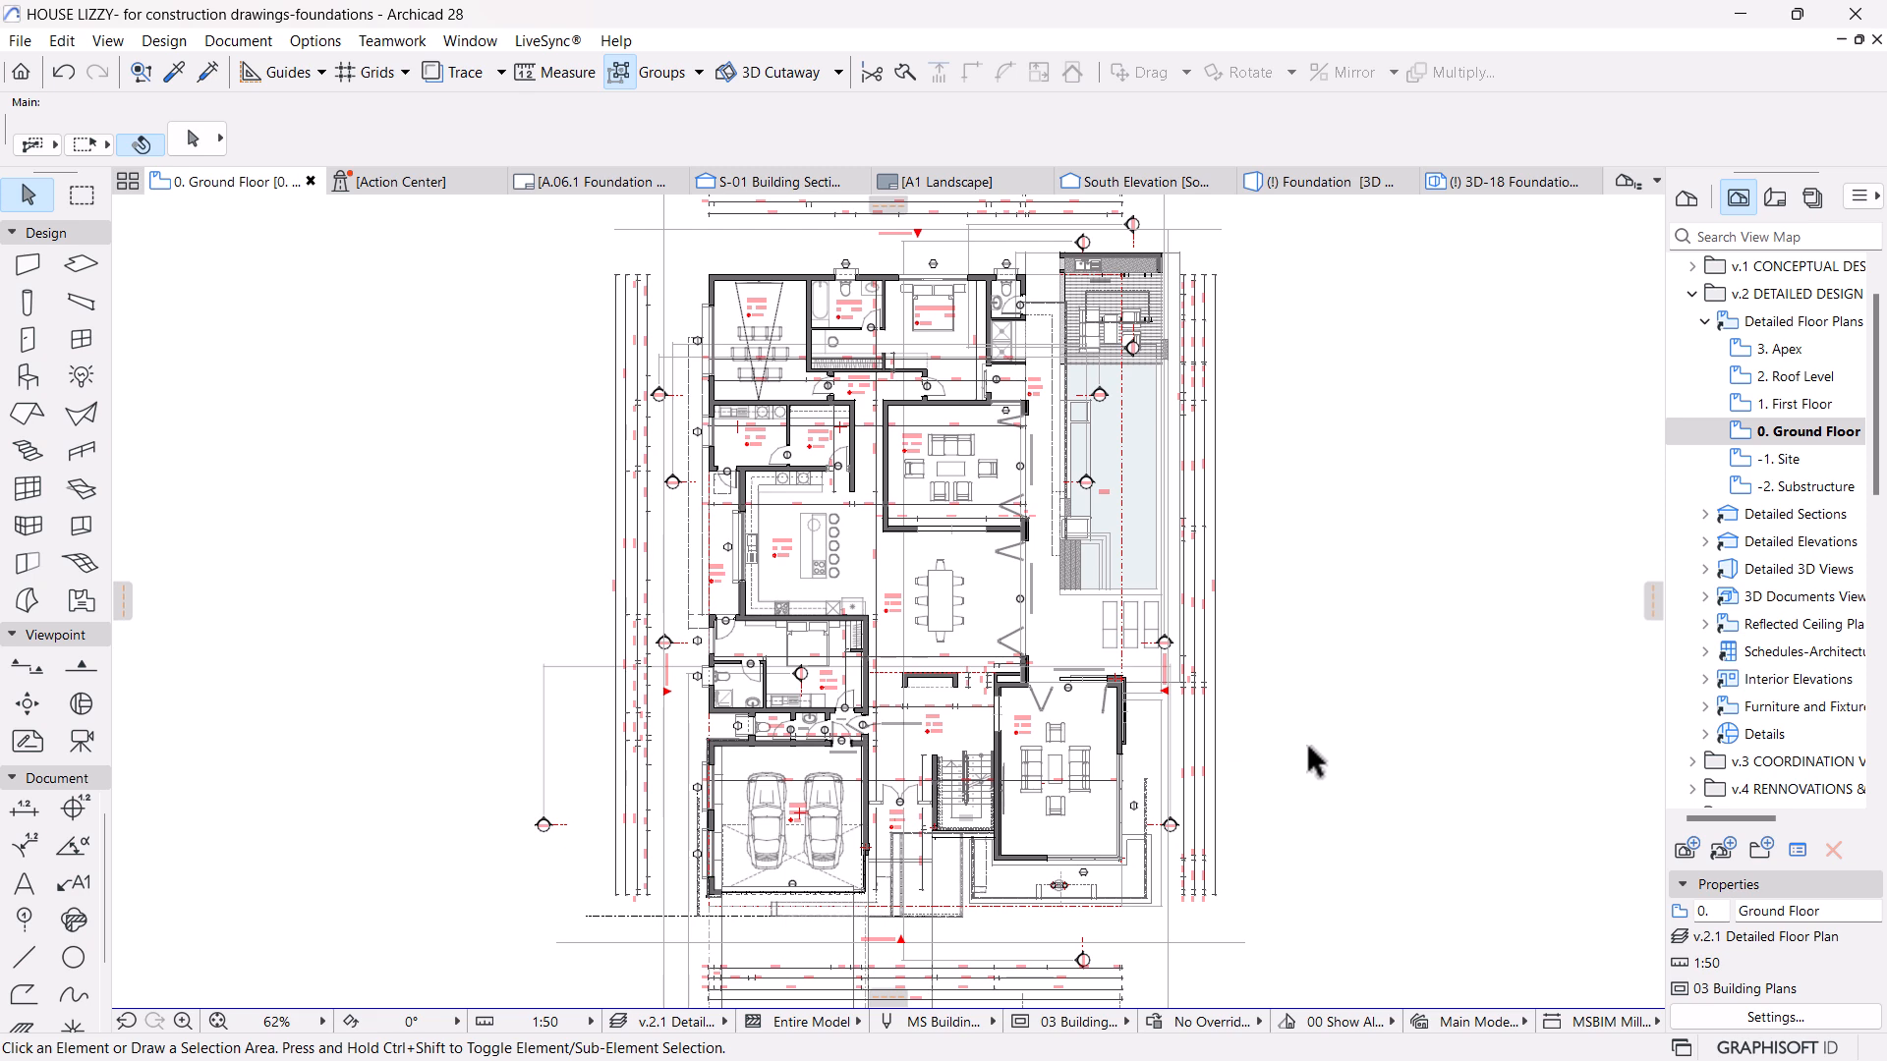
Open the 0. Ground Floor view of the Enlarged Floor Plans in the v.5 construction documents, widening the view map to read its names.
scroll(840, 708, "up", 3)
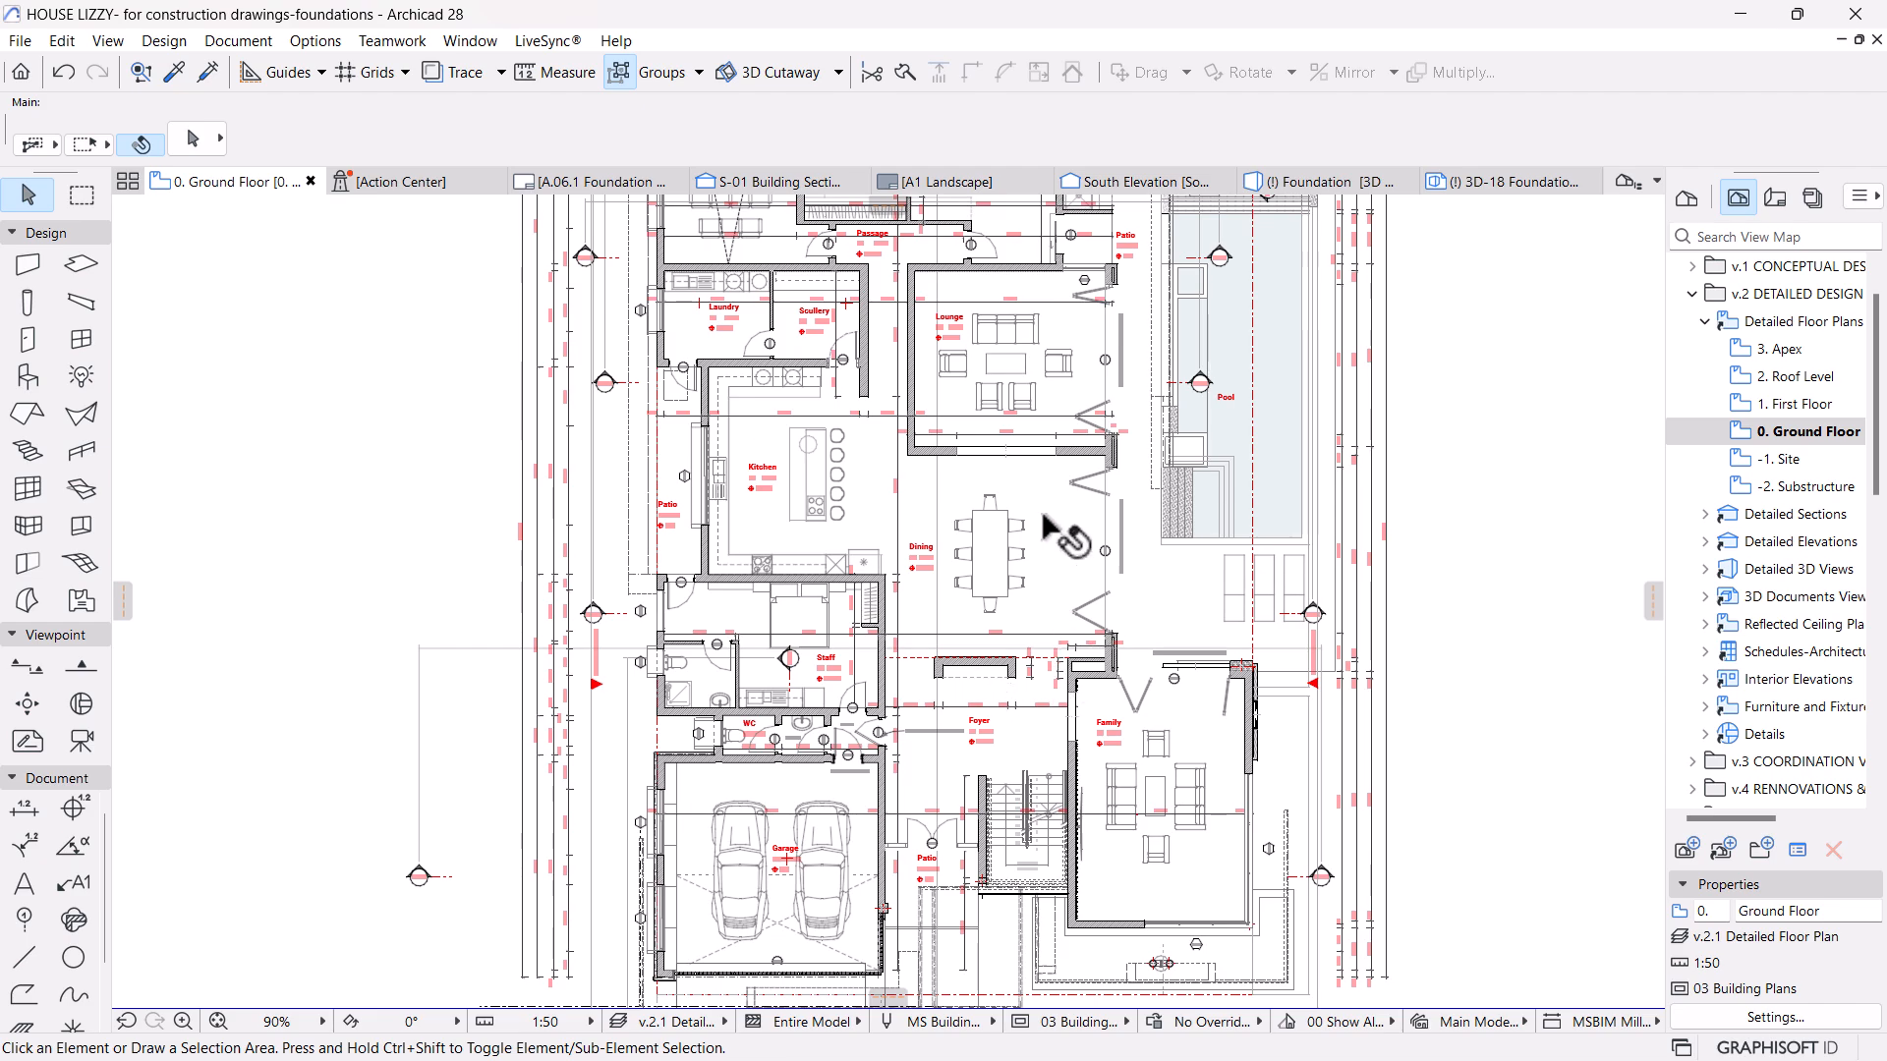
scroll(1032, 550, "up", 8)
scroll(1017, 539, "down", 8)
scroll(865, 725, "up", 3)
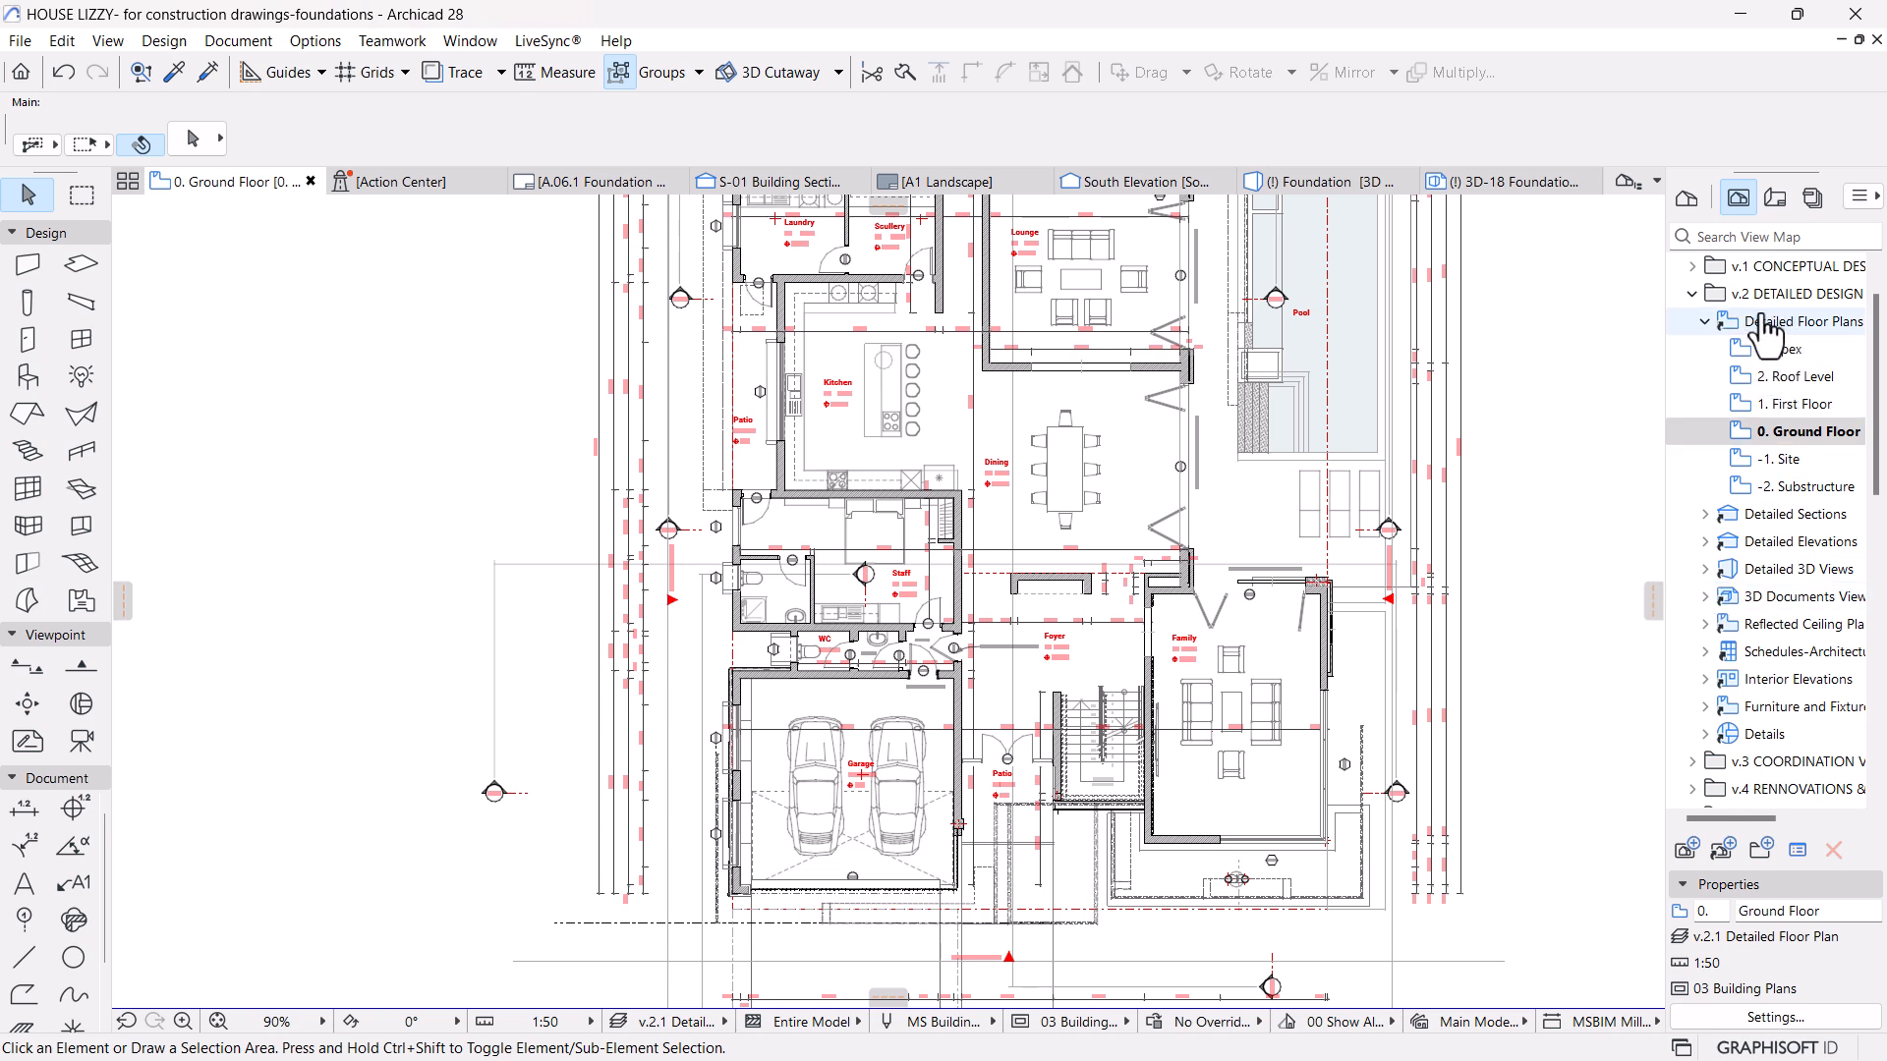
left_click(1691, 297)
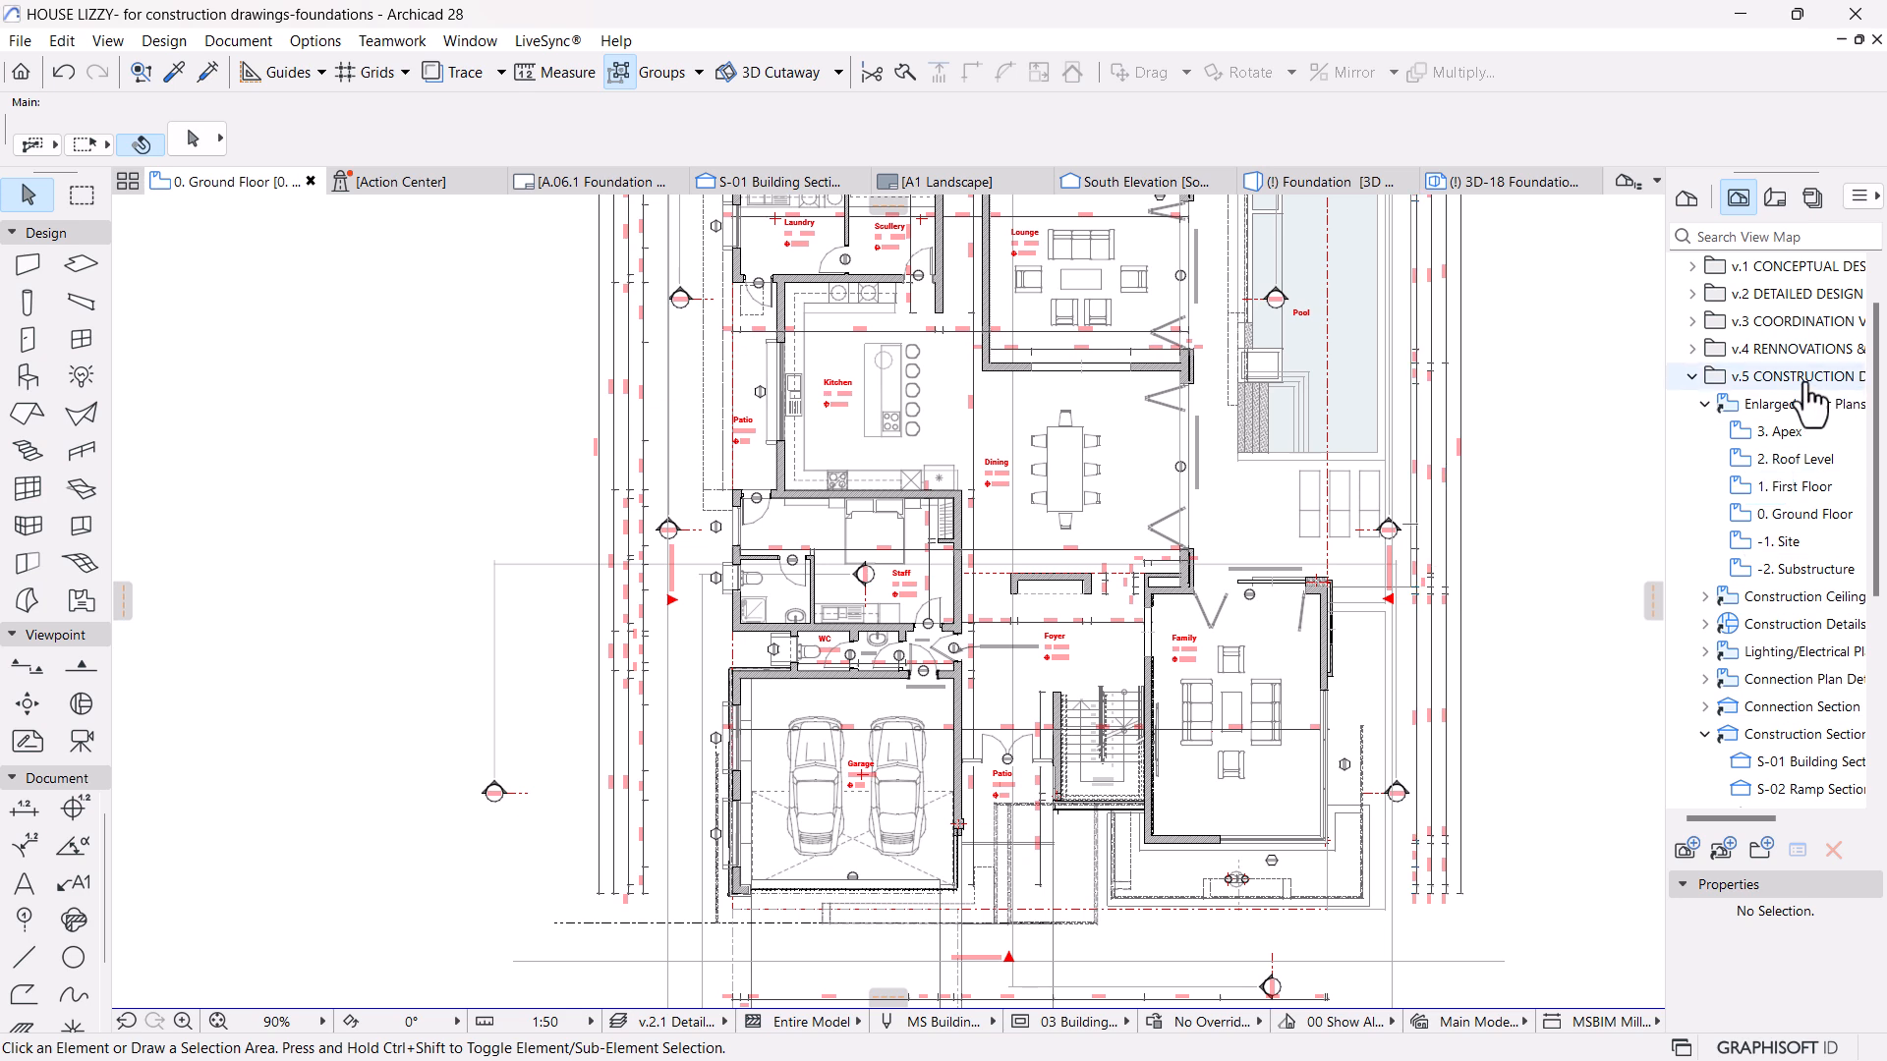
left_click_drag(1662, 399, 1611, 403)
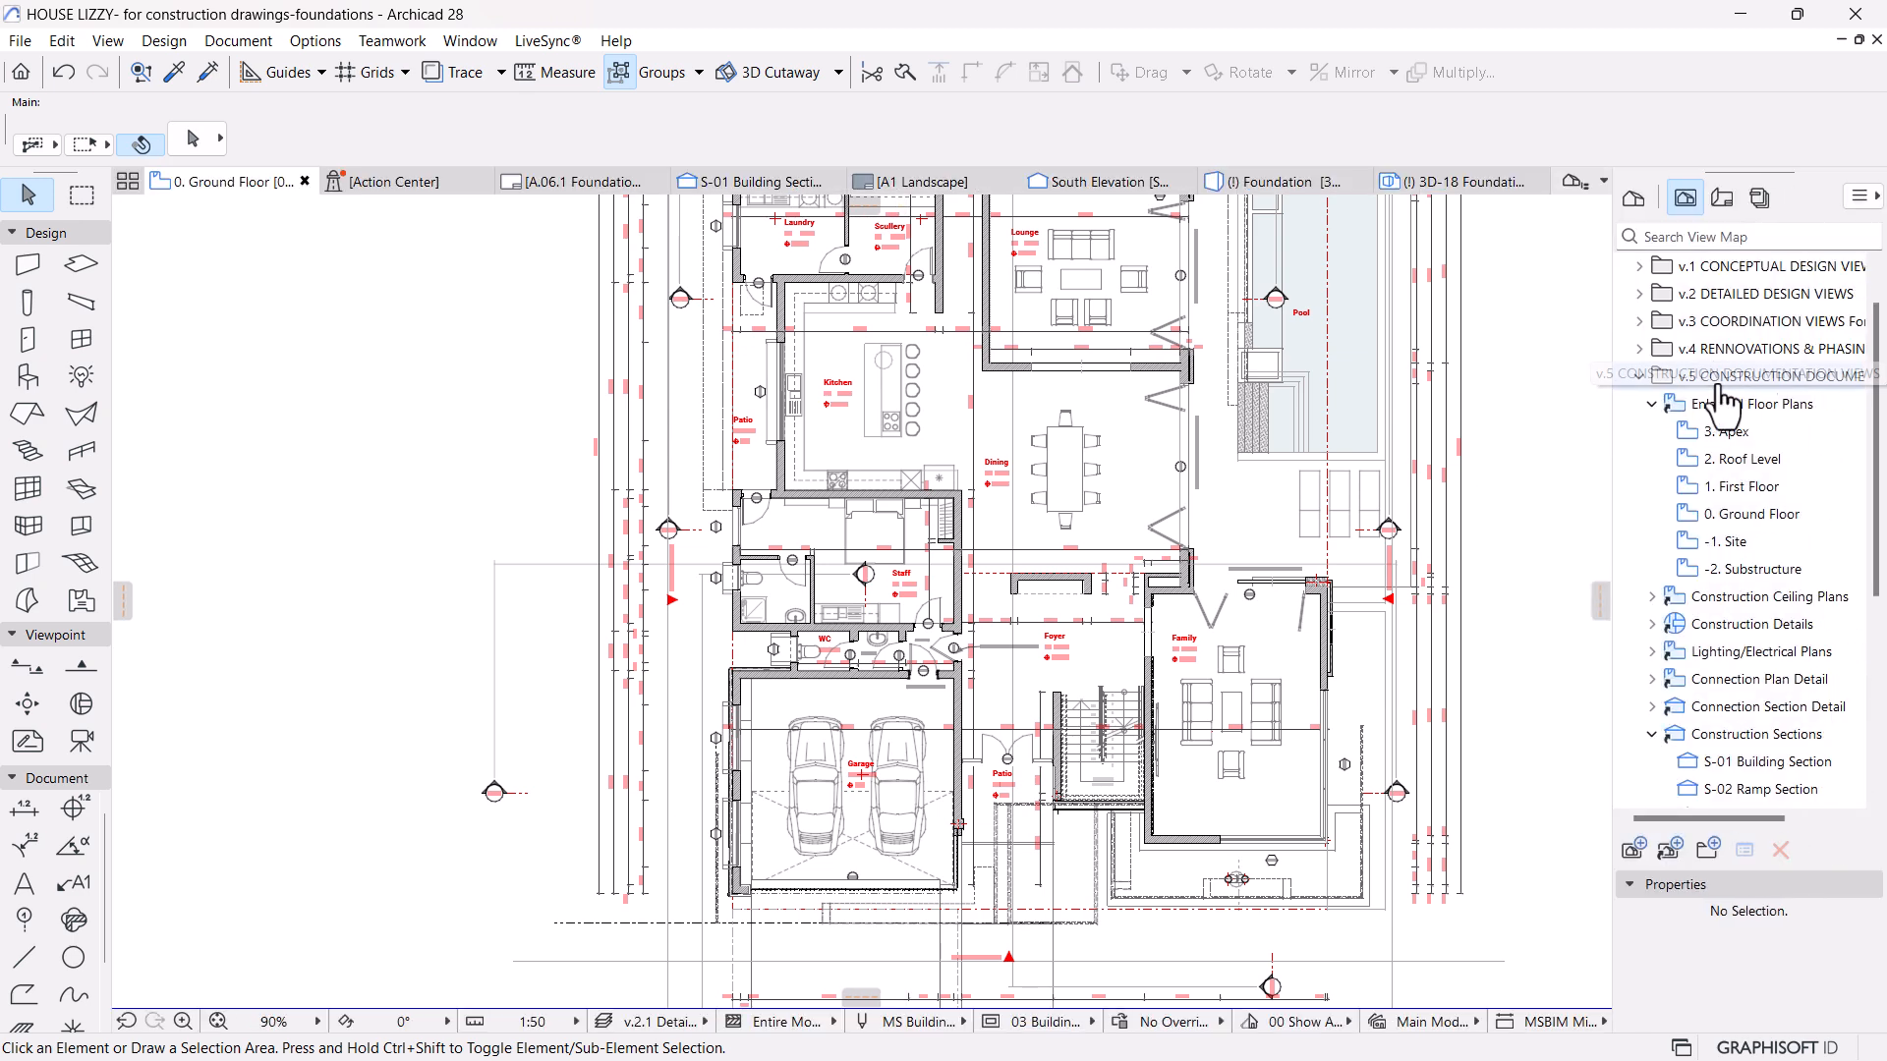
double_click(1747, 521)
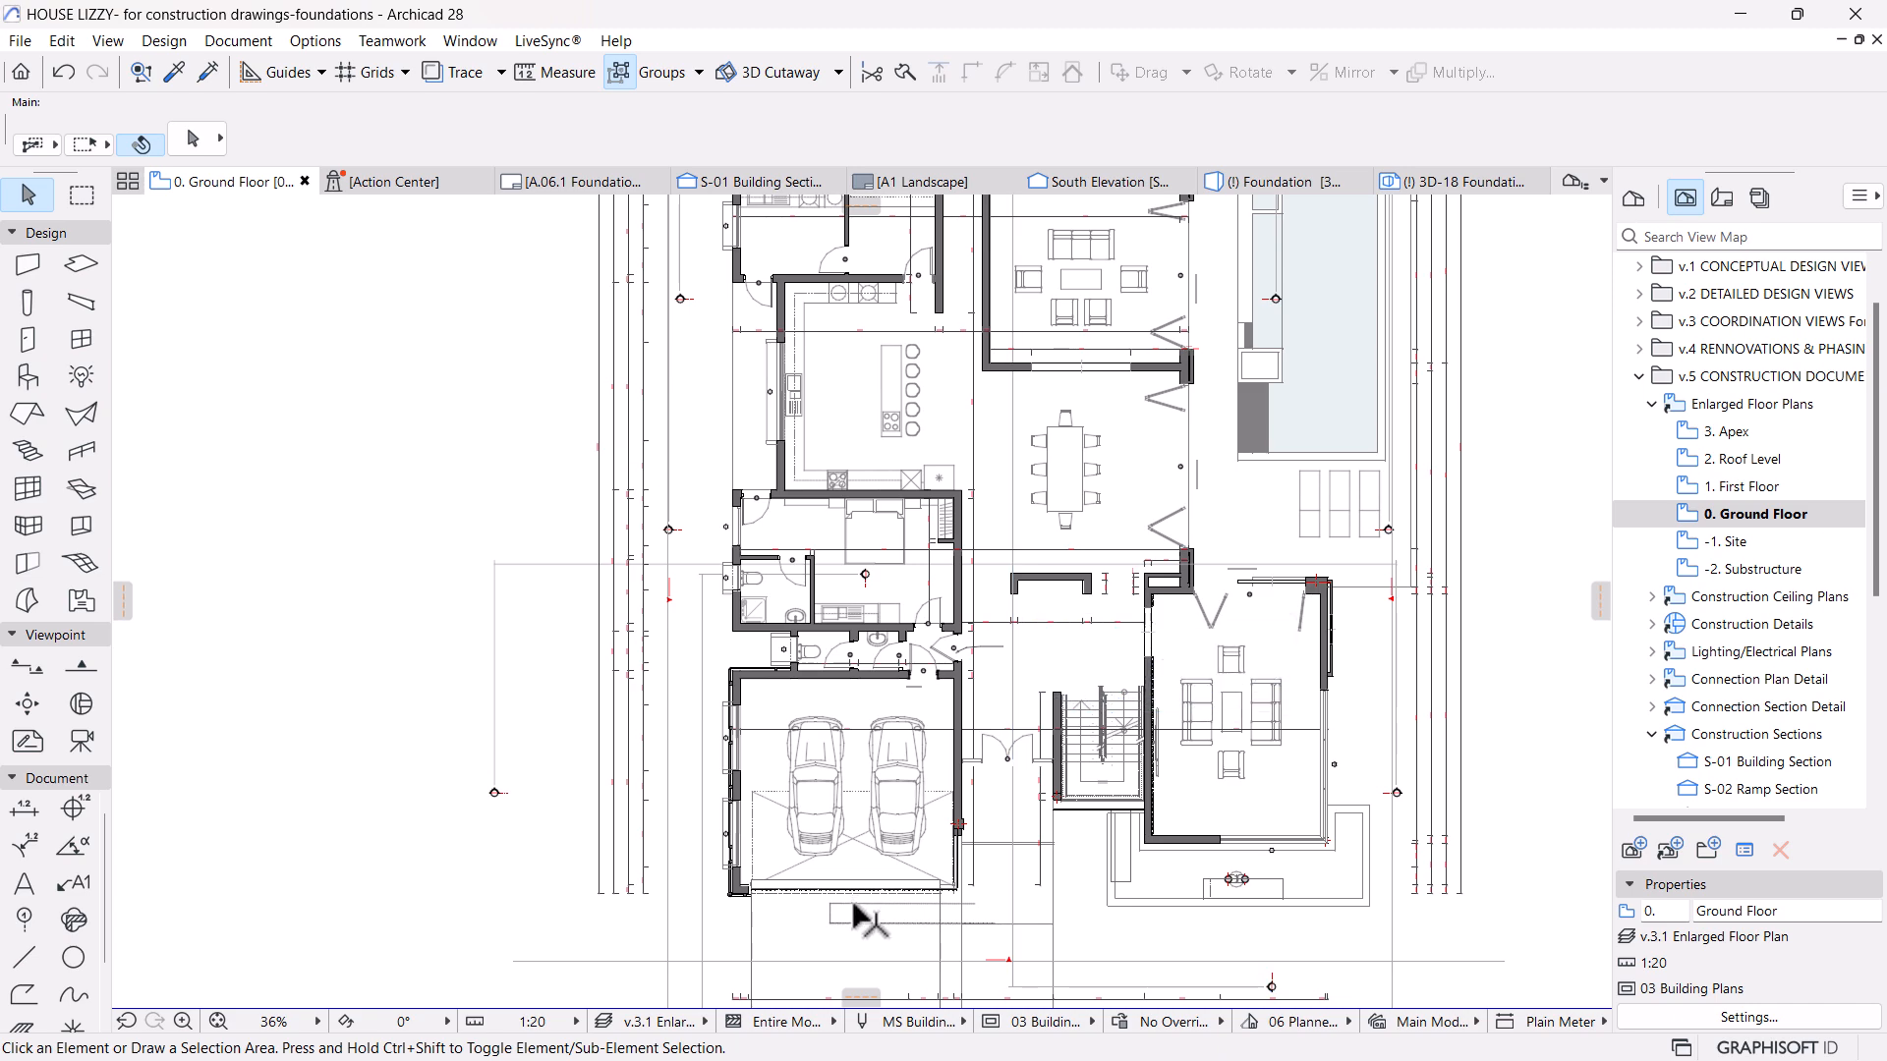
Select the exterior dimension chain west of the garage and check which layer it is assigned to.
scroll(865, 919, "up", 5)
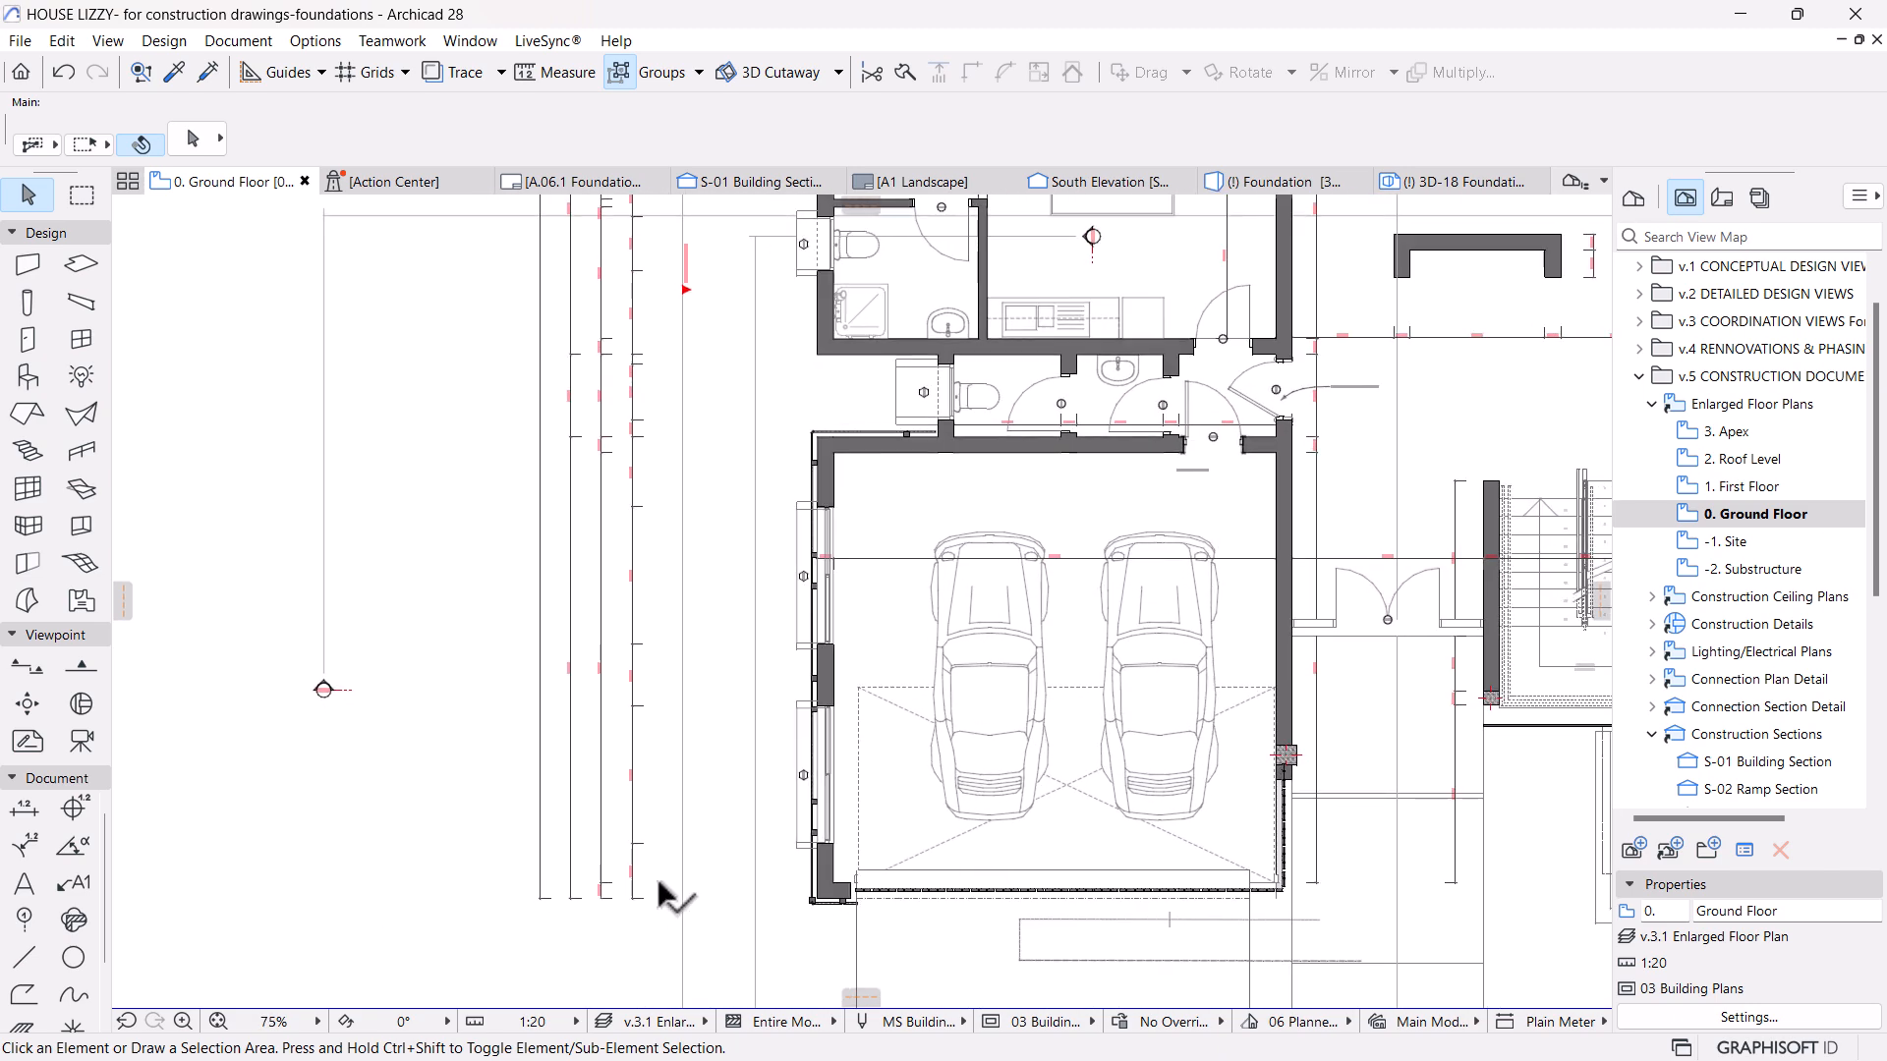
scroll(664, 896, "up", 1)
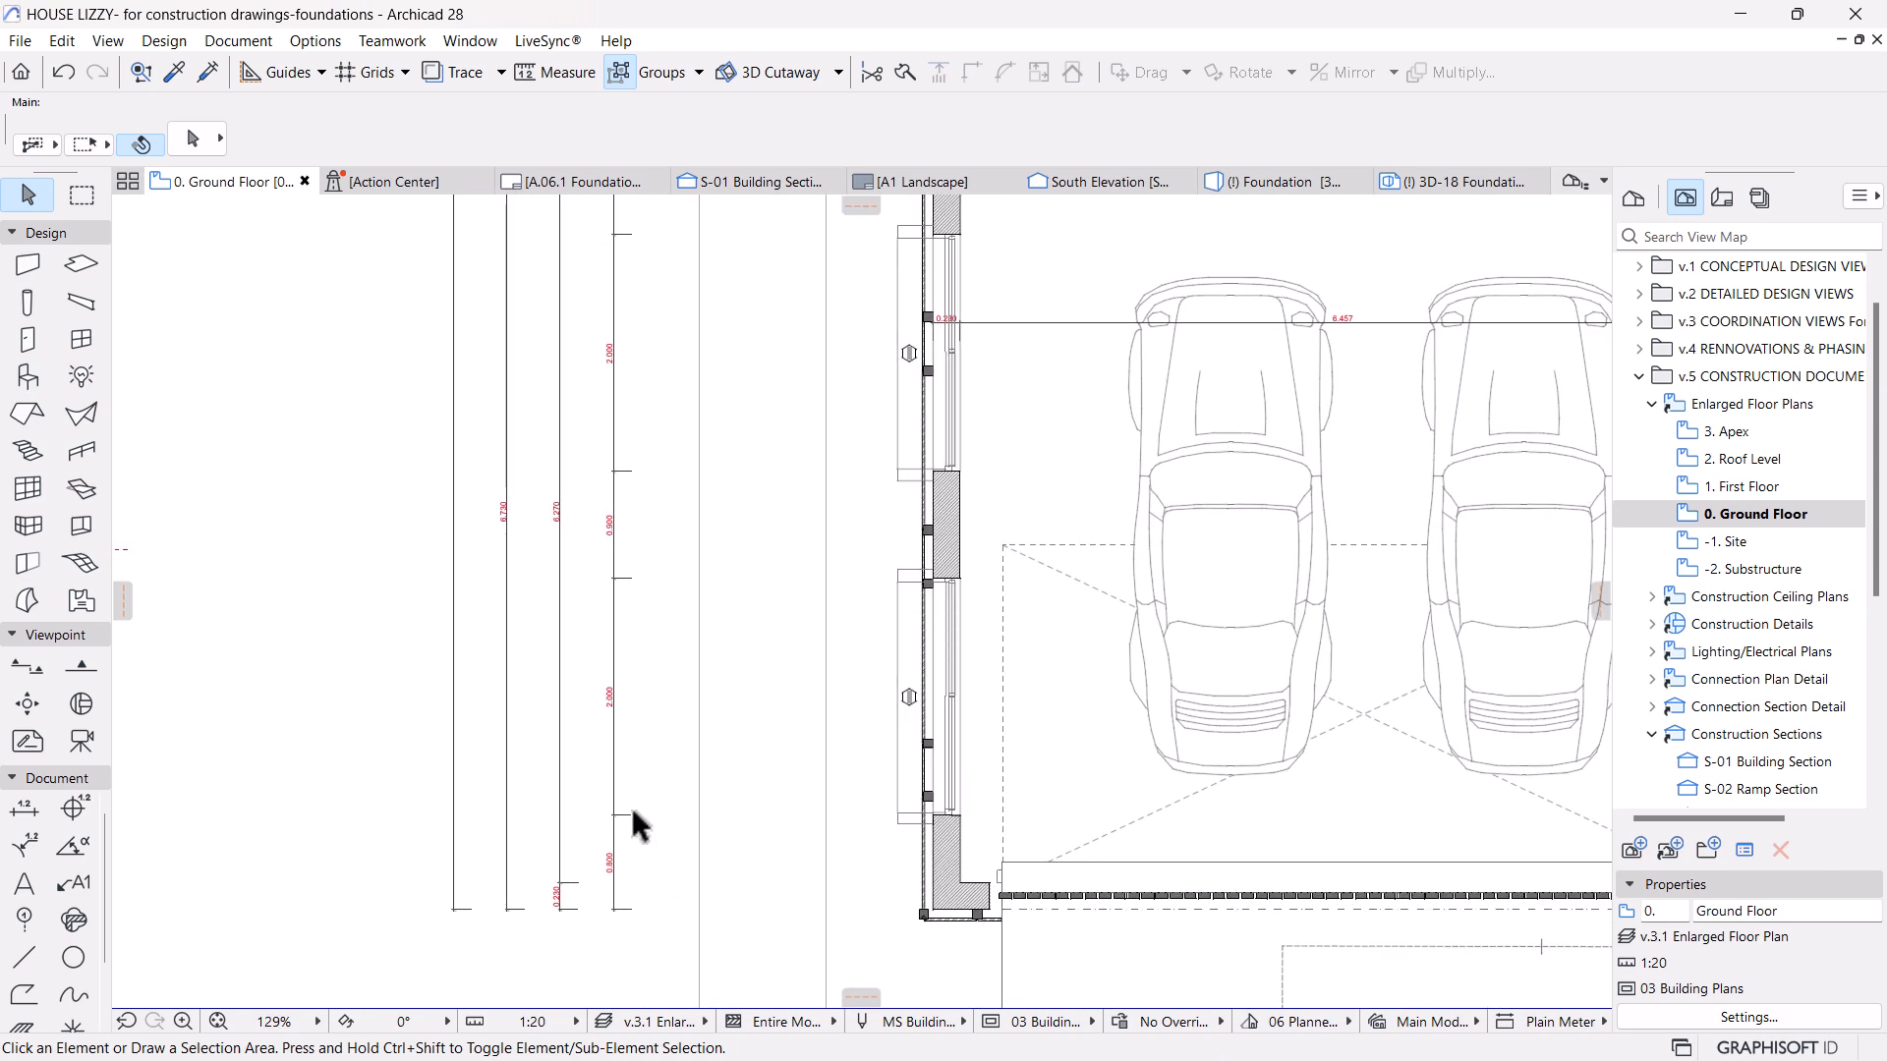
left_click(673, 585)
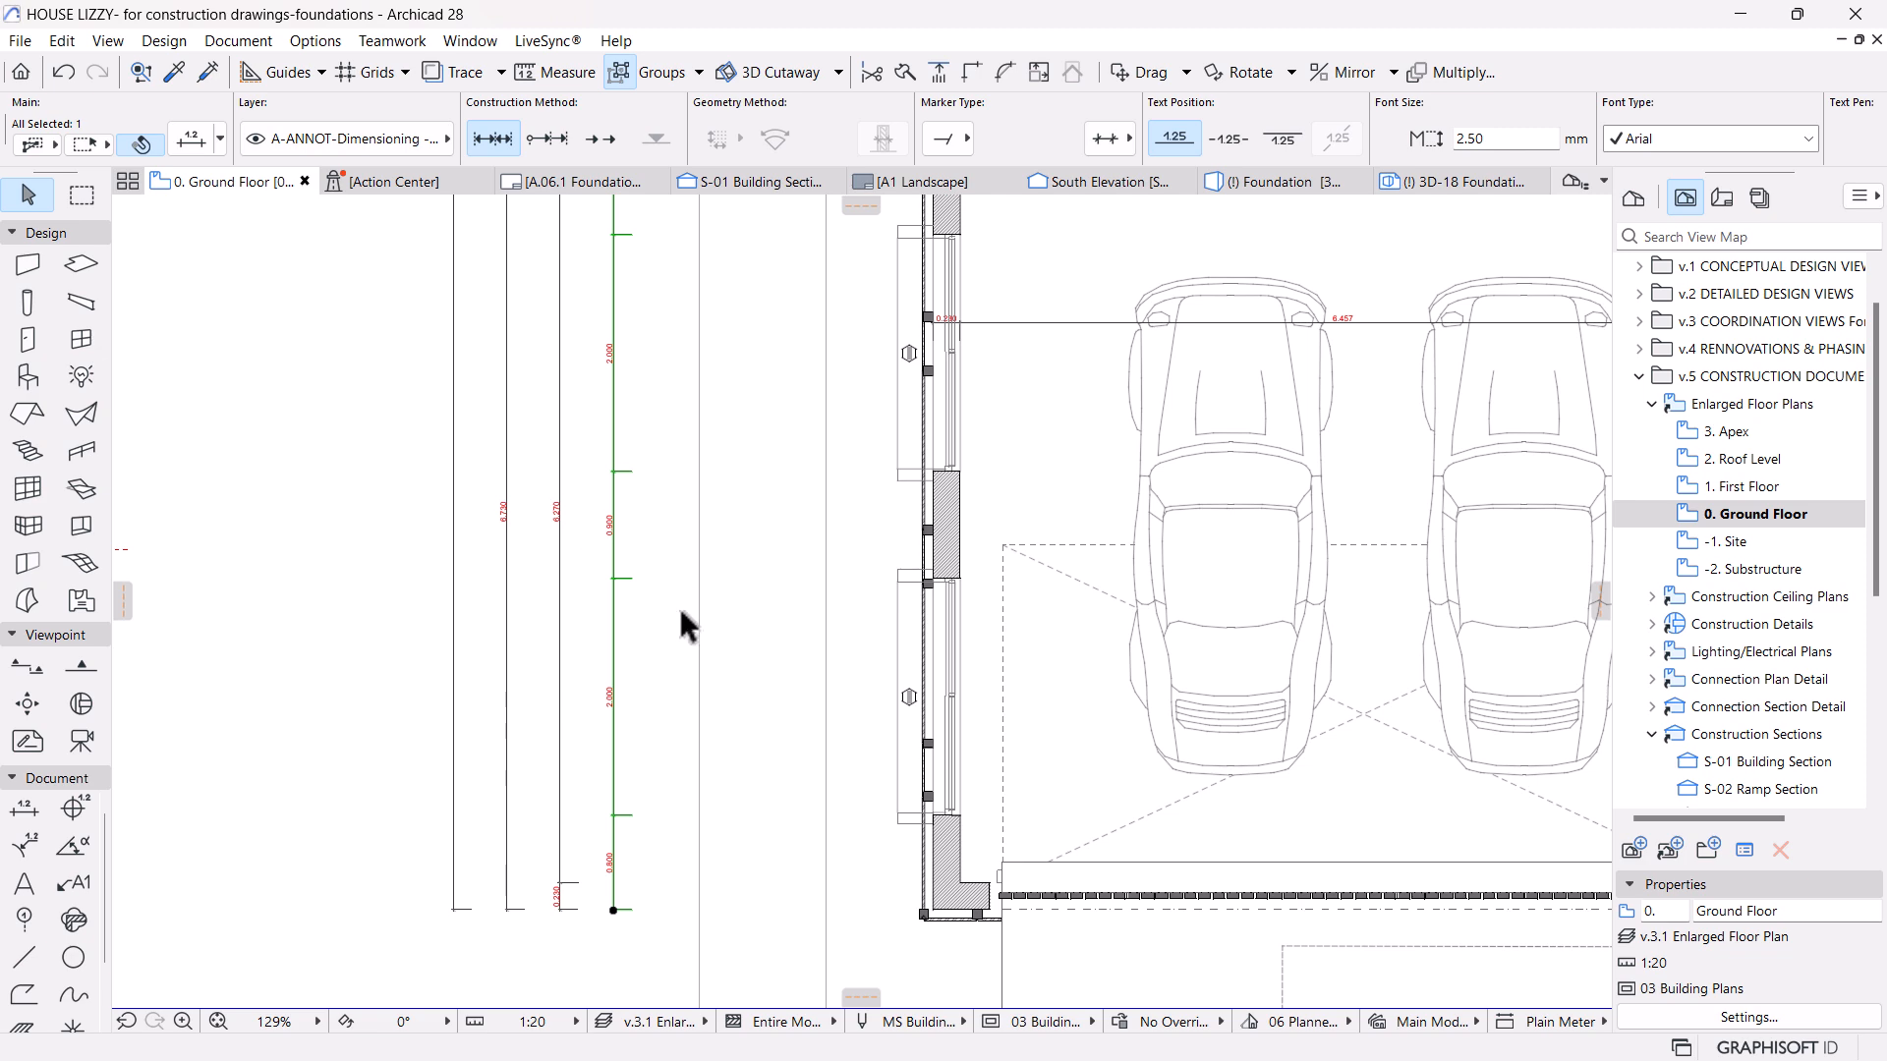
scroll(674, 590, "down", 4)
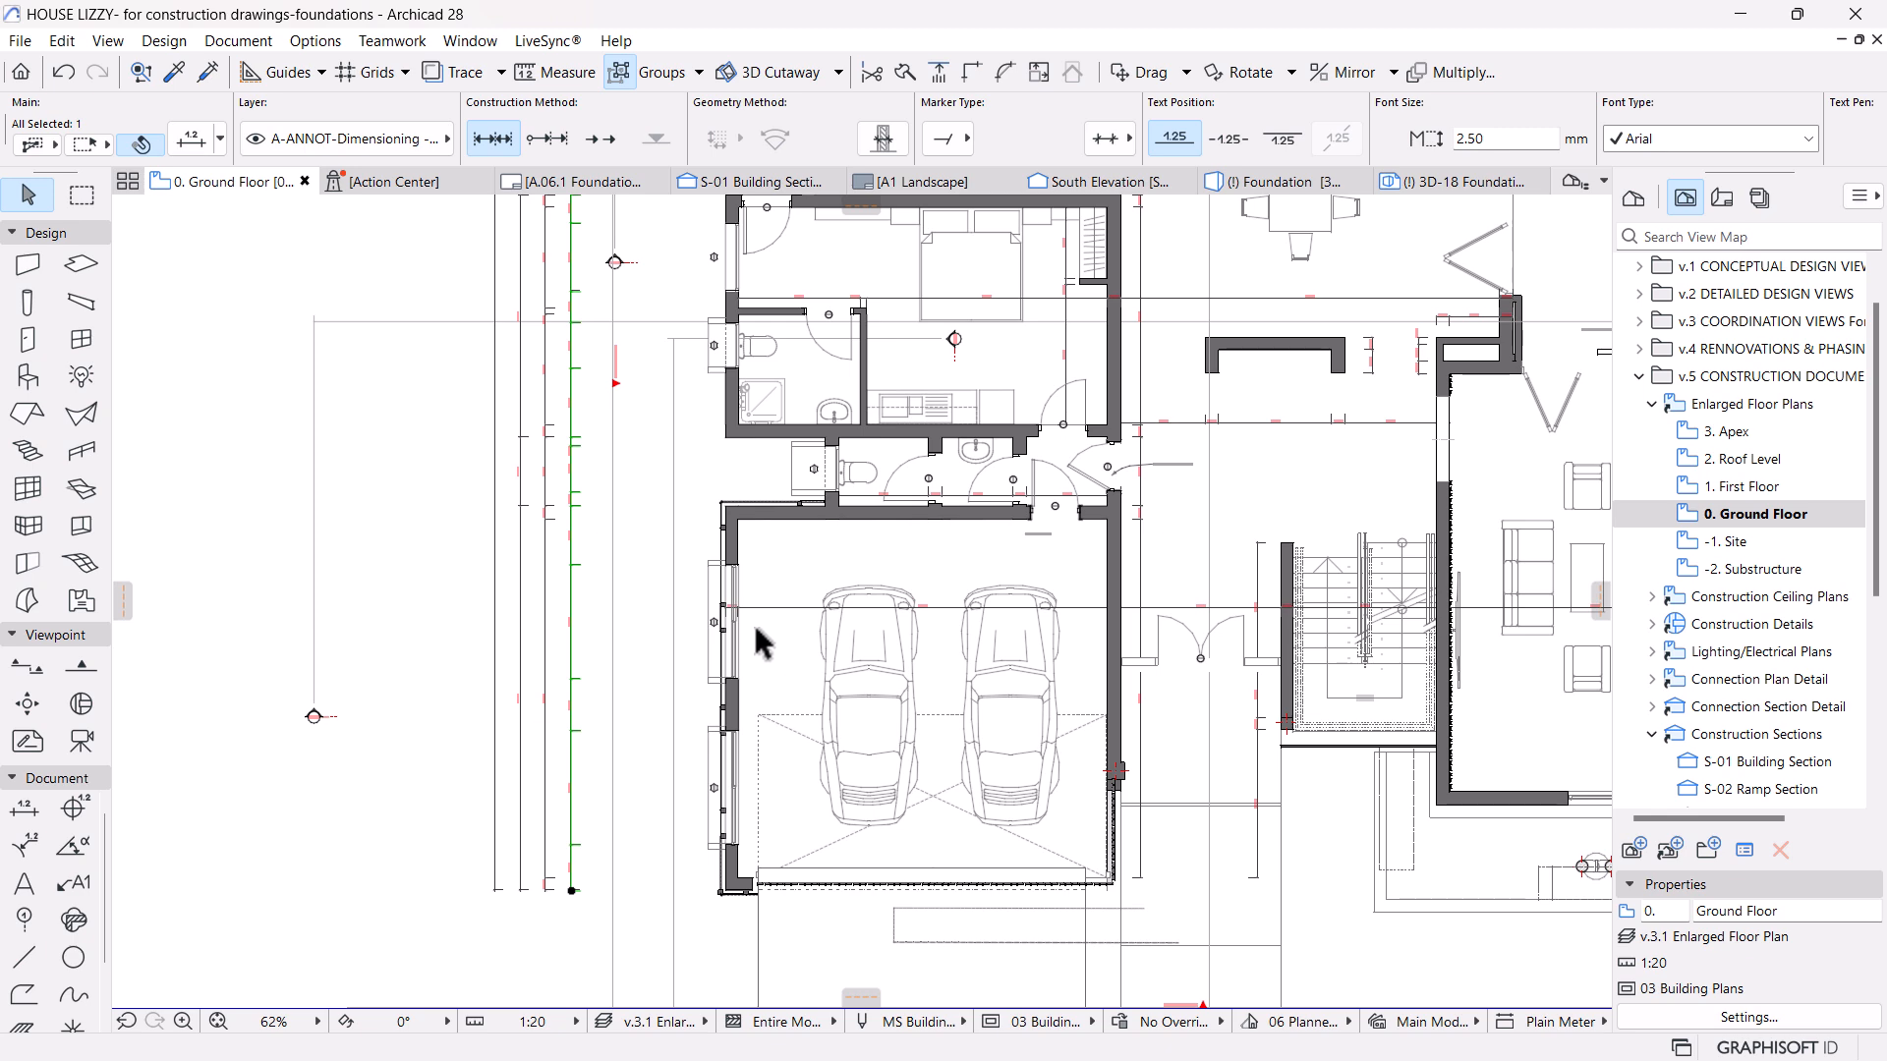
scroll(756, 644, "down", 2)
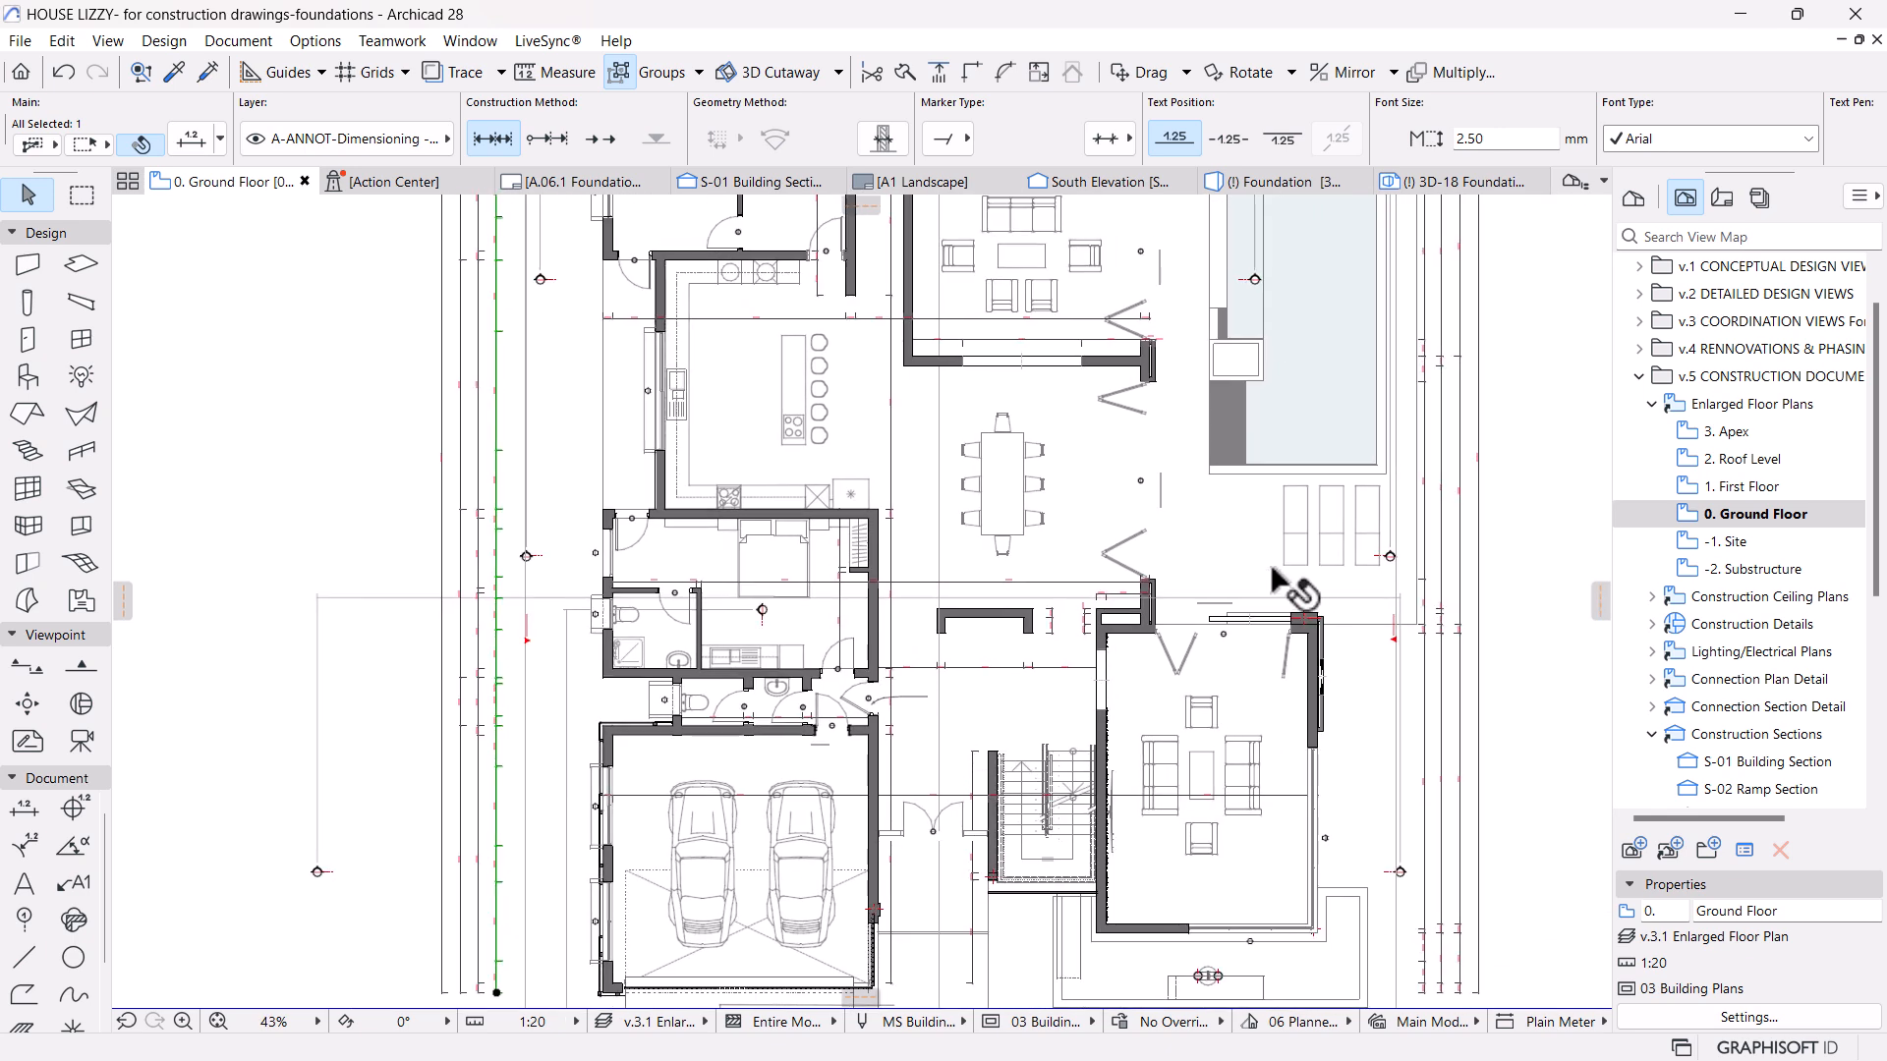
scroll(1218, 619, "up", 1)
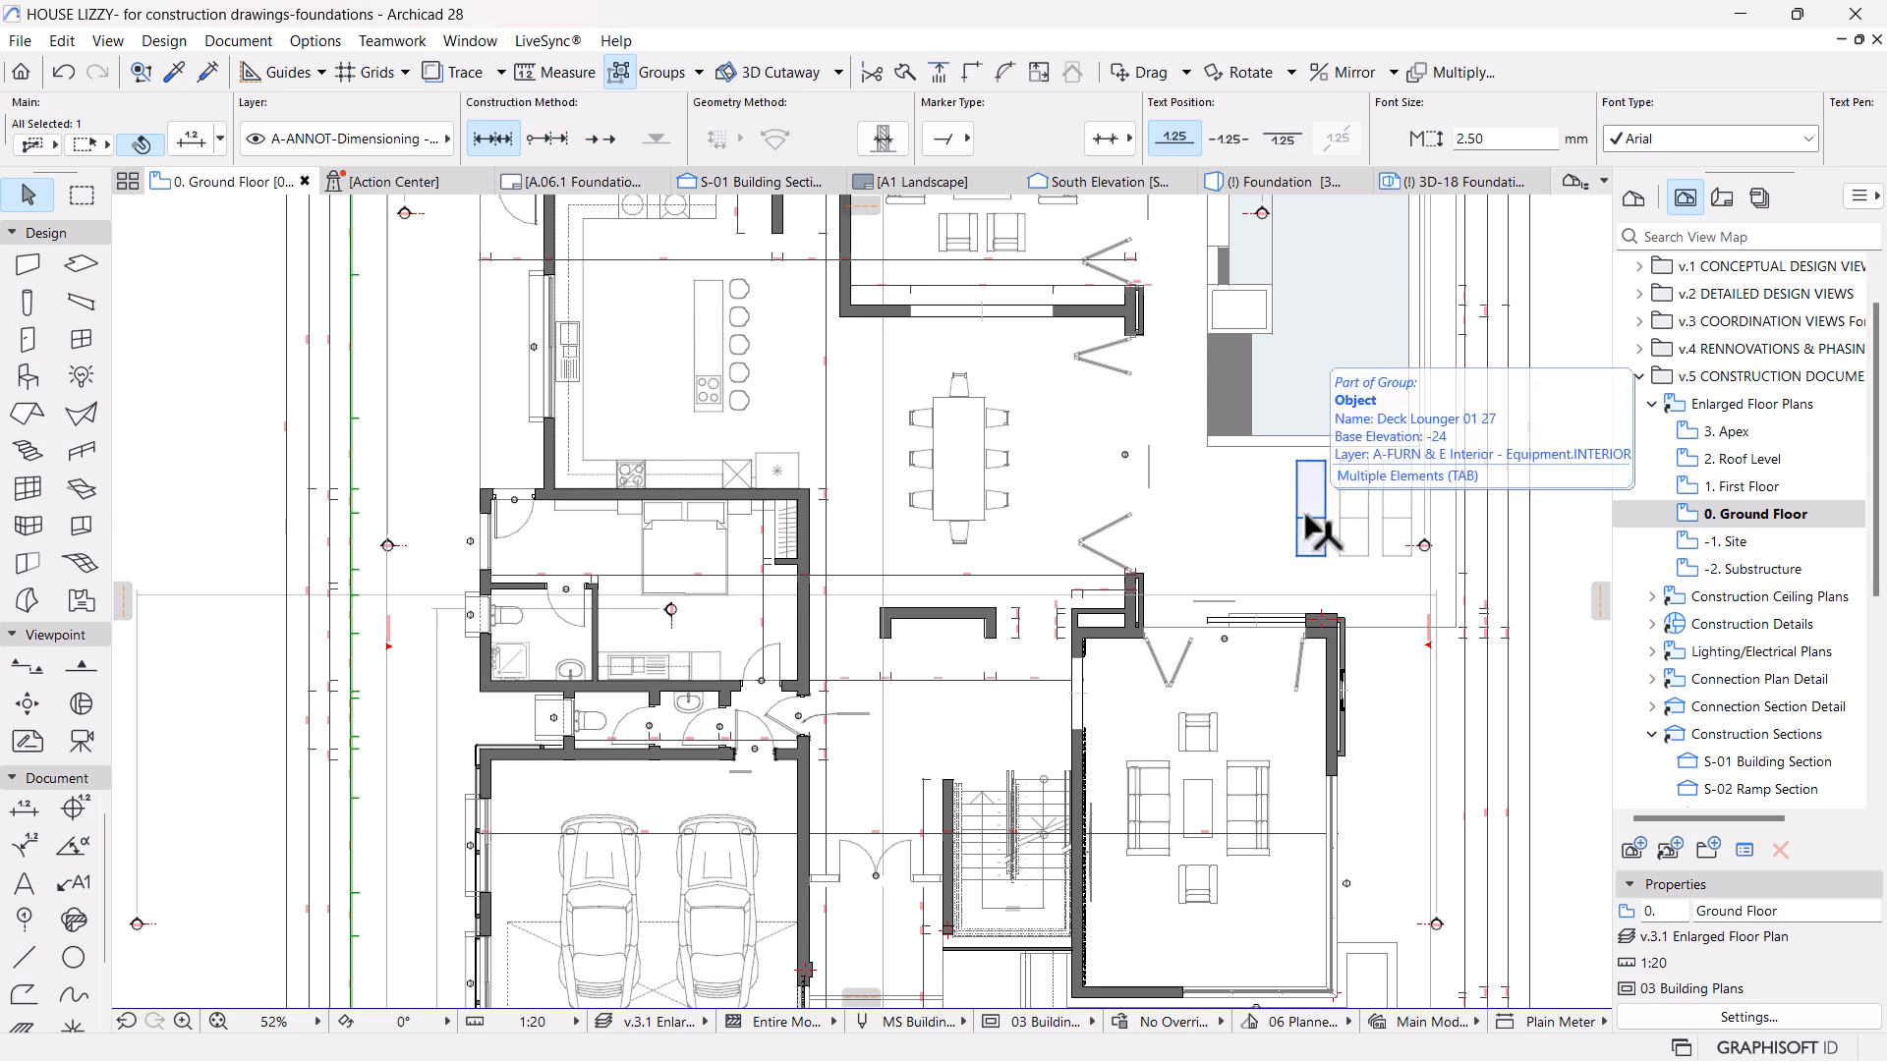
left_click(403, 143)
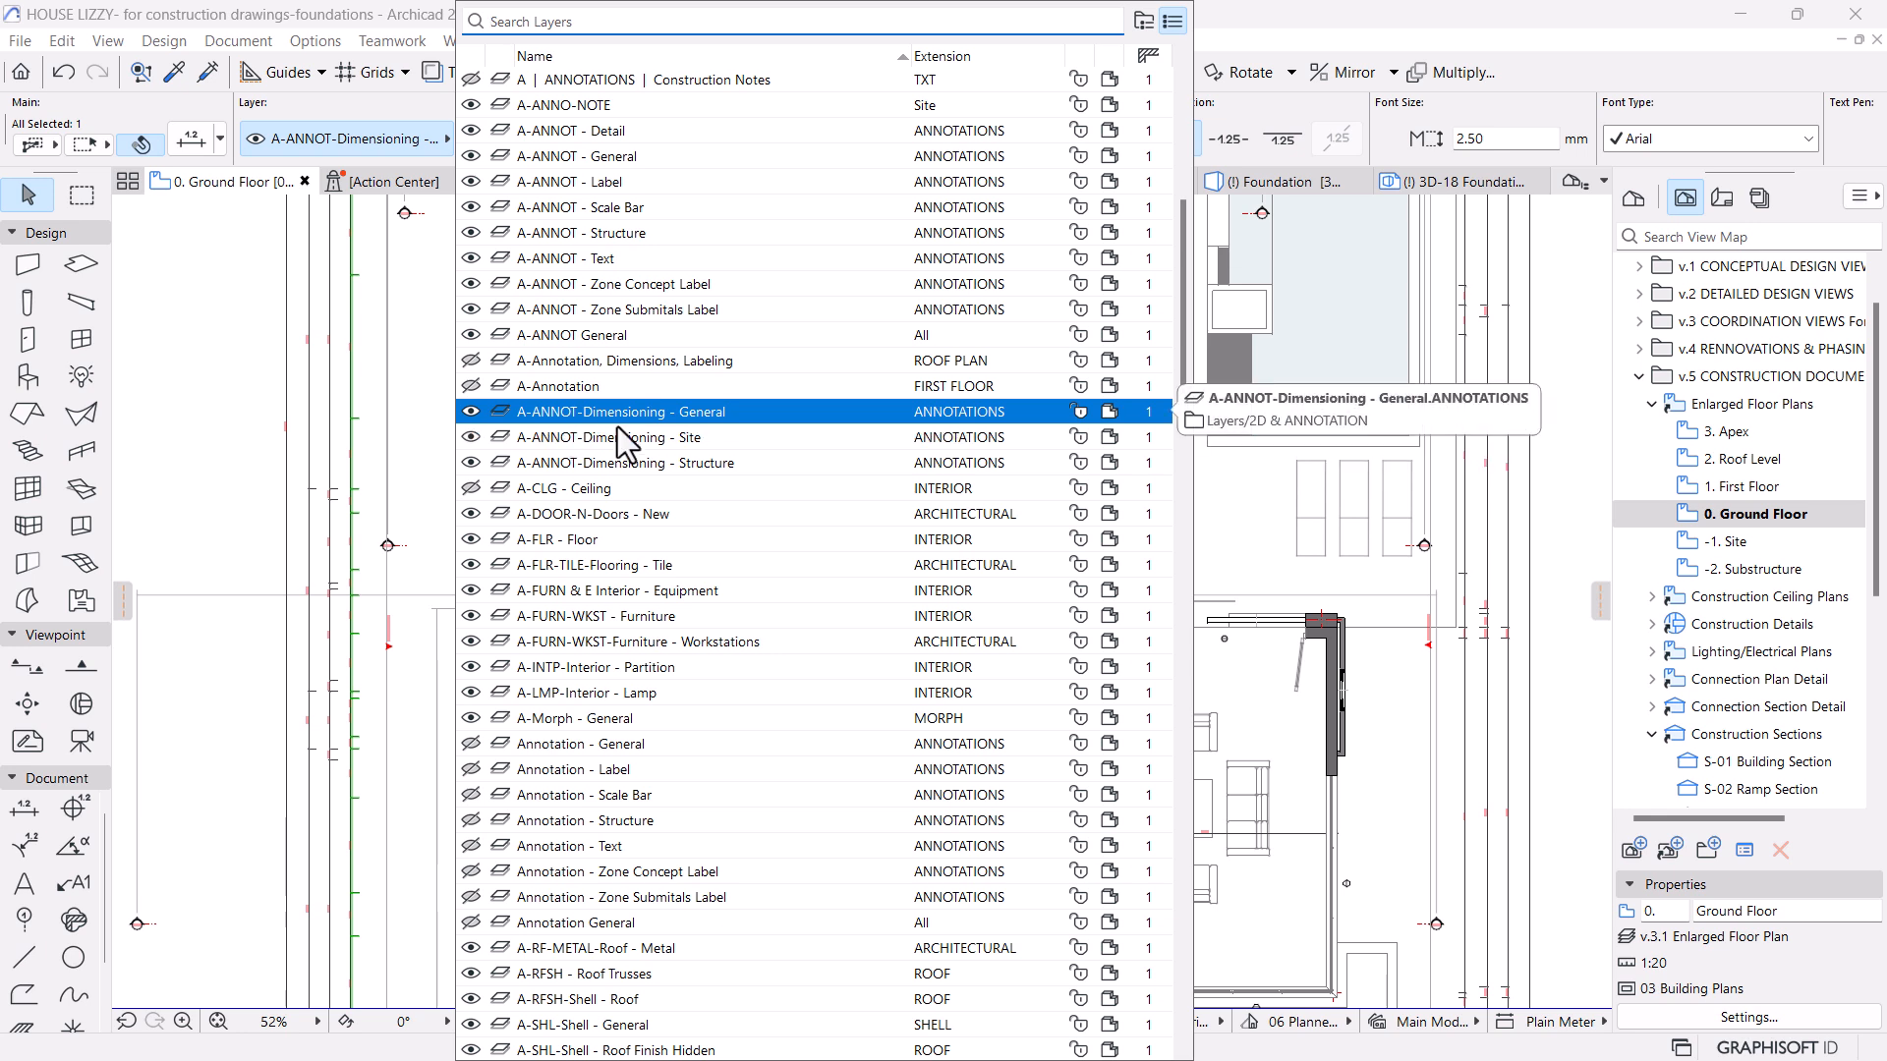
left_click(723, 412)
key("ctrl+l")
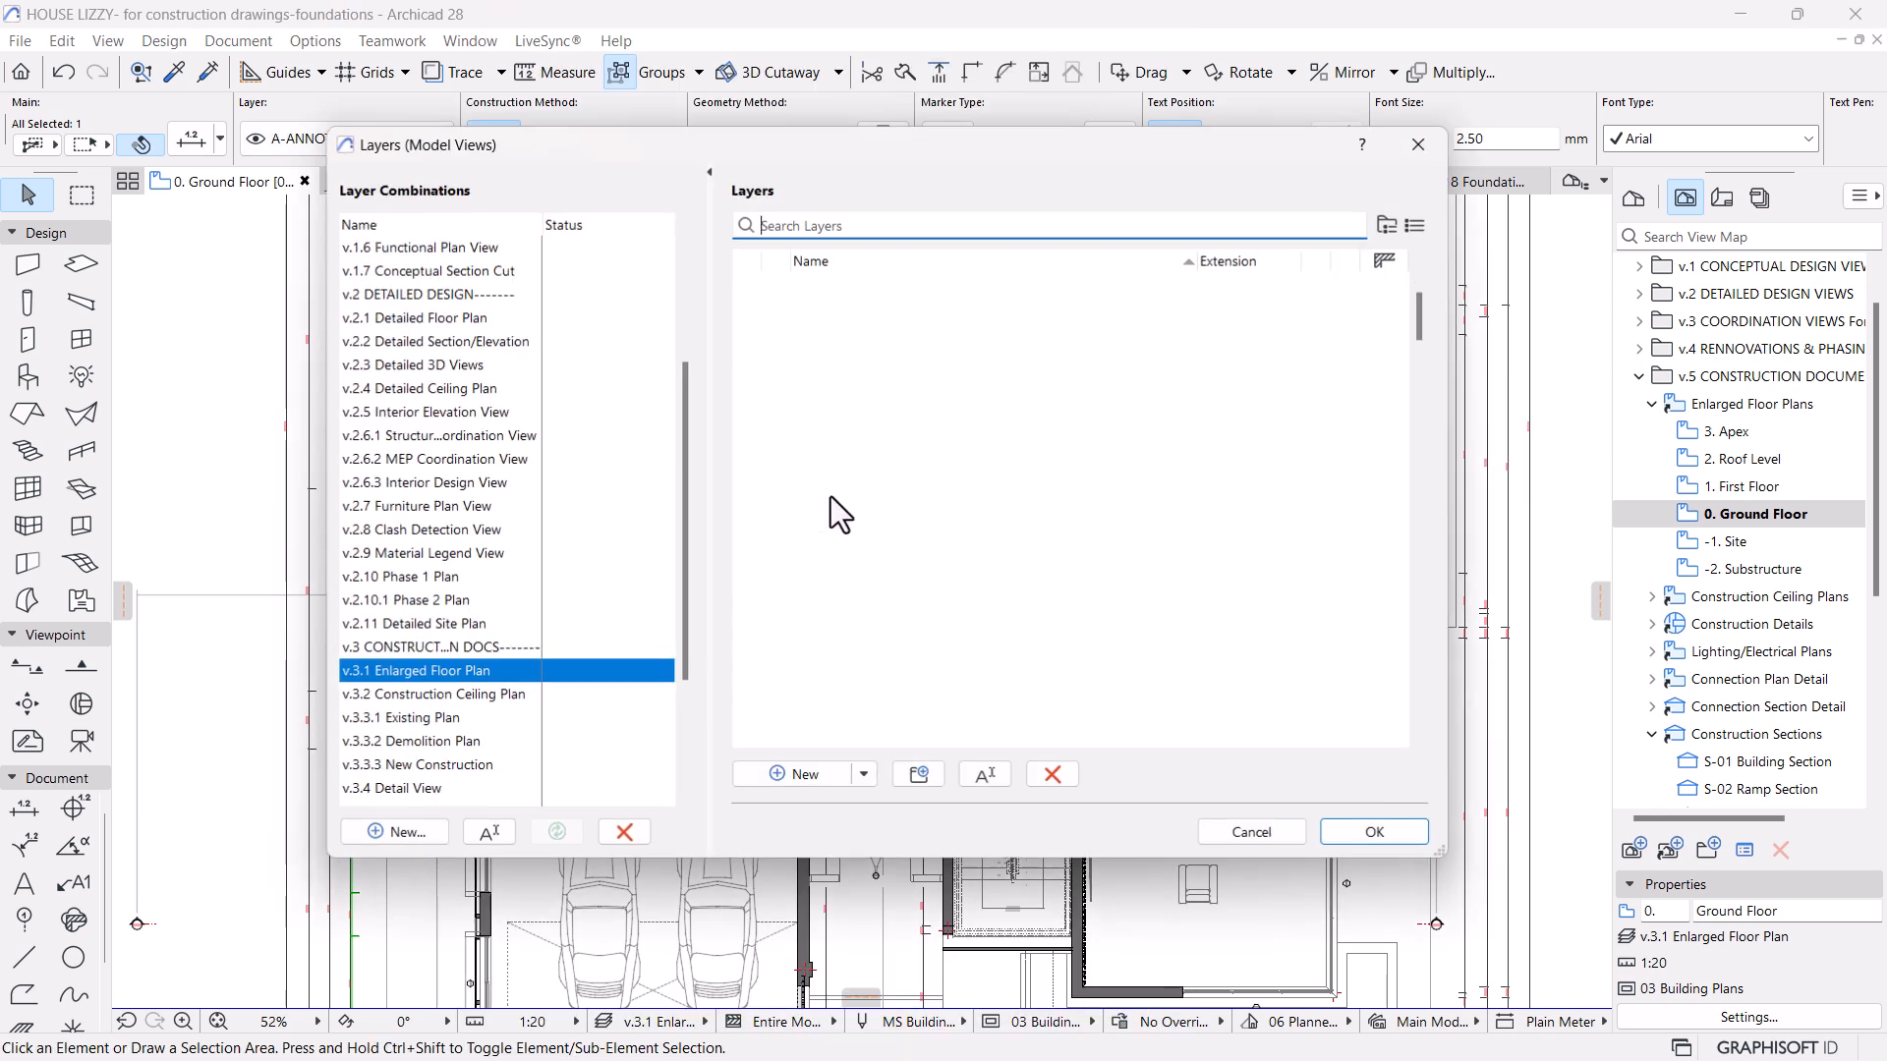
key("Escape")
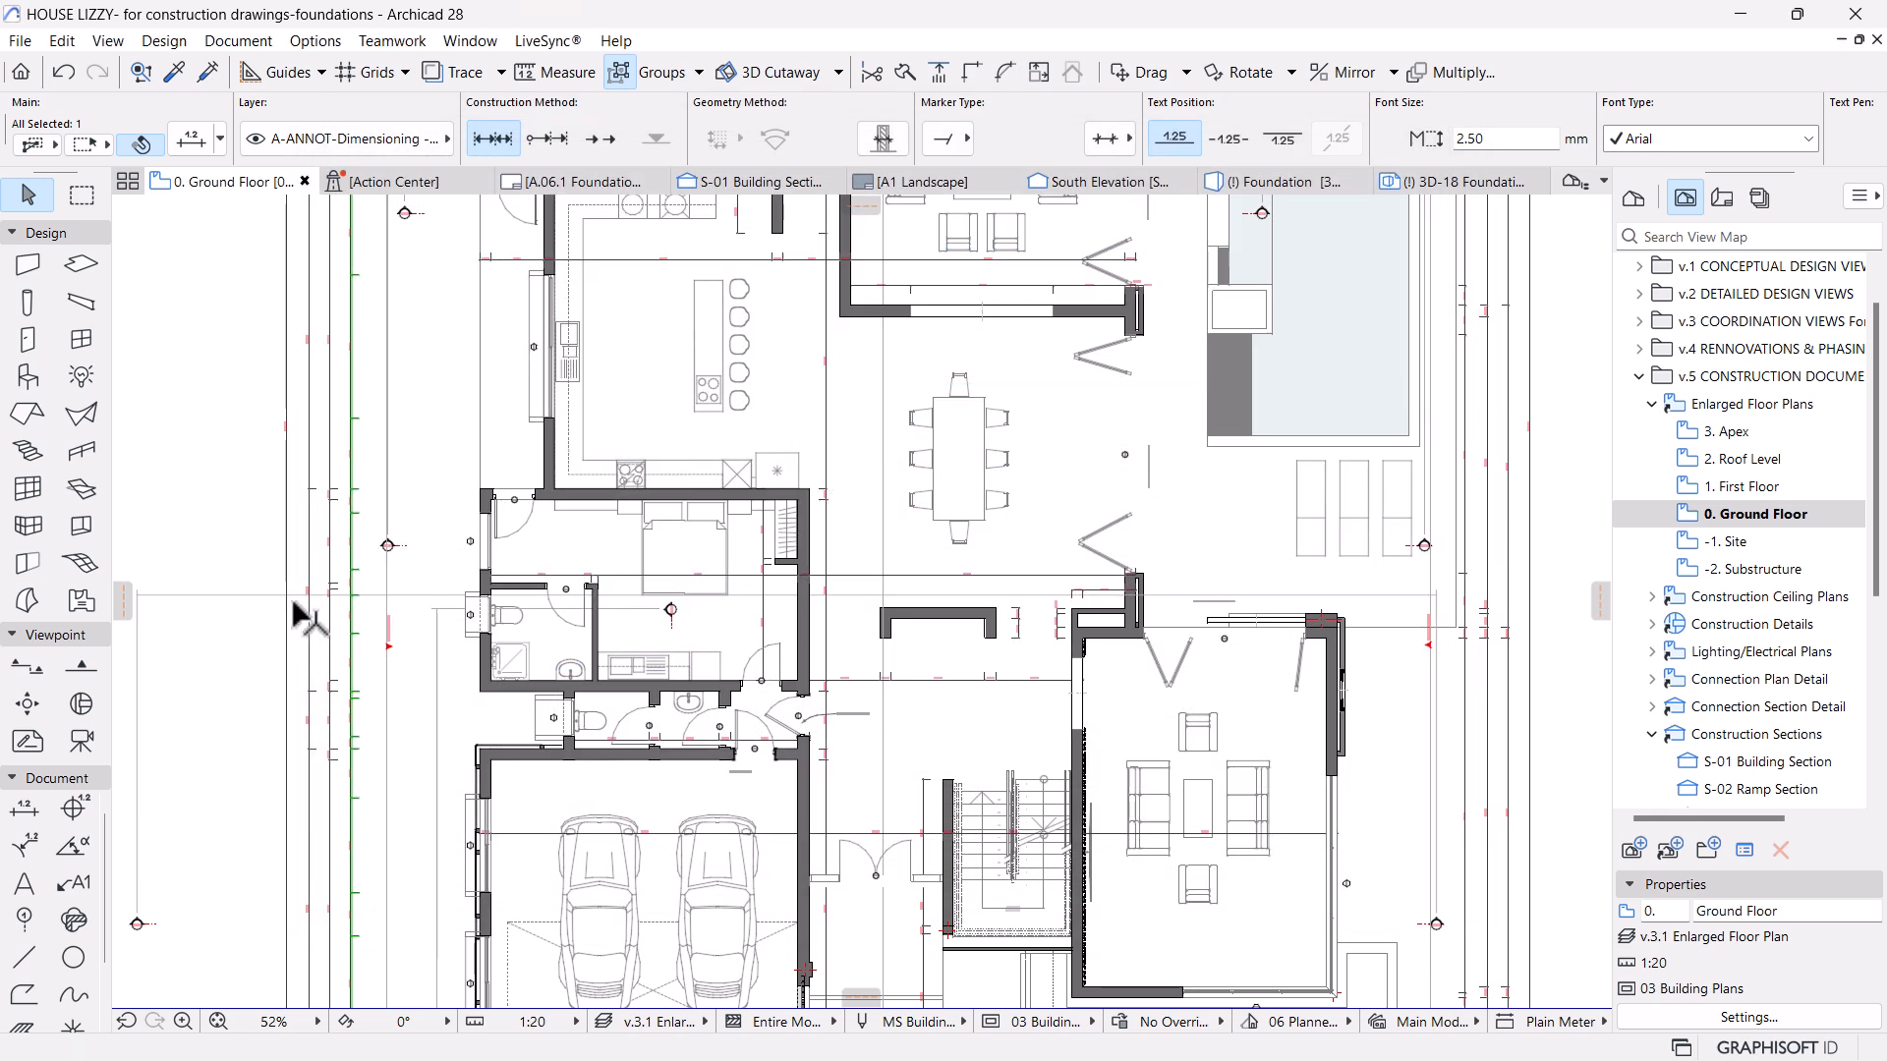
Pick up the dimension chain's settings and create a layer named A-ANNOT-Dimensioning - Construction based on A-ANNOT-Dimensioning - General.
left_click(350, 395, "alt")
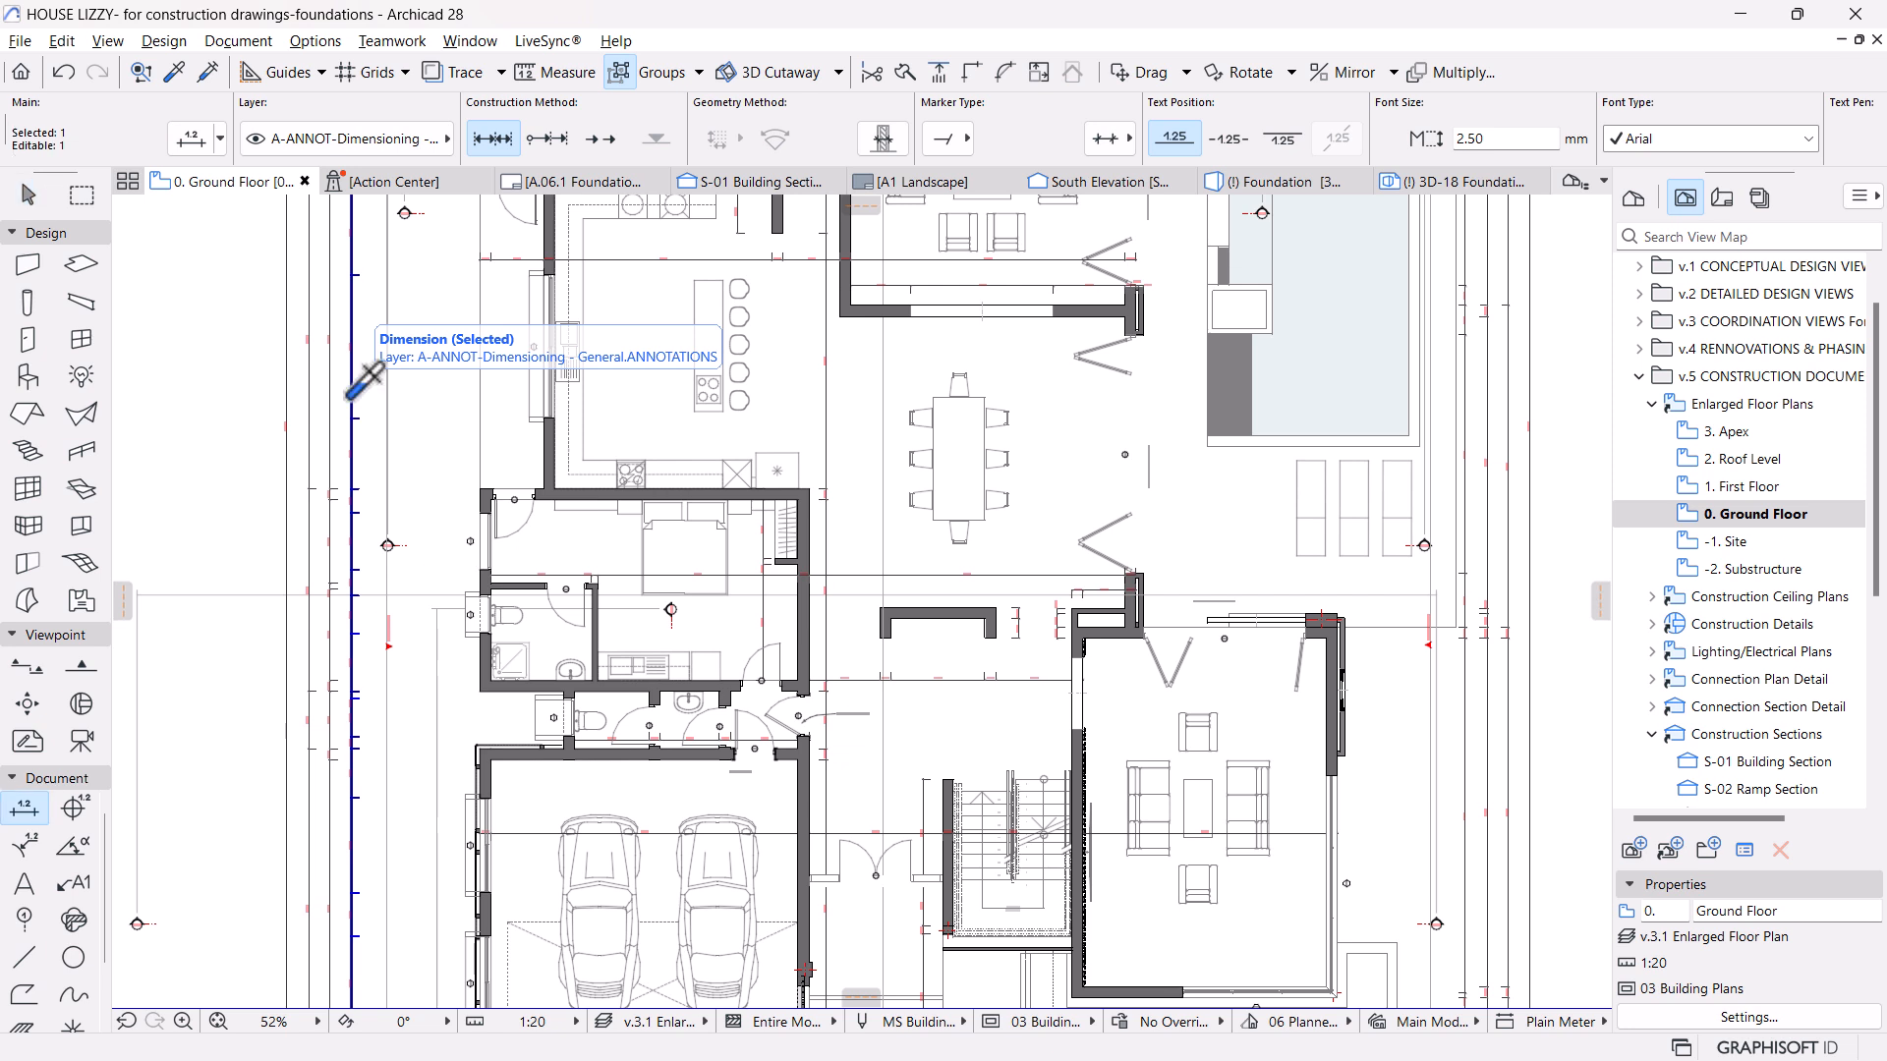
key("ctrl+l")
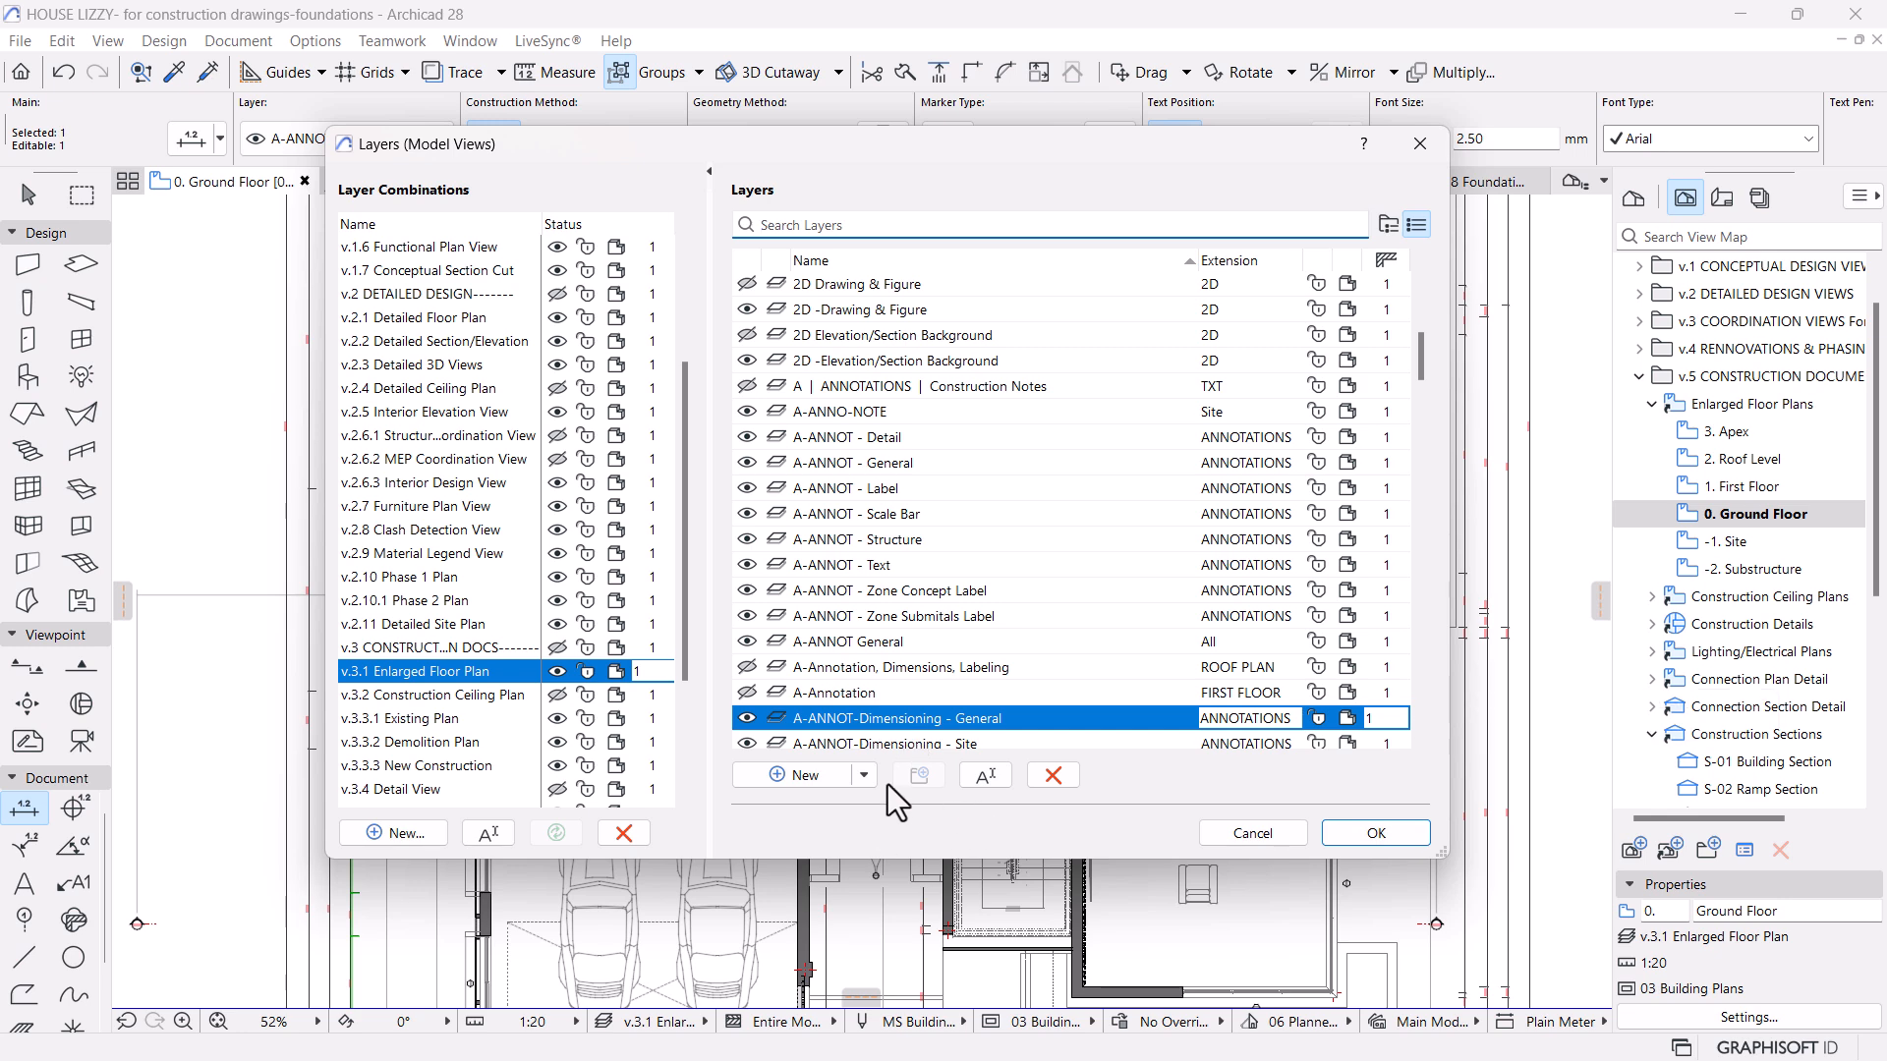
left_click(864, 775)
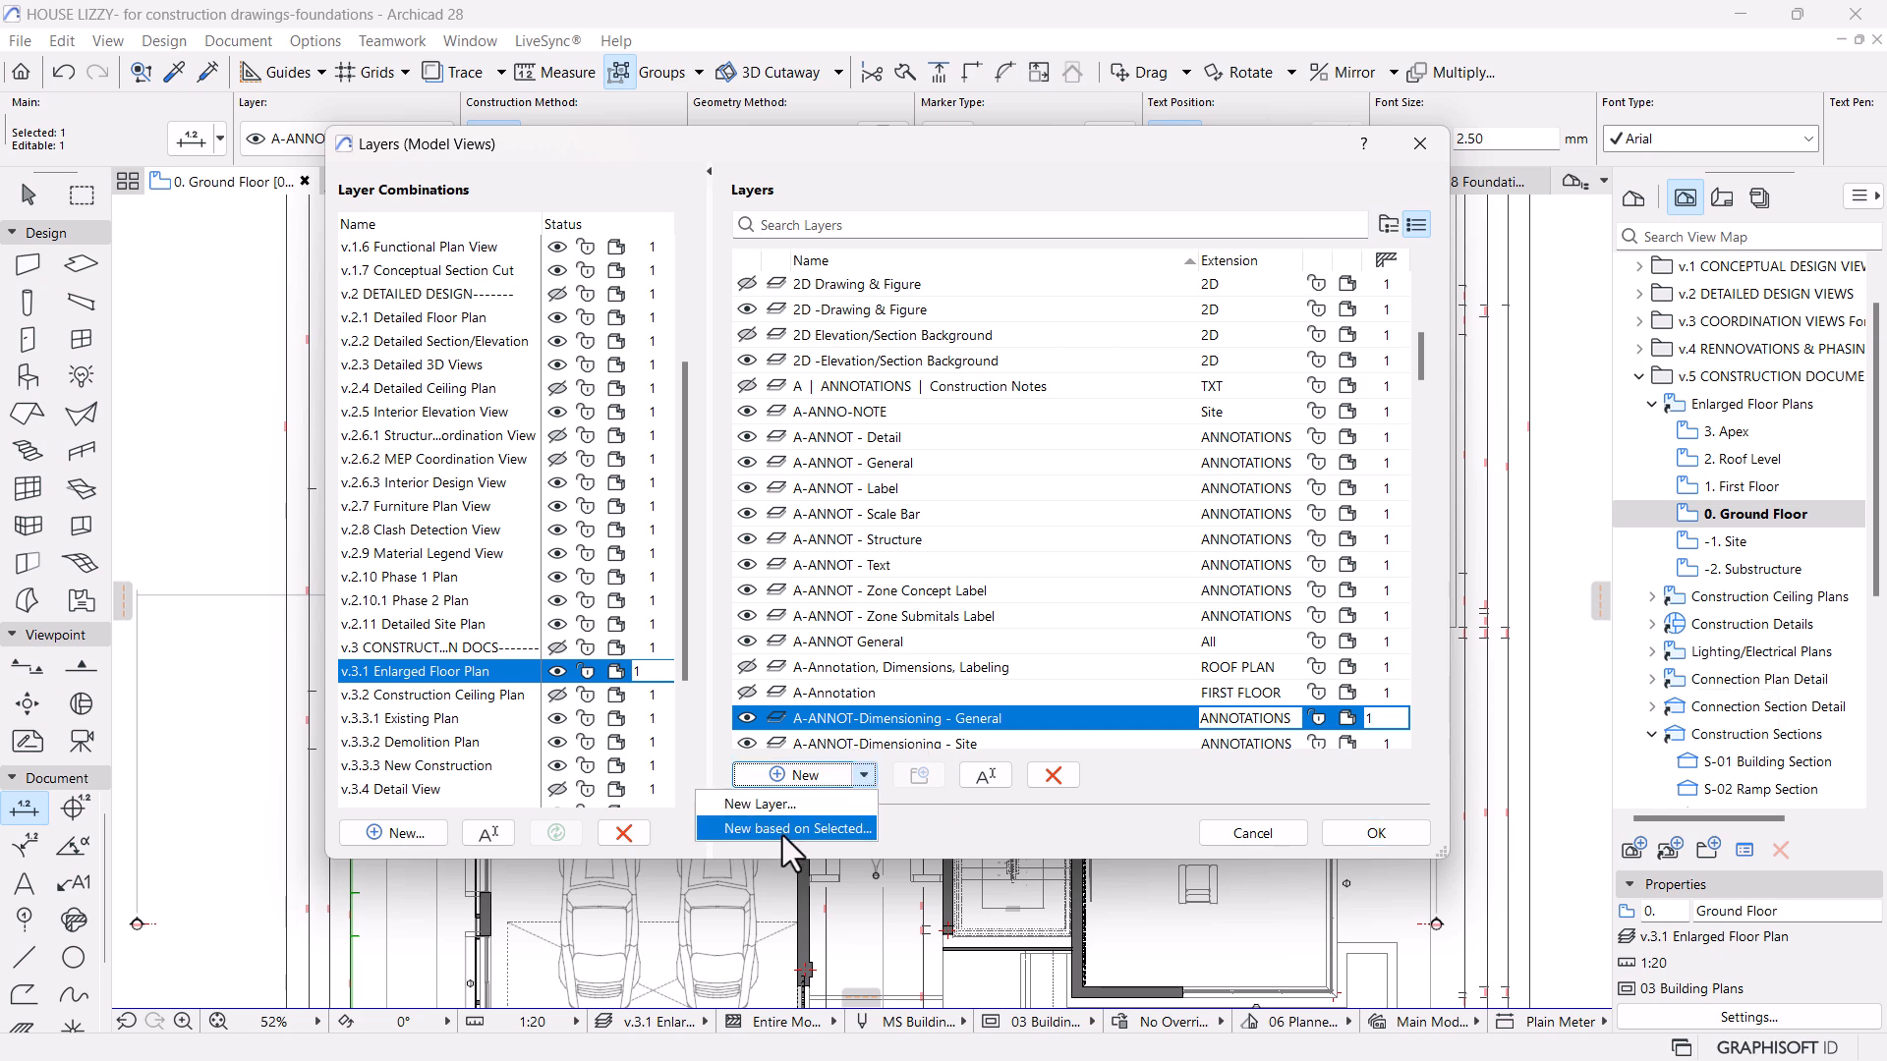
left_click(782, 836)
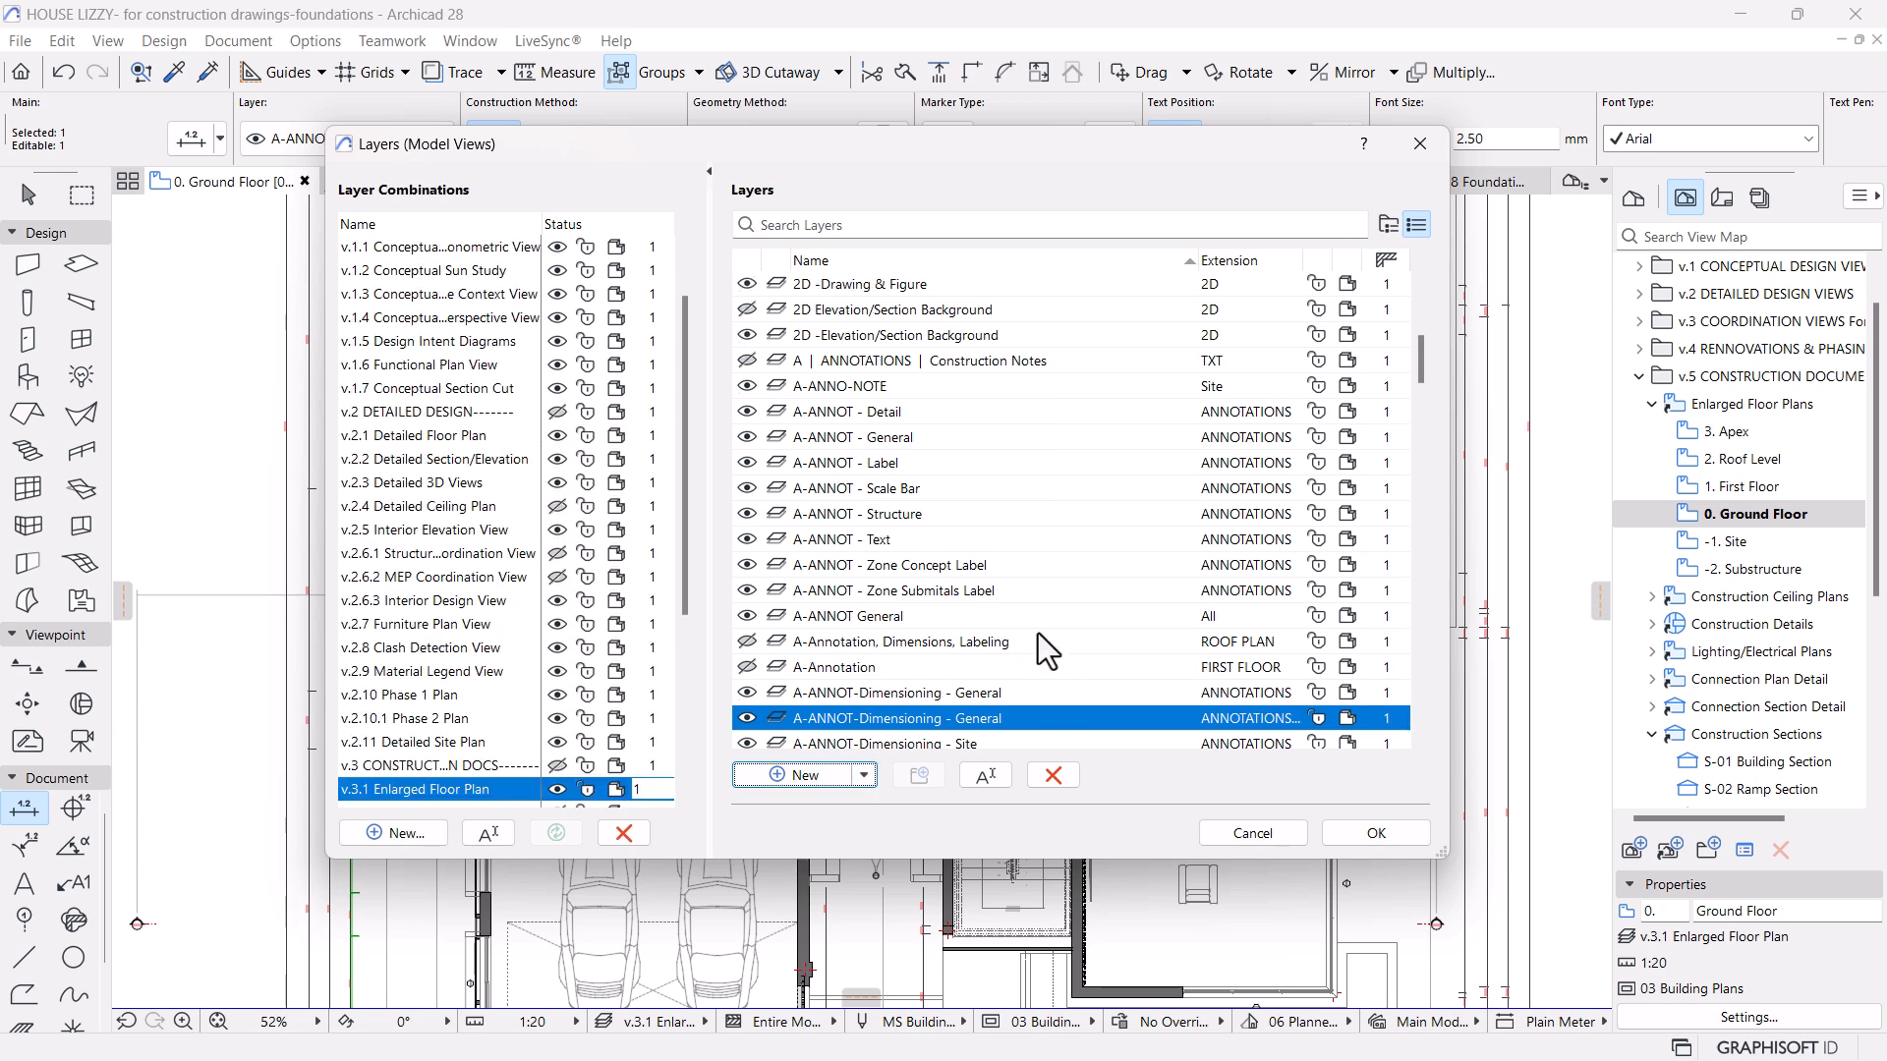
left_click_drag(1012, 718, 958, 724)
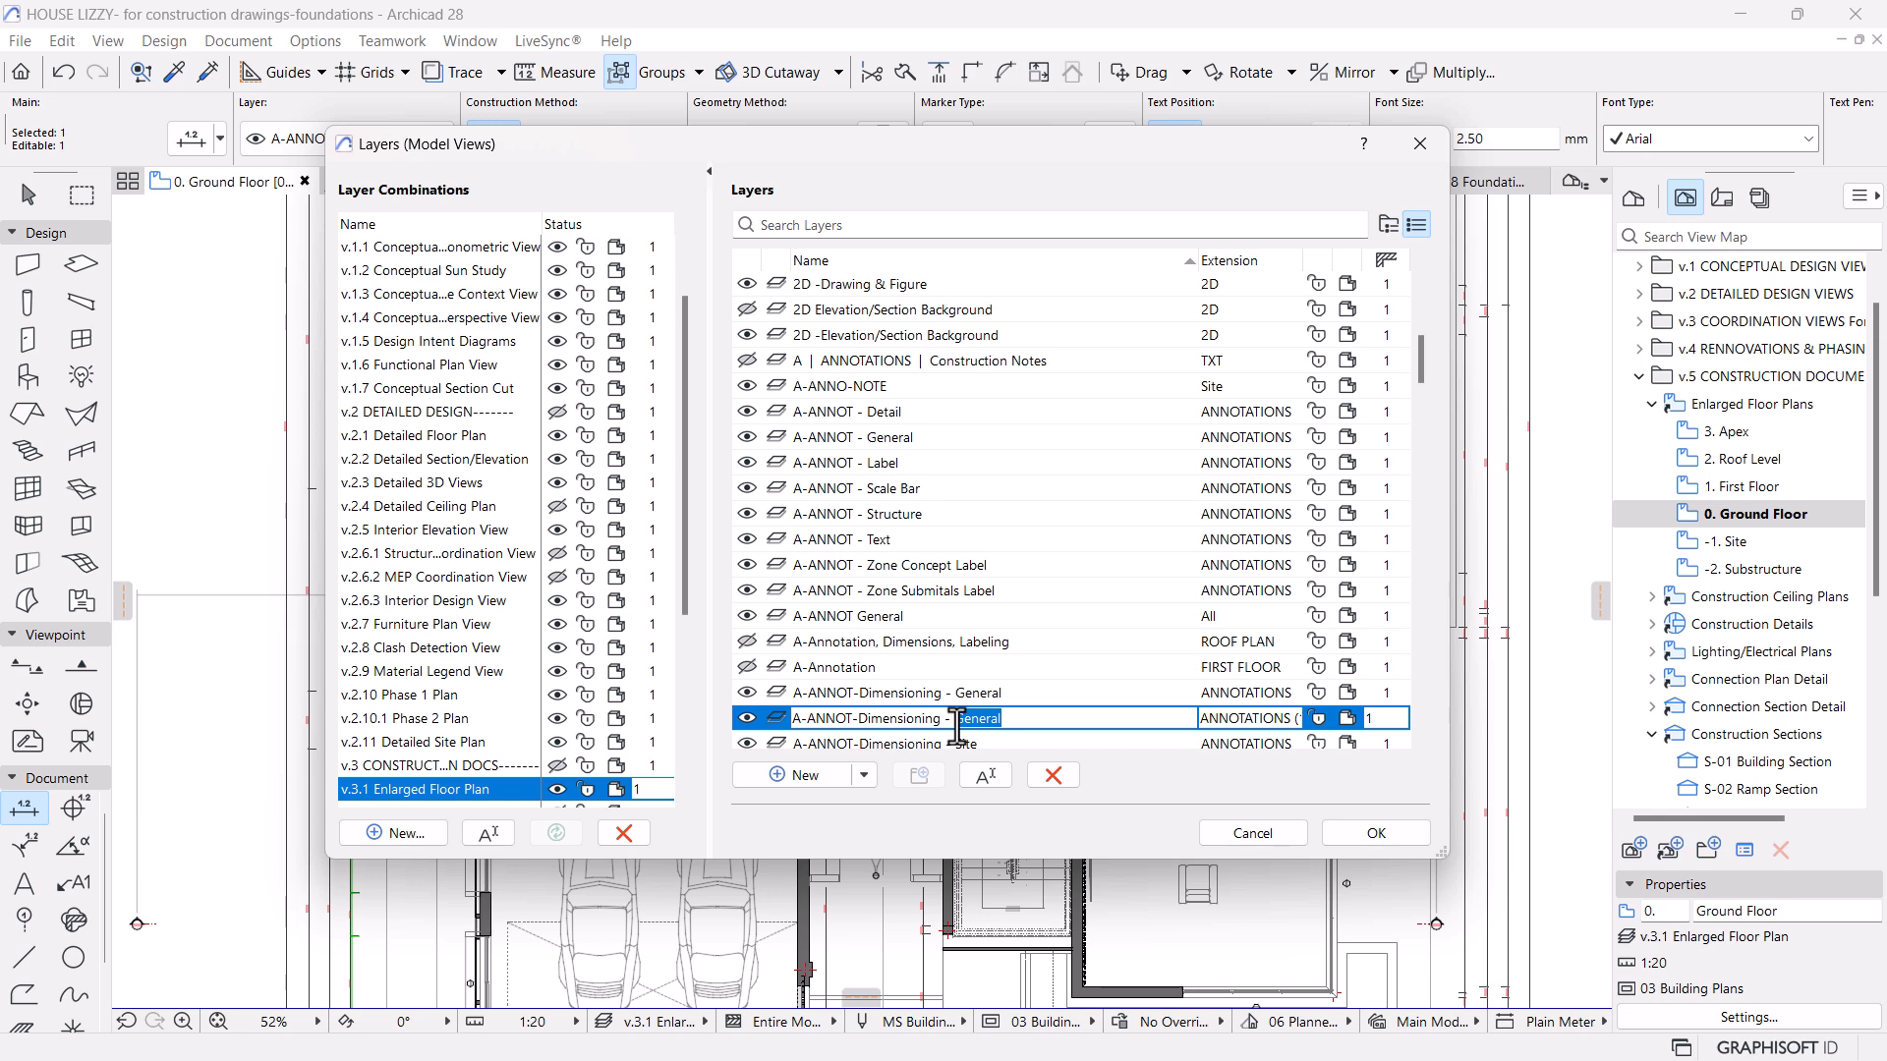
type("Construction")
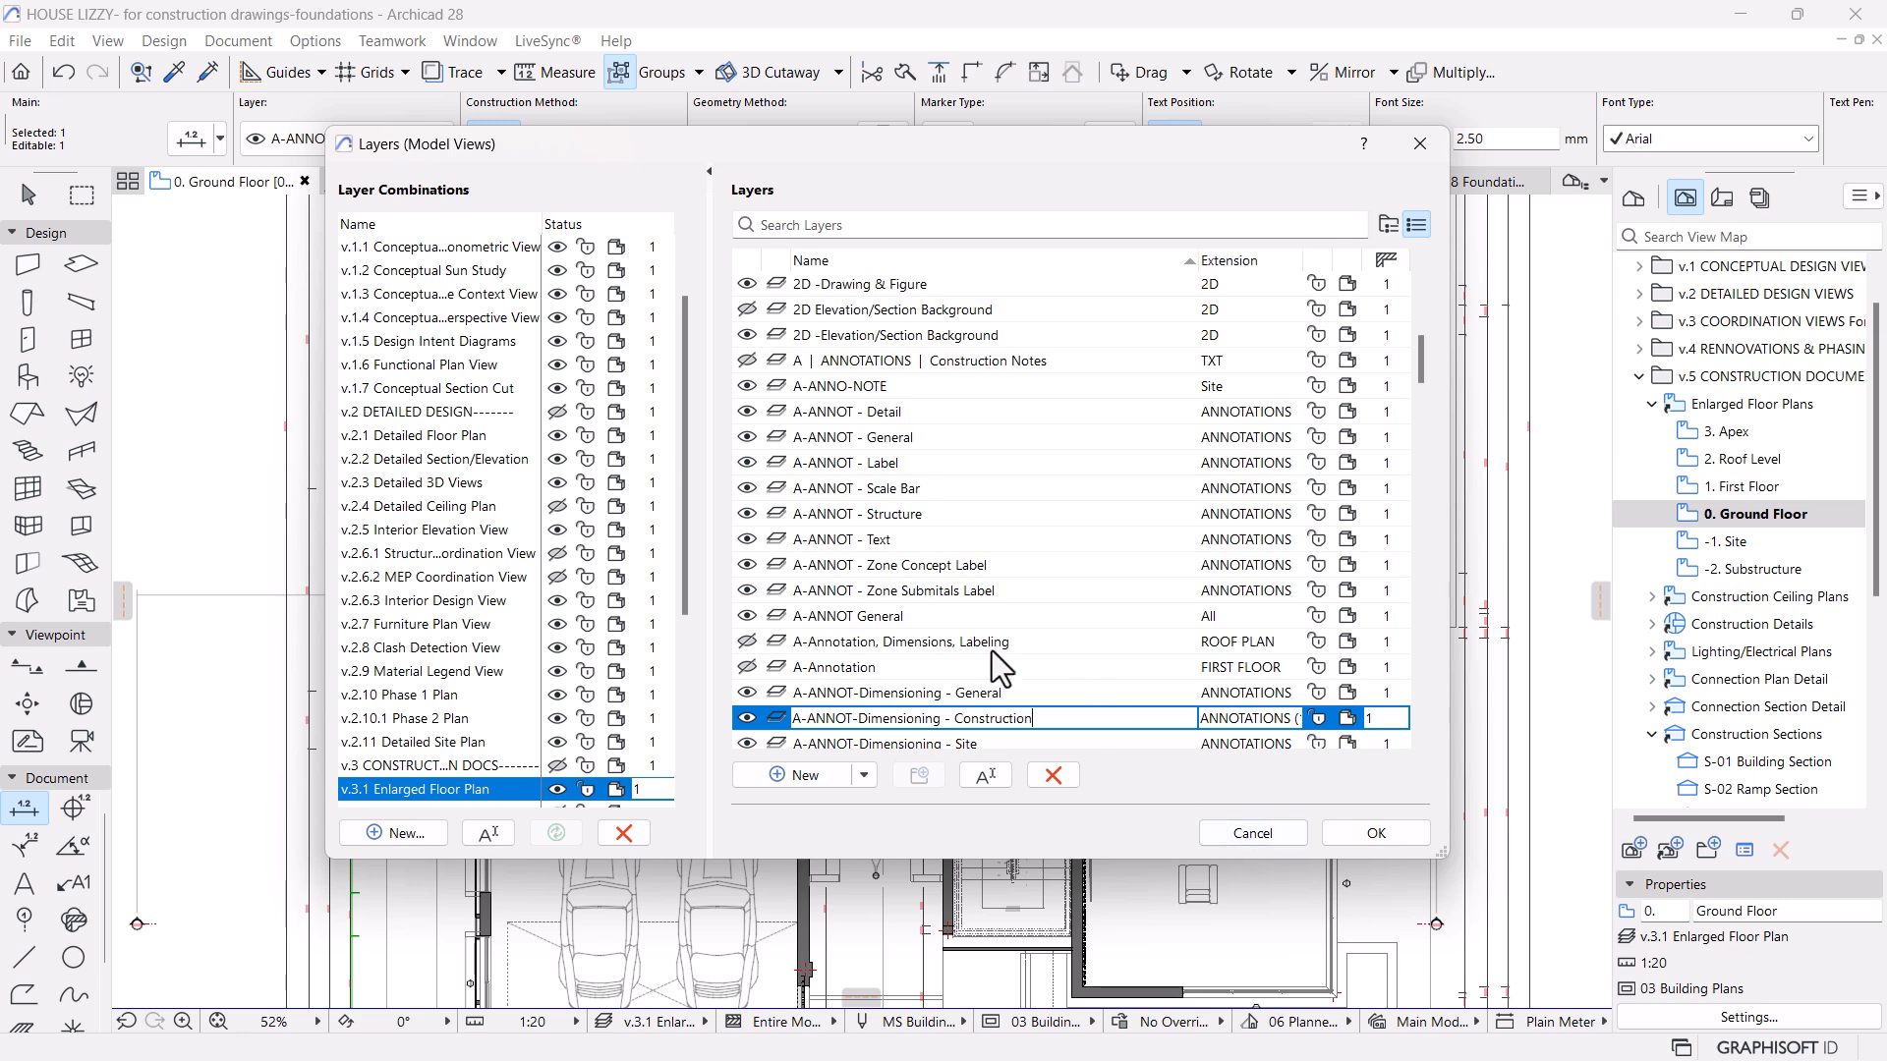
left_click(563, 792)
left_click(562, 792)
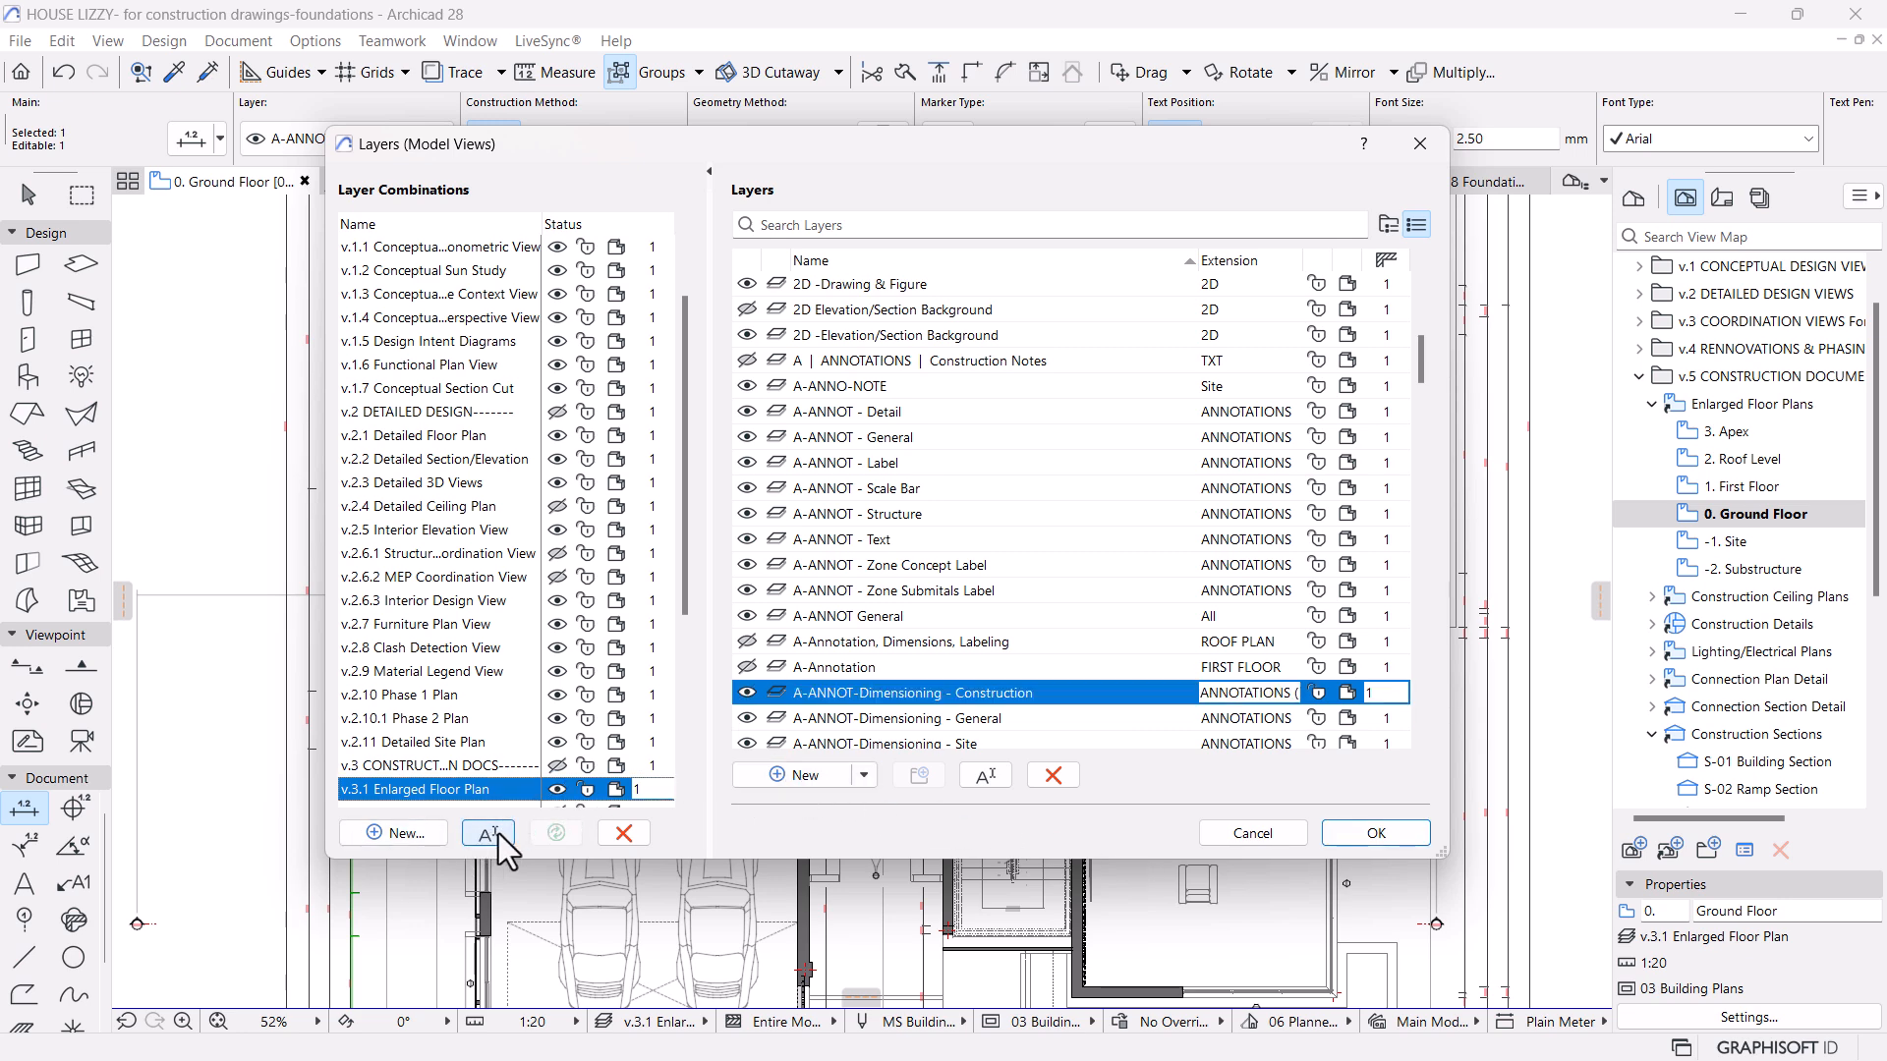
Hide the A-ANNOT-Dimensioning - General layer in the v.3.1 Enlarged Floor Plan layer combination and clear the dimension selection.
left_click(880, 721)
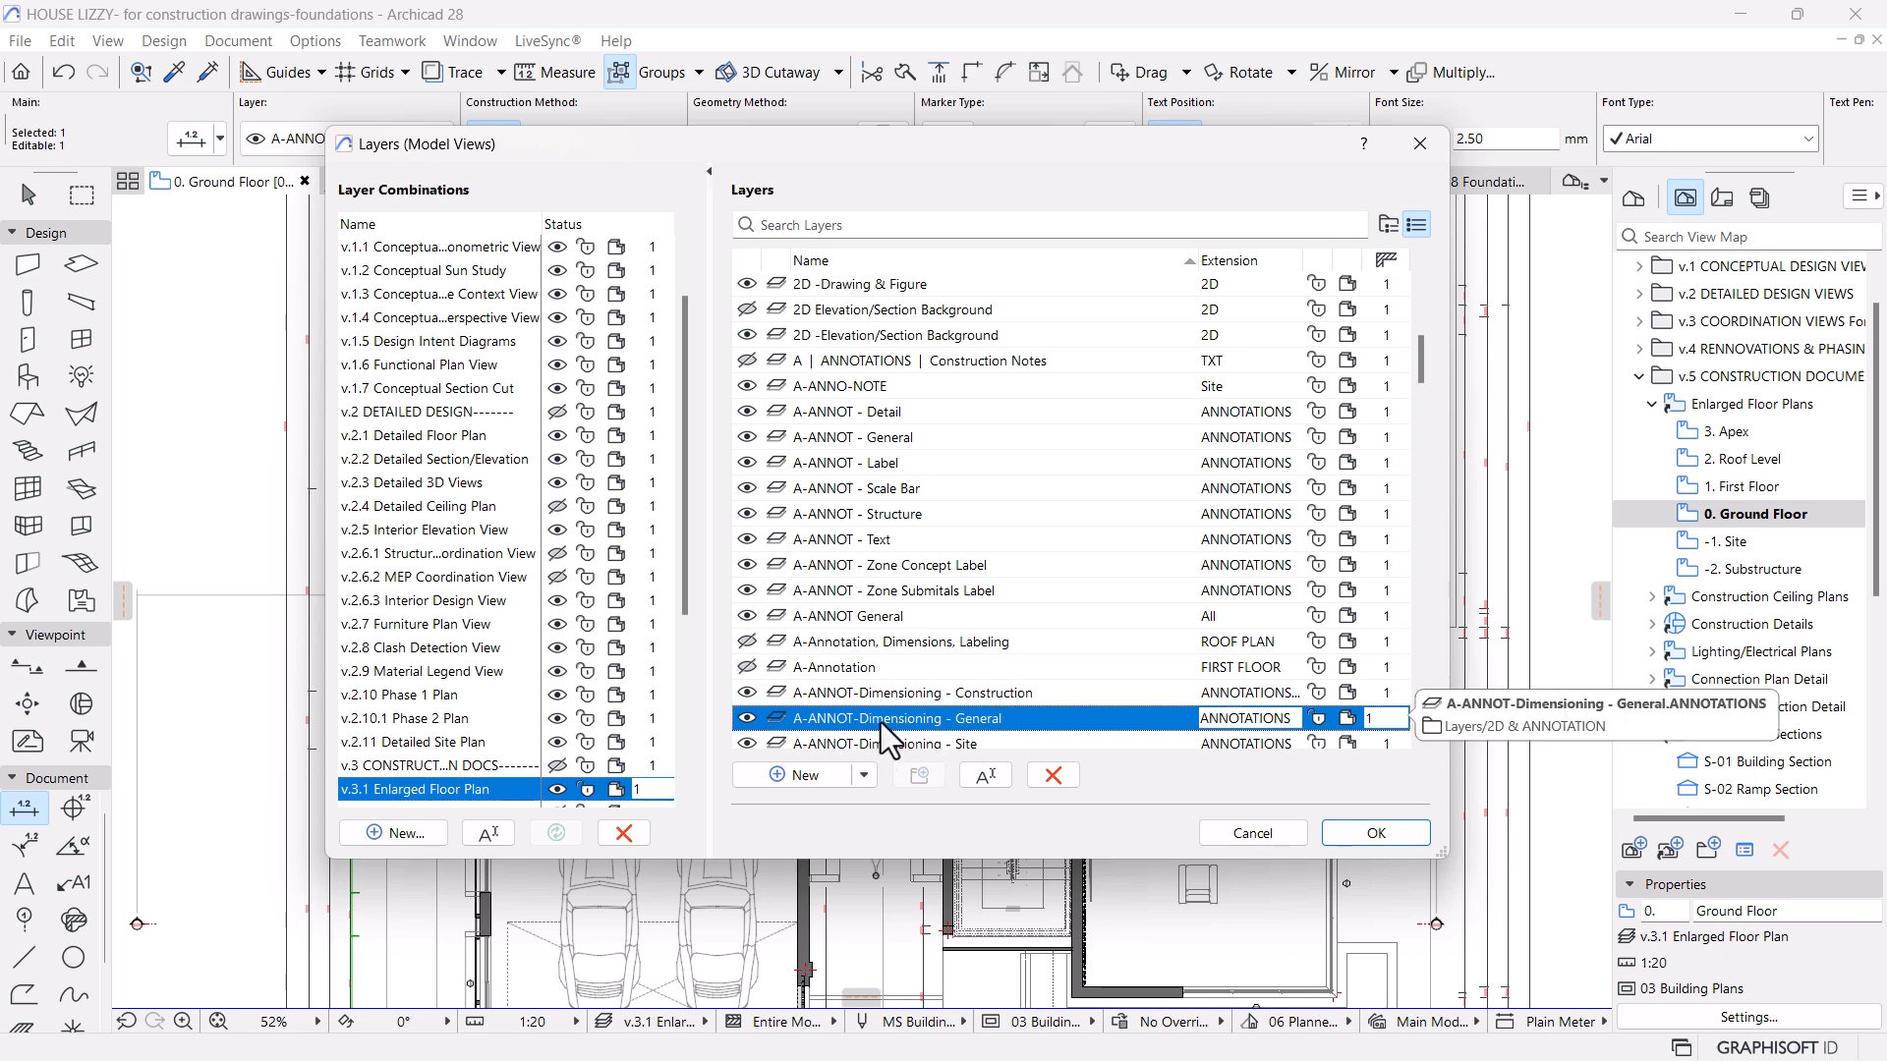
left_click(557, 790)
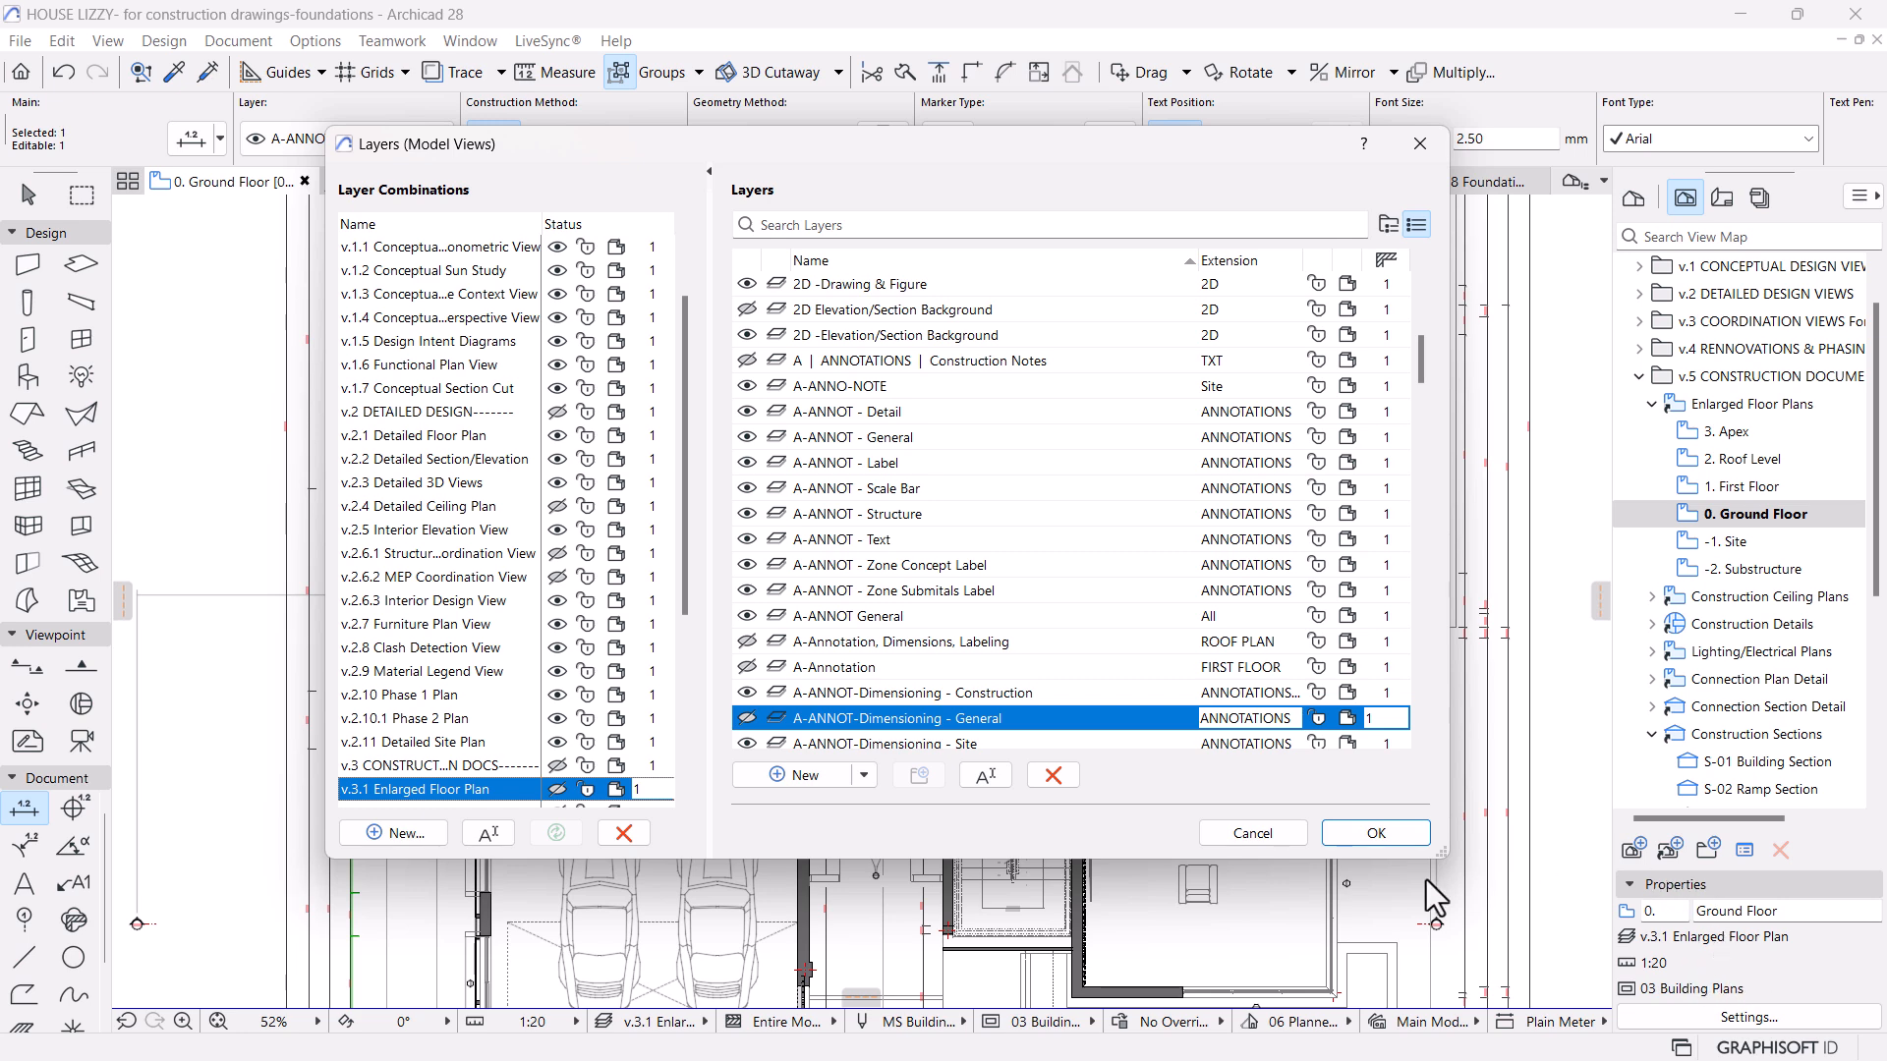
left_click(1386, 830)
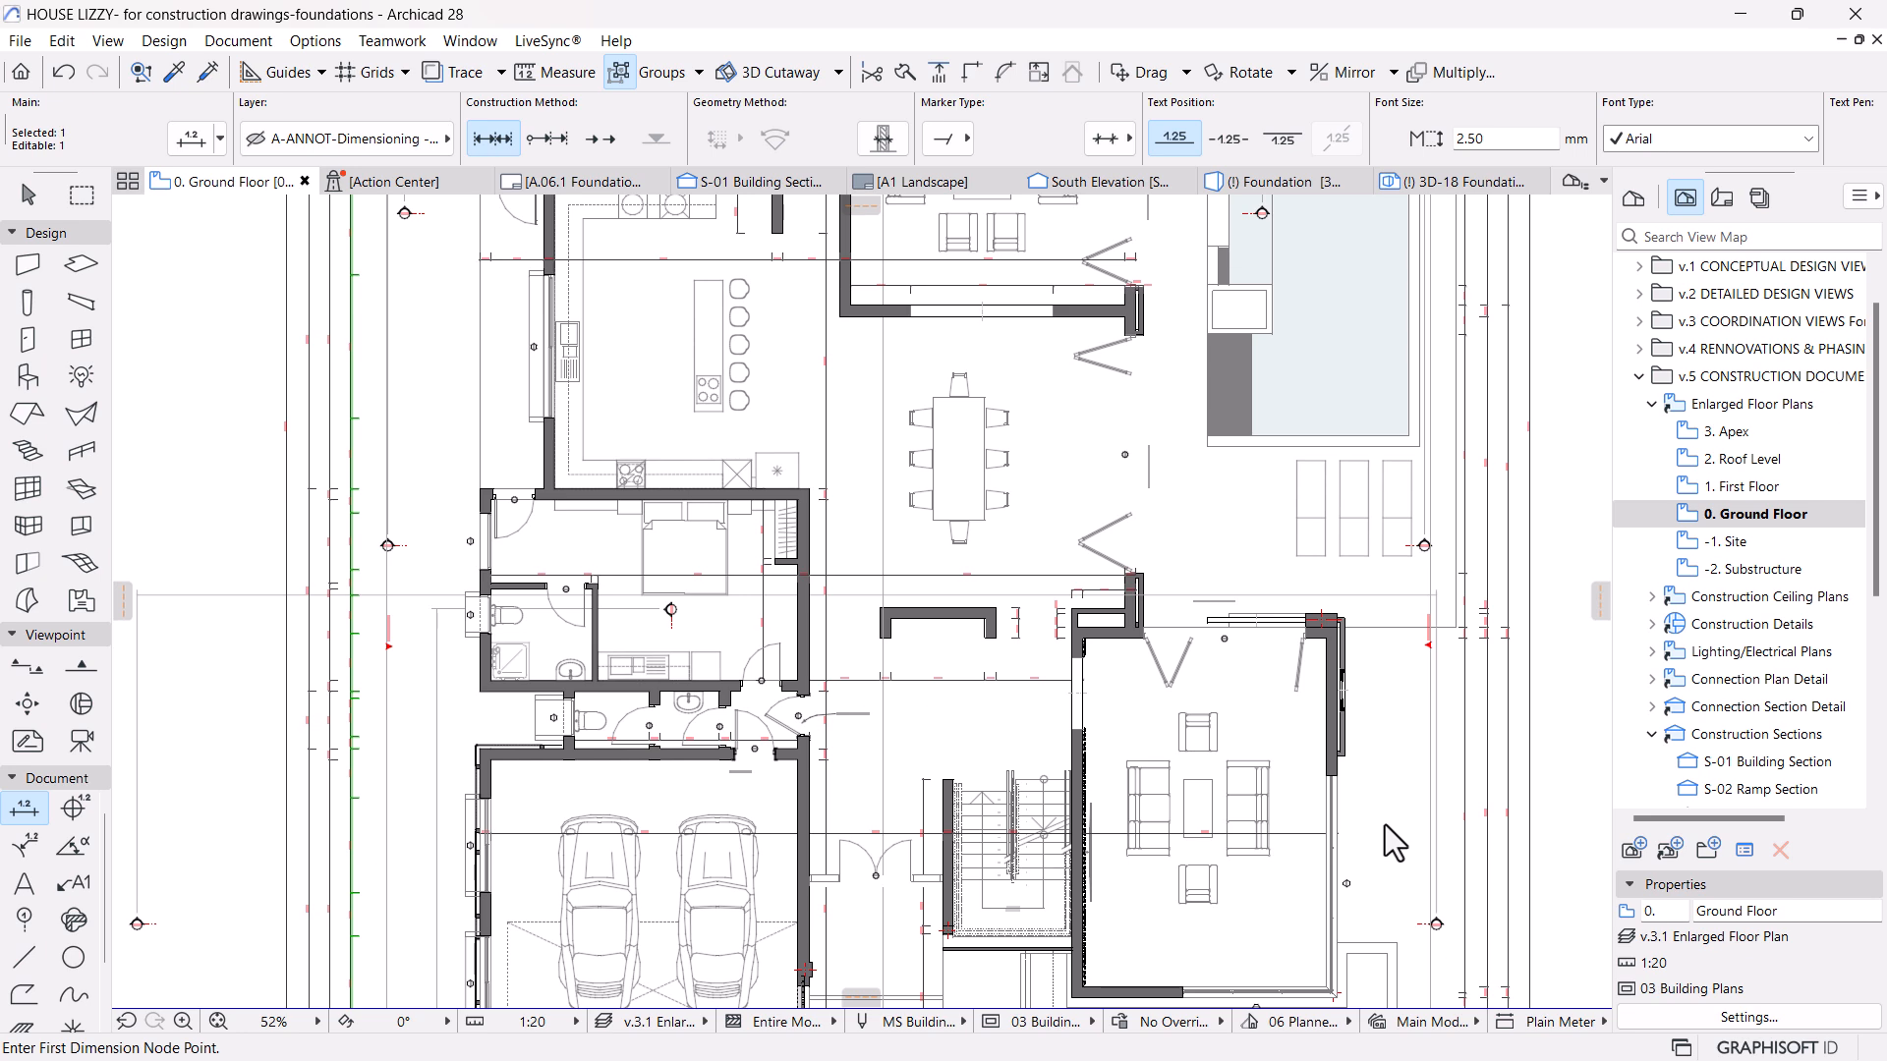
key("Escape")
Examine the whole enlarged ground floor plan and the garage area for the effect of the layer change on the dimensions.
scroll(956, 604, "down", 3)
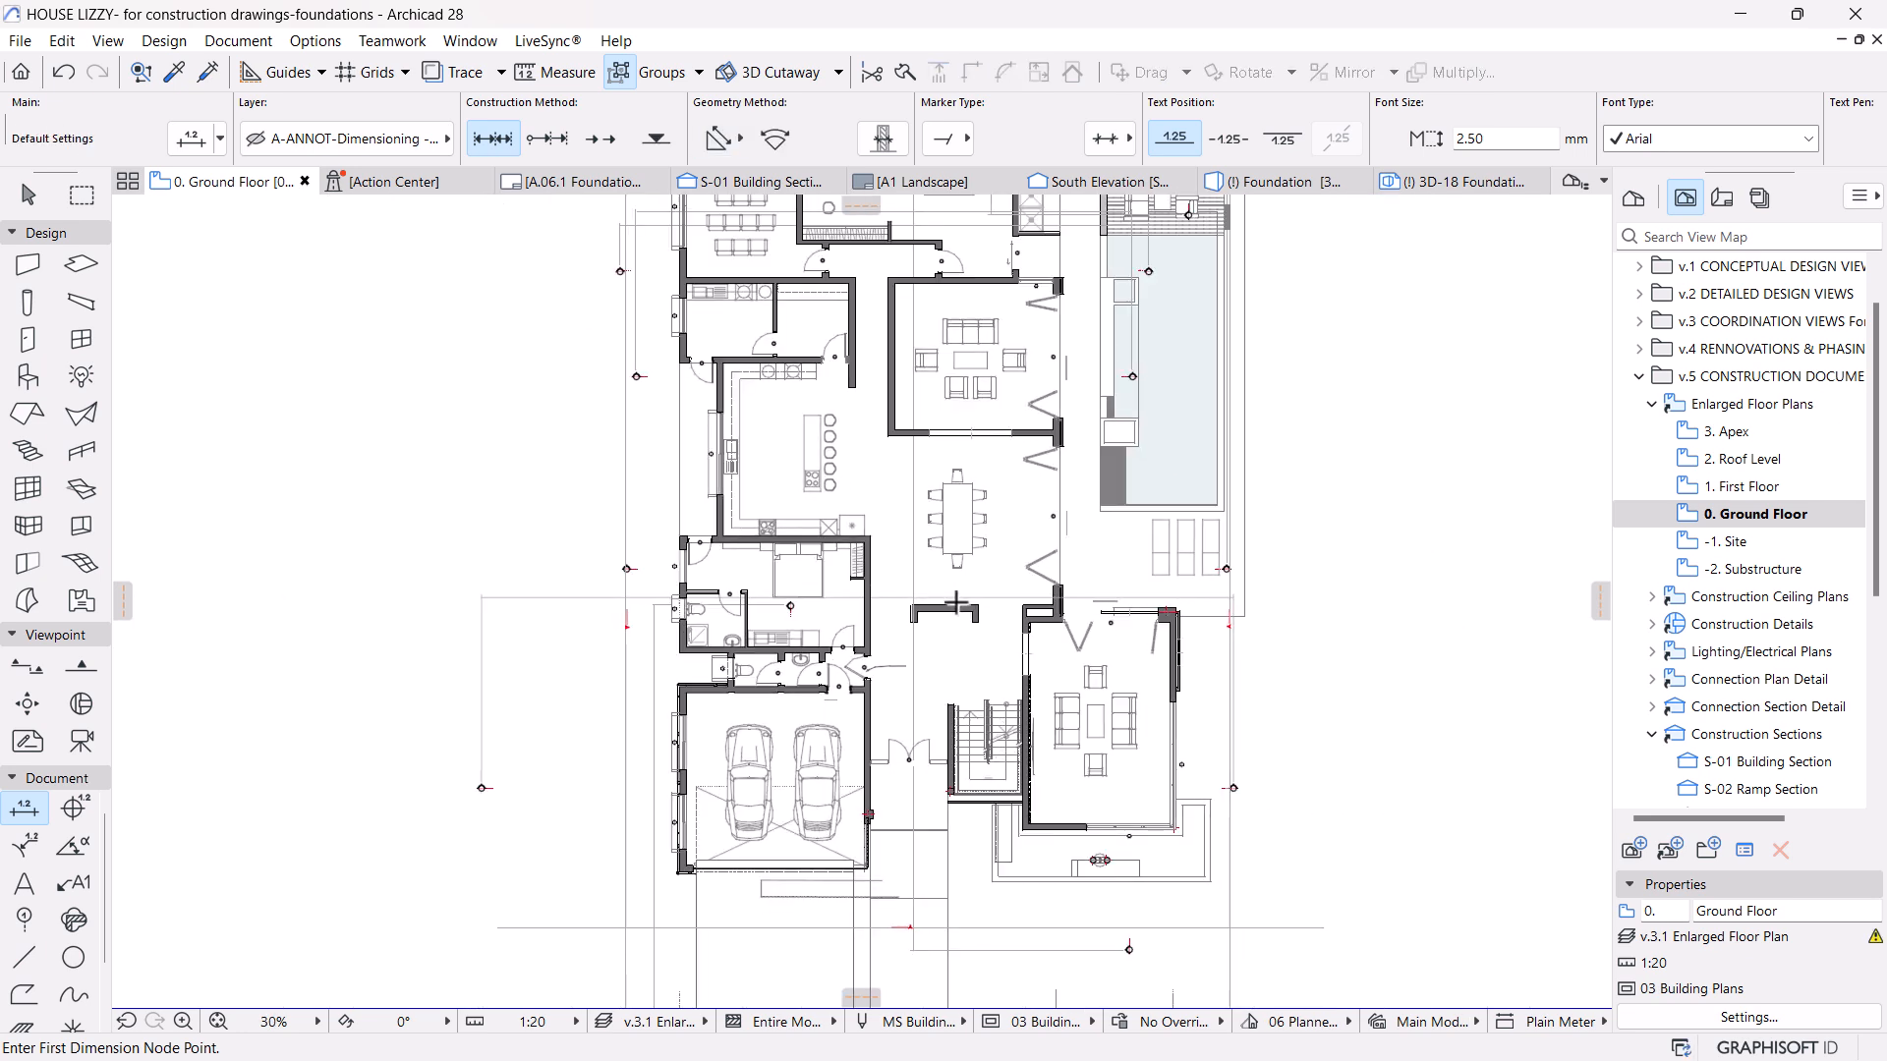
scroll(919, 579, "down", 2)
middle_click_drag(889, 696, 857, 821)
scroll(858, 820, "up", 2)
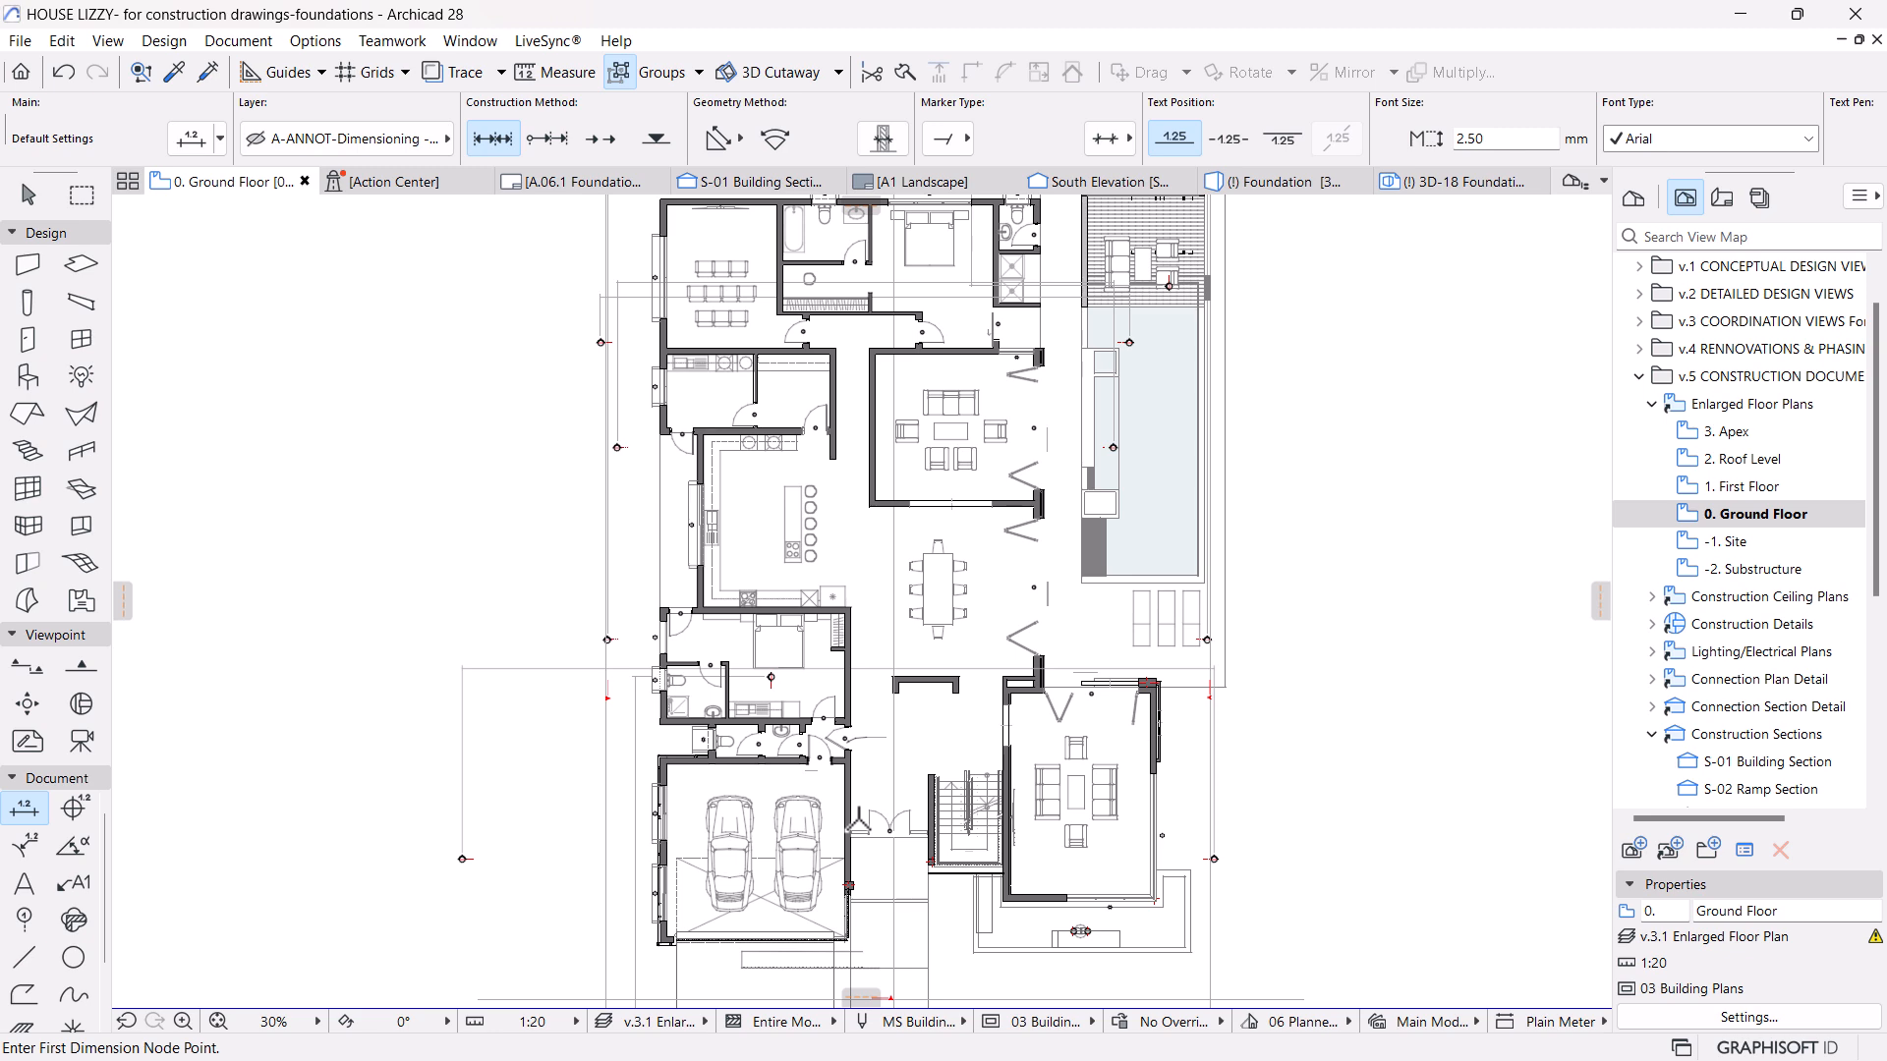
scroll(858, 824, "up", 1)
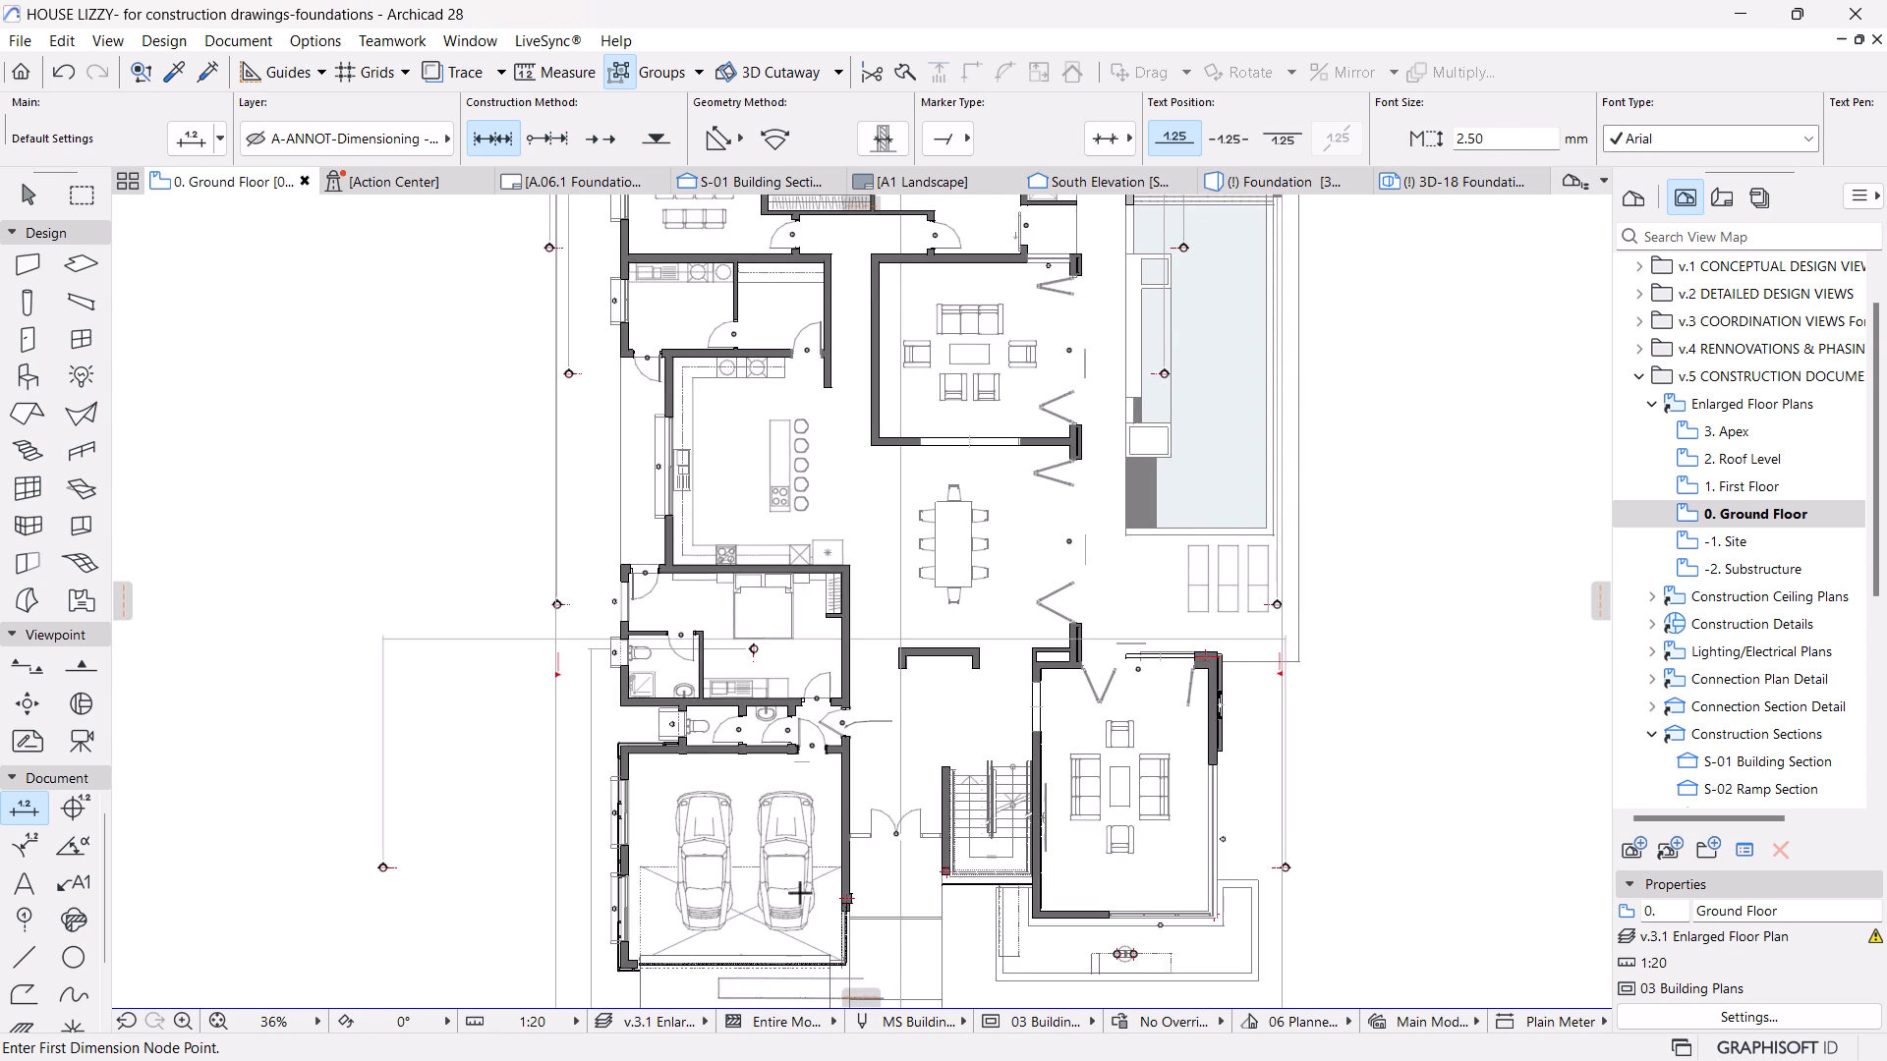
scroll(800, 894, "up", 1)
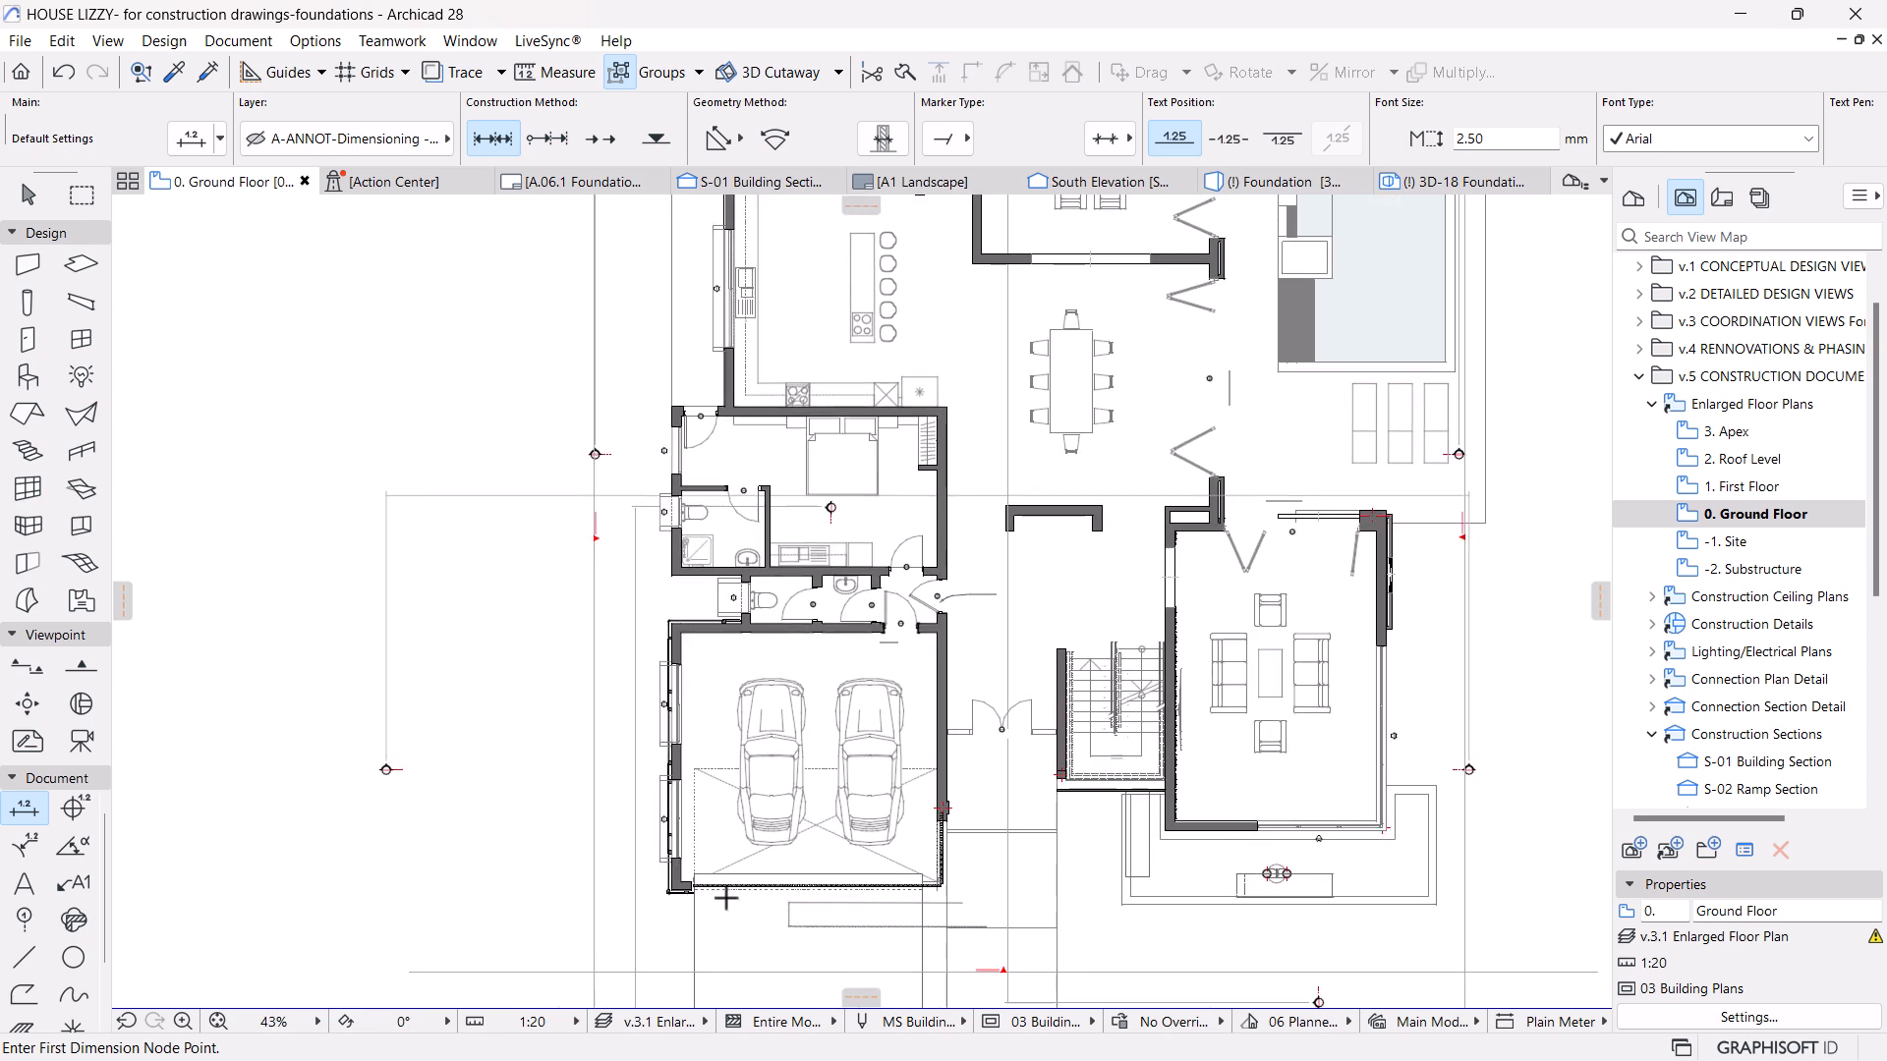
scroll(1360, 788, "up", 1)
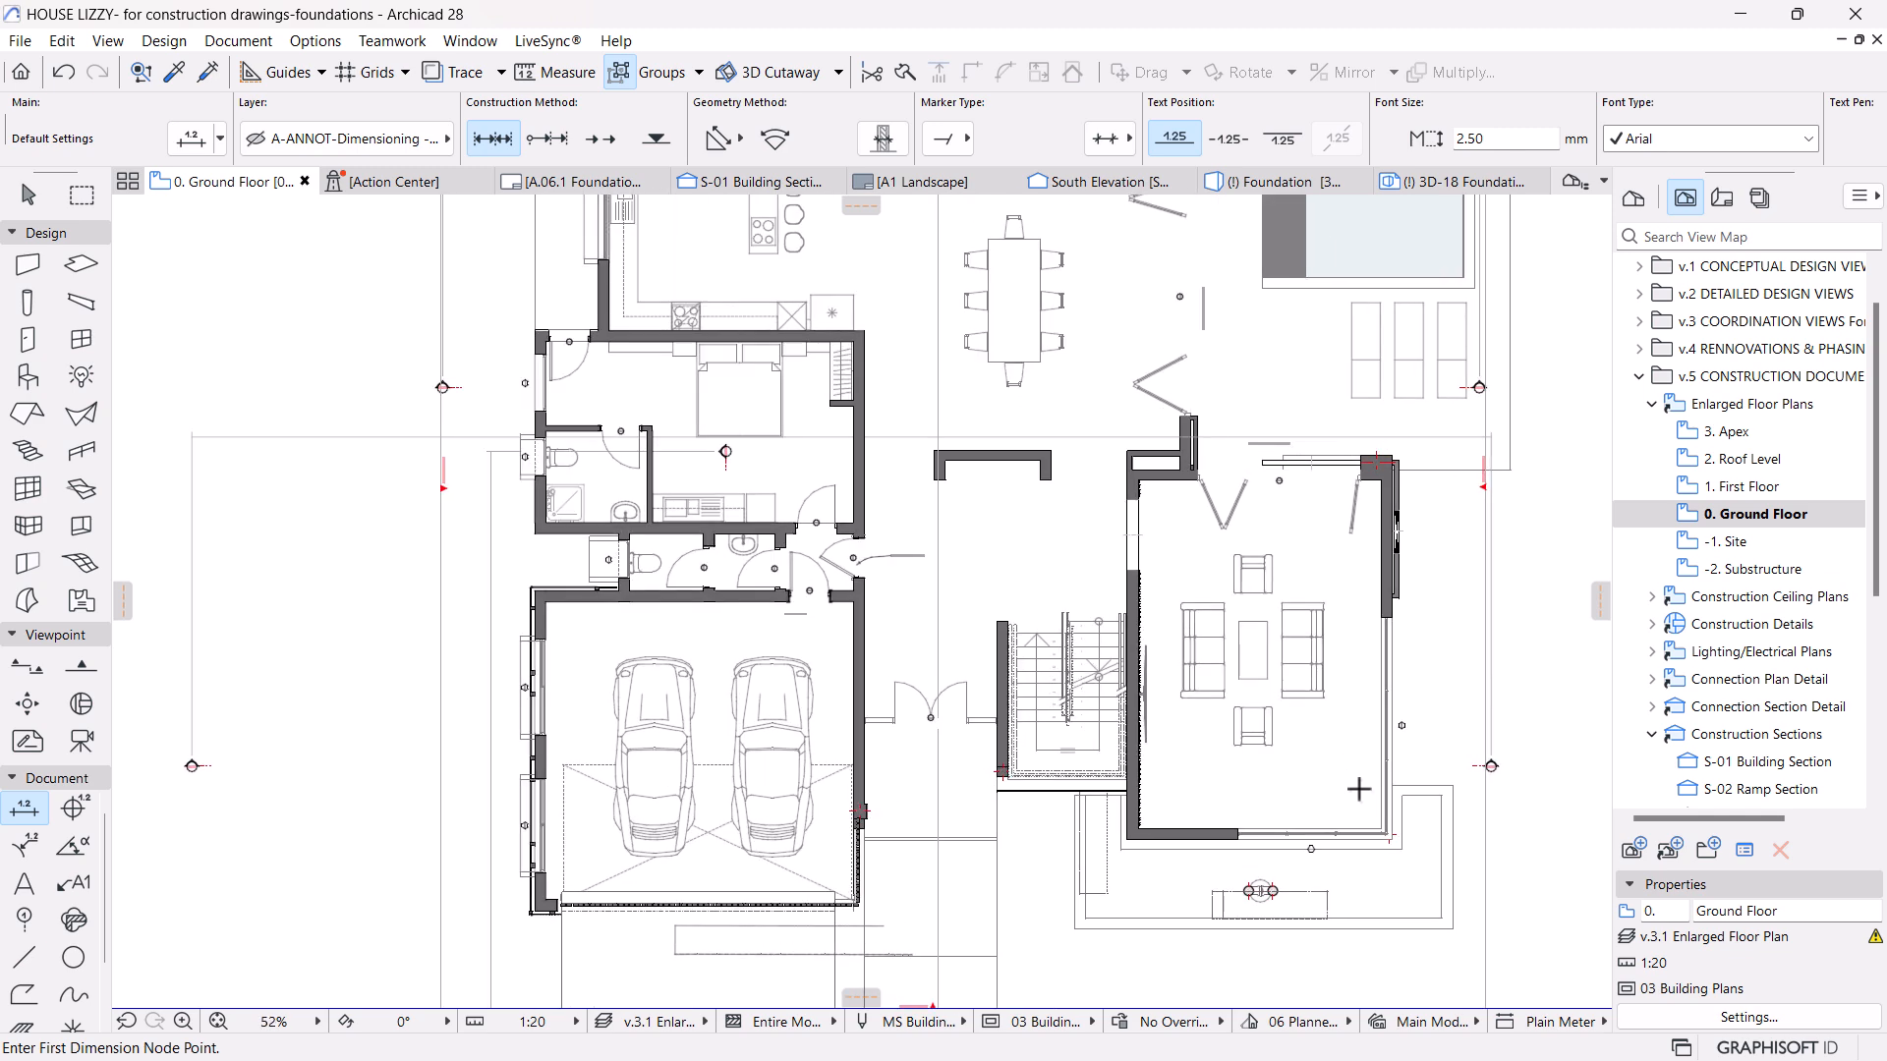
scroll(786, 772, "up", 1)
scroll(772, 770, "up", 1)
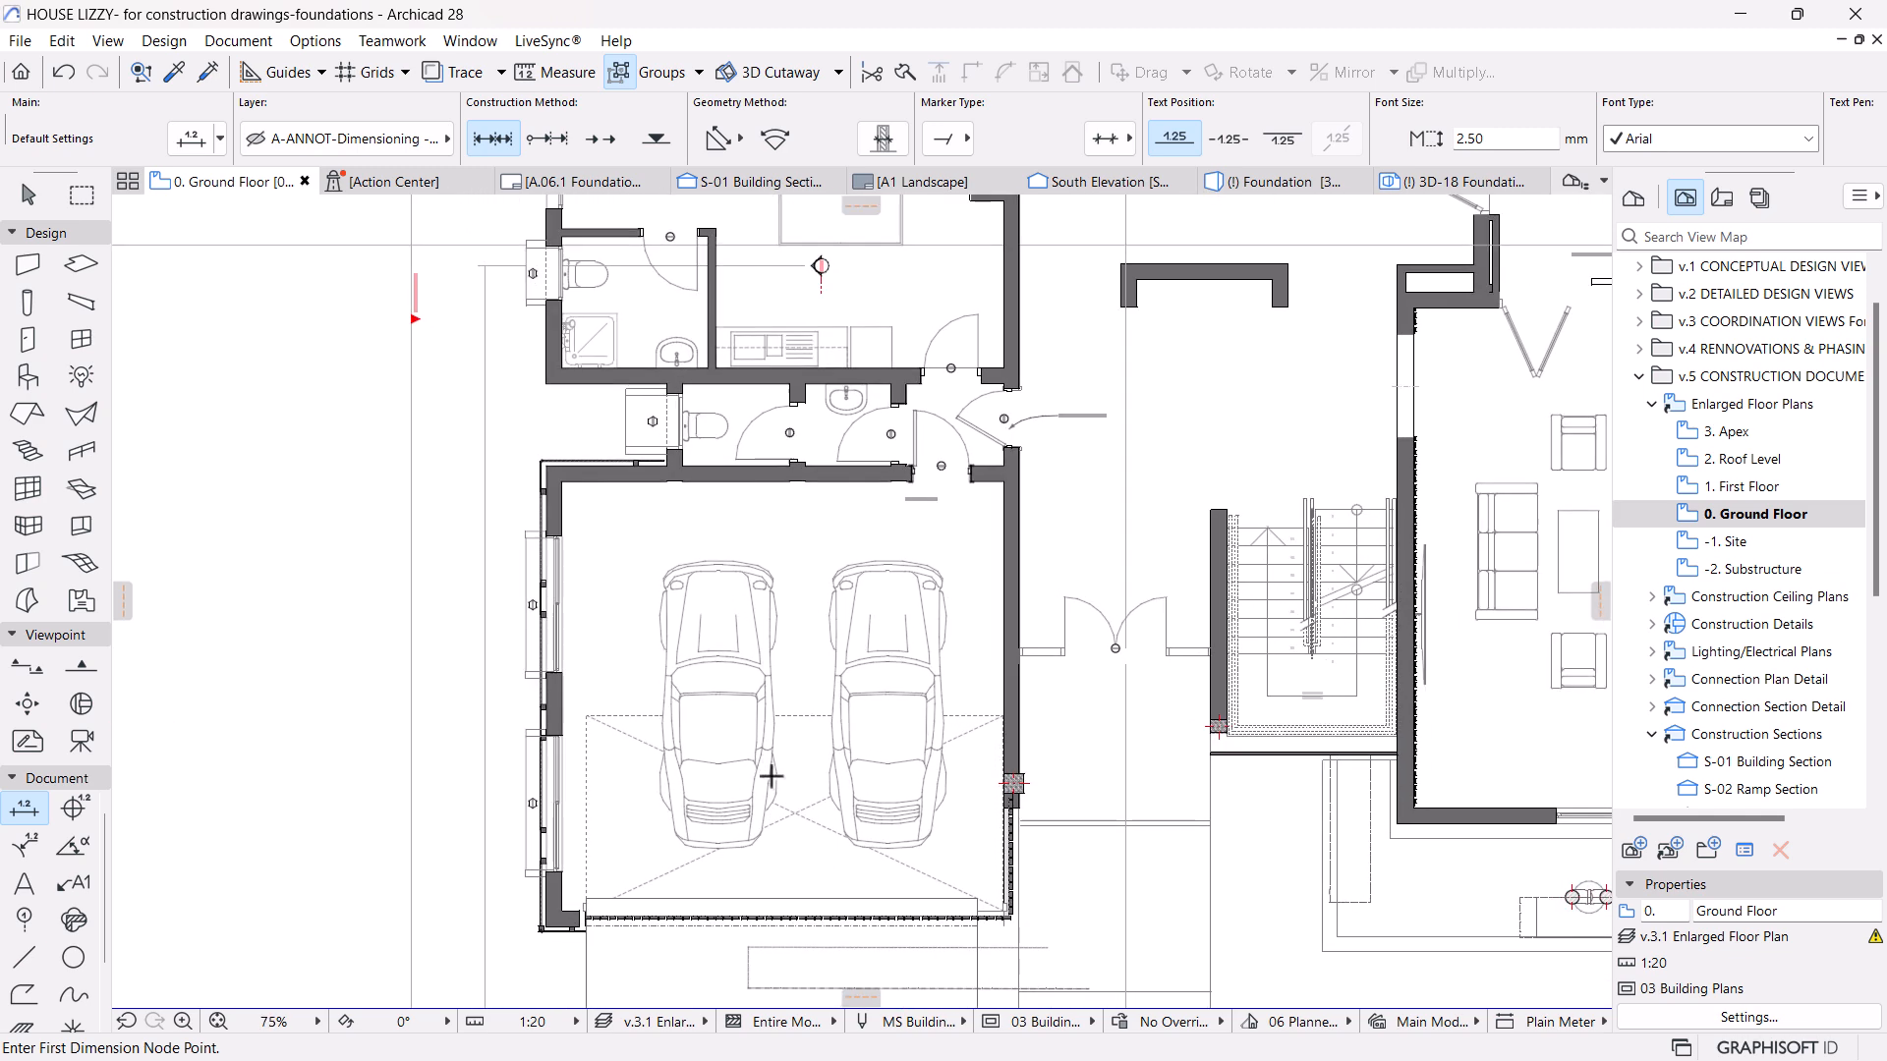
Open the 0. Ground Floor view of the Detailed Floor Plans in the v.2 detailed design views and select the Foyer zone.
scroll(1759, 472, "up", 2)
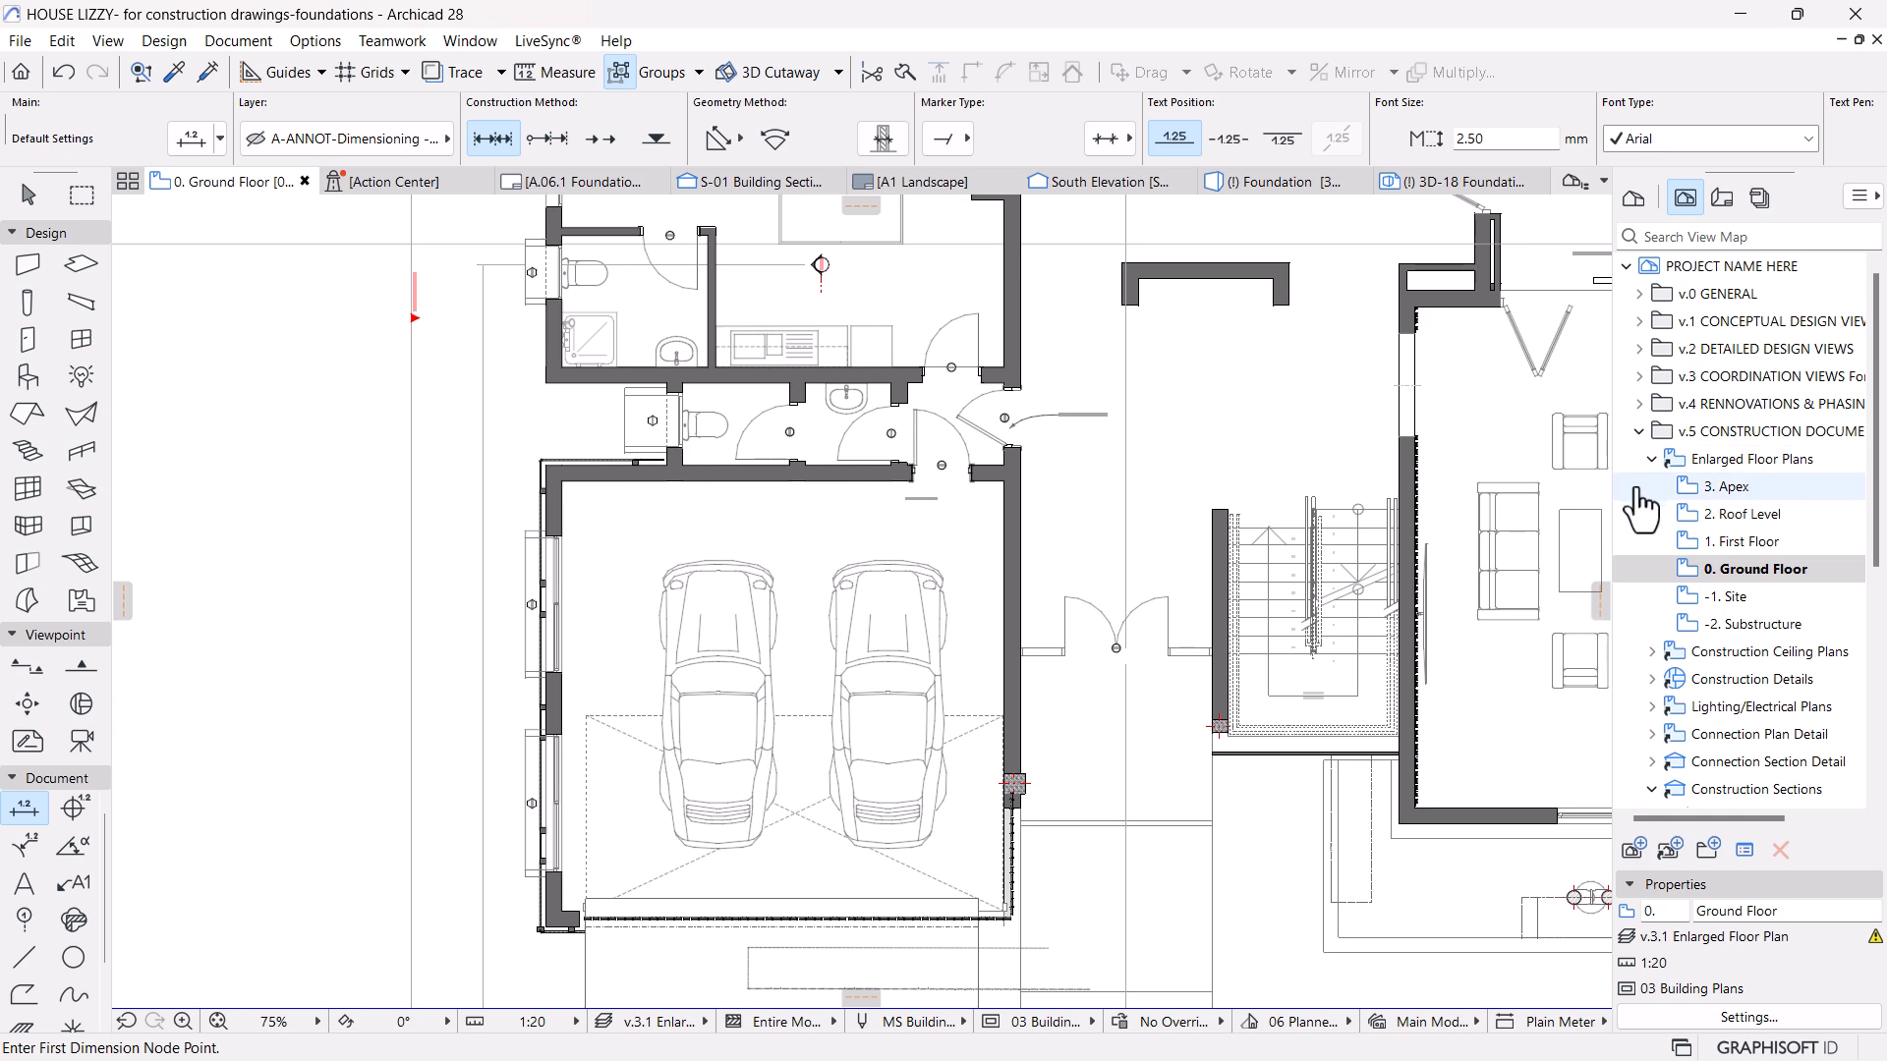
left_click(1639, 349)
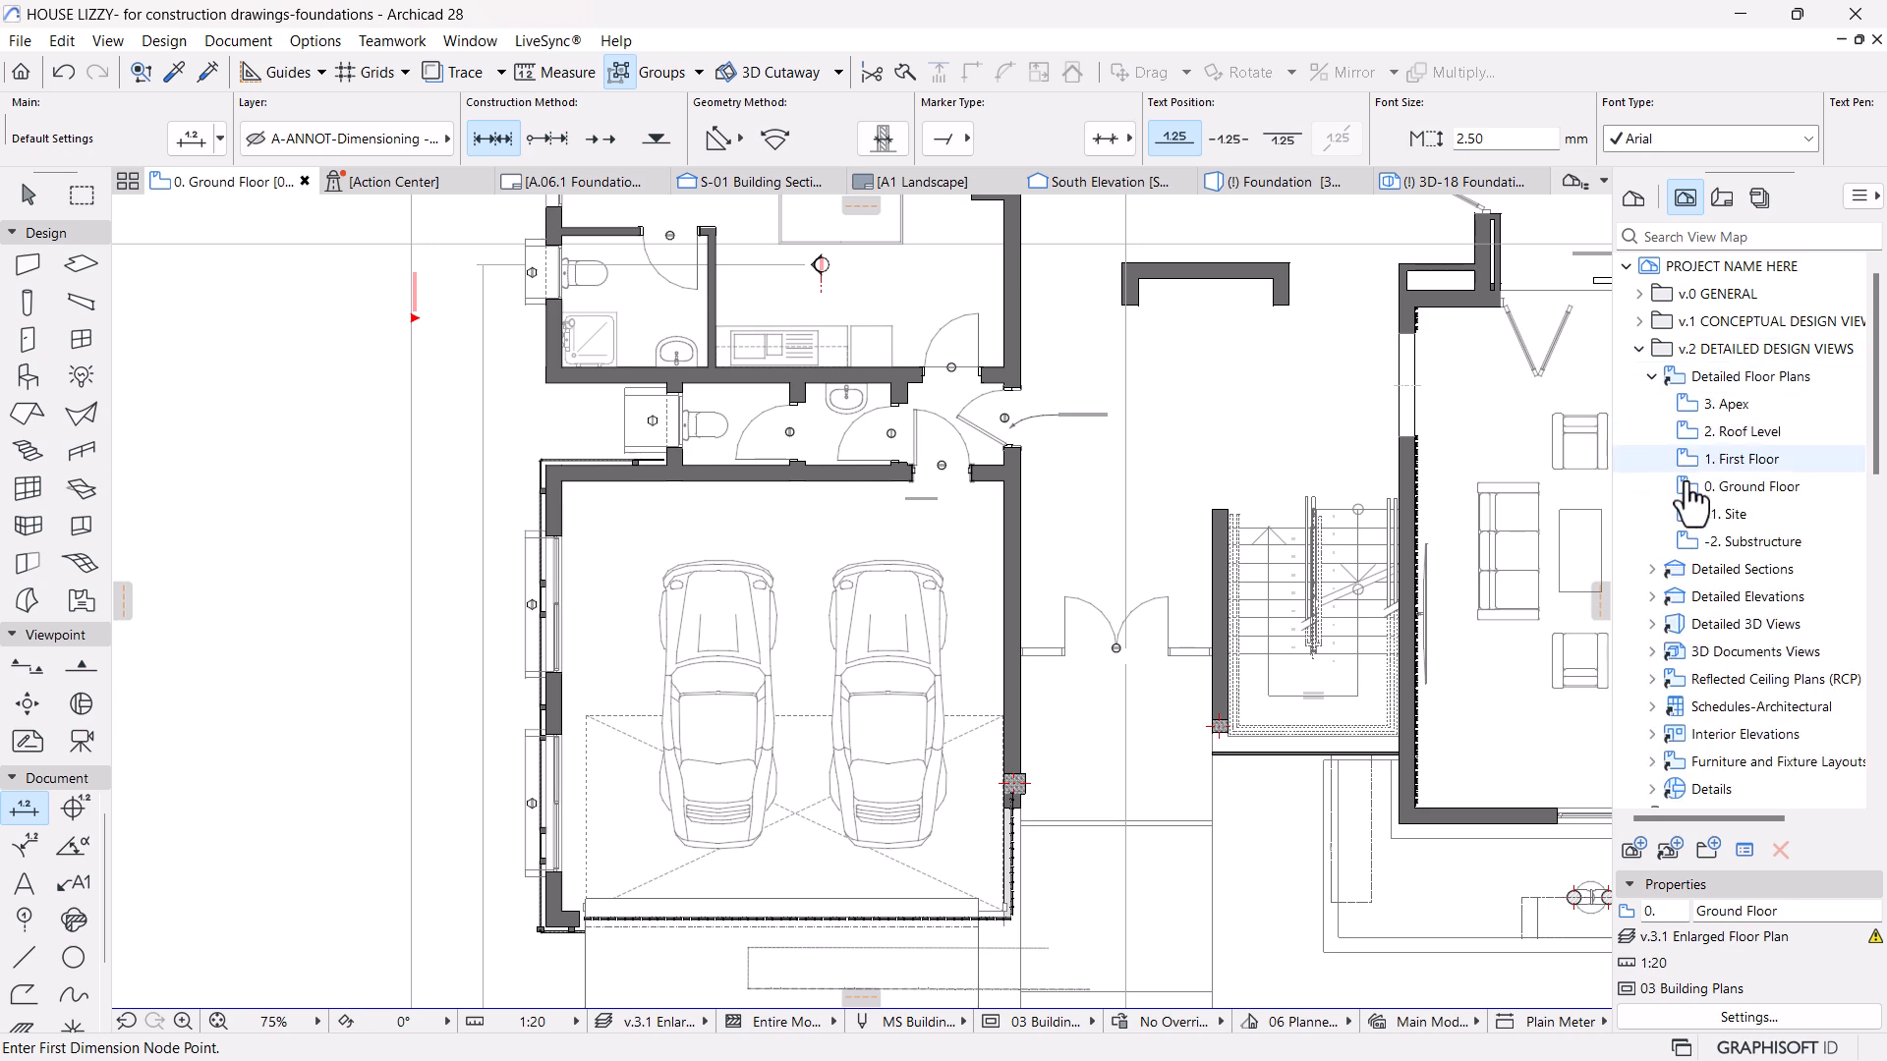
double_click(1775, 487)
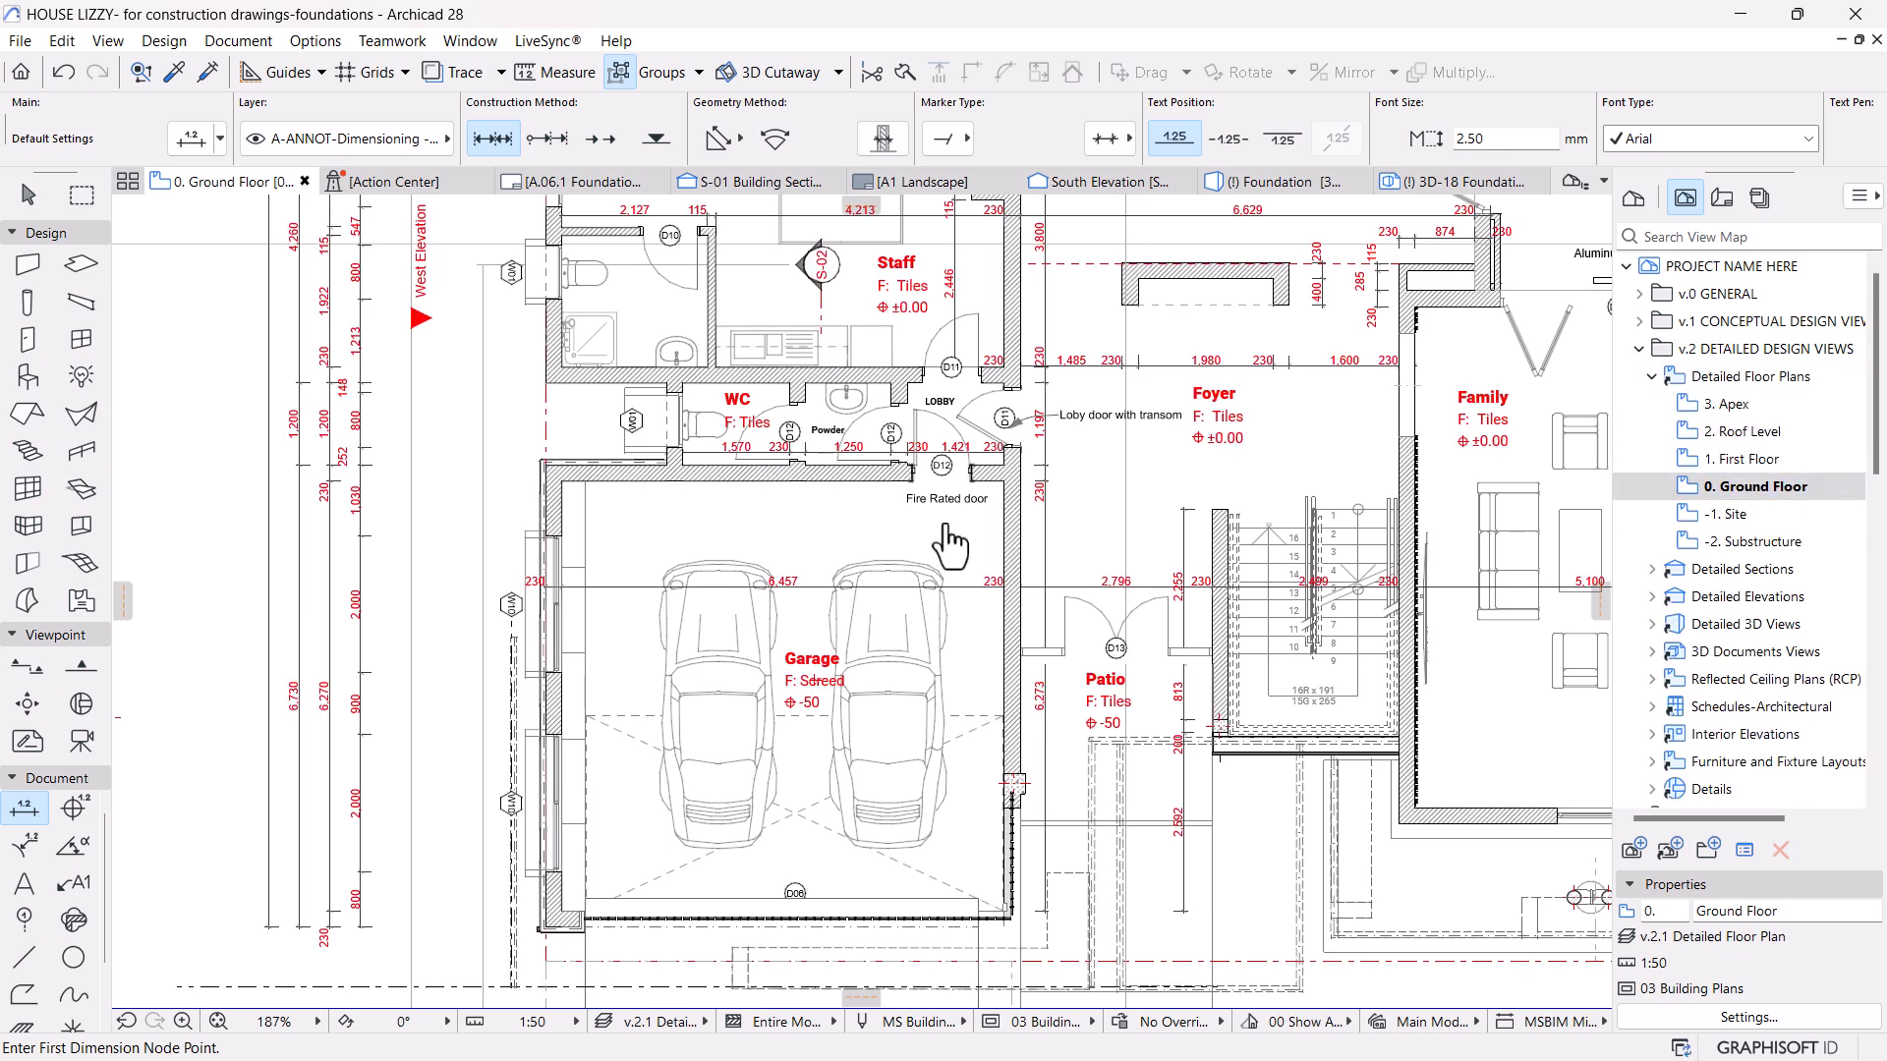
middle_click_drag(958, 542, 903, 597)
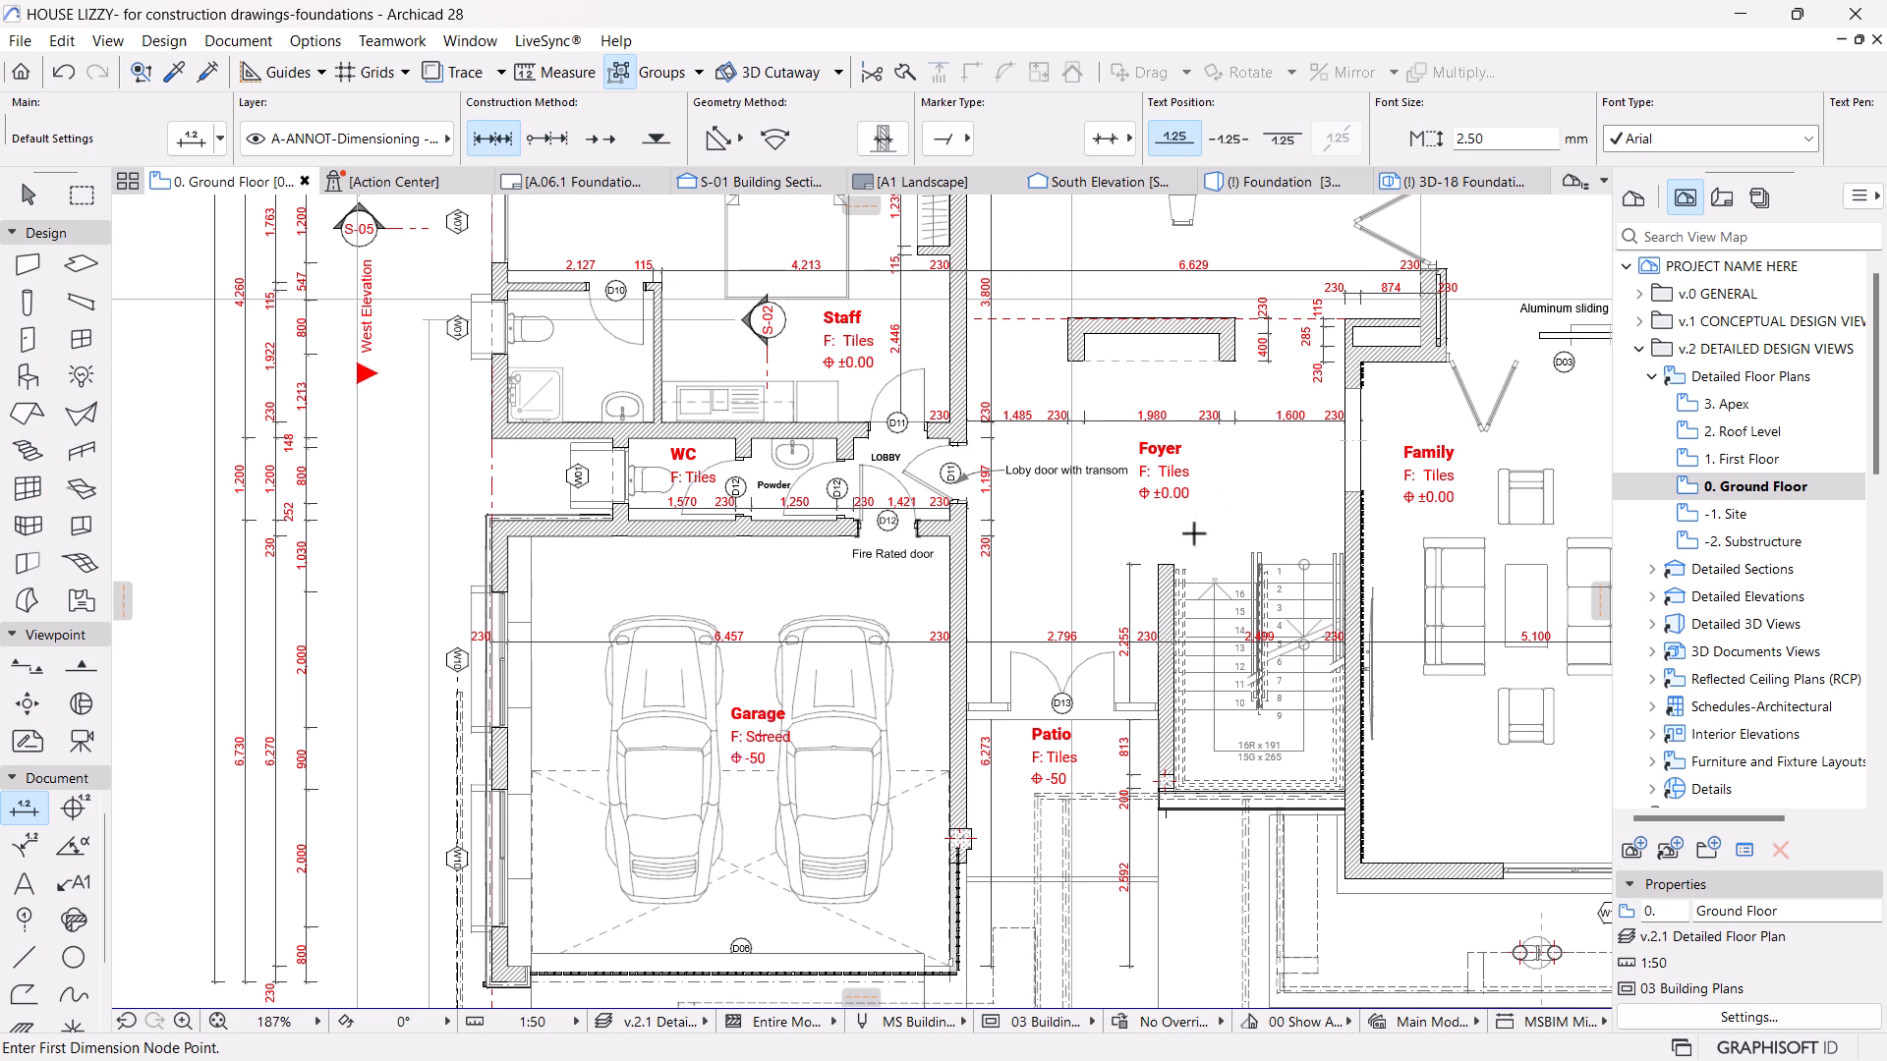
key("Escape")
left_click(1167, 478)
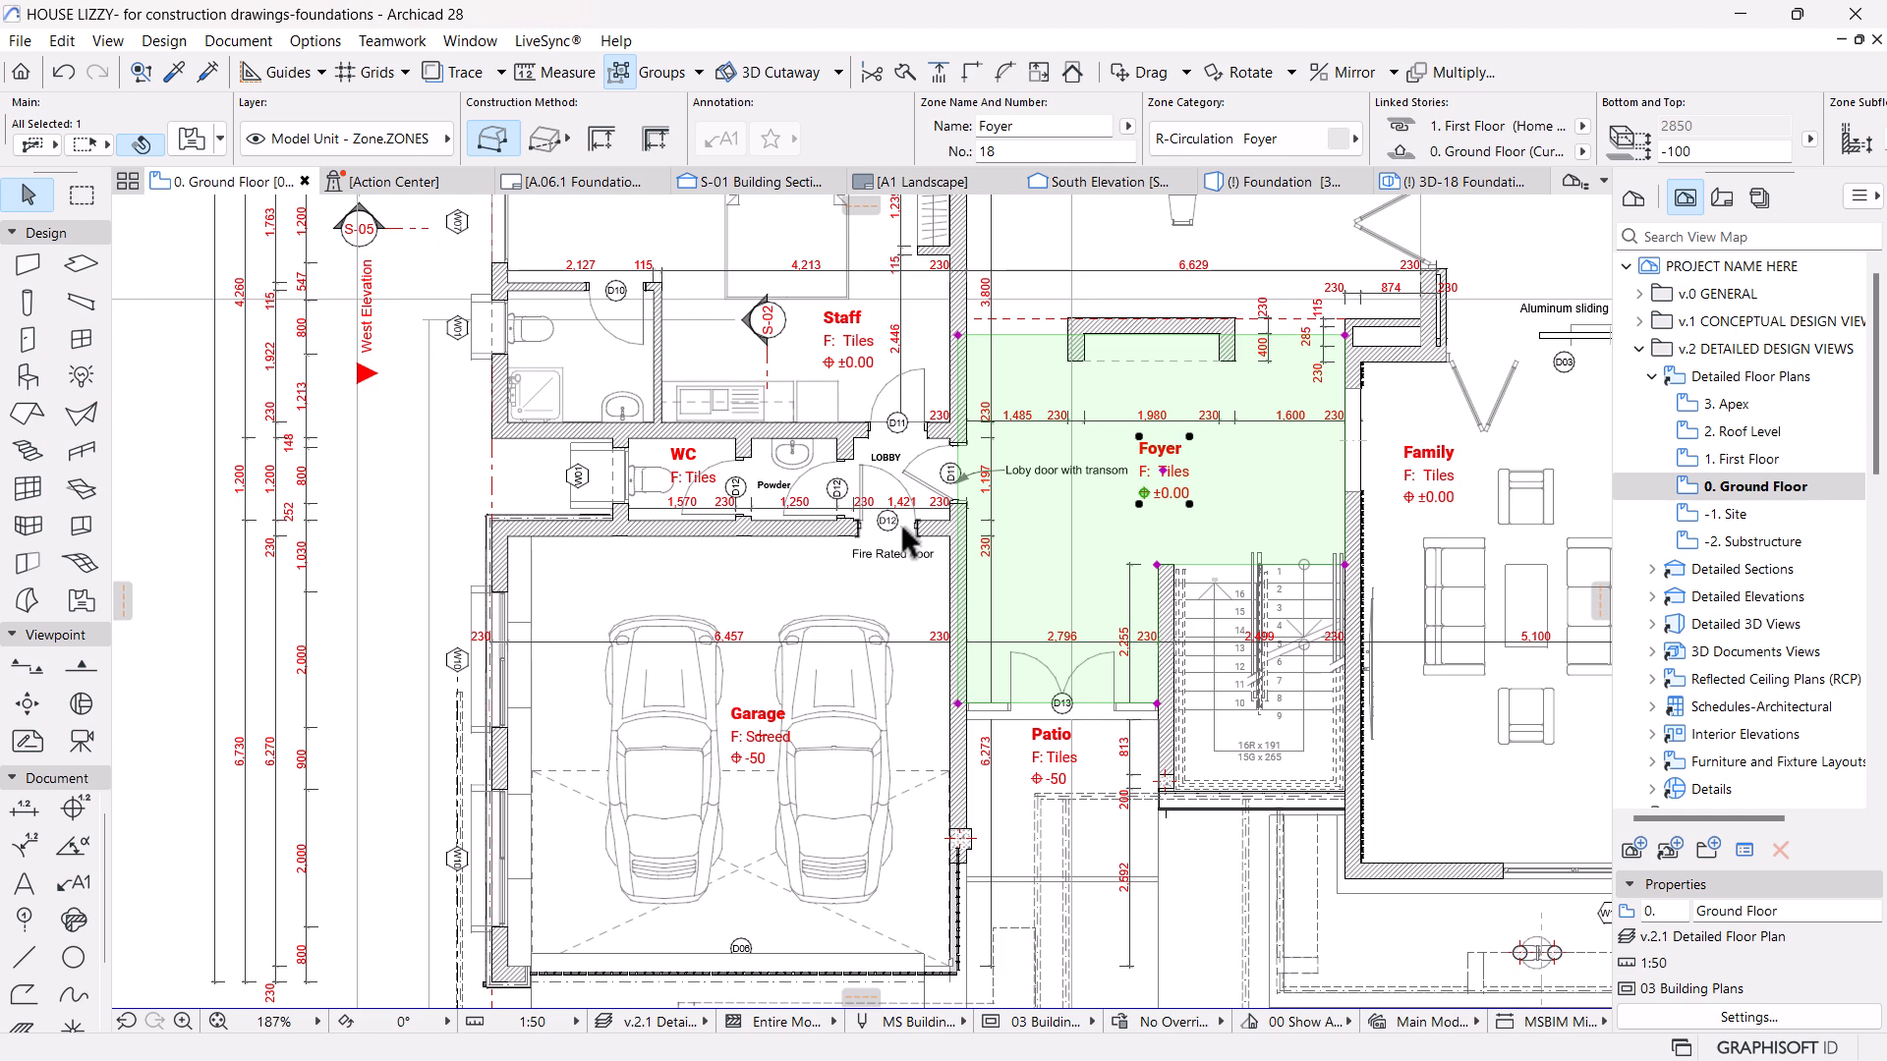
Examine the Garage and Foyer zones and their layer on the detailed ground floor plan.
scroll(1253, 448, "up", 3)
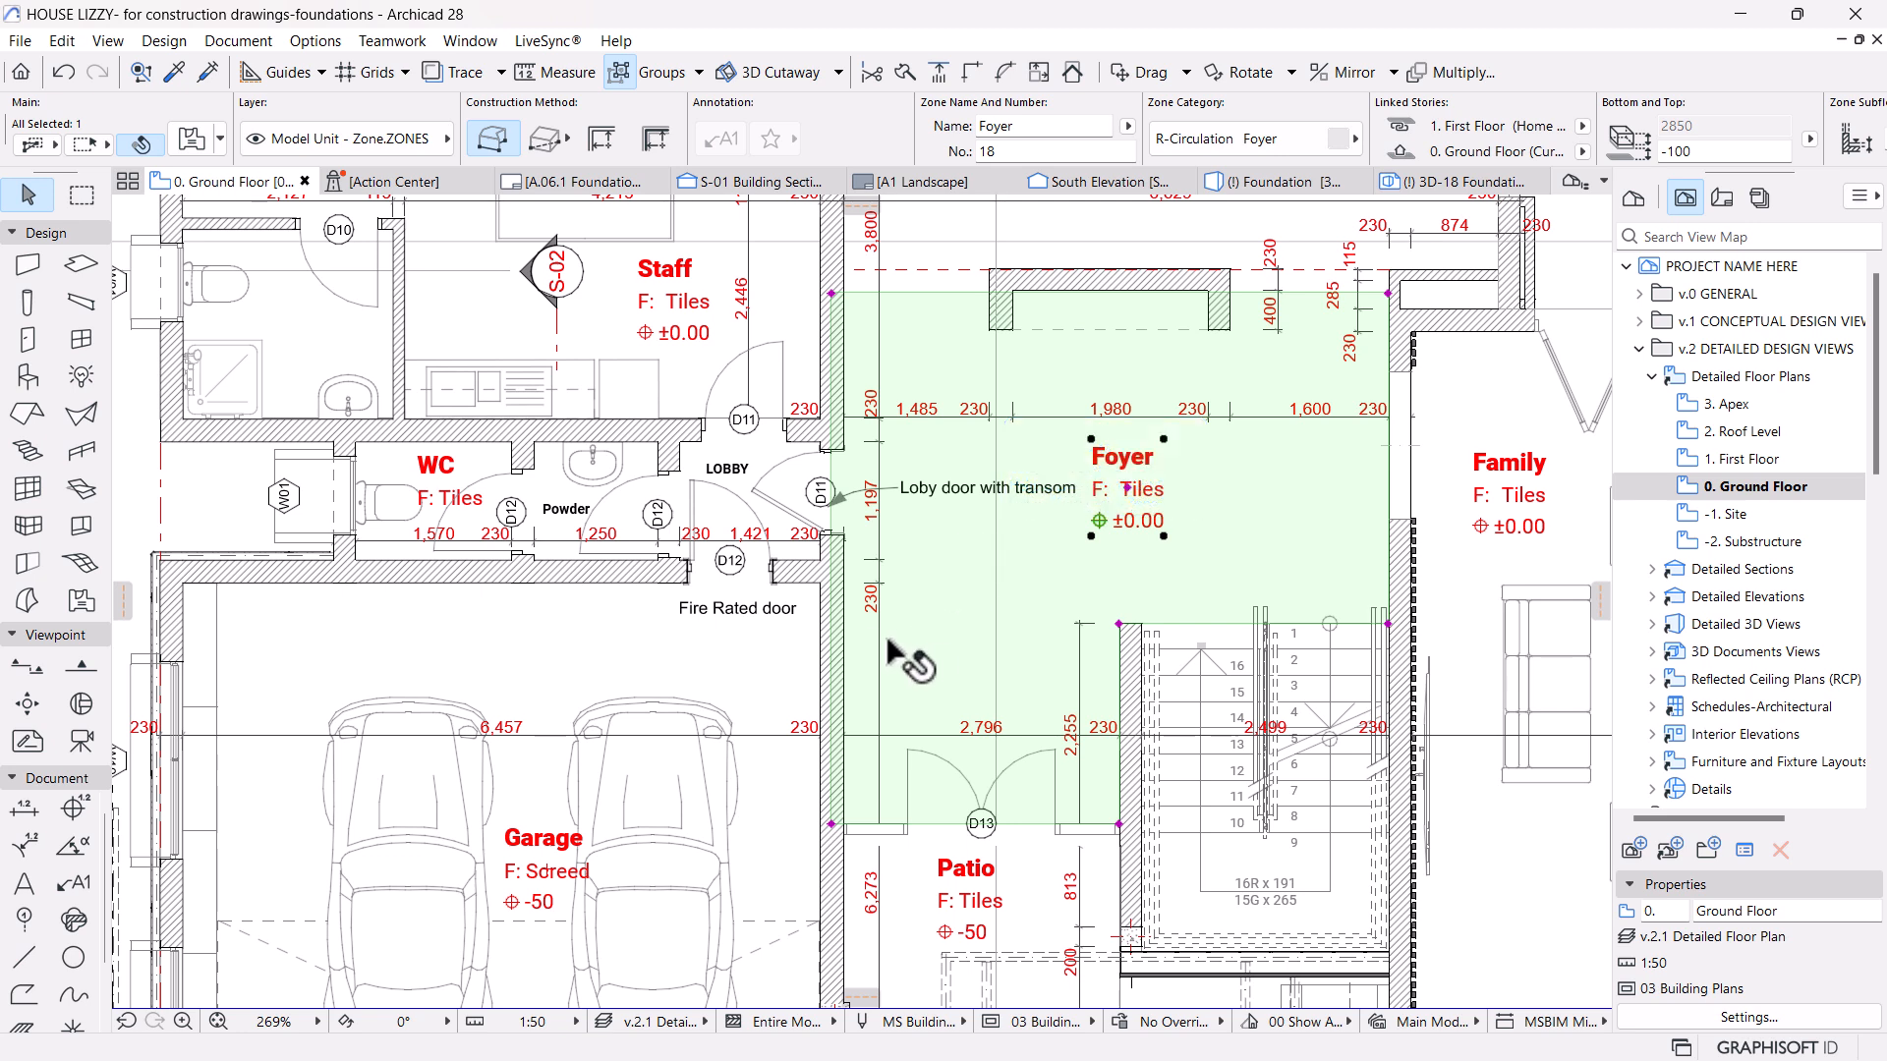
left_click(827, 573)
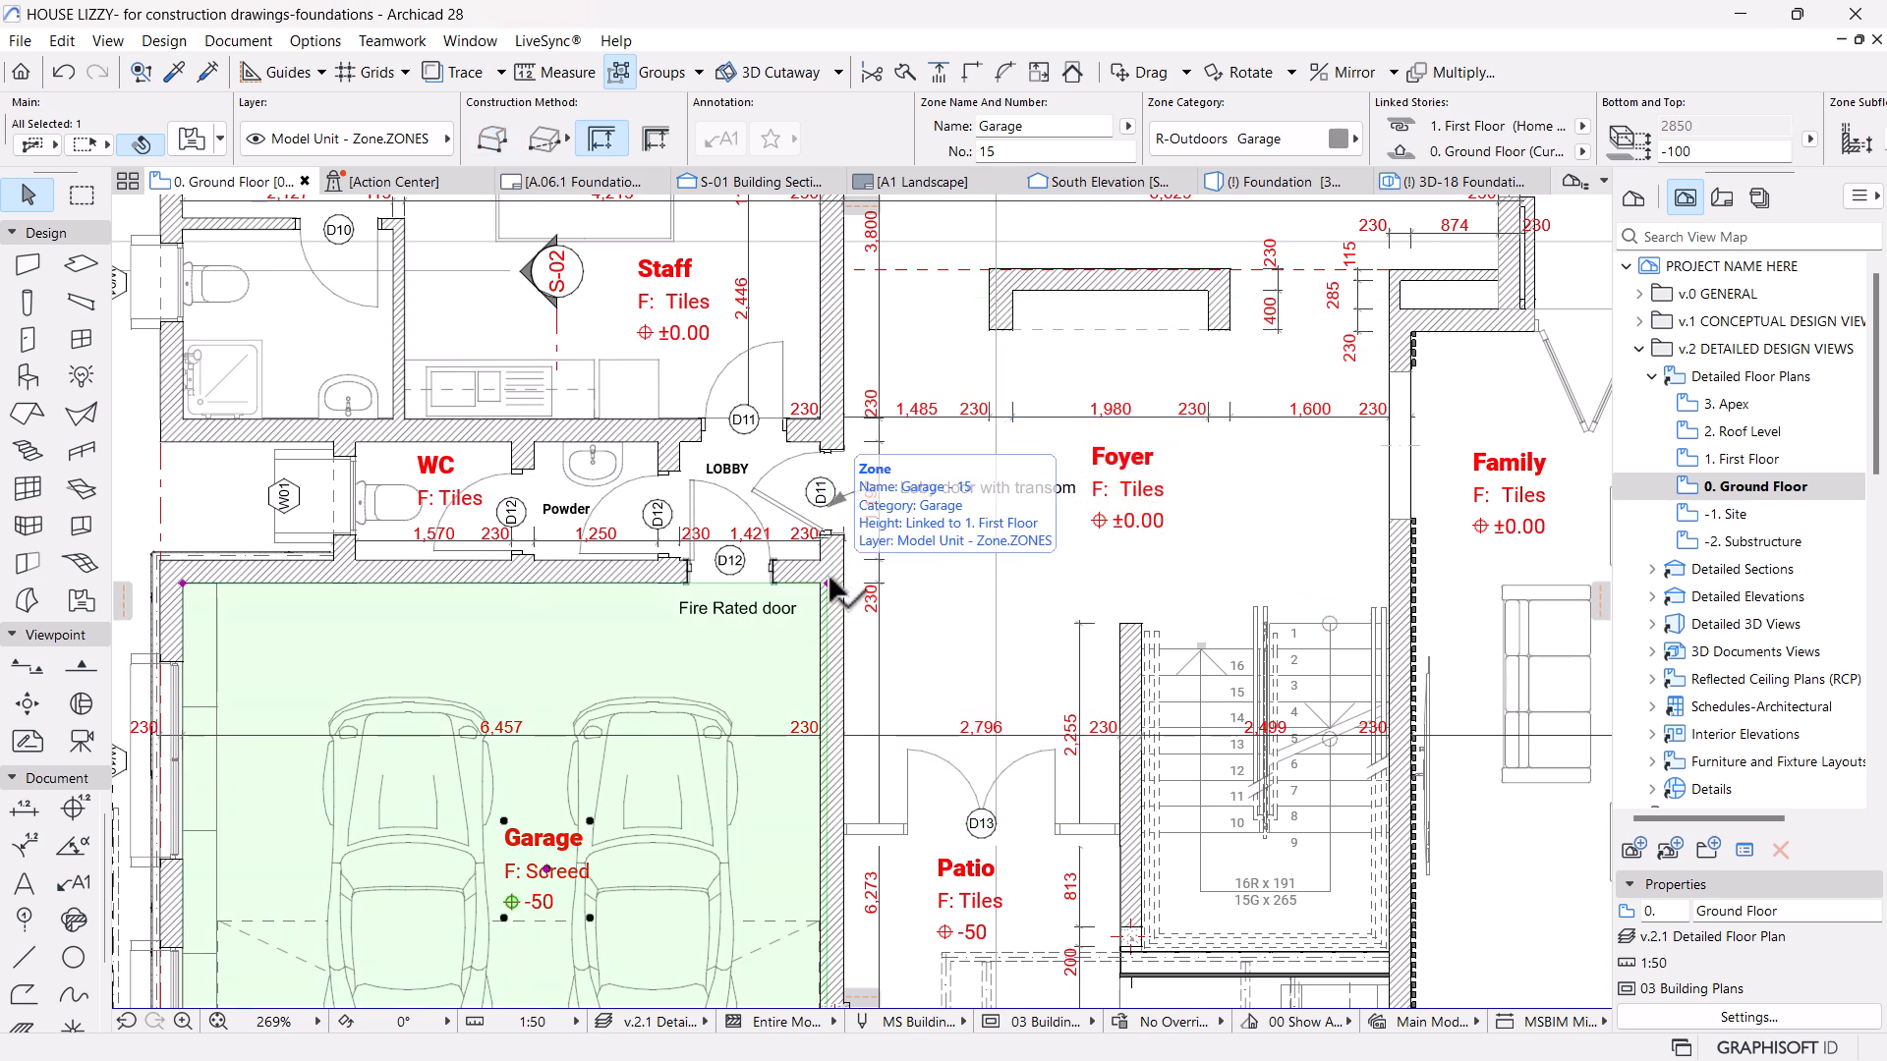
left_click(861, 648)
left_click(831, 663)
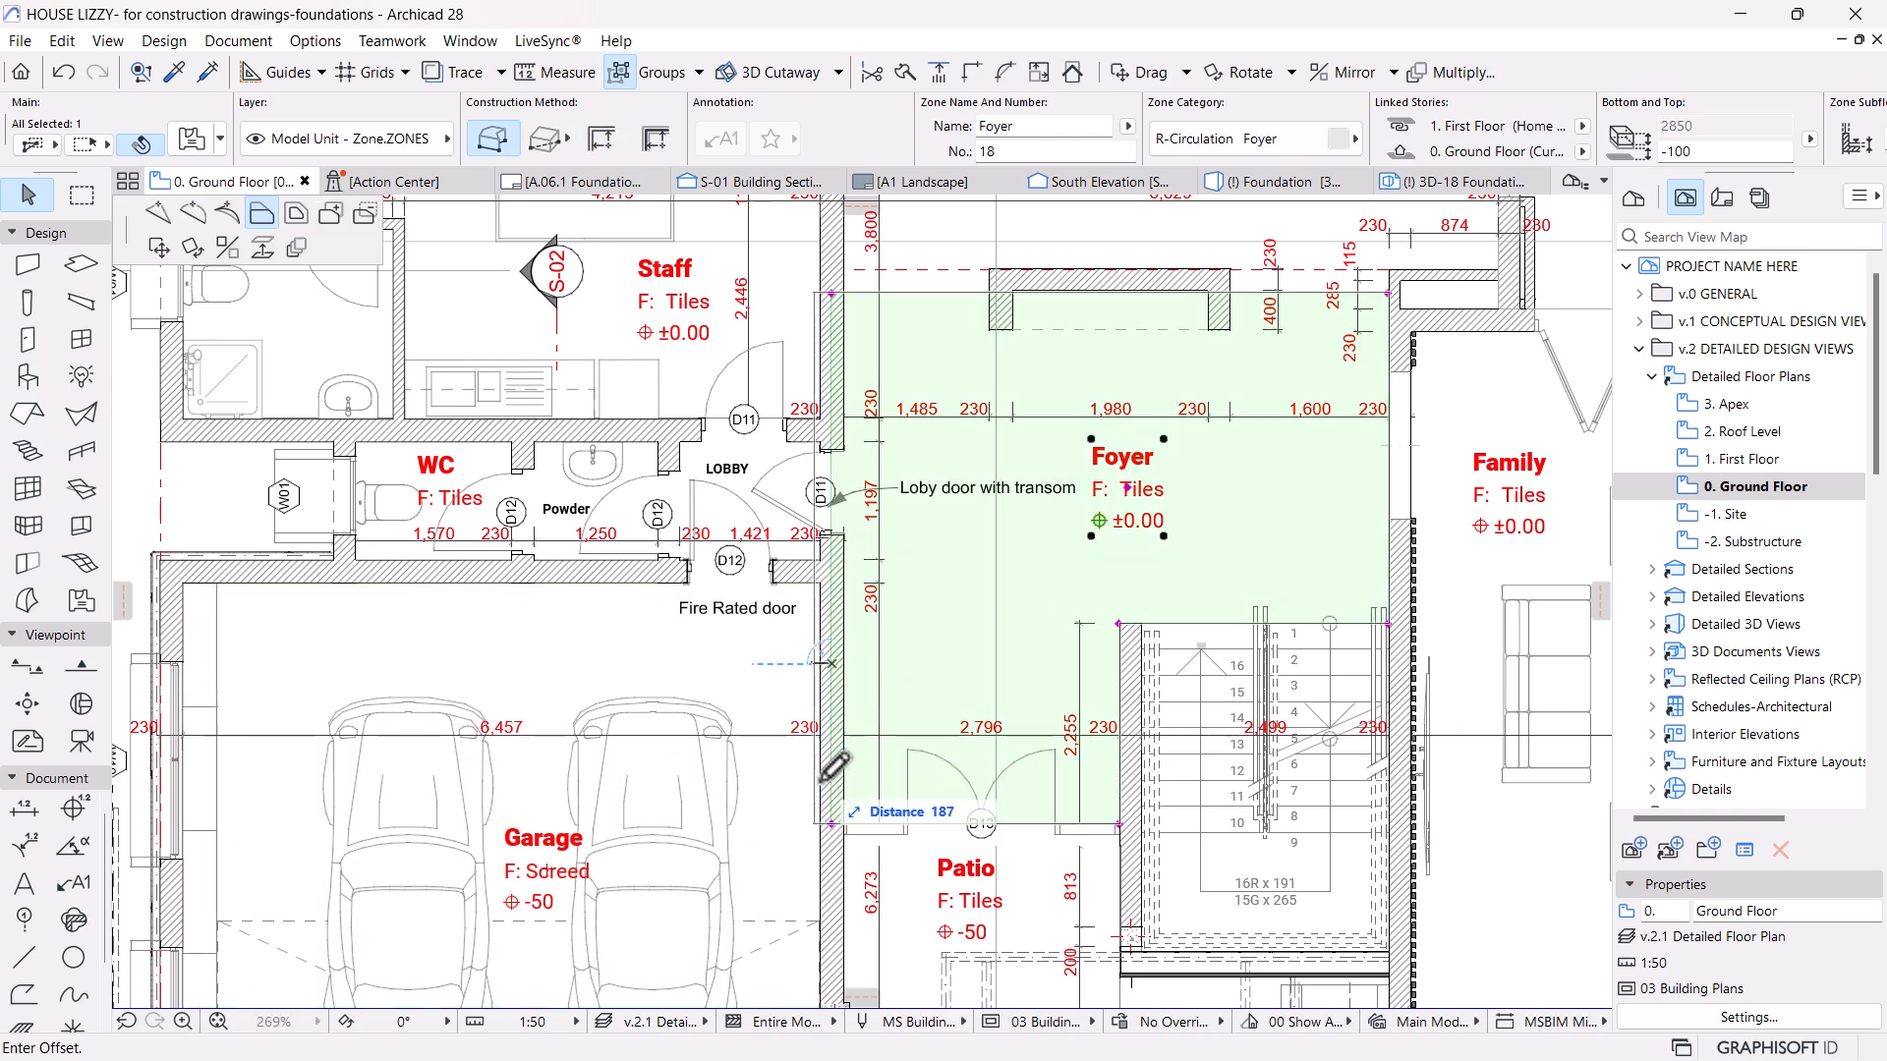
left_click(857, 811)
scroll(879, 772, "down", 5)
left_click(1400, 900)
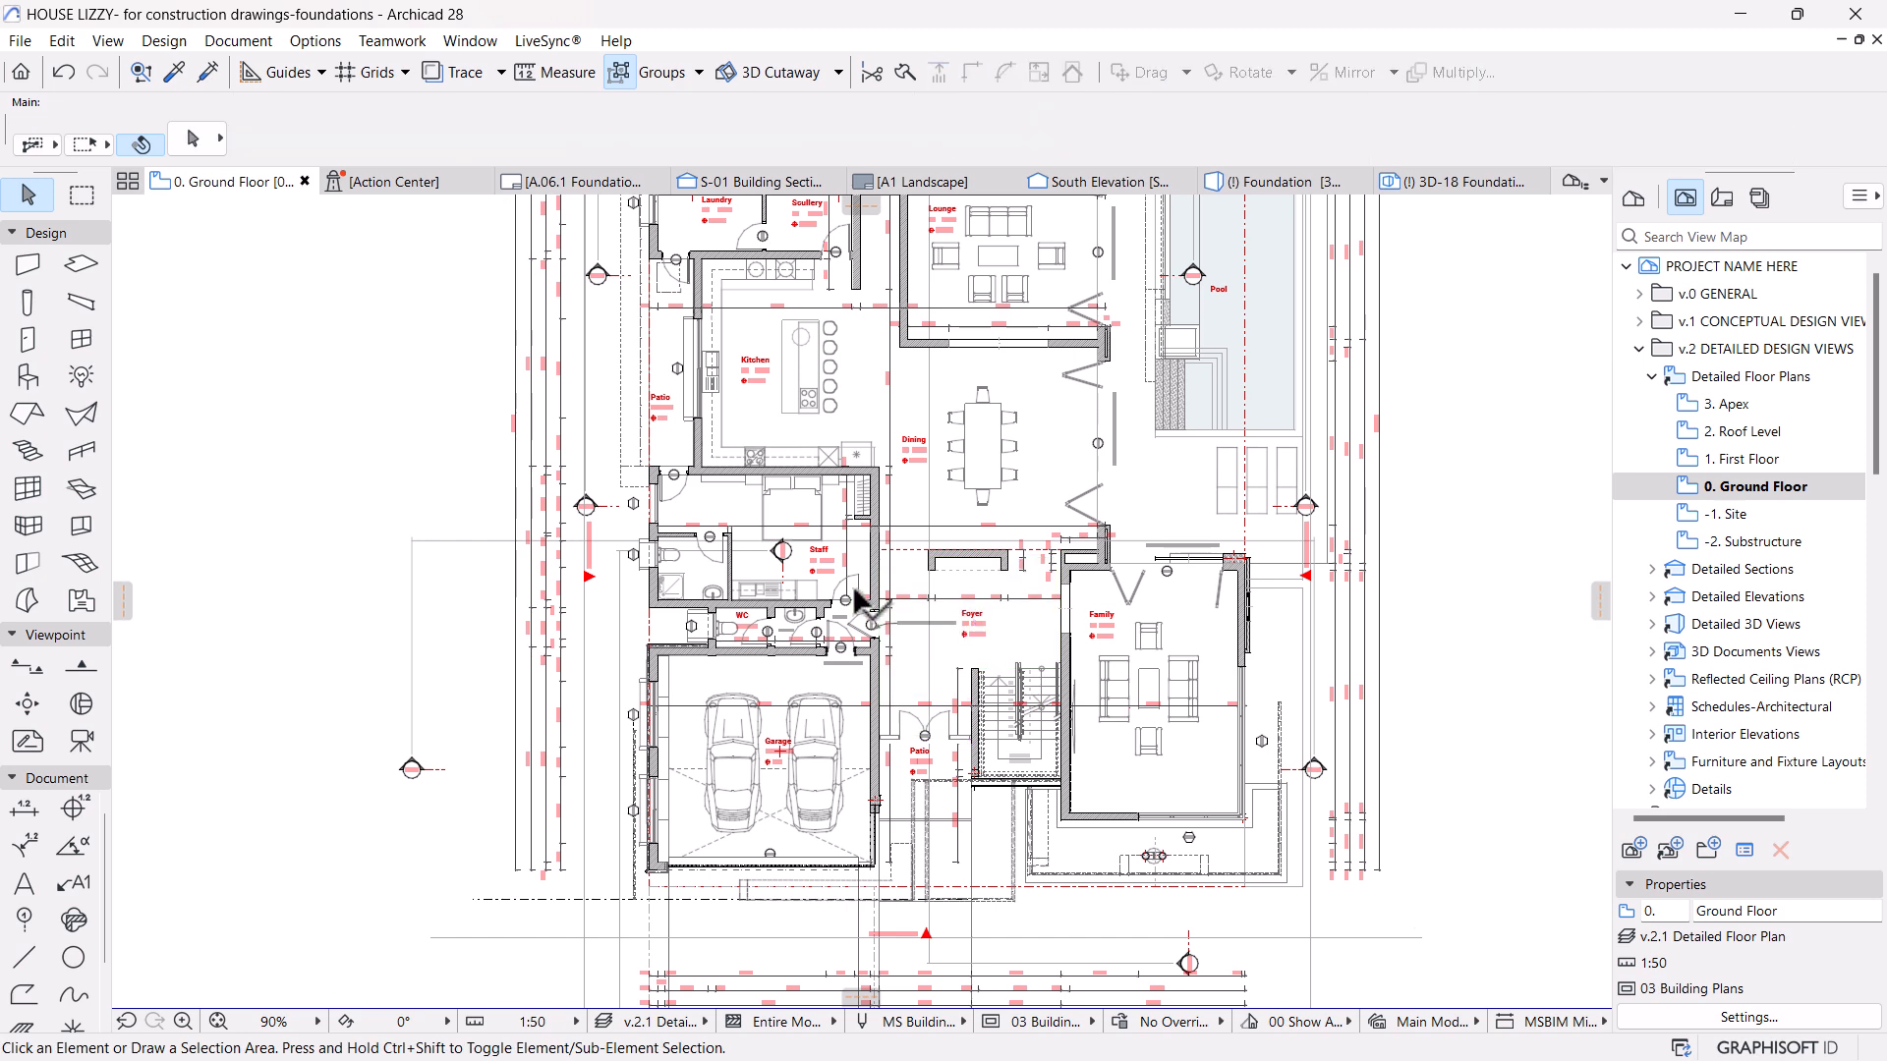
left_click(940, 680)
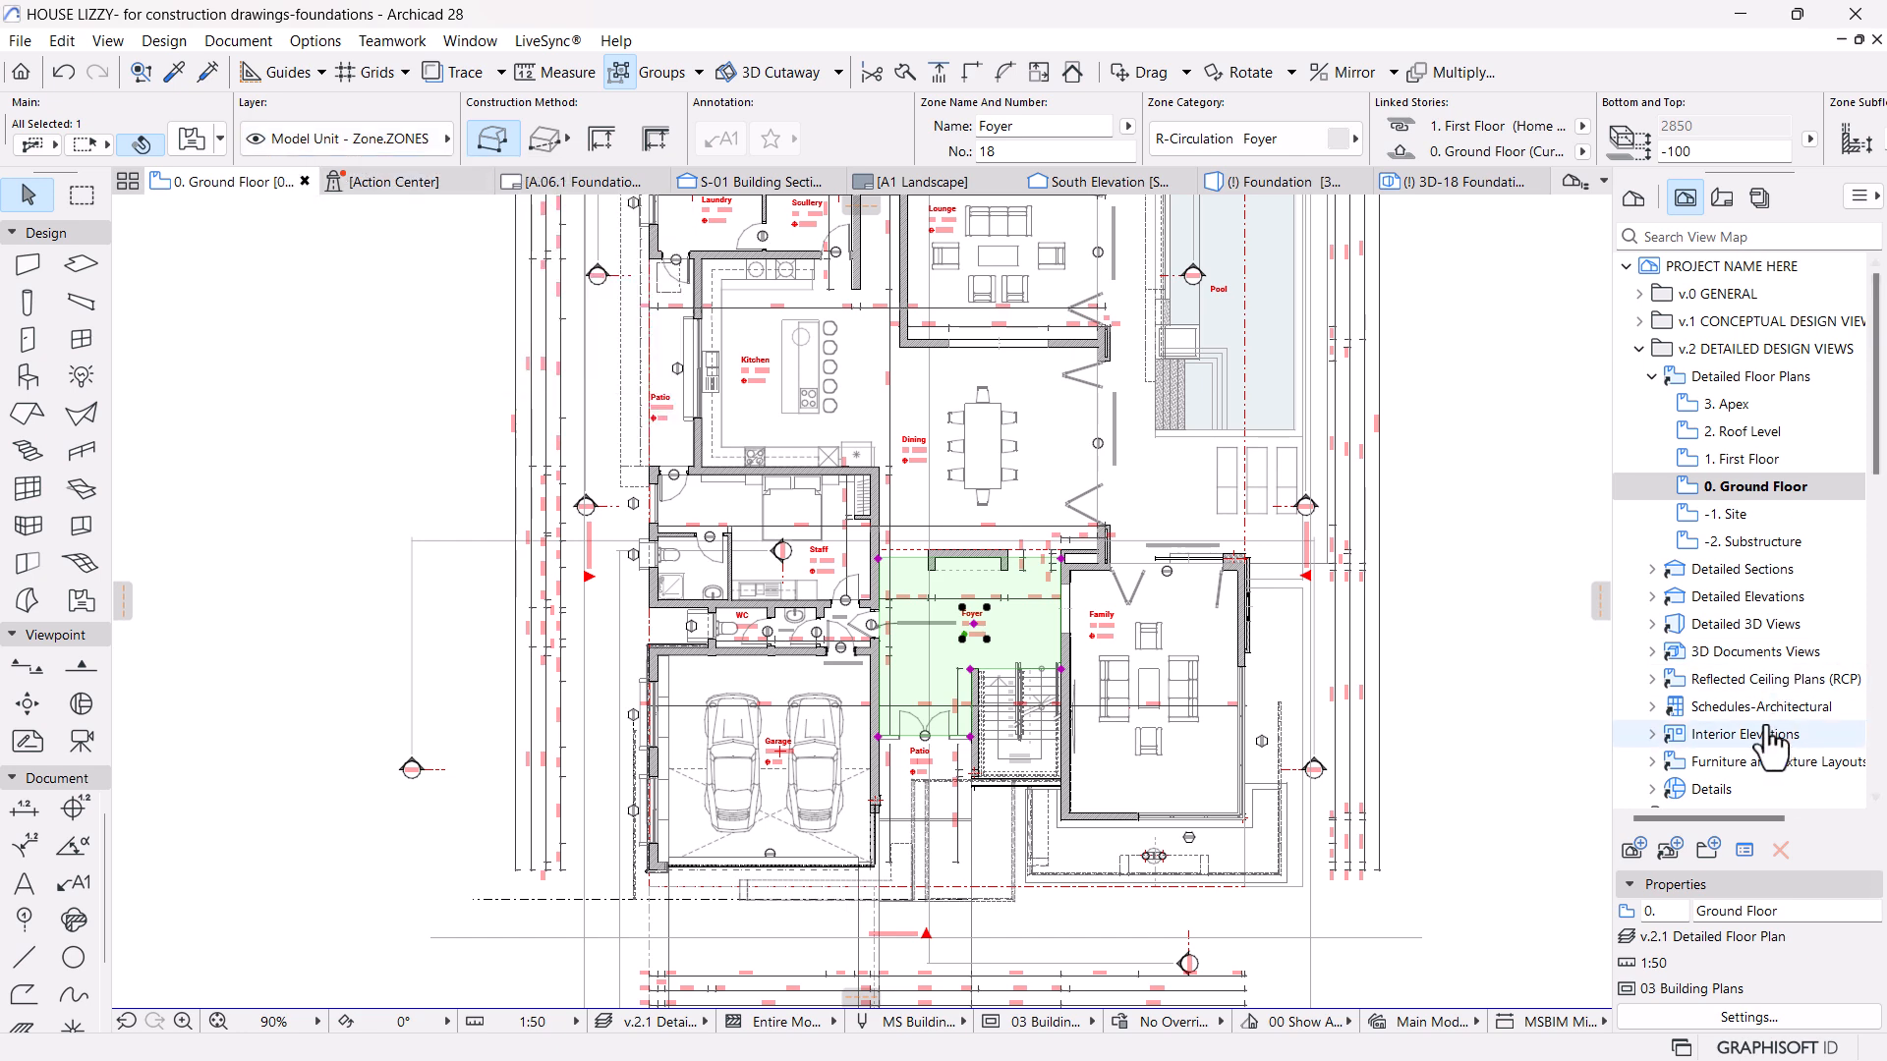
Open the 0. Ground Floor view of the Enlarged Floor Plans in the v.5 construction documents.
scroll(1734, 757, "down", 5)
scroll(1735, 756, "down", 2)
left_click(1735, 432)
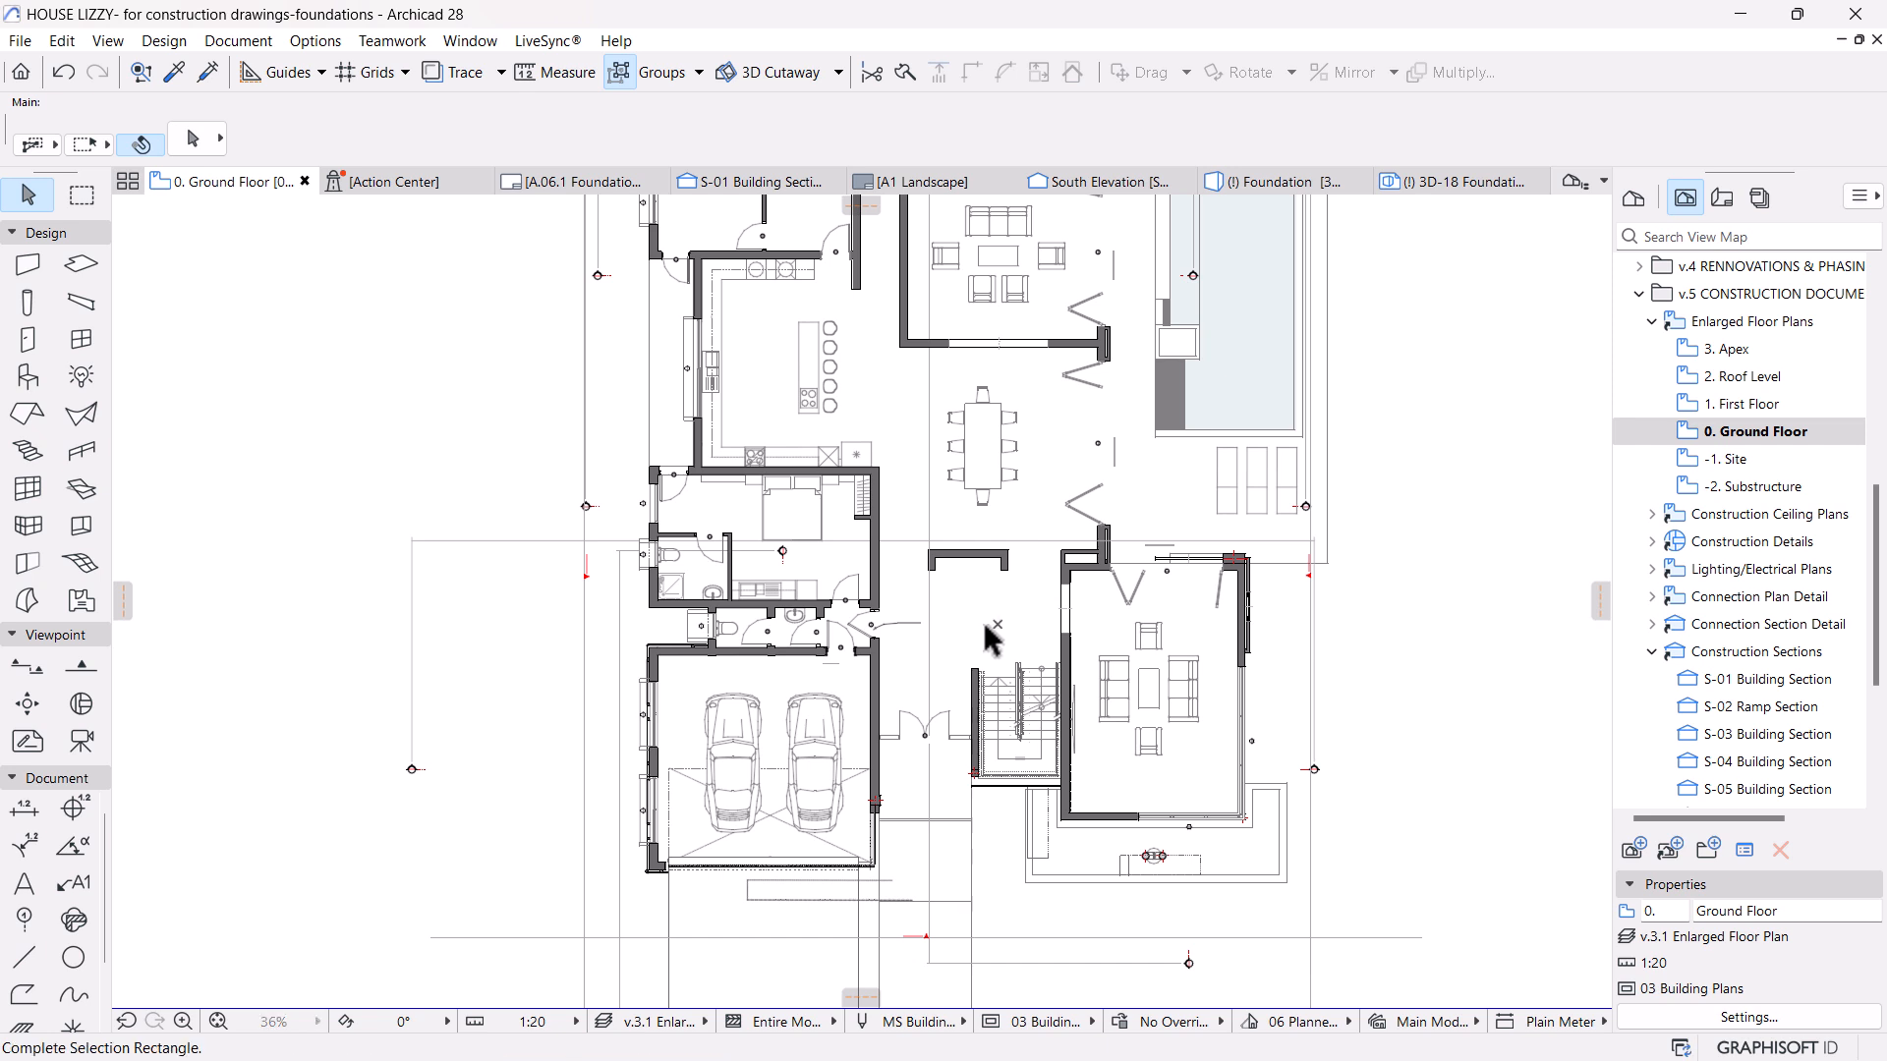
left_click(1749, 405)
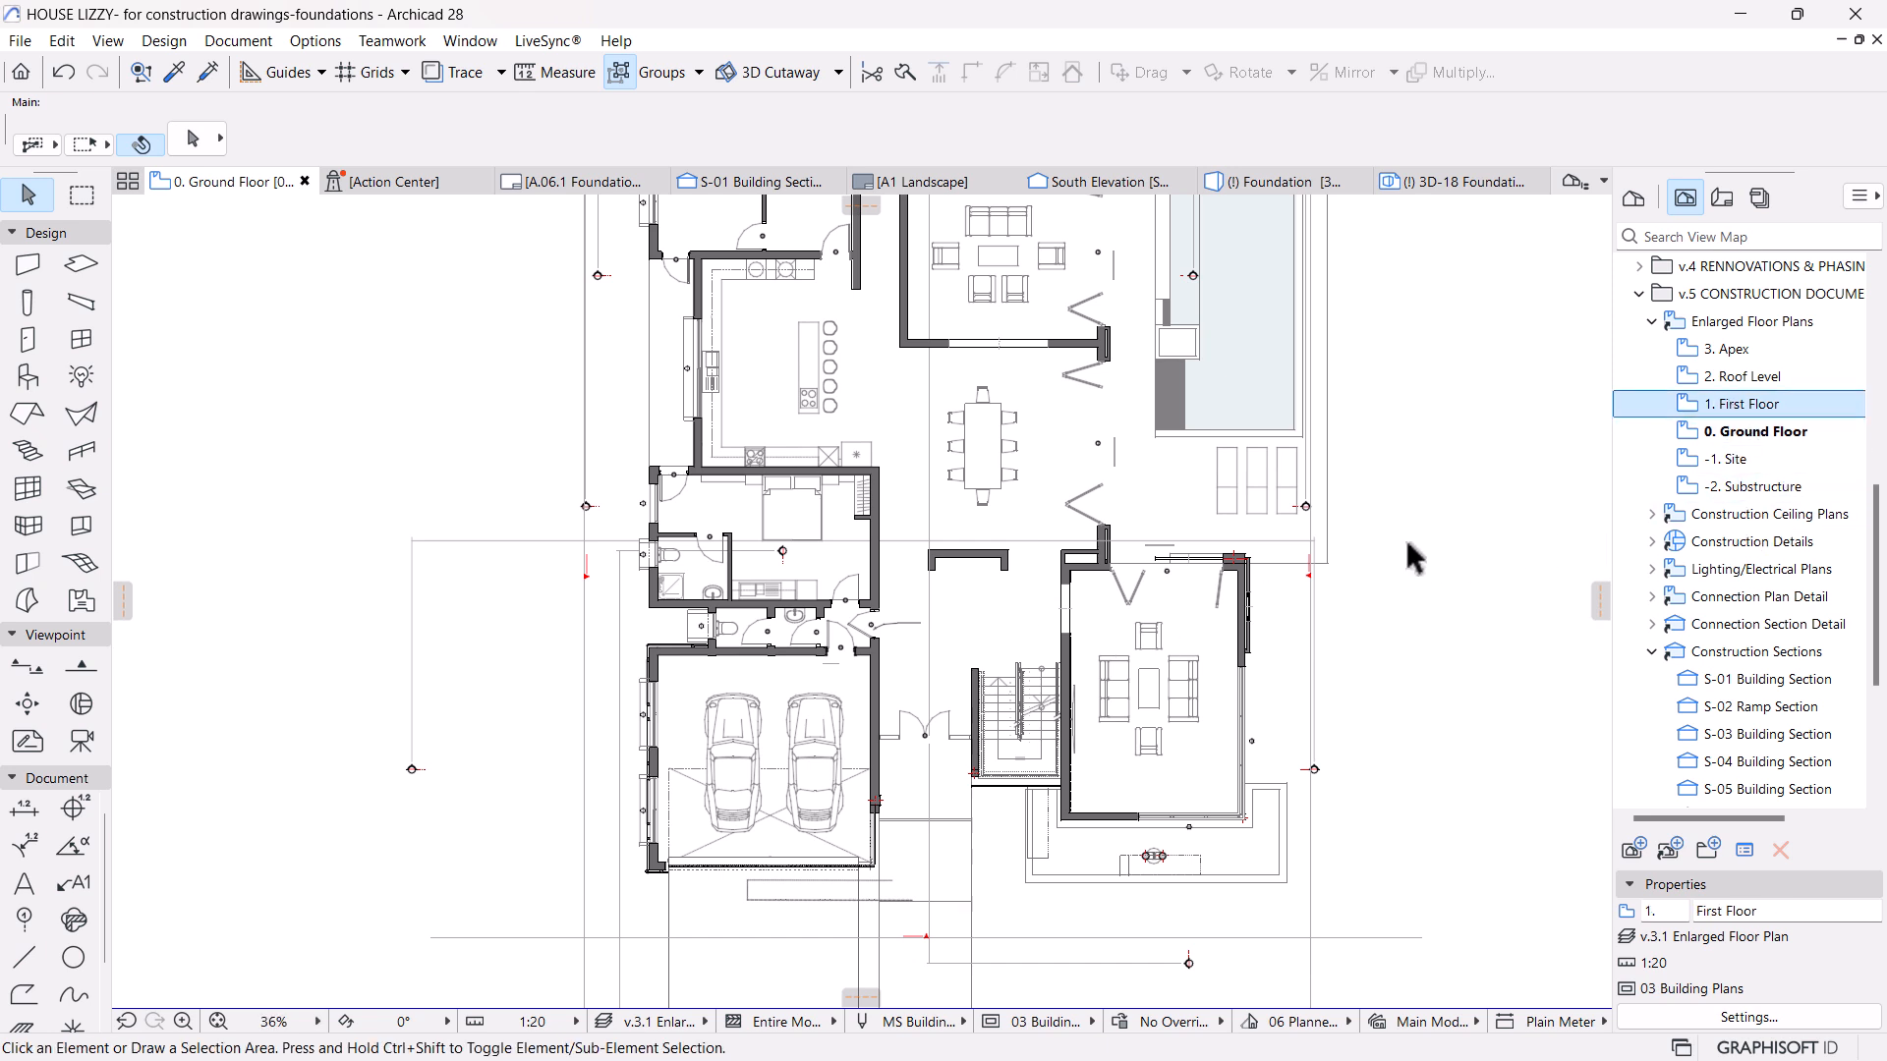
Show the Model Unit - Zone layer and update the v.3.1 Enlarged Floor Plan layer combination with it.
key("ctrl+l")
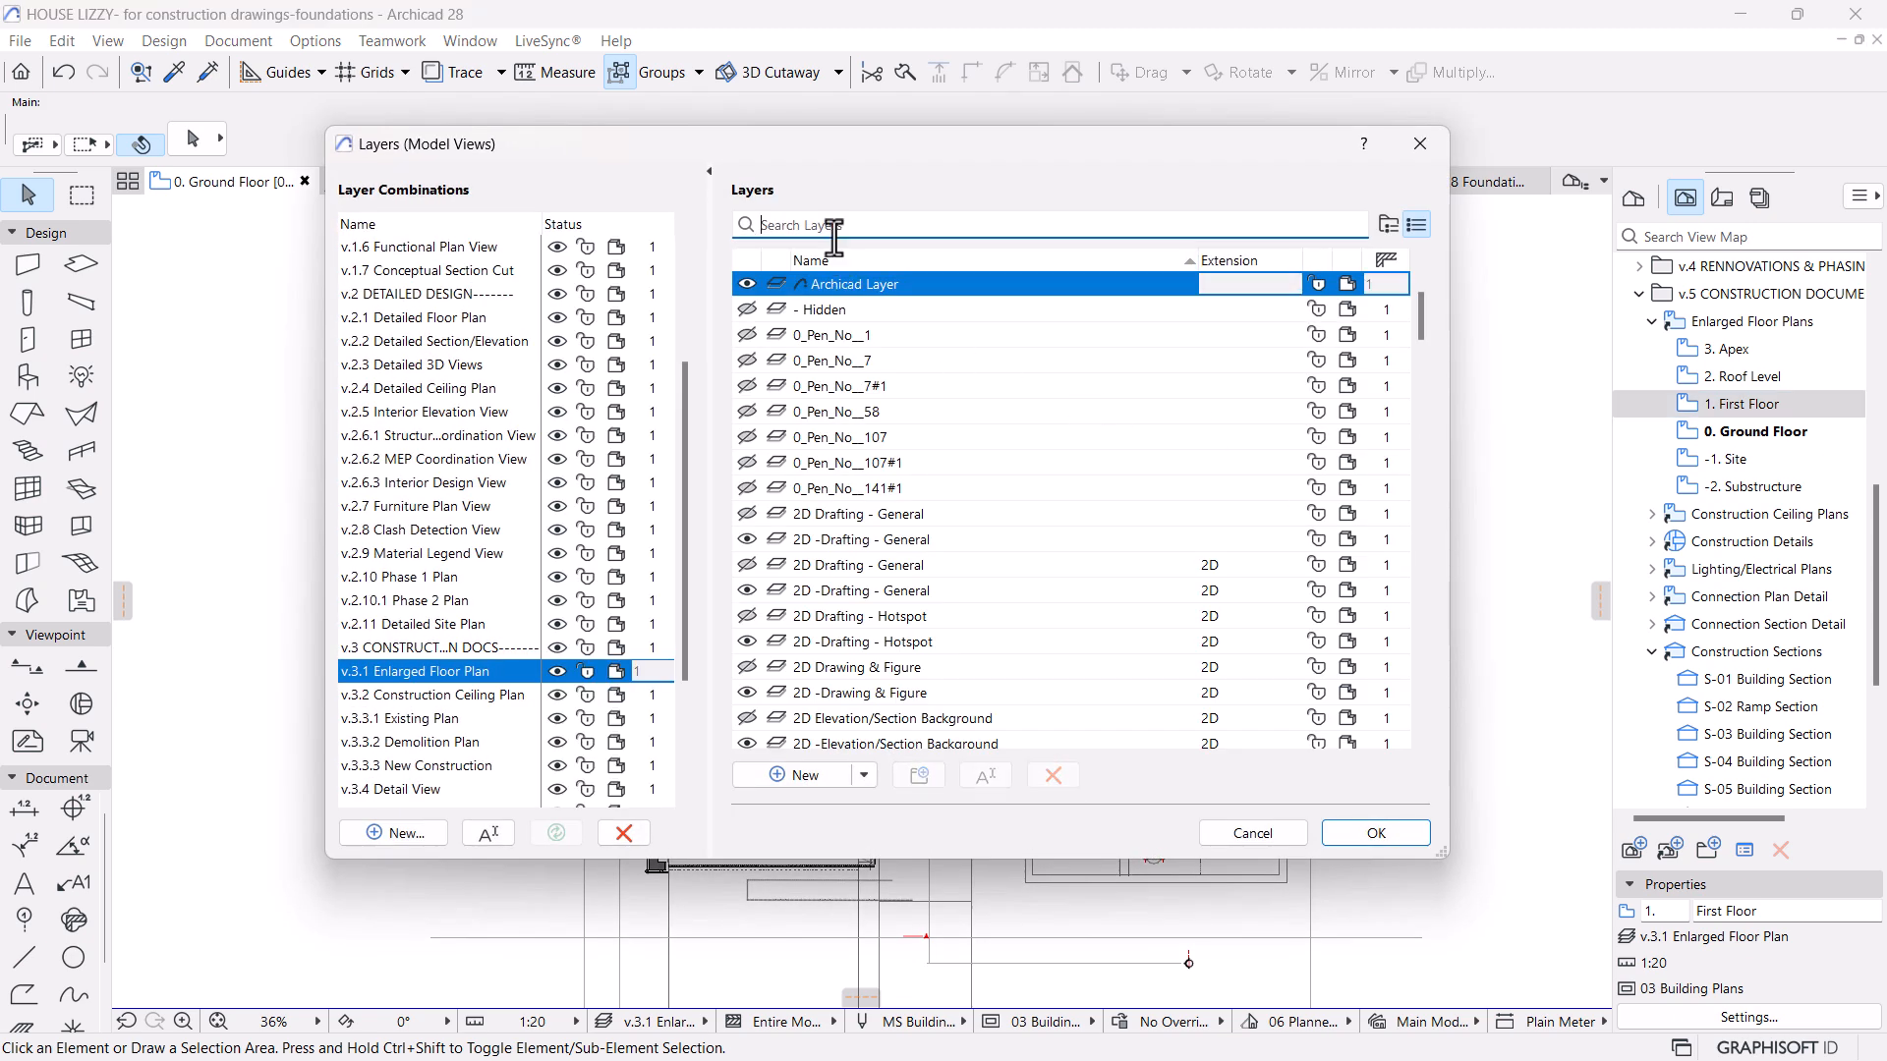
type("zone")
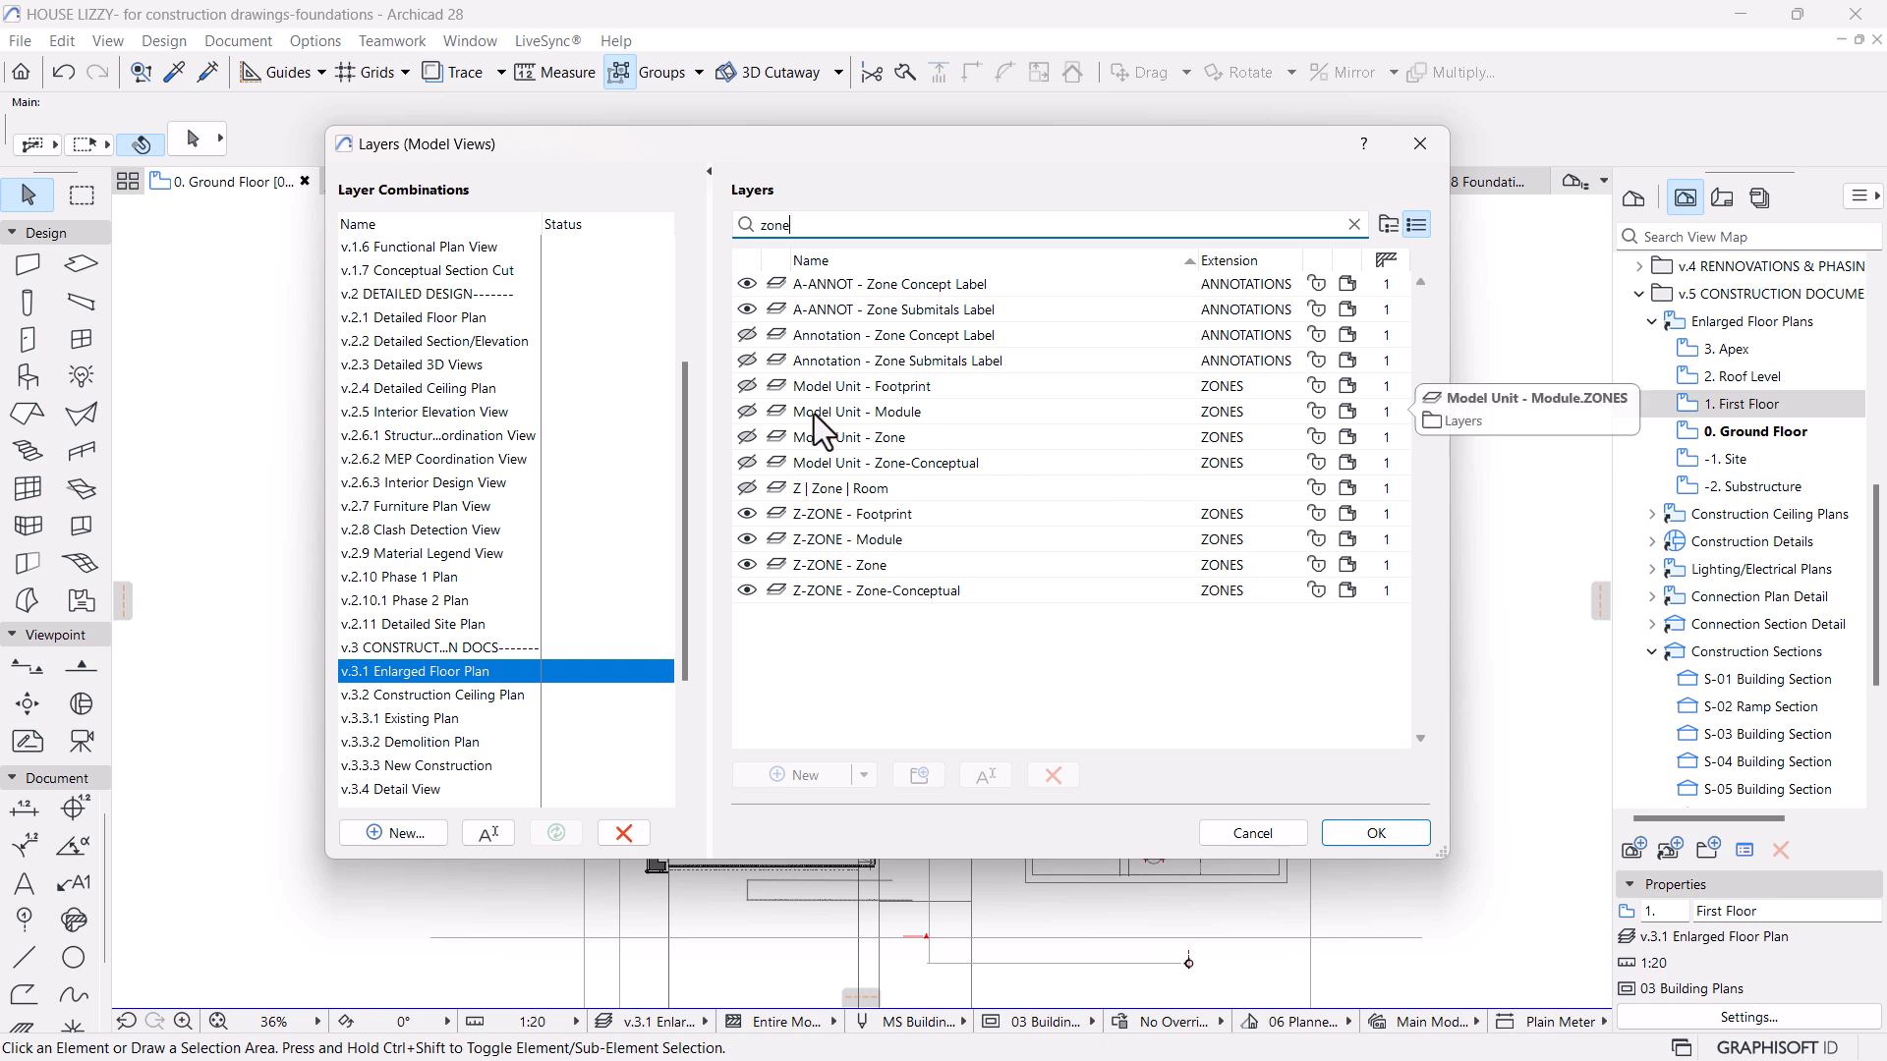
left_click(752, 441)
left_click(747, 437)
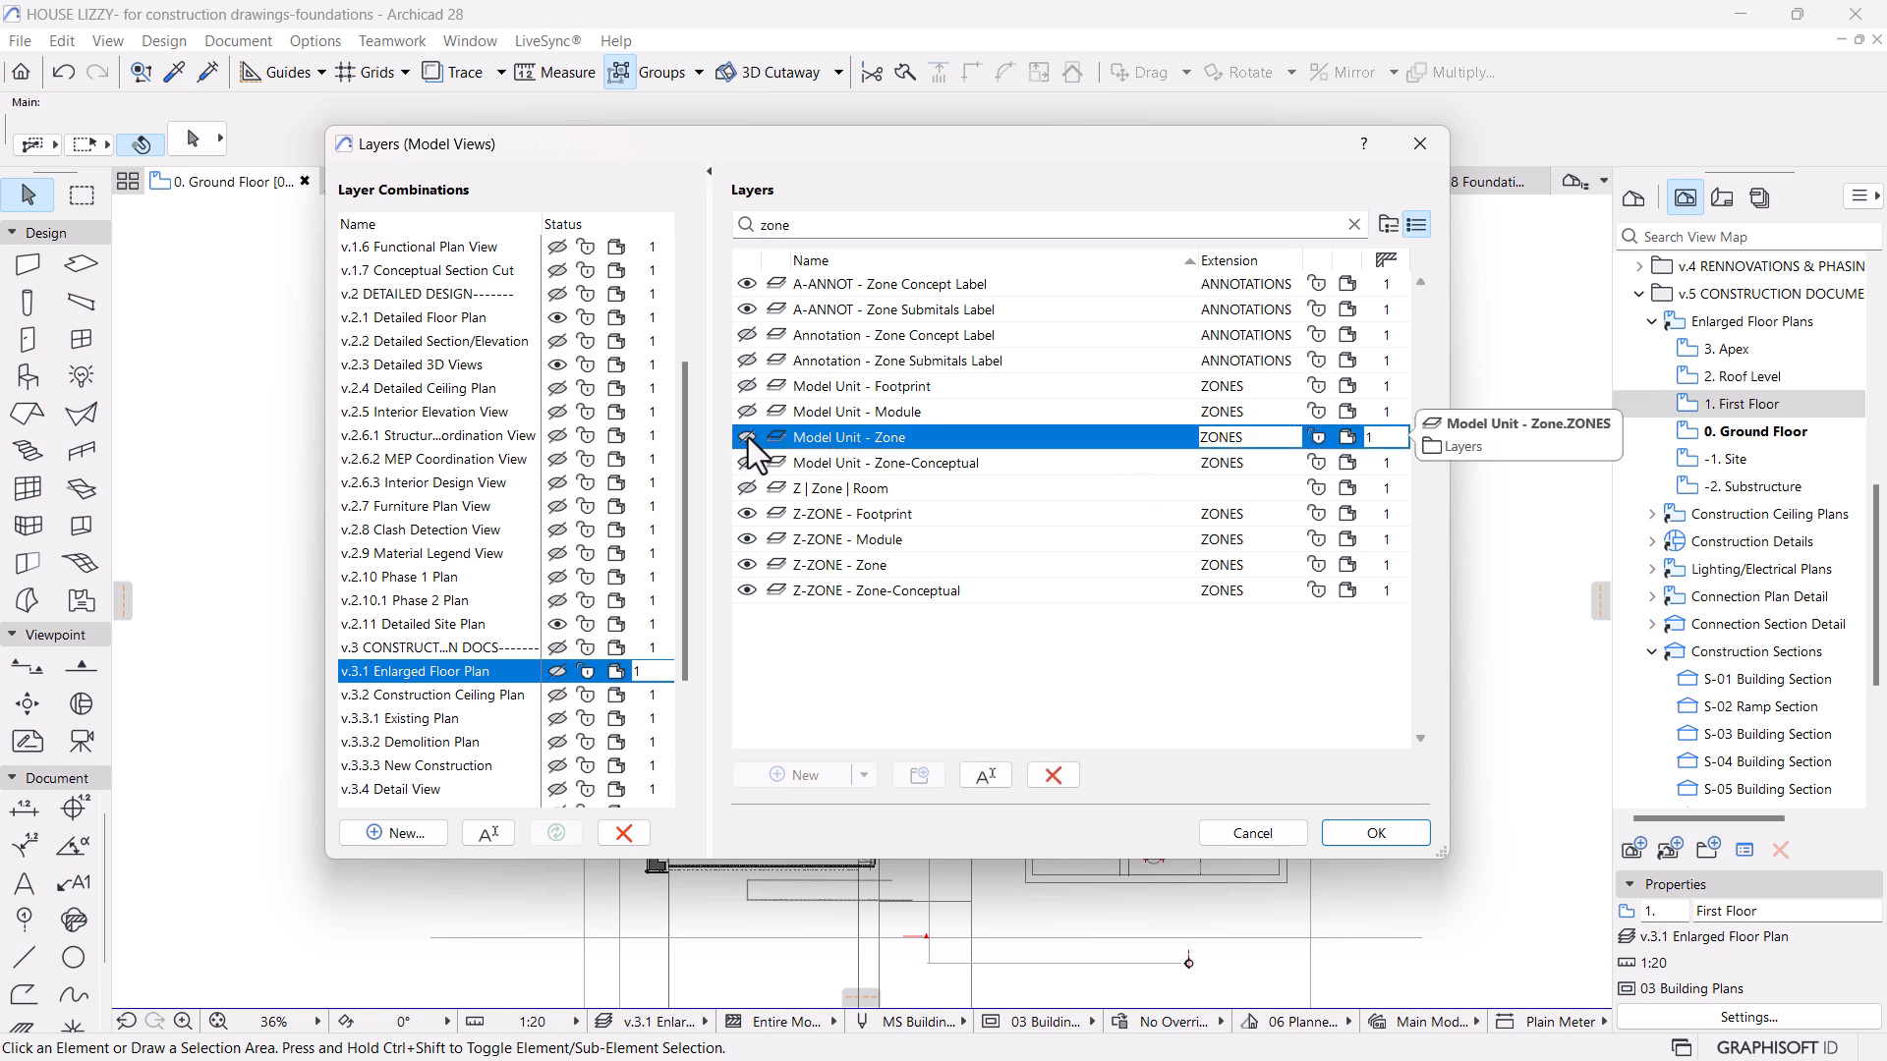
left_click(557, 832)
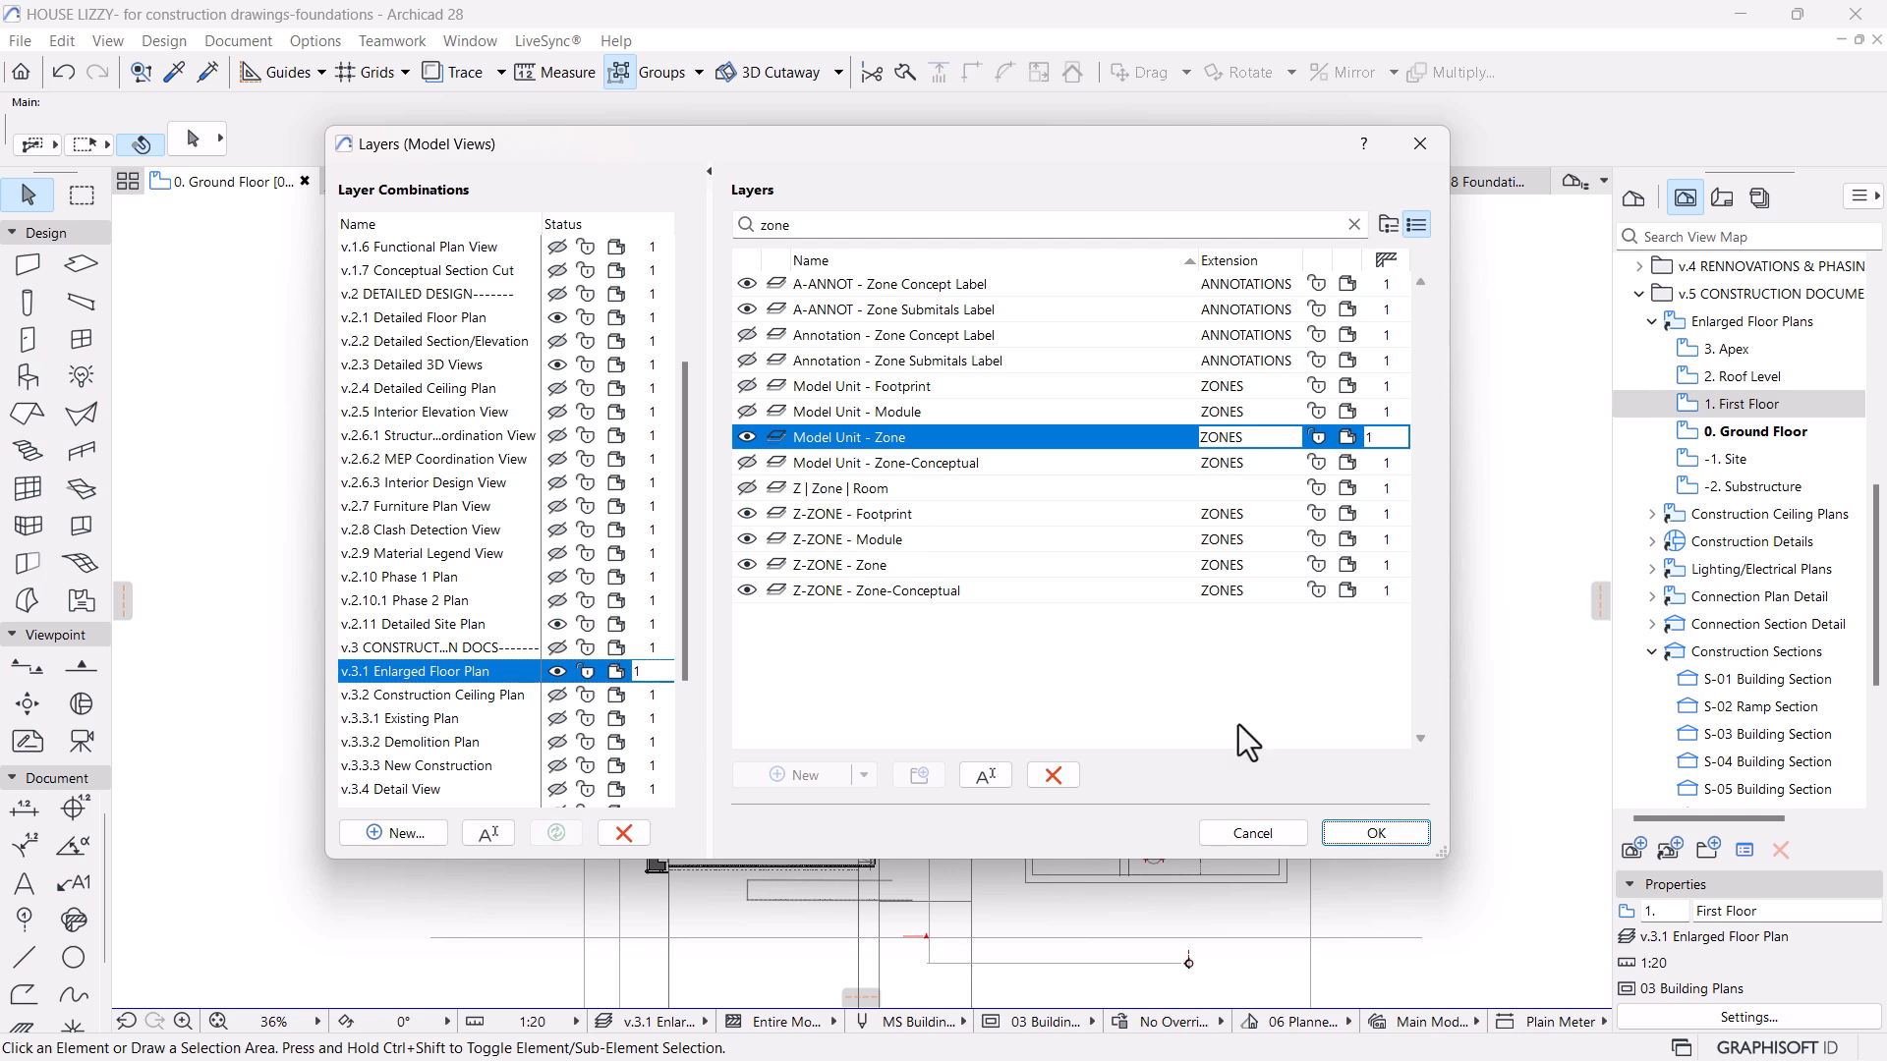
left_click(1376, 833)
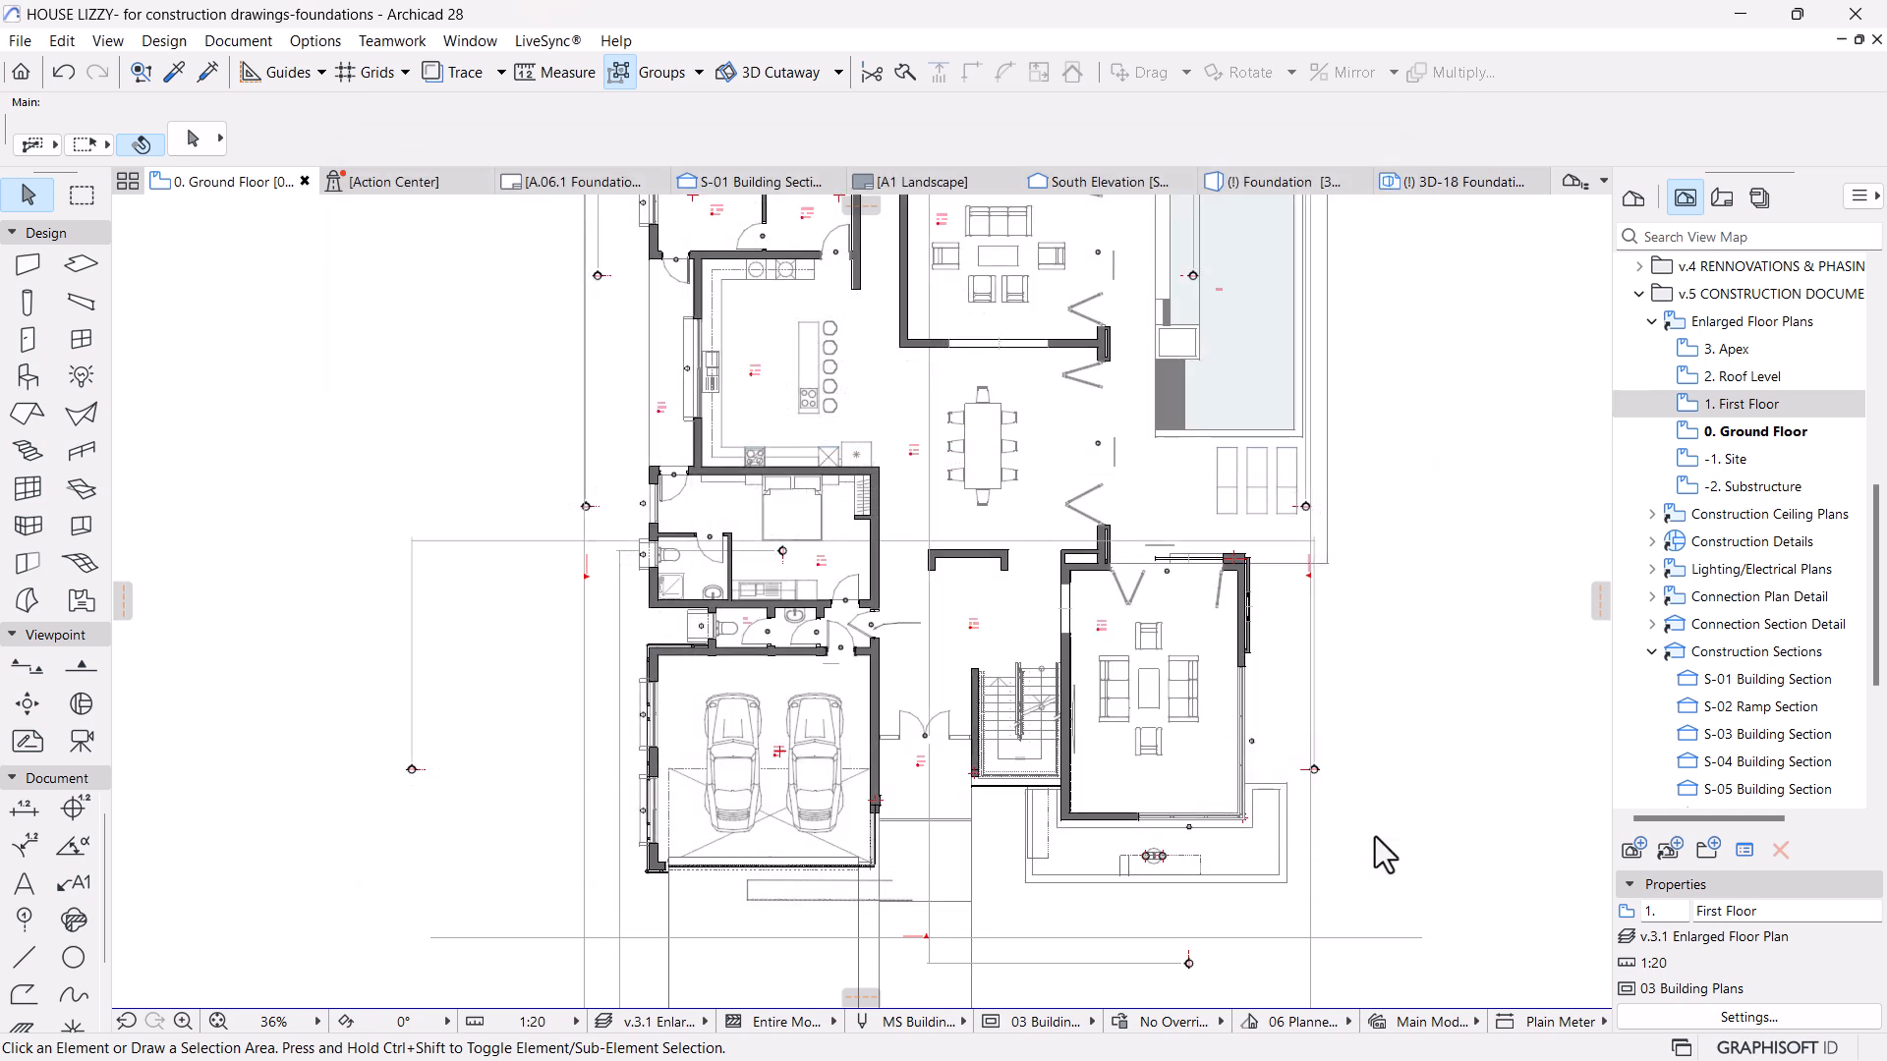
Examine the zone labels around the garage and patio on the enlarged ground floor plan.
scroll(772, 869, "up", 5)
scroll(771, 869, "up", 4)
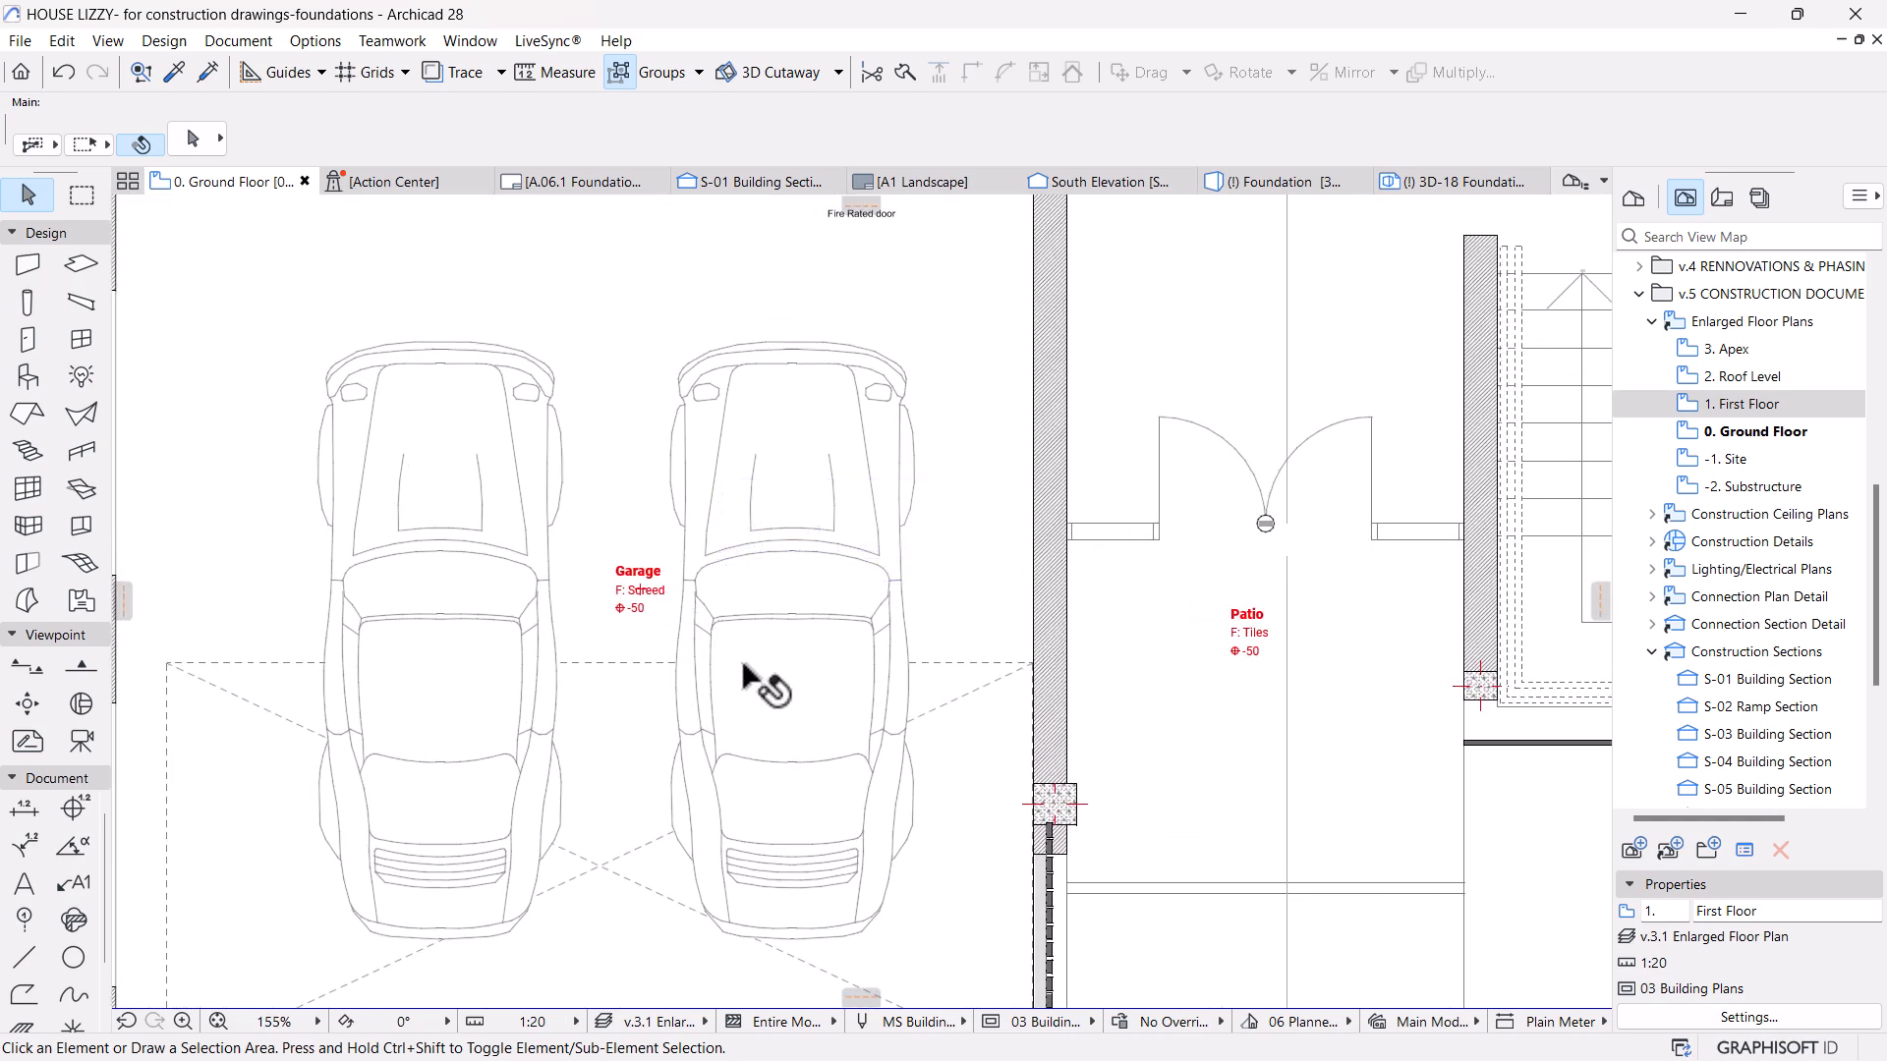
scroll(1243, 629, "down", 4)
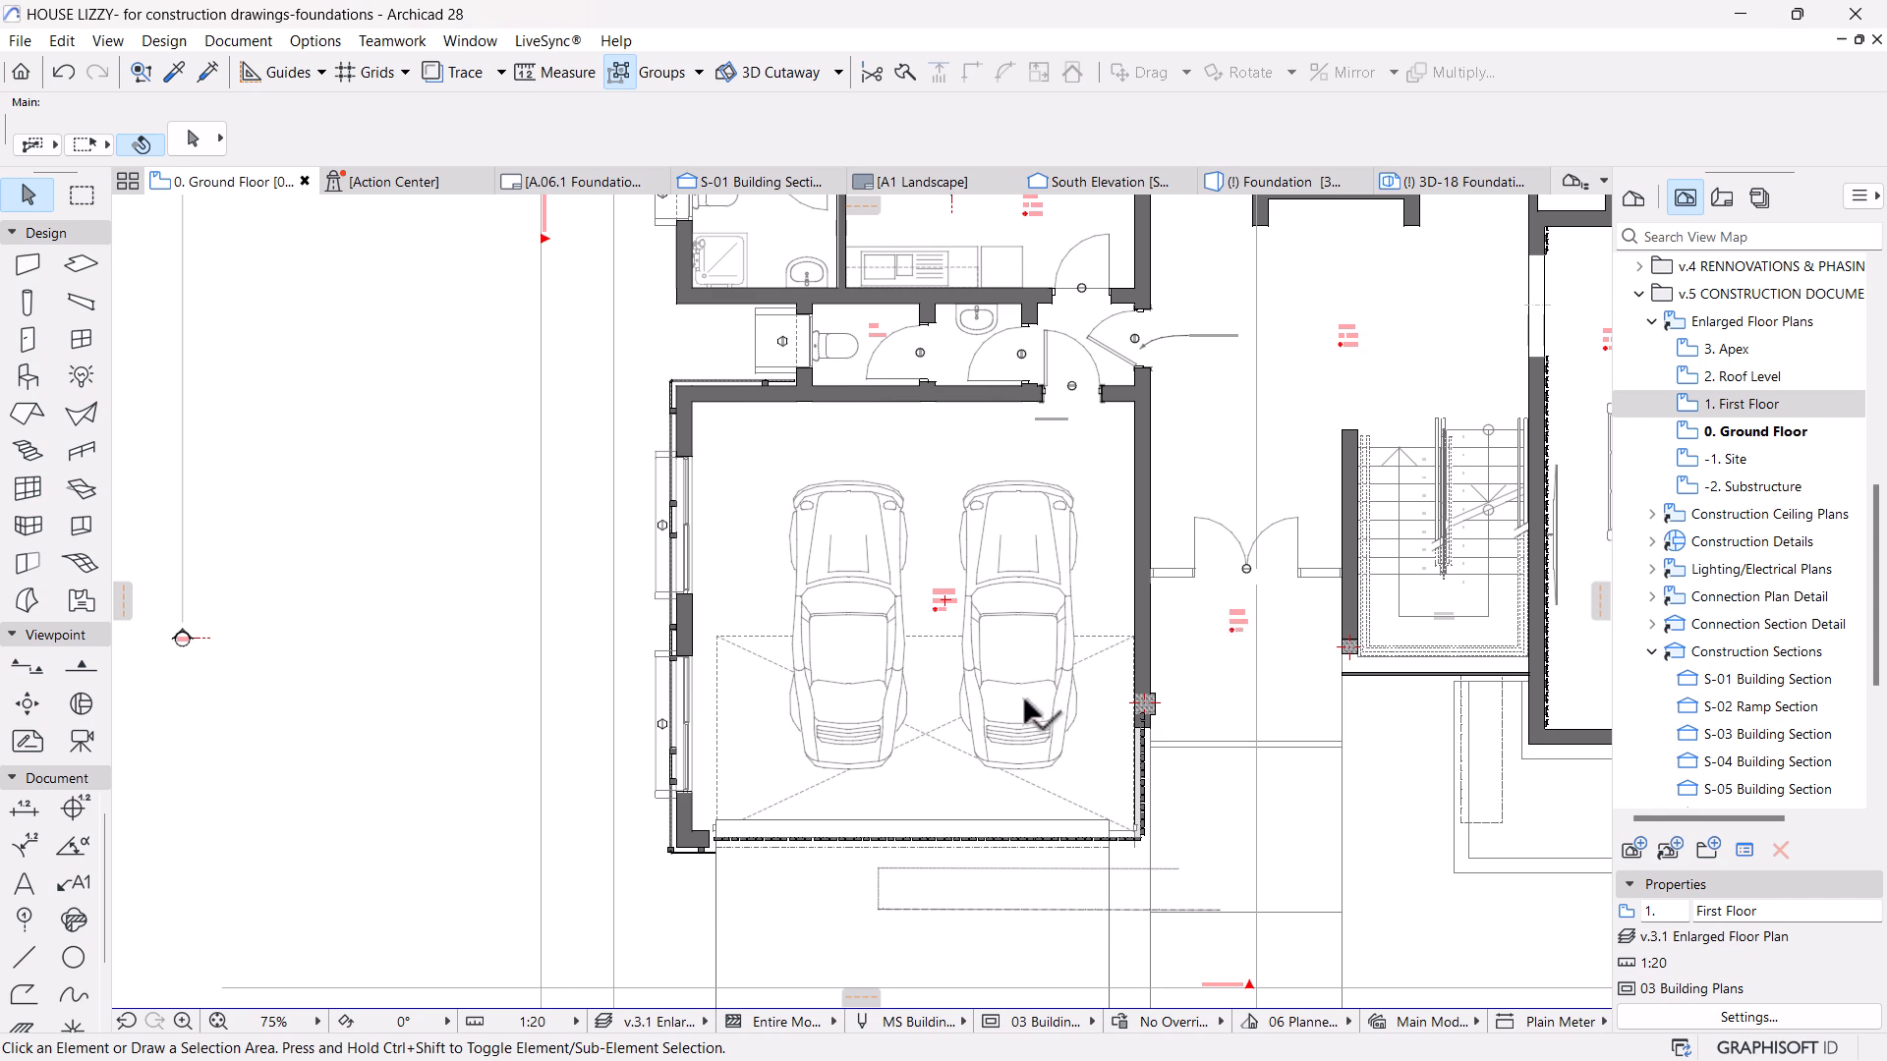
scroll(1012, 747, "down", 2)
middle_click_drag(939, 759, 831, 804)
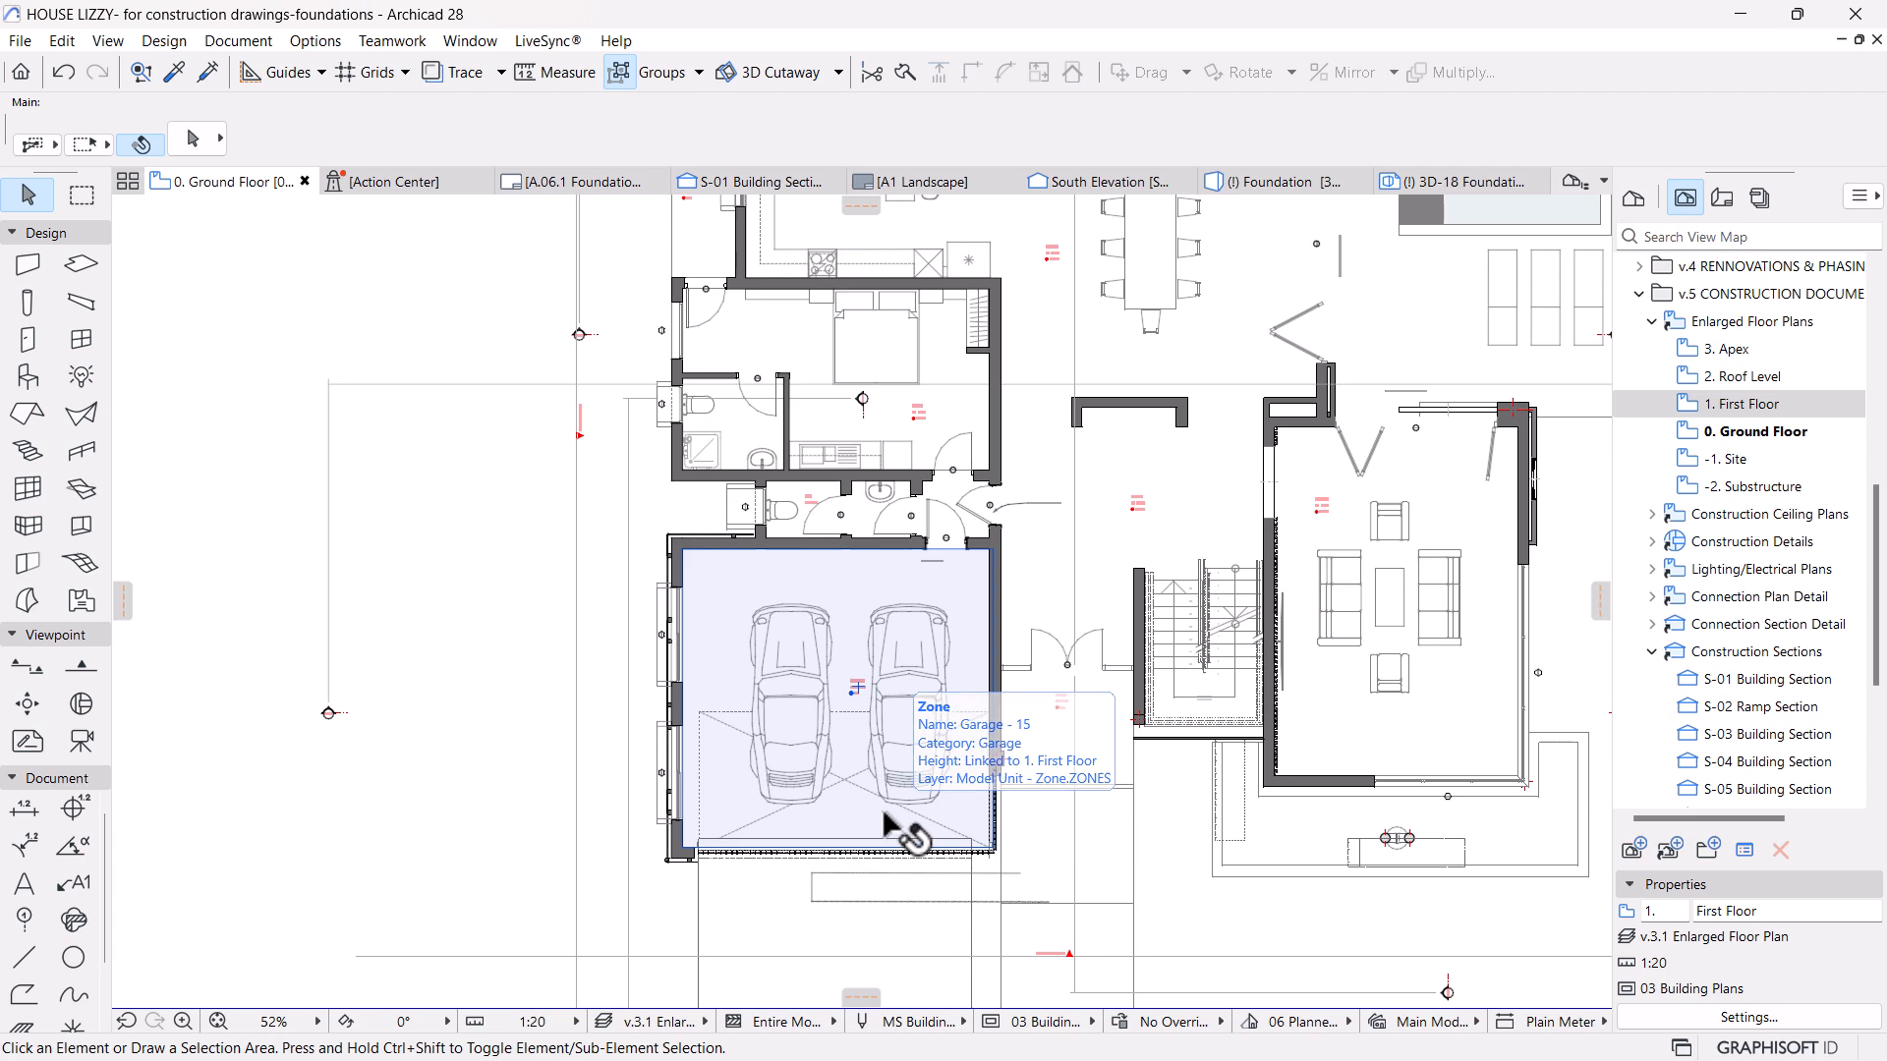
scroll(889, 816, "up", 4)
scroll(906, 815, "down", 1)
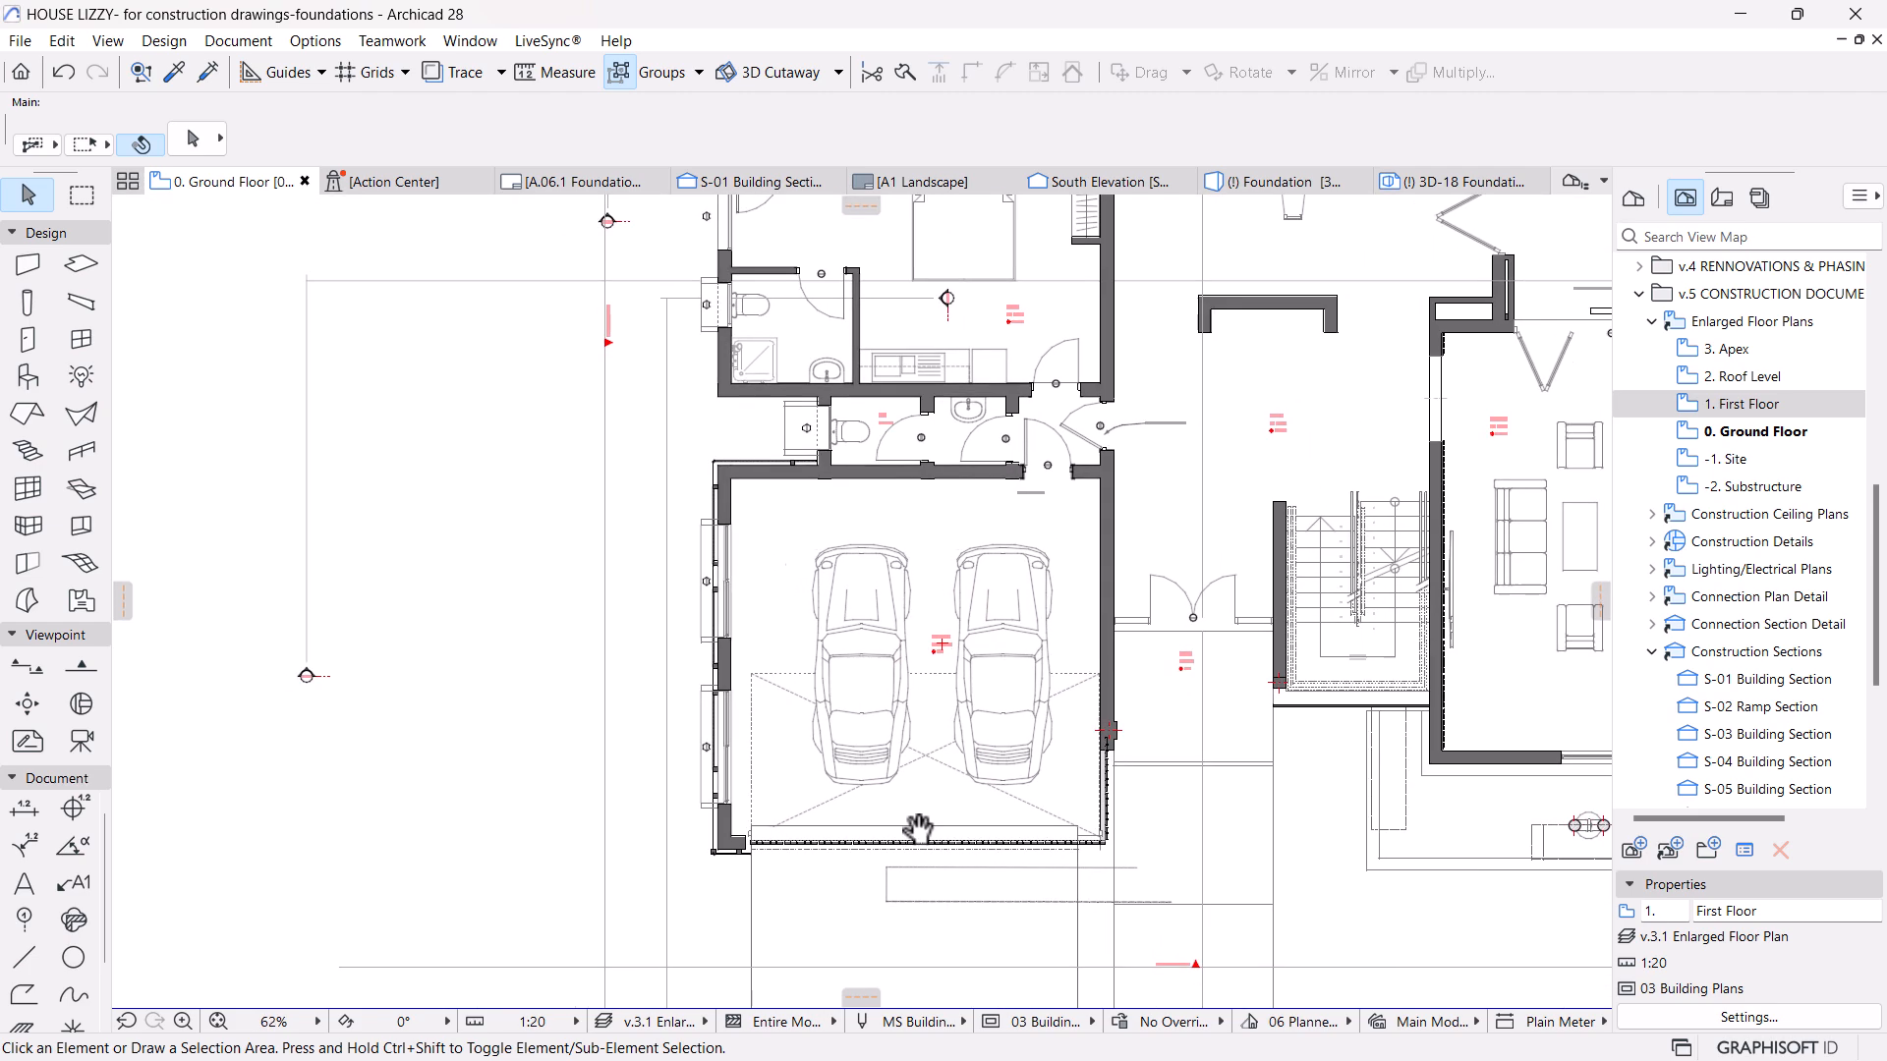
Examine the wall hatching at the garage's front corner and the walls and door notes around the lobby and WC.
scroll(743, 794, "up", 5)
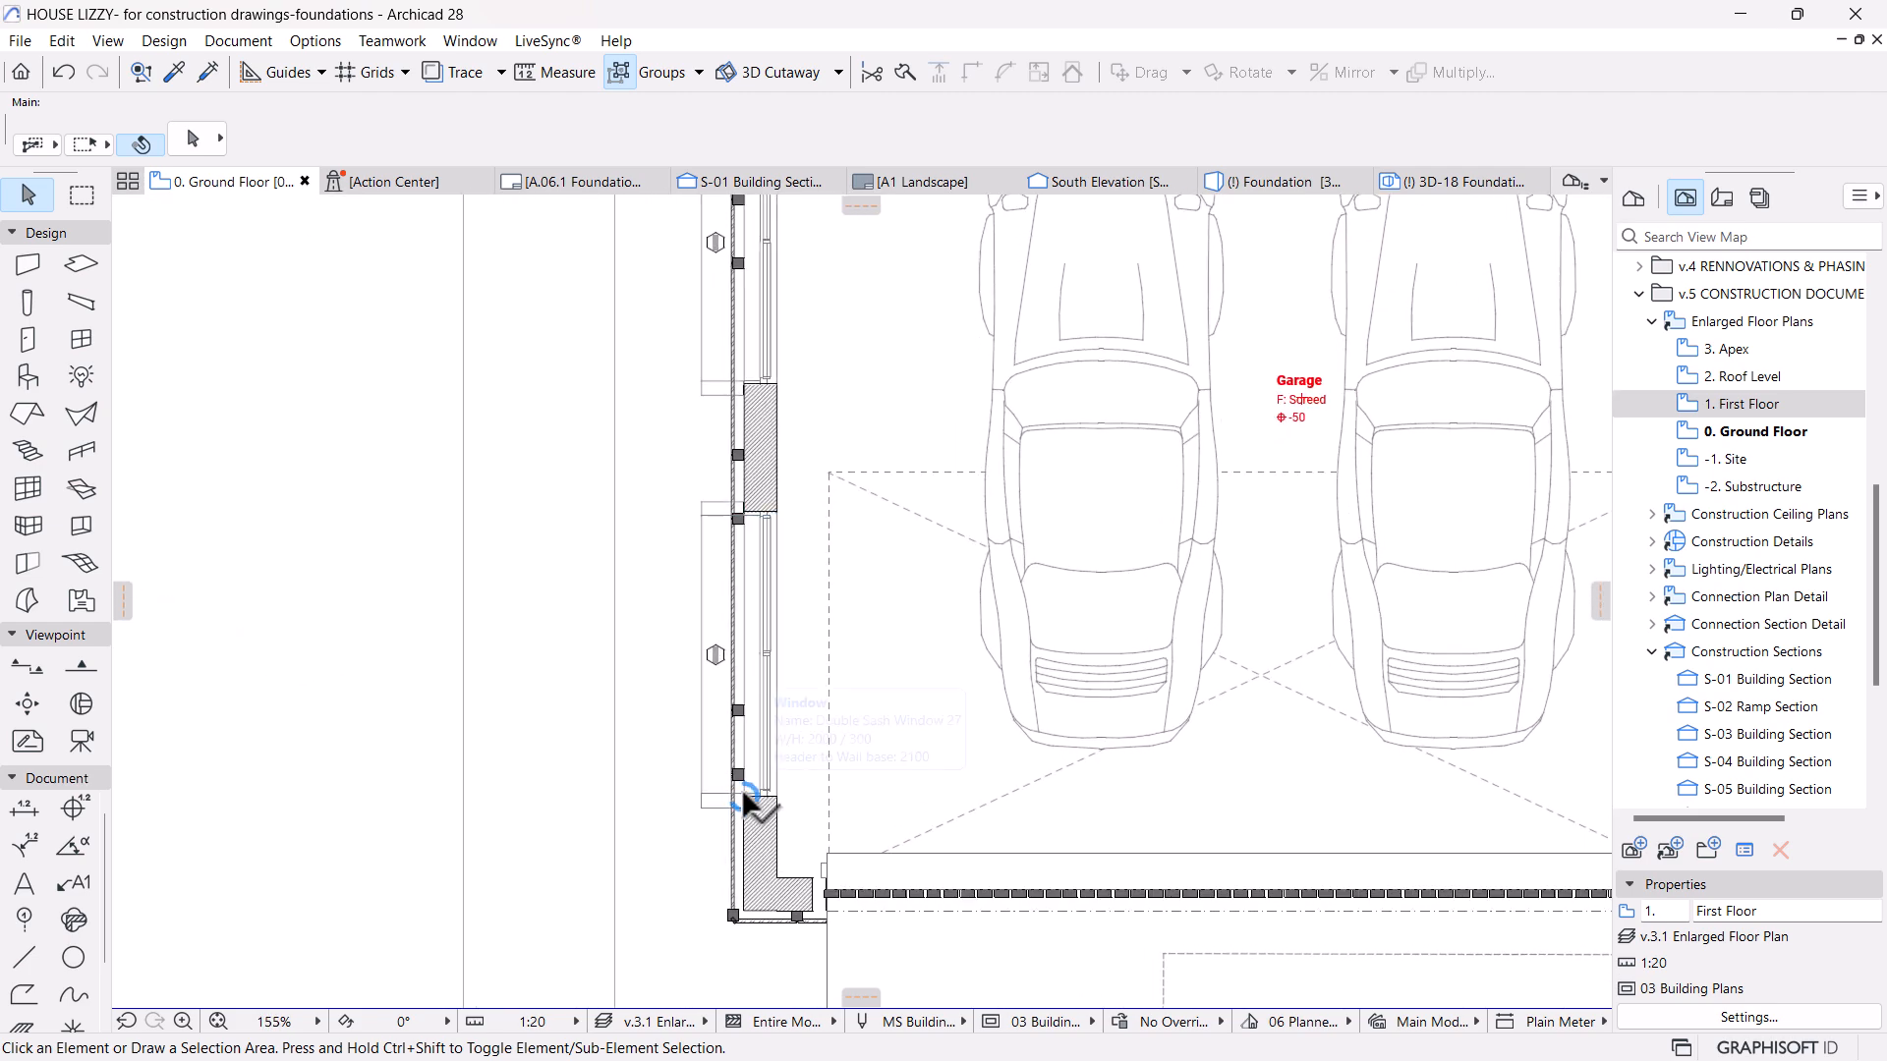
scroll(744, 944, "up", 3)
scroll(744, 944, "up", 2)
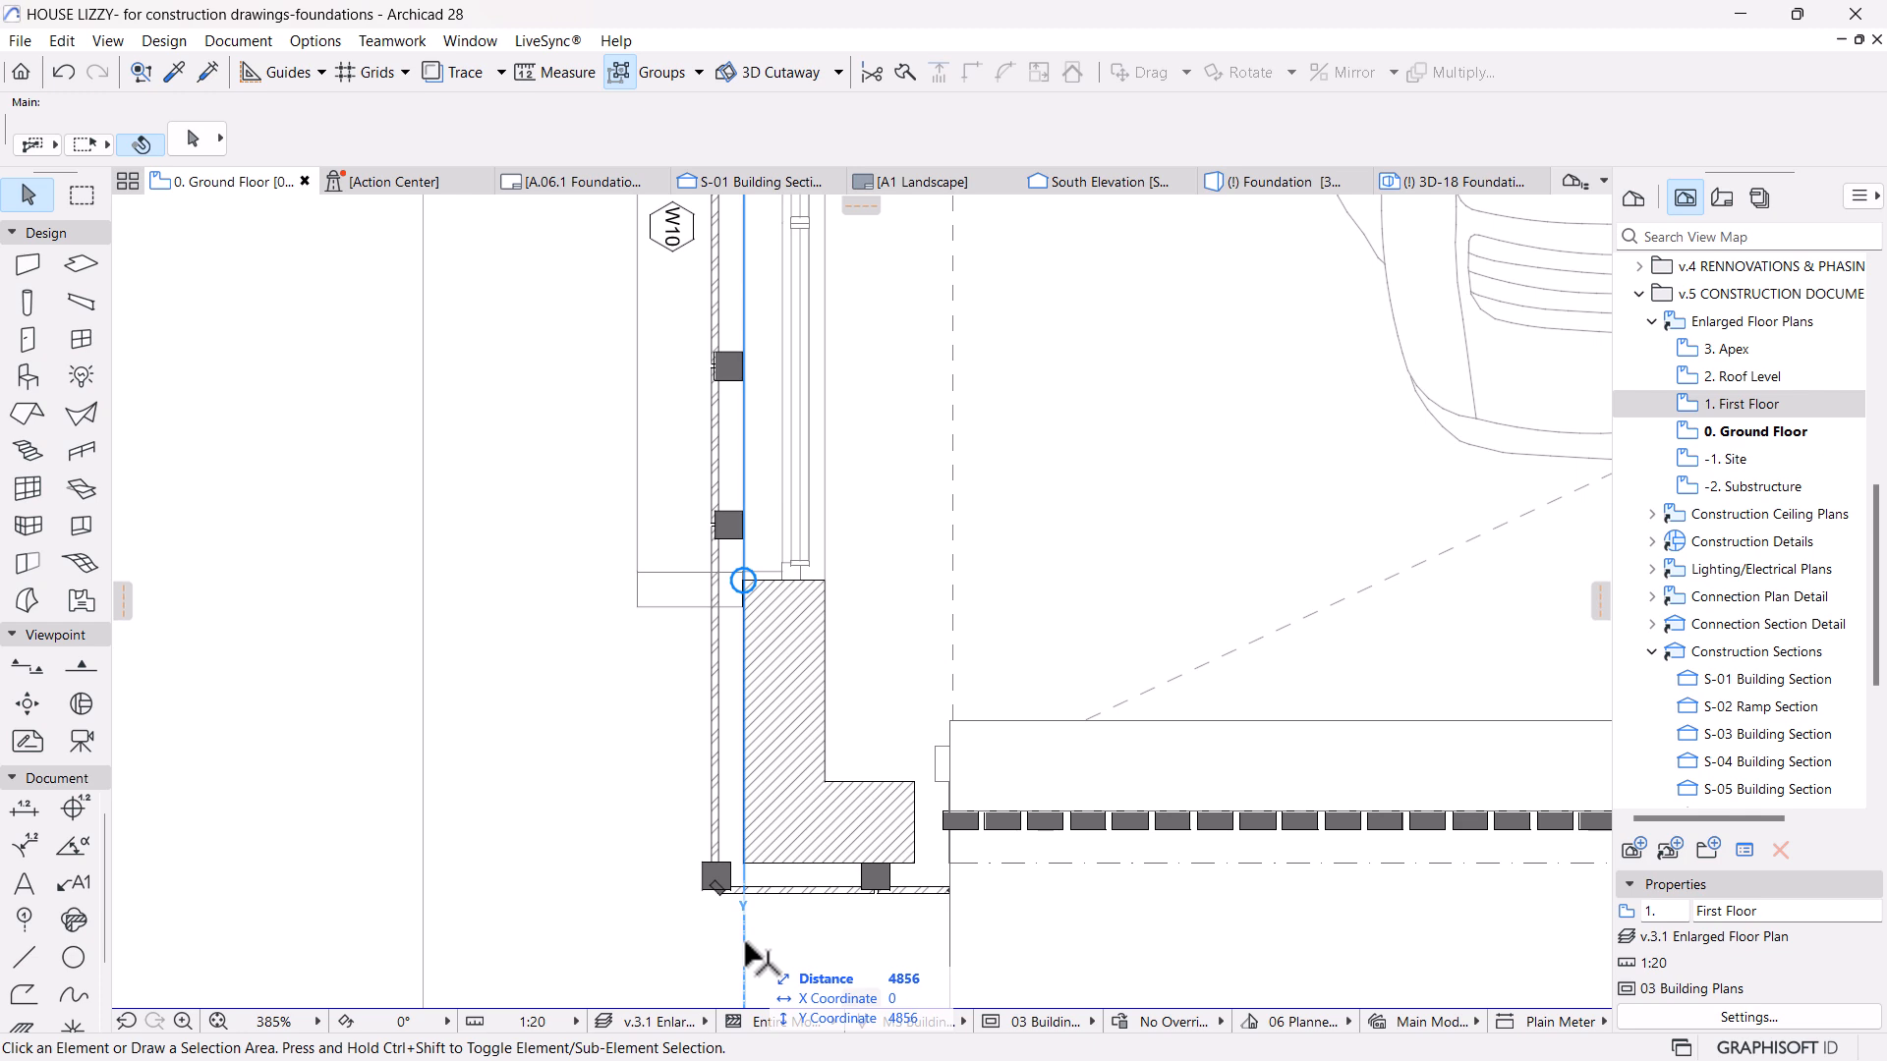
scroll(829, 855, "up", 2)
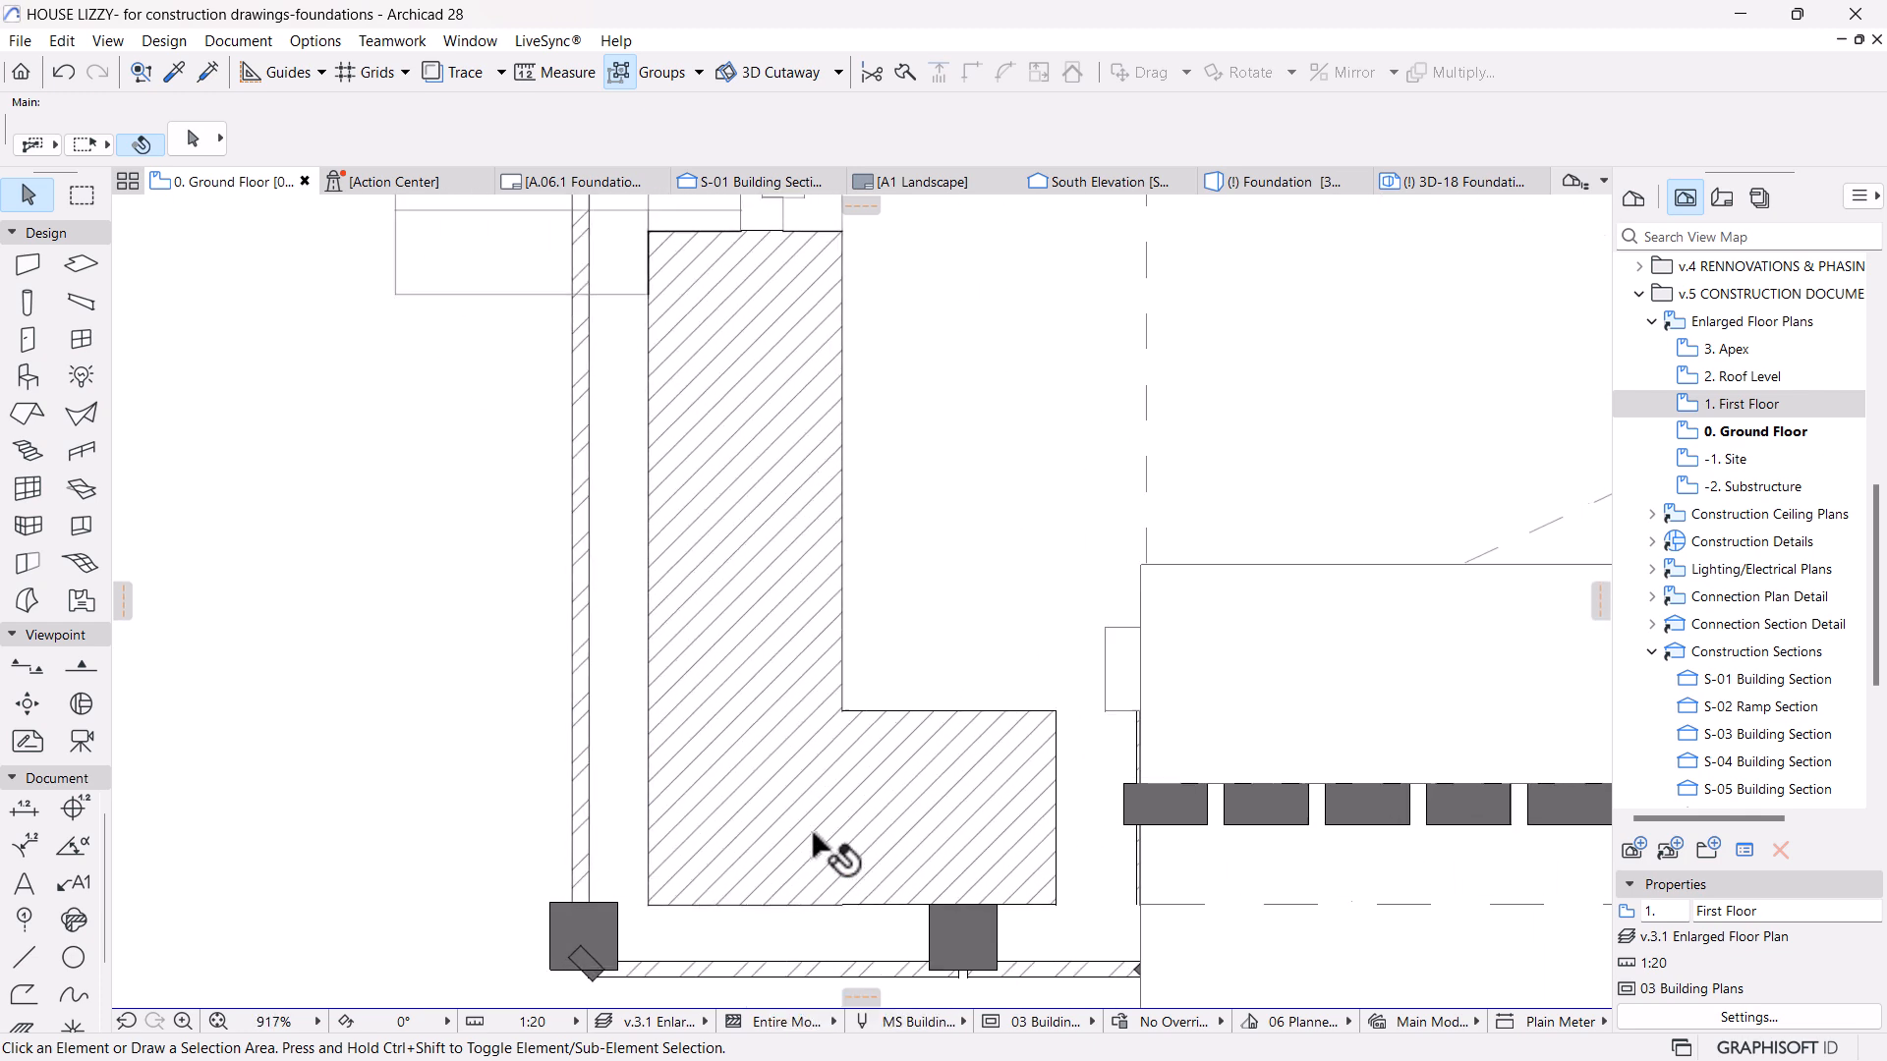
scroll(904, 501, "down", 10)
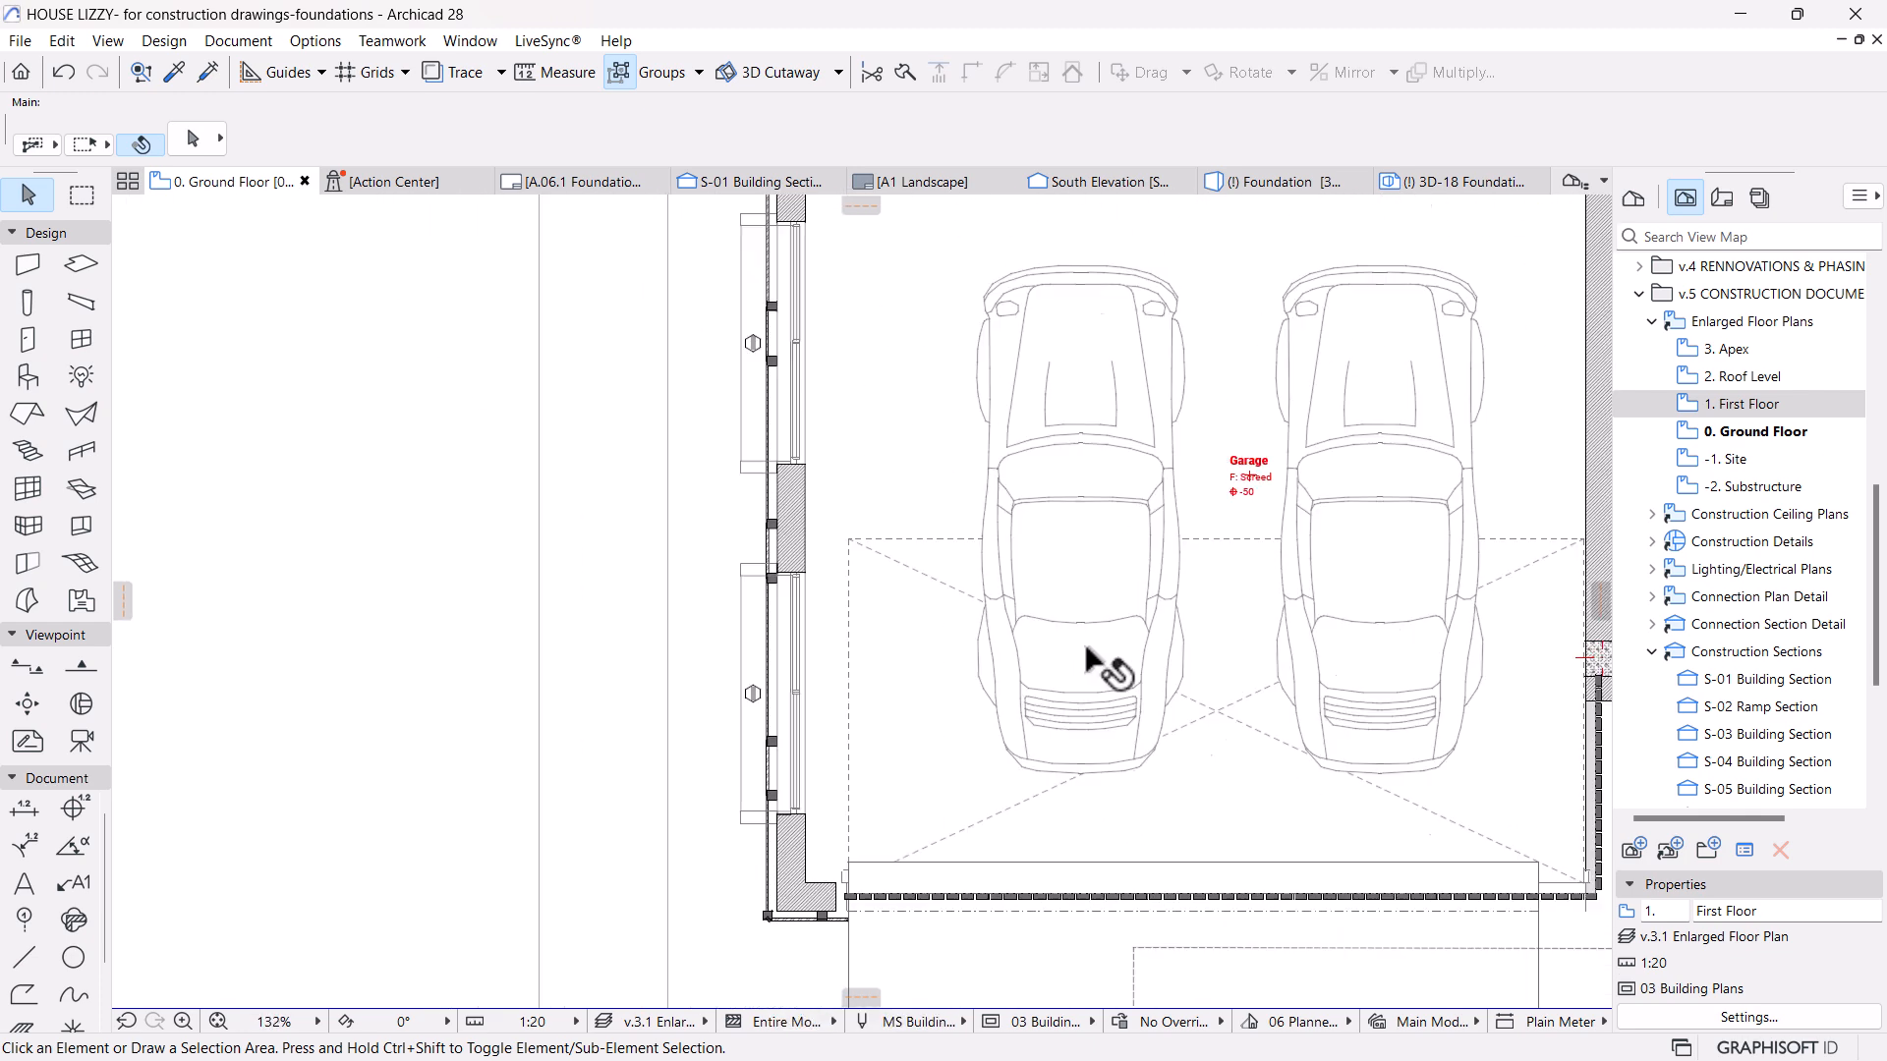
scroll(1050, 378, "up", 6)
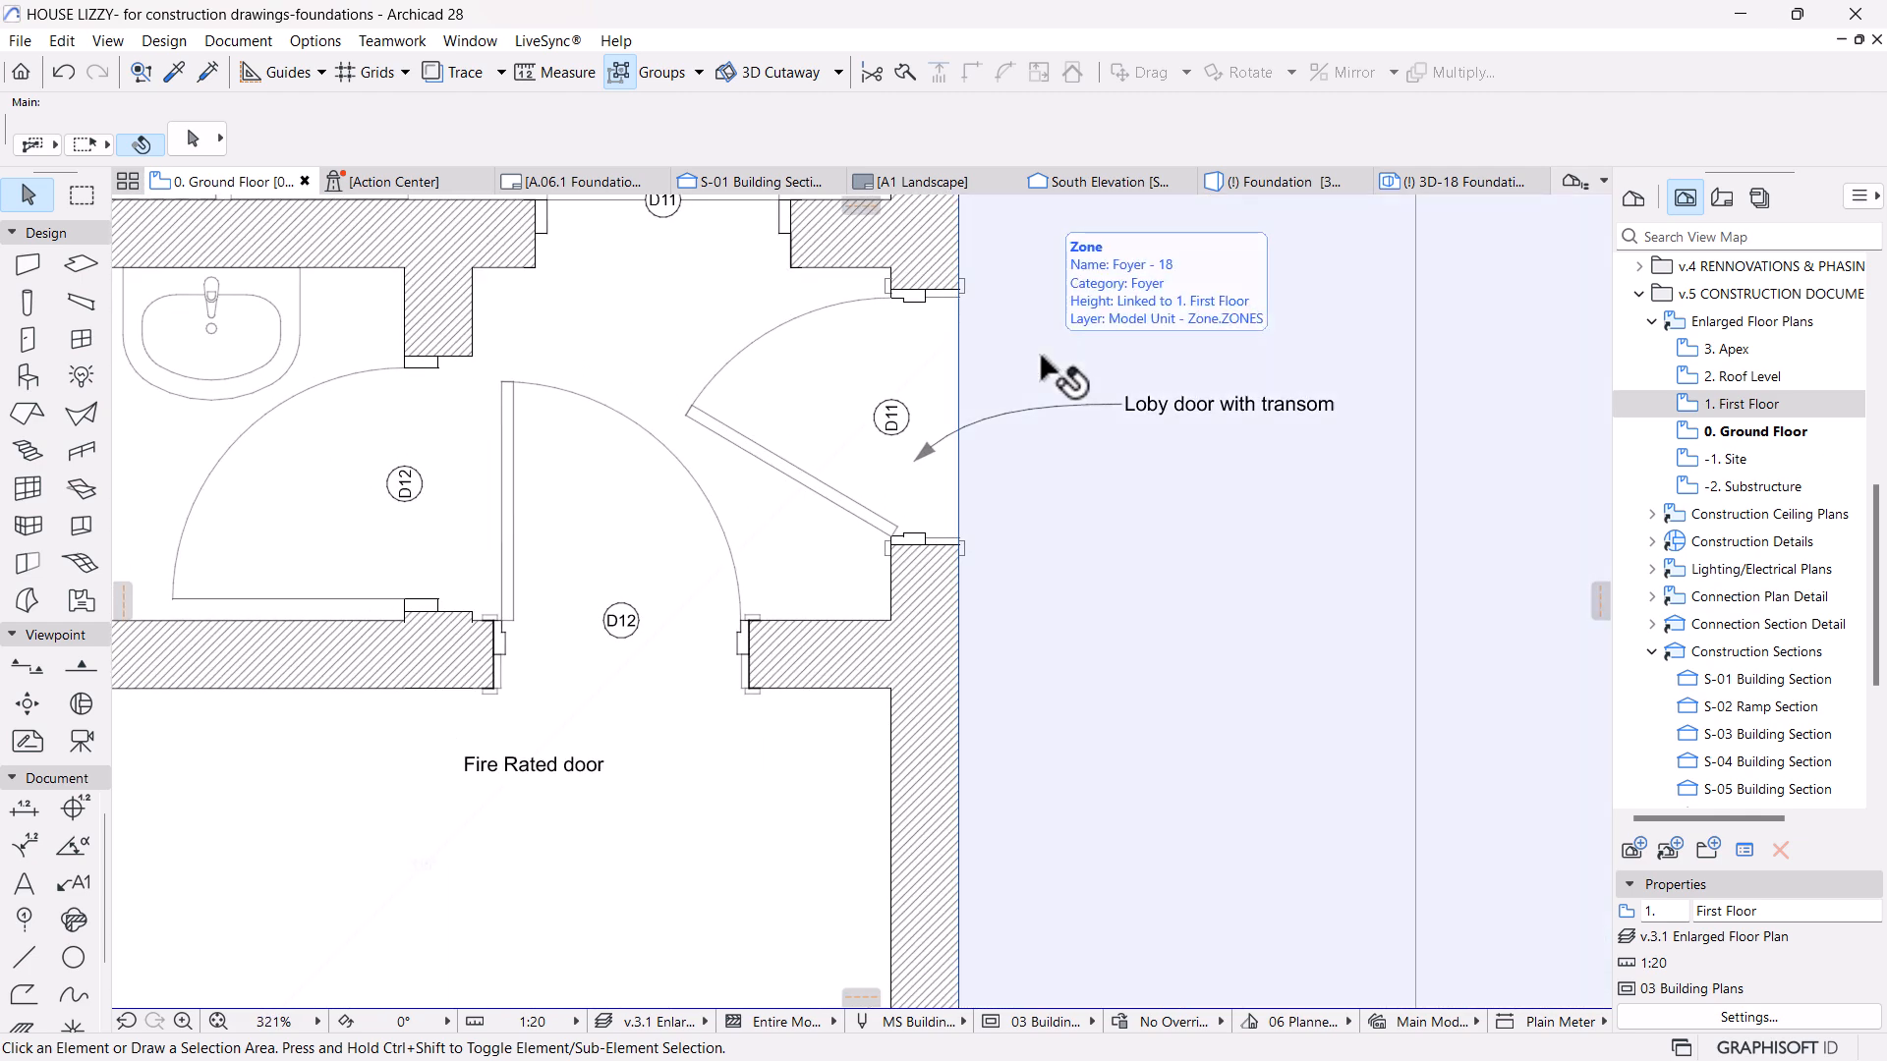
scroll(961, 500, "down", 5)
middle_click_drag(611, 557, 916, 681)
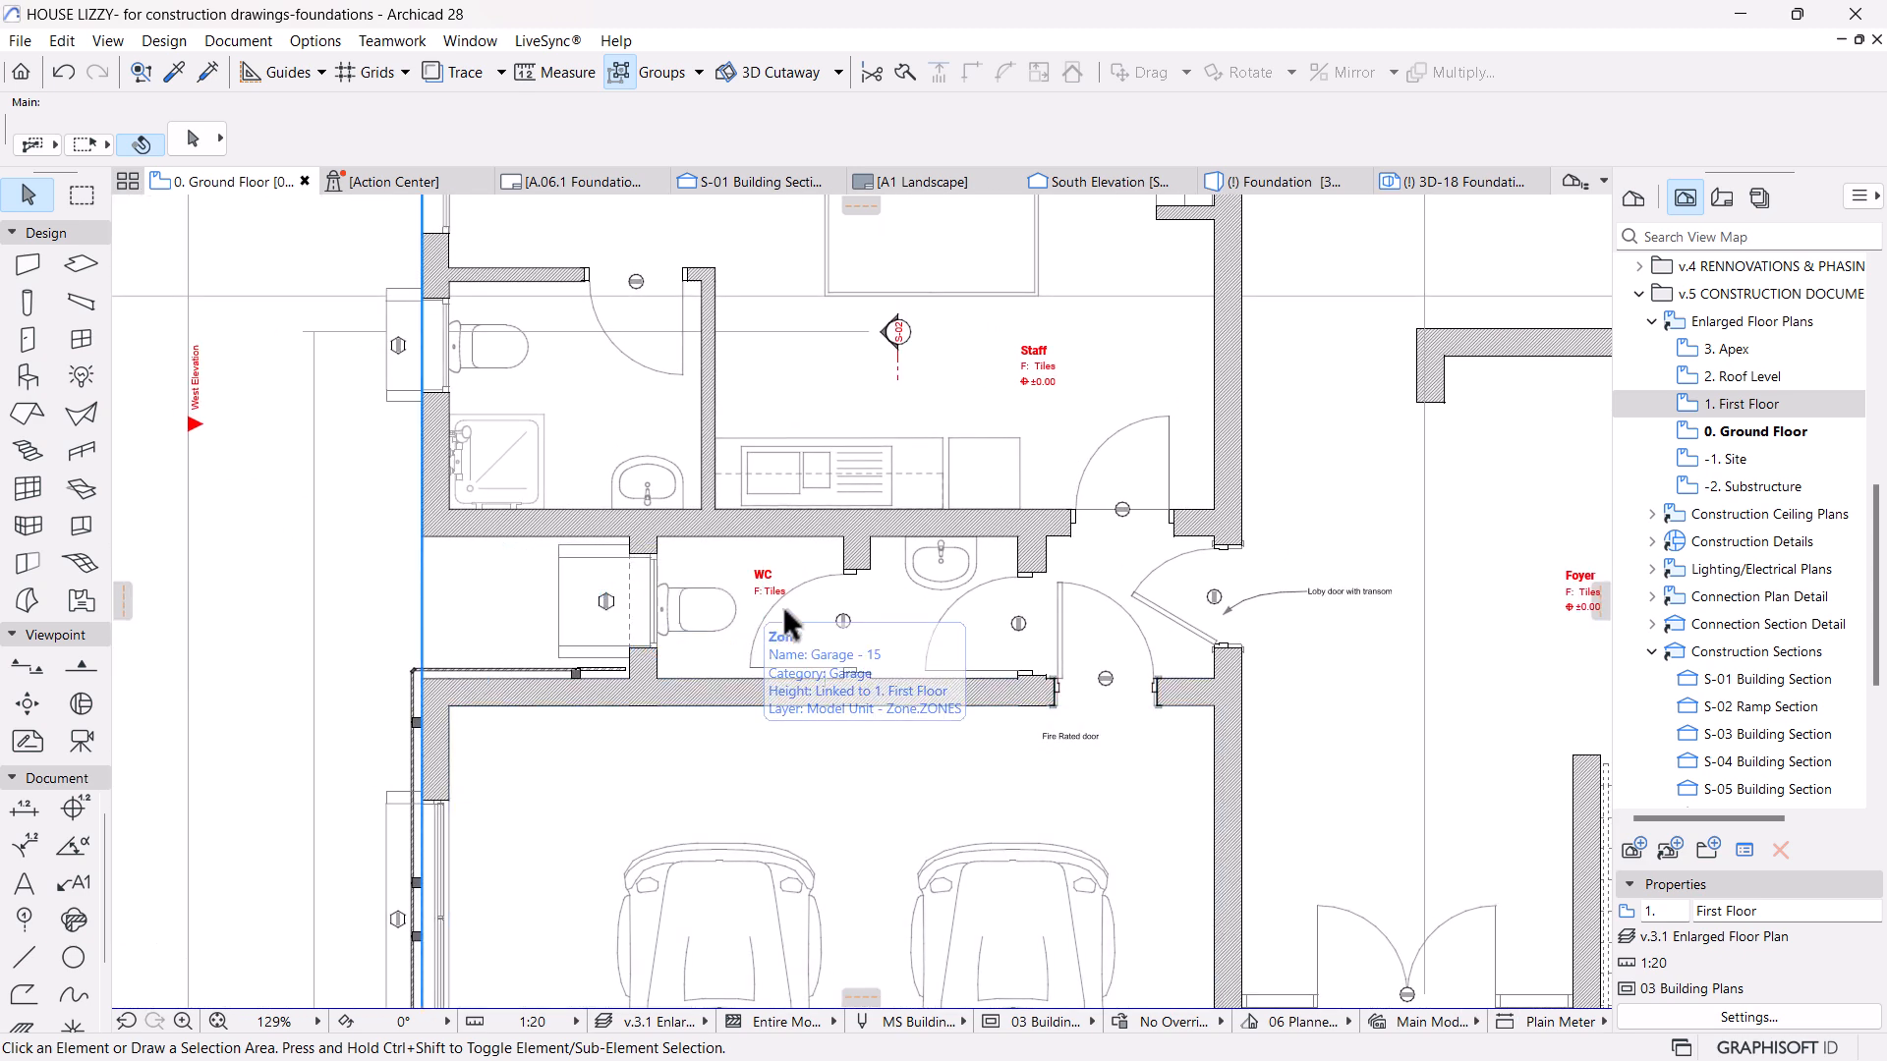
scroll(783, 605, "down", 2)
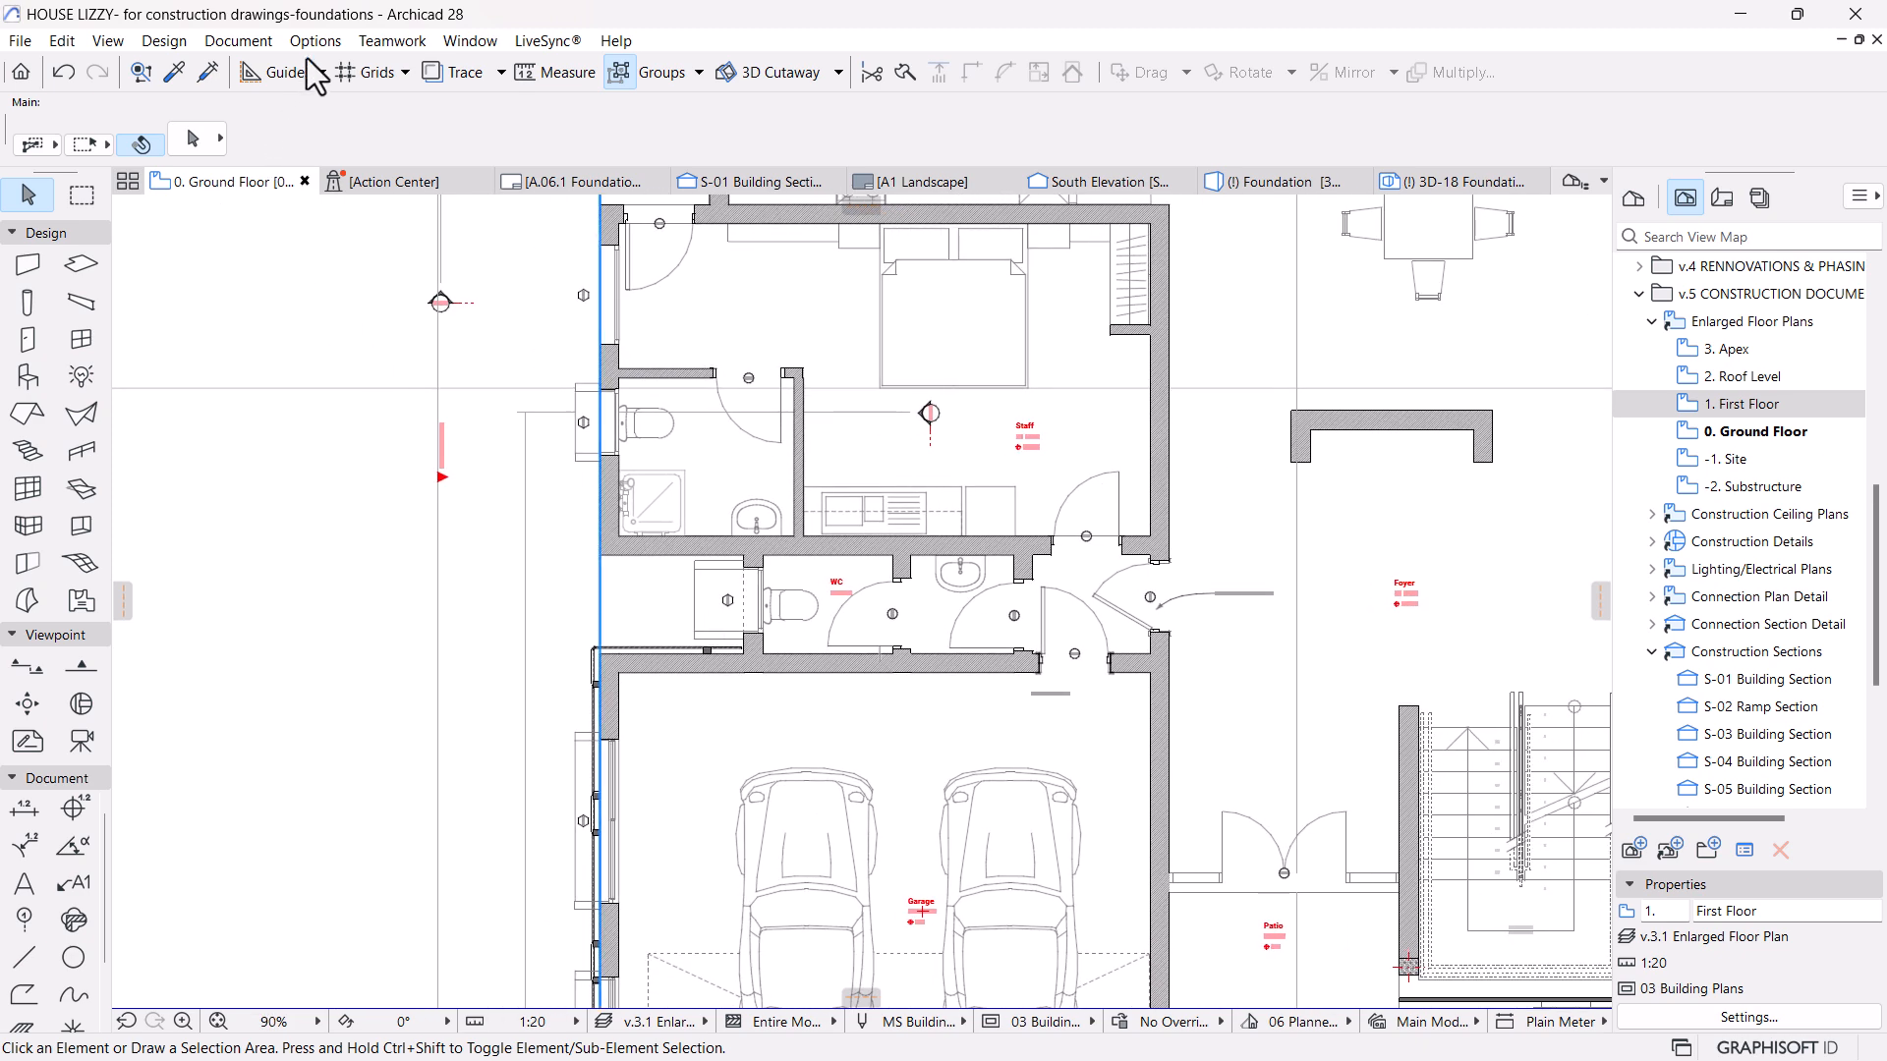
Open the Composites settings and look through the existing composite structures.
left_click(319, 43)
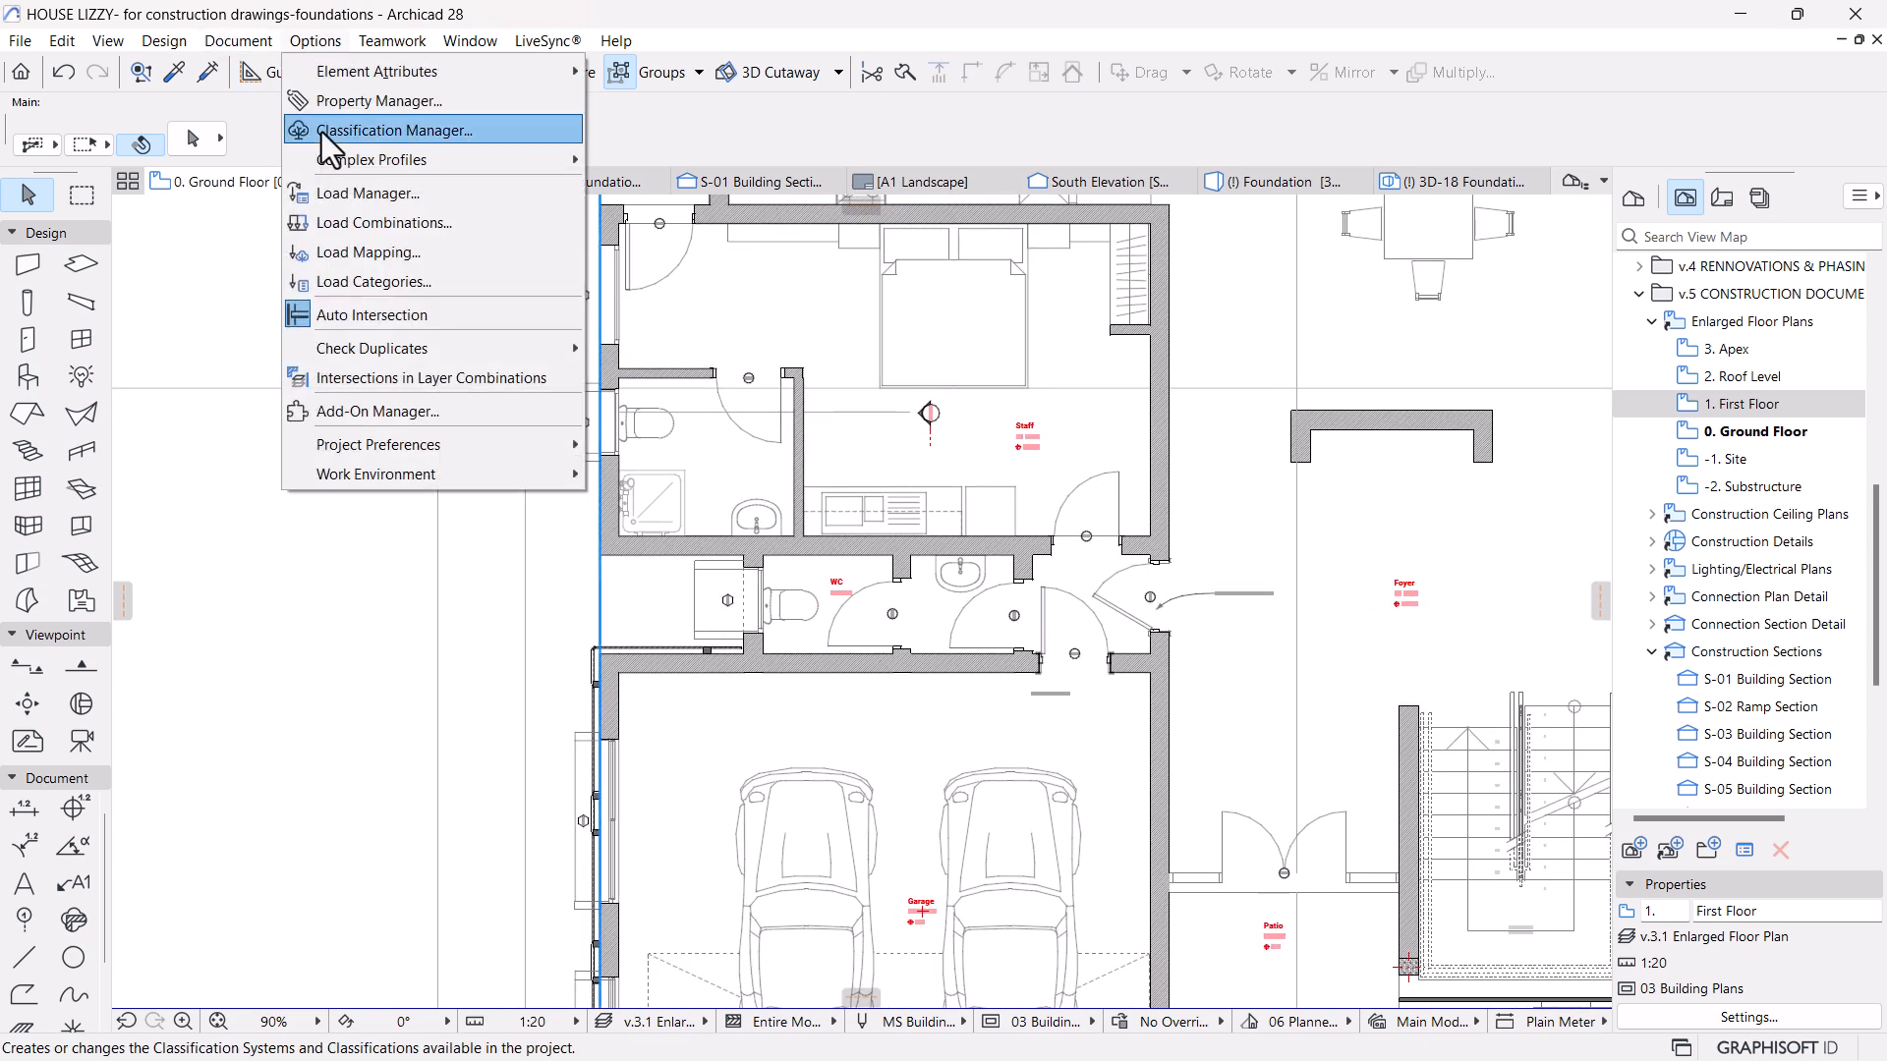
mouse_move(438, 73)
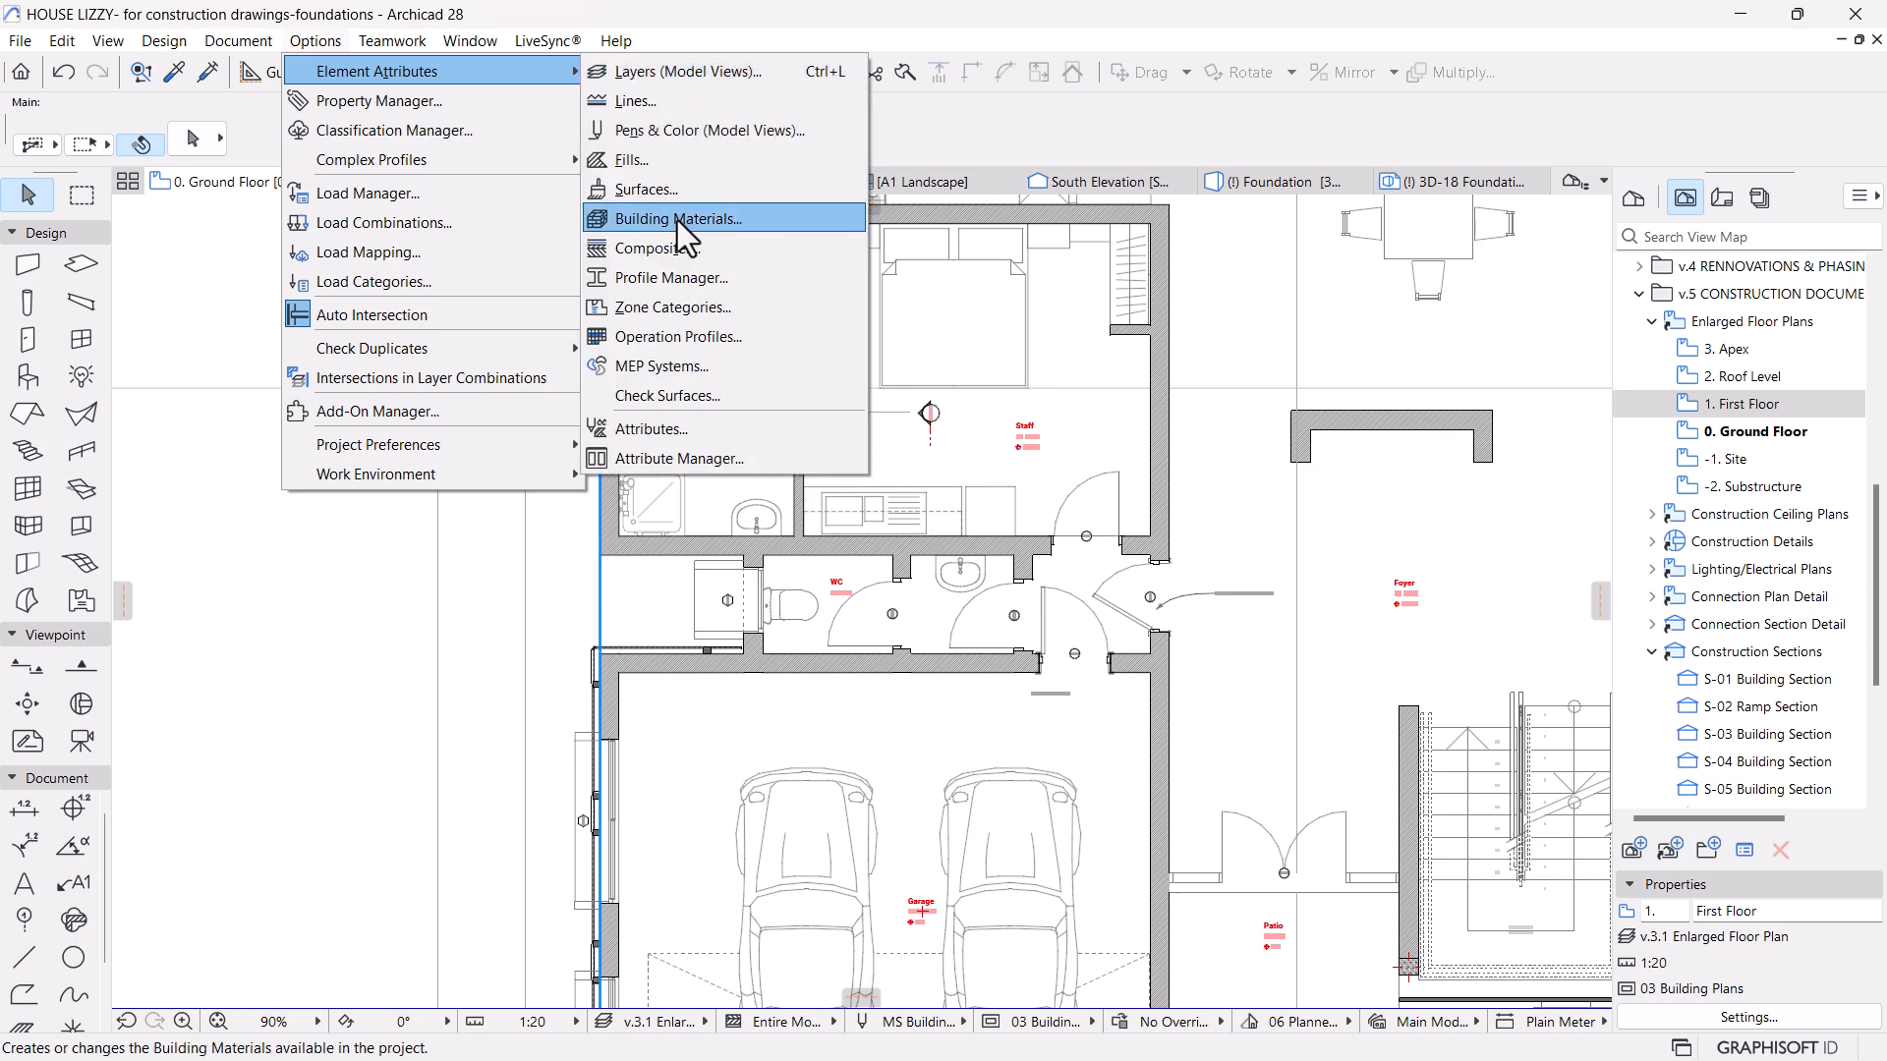
left_click(648, 250)
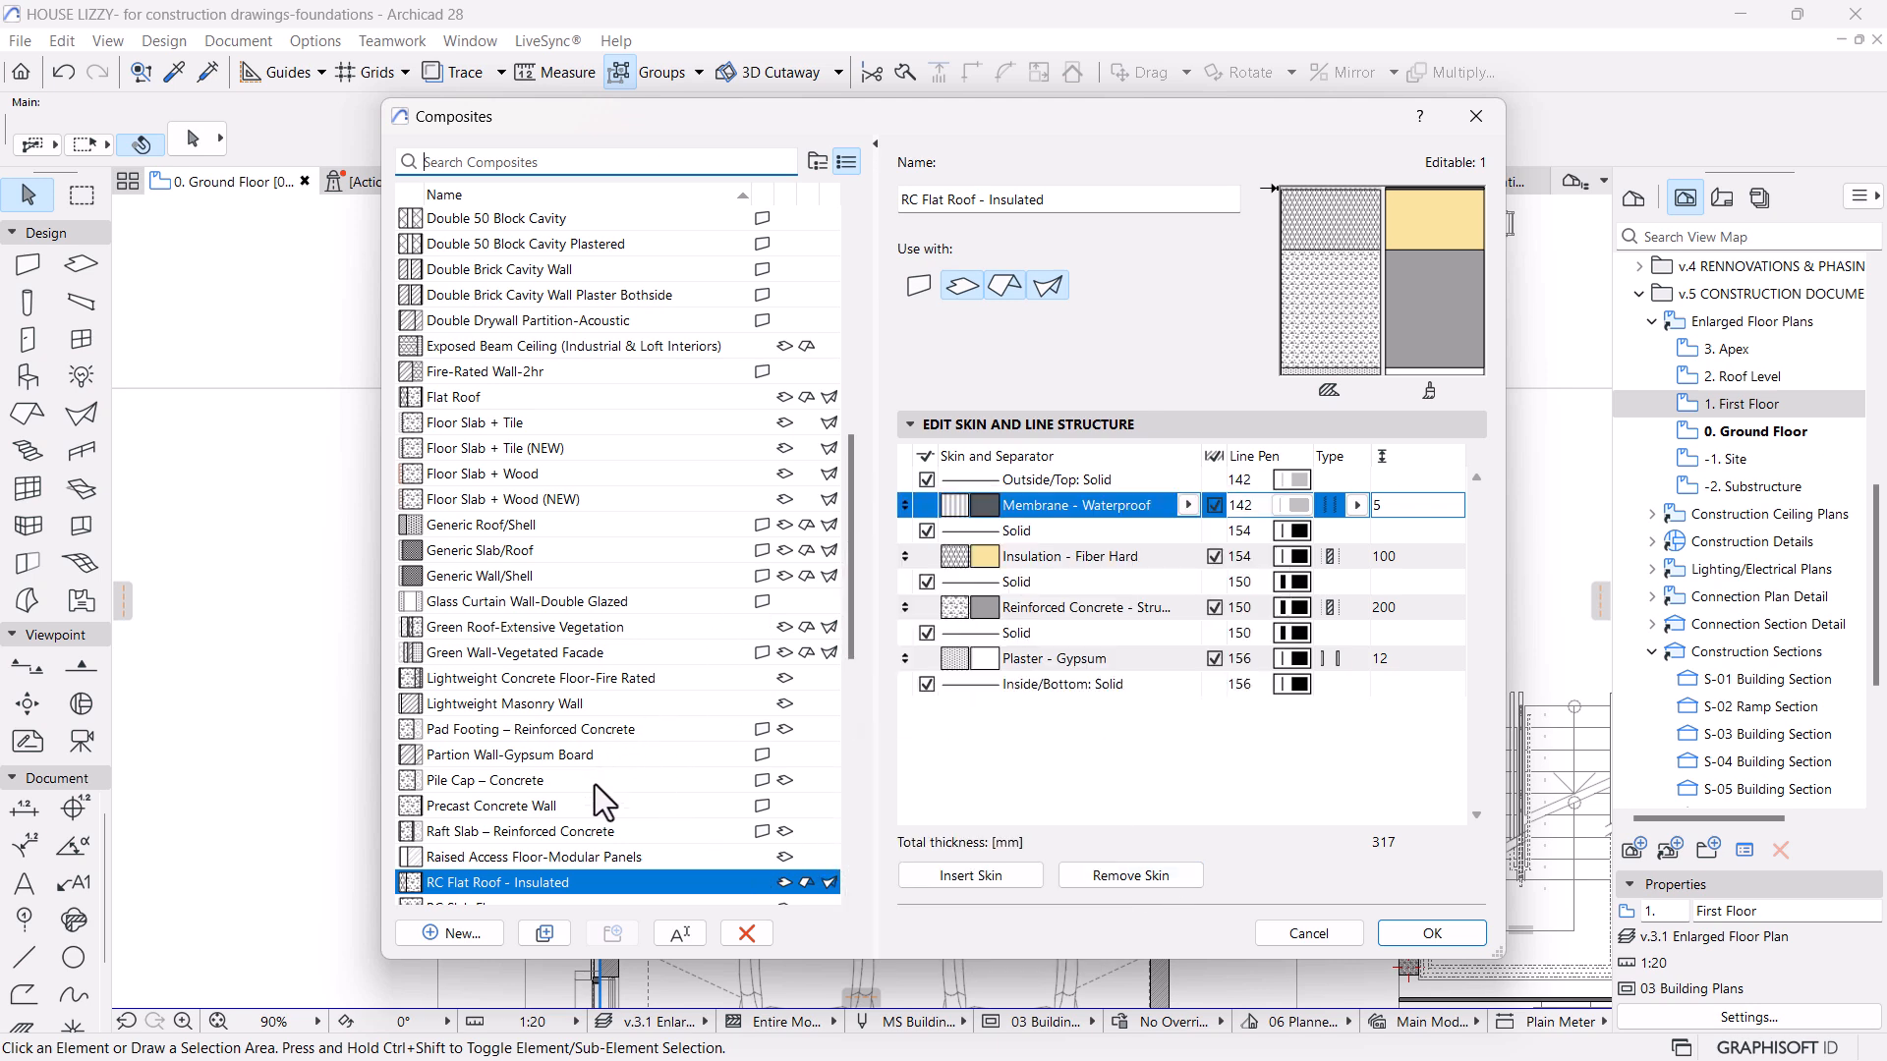
scroll(595, 781, "down", 5)
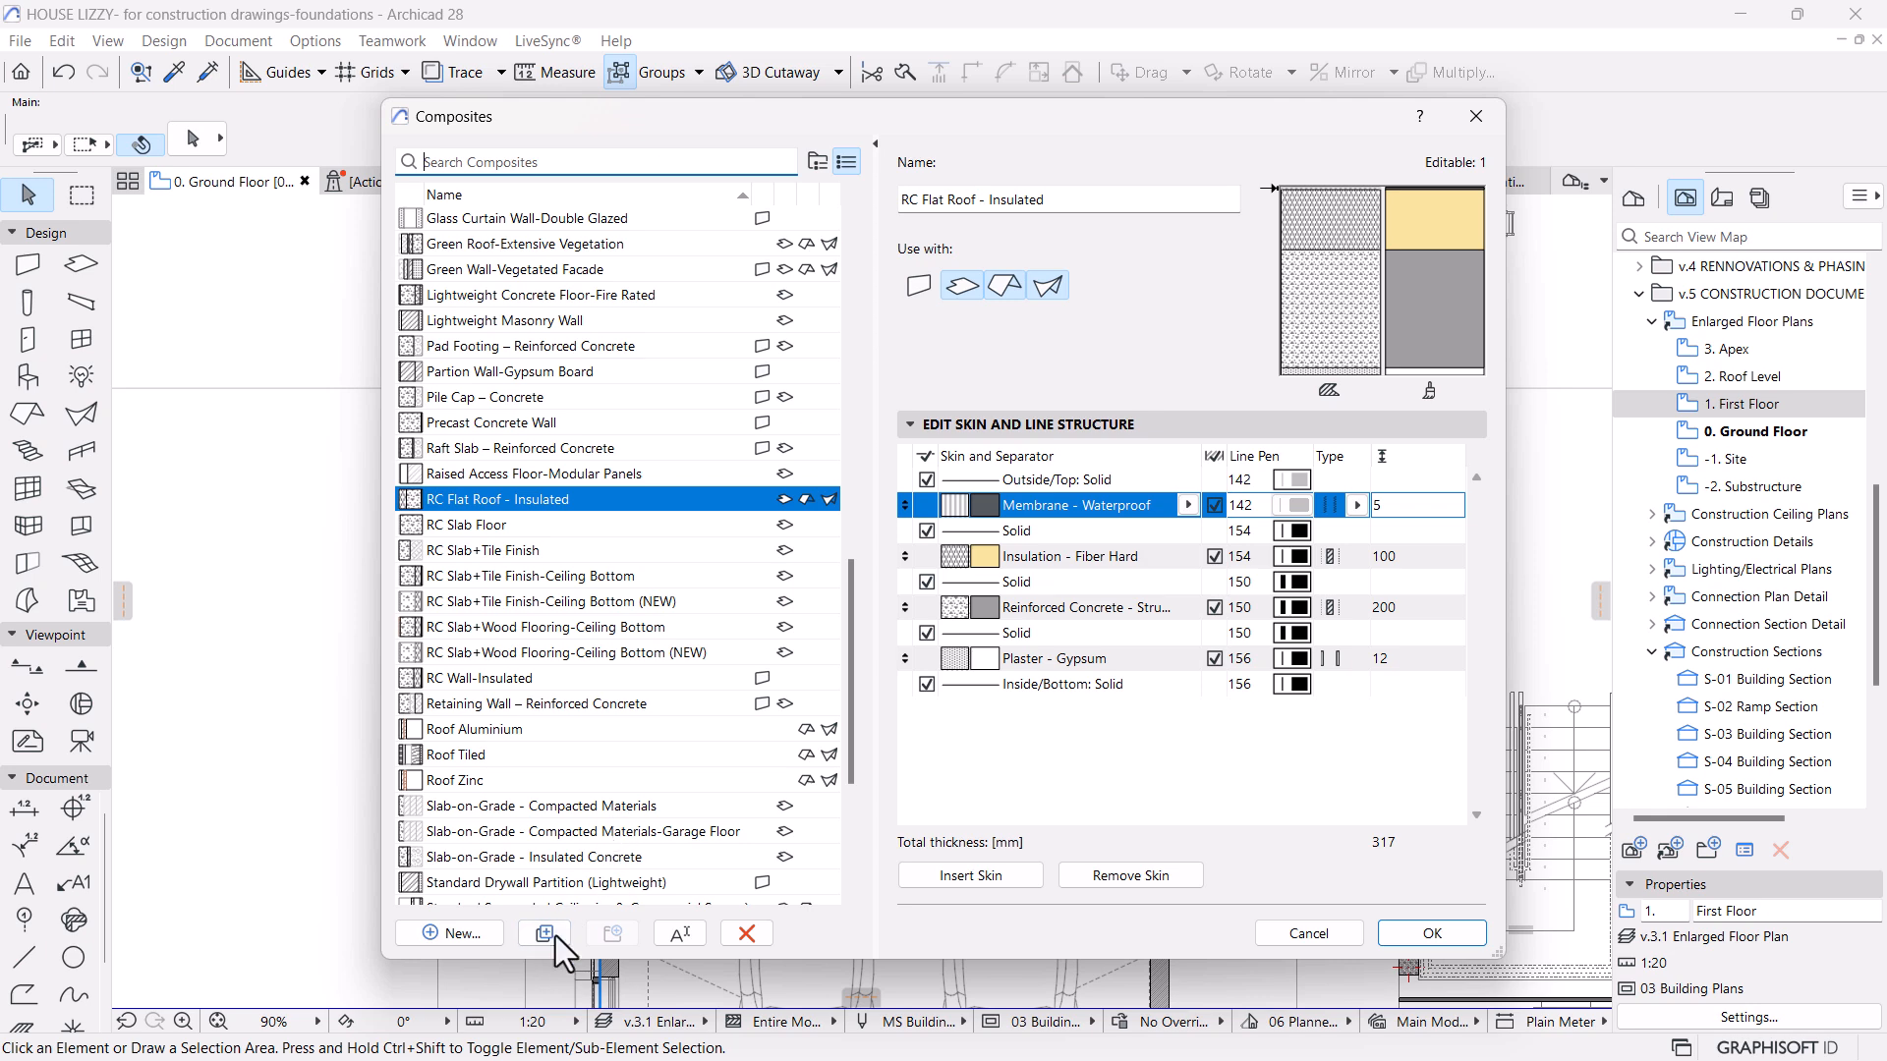
left_click_drag(1267, 114, 389, 203)
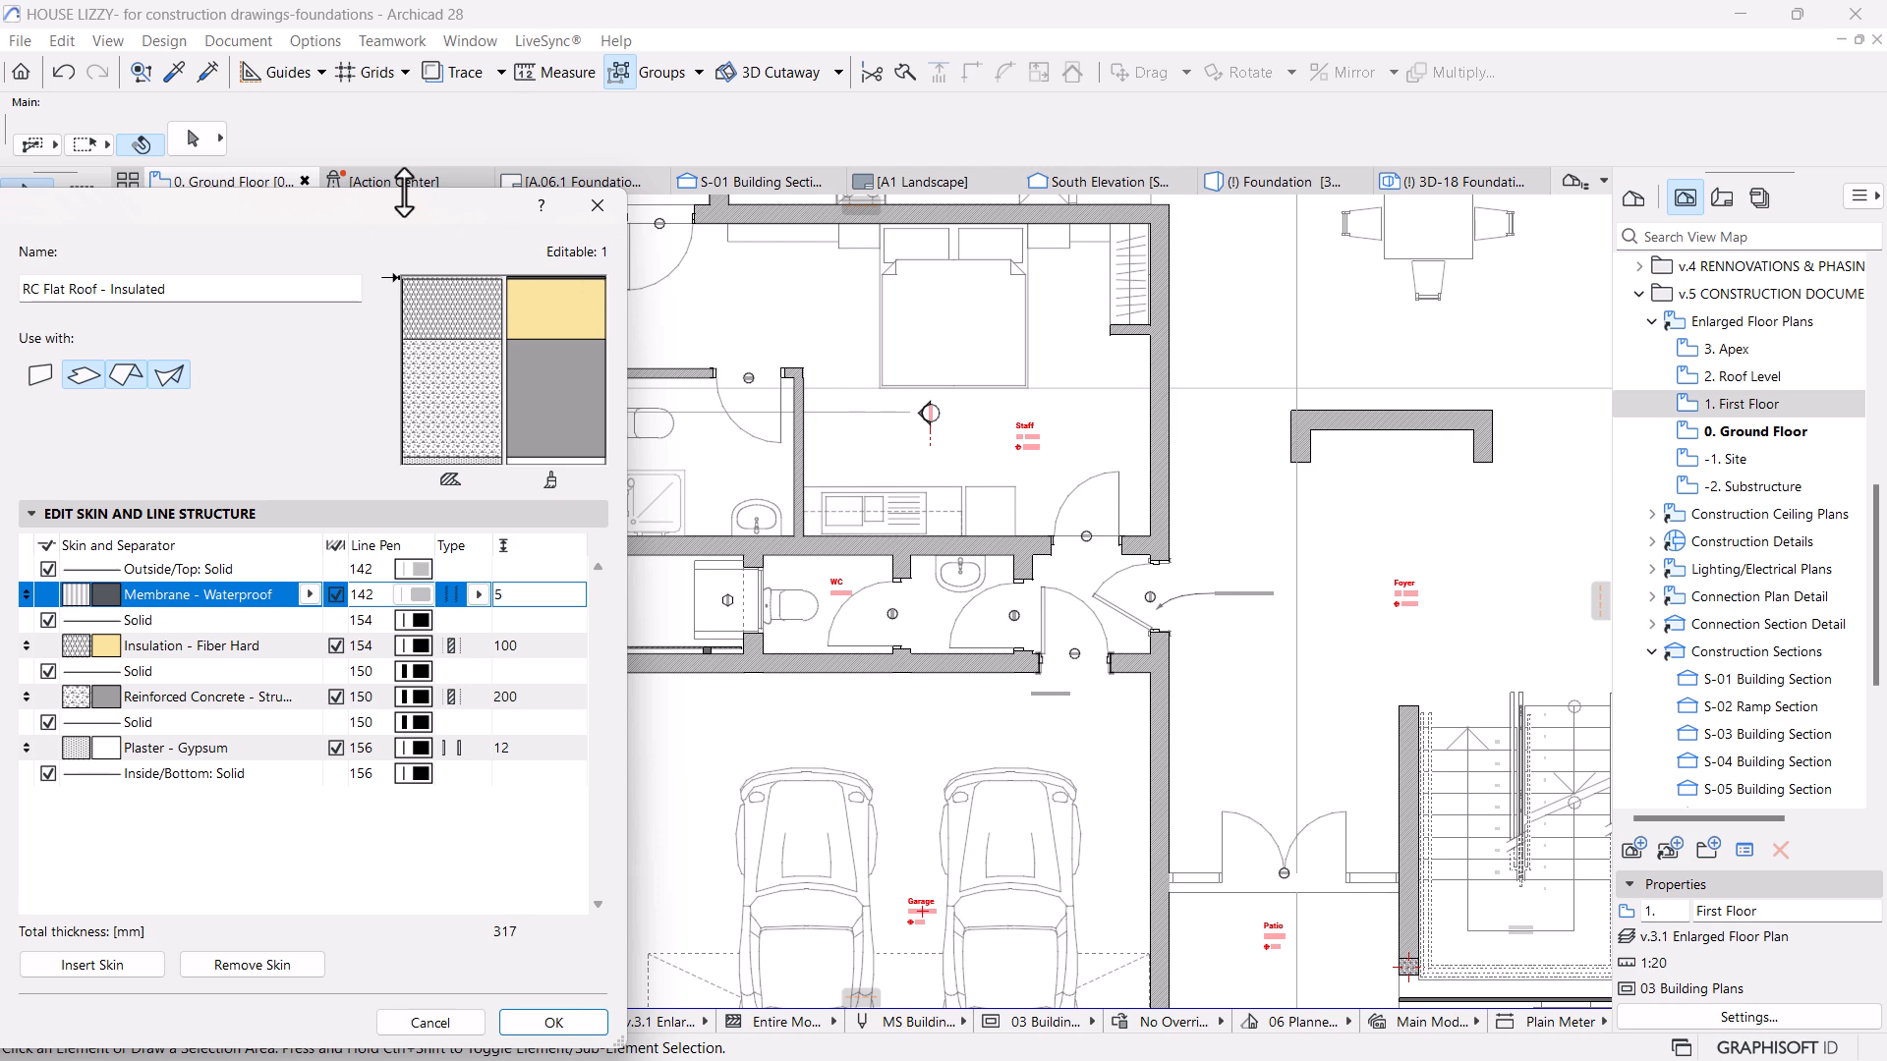
left_click_drag(326, 216, 1074, 150)
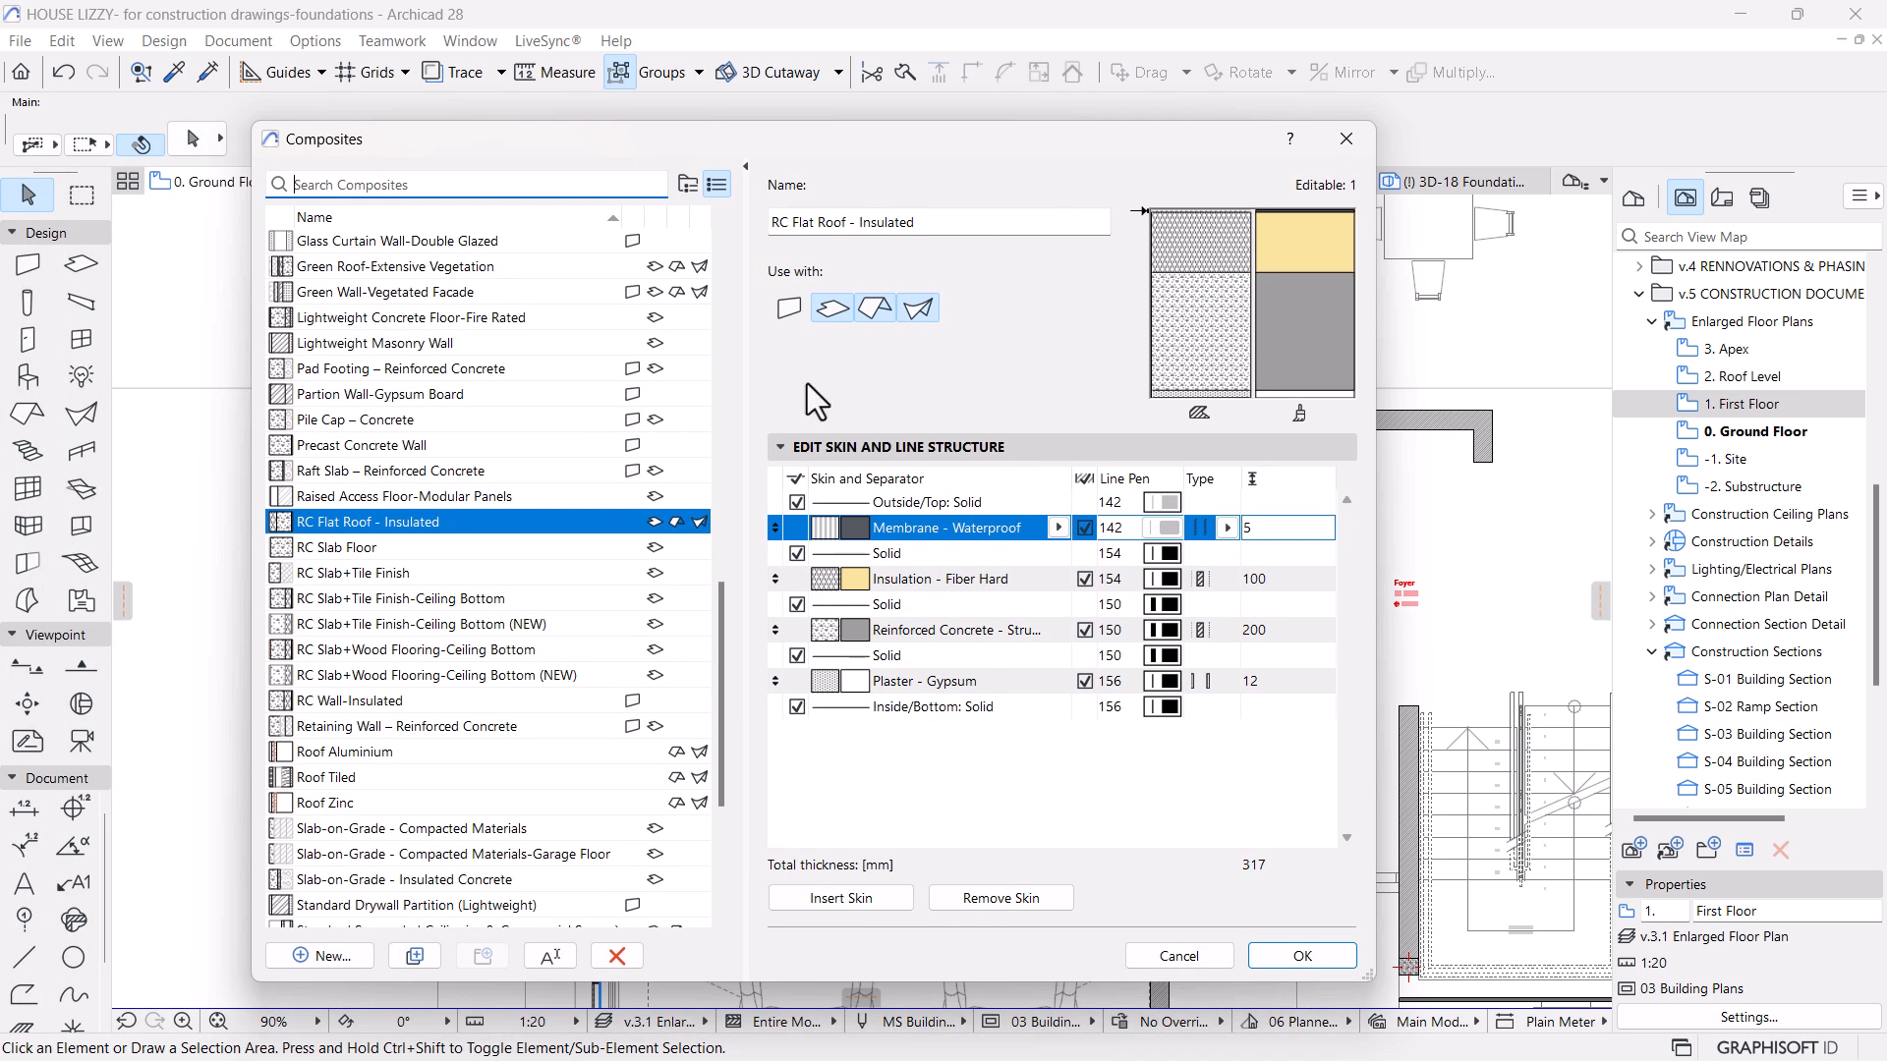
Create a new blank composite structure named "230 mm Brickwork 12 mm Platsered on Both Side".
left_click(316, 957)
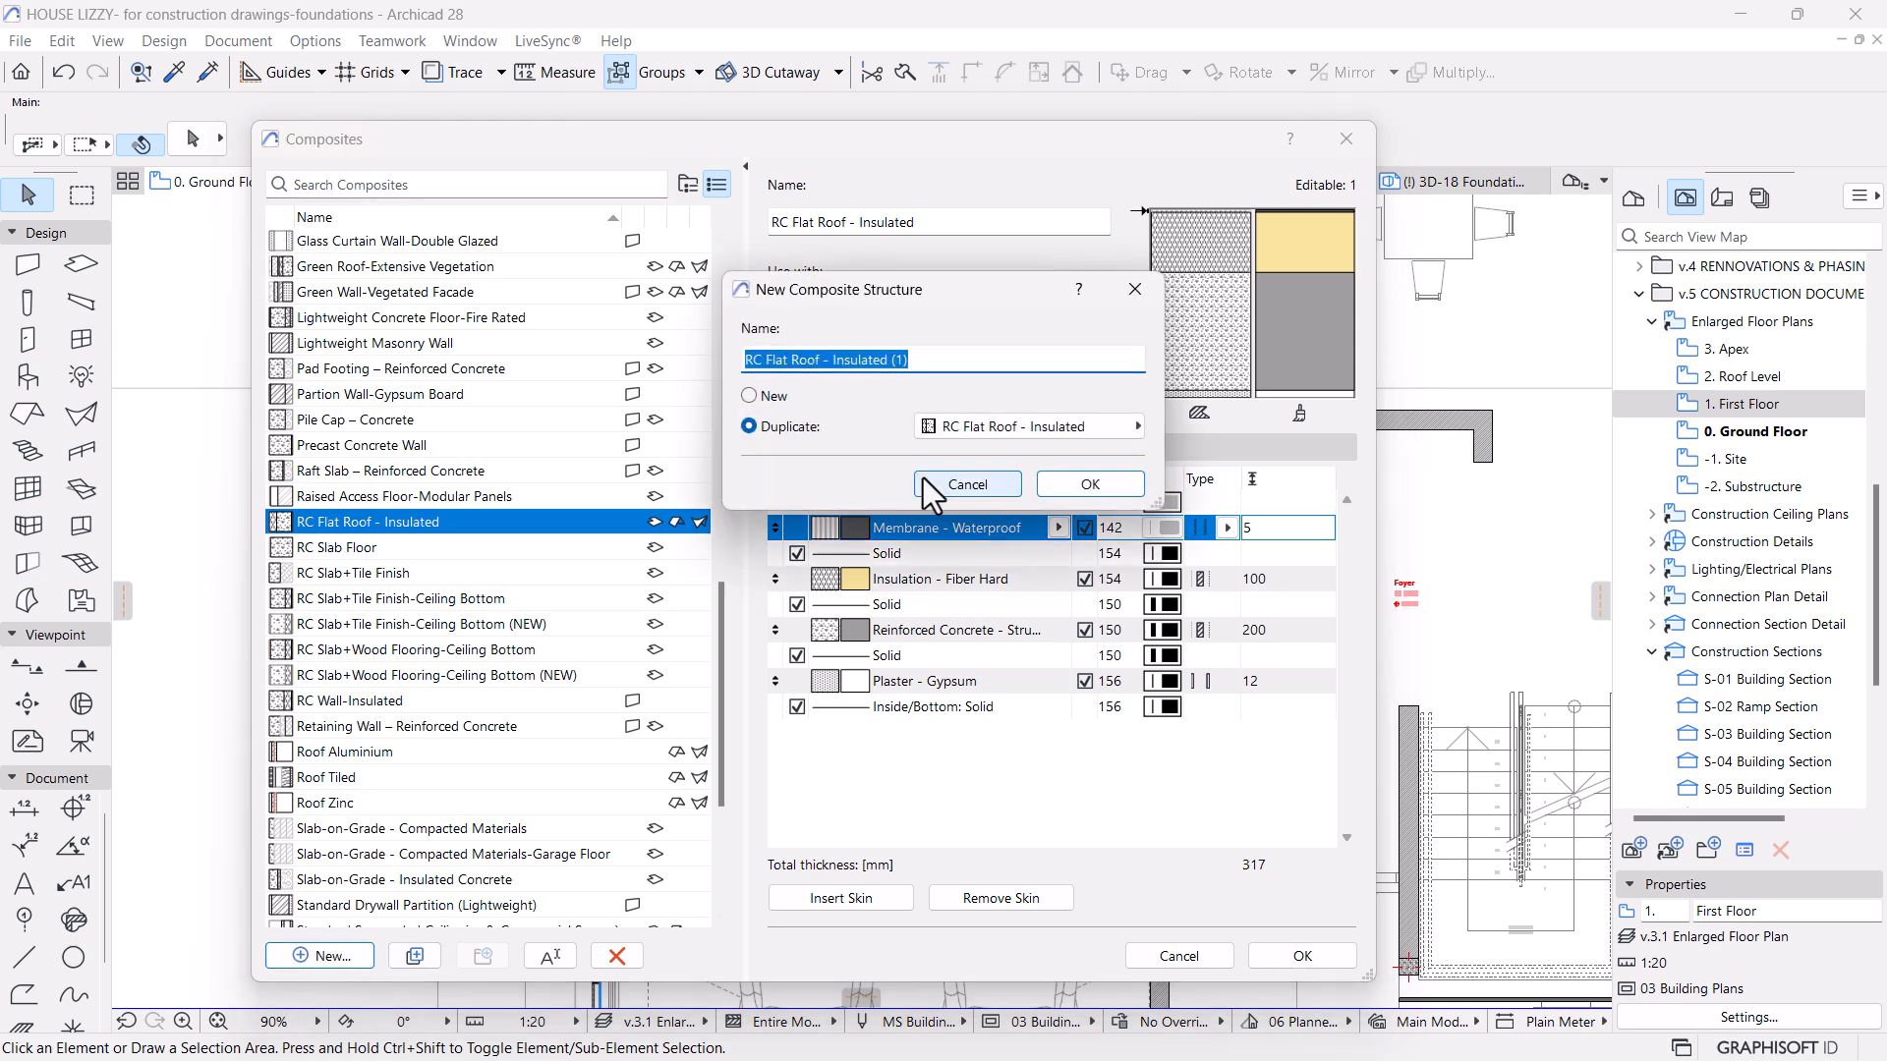
type("230 mm")
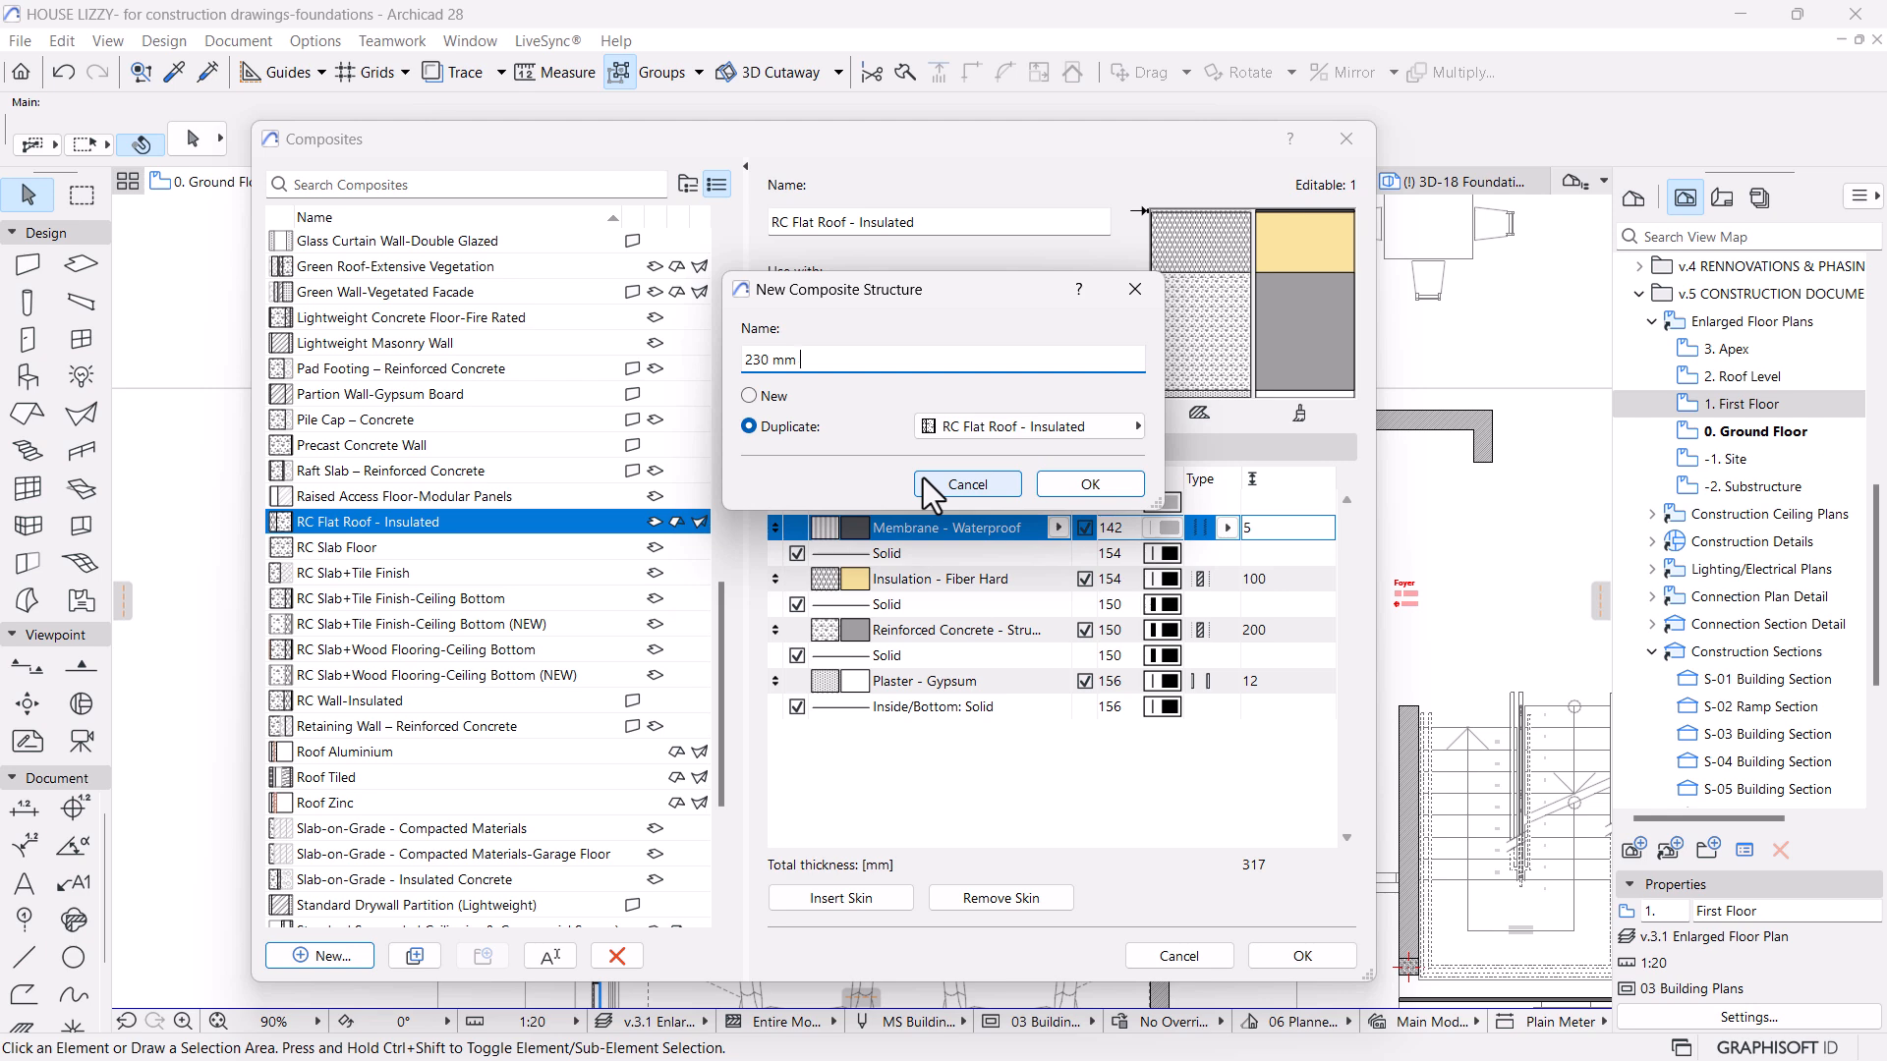
type("BrickWor")
key("BackSpace")
type("work Platsered on Both Side")
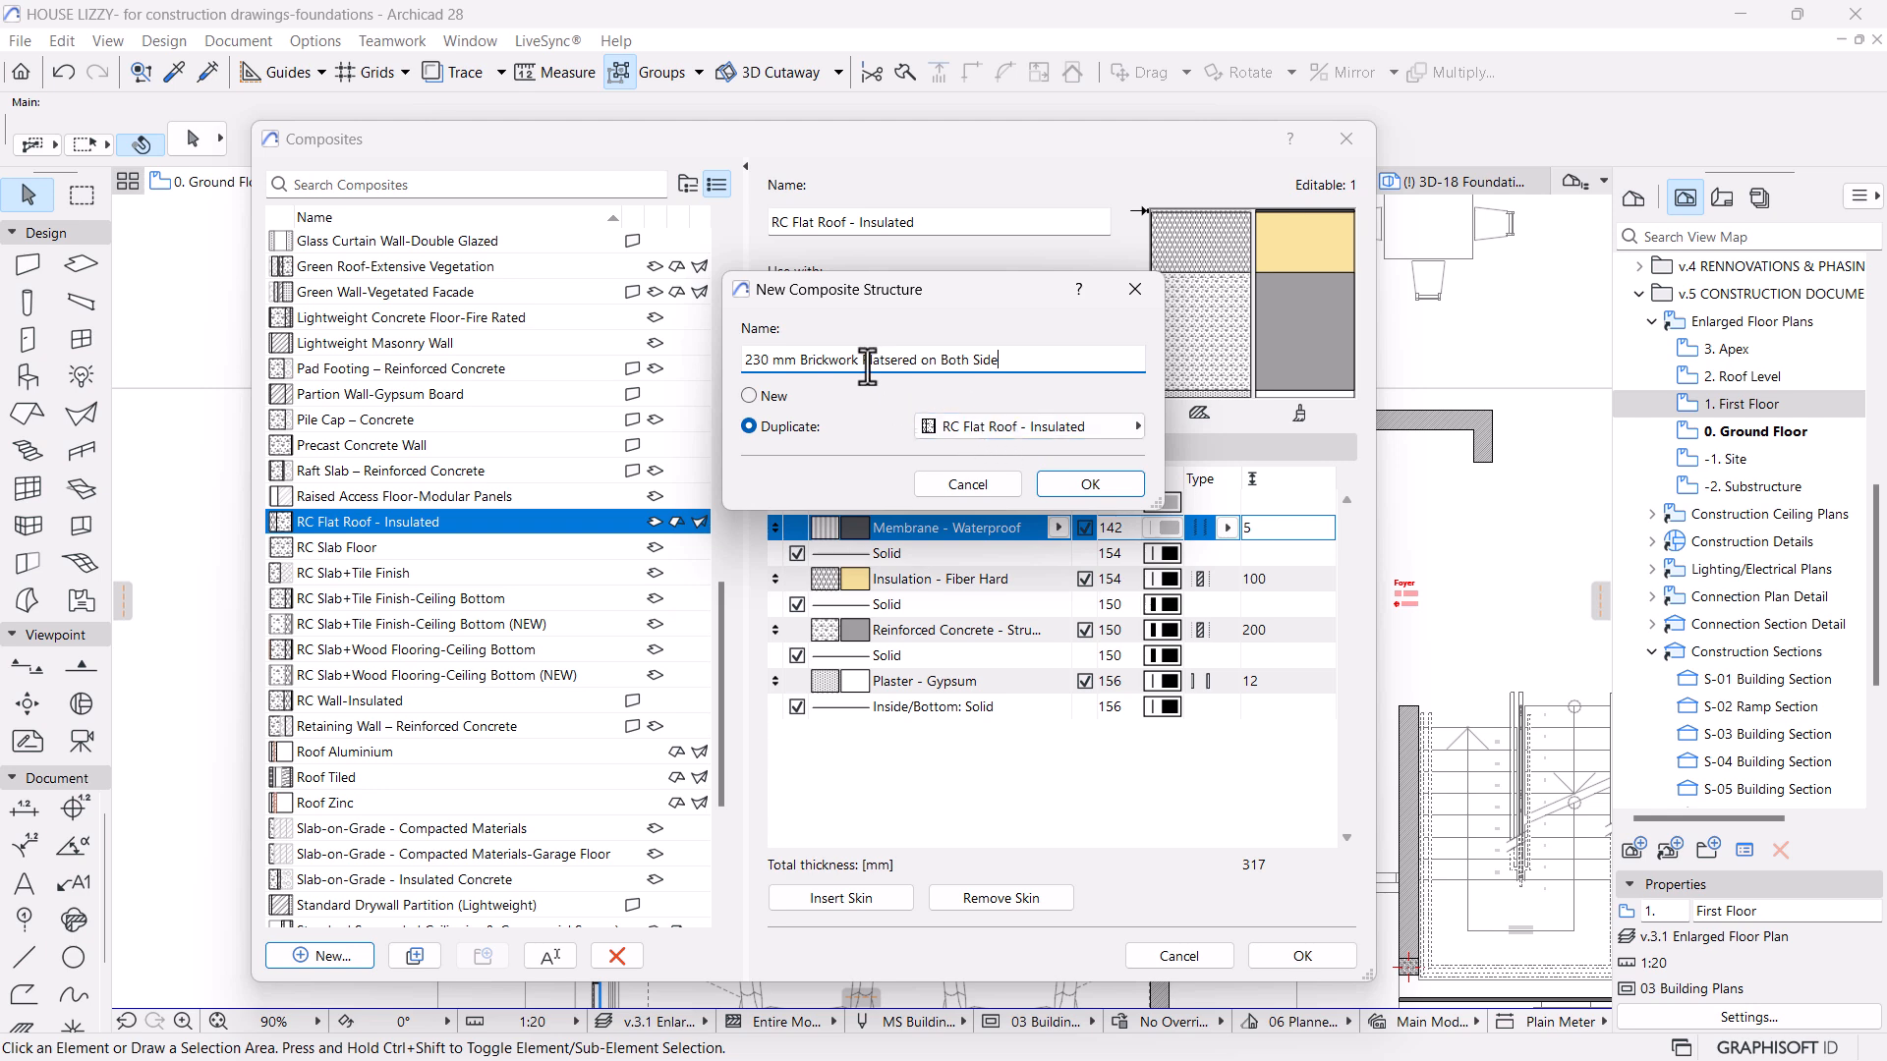
type("12")
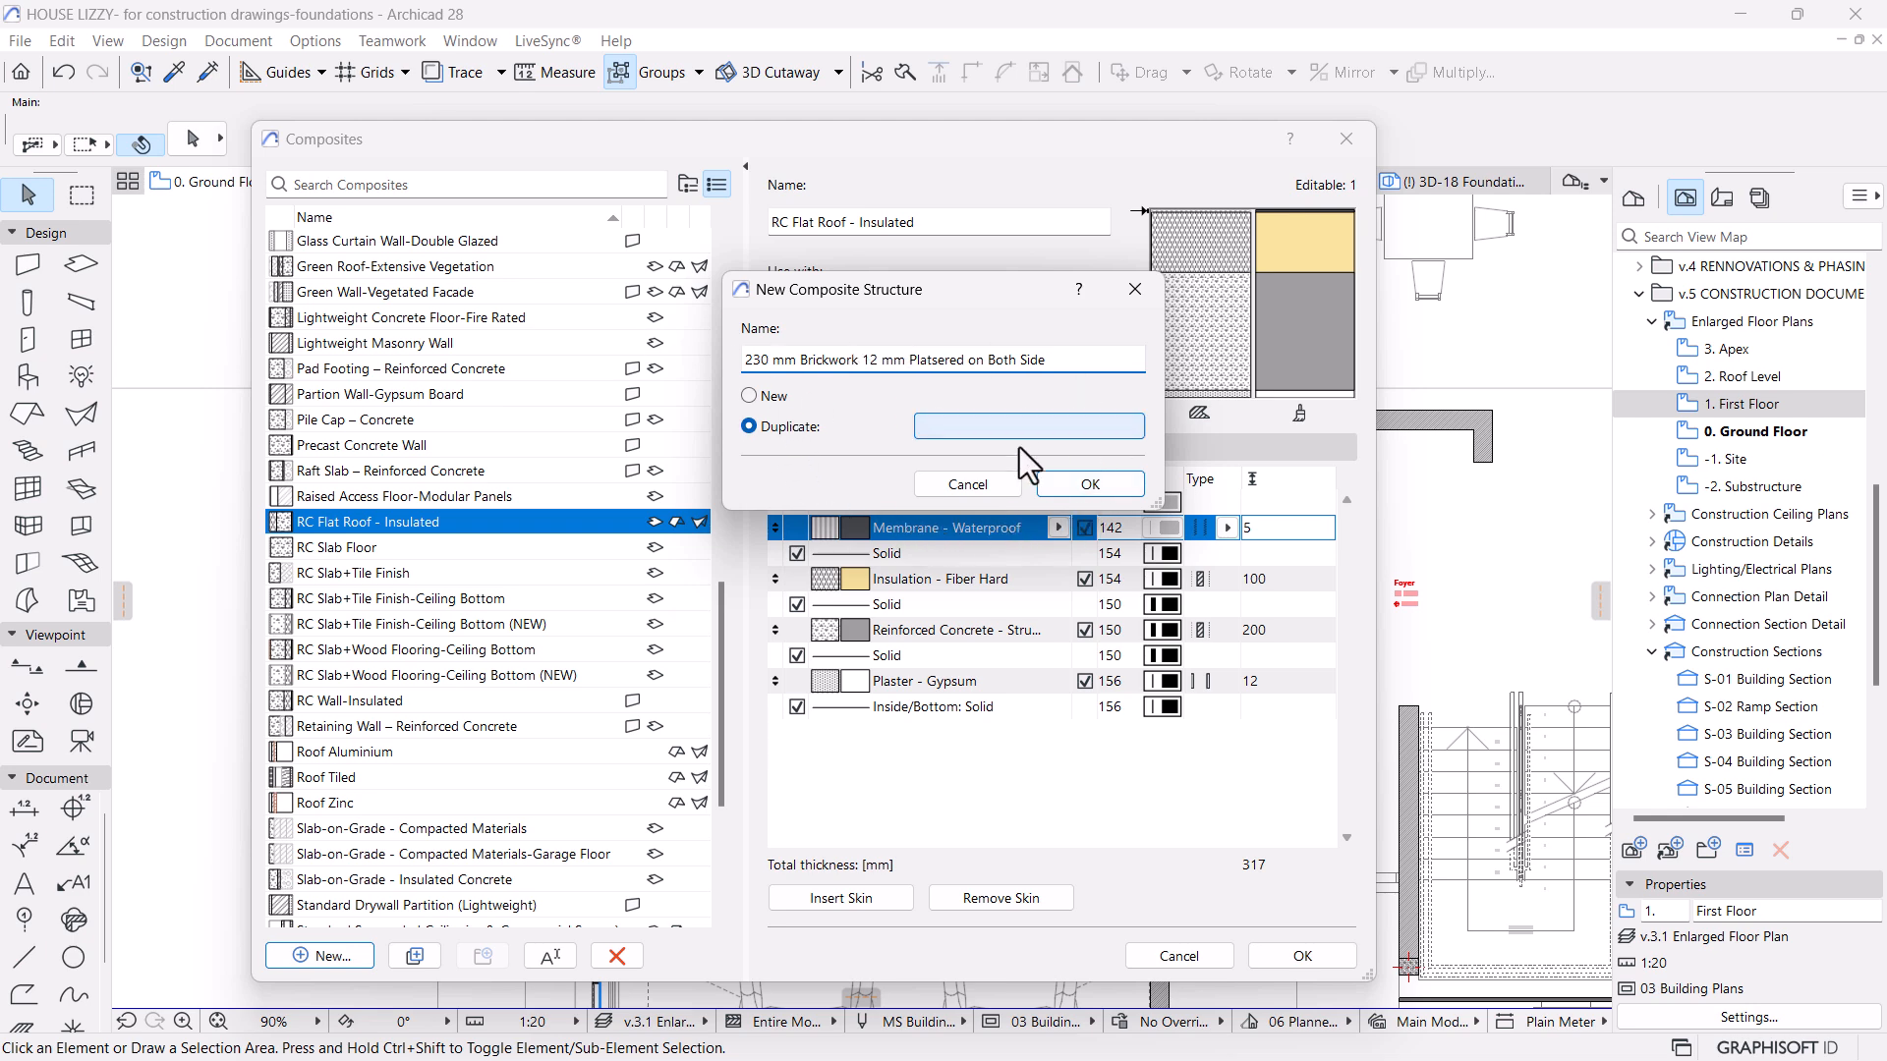
left_click_drag(1073, 360, 744, 362)
key("ctrl+c")
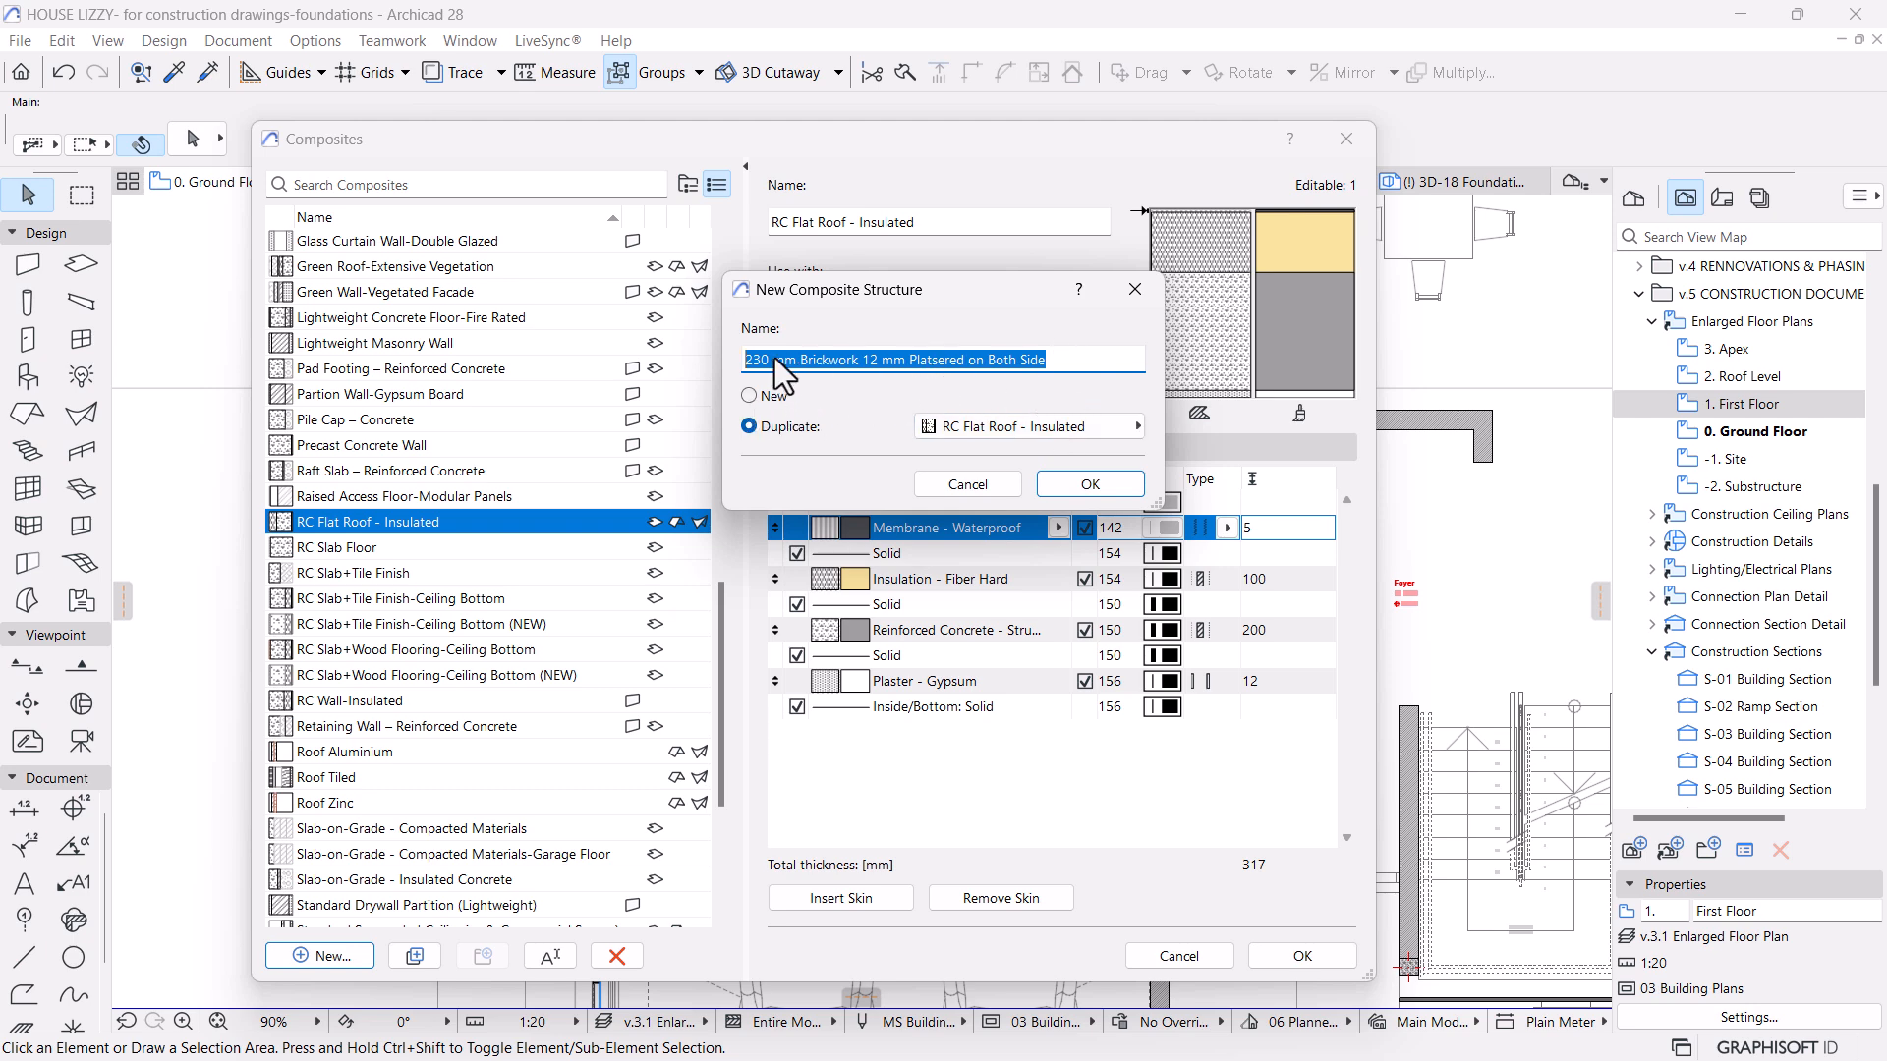
left_click(749, 396)
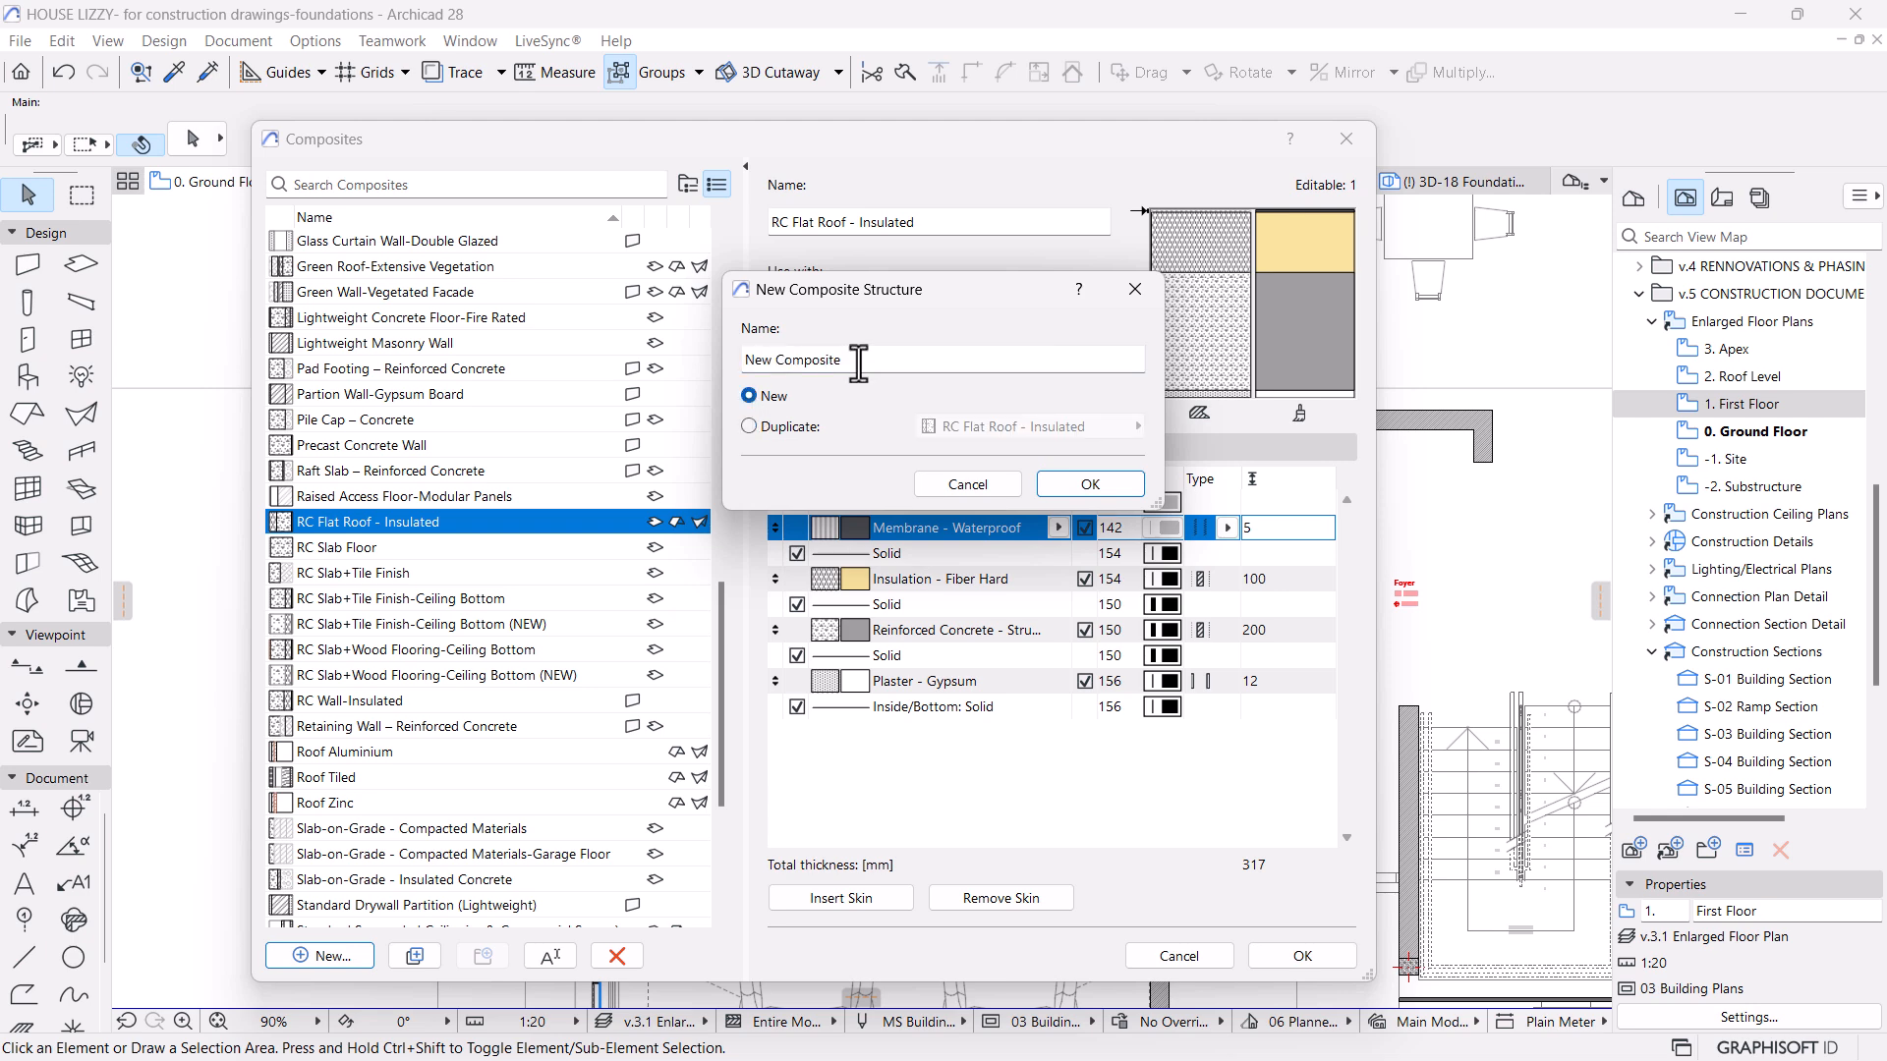
key("ctrl+v")
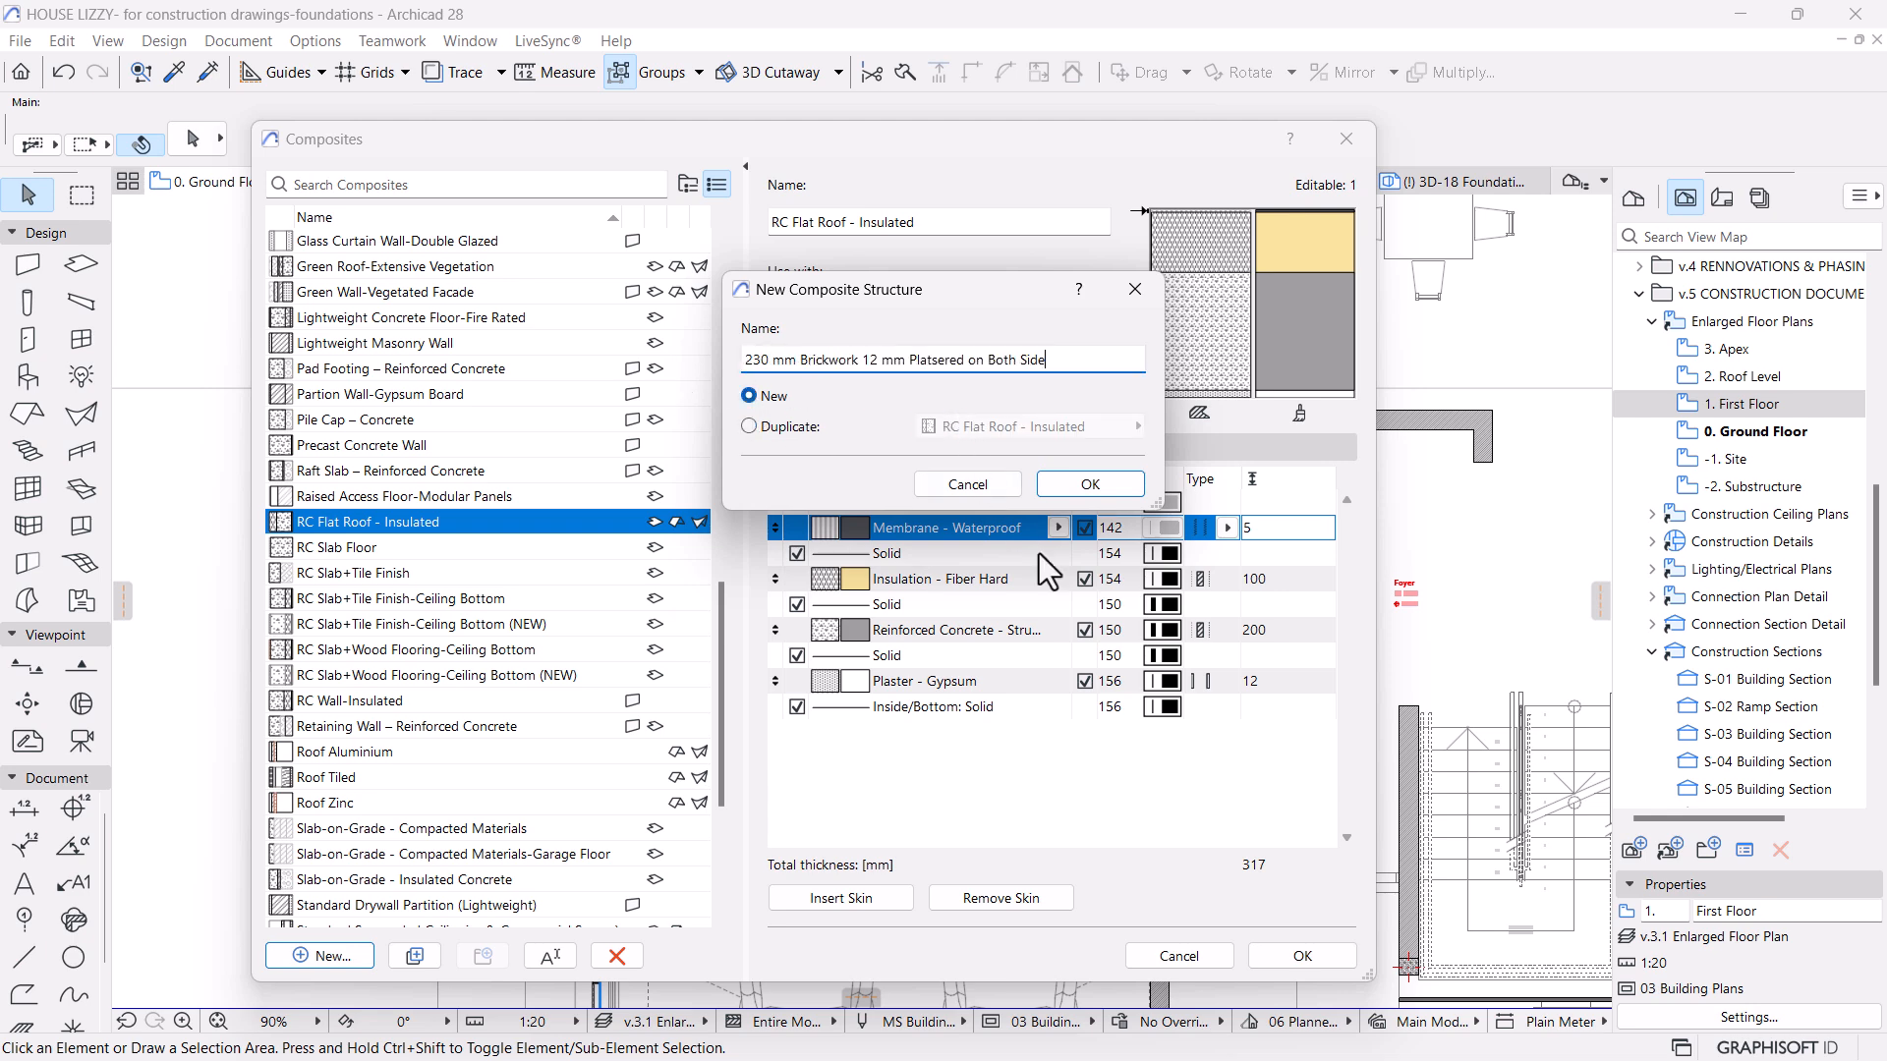
left_click(1089, 485)
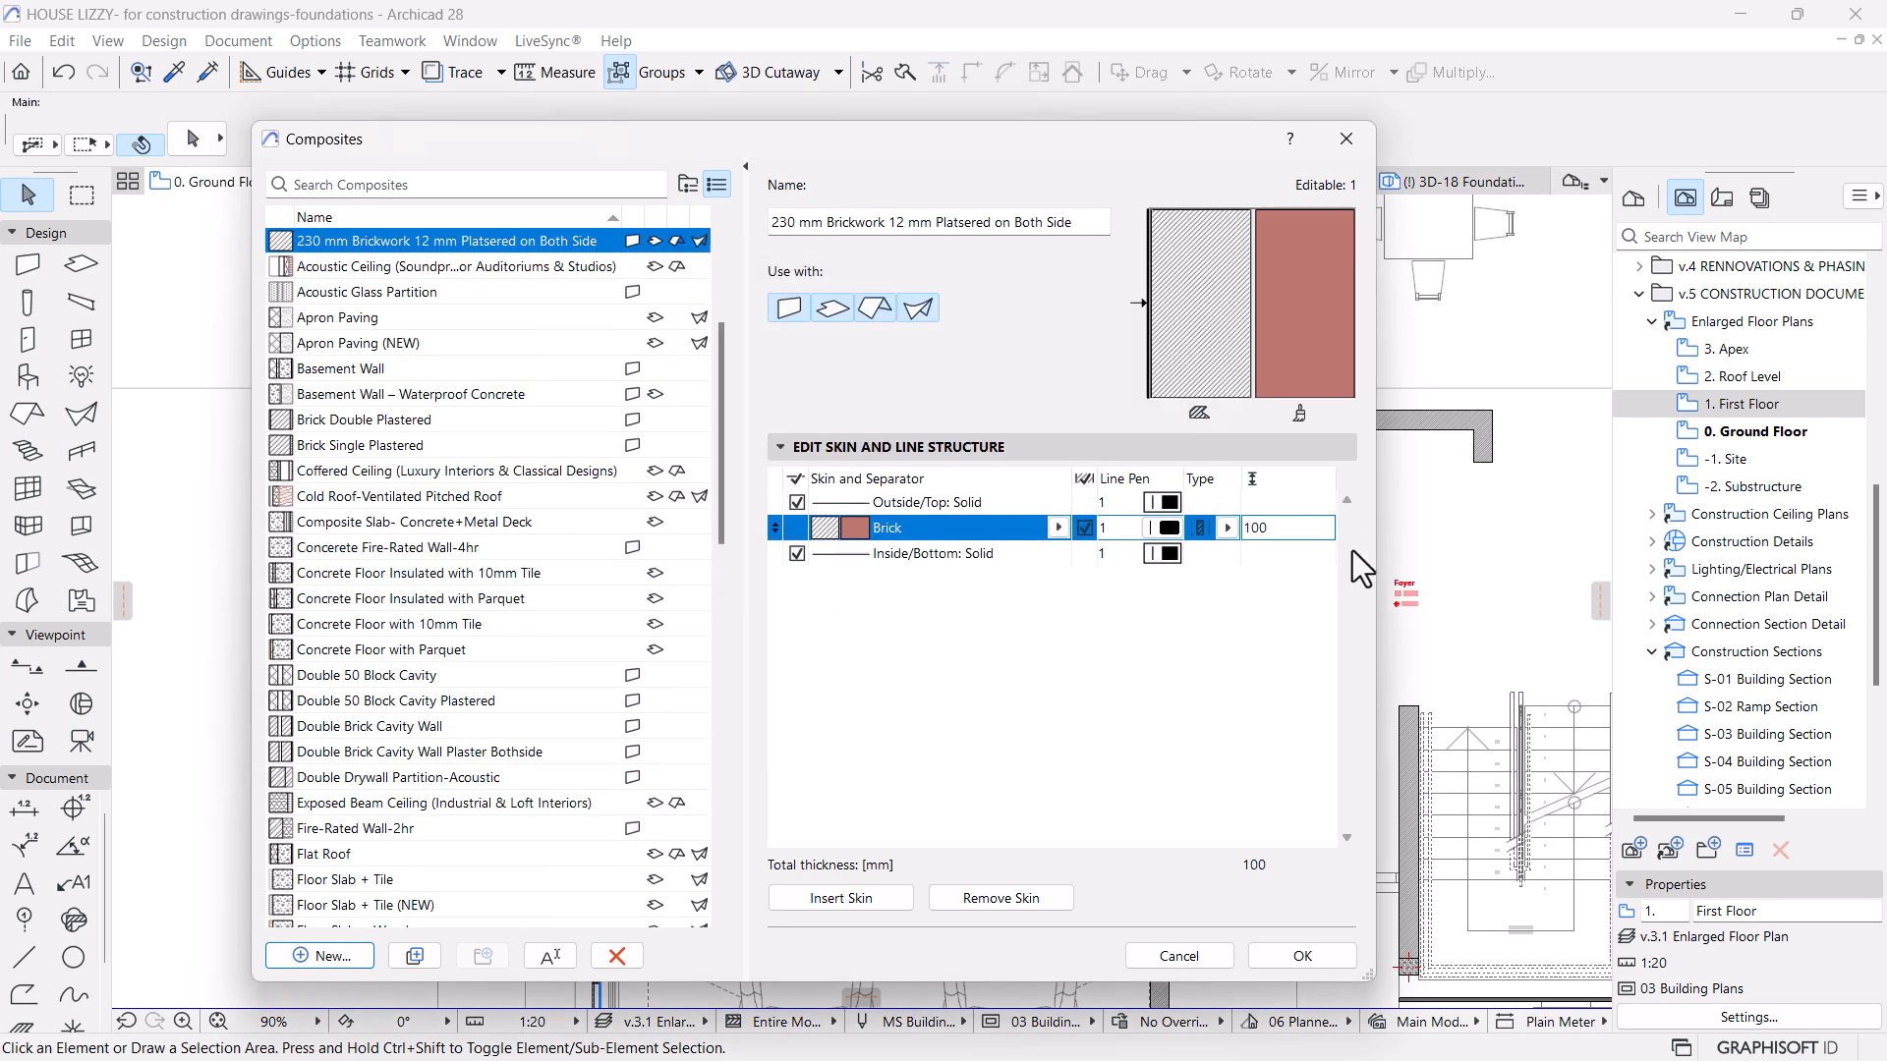
Add two more skins to the composite and set the outermost and innermost skins to 12 mm thick.
left_click(839, 900)
left_click(839, 900)
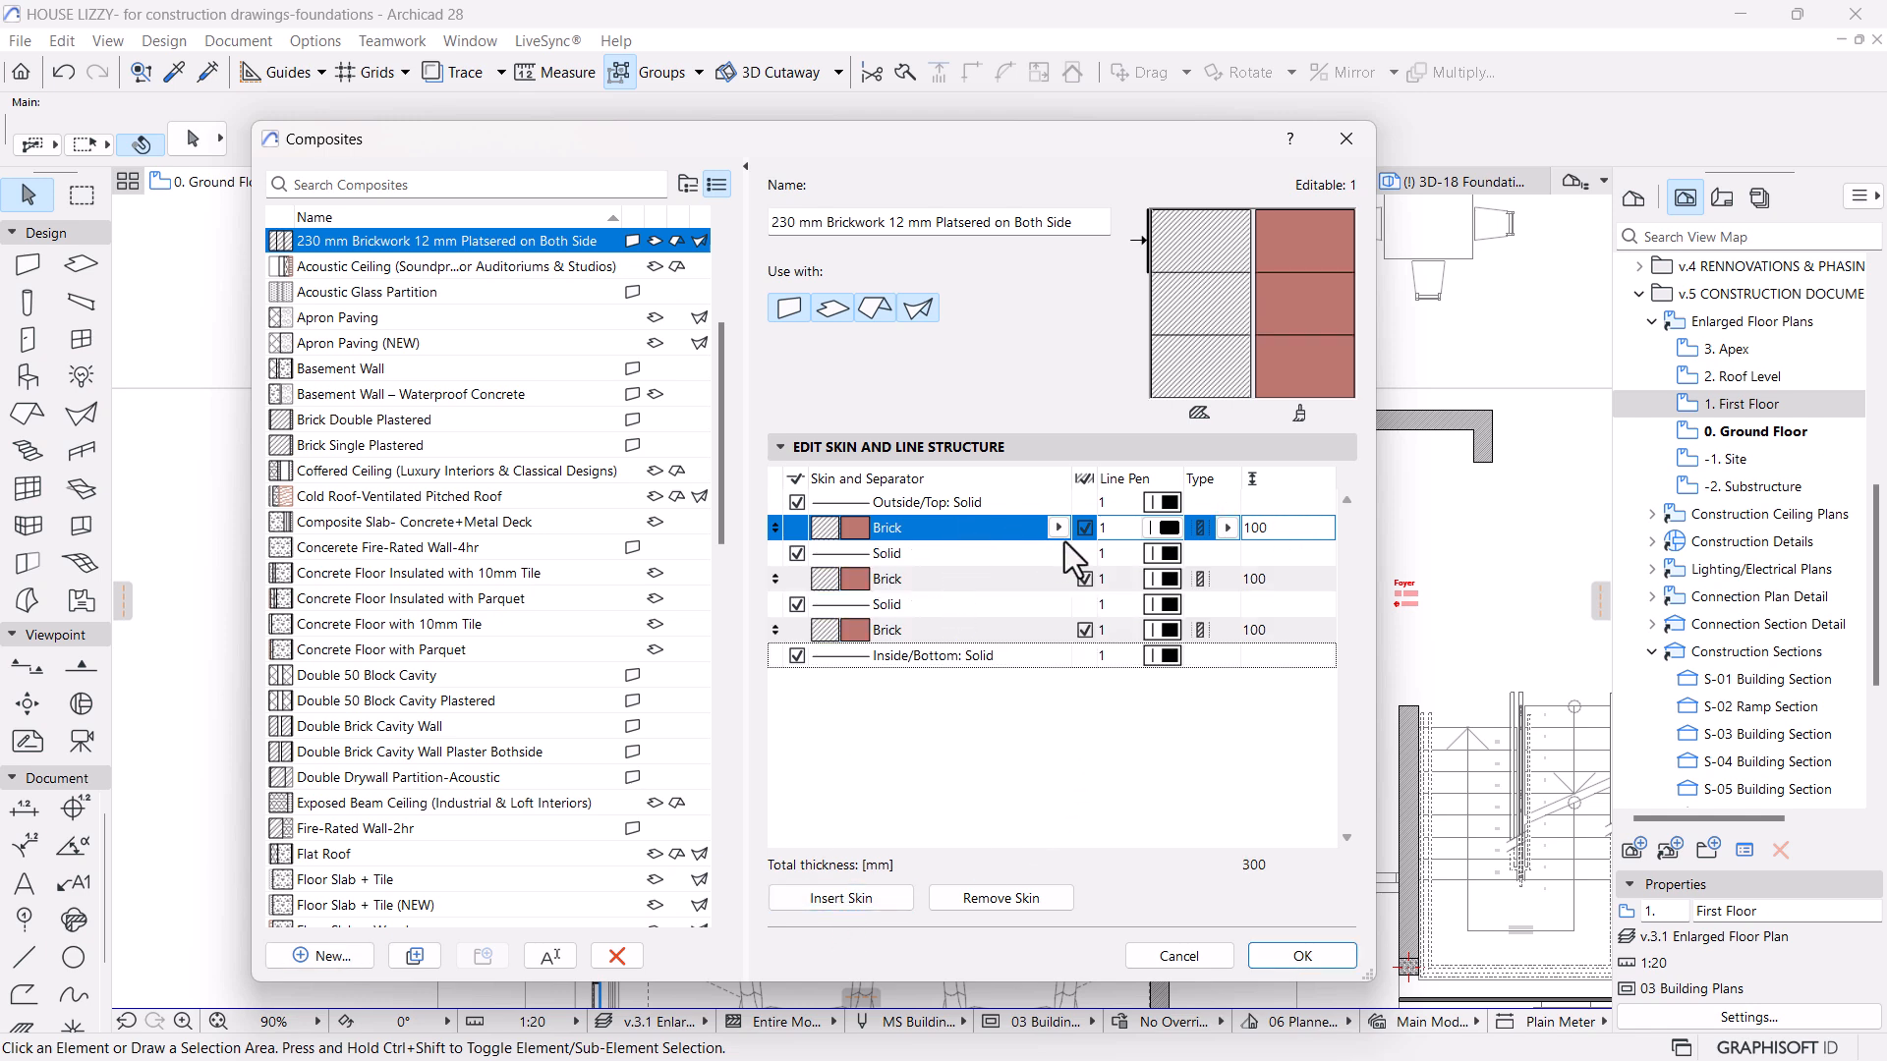
left_click(1290, 530)
type("12")
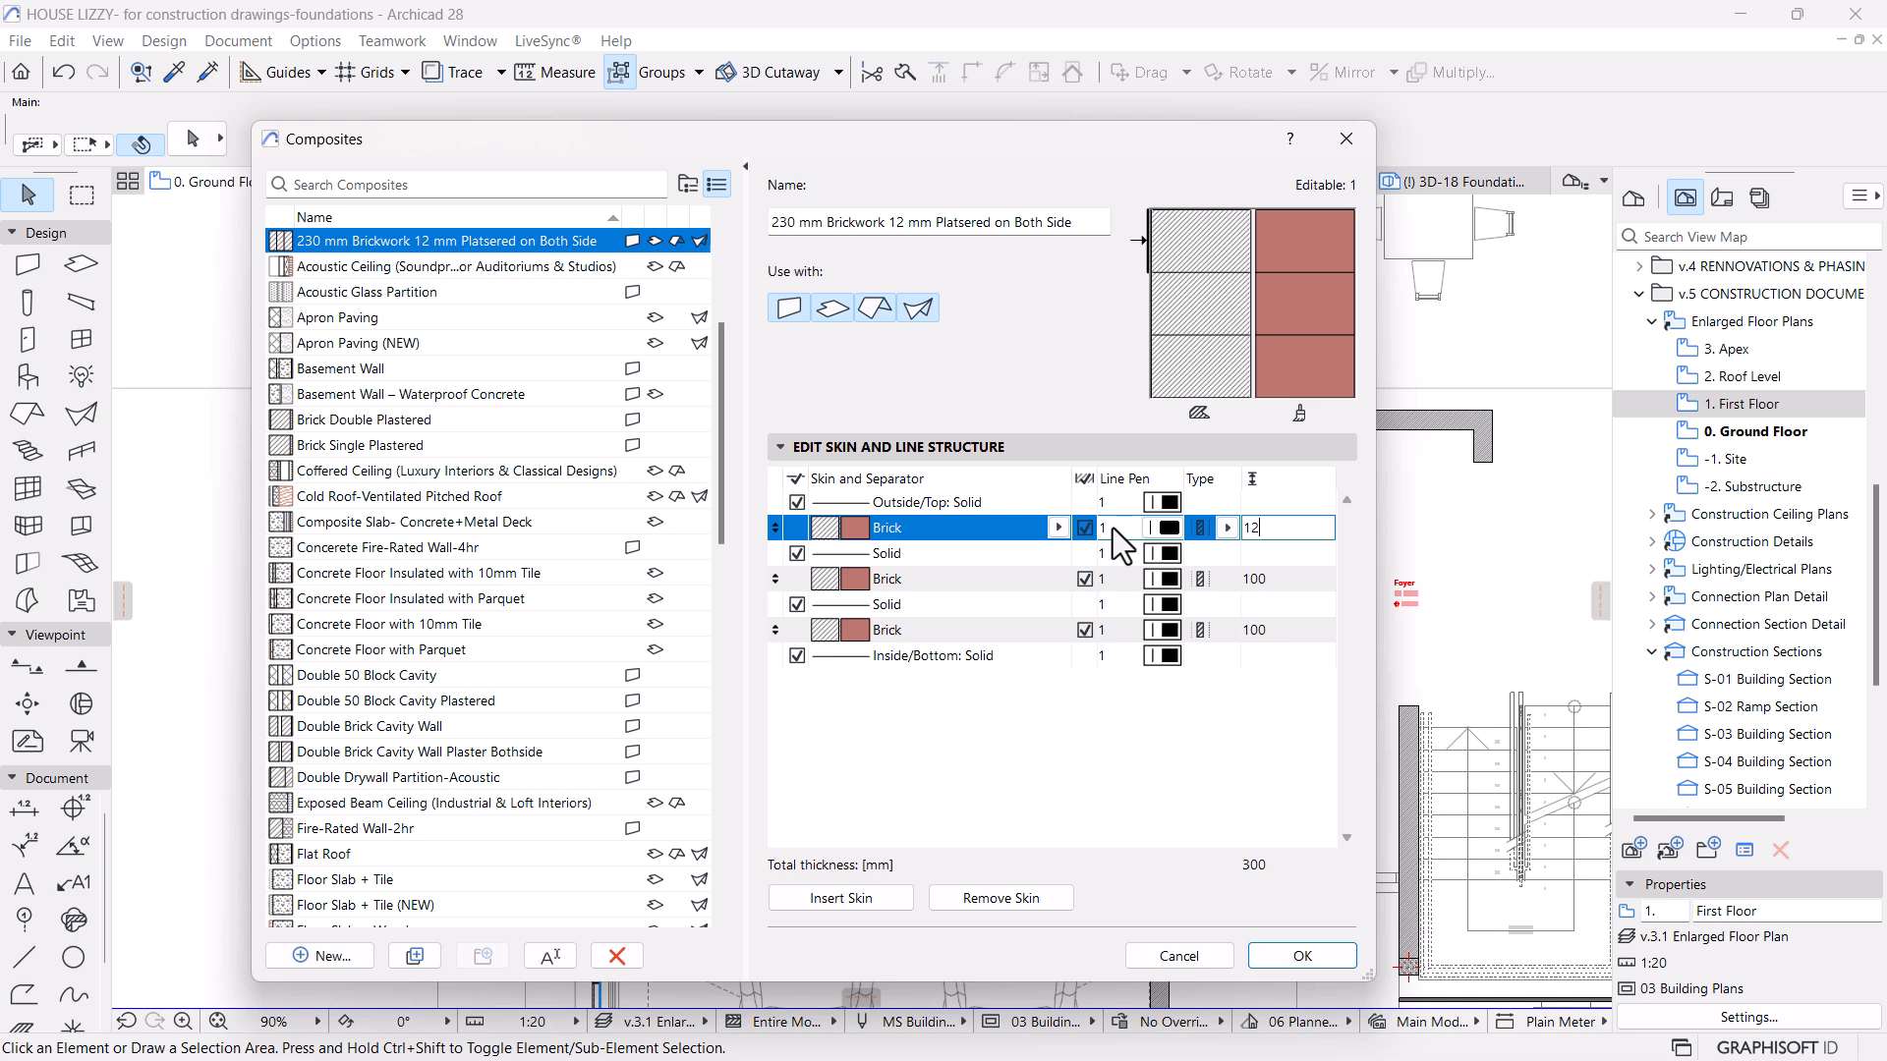
left_click(1256, 630)
type("12")
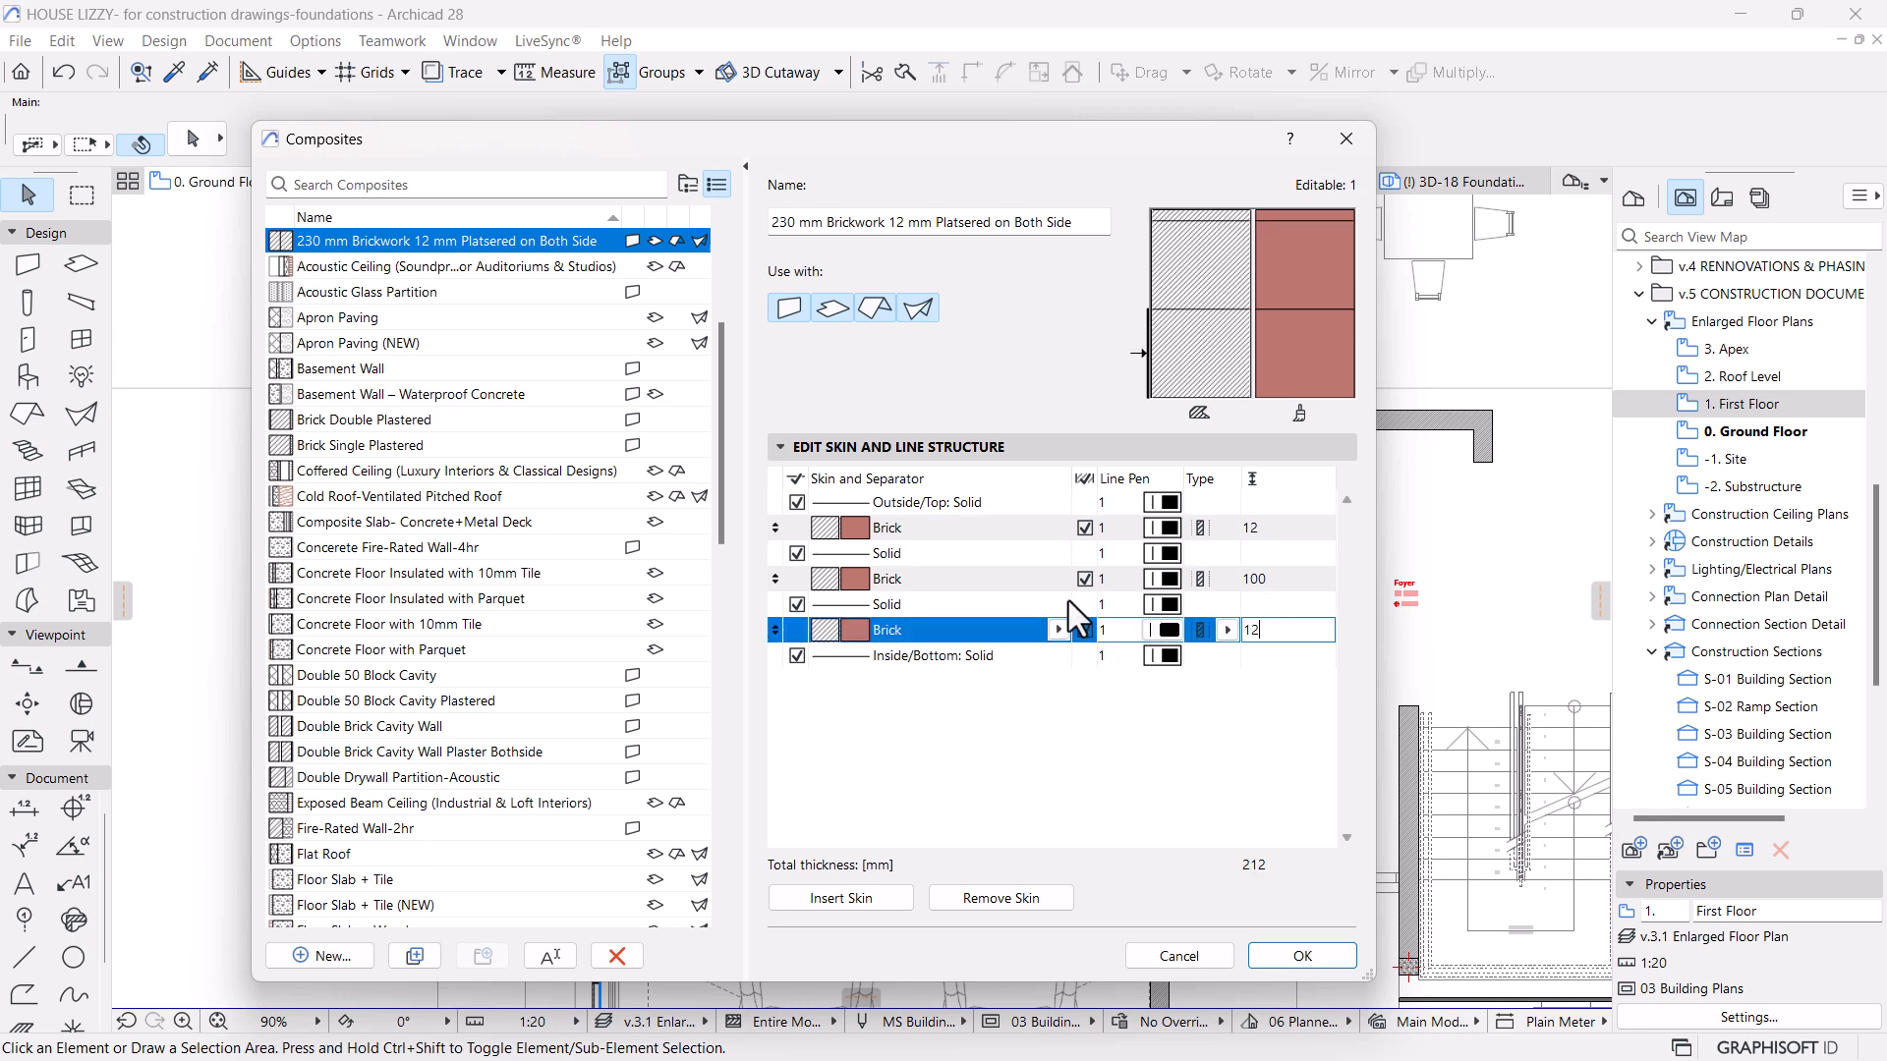
left_click(992, 711)
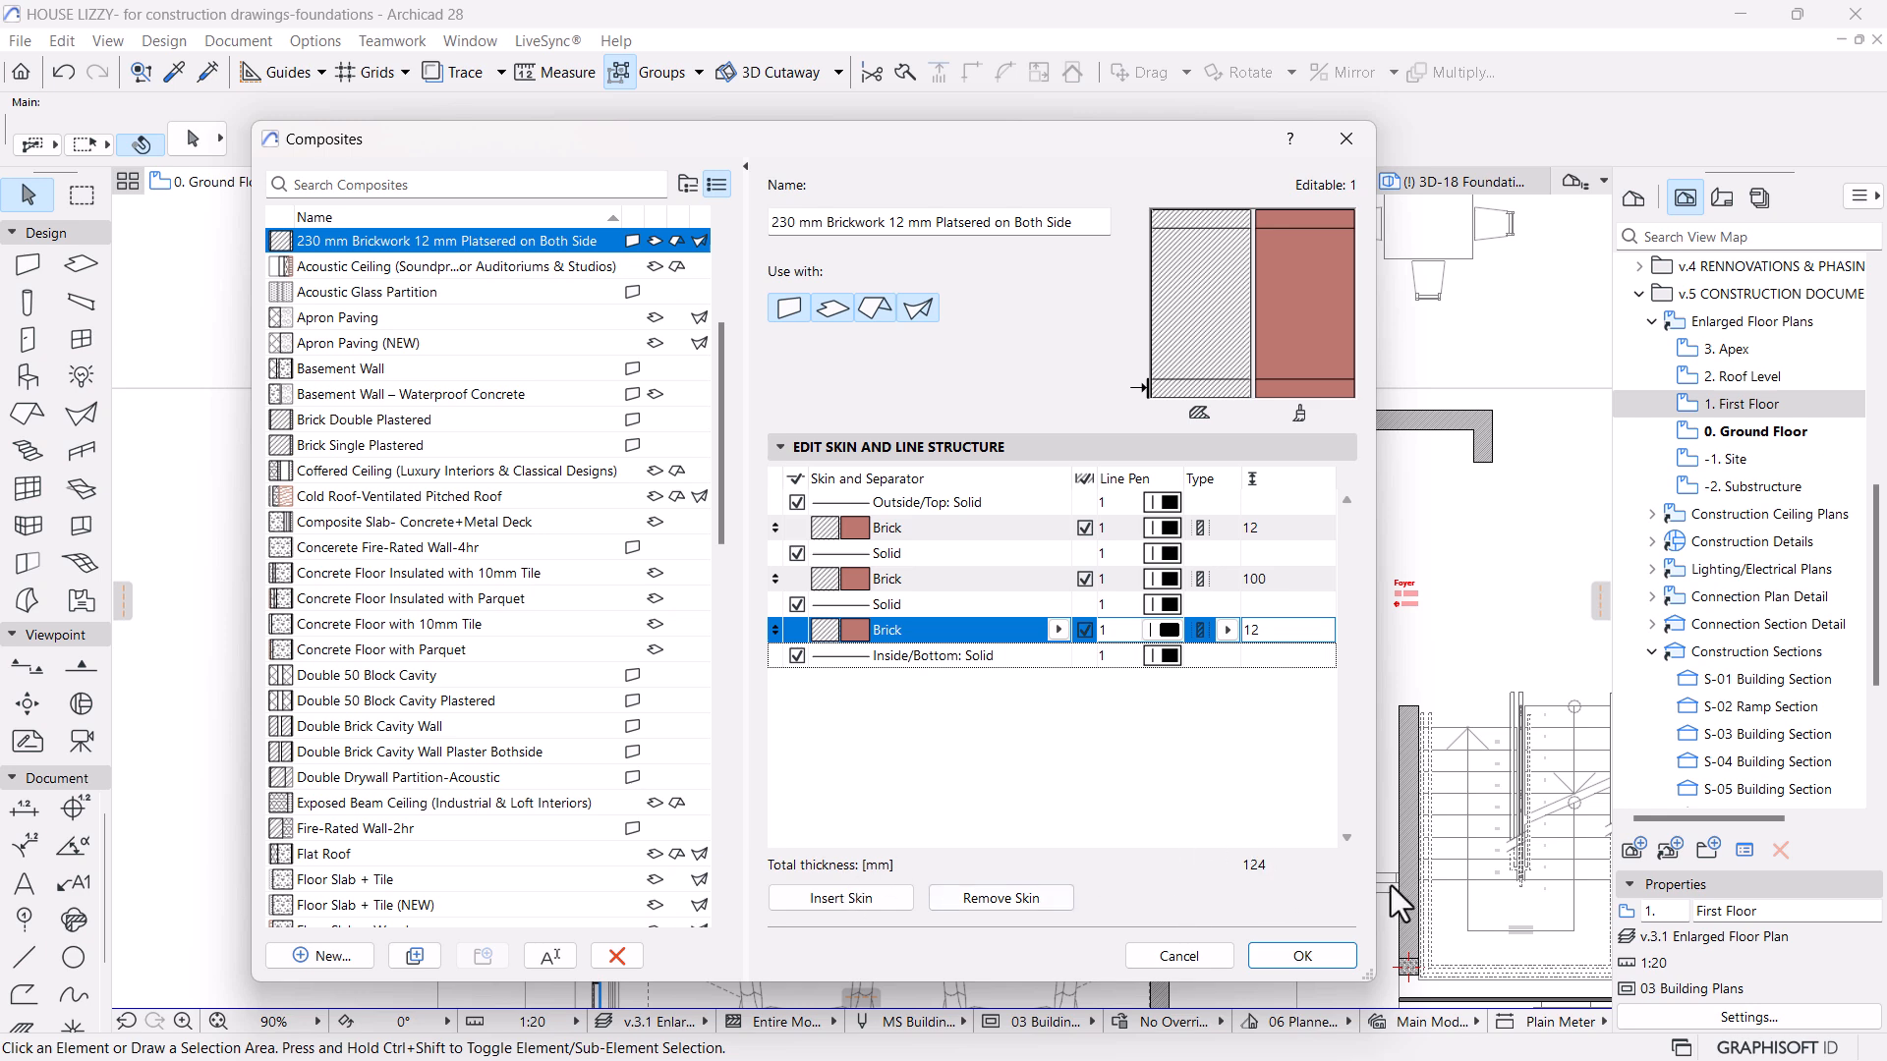
Set the thickness of the composite's middle brick skin to 206 mm.
left_click(1276, 582)
type("109")
left_click(1027, 747)
left_click_drag(1291, 587, 1158, 600)
type("209")
left_click(1276, 769)
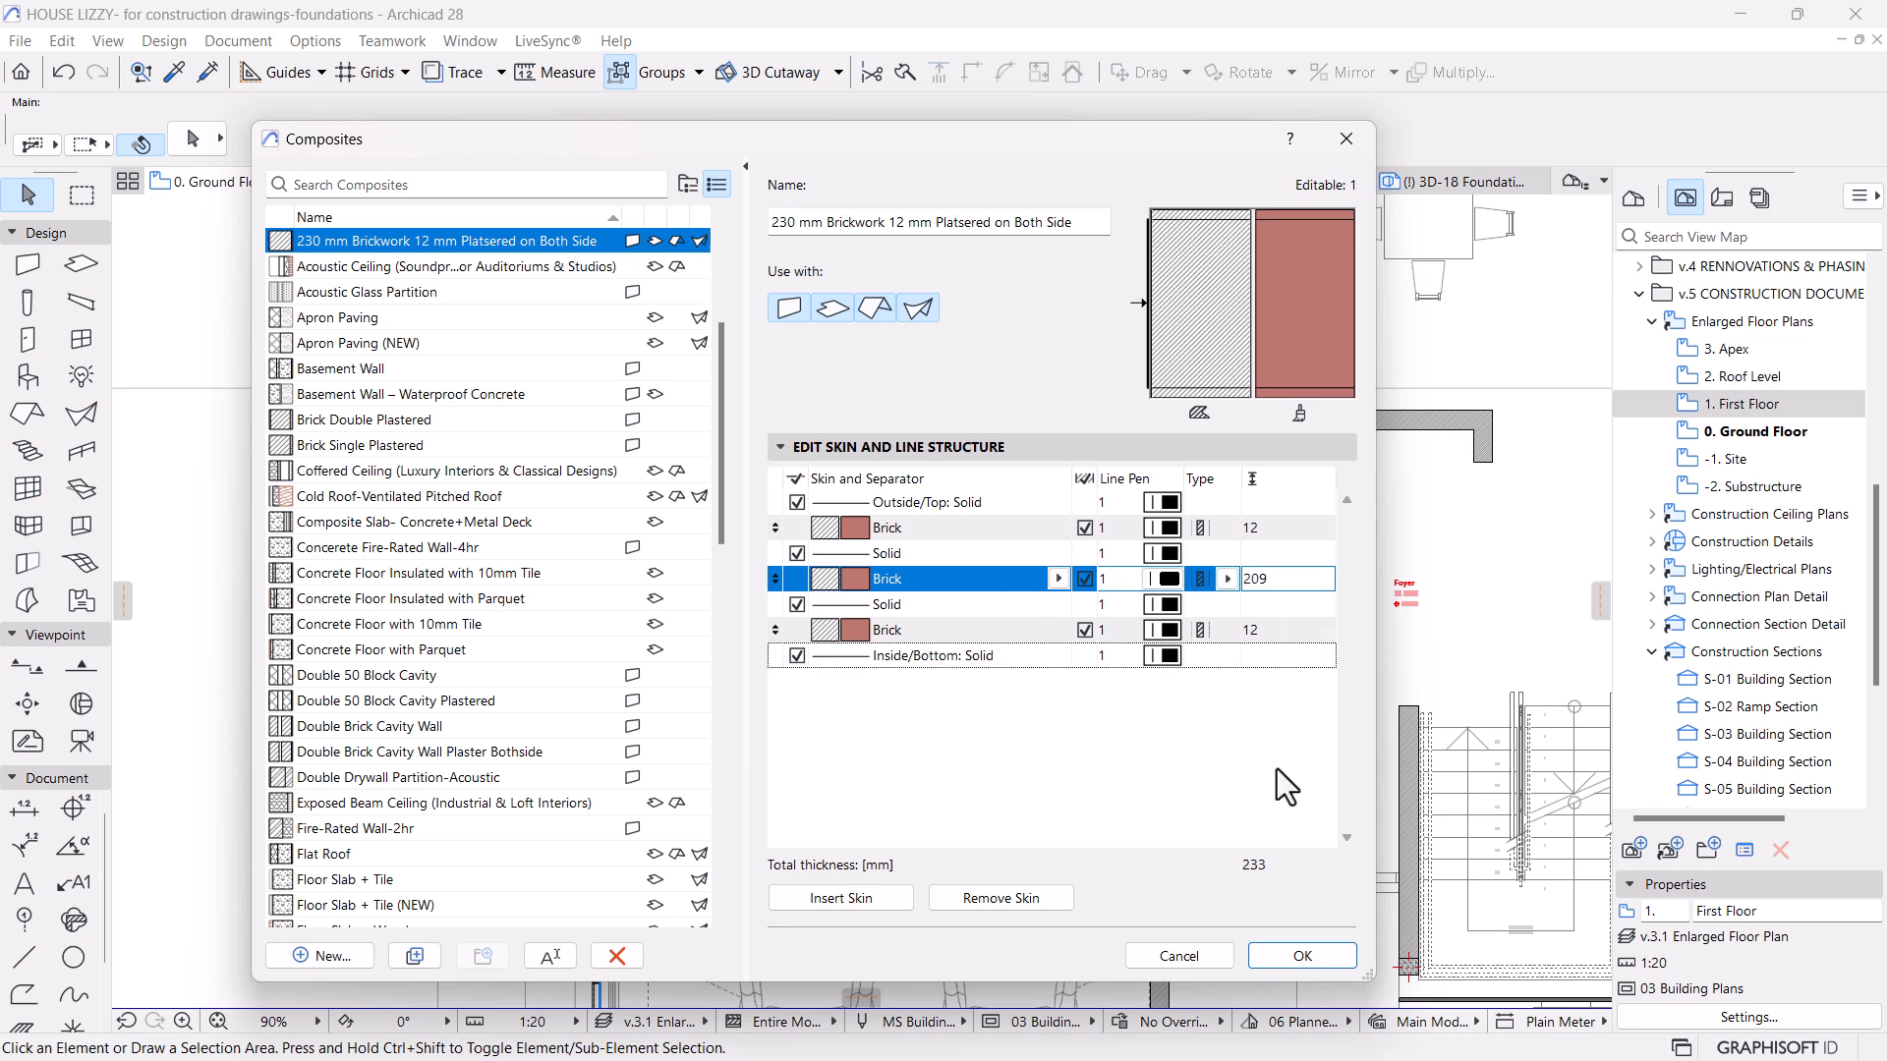
double_click(1268, 578)
type("206")
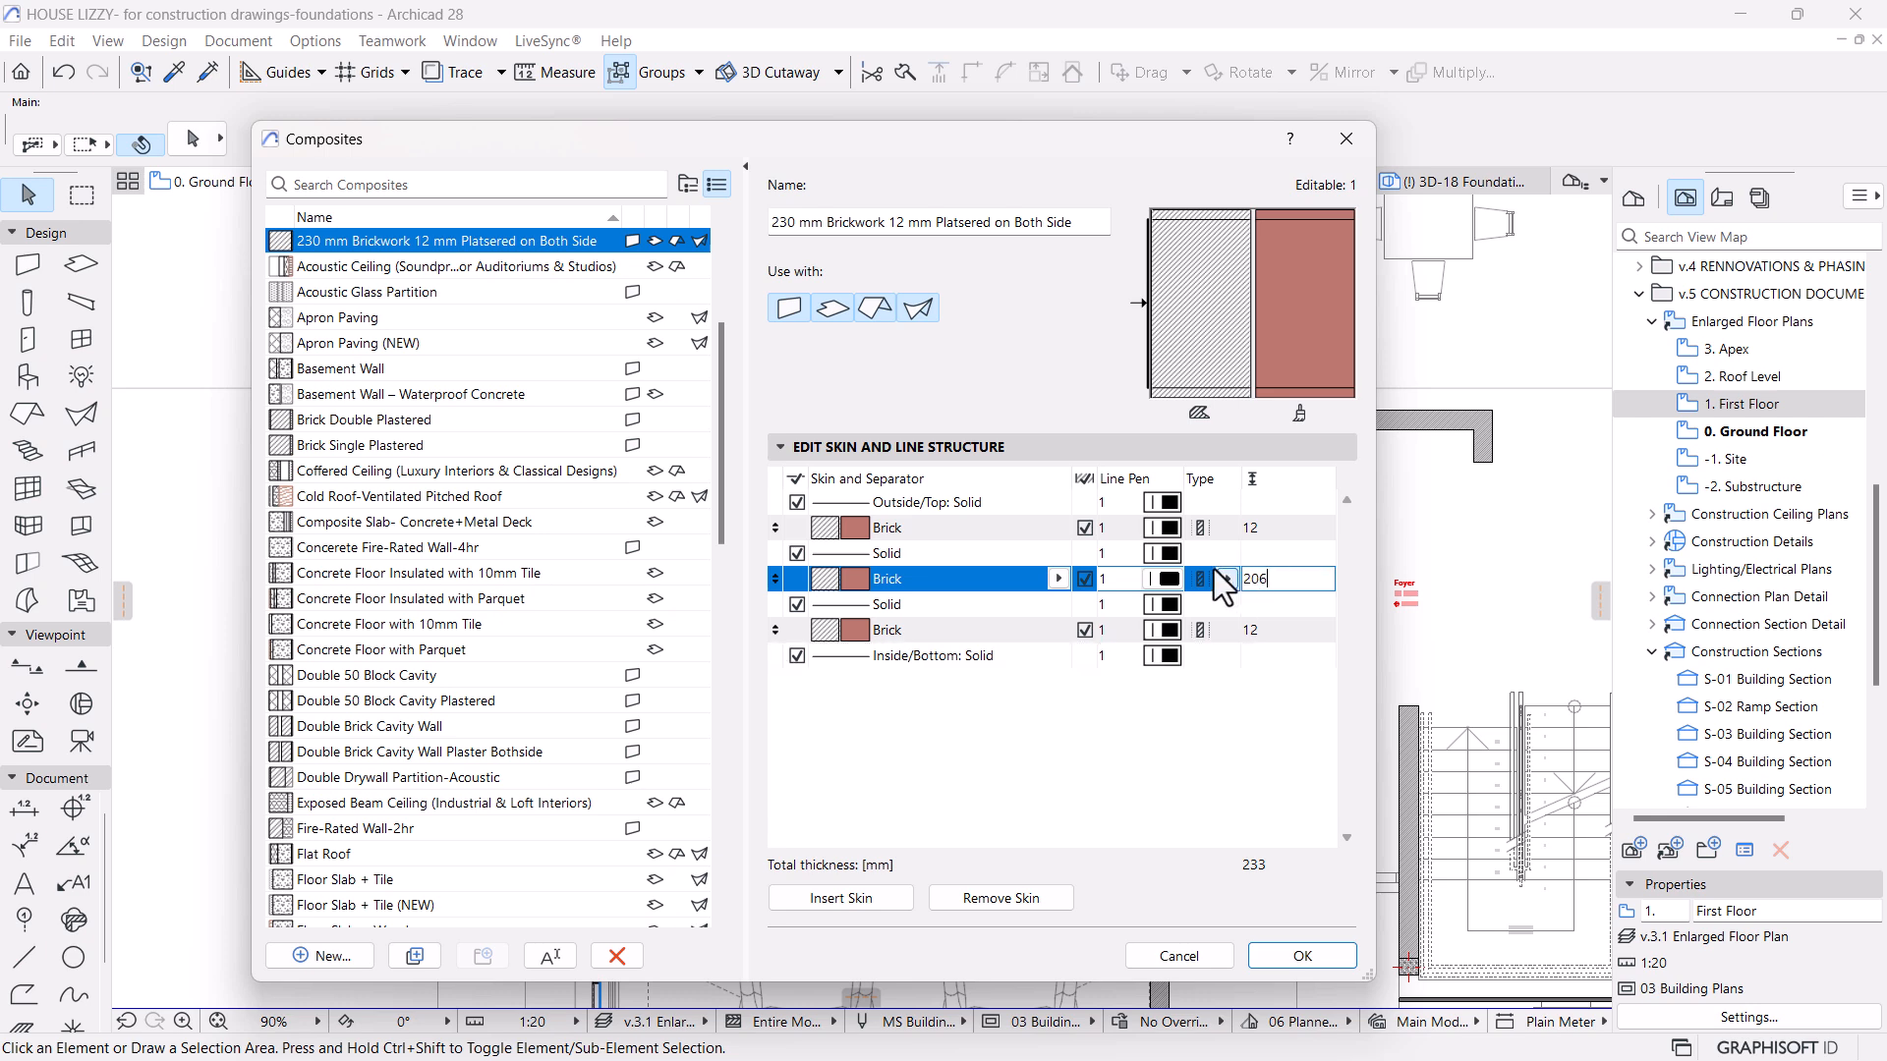
left_click(1201, 841)
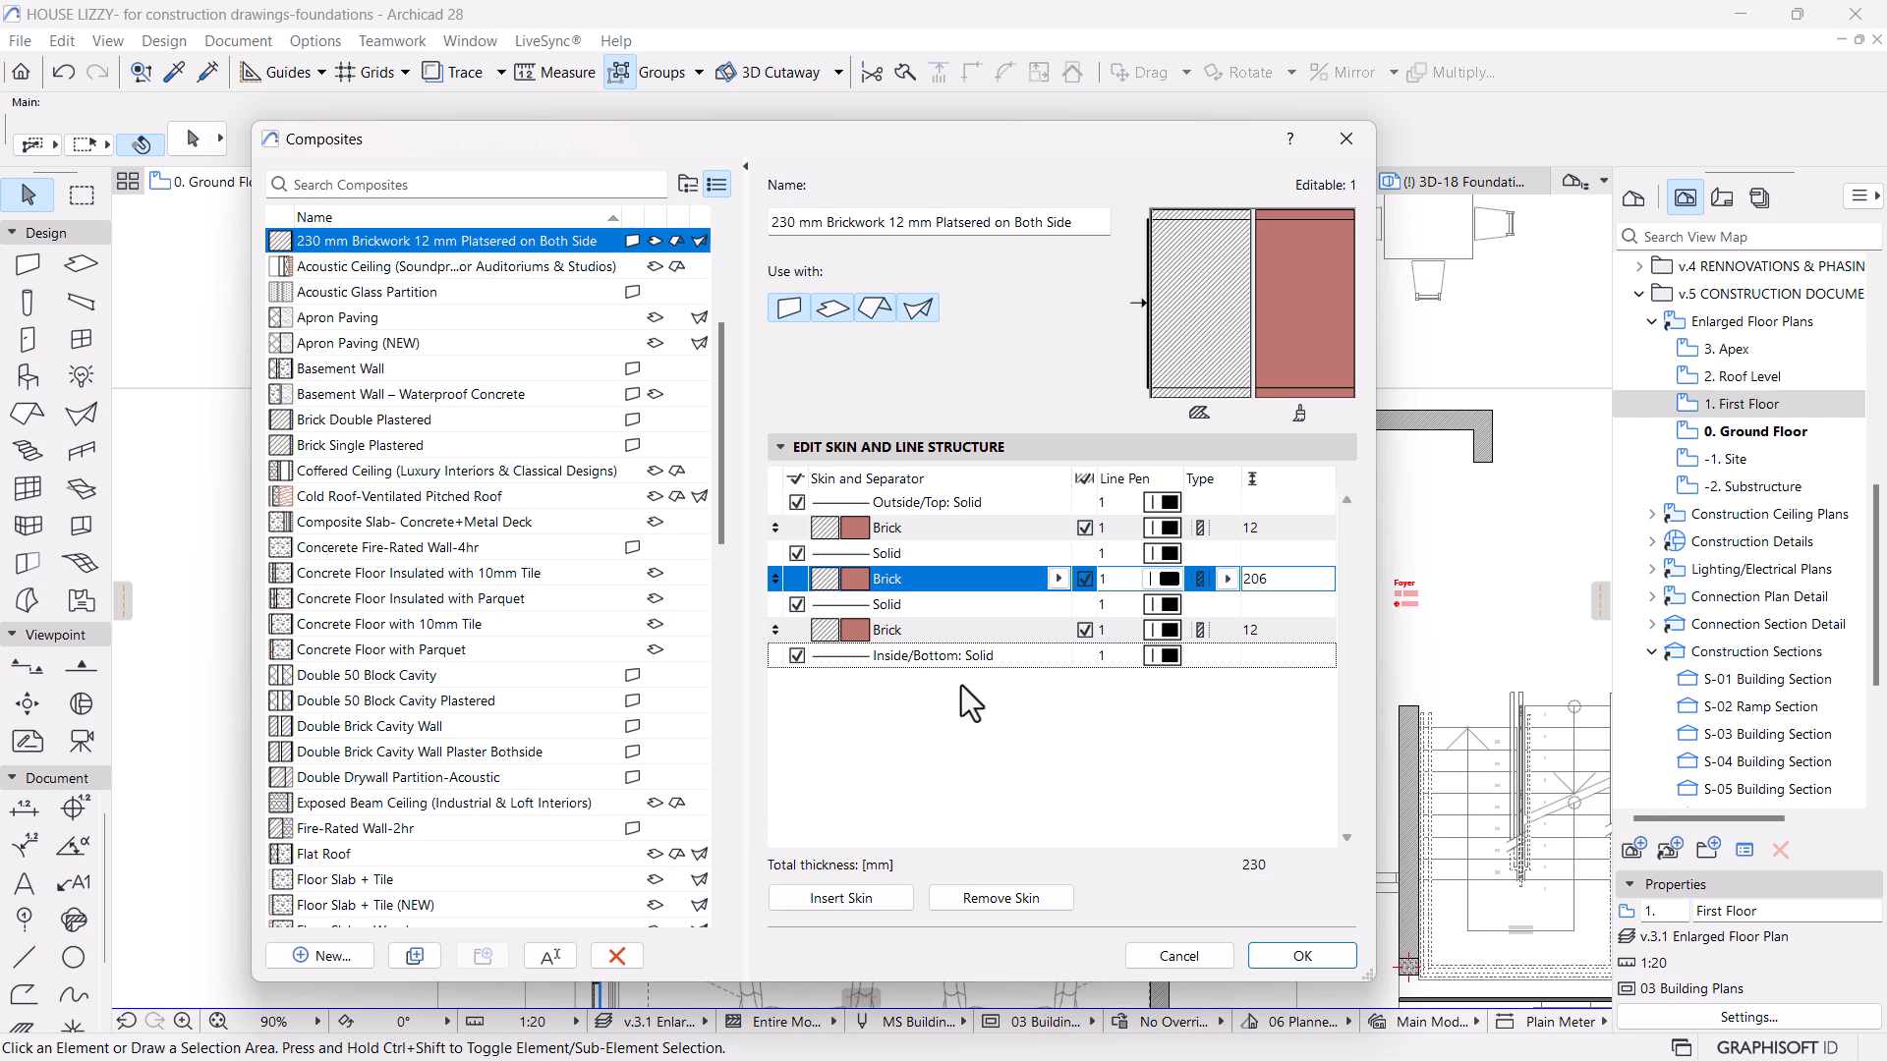
Assign the Plaster - Gypsum building material to the composite's inside skin.
left_click(1043, 637)
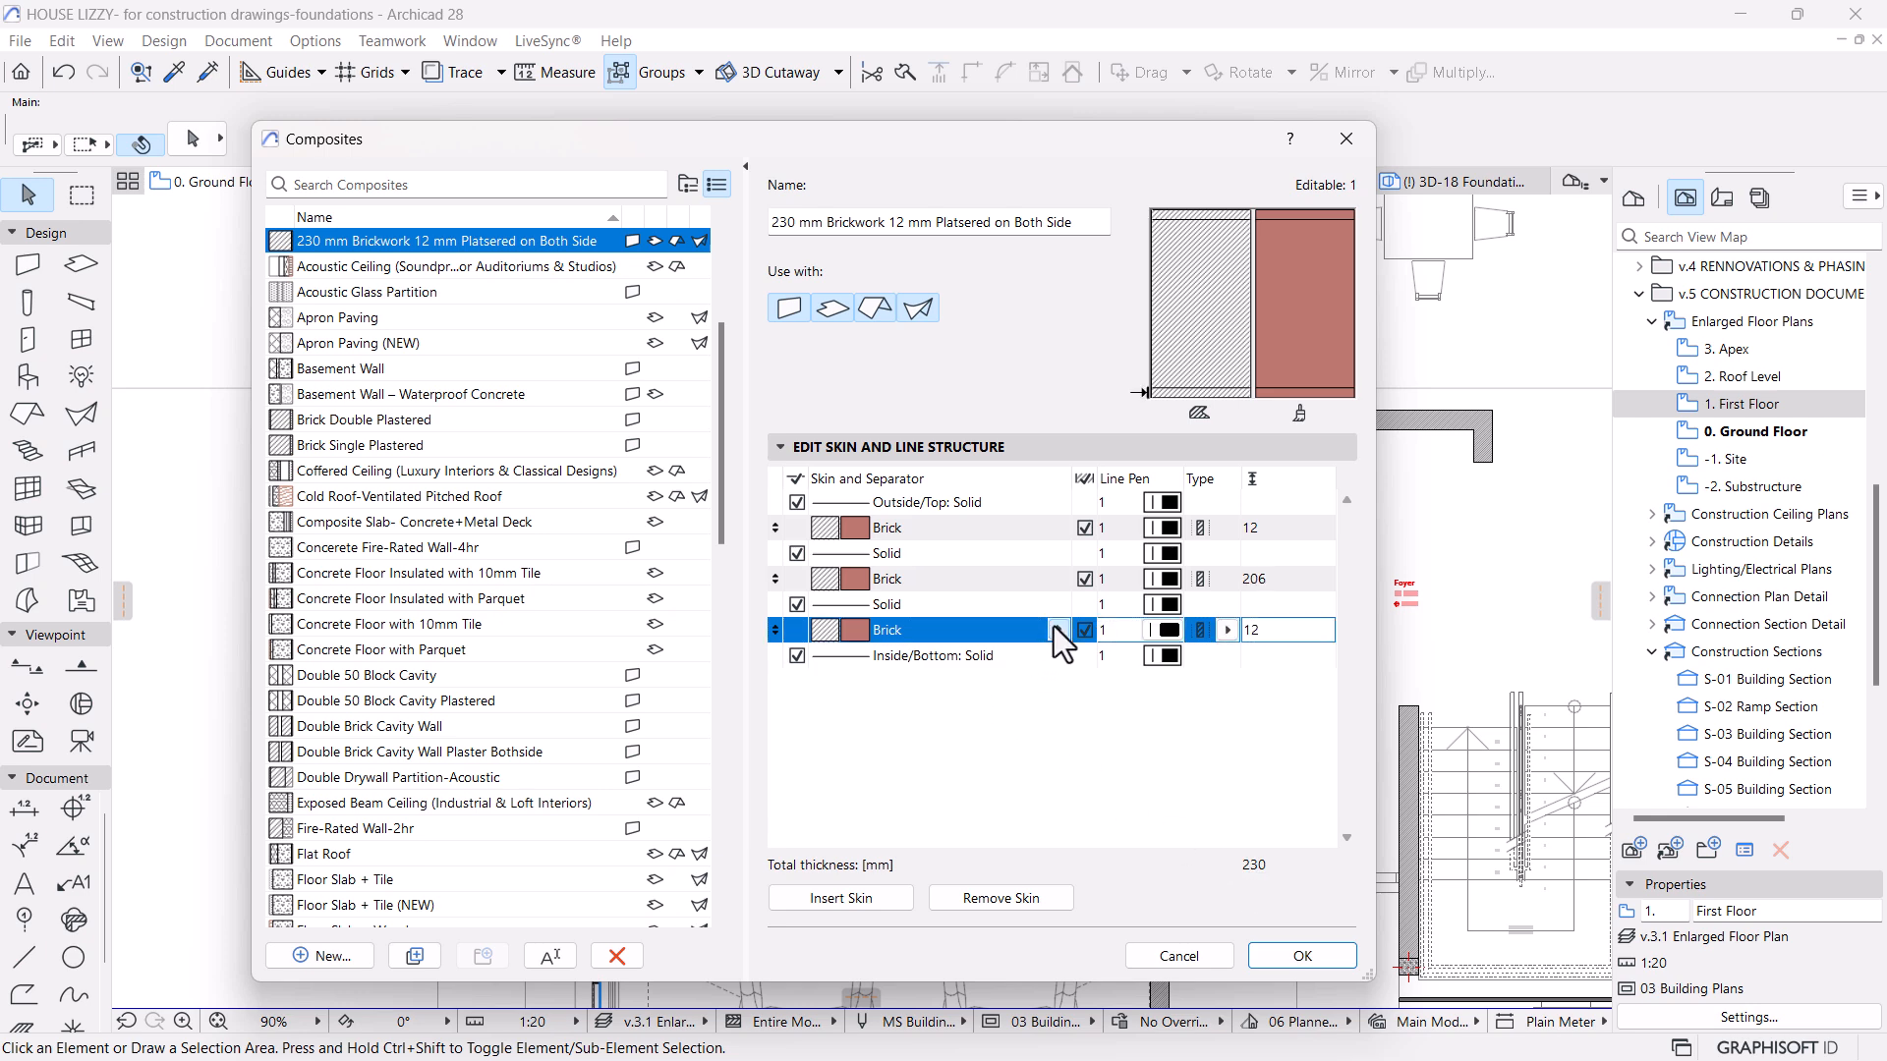
left_click(1055, 629)
type("pl")
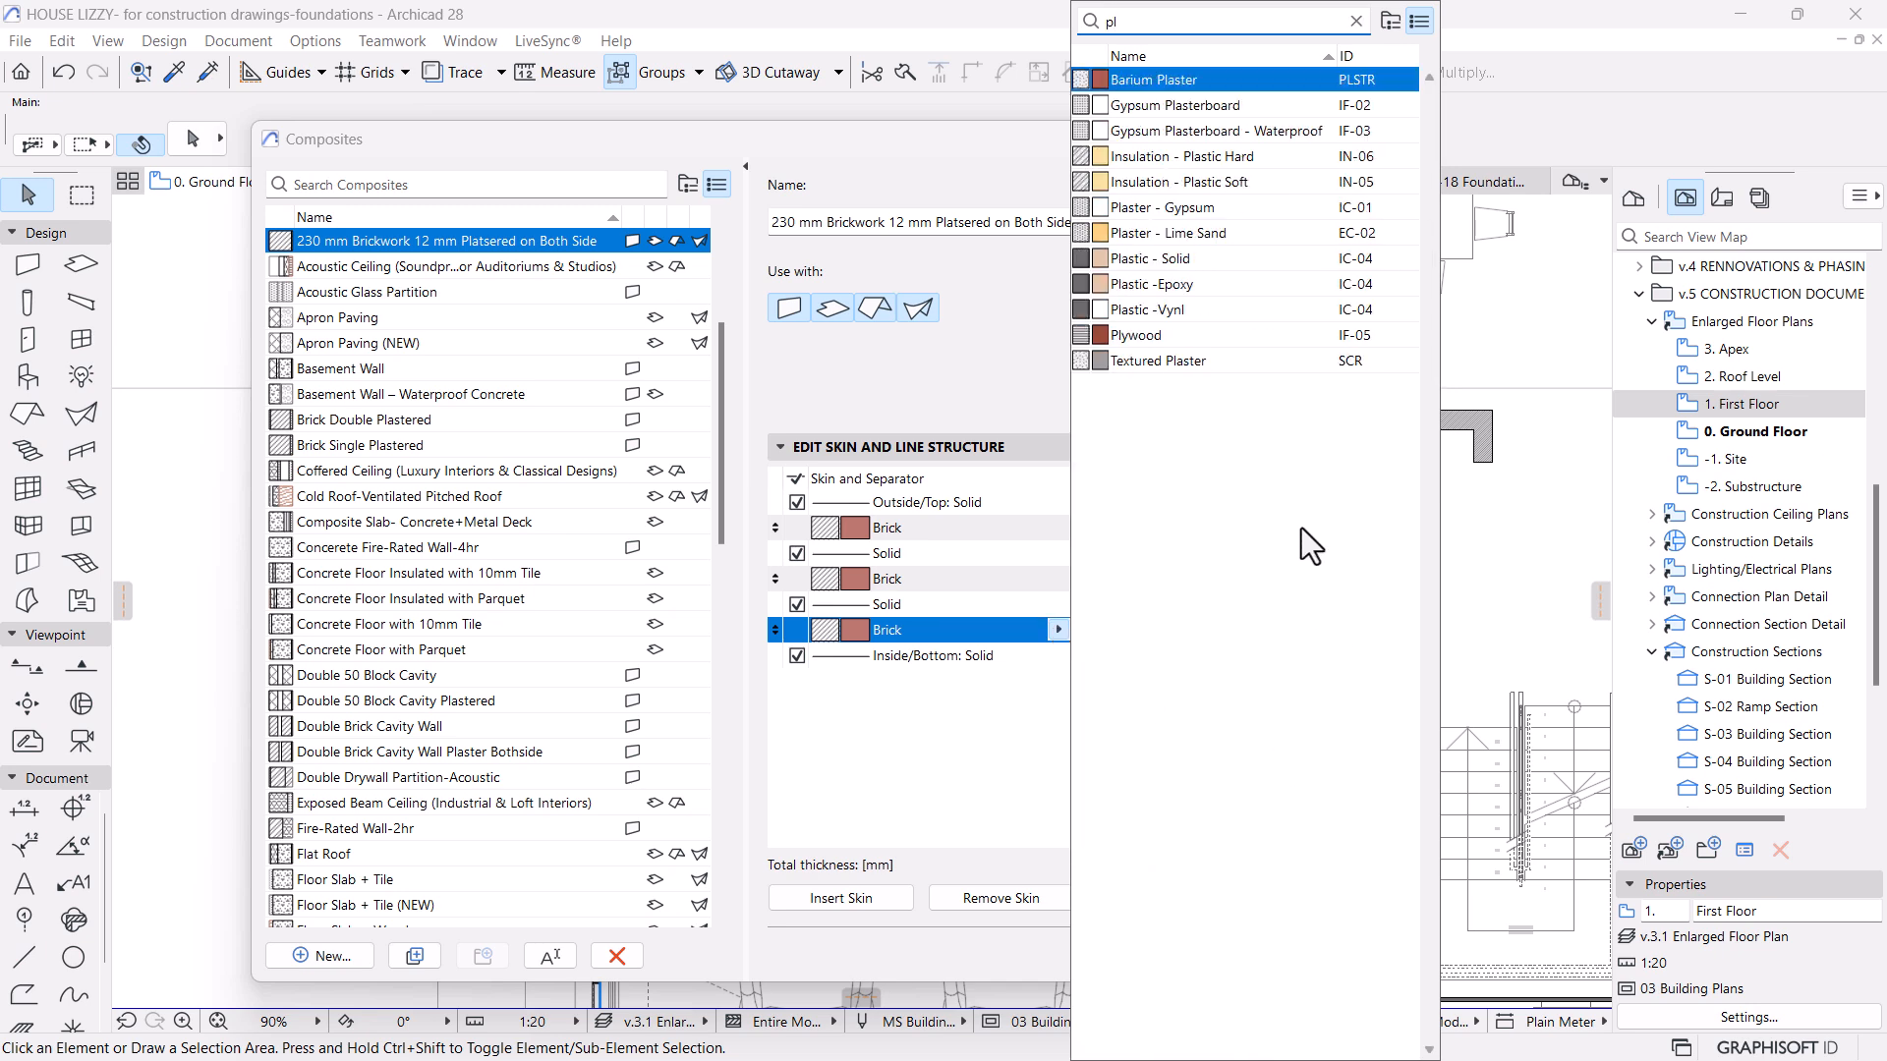
left_click(1151, 358)
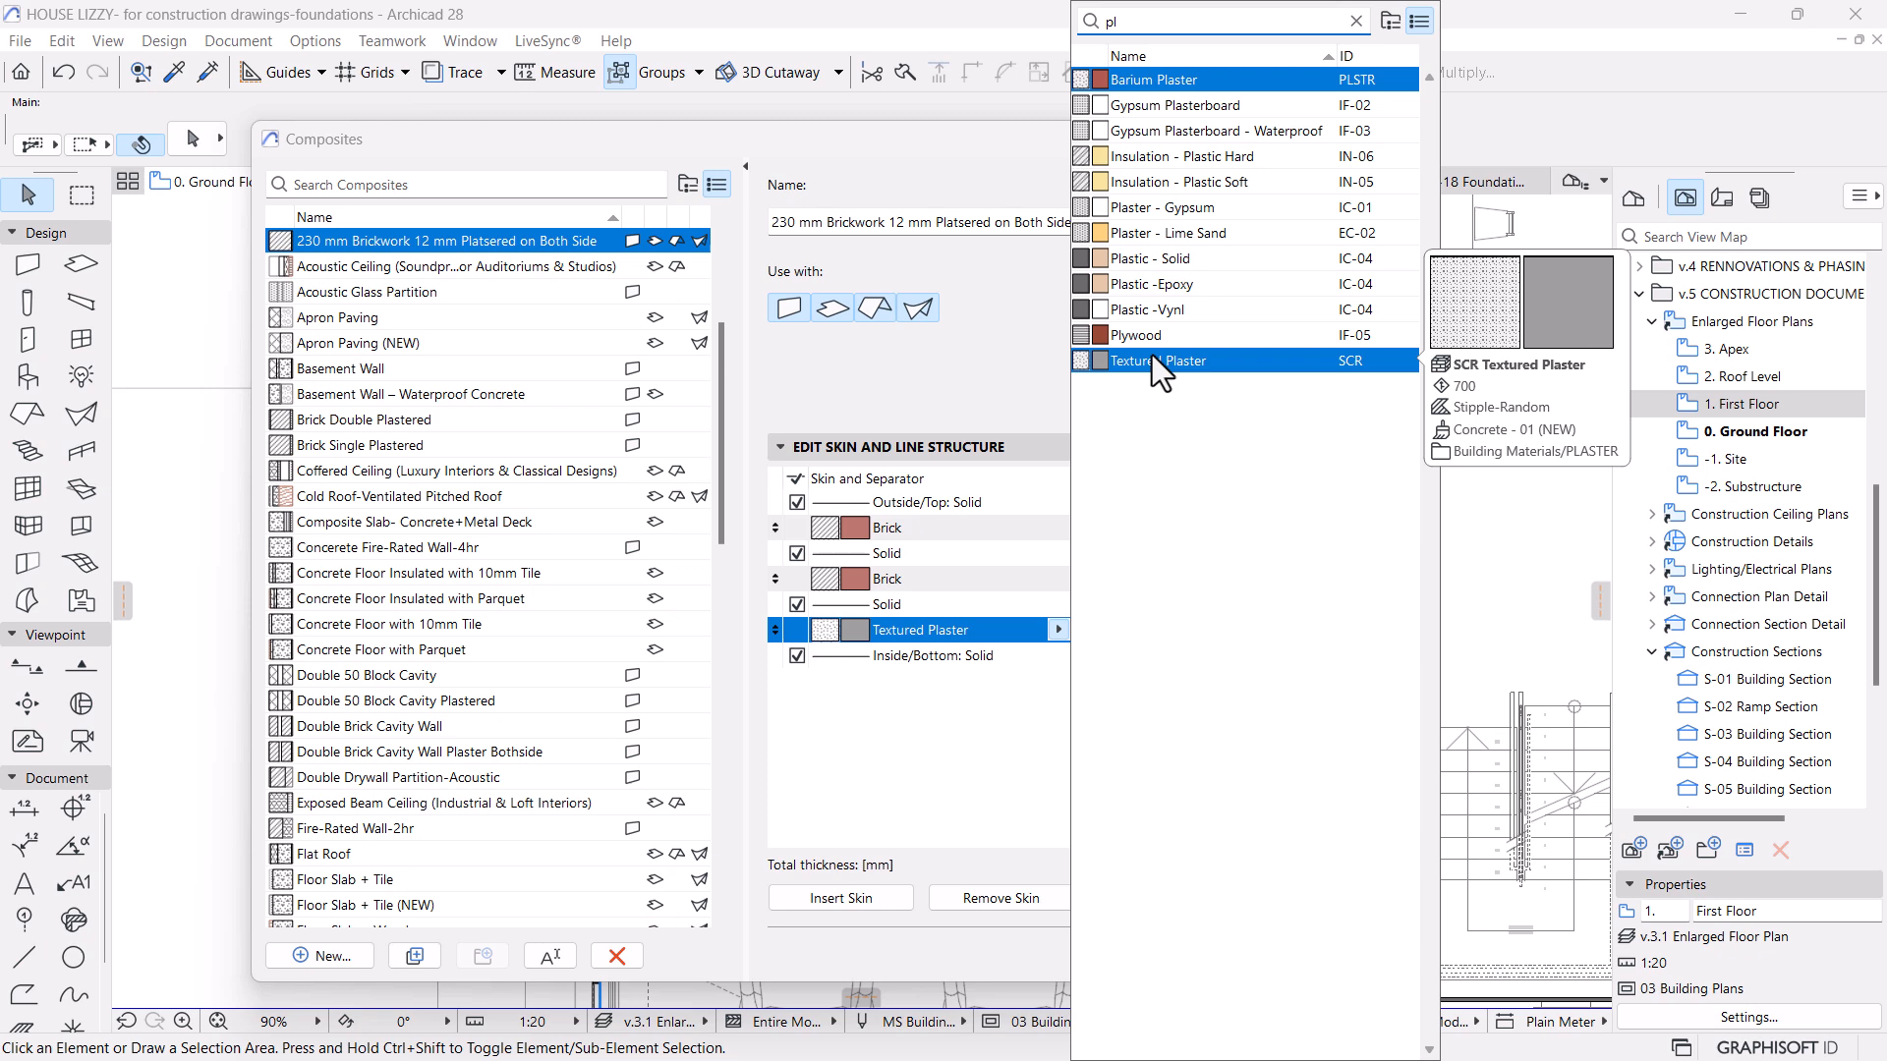
left_click(1165, 208)
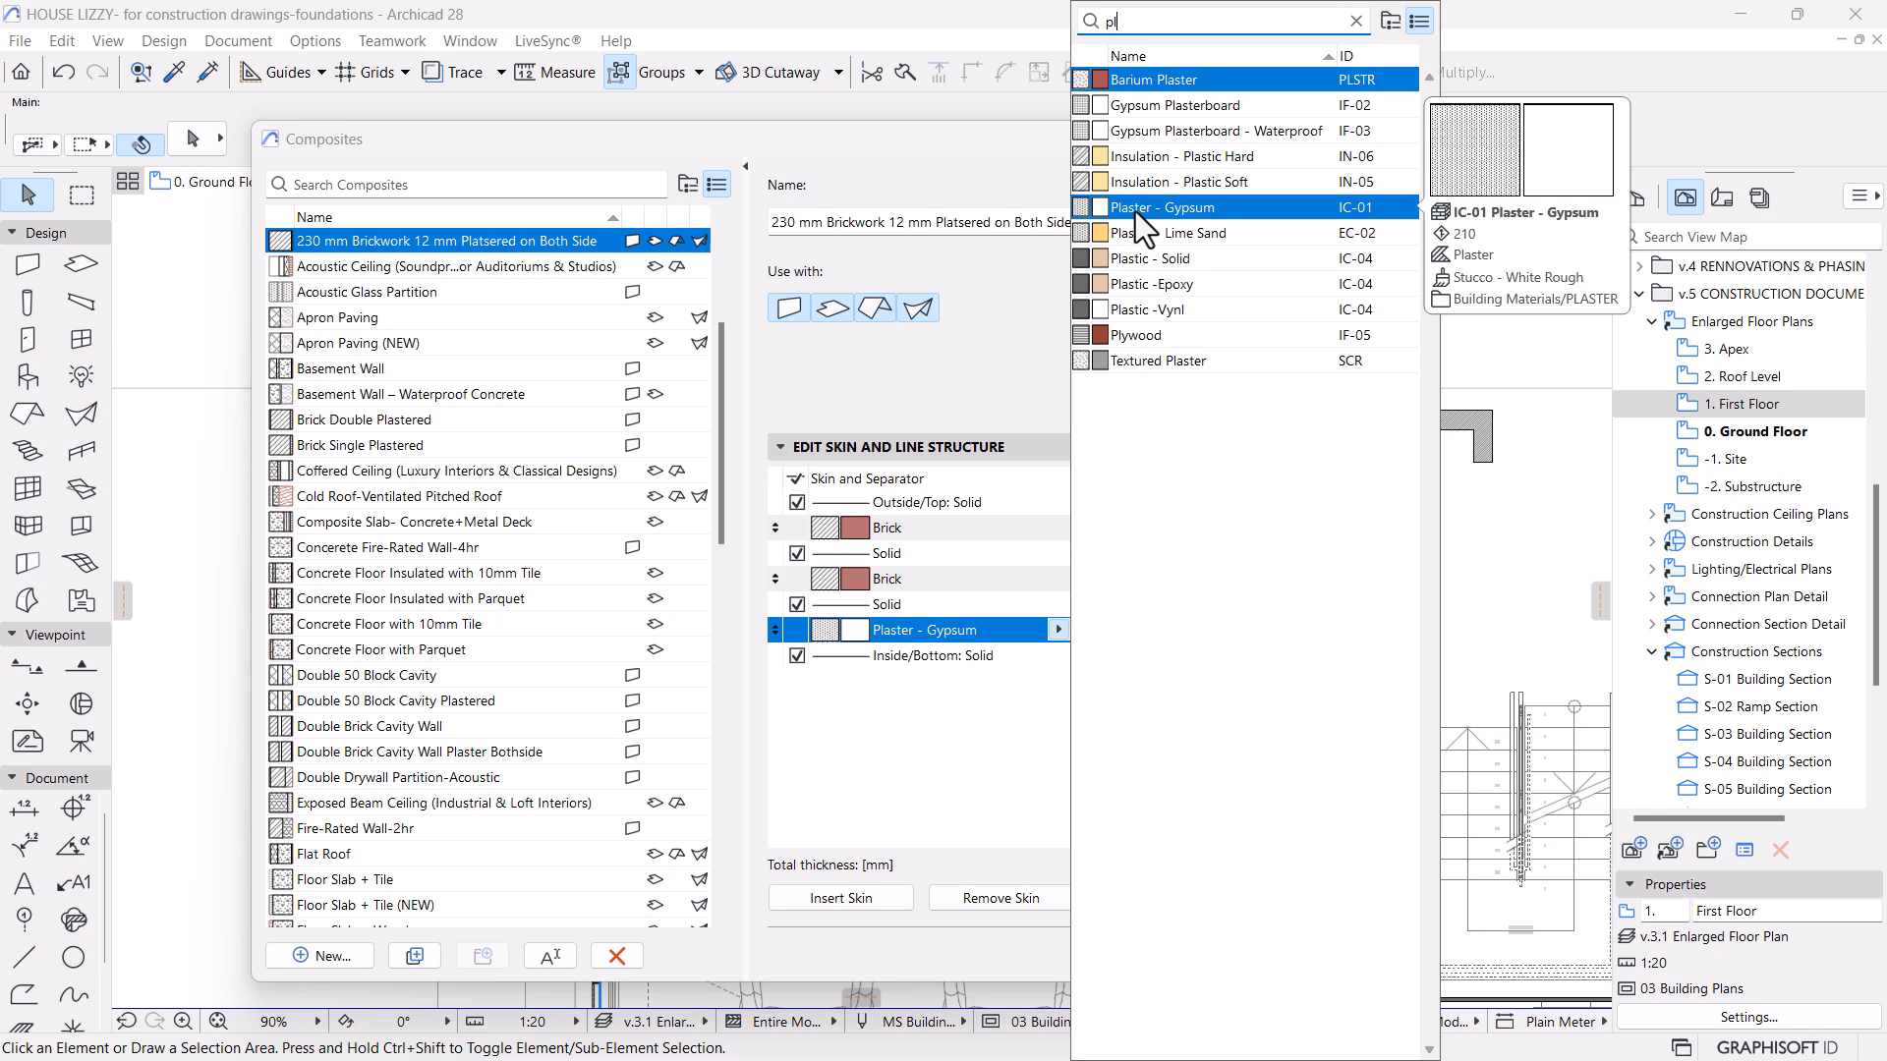
left_click(1135, 210)
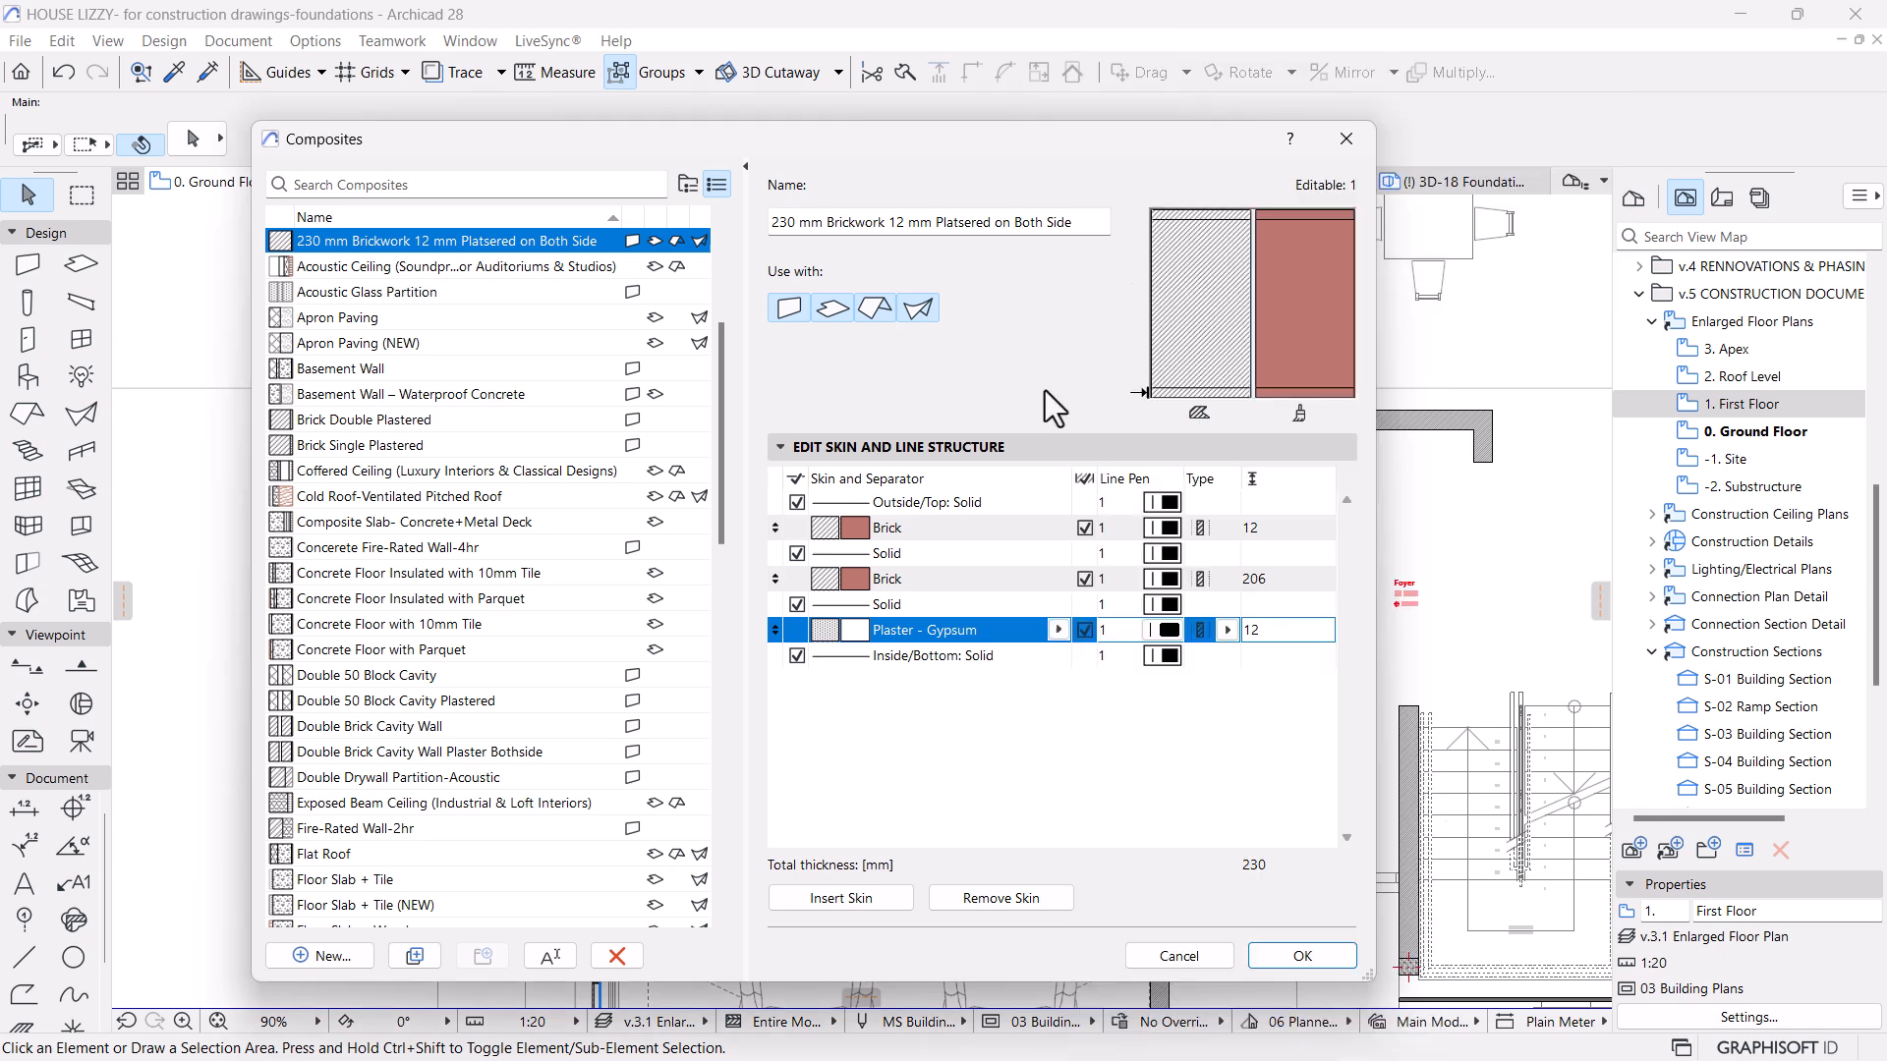
Assign the Plaster - Gypsum building material to the composite's outside skin.
left_click(1047, 526)
left_click(1055, 527)
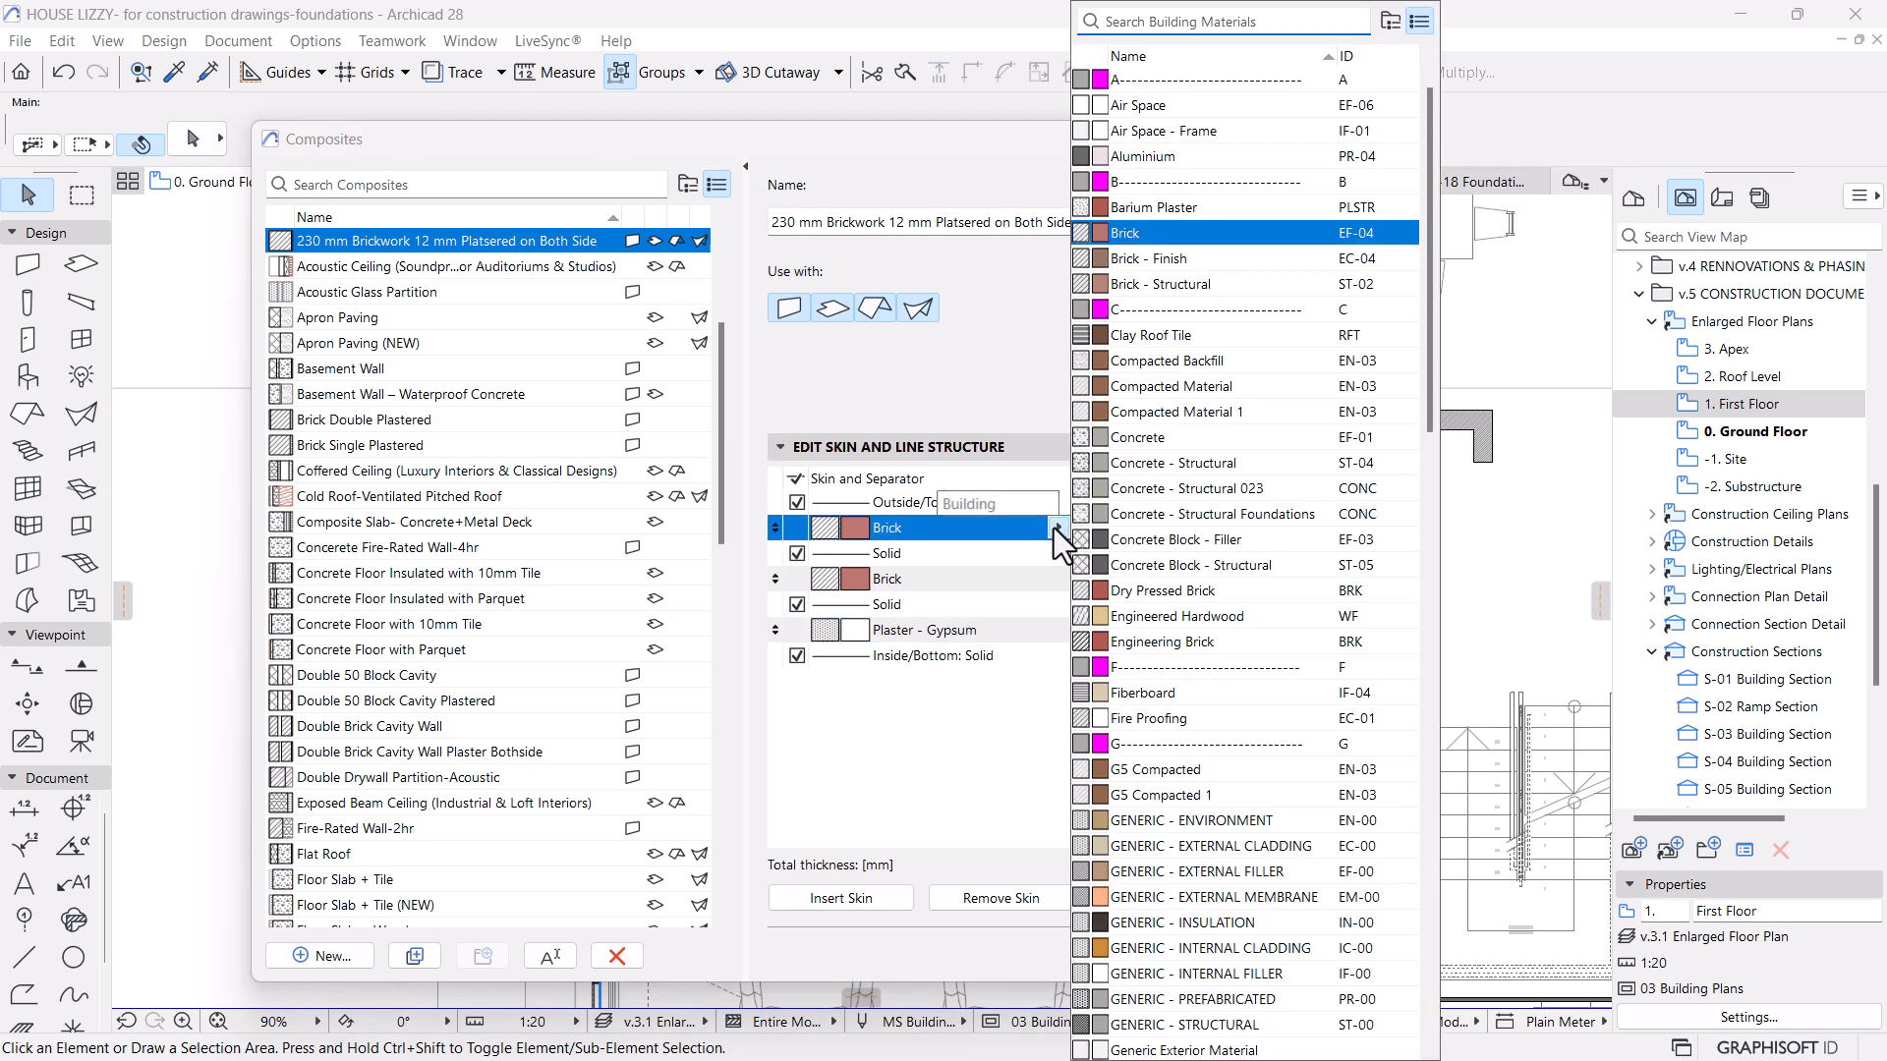
type("pla")
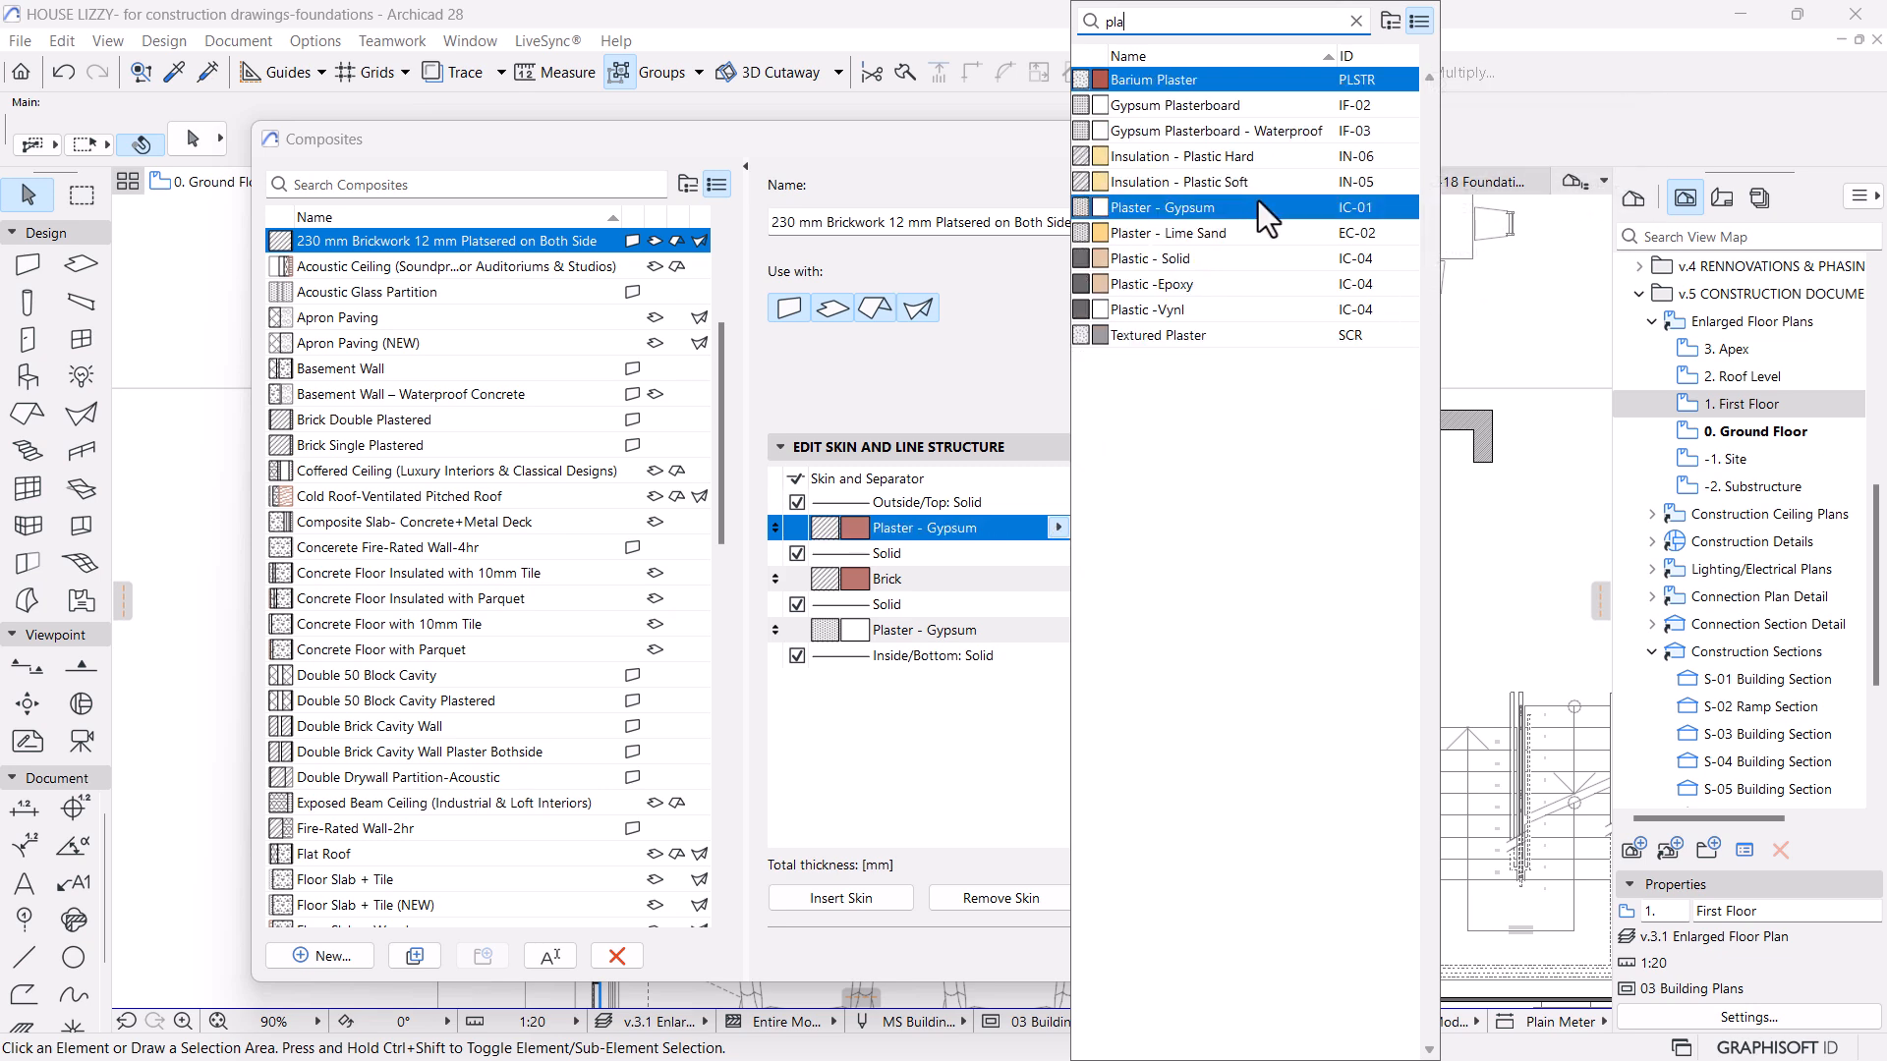
left_click(1216, 207)
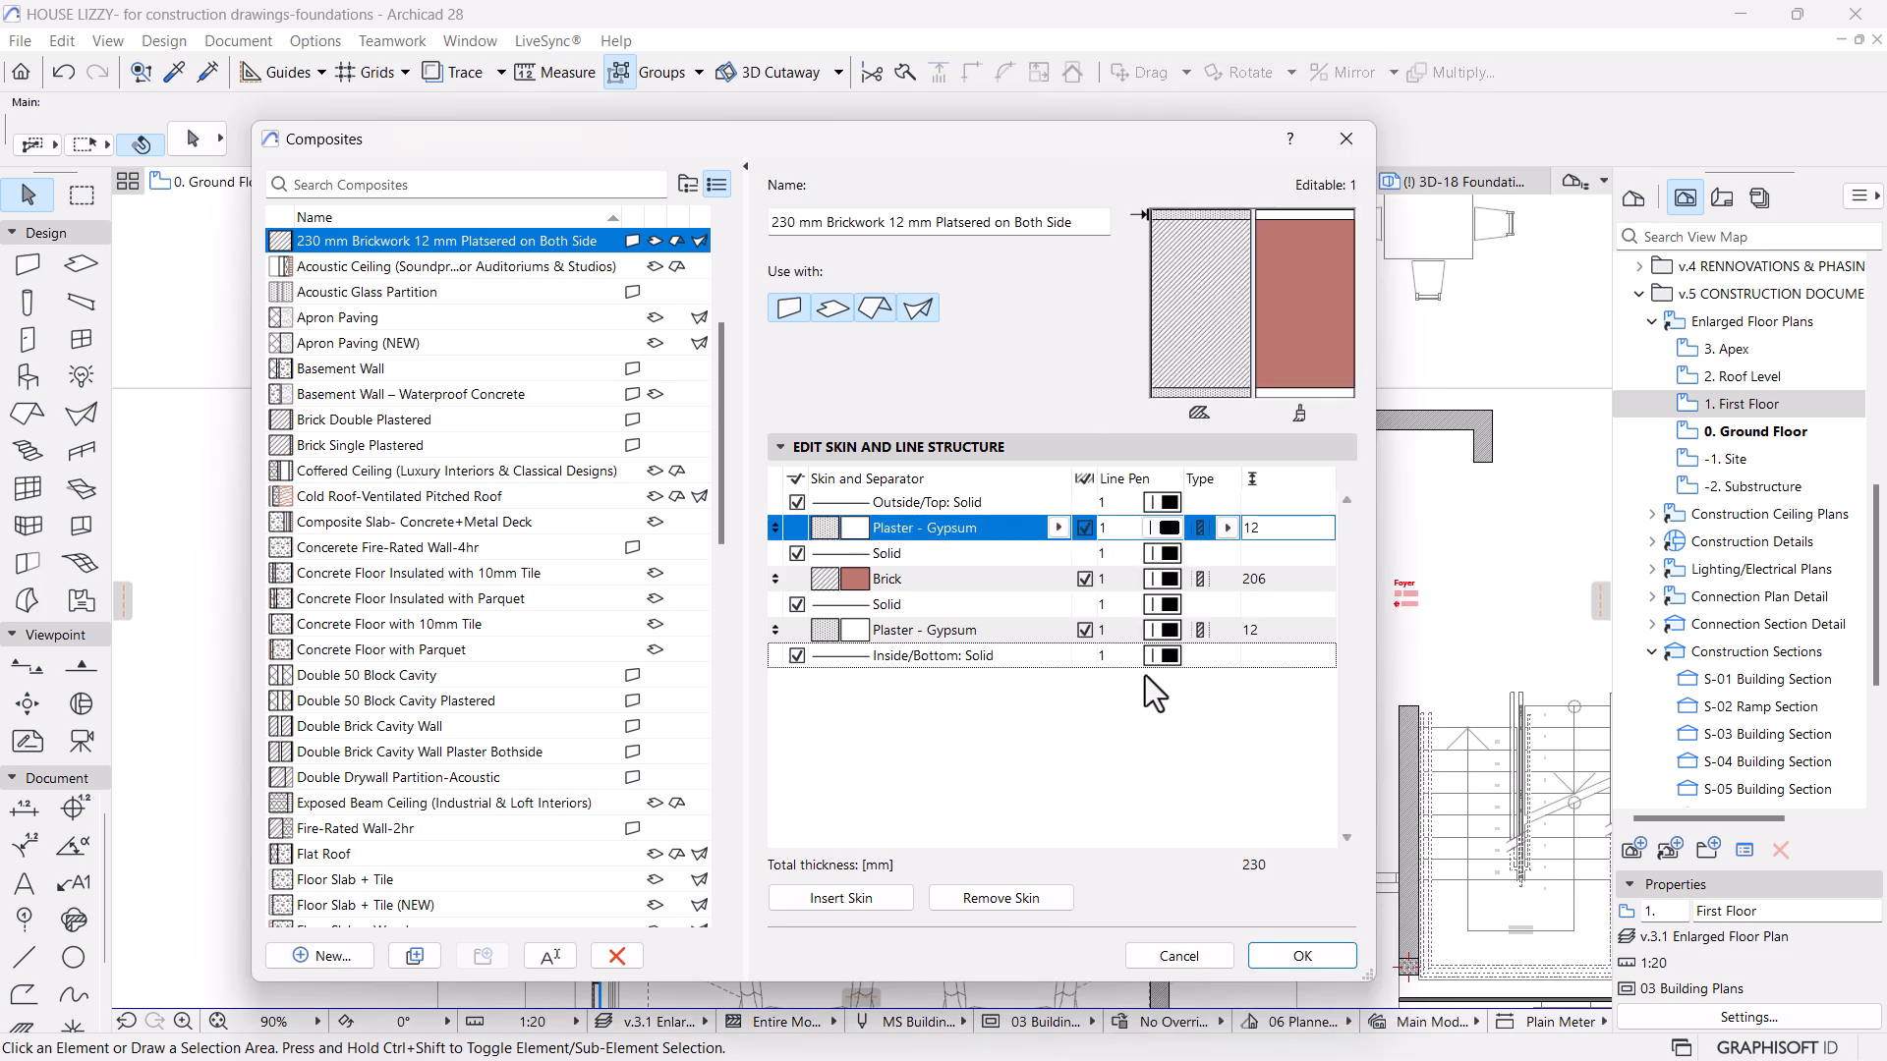
Restrict the 230 mm brickwork composite to walls by removing its slab, roof and shell use, and save the composite settings.
left_click(924, 582)
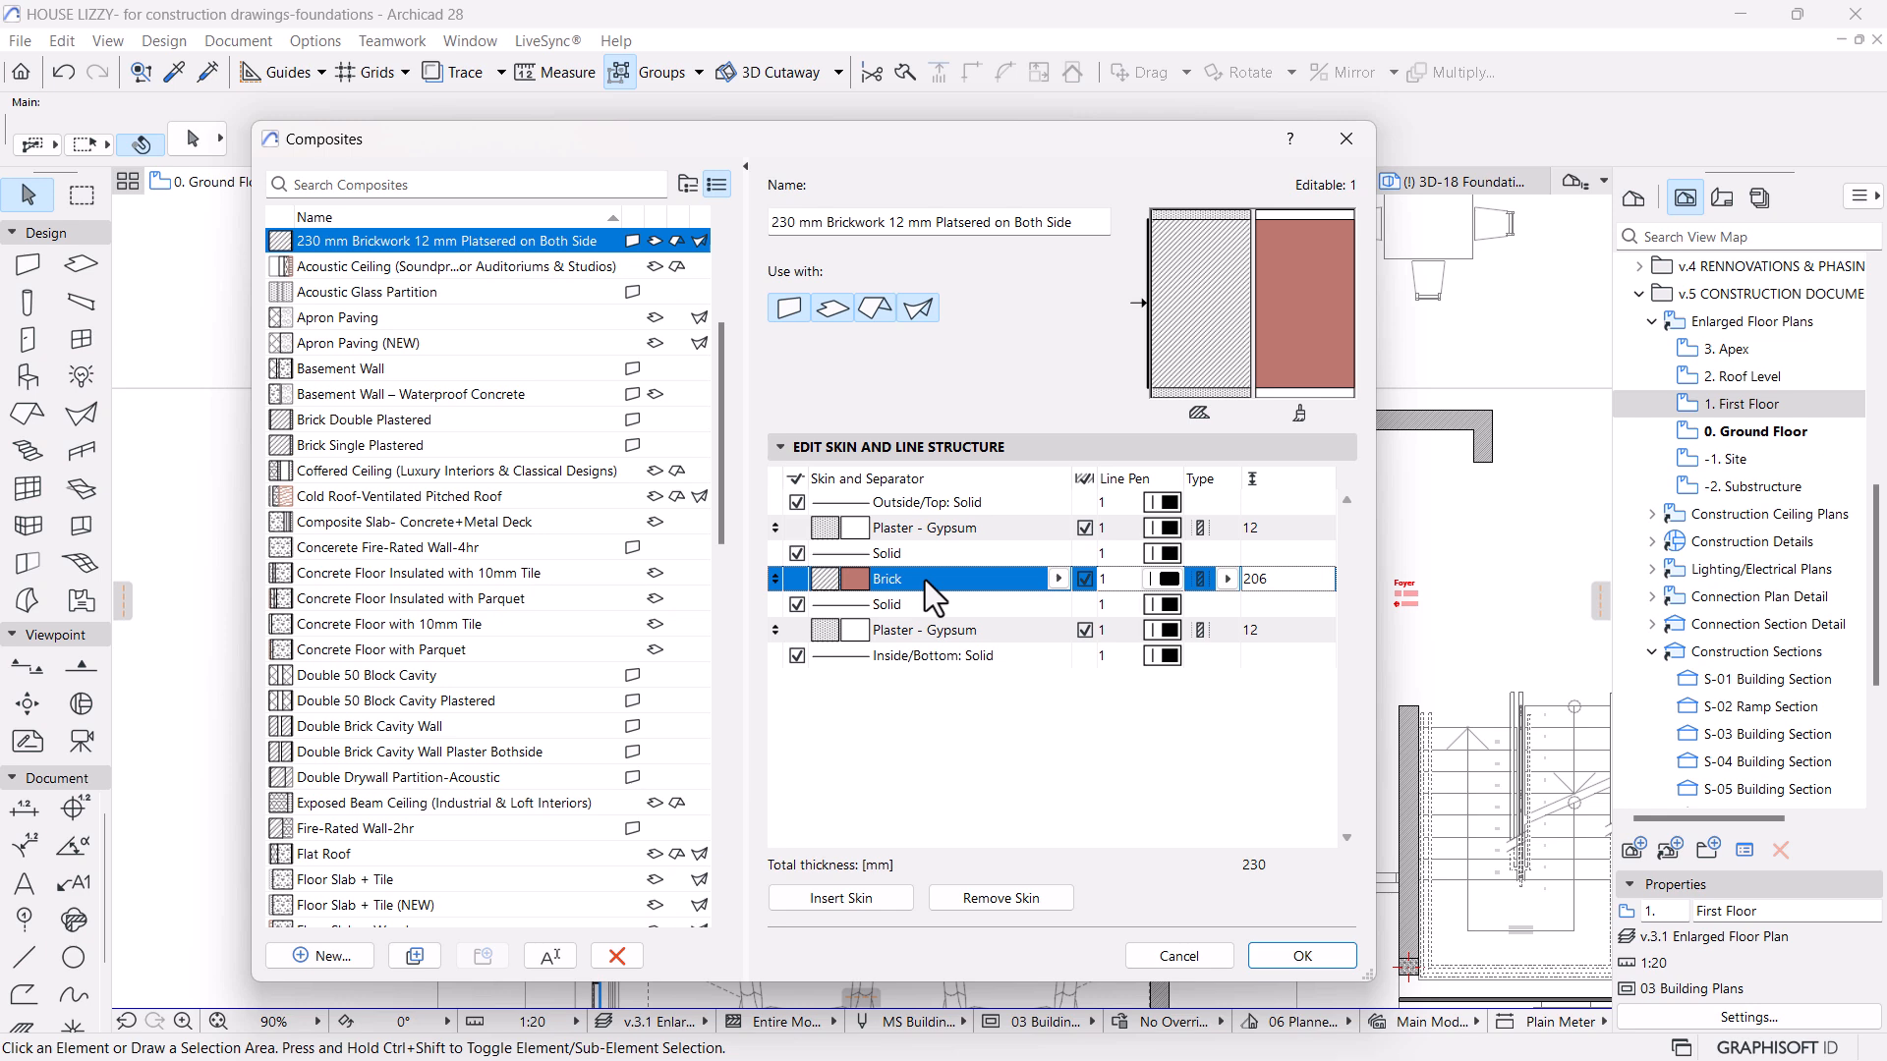
mouse_move(950, 137)
left_mouse_down()
mouse_move(930, 438)
mouse_move(959, 224)
mouse_move(924, 157)
left_mouse_up()
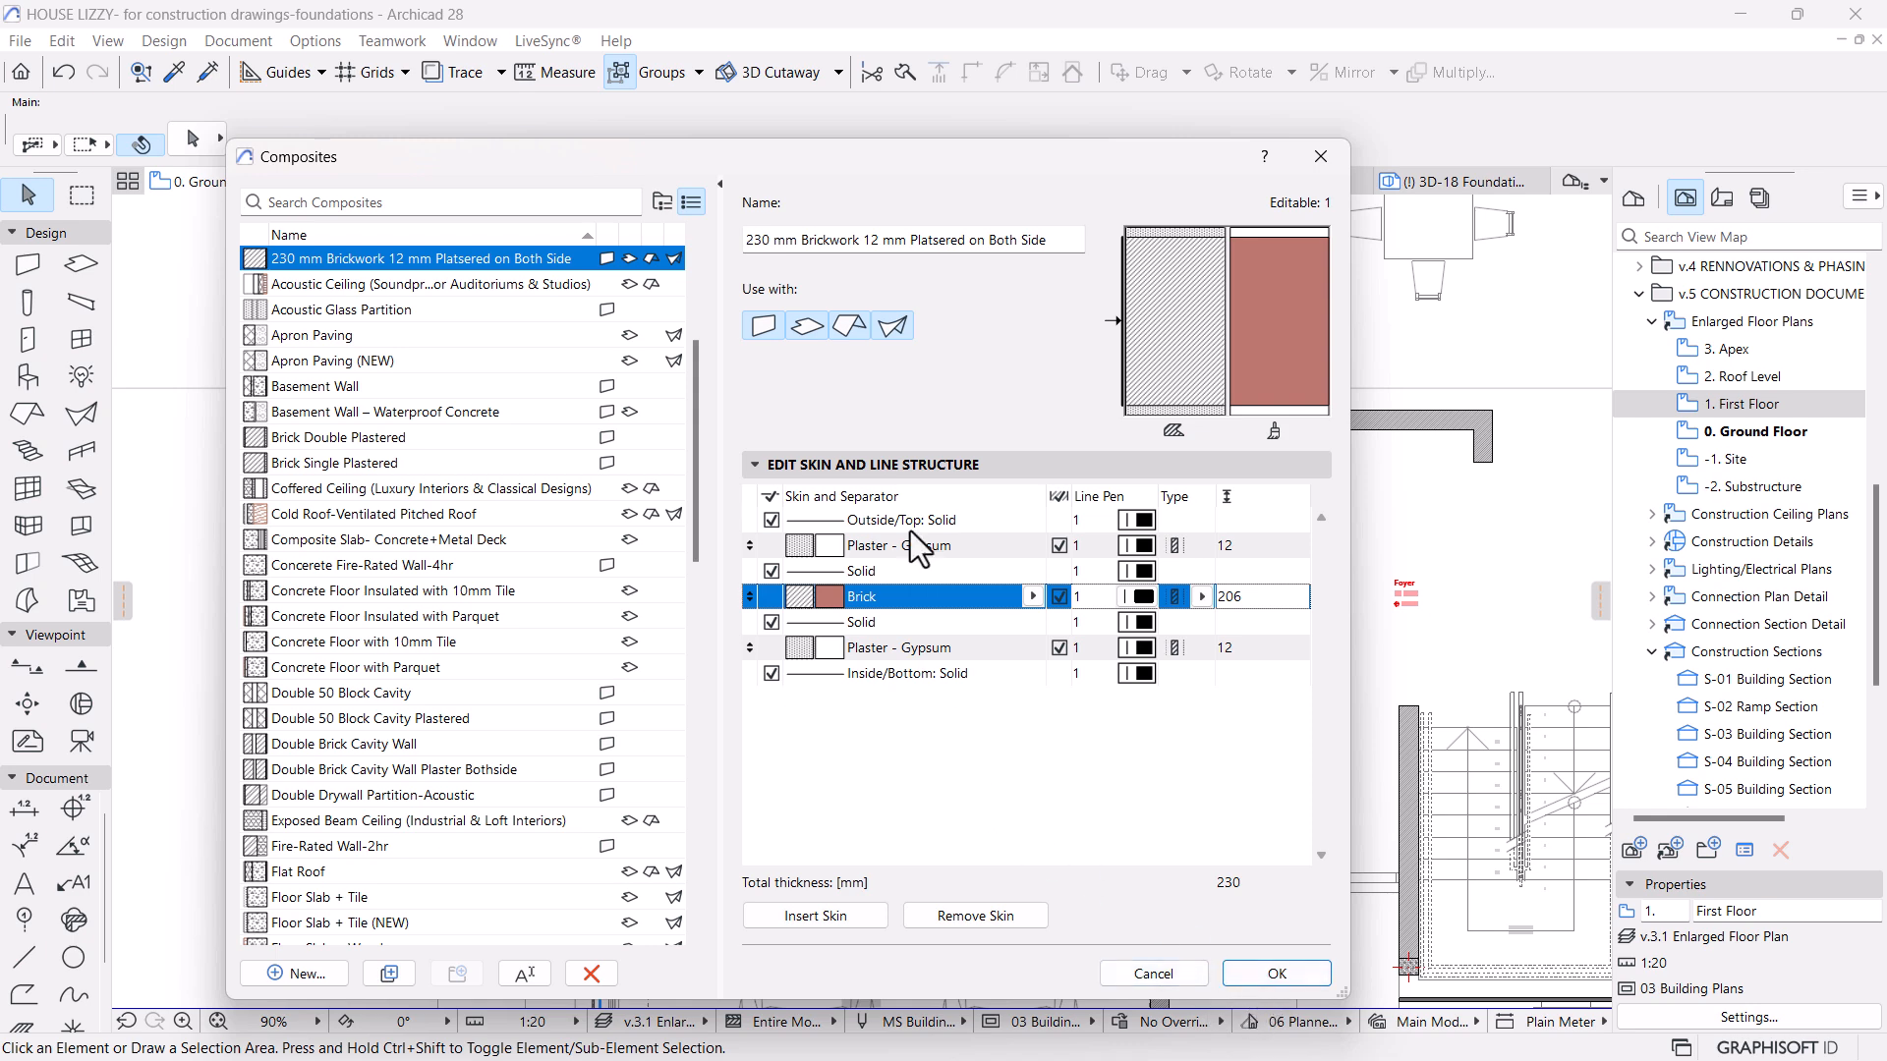
left_click(892, 325)
left_click(849, 326)
left_click(806, 326)
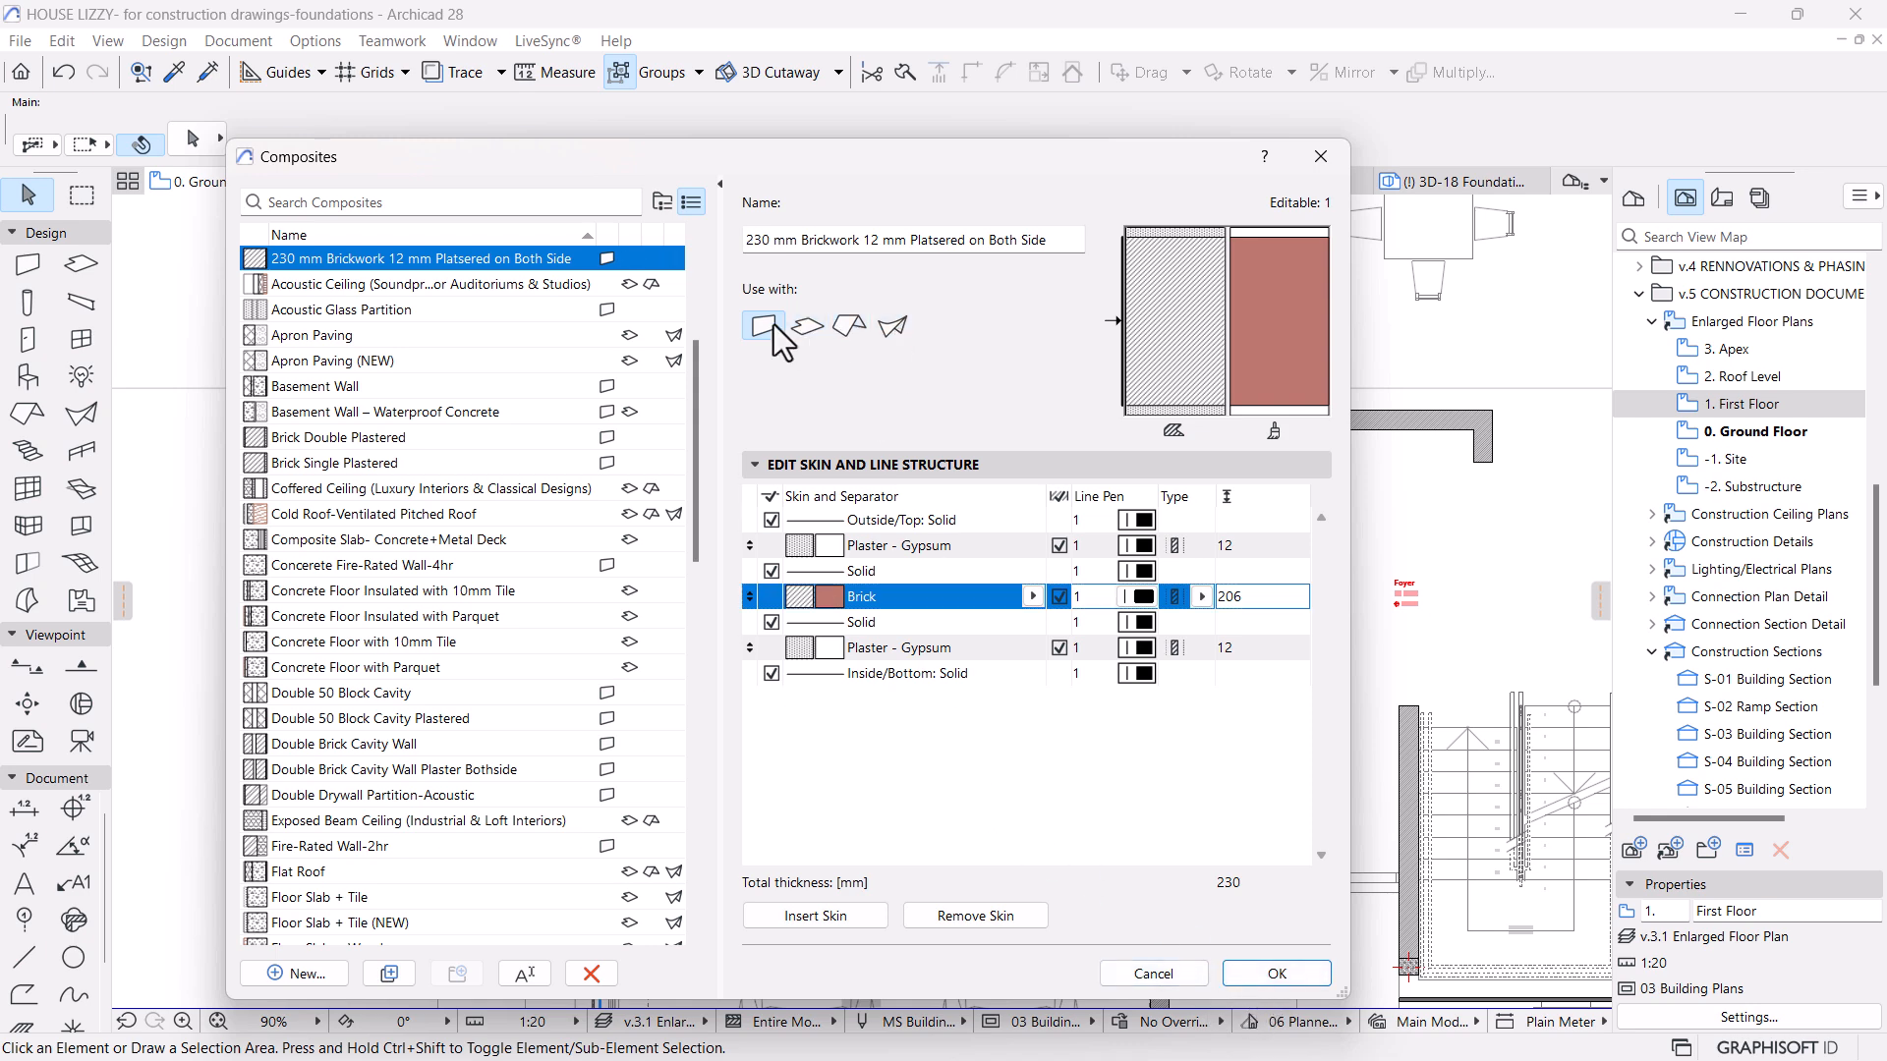
left_click(1256, 974)
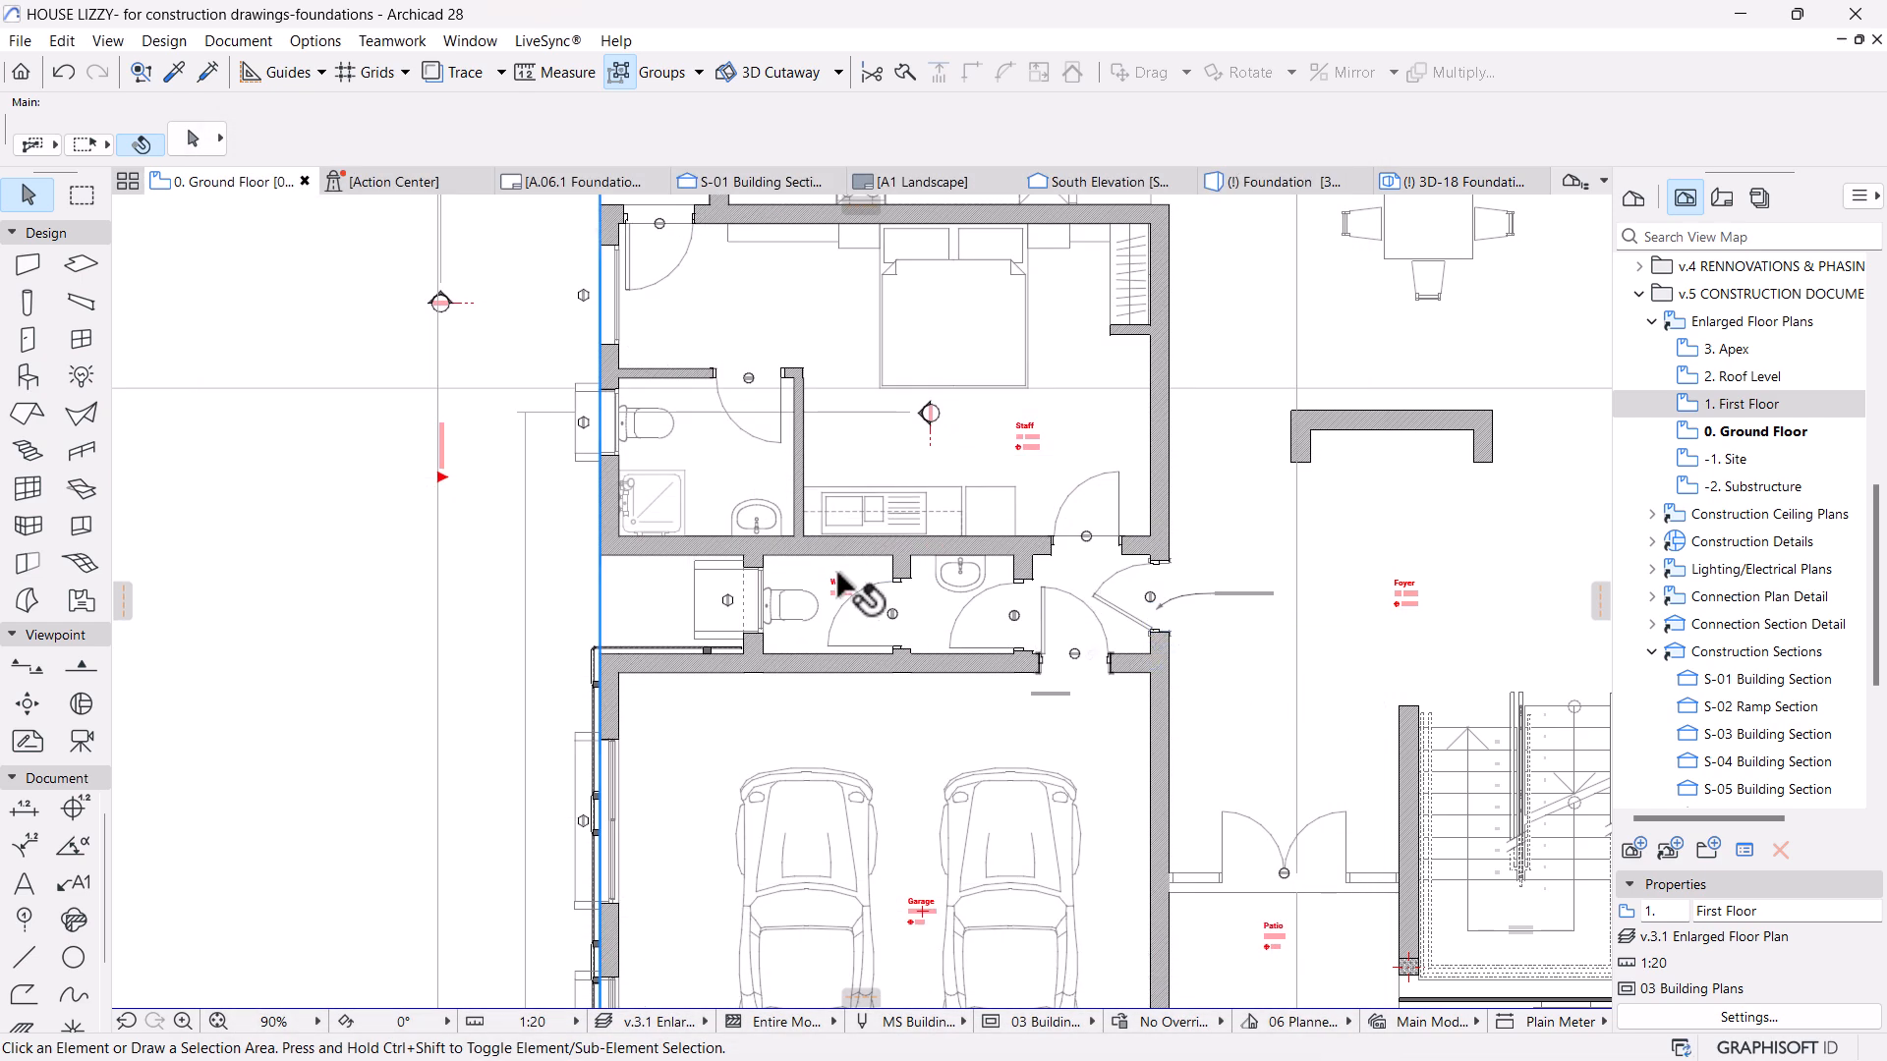
Reopen the Composites settings, duplicate the 230 mm brickwork composite and rename the copy "115 mm Brickwork 12 mm Platsered on Both Side".
scroll(727, 385, "up", 5)
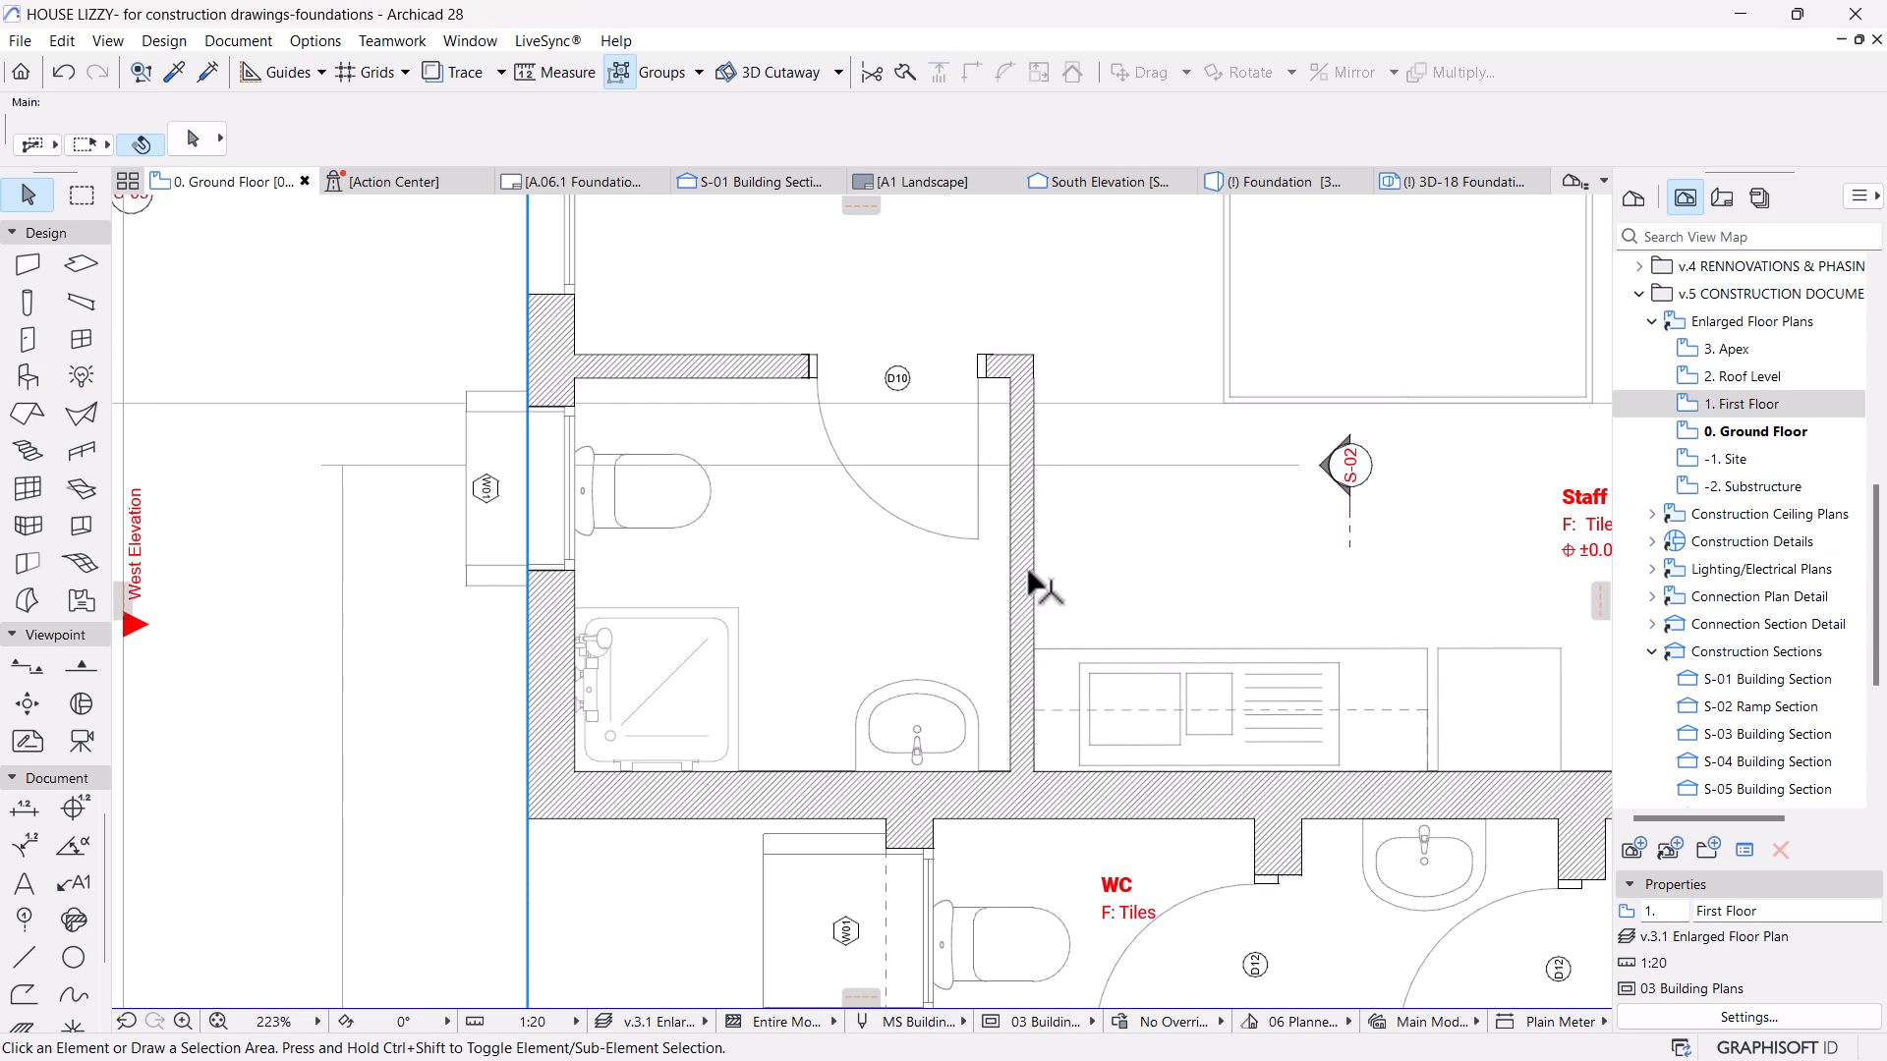
left_click(317, 42)
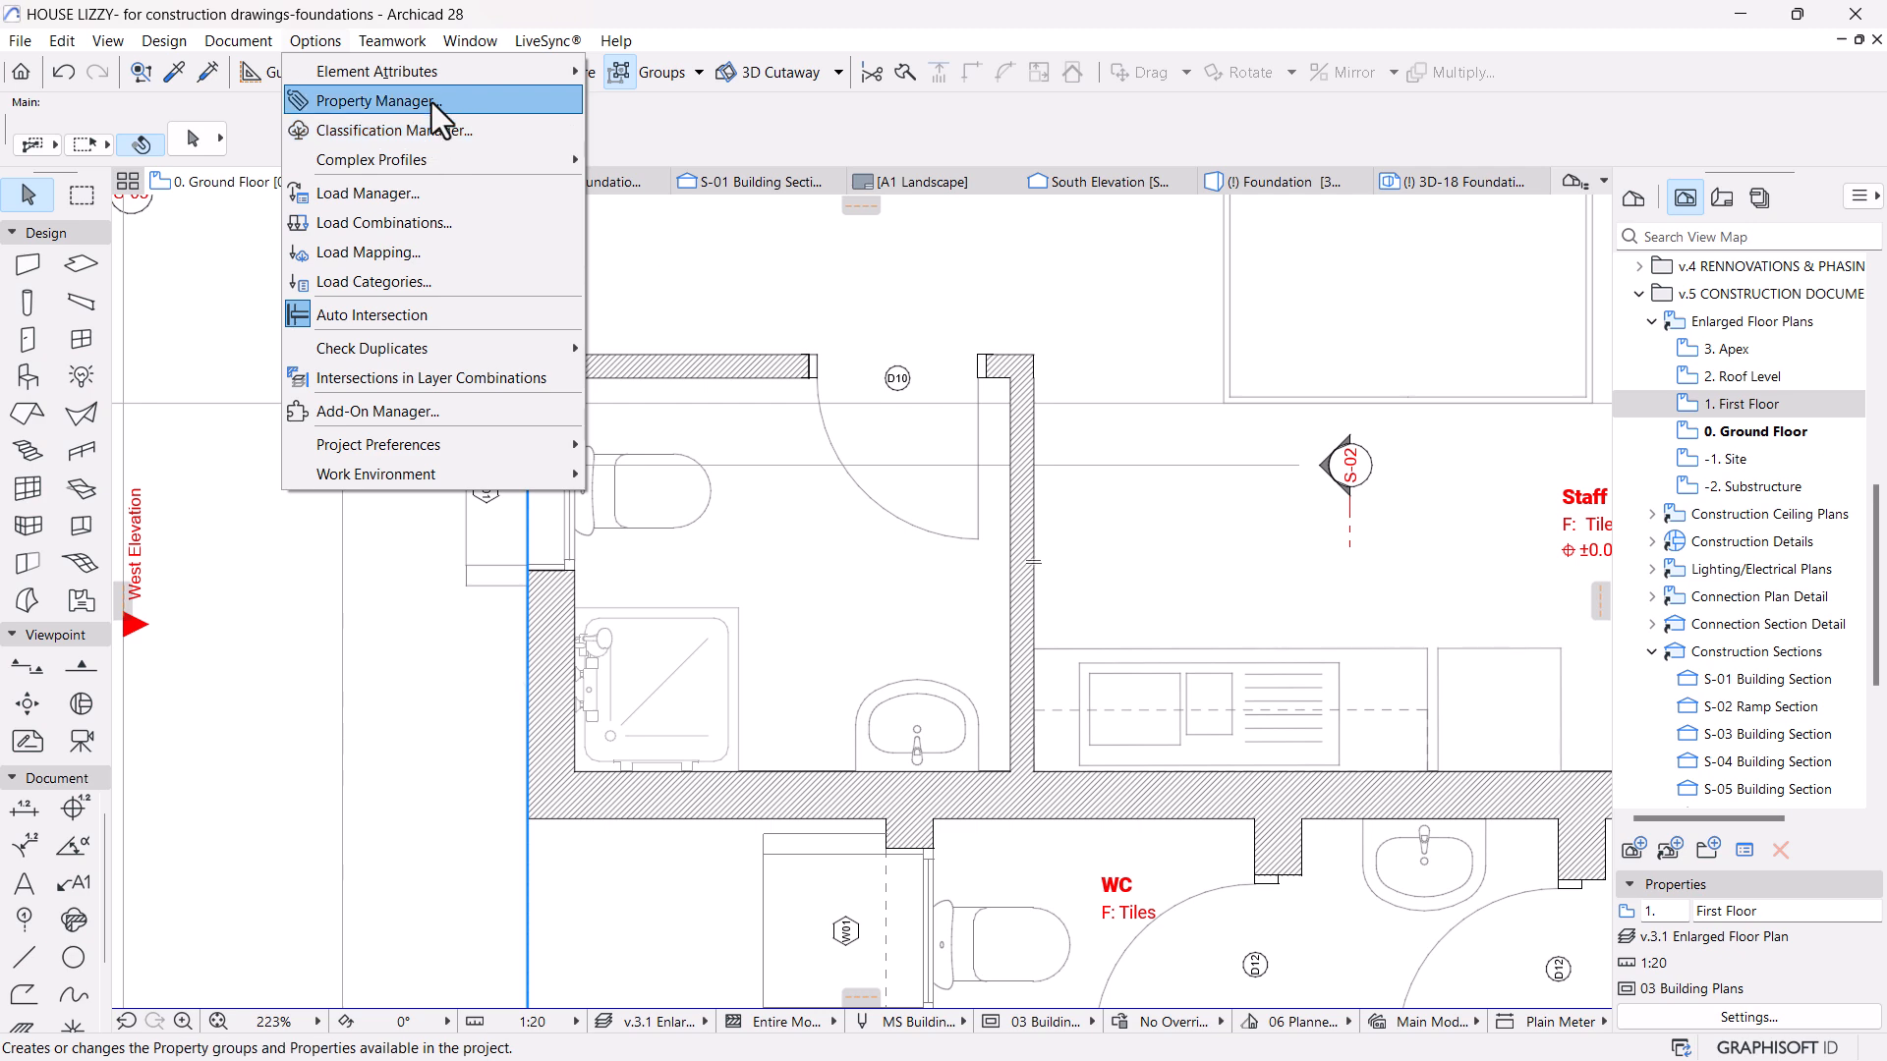
mouse_move(546, 71)
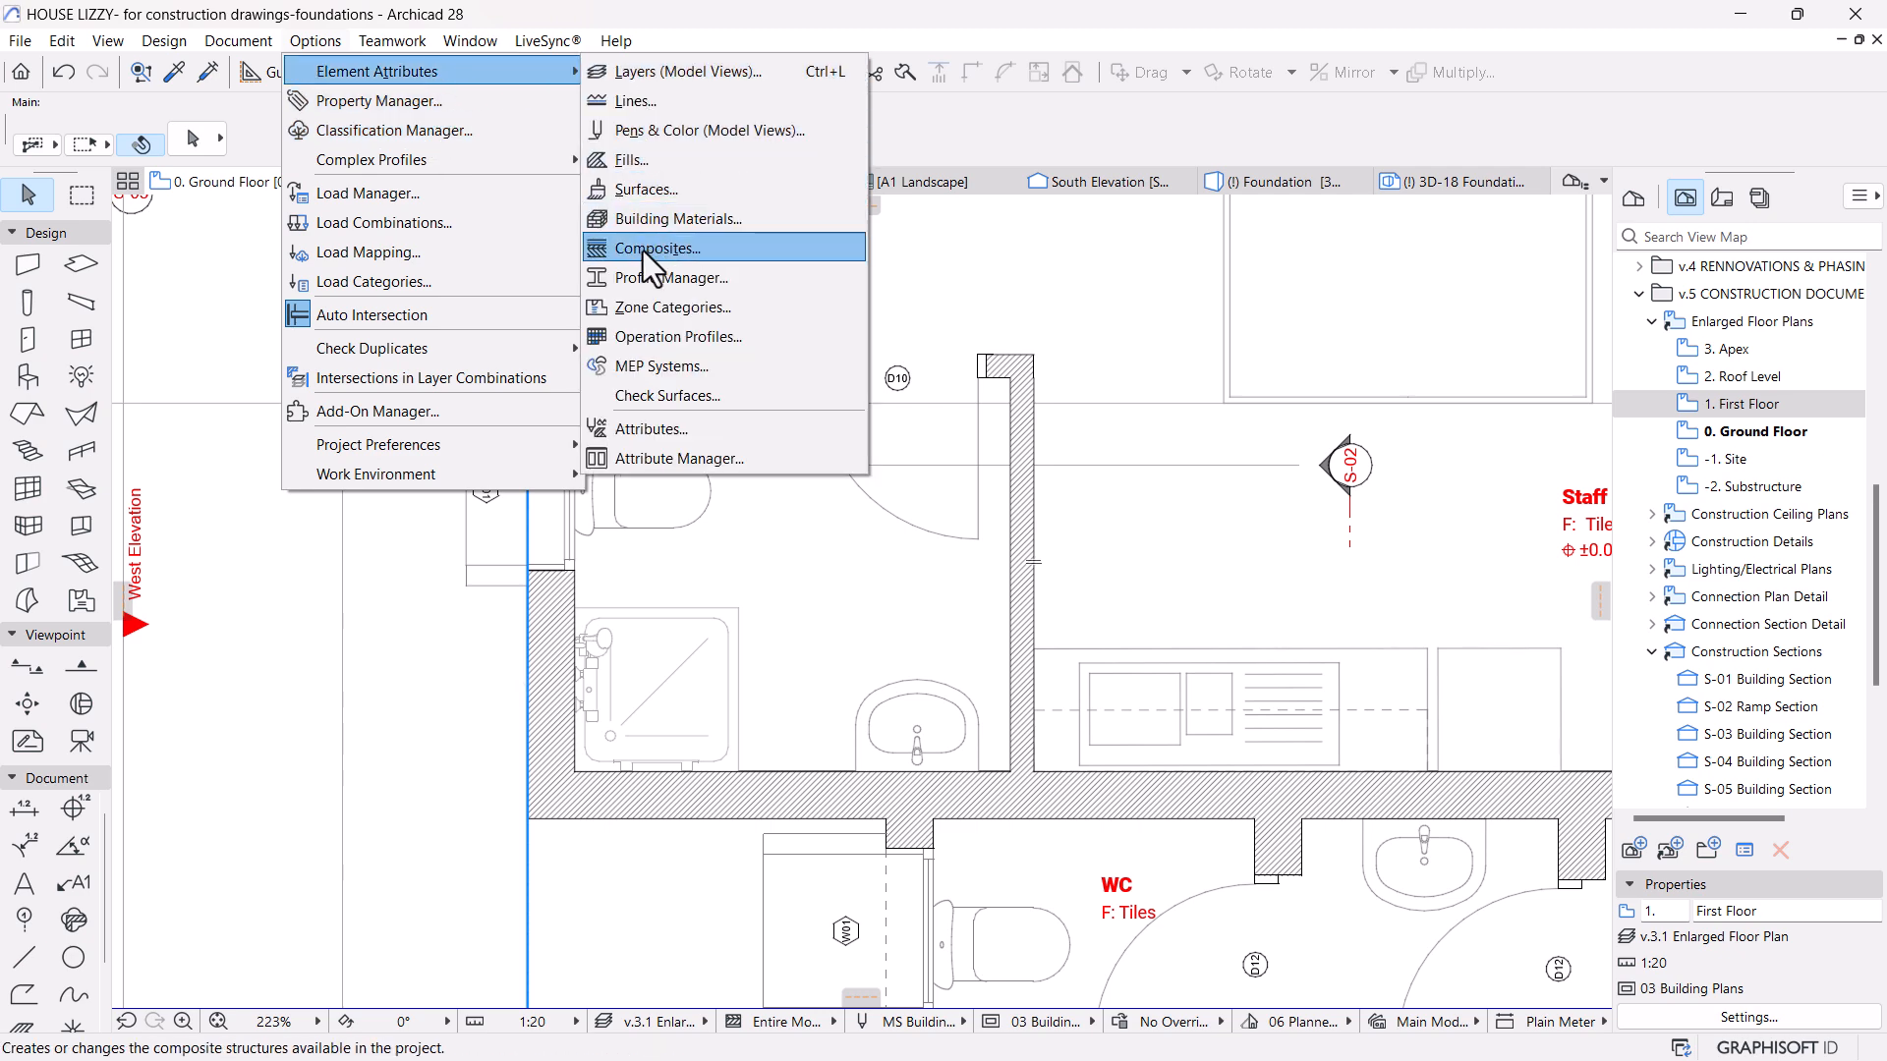
left_click(647, 250)
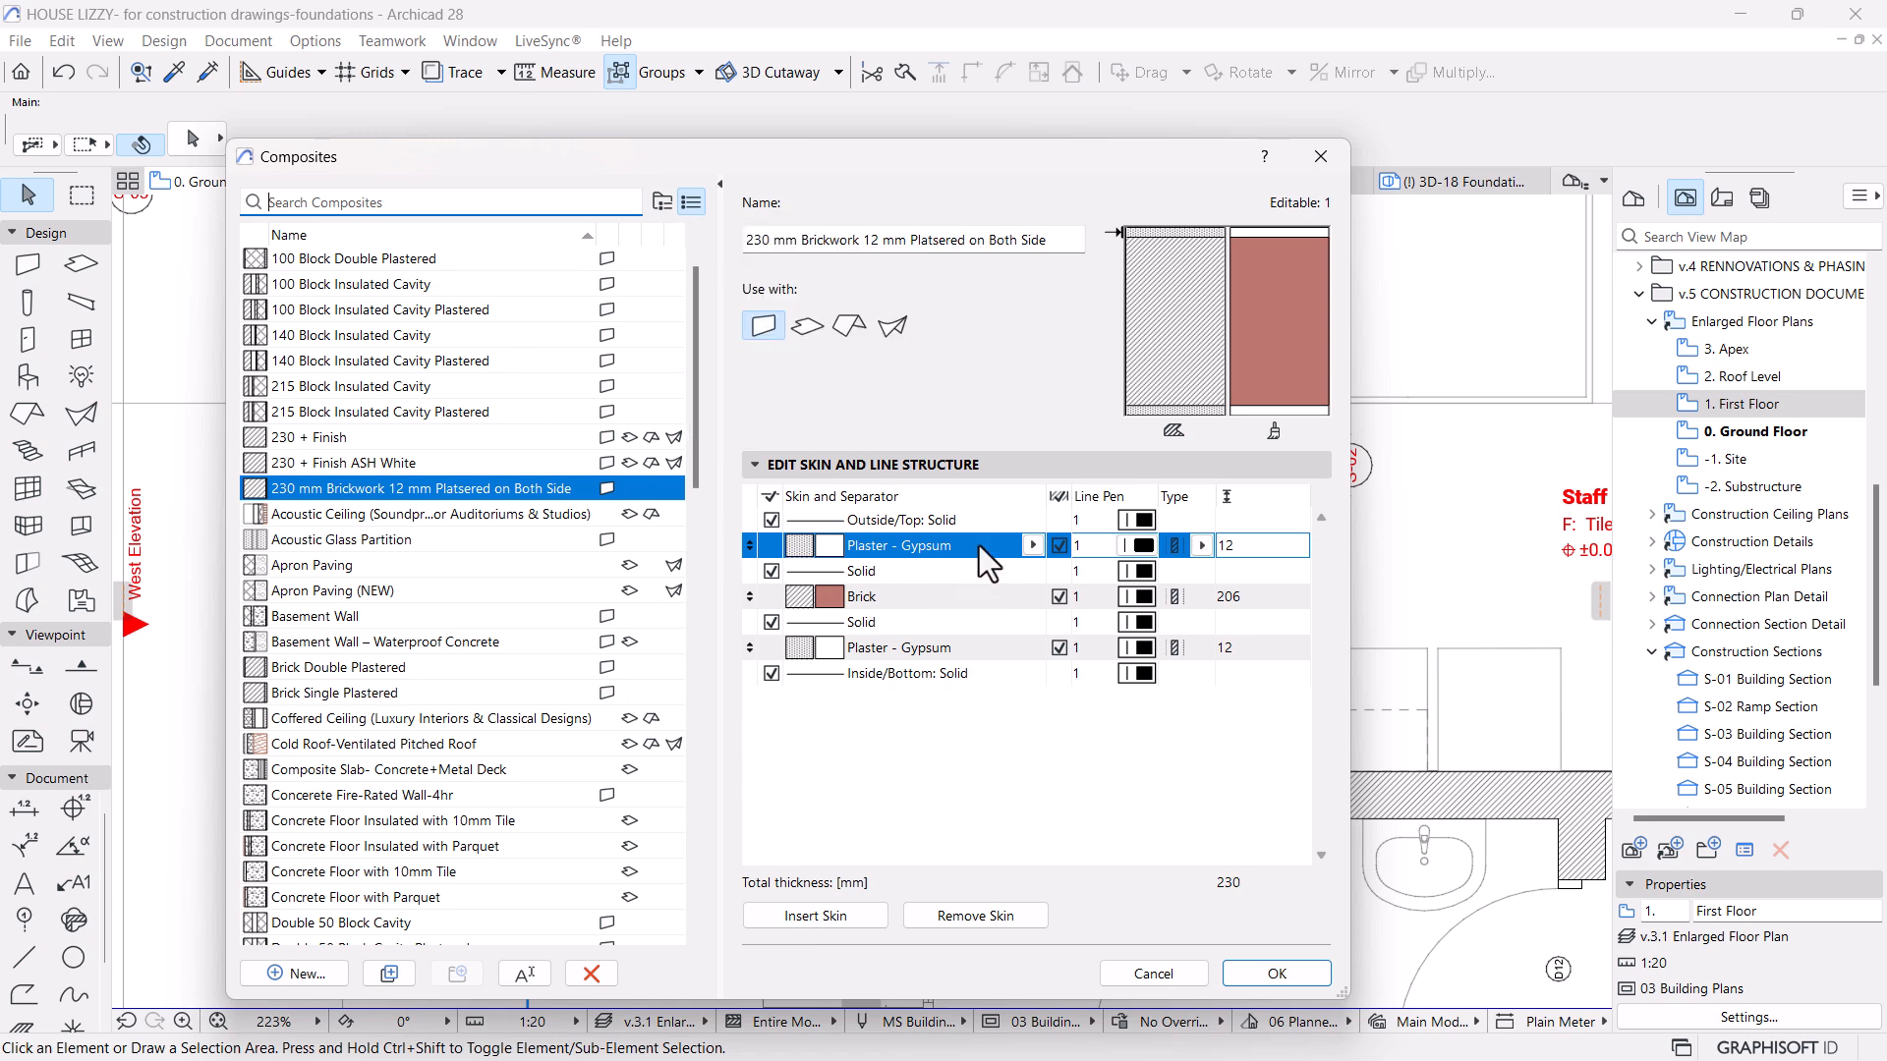
left_click(389, 973)
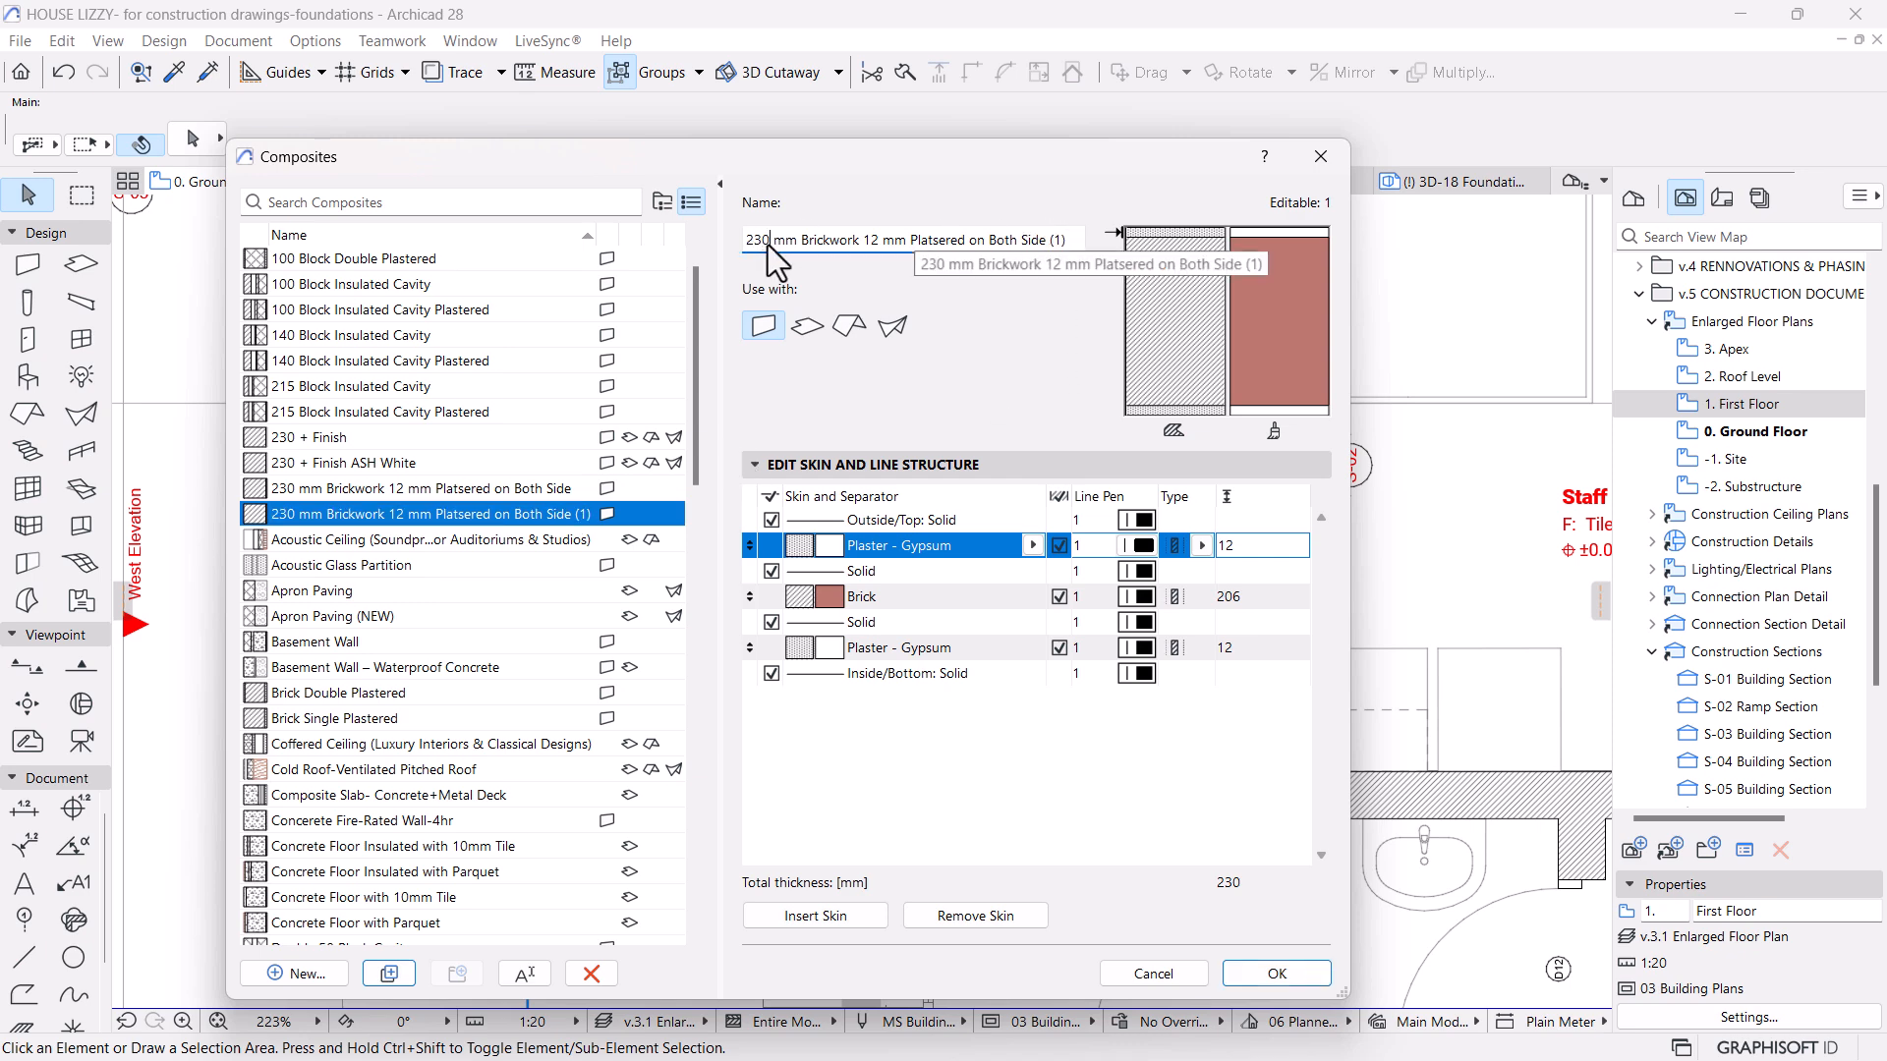
left_click_drag(768, 245, 733, 246)
type("115")
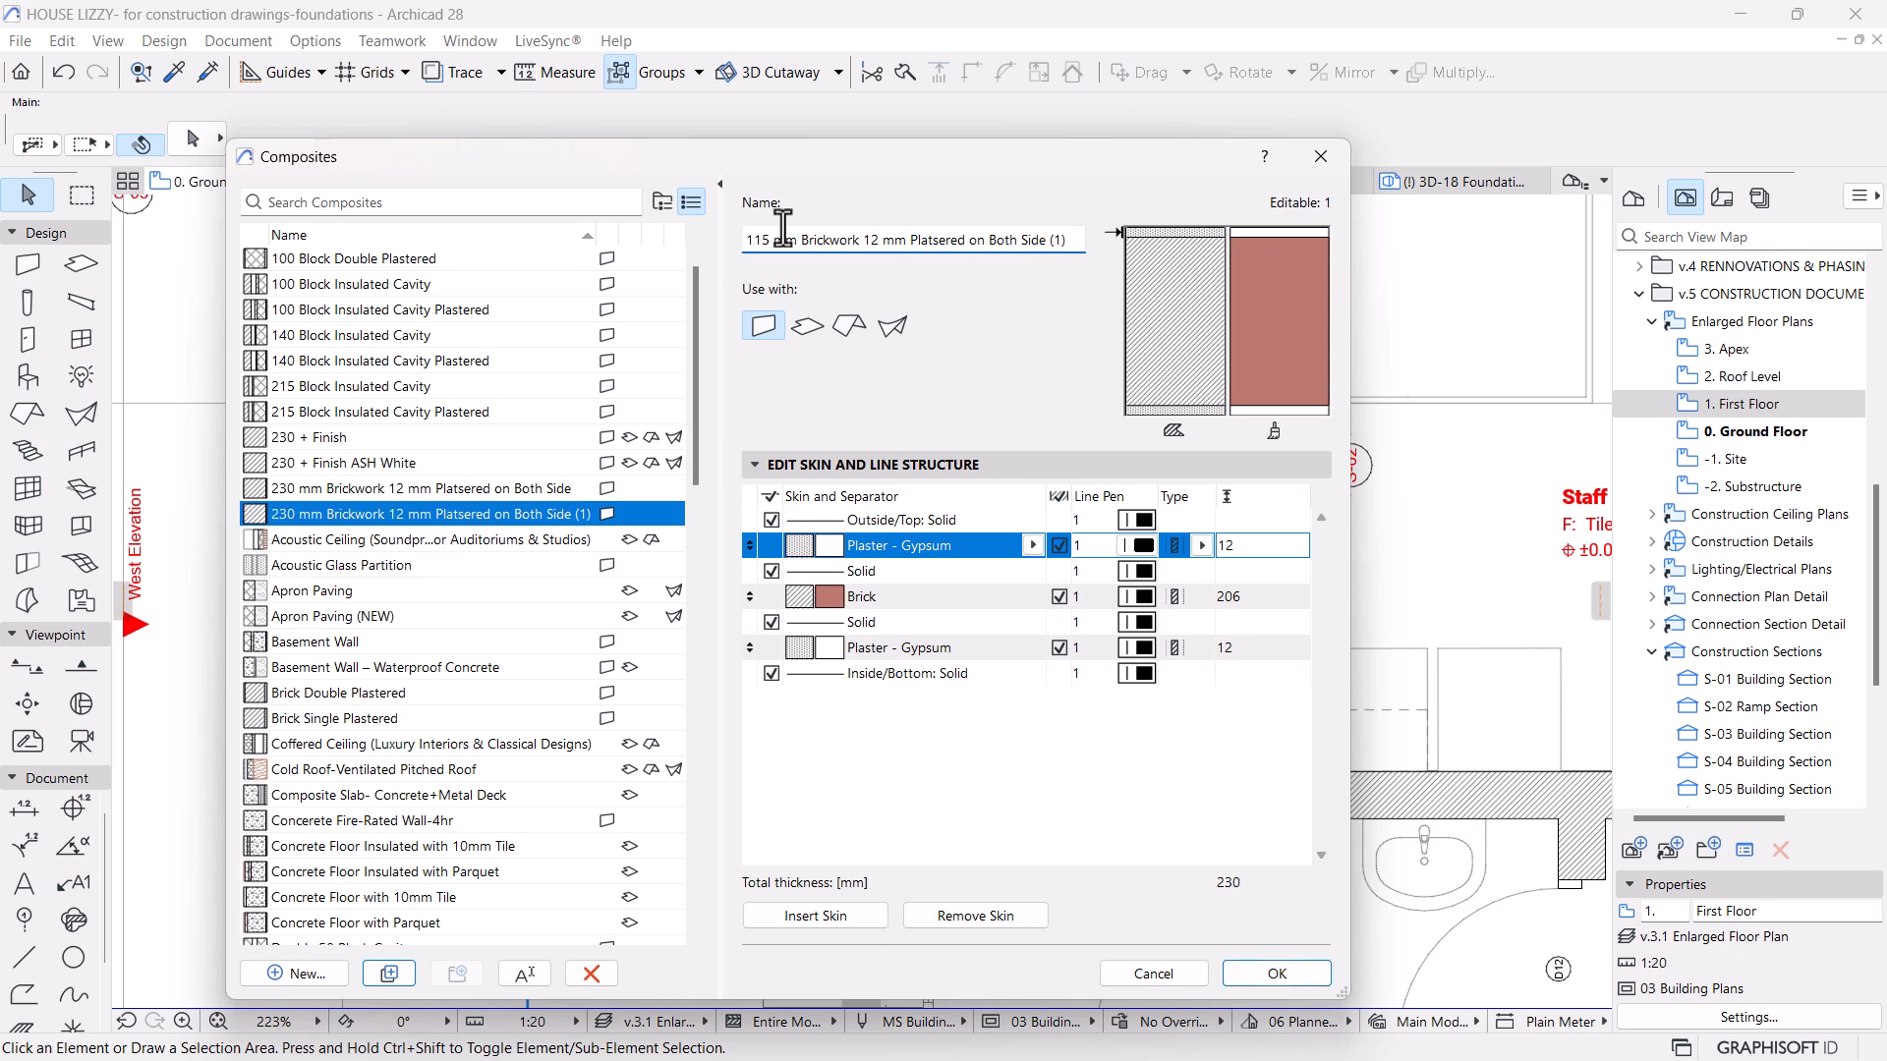
left_click_drag(1068, 244, 1047, 248)
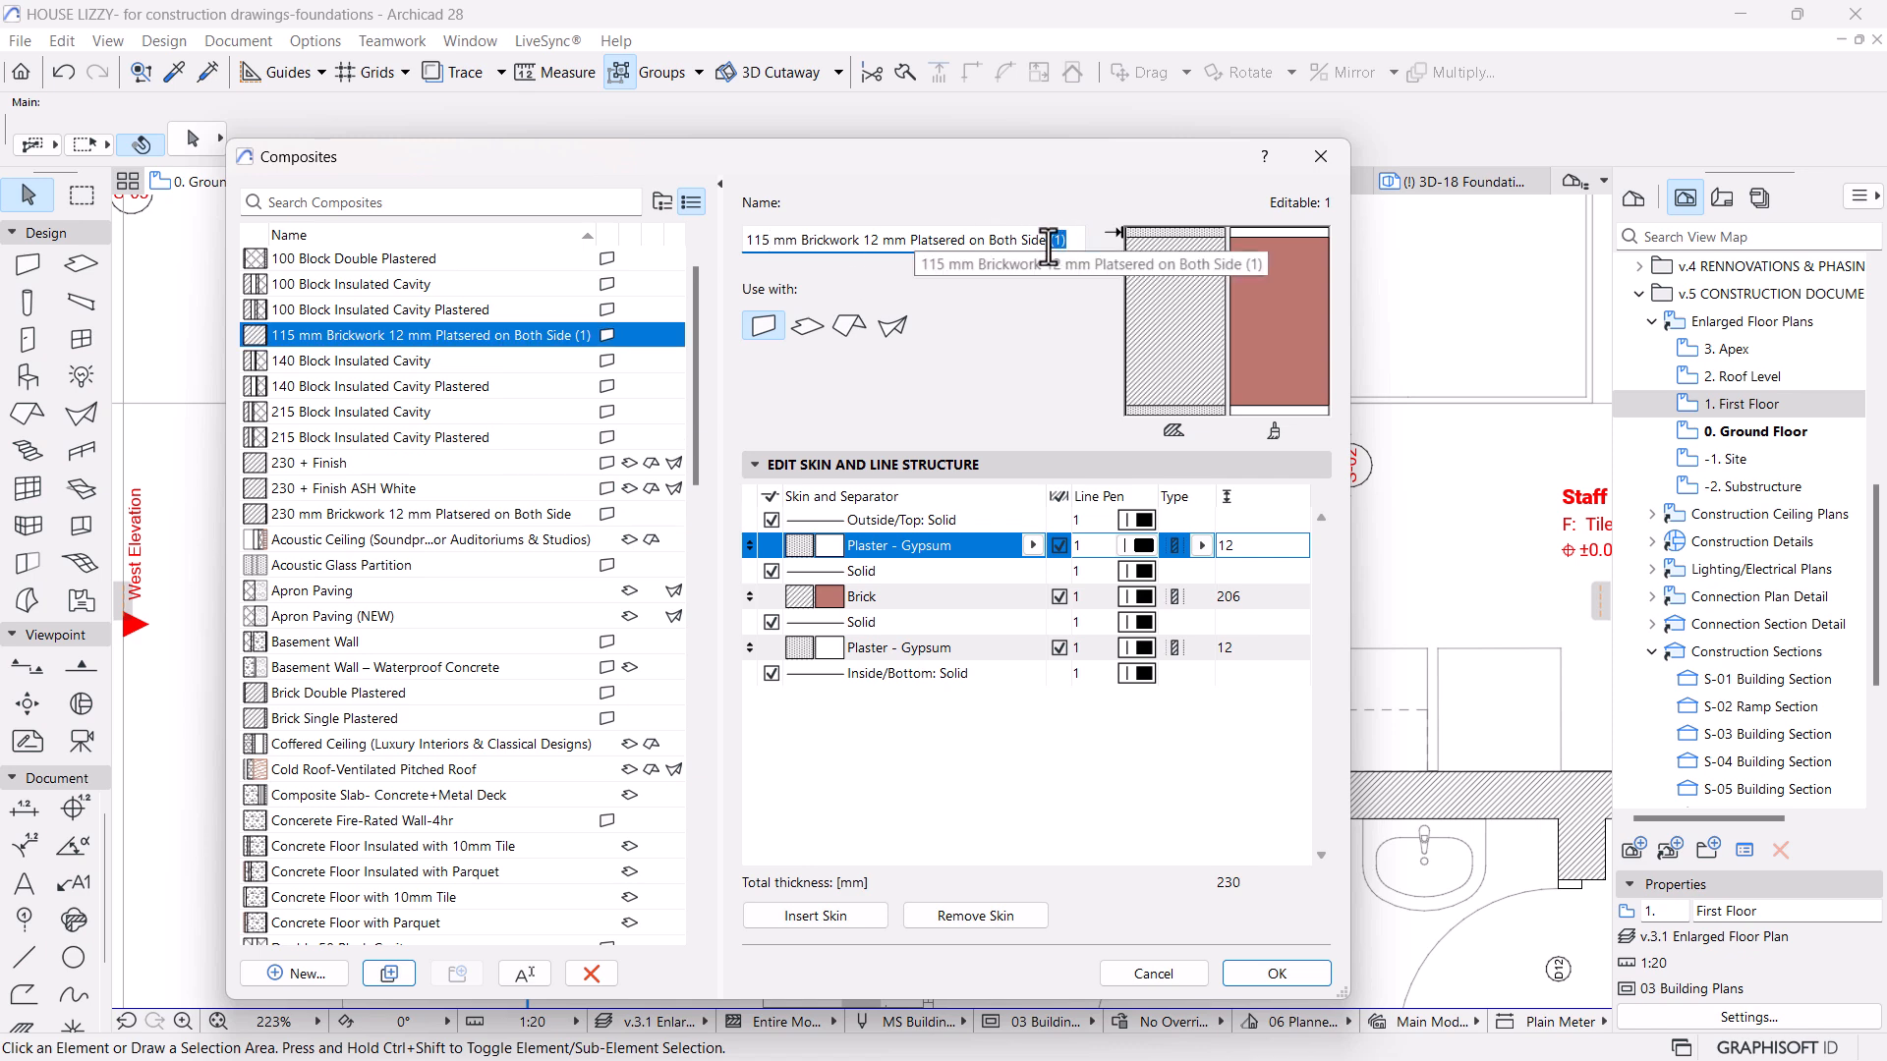
key("BackSpace")
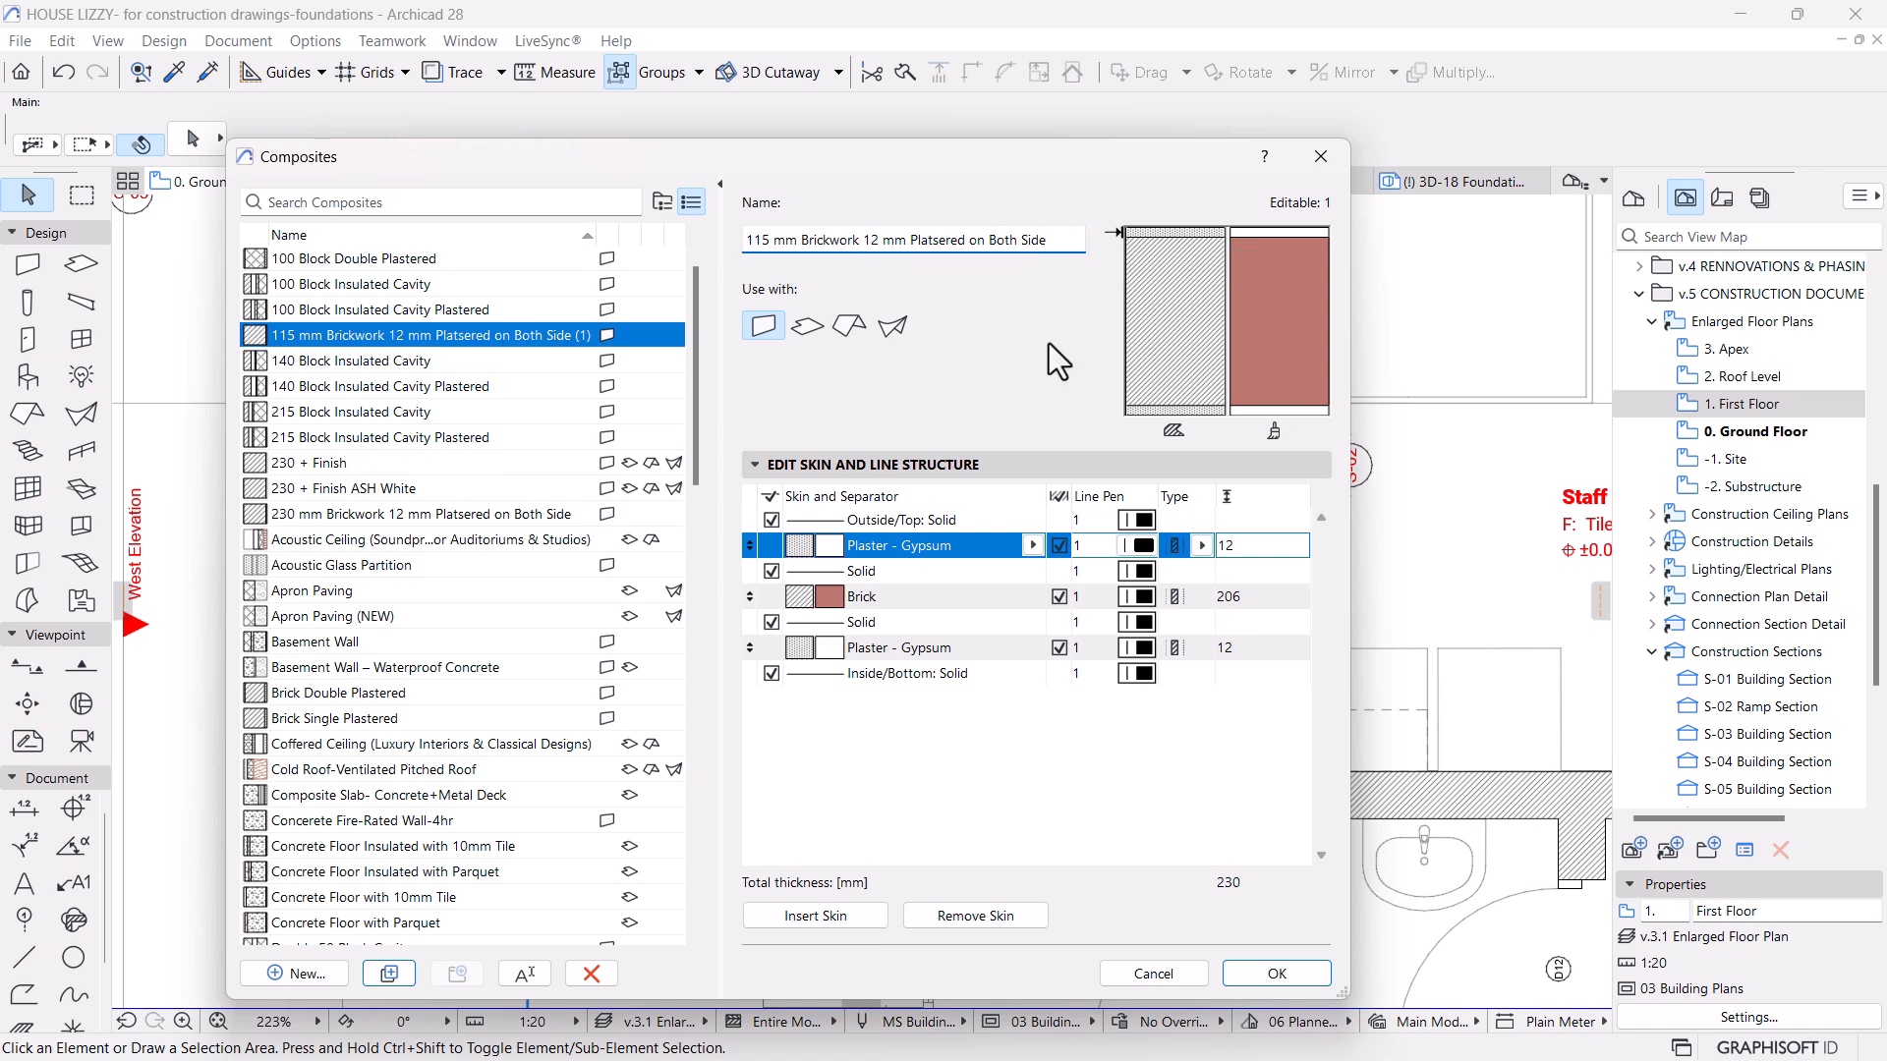
Try thicknesses of 106, 96 and 94 mm for the Brick skin of the 115 mm brickwork composite.
left_click(1234, 597)
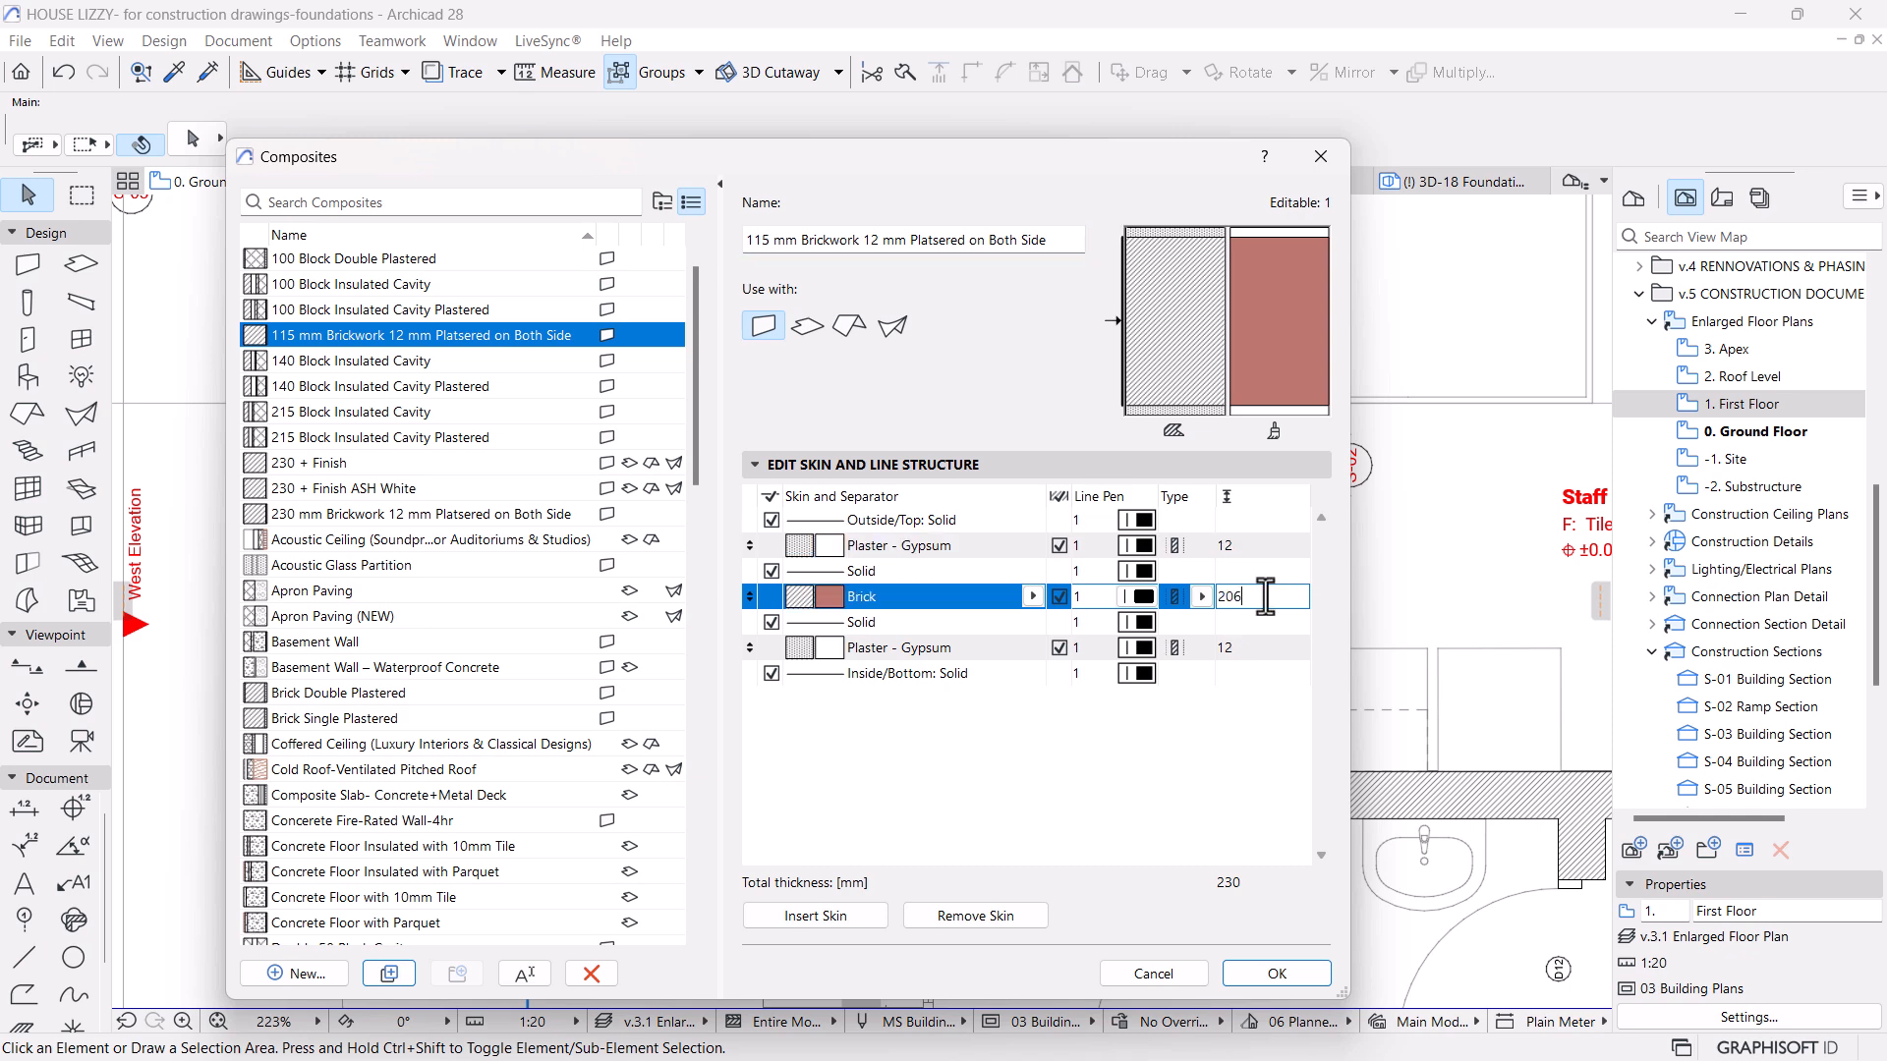
type("106")
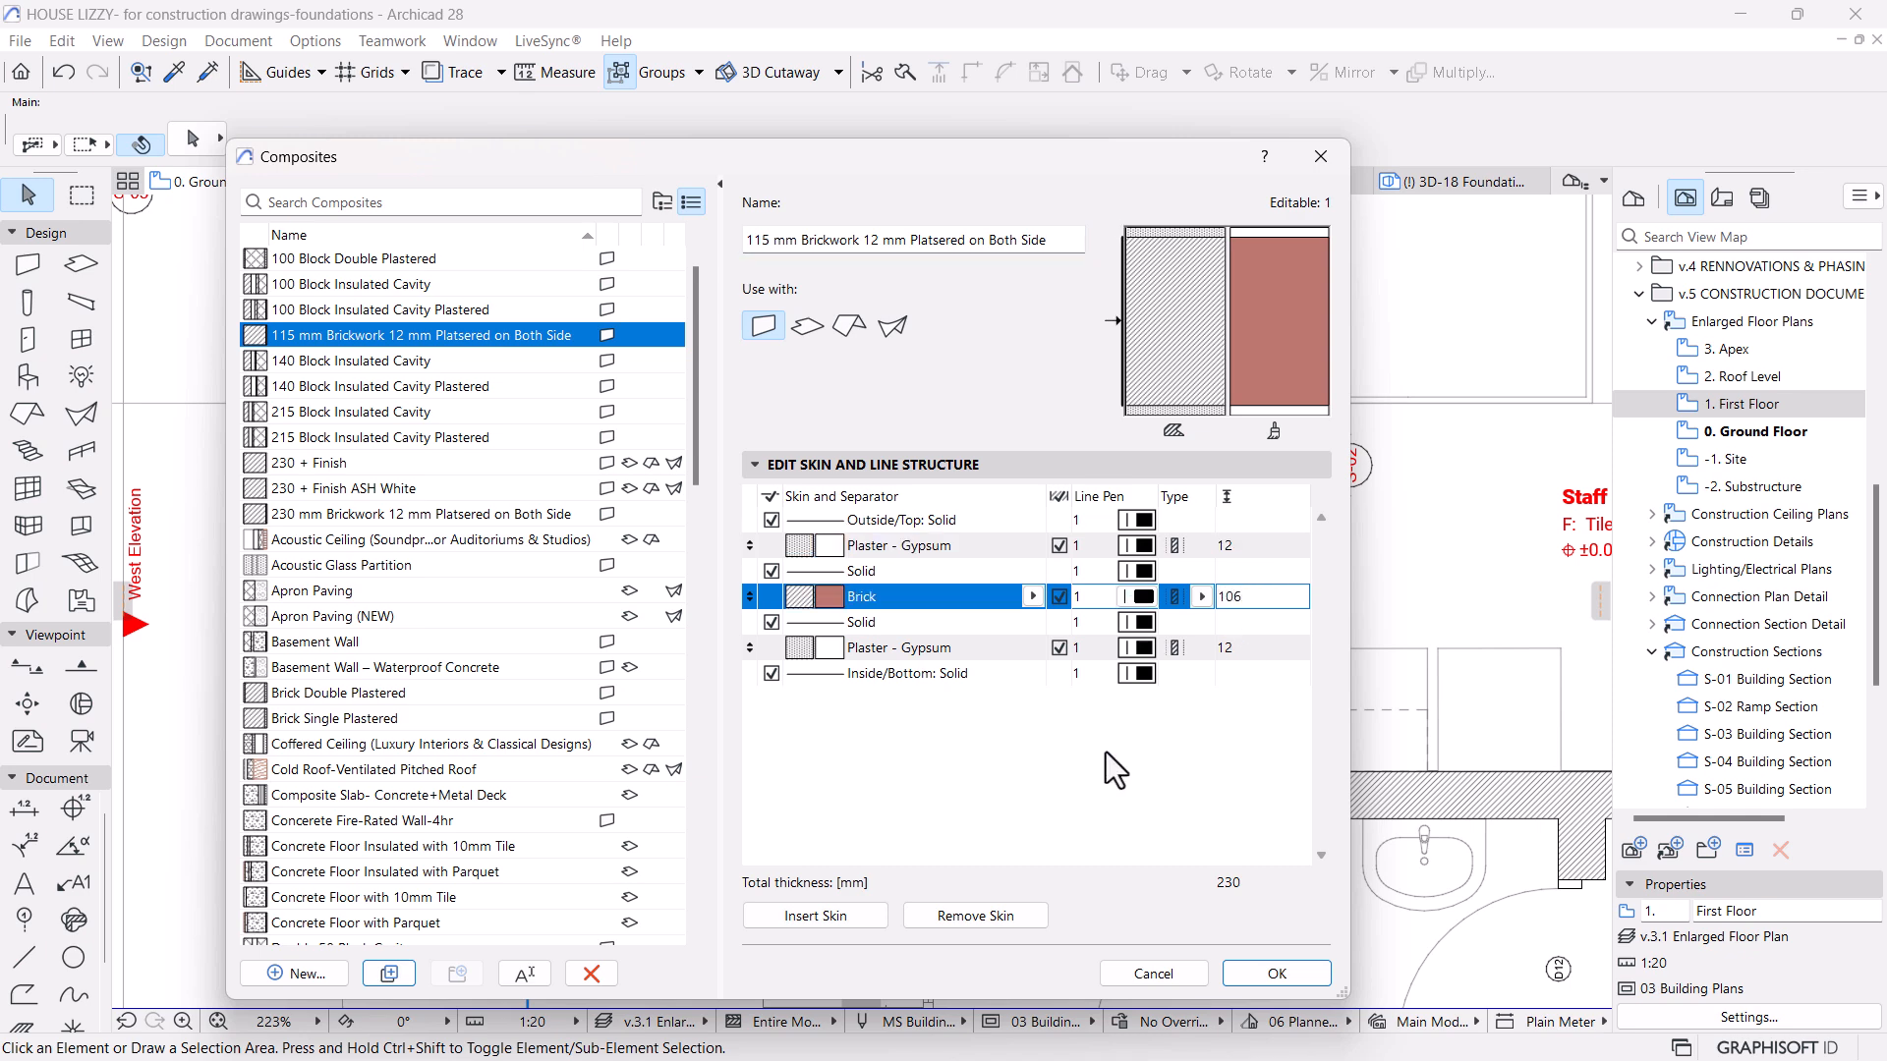
key("Tab")
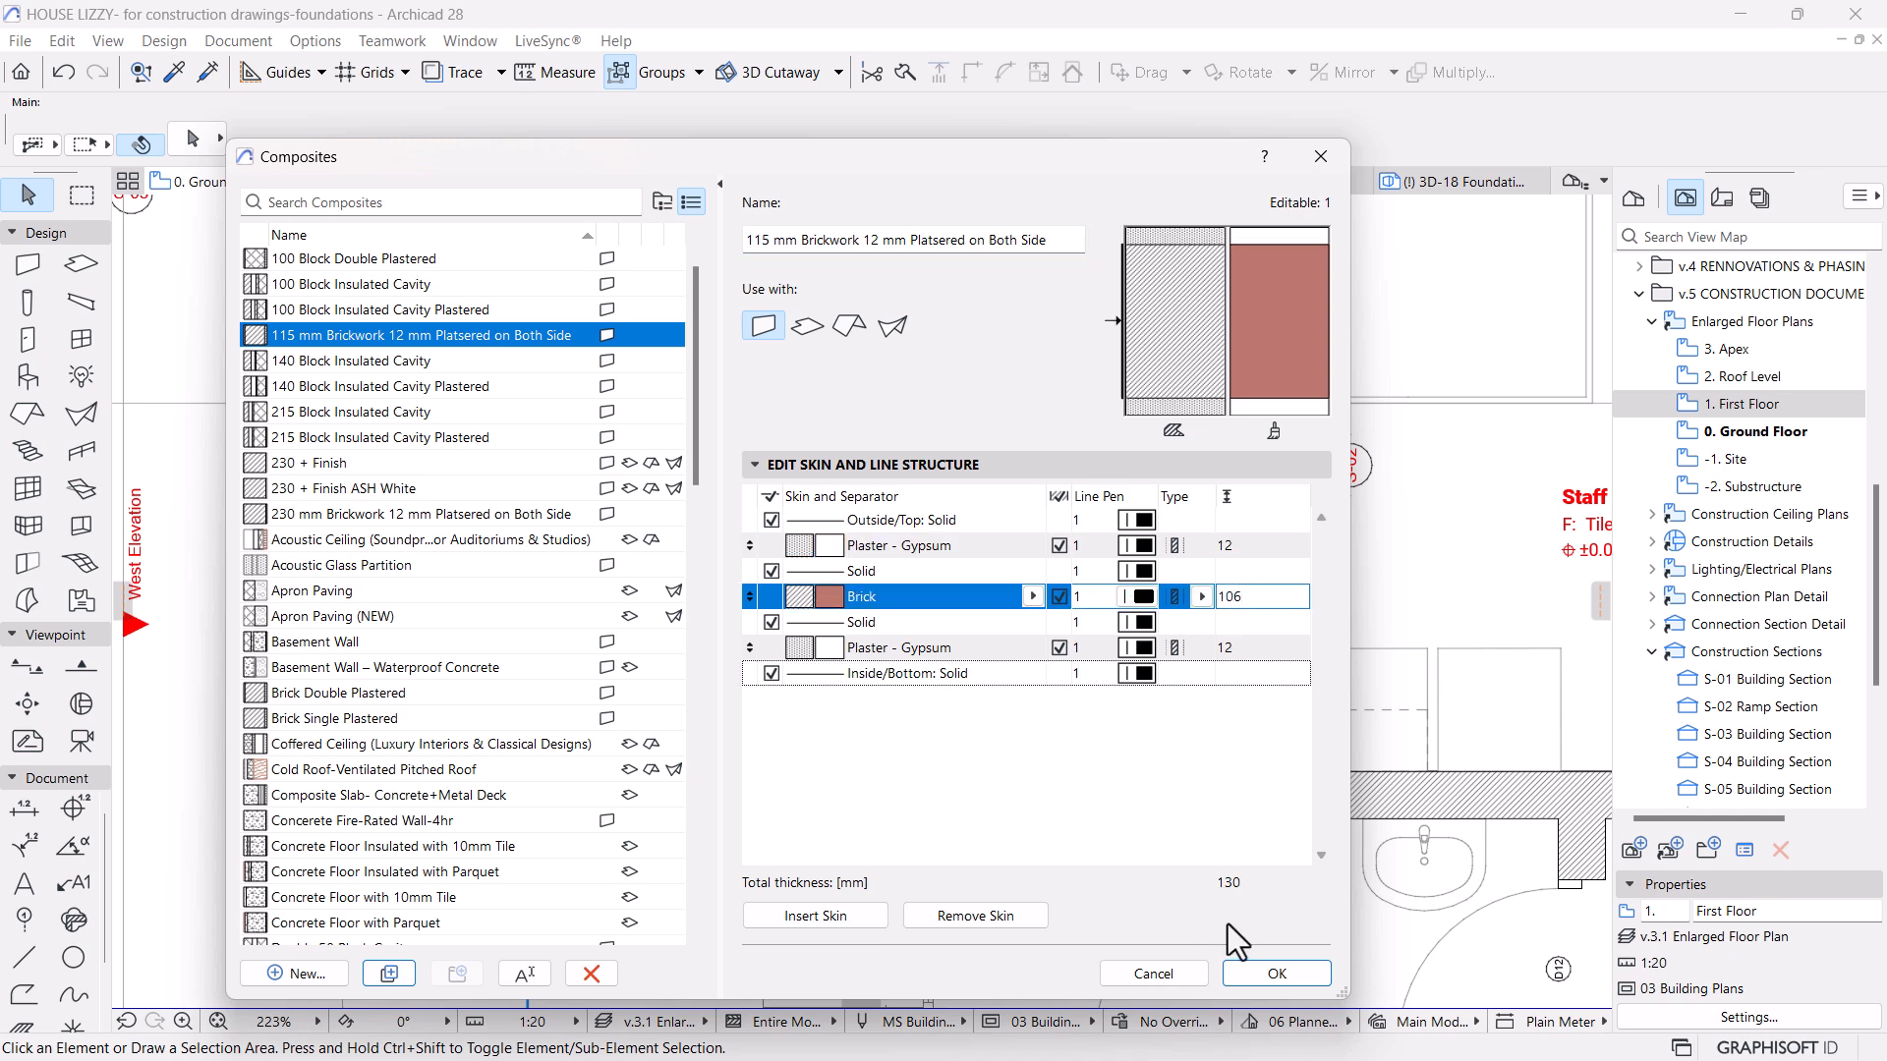
left_click_drag(1243, 598, 1229, 600)
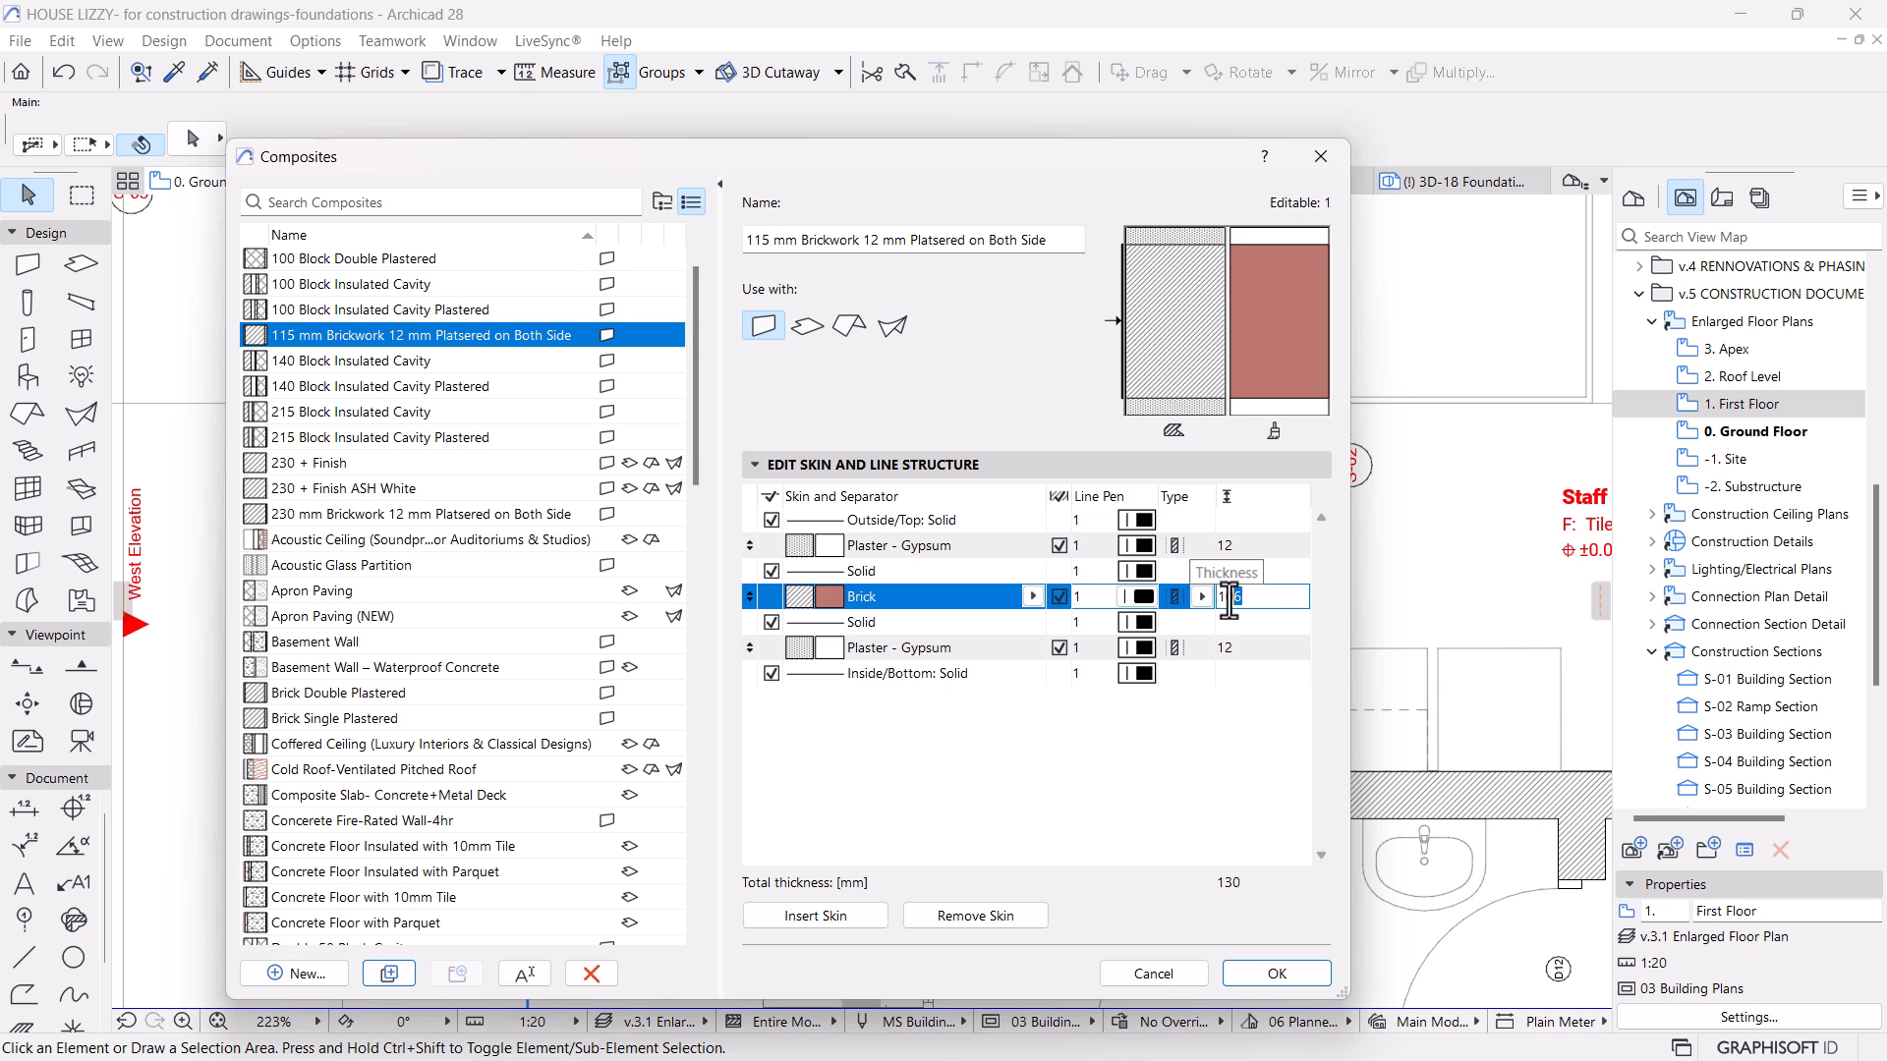
type("0")
key("Tab")
left_click(1246, 599)
type("96")
key("Tab")
left_click(1244, 596)
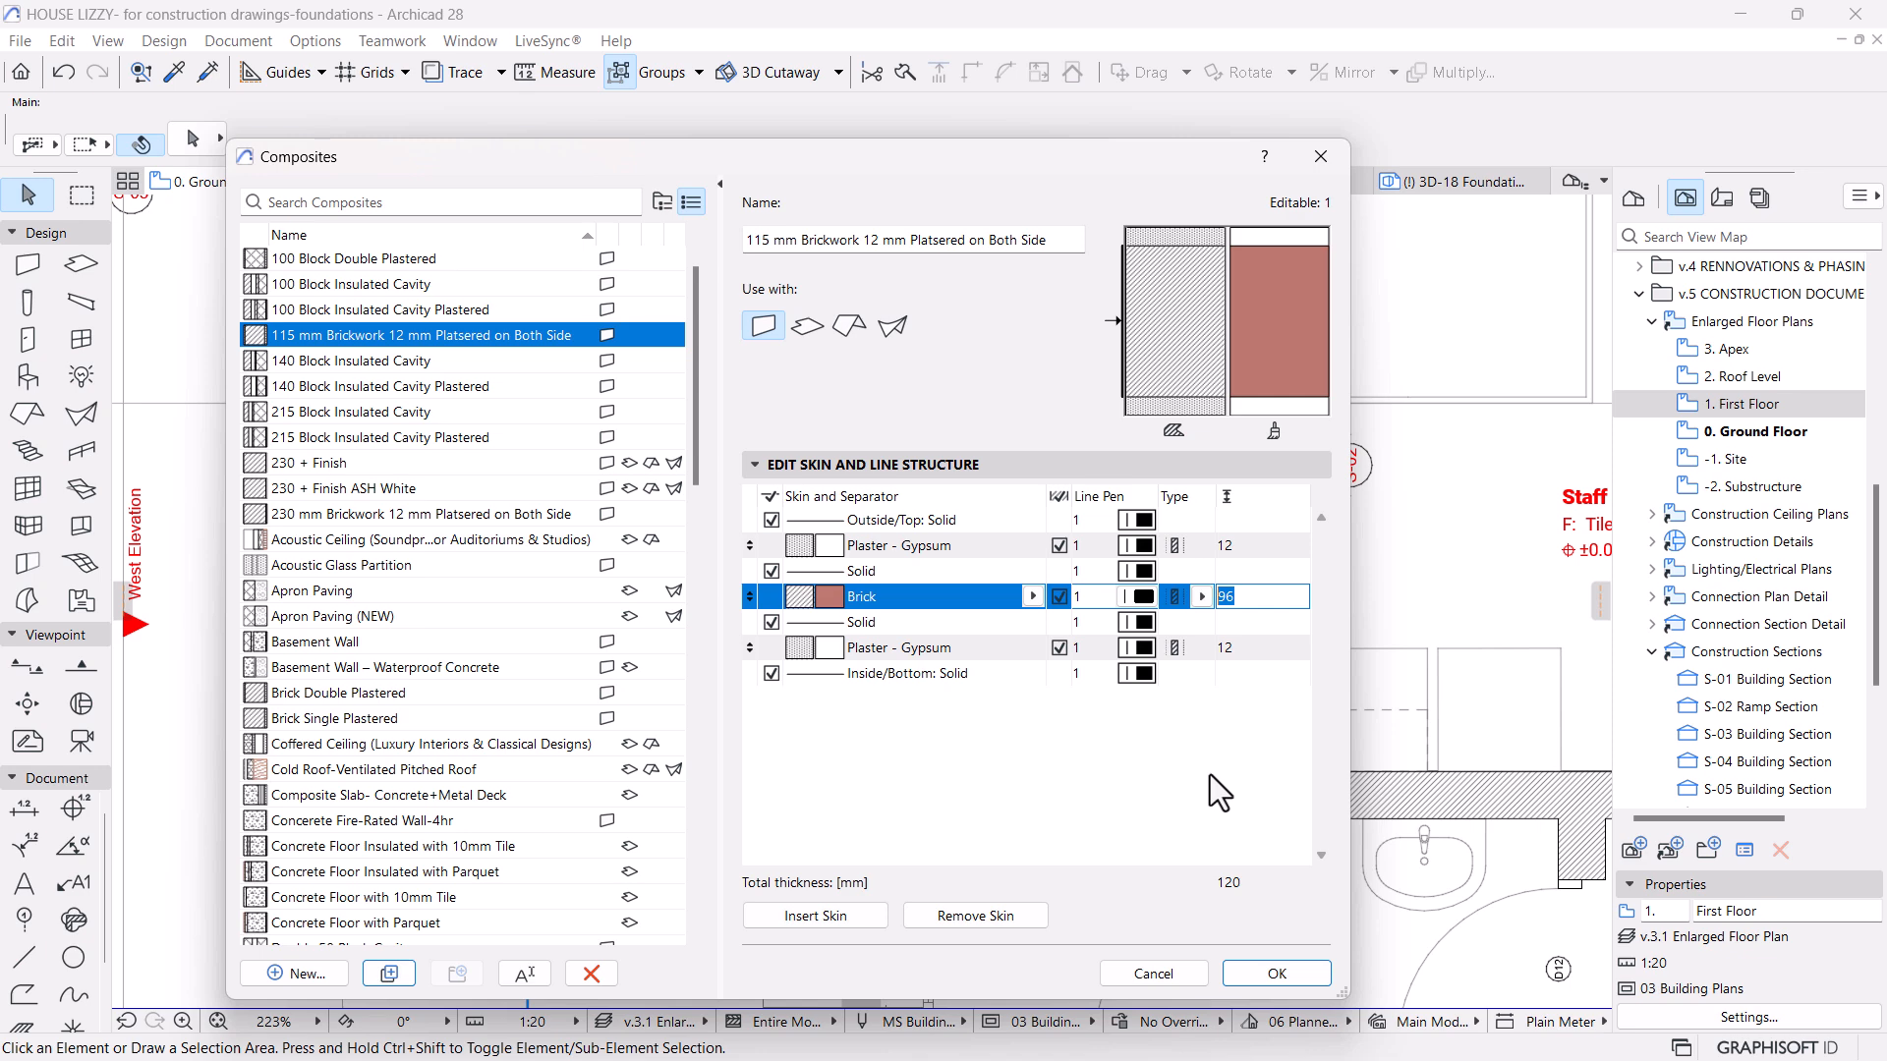
type("94")
key("Tab")
Set the Brick skin's thickness to 91 mm in the 115 mm brickwork composite and save the composite settings.
left_click_drag(1248, 601, 1227, 602)
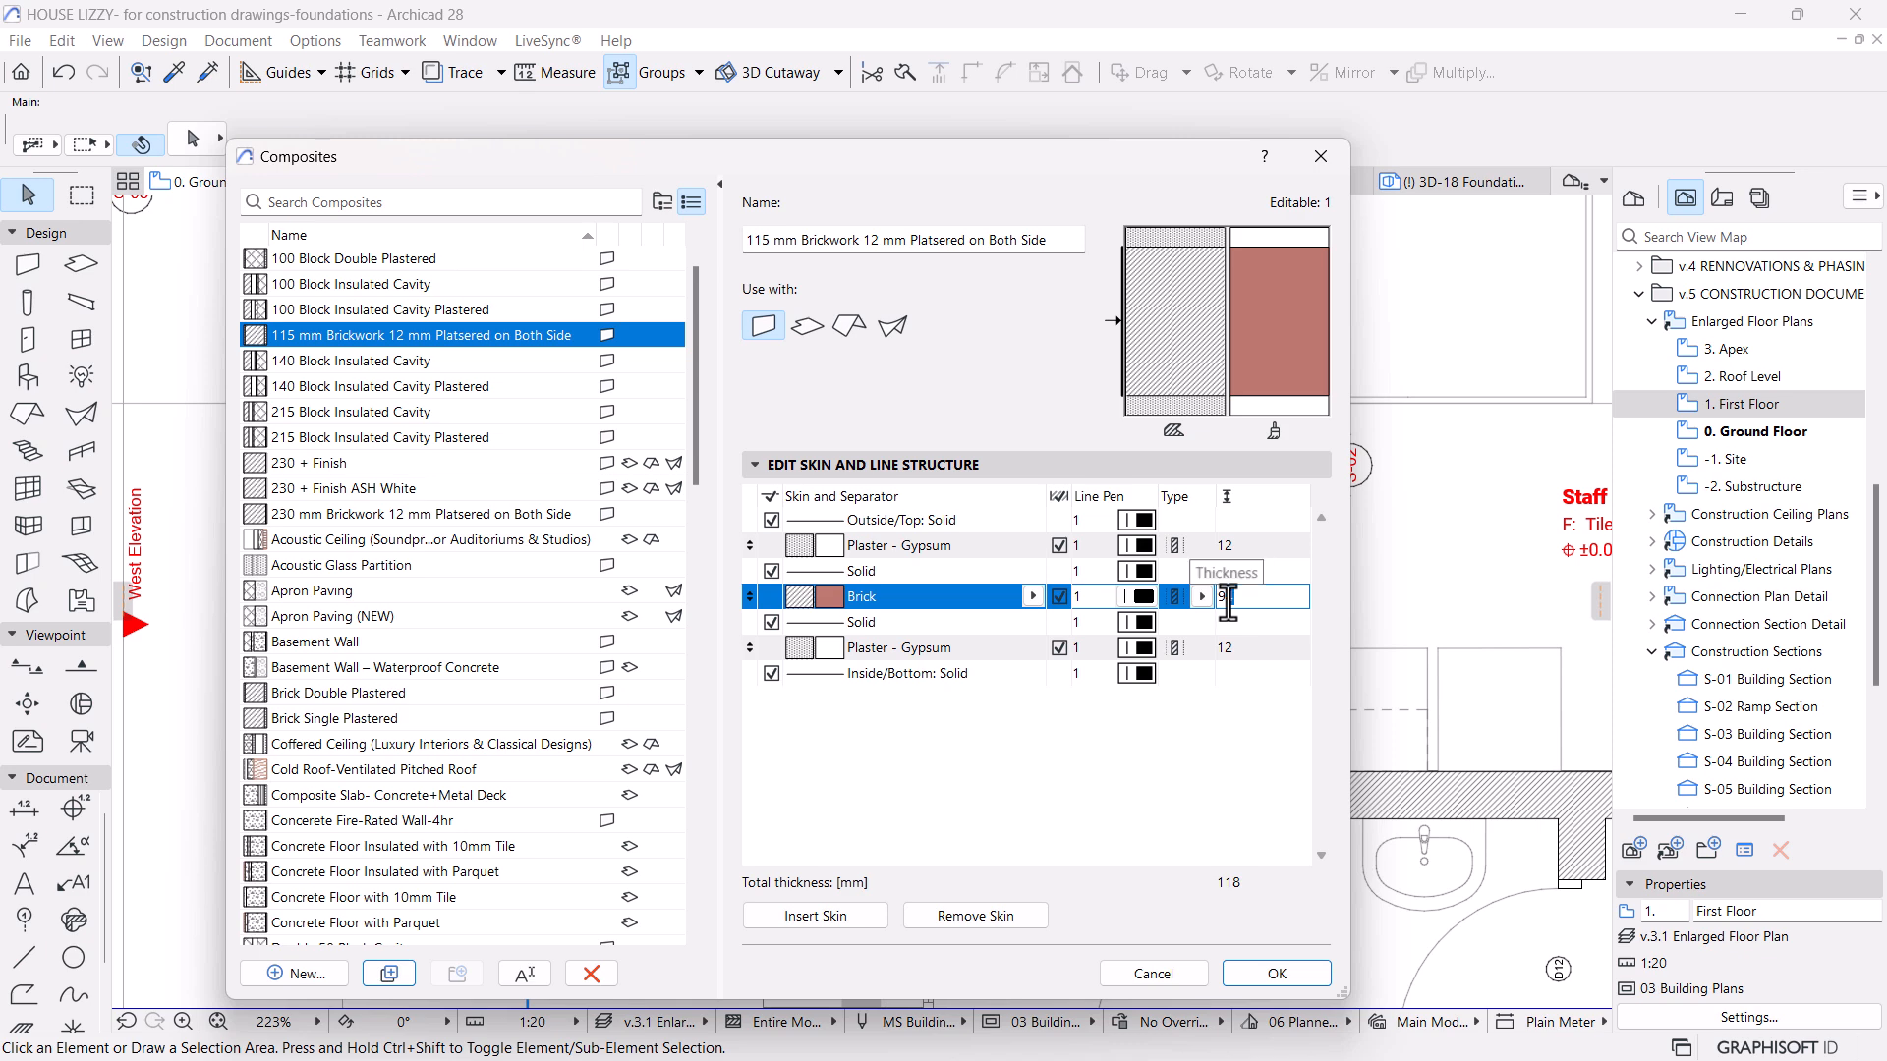
type("1")
key("Tab")
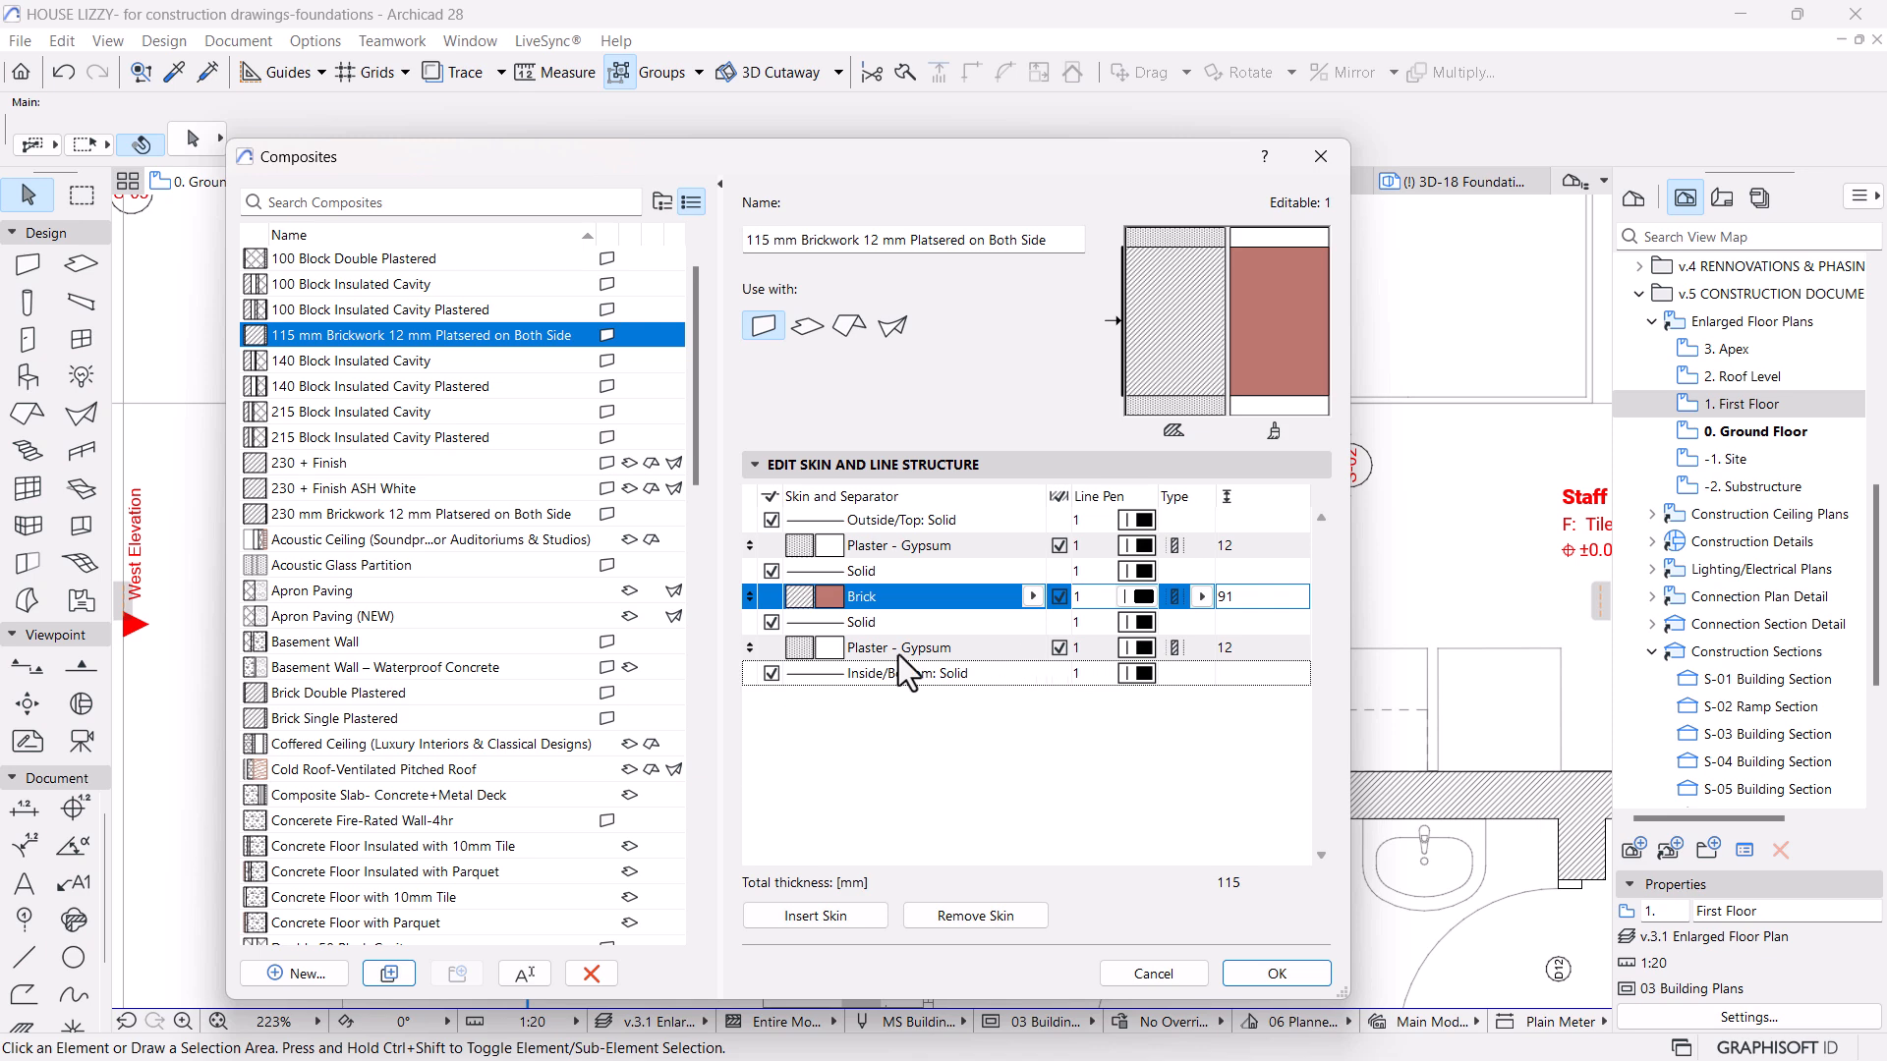
left_click(1283, 975)
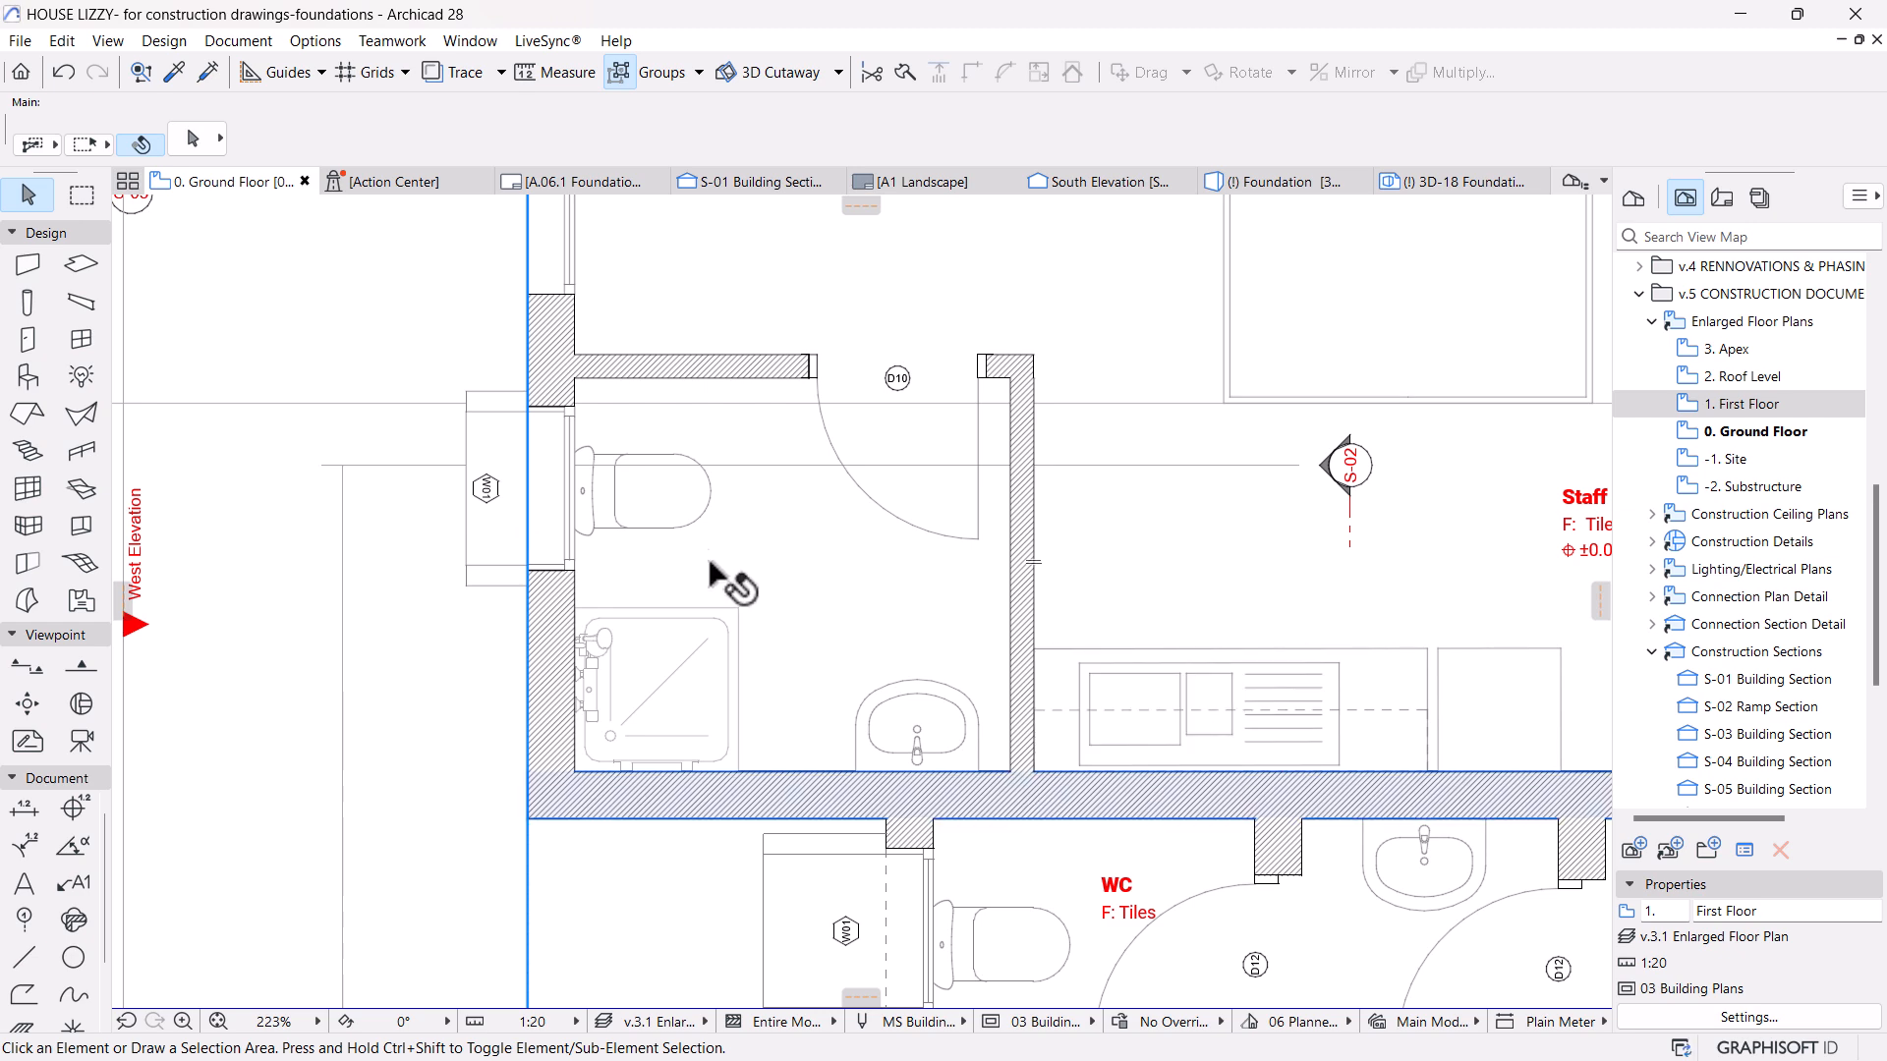
Select the thick brick walls along the garage, around the WC rooms and on the outer side of the staff quarters.
scroll(899, 771, "down", 3)
scroll(899, 772, "down", 12)
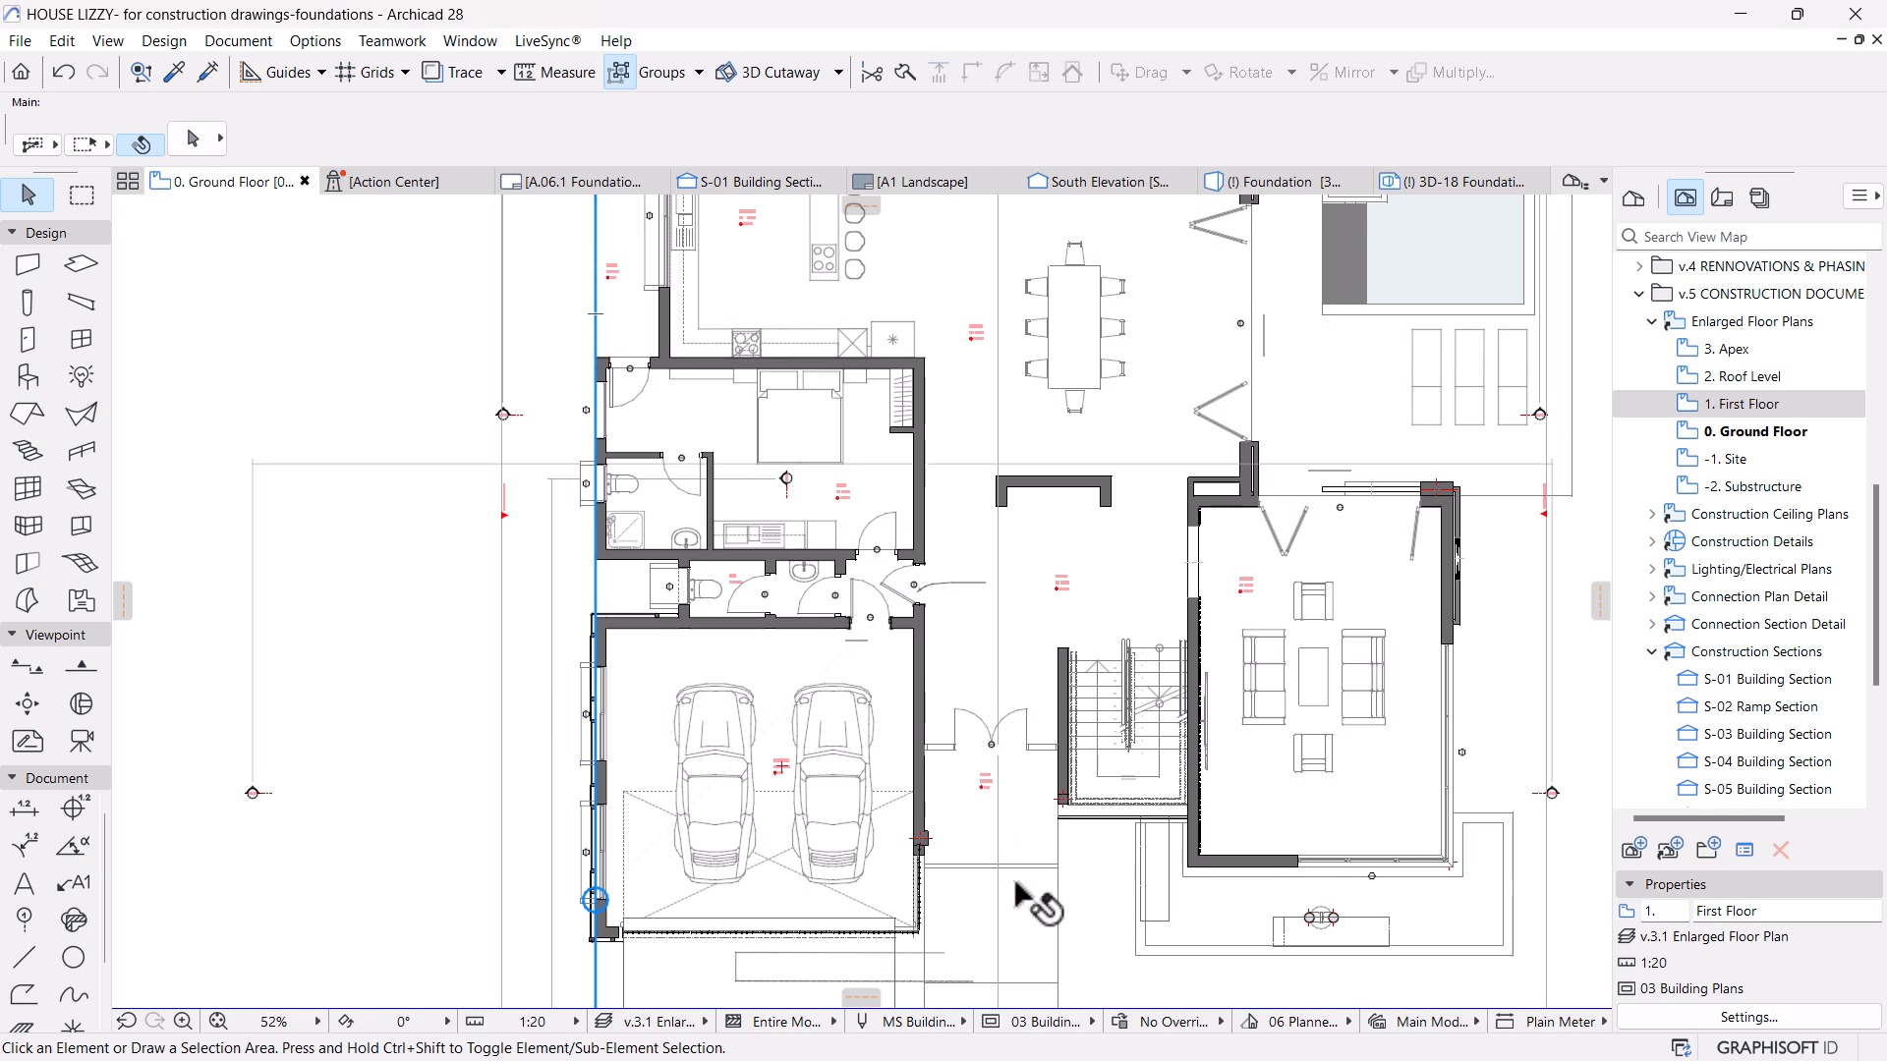
scroll(604, 938, "up", 6)
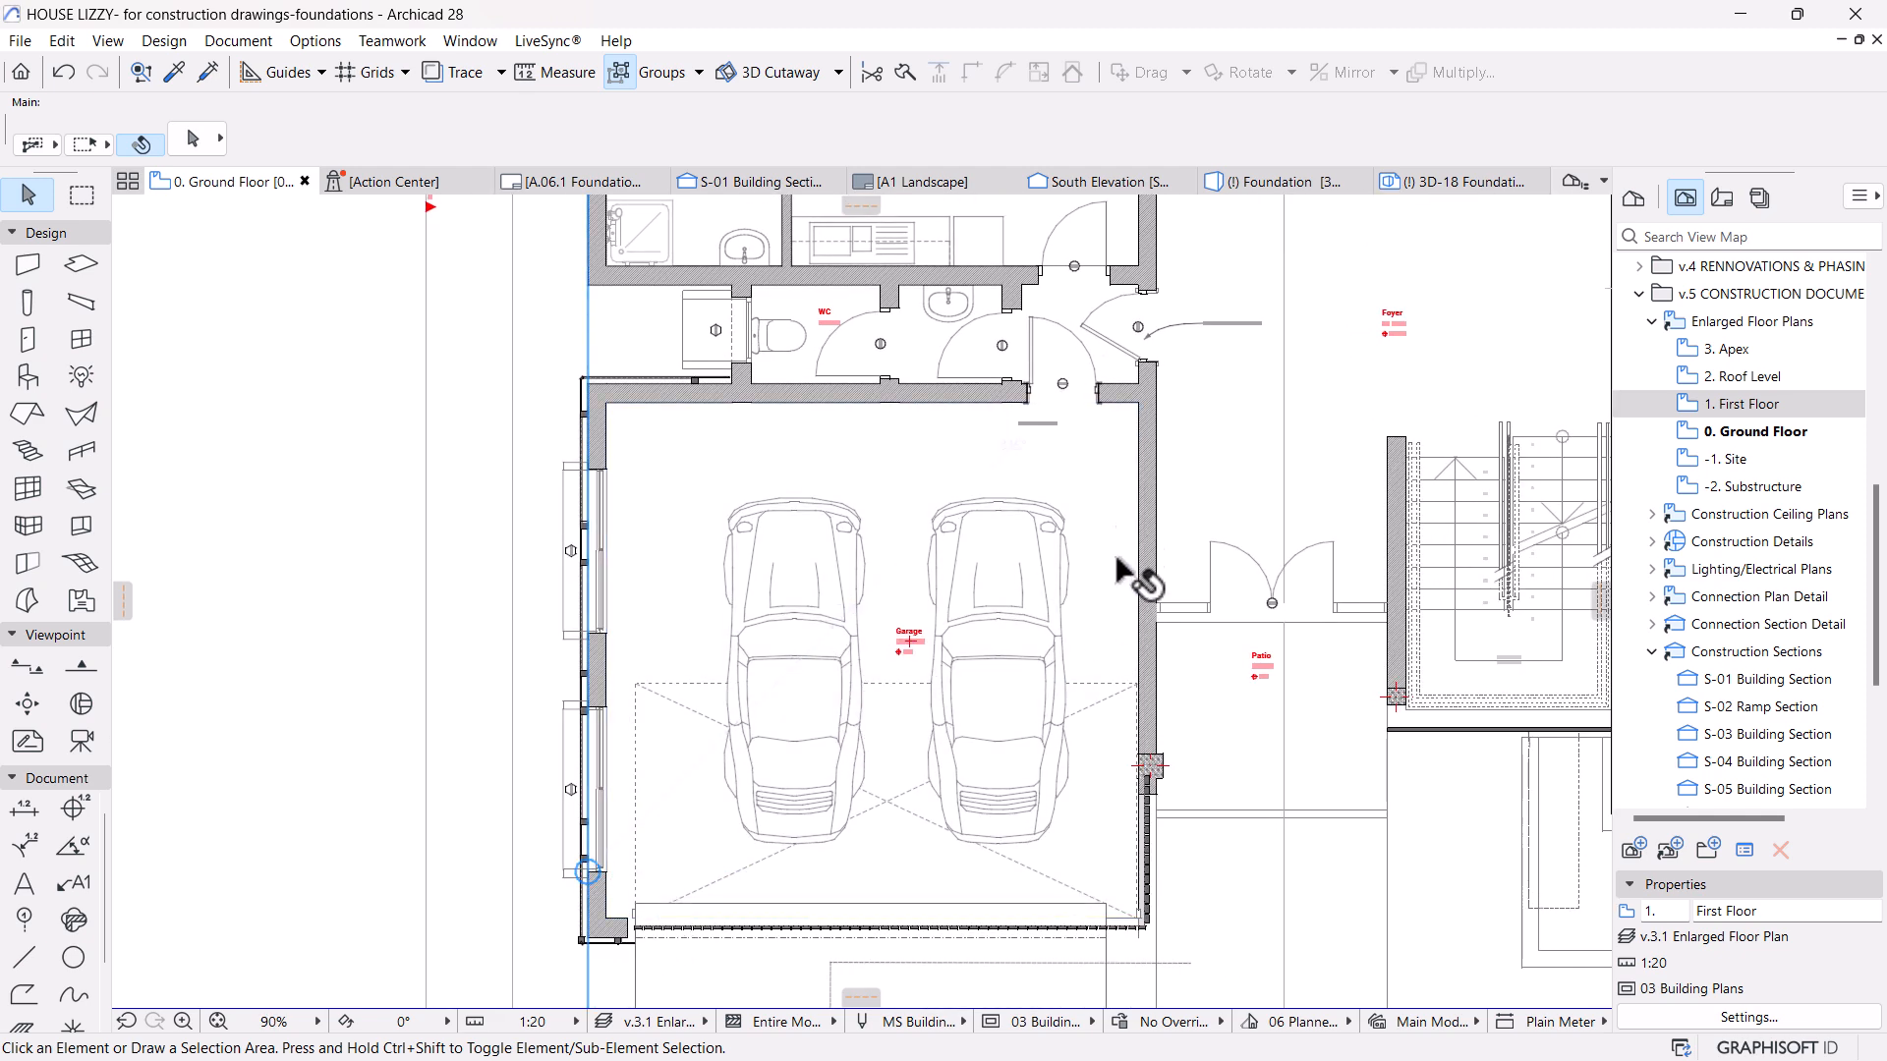
scroll(1082, 422, "up", 2)
left_click(1059, 546)
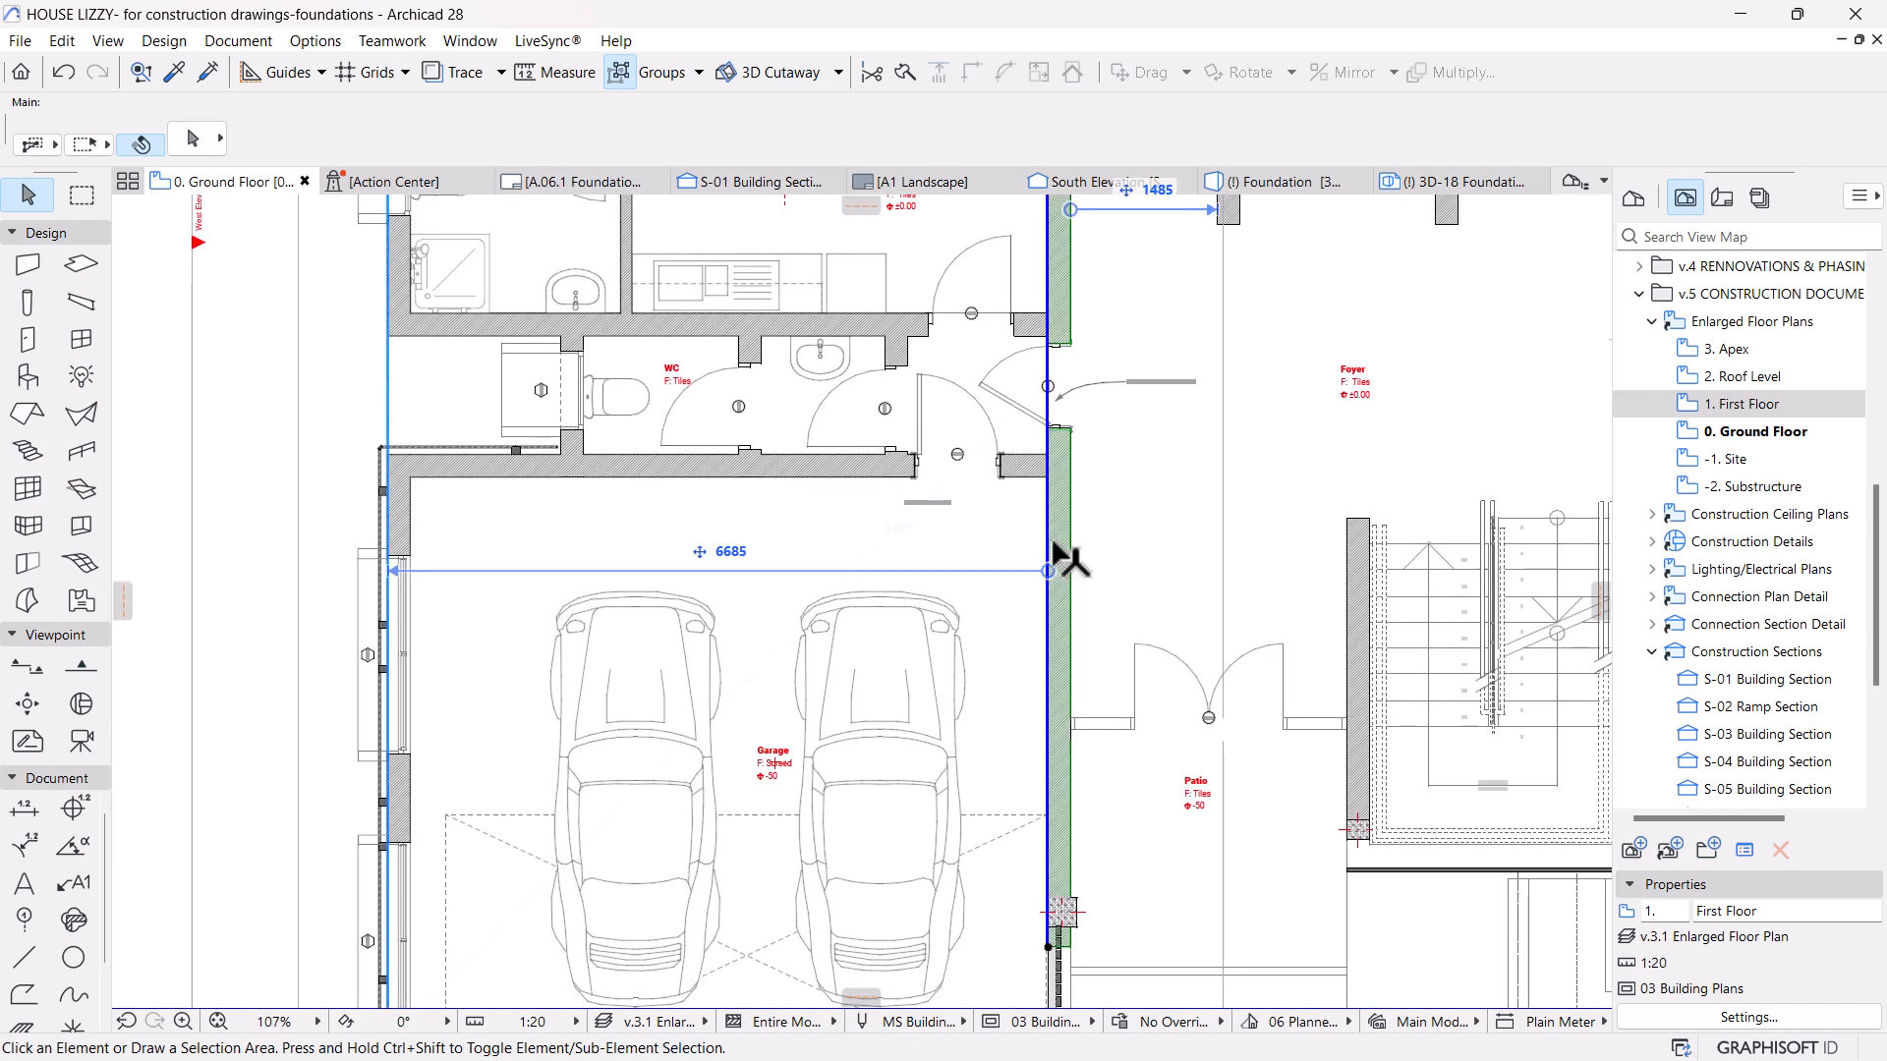
left_click(860, 470, "shift")
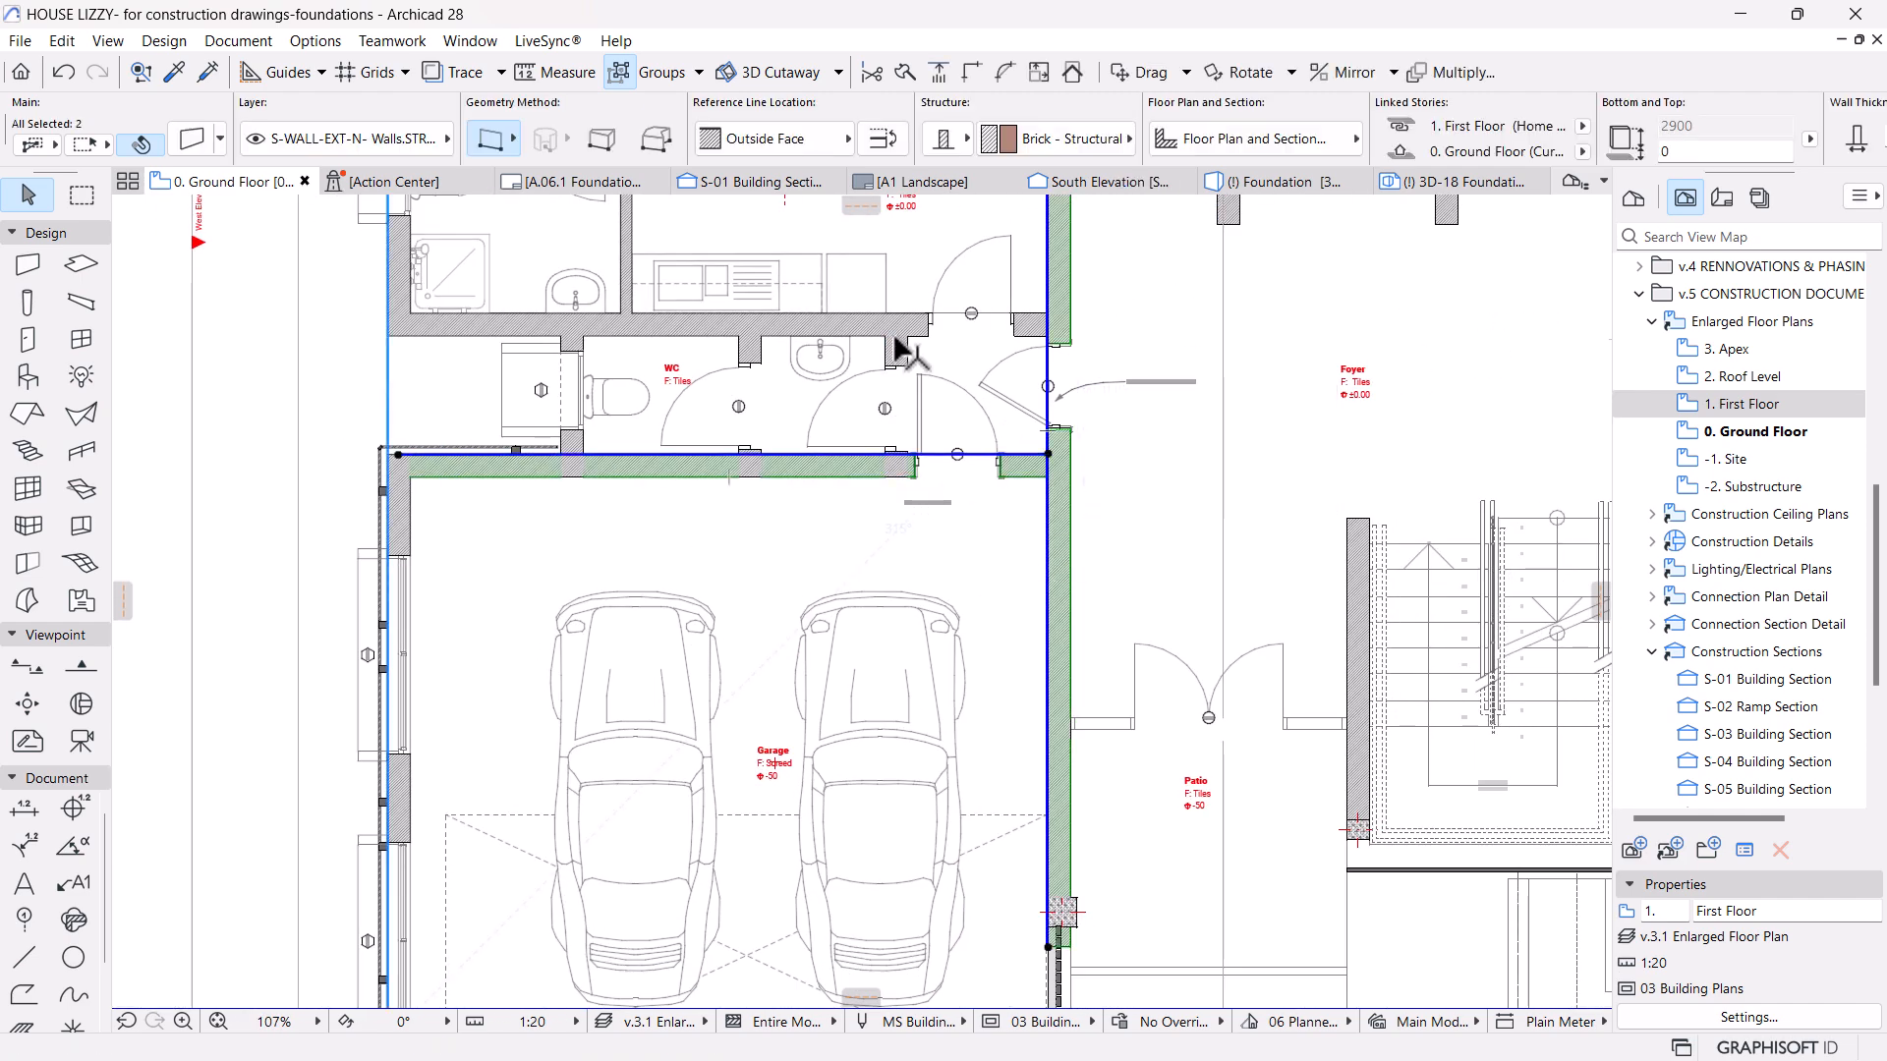
left_click(896, 352, "shift")
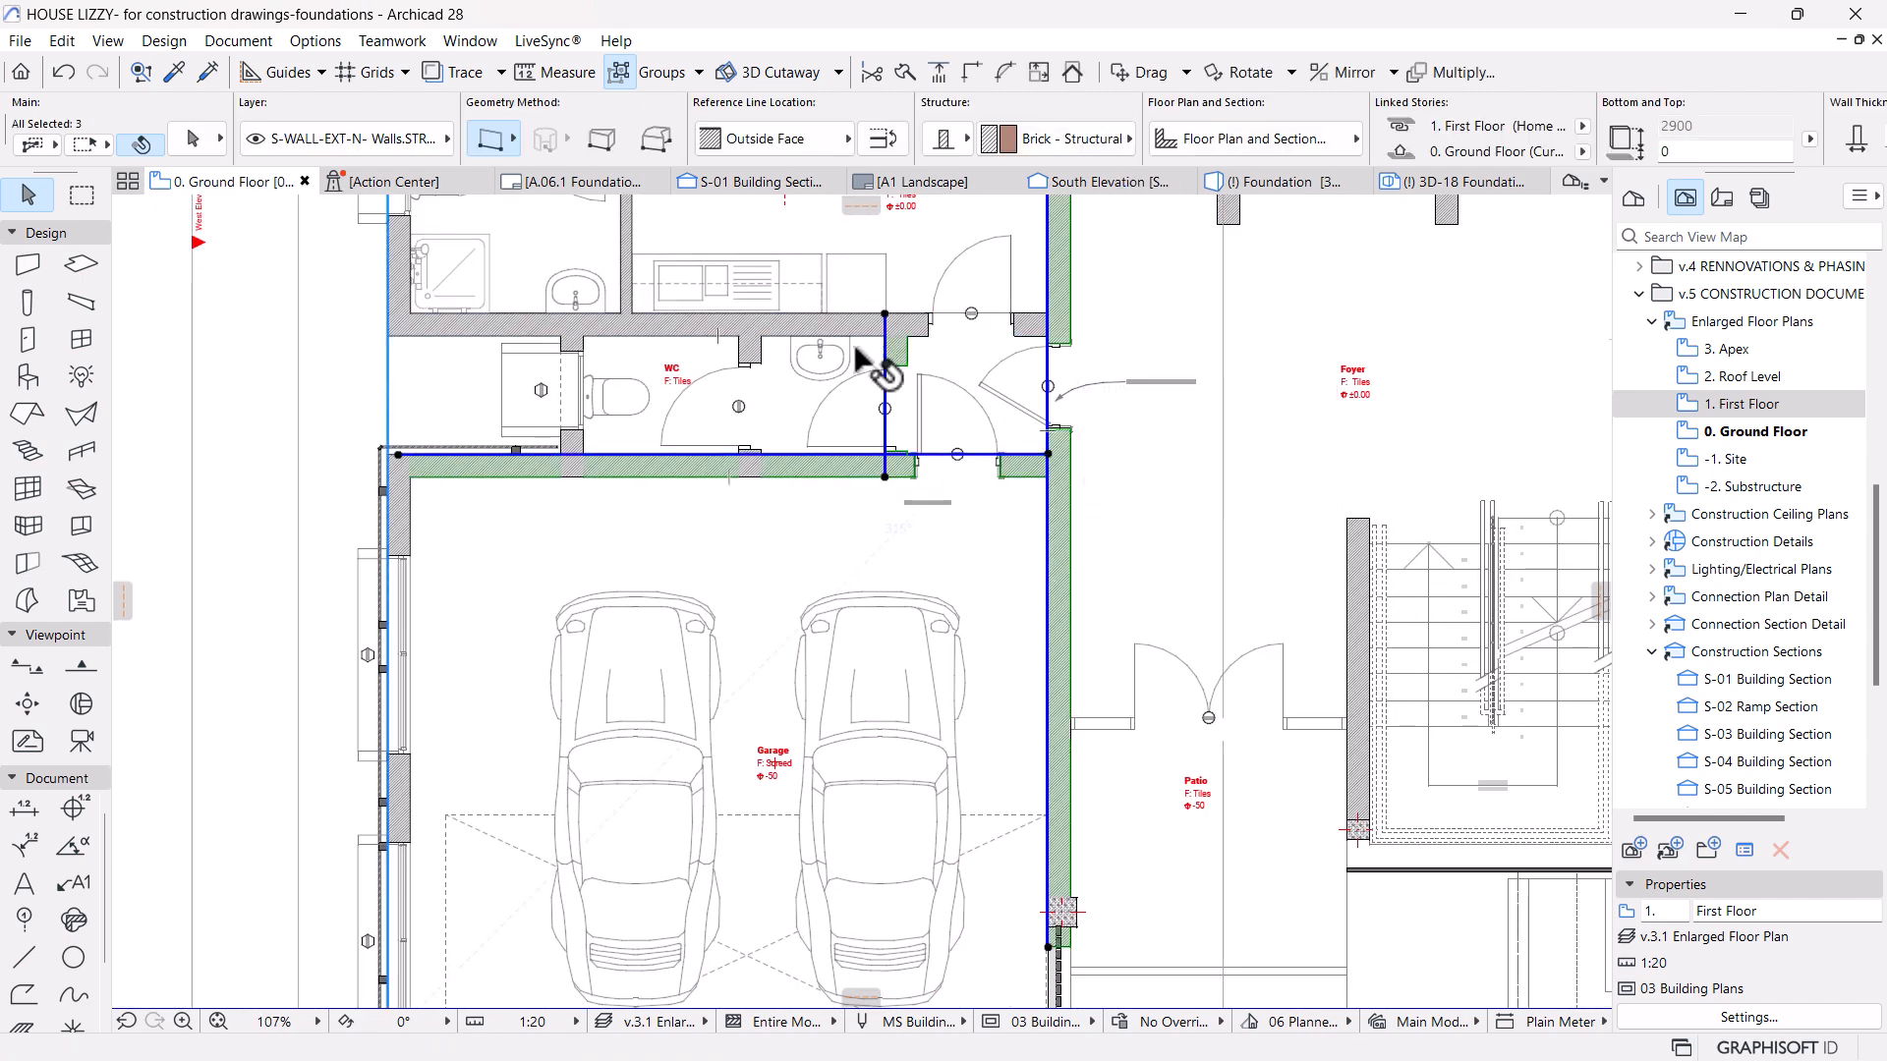
left_click(750, 352, "shift")
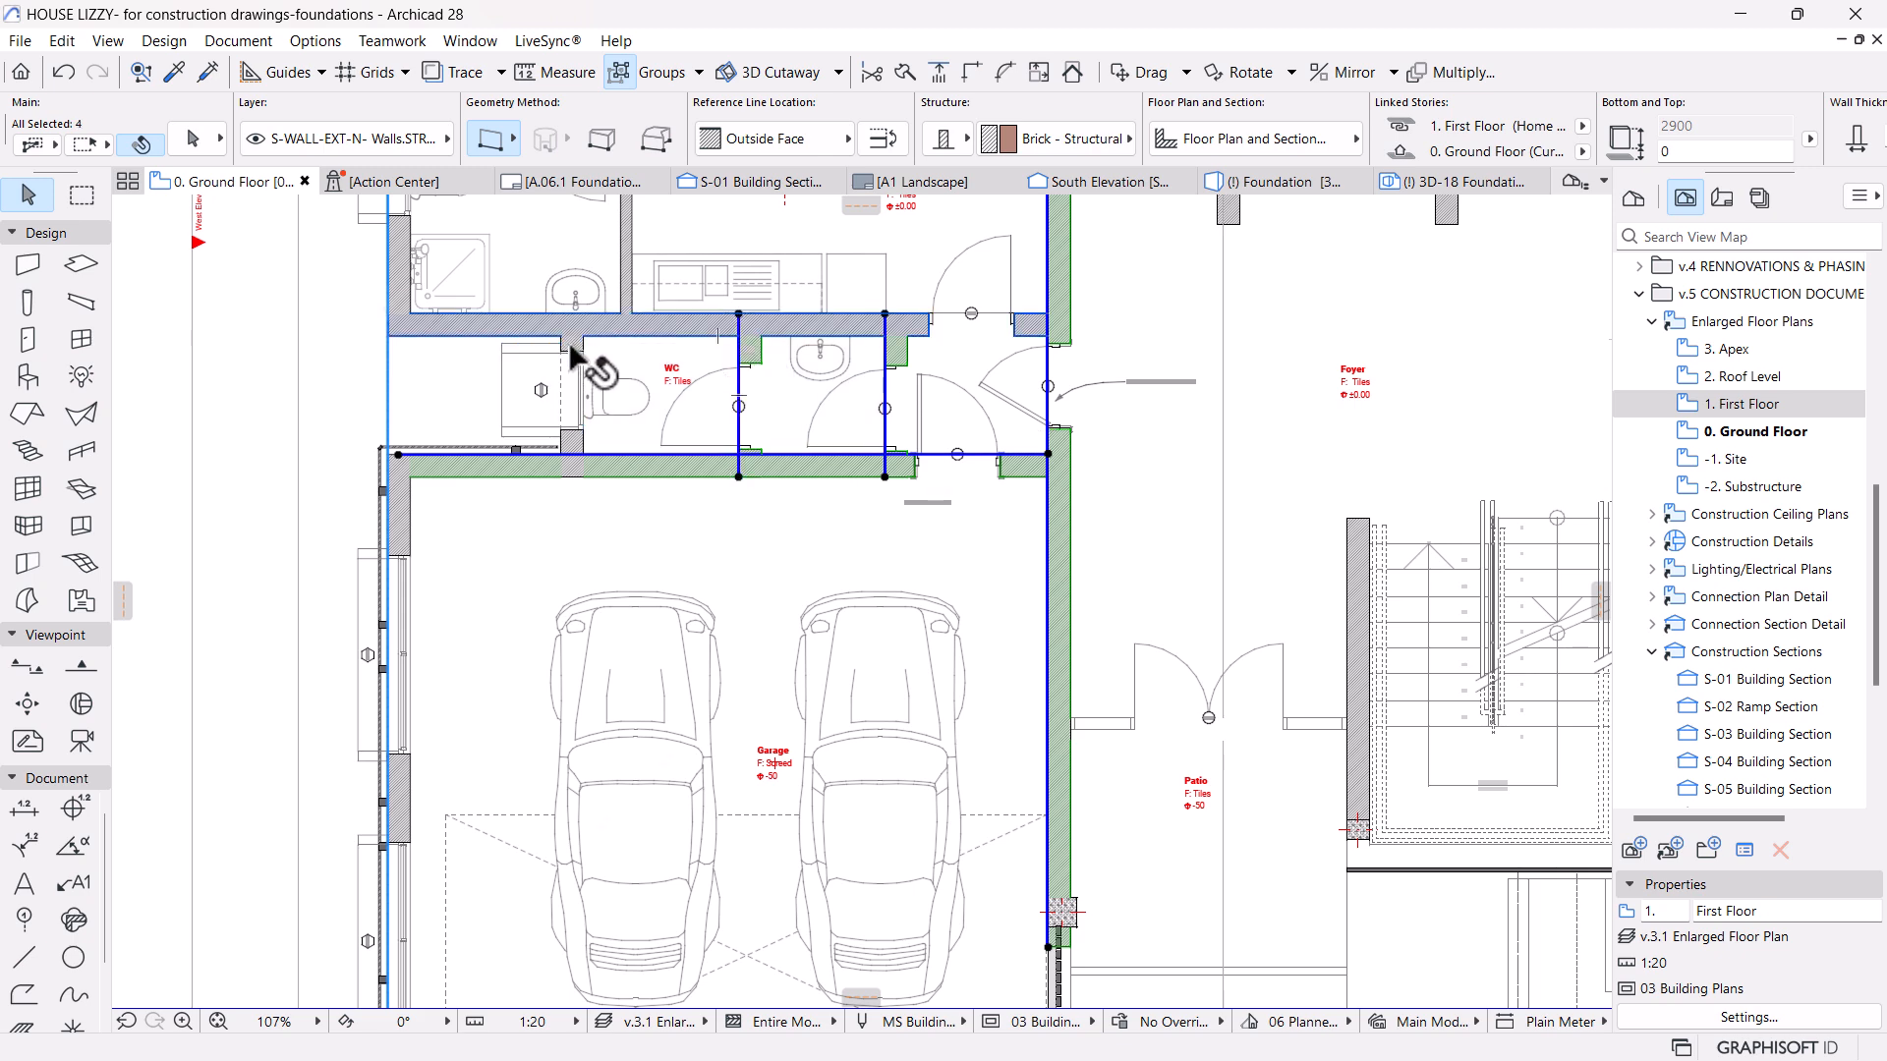
left_click(569, 340, "shift")
left_click(472, 330, "shift")
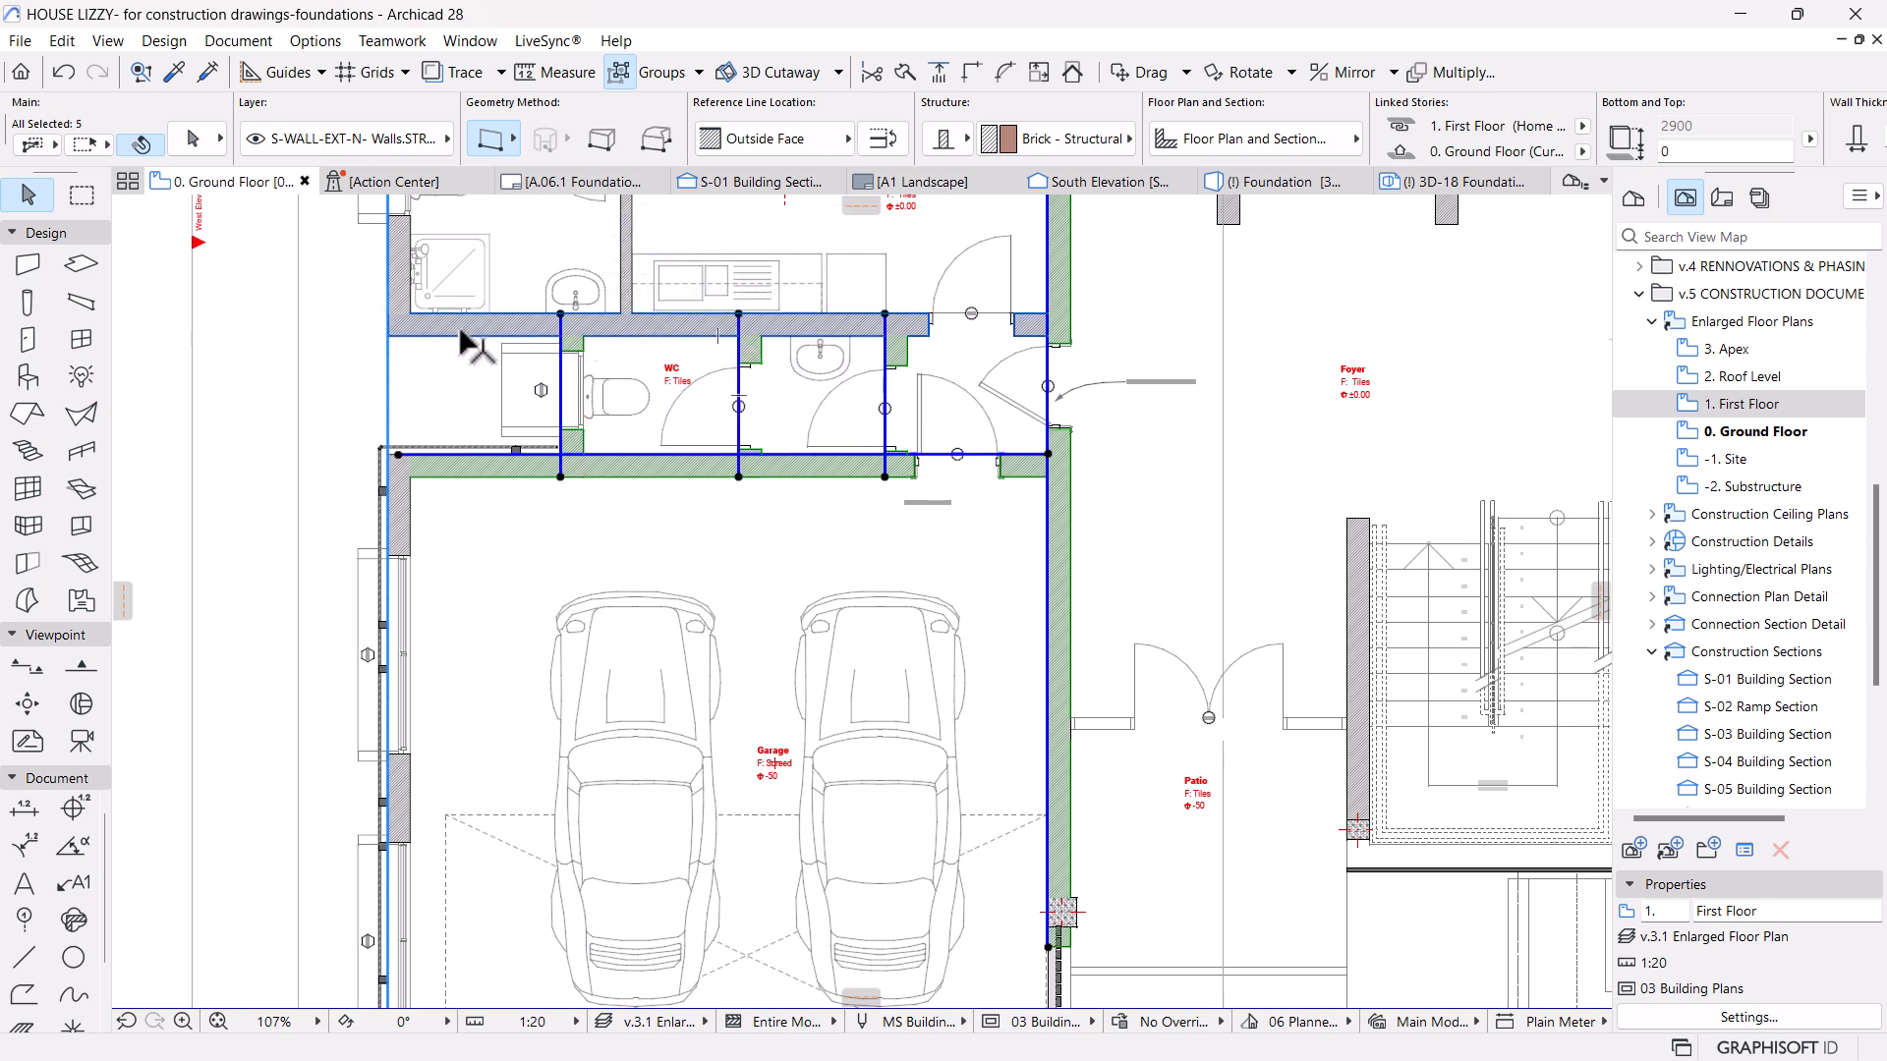
left_click(407, 274, "shift")
scroll(889, 514, "down", 4)
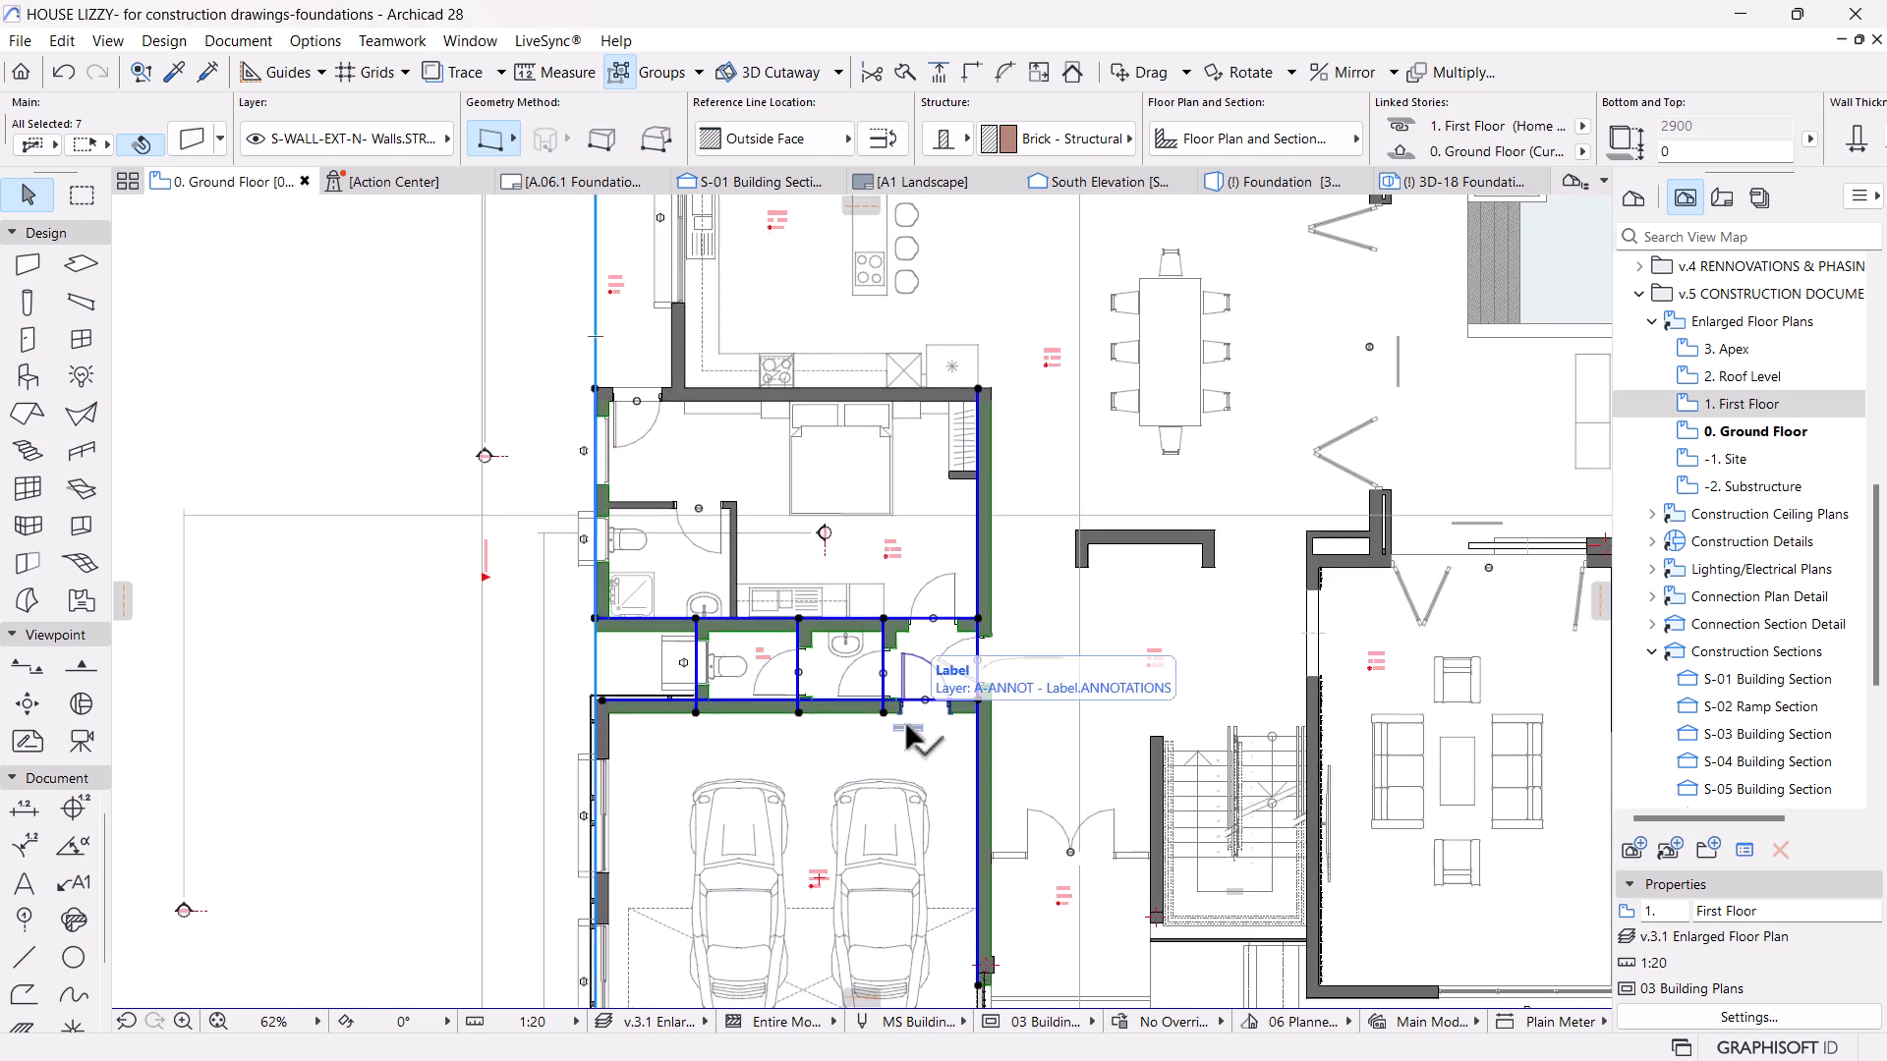
Try to set up a Find & Select search for walls with a thickness of 230 mm.
key("ctrl+f")
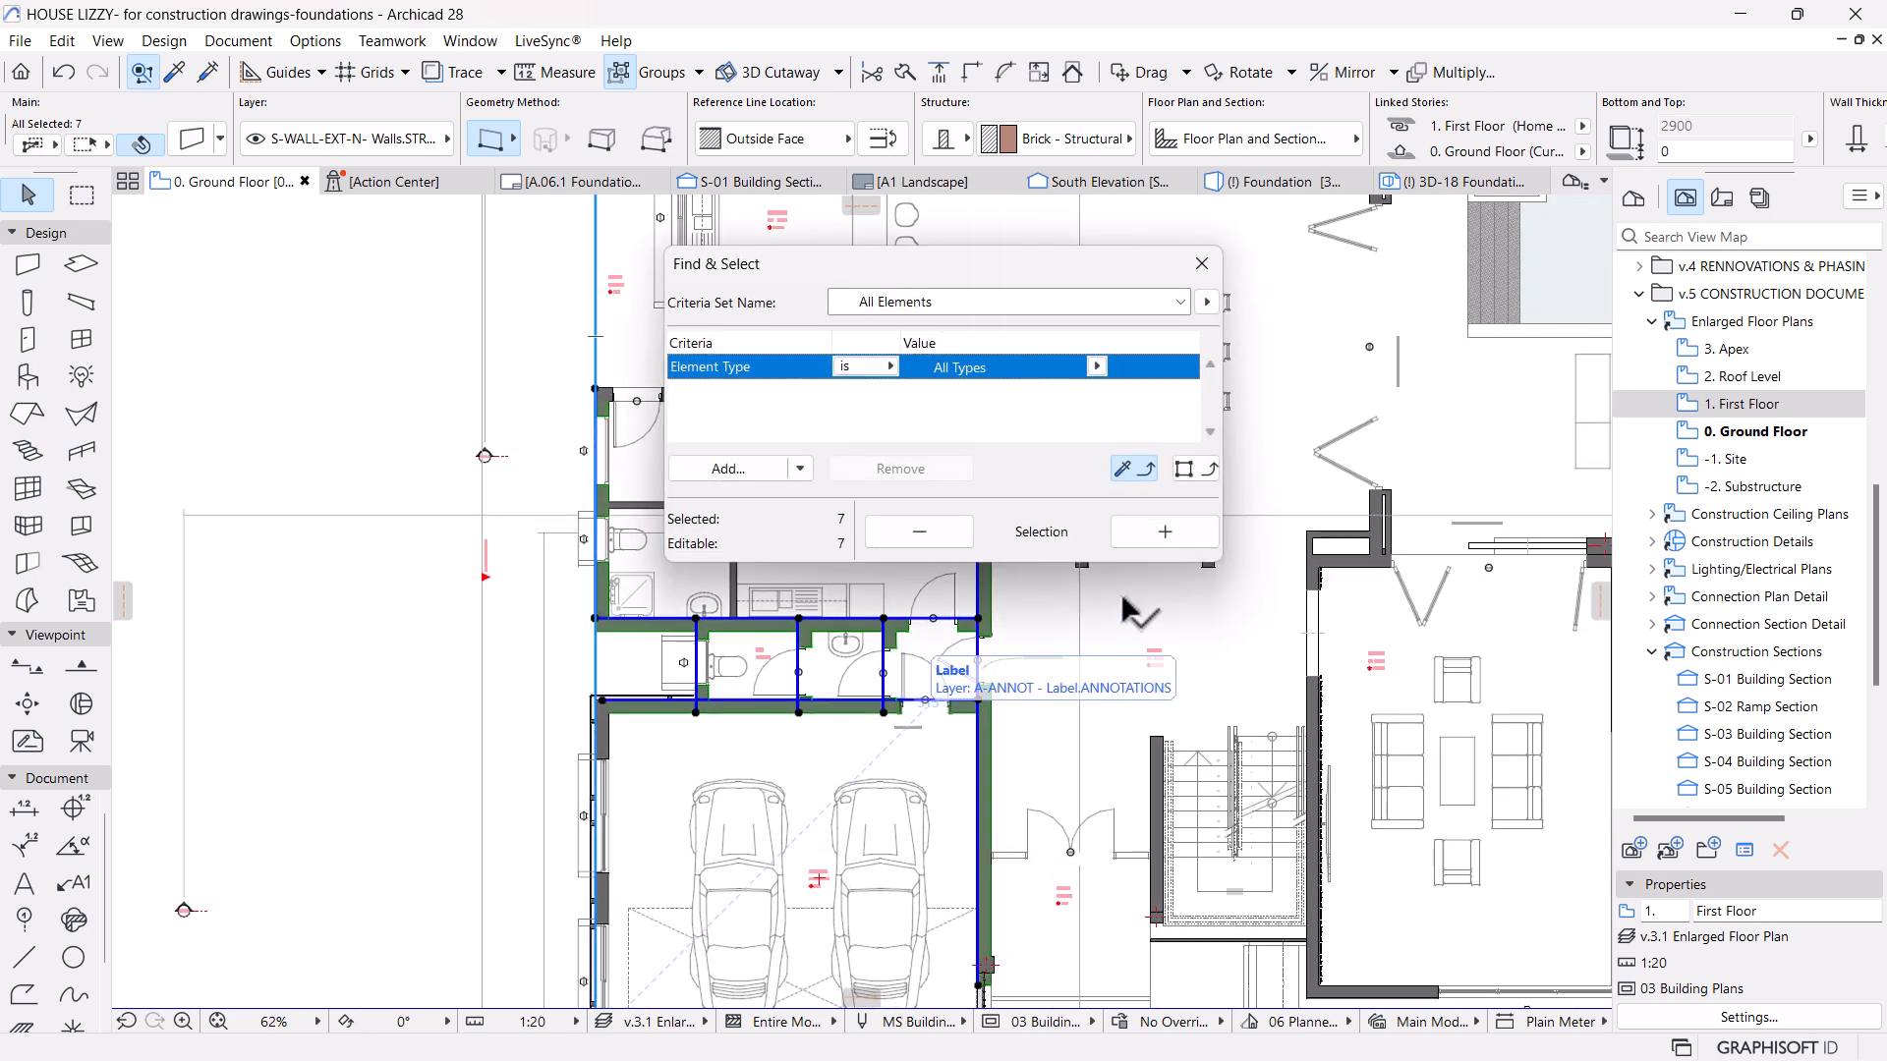
left_click(733, 468)
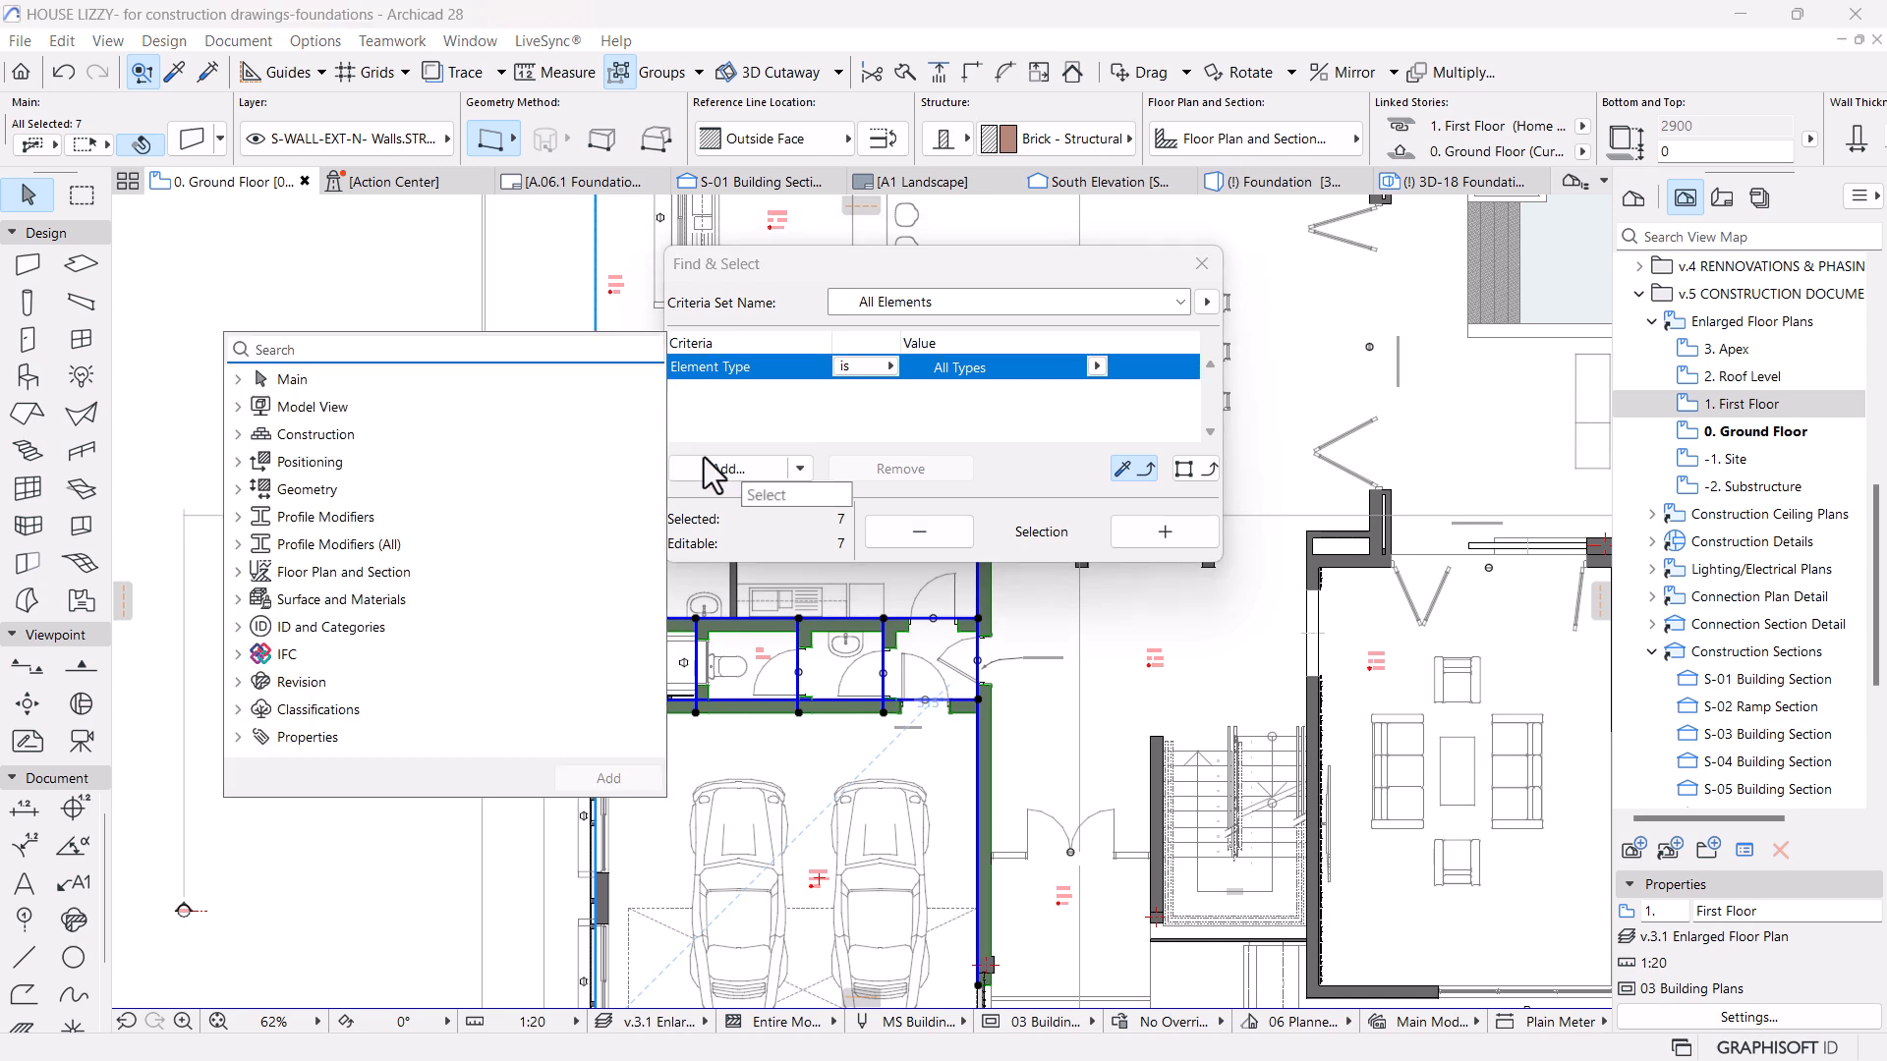
type("thick")
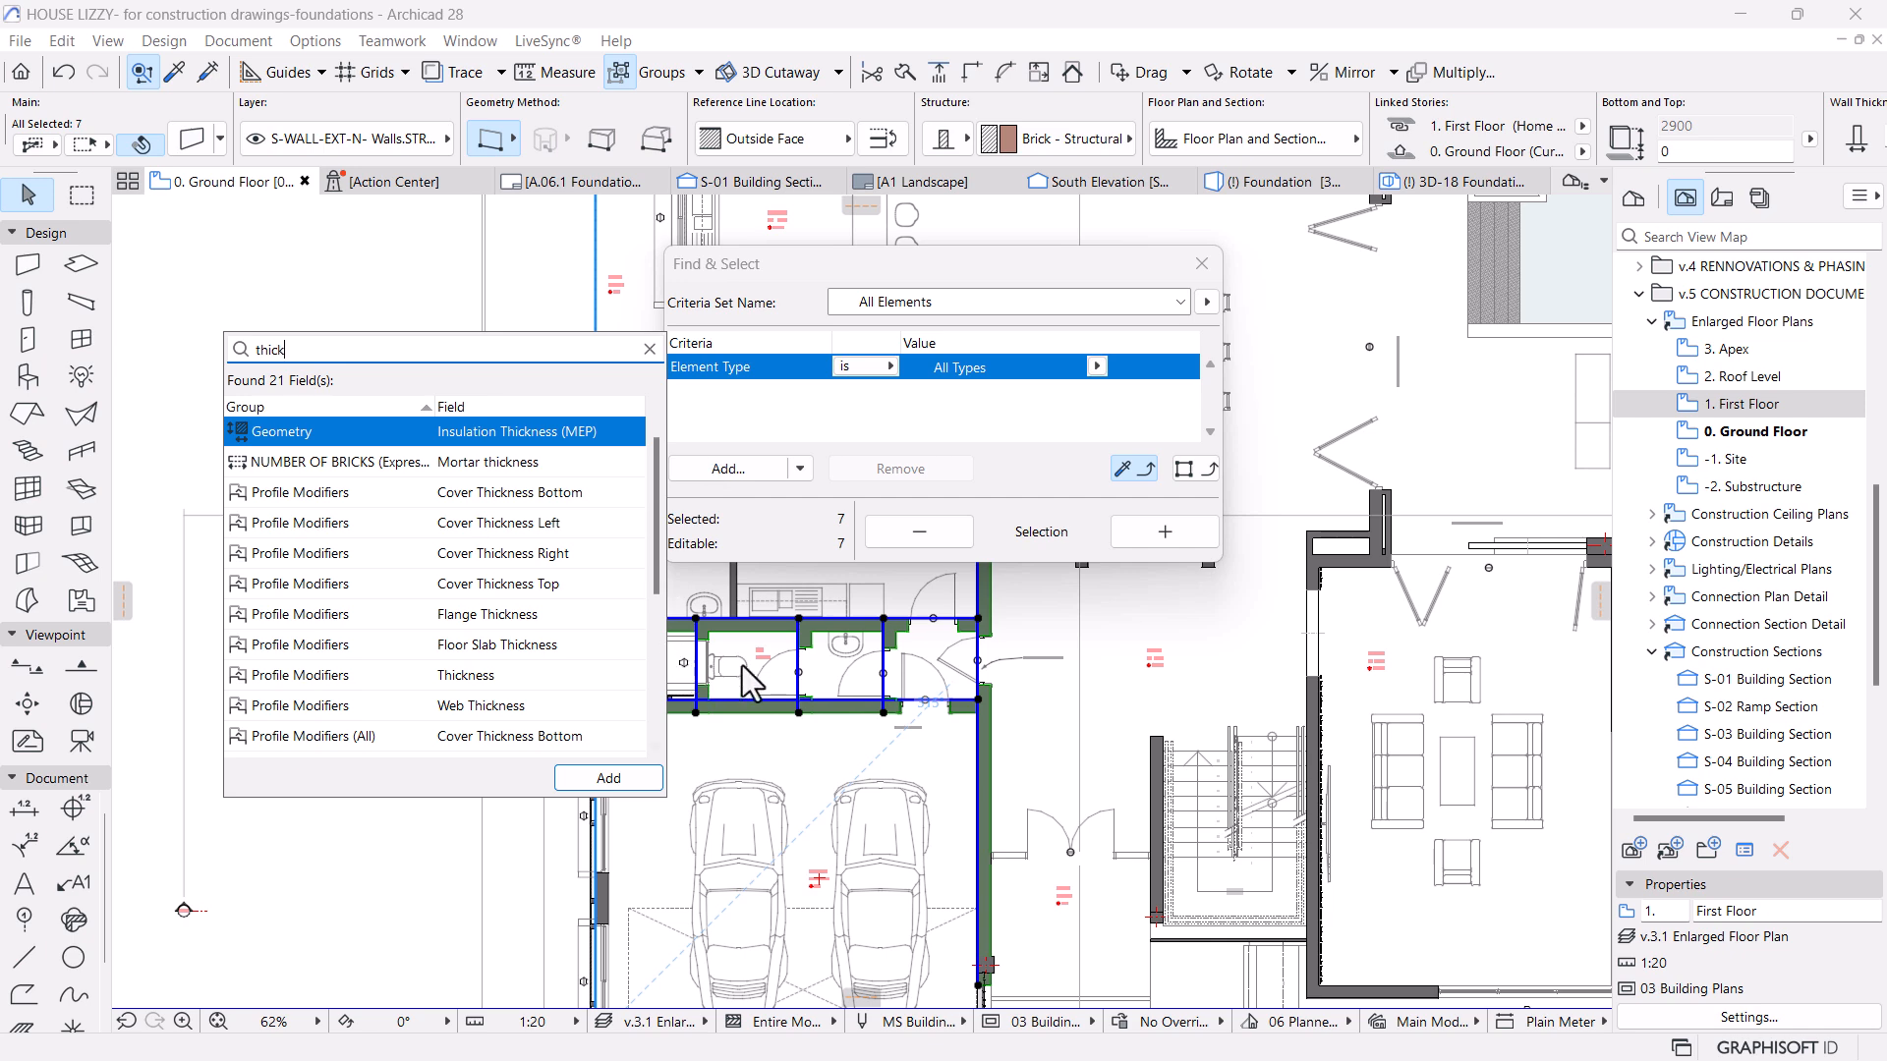
left_click(462, 677)
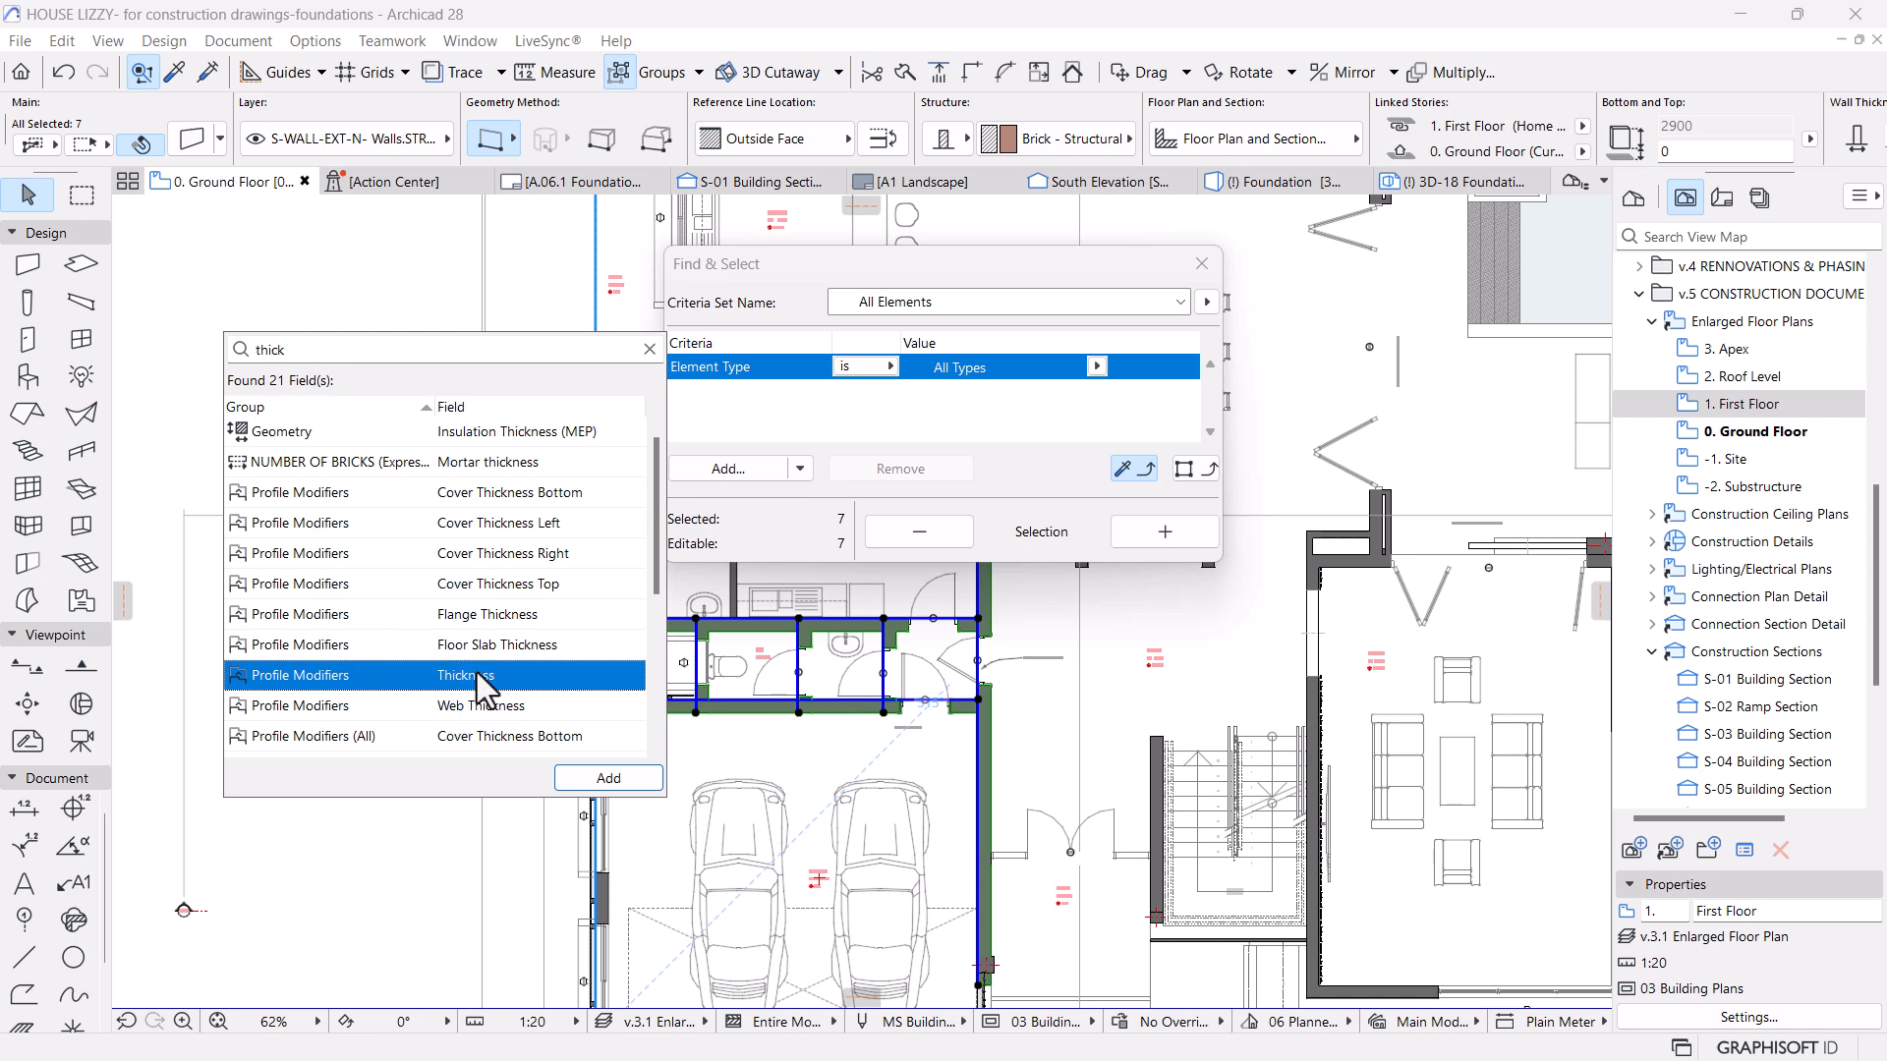
left_click(604, 776)
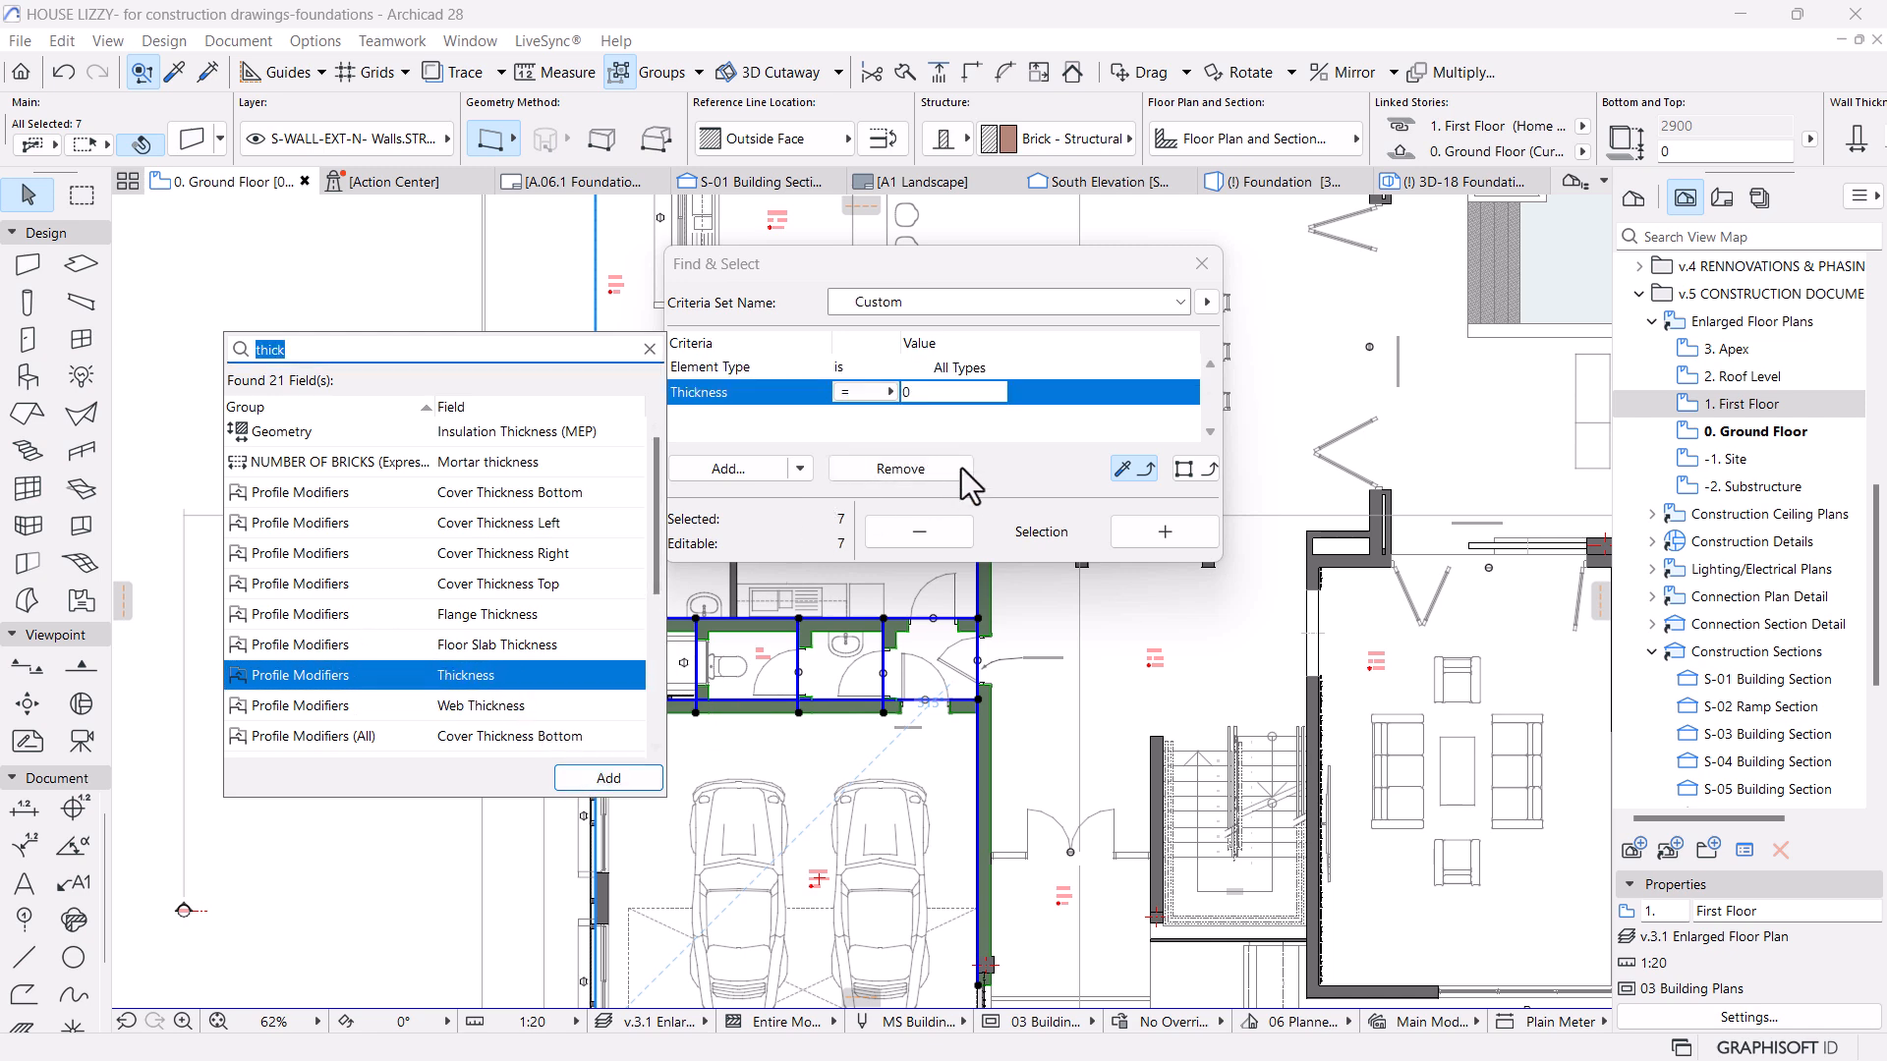
left_click(970, 434)
double_click(945, 394)
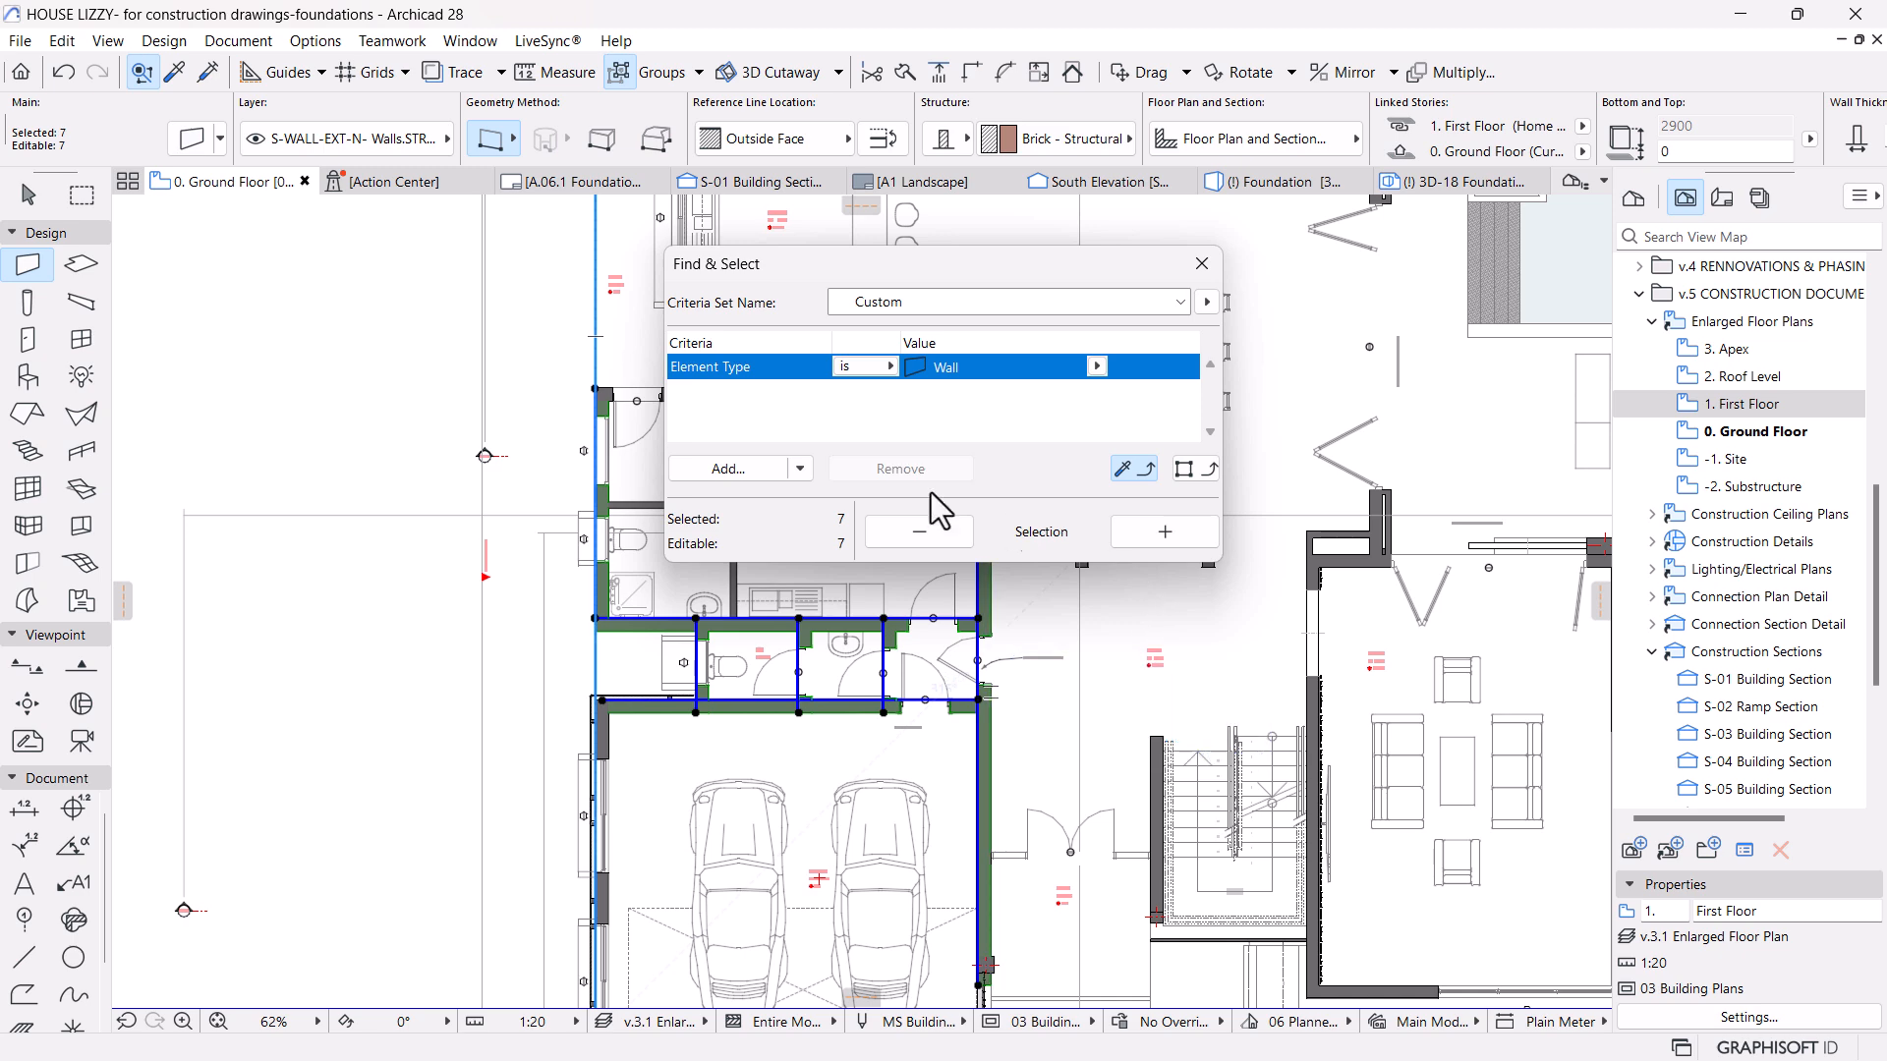
left_click(726, 471)
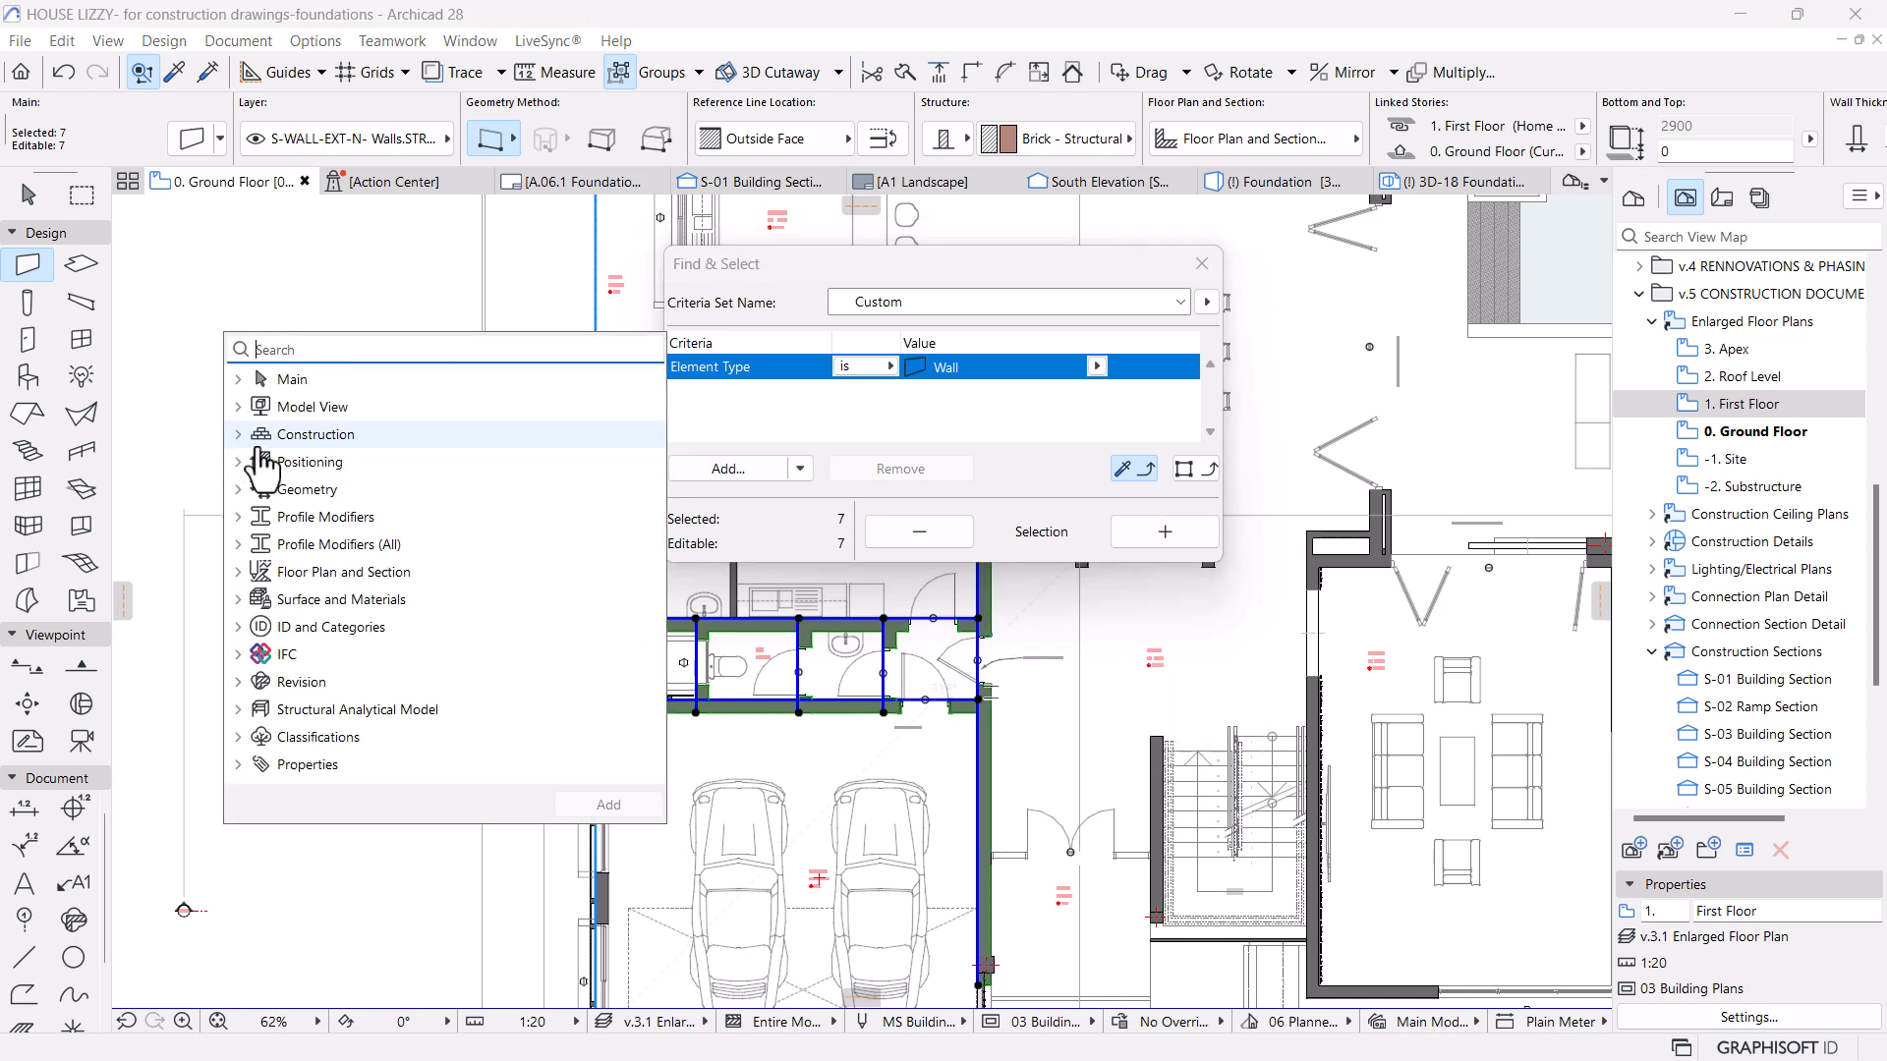
type("thick")
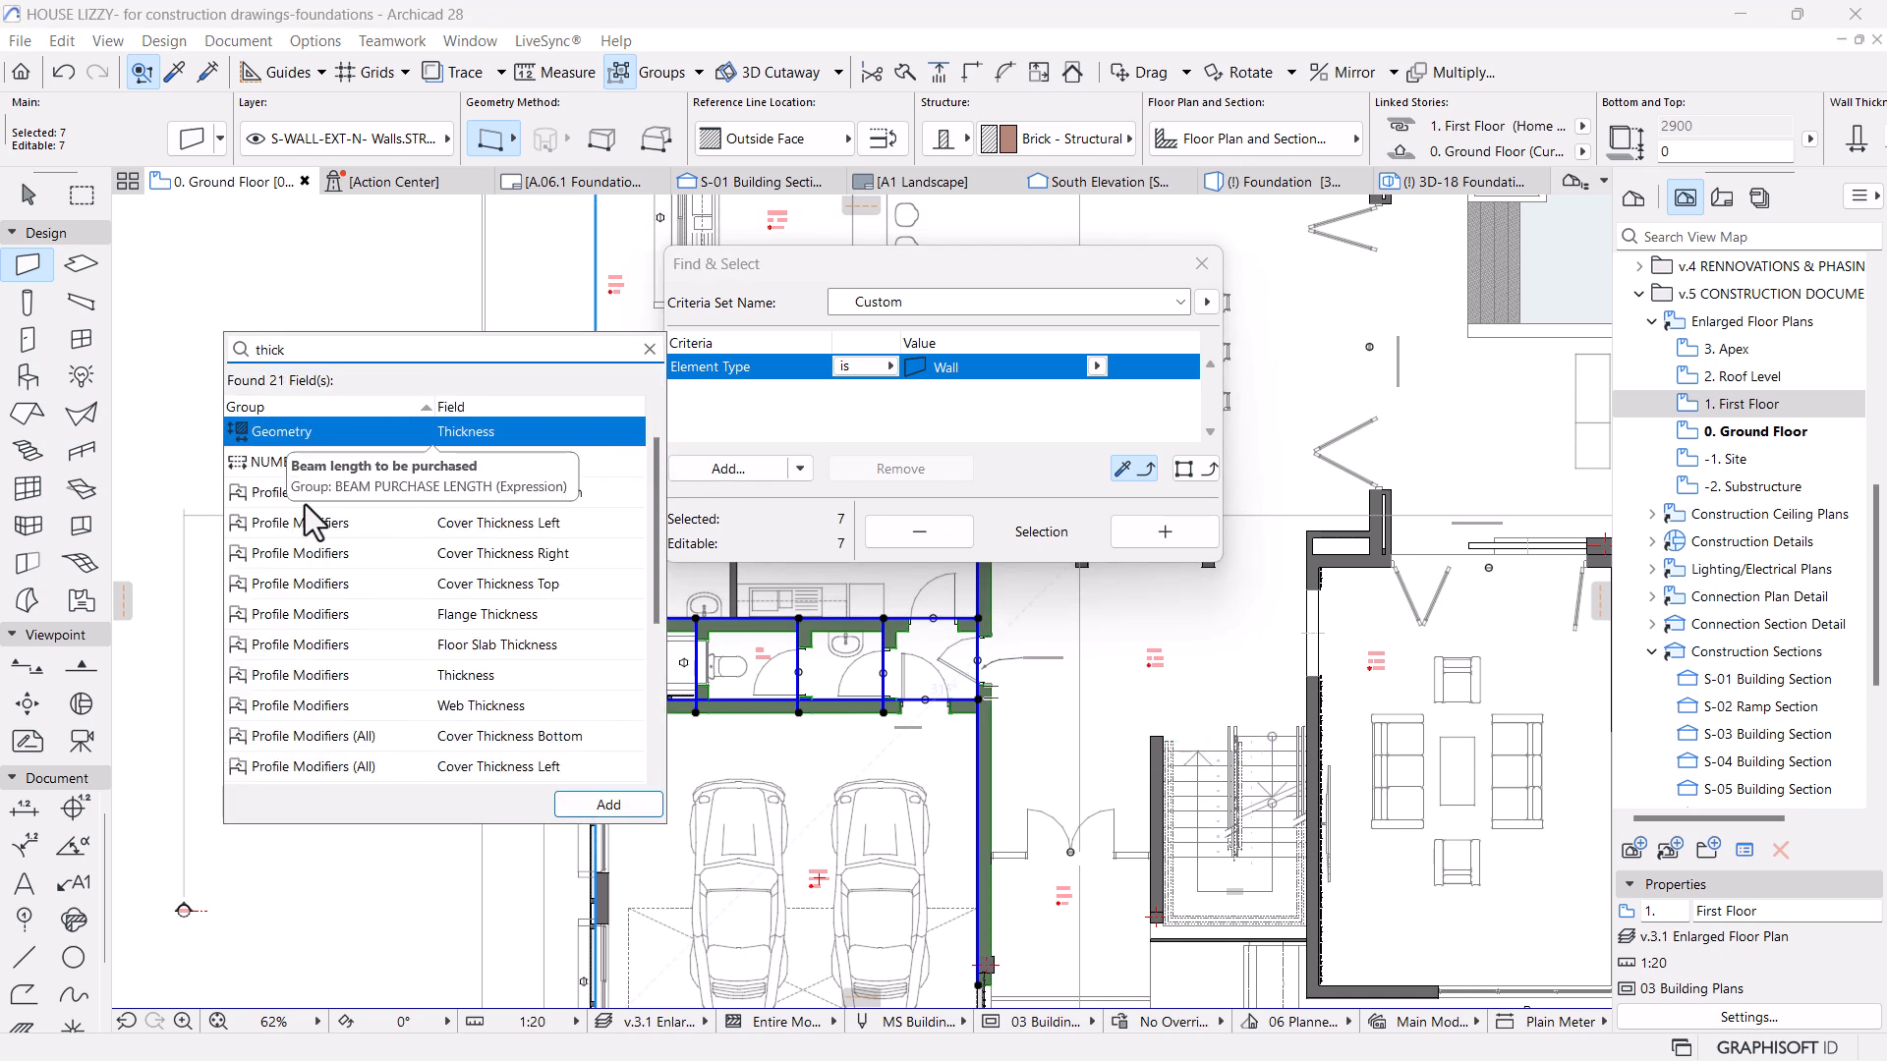
left_click(521, 678)
left_click(629, 808)
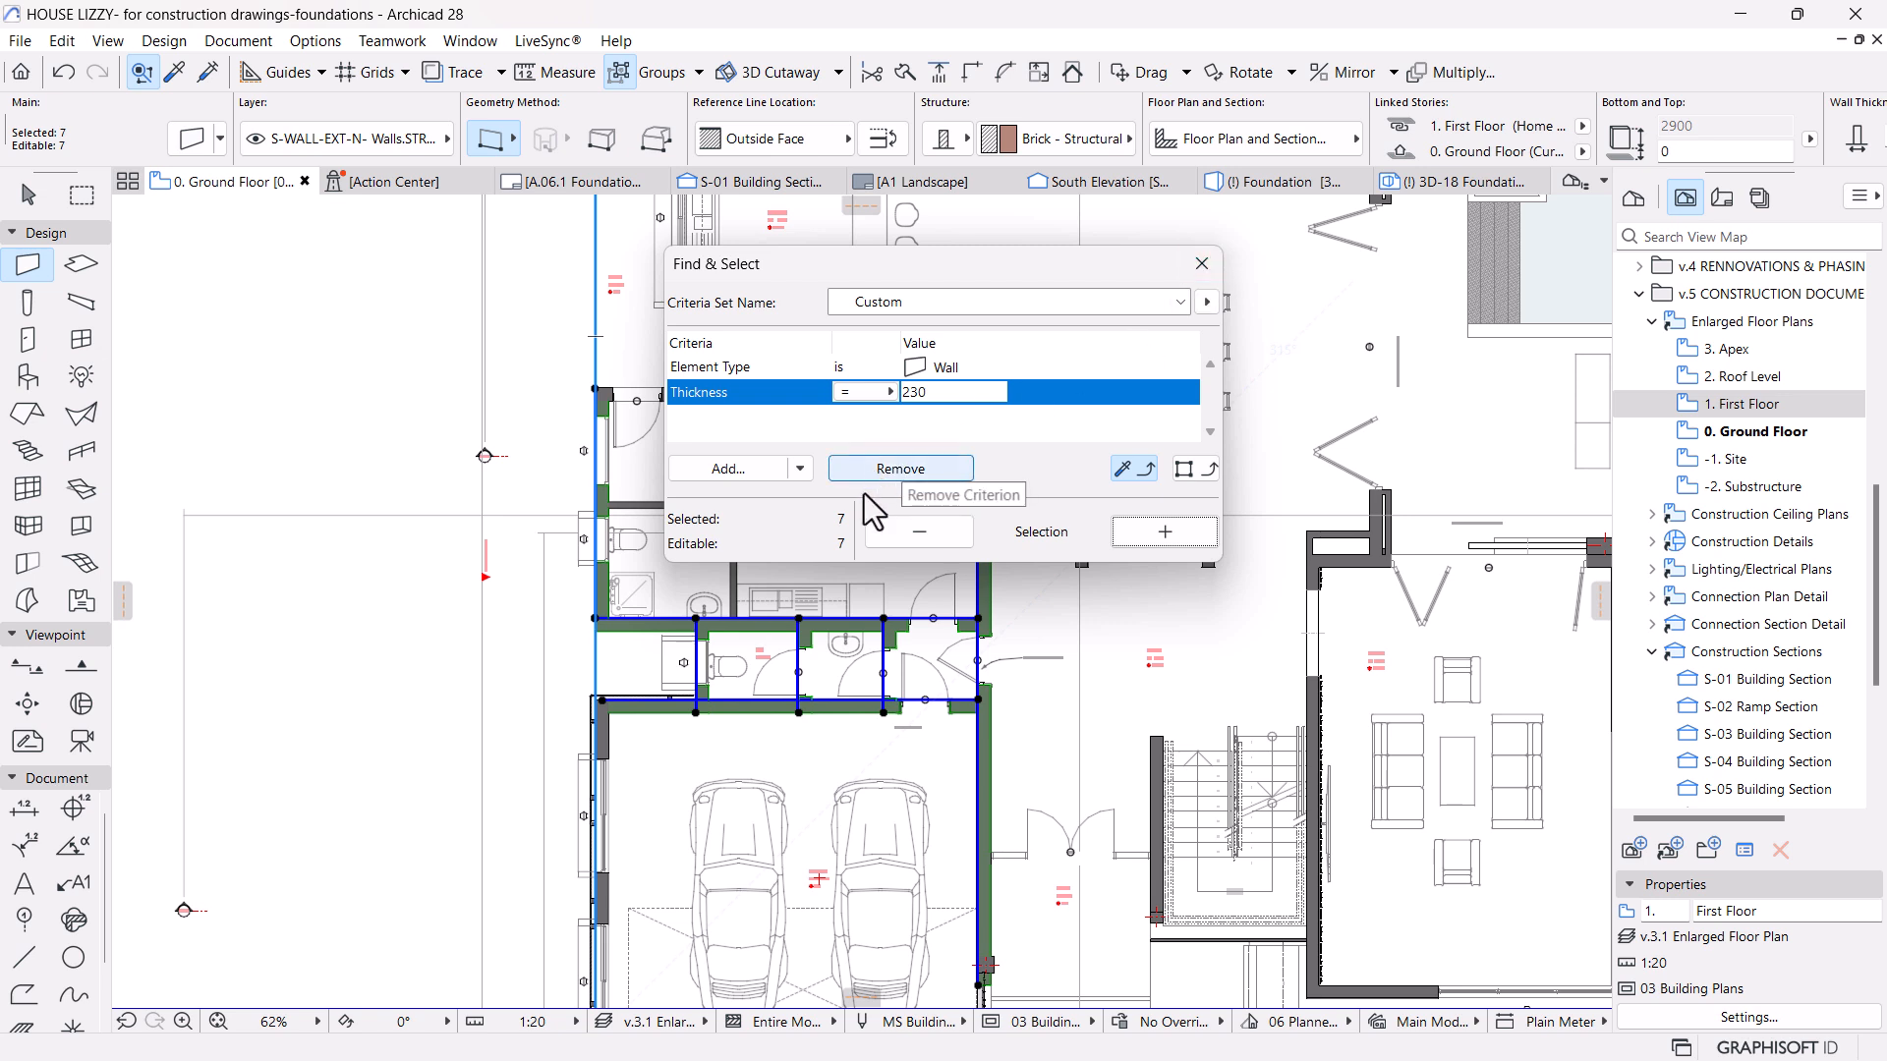
left_click(1200, 264)
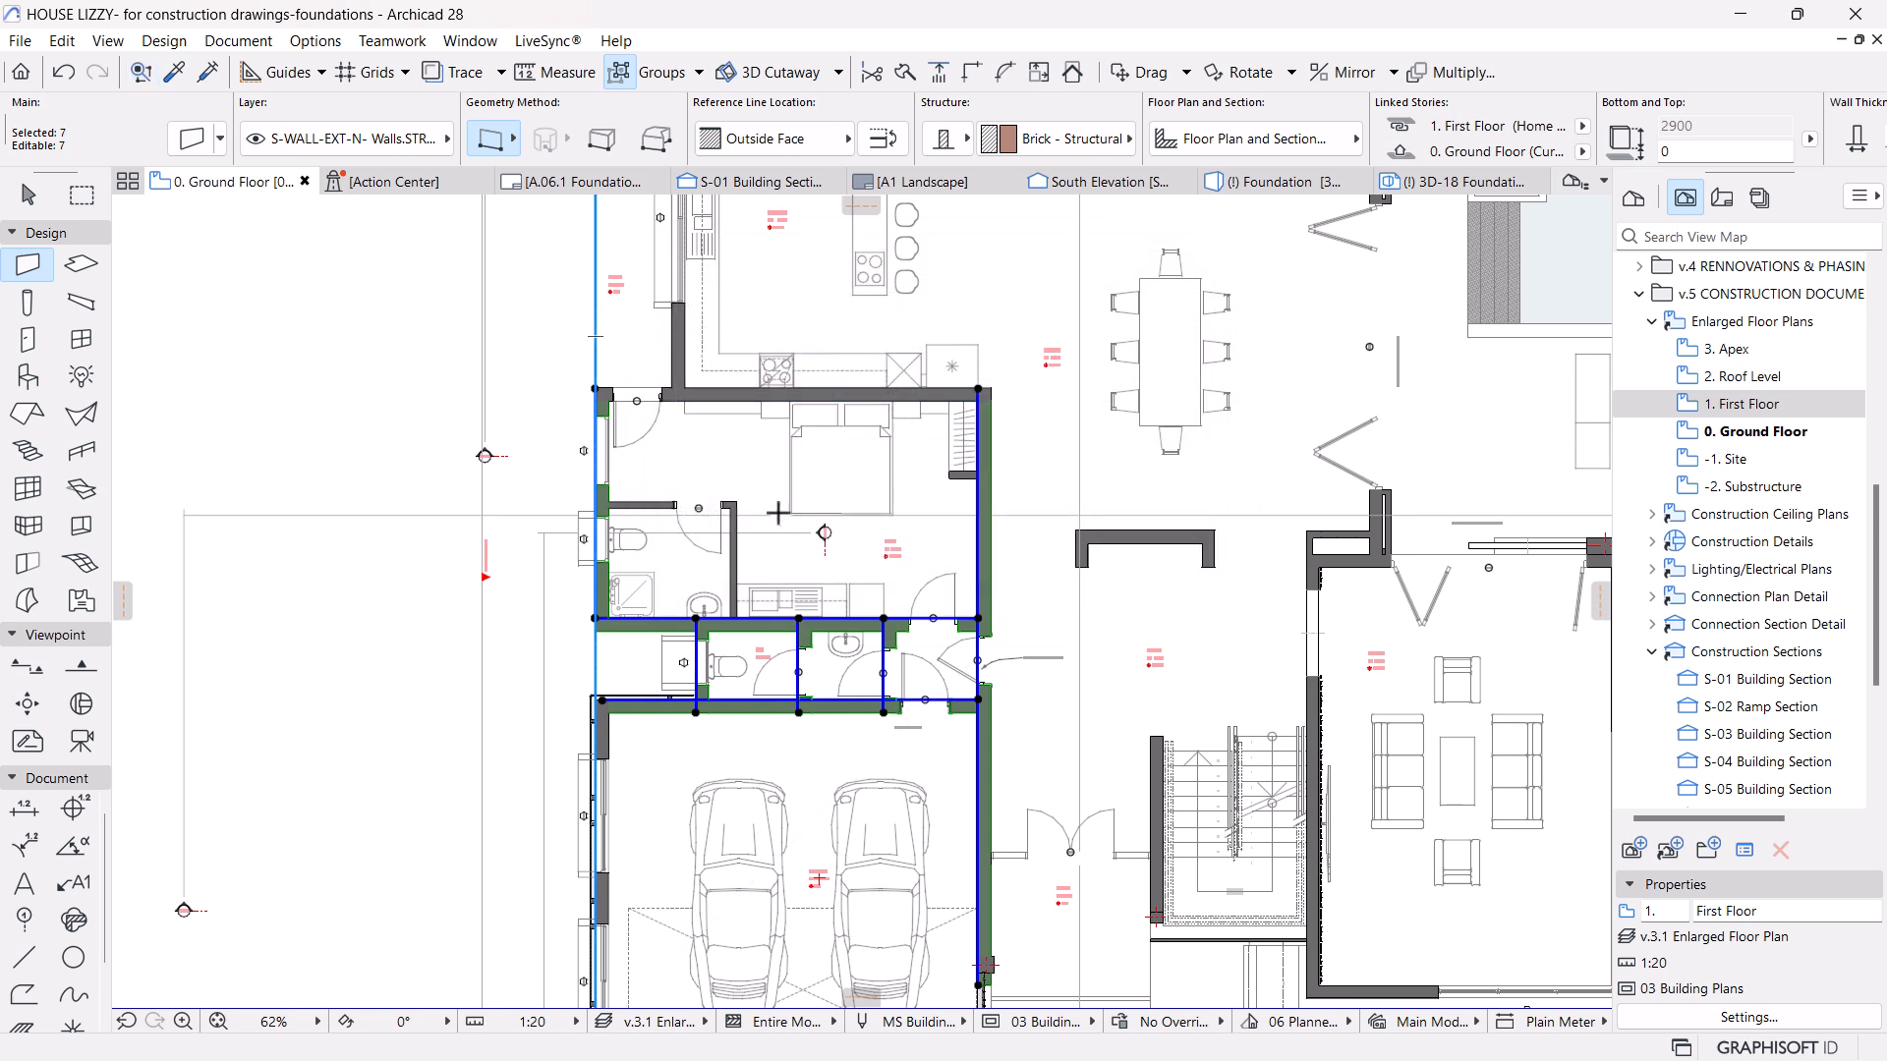
Add the thick walls around the kitchen, laundry and scullery to the wall selection.
left_click(730, 570, "shift")
left_click(735, 535, "shift")
left_click(711, 392, "shift")
scroll(1041, 532, "down", 3)
middle_click_drag(1030, 523, 951, 740)
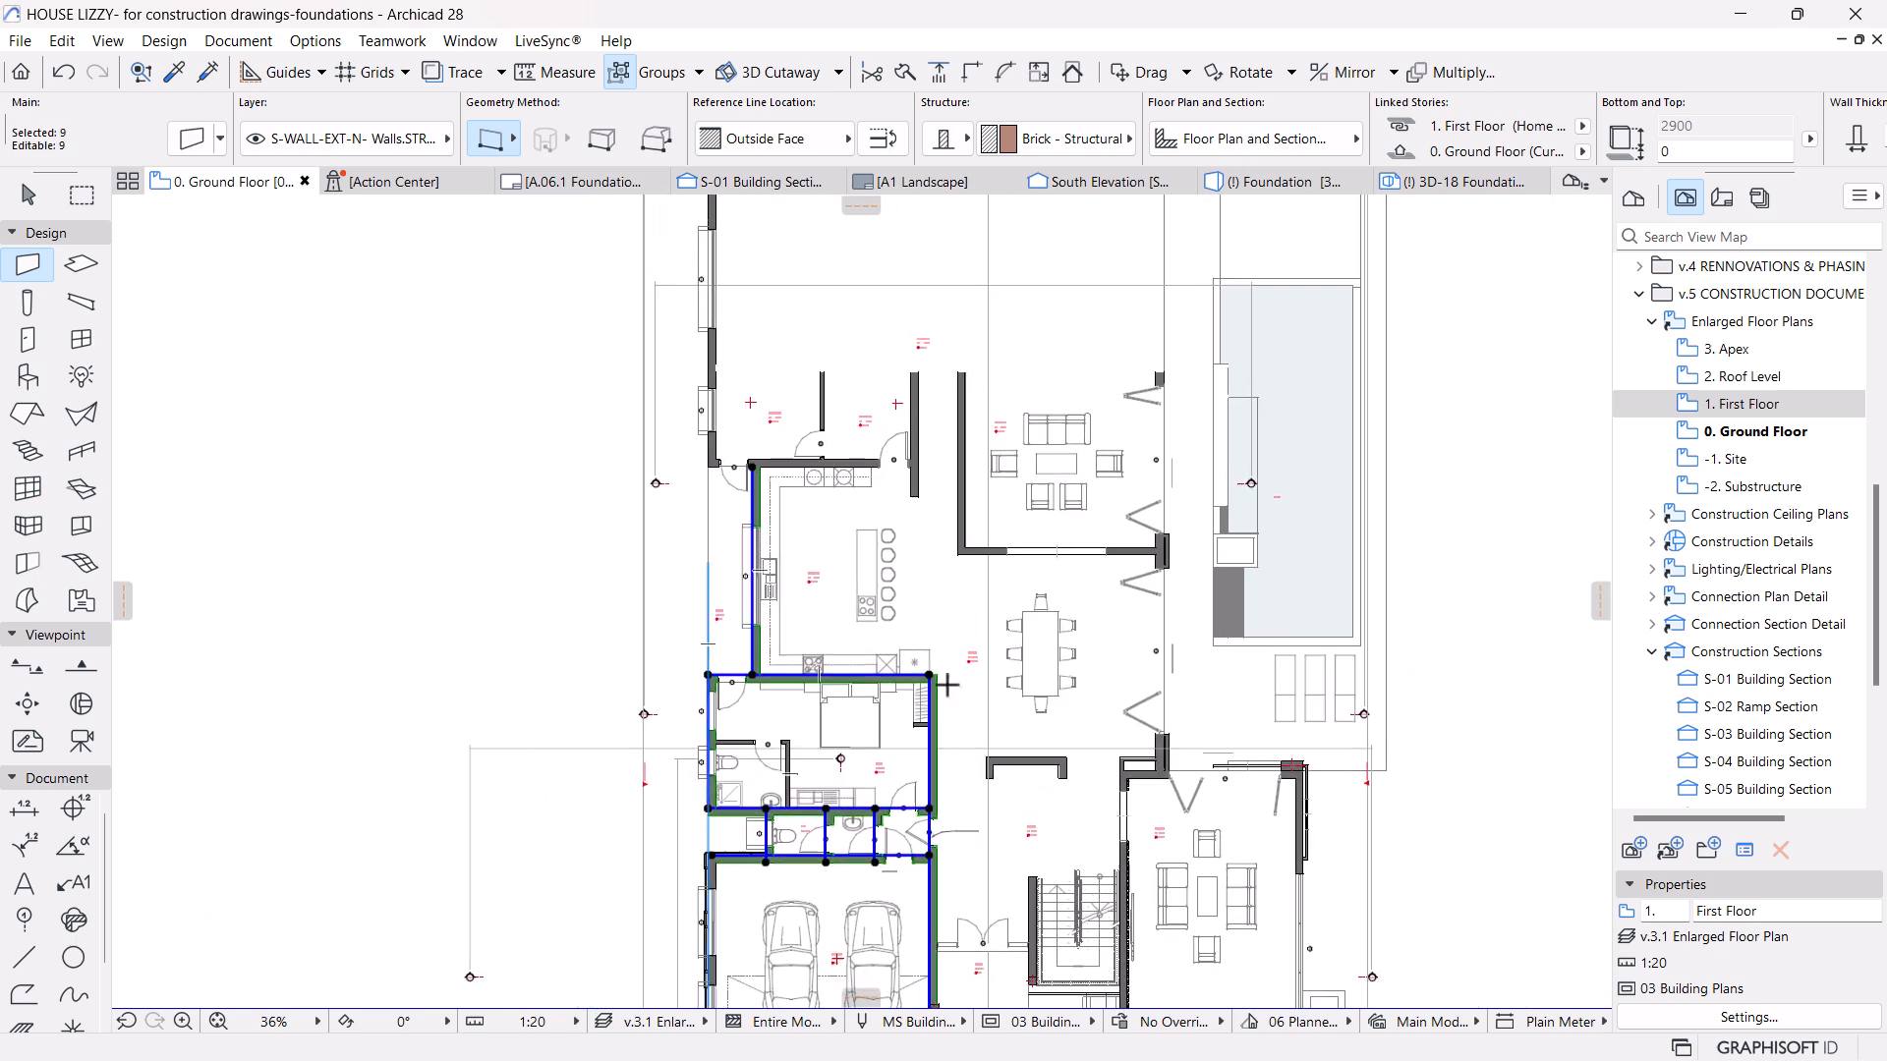
scroll(806, 477, "up", 5)
left_click(739, 452, "shift")
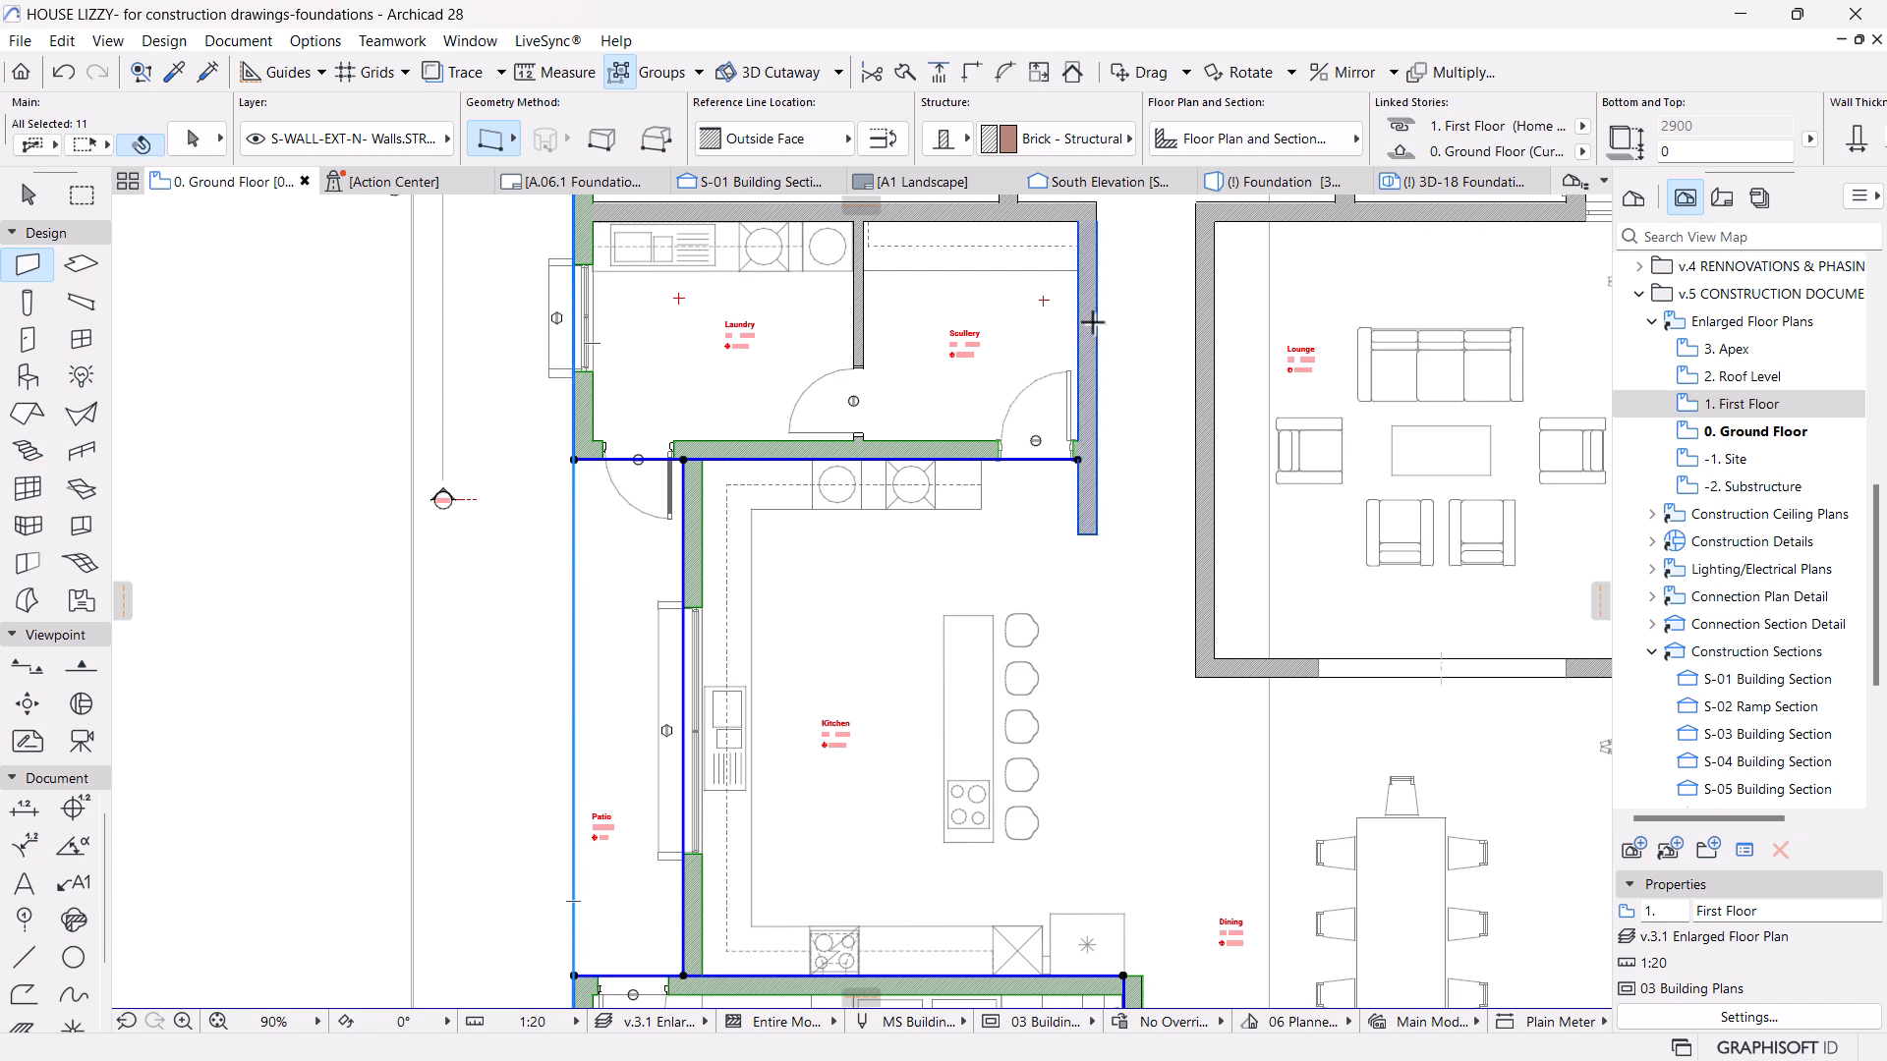
Add the lounge's dining-side wall and the thick walls enclosing the room with the rows of seats to the selection.
scroll(999, 817, "down", 3)
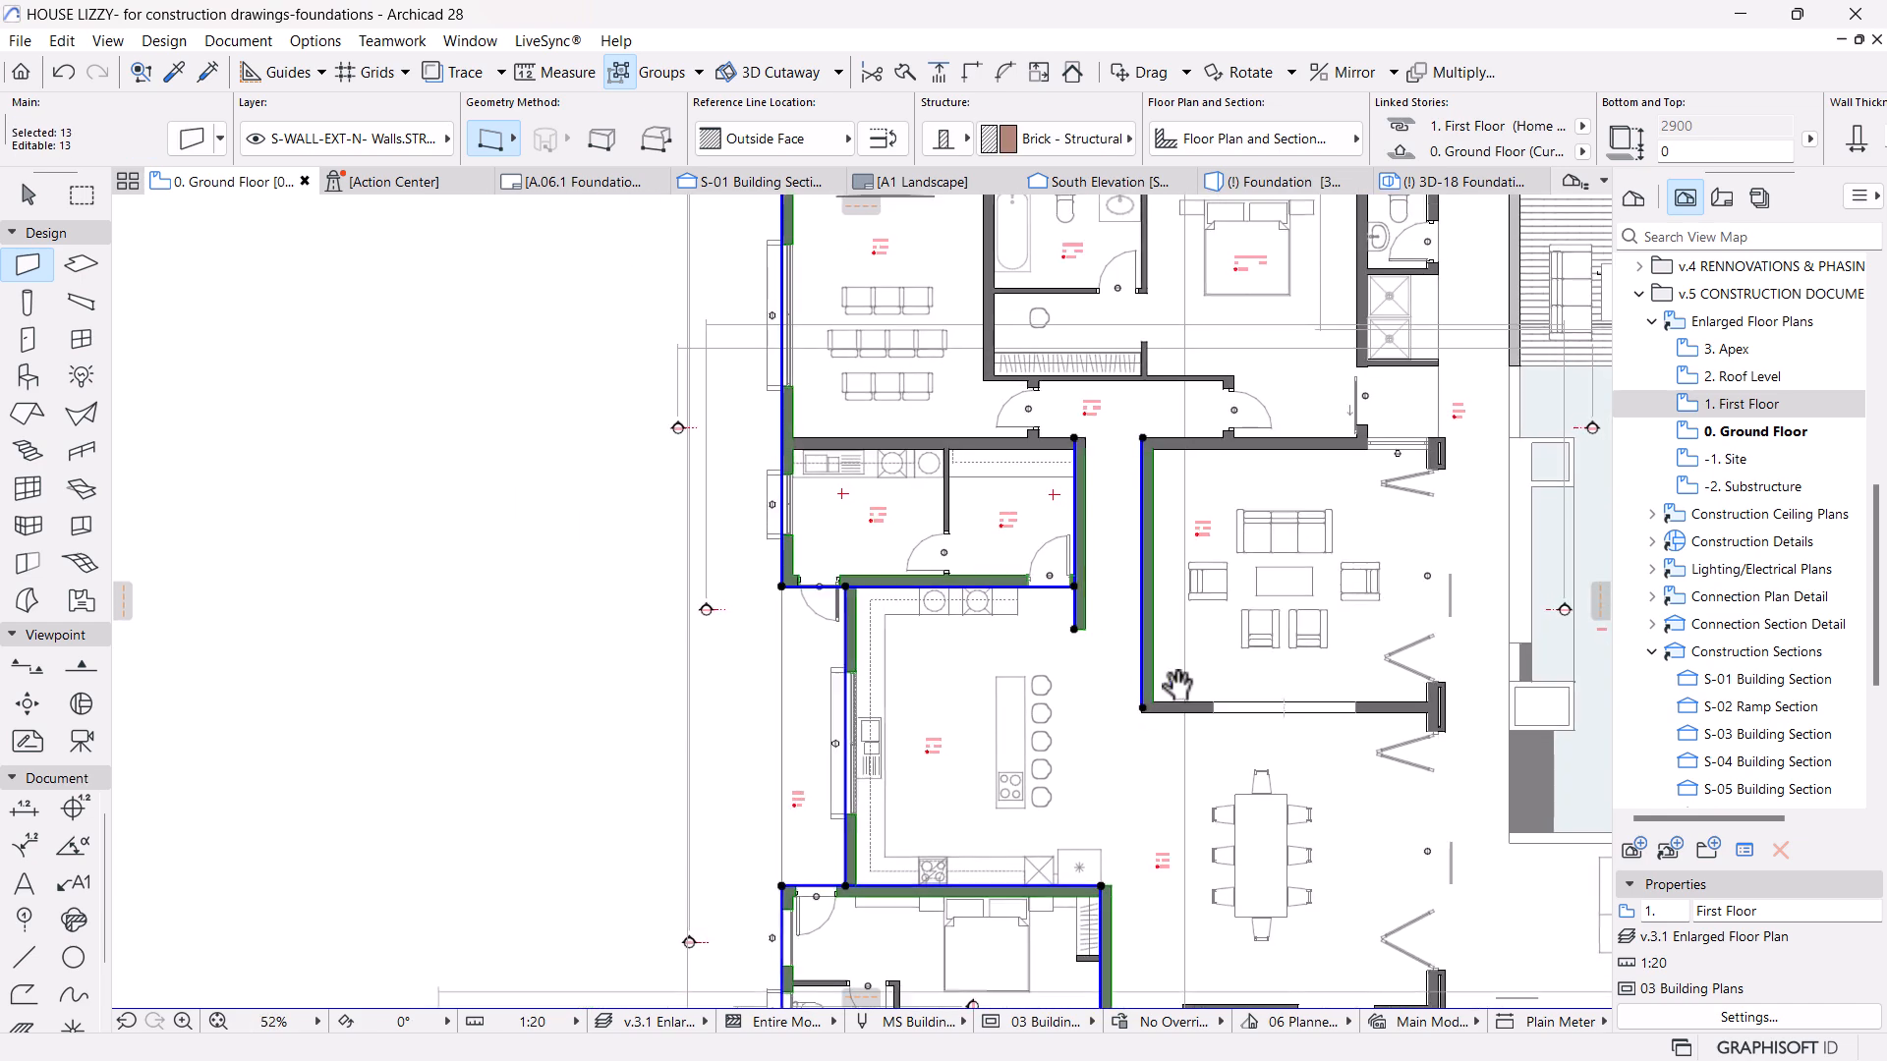
left_click(1179, 709, "shift")
scroll(1130, 704, "down", 4)
middle_click_drag(1027, 585, 1023, 721)
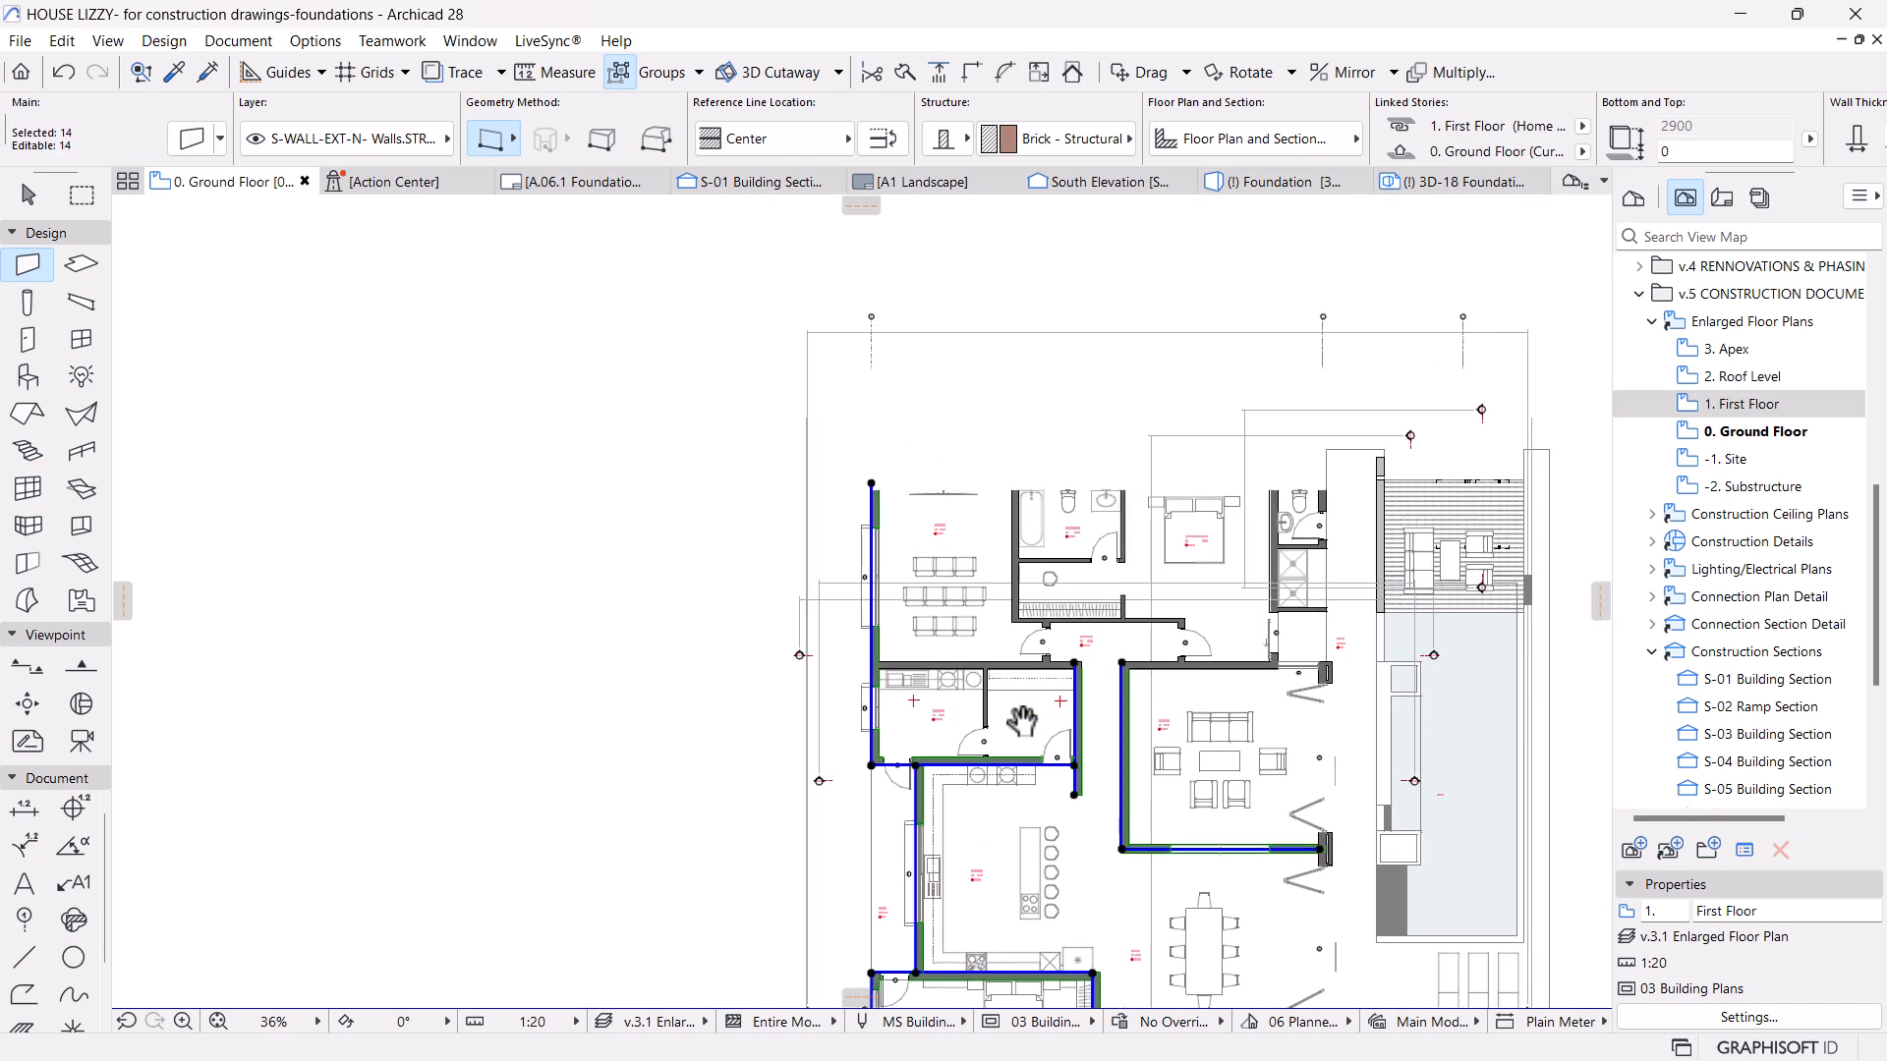
scroll(1020, 710, "up", 7)
left_click(1012, 634, "shift")
left_click(1028, 491, "shift")
Add the house's upper exterior wall, the small toilet's outer wall and the guest bedroom's patio-side wall to the selection.
scroll(899, 564, "down", 1)
middle_click_drag(899, 564, 861, 756)
scroll(861, 756, "down", 1)
left_click(929, 491, "shift")
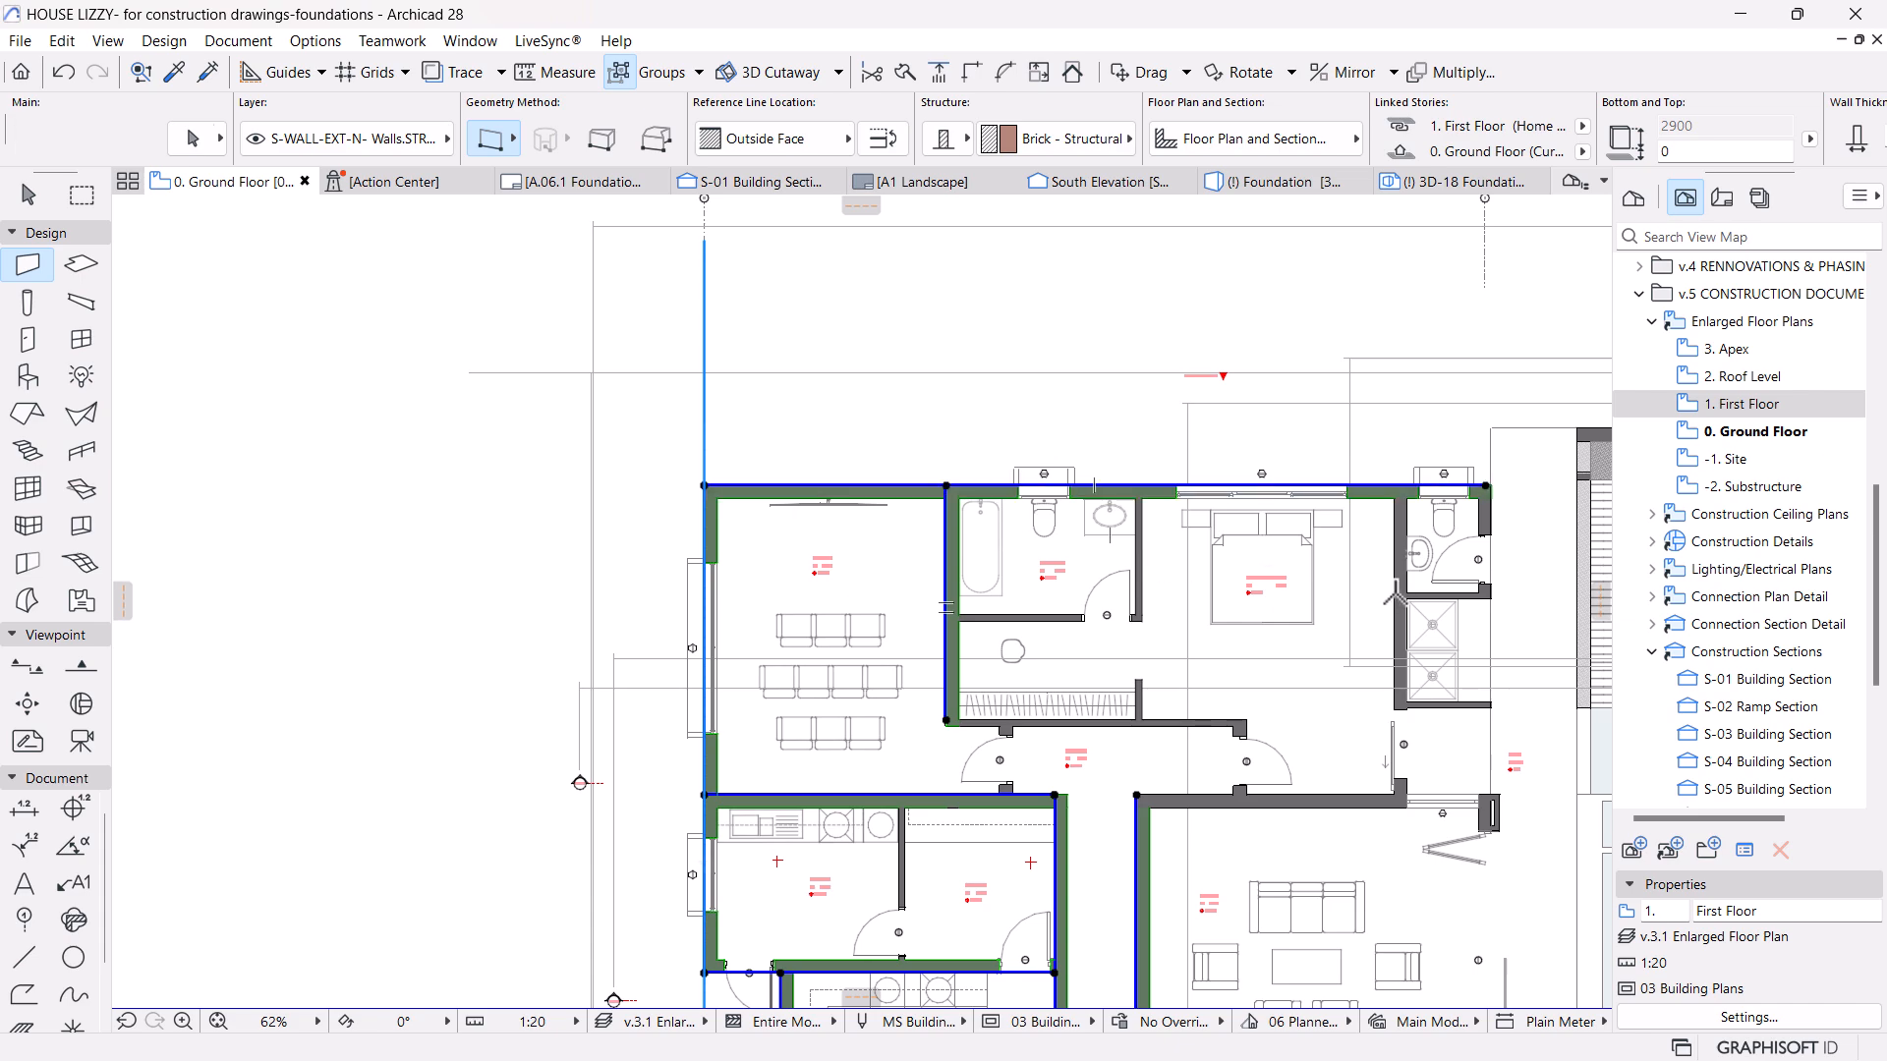
scroll(1494, 570, "up", 4)
left_click(1440, 429, "shift")
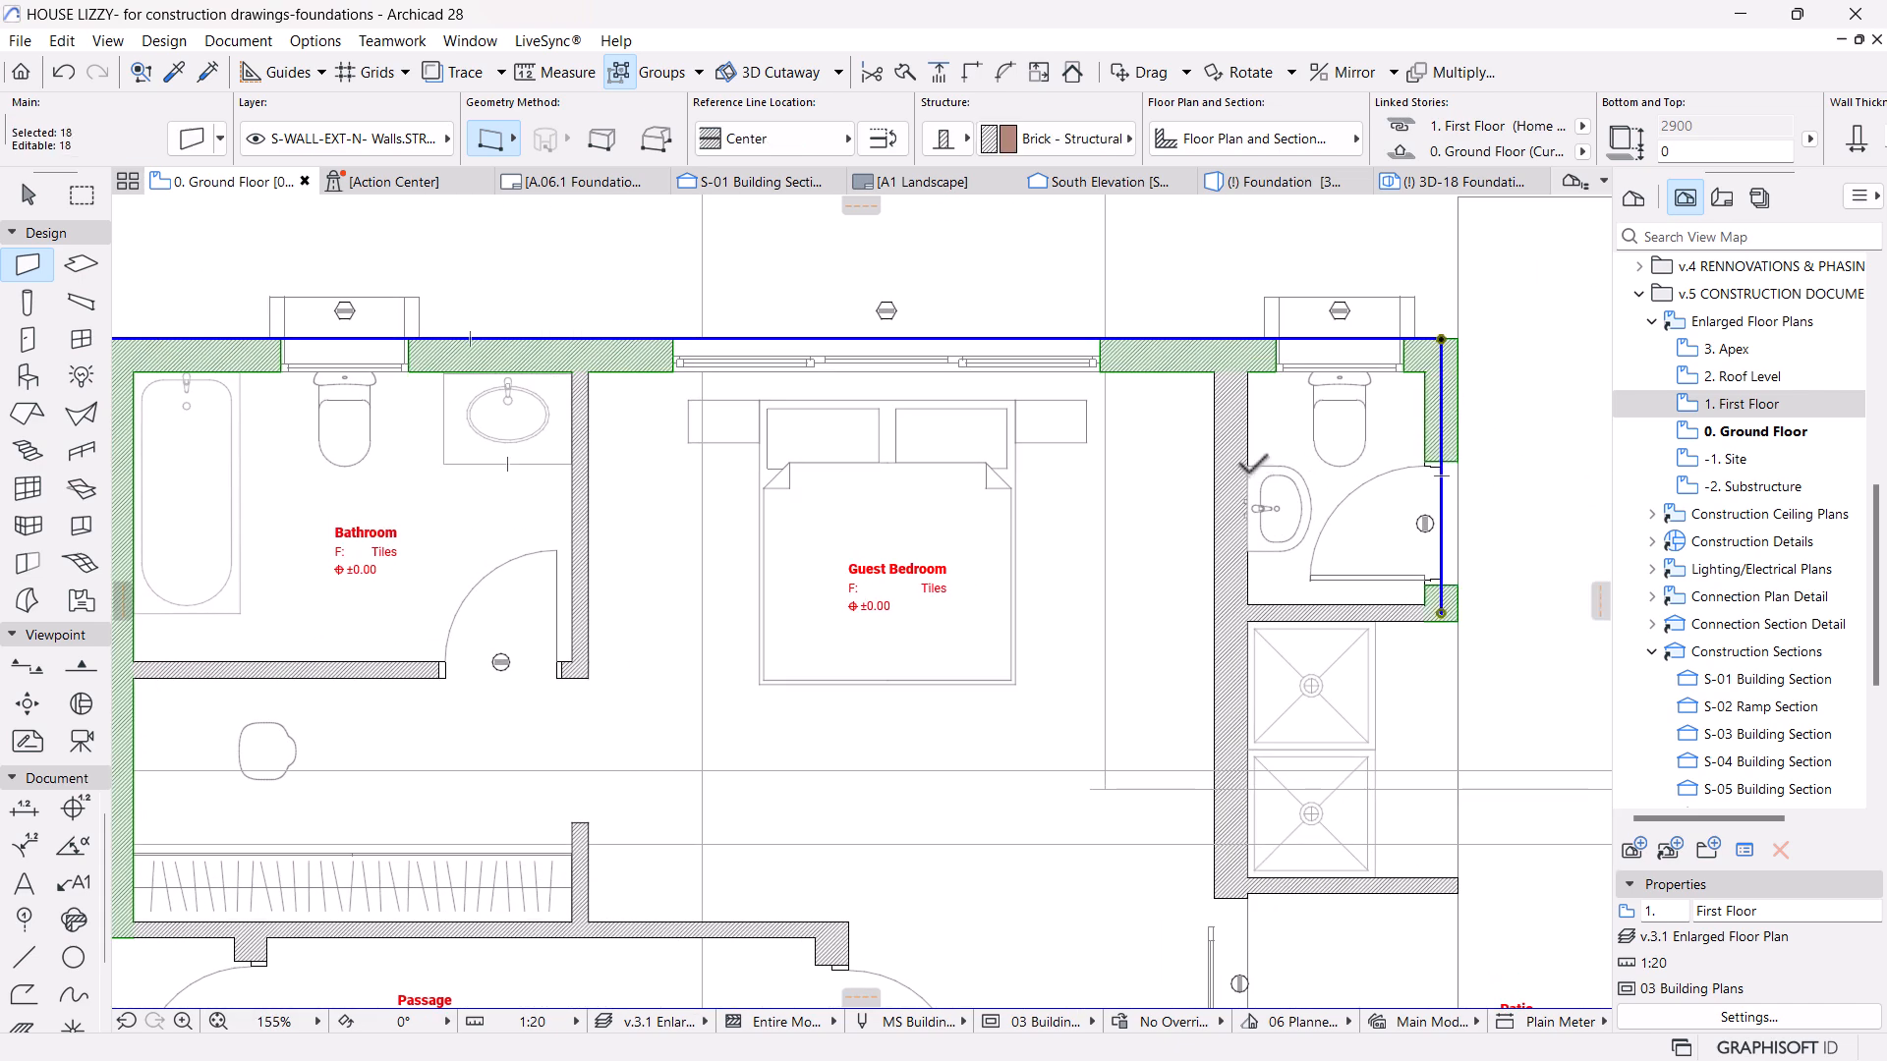
left_click(1246, 471, "shift")
Add the thick wall between the lounge and the passage to the selection, leaving the Guest Bedroom zone out.
scroll(1246, 471, "down", 4)
scroll(1122, 458, "down", 3)
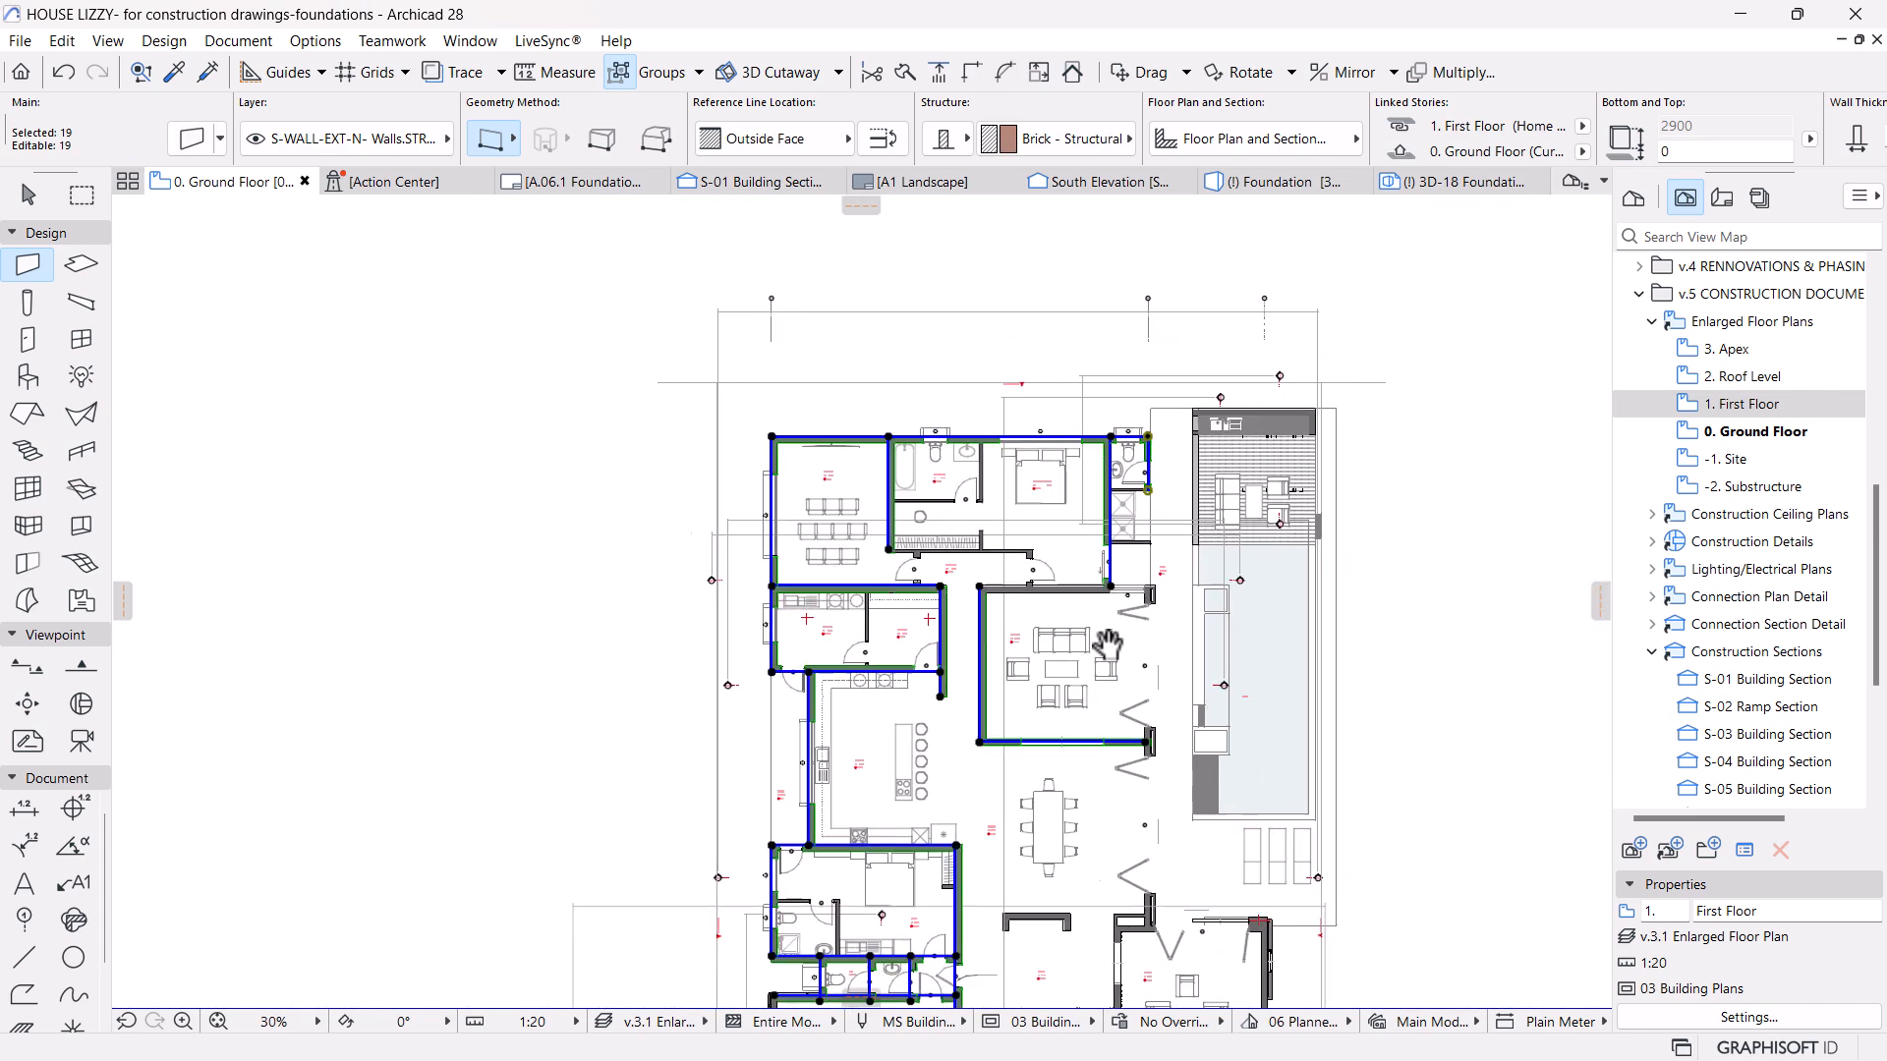
middle_click_drag(1121, 667, 1065, 672)
scroll(1063, 676, "up", 3)
left_click(958, 479)
scroll(1023, 445, "up", 4)
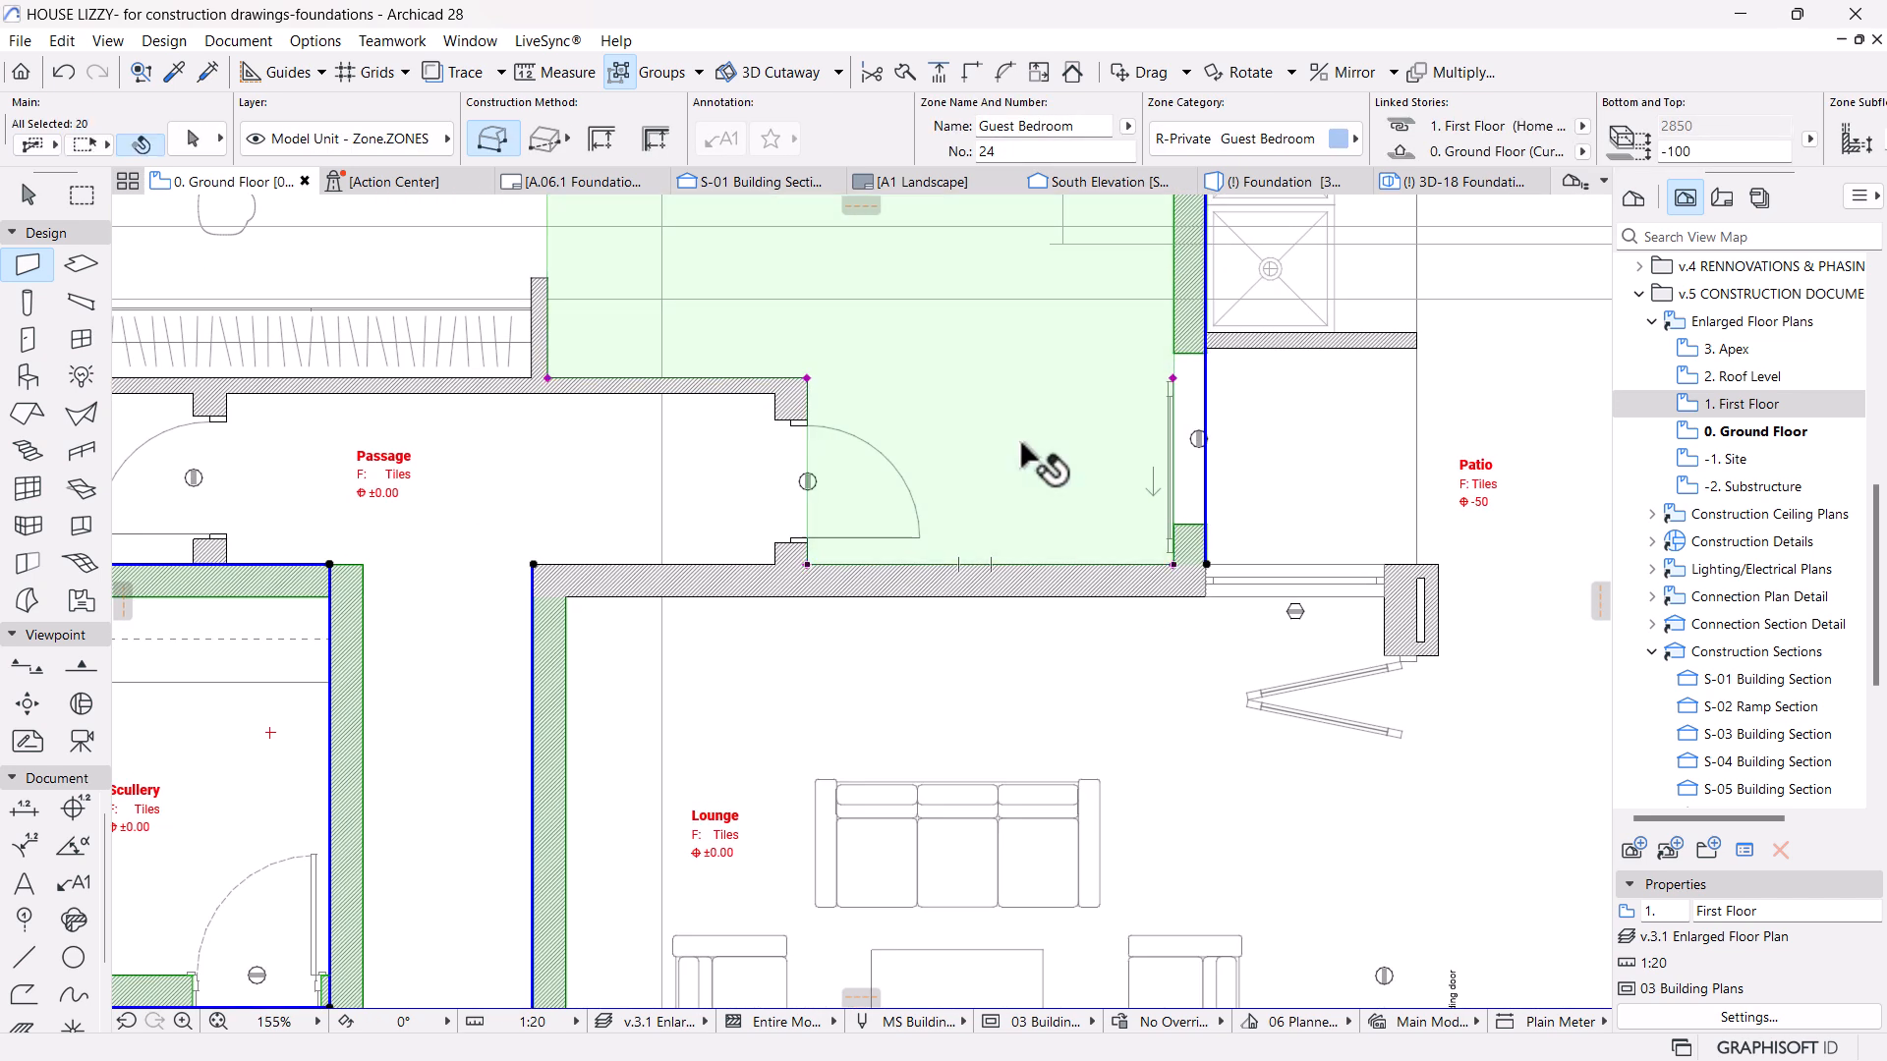
left_click(1024, 444, "shift")
left_click(858, 592, "shift")
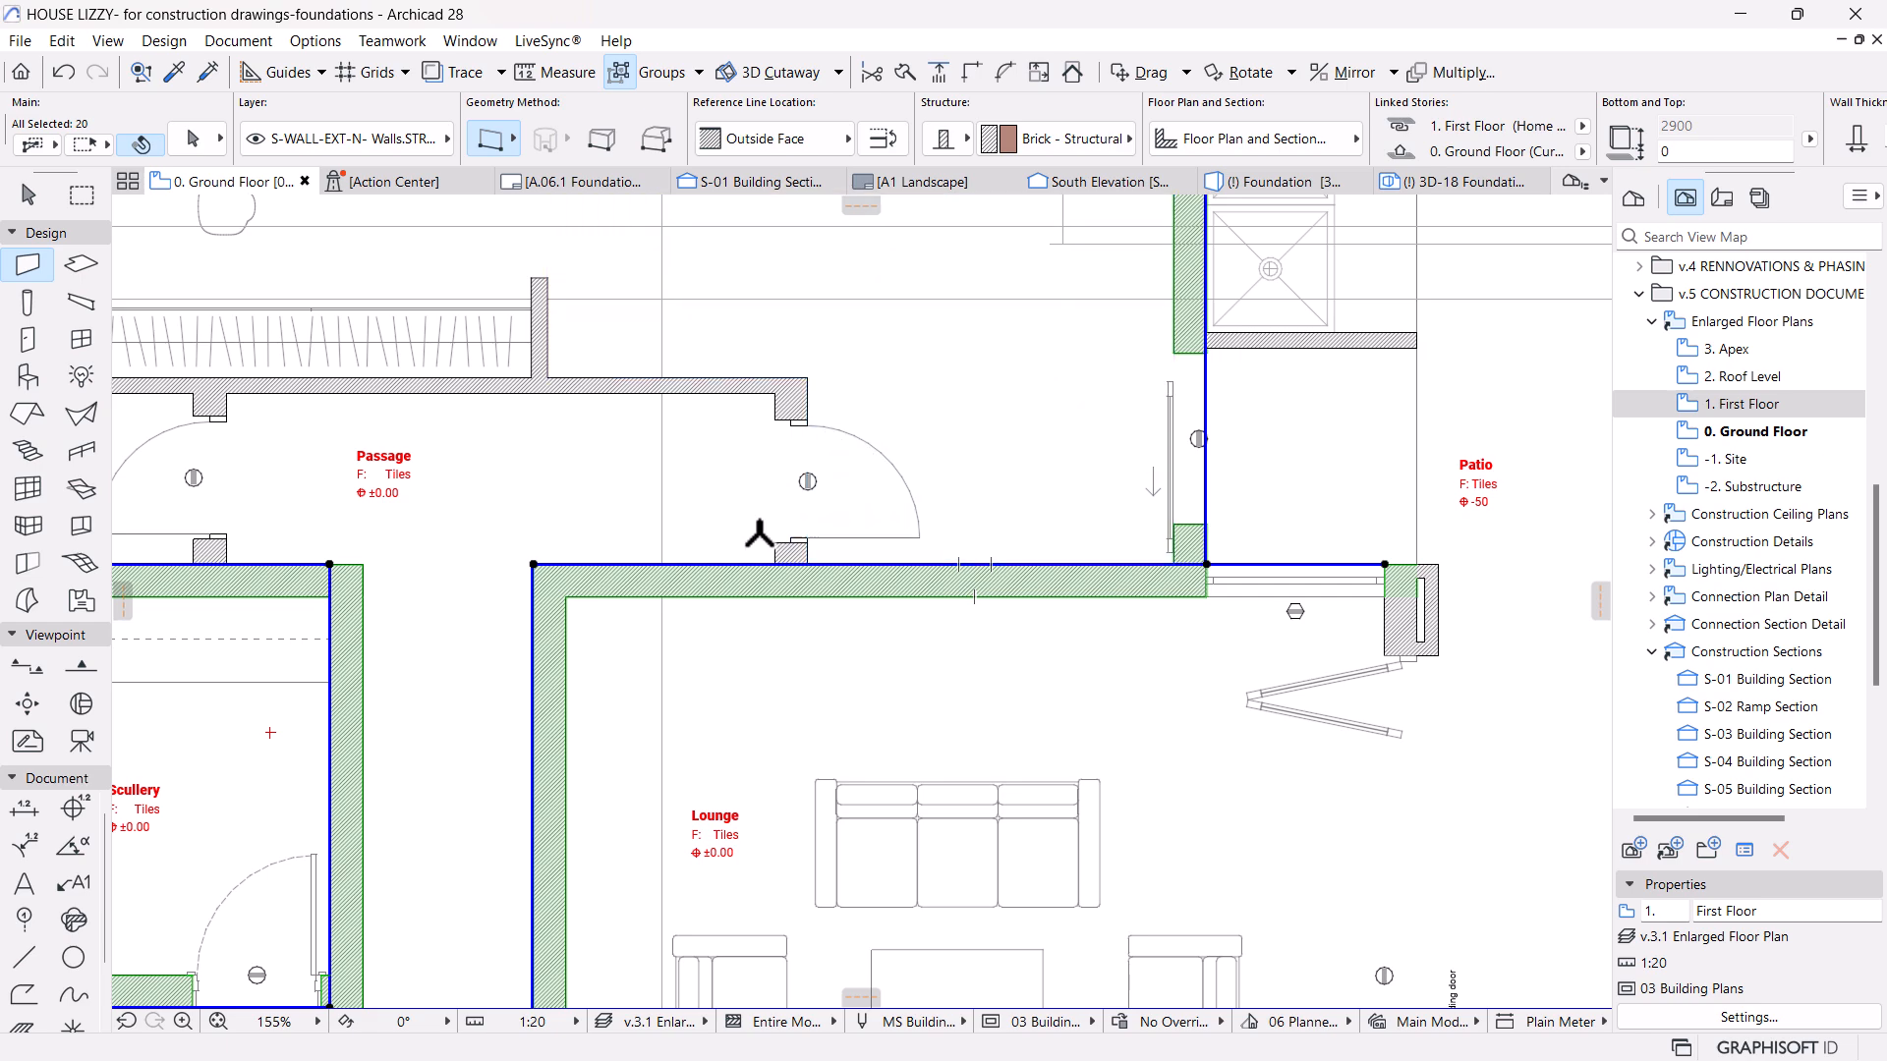
Add the short door walls at the guest bedroom end and the cinema end of the passage to the wall selection.
left_click(788, 553, "shift")
scroll(1028, 398, "down", 3)
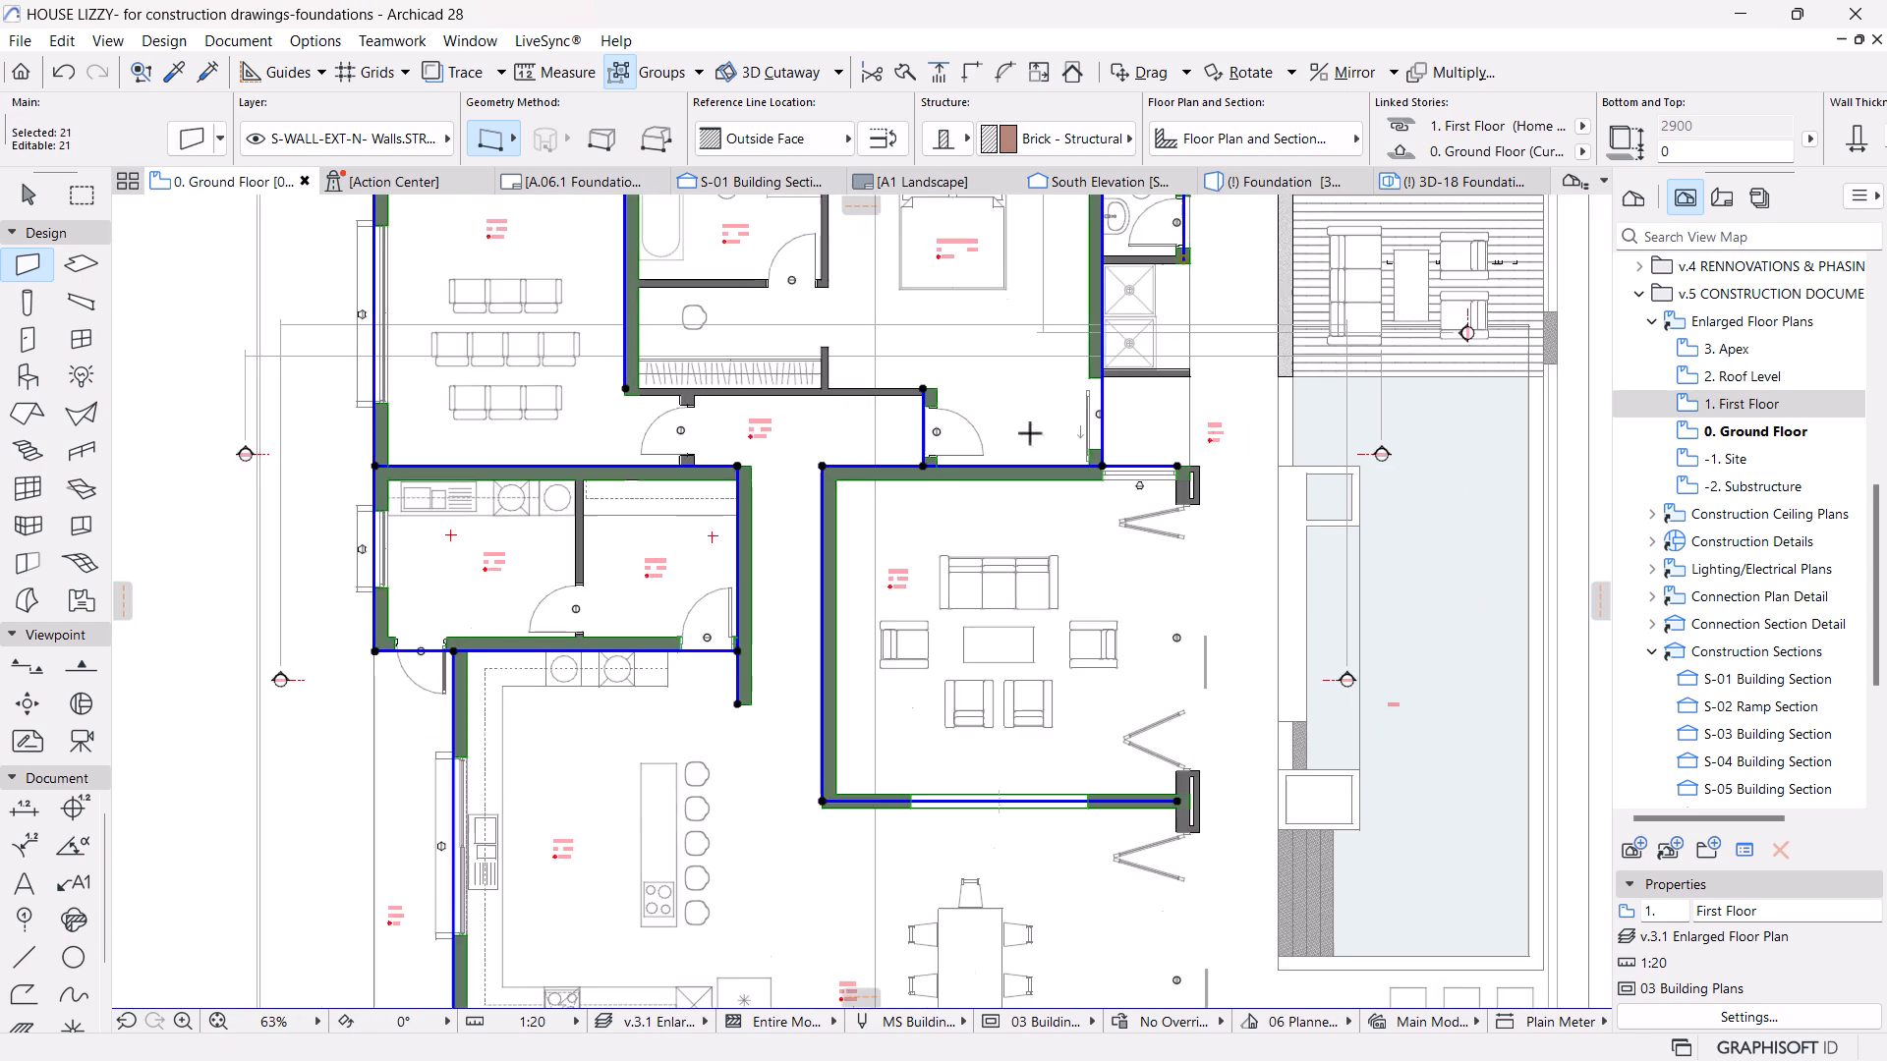
scroll(847, 558, "up", 5)
left_click(843, 535, "shift")
scroll(842, 400, "down", 10)
scroll(1159, 944, "up", 5)
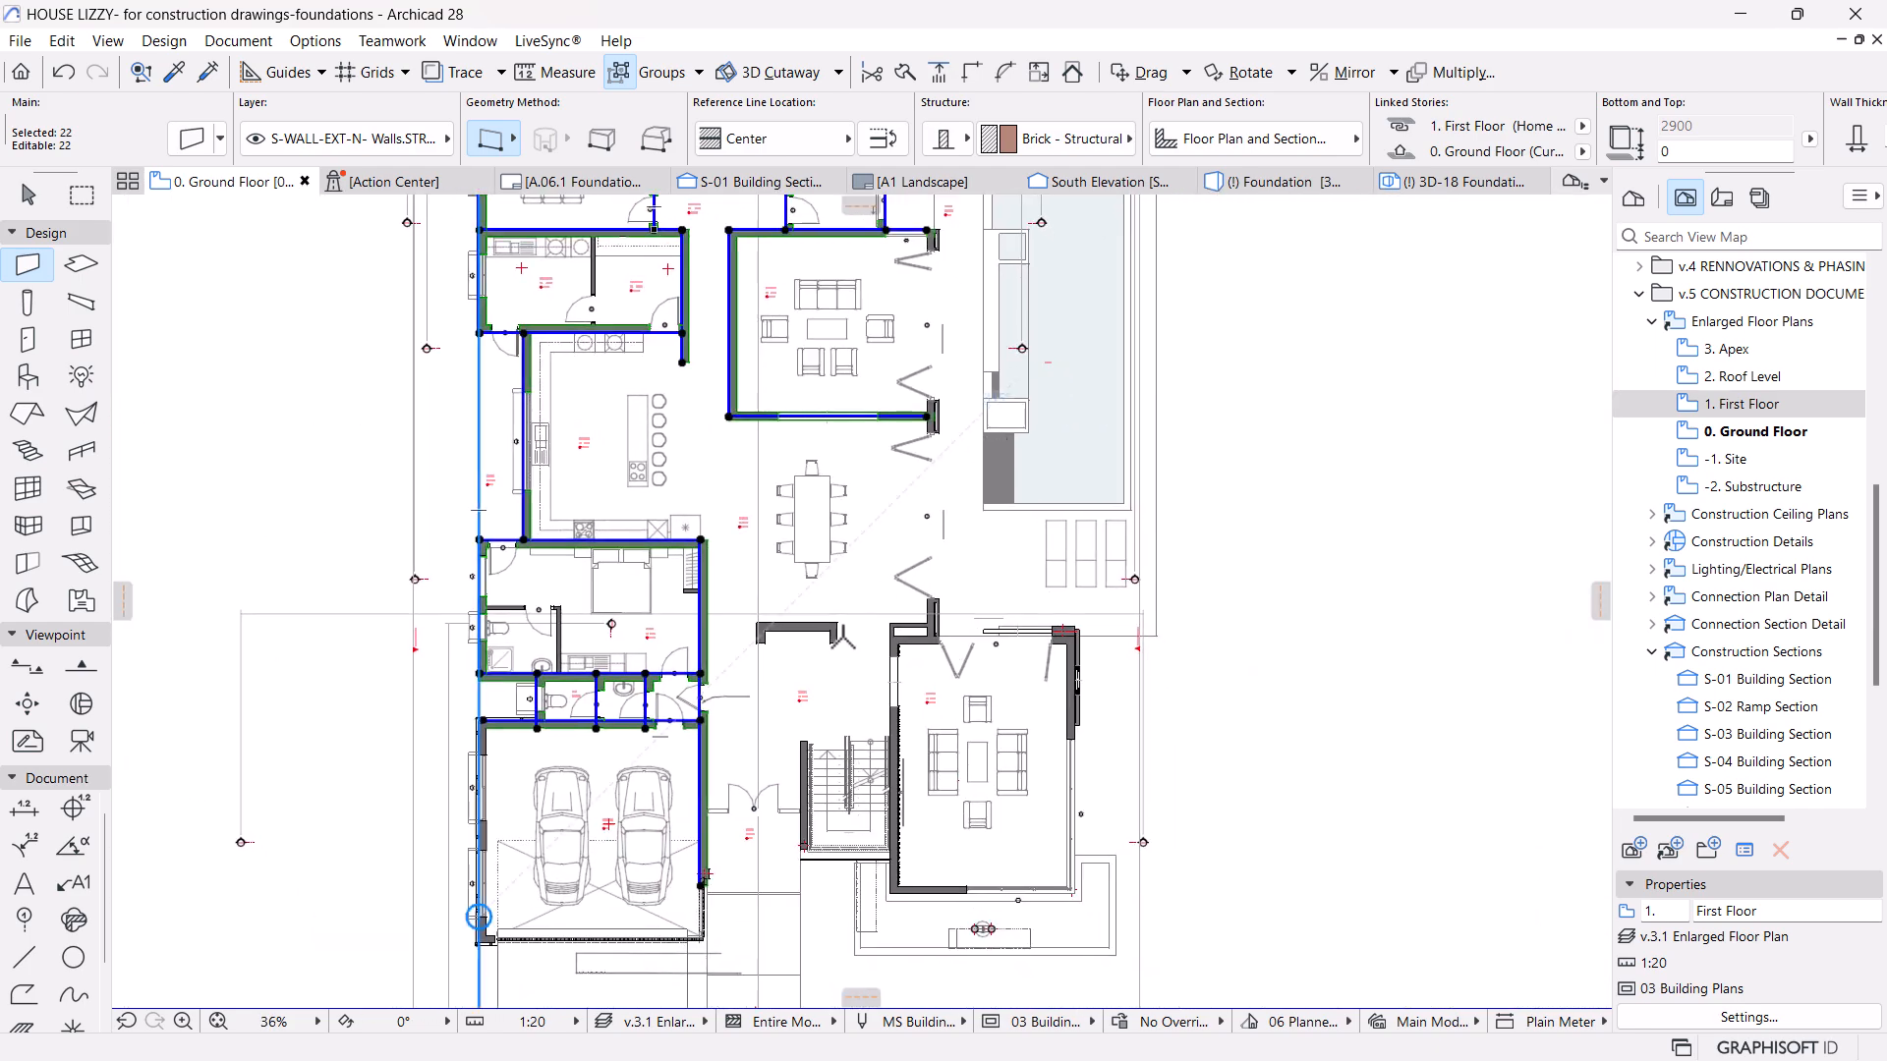
Add the foyer's U-shaped walls, the dining room's patio-side wall and the family room's upper and foyer-side walls to the selection.
left_click(813, 629, "shift")
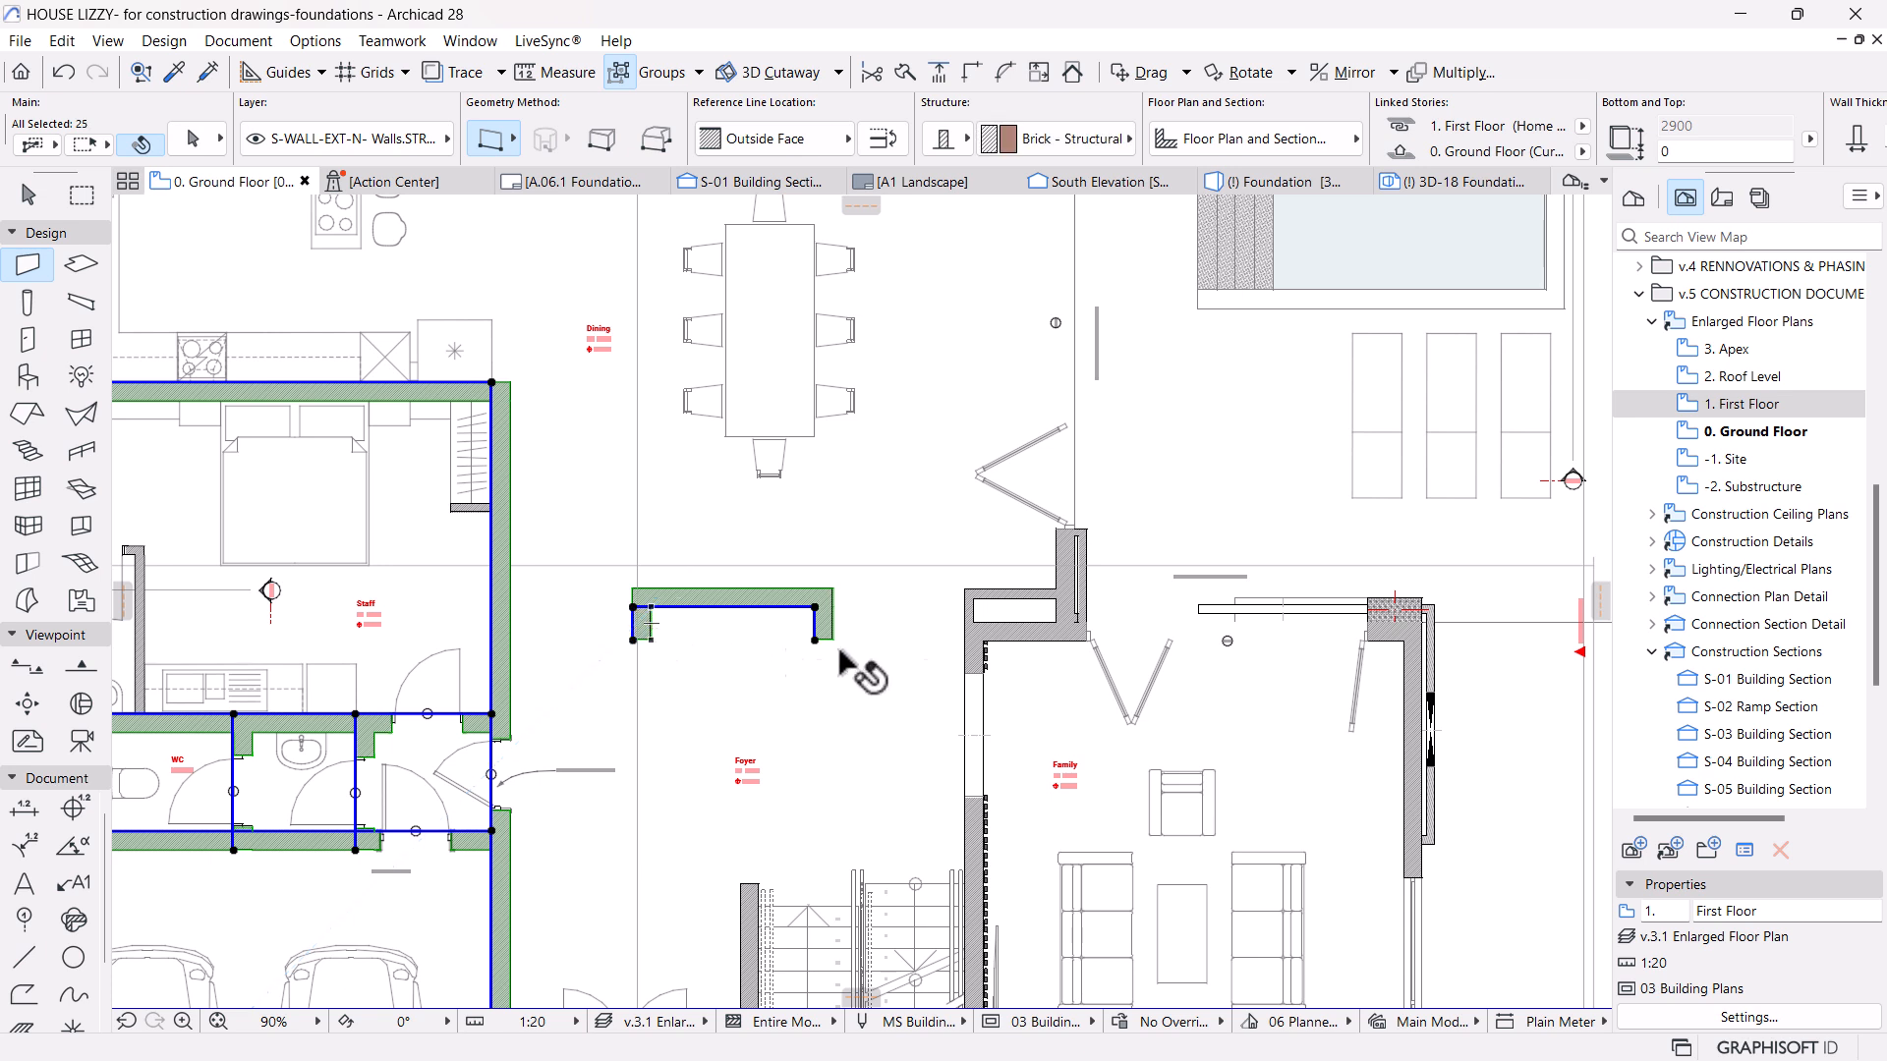
left_click(1046, 629, "shift")
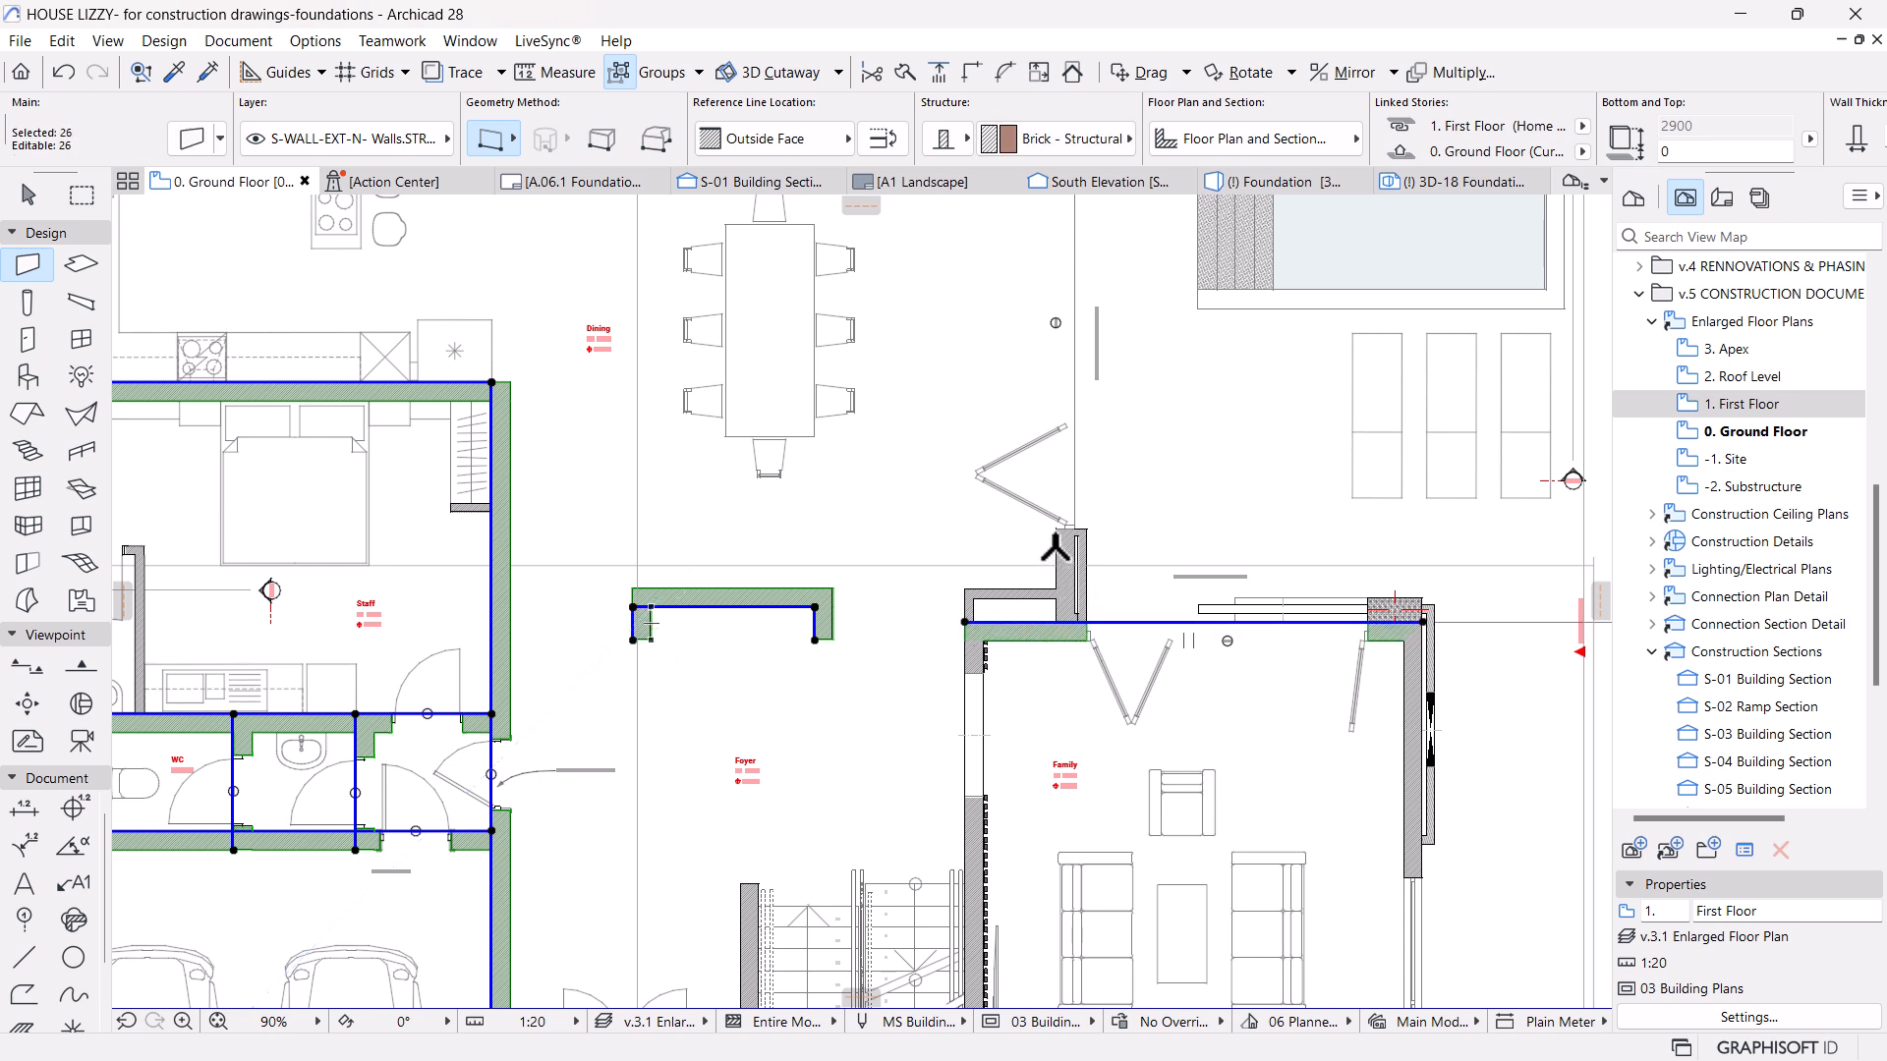
left_click(1055, 550, "shift")
left_click(973, 831, "shift")
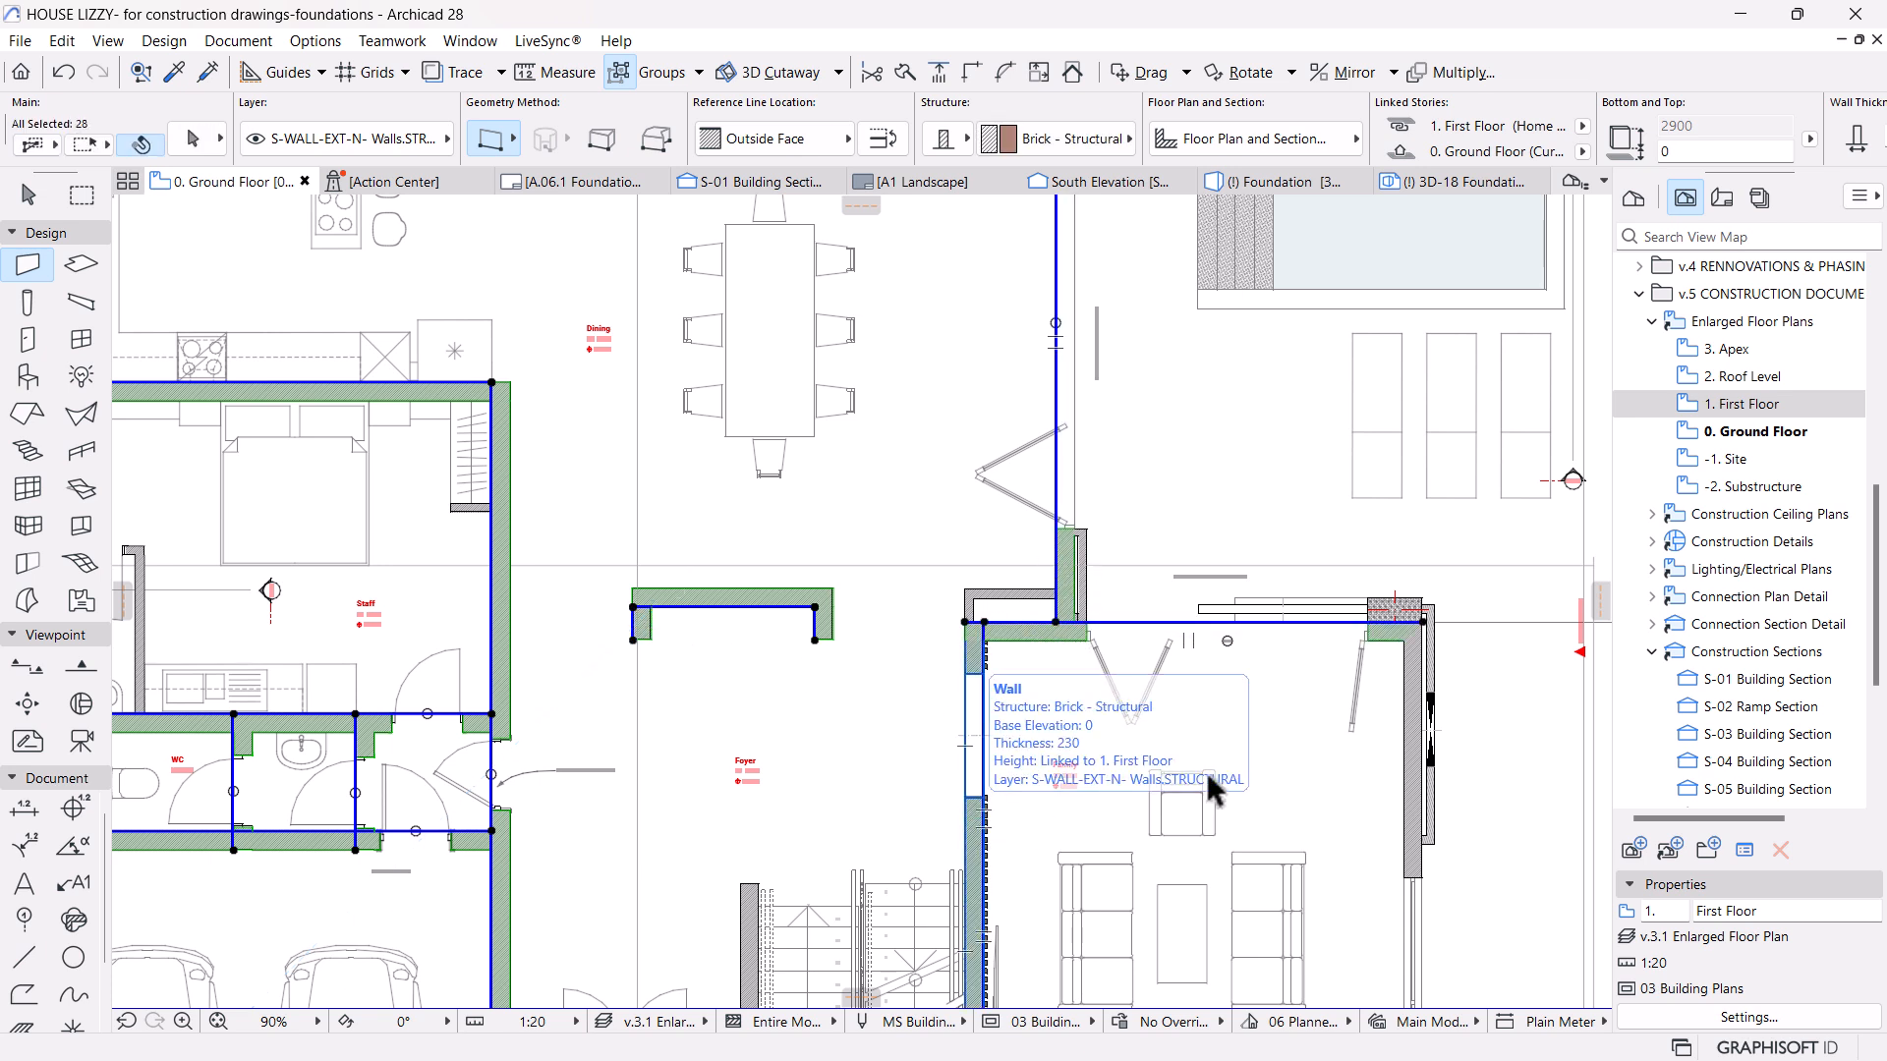
Add the family room's outer side wall and lower wall, plus the thick wall beside the staircase, to the selection.
left_click(1414, 699, "shift")
scroll(1130, 492, "down", 4)
scroll(1101, 786, "up", 5)
scroll(1081, 776, "up", 1)
left_click(1074, 786, "shift")
left_click(580, 475, "shift")
scroll(1011, 640, "down", 6)
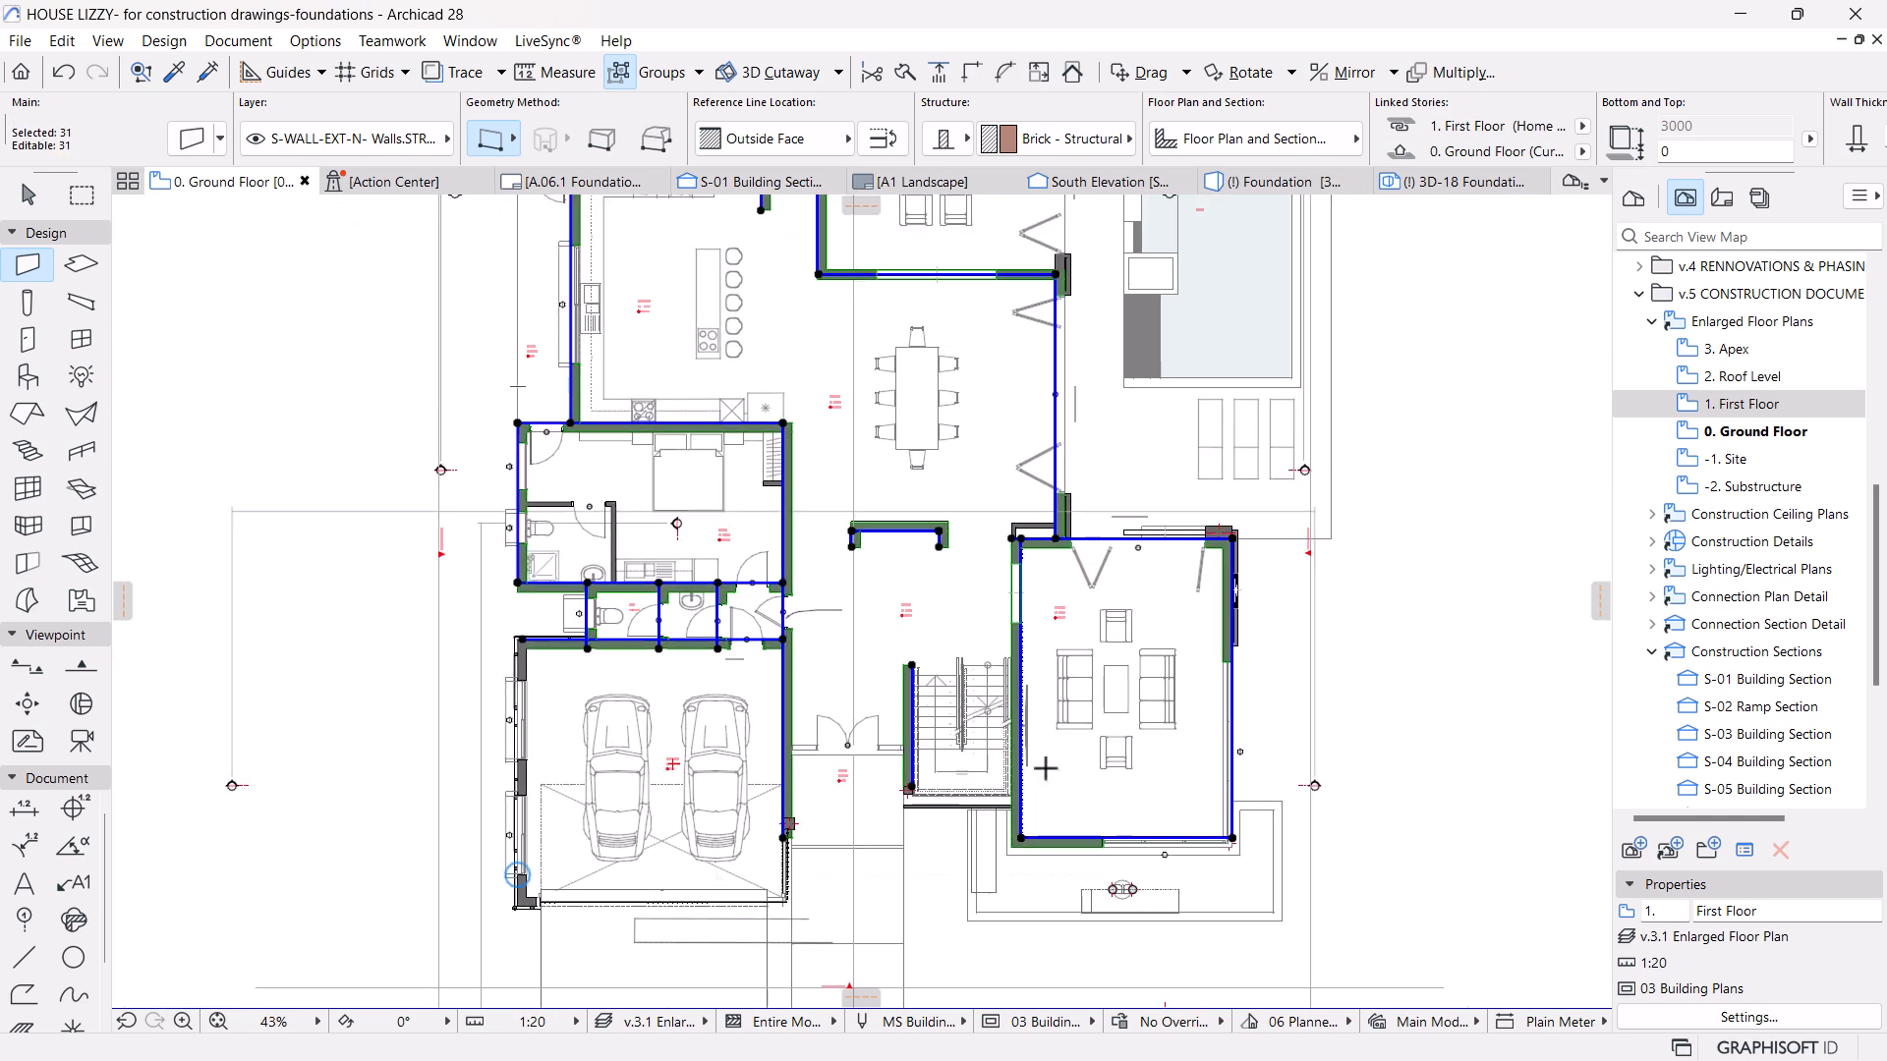
Change the selected walls' structure to the composite "230 mm Brickwork 12 mm Platsered on Both Side".
scroll(1127, 439, "up", 3)
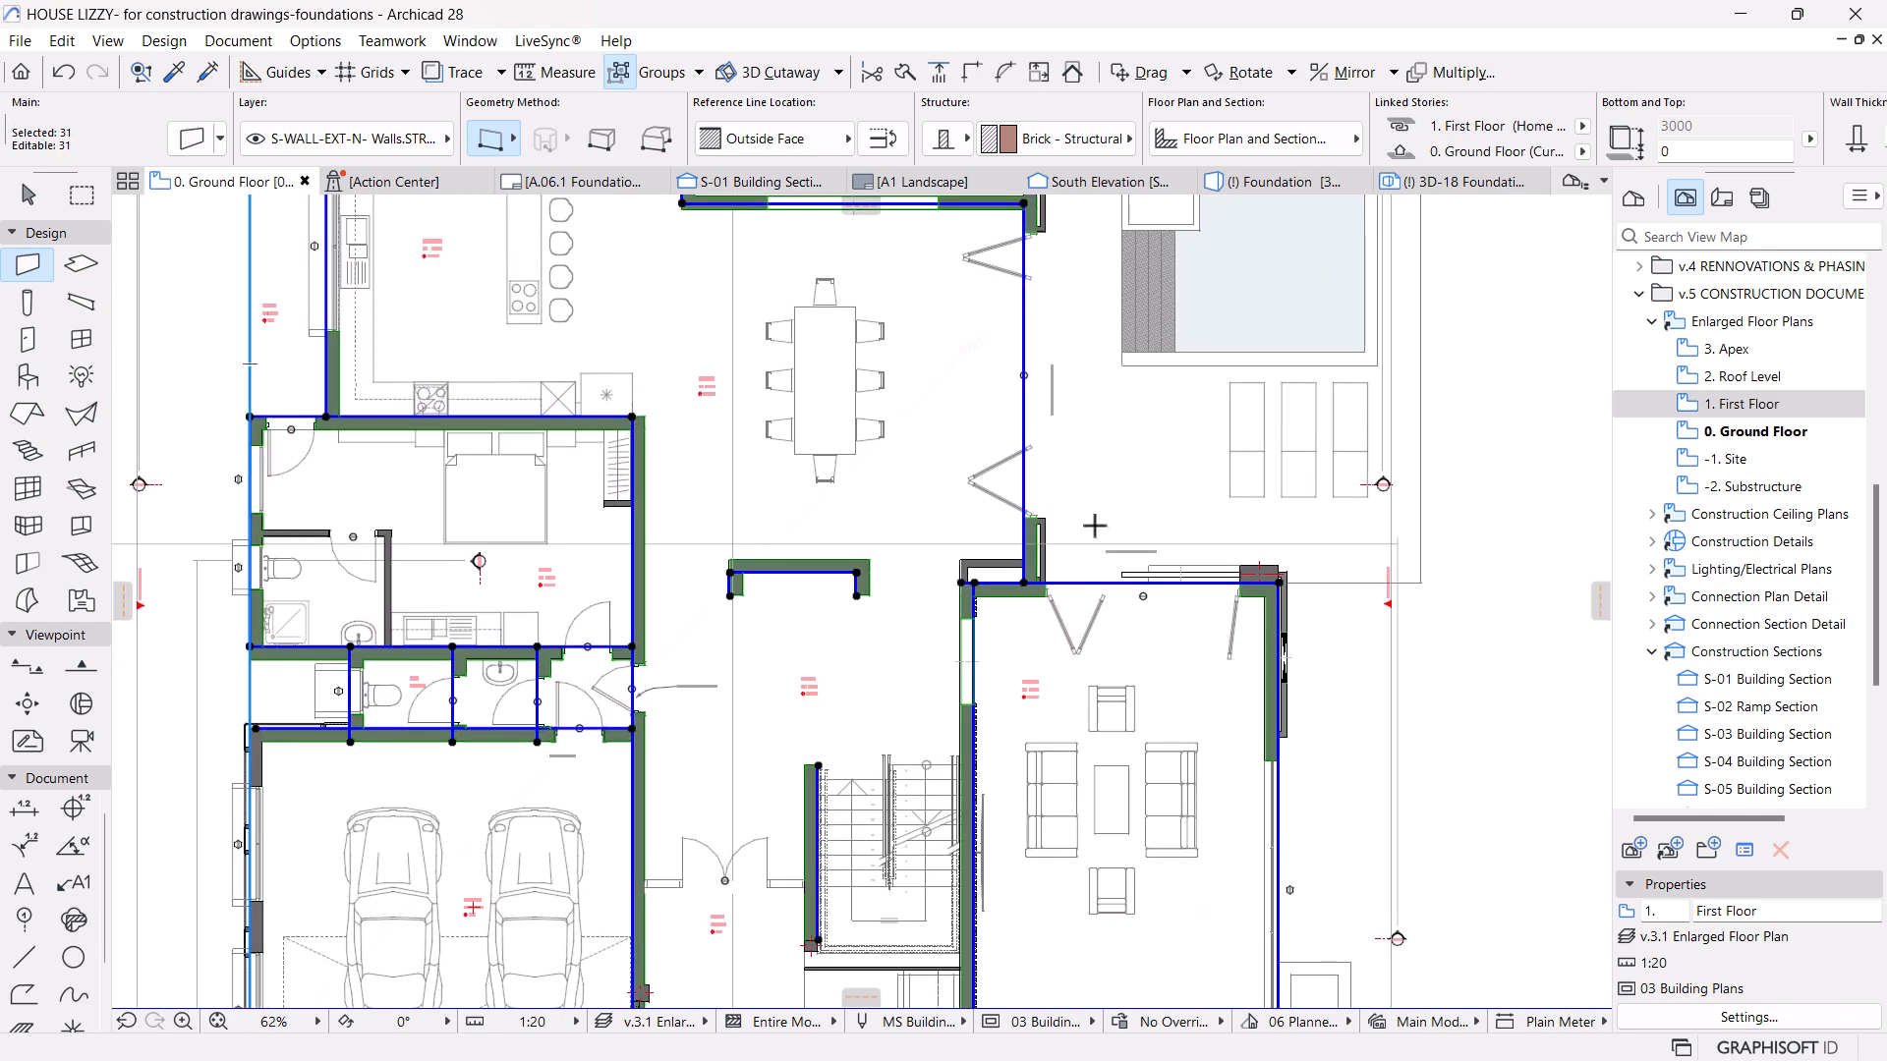
middle_click_drag(966, 328, 1108, 872)
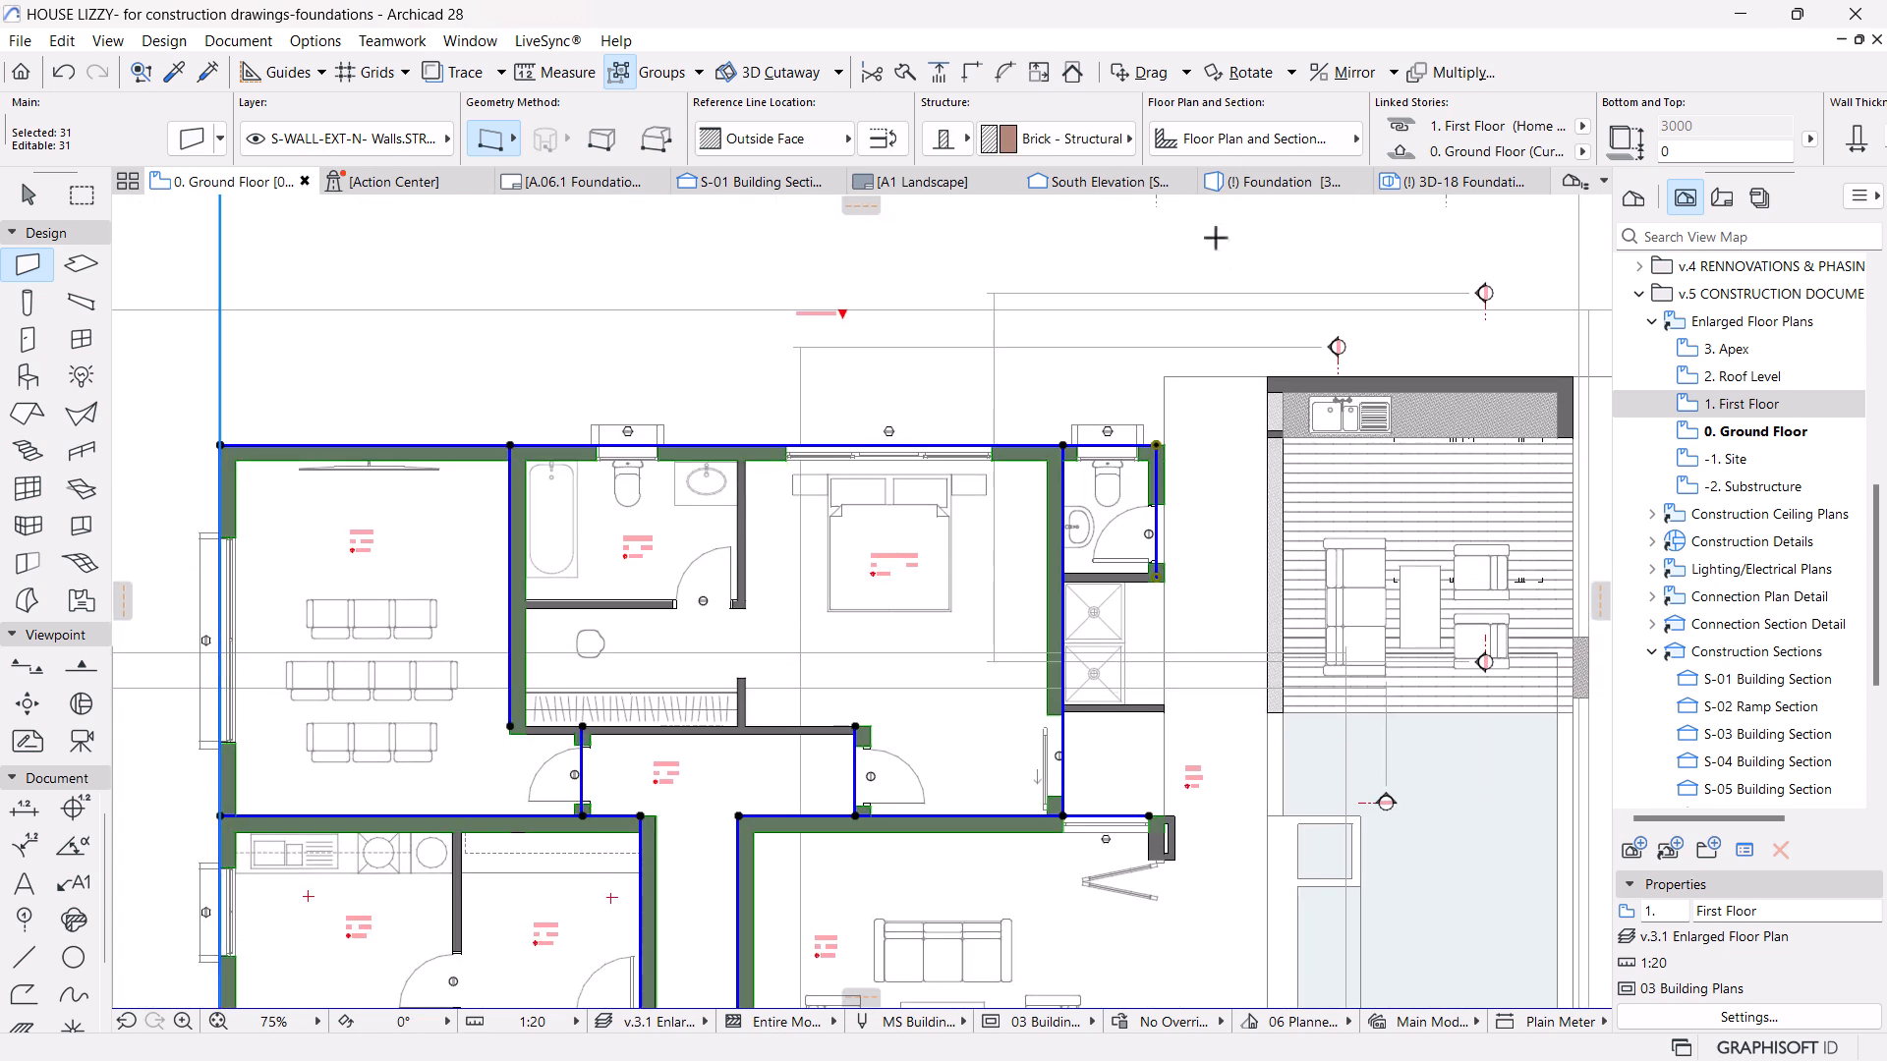
left_click(950, 142)
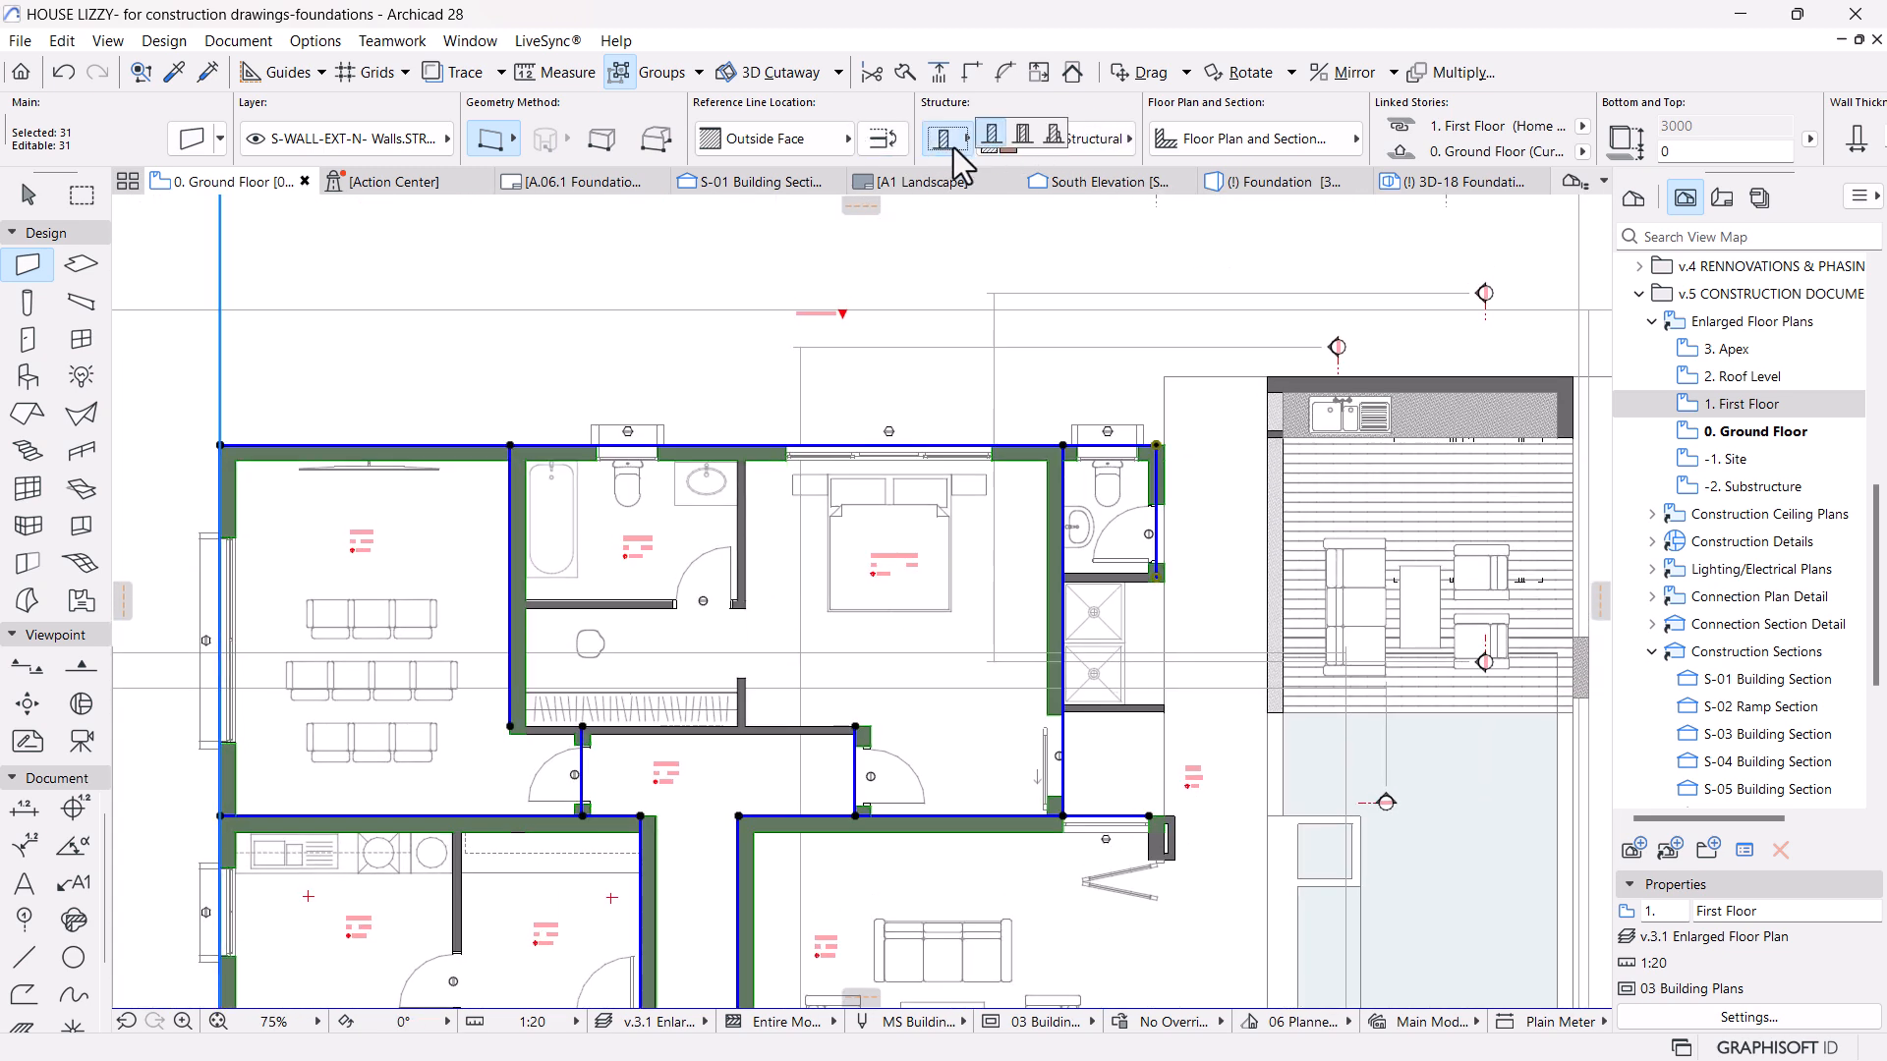
left_click(1023, 138)
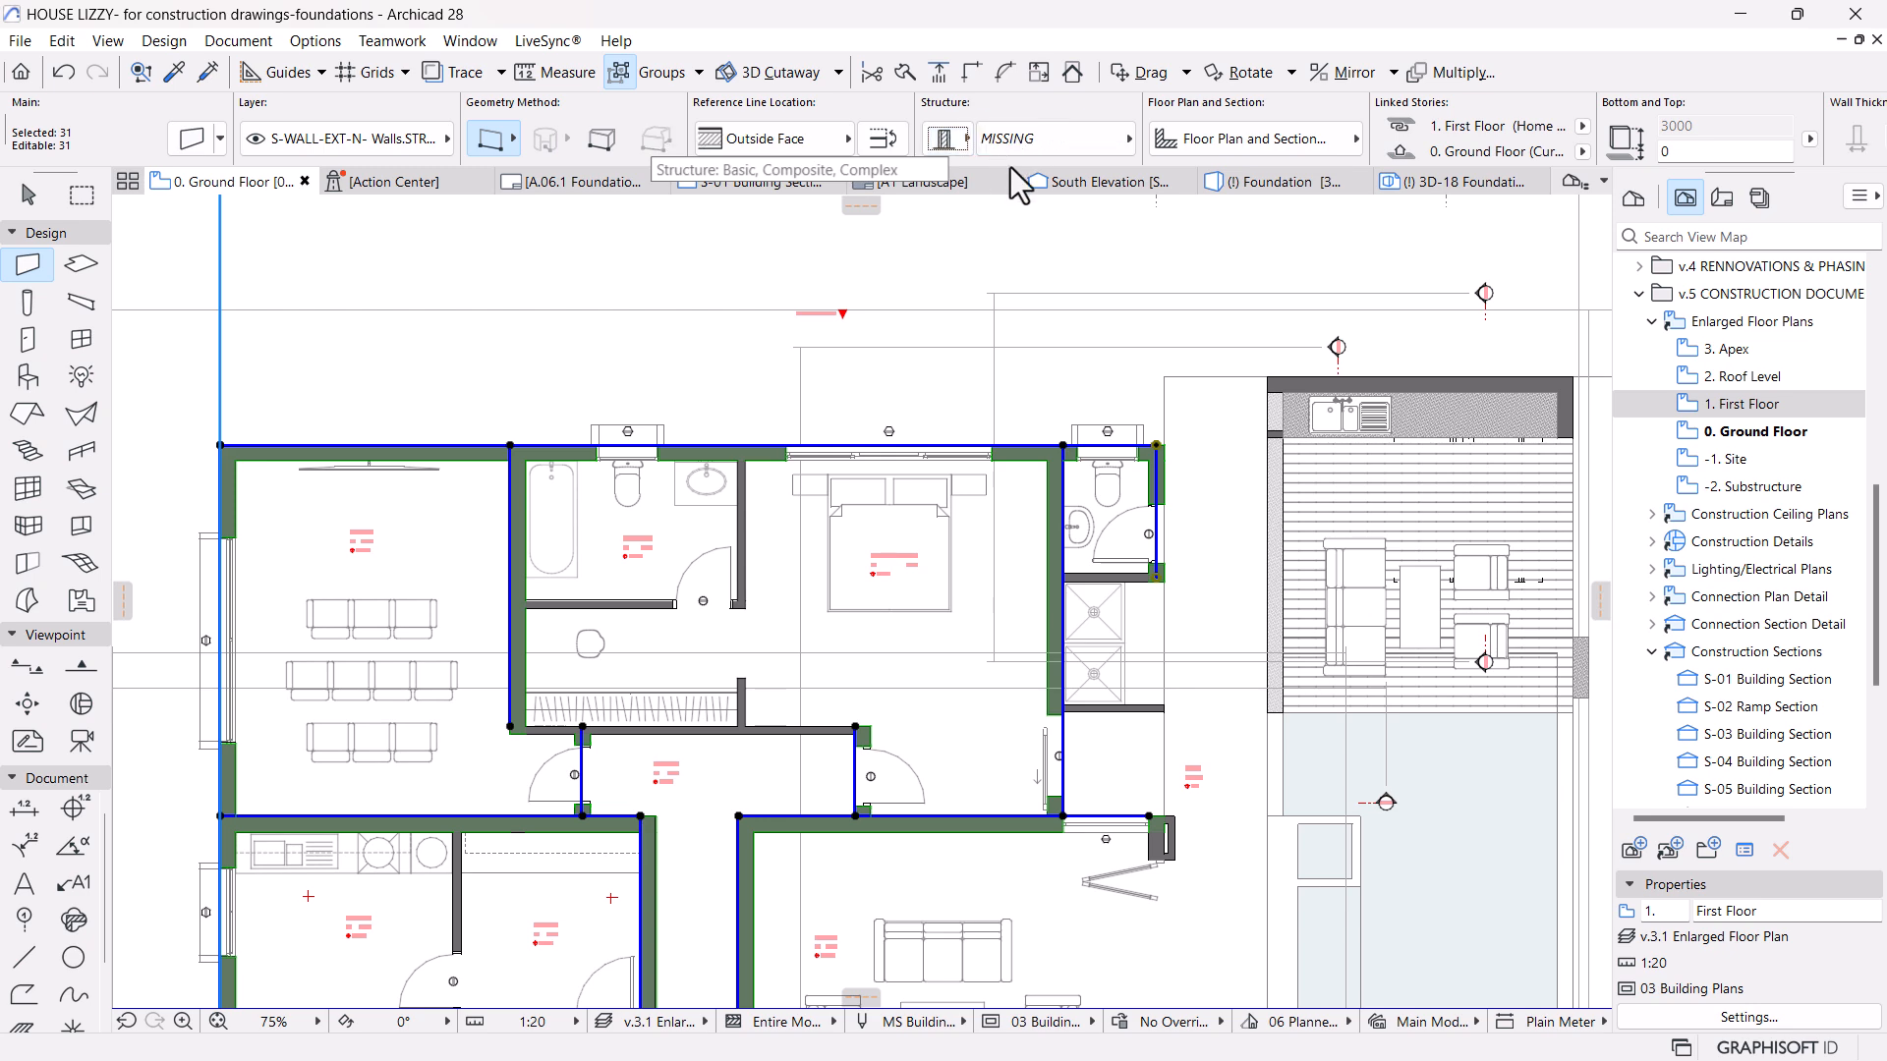
left_click(1093, 150)
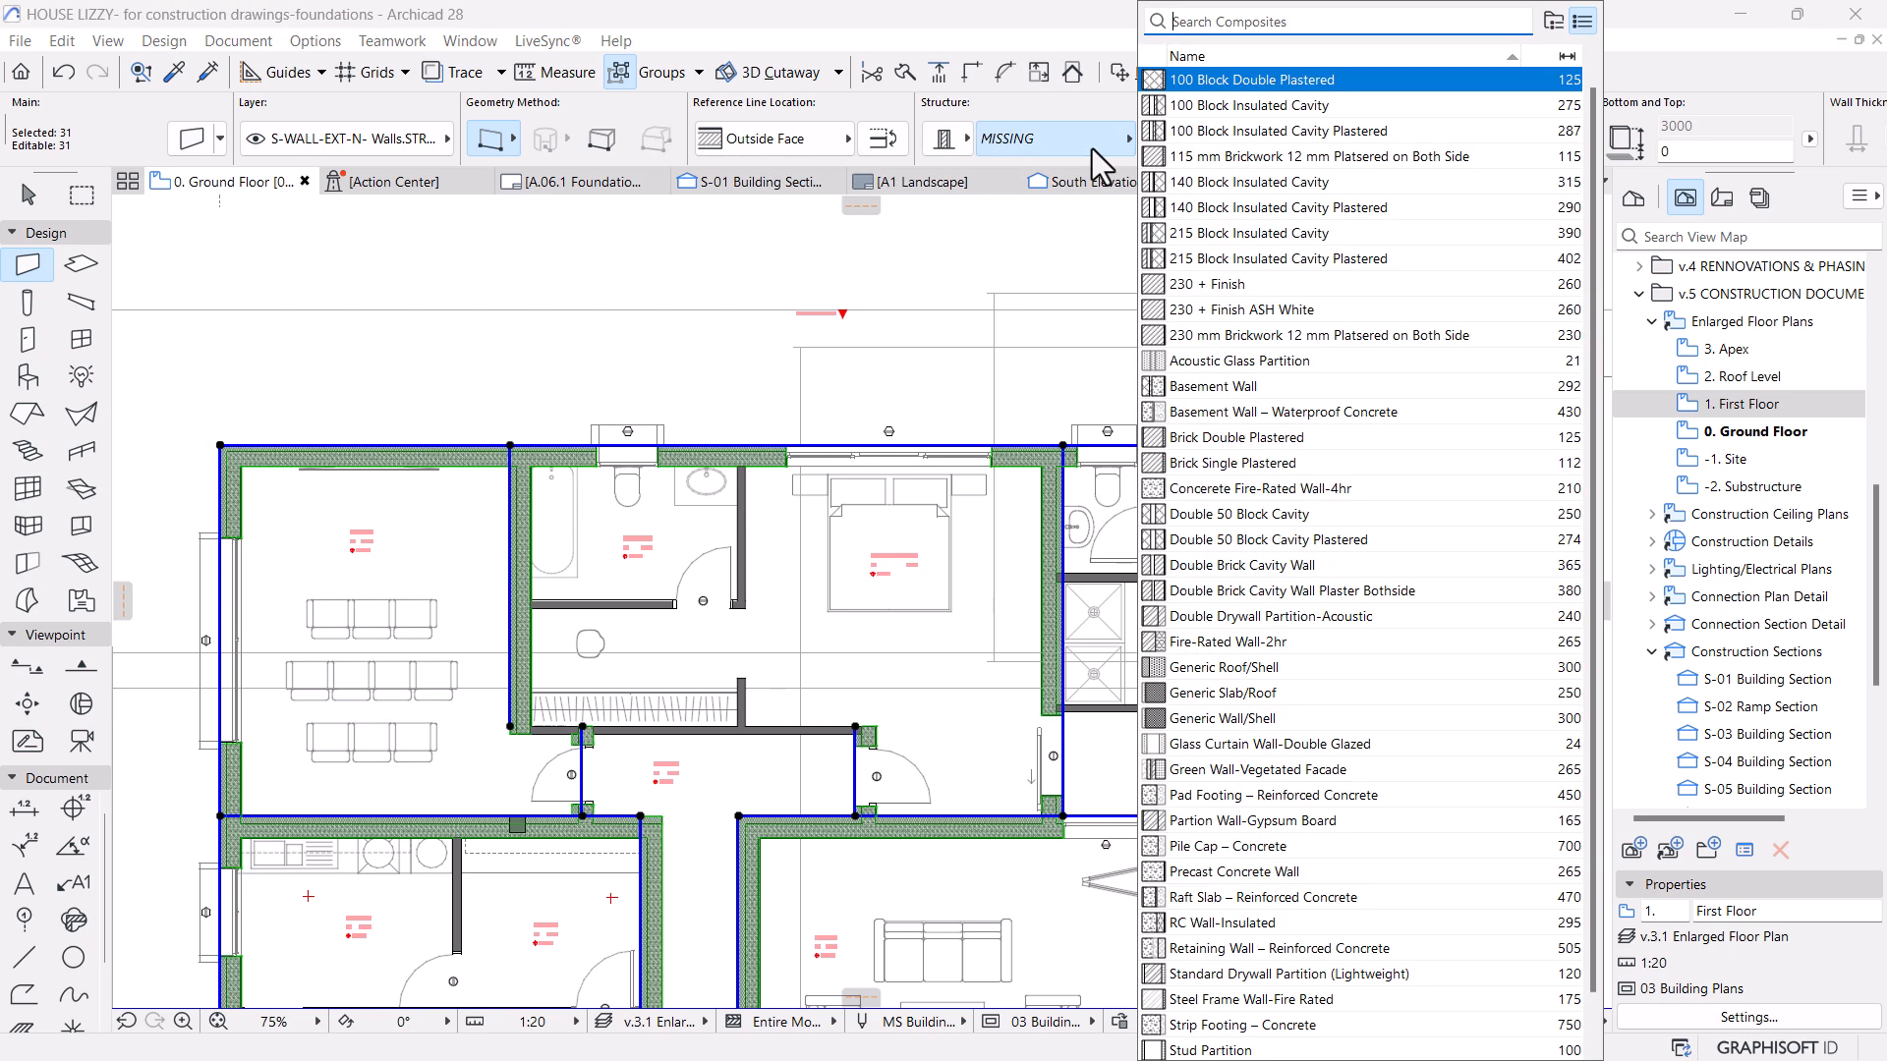
type("230")
left_click(1344, 131)
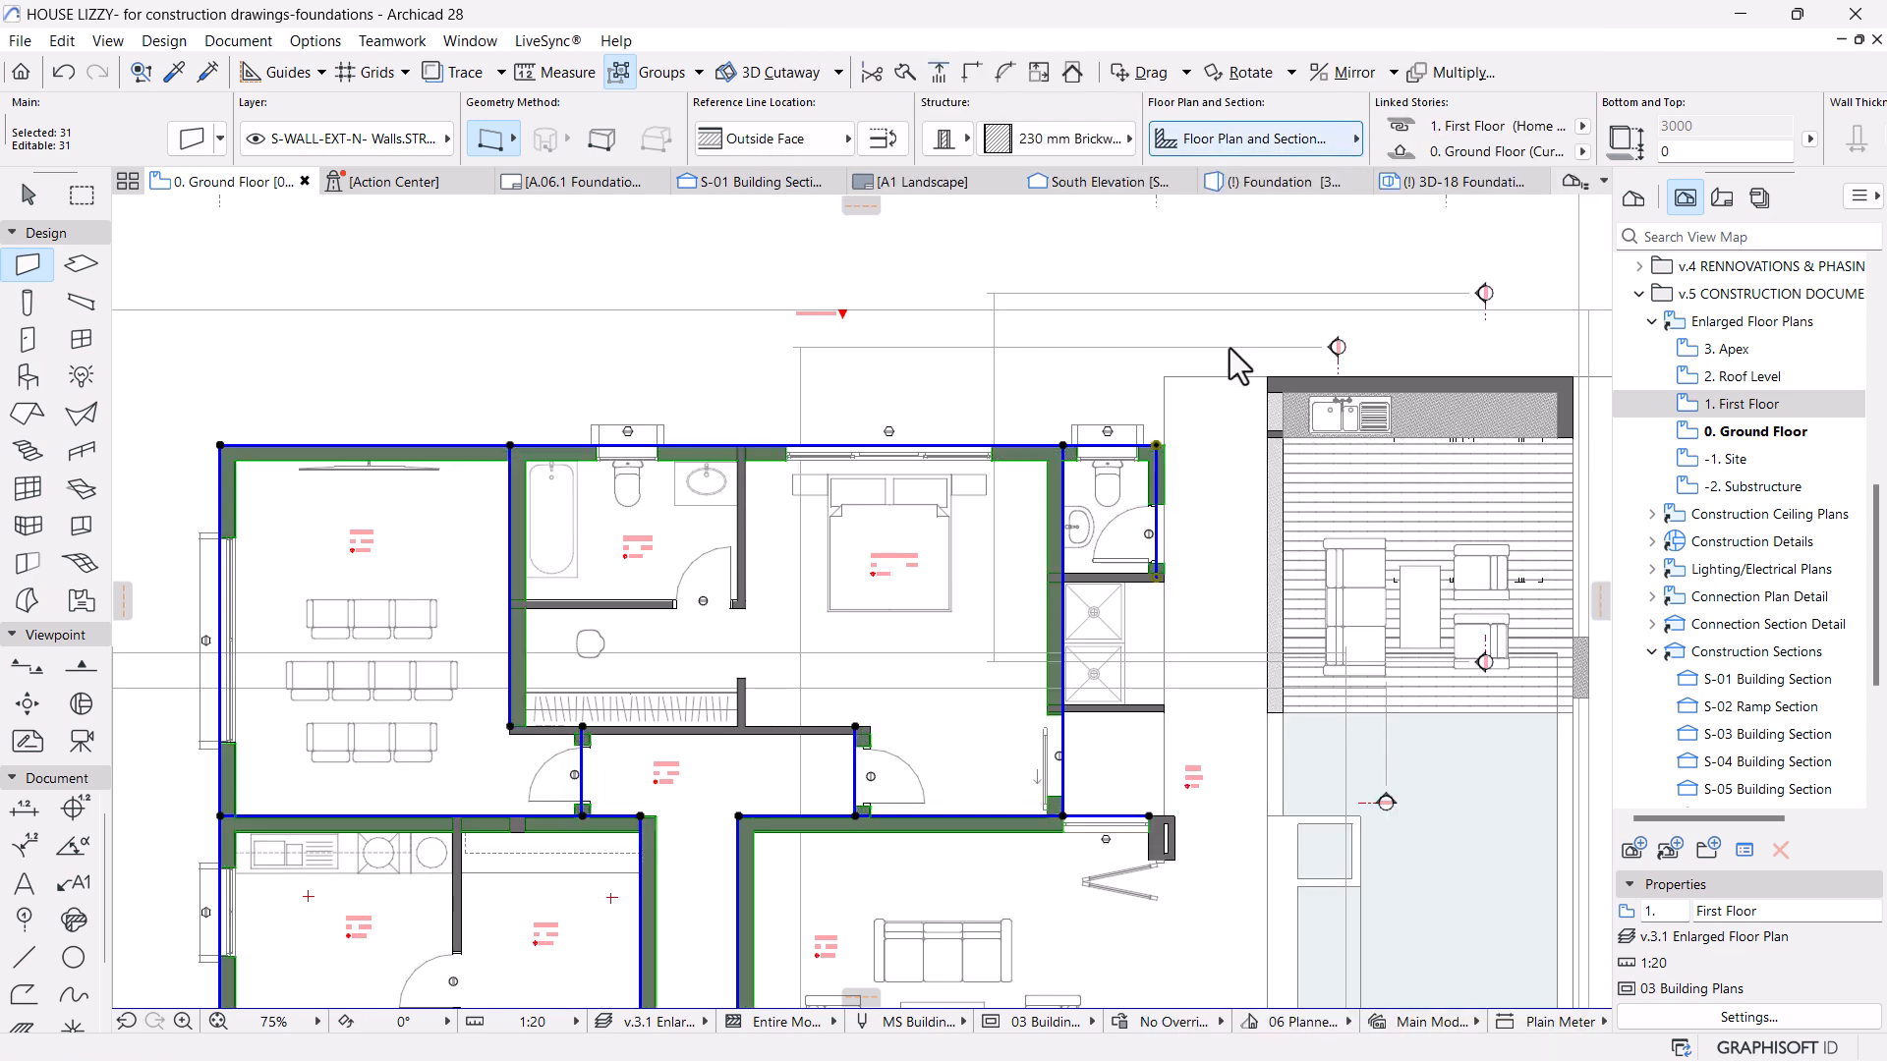
Deselect the walls and examine the plaster and brick layers at the guest bedroom junction and around the plan's wall corners.
scroll(1066, 460, "up", 5)
key("Escape")
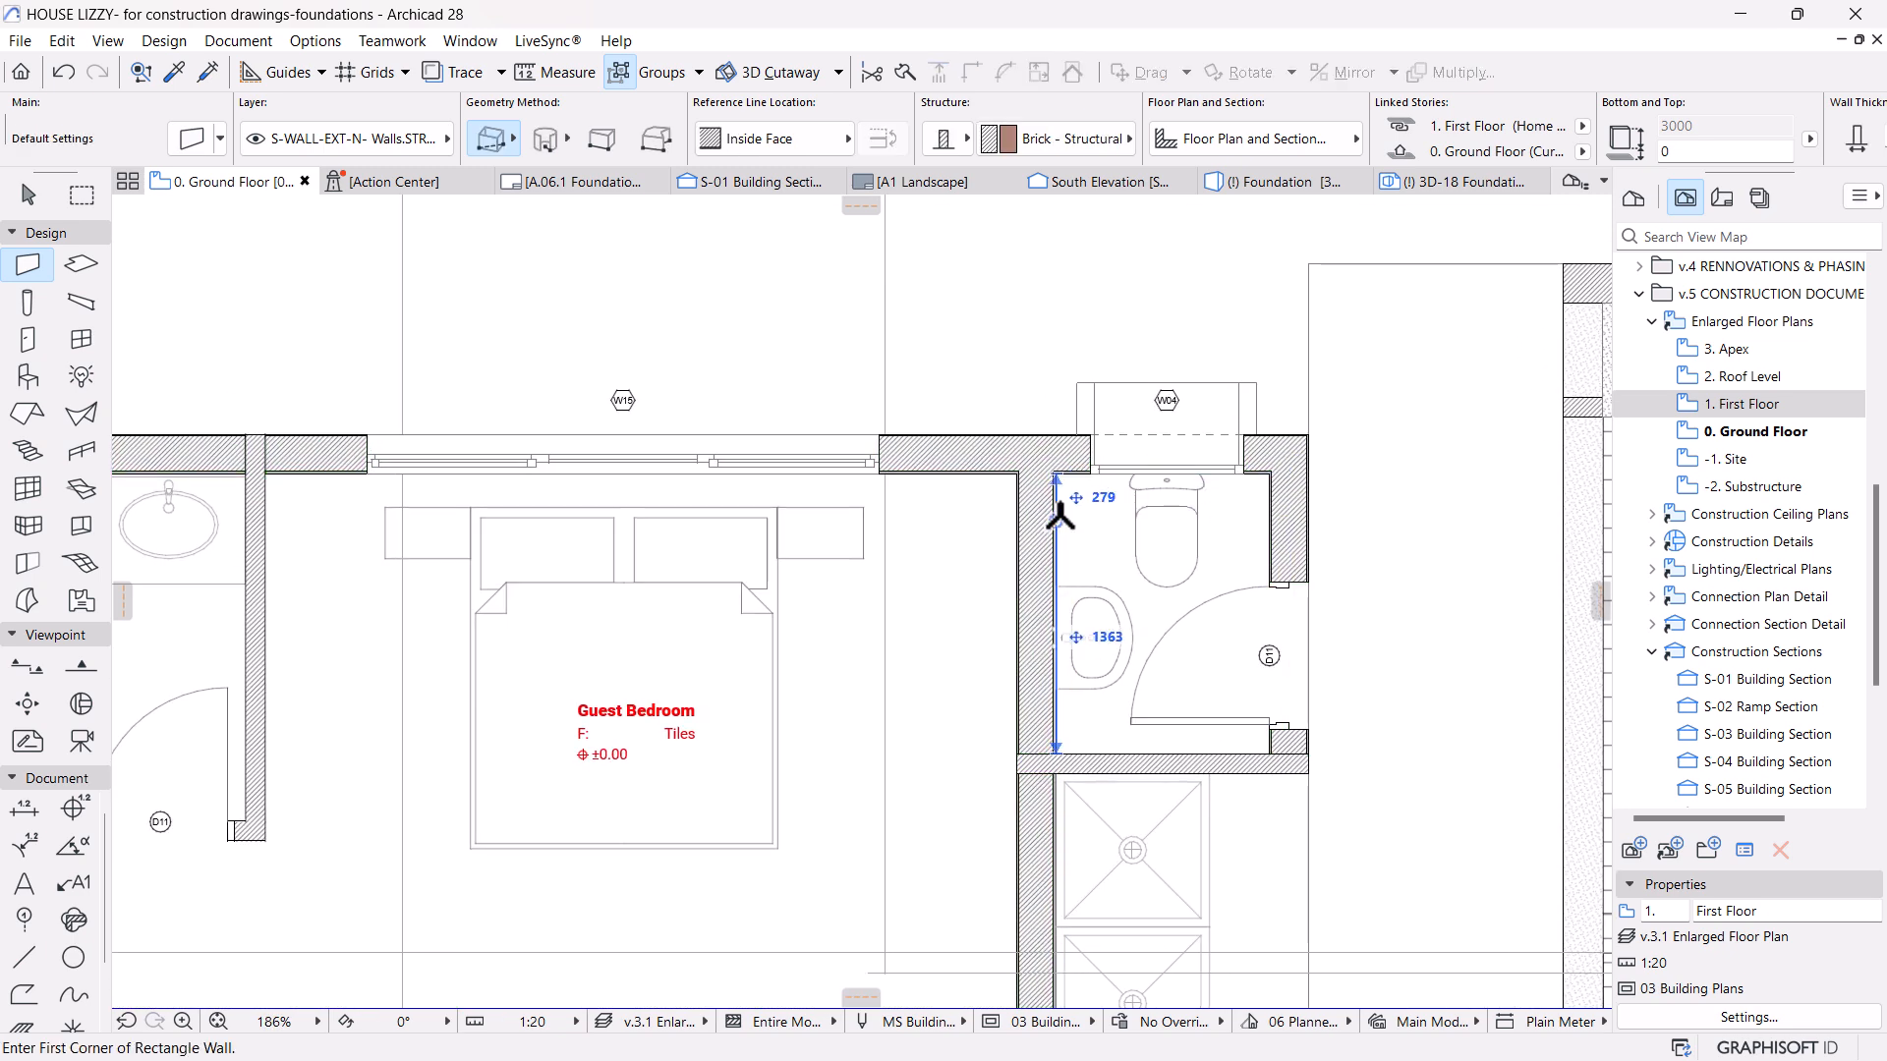
scroll(1074, 491, "up", 4)
scroll(636, 449, "up", 3)
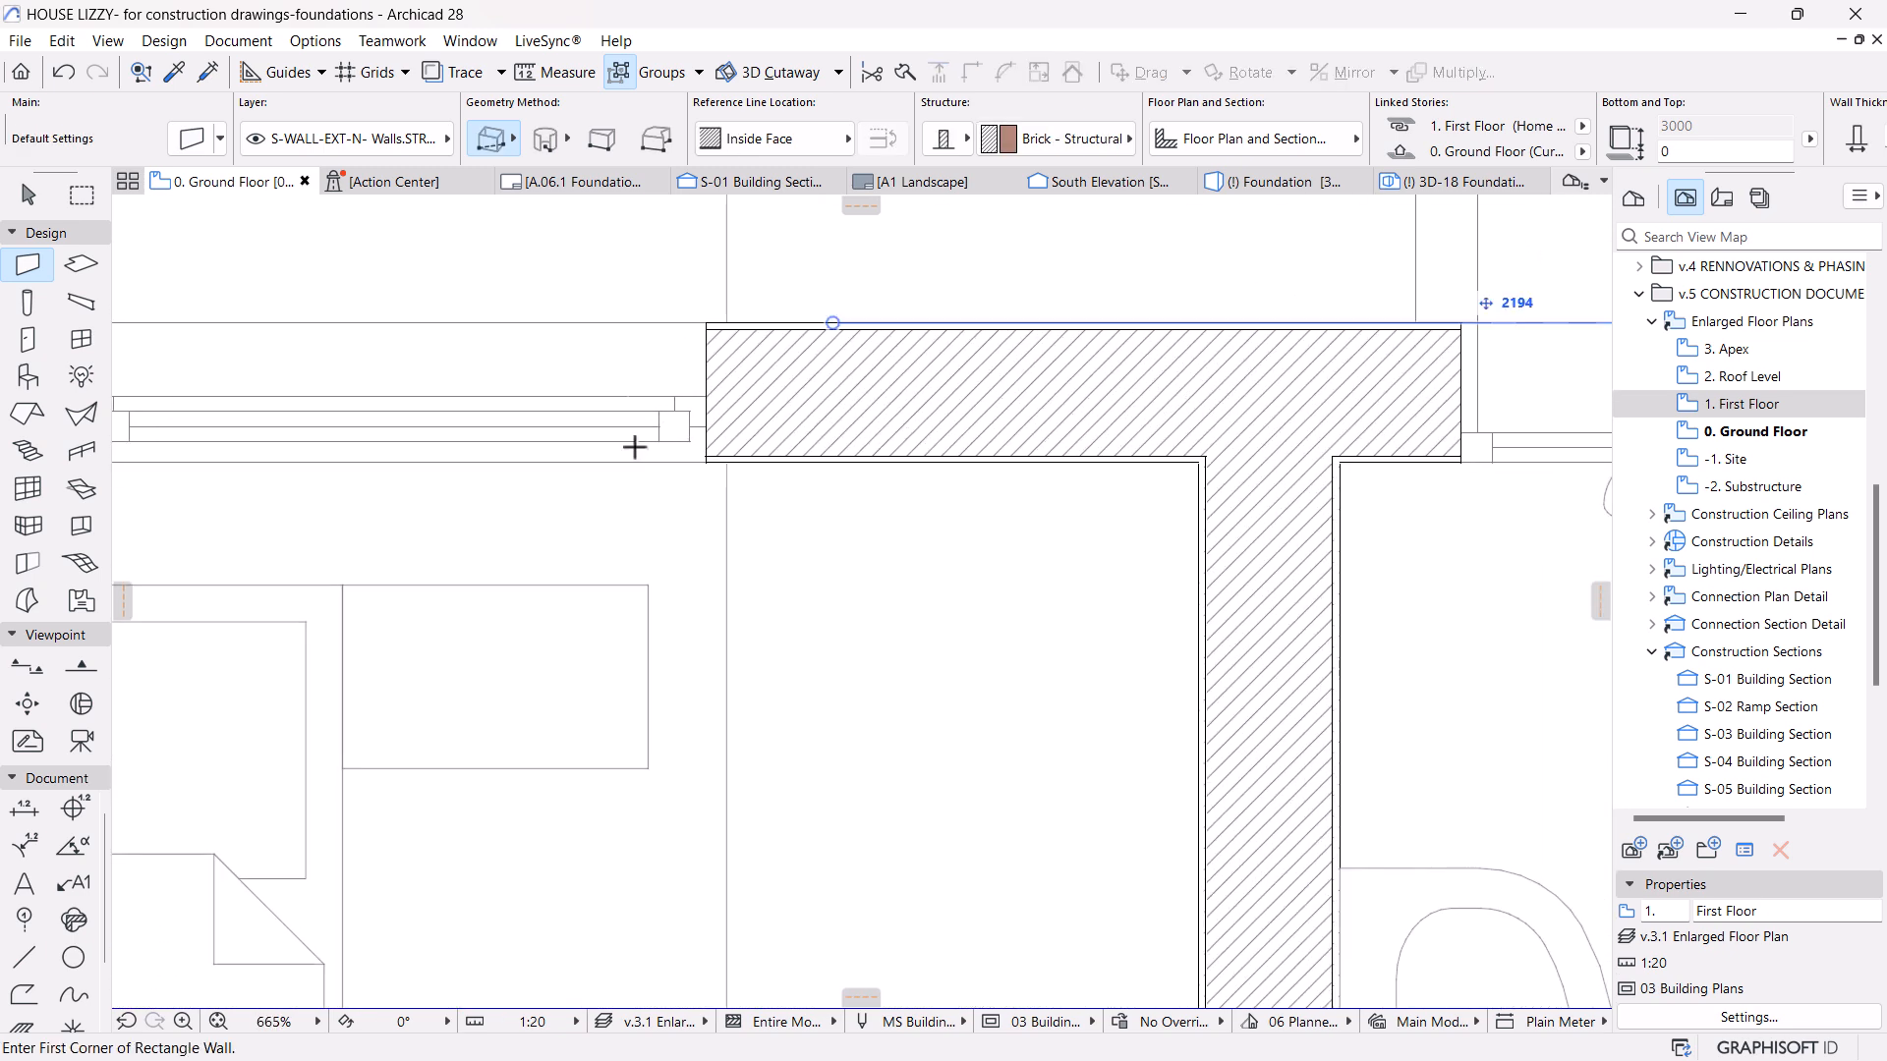
scroll(1229, 455, "up", 2)
scroll(990, 494, "up", 1)
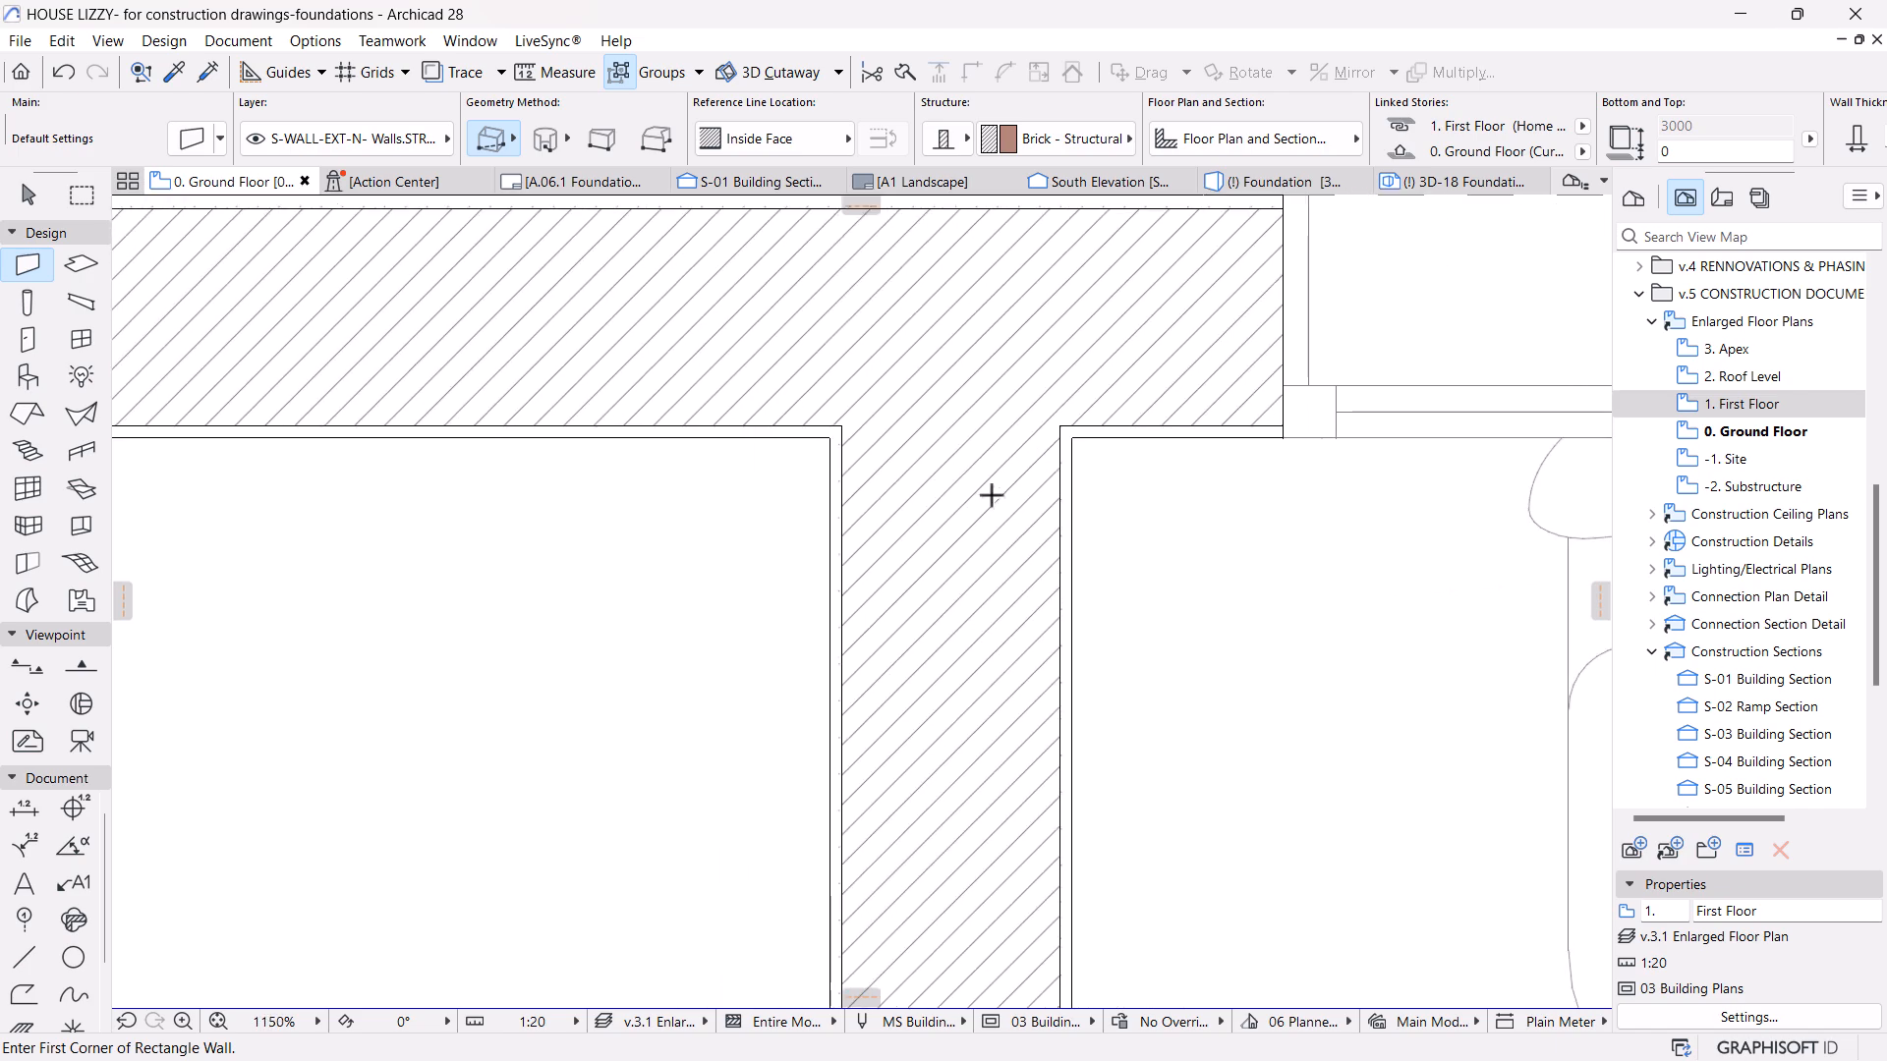
scroll(1006, 509, "down", 6)
scroll(731, 751, "up", 3)
scroll(931, 647, "up", 7)
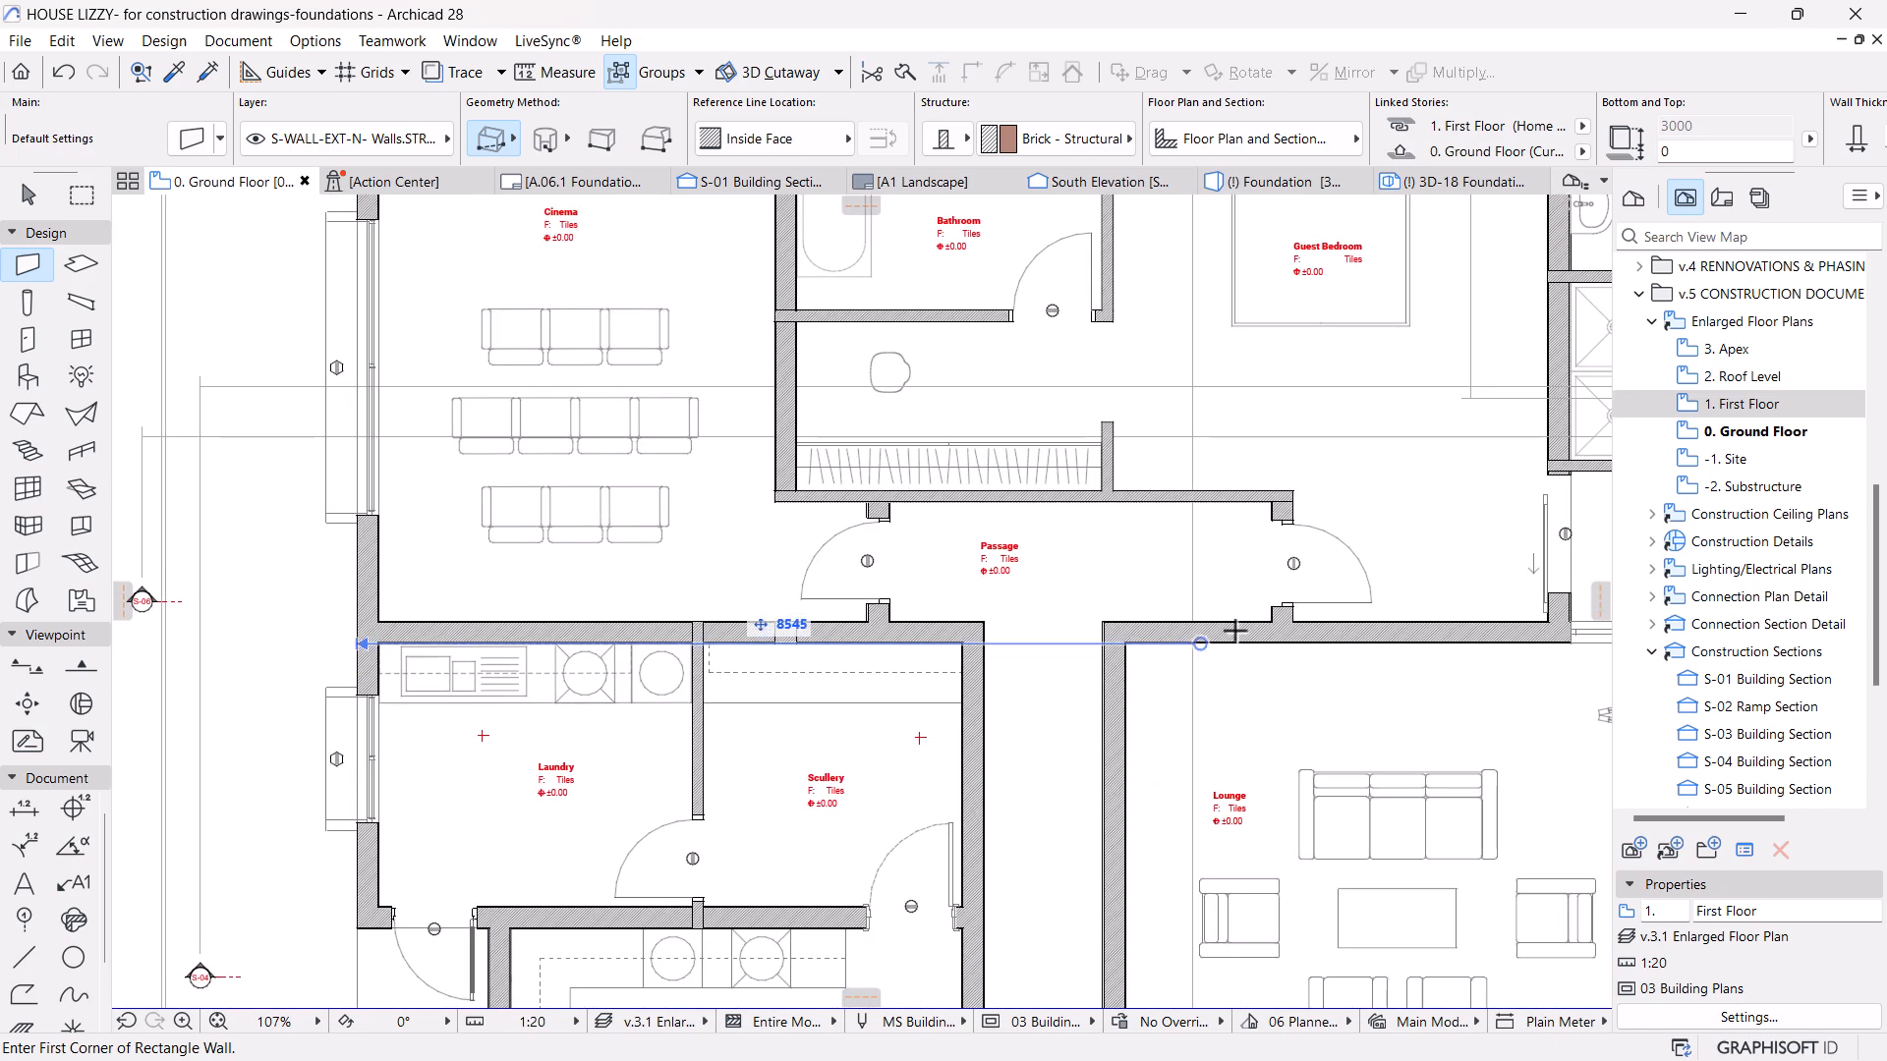
scroll(931, 647, "up", 4)
key("Escape")
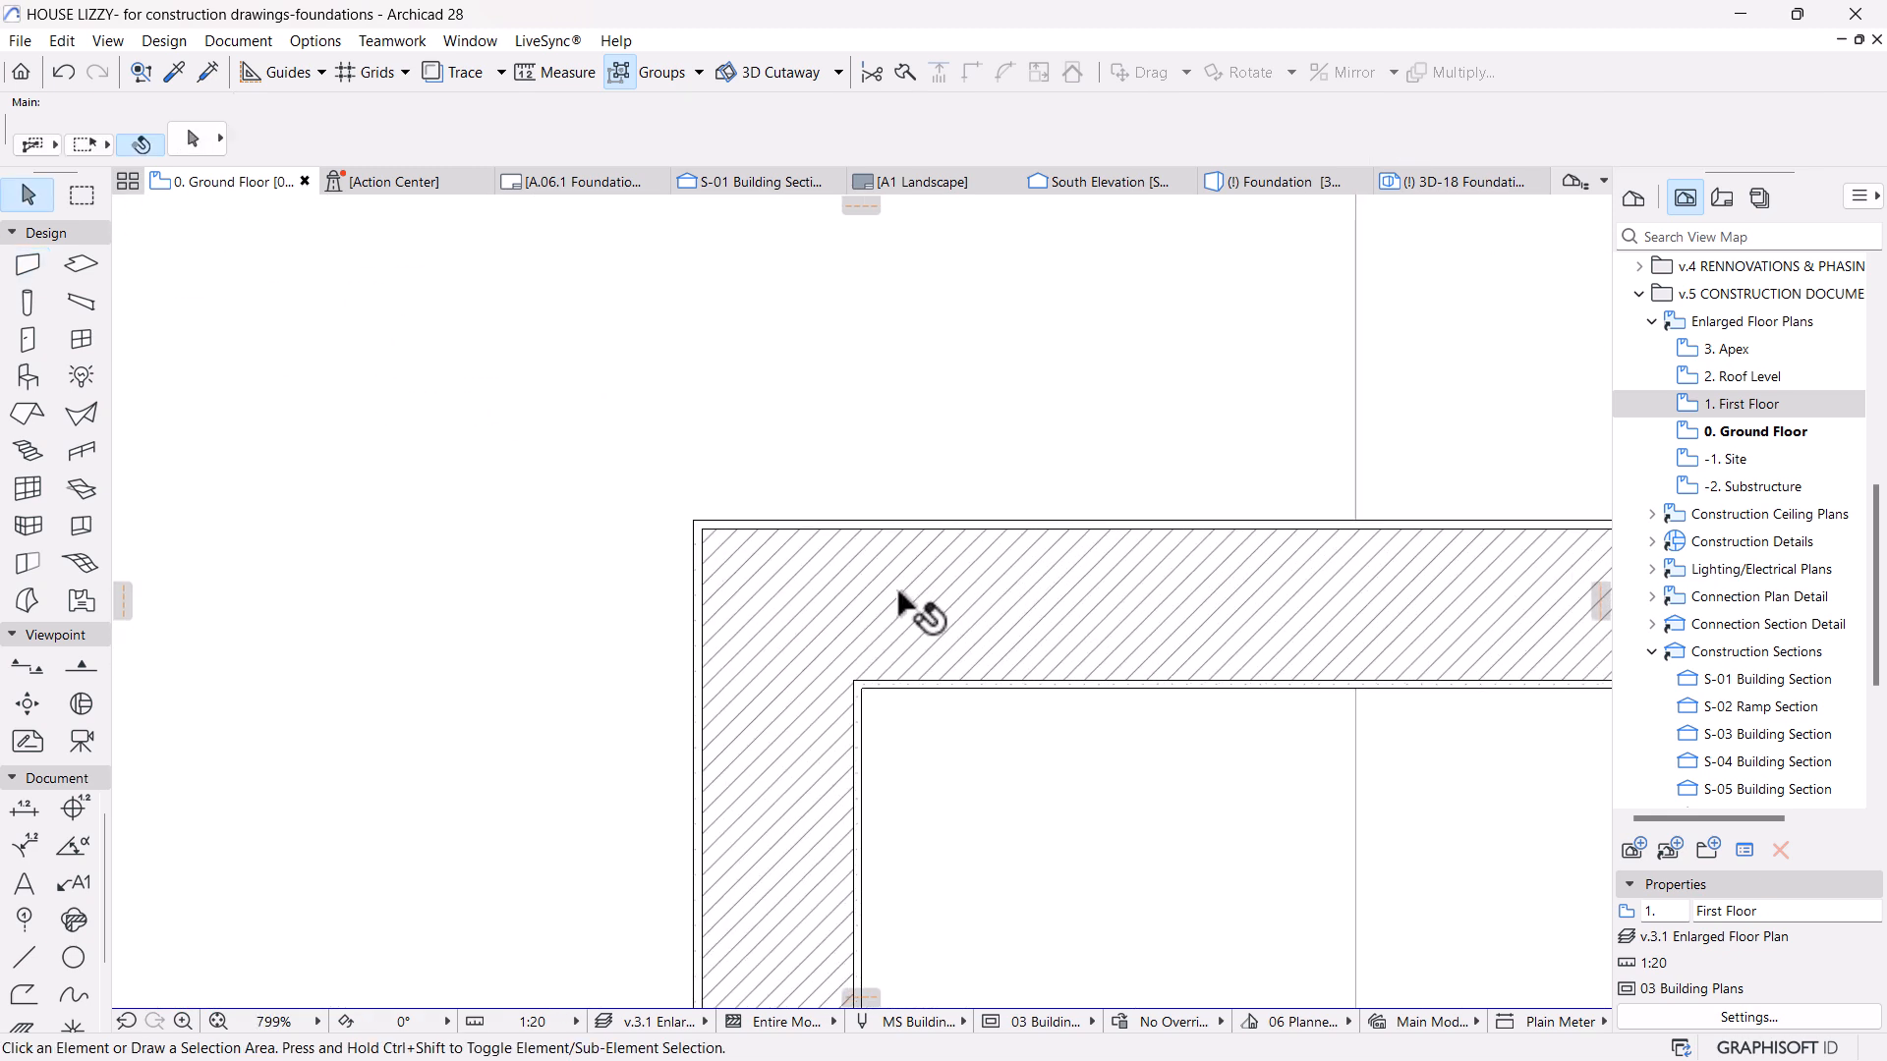
Turn on True Line Weight display and check the line thicknesses at the exterior wall corner.
scroll(898, 595, "up", 2)
left_click(108, 40)
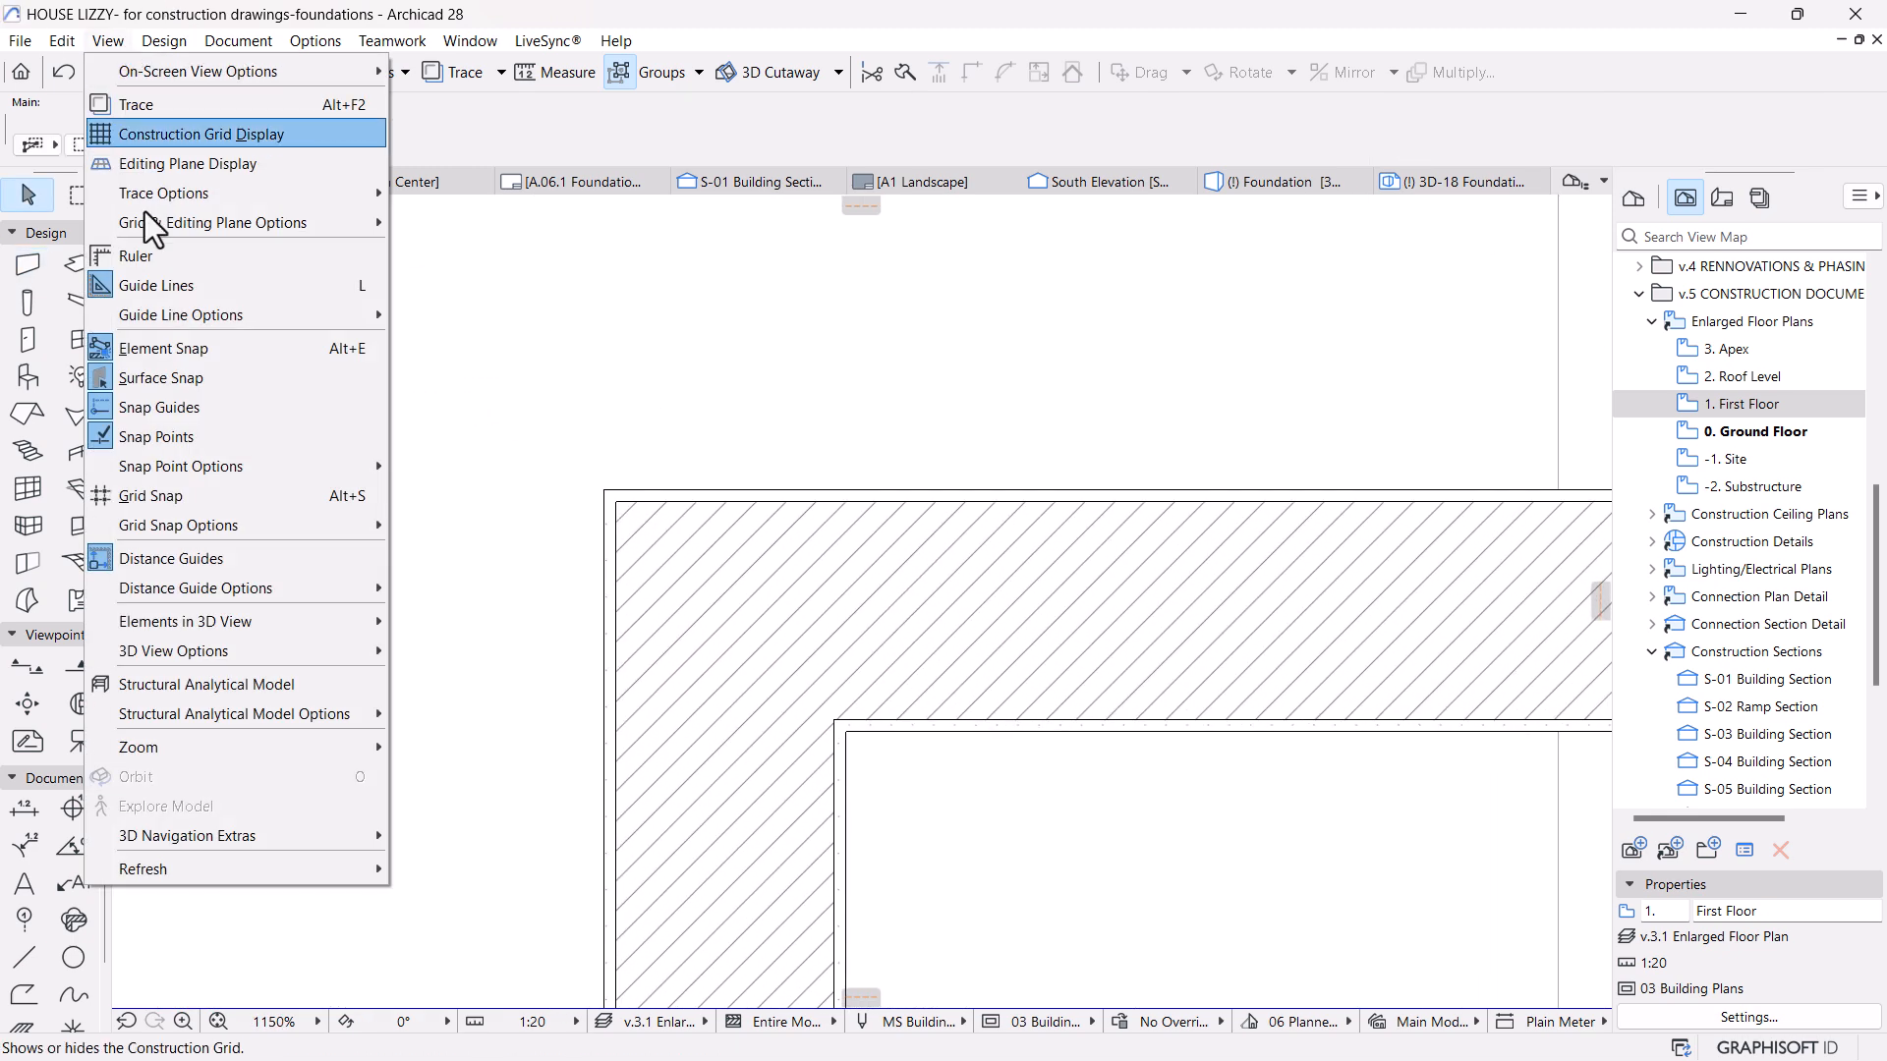
mouse_move(214, 80)
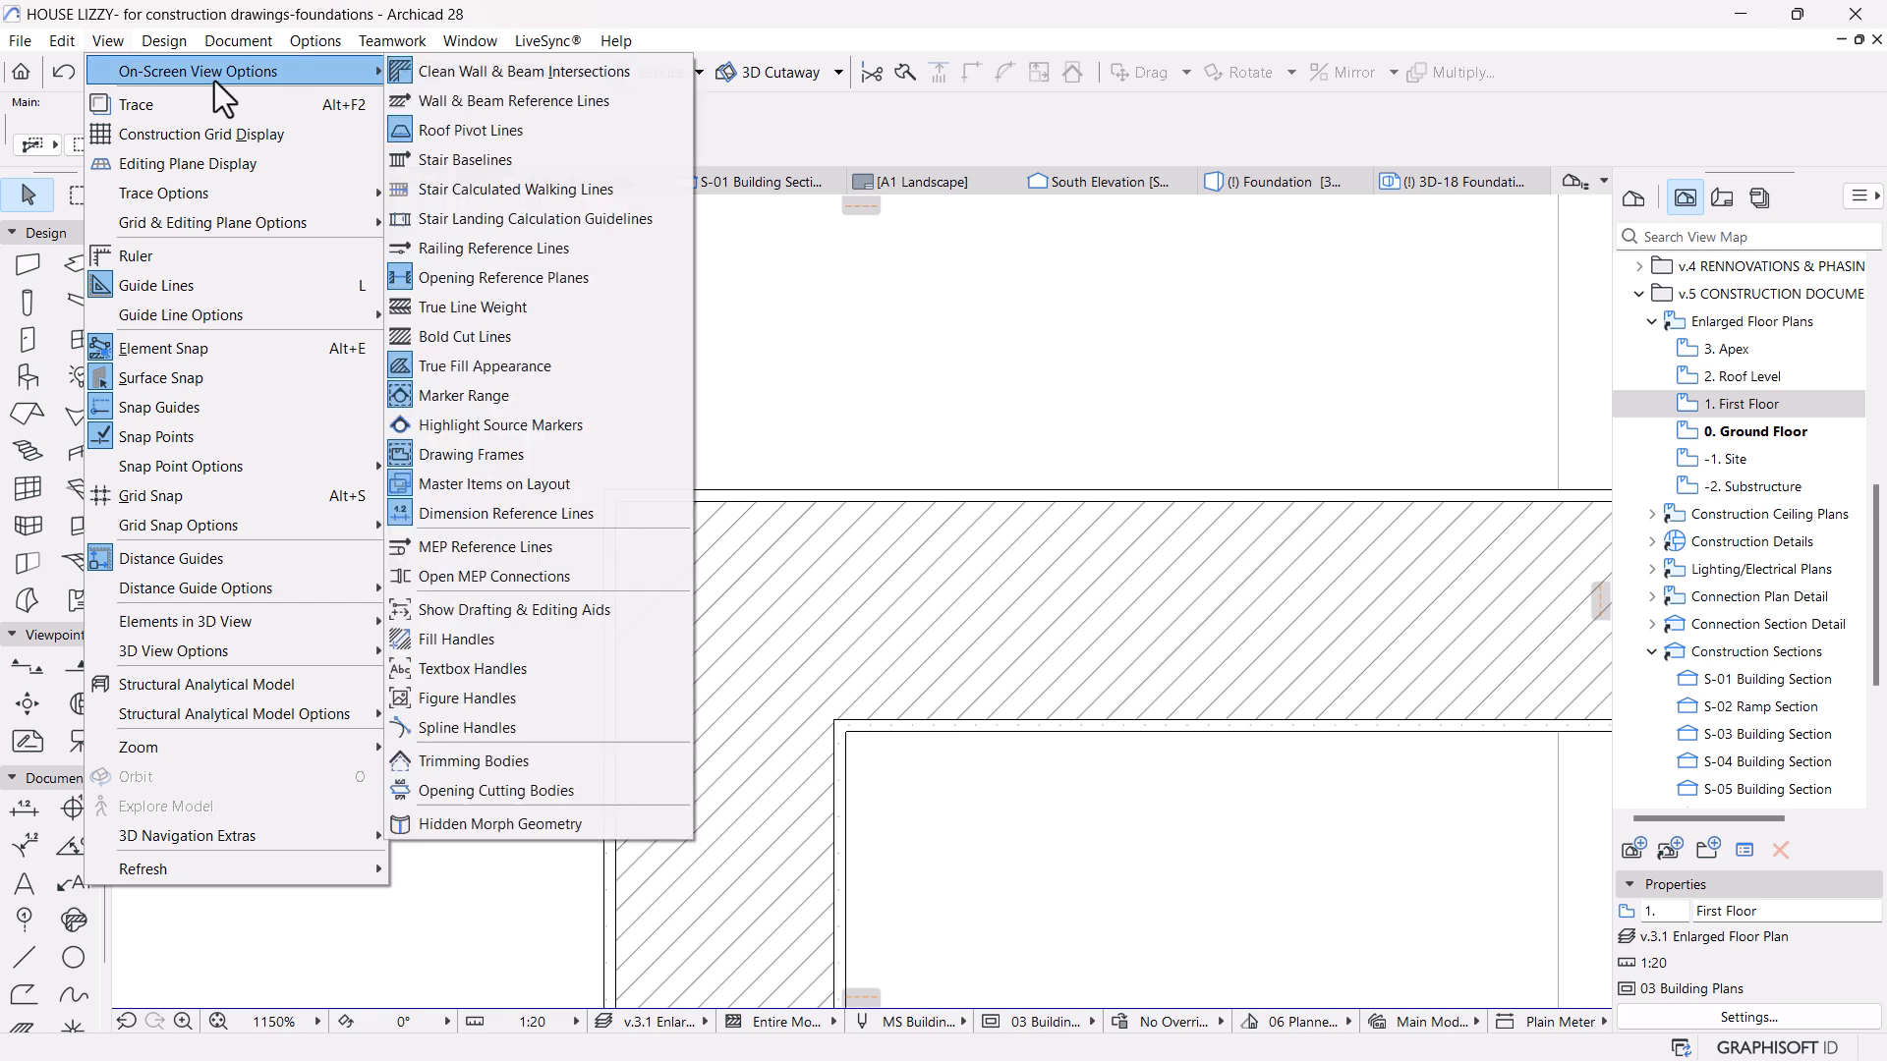
left_click(439, 307)
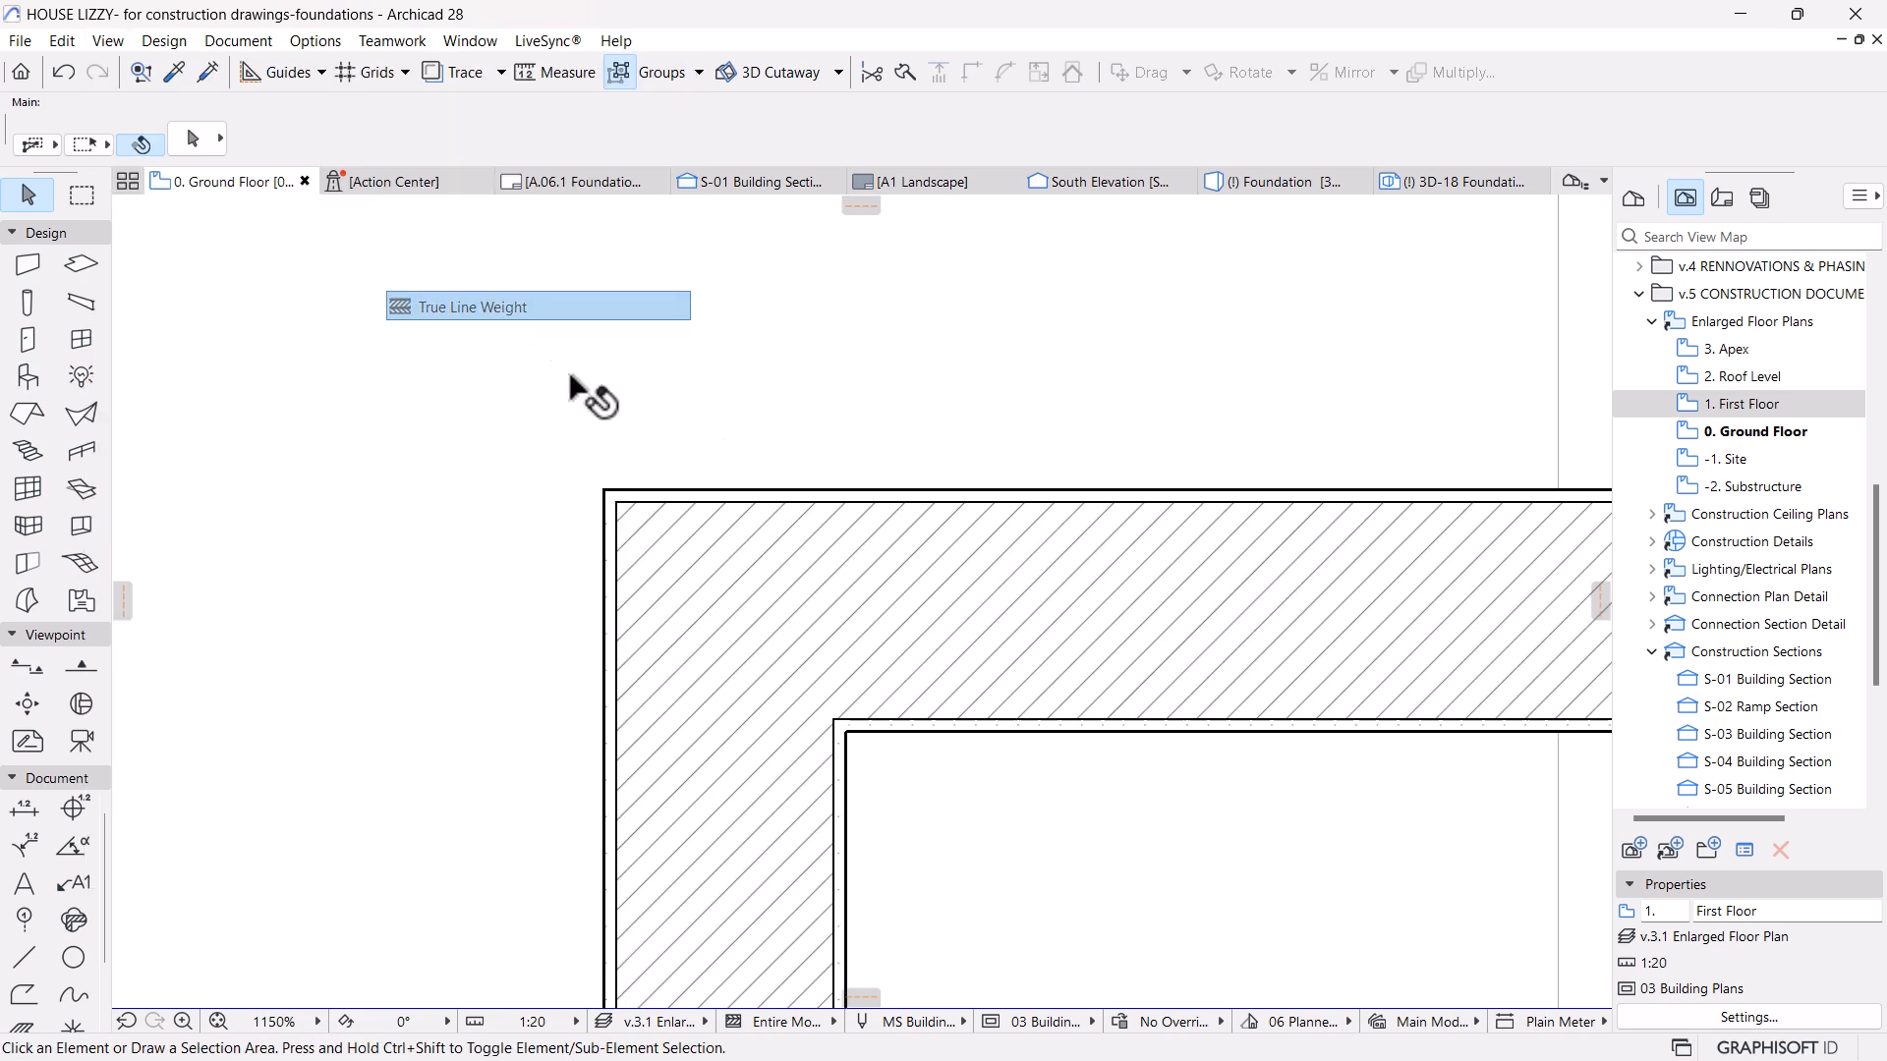
scroll(716, 535, "up", 5)
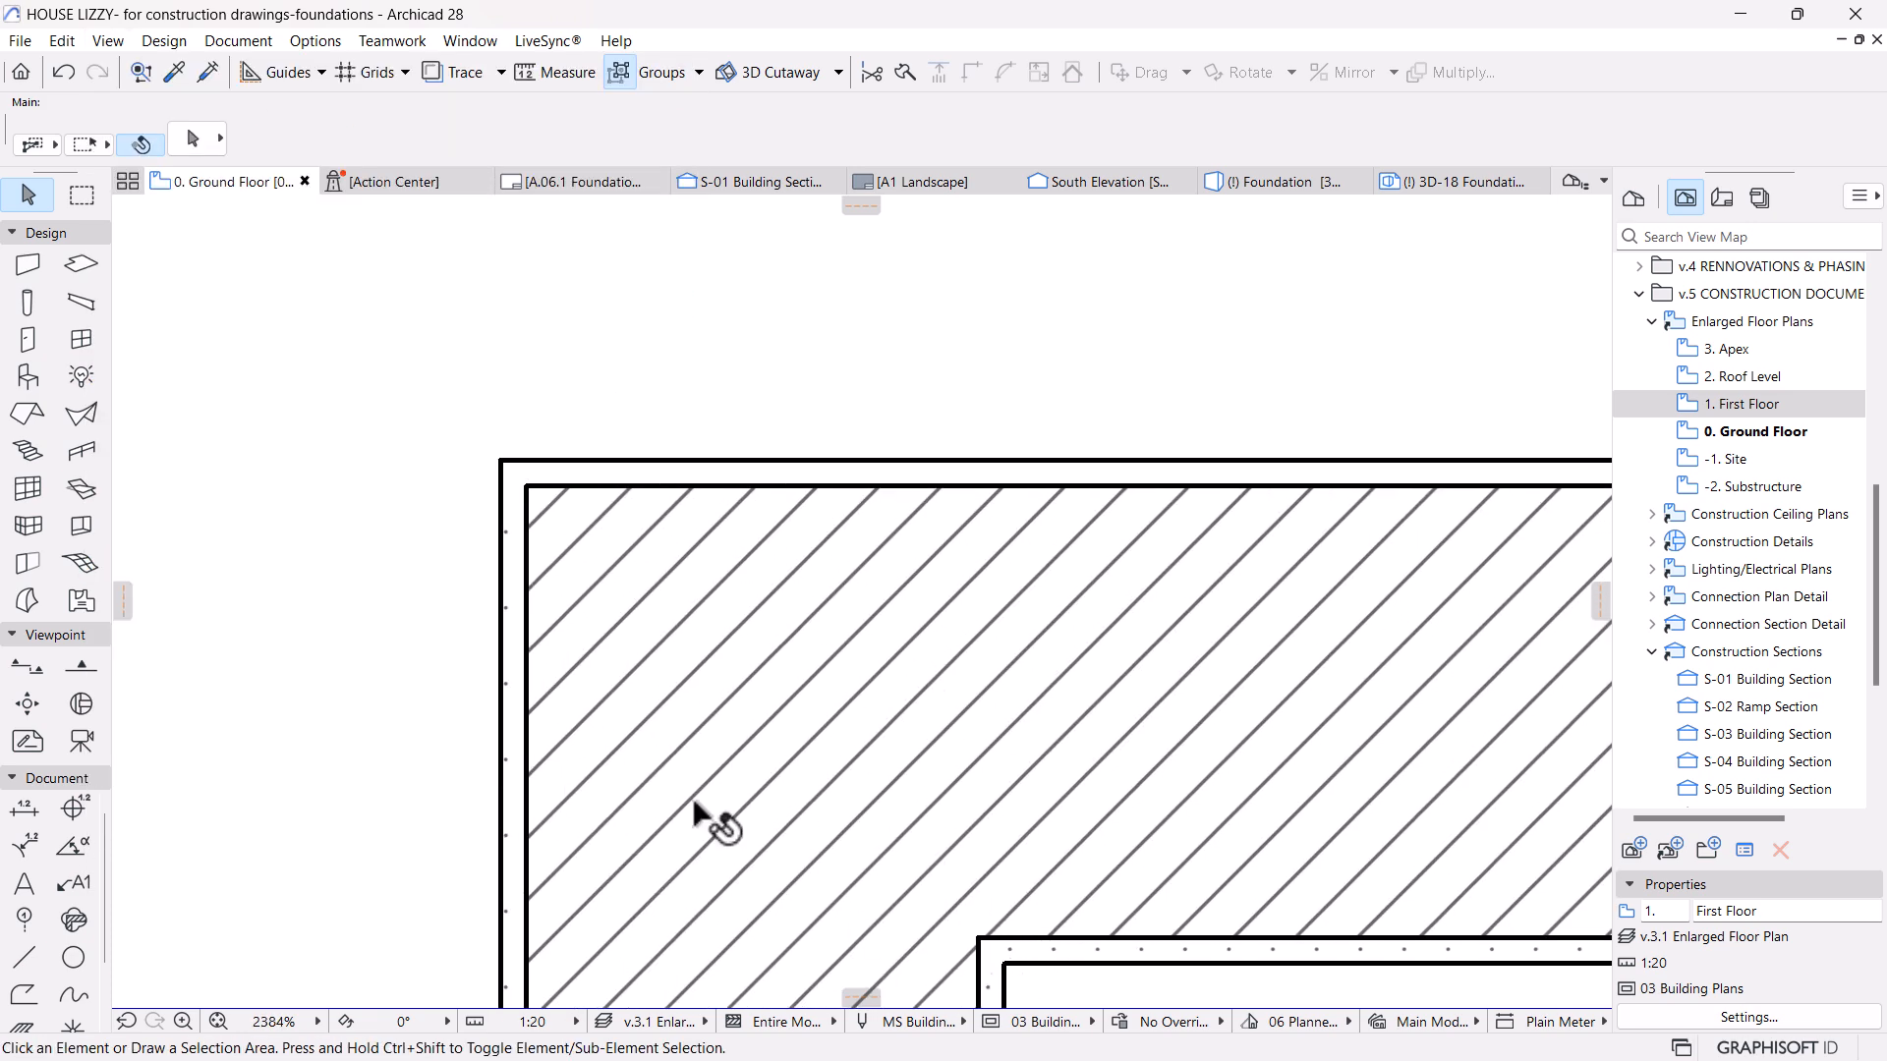
scroll(481, 440, "up", 7)
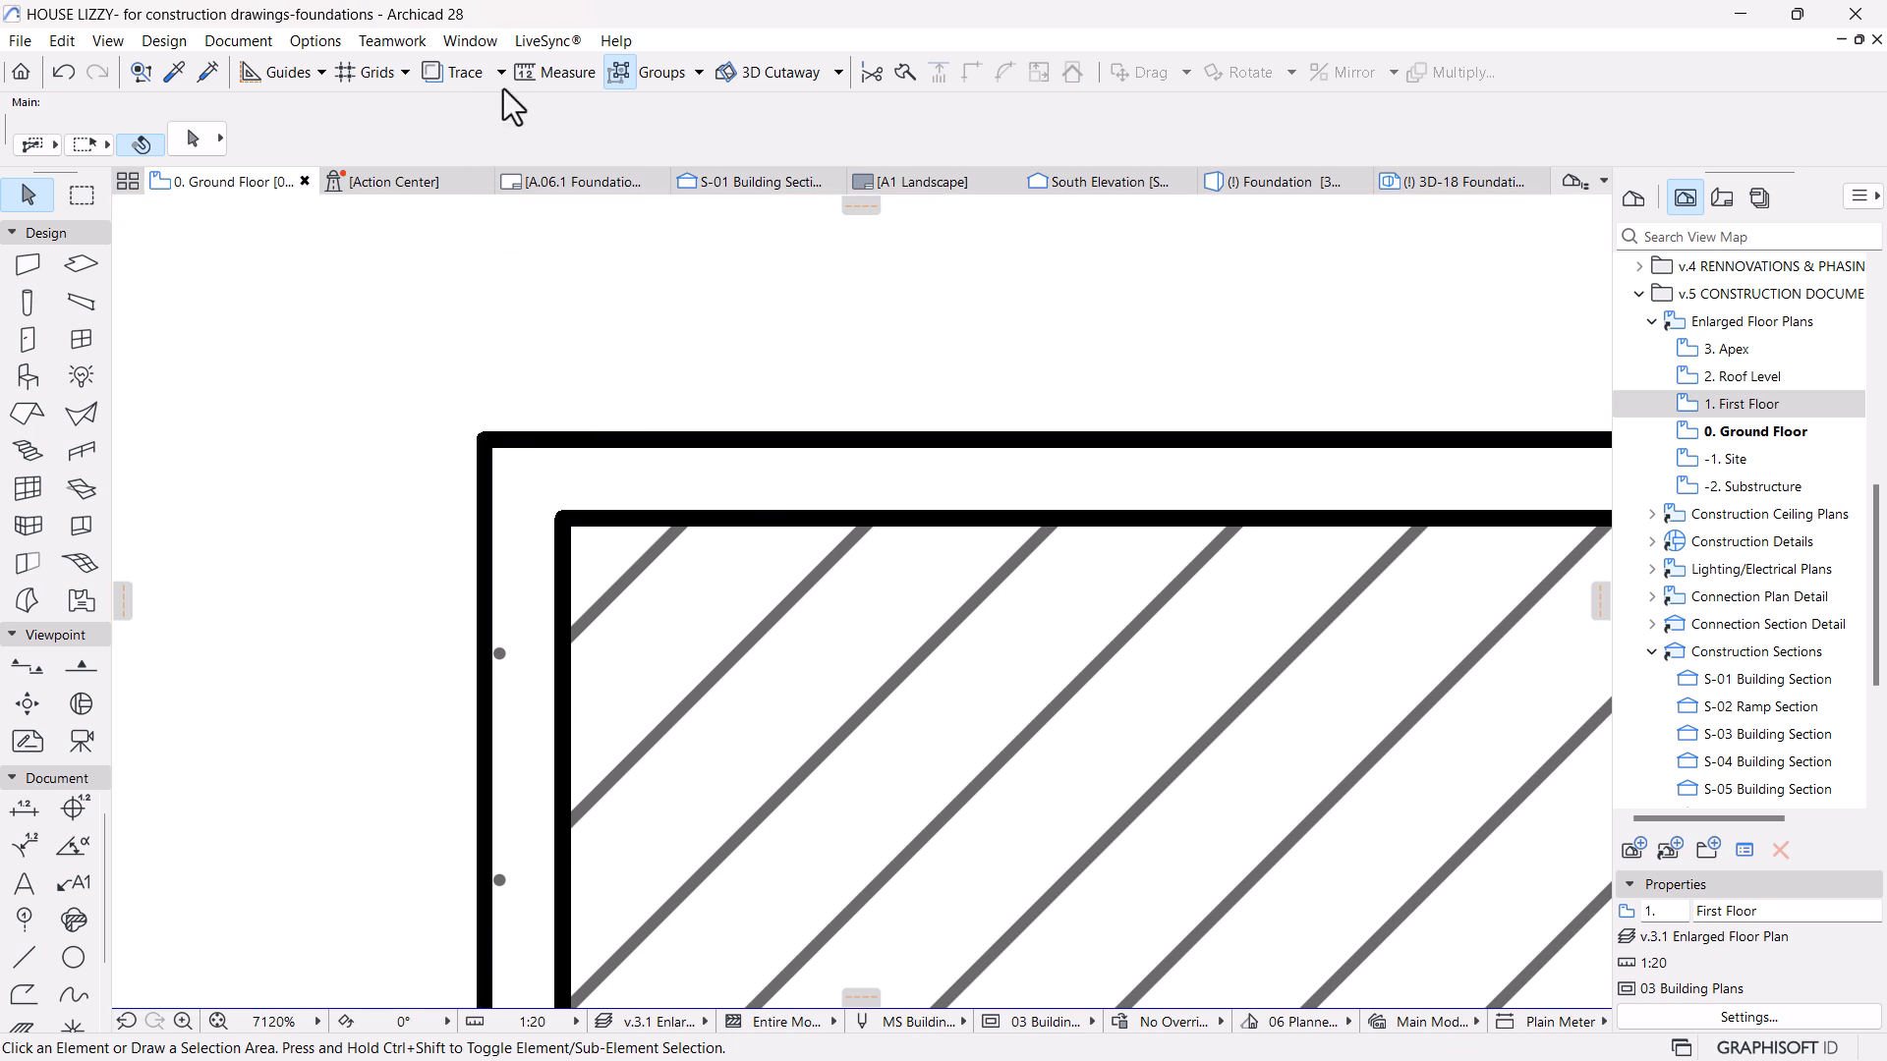
Open the upper exterior wall's composite for editing and set its Inside/Bottom contour line to pen 102.
left_click(765, 565)
right_click(752, 582)
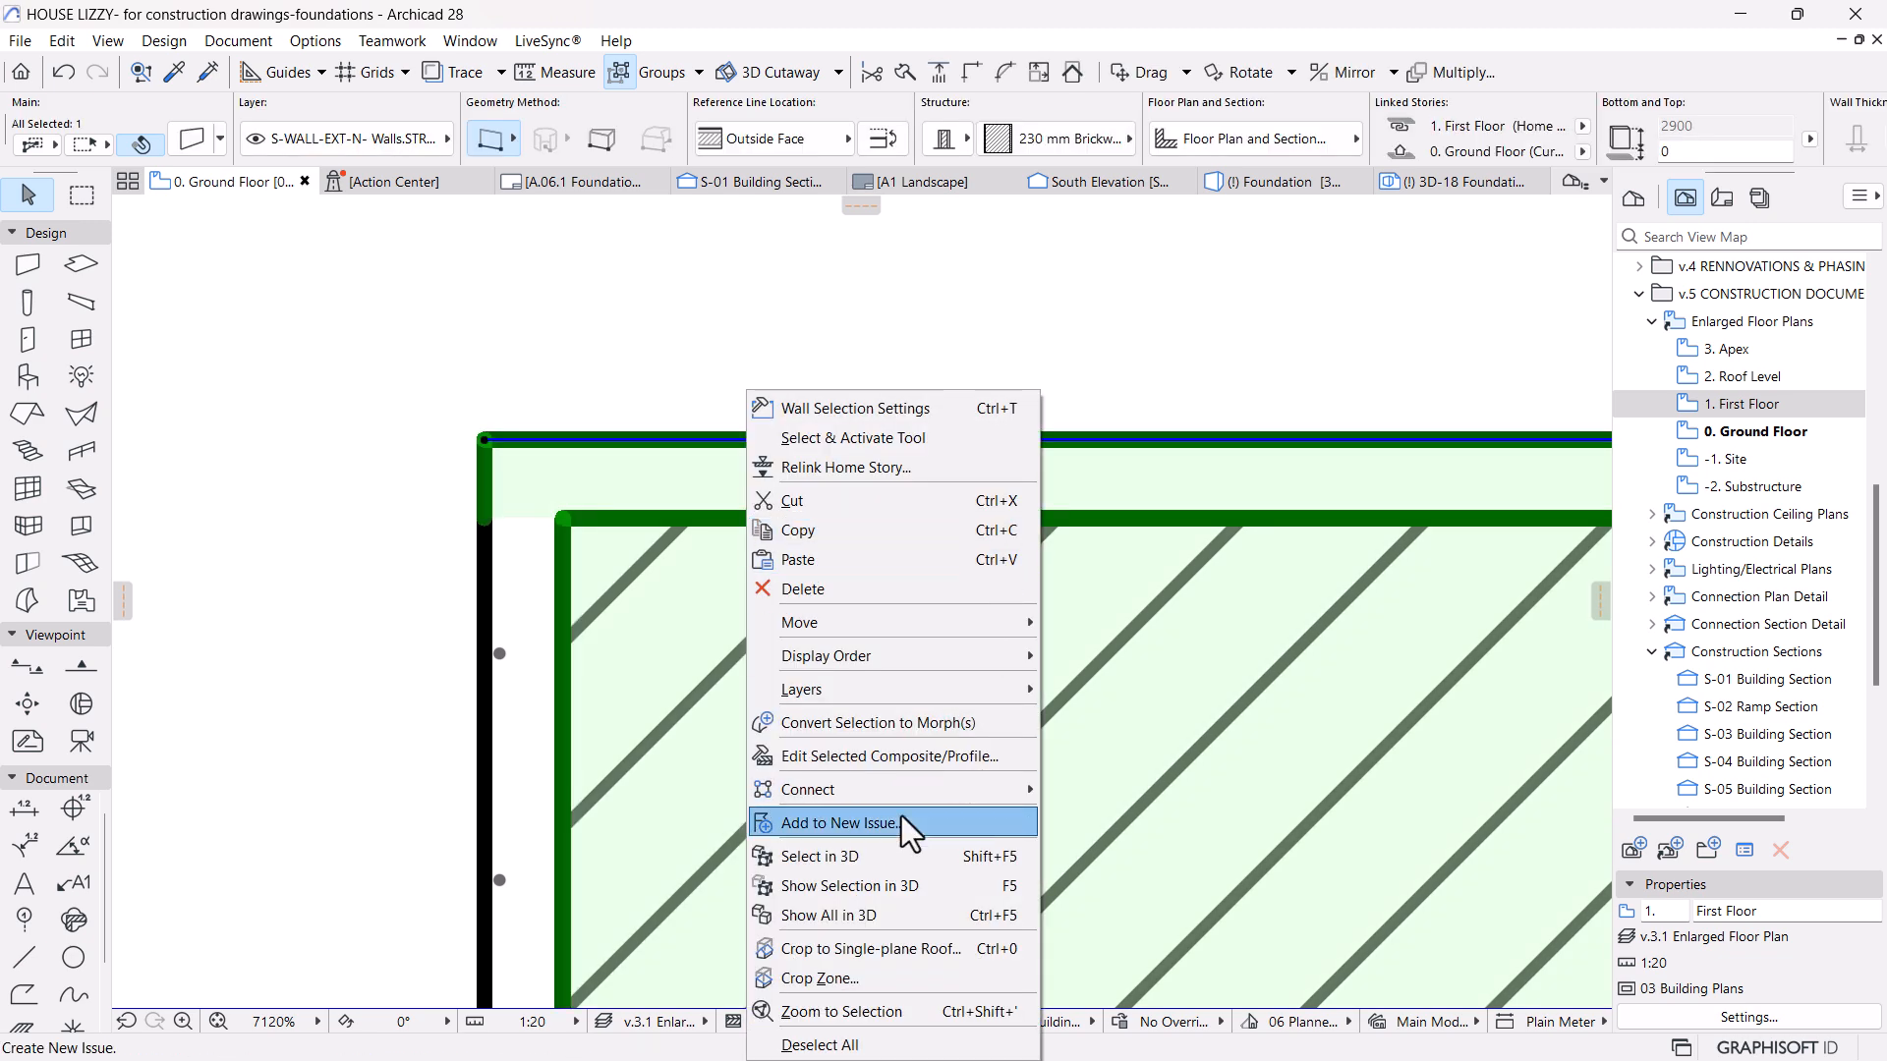
left_click(830, 757)
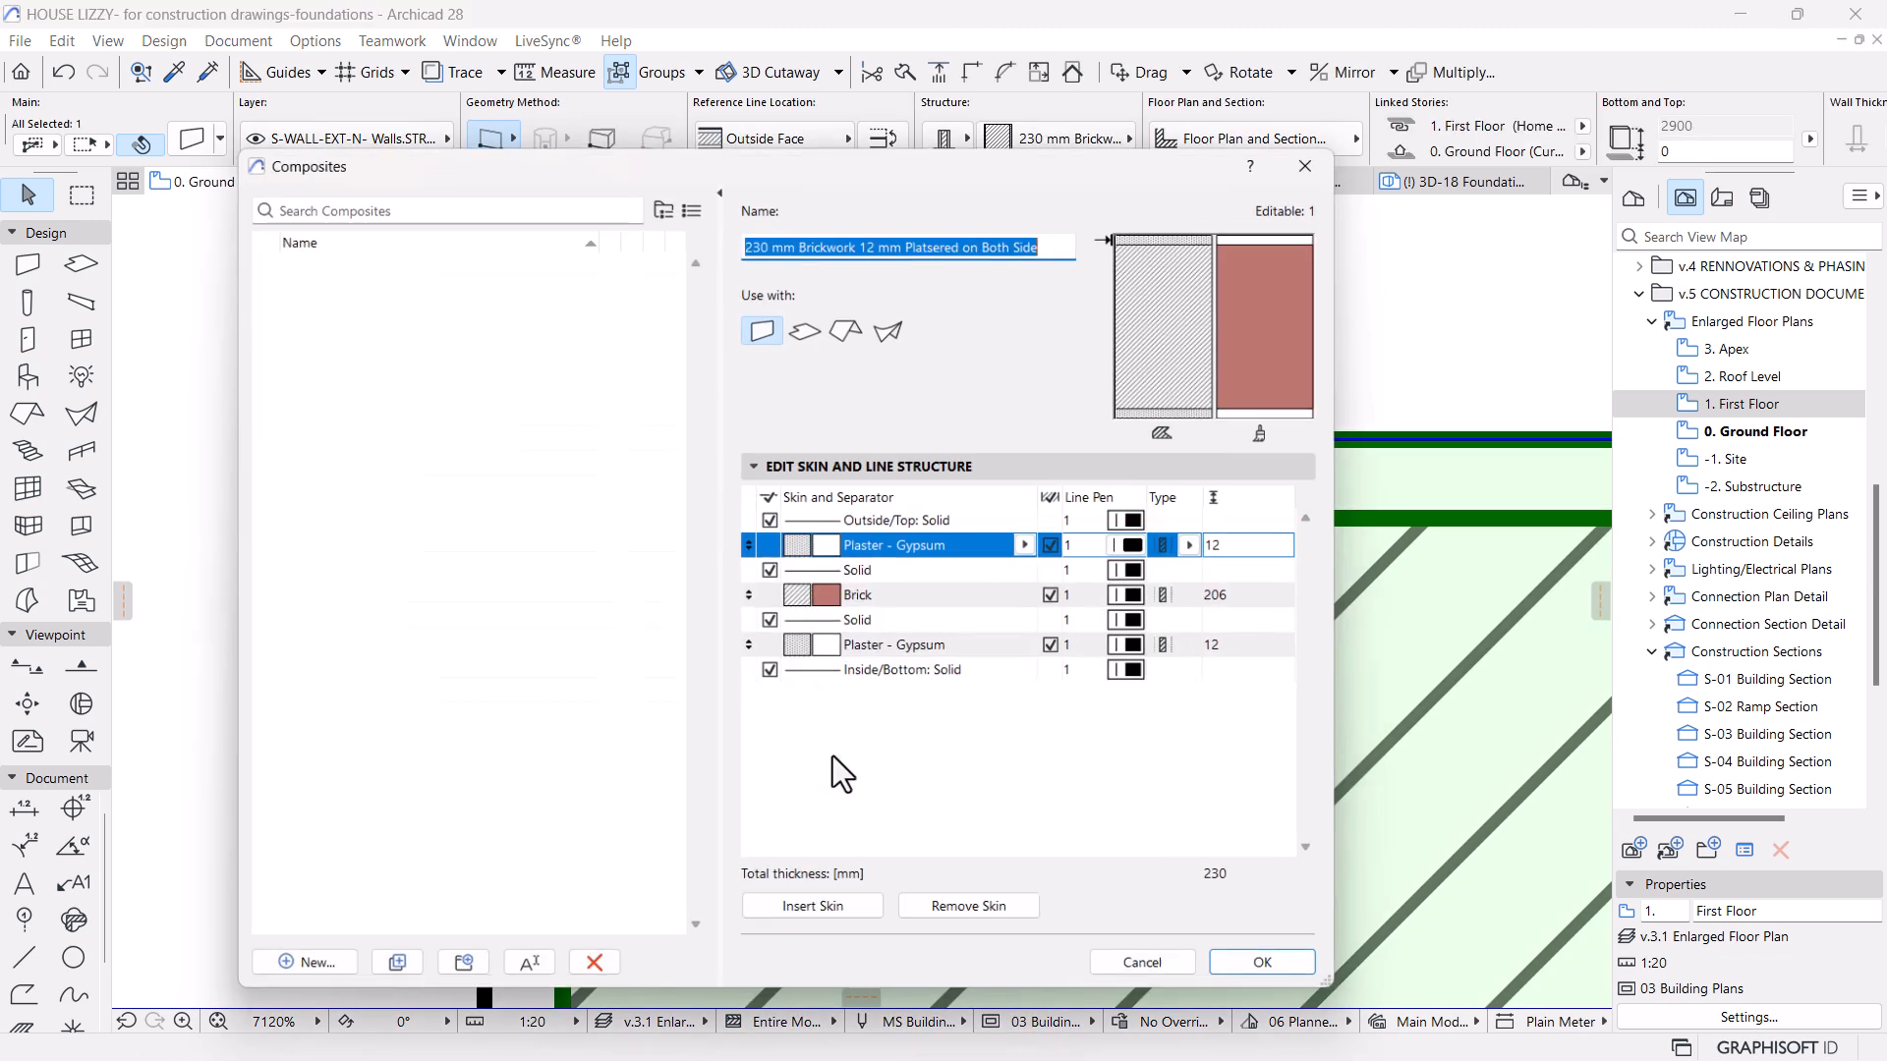
left_click(973, 678)
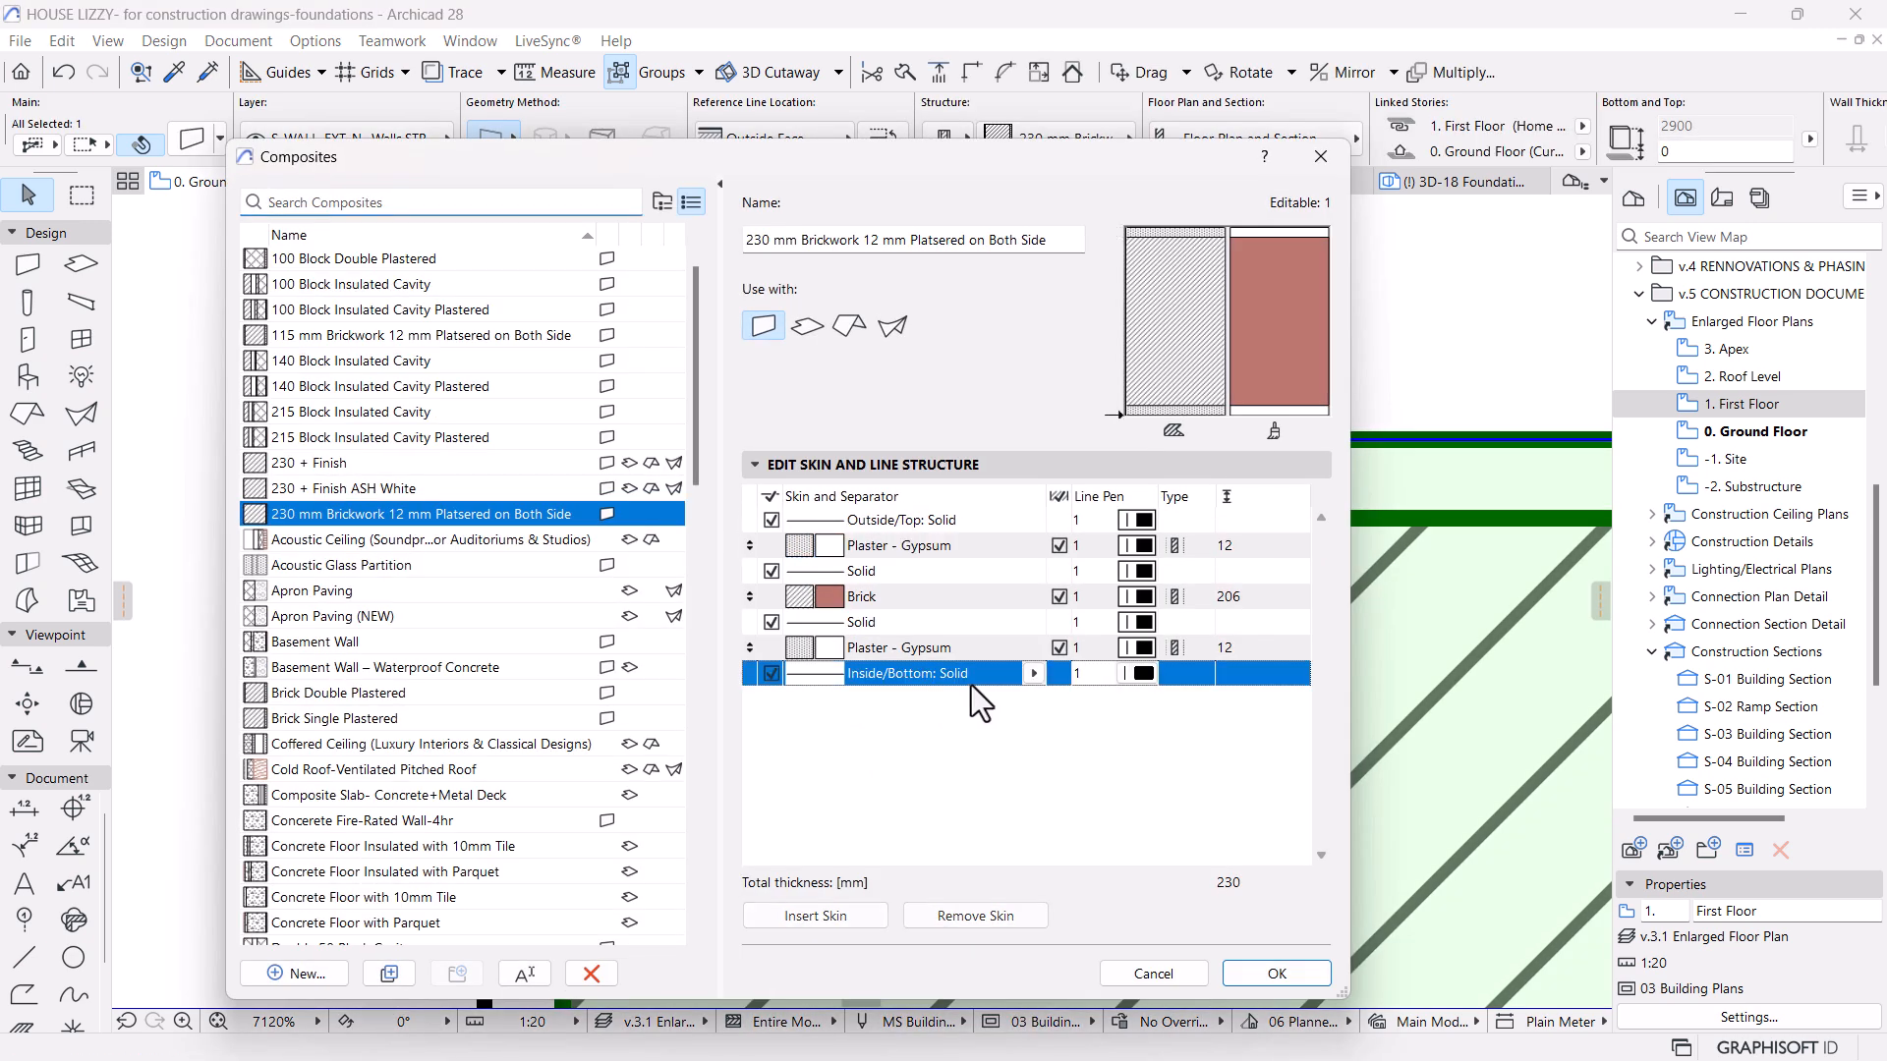
left_click(1142, 681)
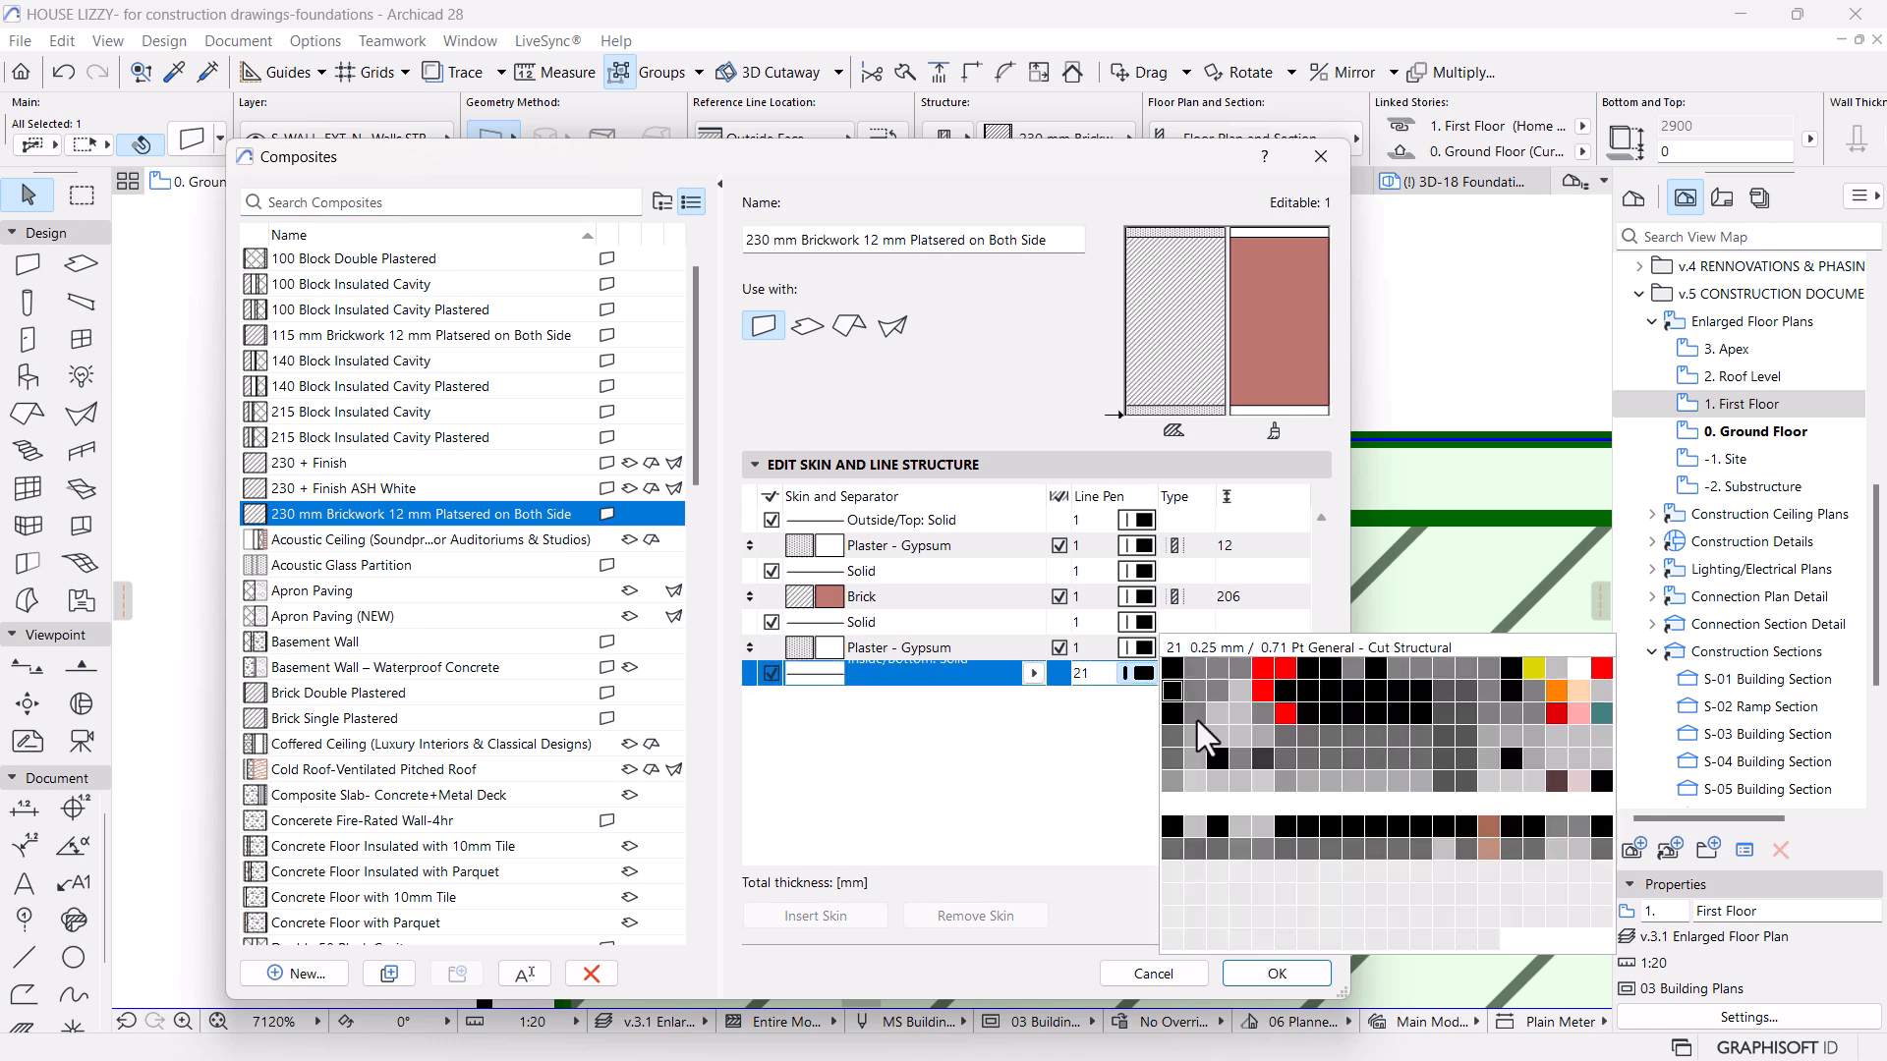
left_click(1196, 783)
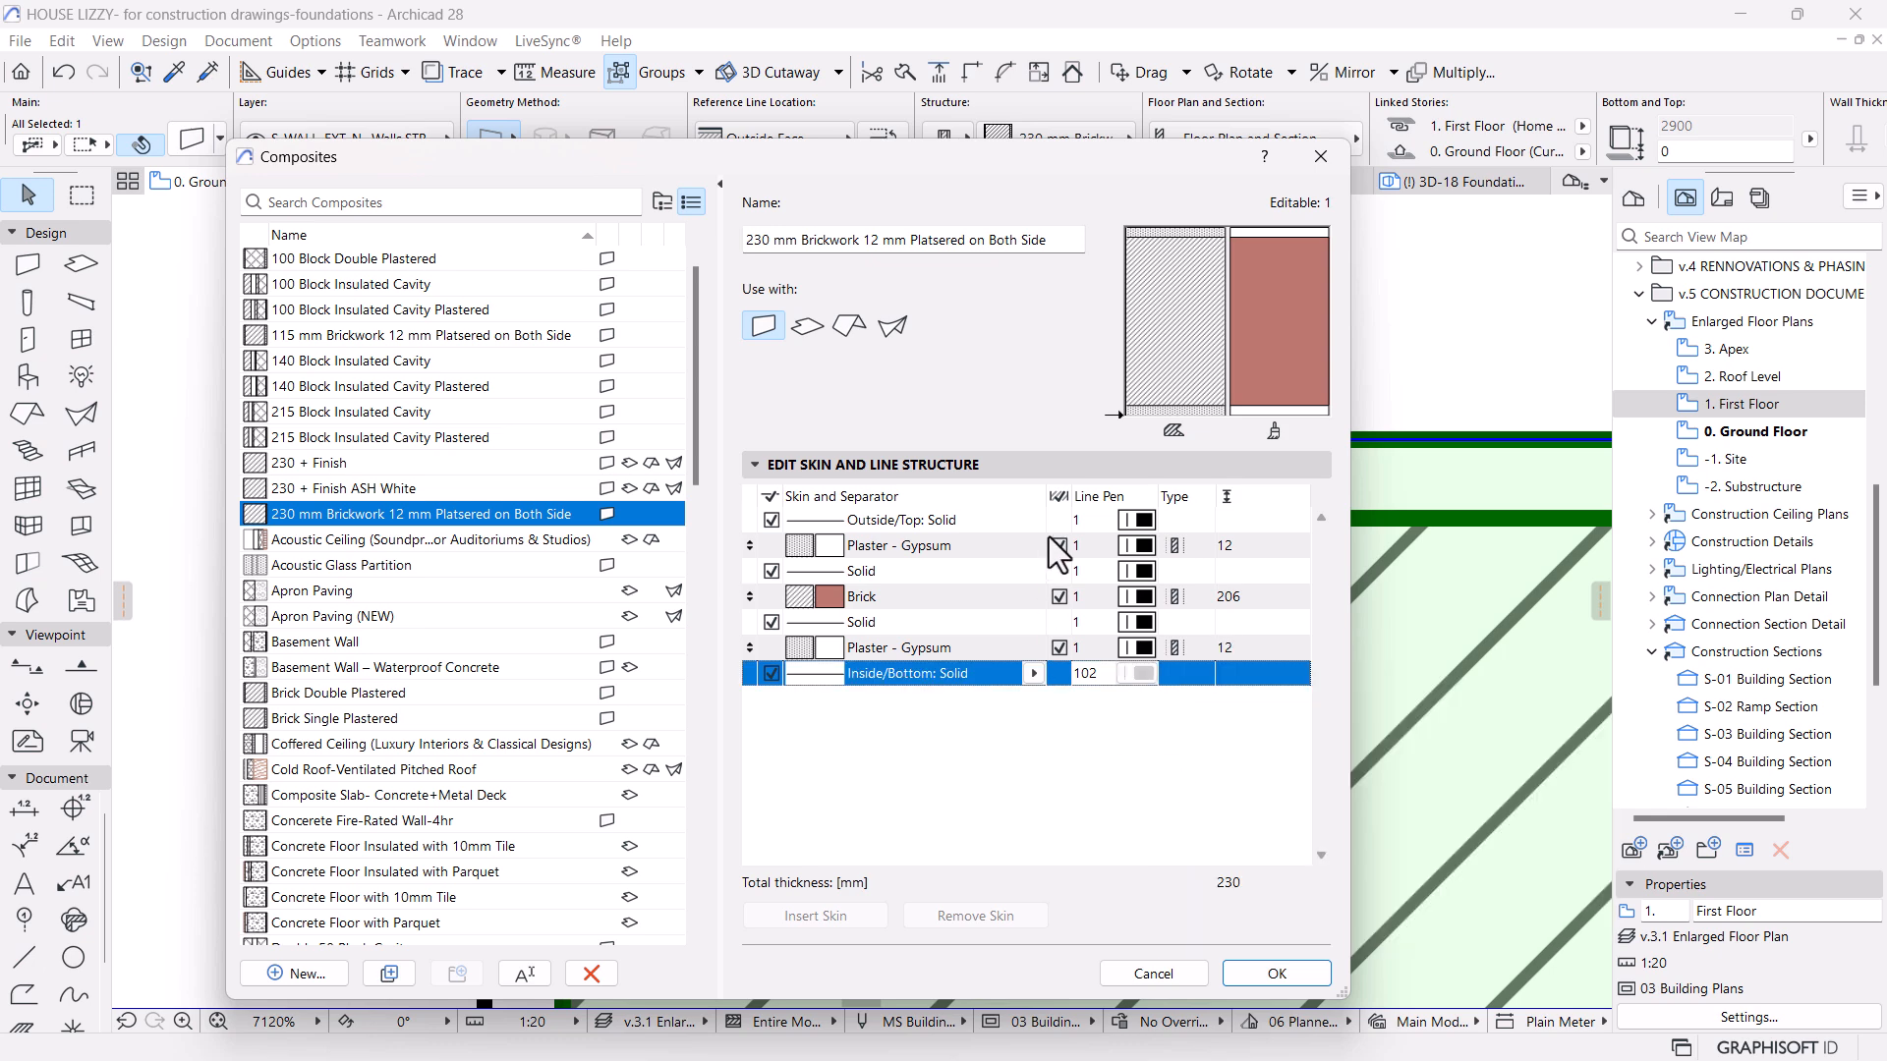
Set pen 102 for the composite's Outside/Top contour line and both Plaster - Gypsum skins, apply the changes and deselect the wall.
left_click(1087, 525)
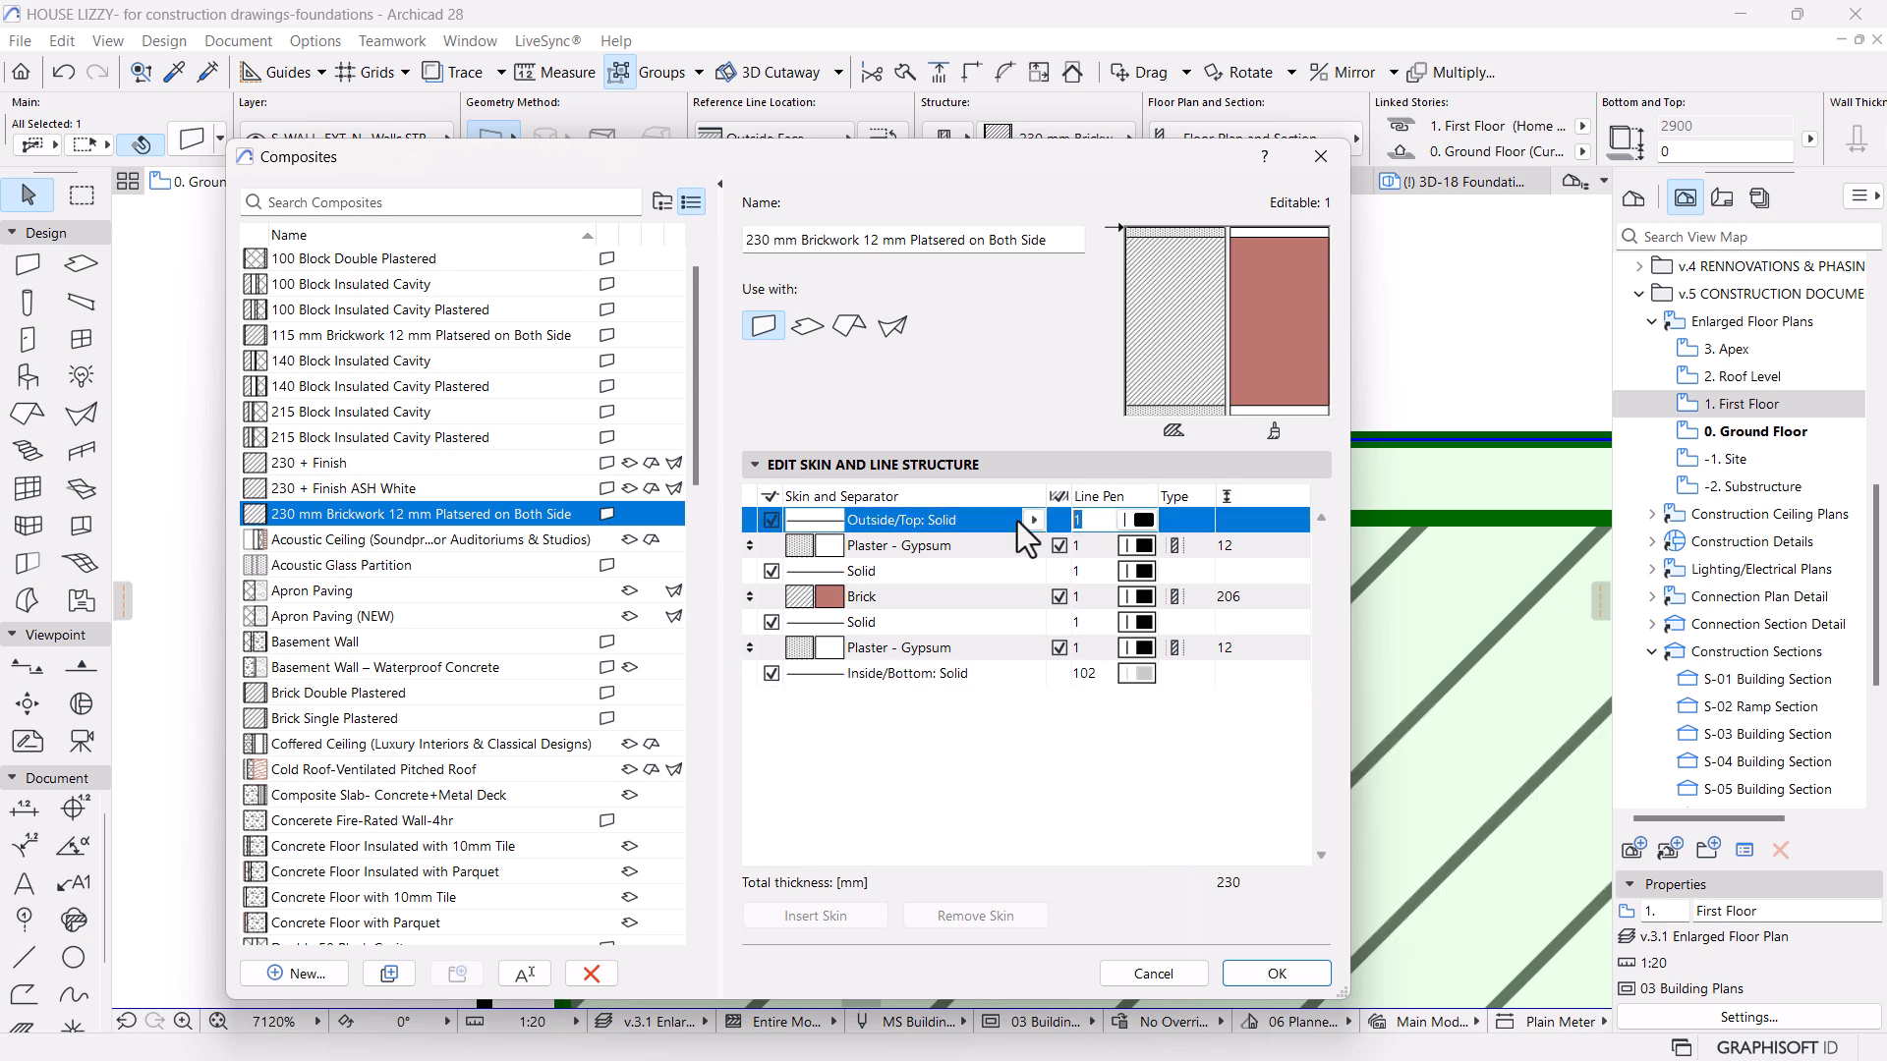
left_click(963, 552)
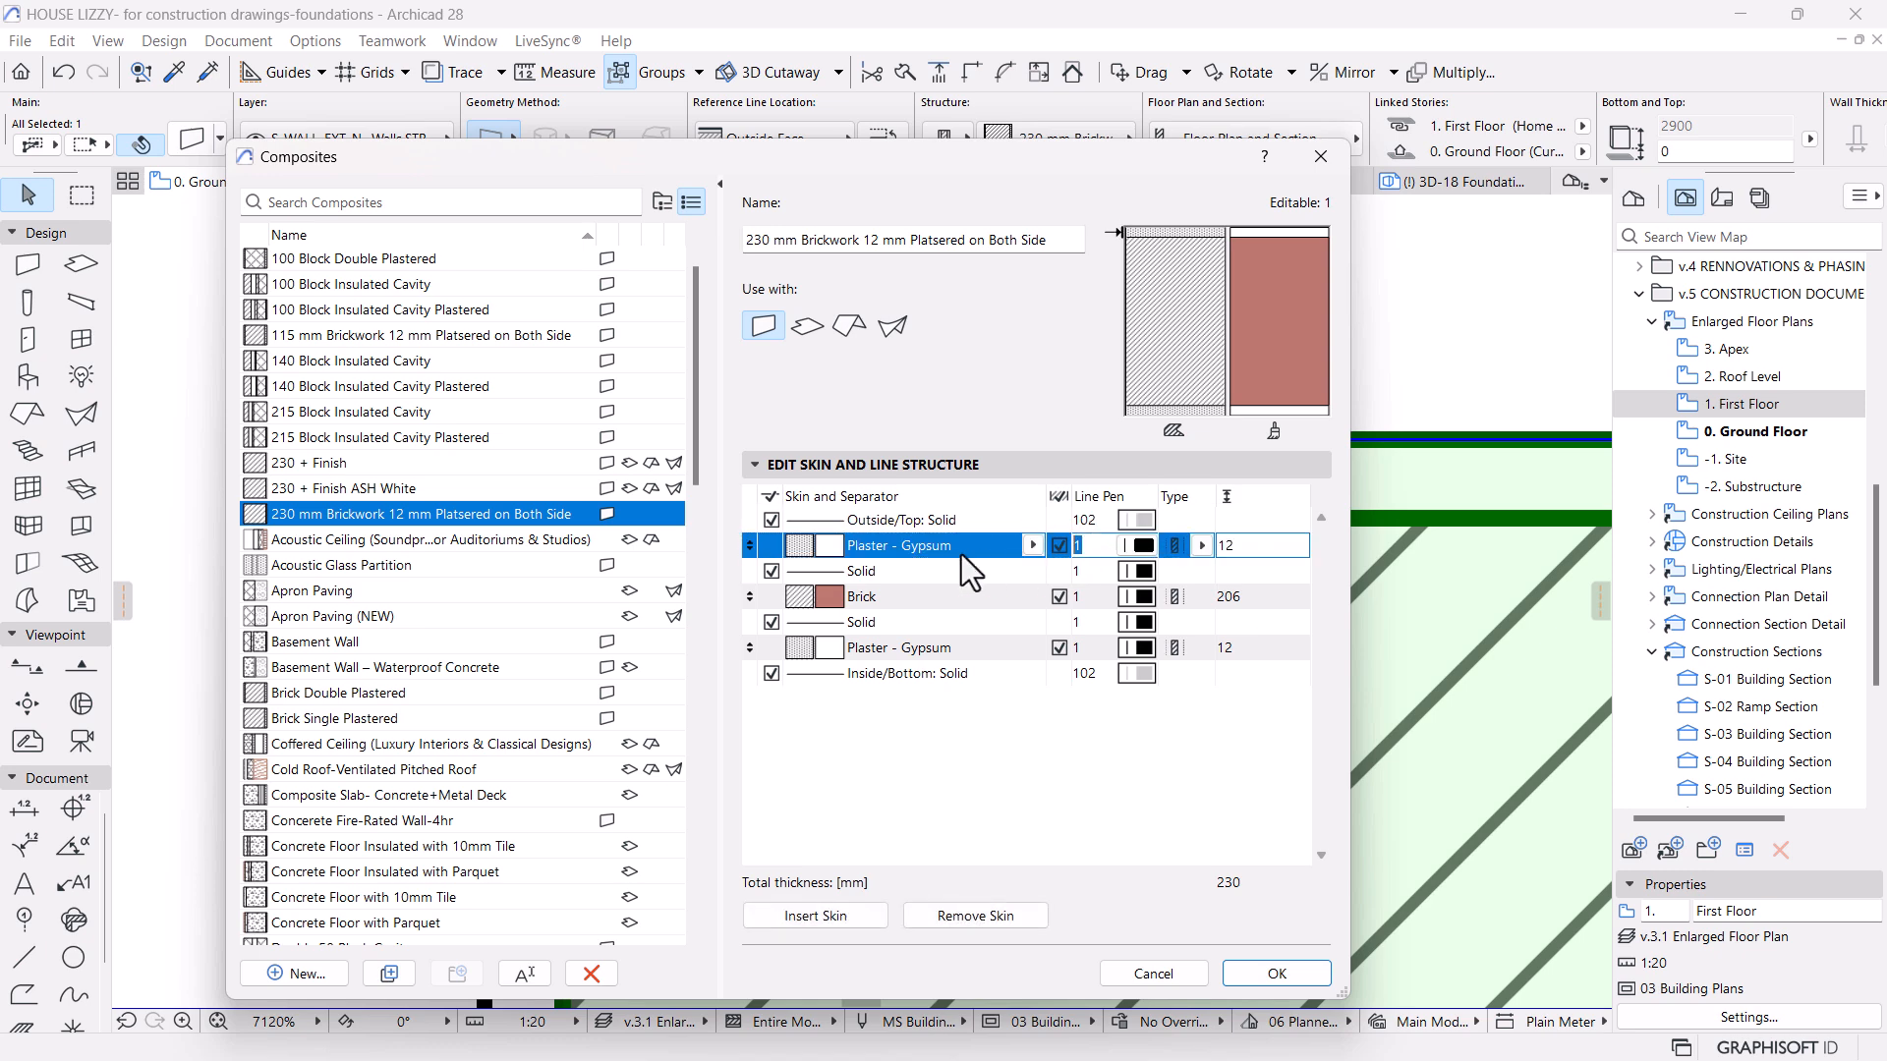
type("102")
left_click(1098, 650)
type("102")
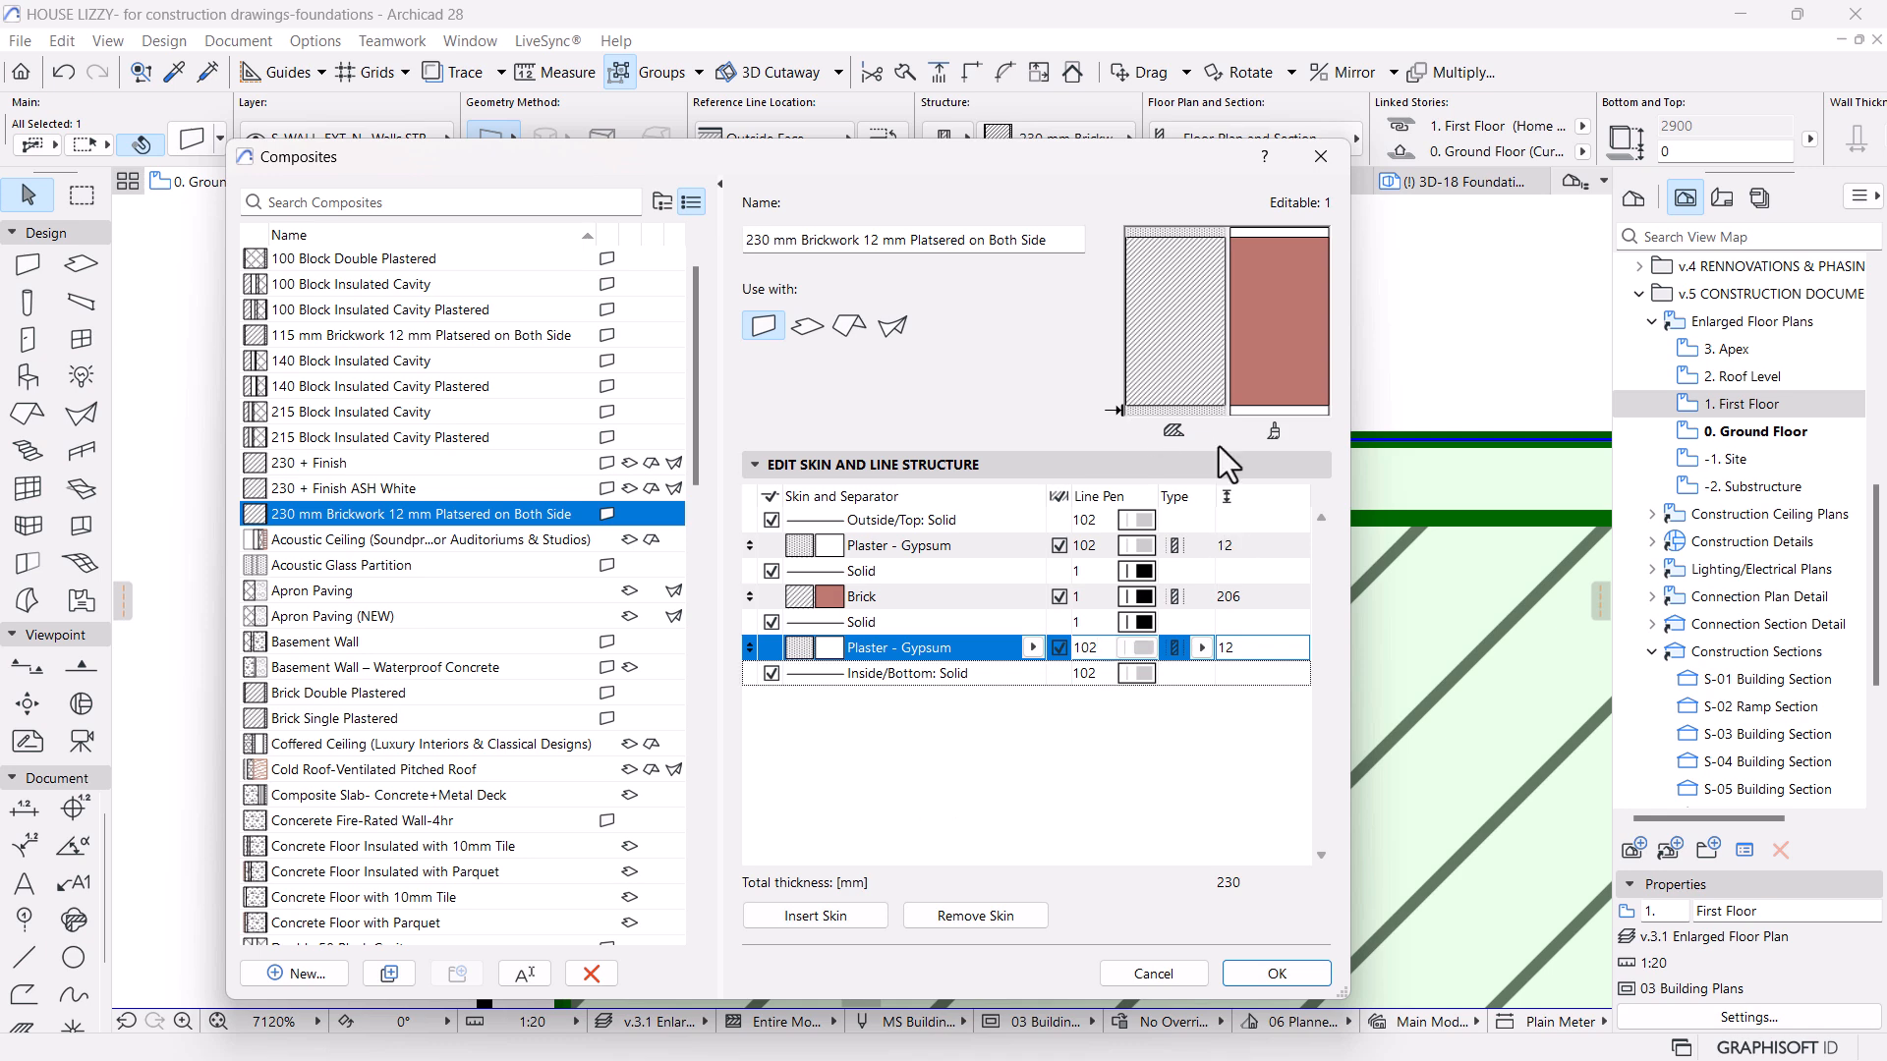
left_click(874, 621)
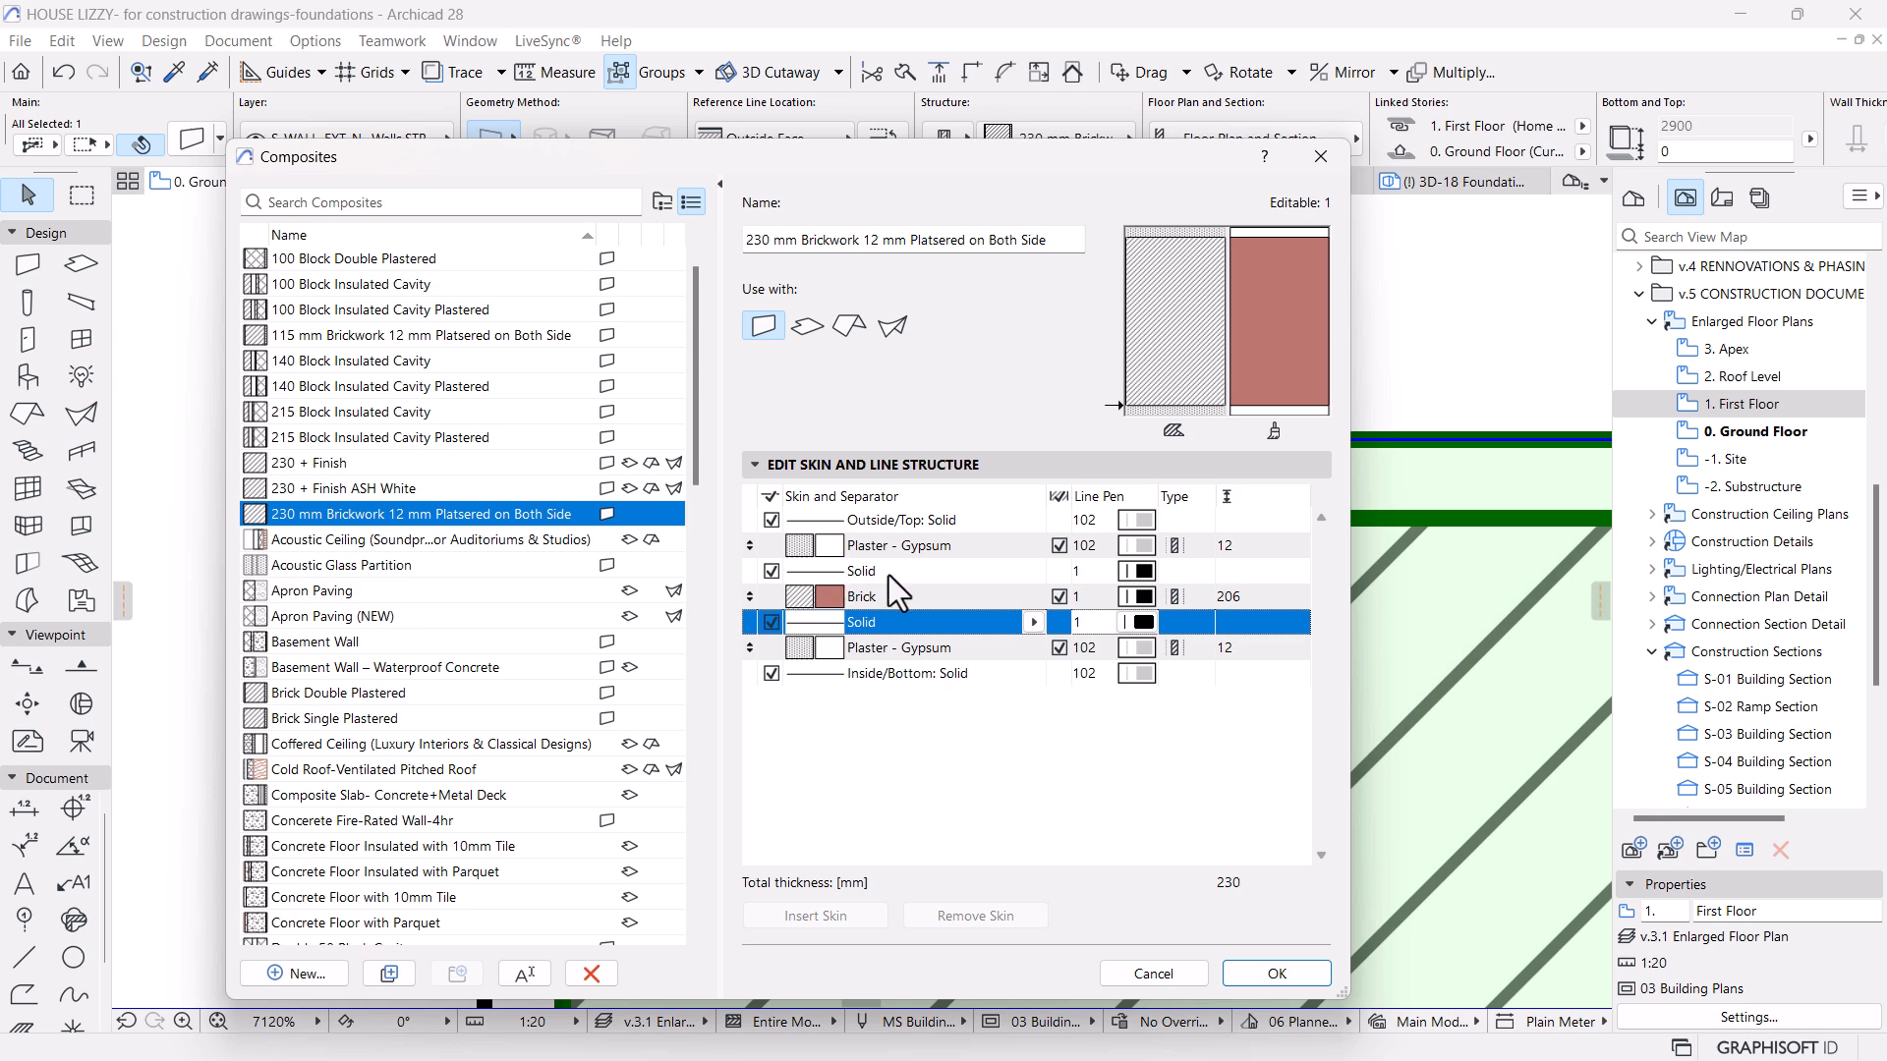
left_click(890, 573)
left_click(1276, 972)
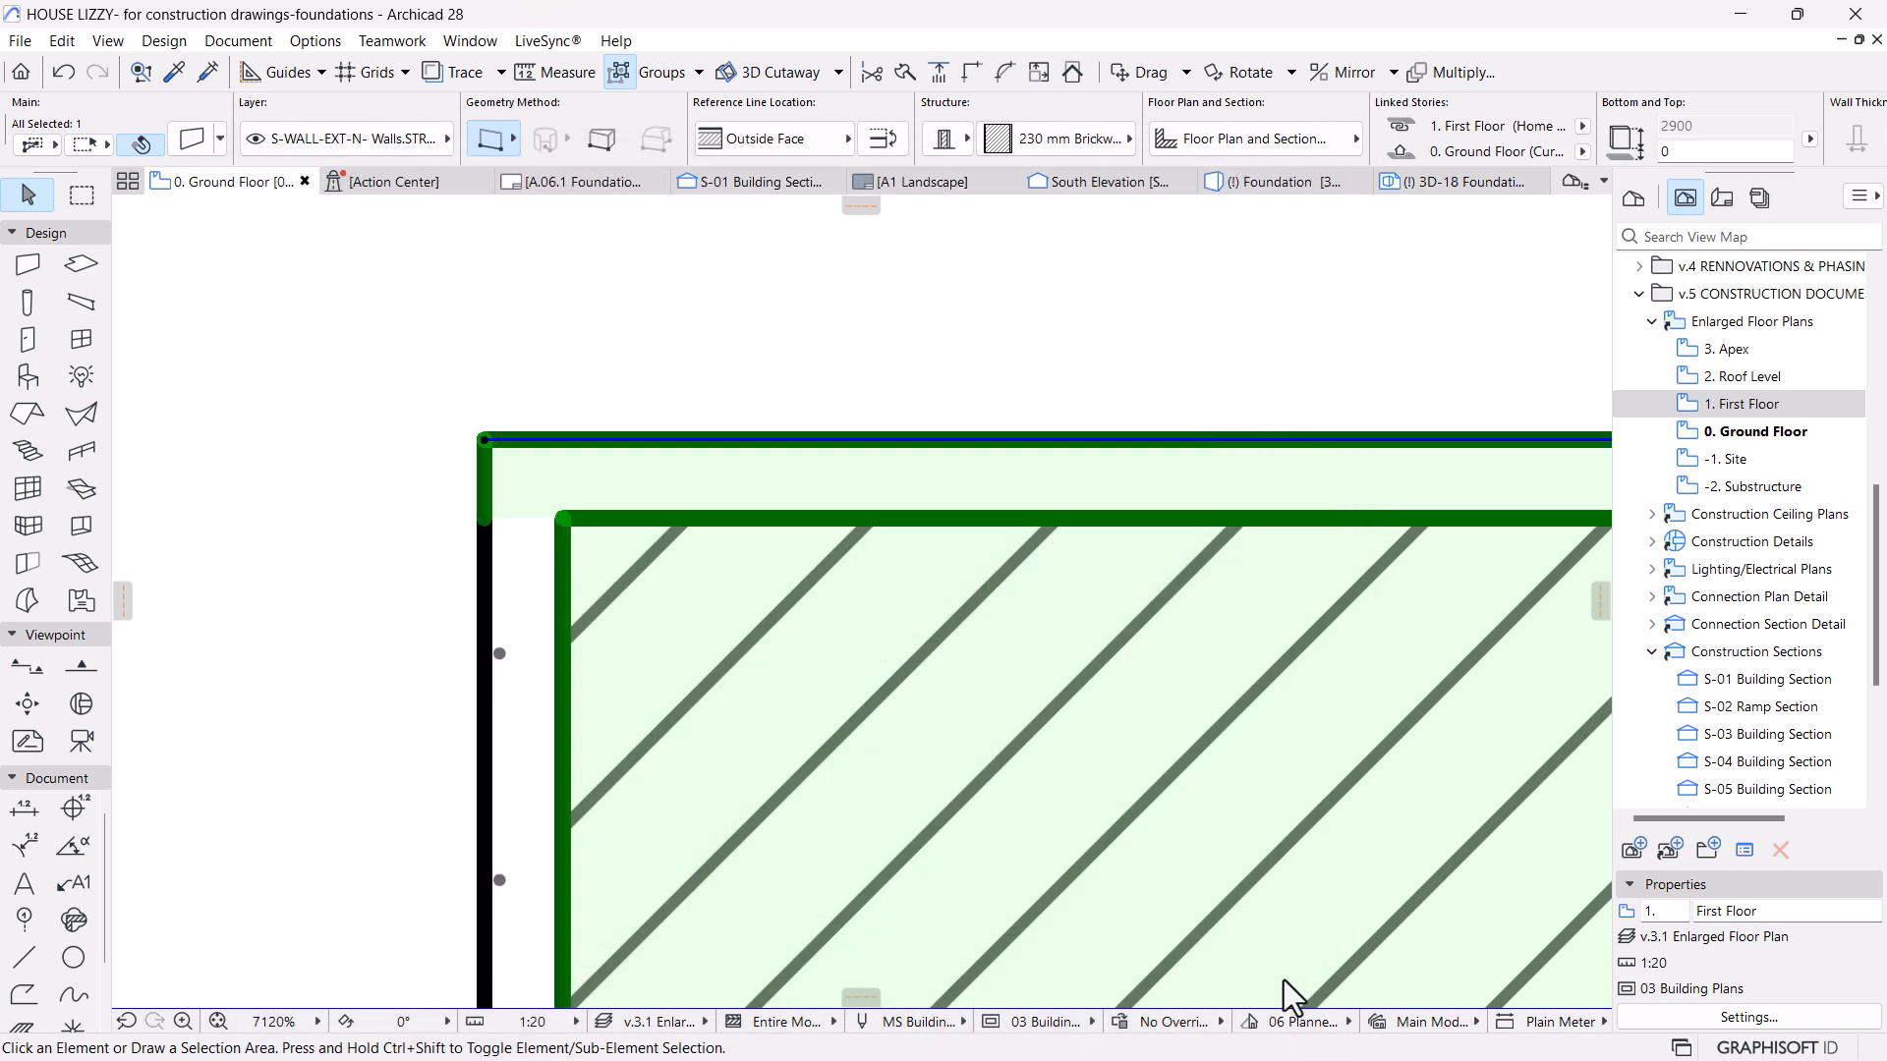
key("Escape")
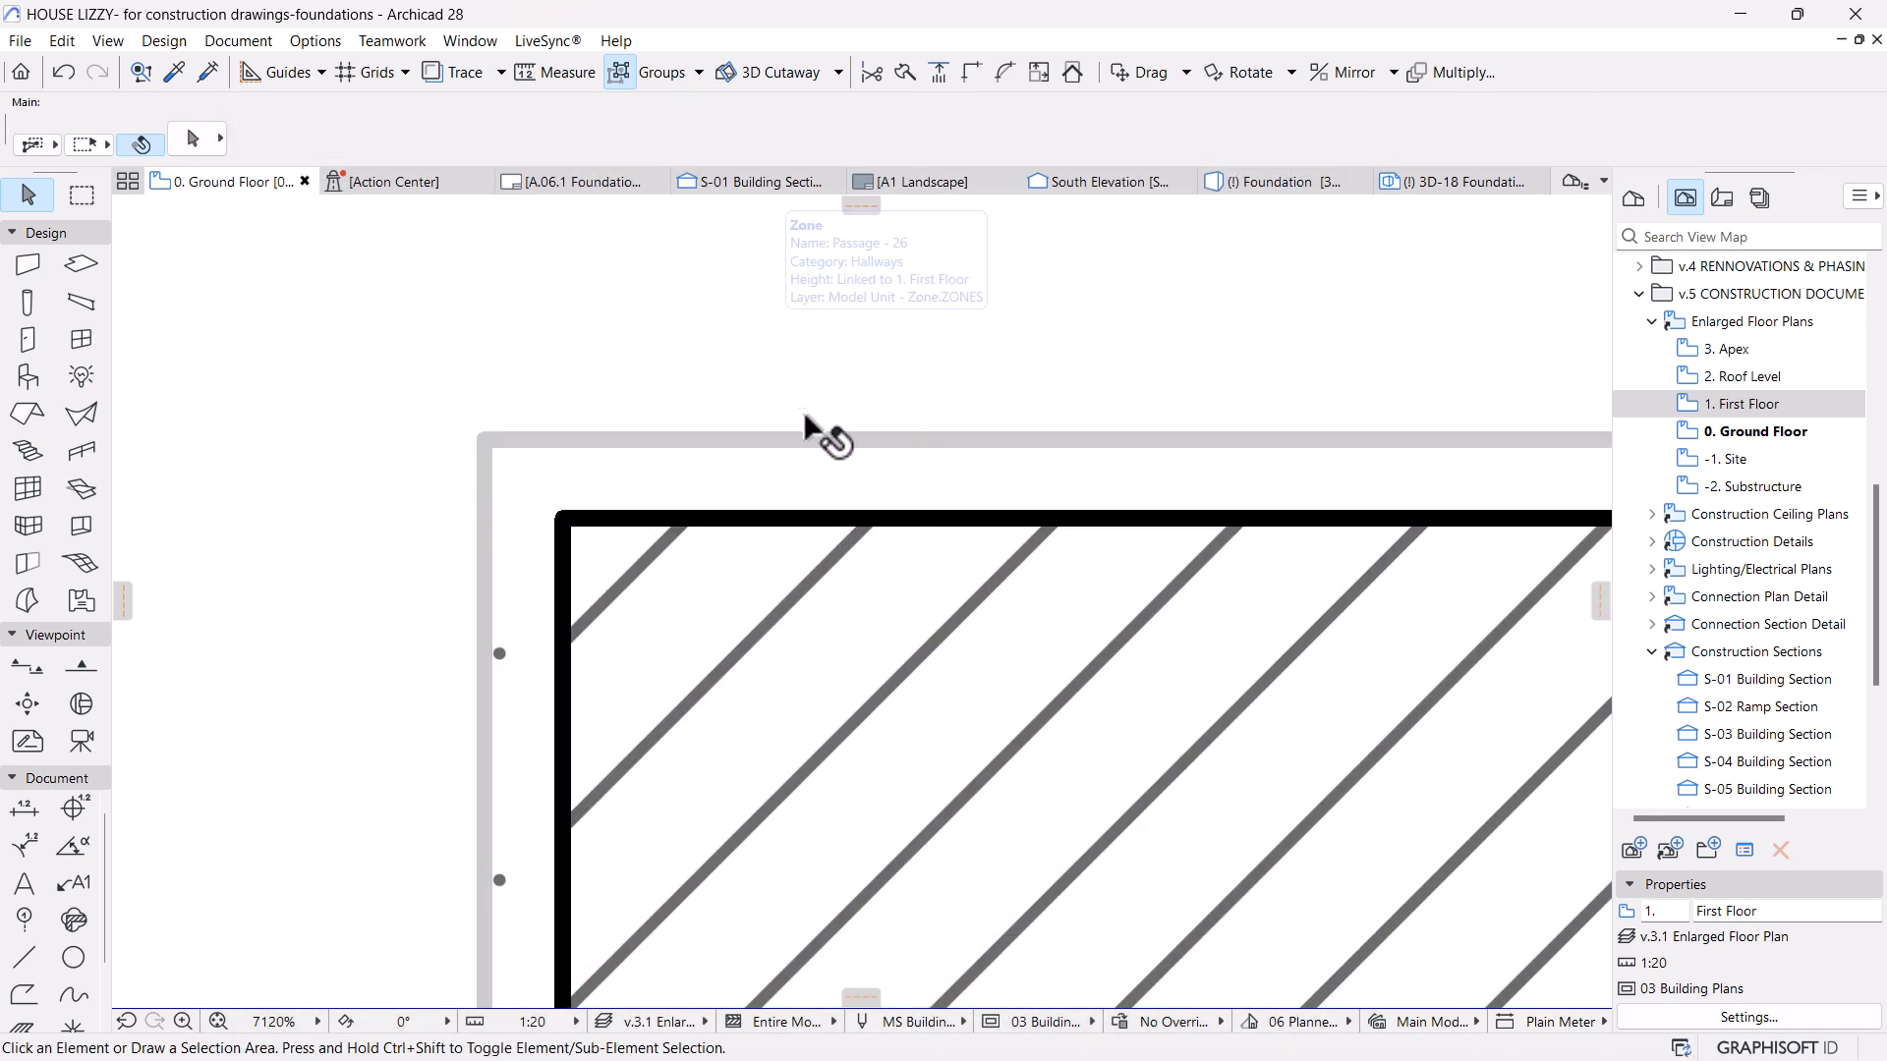
scroll(1285, 632, "down", 10)
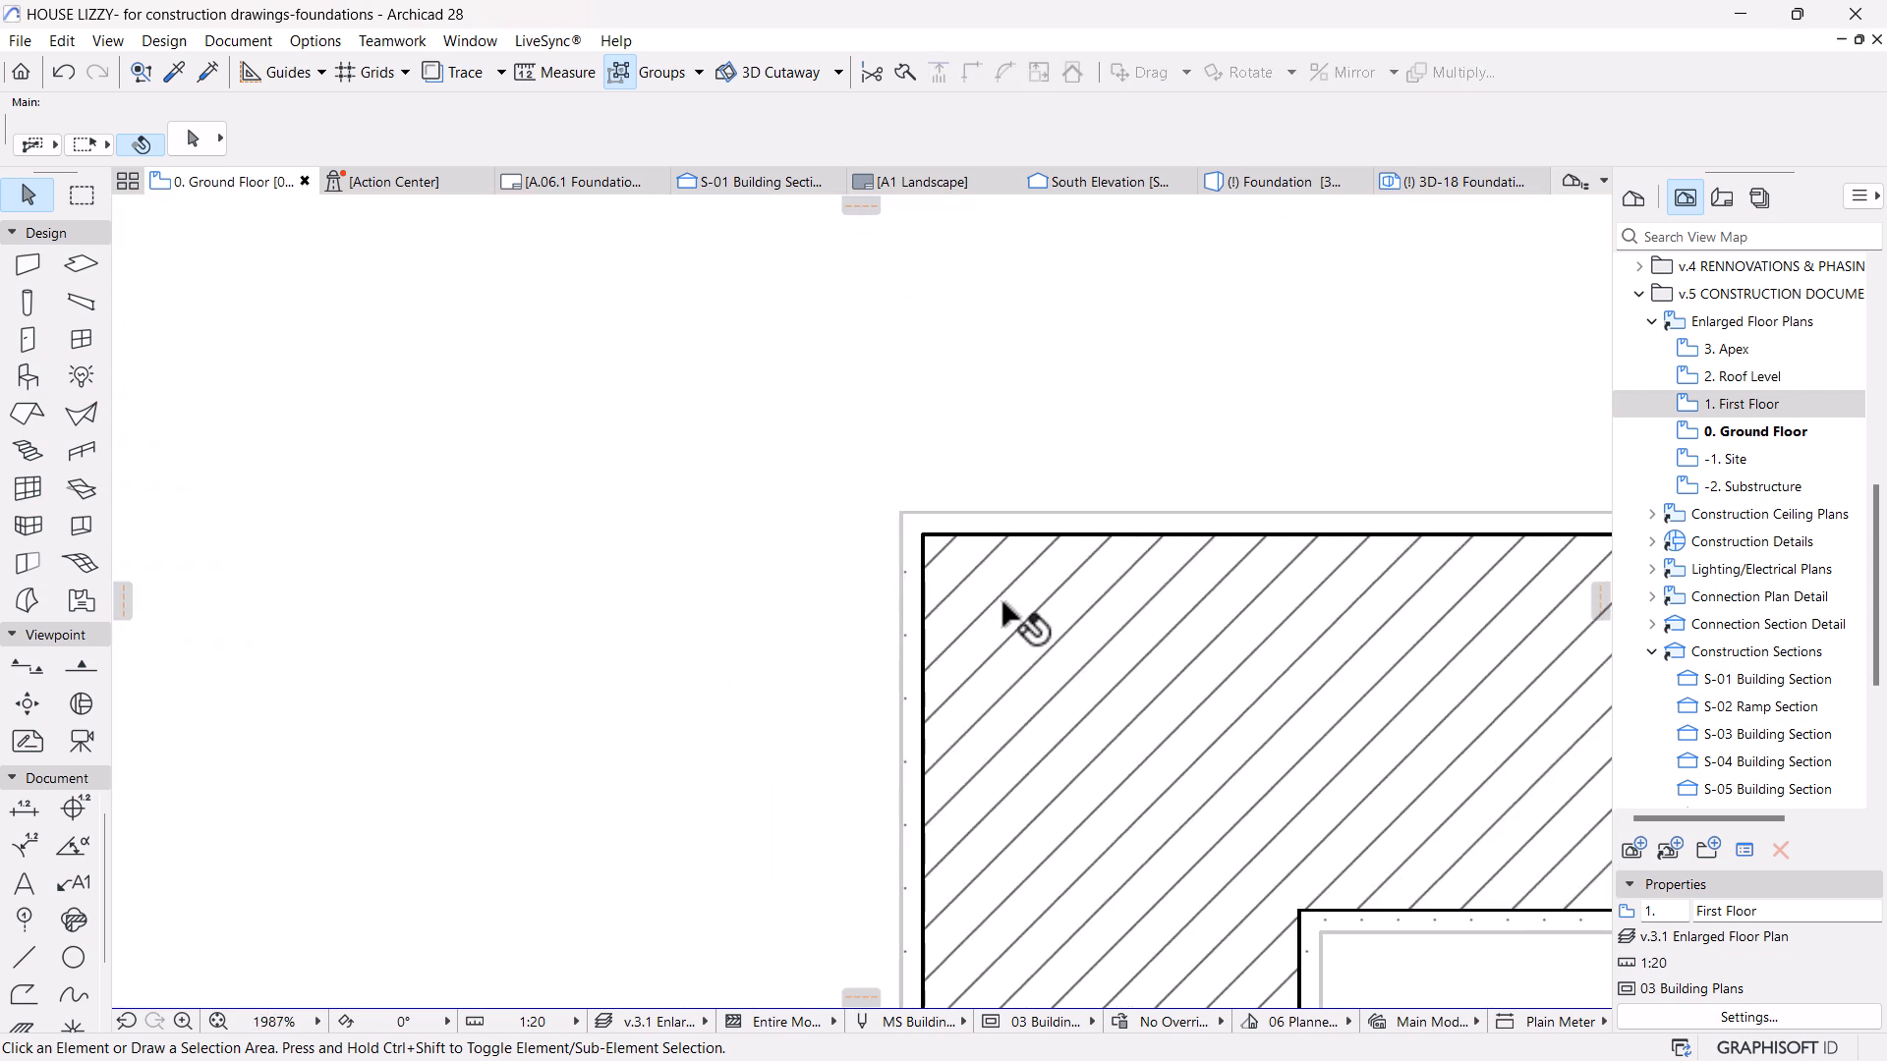
scroll(863, 518, "up", 4)
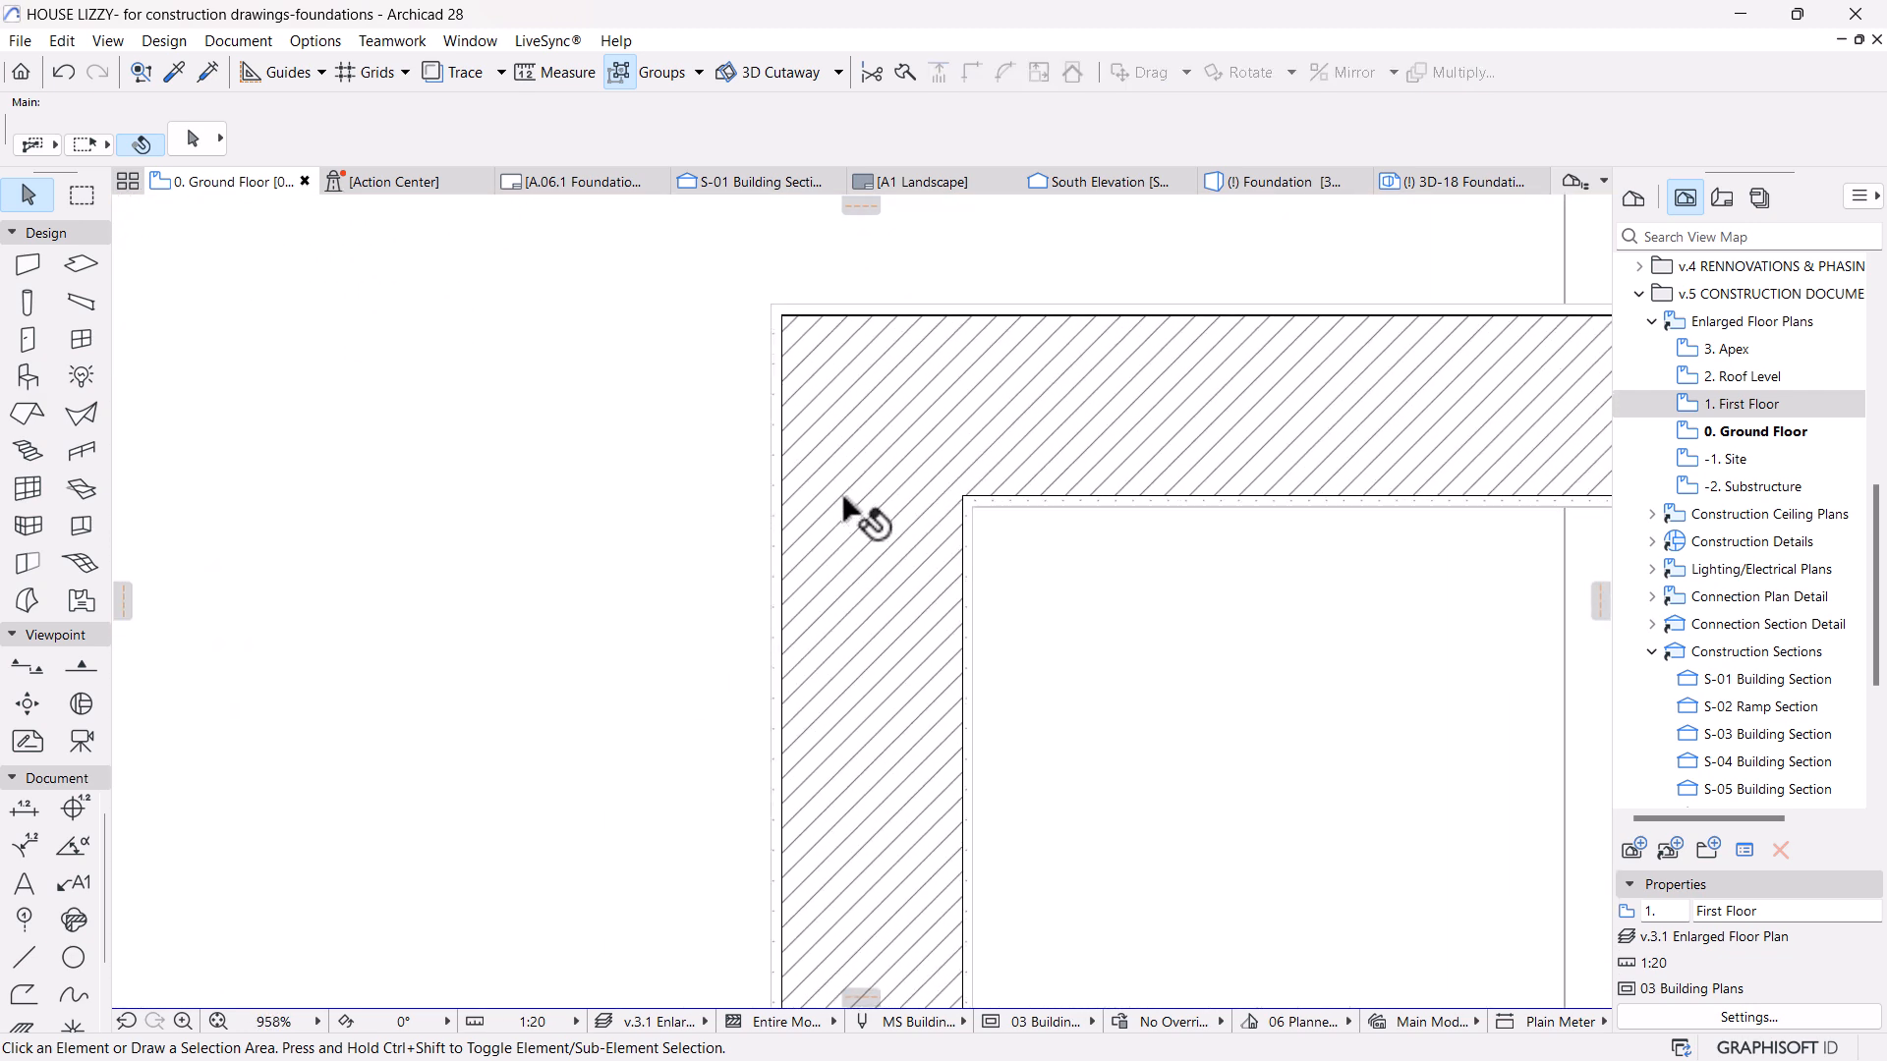
Delete the short 230 mm wall piece overlapping the wall between the passage and the scullery.
scroll(837, 553, "down", 10)
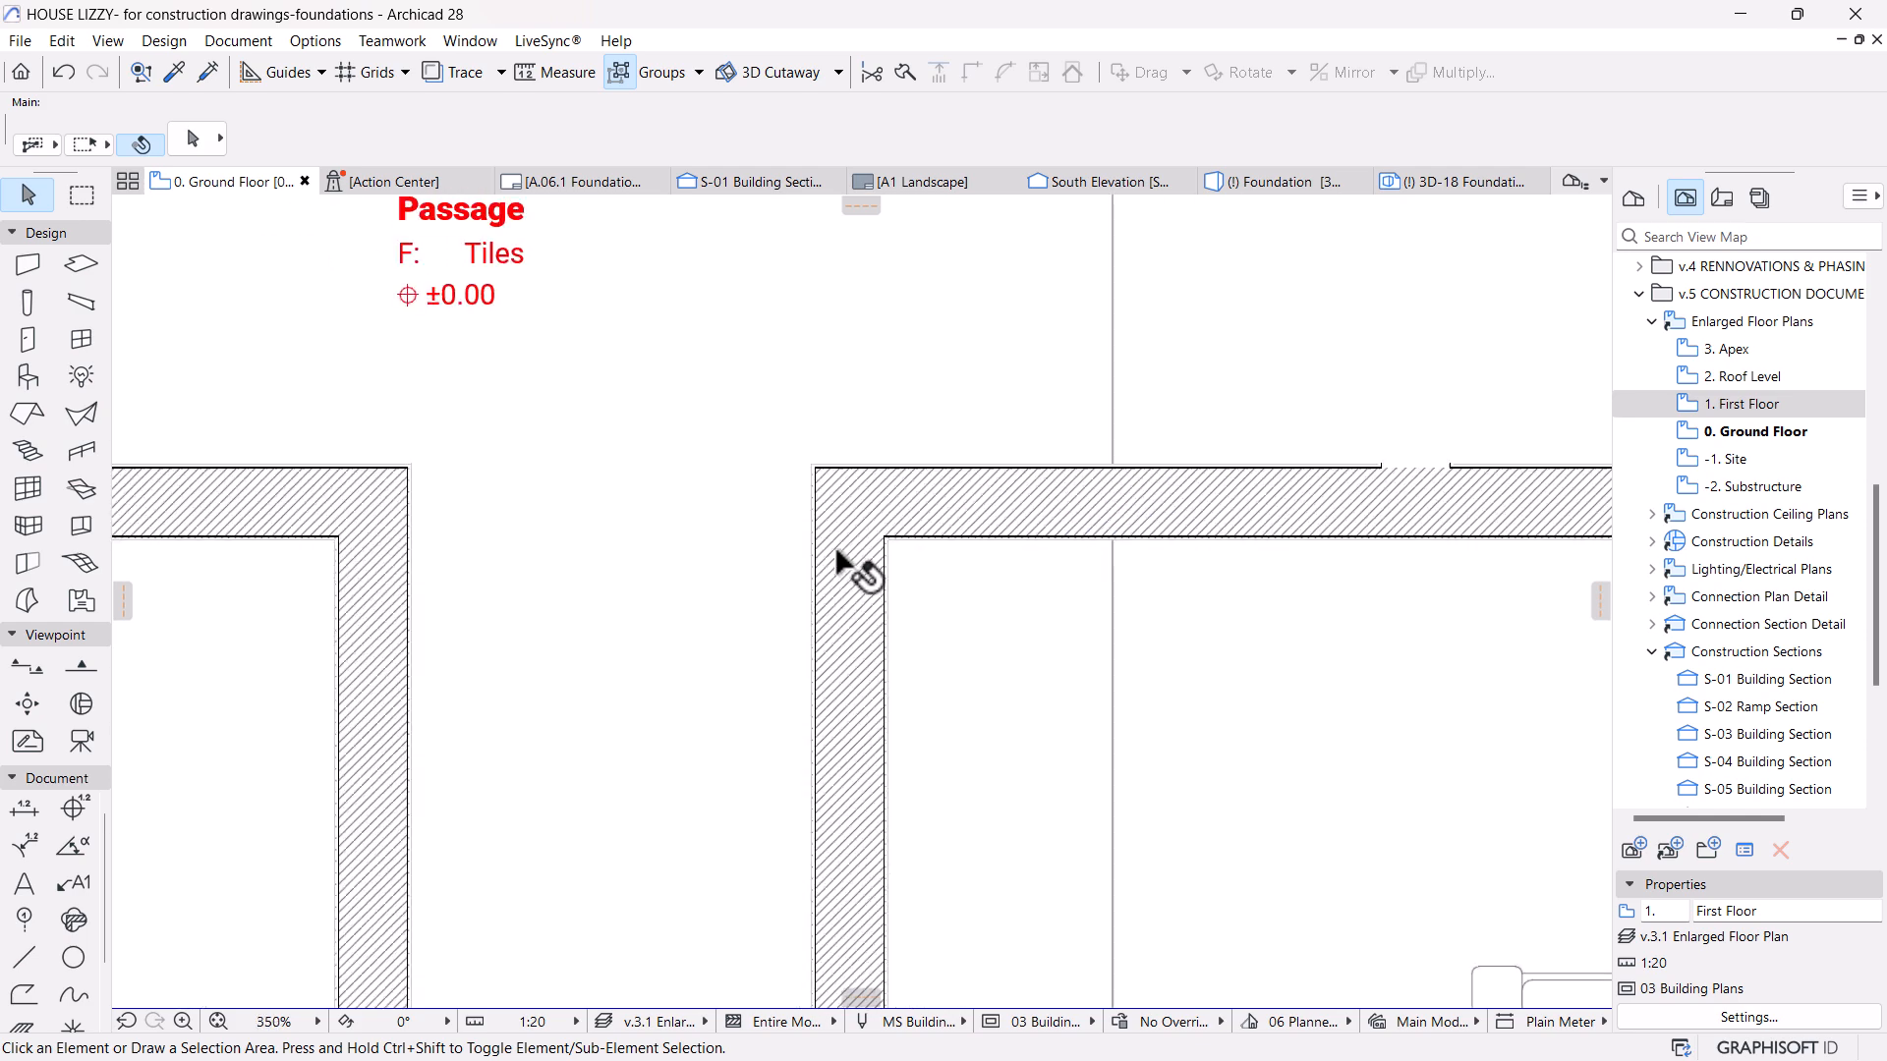
middle_click_drag(903, 546, 922, 520)
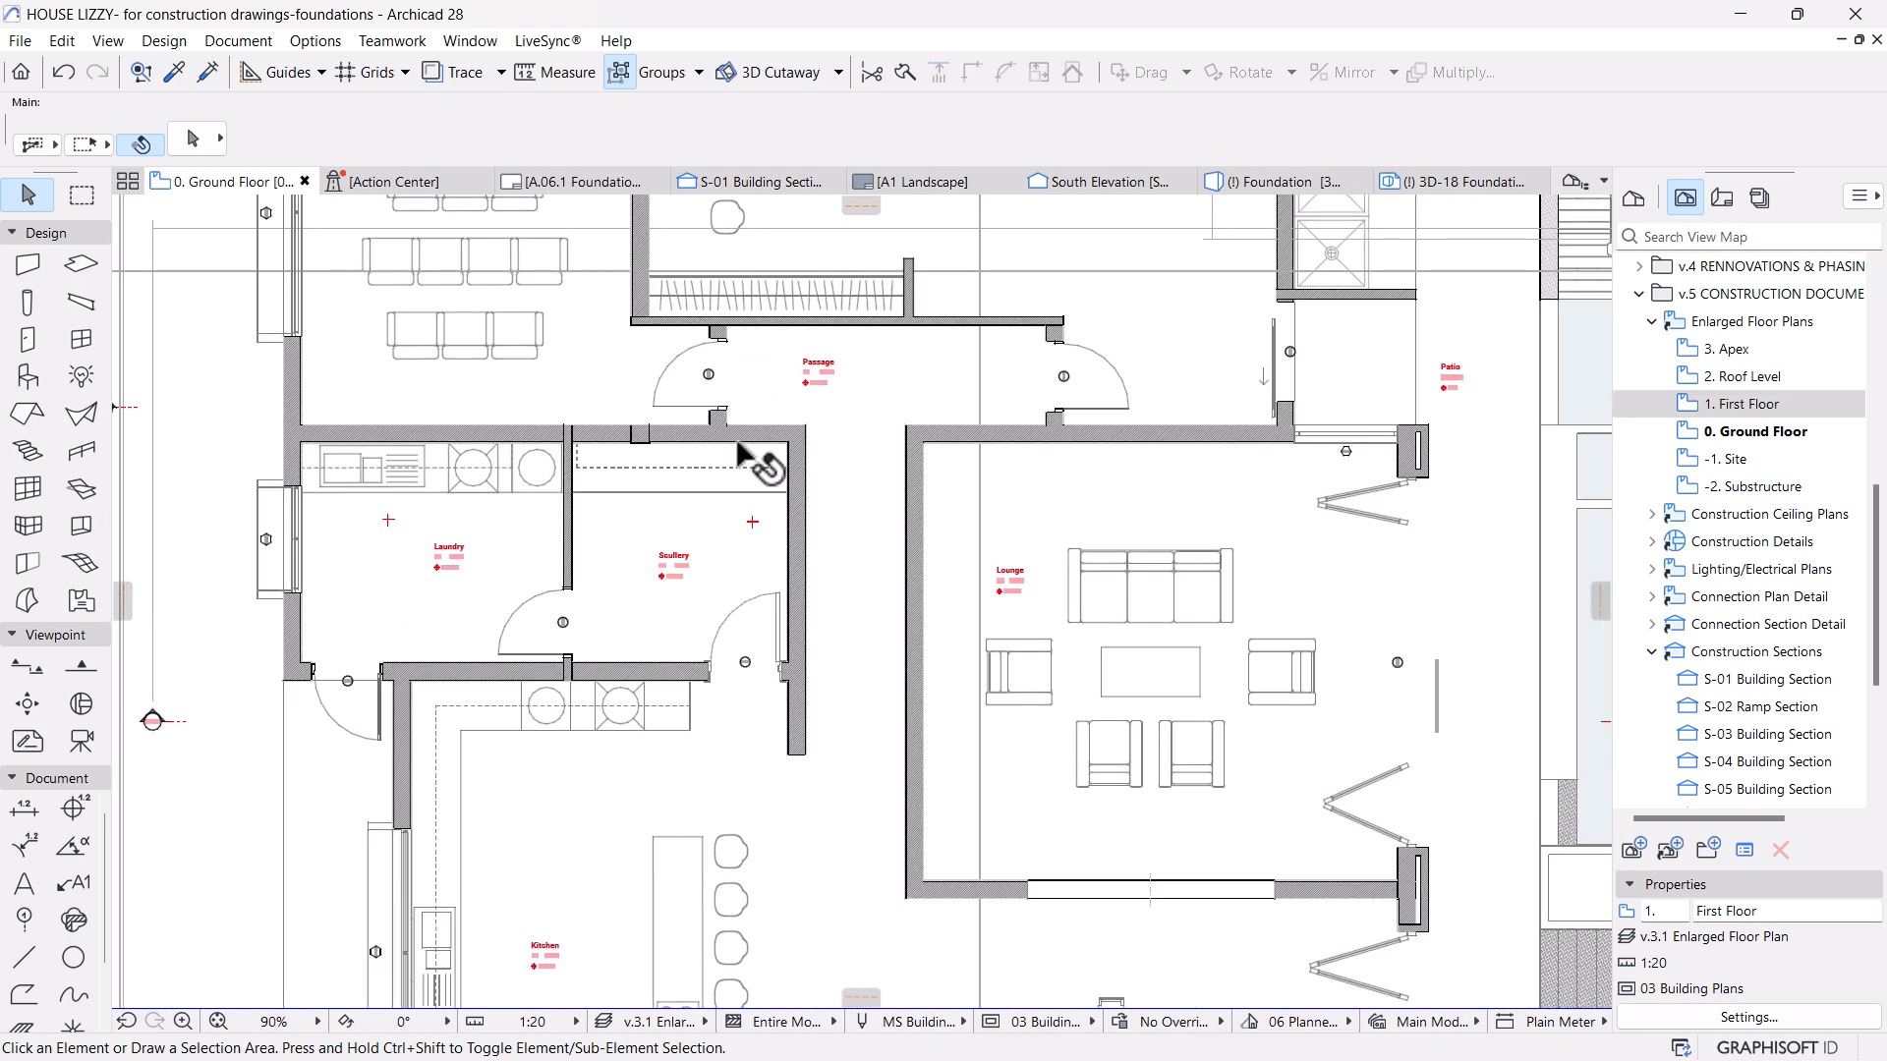
scroll(648, 417, "up", 8)
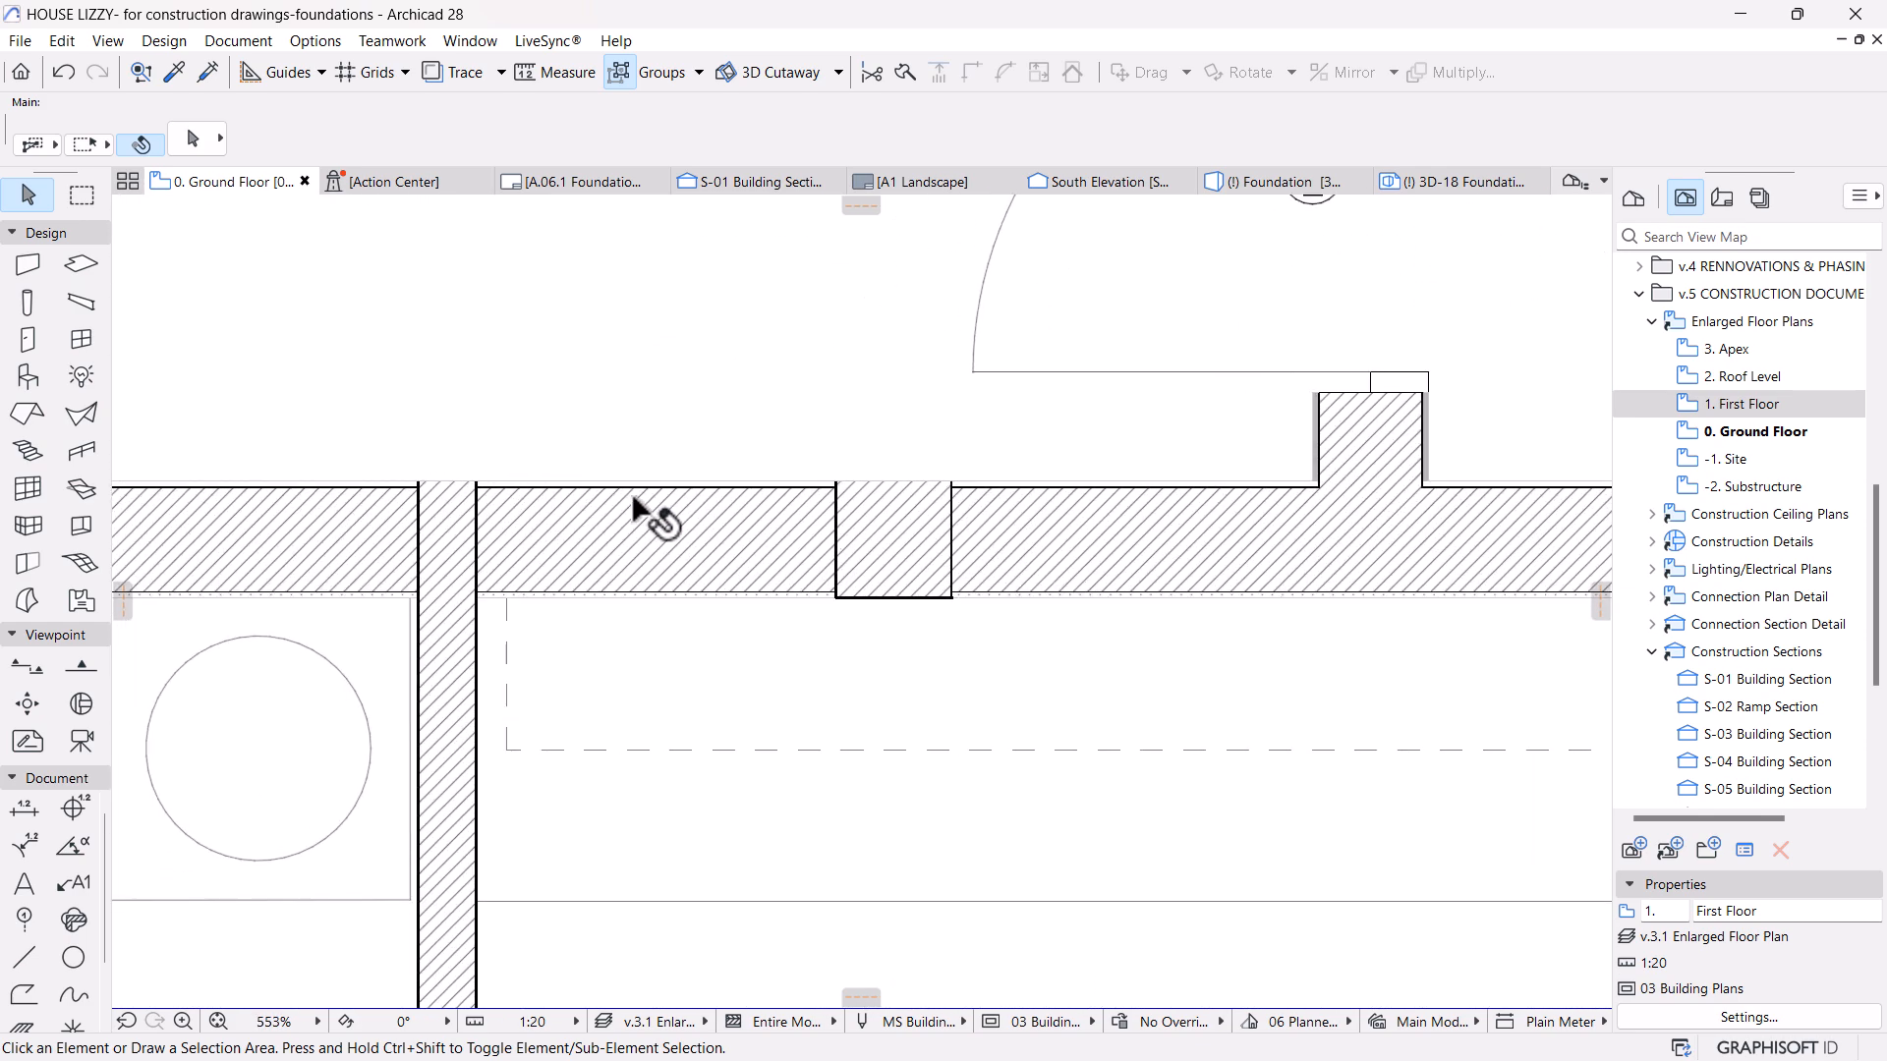
left_click(945, 593)
scroll(968, 682, "down", 7)
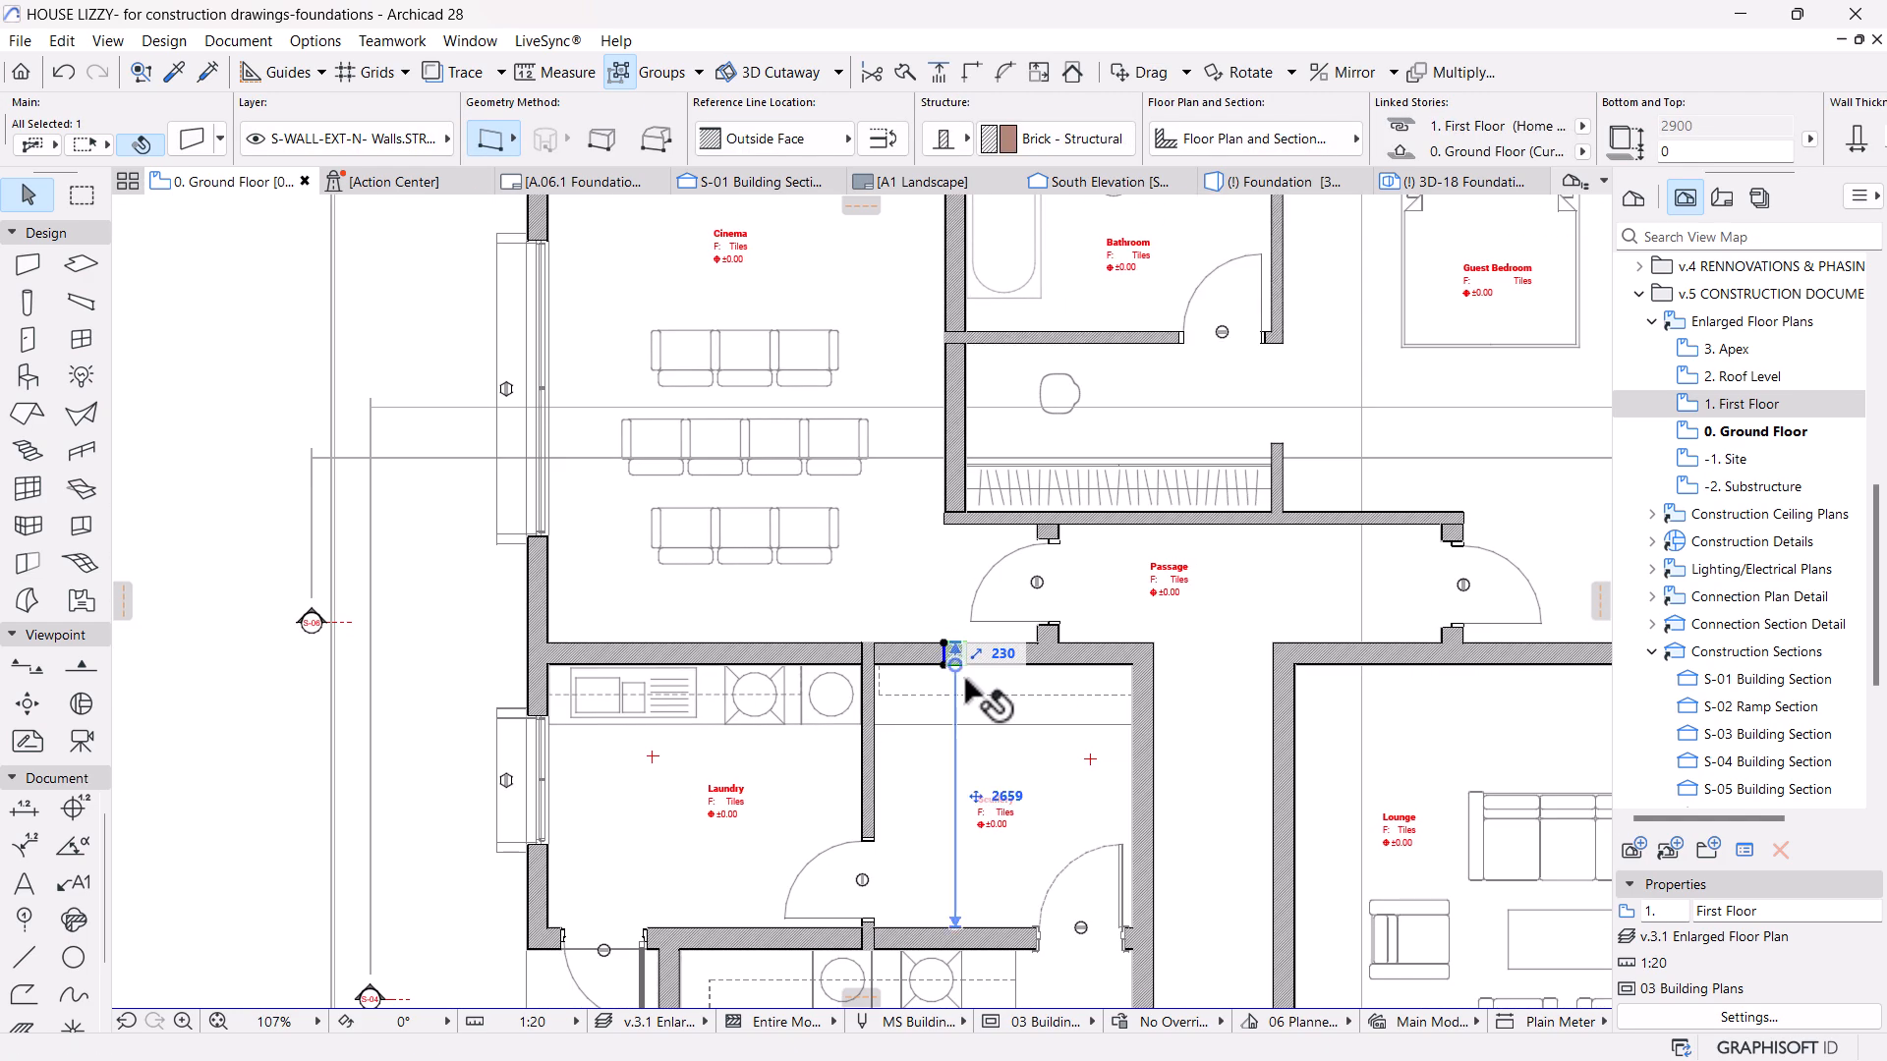
key("Escape")
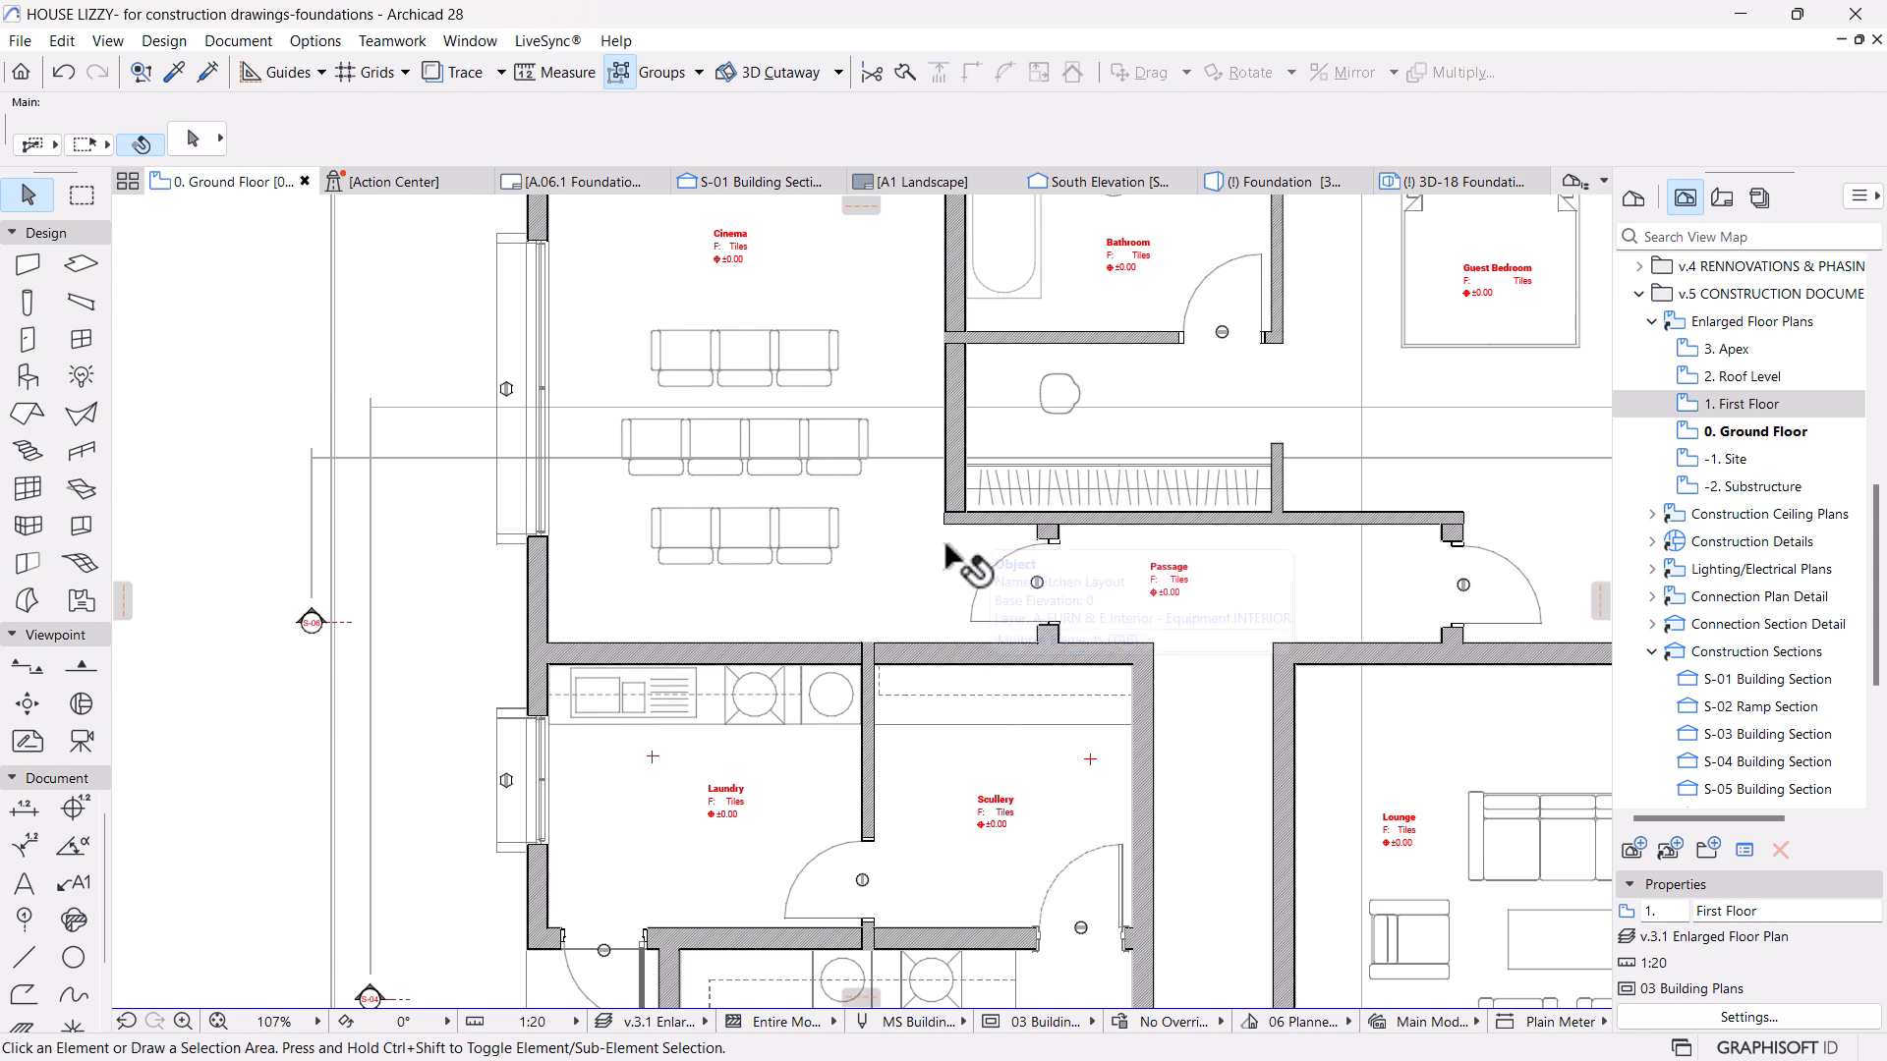
Select the thin wall along the passage, the bathroom's lower and right walls, and the short wall at the wardrobe's end.
scroll(988, 513, "up", 8)
scroll(980, 506, "up", 2)
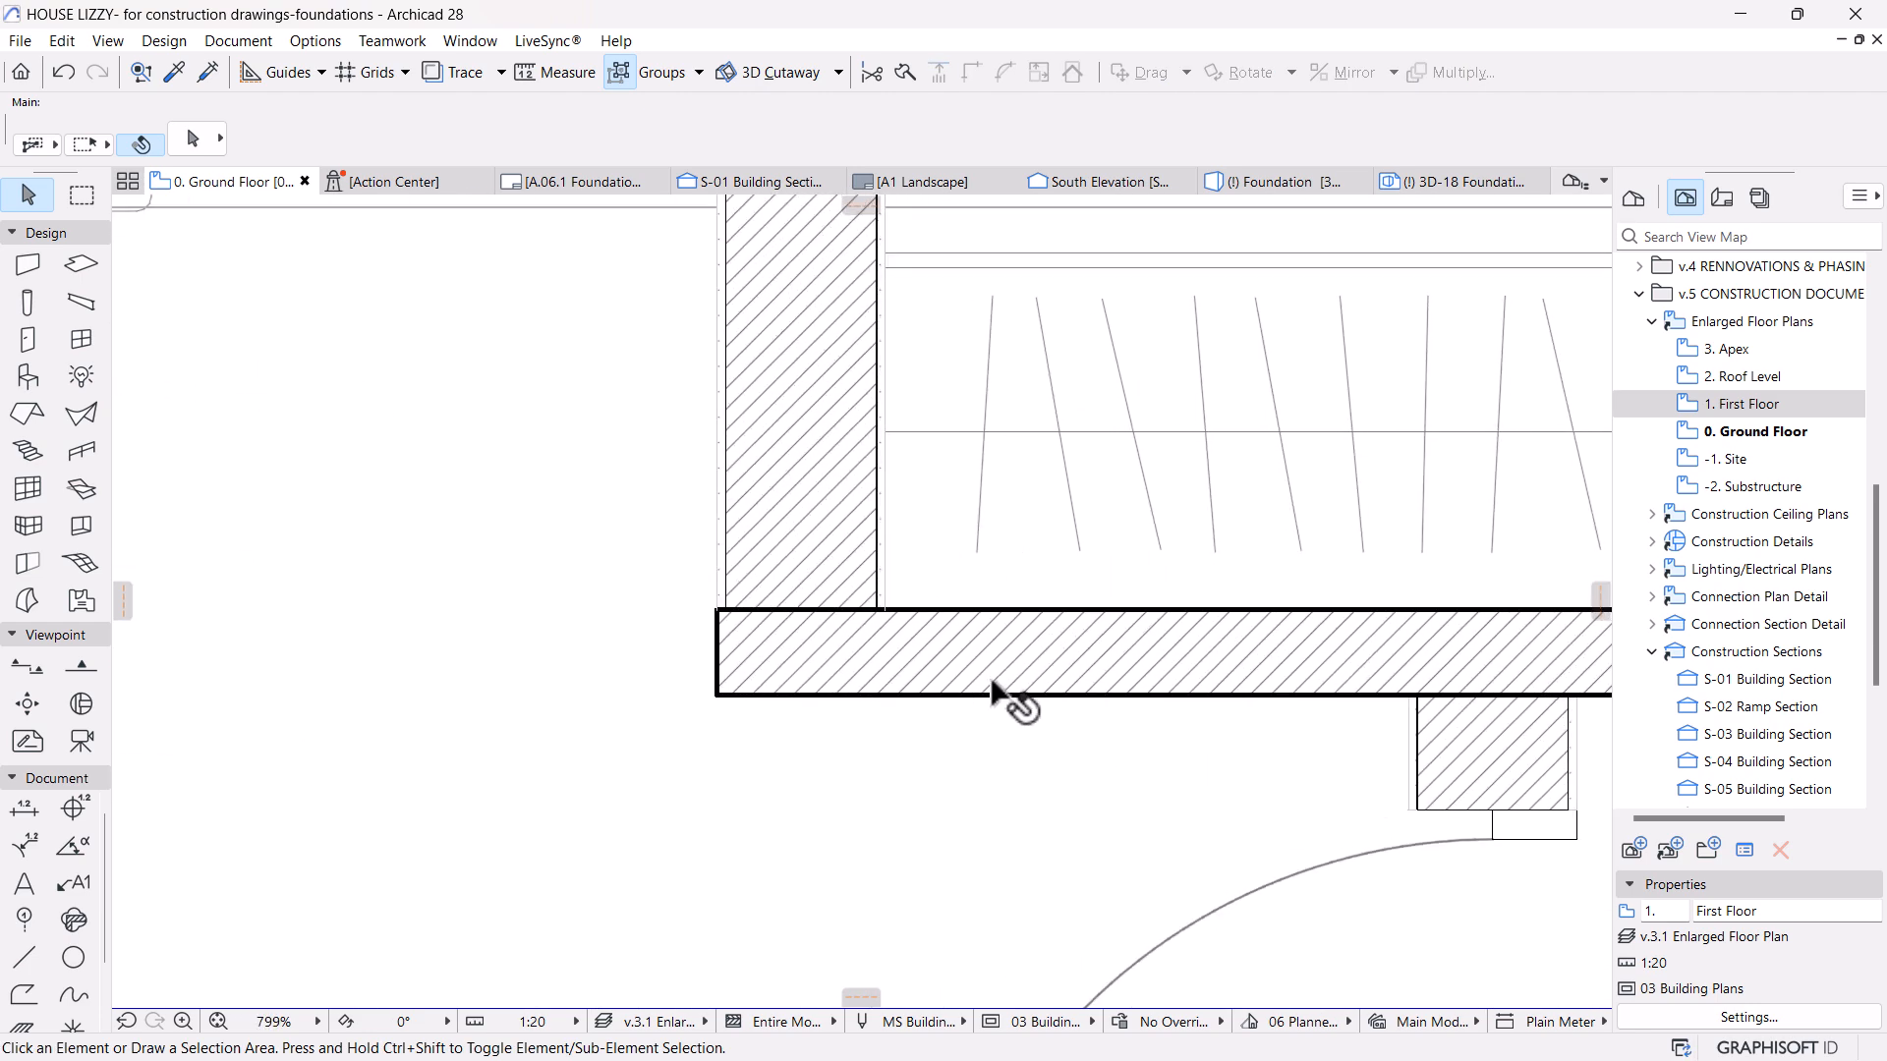
left_click(1056, 673)
scroll(934, 433, "down", 7)
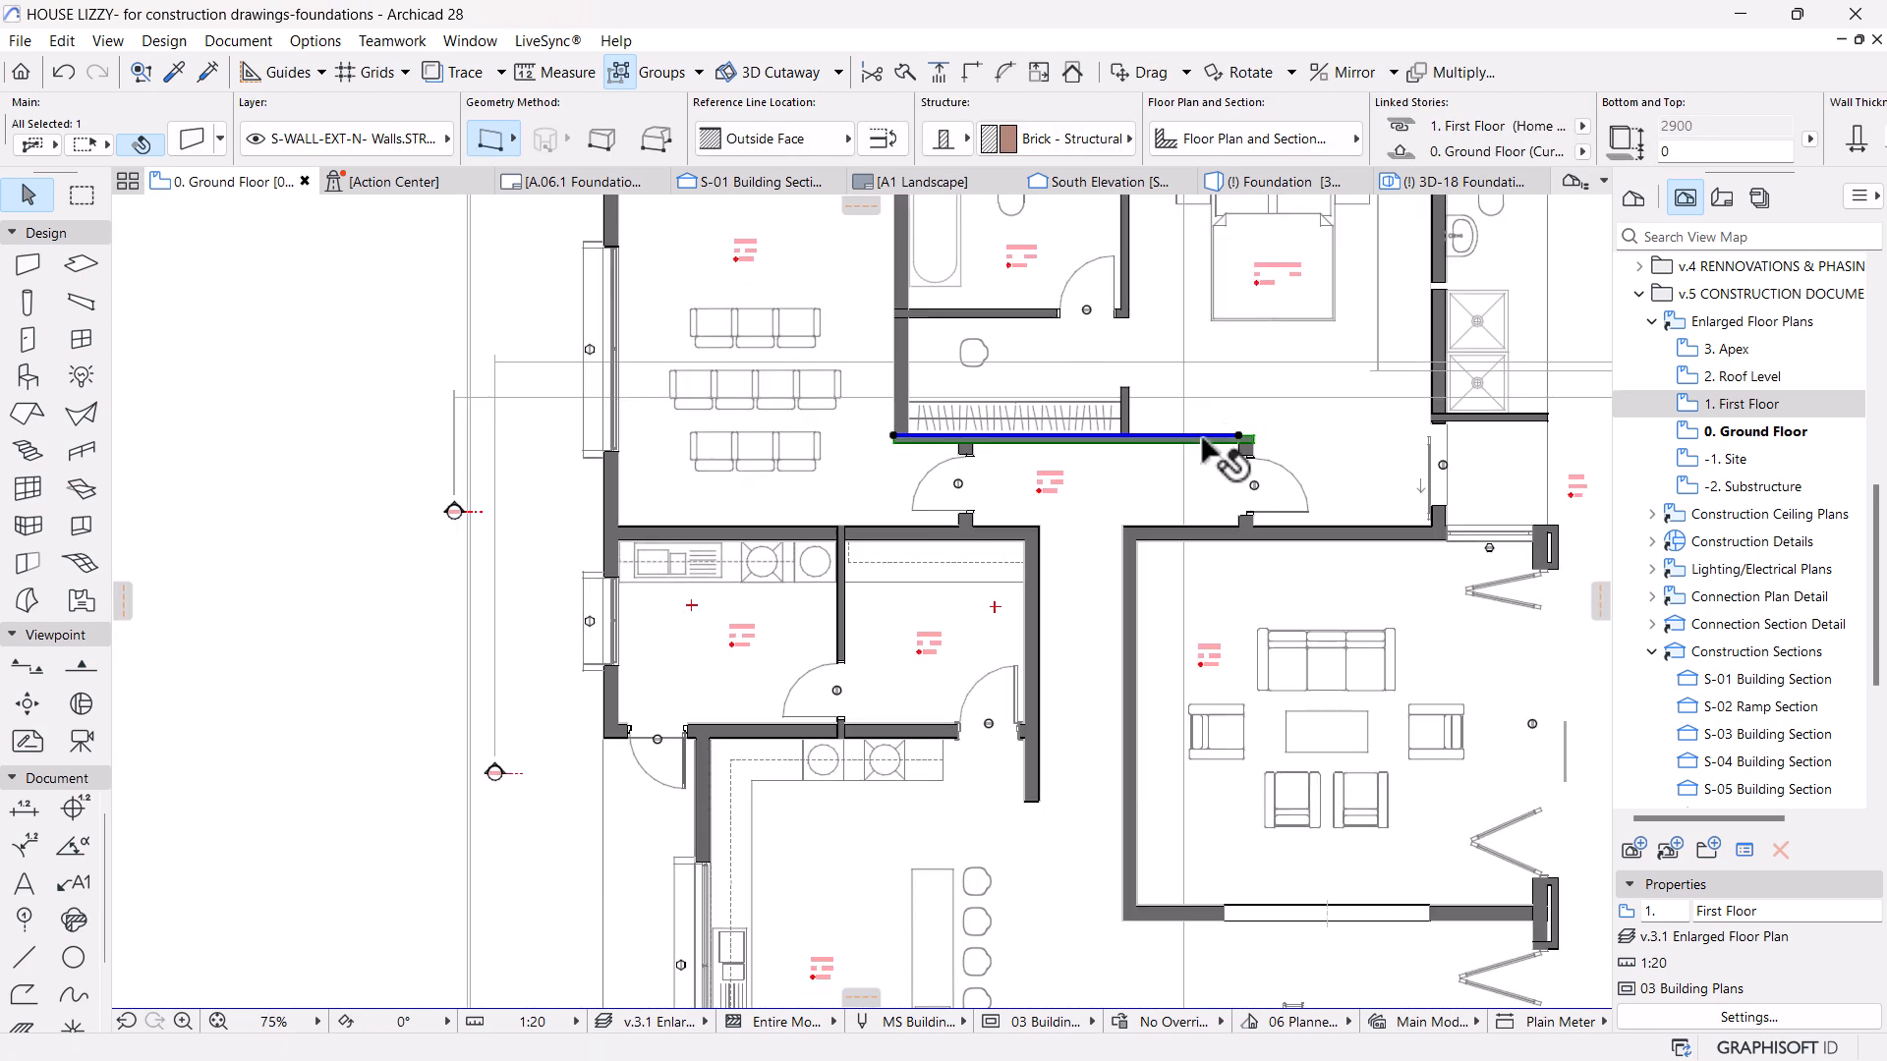
scroll(1108, 221, "up", 2)
left_click(777, 472, "shift")
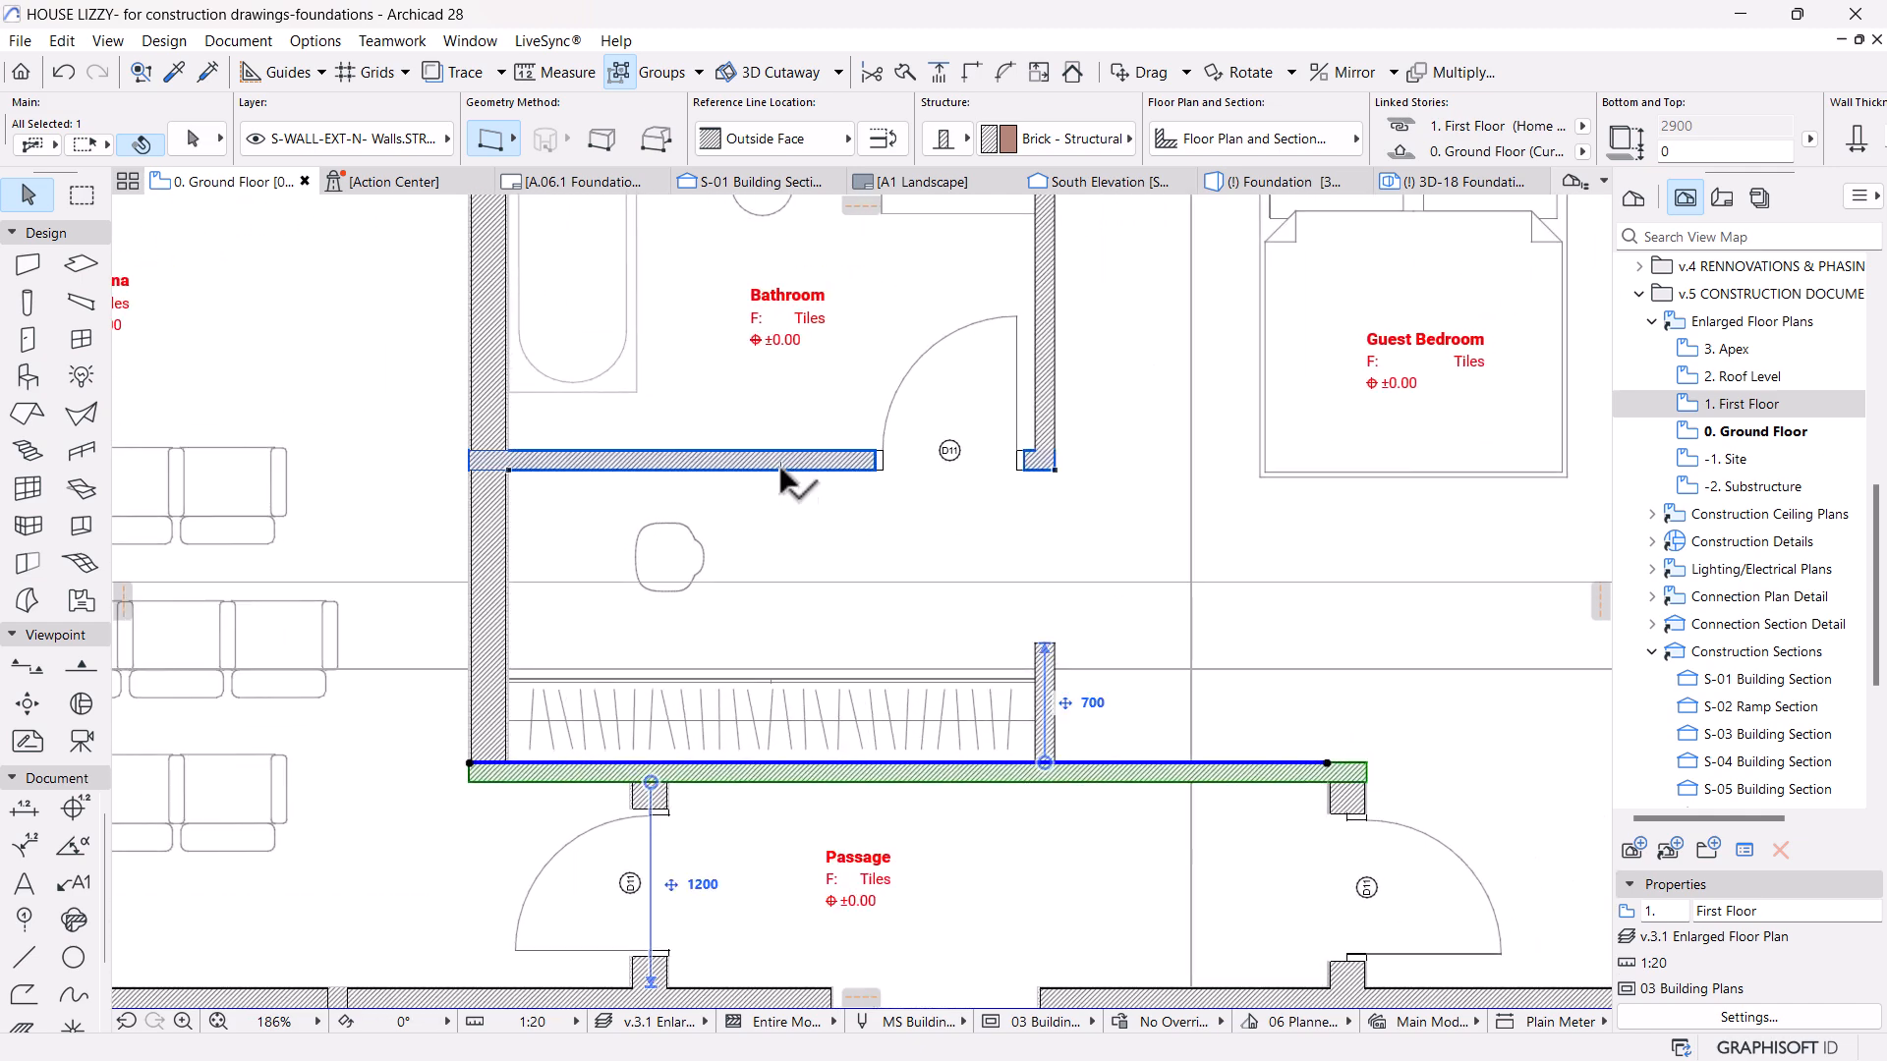
left_click(1046, 315, "shift")
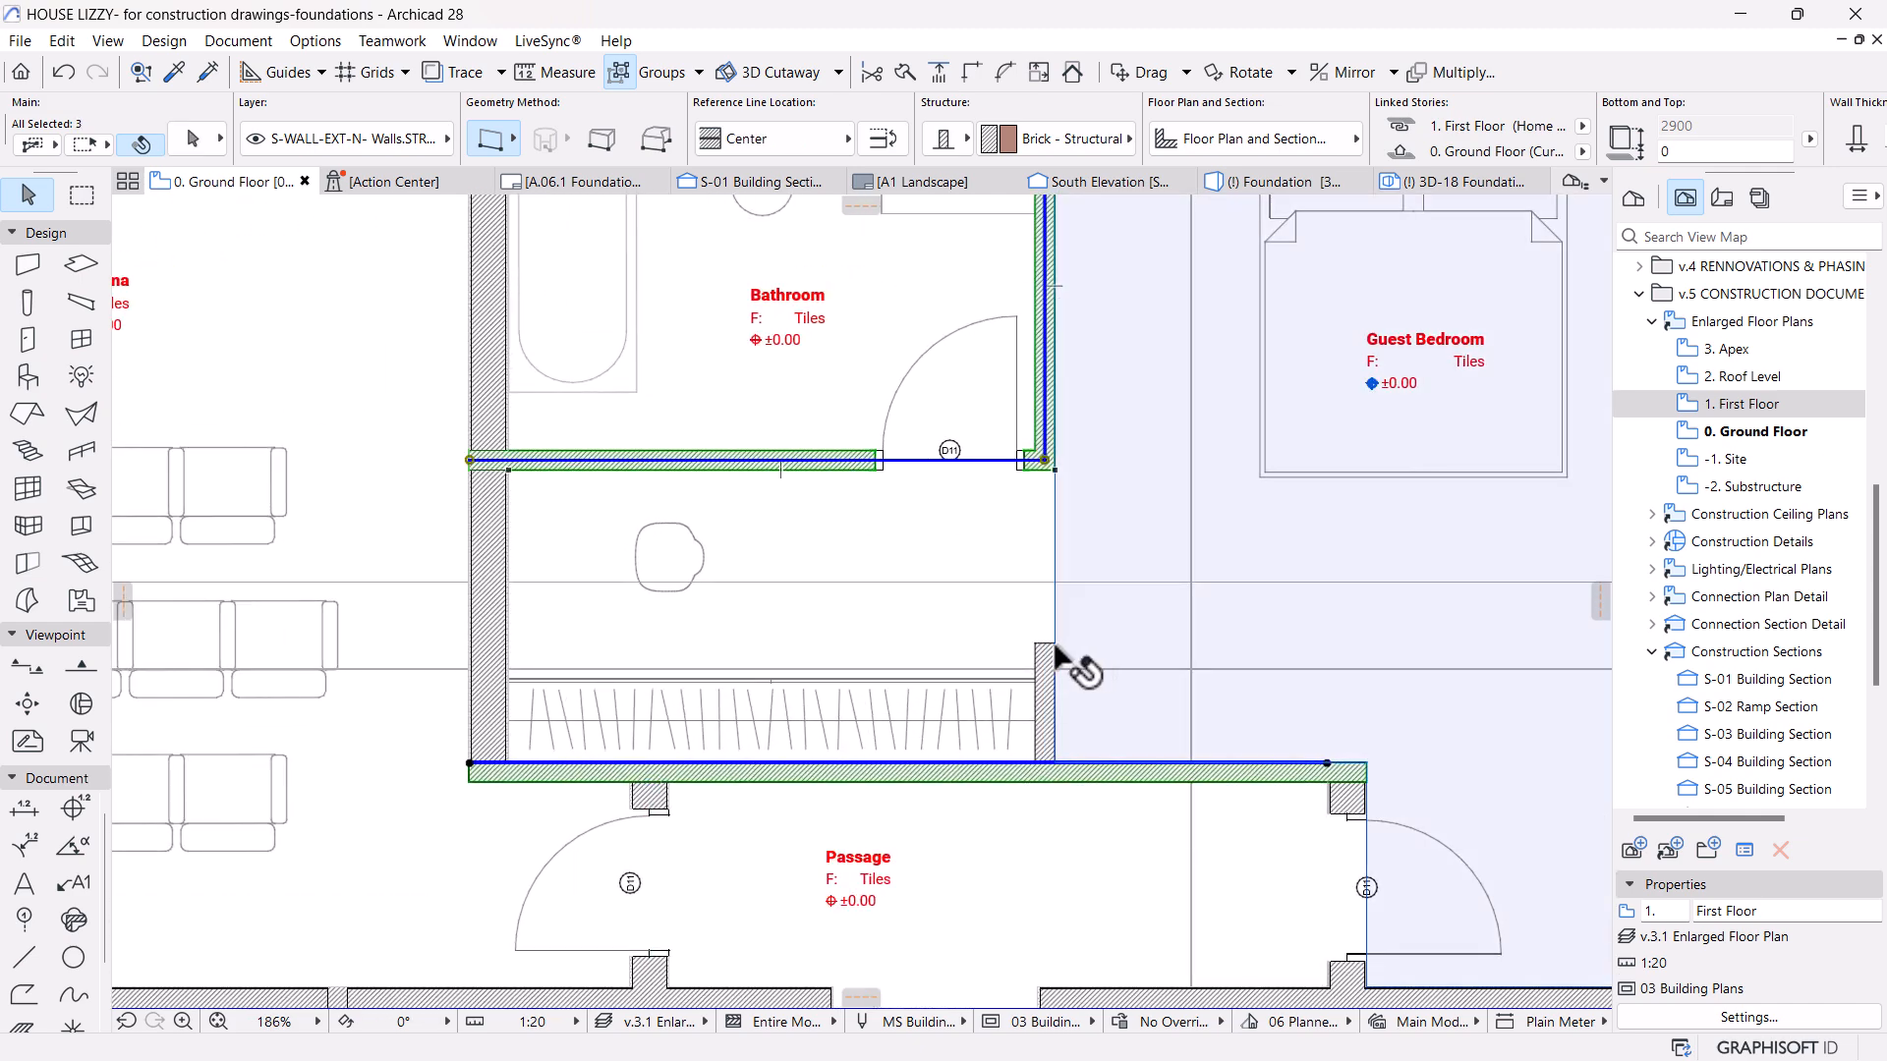
left_click(1045, 657, "shift")
Add the laundry-scullery partition and the two thin walls enclosing the staff bathroom to the wall selection.
scroll(1011, 518, "down", 4)
scroll(855, 610, "up", 3)
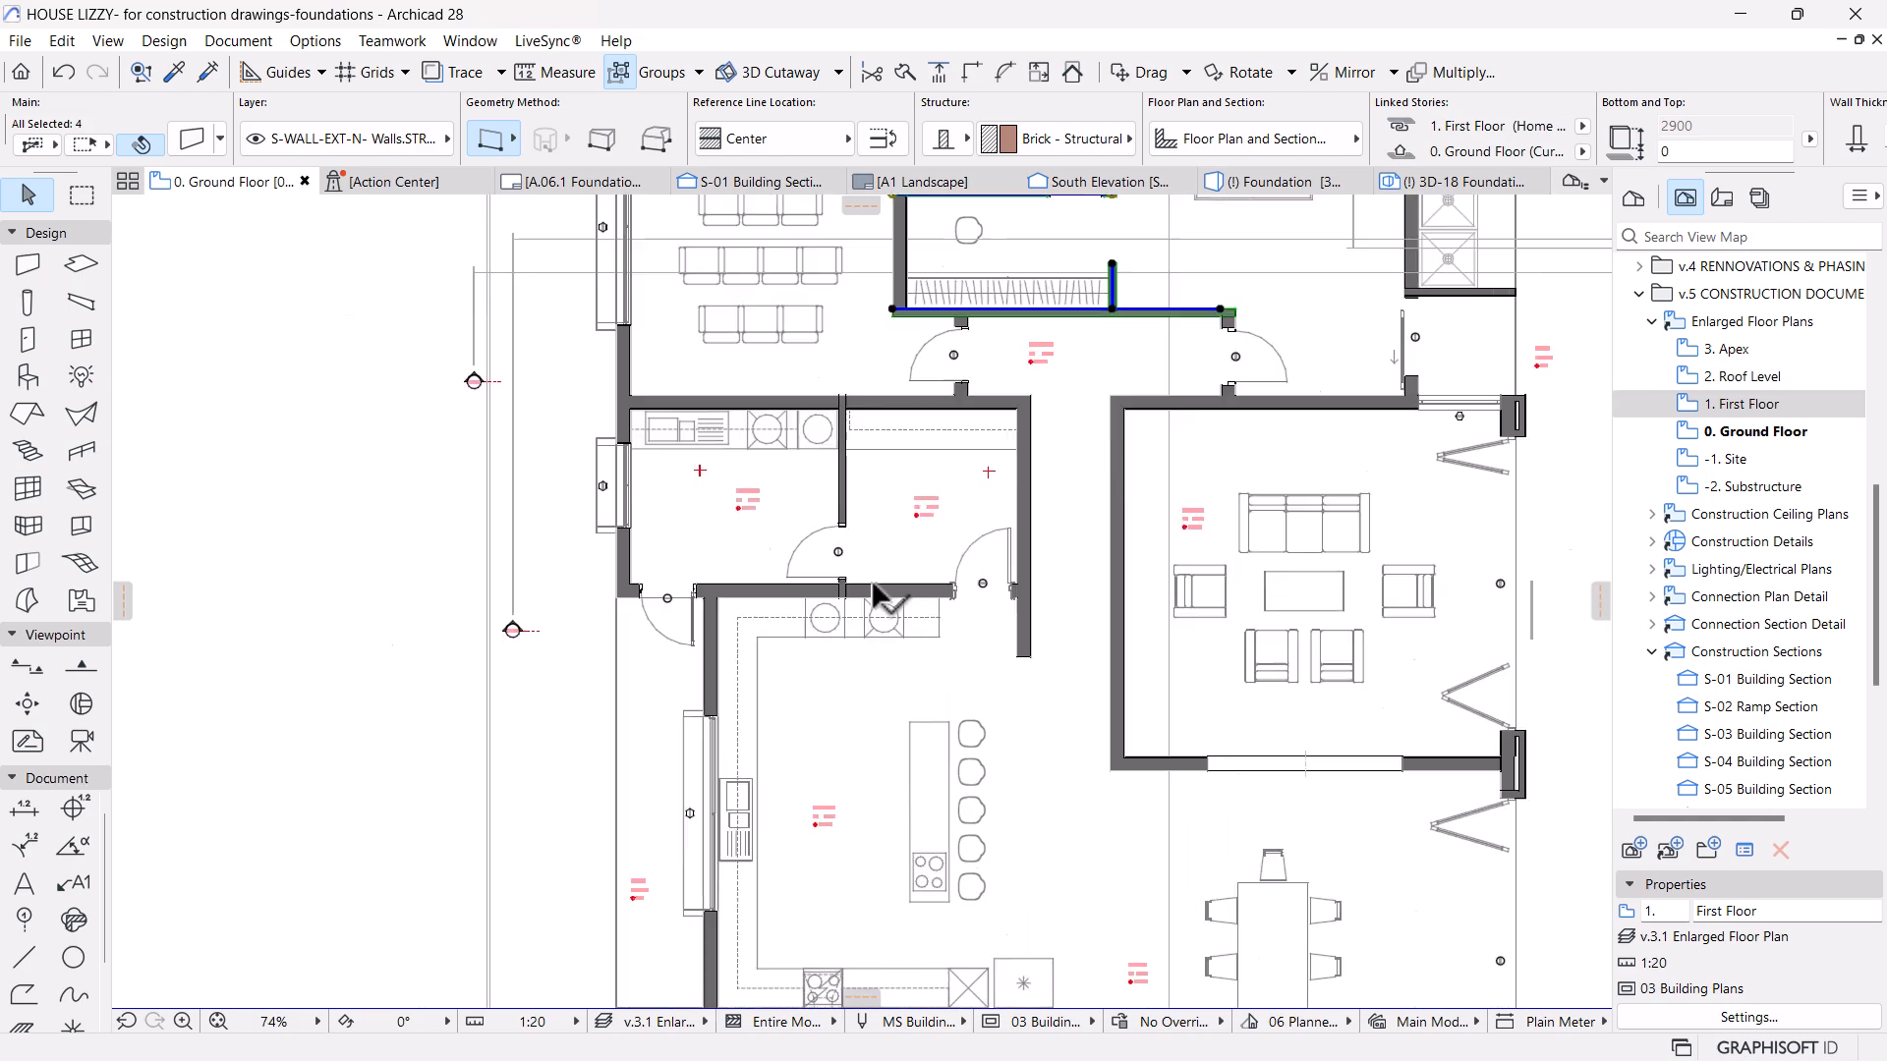
scroll(853, 433, "up", 4)
left_click(842, 435, "shift")
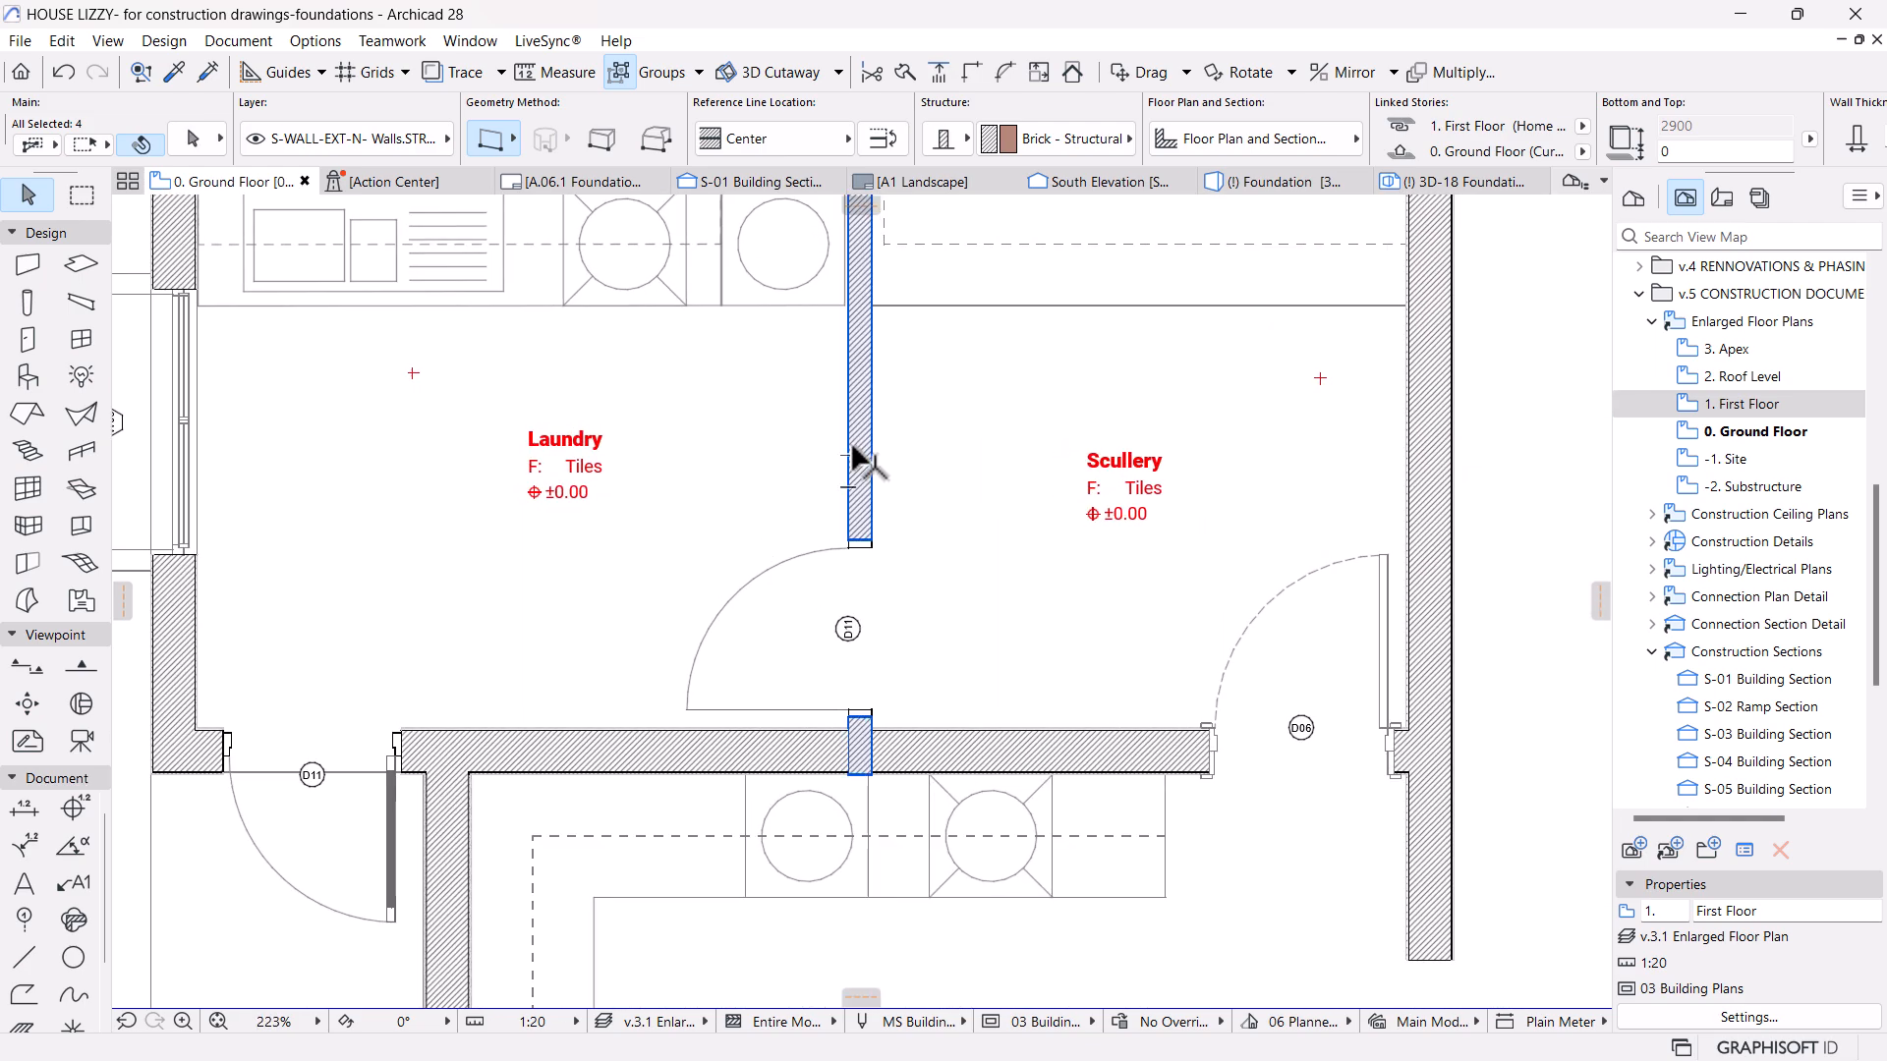
scroll(747, 433, "down", 7)
middle_click_drag(952, 734, 888, 588)
scroll(649, 781, "up", 6)
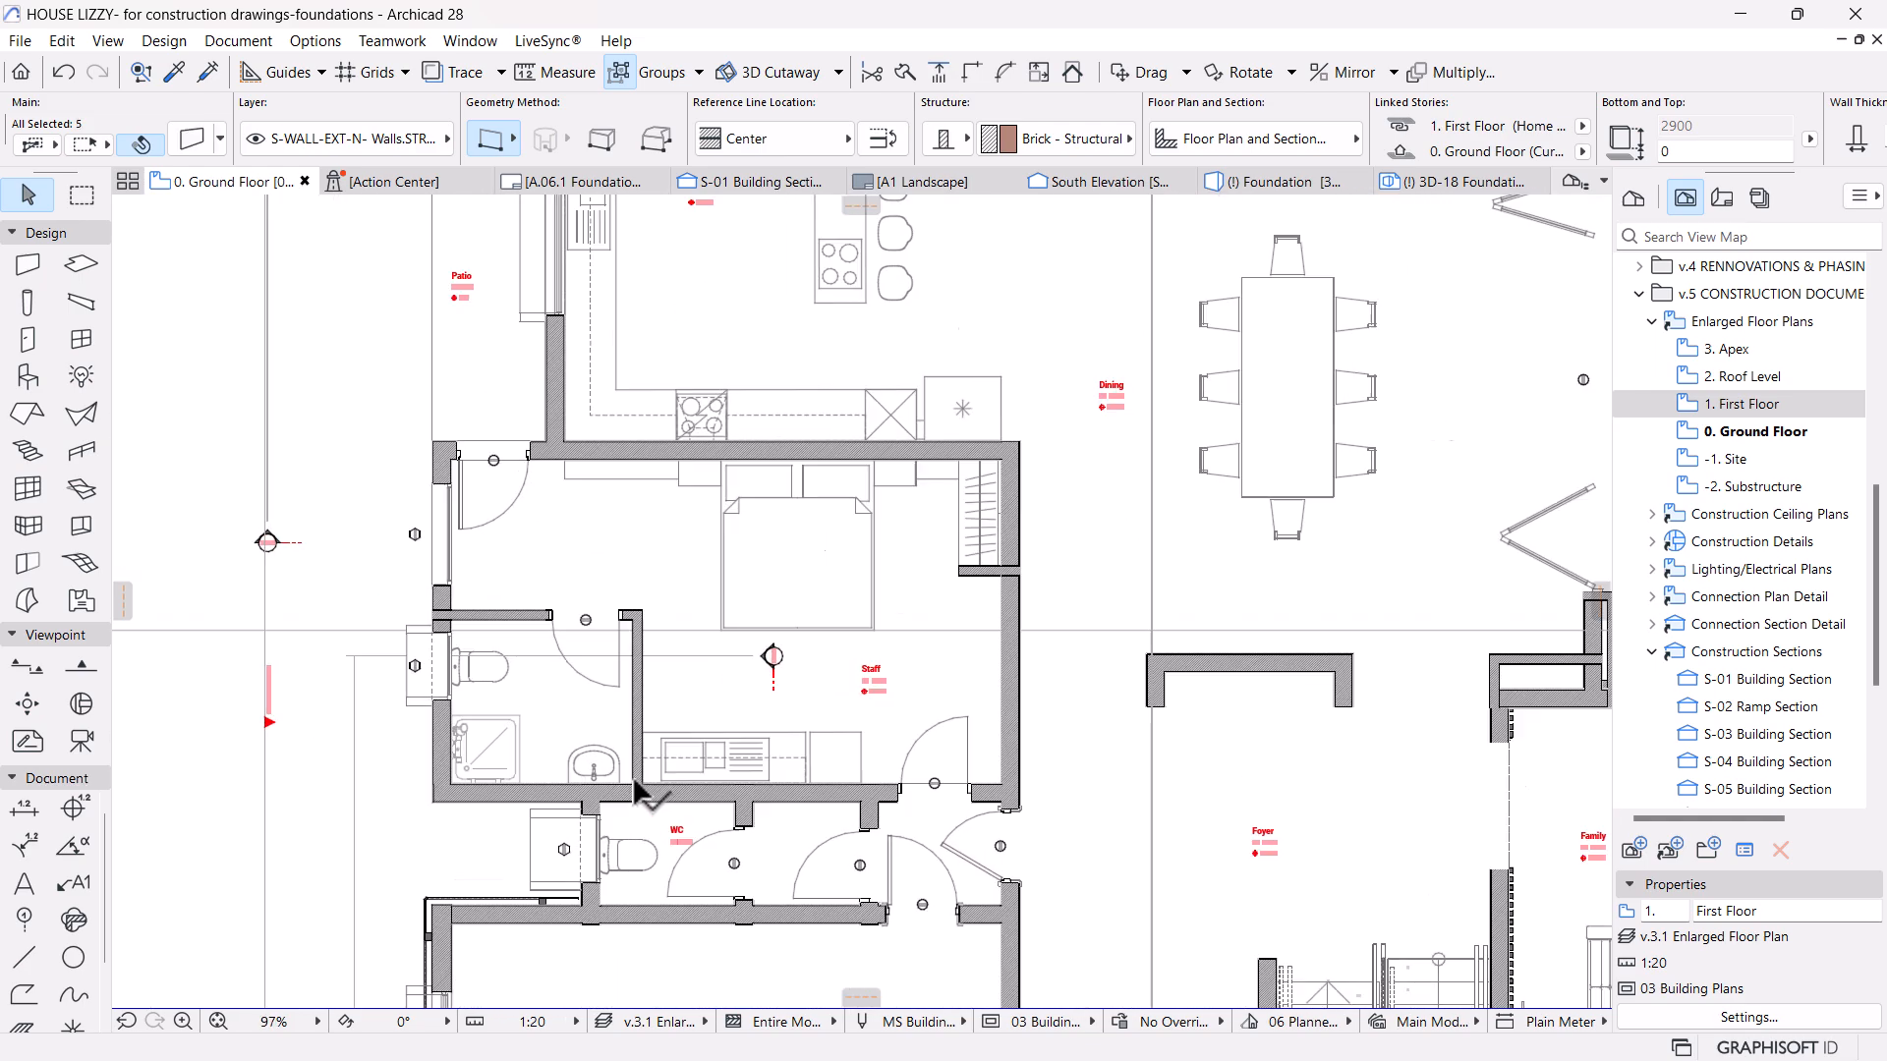
left_click(644, 644, "shift")
left_click(413, 504, "shift")
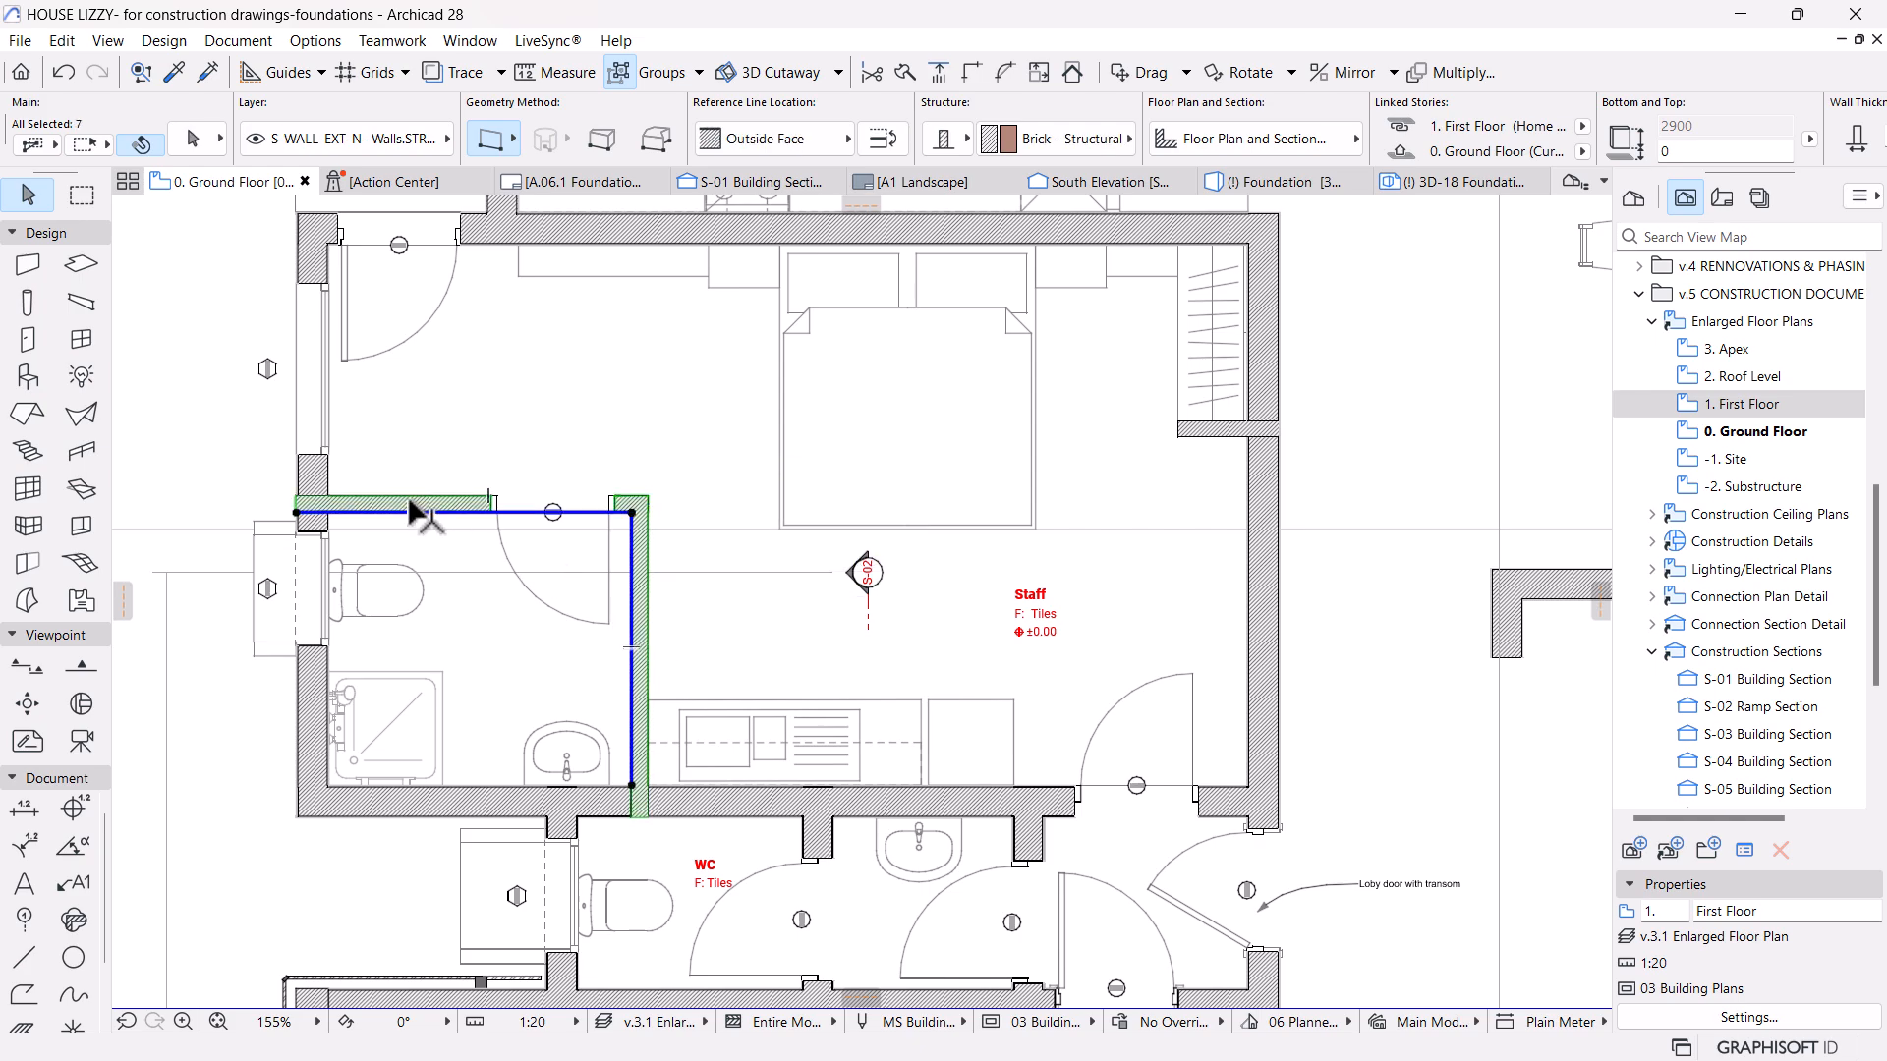
Add the thin walls of the hollow pier between the dining and family areas to the selection, leaving out the section line.
scroll(943, 629, "down", 2)
scroll(921, 611, "down", 5)
middle_click_drag(1074, 905, 977, 658)
scroll(974, 666, "up", 5)
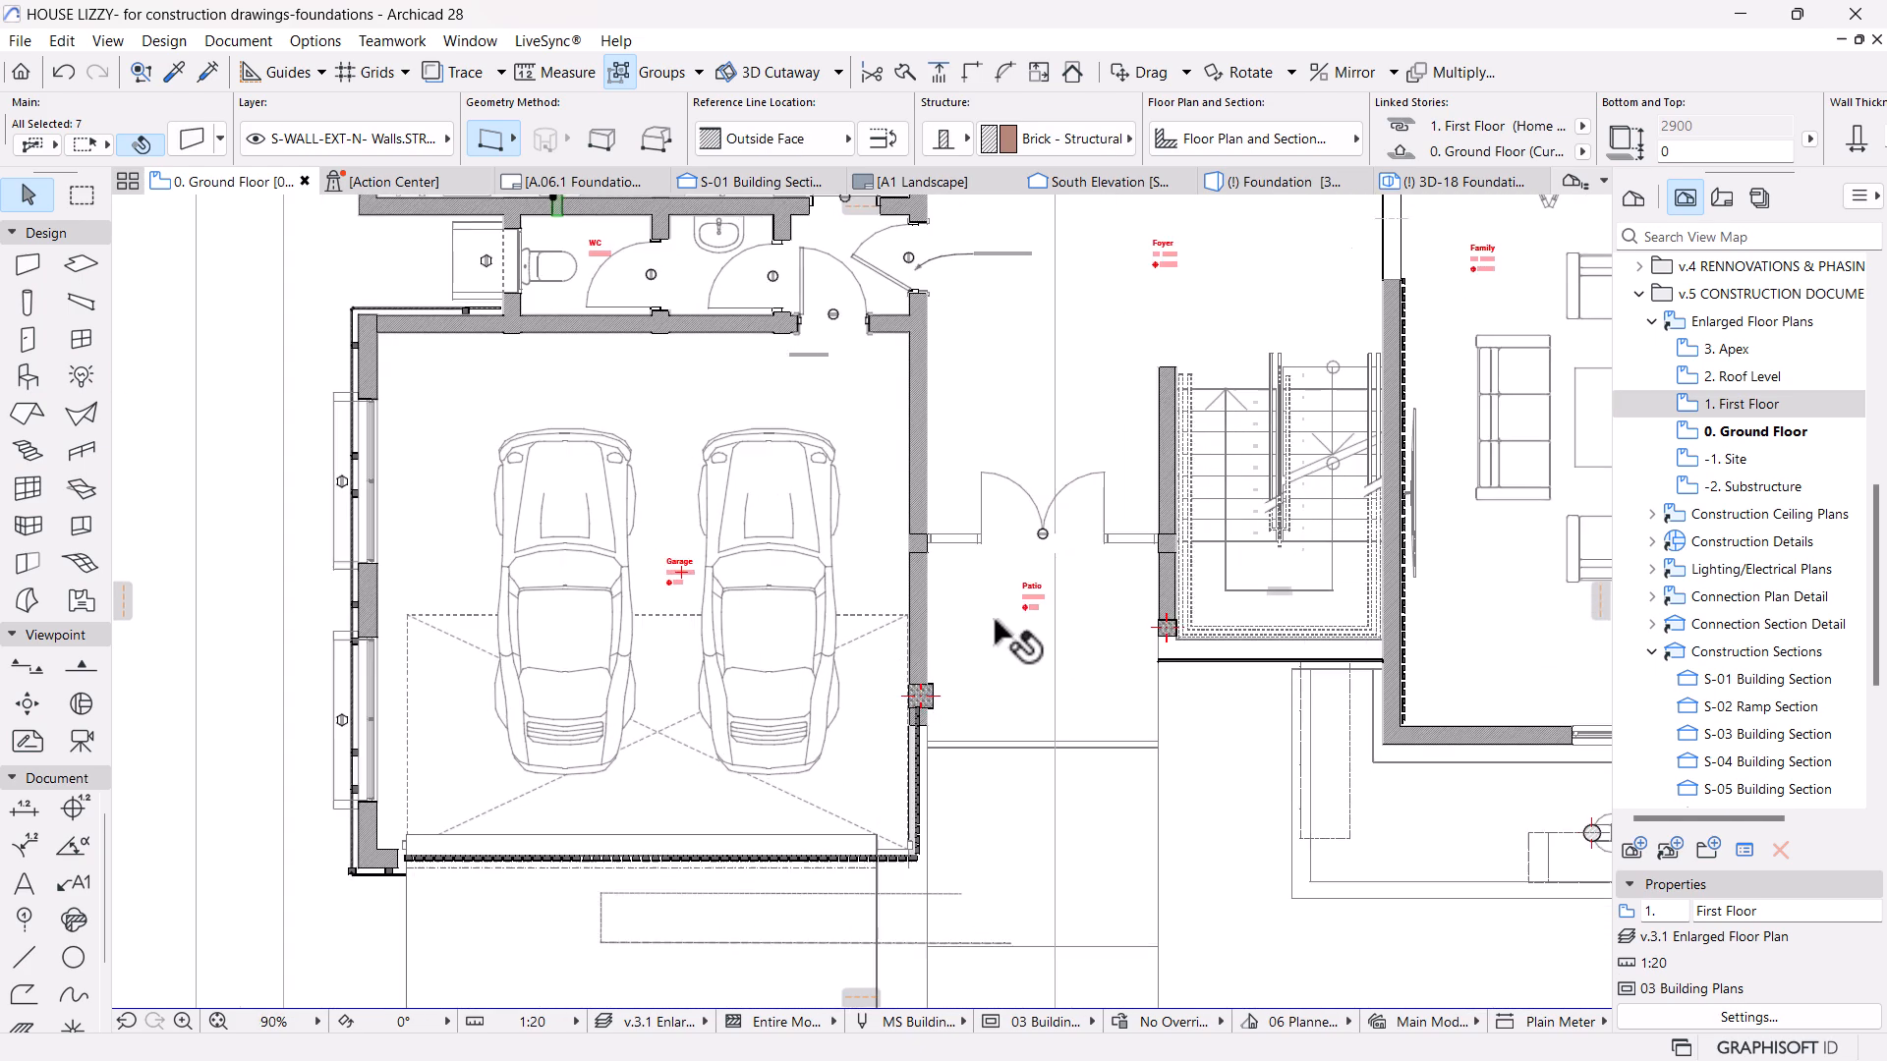
scroll(1157, 577, "down", 5)
middle_click_drag(1298, 514, 822, 830)
scroll(1057, 732, "up", 4)
scroll(1056, 733, "up", 5)
left_click(1074, 755, "shift")
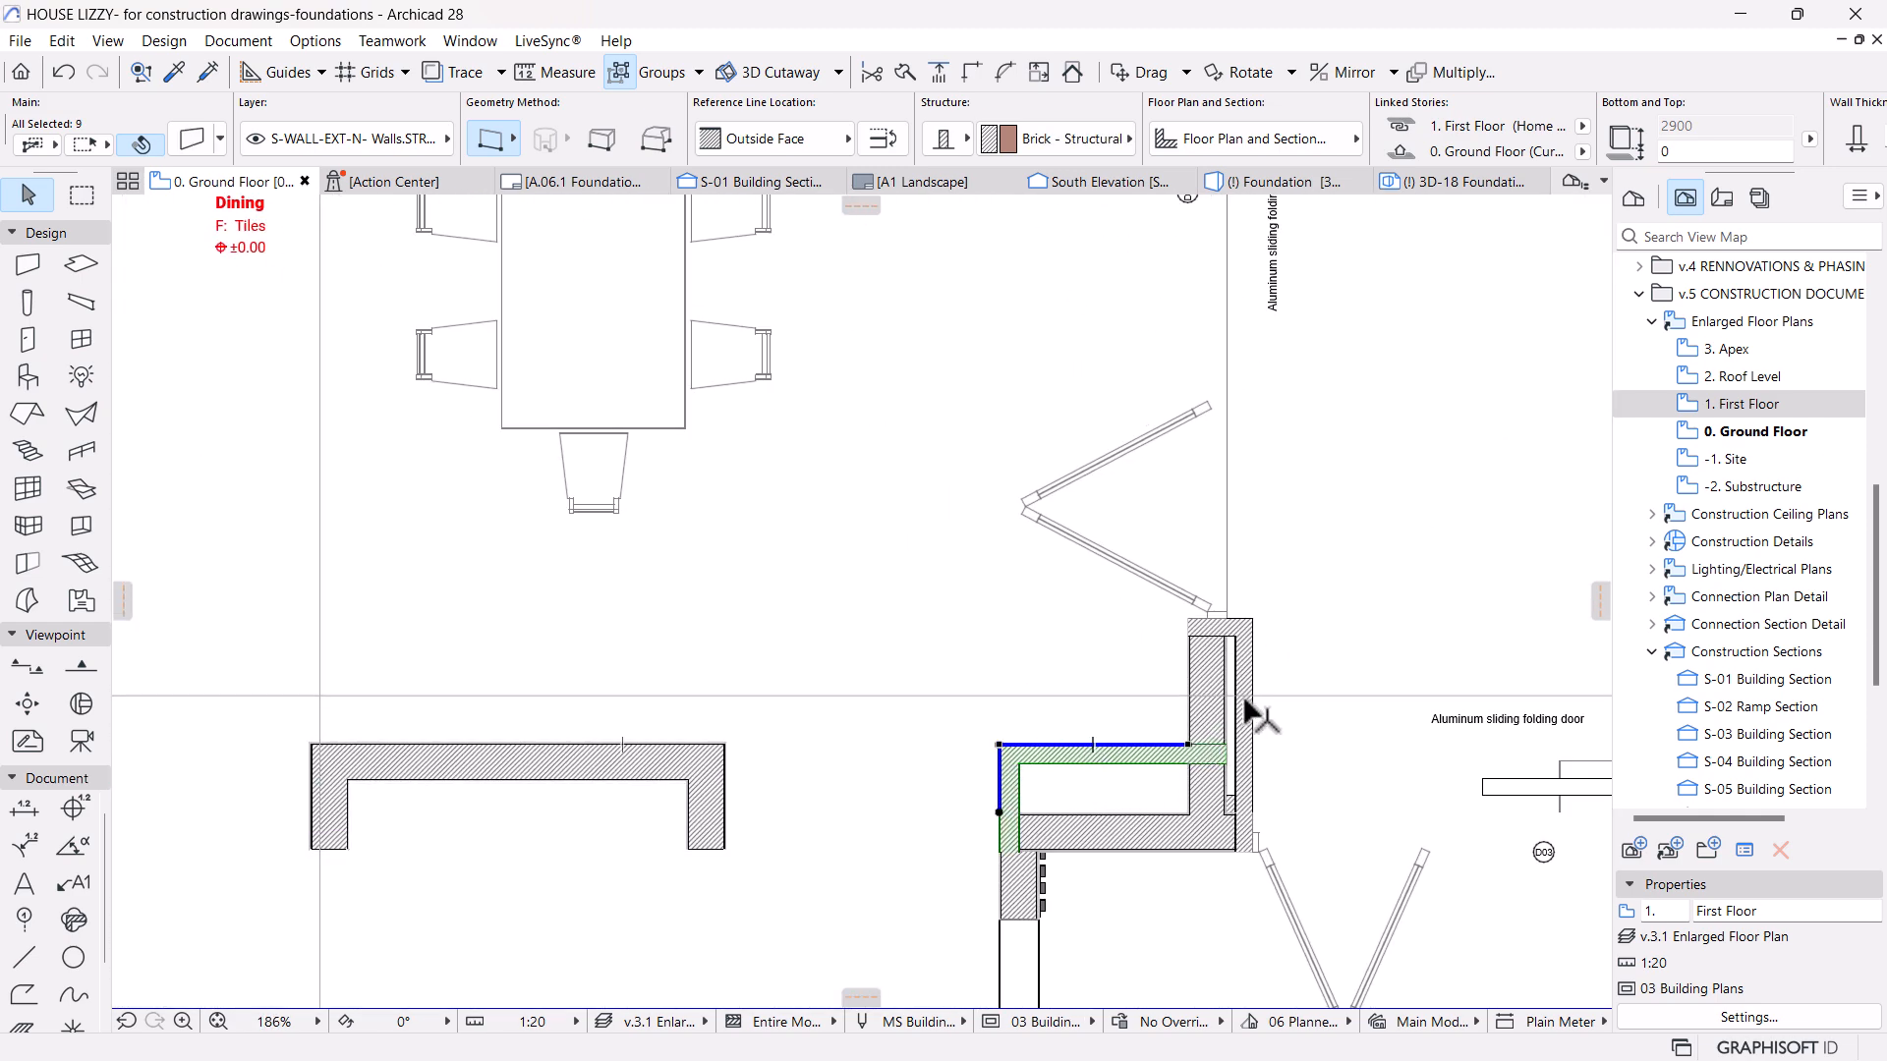
left_click(1279, 697, "shift")
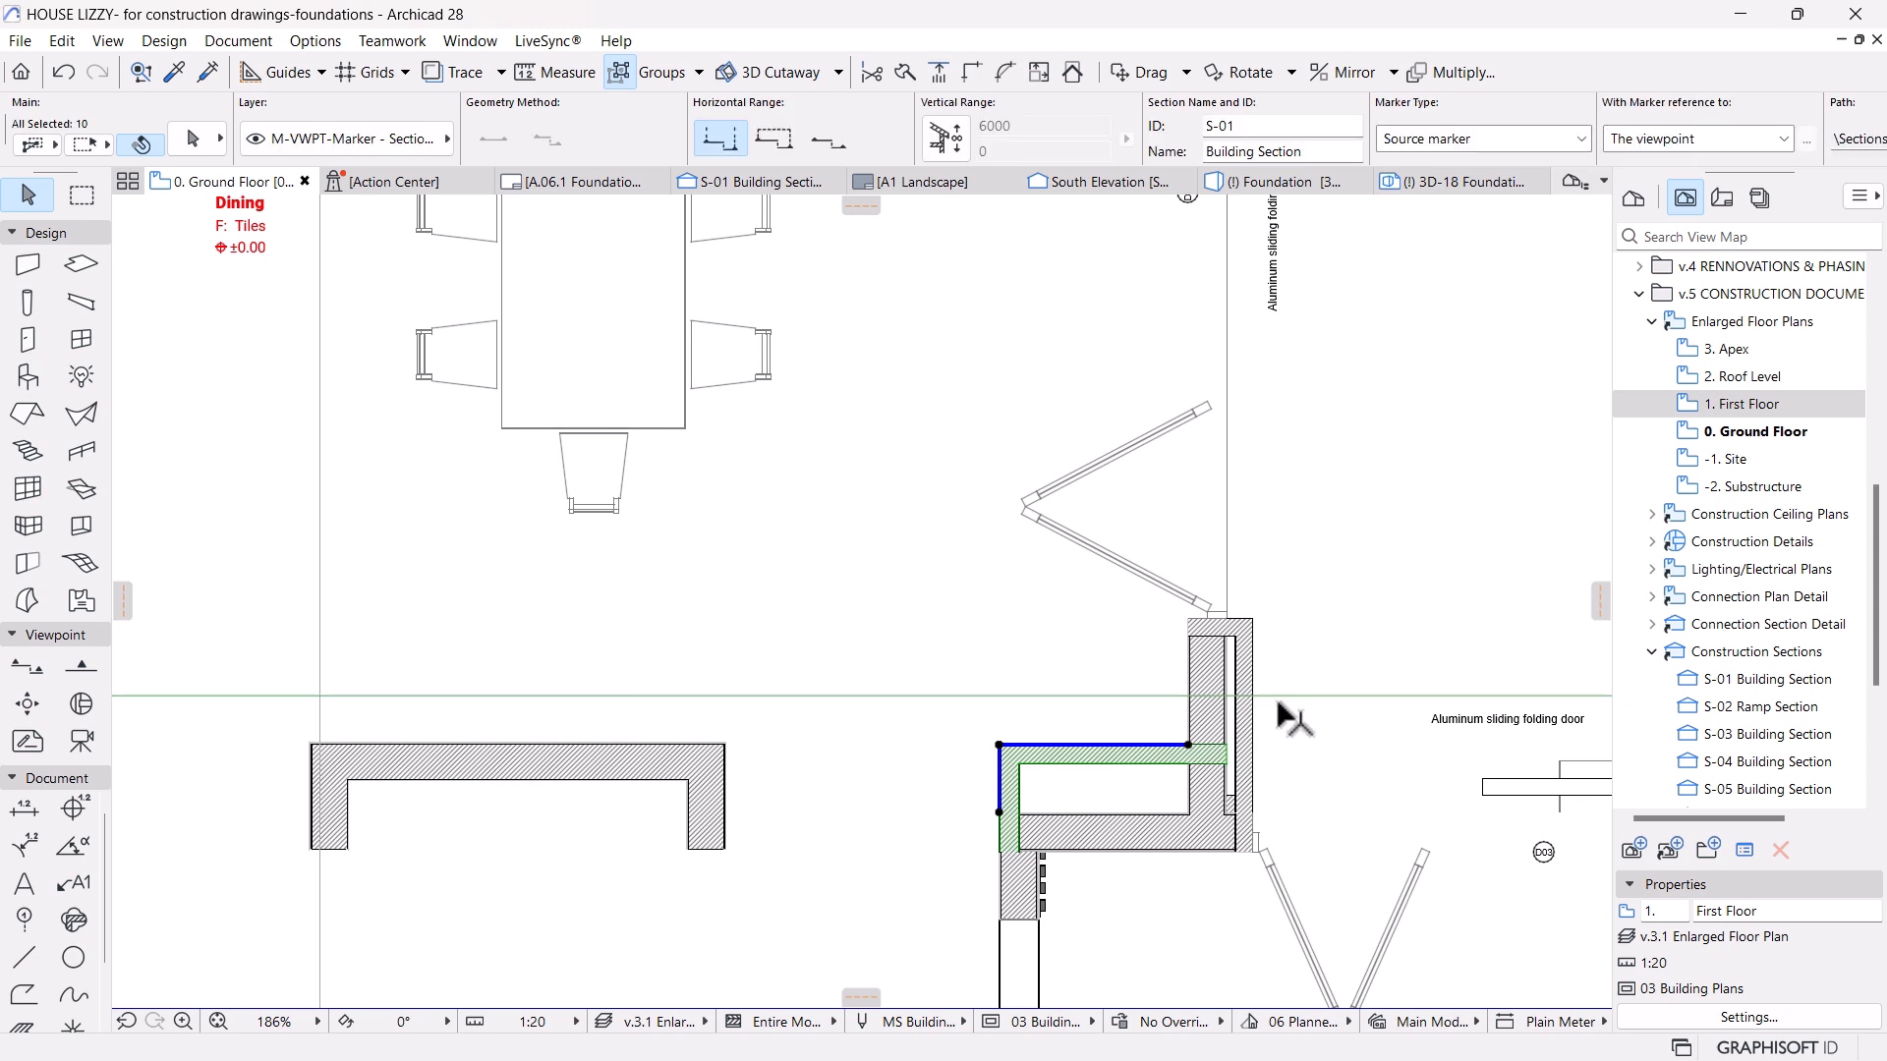
left_click(1281, 698, "shift")
left_click(1251, 717, "shift")
scroll(1246, 601, "up", 3)
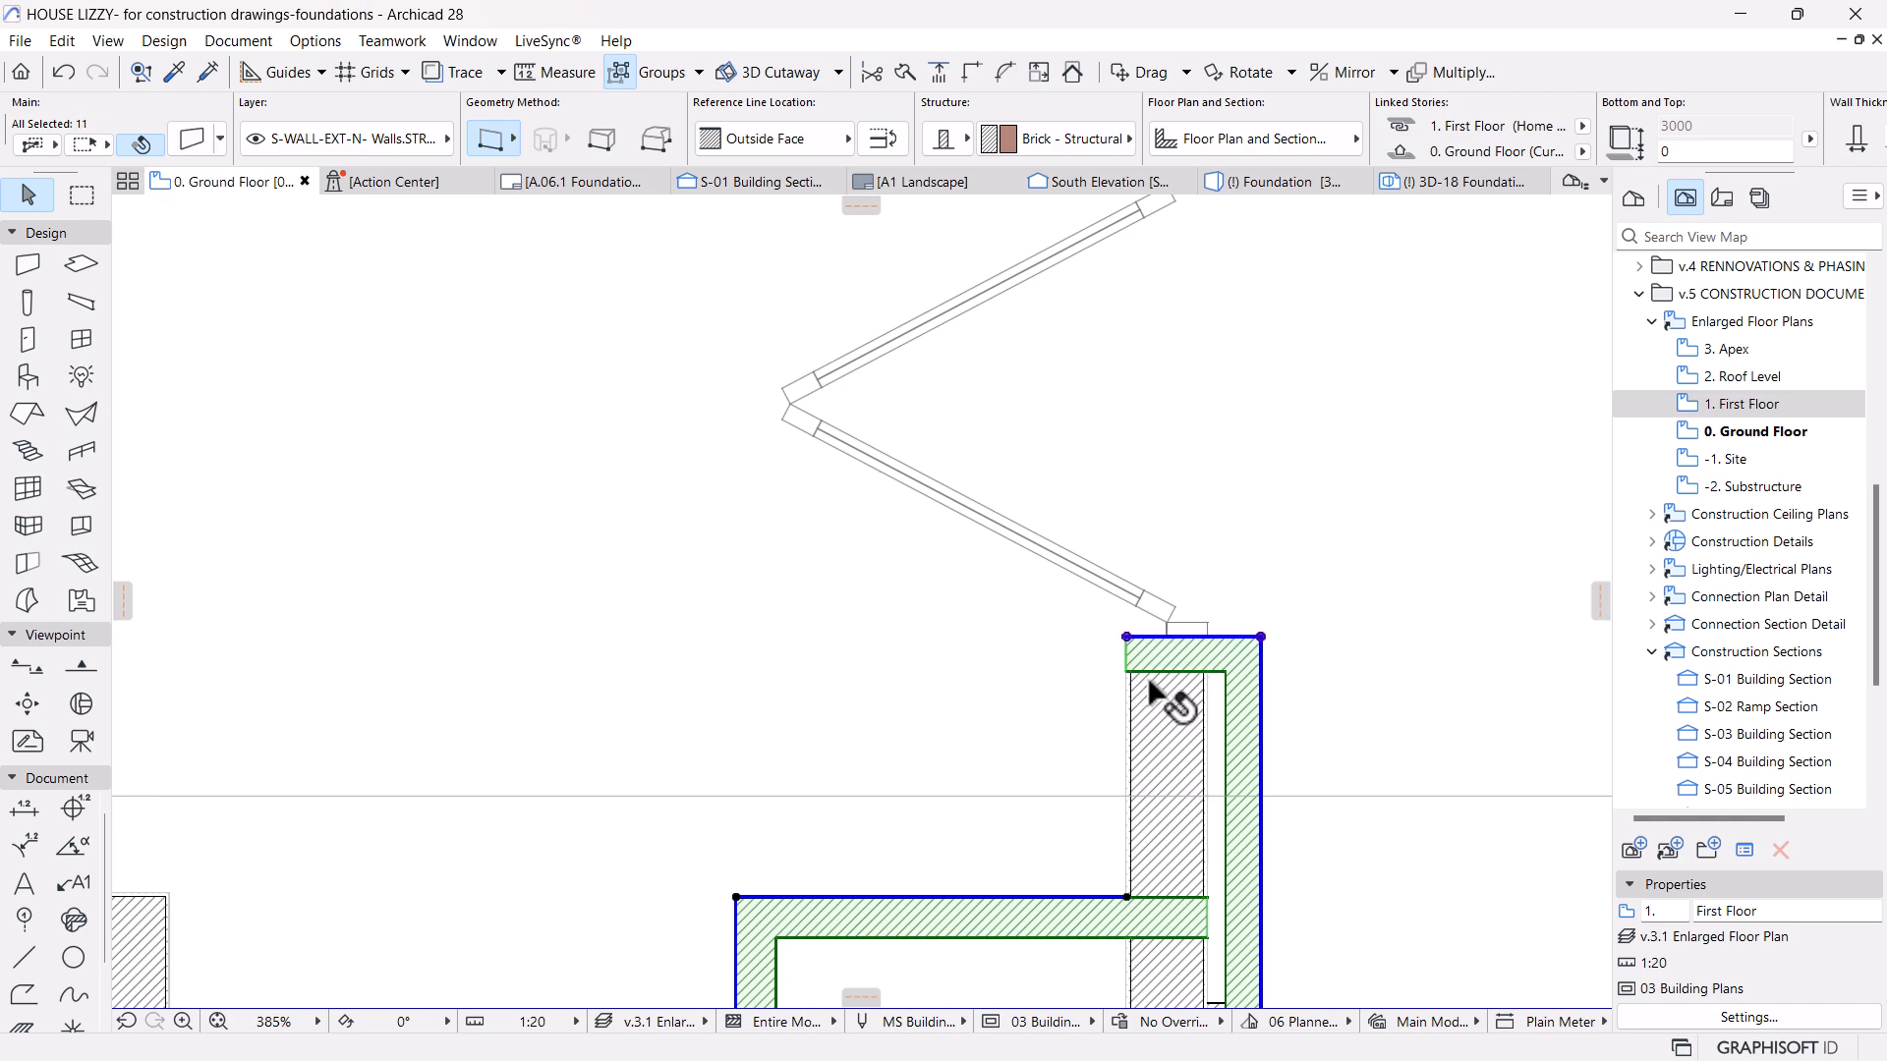
Add the thin outer walls of the two hollow piers flanking the lounge's folding doors to the selection.
scroll(1151, 688, "down", 5)
scroll(1206, 460, "up", 4)
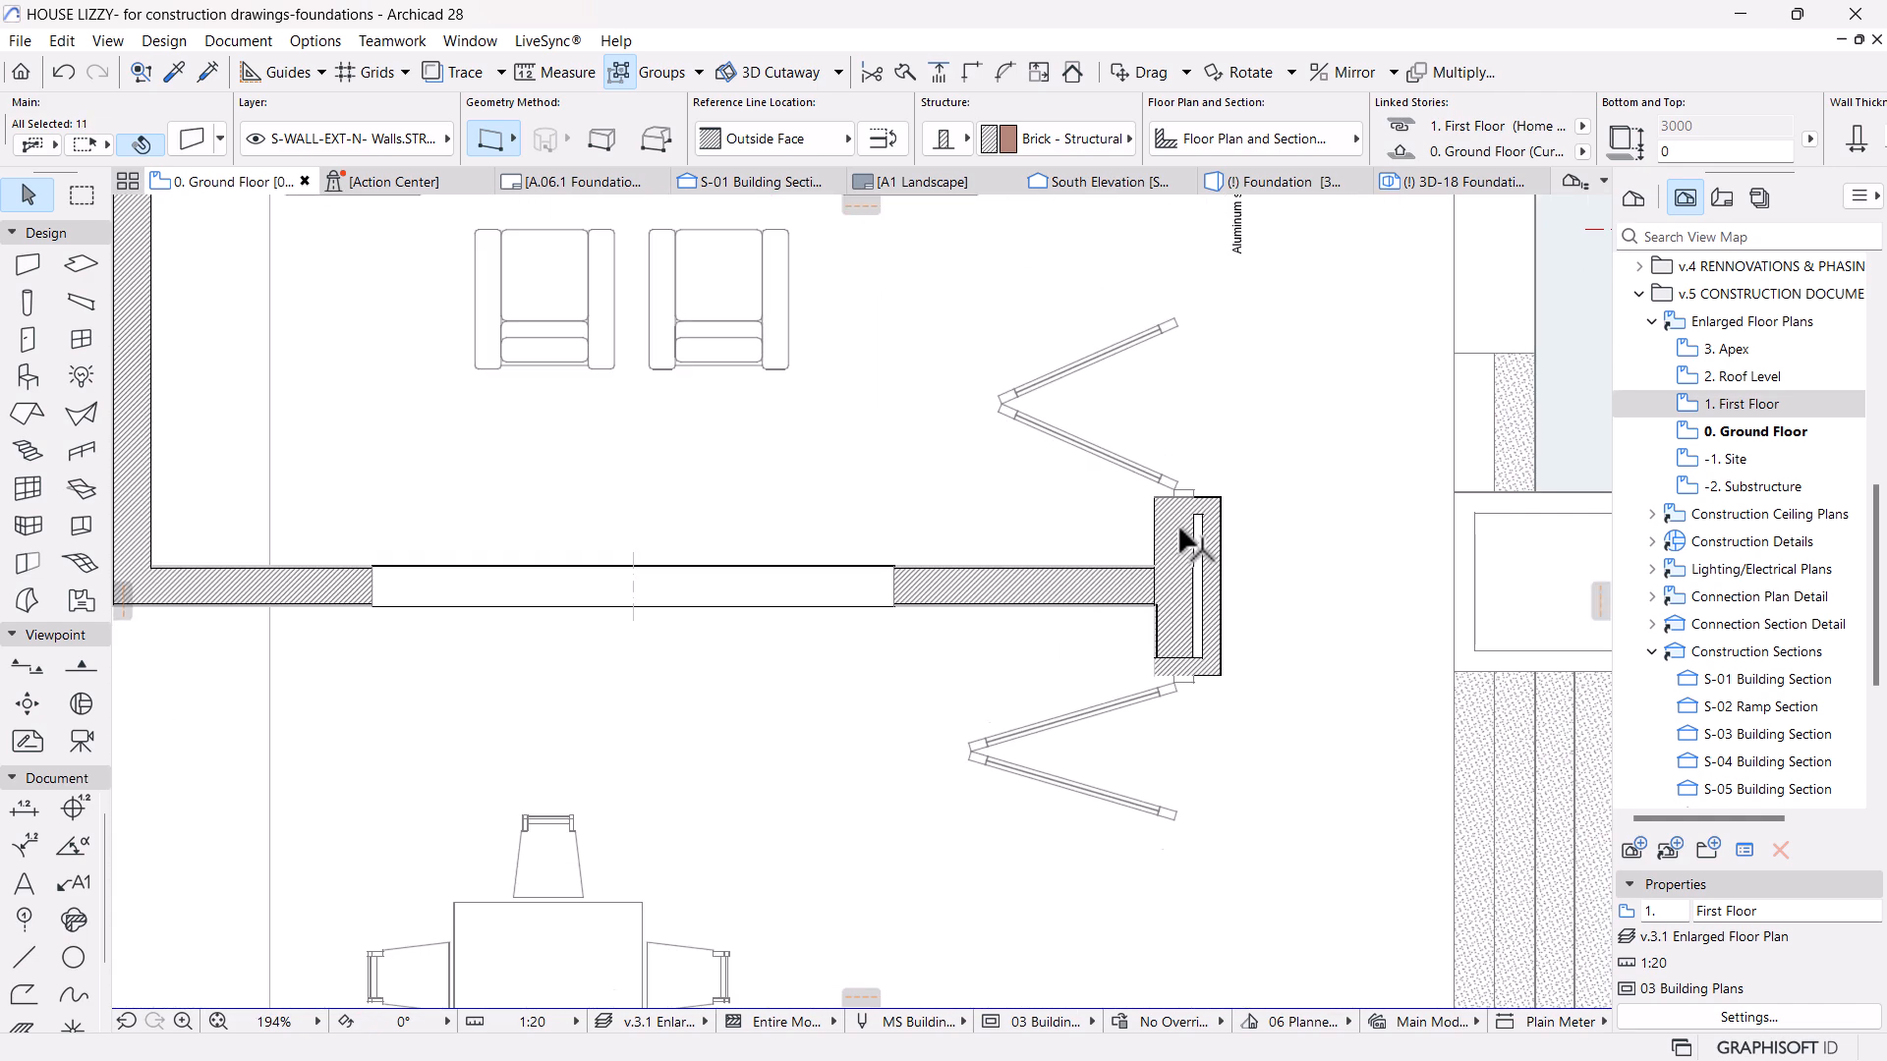
scroll(1179, 531, "up", 3)
left_click(1248, 598, "shift")
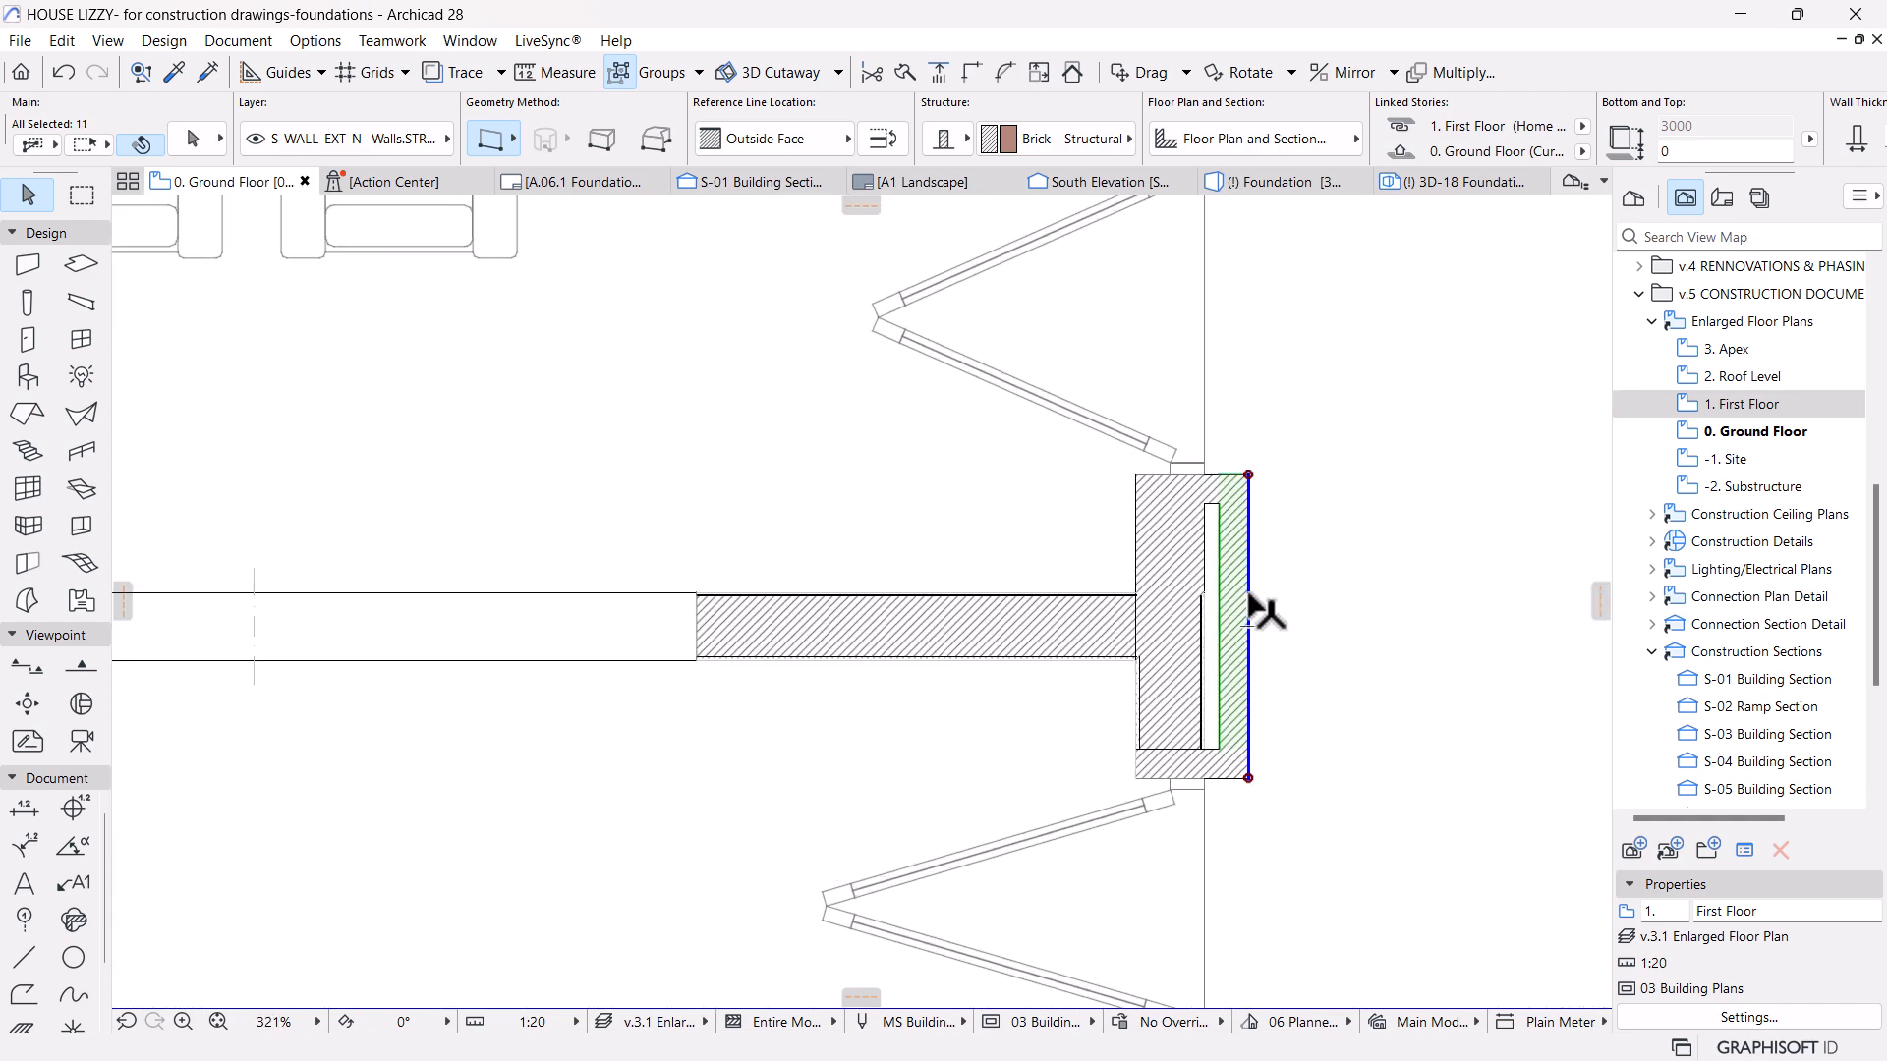
left_click(1215, 776, "shift")
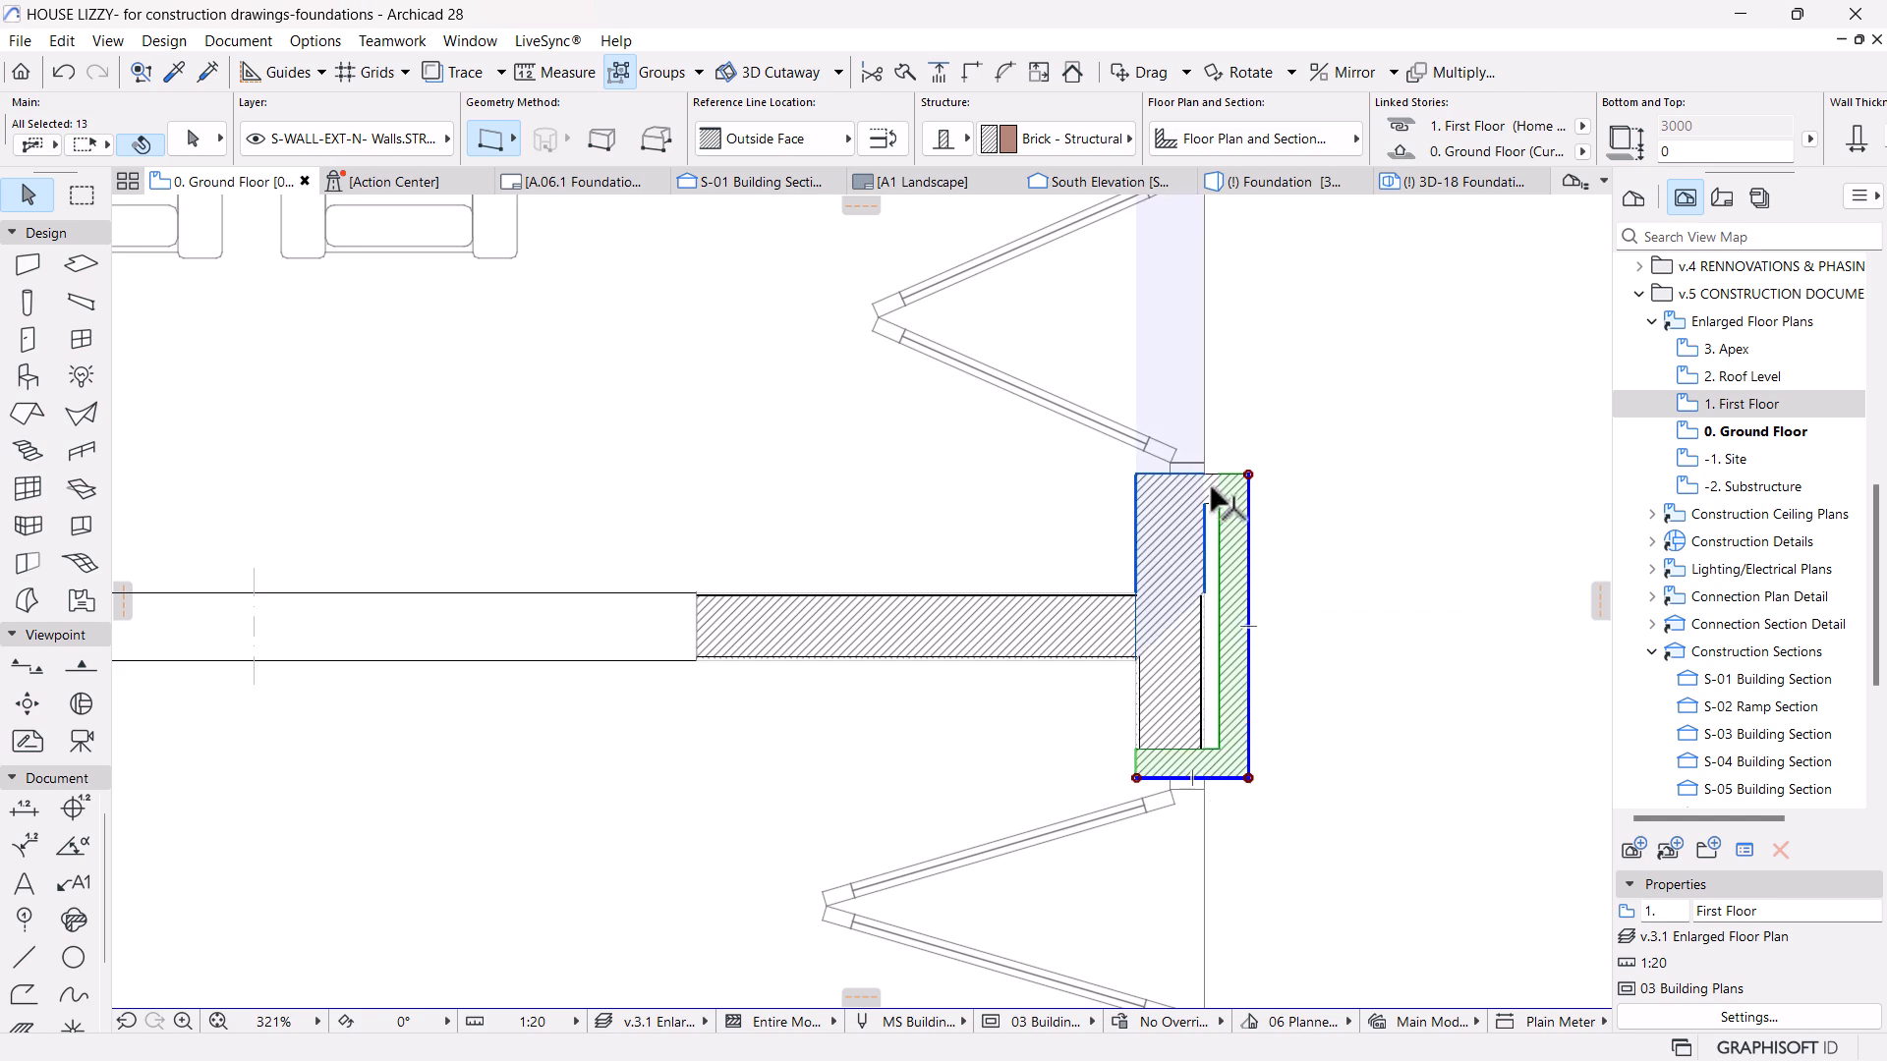
left_click(1211, 483, "shift")
scroll(1170, 658, "down", 5)
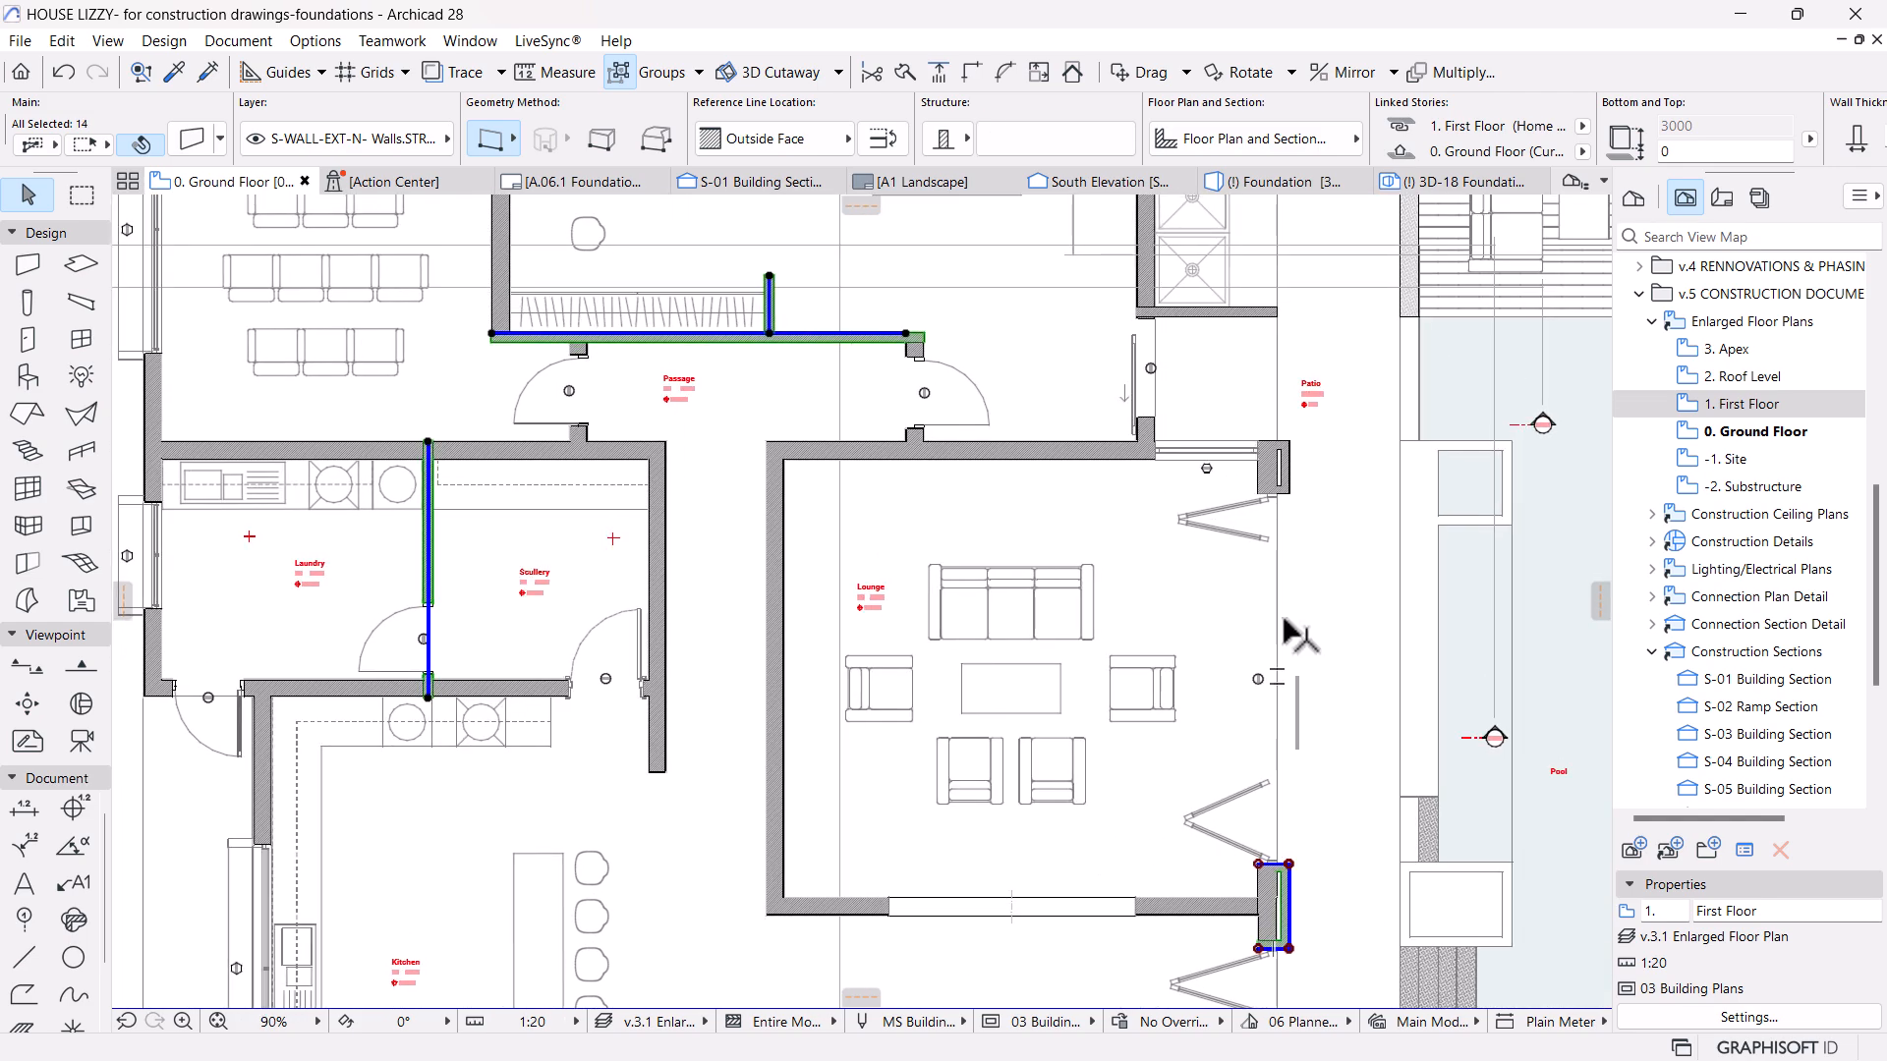
scroll(1299, 433, "up", 5)
left_click(1268, 580, "shift")
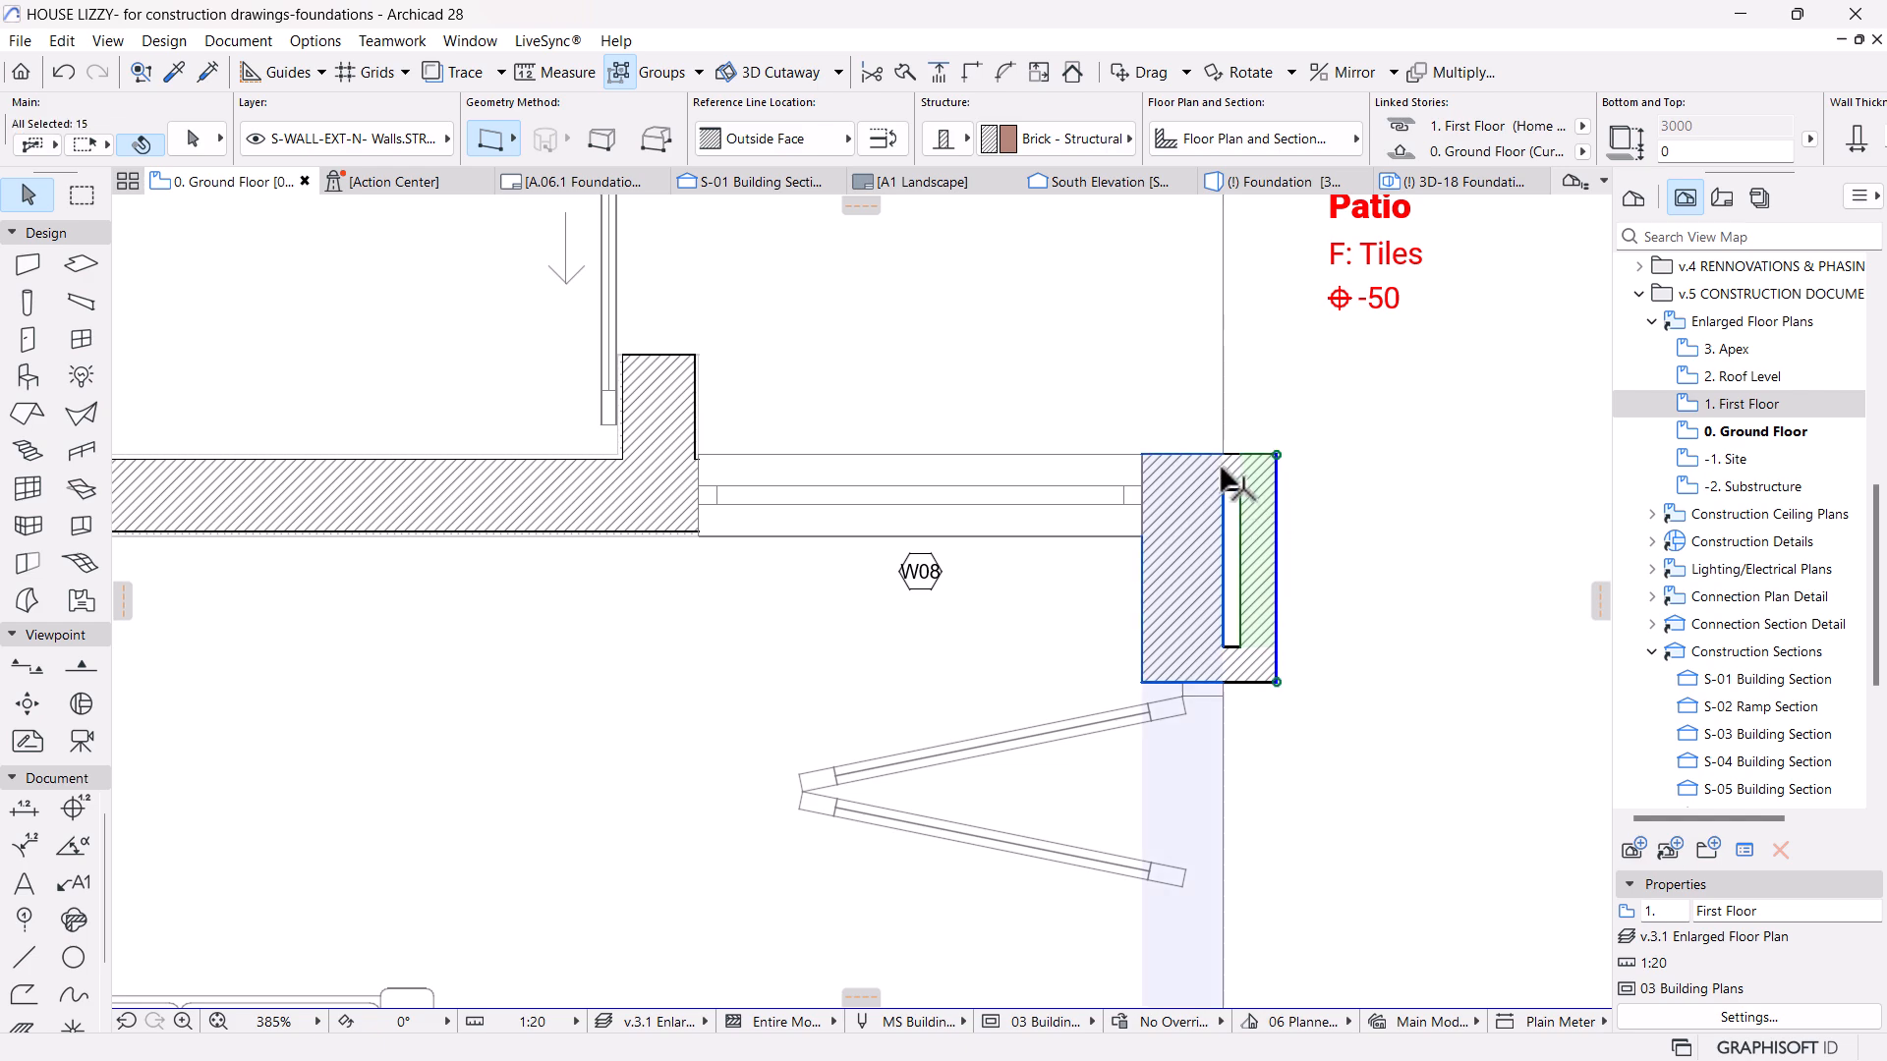
left_click(1225, 661, "shift")
Add the two thin horizontal walls enclosing the shower area beside the guest bedroom to the selection.
scroll(1282, 694, "down", 4)
scroll(1282, 694, "down", 6)
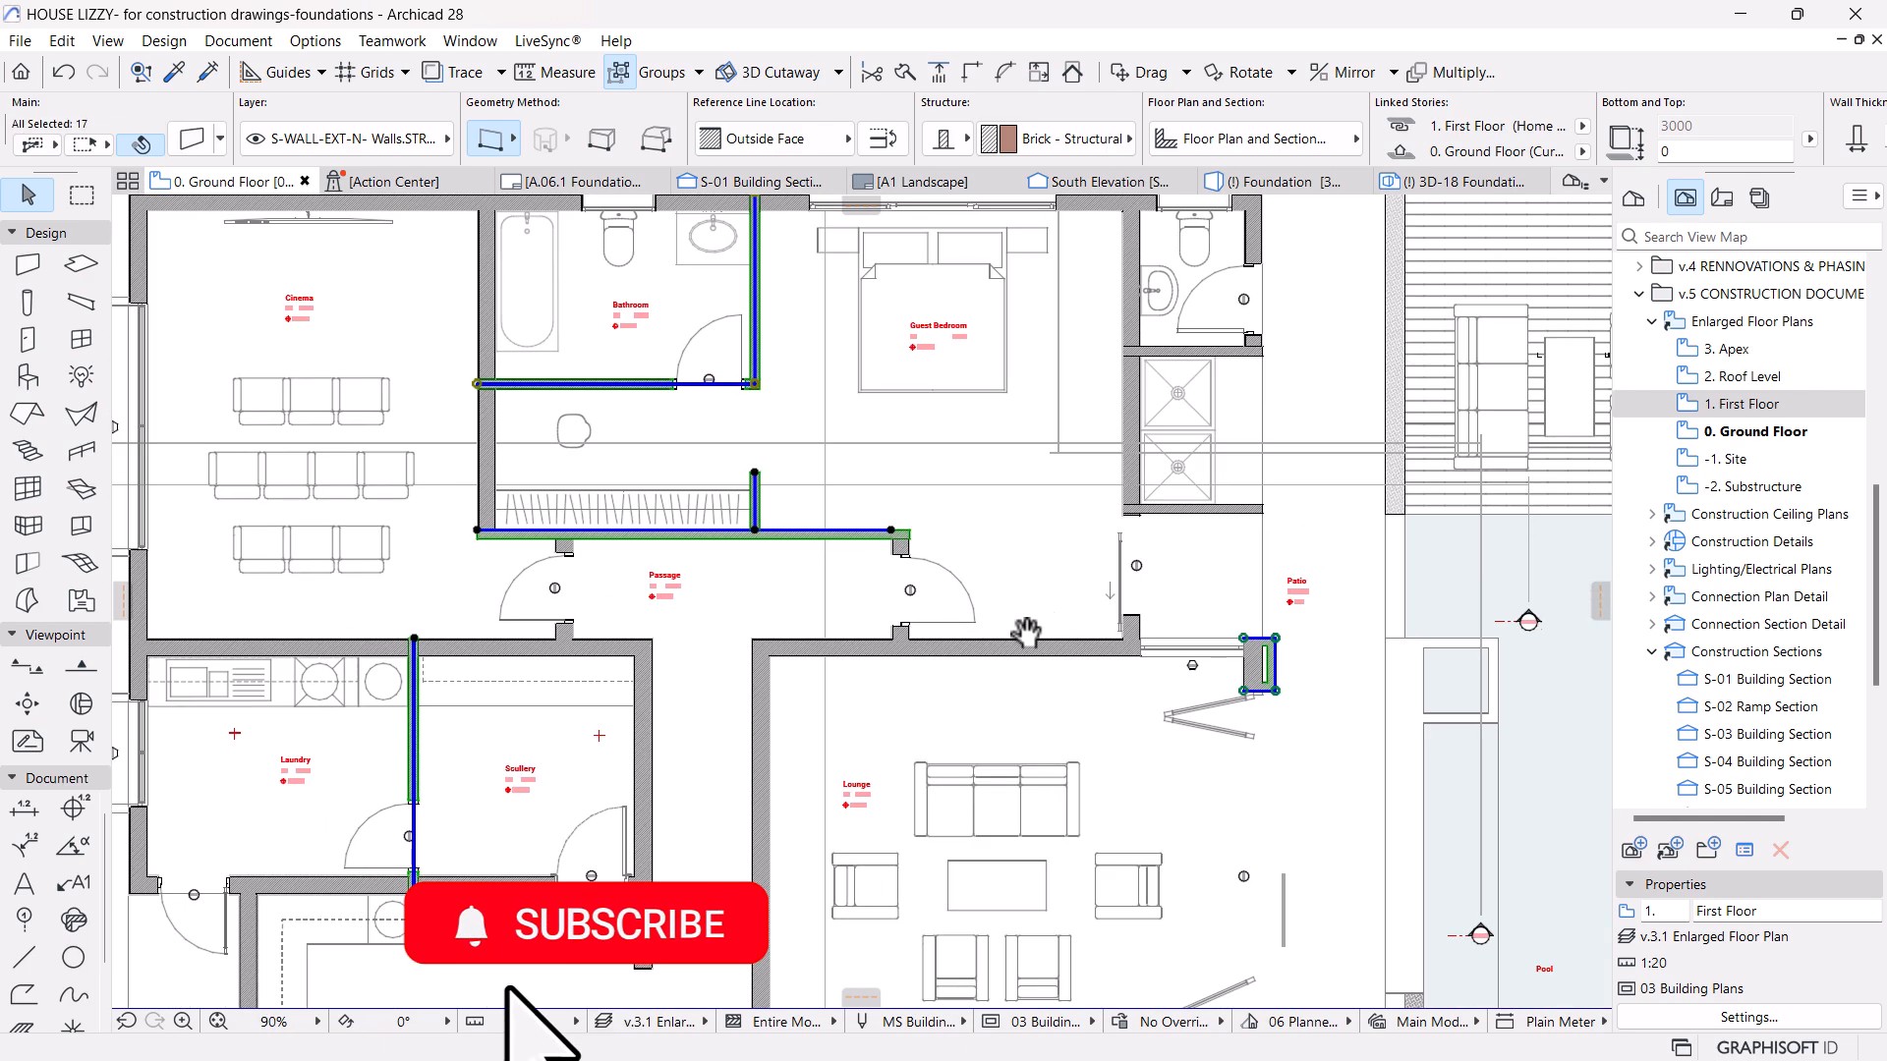
left_click(1216, 648, "shift")
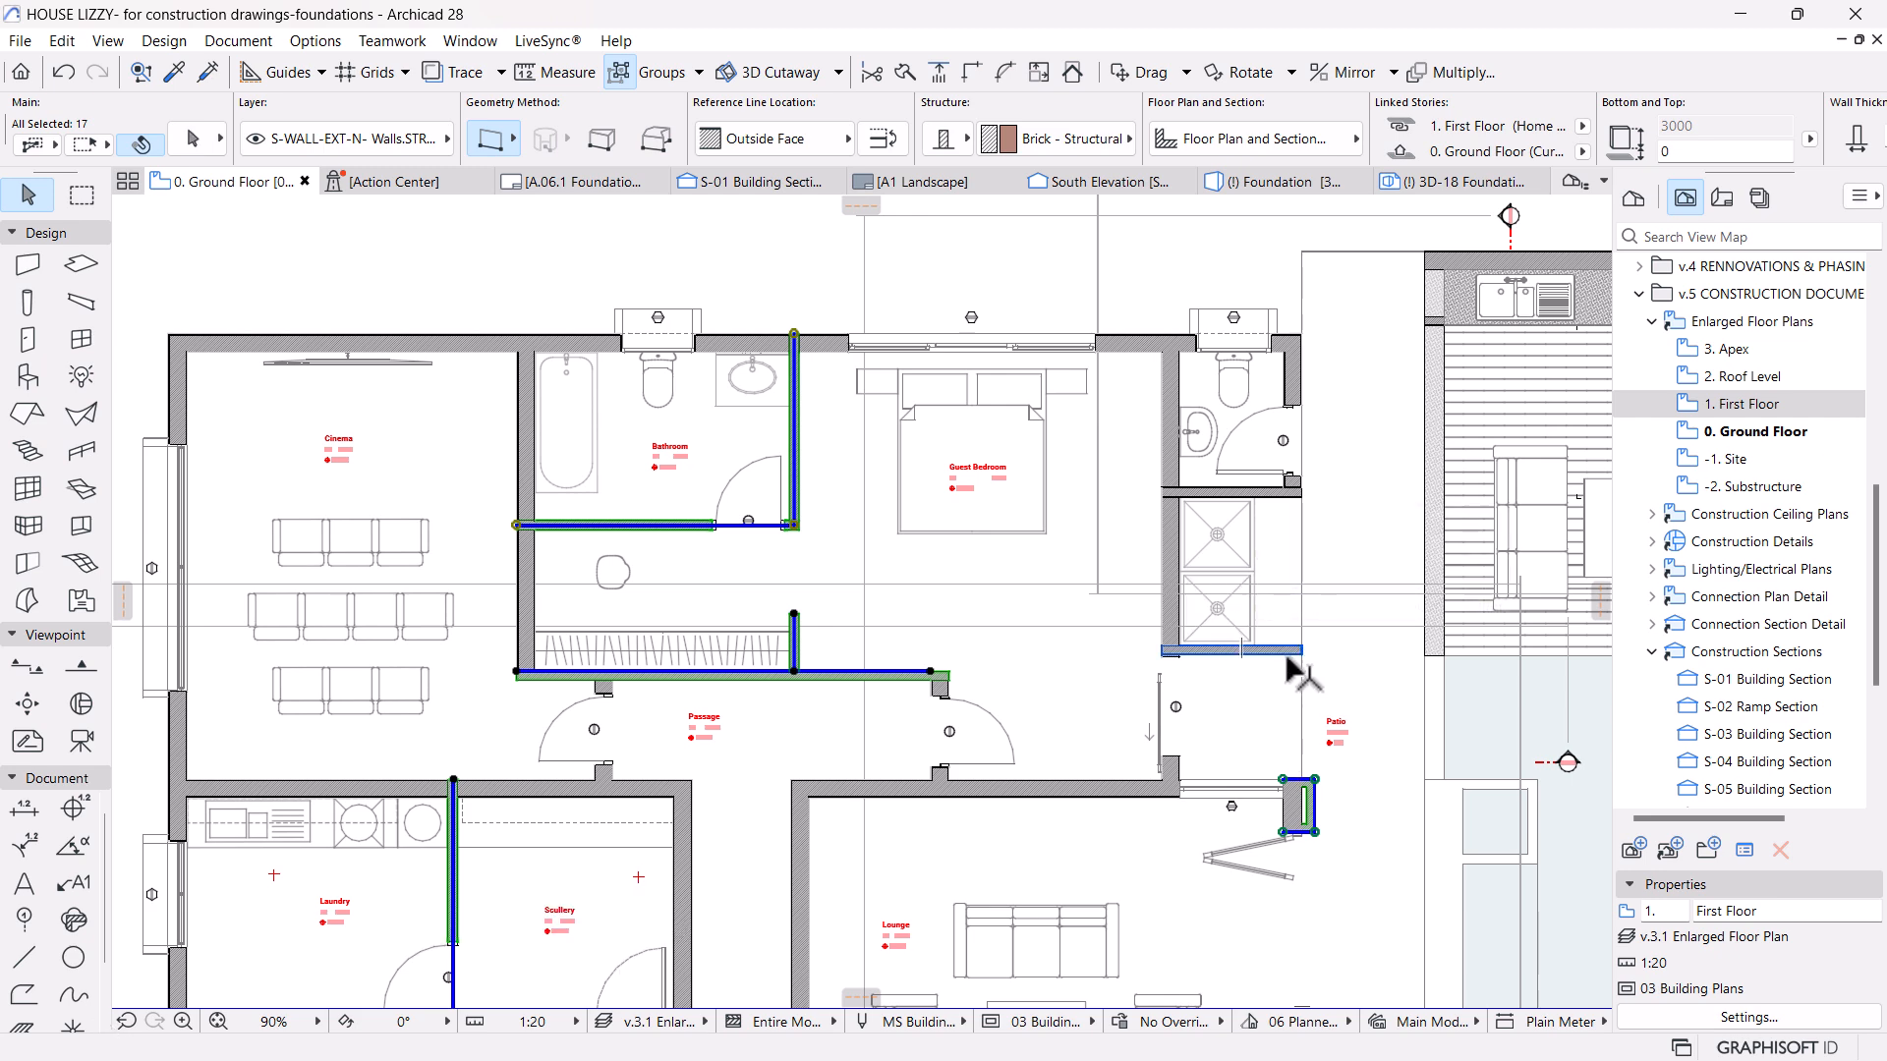
left_click(1270, 493, "shift")
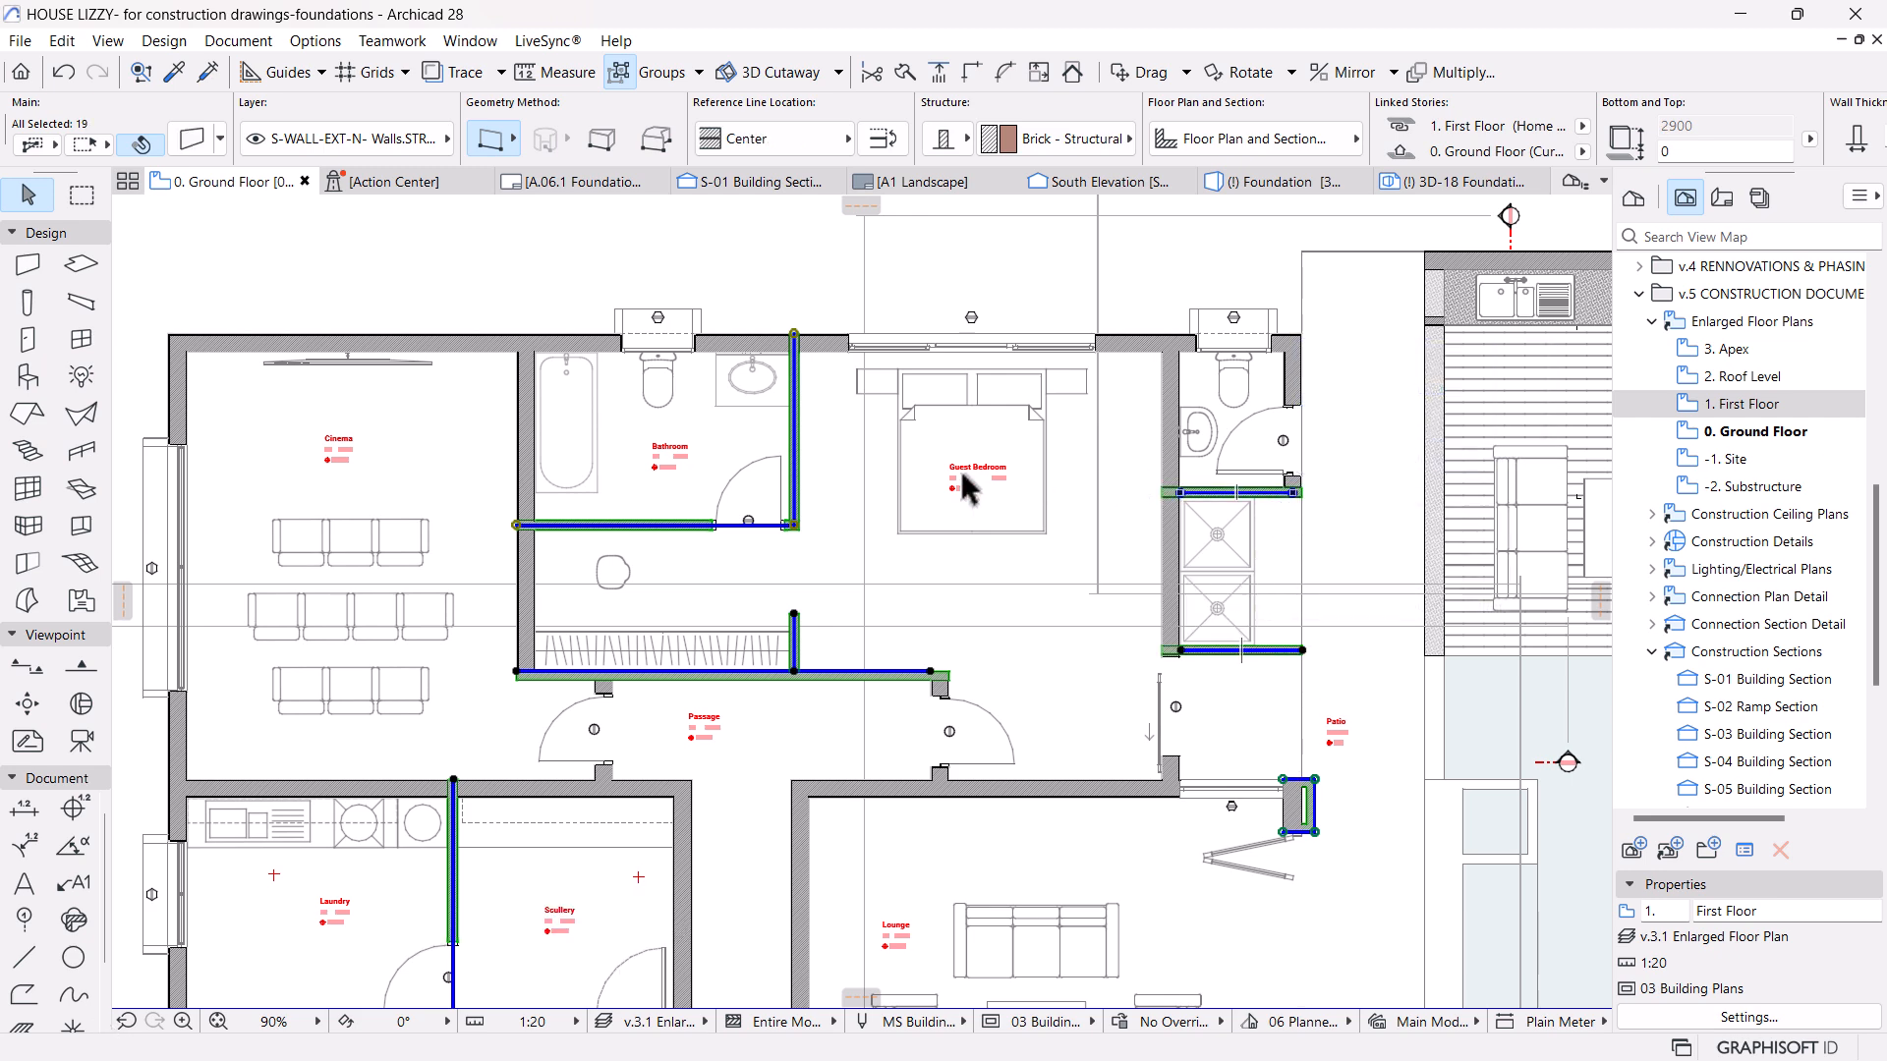
Switch the selected walls to a composite structure using 115 mm Brickwork 12 mm Platsered on Both Side, and deselect them.
scroll(897, 611, "down", 5)
scroll(816, 702, "up", 5)
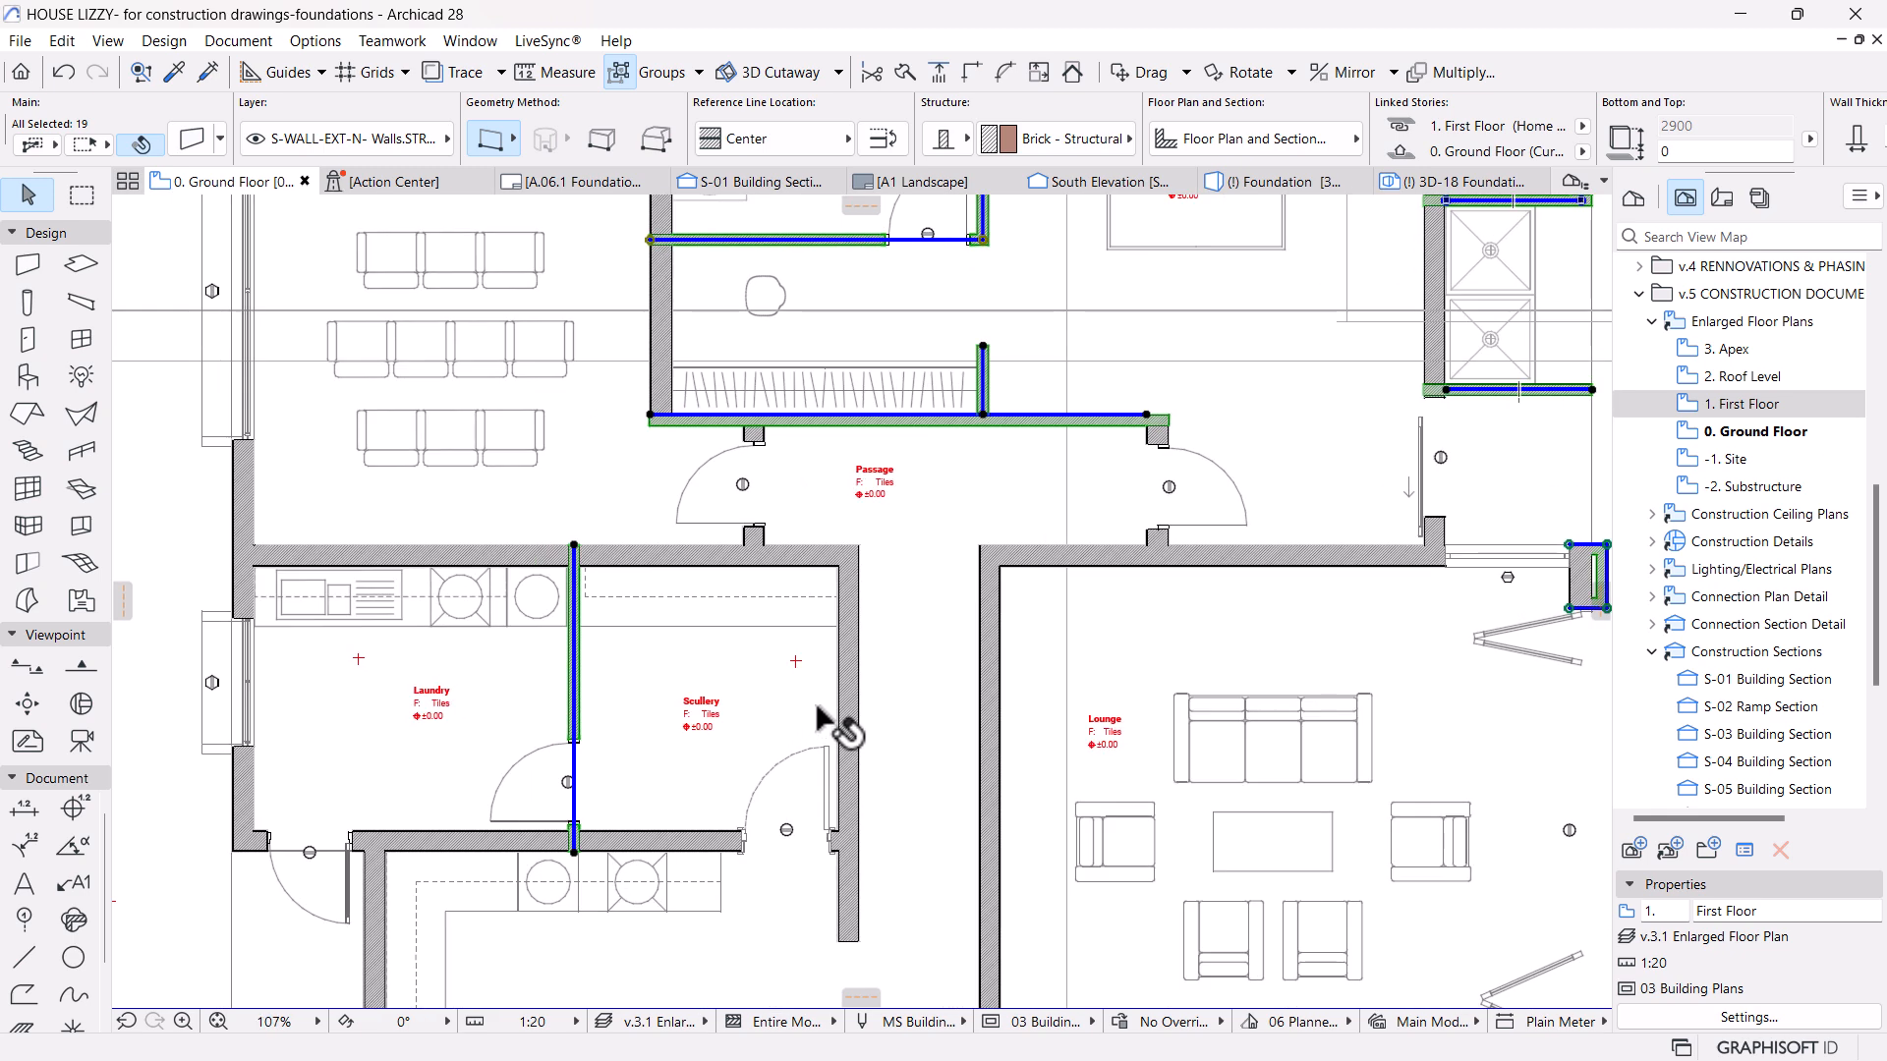
left_click(967, 139)
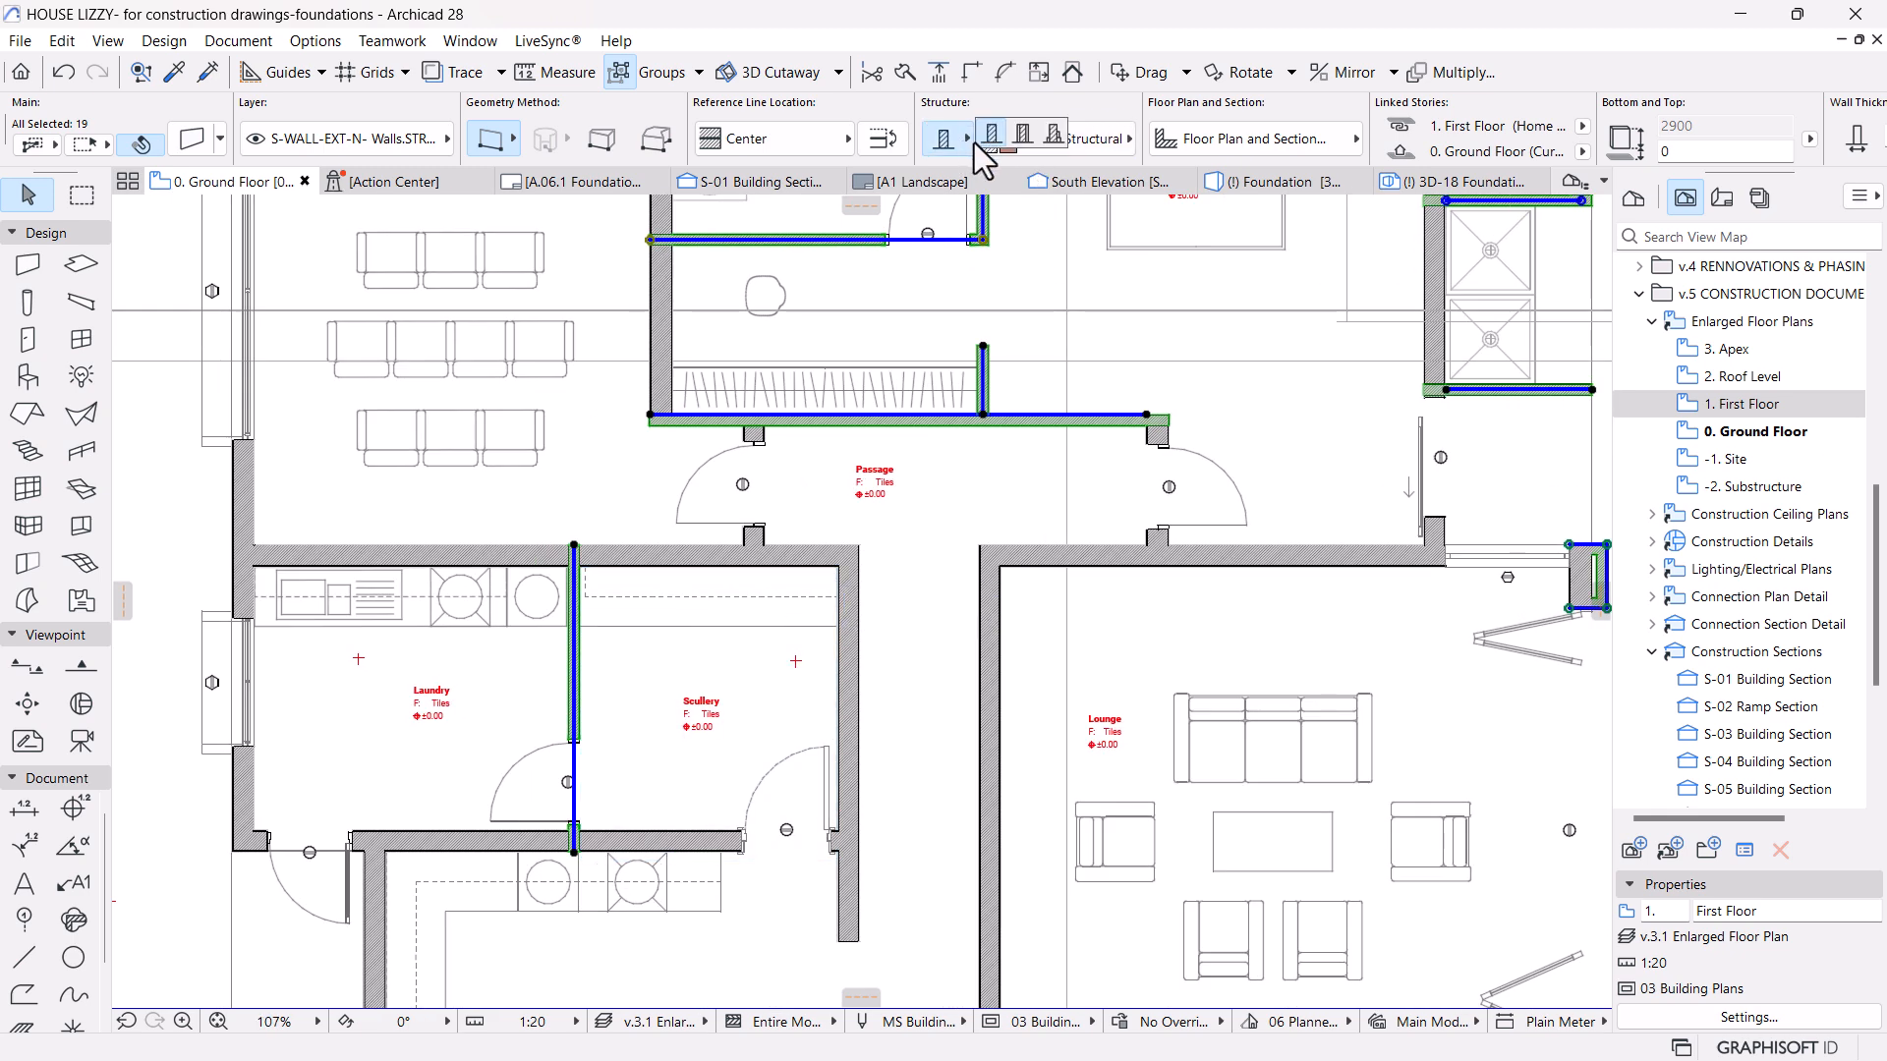
left_click(1024, 138)
left_click(1081, 139)
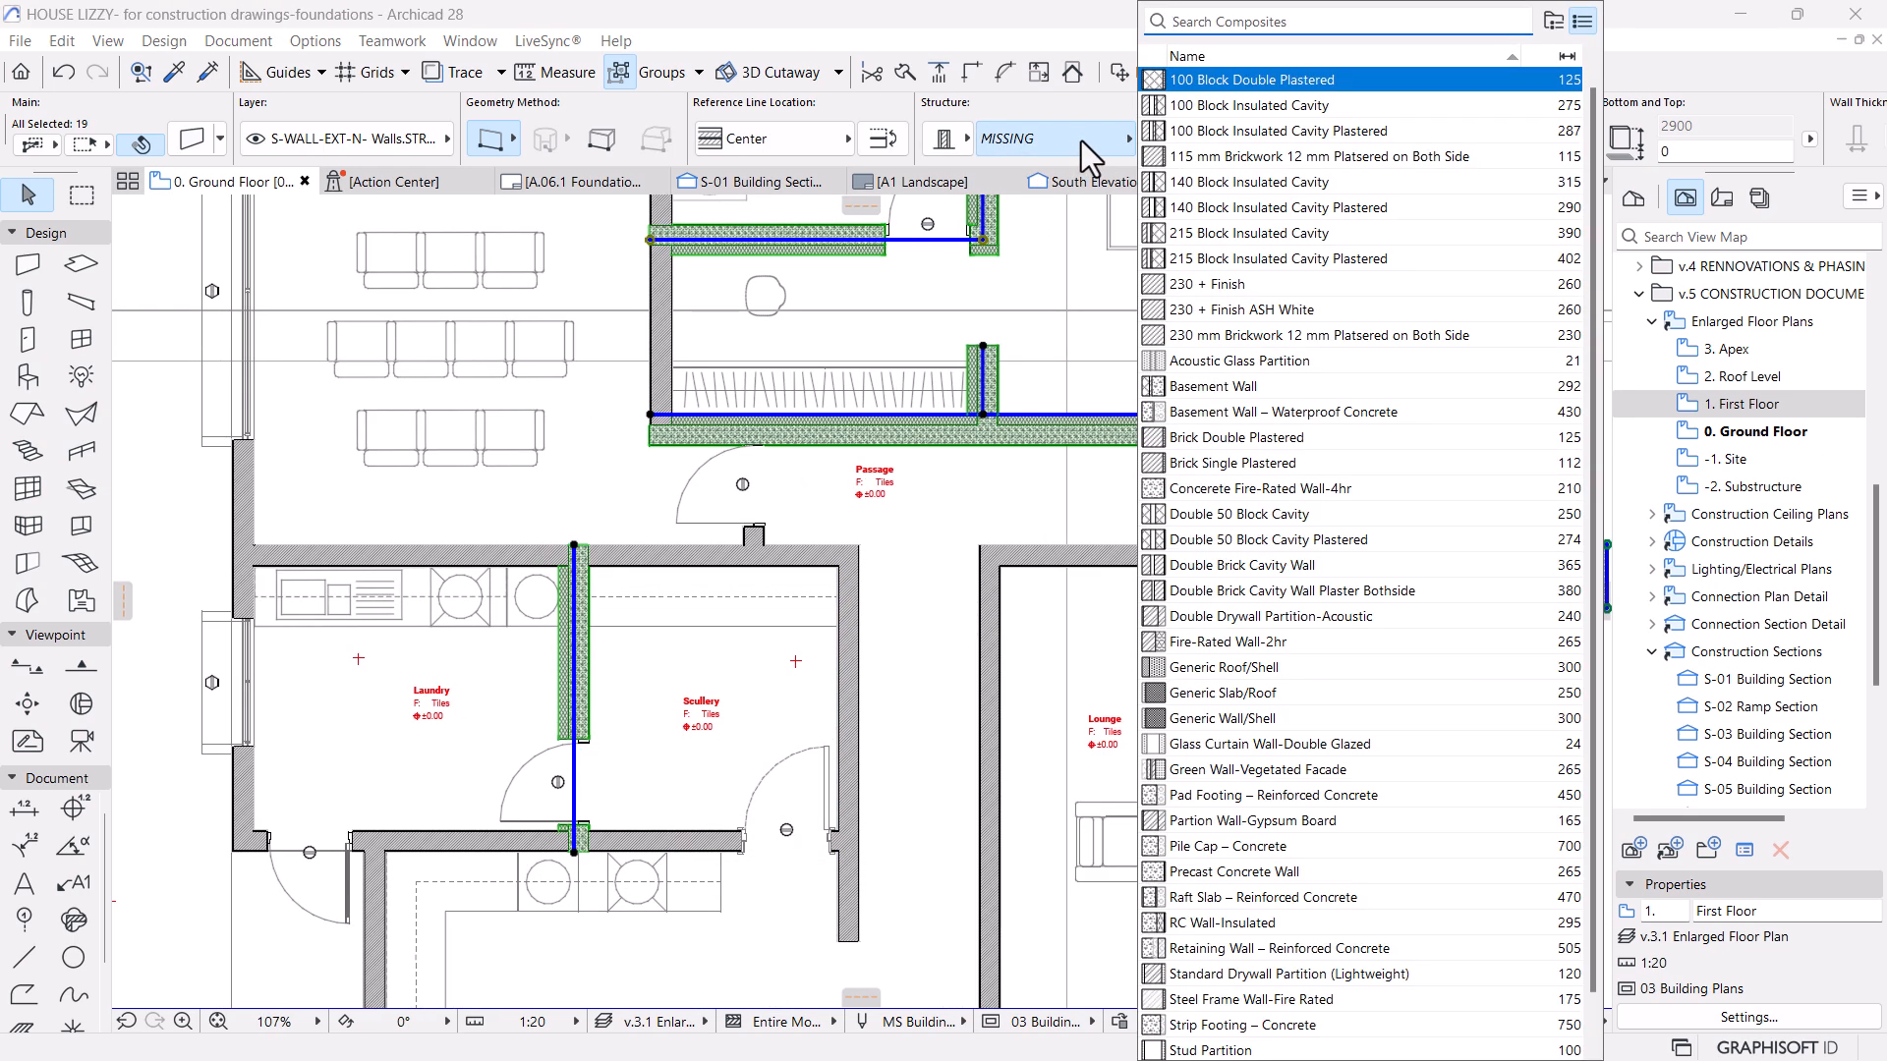
type("115")
left_click(1253, 88)
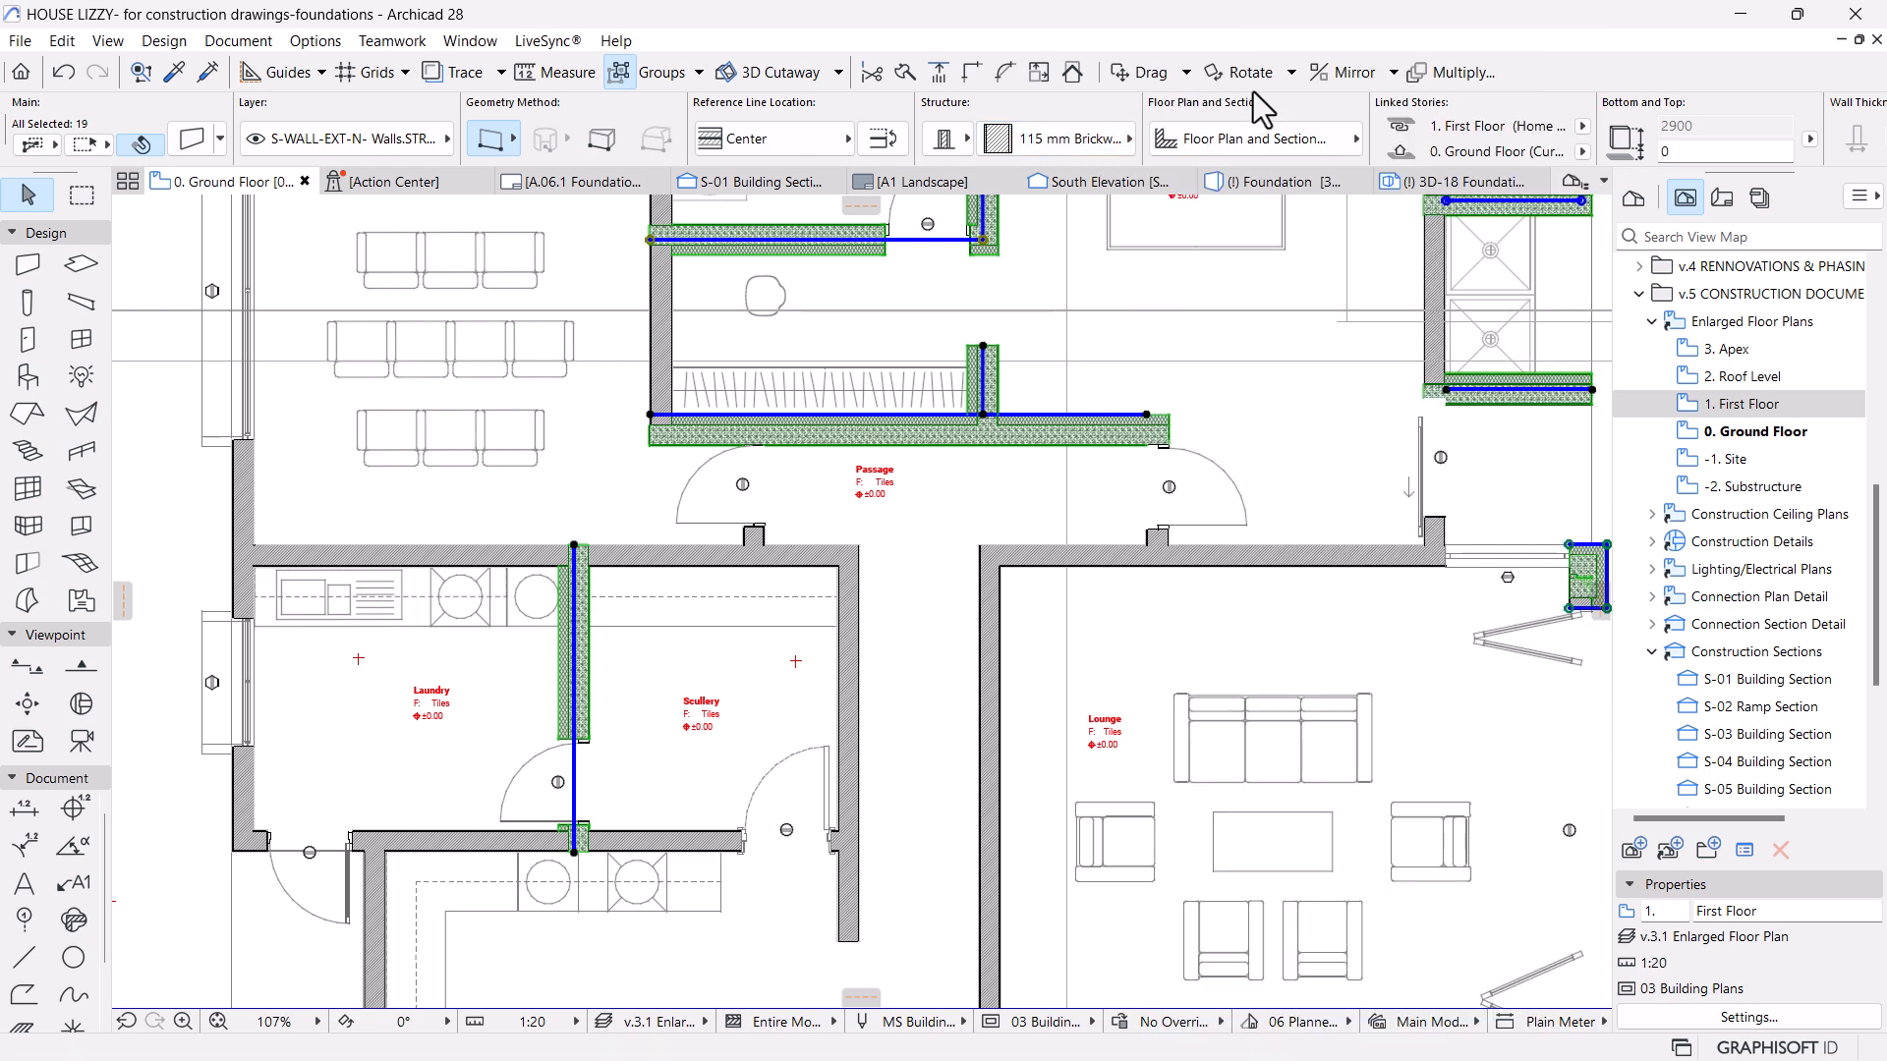
key("Escape")
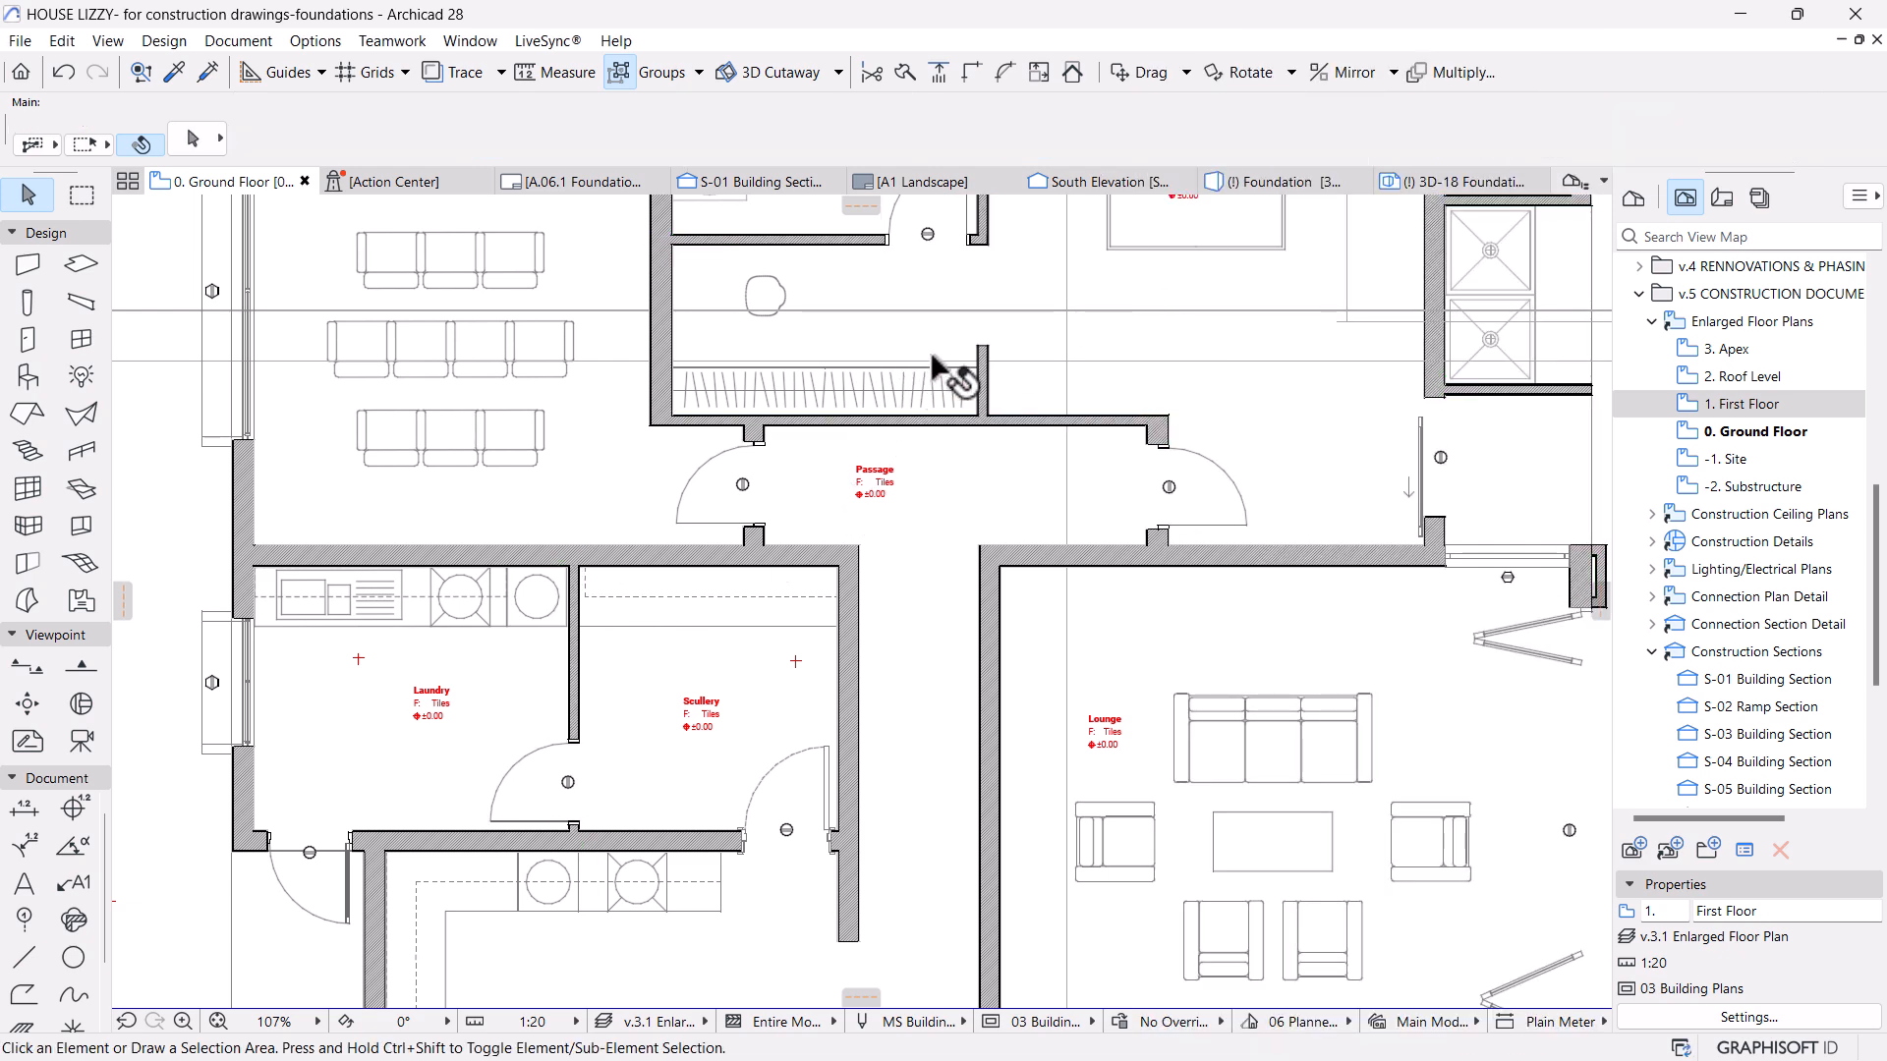
Examine the plaster and brick line weights at the wardrobe wall junction and the passage wall's end corner.
scroll(999, 409, "up", 8)
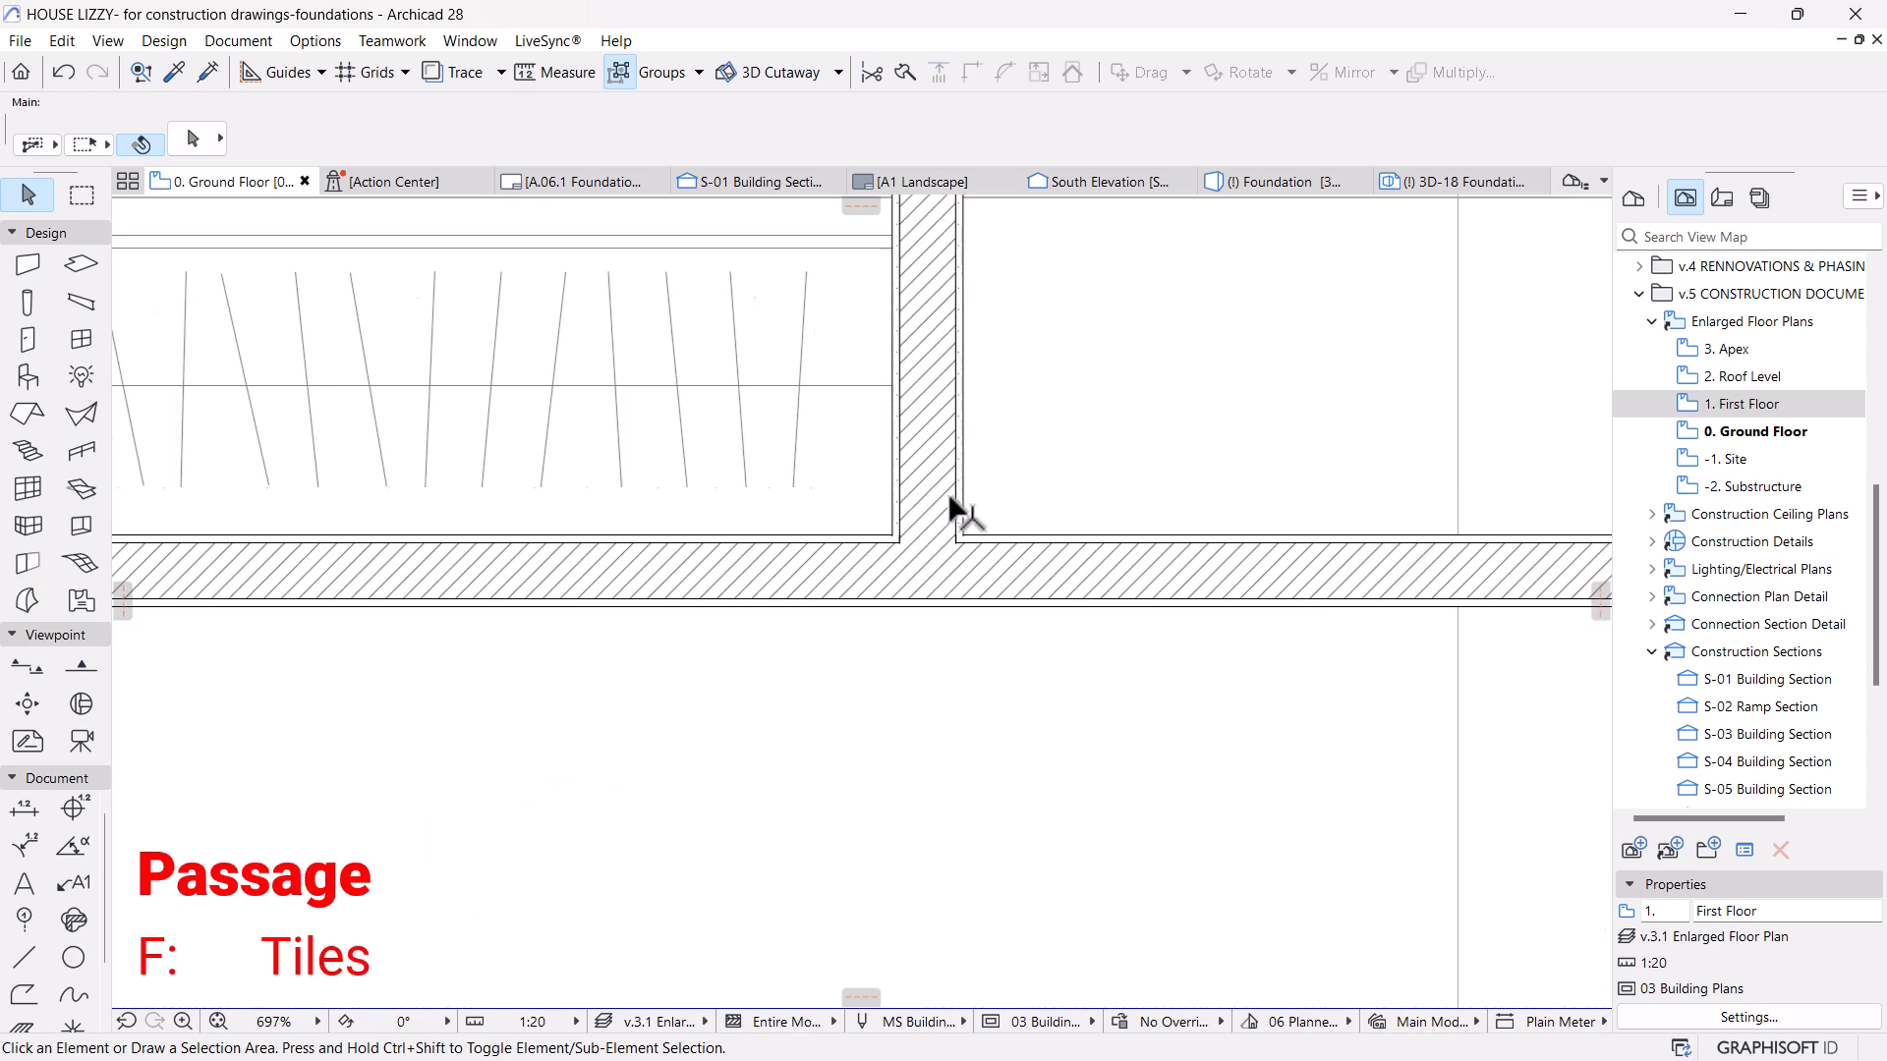
scroll(949, 499, "up", 6)
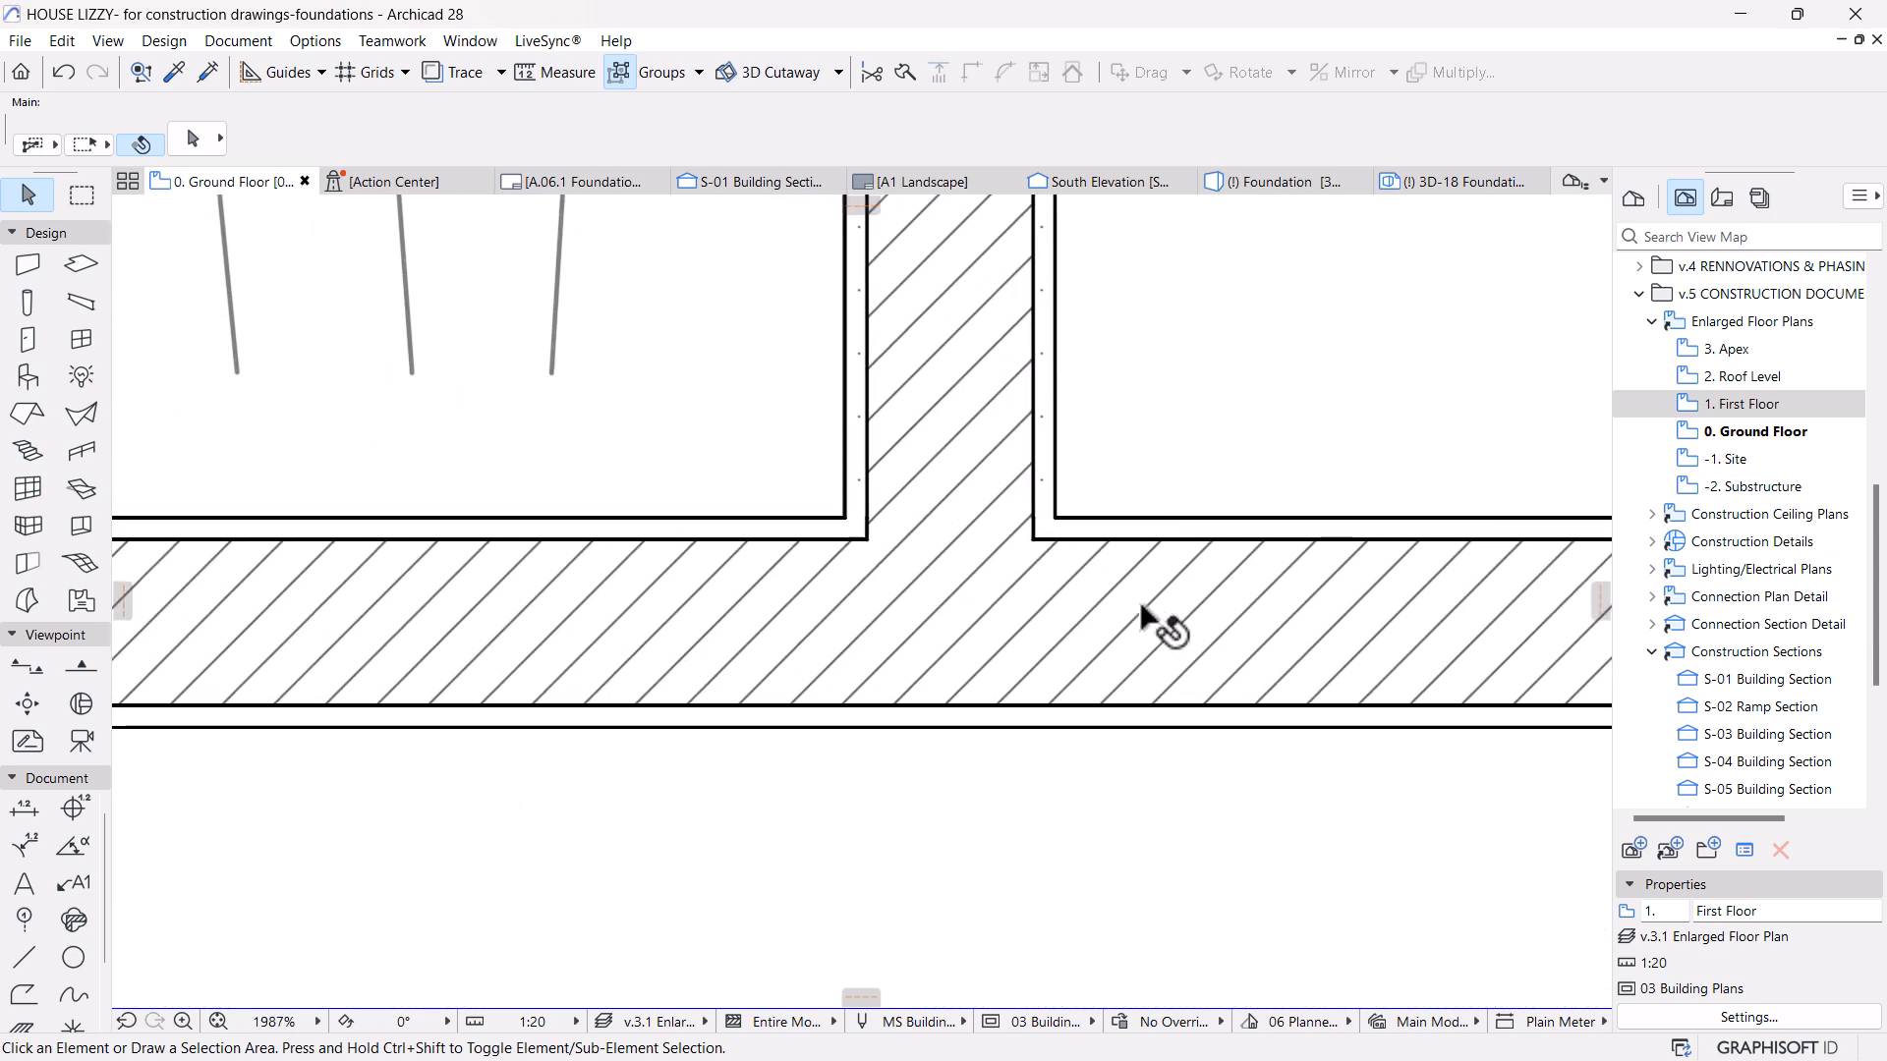
scroll(1221, 580, "down", 5)
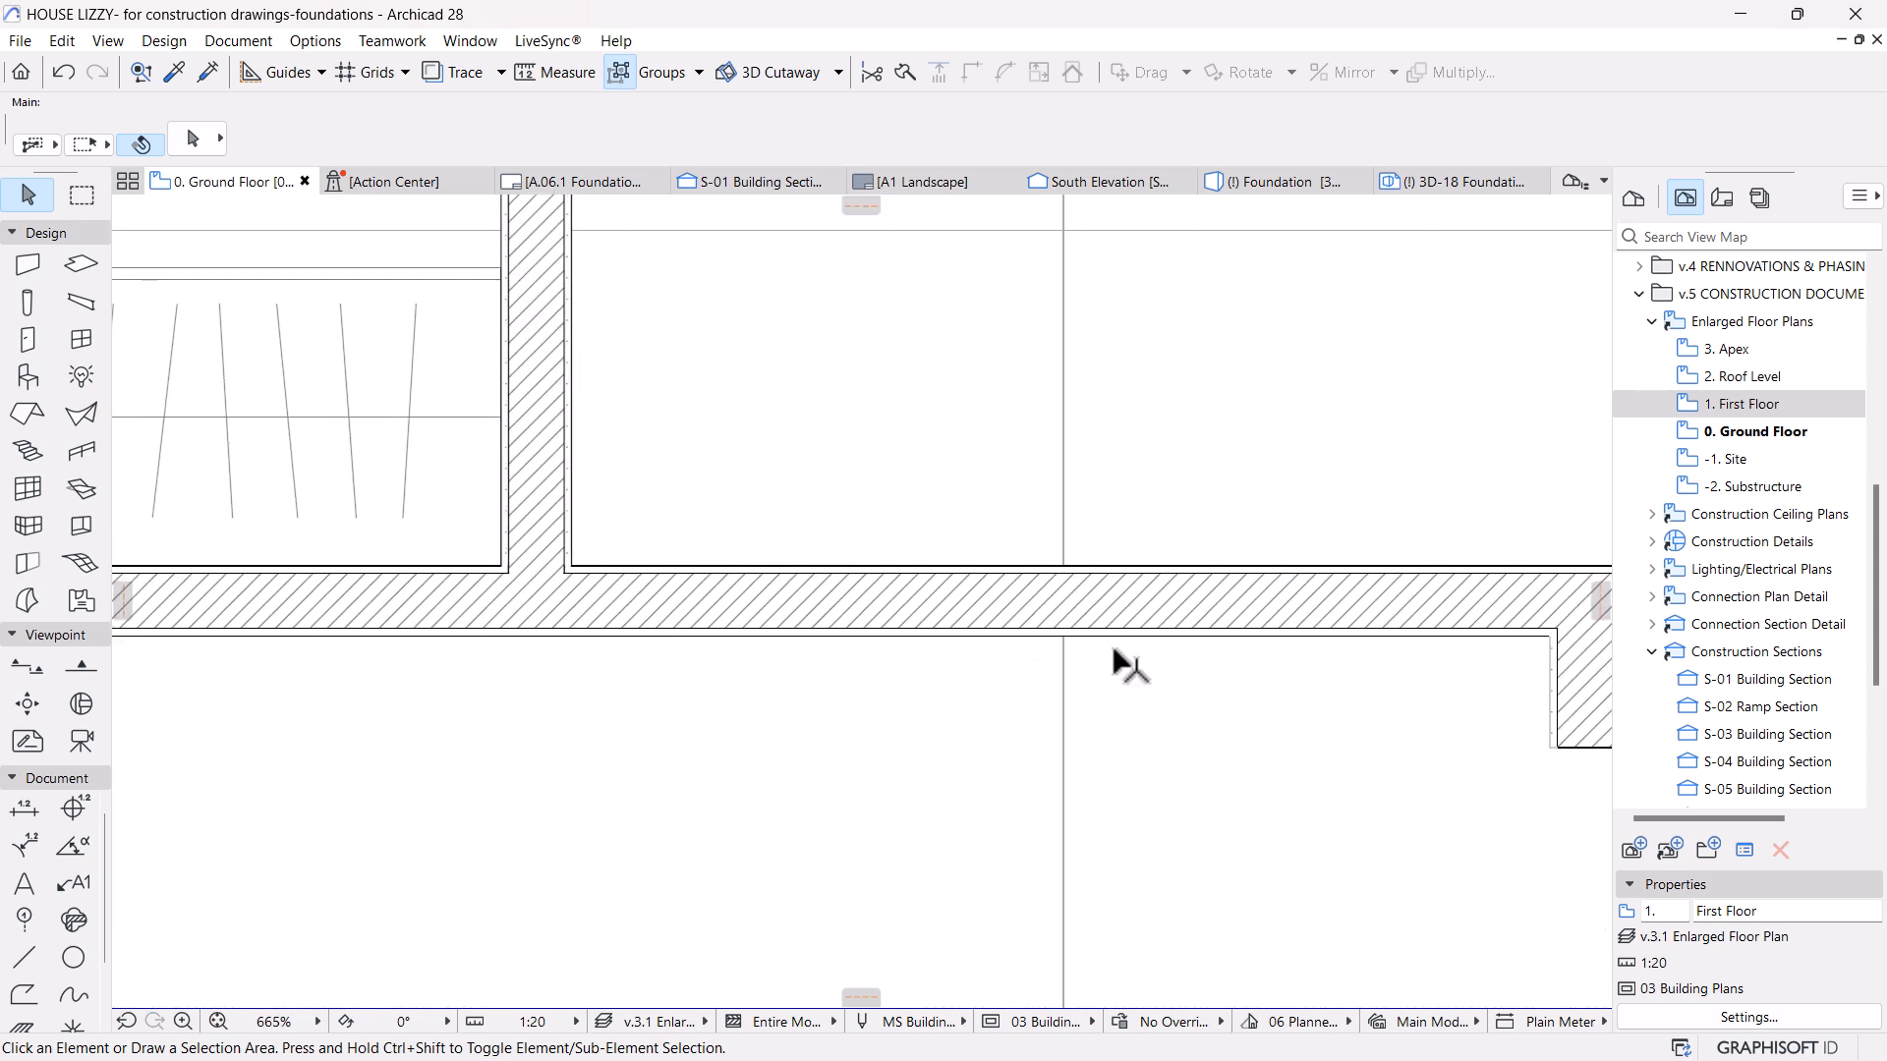
middle_click_drag(1001, 652, 800, 619)
scroll(1179, 588, "up", 6)
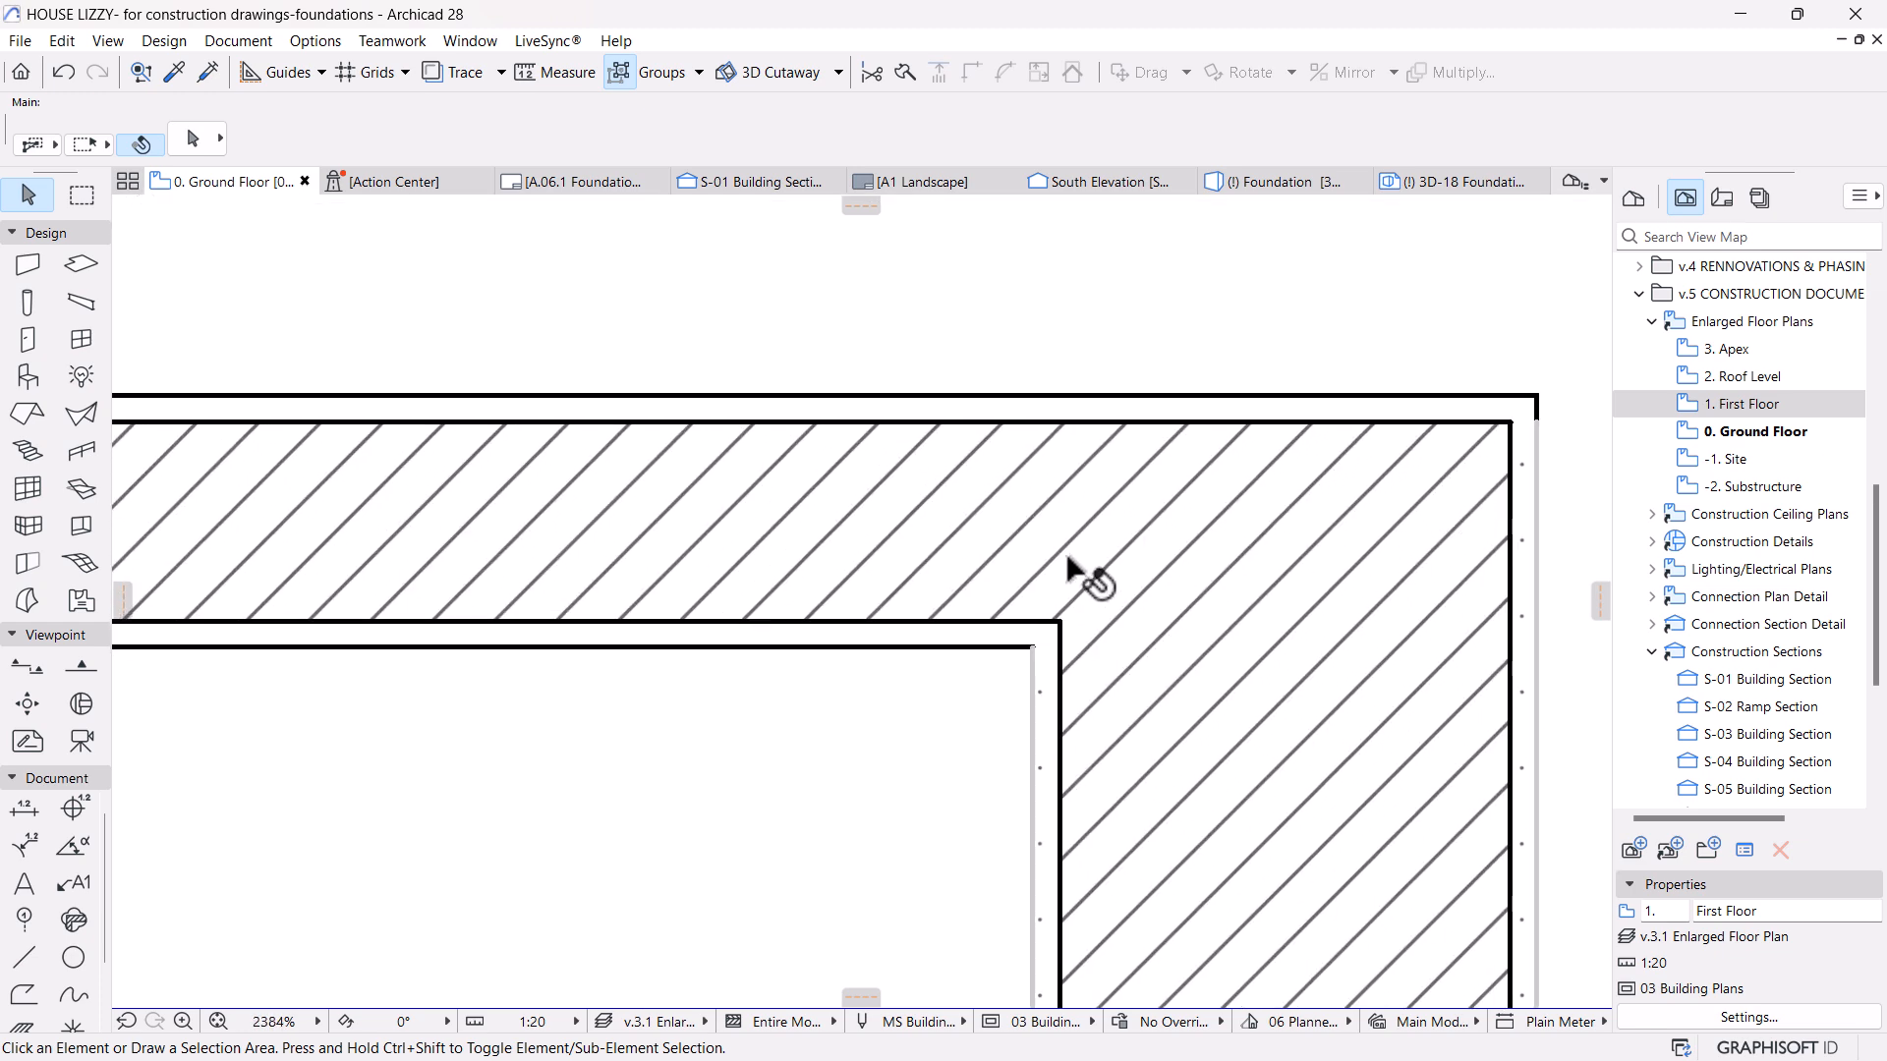
middle_click_drag(1307, 620, 1071, 447)
scroll(1071, 448, "up", 1)
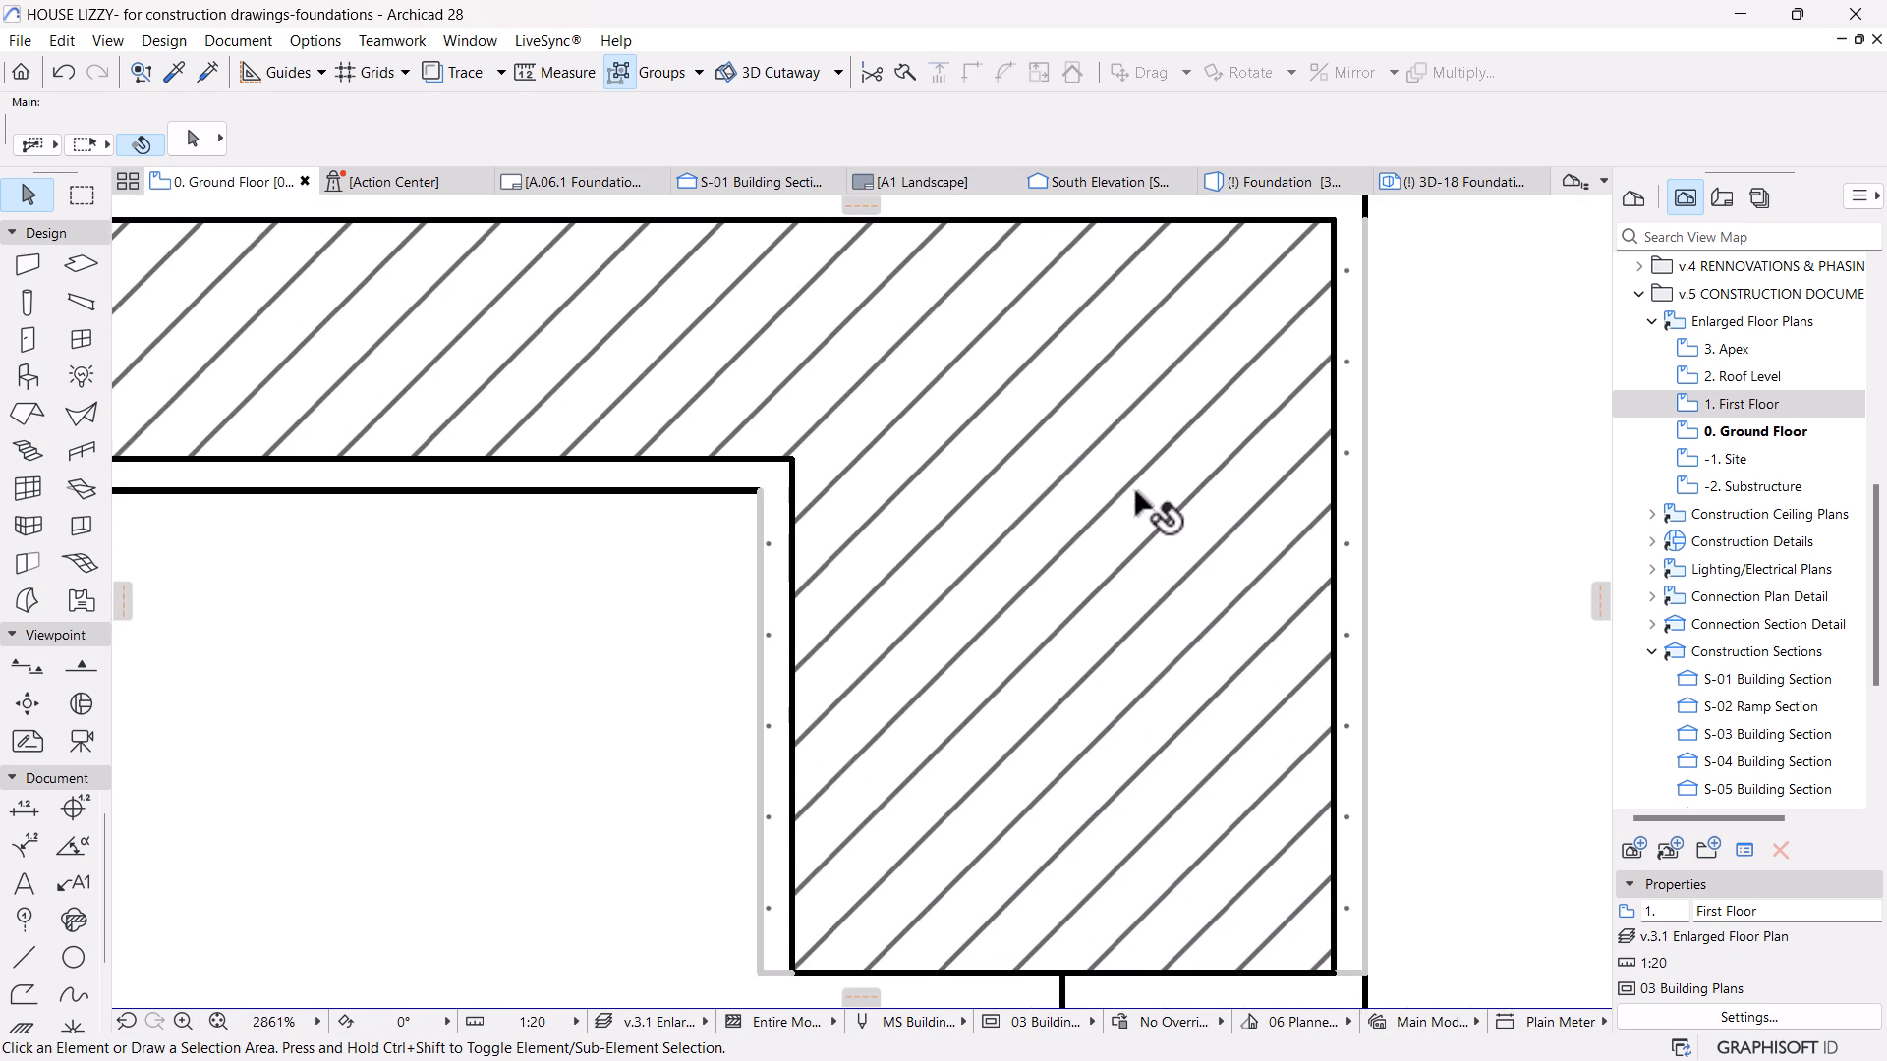
Edit the passage wall's 115 mm Brickwork 12 mm Platsered on Both Side composite, setting the Inside/Bottom and Outside/Top line pens to 102.
scroll(837, 500, "down", 3)
left_click(885, 472)
right_click(885, 472)
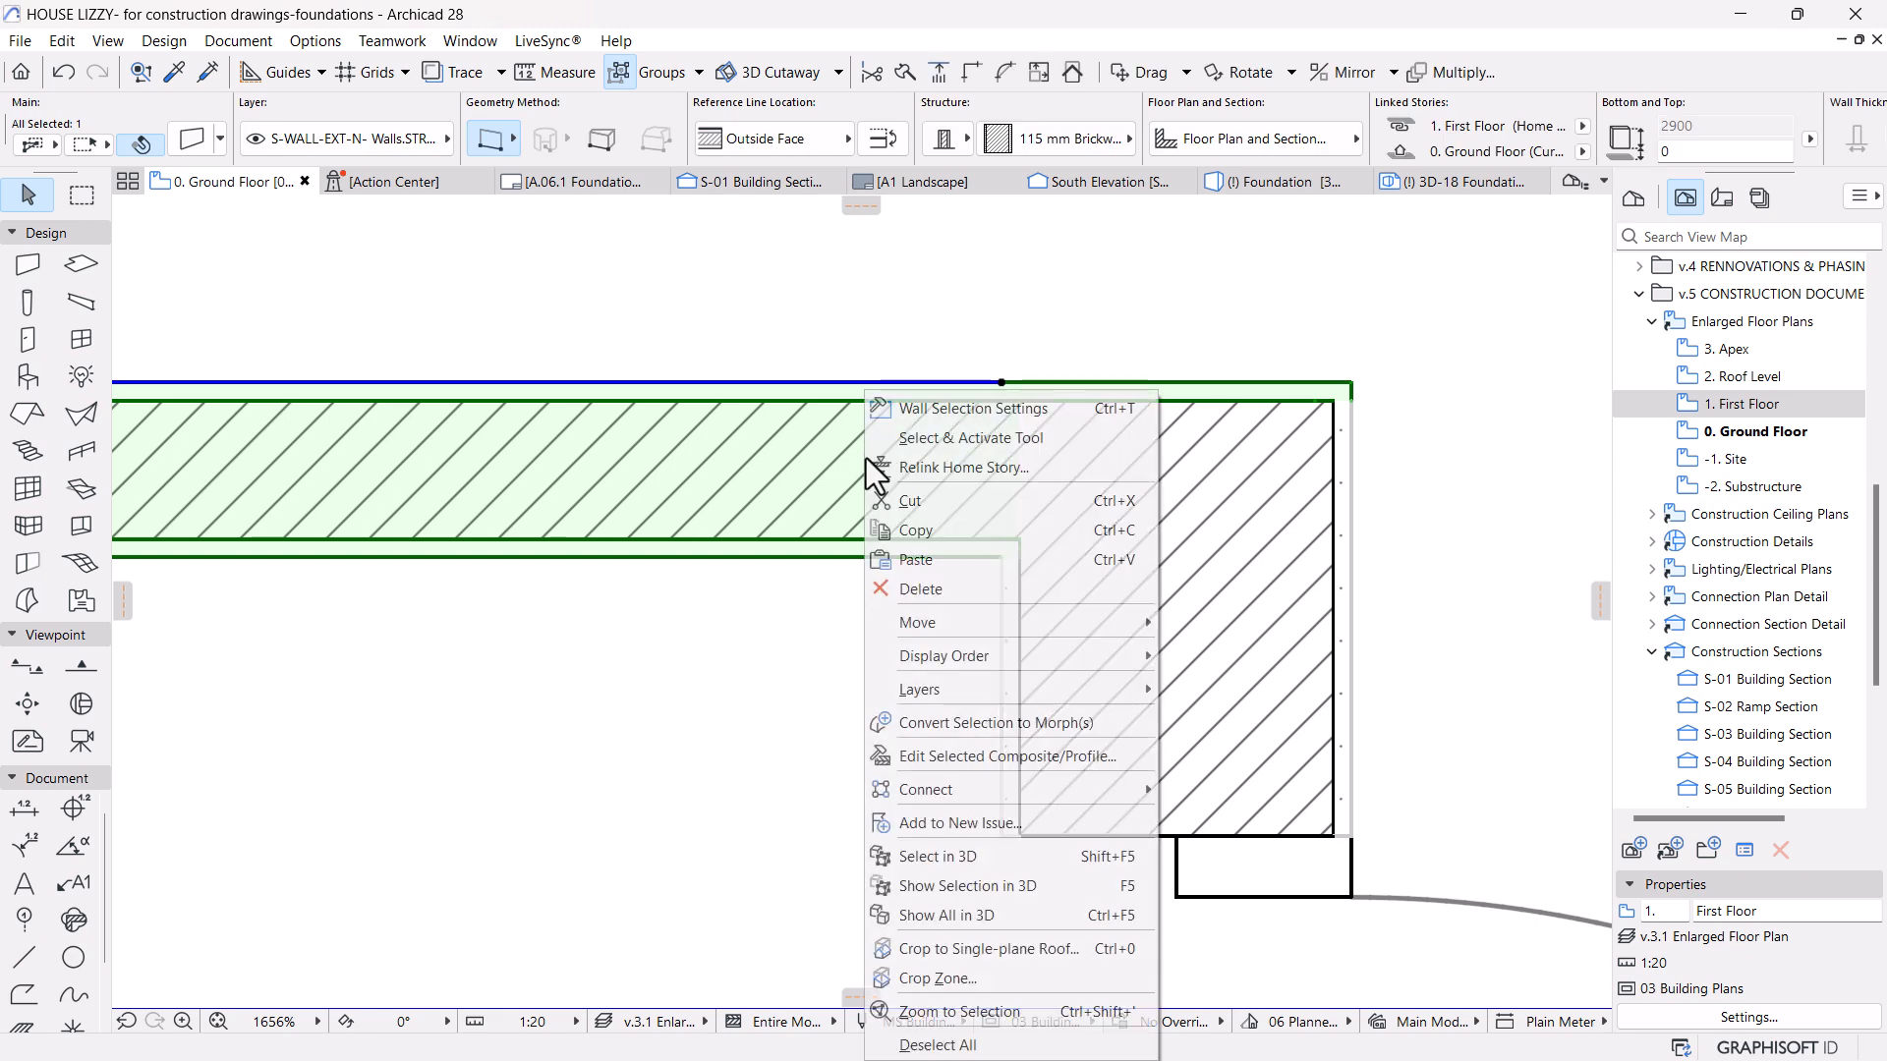
left_click(969, 757)
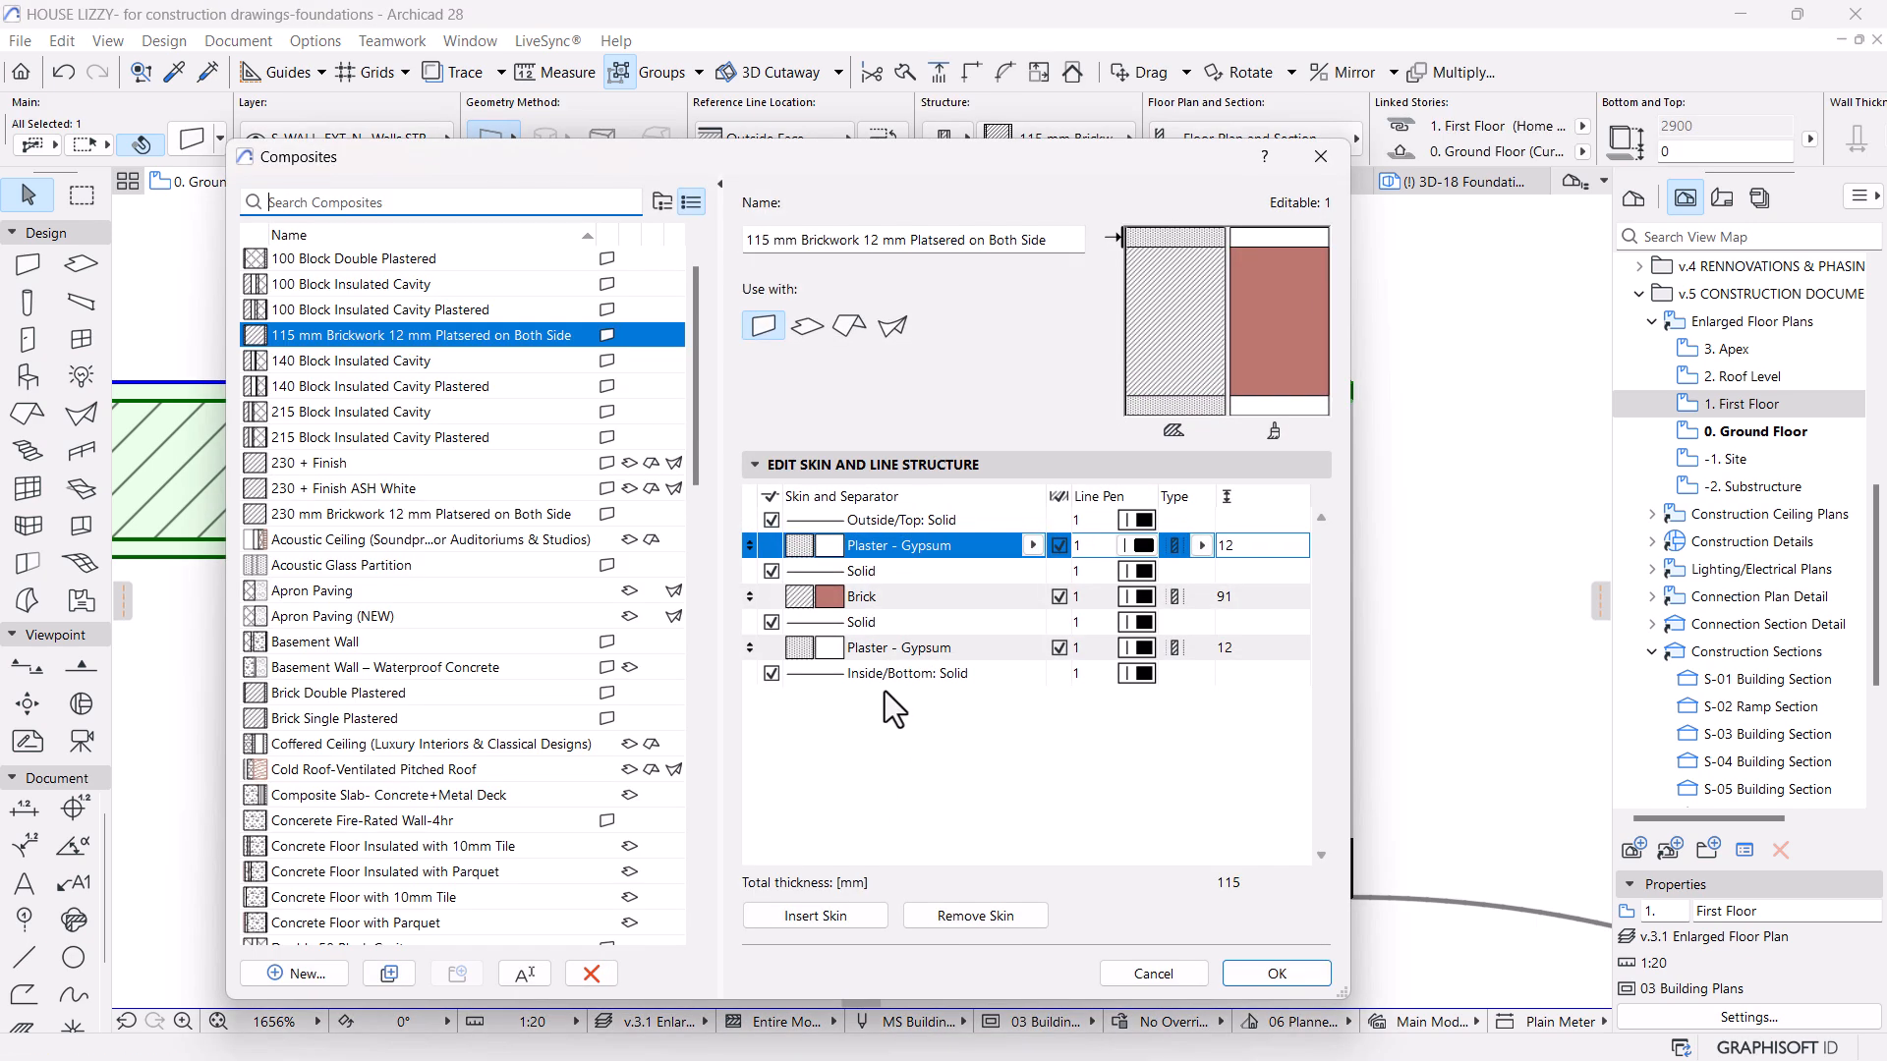
left_click(1094, 682)
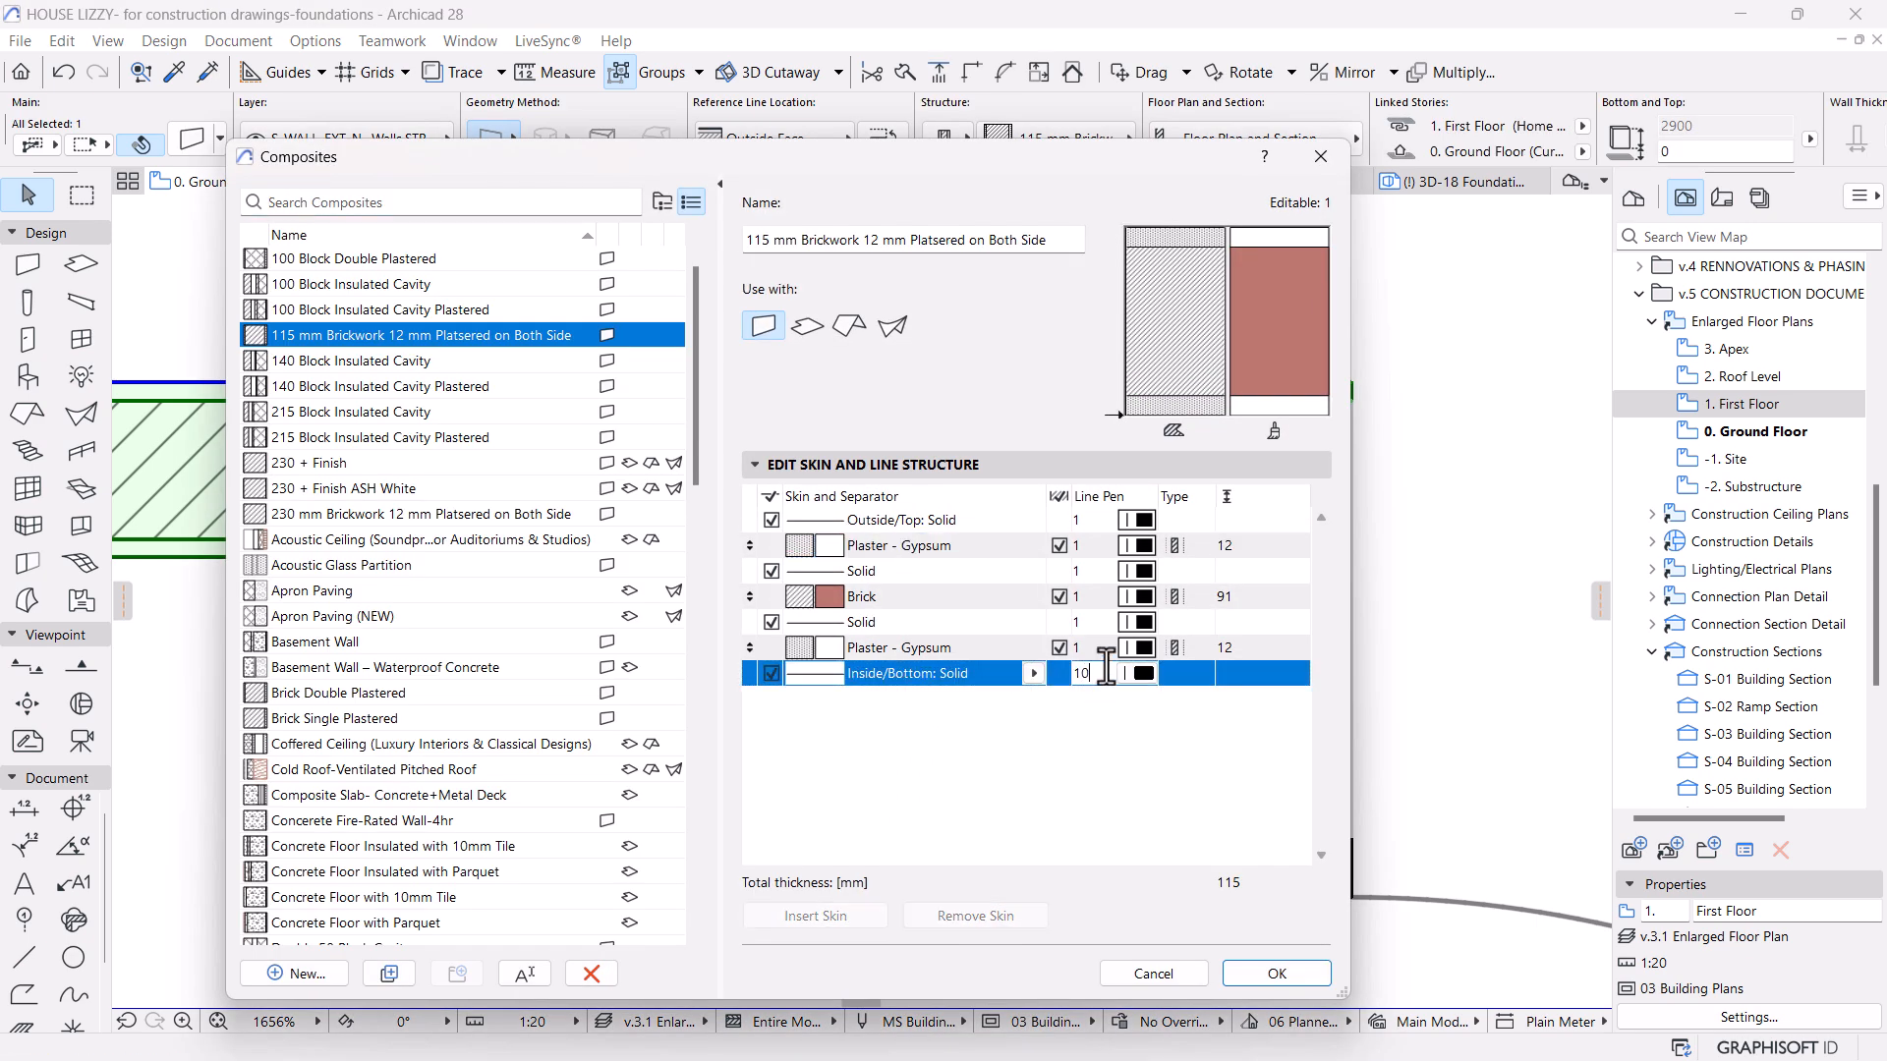
type("102")
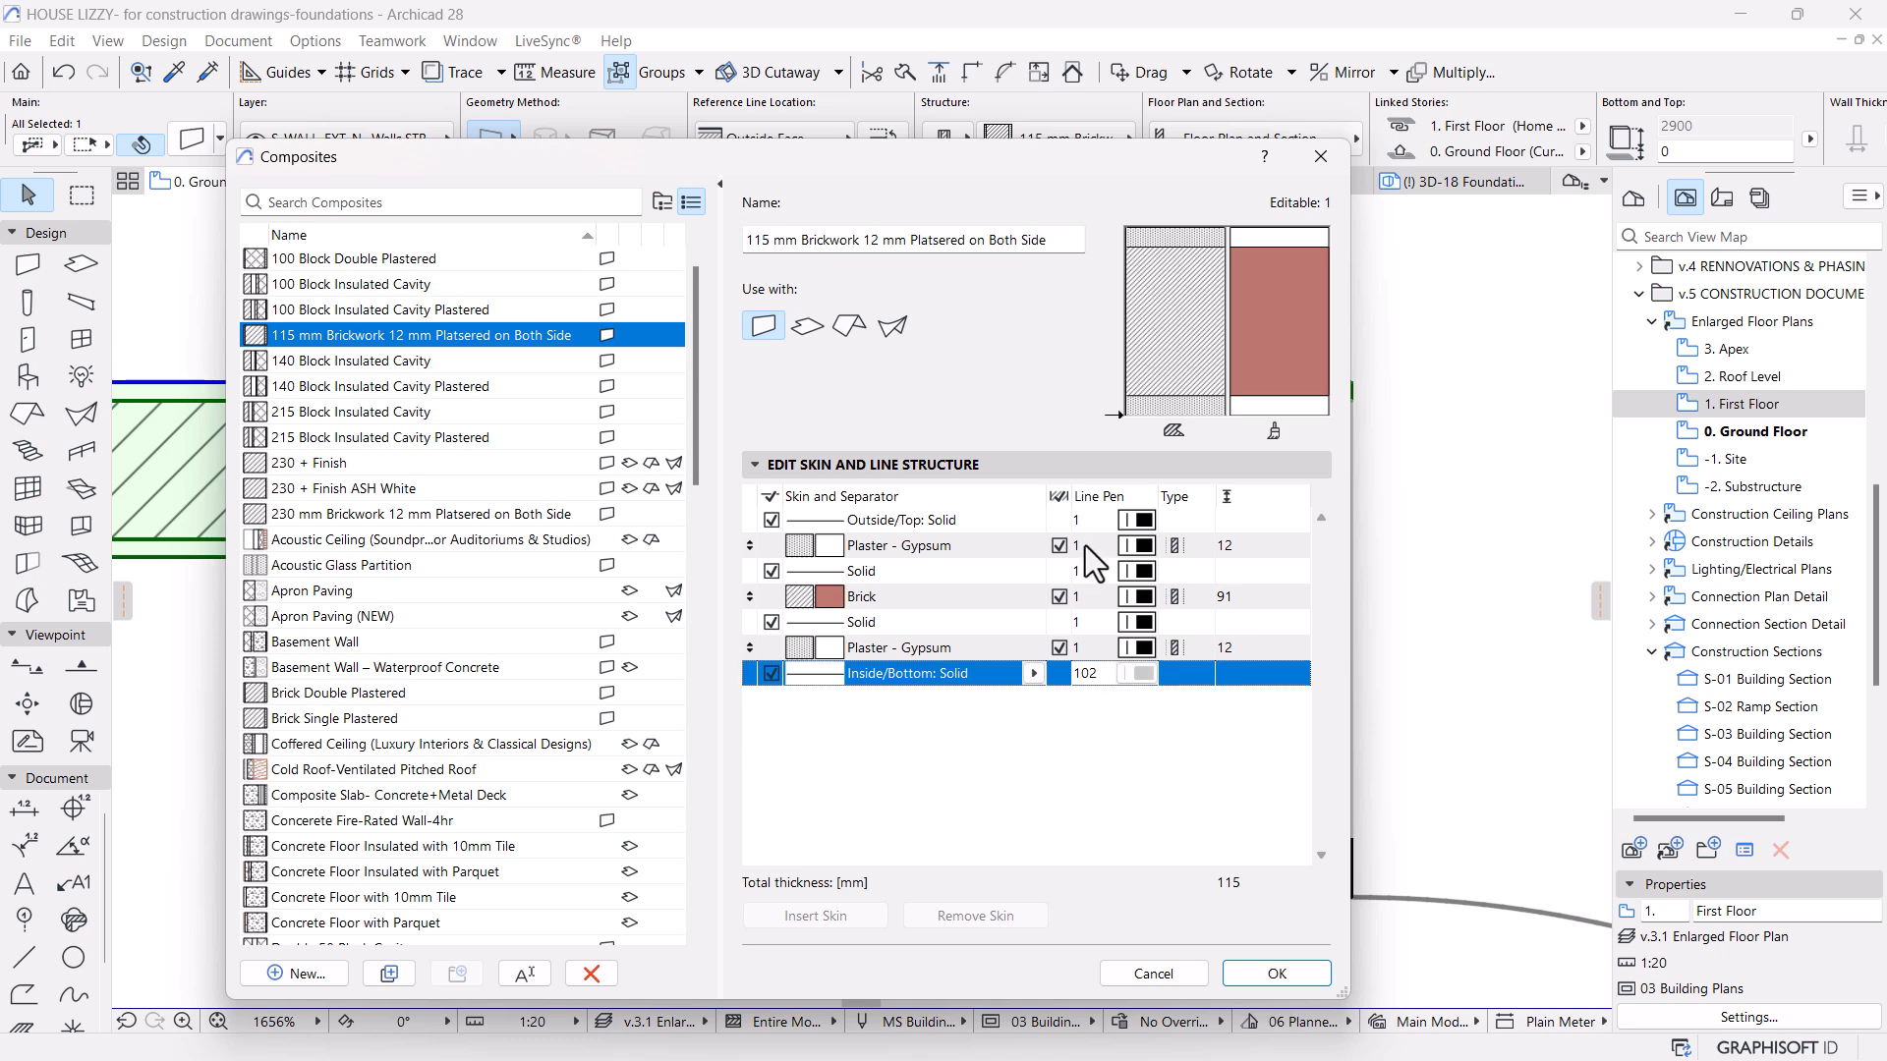
left_click(1088, 521)
type("102")
key("Return")
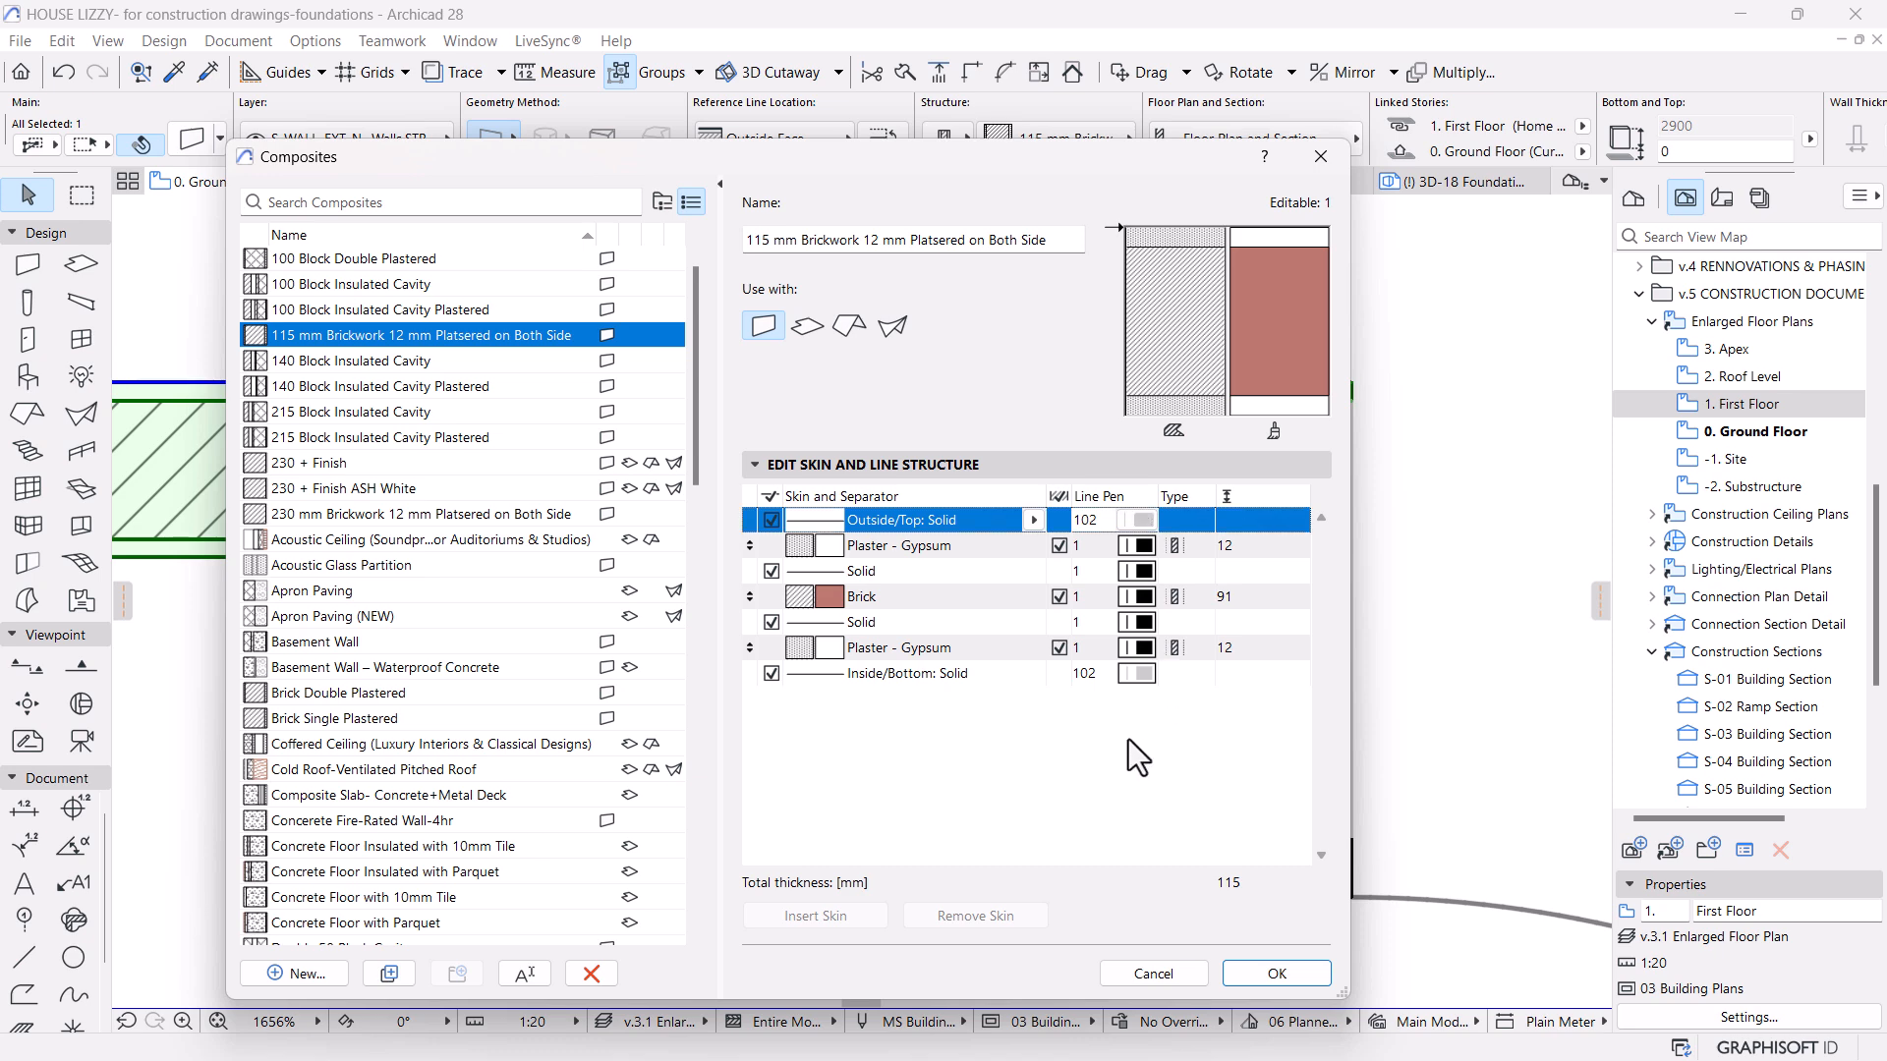
Set the line pen of both Plaster - Gypsum skins to 102, apply the composite changes and deselect the wall.
left_click(1091, 547)
type("102")
left_click(1091, 648)
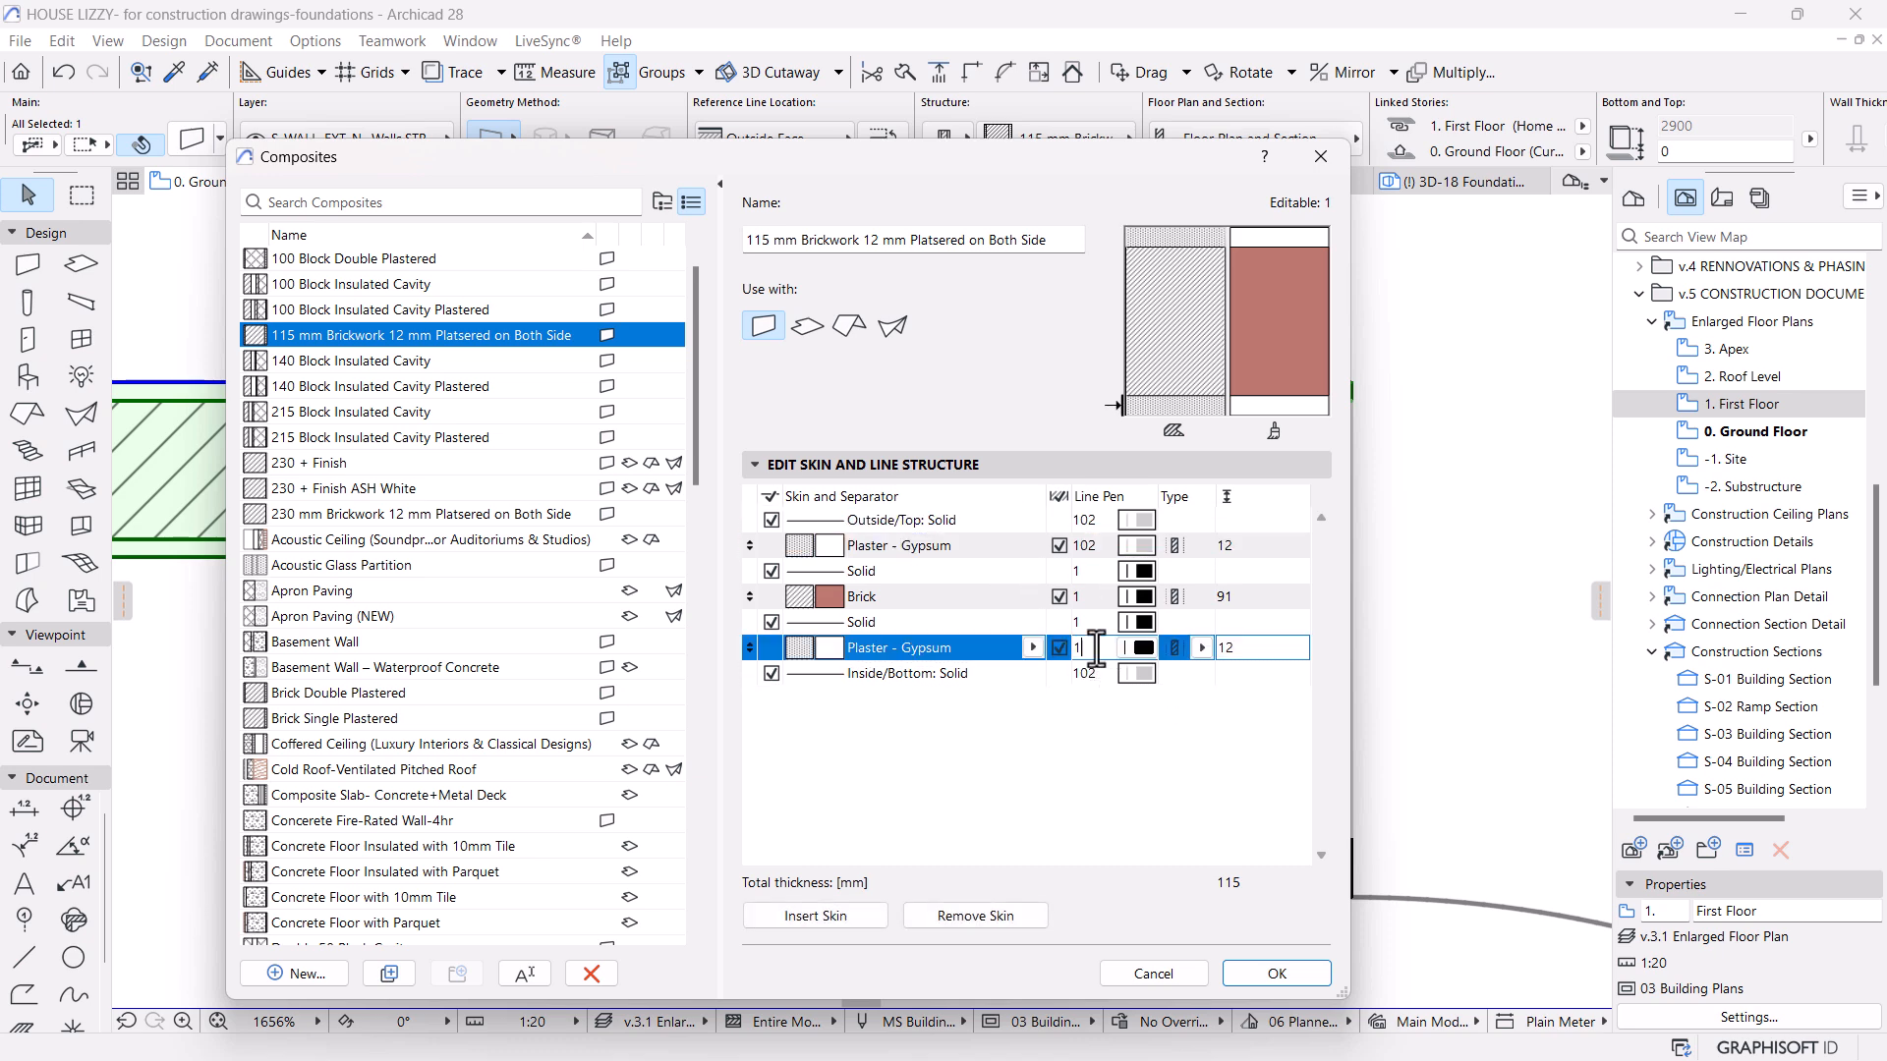
type("102")
key("Return")
left_click(1277, 975)
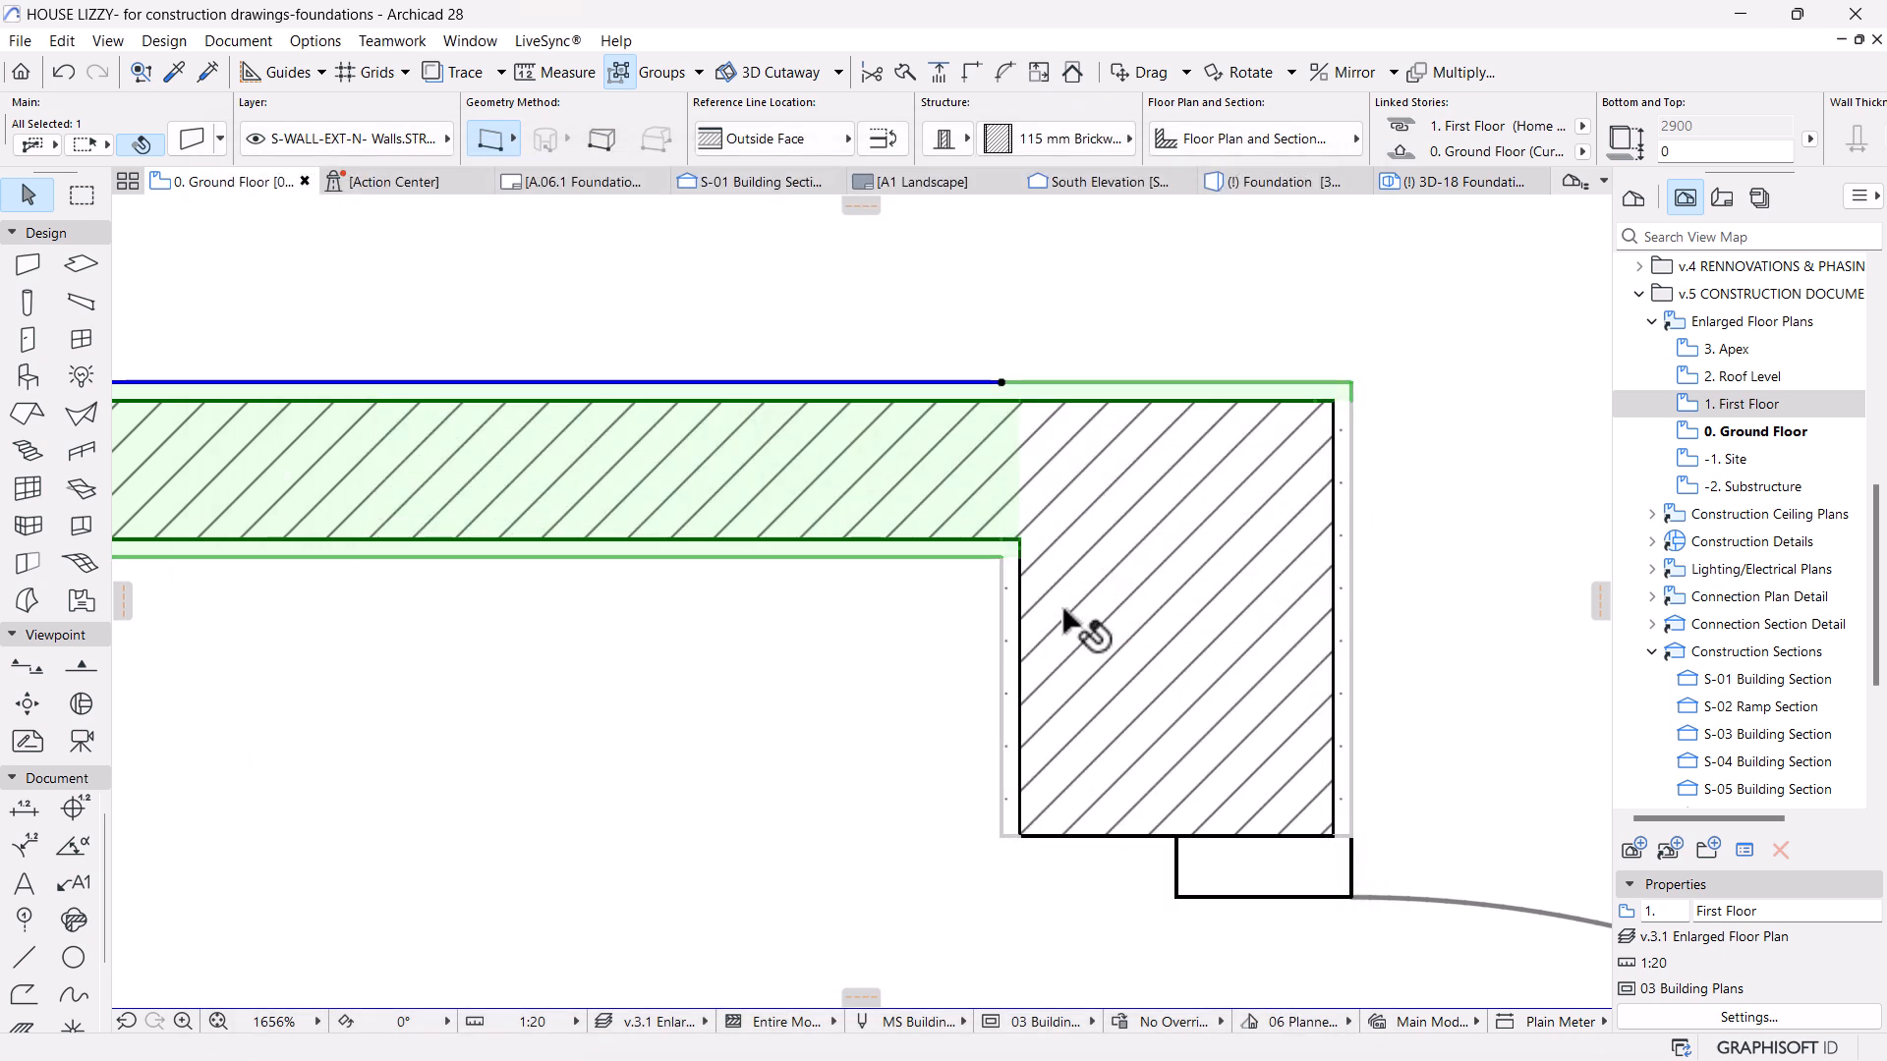
key("Escape")
Reopen the passage wall's composite for editing and set the separator line between the outer plaster and brick to pen 27.
scroll(1066, 530, "up", 5)
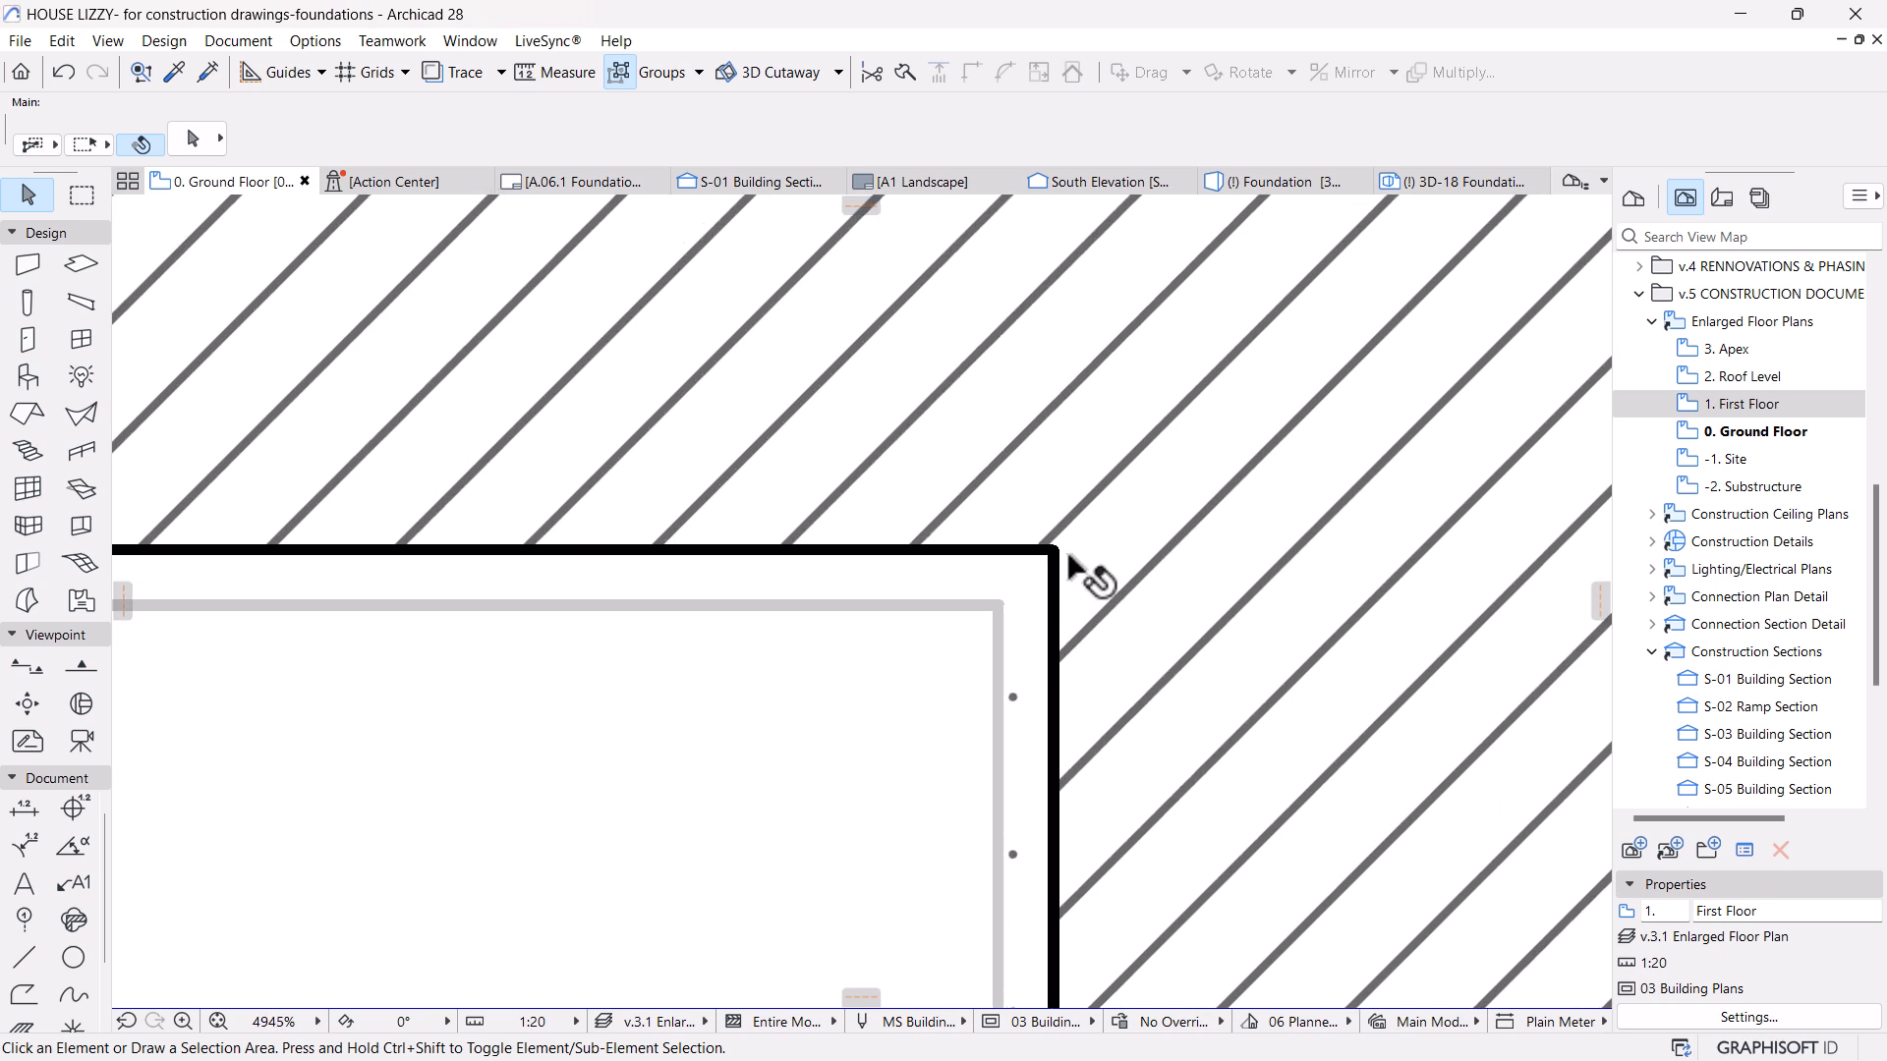
left_click(1023, 484)
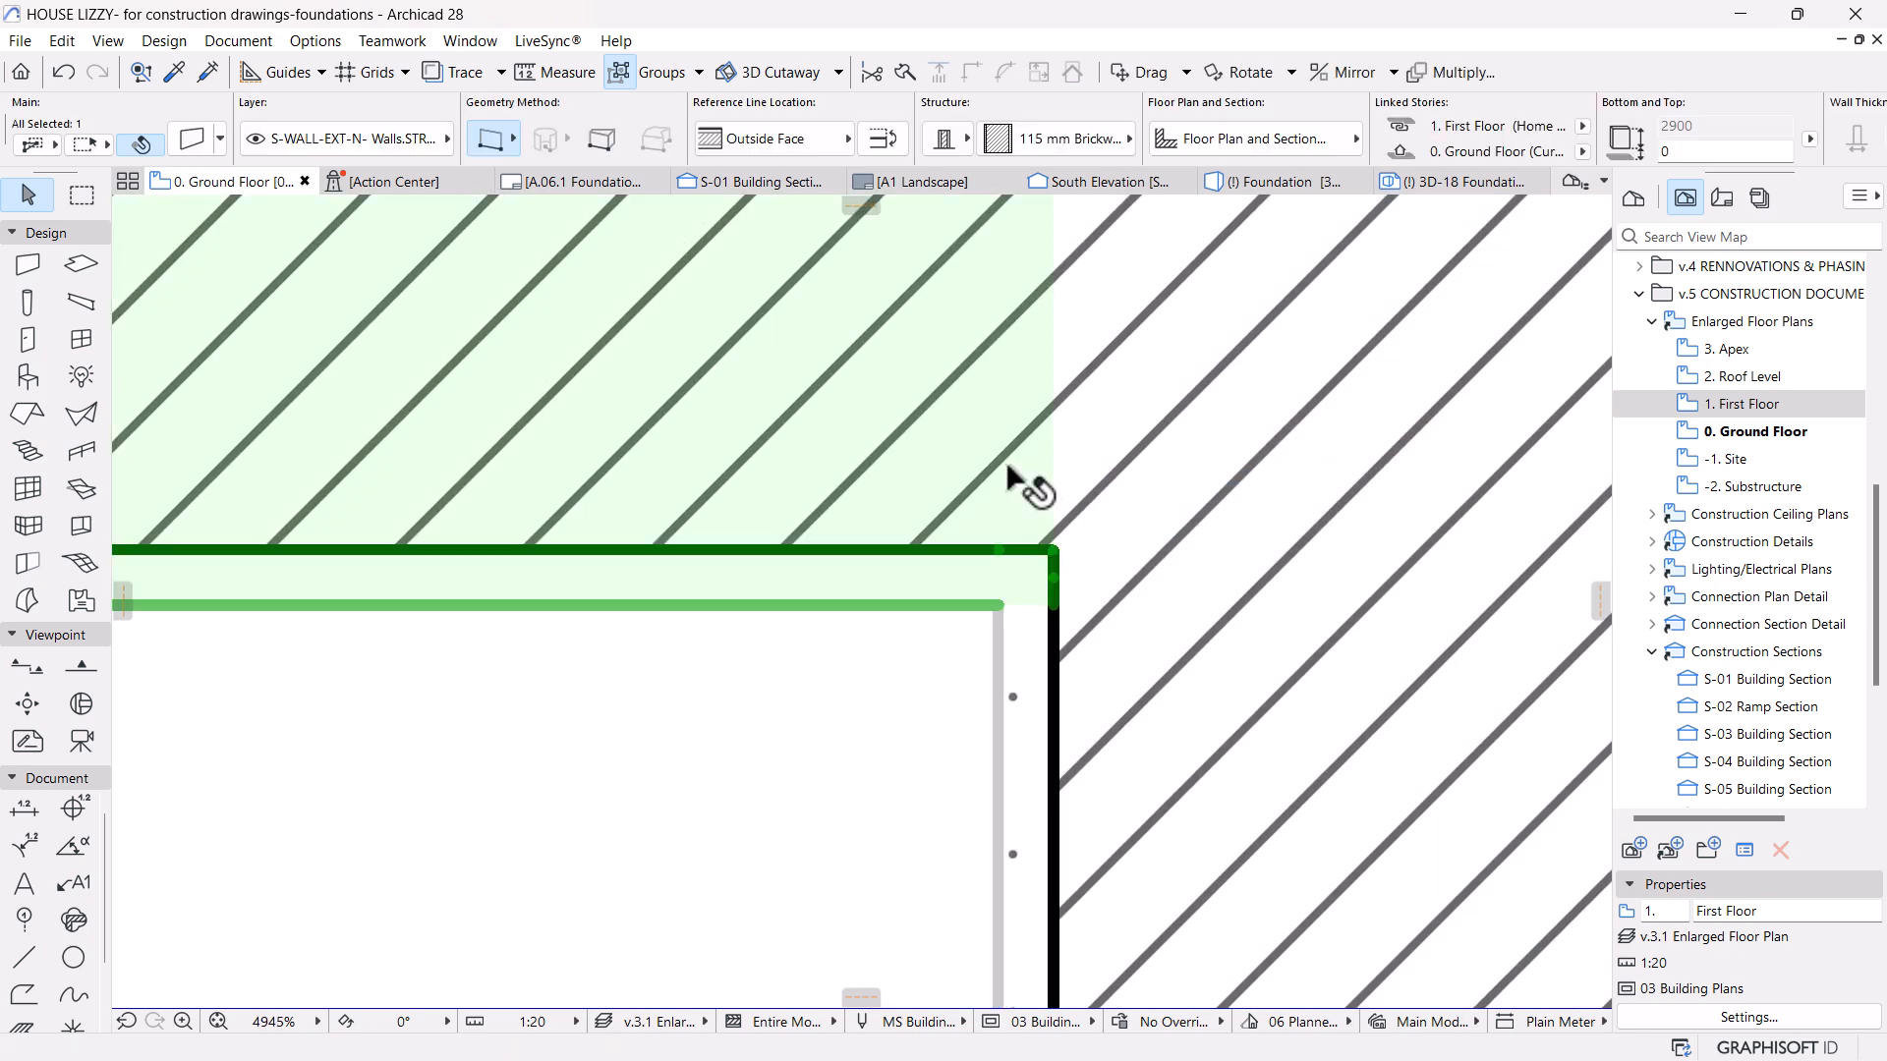
right_click(1020, 484)
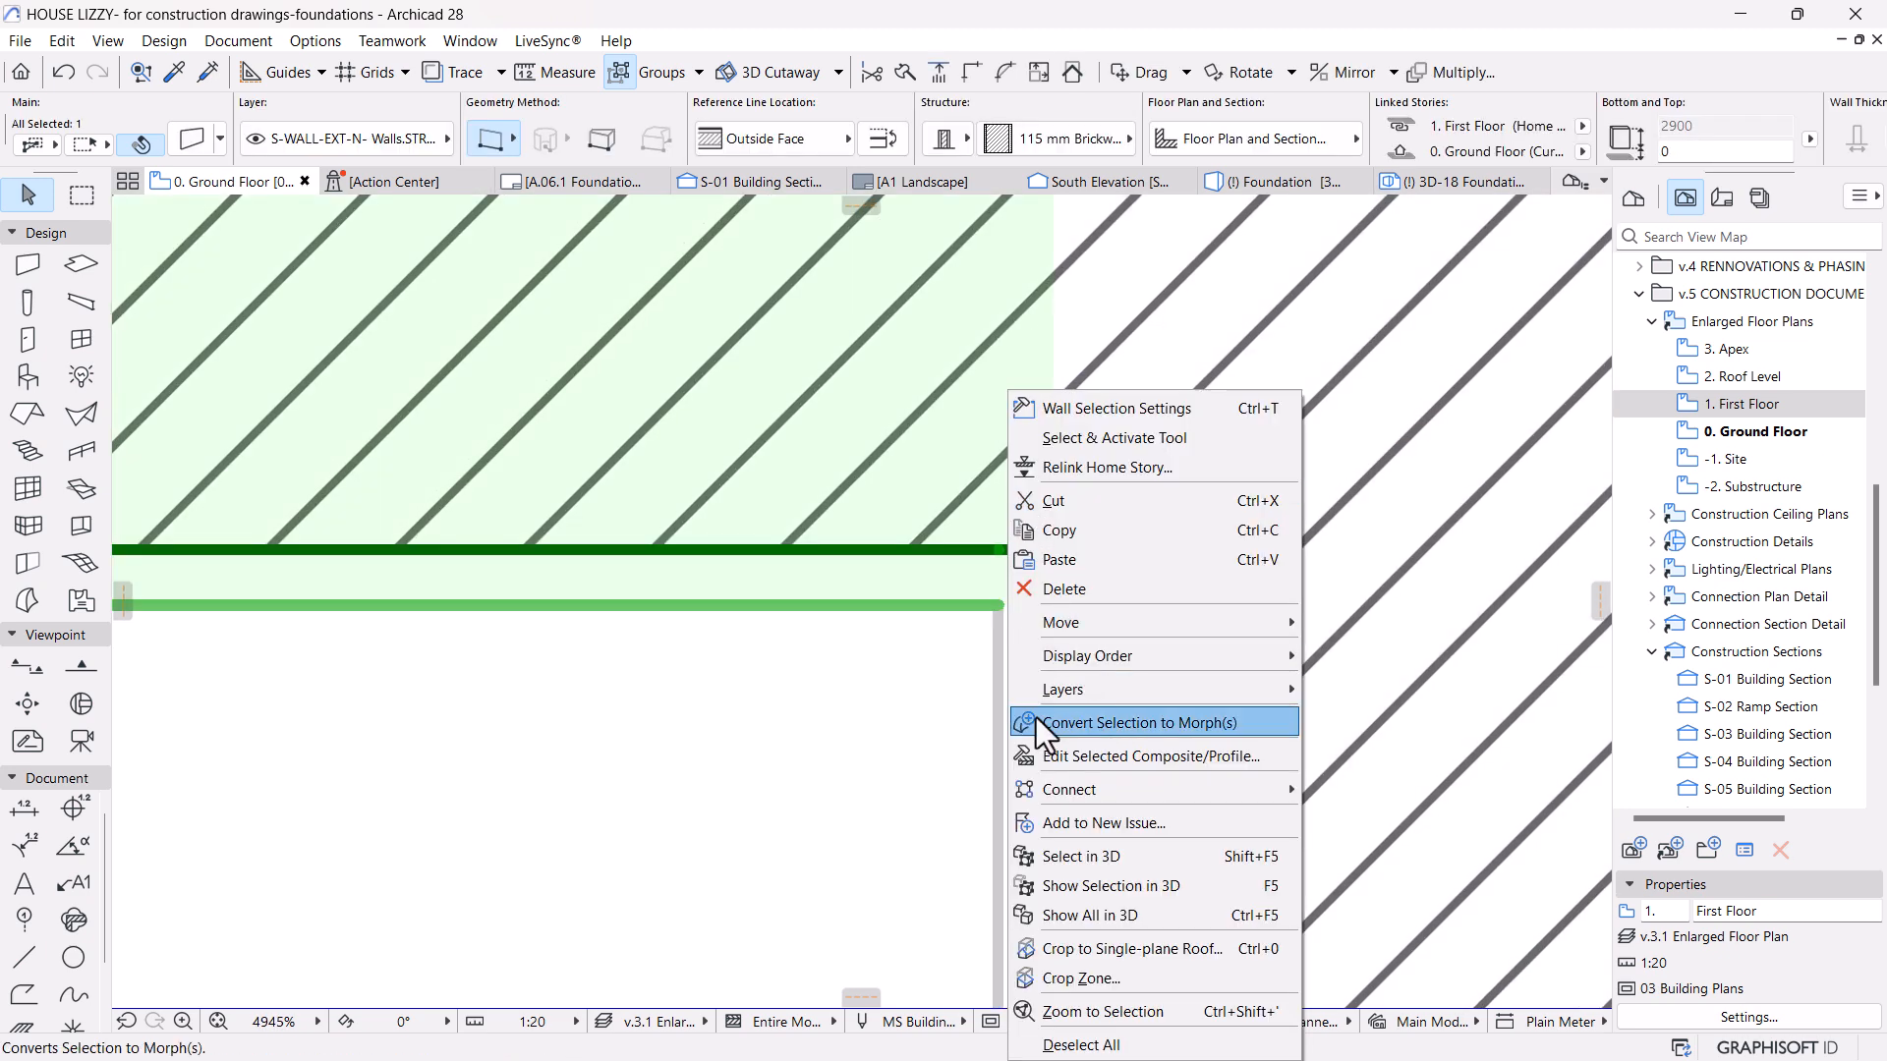
left_click(1122, 755)
left_click(1108, 571)
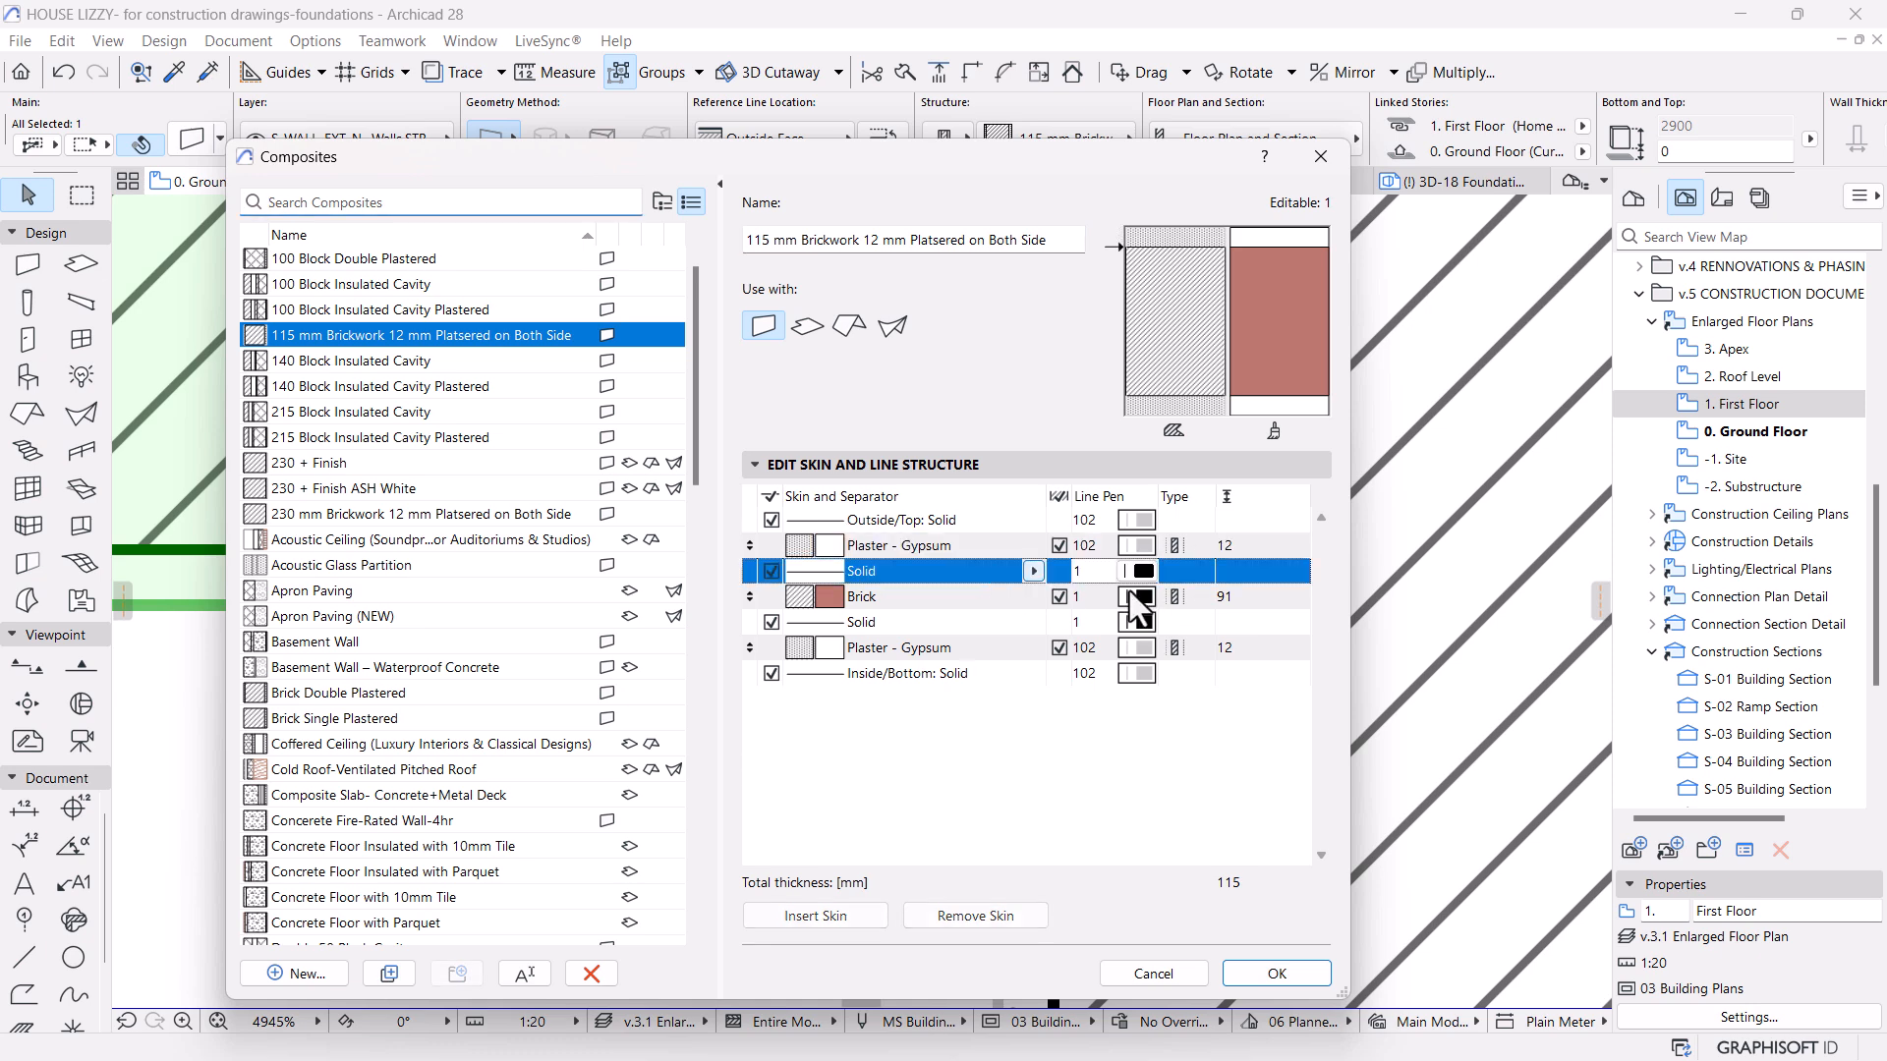
left_click(1142, 571)
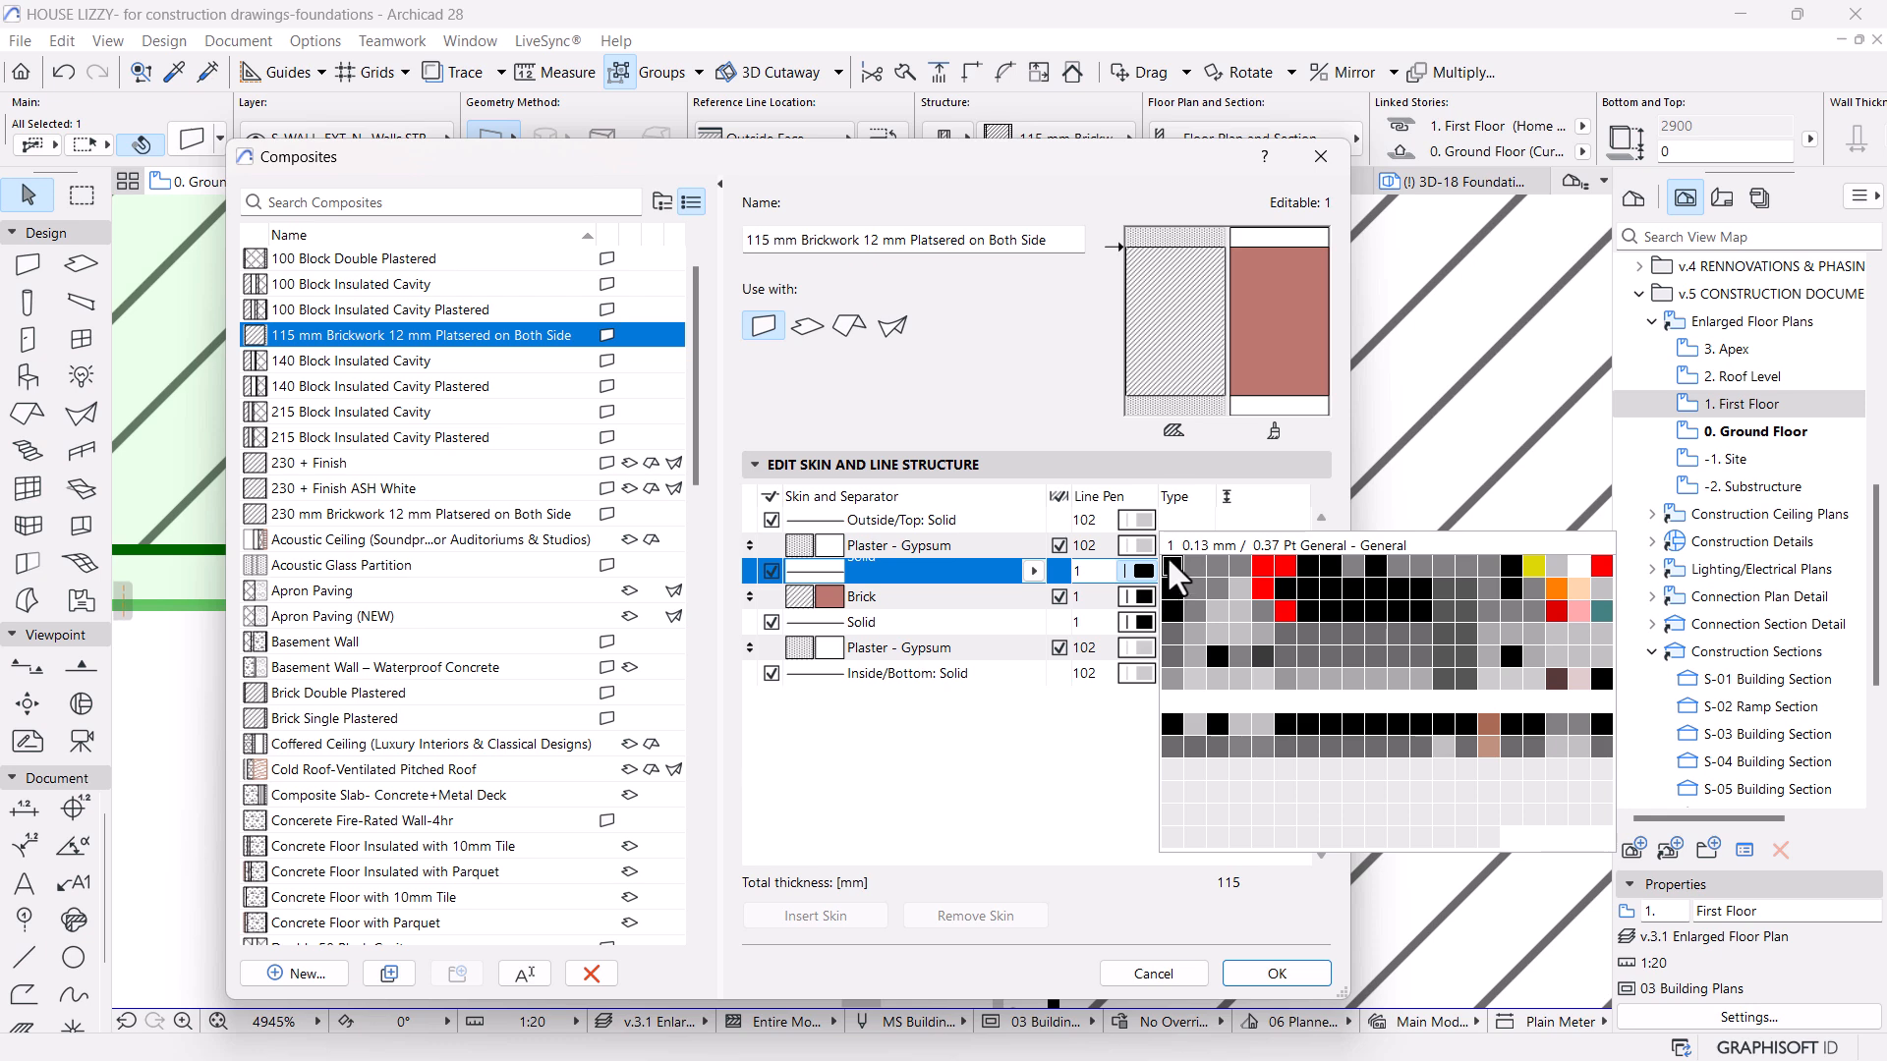
left_click(1329, 562)
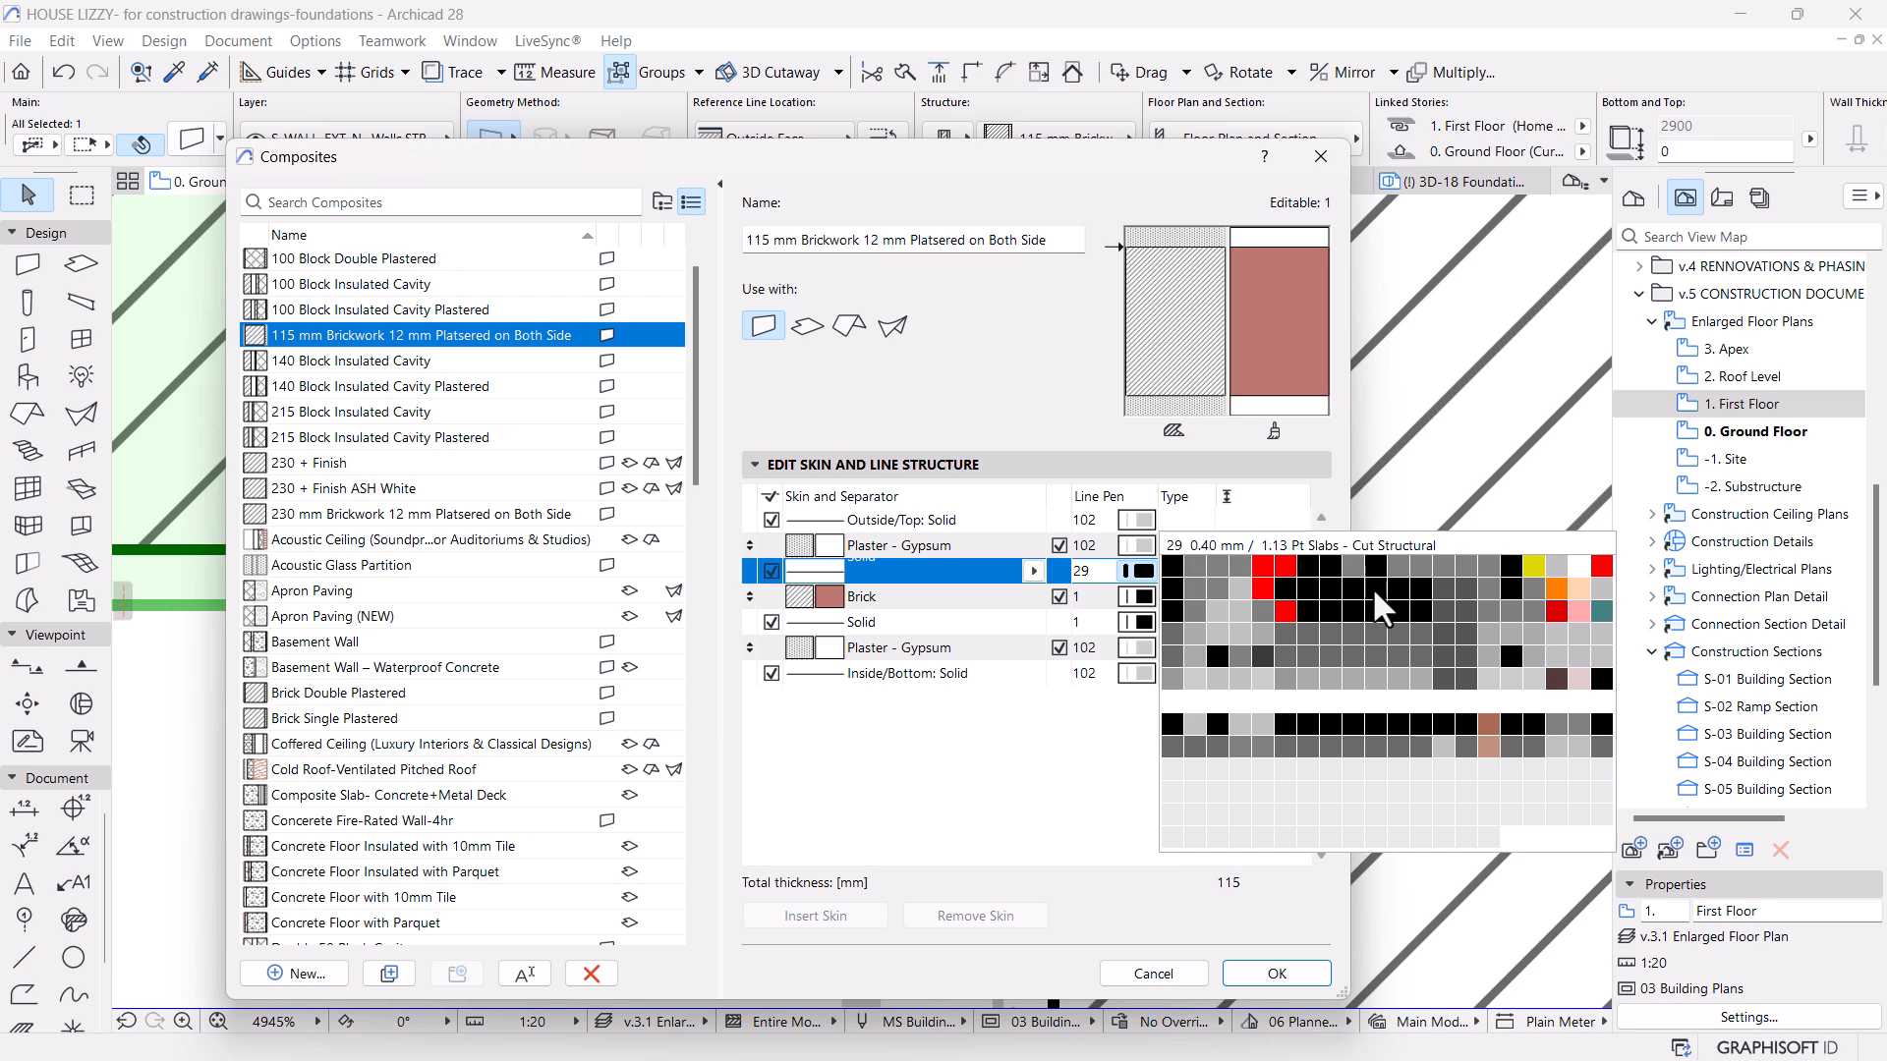
left_click(1312, 590)
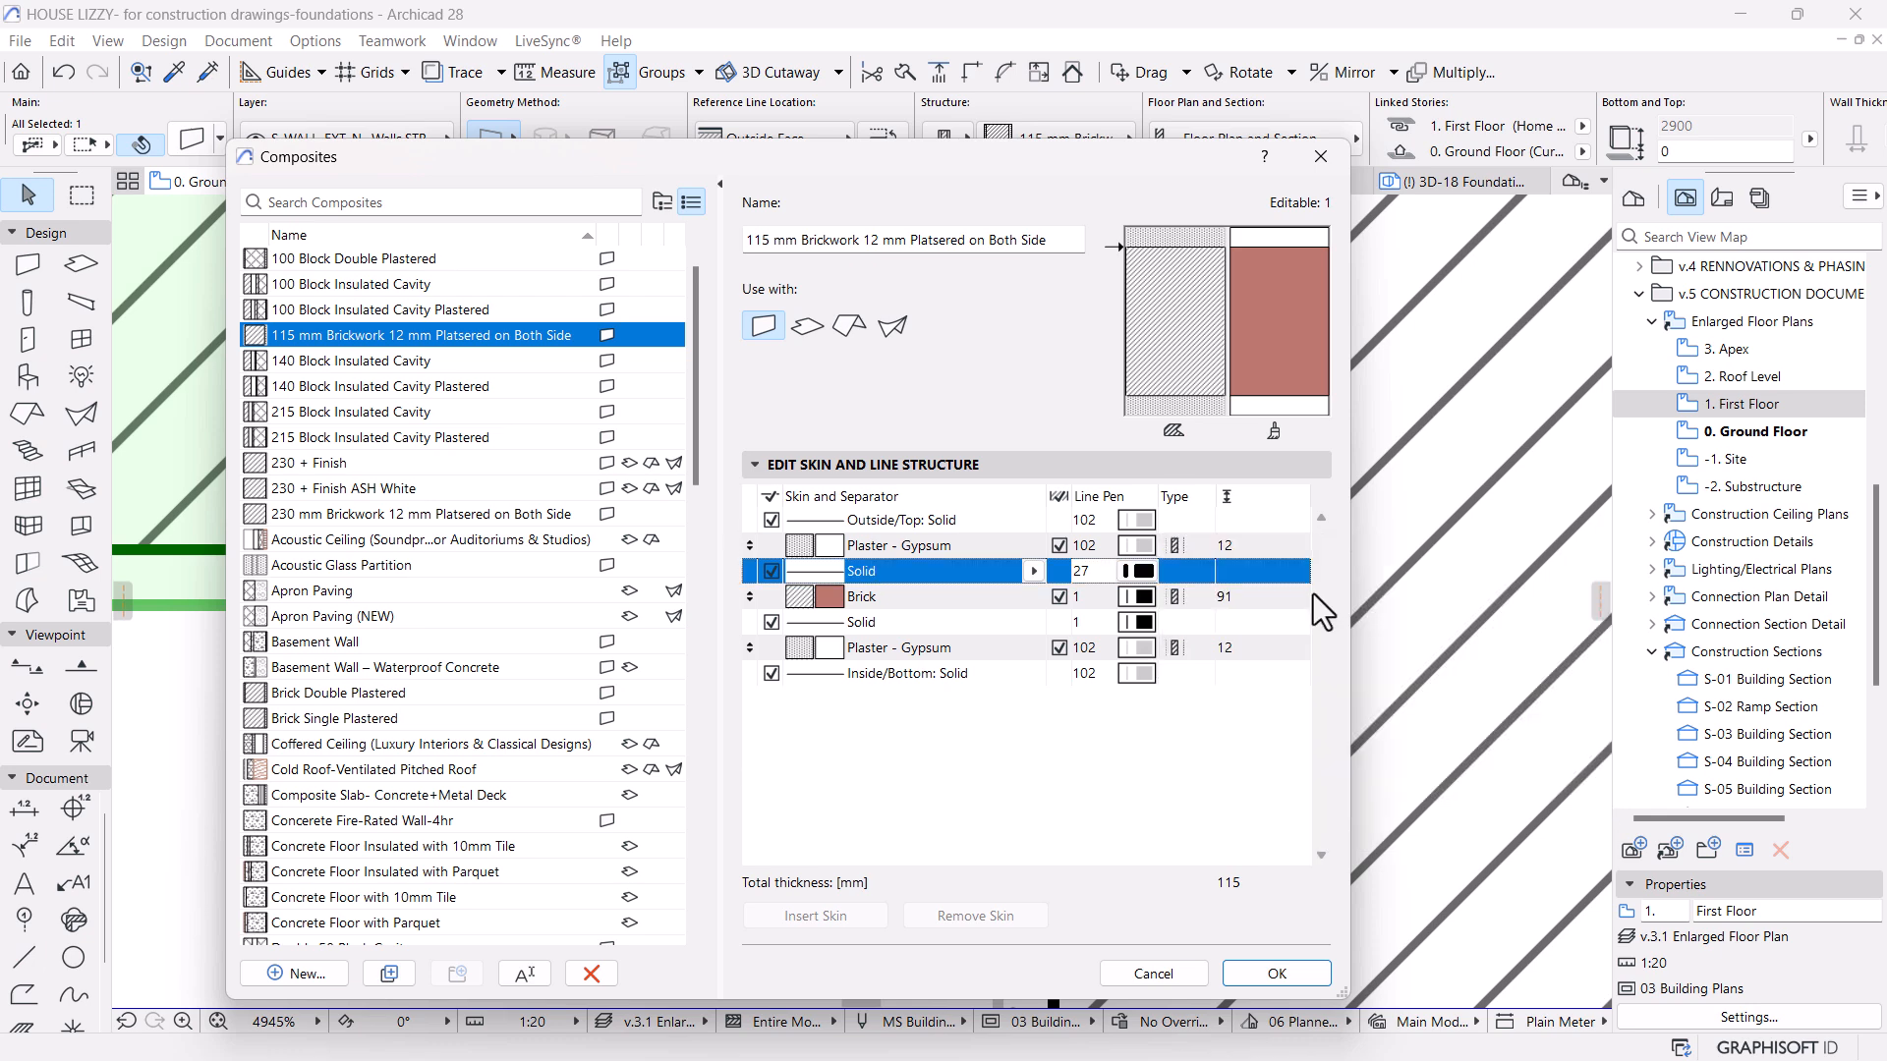
Set the Brick skin and the separator line between the brick and inner plaster to pen 27.
left_click(1105, 597)
type("27")
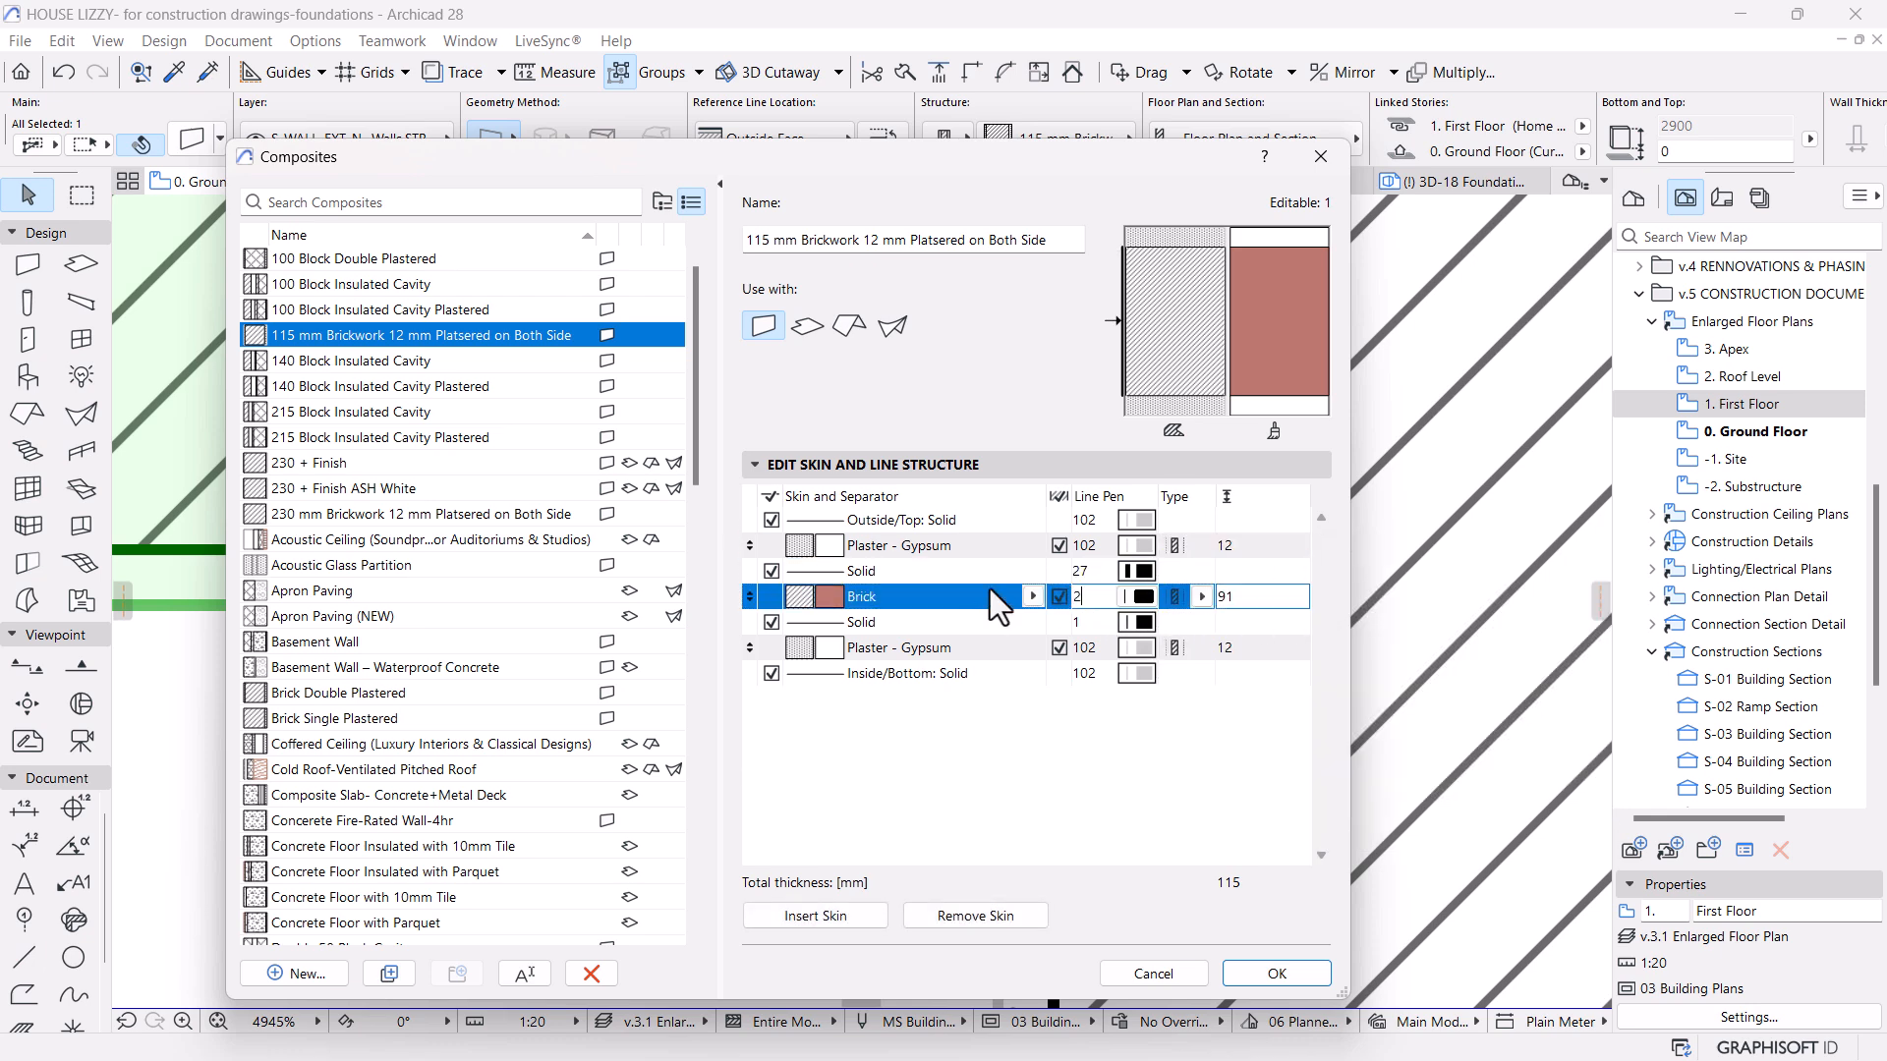
left_click(1093, 624)
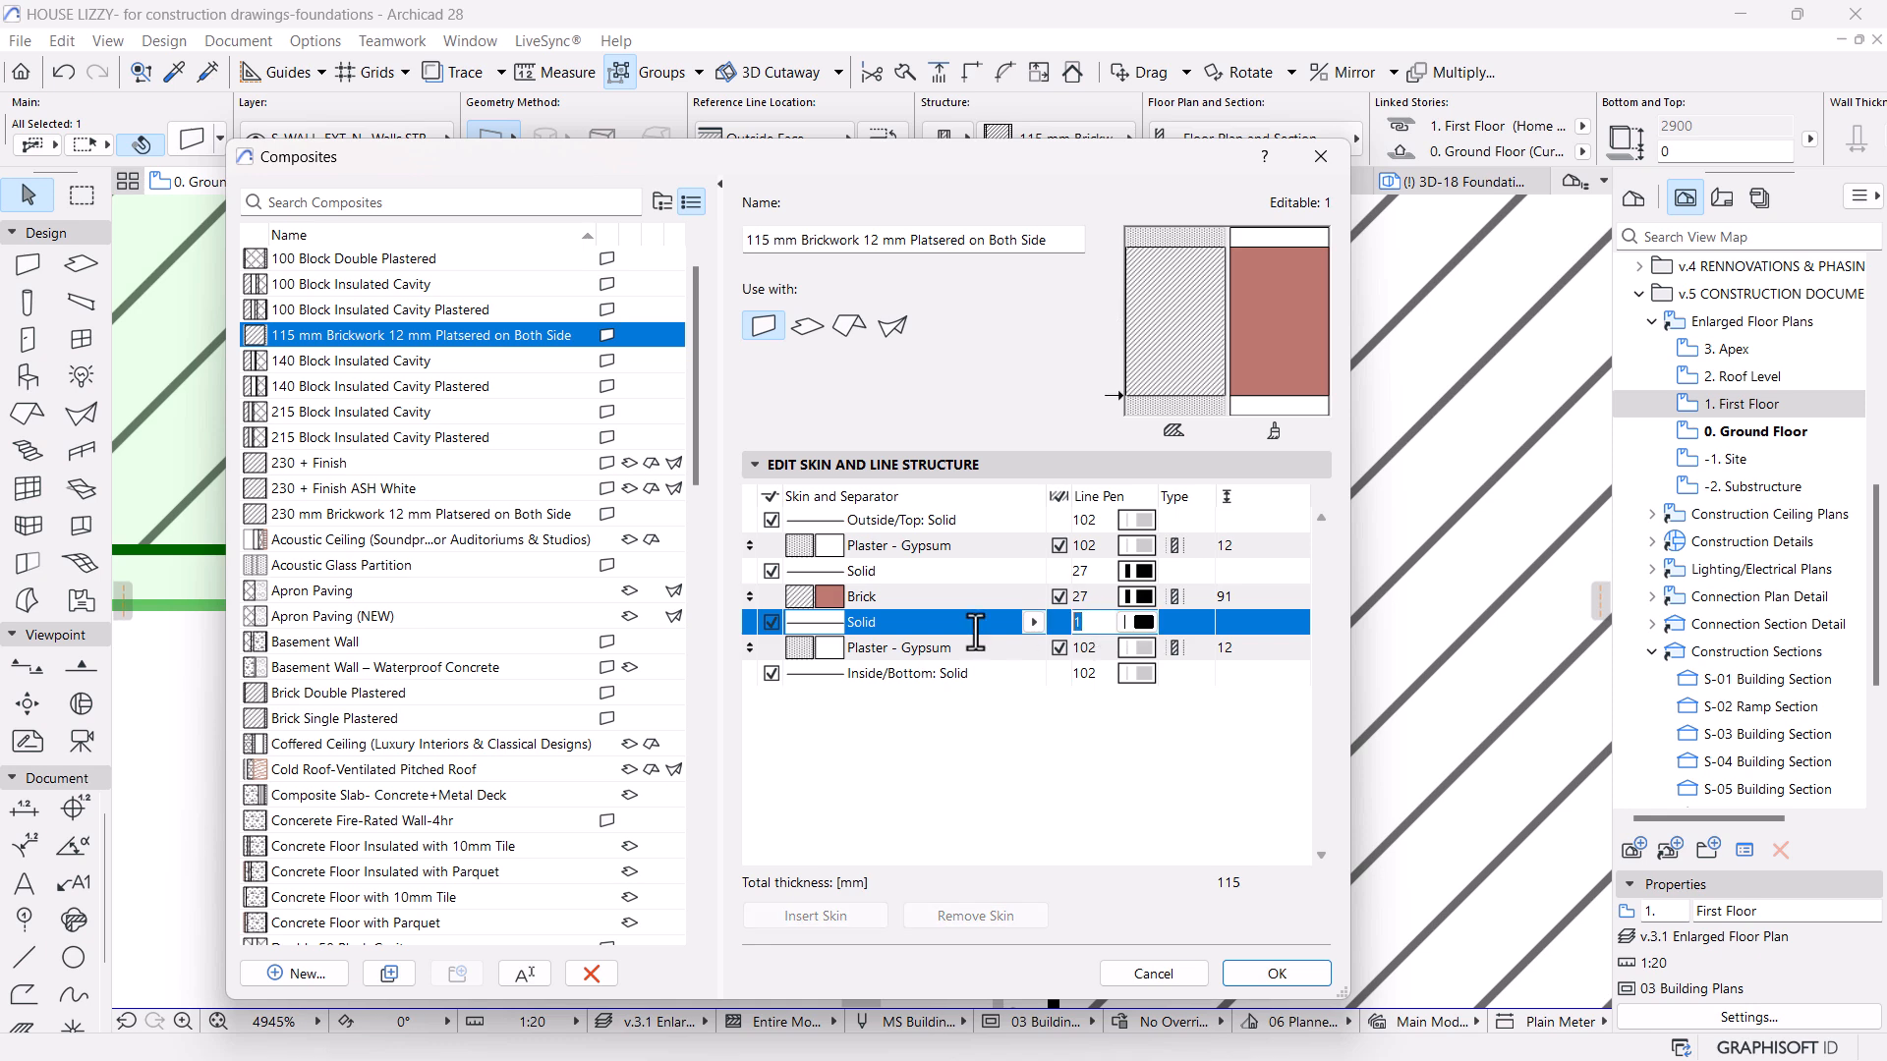
type("27")
left_click(958, 782)
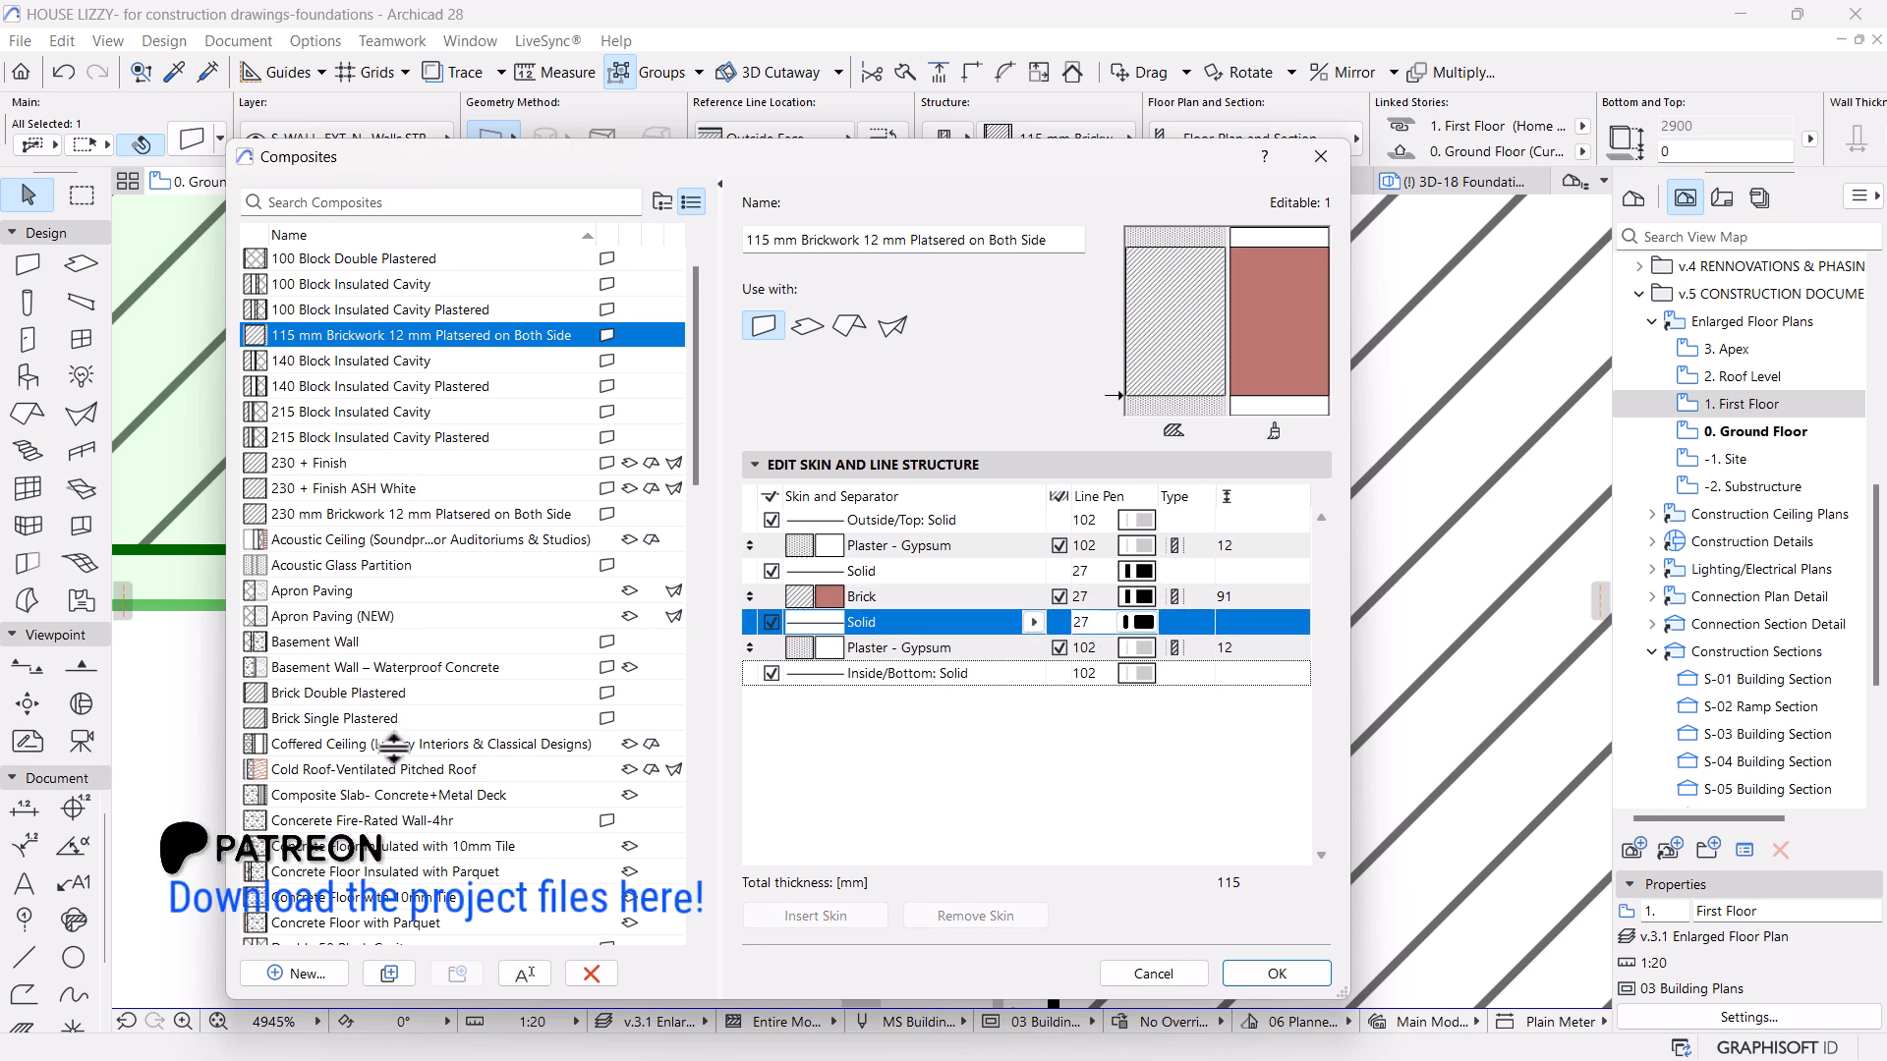
Find the 230 mm Brickwork 12 mm Platsered on Both Side composite and set its brick-to-inner-plaster separator line to pen 27.
scroll(389, 730, "down", 1)
scroll(389, 726, "down", 1)
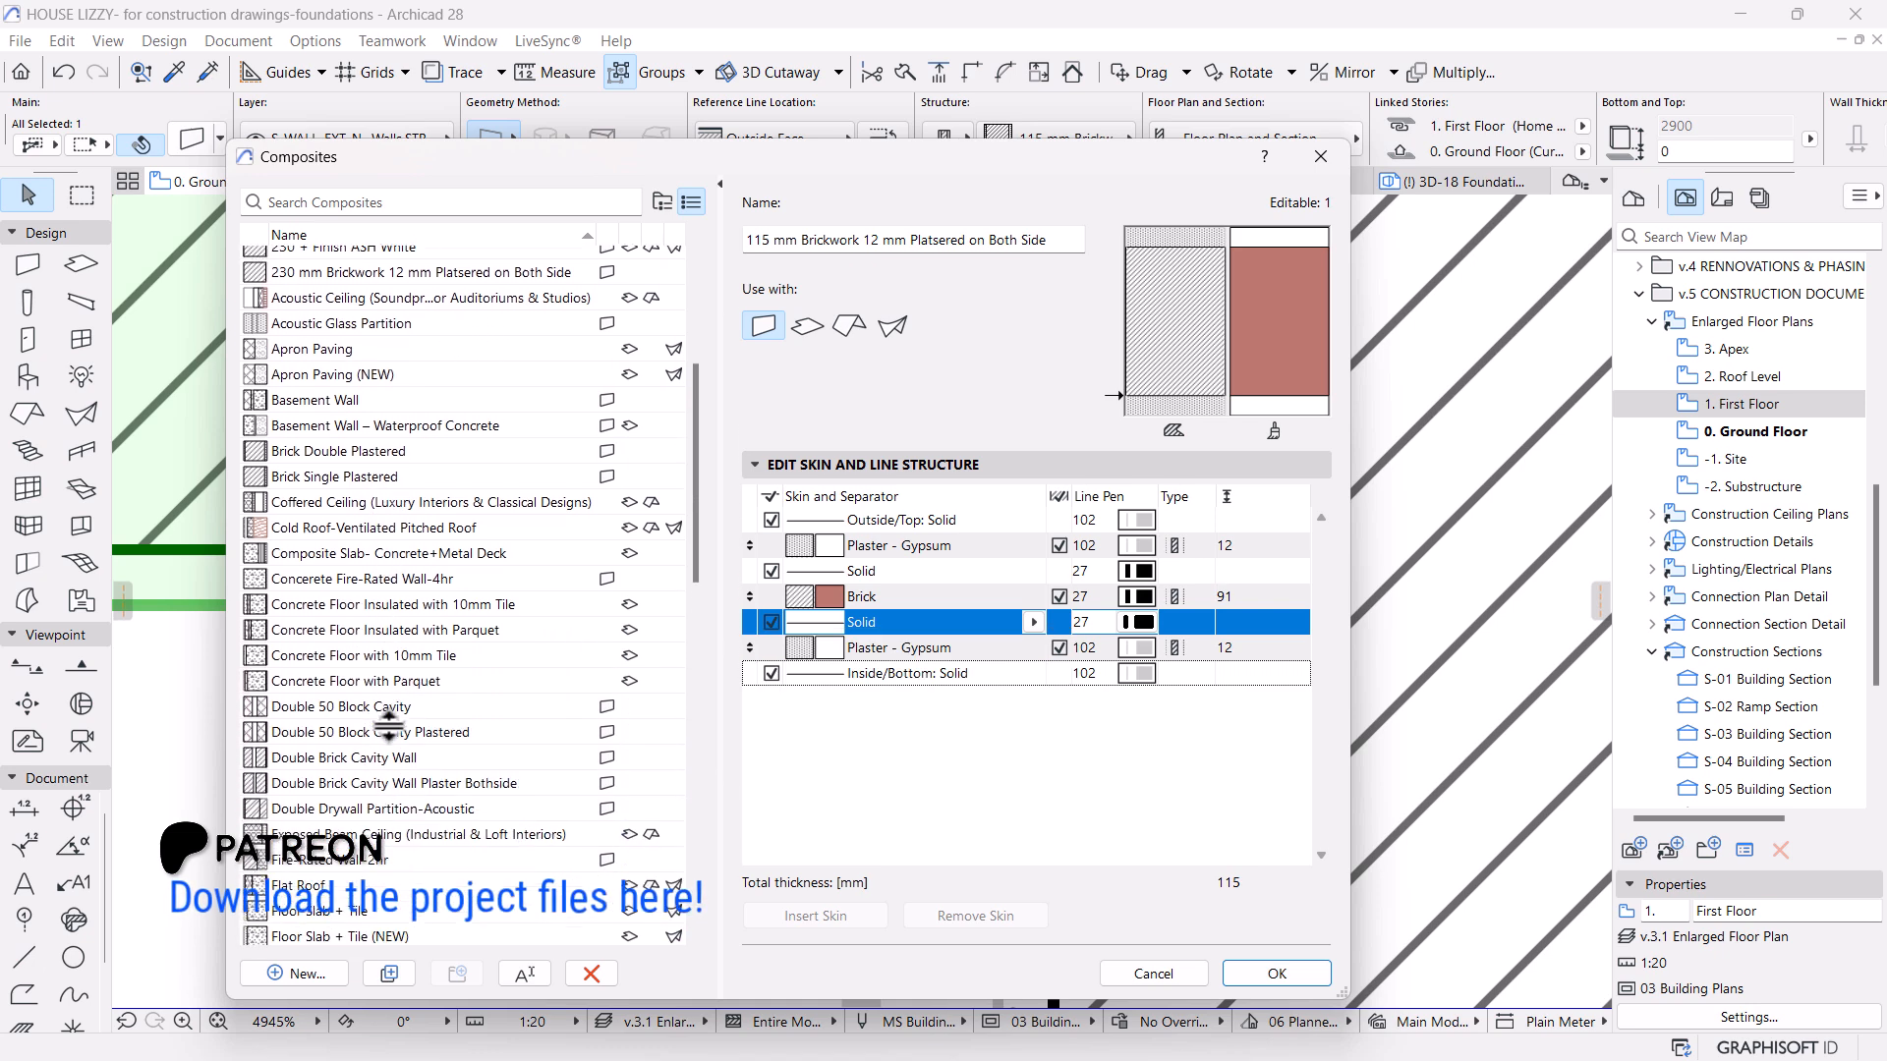
scroll(390, 725, "up", 3)
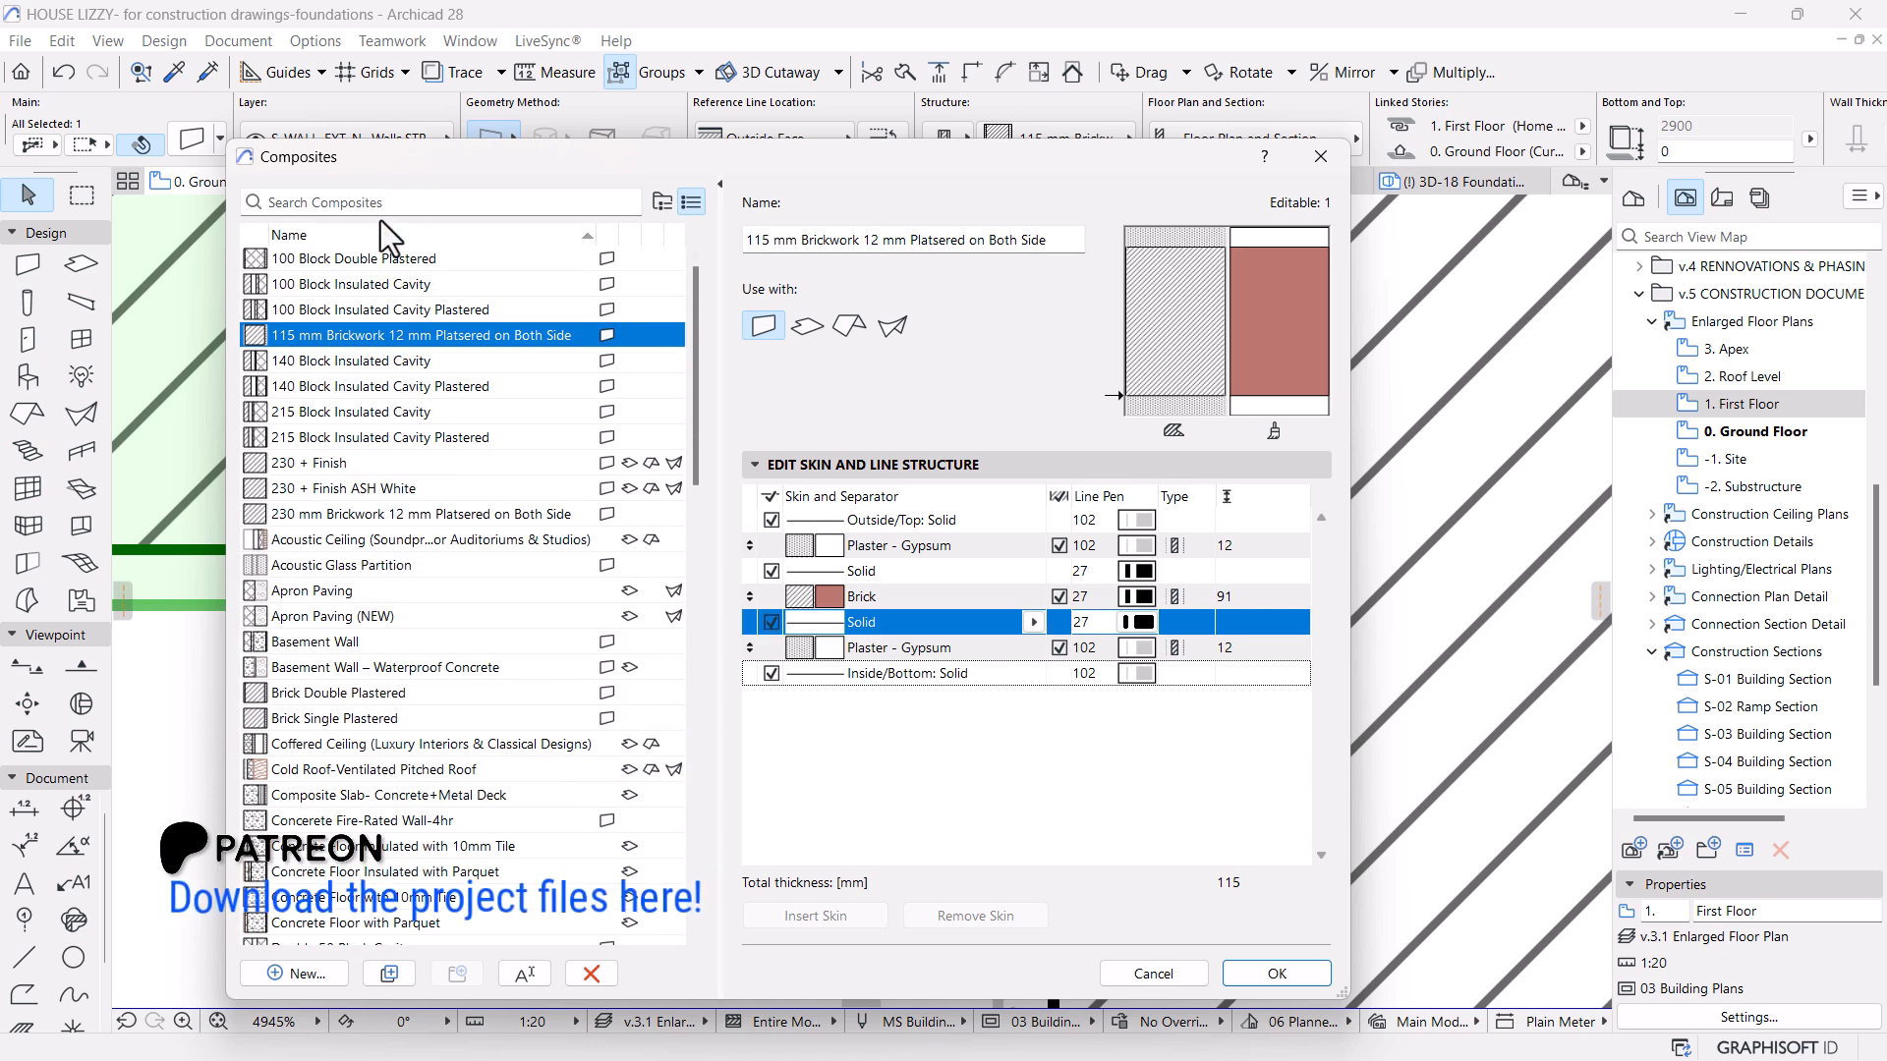
left_click(329, 204)
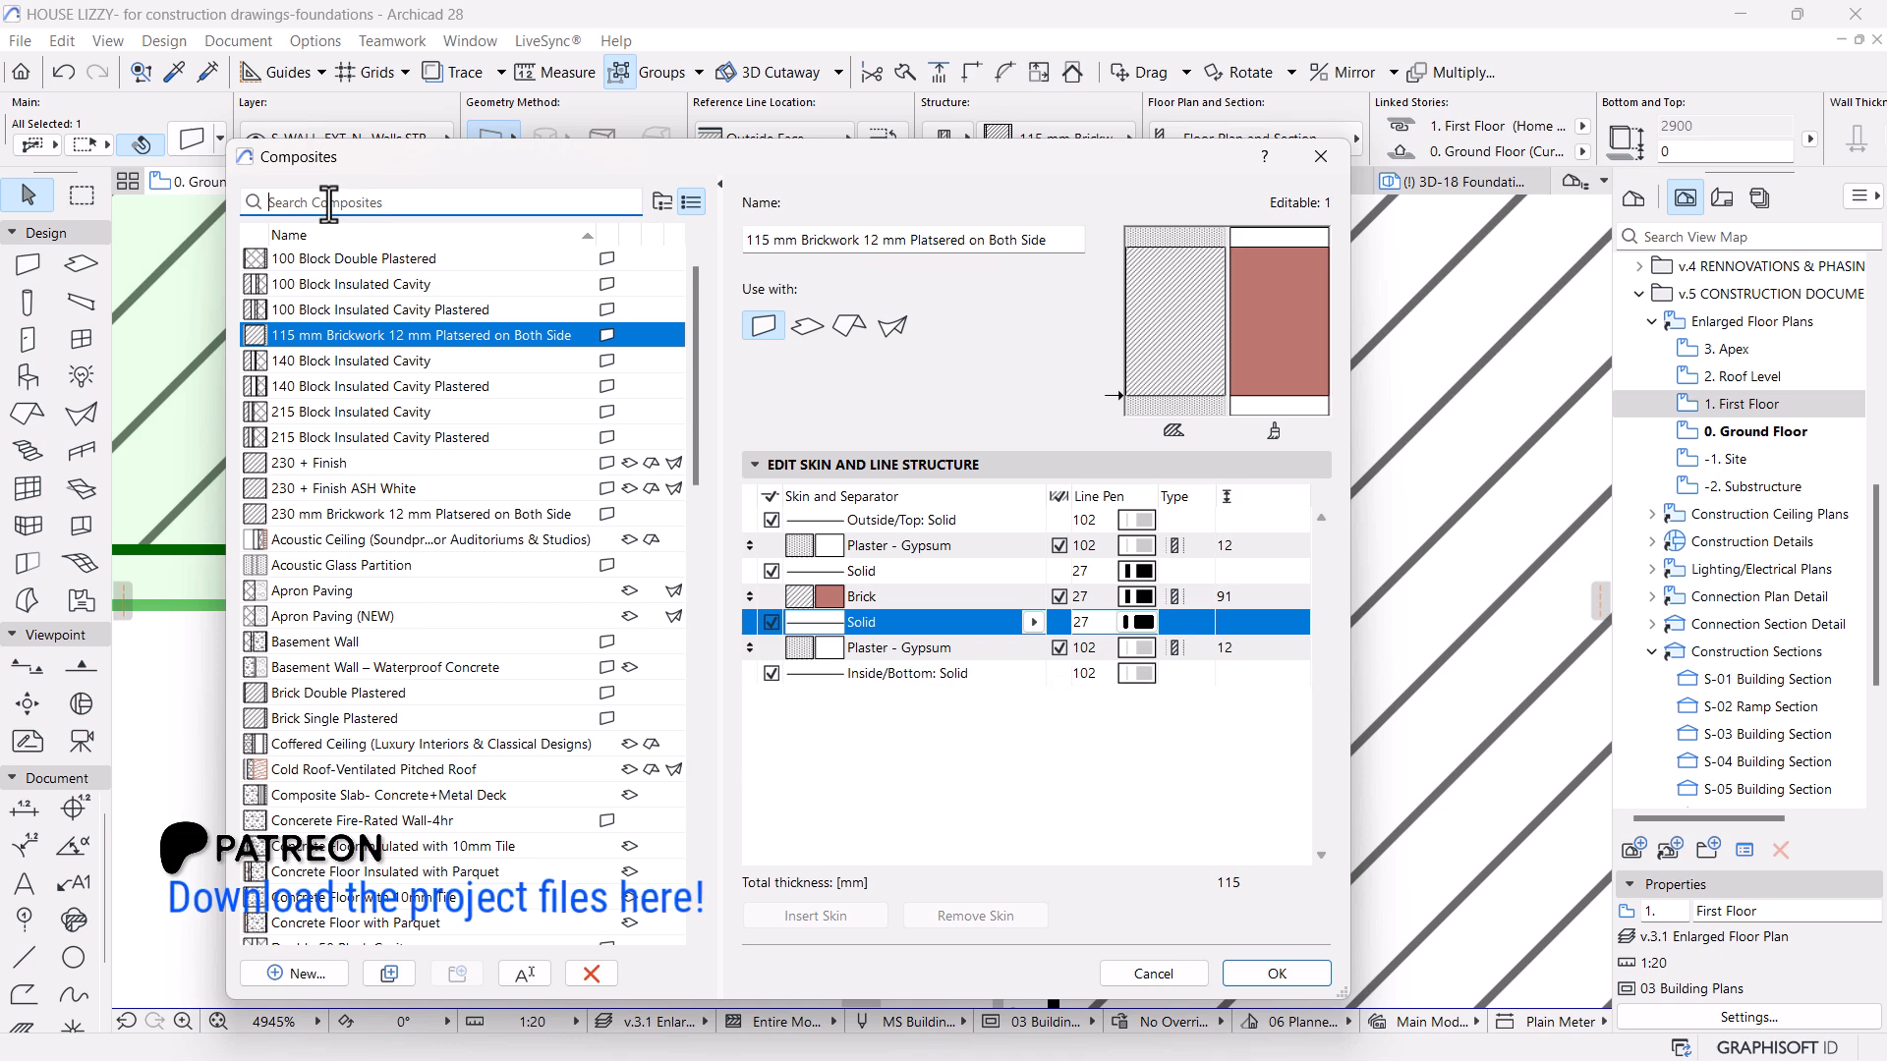
type("230")
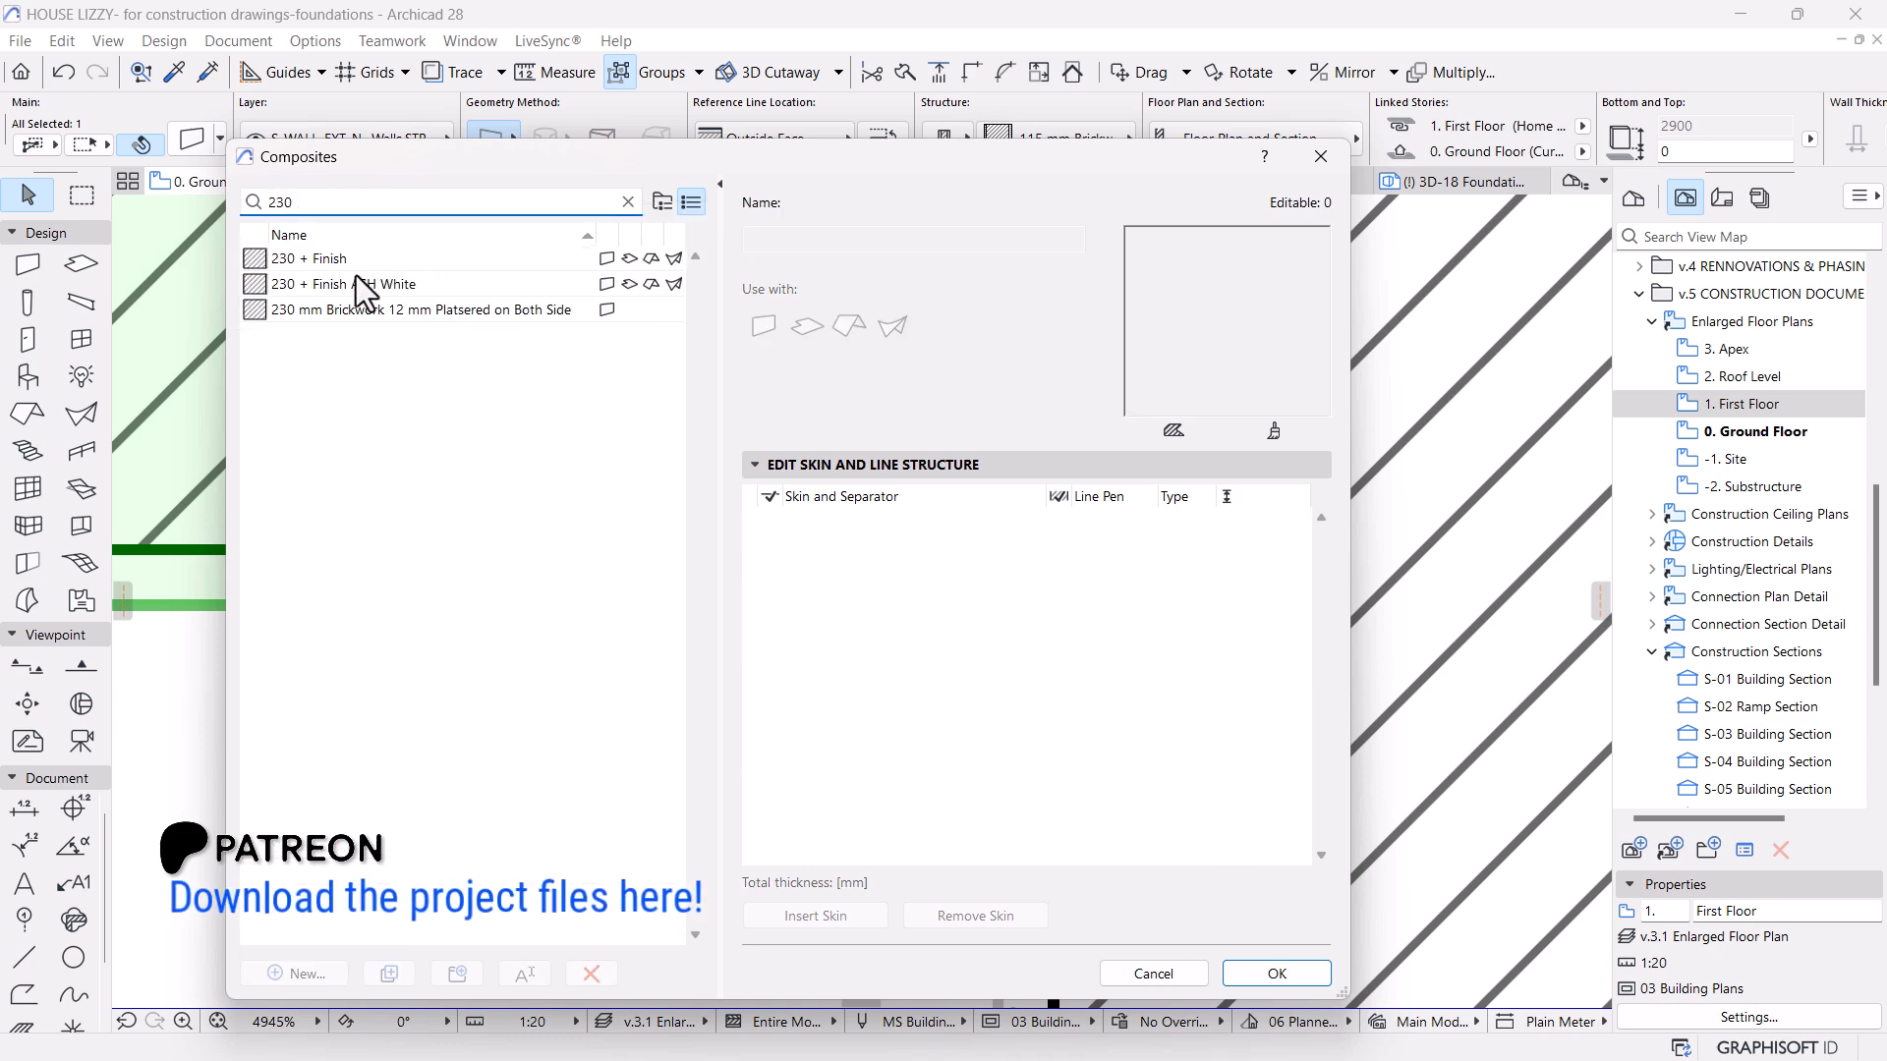
left_click(297, 308)
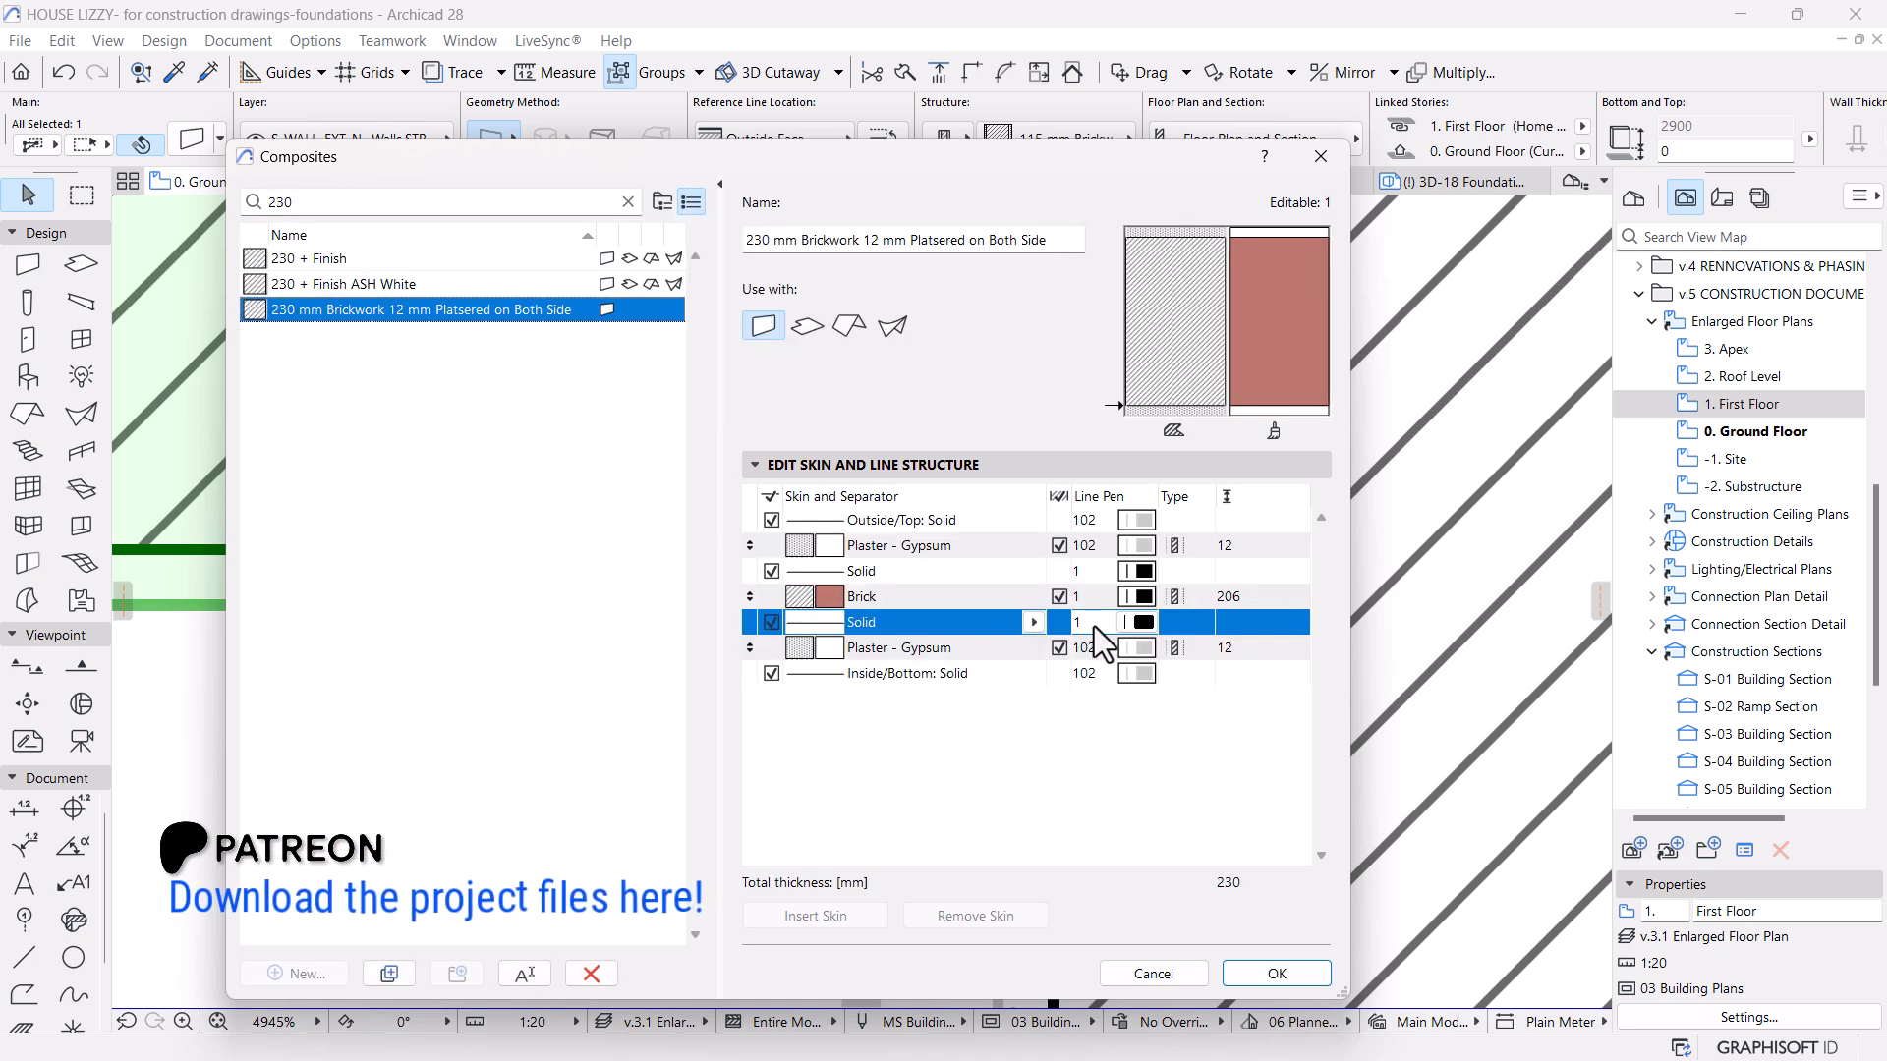
left_click(1062, 623)
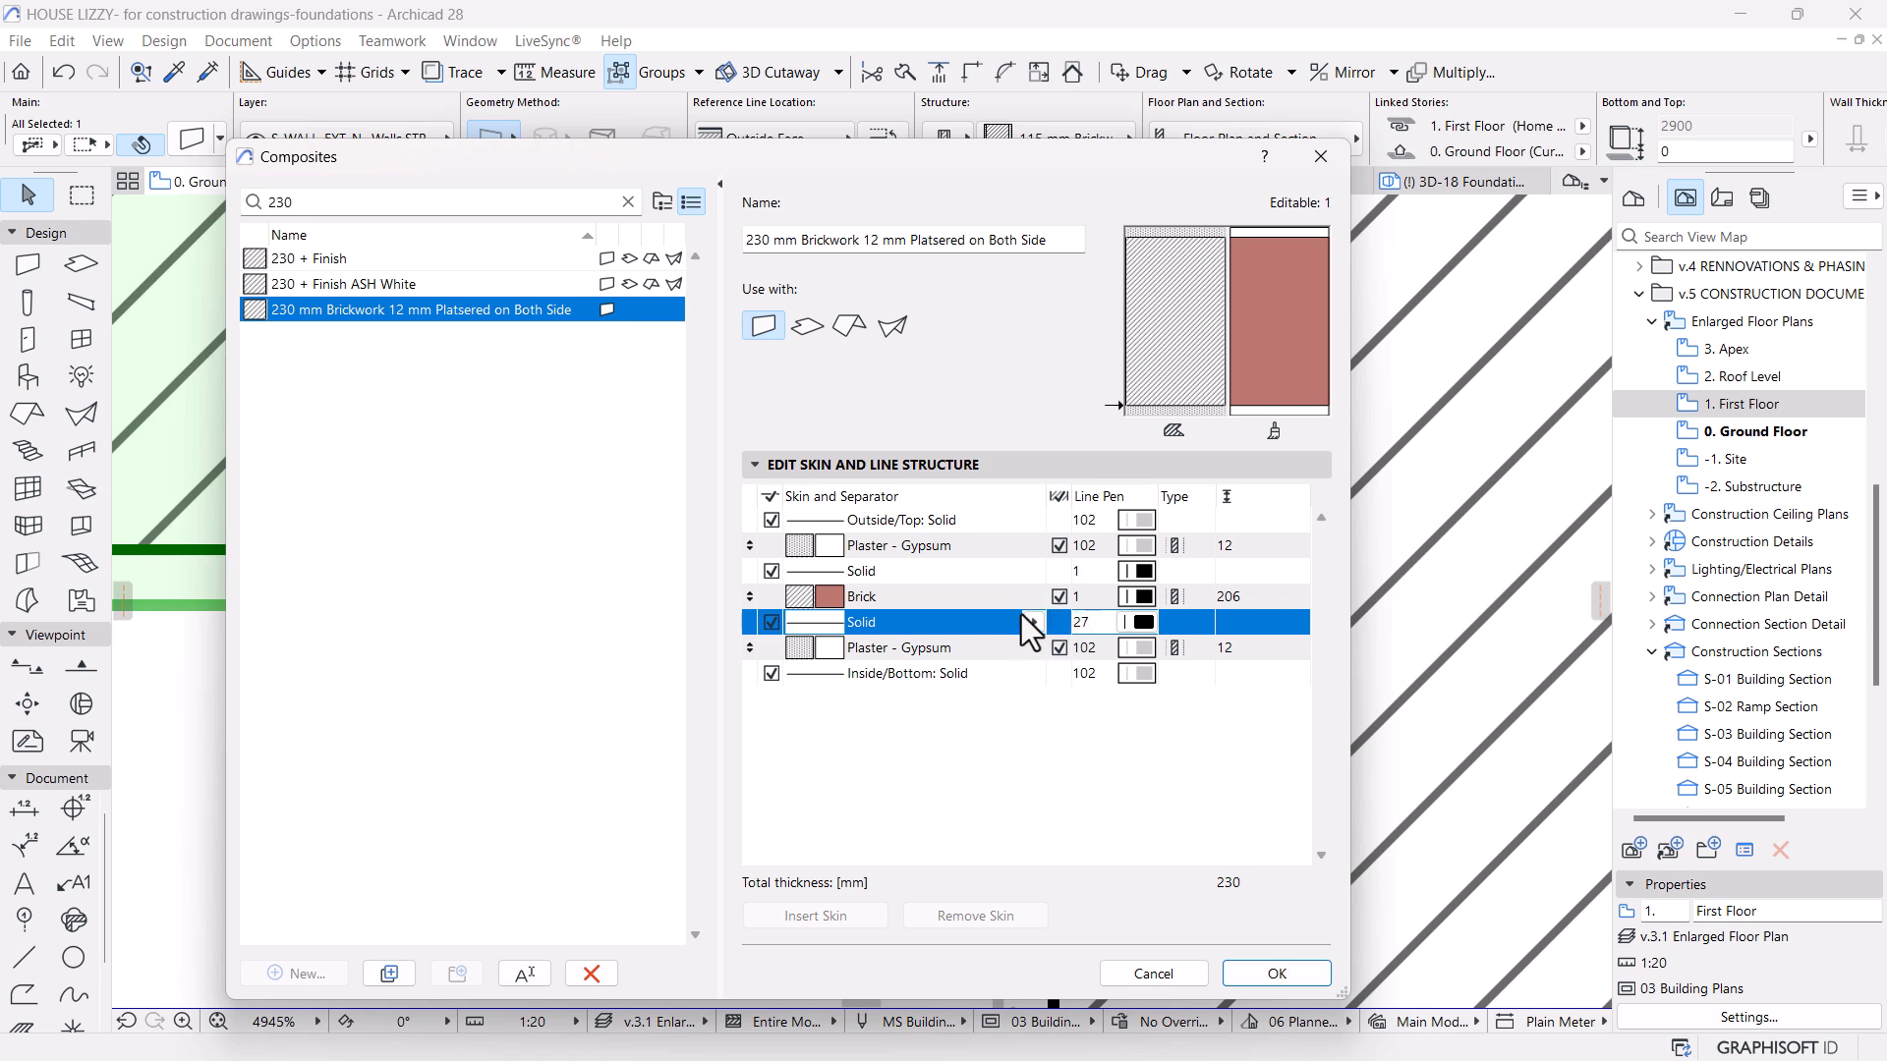
Set the 230 mm composite's Brick skin and outer-plaster-to-brick separator line to pen 27, apply the changes and deselect the wall.
left_click(1091, 596)
type("27")
left_click(1058, 570)
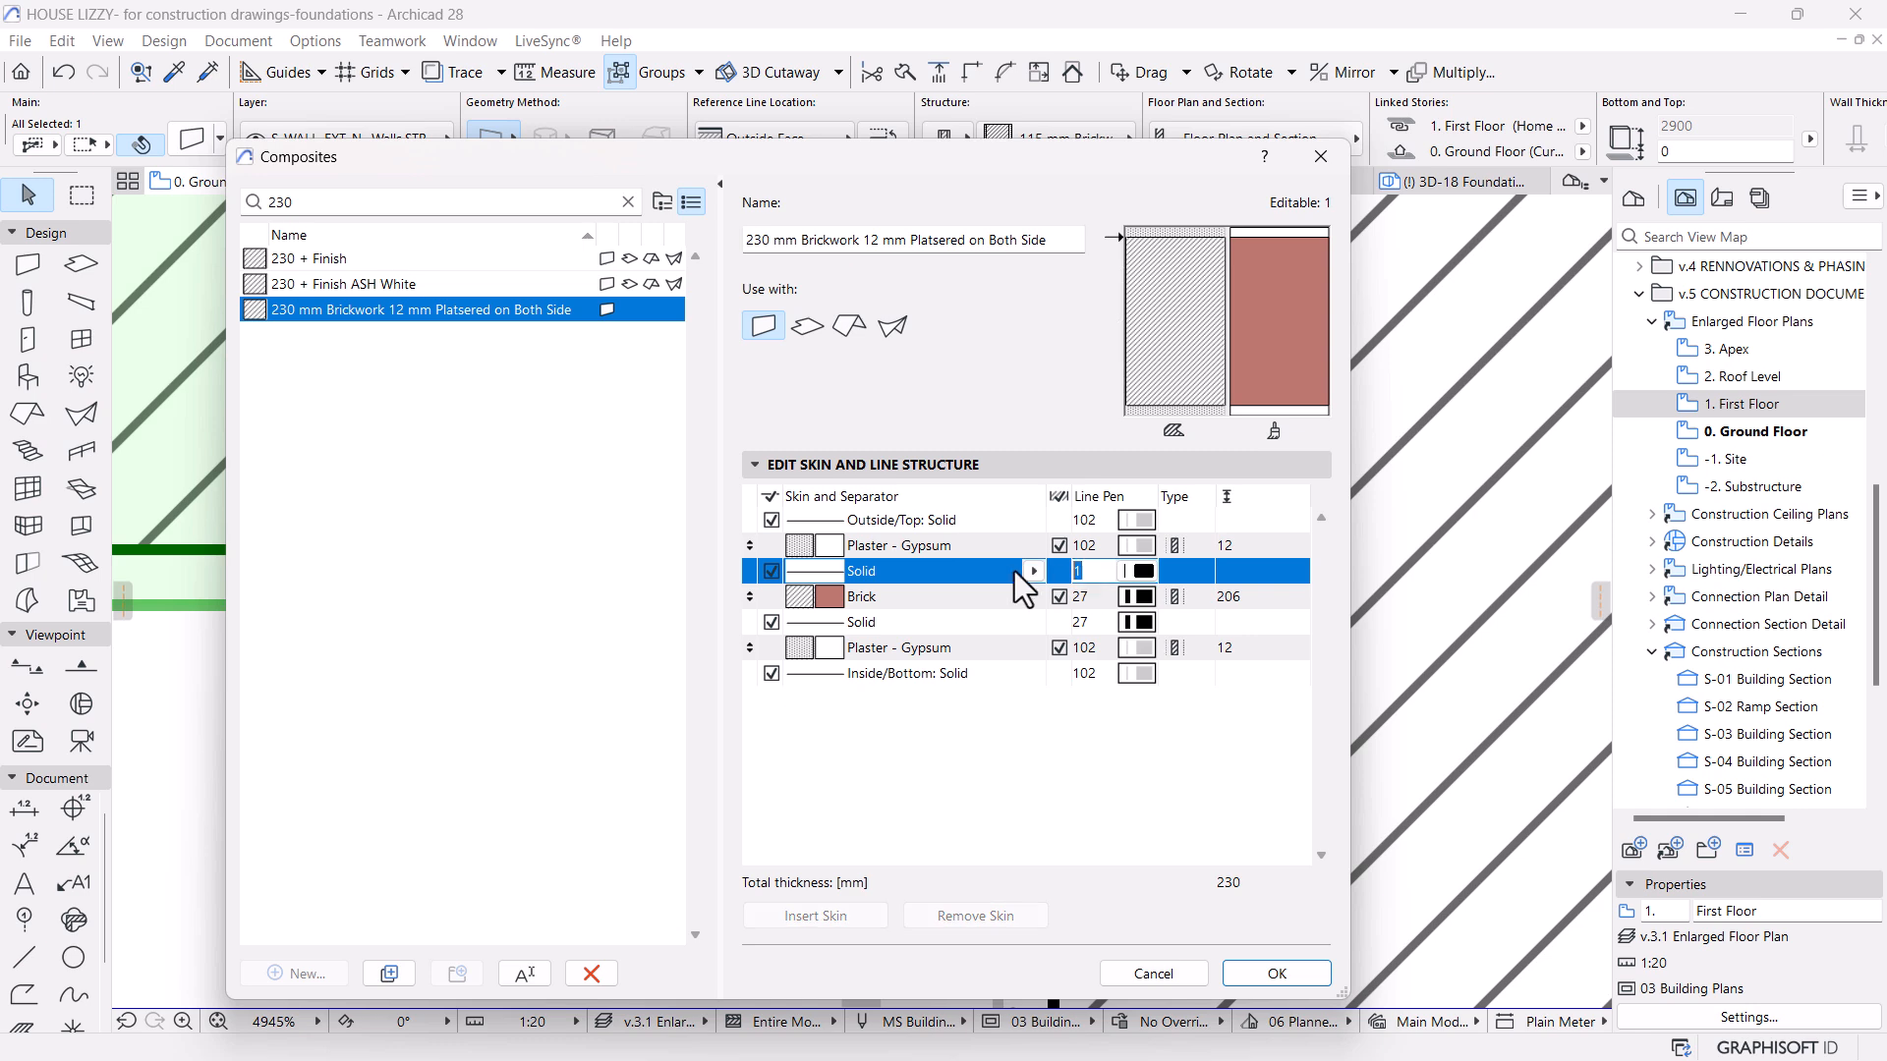
type("27")
left_click(1275, 973)
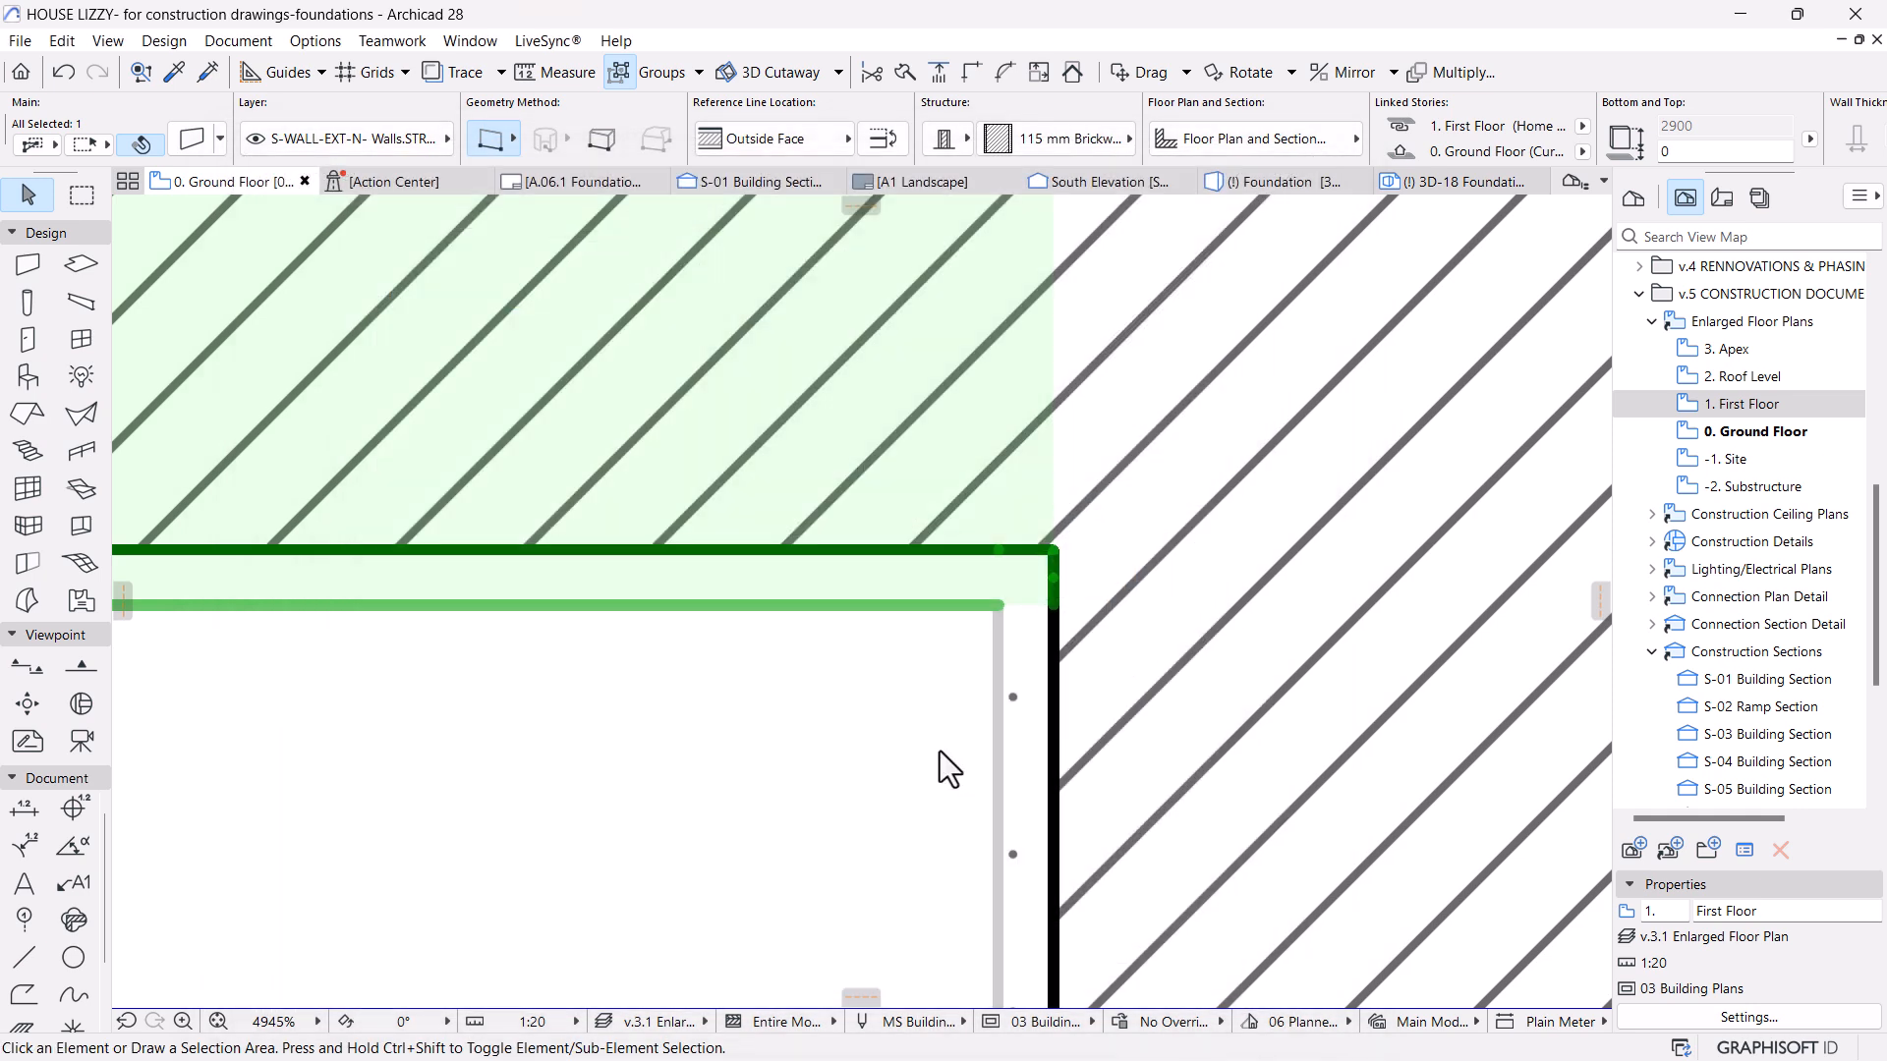
key("Escape")
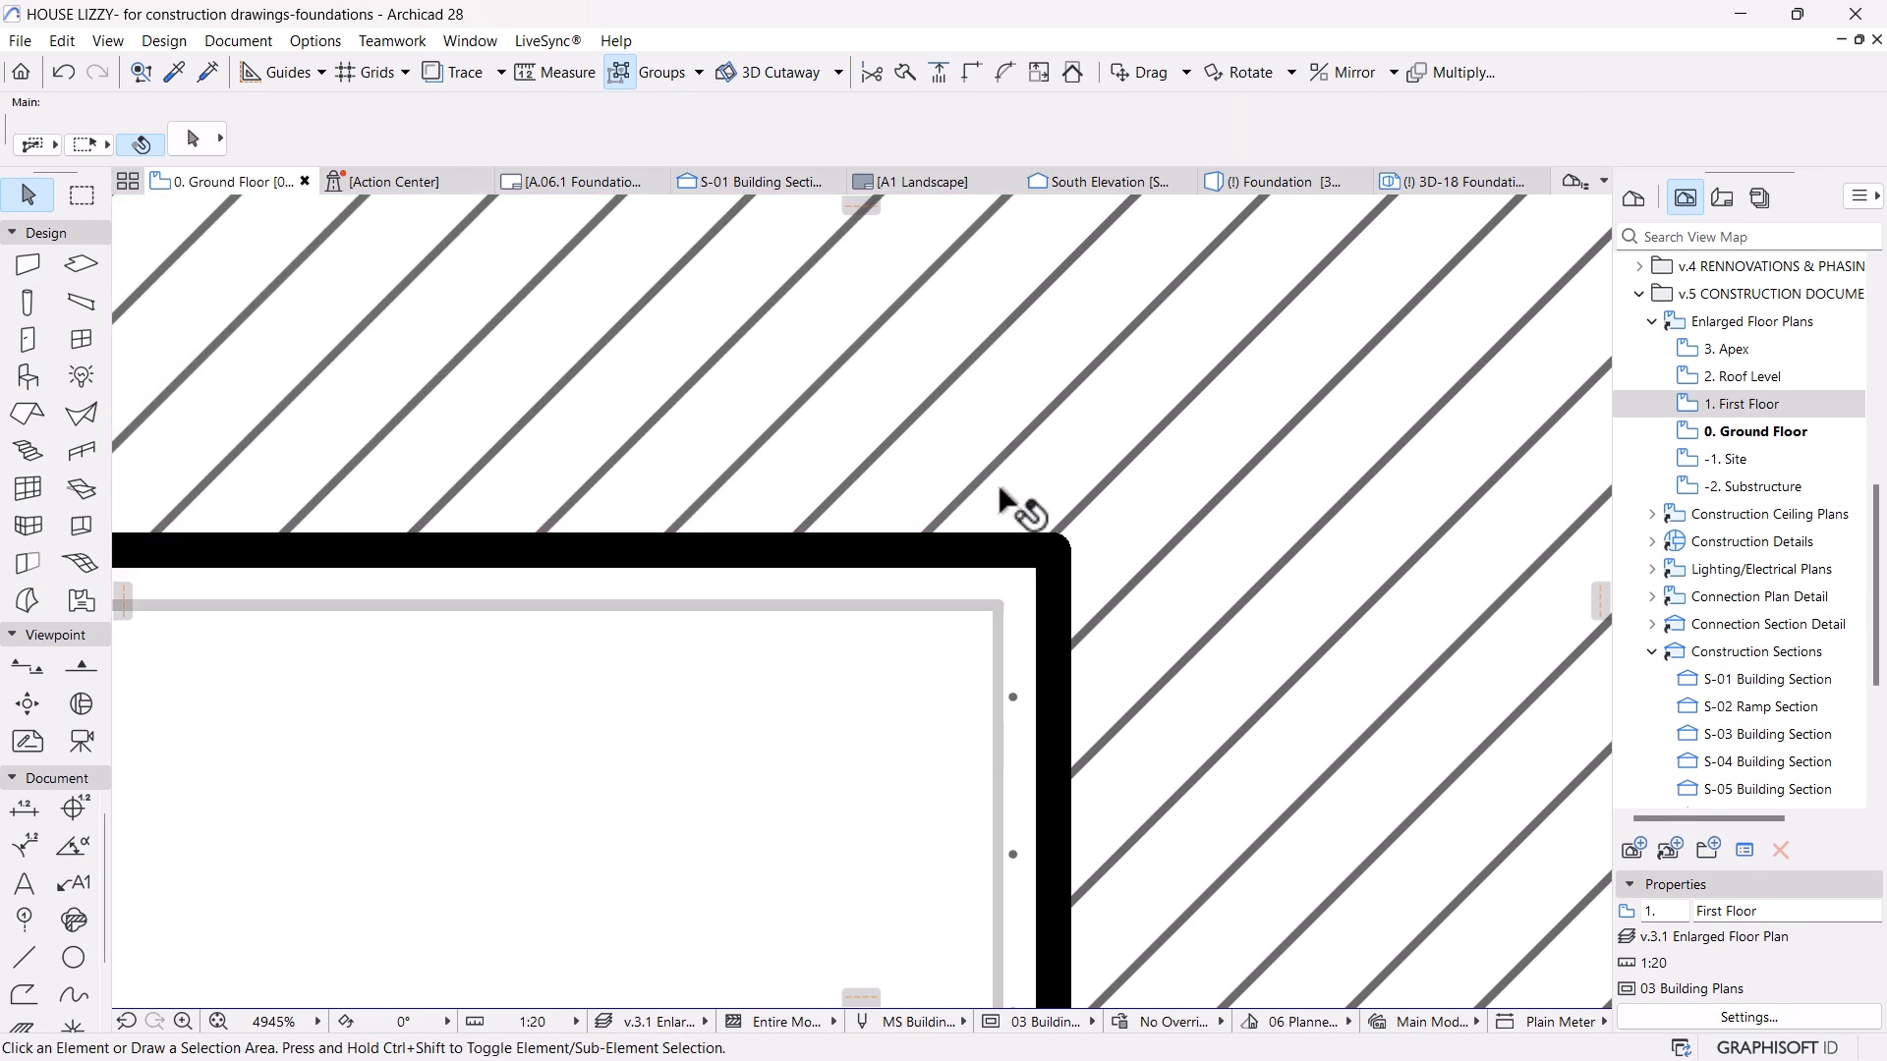
Examine the brick and plaster line weights at the passage wall's end corner and around door D11.
scroll(993, 540, "down", 5)
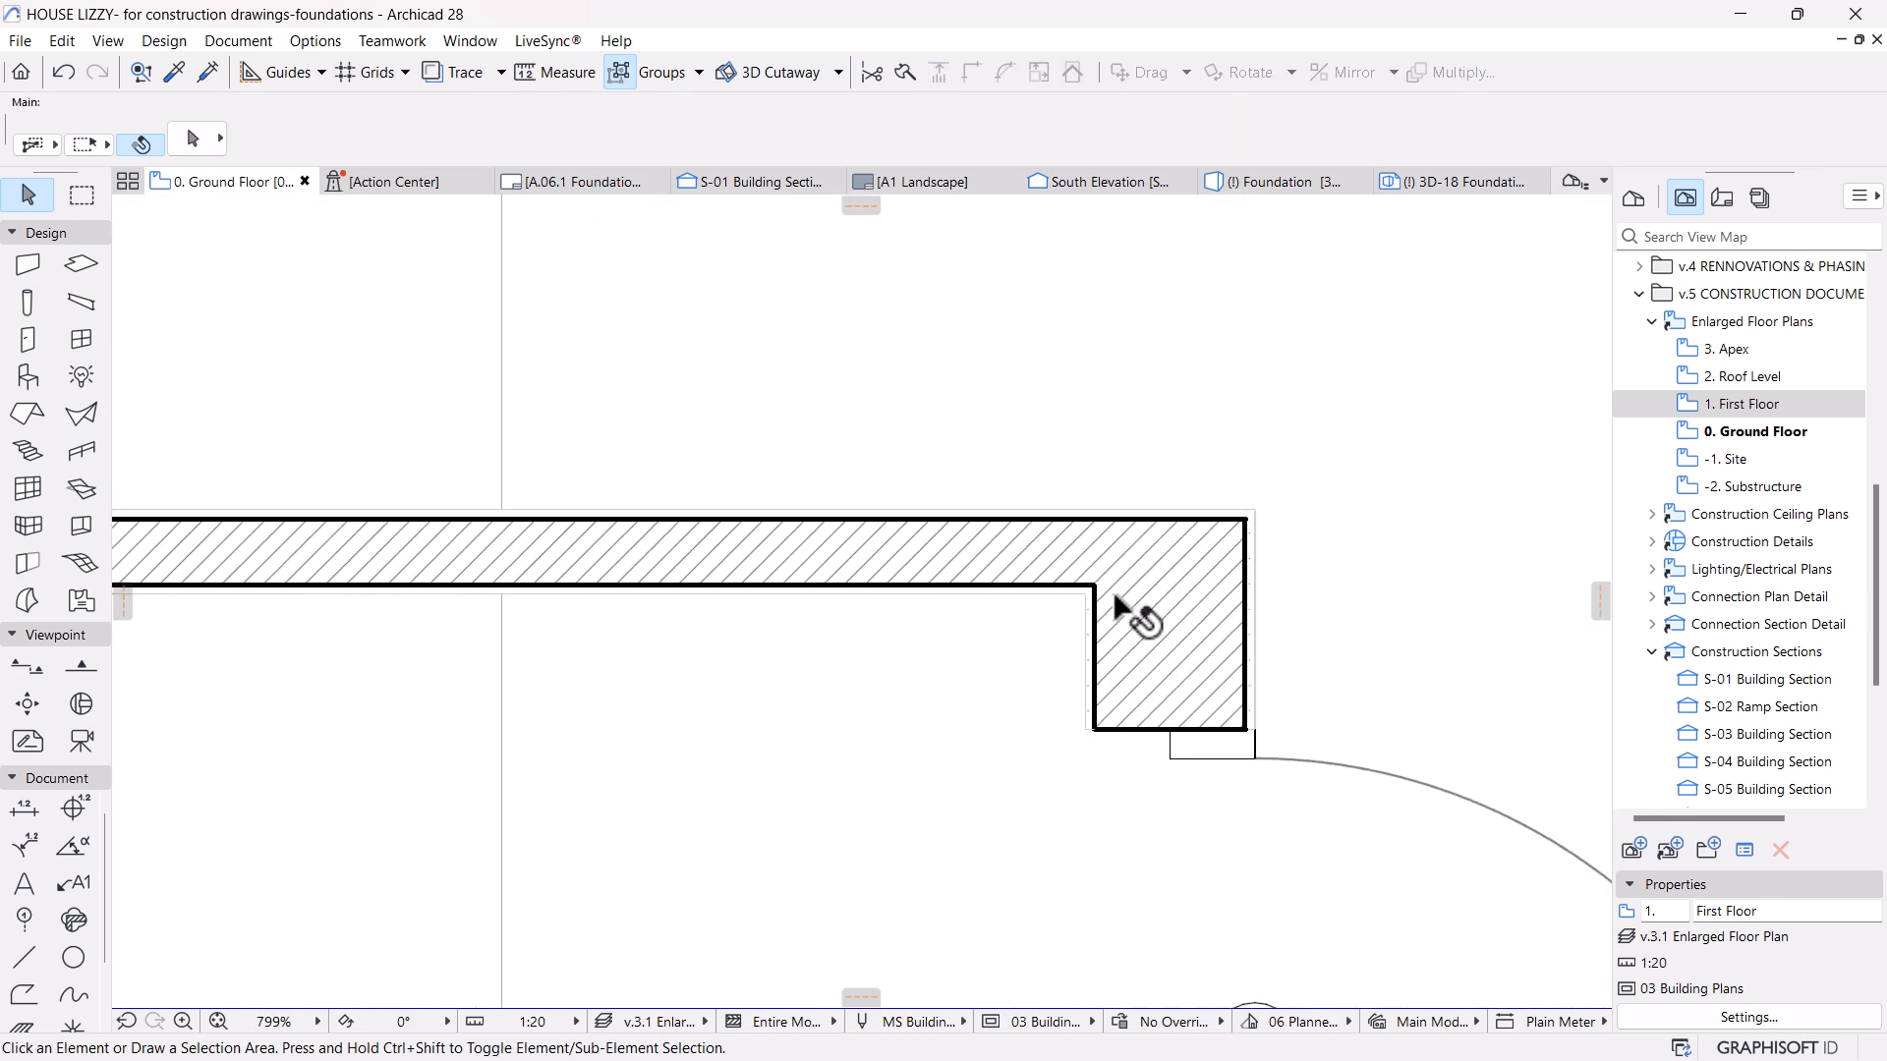
scroll(1250, 637, "up", 3)
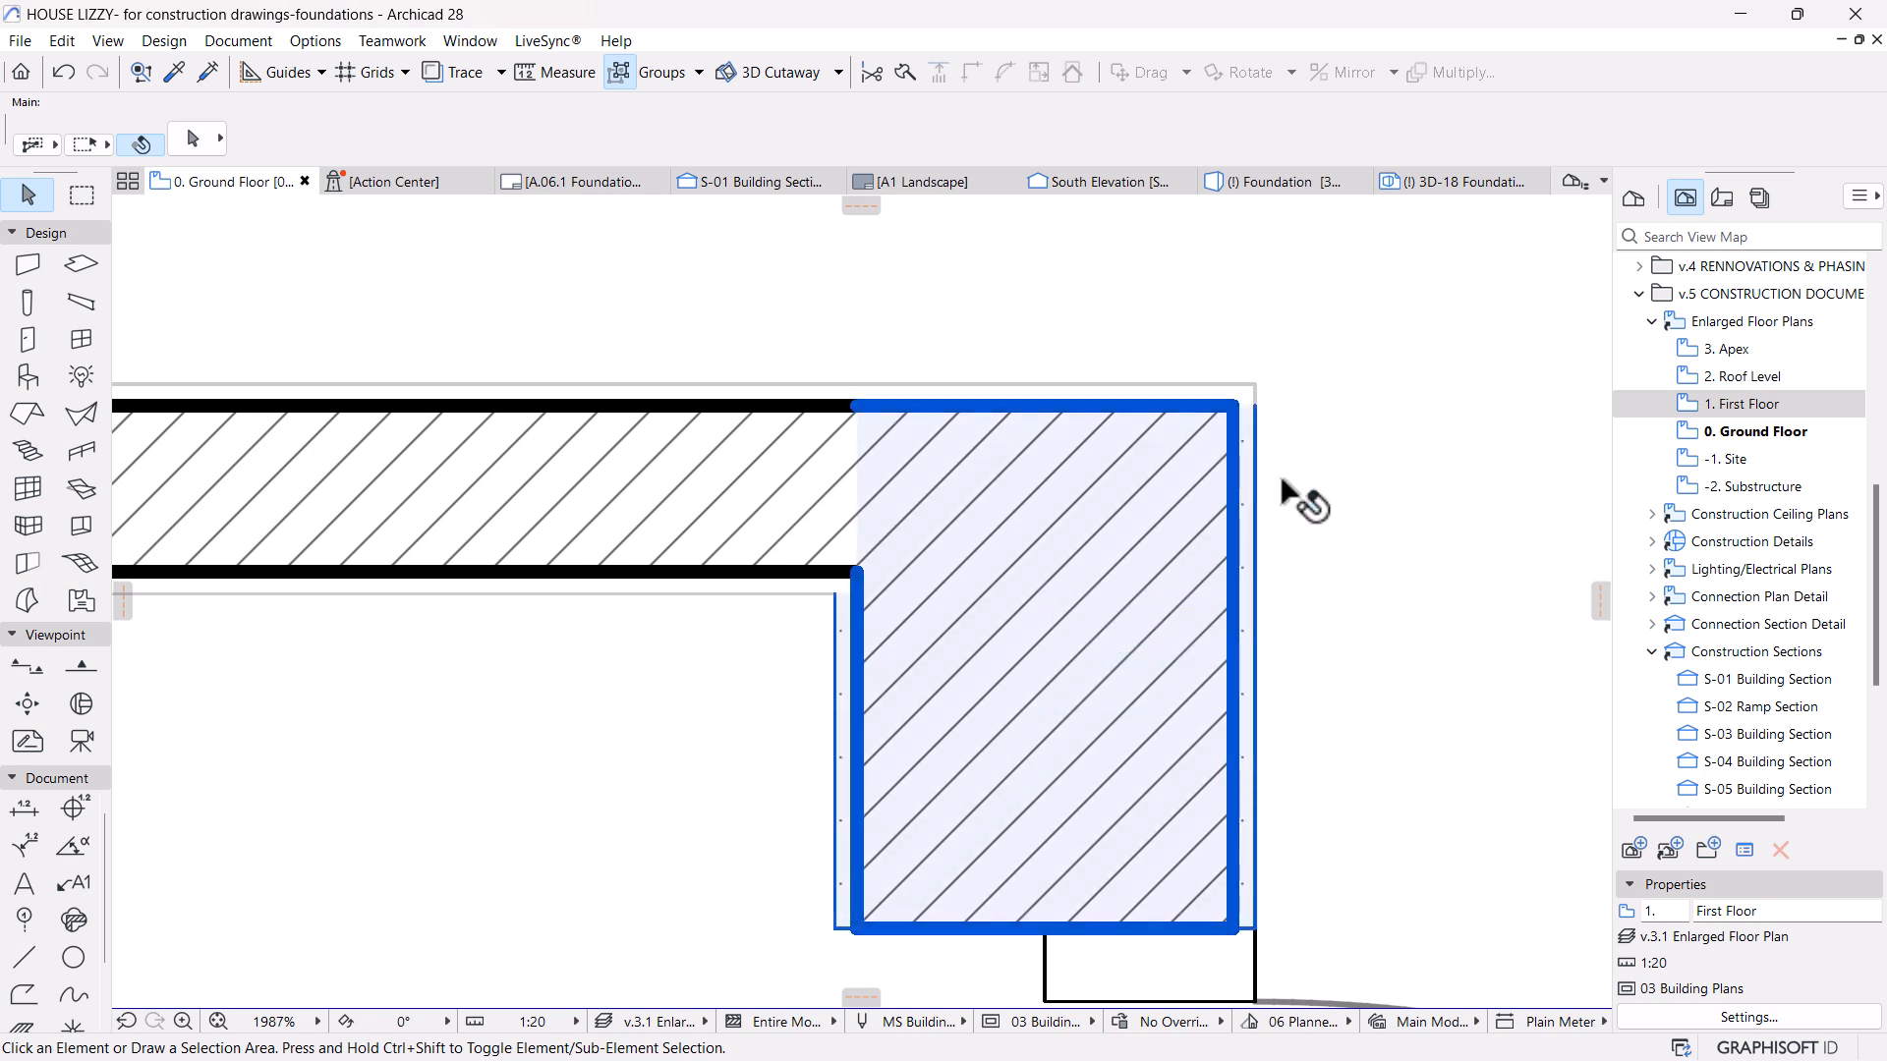
scroll(1304, 480, "down", 2)
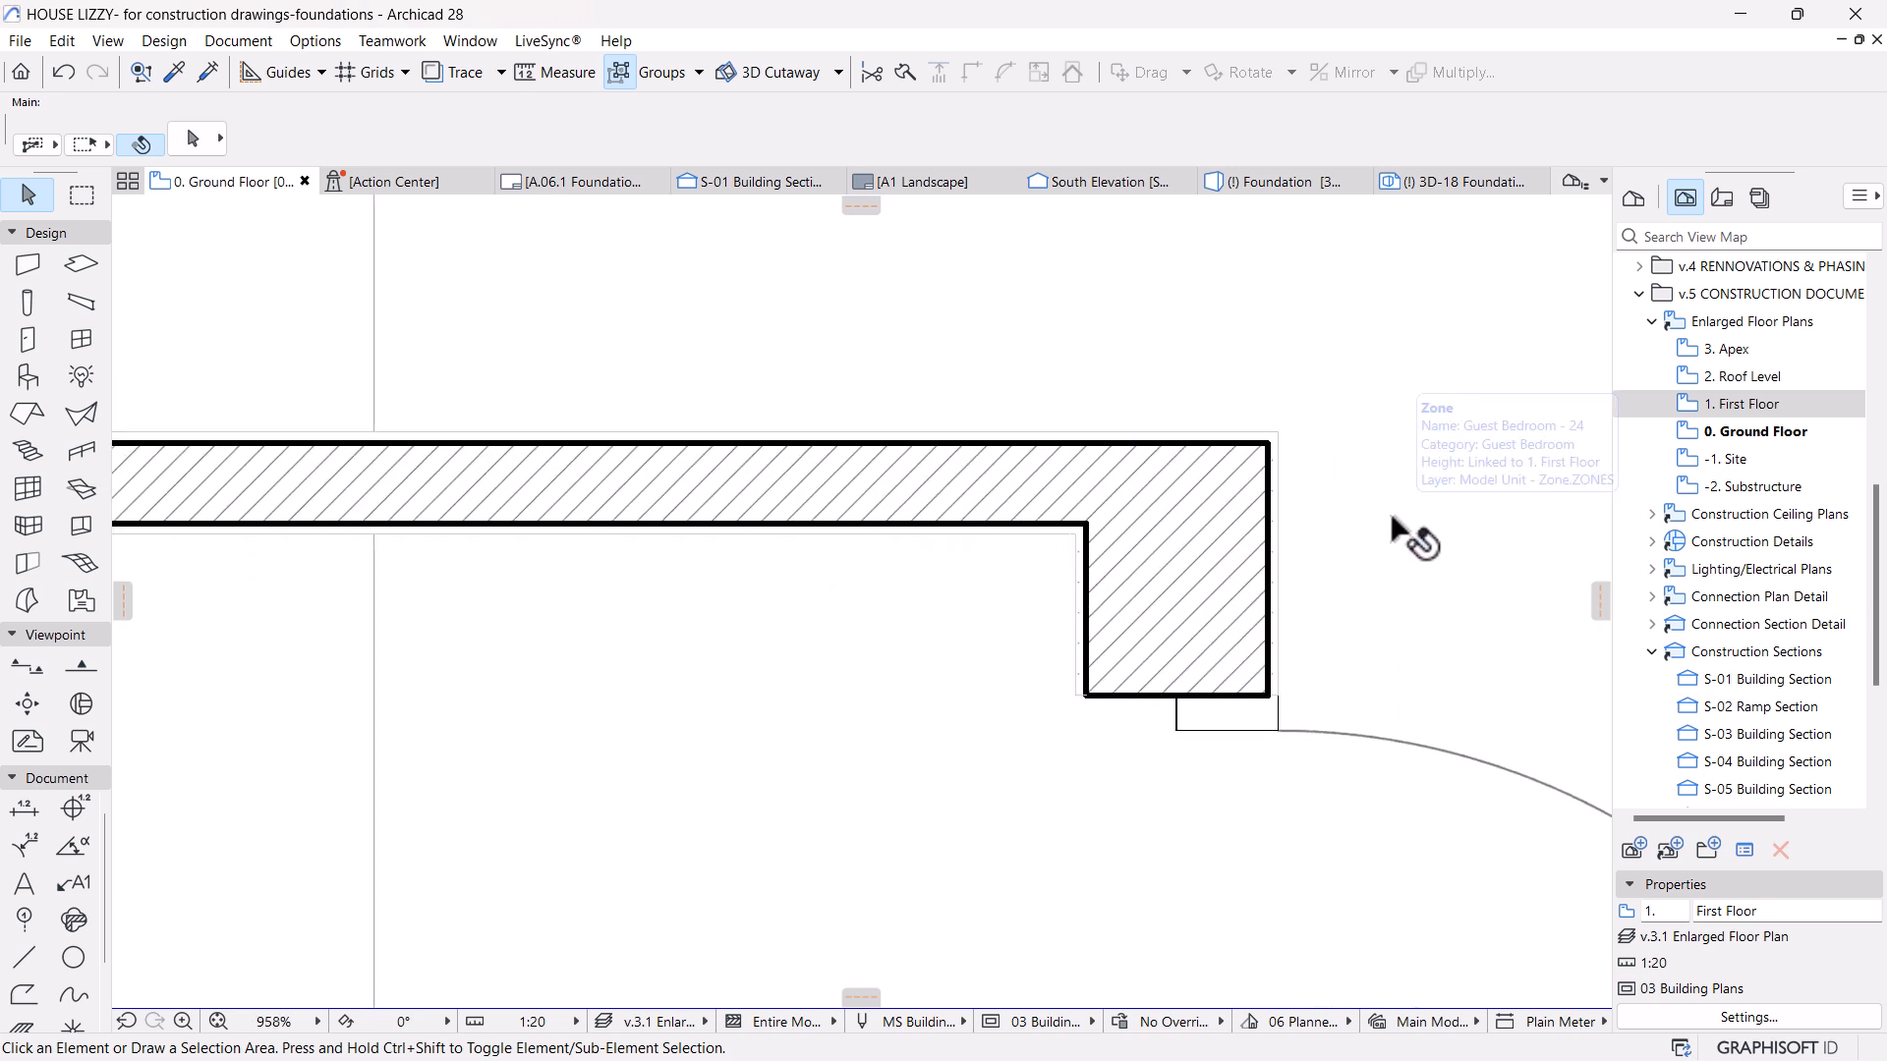
scroll(977, 695, "down", 3)
scroll(990, 668, "down", 1)
middle_click_drag(472, 711, 845, 703)
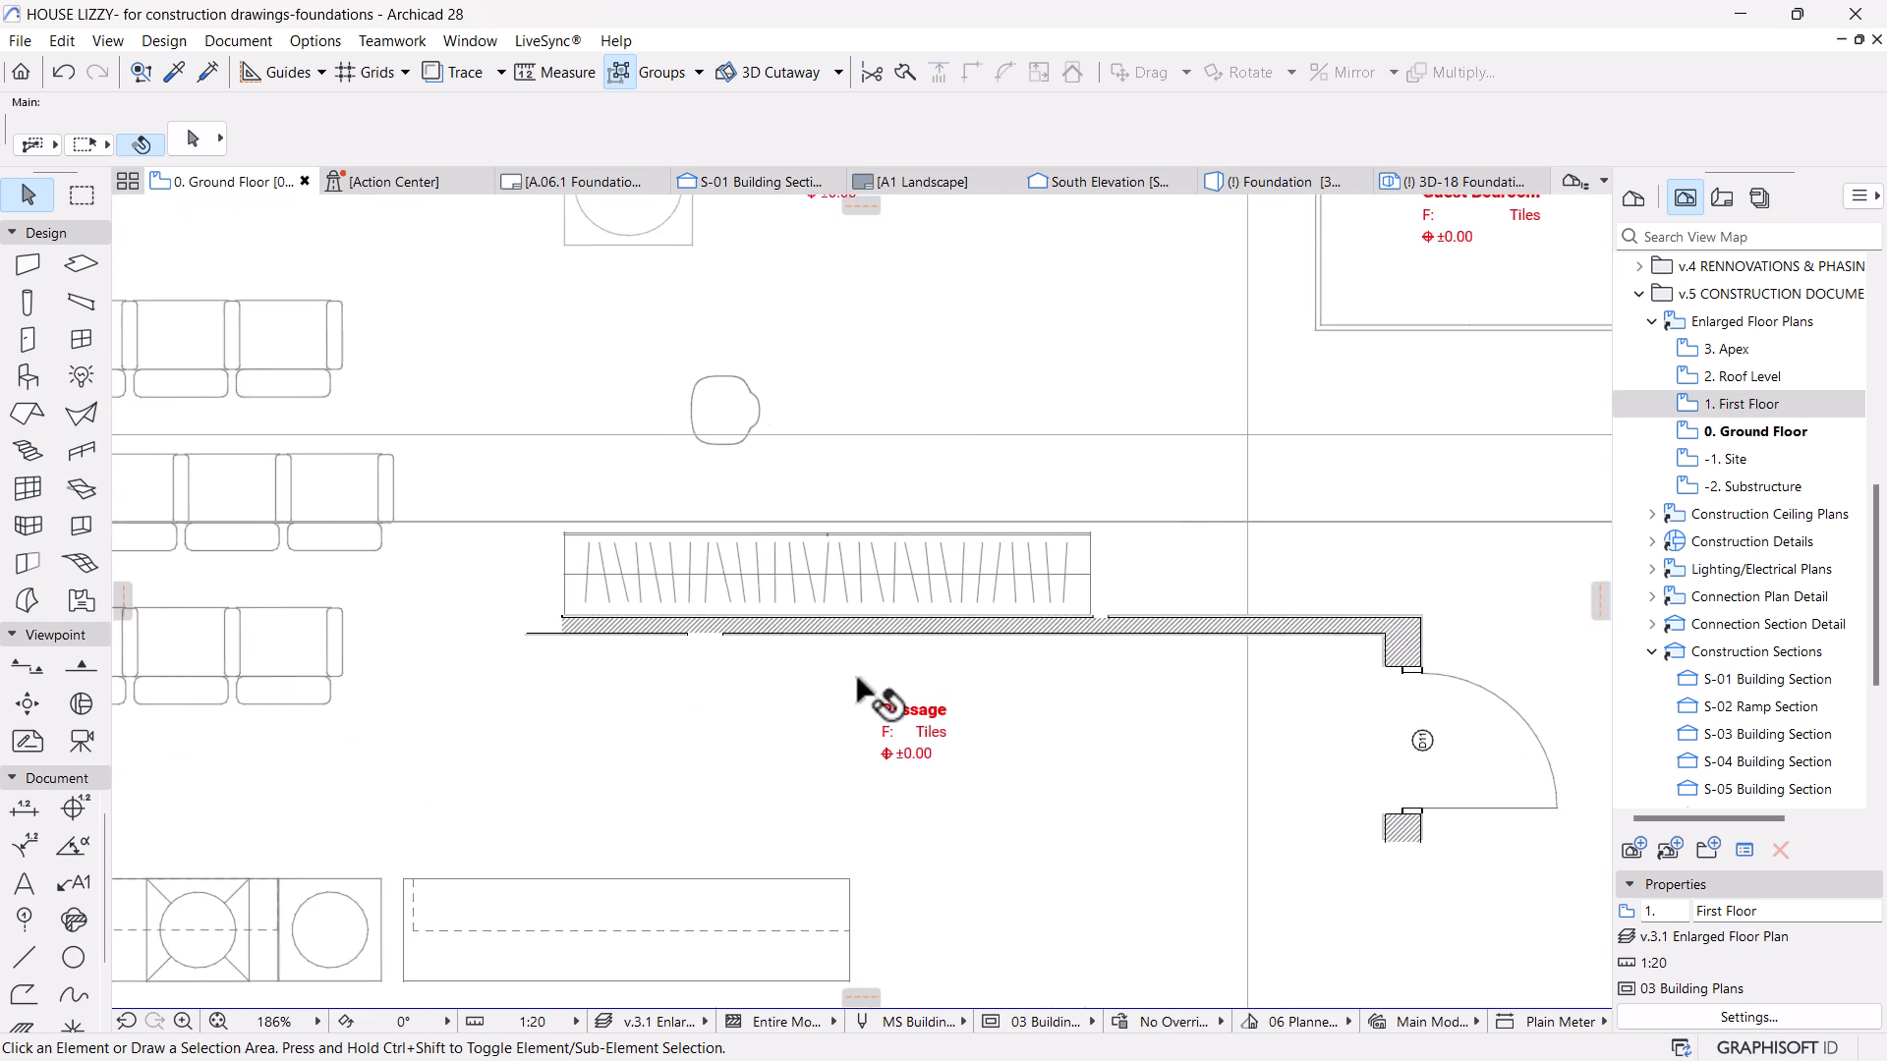
scroll(1087, 558, "up", 2)
scroll(1107, 550, "up", 3)
scroll(1087, 430, "down", 5)
scroll(639, 750, "up", 2)
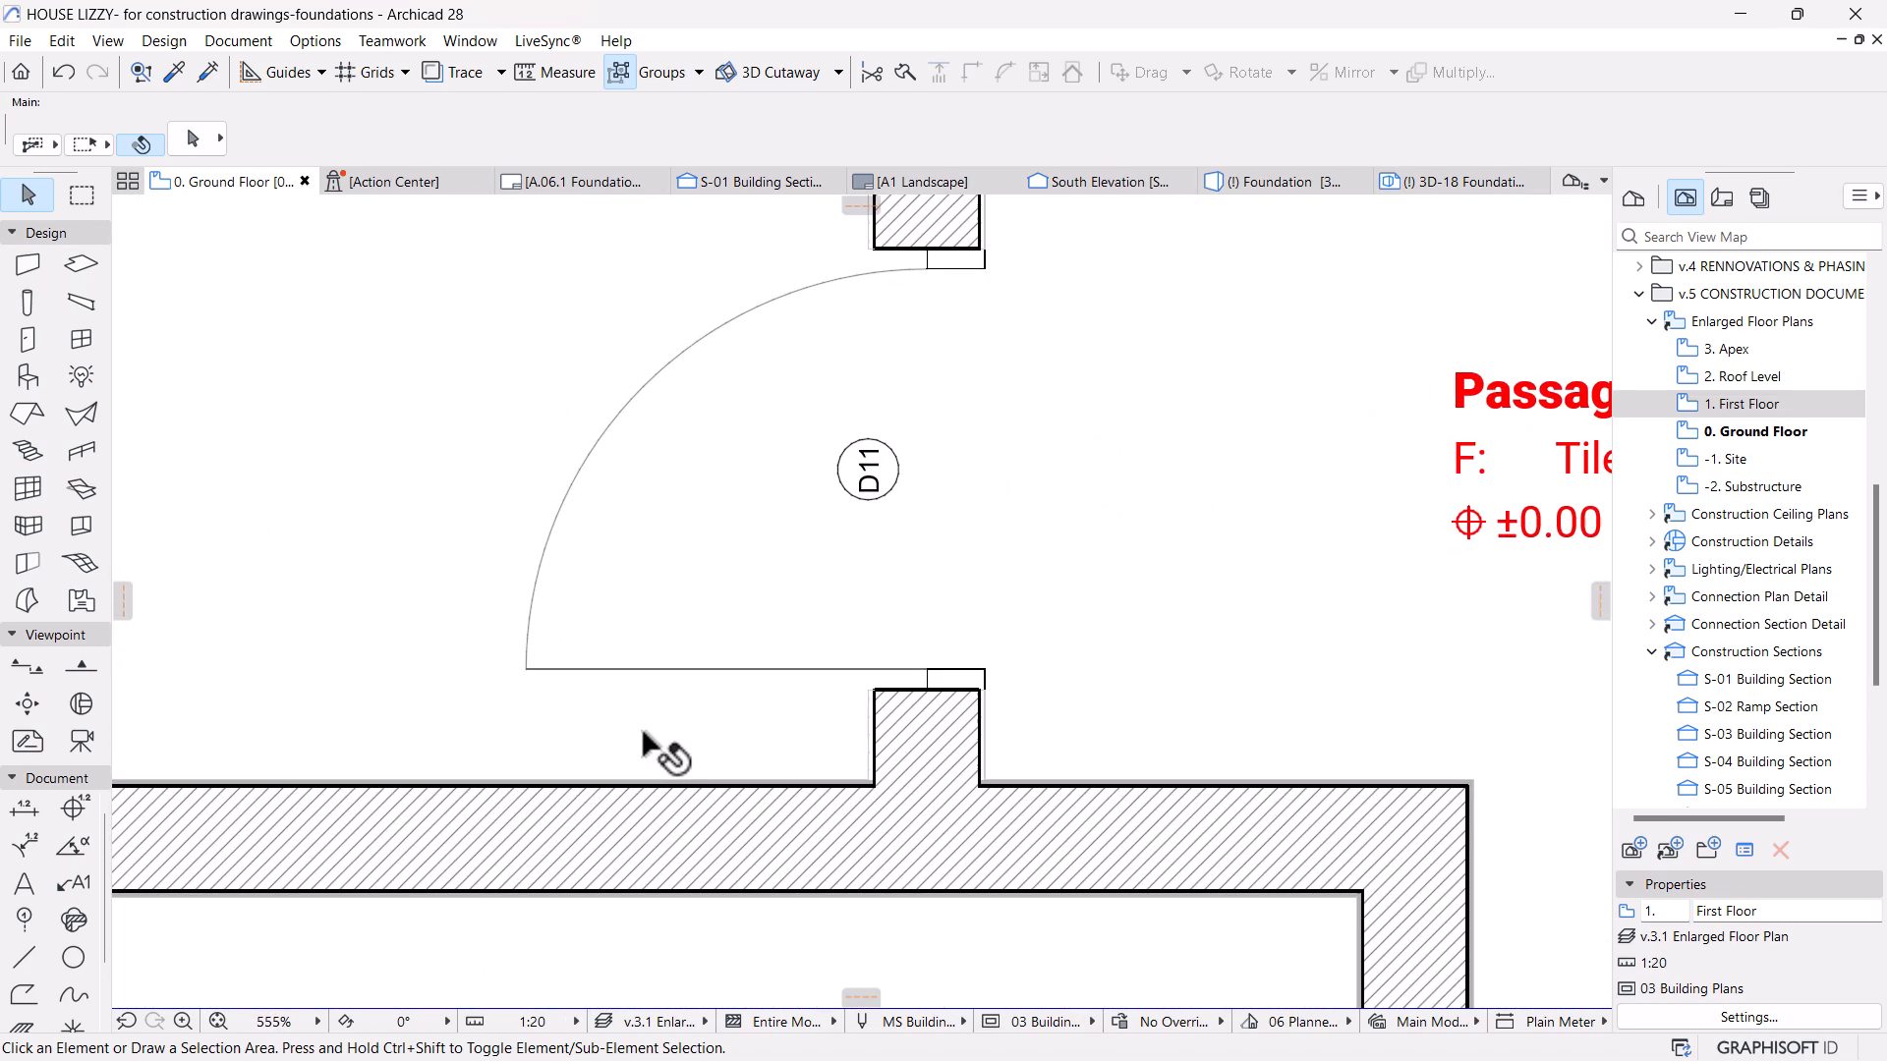
scroll(906, 825, "up", 1)
scroll(907, 823, "up", 1)
scroll(882, 810, "down", 5)
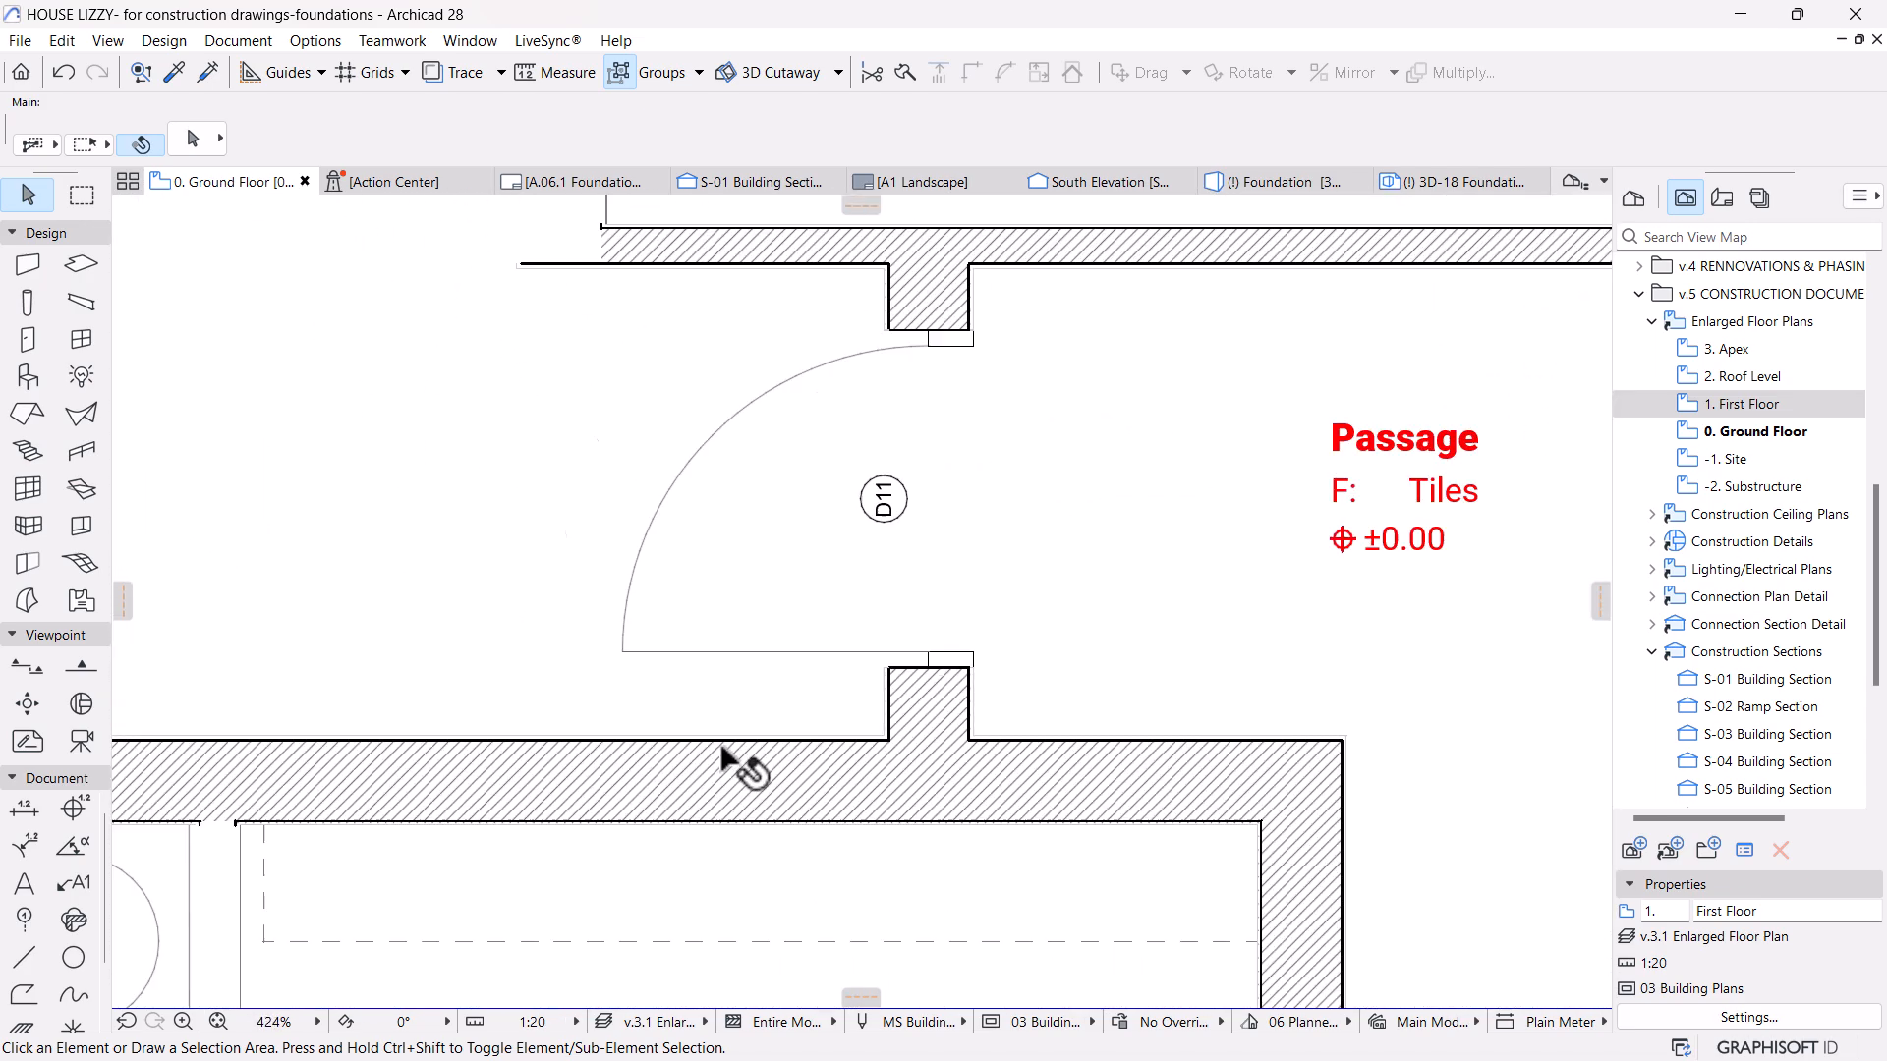
Apply the 230 mm Brickwork 12 mm Platsered on Both Side composite to the upper wall of the pier between the folding doors and deselect it.
middle_click_drag(1259, 663, 808, 579)
scroll(1115, 614, "down", 3)
middle_click_drag(1162, 777, 998, 401)
scroll(1165, 616, "up", 6)
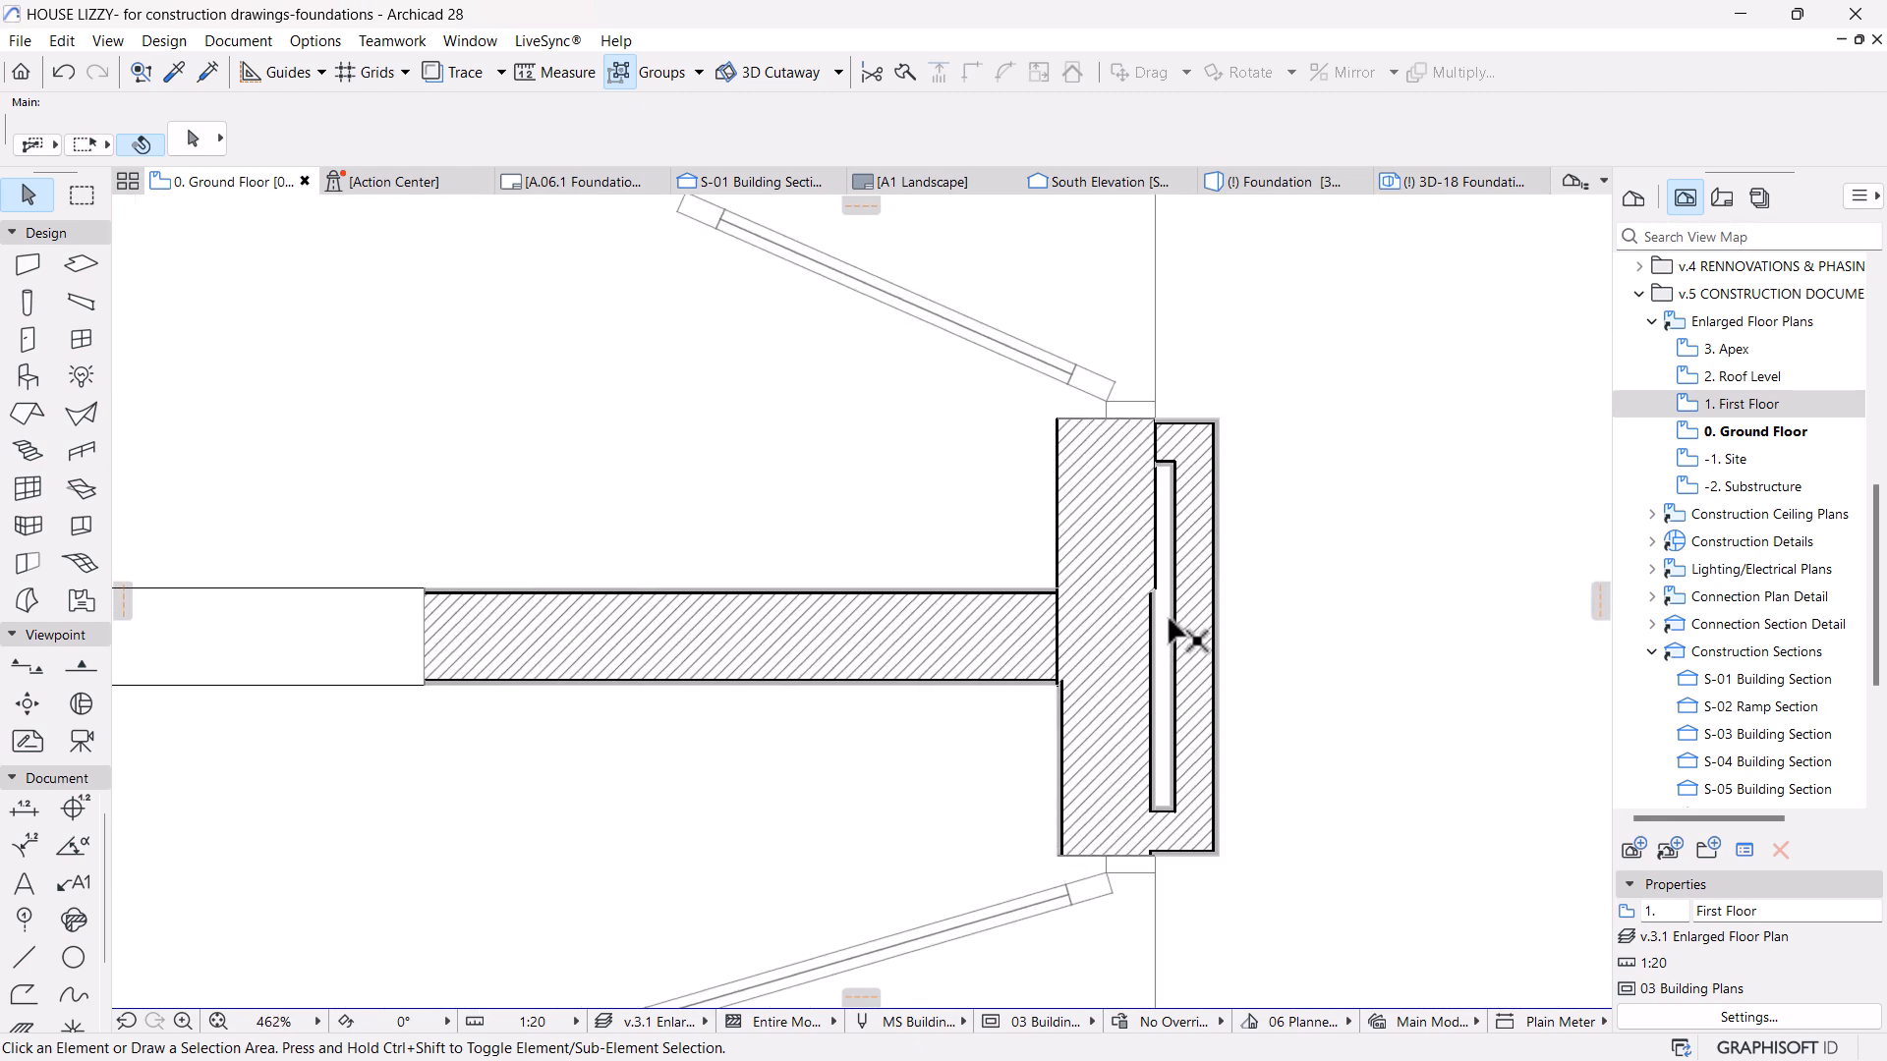
middle_click_drag(987, 685, 1058, 739)
left_click(1067, 512)
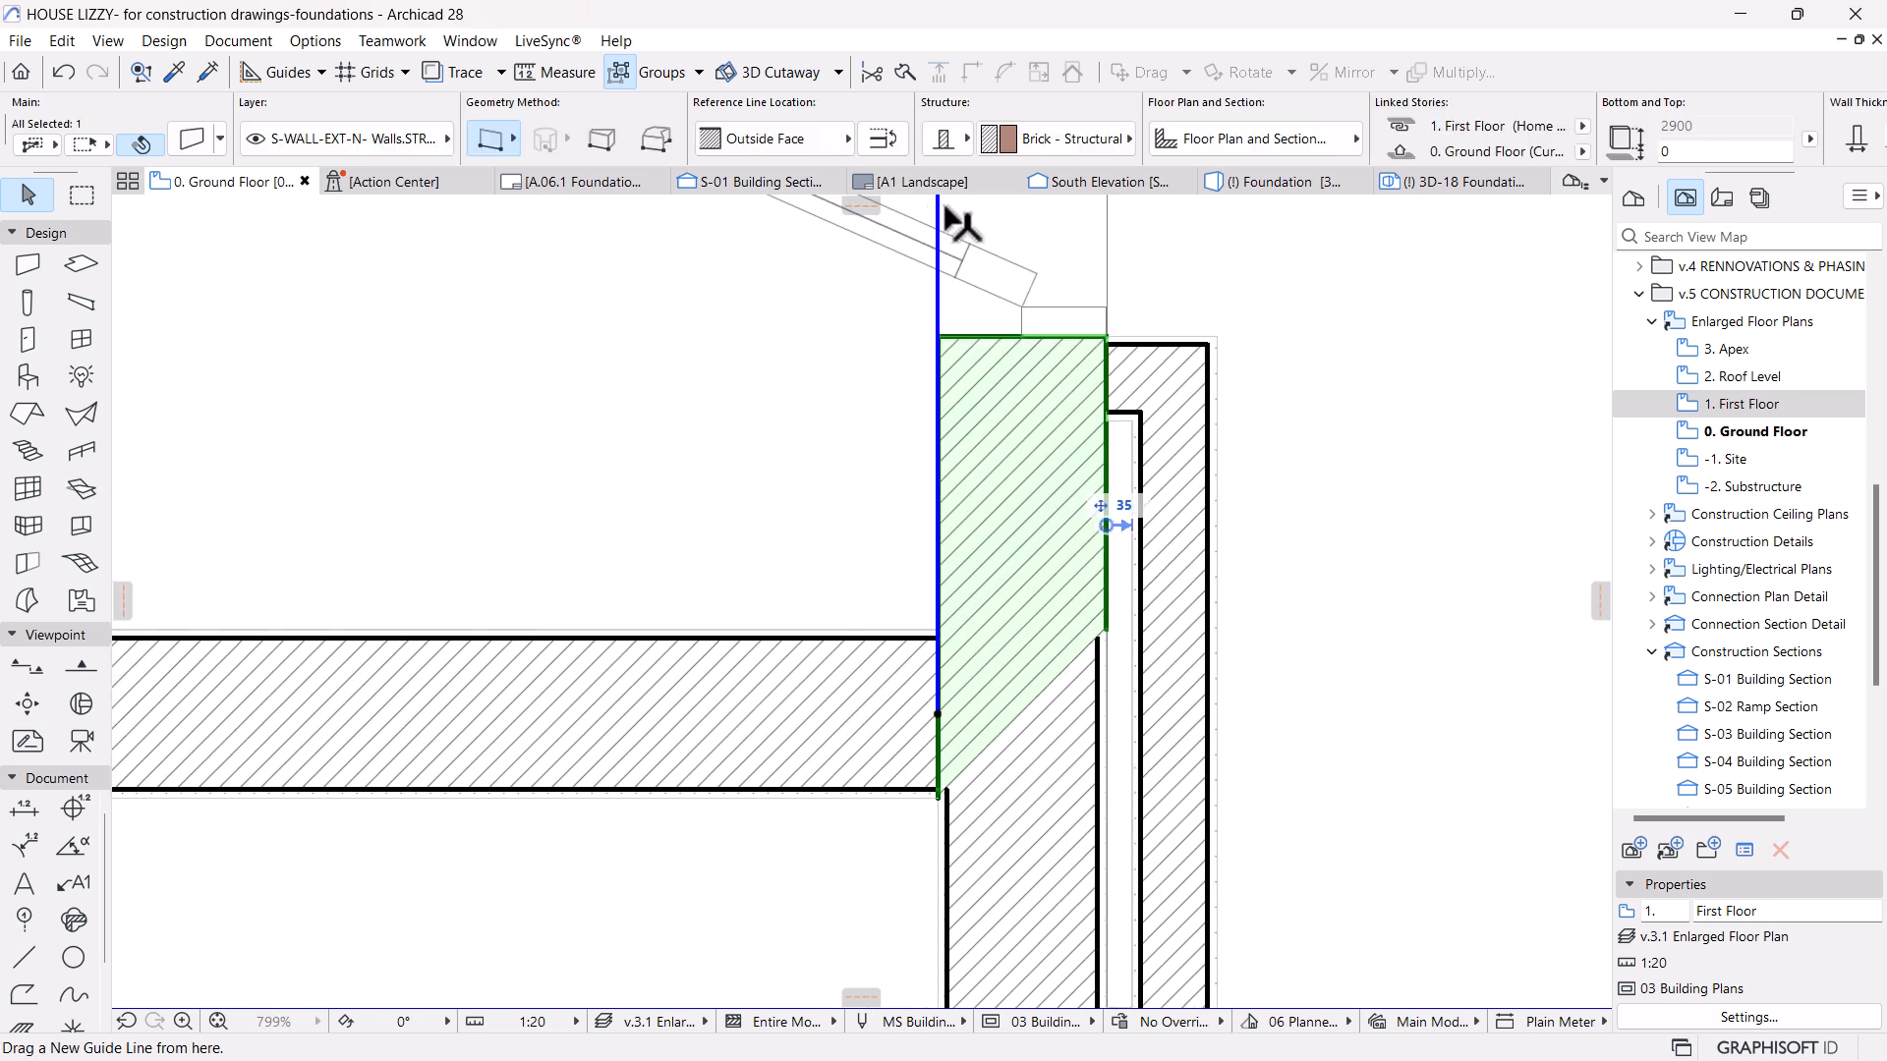
left_click(1023, 133)
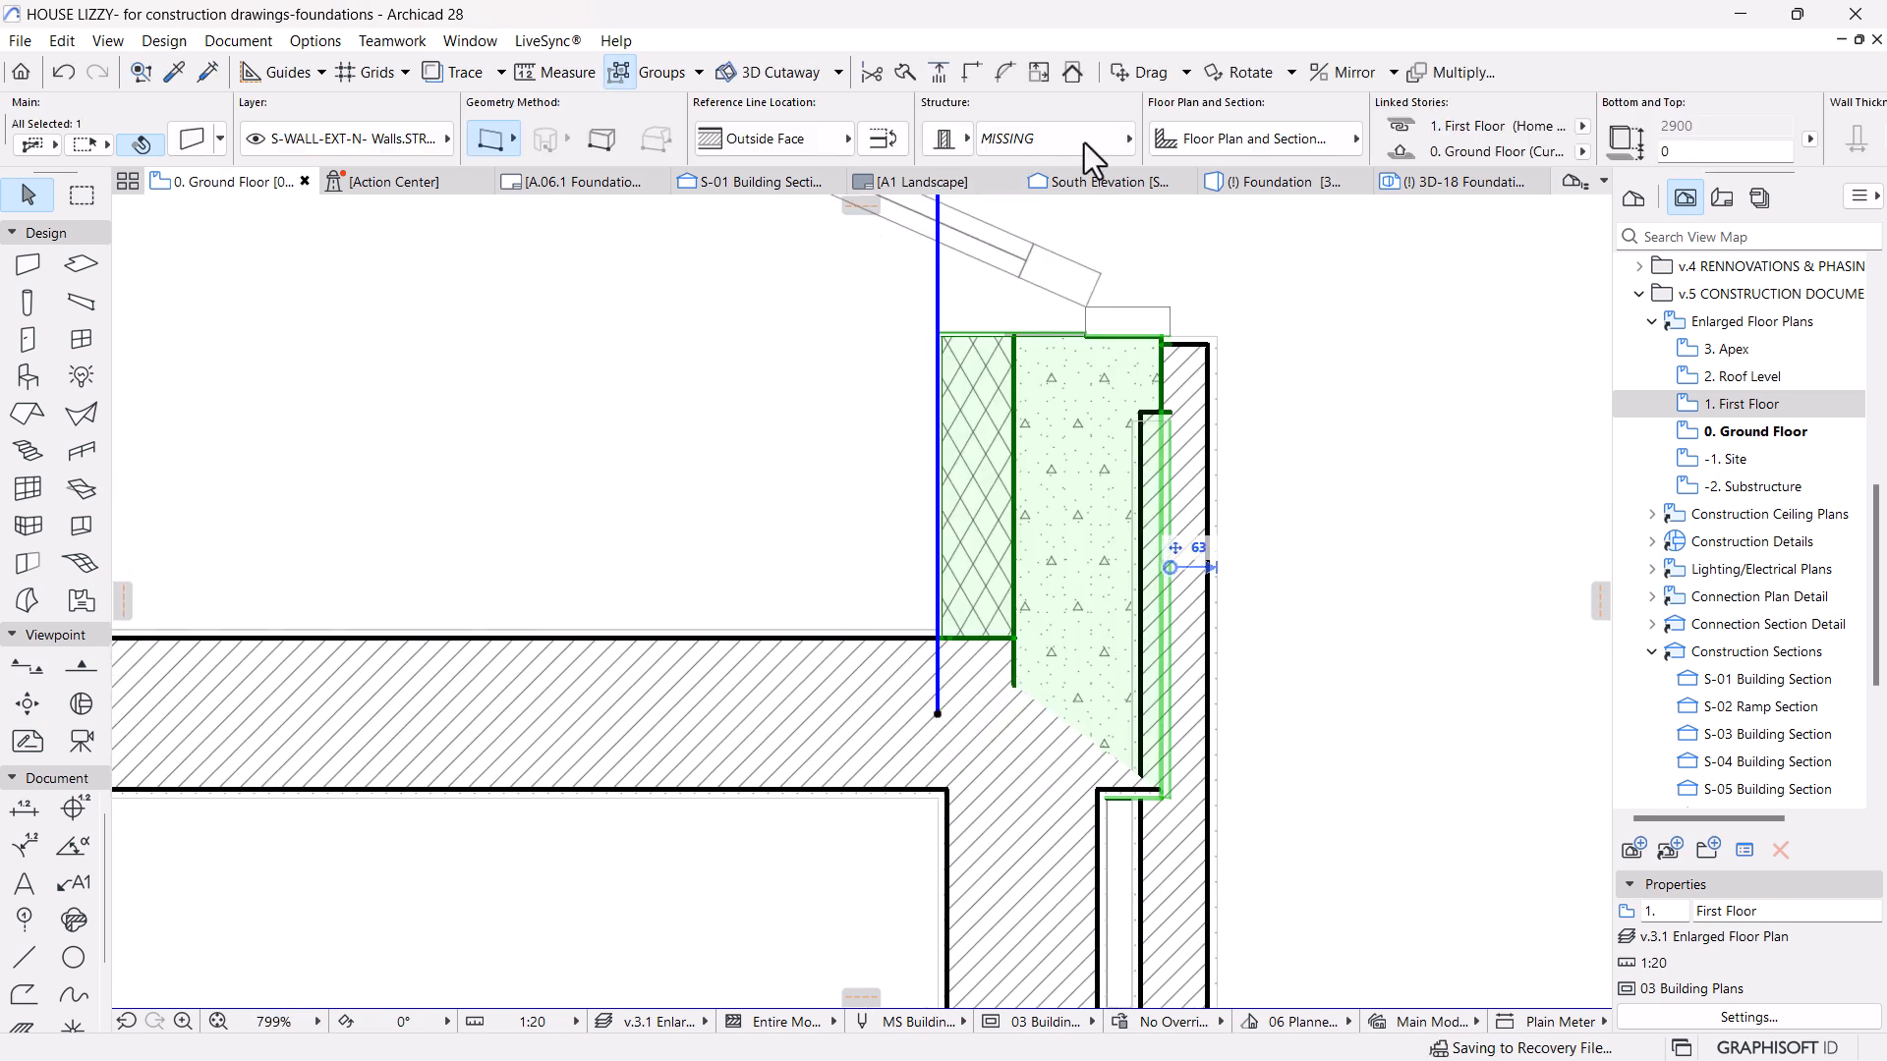
left_click(1083, 143)
type("230")
key("Return")
left_click(1081, 144)
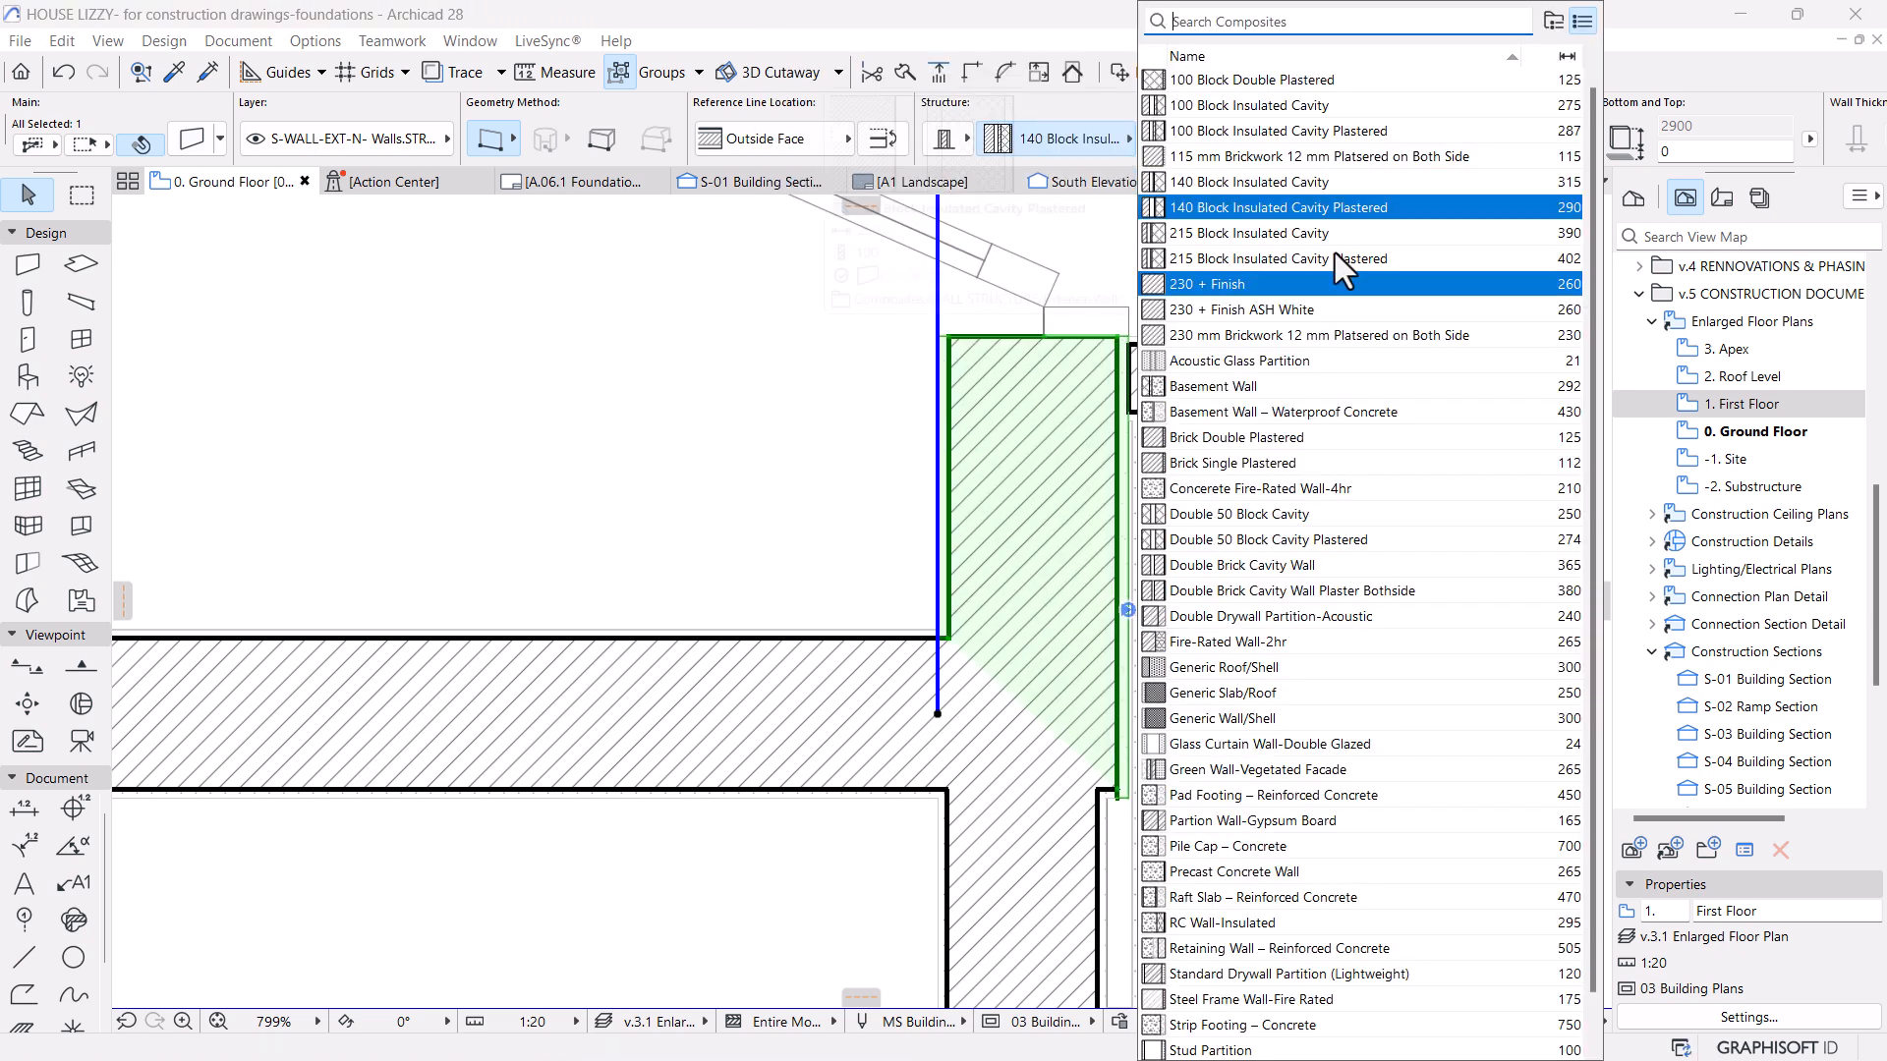
left_click(1300, 326)
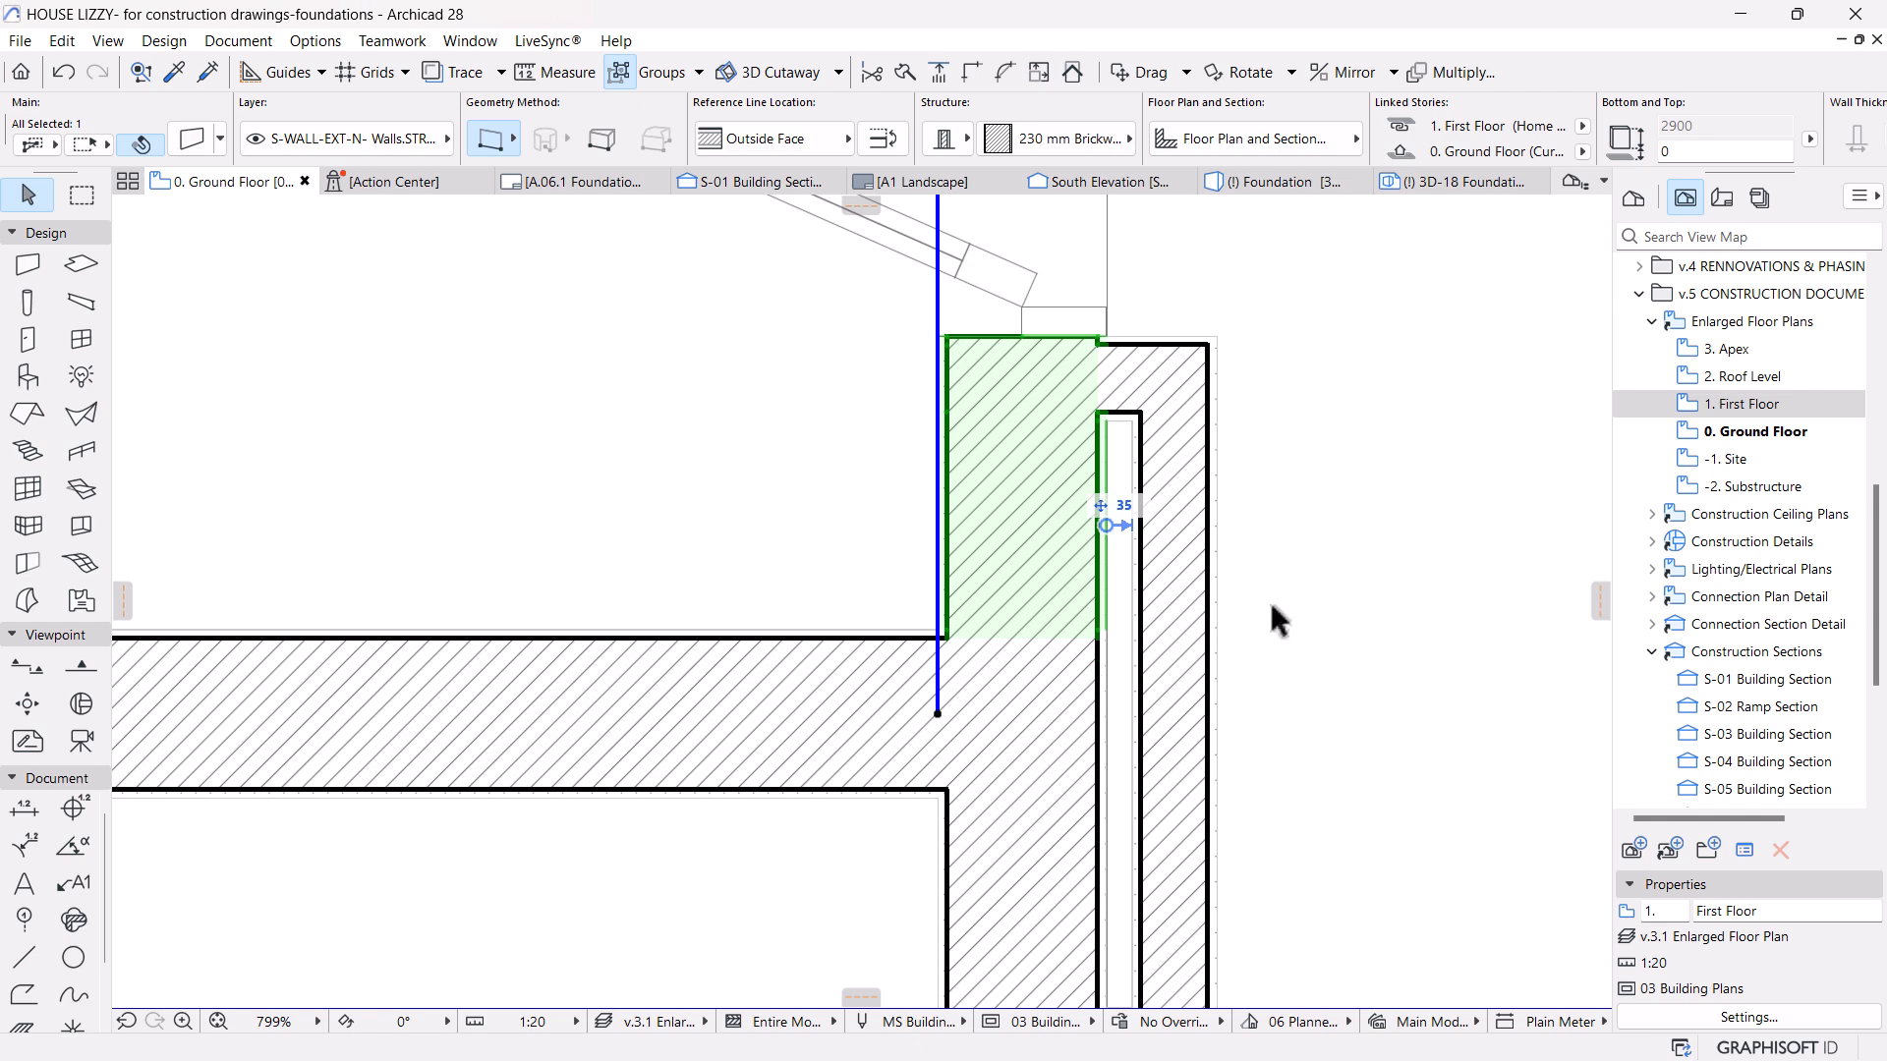
left_click(1295, 626)
Examine the wall junctions and line weights around the patio, the showers, door D11, window W04 and the passage.
scroll(1086, 551, "down", 8)
scroll(1092, 375, "down", 1)
middle_click_drag(1093, 375, 1102, 518)
scroll(1066, 447, "up", 5)
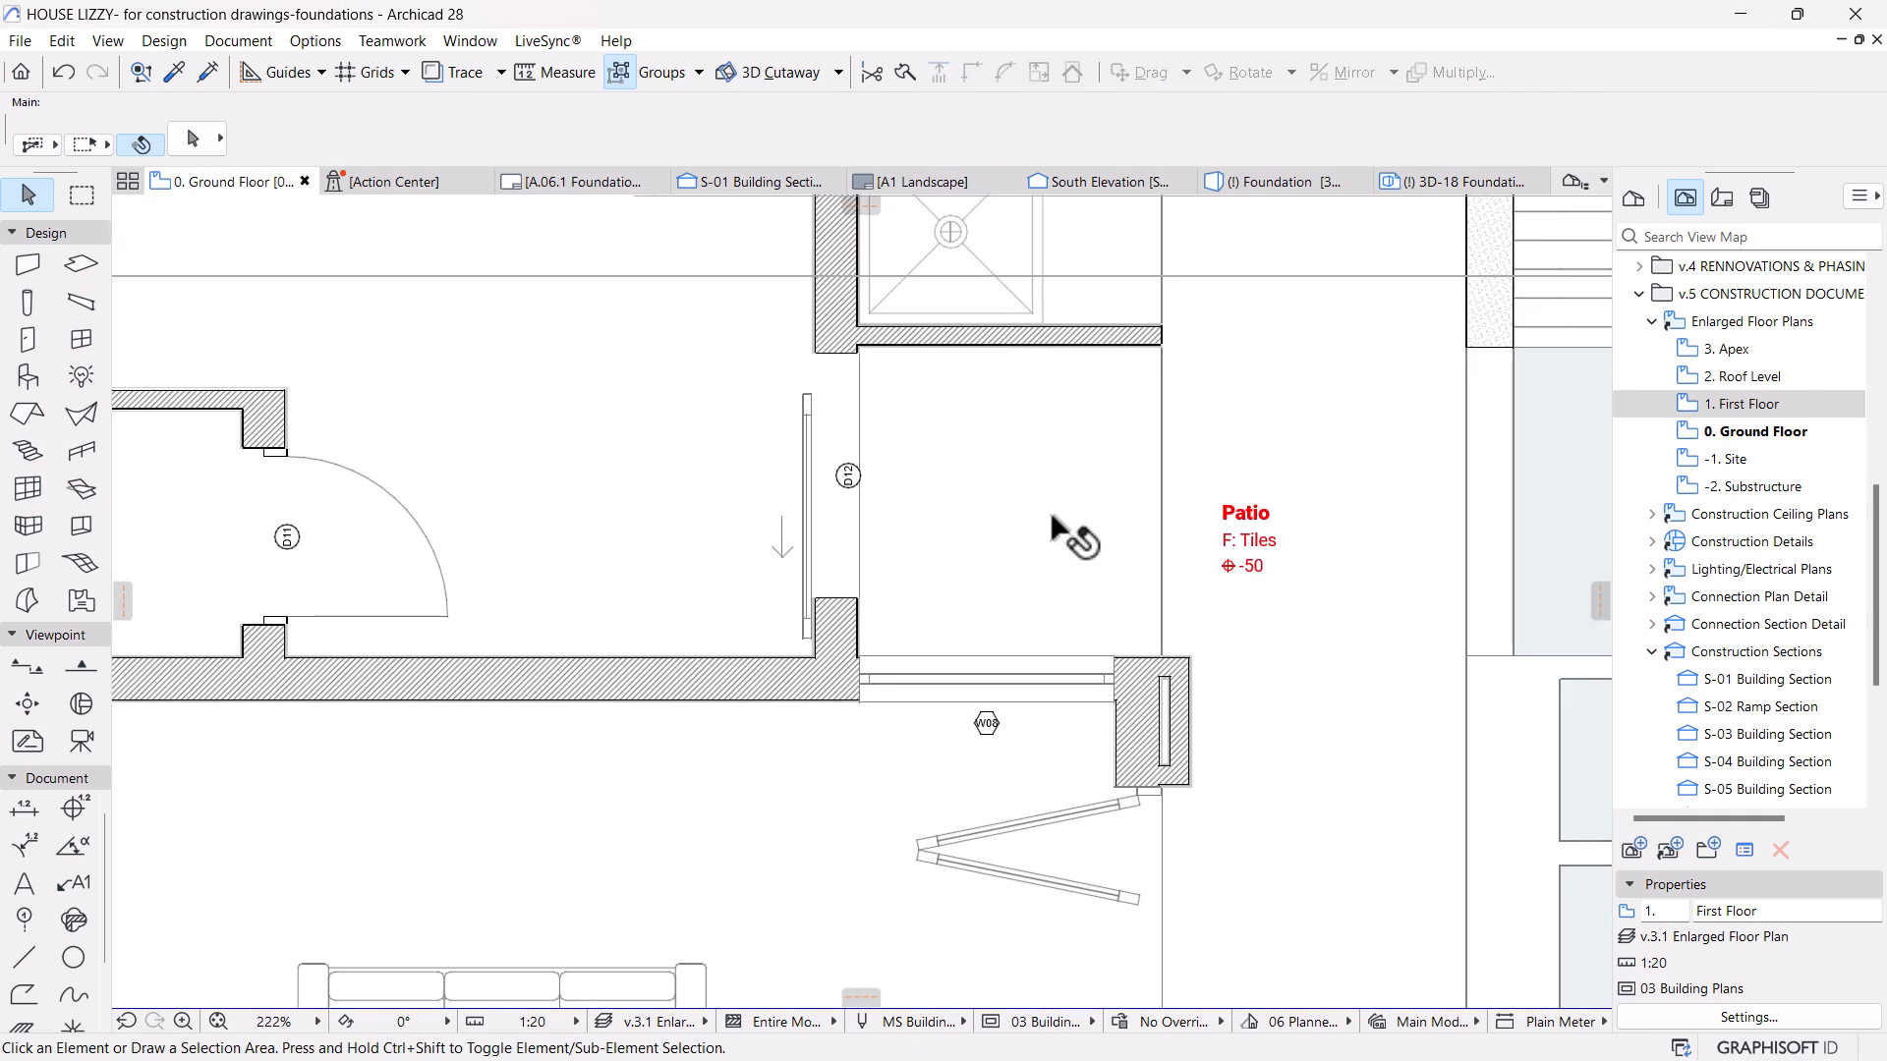
scroll(1137, 828, "up", 2)
scroll(1328, 710, "down", 5)
middle_click_drag(805, 600, 1039, 909)
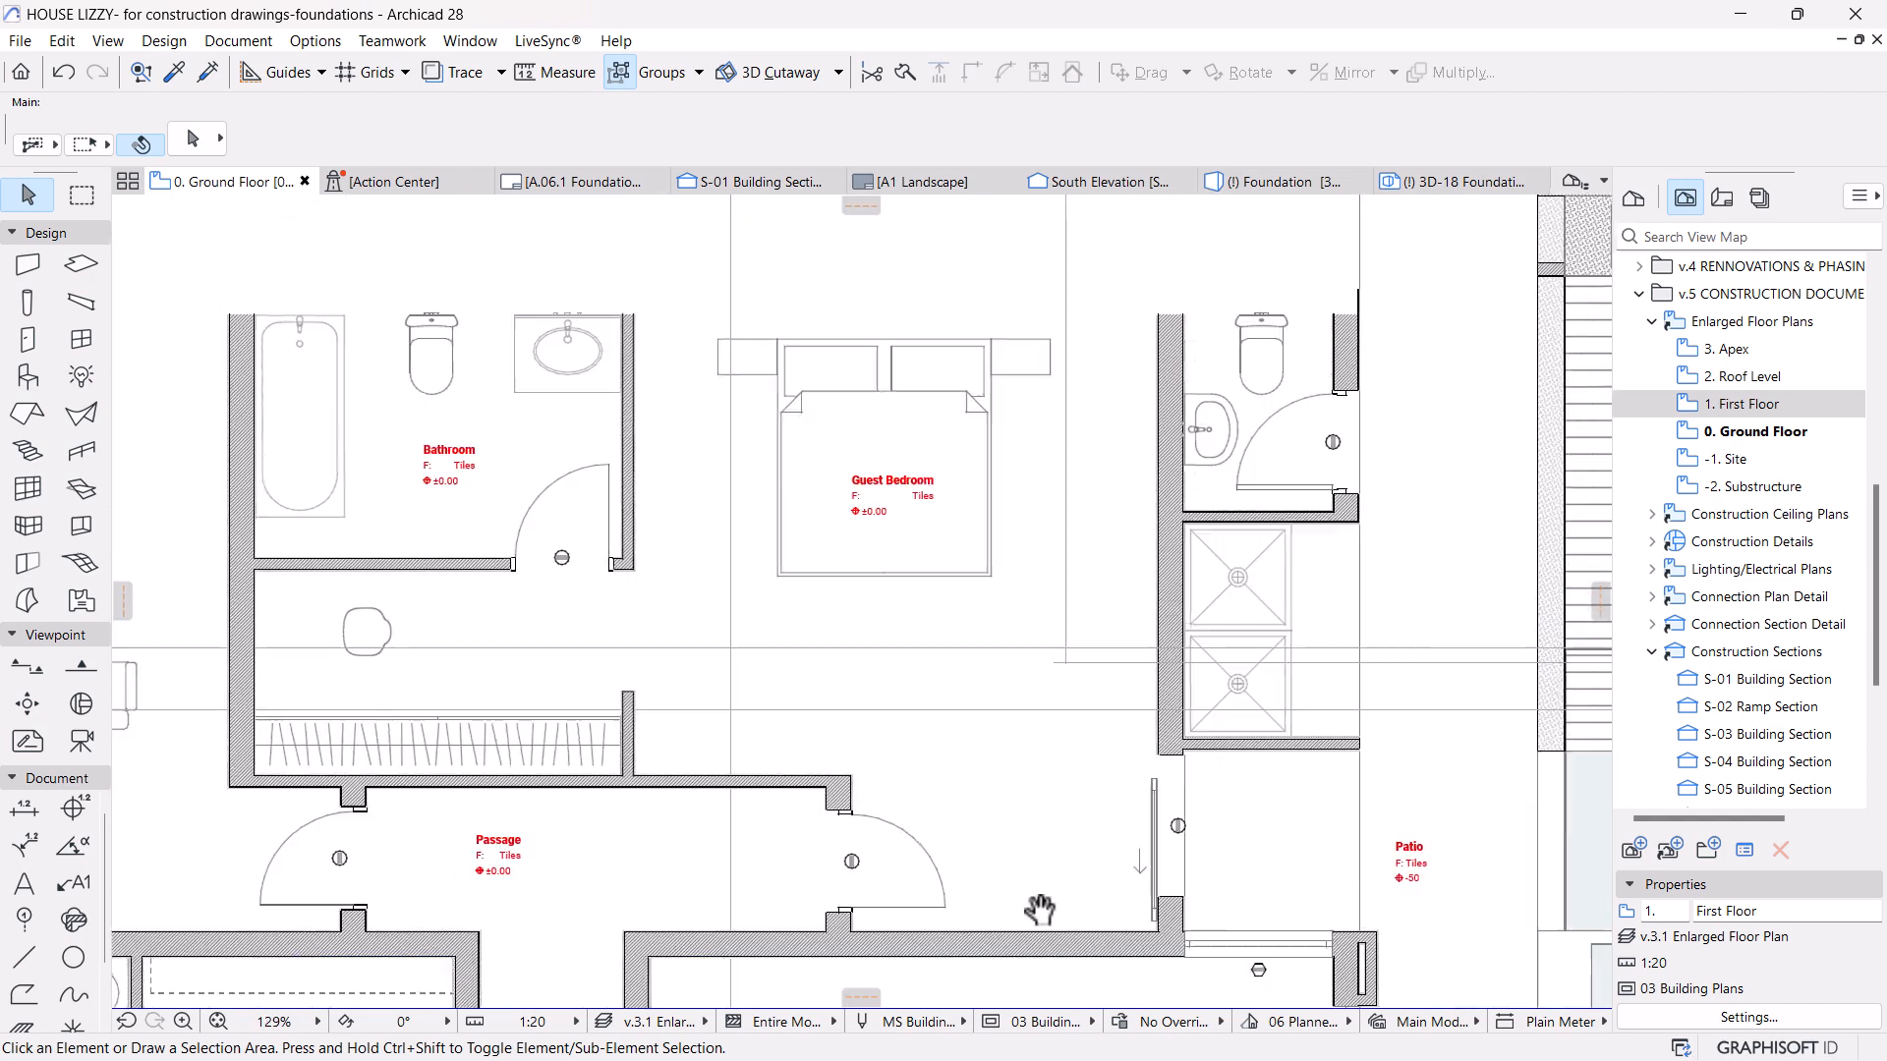
scroll(1394, 485, "up", 5)
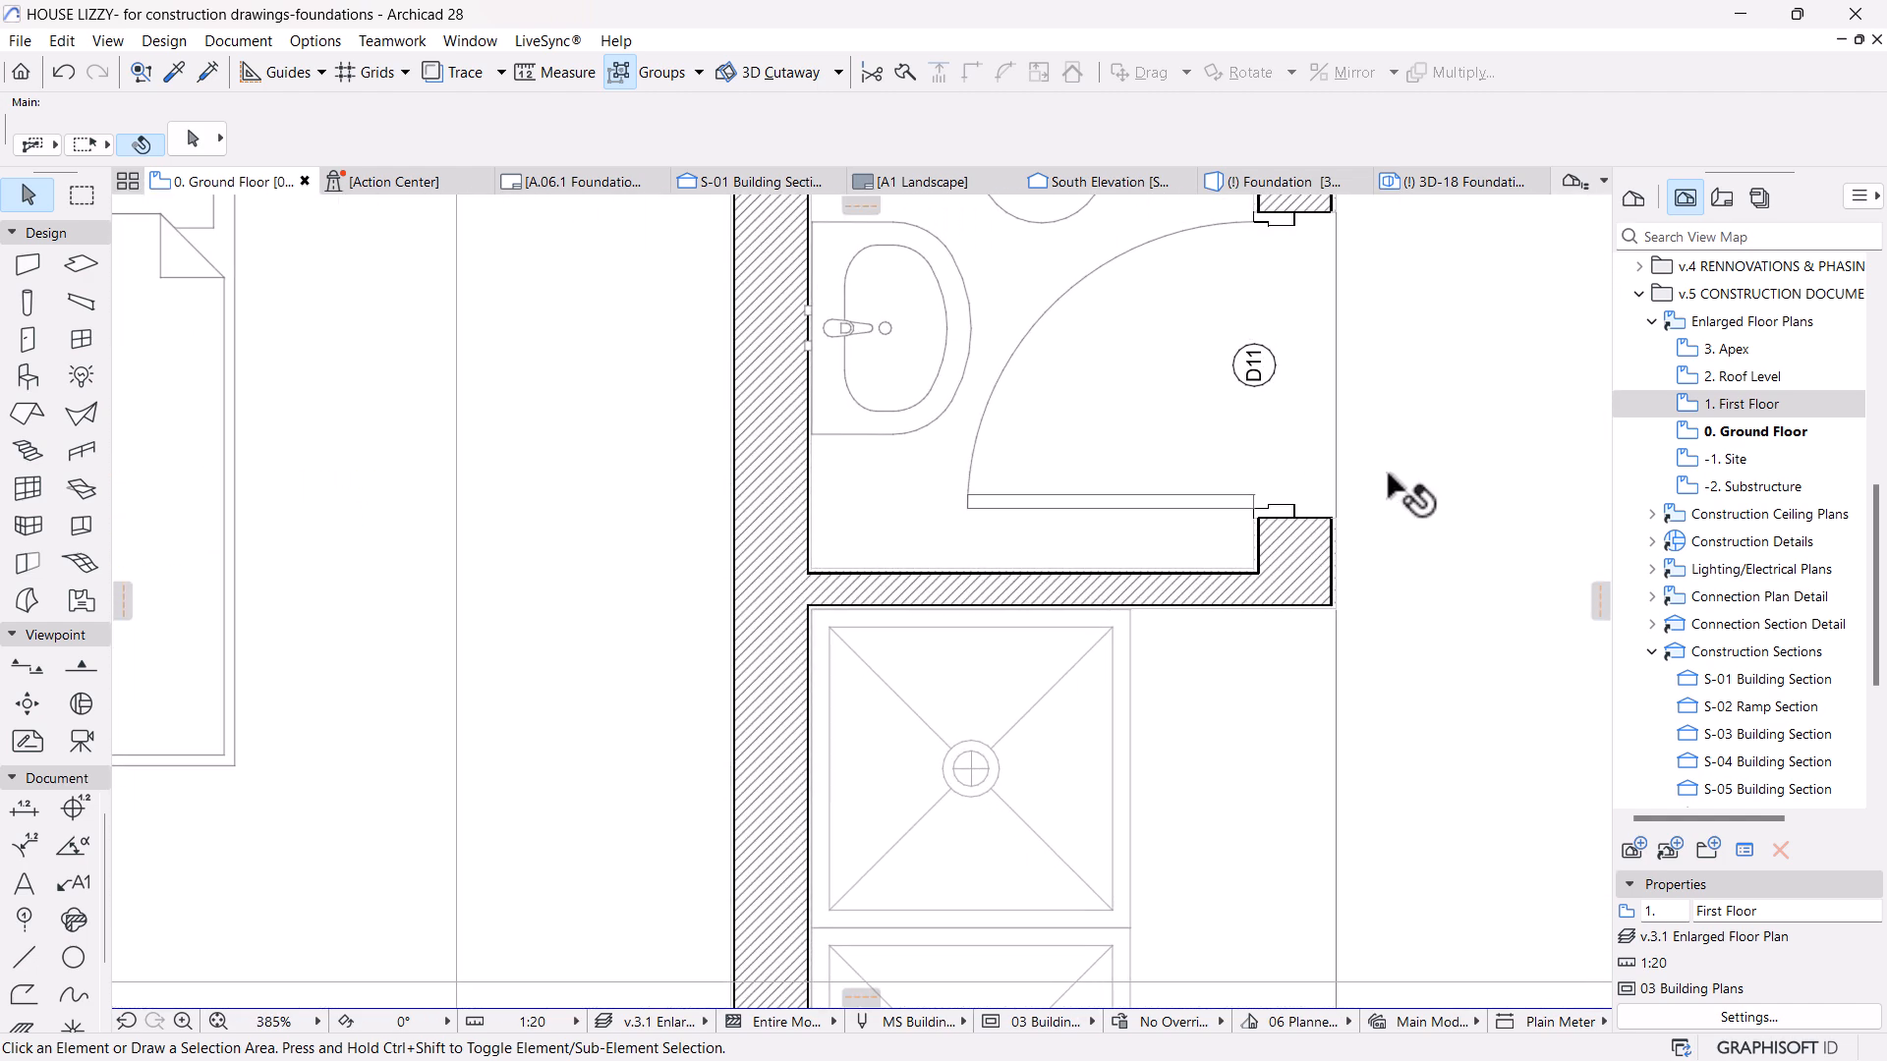
scroll(1356, 501, "up", 3)
scroll(1277, 659, "down", 5)
middle_click_drag(1234, 526, 1158, 782)
scroll(1191, 518, "up", 4)
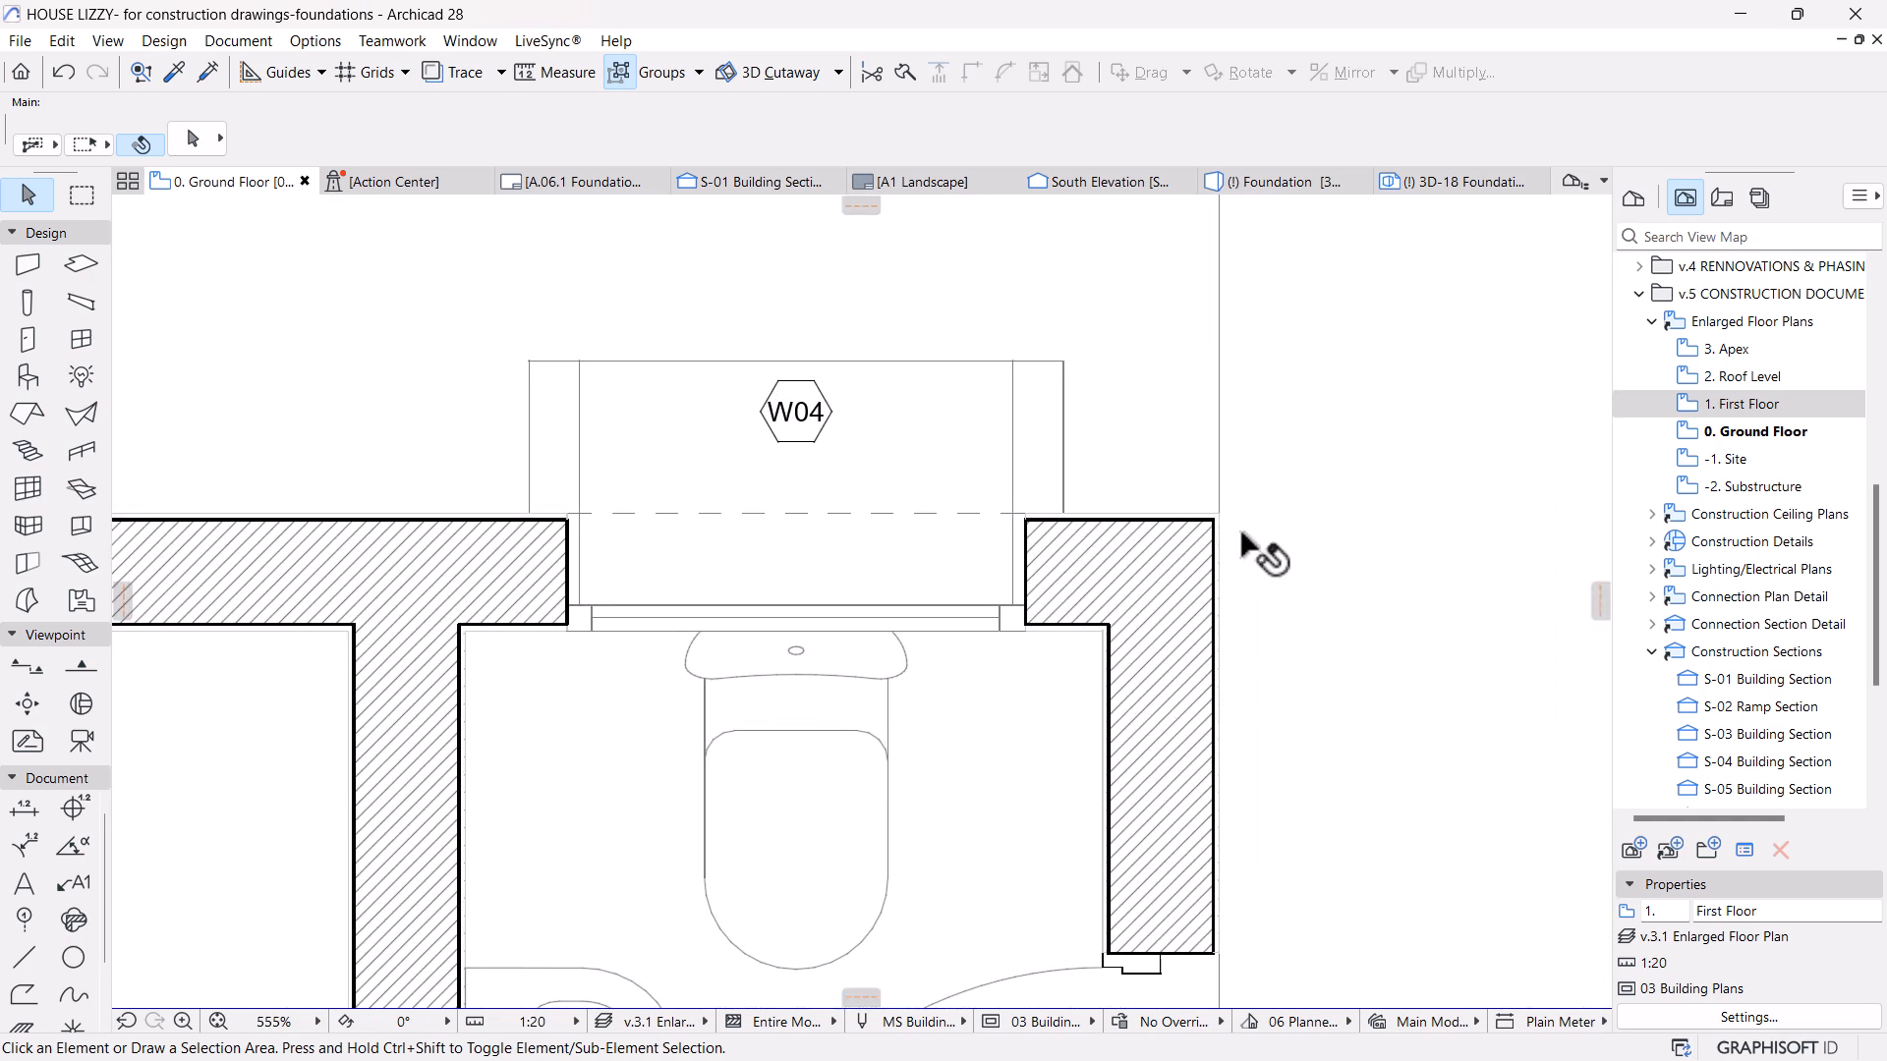
scroll(1200, 576, "down", 6)
scroll(864, 652, "up", 2)
scroll(632, 531, "down", 5)
scroll(926, 506, "up", 5)
scroll(801, 482, "down", 4)
scroll(1278, 471, "up", 4)
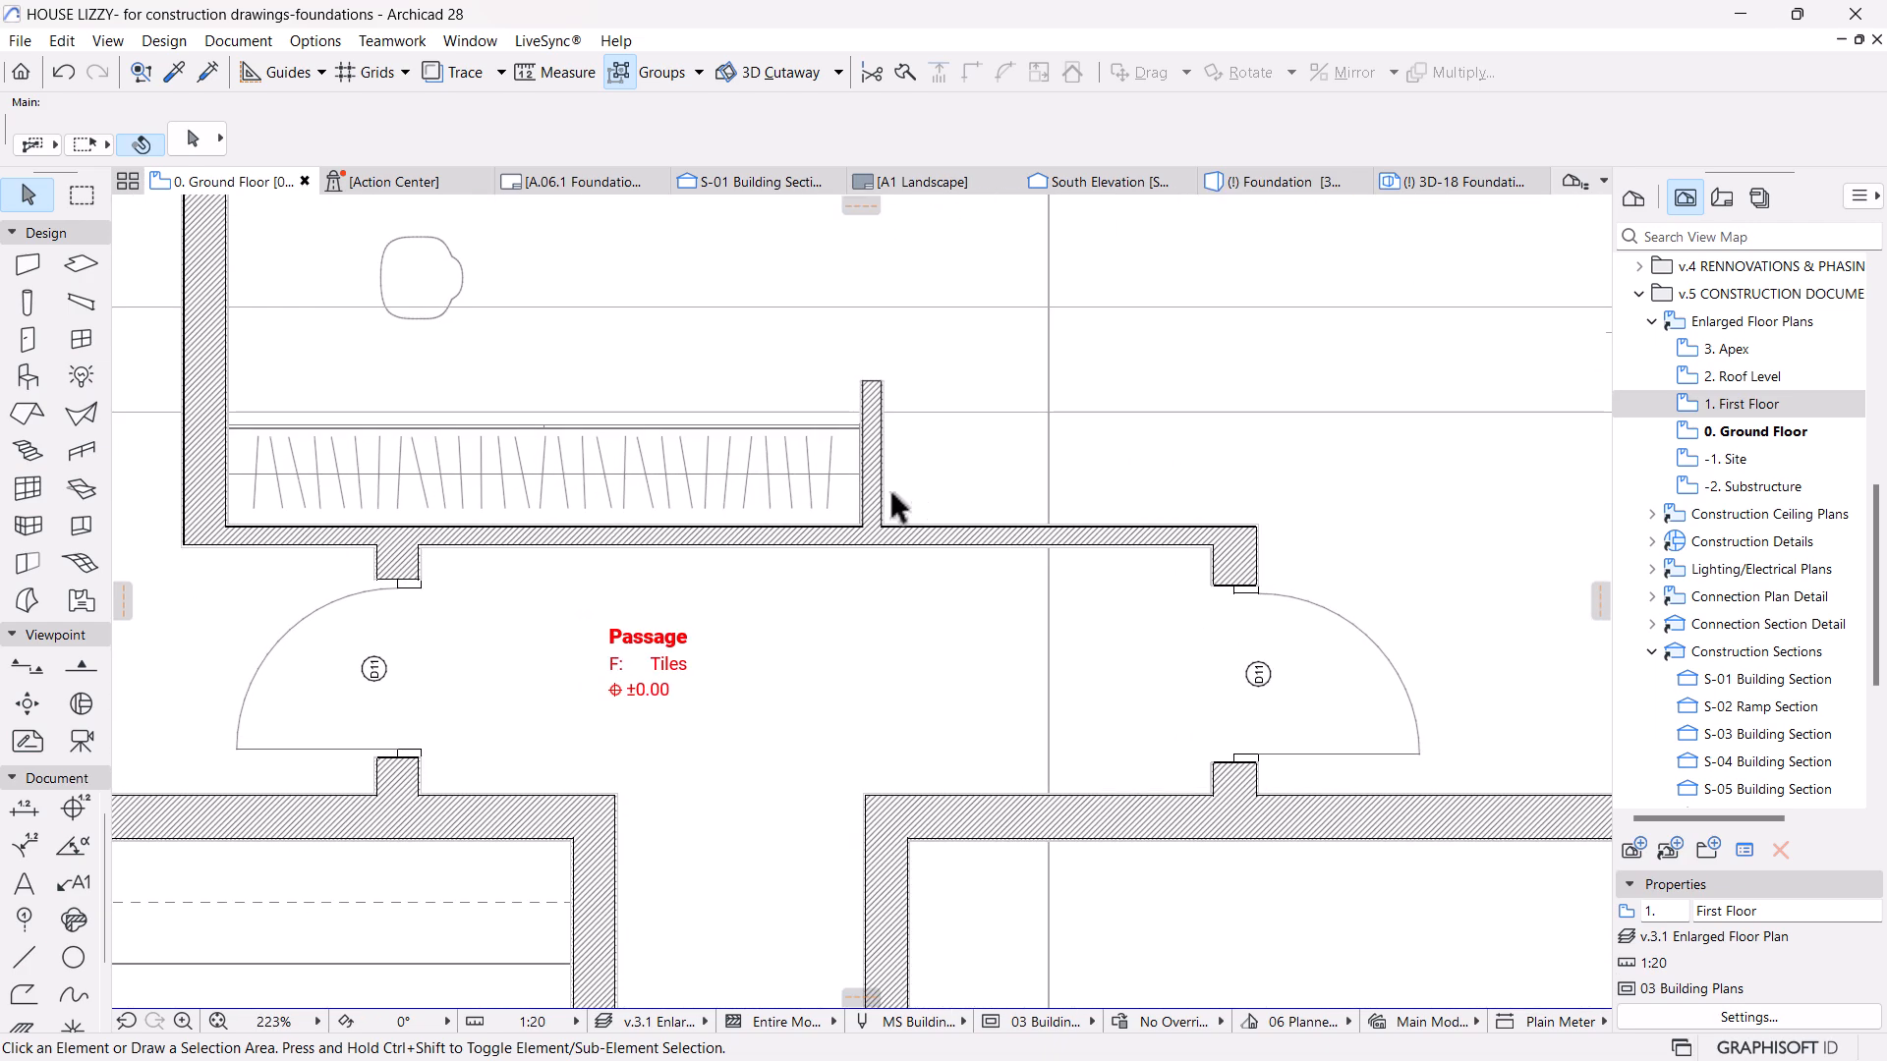
Apply the 115 mm Brickwork 12 mm Plastered on Both Side composite to the short wall at the end of the staff room wardrobe.
scroll(882, 535, "down", 3)
middle_click_drag(875, 545, 1012, 462)
scroll(914, 835, "up", 1)
middle_click_drag(914, 835, 1032, 468)
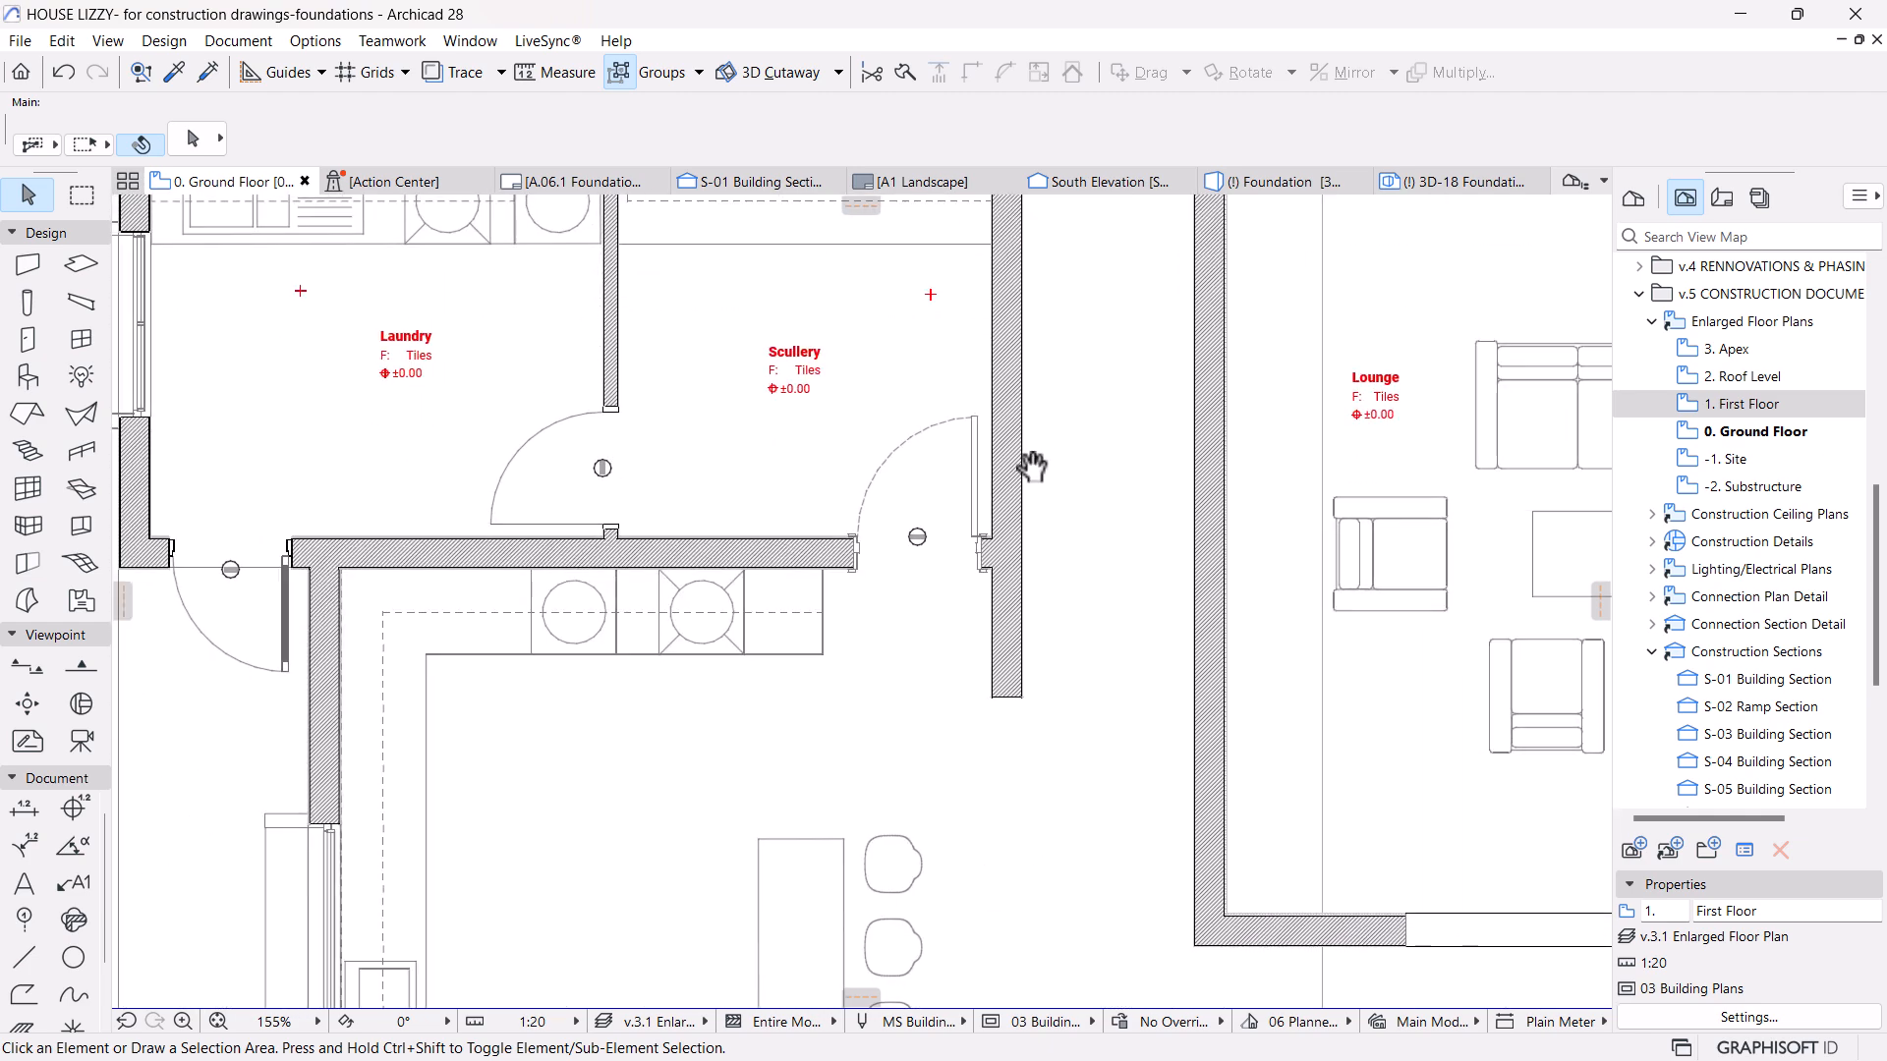
middle_click_drag(983, 688, 1099, 462)
scroll(1356, 840, "down", 2)
middle_click_drag(1356, 840, 1128, 486)
scroll(950, 824, "up", 5)
middle_click_drag(1070, 901, 1074, 725)
left_click(1074, 725)
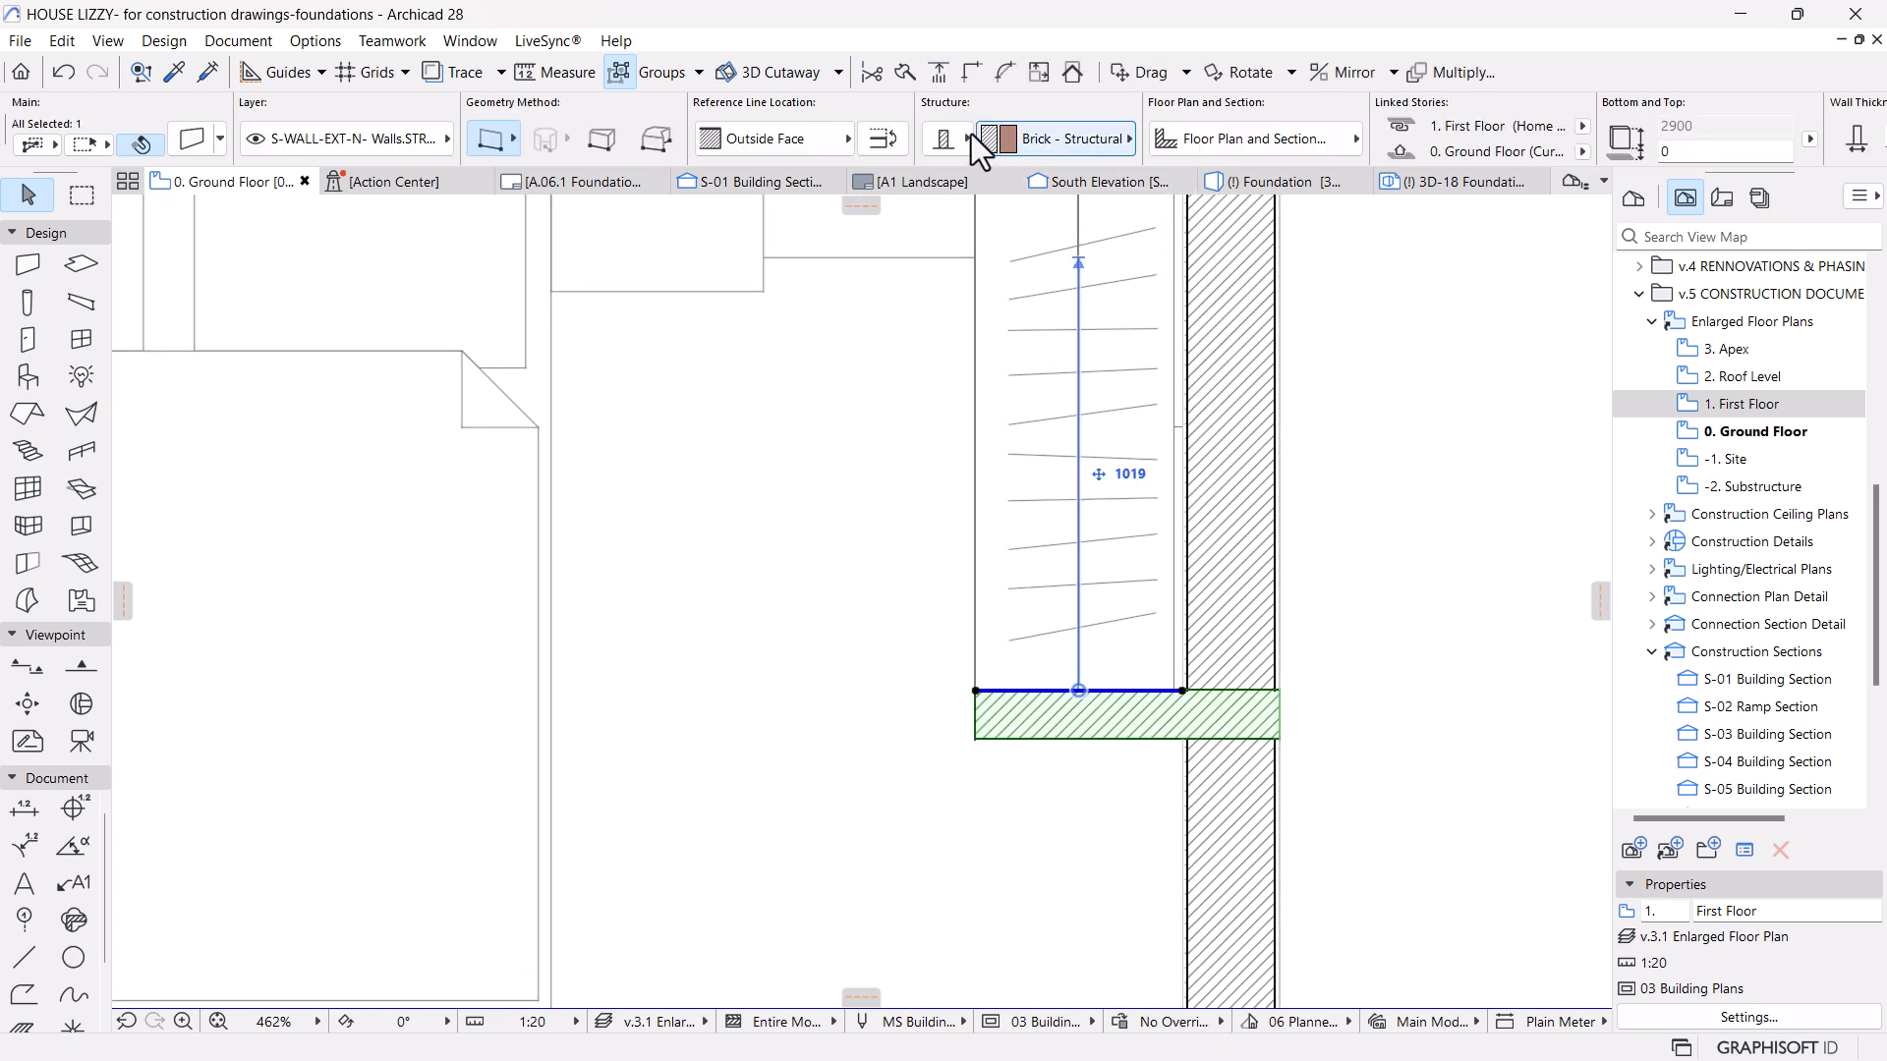
left_click(1052, 138)
left_click(1091, 142)
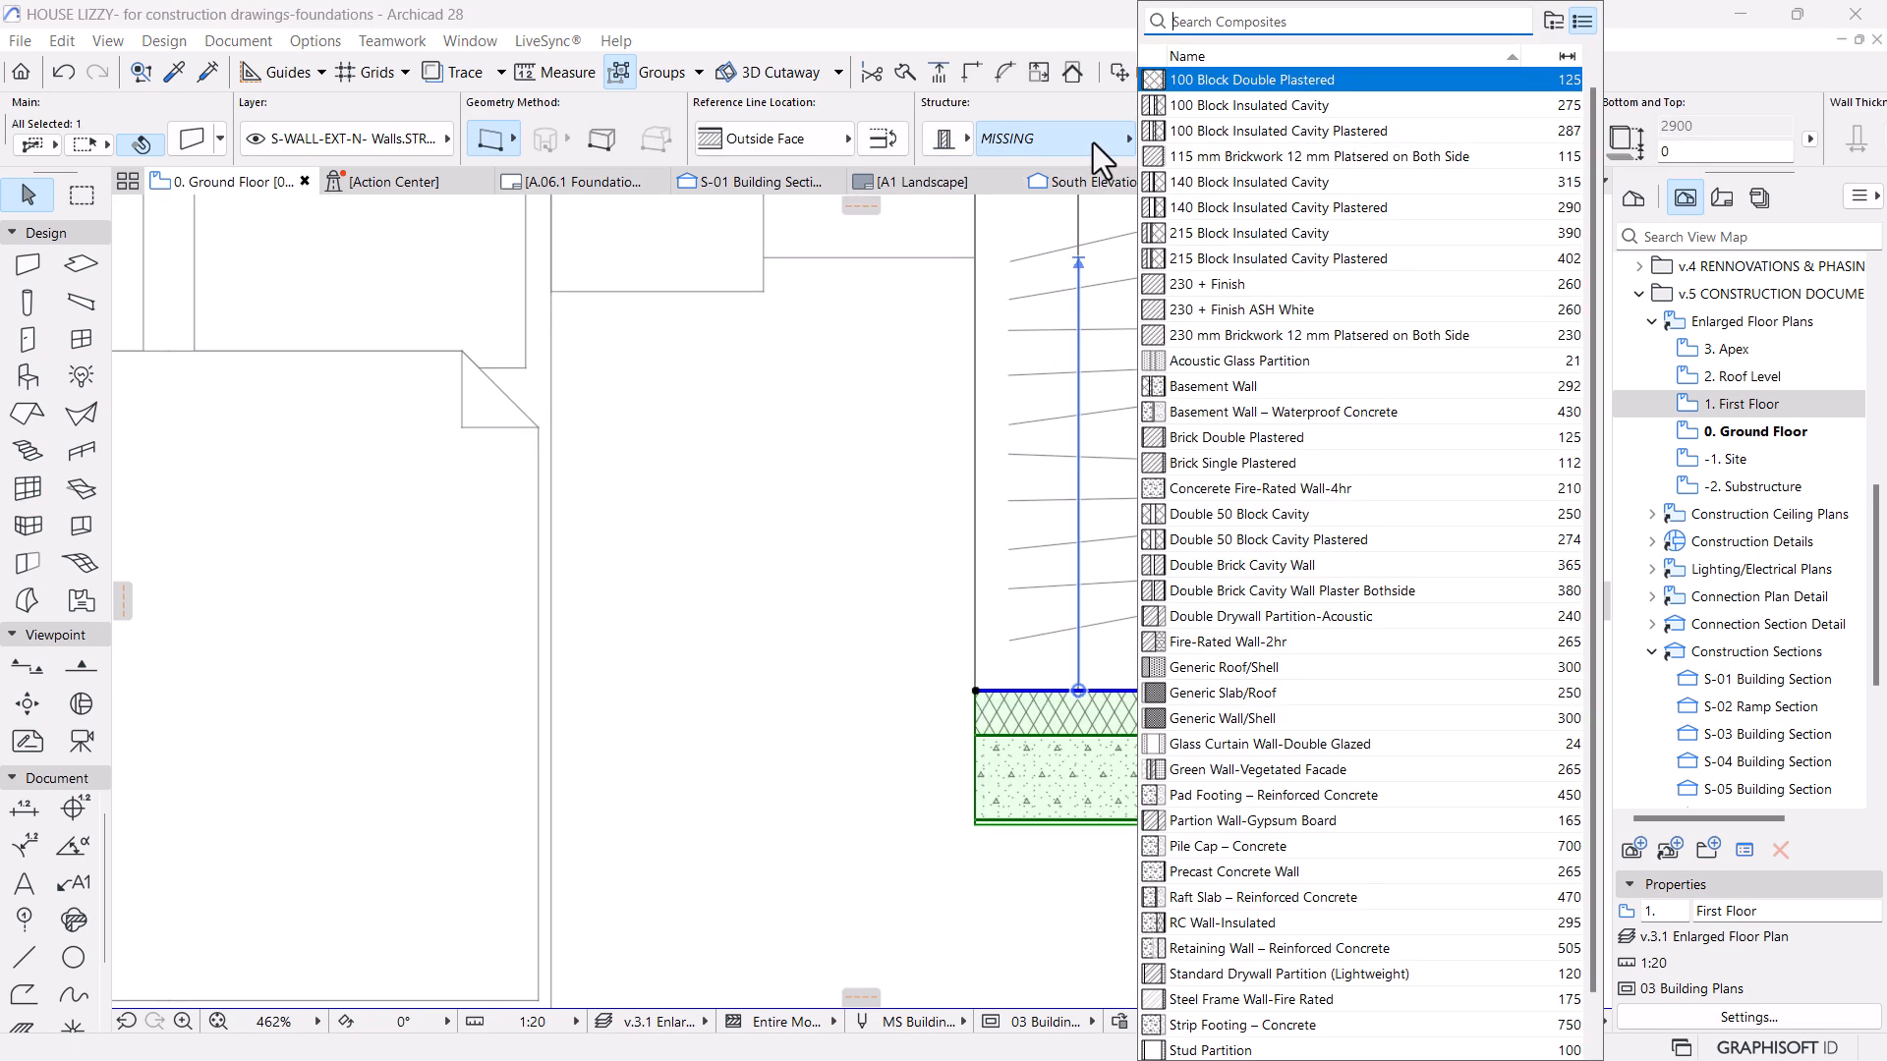
type("115")
key("Return")
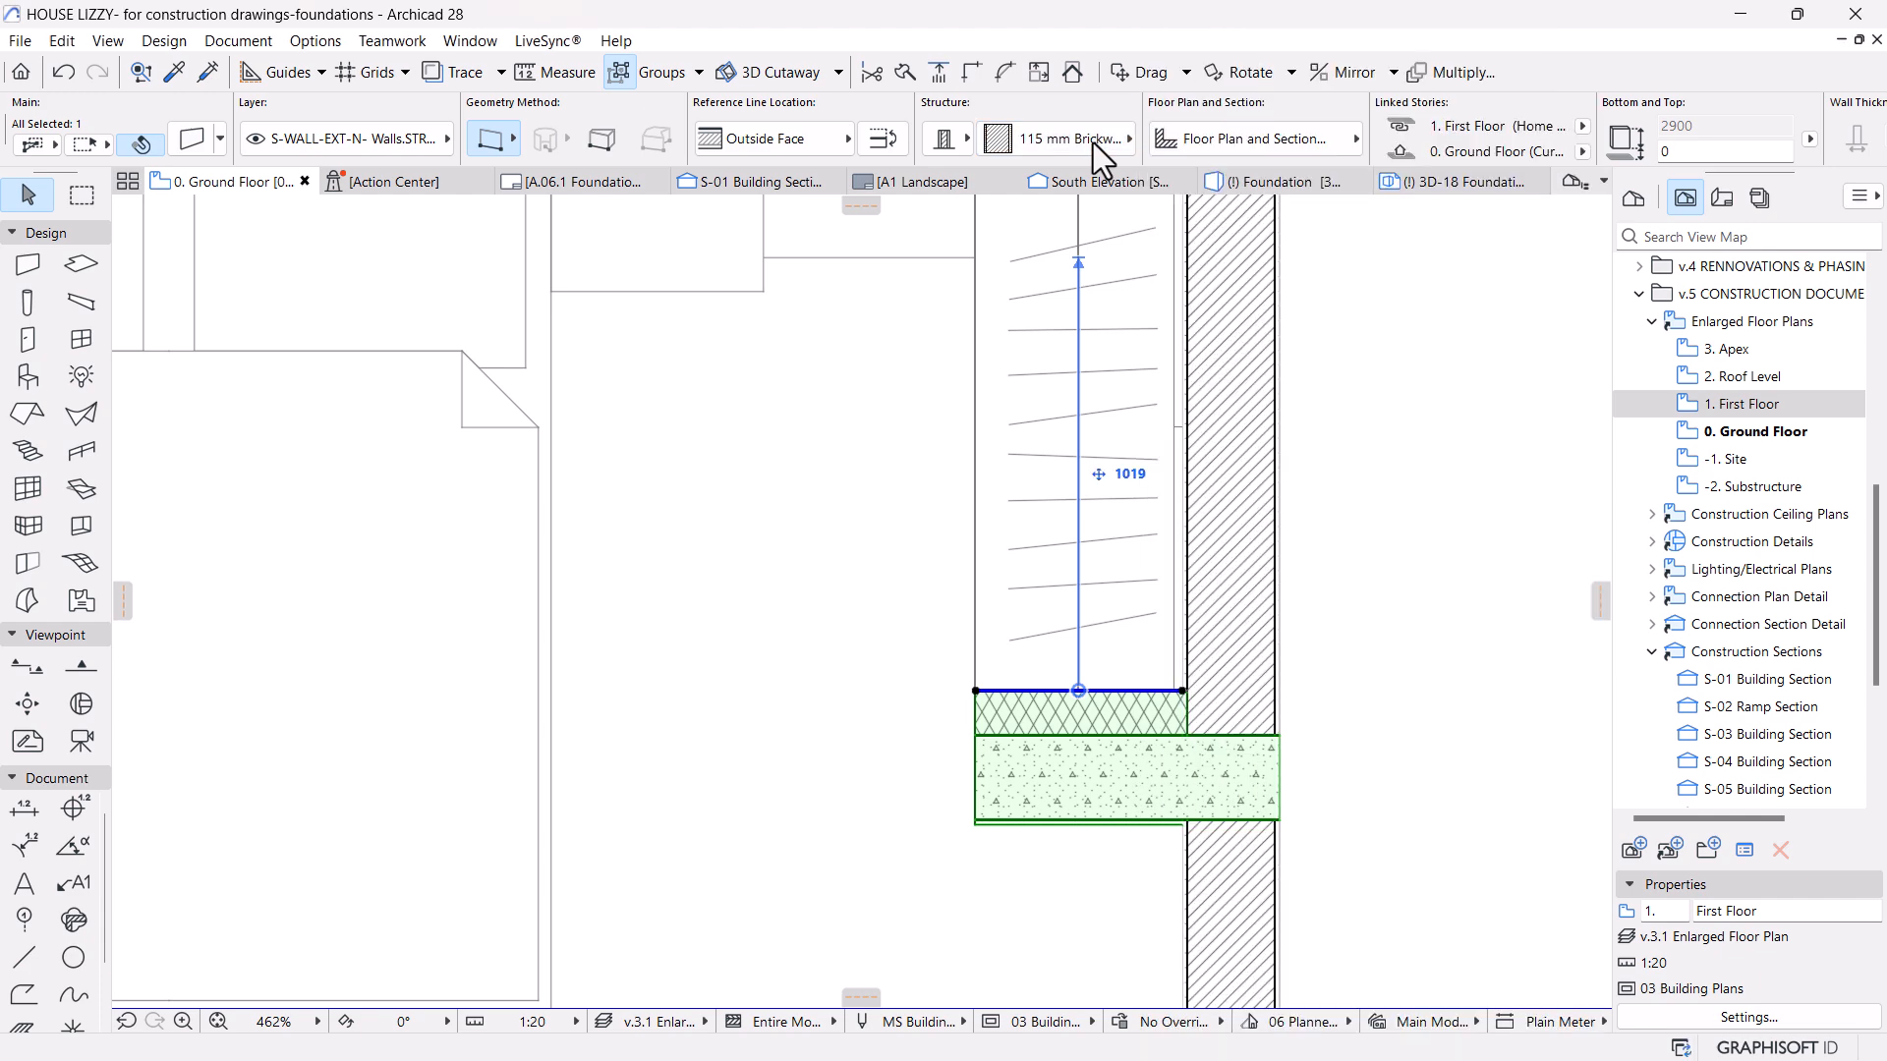
key("Escape")
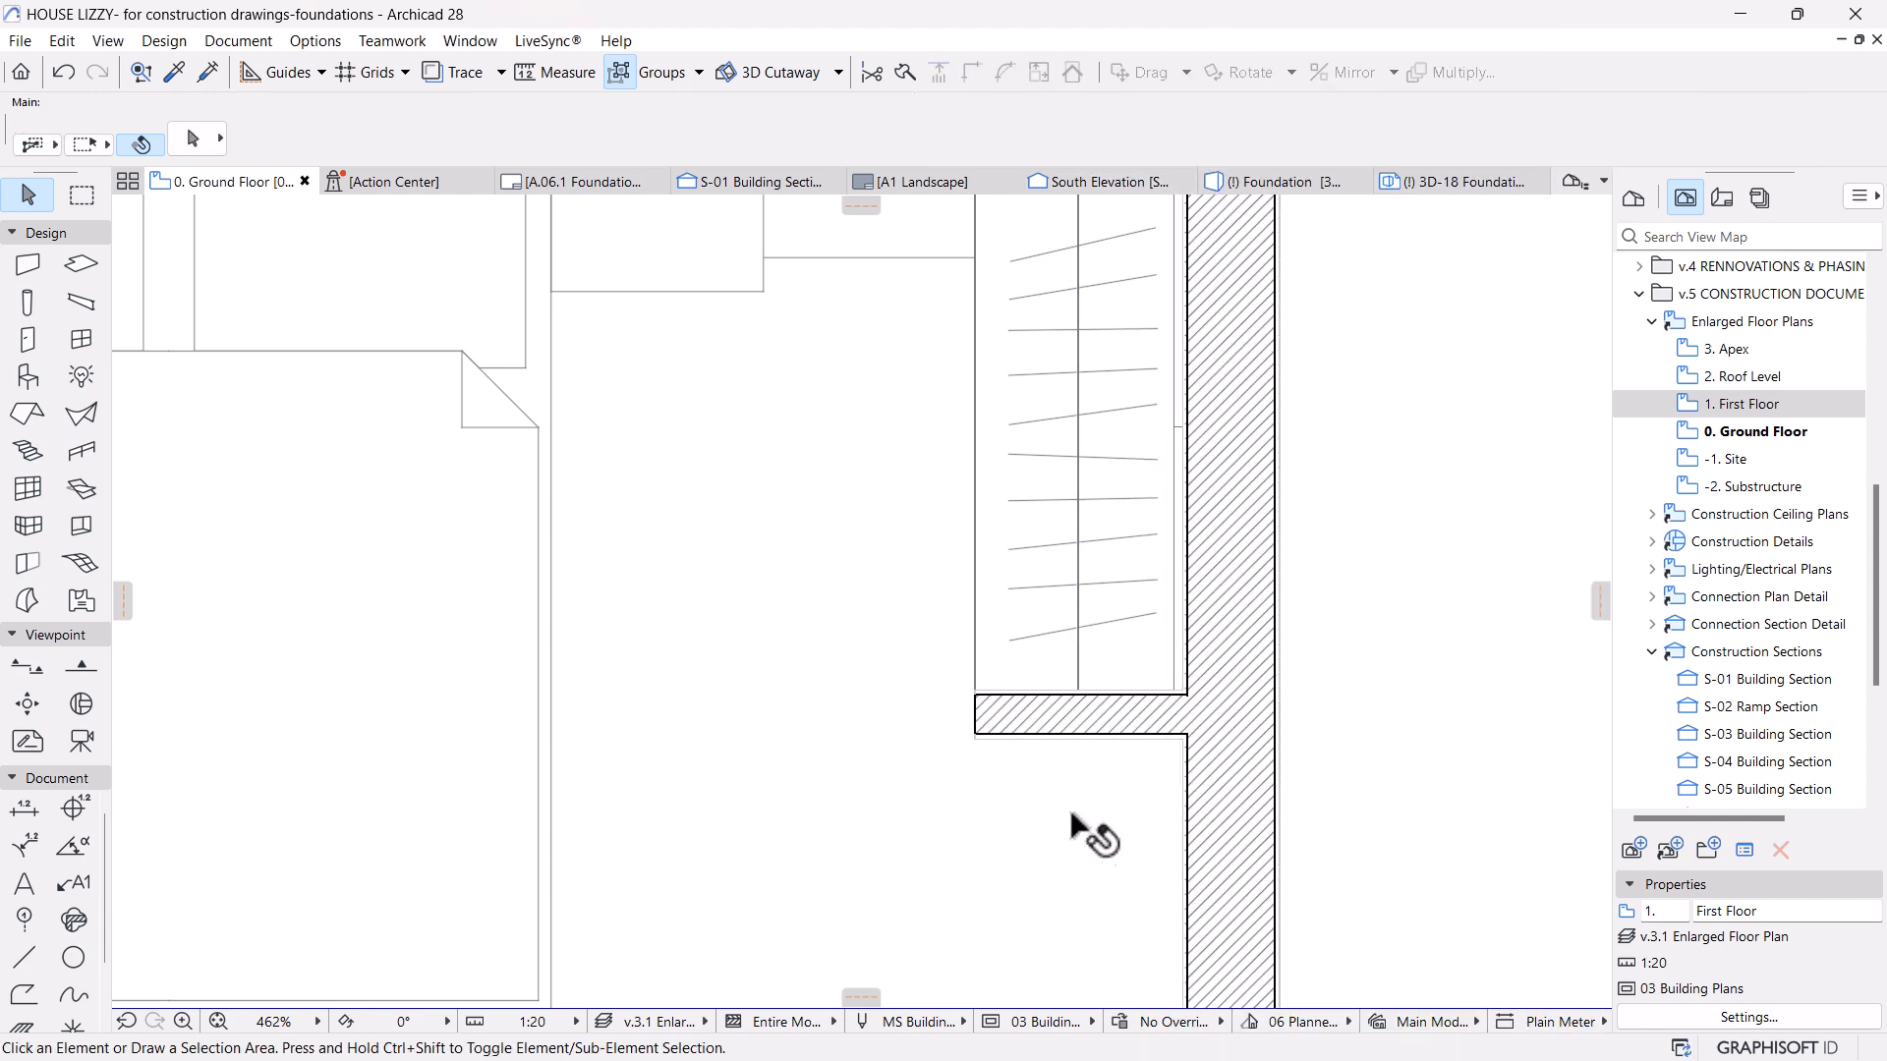
Select the WC's window W01 wall and the two door D12 walls and adjust them to the near face of the garage wall.
scroll(1072, 853, "down", 6)
middle_click_drag(983, 865, 1200, 442)
scroll(1200, 442, "down", 1)
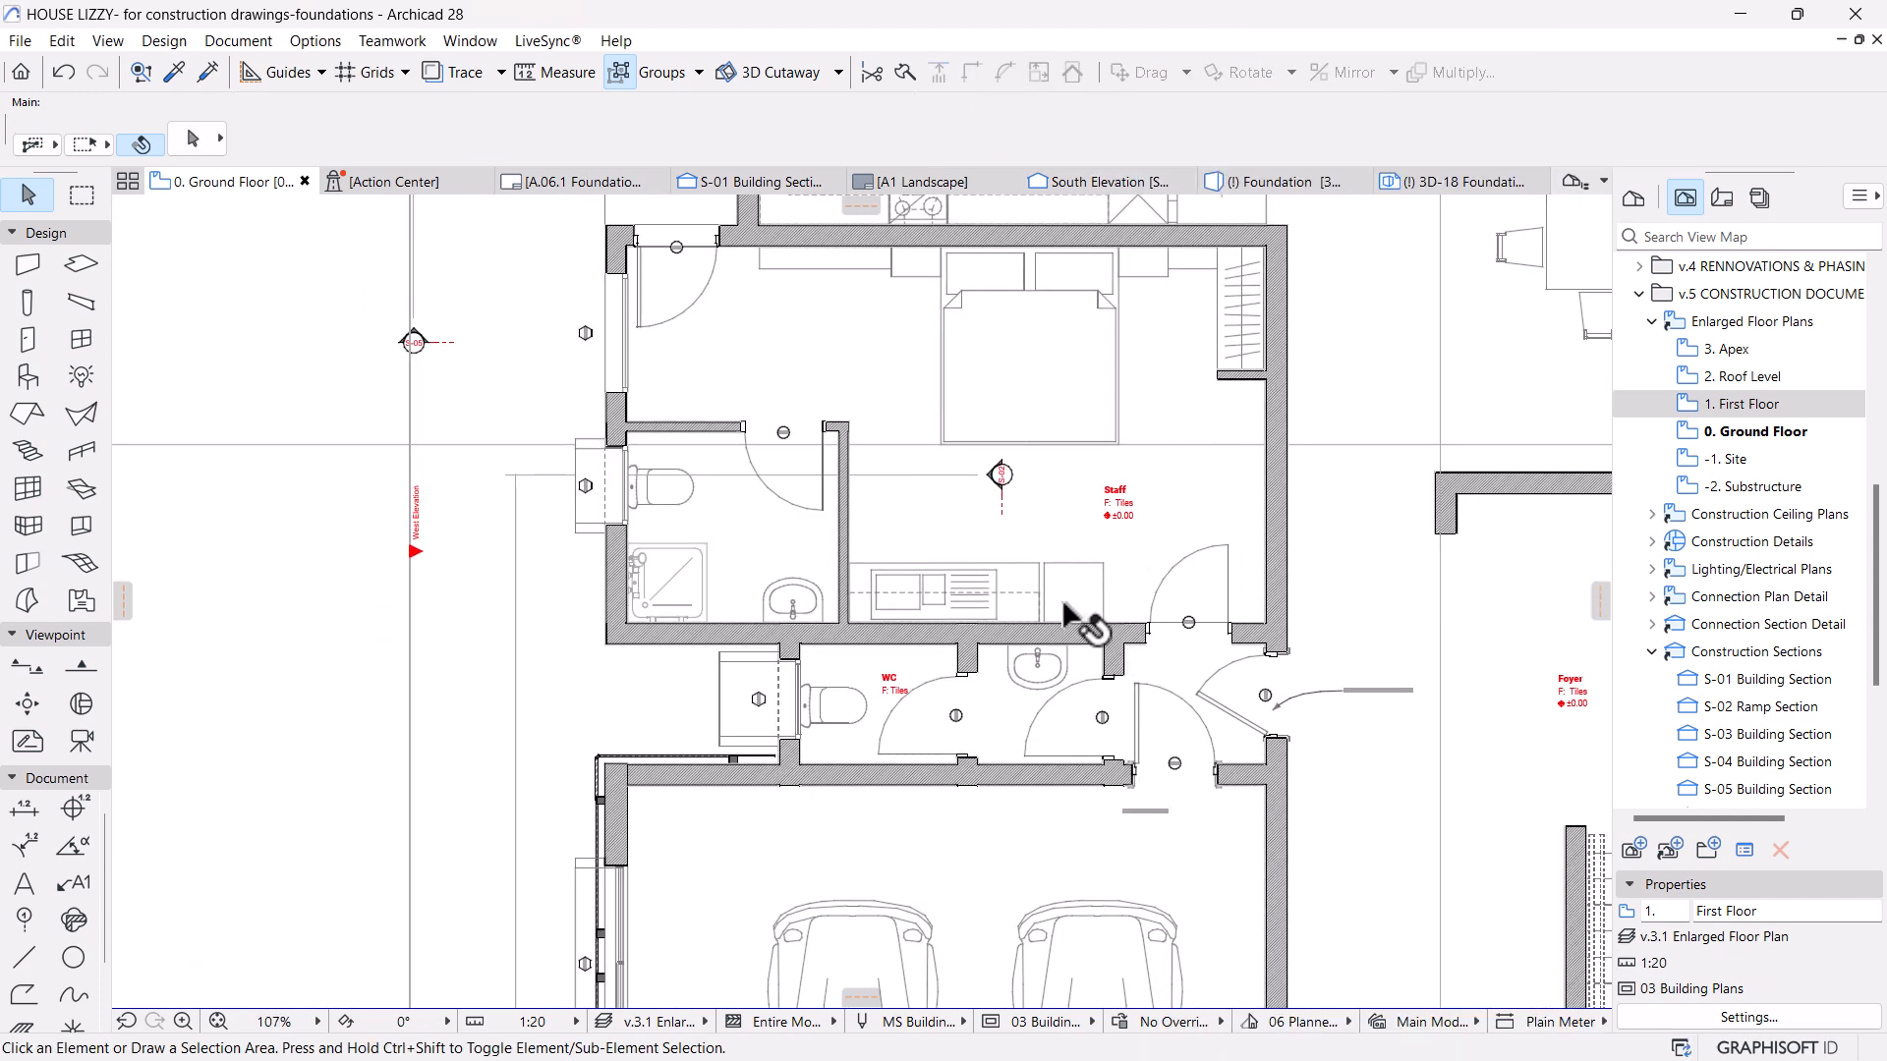
scroll(830, 758, "up", 6)
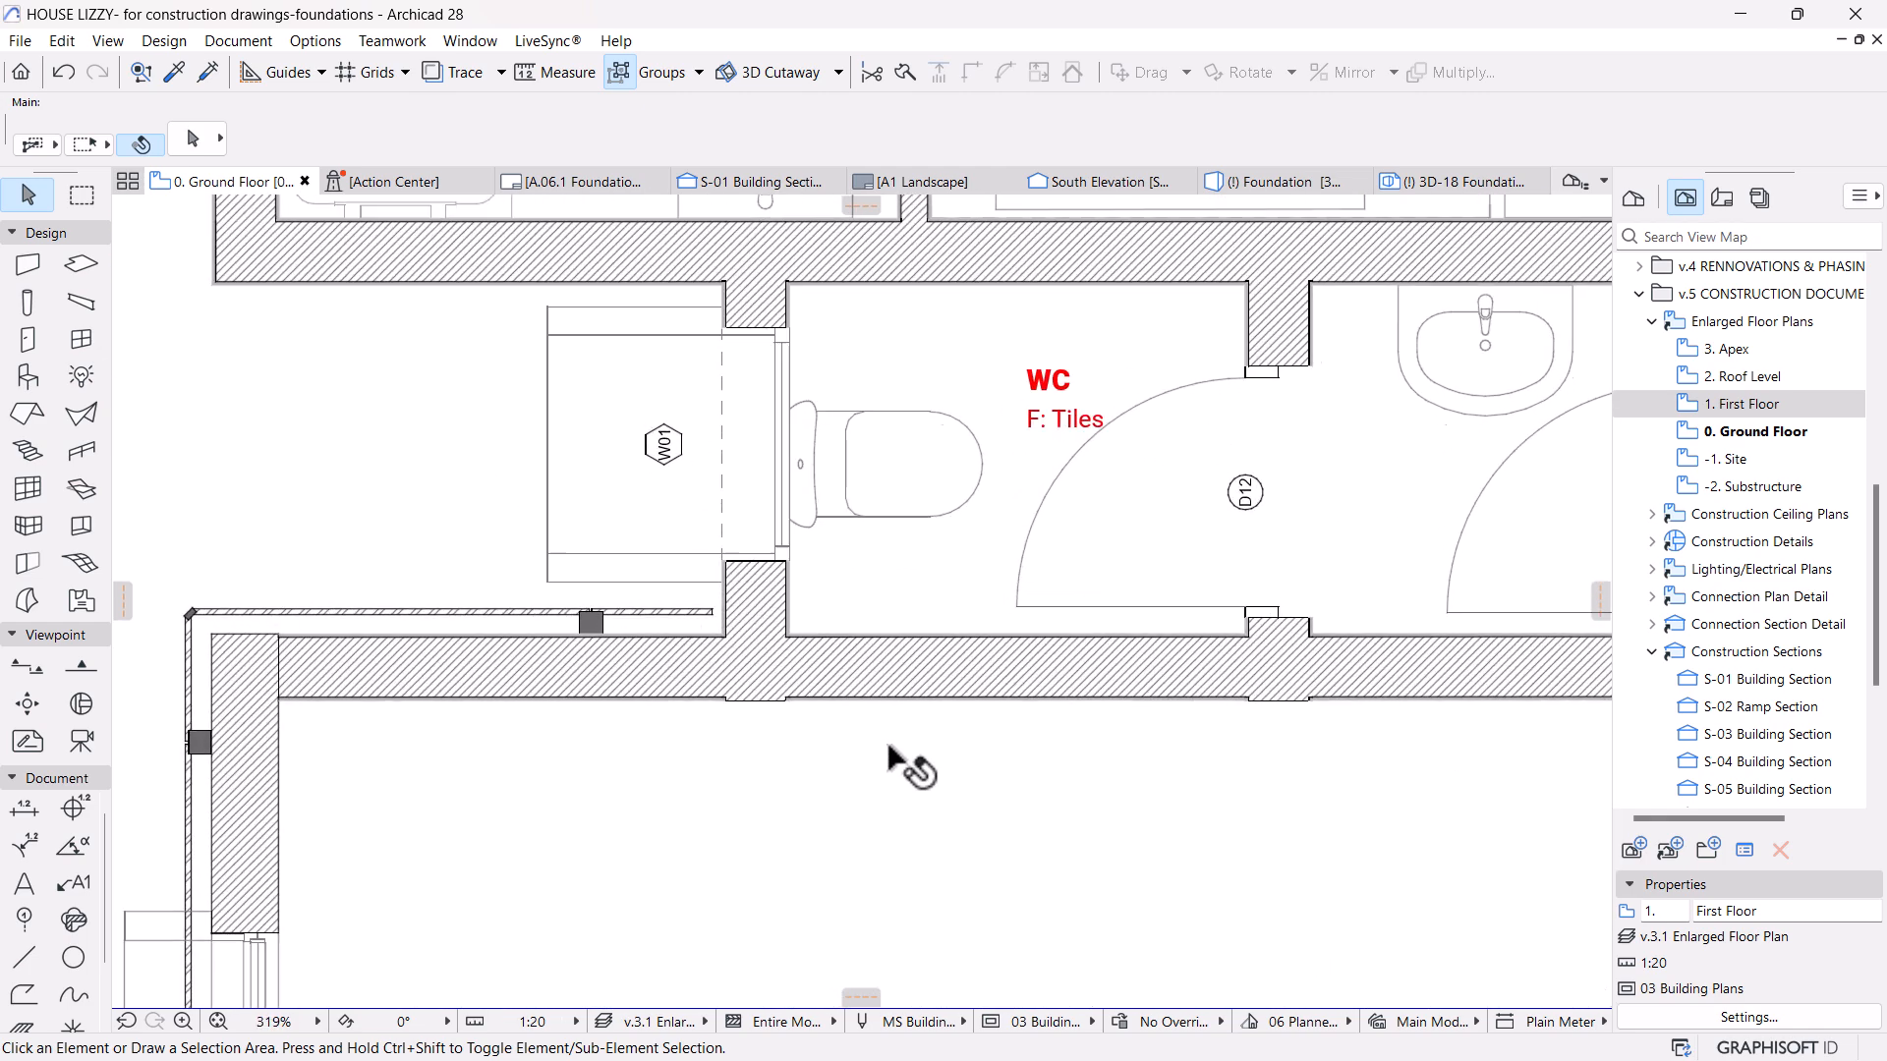
scroll(693, 693, "up", 4)
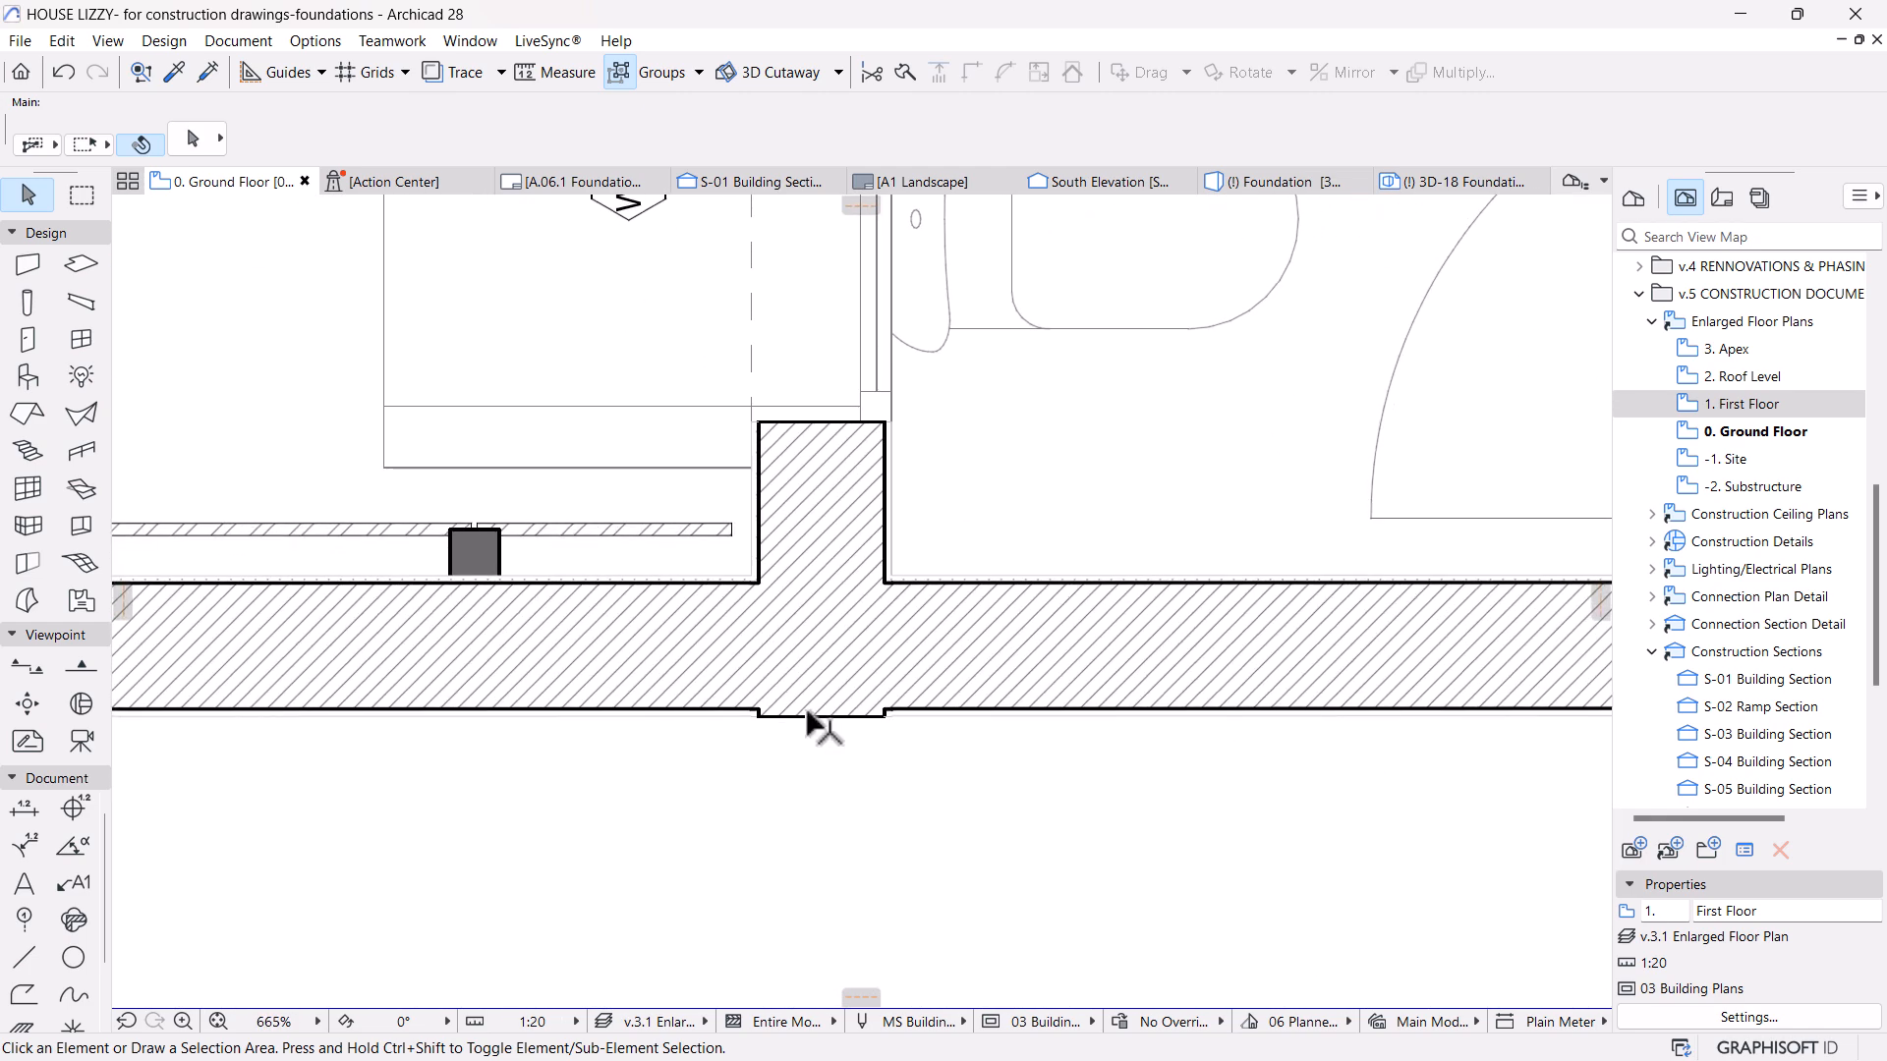
scroll(867, 611, "down", 4)
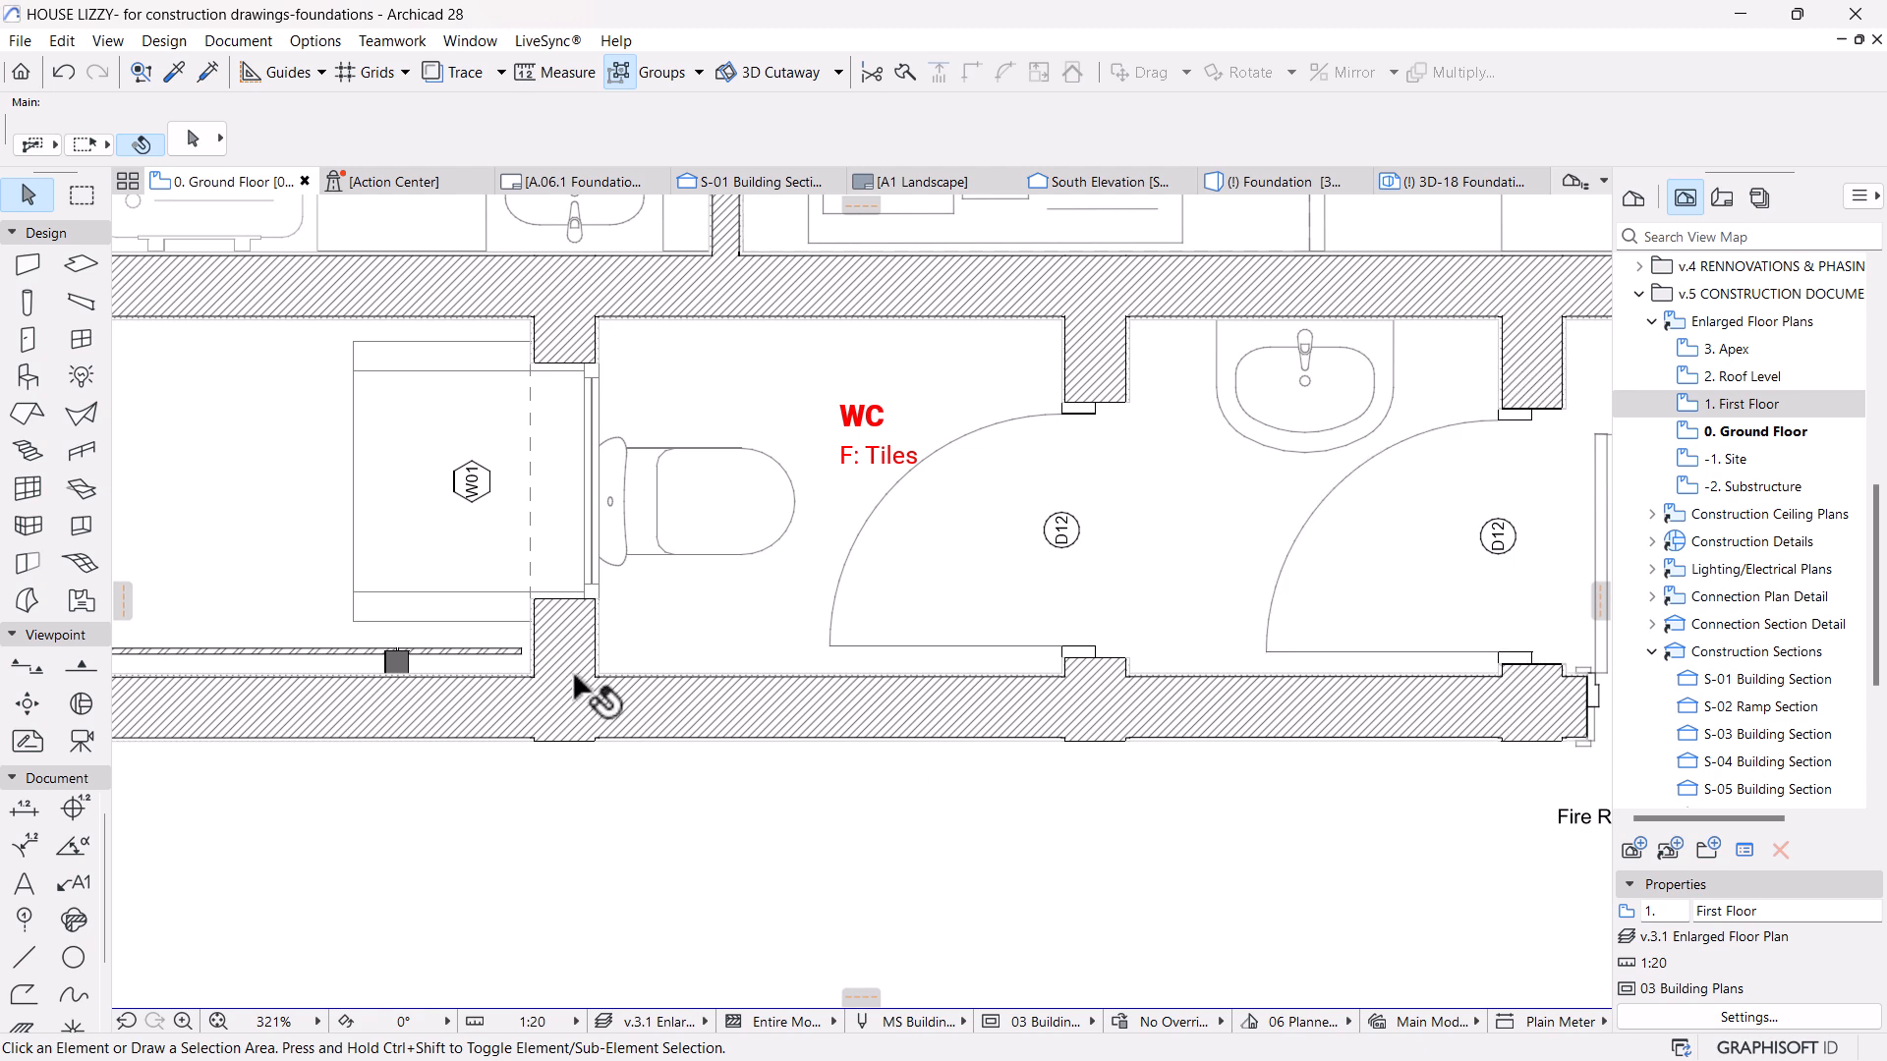
left_click(587, 659)
left_click(1116, 398, "shift")
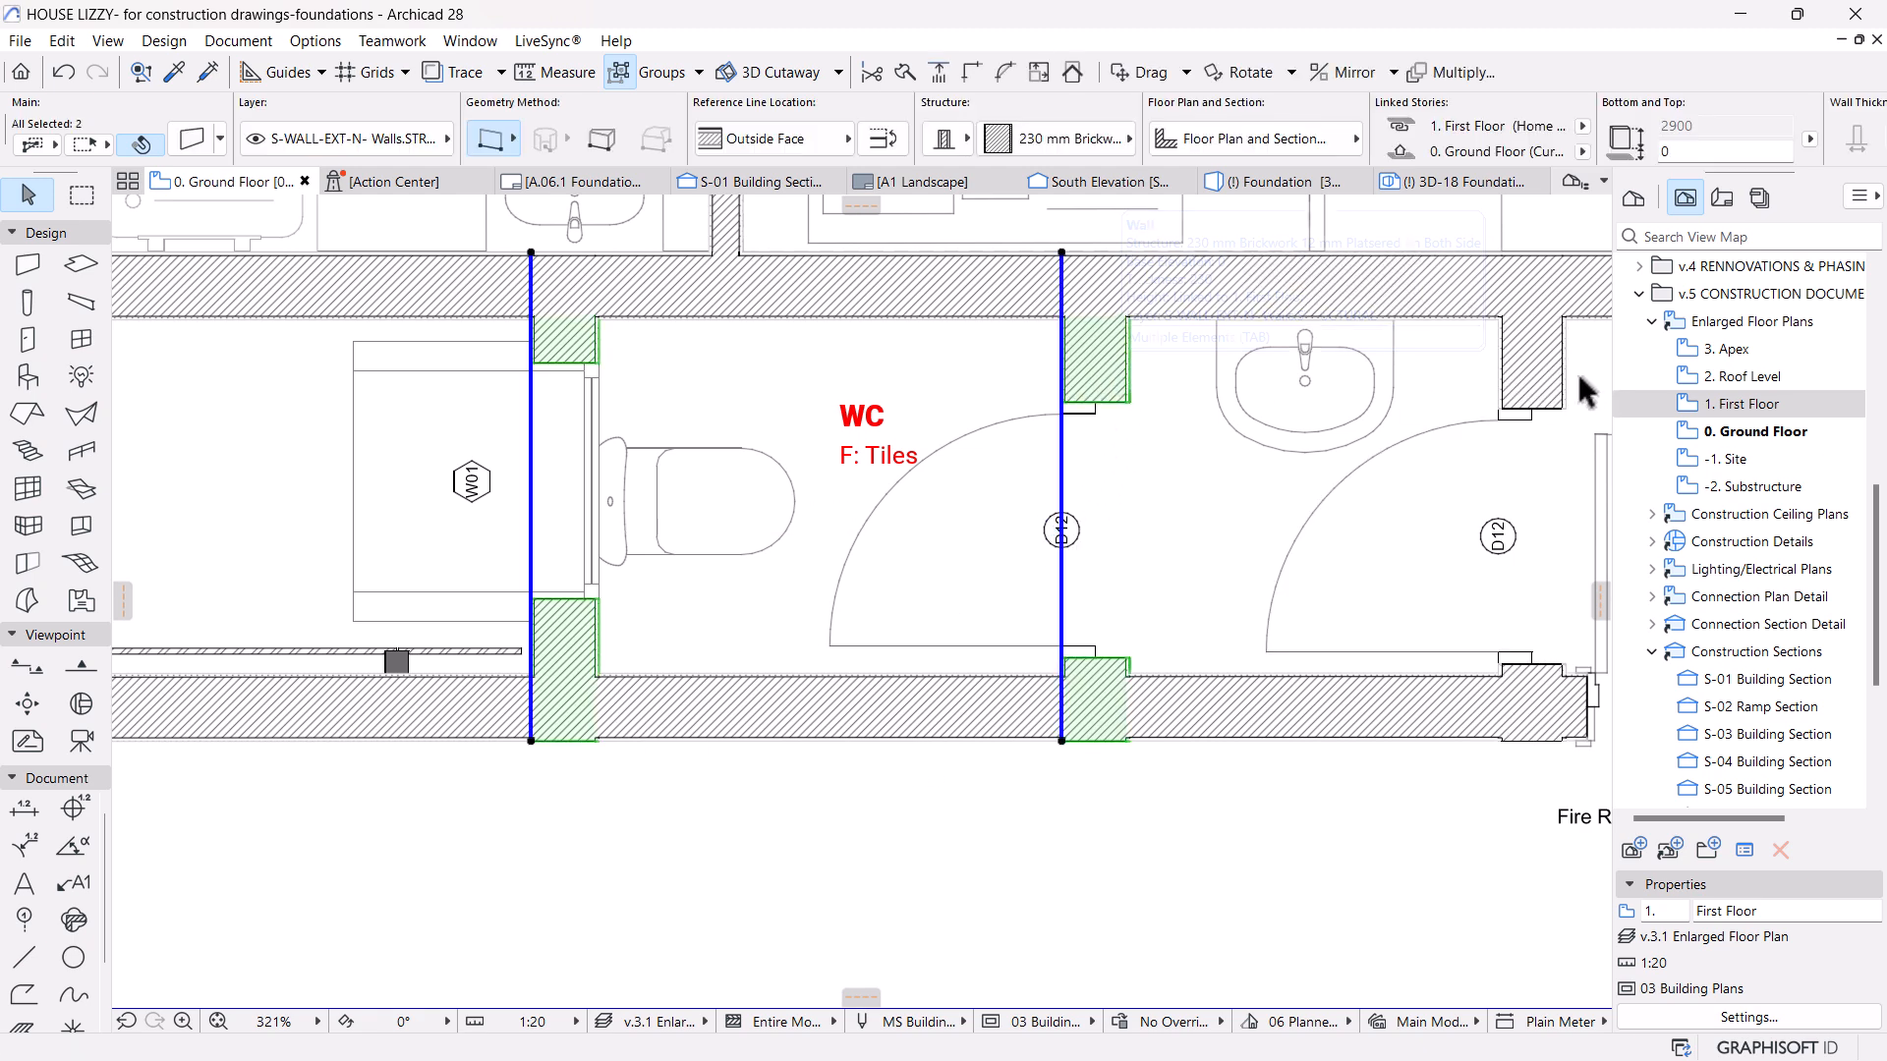
left_click(1547, 376, "shift")
scroll(953, 514, "down", 3)
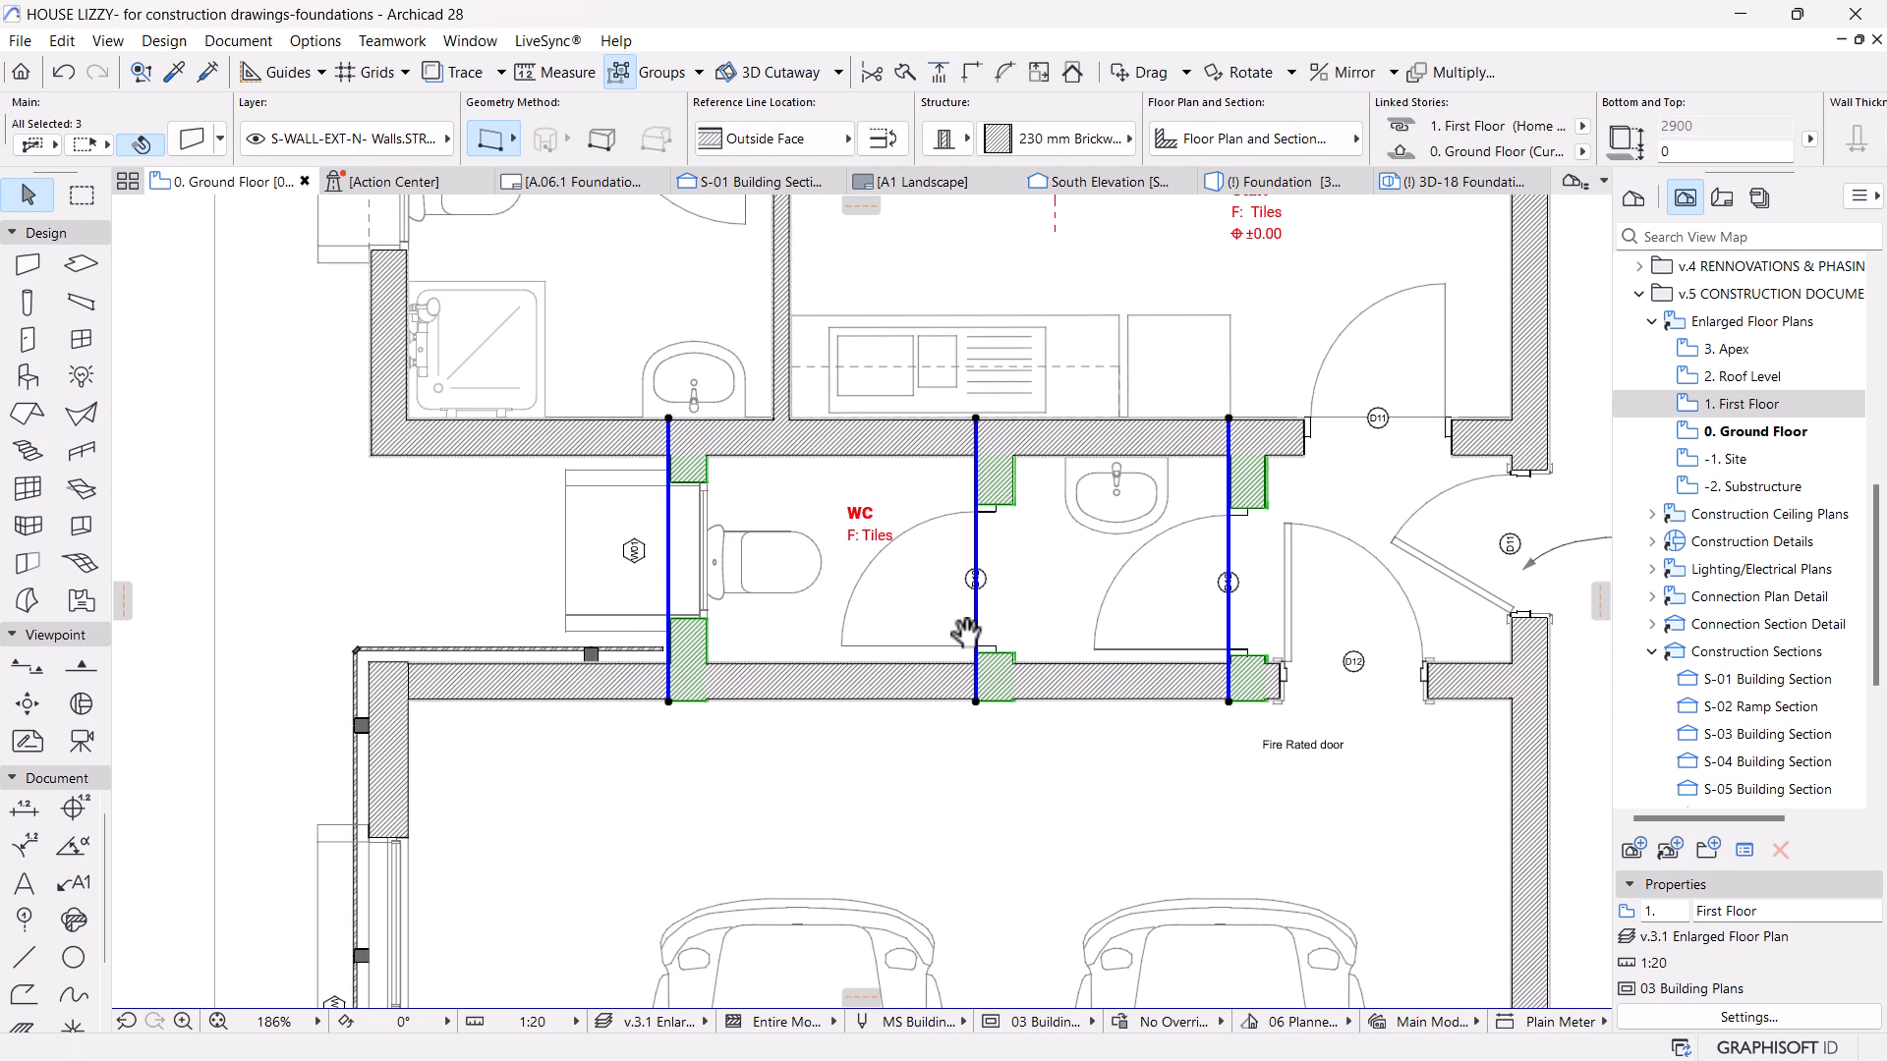
left_click(950, 72)
scroll(723, 702, "up", 10)
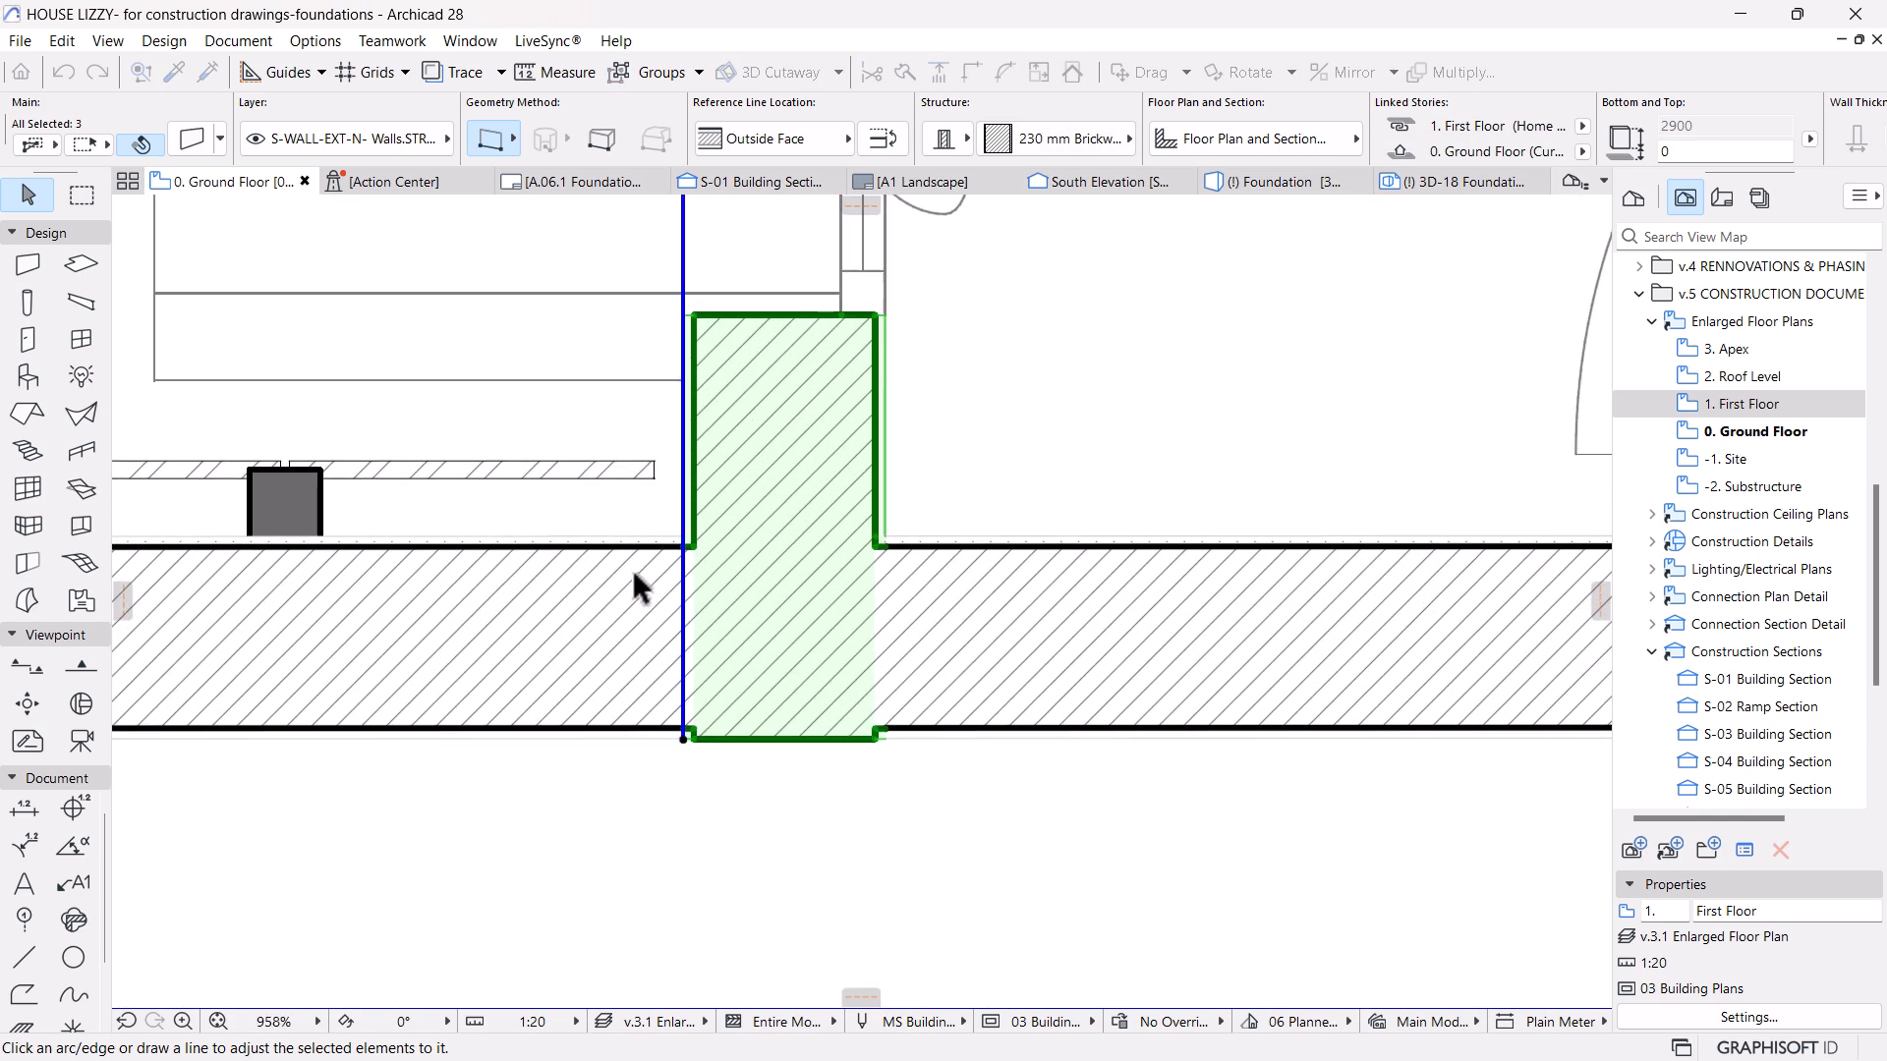
left_click(609, 529)
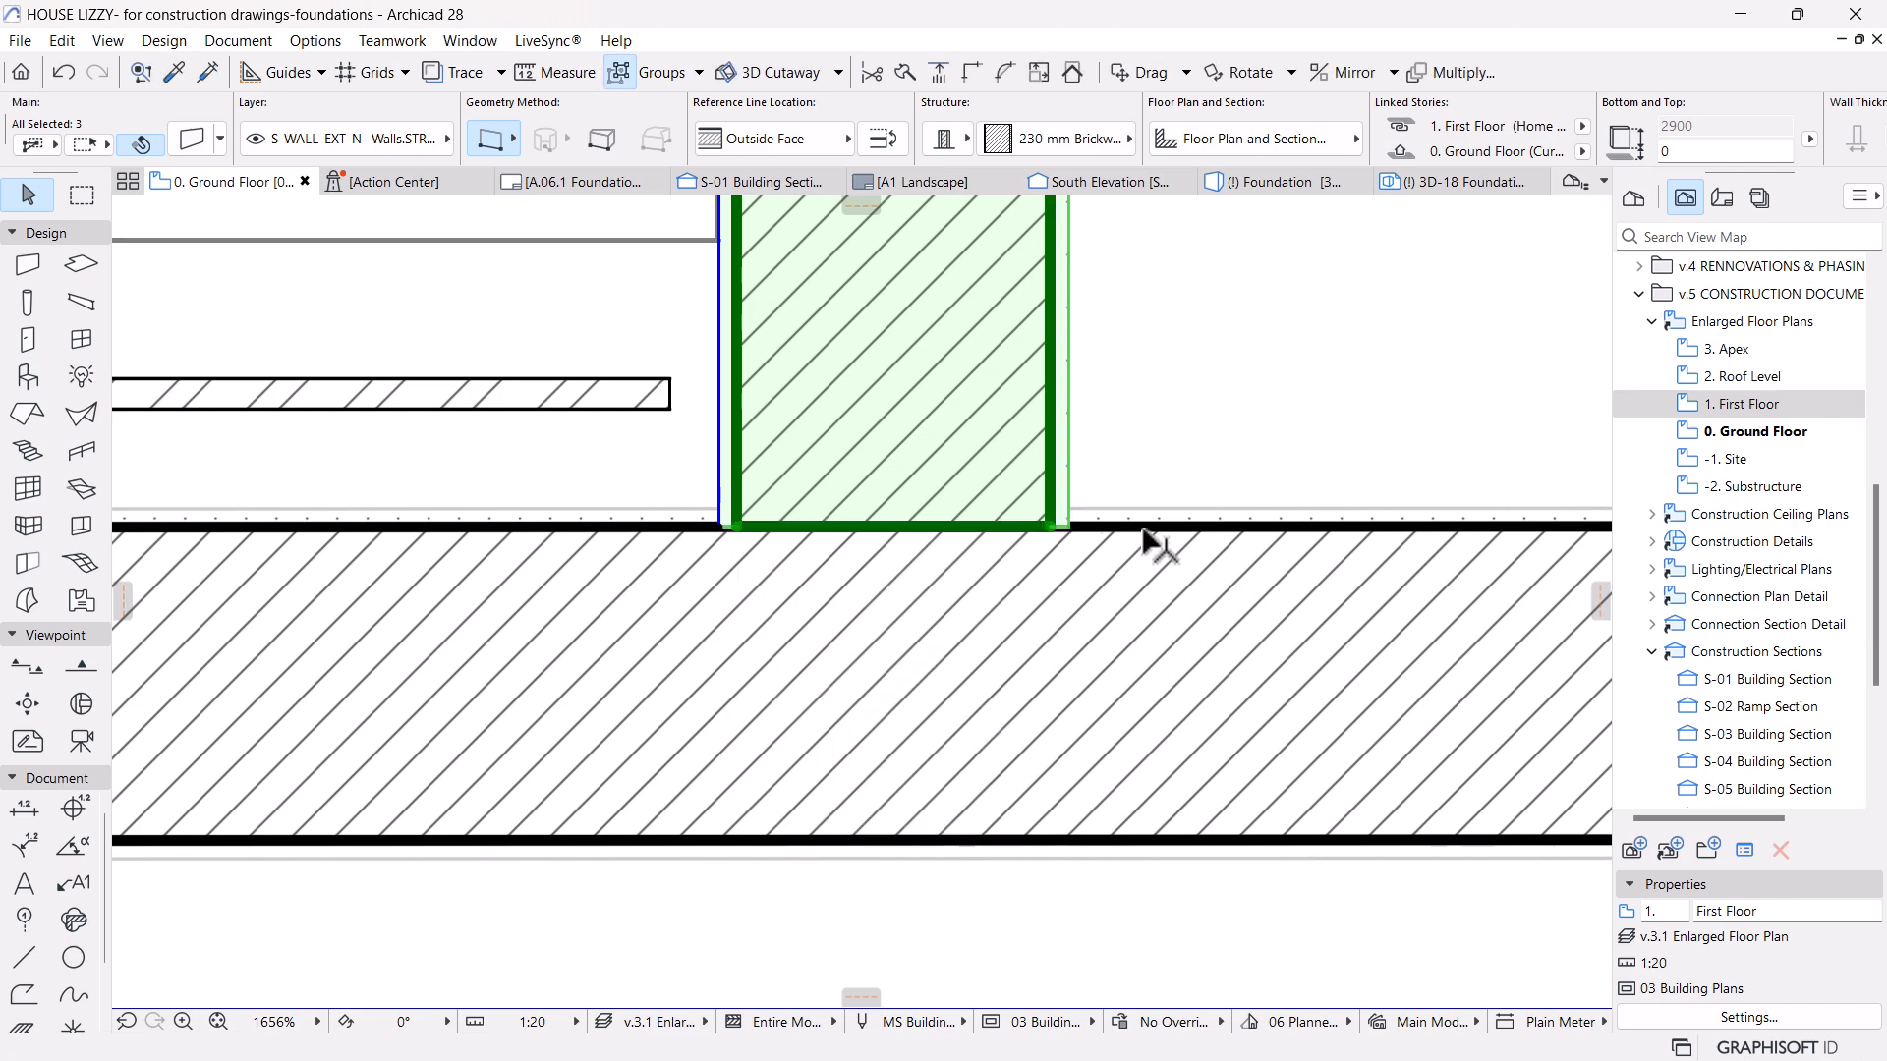
Try adjusting the three selected WC walls to the far brick line of the garage wall and inspect the junctions.
scroll(663, 708, "down", 1)
scroll(494, 756, "down", 8)
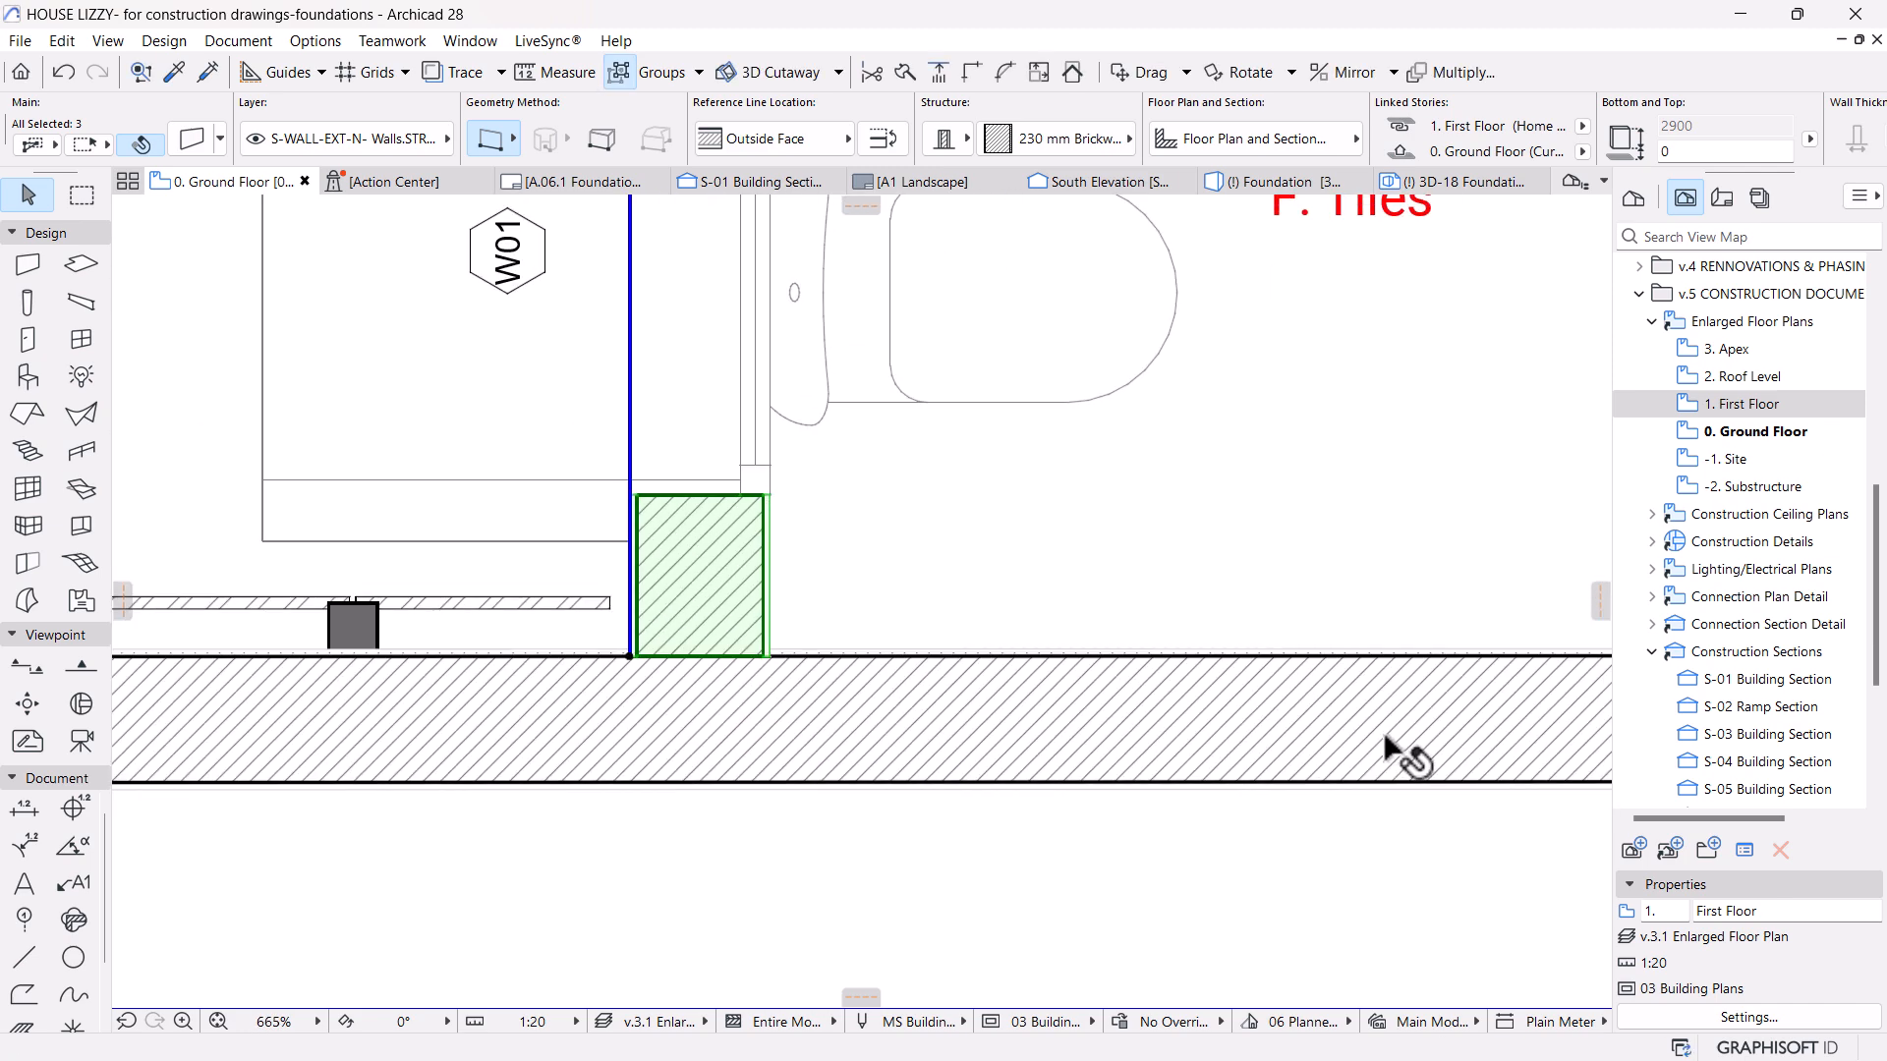
scroll(683, 621, "up", 9)
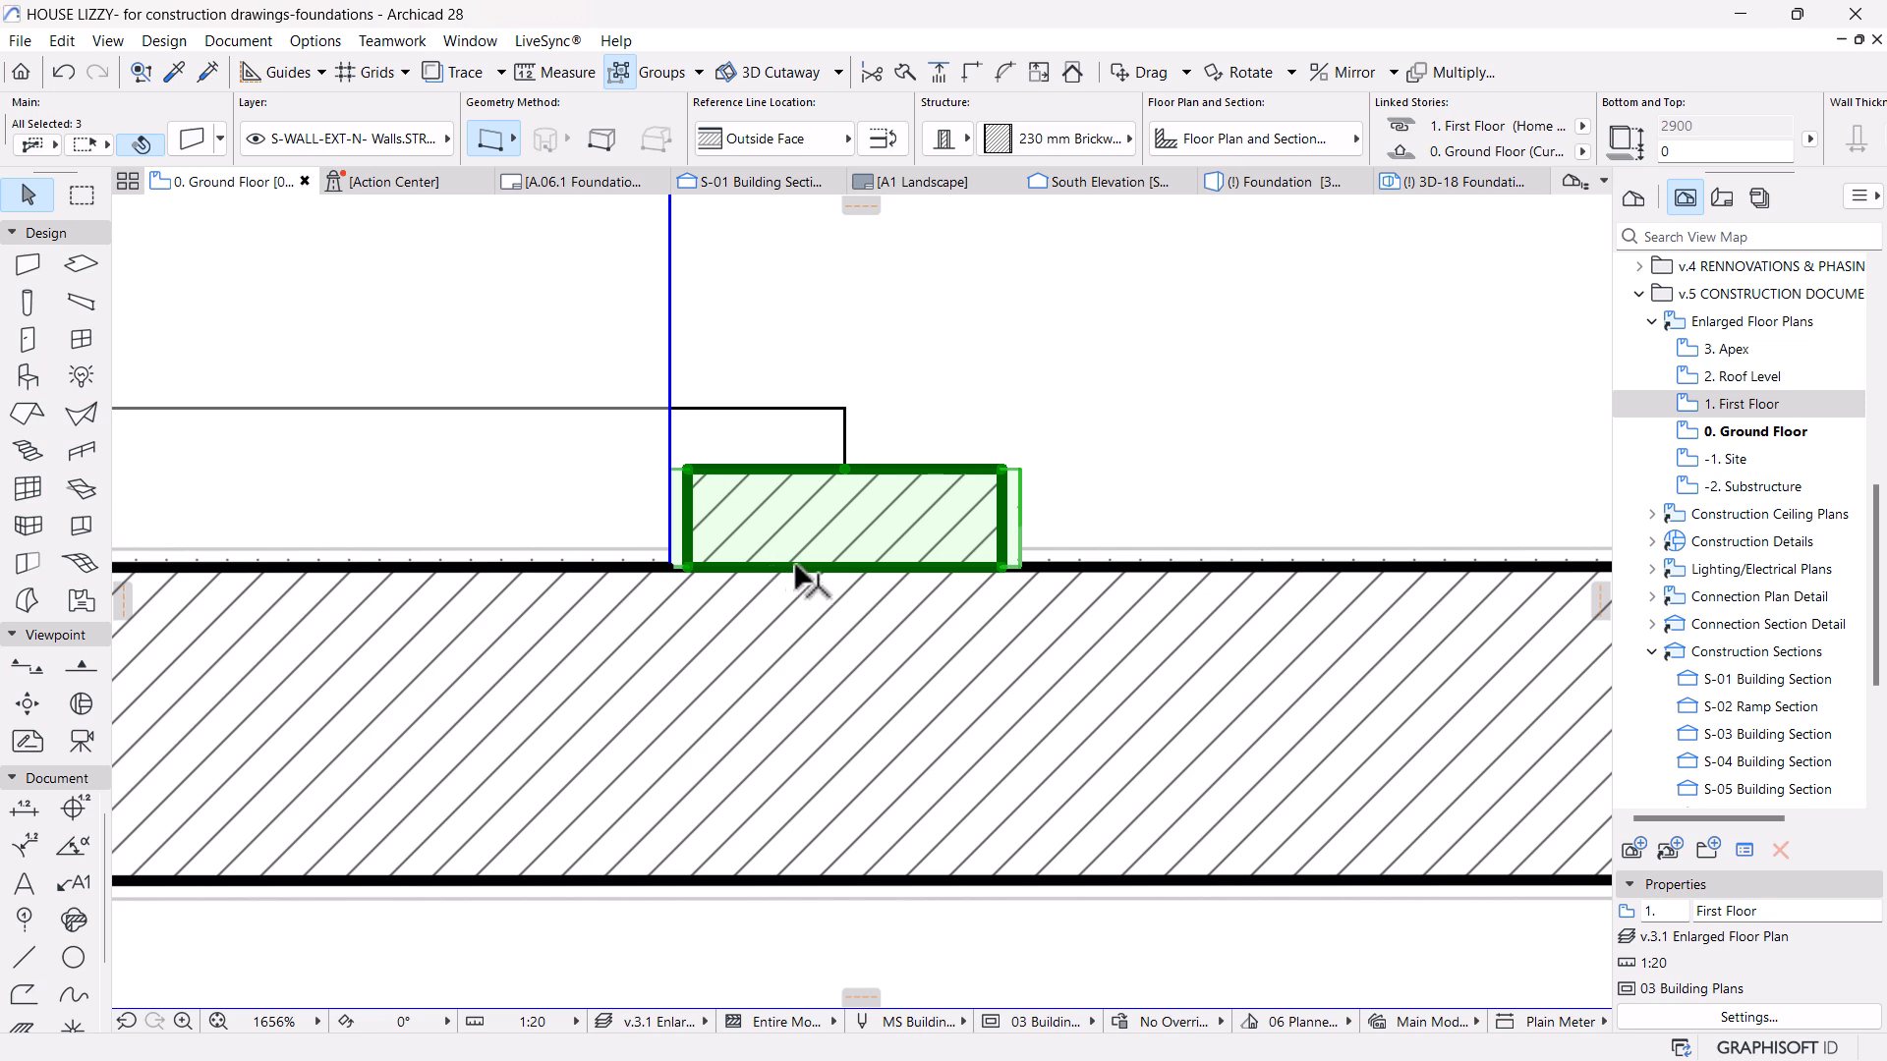
left_click(939, 73)
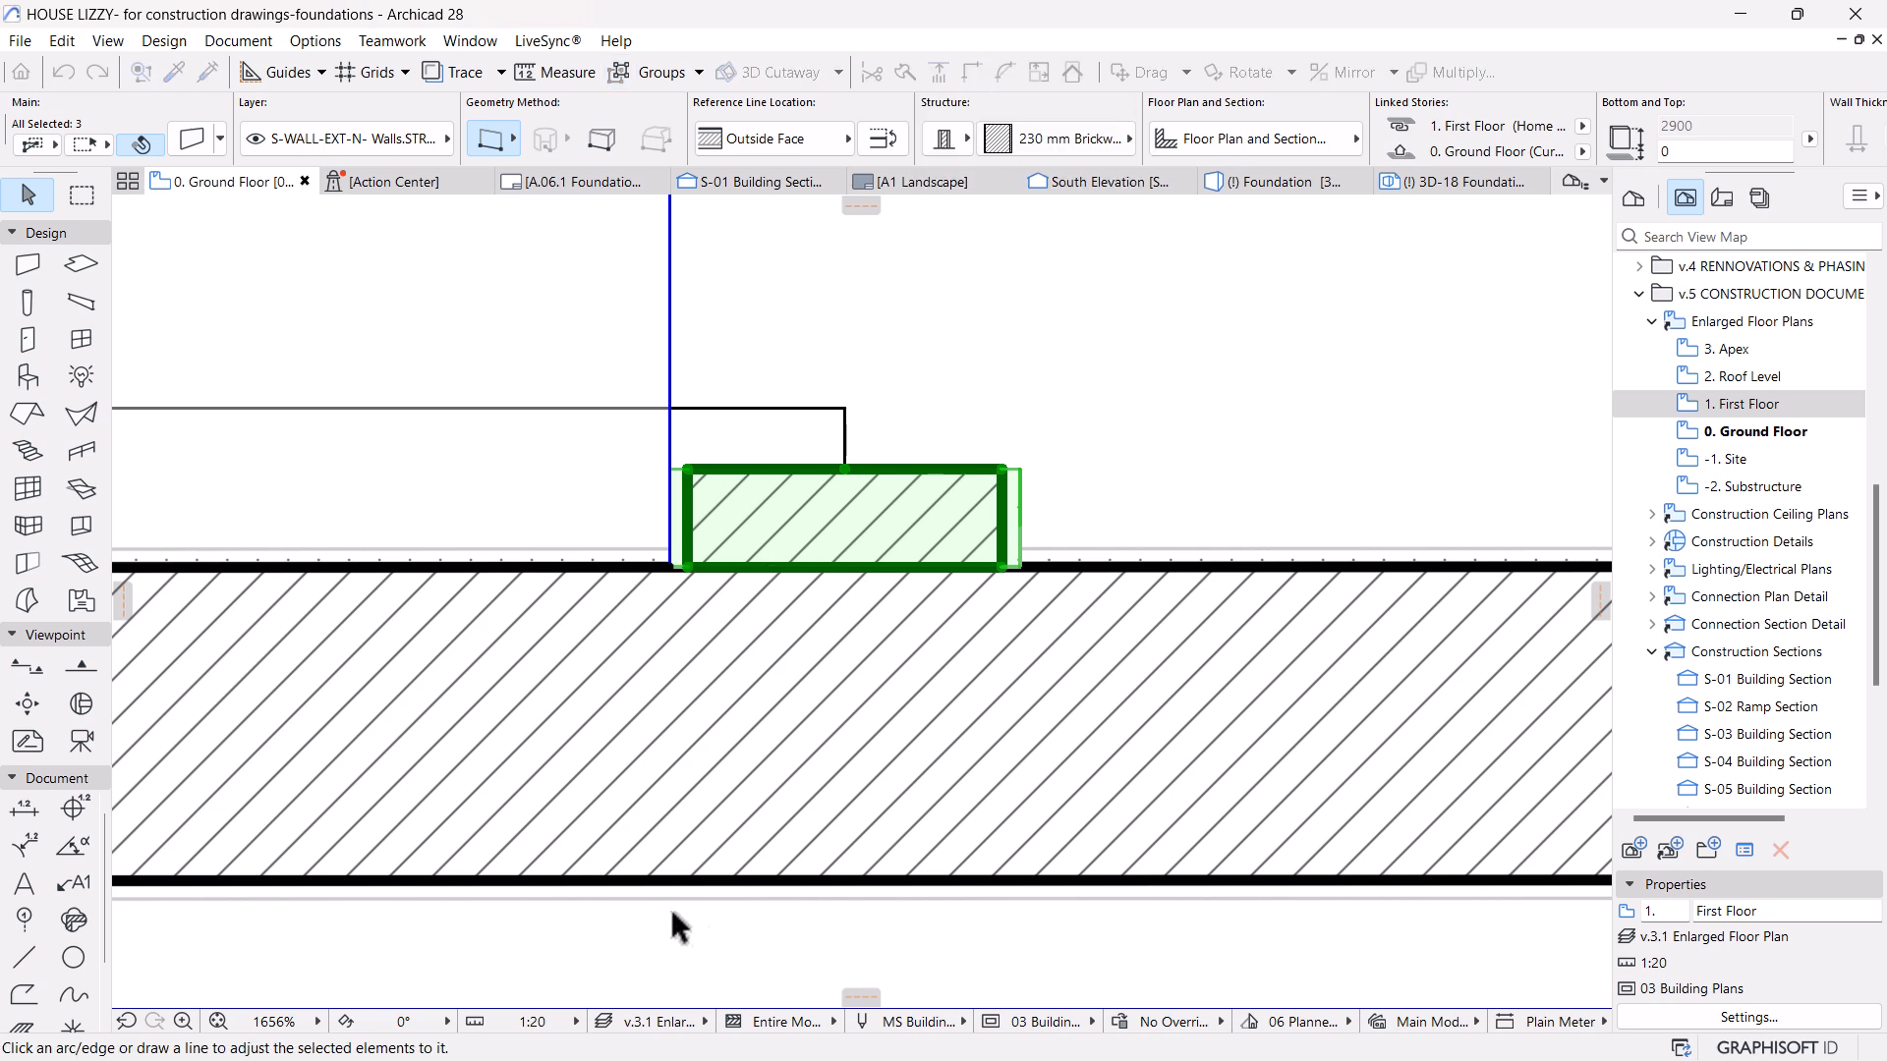
left_click(646, 881)
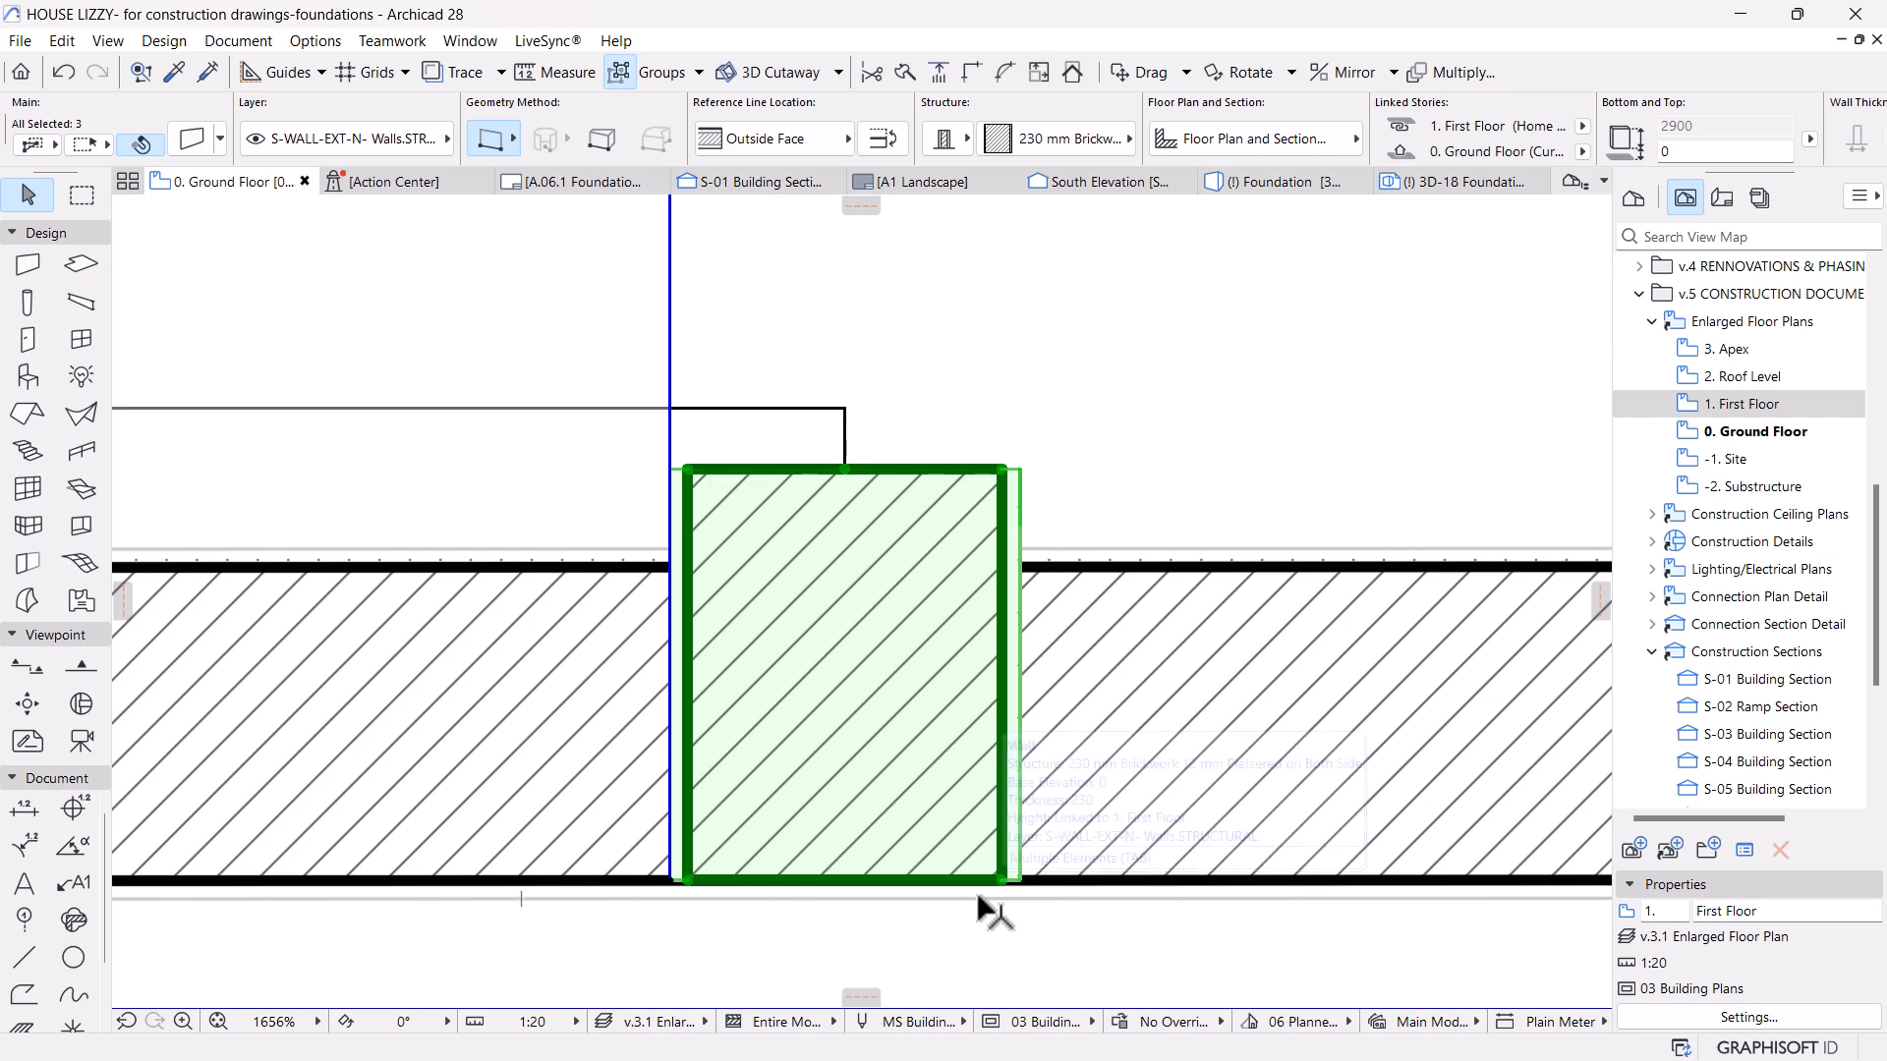
scroll(1164, 747, "down", 8)
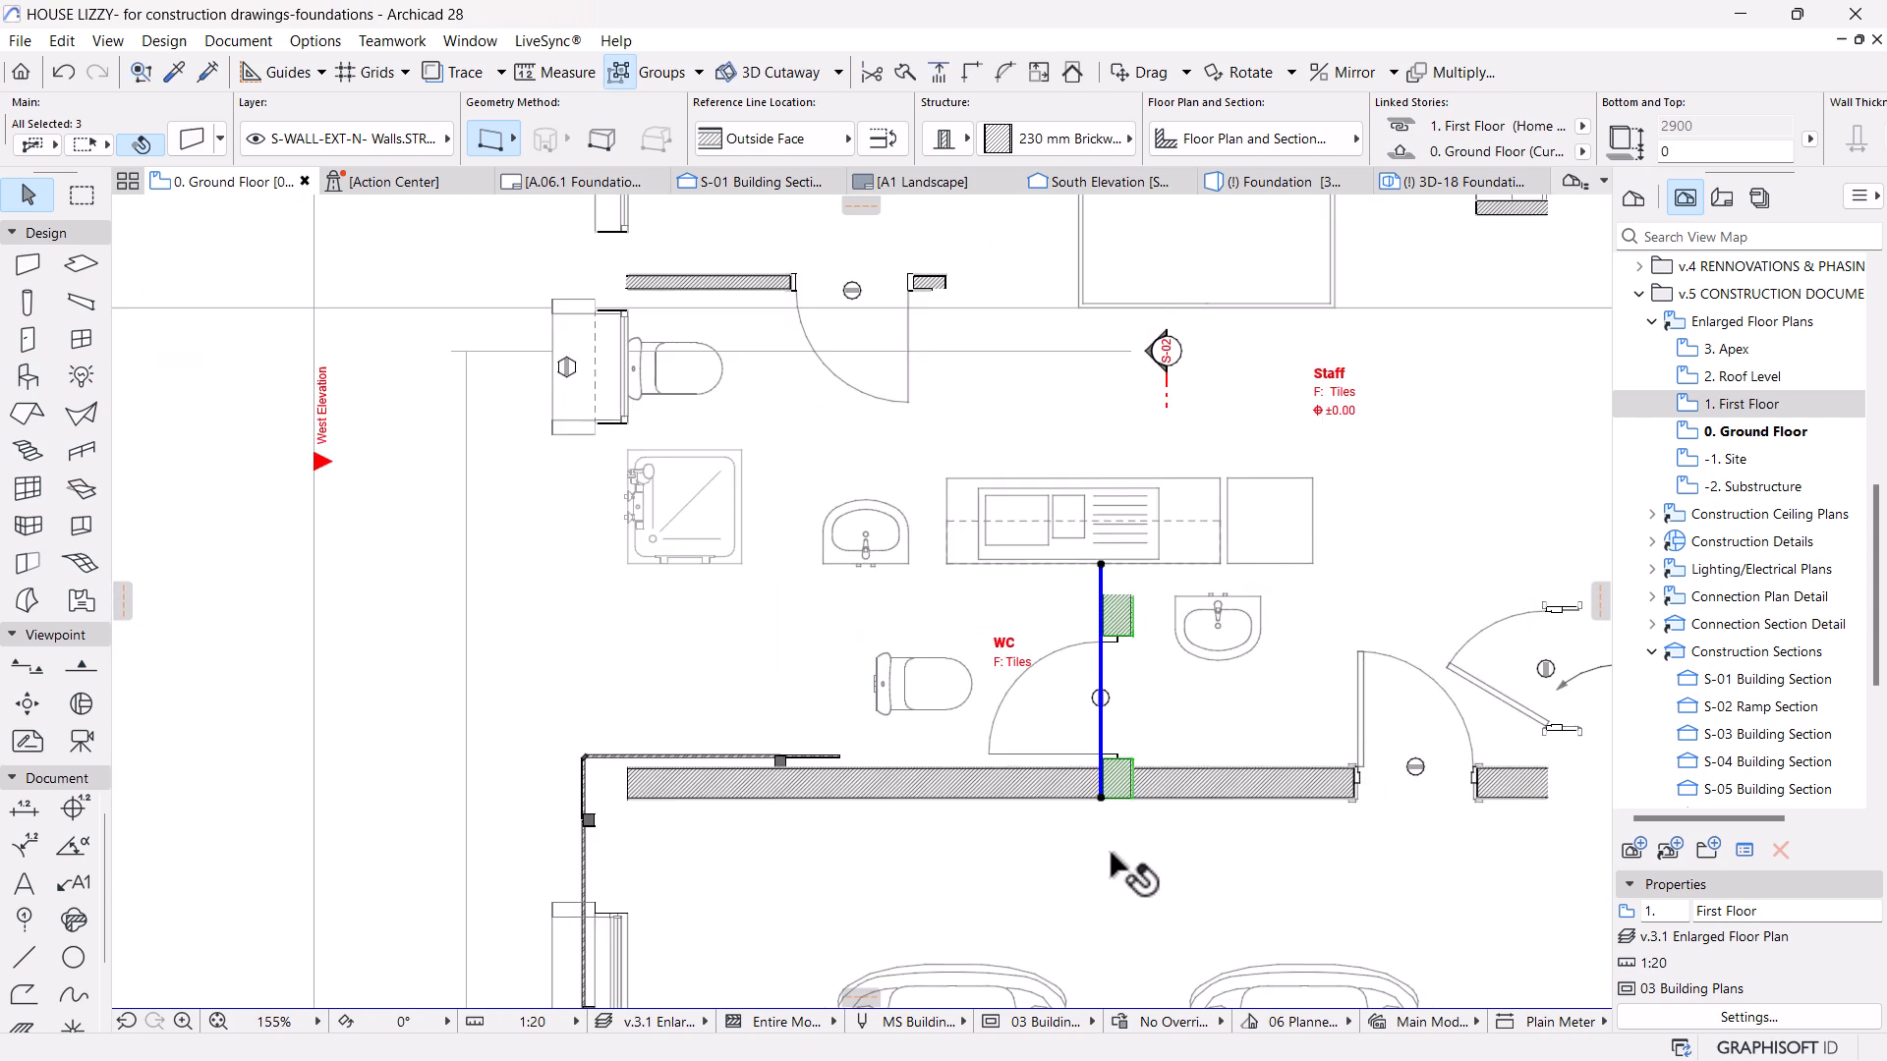
scroll(1011, 870, "up", 8)
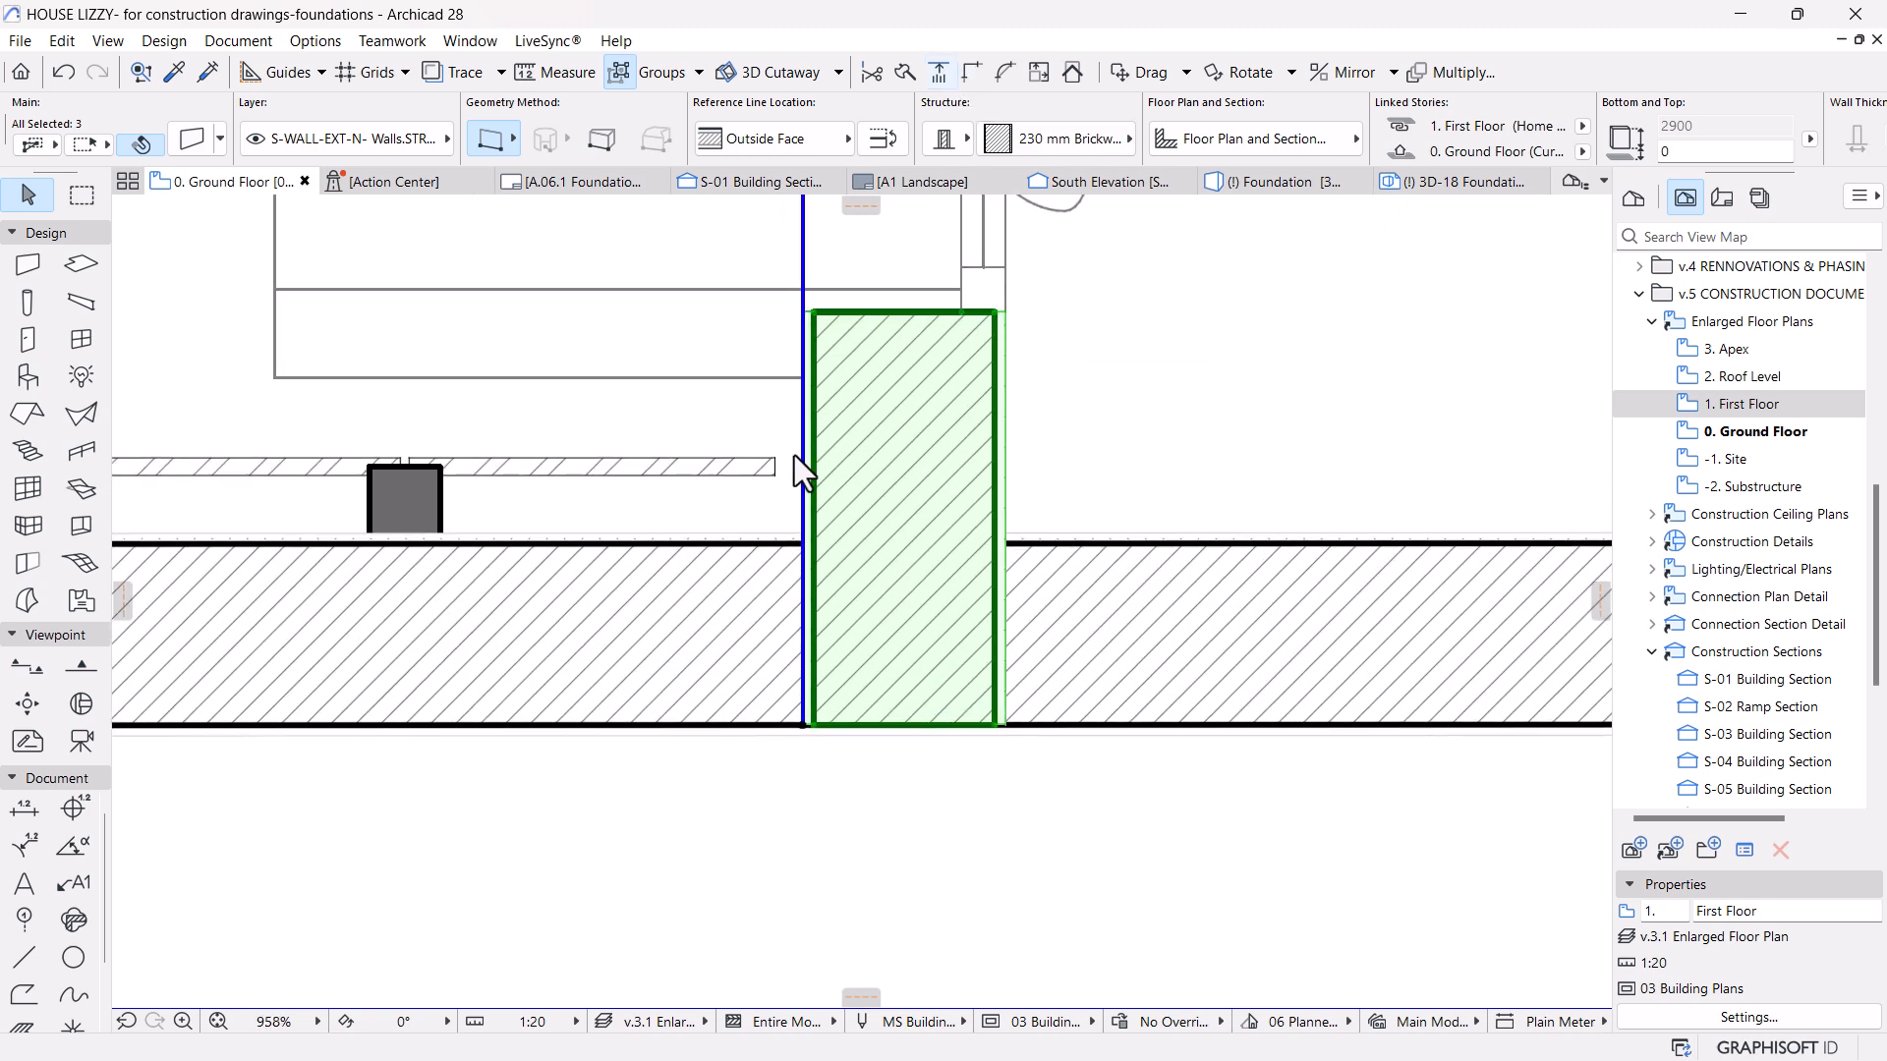
Try adjusting the three WC walls to a horizontal line drawn through the middle of the garage wall's thickness.
key("ctrl+minus")
left_click(776, 621)
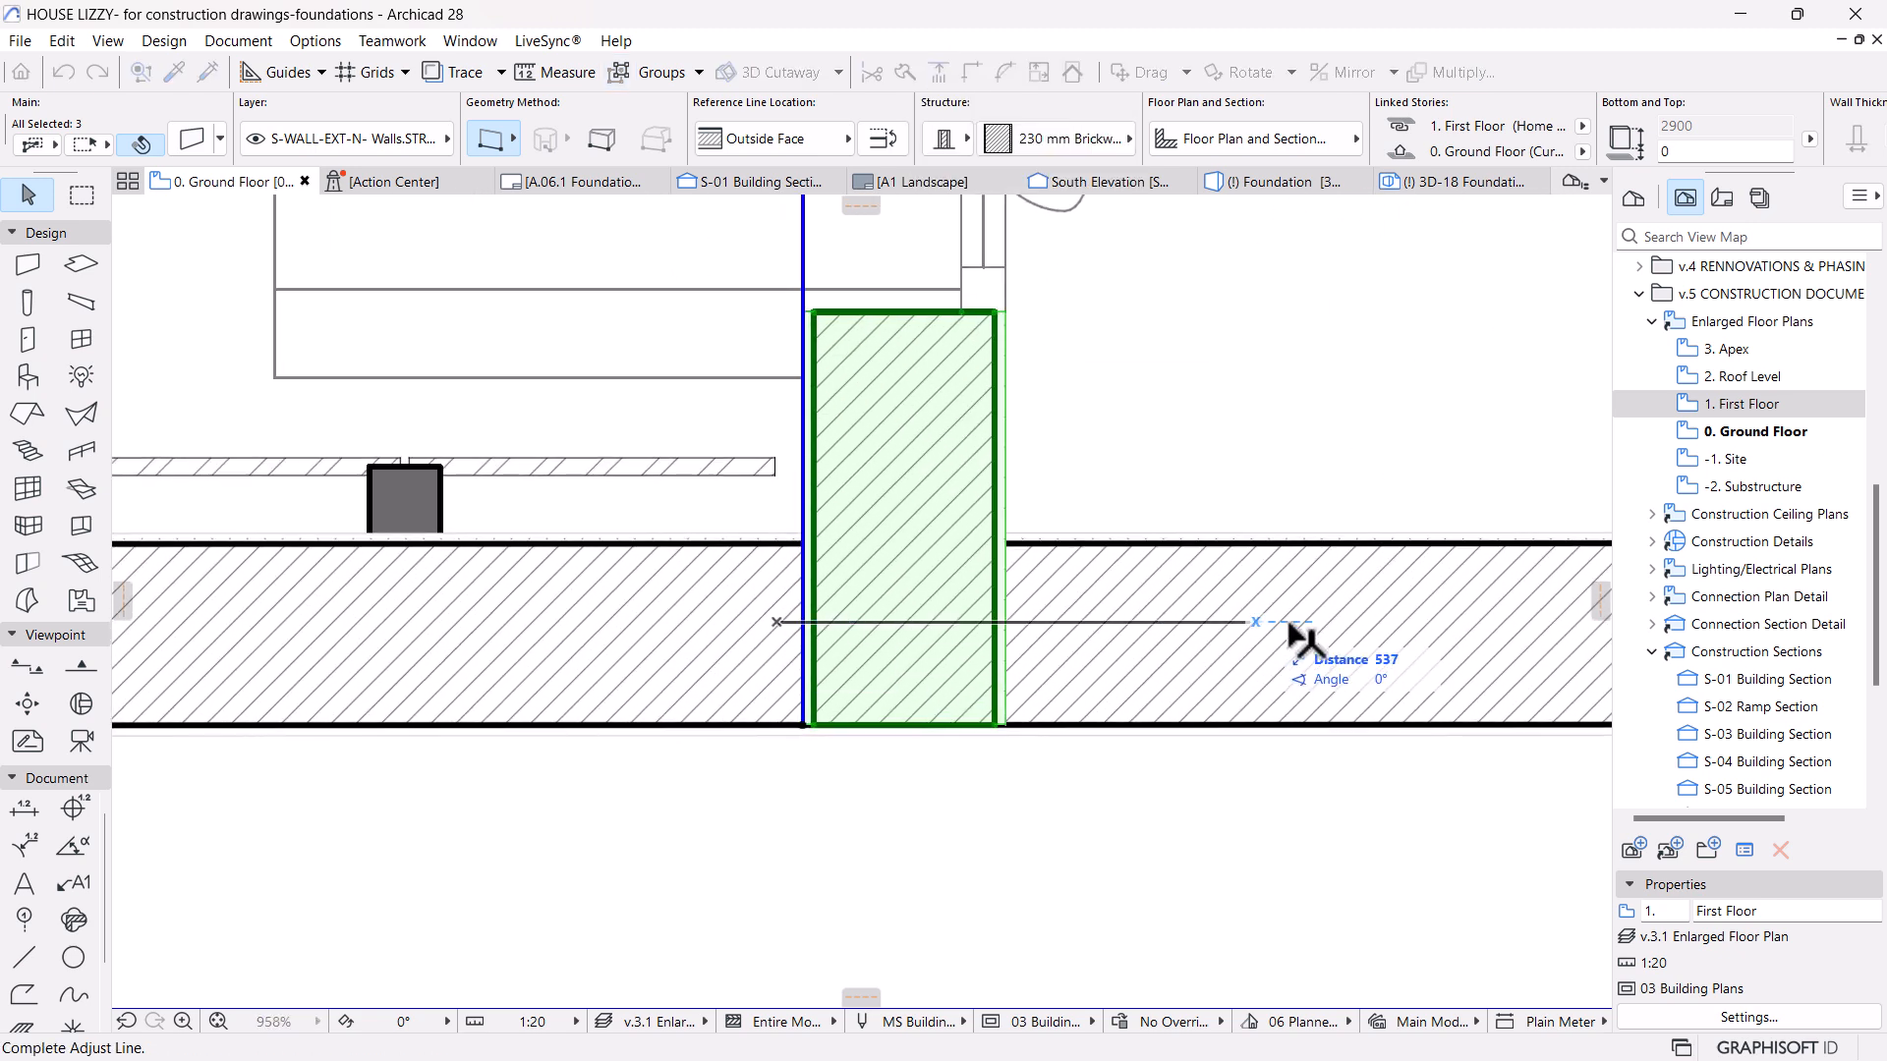
left_click(1291, 624)
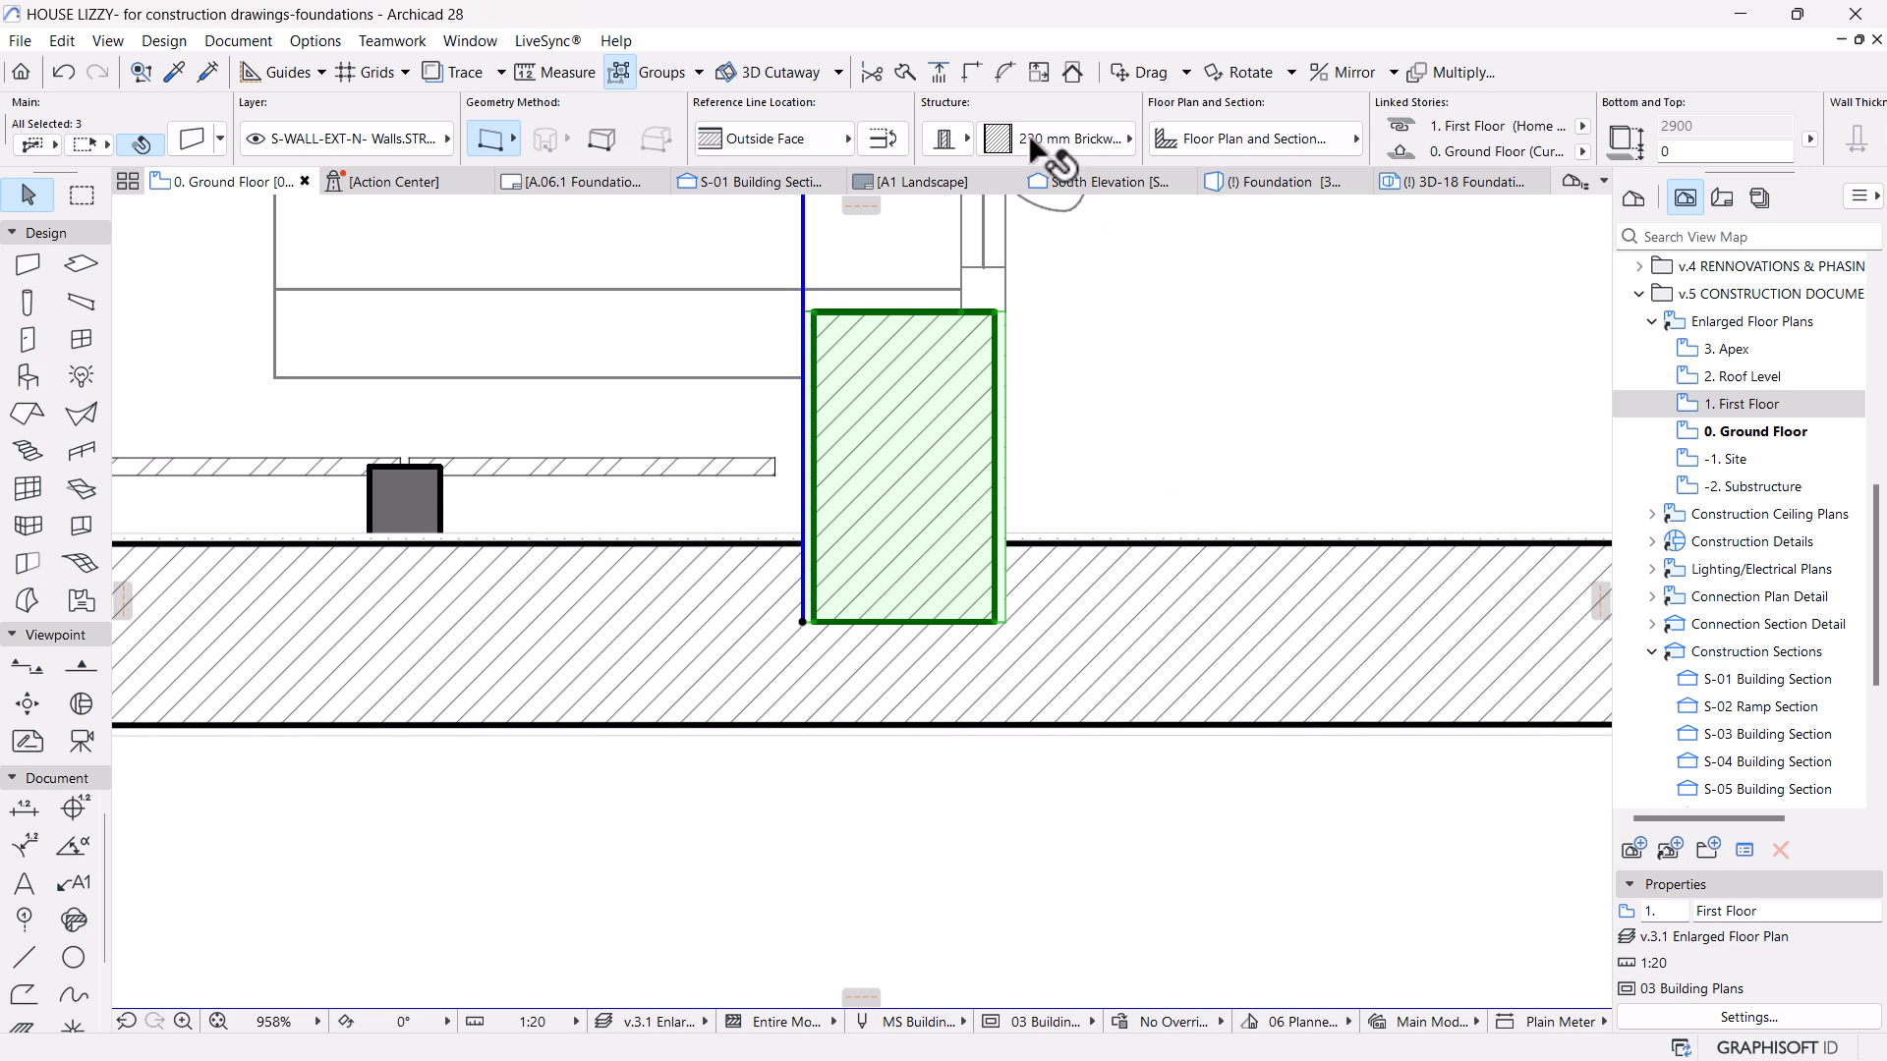
Adjust the three WC walls to the near face of the garage wall, deselect them and check the junctions.
left_click(939, 75)
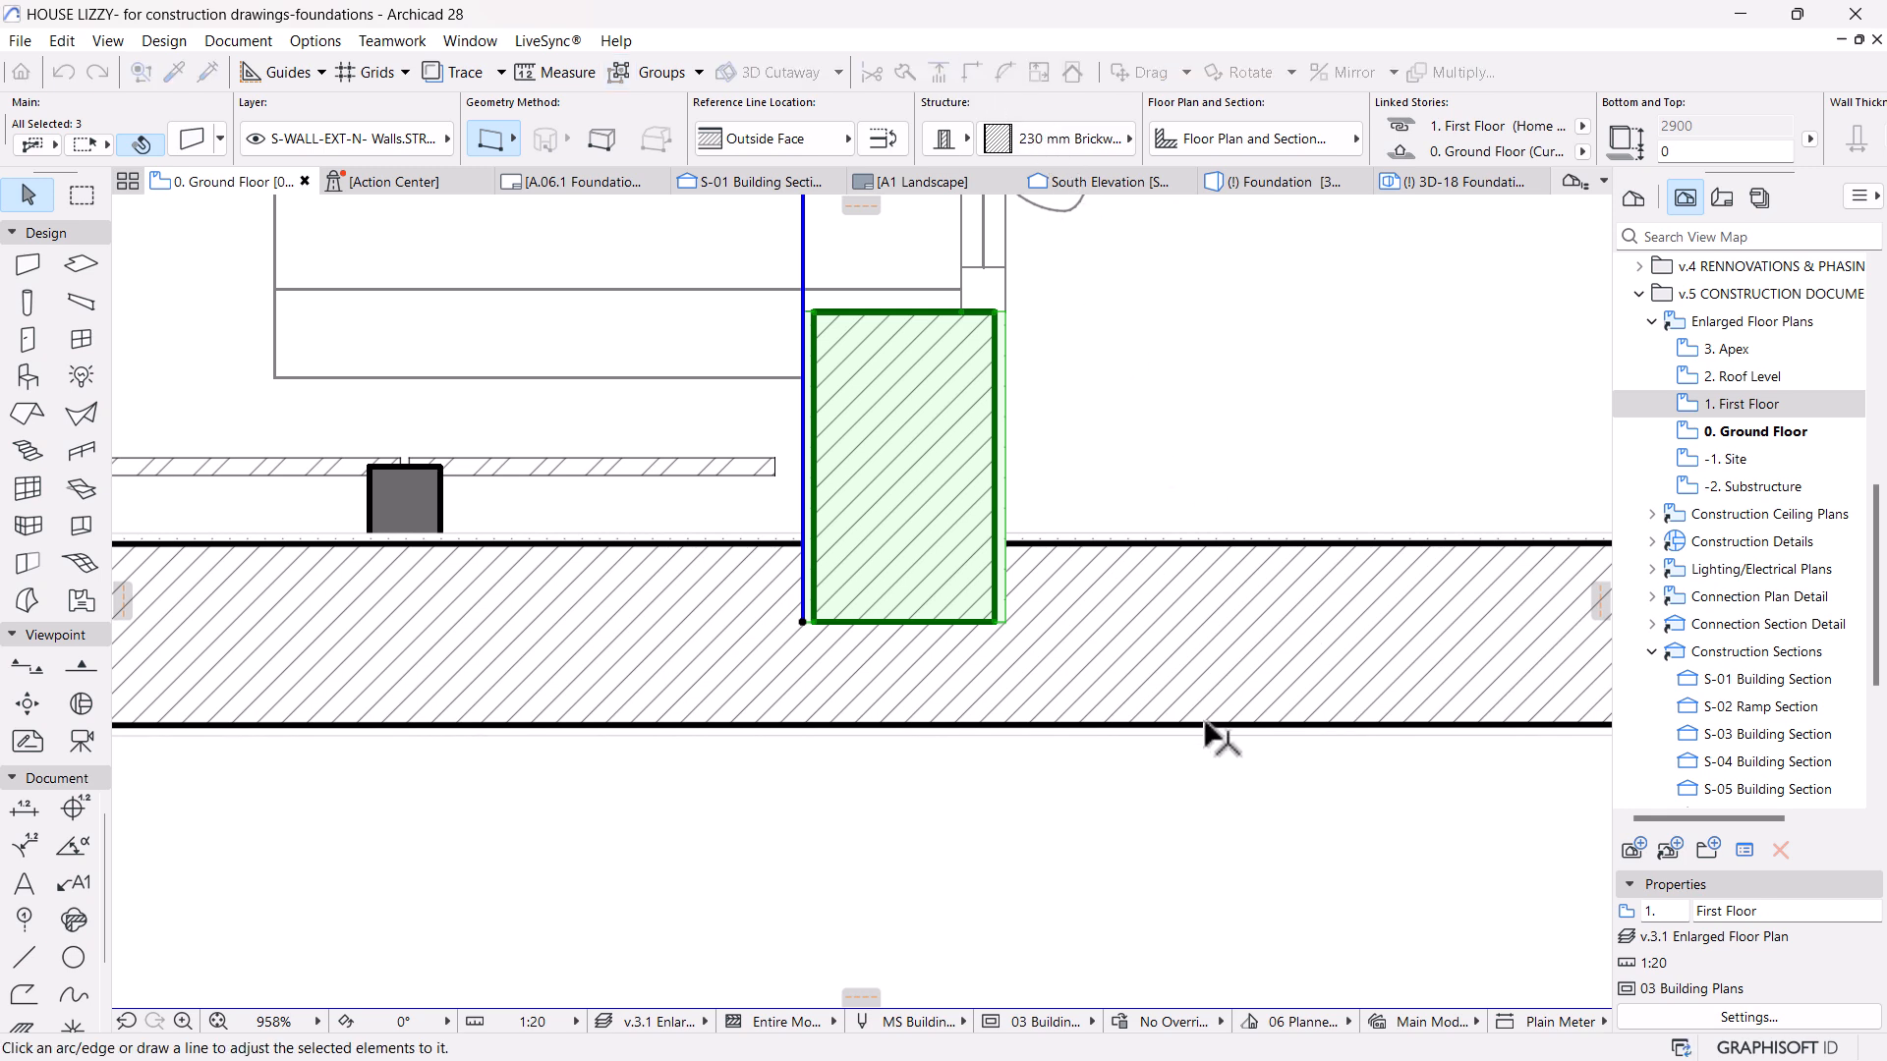
scroll(855, 656, "down", 6)
left_click(1034, 625)
scroll(855, 766, "down", 3)
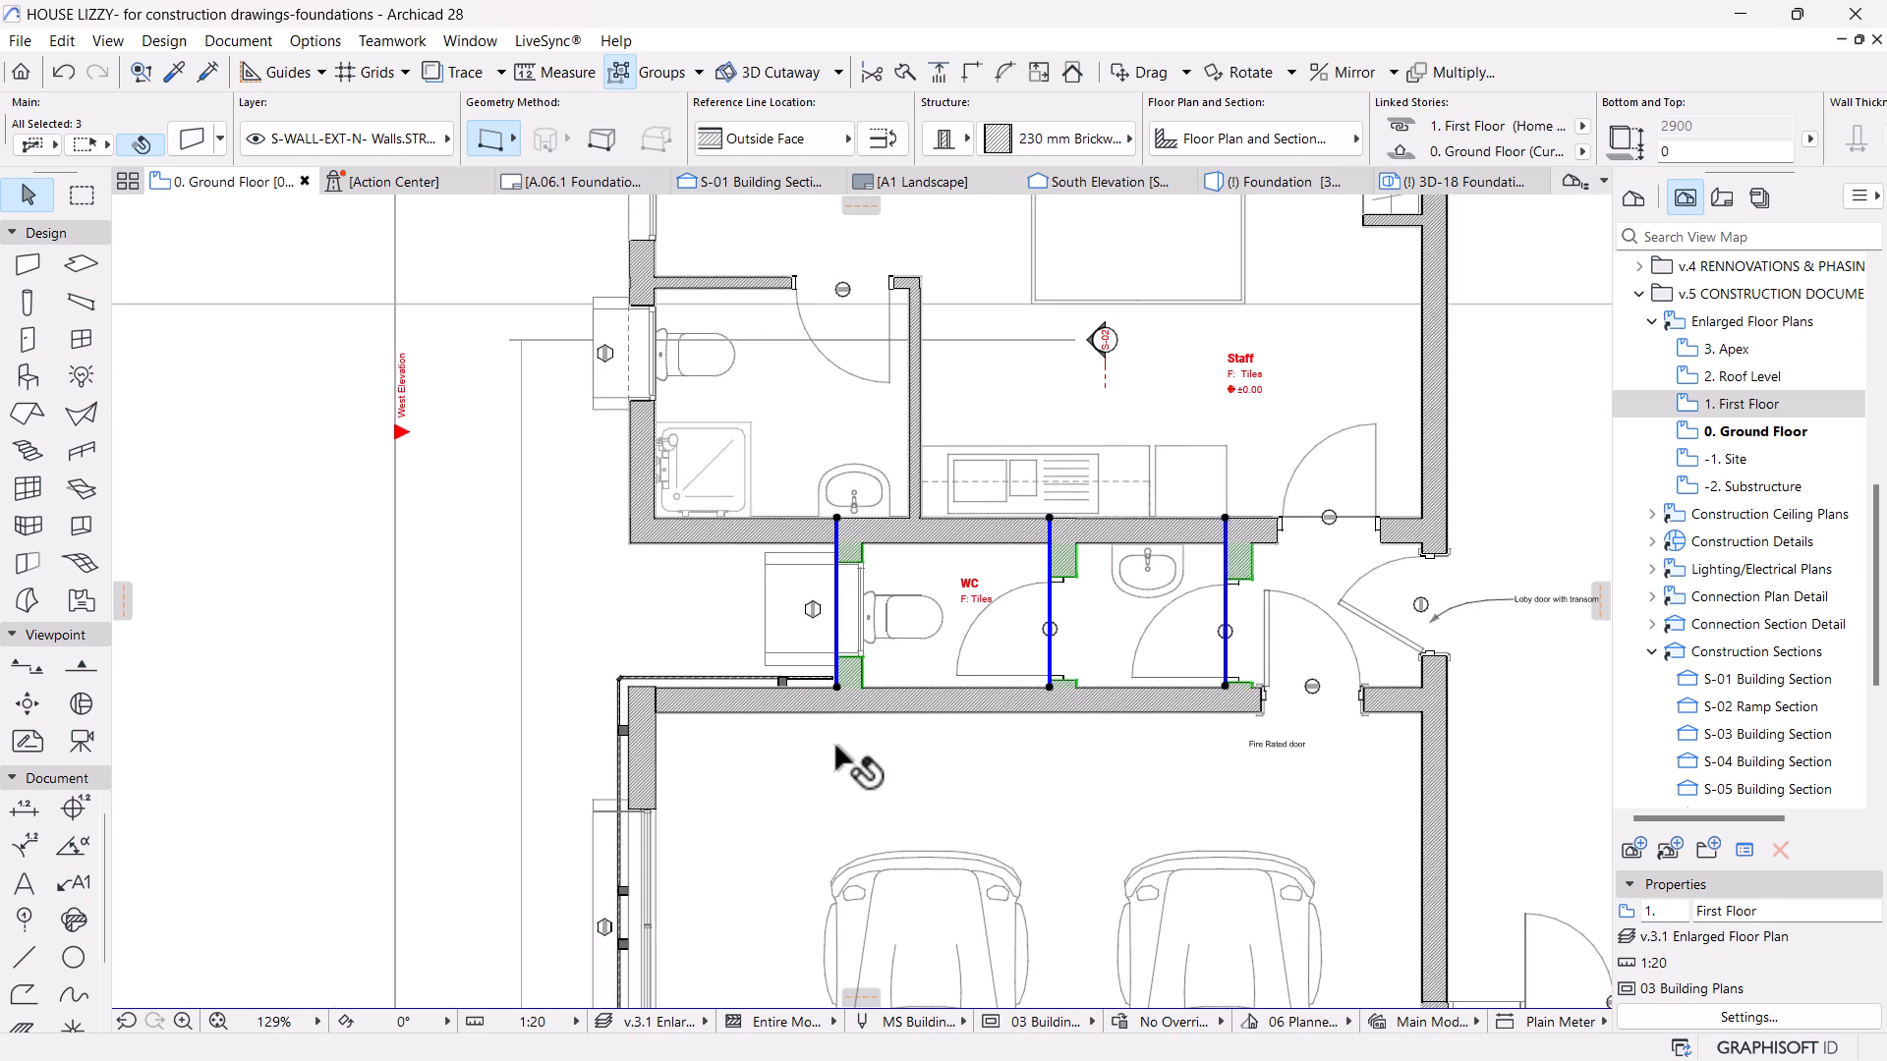
left_click(1219, 686)
scroll(1361, 722, "up", 4)
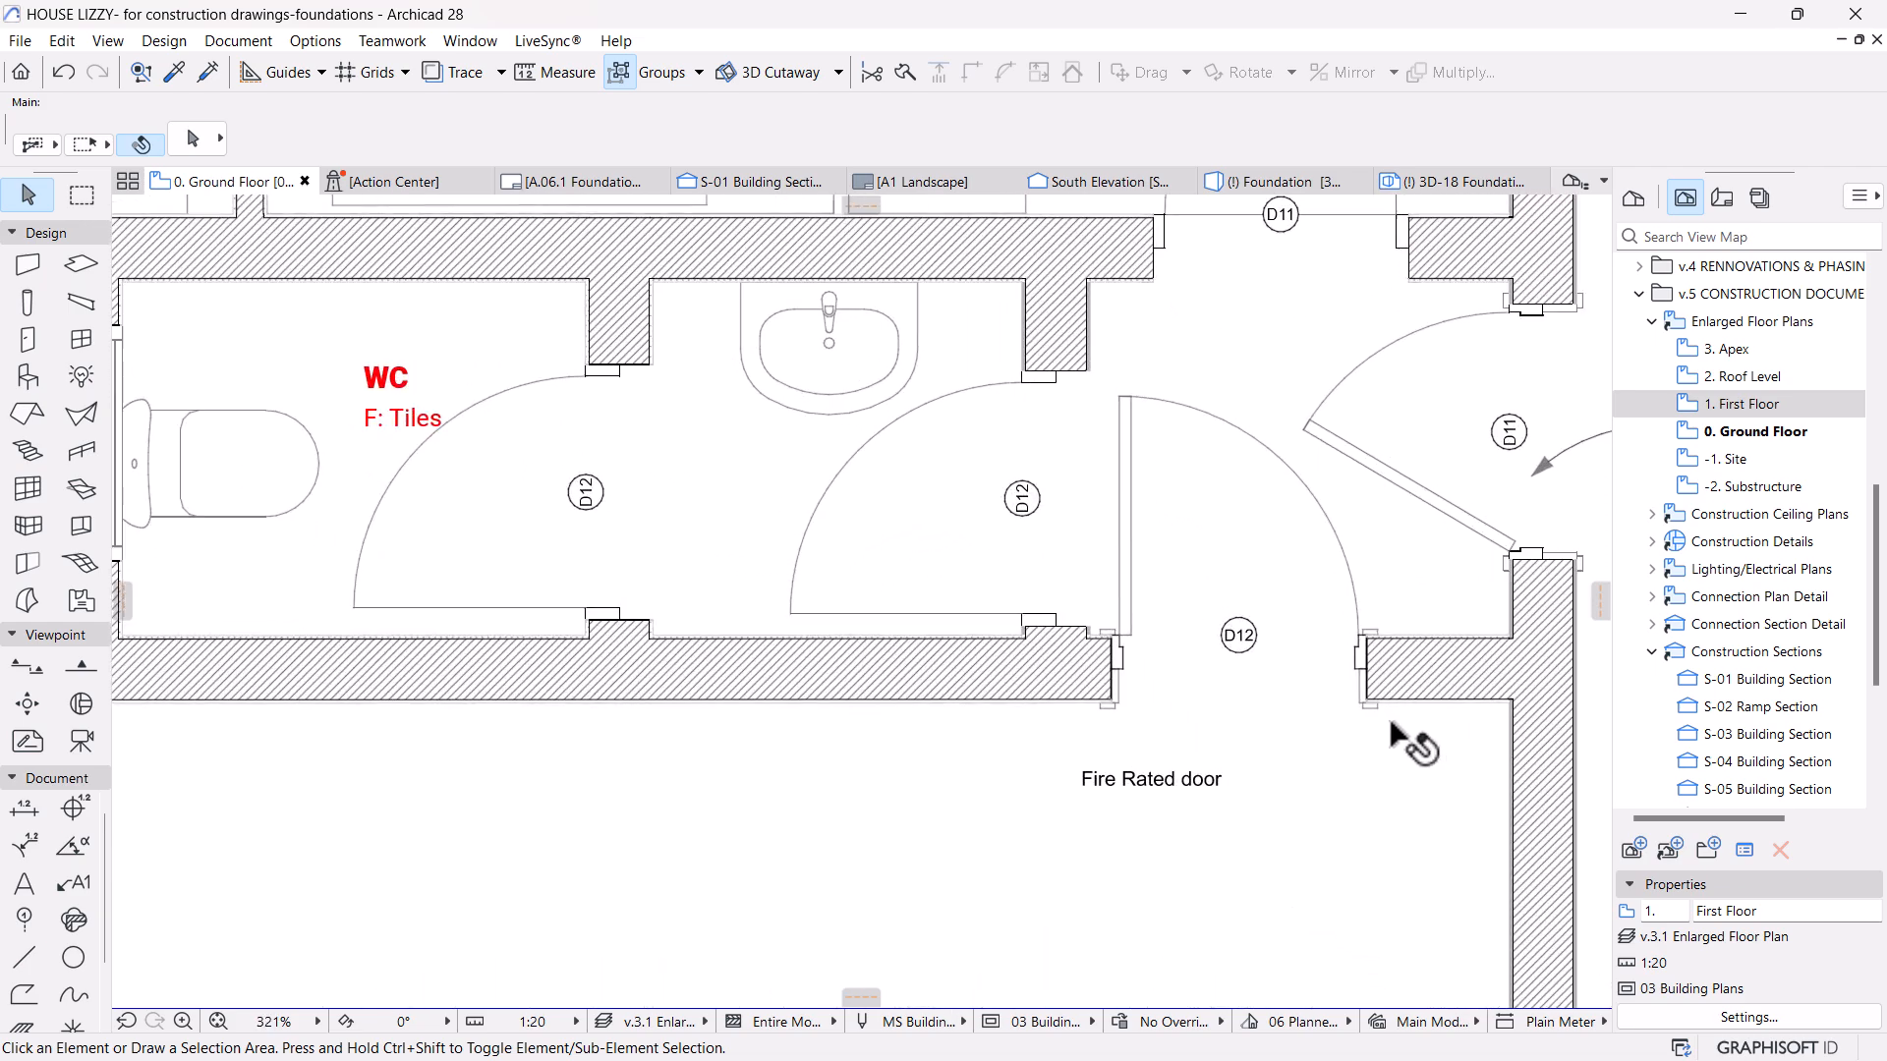
scroll(1258, 717, "down", 5)
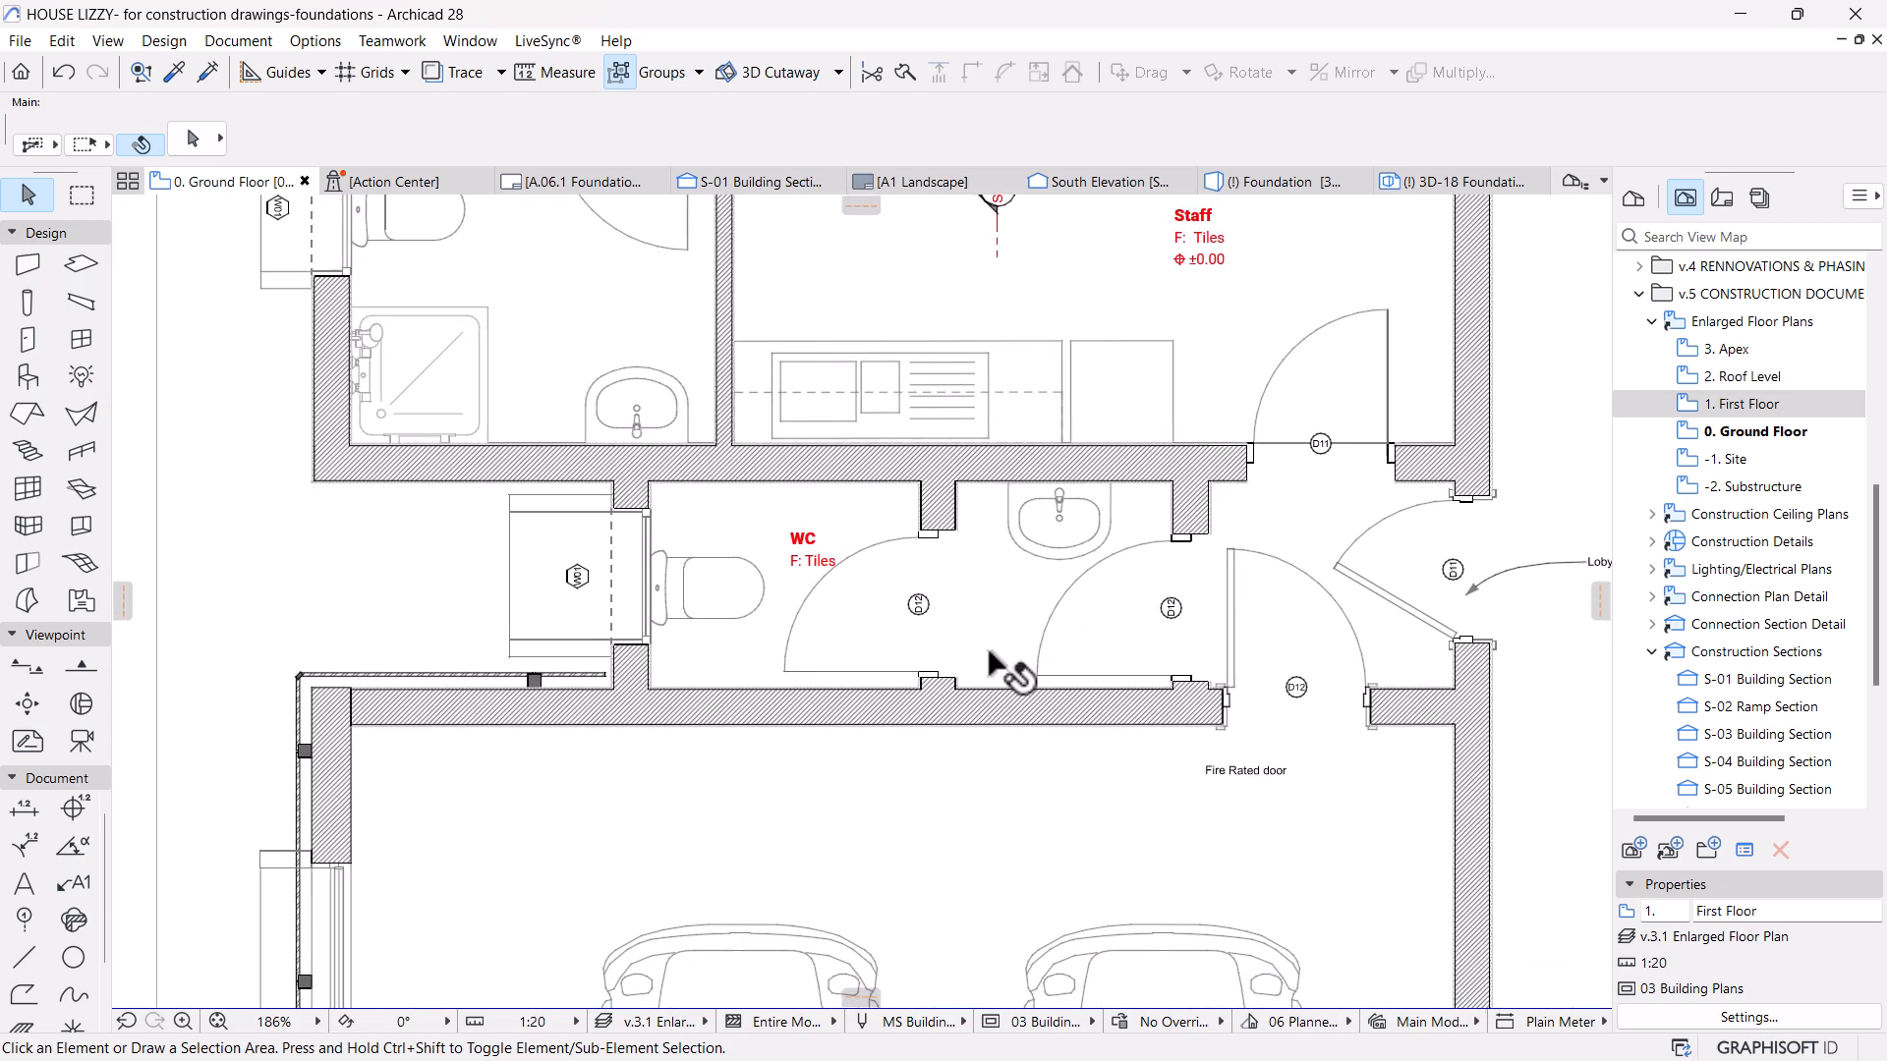
Inspect the wall and column junctions at the garage's outer corner and select the cladding curtain wall around it.
middle_click_drag(879, 845, 865, 505)
middle_click_drag(1008, 737, 1108, 621)
scroll(666, 855, "up", 7)
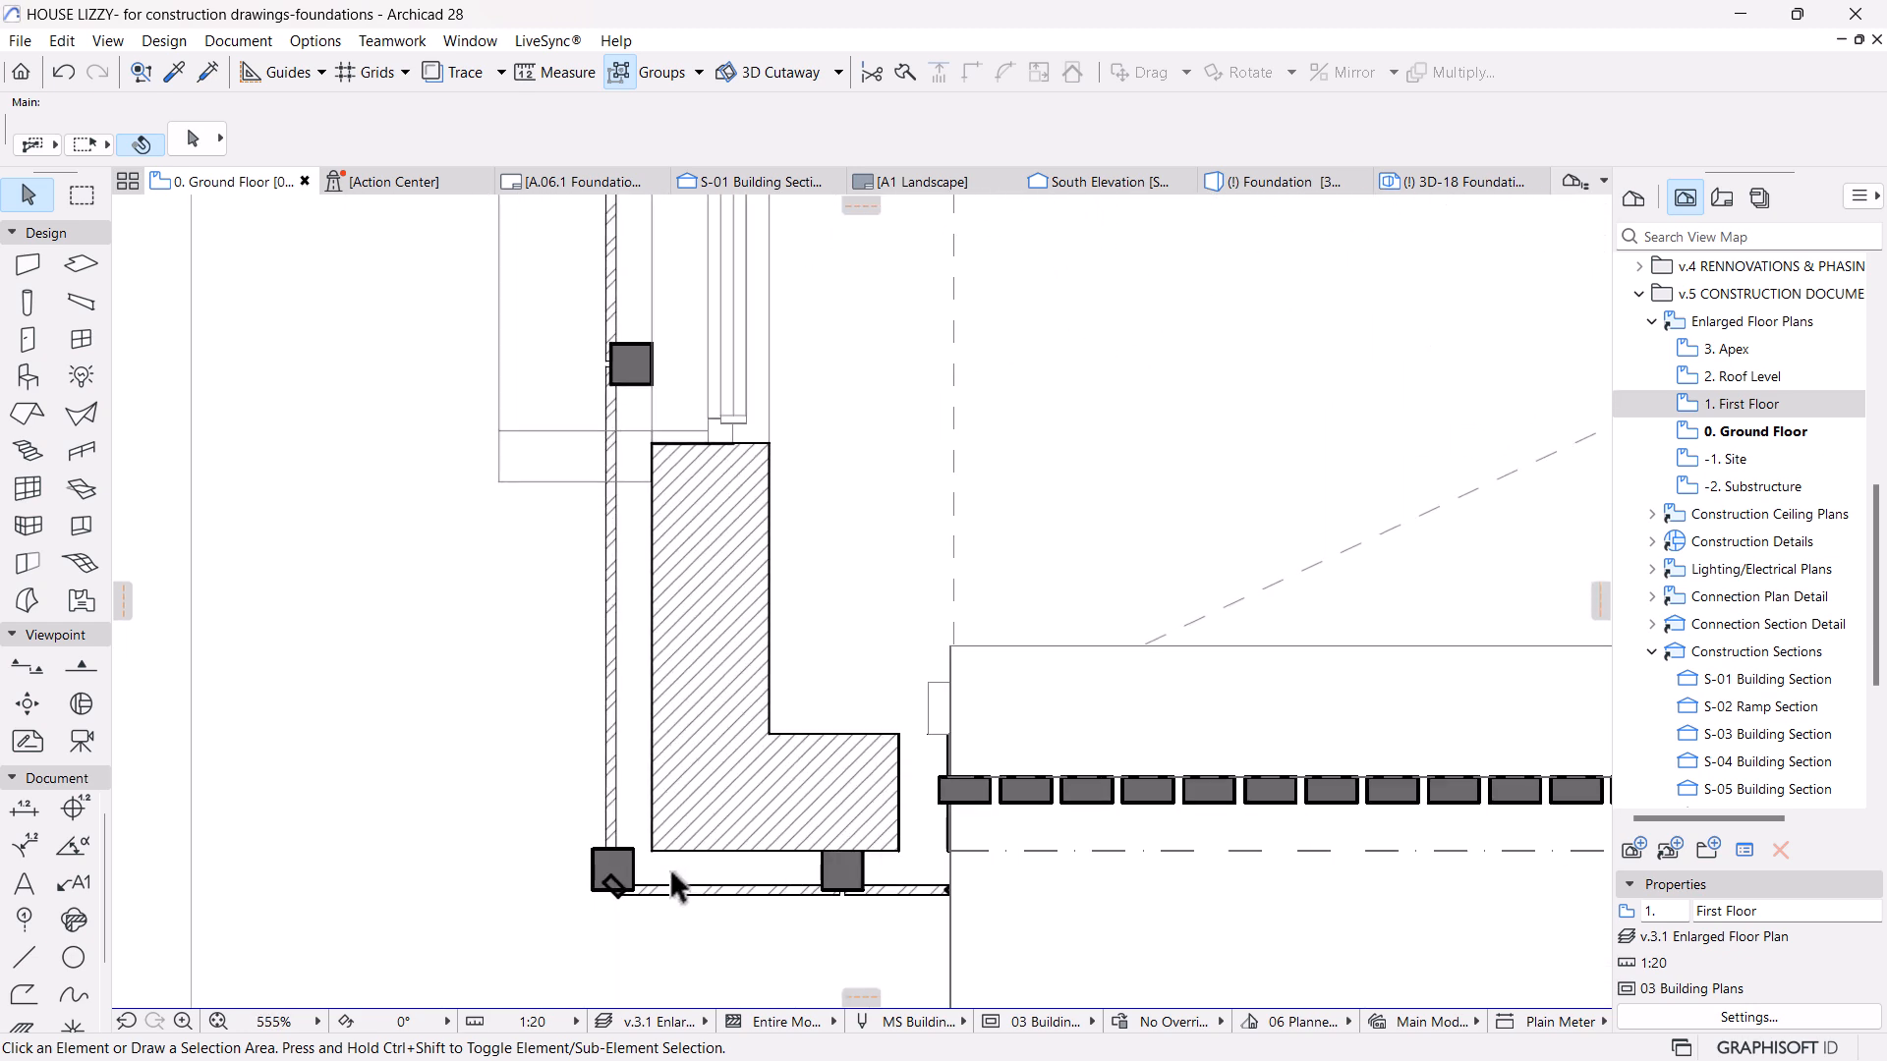
scroll(855, 556, "down", 3)
middle_click_drag(693, 578, 759, 607)
scroll(743, 872, "up", 2)
scroll(760, 607, "up", 2)
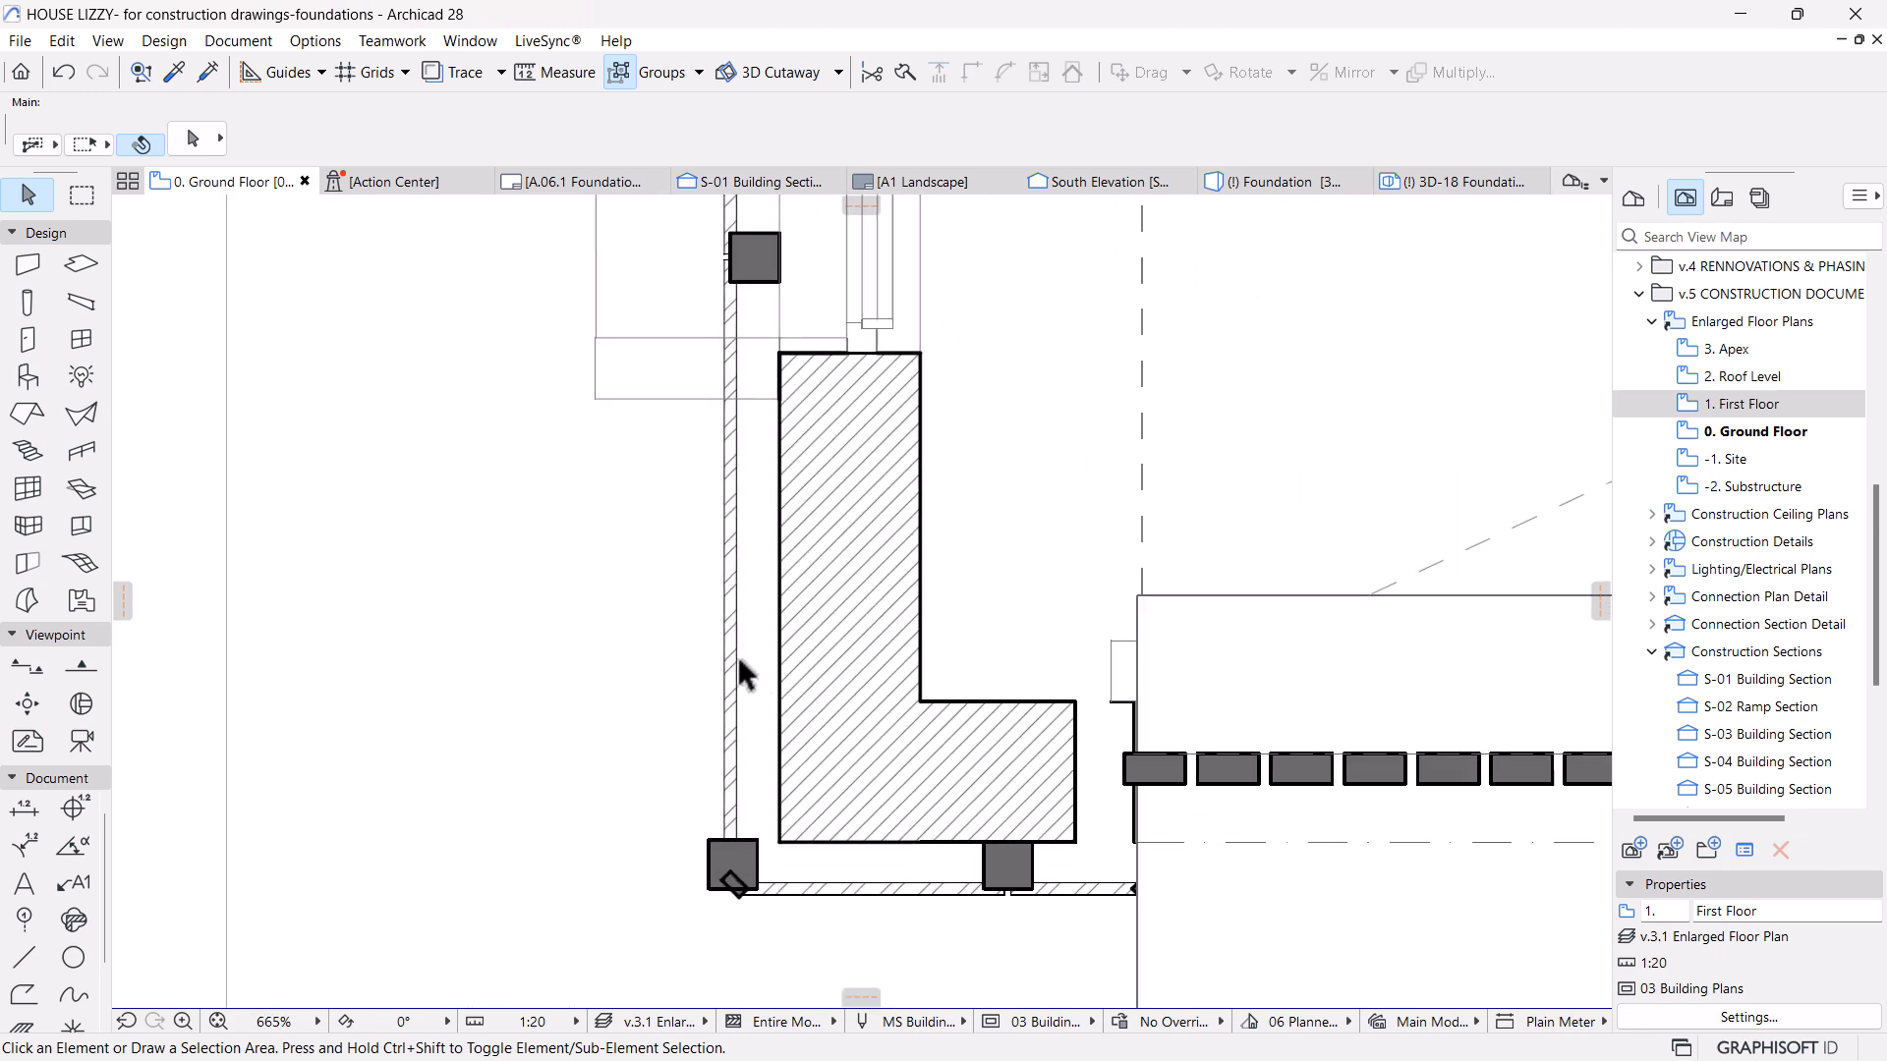
left_click(743, 609)
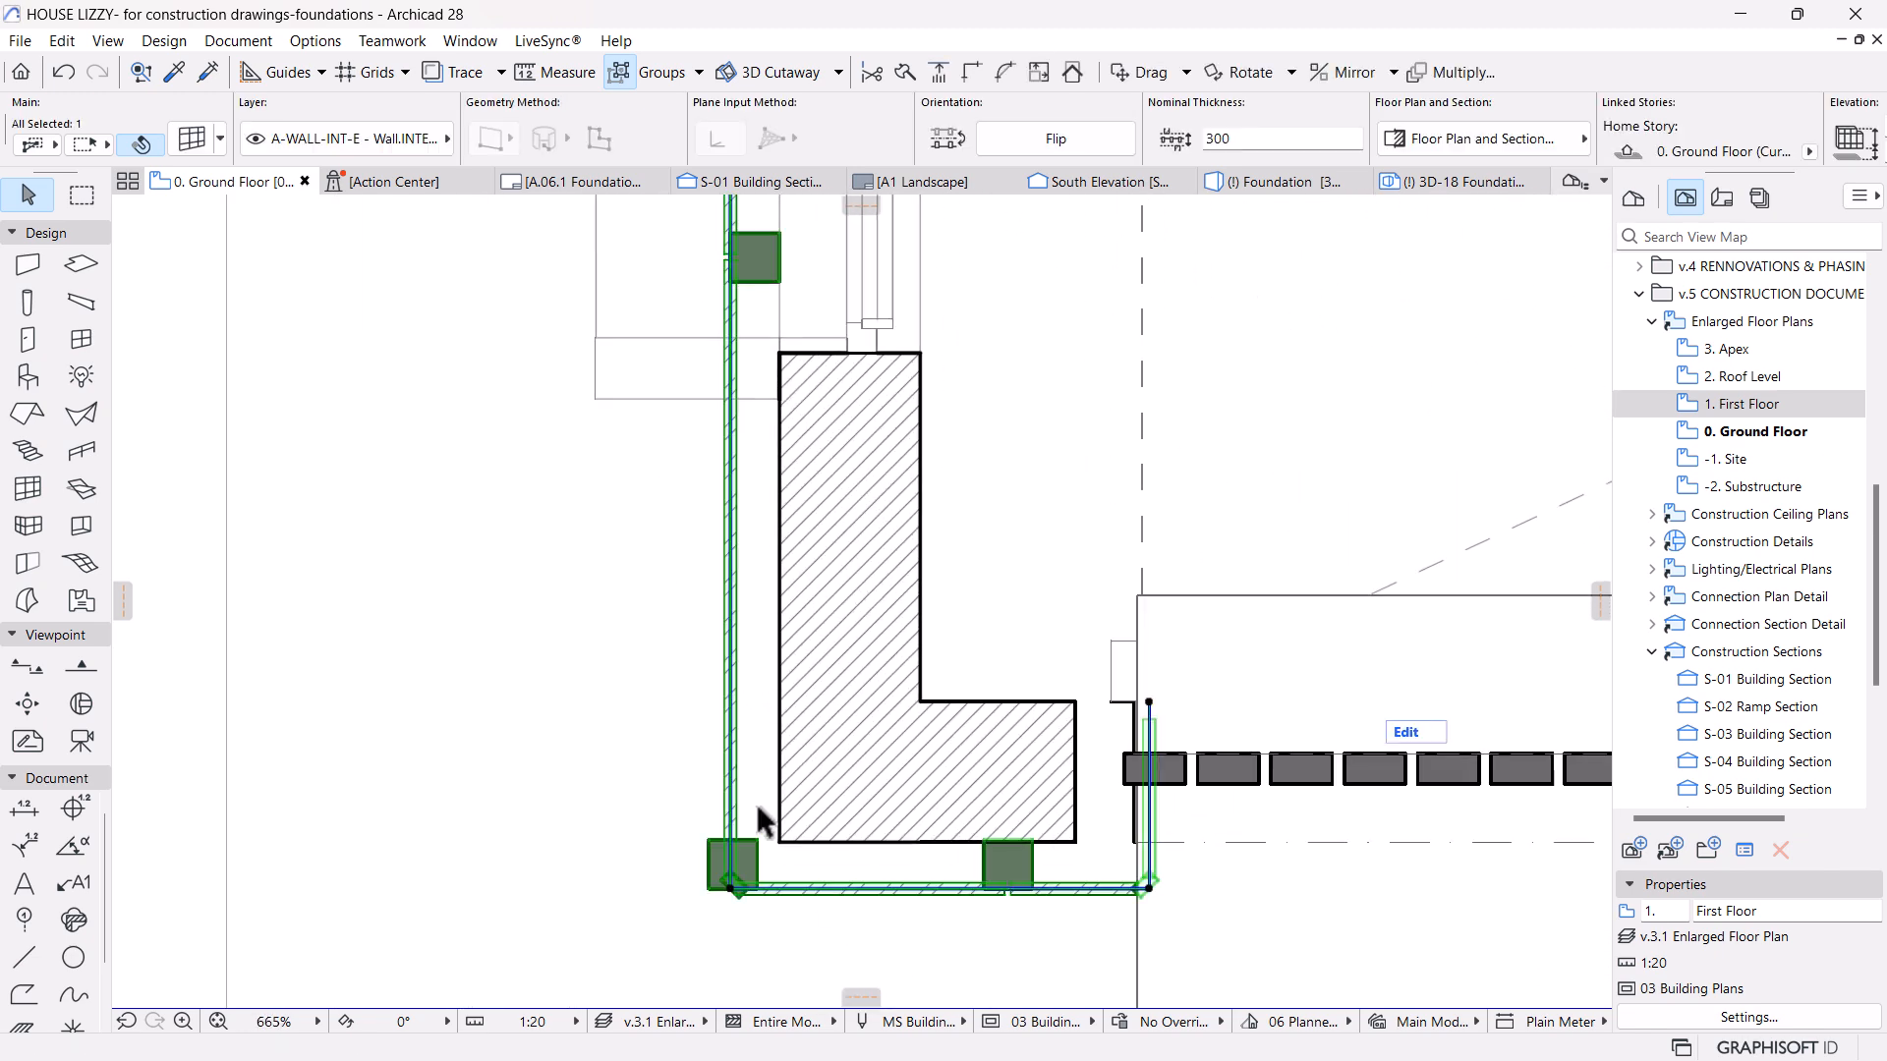
scroll(695, 767, "down", 5)
scroll(846, 608, "down", 2)
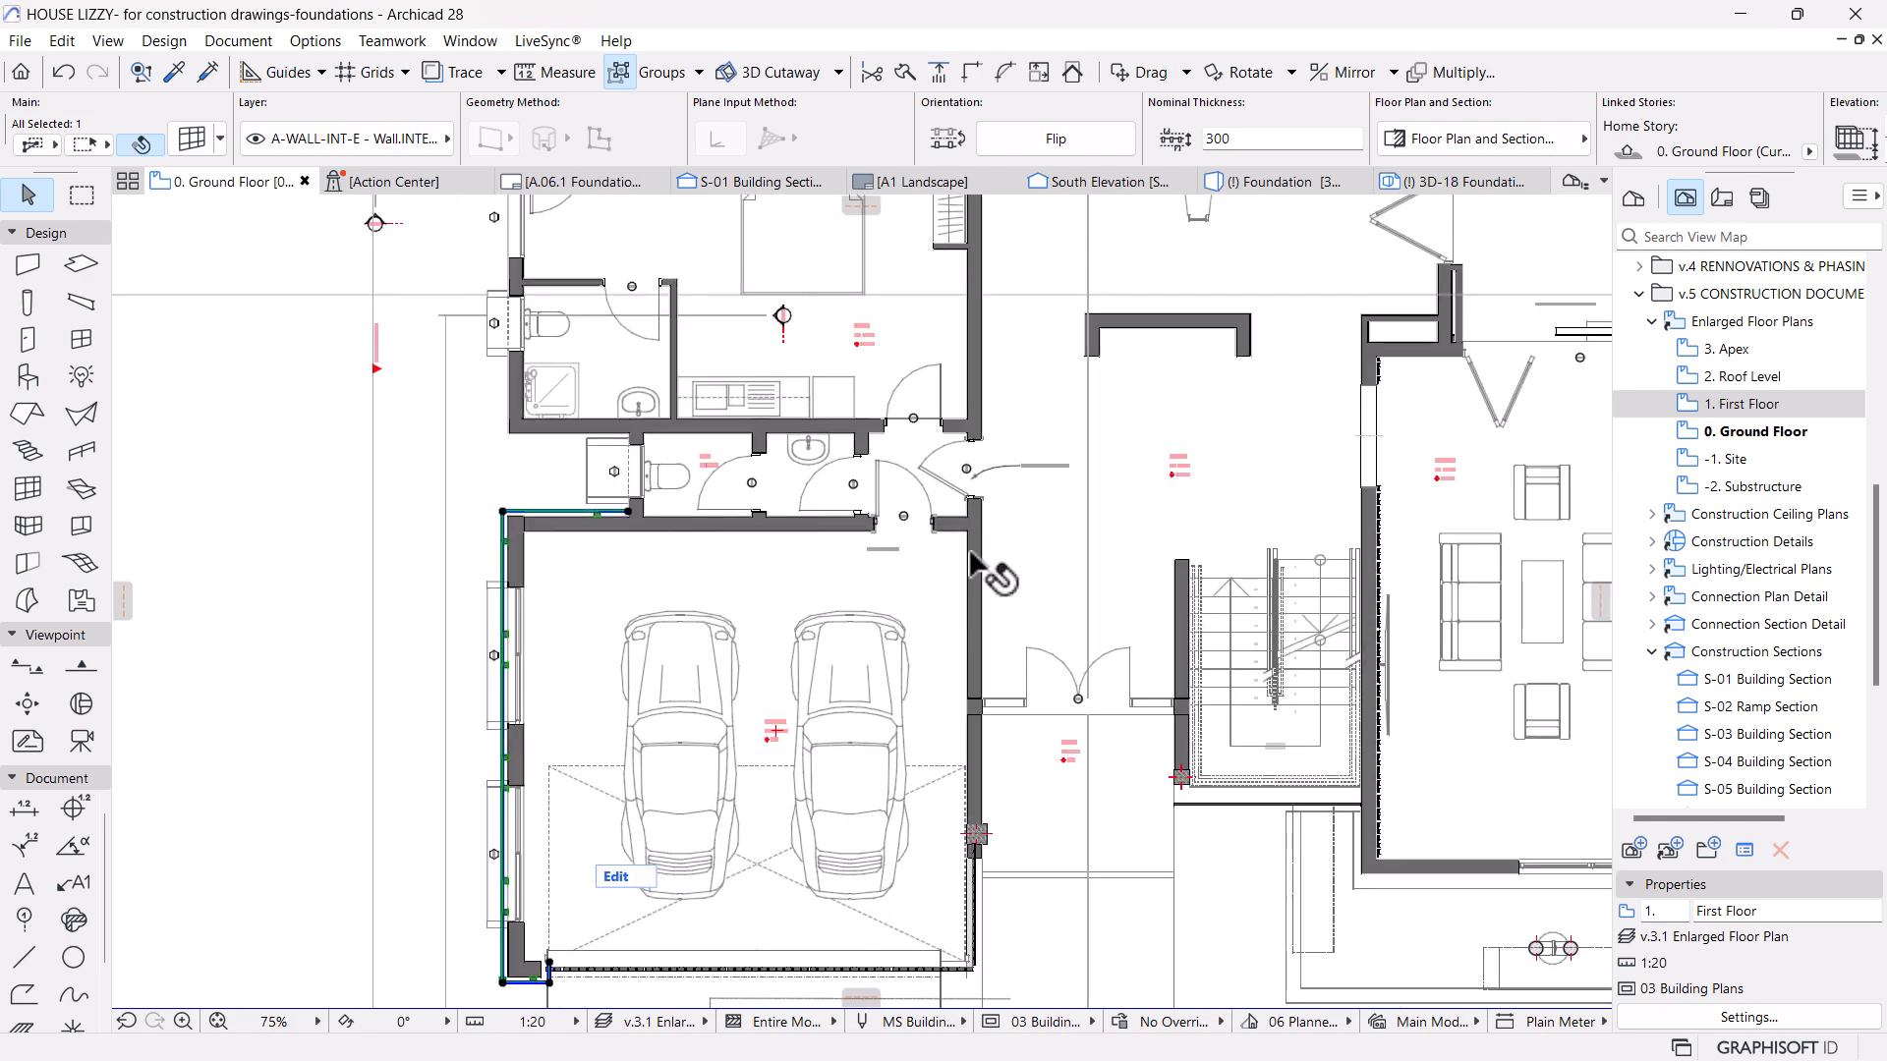
Select the door D13 wall at the patio and adjust its garage-side end to the near face of the garage wall.
scroll(1267, 678, "up", 5)
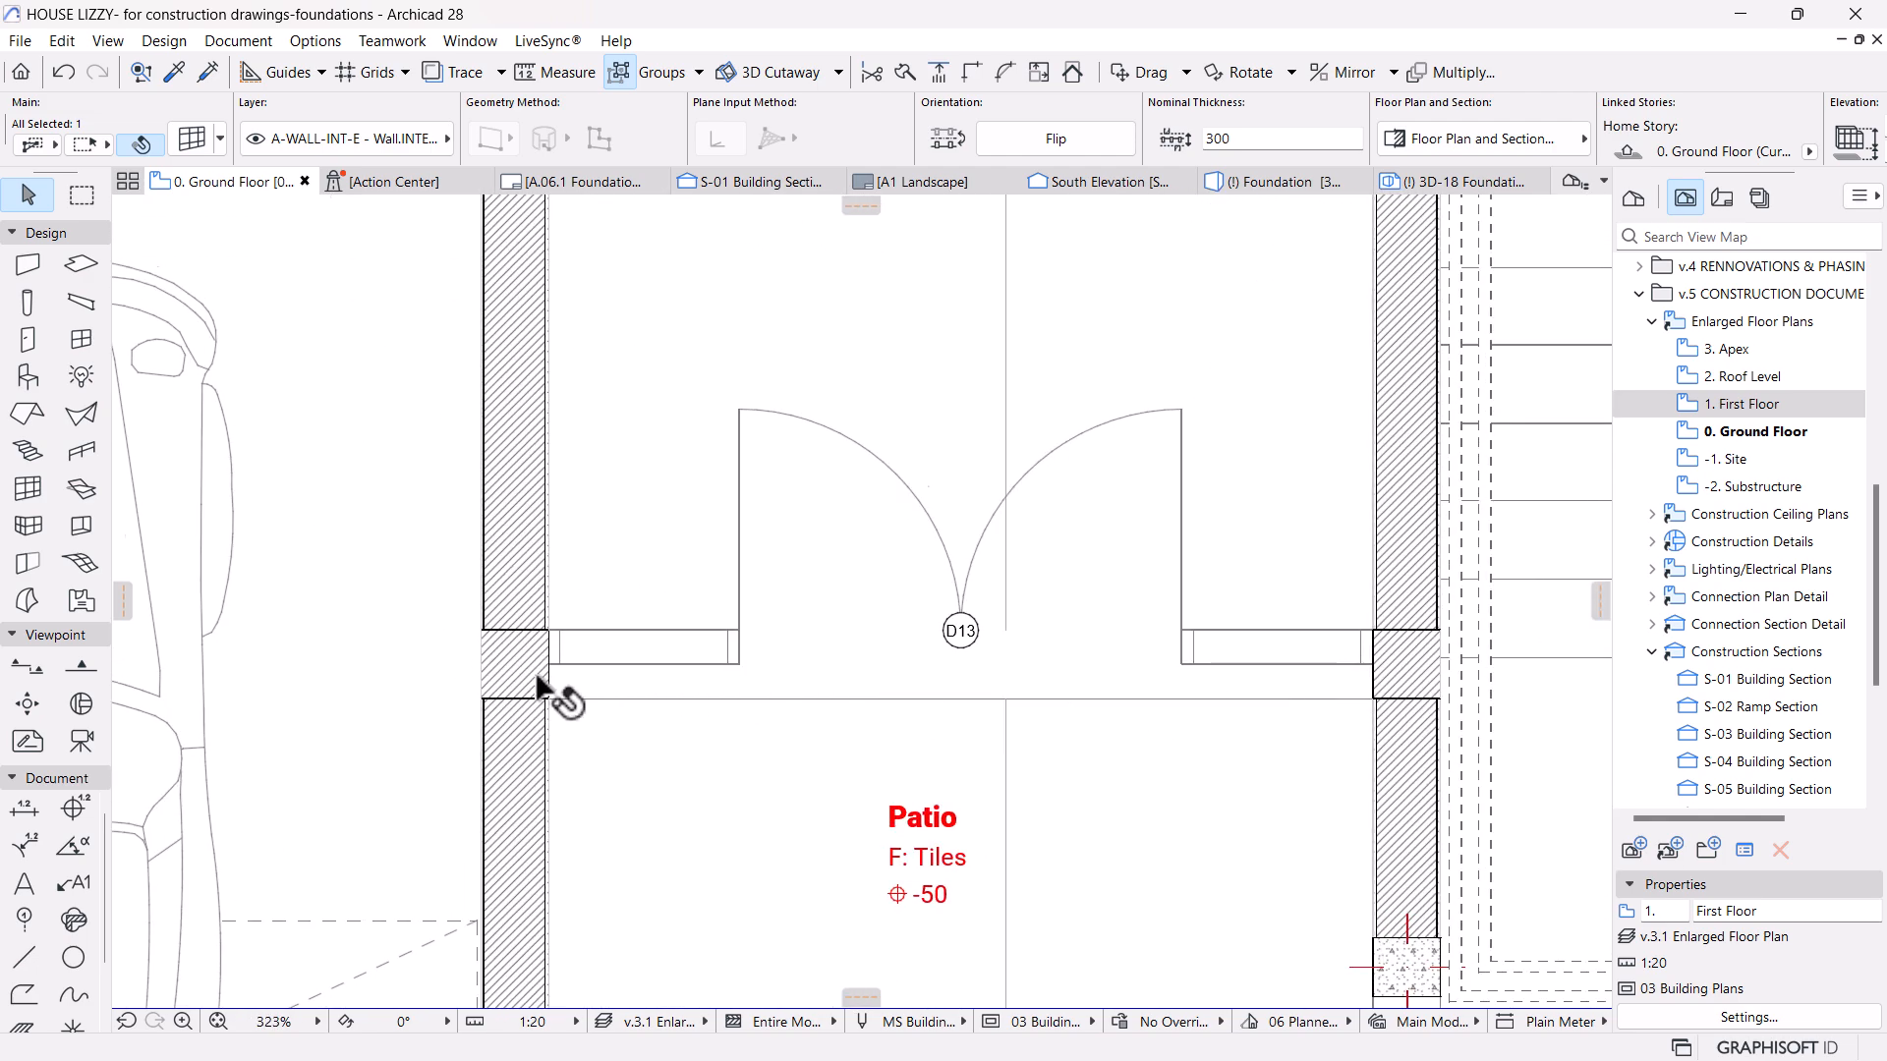
scroll(535, 675, "up", 3)
left_click(444, 720)
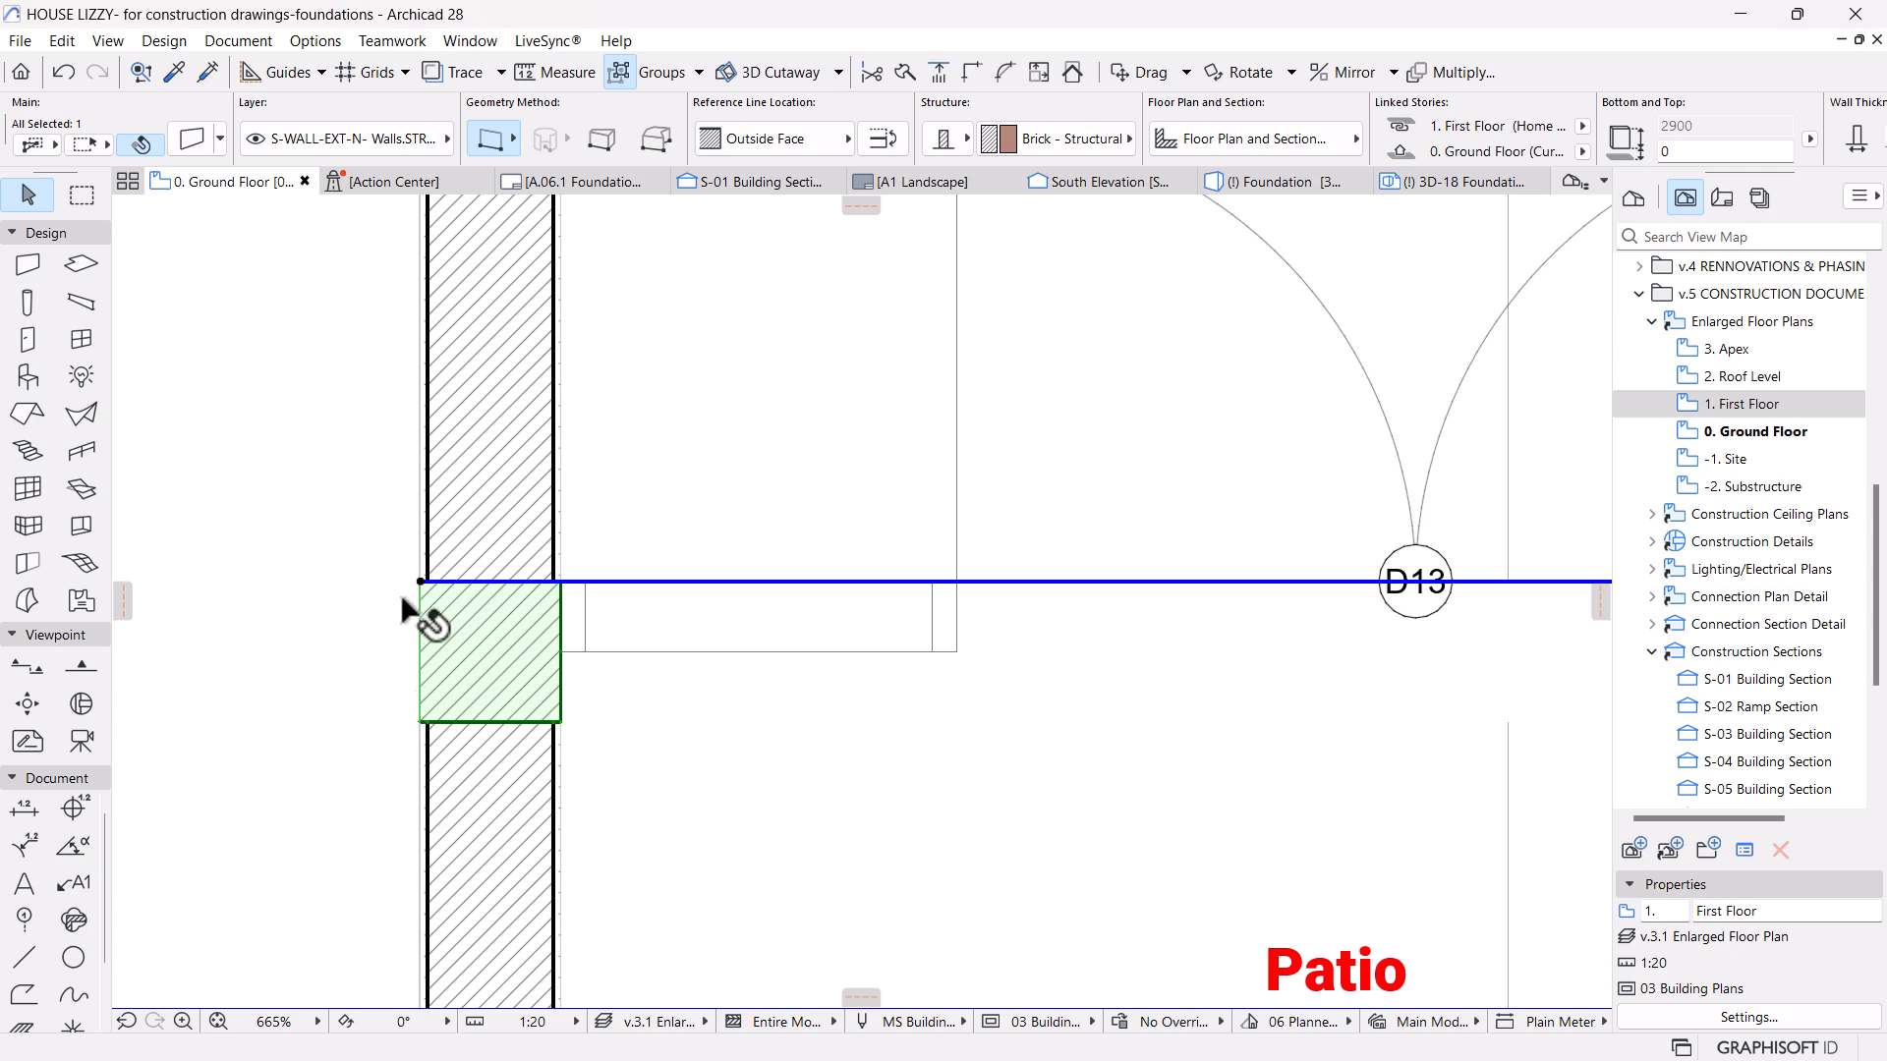
left_click(941, 74)
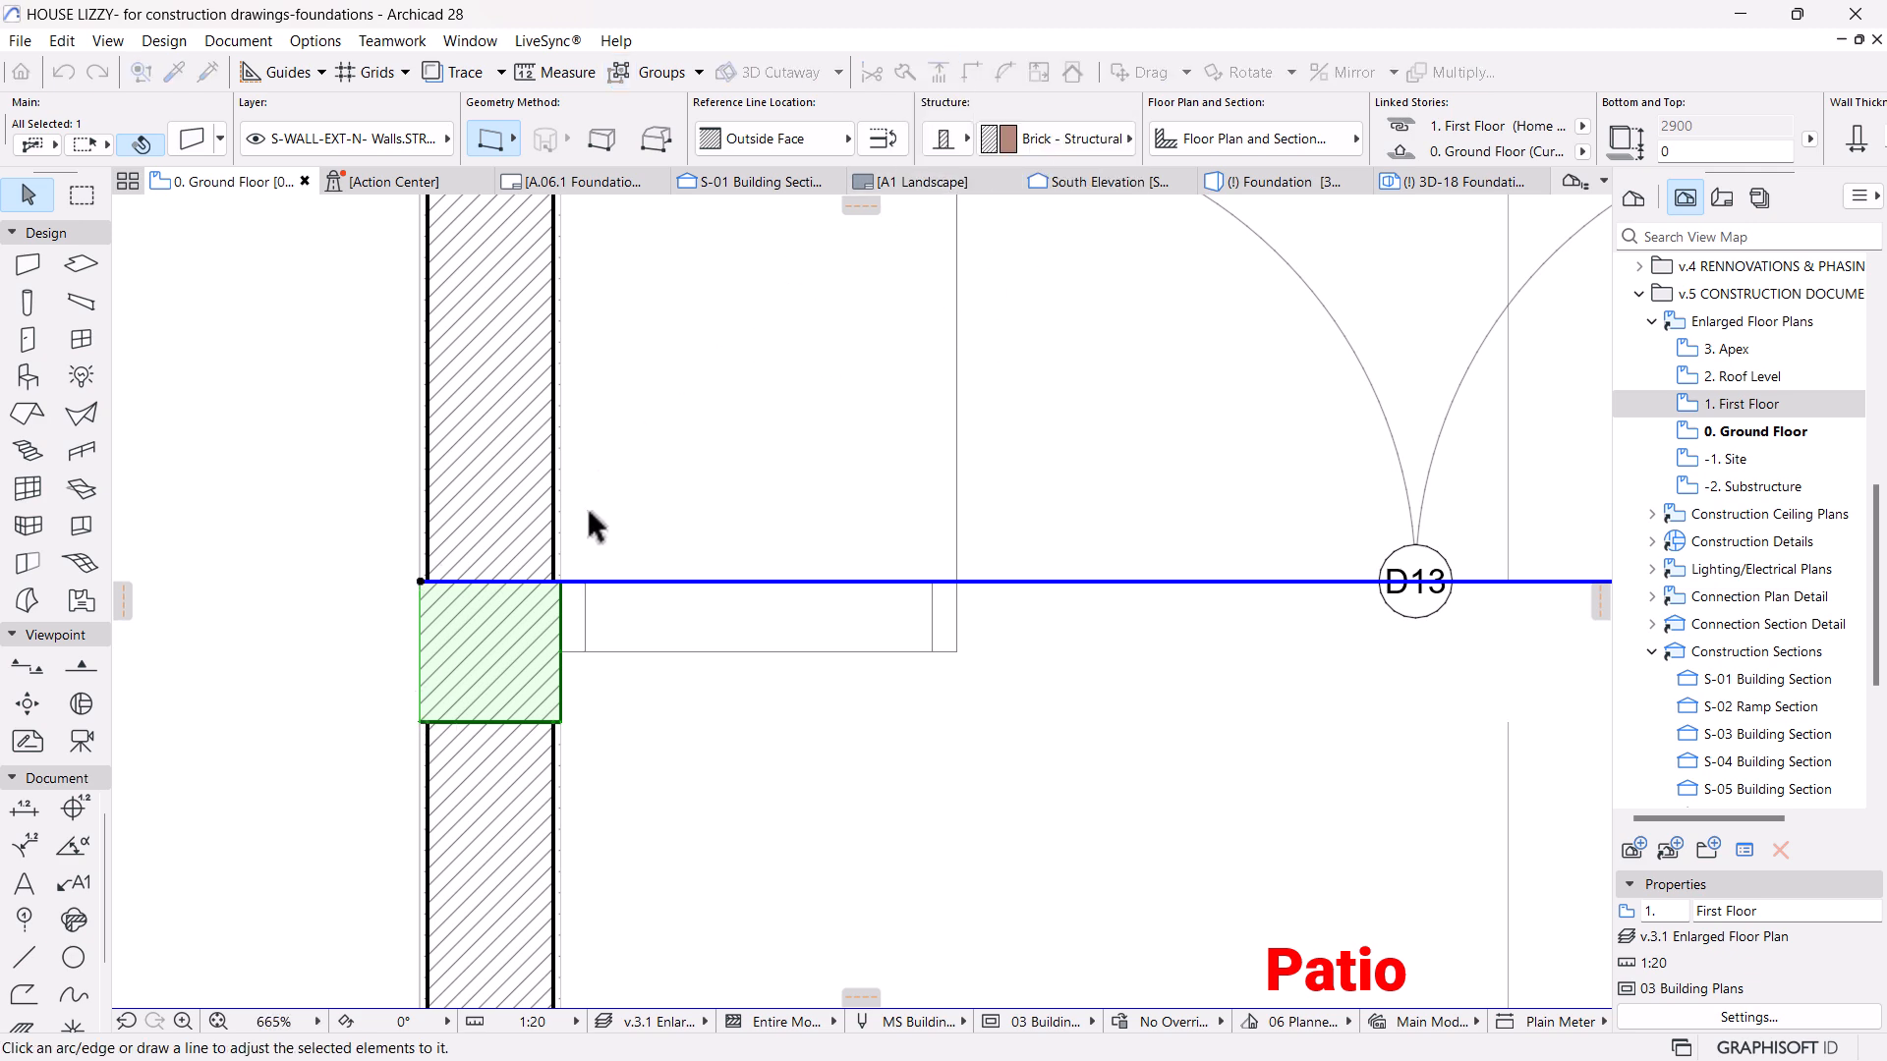
left_click(550, 507)
Adjust the opposite end of the door D13 wall to the near face of the staircase wall.
scroll(1161, 627, "down", 2)
middle_click_drag(1445, 636, 750, 594)
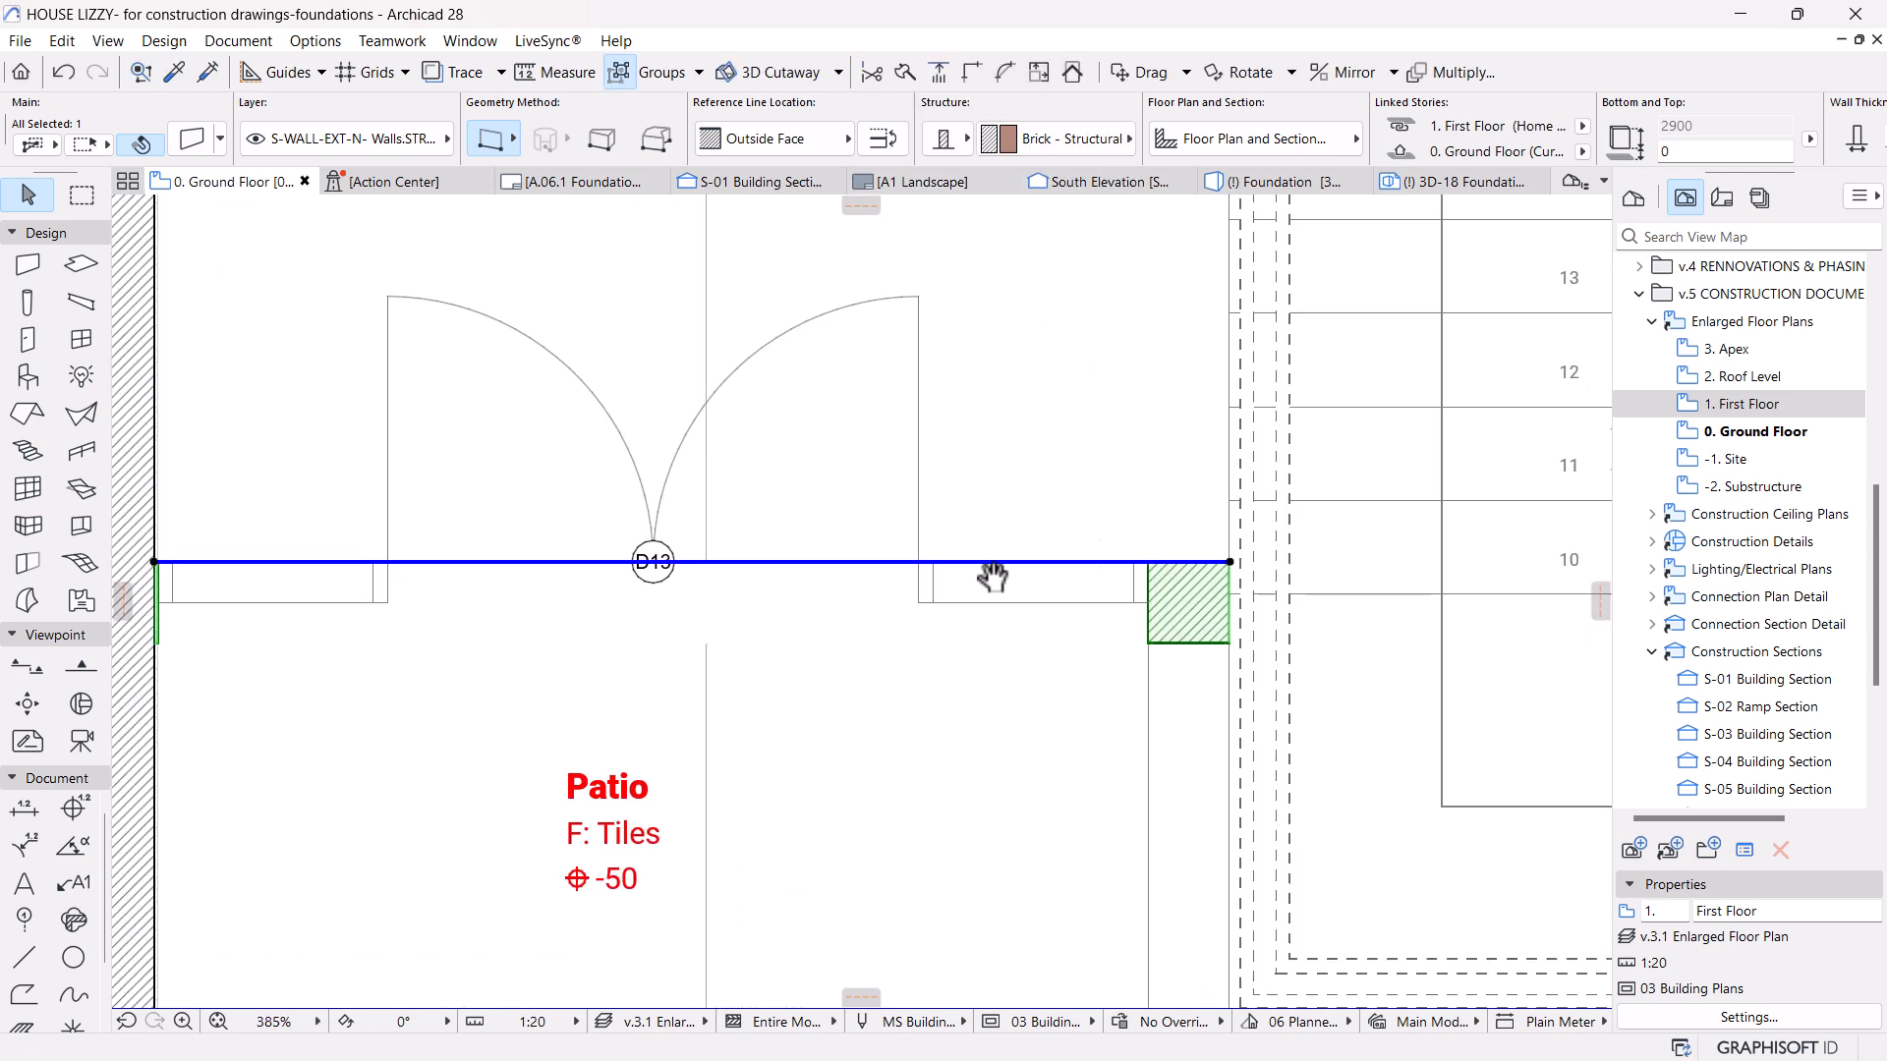
left_click(935, 74)
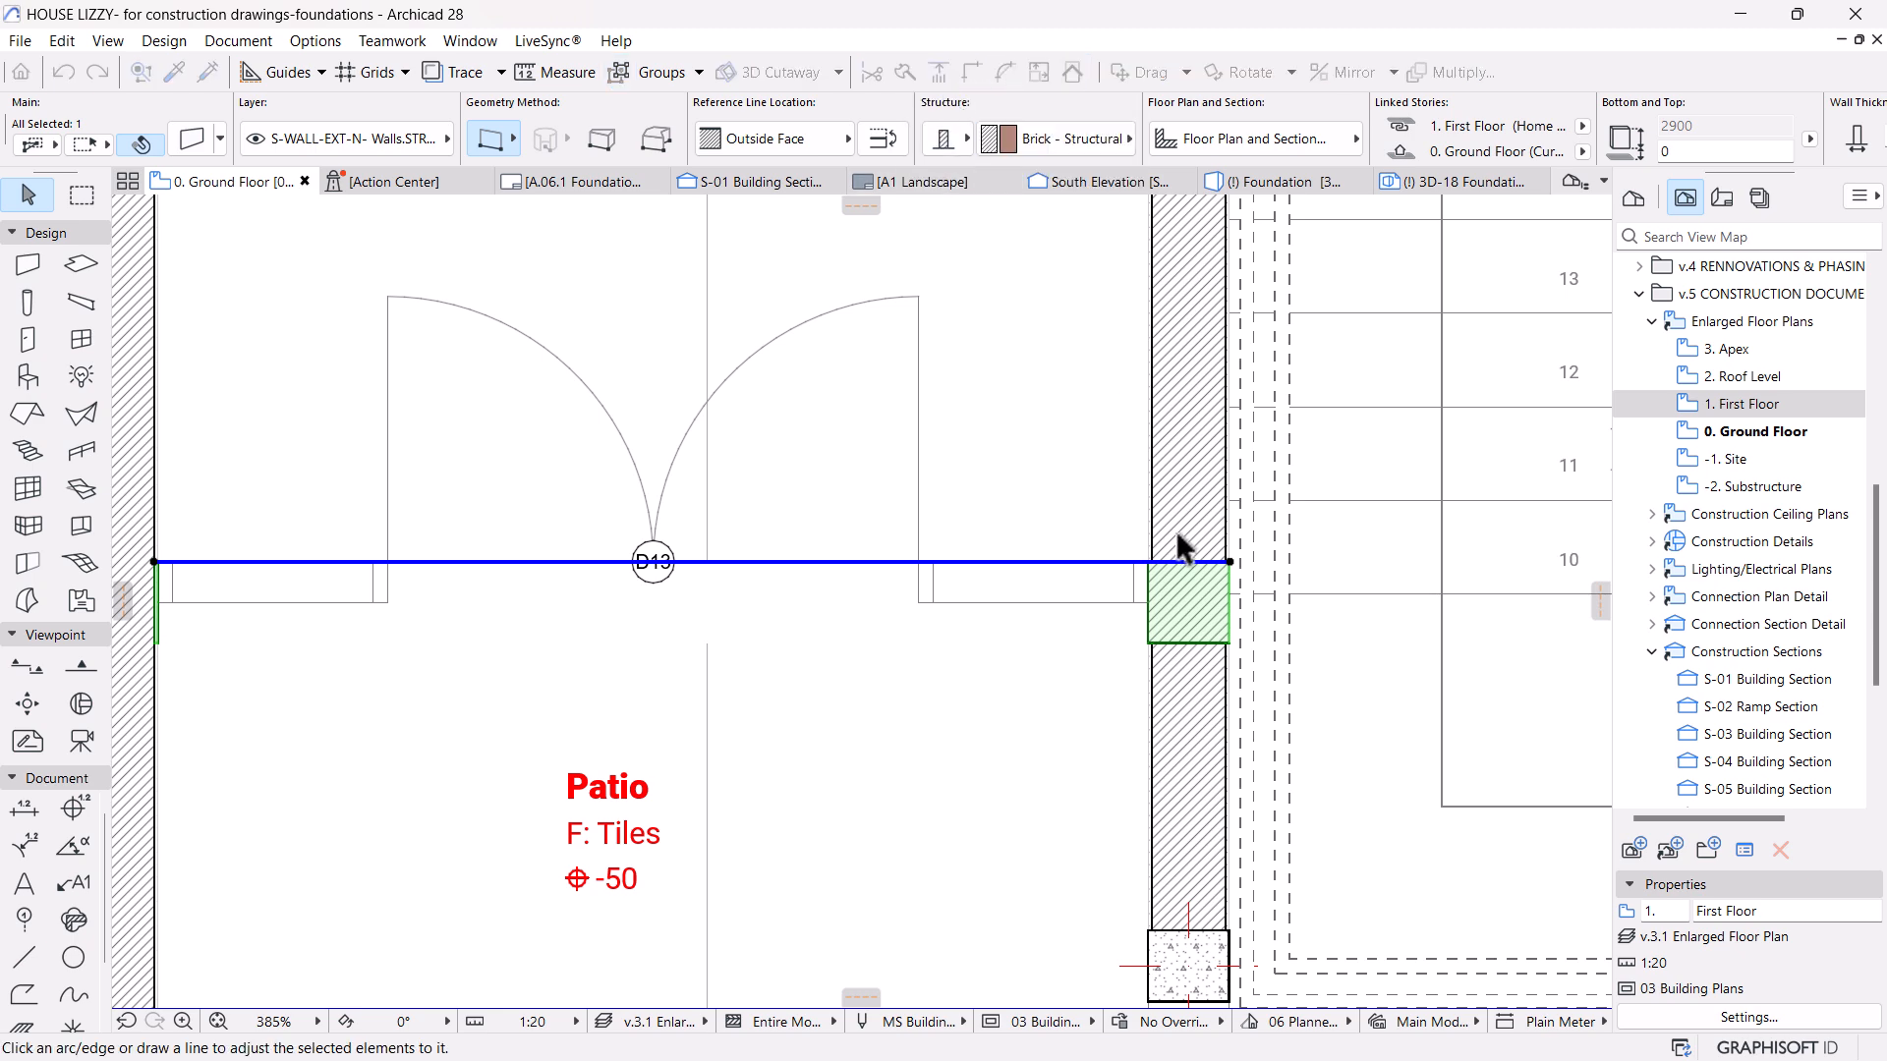
left_click(1152, 615)
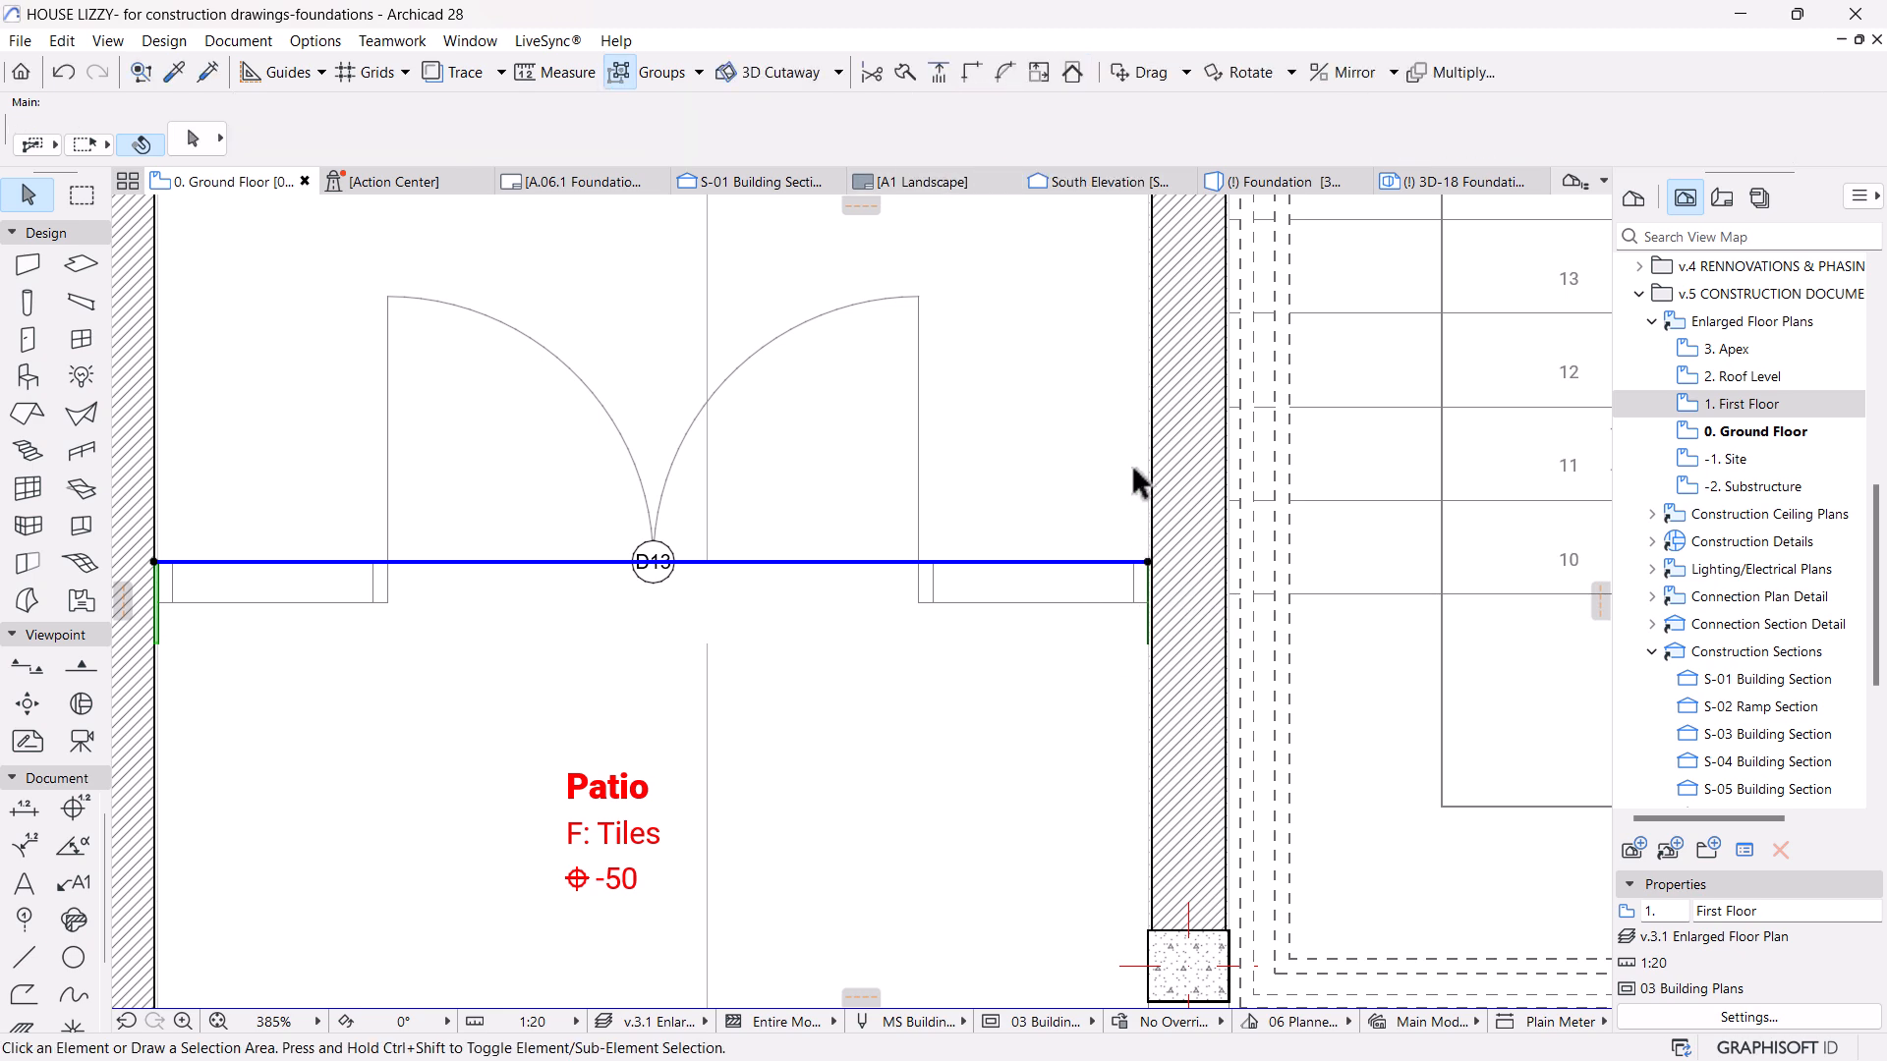
Examine the wall junctions and door symbols around the patio, foyer, staff room and WC.
scroll(1137, 476, "down", 1)
scroll(1044, 527, "down", 5)
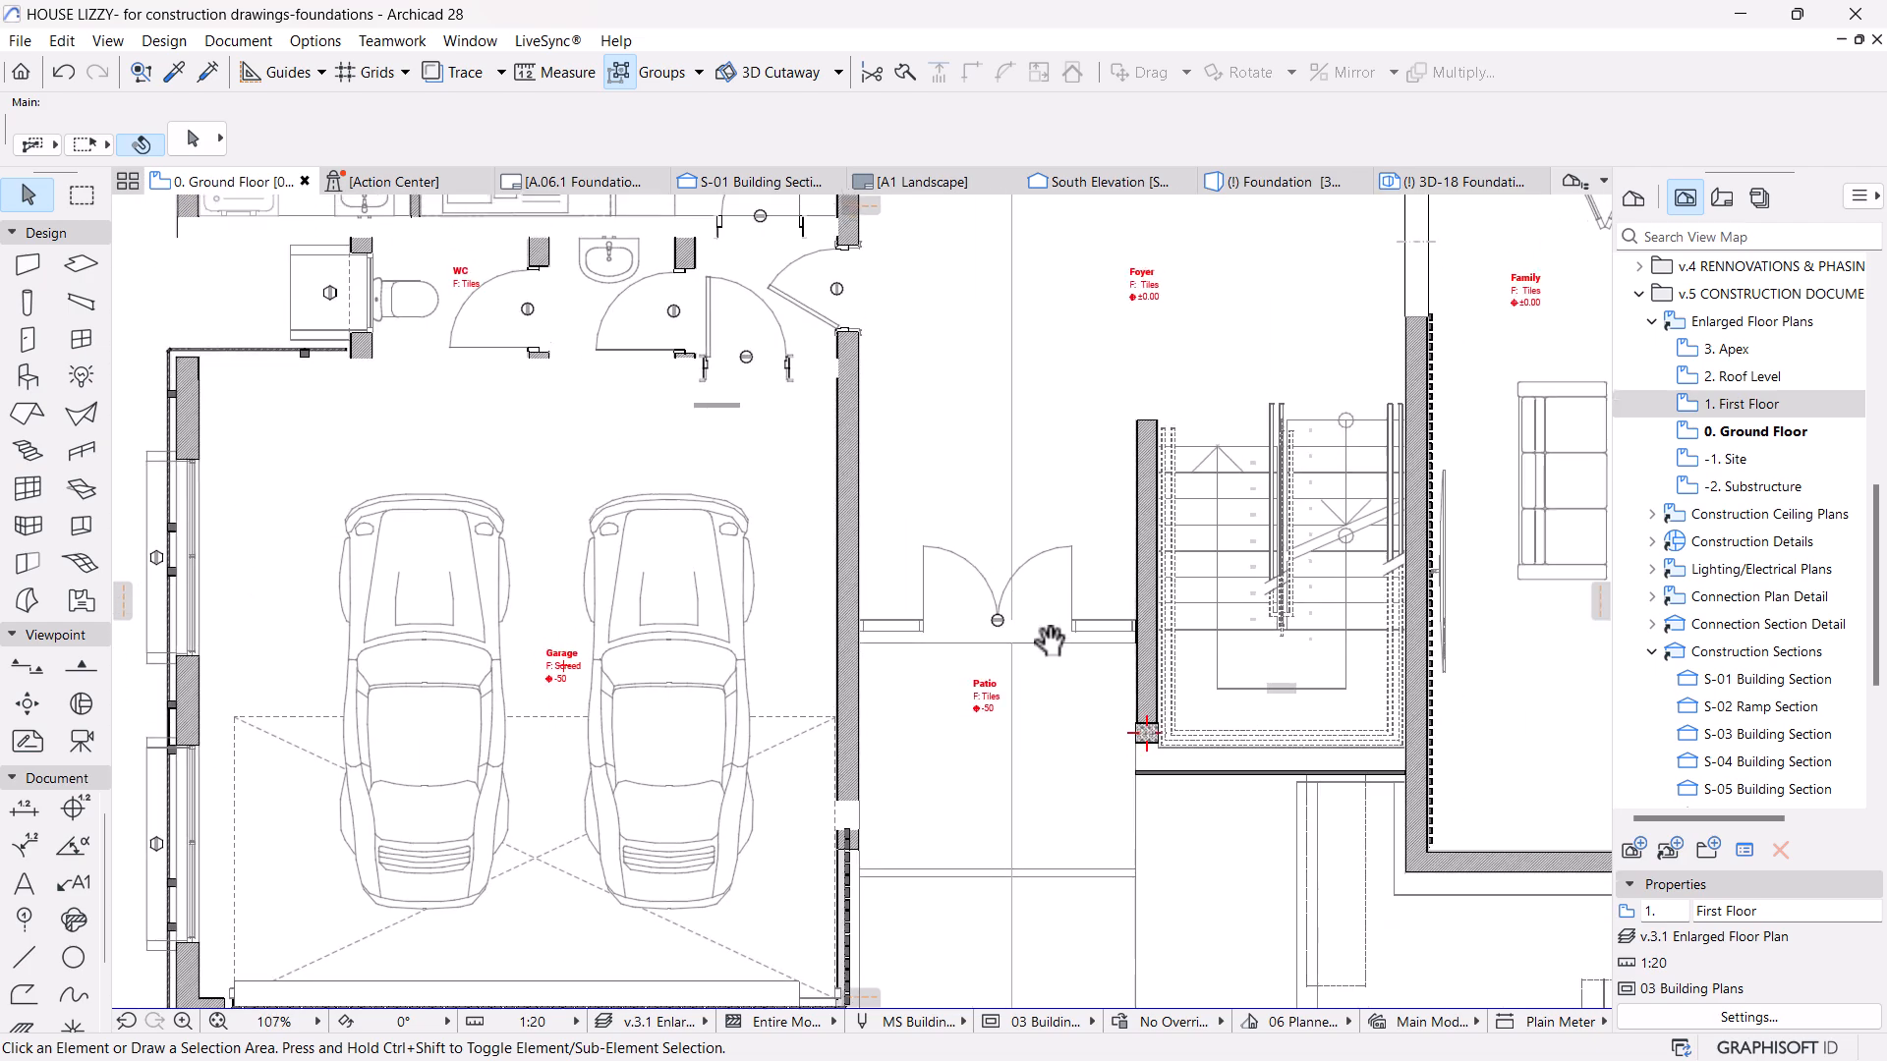
middle_click_drag(1044, 526, 1040, 610)
scroll(1091, 800, "down", 1)
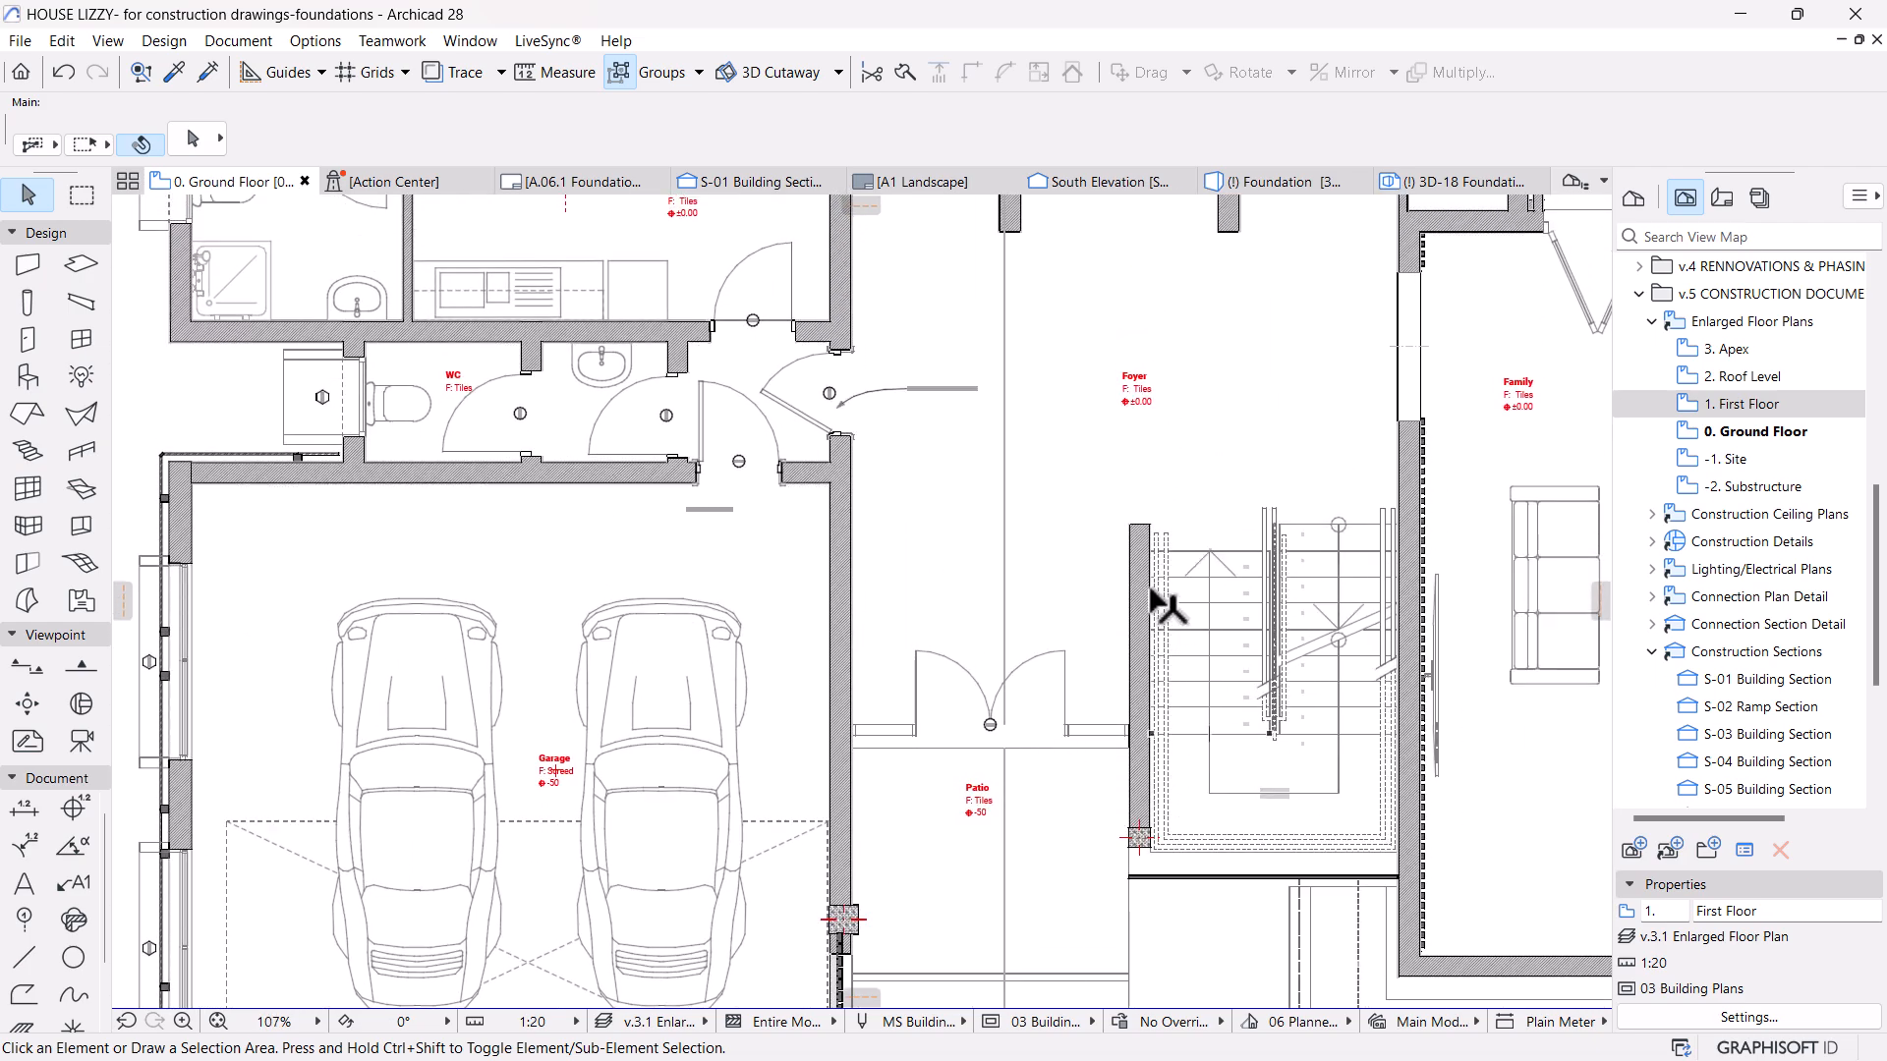
scroll(1044, 501, "down", 2)
middle_click_drag(1045, 501, 1026, 533)
scroll(1258, 413, "up", 2)
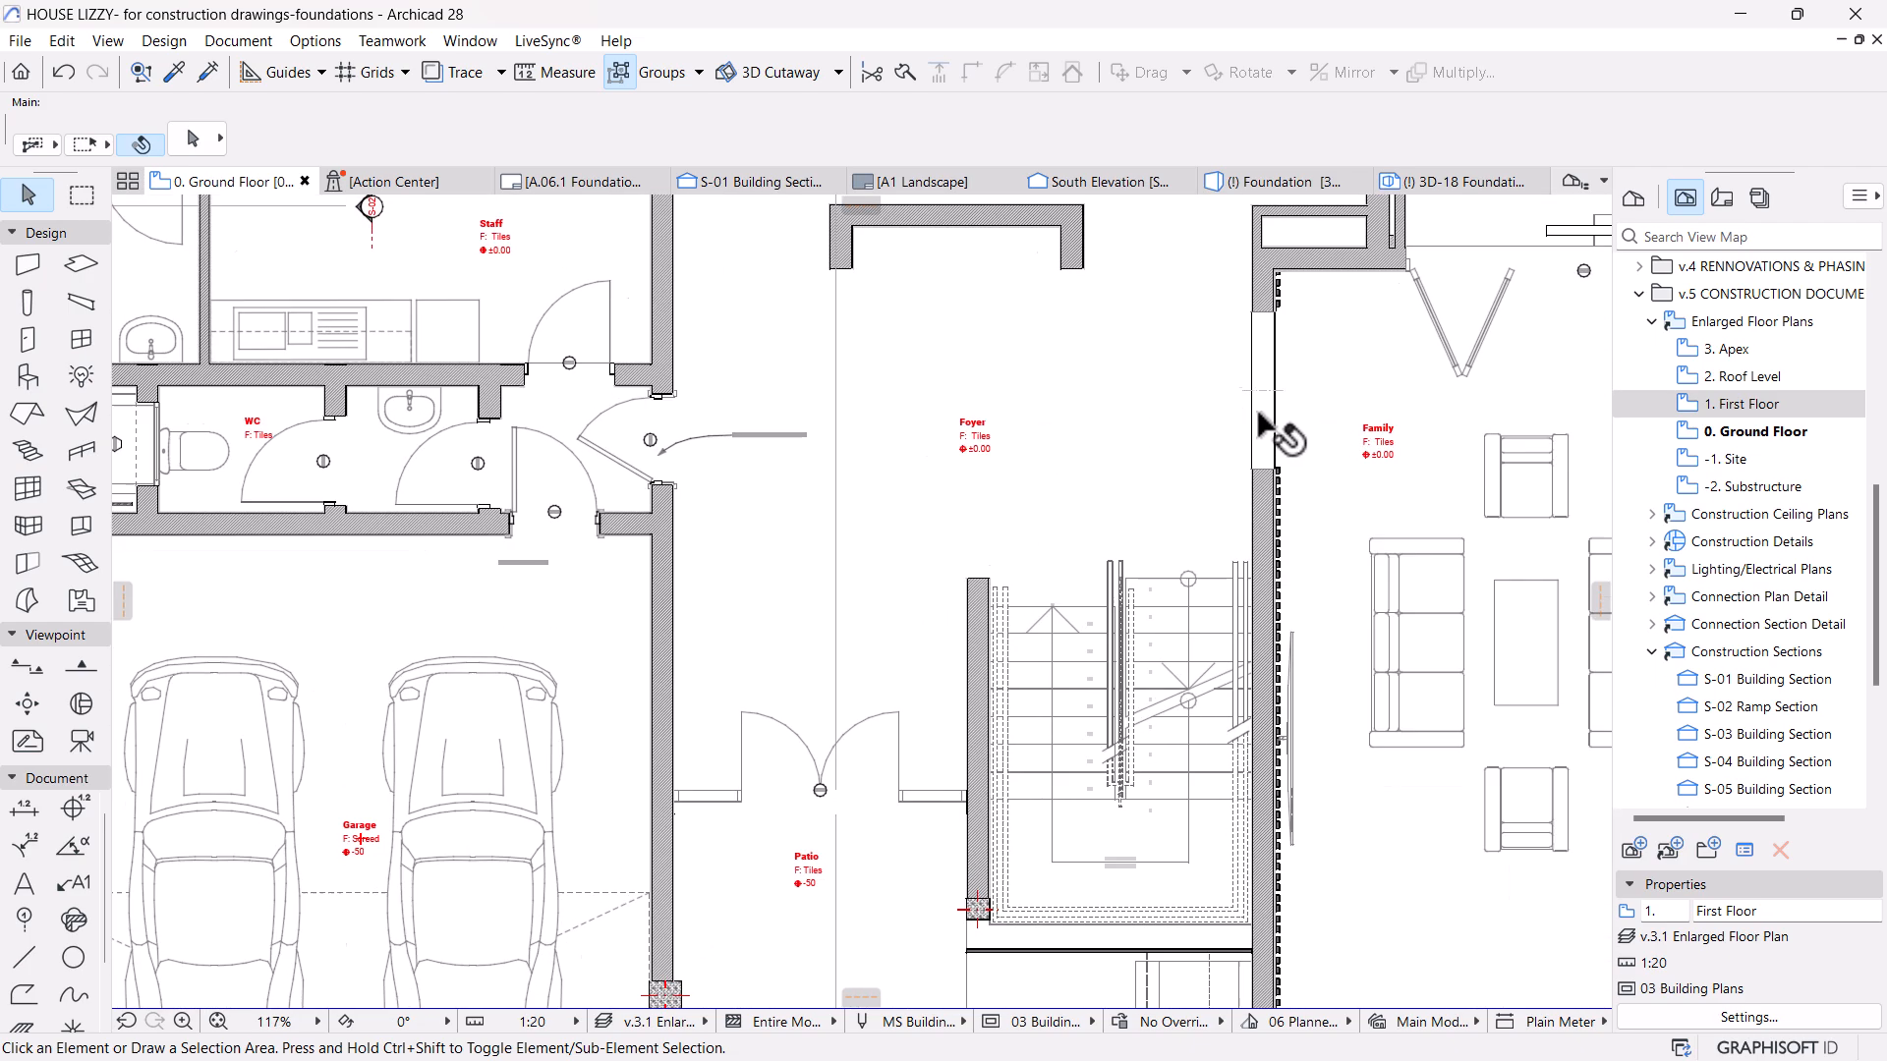
scroll(1258, 413, "up", 1)
middle_click_drag(1064, 450, 1299, 771)
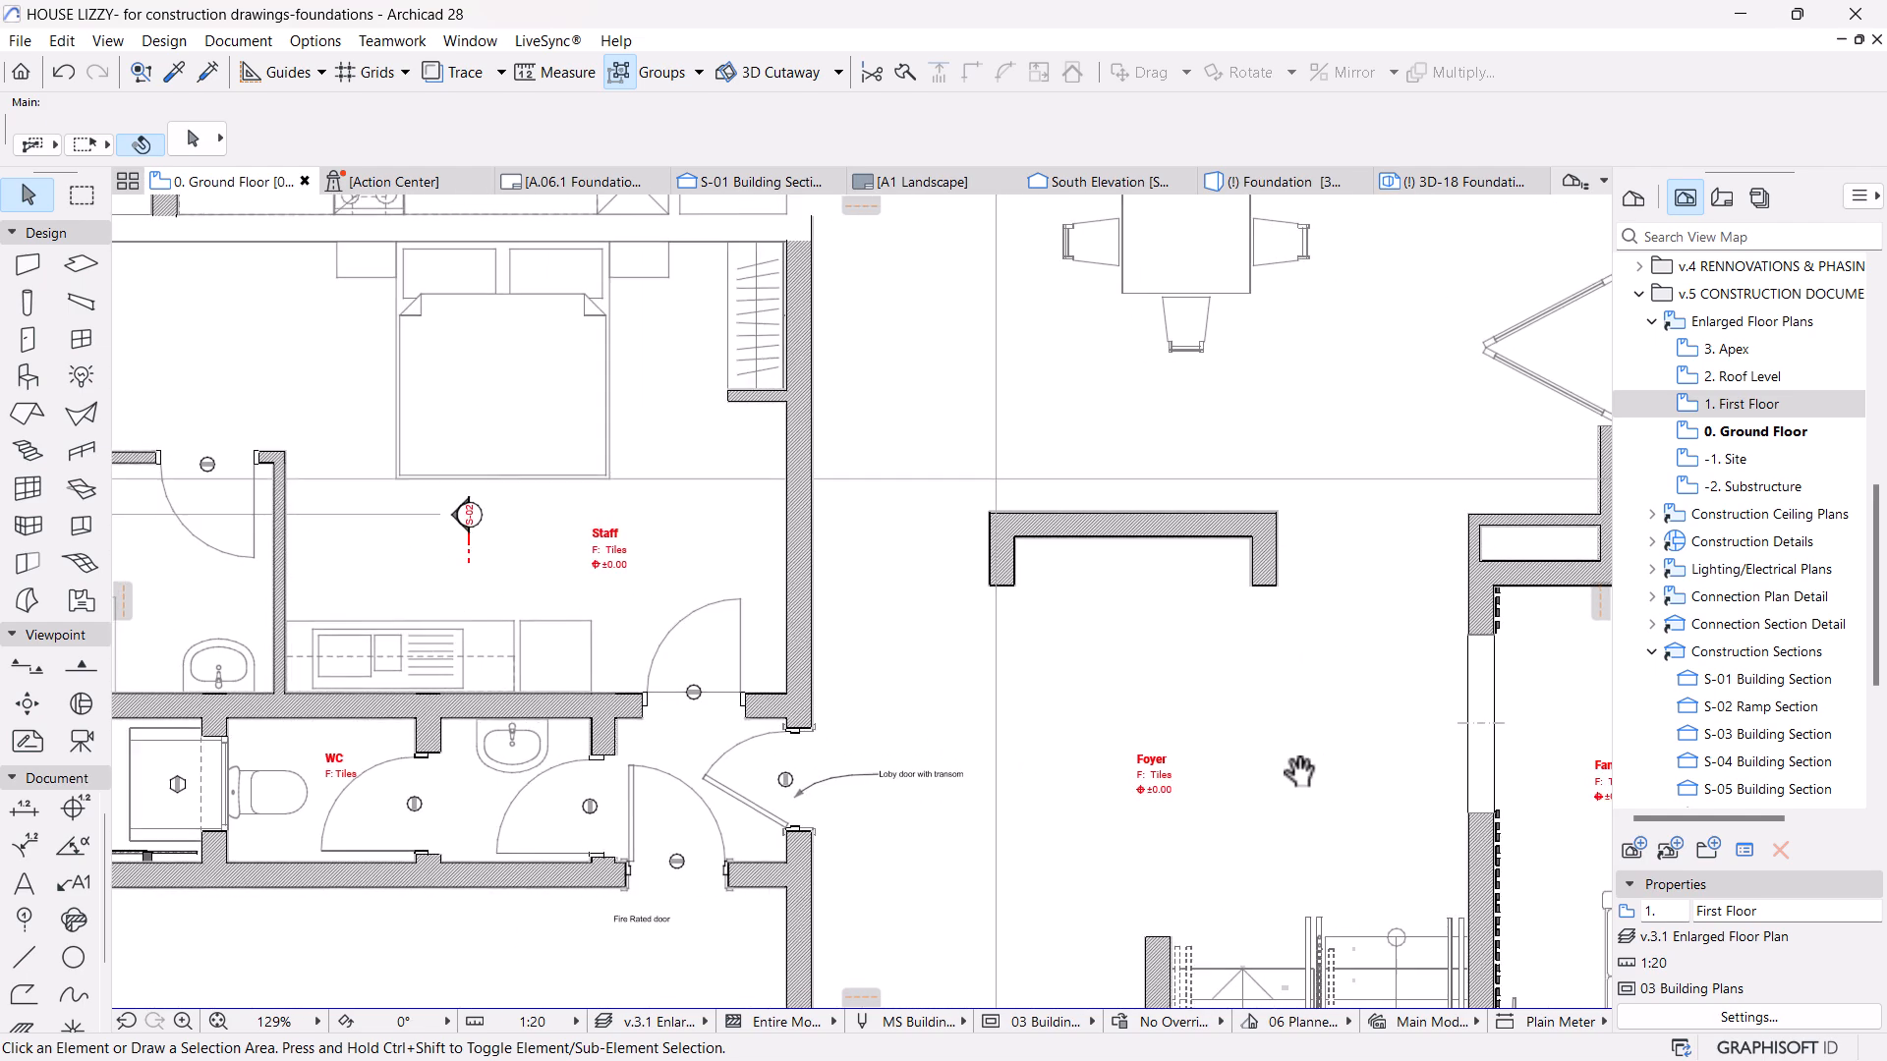
middle_click_drag(799, 837, 1099, 955)
scroll(1099, 943, "up", 1)
scroll(1118, 595, "down", 3)
scroll(939, 629, "down", 4)
middle_click_drag(1303, 617, 1111, 707)
scroll(1179, 492, "up", 3)
middle_click_drag(707, 764, 1189, 473)
scroll(1019, 754, "up", 4)
scroll(924, 747, "up", 3)
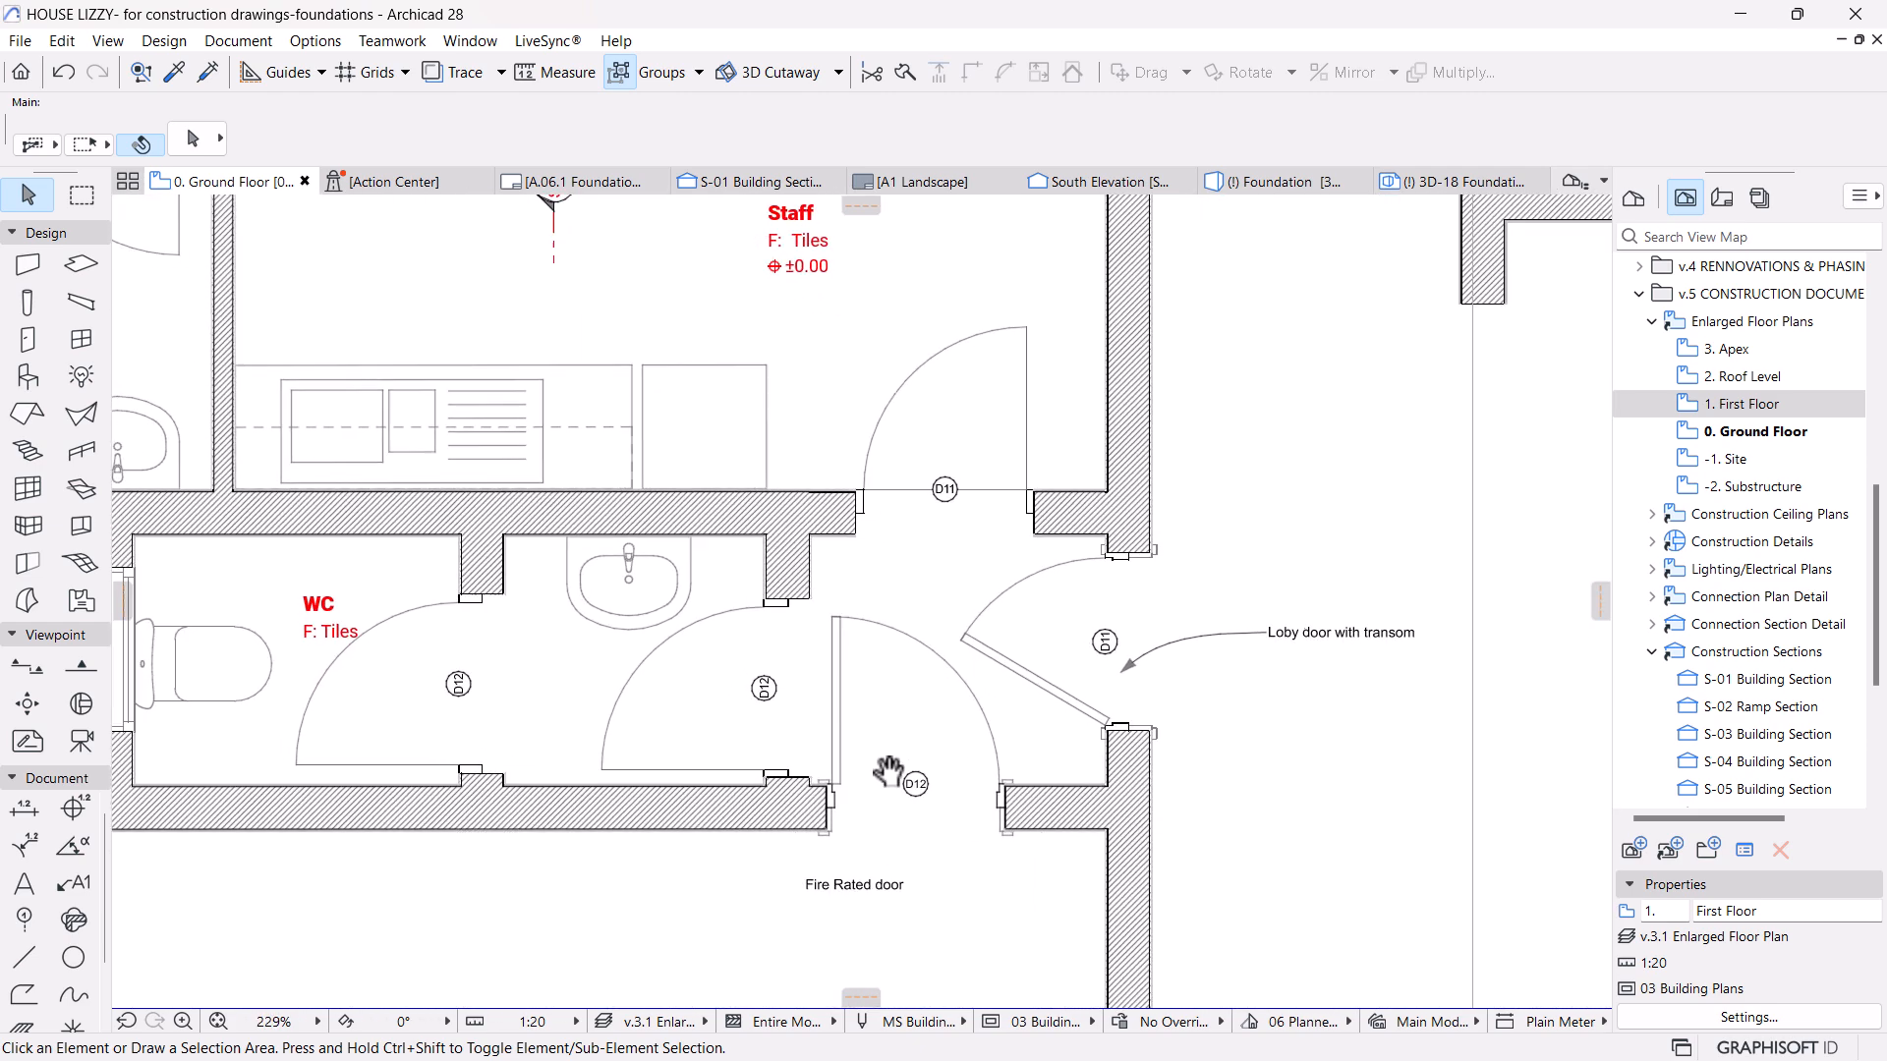
Select all doors on the ground floor, starting from a WC door D12, and set their 2D Detail Level to 1:50.
middle_click_drag(829, 652, 968, 602)
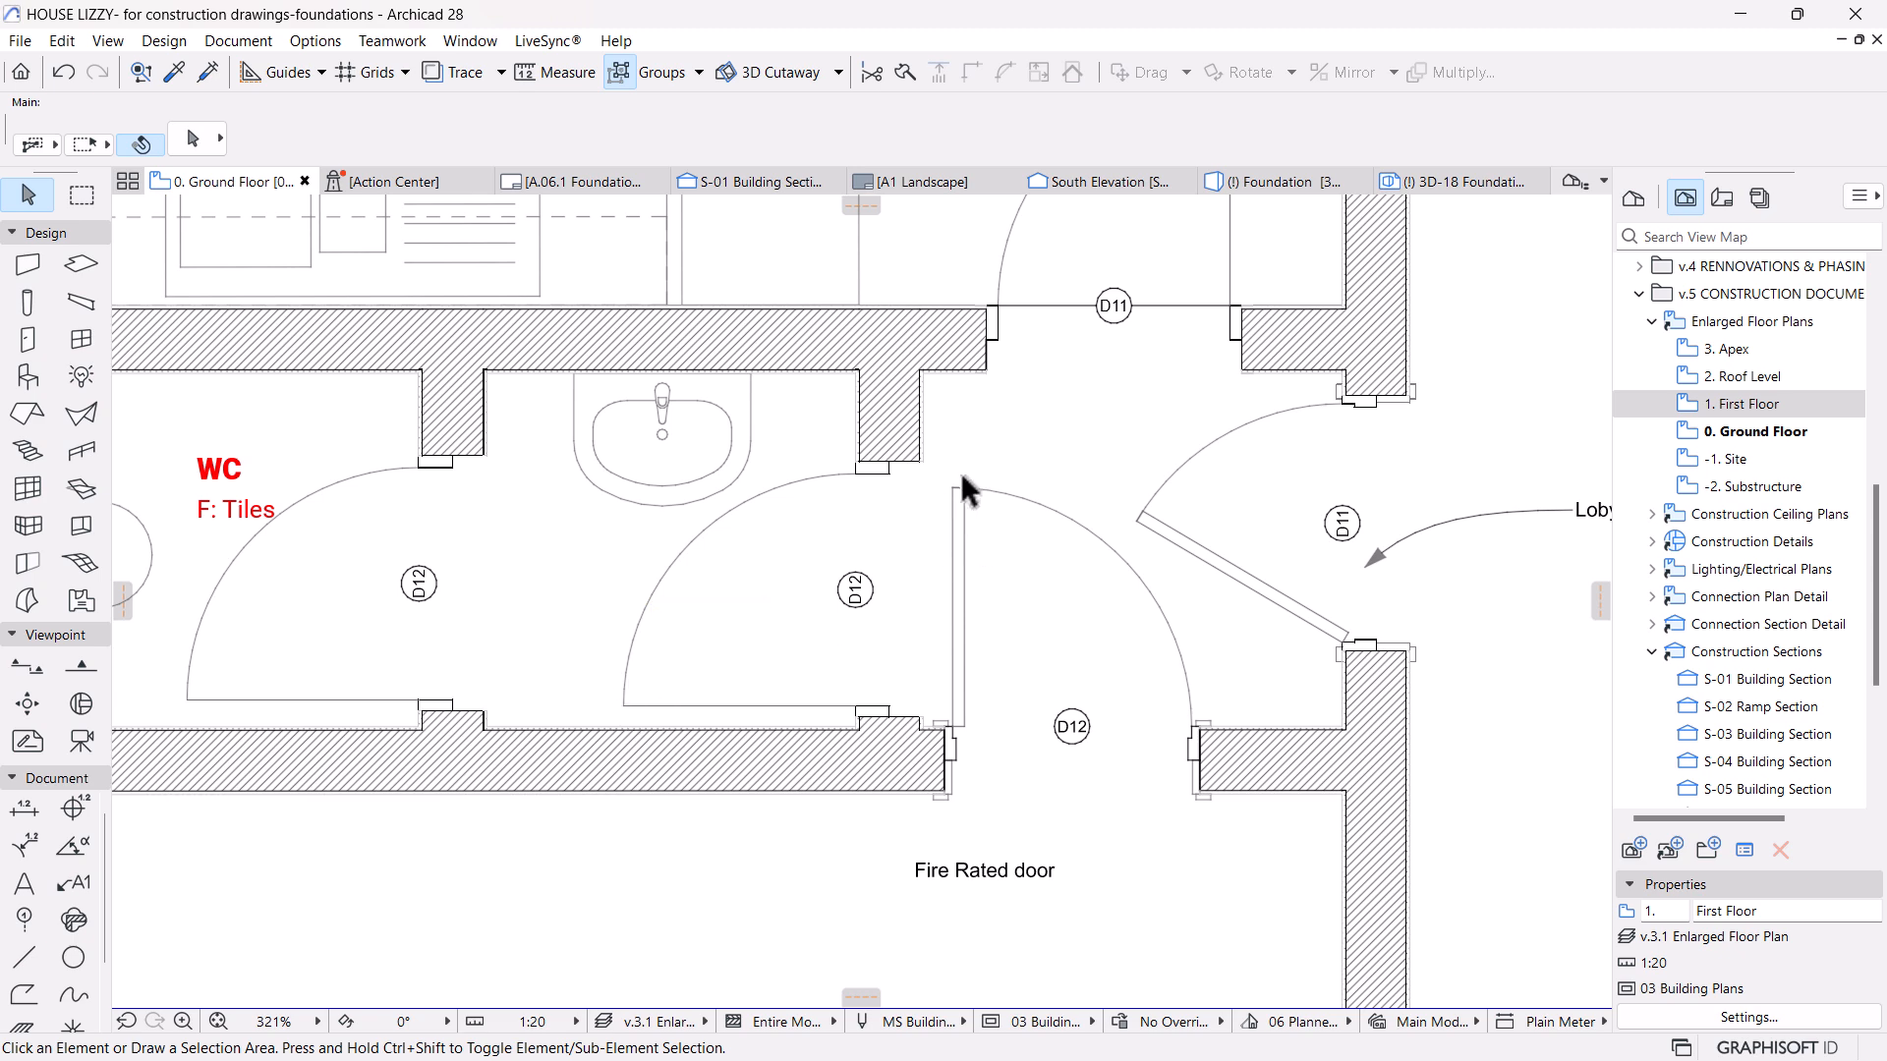
scroll(959, 481, "down", 3)
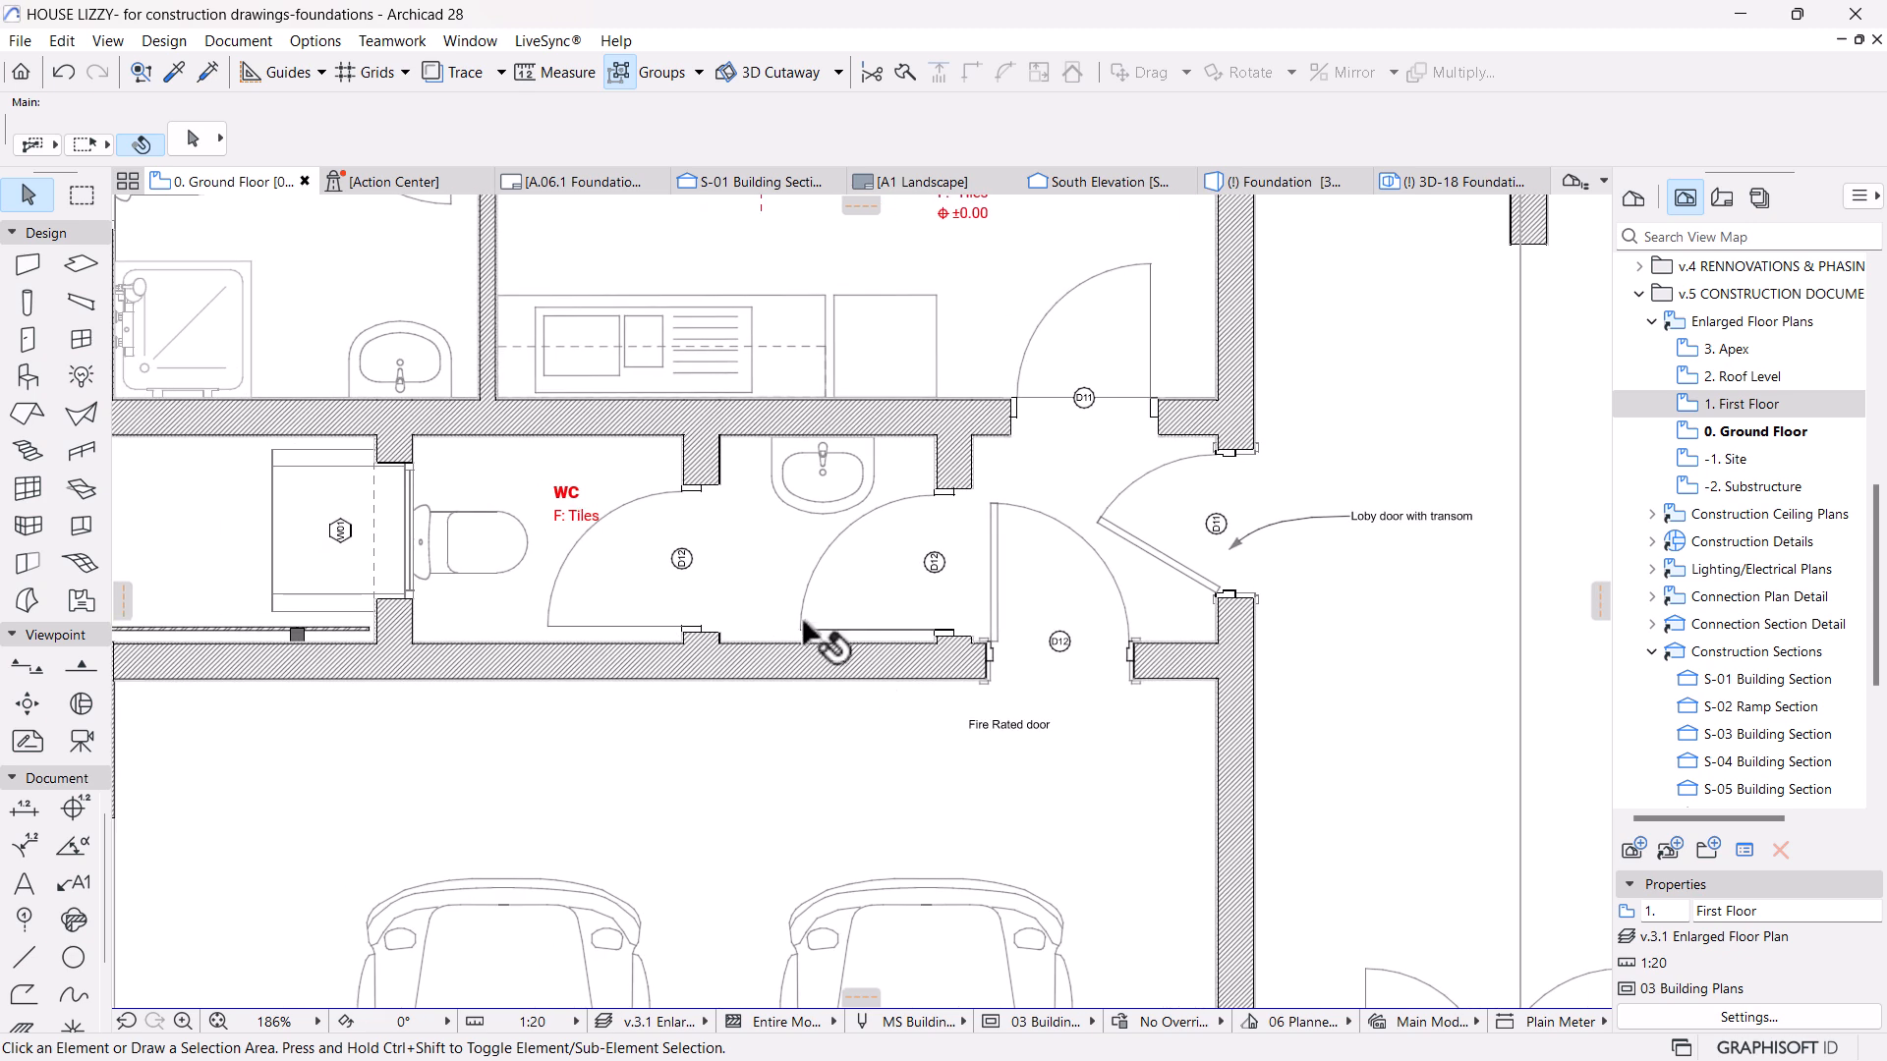
left_click(802, 622)
scroll(758, 632, "up", 4)
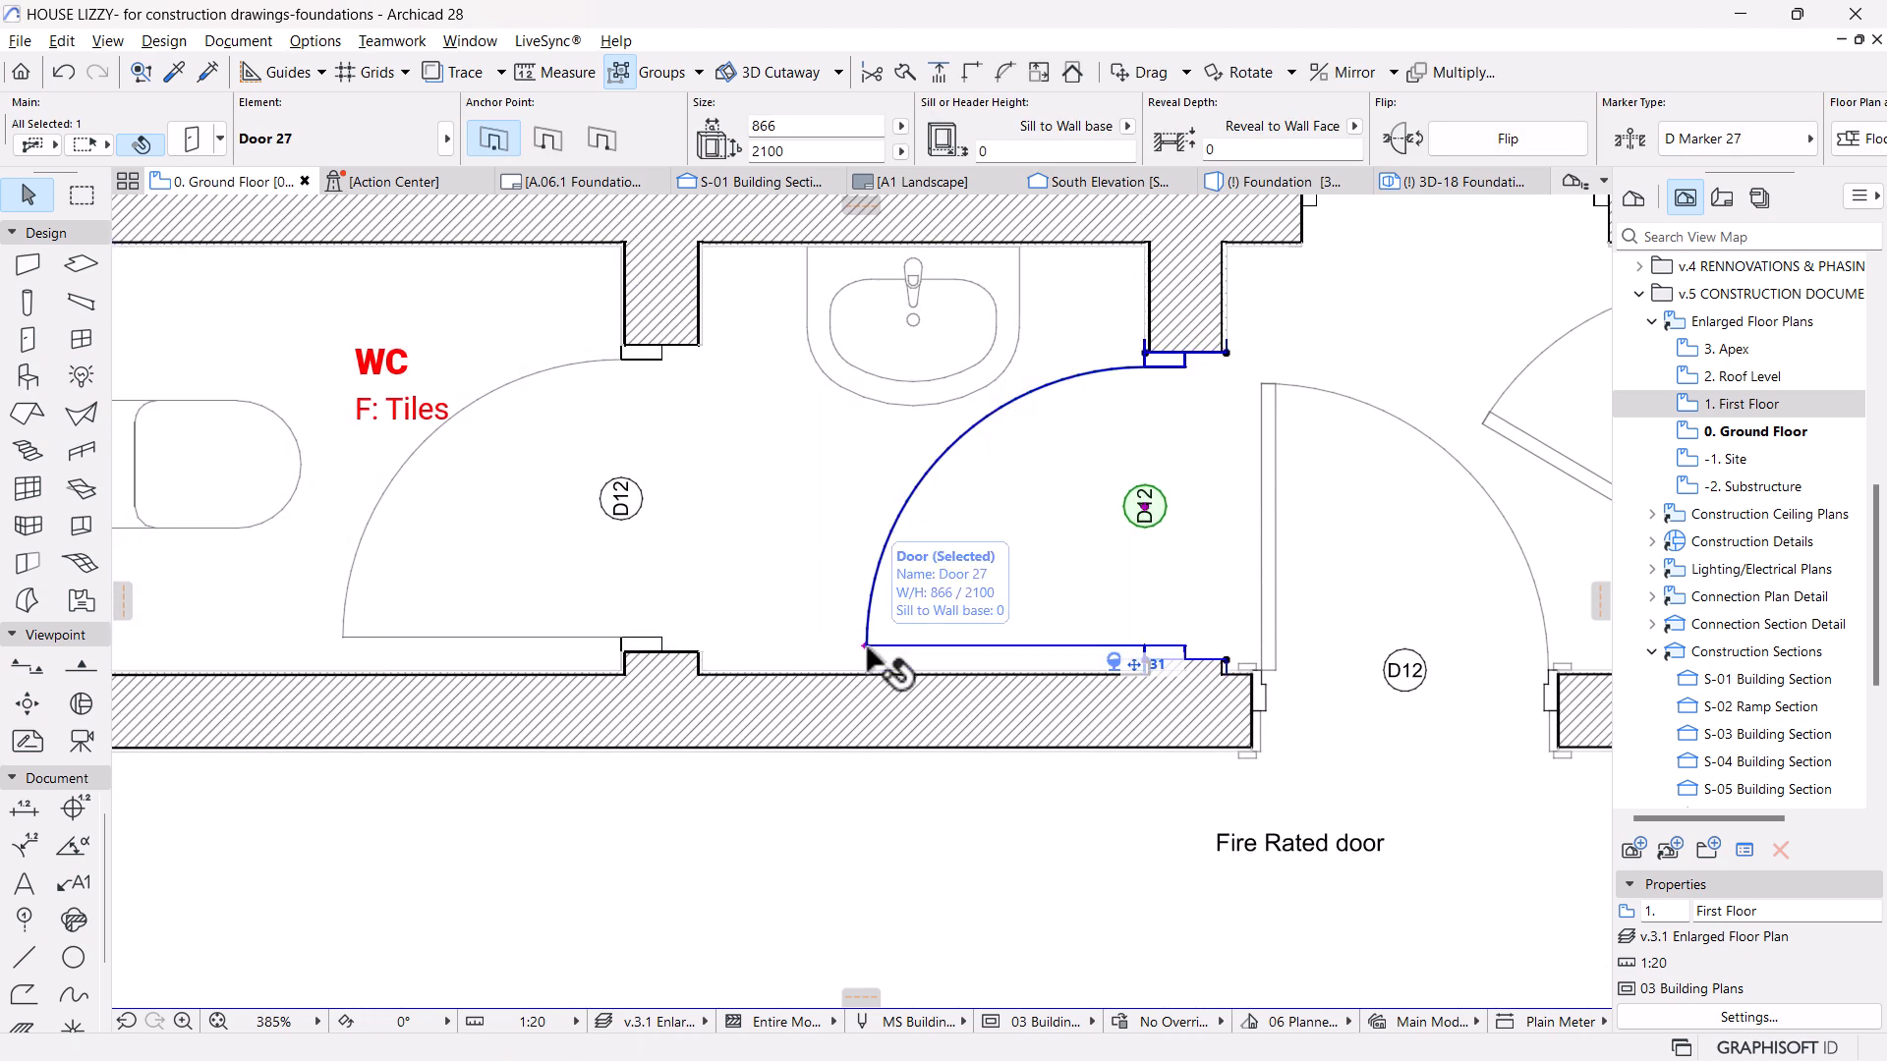
left_click(866, 646)
key("ctrl+a")
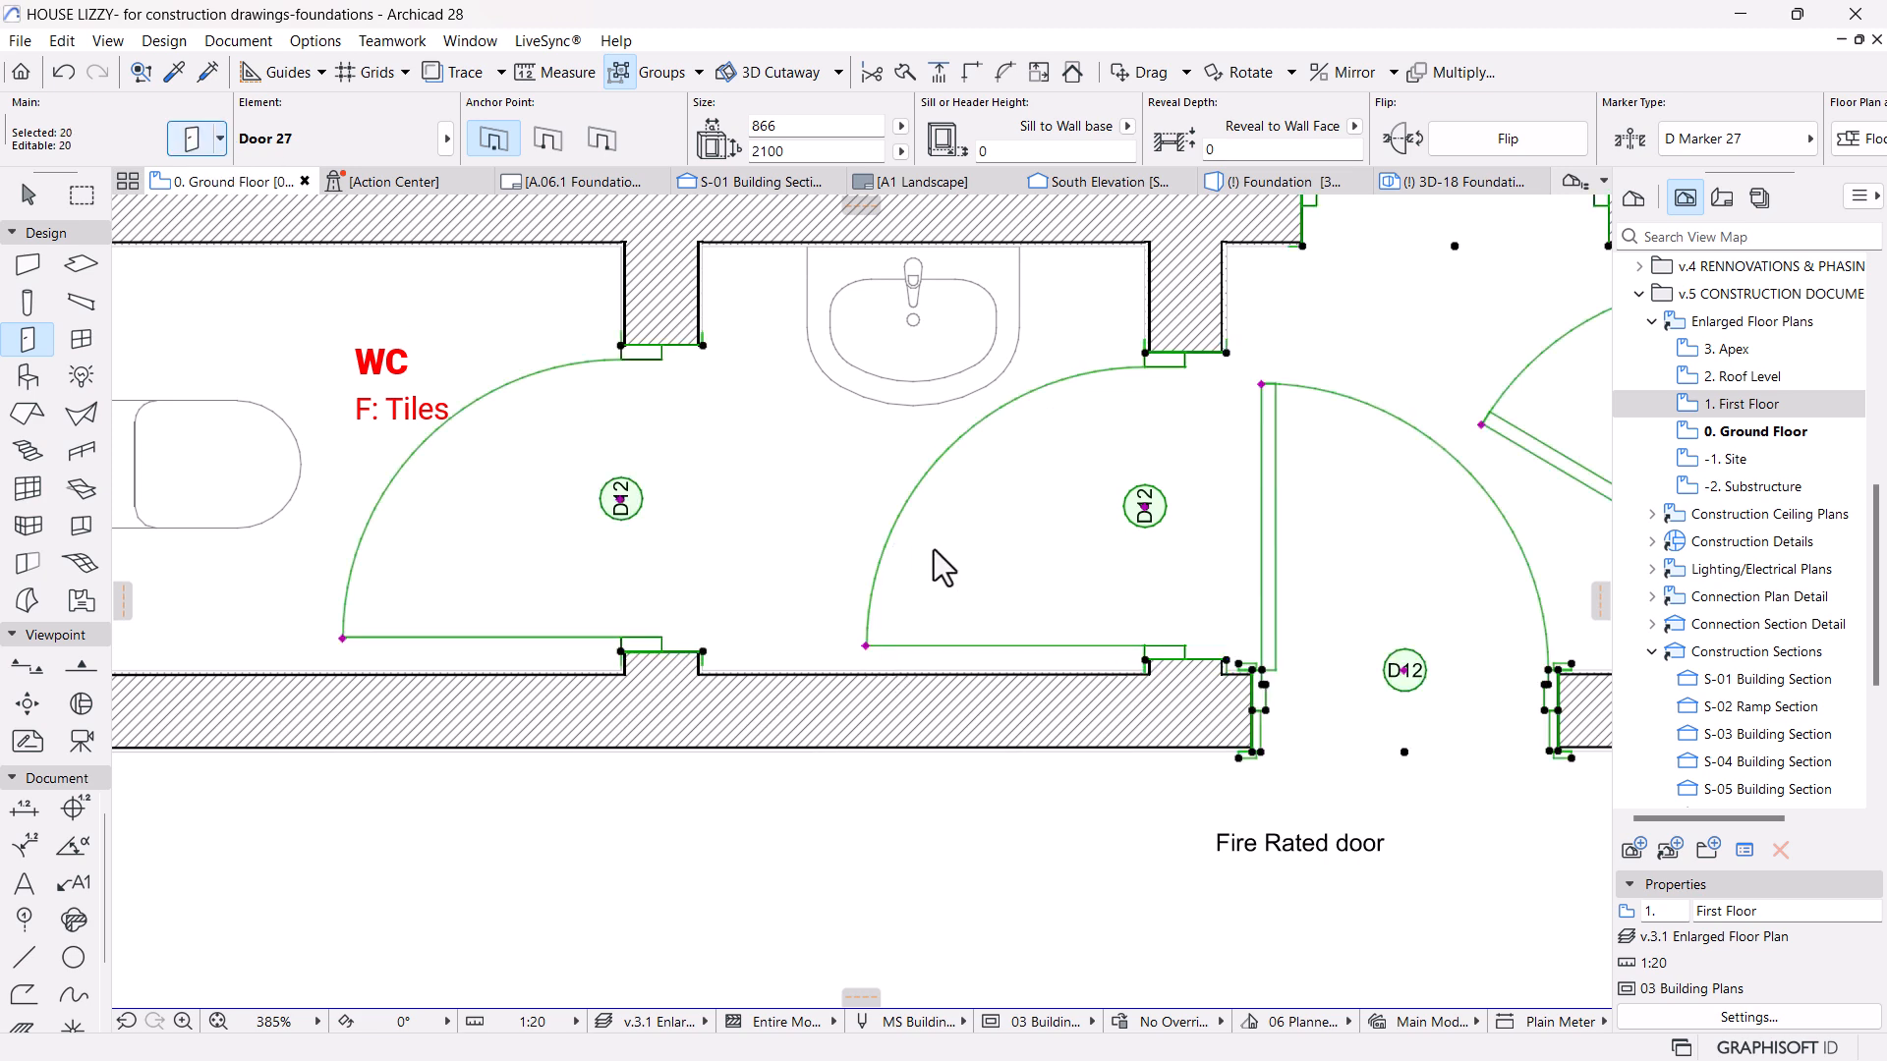
key("ctrl+t")
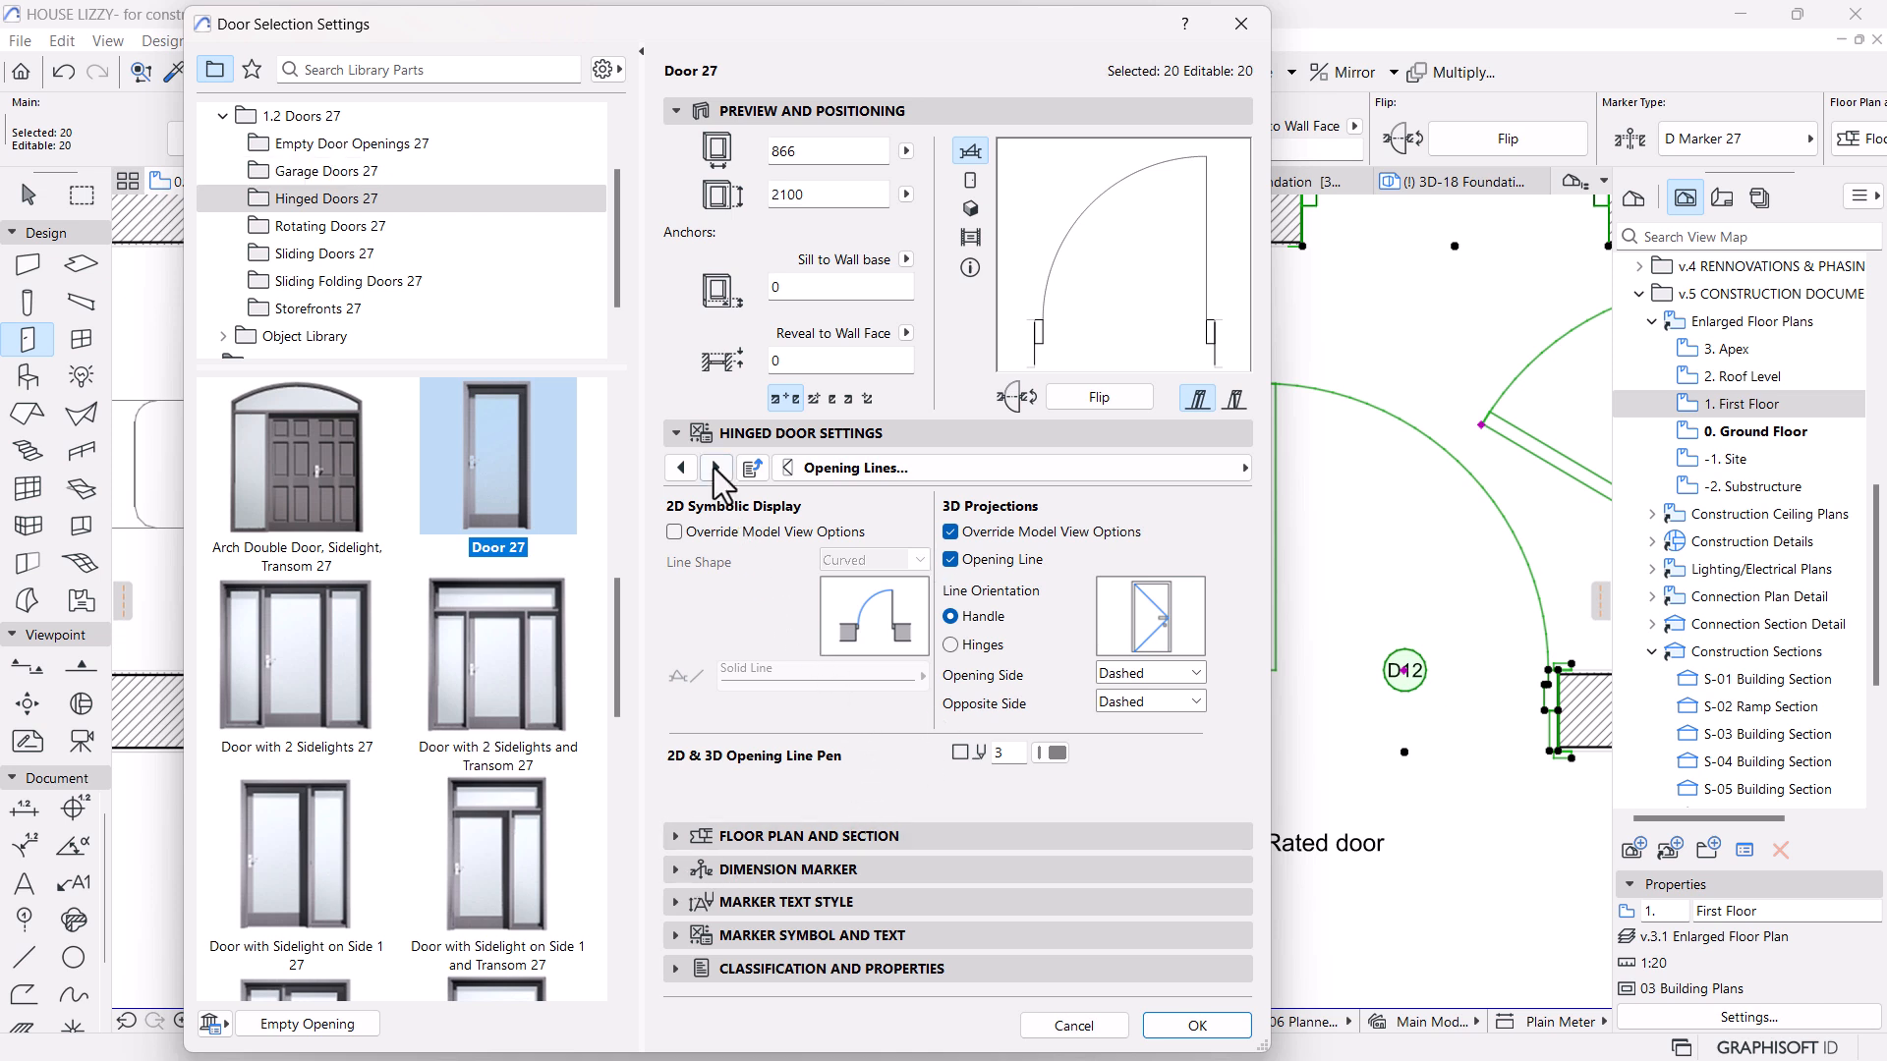
left_click(1213, 476)
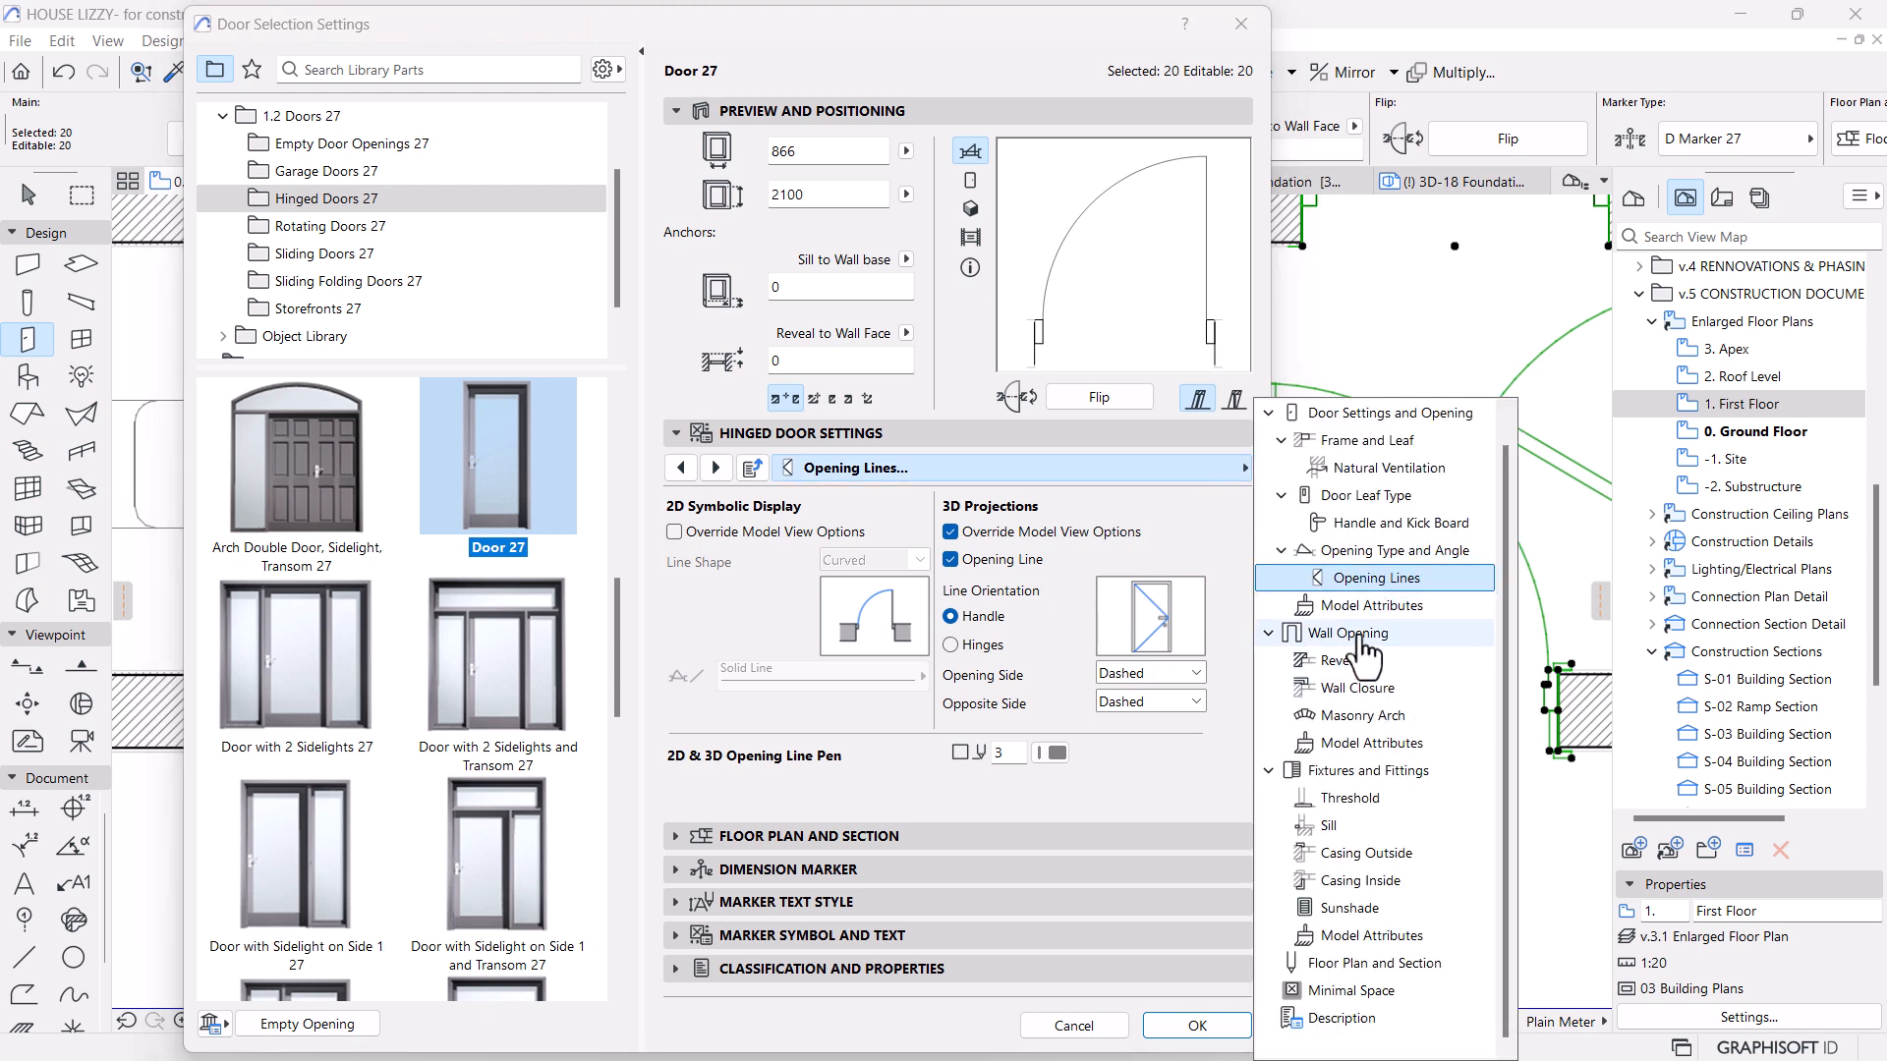
scroll(1390, 674, "up", 1)
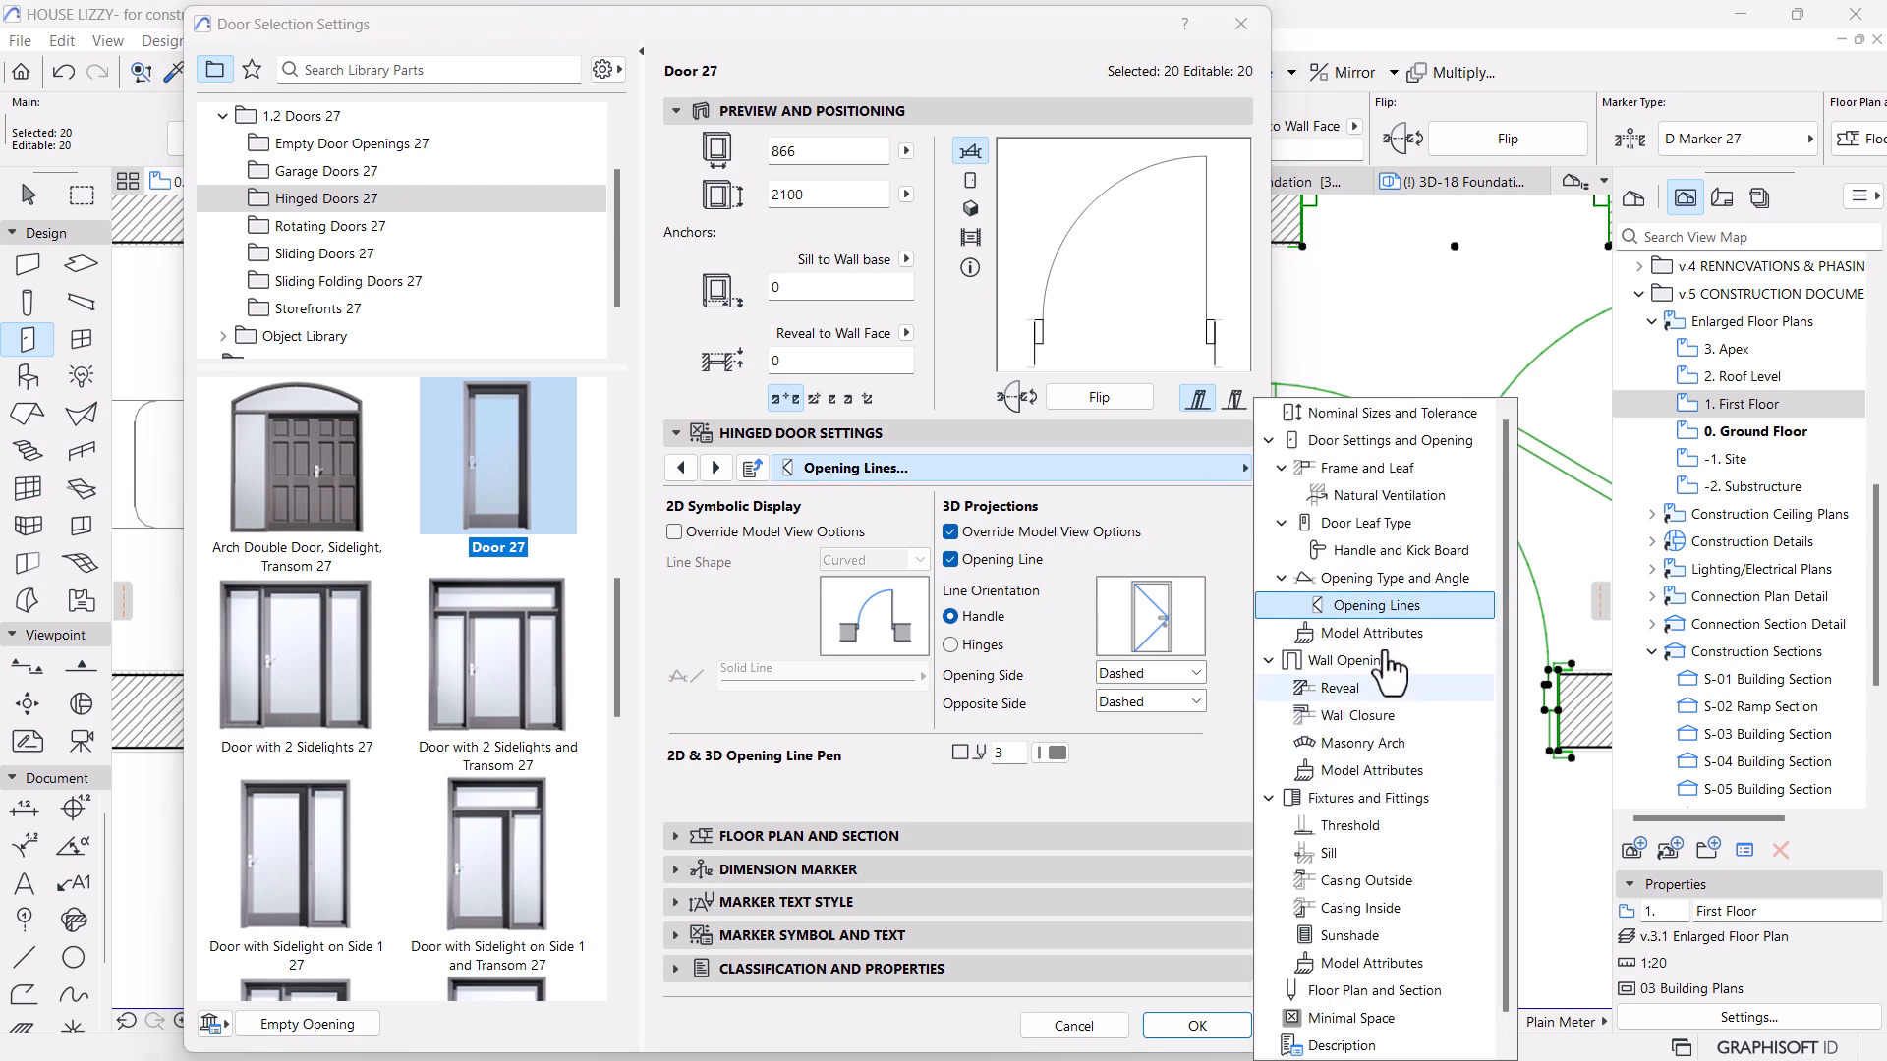
left_click(1375, 990)
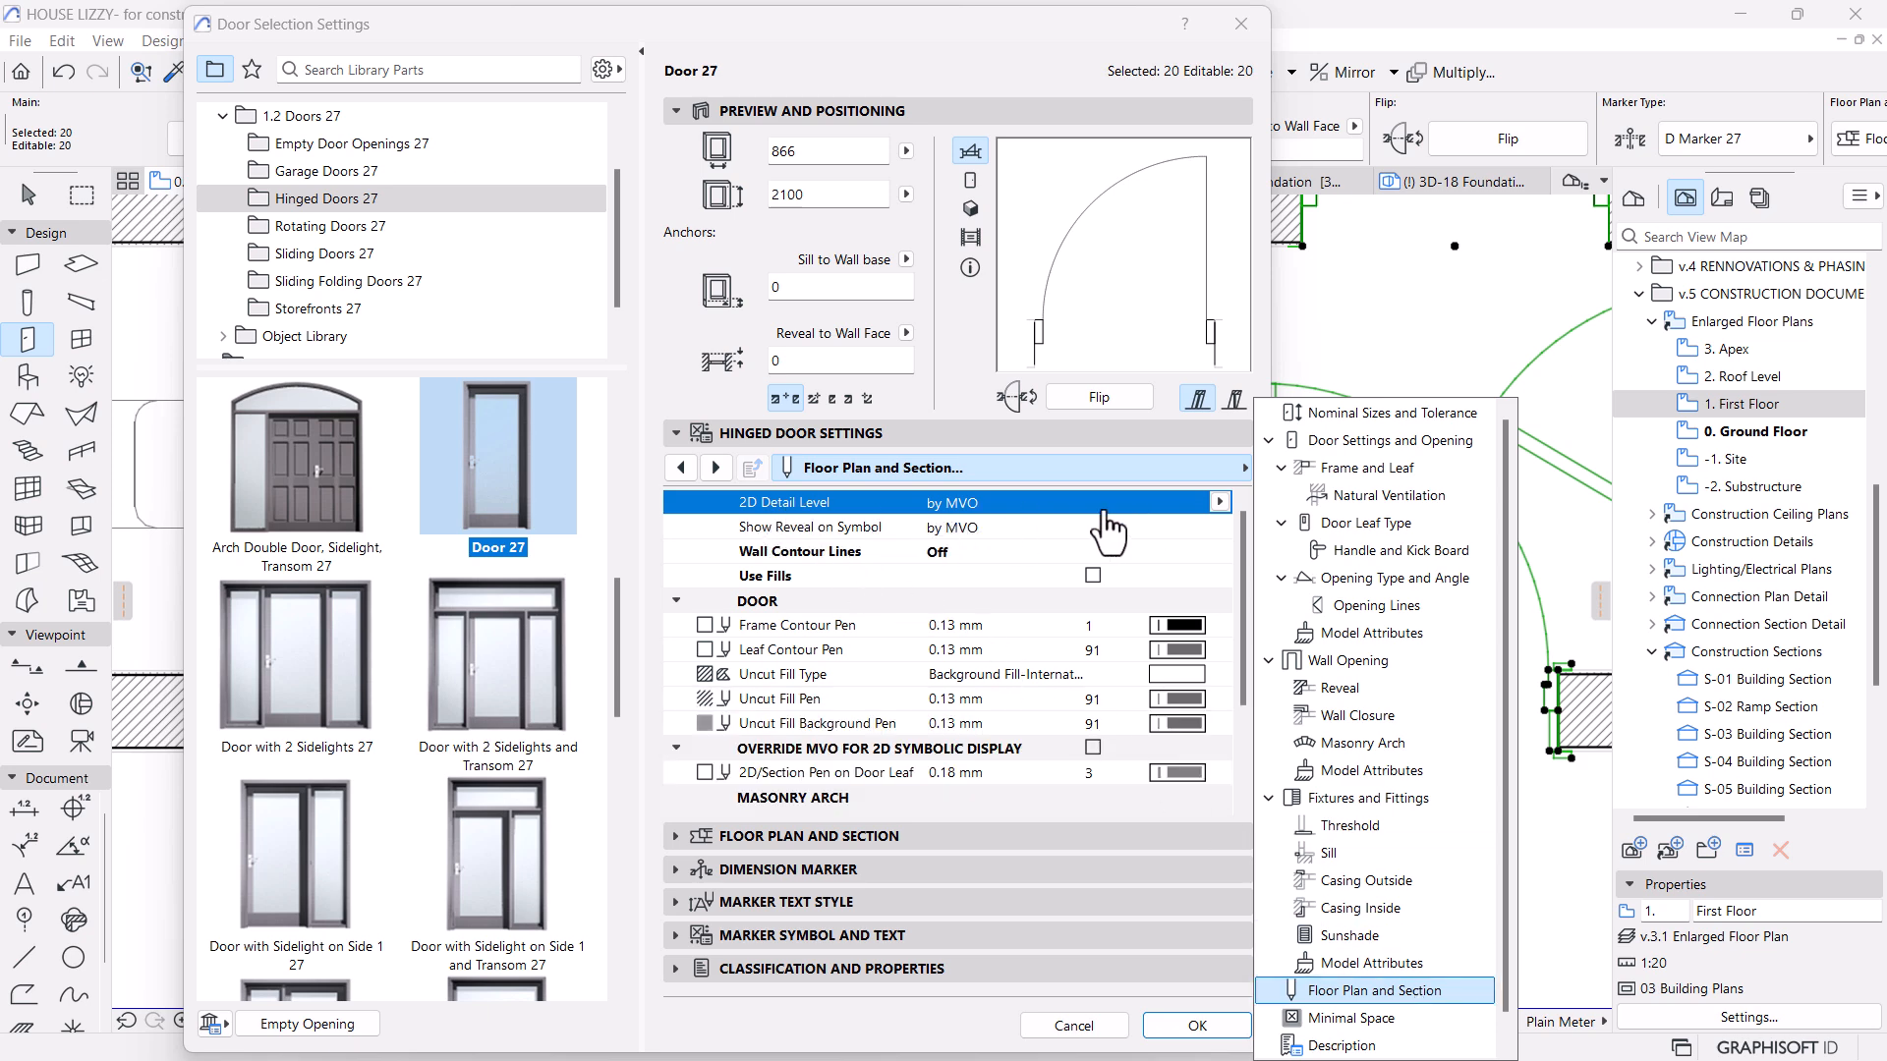
left_click(1219, 502)
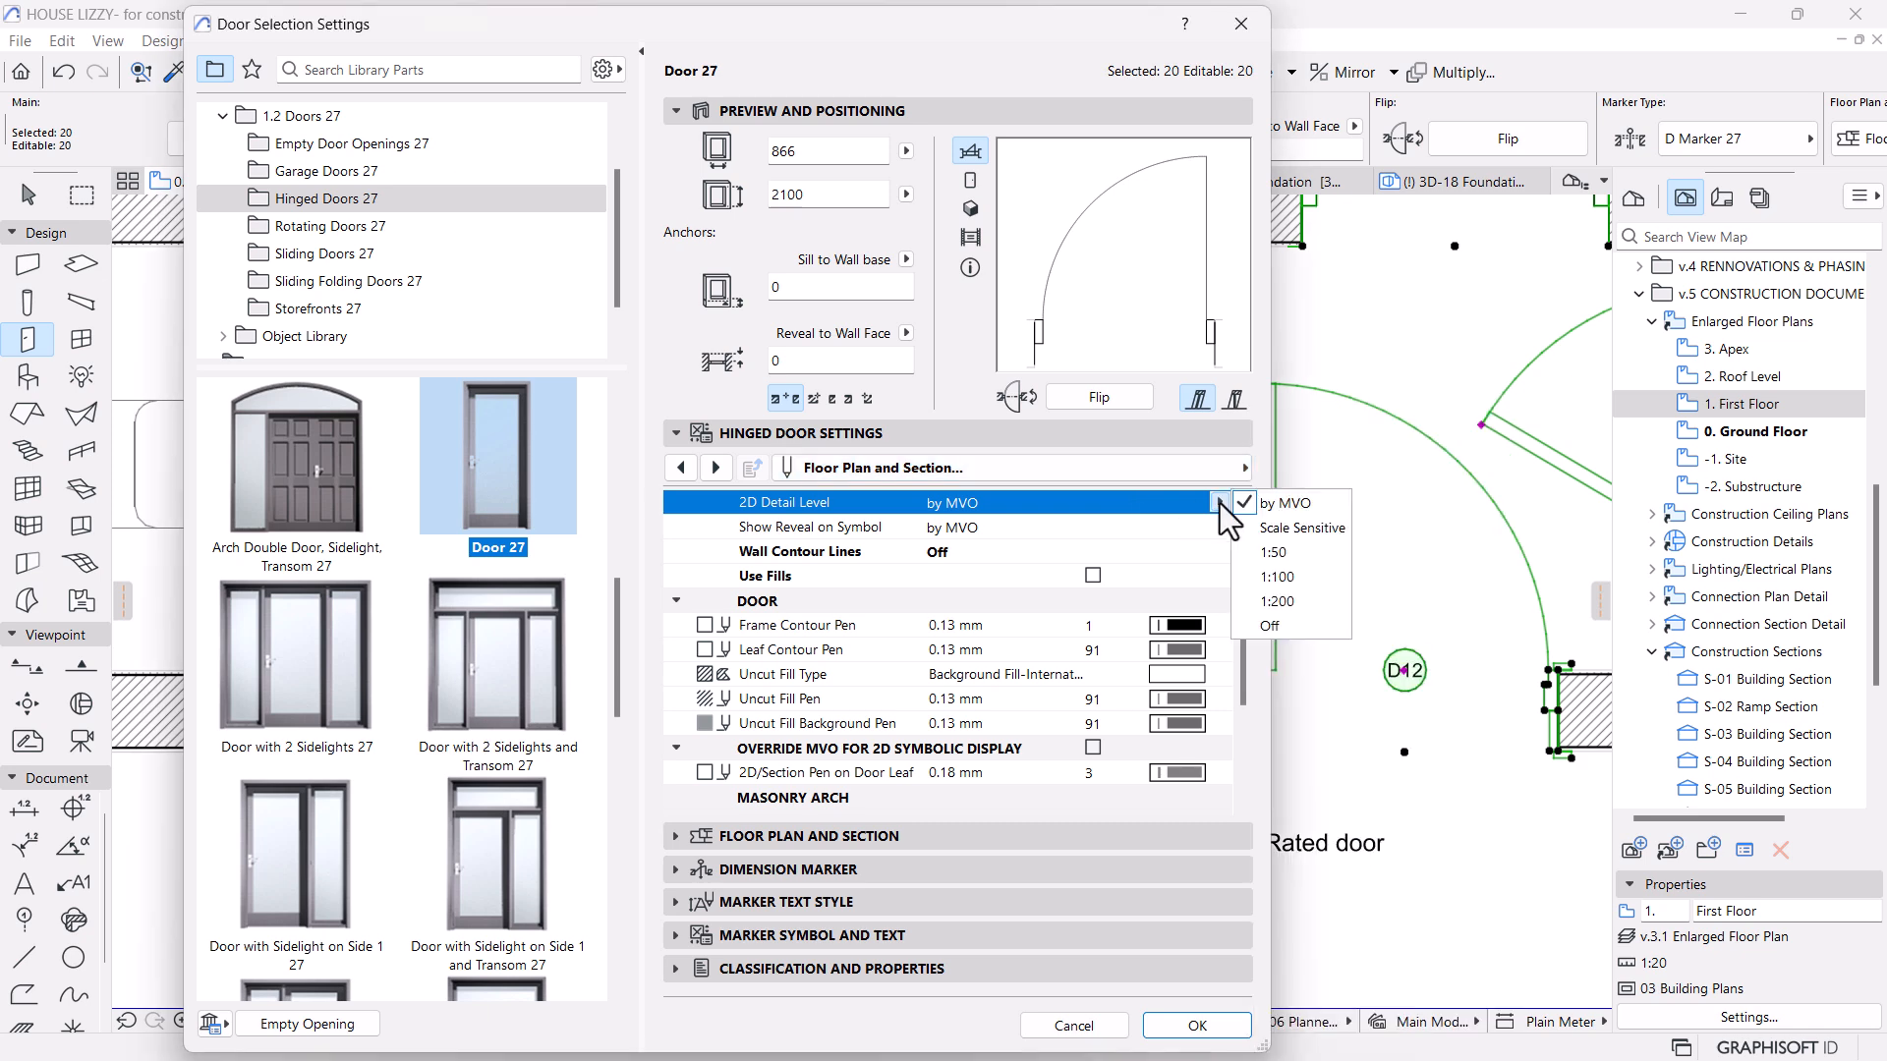
left_click(1277, 553)
left_click(1163, 1032)
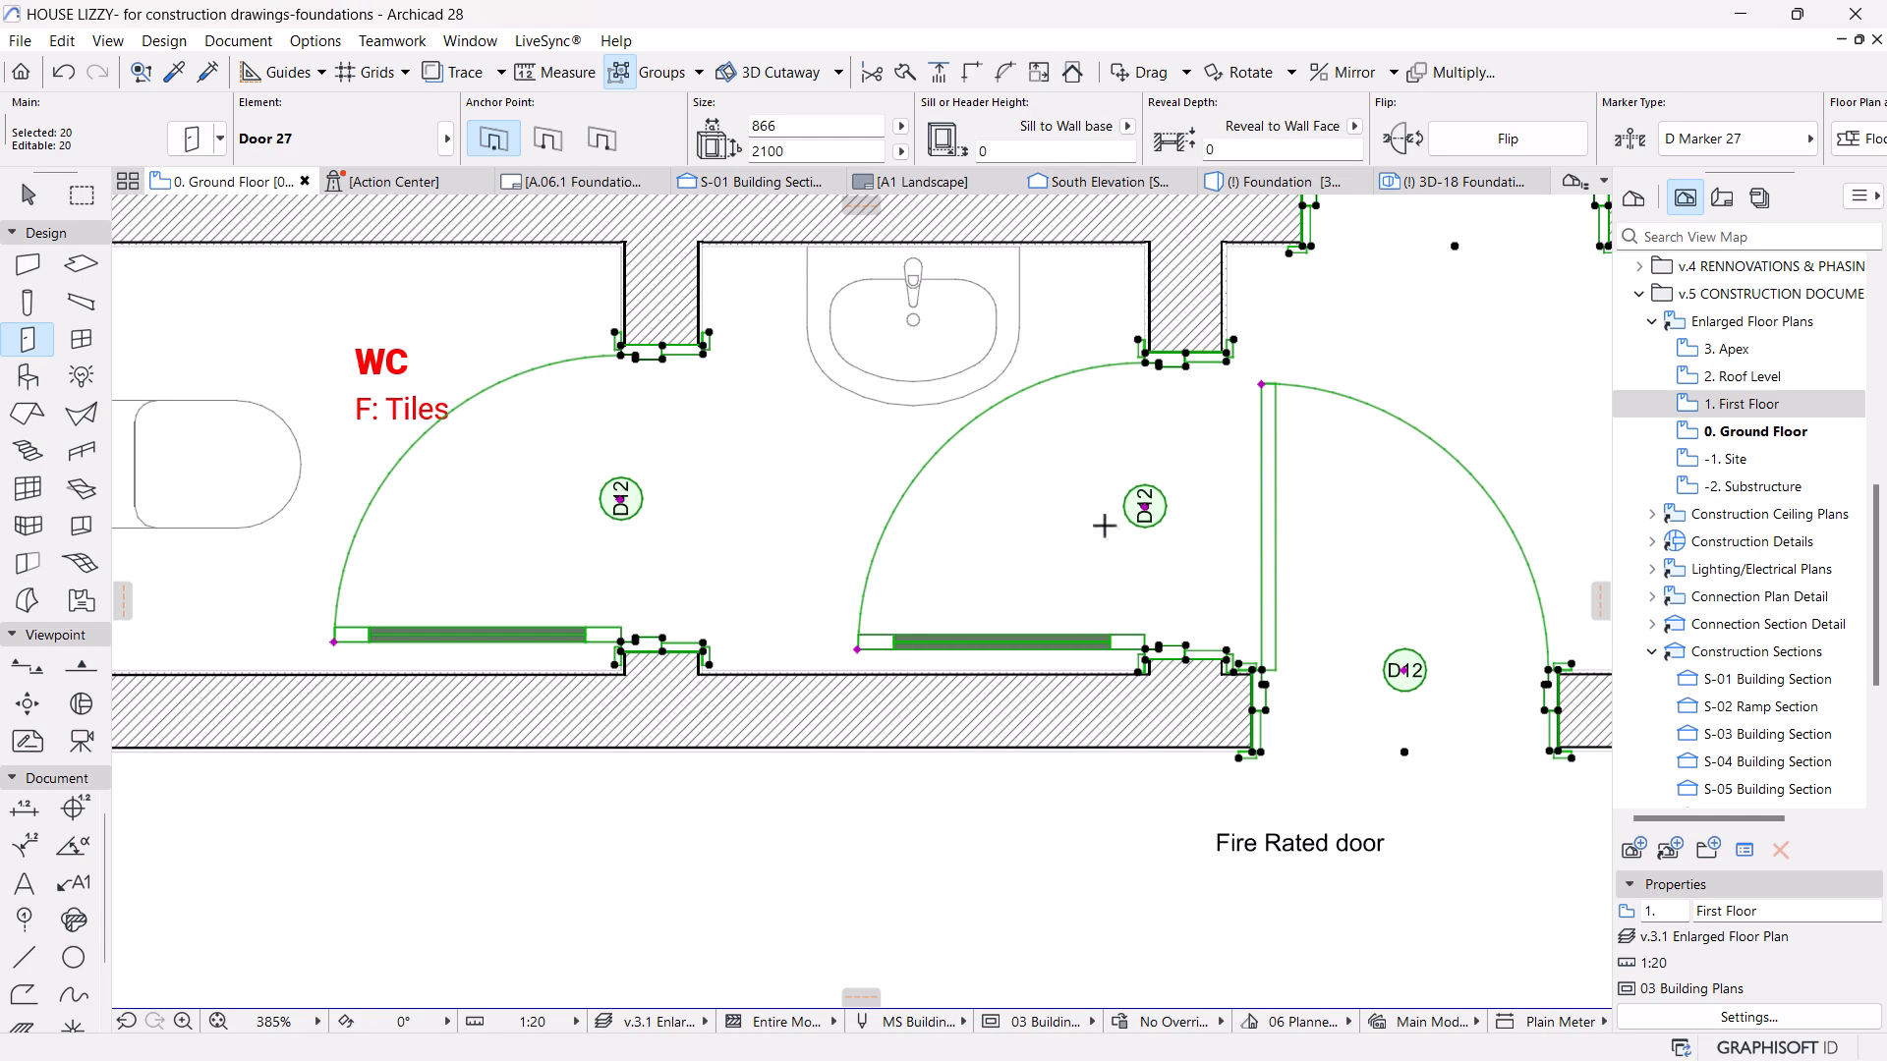
Set Show Reveal on Symbol to Up to 1:50 for all the selected ground floor doors.
scroll(778, 655, "up", 3)
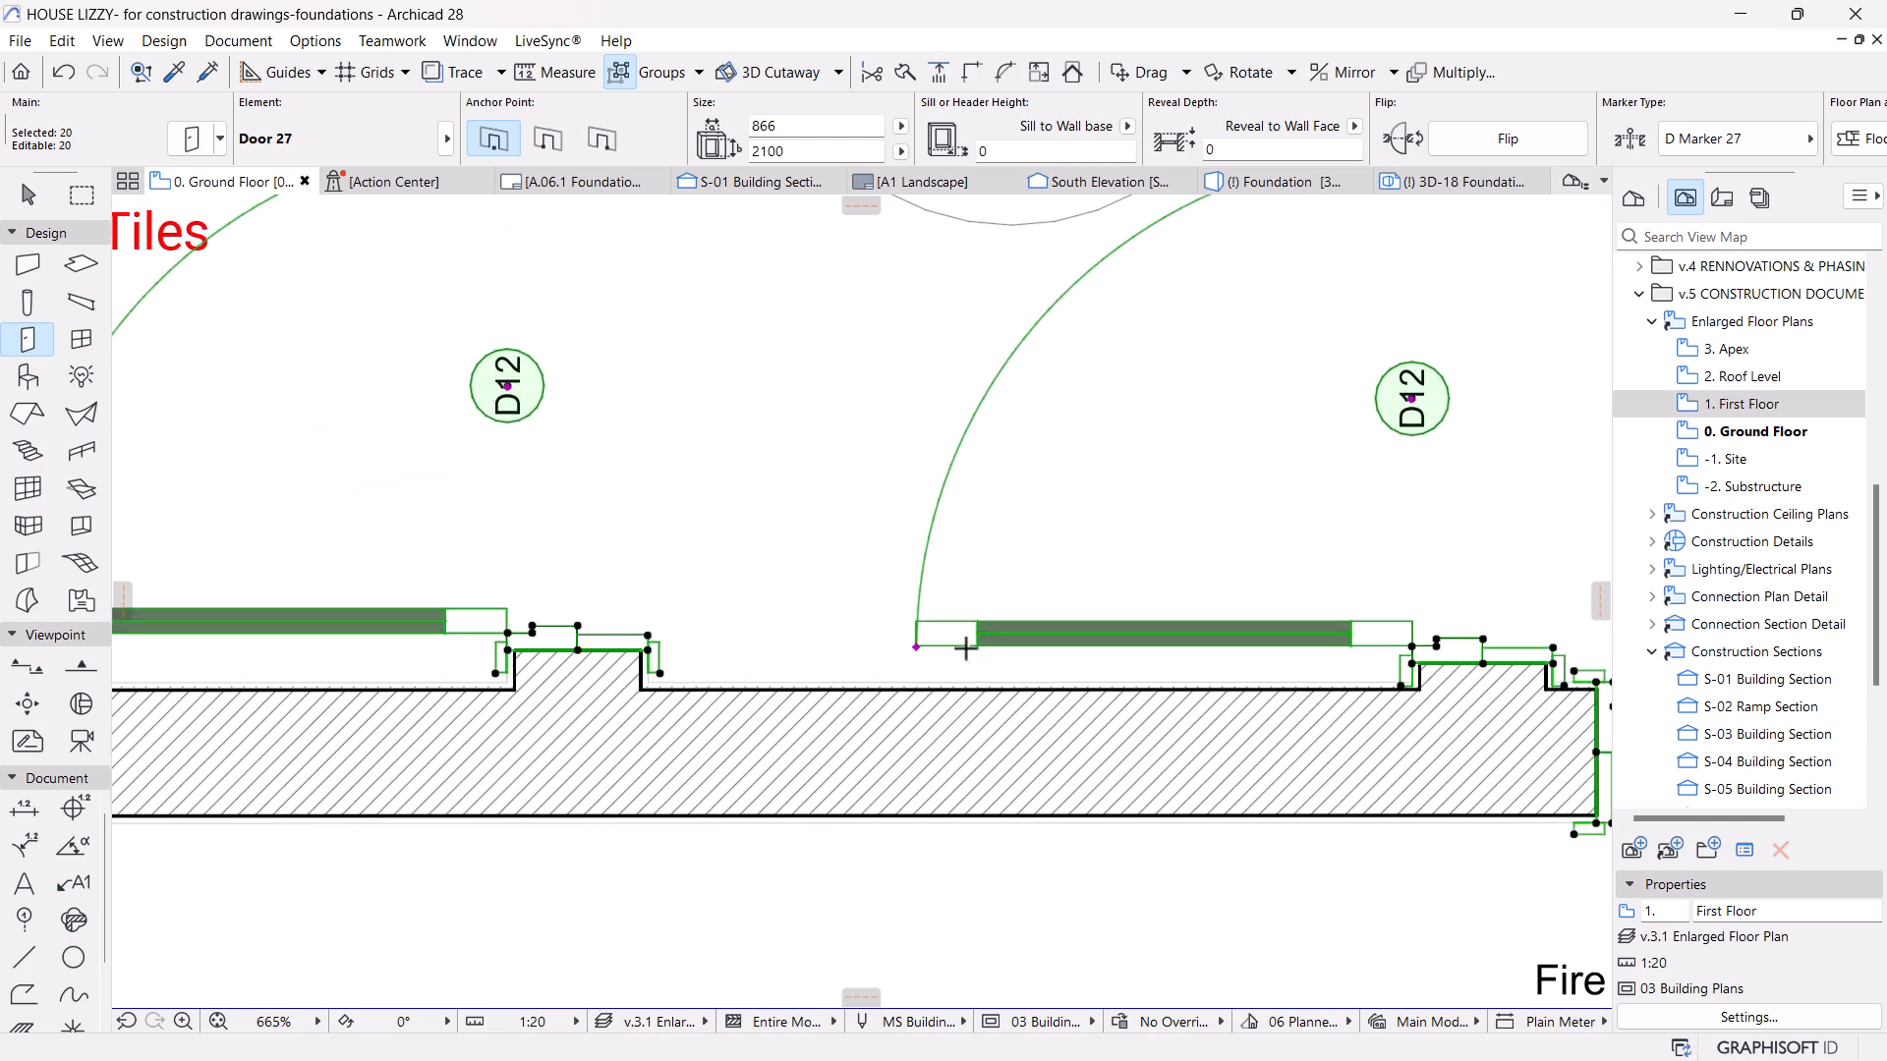
scroll(902, 718, "down", 5)
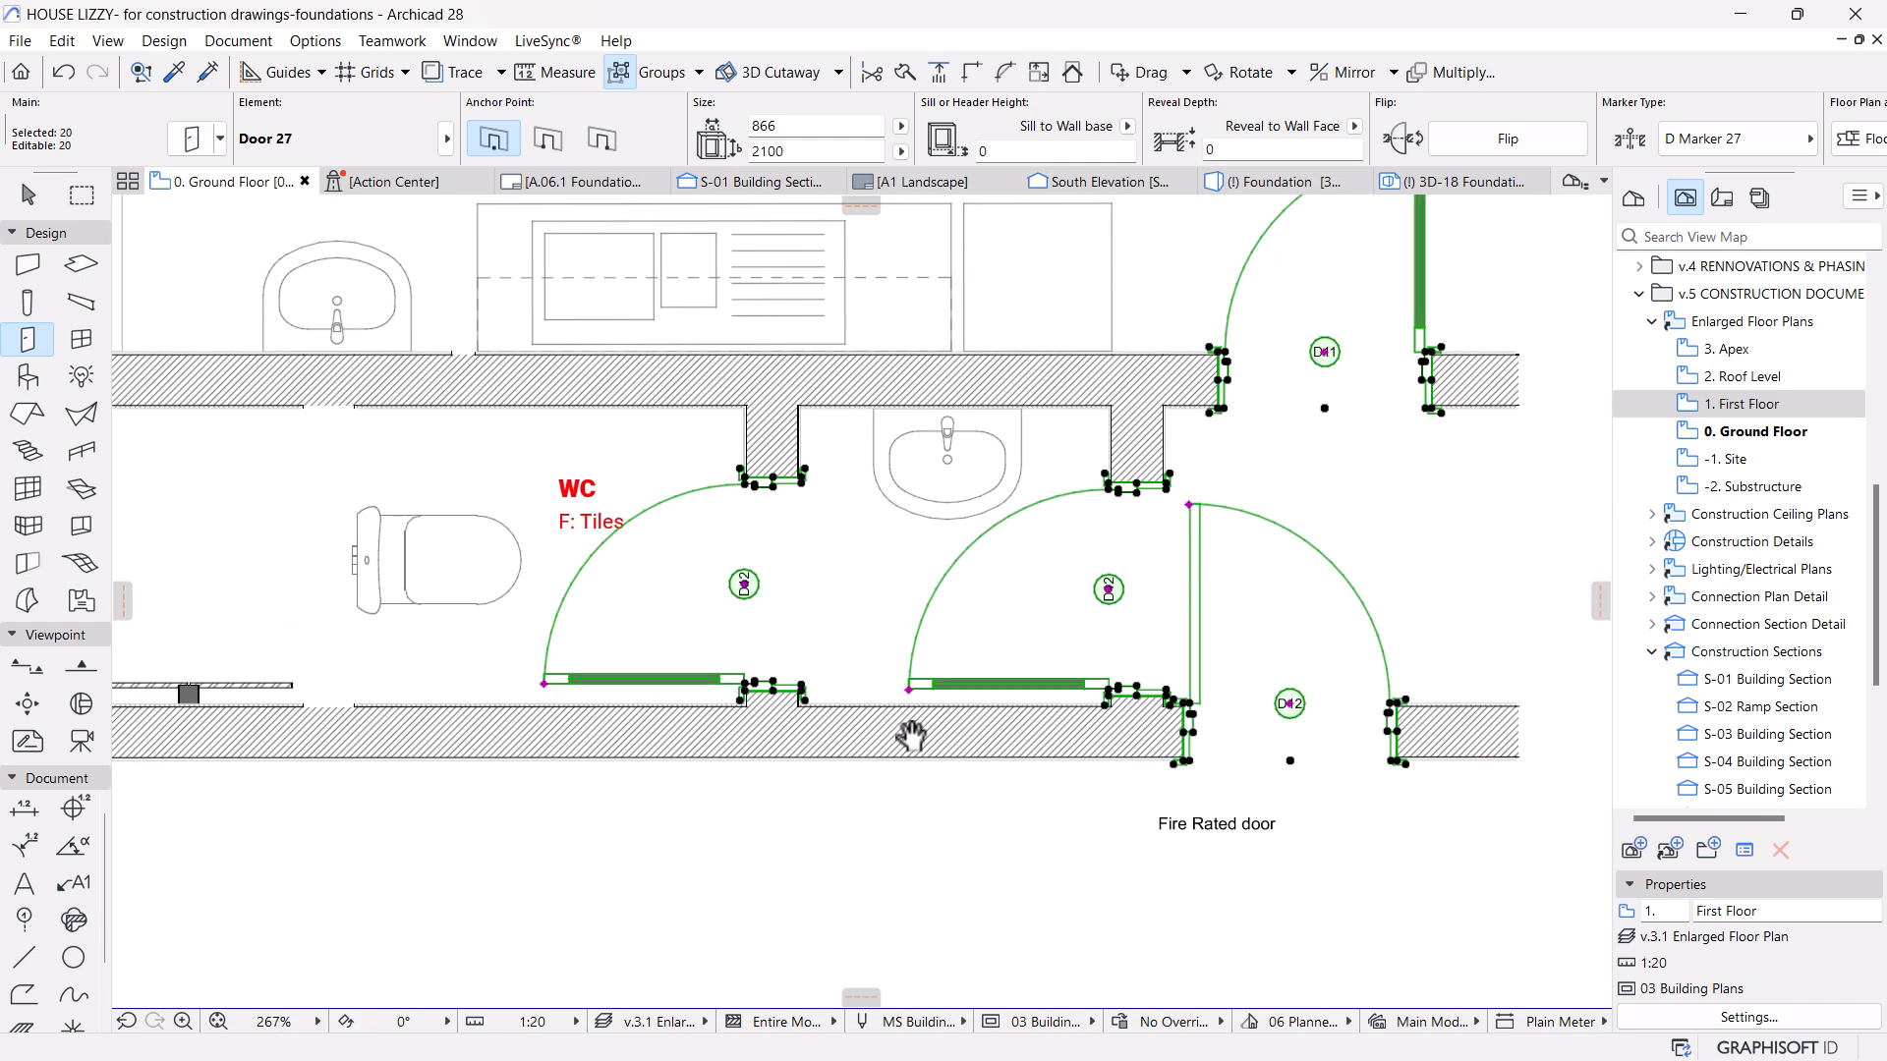
scroll(1083, 654, "up", 3)
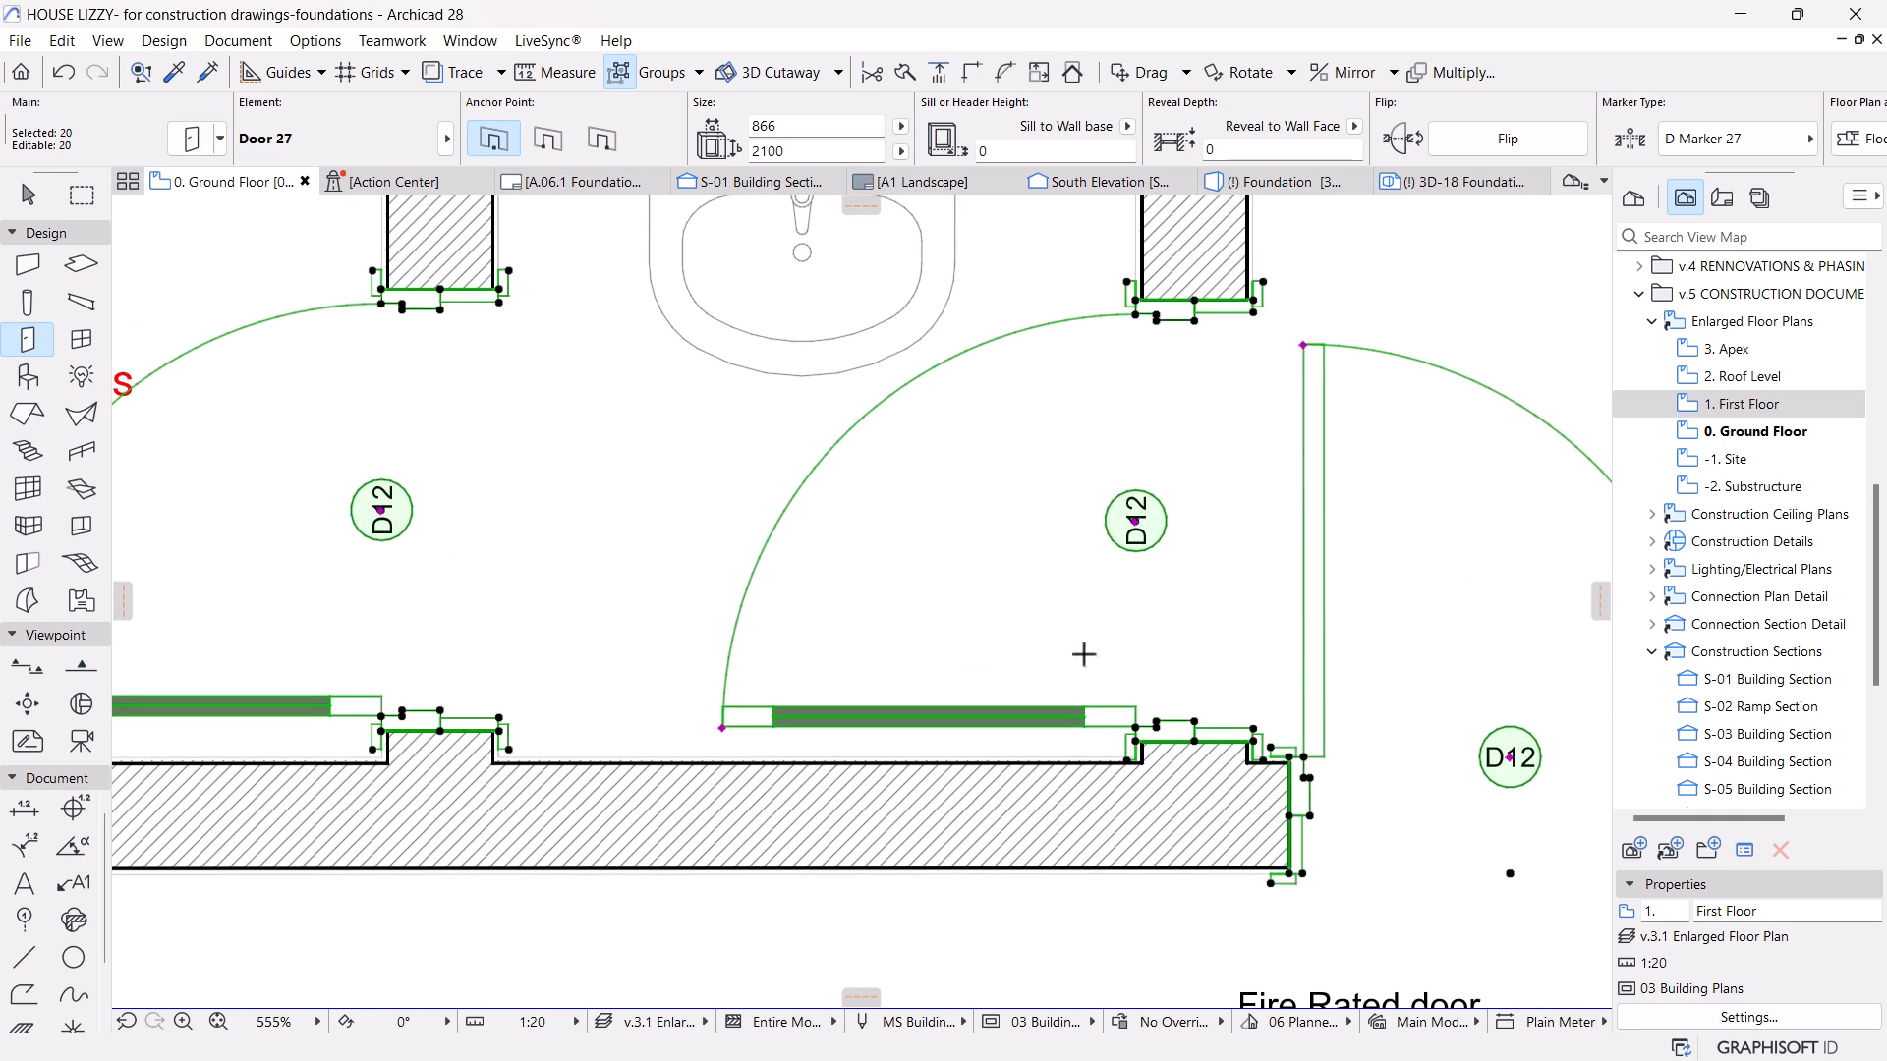
scroll(897, 772, "up", 3)
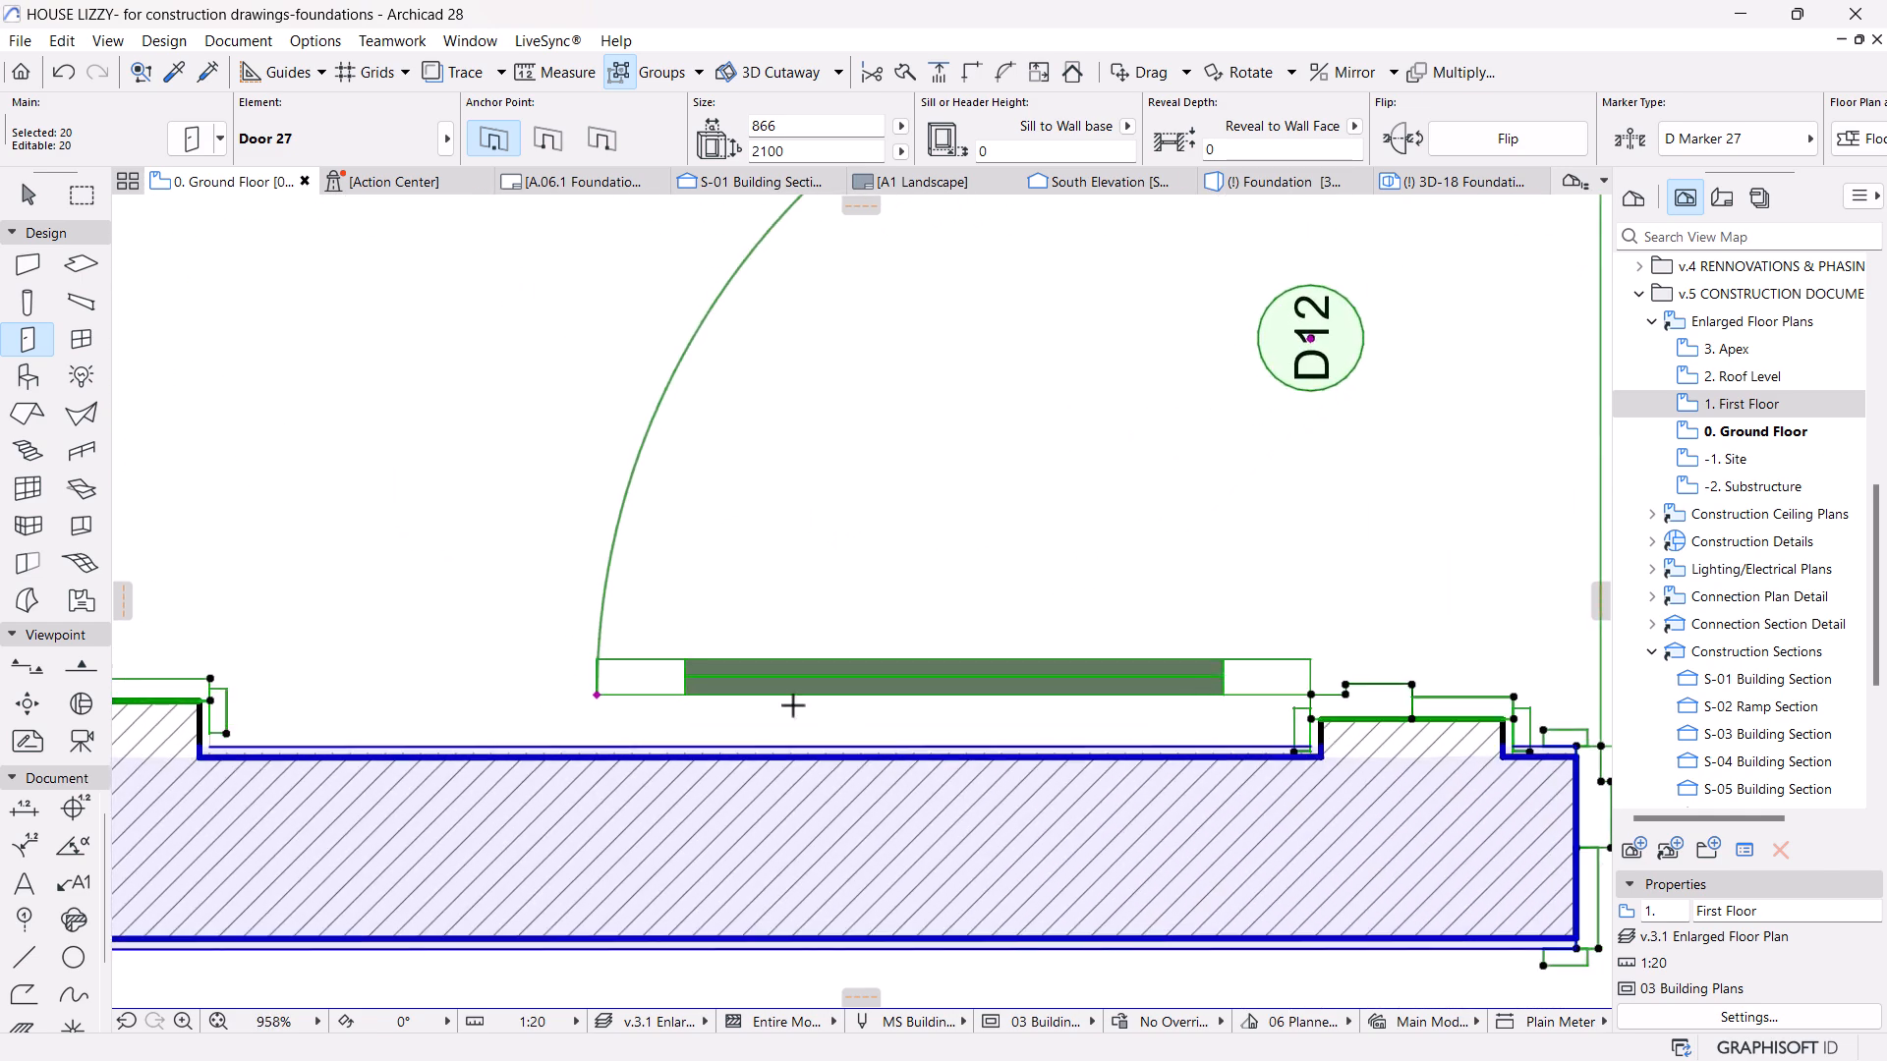
scroll(720, 677, "down", 2)
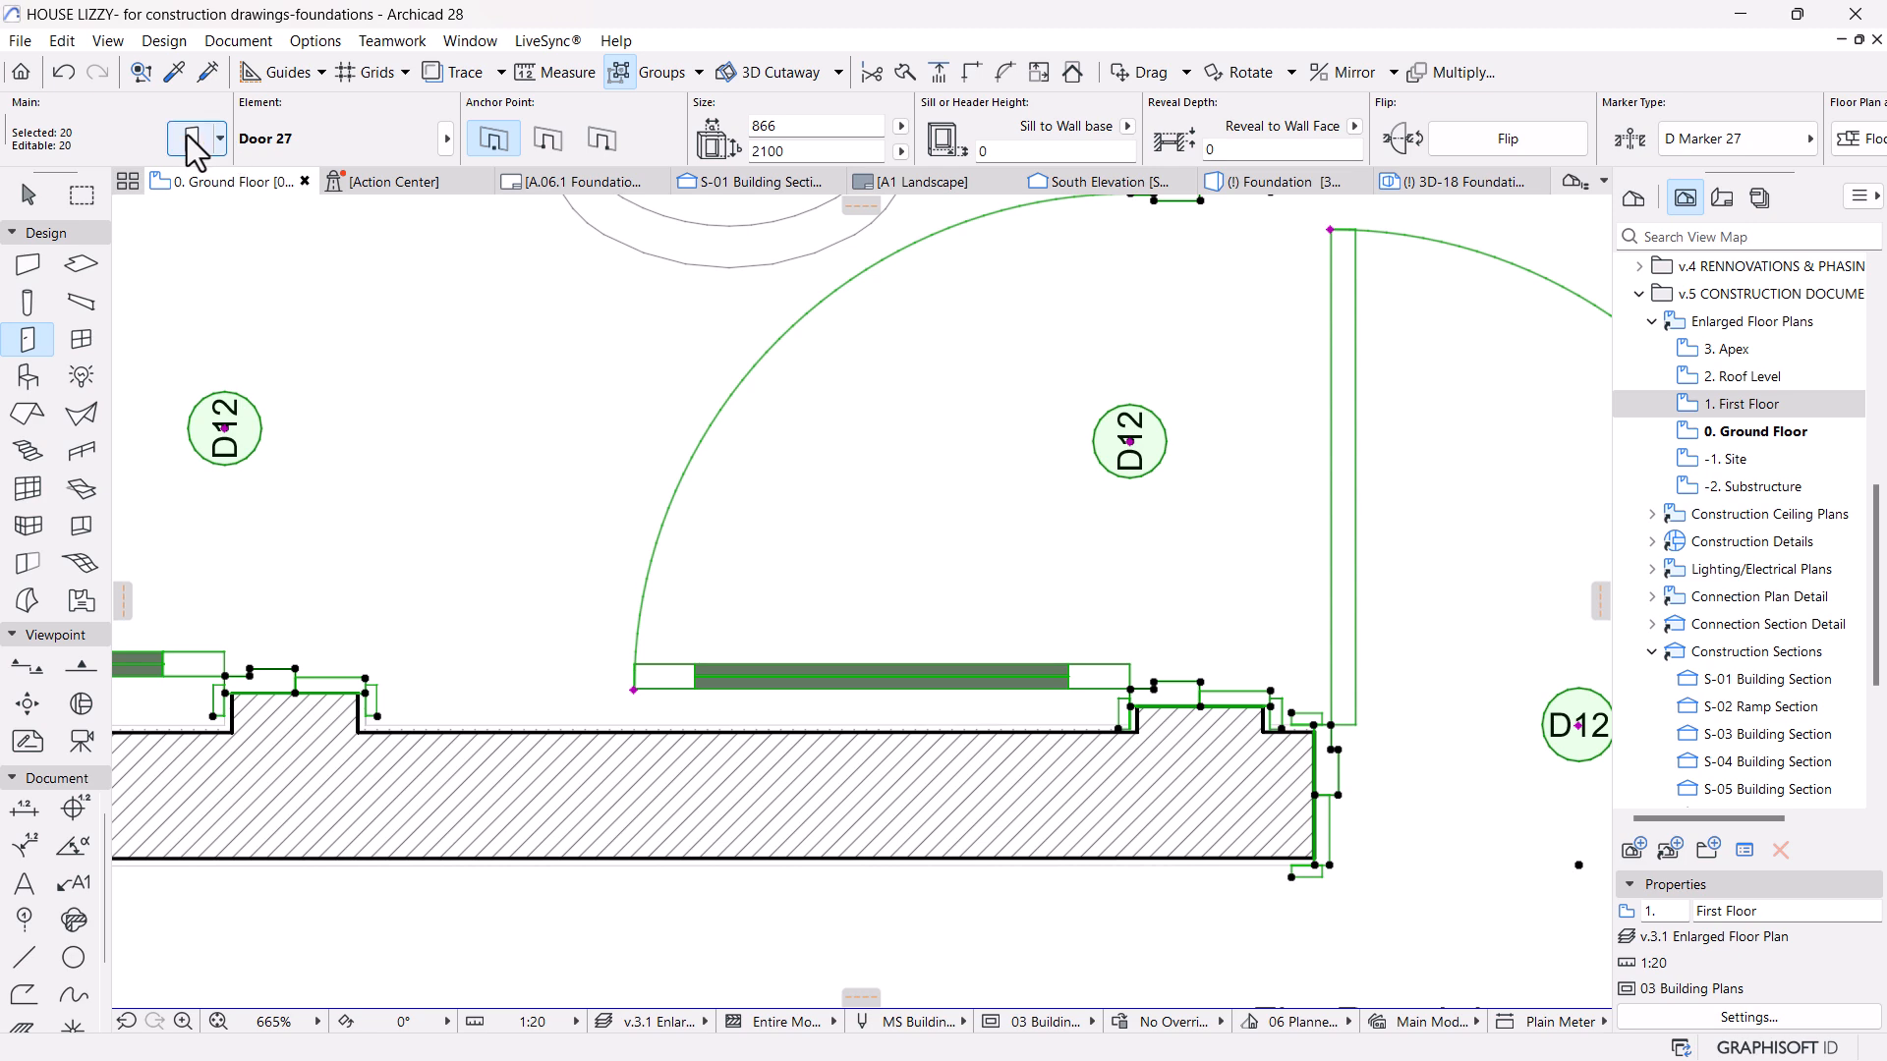
key("ctrl+t")
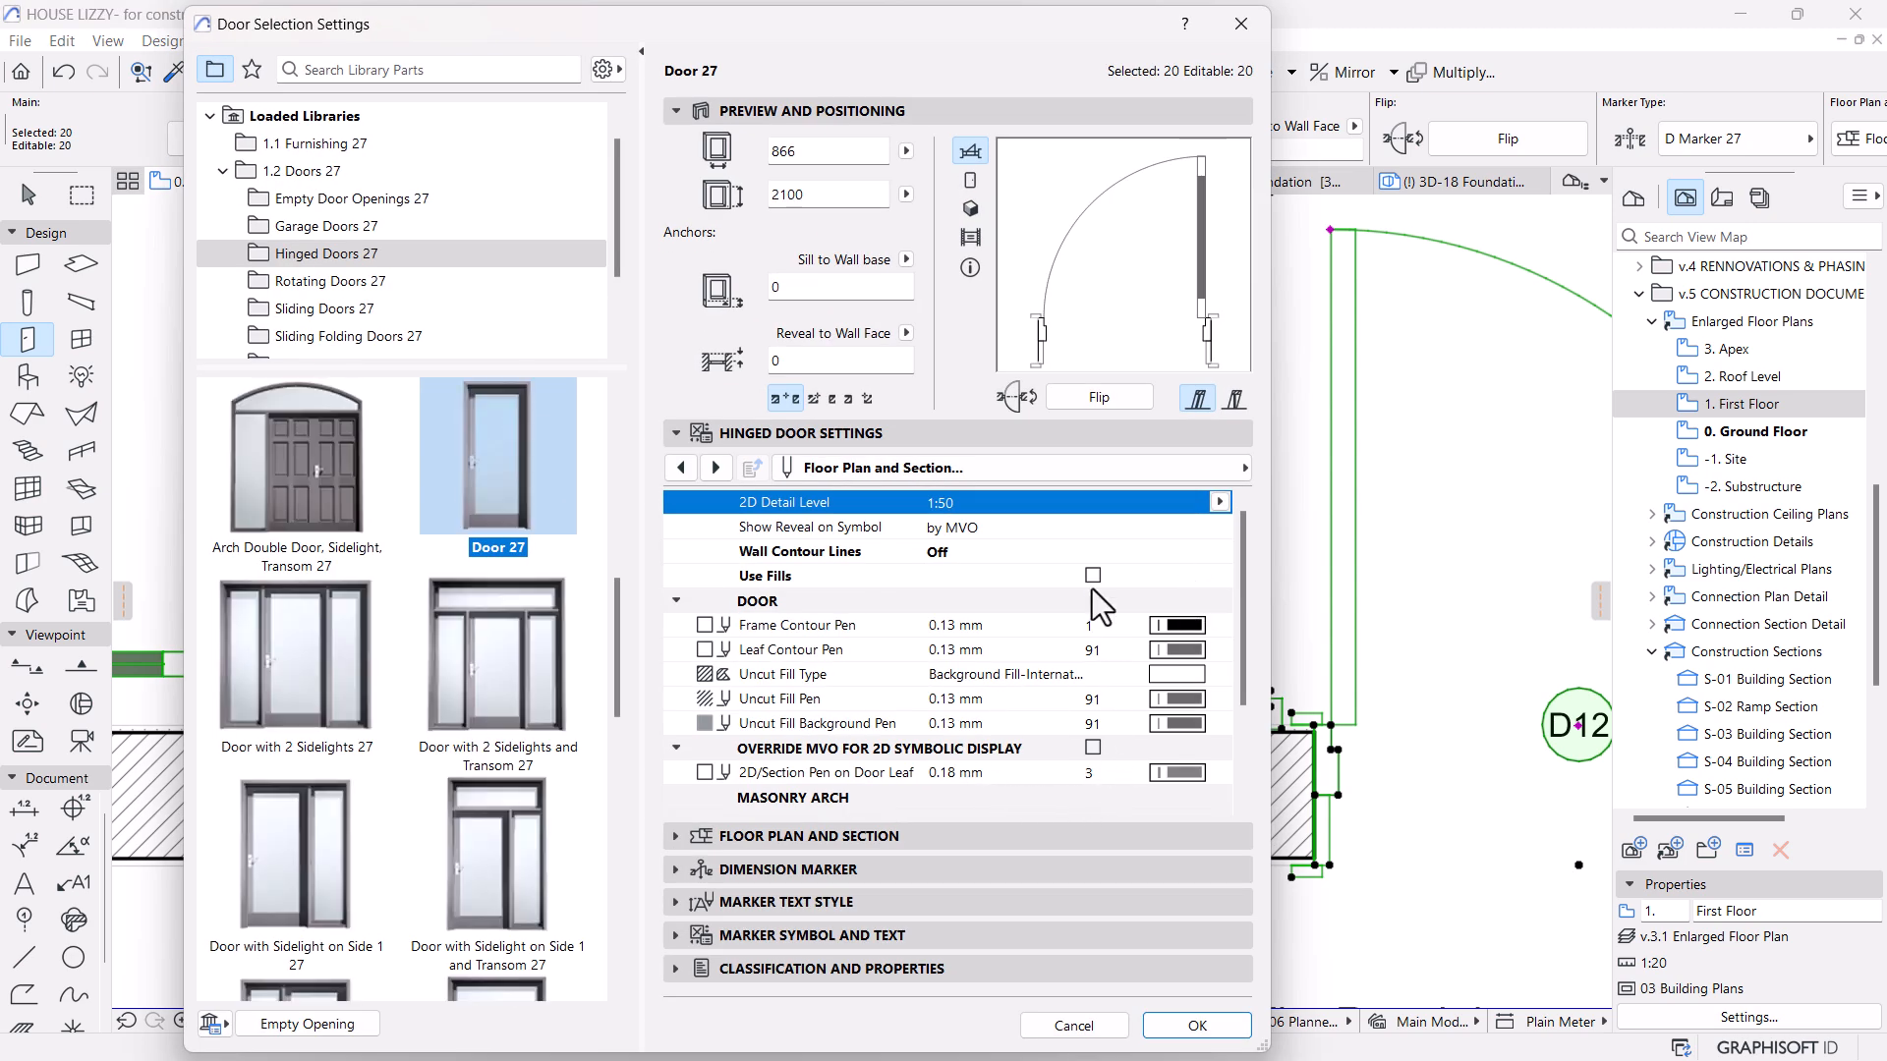
scroll(1093, 587, "down", 2)
scroll(1093, 588, "up", 2)
left_click(1012, 532)
left_click(1219, 528)
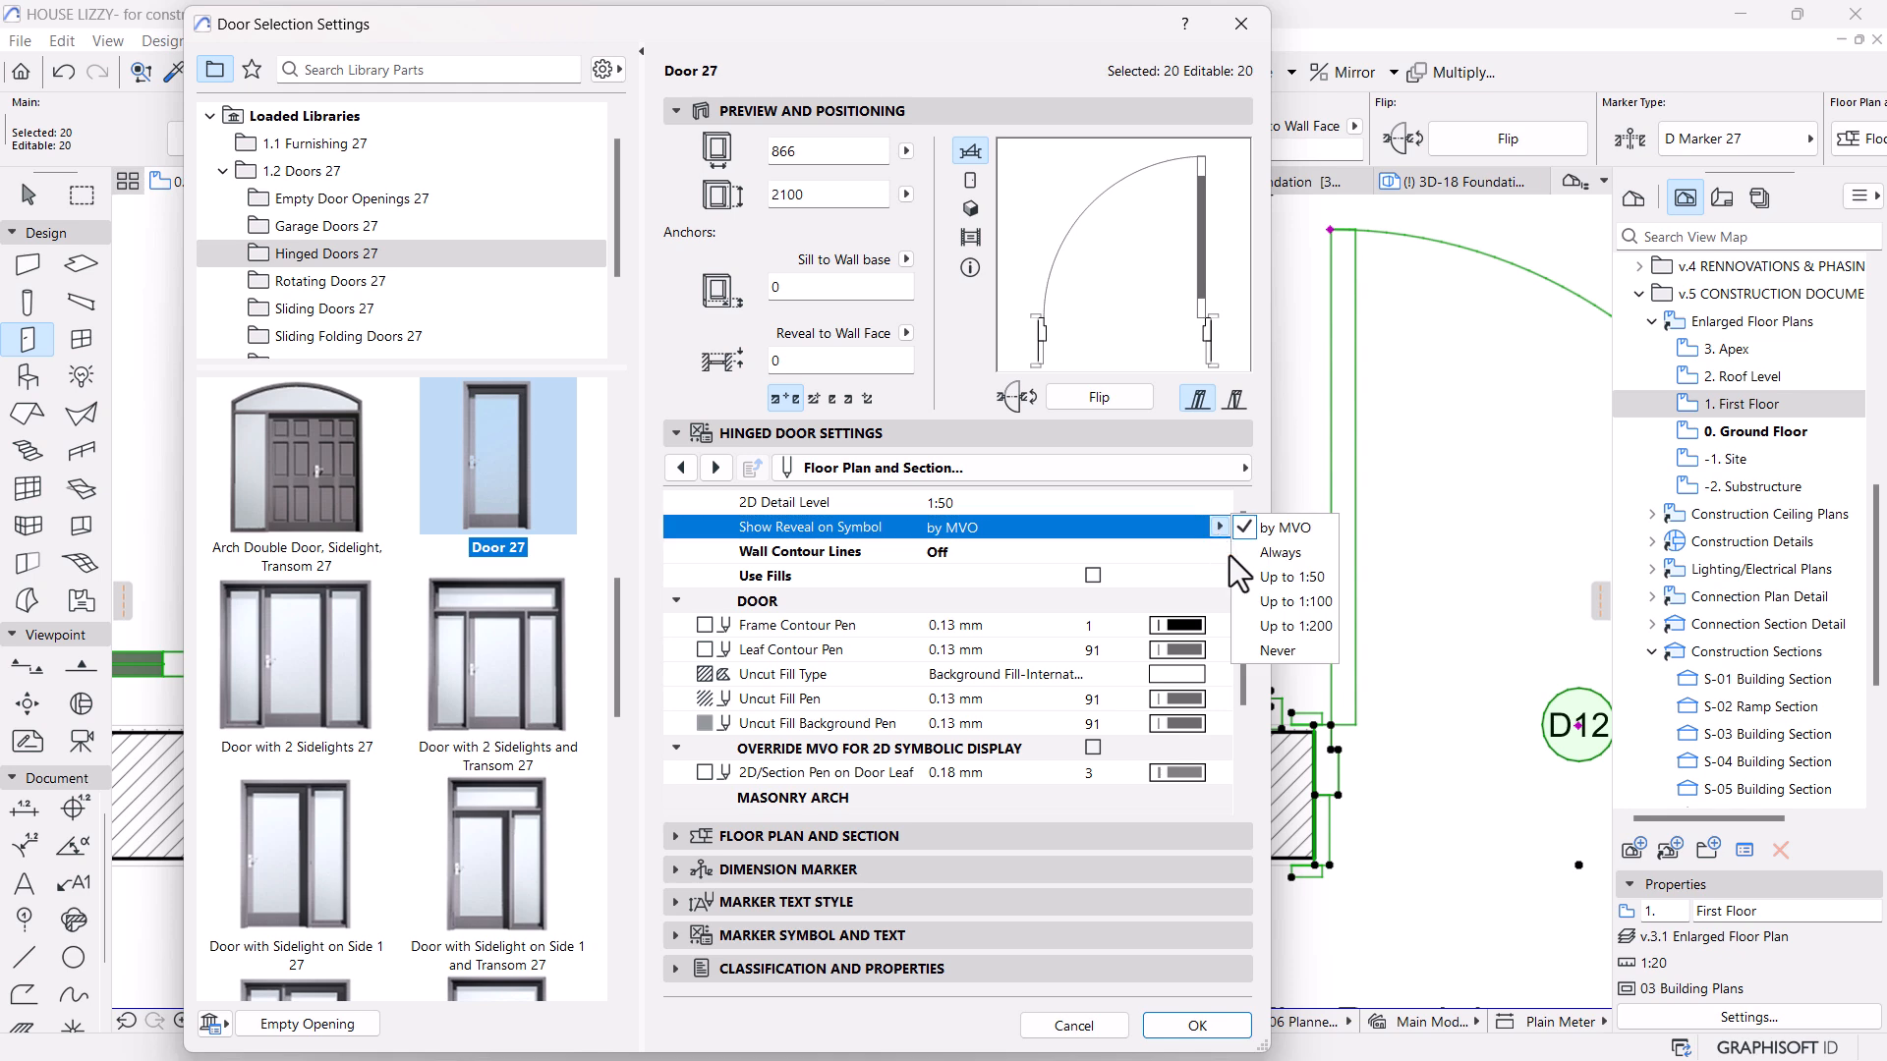
left_click(1303, 579)
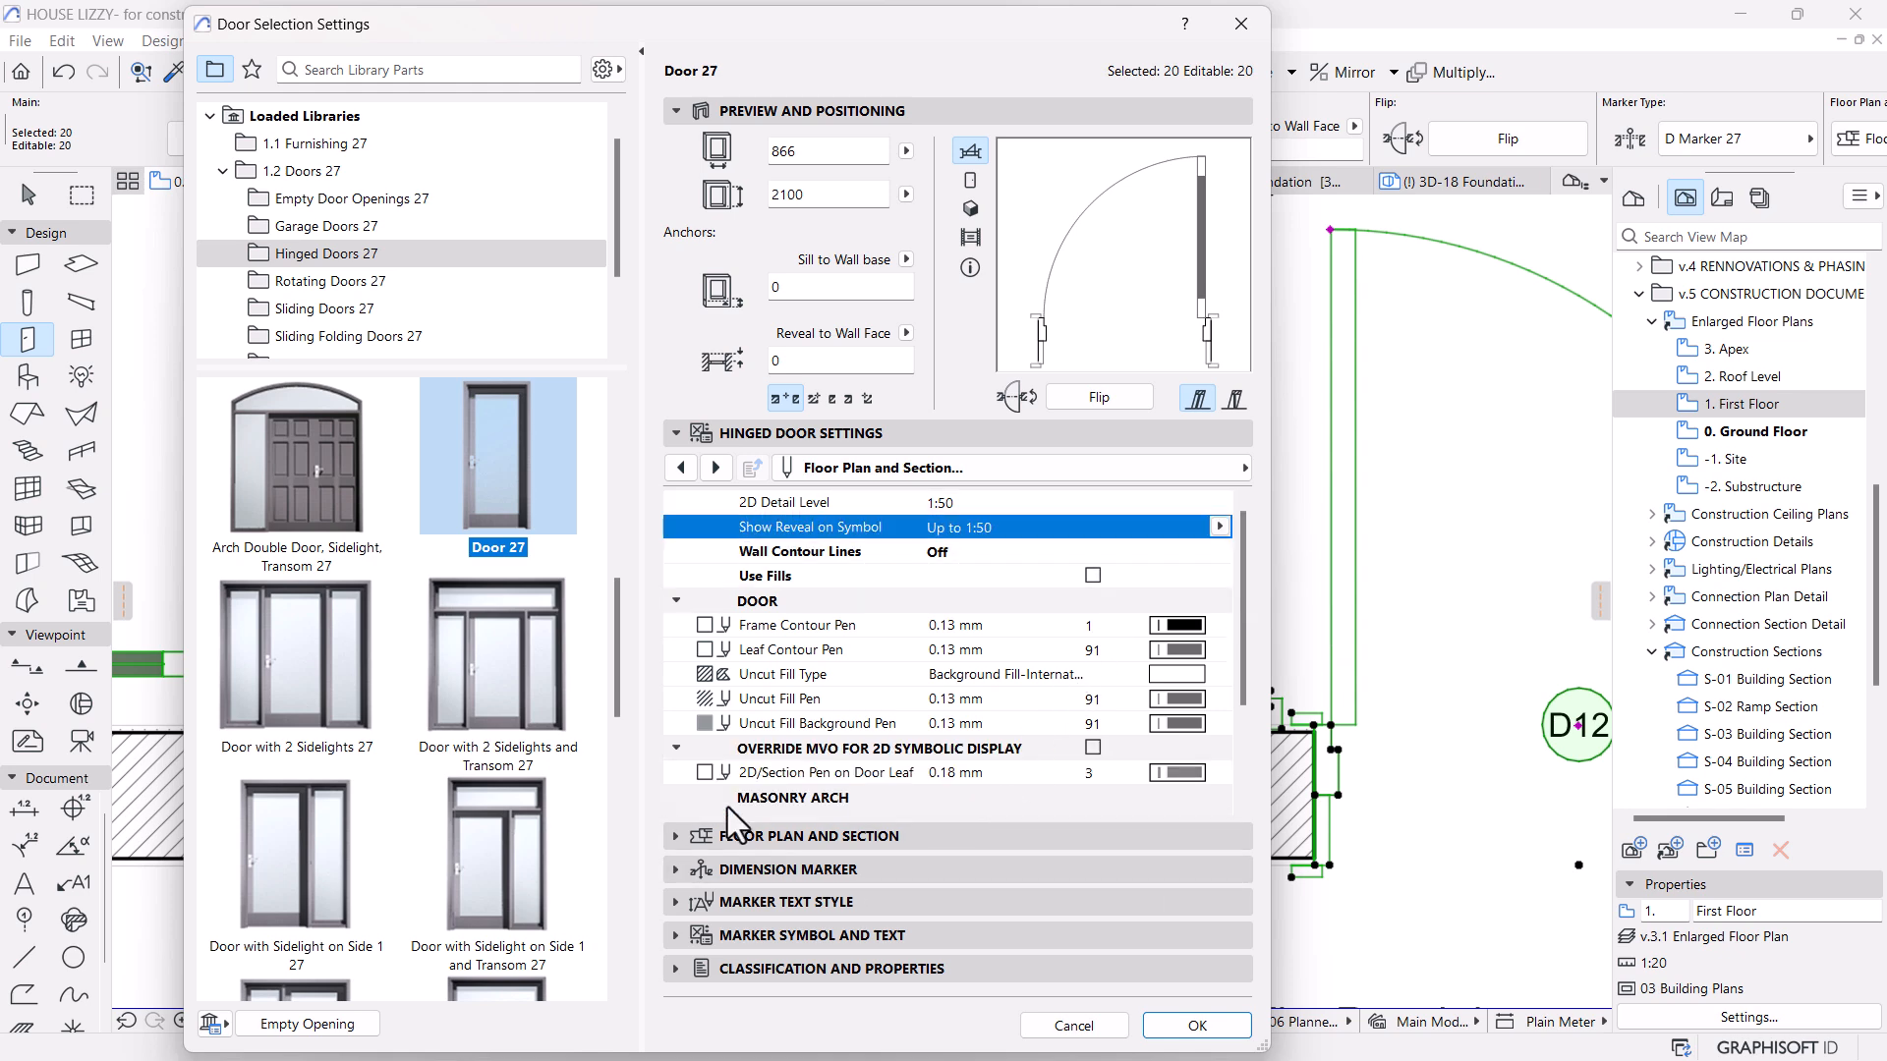
Set the selected doors' Cut Fill Background Pen to Transparent in their floor plan cut surface settings.
scroll(823, 788, "down", 3)
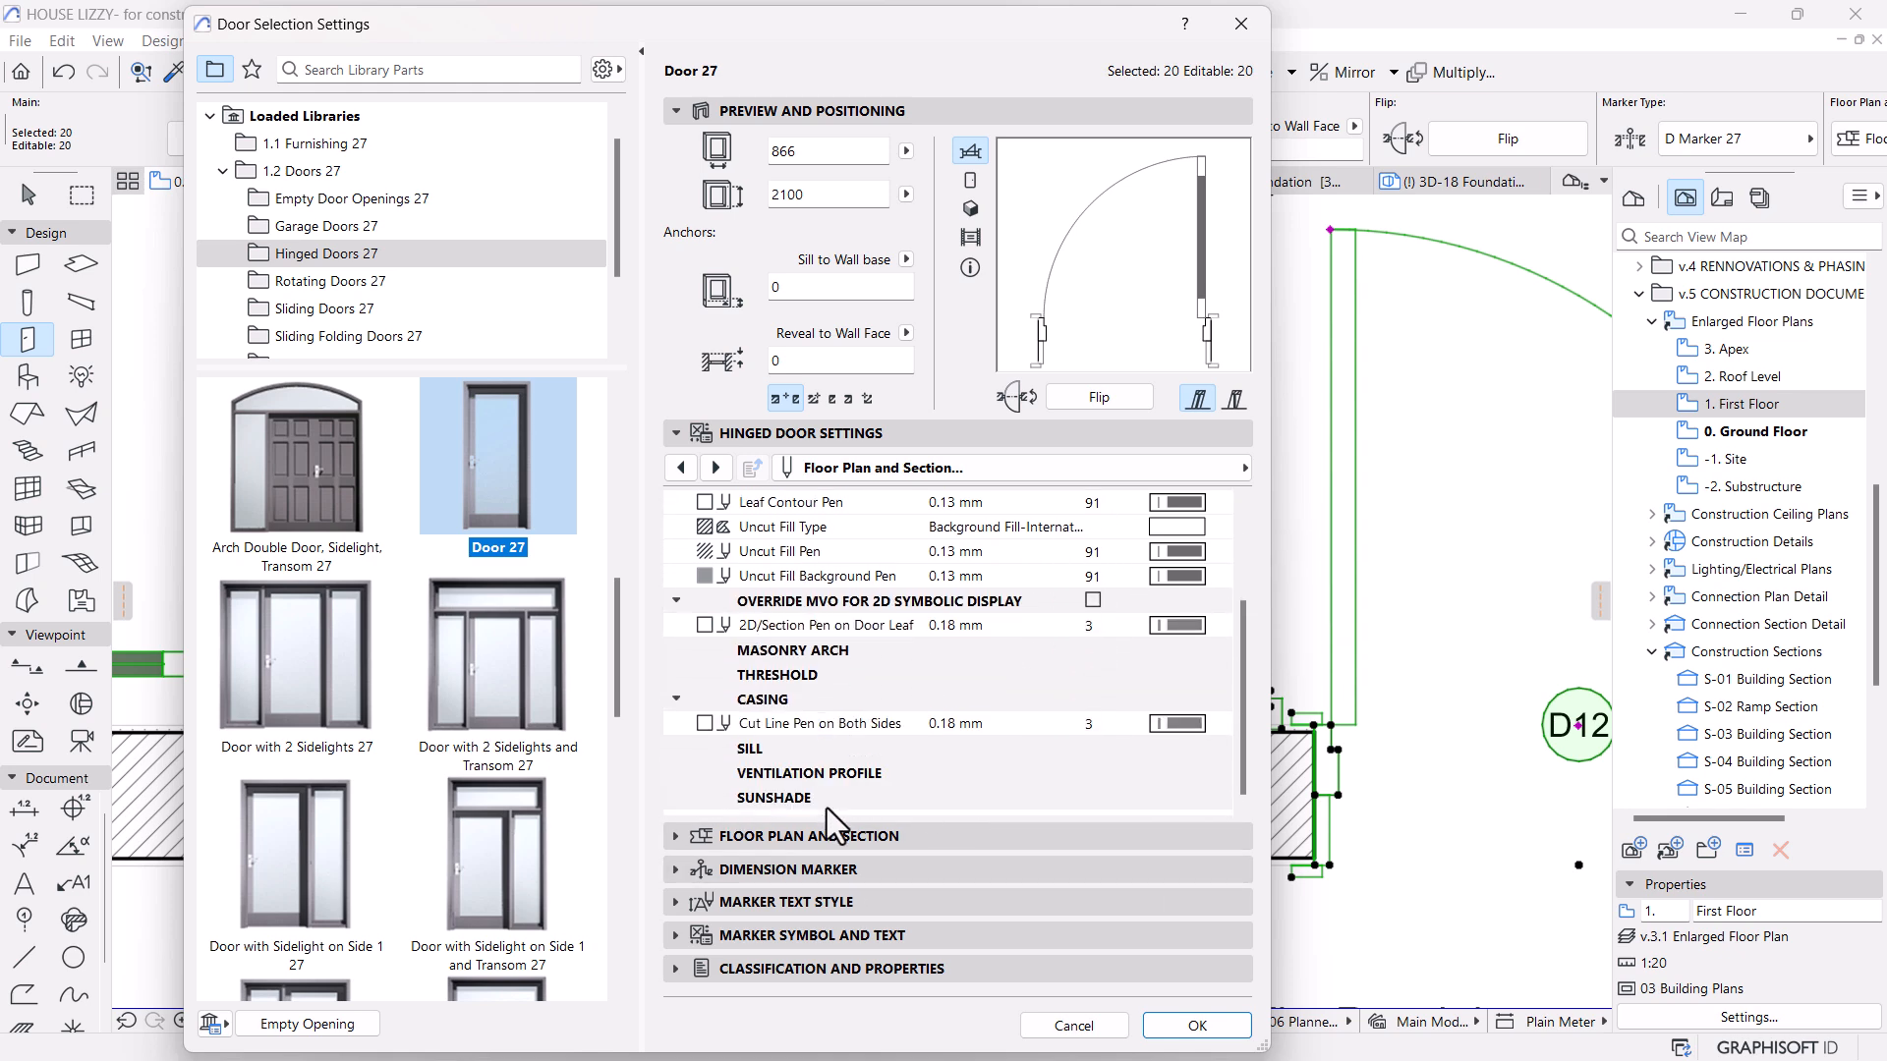
scroll(884, 776, "up", 3)
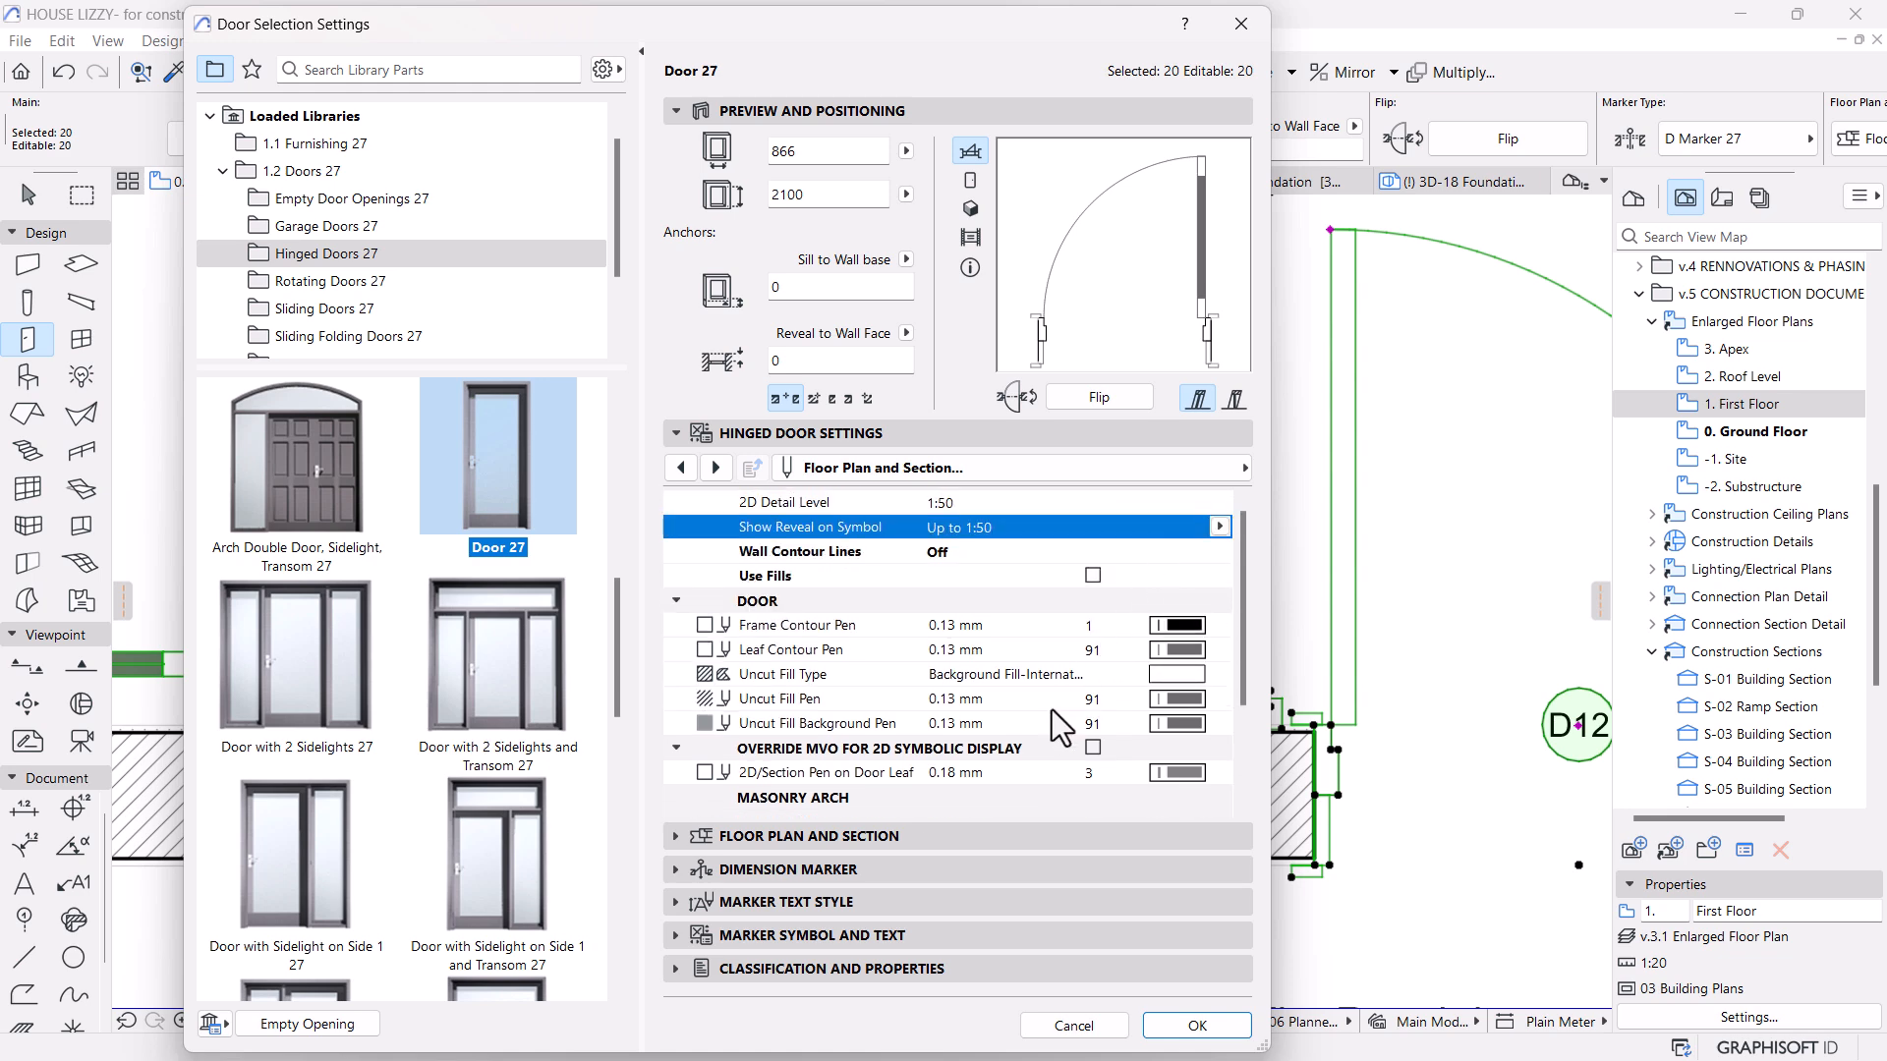
scroll(1051, 709, "down", 3)
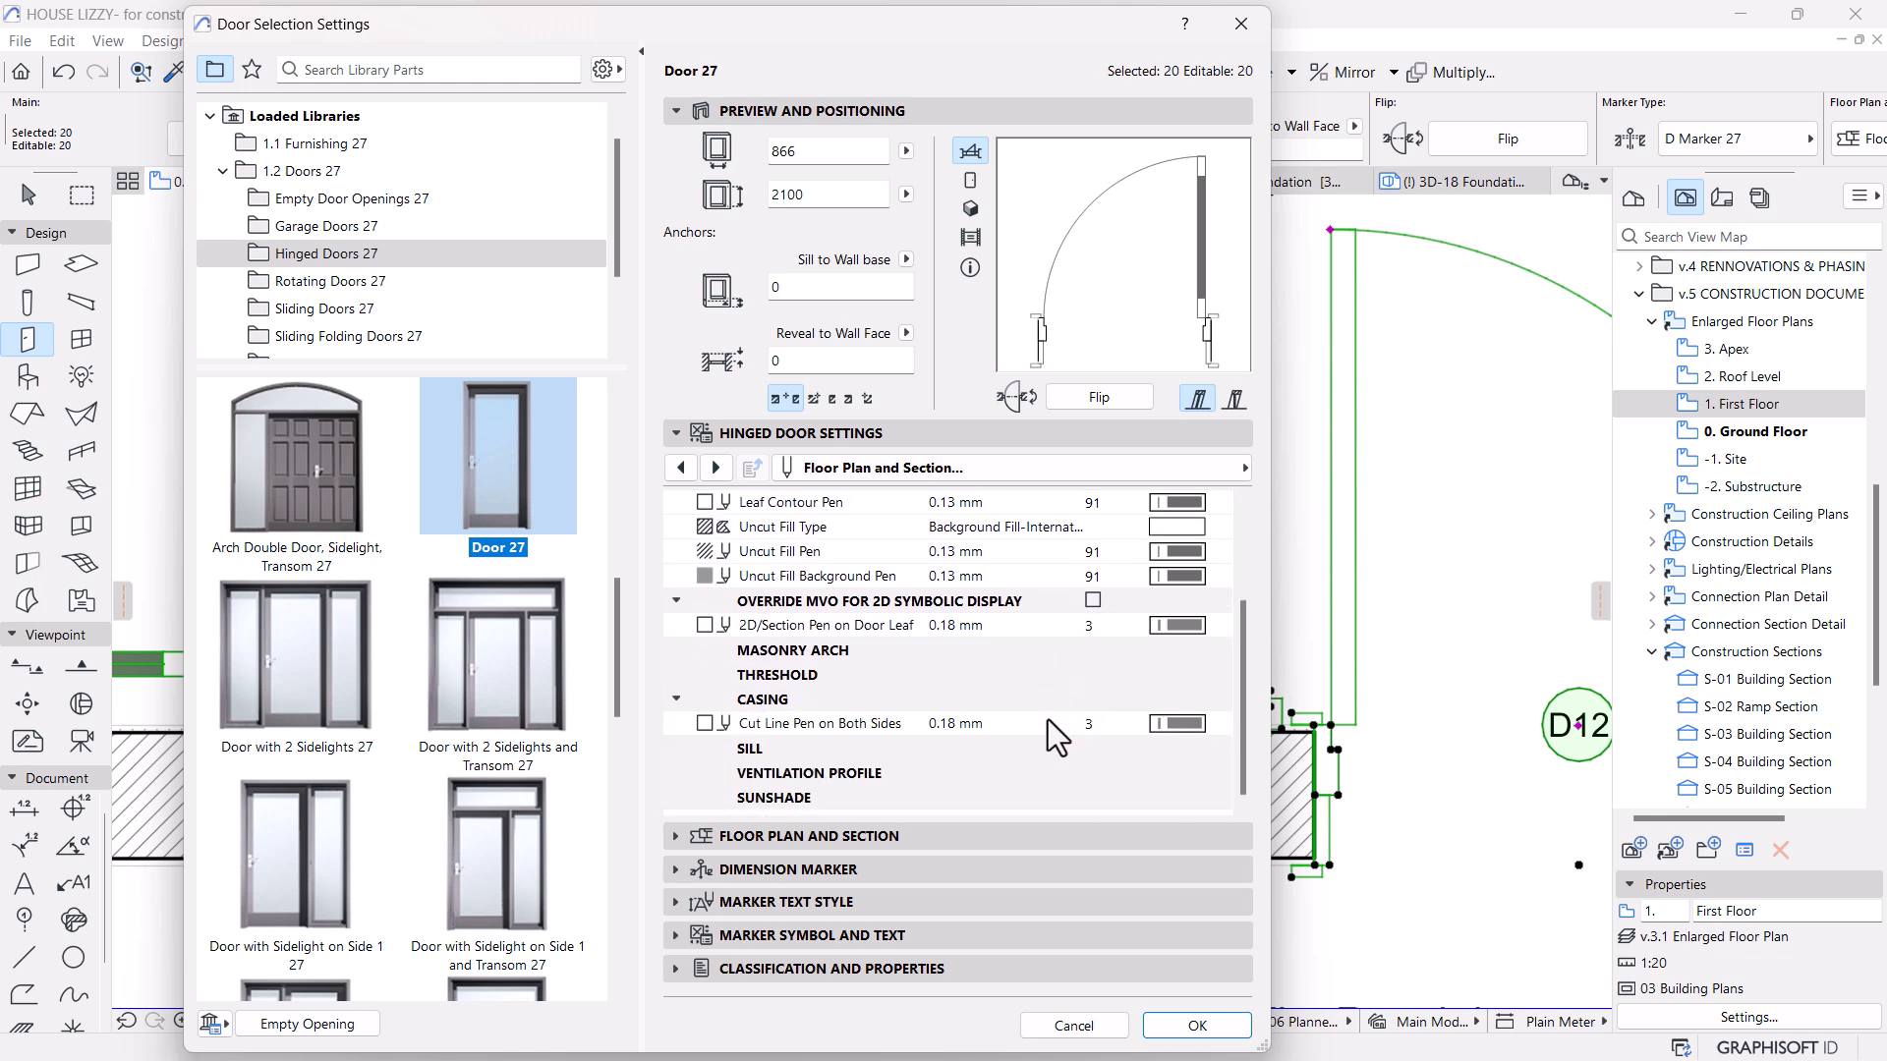
left_click(808, 837)
scroll(1147, 688, "down", 1)
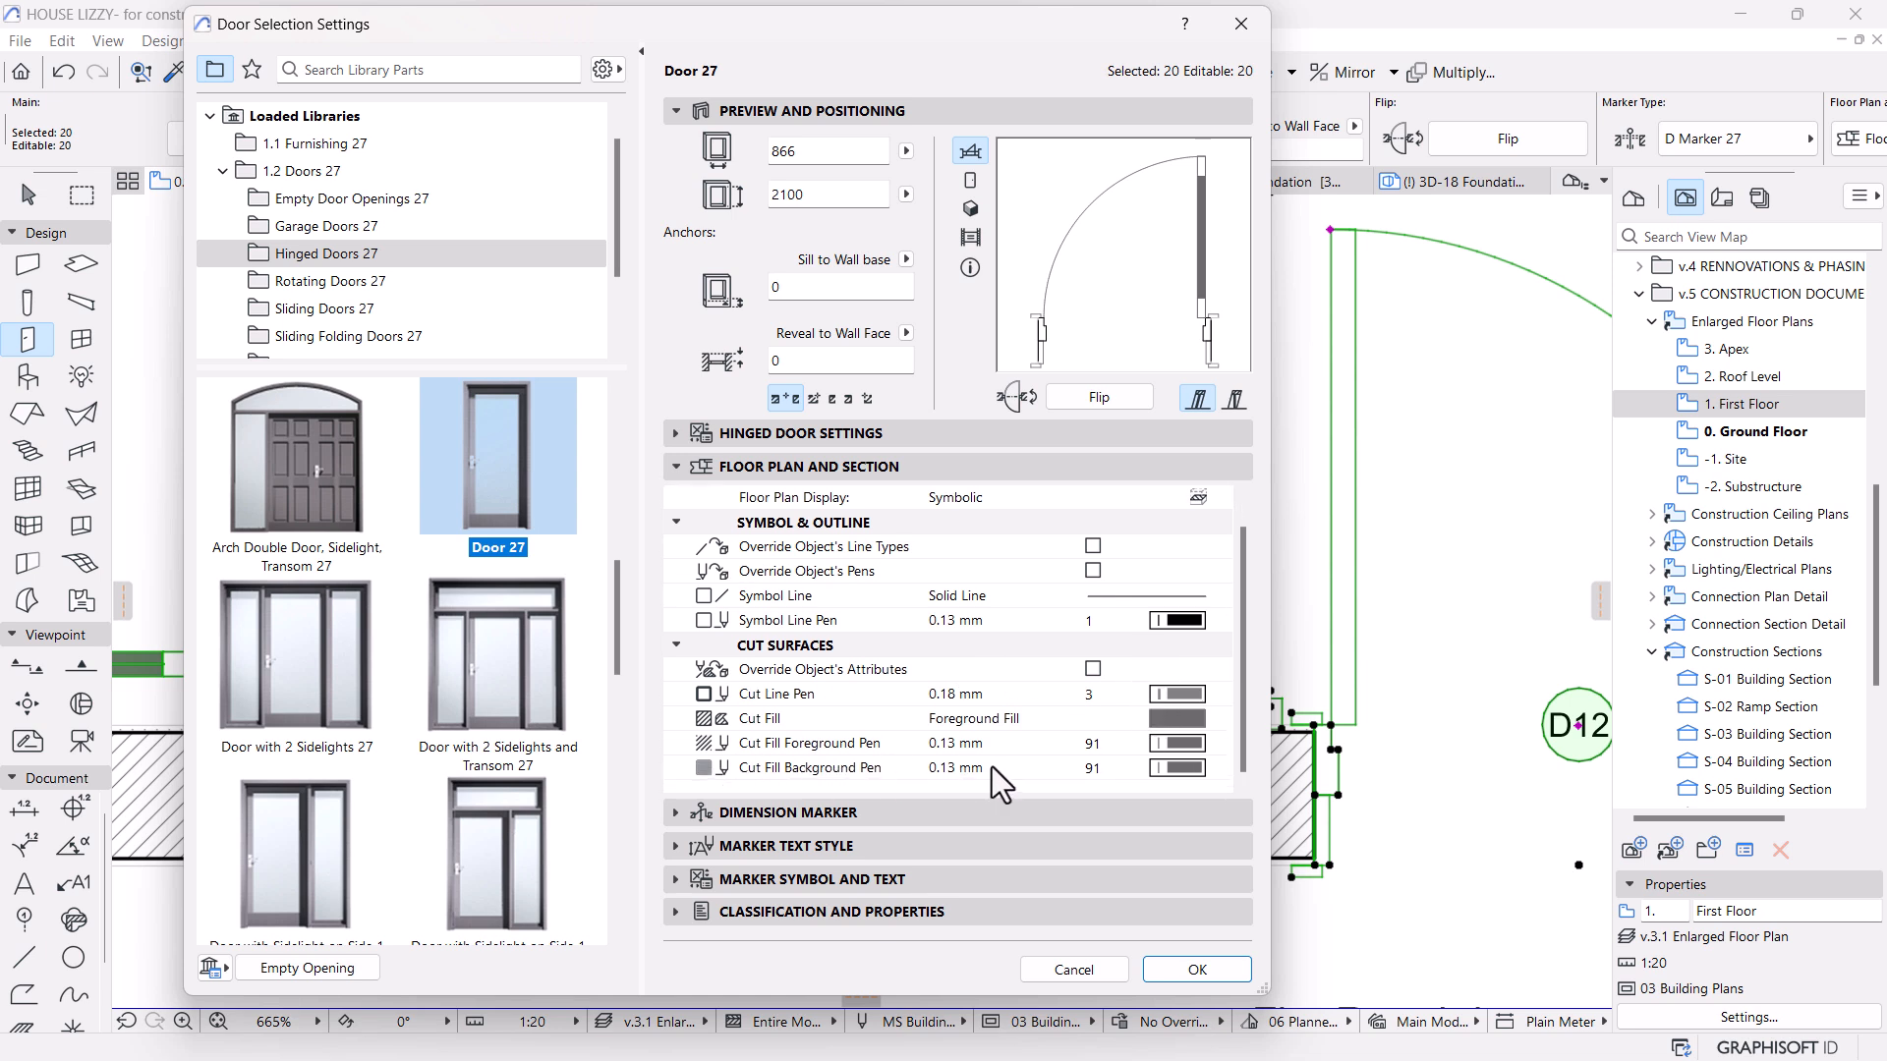
left_click(1185, 774)
left_click(1582, 1012)
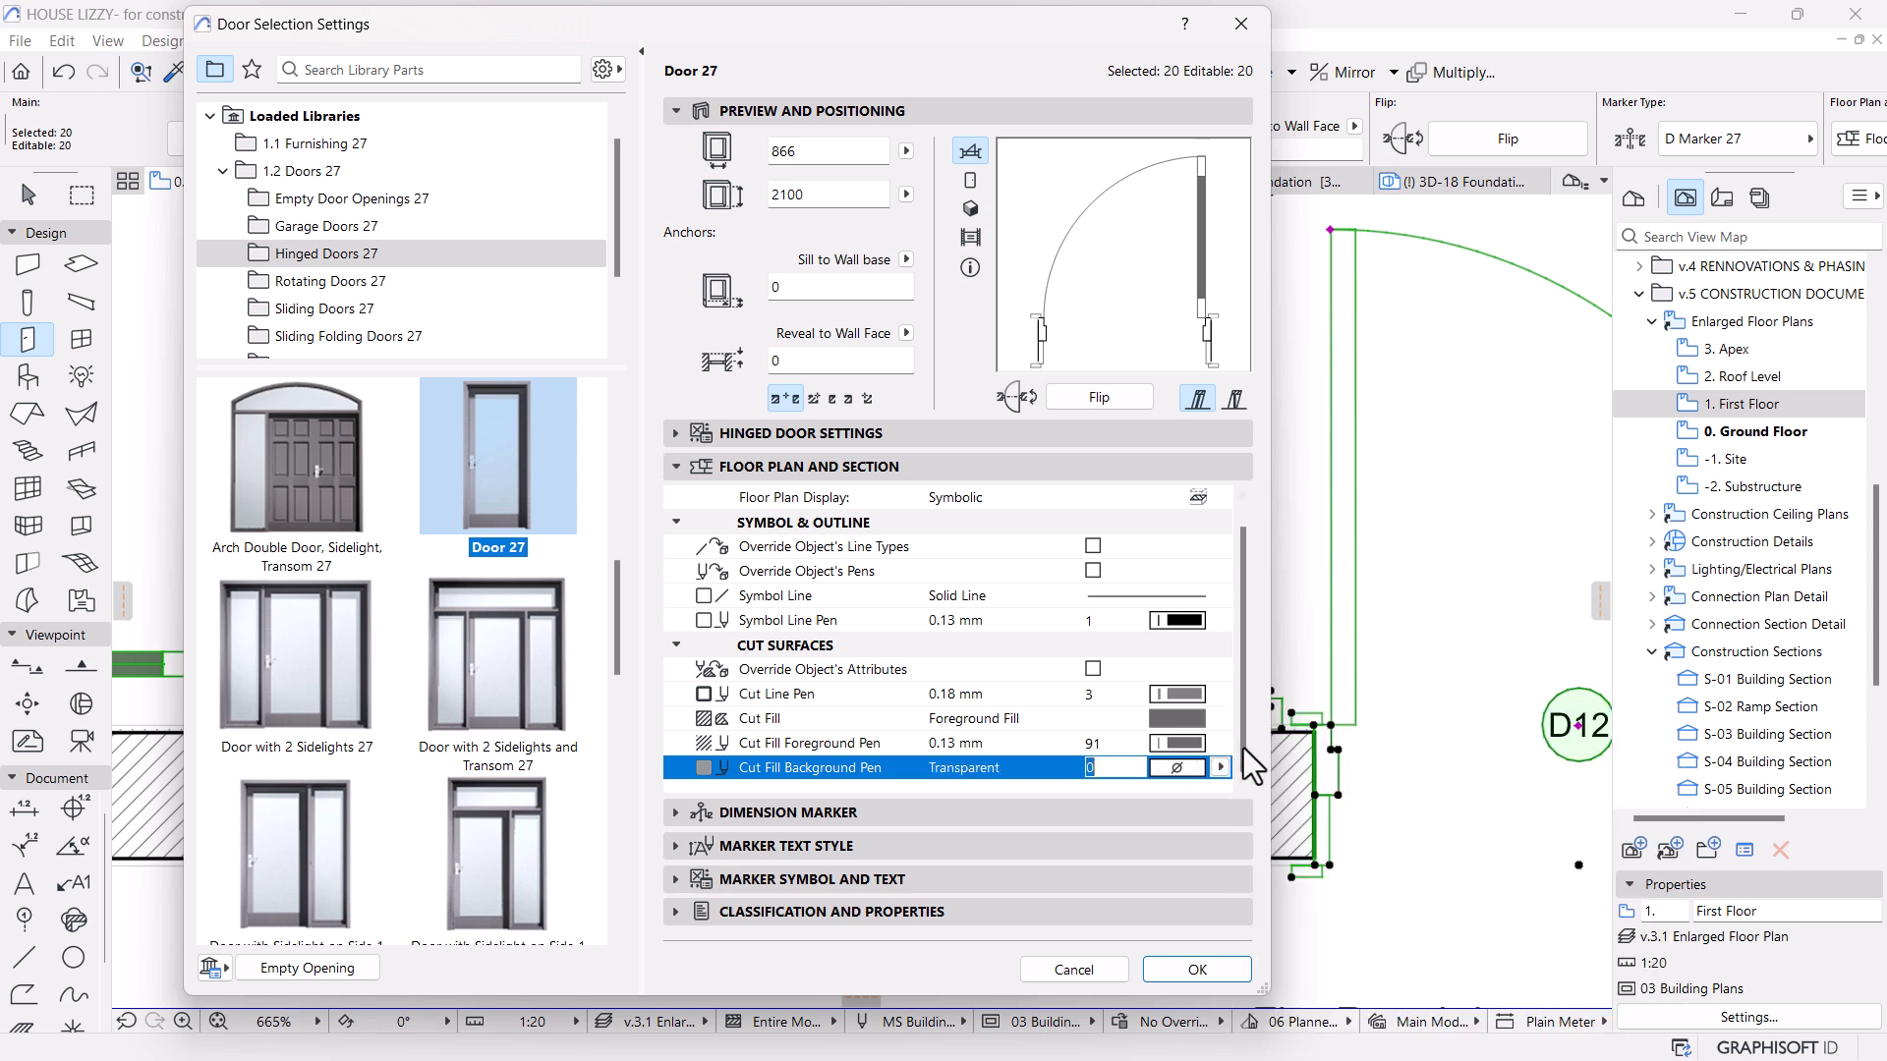
left_click(1192, 744)
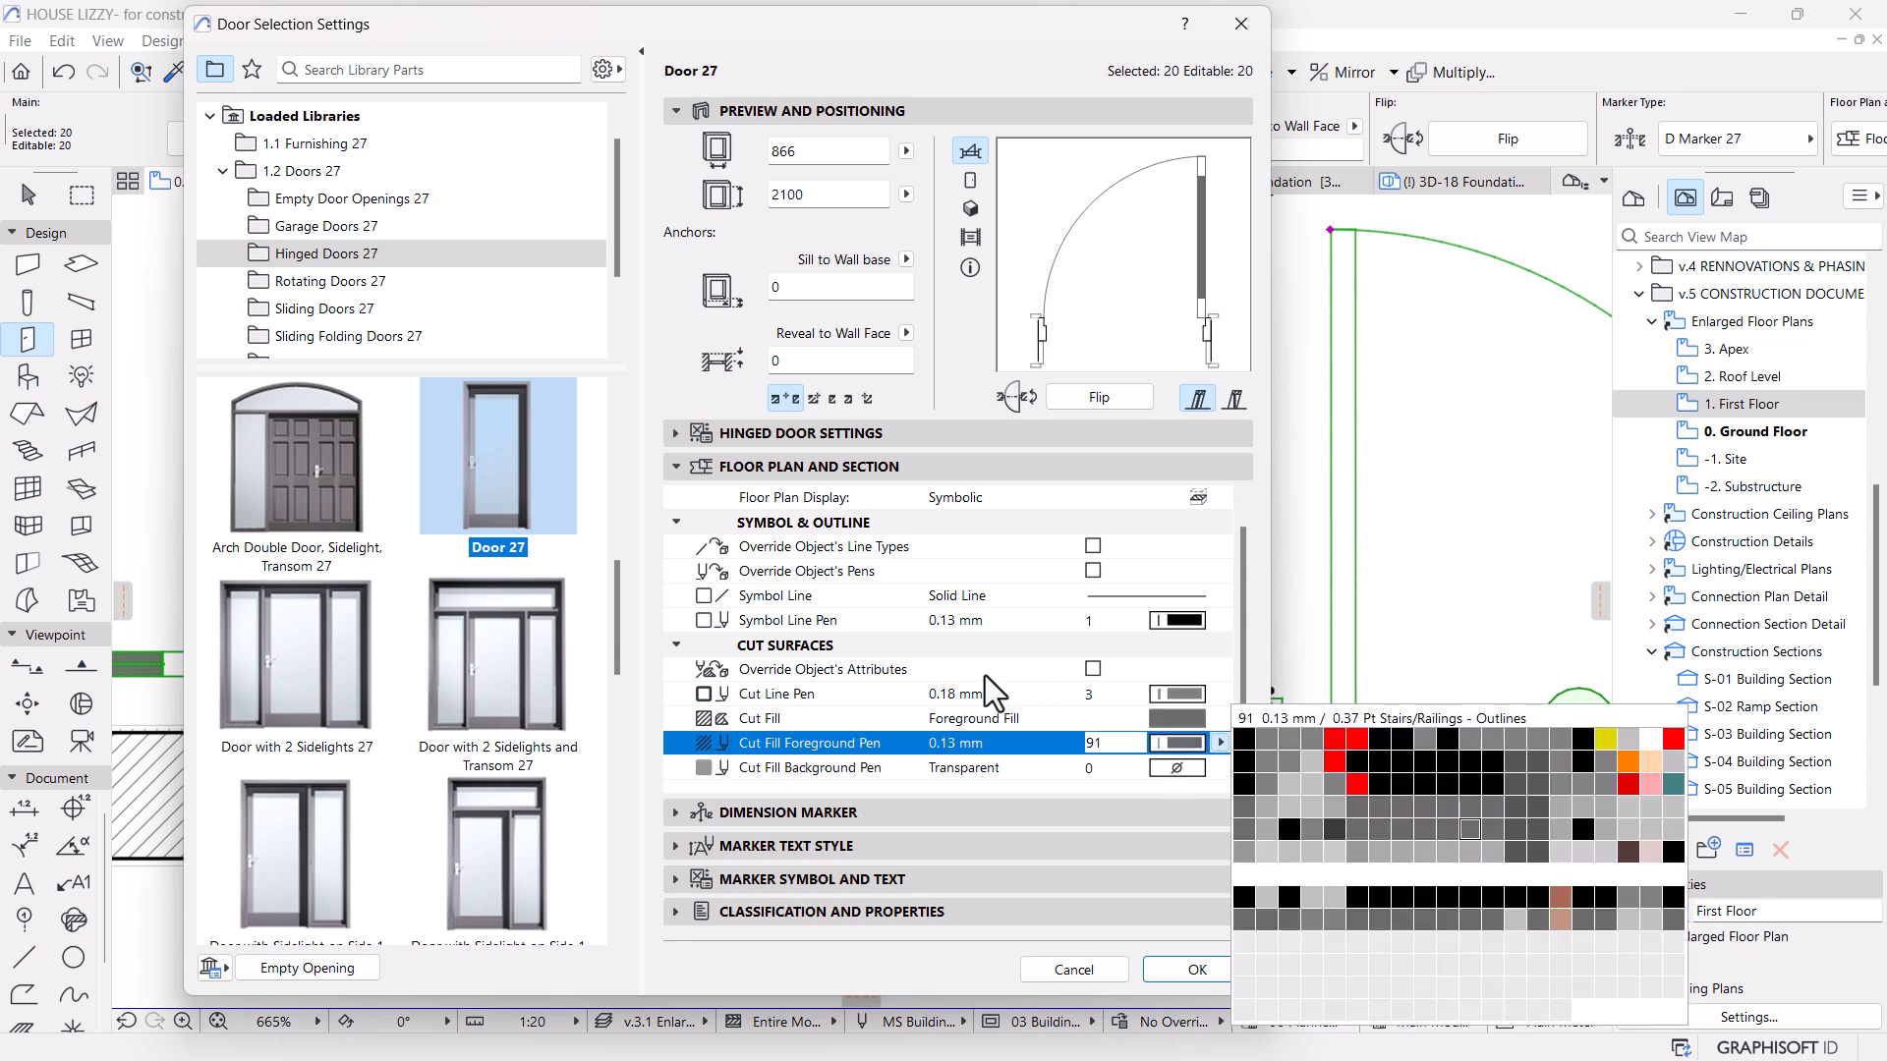
left_click(1168, 720)
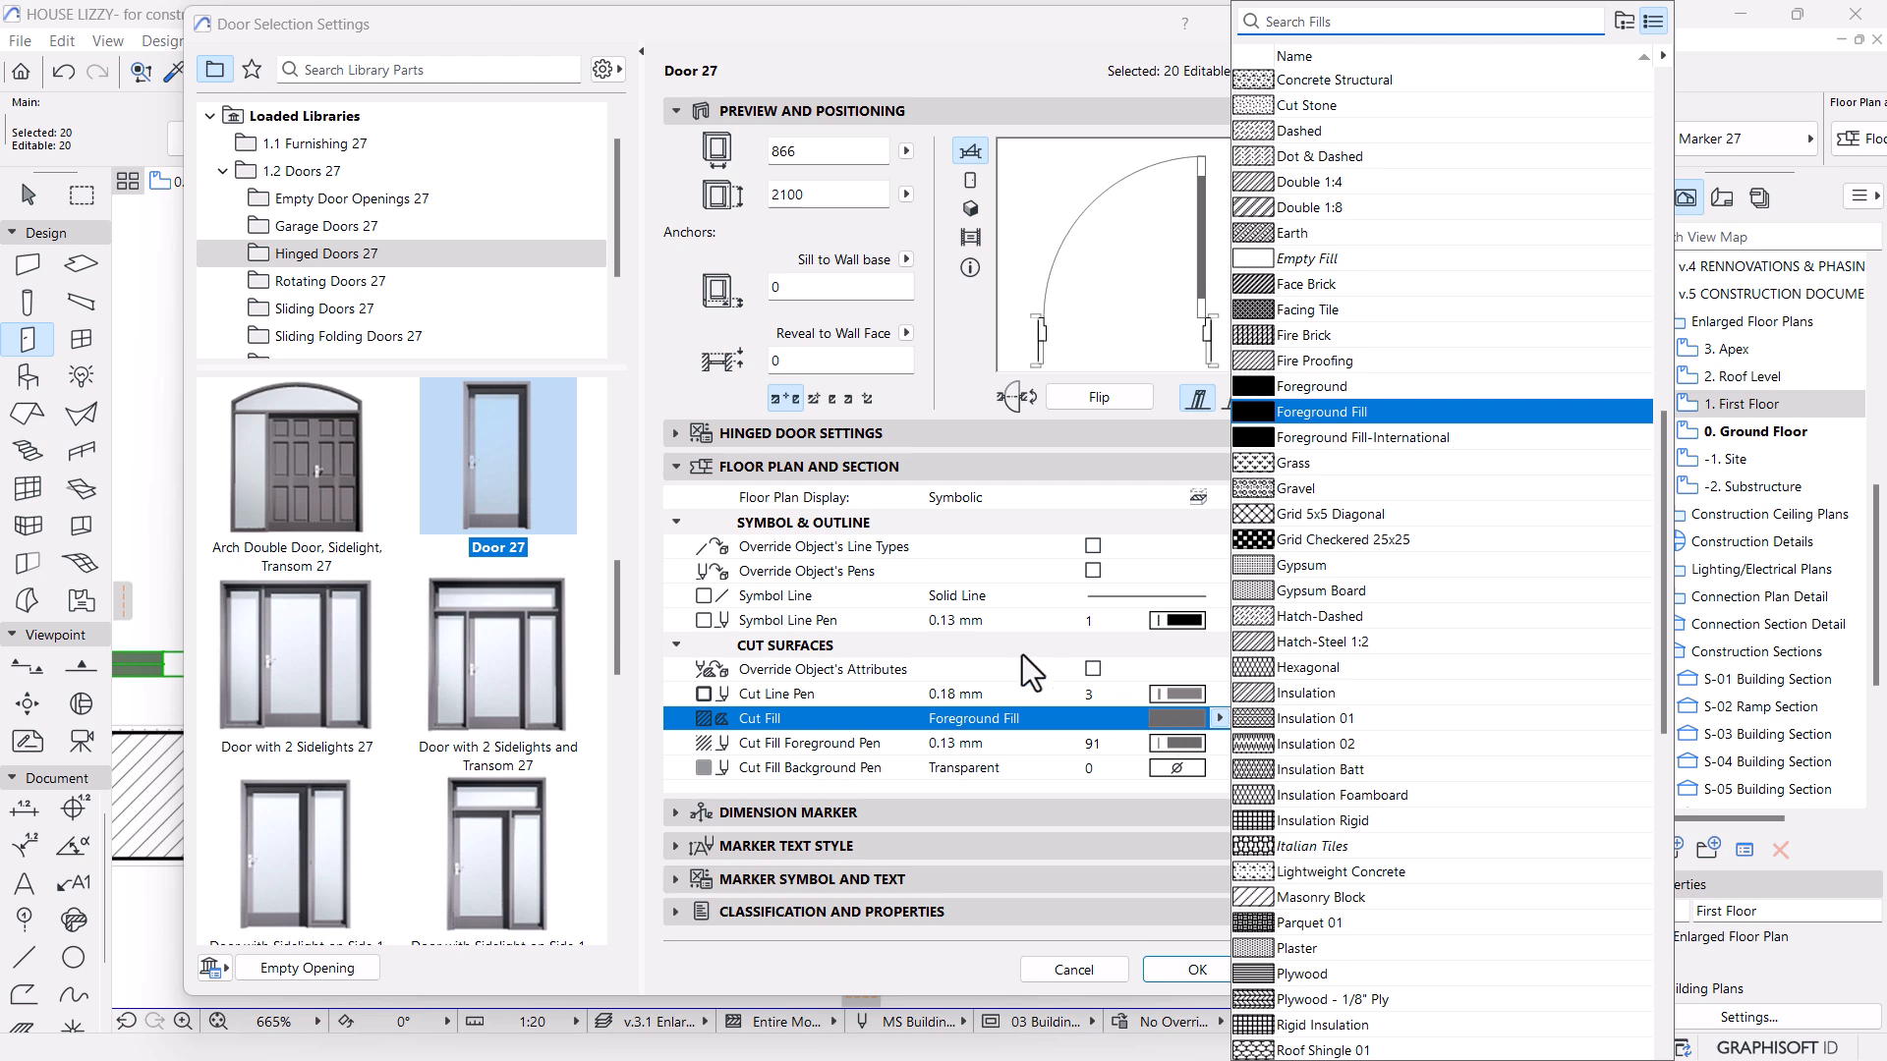
left_click(976, 509)
scroll(1152, 505, "up", 1)
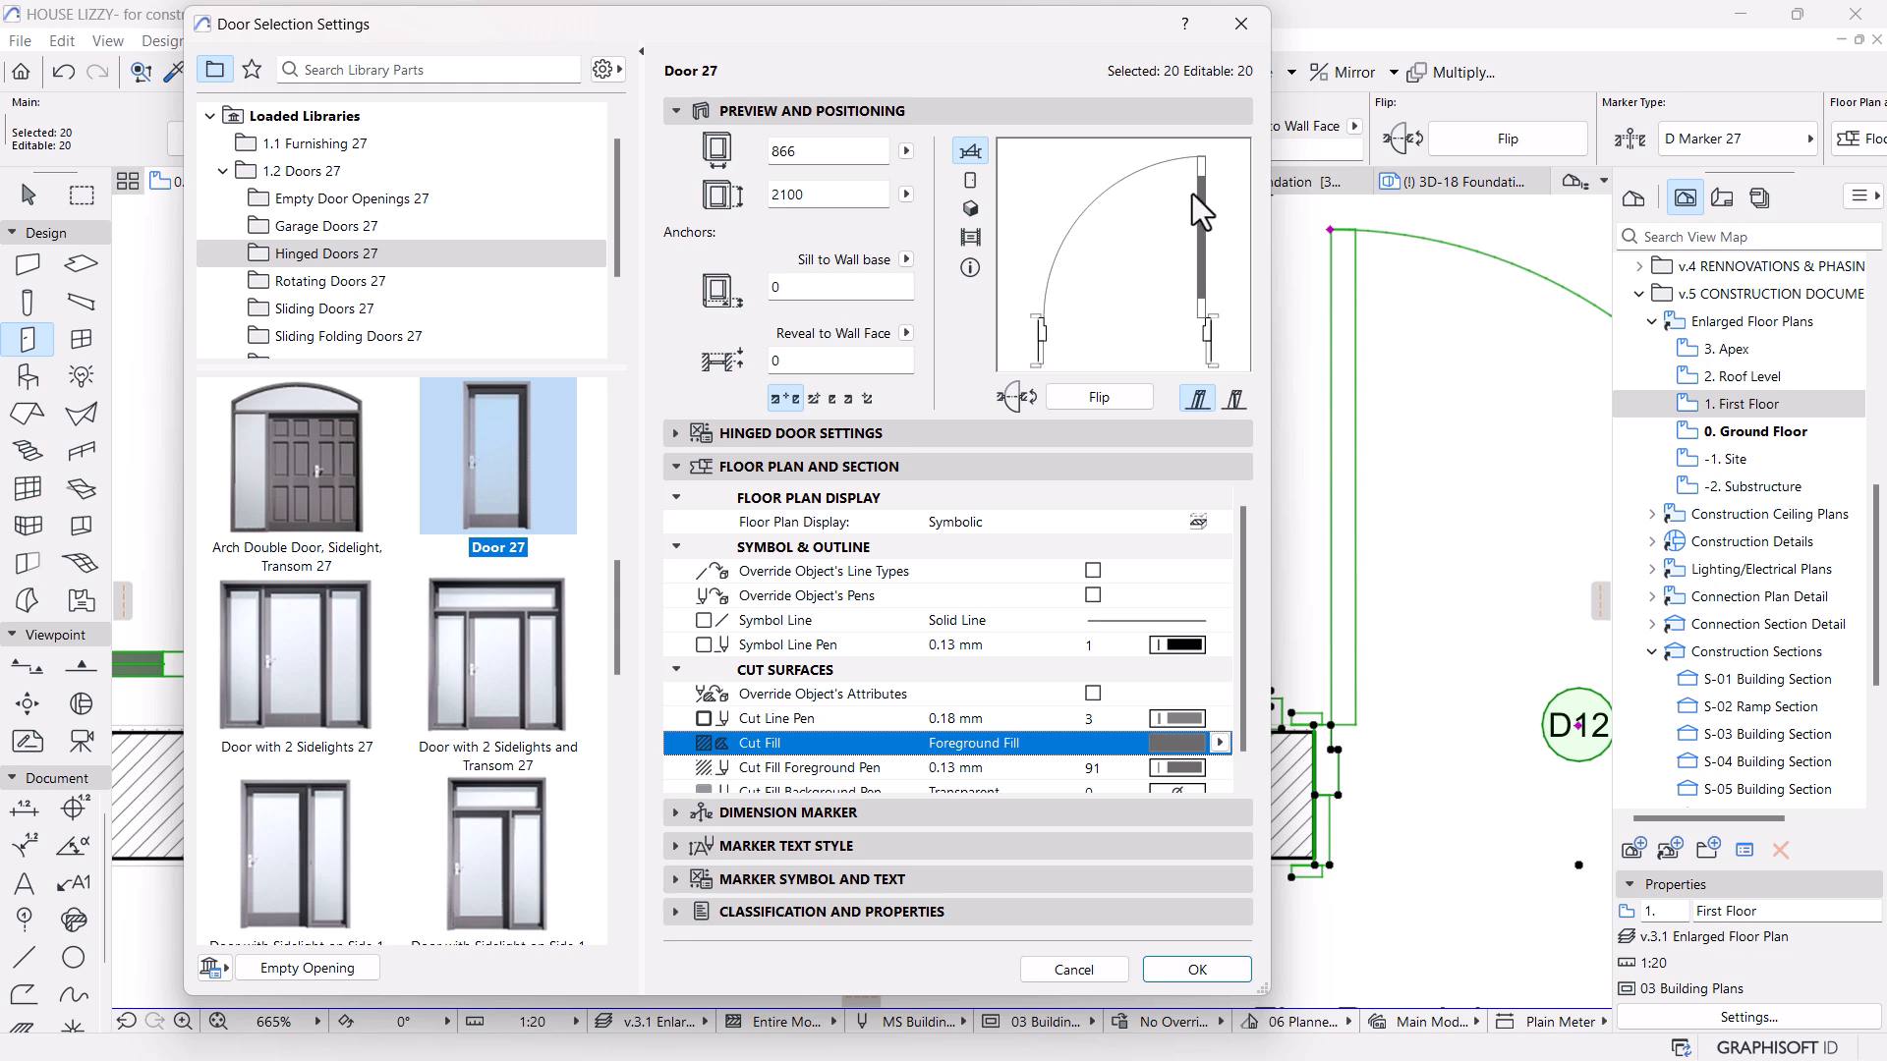
Examine the model attributes of the door leaf, frame and casing for a setting that controls the dark leaf fill.
left_click(1217, 439)
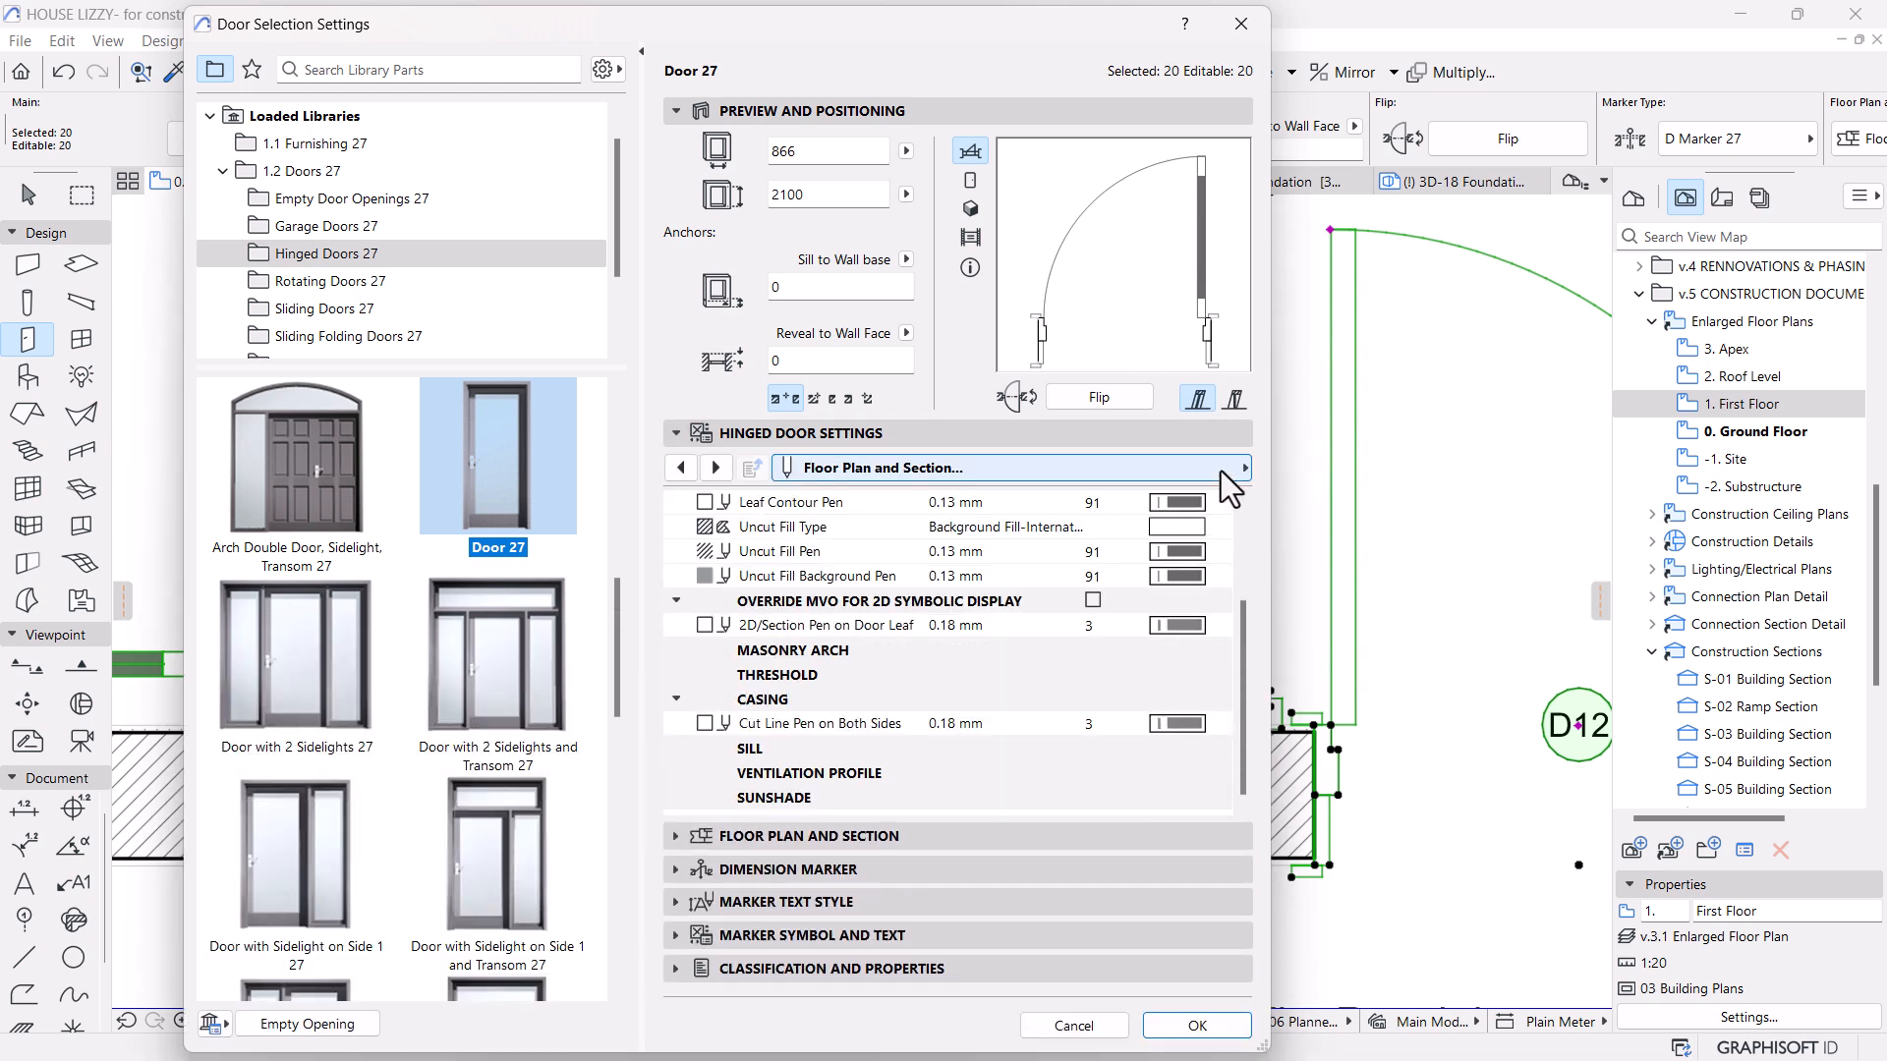
left_click(1244, 468)
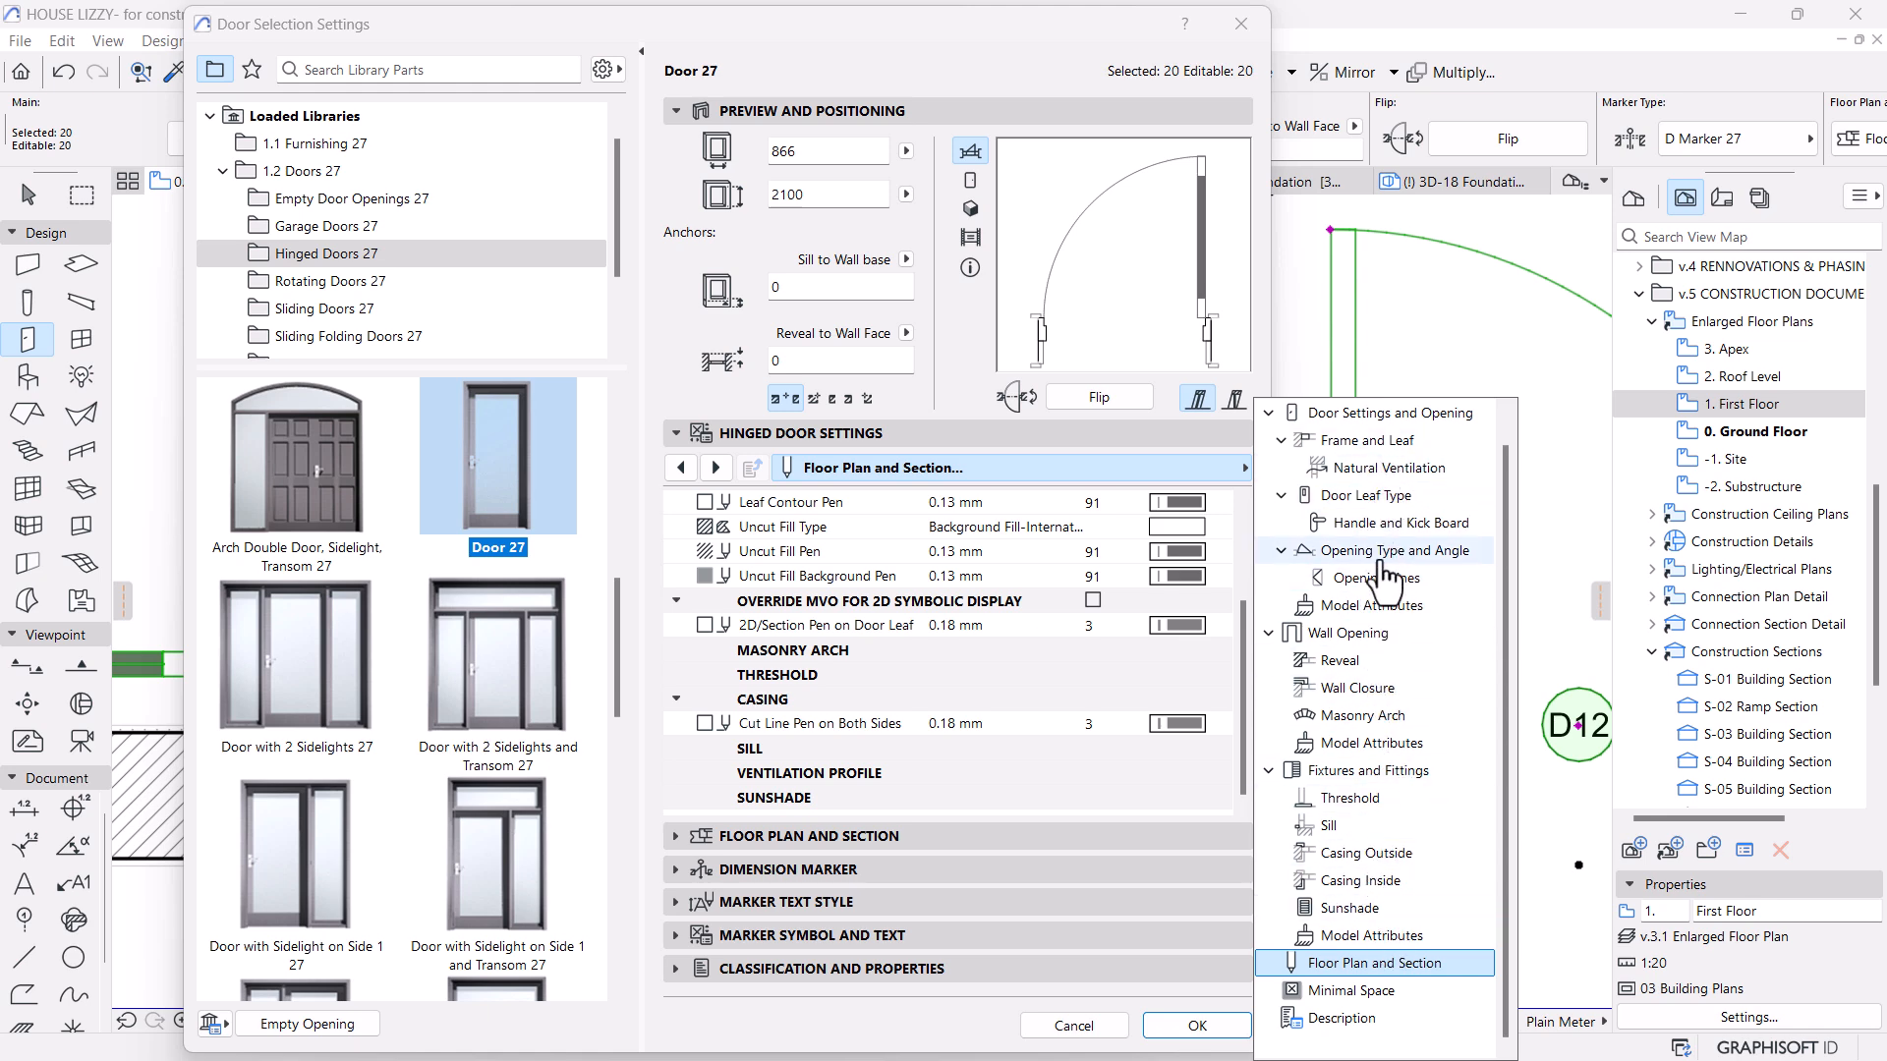
left_click(1366, 611)
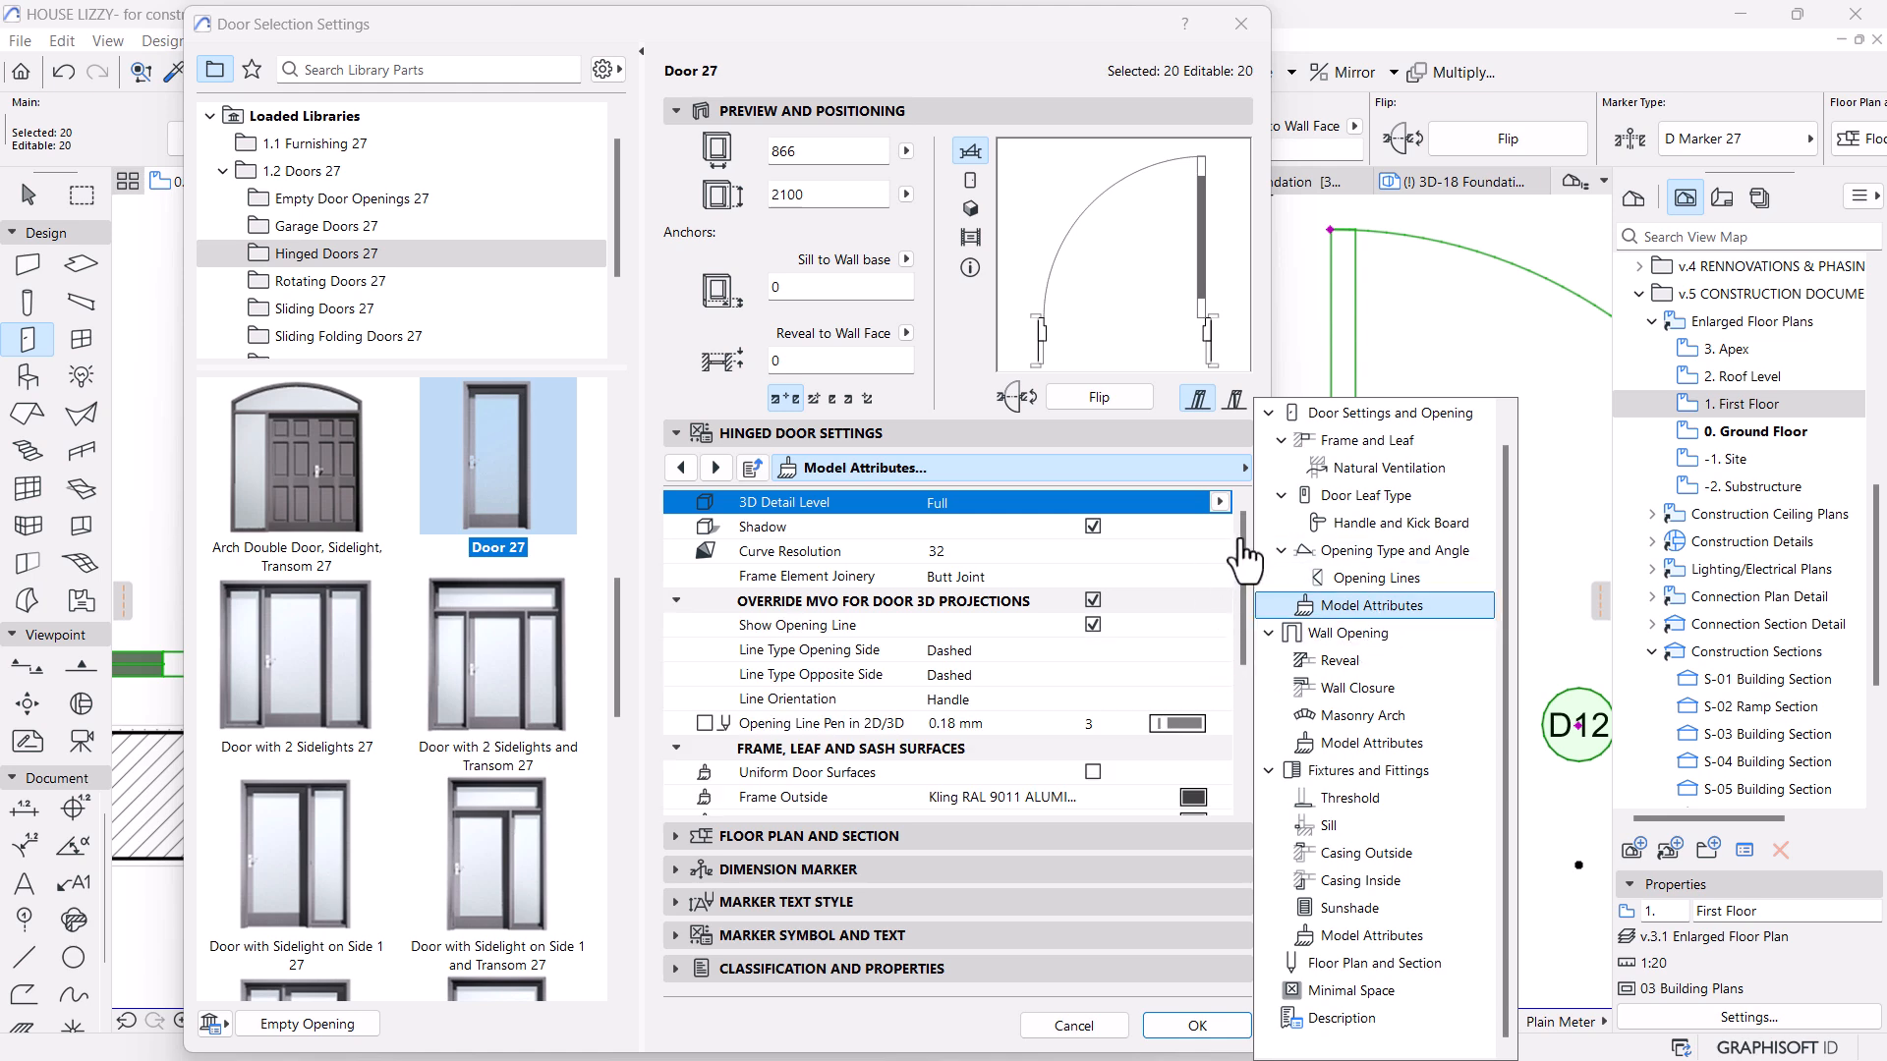
mouse_move(1247, 578)
left_mouse_down()
mouse_move(1257, 704)
mouse_move(1258, 593)
left_mouse_up()
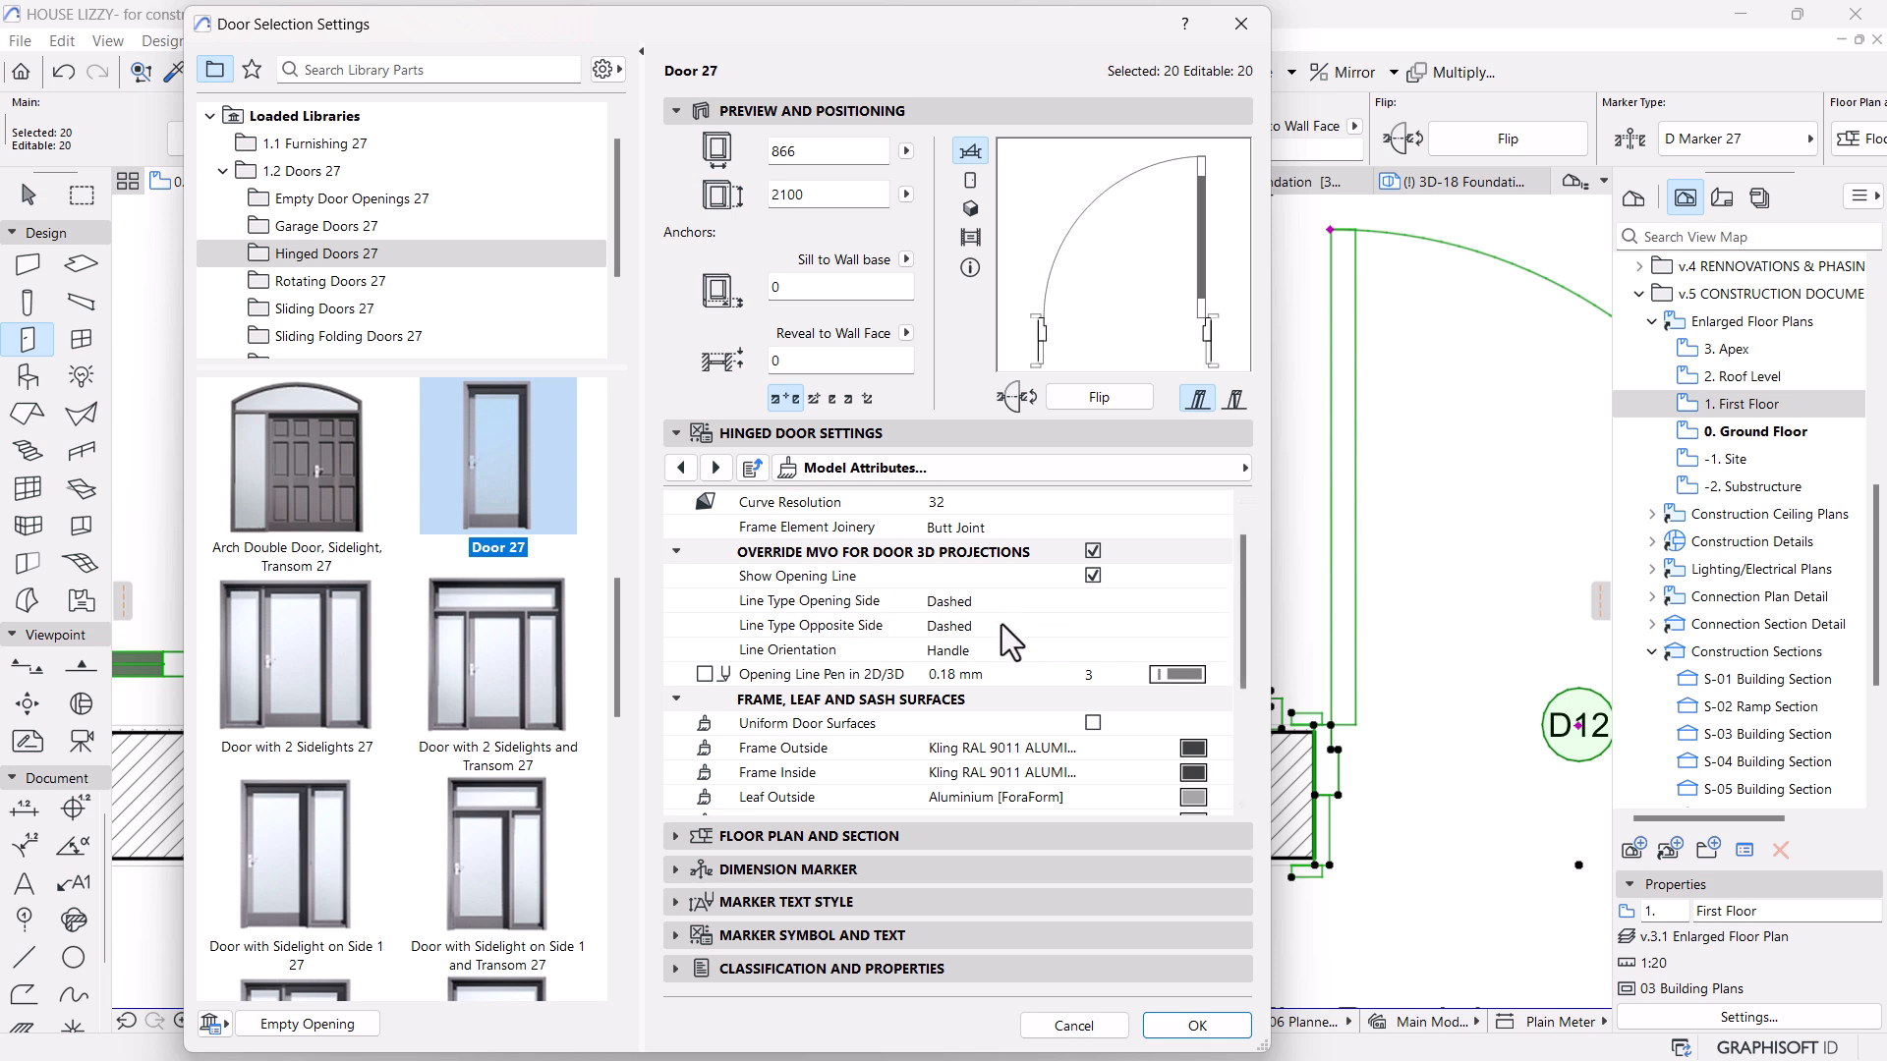
scroll(1007, 634, "down", 3)
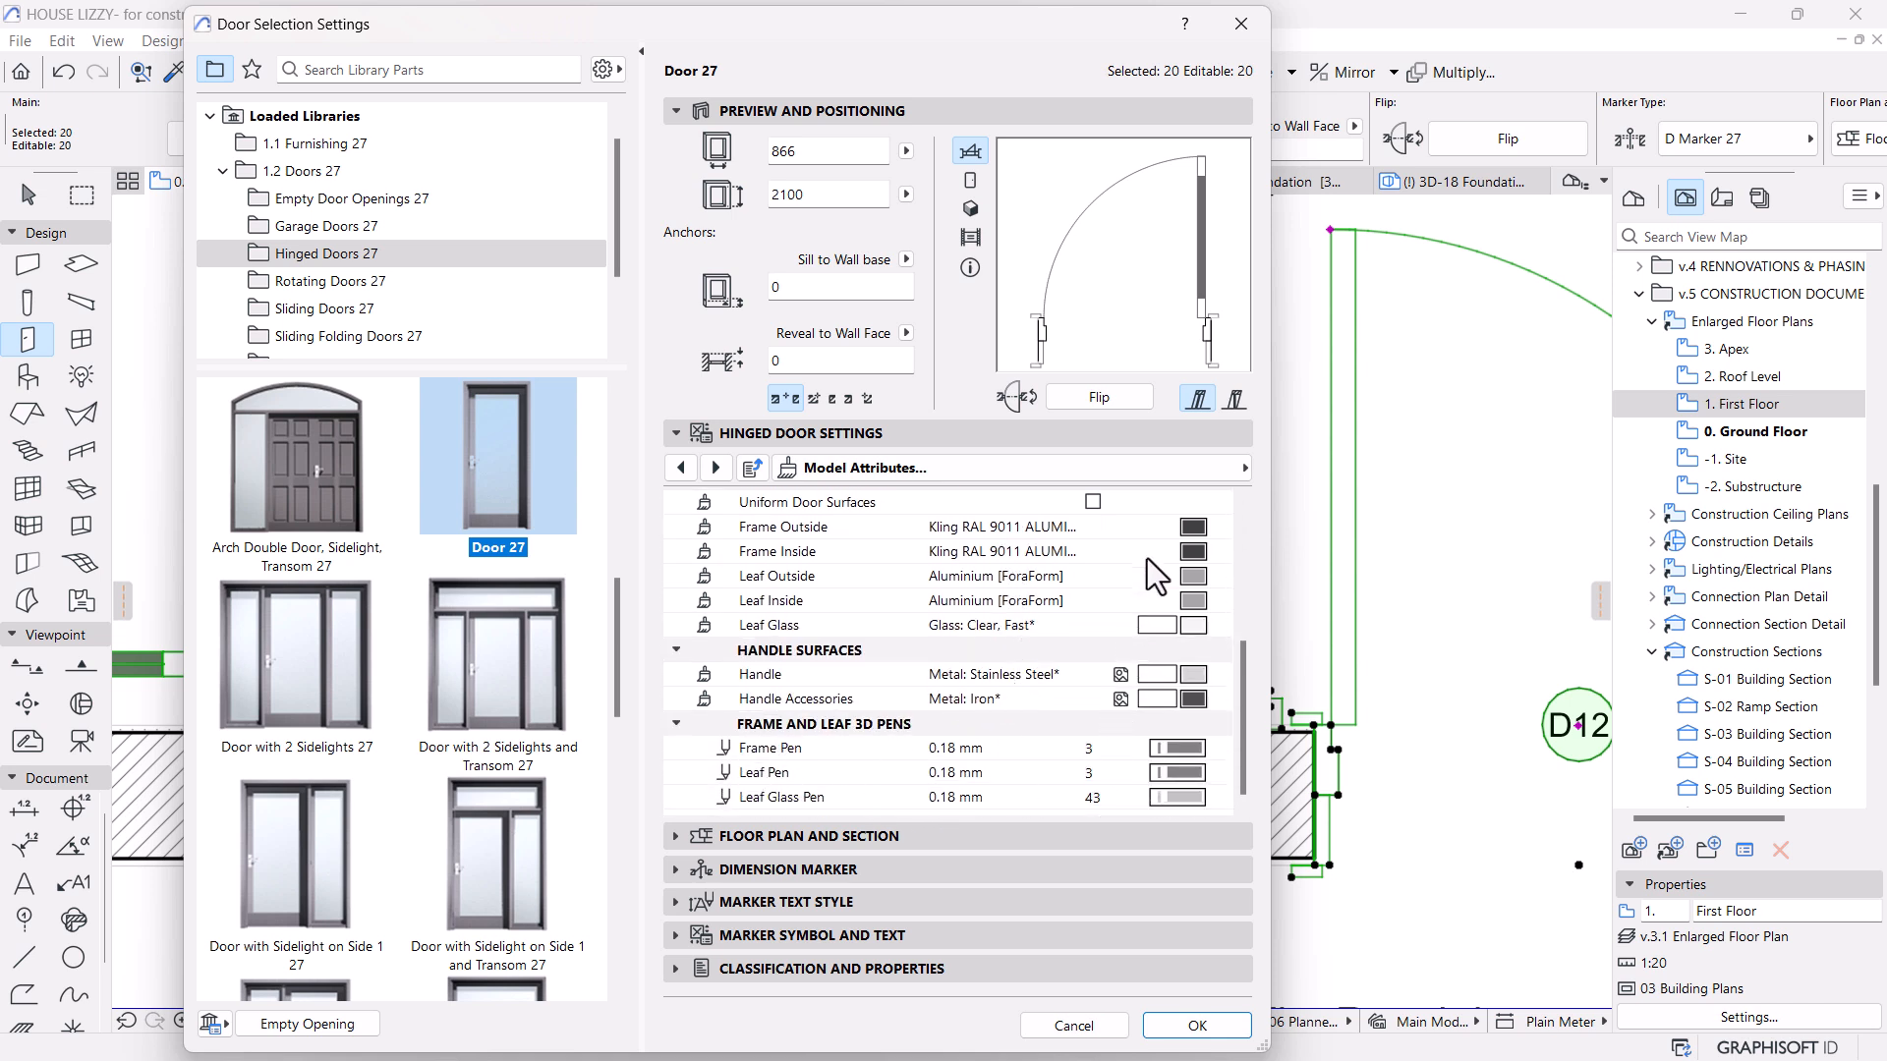
left_click(1210, 463)
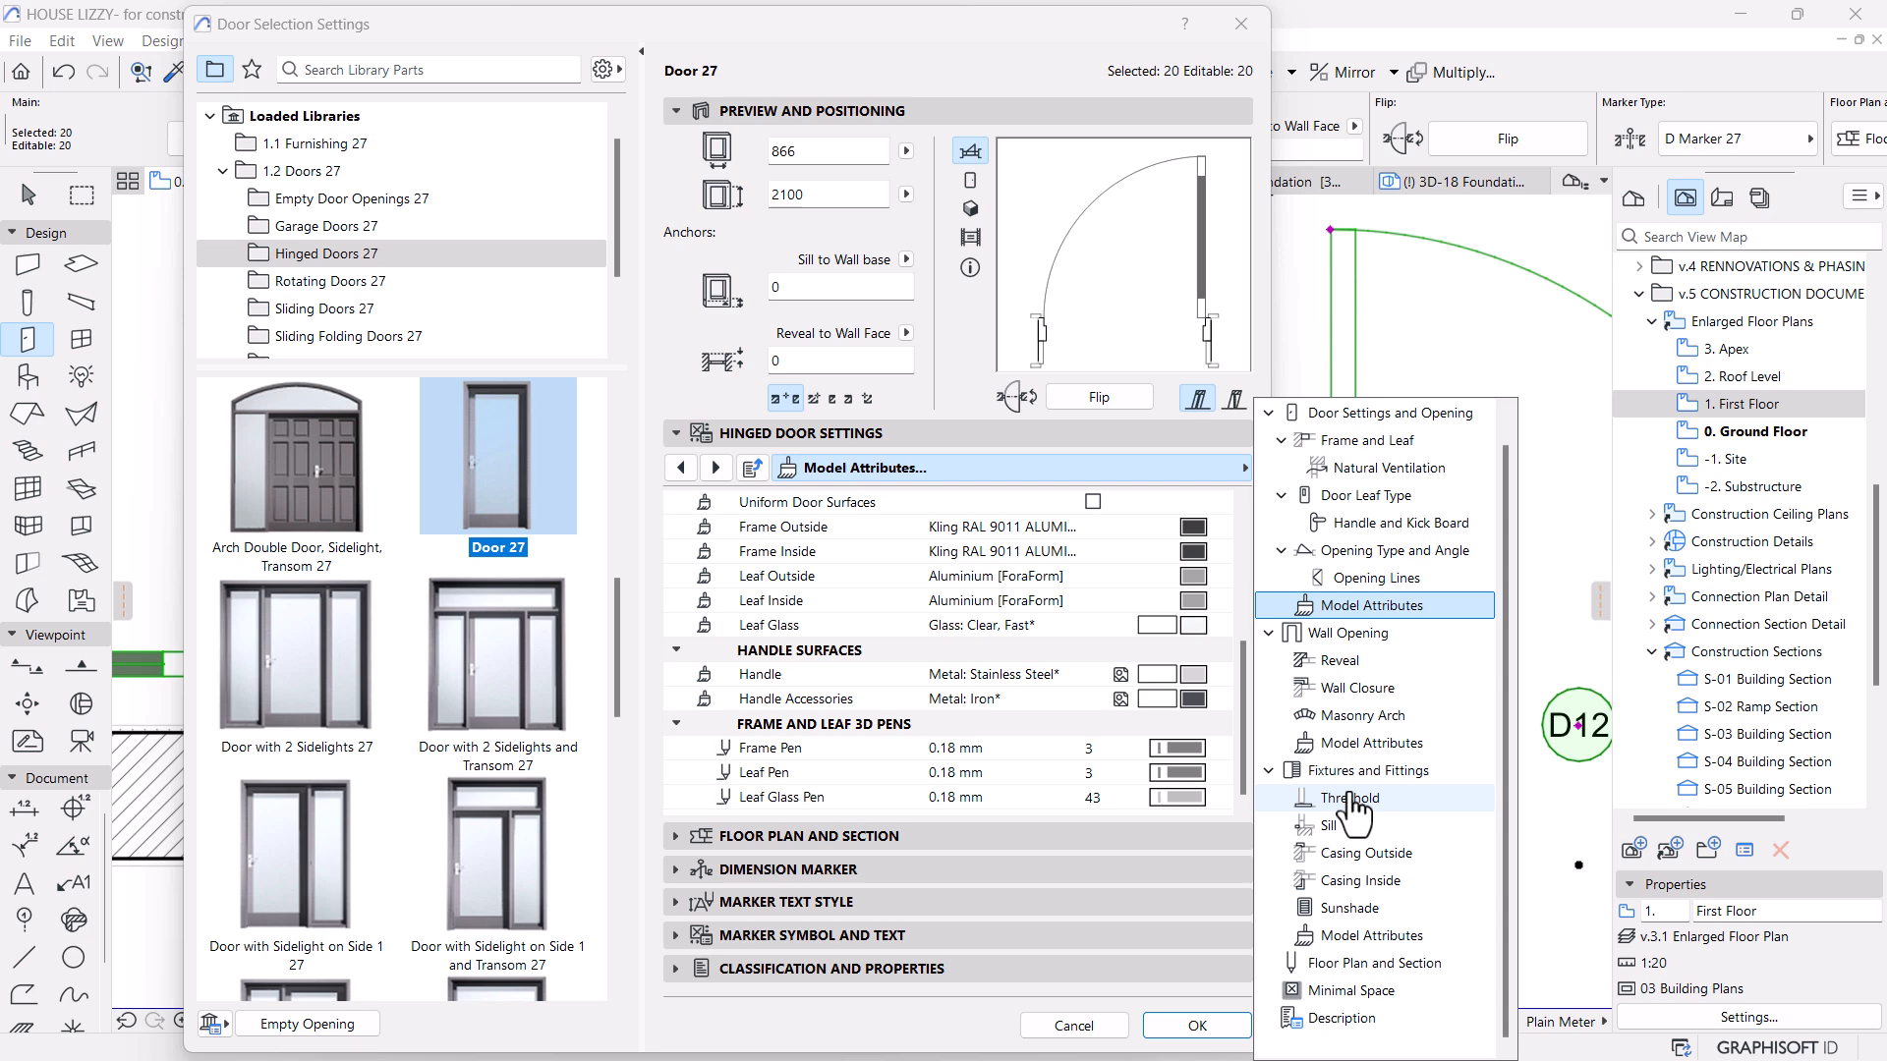
left_click(1381, 939)
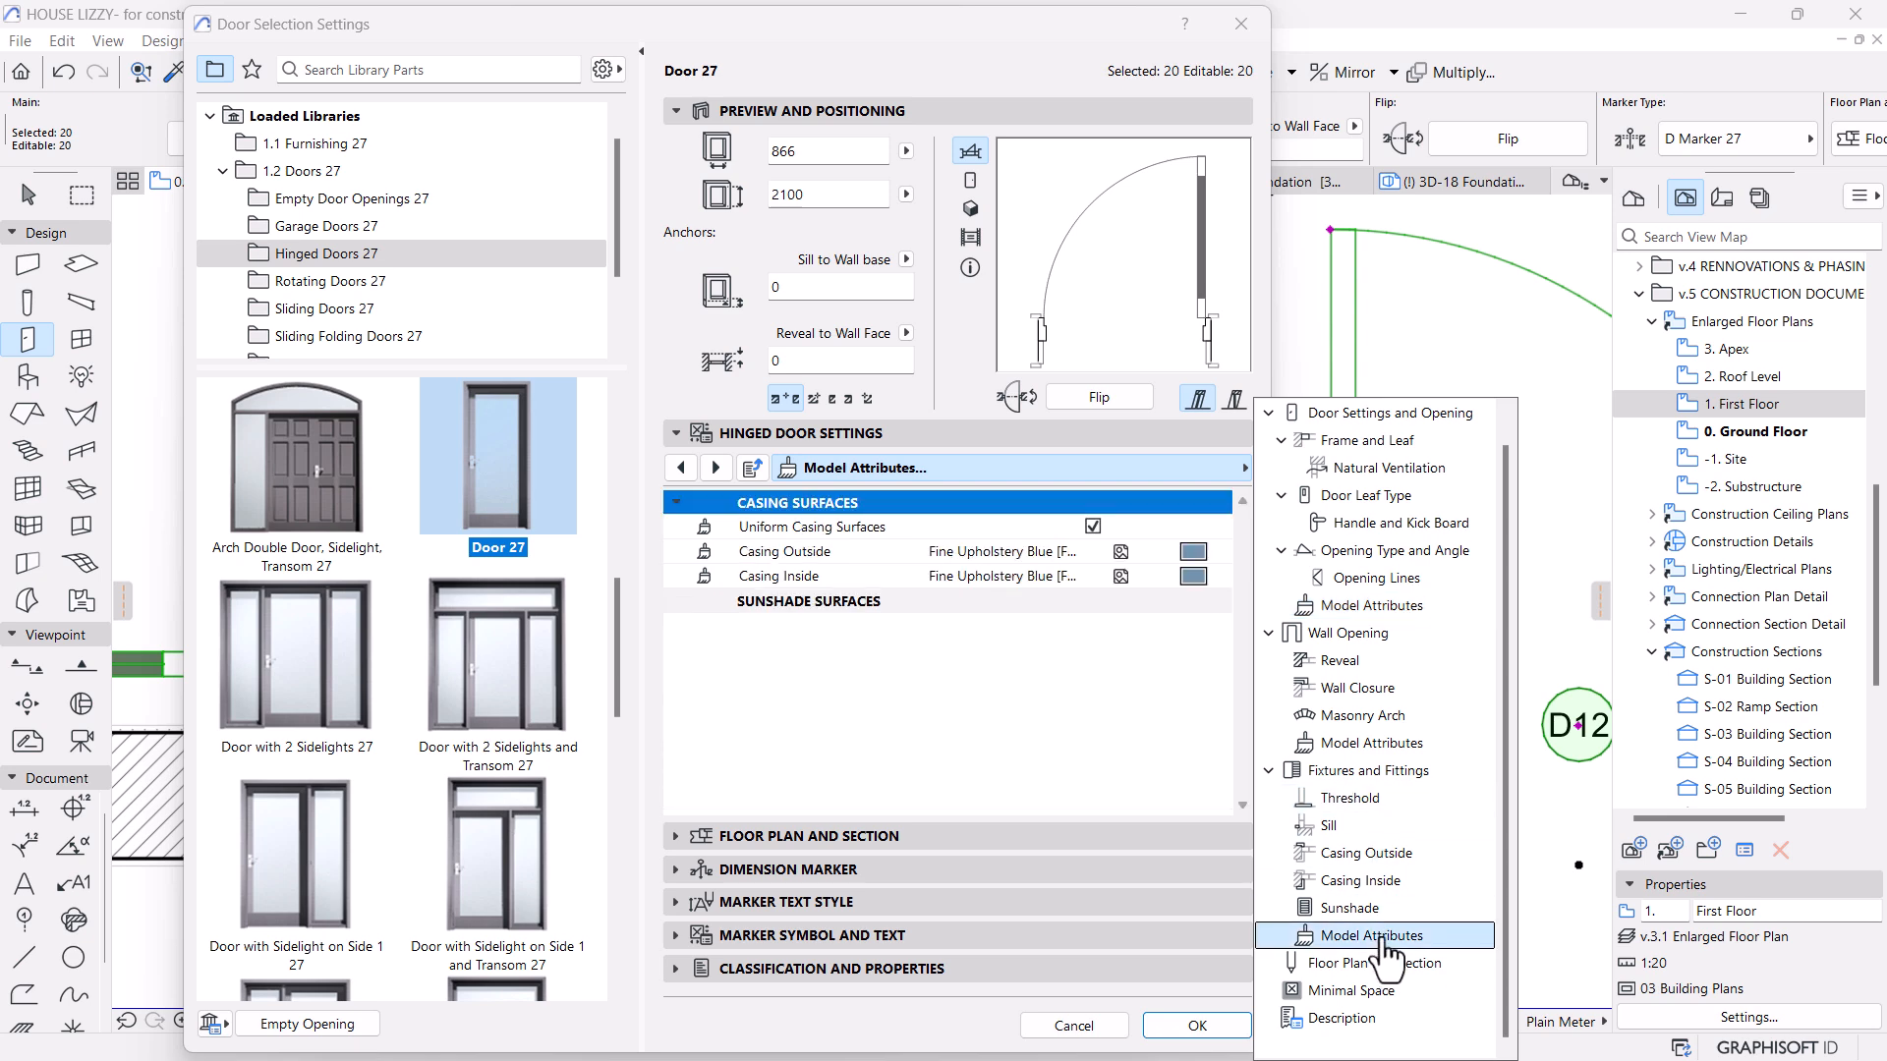
Set the Uncut Fill Background Pen of the selected hinged doors to Transparent.
left_click(1366, 963)
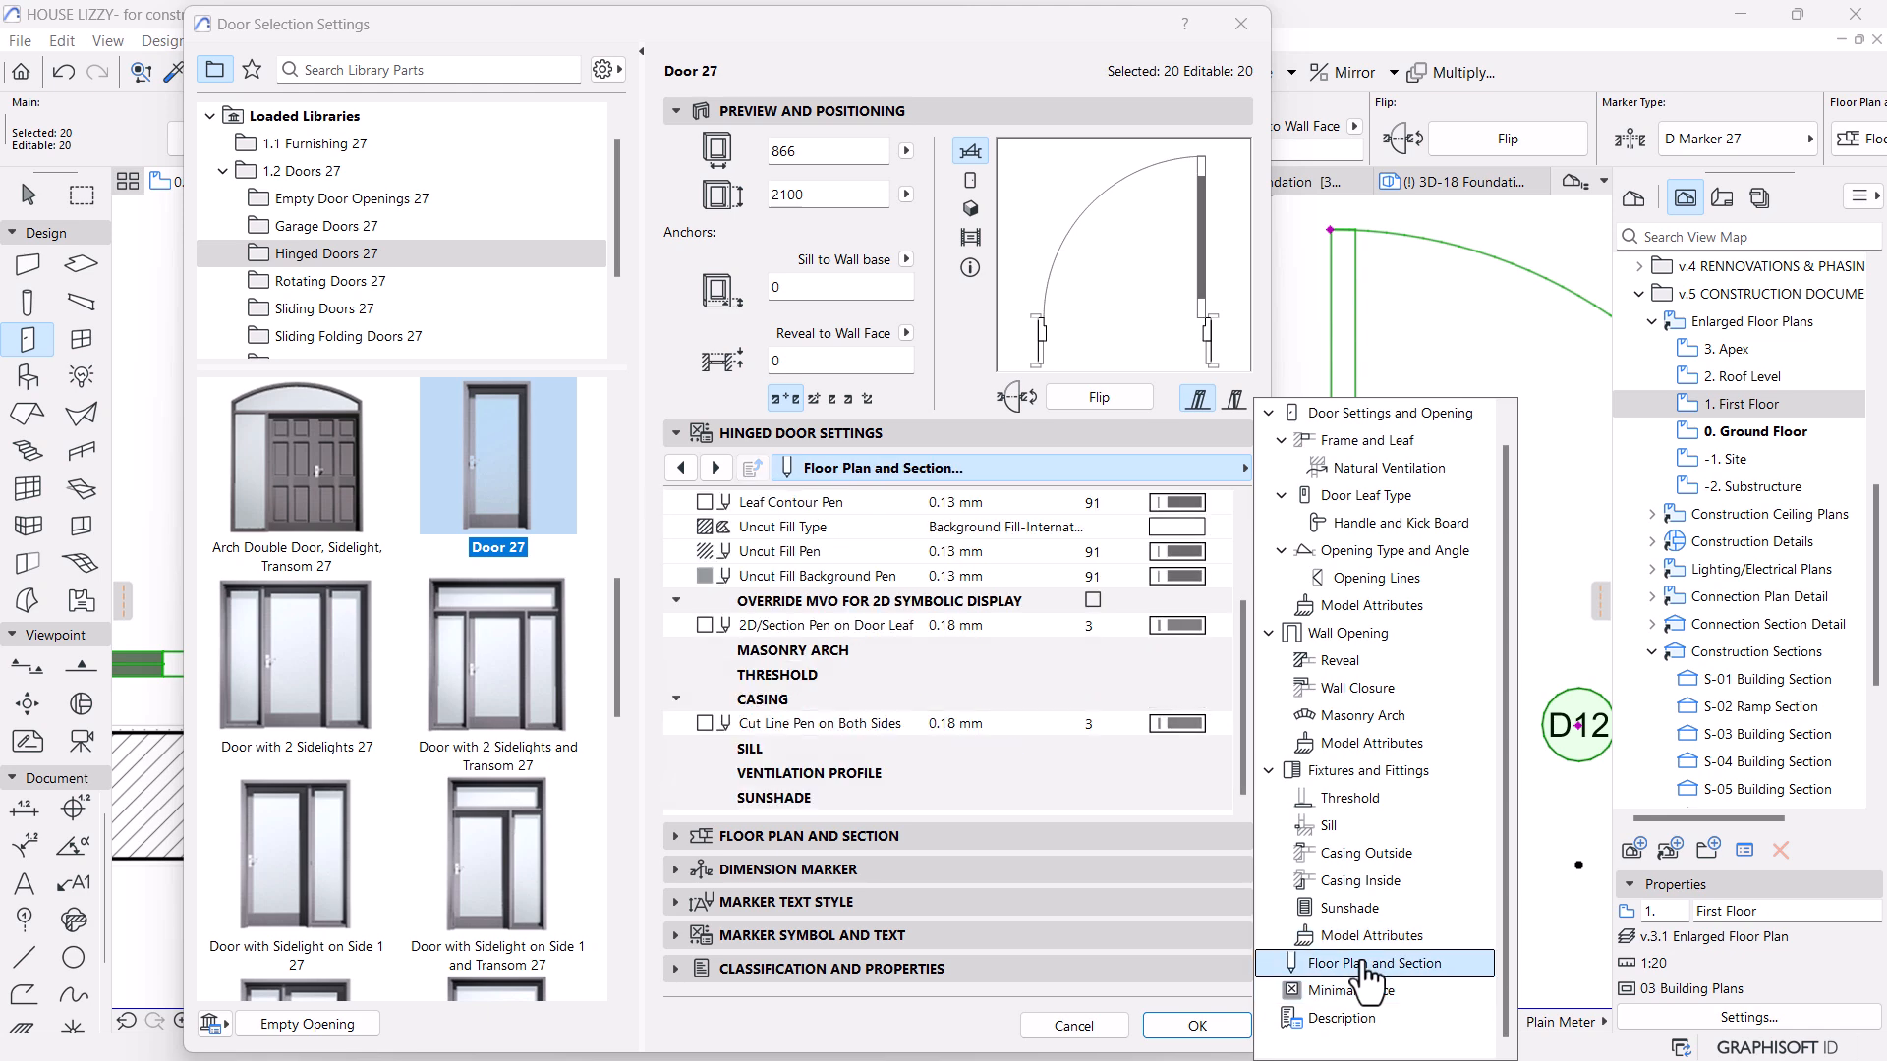
left_click(985, 677)
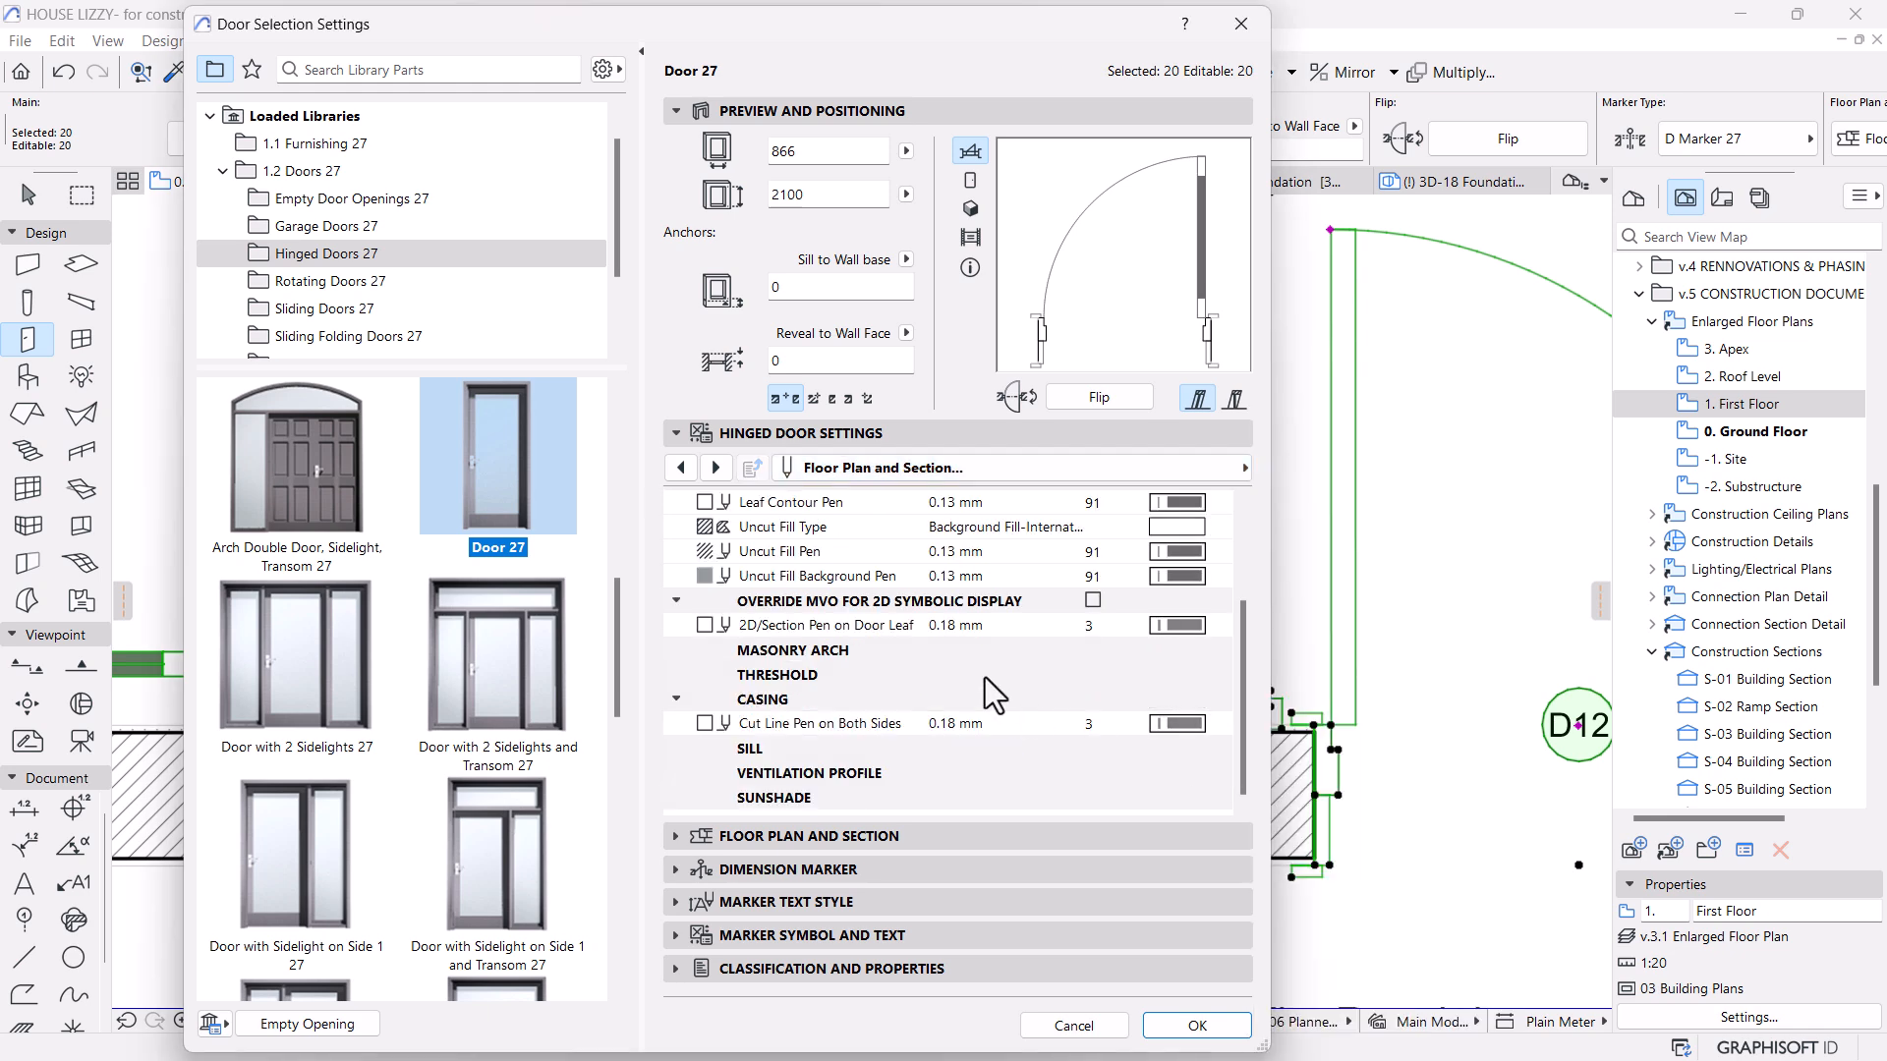
left_click(1169, 580)
left_click(1581, 839)
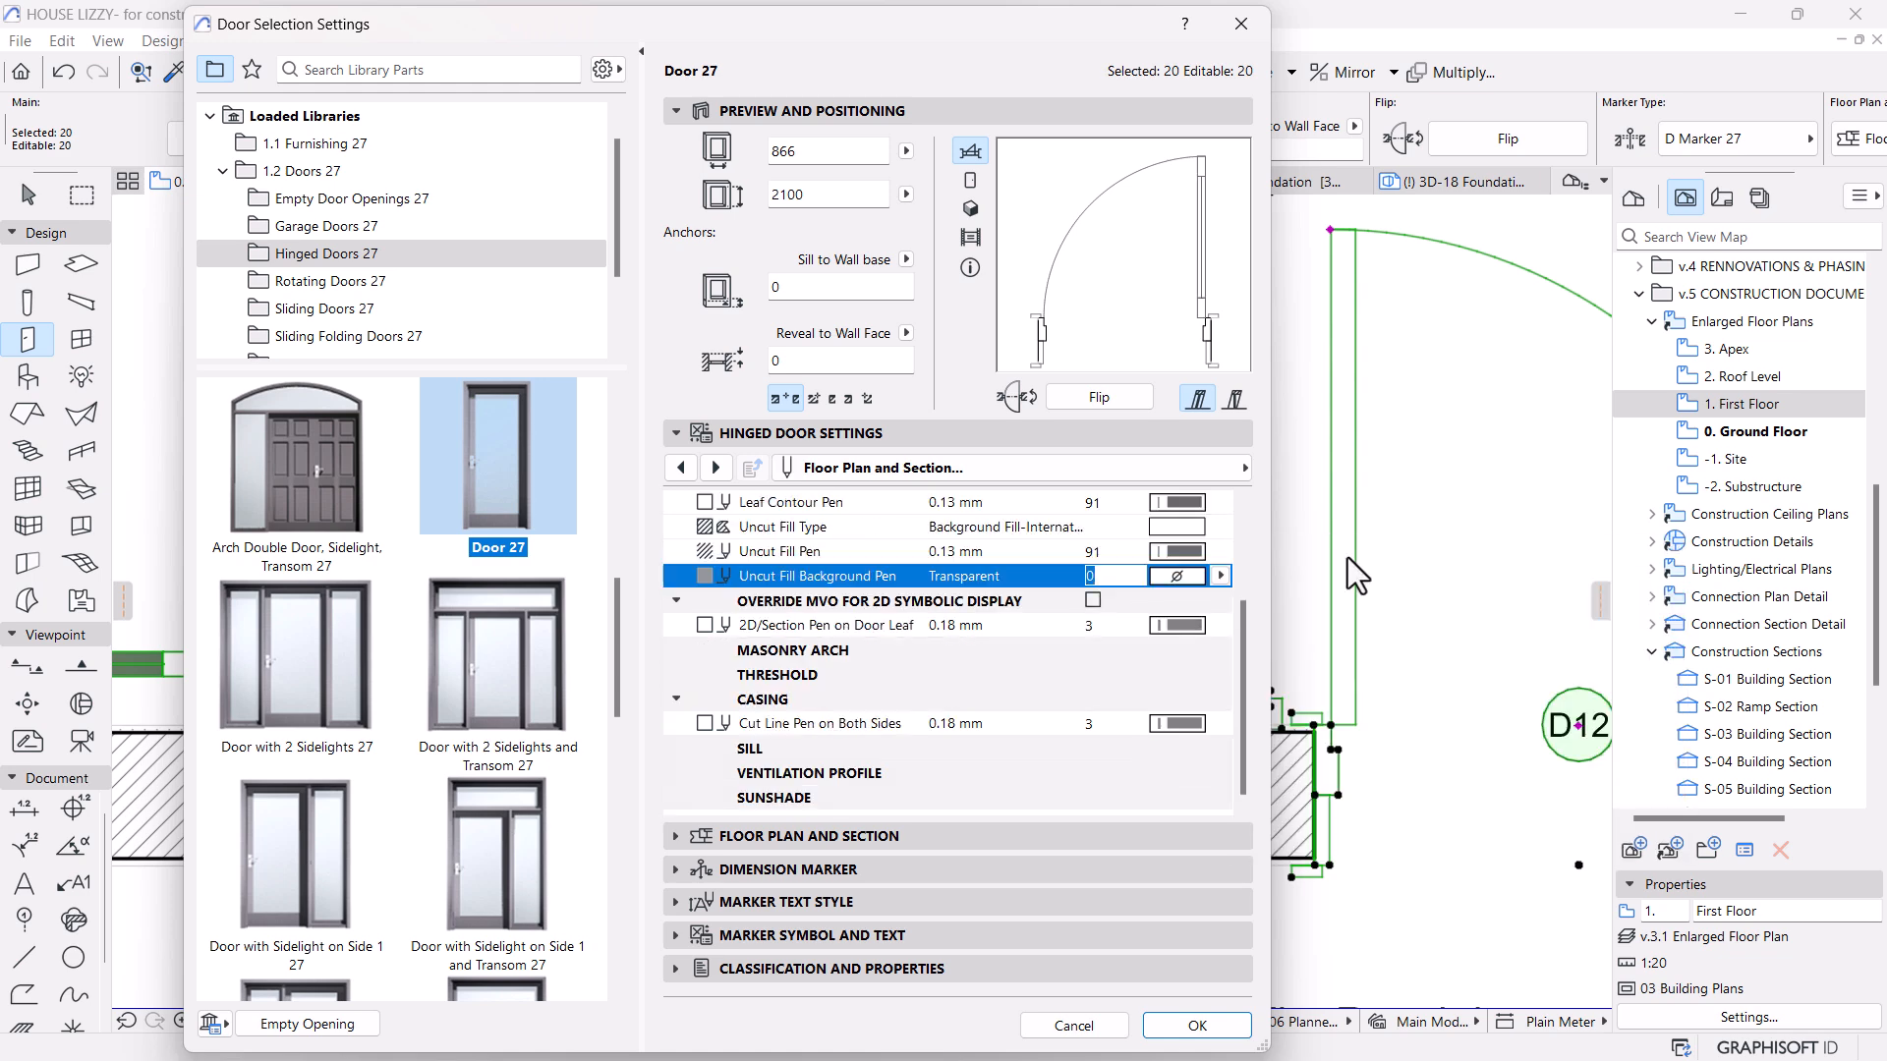
Examine the frame and leaf model attributes of the selected hinged doors, including their surfaces and 3D pens, alongside the cut surface settings.
left_click(1207, 473)
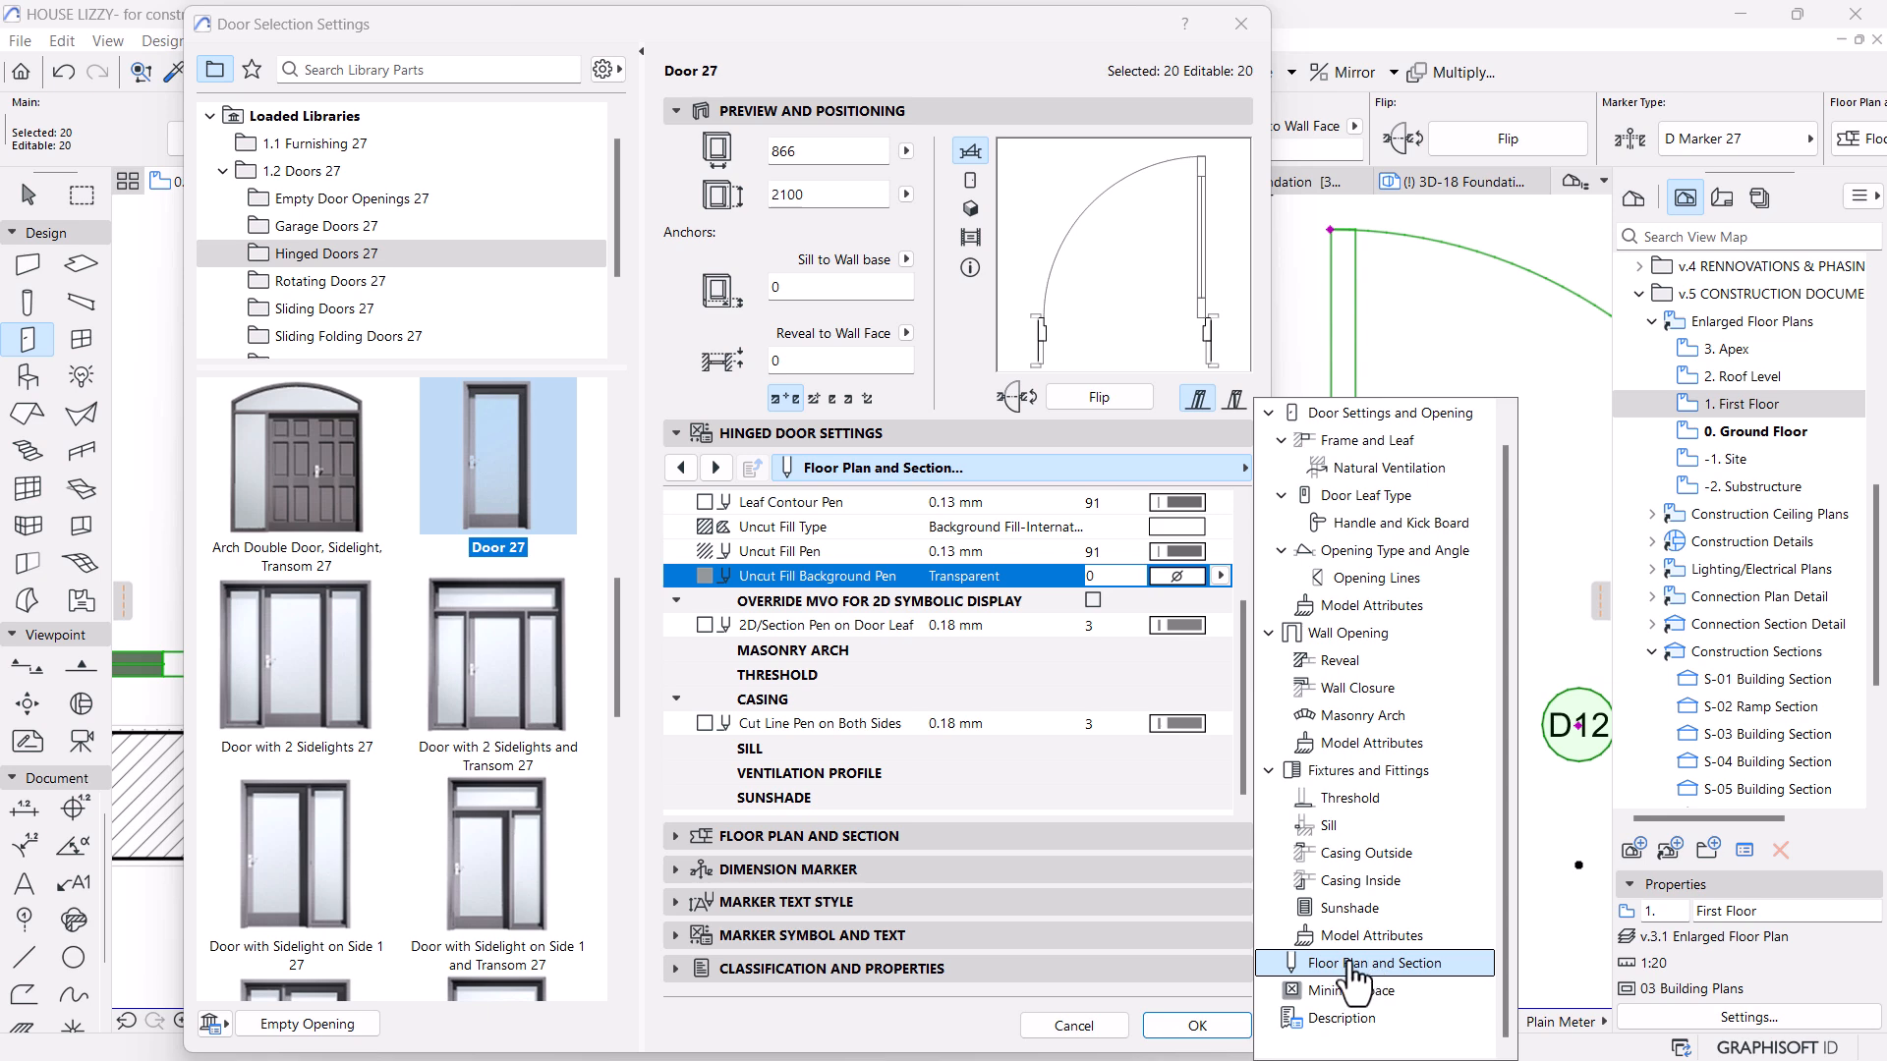
scroll(1365, 875, "up", 1)
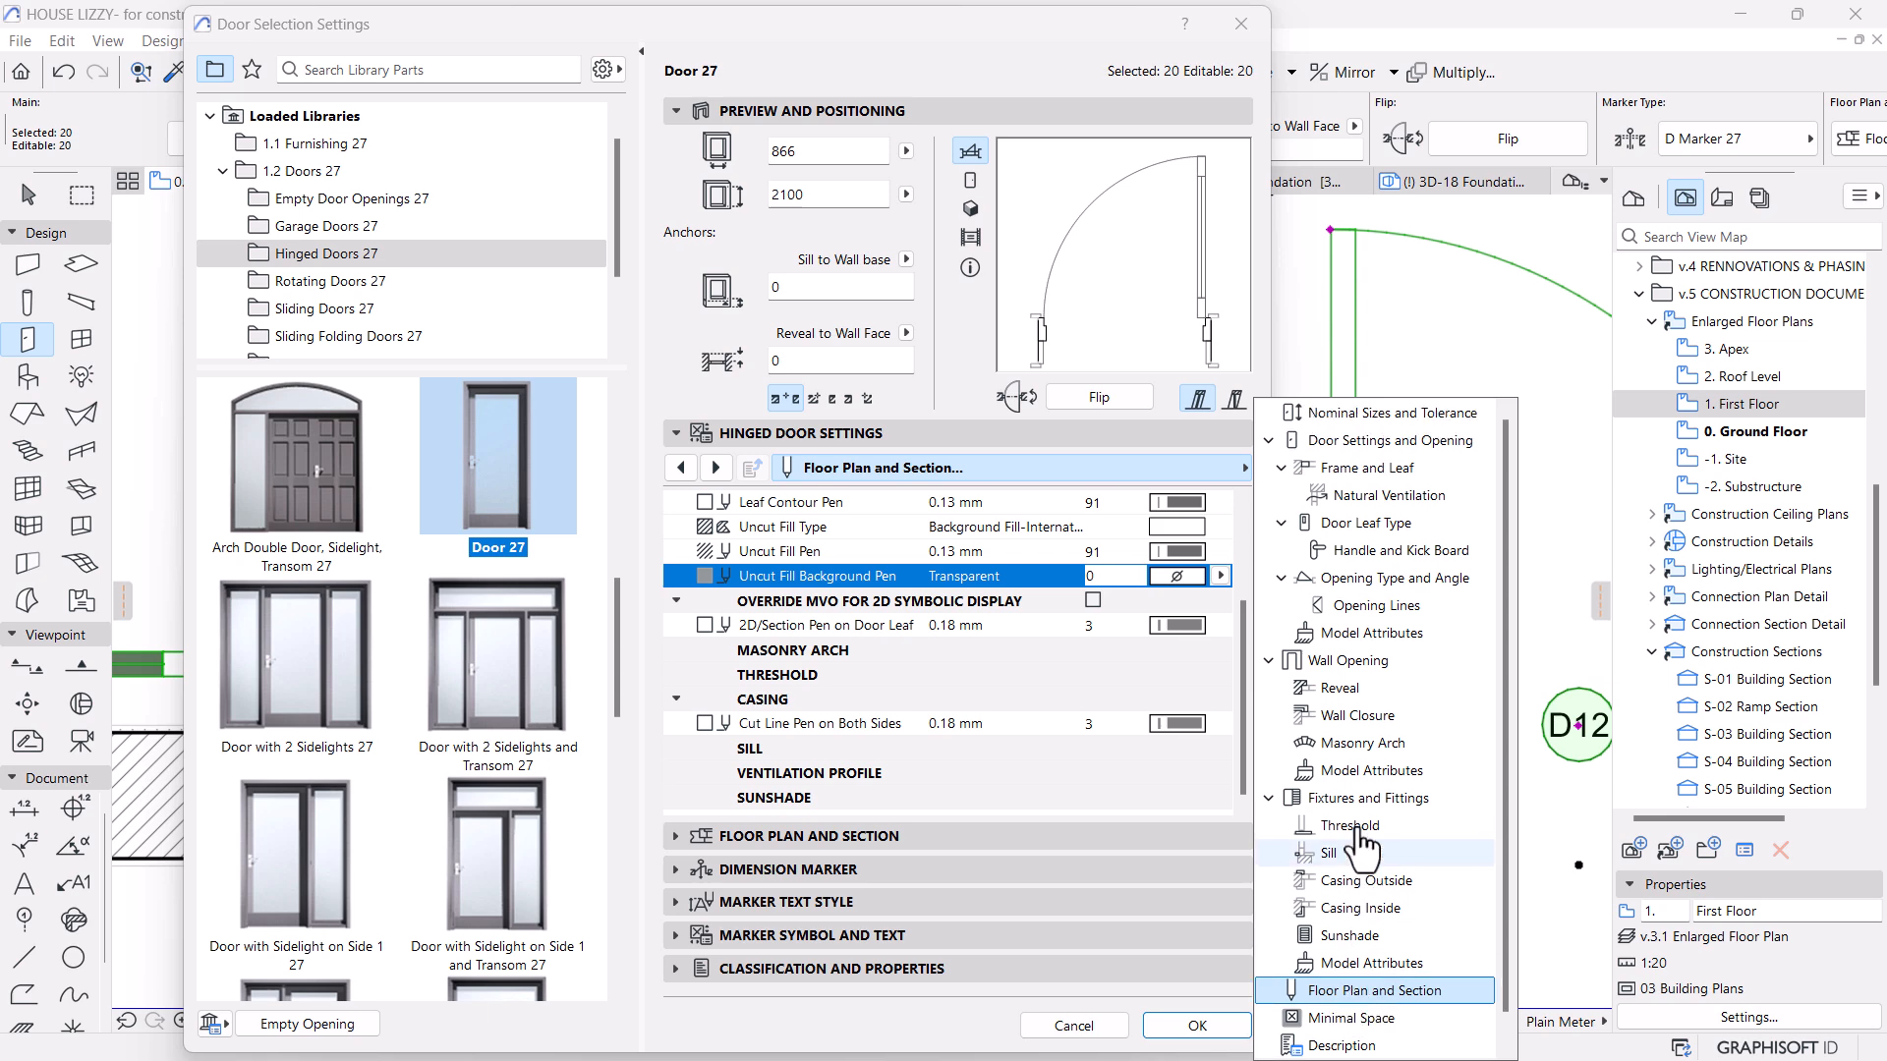
left_click(1368, 634)
scroll(1278, 934, "down", 1)
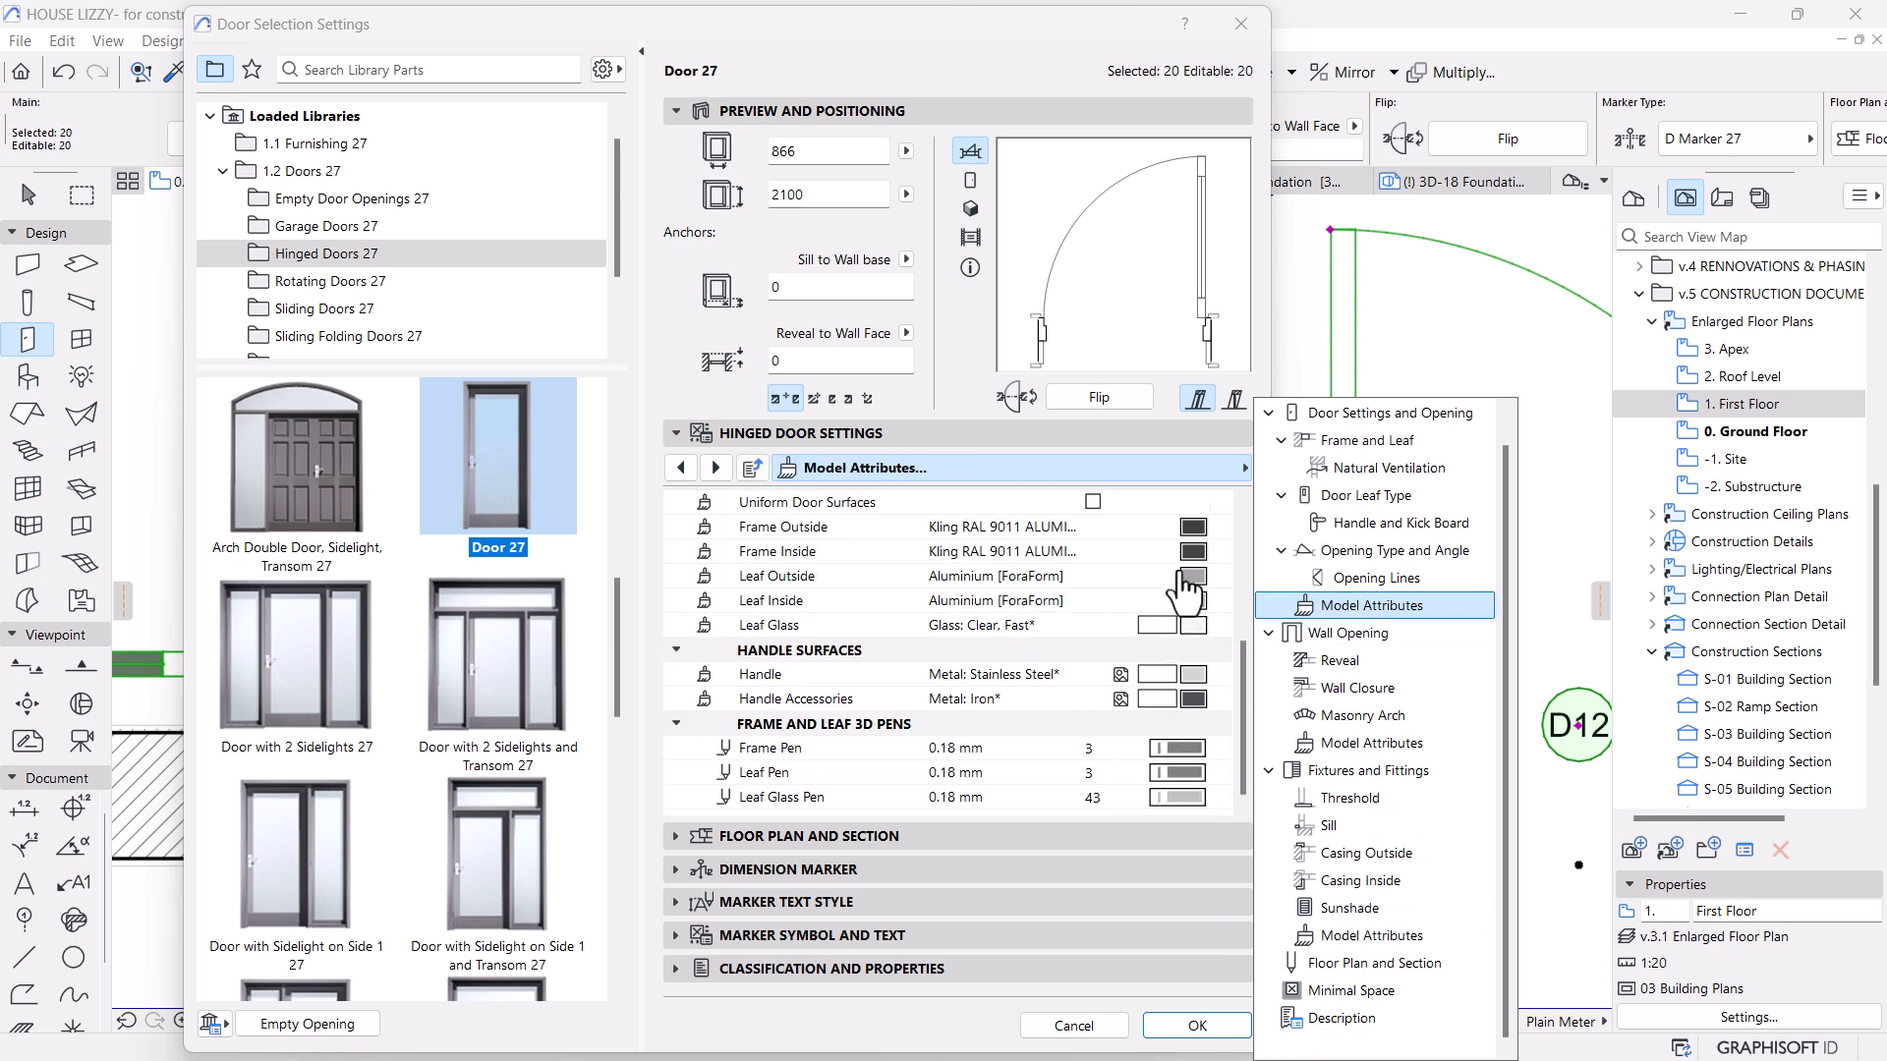
left_click(688, 837)
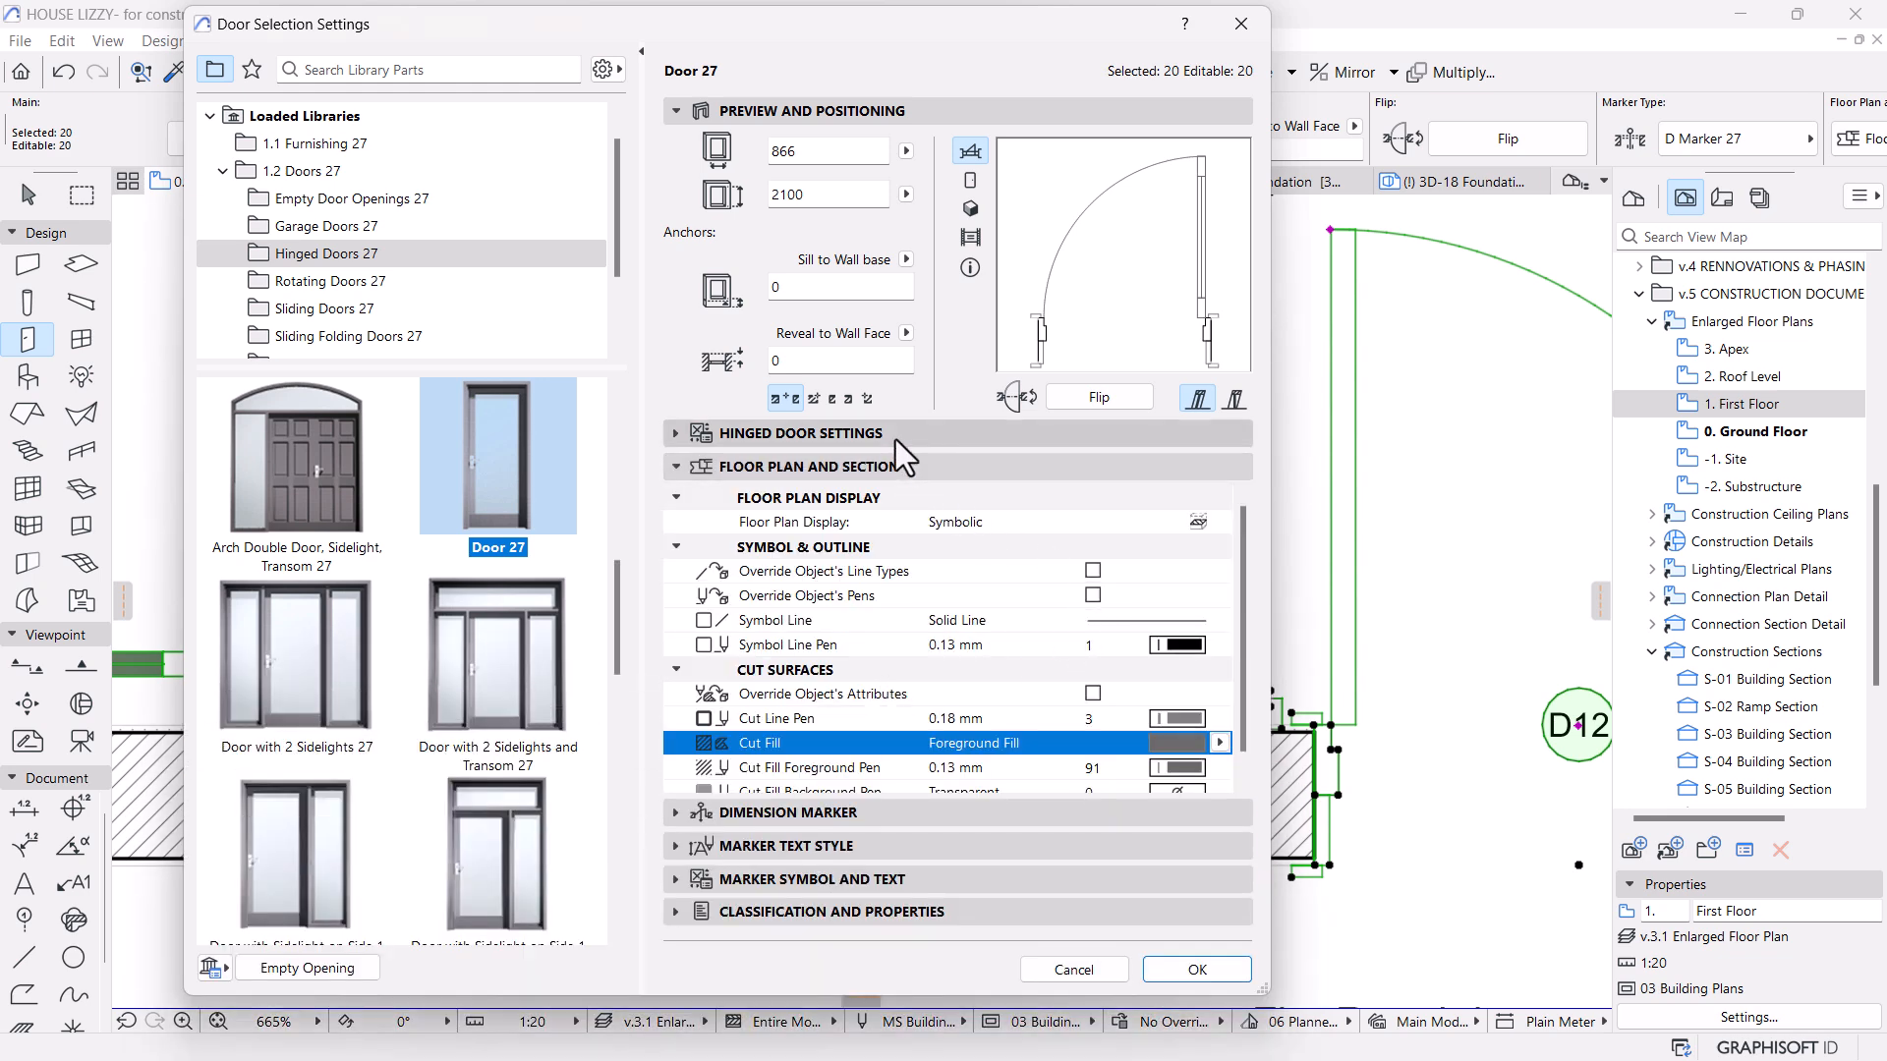
left_click(894, 439)
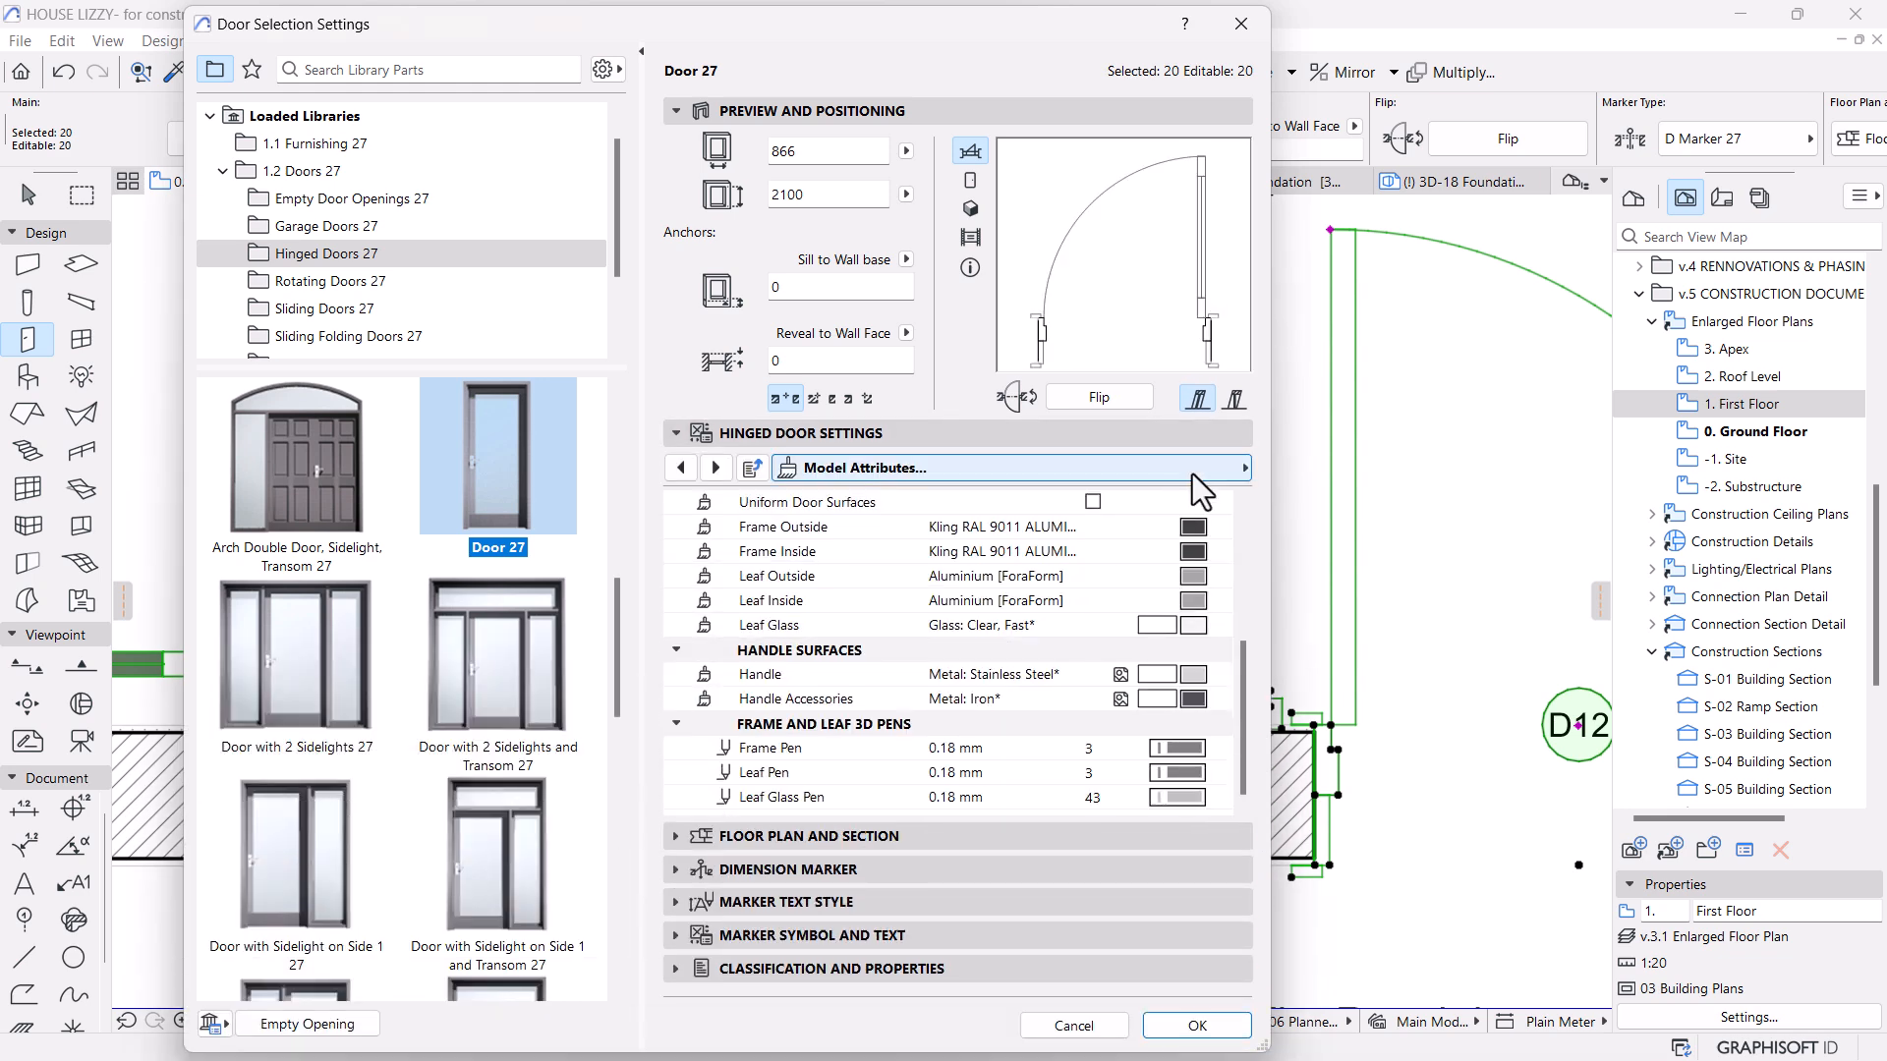
left_click(1214, 475)
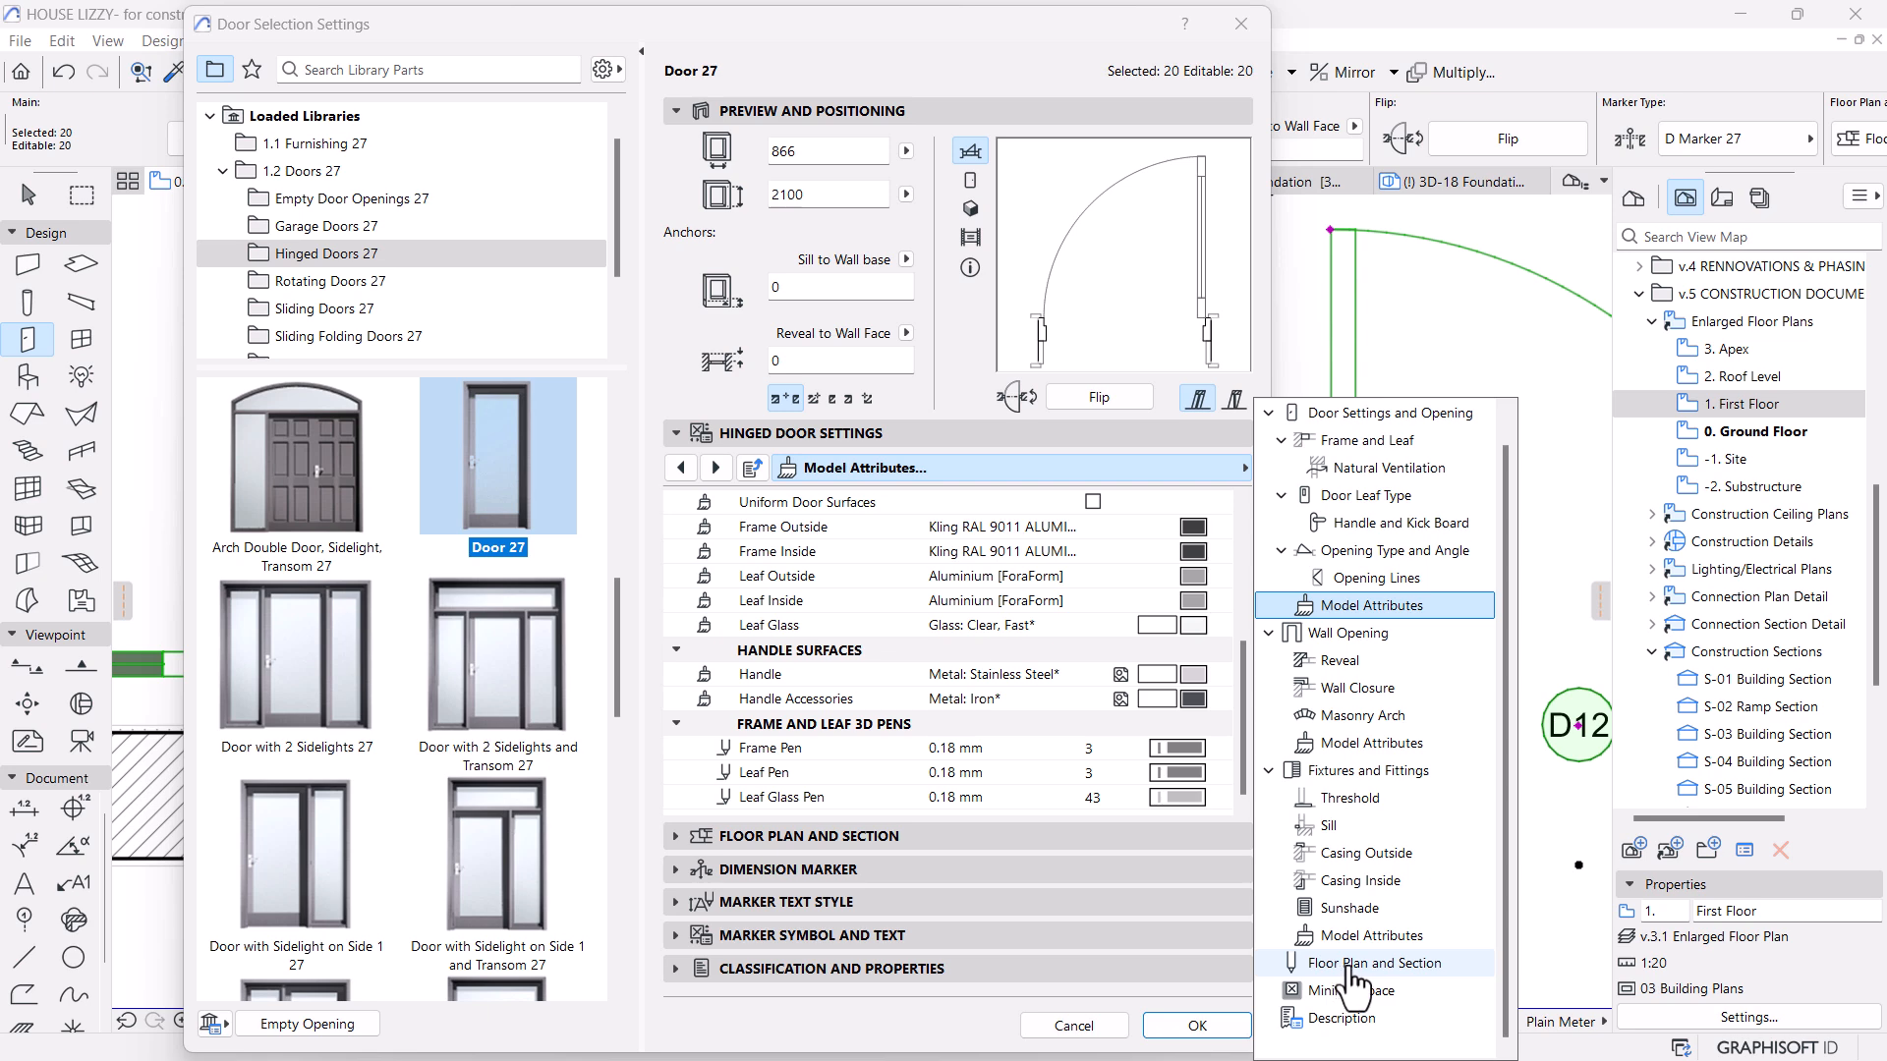
left_click(1118, 462)
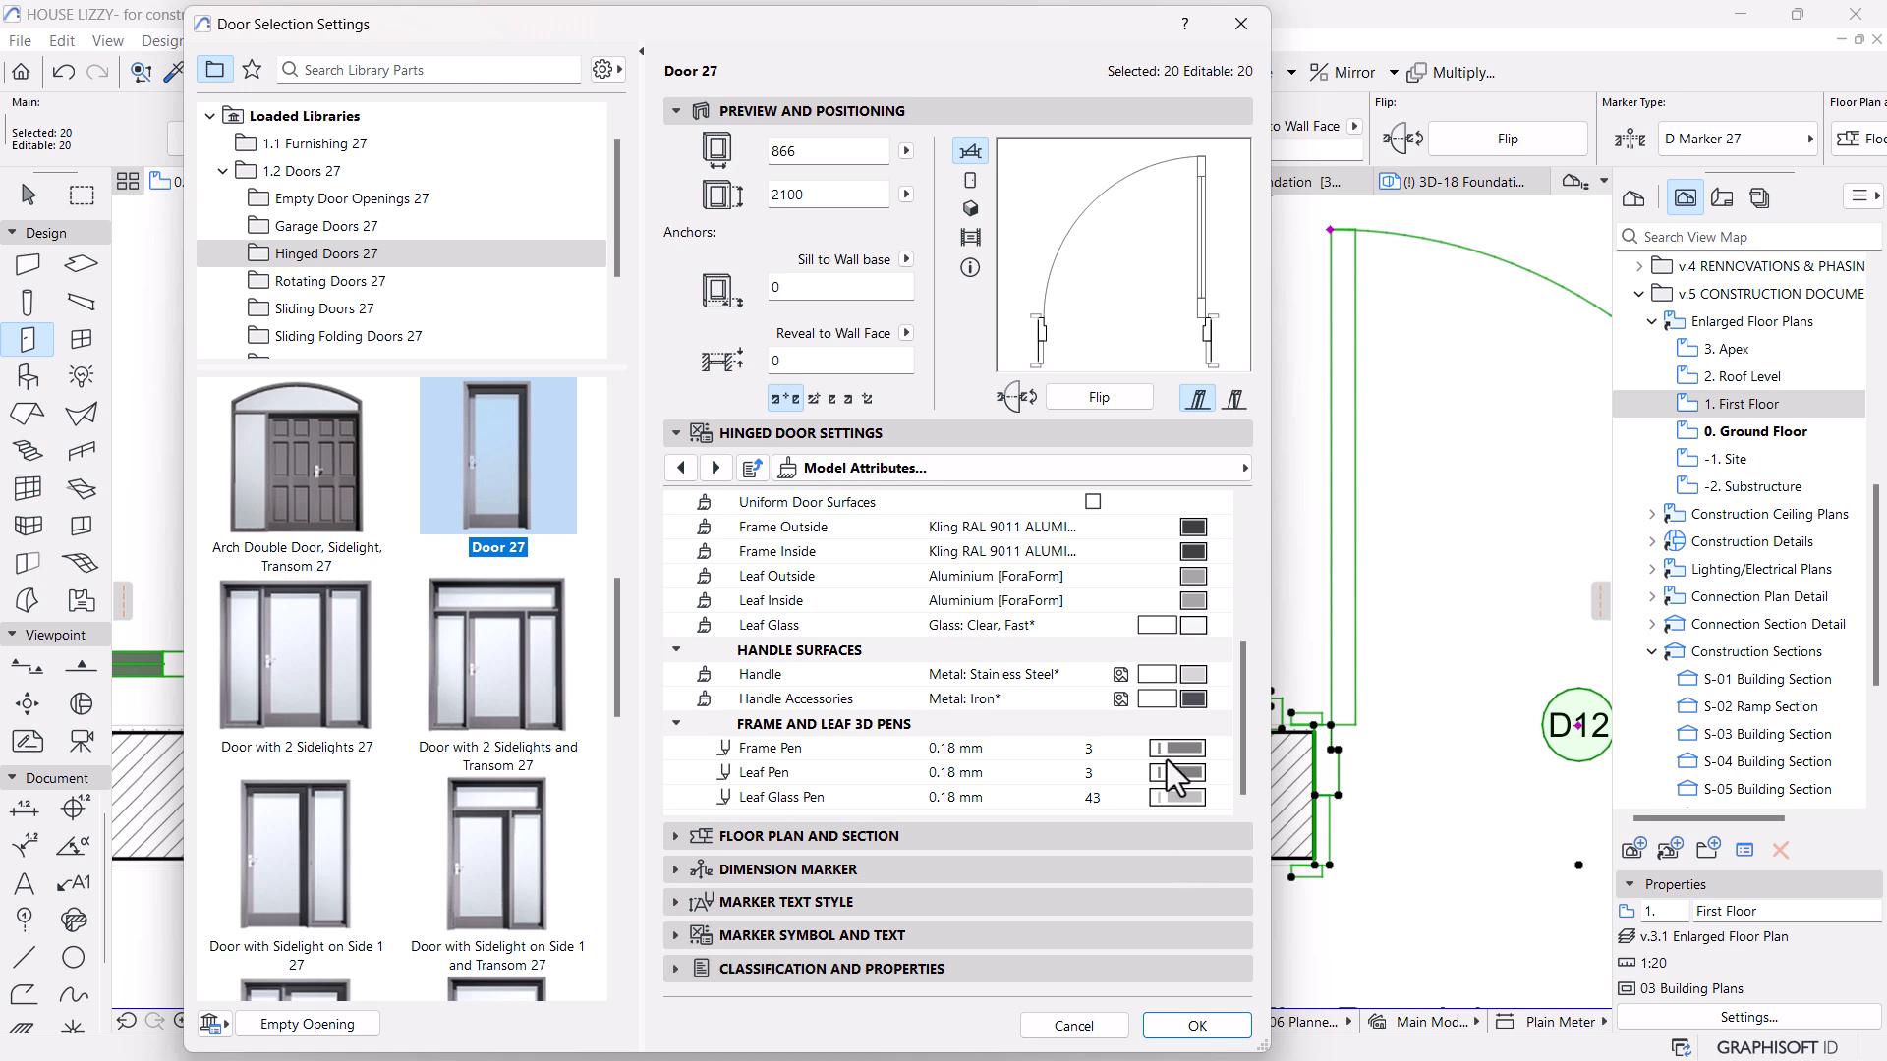
scroll(1166, 741, "up", 4)
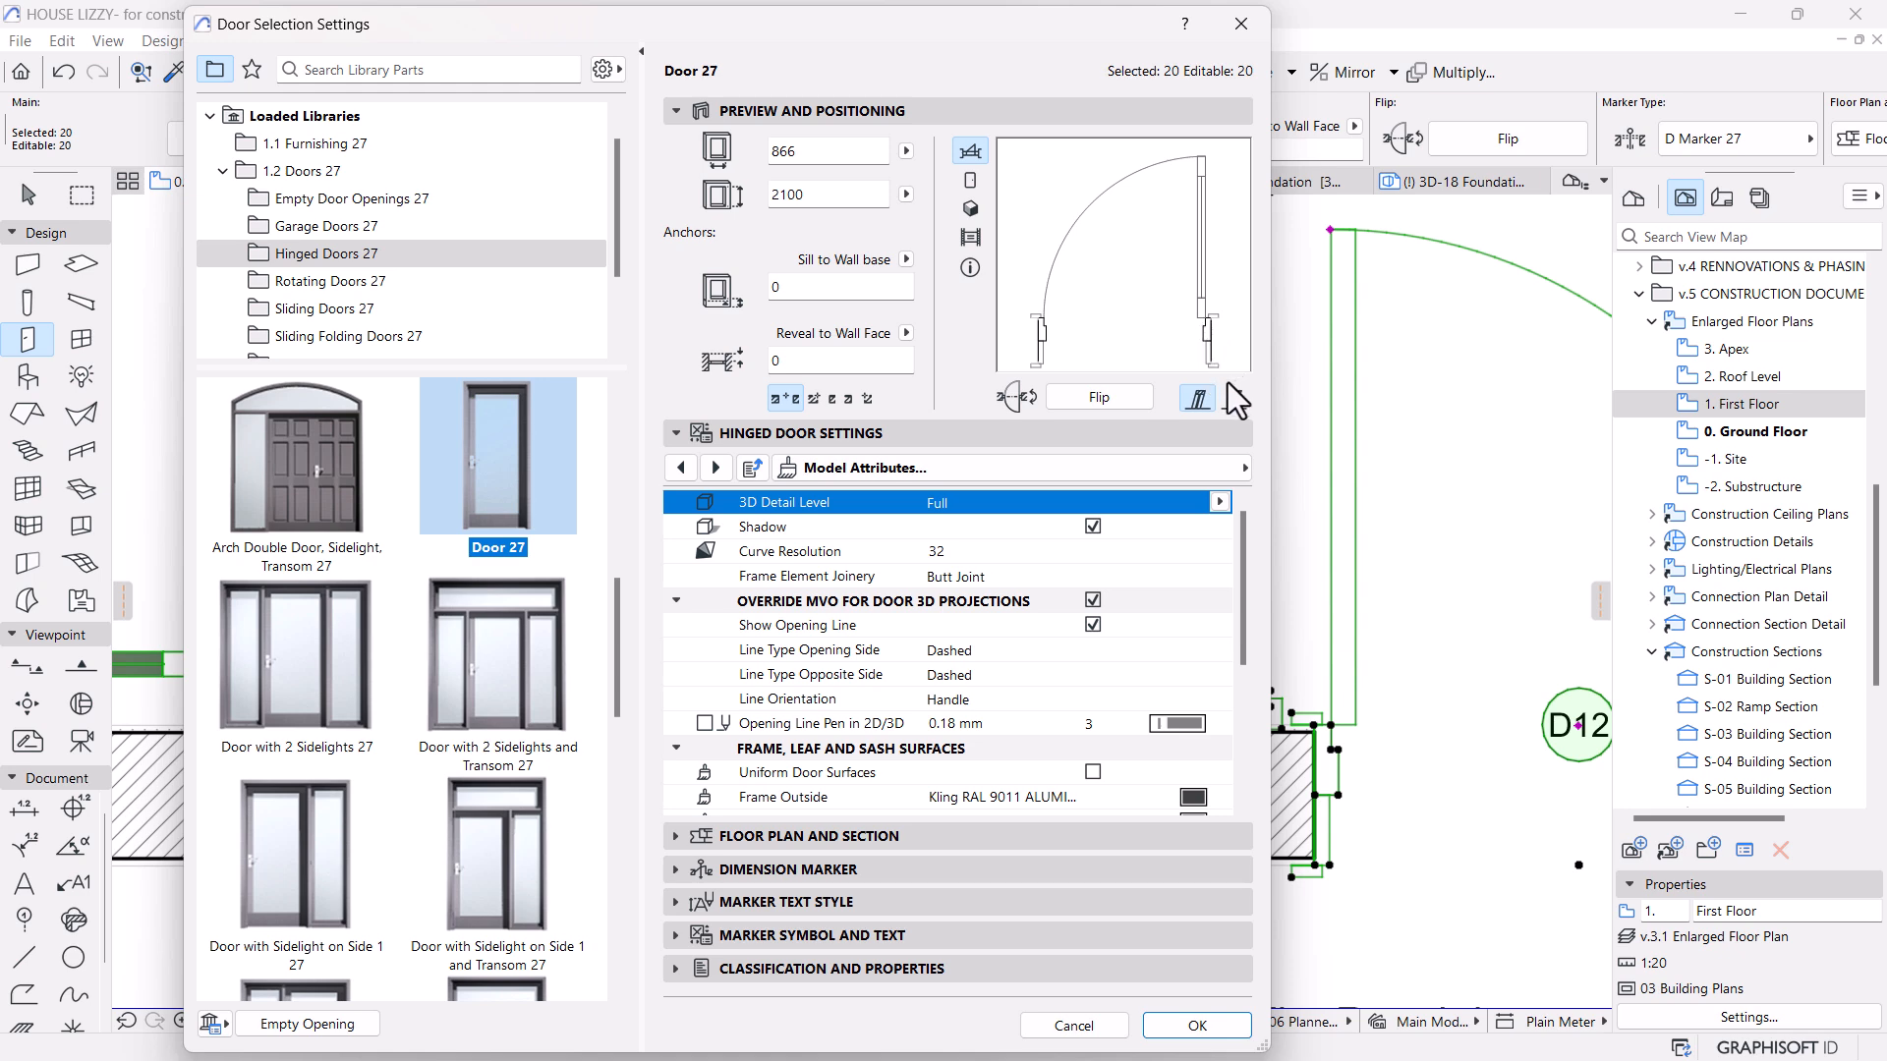
scroll(1229, 629, "down", 5)
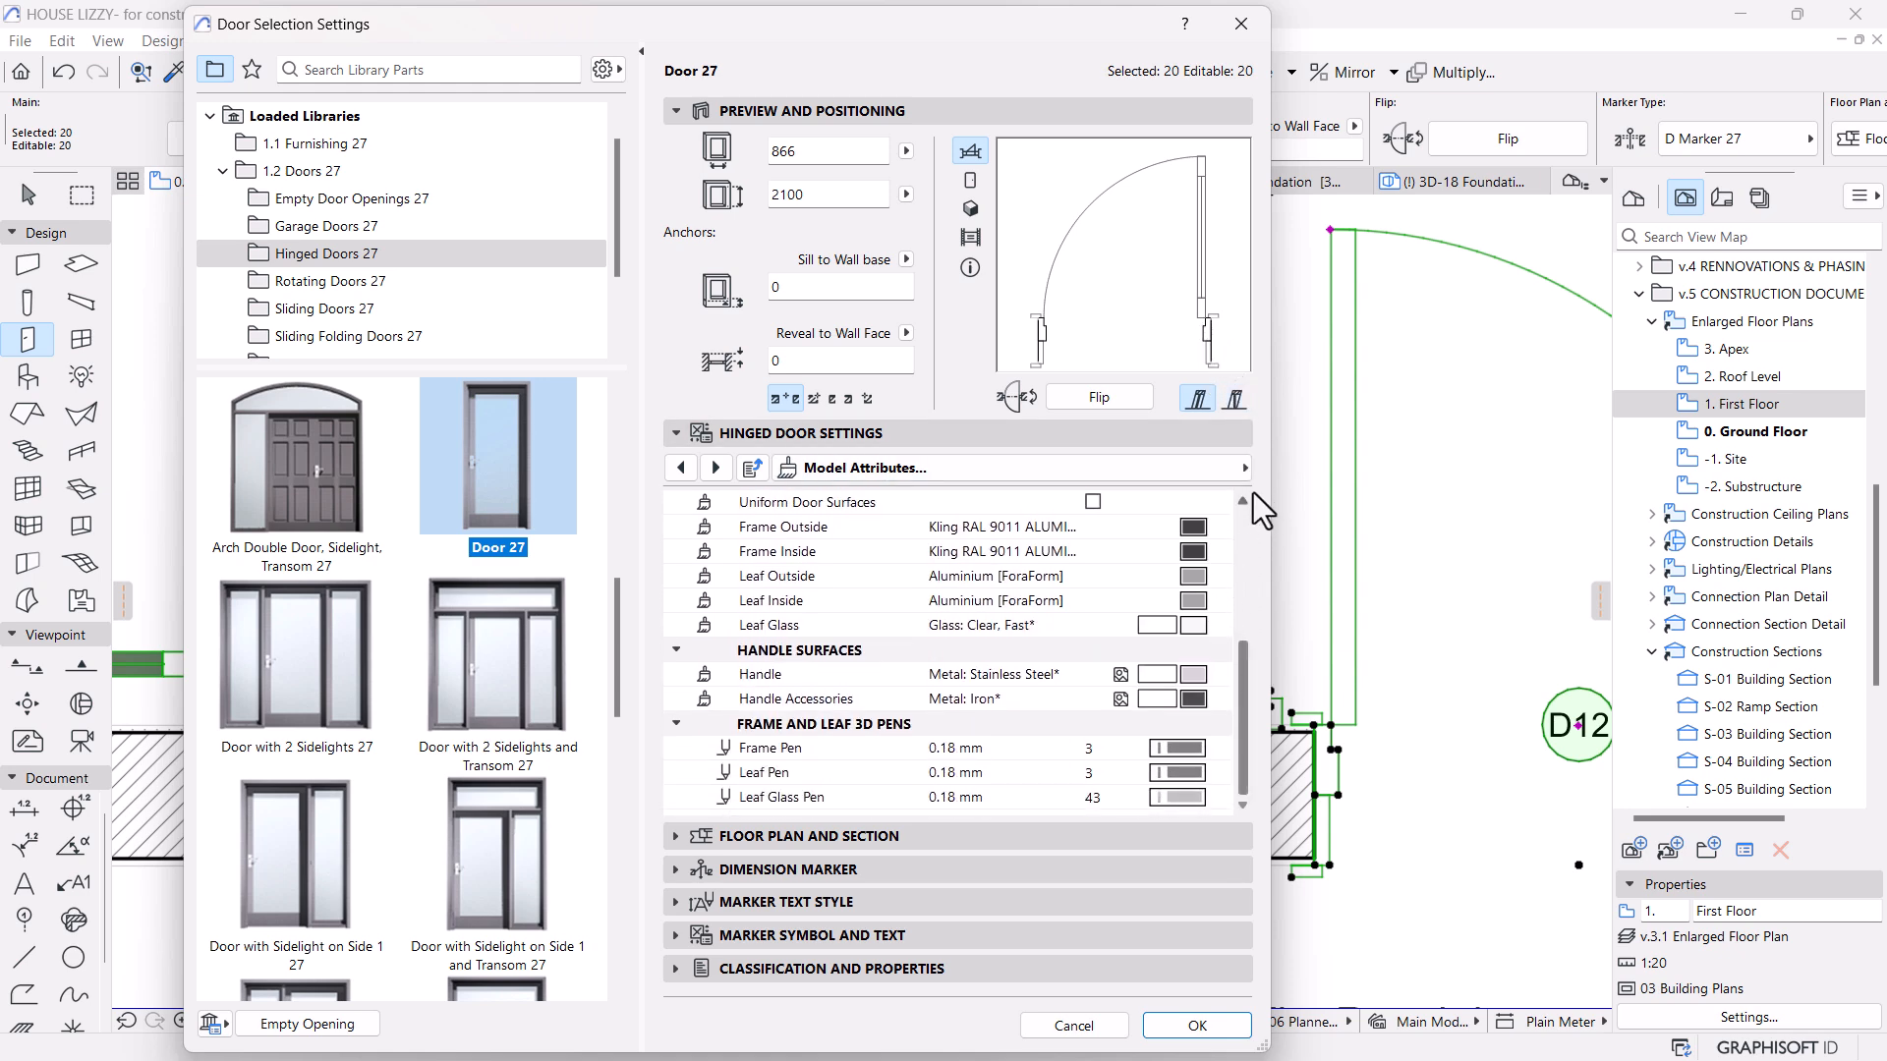
Set the Frame Contour Pen of the selected hinged doors to pen 91 in their Floor Plan and Section settings.
left_click(1238, 469)
left_click(1374, 963)
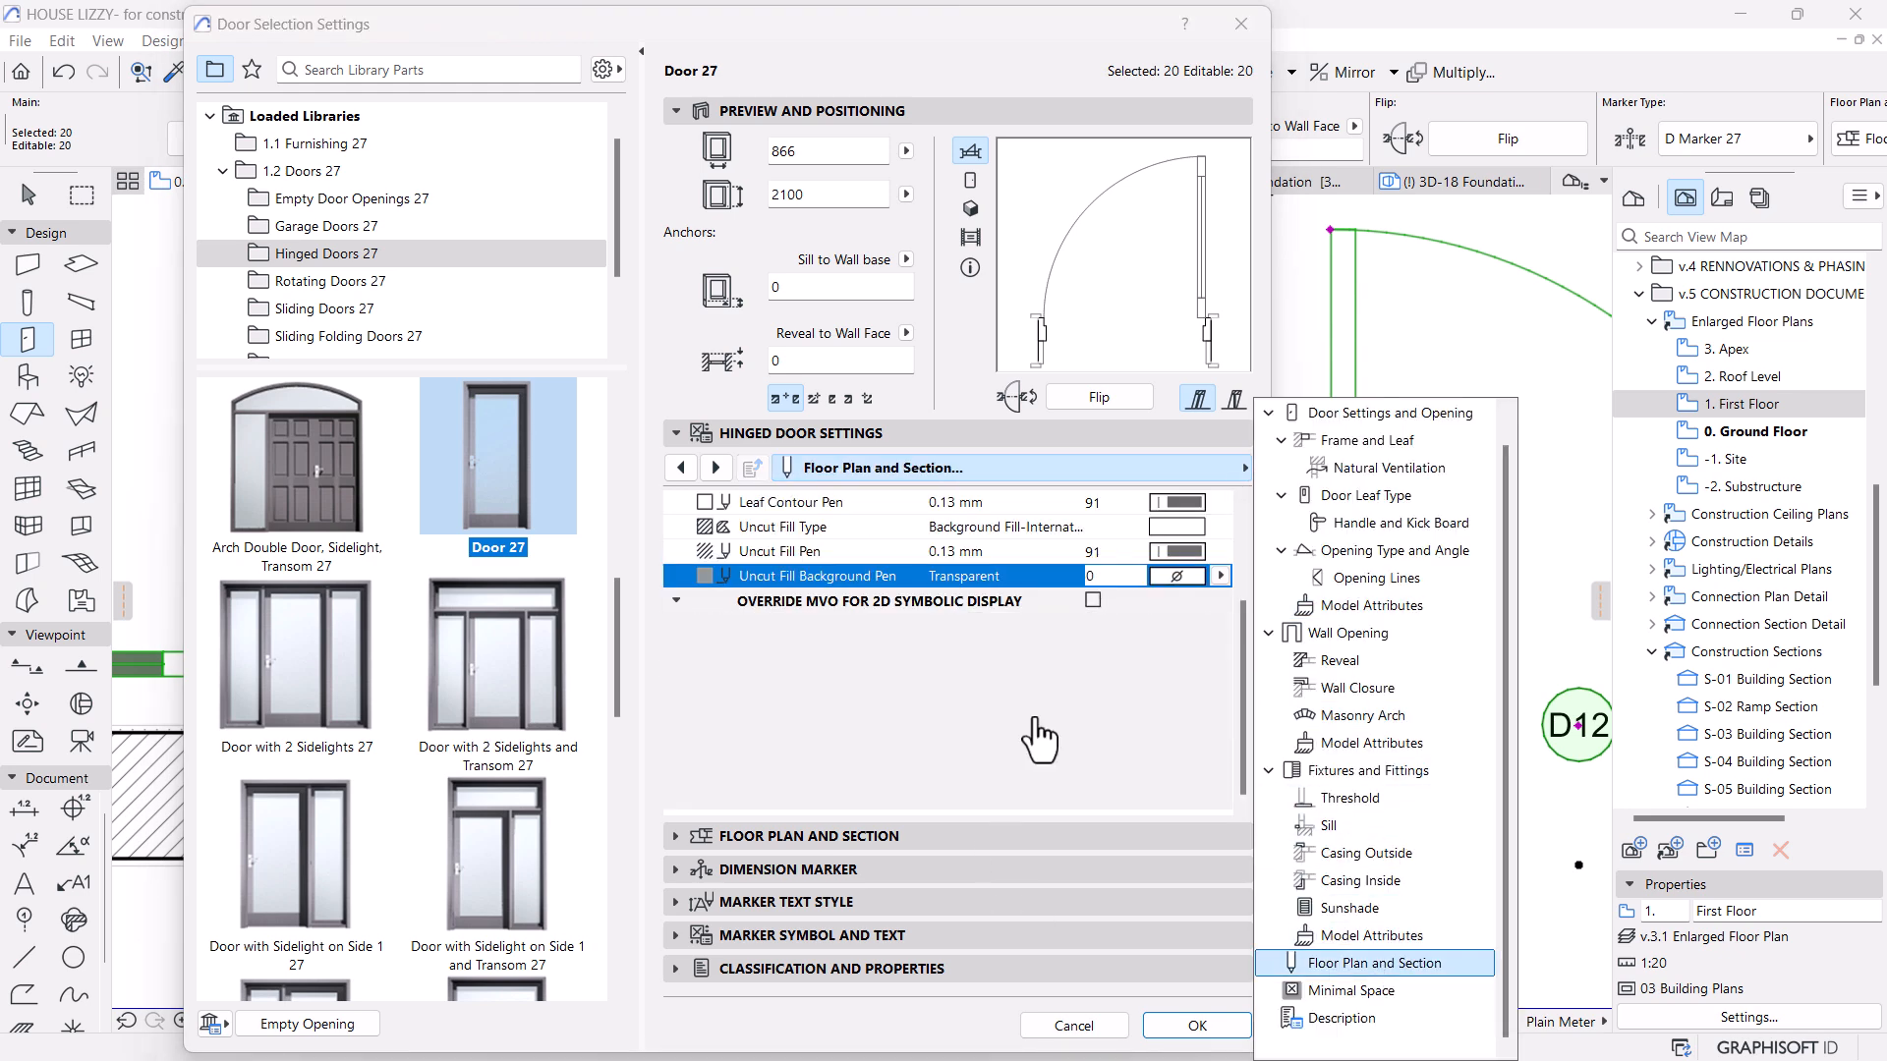
scroll(1168, 621, "up", 1)
scroll(1167, 621, "up", 1)
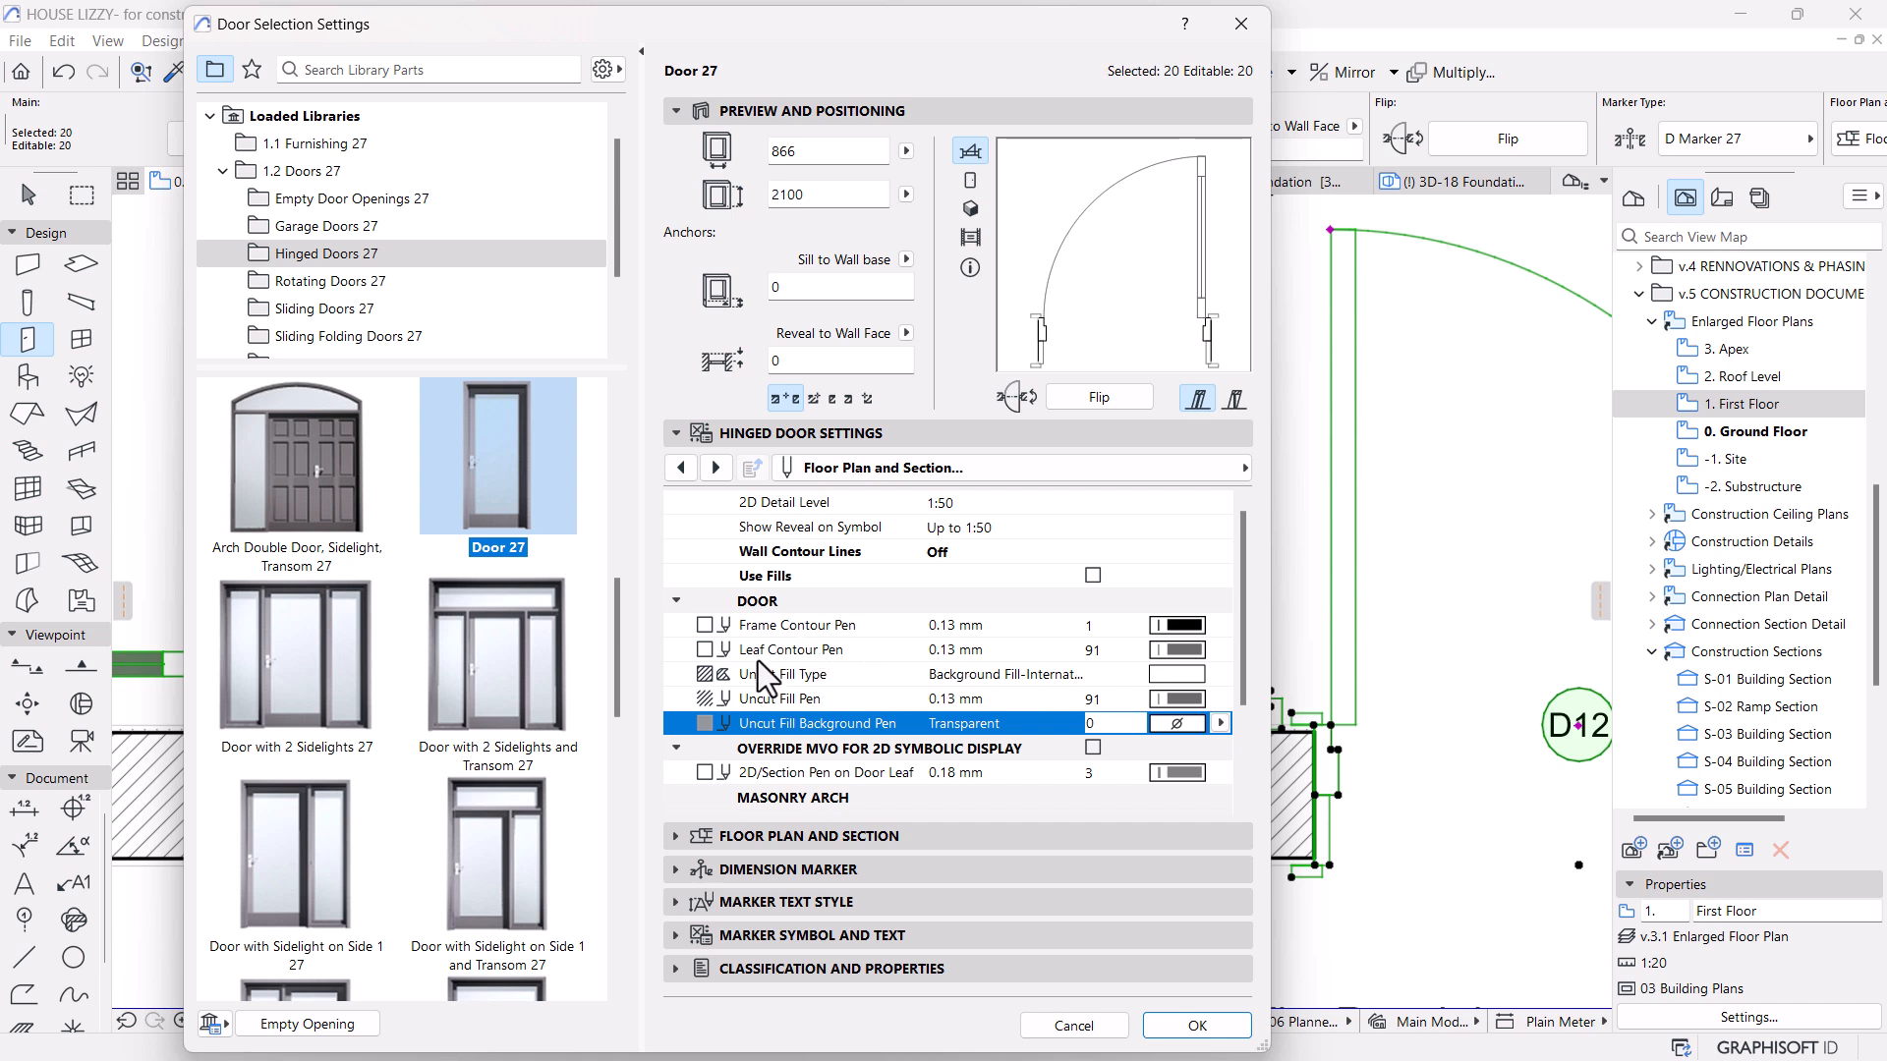
left_click(1105, 633)
type("91")
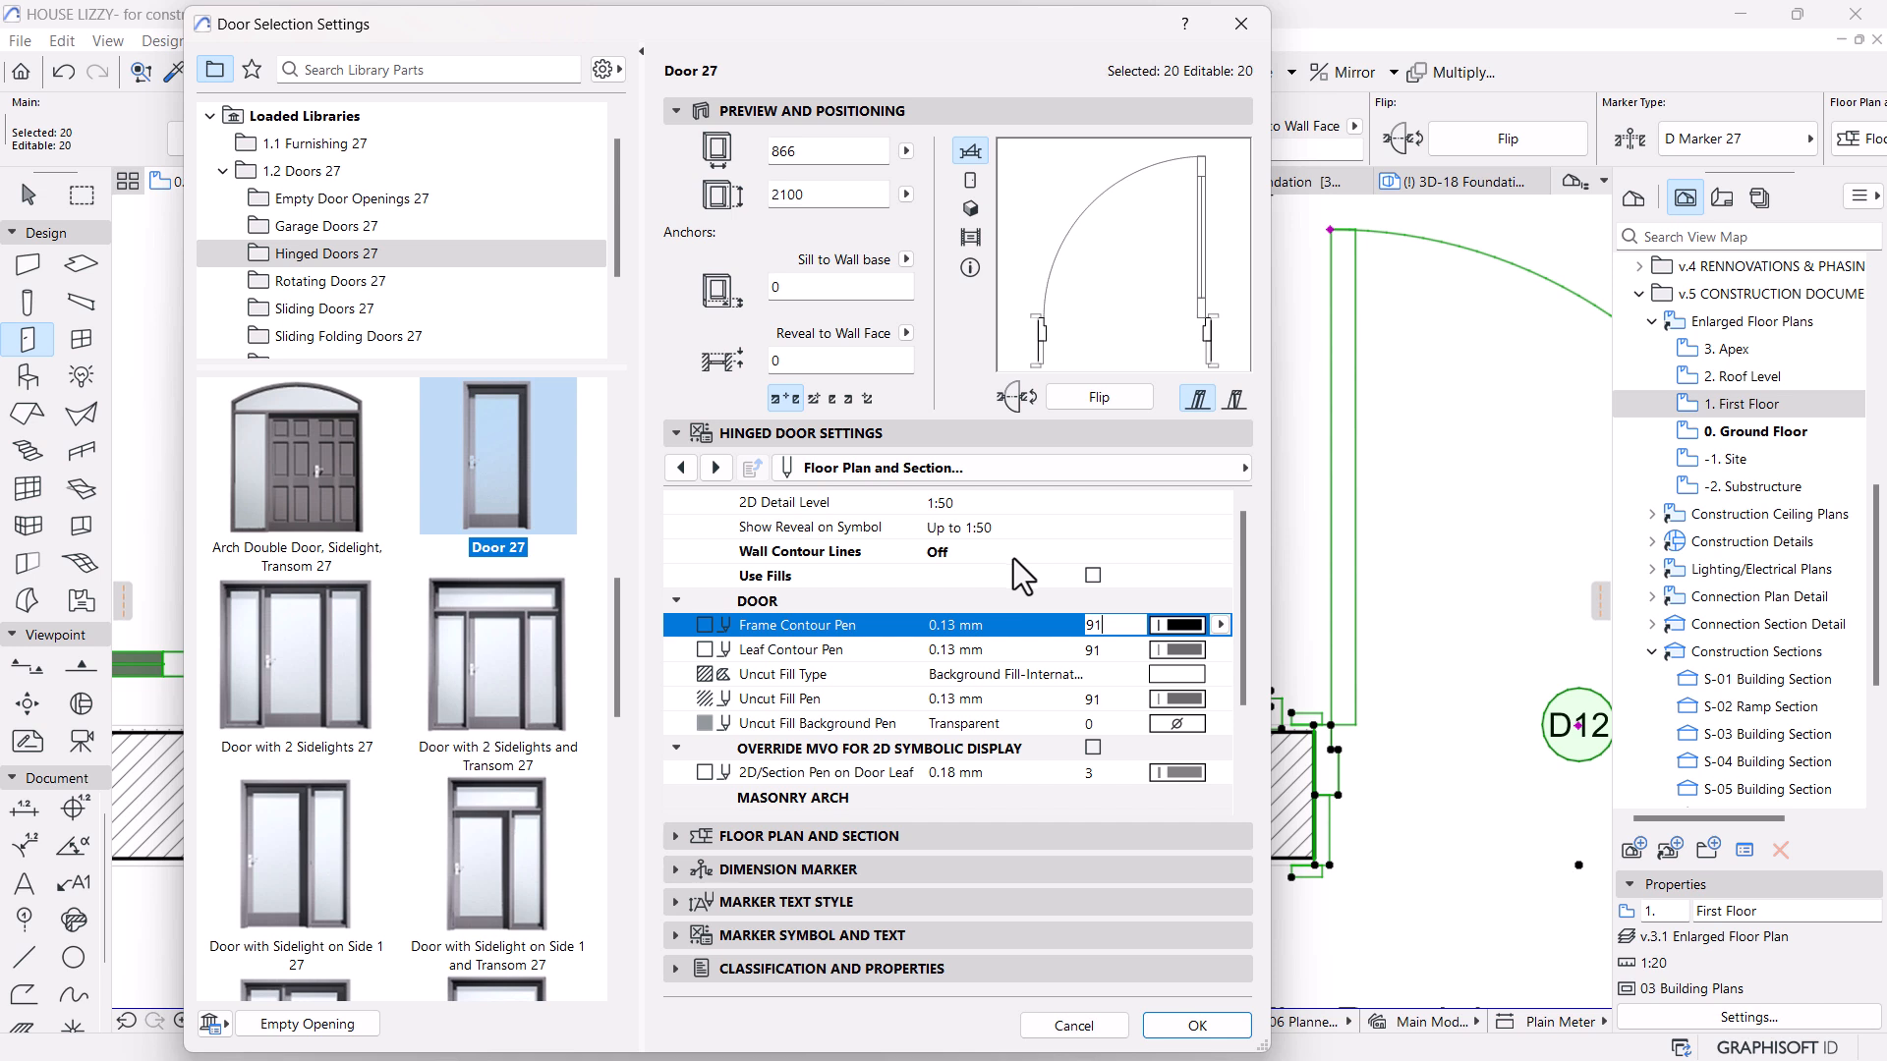
key("Return")
scroll(1140, 798, "down", 3)
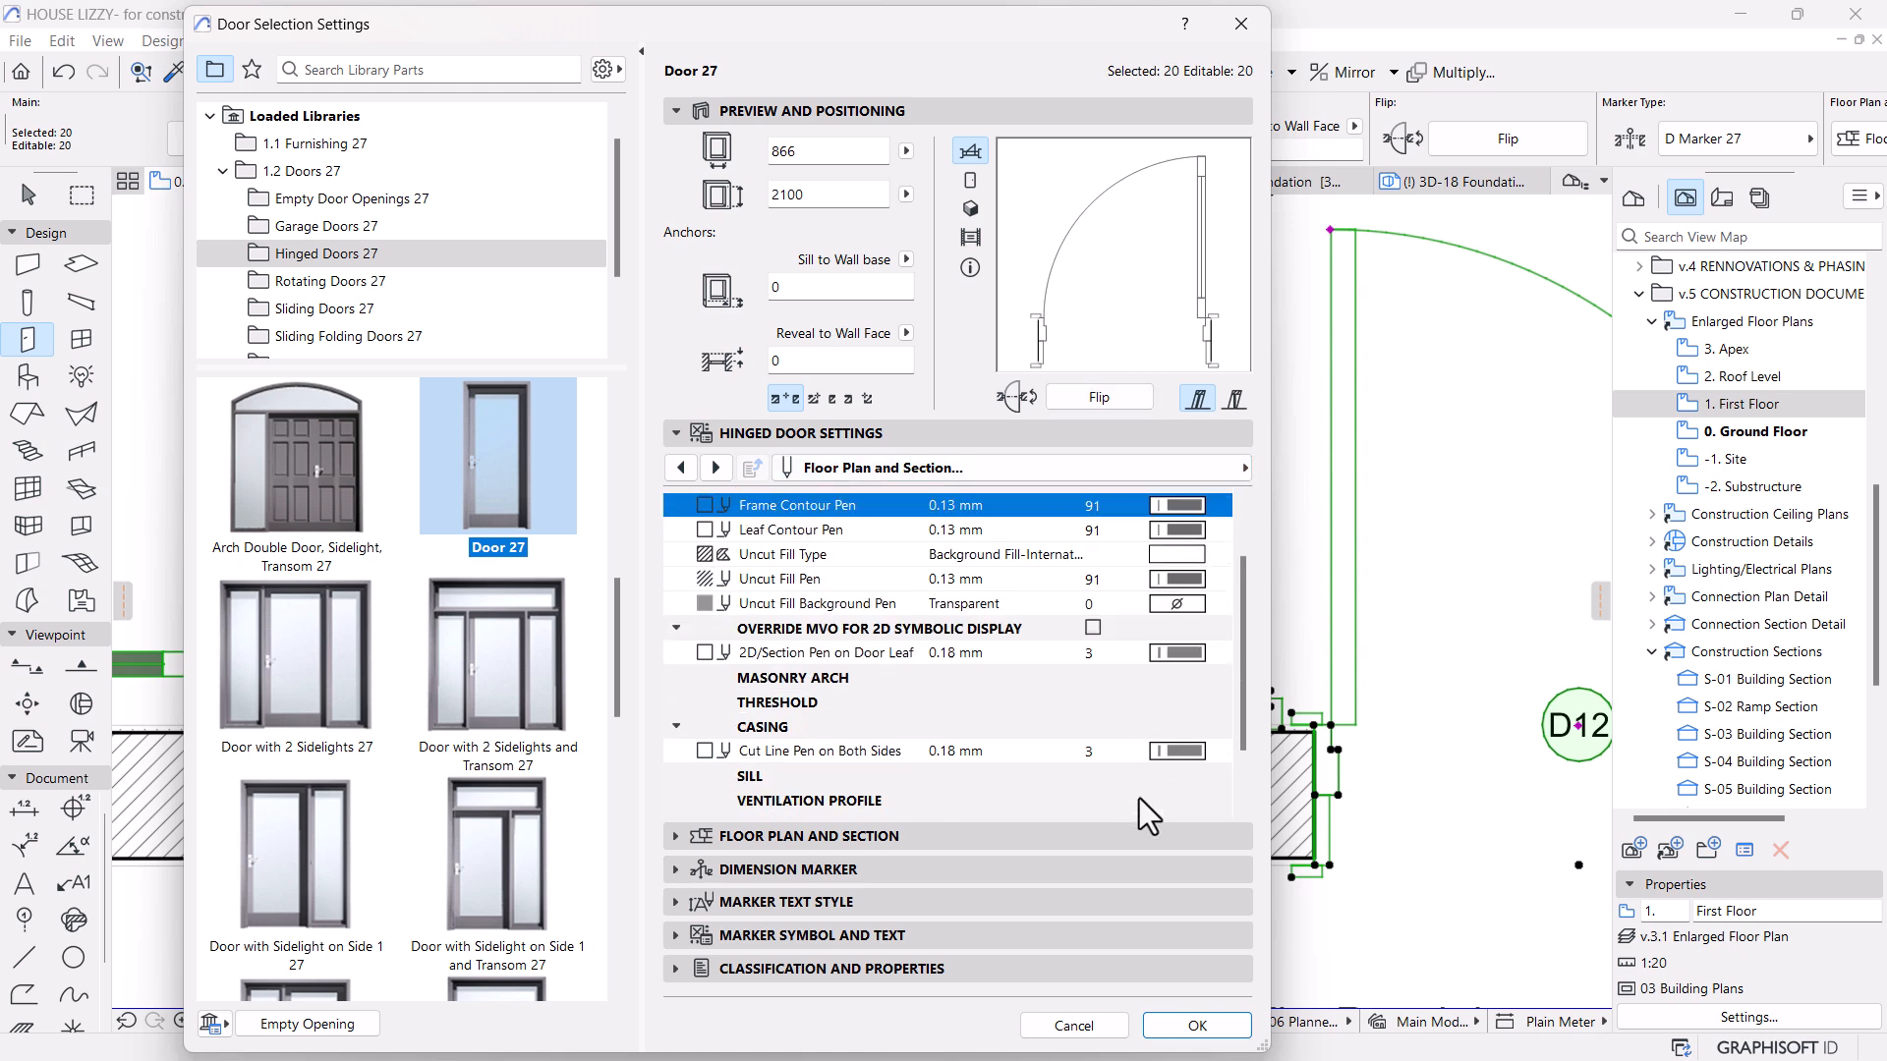
scroll(1140, 798, "up", 3)
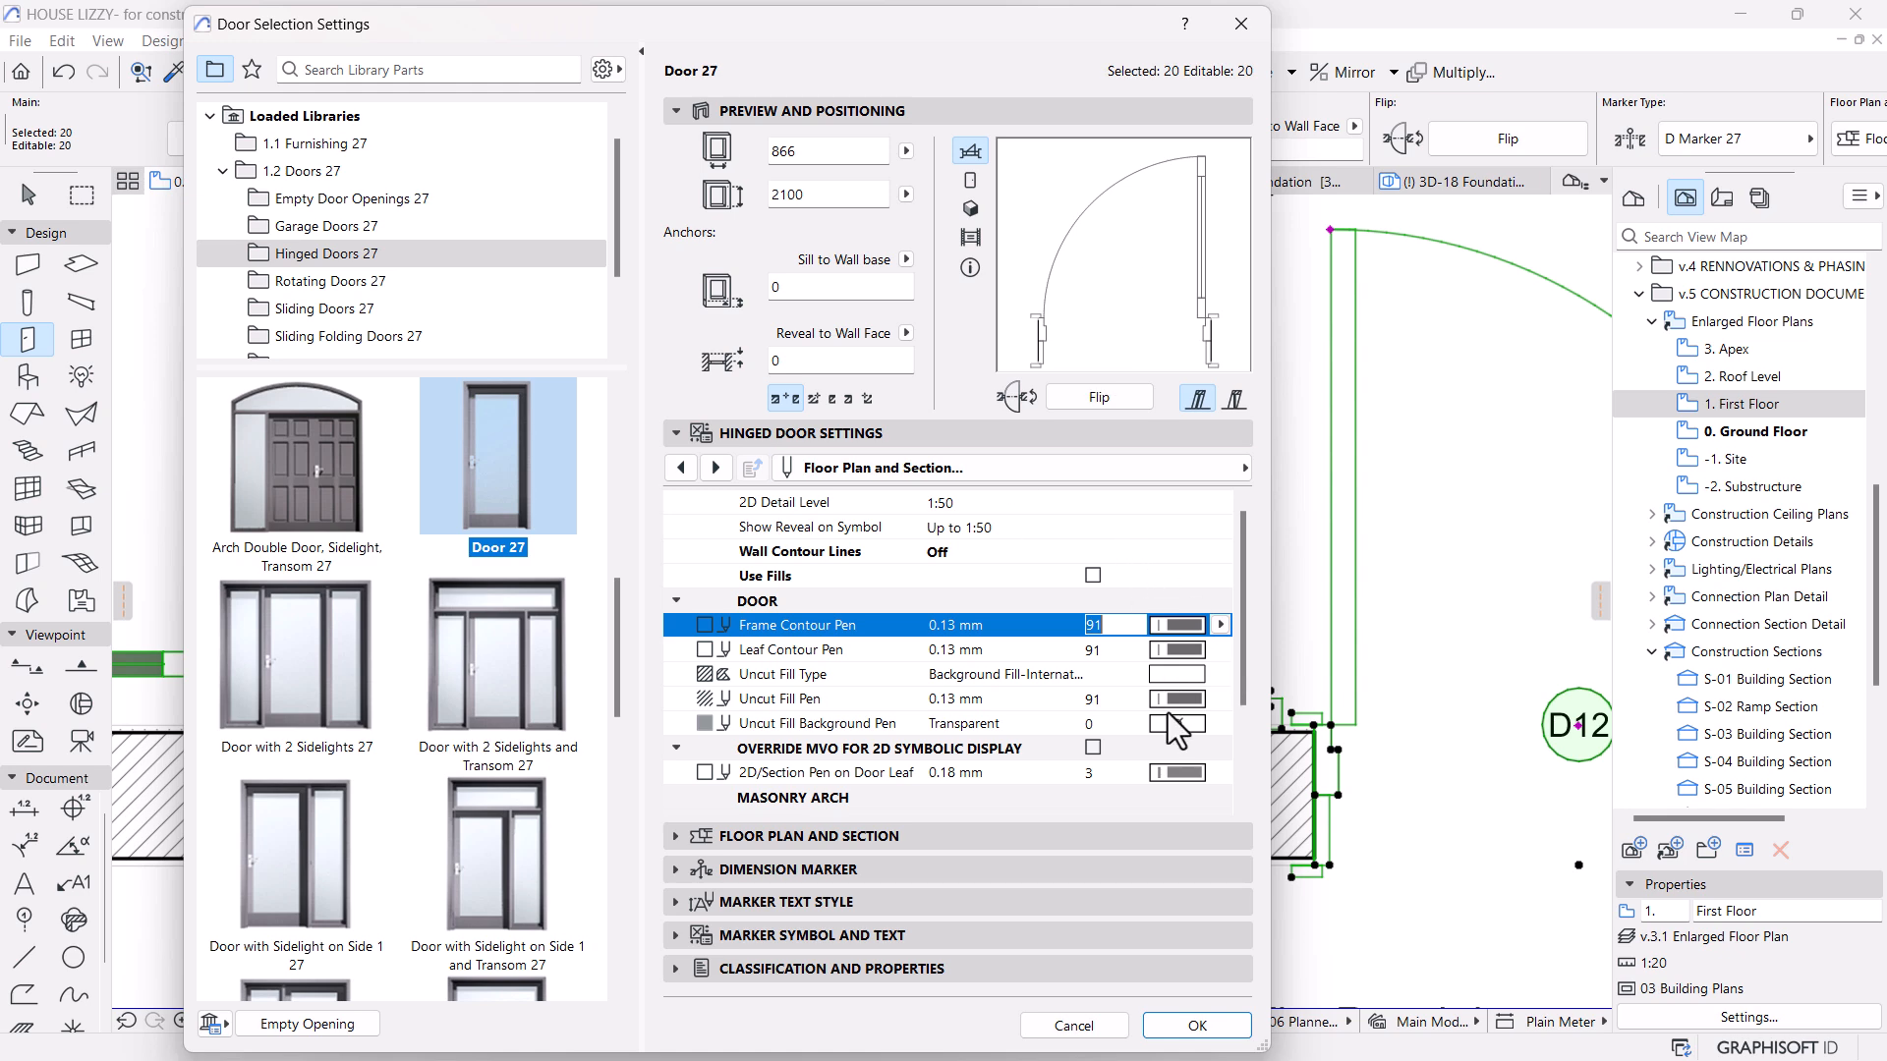
Try overriding the Model View Options for the doors' 2D opening lines, then apply the door settings and deselect the doors.
left_click(1226, 474)
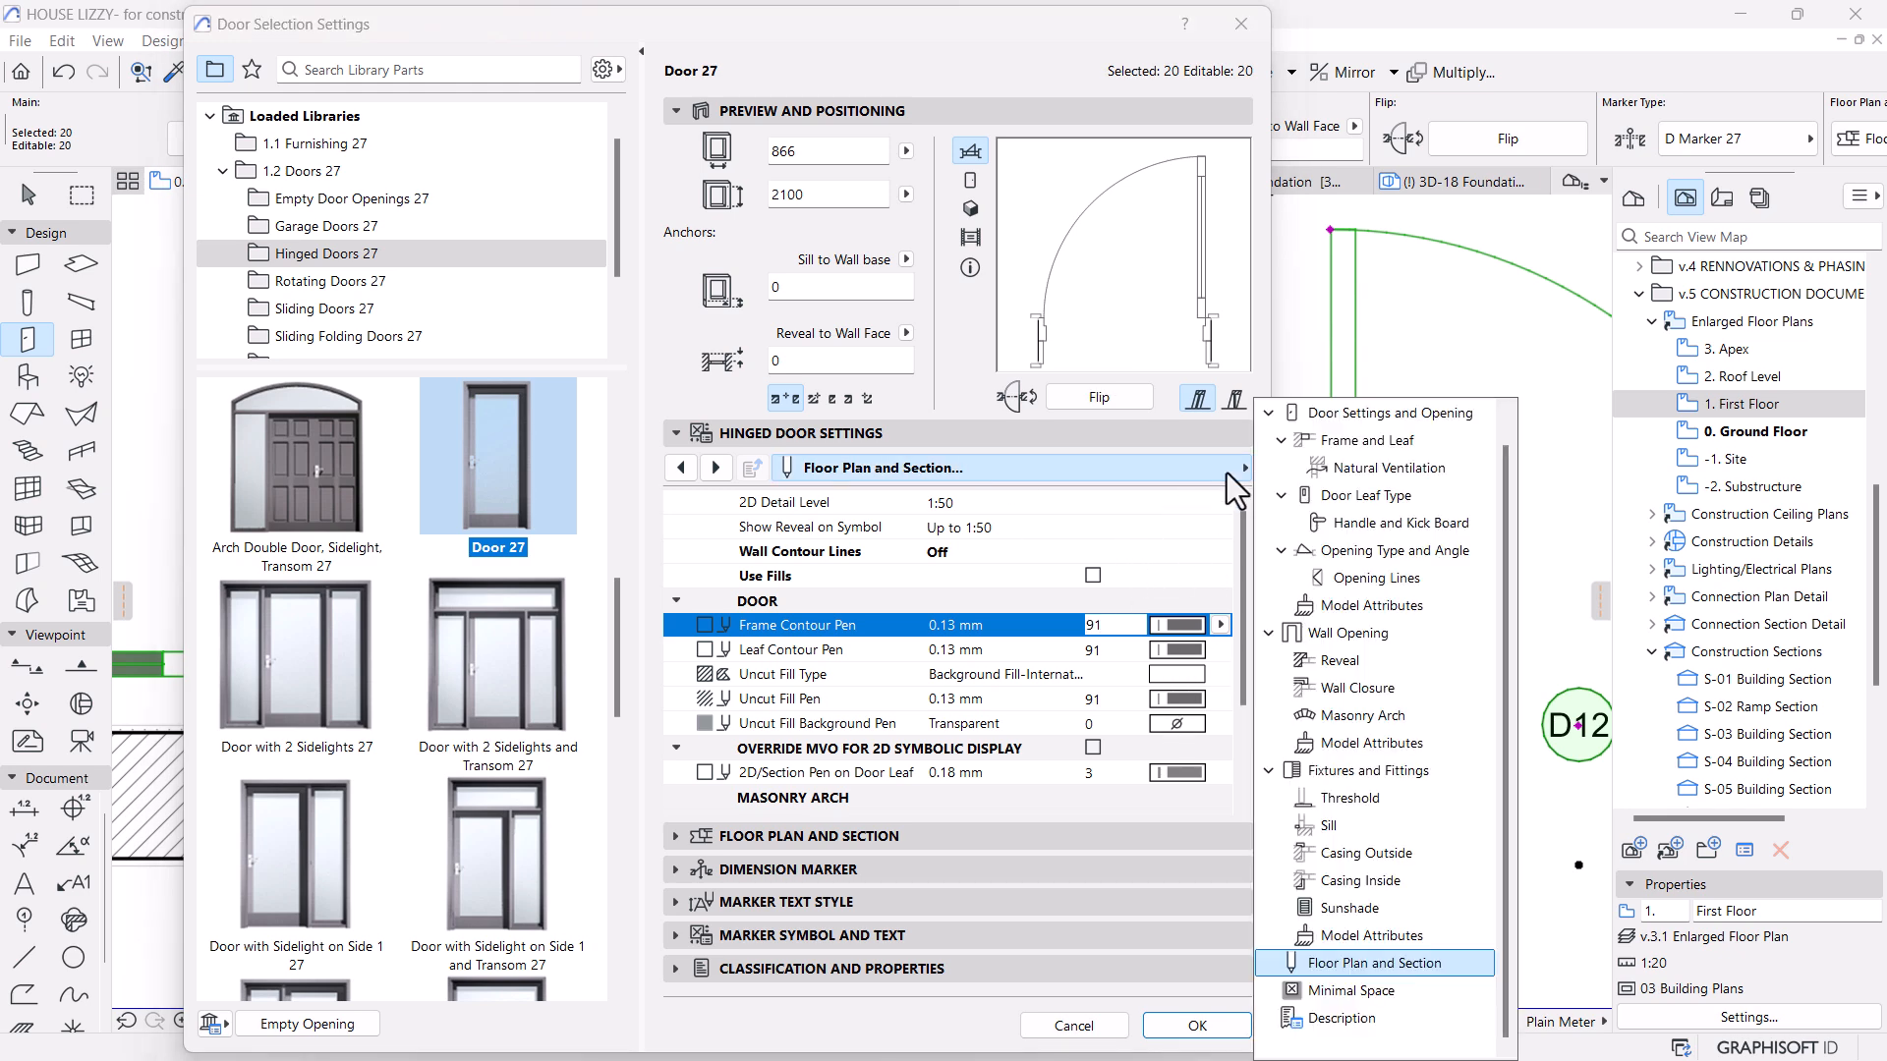
left_click(1376, 578)
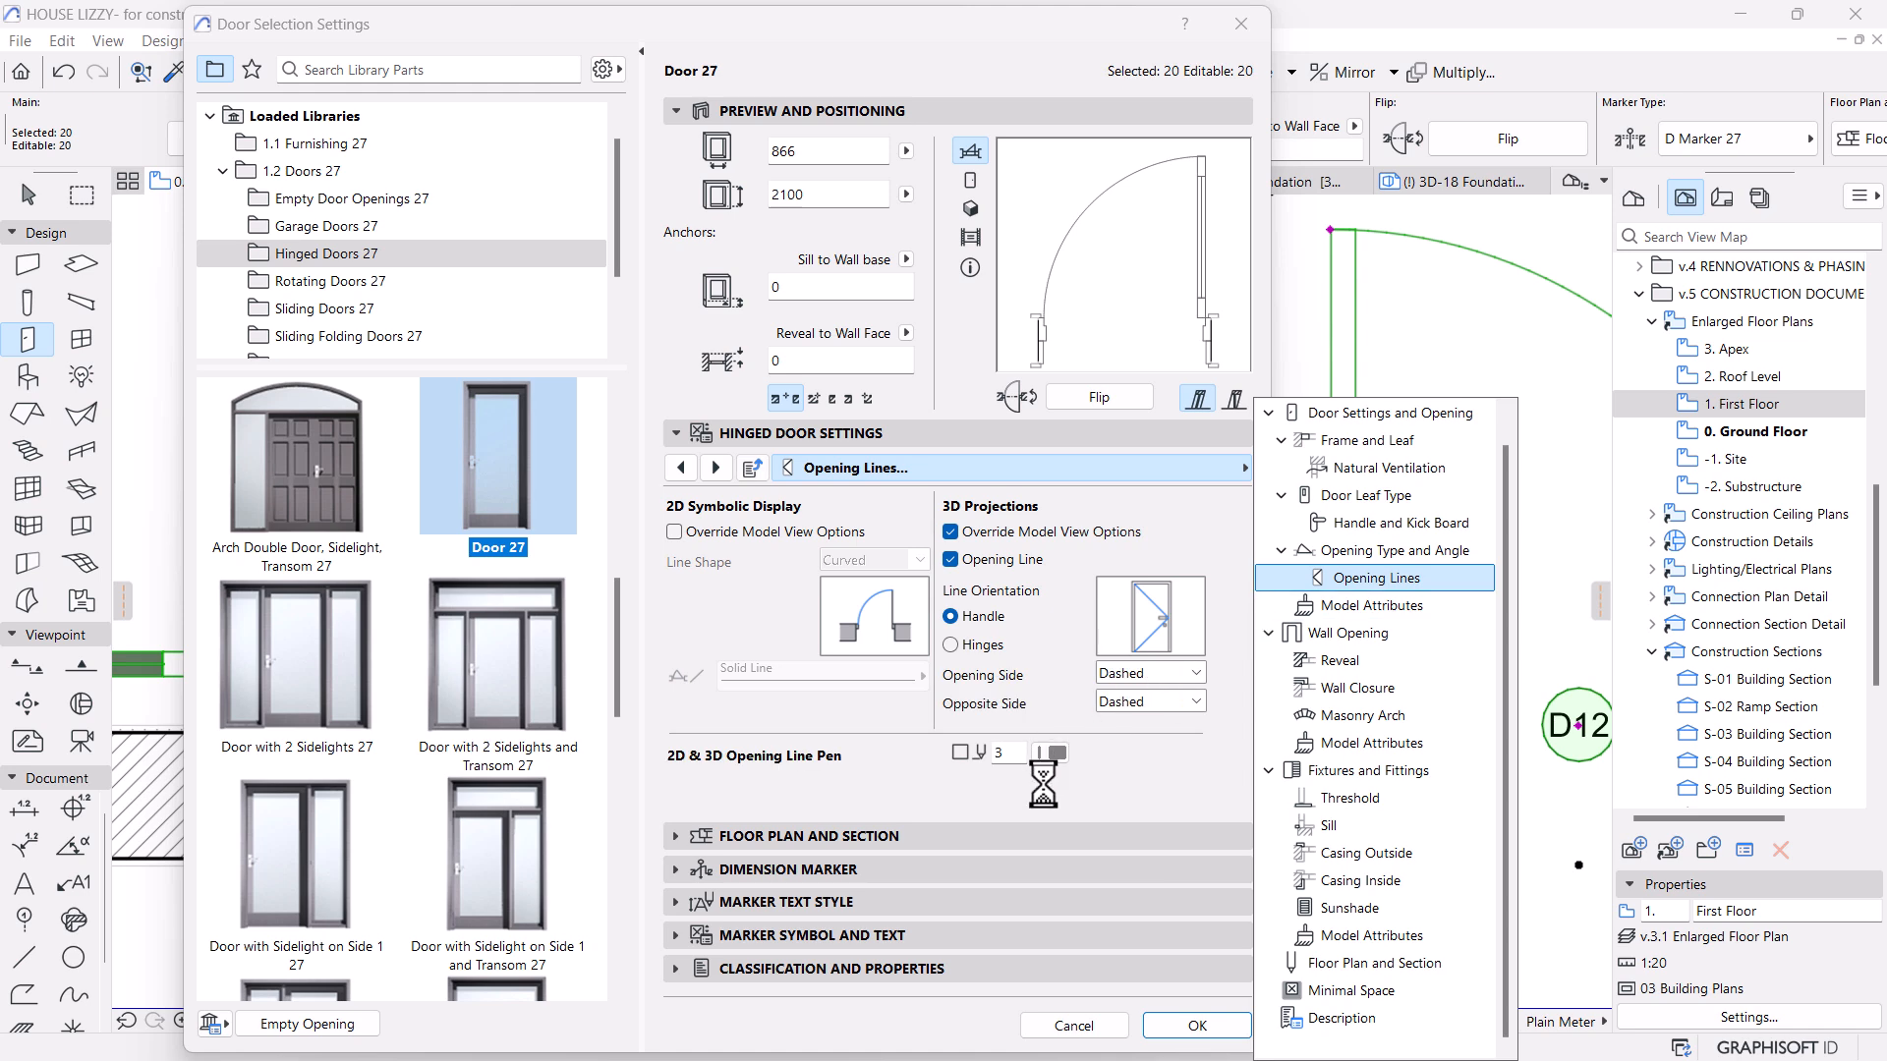
left_click(719, 534)
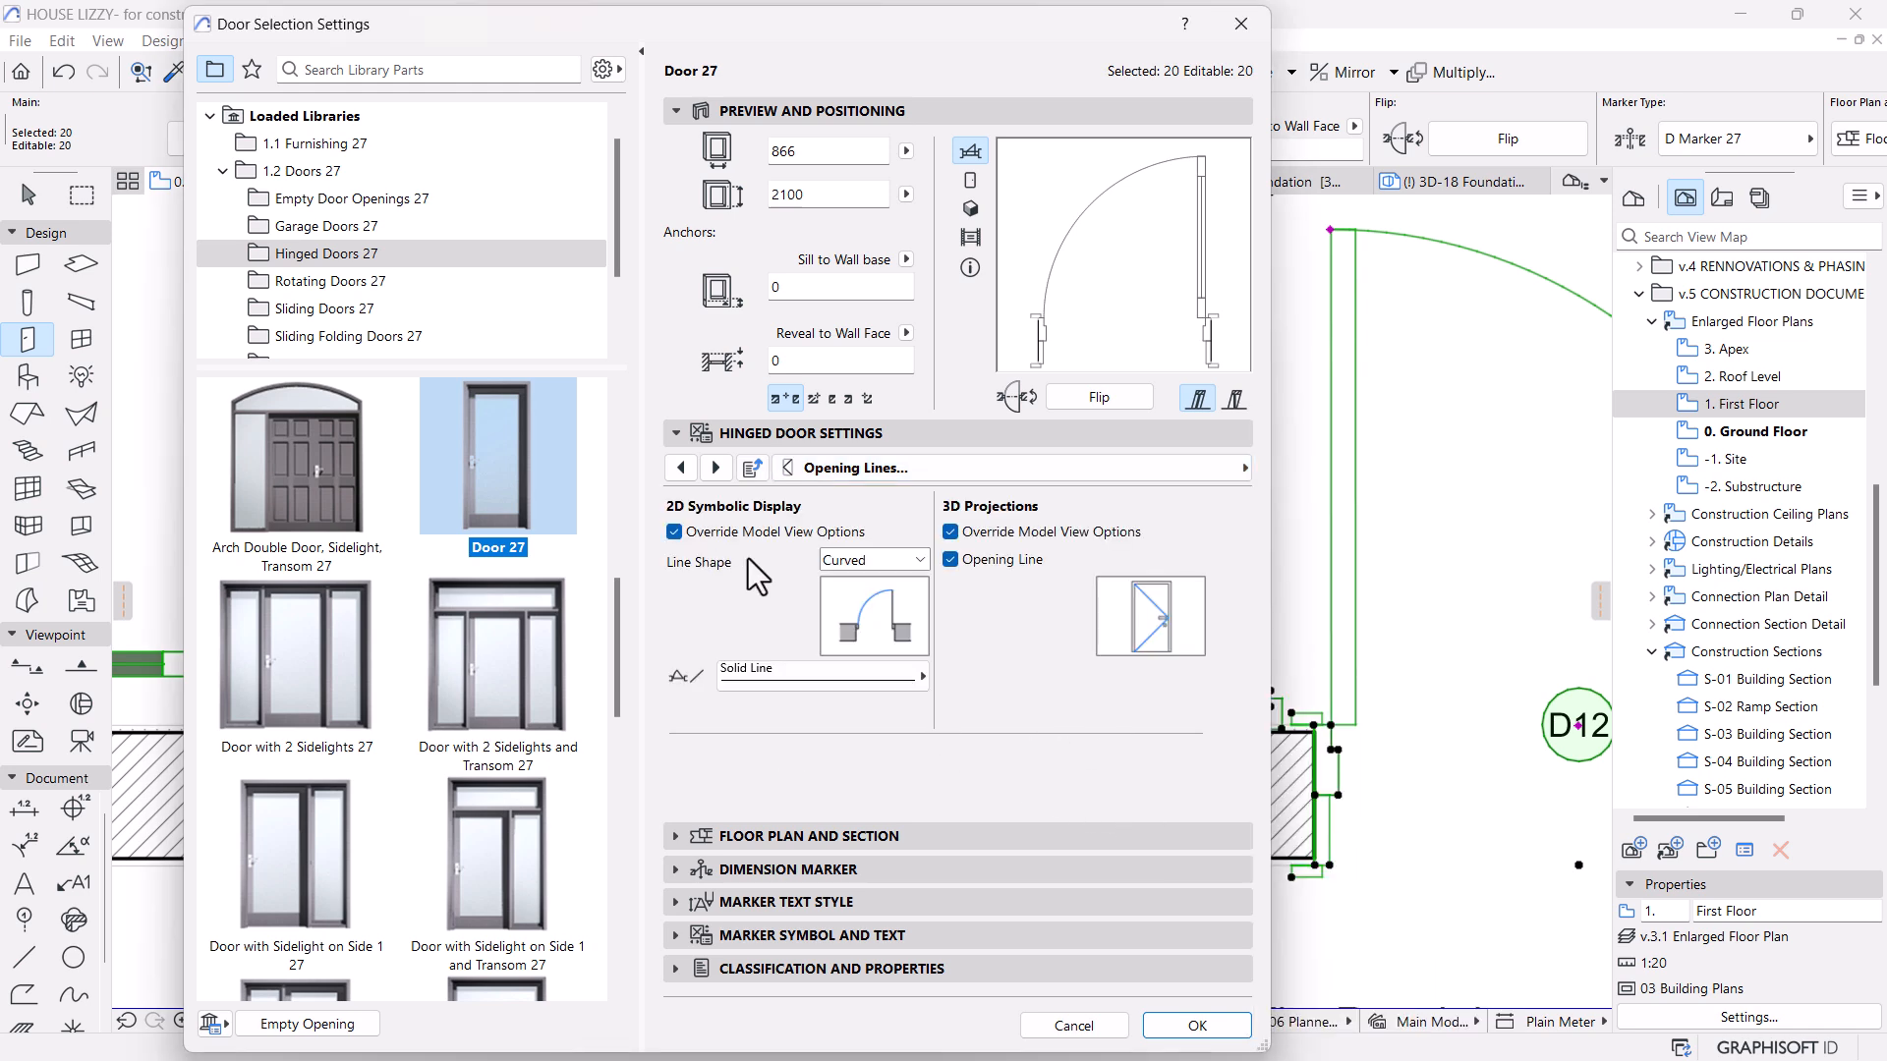
left_click(890, 677)
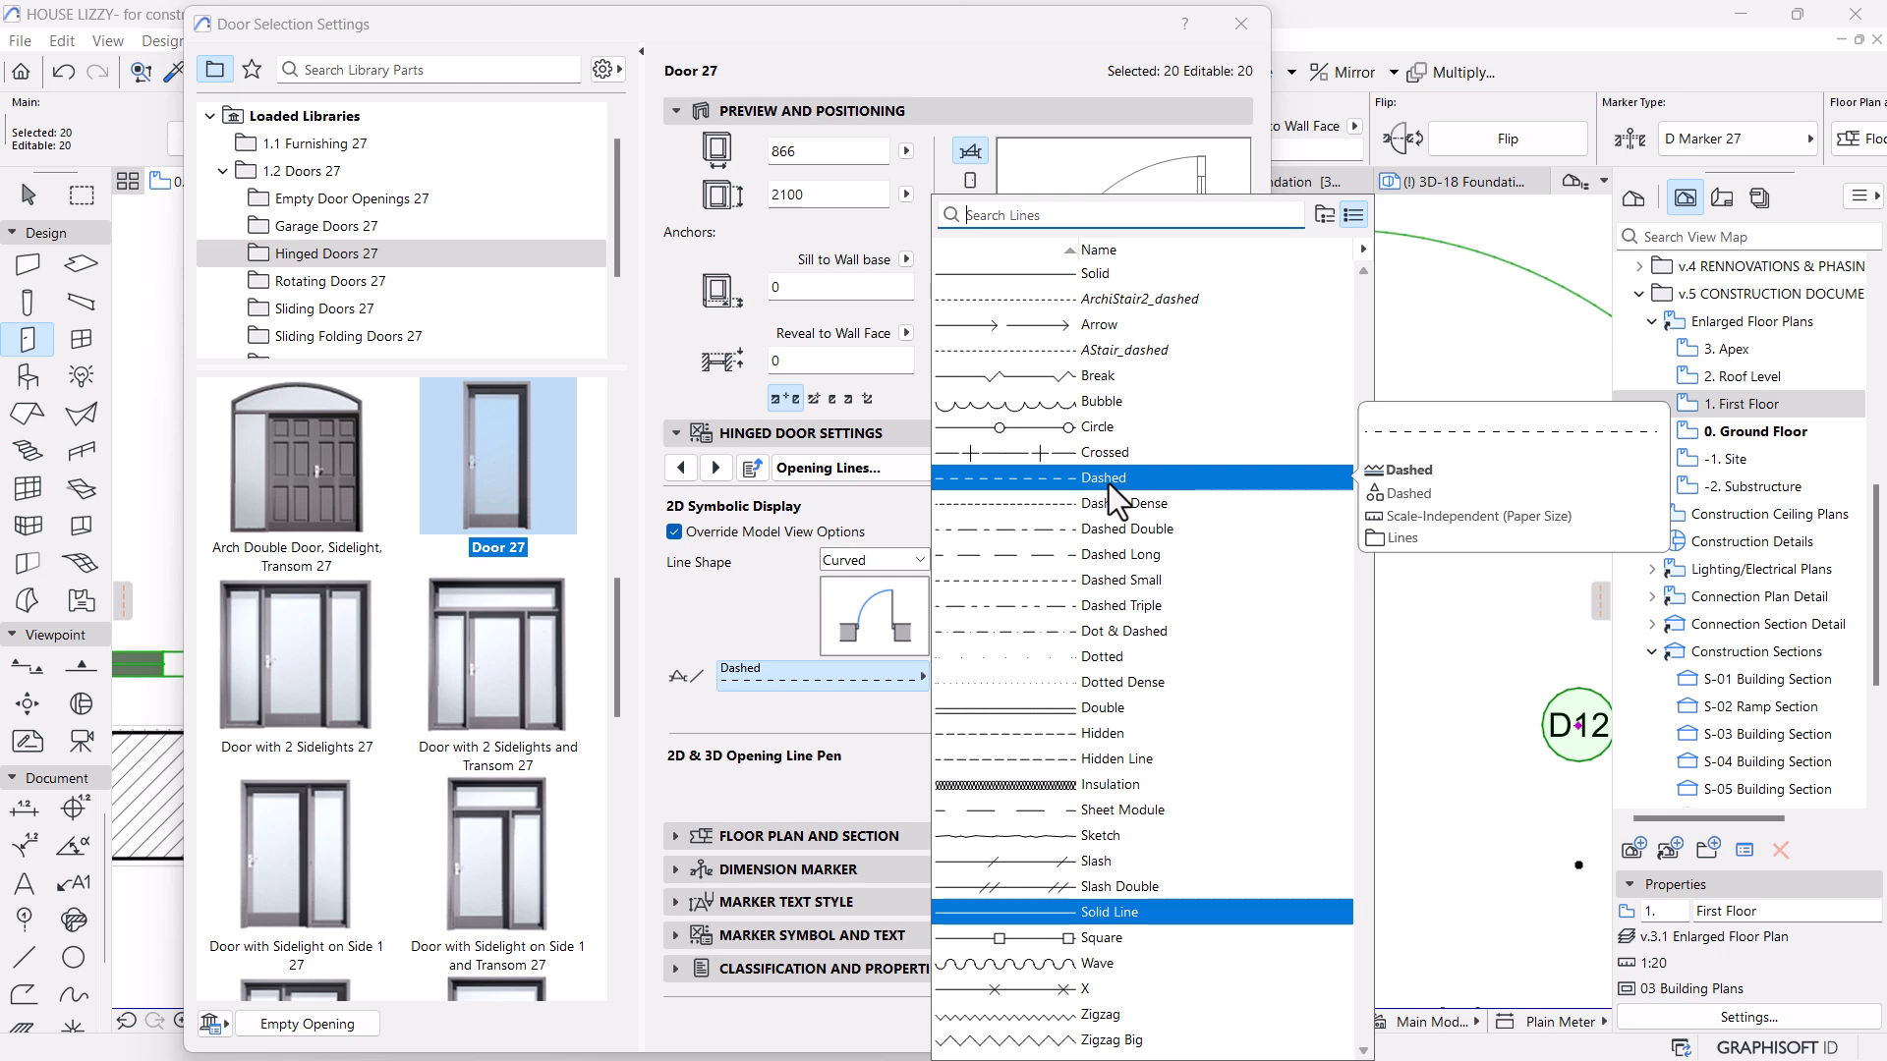
left_click(662, 576)
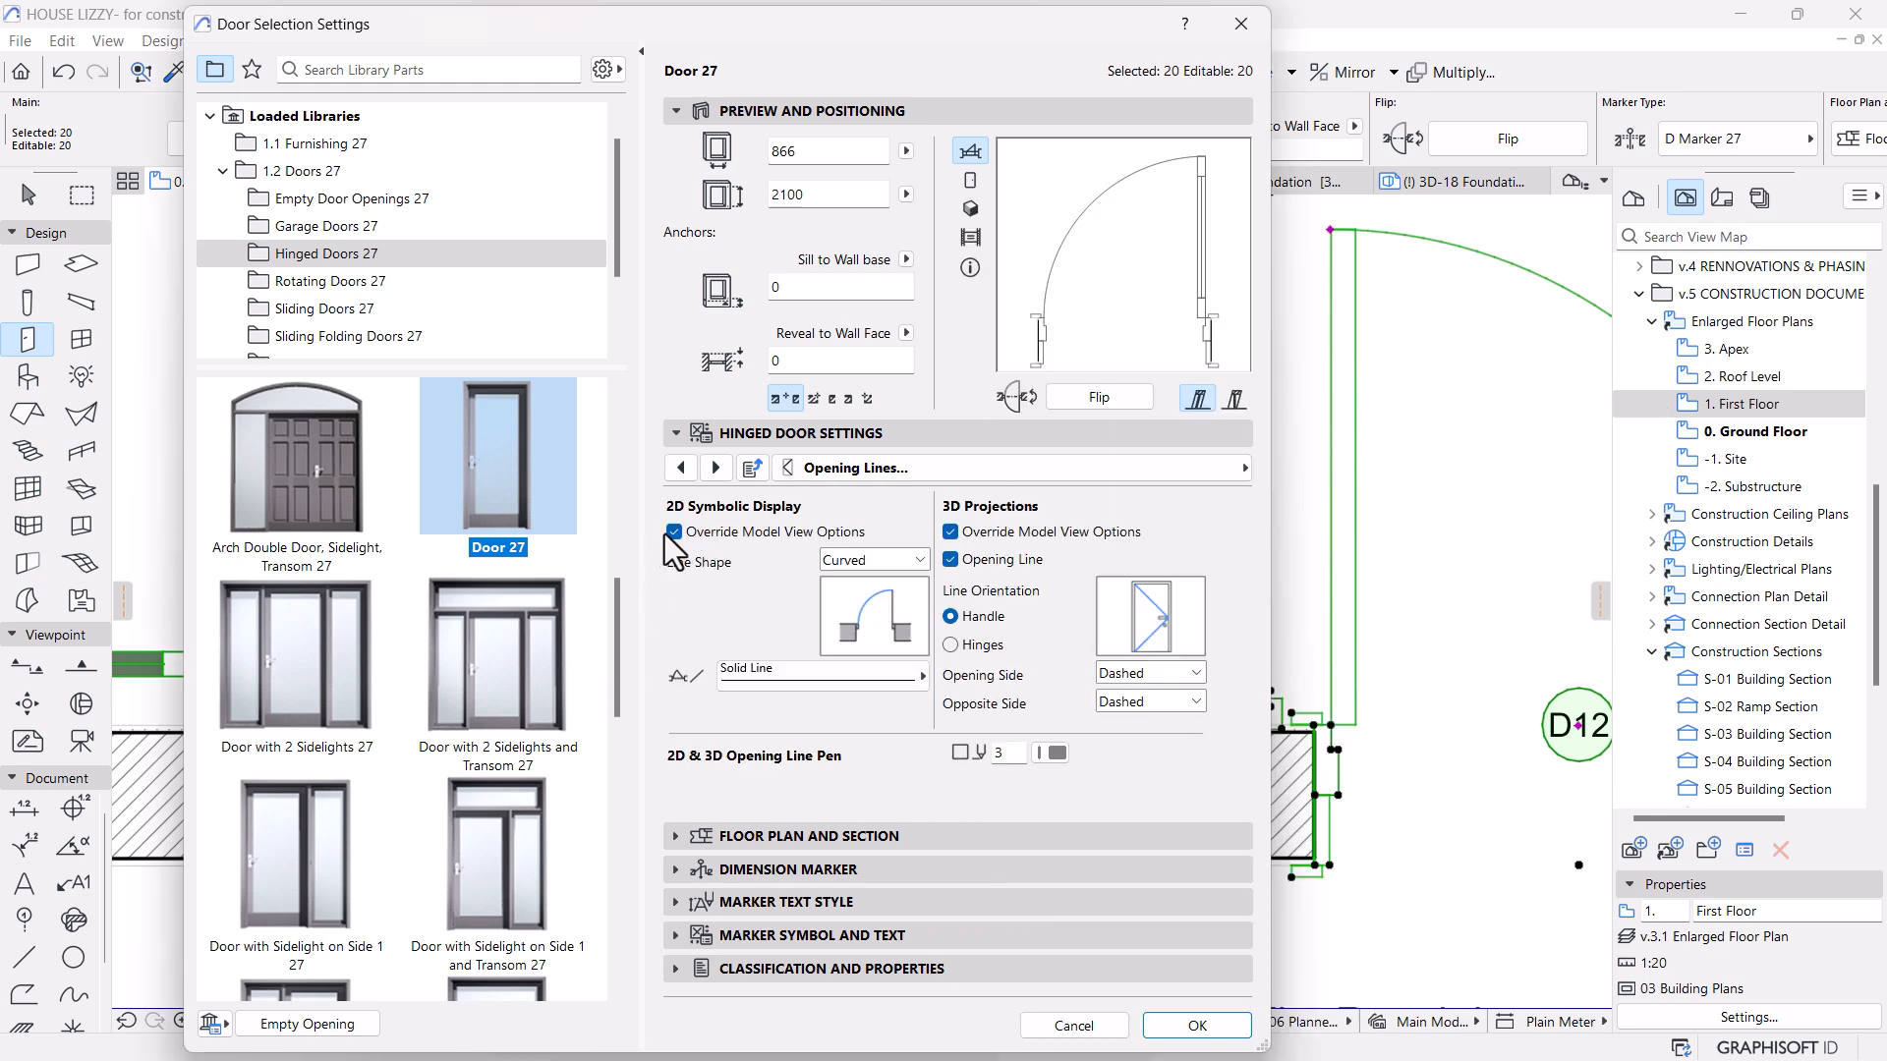
left_click(675, 532)
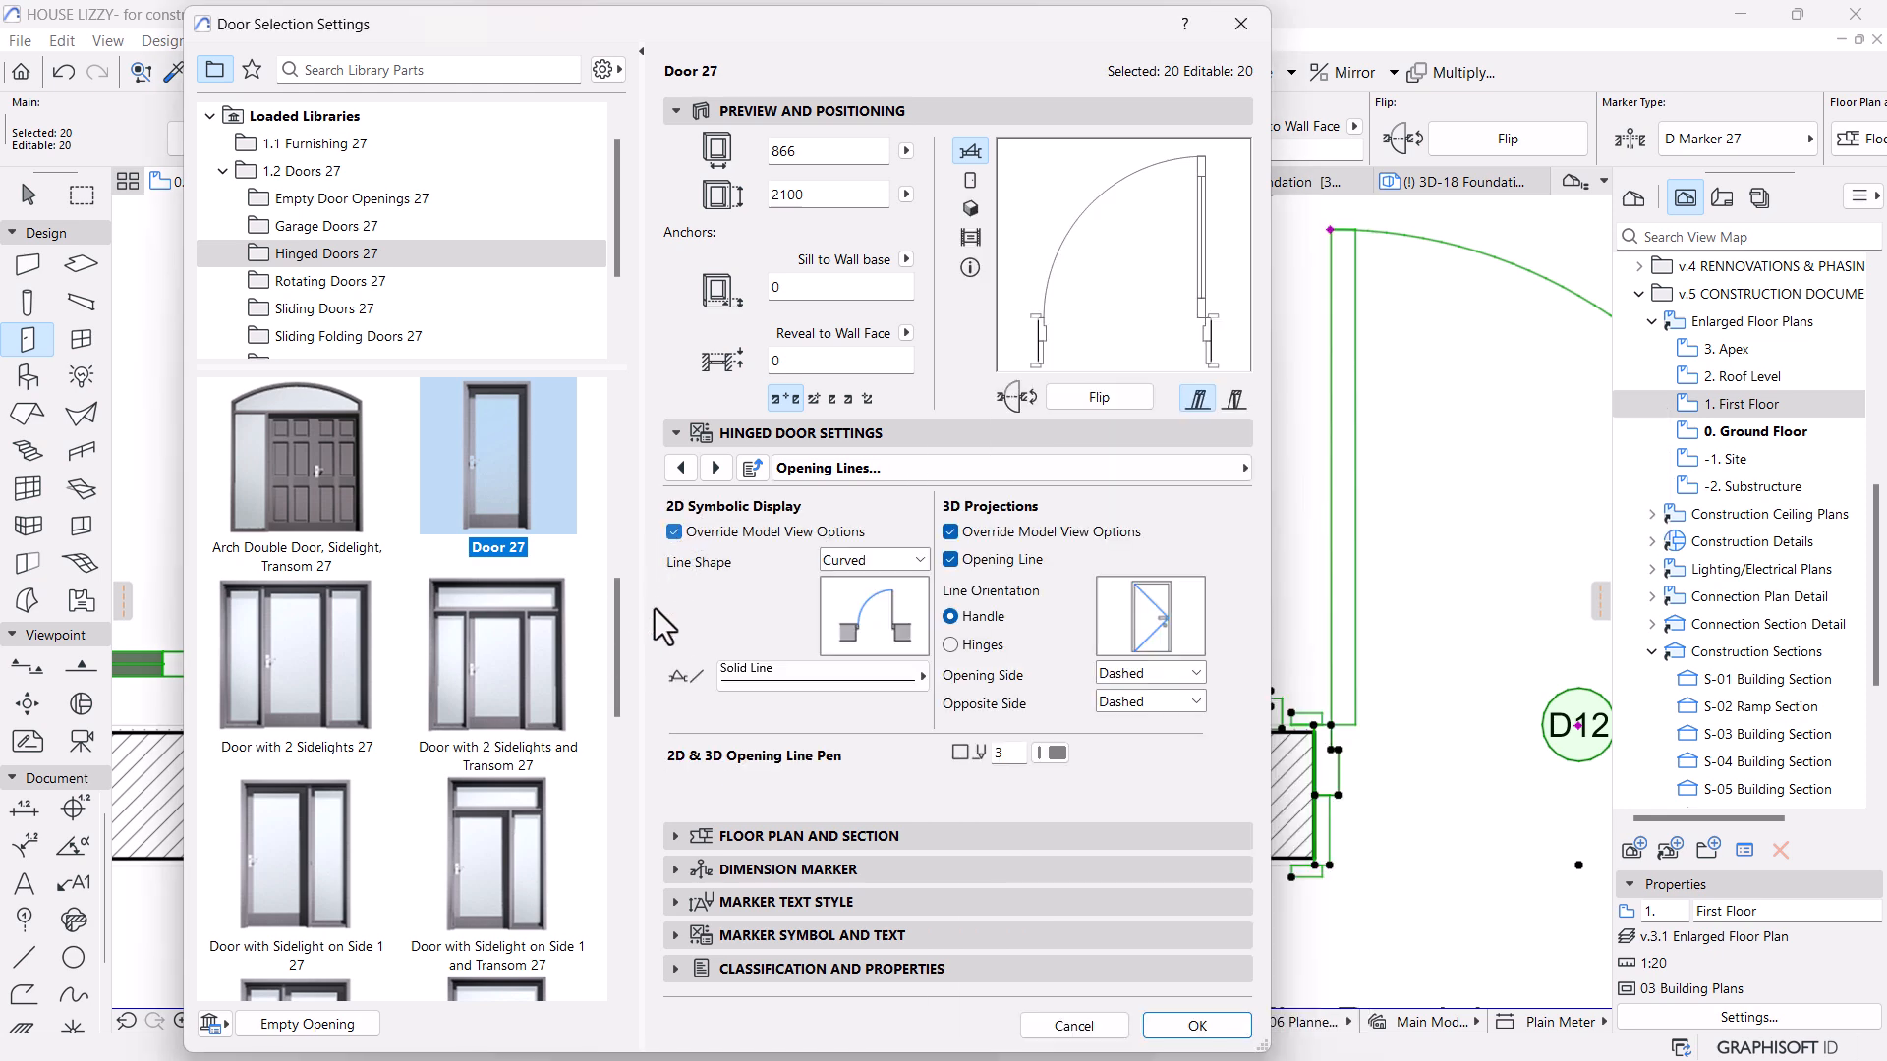
left_click(1193, 1025)
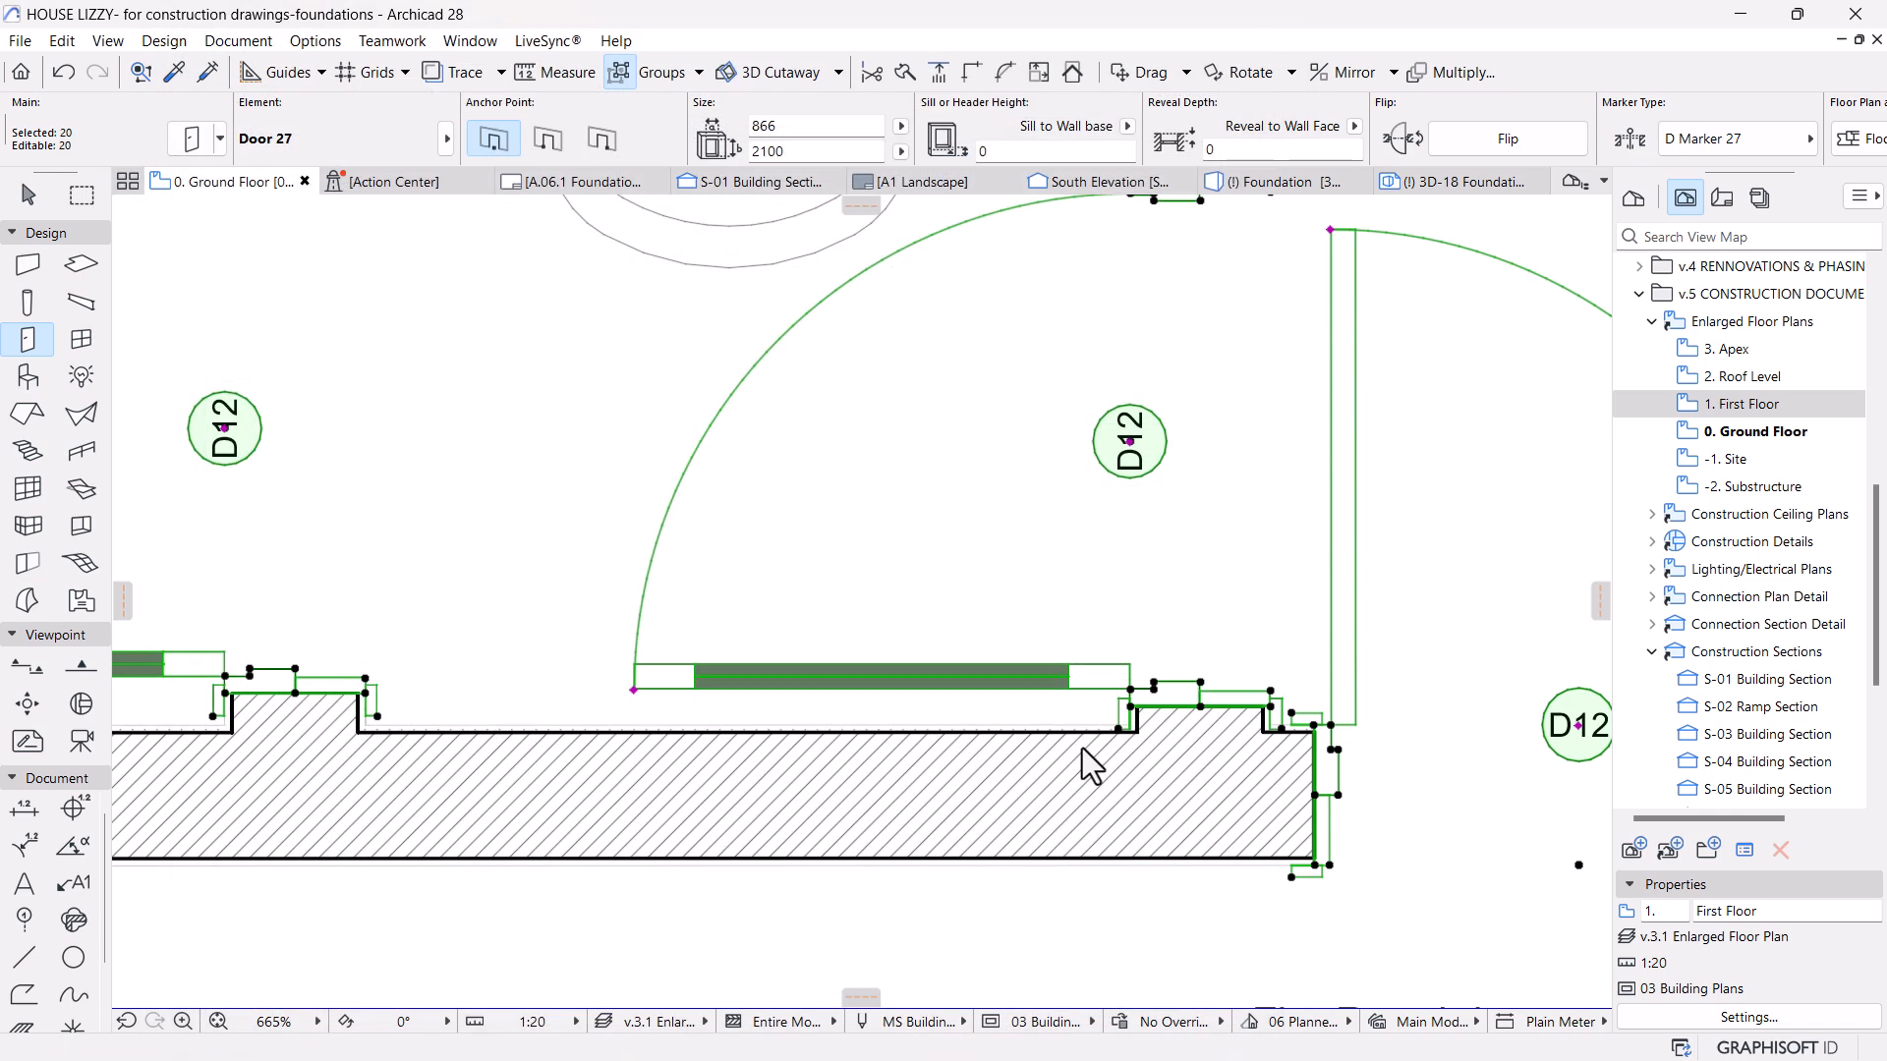
scroll(1082, 747, "down", 5)
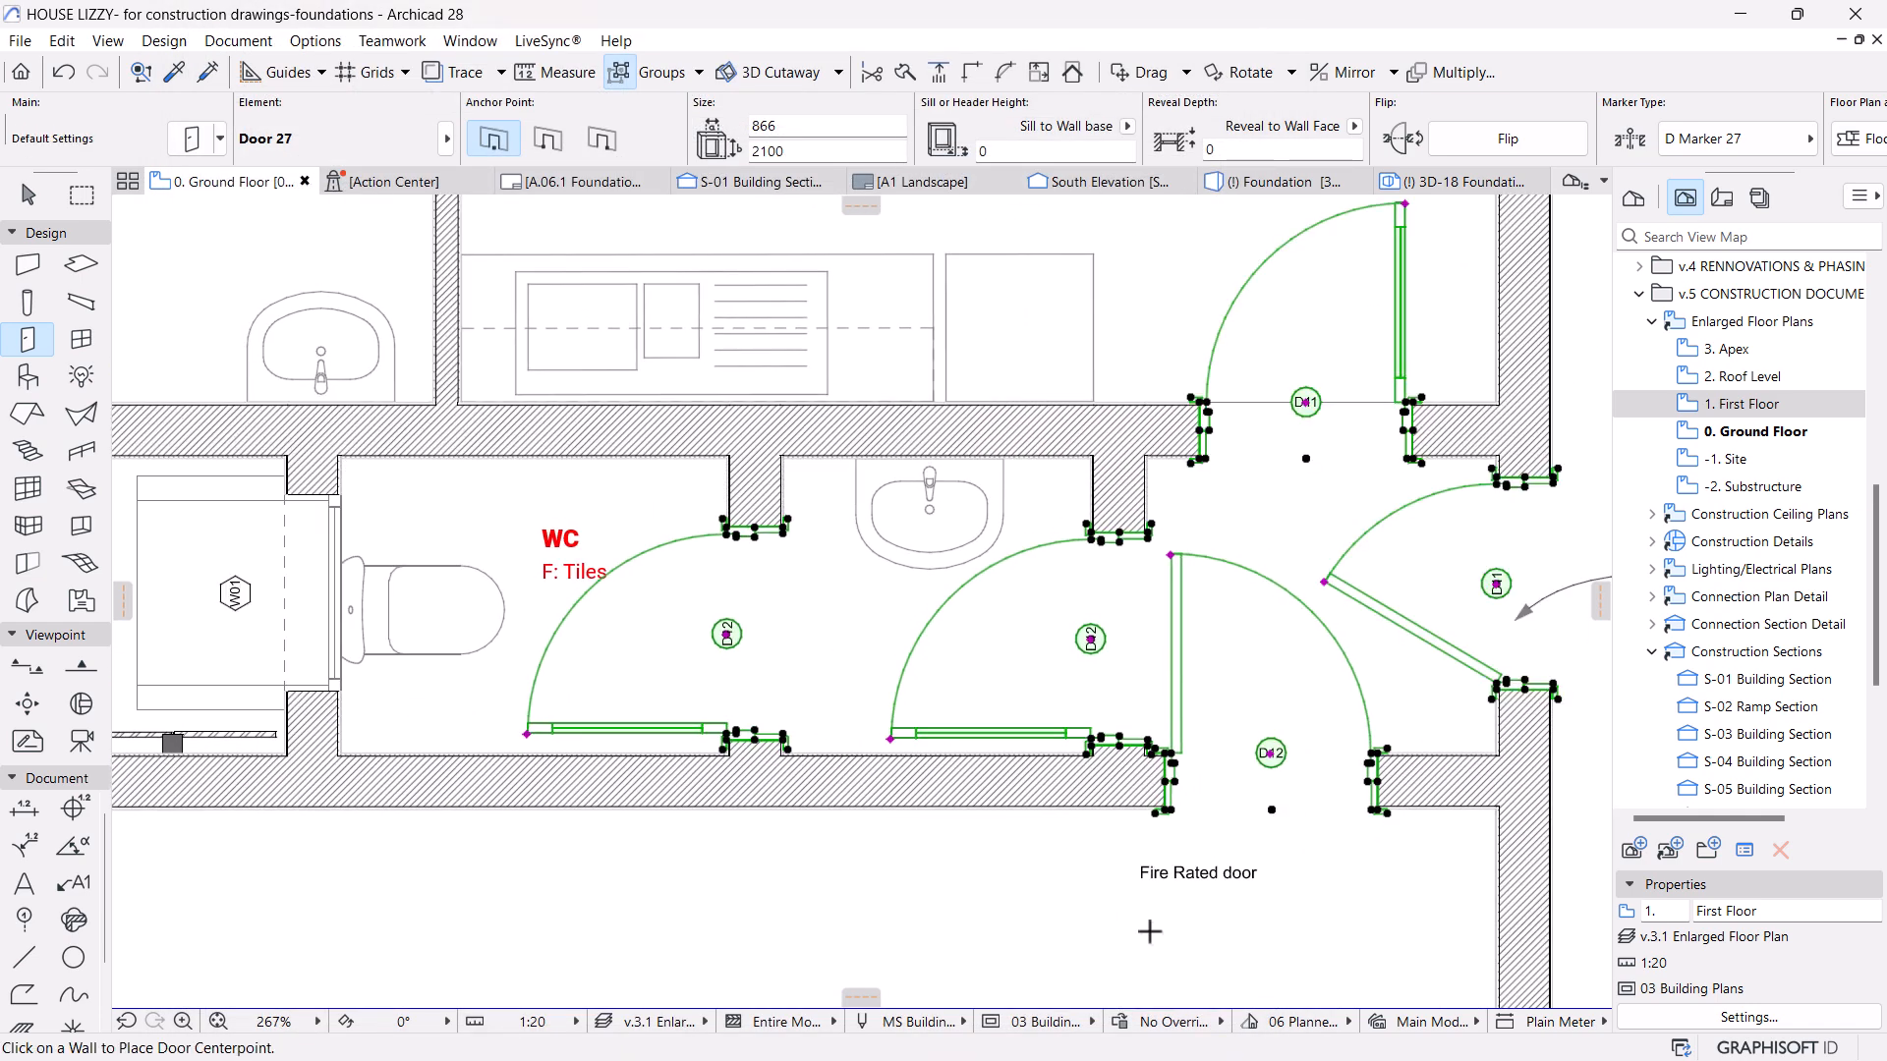
key("Escape")
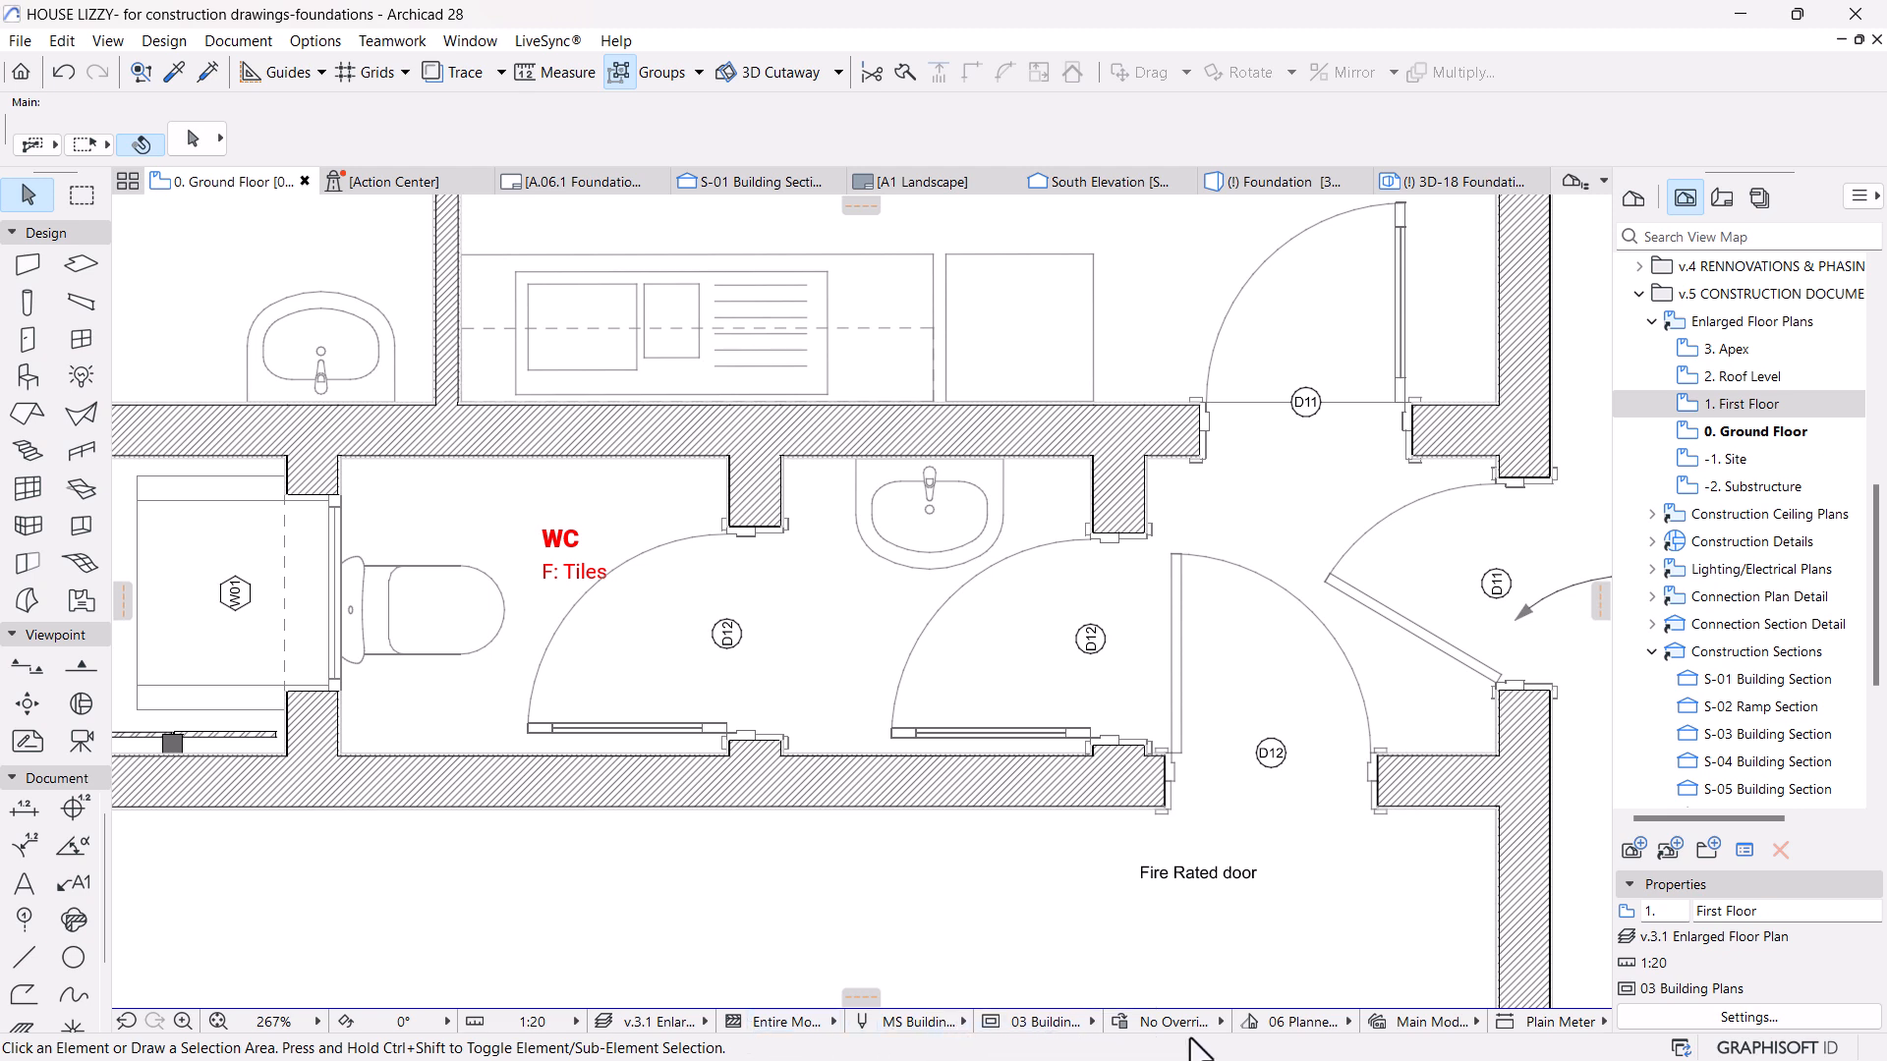
Create a new model view combination named "04 Construction Plans" based on 03 Building Plans.
left_click(990, 1023)
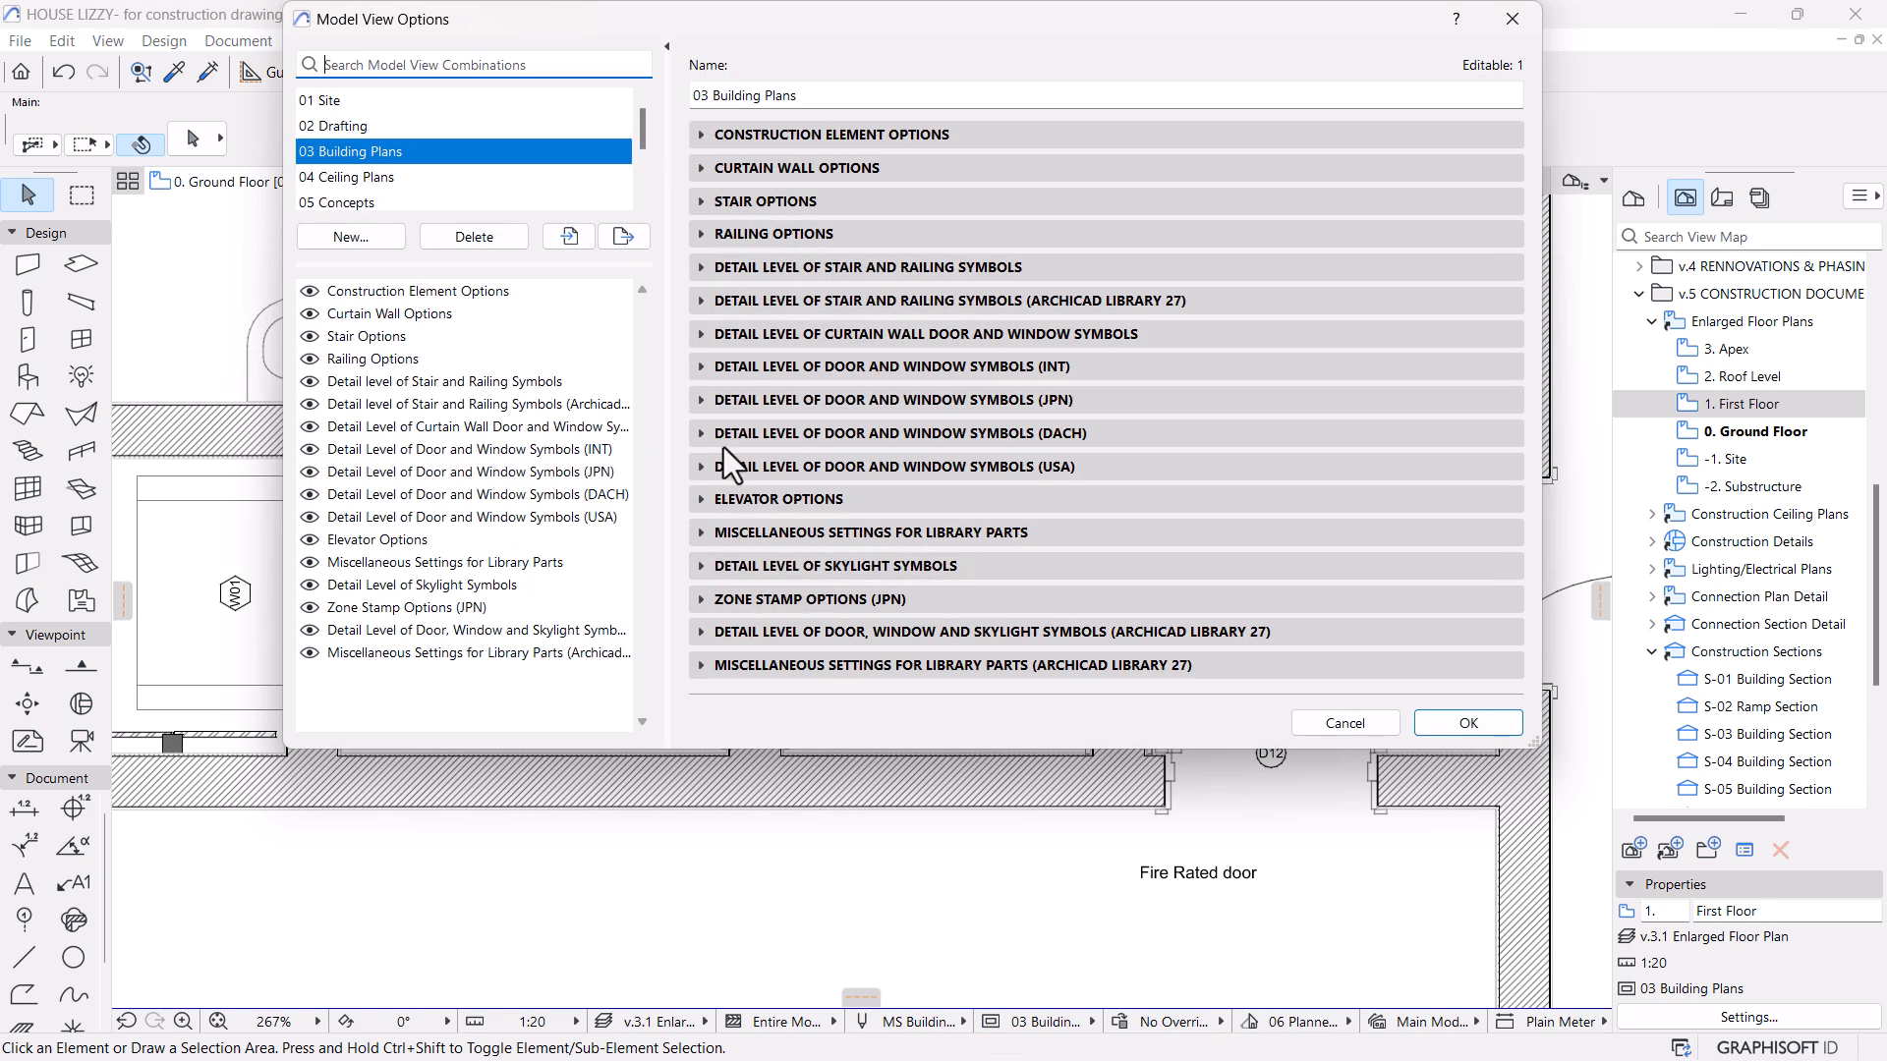
scroll(422, 182, "down", 2)
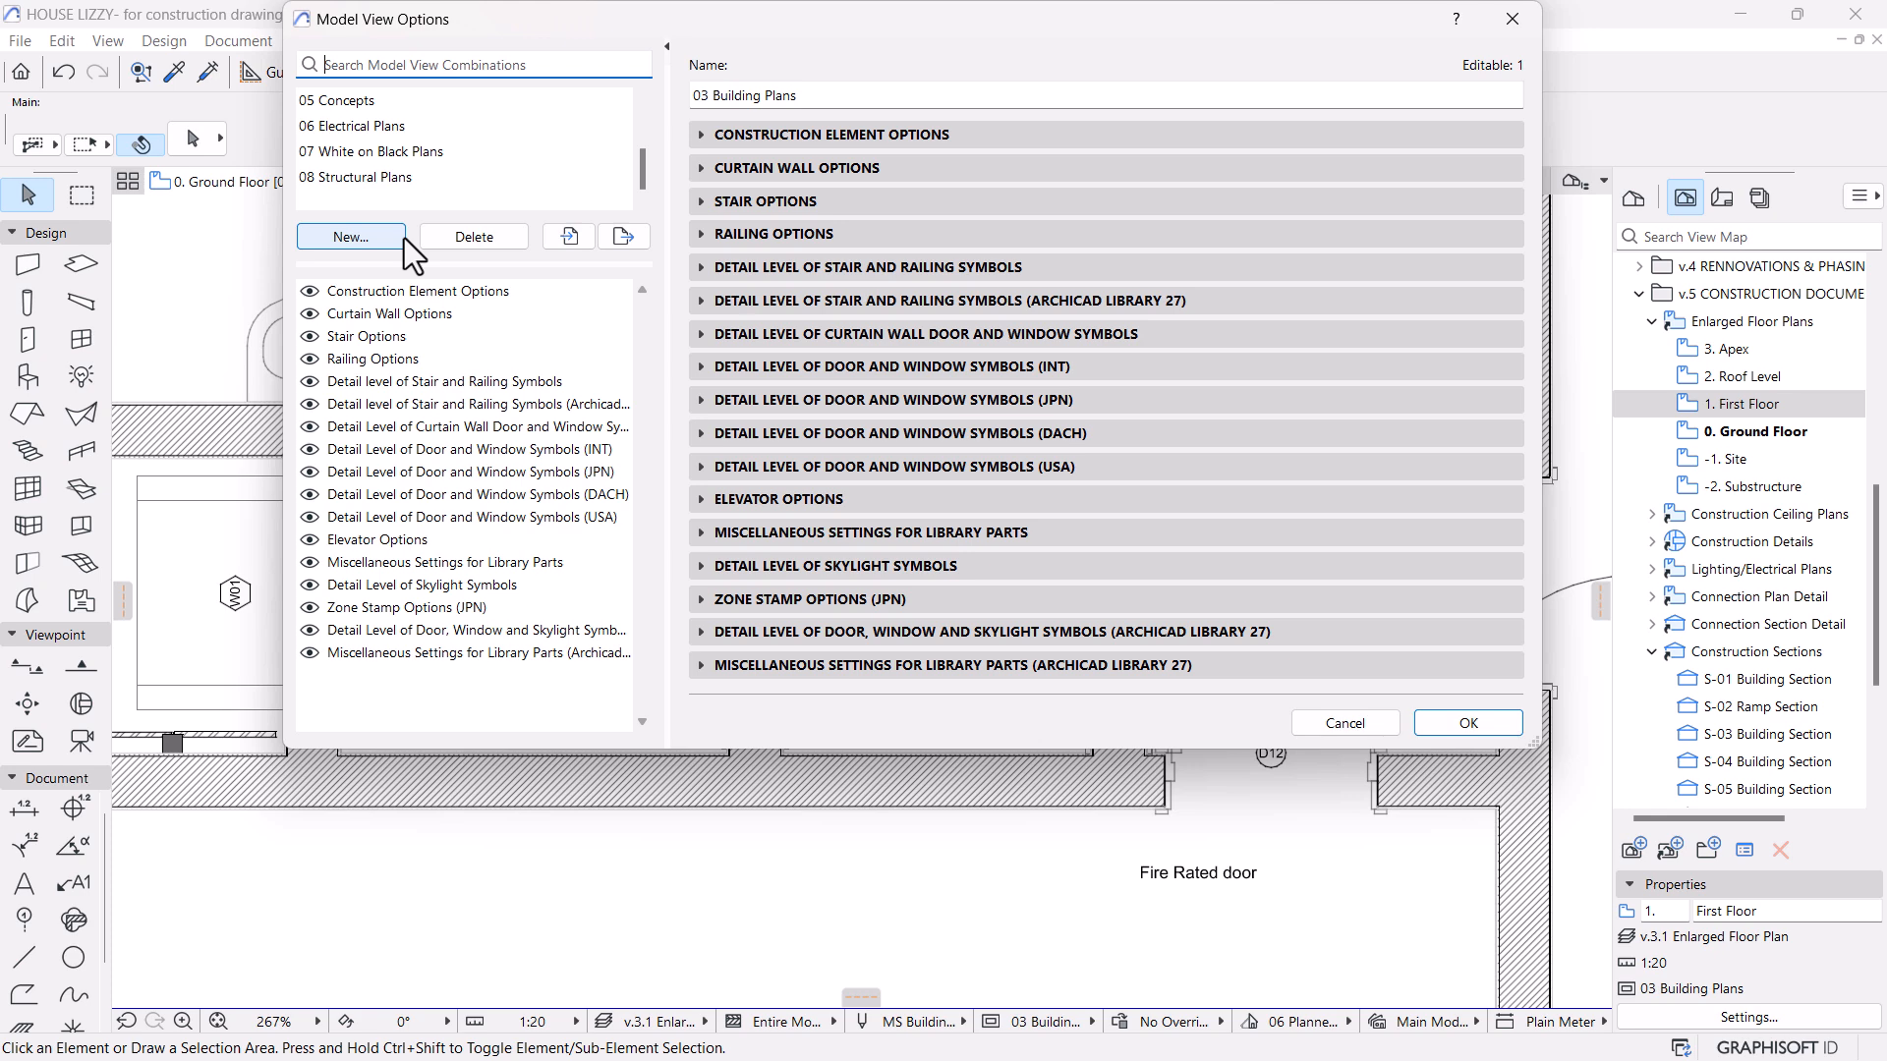
left_click_drag(955, 21, 1017, 142)
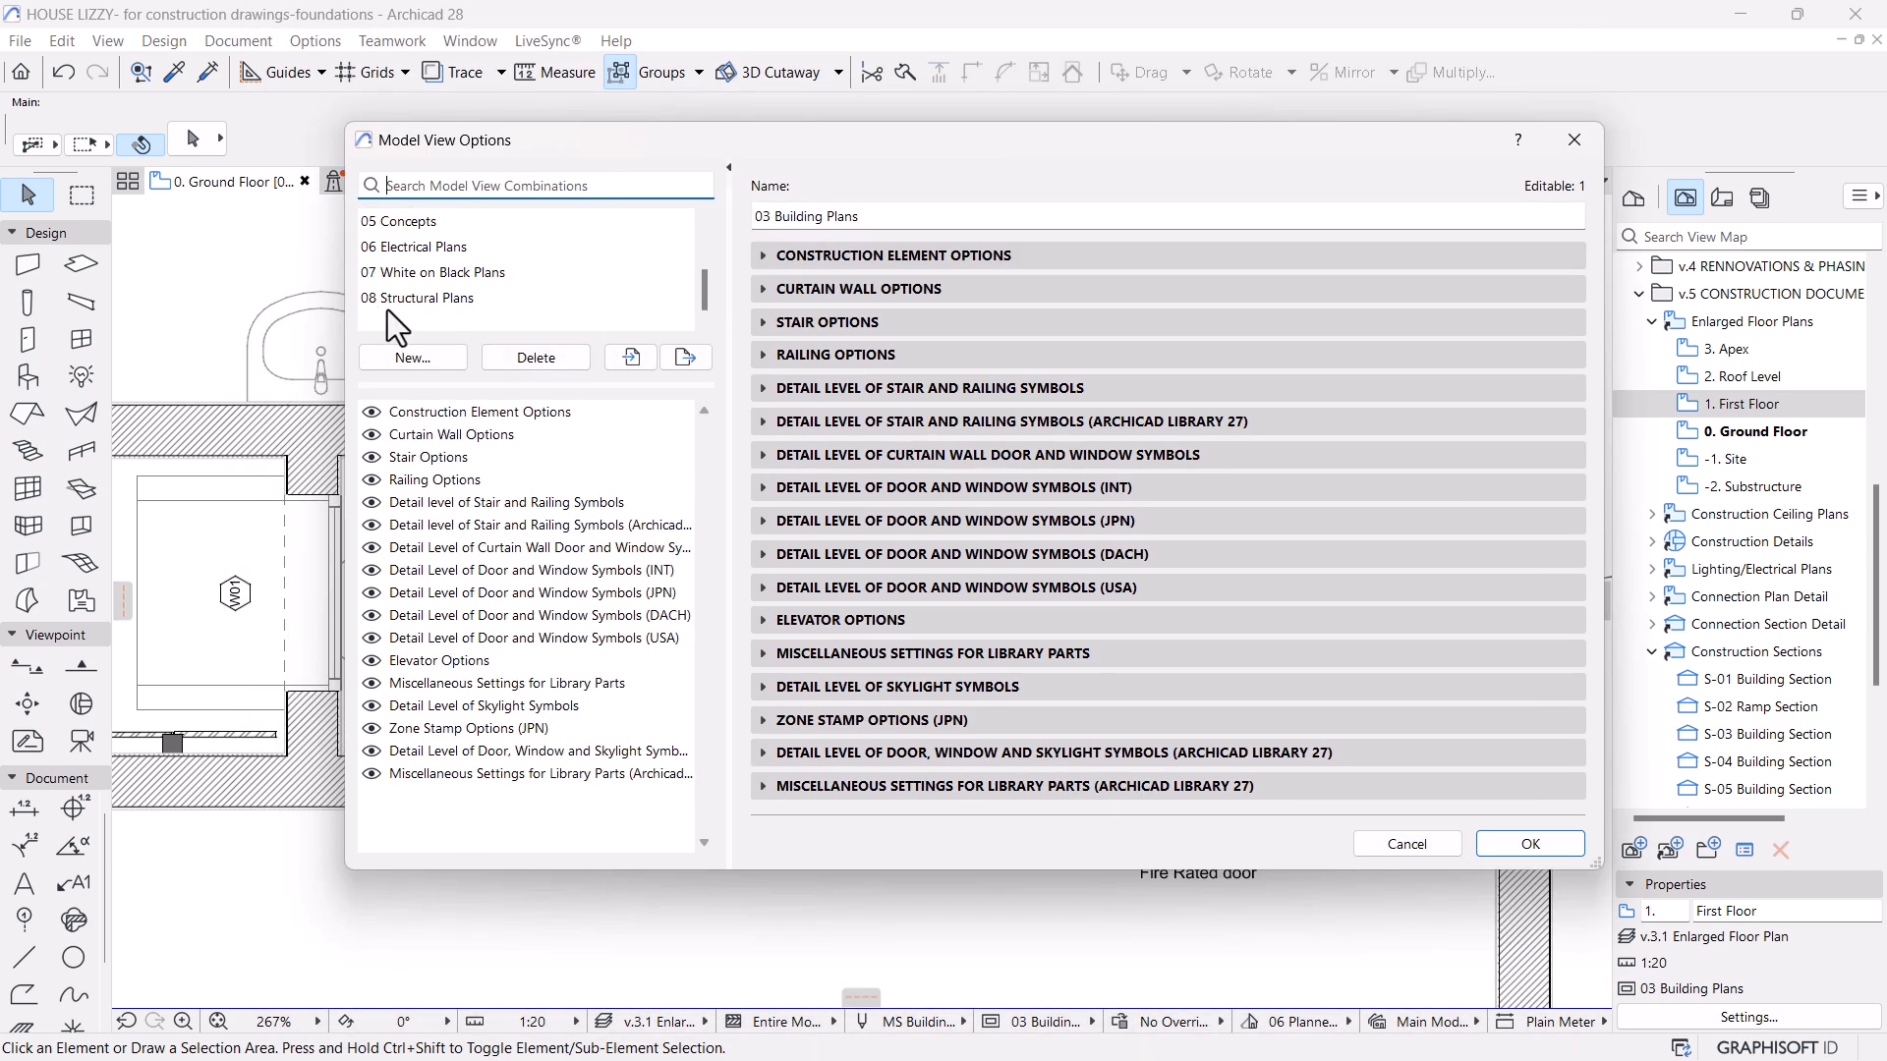
left_click(405, 358)
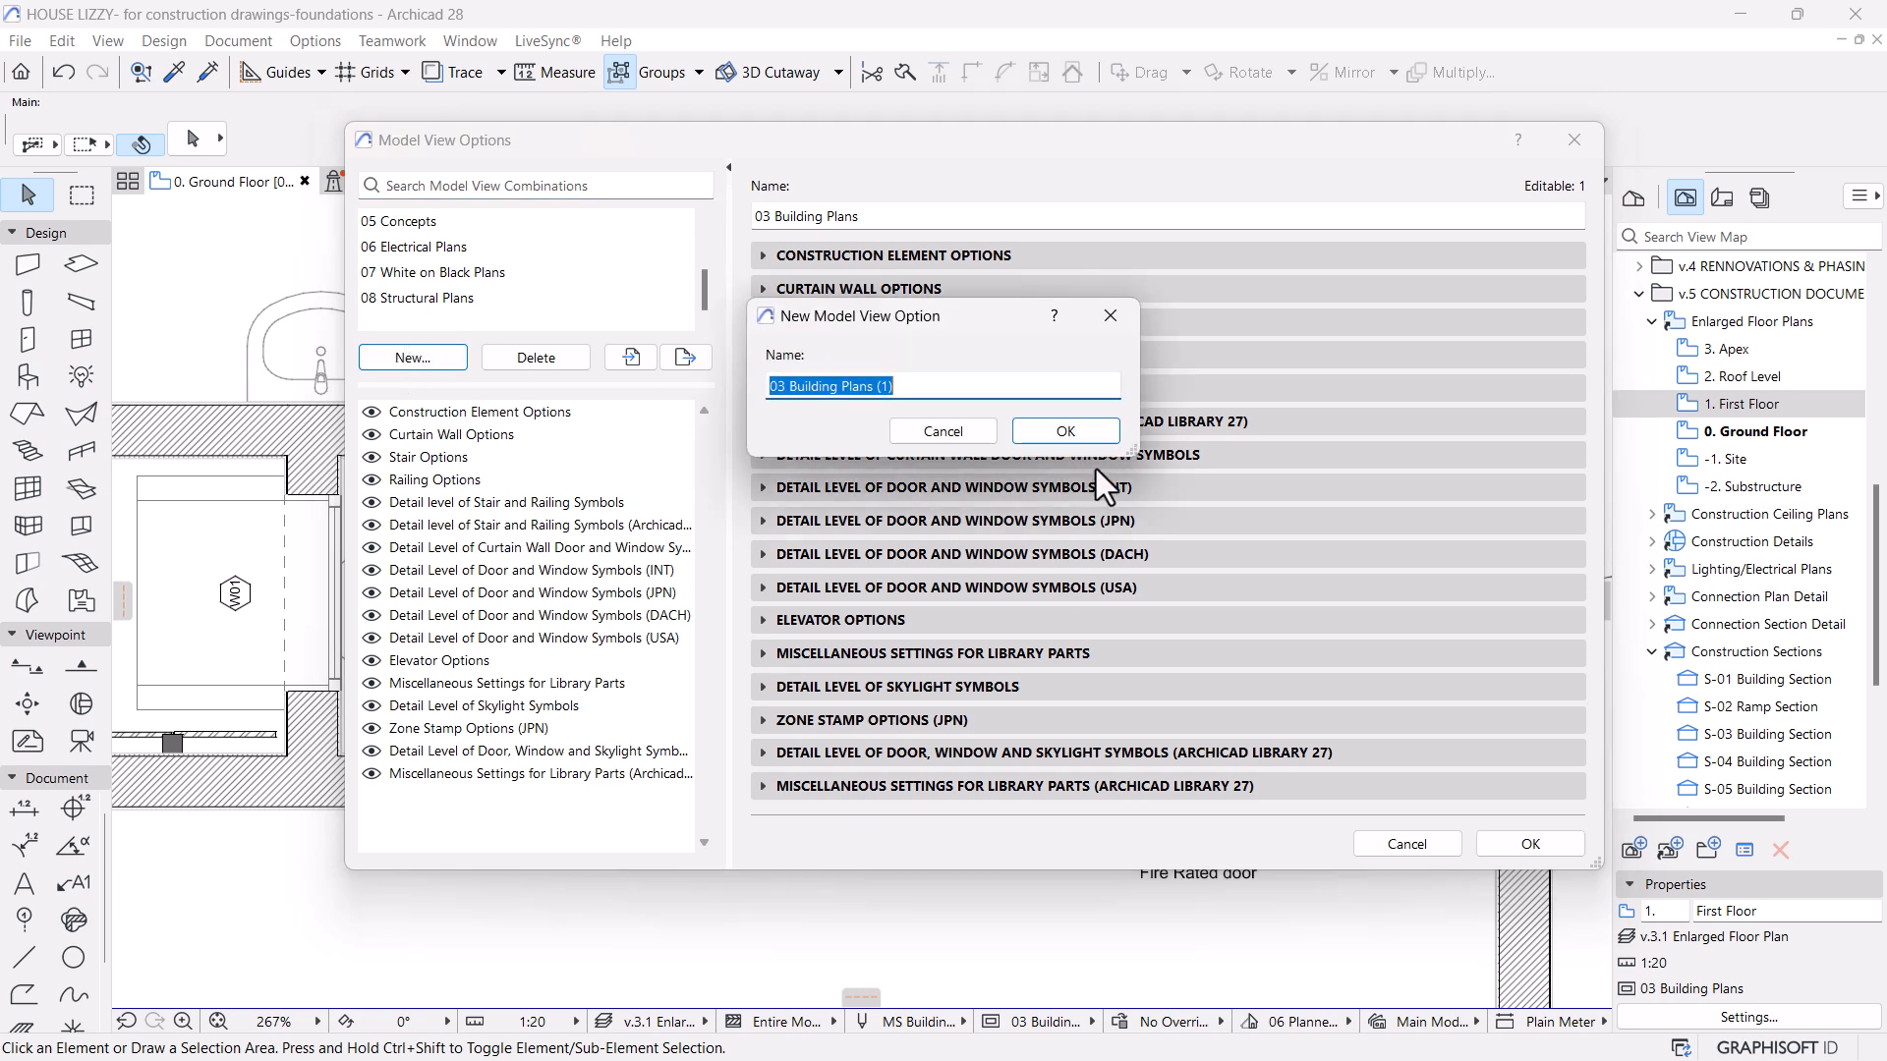
left_click_drag(897, 386, 779, 389)
key("BackSpace")
type("Construction Plans")
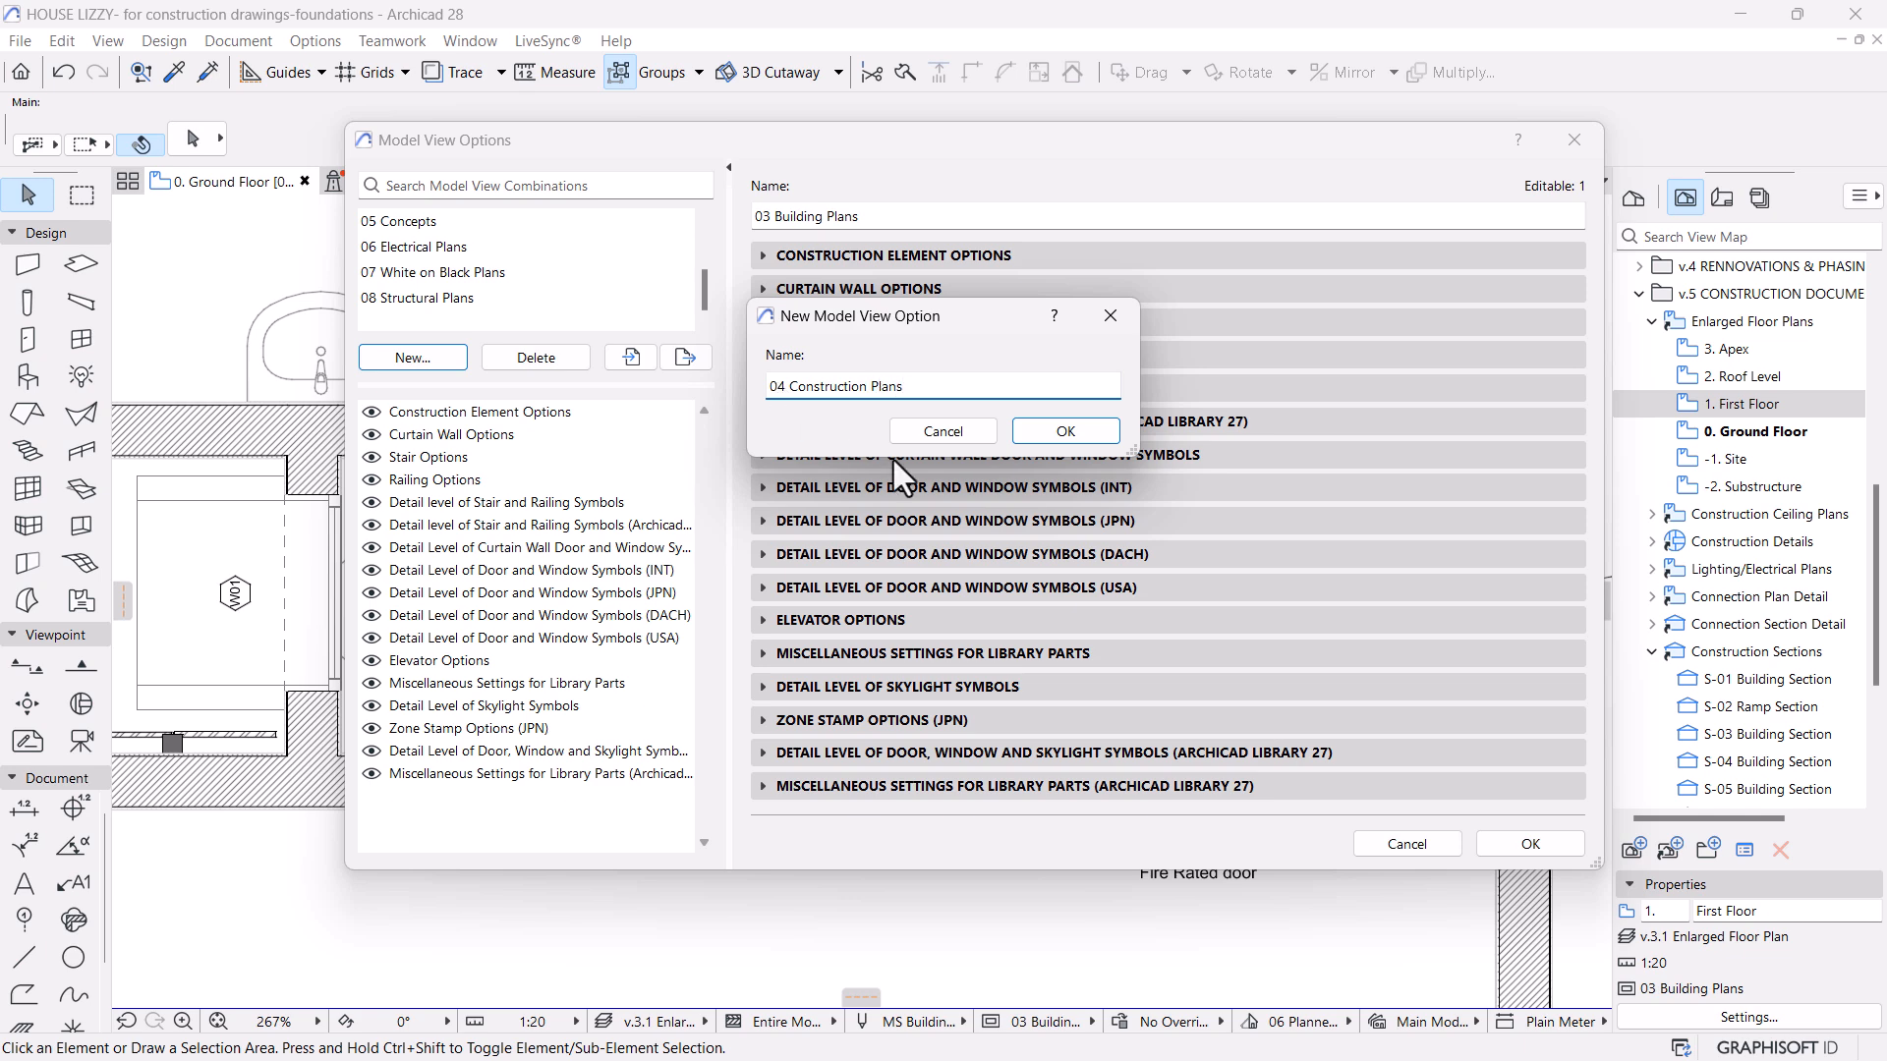
left_click(1077, 433)
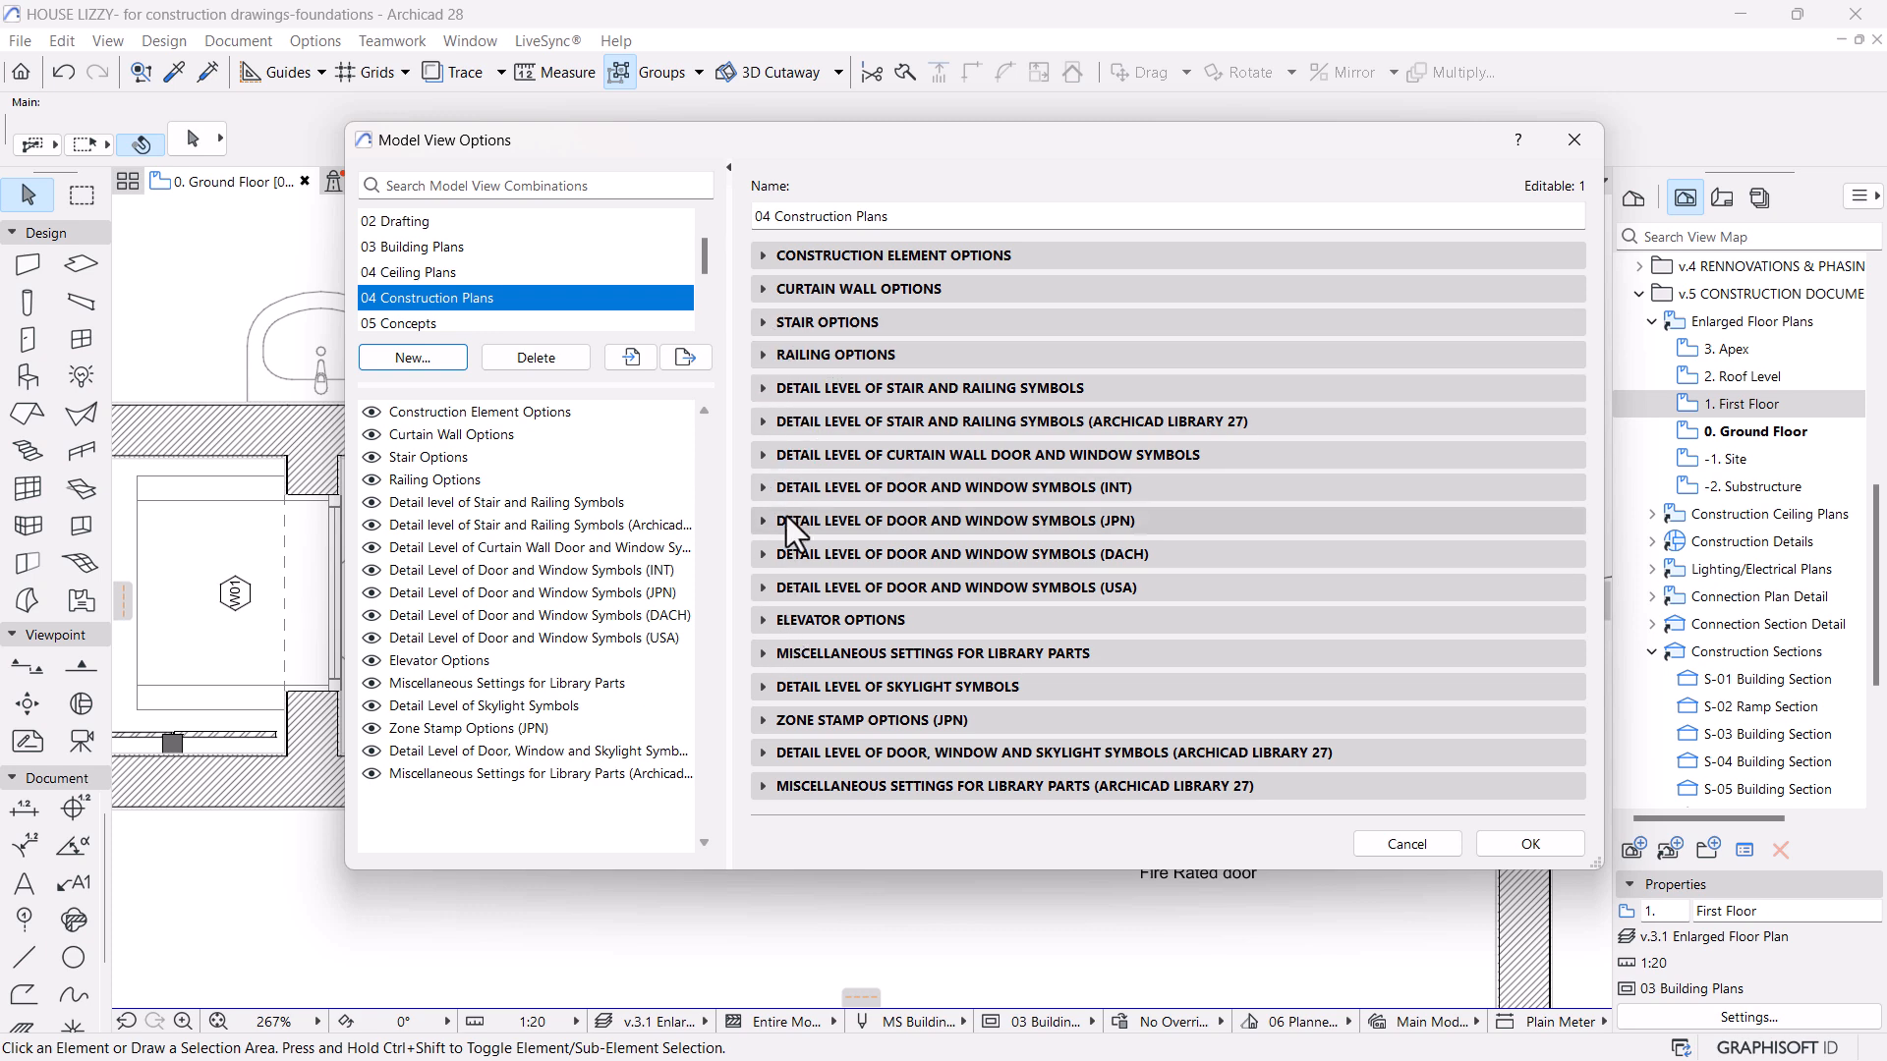
Examine the construction element options and the INT door and window symbol details of 04 Construction Plans, including the available Door Line Types.
left_click(768, 255)
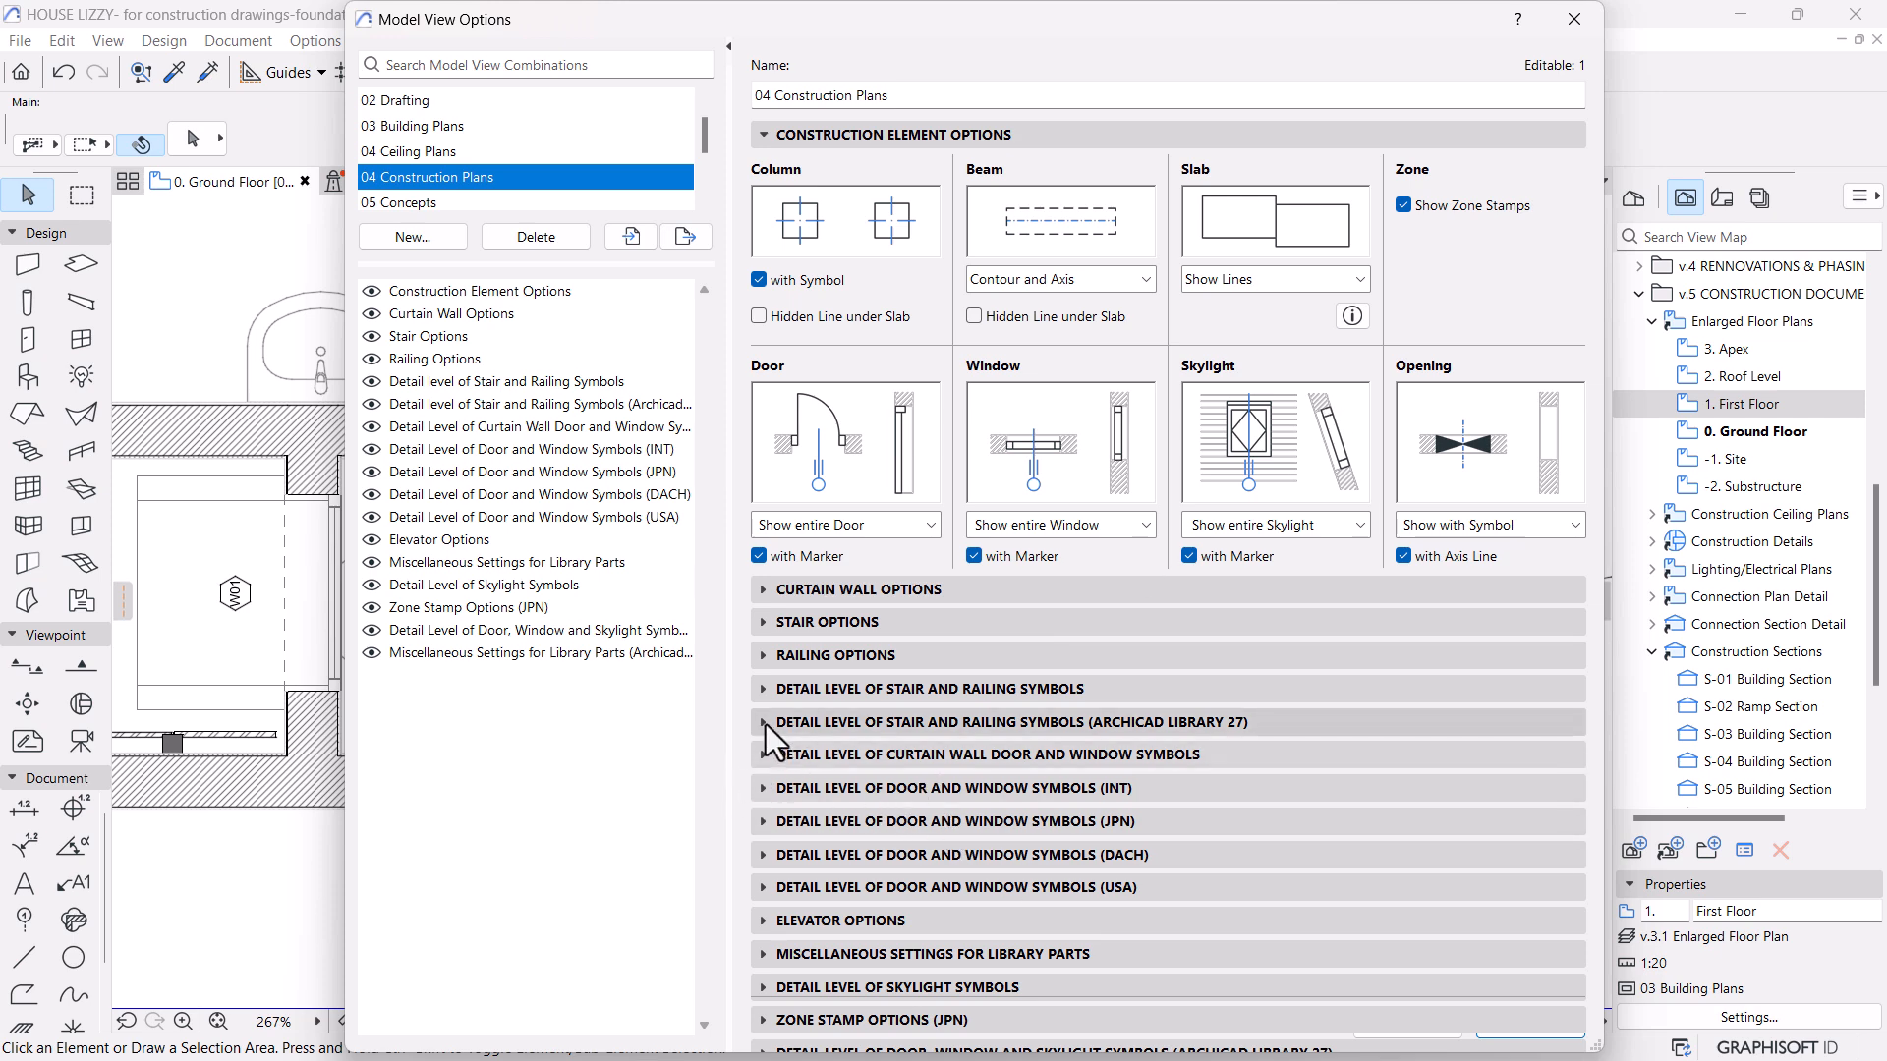
left_click(762, 792)
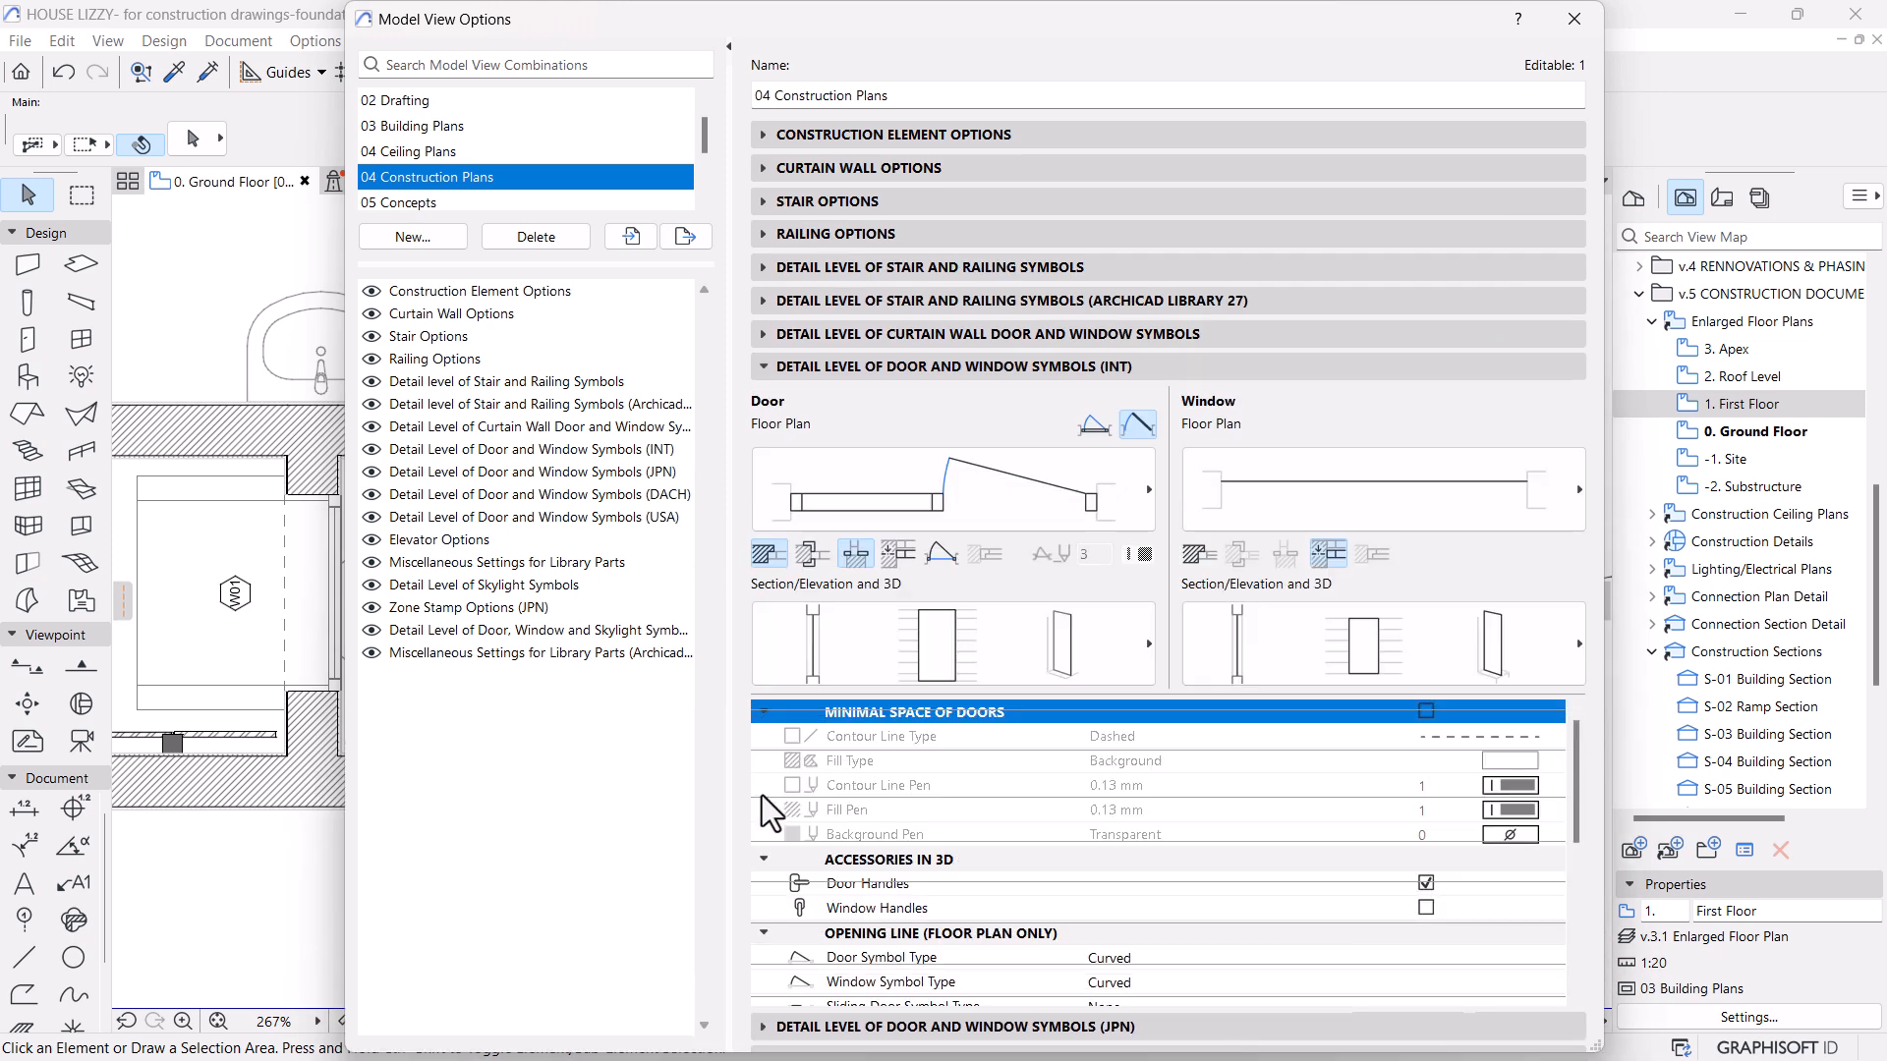
scroll(1020, 840, "down", 3)
scroll(1023, 847, "down", 4)
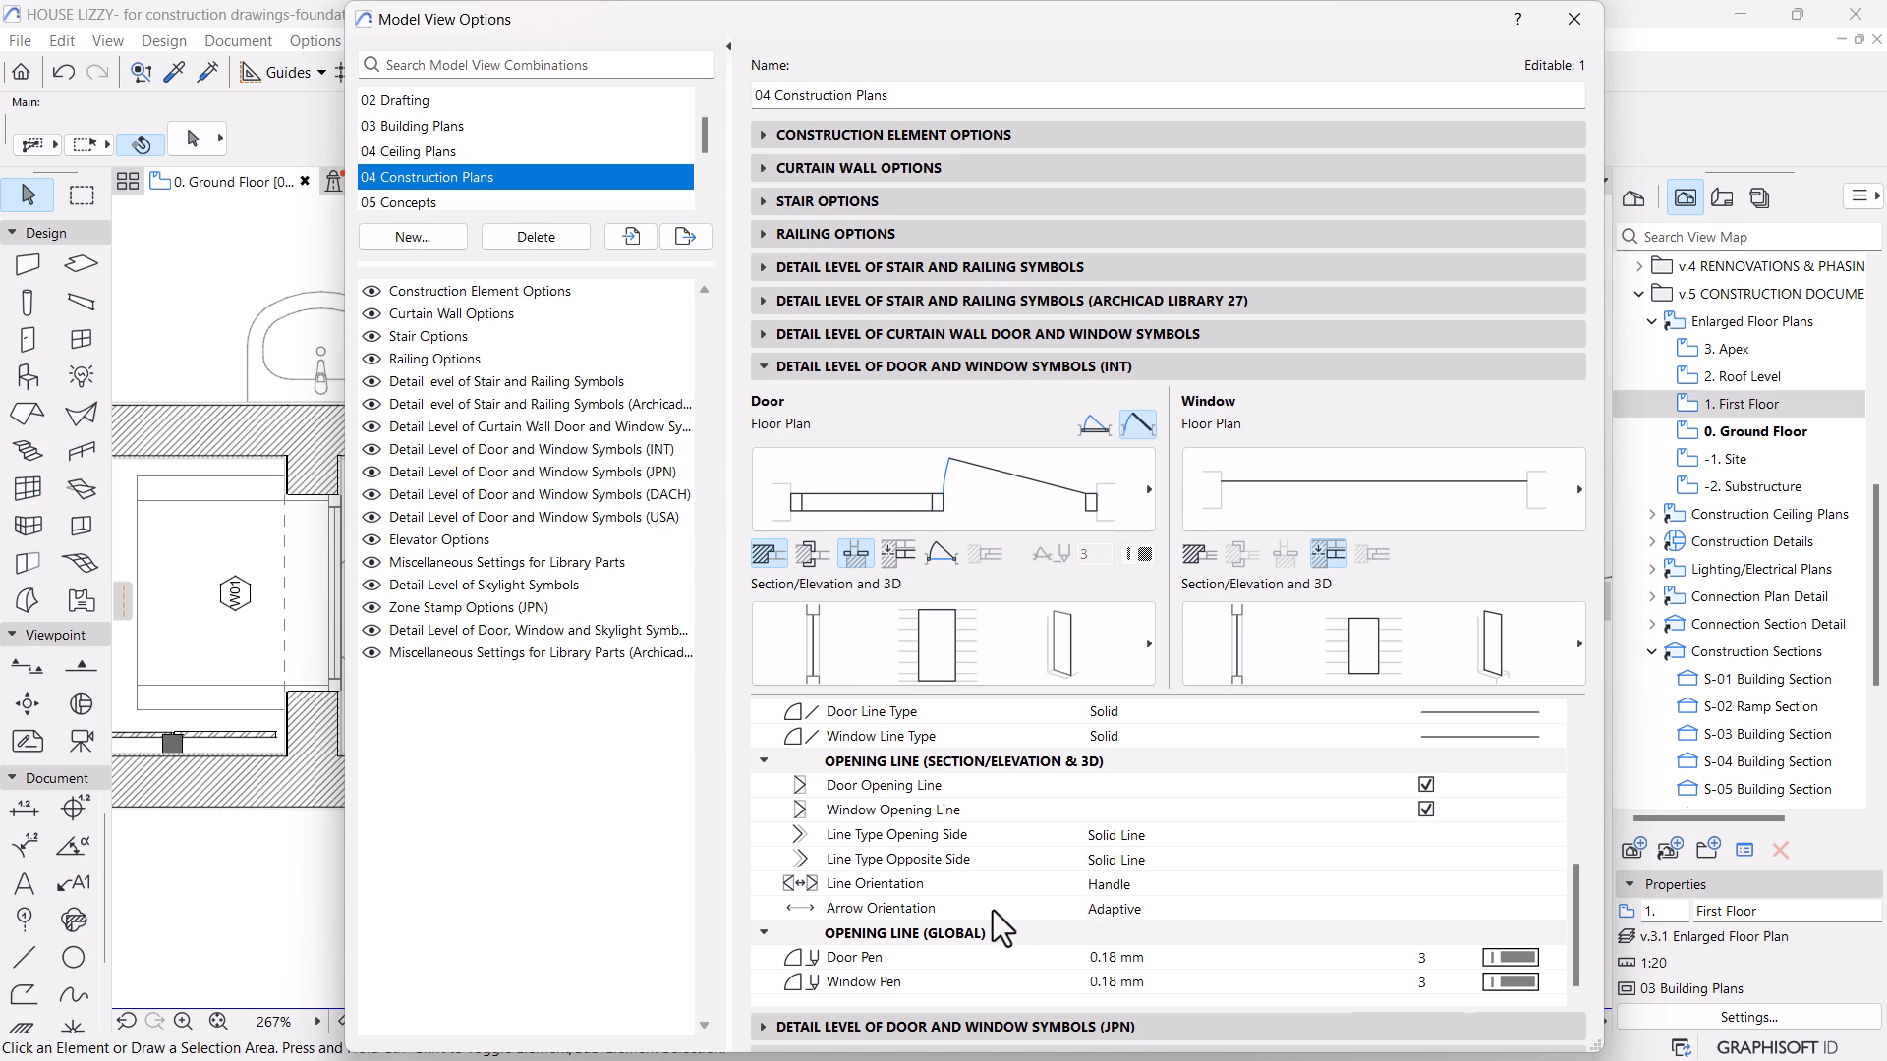
scroll(992, 910, "up", 3)
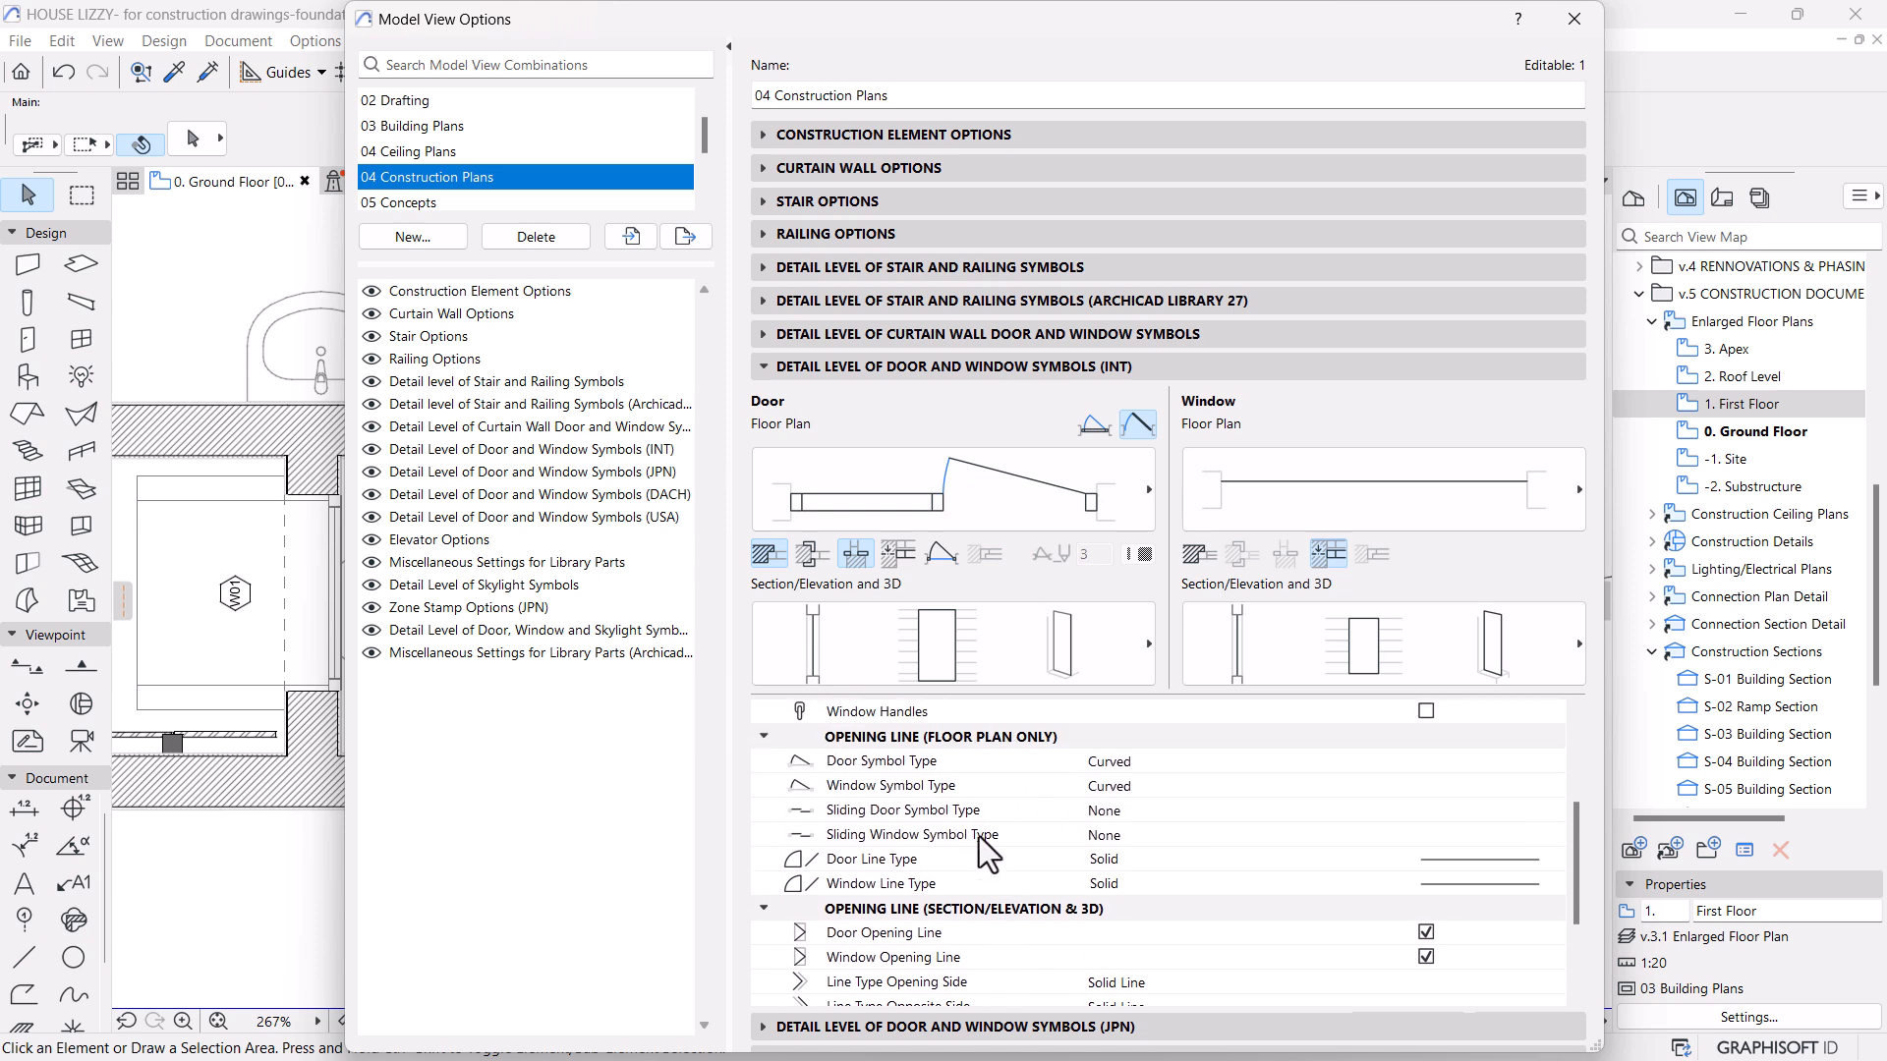
left_click(1466, 859)
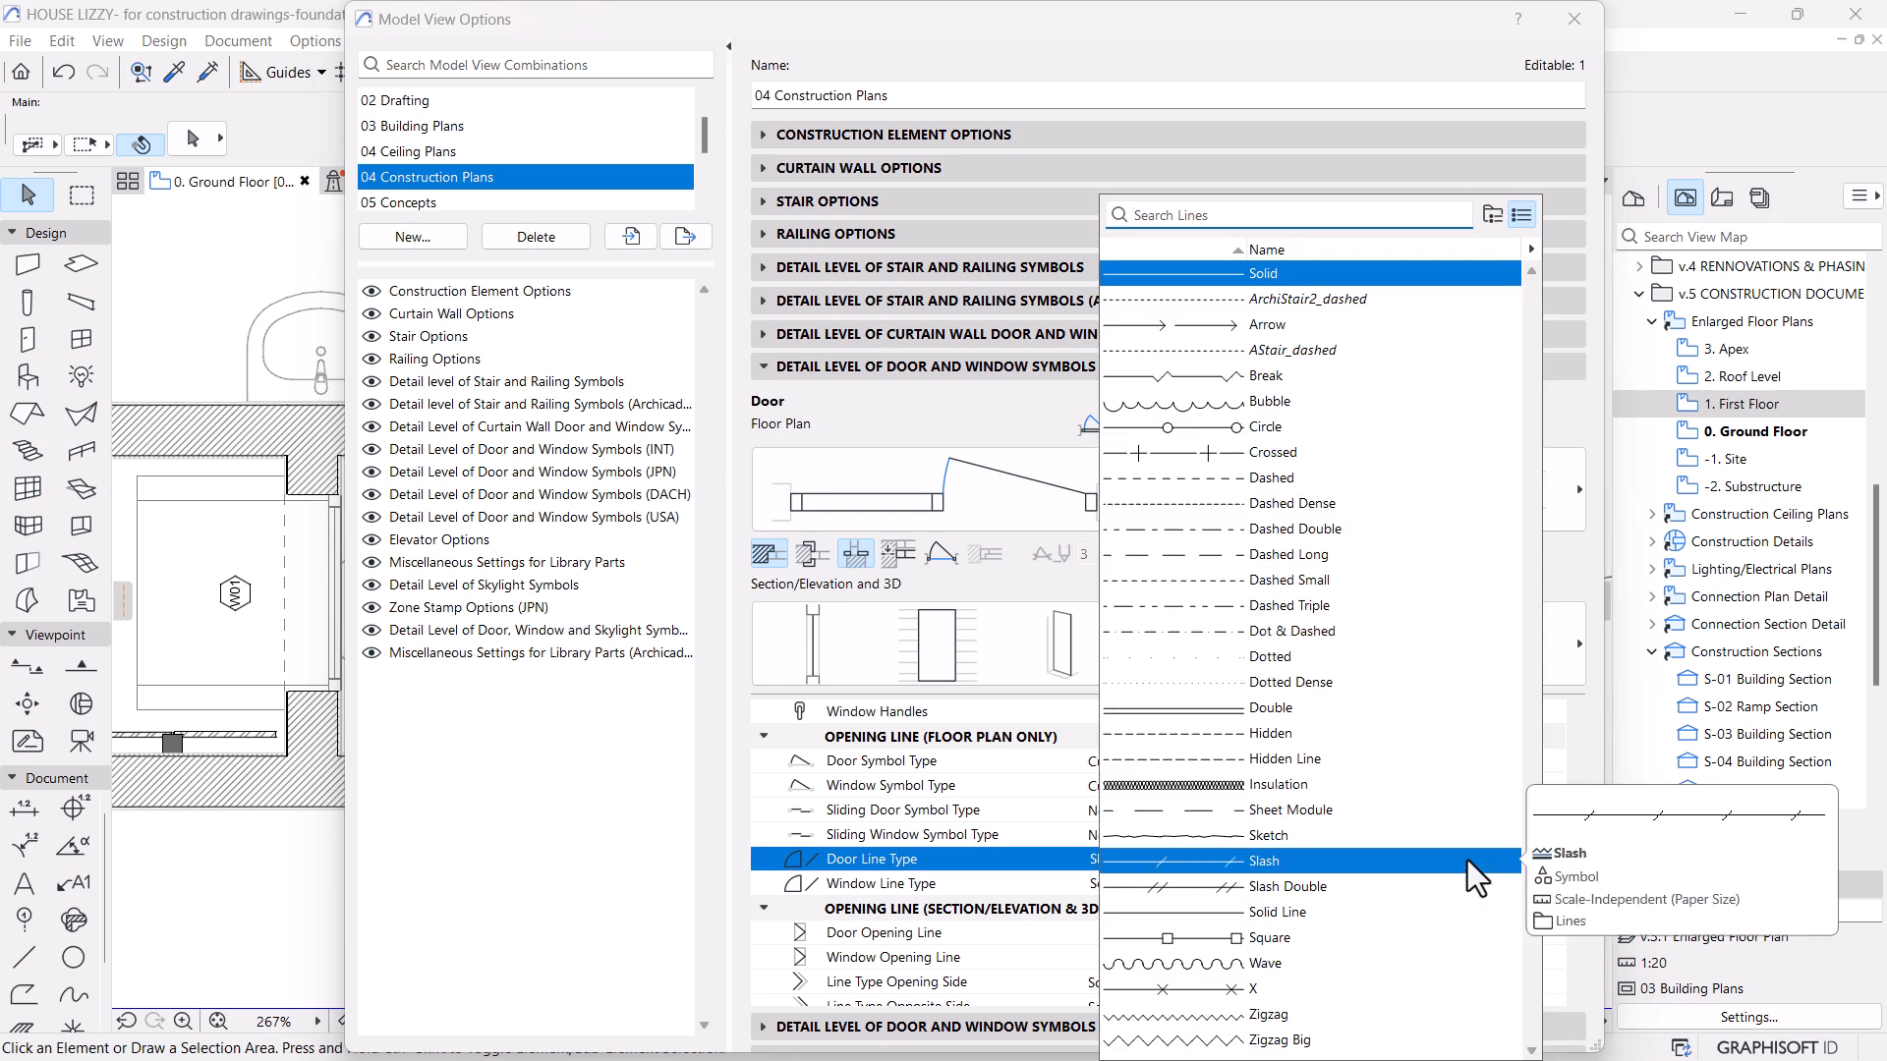
left_click(748, 894)
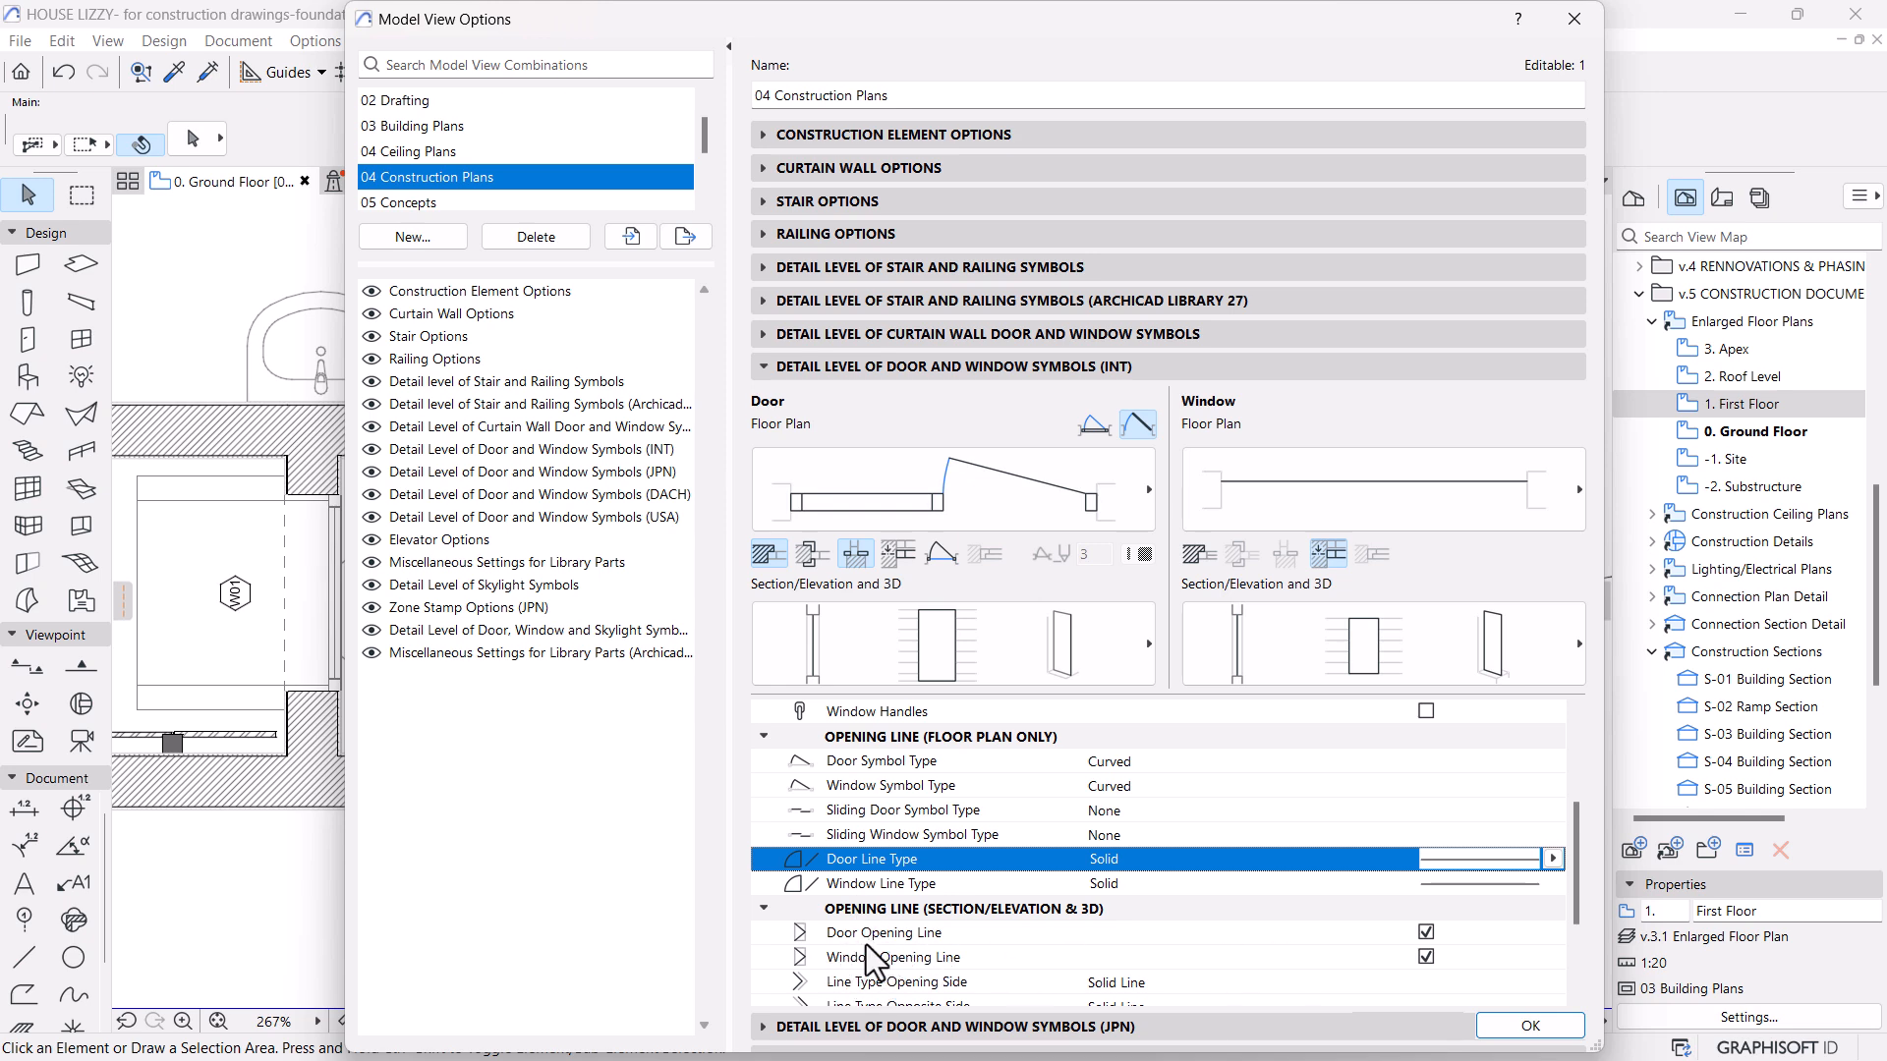
Set both the opening-side and opposite-side line types of the INT door and window symbols to Dashed for section/elevation and 3D.
scroll(961, 953, "down", 1)
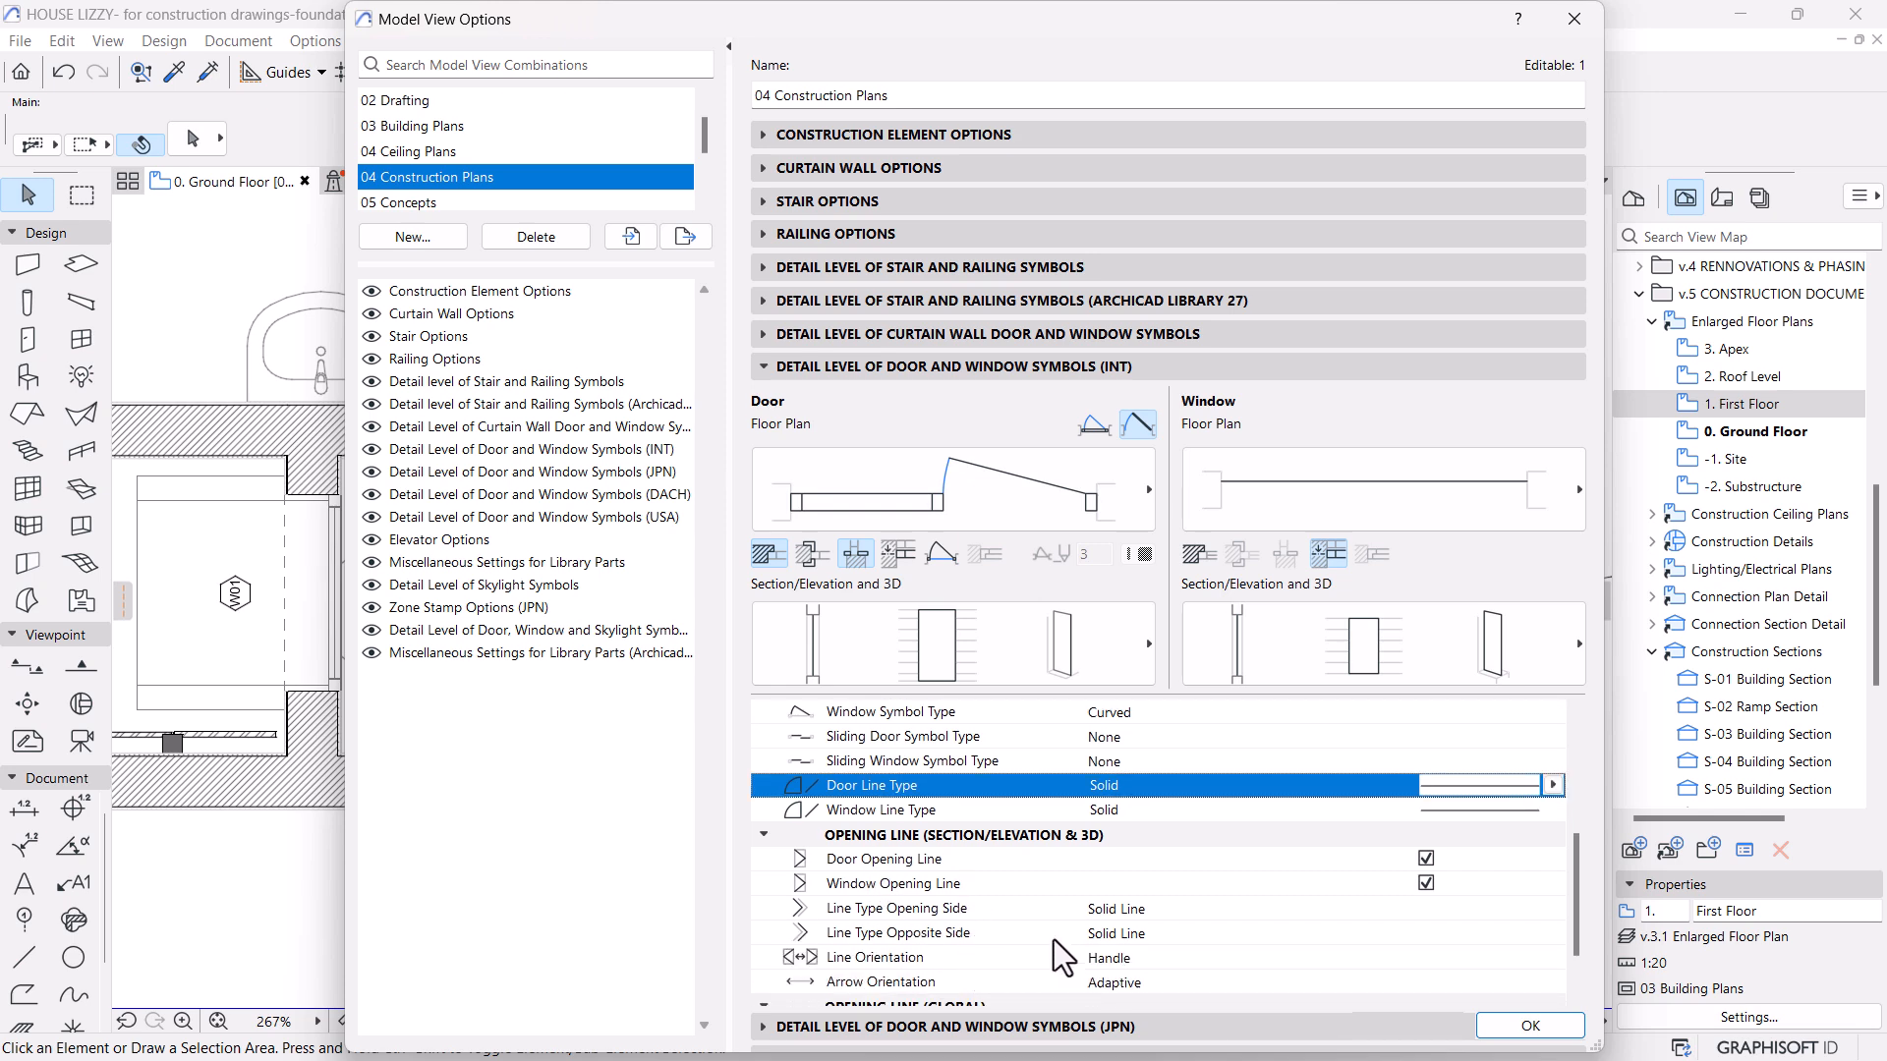
left_click(1119, 910)
left_click(1552, 907)
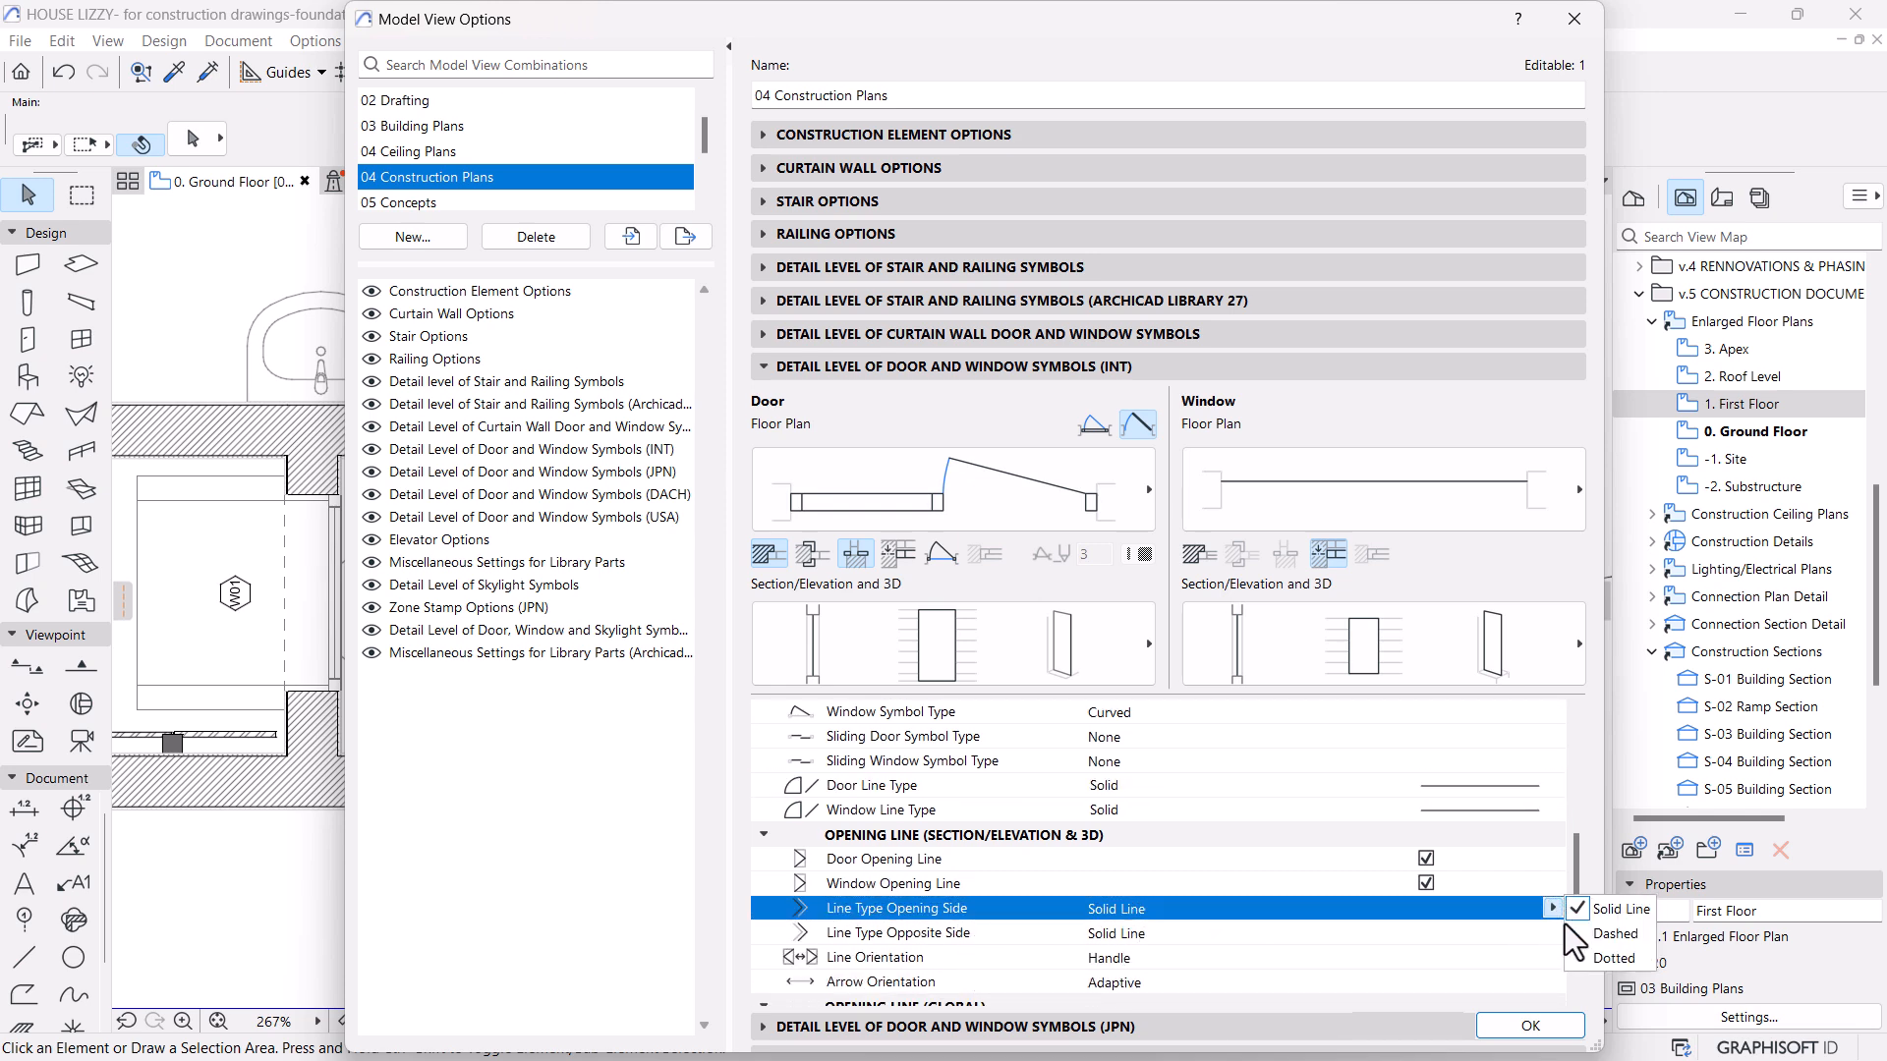
left_click(1592, 938)
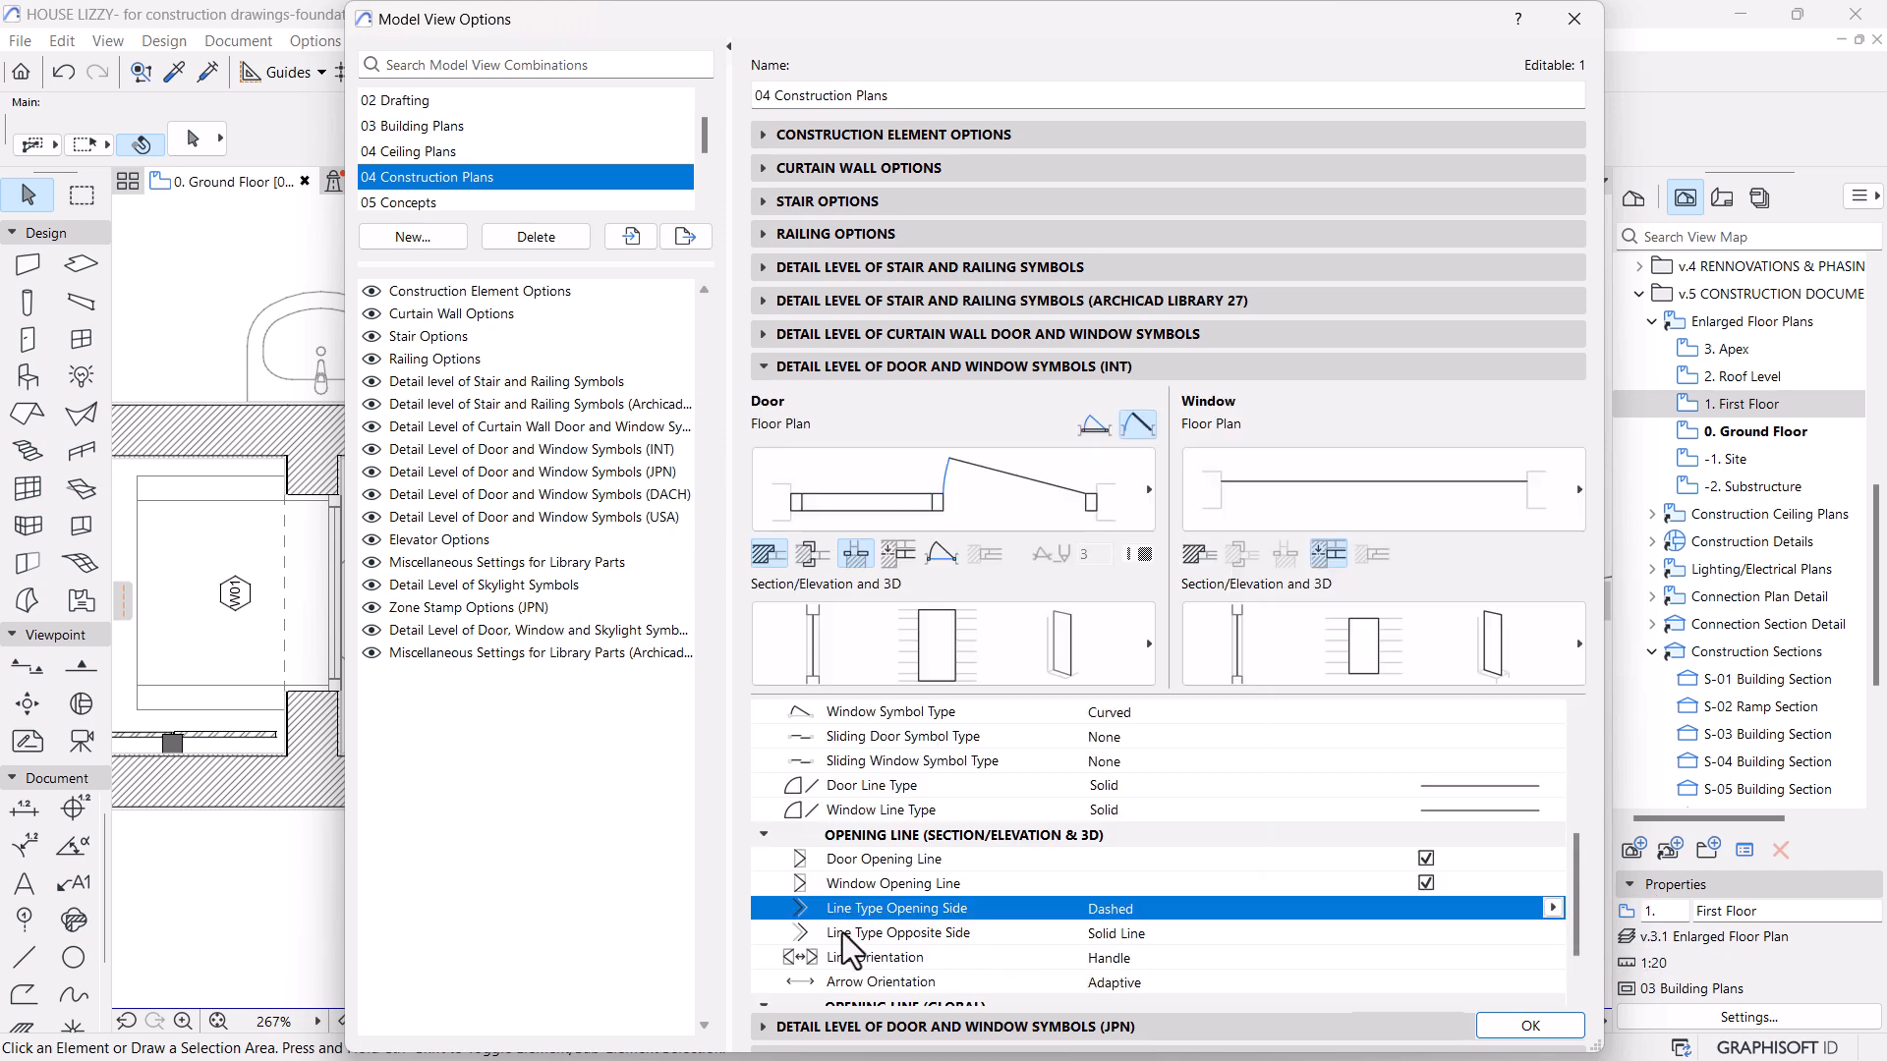
left_click(1120, 934)
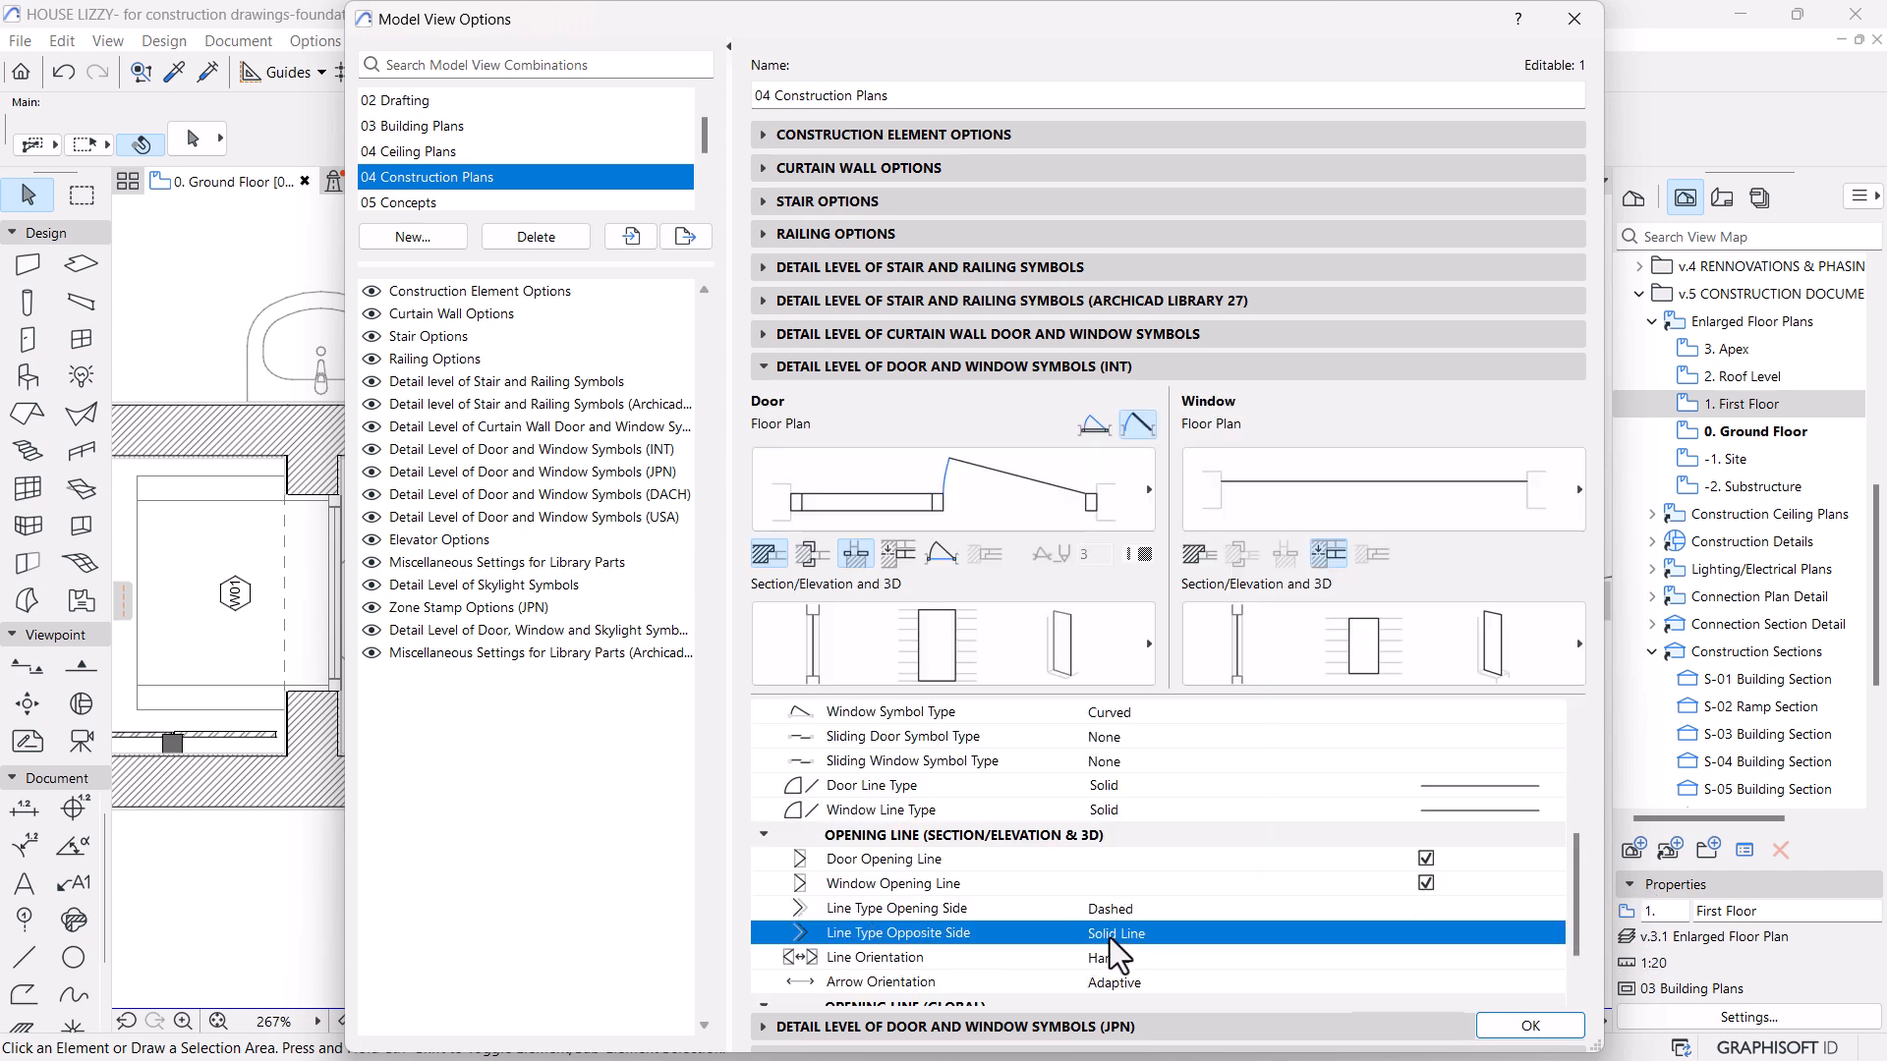
left_click(1553, 935)
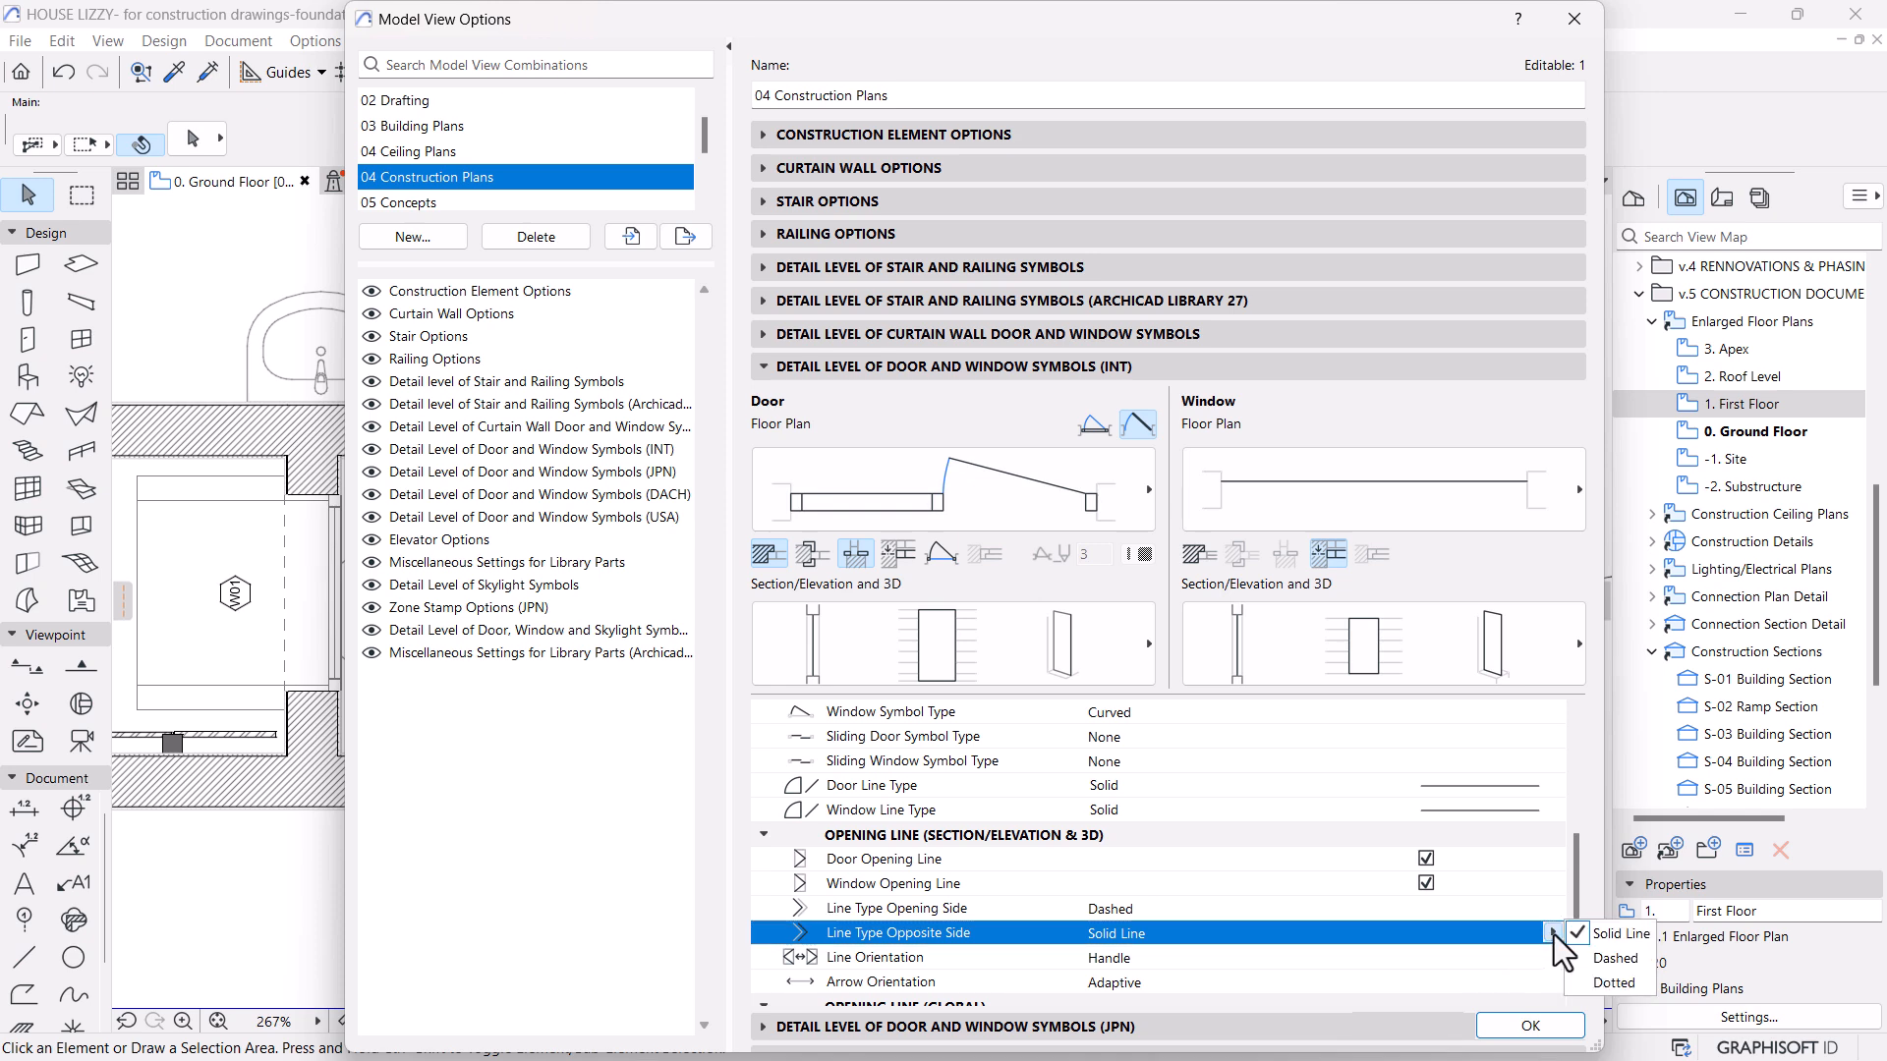
left_click(1588, 959)
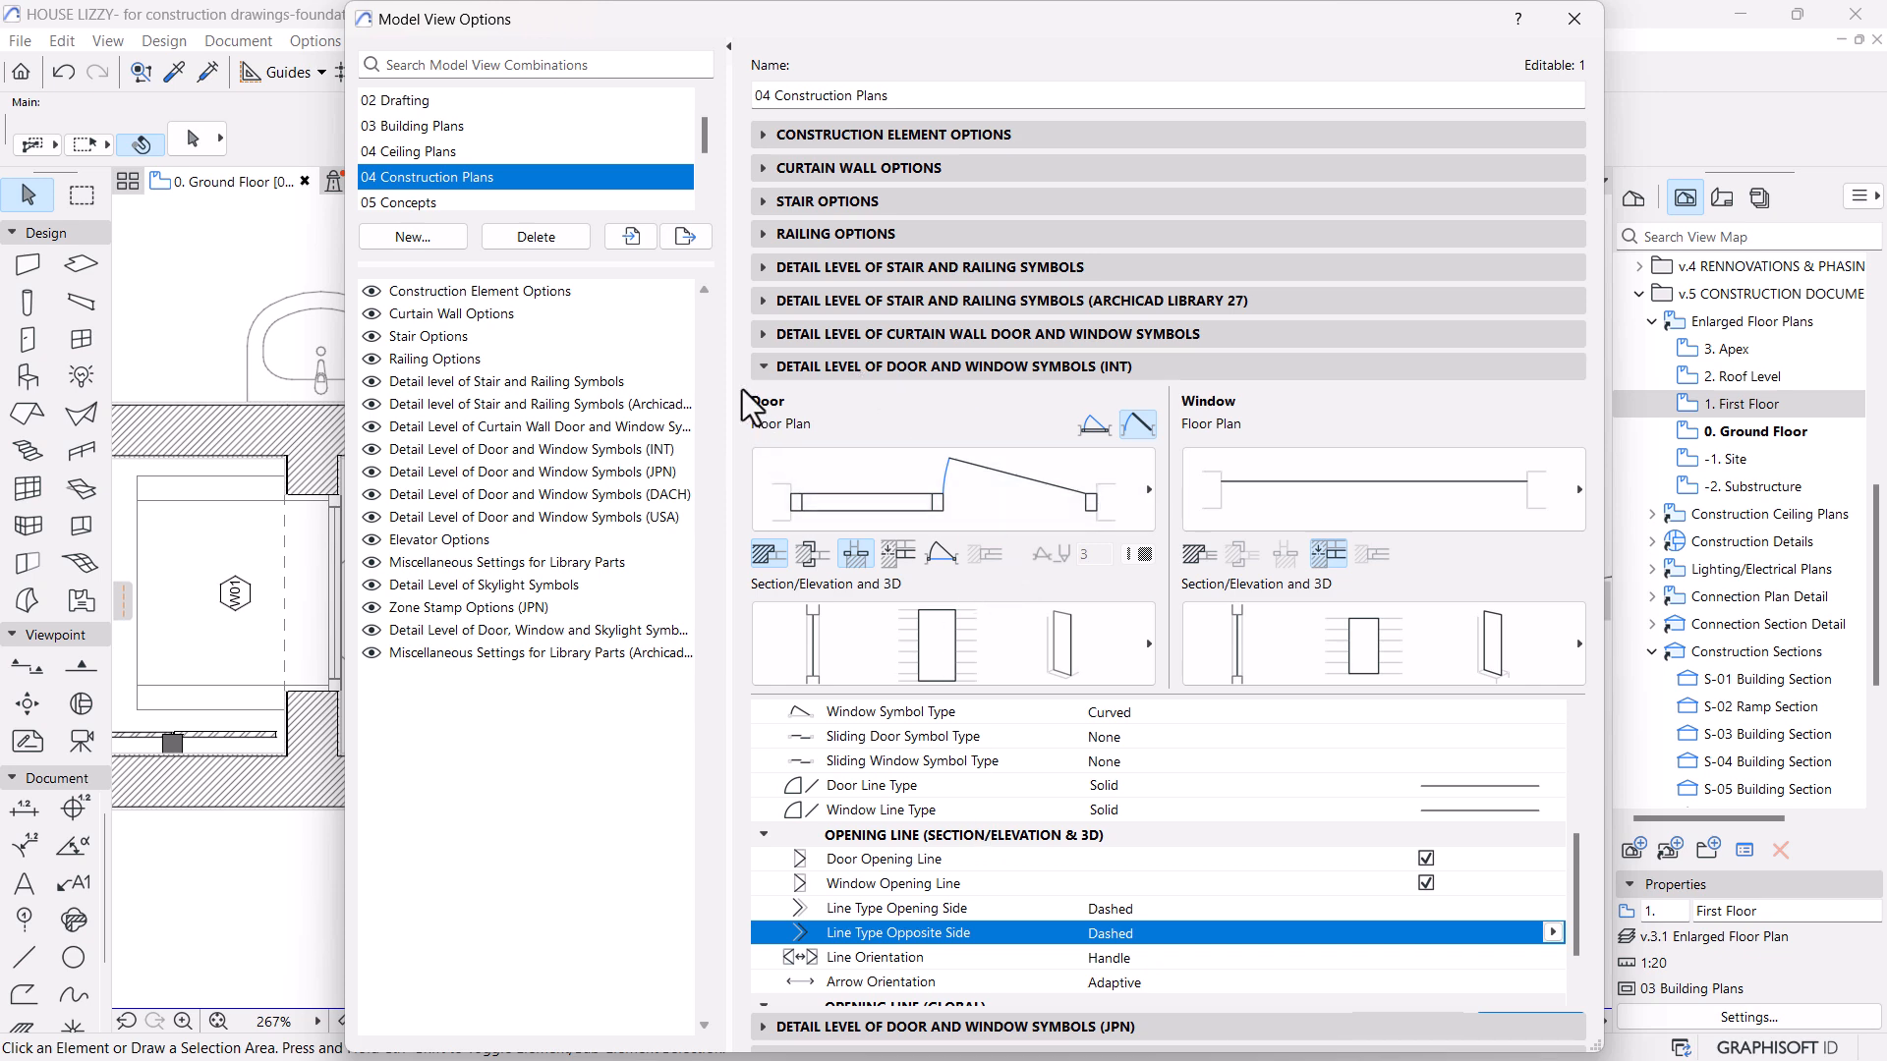
Set the Line Type Opposite Side of the curtain wall door and window symbols to Dashed.
left_click(769, 334)
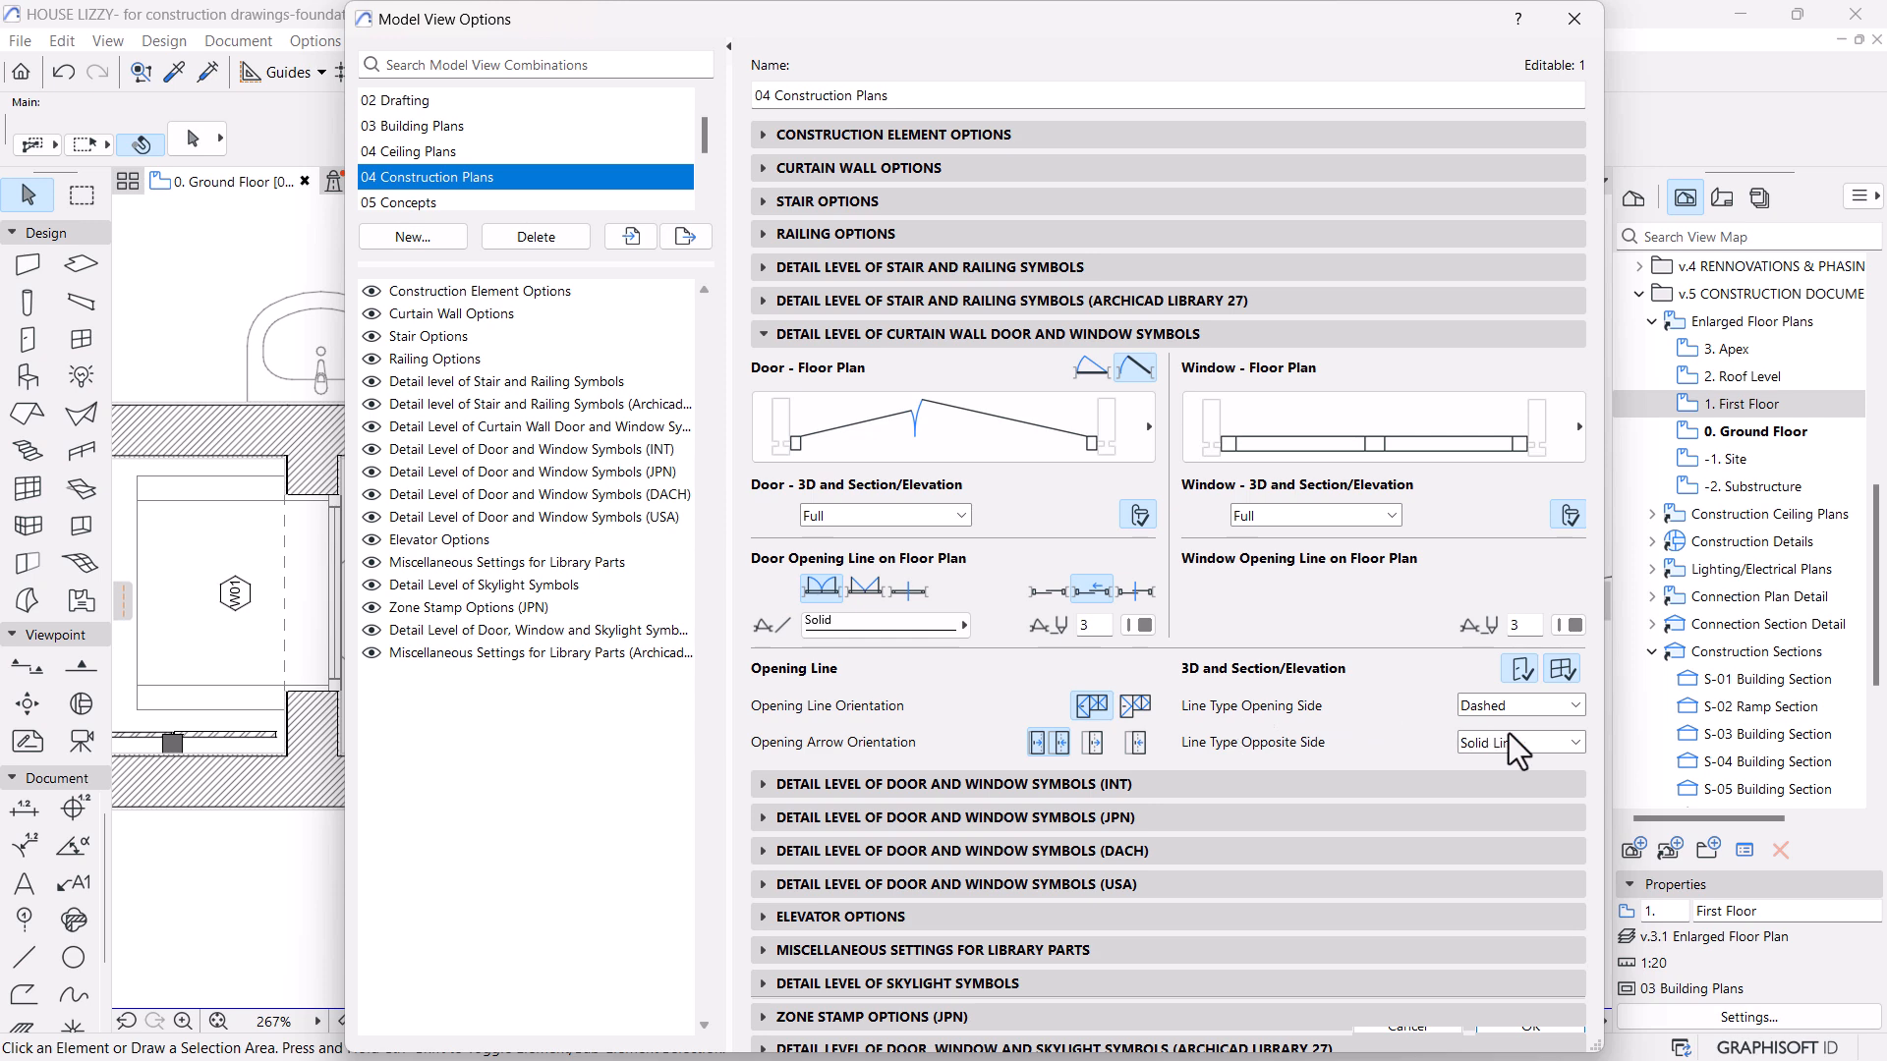
left_click(1573, 742)
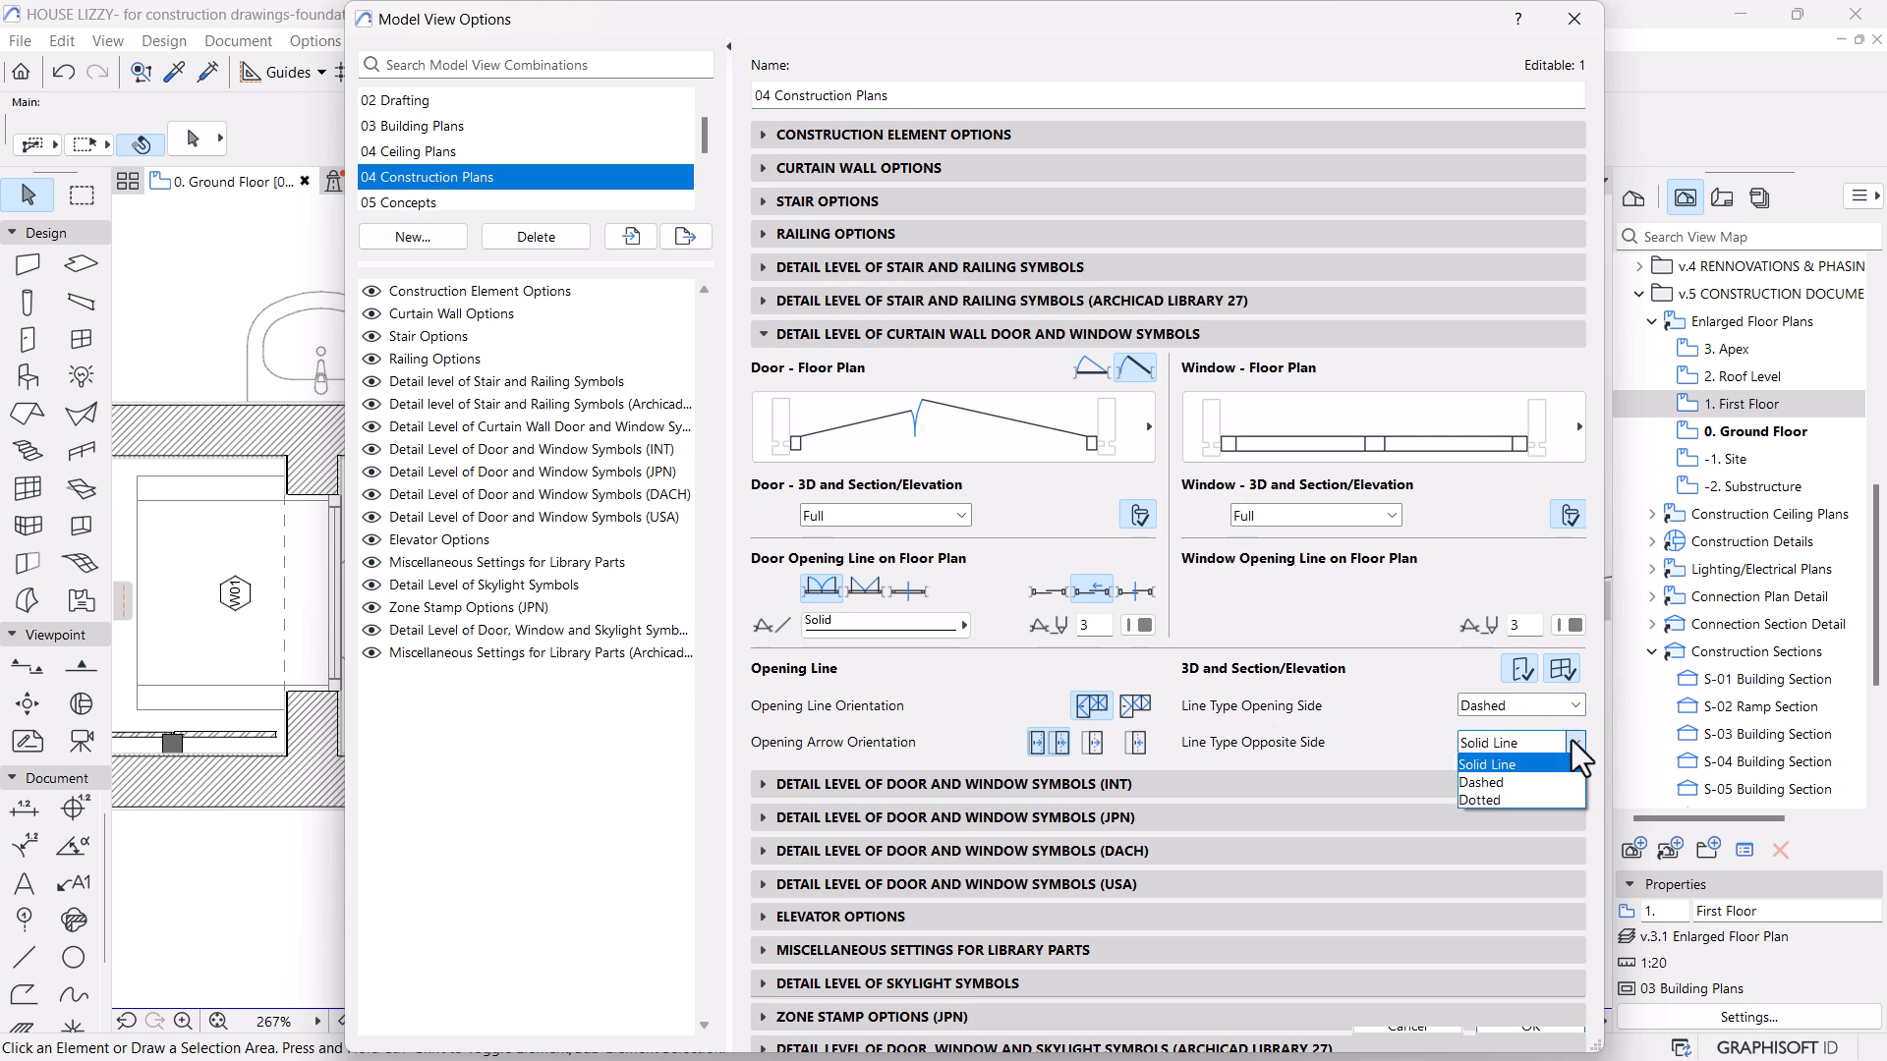
left_click(1489, 782)
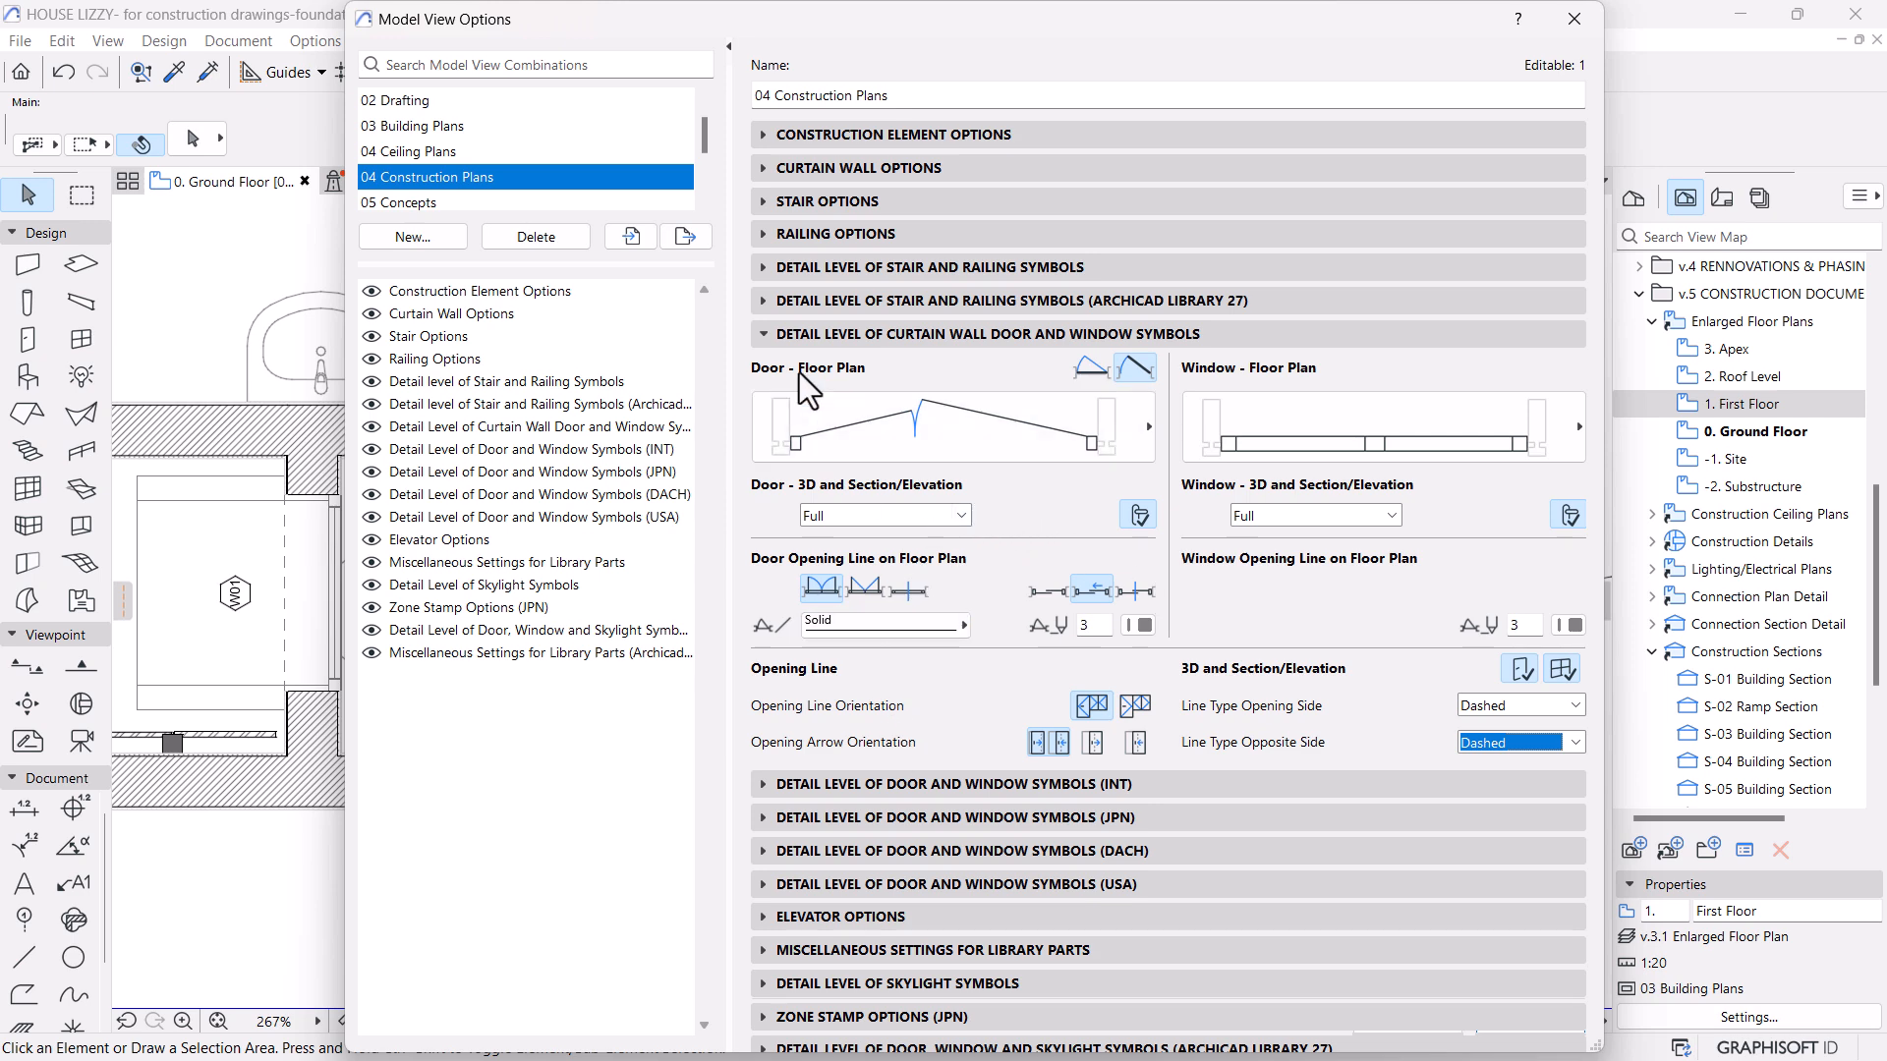
left_click(768, 300)
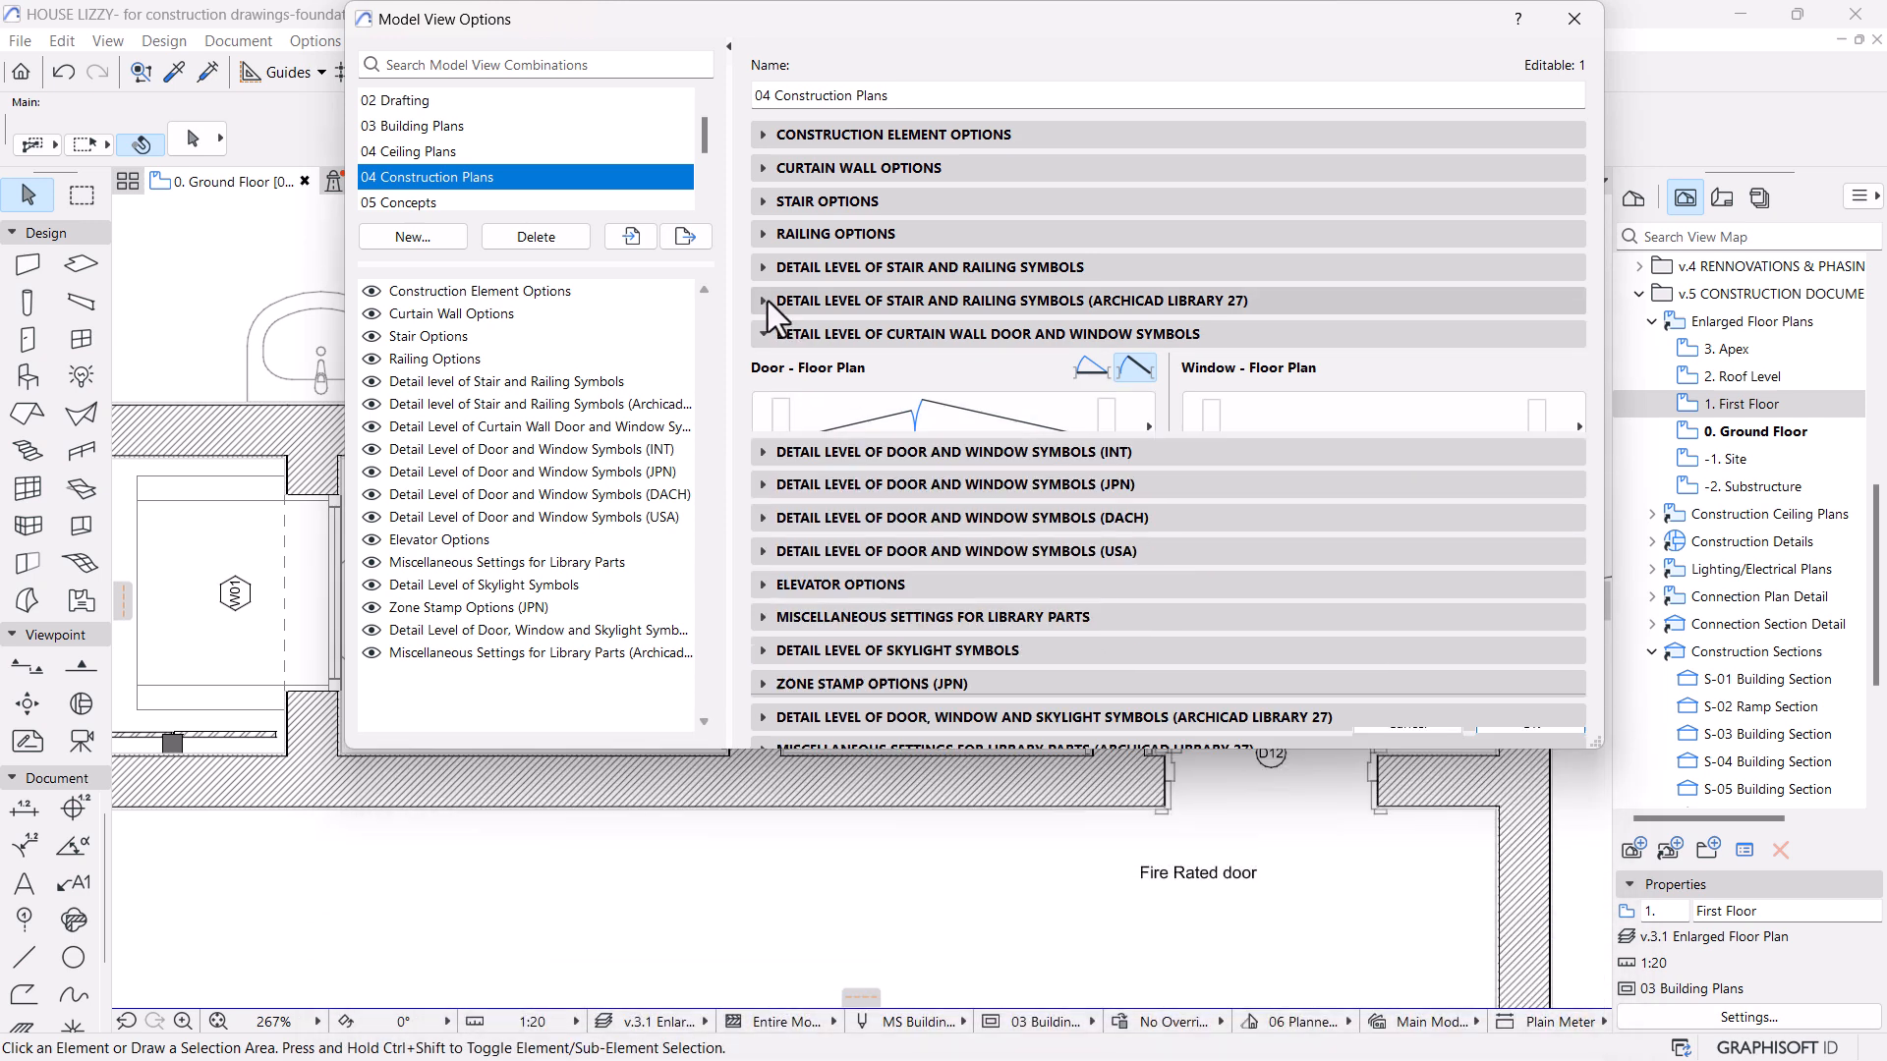
left_click(768, 301)
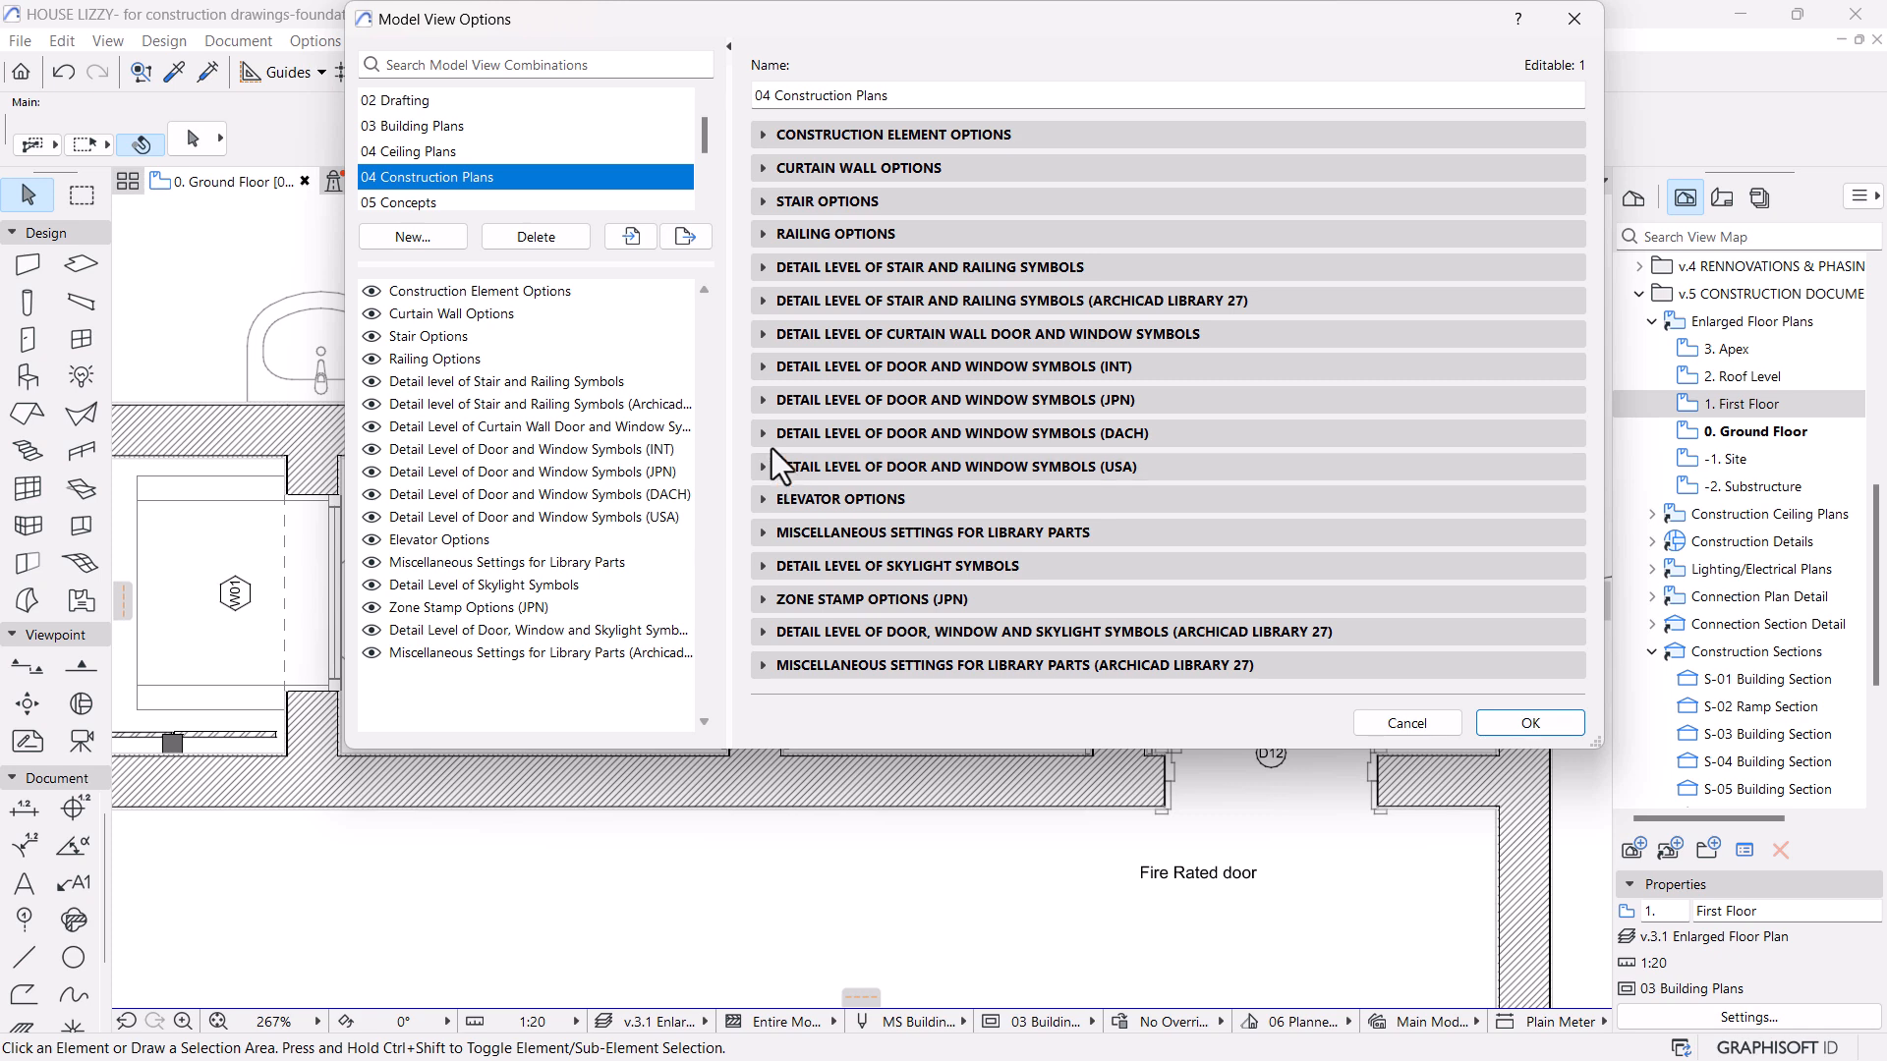
Review the JPN door and window symbol details, then show the 2D opening line settings of the DACH symbols.
left_click(763, 400)
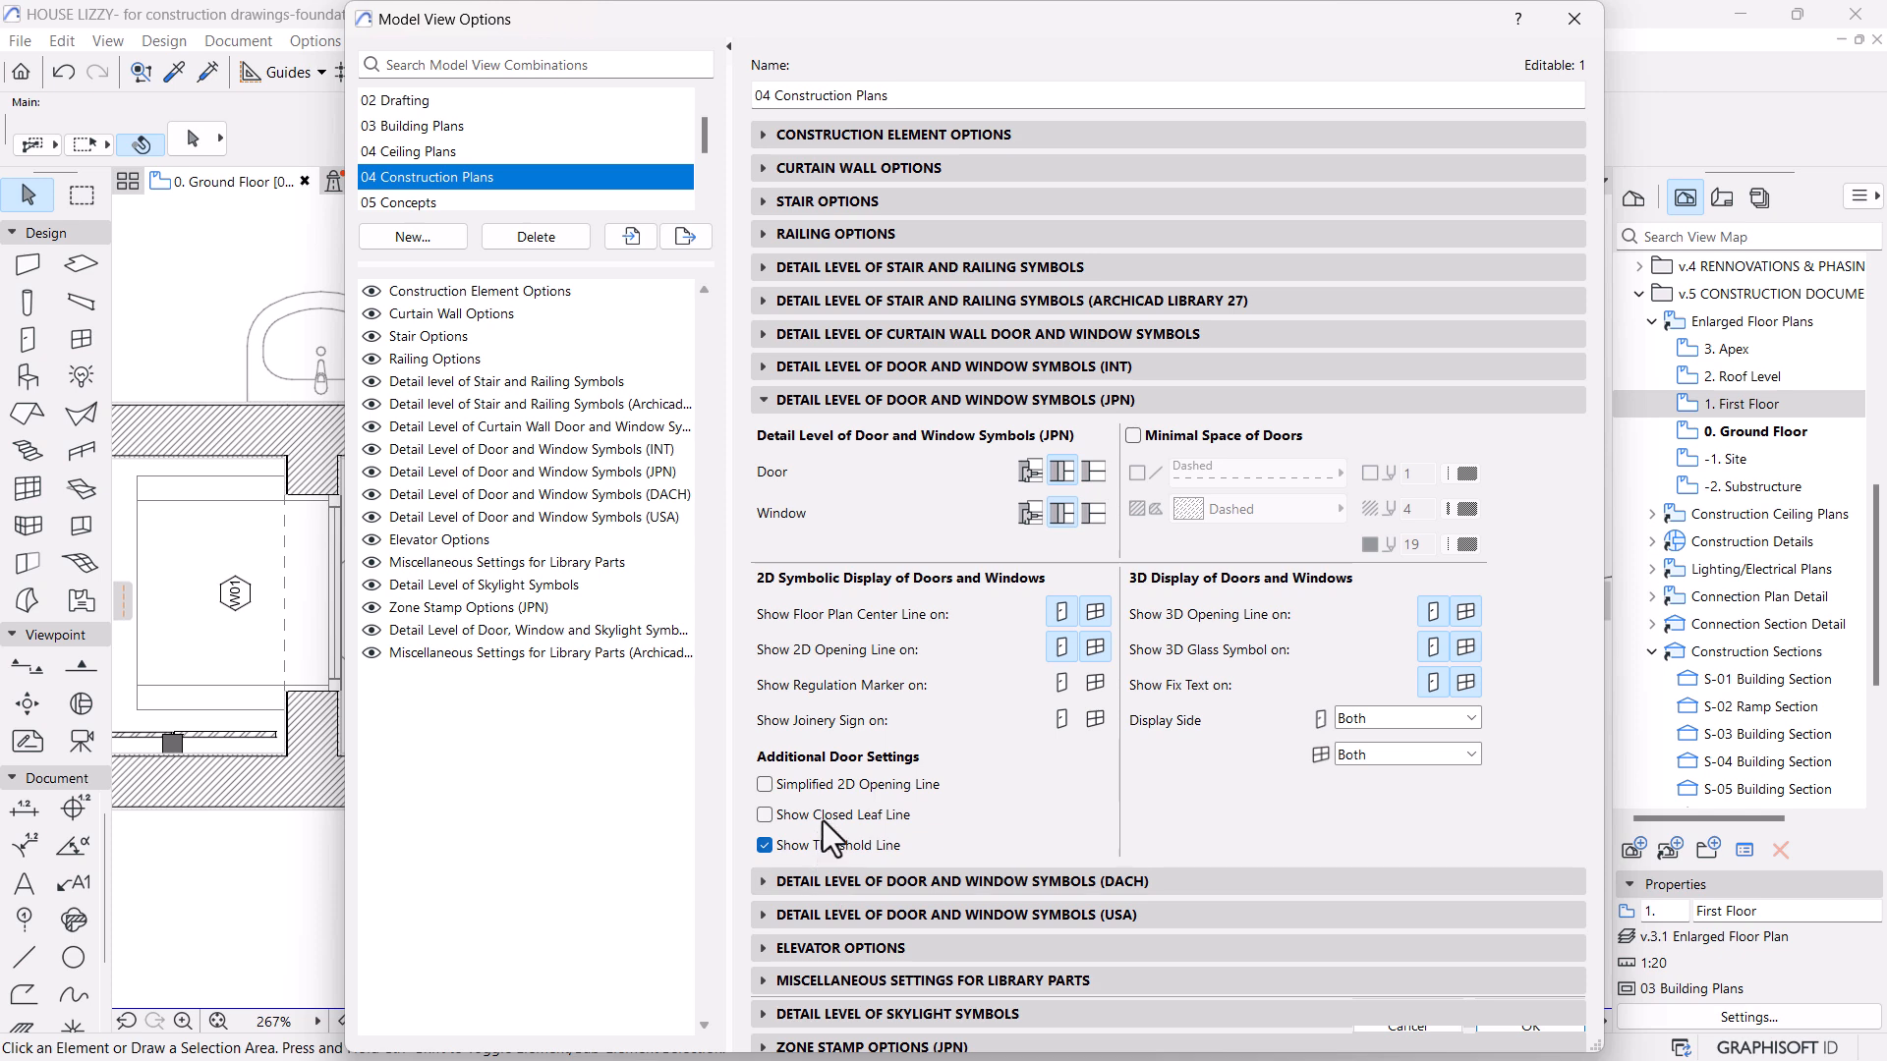
left_click(906, 882)
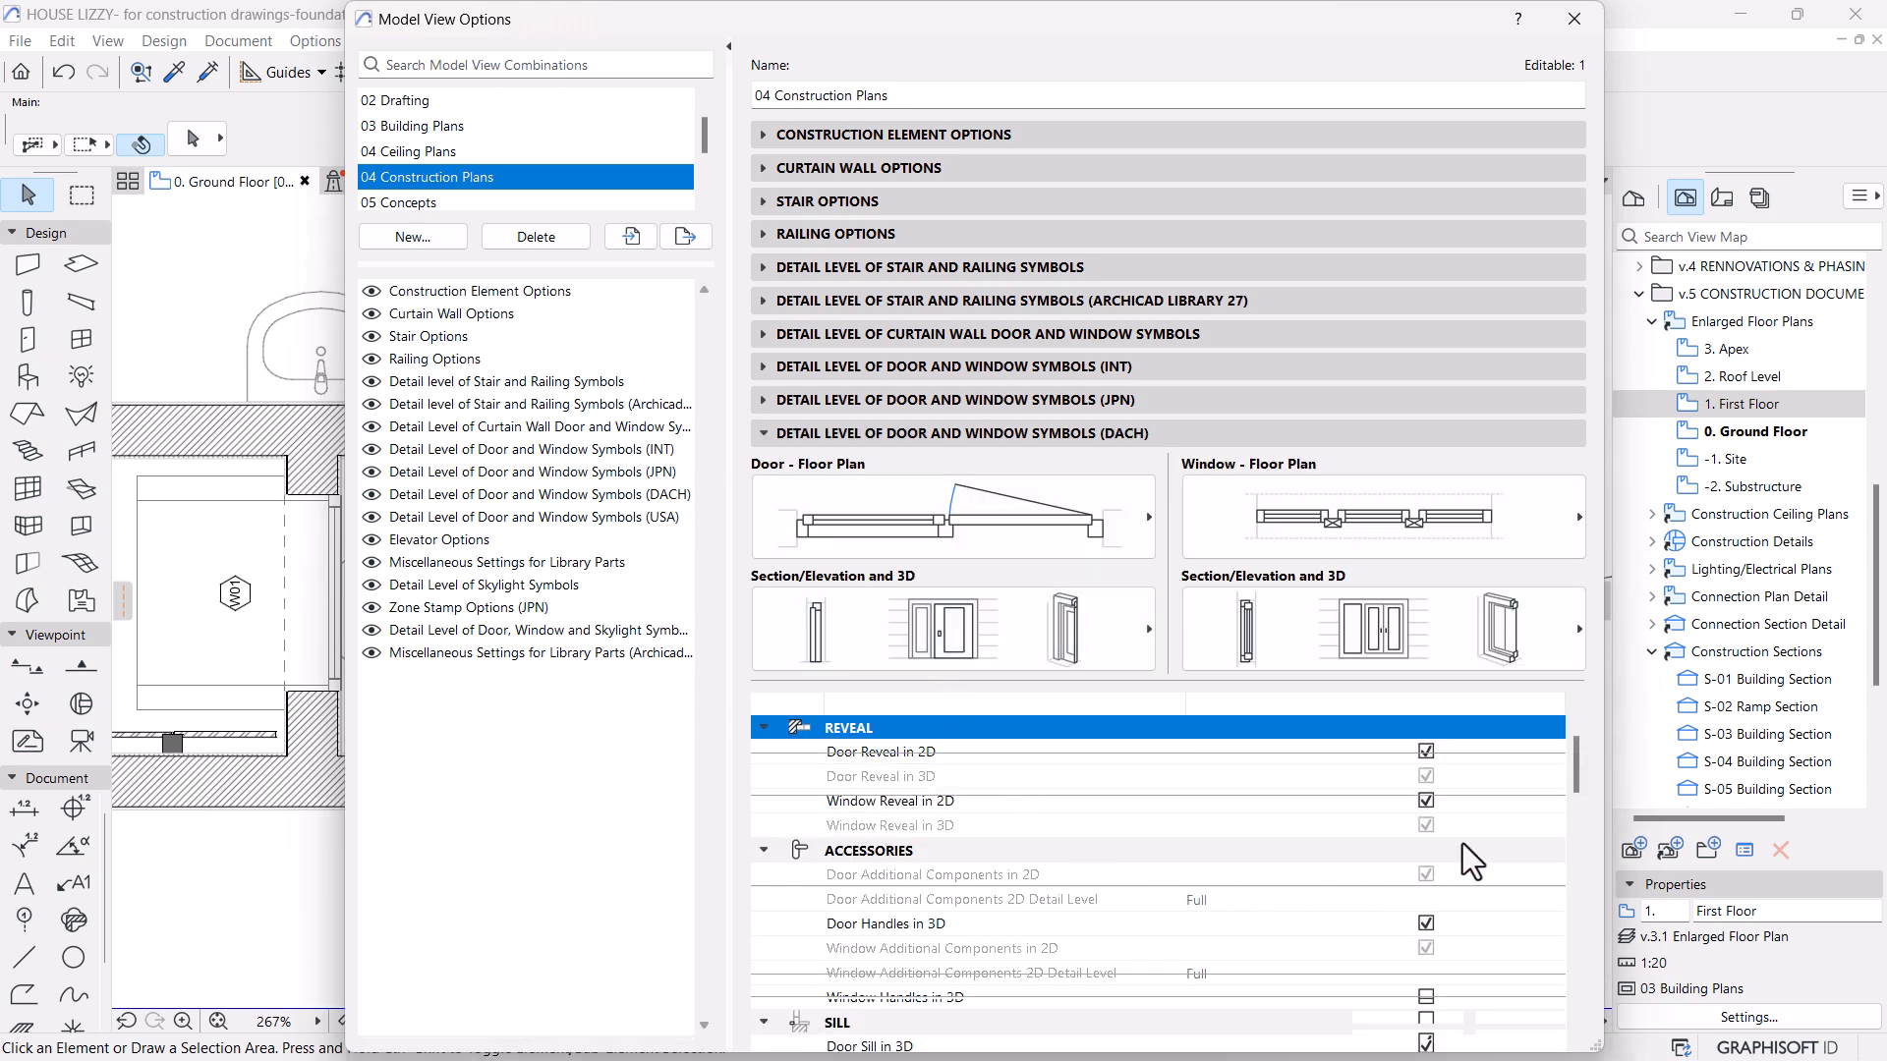
left_click_drag(1576, 758, 1590, 969)
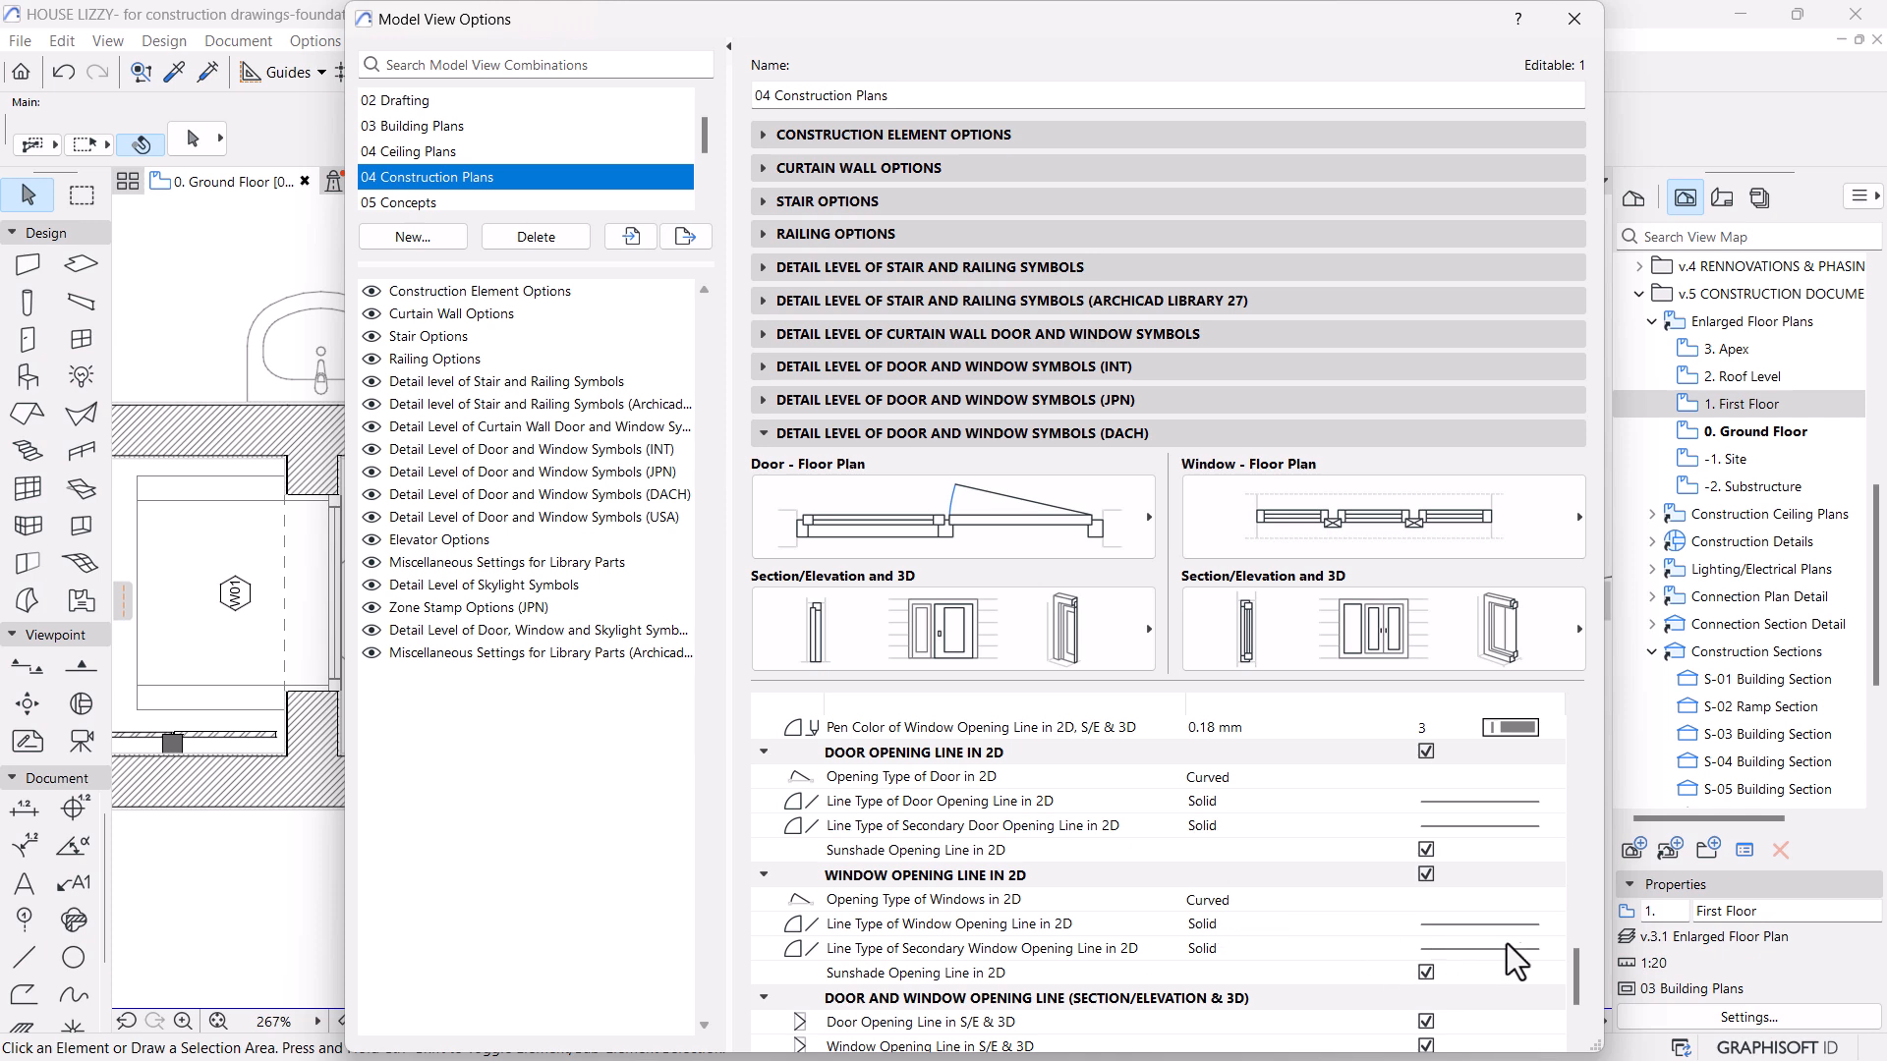
Try the Dashed line type for the DACH Window Opening Line in 2D, then return it to Solid.
left_click(1536, 928)
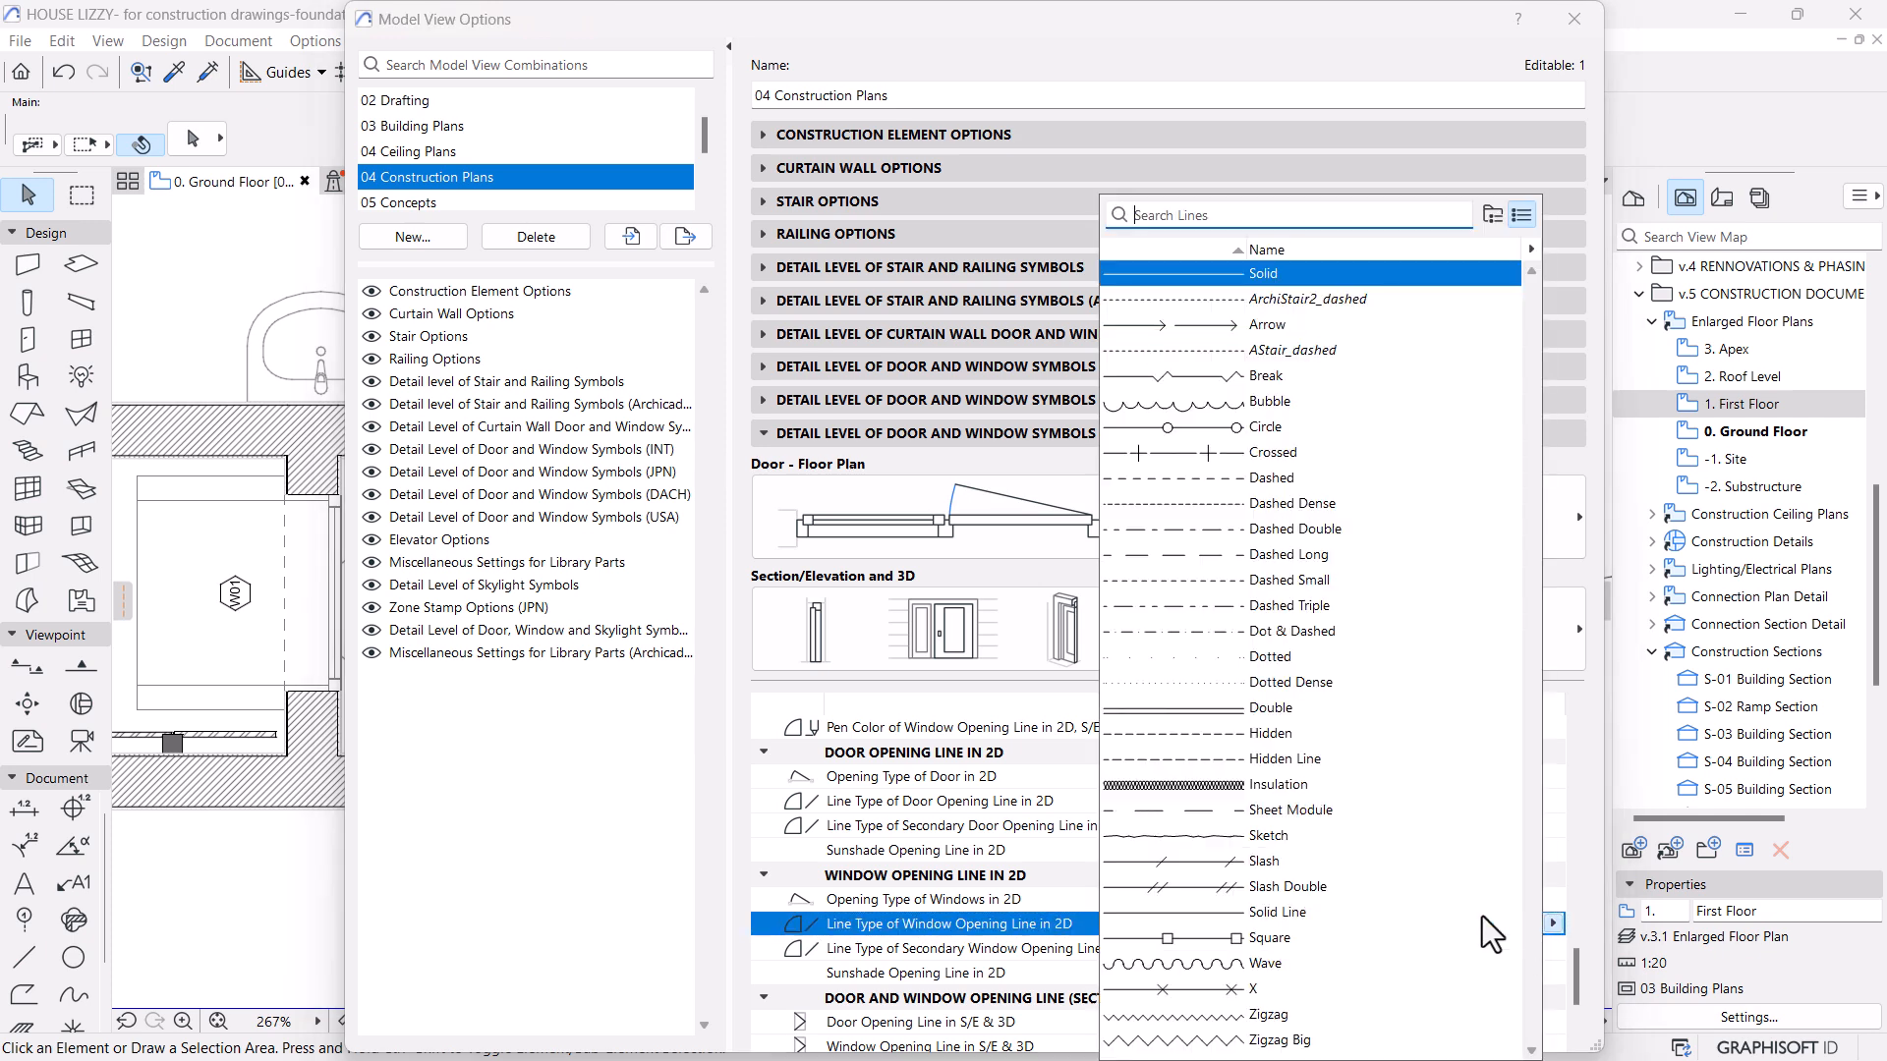
left_click(1218, 482)
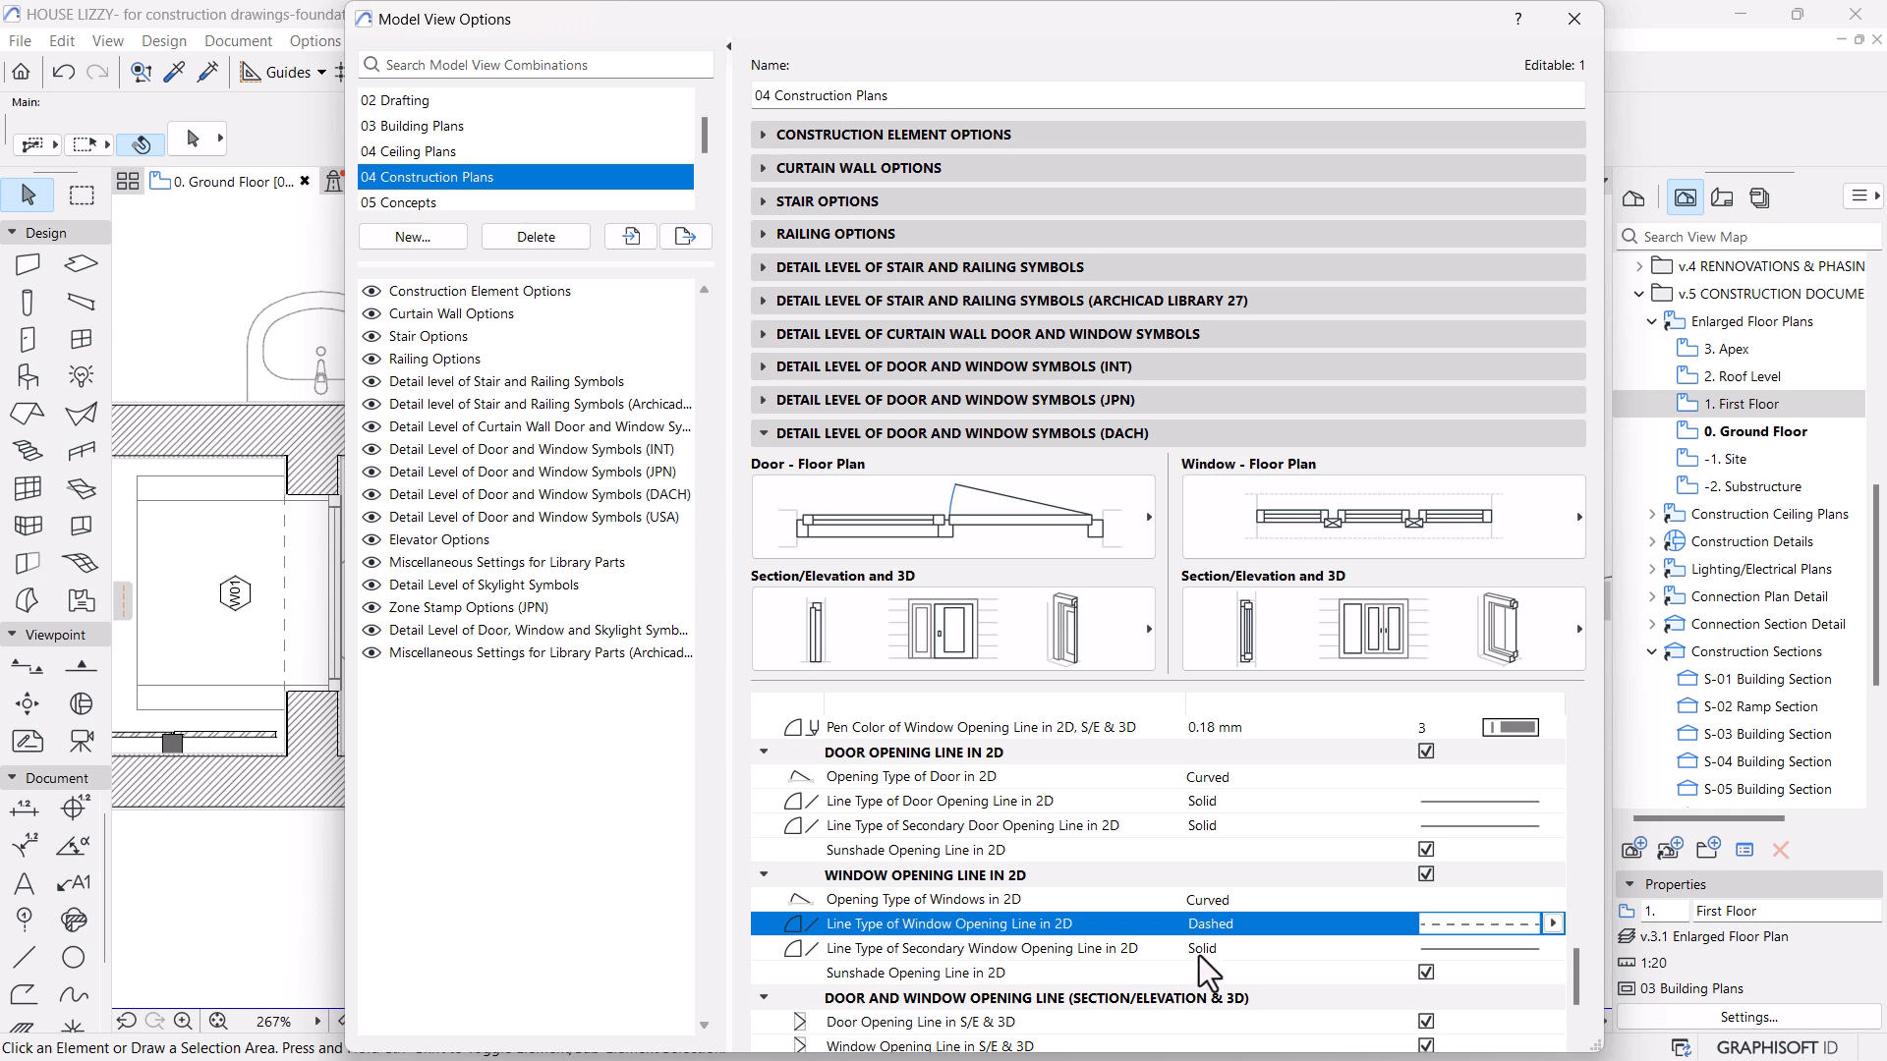
scroll(1199, 956, "down", 1)
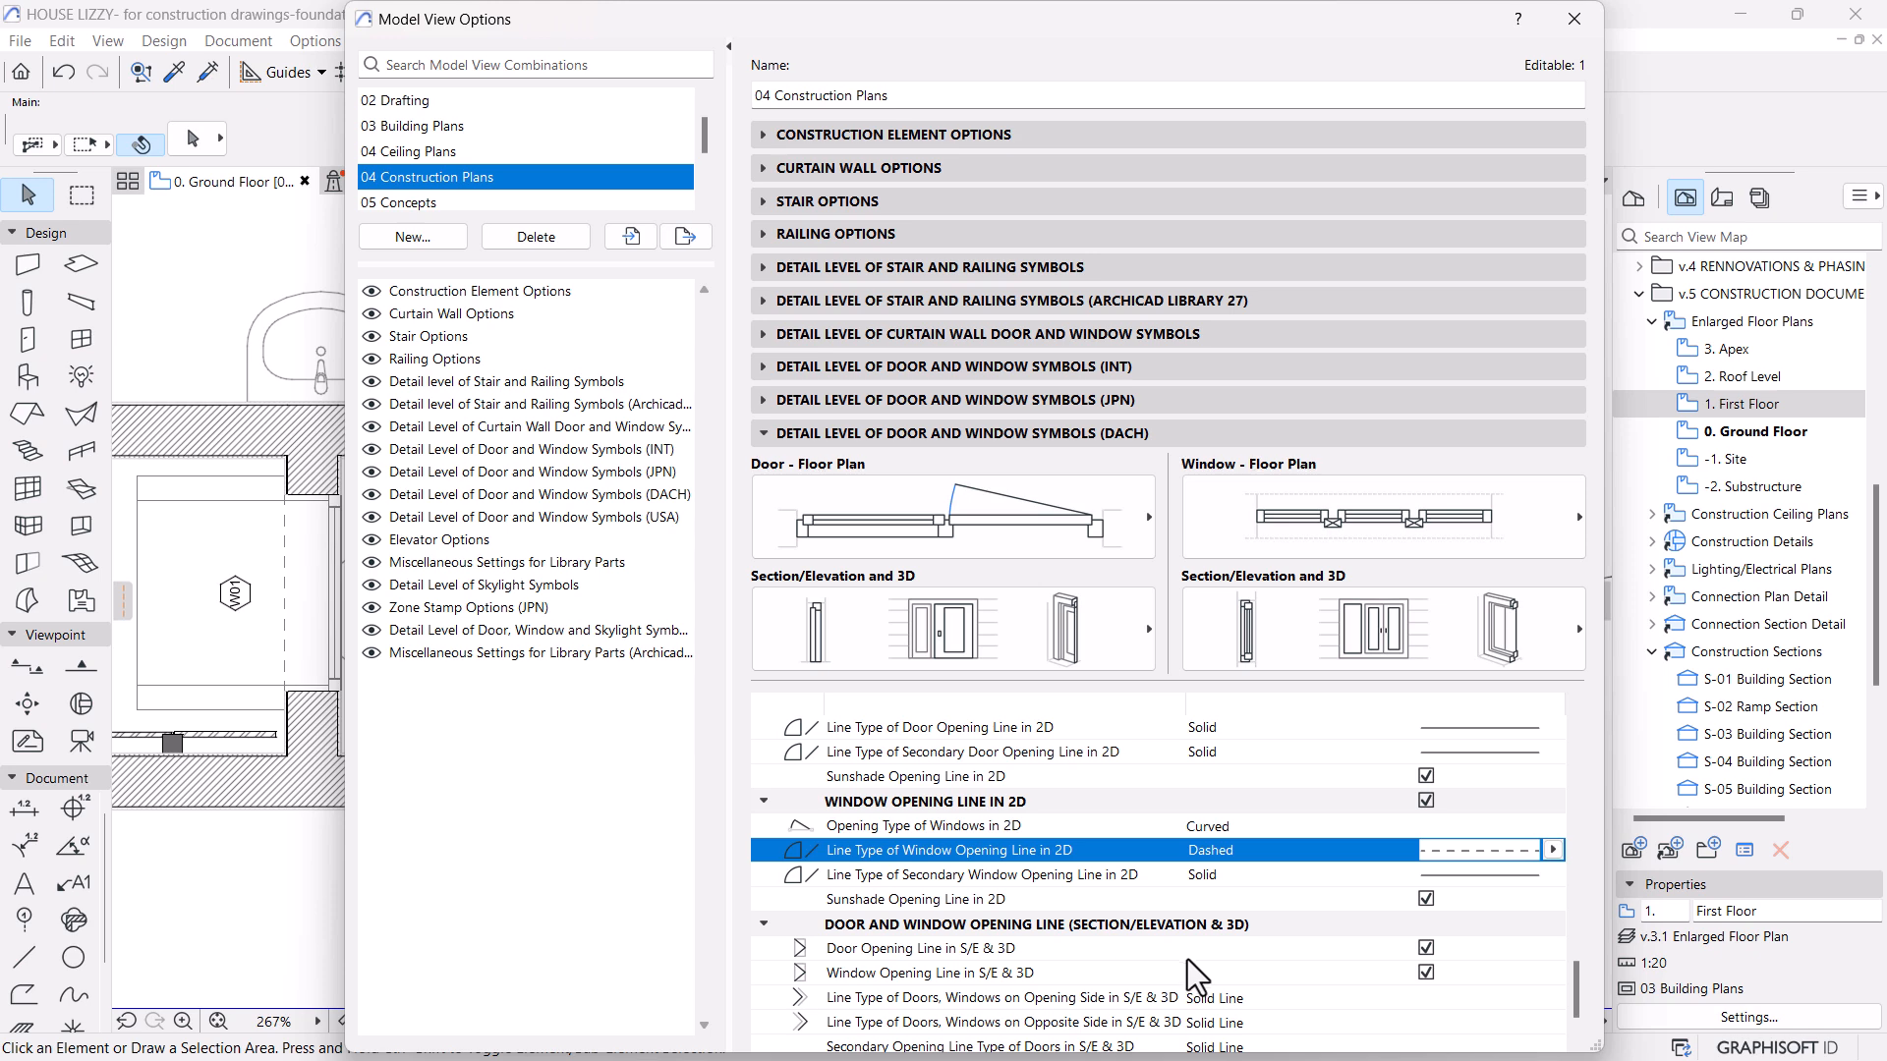
left_click(1553, 849)
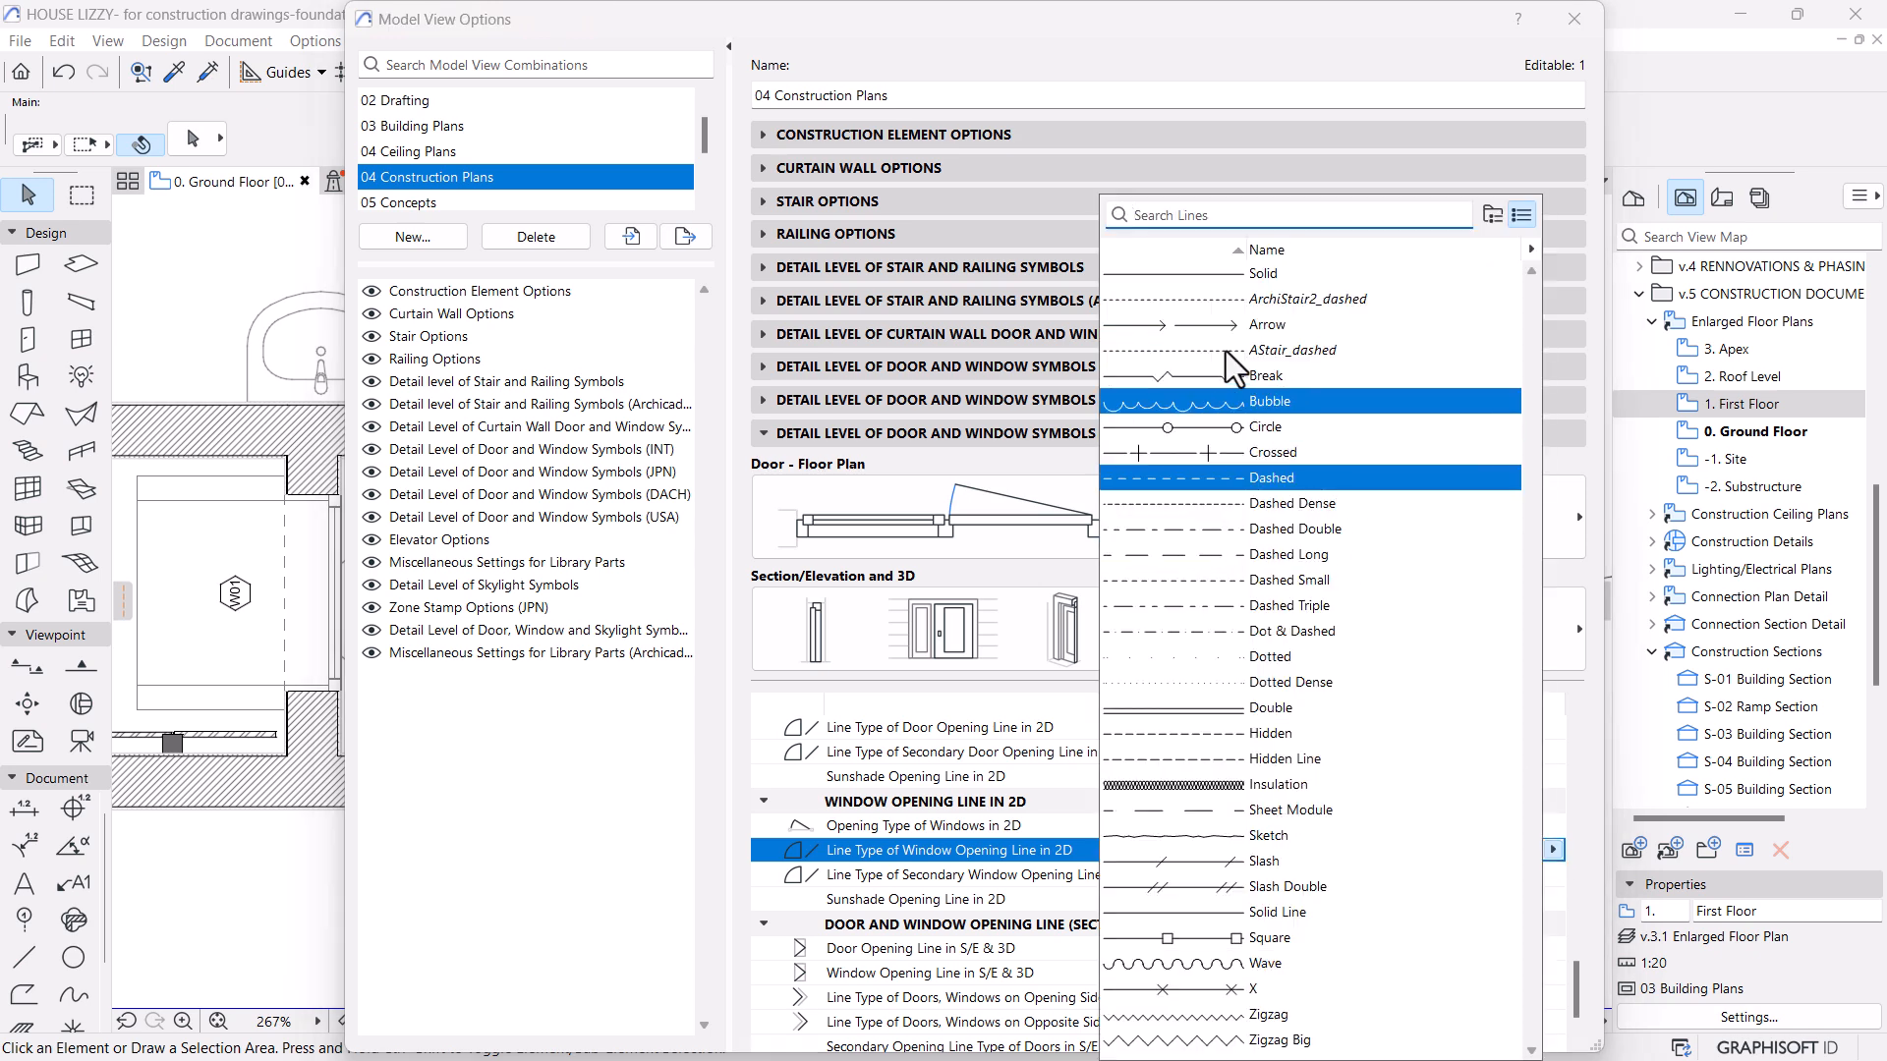
left_click(1195, 275)
Set the DACH secondary opening line types of doors and windows in section/elevation and 3D to Dashed.
scroll(1503, 934, "down", 2)
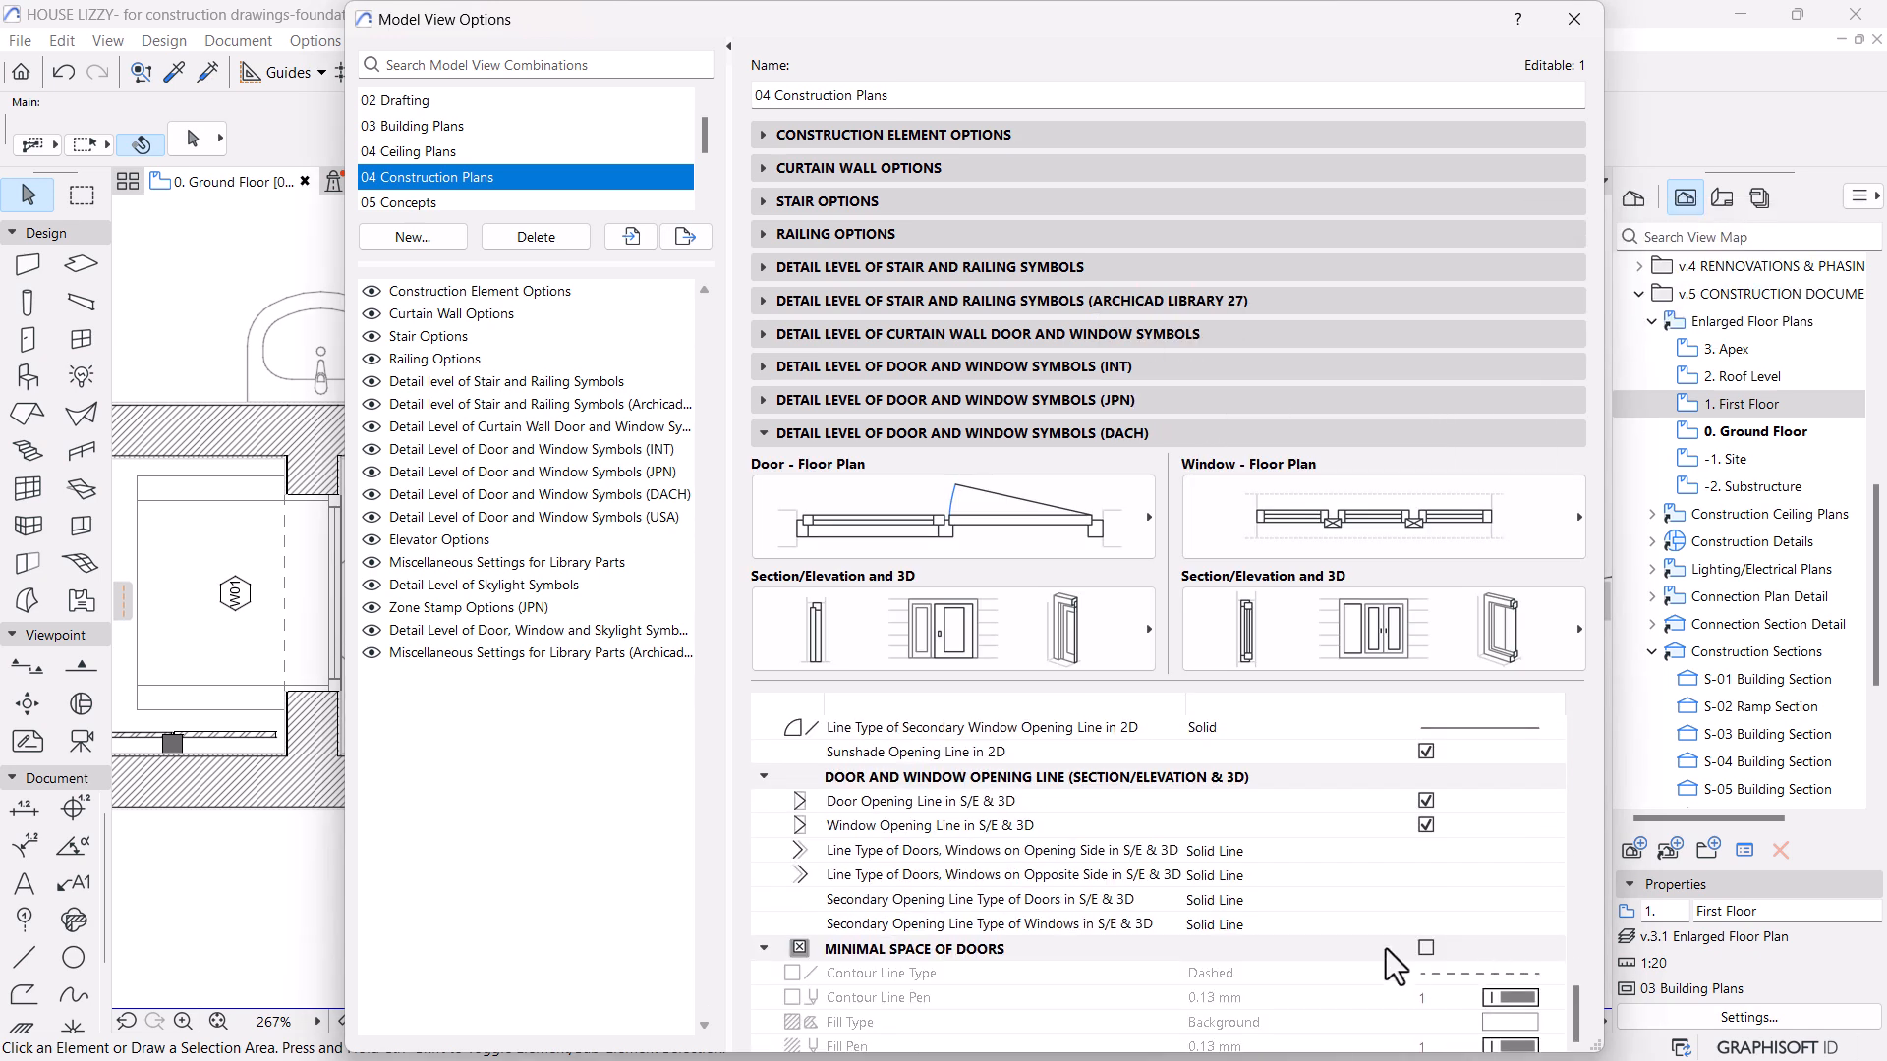
left_click(1220, 903)
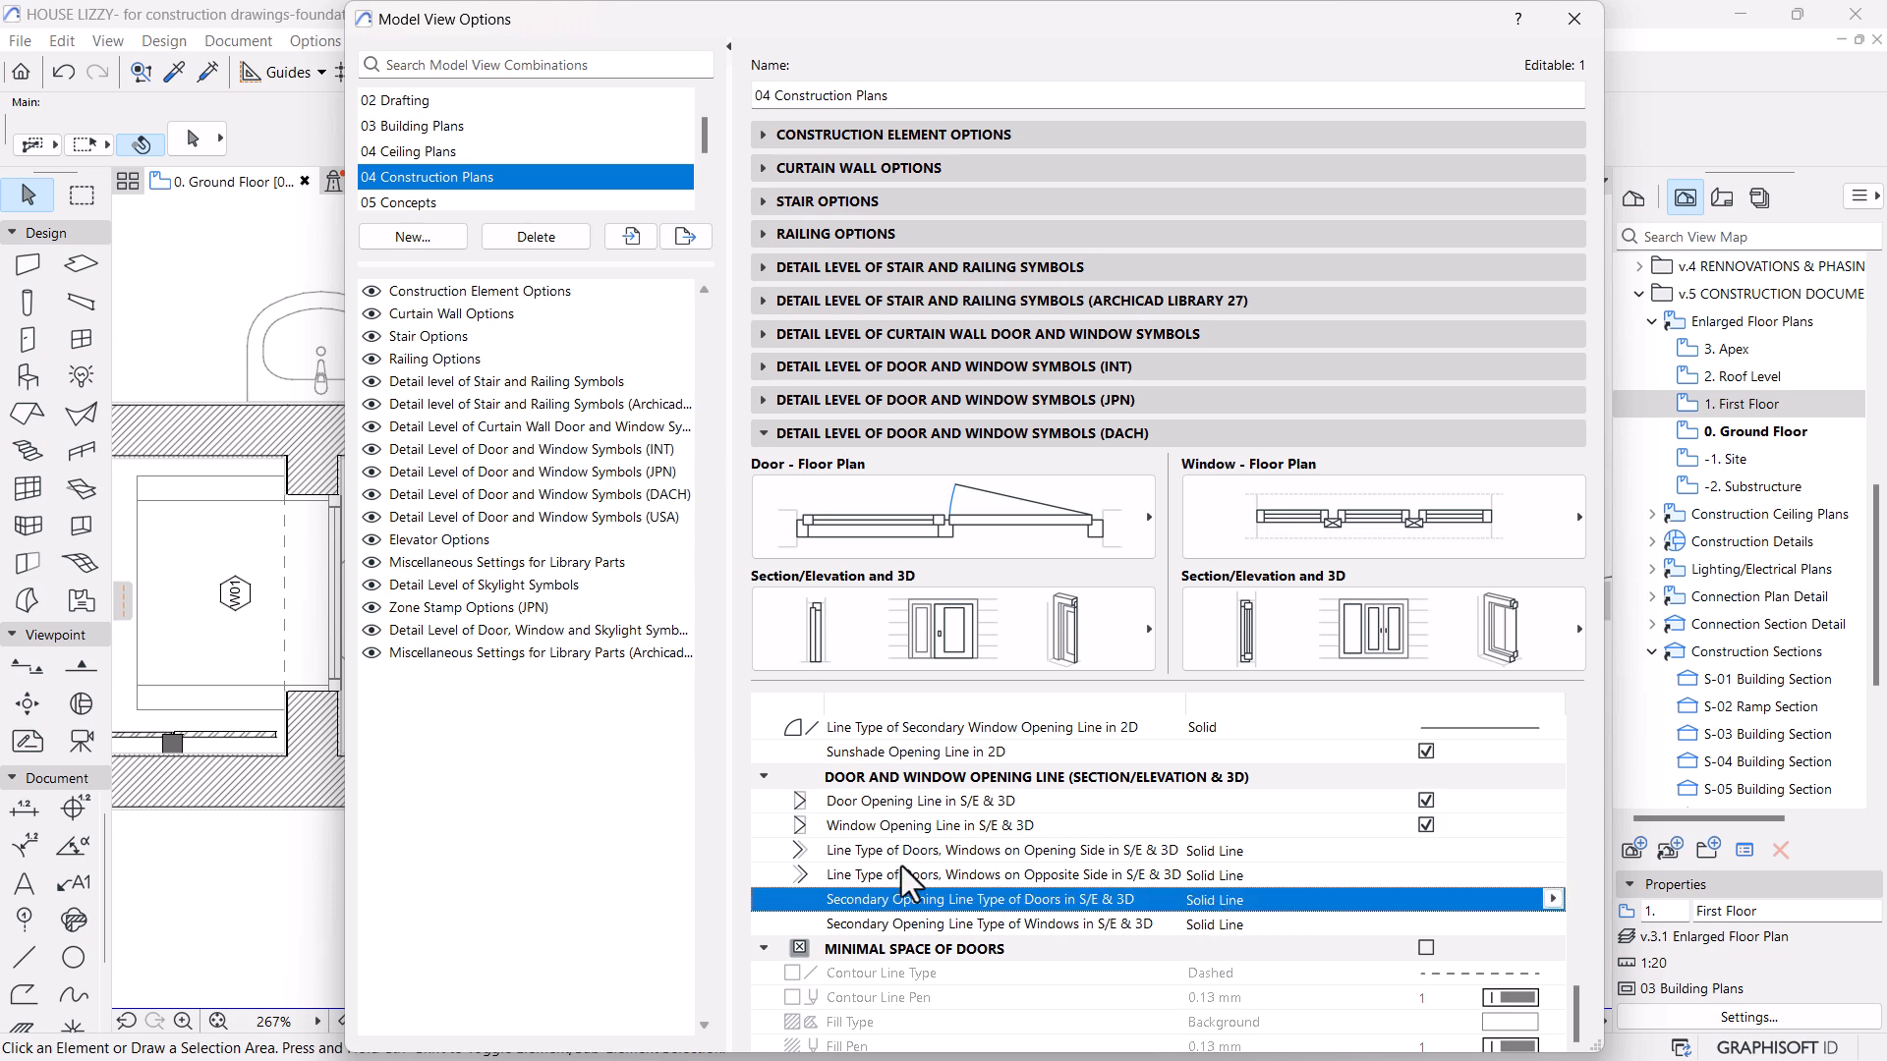
left_click(1551, 899)
left_click(1602, 958)
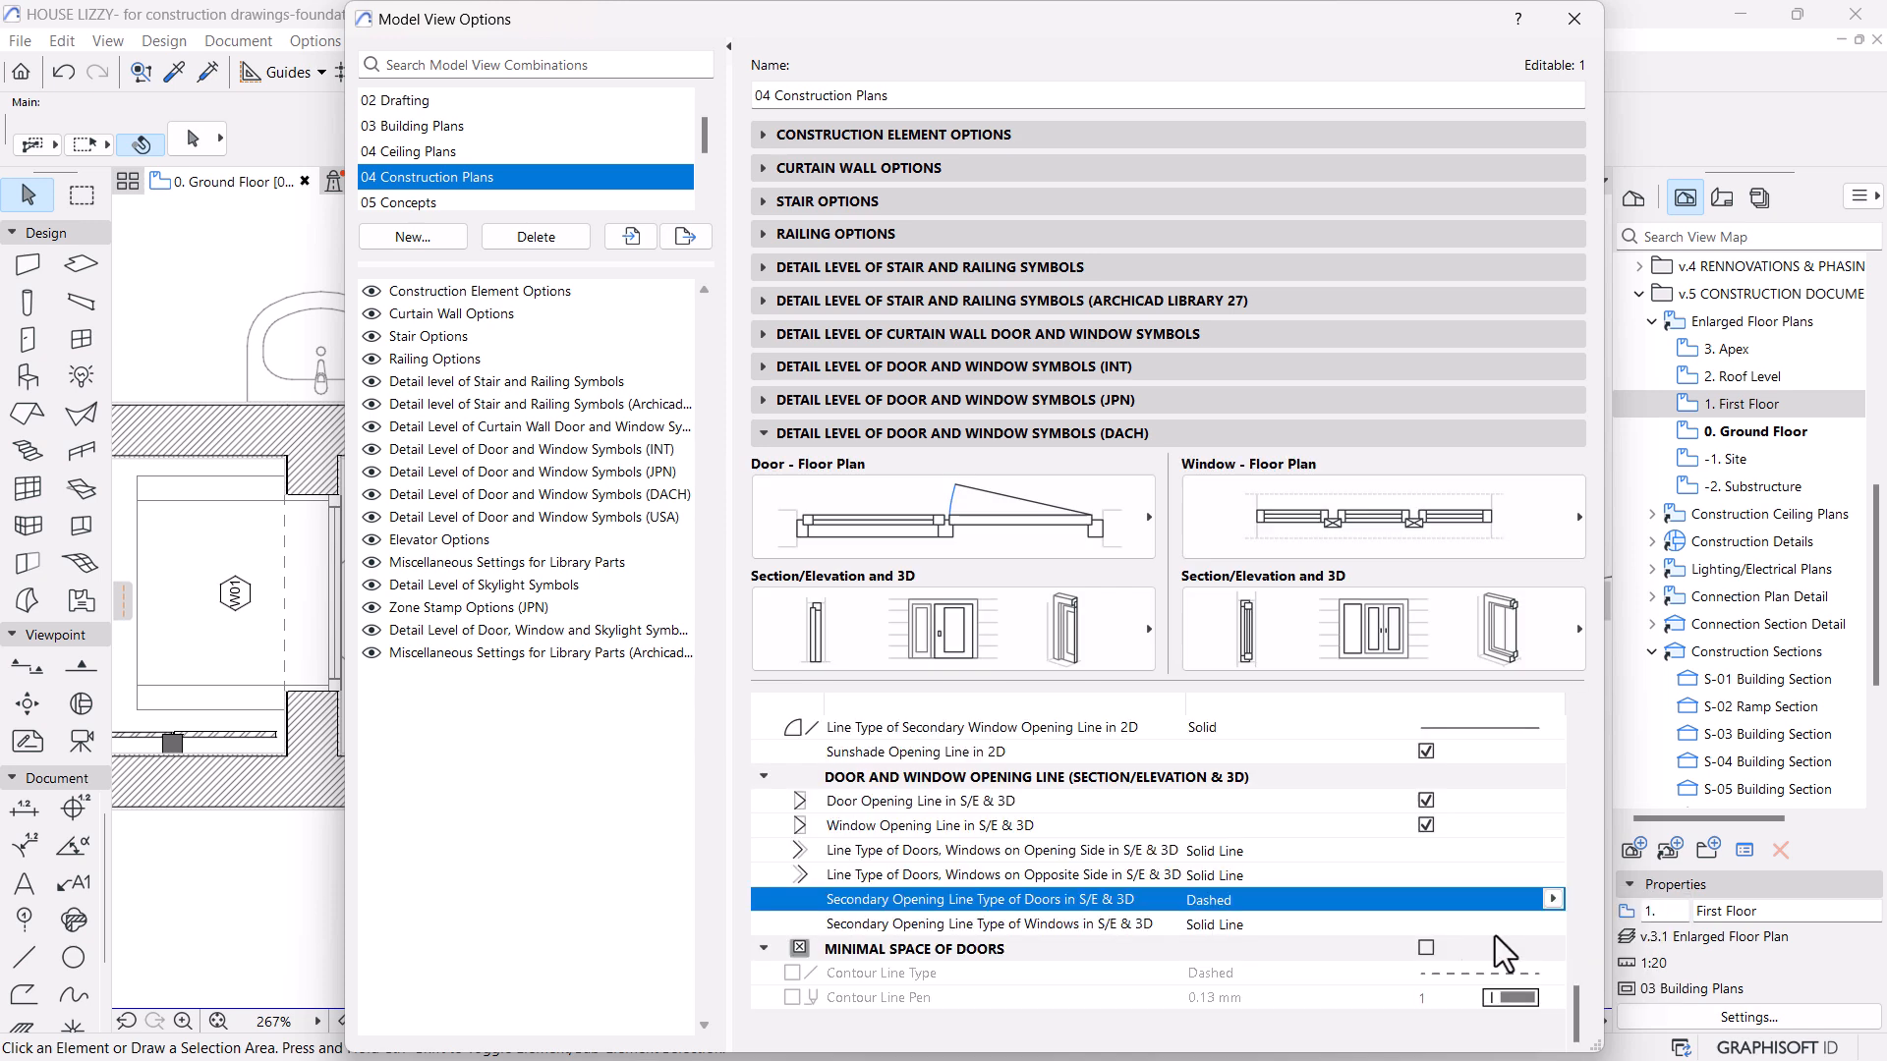
left_click(1441, 930)
left_click(1551, 924)
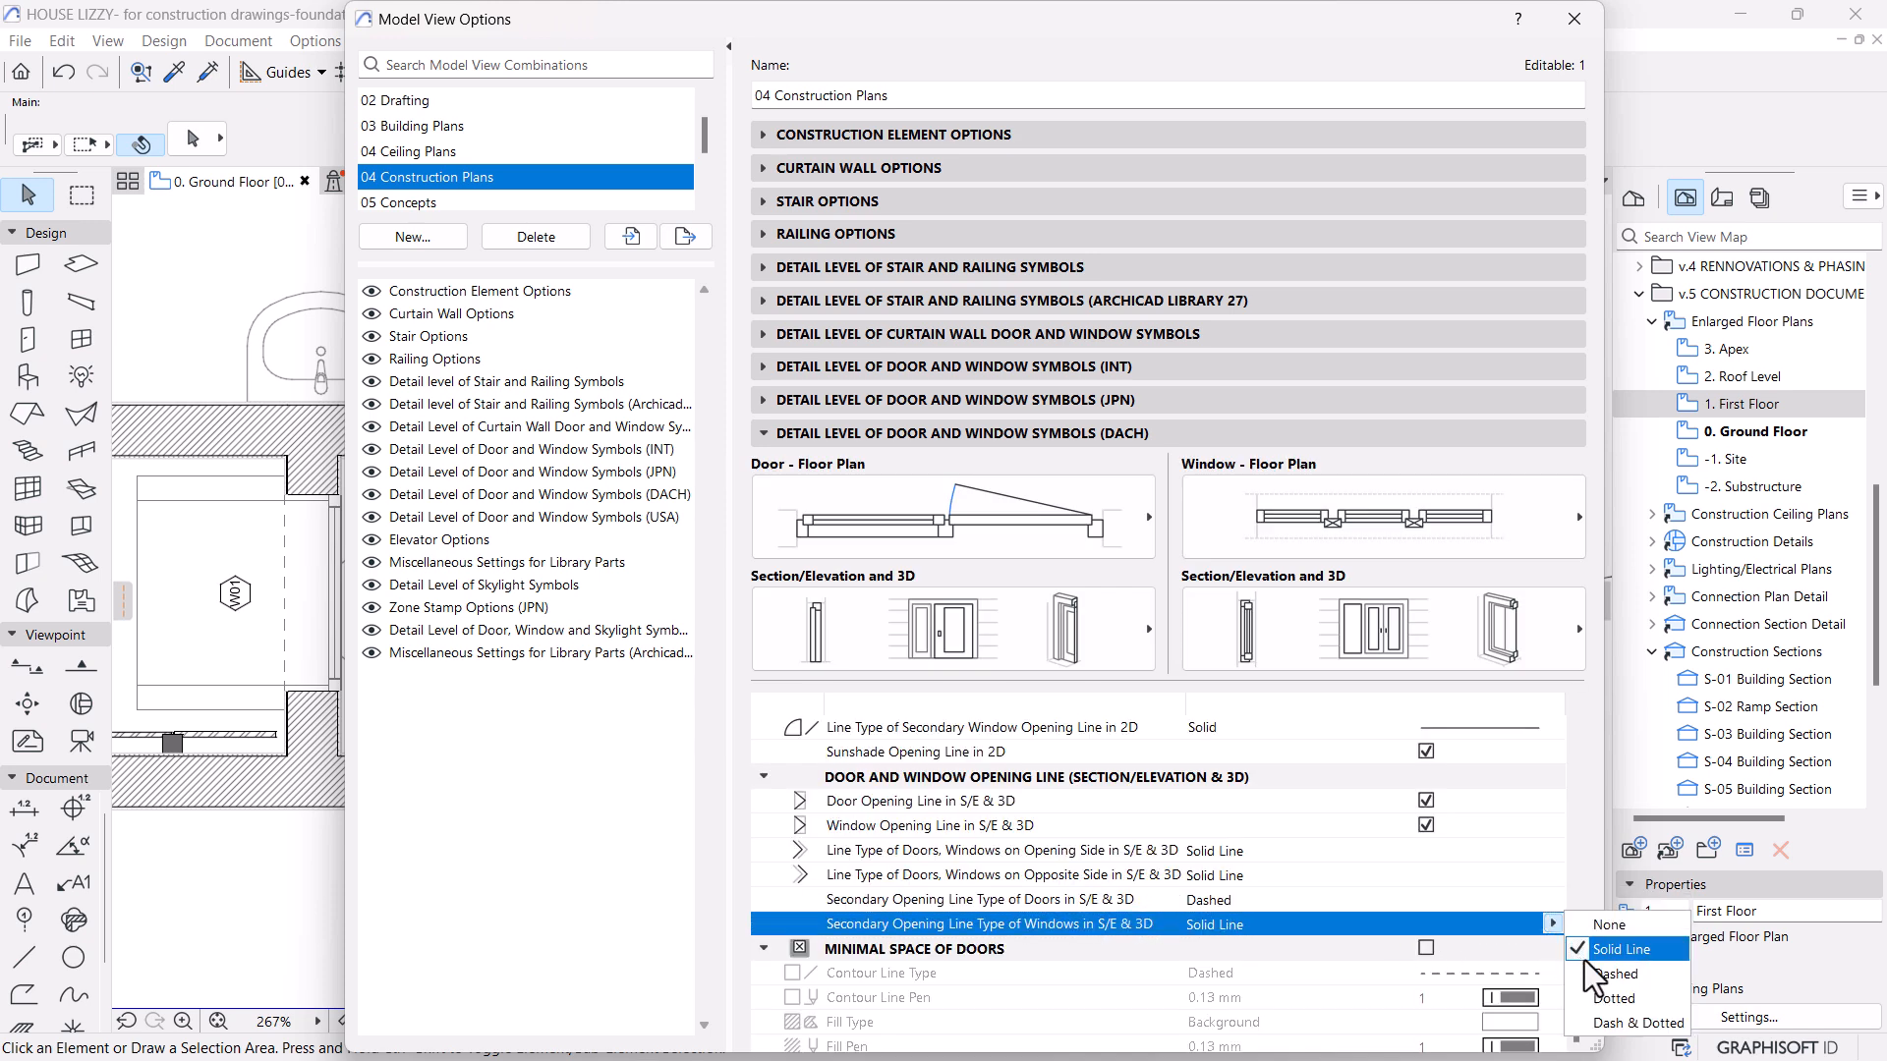
left_click(1596, 975)
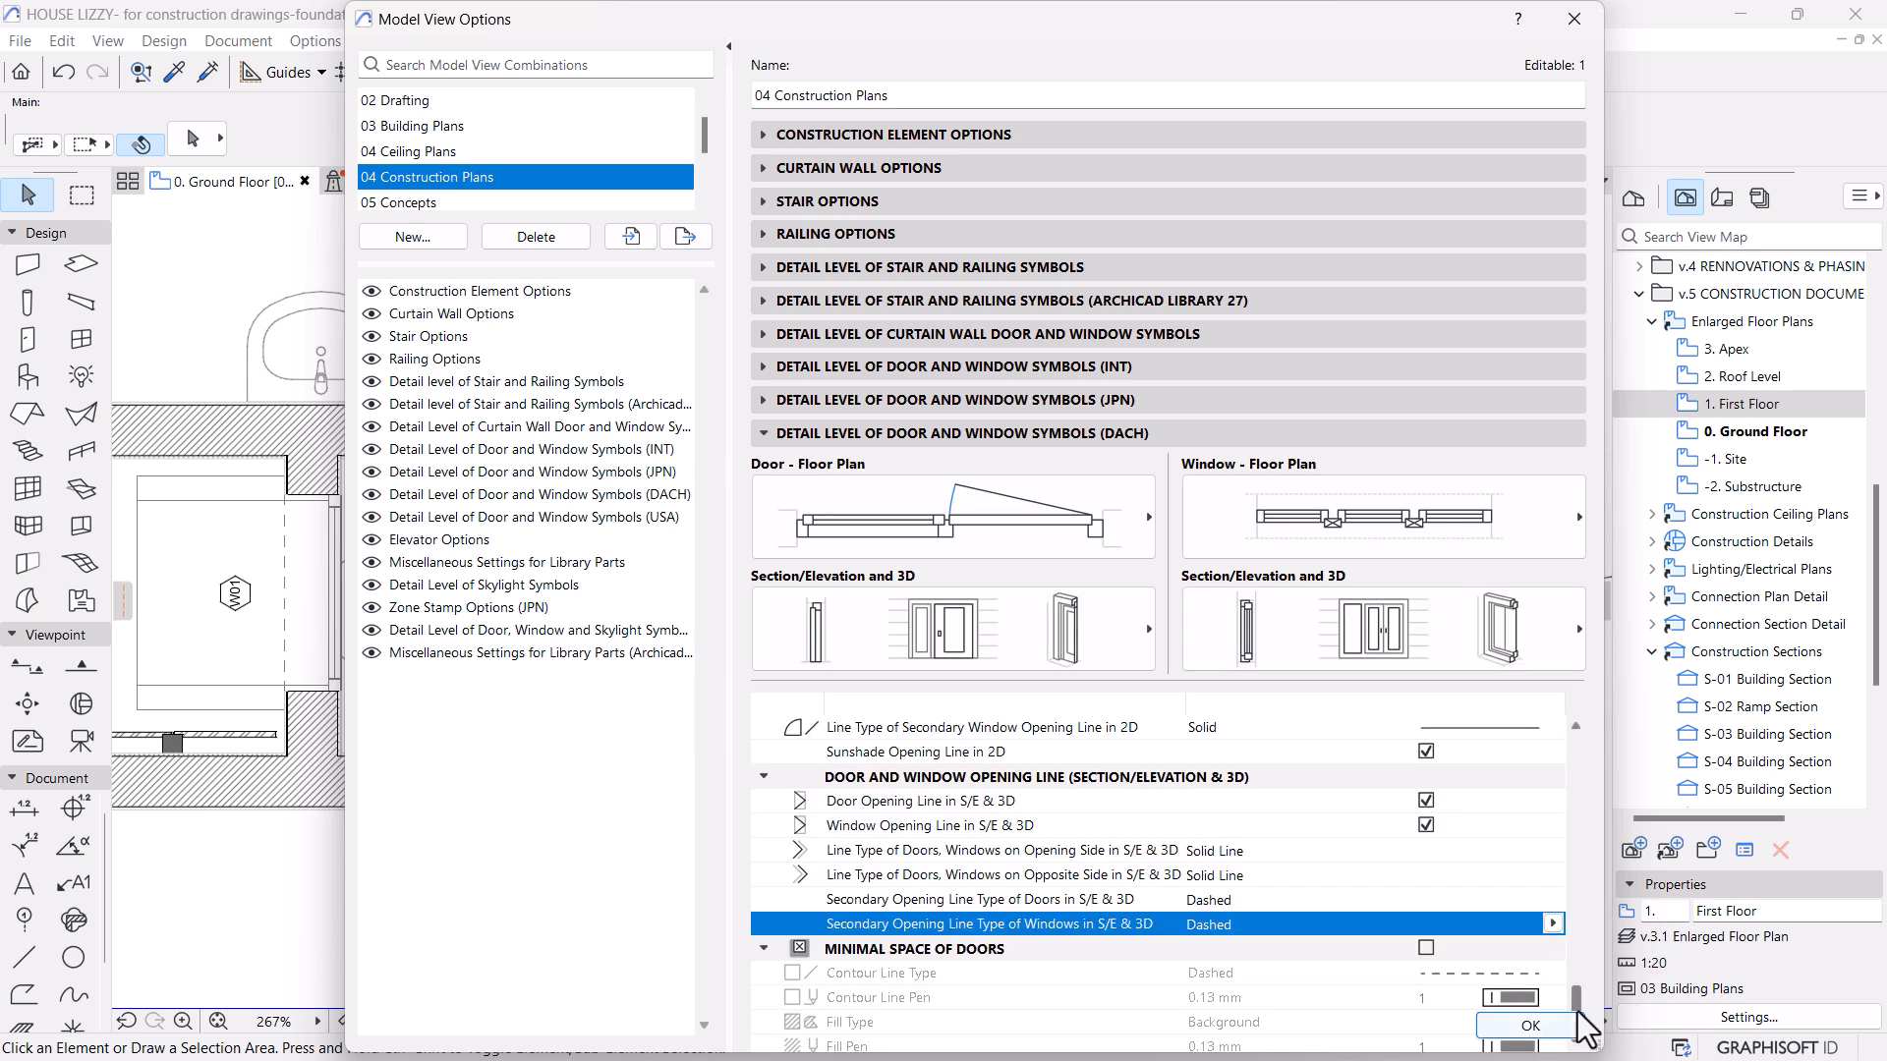
mouse_move(1577, 1011)
left_mouse_down()
mouse_move(1583, 873)
mouse_move(1579, 1020)
left_mouse_up()
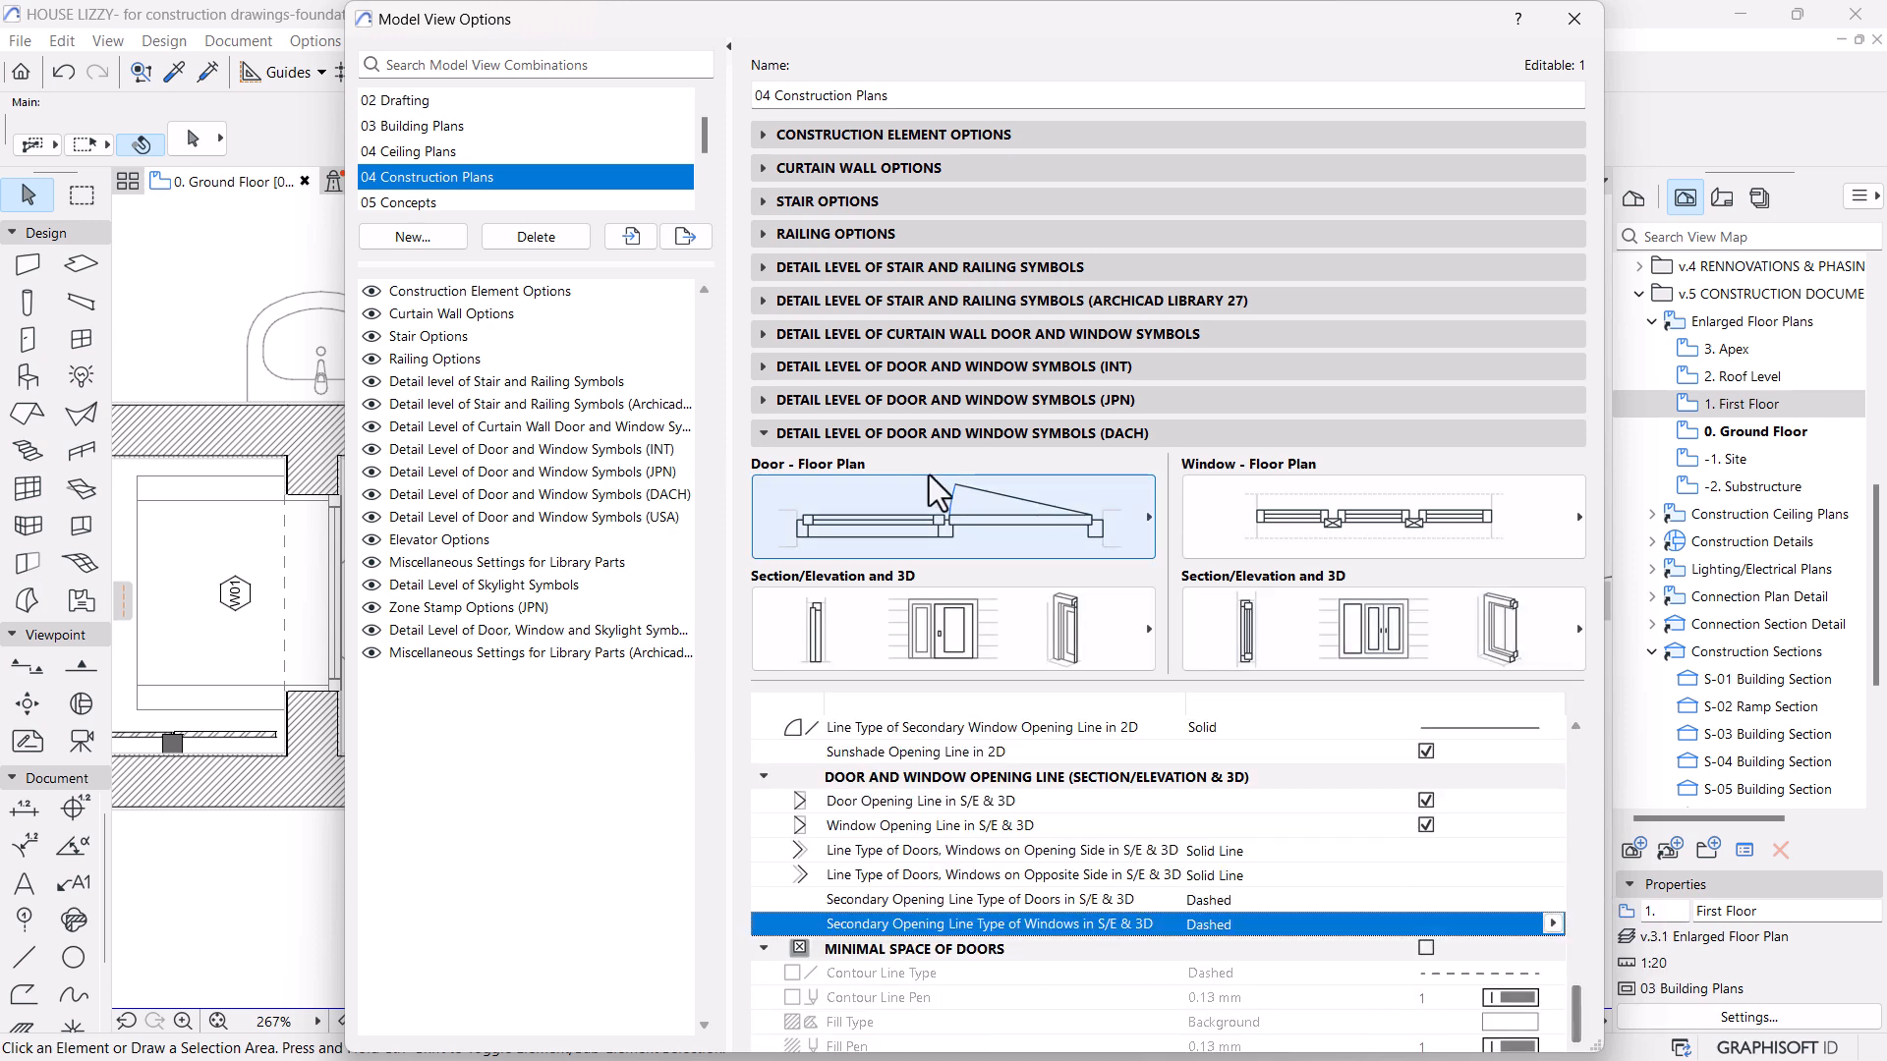
left_click(768, 433)
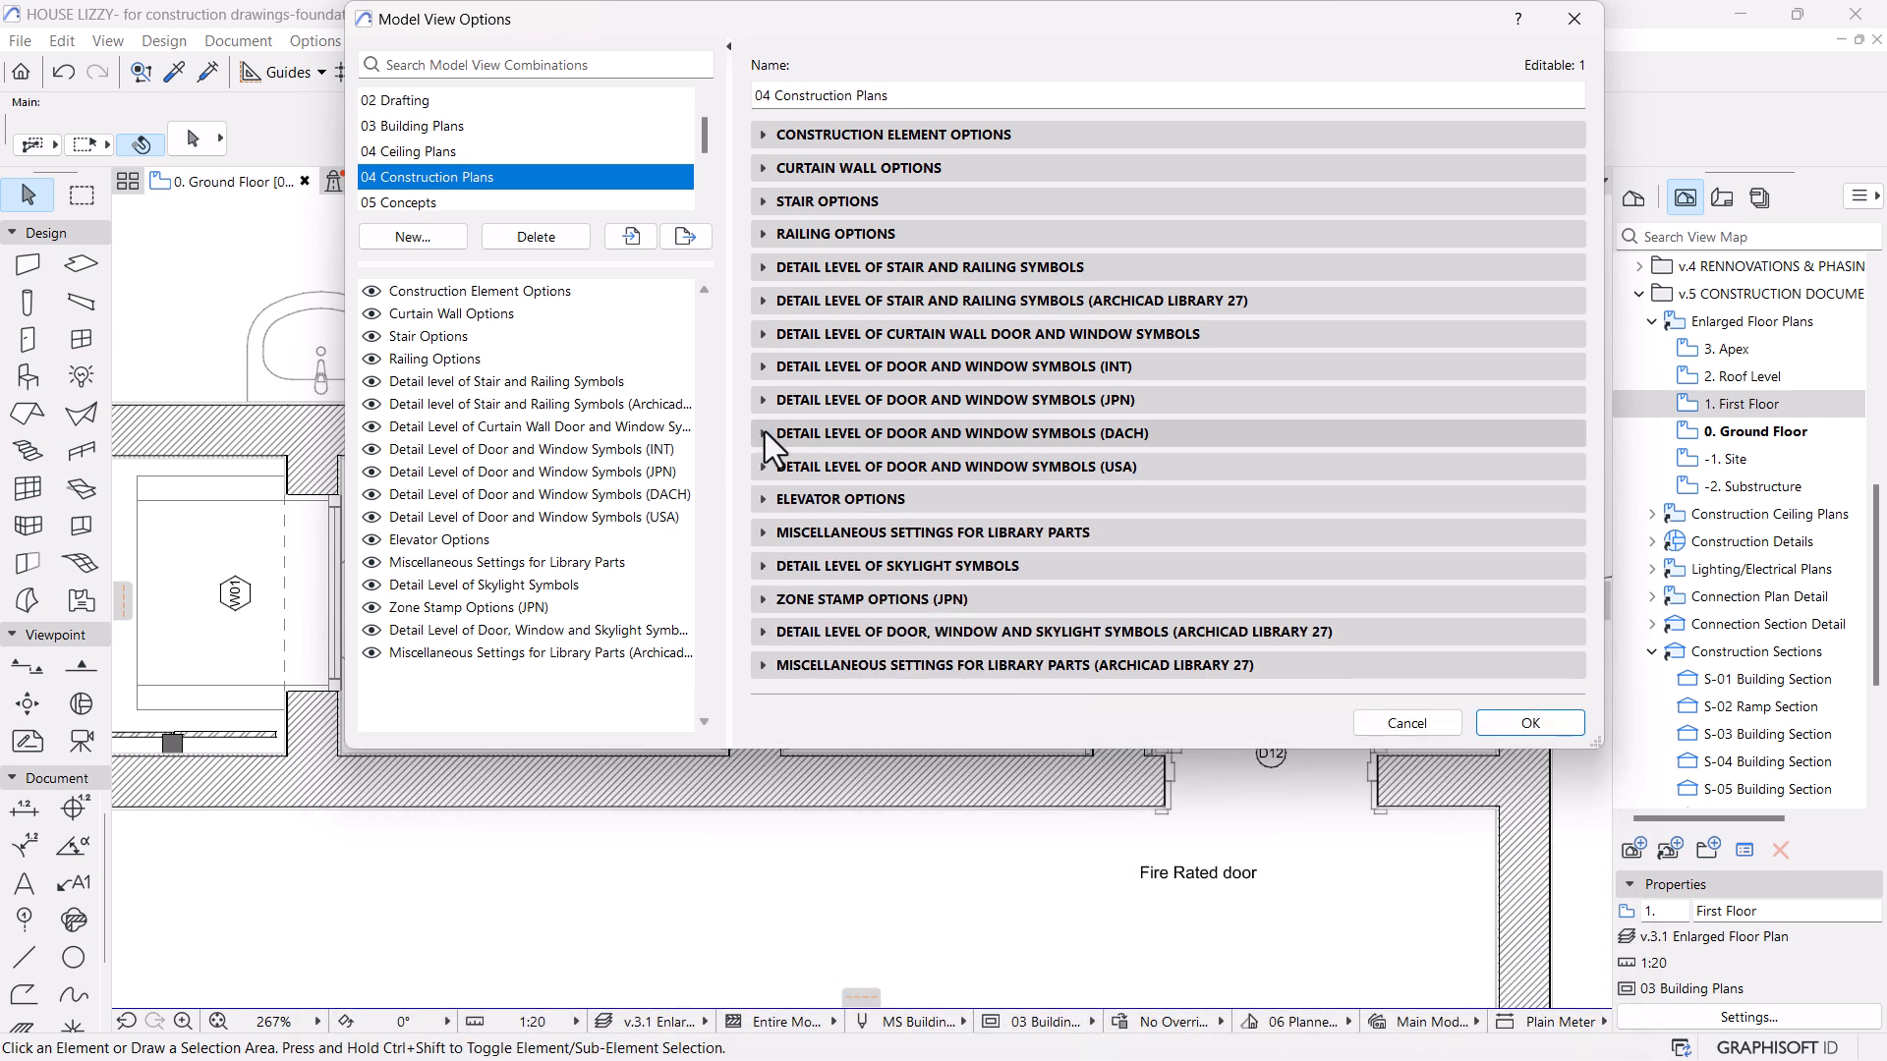
Show the USA door and window symbol detail settings.
left_click(765, 468)
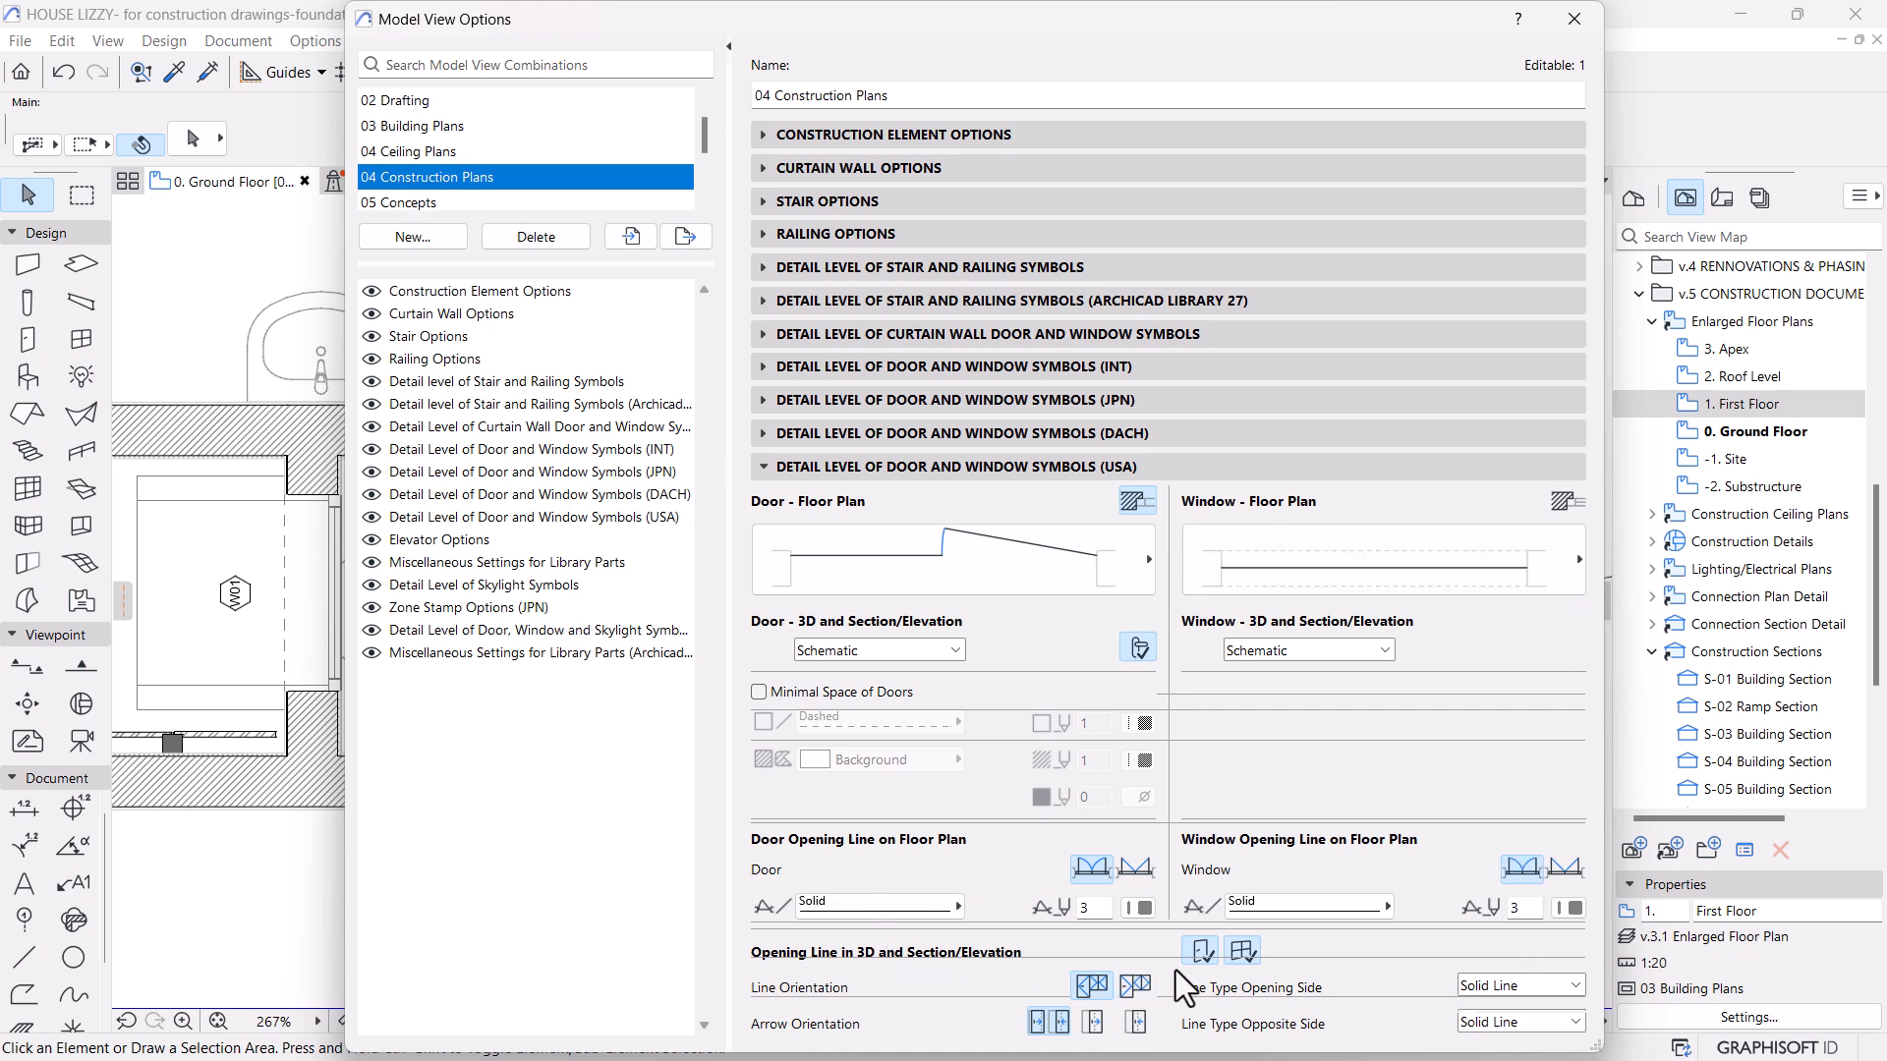
Apply the 04 Construction Plans model view combination to the ground floor plan.
left_click(769, 469)
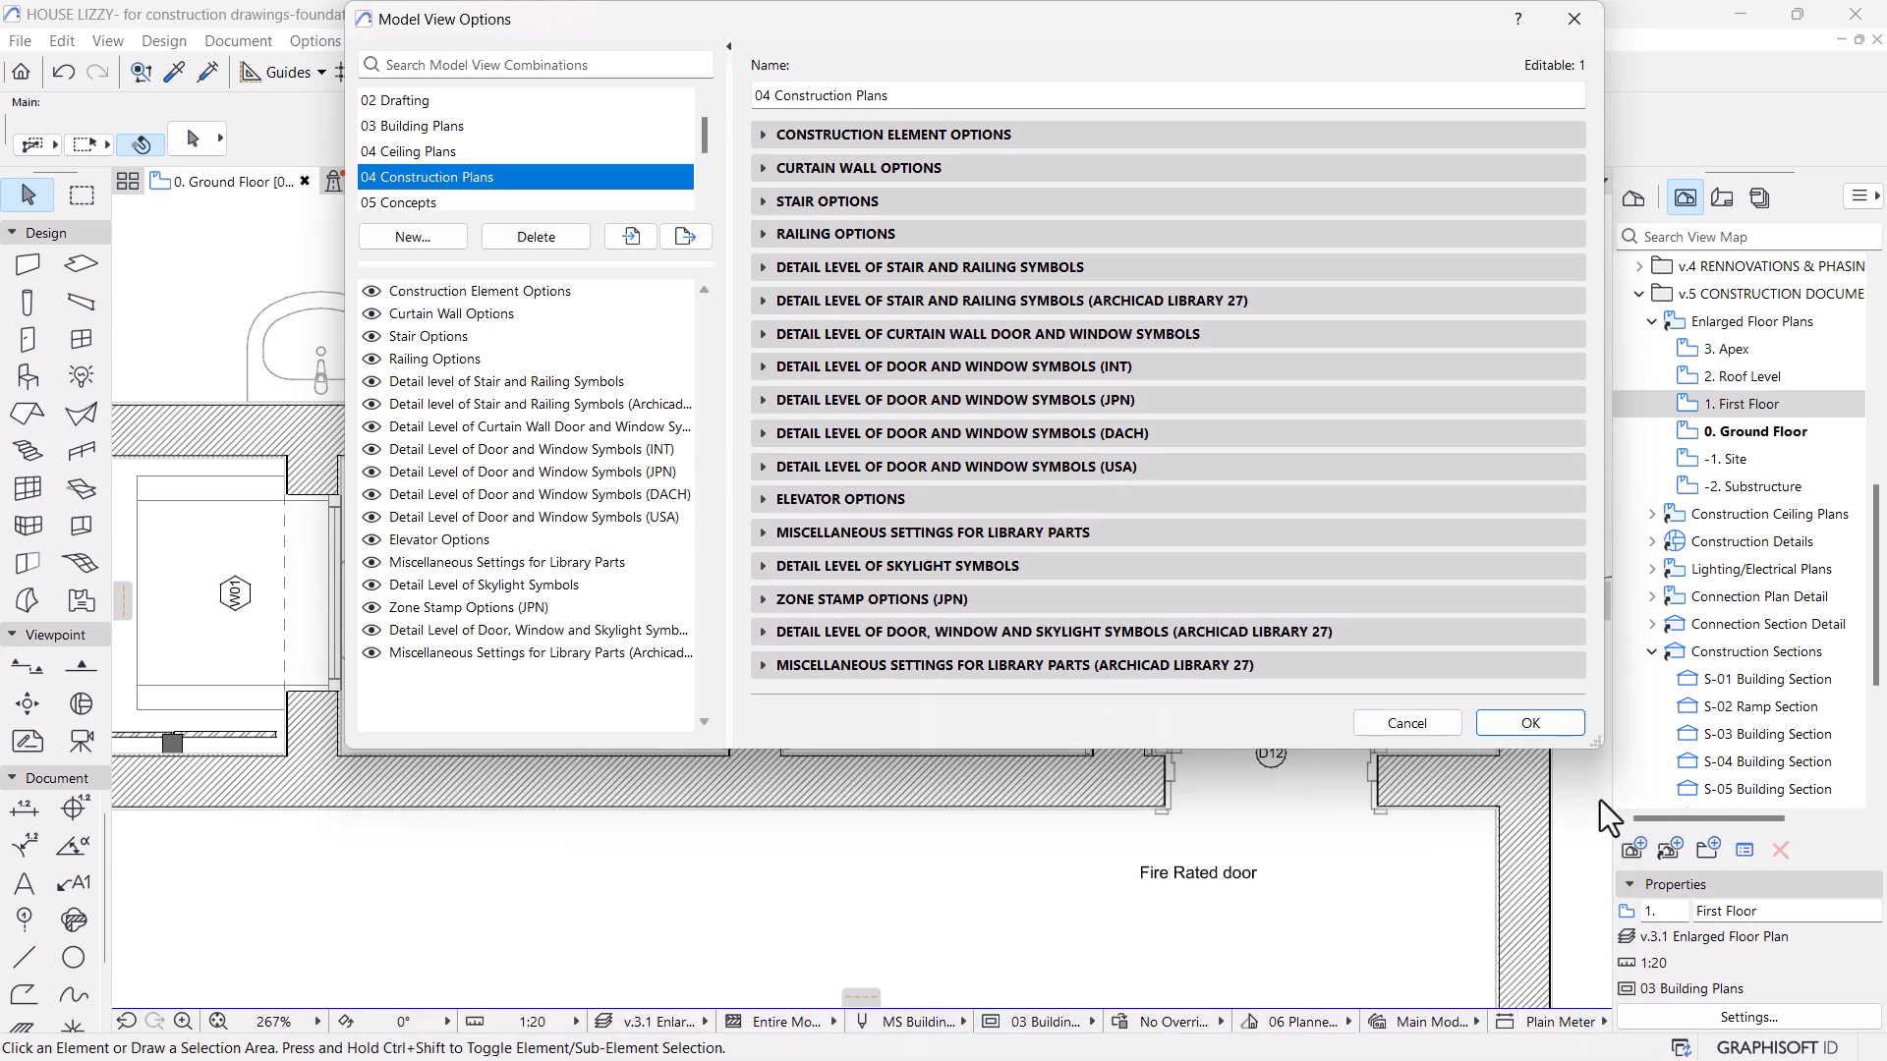
left_click(1551, 727)
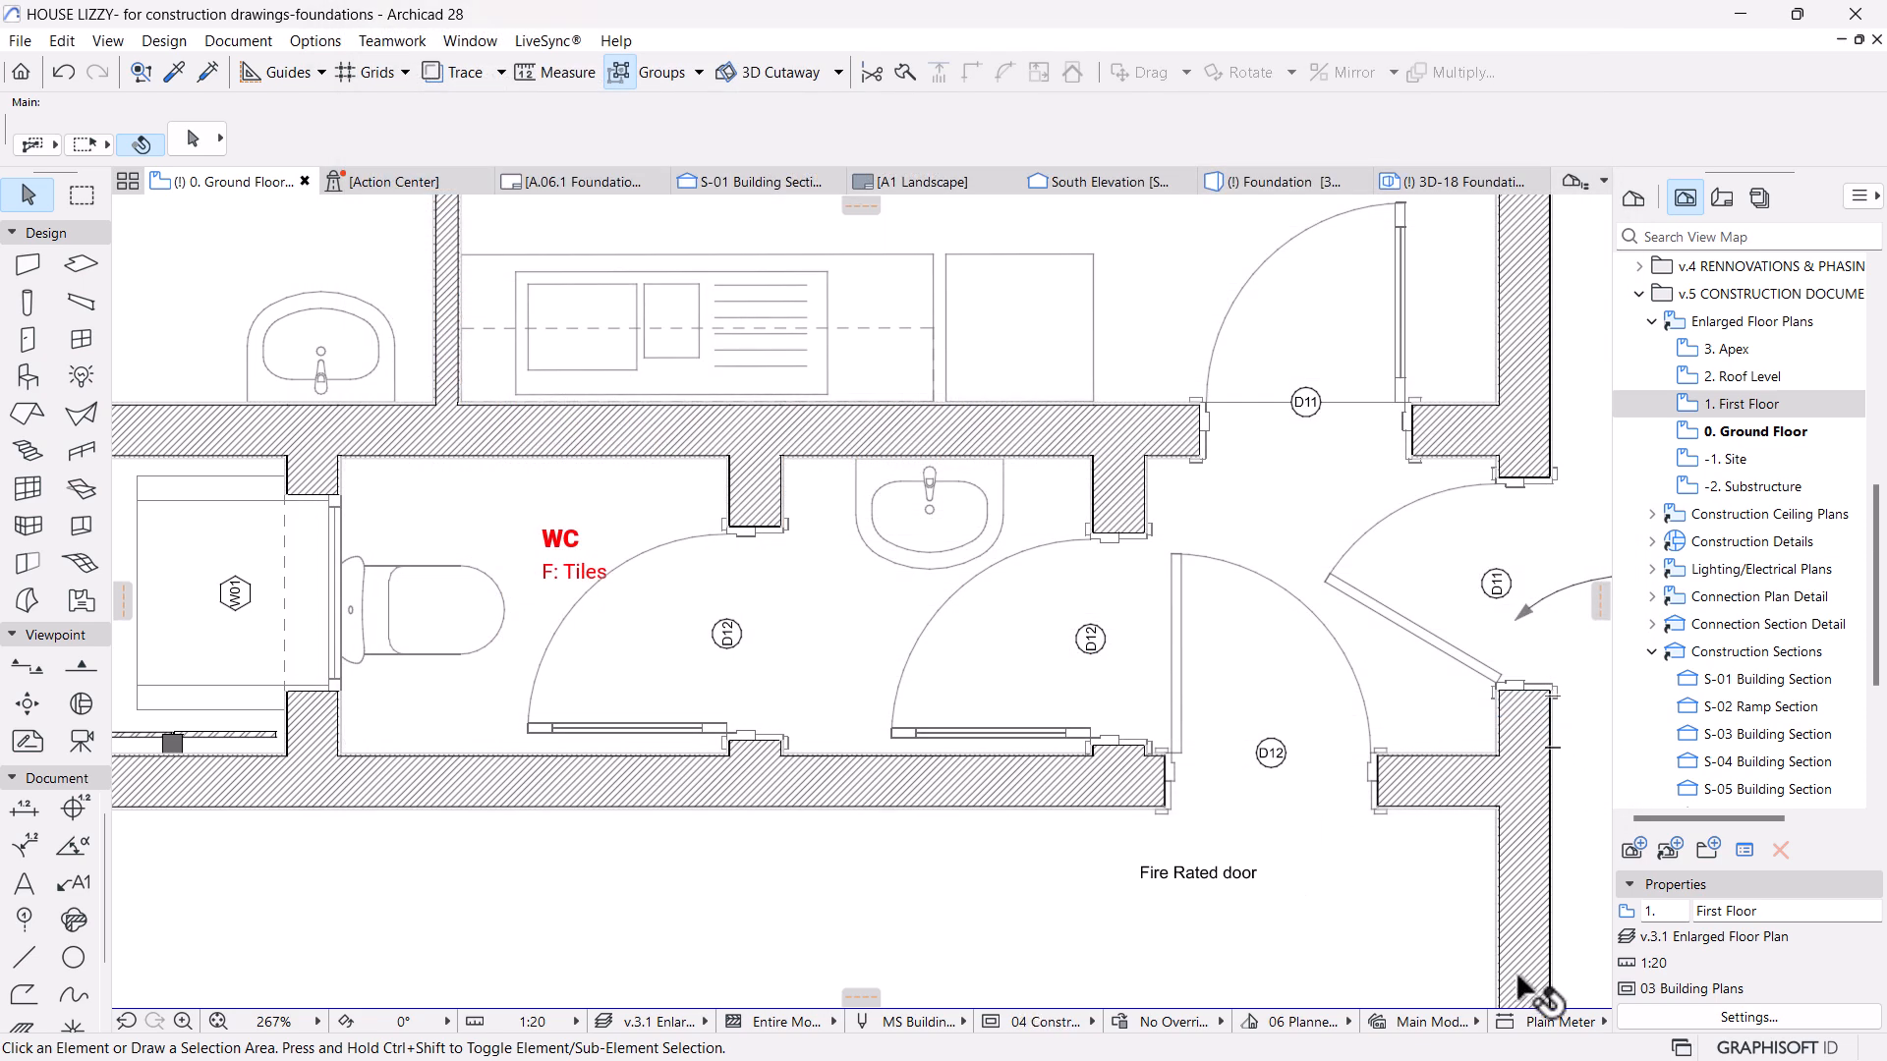
Examine the window and door symbols around the WC on the ground floor plan.
scroll(1143, 344, "down", 4)
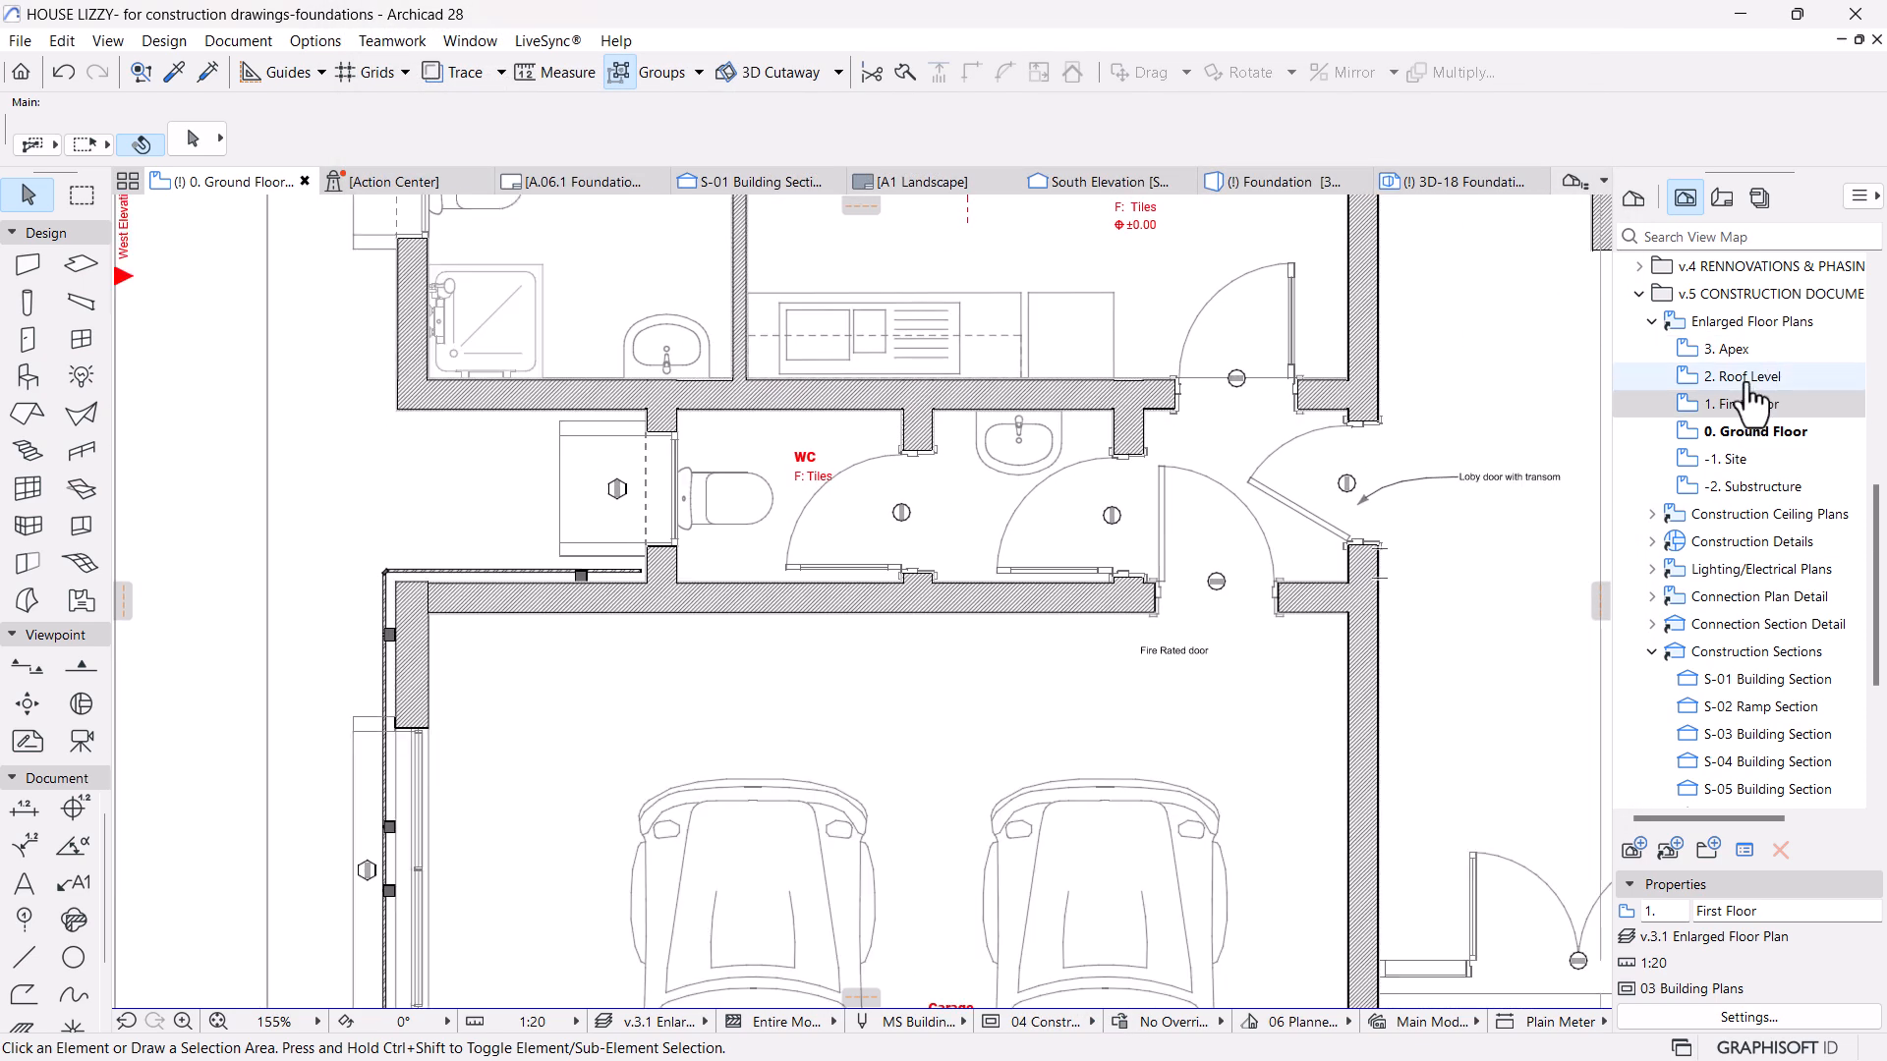
left_click(1747, 406)
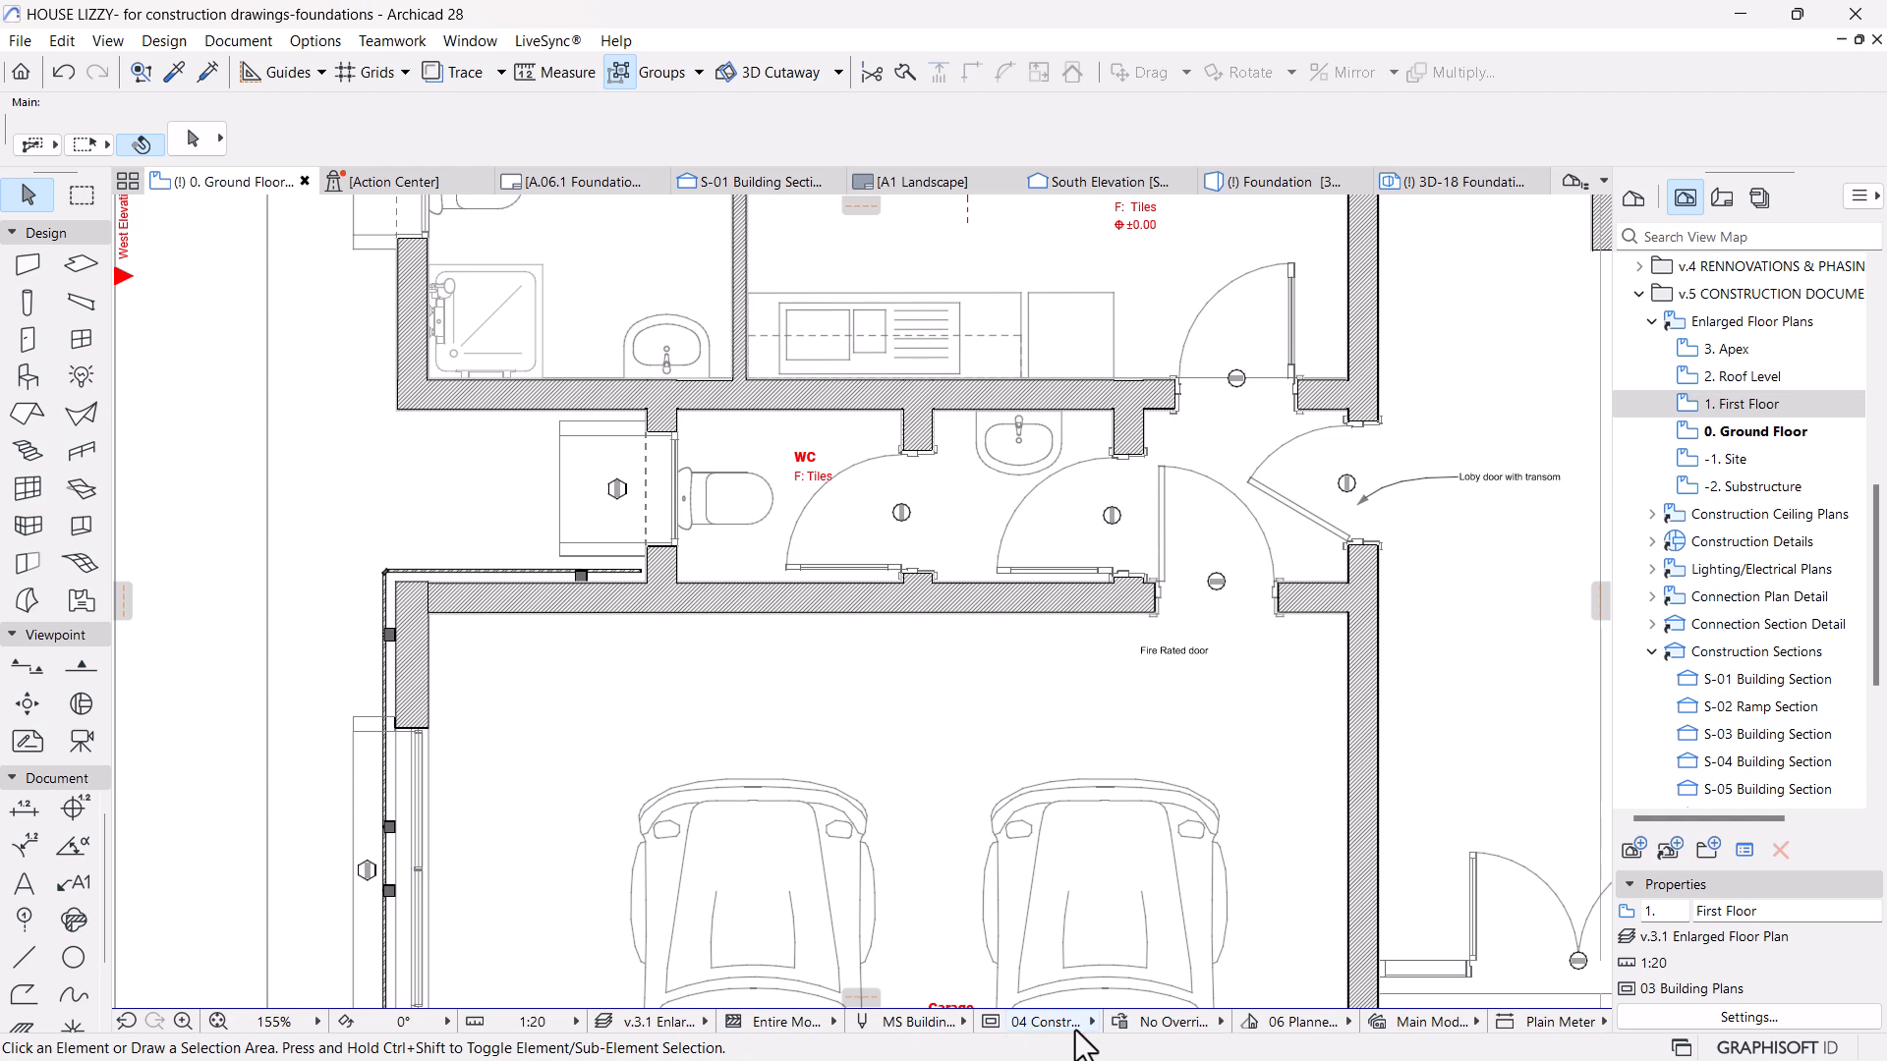
scroll(800, 530, "up", 3)
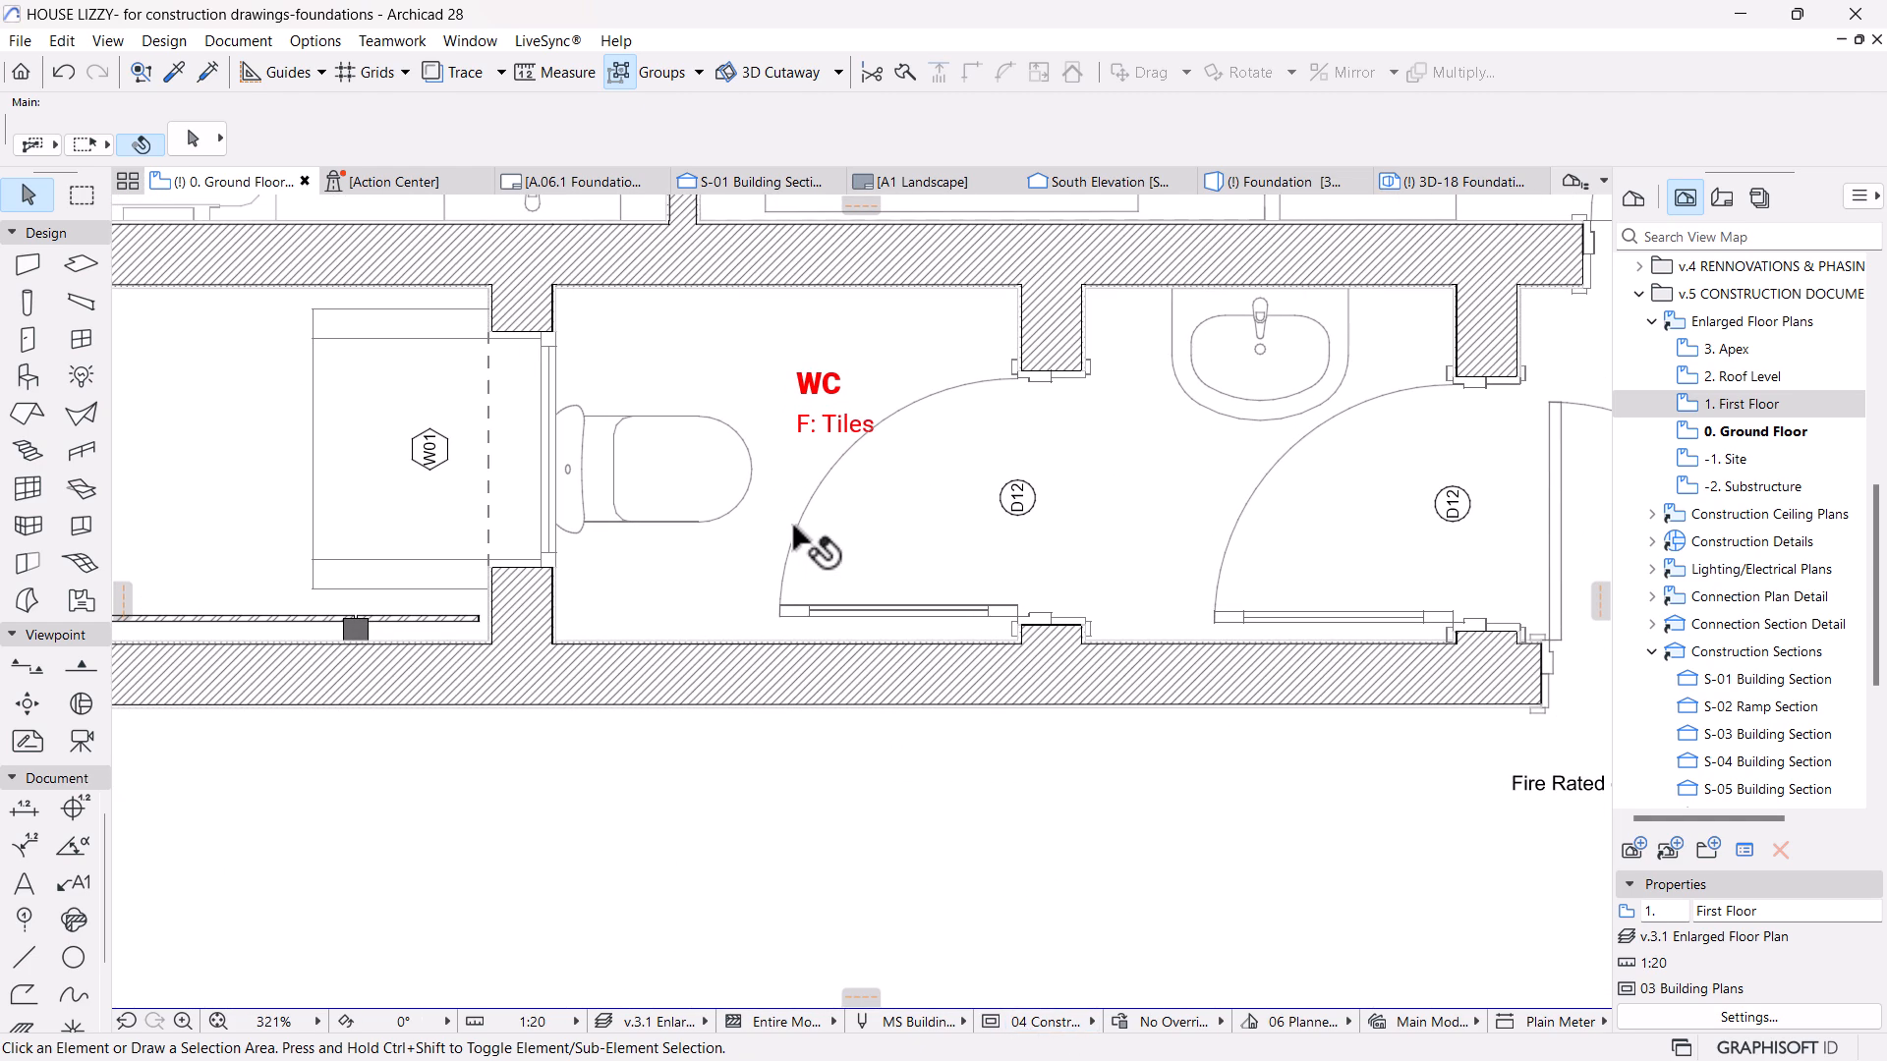
scroll(806, 589, "down", 5)
scroll(805, 589, "down", 4)
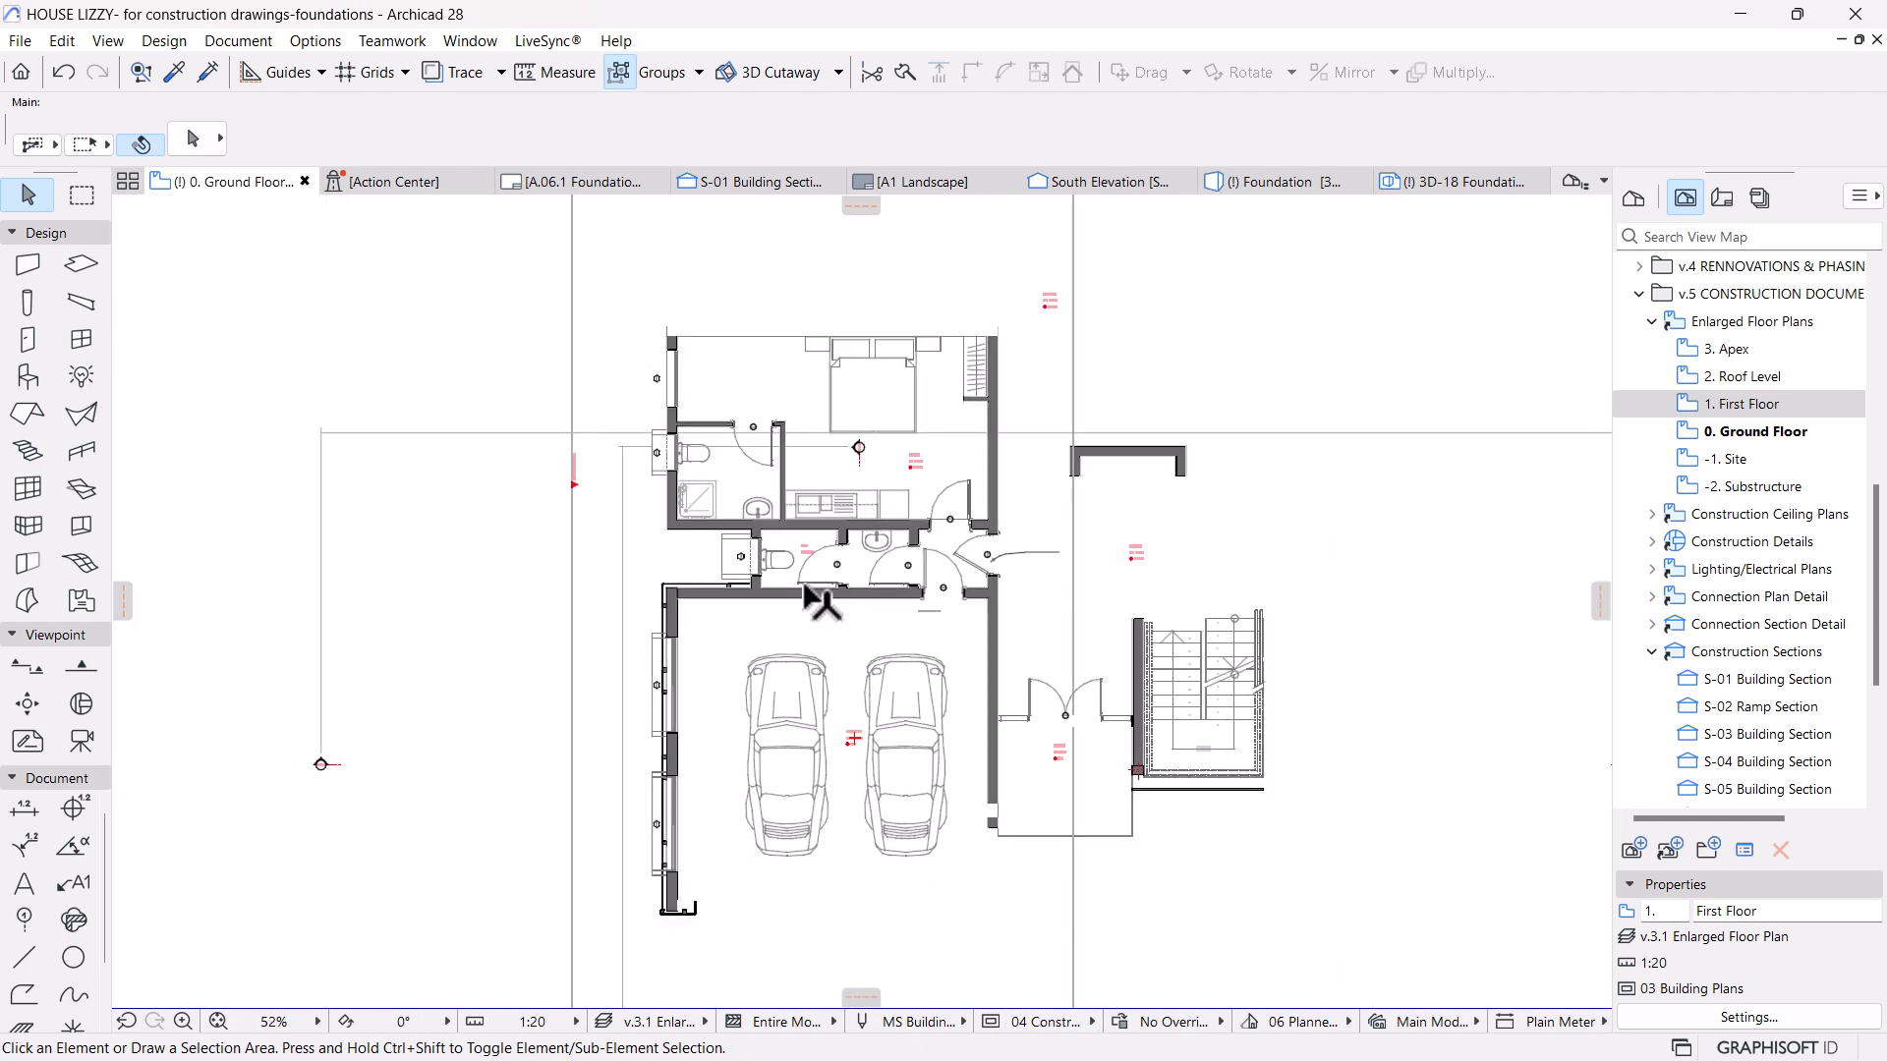
scroll(806, 590, "up", 2)
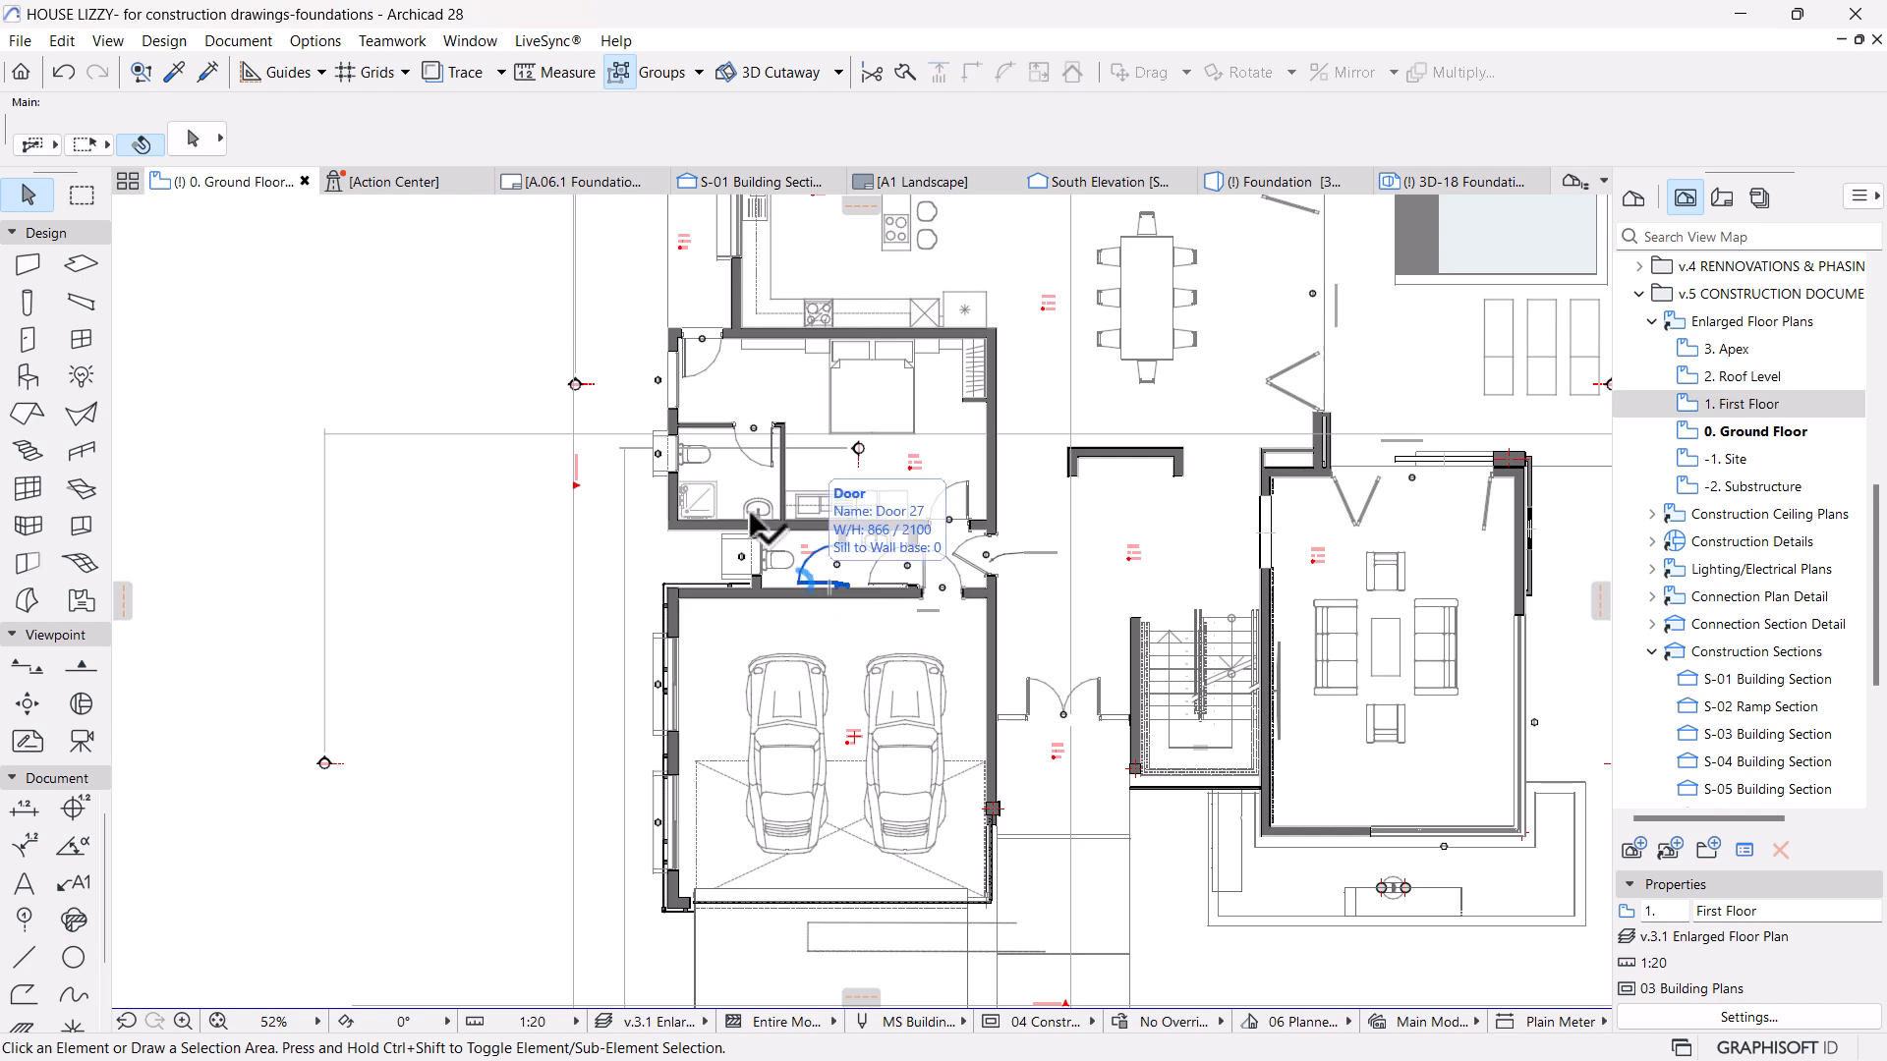
scroll(745, 515, "up", 6)
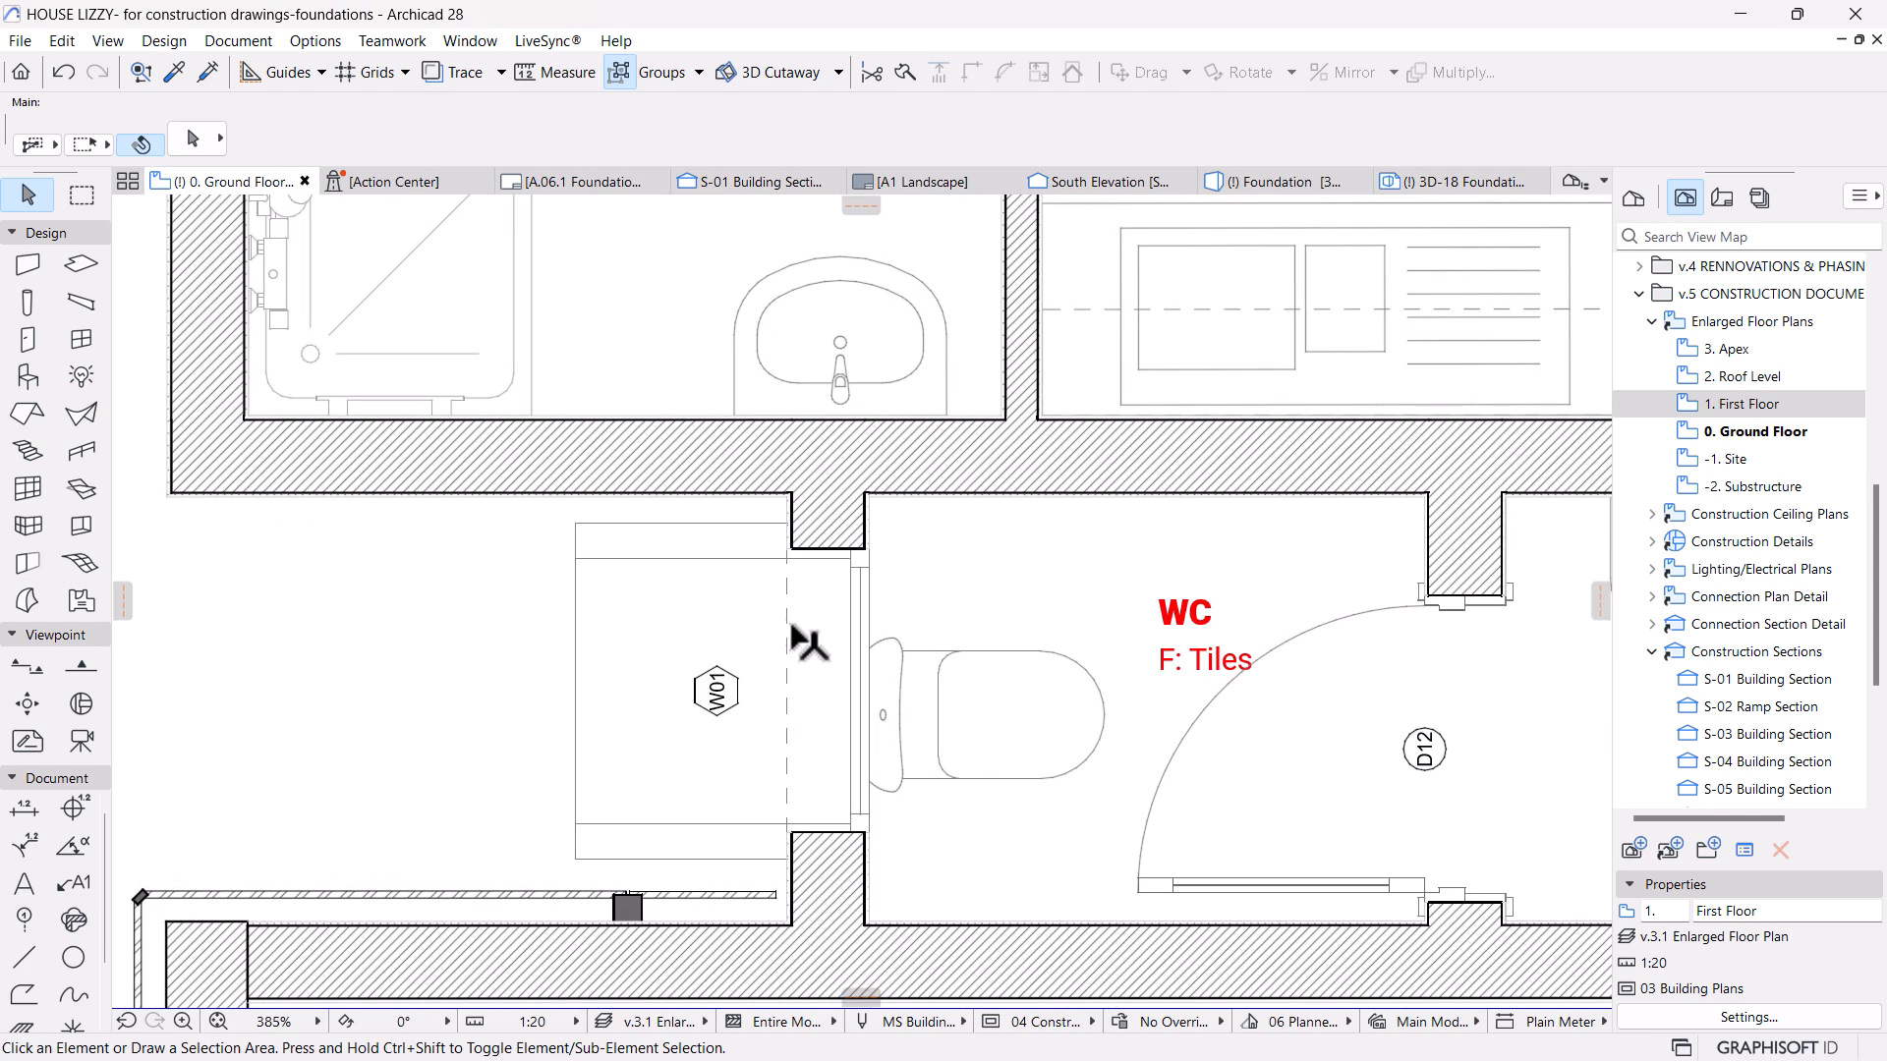
left_click(865, 558)
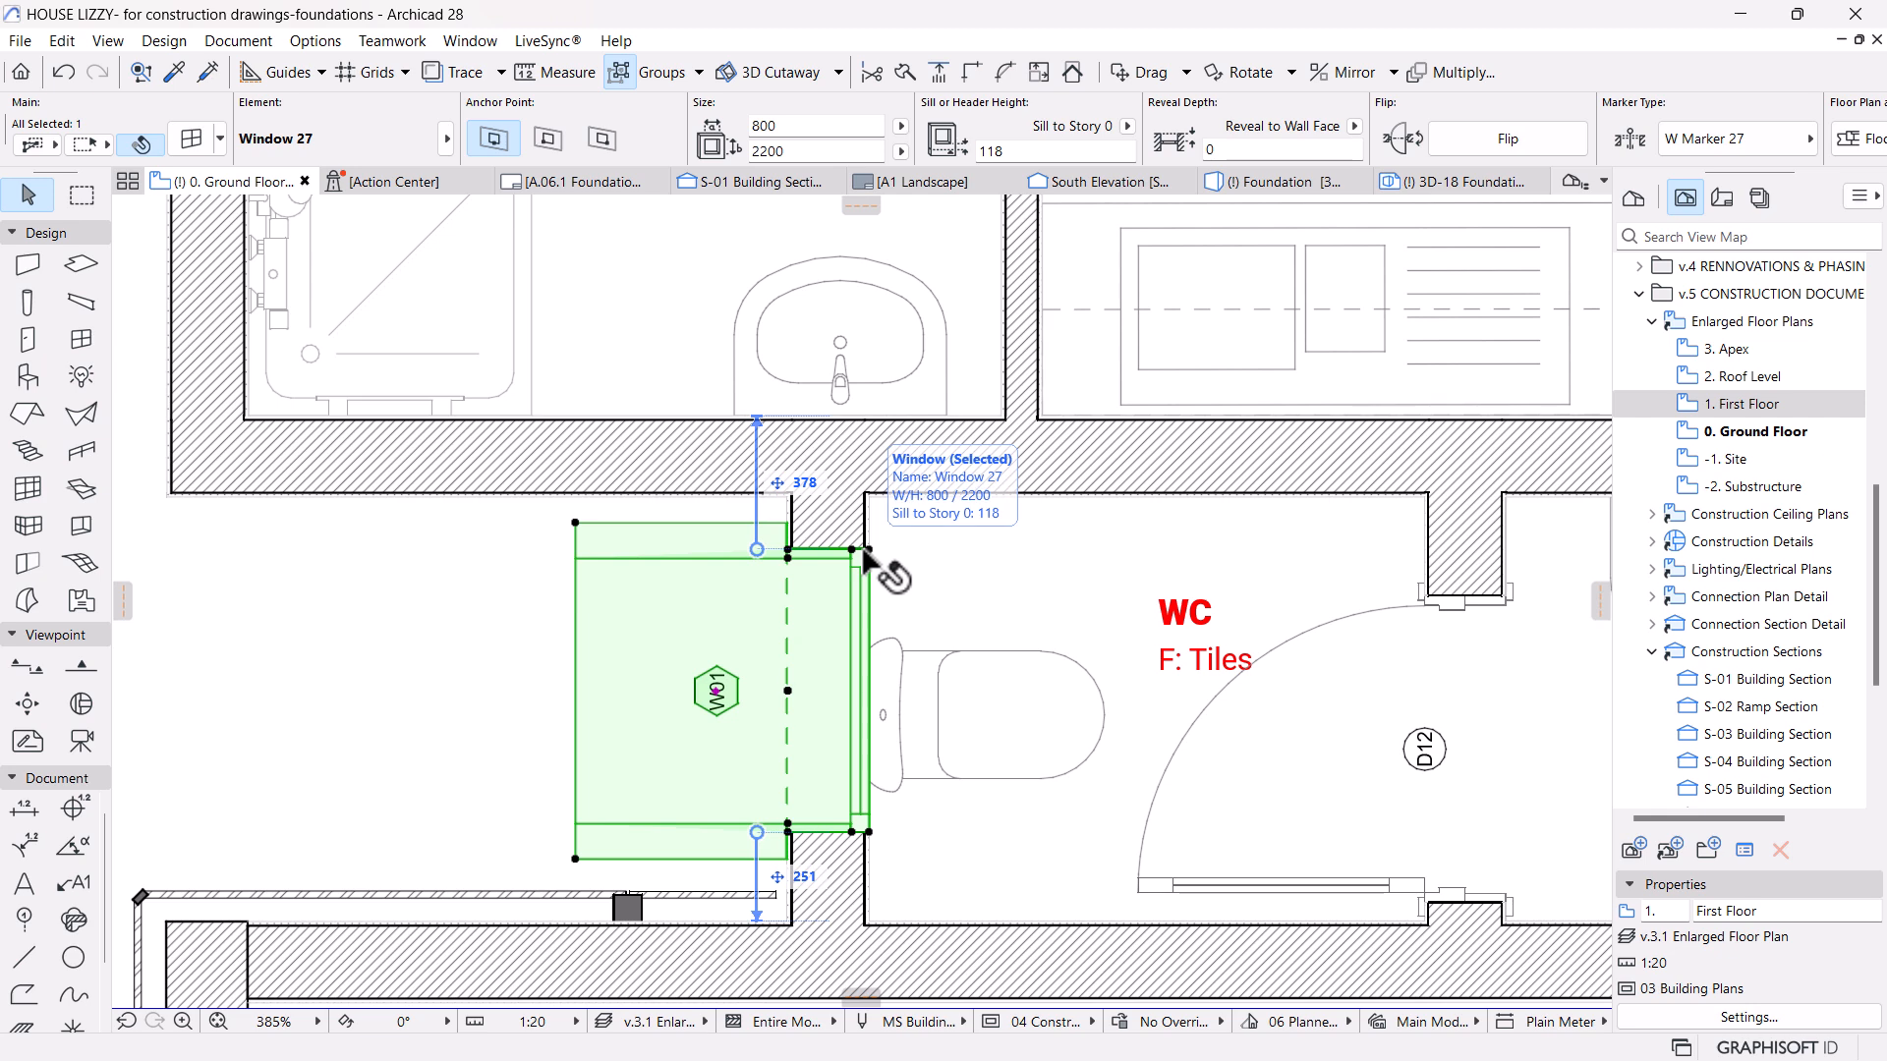
key("Escape")
scroll(983, 688, "down", 3)
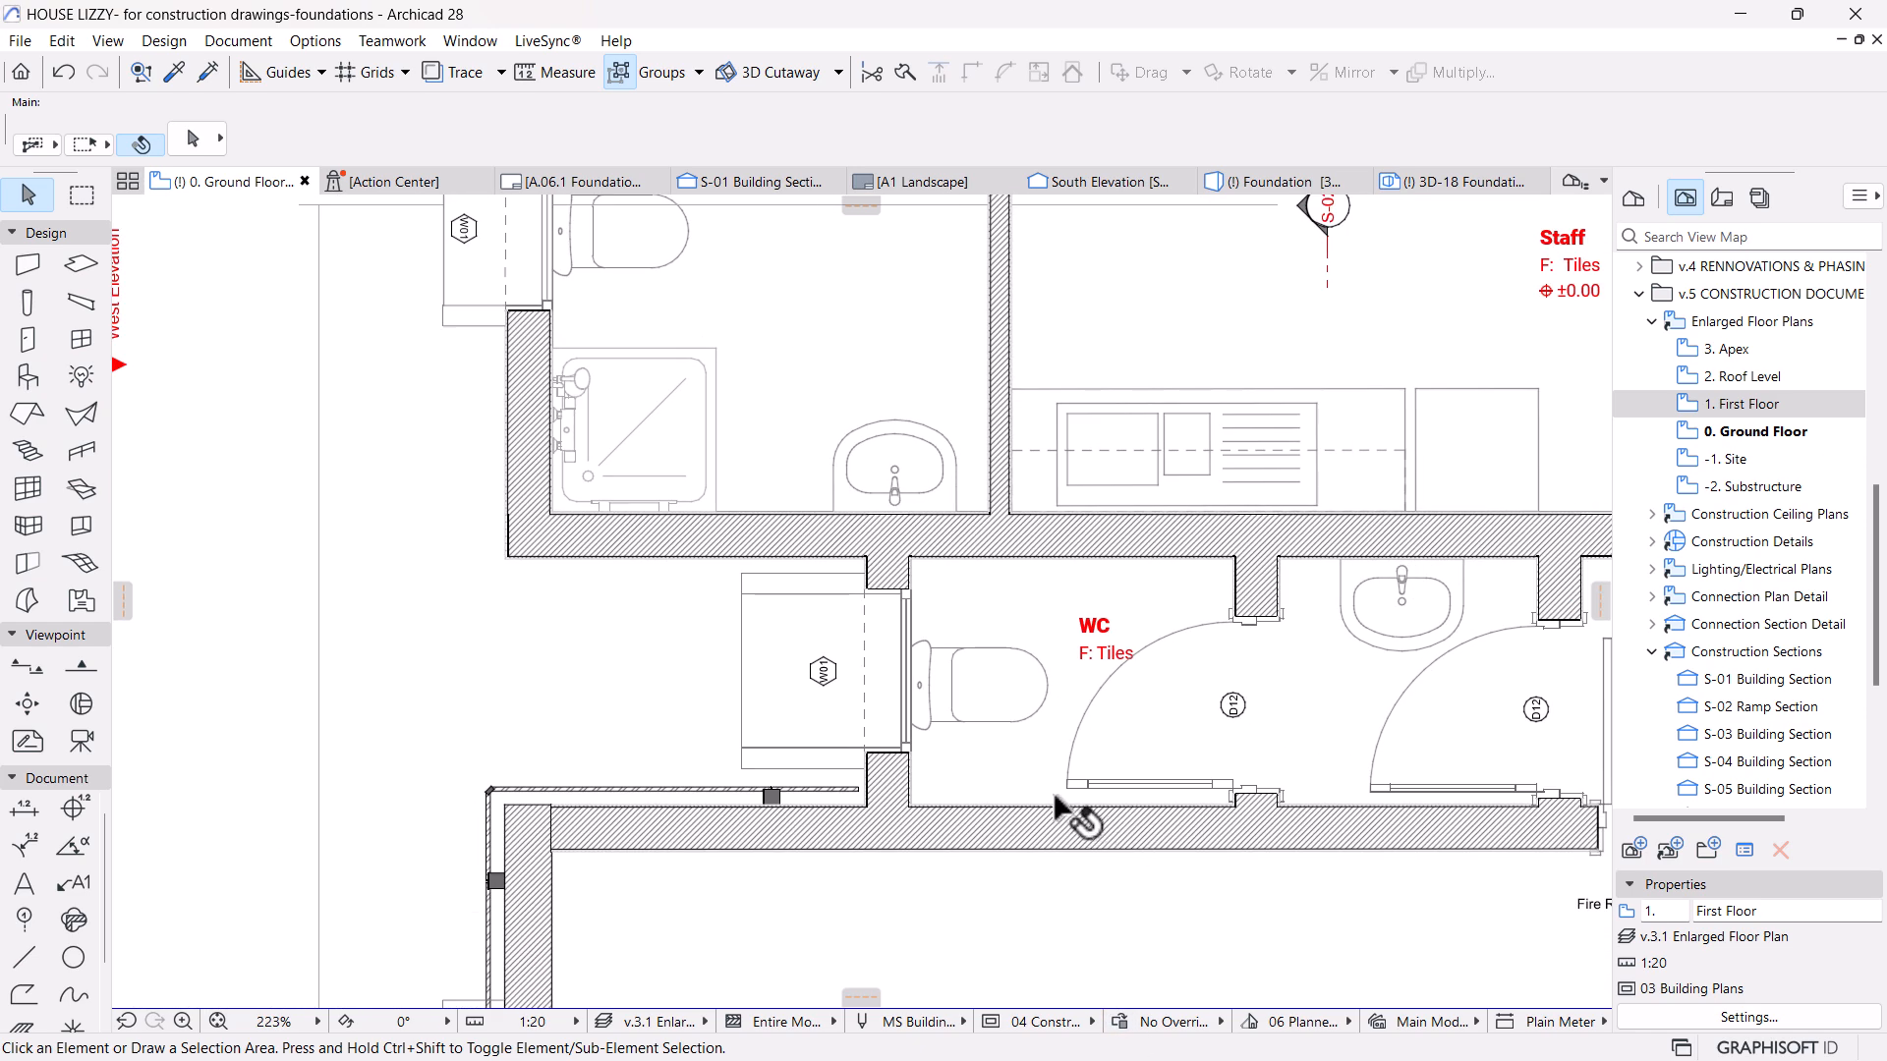
left_click(1064, 1023)
left_click(1200, 902)
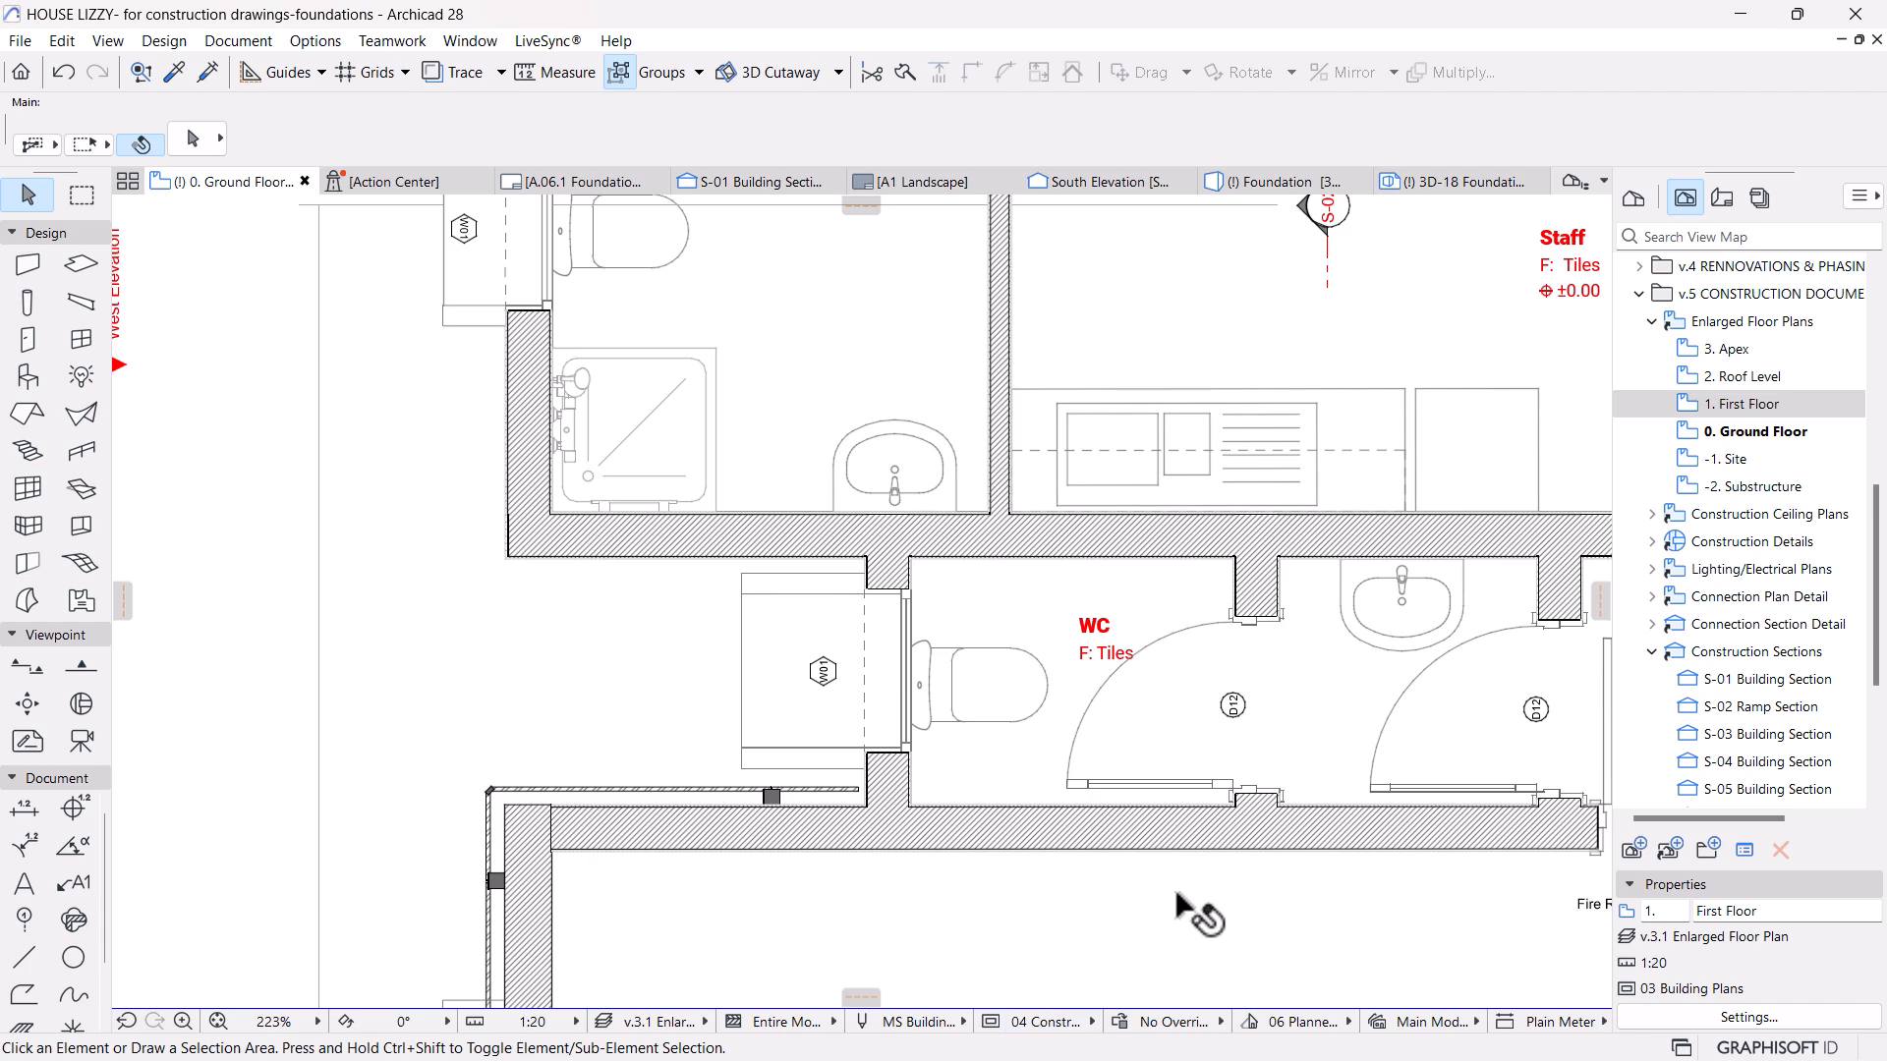
Inspect the WC door D12 and review the Archicad Library 27 stair and railing symbol settings of the 04 Construction Plans combination.
scroll(1179, 791, "up", 9)
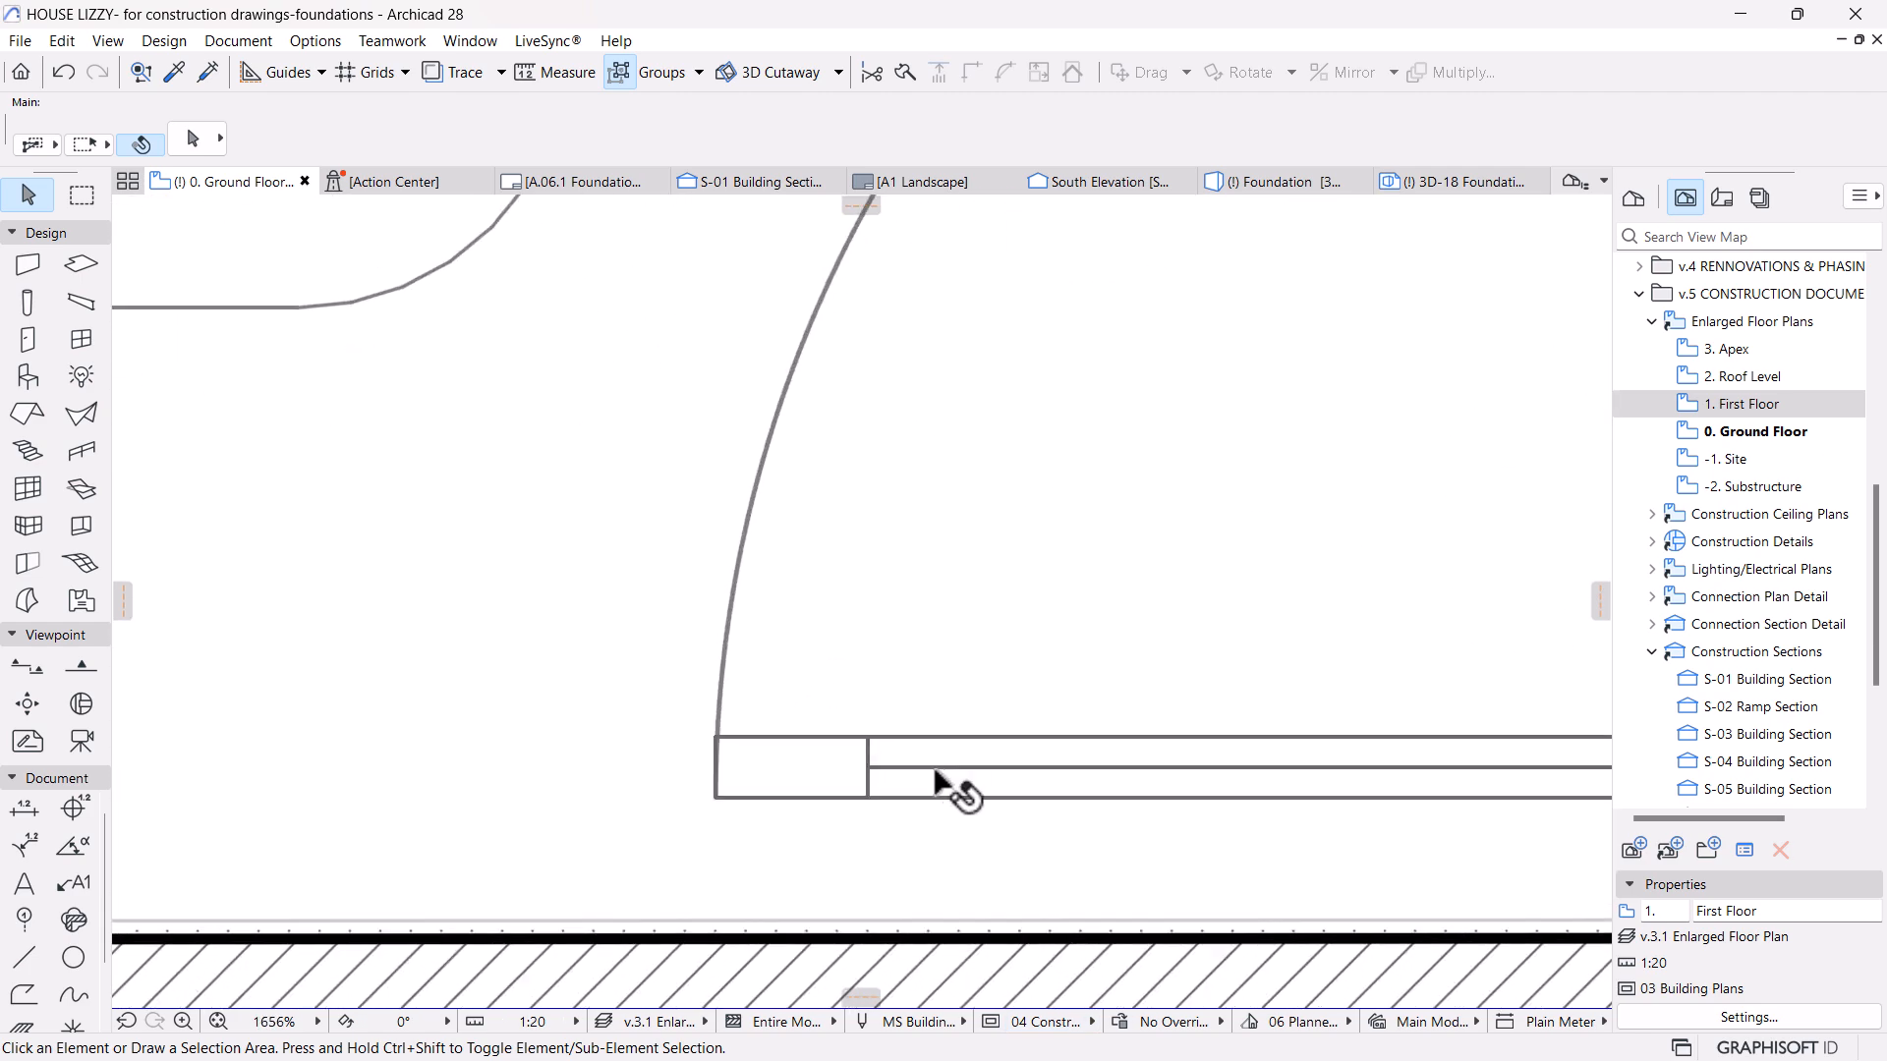
scroll(943, 781, "down", 4)
left_click(828, 798)
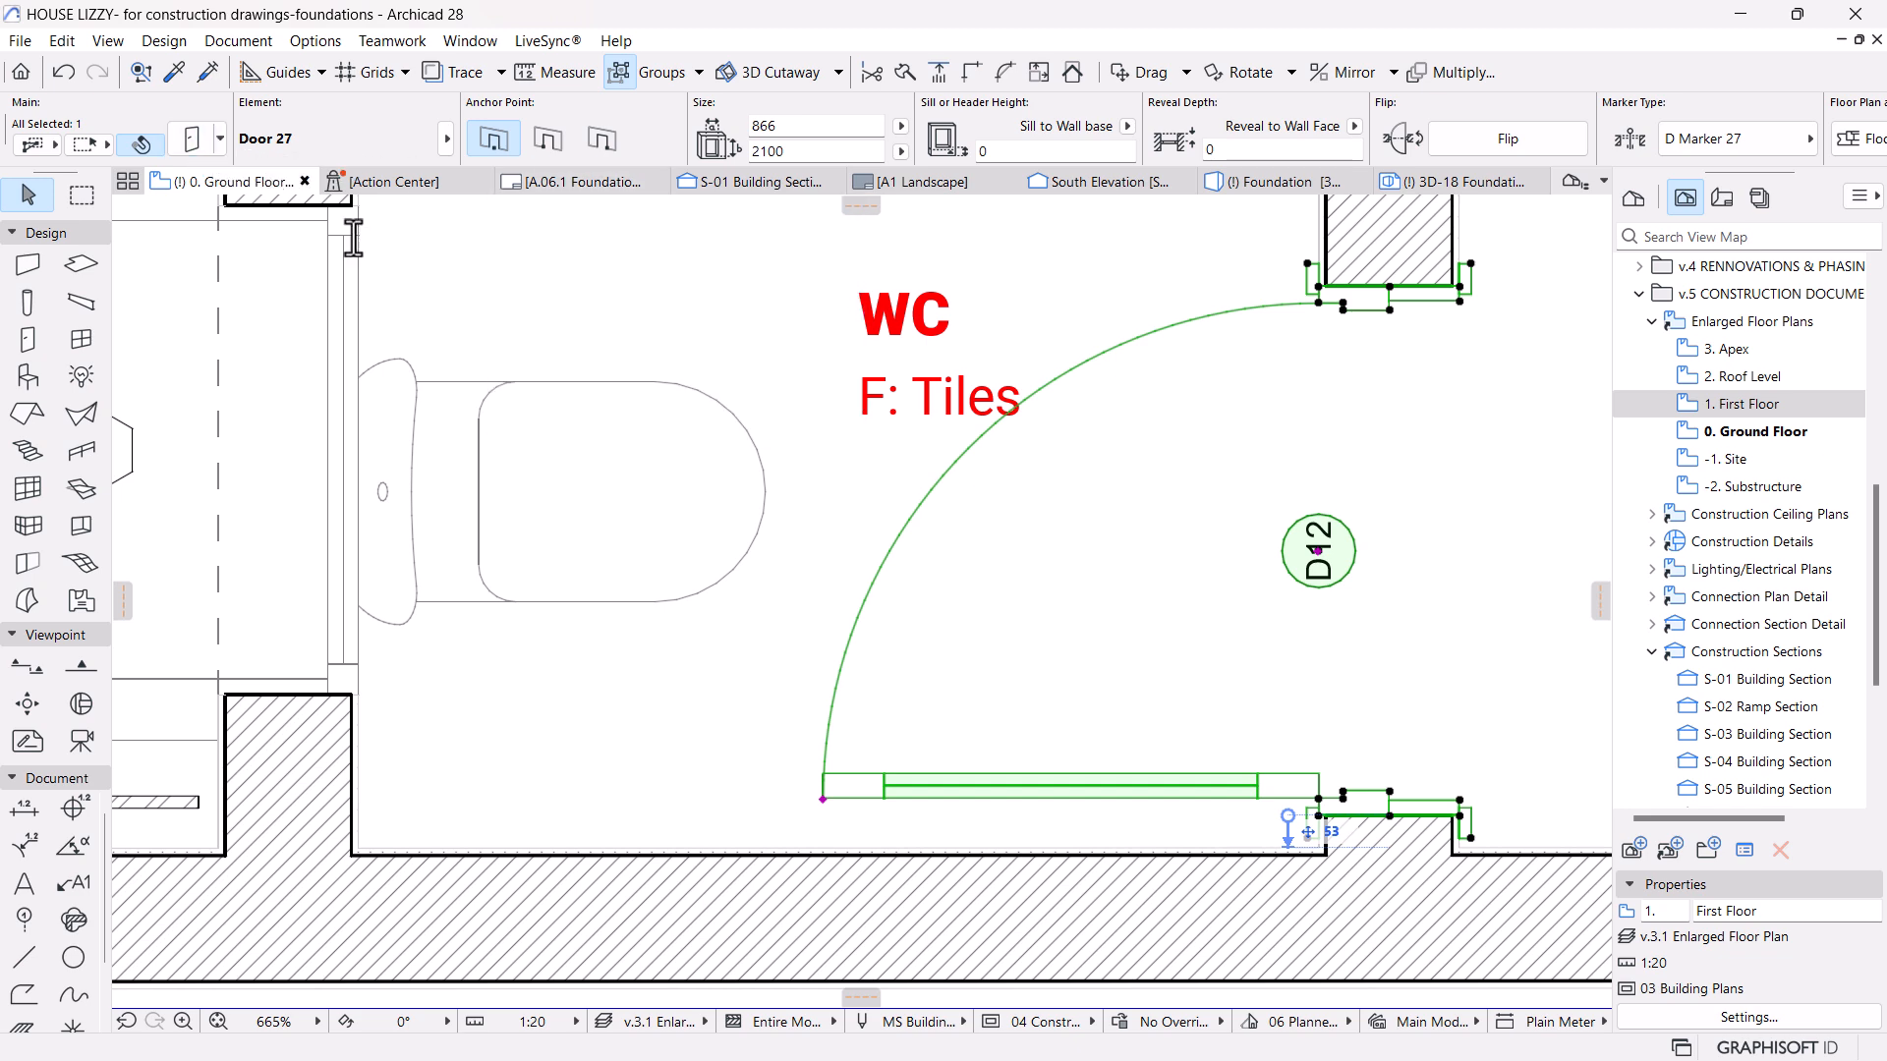
left_click(992, 1024)
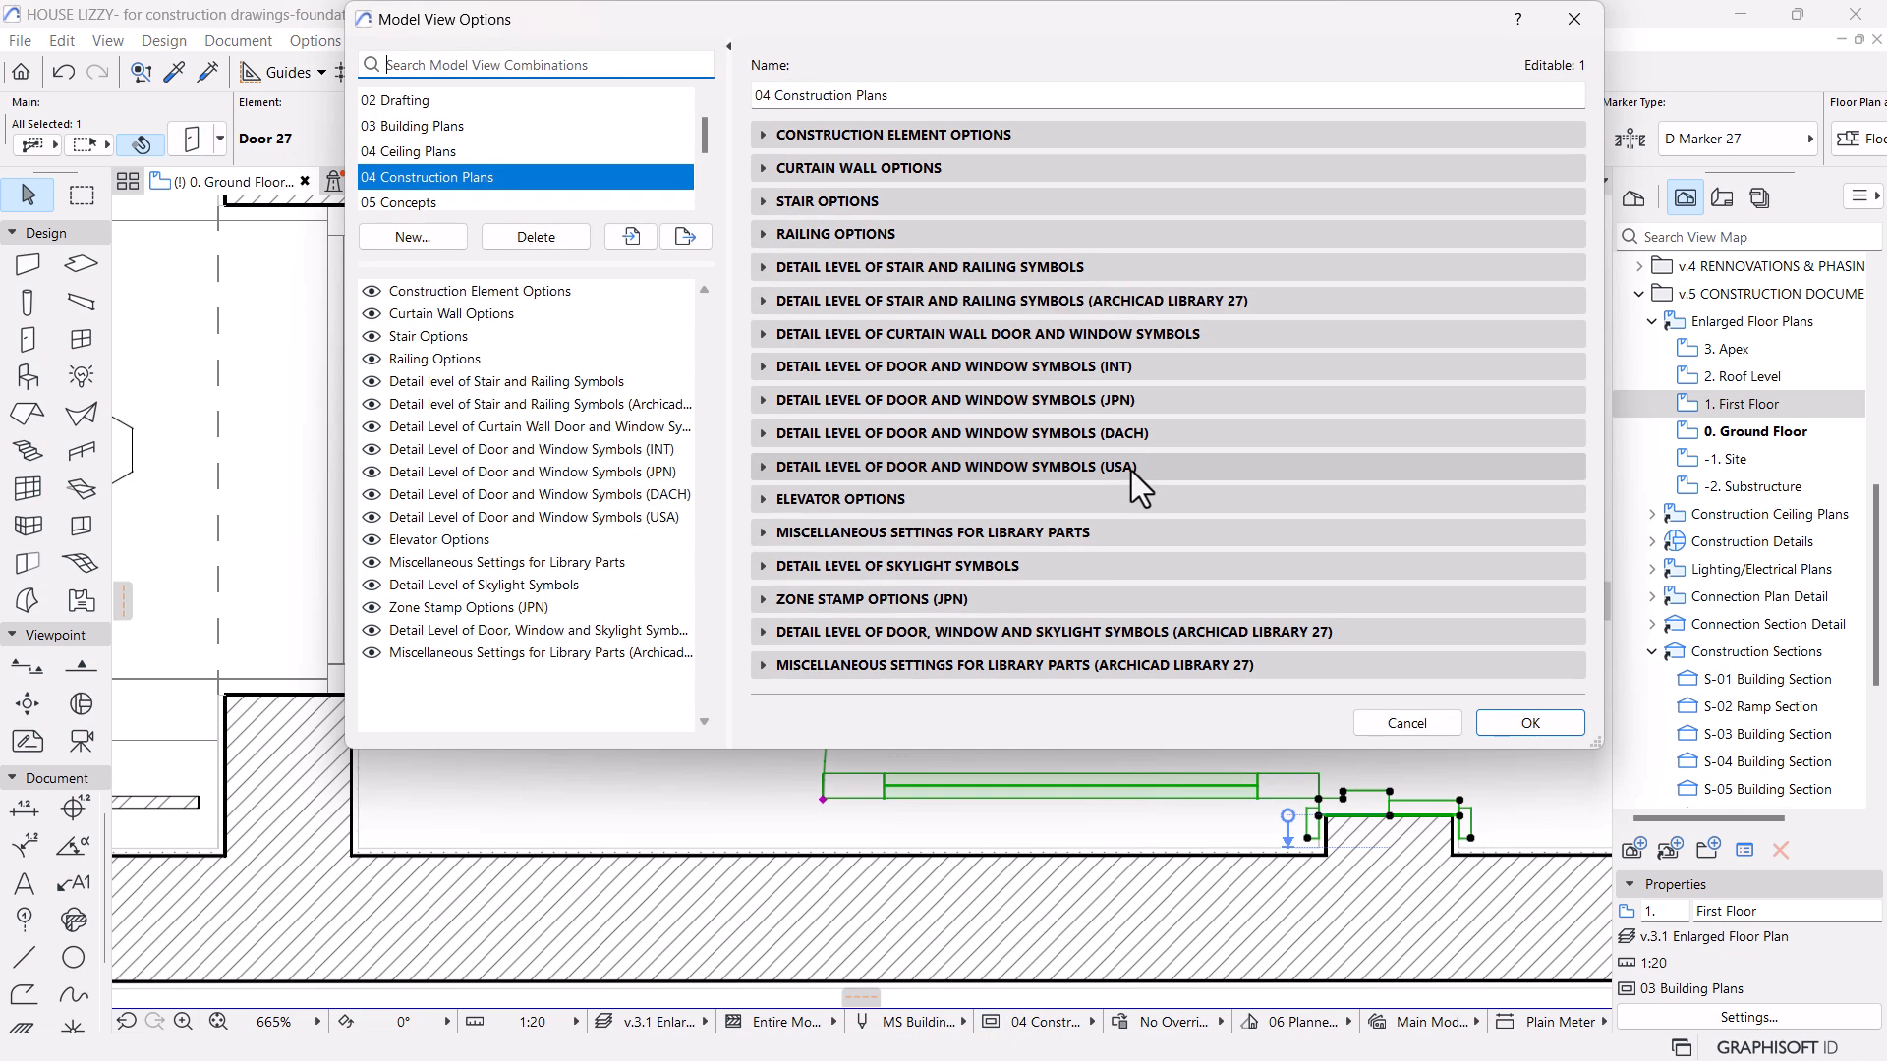
left_click(770, 303)
scroll(1360, 588, "down", 2)
scroll(1360, 590, "down", 3)
scroll(1182, 682, "up", 4)
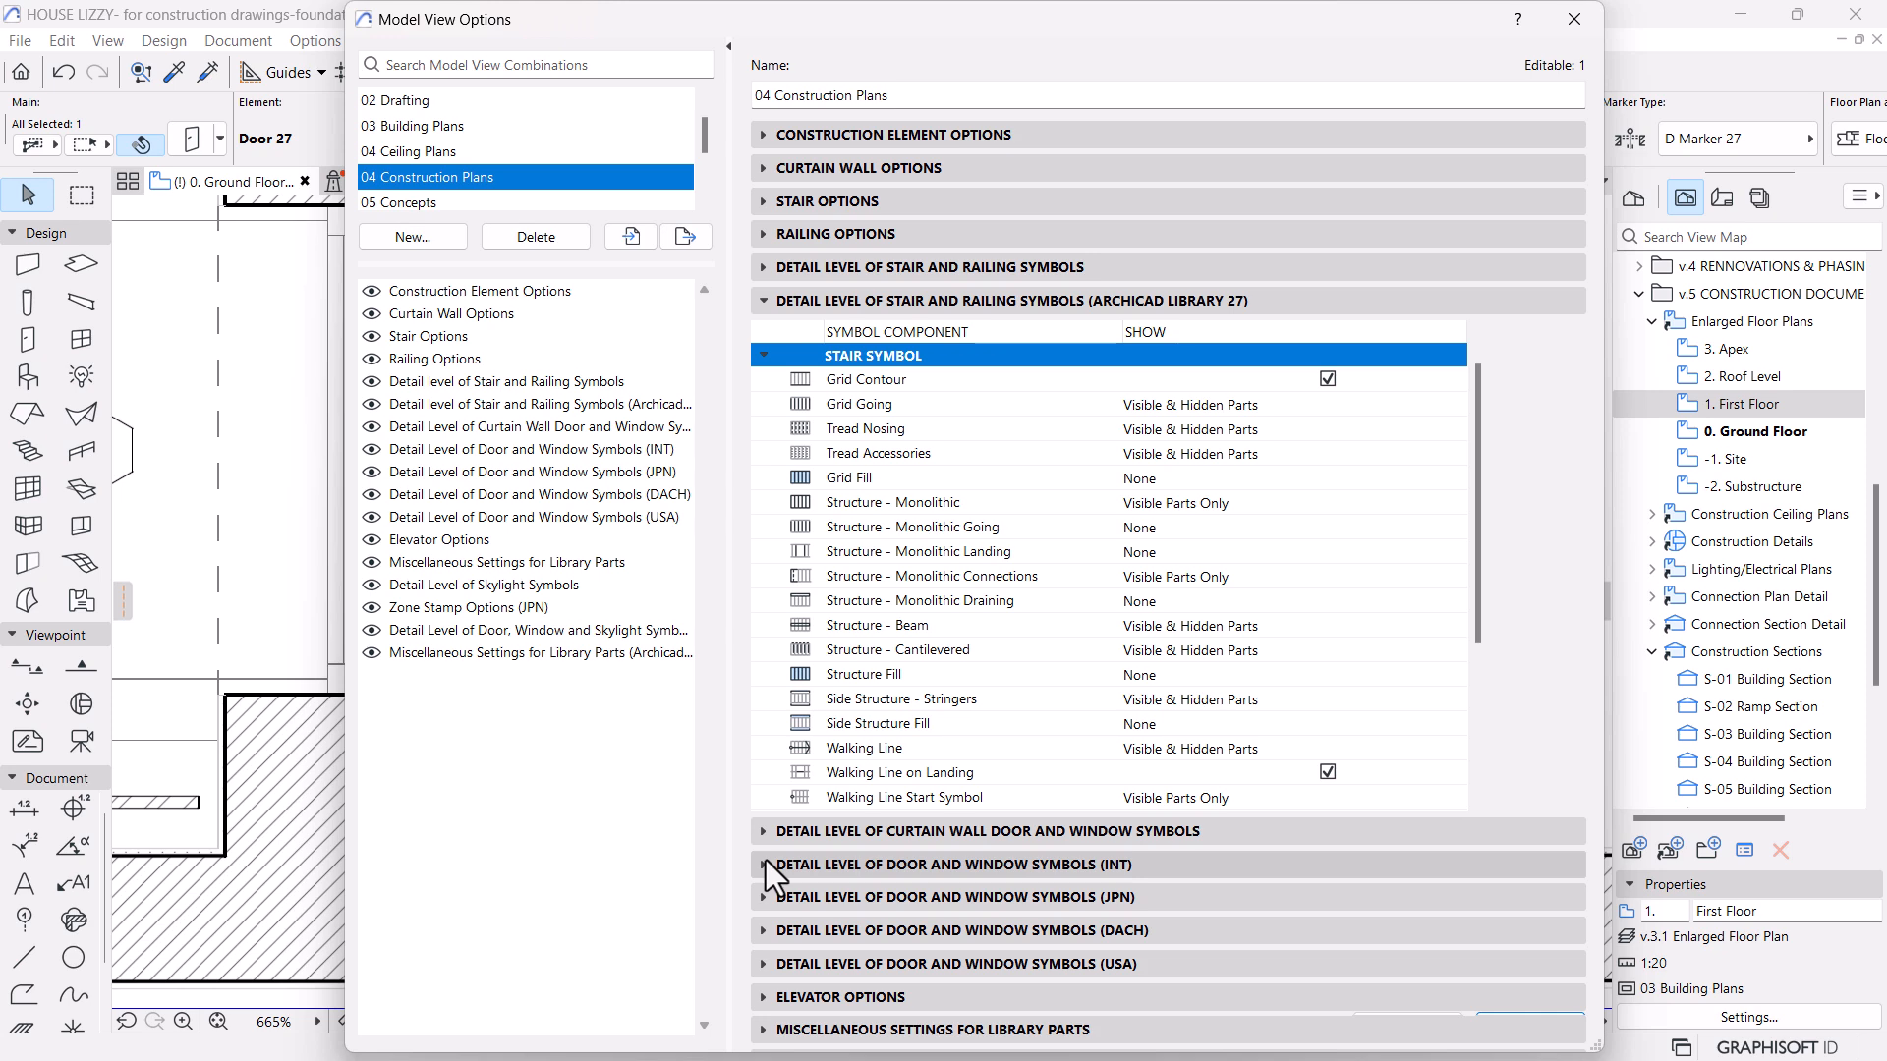
scroll(912, 612, "down", 1)
scroll(912, 611, "down", 4)
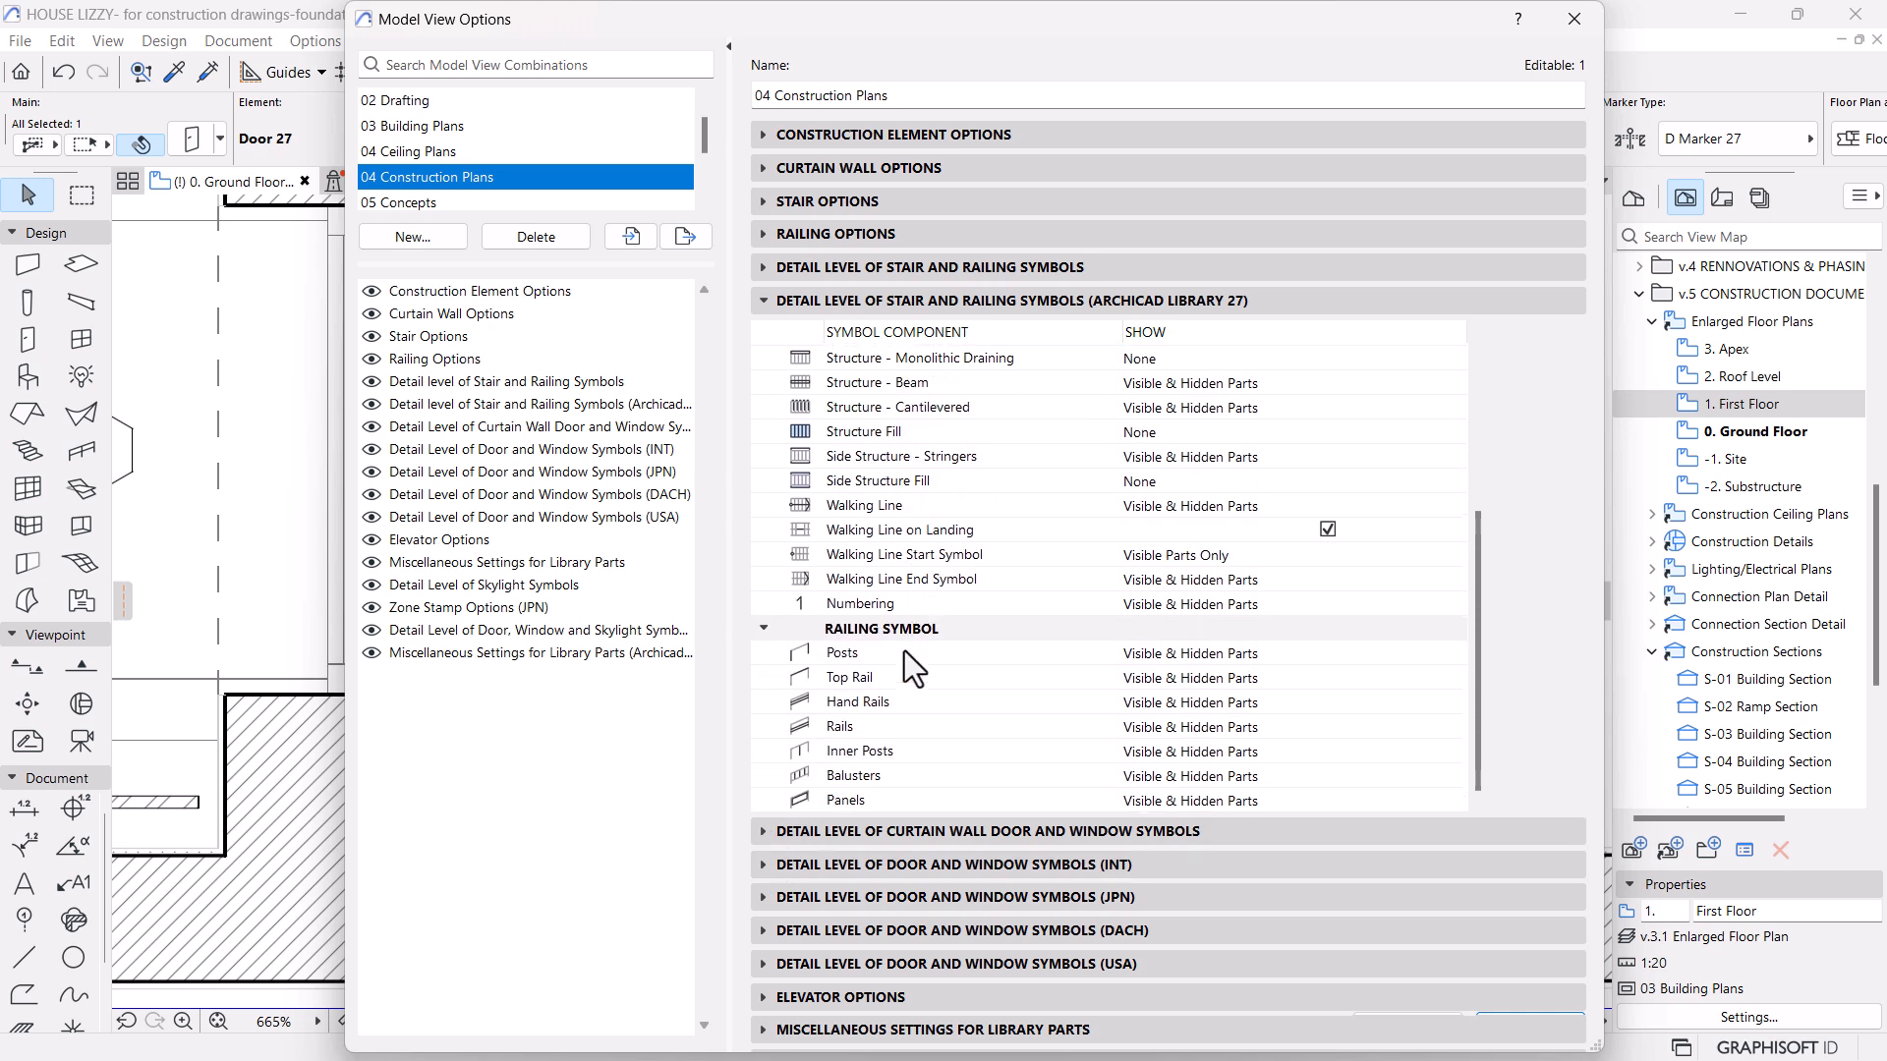
Set the floor plan door opening line to Dashed in the curtain wall door and window symbol options and apply it.
left_click(762, 831)
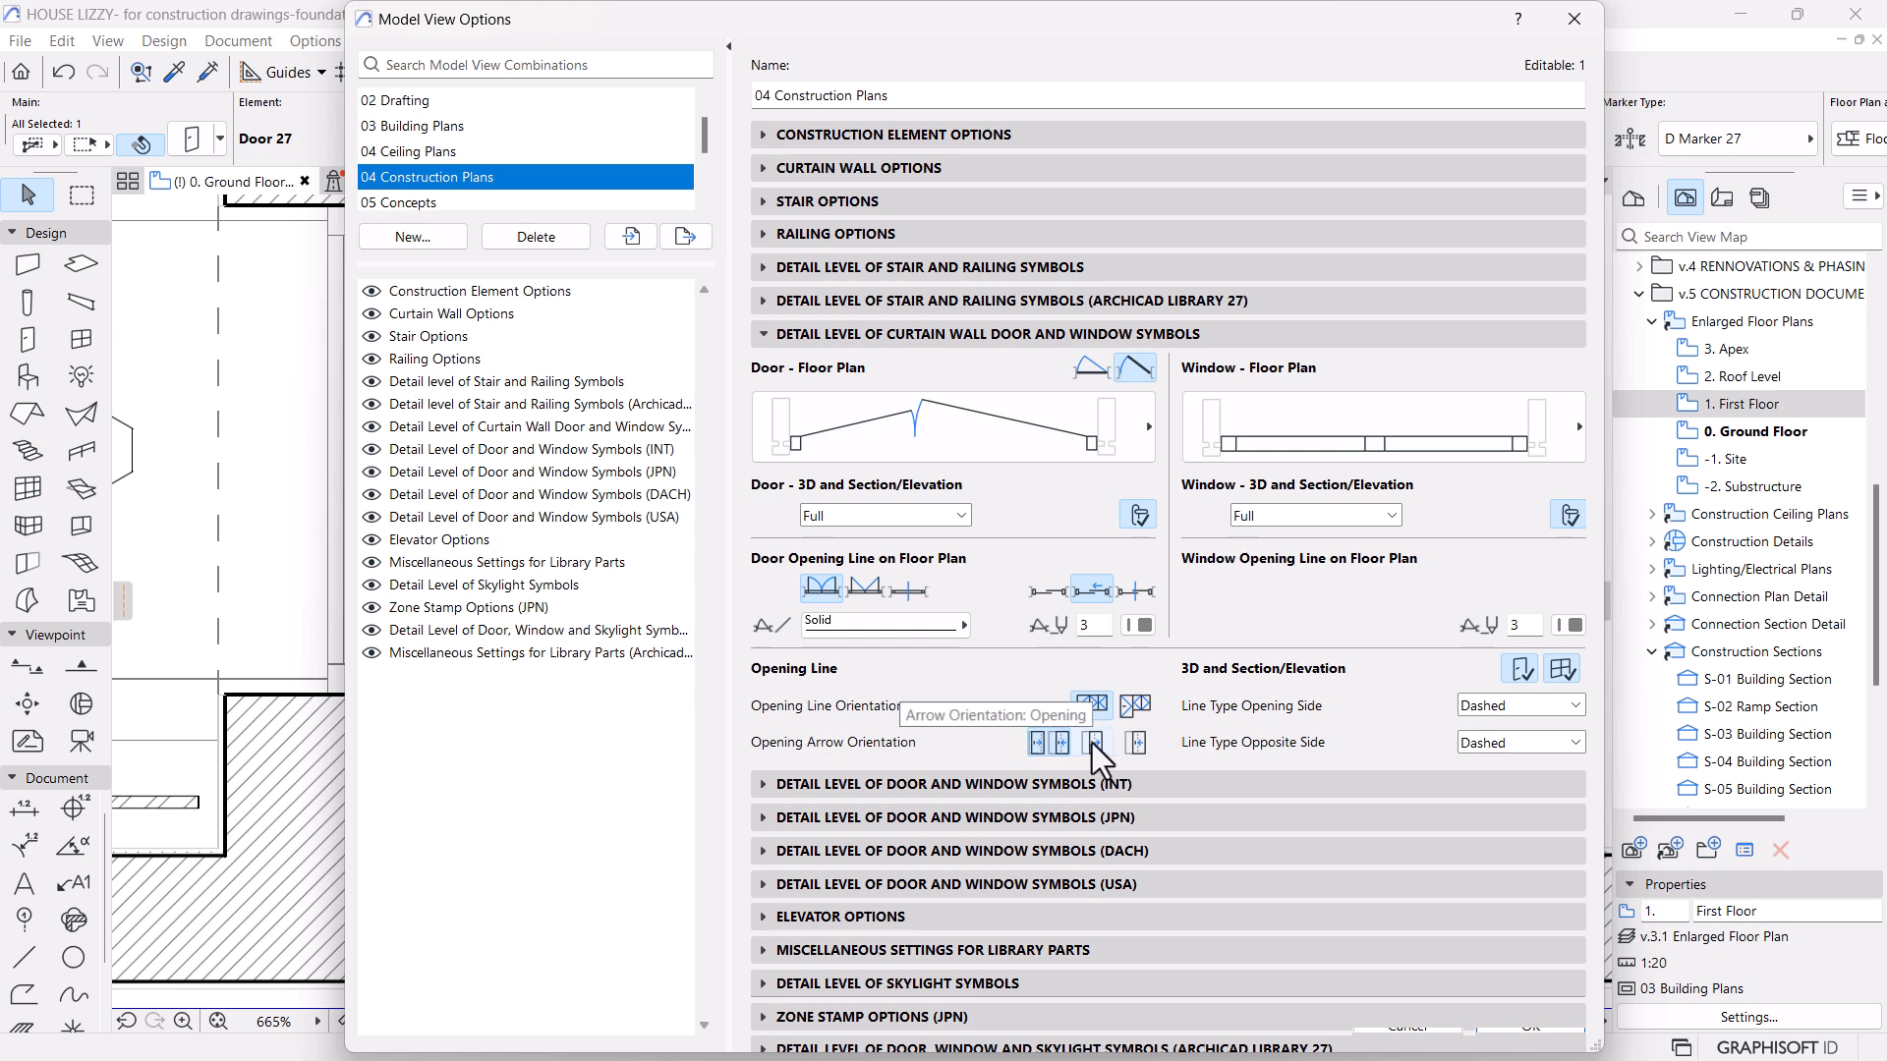
left_click(904, 631)
left_click(884, 691)
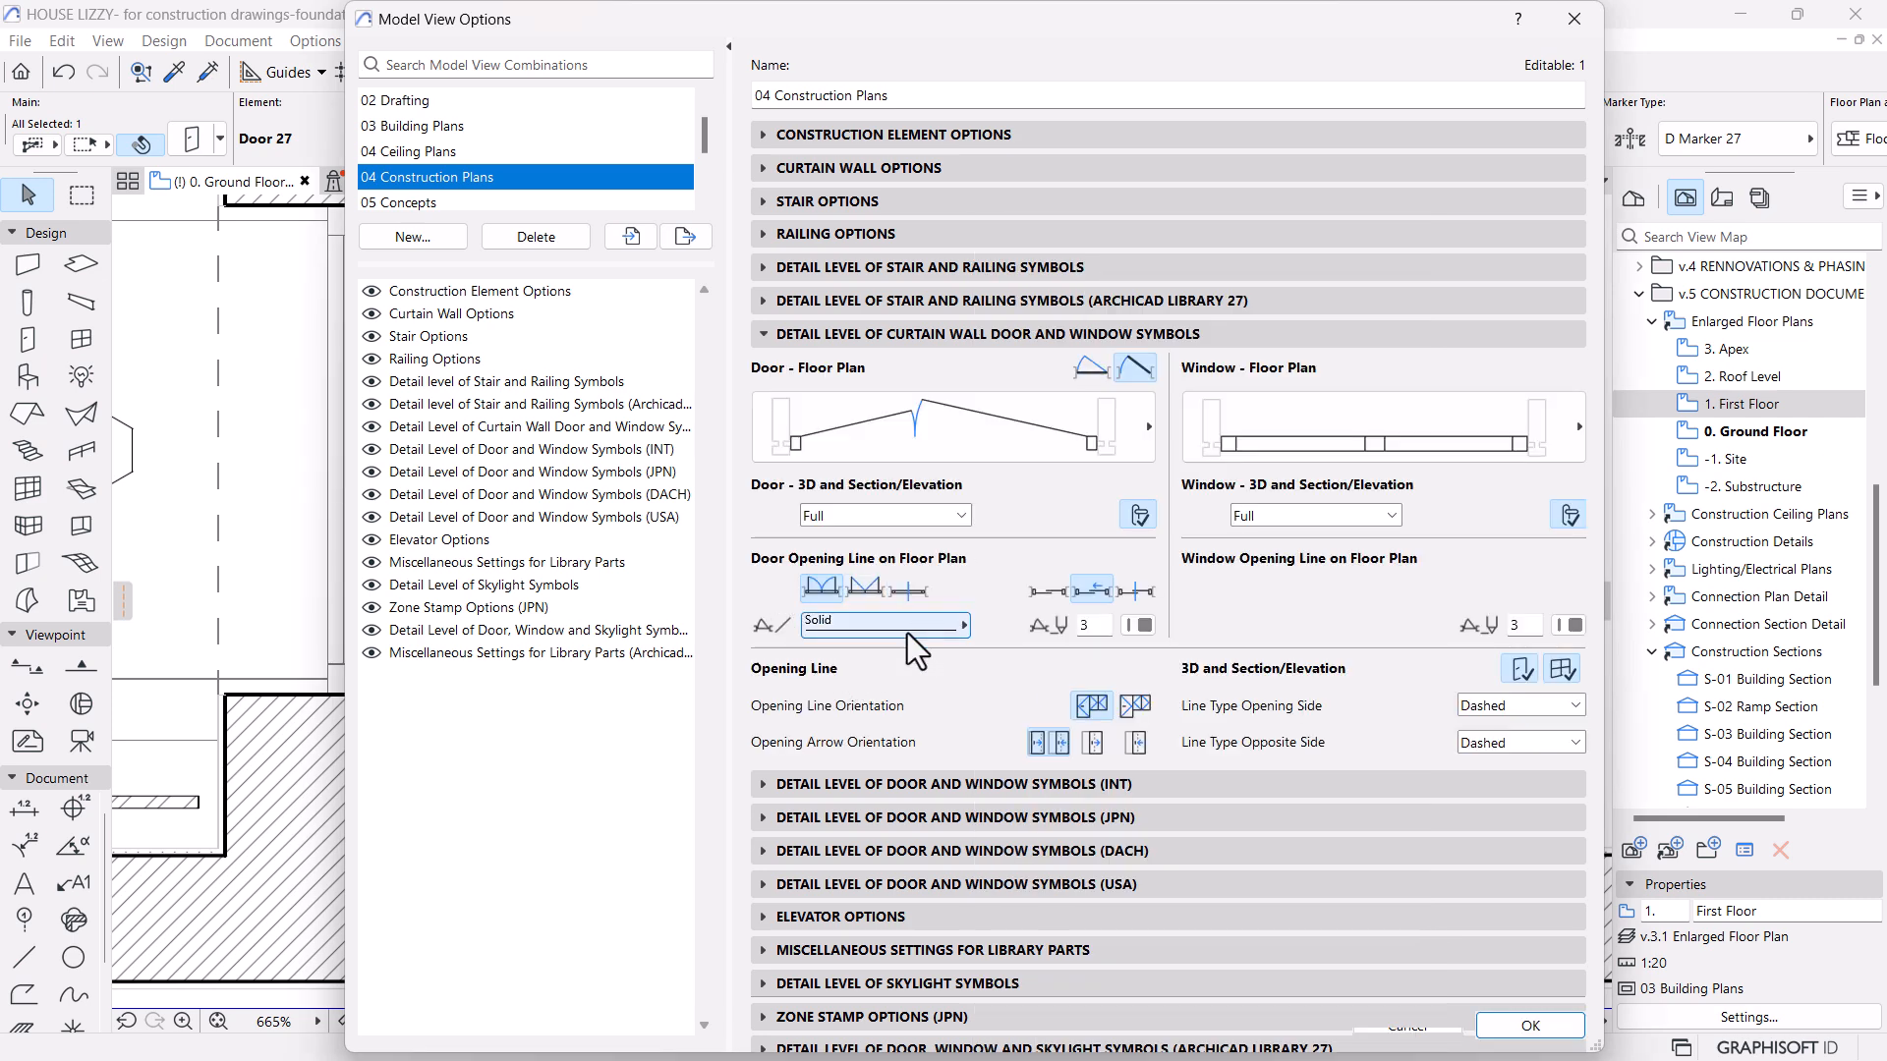
left_click(906, 633)
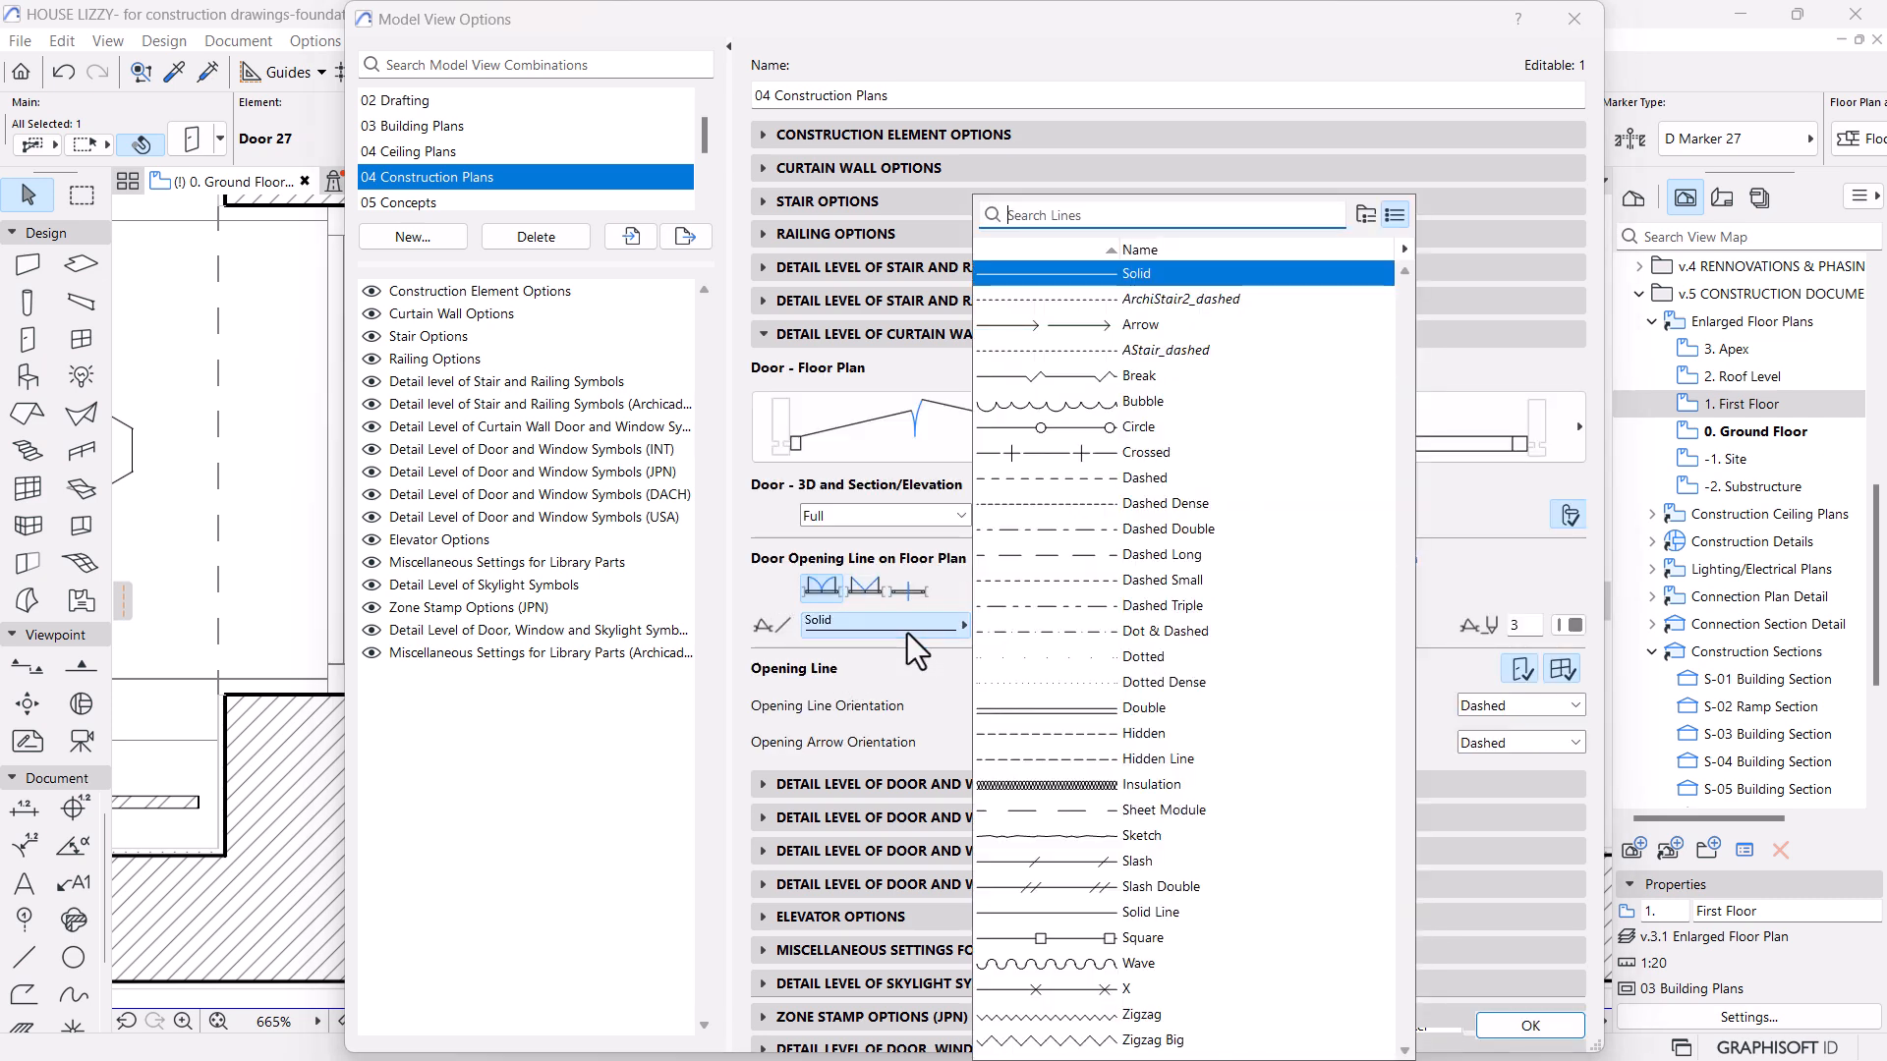
left_click(1150, 478)
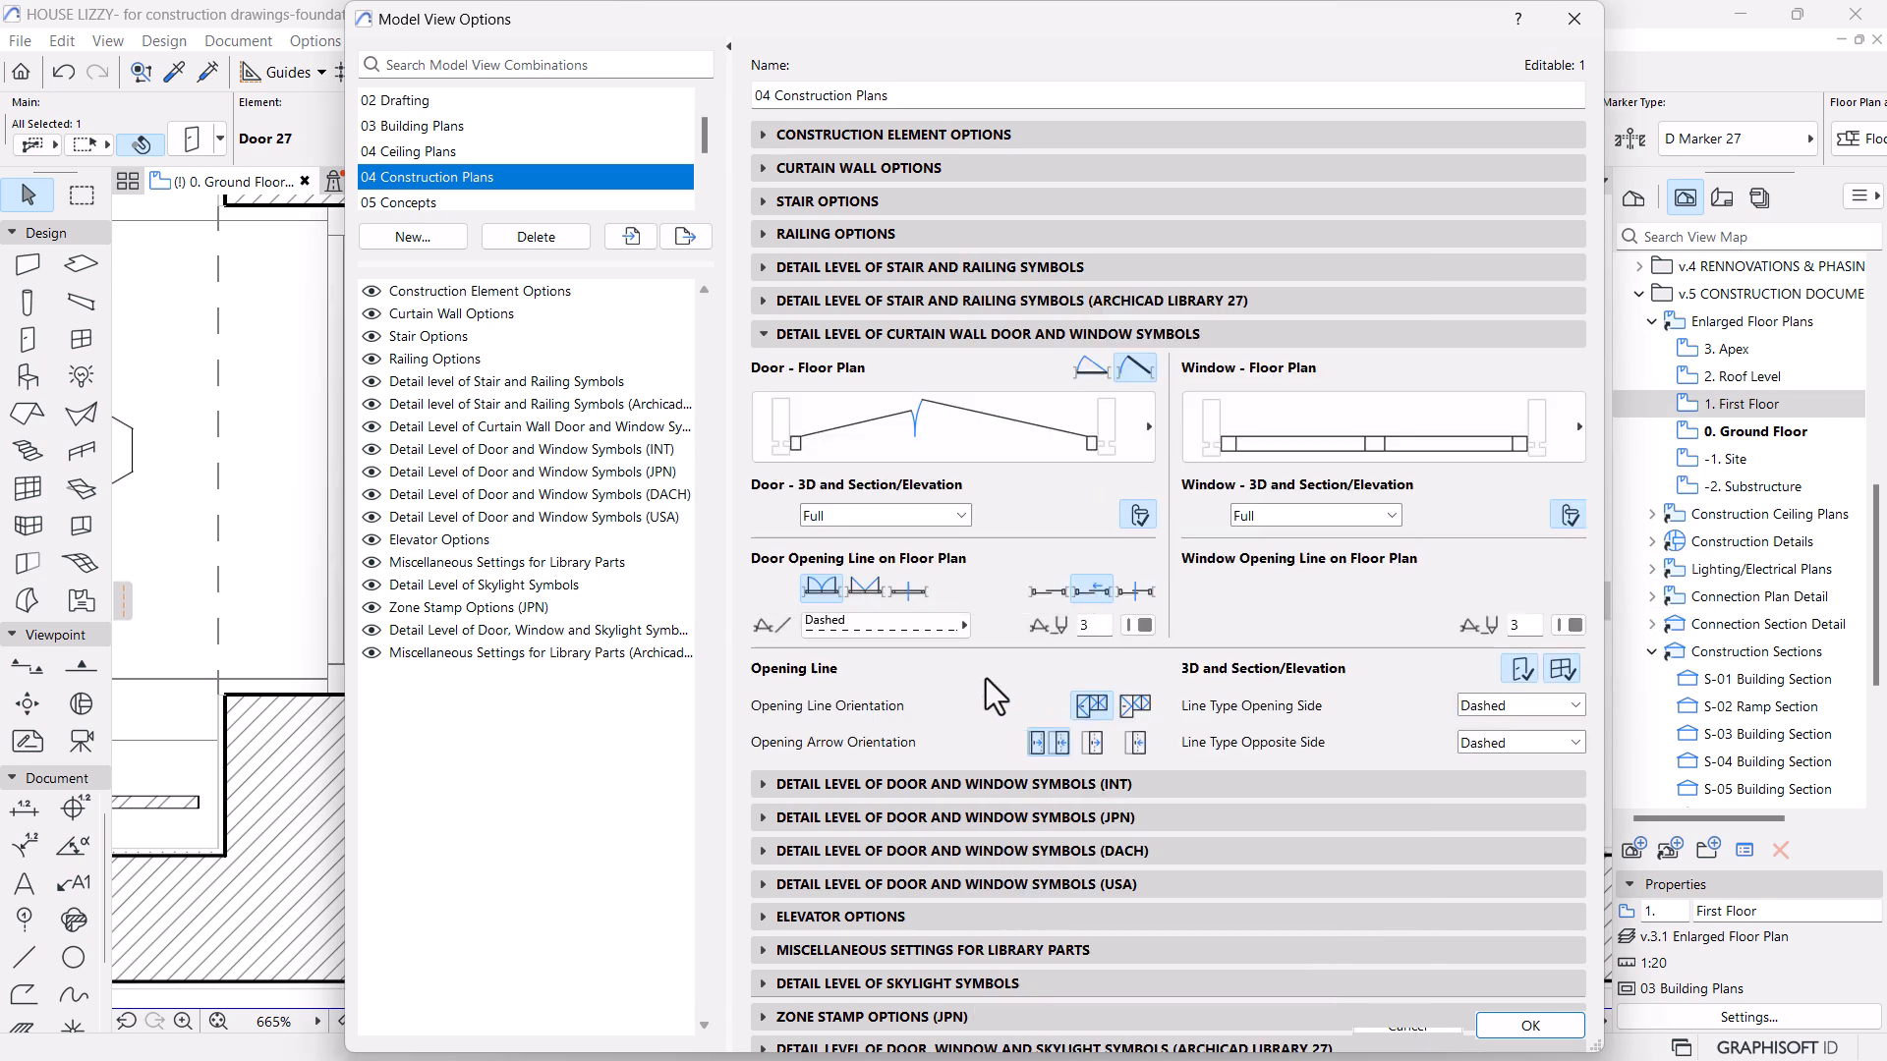
left_click(1520, 1026)
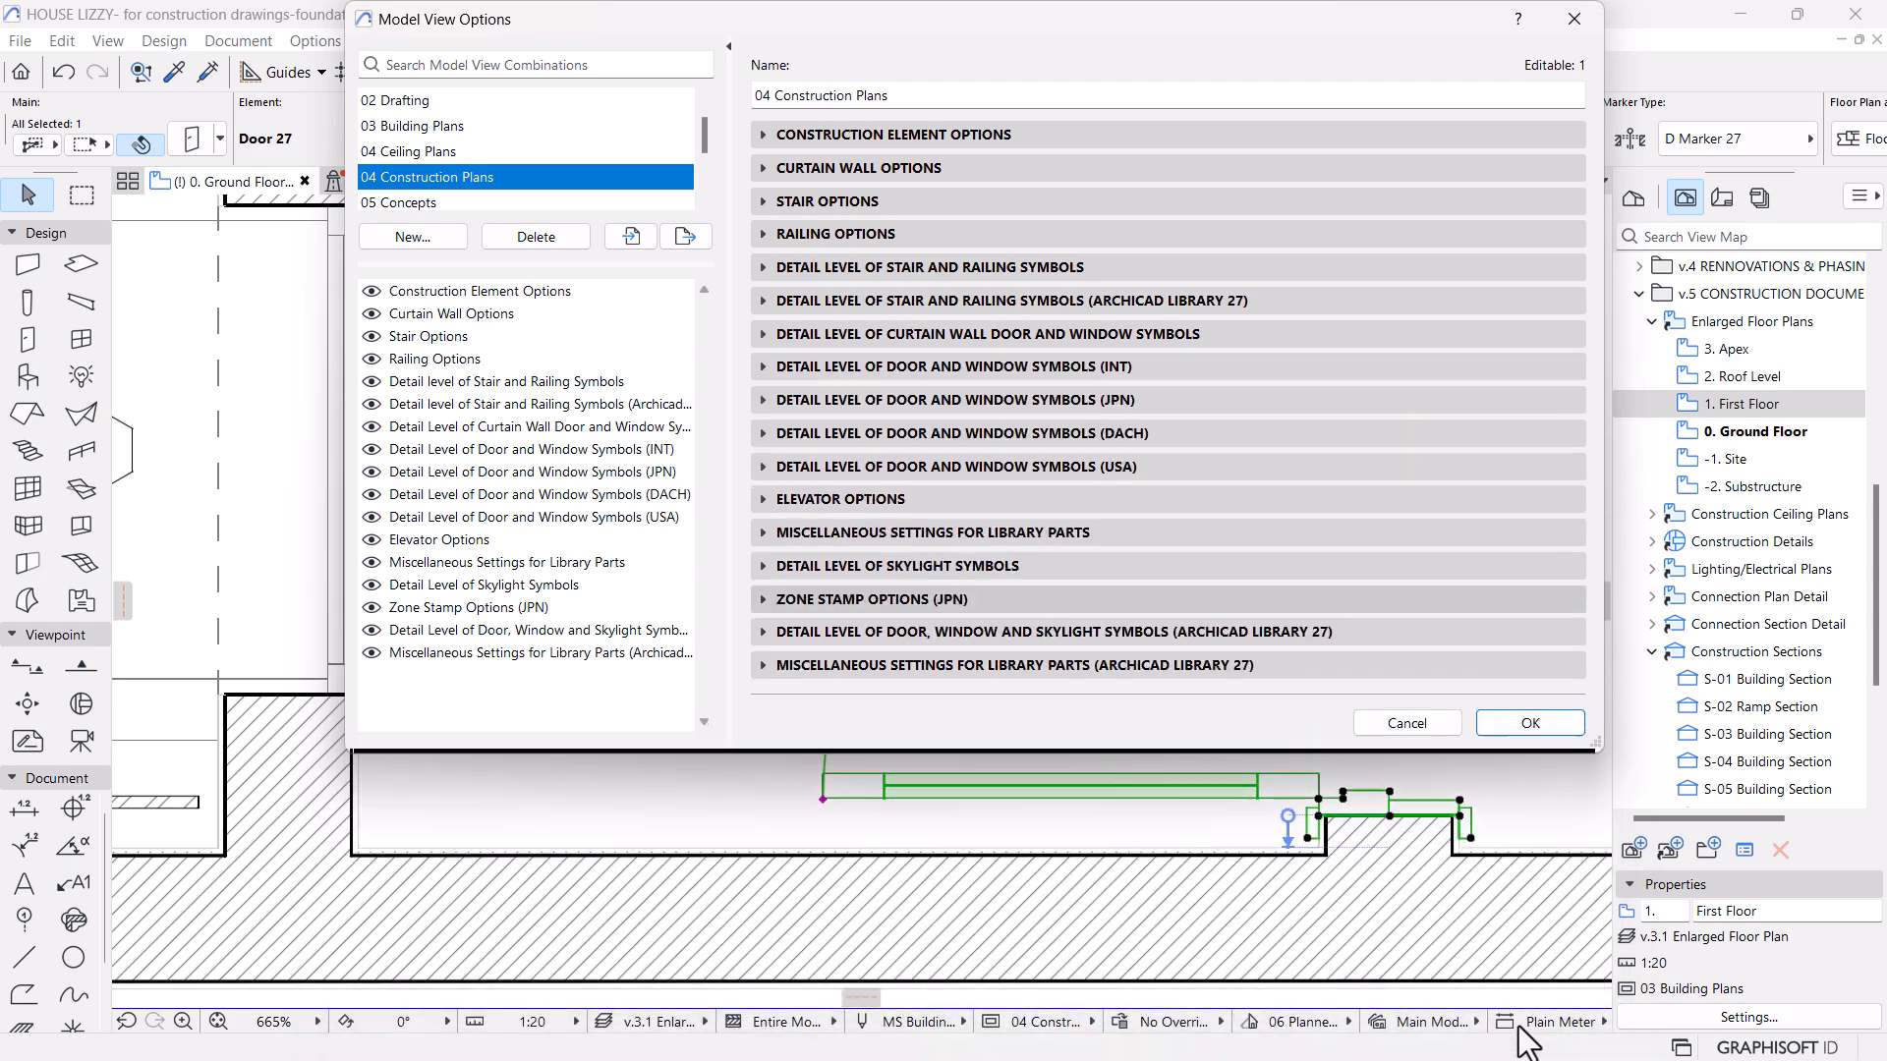
left_click(1530, 791)
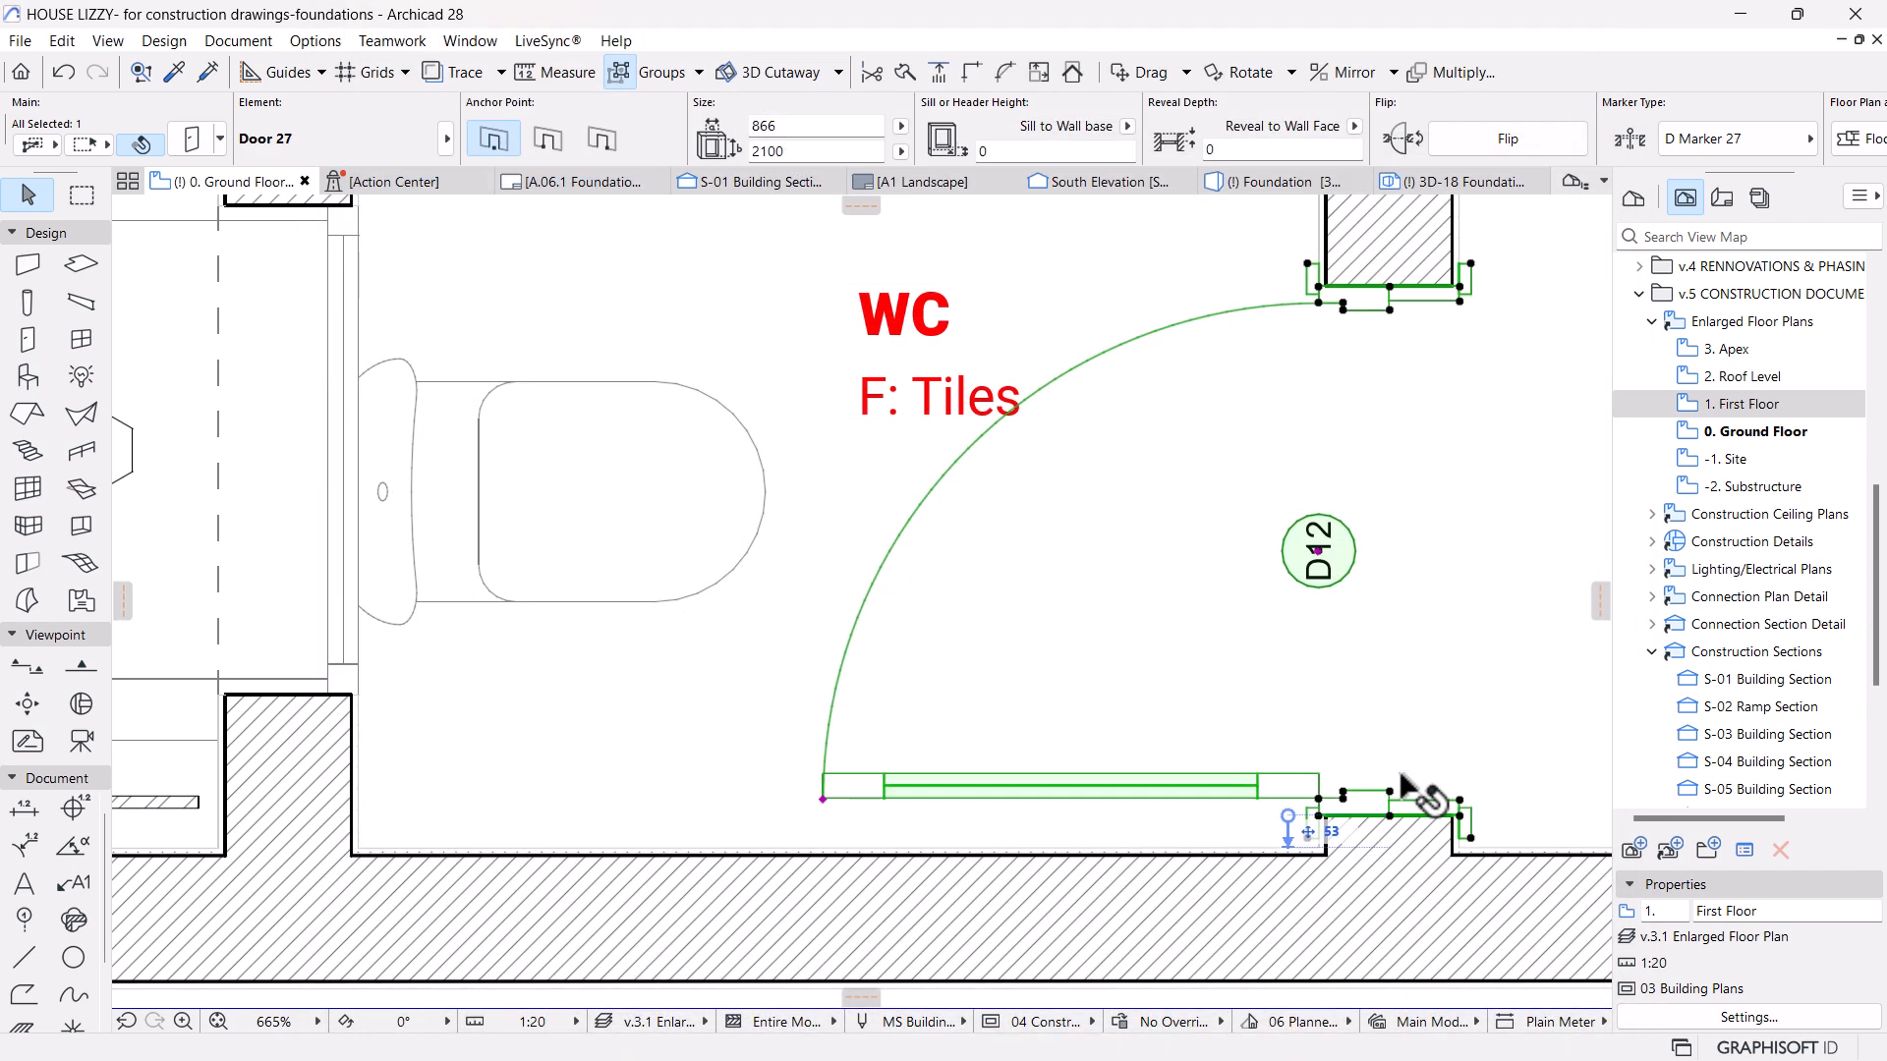
Override the model view options for the 2D display of all ground floor doors and set their opening line type to Dashed Dense.
scroll(934, 685, "down", 5)
scroll(928, 644, "up", 4)
scroll(926, 639, "down", 8)
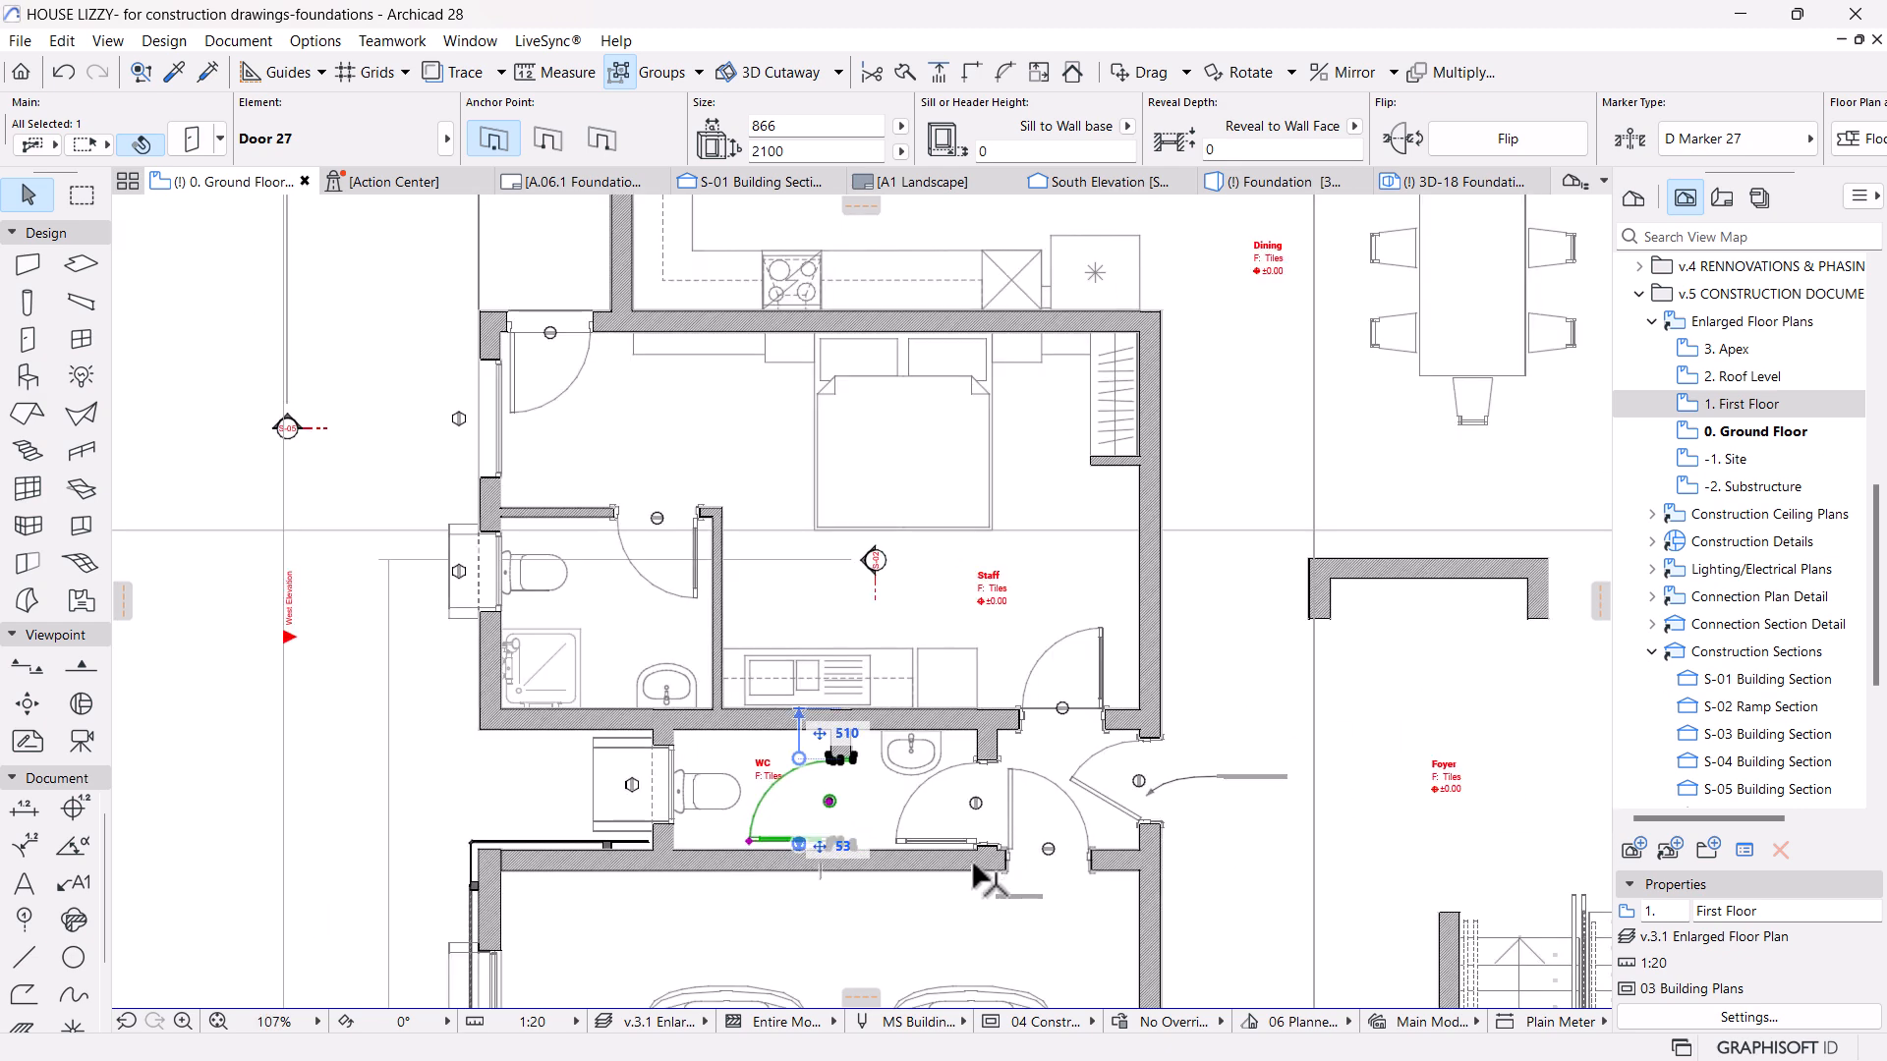
scroll(992, 877, "down", 1)
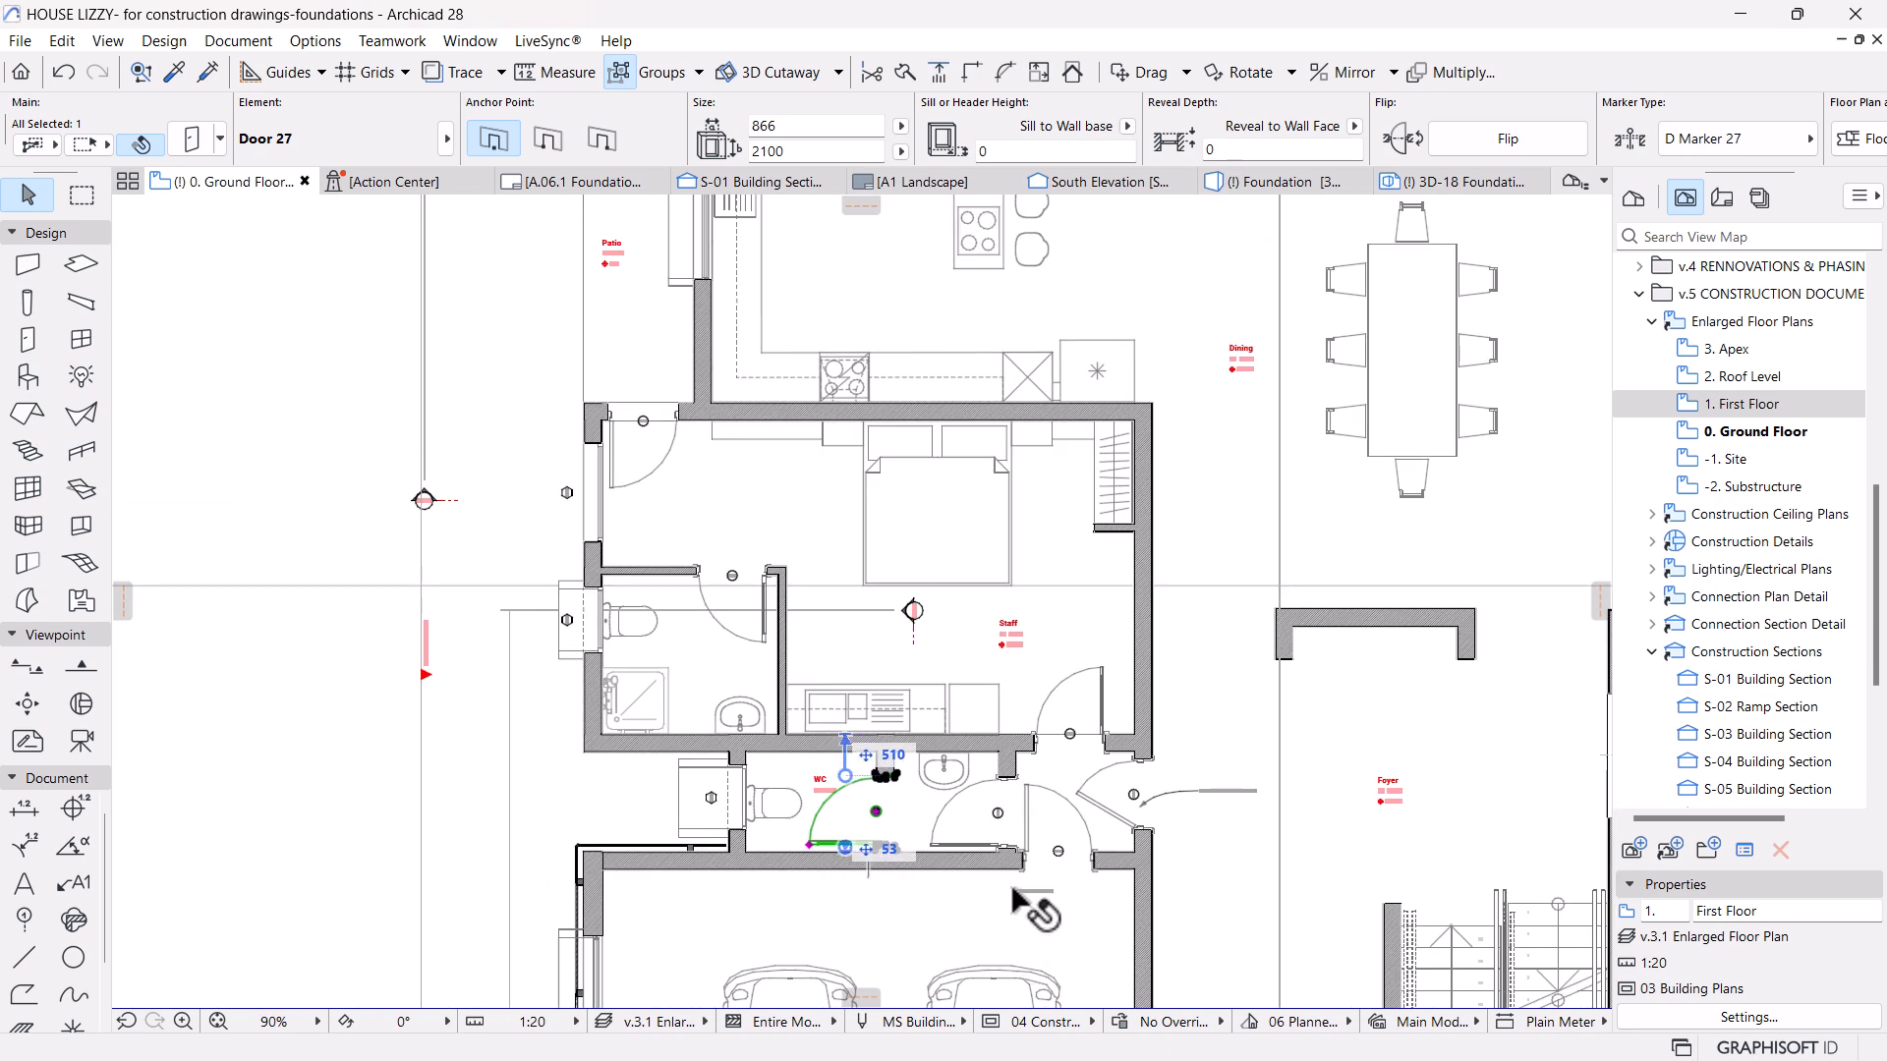
left_click(26, 339)
key("ctrl+a")
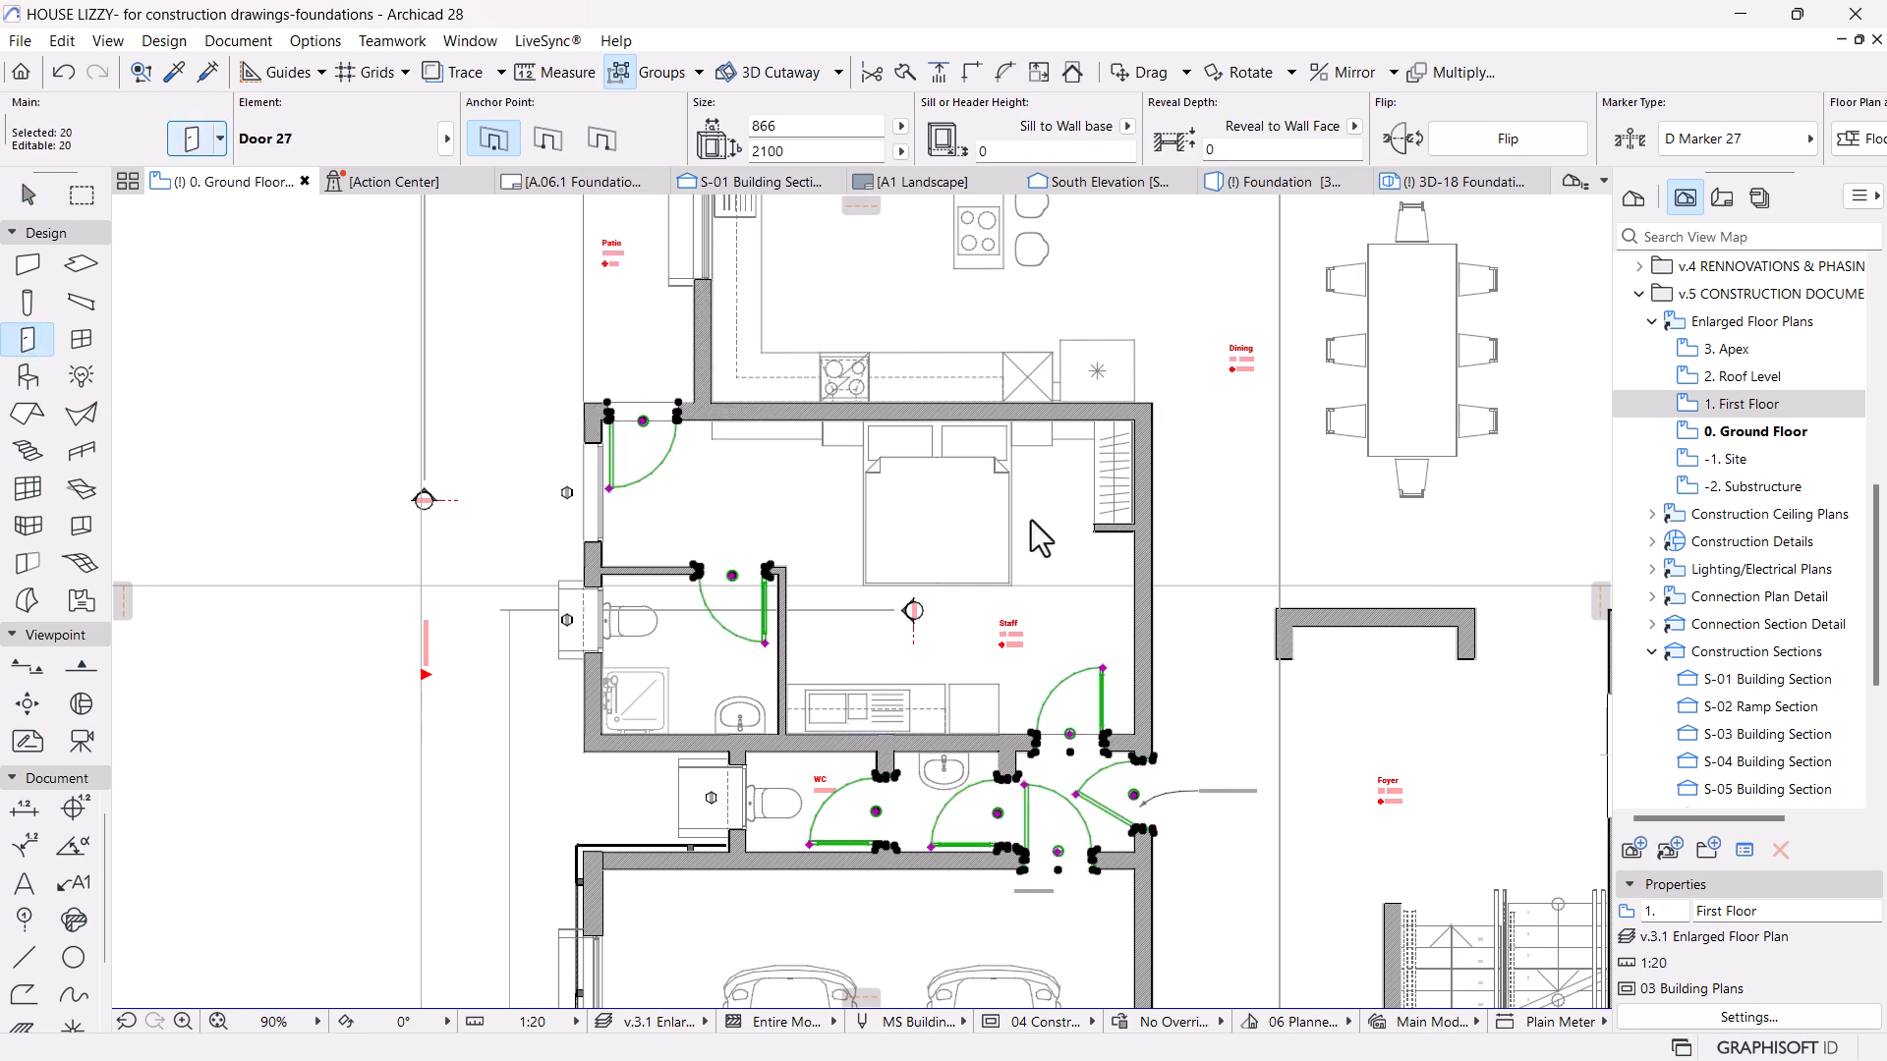
key("ctrl+t")
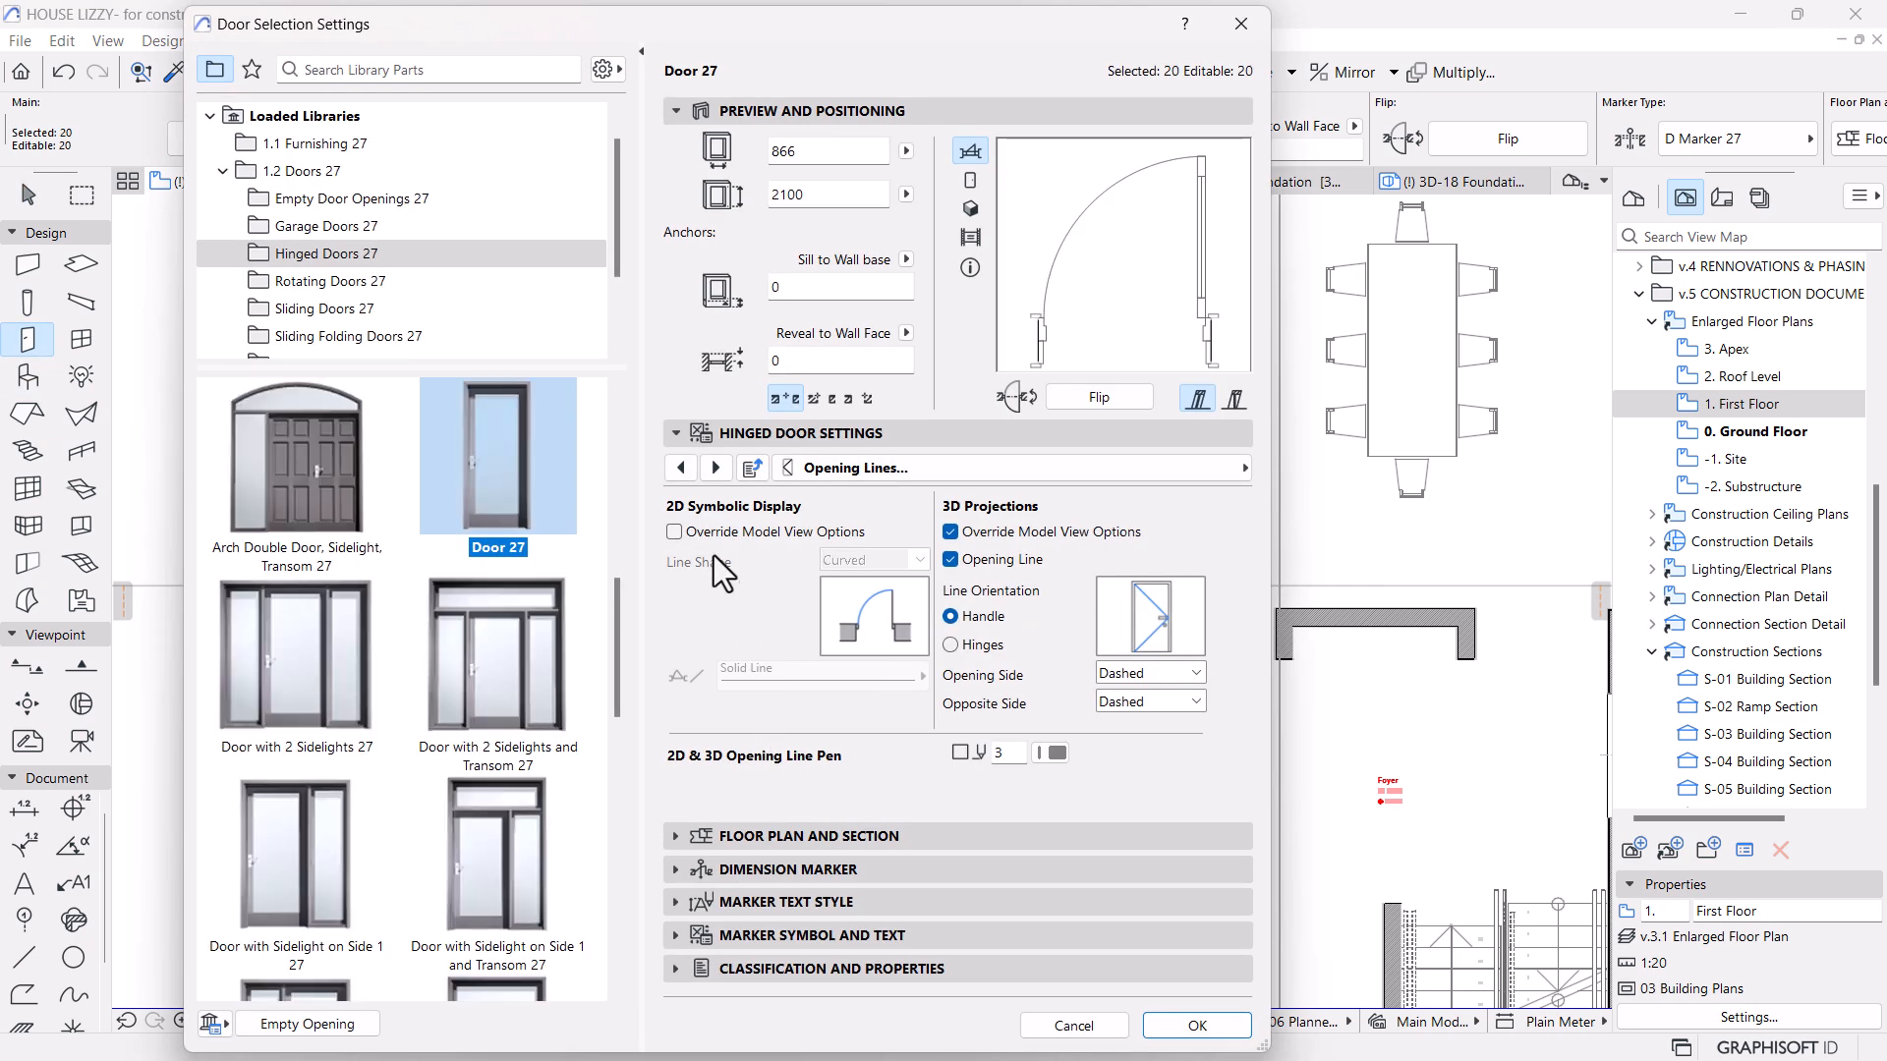
left_click(710, 532)
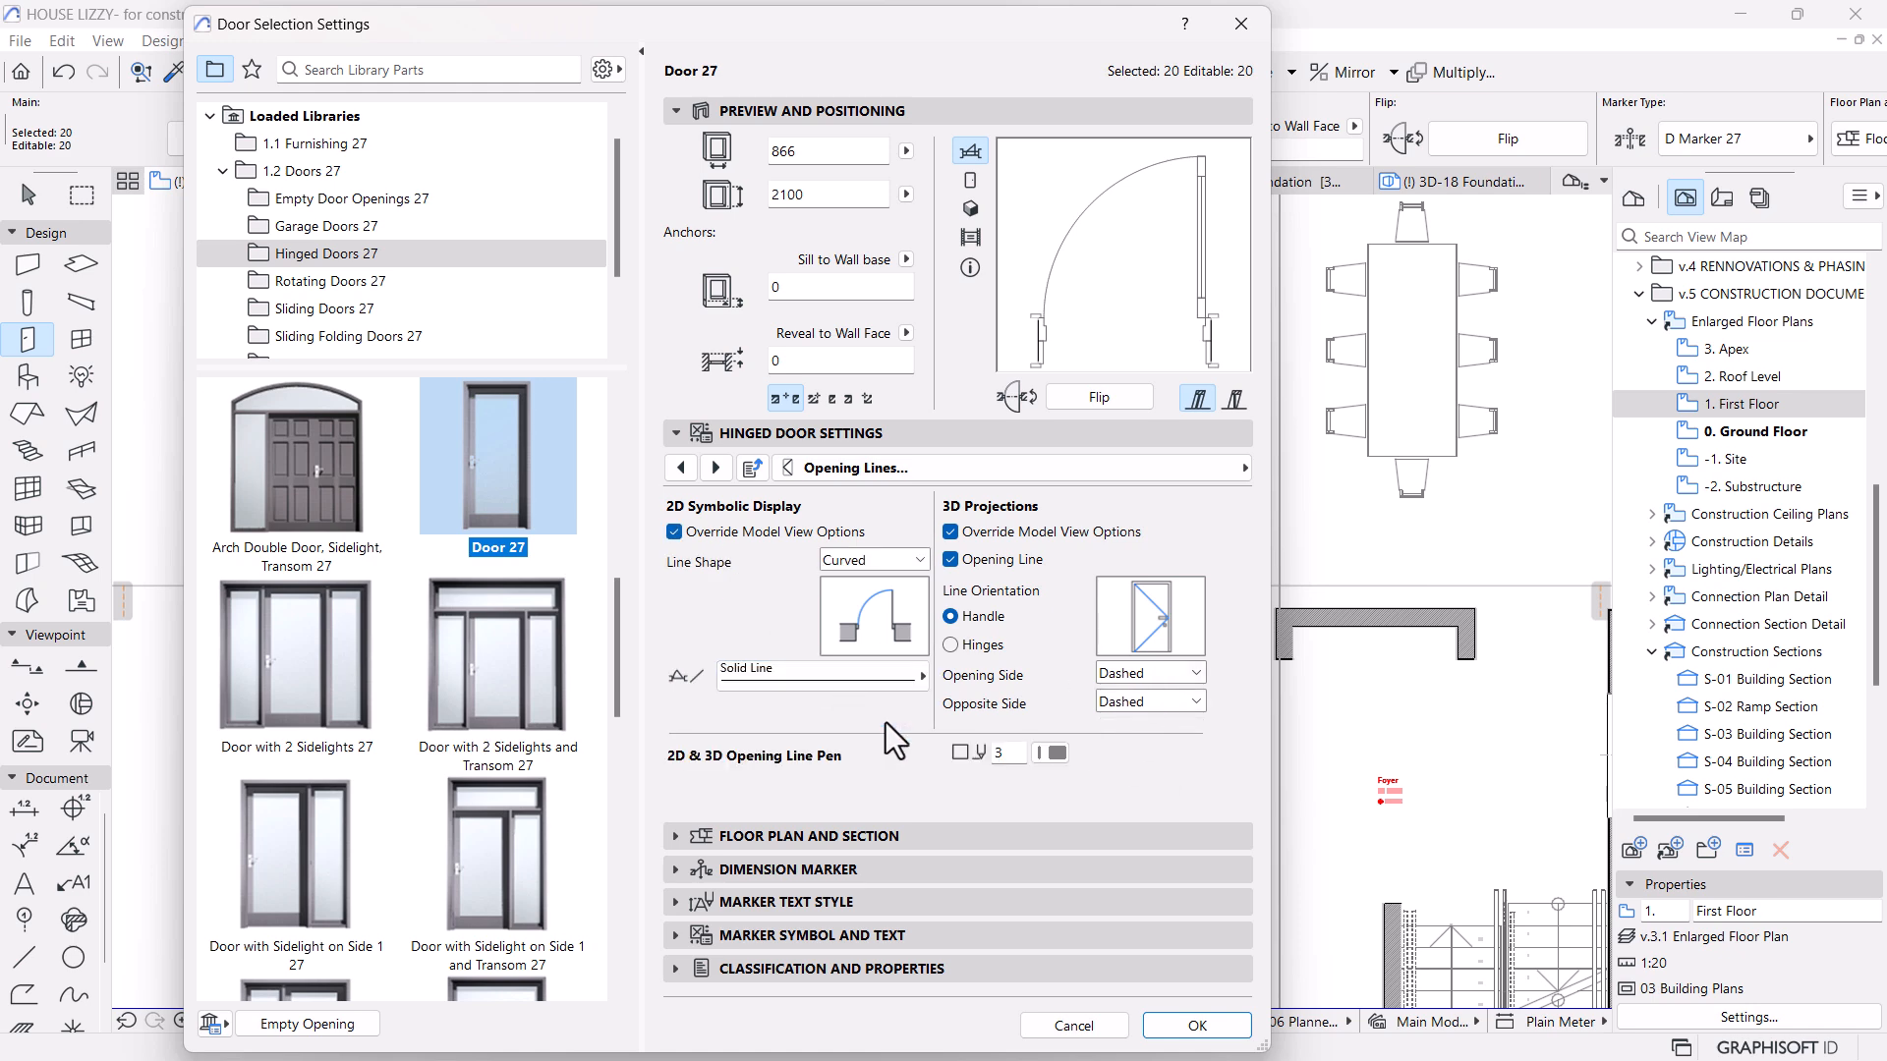
left_click(900, 682)
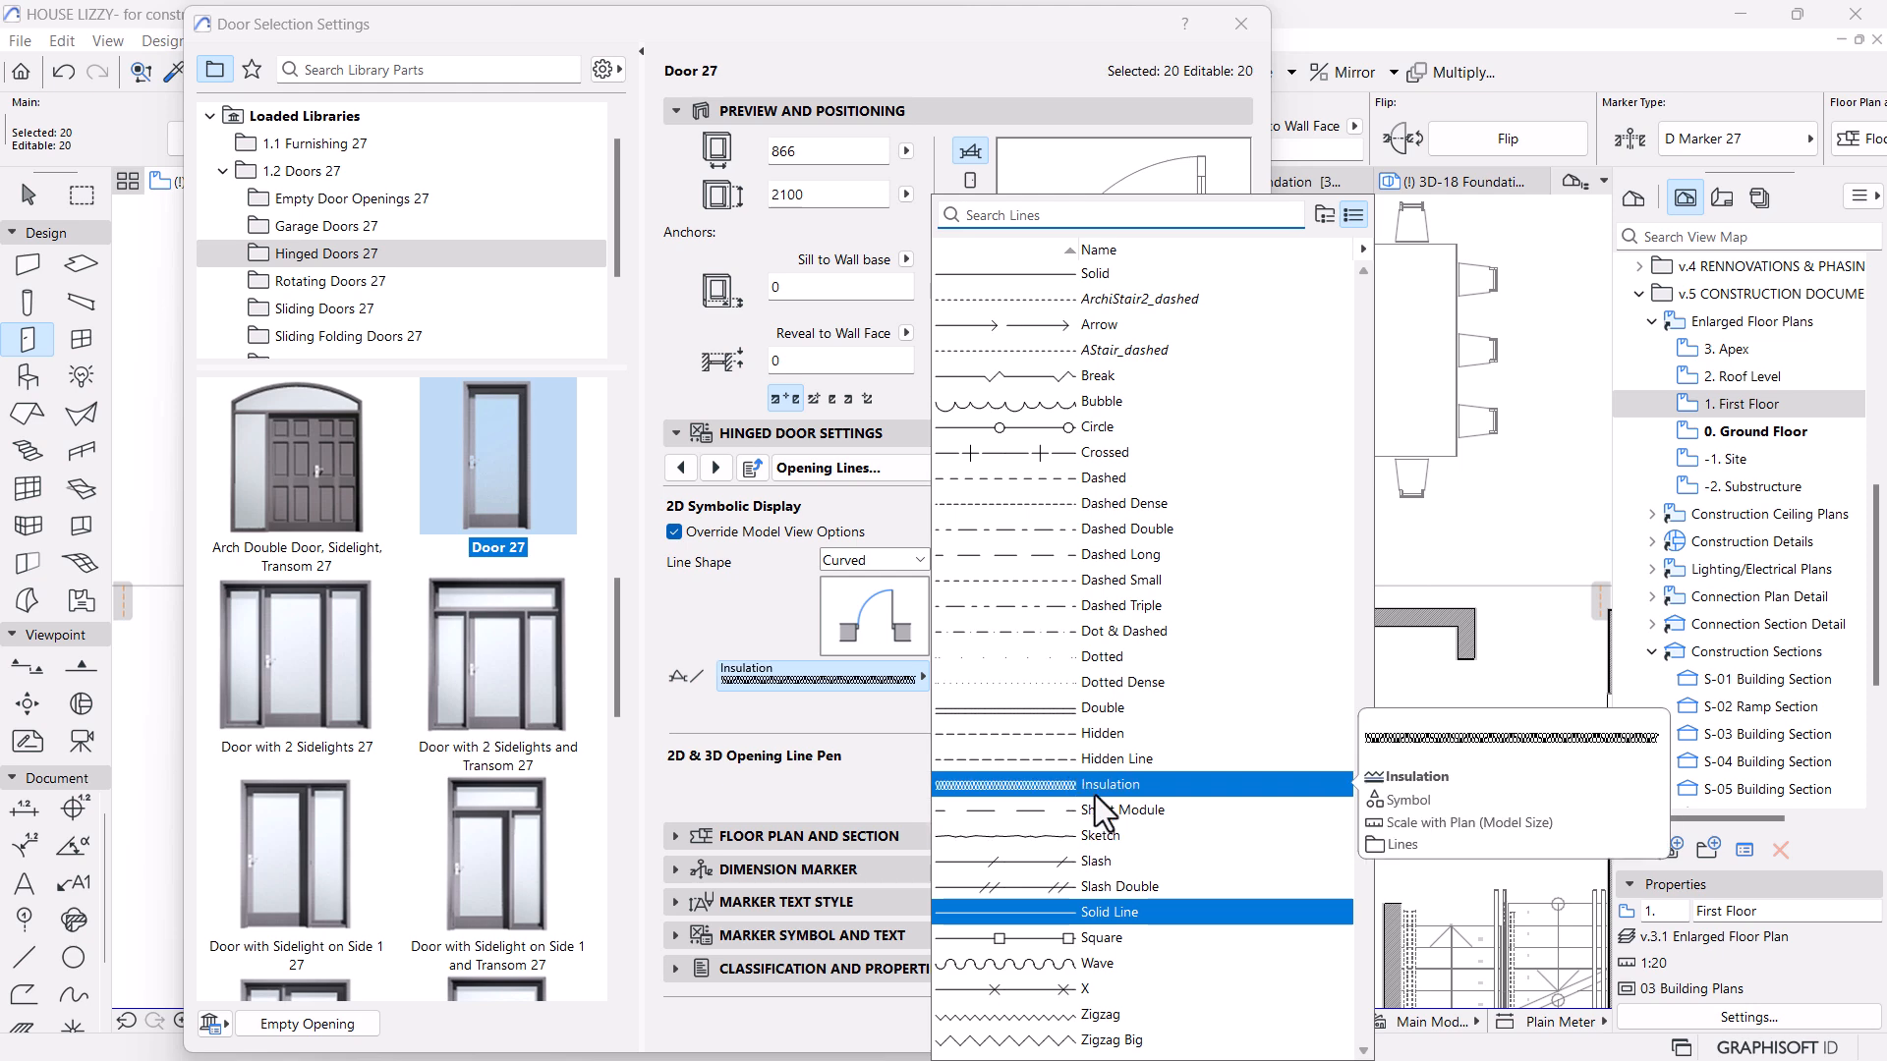
left_click(1092, 506)
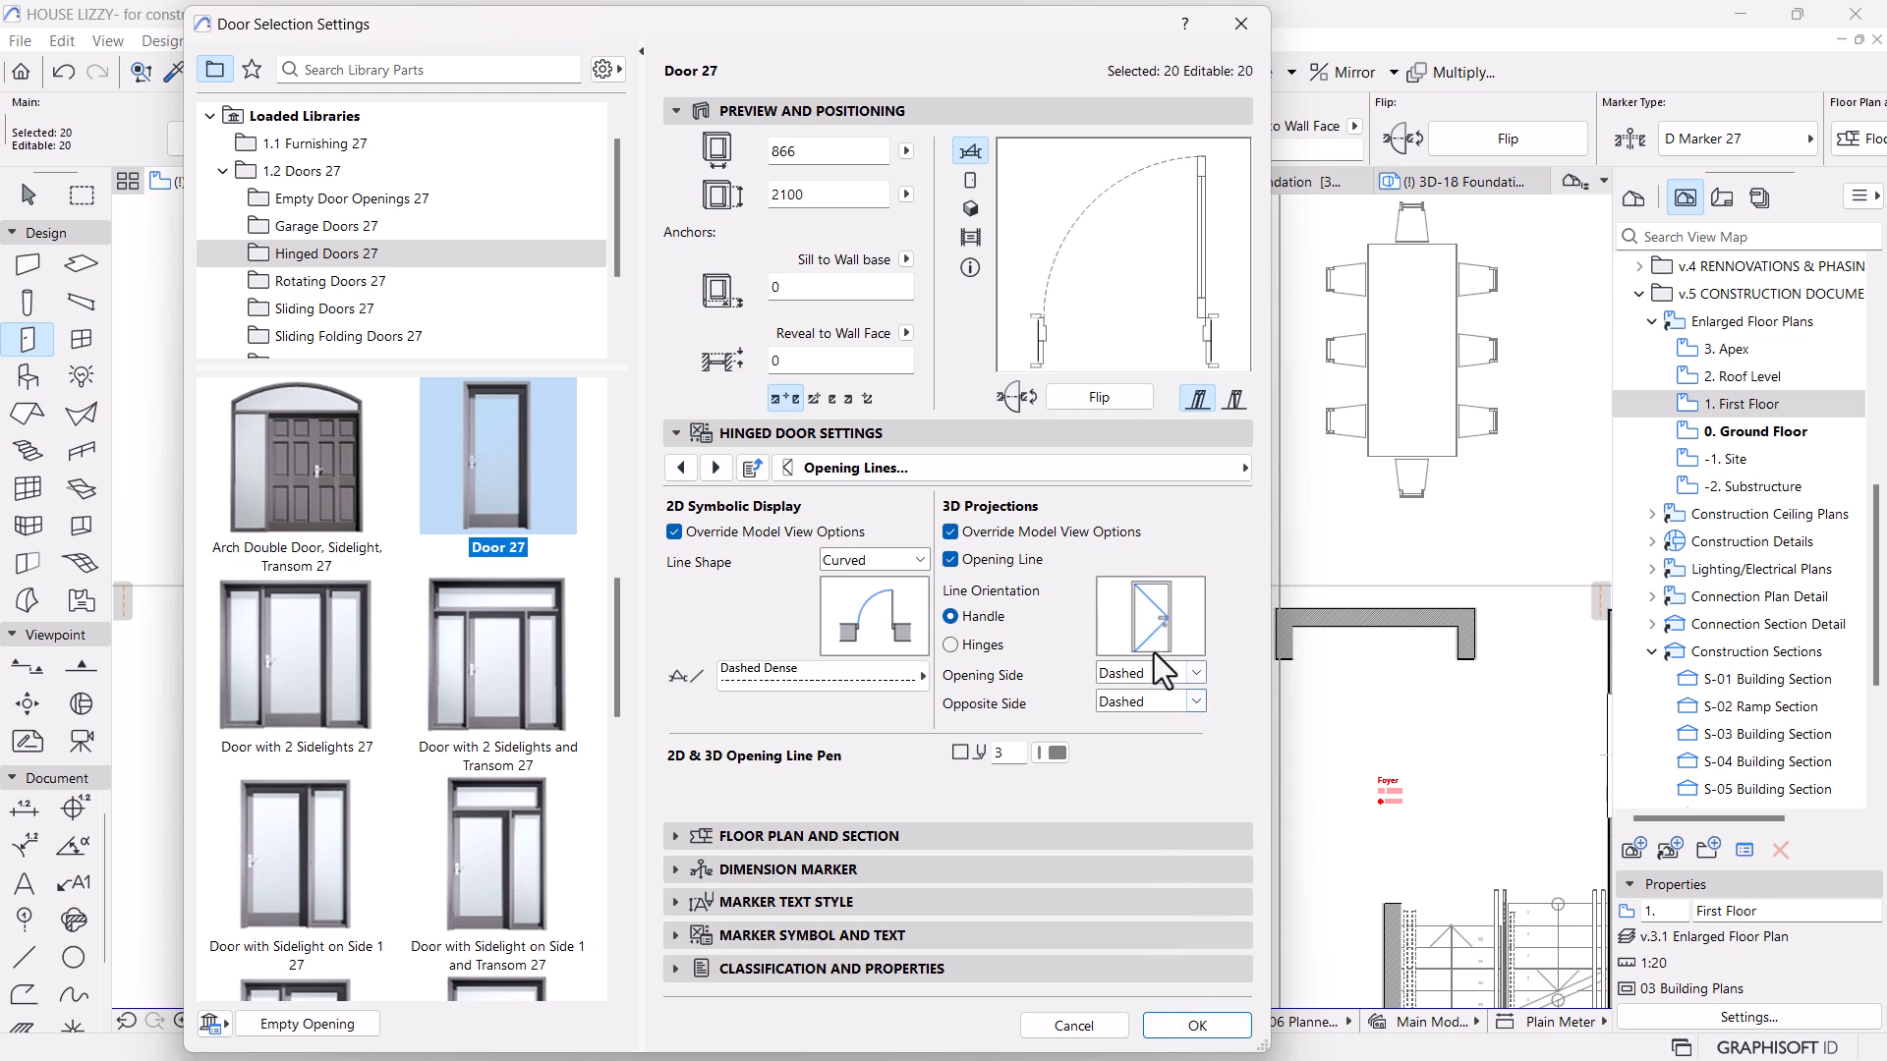
left_click(1196, 1026)
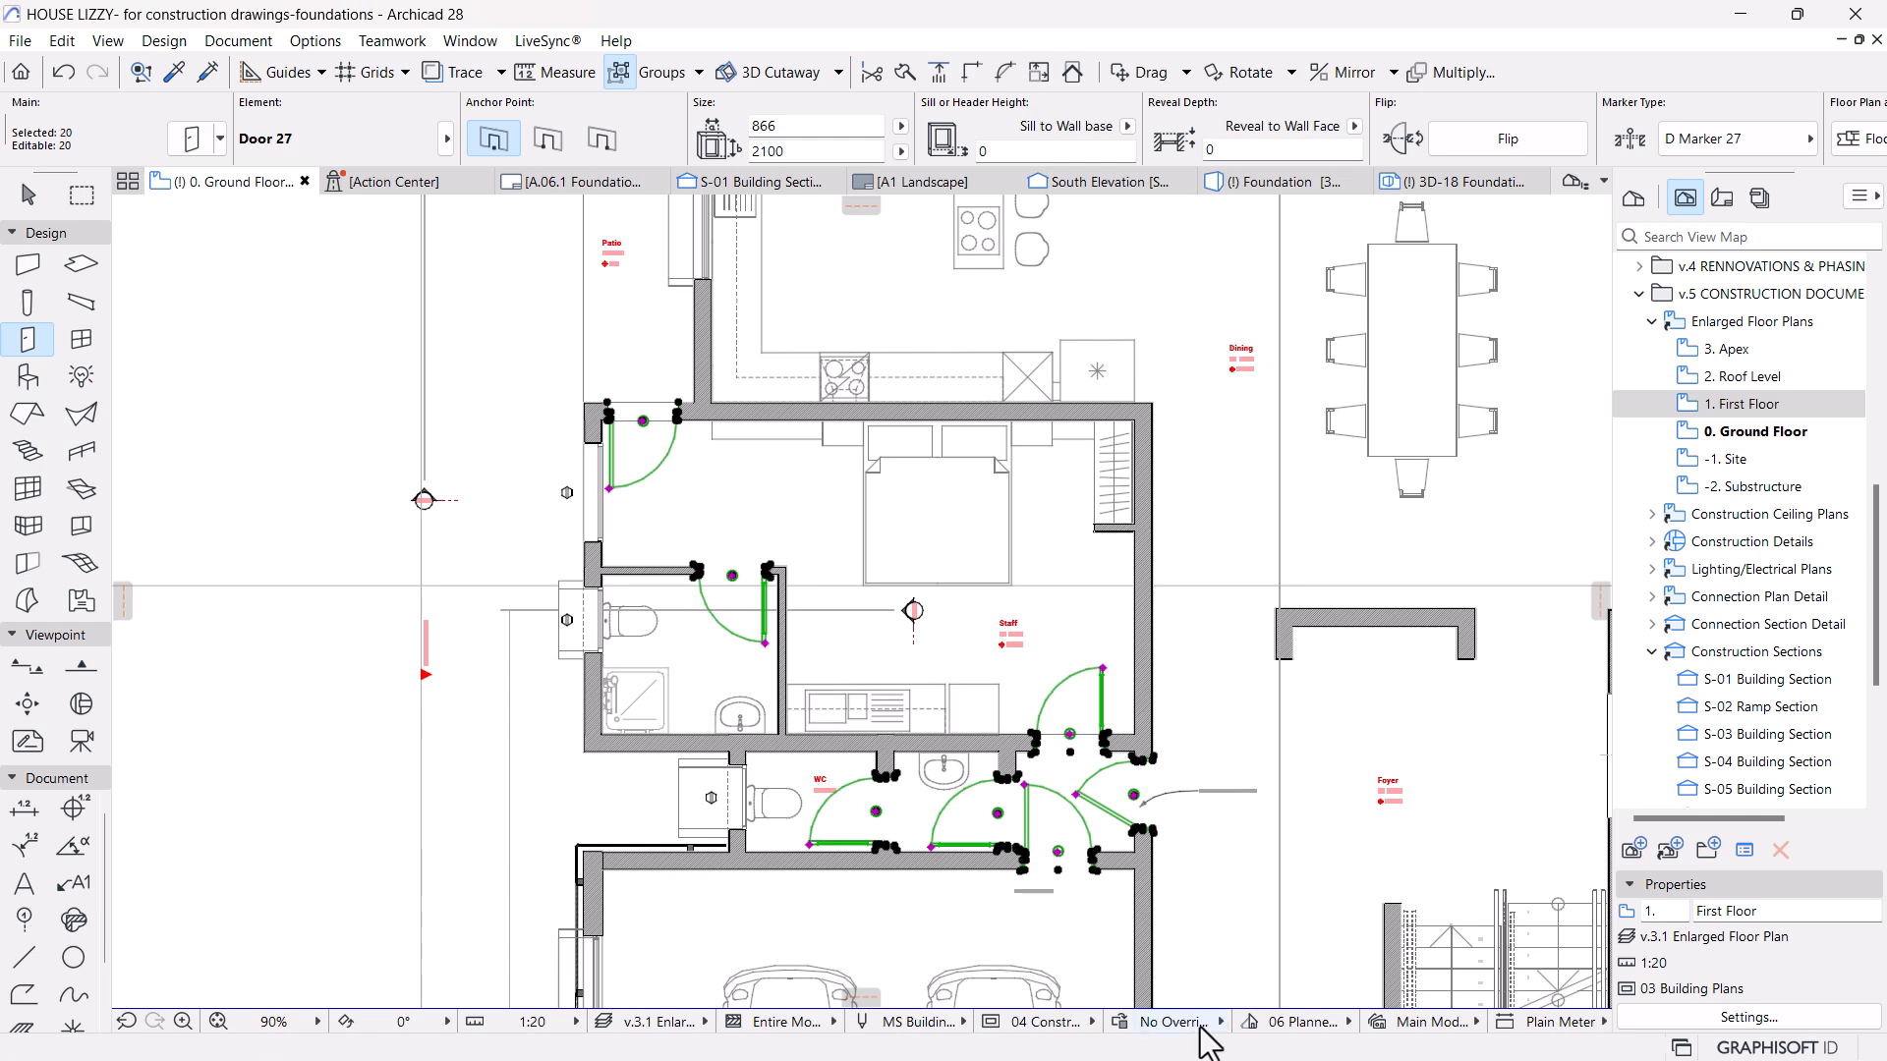
key("Escape")
Examine the door opening lines across the whole ground floor plan.
scroll(1022, 669, "up", 5)
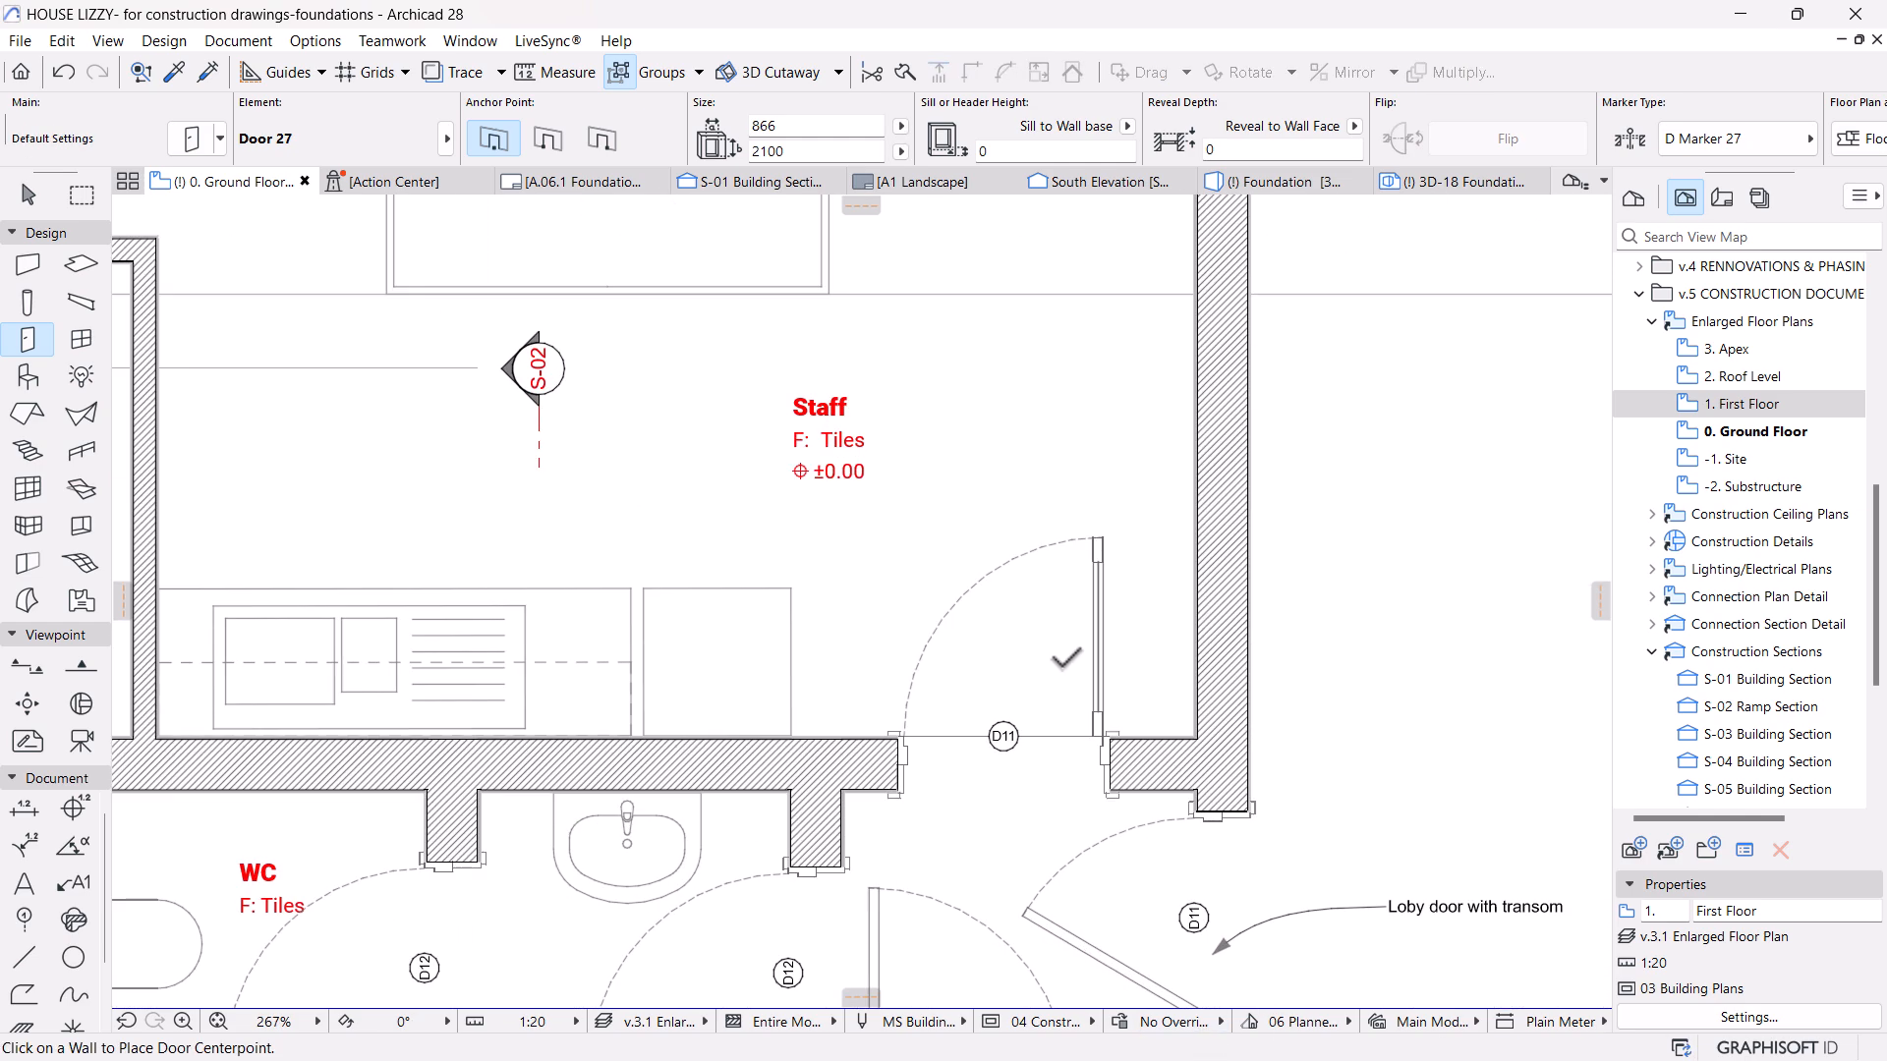
scroll(1024, 653, "down", 3)
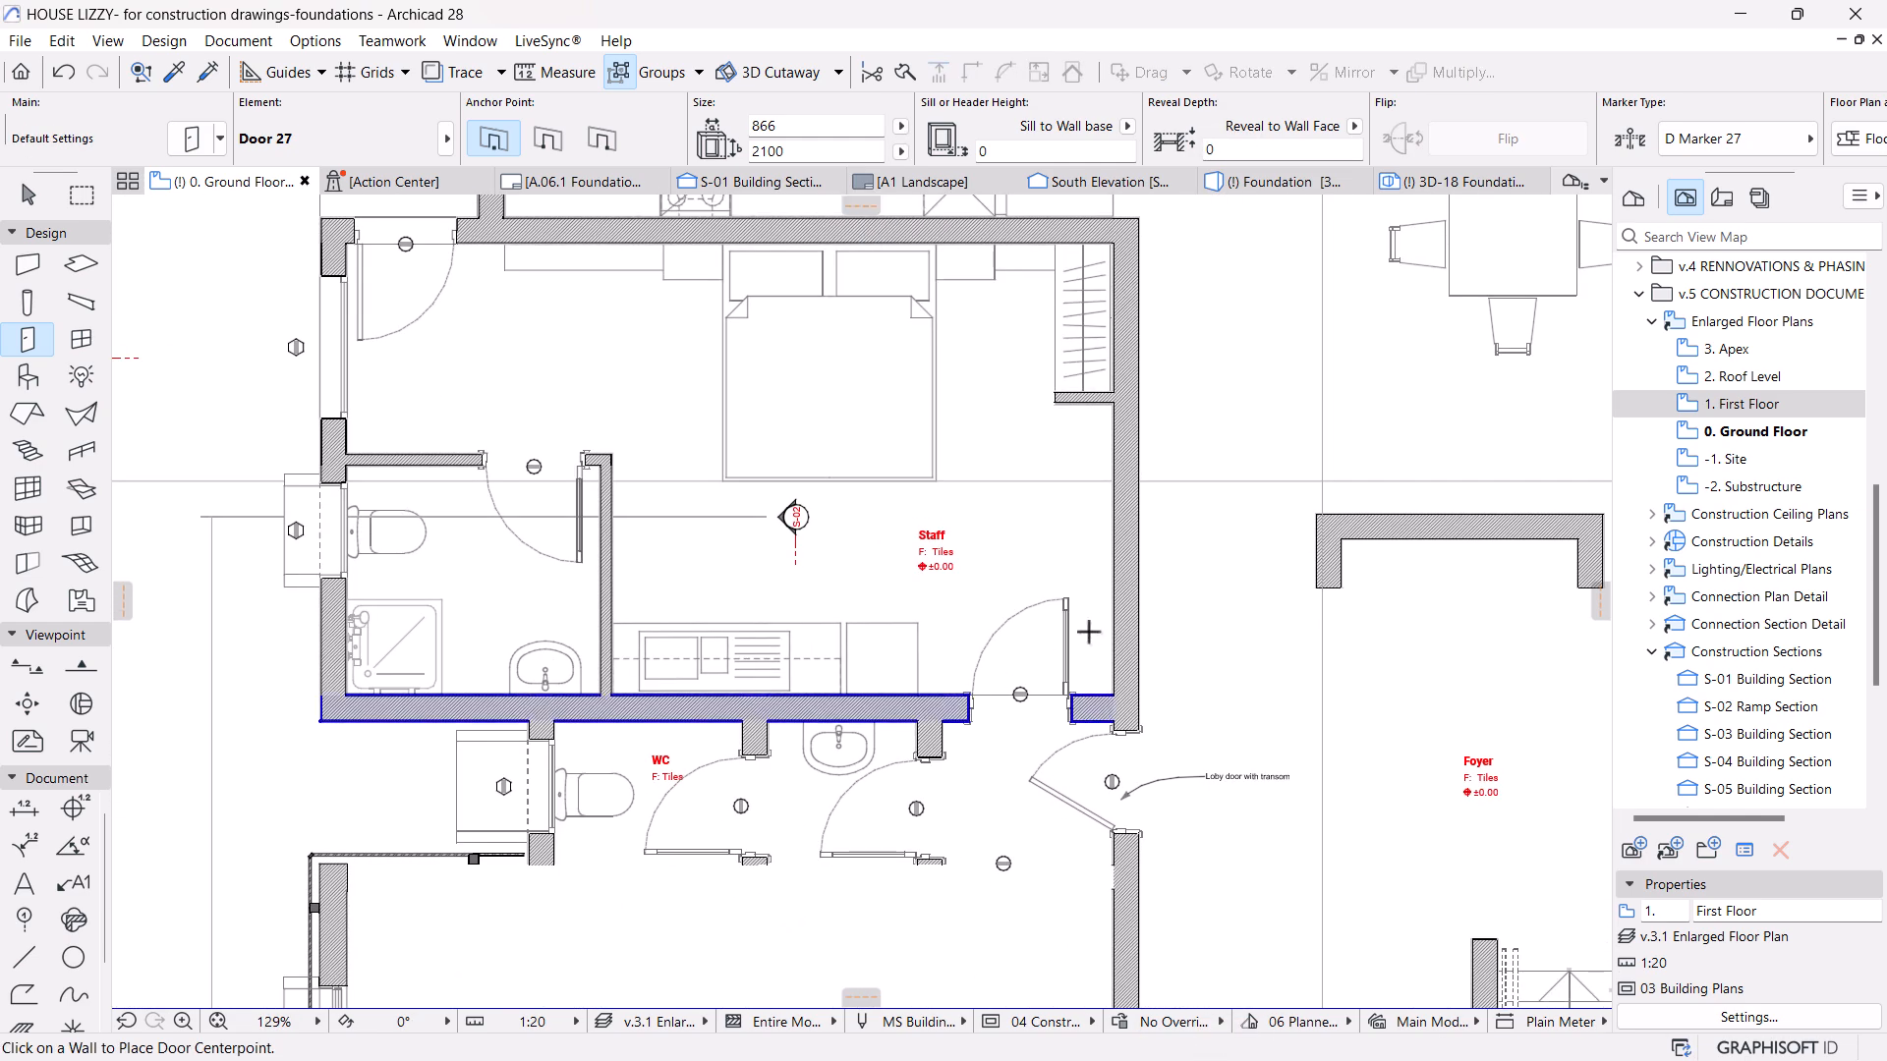
scroll(1141, 640, "up", 5)
scroll(1022, 645, "down", 2)
scroll(1022, 644, "down", 5)
middle_click_drag(1019, 644, 876, 616)
scroll(888, 661, "down", 1)
scroll(888, 660, "down", 4)
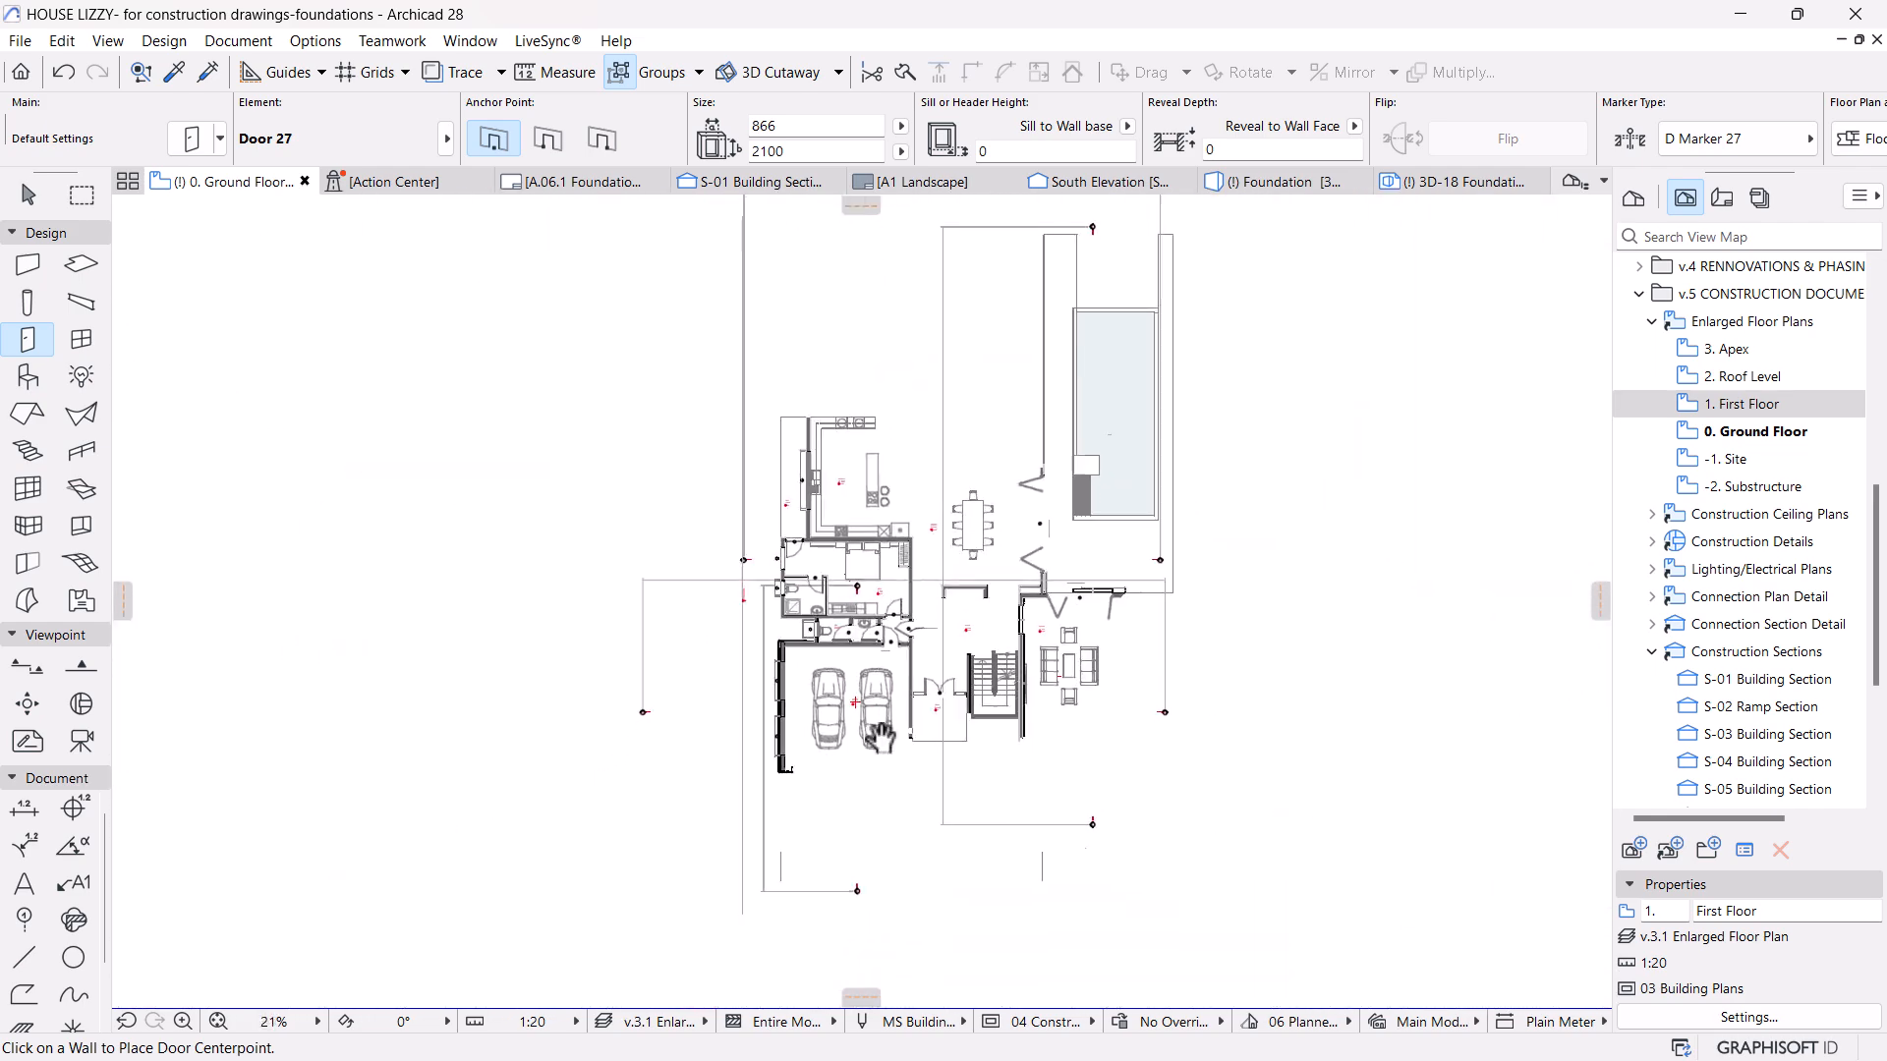
scroll(1041, 678, "up", 2)
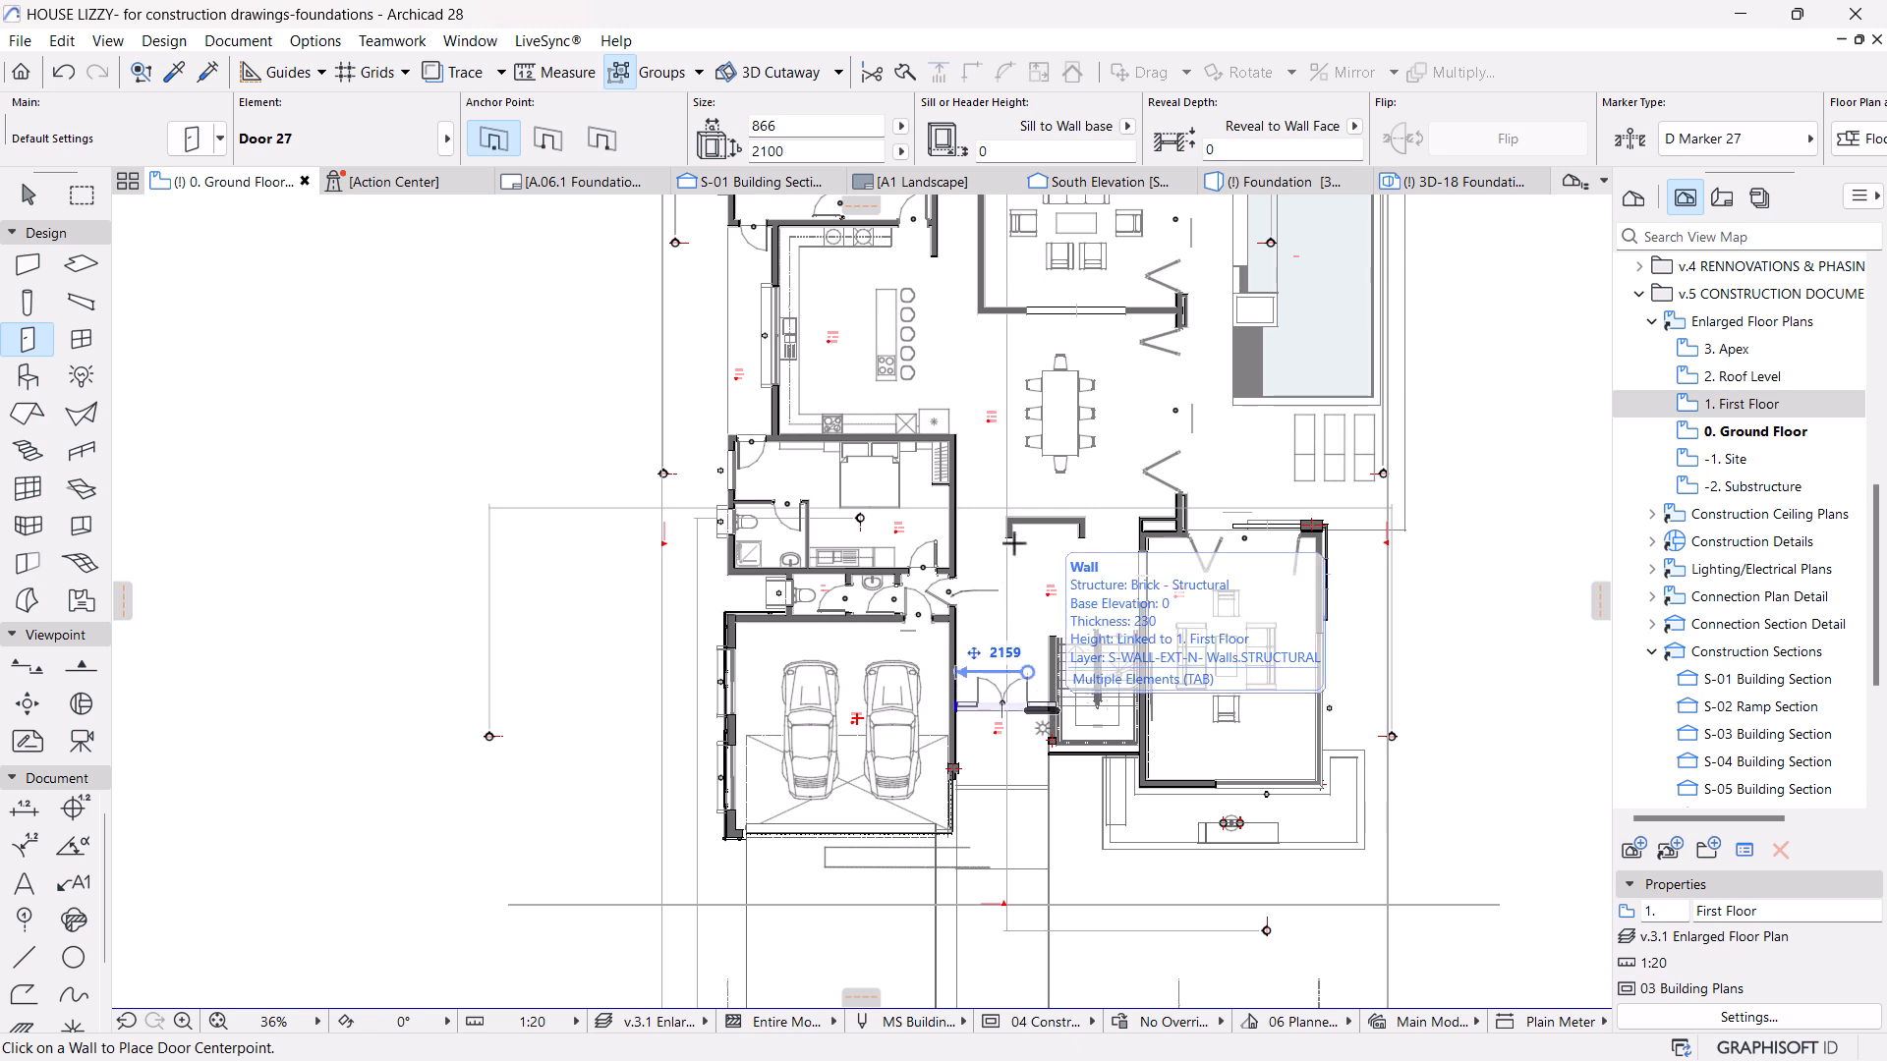
middle_click_drag(1012, 889, 1121, 844)
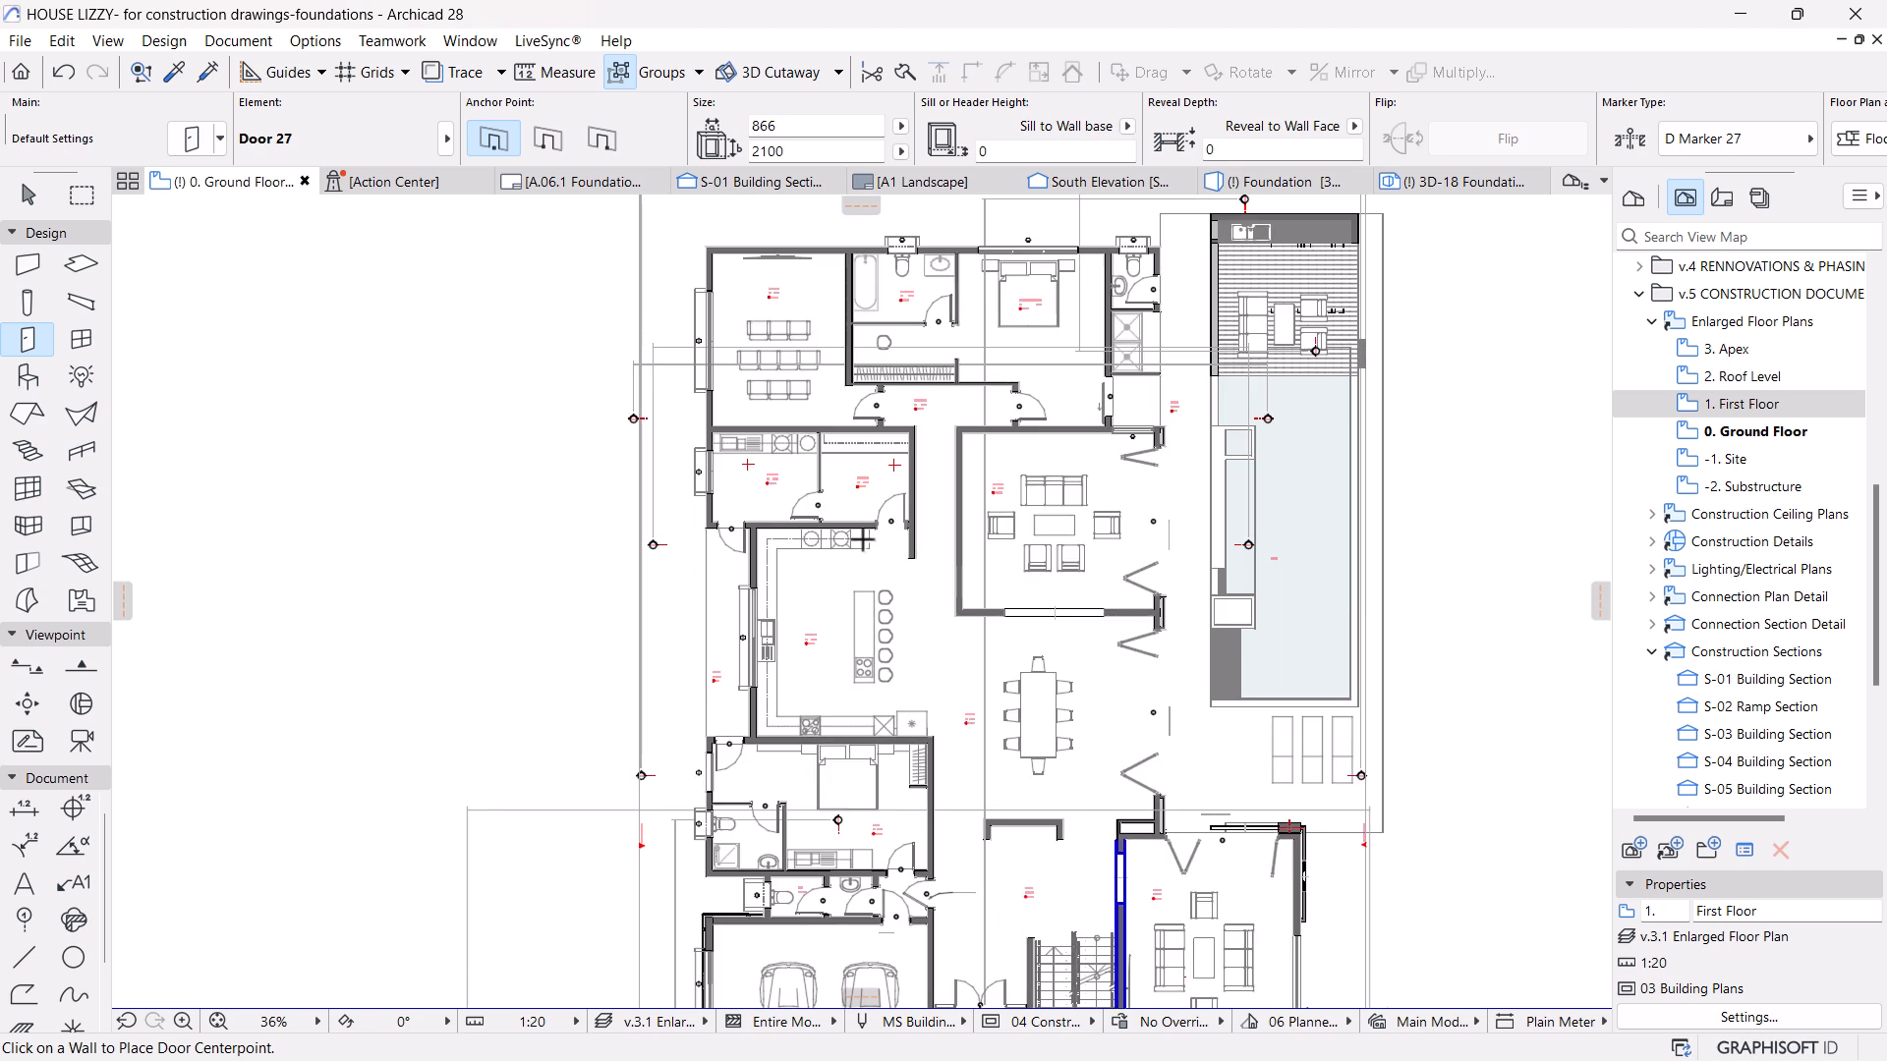
Examine the zone stamps of the laundry, scullery and kitchen on the enlarged ground floor plan and check the plan scale.
key("Escape")
scroll(863, 539, "up", 3)
scroll(767, 435, "up", 4)
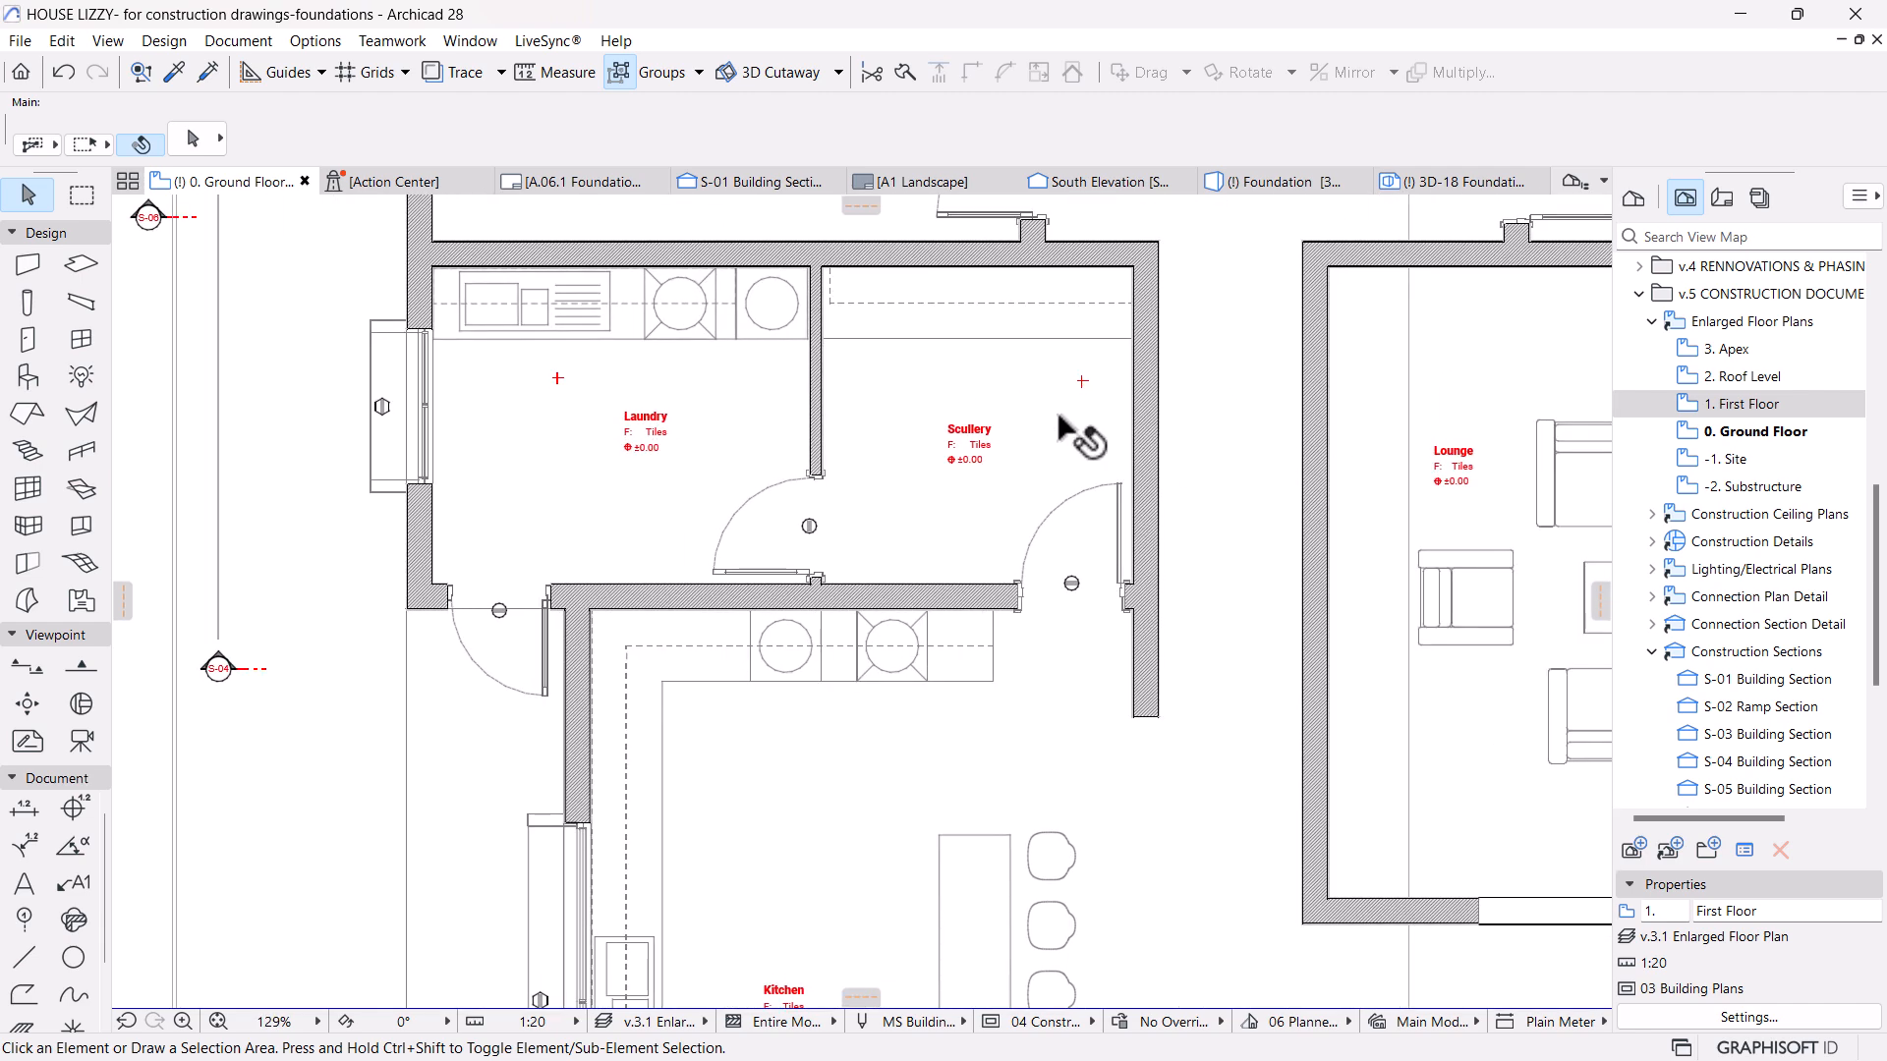
scroll(1066, 421, "down", 4)
scroll(1067, 421, "down", 3)
middle_click_drag(999, 506, 973, 438)
scroll(955, 527, "up", 7)
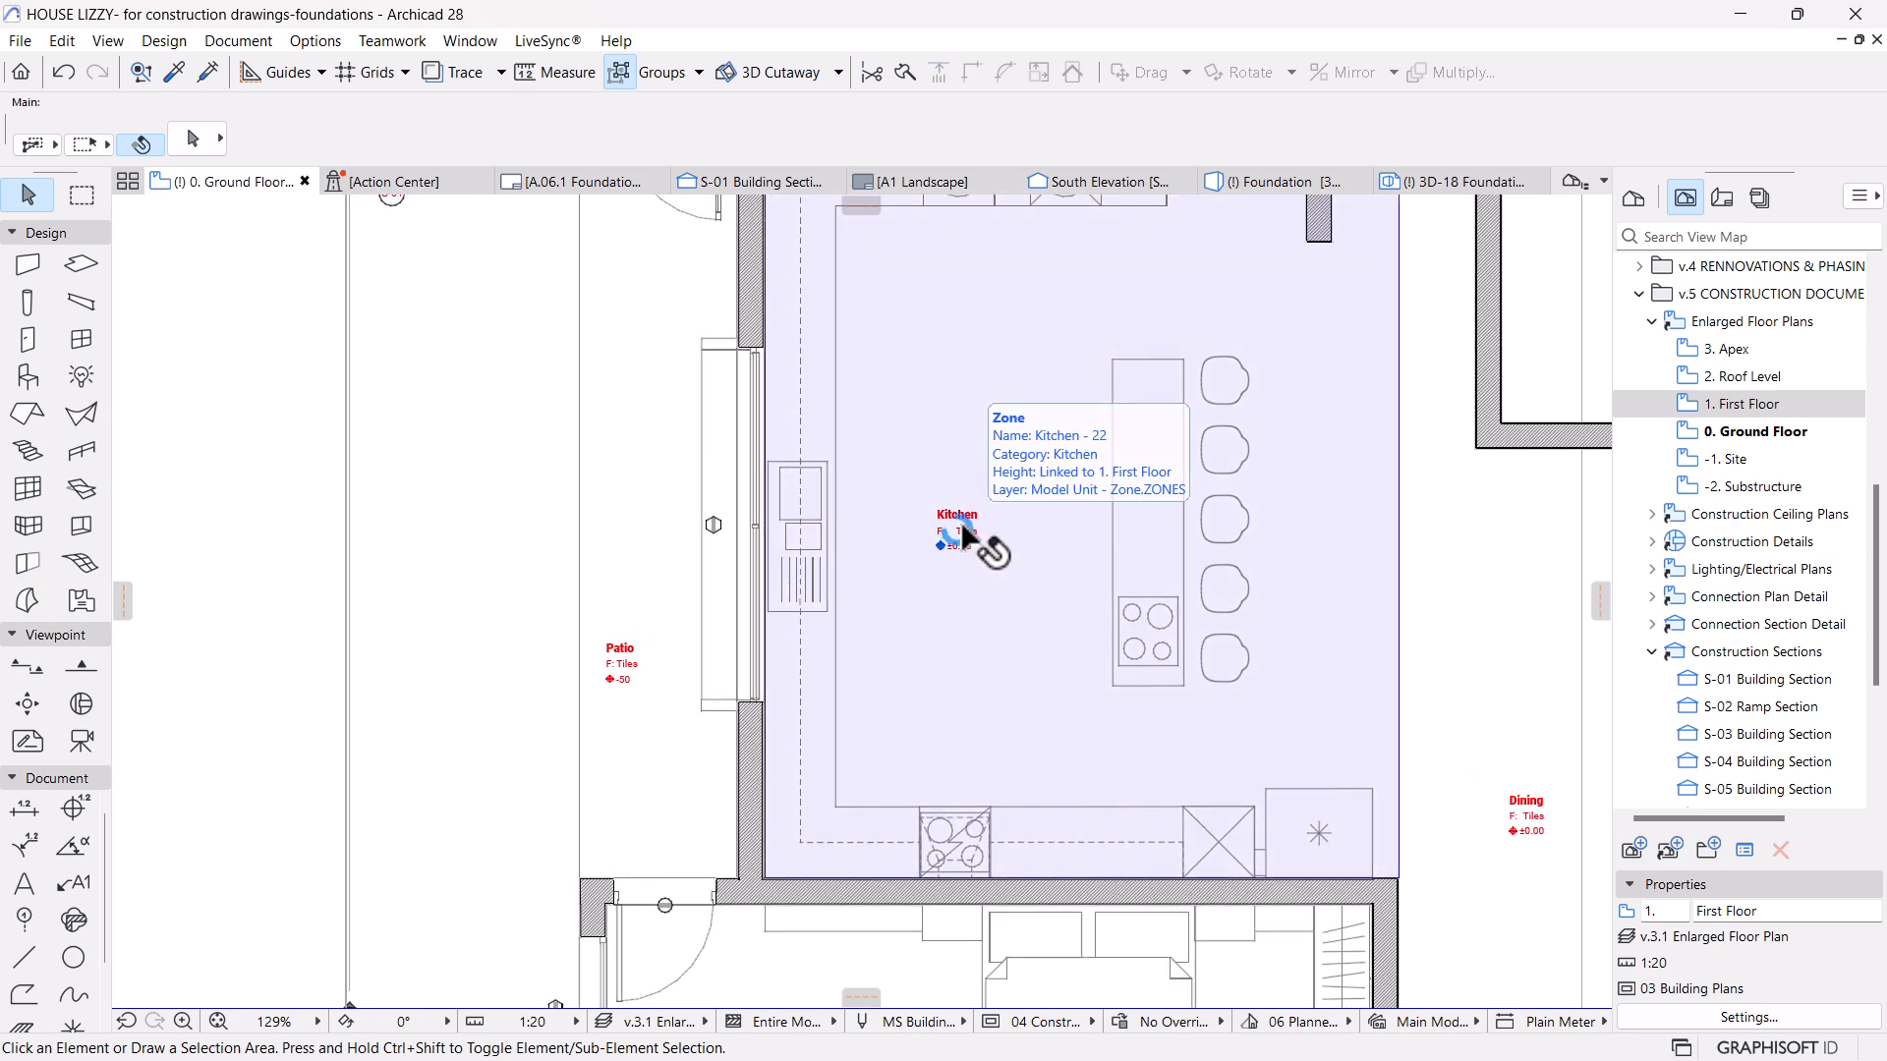
scroll(958, 543, "up", 1)
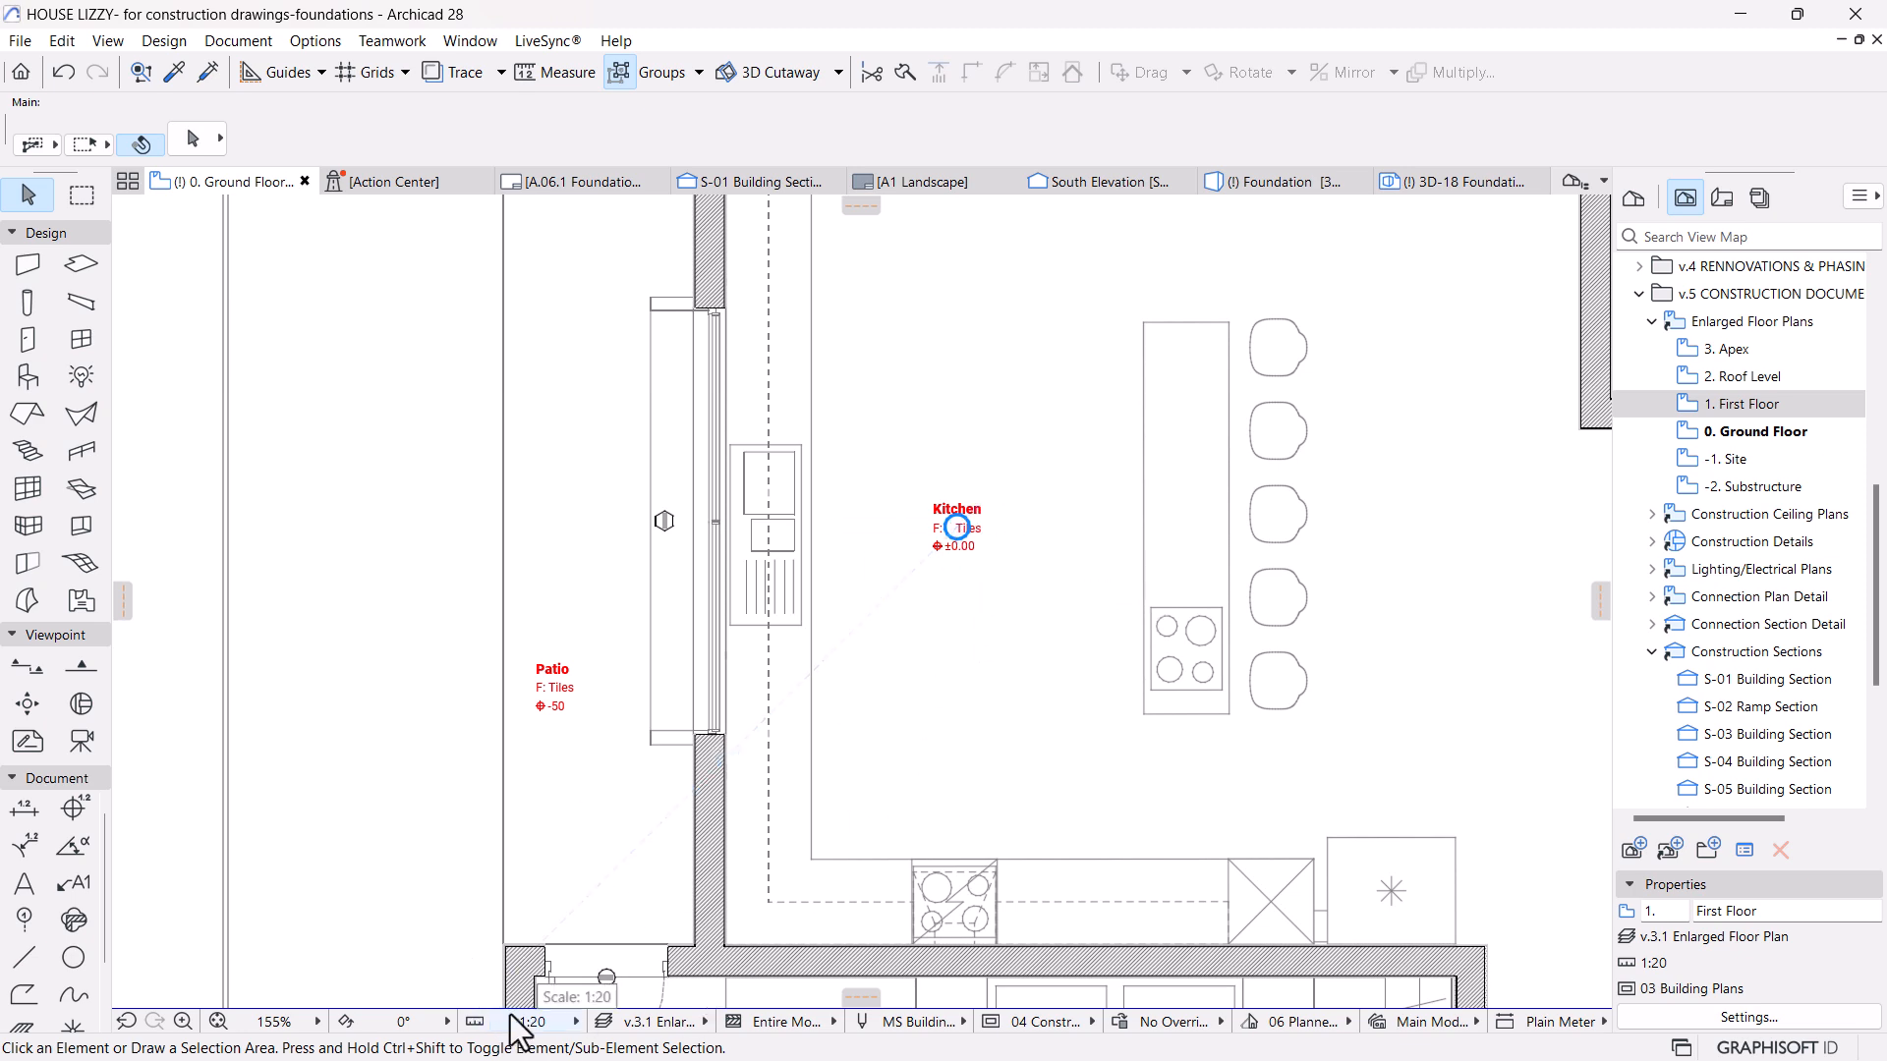
scroll(948, 549, "down", 5)
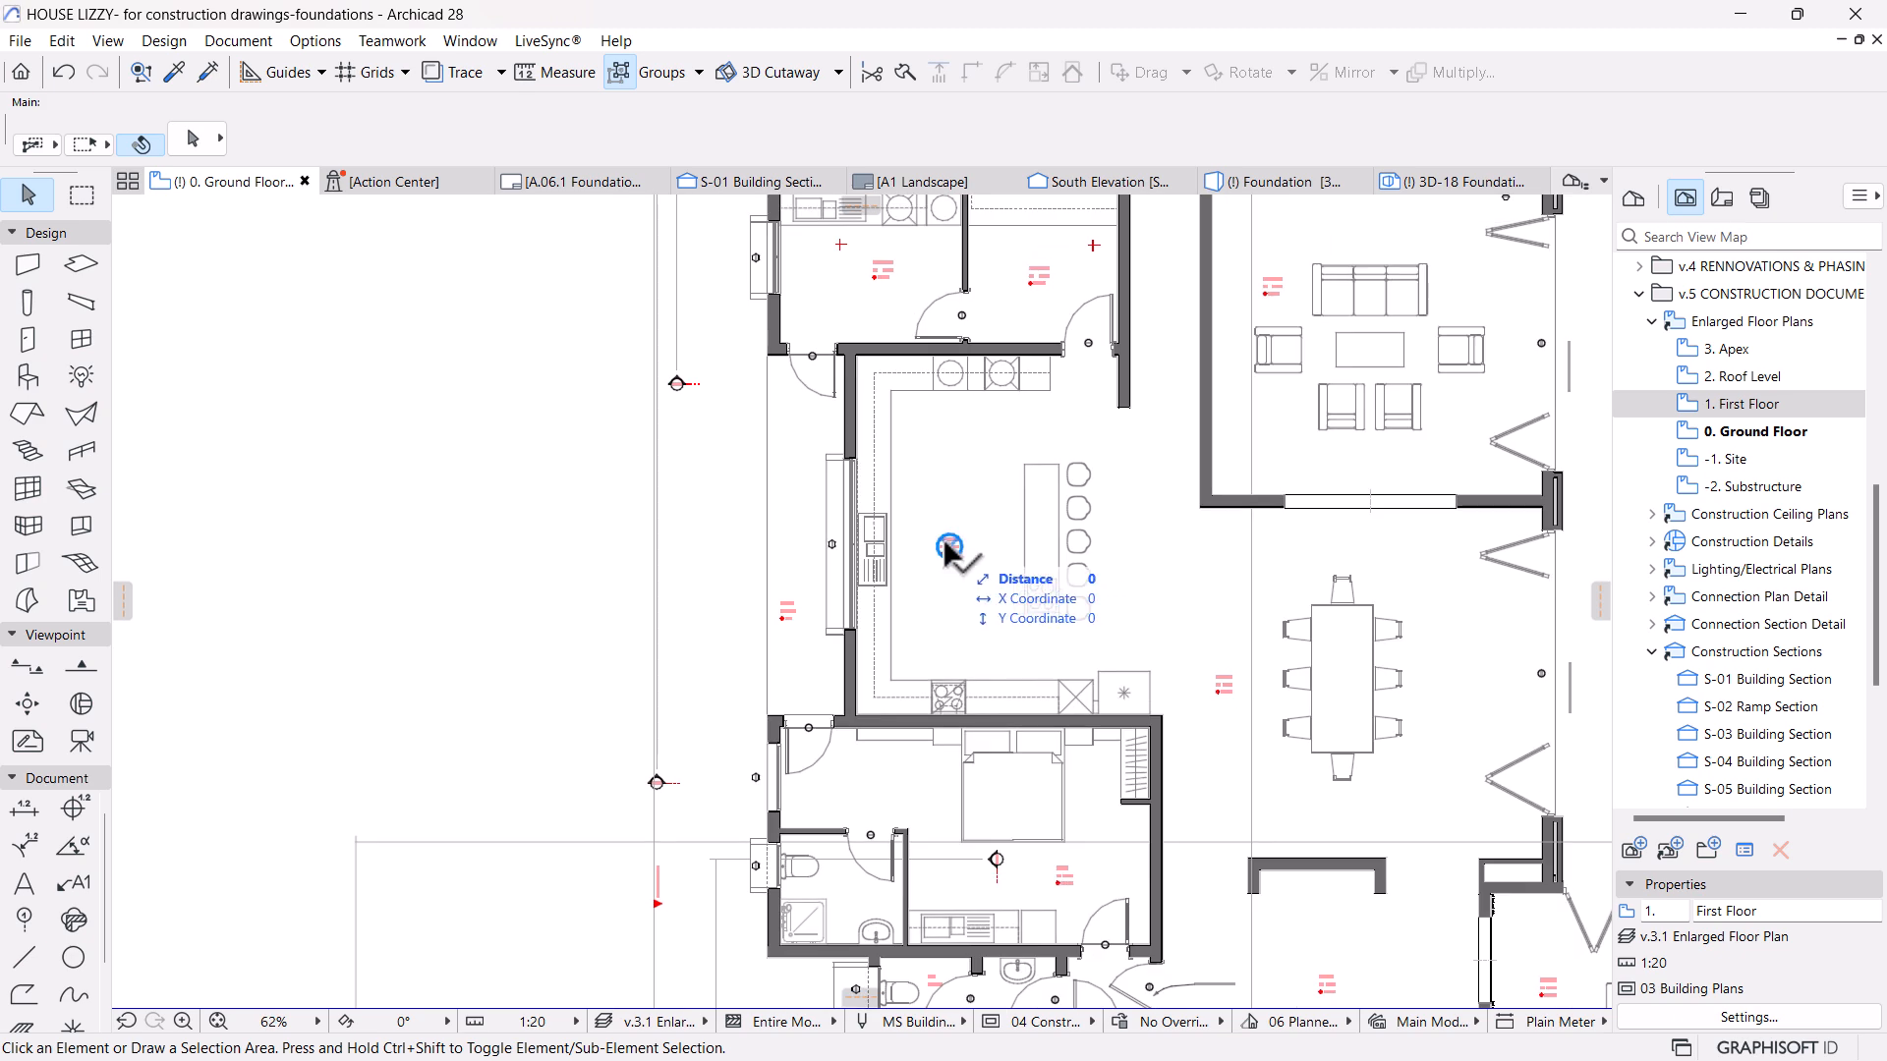
Select all ground floor zones and review the list of 1:50, 1:100 and 1:200 stamp settings in their zone settings.
left_click(82, 601)
key("ctrl+a")
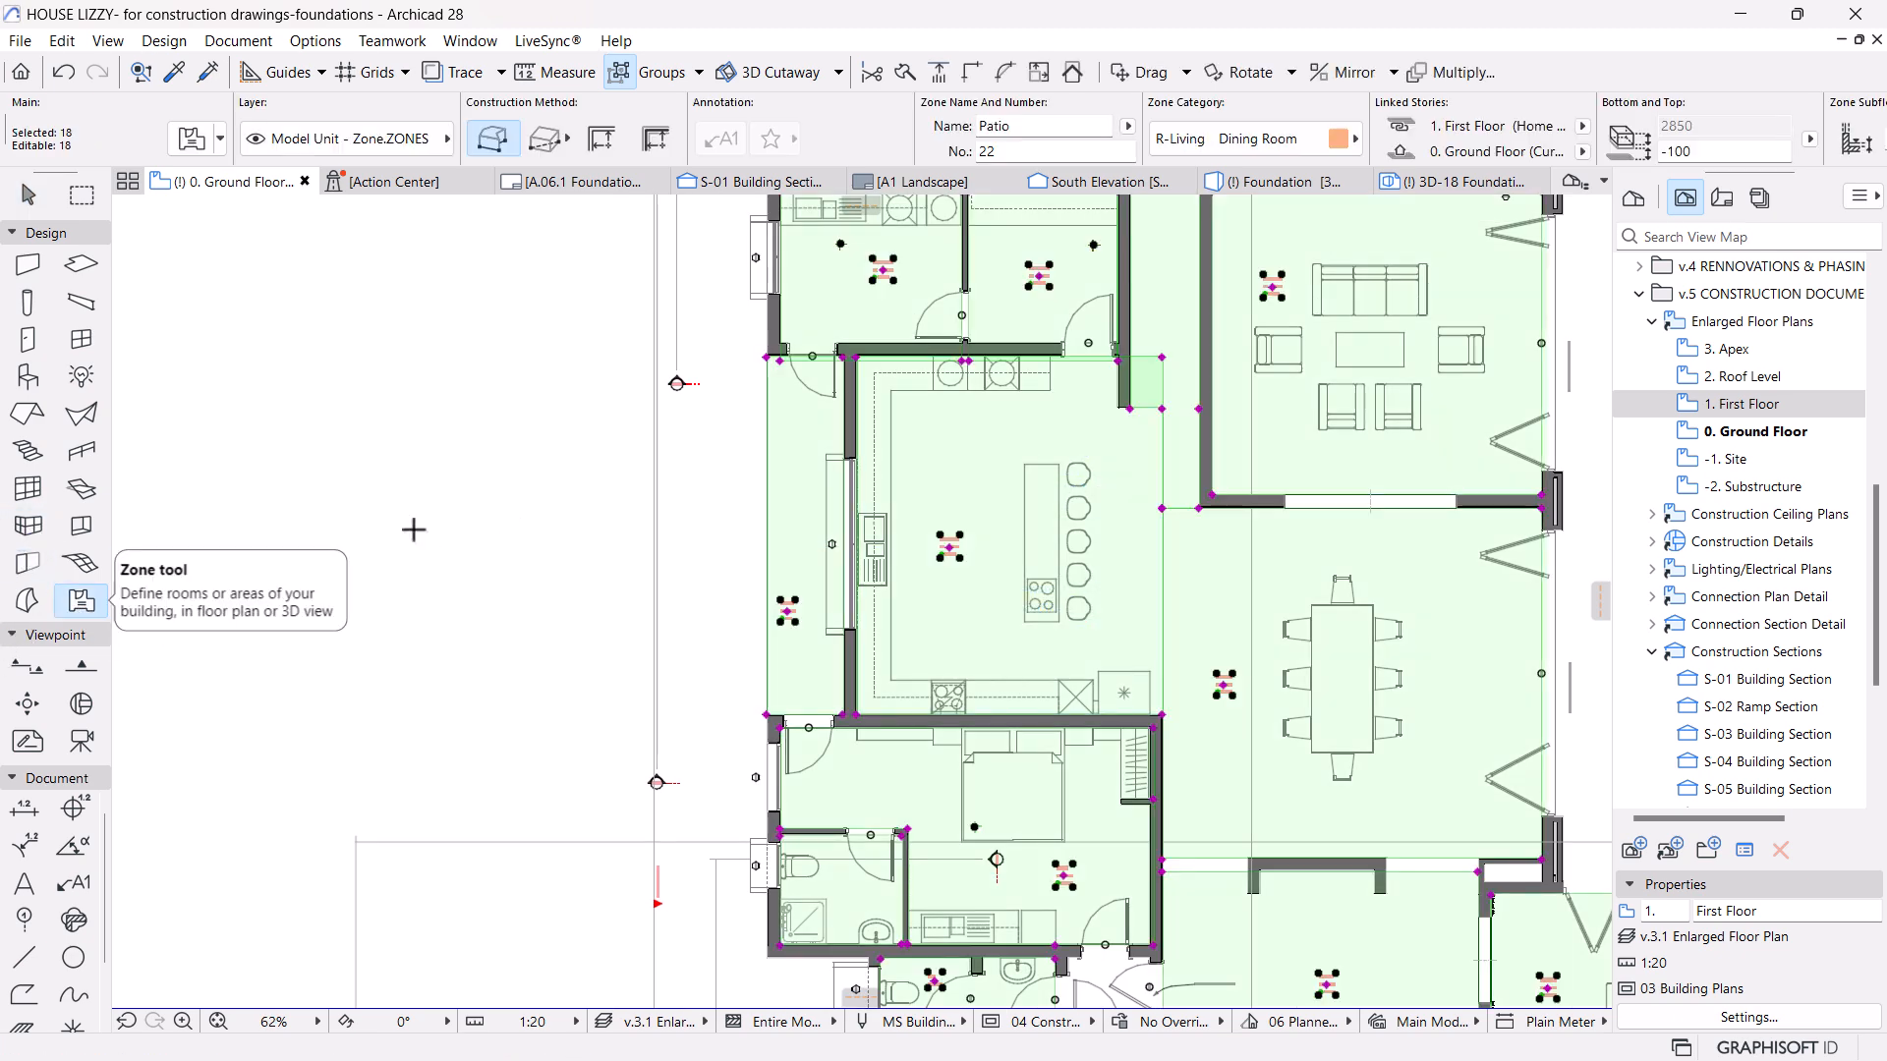
left_click(189, 148)
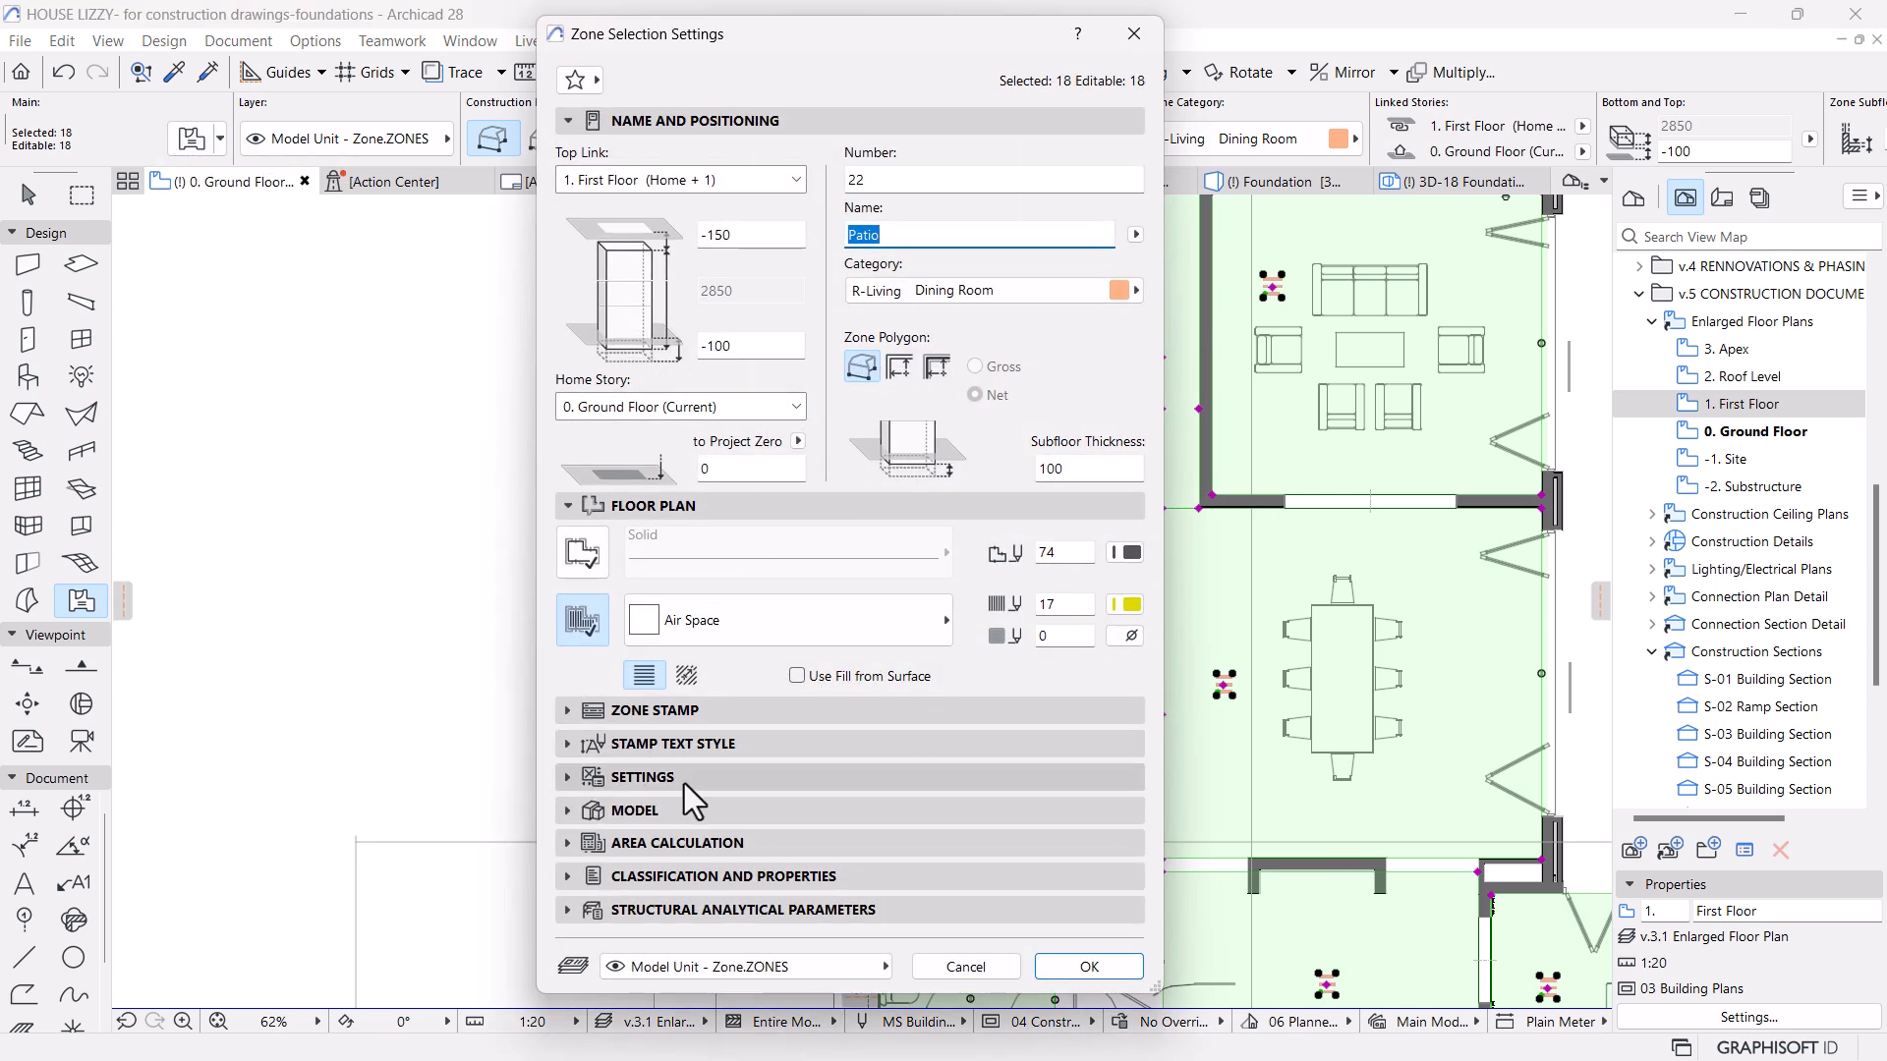
left_click(682, 776, "ctrl")
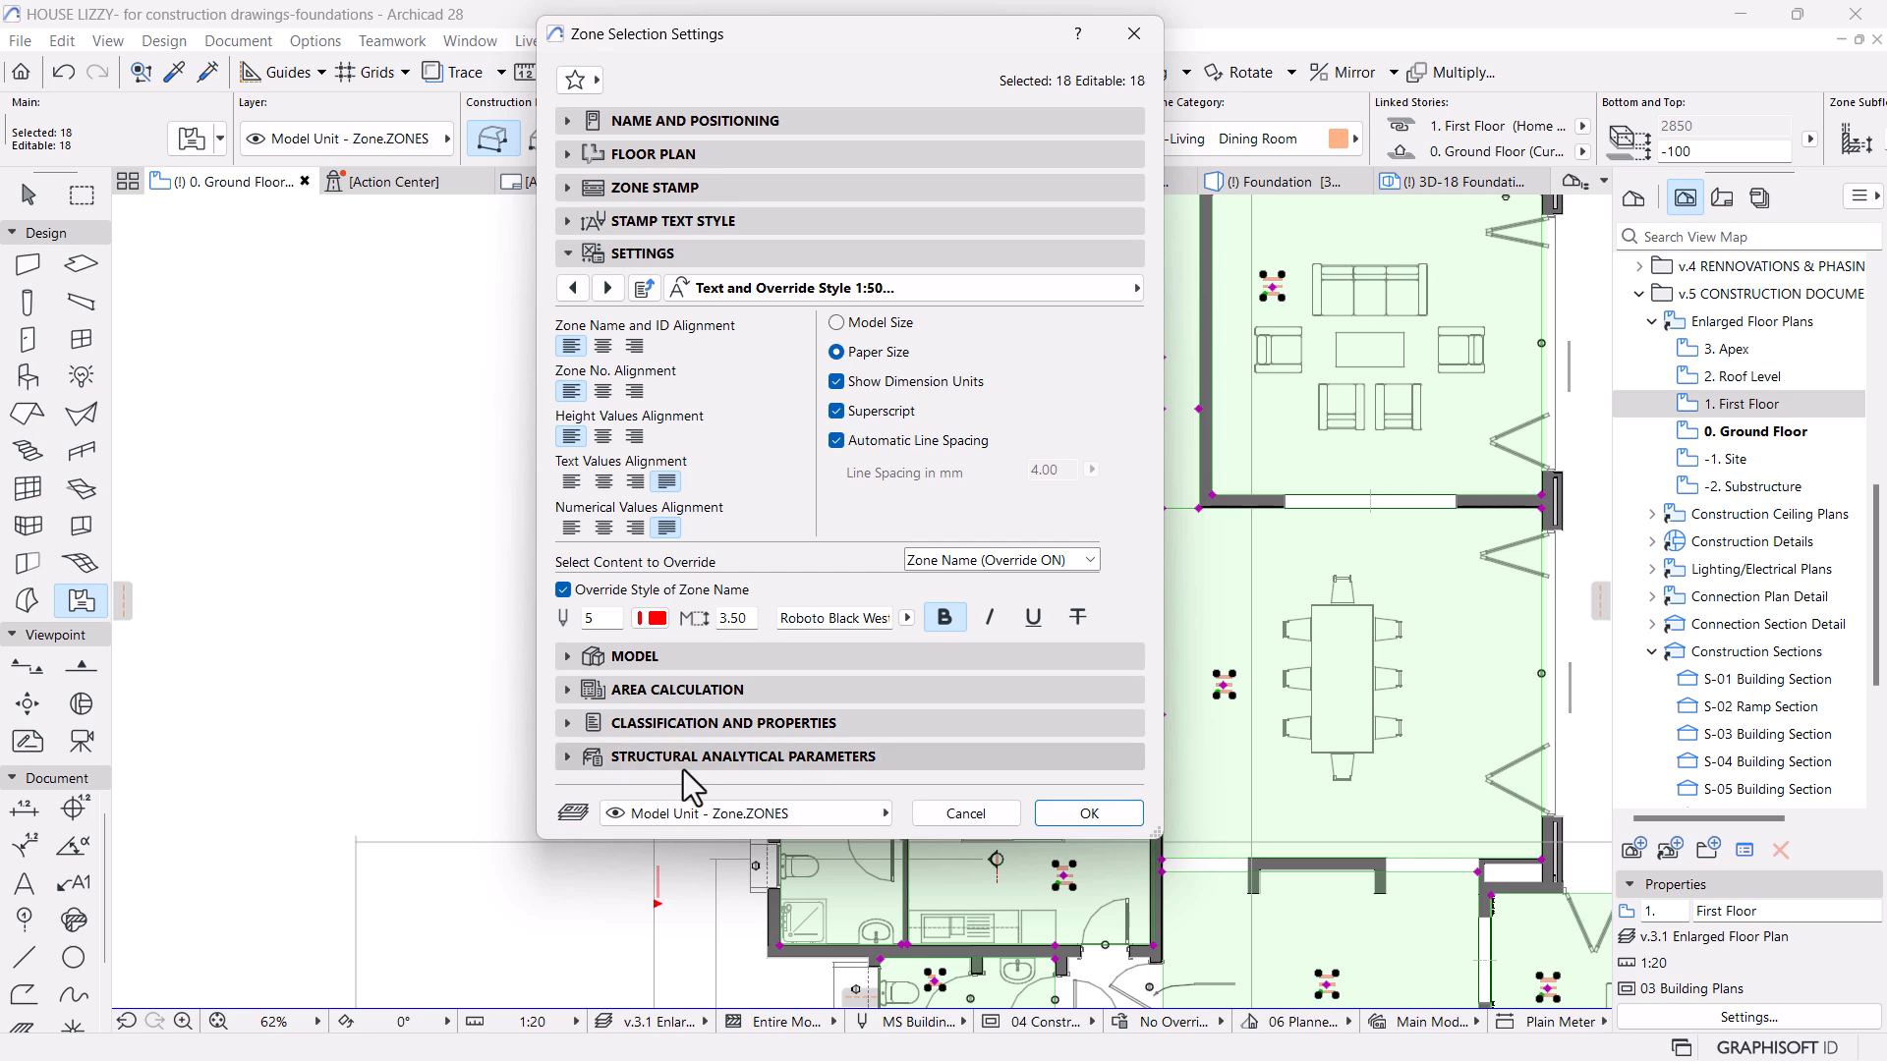
left_click(1134, 287)
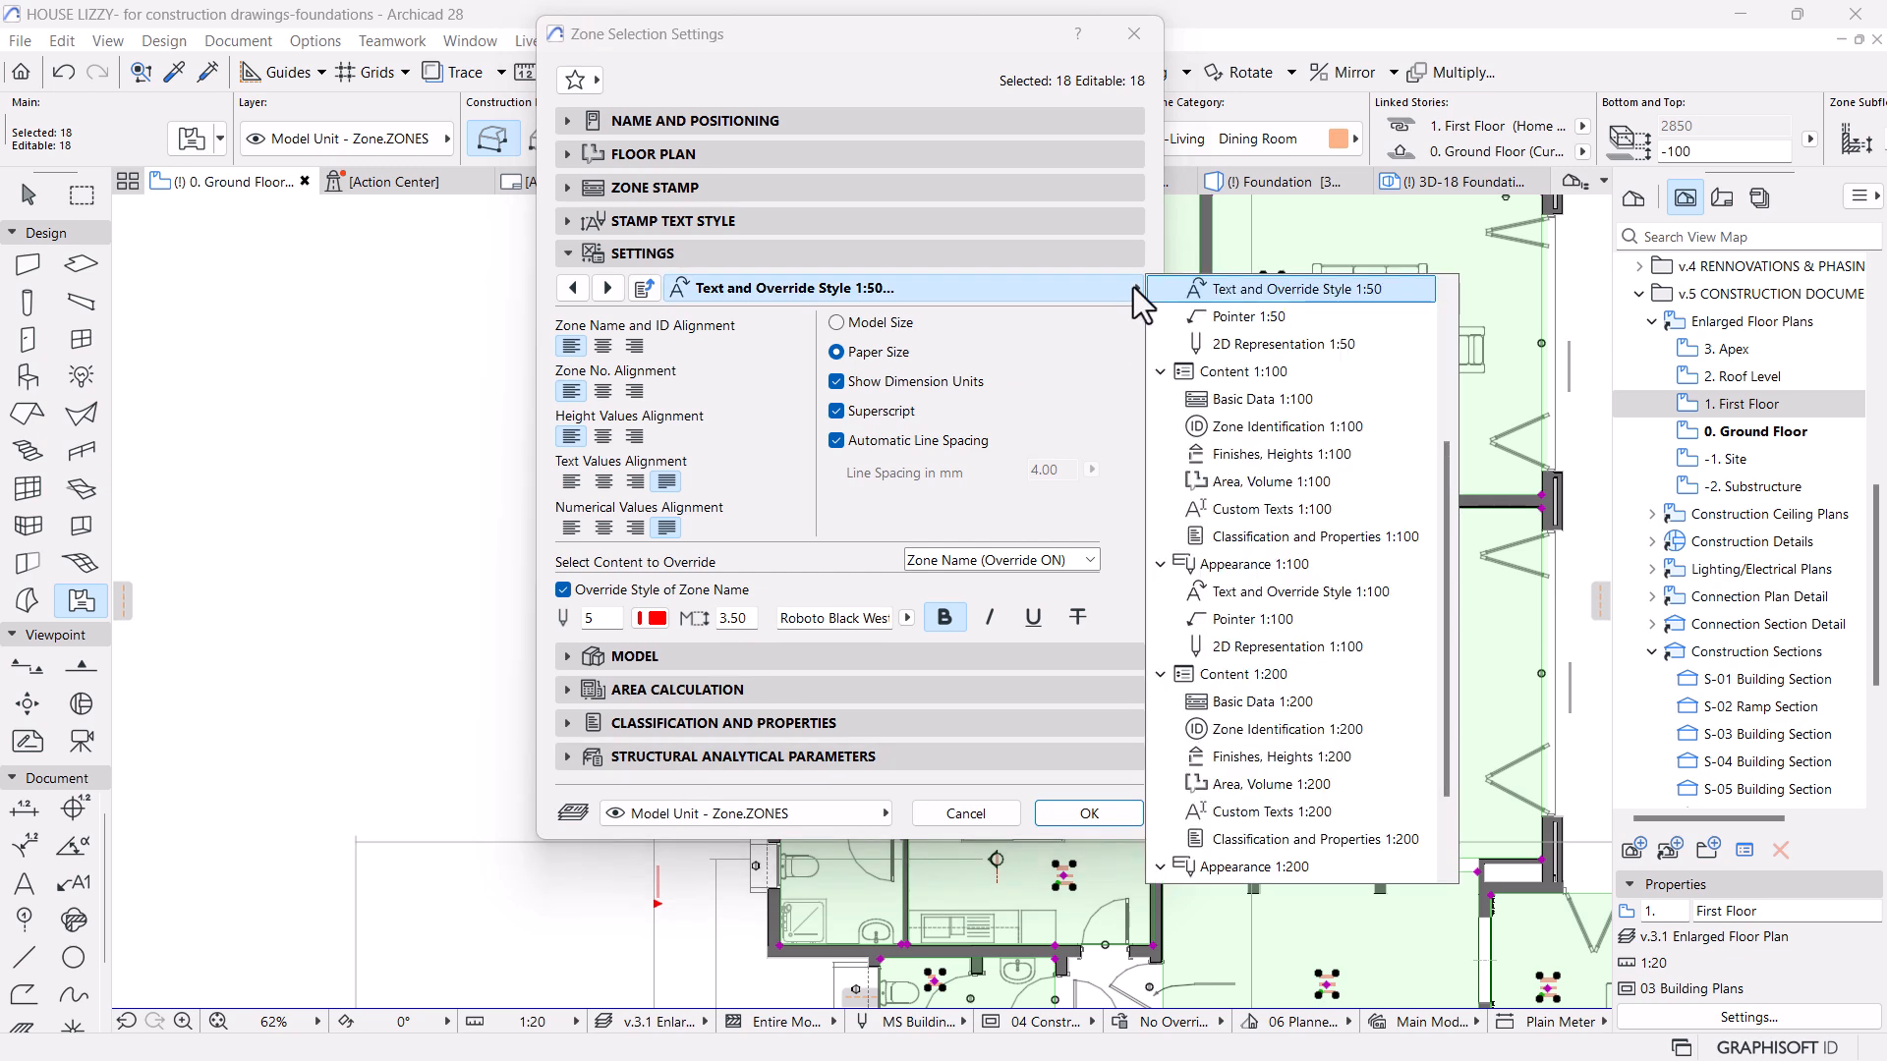
scroll(1268, 688, "up", 3)
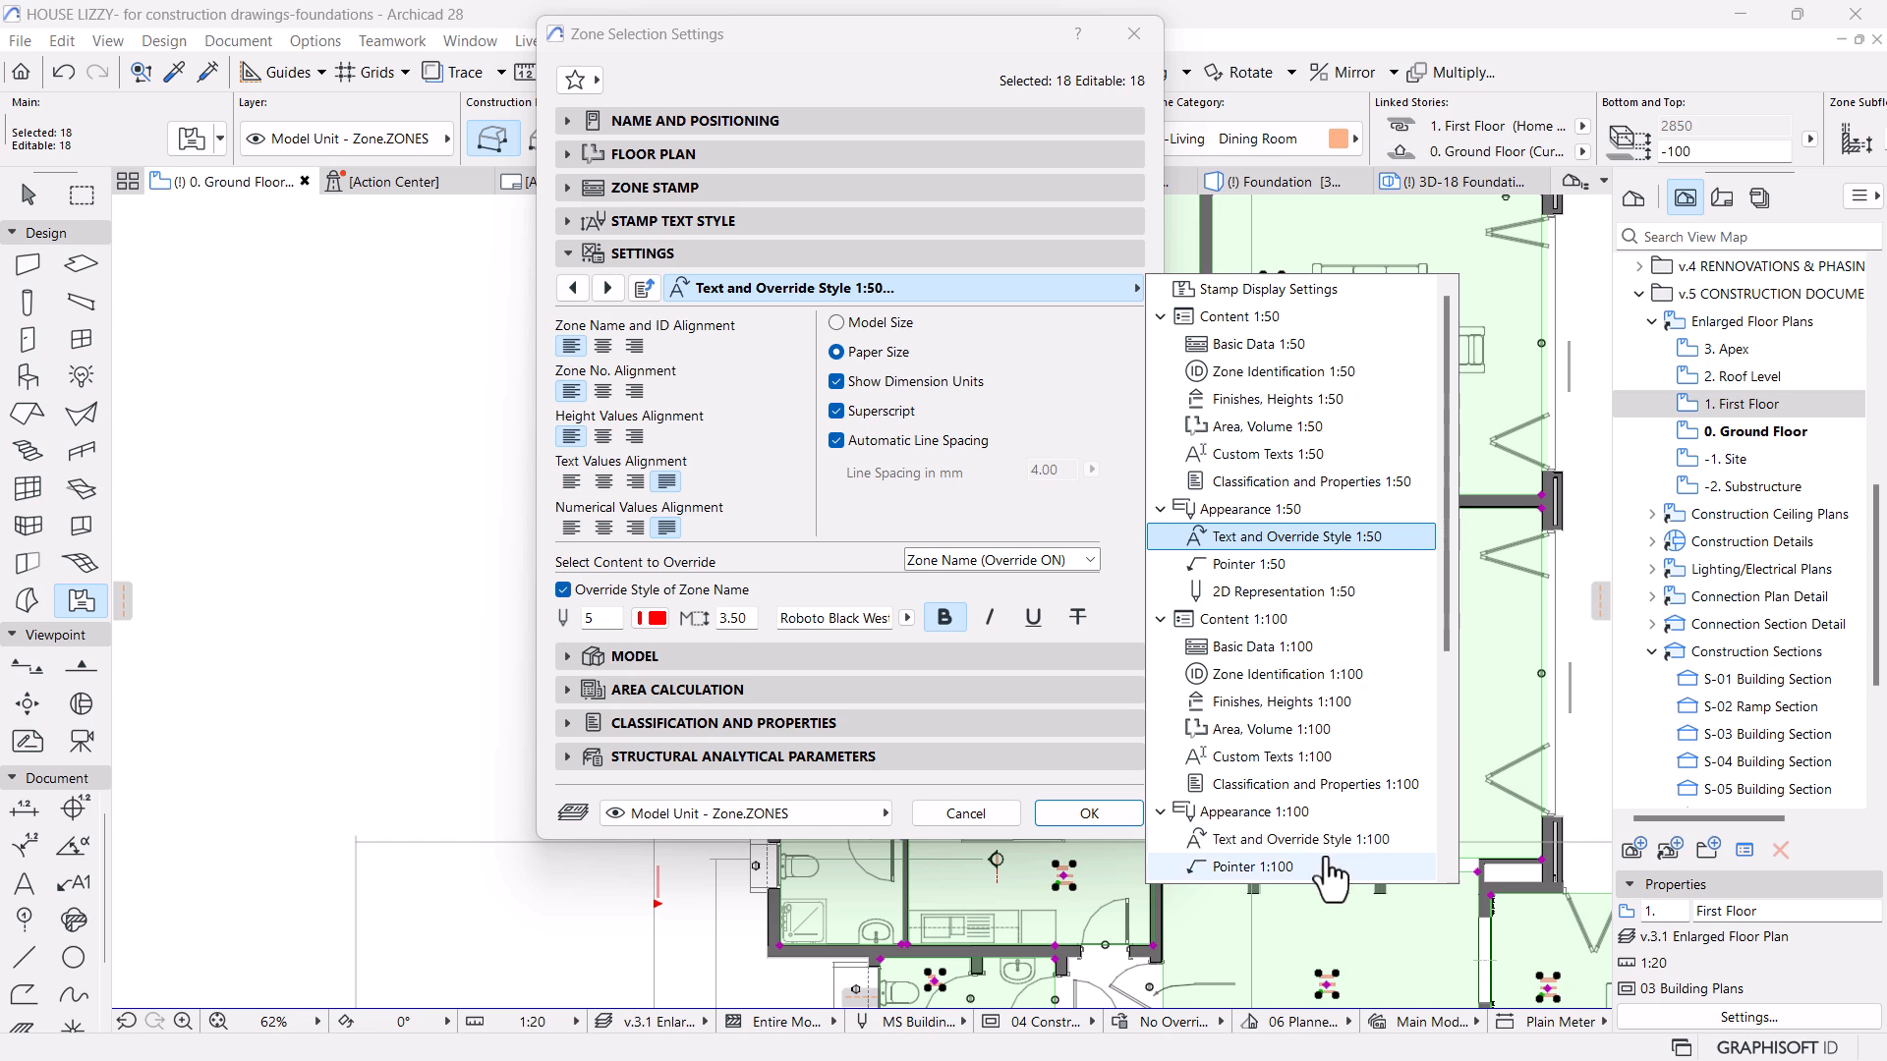
scroll(1325, 816, "down", 5)
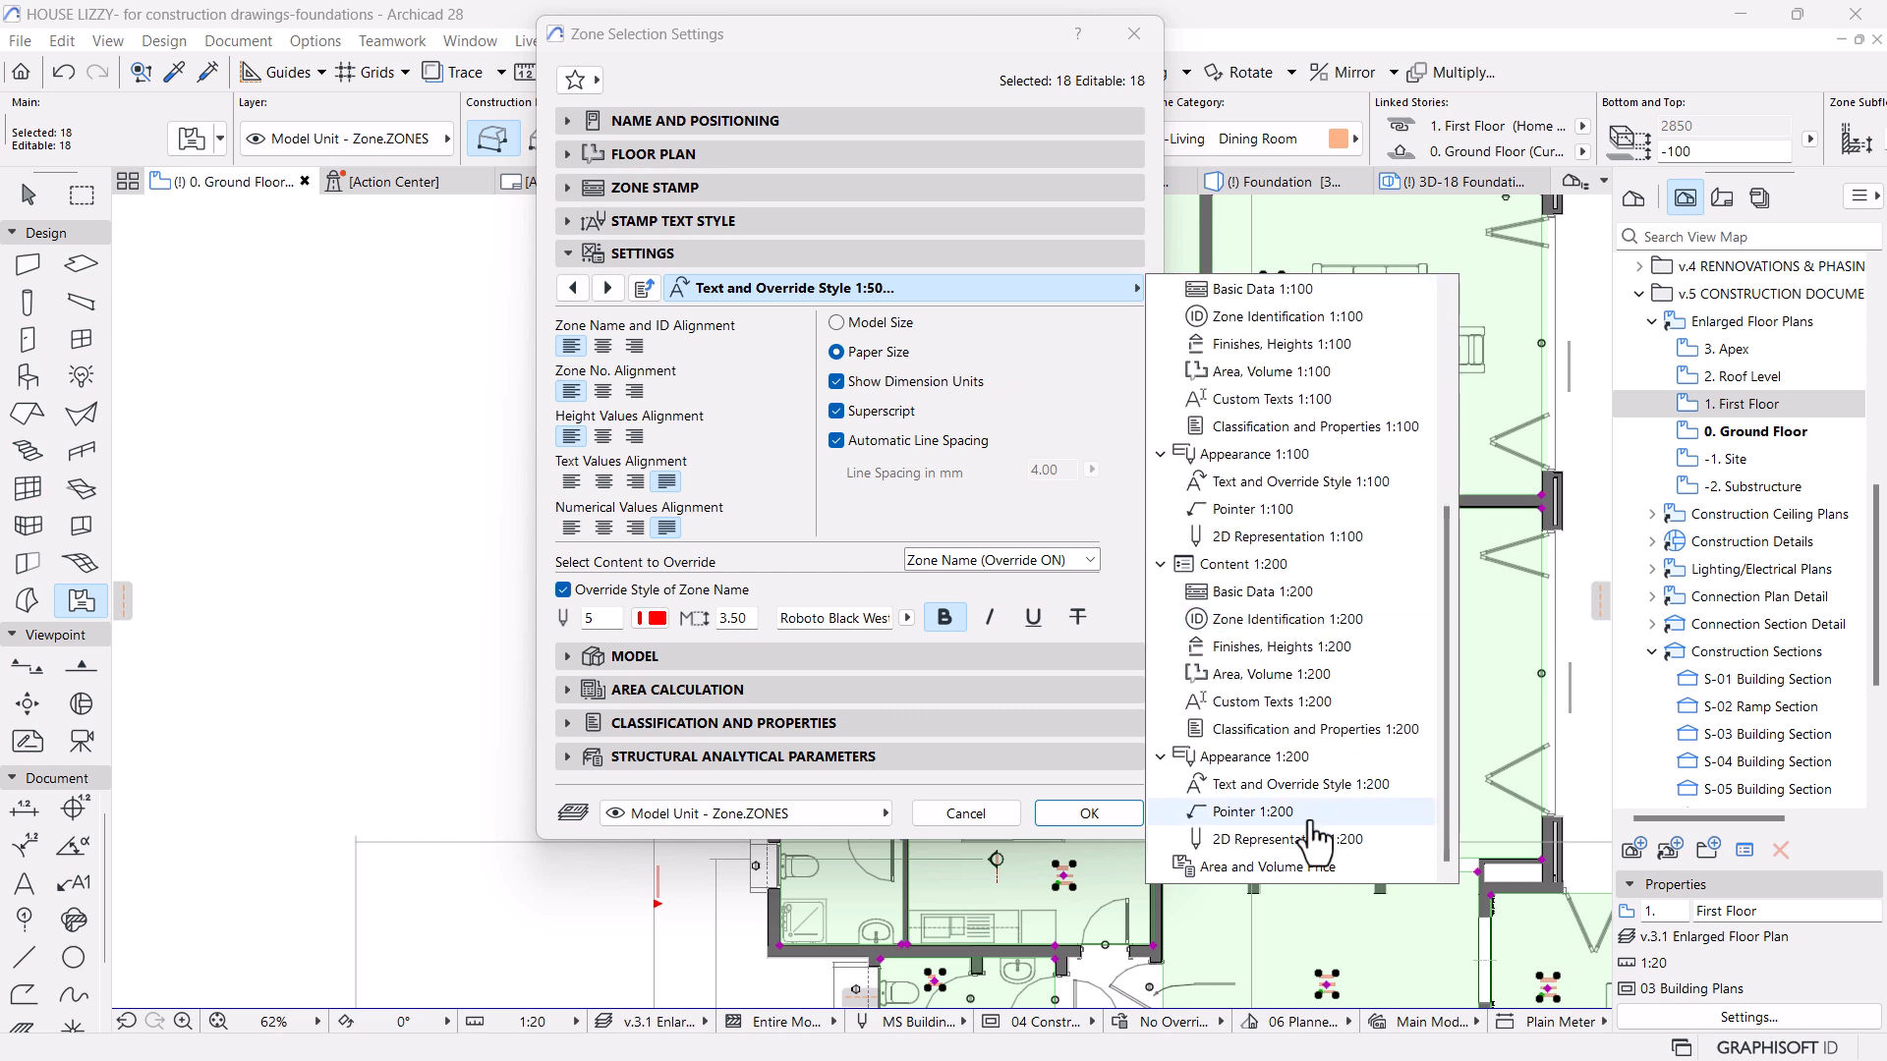
scroll(1332, 688, "up", 5)
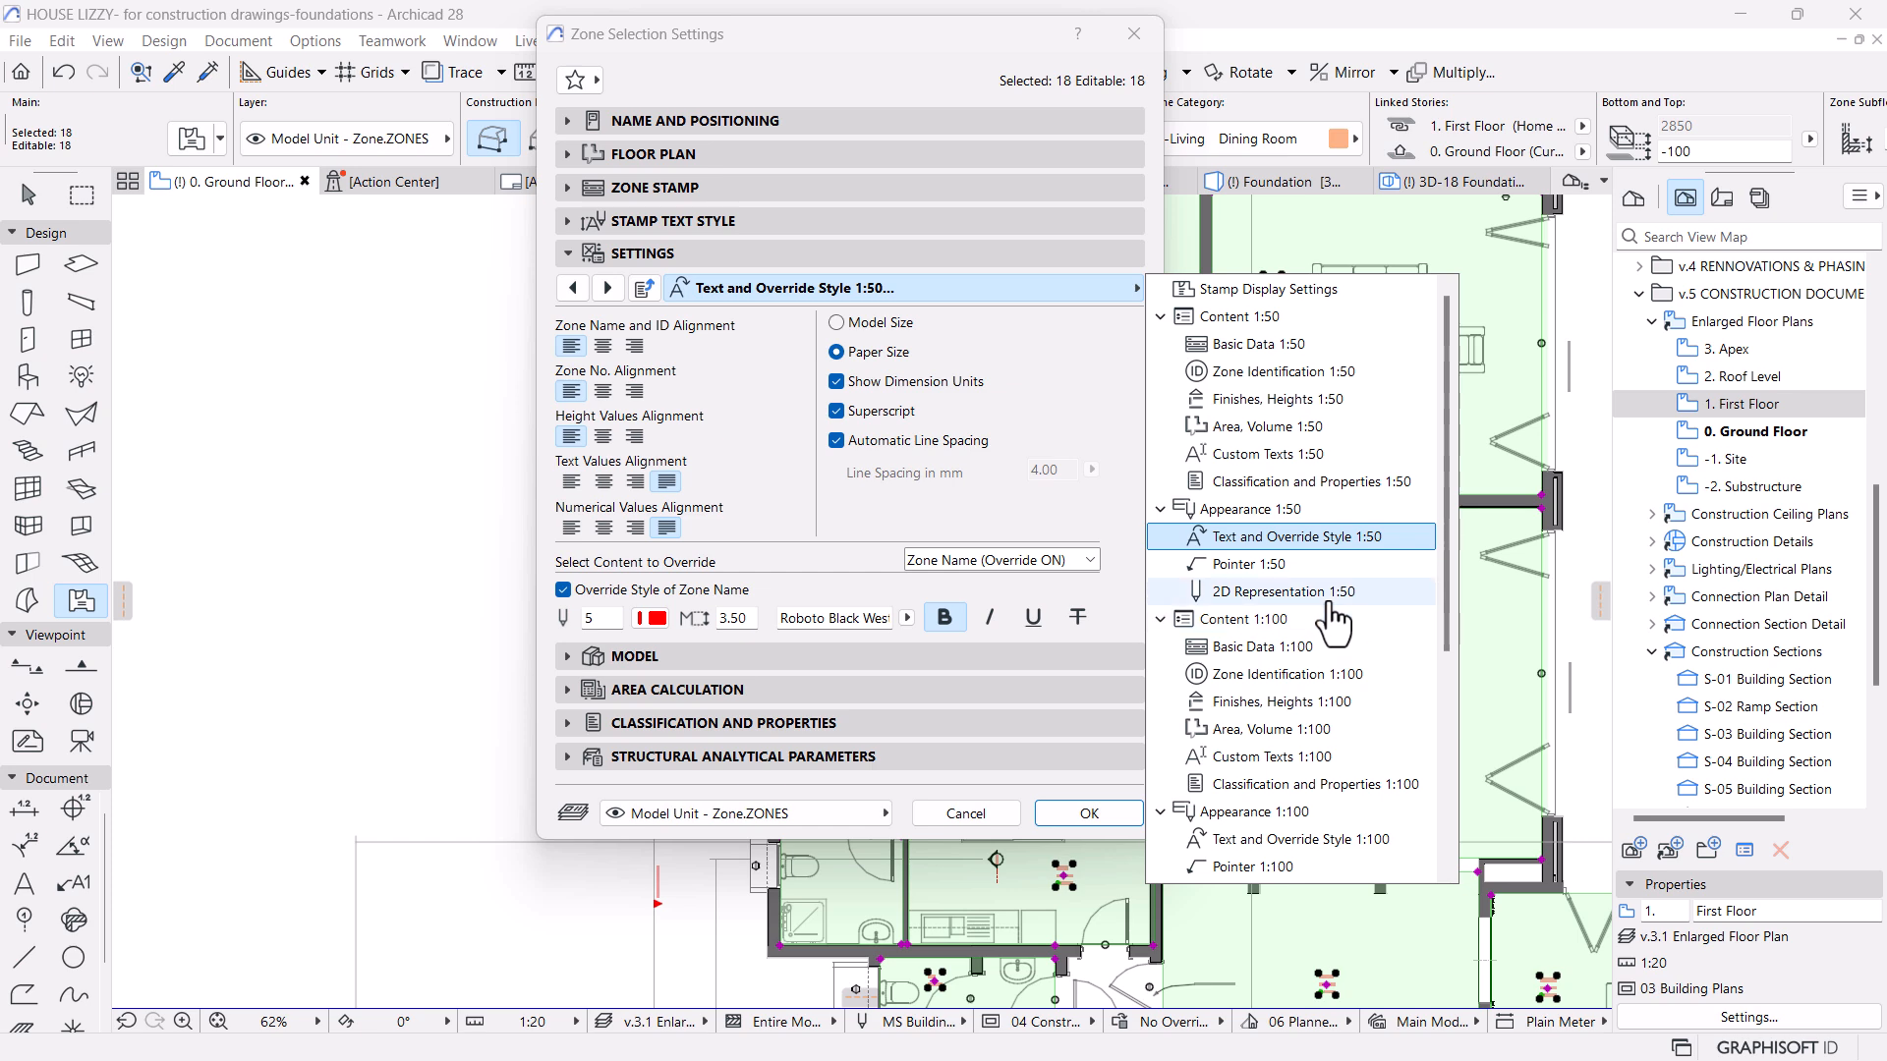
left_click(1072, 380)
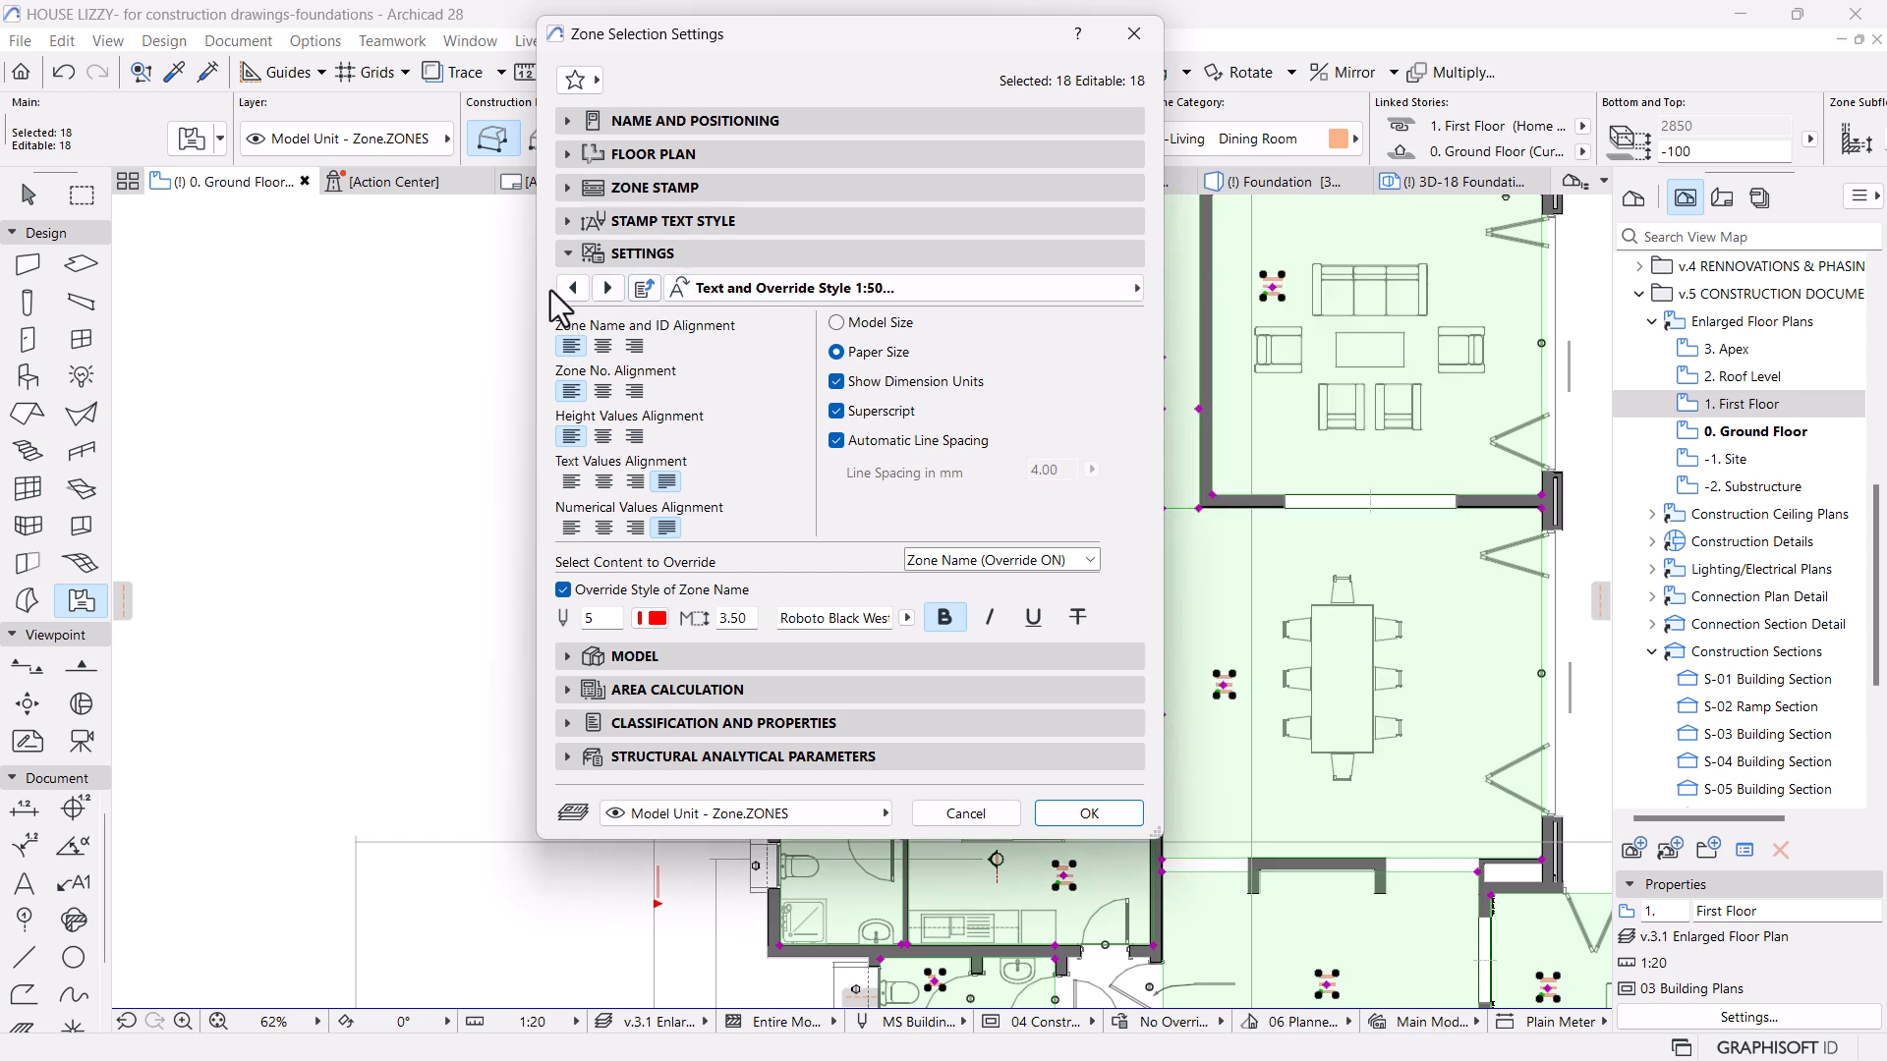
Review the zone stamp's 1:50 content pages and the Stamp Display Settings, and close the zone settings without changes.
left_click(572, 291)
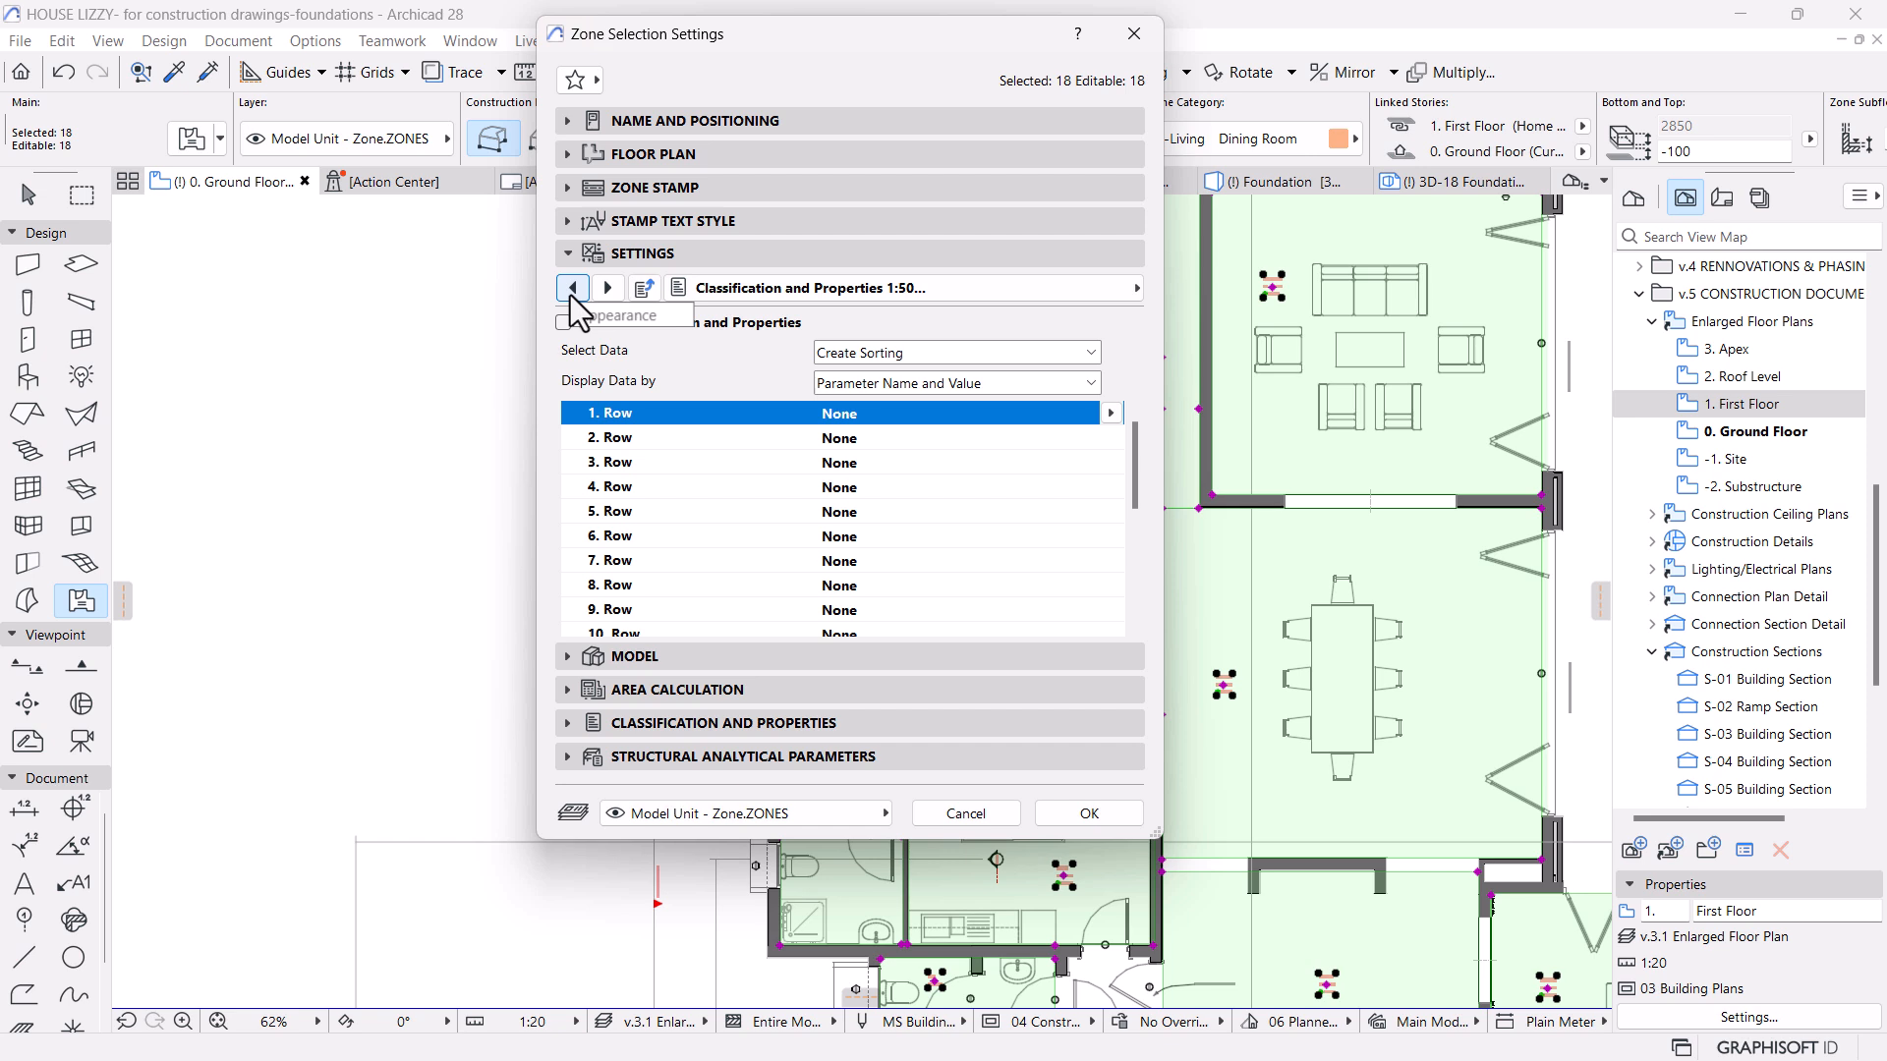
left_click(572, 289)
left_click(572, 289)
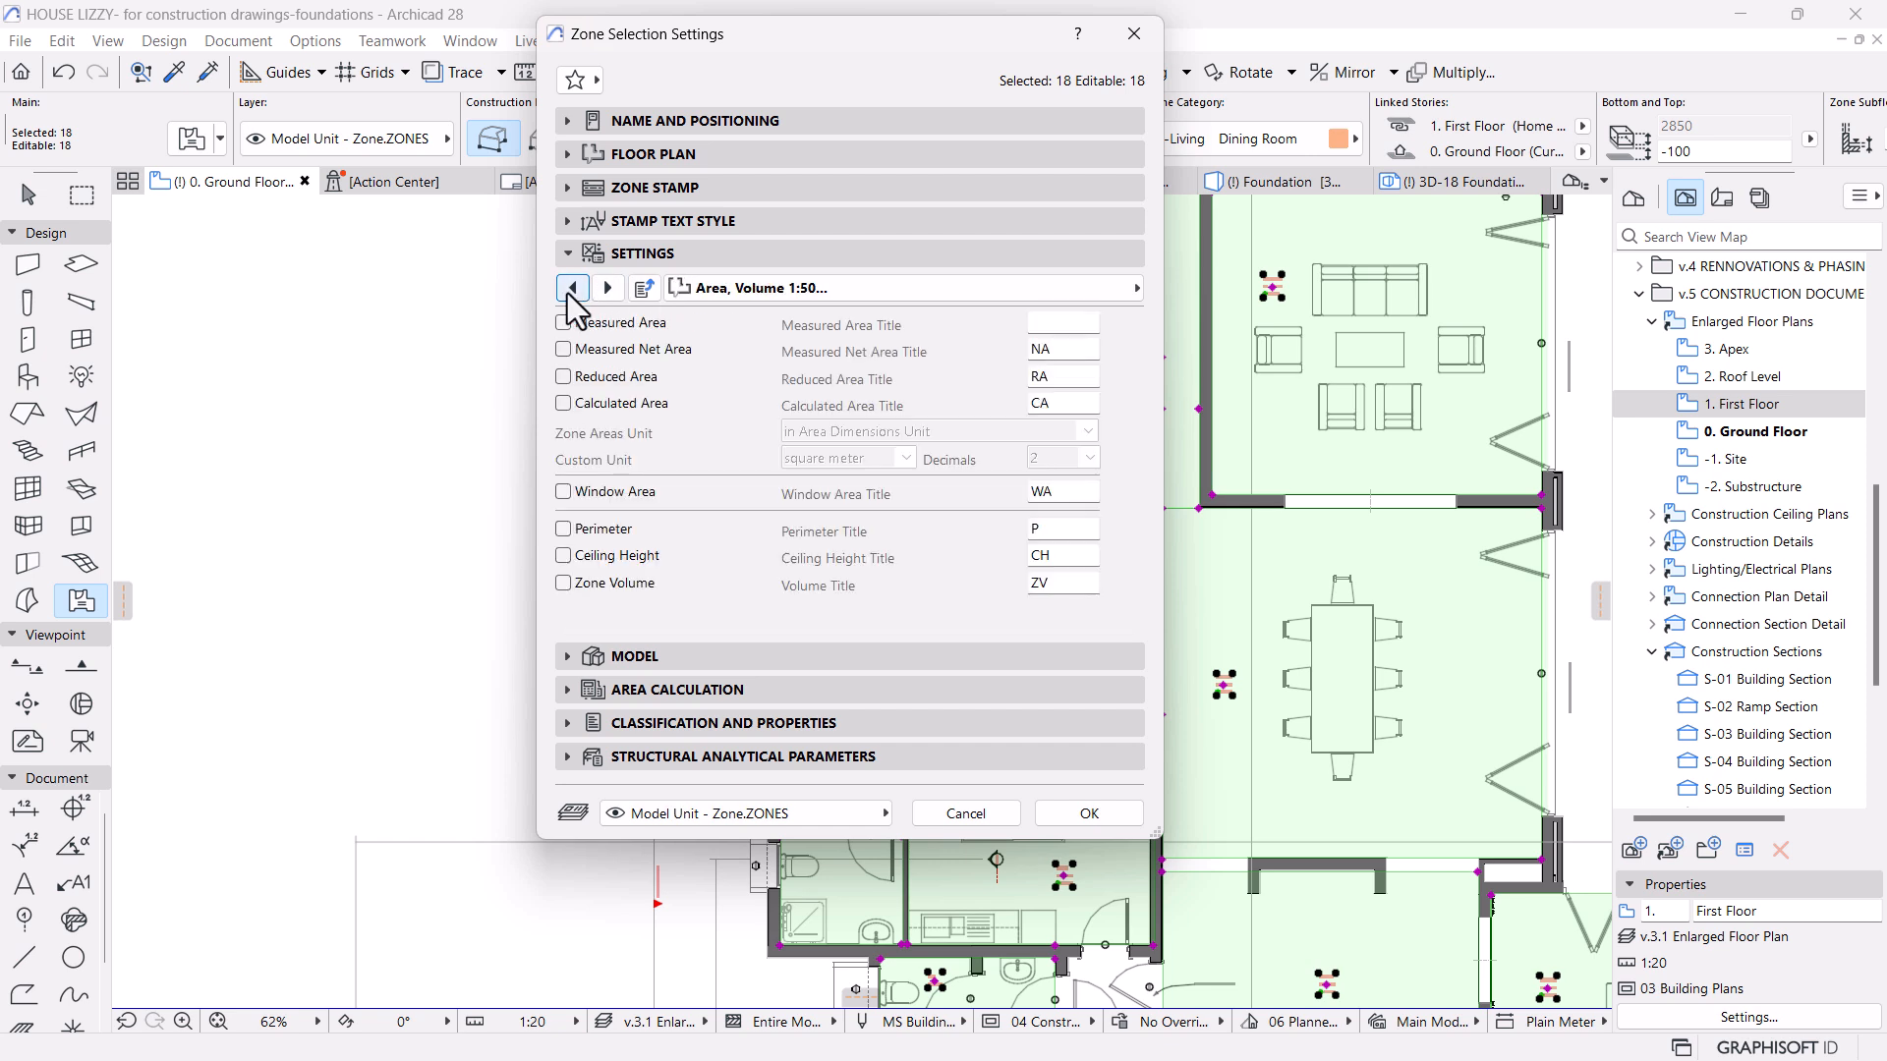
left_click(570, 291)
left_click(570, 291)
left_click(572, 289)
left_click(572, 288)
left_click(571, 289)
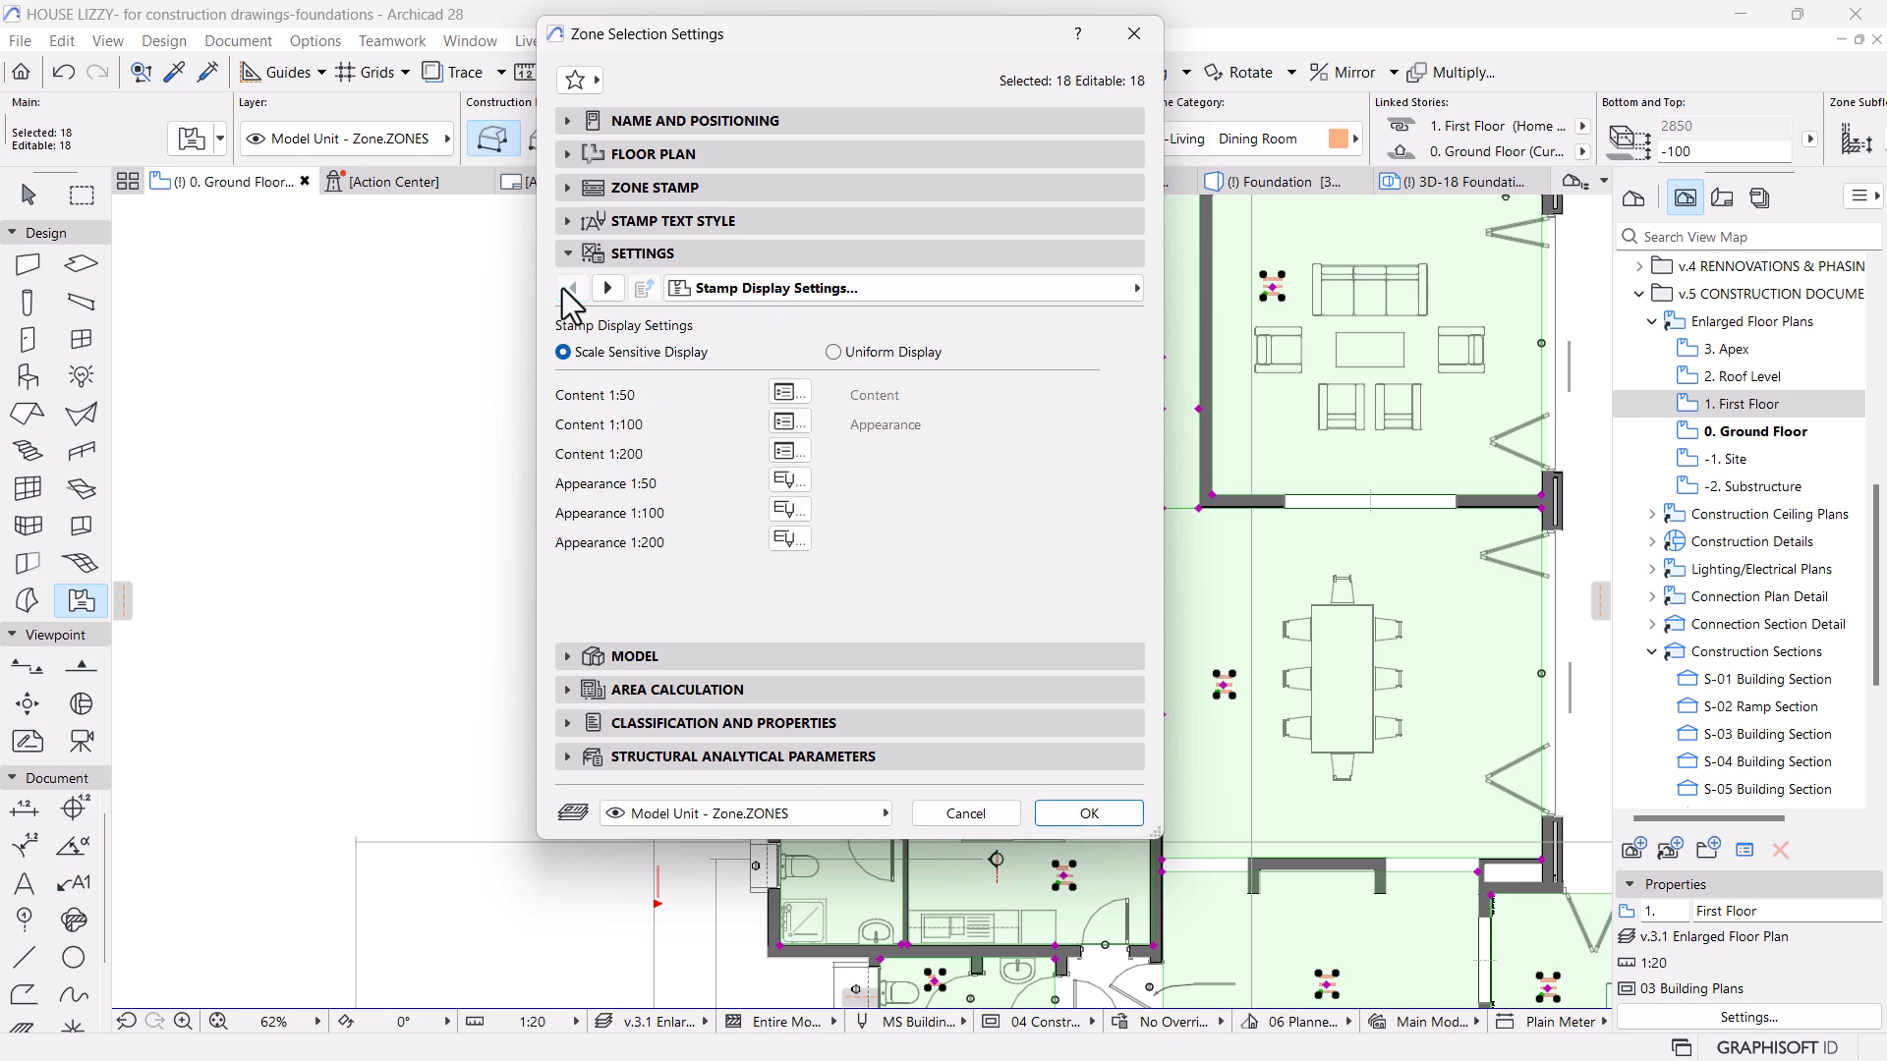
left_click(608, 288)
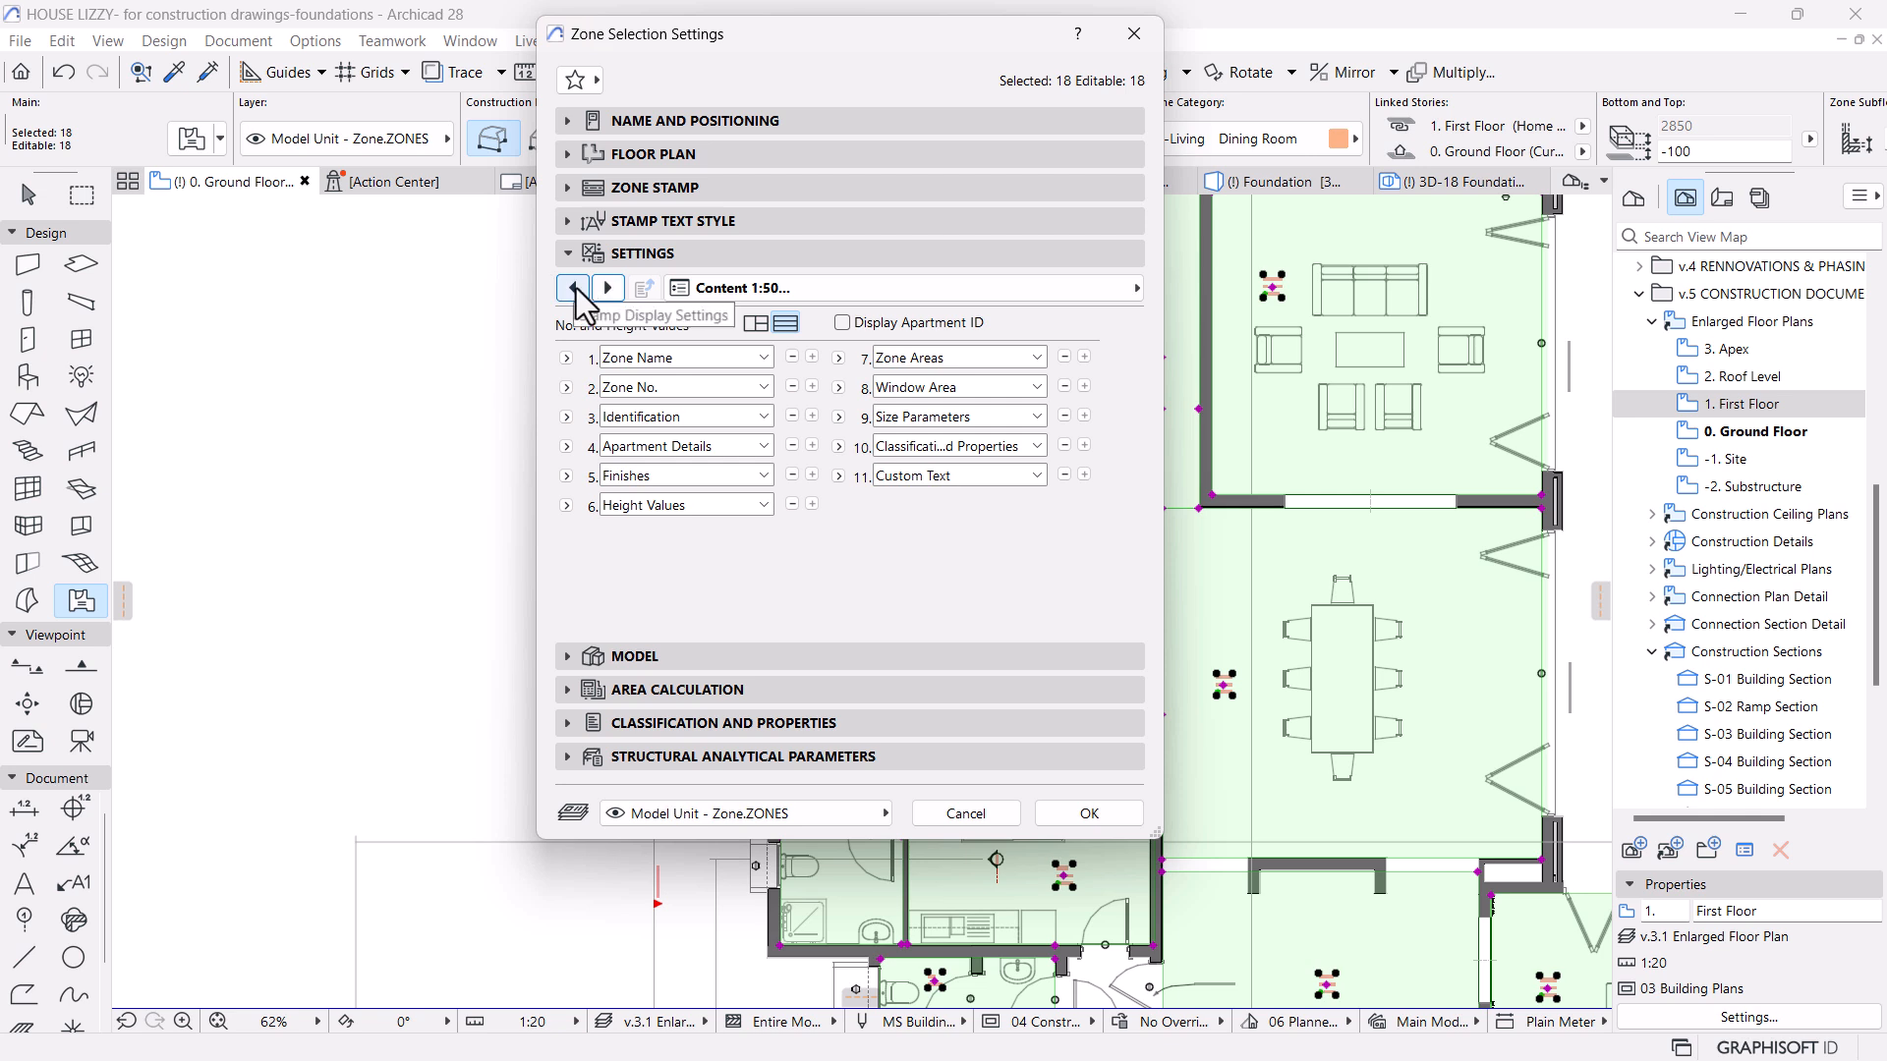
left_click(573, 288)
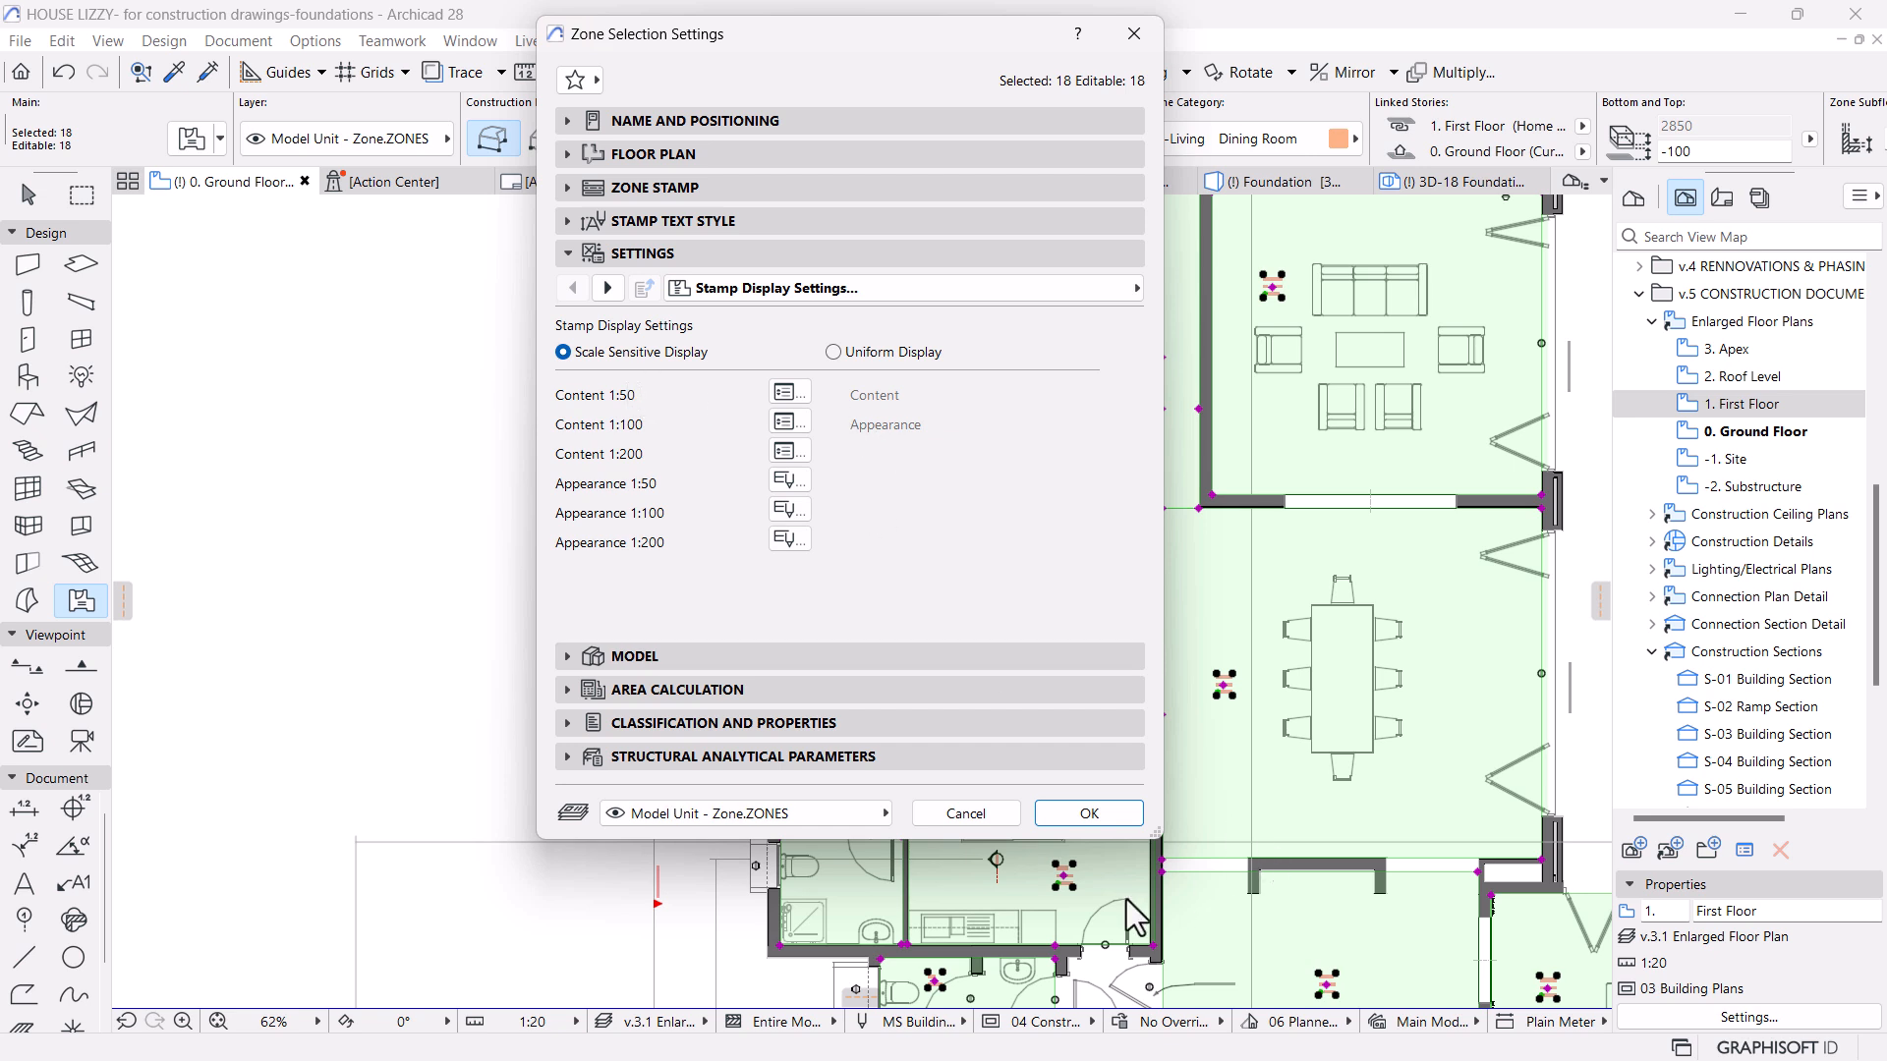
left_click(968, 815)
Create a layer based on the Dining zone's layer, named "Model Unit - Zone- Construction" with the extension ZONES.
scroll(1255, 570, "down", 4)
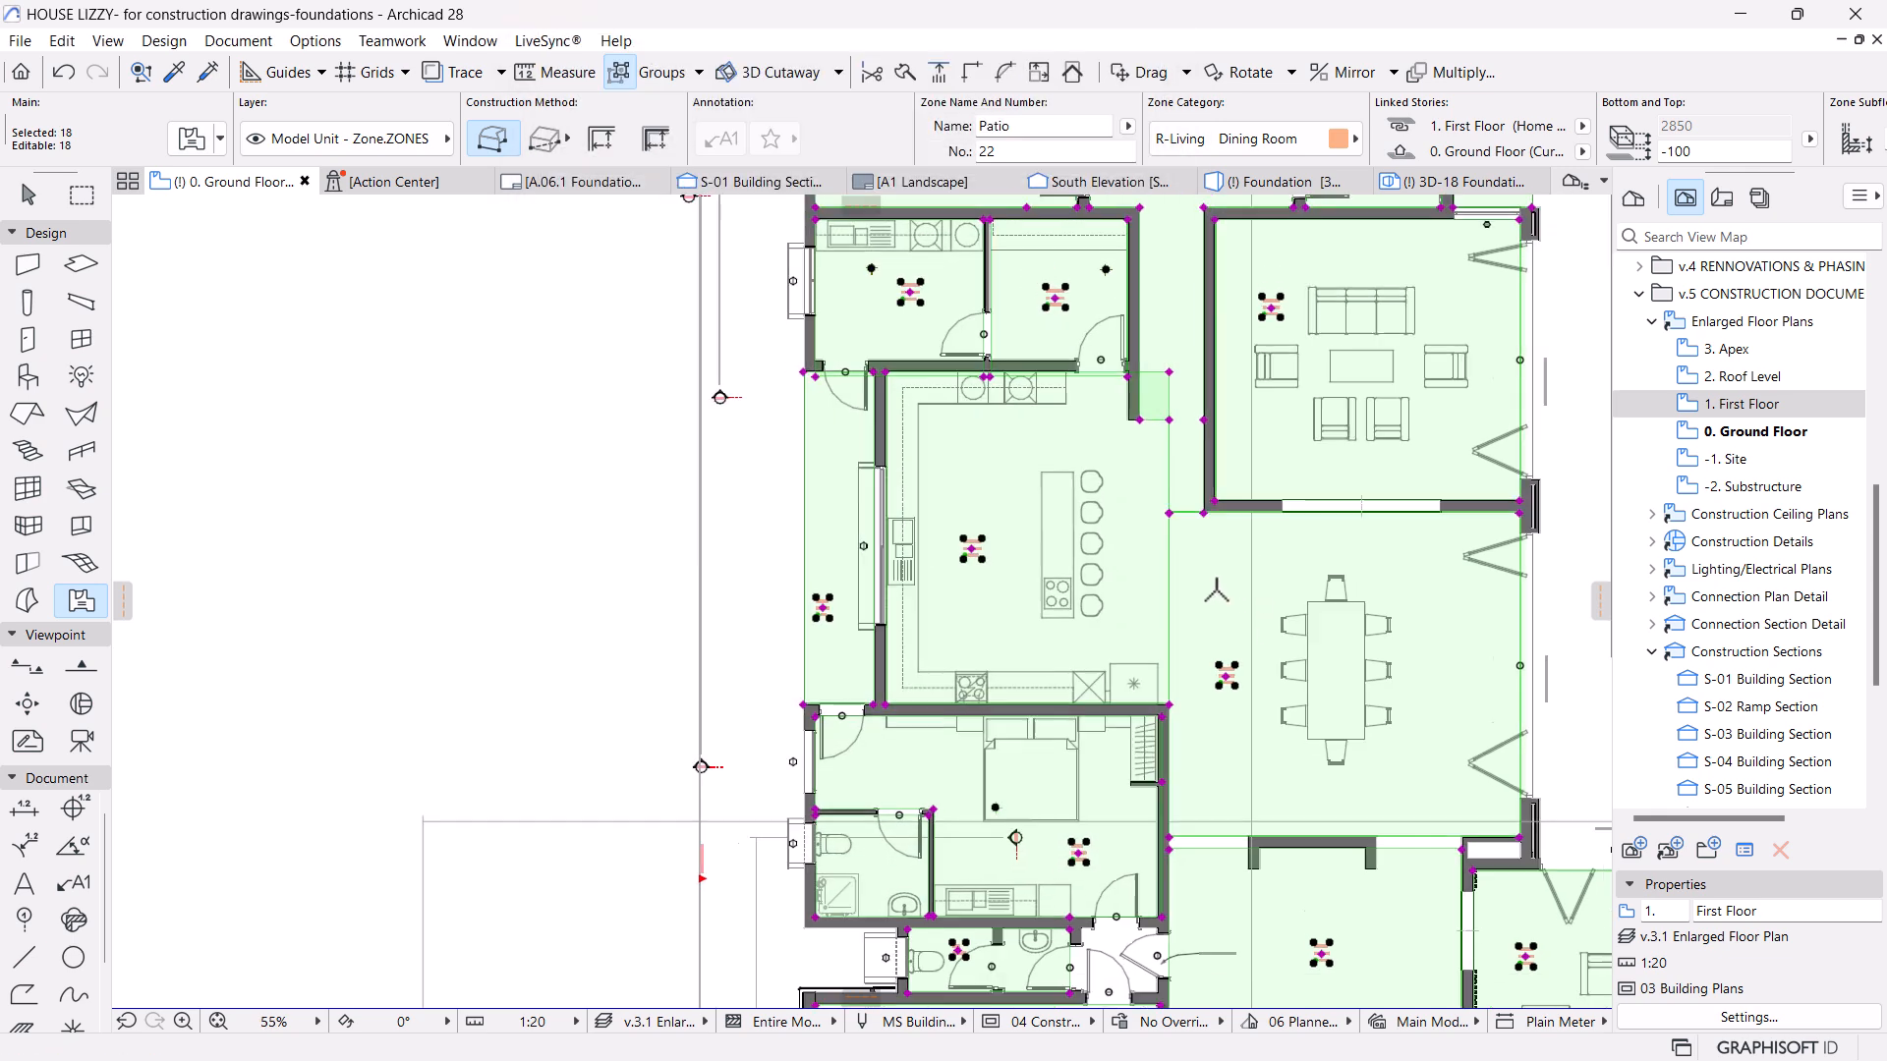
middle_click_drag(1255, 570, 941, 627)
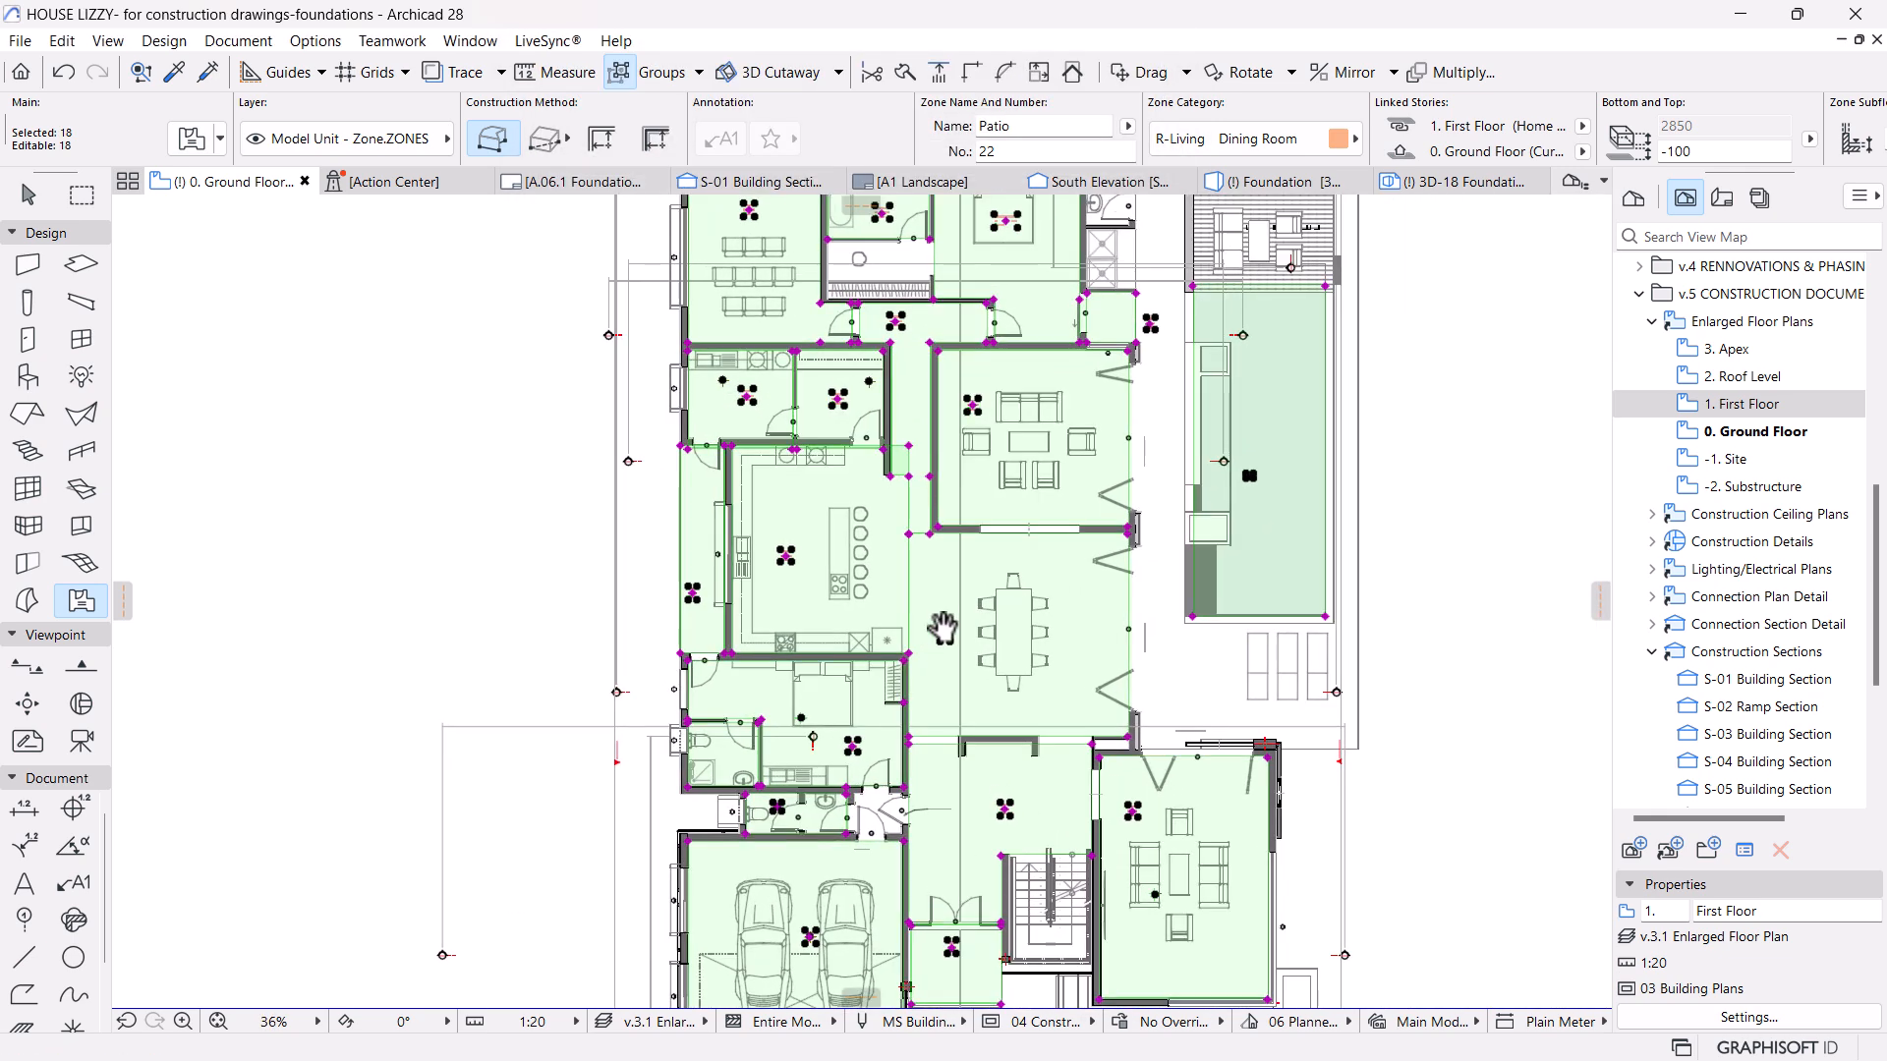
left_click(941, 641, "alt")
key("ctrl+l")
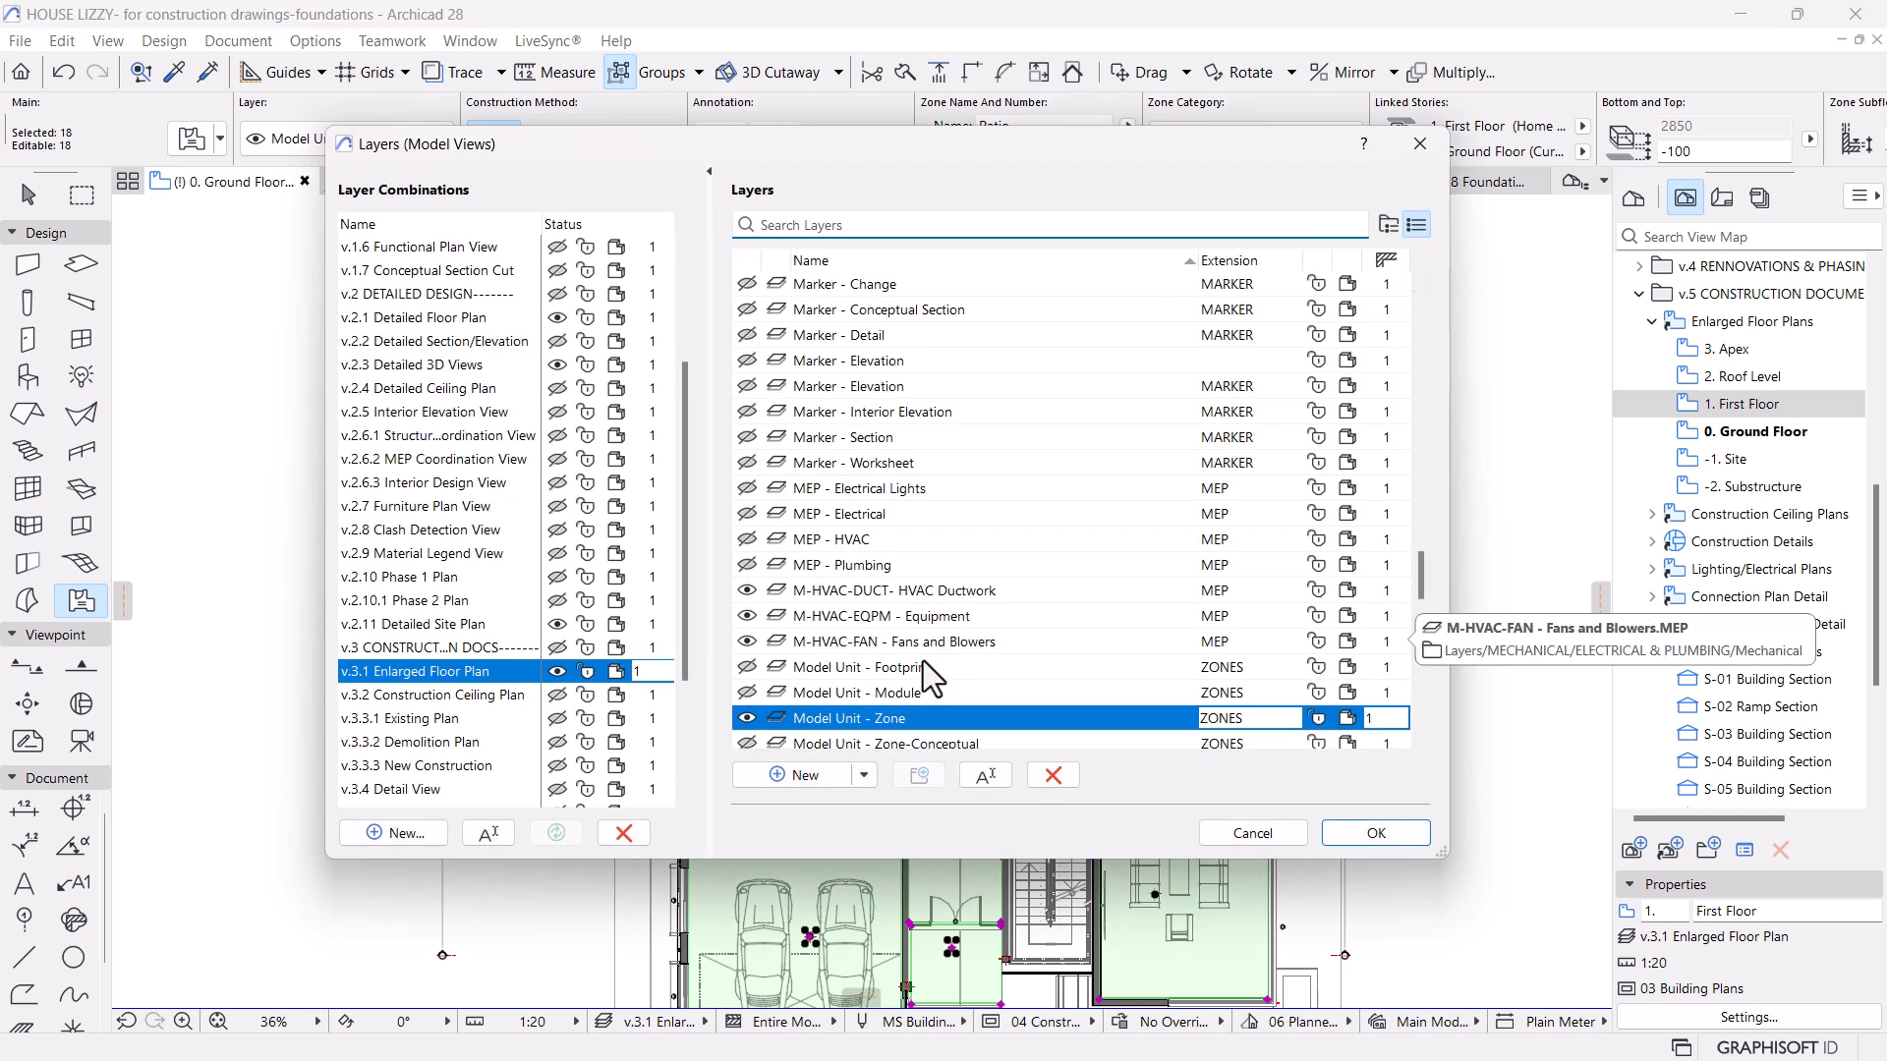
left_click(863, 776)
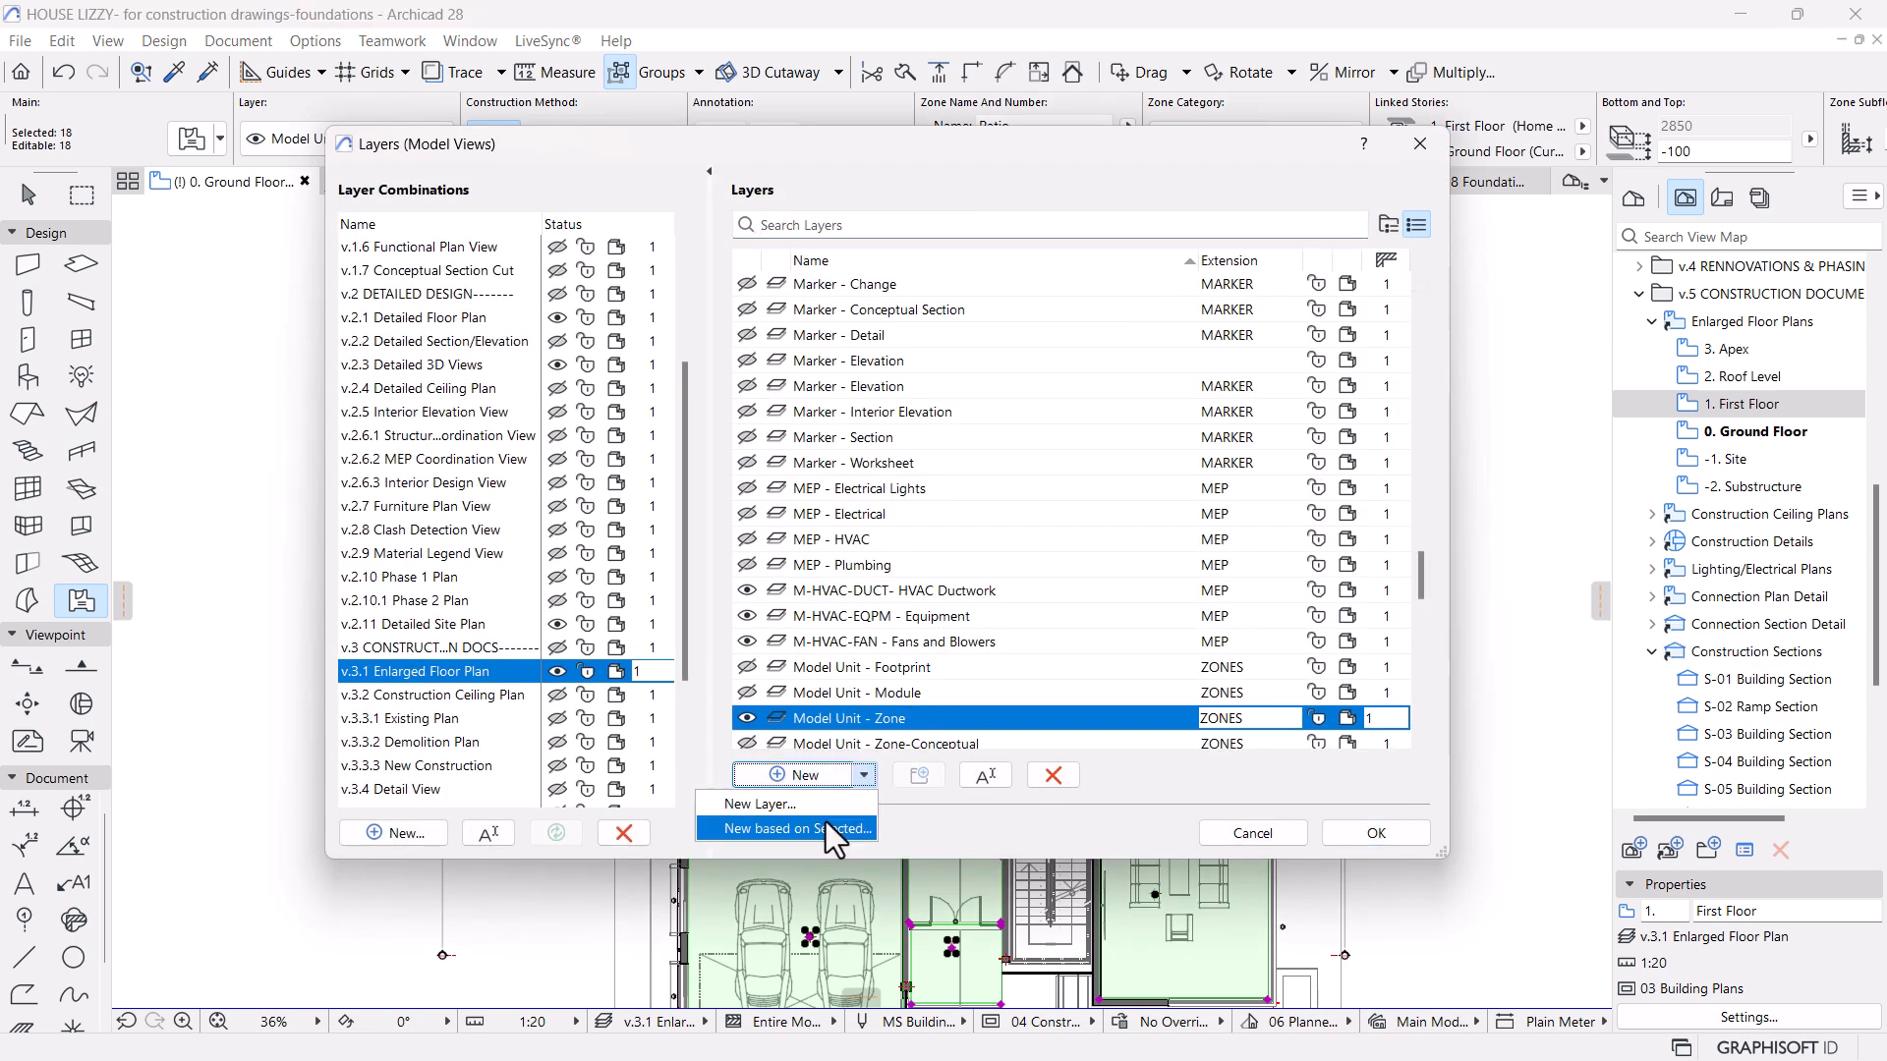
left_click(780, 828)
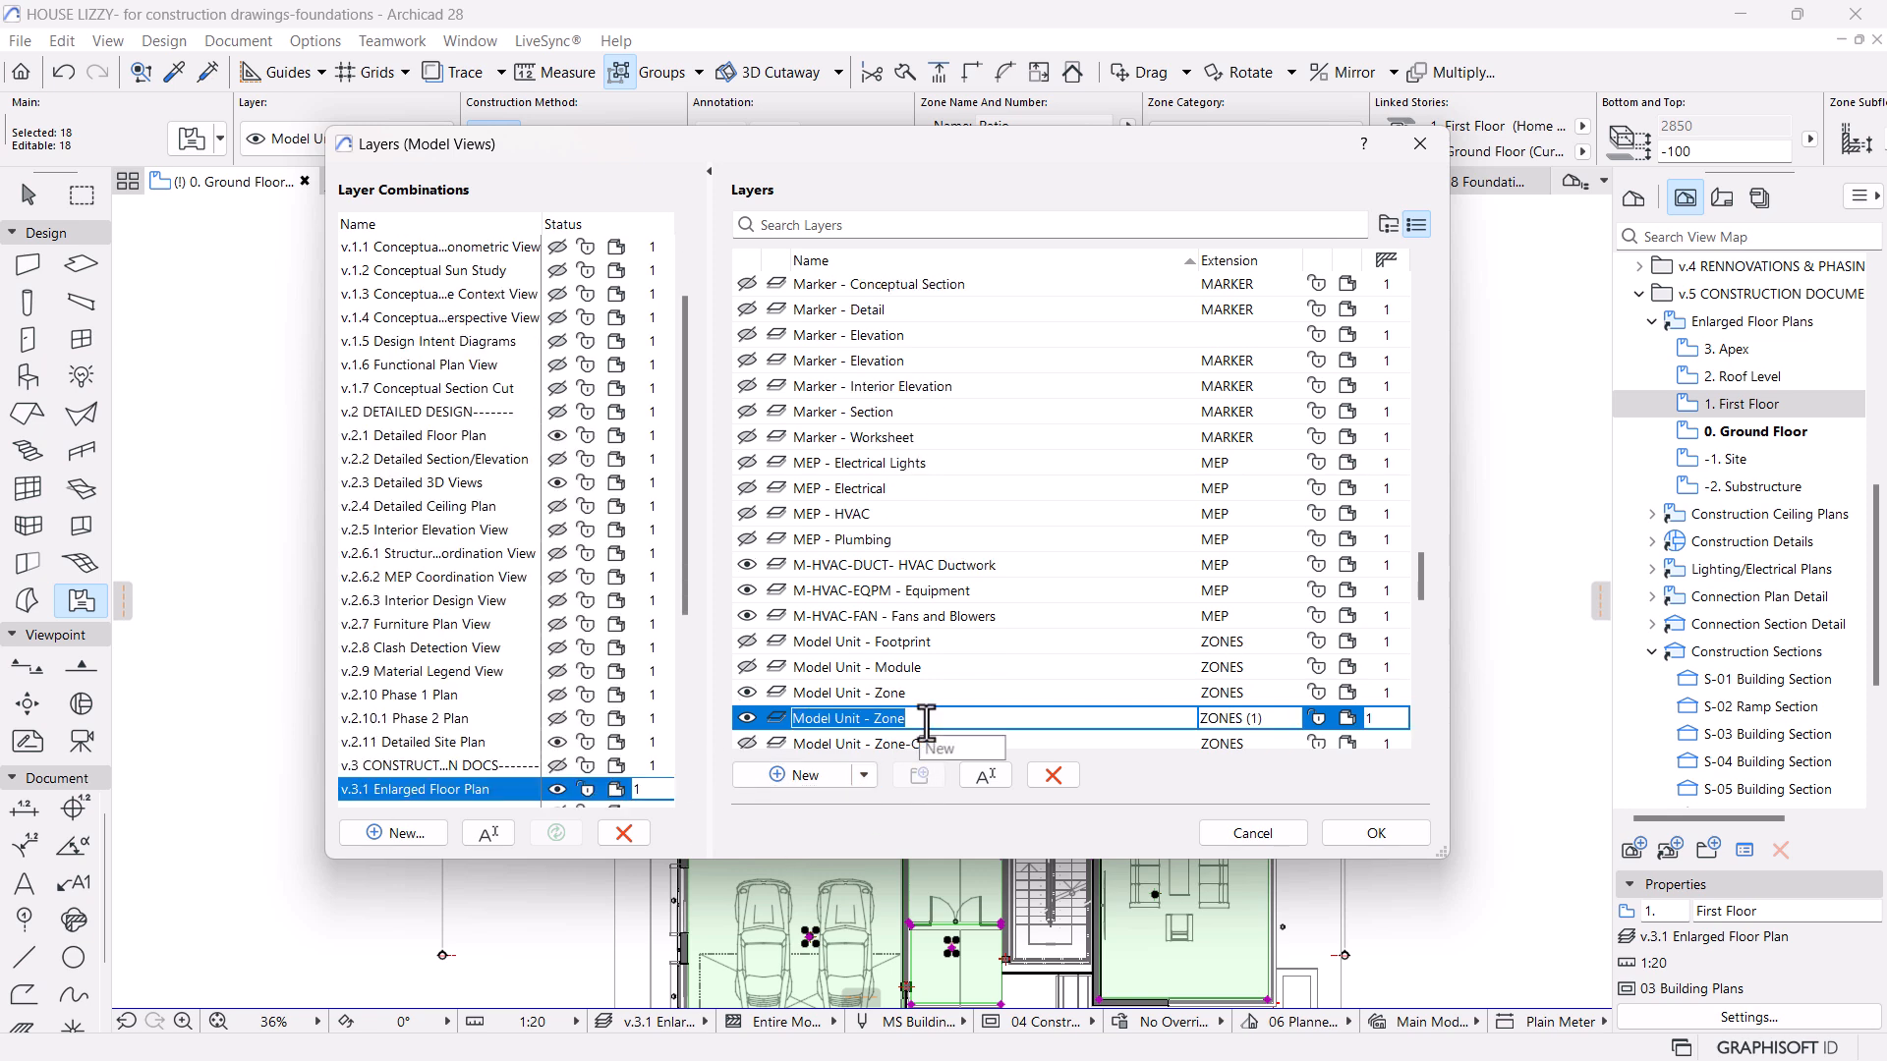
left_click(926, 722)
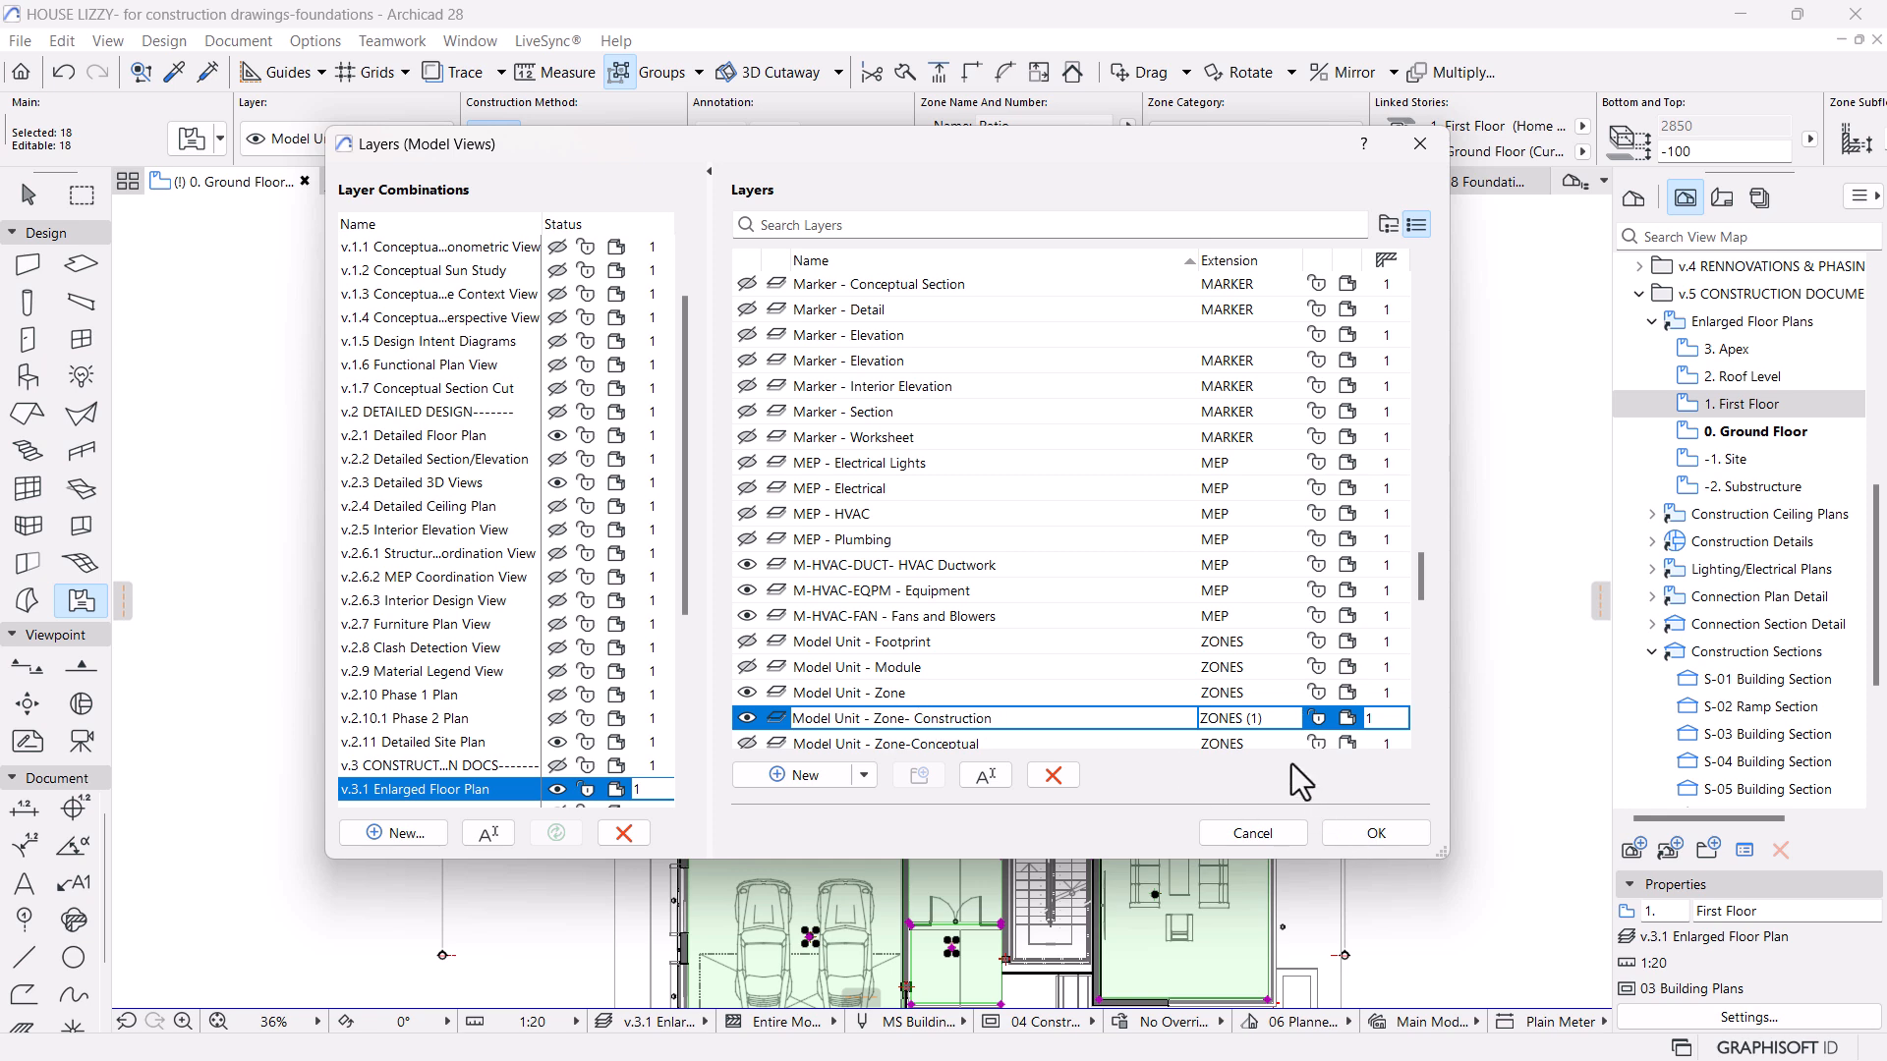
left_click(1253, 722)
left_click_drag(1265, 697, 1246, 696)
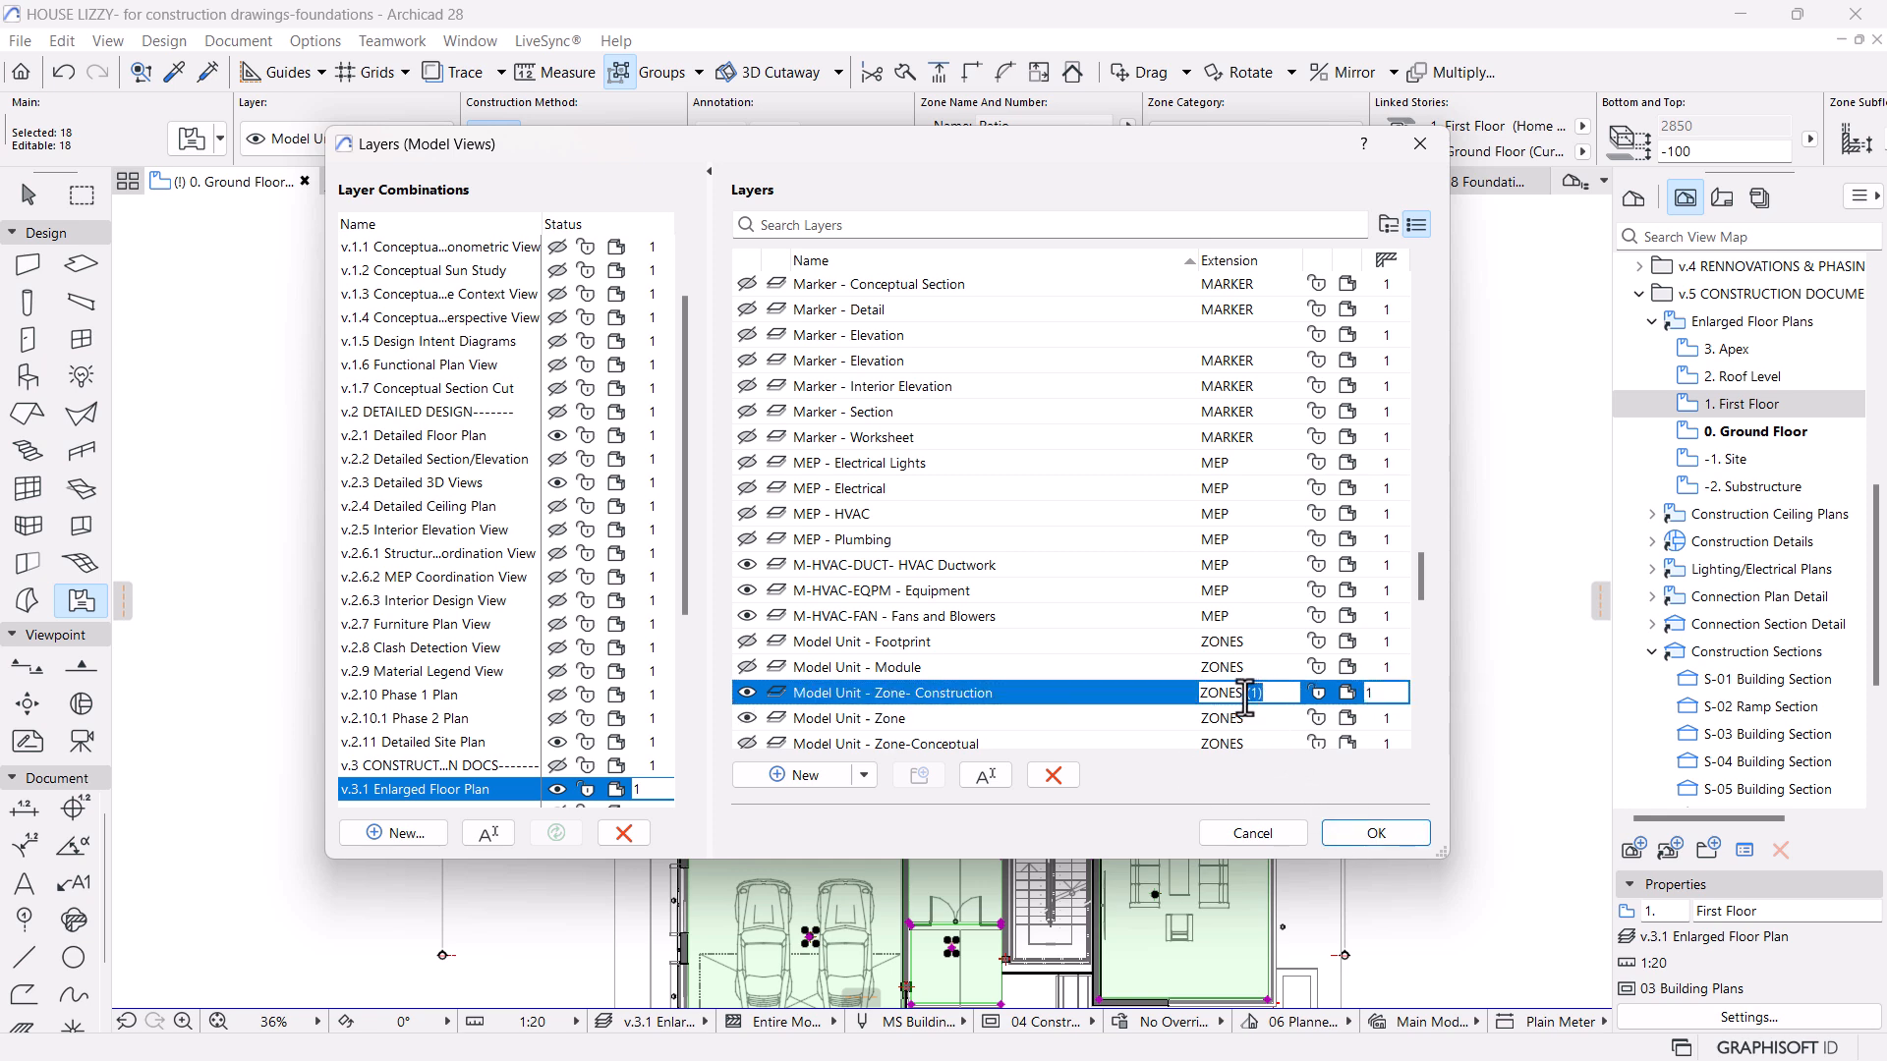
key("BackSpace")
key("Return")
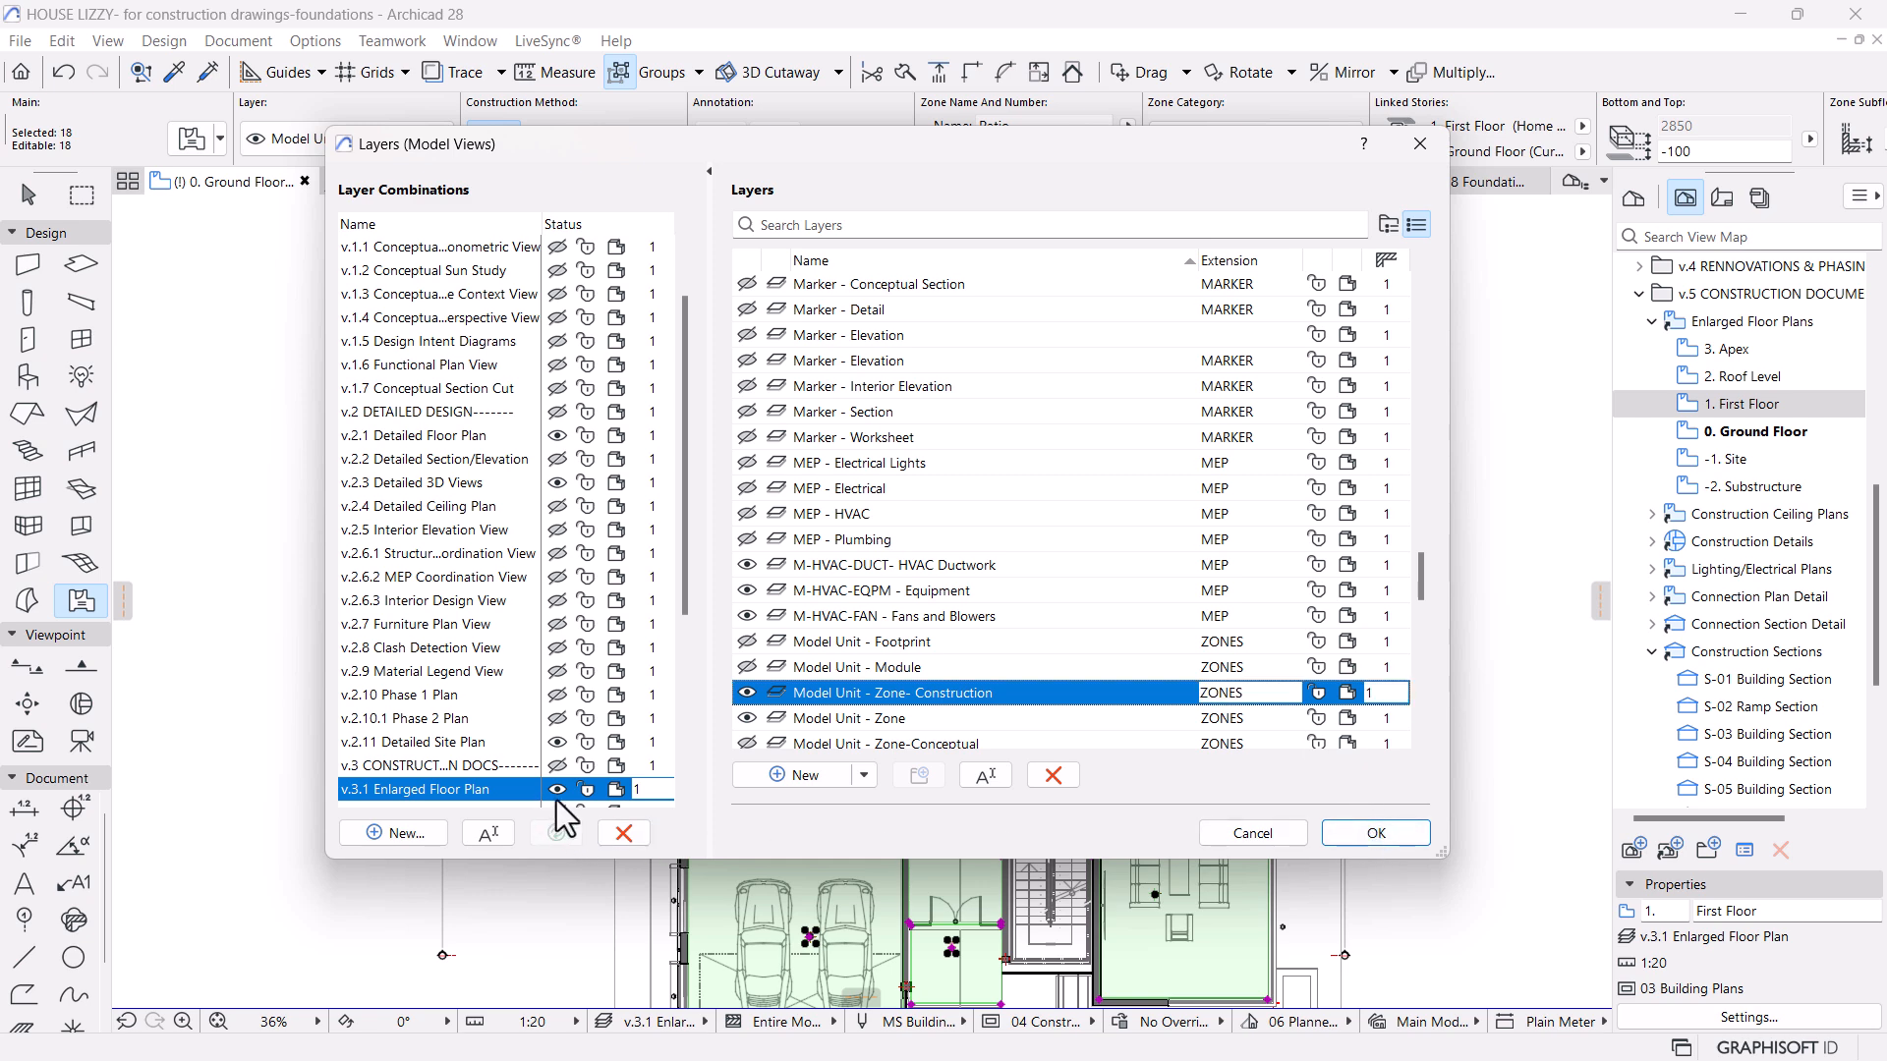
Hide the Model Unit - Zone layer in the v.3.1 Enlarged Floor Plan layer combination and apply the layer changes.
left_click(833, 721)
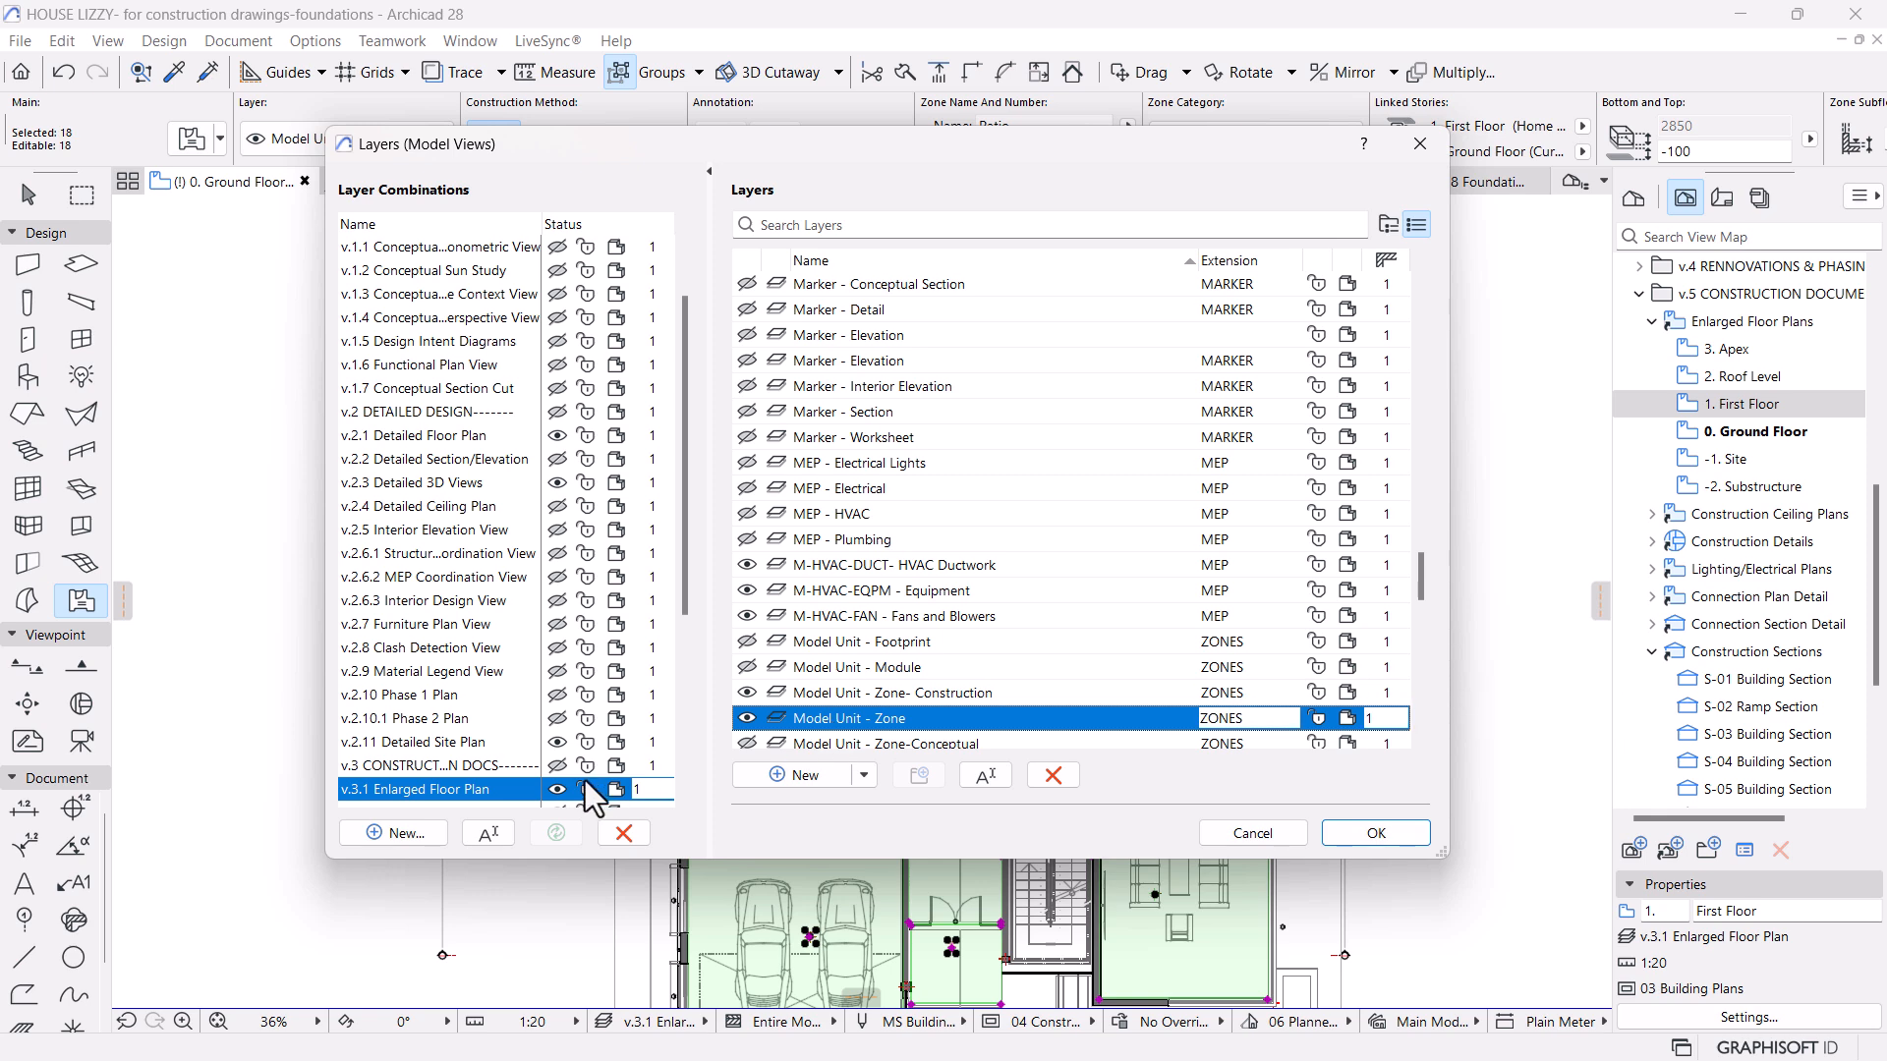
left_click(558, 790)
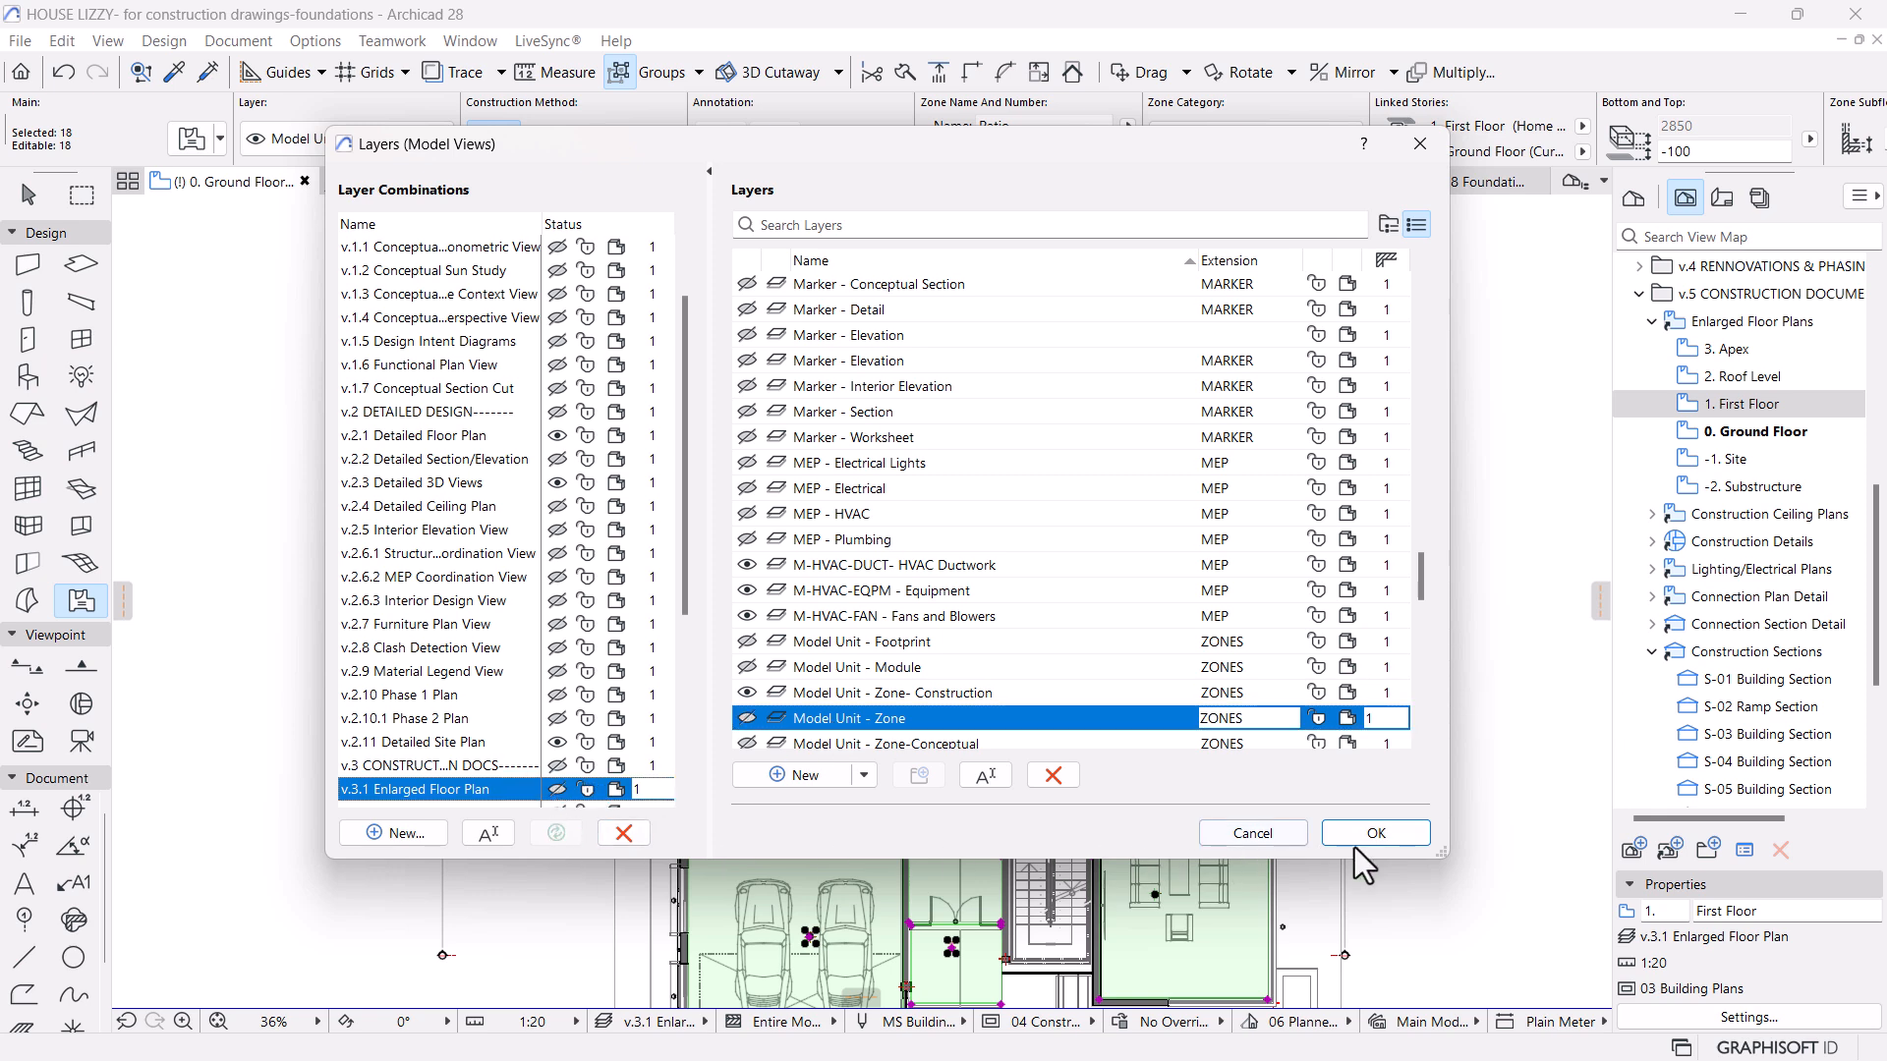
left_click(1376, 834)
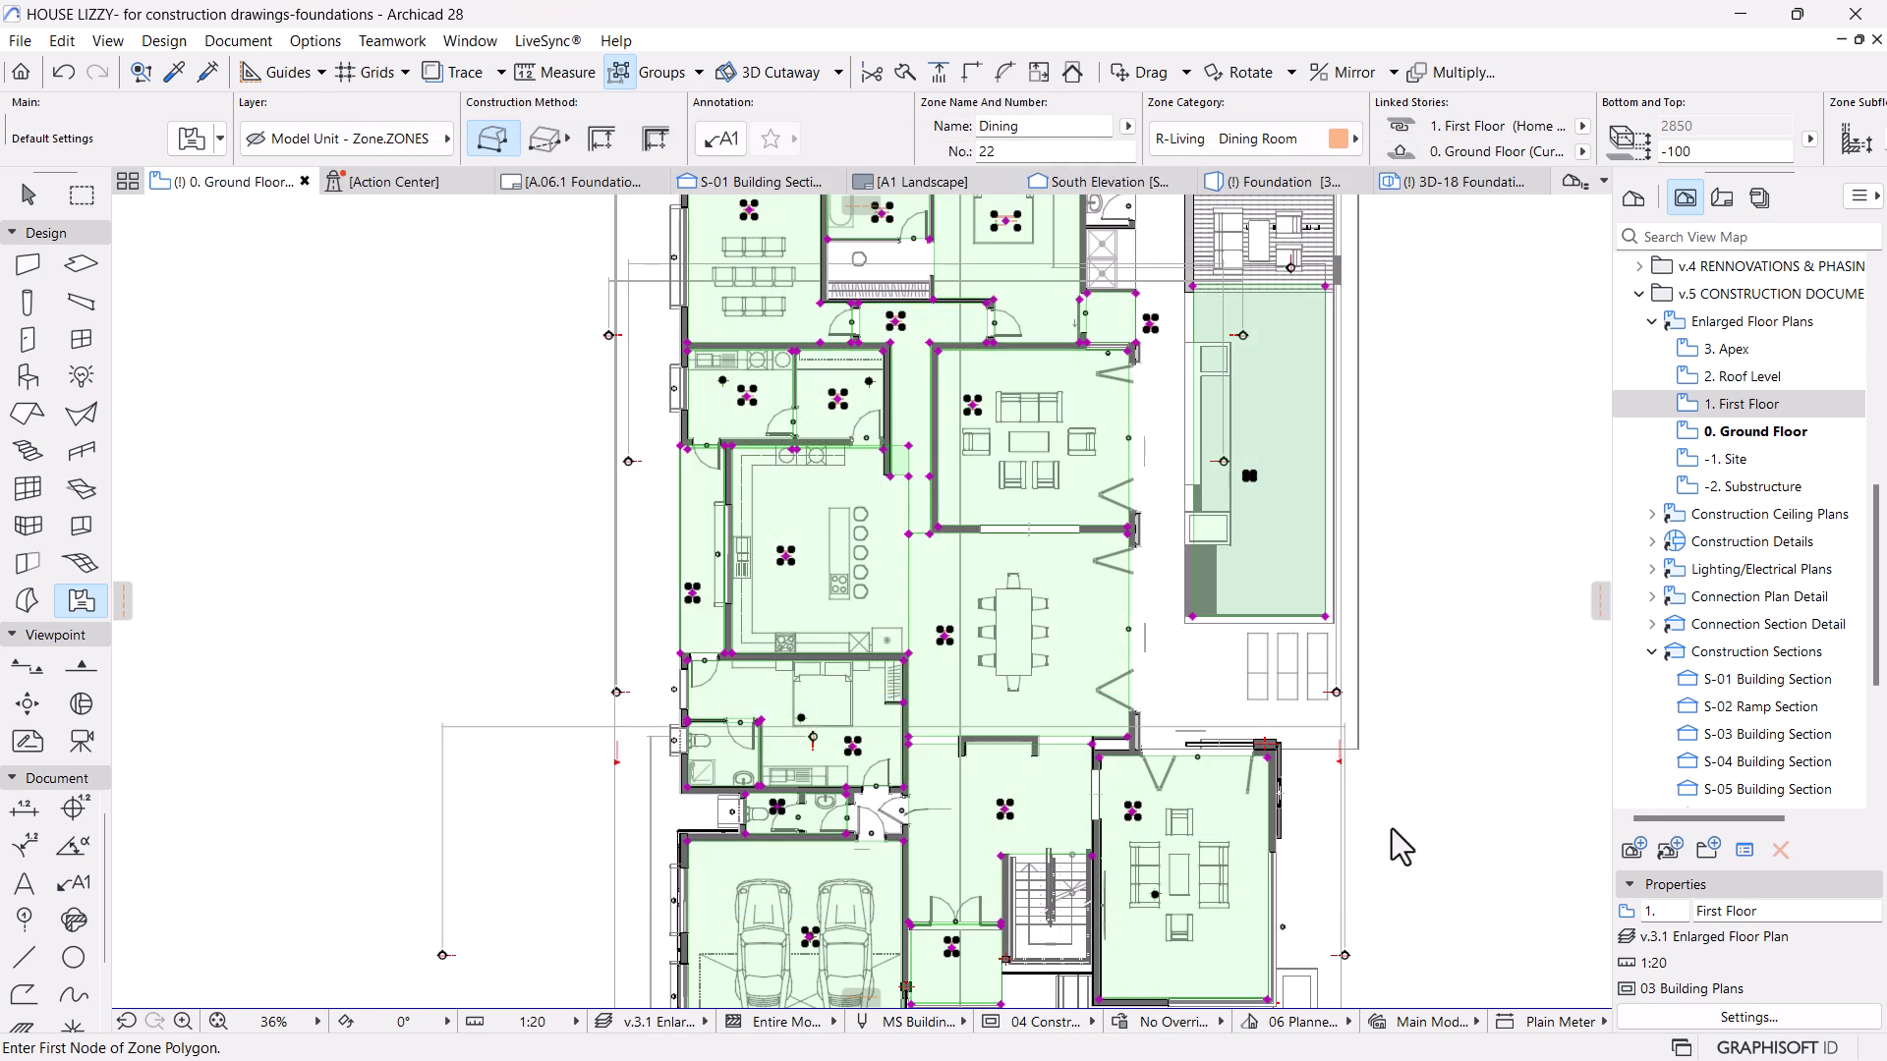
Open the 0. Ground Floor view from the Detailed Floor Plans of the v.2 detailed design views.
scroll(1697, 592, "up", 7)
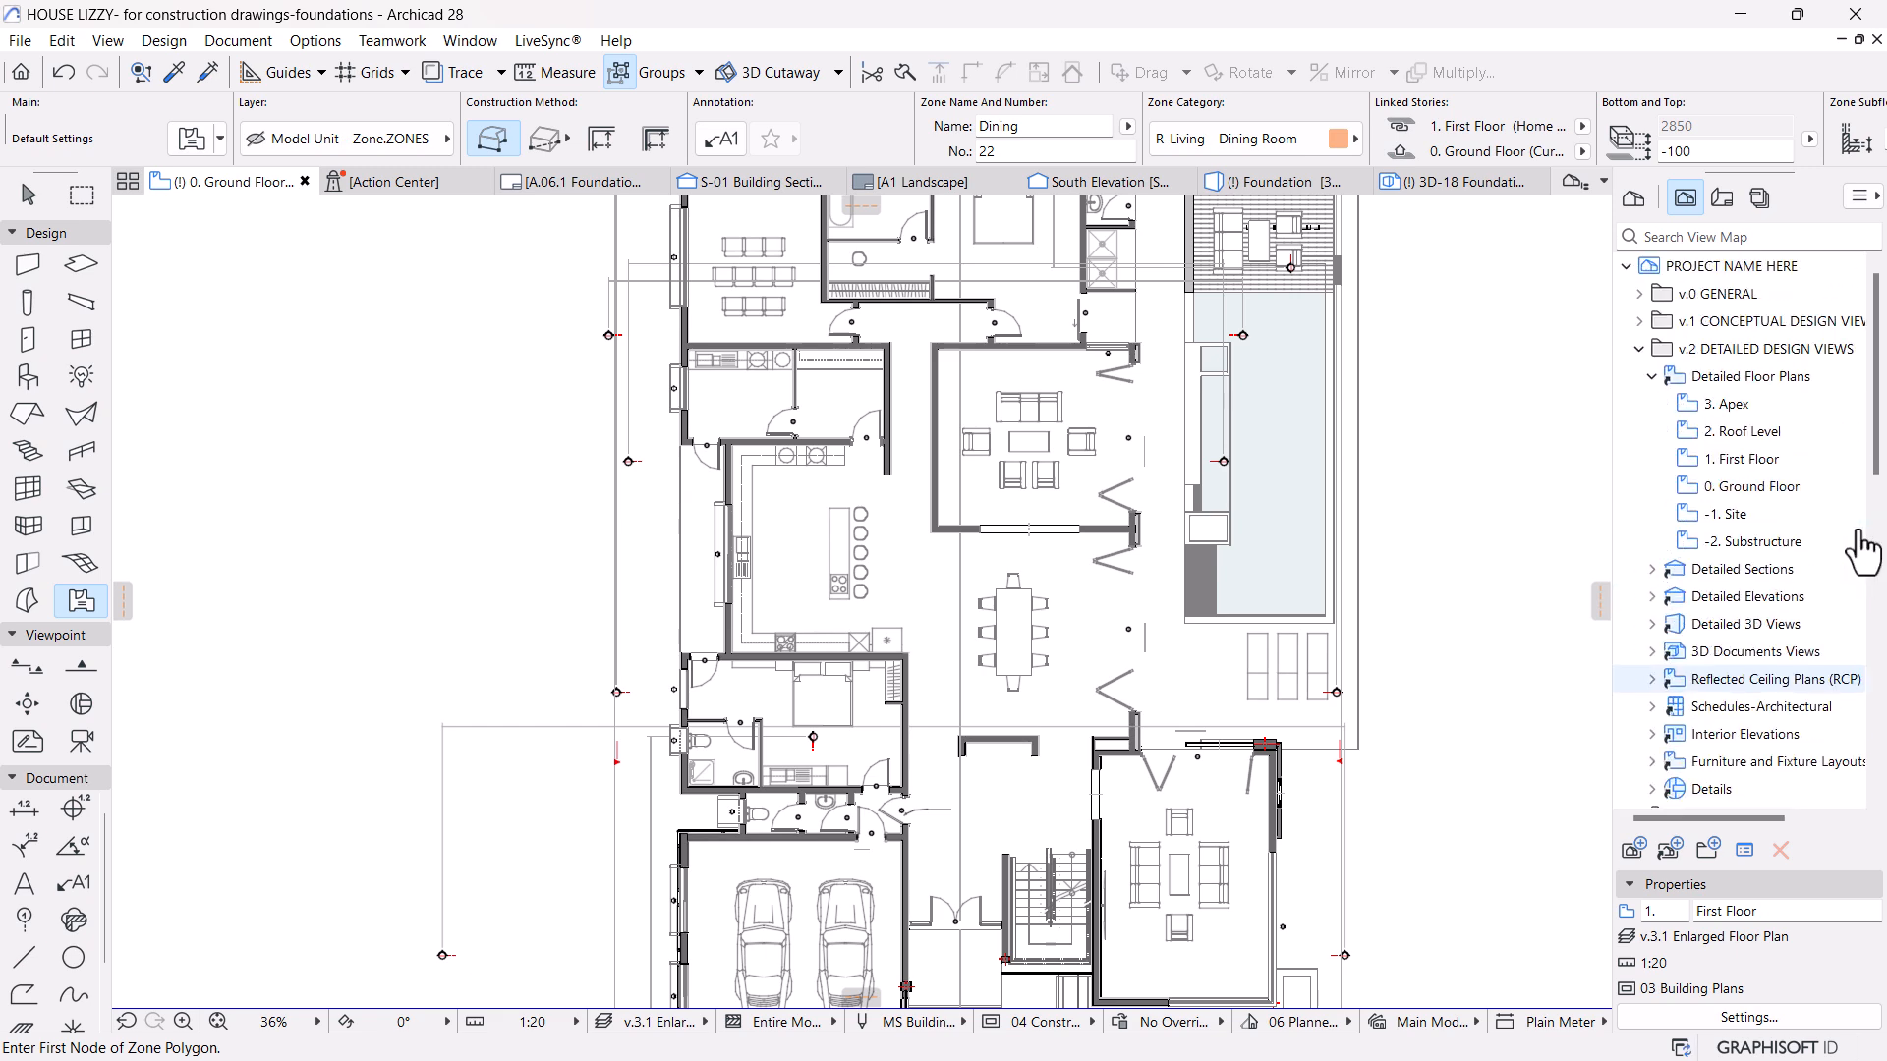
double_click(1755, 491)
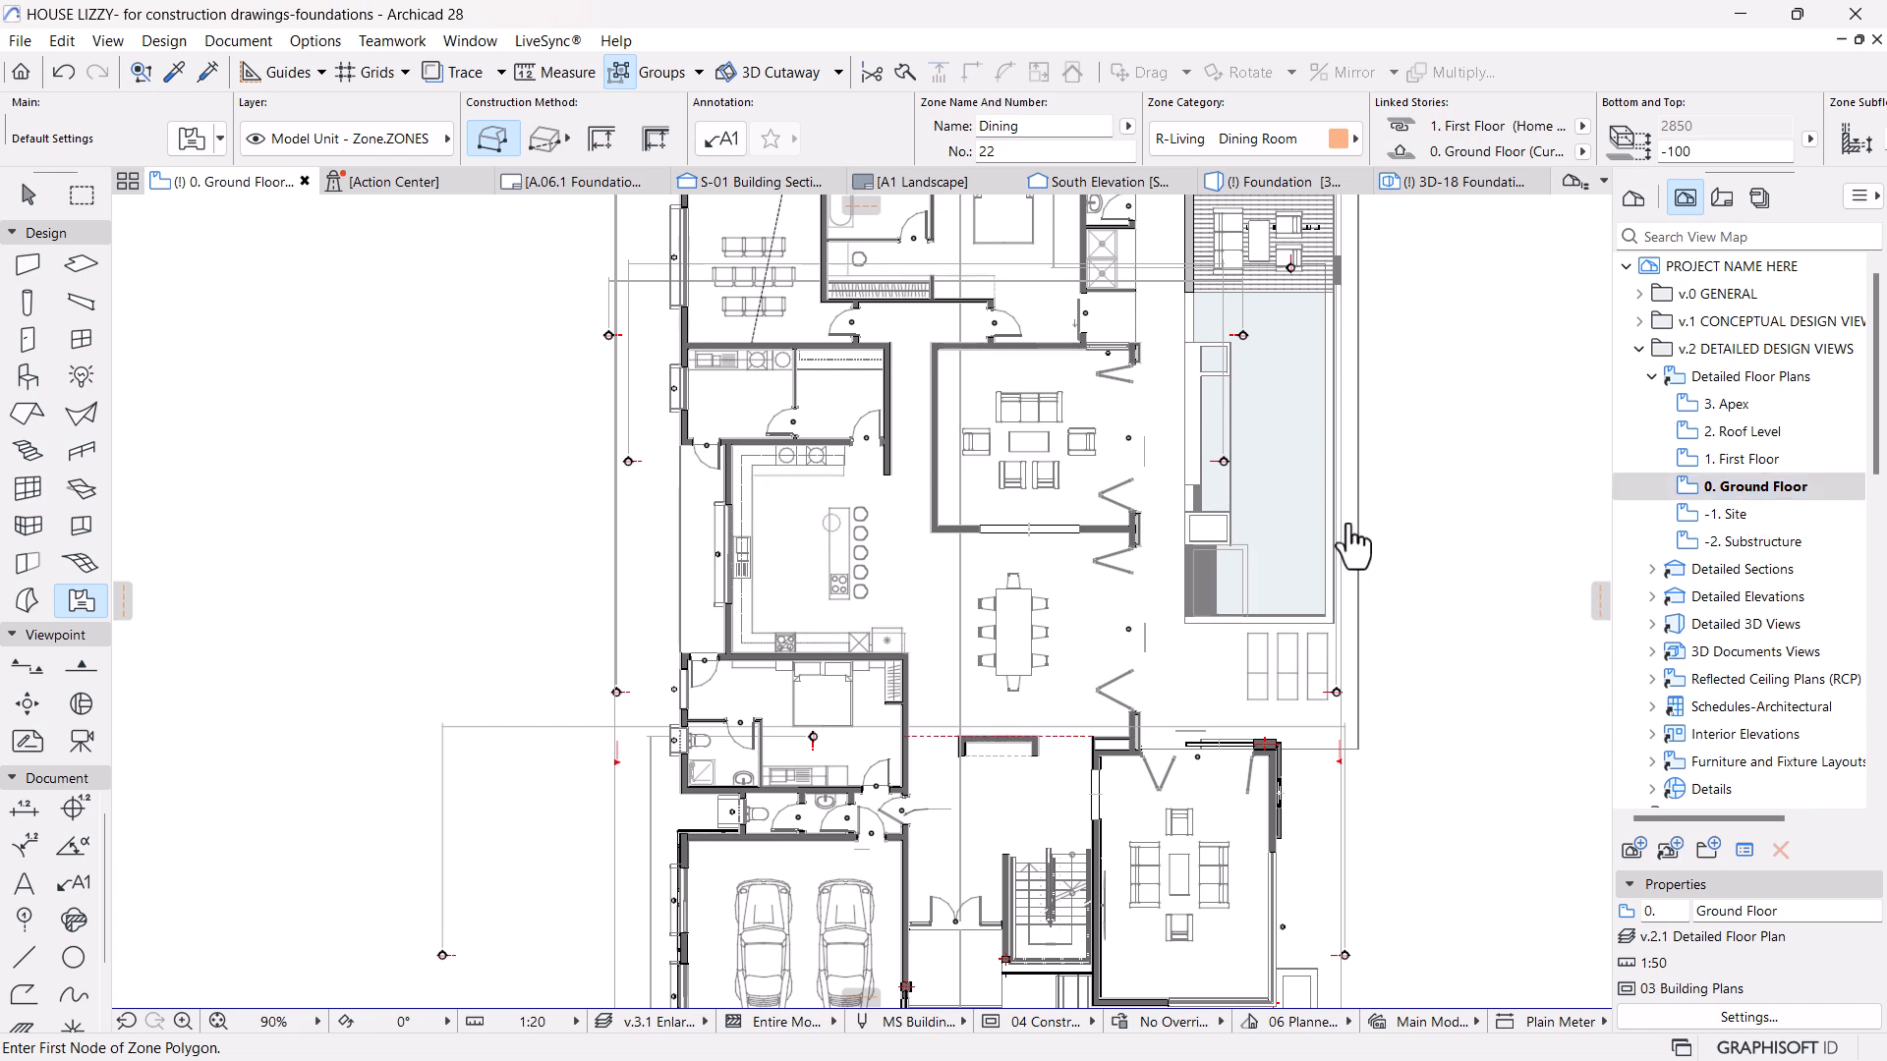
key("Escape")
scroll(936, 626, "up", 3)
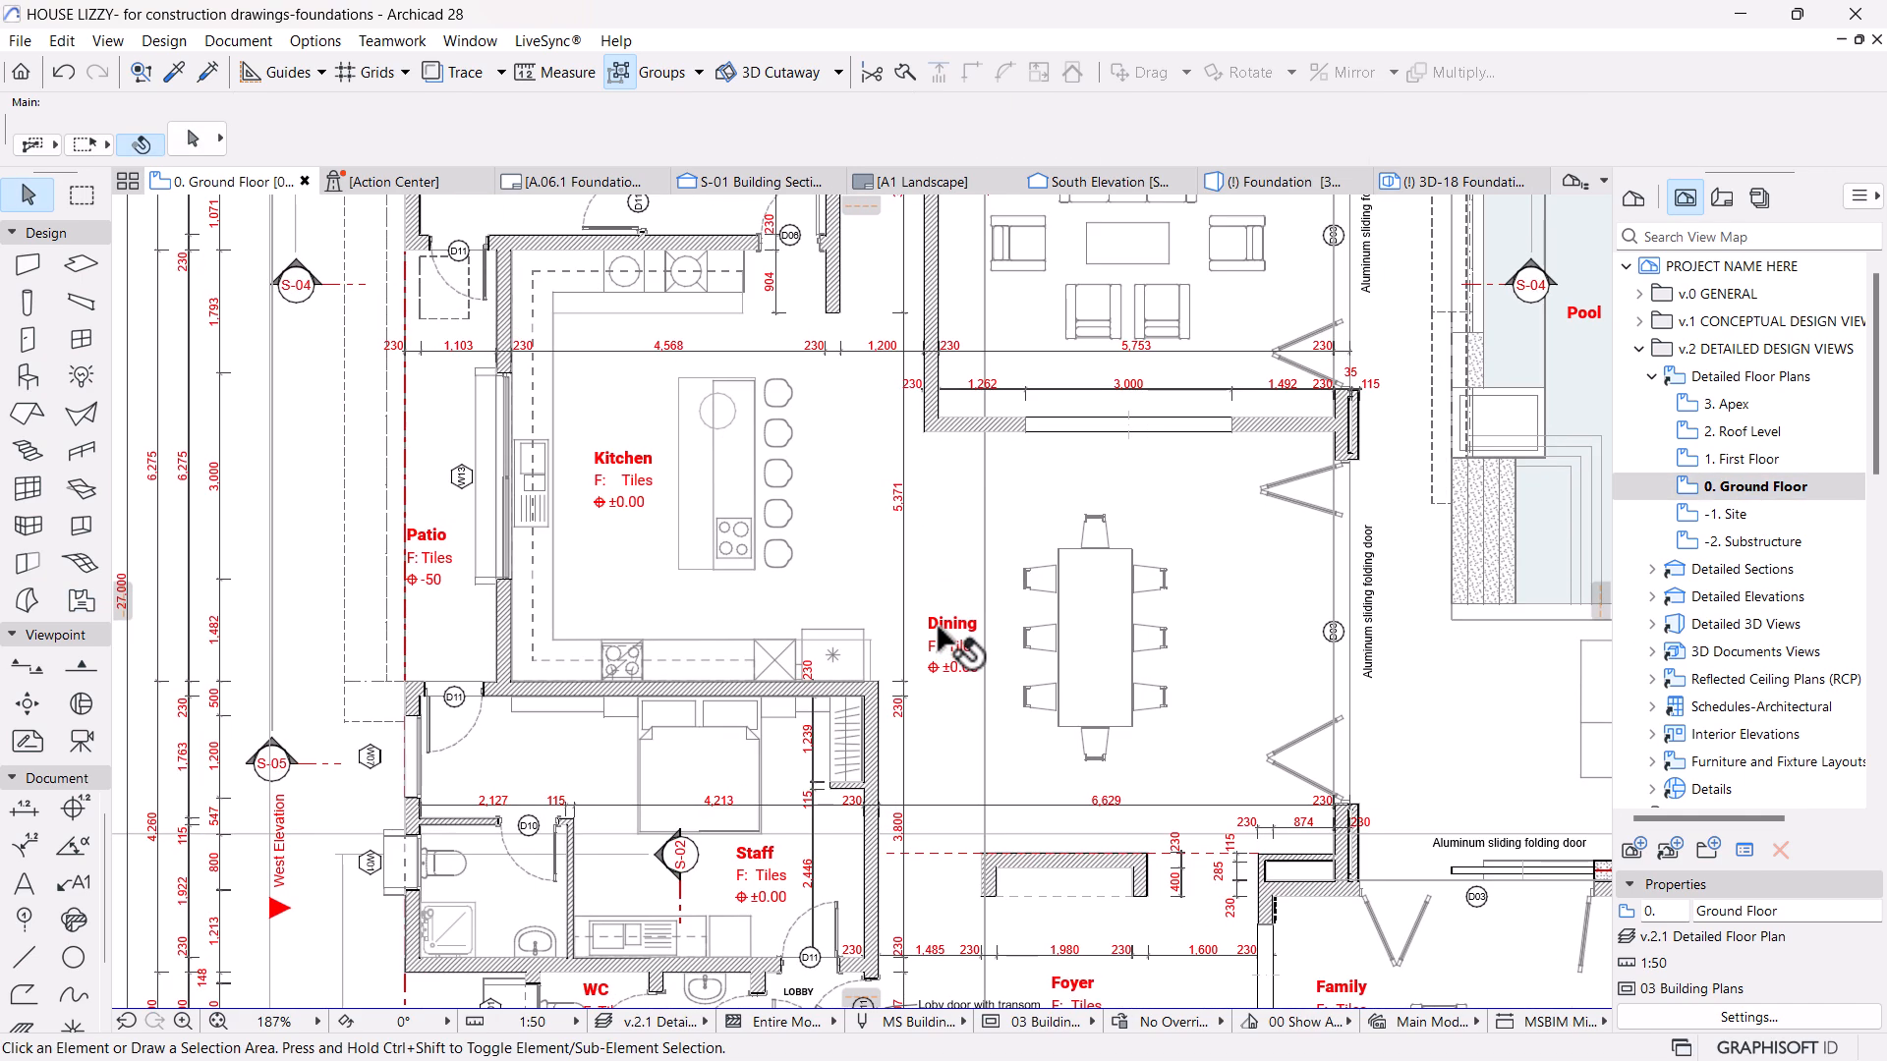
Select all zones on the detailed ground floor plan and make a copy of them in place.
left_click(963, 644, "alt")
key("ctrl+a")
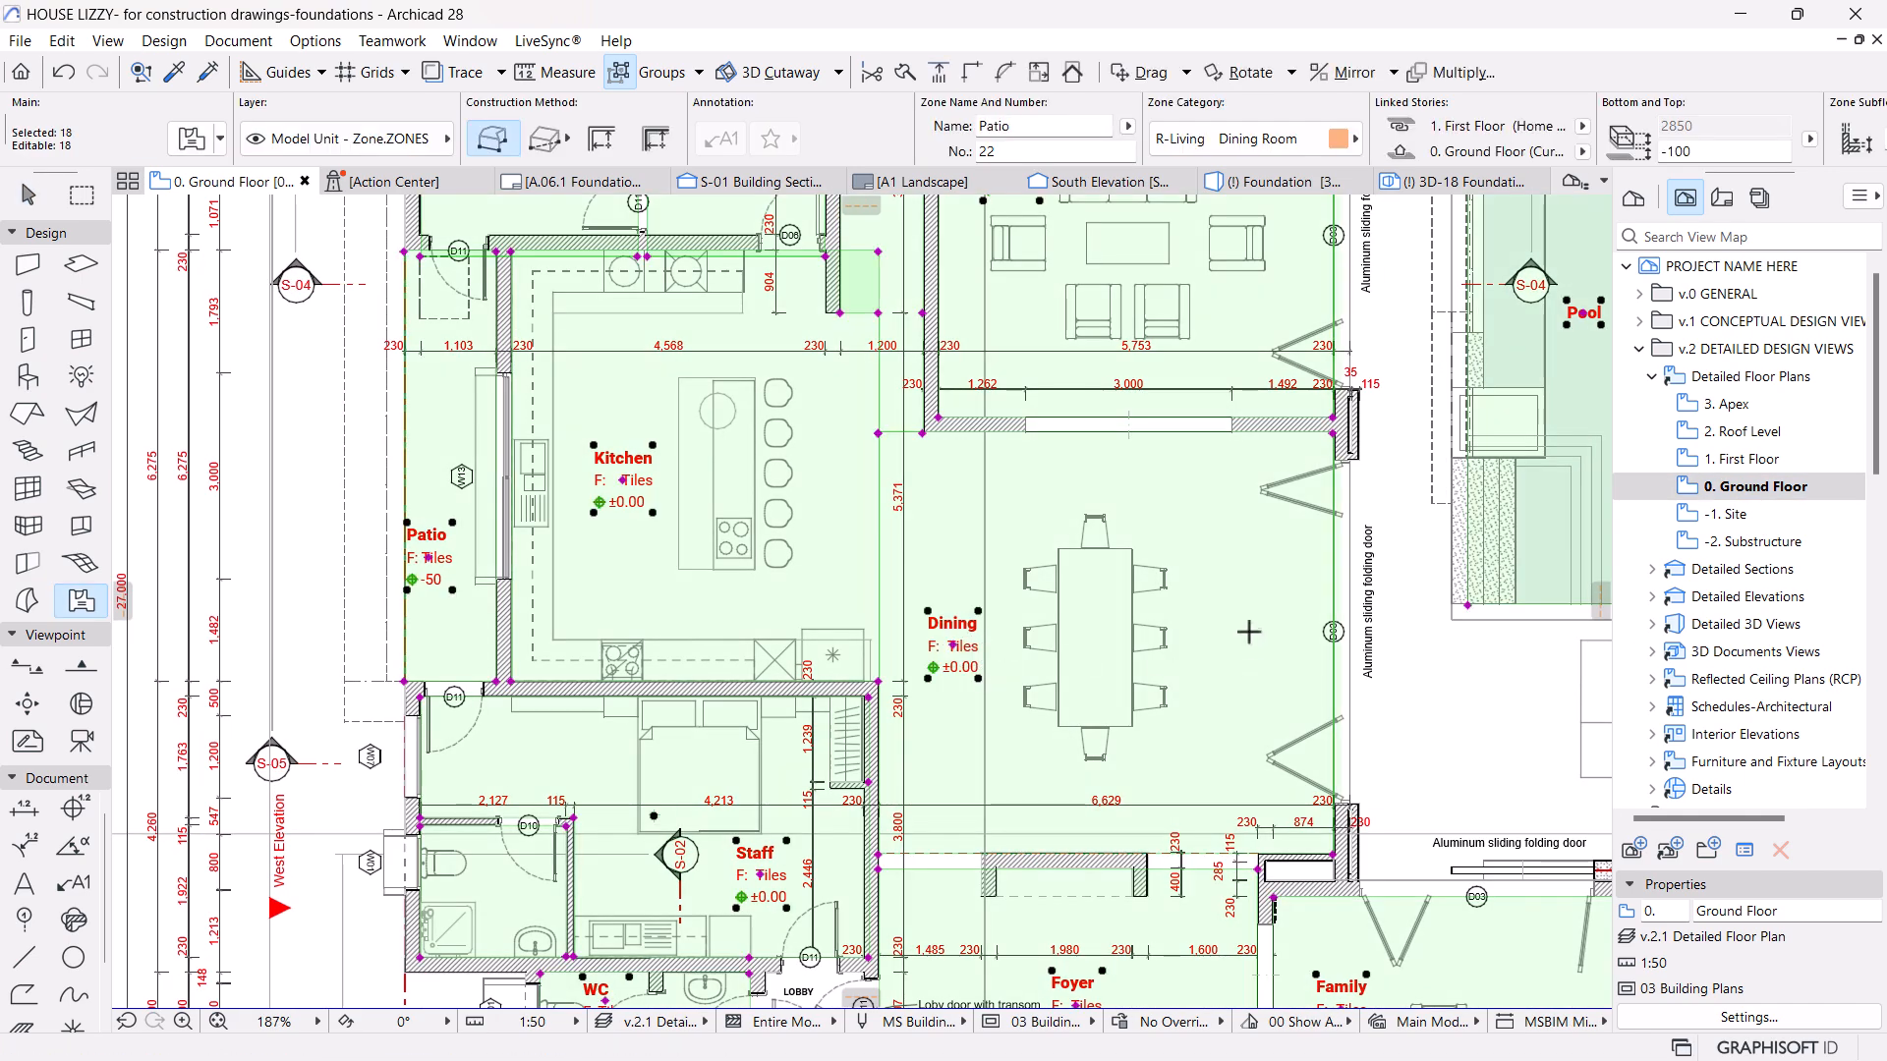
key("ctrl+d")
scroll(1347, 452, "up", 3)
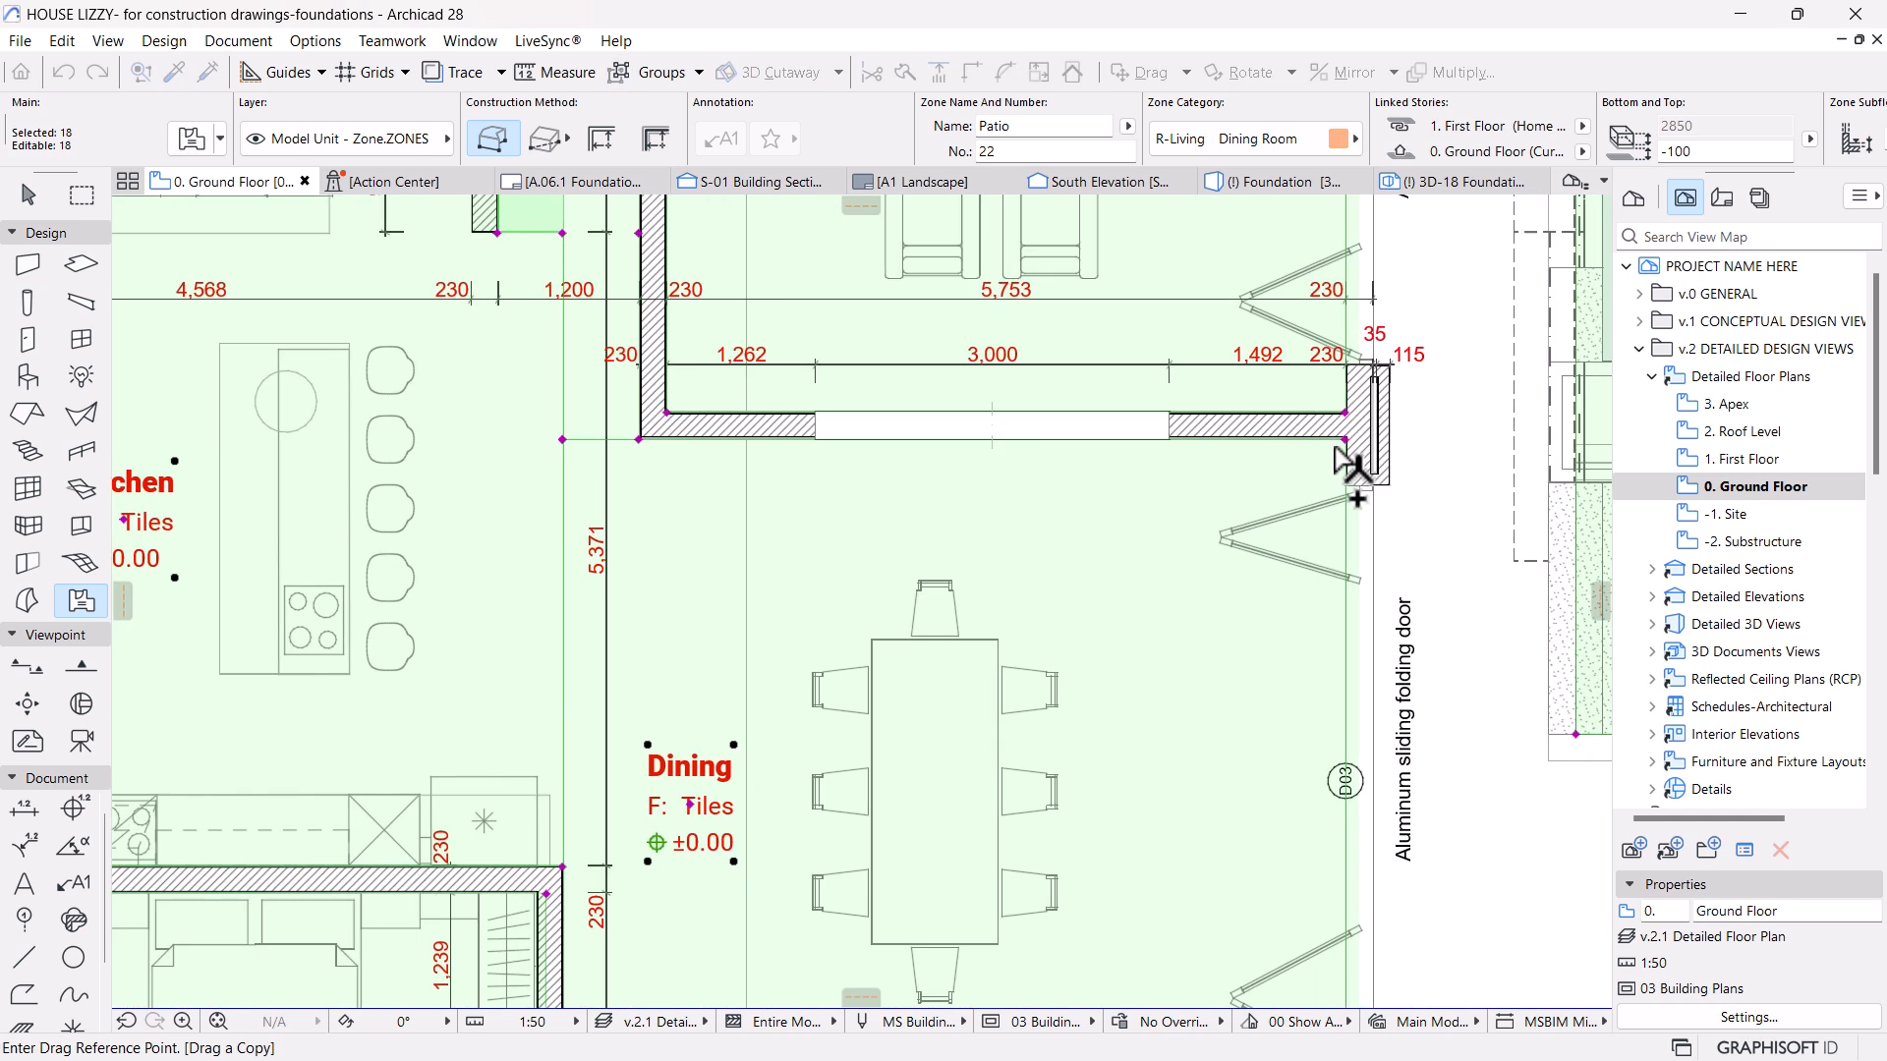
left_click(1343, 440)
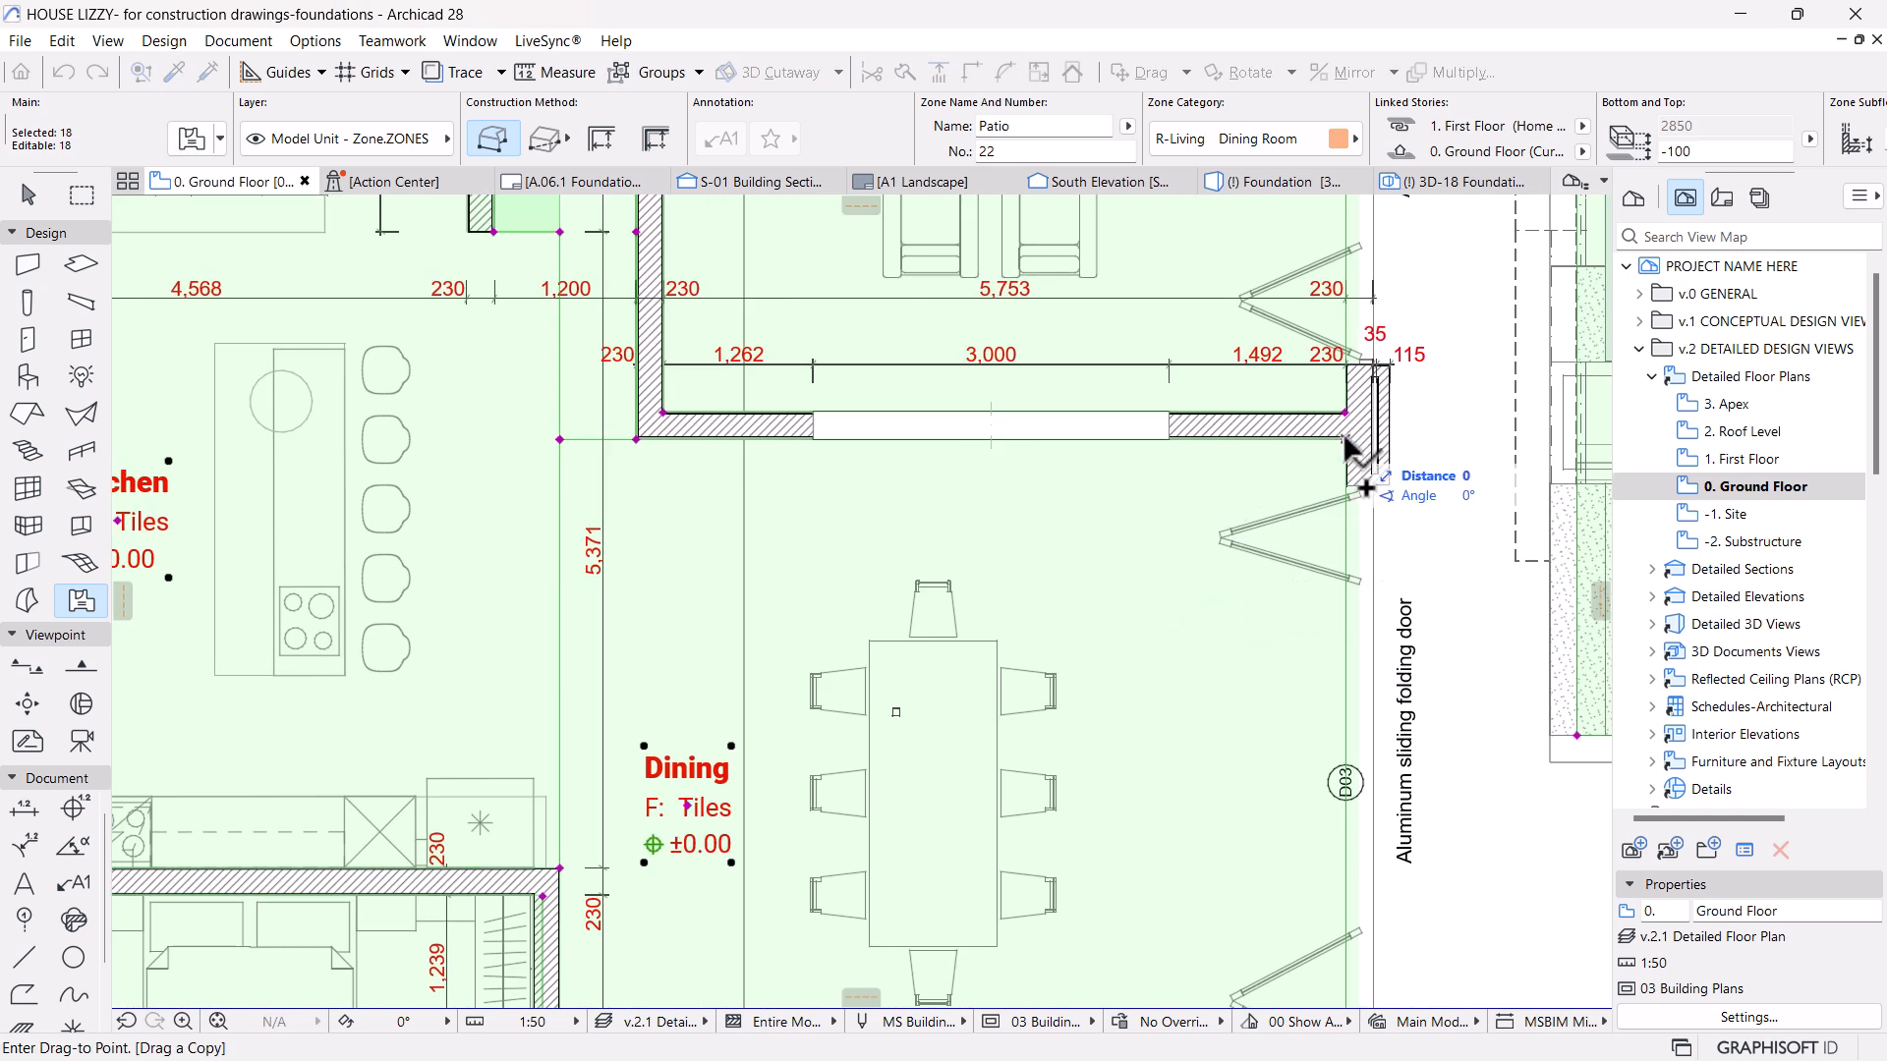
Assign the copied zones to the layer Model Unit - Zone- Construction and check the layer settings.
left_click(368, 147)
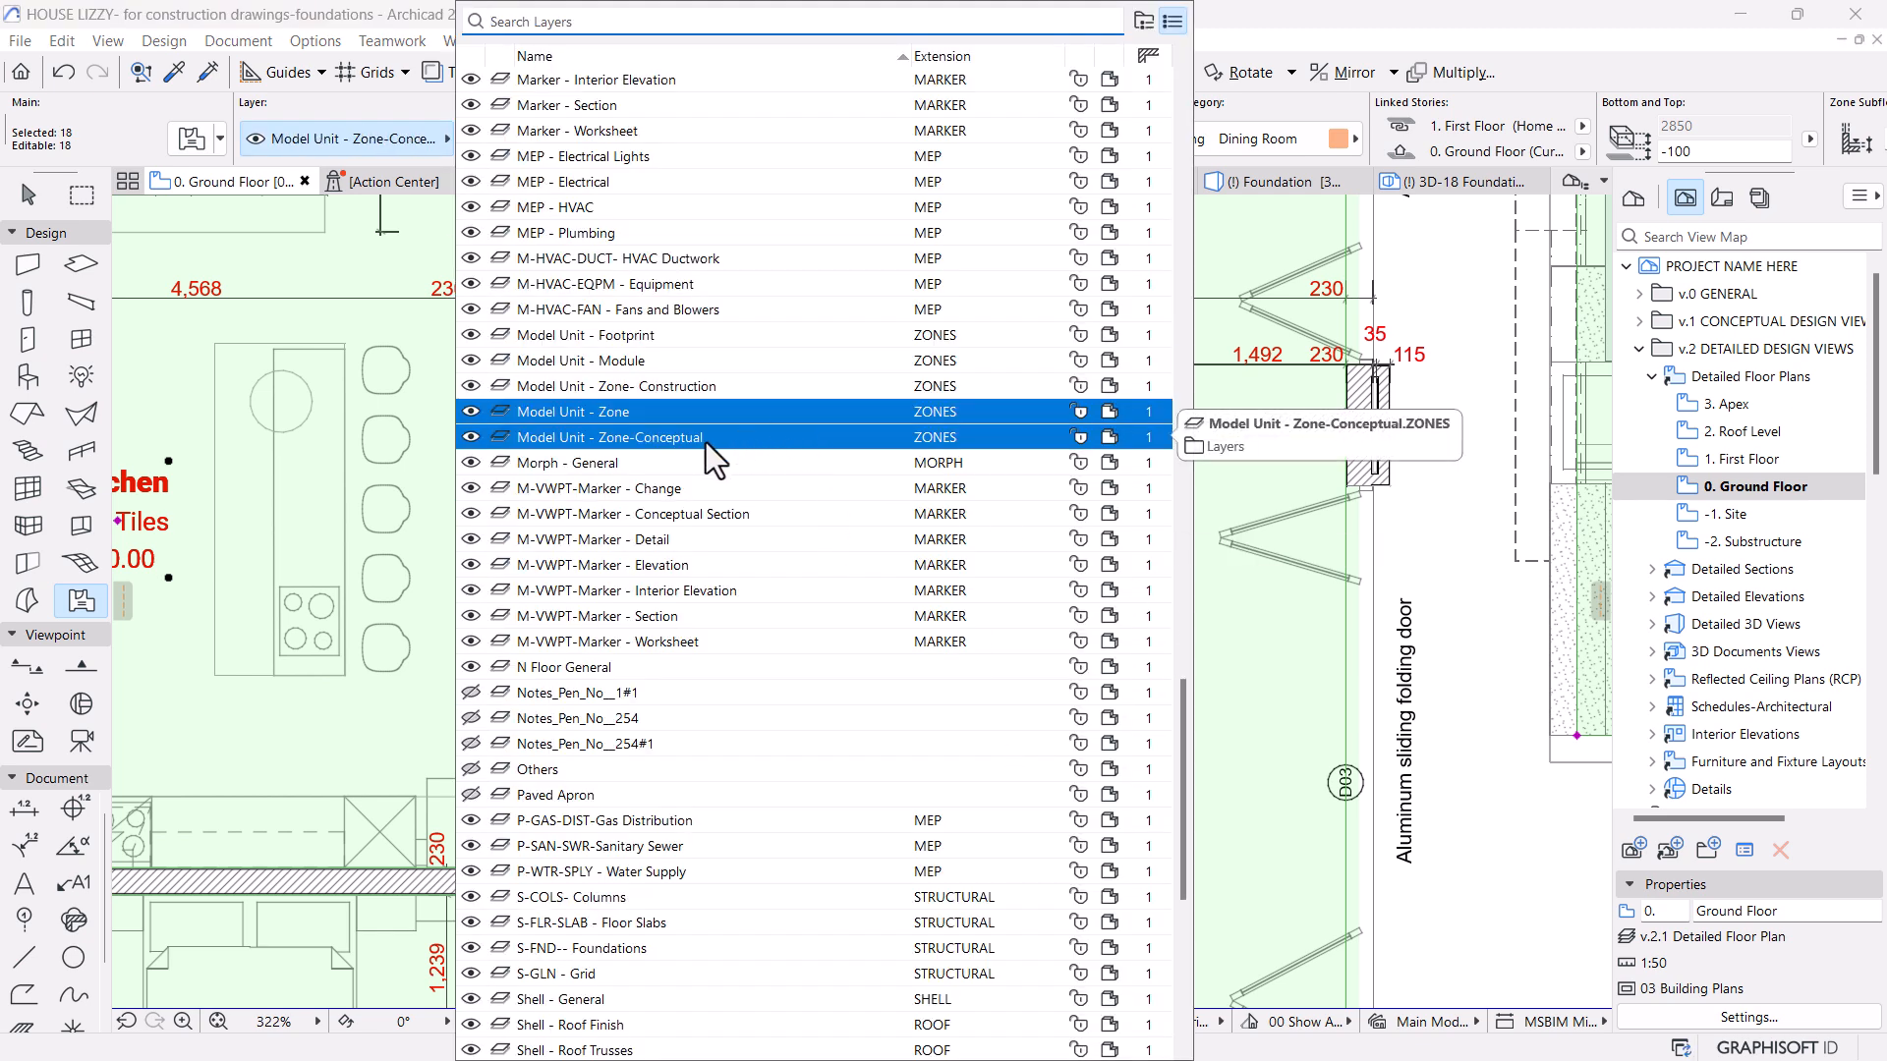
left_click(698, 383)
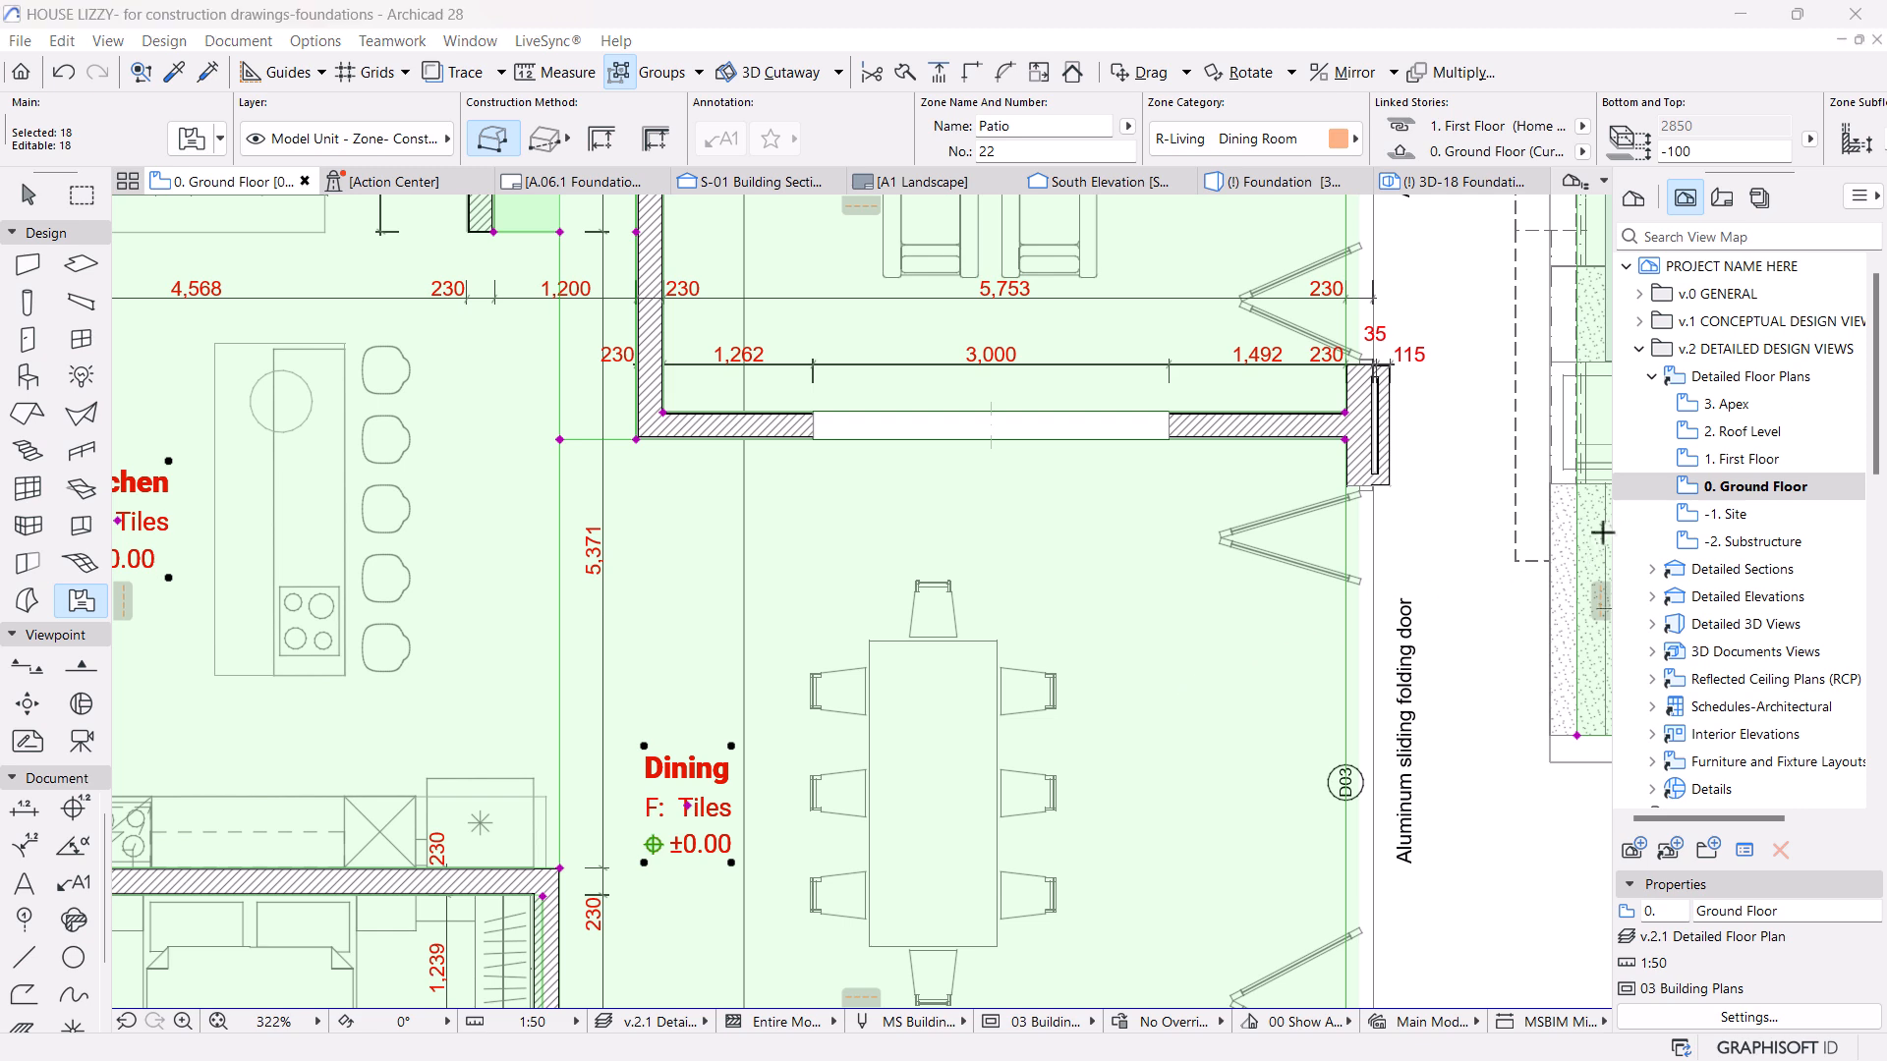
key("ctrl+l")
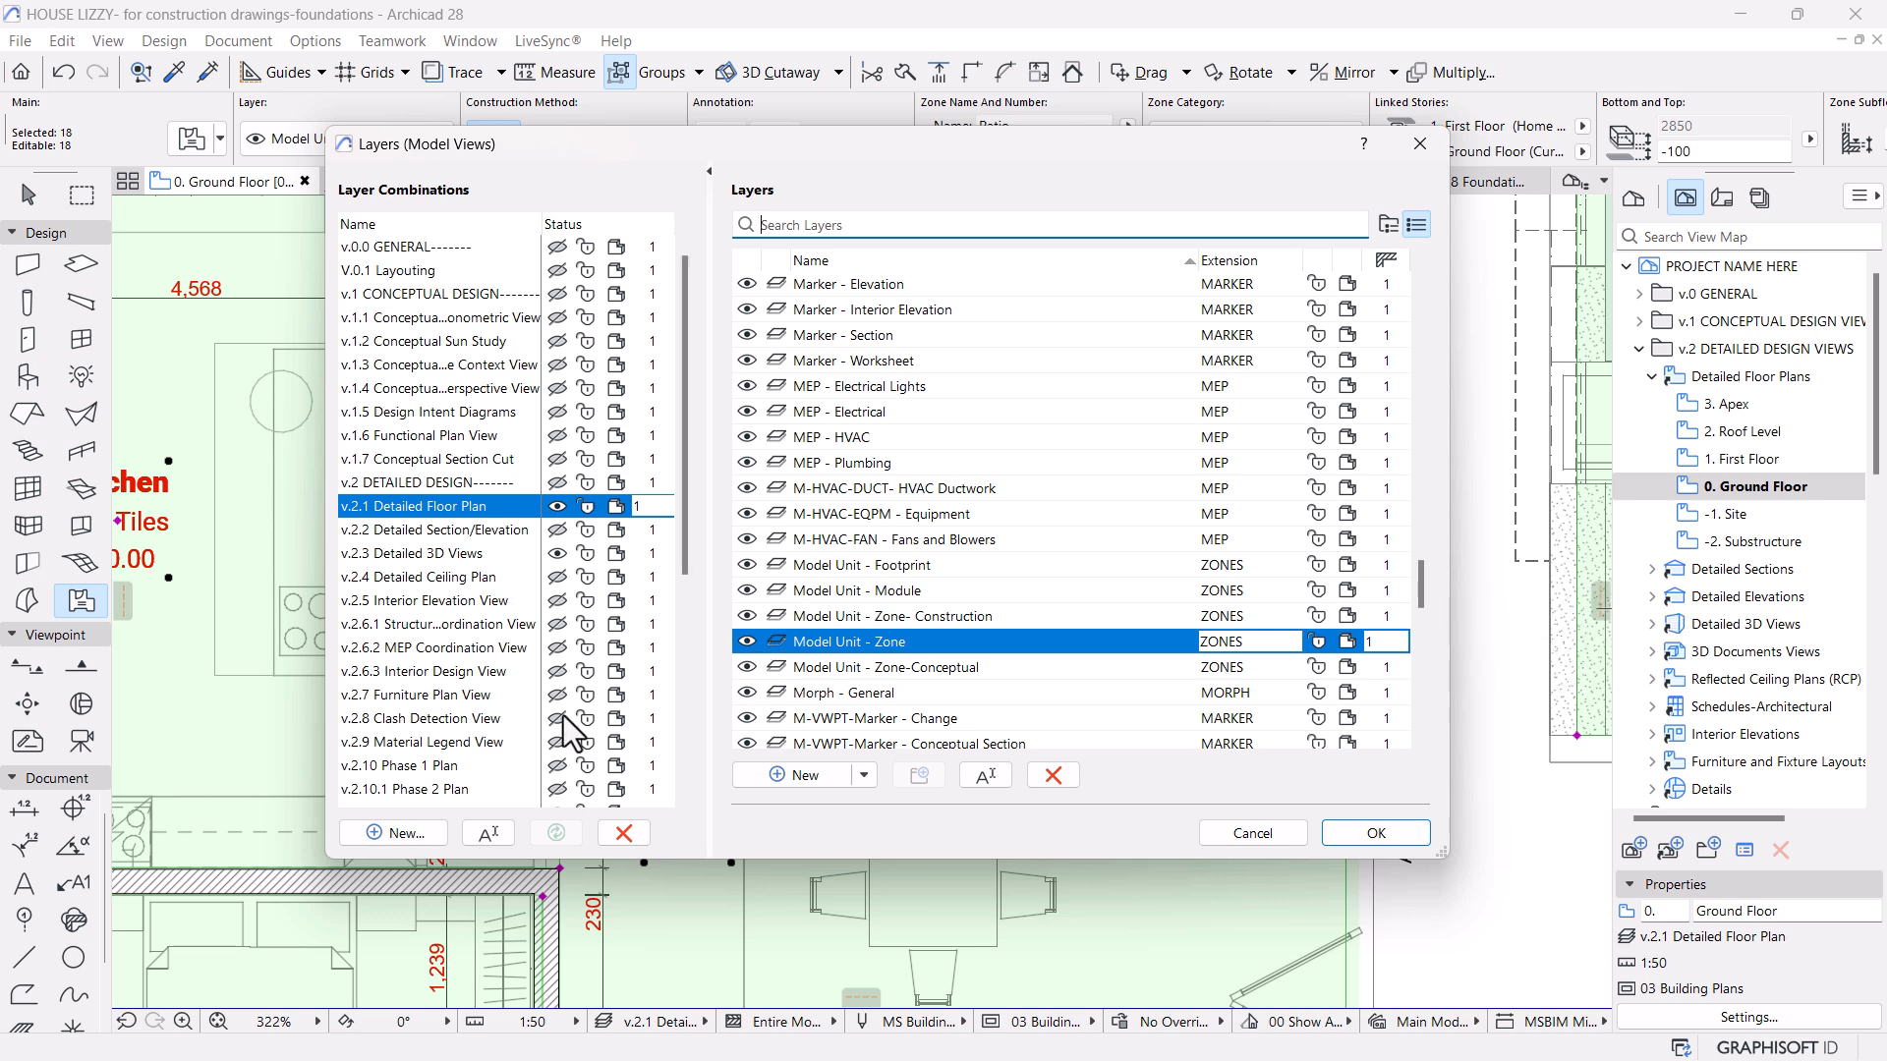
left_click(1380, 833)
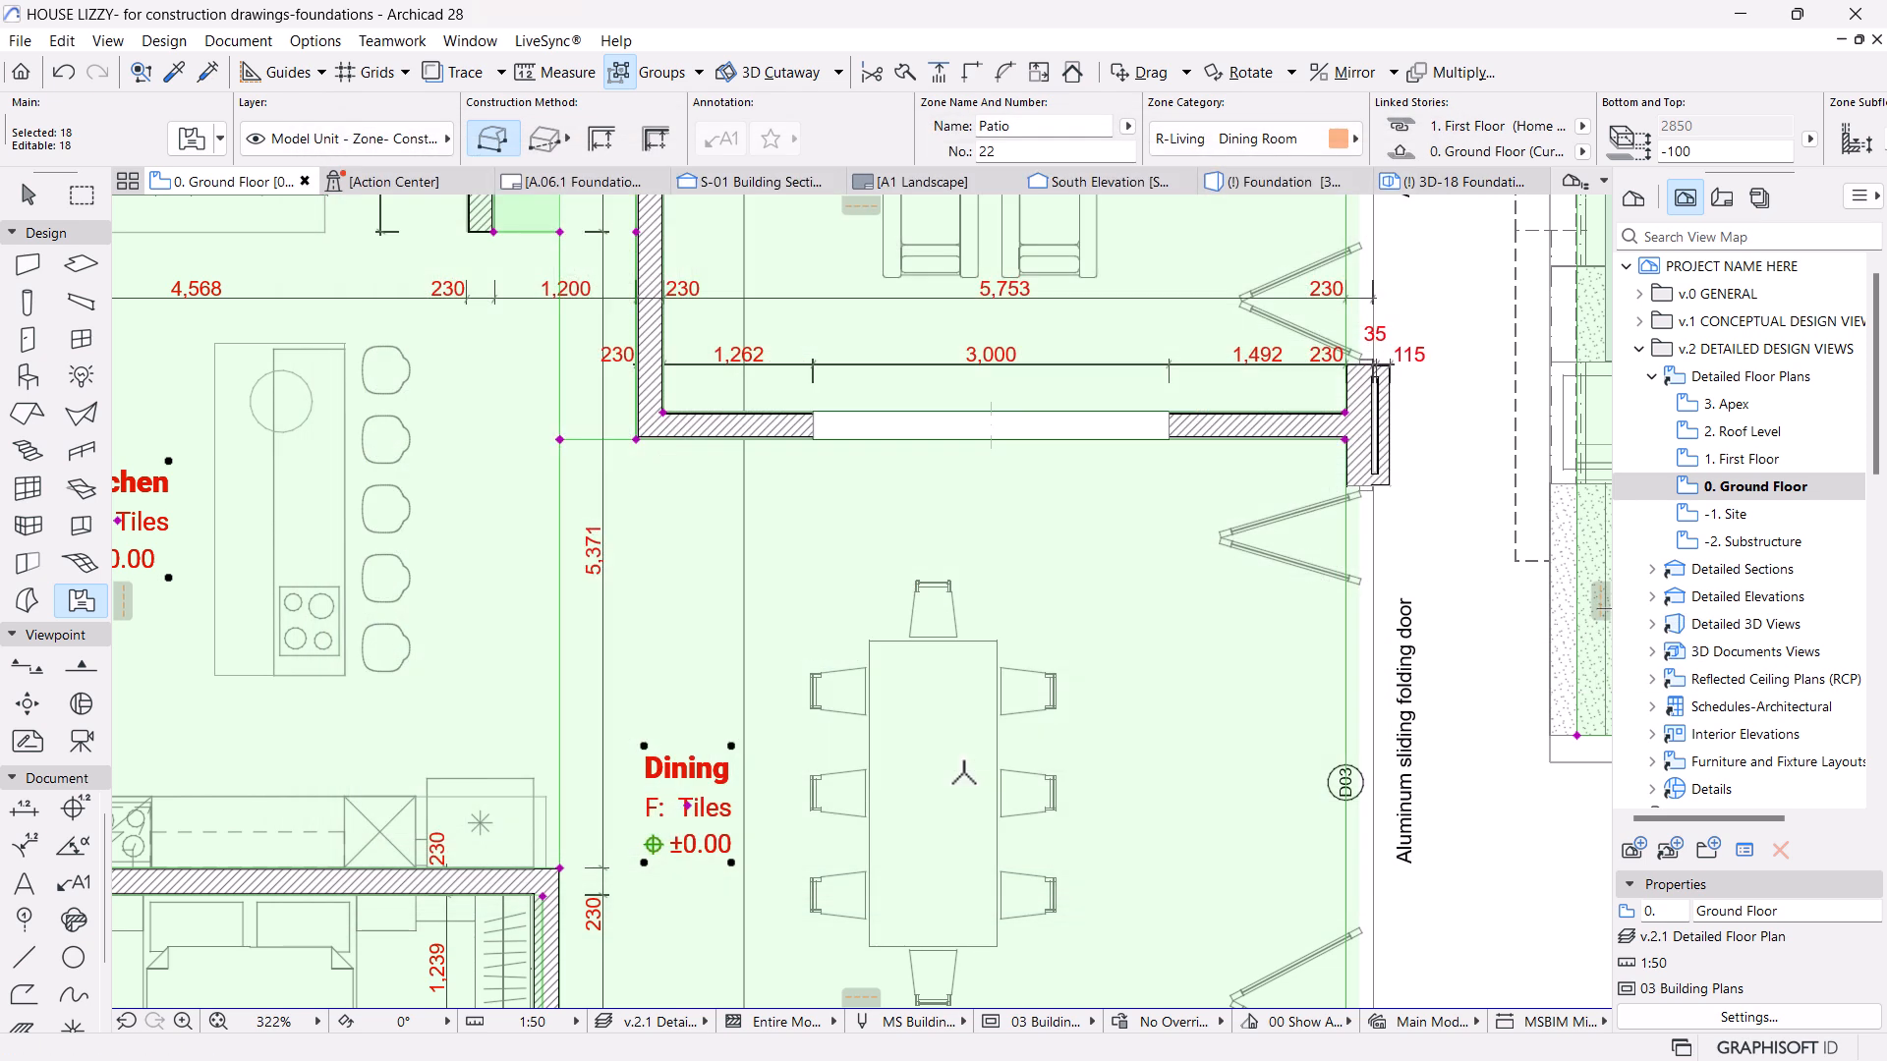
Open the 0. Ground Floor view from the Enlarged Floor Plans of the v.5 construction document views.
left_click(1652, 377)
left_click(1641, 351)
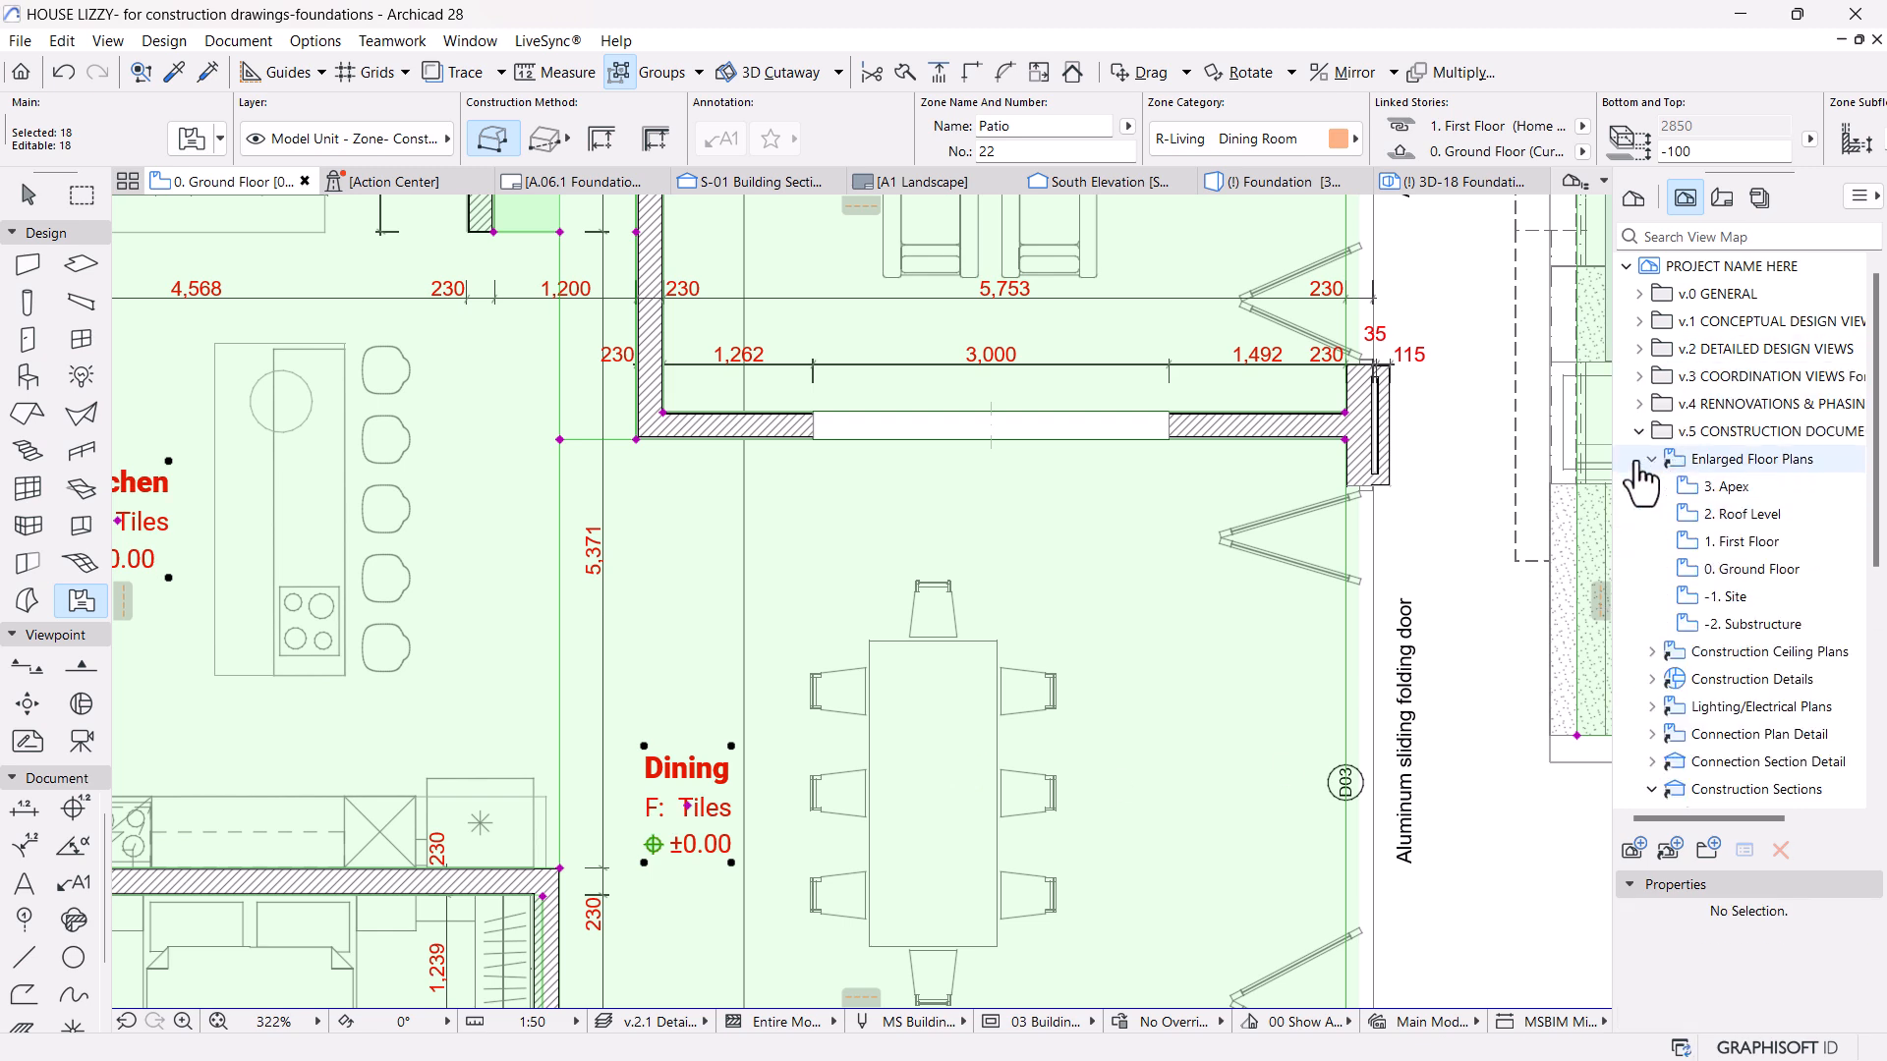
left_click(1747, 572)
double_click(1747, 571)
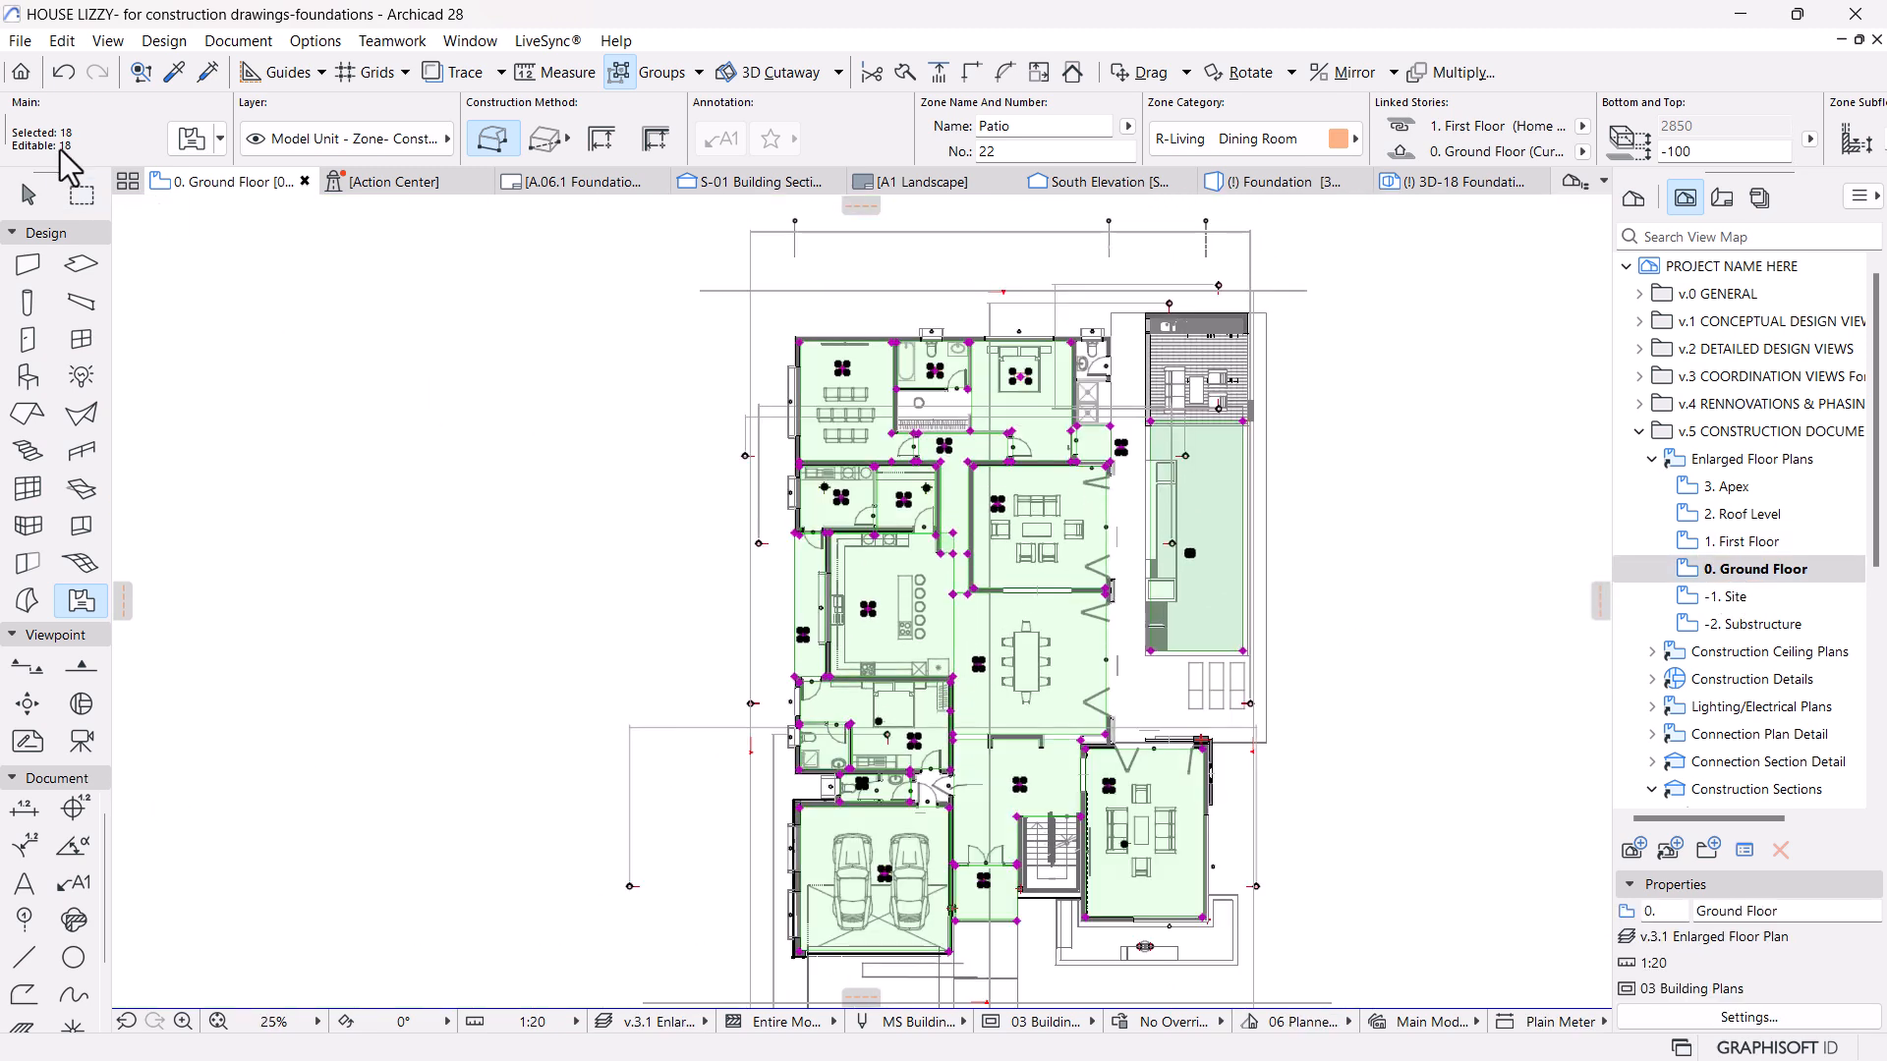
Set the zone name font size of the selected construction zones to 5 mm.
key("ctrl+t")
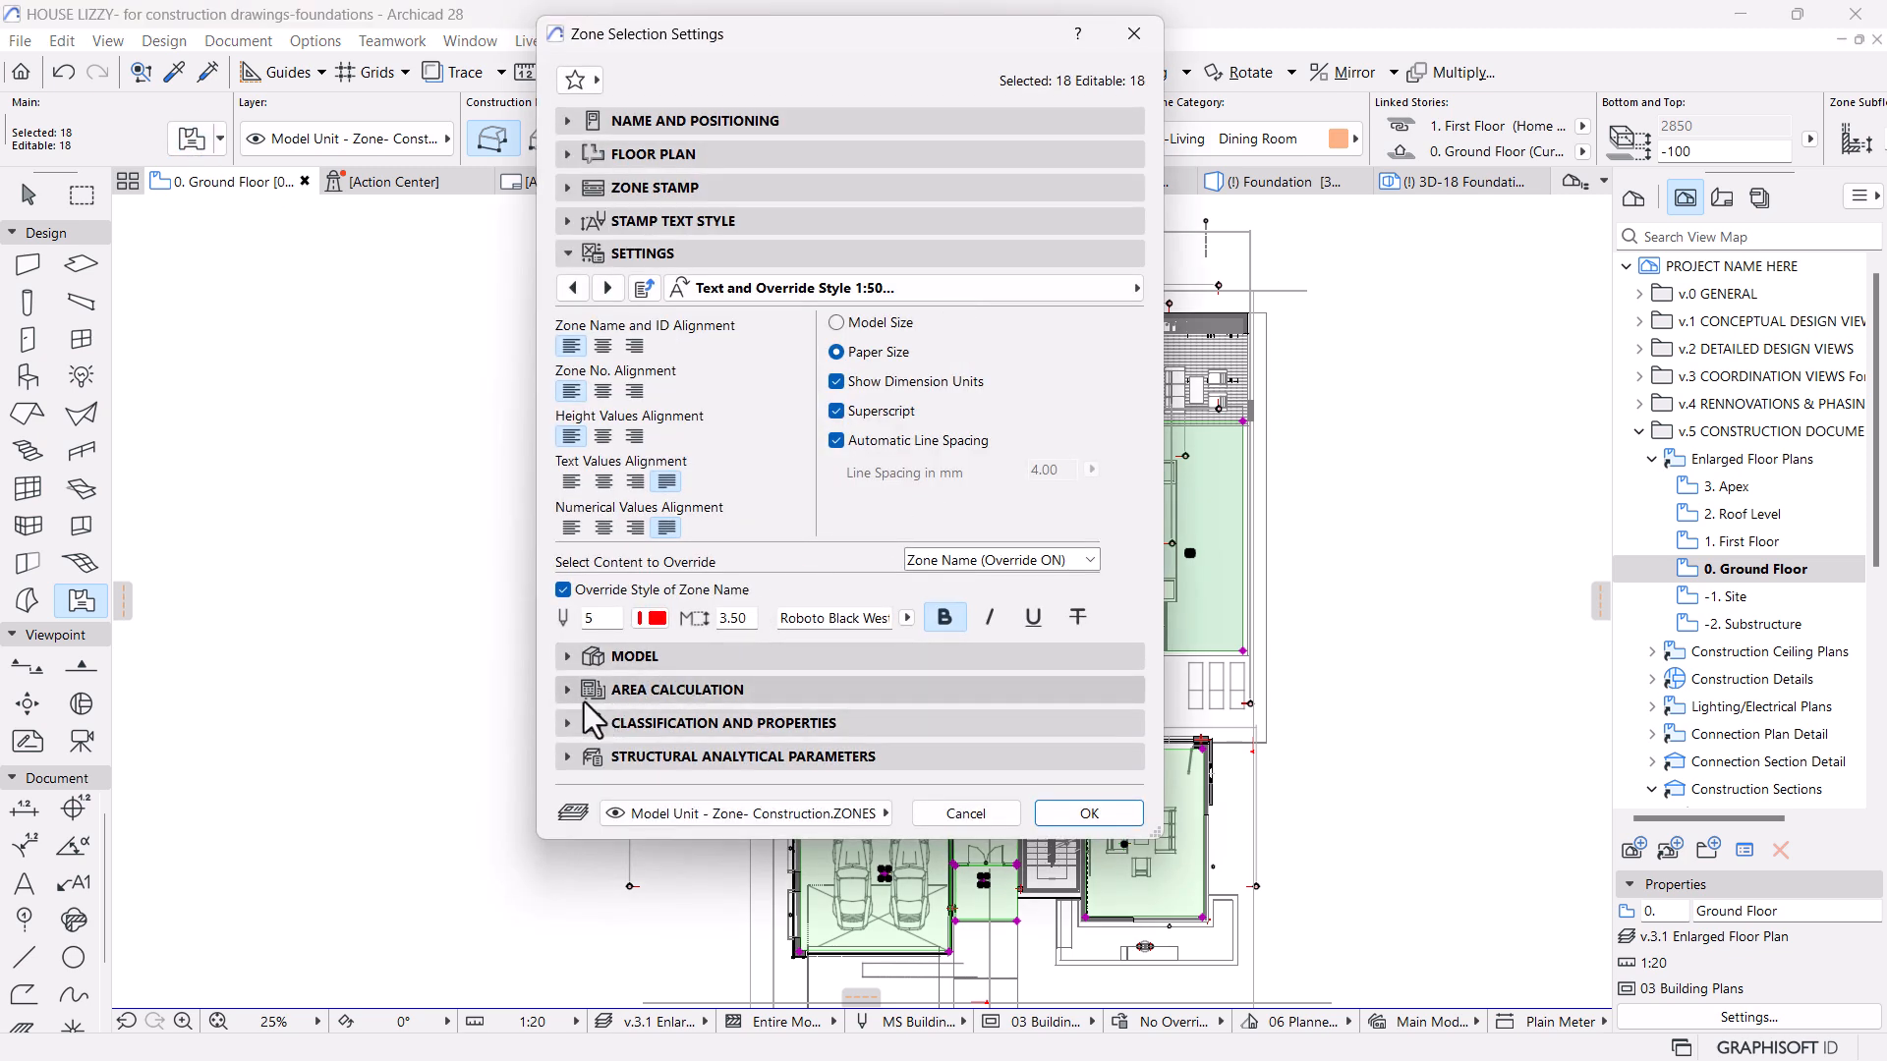
double_click(735, 618)
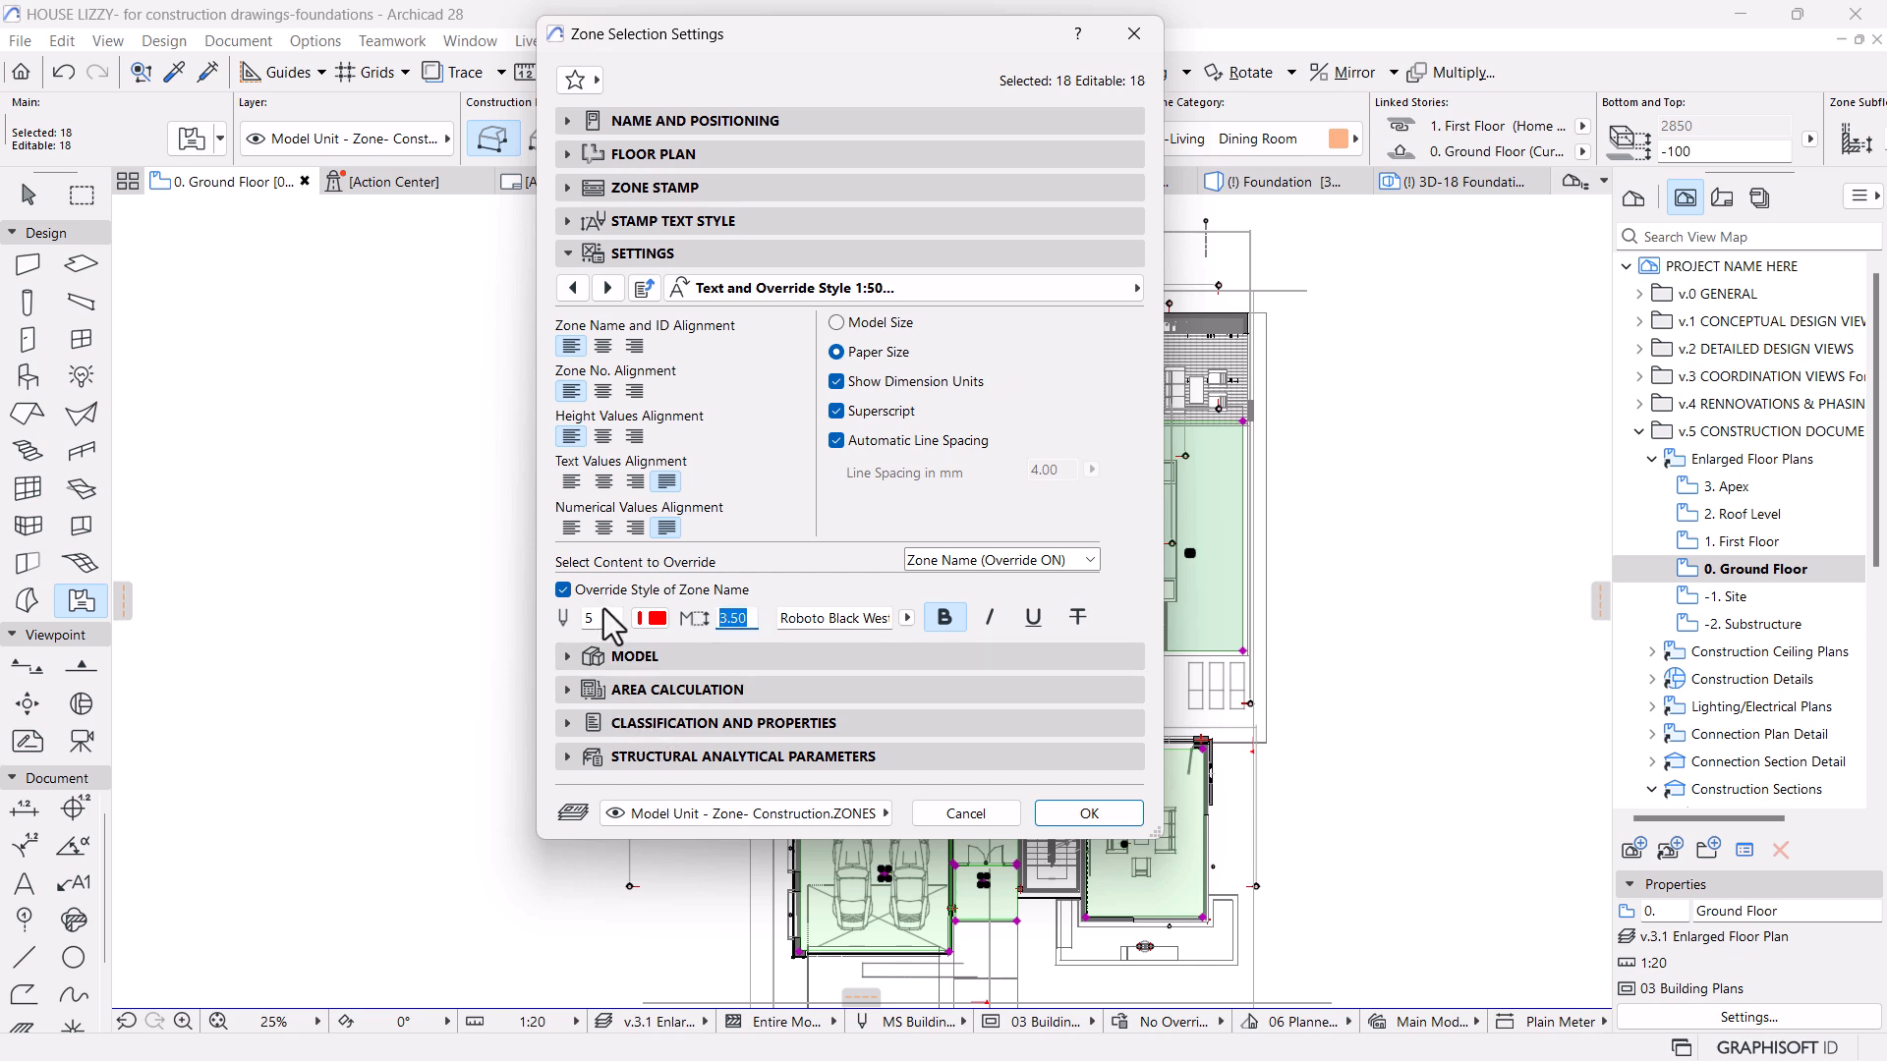
type("5")
key("Return")
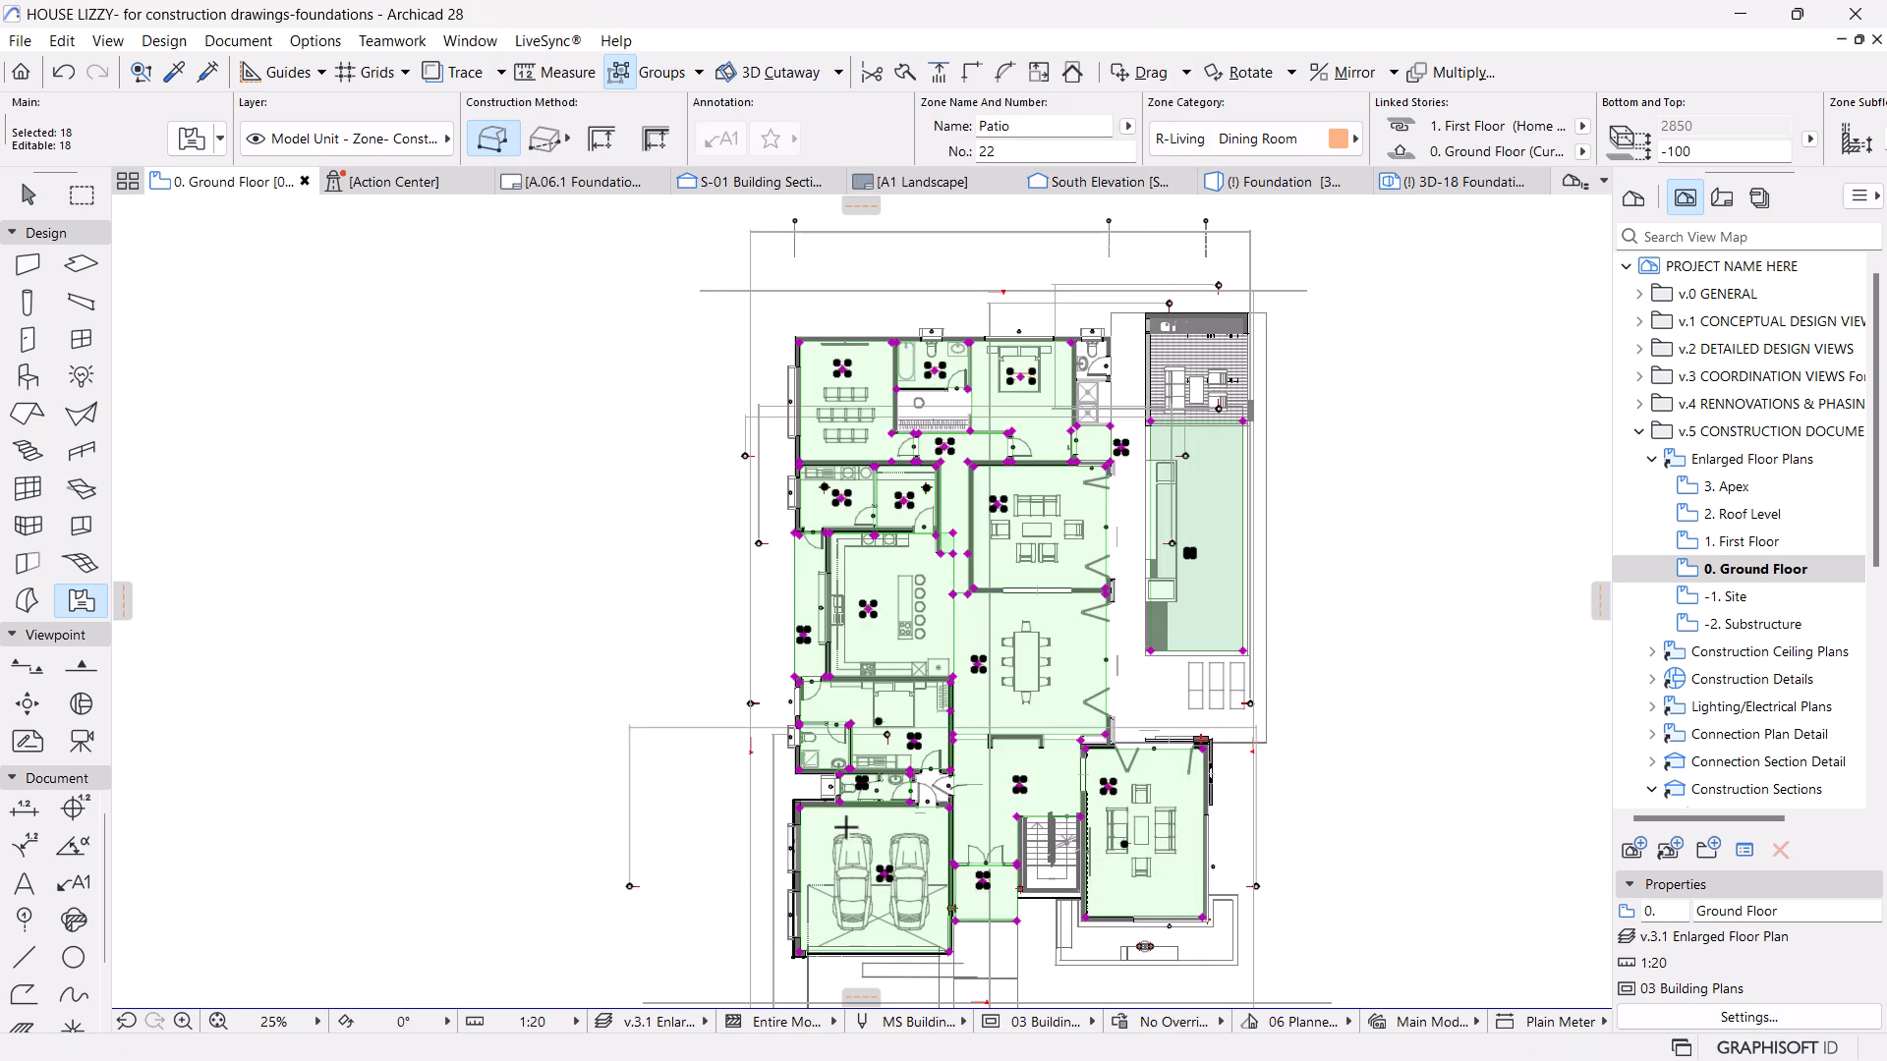
scroll(950, 912, "up", 3)
scroll(949, 914, "up", 1)
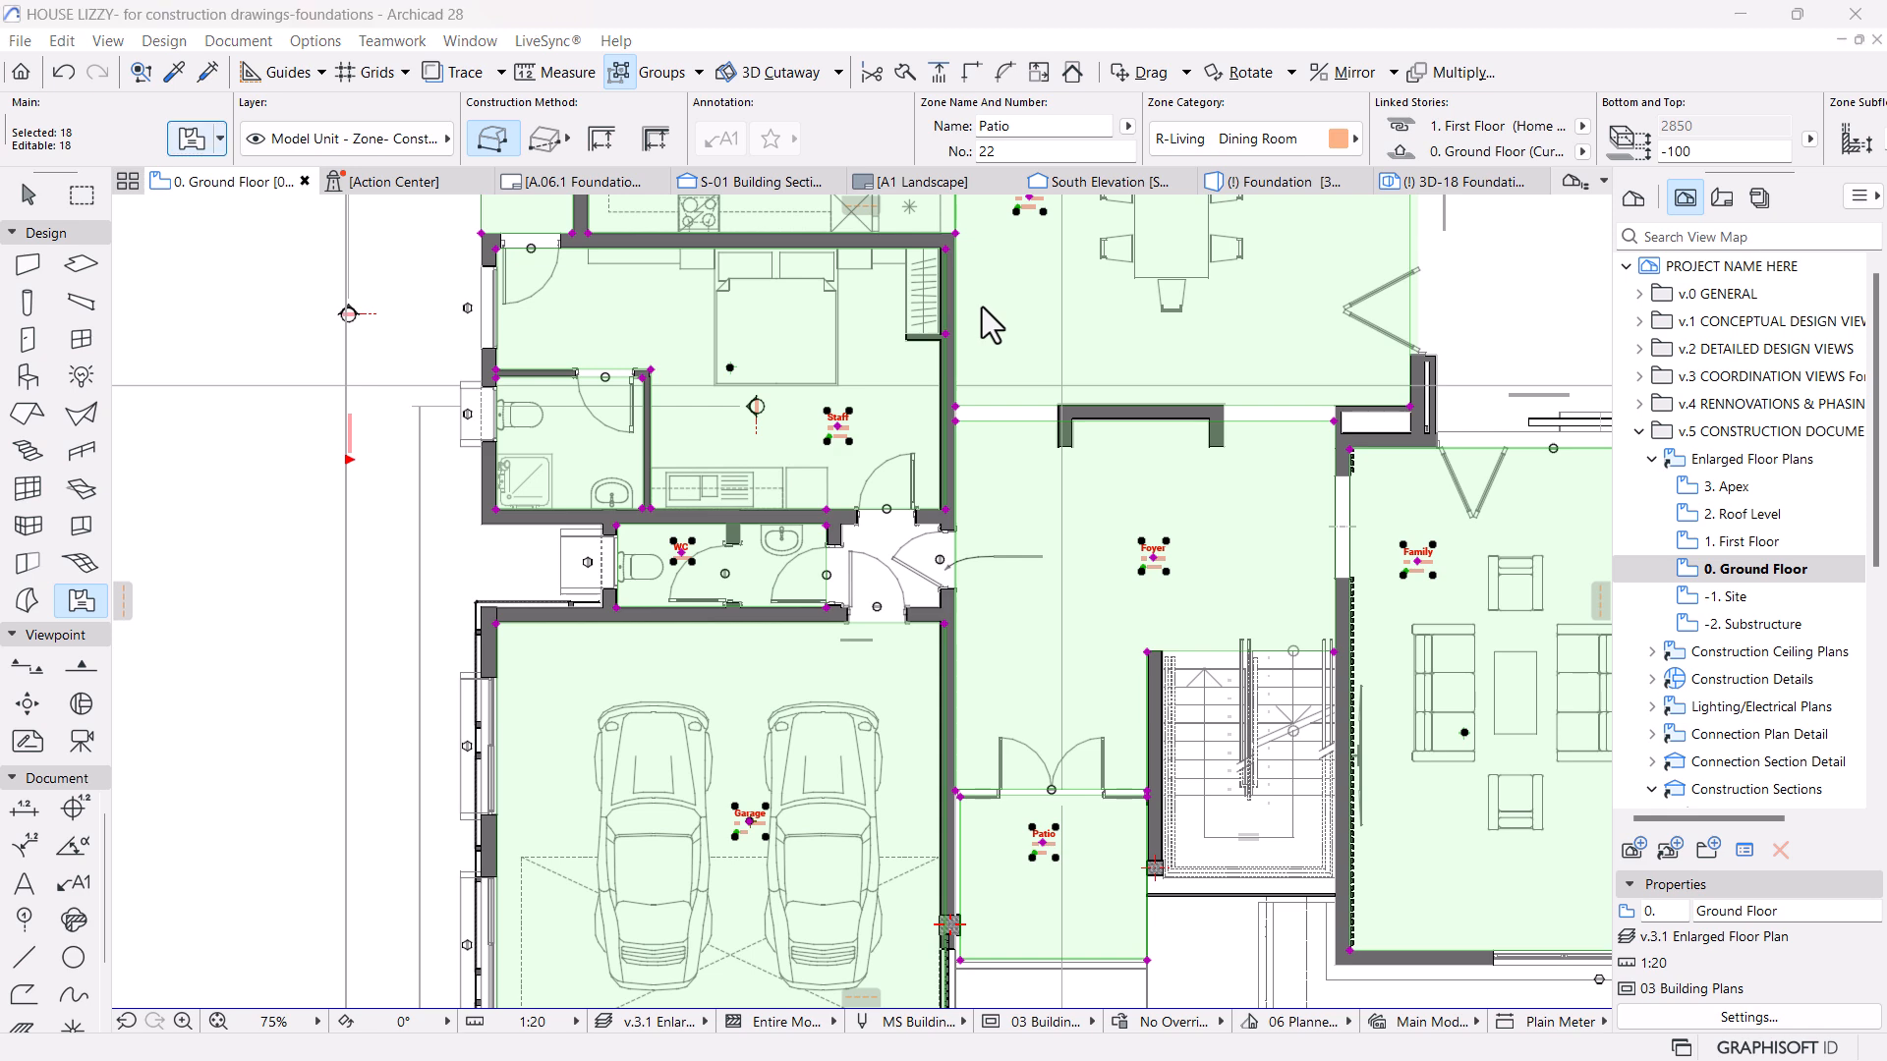
Set the zone name font size of all selected construction zones to 10 mm.
key("ctrl+t")
left_click(729, 619)
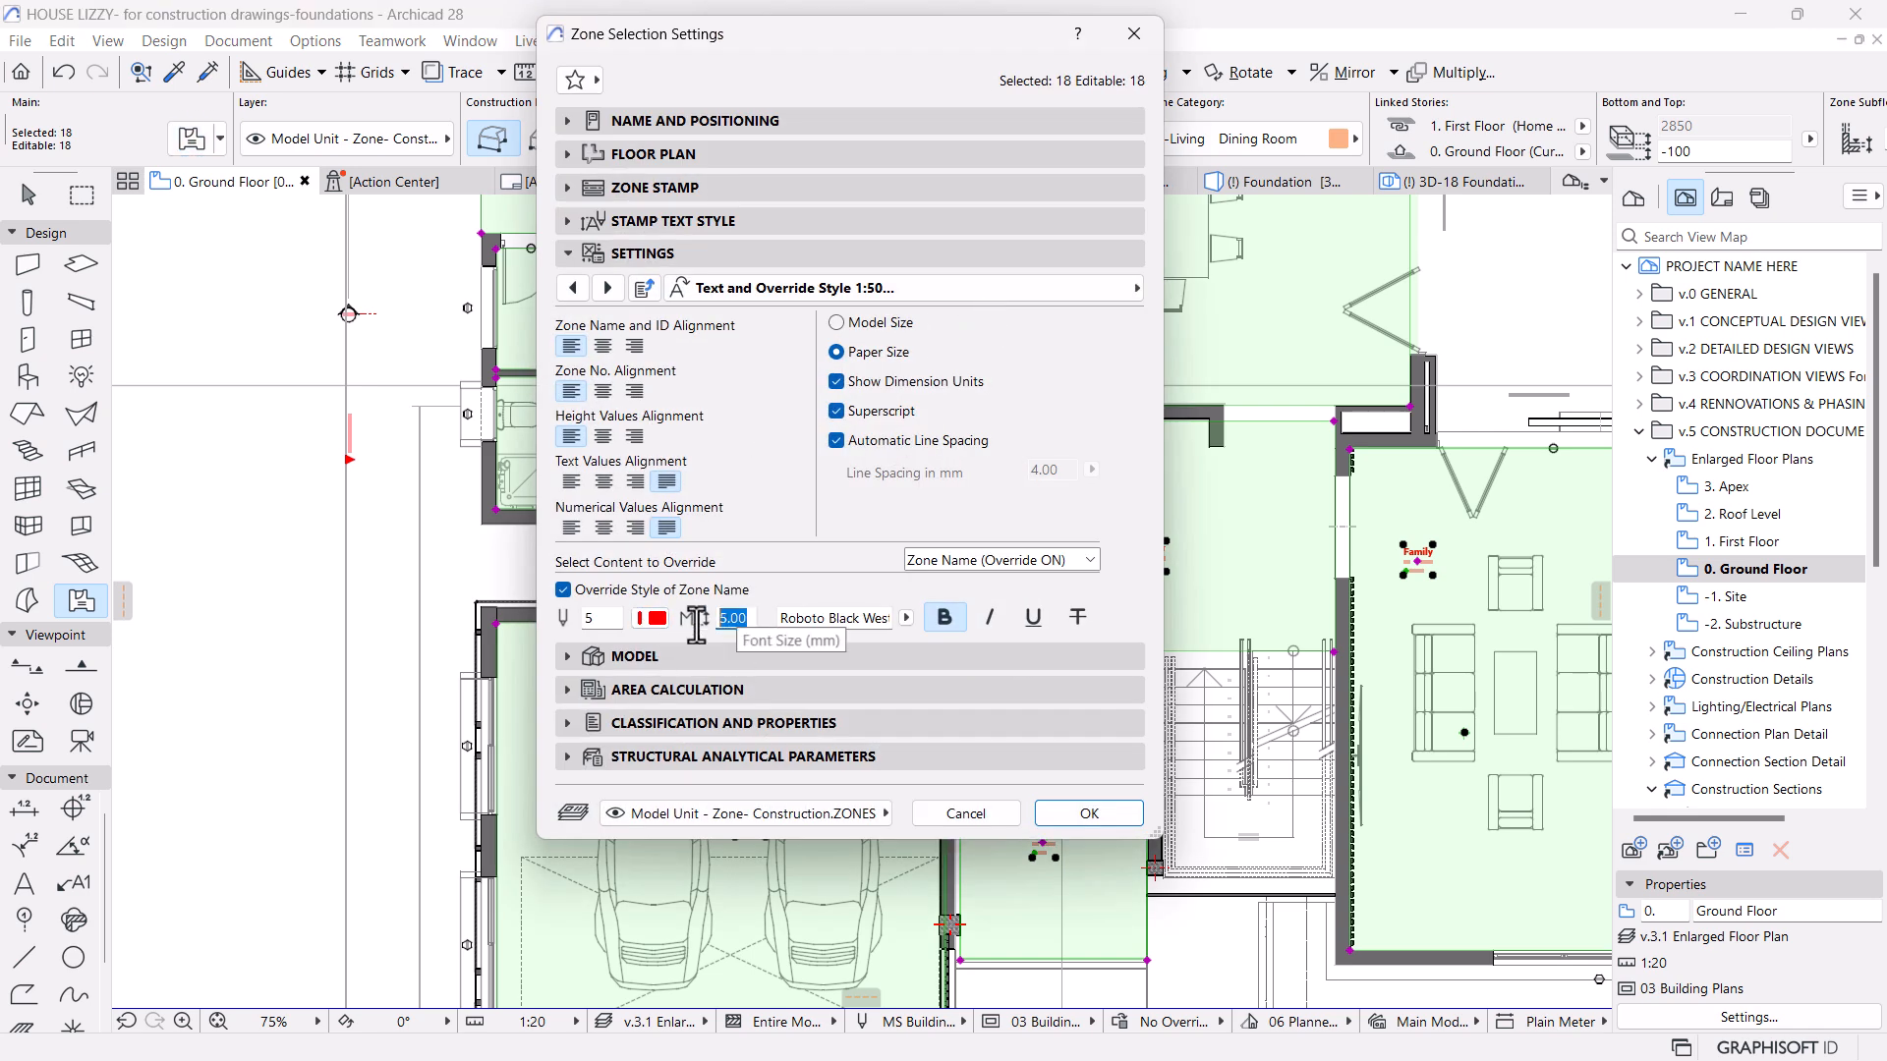
type("10")
key("Return")
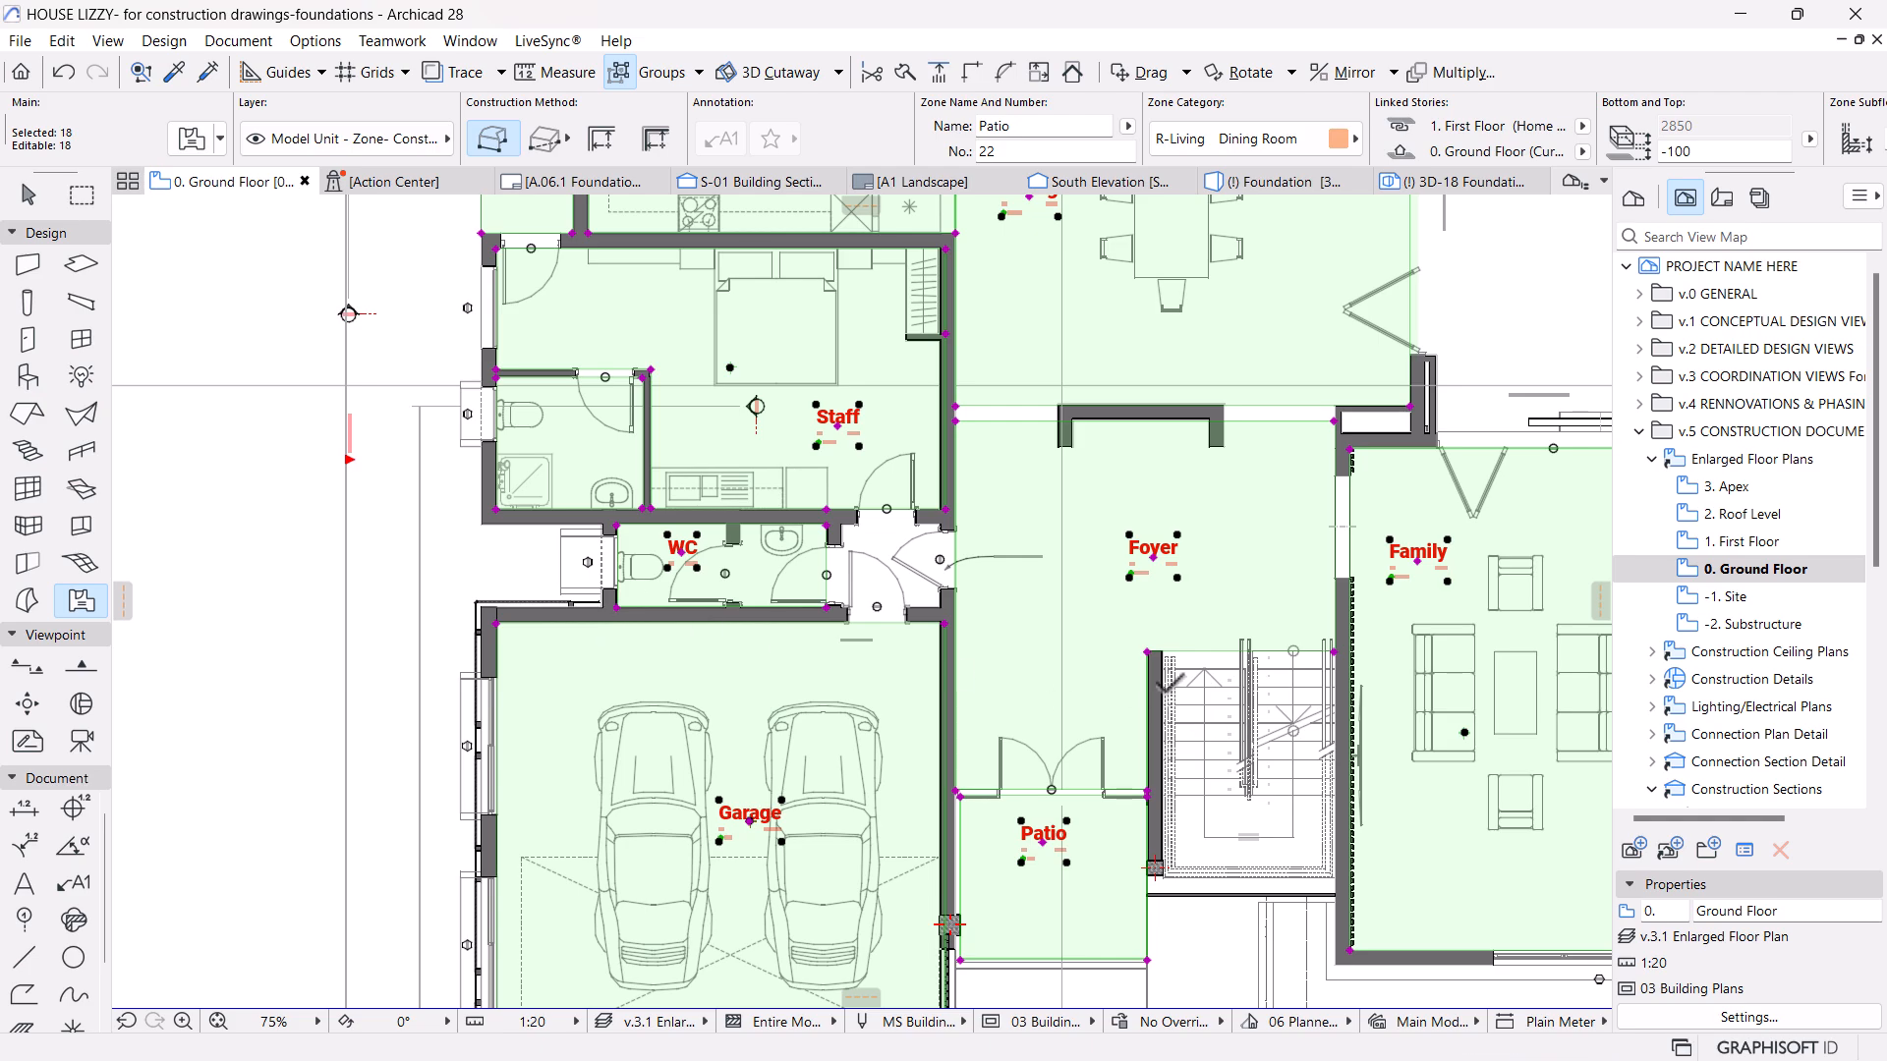
scroll(1135, 686, "down", 3)
scroll(1091, 789, "up", 7)
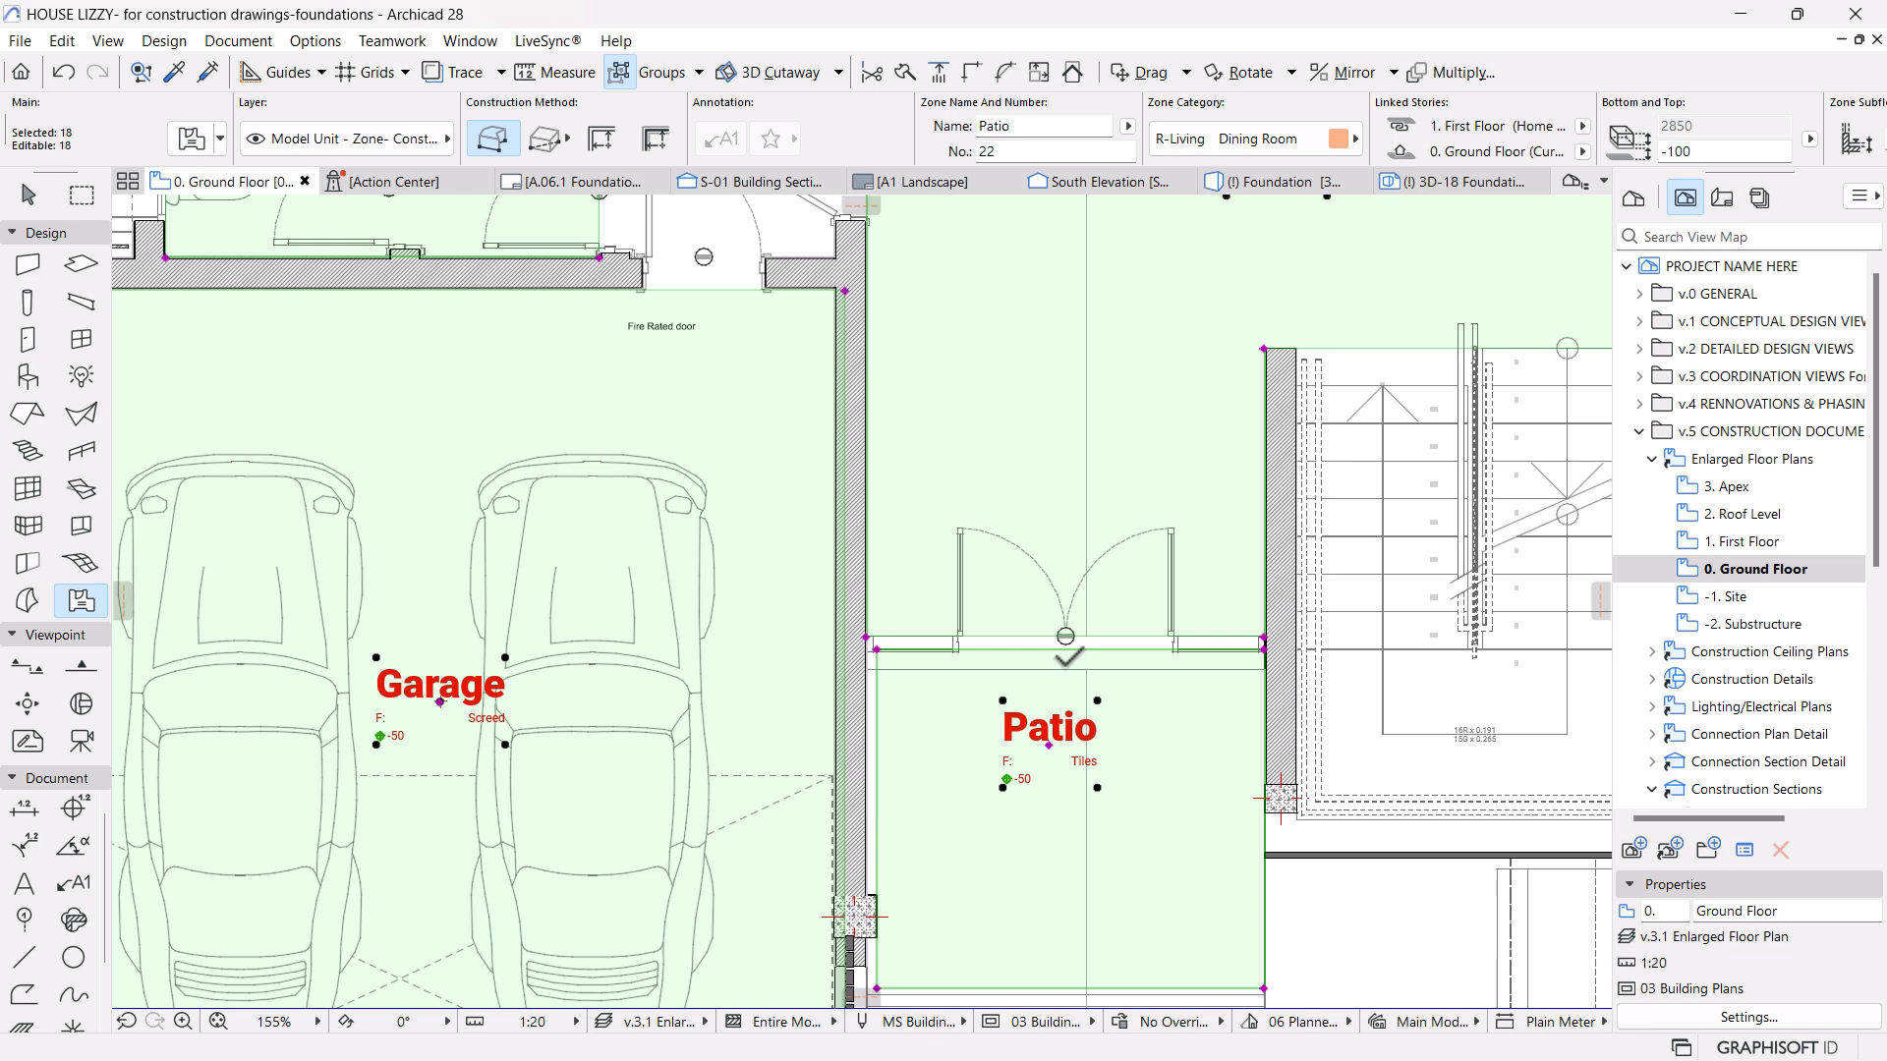
scroll(1066, 656, "up", 3)
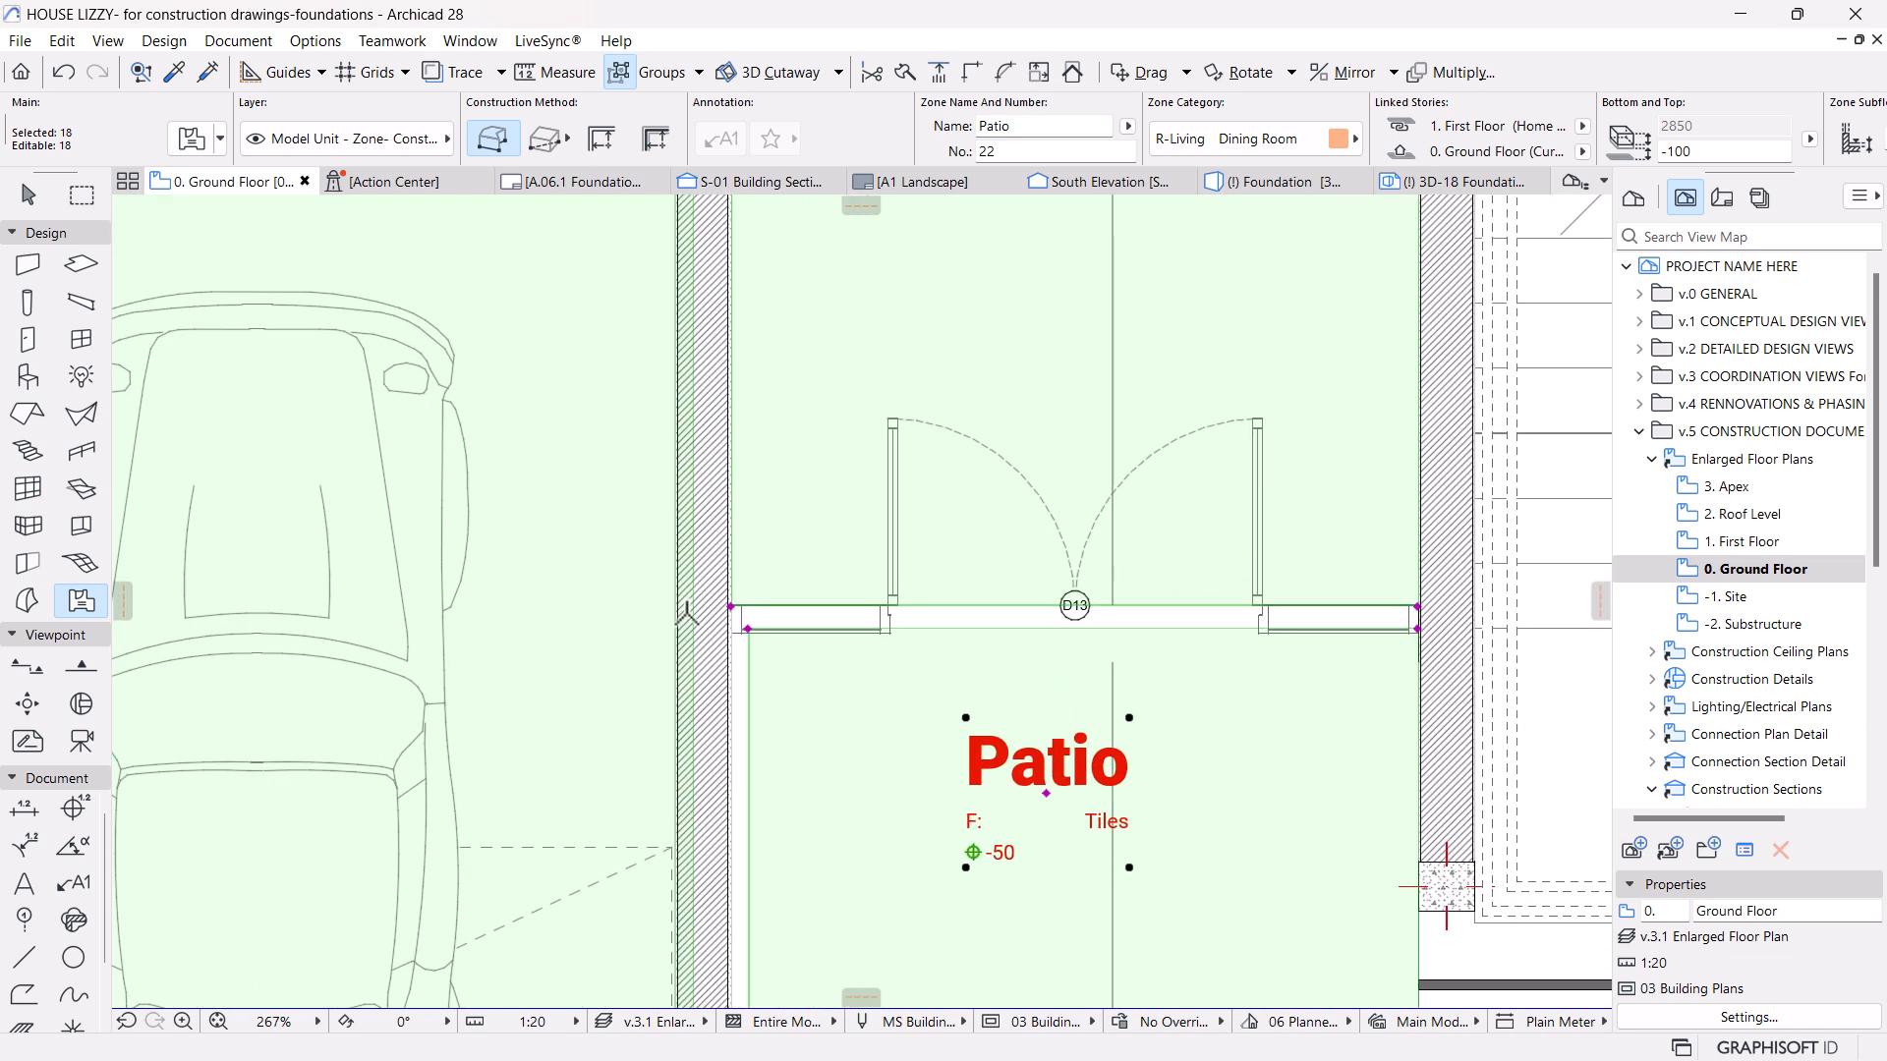
left_click(693, 583)
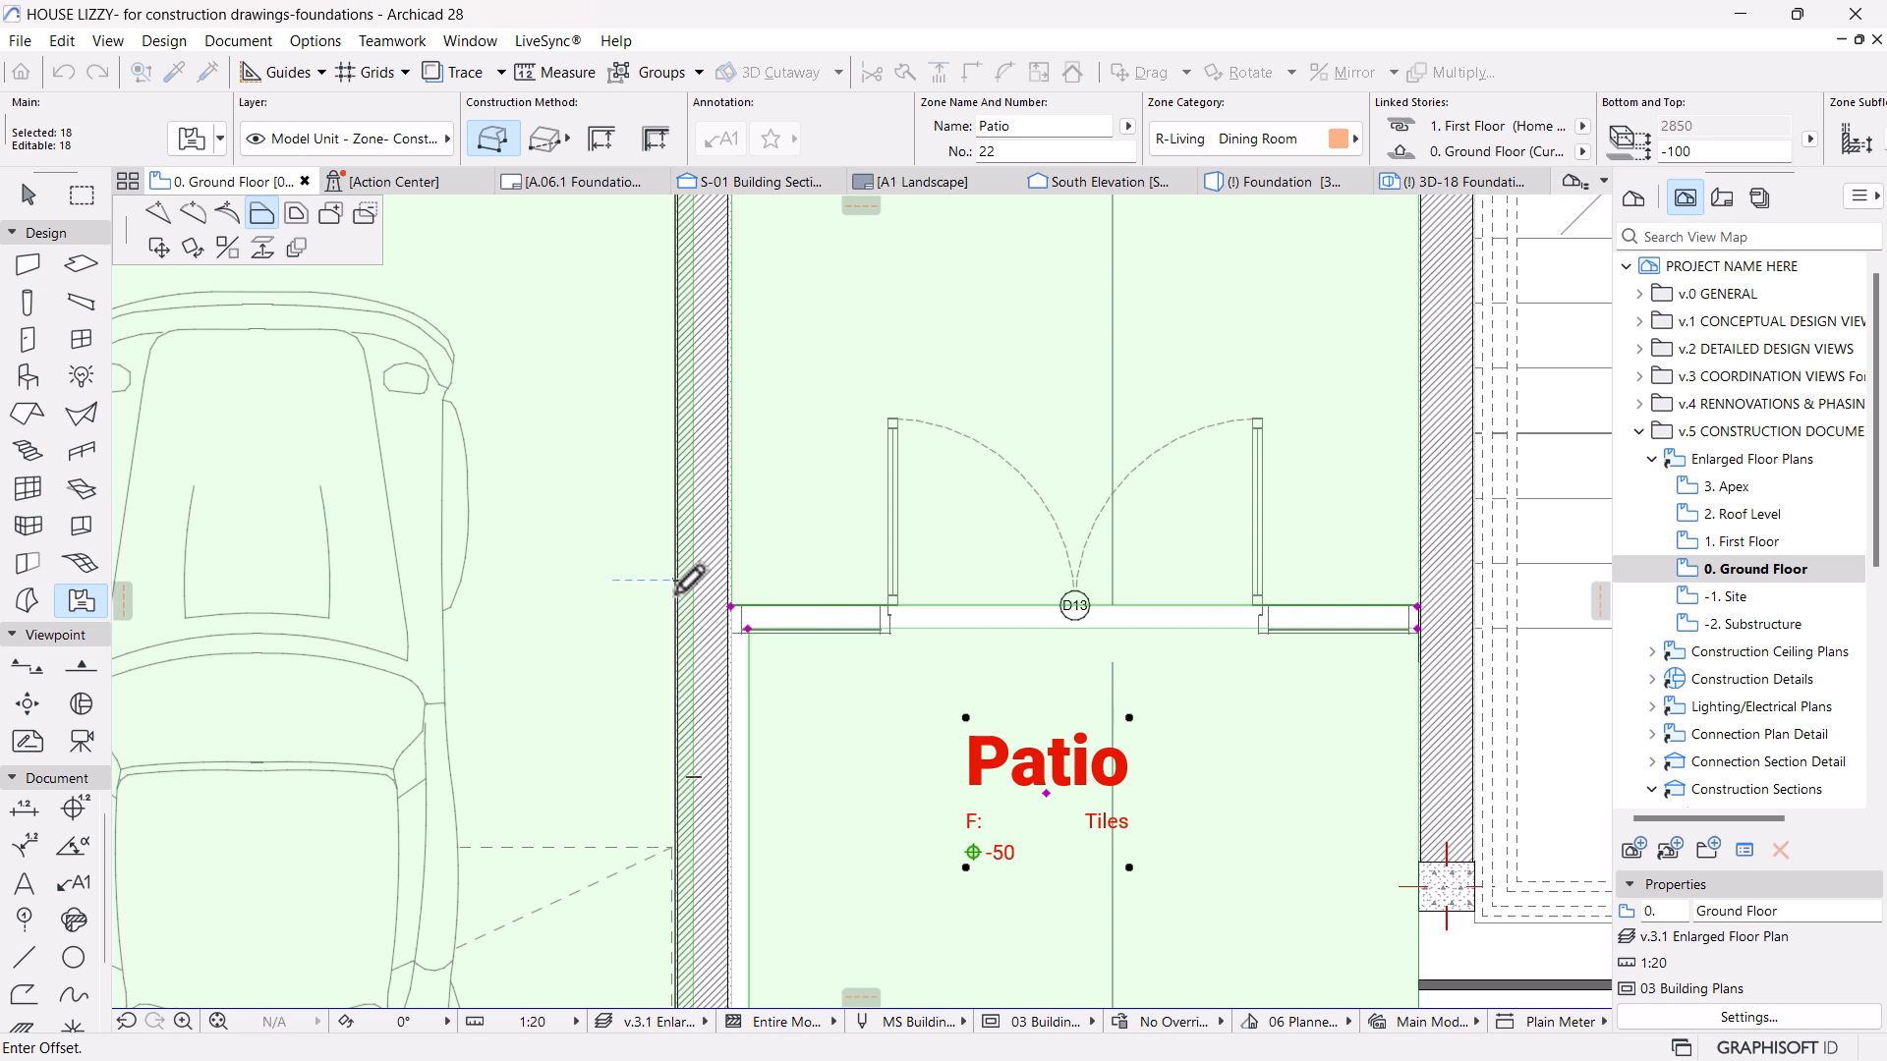
left_click(688, 579)
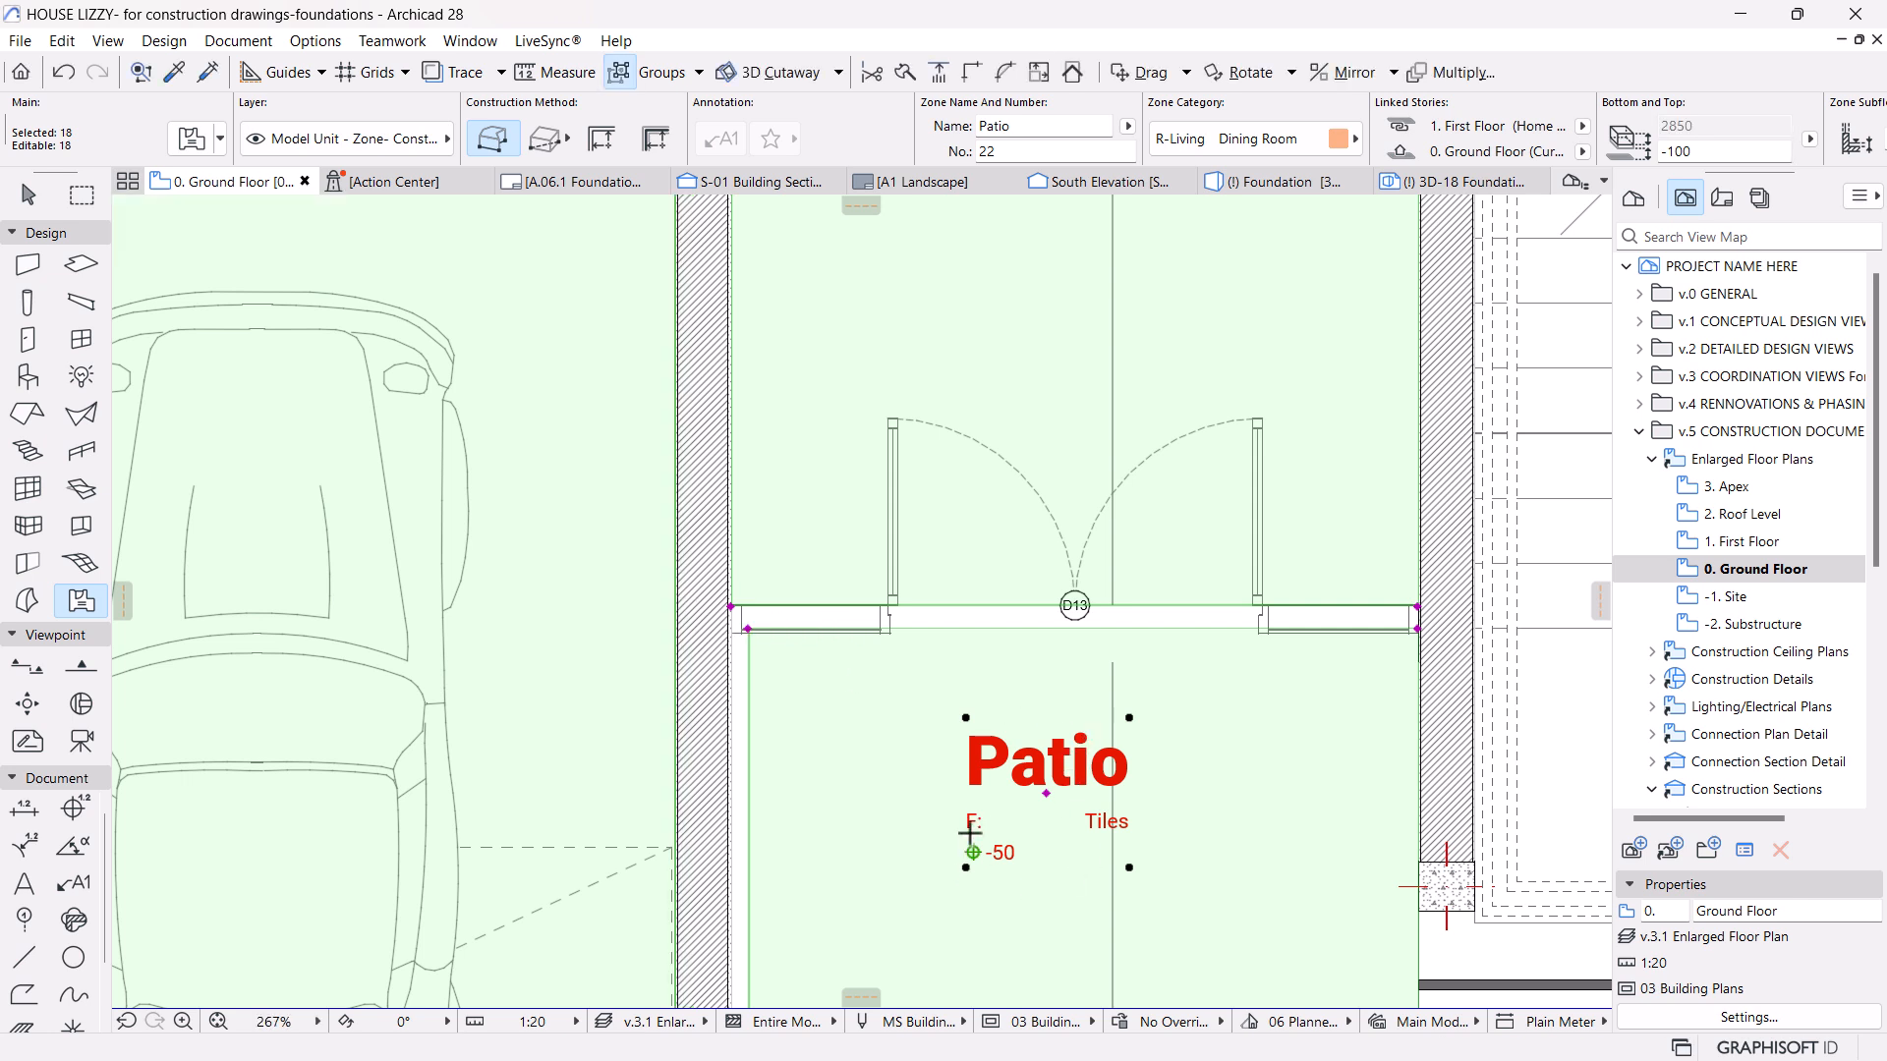
Override the text block style of the selected zone stamps with a font size of 8 mm and deselect the zones.
key("ctrl+t")
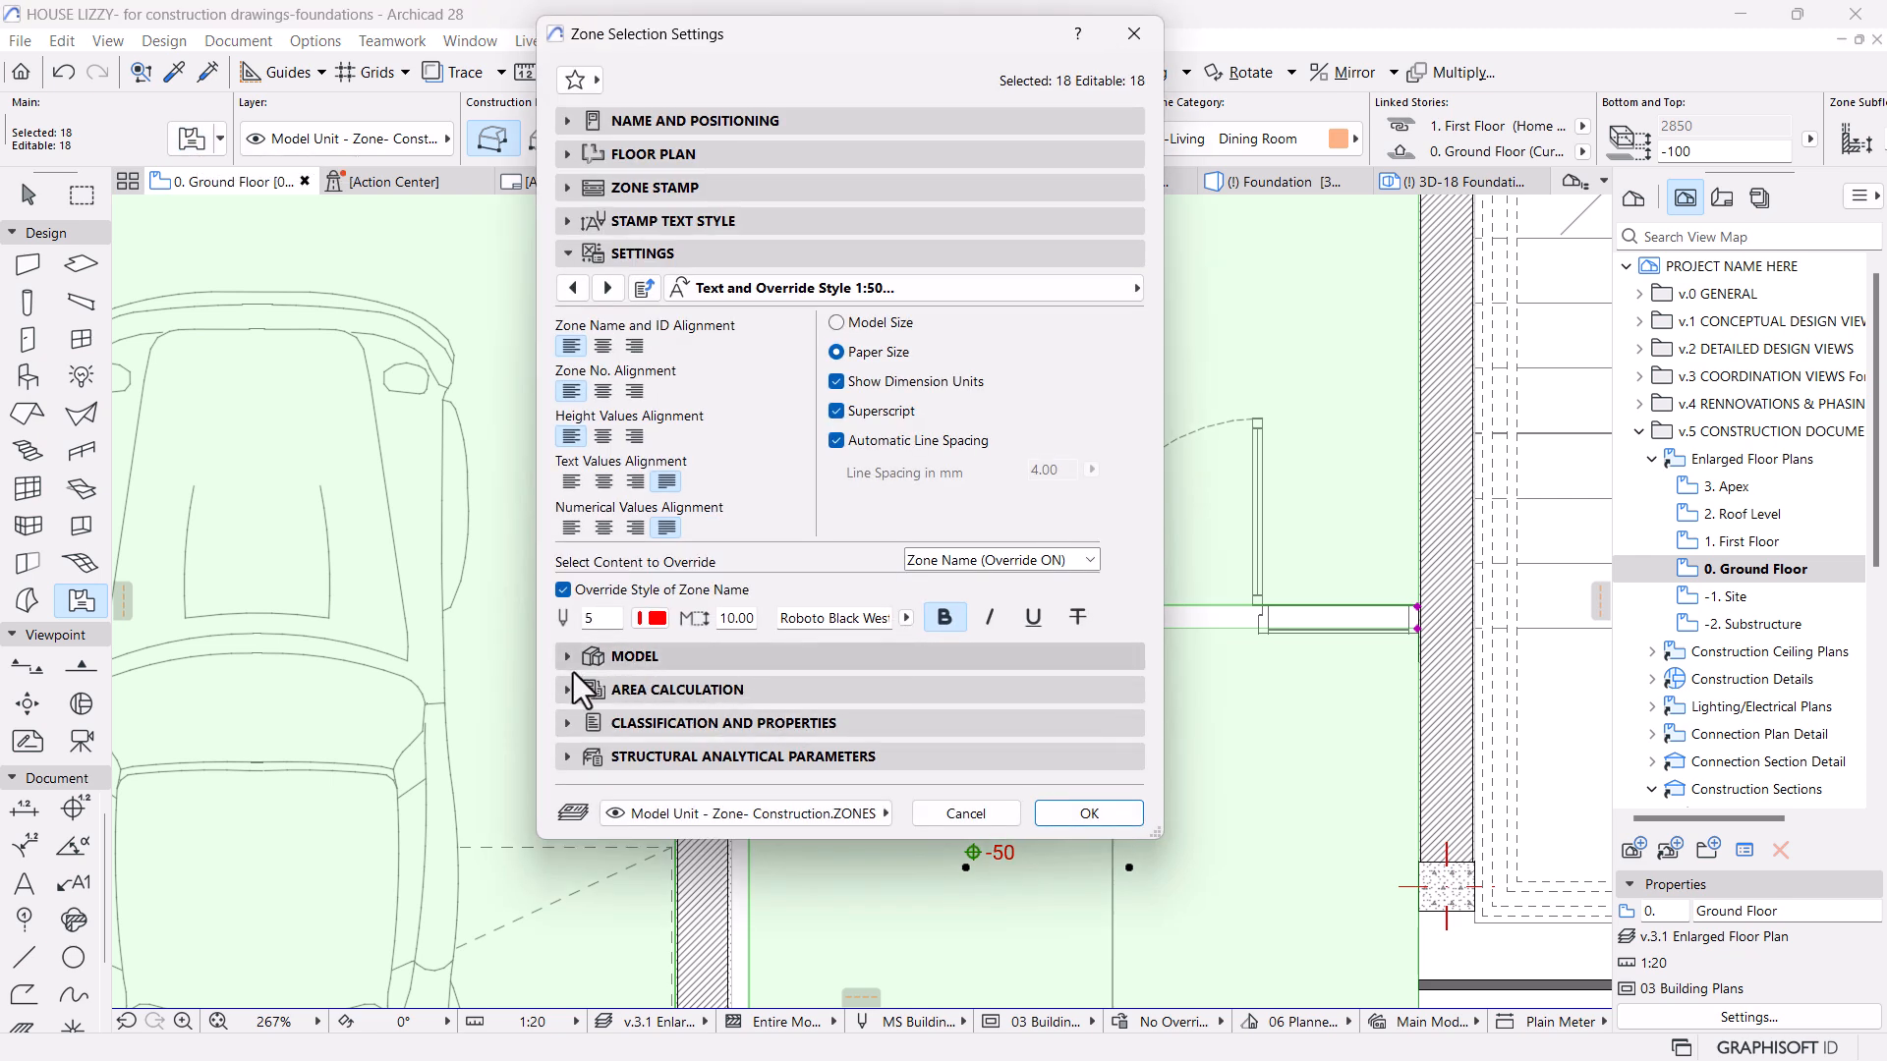
left_click(1069, 560)
left_click(952, 601)
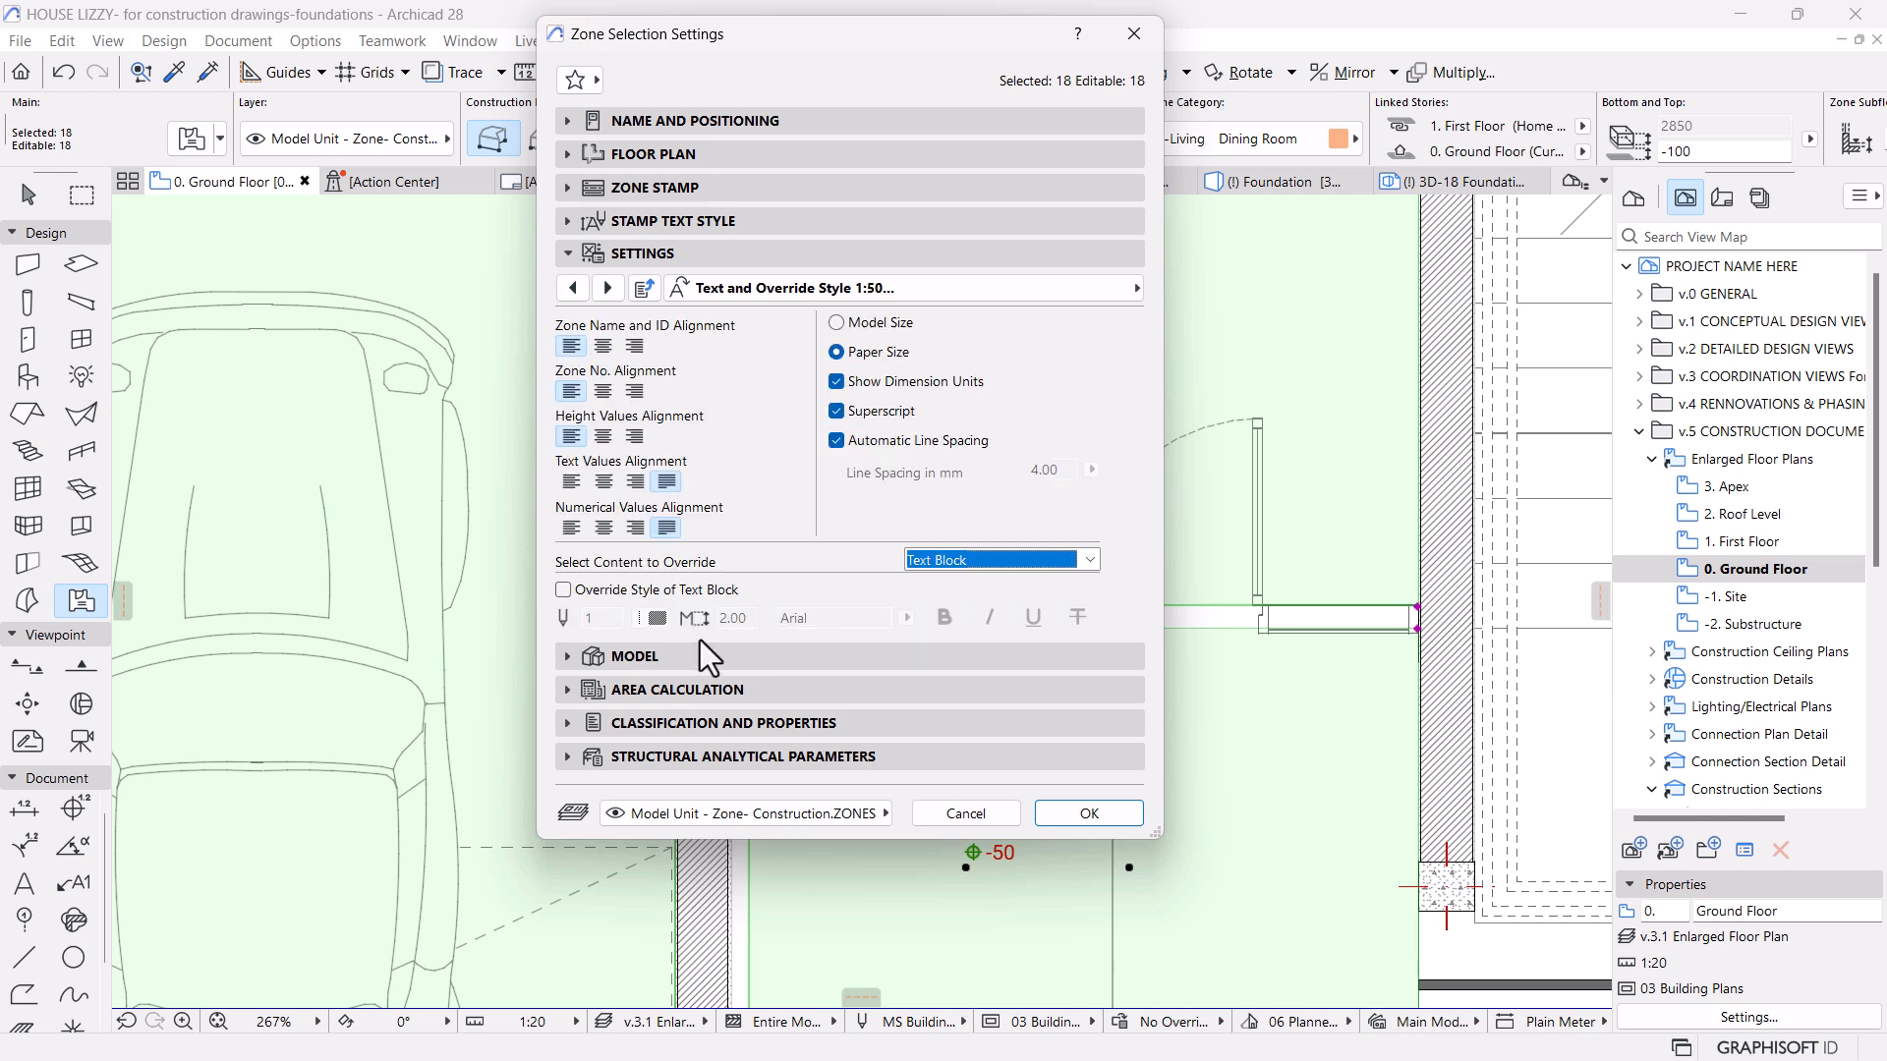
left_click(580, 592)
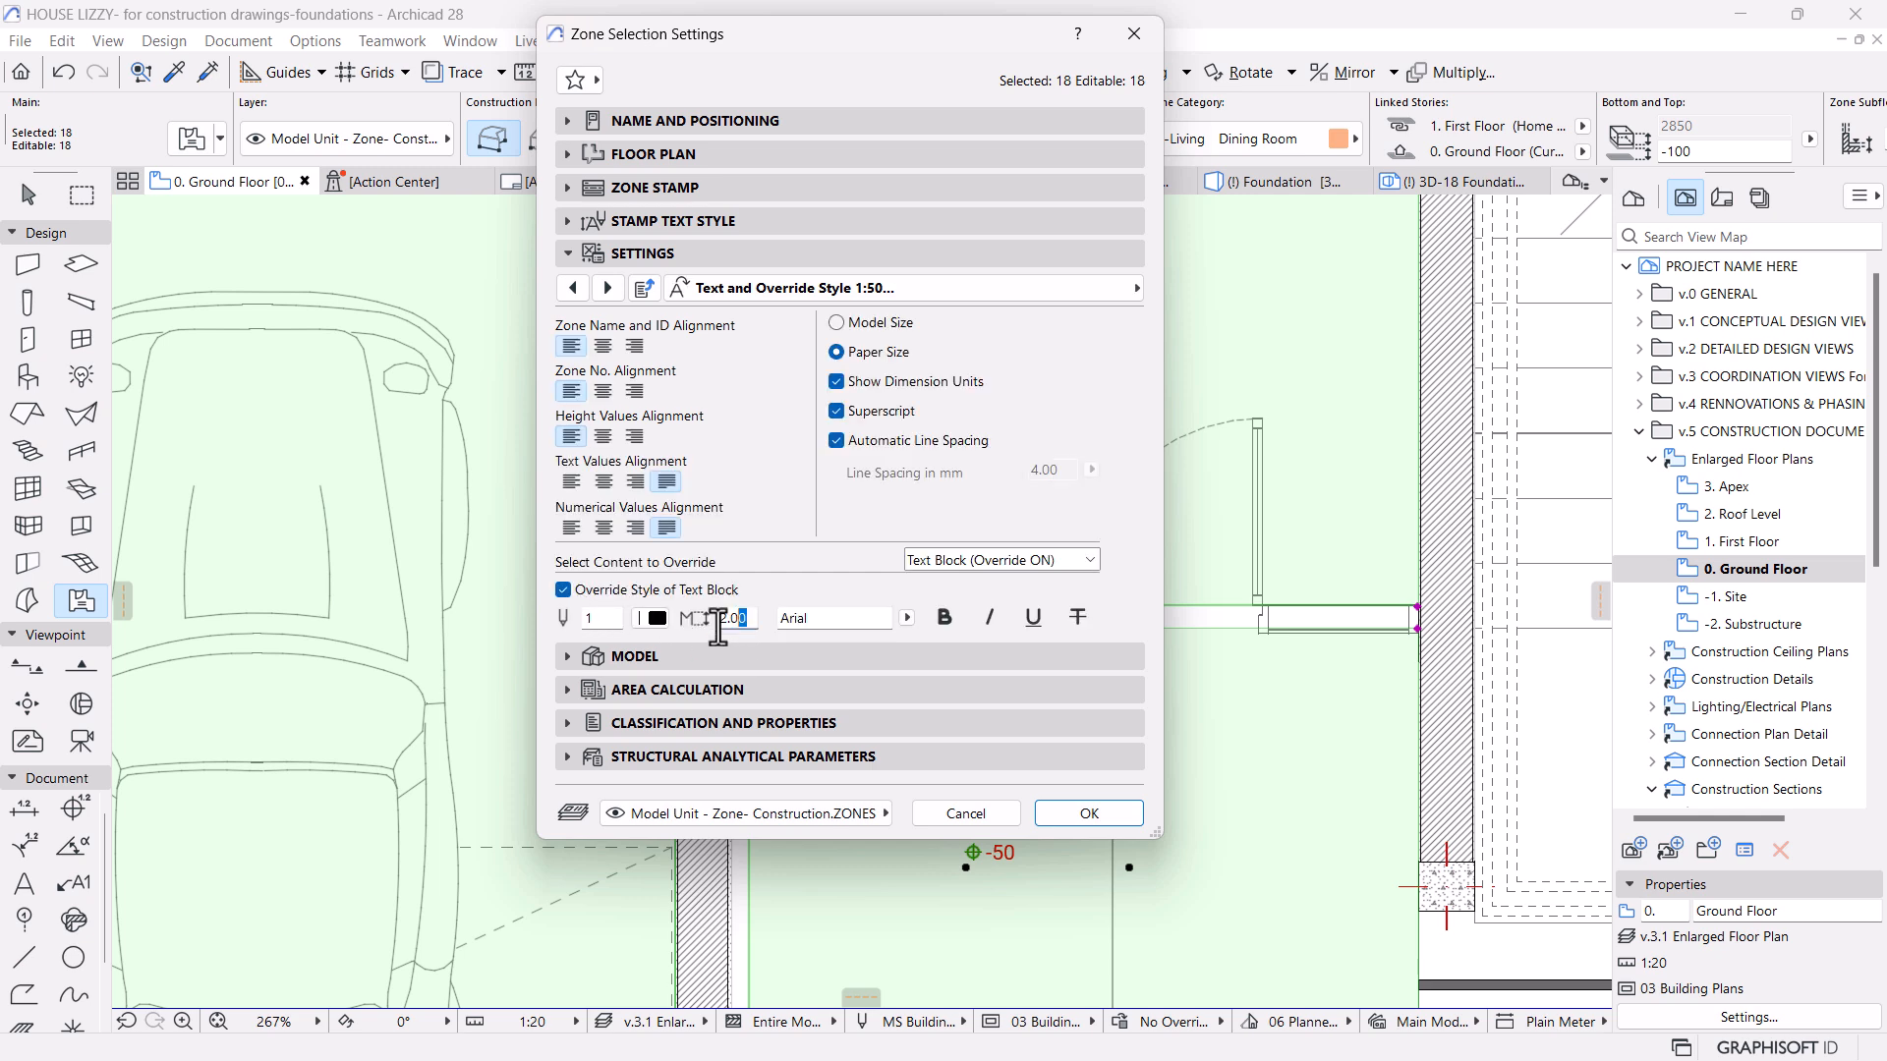
type("8")
key("Return")
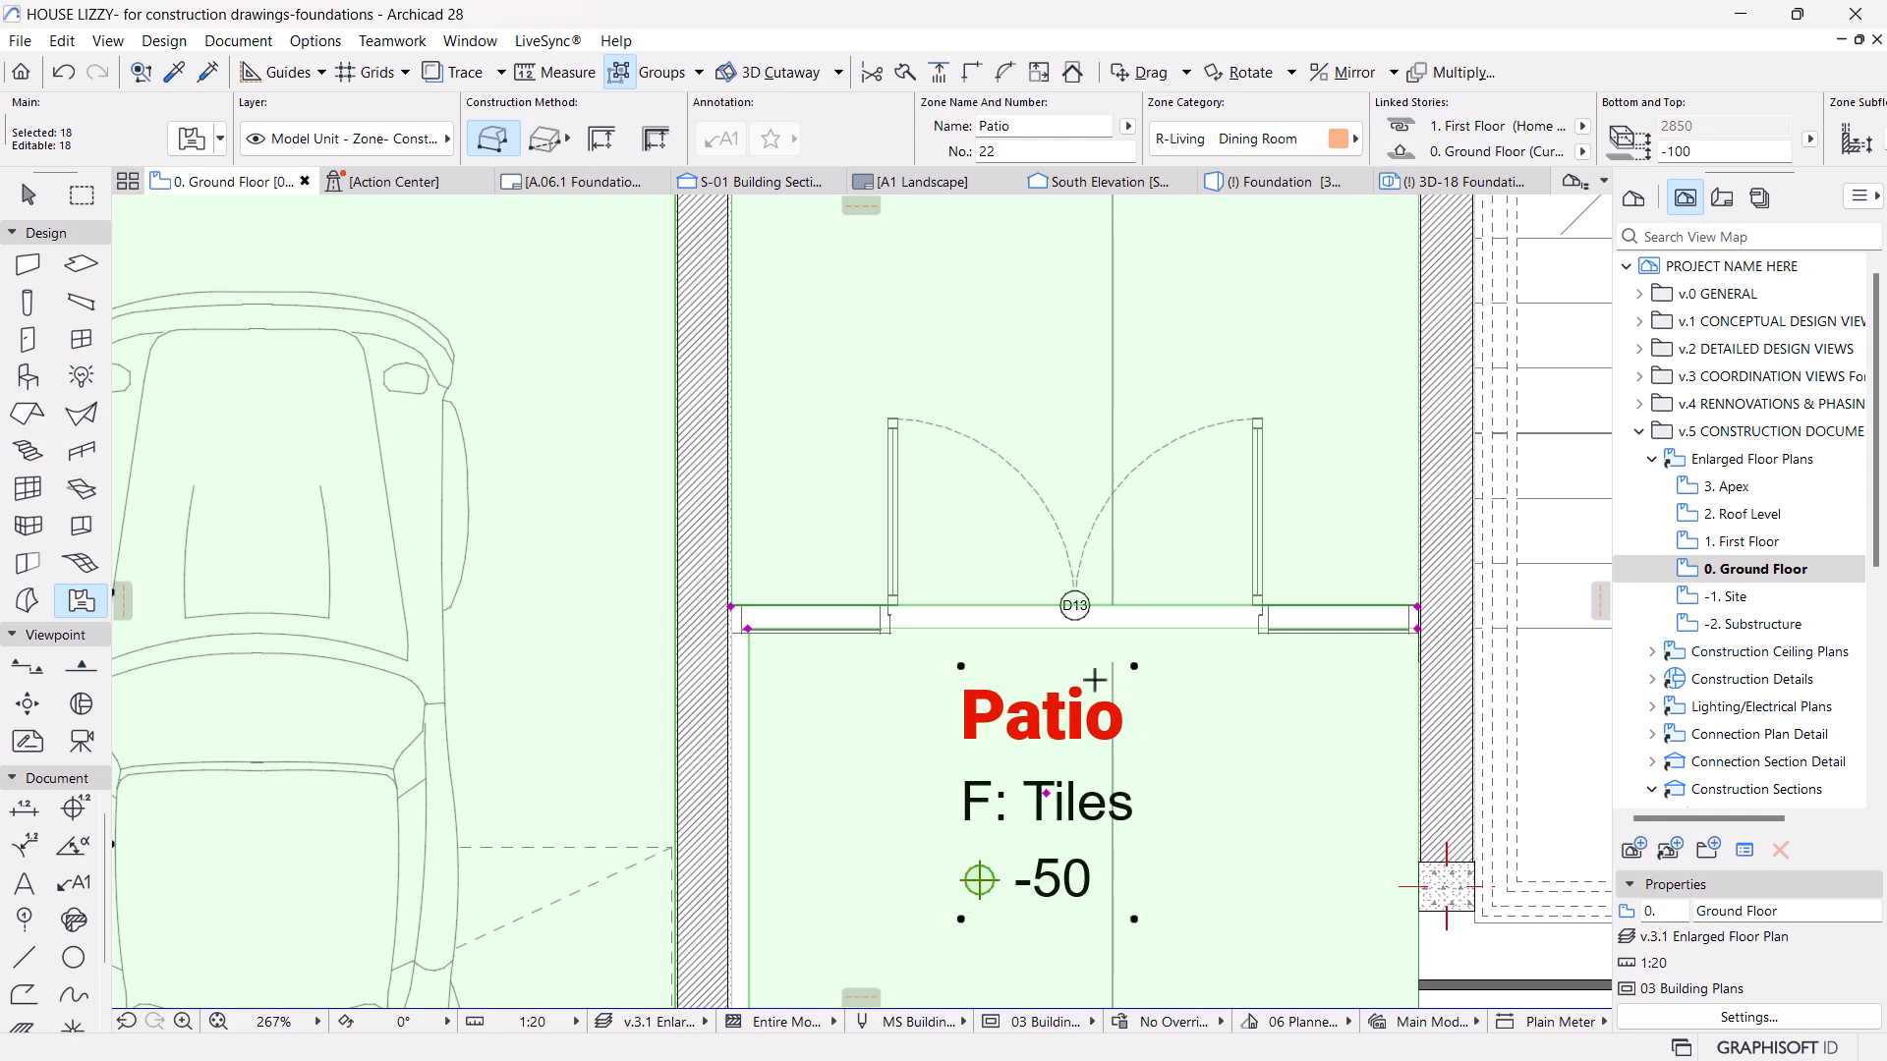
scroll(1094, 679, "down", 9)
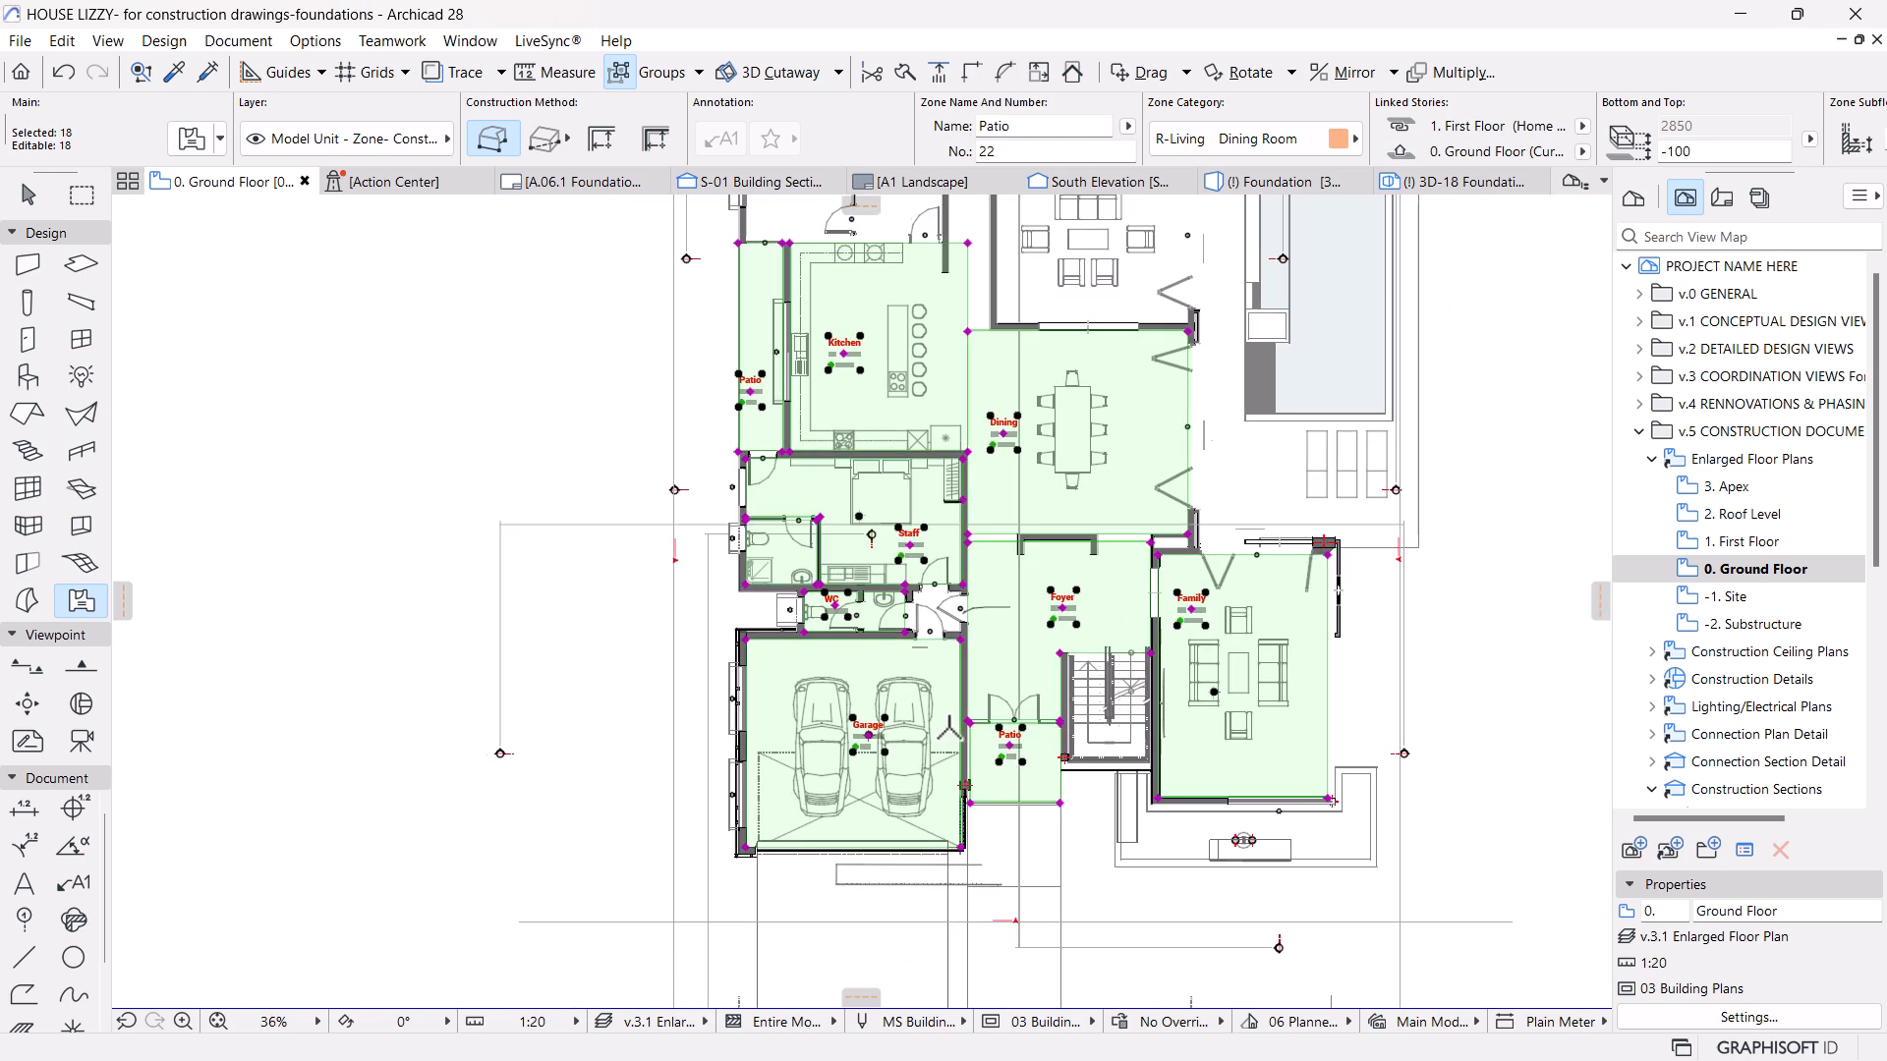
middle_click_drag(949, 727, 929, 821)
key("Escape")
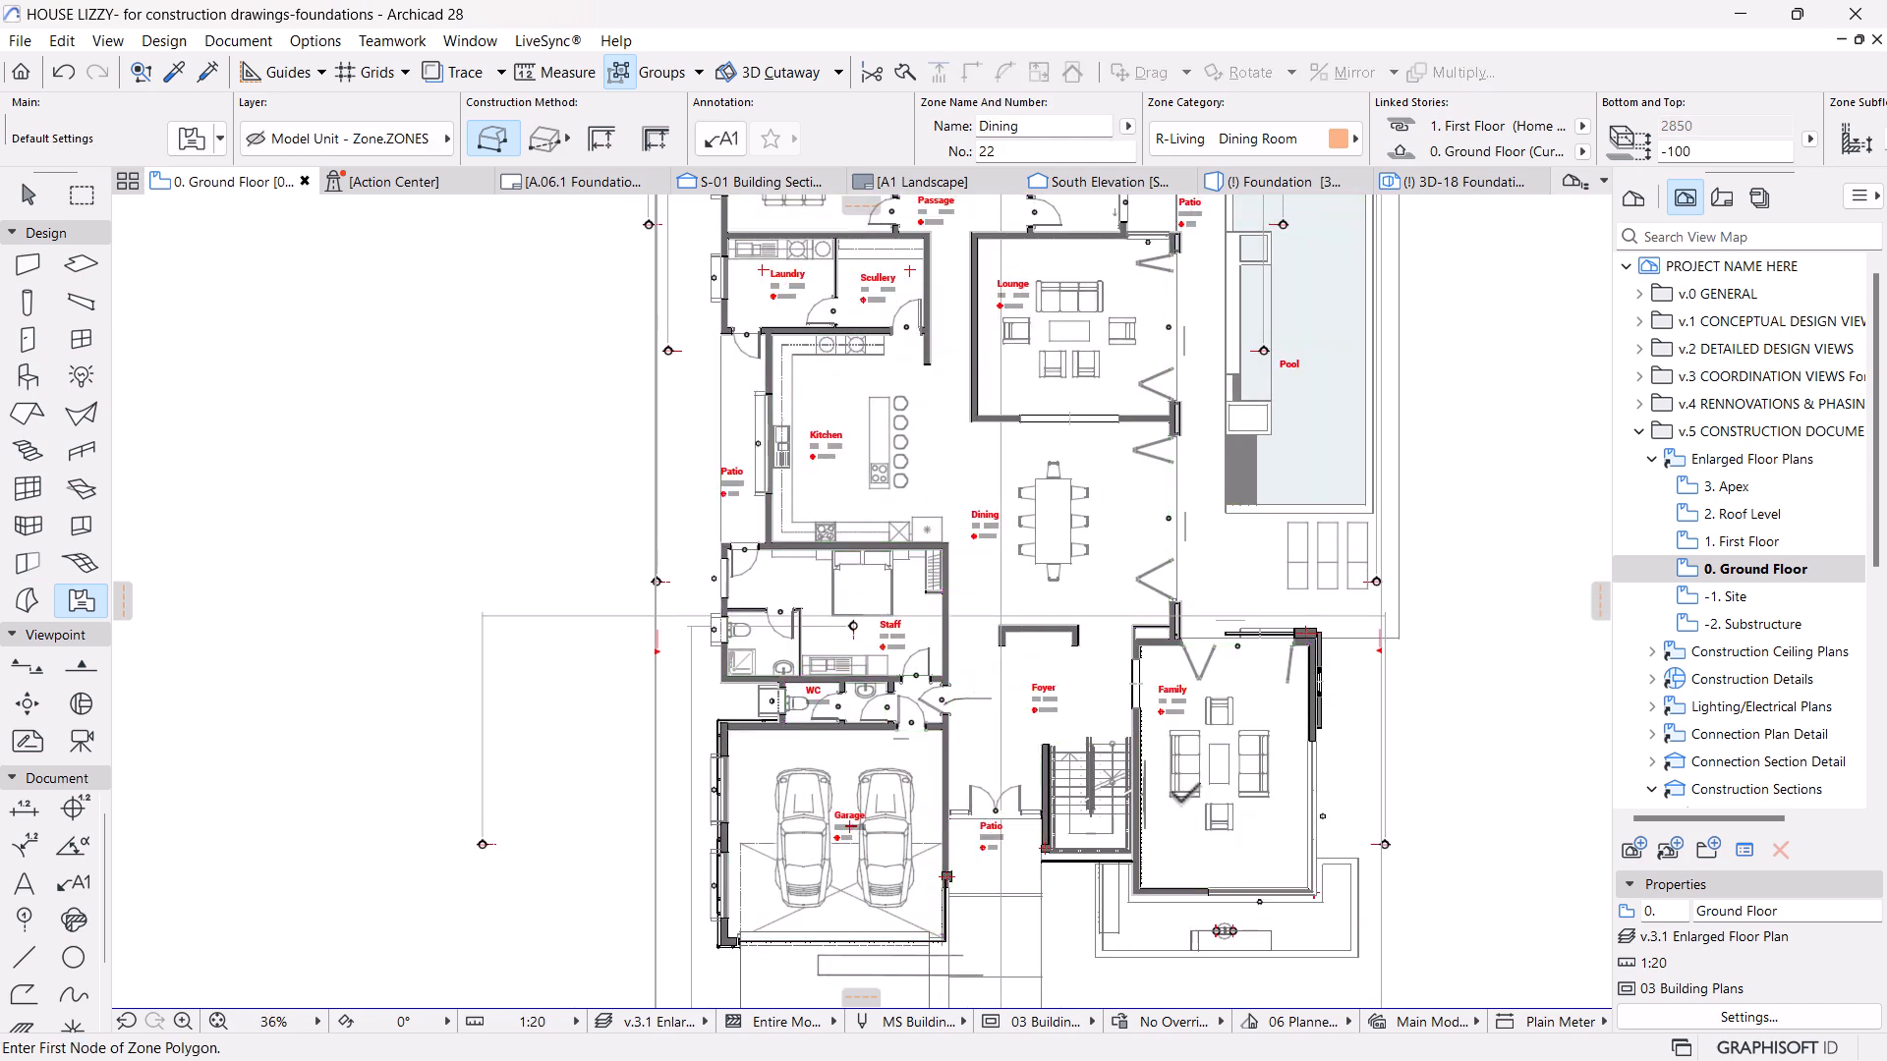
Reselect all construction zones and change their overridden text block to a red pen.
scroll(1177, 792, "down", 3)
middle_click_drag(1048, 822, 1043, 780)
scroll(989, 808, "up", 2)
scroll(920, 878, "up", 3)
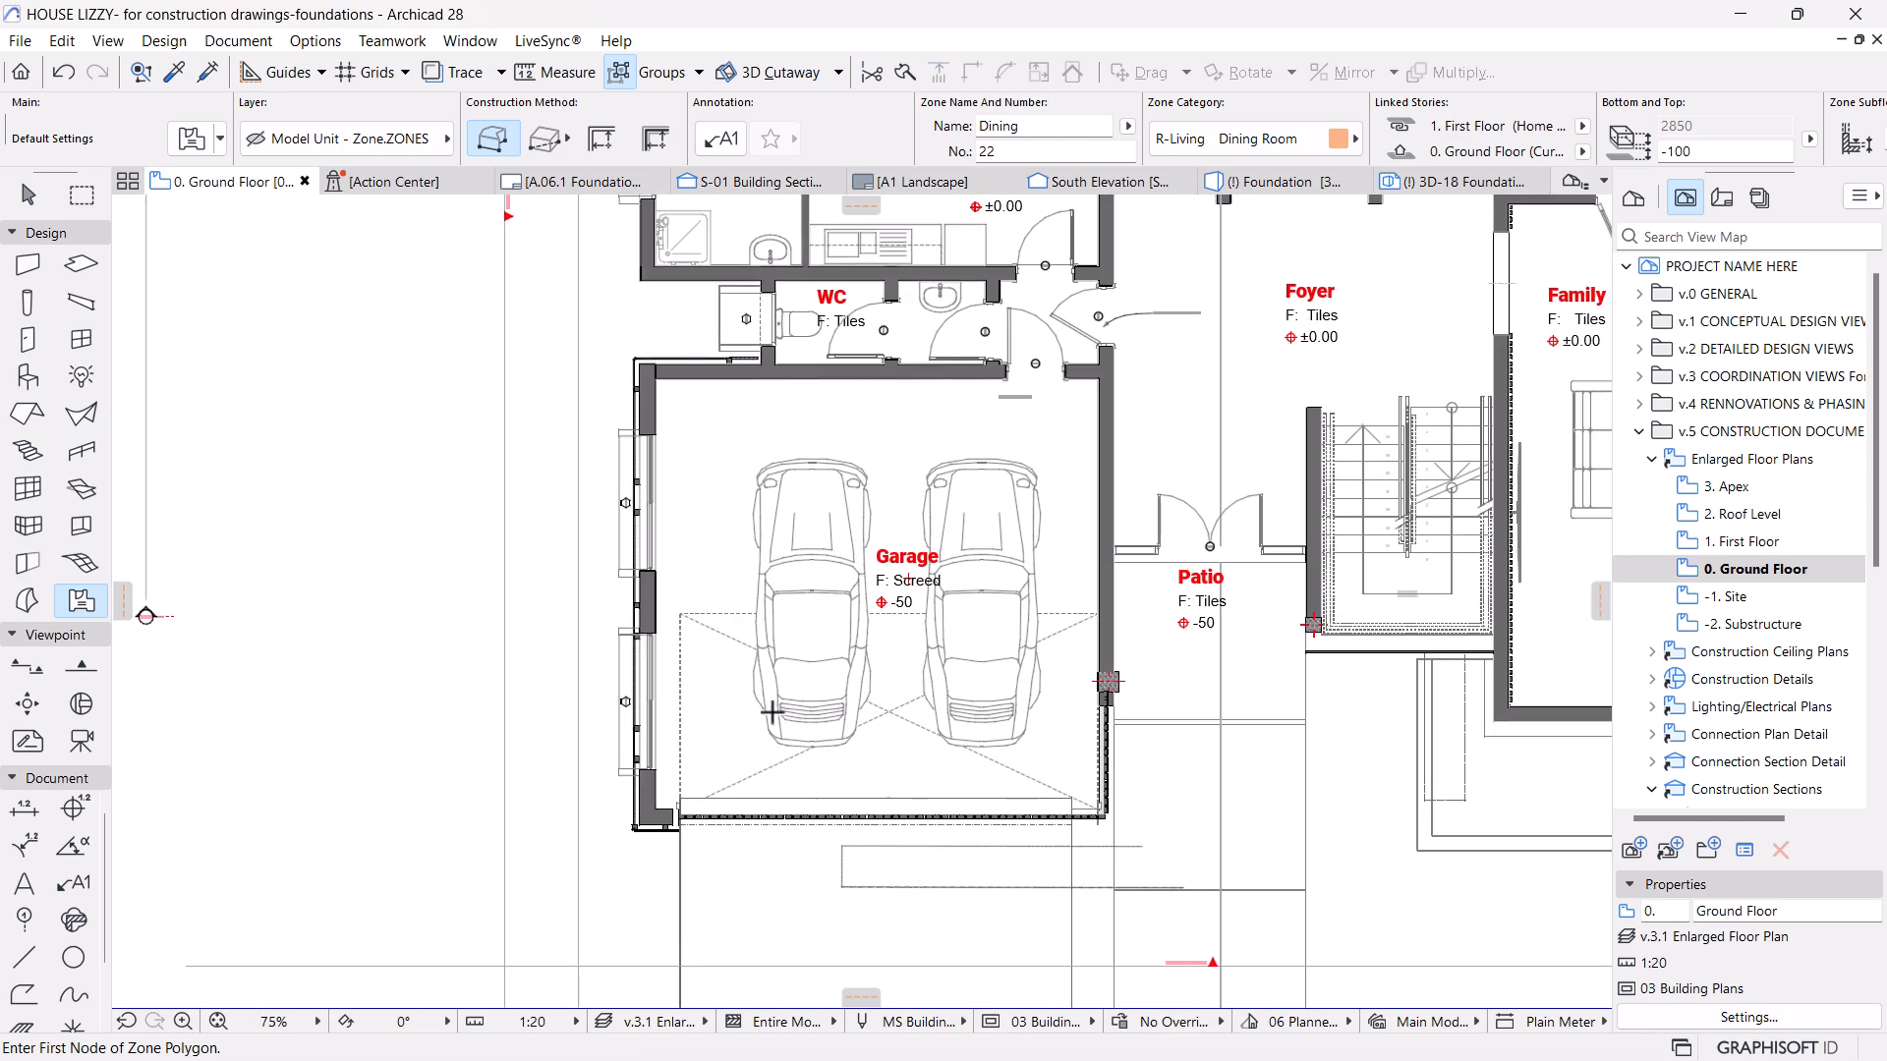
middle_click_drag(768, 705, 786, 786)
scroll(1160, 697, "up", 2)
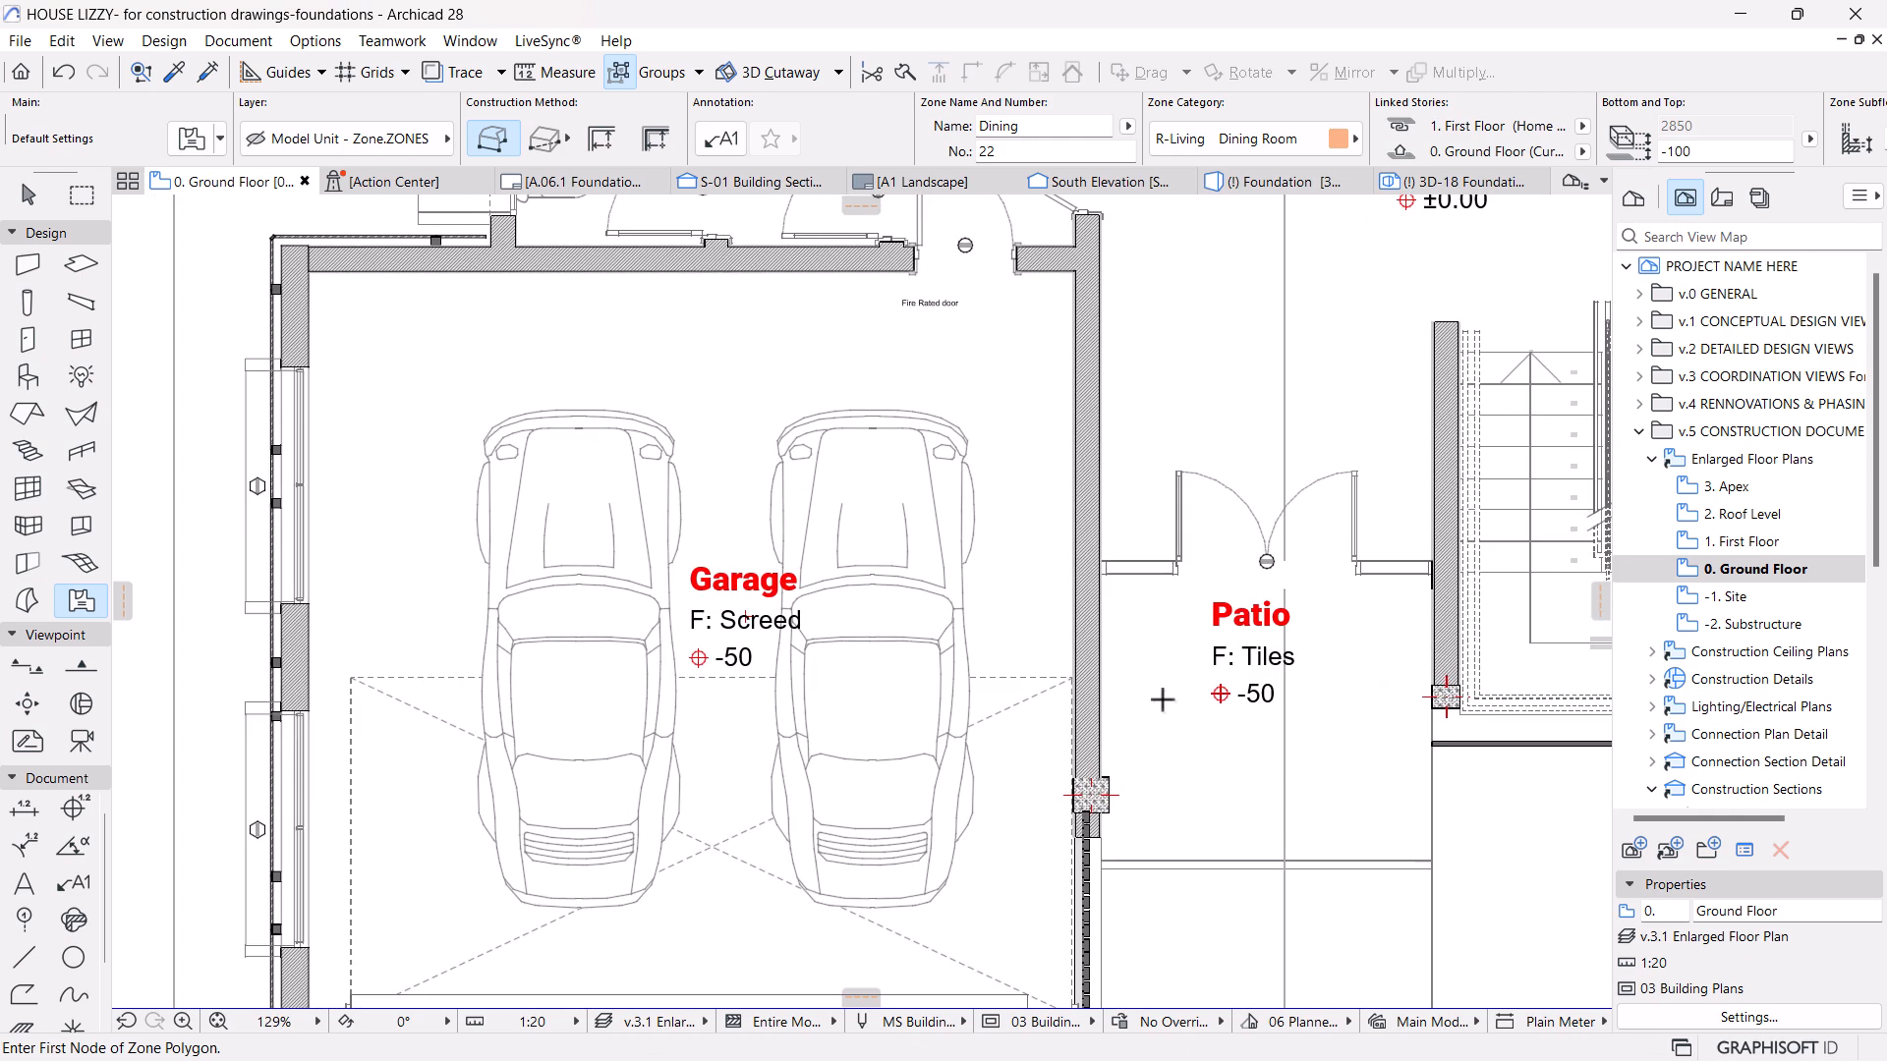
key("Escape")
left_click(81, 601)
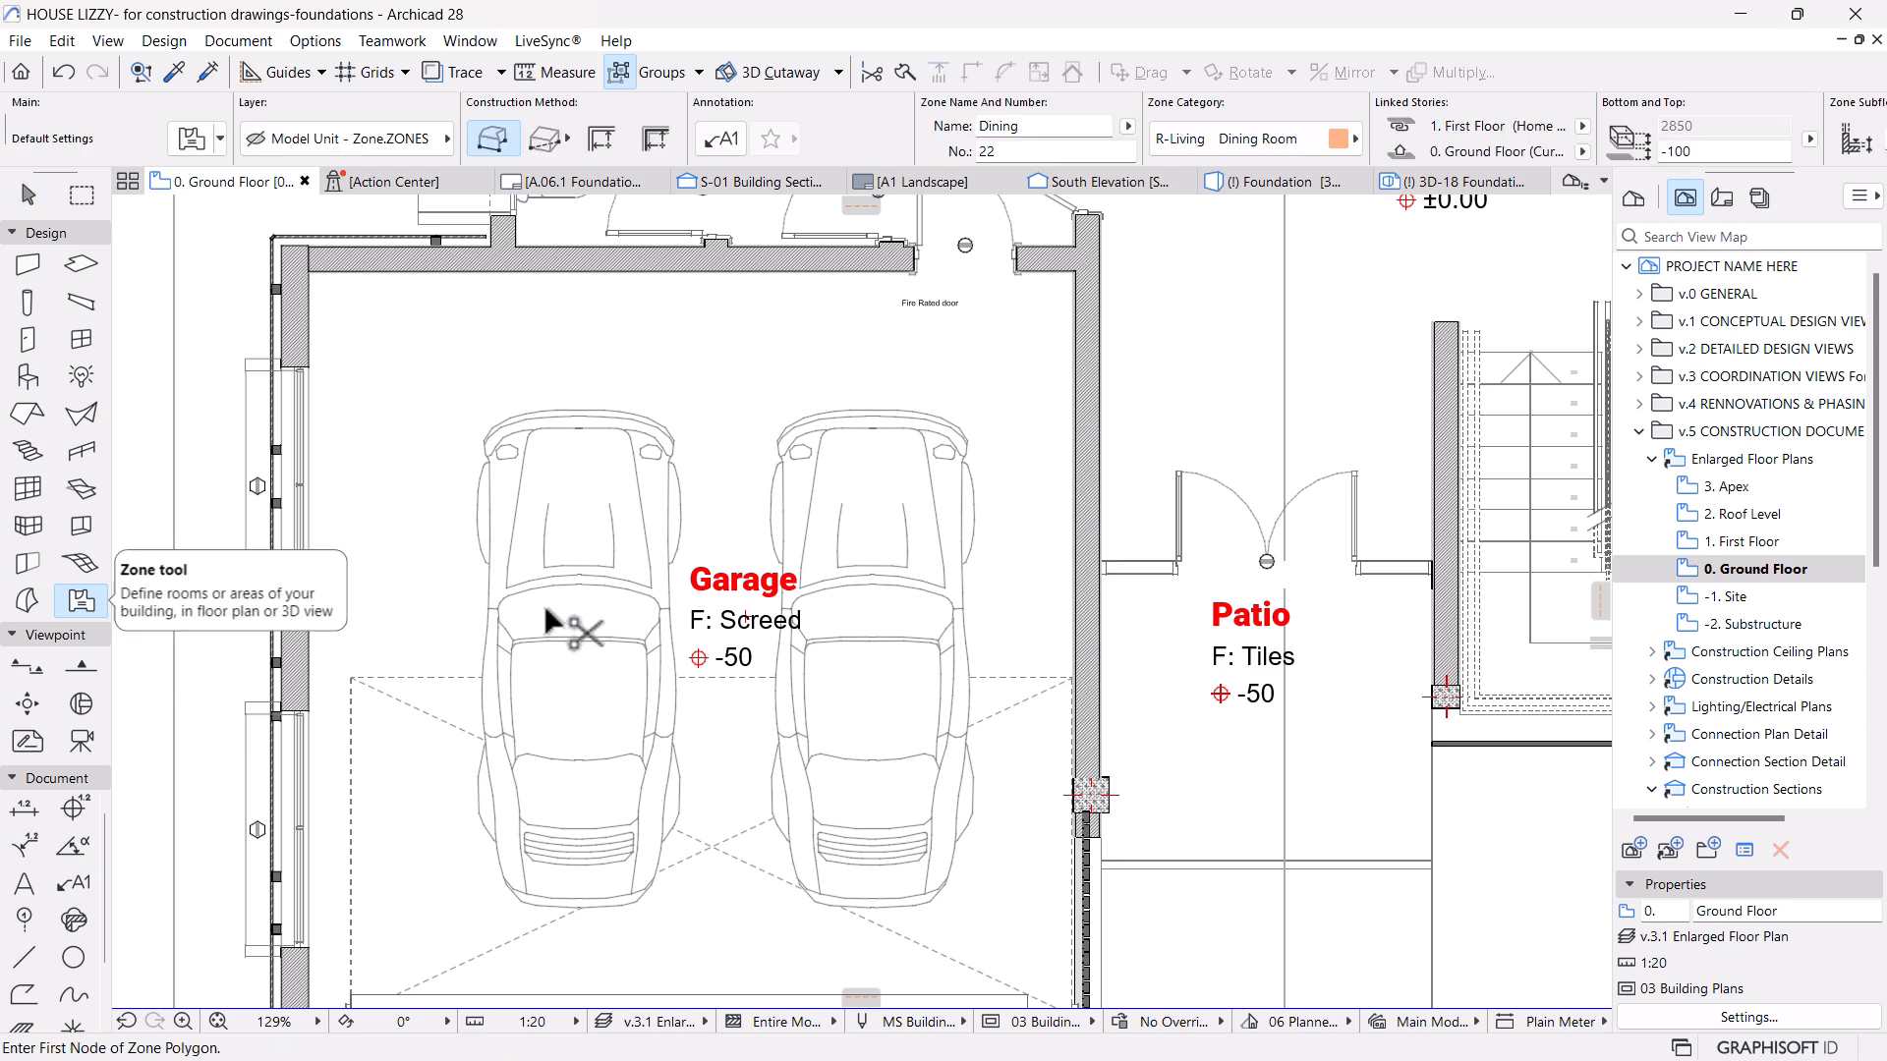
key("ctrl+a")
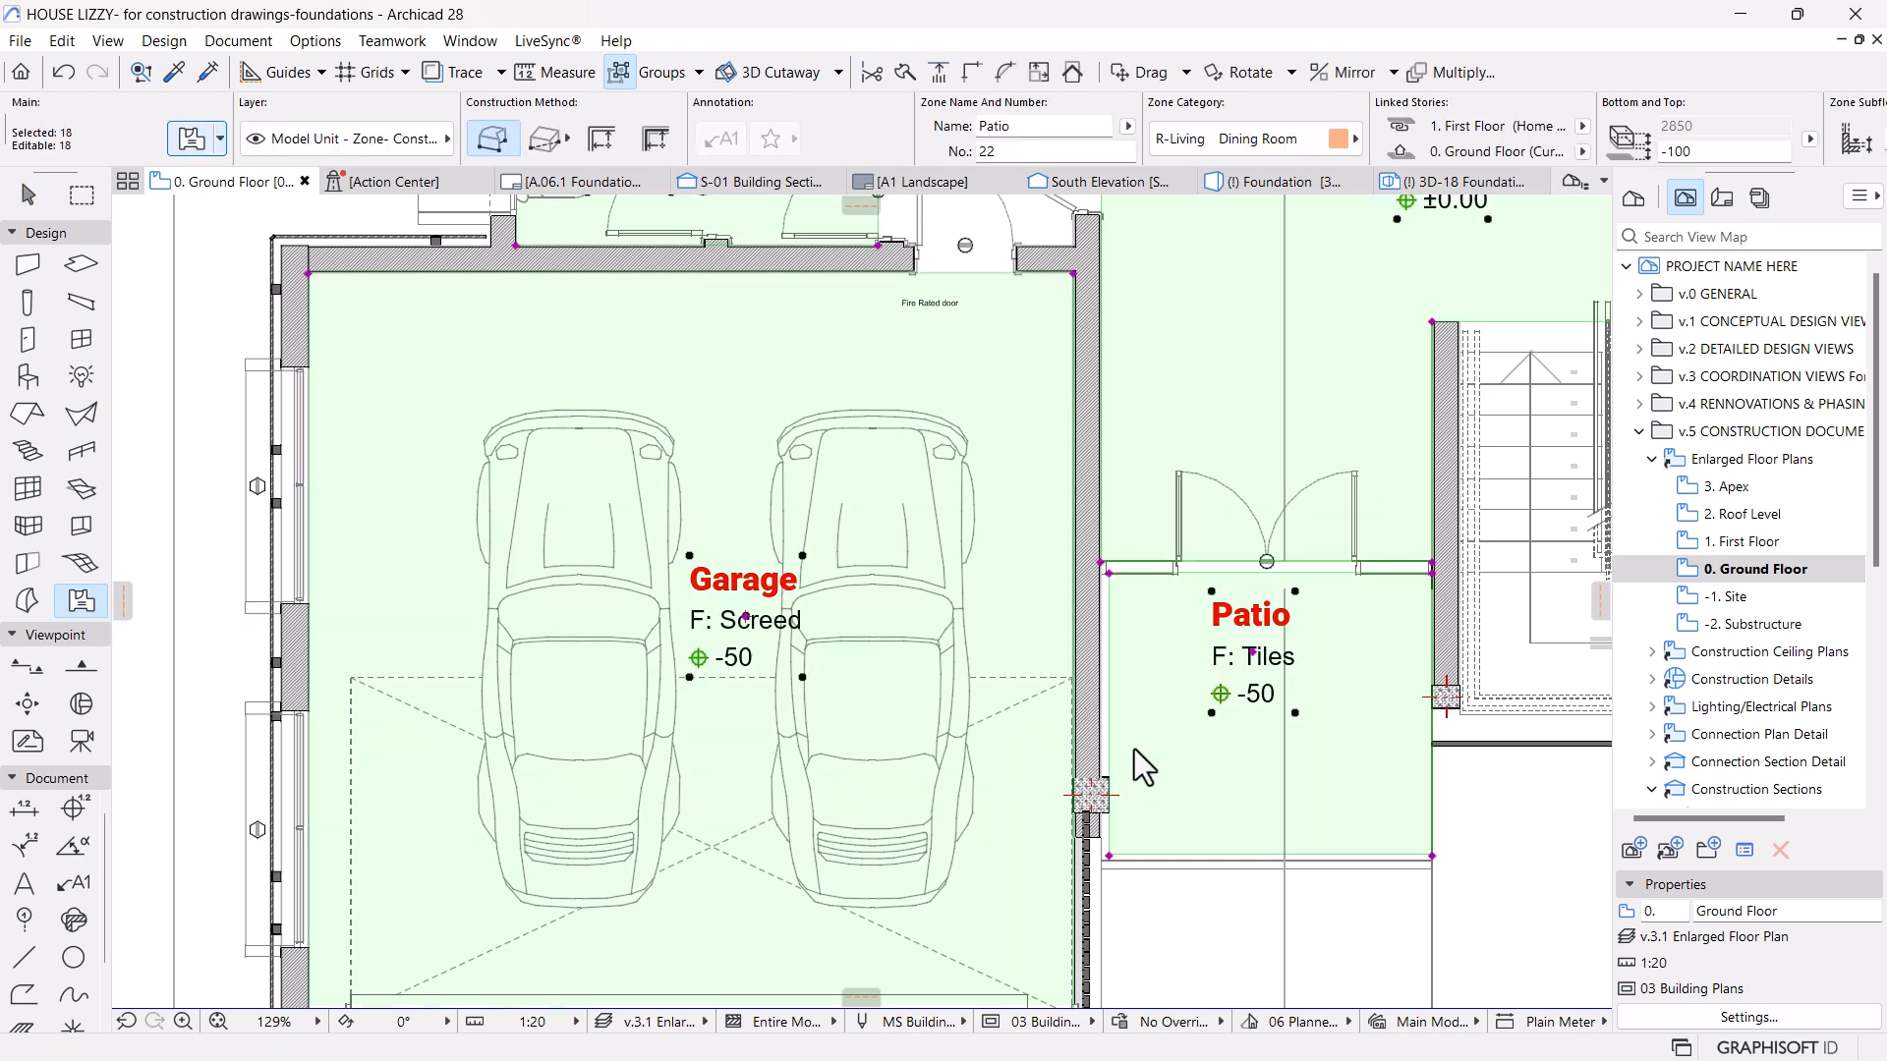
key("ctrl+t")
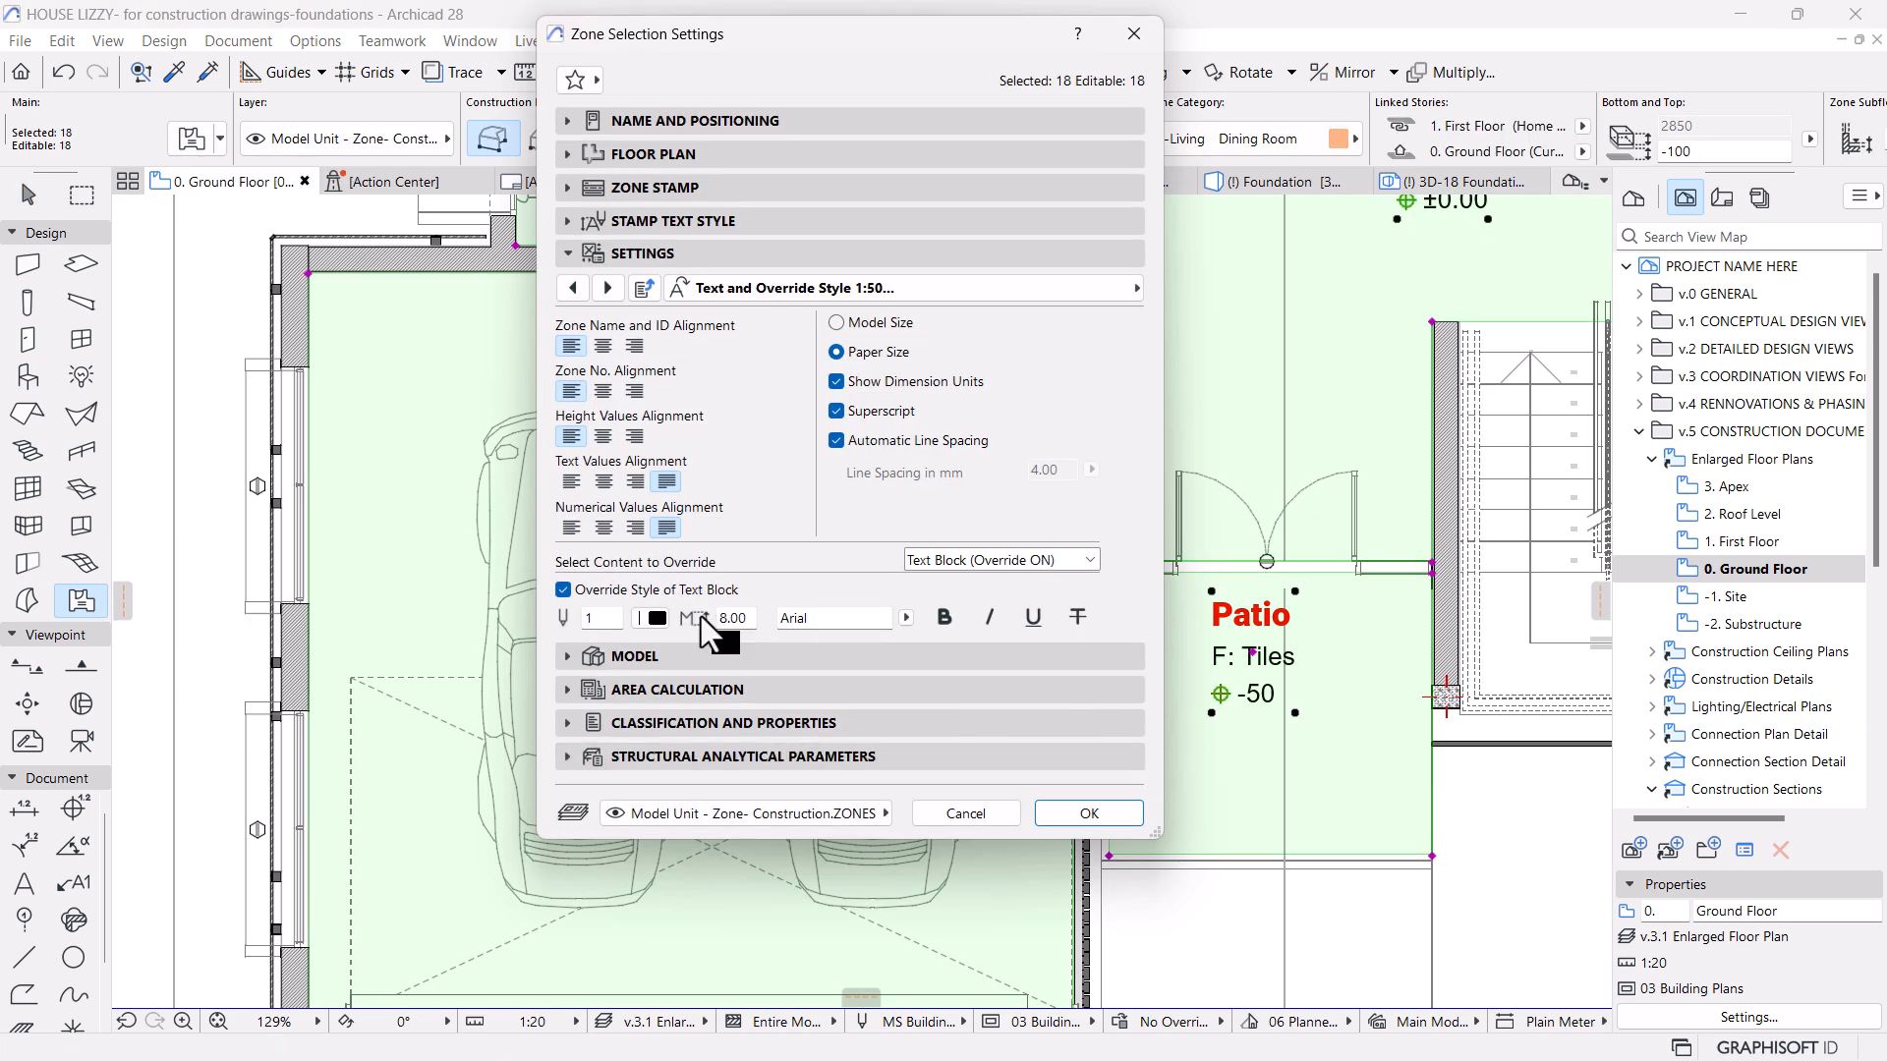
left_click(667, 617)
left_click(782, 639)
left_click(1095, 818)
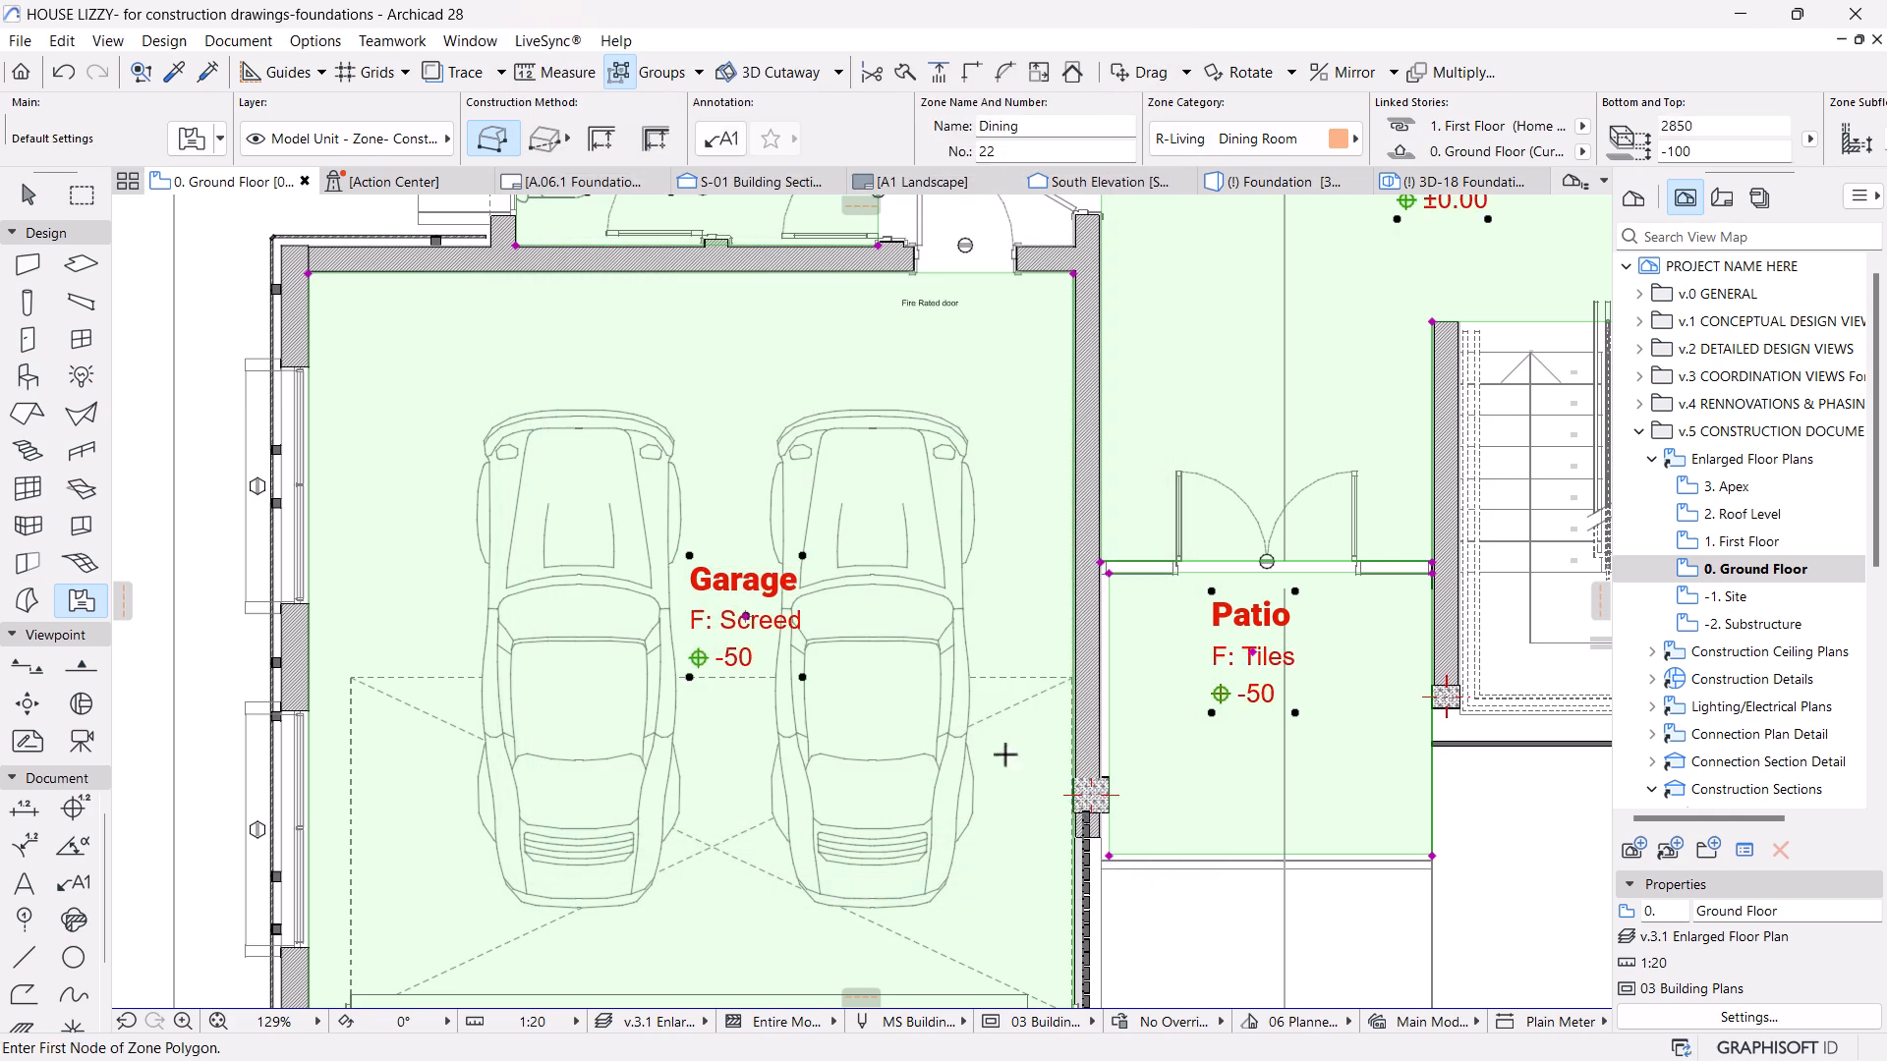
Deselect the zones and check the restyled zone stamps across the enlarged ground floor plan.
key("Escape")
key("Escape")
scroll(977, 724, "down", 5)
middle_click_drag(849, 674, 791, 791)
scroll(869, 737, "up", 1)
scroll(868, 737, "up", 3)
middle_click_drag(978, 841, 899, 749)
scroll(1068, 750, "up", 4)
middle_click_drag(1034, 815, 1178, 662)
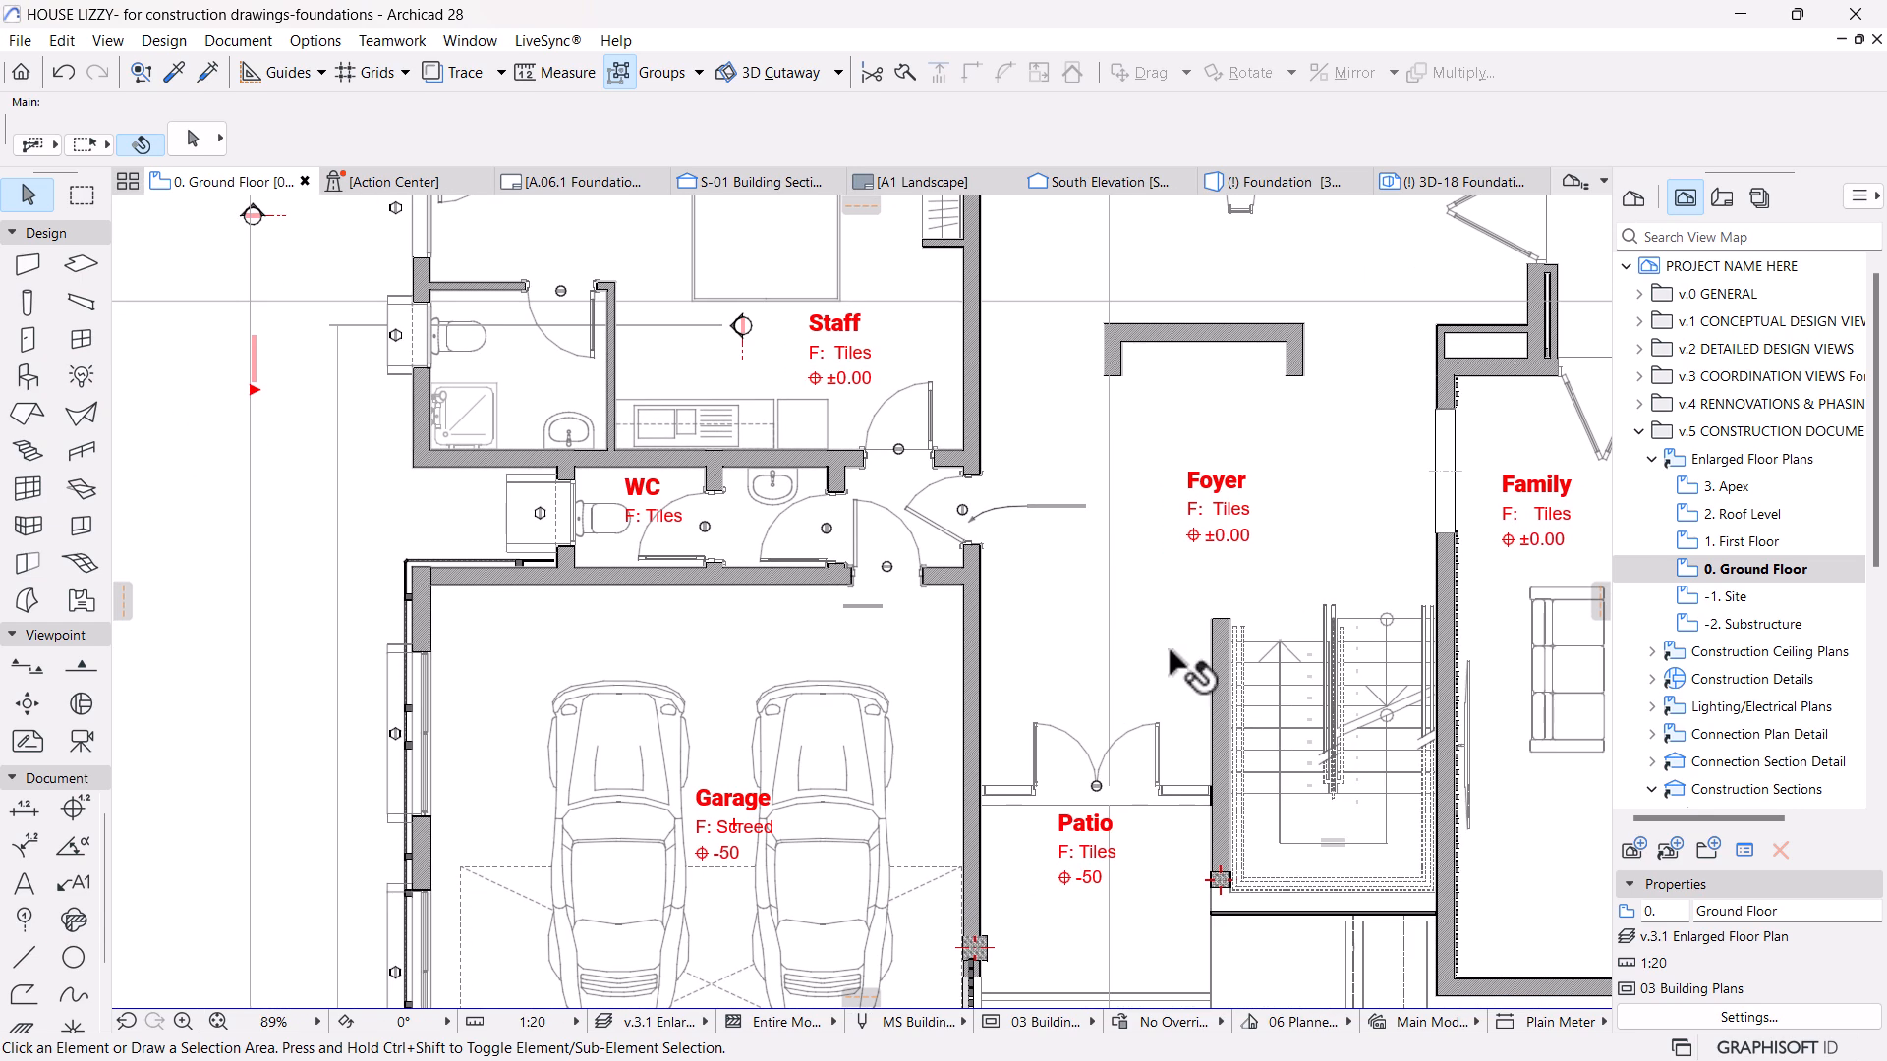
scroll(1179, 661, "down", 3)
scroll(1199, 492, "down", 3)
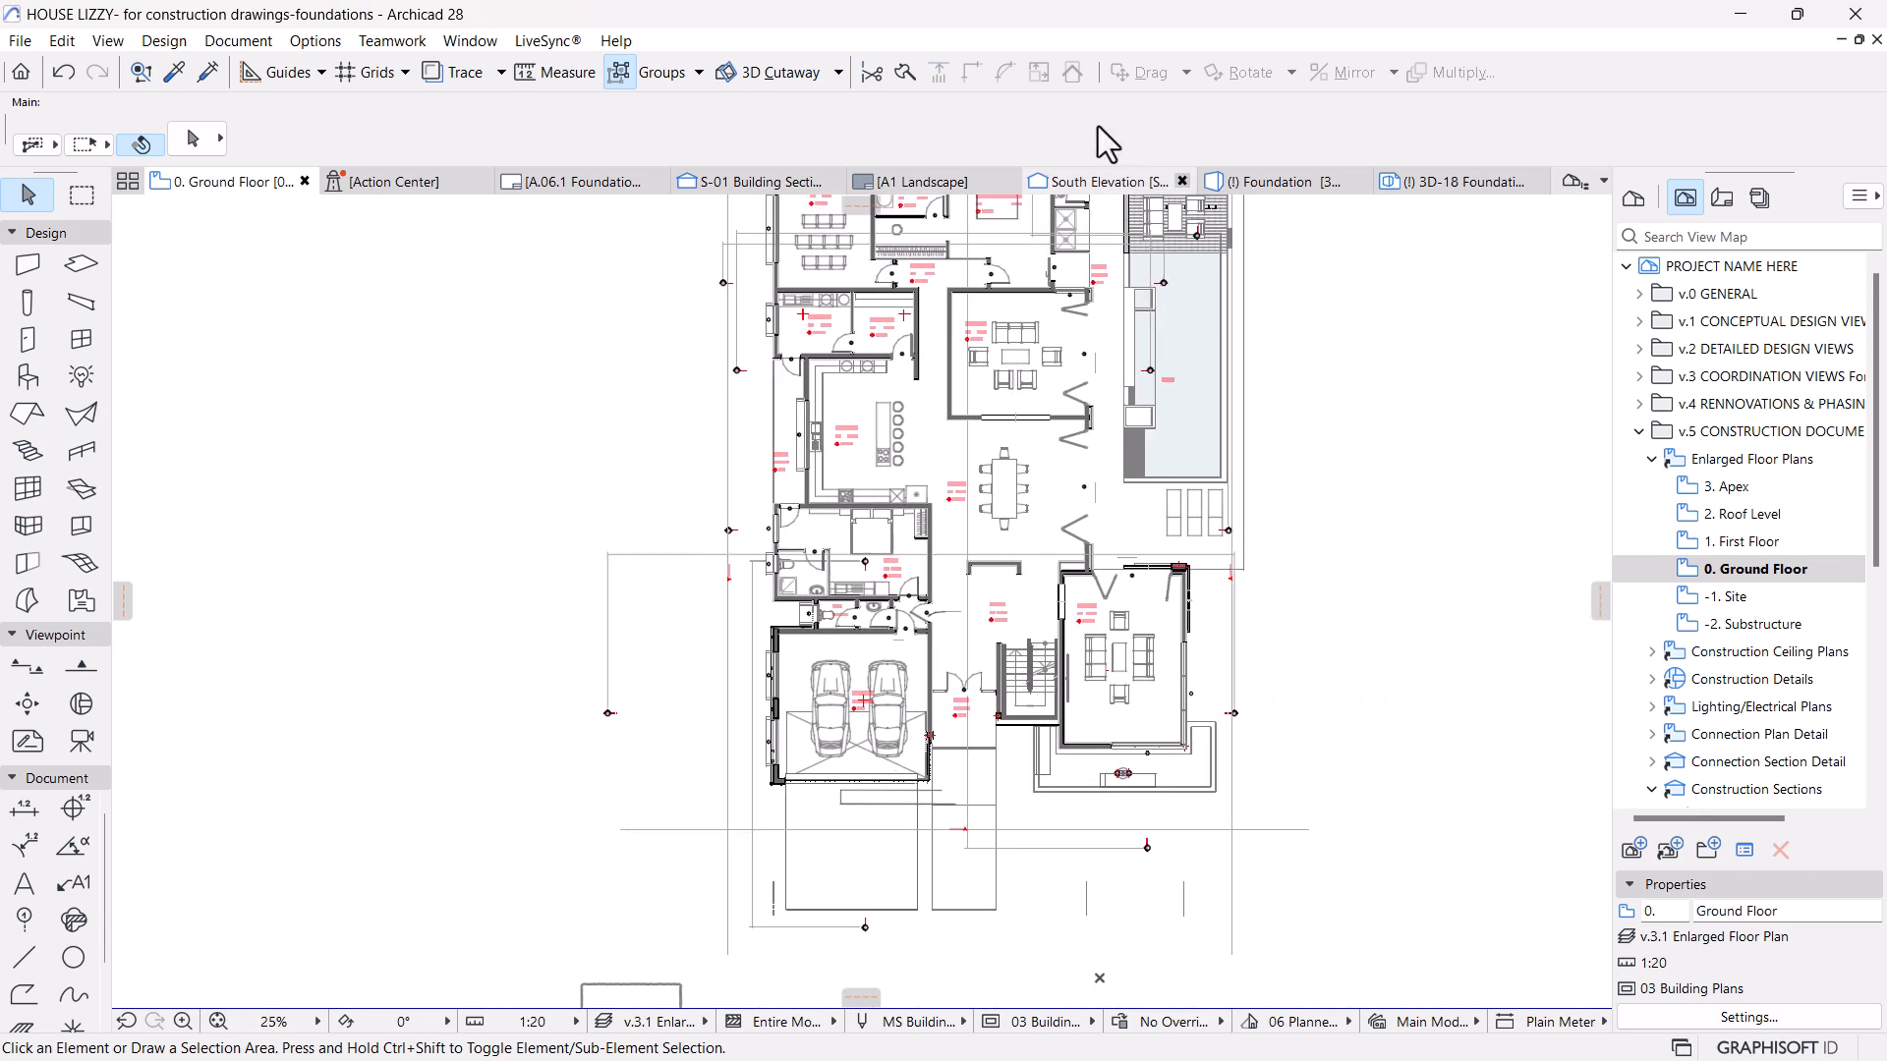
Create a layout named Plans in the A.06 Construction Drawings subset, using the A1 Landscape master.
left_click(1722, 197)
left_click(1727, 570)
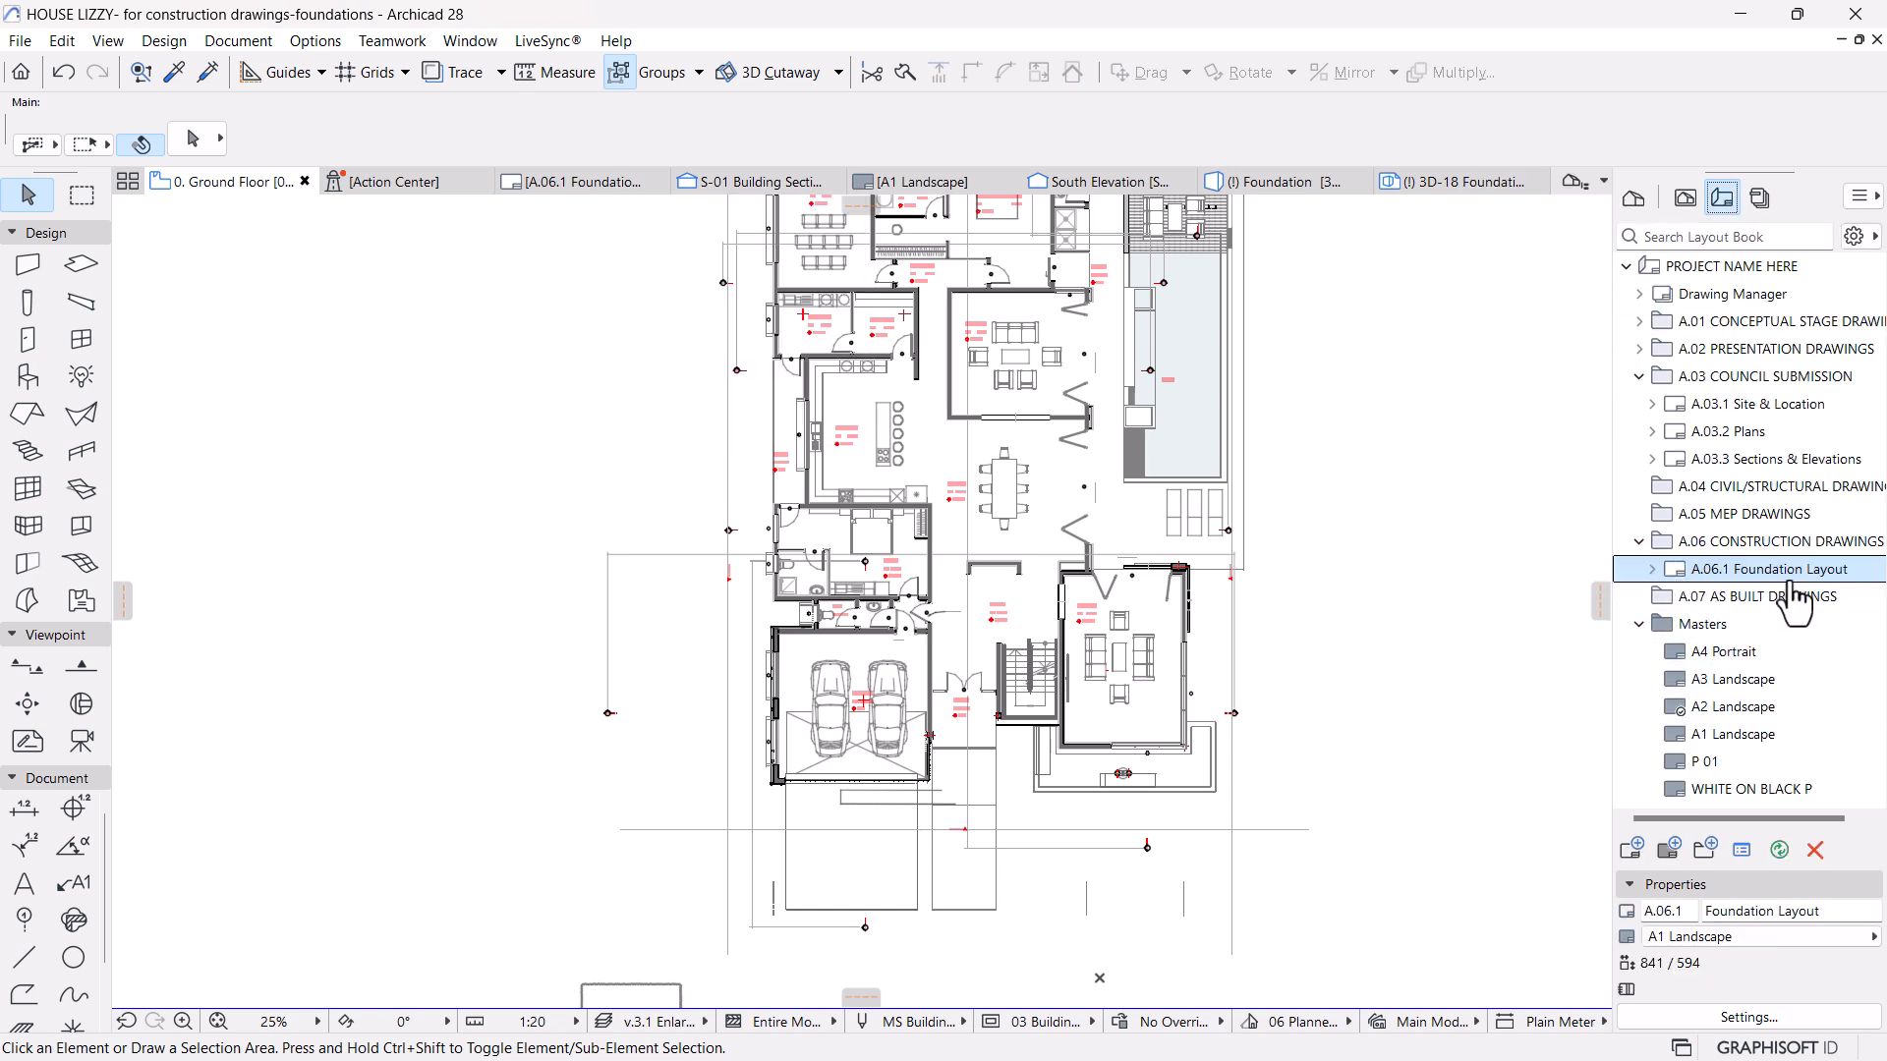
left_click(1638, 625)
left_click(1631, 848)
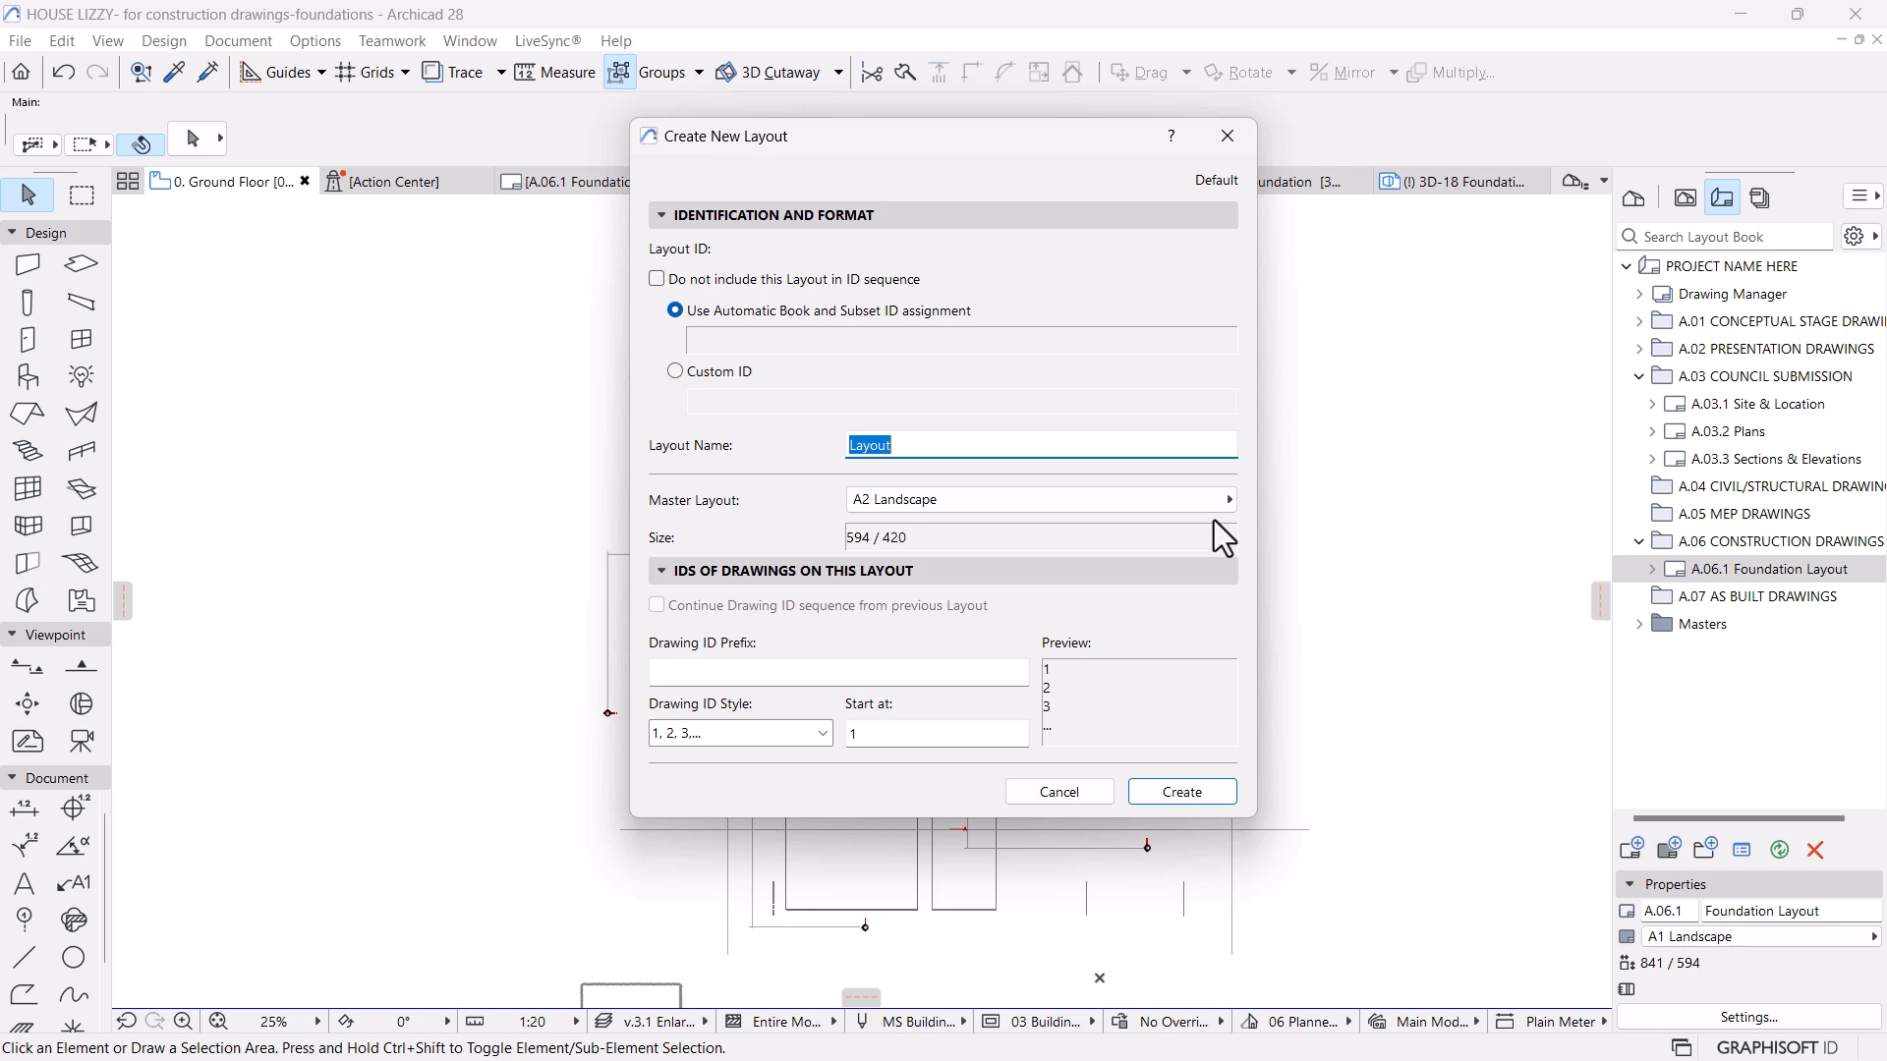
type("Plans")
left_click(1164, 501)
left_click(1317, 499)
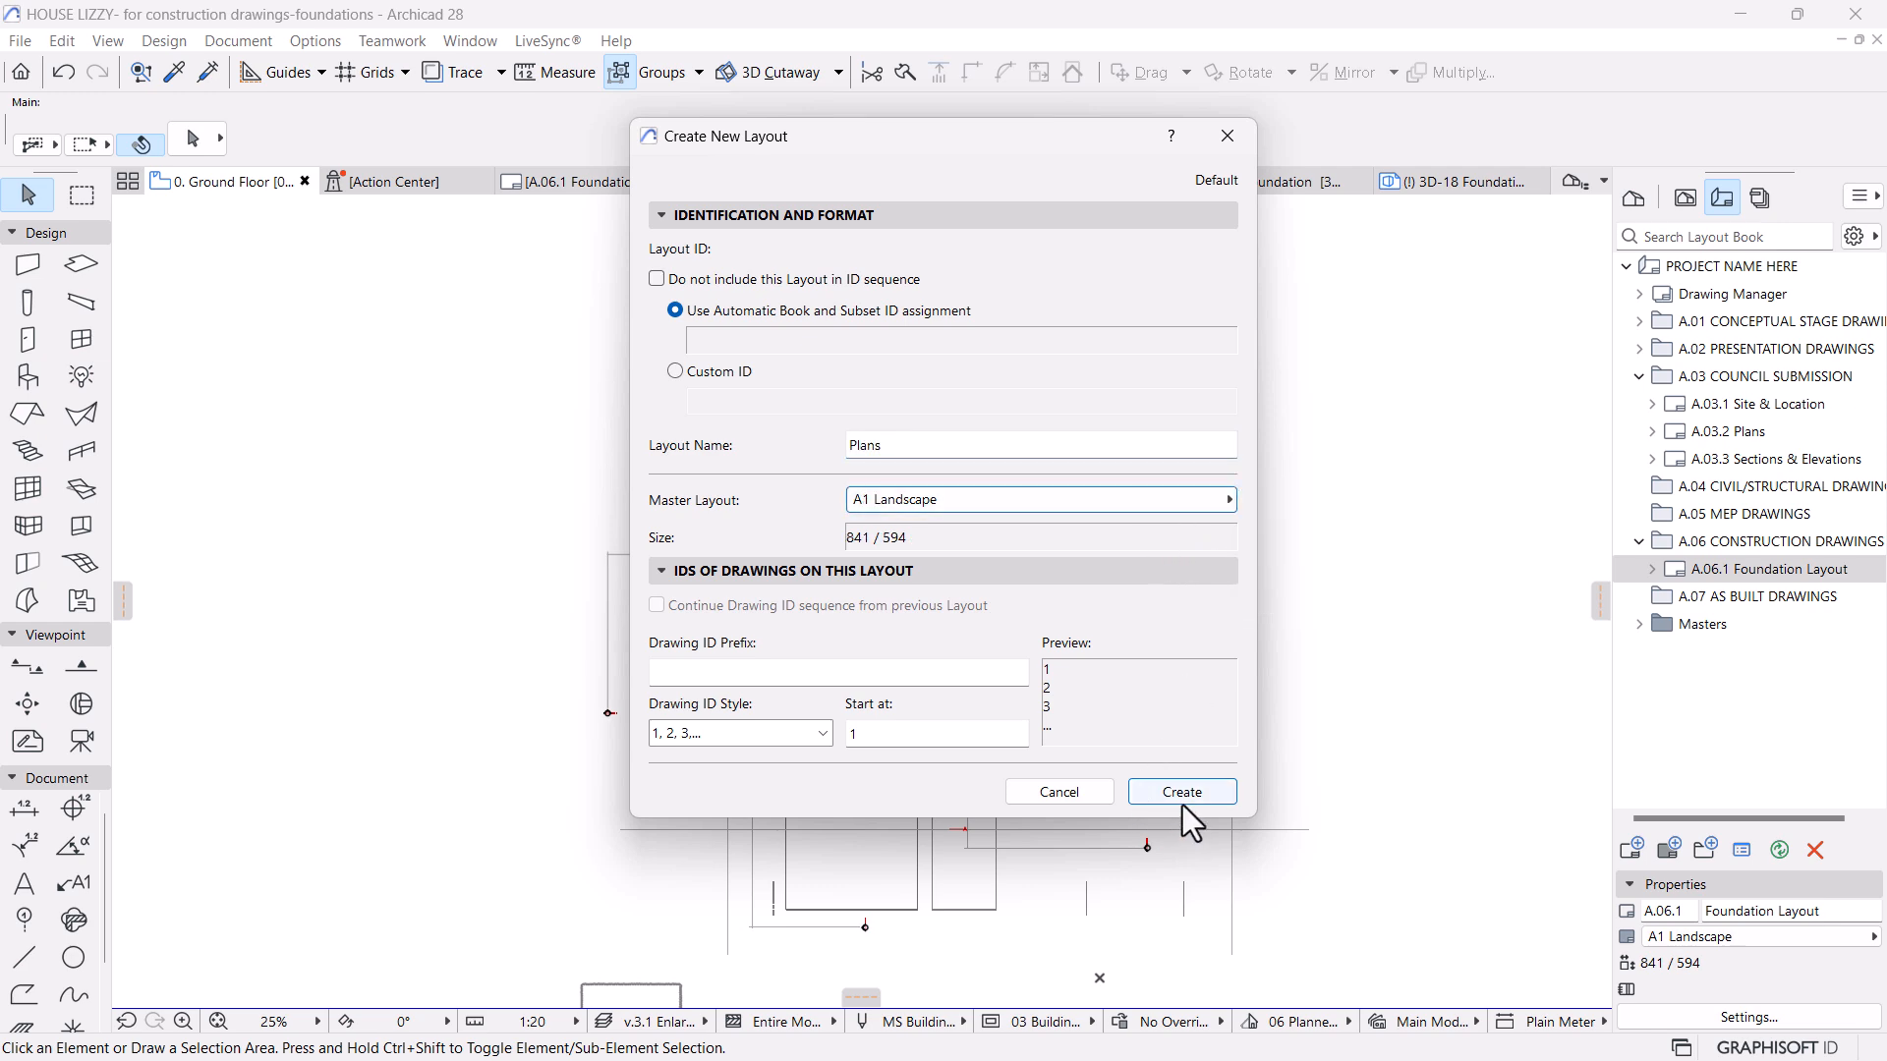
left_click(1184, 794)
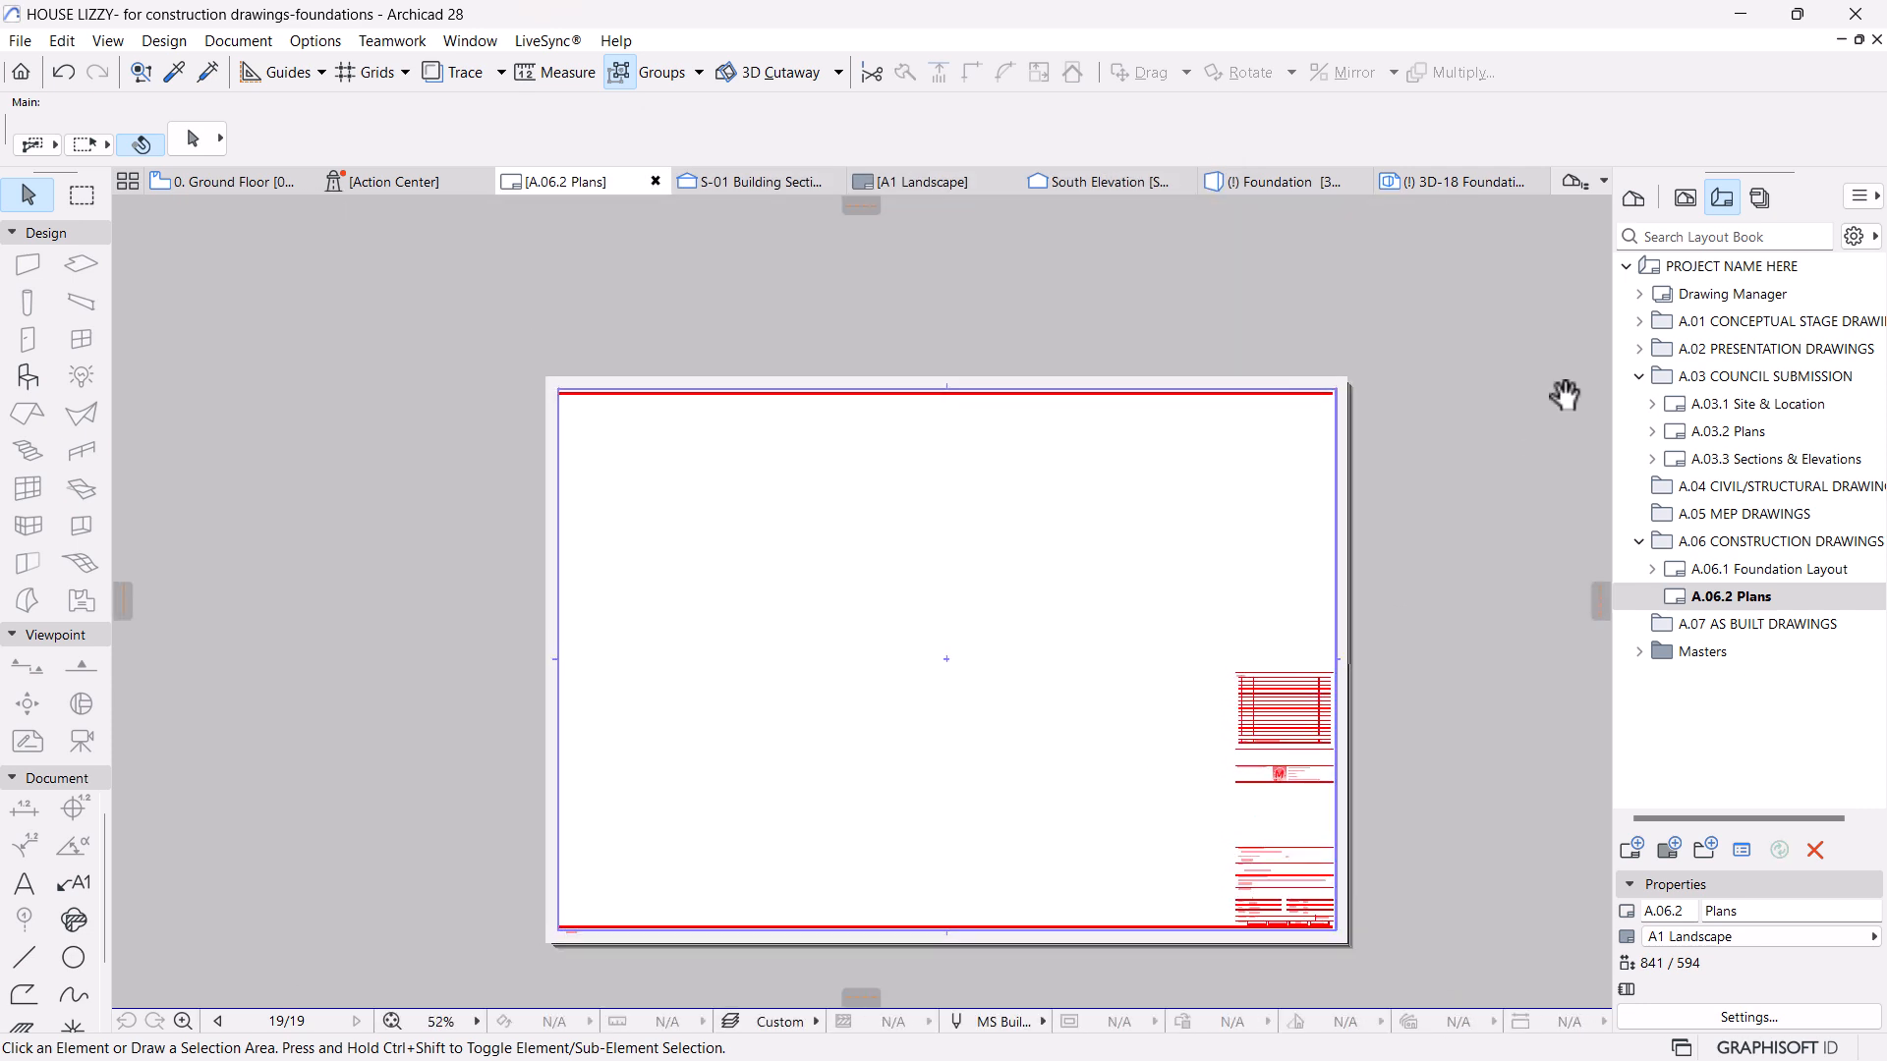
Place the 0. Ground Floor view from Enlarged Floor Plans onto the new Plans layout.
left_click(1684, 199)
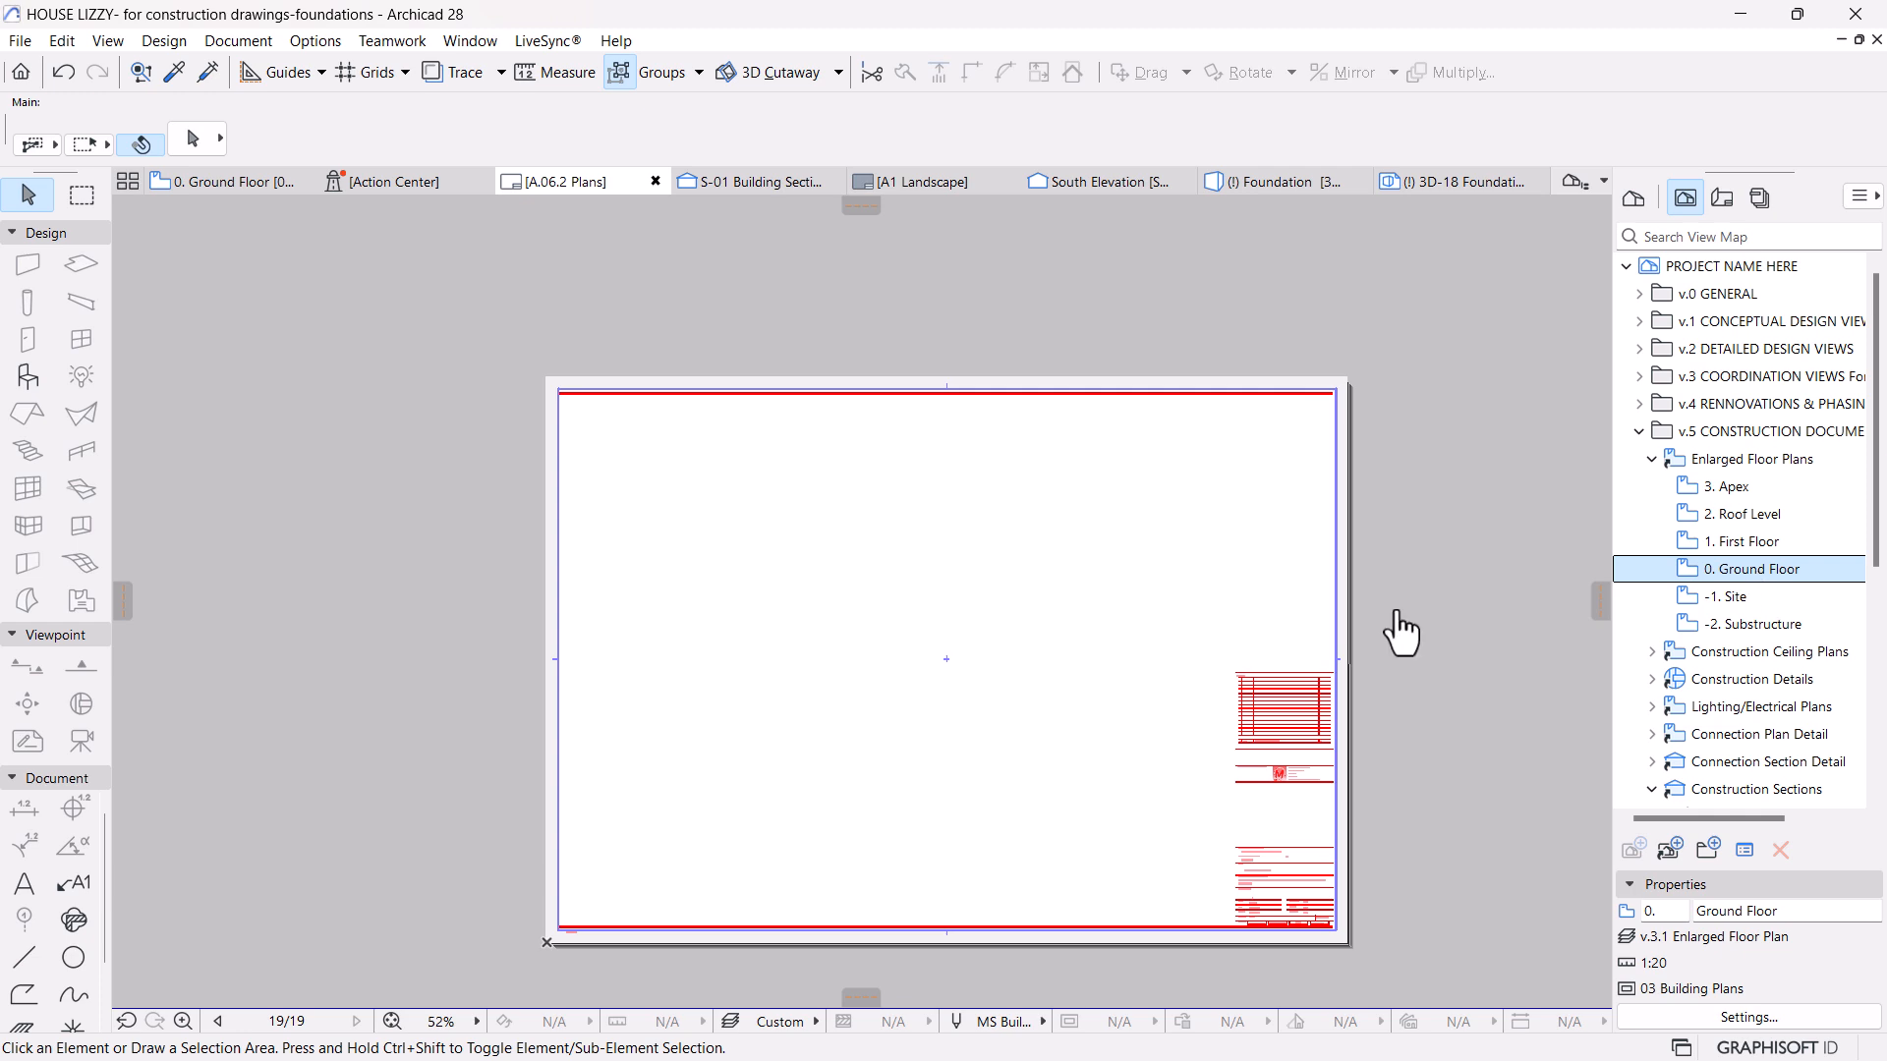
left_click_drag(1751, 569, 776, 611)
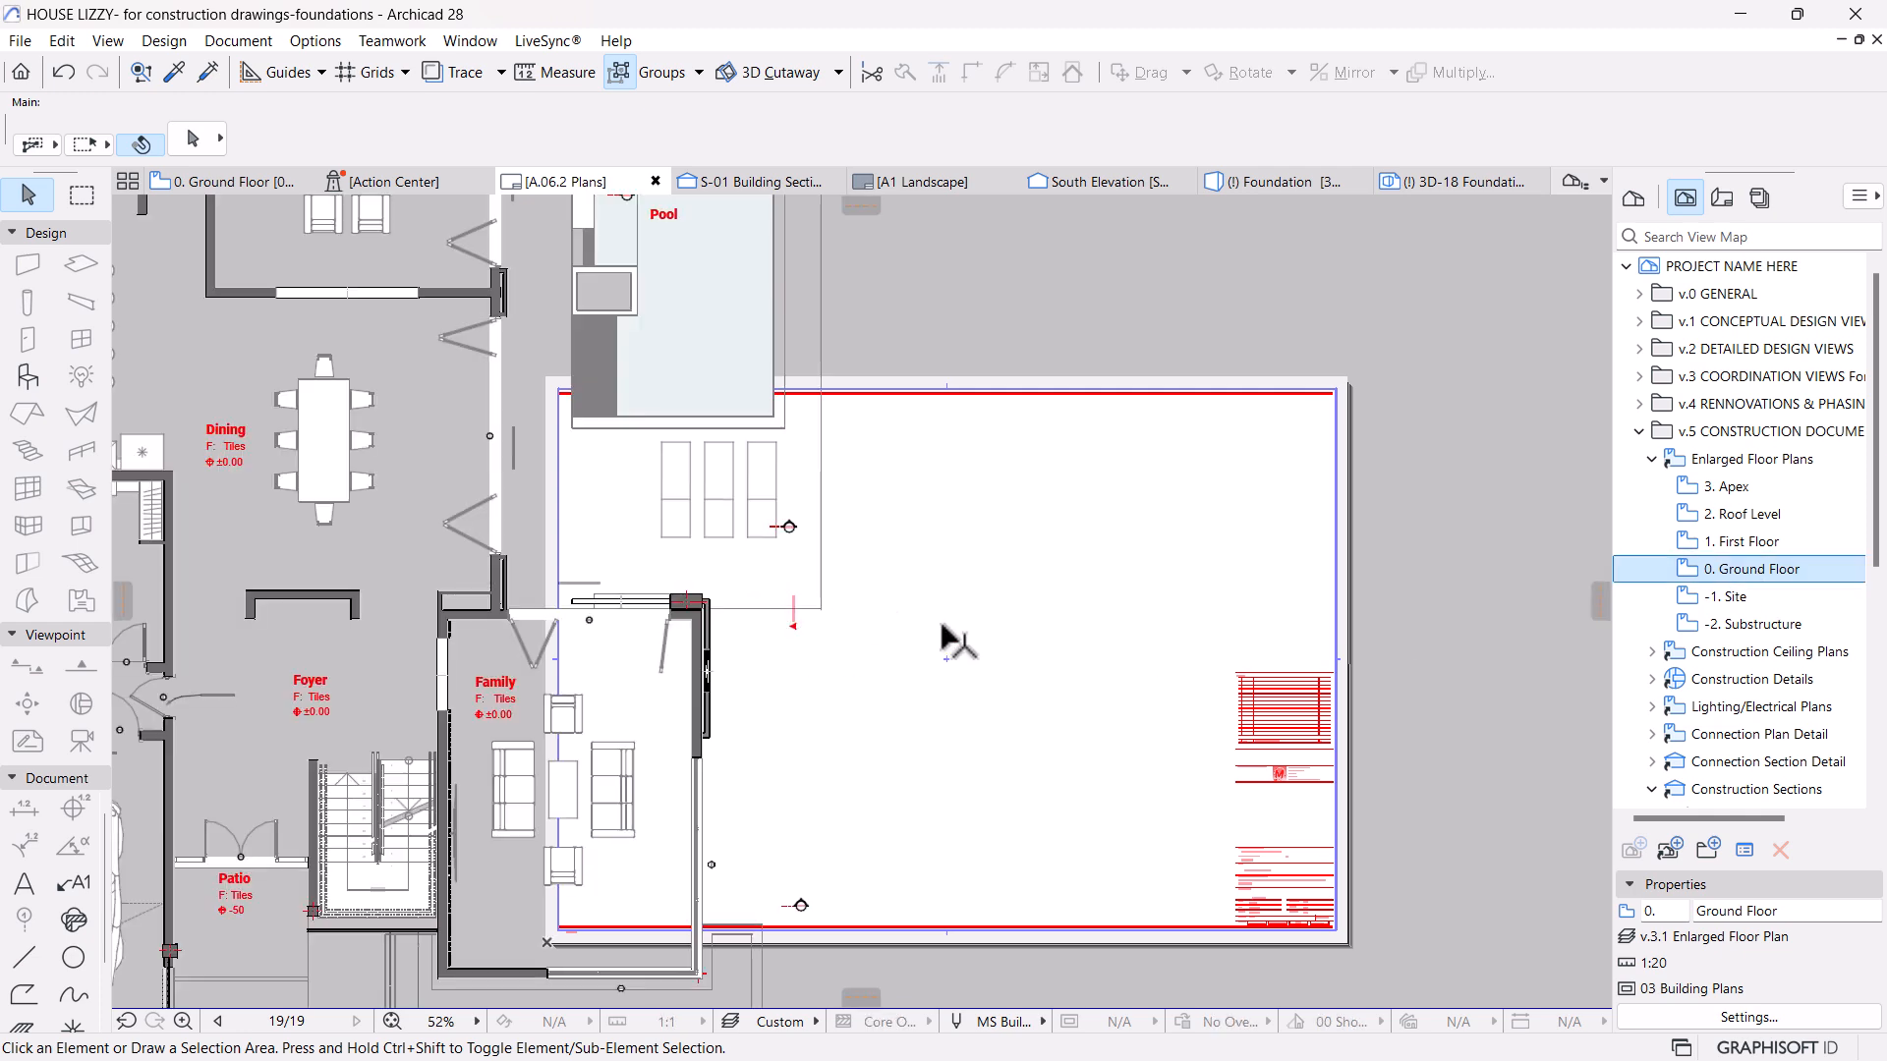
Examine the placed ground floor drawing, checking its size against the sheet and the zone stamps' readability.
scroll(961, 634, "down", 4)
scroll(703, 694, "up", 2)
middle_click_drag(825, 660, 998, 825)
scroll(1010, 782, "up", 6)
scroll(990, 531, "down", 5)
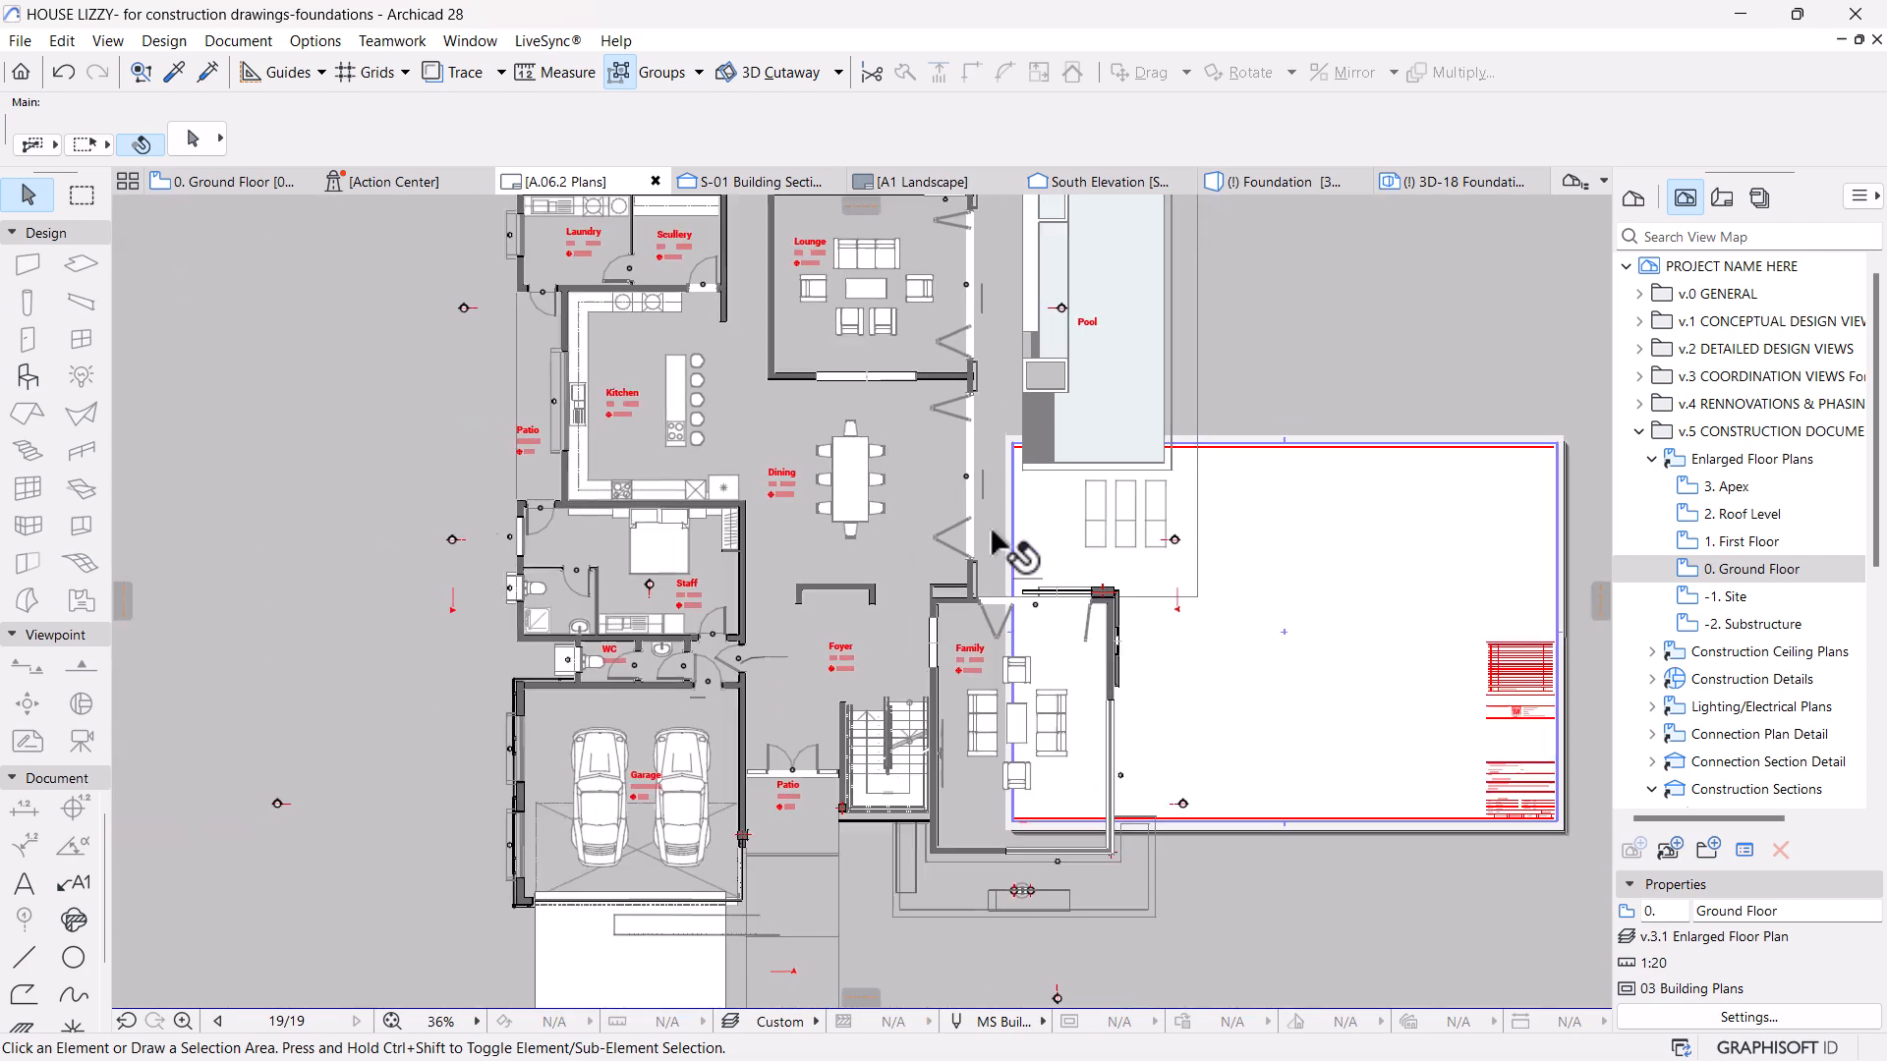
mouse_move(819, 840)
middle_mouse_down()
mouse_move(902, 709)
mouse_move(855, 838)
middle_mouse_up()
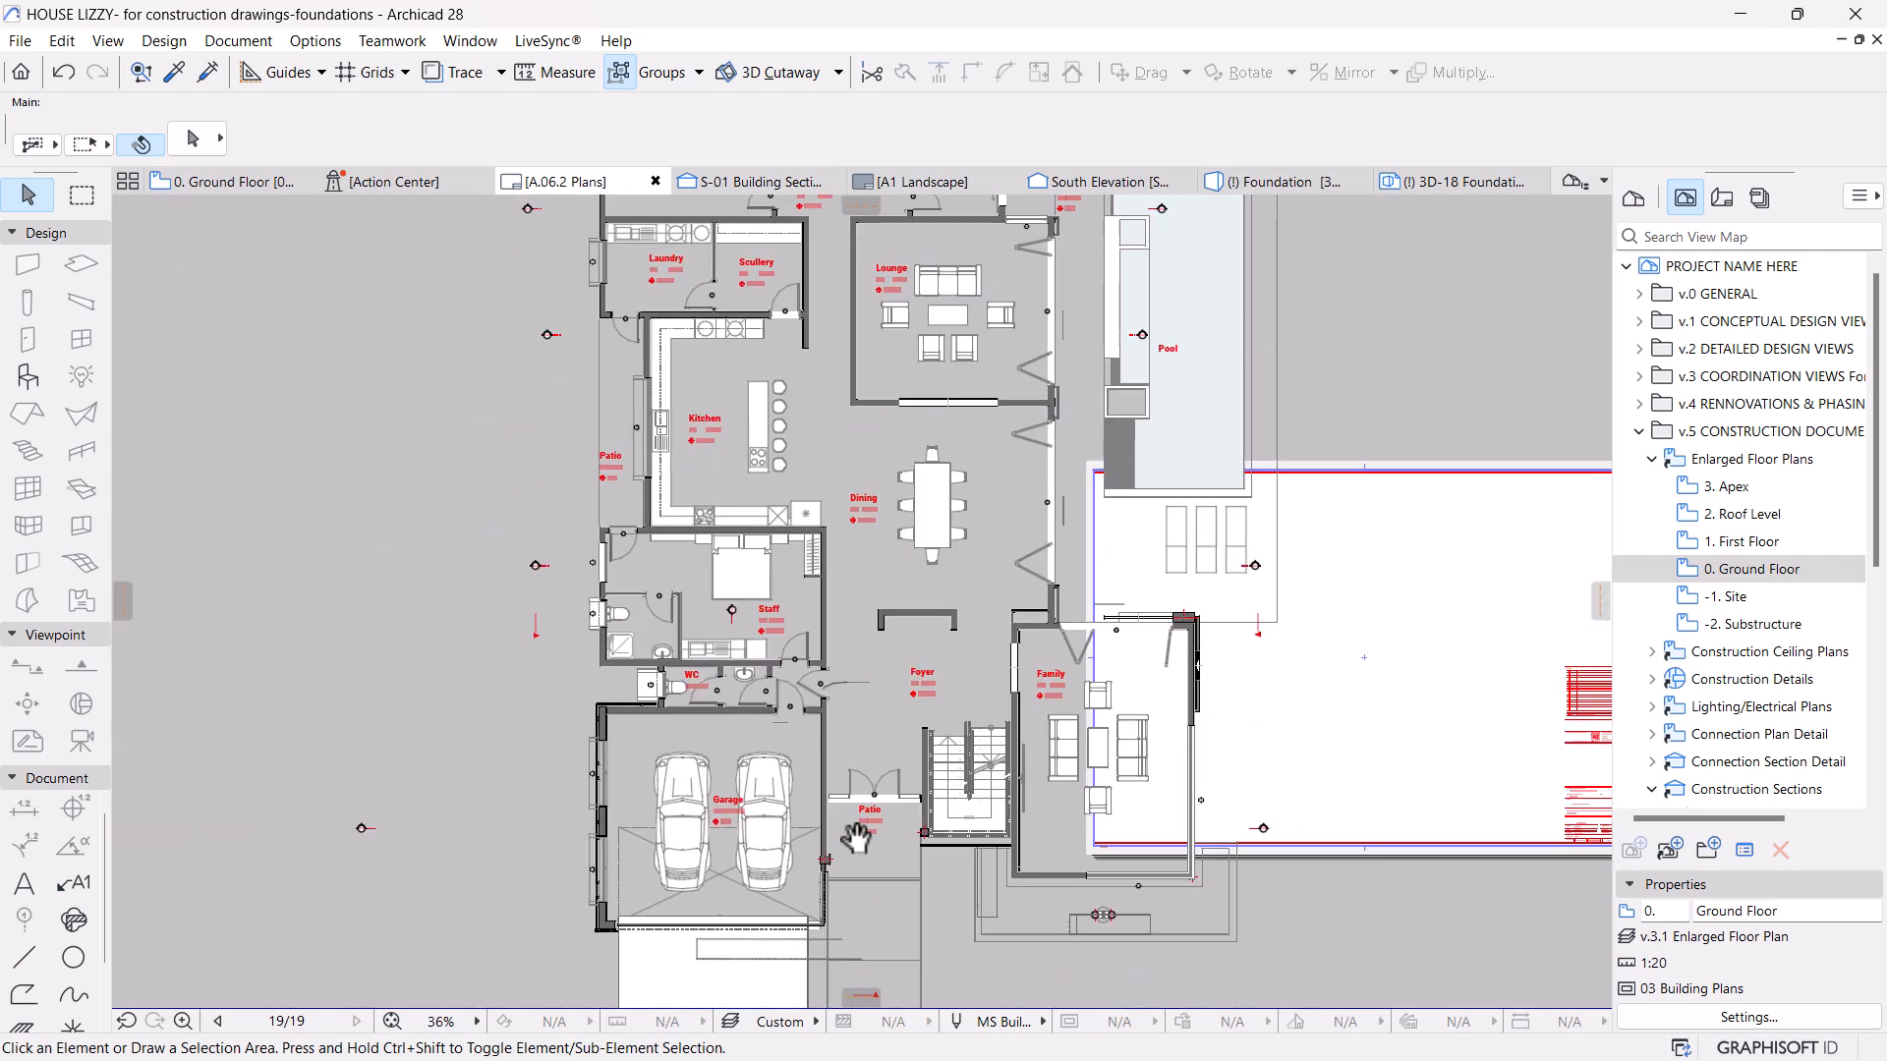
scroll(798, 641, "up", 6)
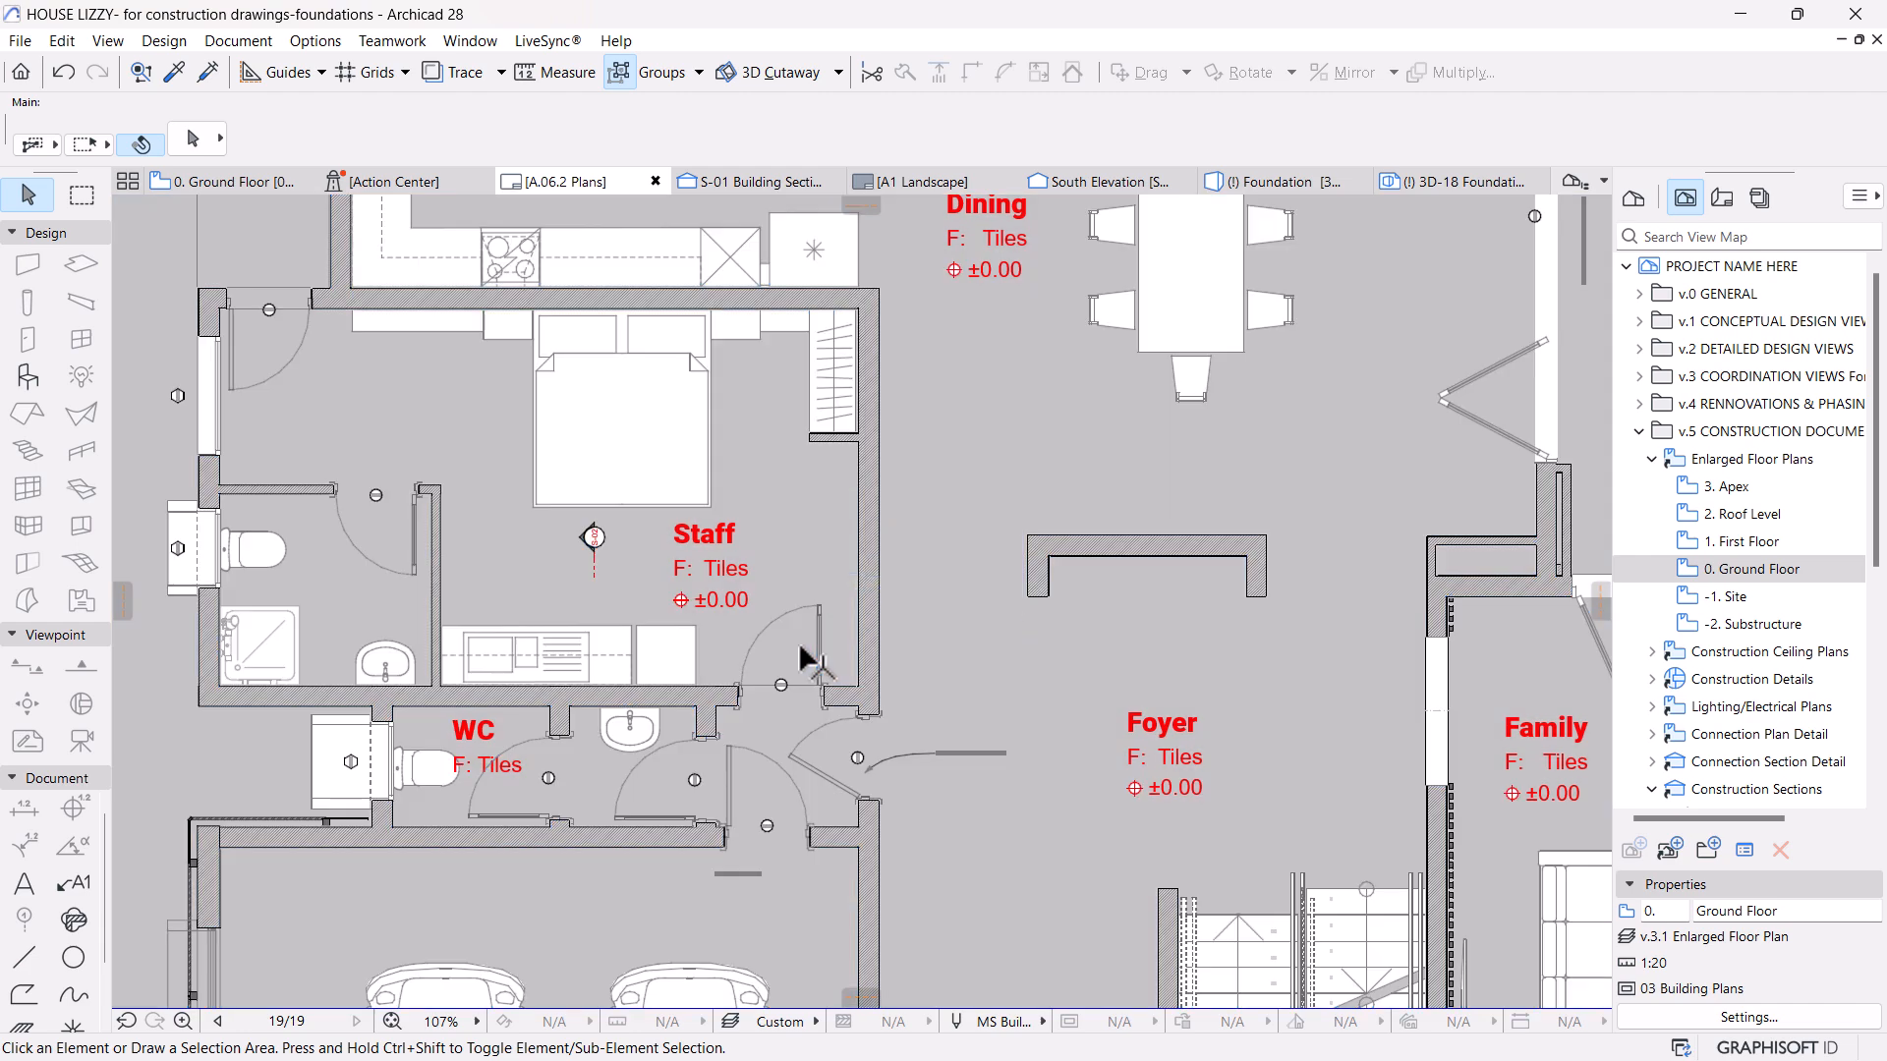
scroll(800, 651, "down", 6)
Set the placed ground floor drawing's scale to 1:50.
left_click(861, 616)
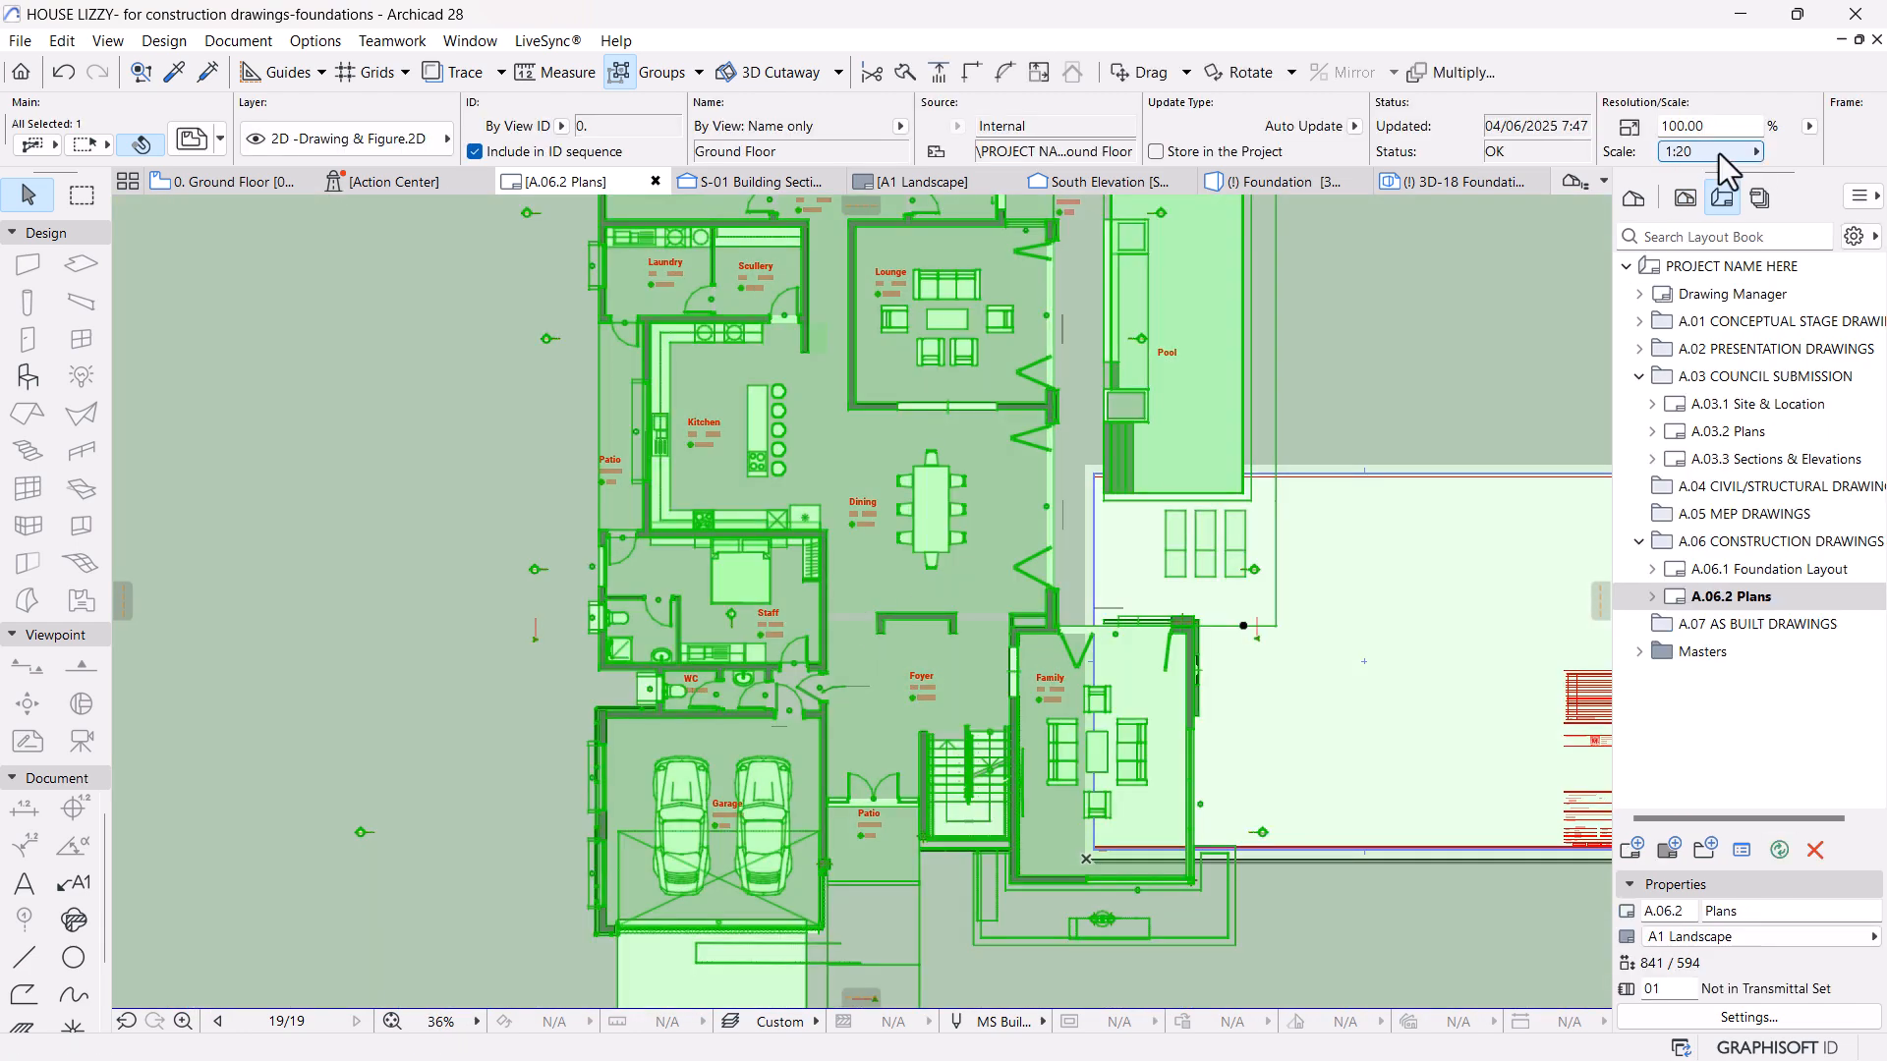
left_click(1722, 154)
left_click(1808, 360)
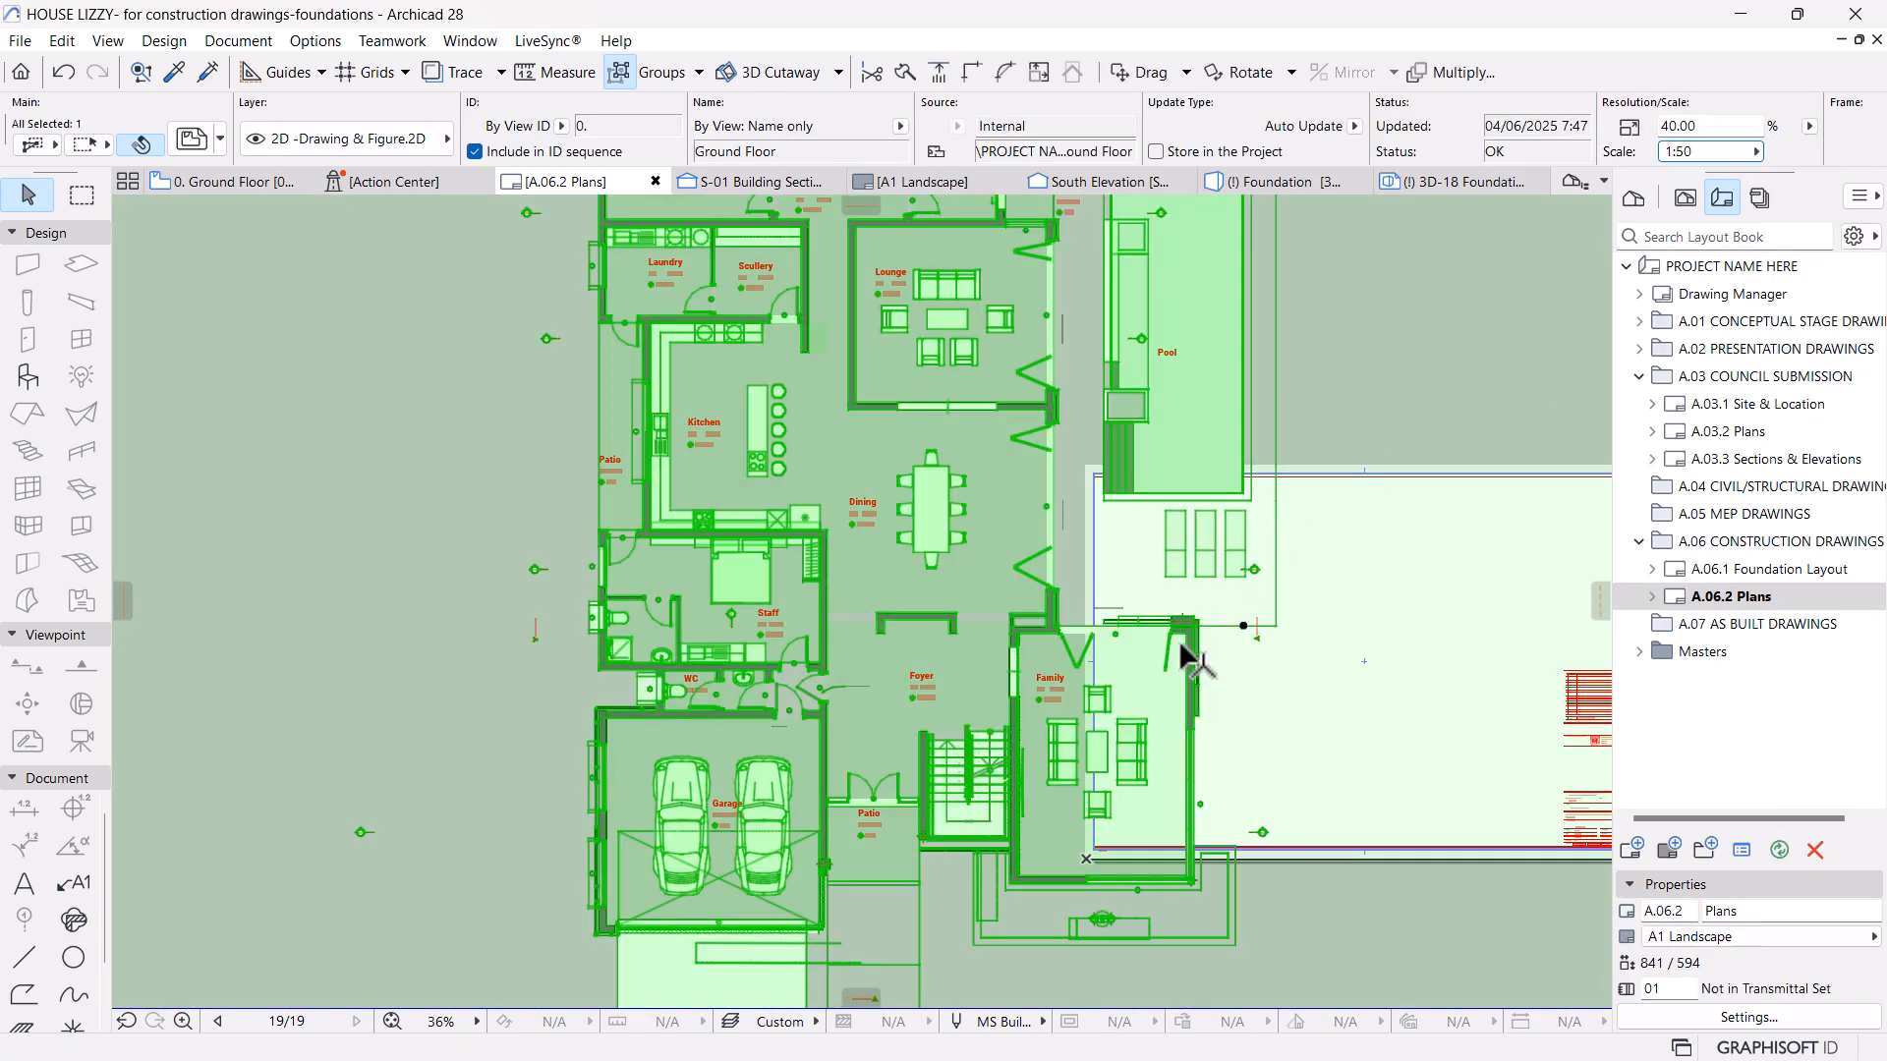
left_click_drag(1217, 688, 865, 521)
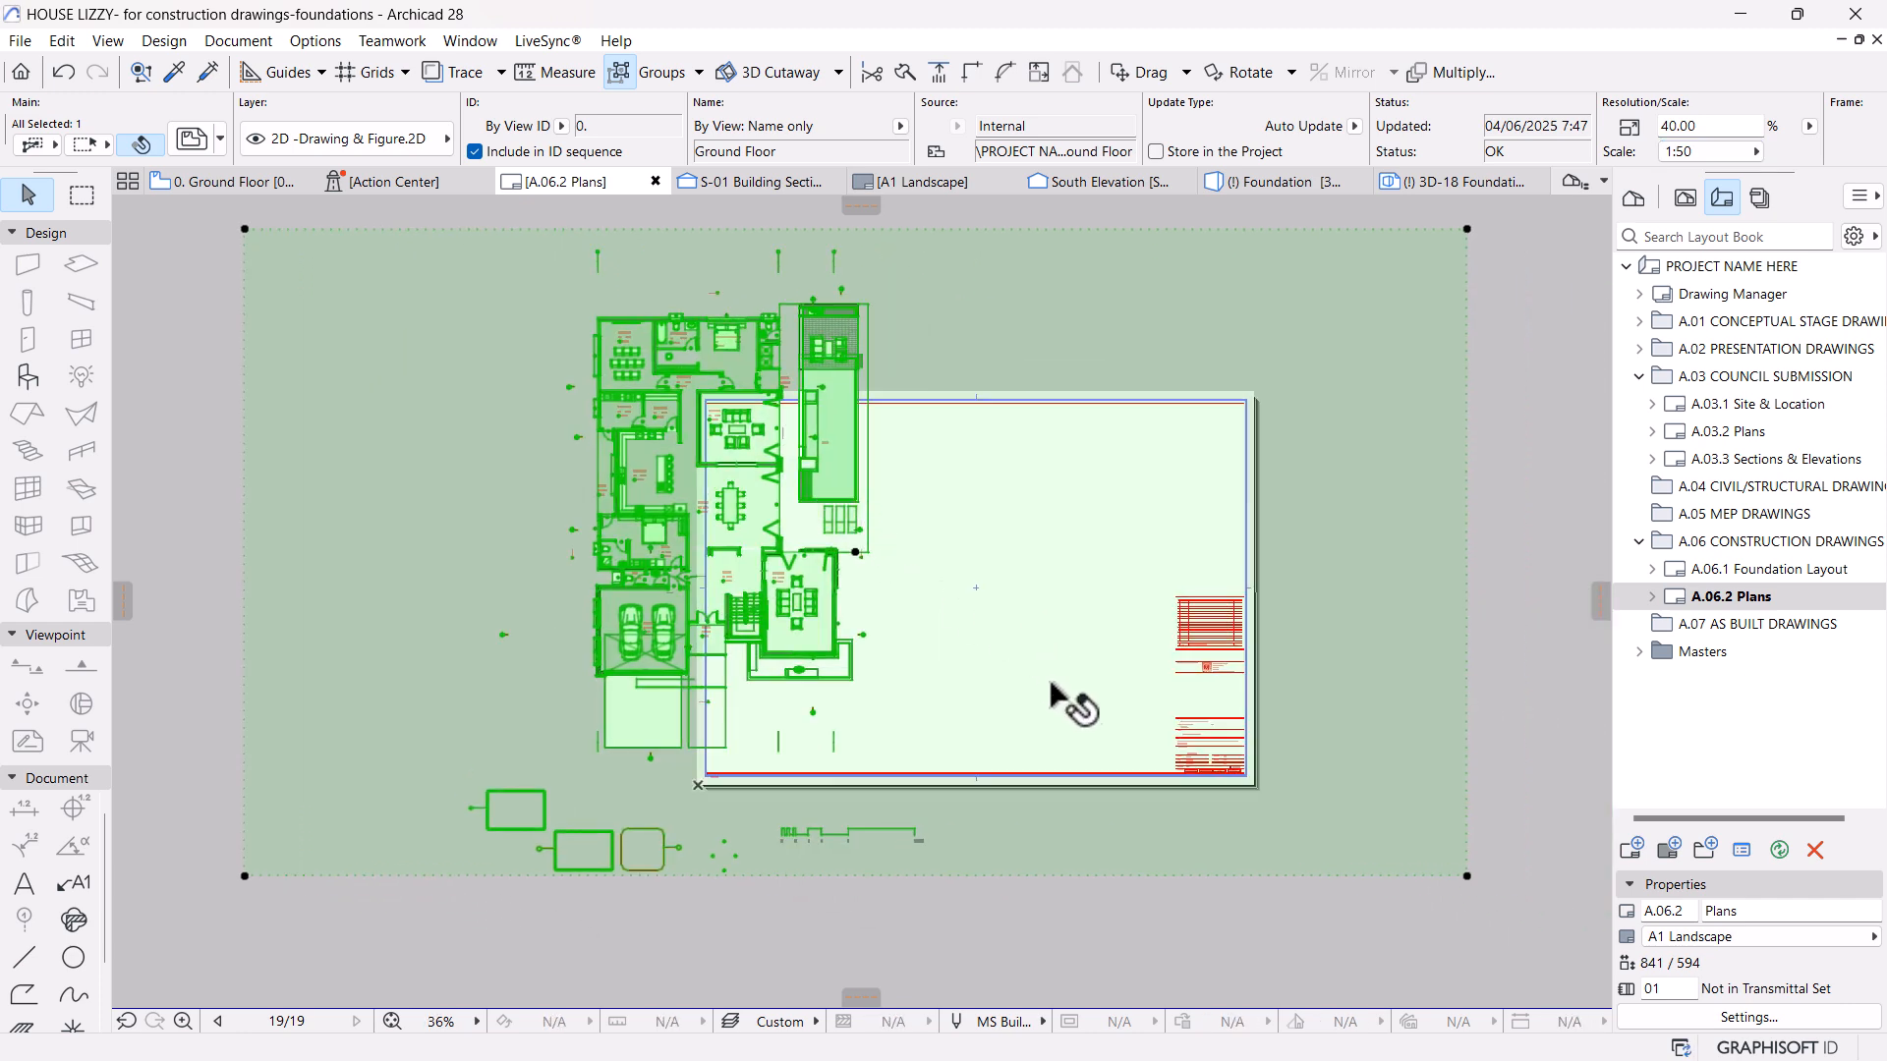
Crop the bottom of the drawing frame to just below the plan and its top edge by about 100 mm.
left_click(947, 875)
left_click(750, 761)
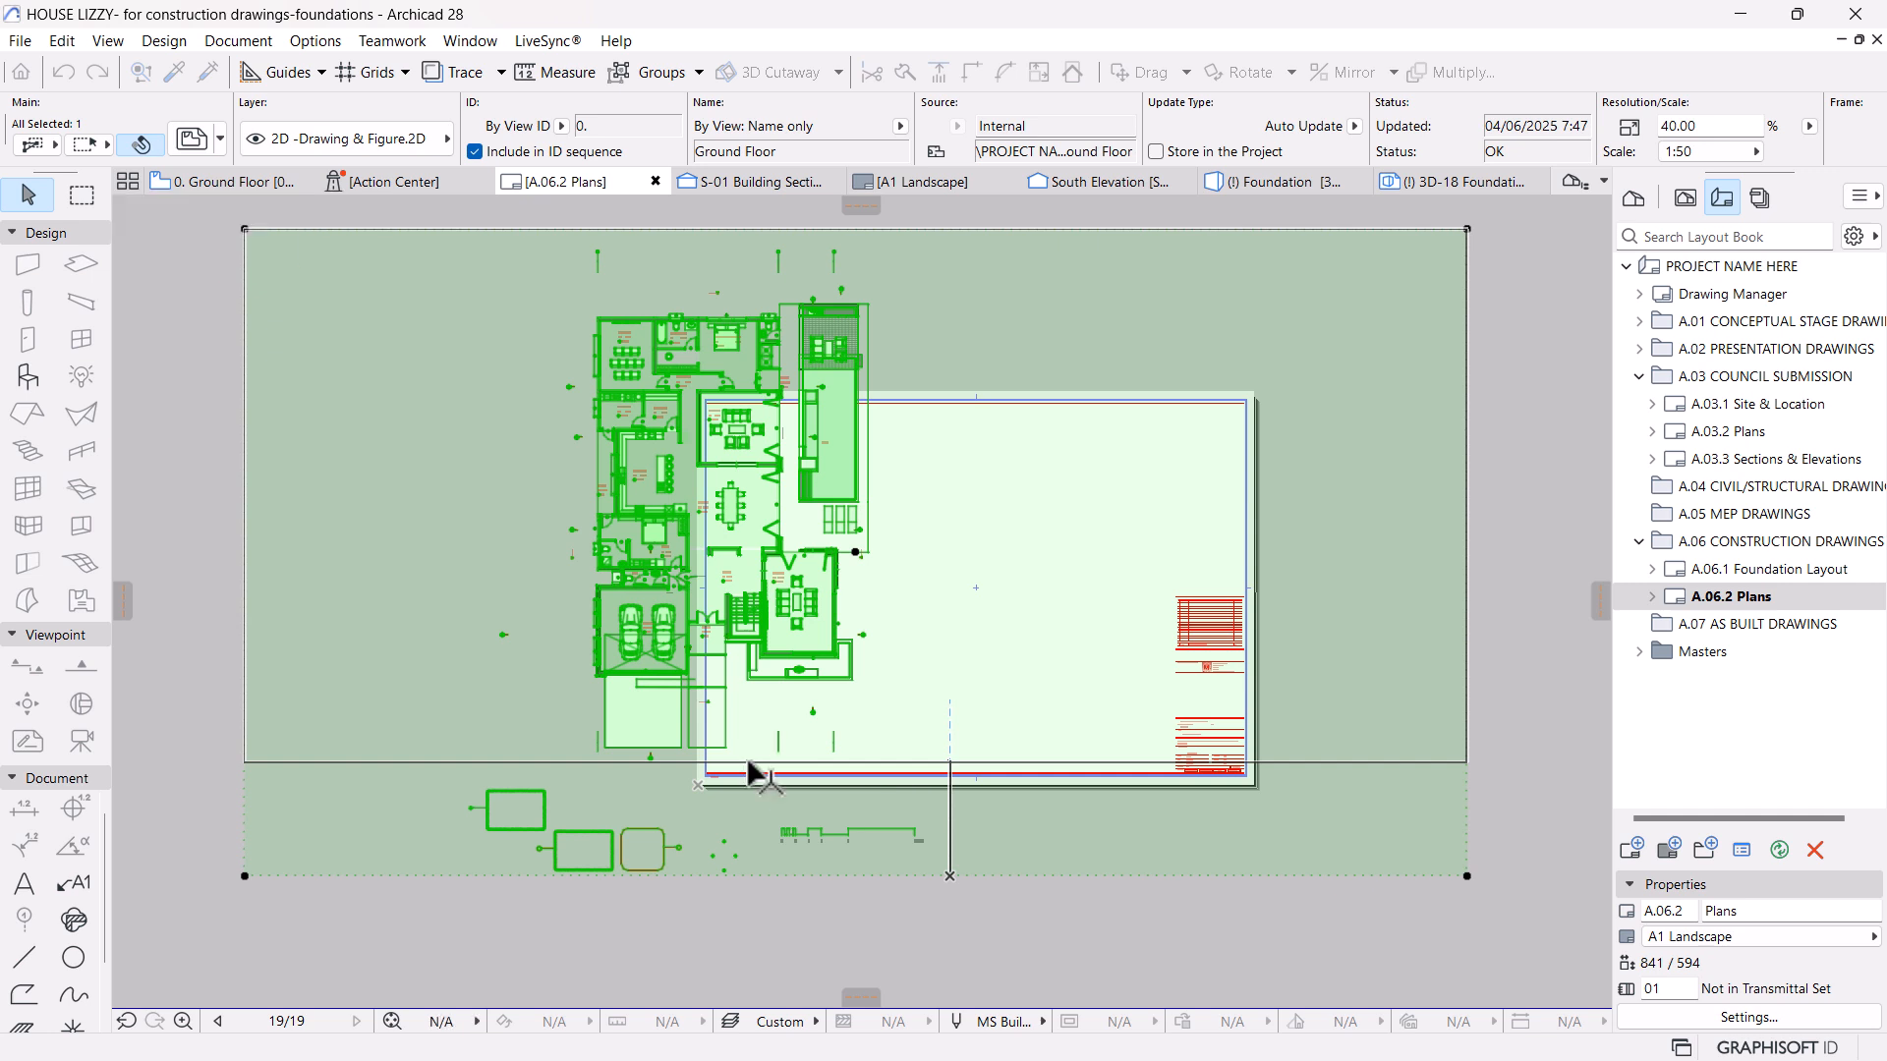
left_click(914, 230)
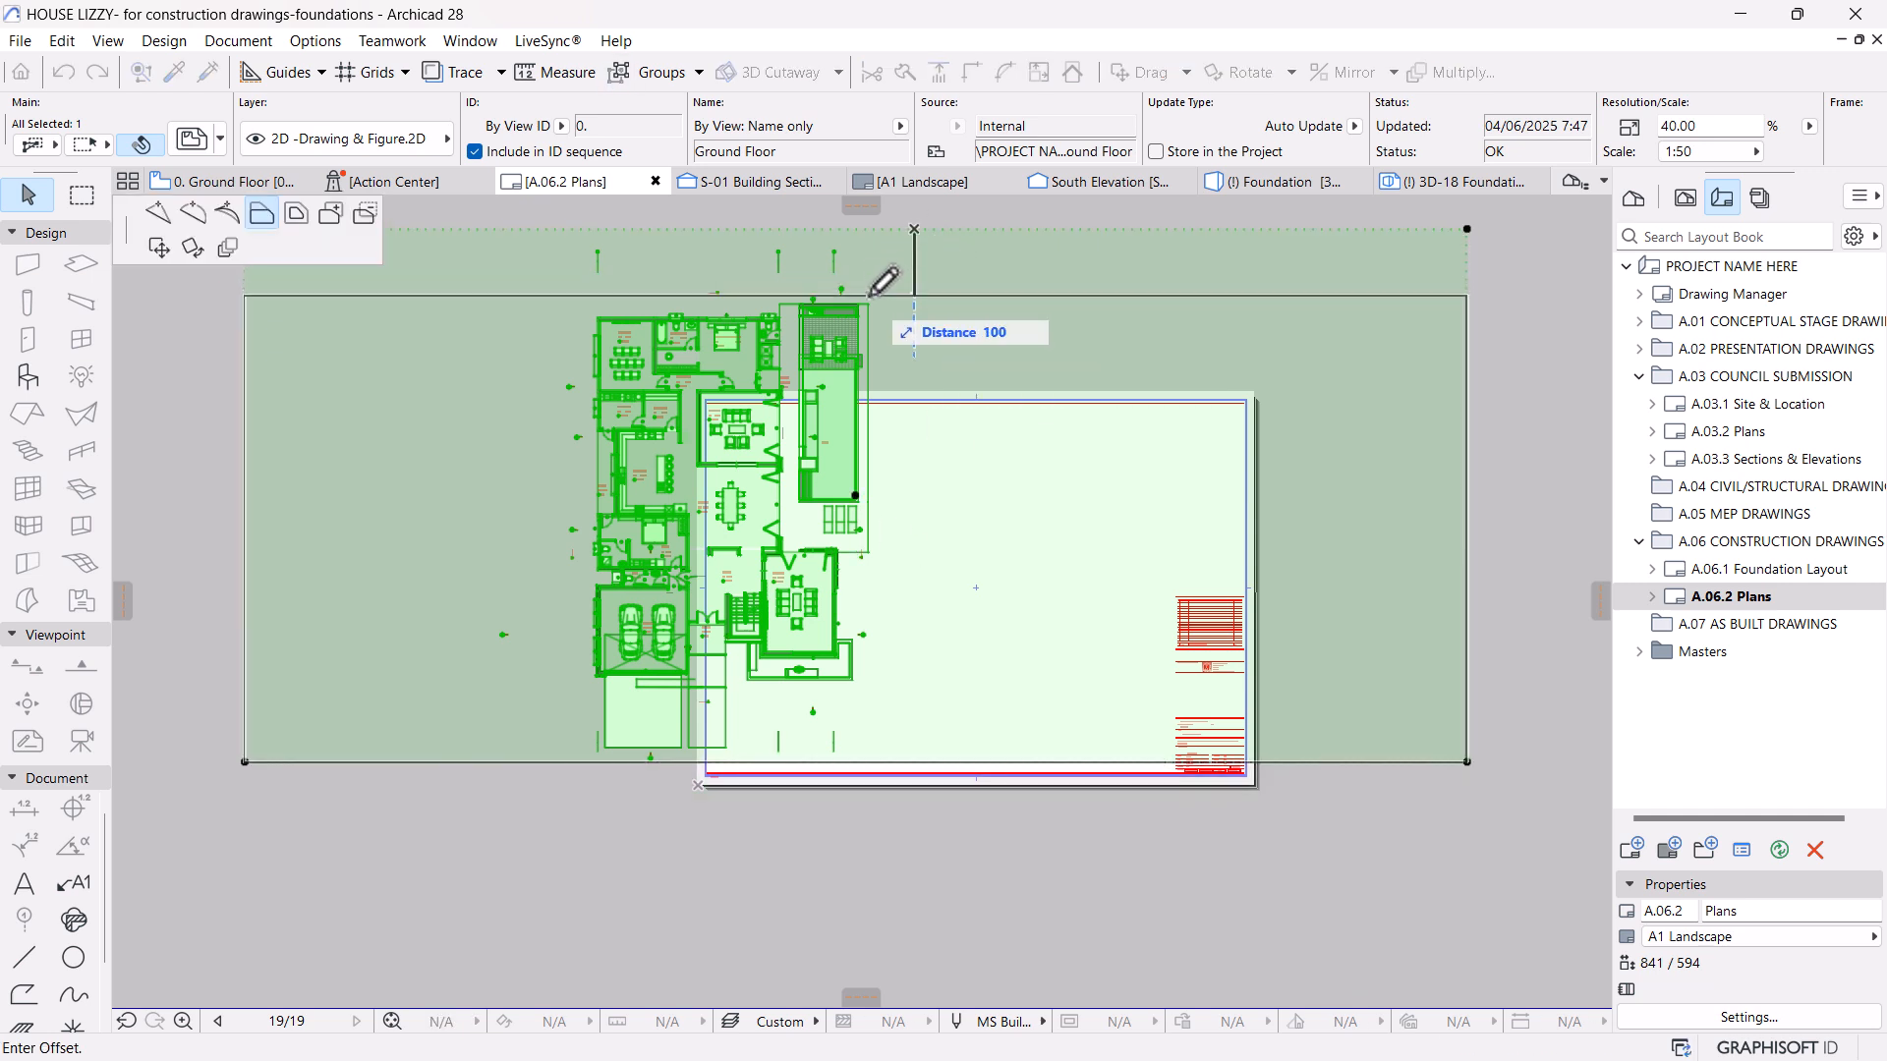
left_click(842, 295)
Crop the frame's left side by about 485 mm and right side by about 871 mm, and move the drawing to the sheet's upper-left corner.
left_click(245, 366)
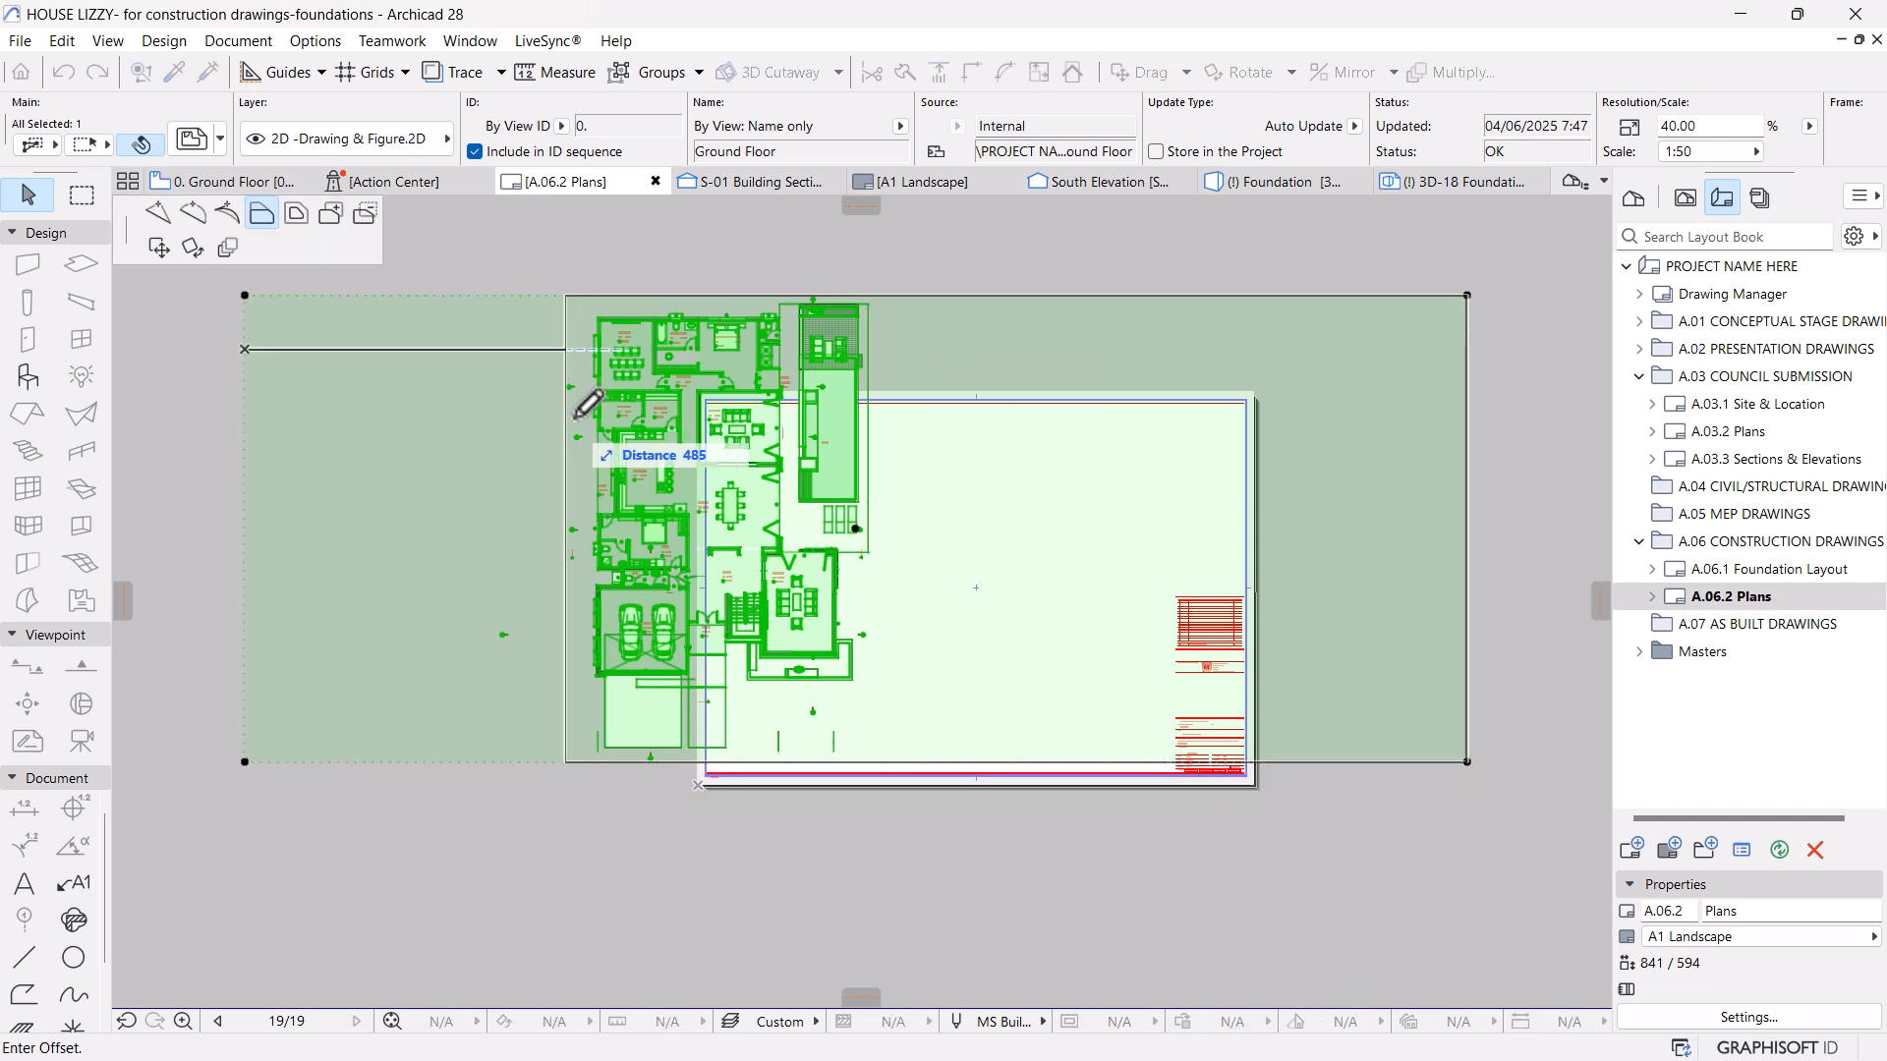
left_click(557, 394)
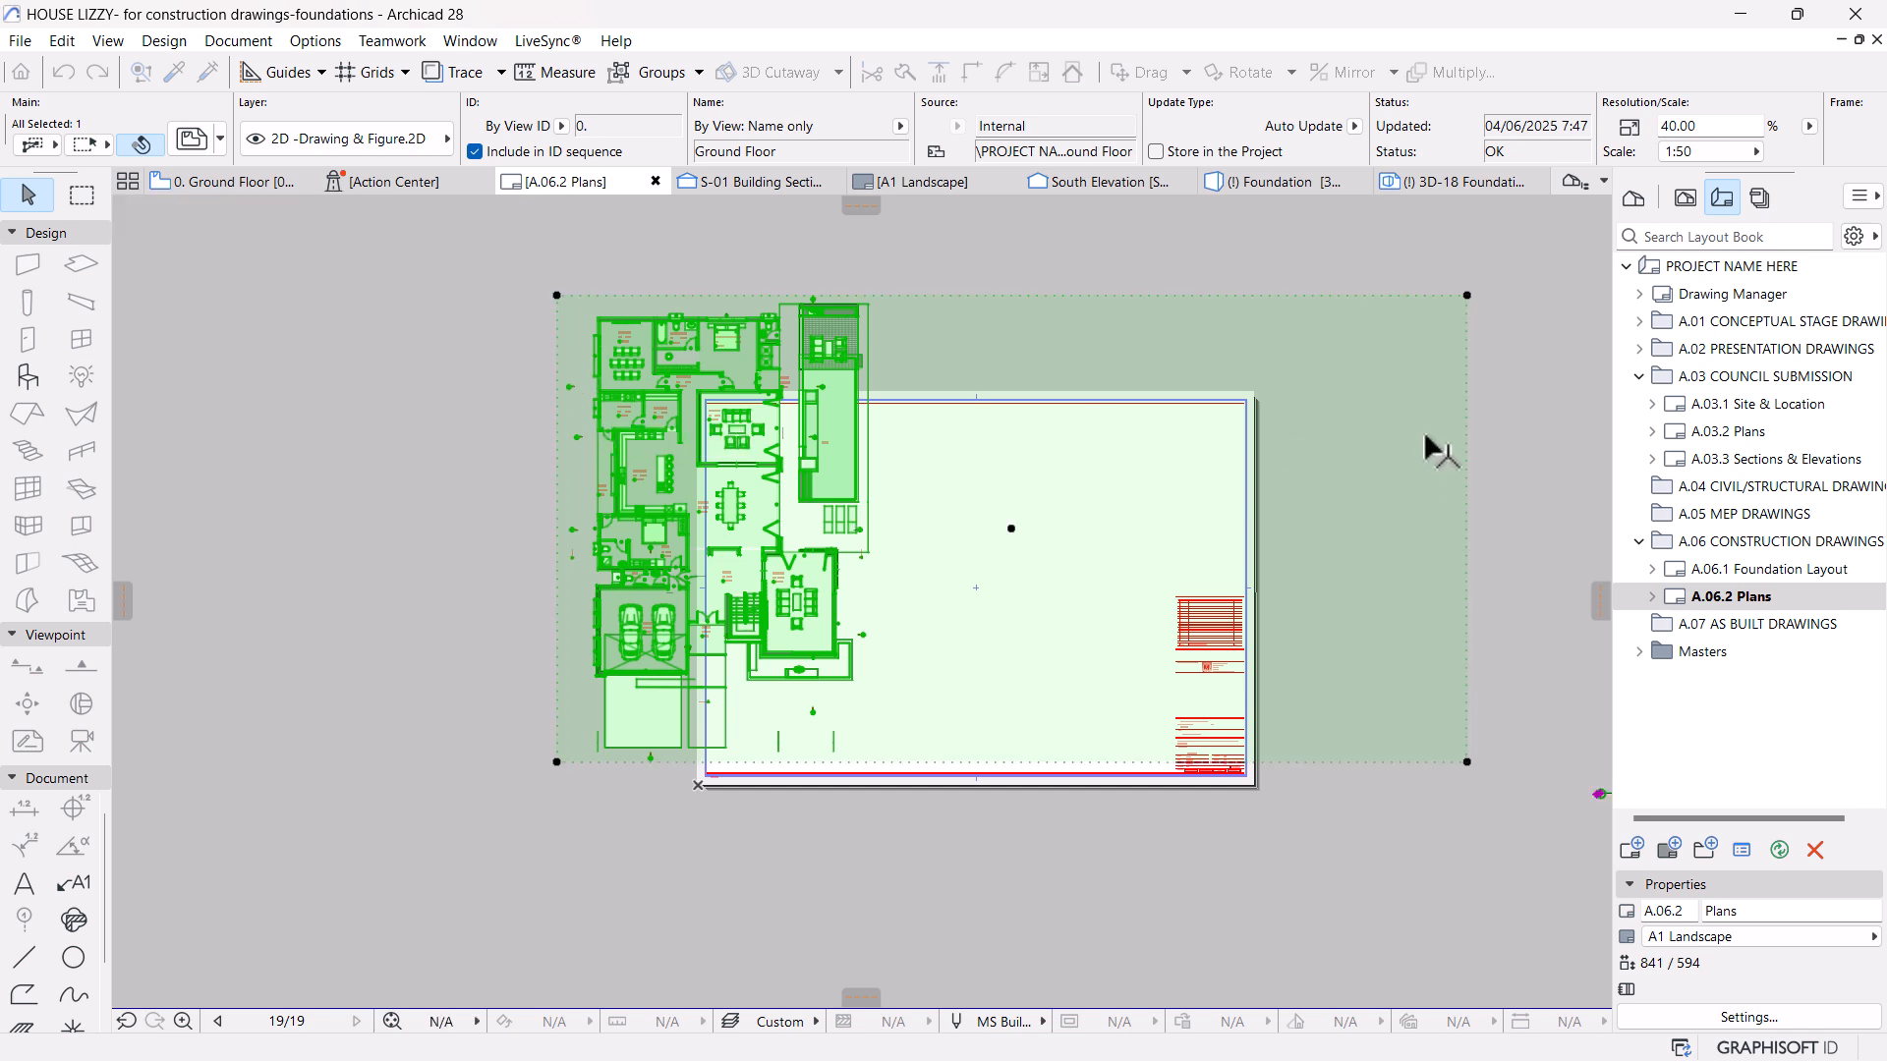
left_click(1467, 393)
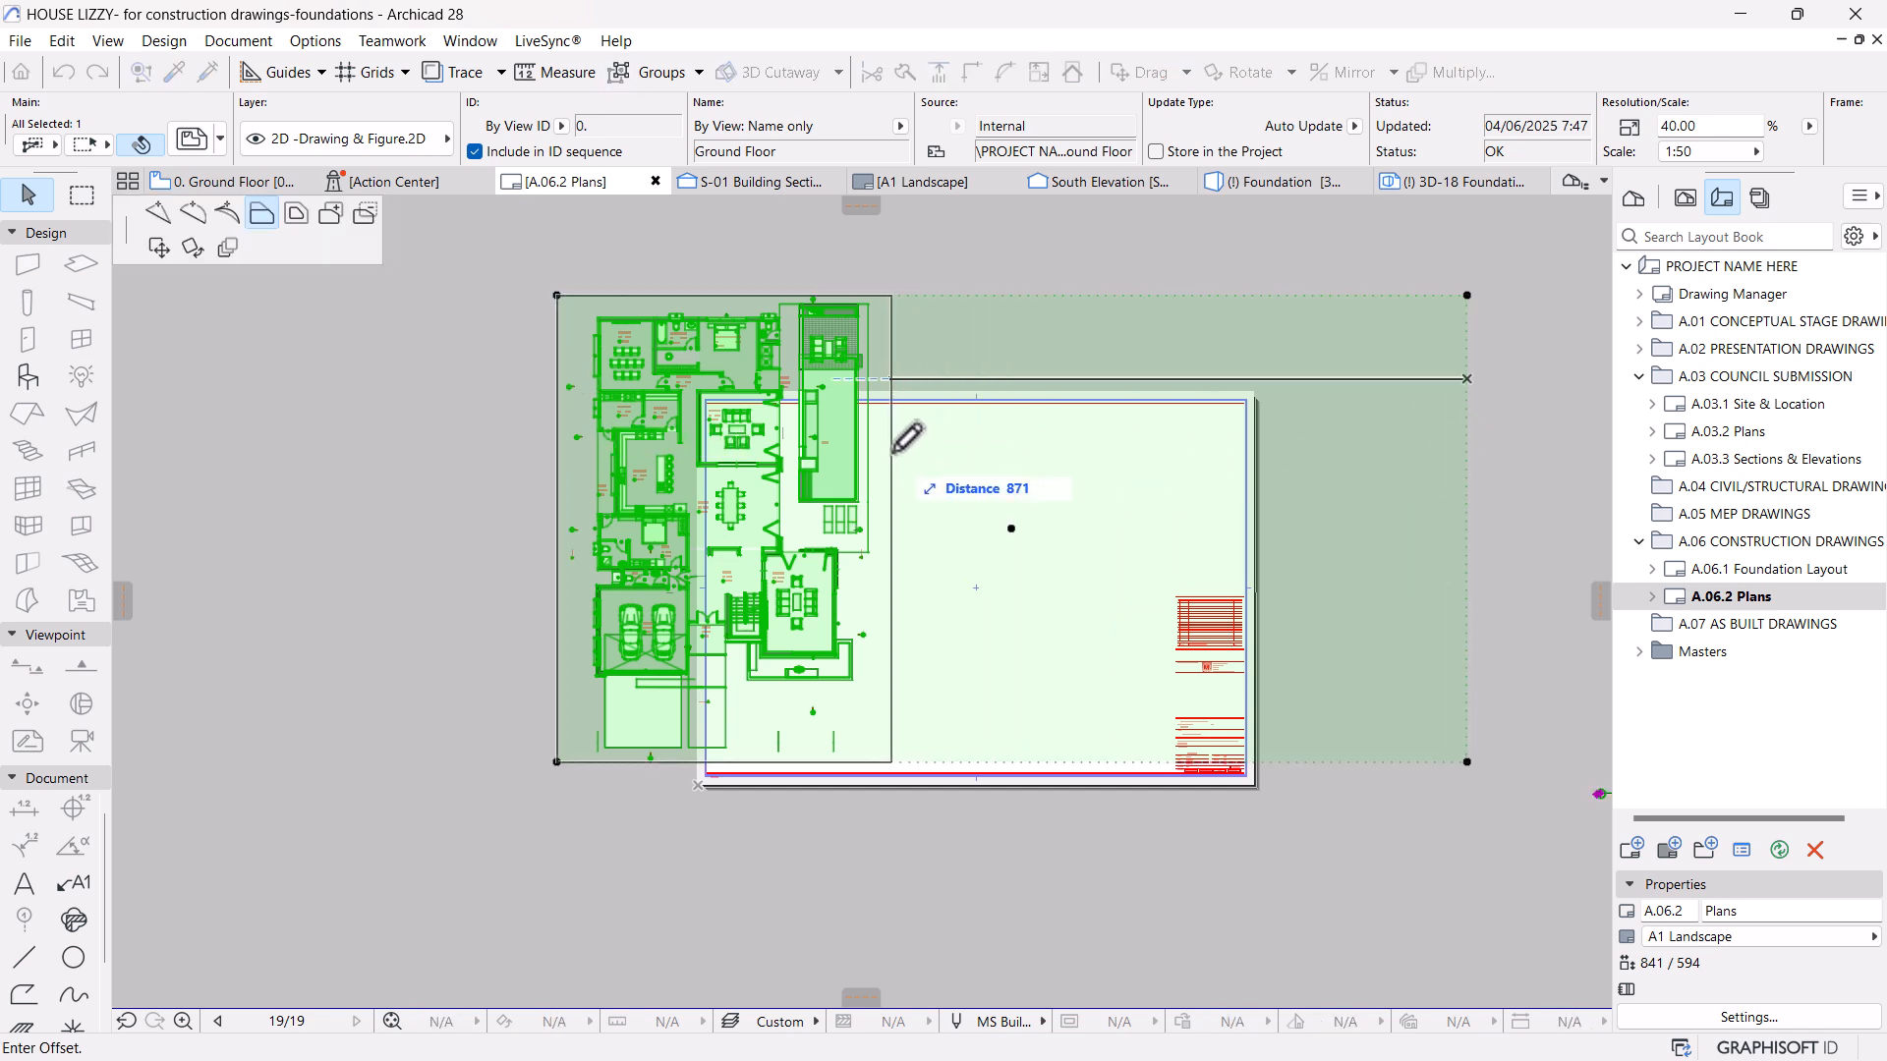
left_click(891, 447)
left_click(712, 414)
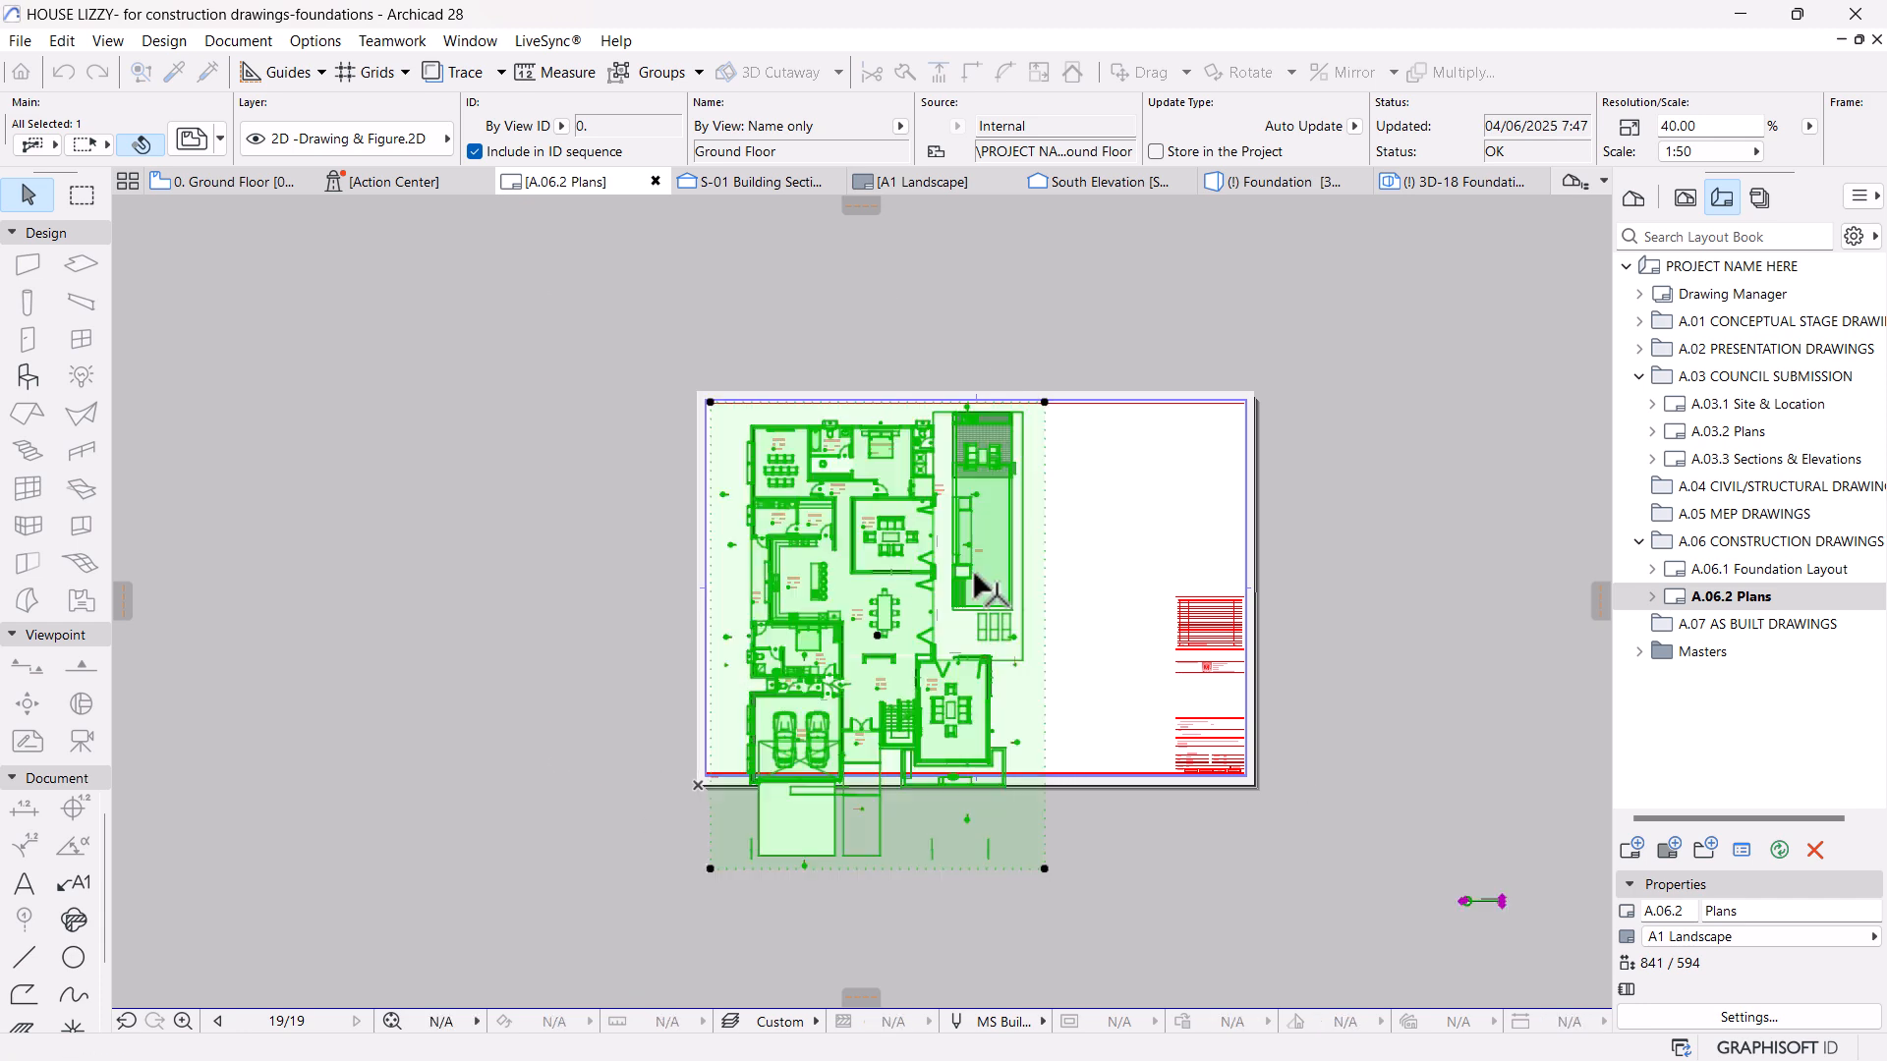
left_click(1144, 891)
Inspect the zone stamps on the 1:50 drawing and how the plan fits within the sheet border.
scroll(929, 619, "up", 5)
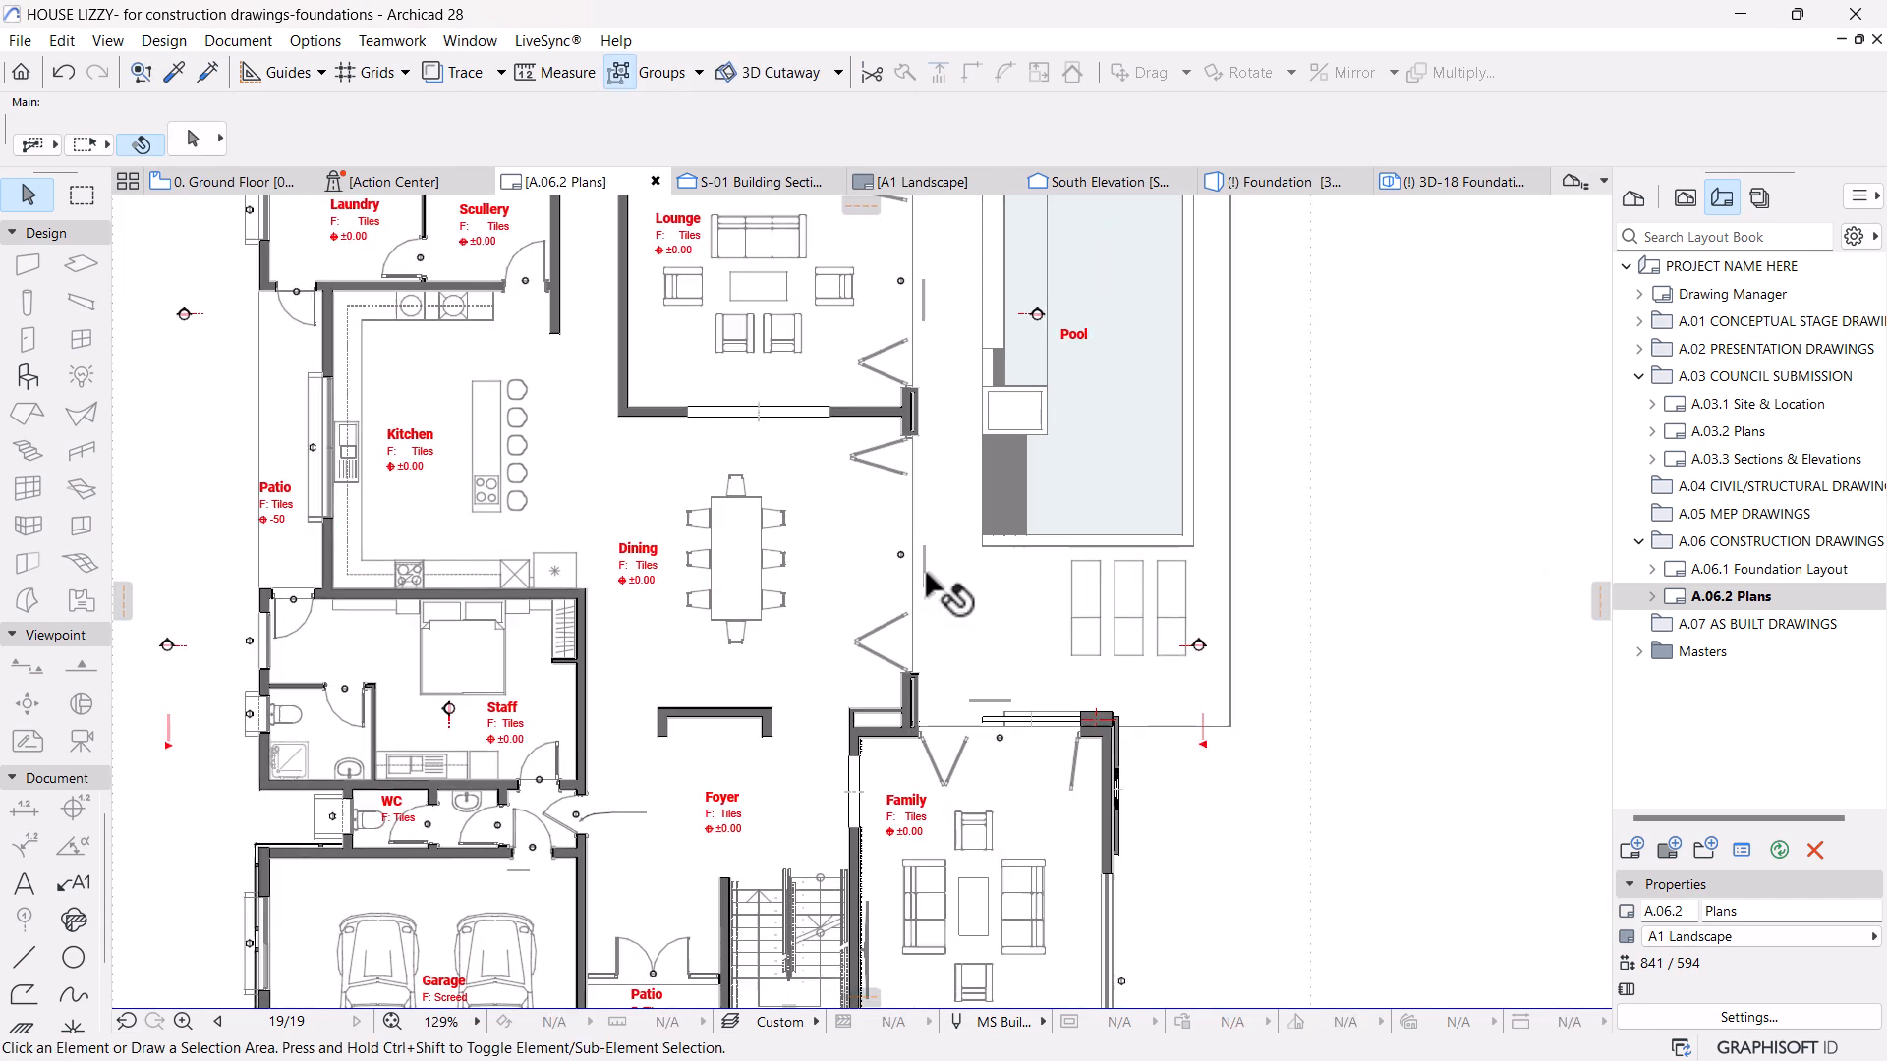
middle_click_drag(717, 540, 1002, 257)
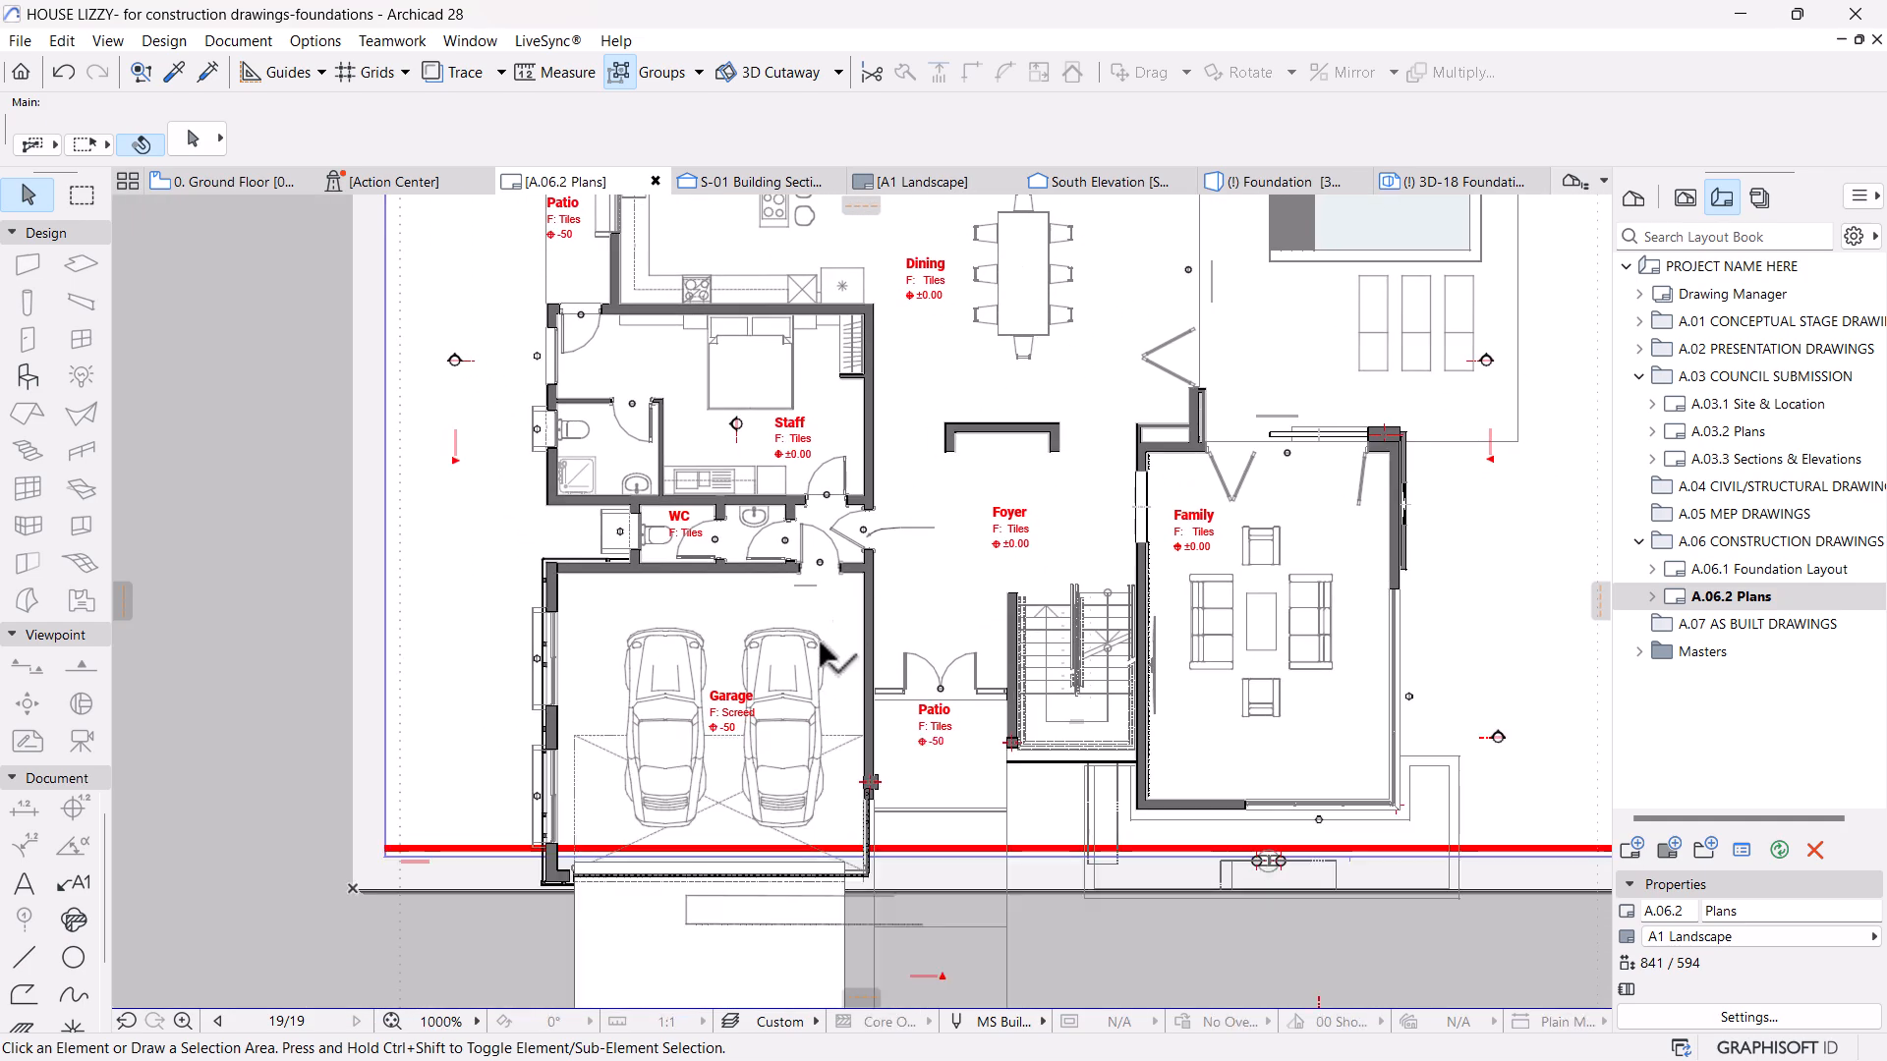
scroll(695, 732, "up", 1)
middle_click_drag(695, 732, 741, 636)
scroll(648, 719, "up", 4)
scroll(694, 767, "down", 5)
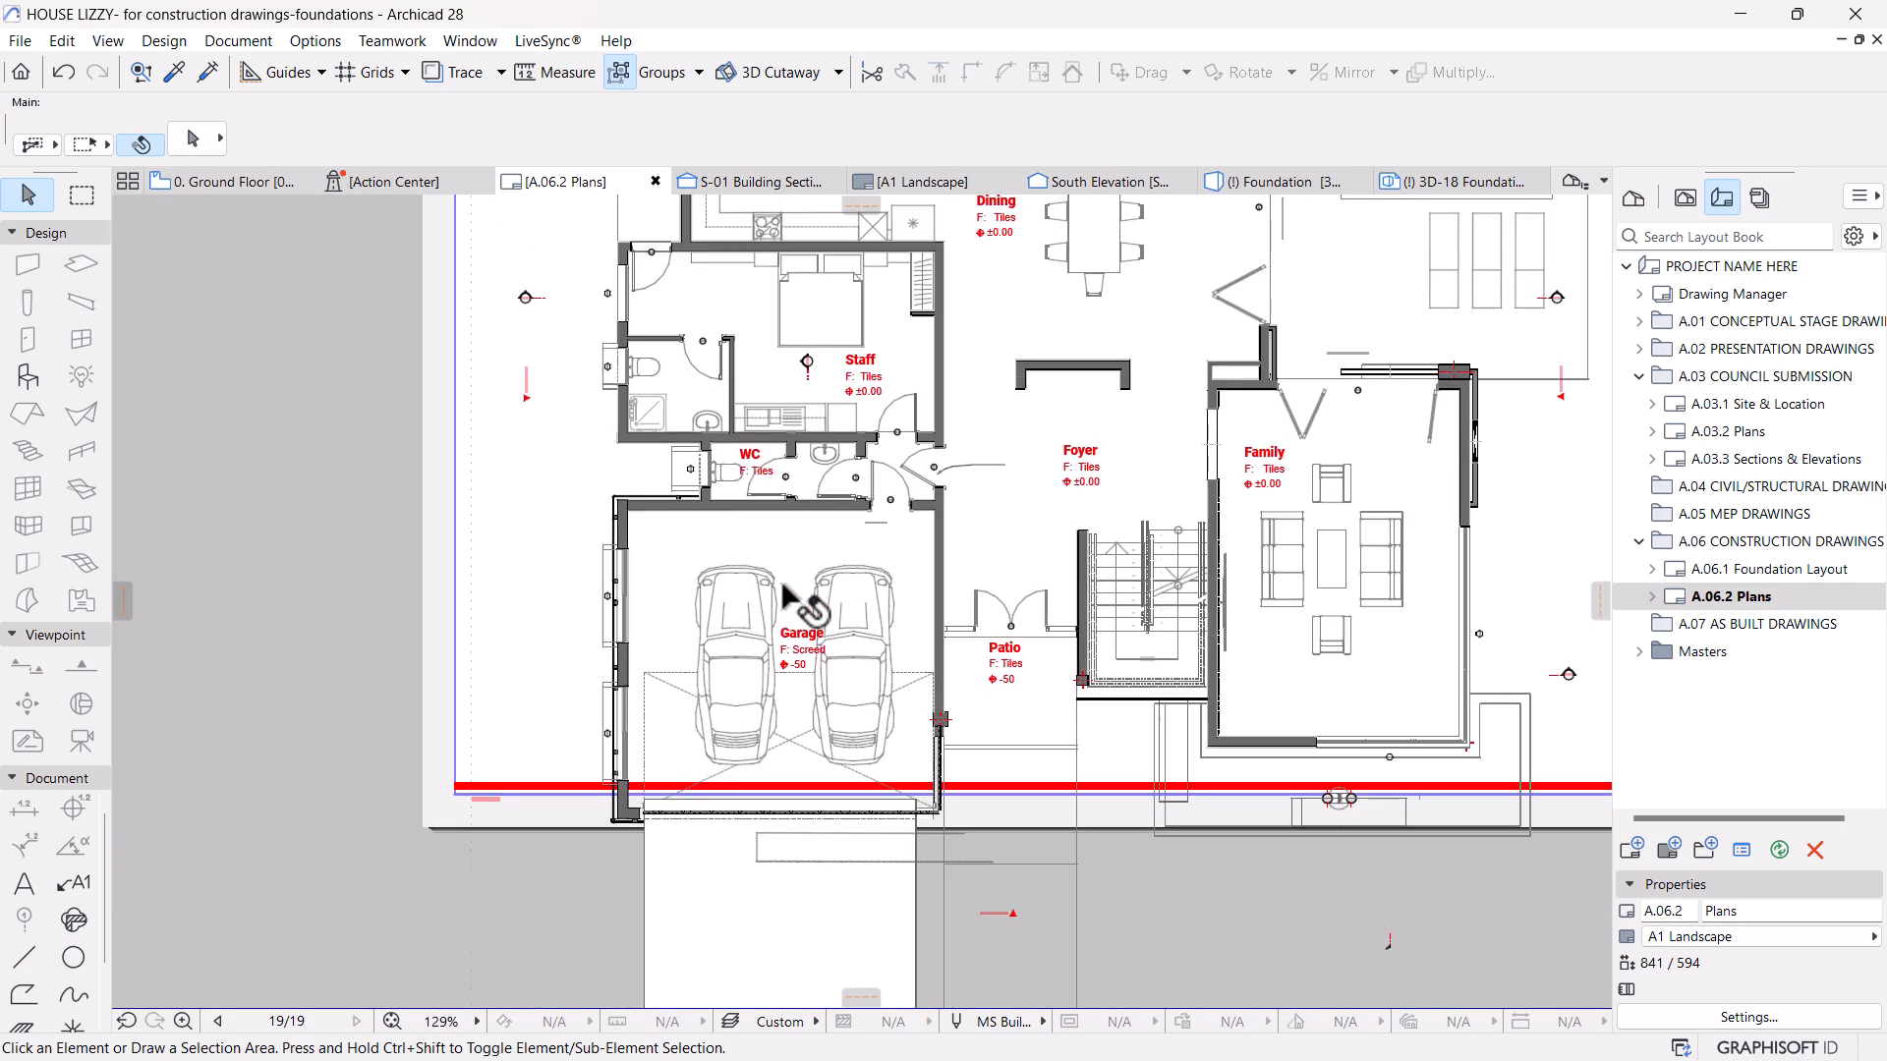
scroll(796, 580, "down", 5)
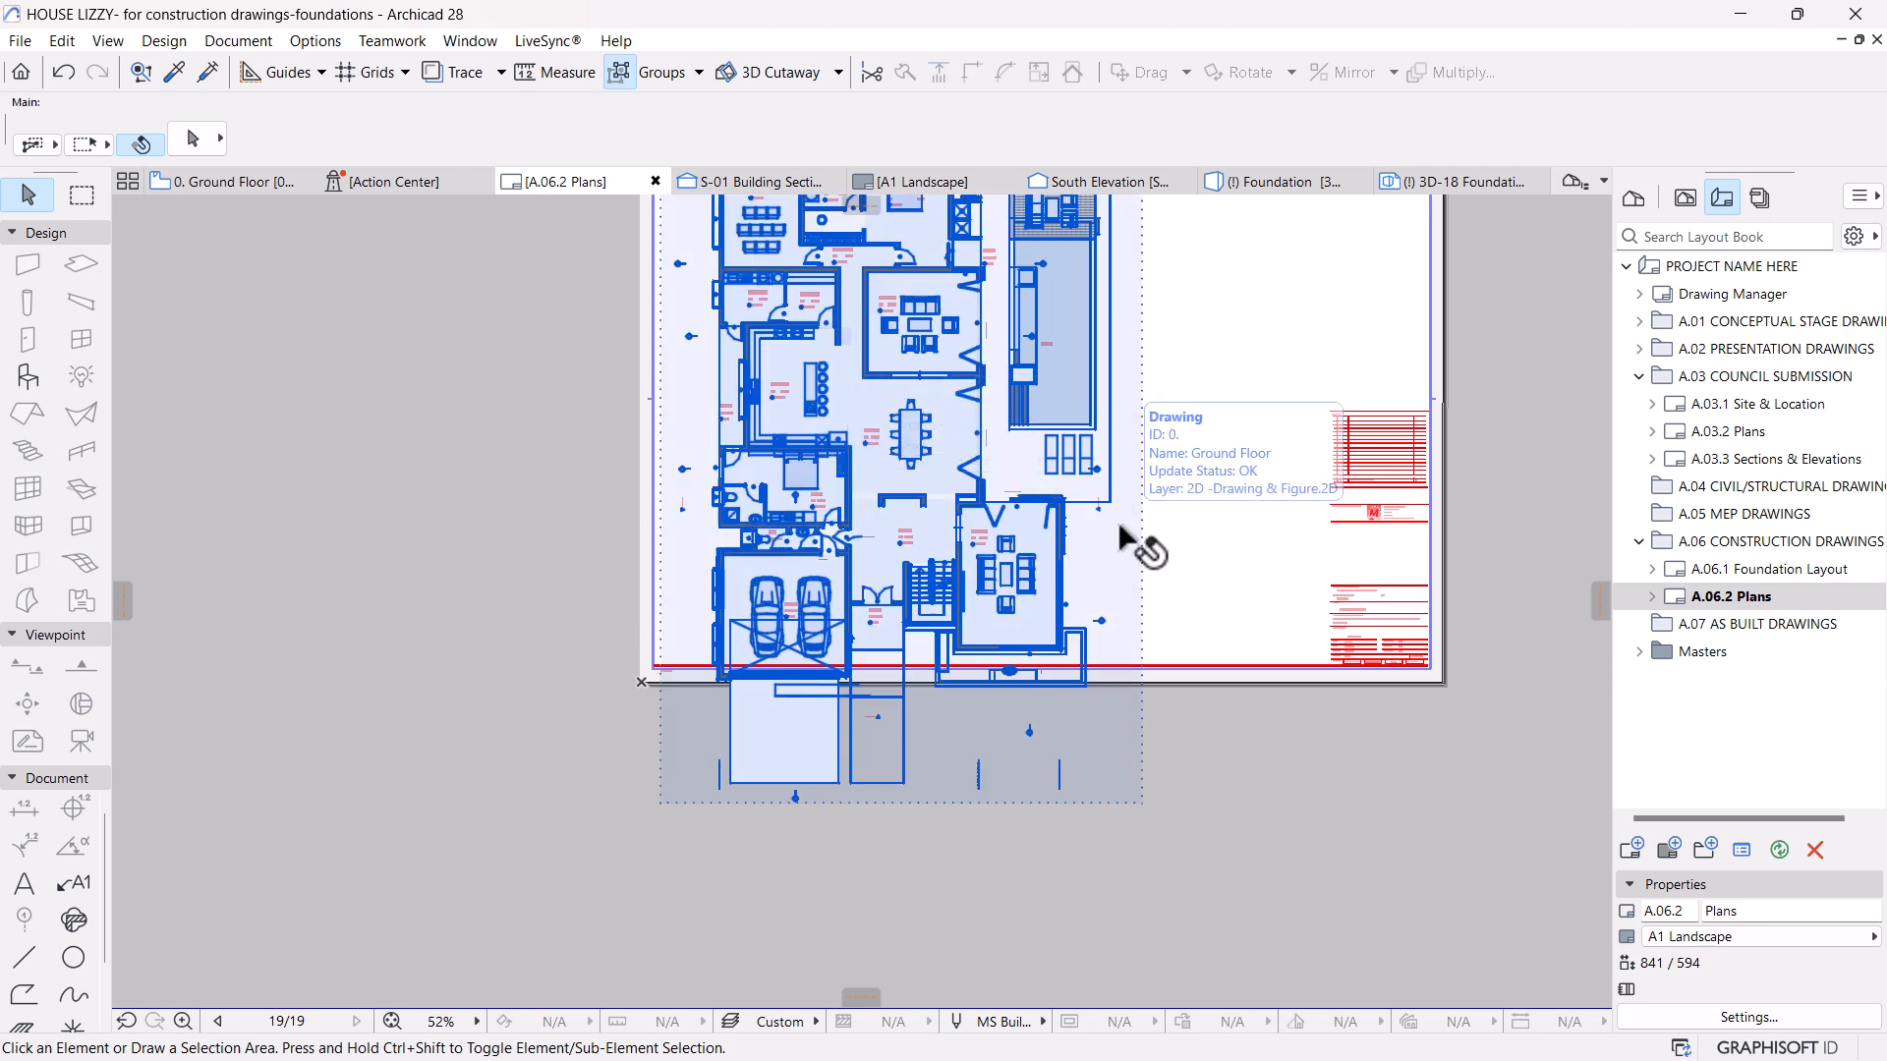
scroll(909, 432, "up", 3)
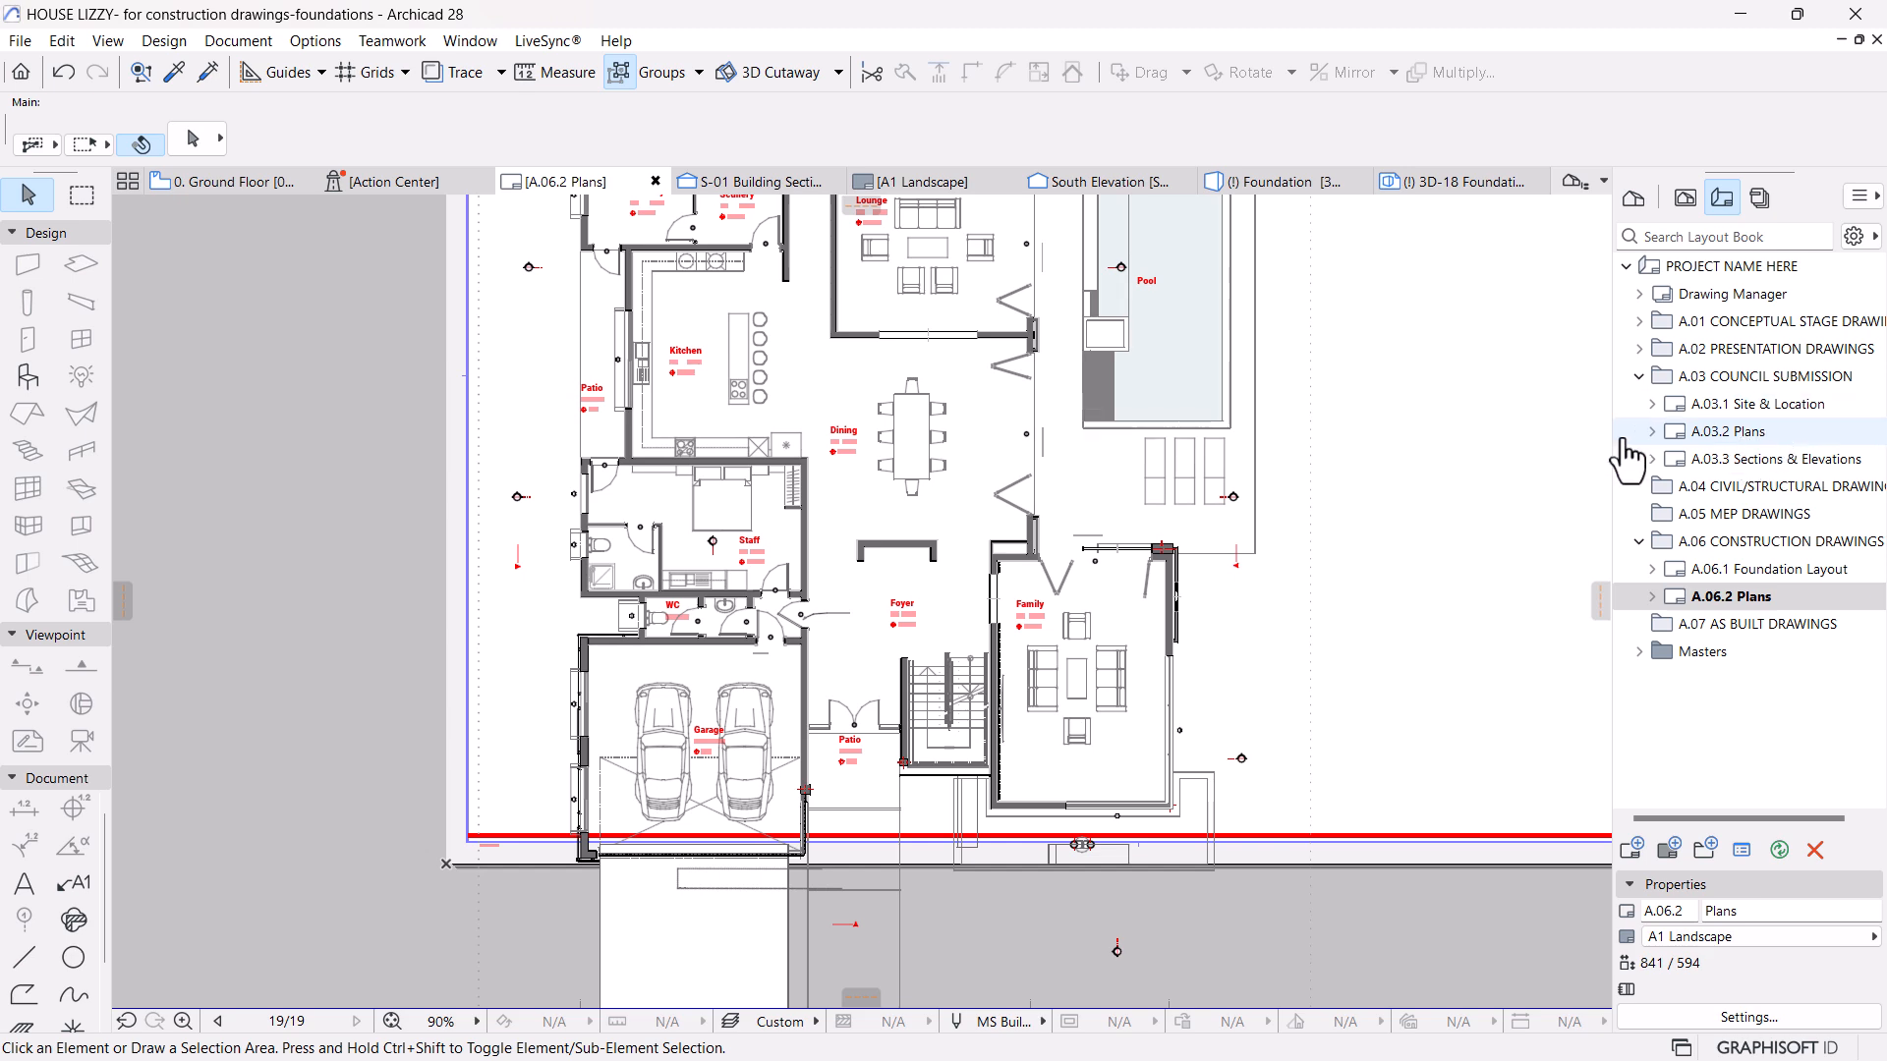
scroll(747, 791, "down", 2)
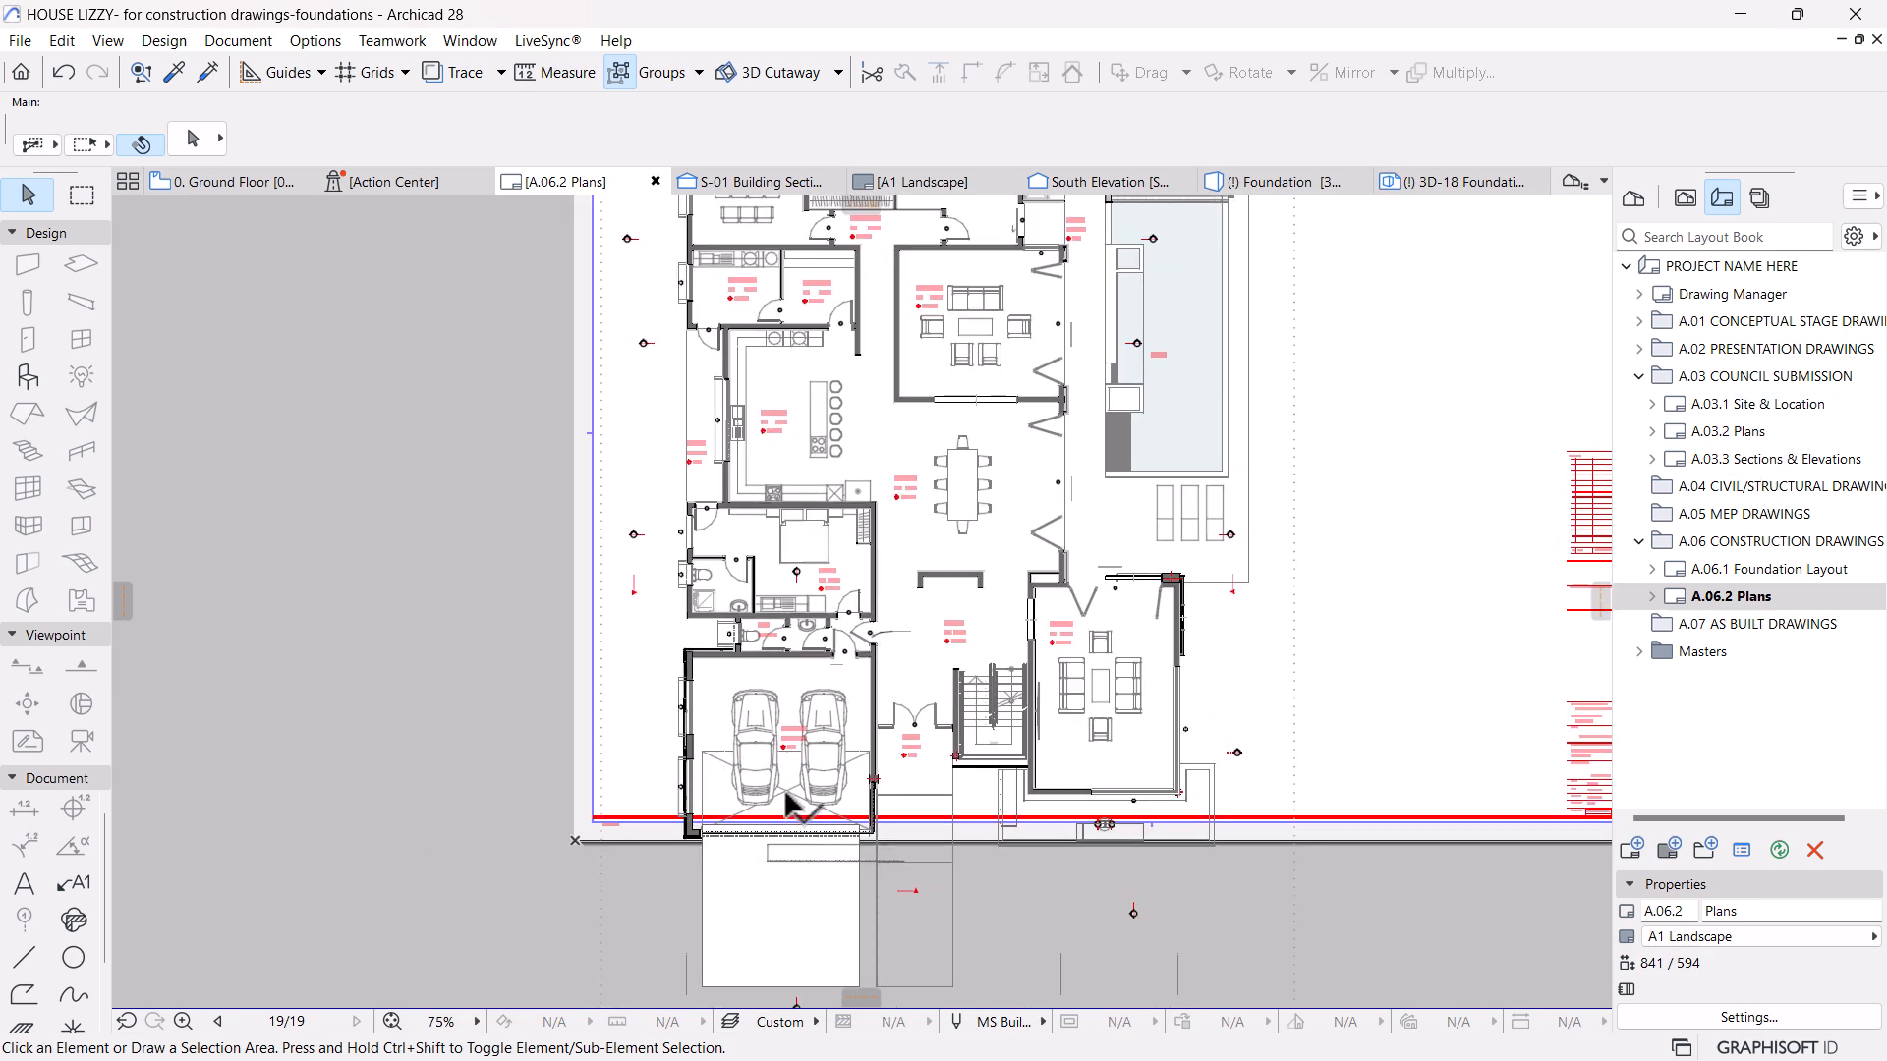
scroll(824, 776, "down", 3)
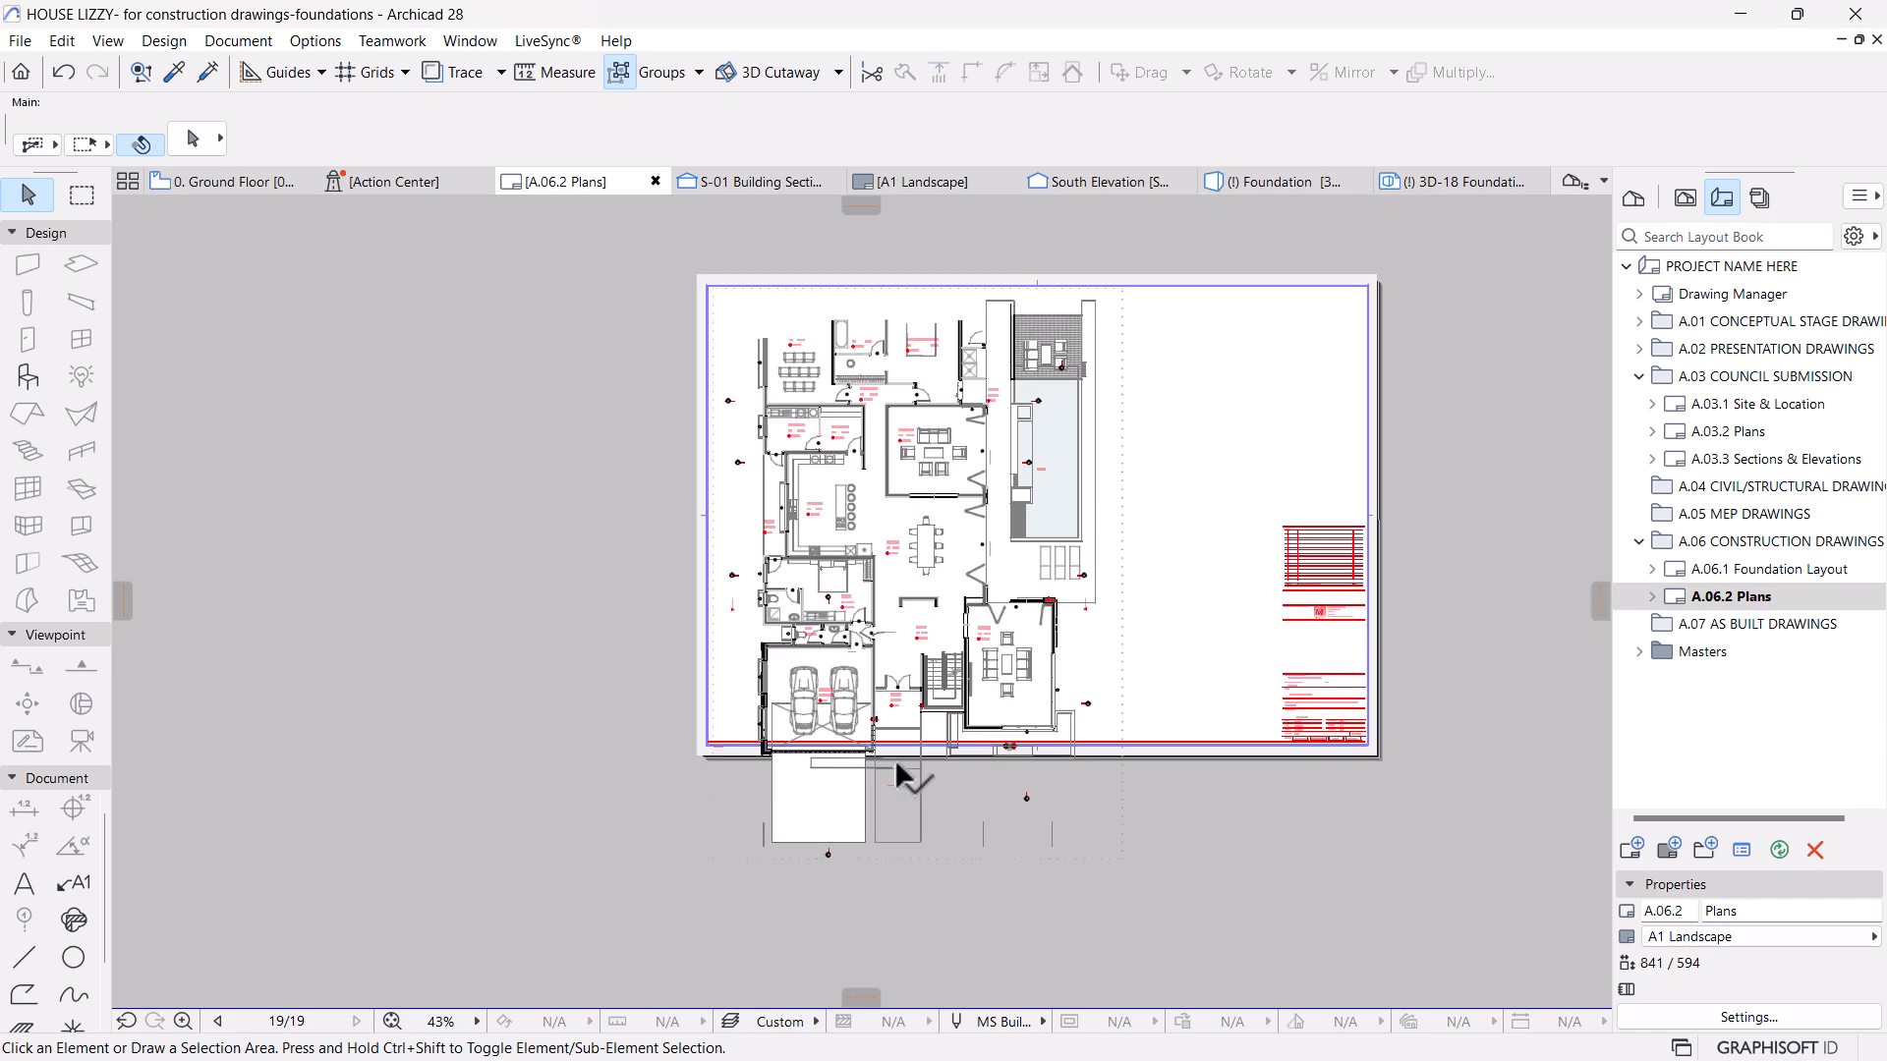
Trim the drawing frame's right edge by about 21 mm and pull its bottom edge in slightly.
left_click(1105, 435)
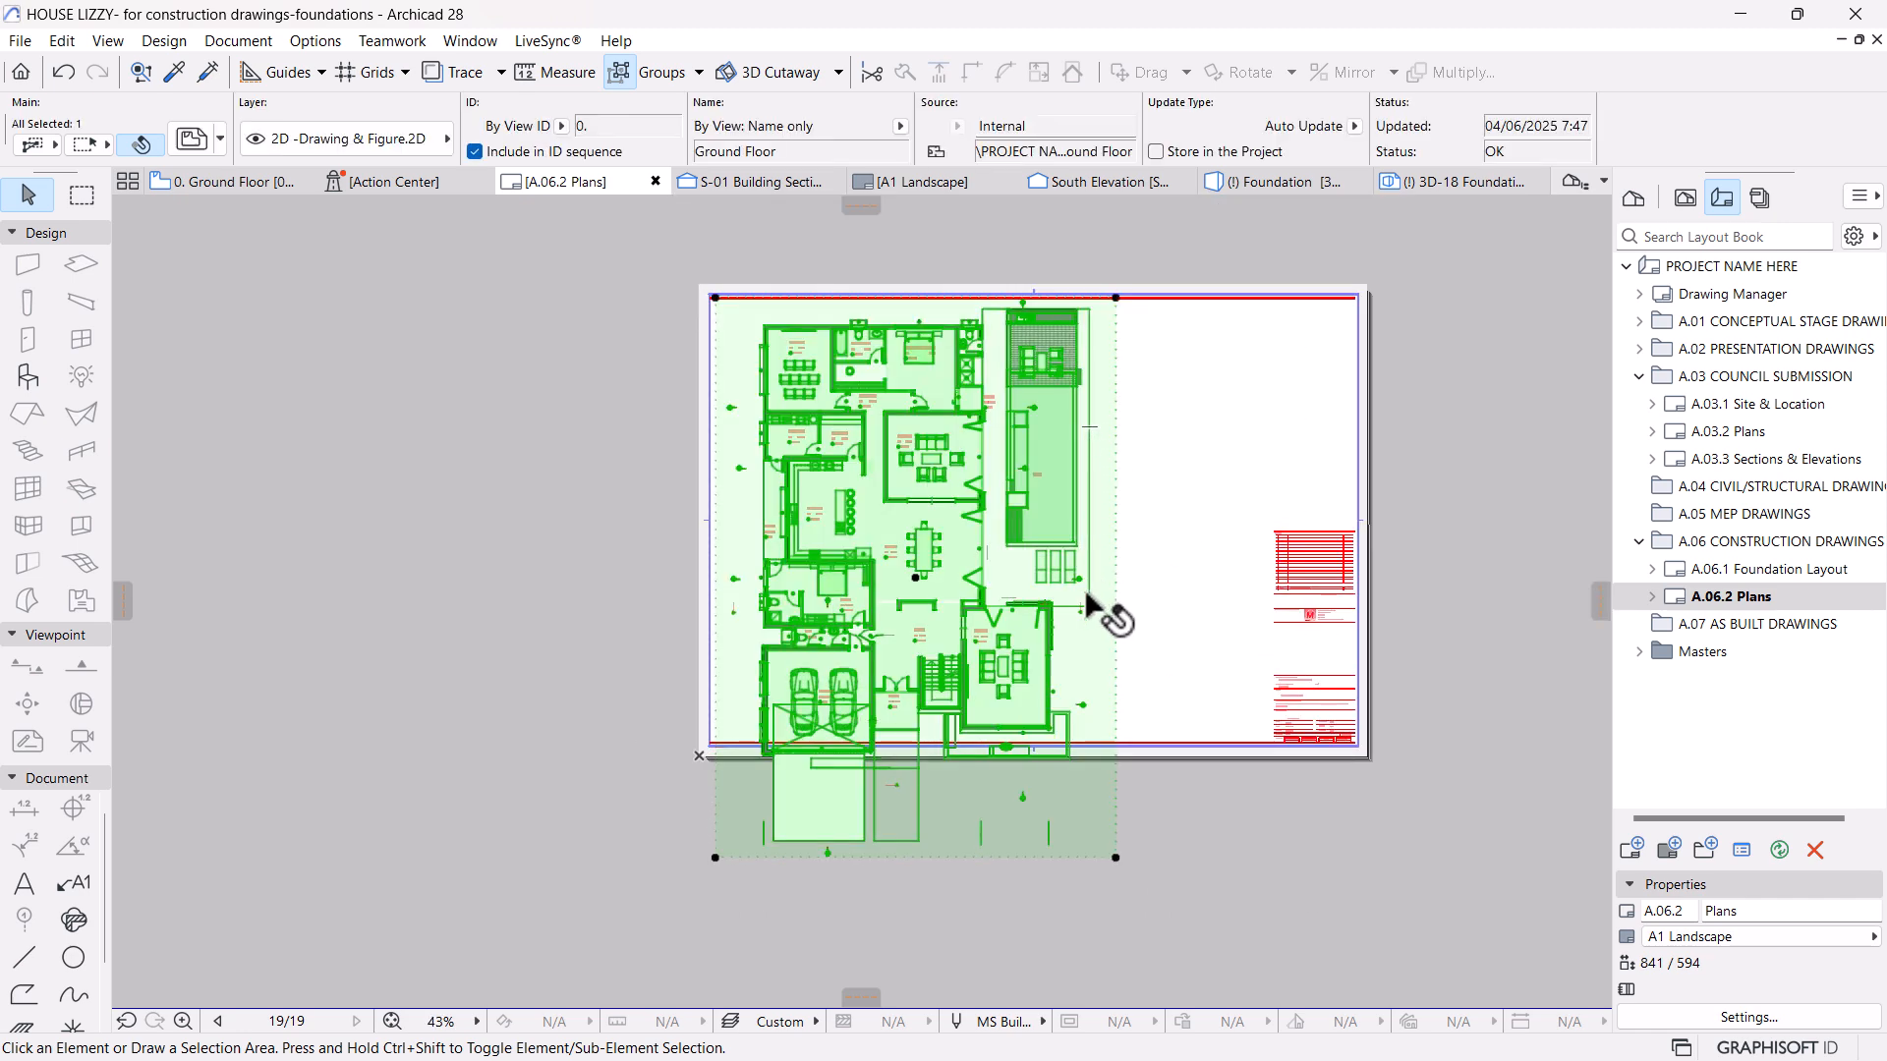
left_click(1116, 577)
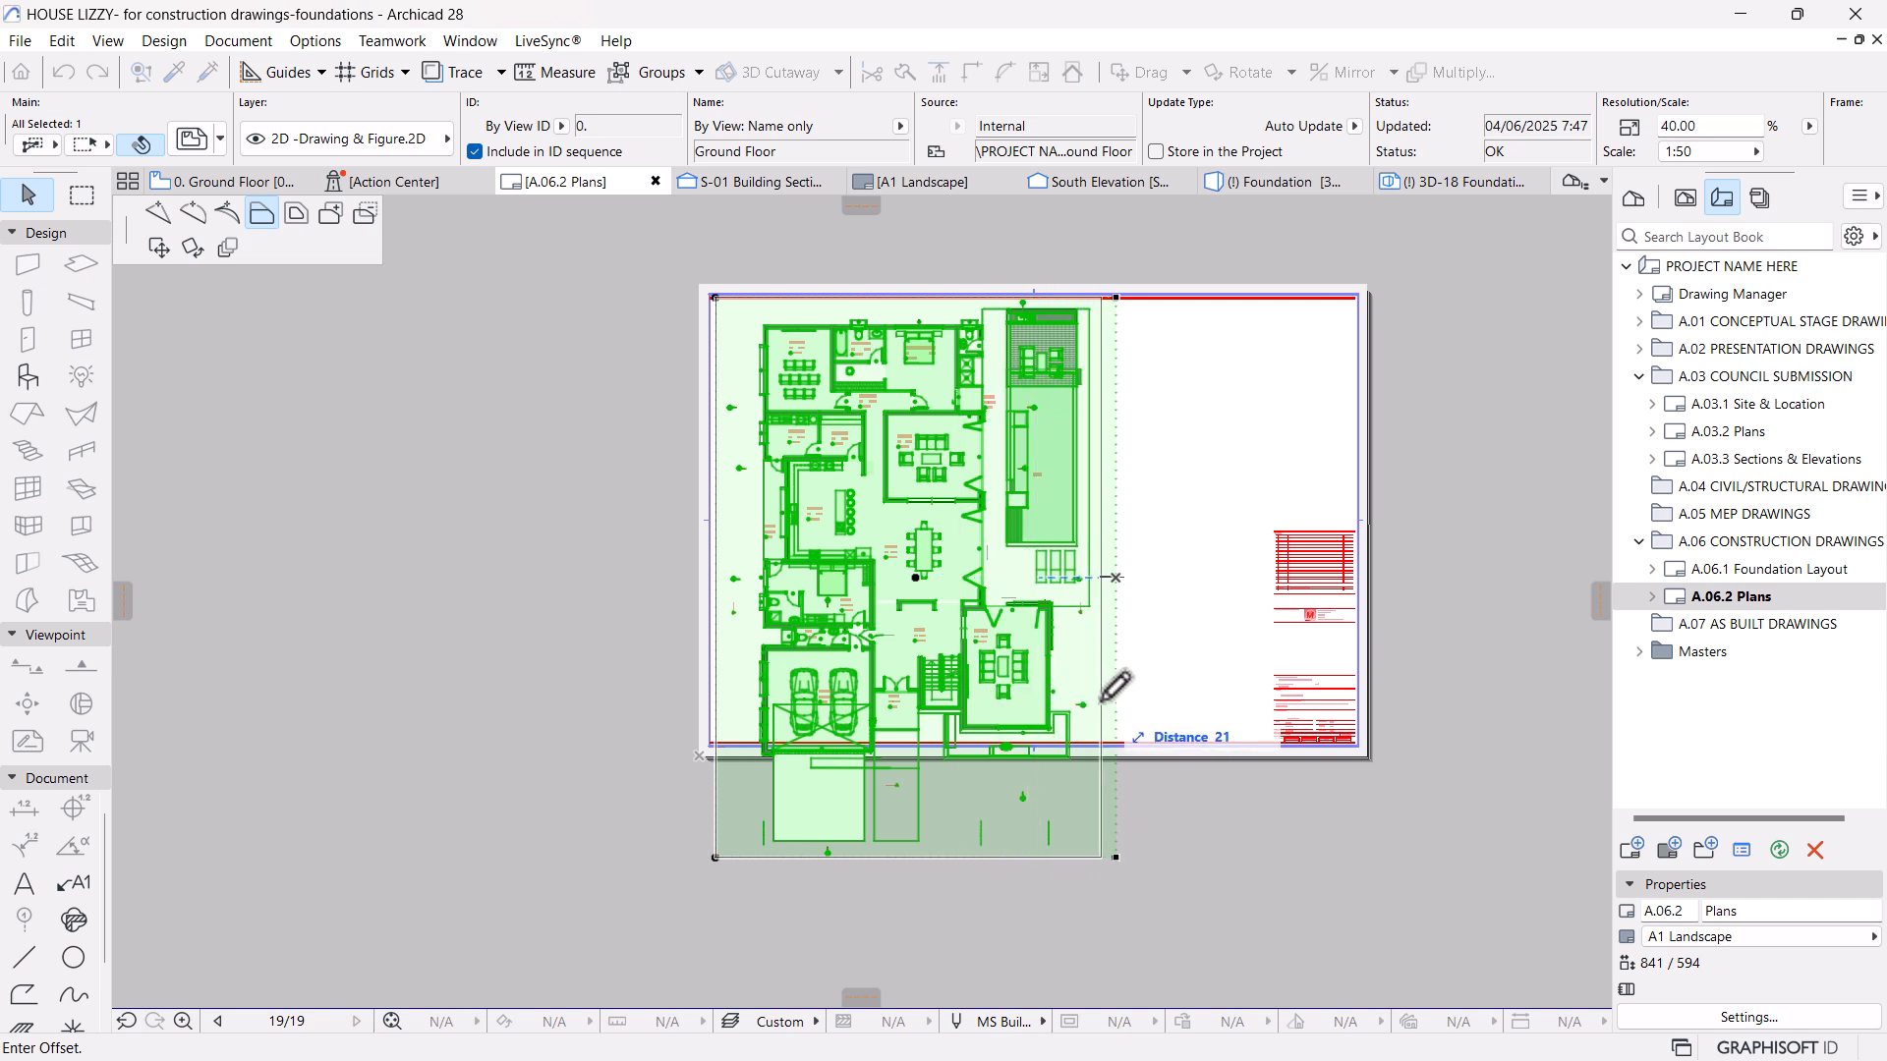
key("Escape")
left_click(929, 856)
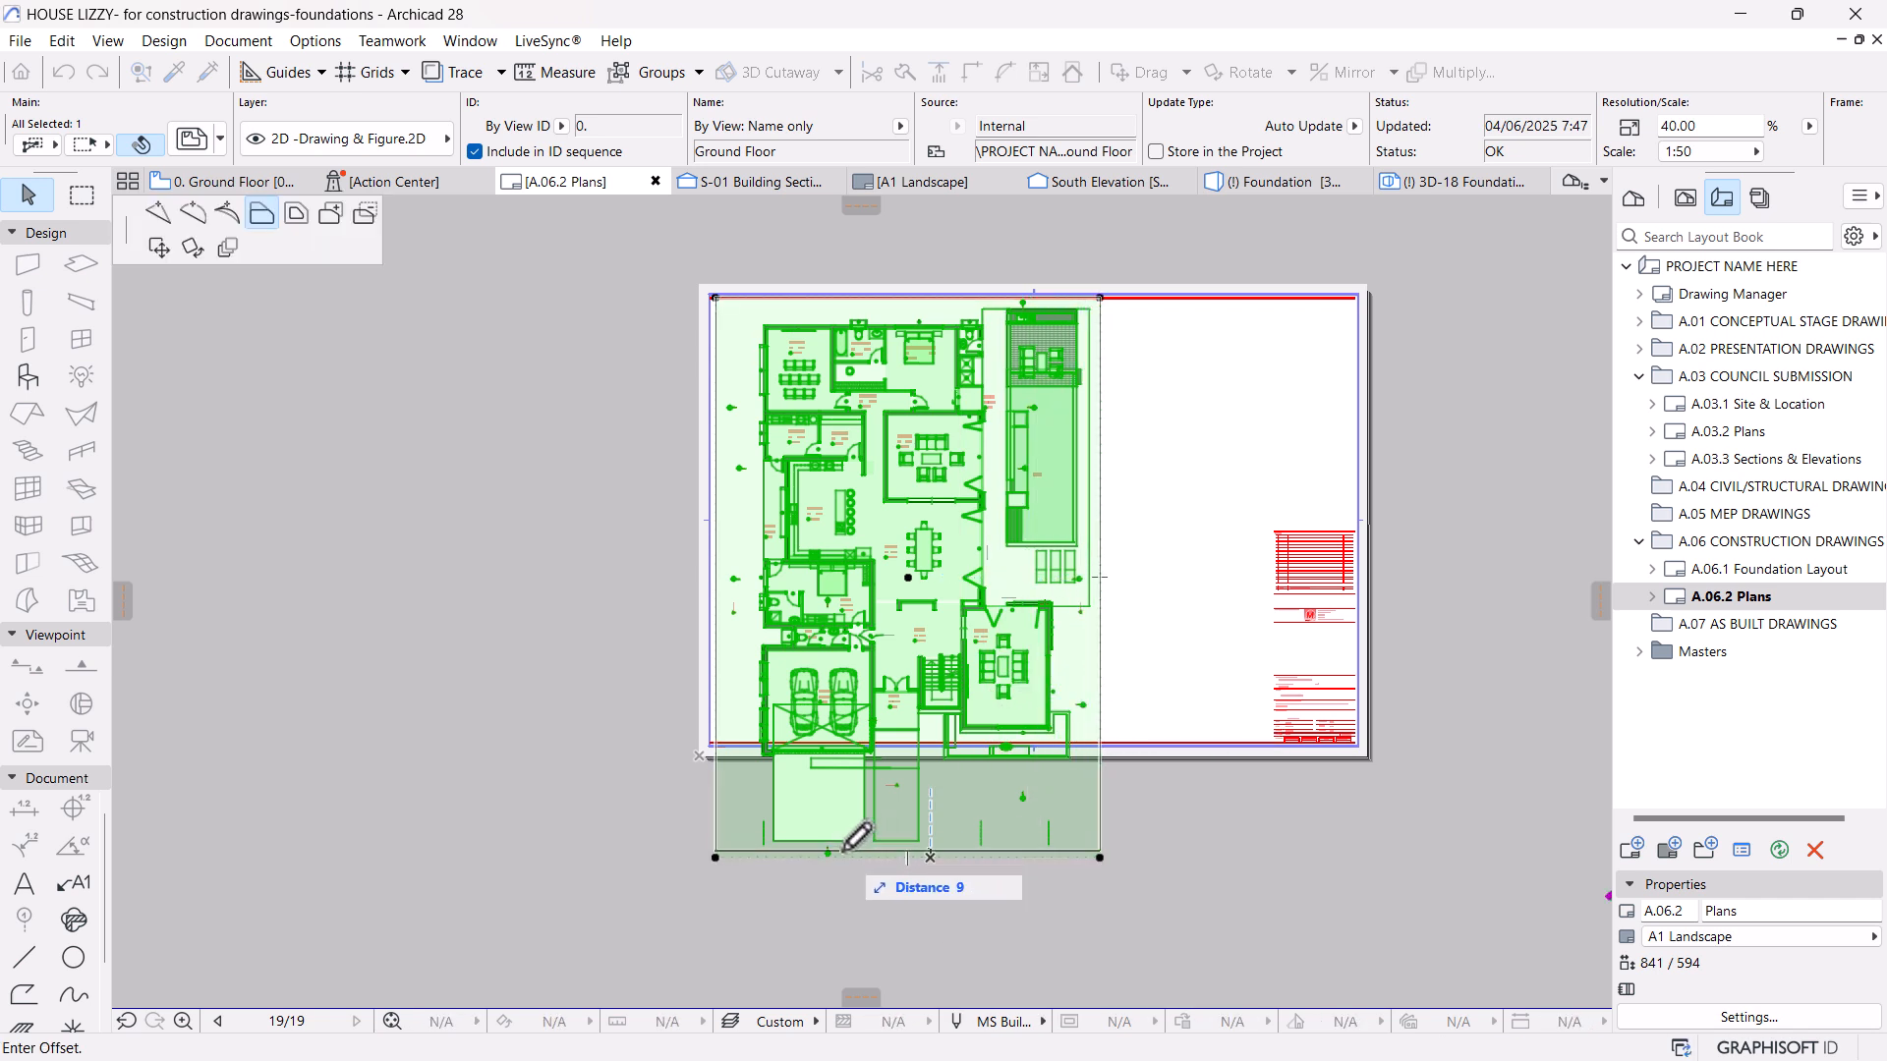
left_click(853, 833)
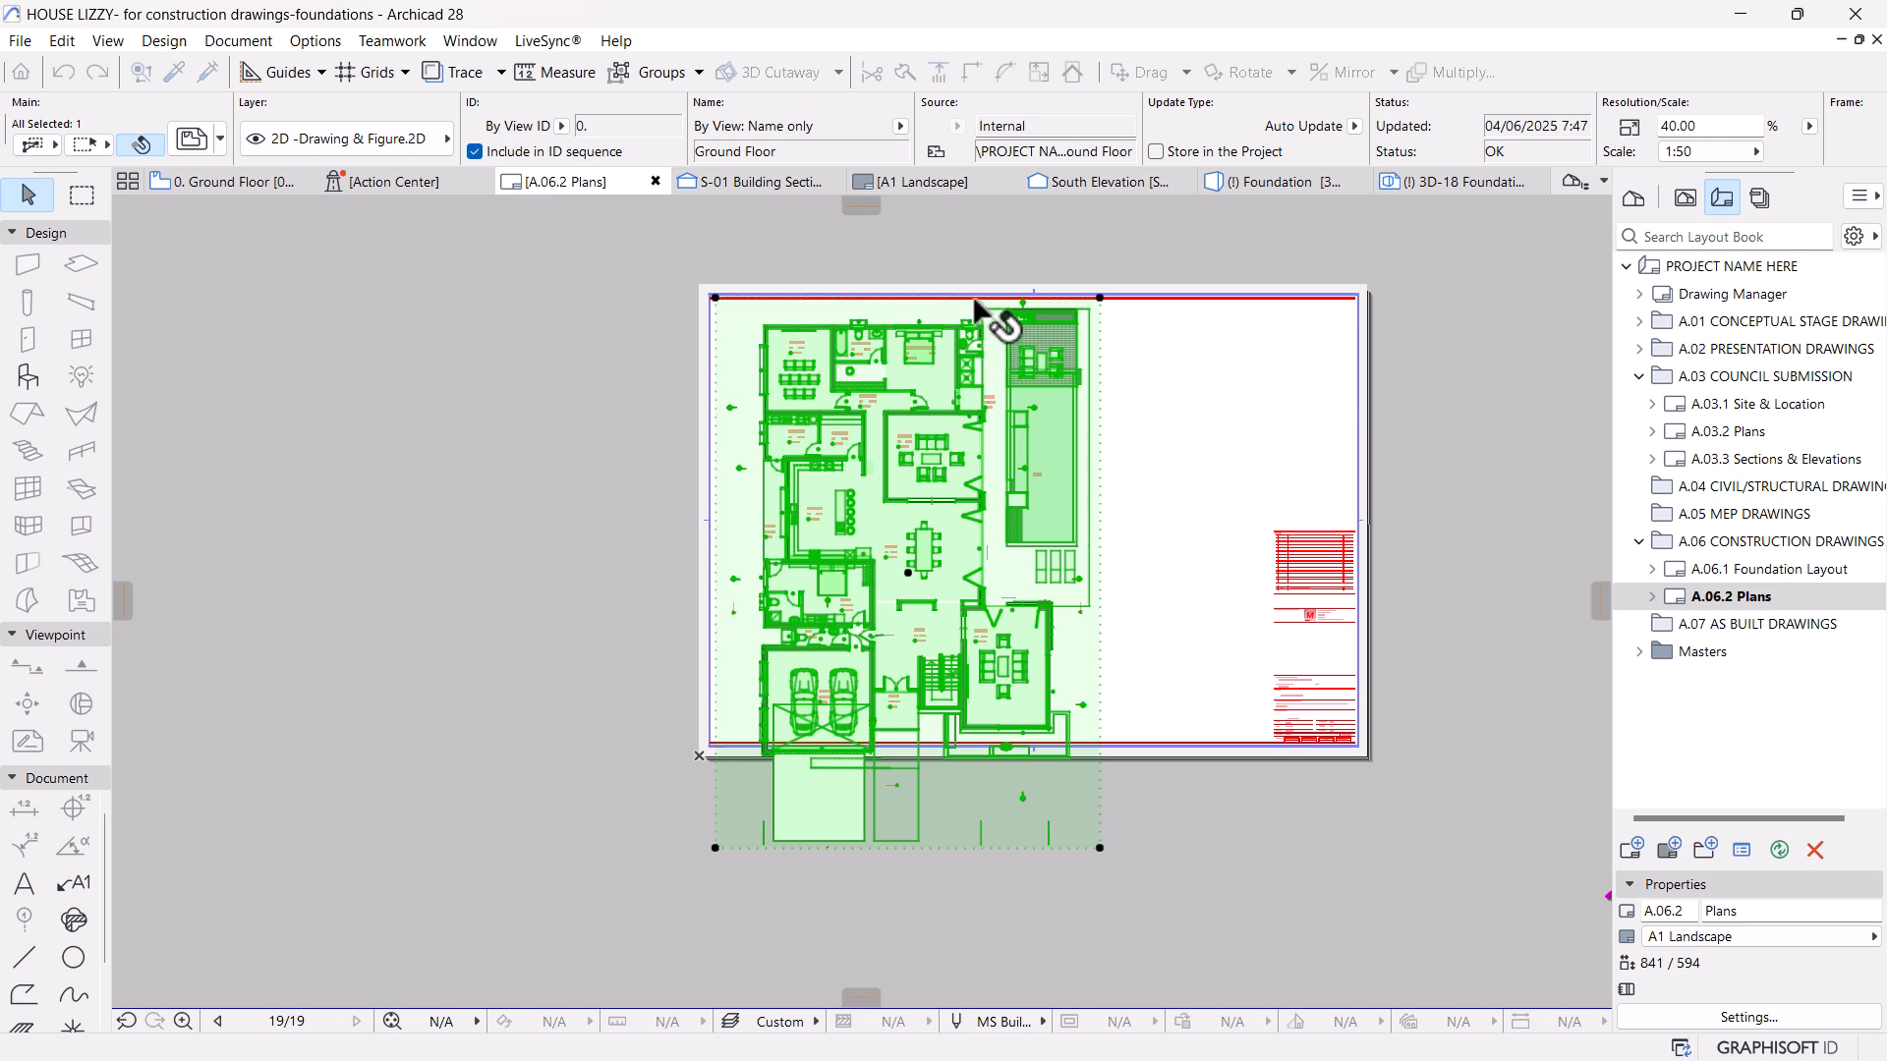
Crop the top of the ground floor drawing by about 311 mm and move the cropped drawing up about 294 mm.
left_click(975, 298)
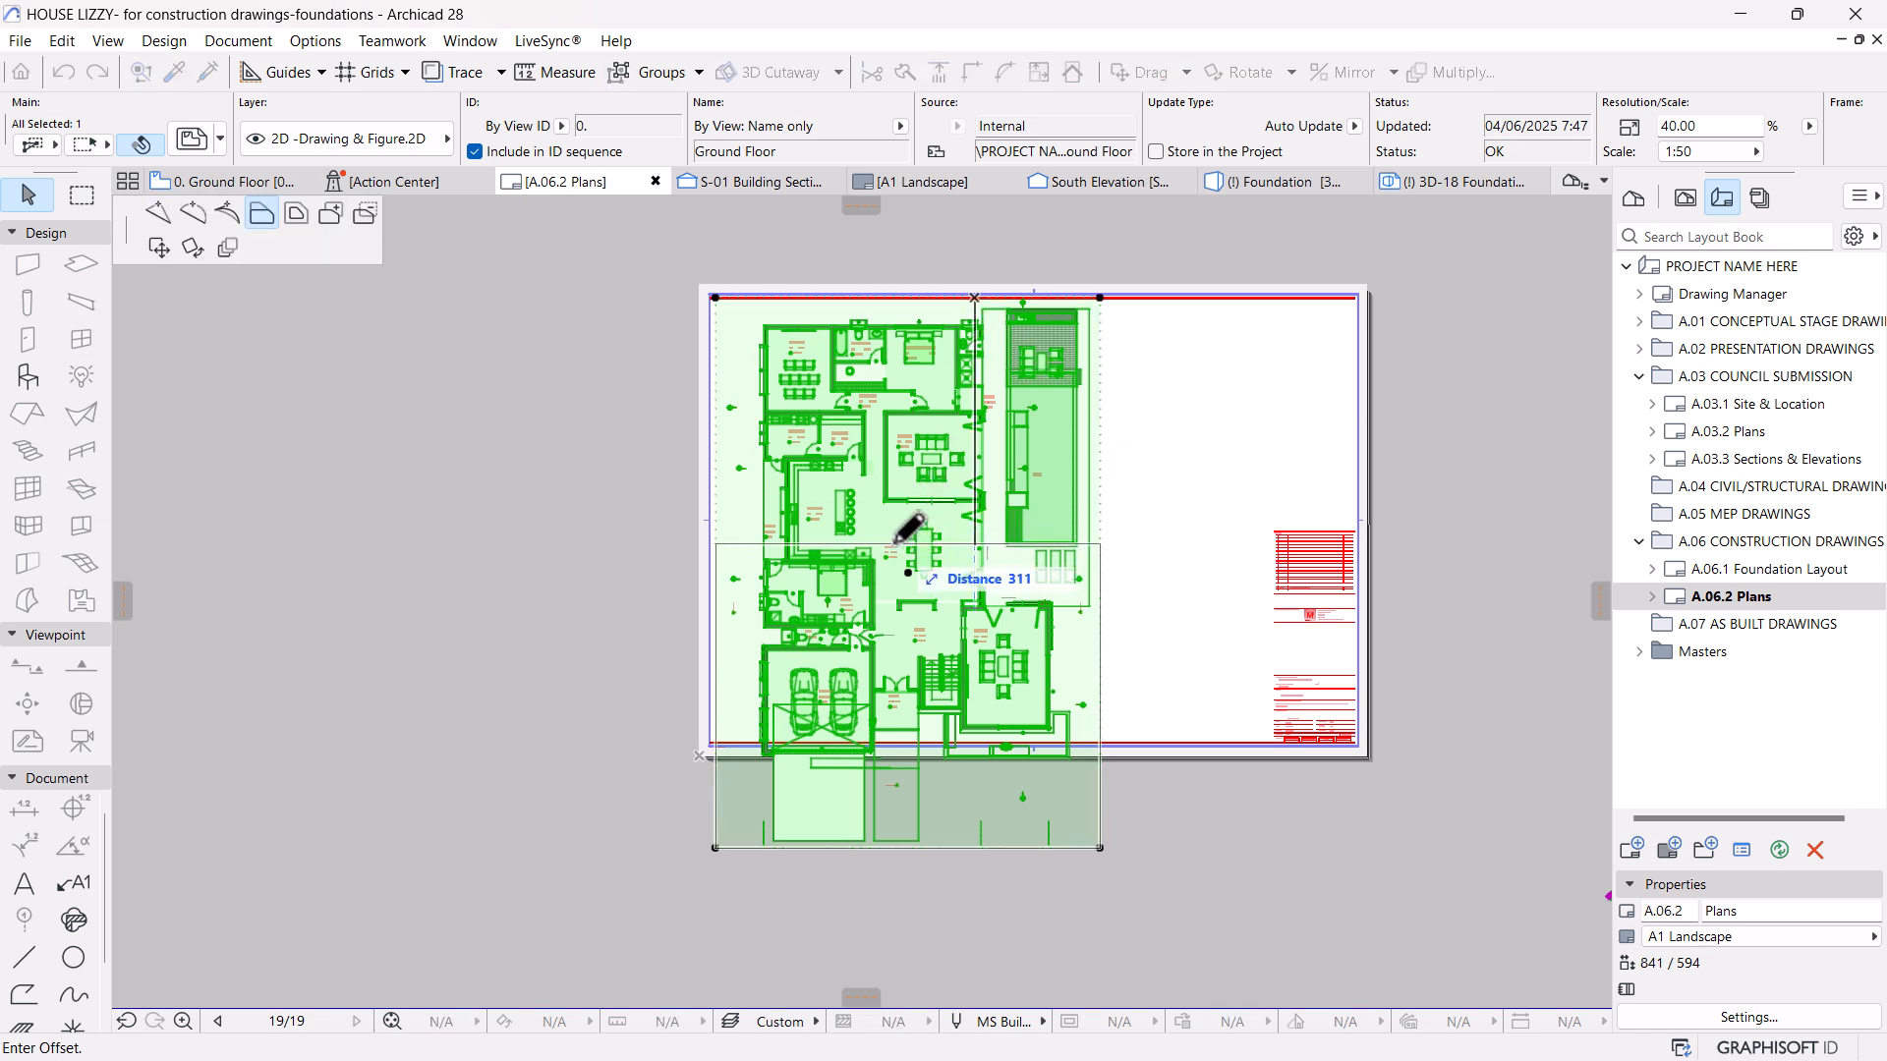
left_click(889, 543)
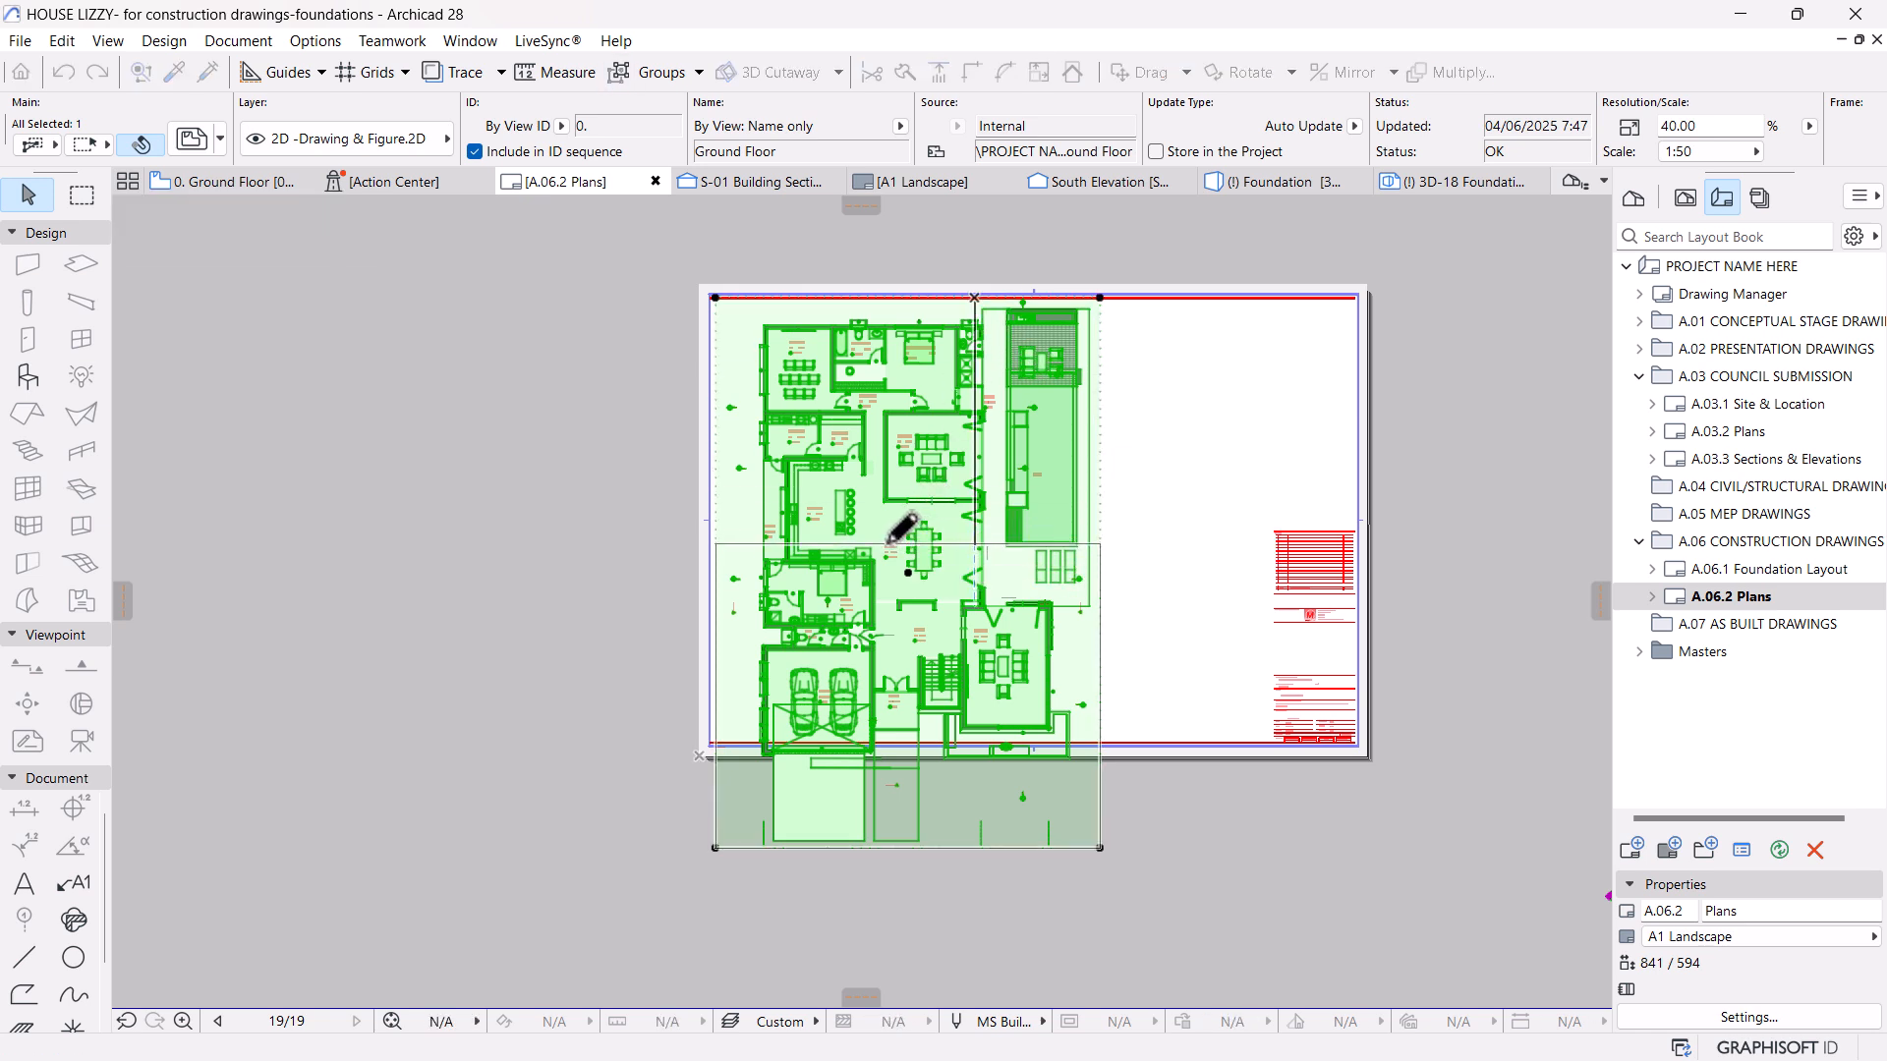
left_click(861, 665)
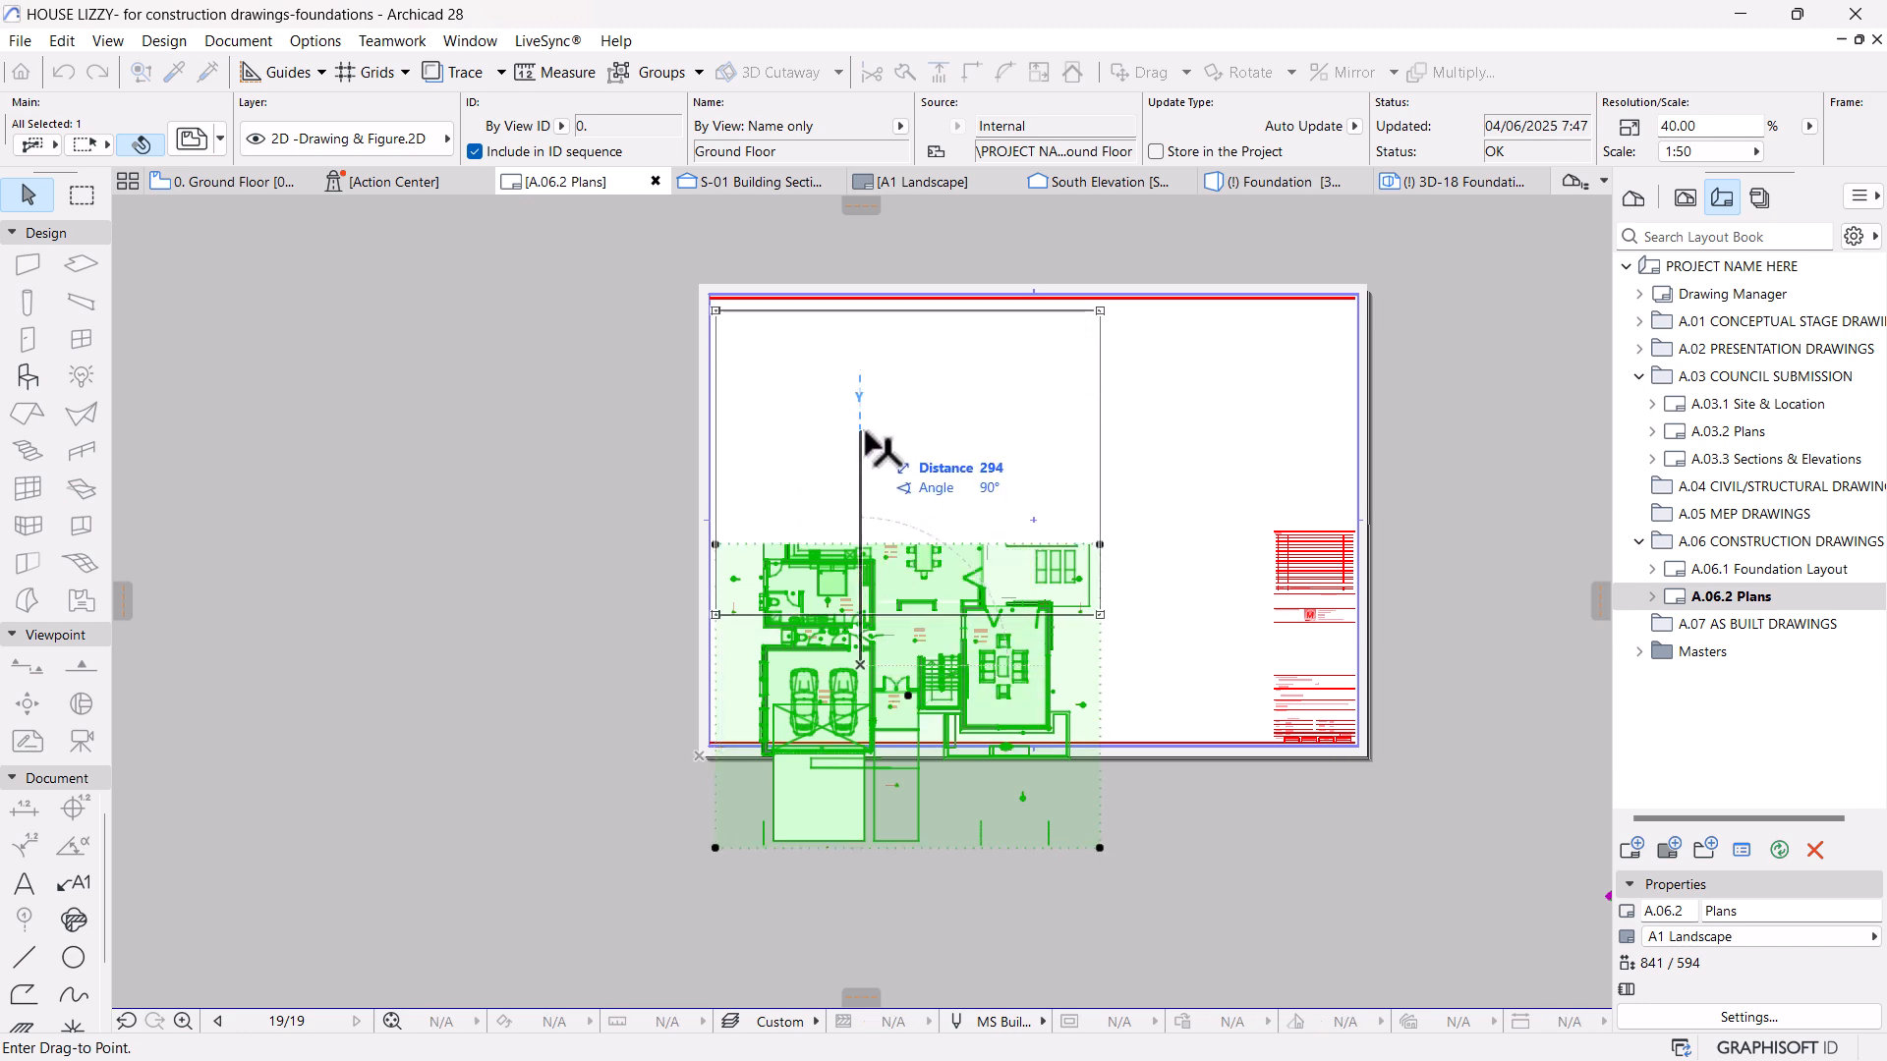
left_click(862, 433)
left_click(1228, 408)
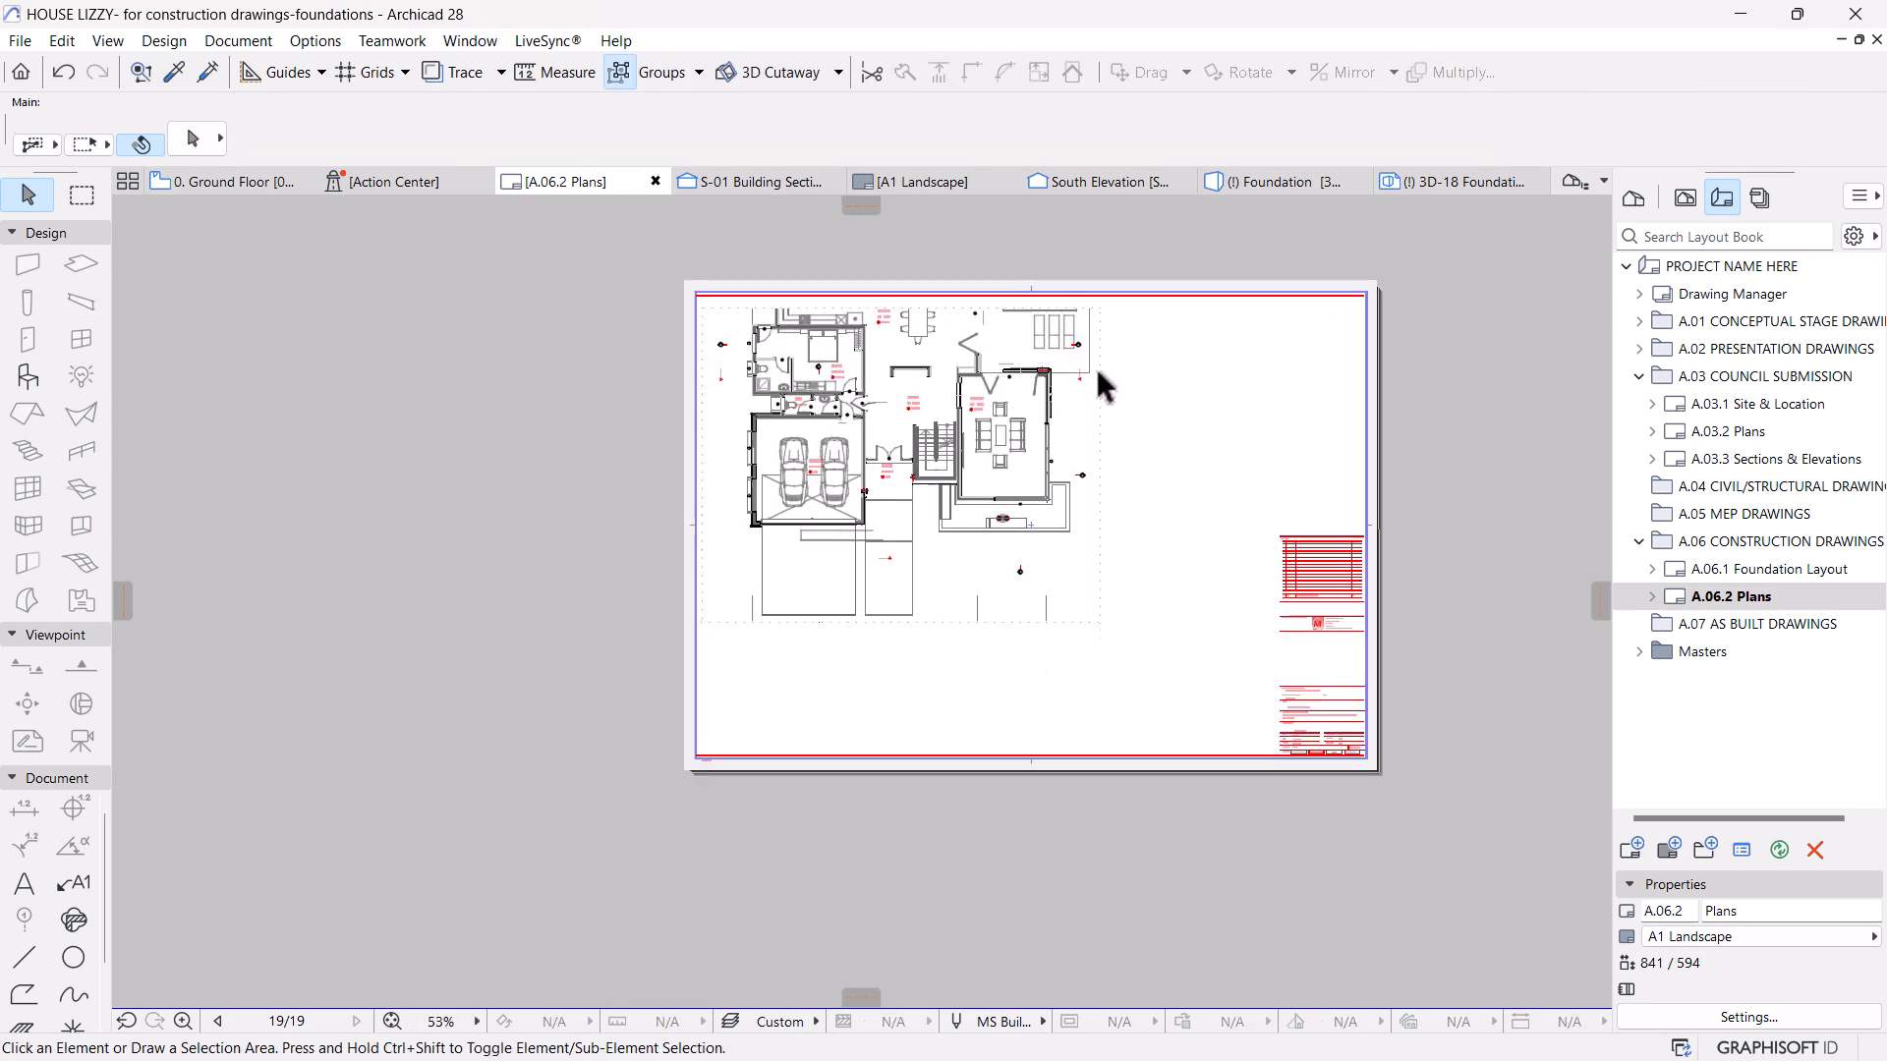
Set the cropped ground floor drawing's scale to 1:20.
scroll(1099, 379, "up", 3)
left_click(922, 427)
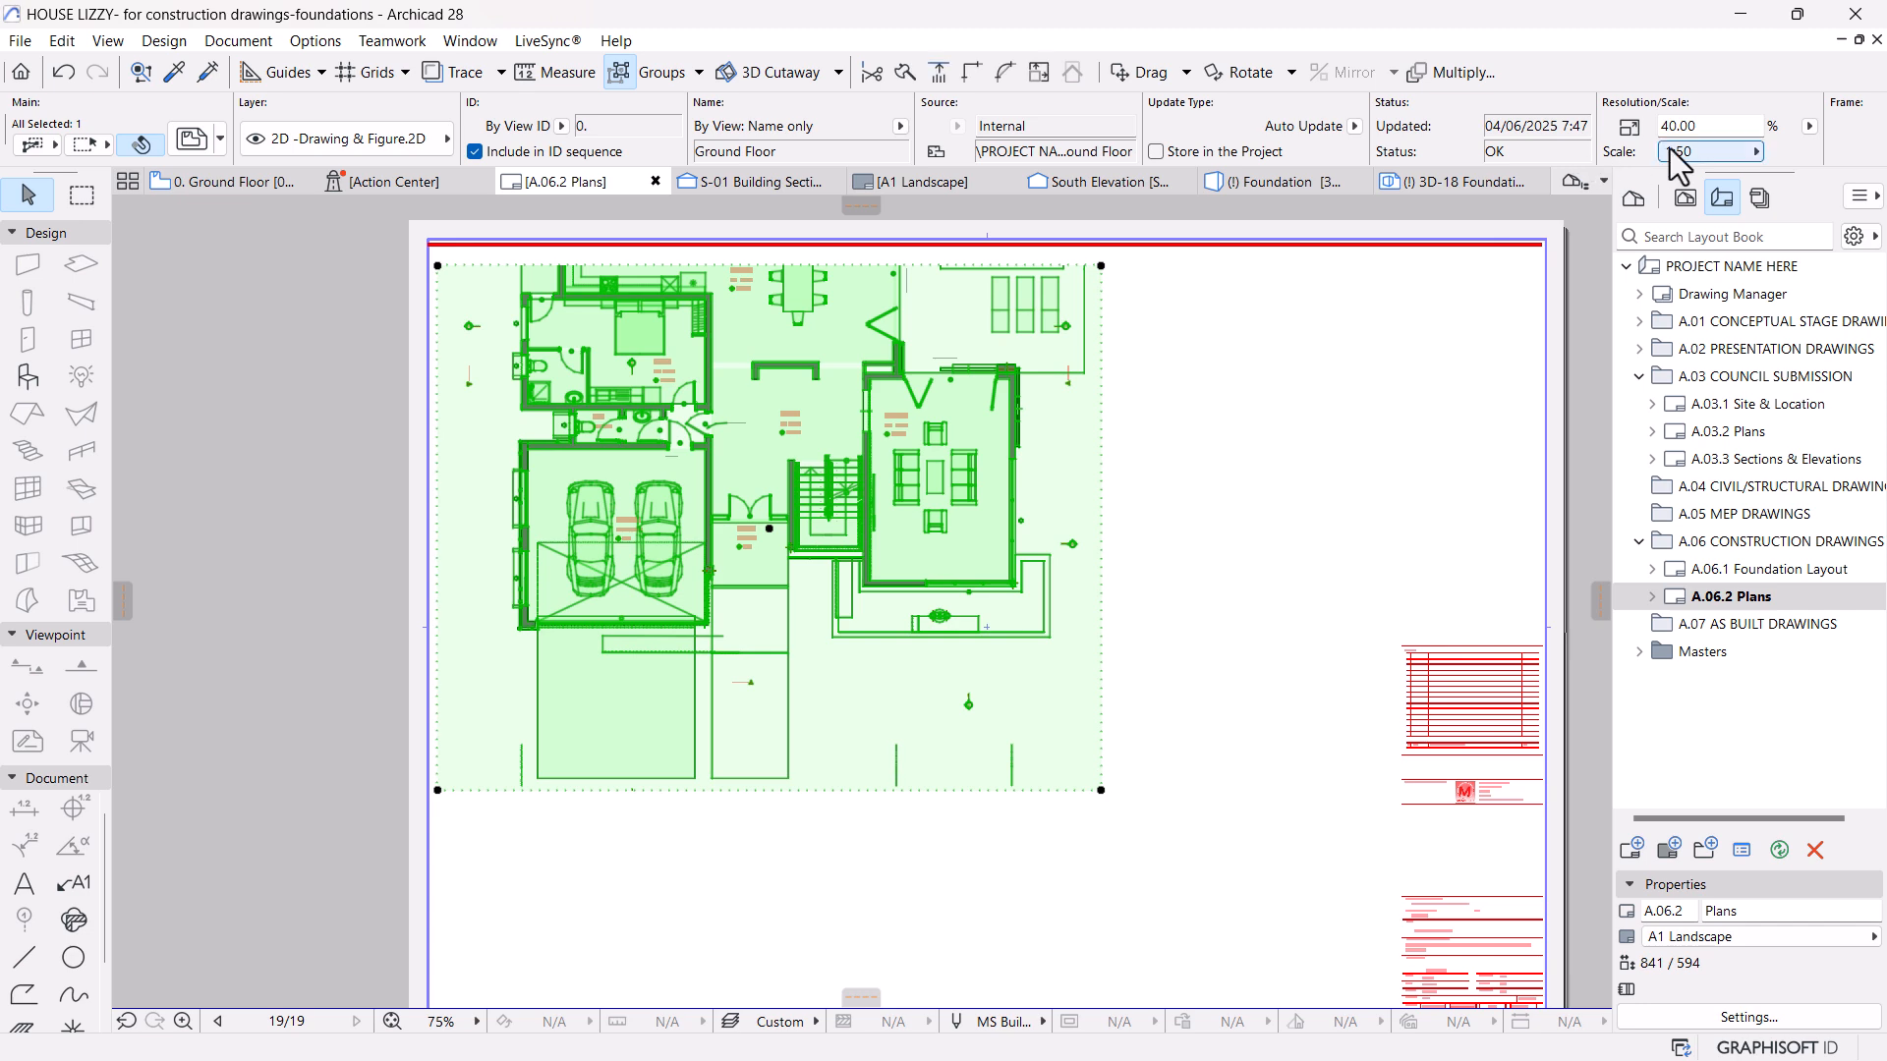
left_click(1673, 153)
left_click(1811, 356)
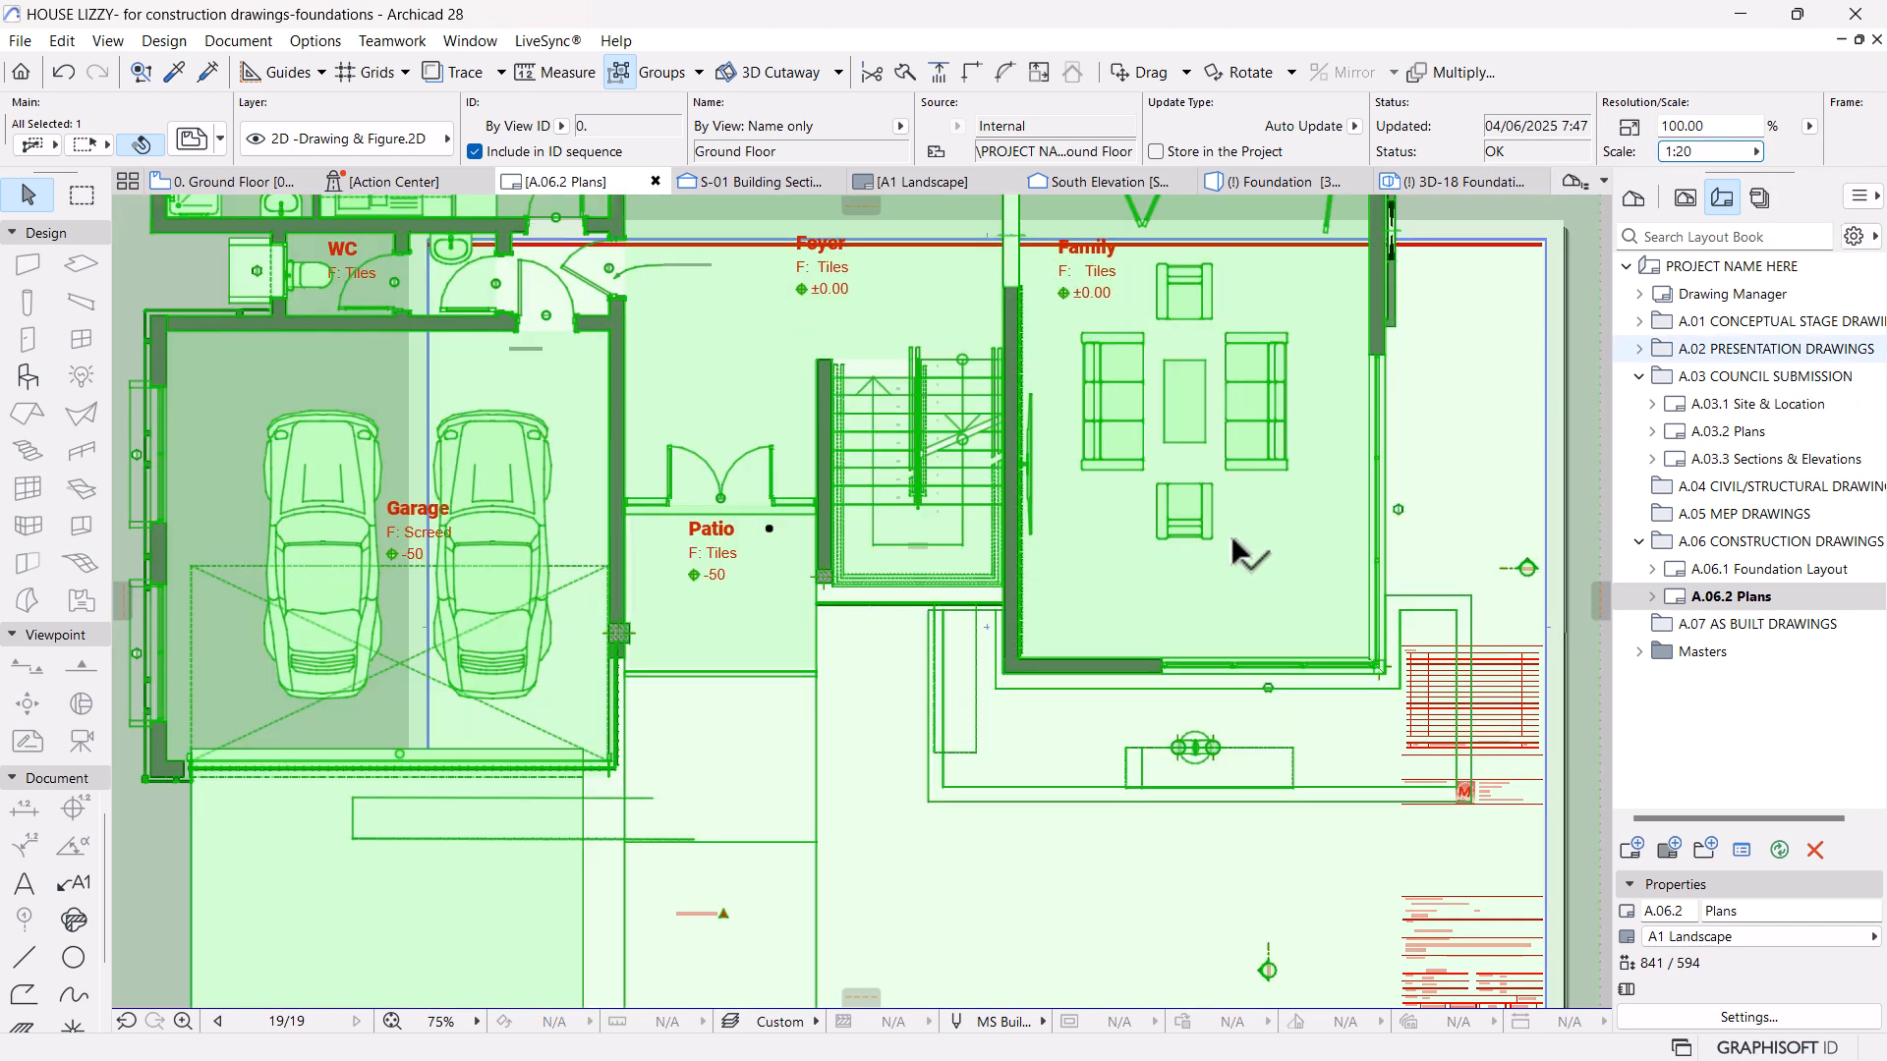
Move the ground floor drawing right across the sheet so the garage falls inside the frame.
scroll(995, 693, "down", 3)
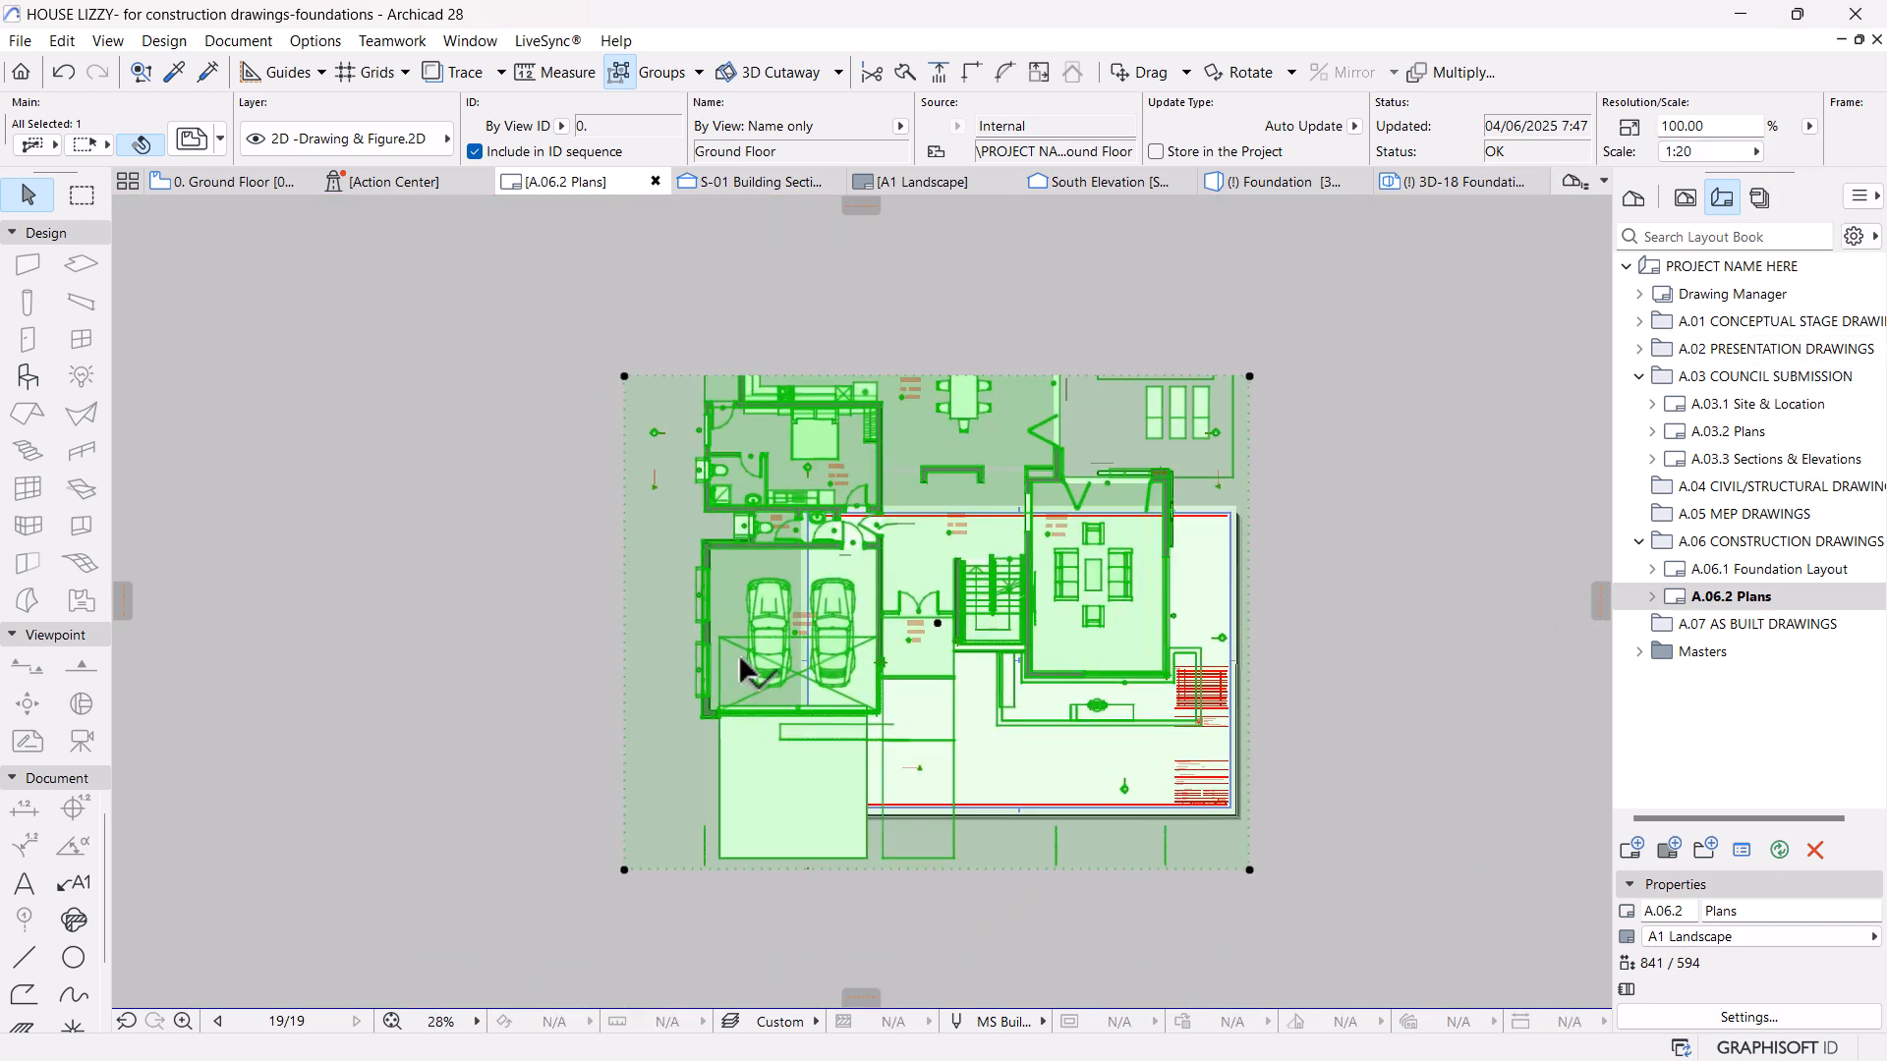
mouse_move(697, 657)
left_mouse_down()
mouse_move(880, 665)
mouse_move(865, 641)
left_mouse_up()
middle_click_drag(1084, 580, 940, 531)
Crop the top of the ground floor drawing to just above the WC and move it down inside the sheet's upper border.
left_click(1166, 249)
left_click(1268, 435)
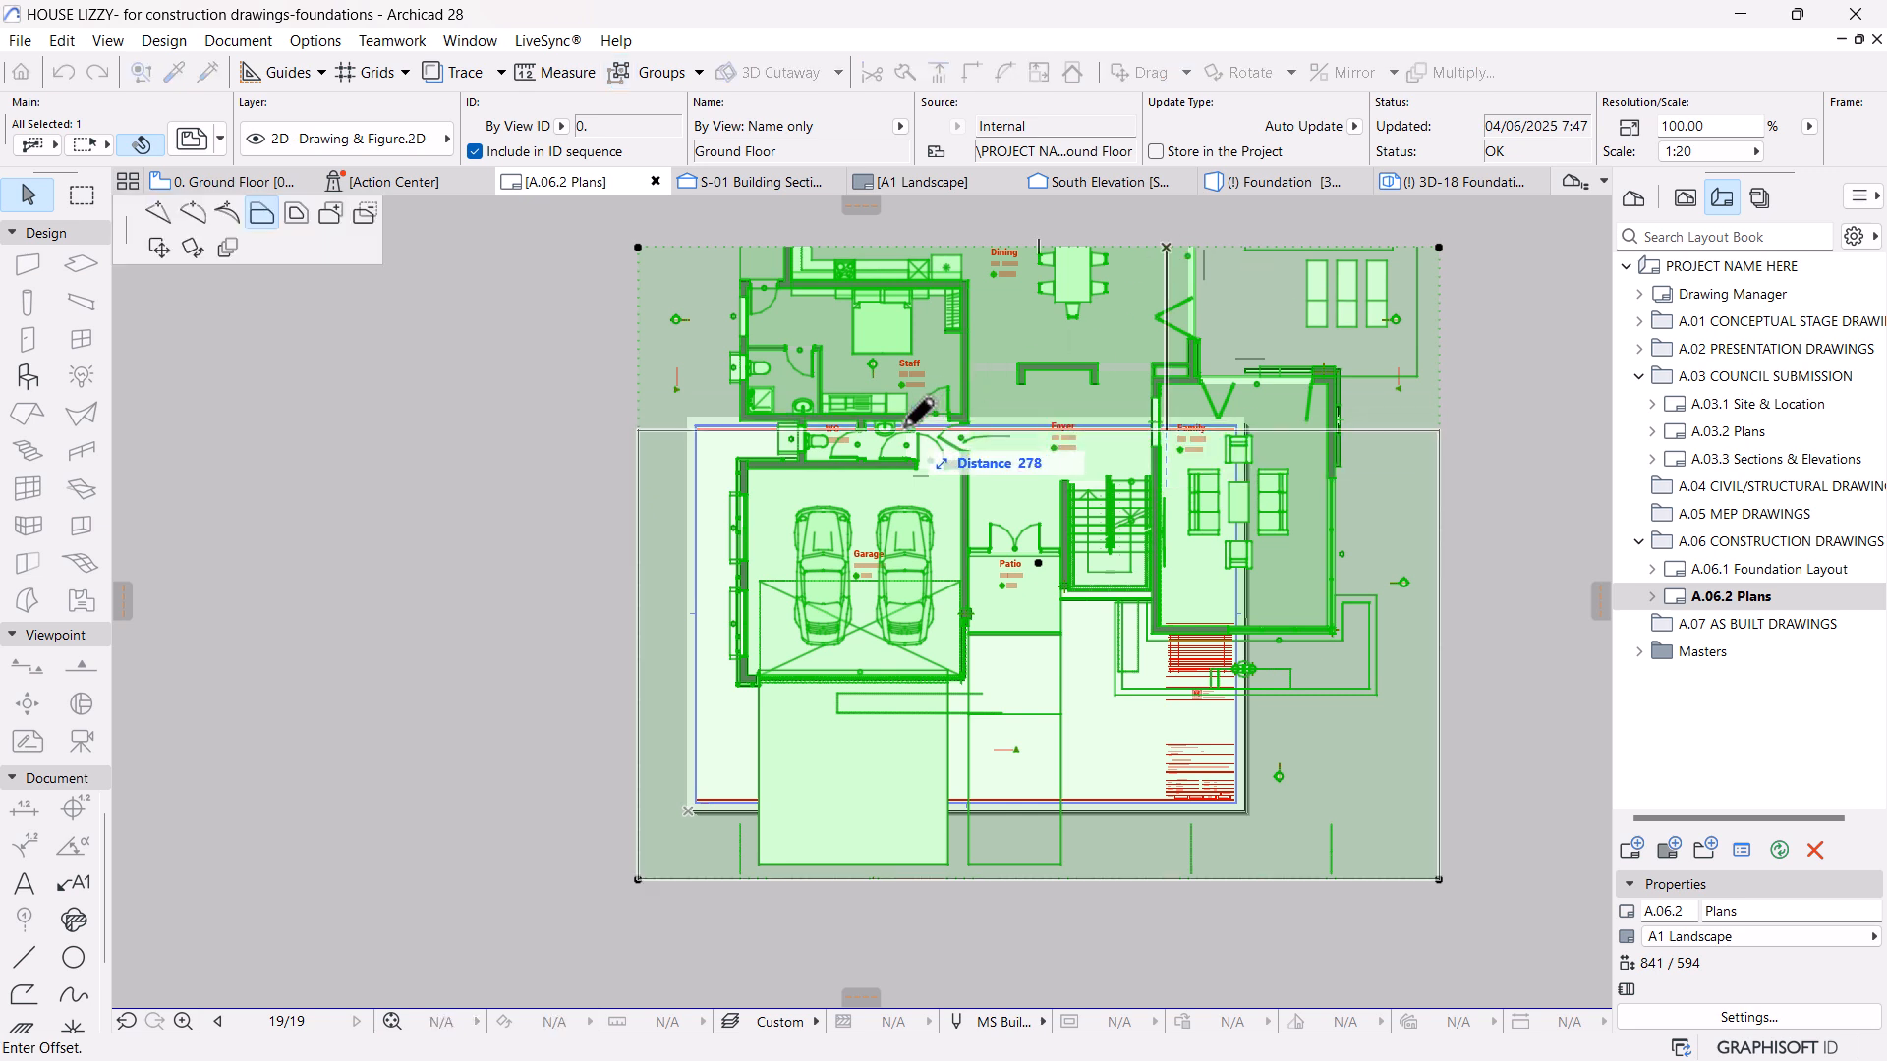
left_click(908, 404)
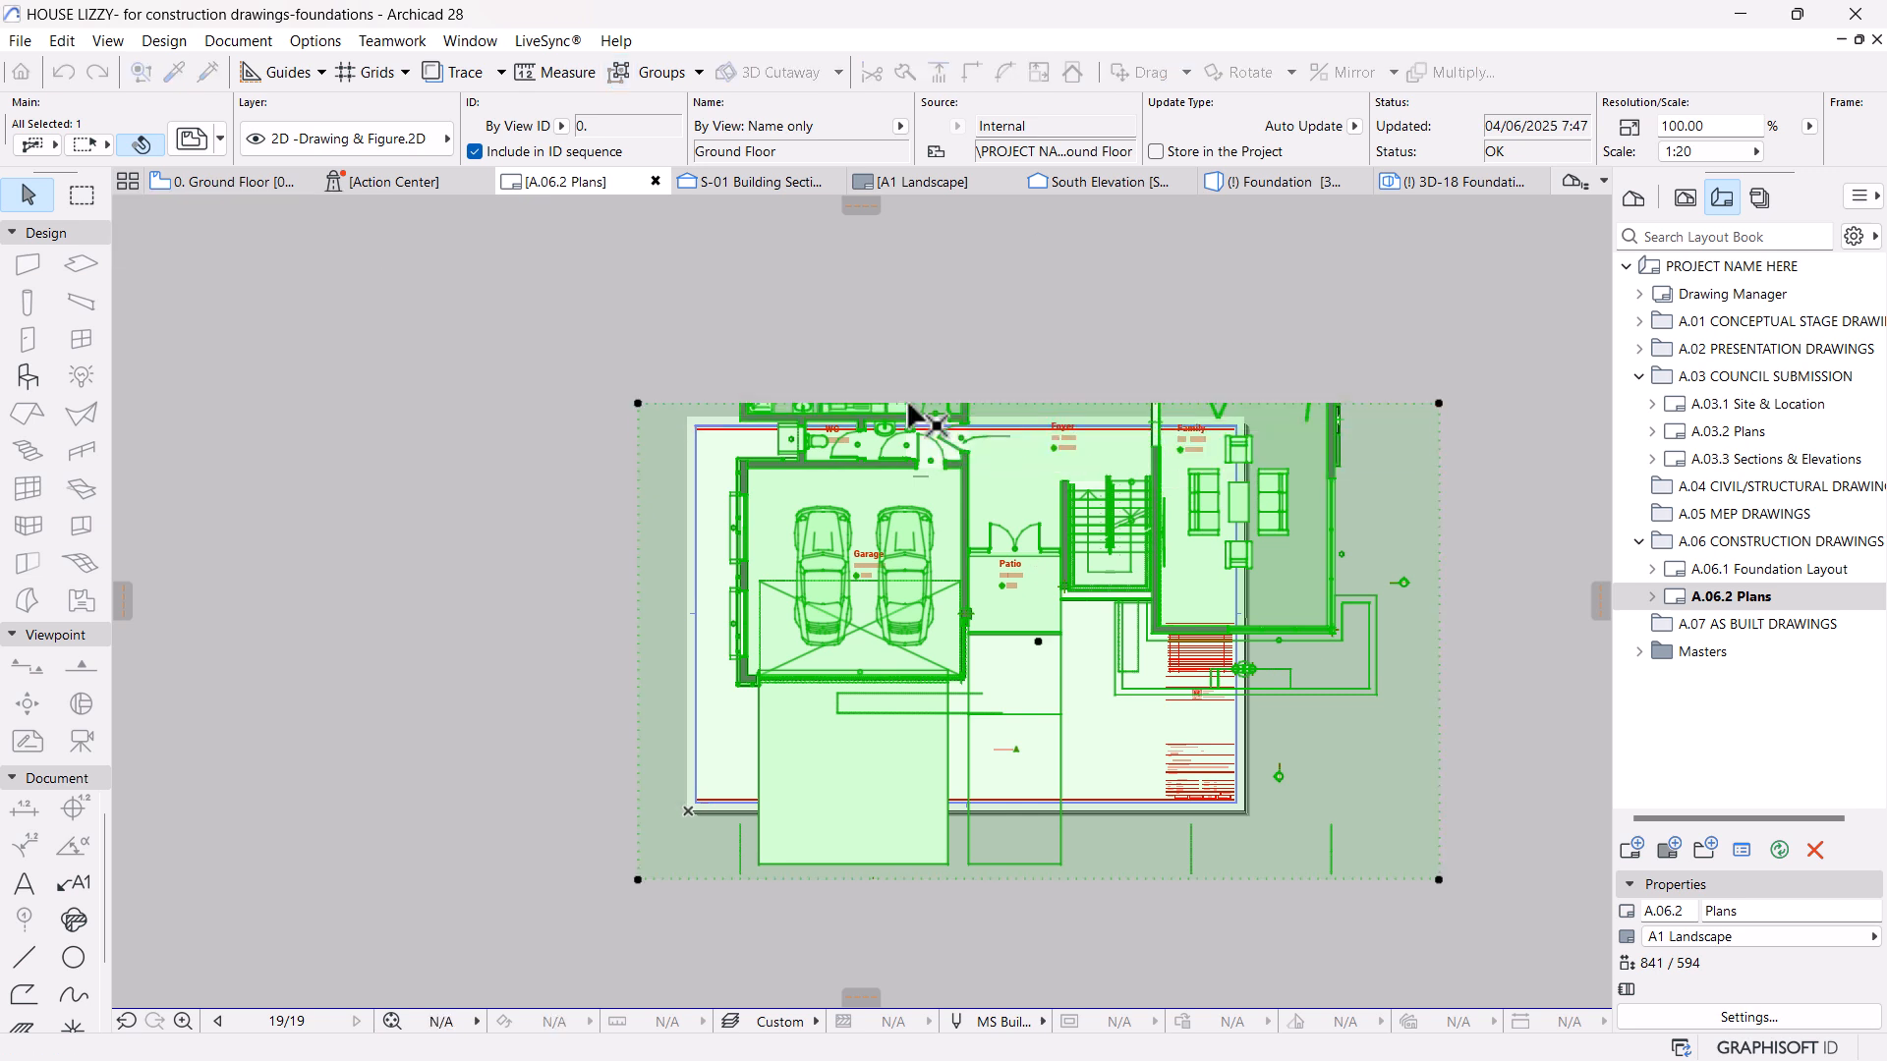
left_click(906, 399)
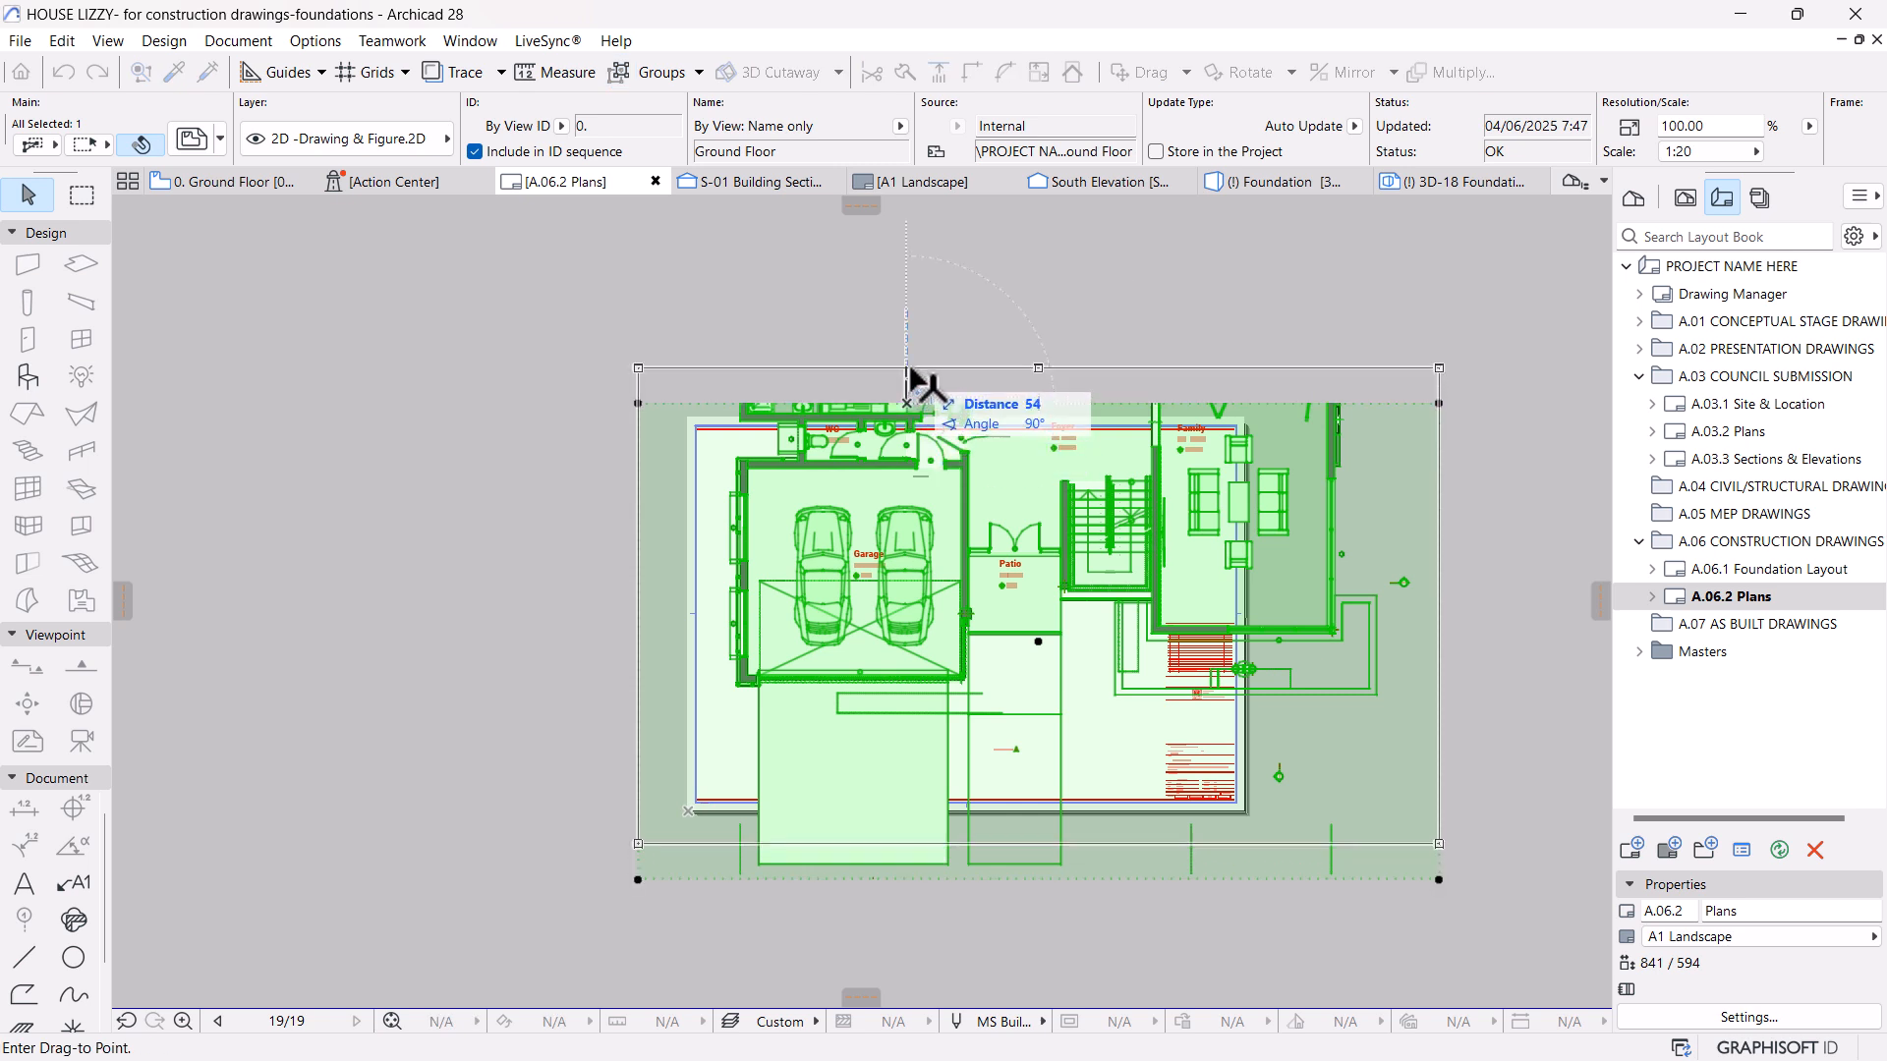
left_click(914, 426)
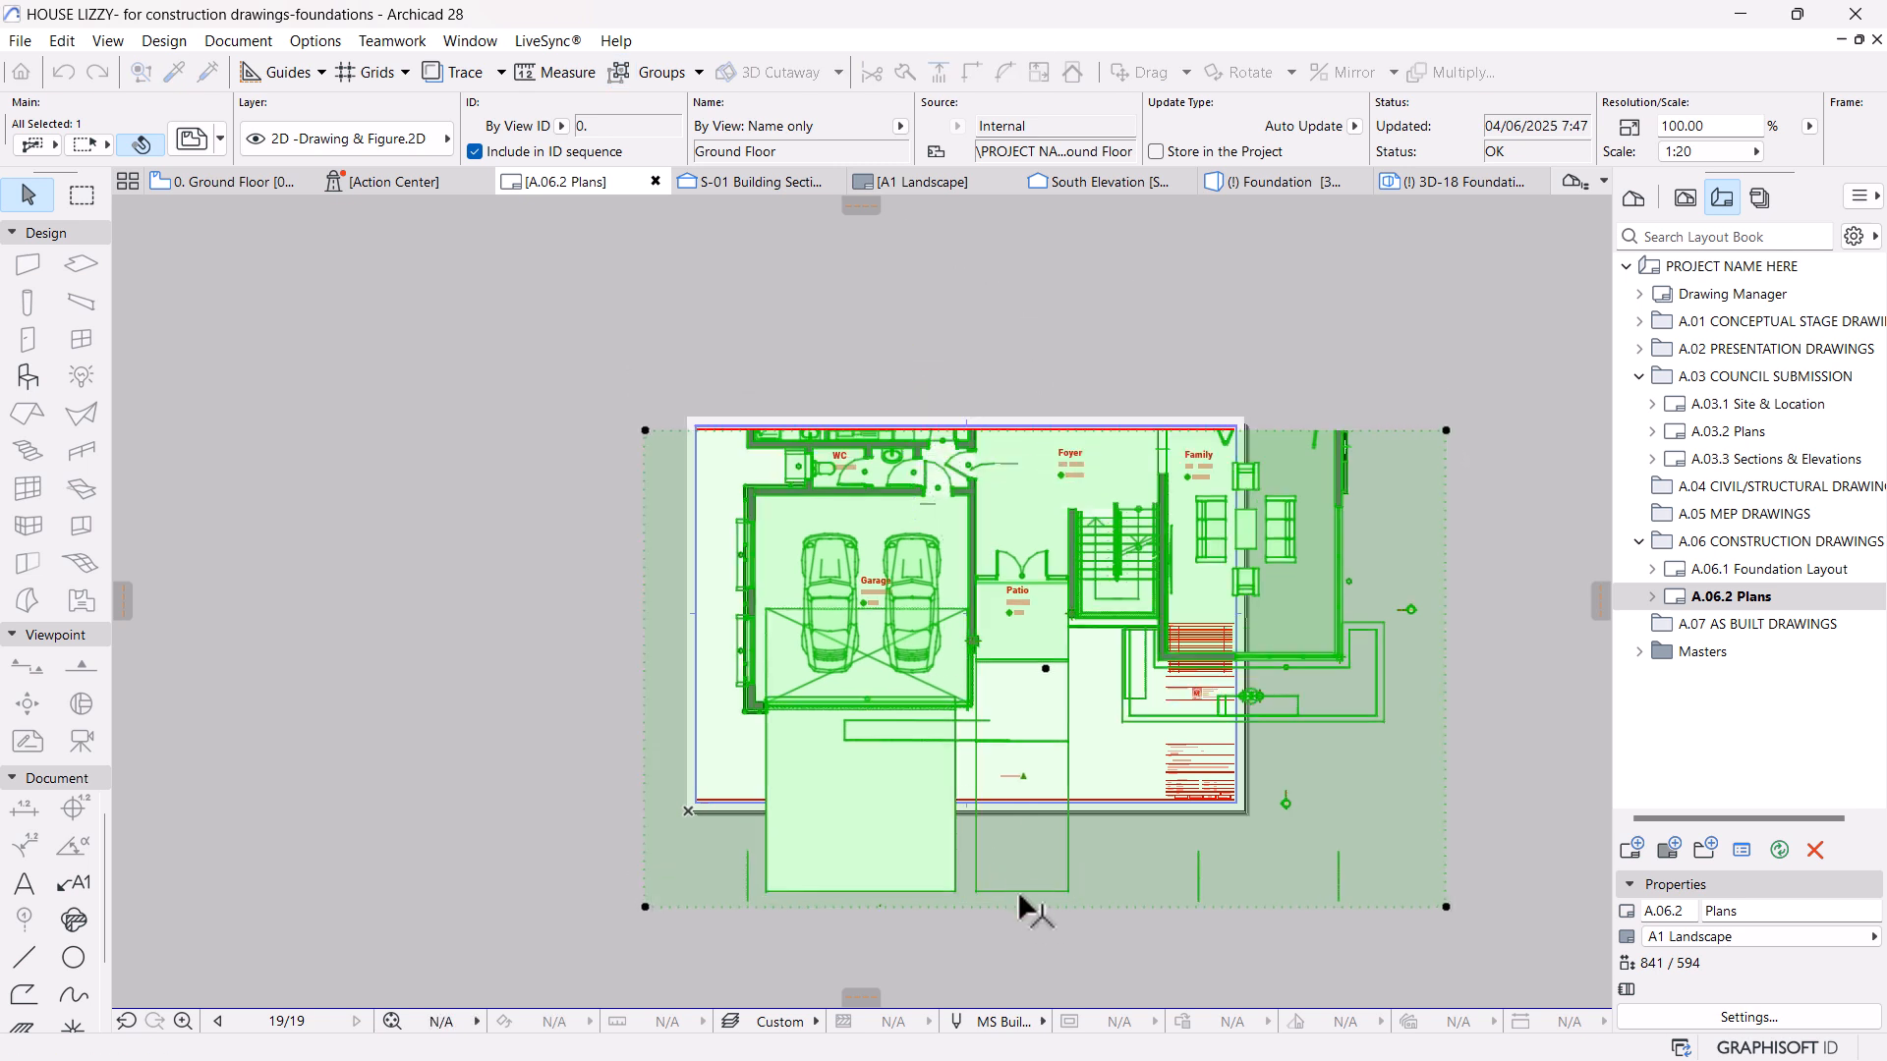
Crop the drawing's bottom edge to just below the garage and pull its left edge in close to the garage wall.
left_click(1025, 906)
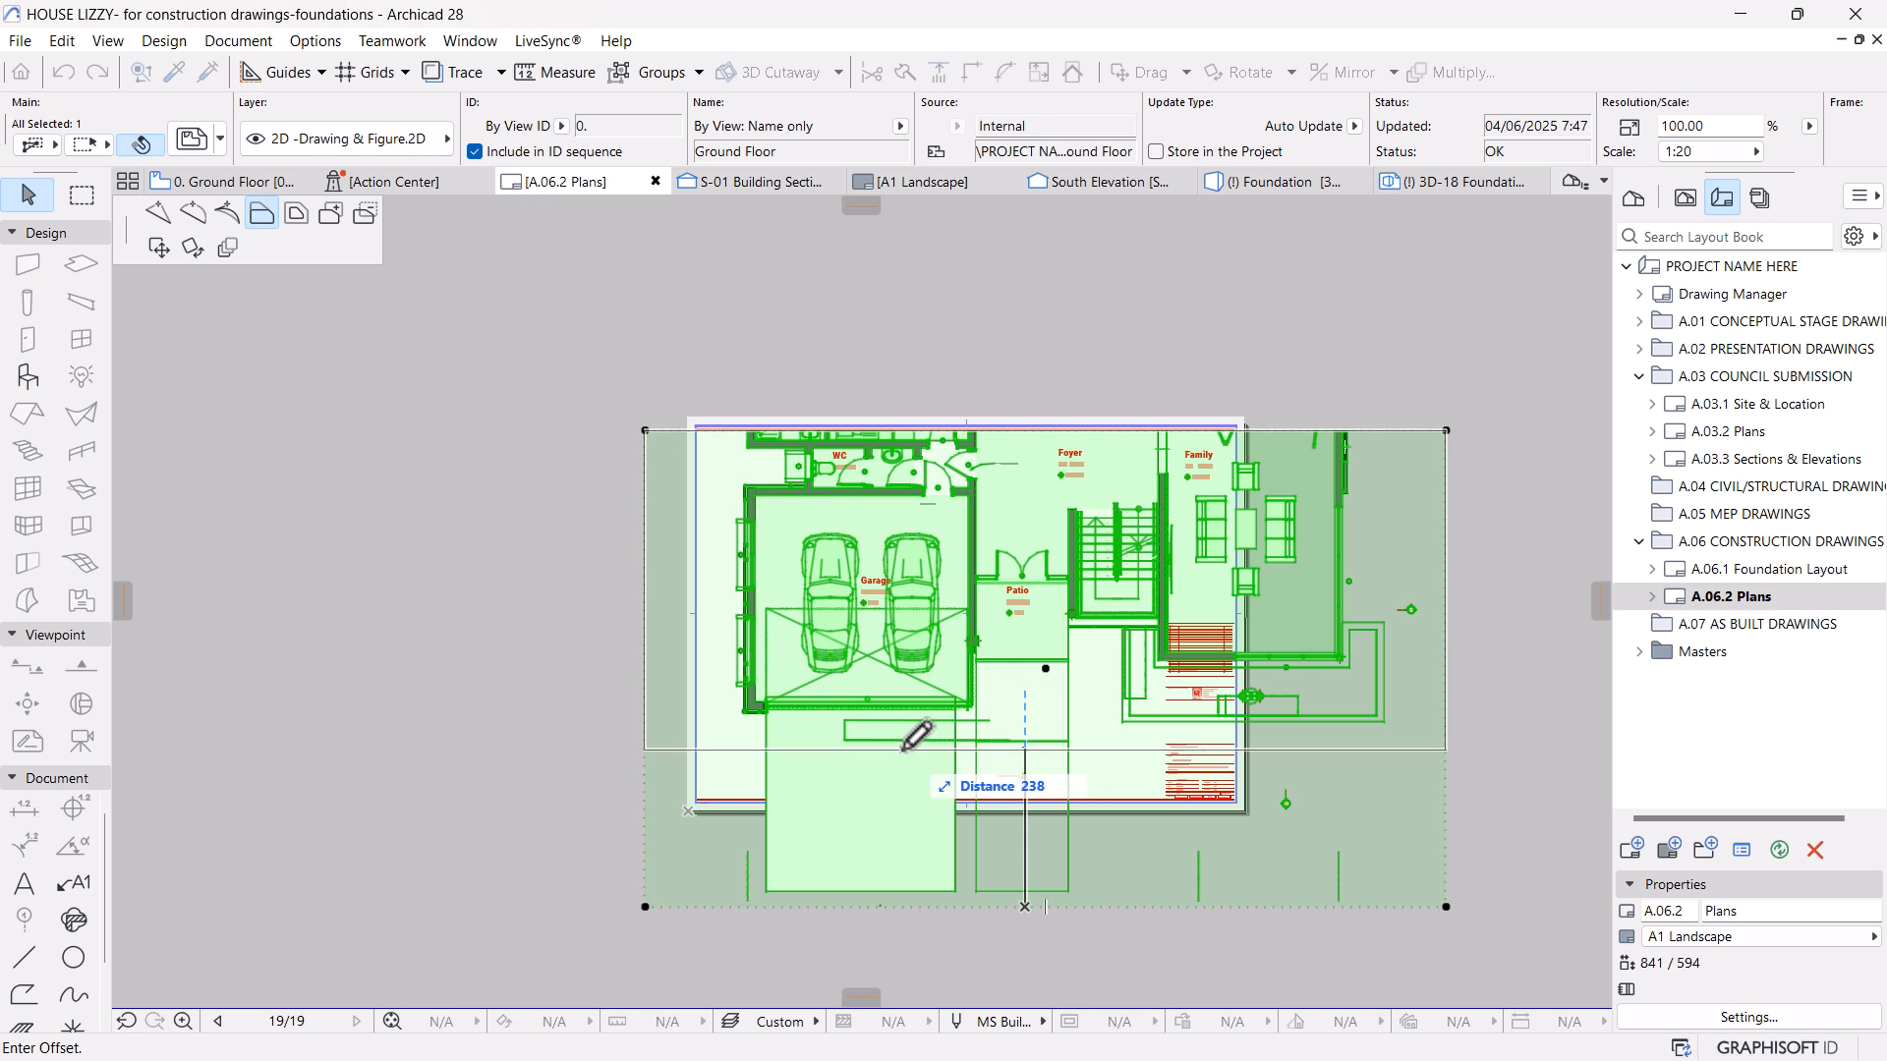
left_click(807, 724)
left_click(635, 493)
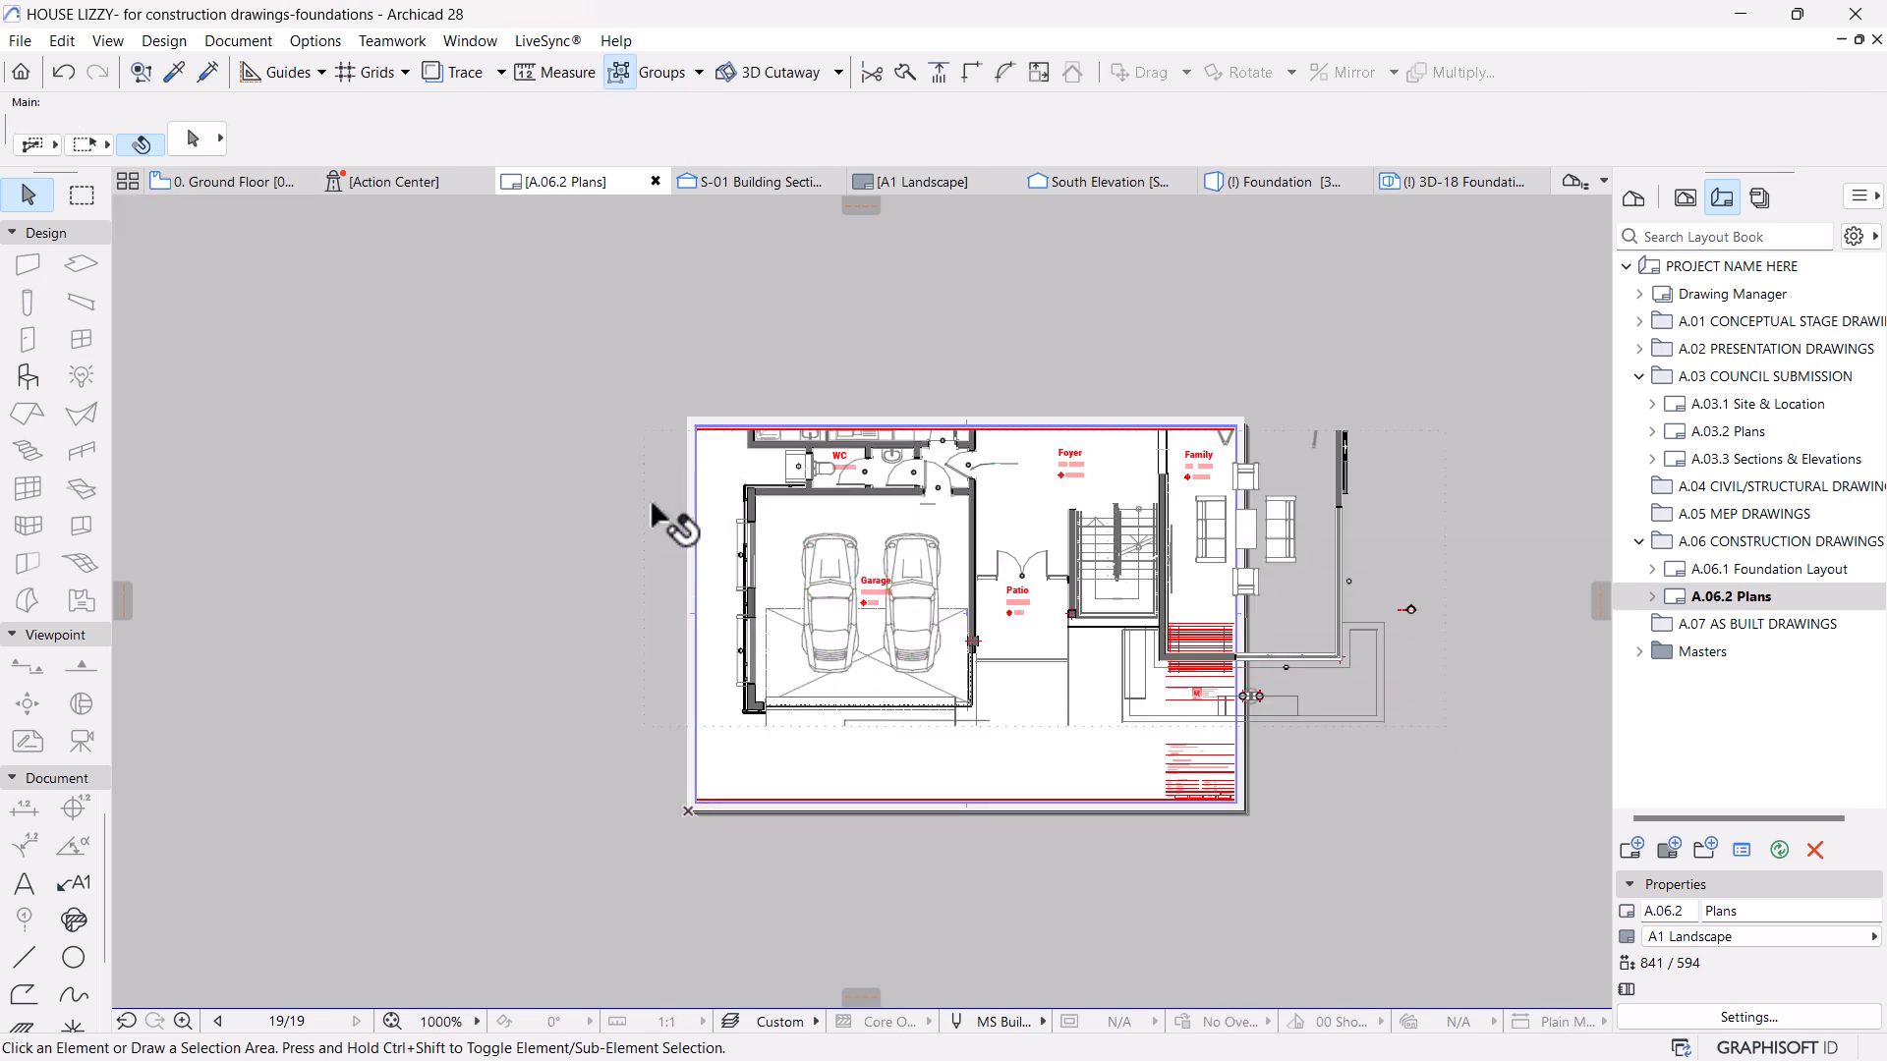
left_click(661, 505)
left_click(686, 458)
left_click(725, 423)
Crop the drawing's right edge by about 587 mm, cutting through the patio, and reposition the drawing inside the sheet frame.
left_click(1448, 475)
left_click(1282, 596)
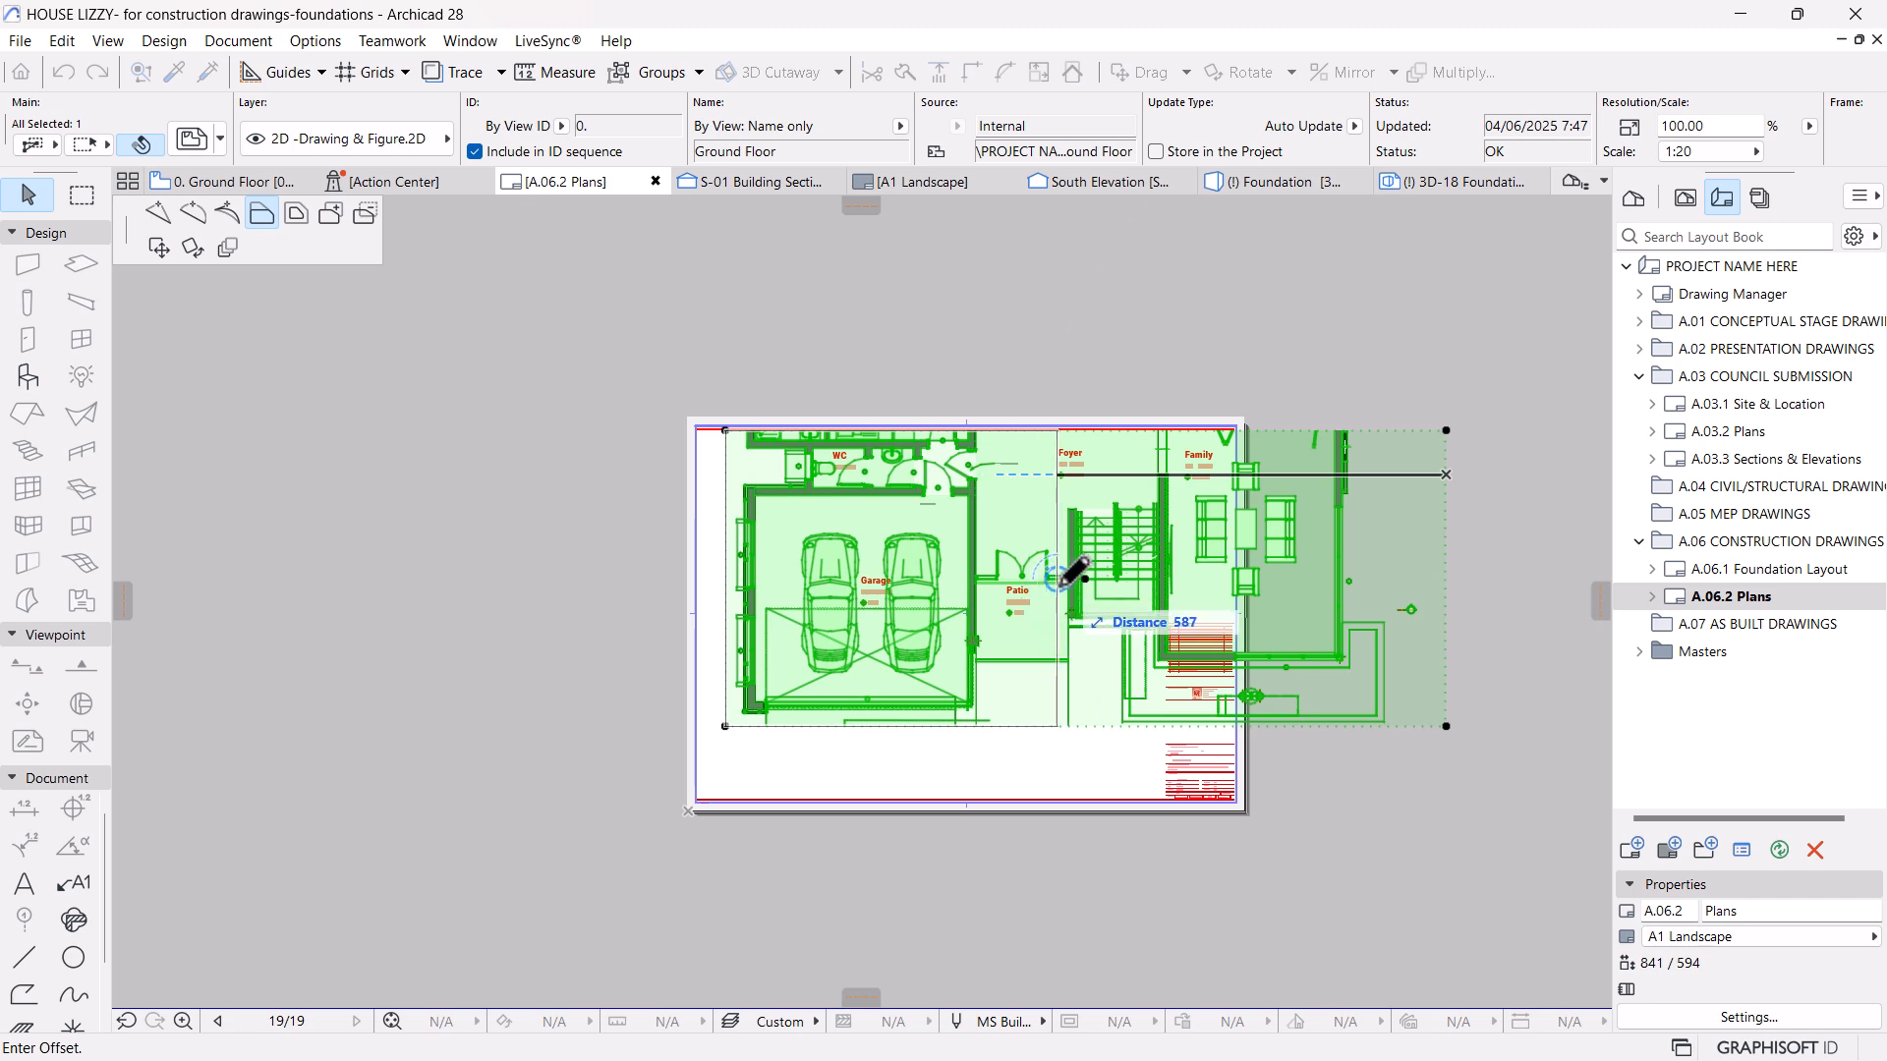
left_click(1057, 580)
scroll(879, 621, "up", 3)
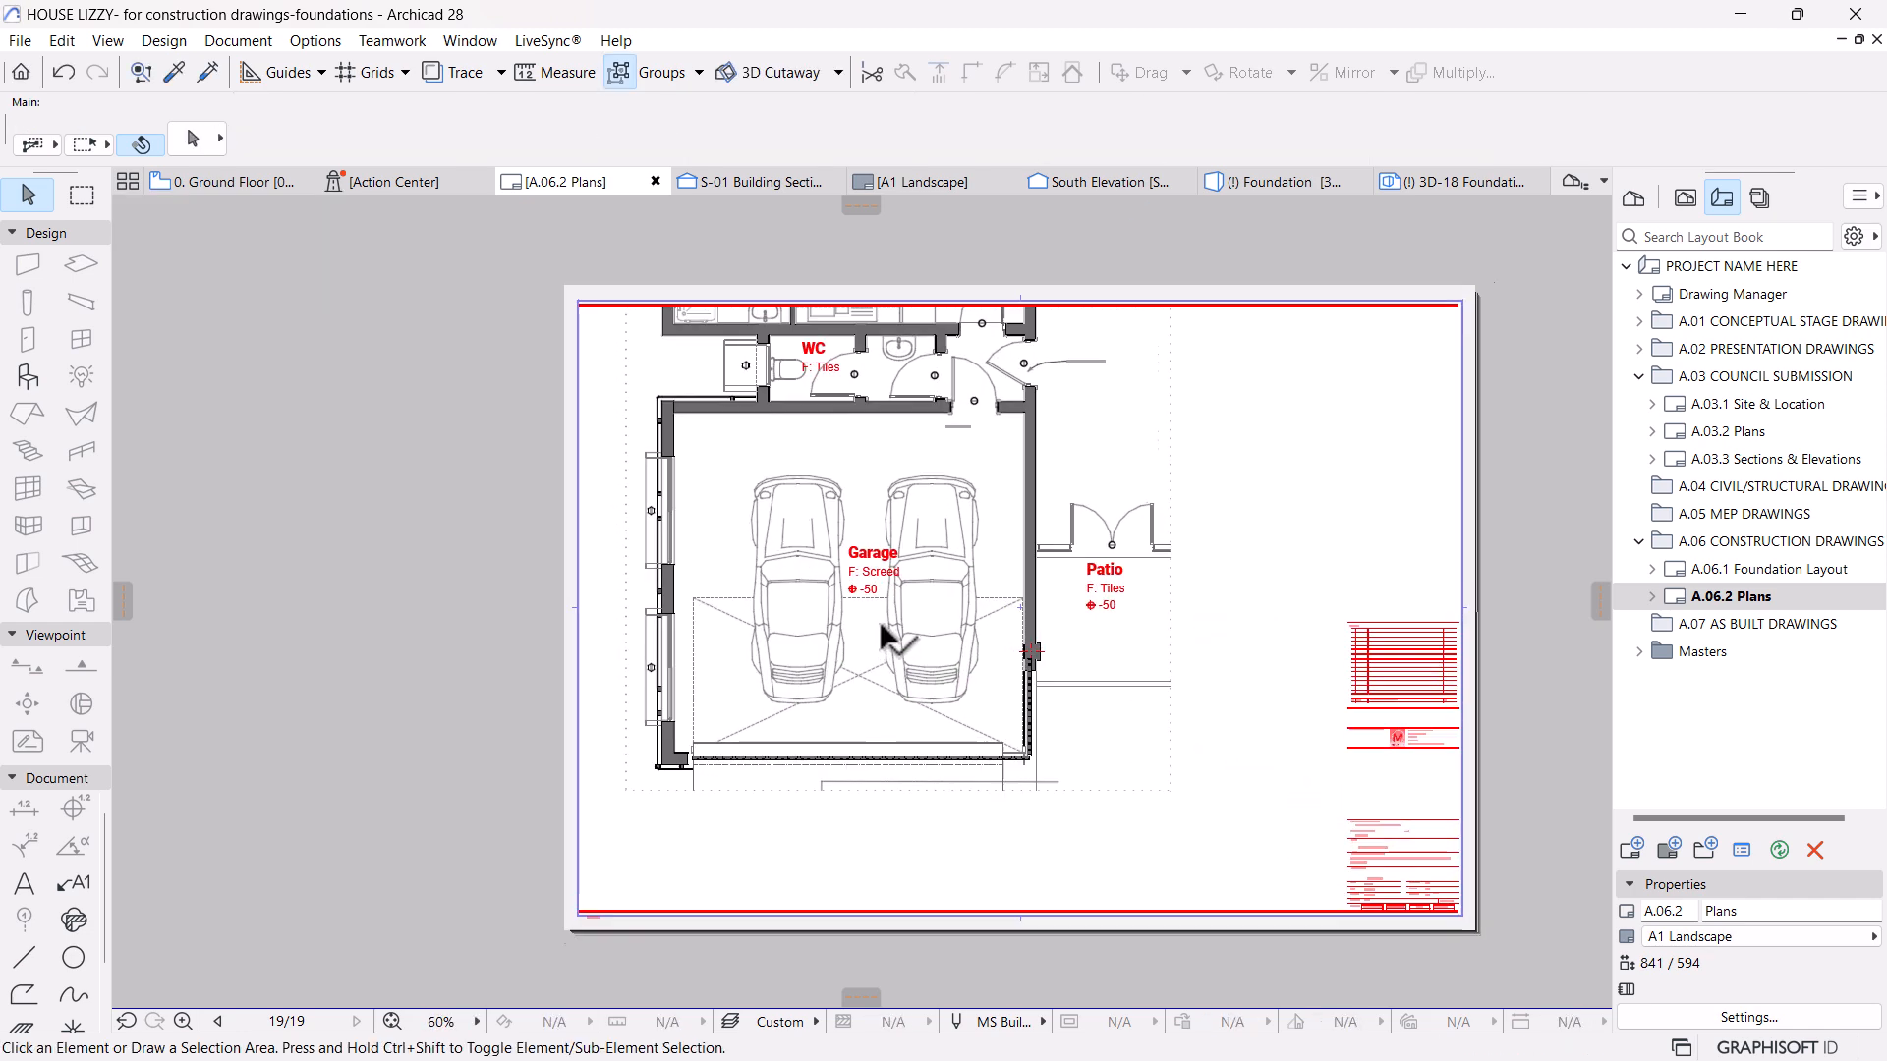
left_click(952, 489)
left_click_drag(871, 429, 861, 467)
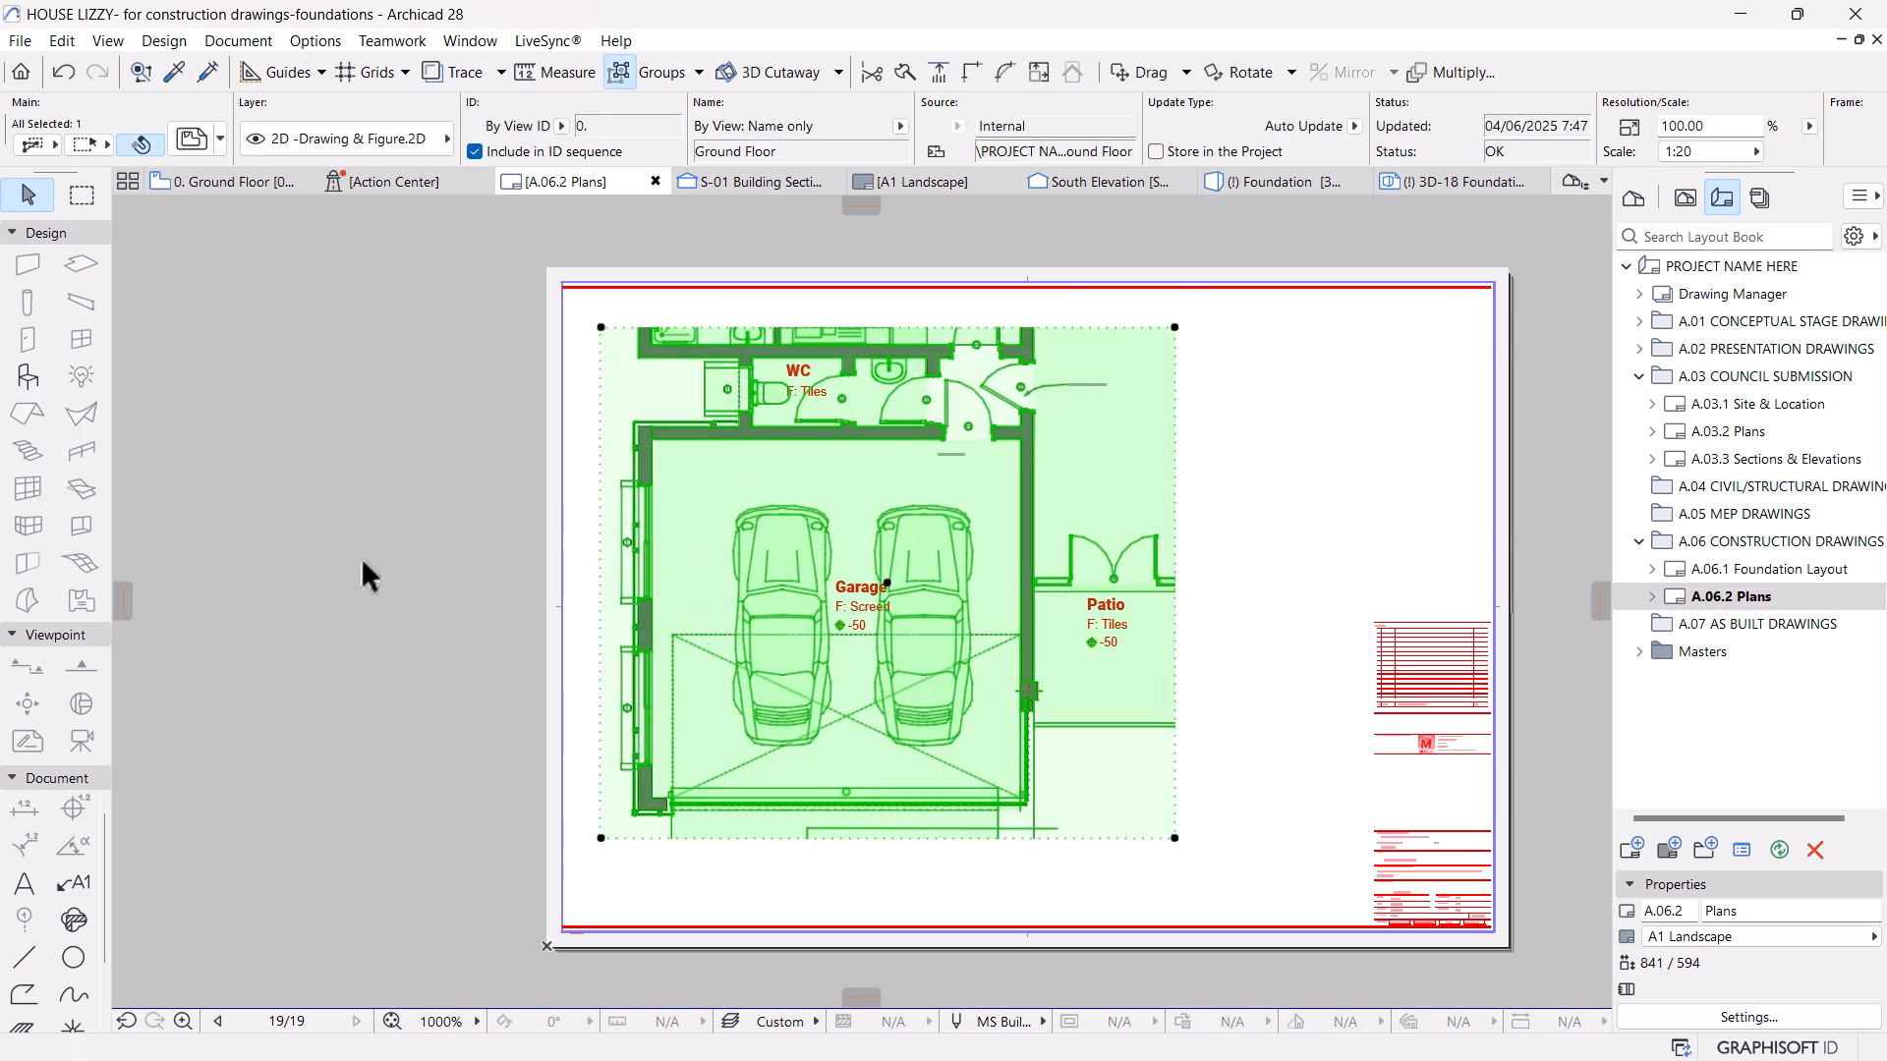
left_click(362, 557)
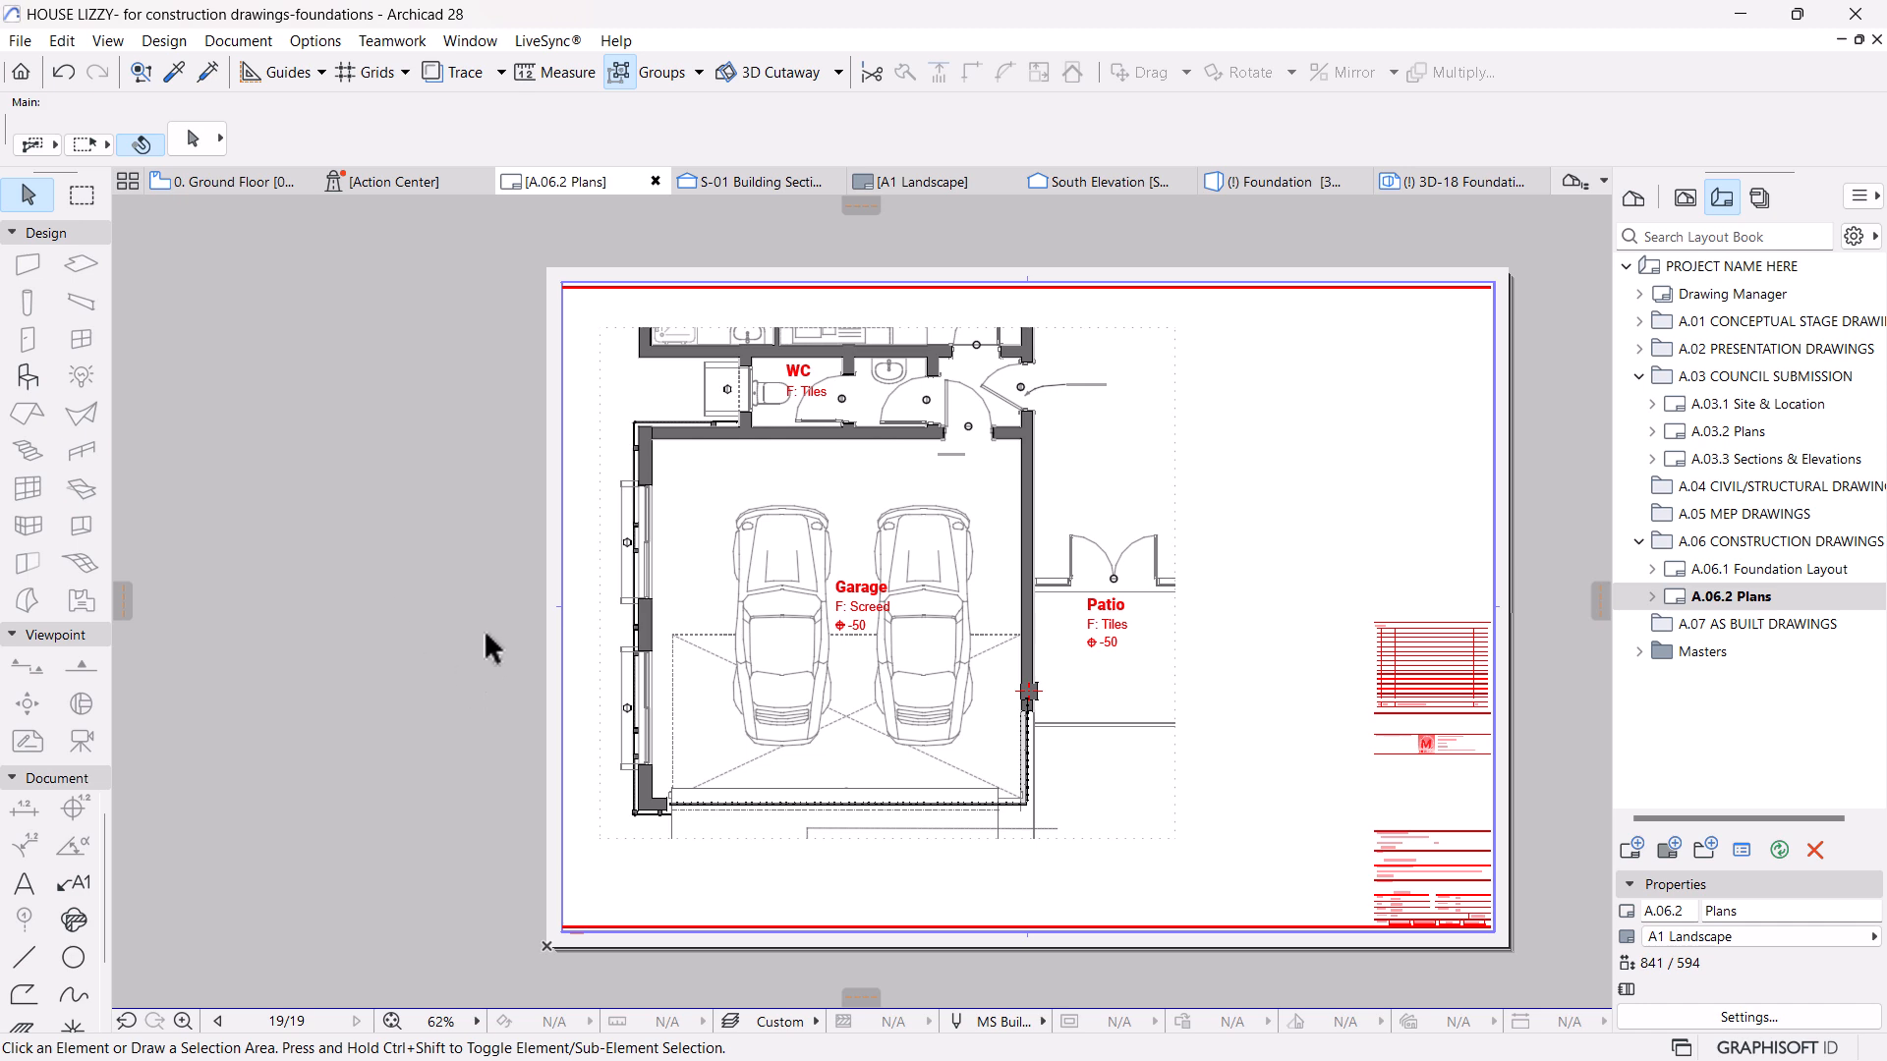
Examine the garage's lower-left wall corner on the layout and switch to the enlarged ground floor plan.
scroll(597, 681, "up", 3)
scroll(629, 718, "up", 9)
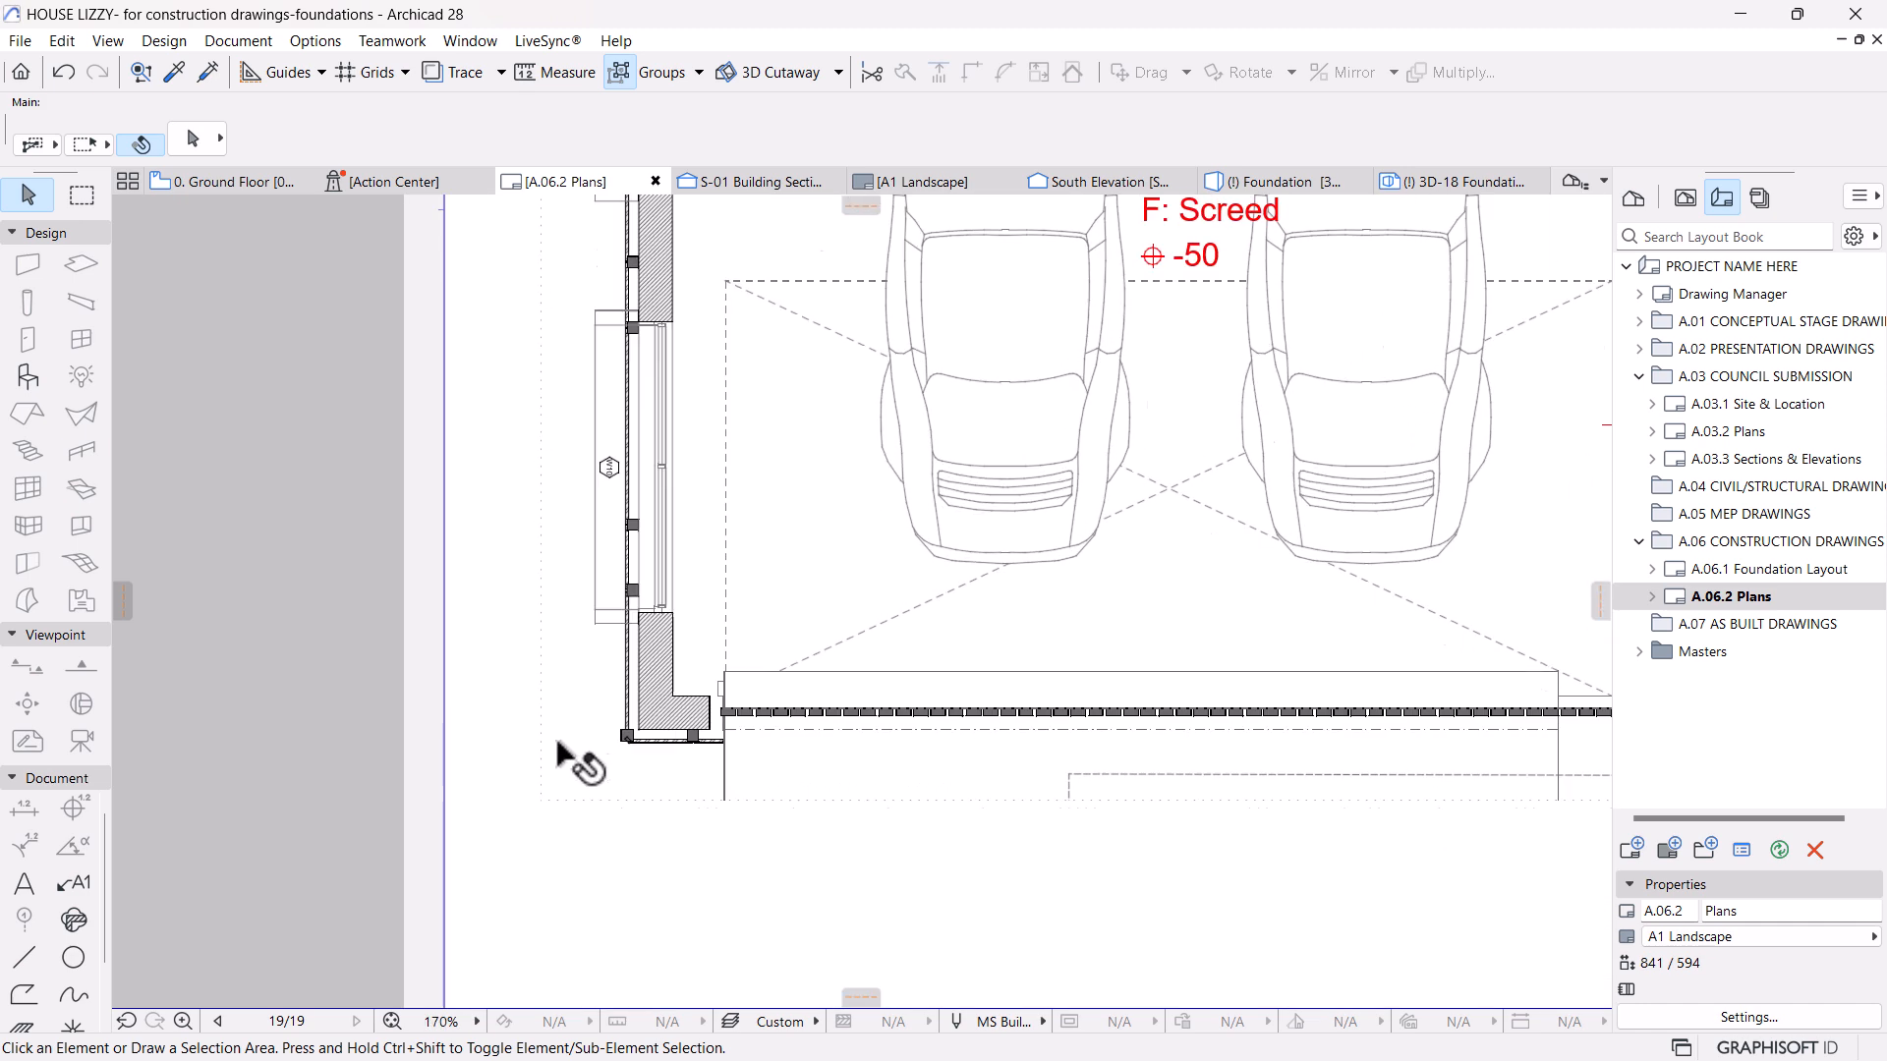
scroll(705, 771, "up", 1)
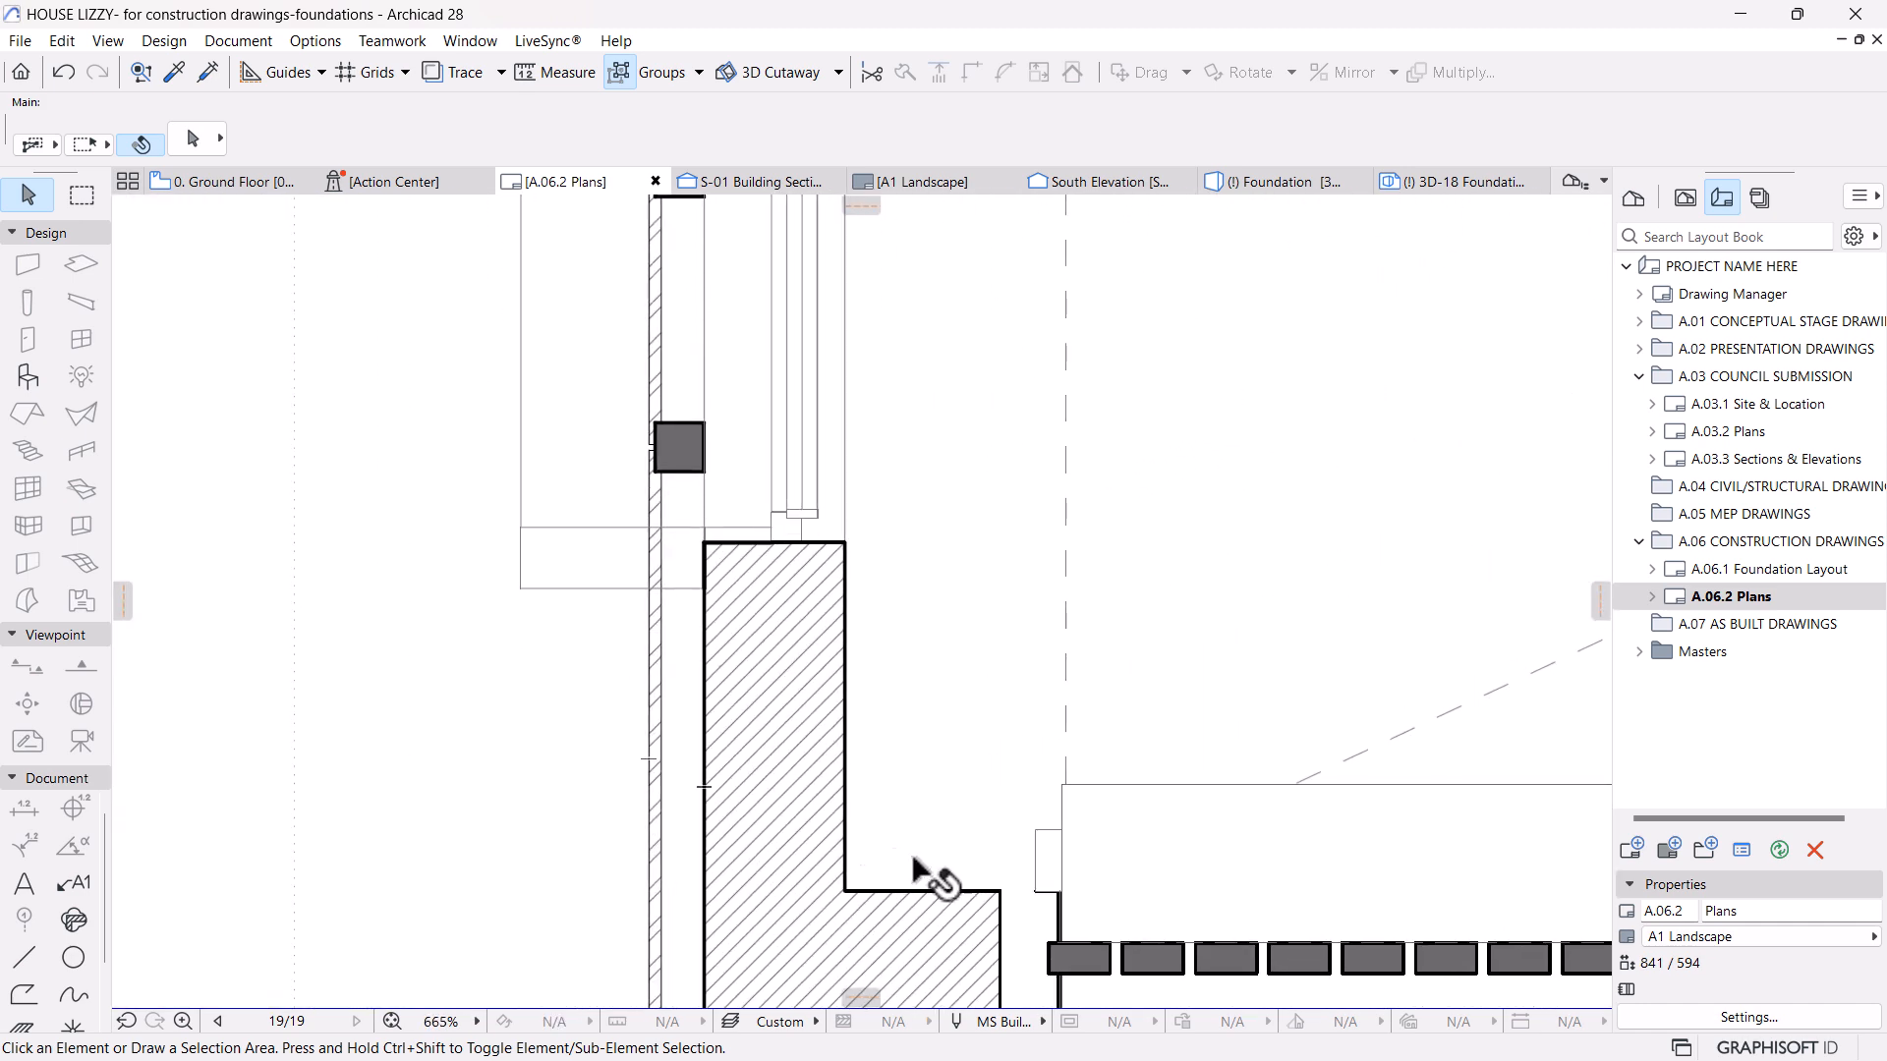
scroll(824, 552, "down", 5)
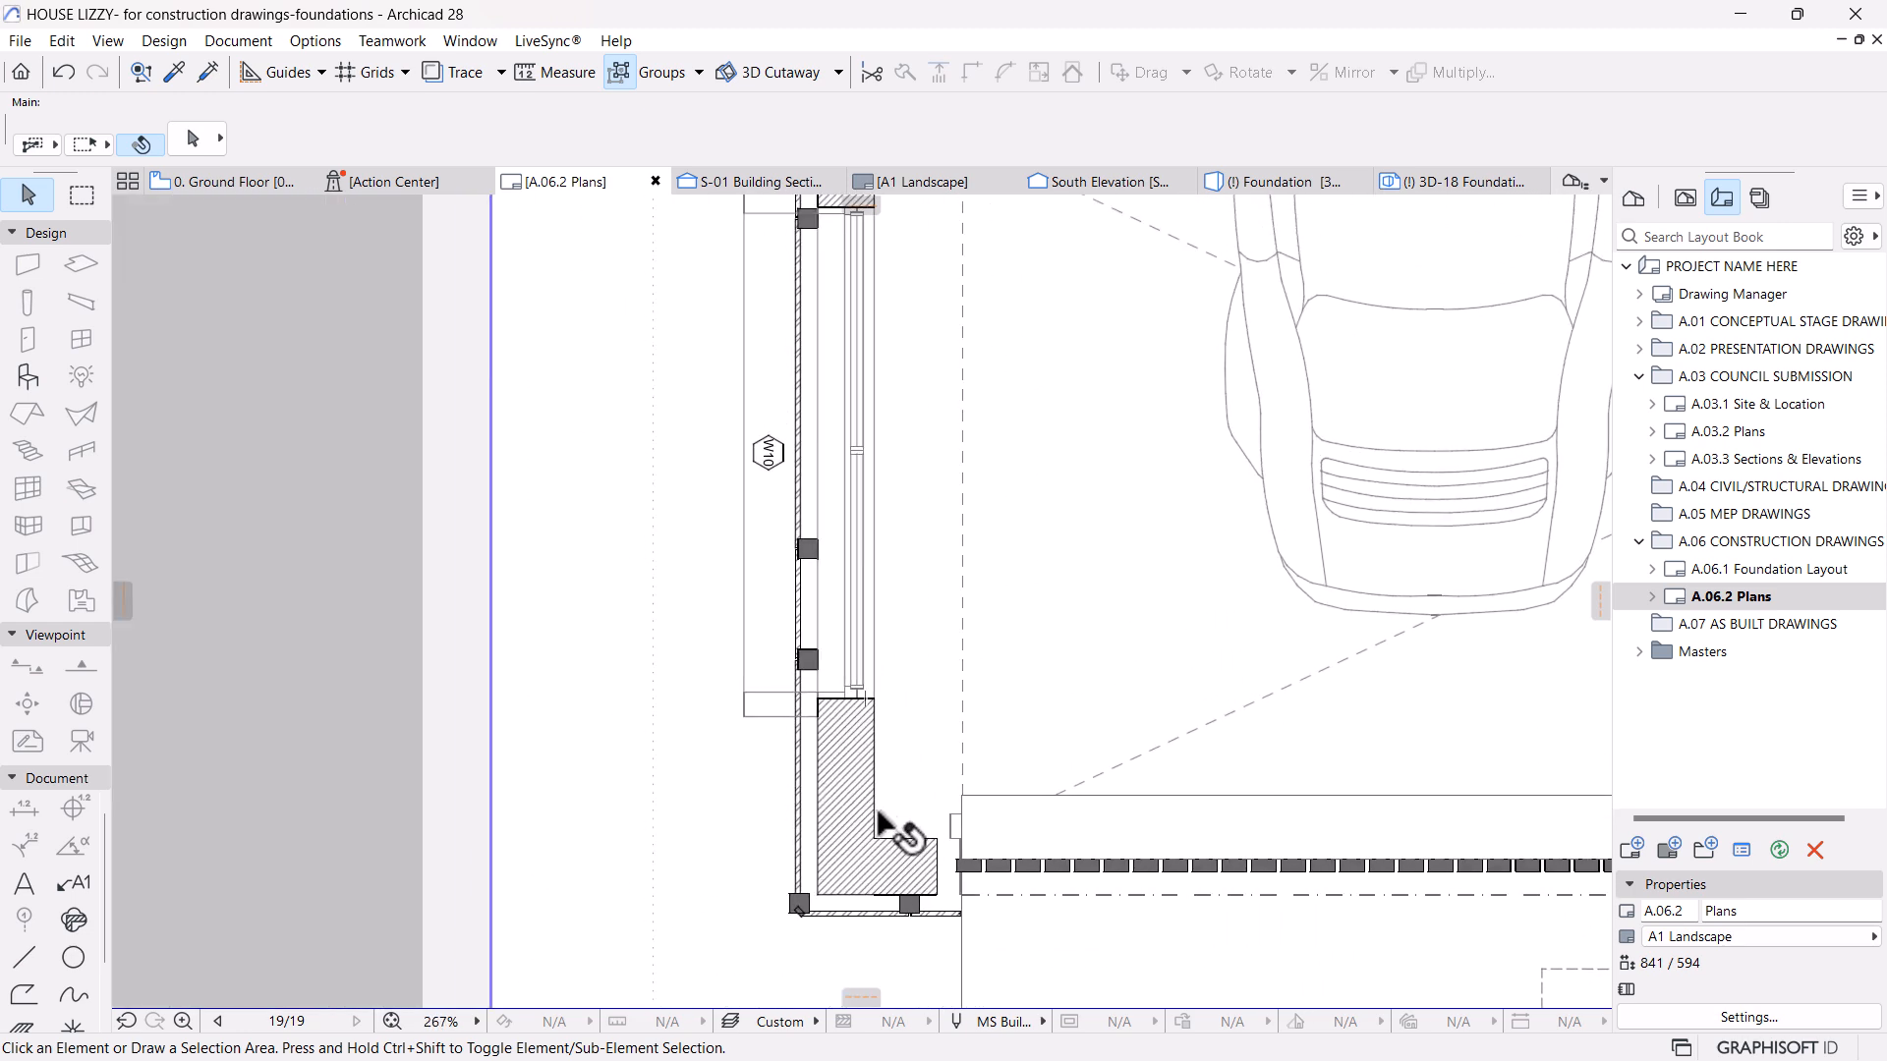
scroll(873, 454, "down", 3)
middle_click_drag(872, 564, 796, 686)
scroll(739, 417, "up", 1)
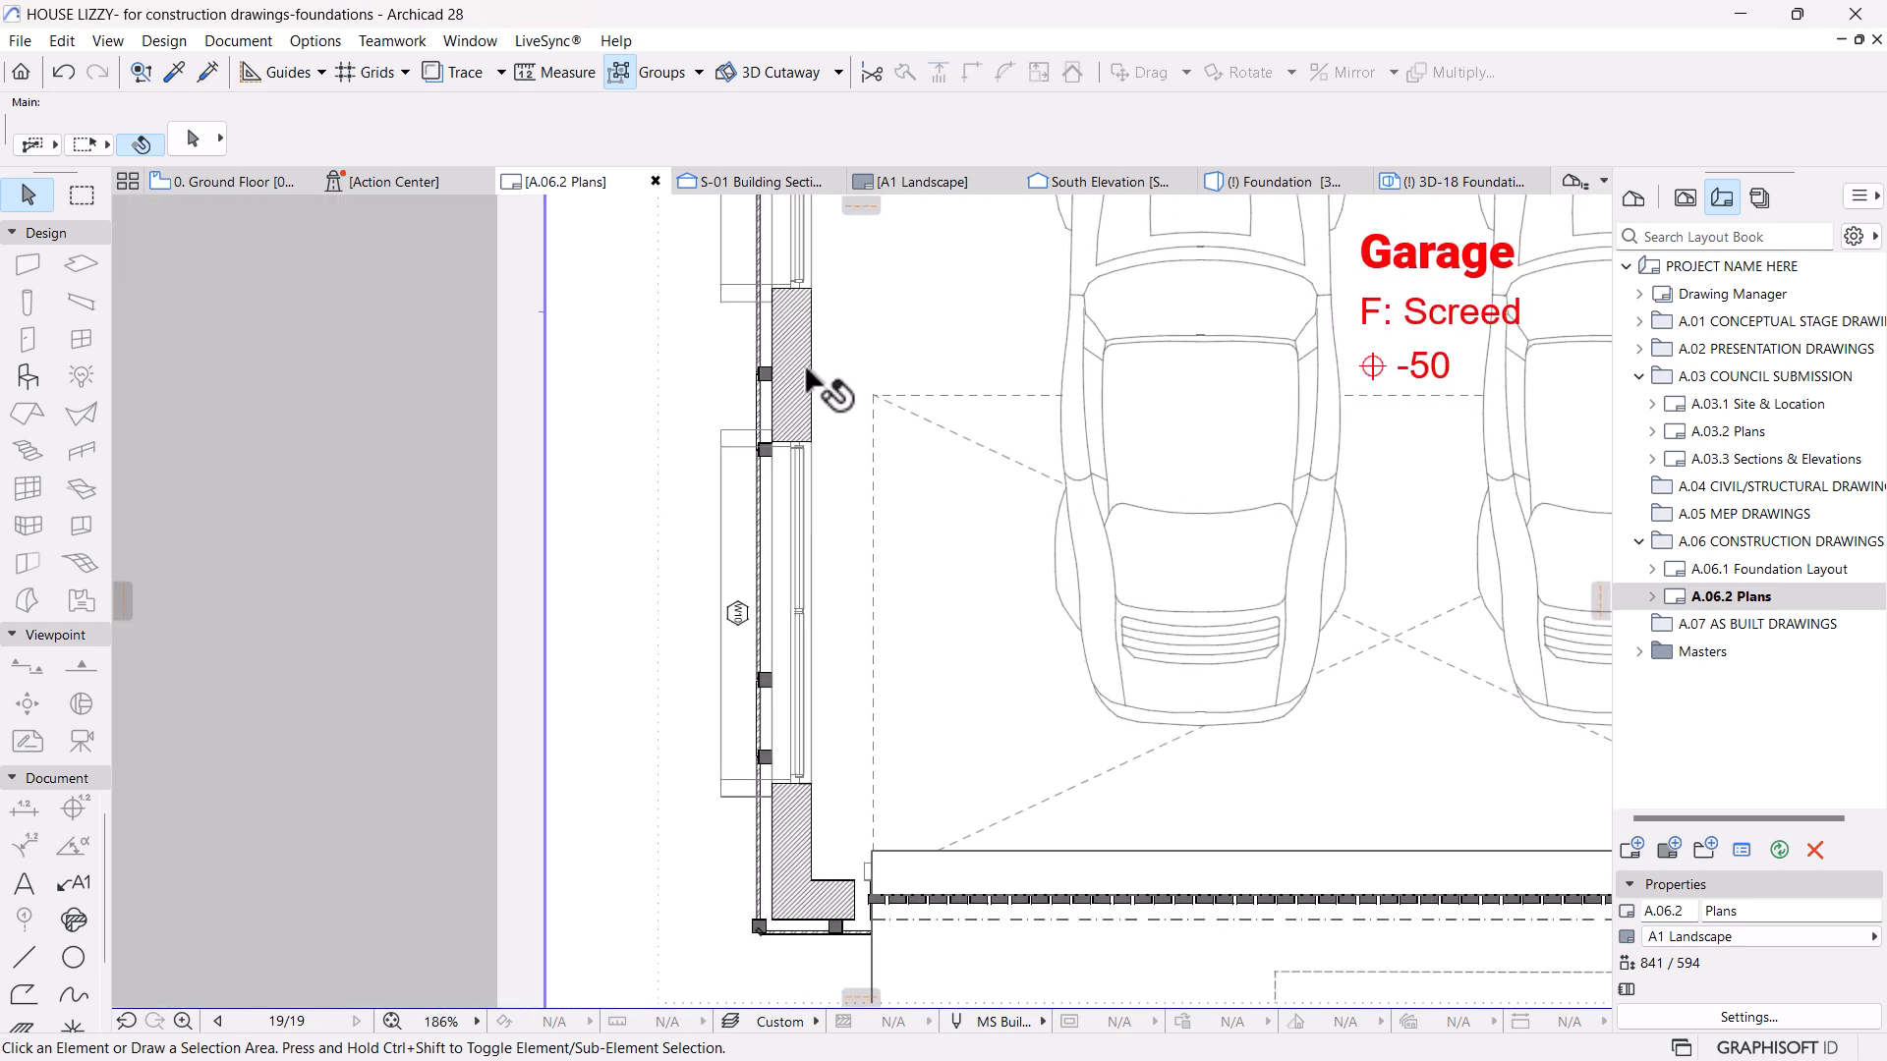
left_click(246, 191)
scroll(918, 664, "up", 4)
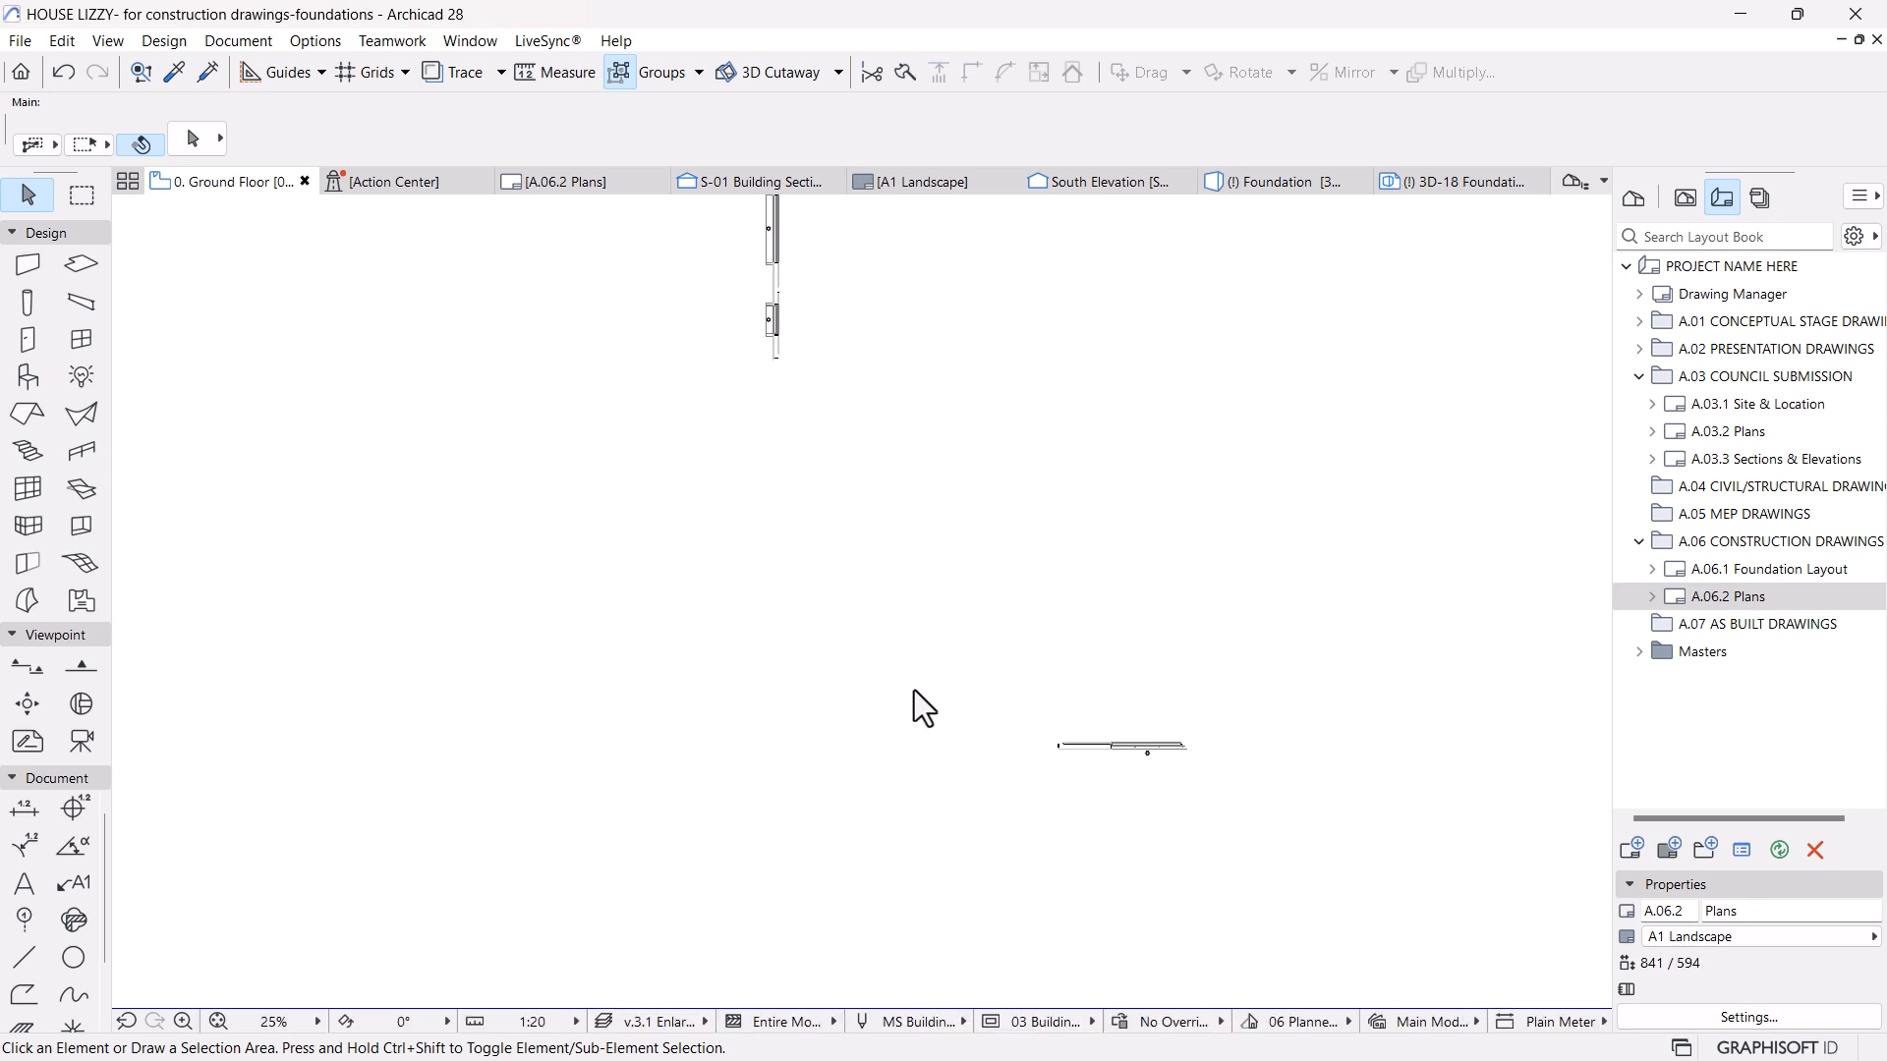
scroll(829, 731, "up", 4)
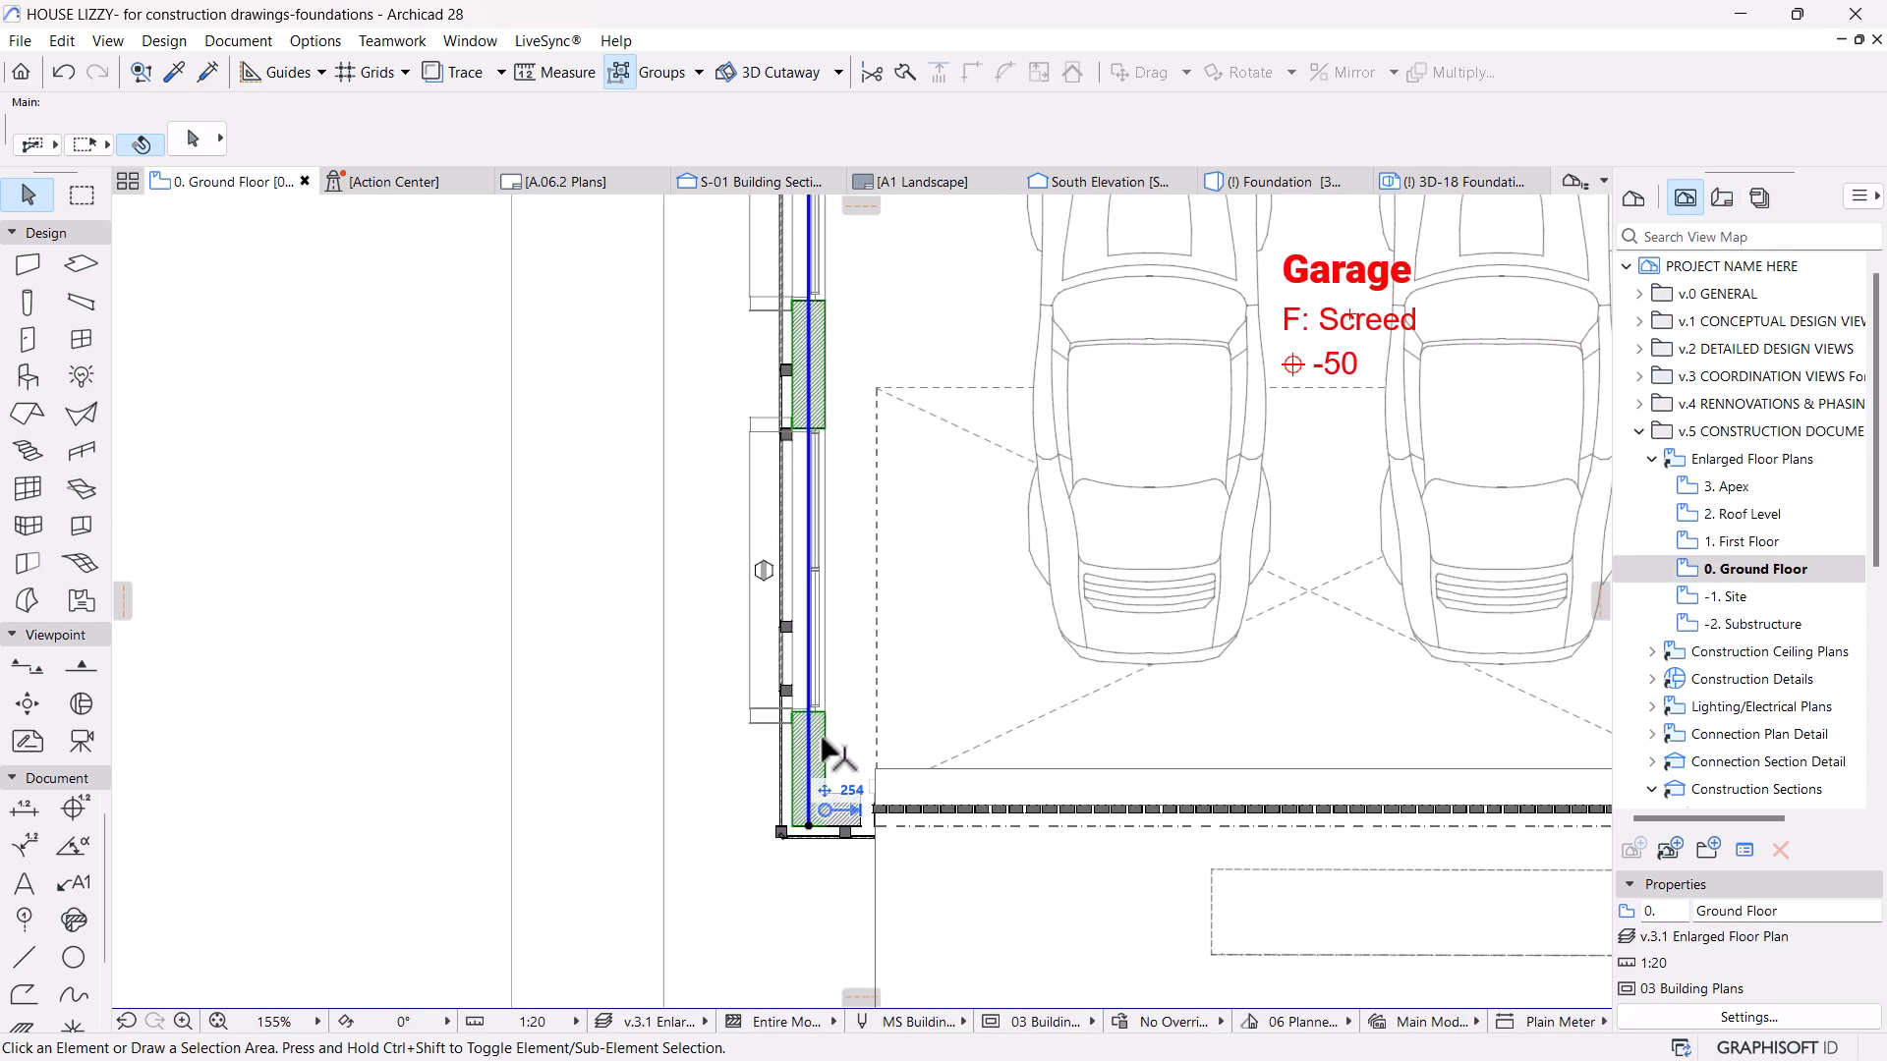
Change the garage's left outer wall and its short return wall to the composite 230 mm Brickwork 12 mm Platsered on Both Side.
left_click(826, 792)
scroll(851, 824, "up", 5)
left_click(833, 734, "shift")
scroll(834, 734, "down", 6)
scroll(1148, 706, "down", 1)
middle_click_drag(1148, 705, 772, 782)
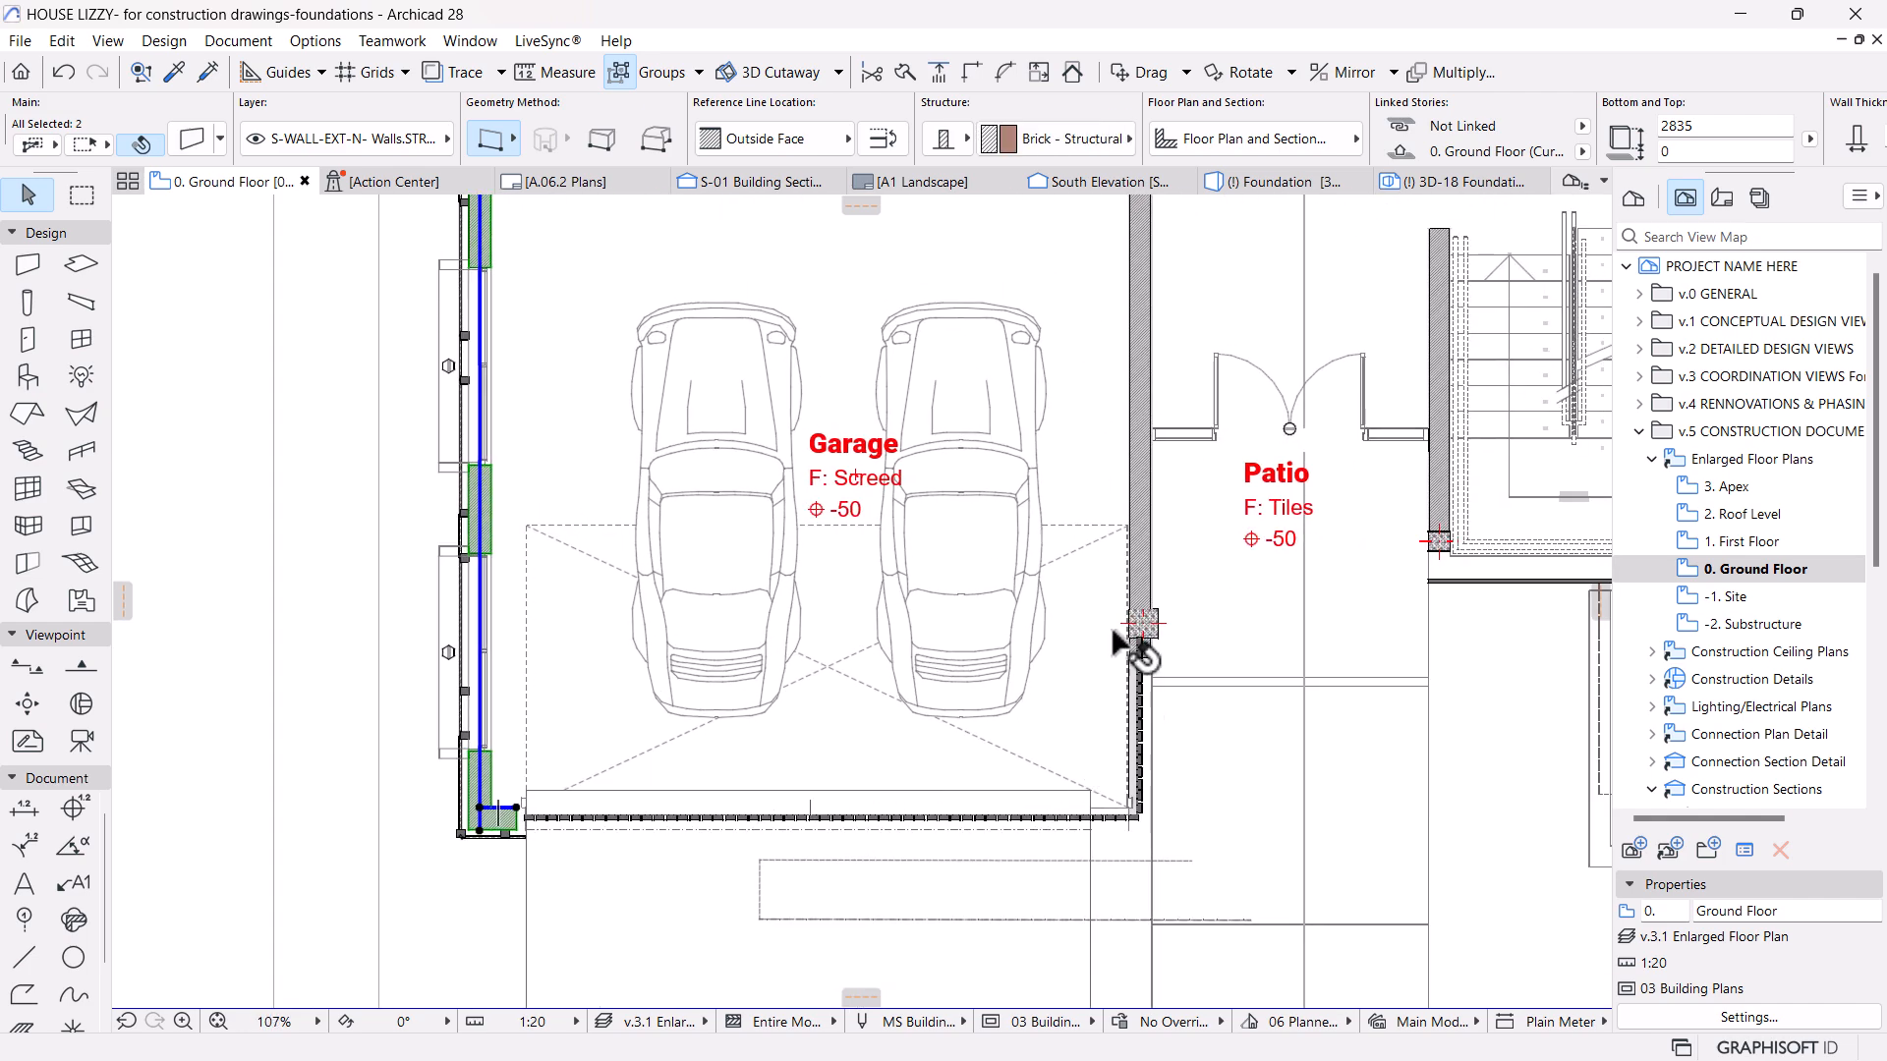
middle_click_drag(1144, 305, 1175, 665)
scroll(1172, 648, "up", 2)
middle_click_drag(313, 503, 638, 553)
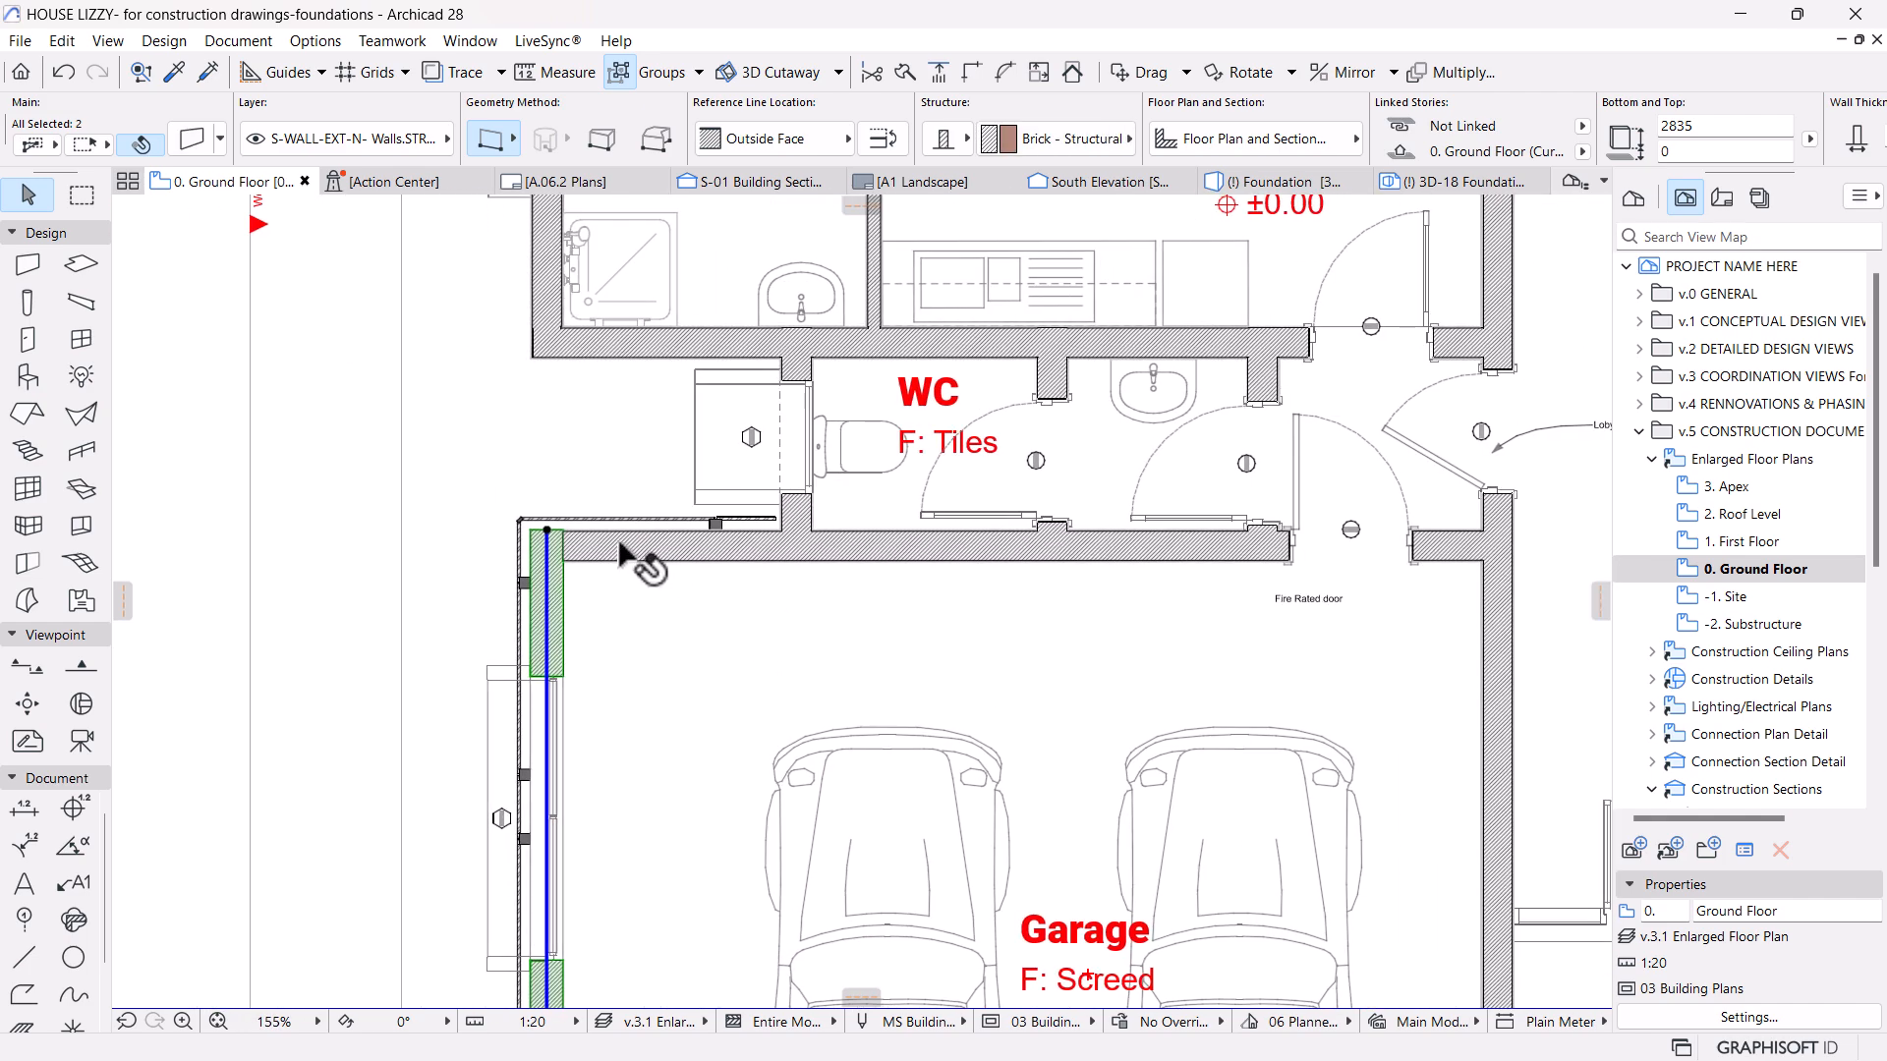
scroll(609, 553, "up", 5)
scroll(537, 573, "up", 1)
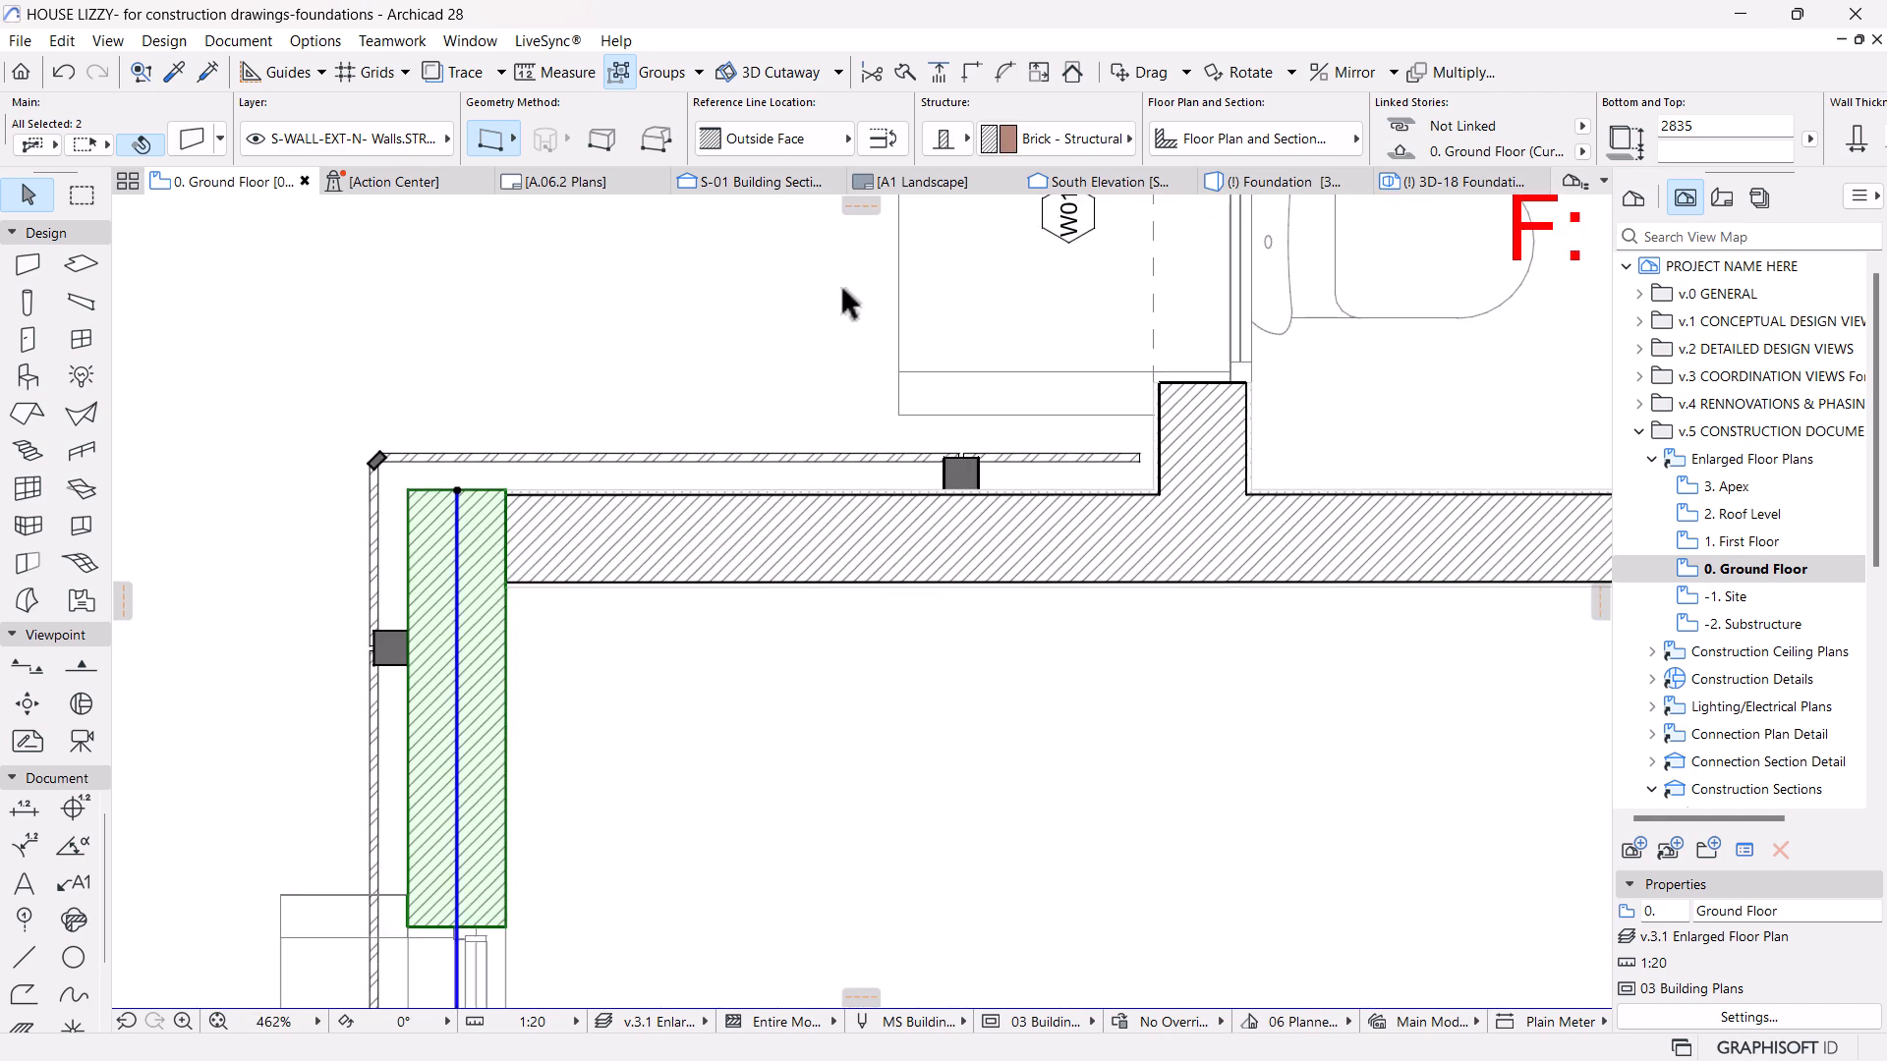
left_click(958, 138)
left_click(1012, 144)
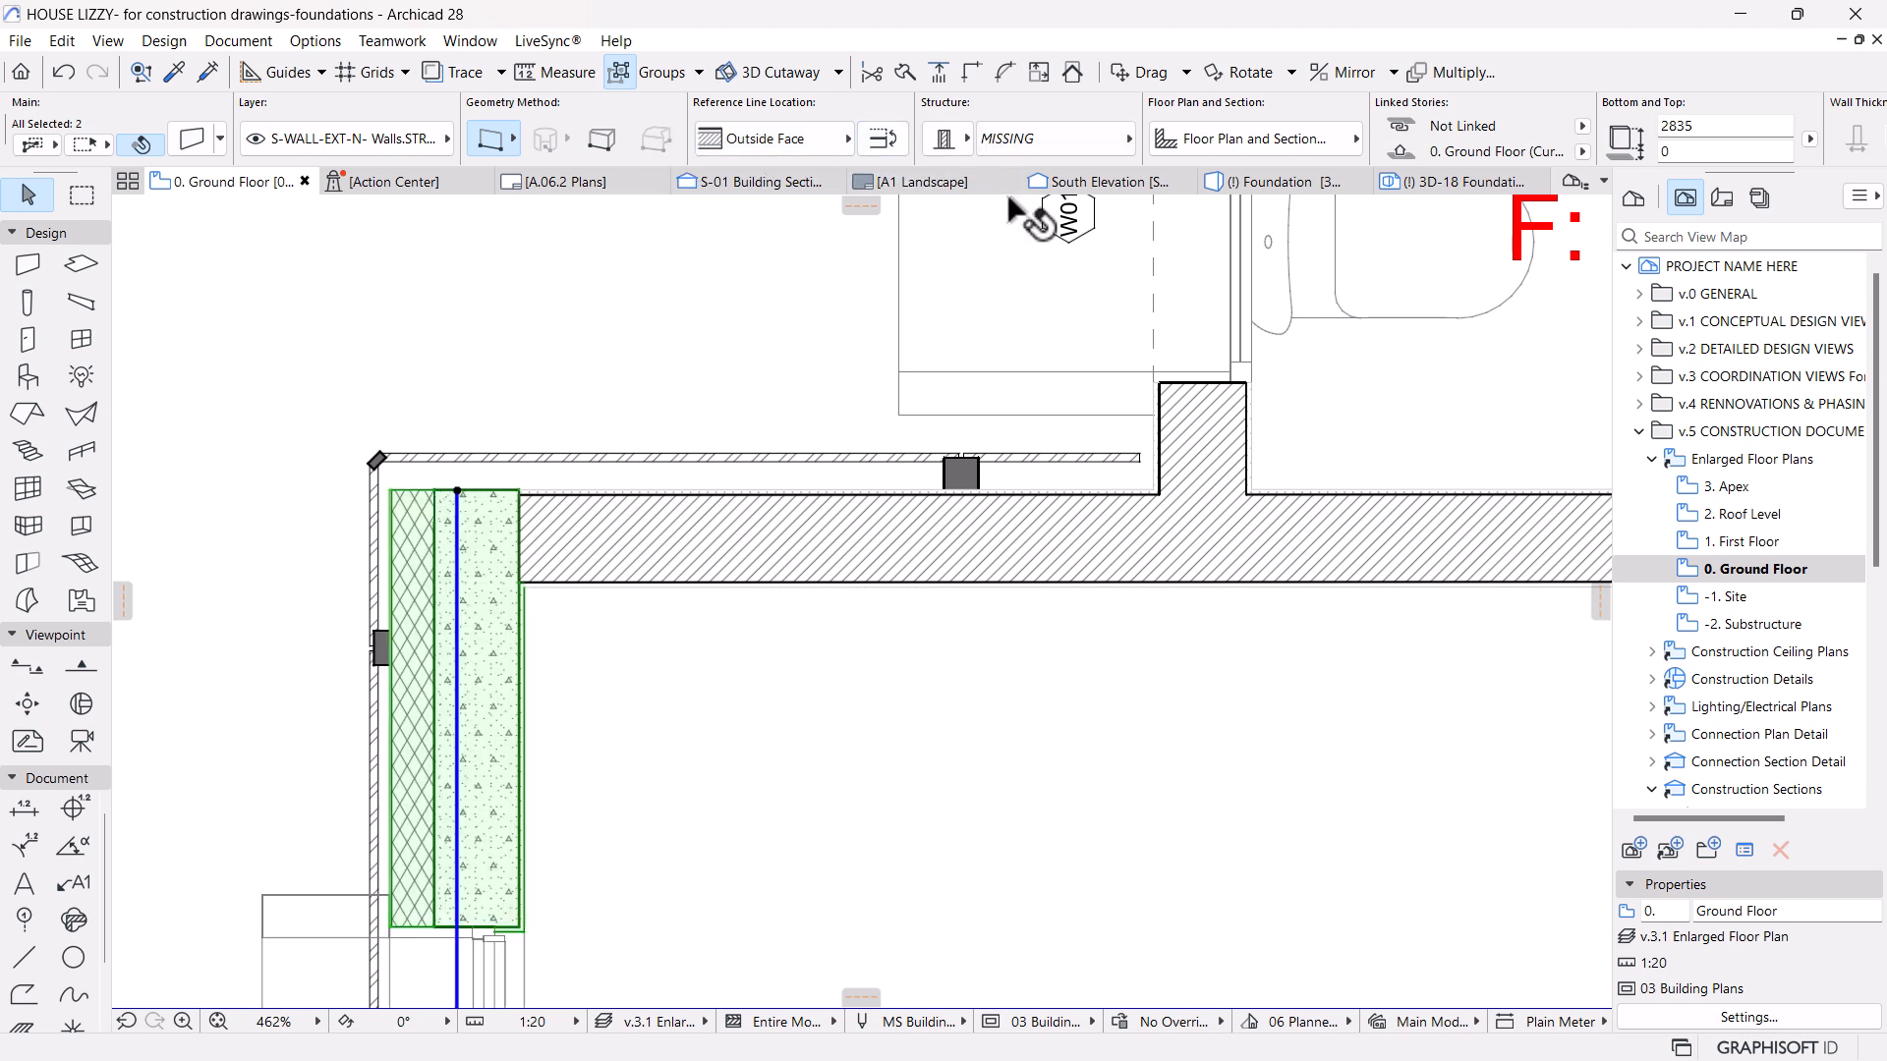
left_click(1081, 144)
type("230")
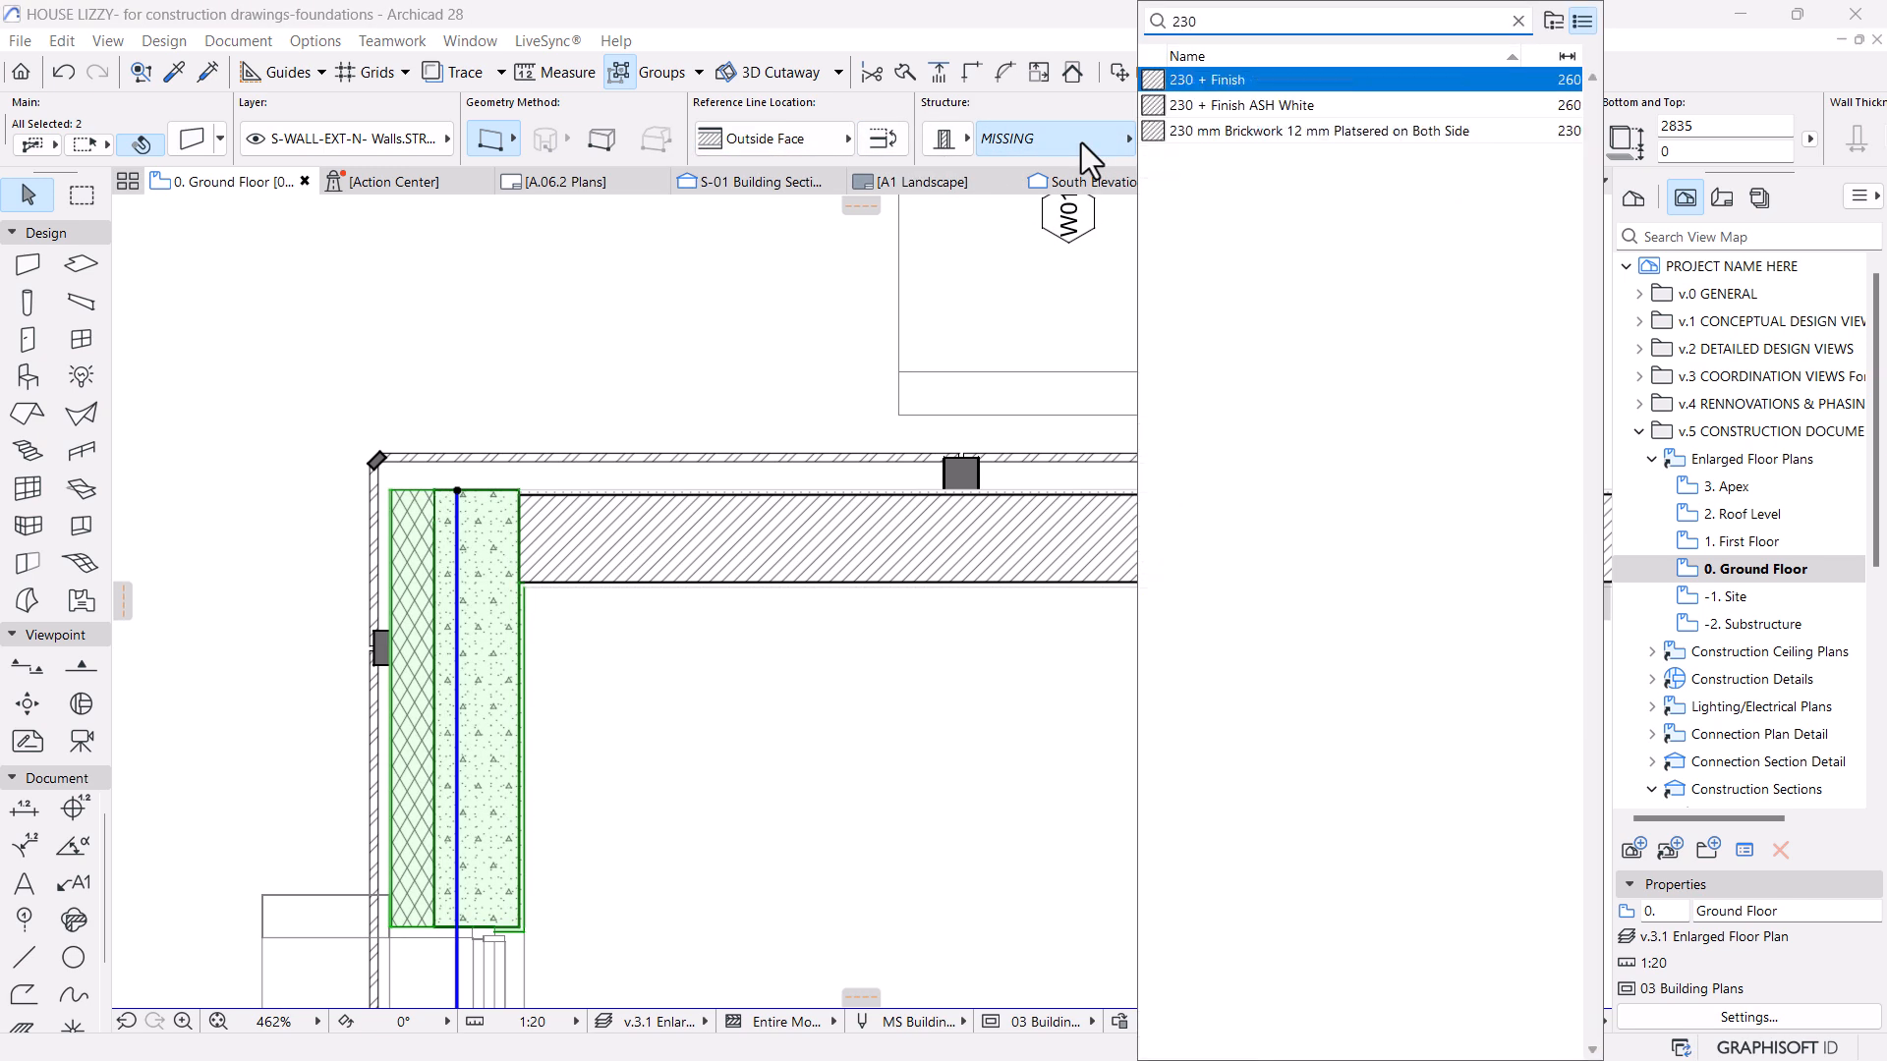
left_click(1366, 130)
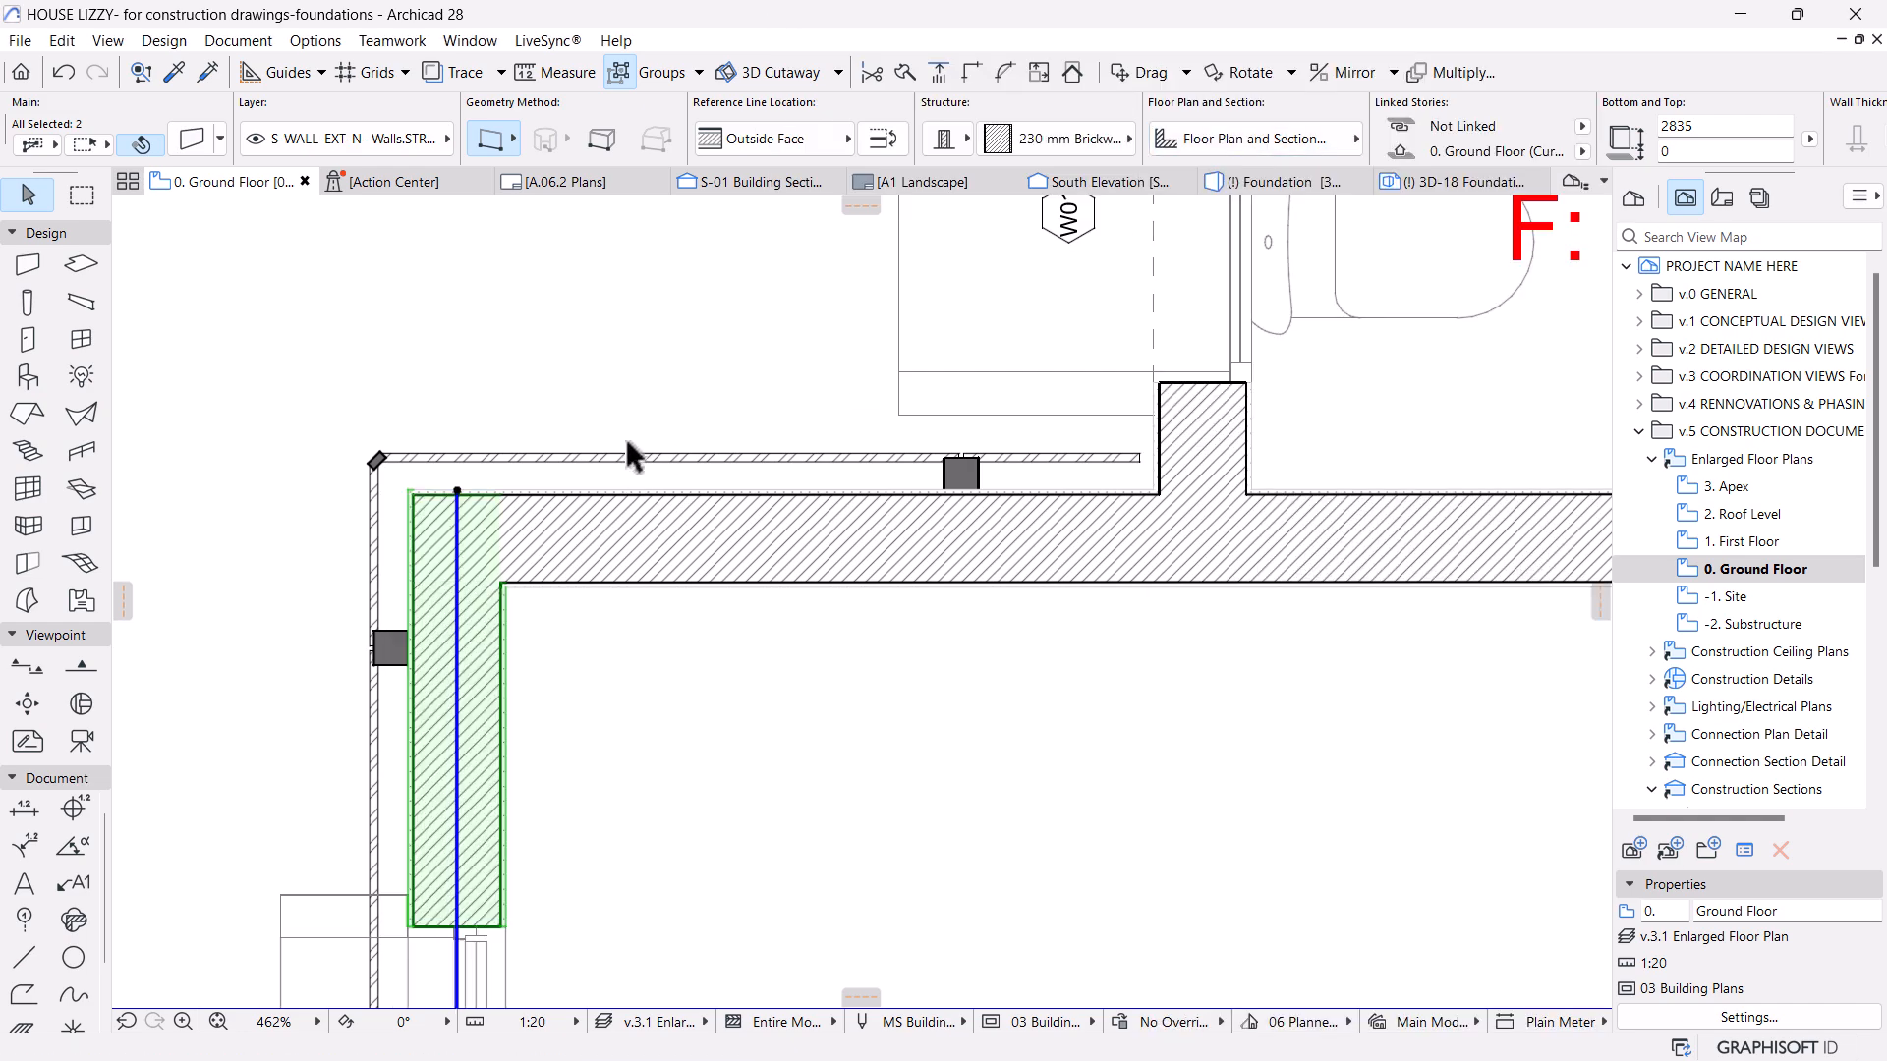
left_click(605, 356)
Review the garage walls on the ground floor plan and inspect their lower-left corner junction on the Plans layout.
scroll(607, 365, "down", 2)
middle_click_drag(555, 471, 741, 387)
scroll(733, 426, "down", 5)
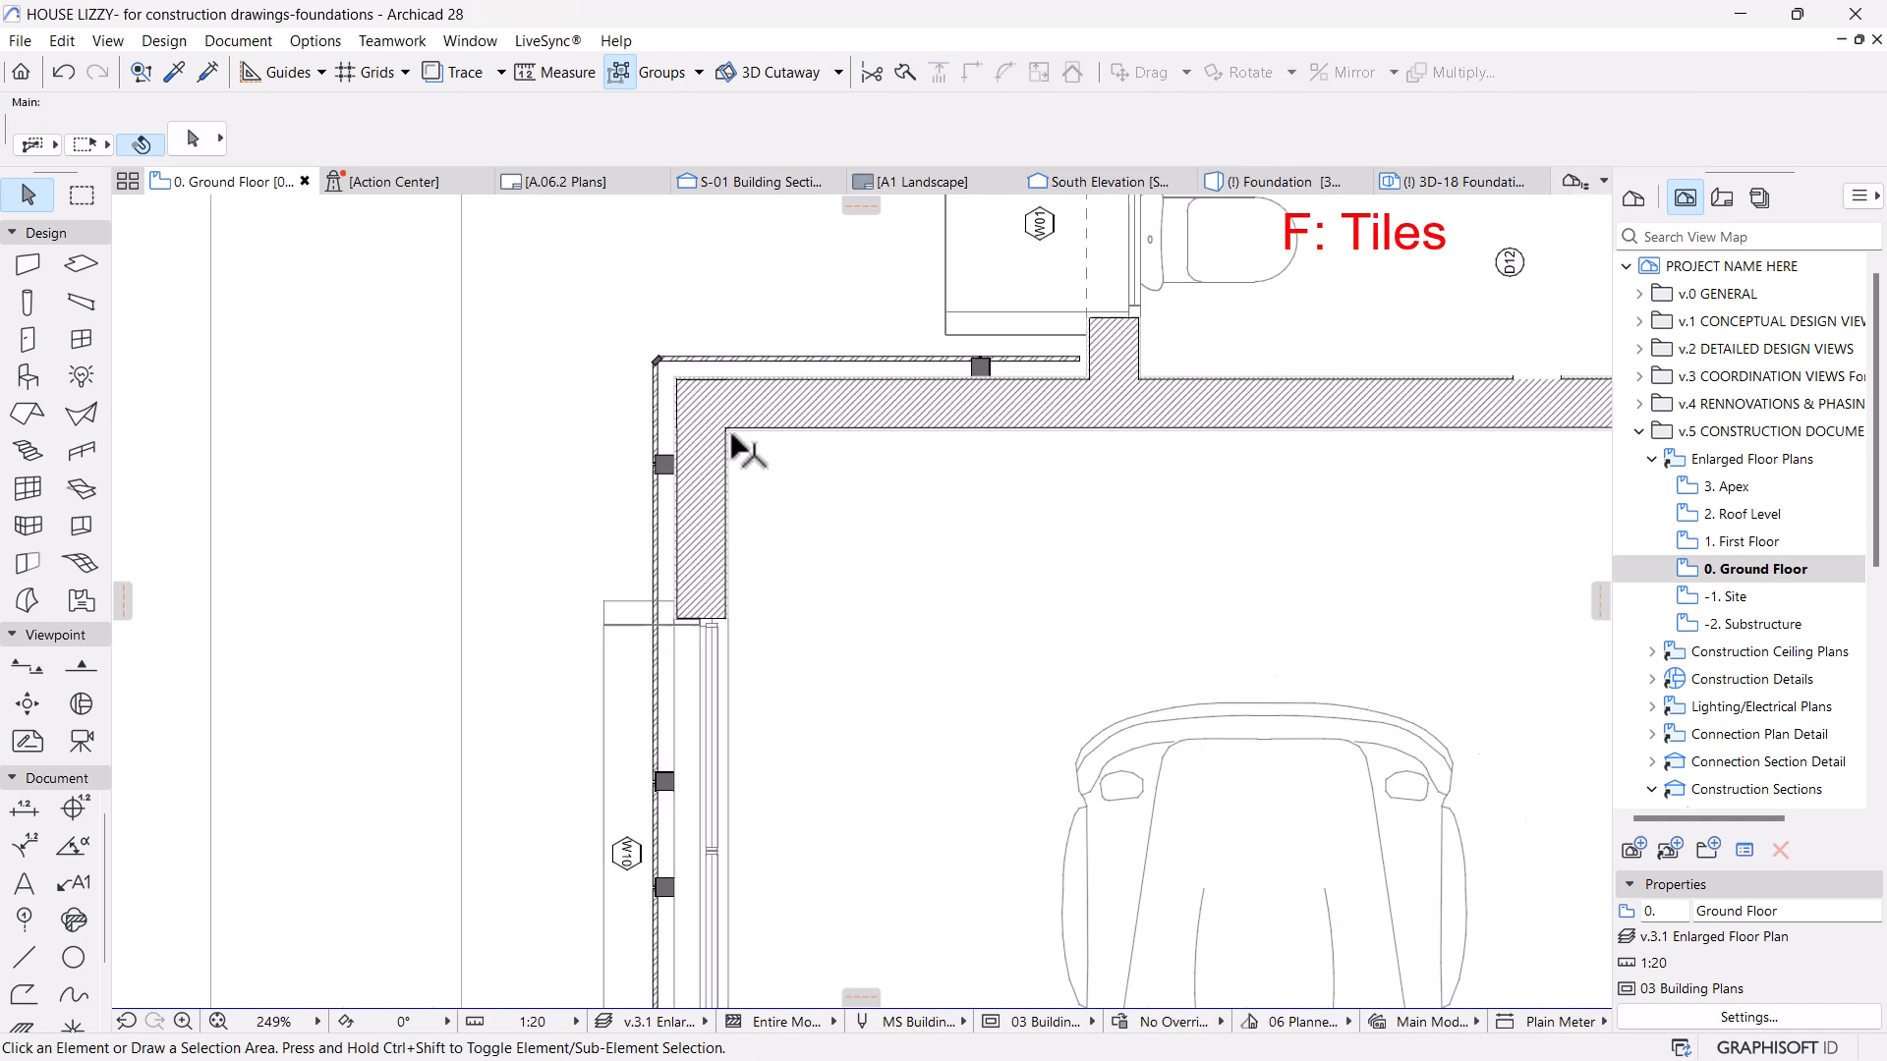
middle_click_drag(704, 546, 723, 507)
scroll(723, 507, "down", 5)
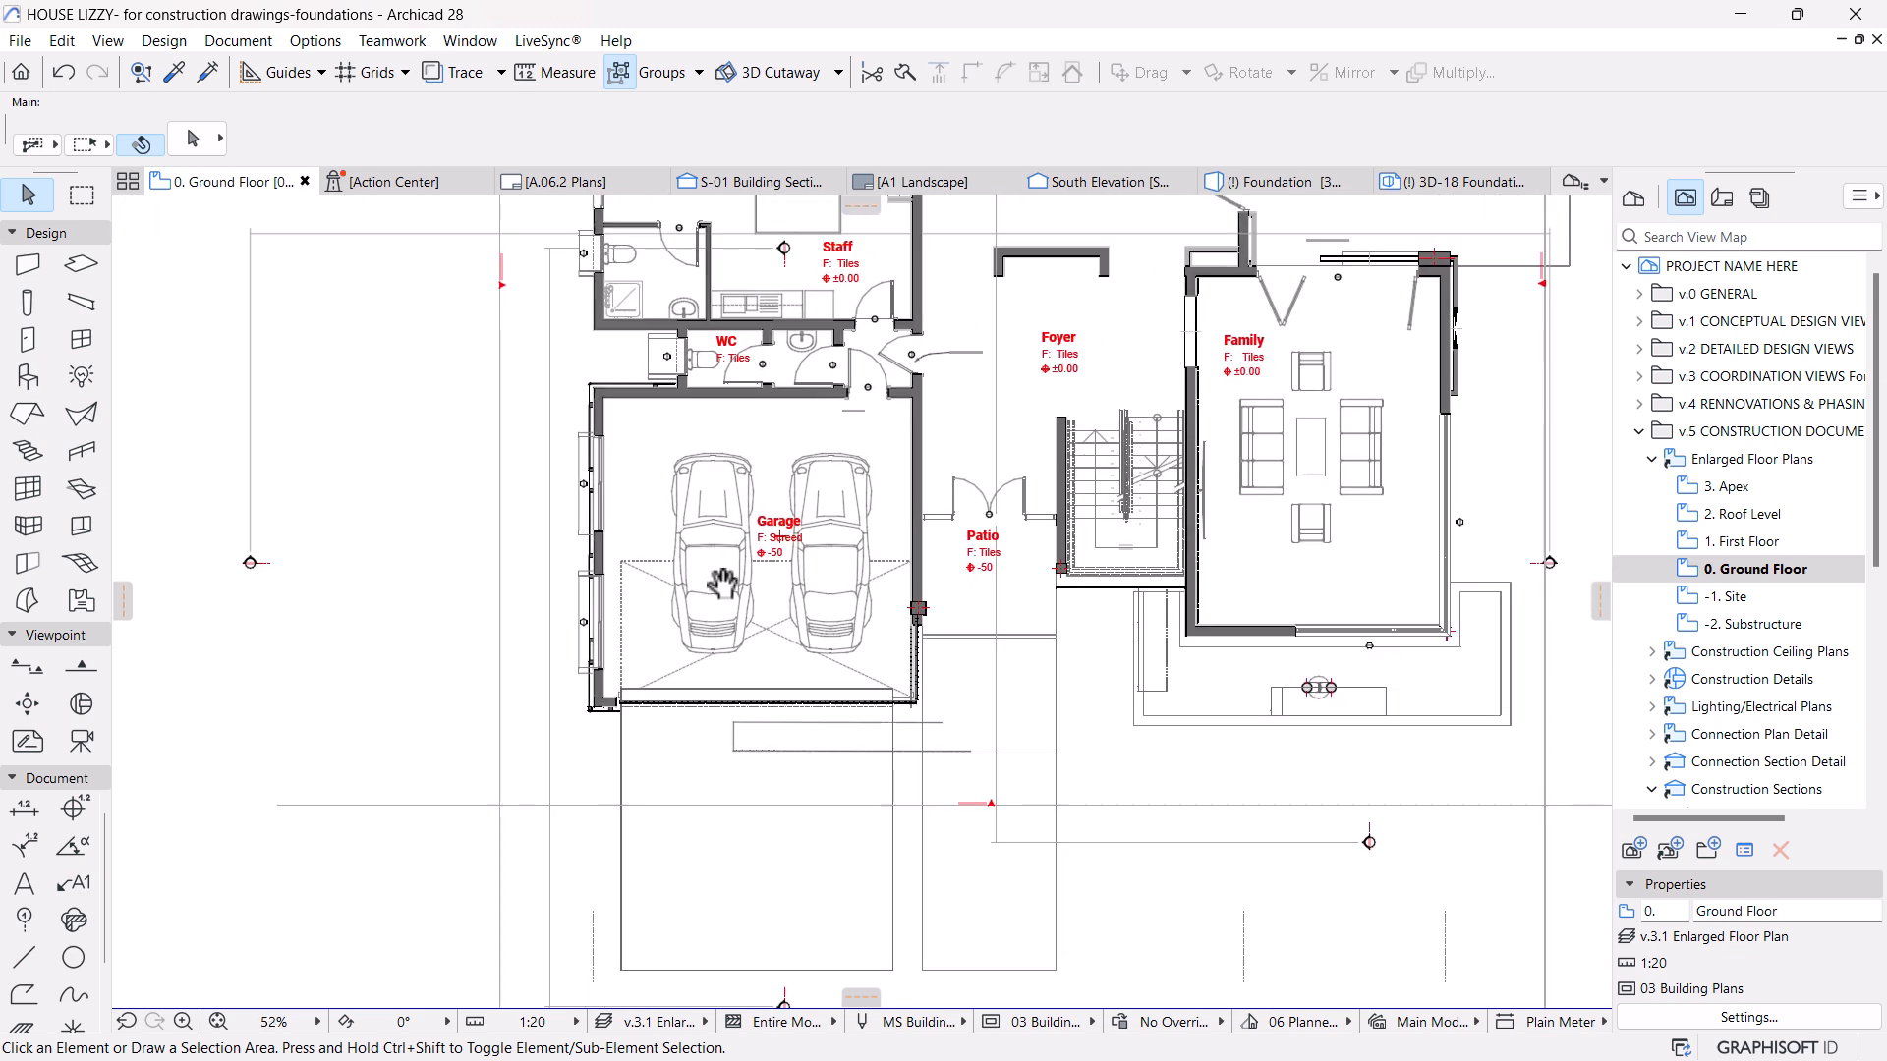
scroll(724, 640, "down", 1)
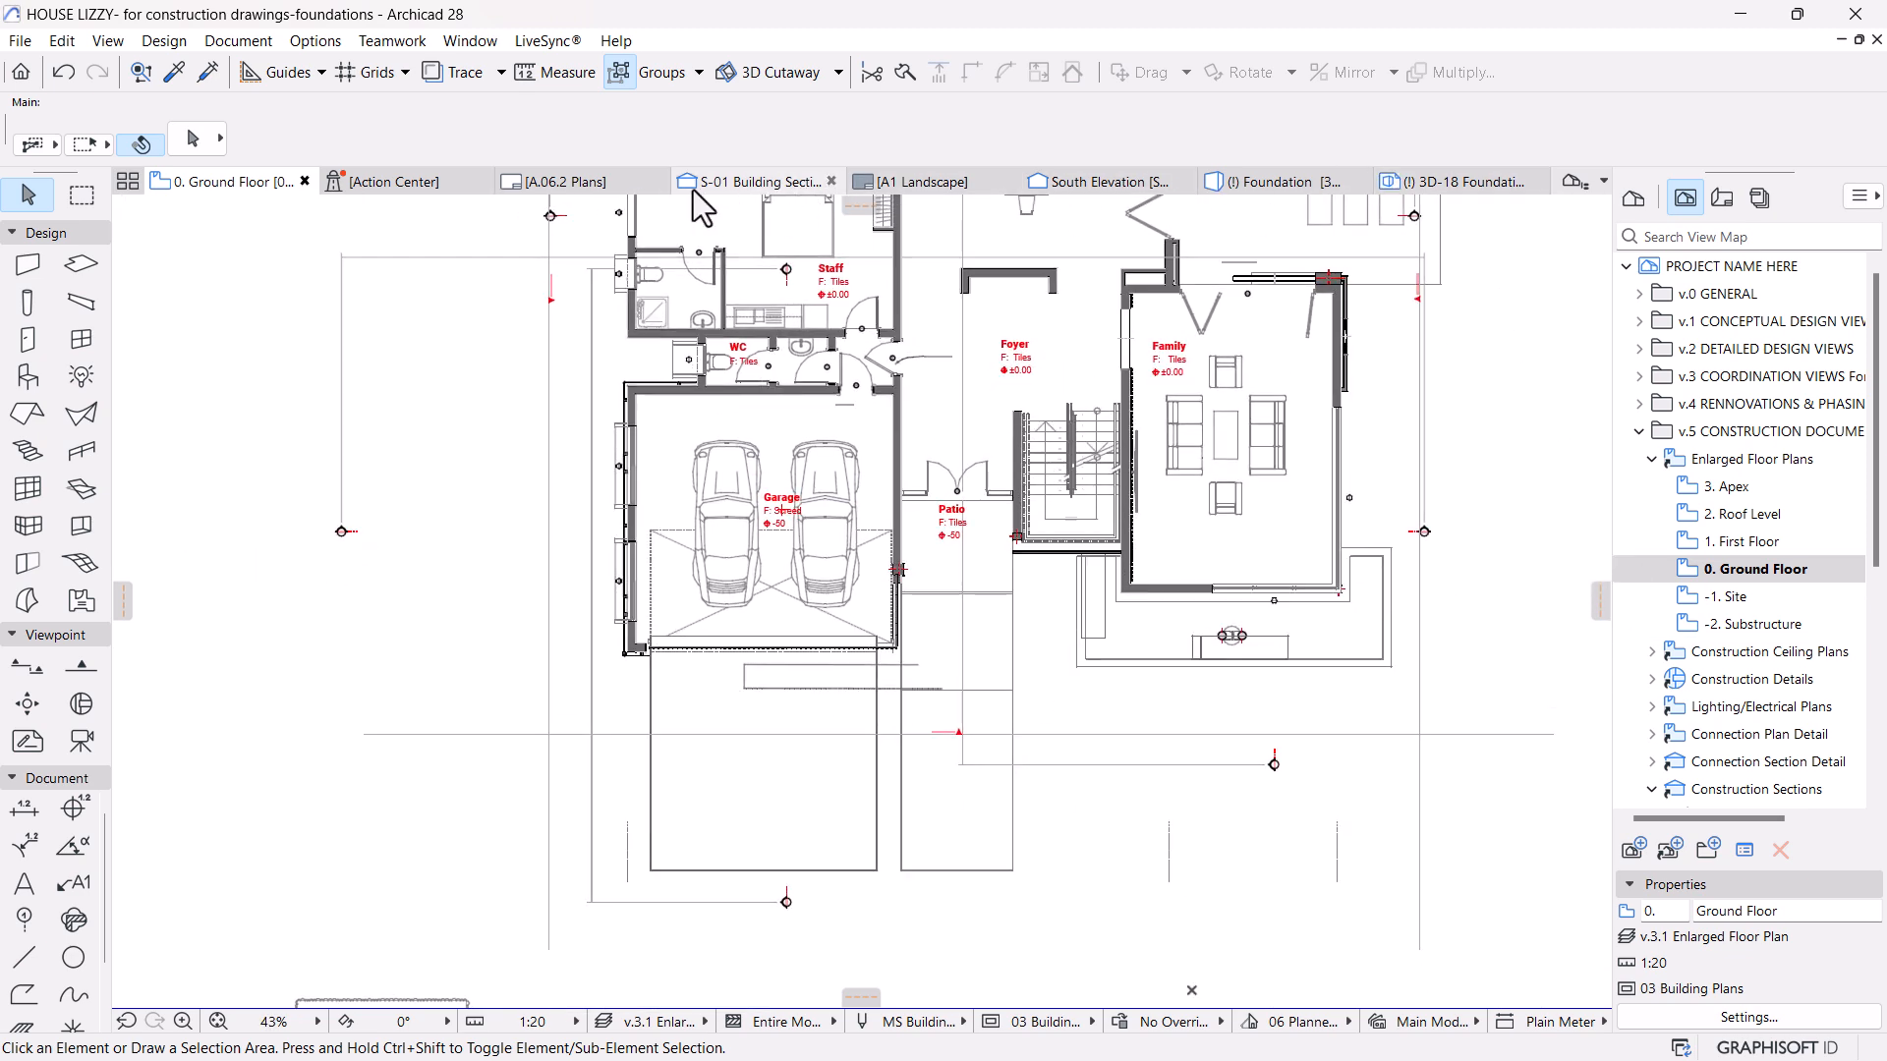
left_click(543, 193)
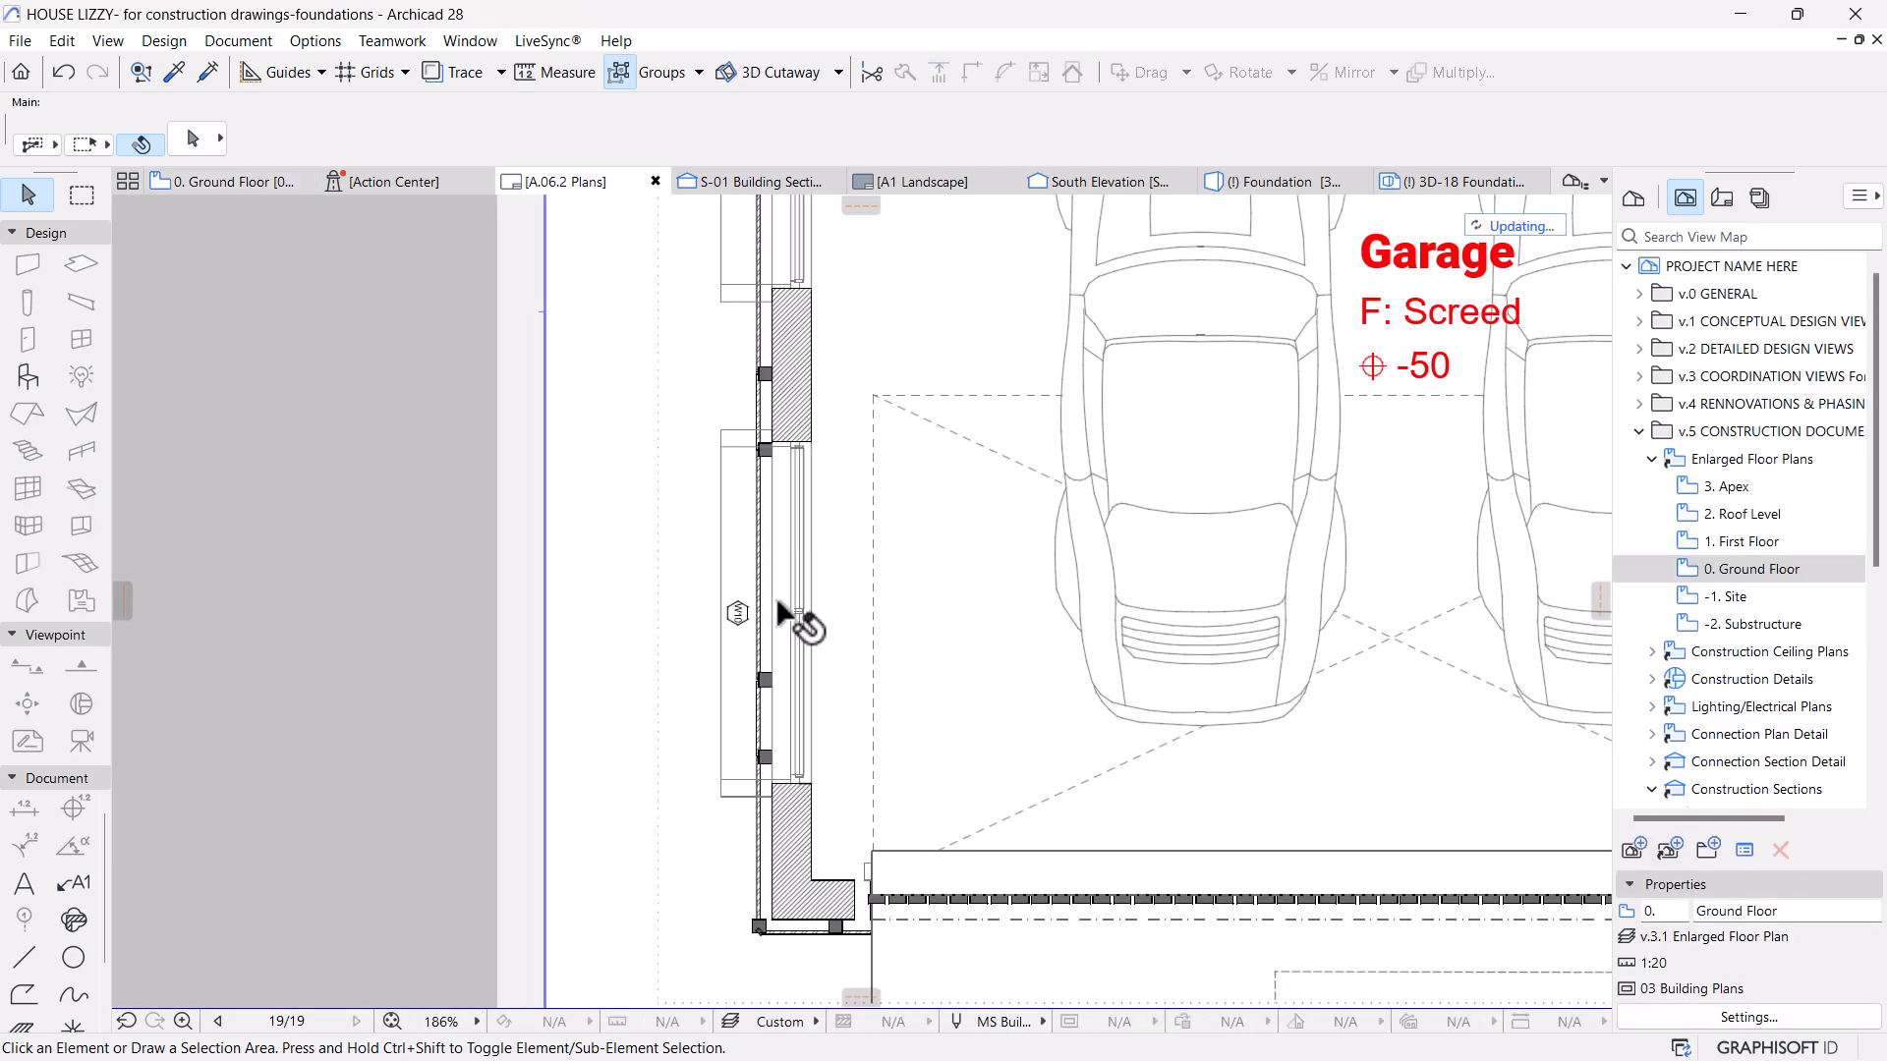
scroll(823, 941, "up", 3)
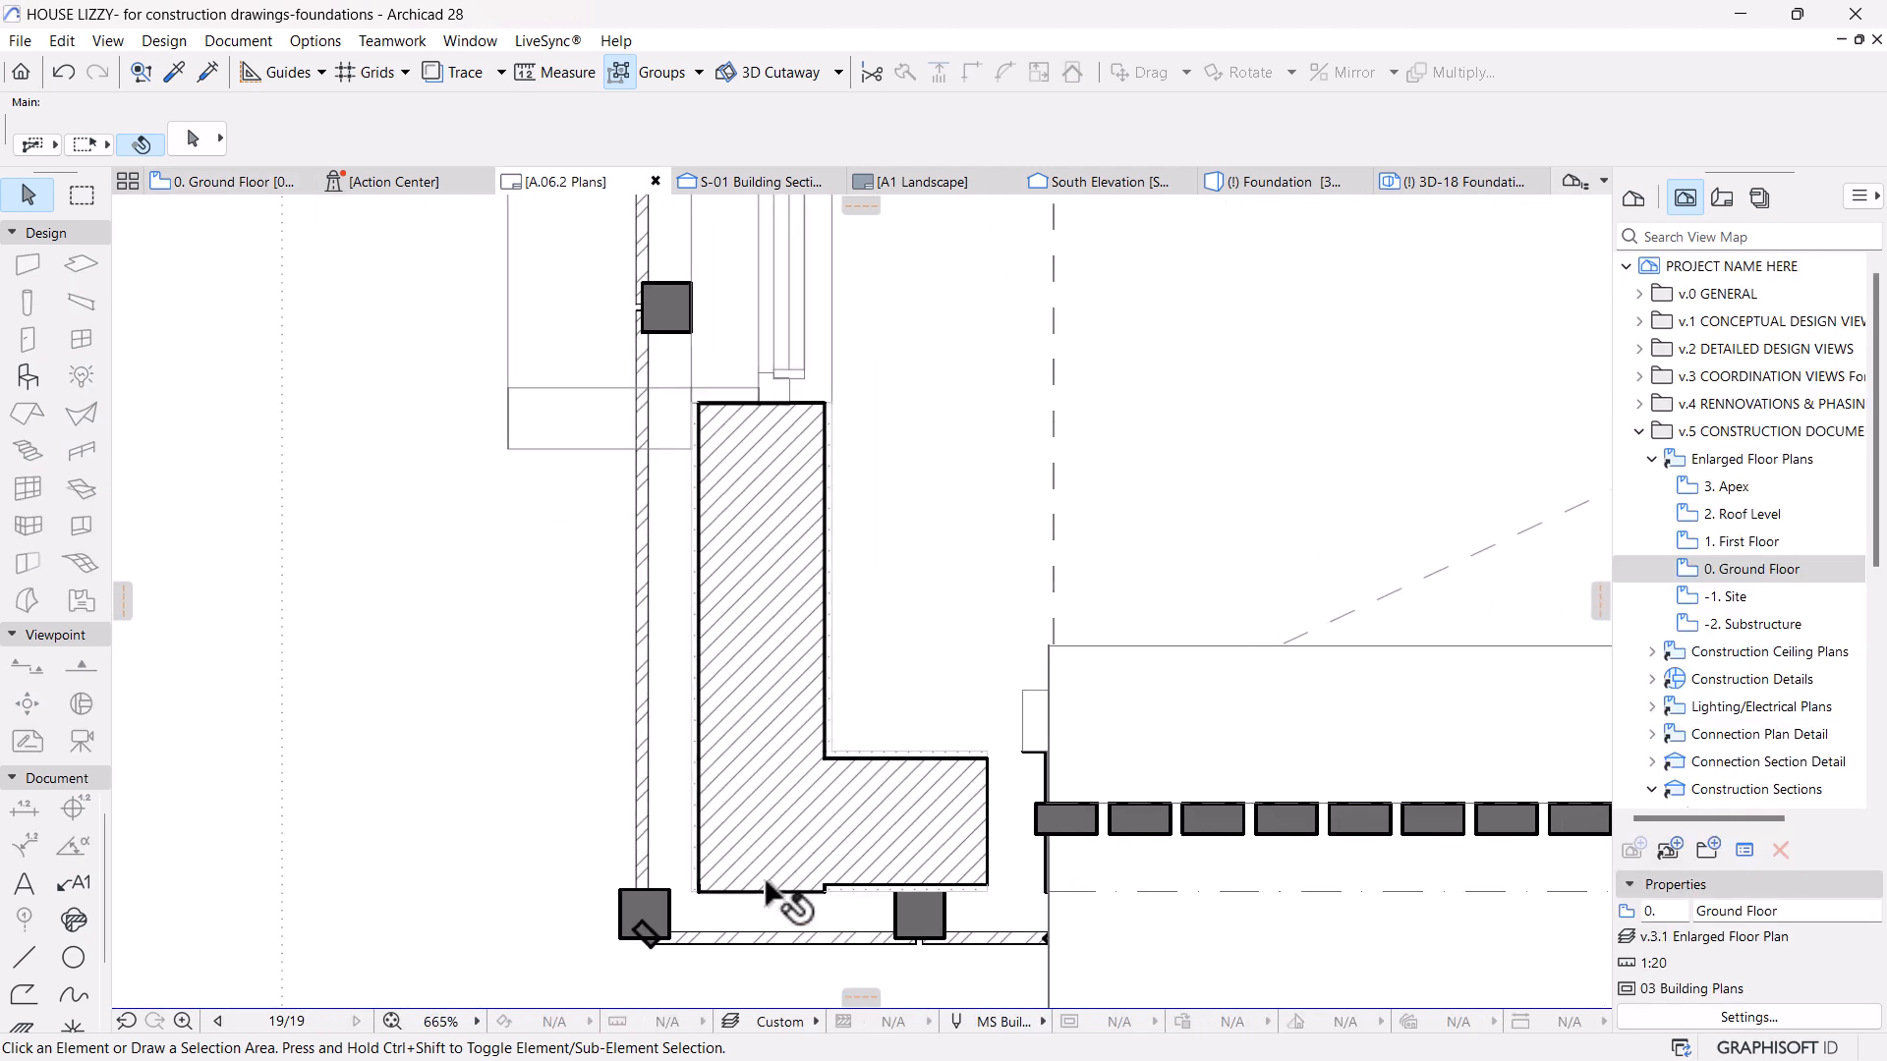
scroll(757, 925, "up", 4)
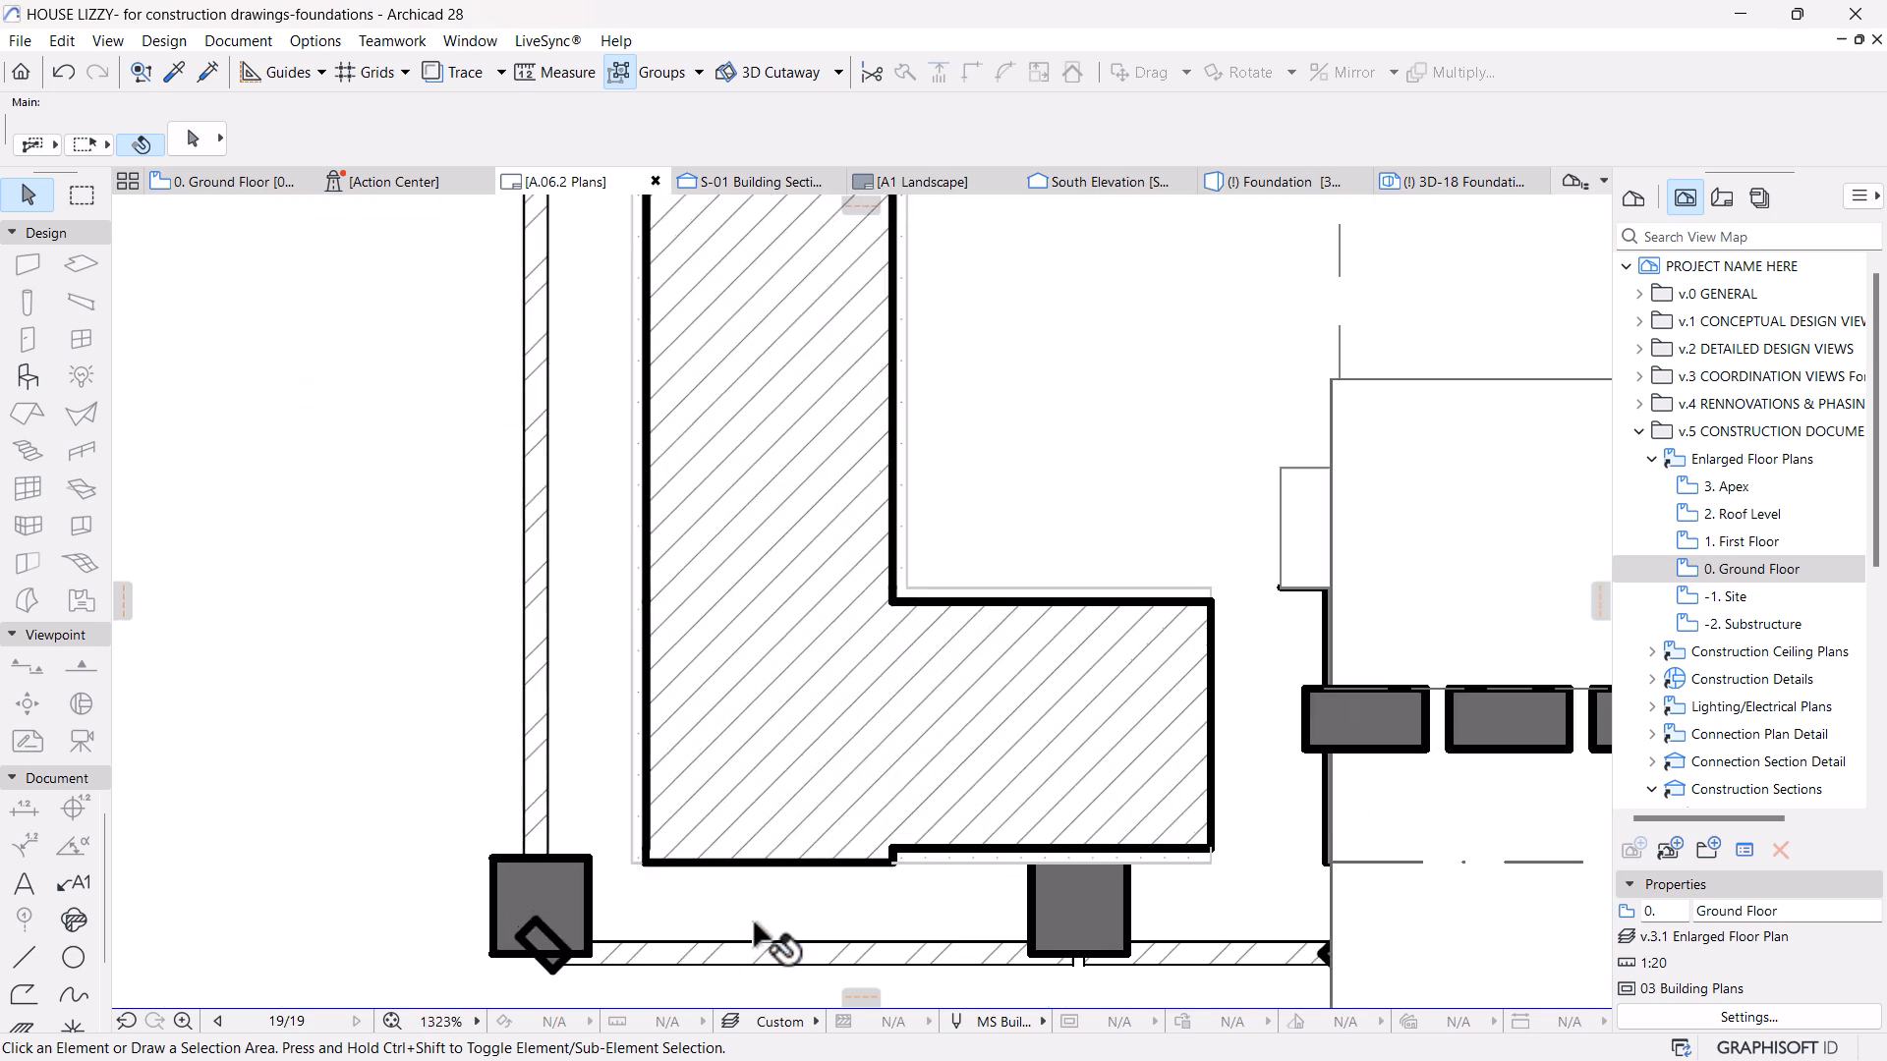
scroll(688, 703, "down", 3)
middle_click_drag(815, 786, 881, 825)
scroll(733, 628, "up", 1)
middle_click_drag(733, 628, 886, 695)
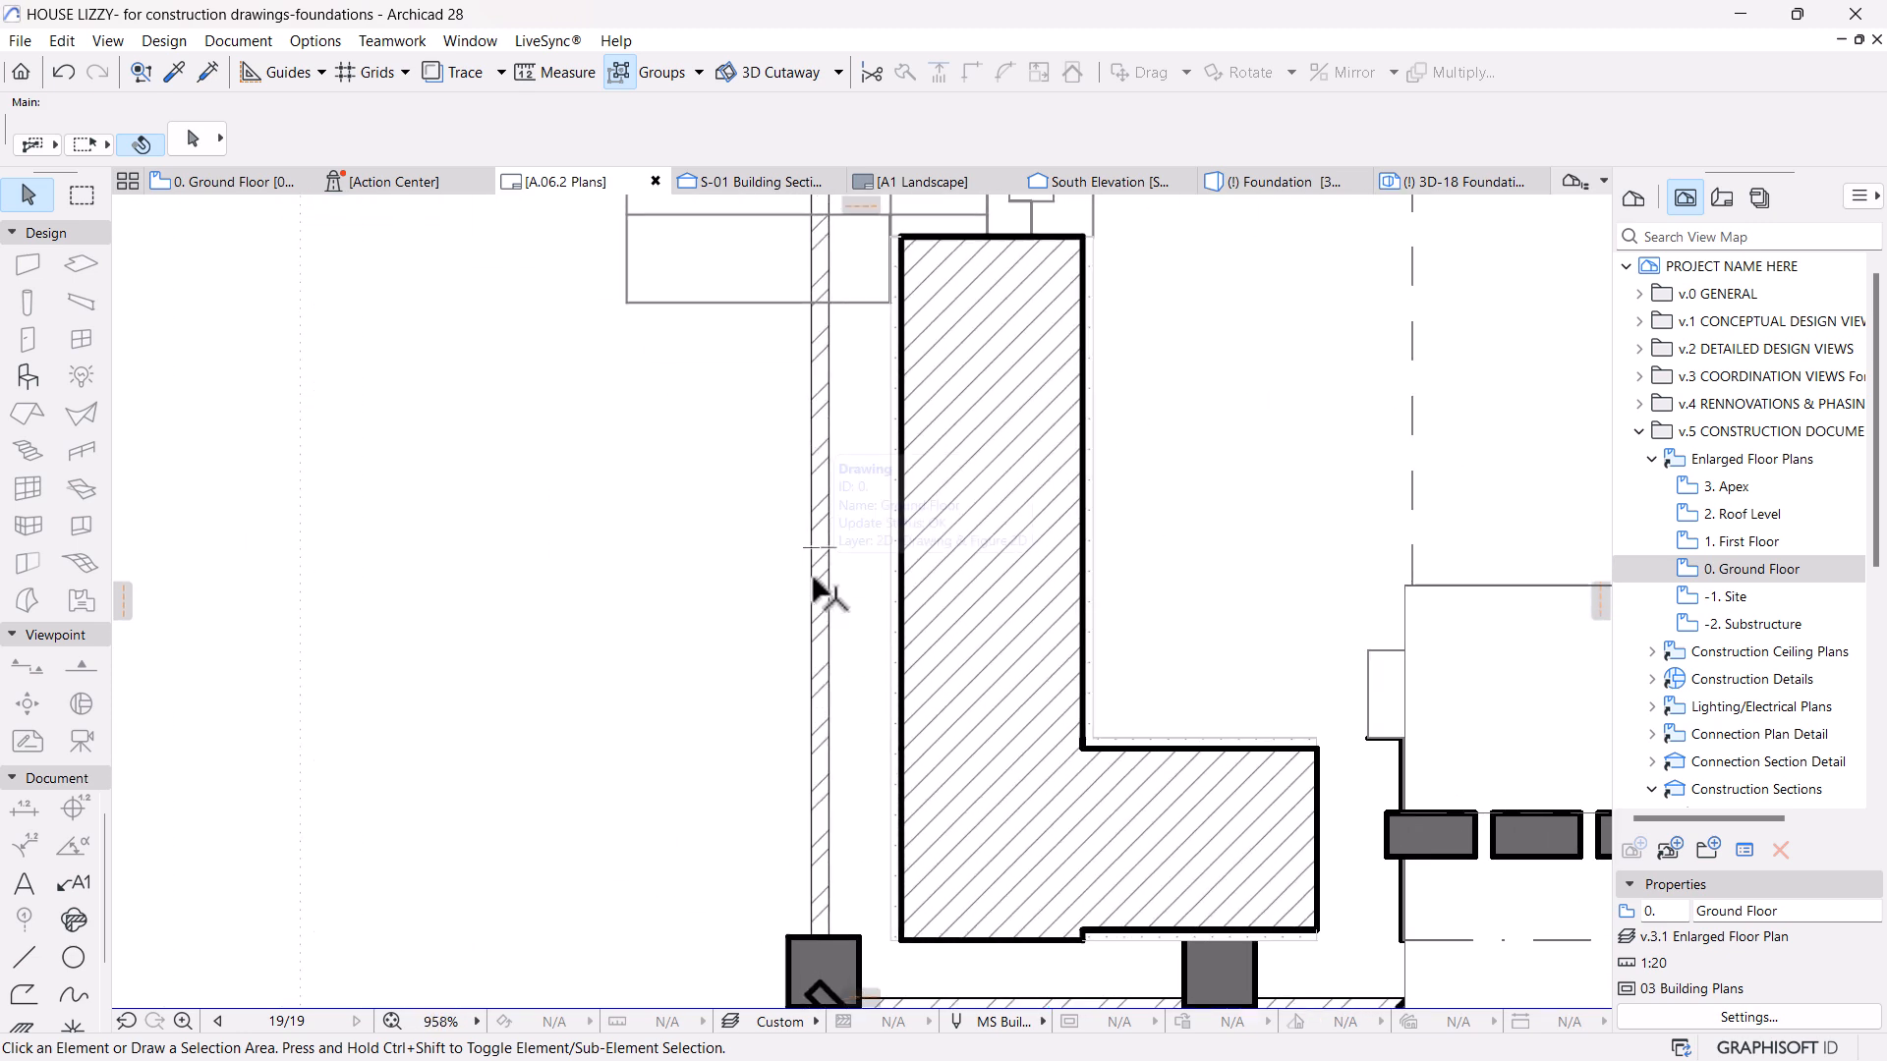
Open the drawing's source view and intersect the garage's left wall with its short return wall at the lower-left corner.
left_click(958, 607)
right_click(958, 608)
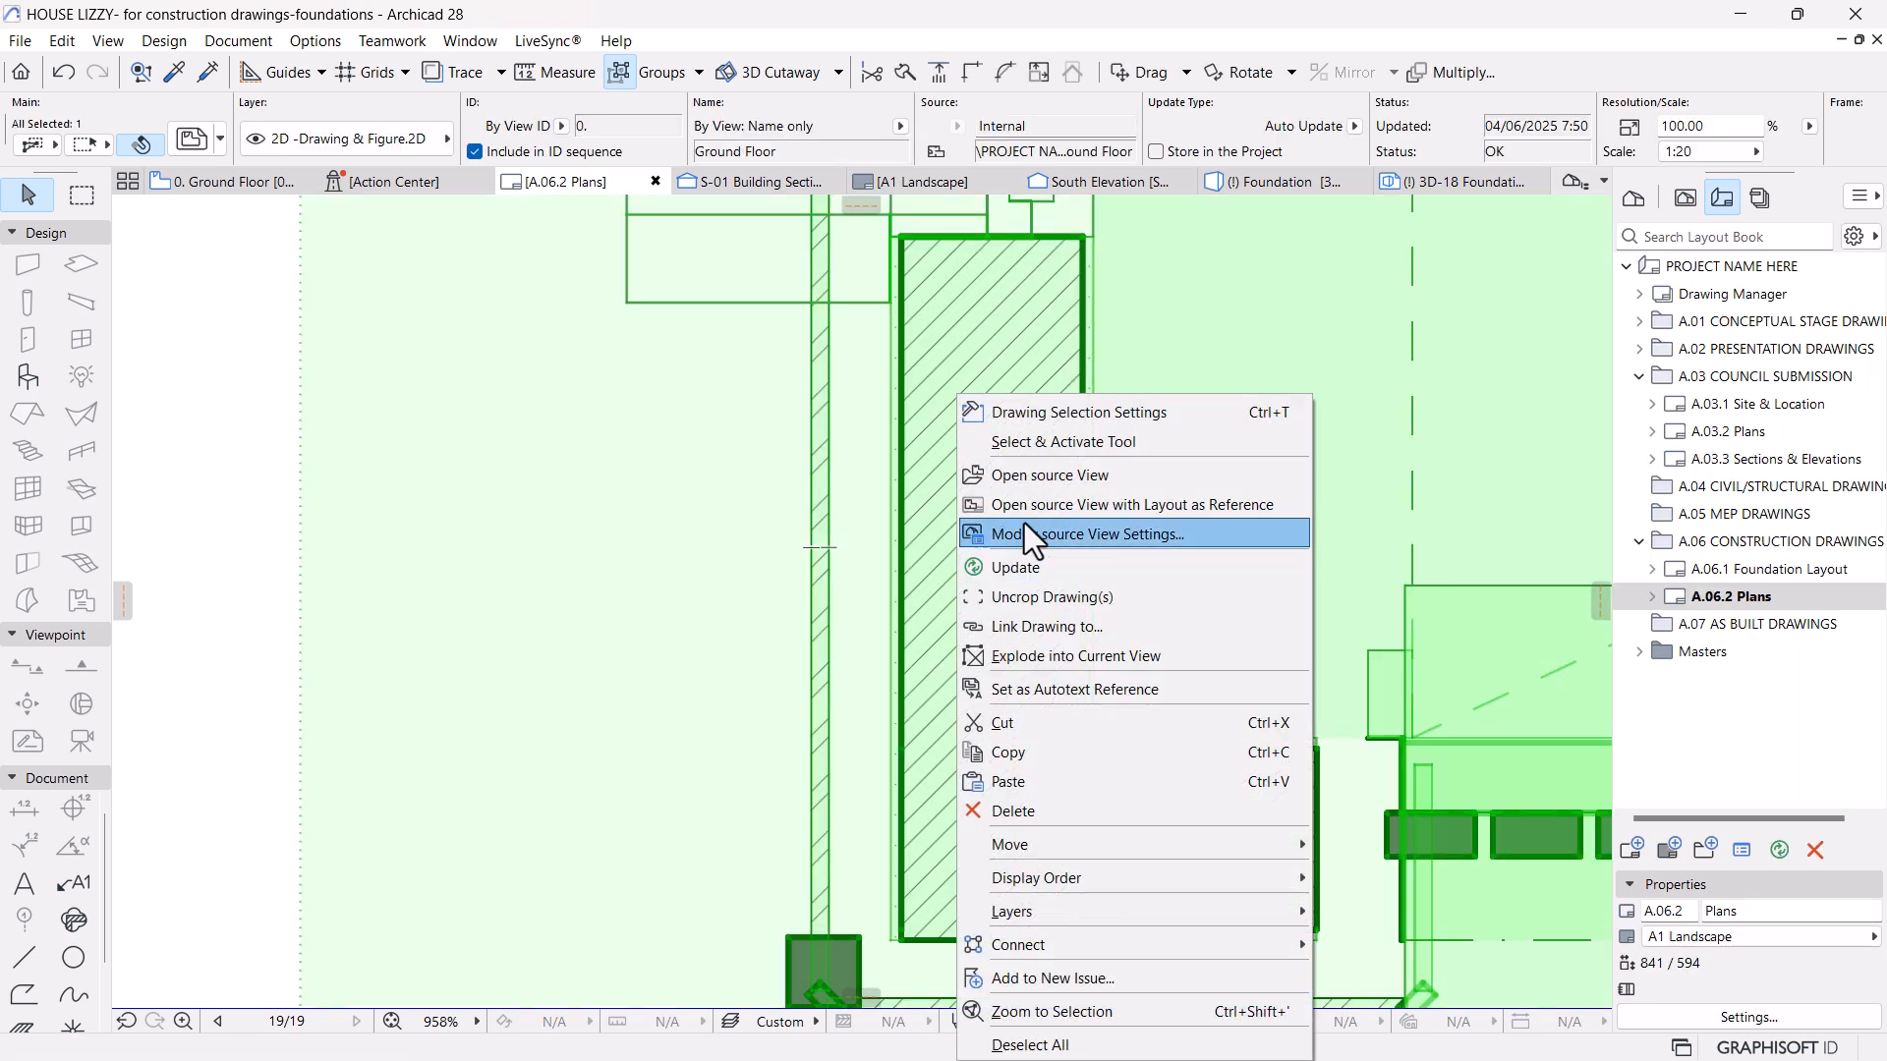
left_click(1028, 477)
scroll(649, 654, "up", 13)
left_click(732, 717)
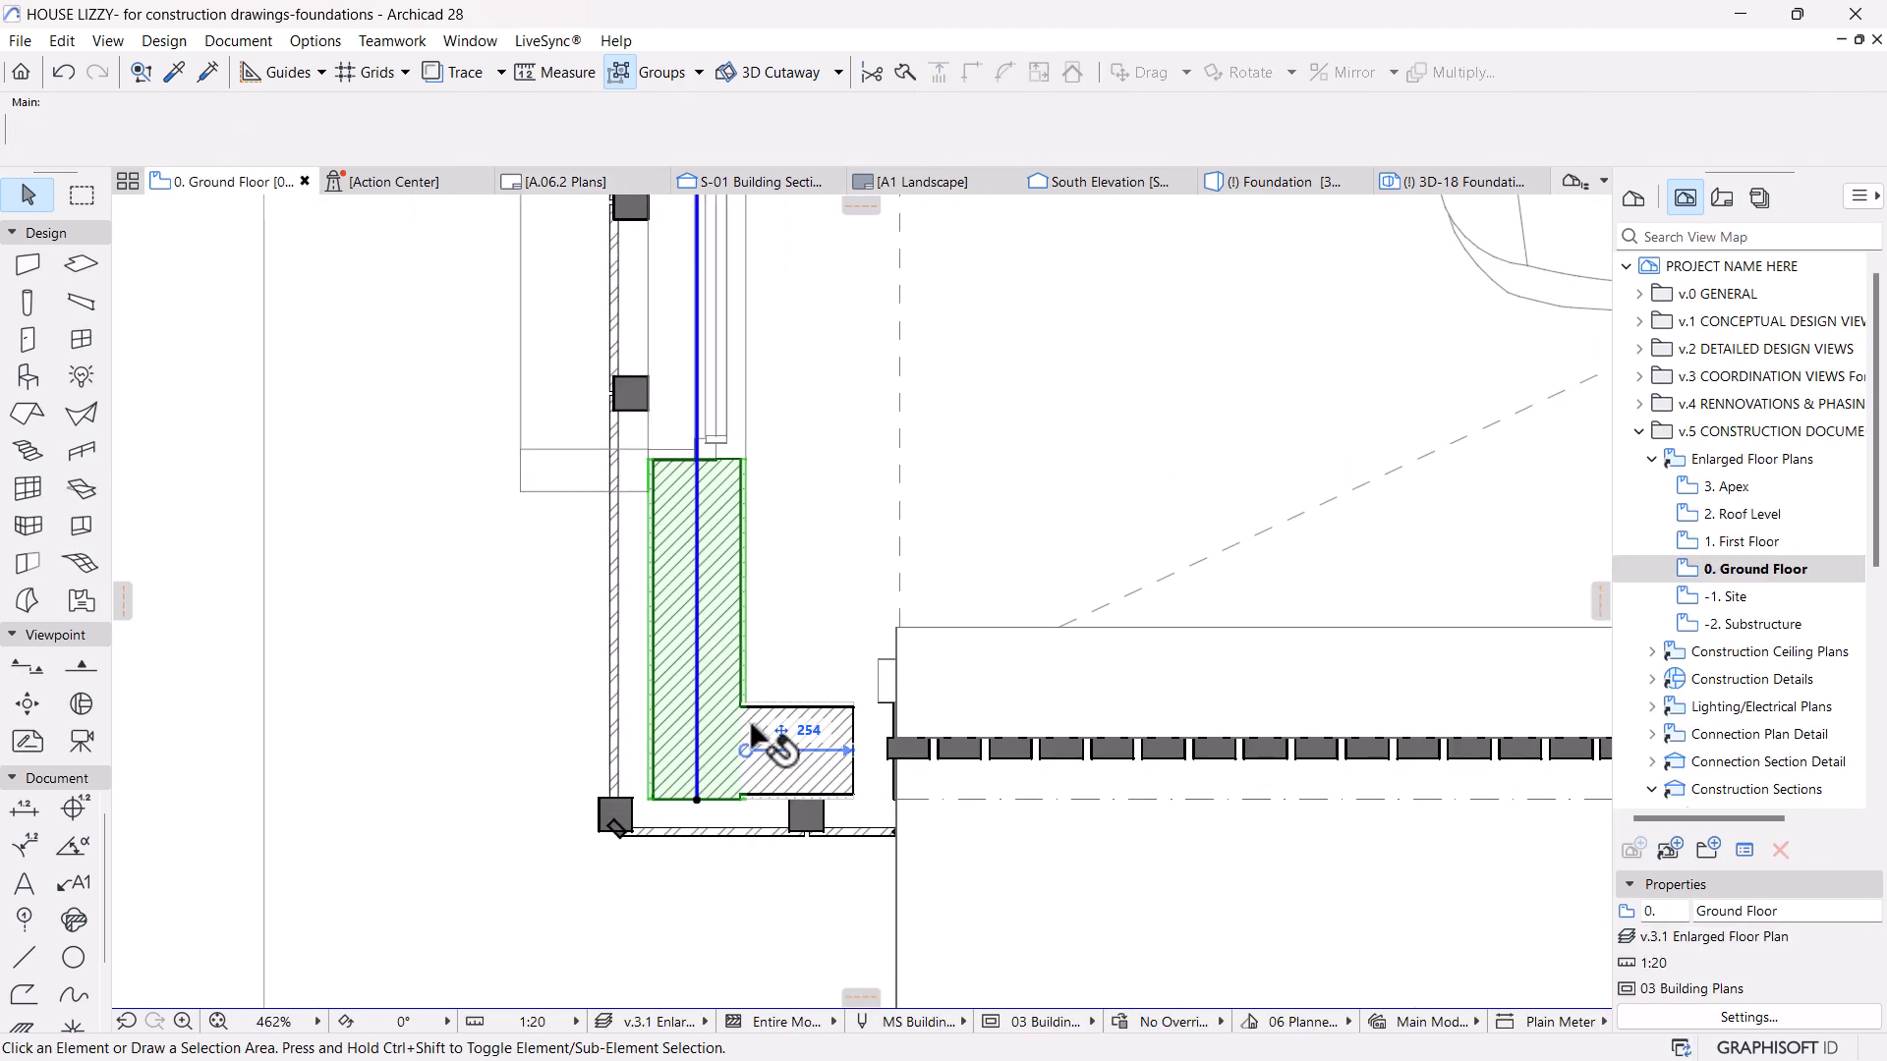
left_click(801, 732, "shift")
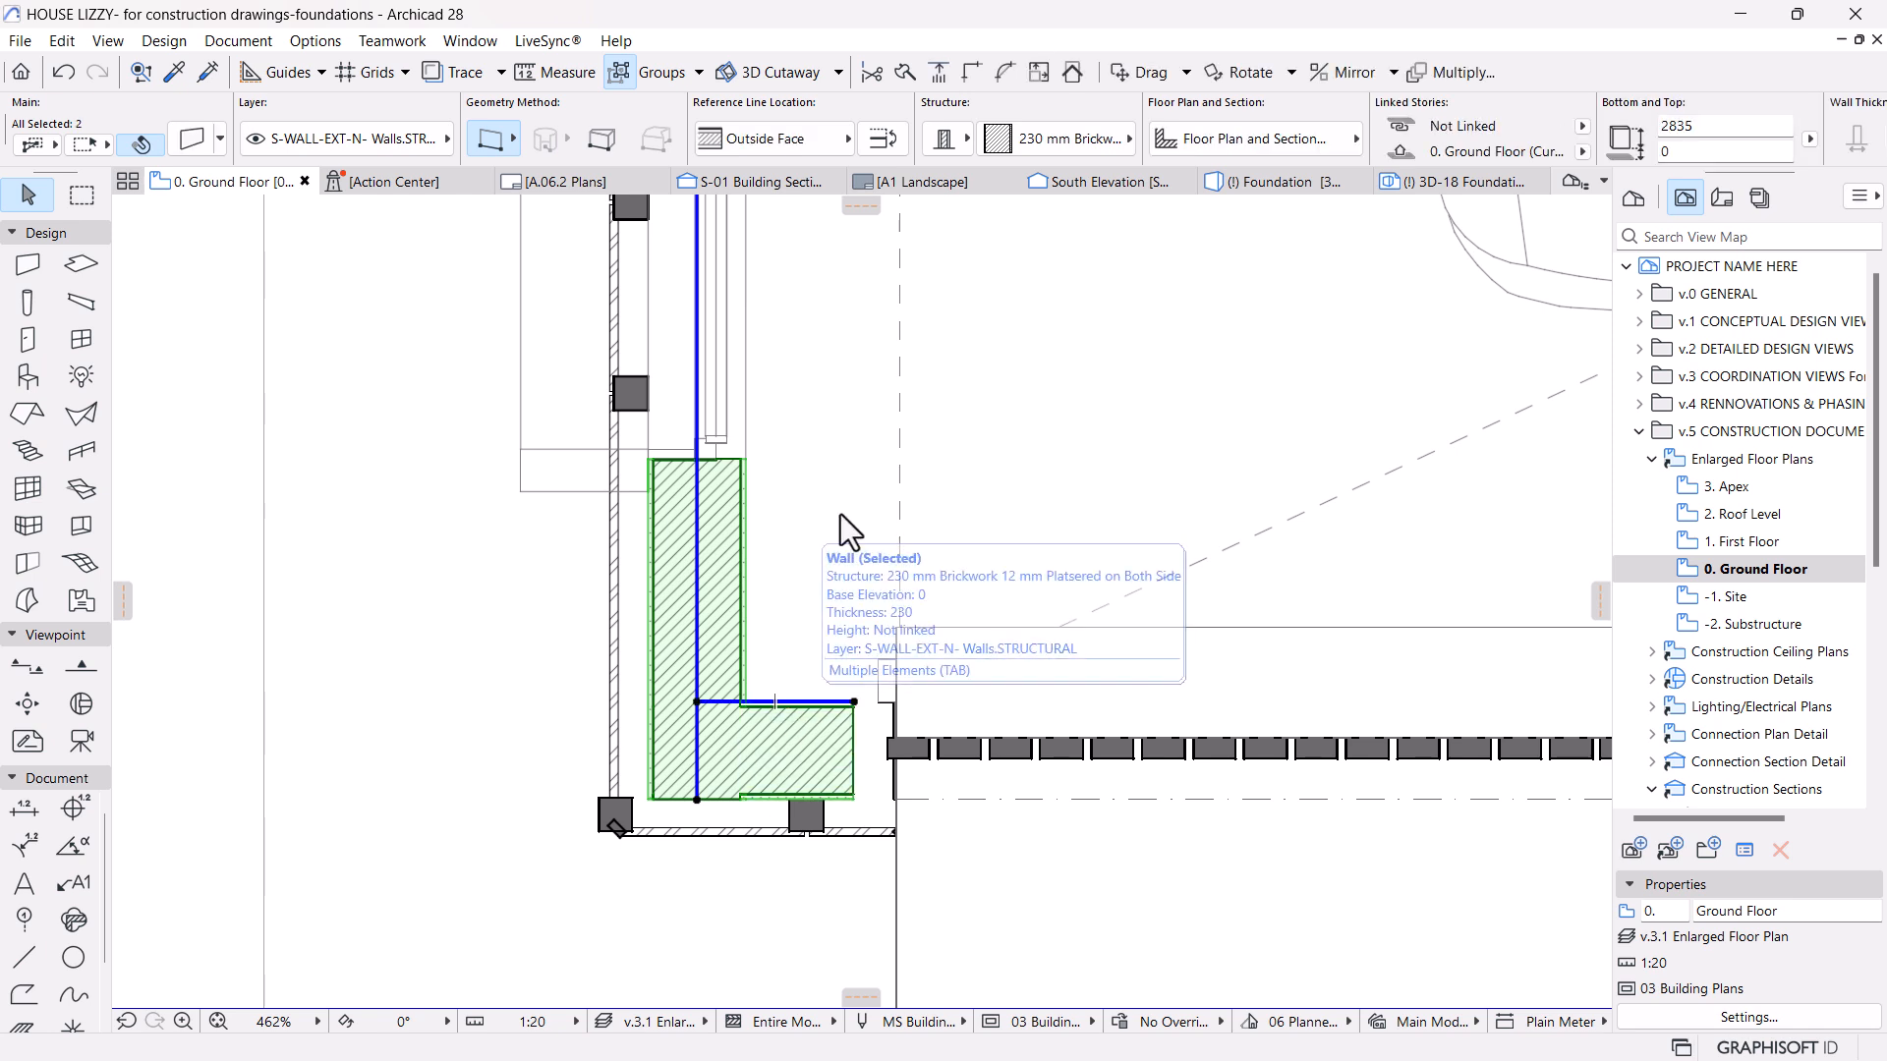
left_click(971, 72)
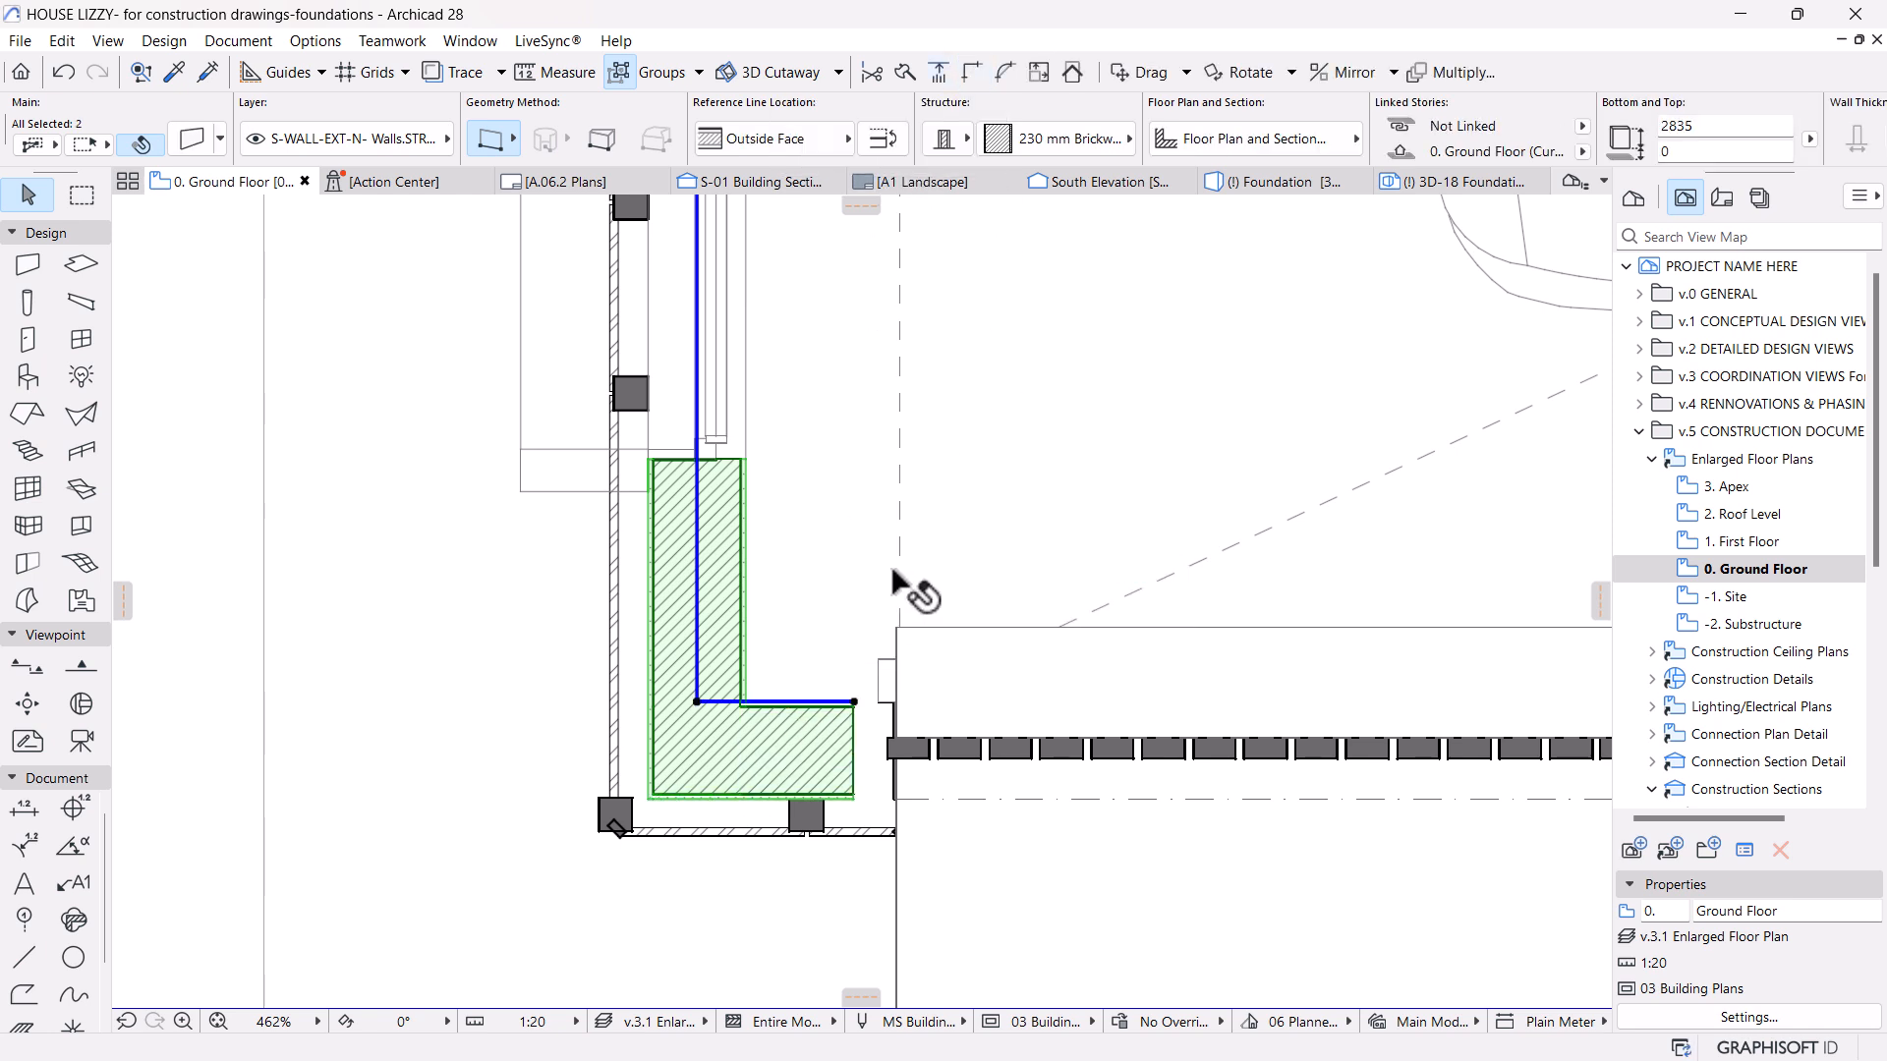
key("Escape")
scroll(678, 635, "down", 3)
middle_click_drag(565, 654, 785, 749)
scroll(834, 808, "up", 5)
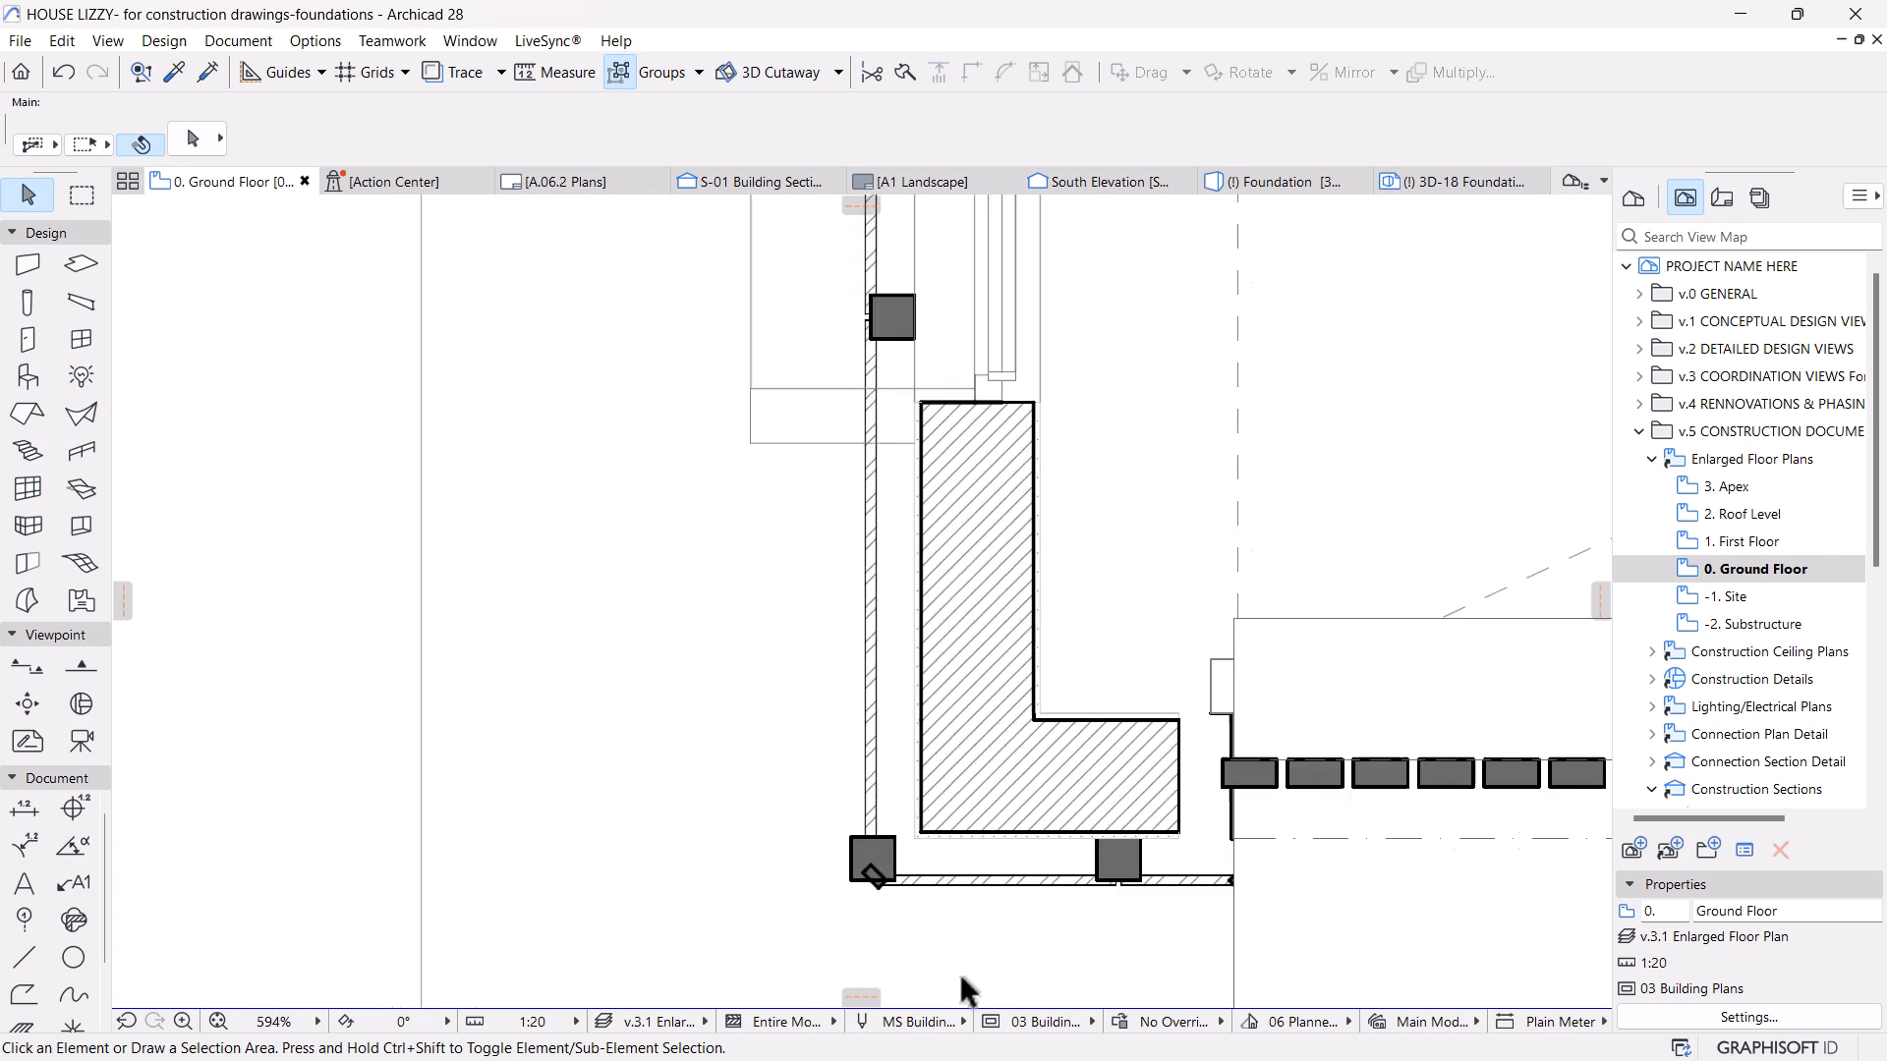
Duplicate the composite of the garage's left wall and name the copy 230 mm Brickwork 12 mm Platsered on One Side.
scroll(940, 815, "down", 4)
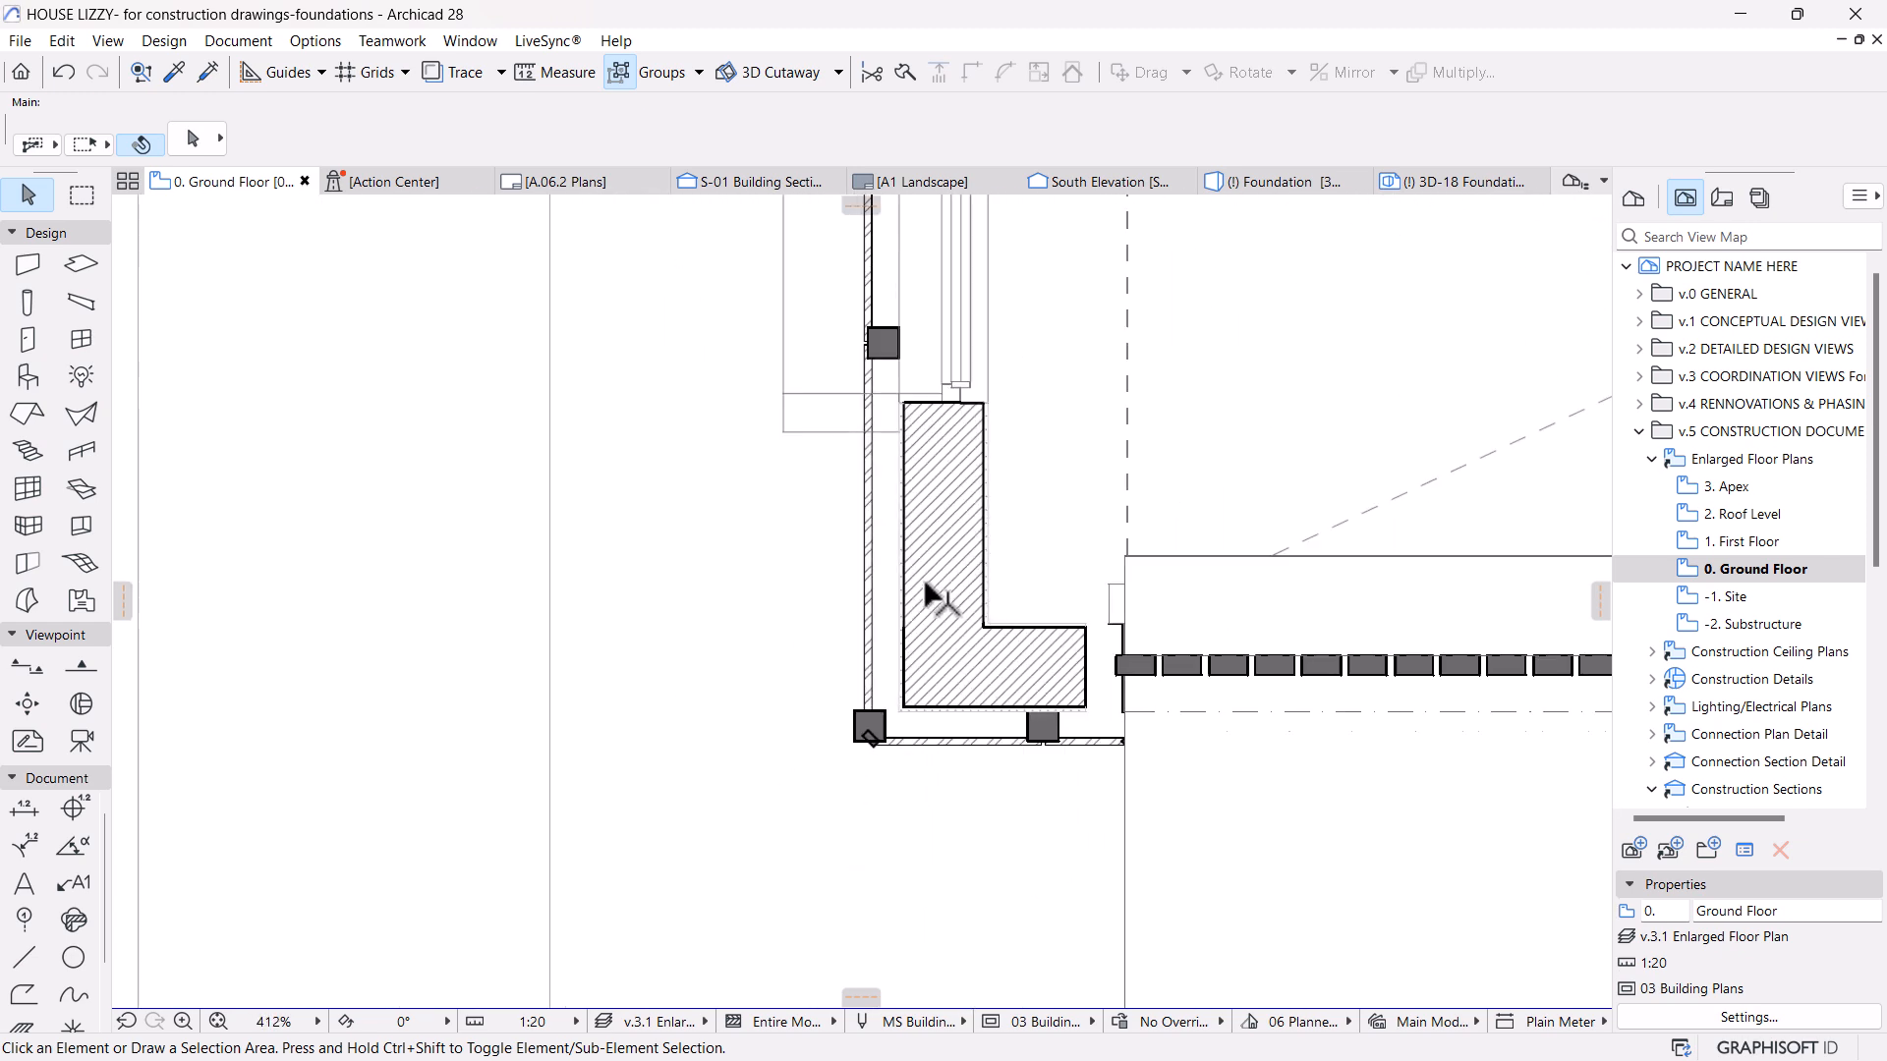
scroll(959, 486, "down", 3)
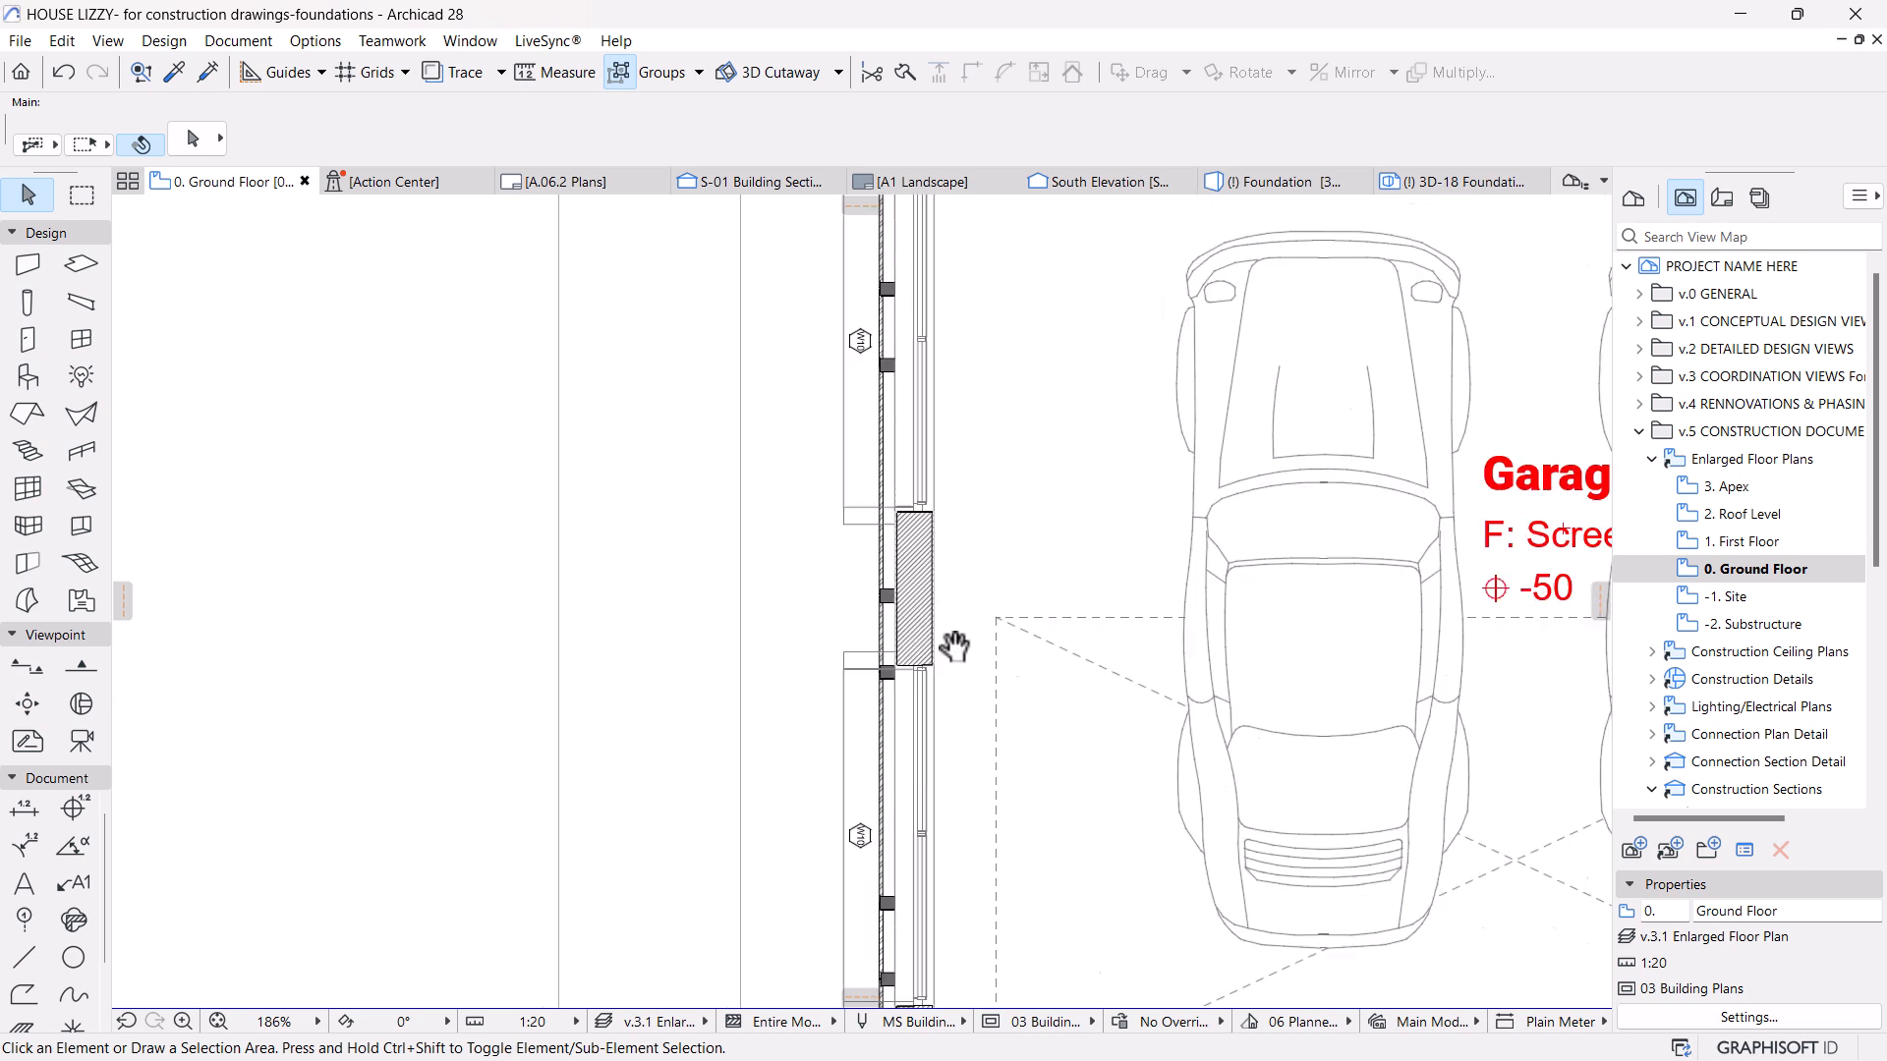
scroll(1150, 254, "up", 4)
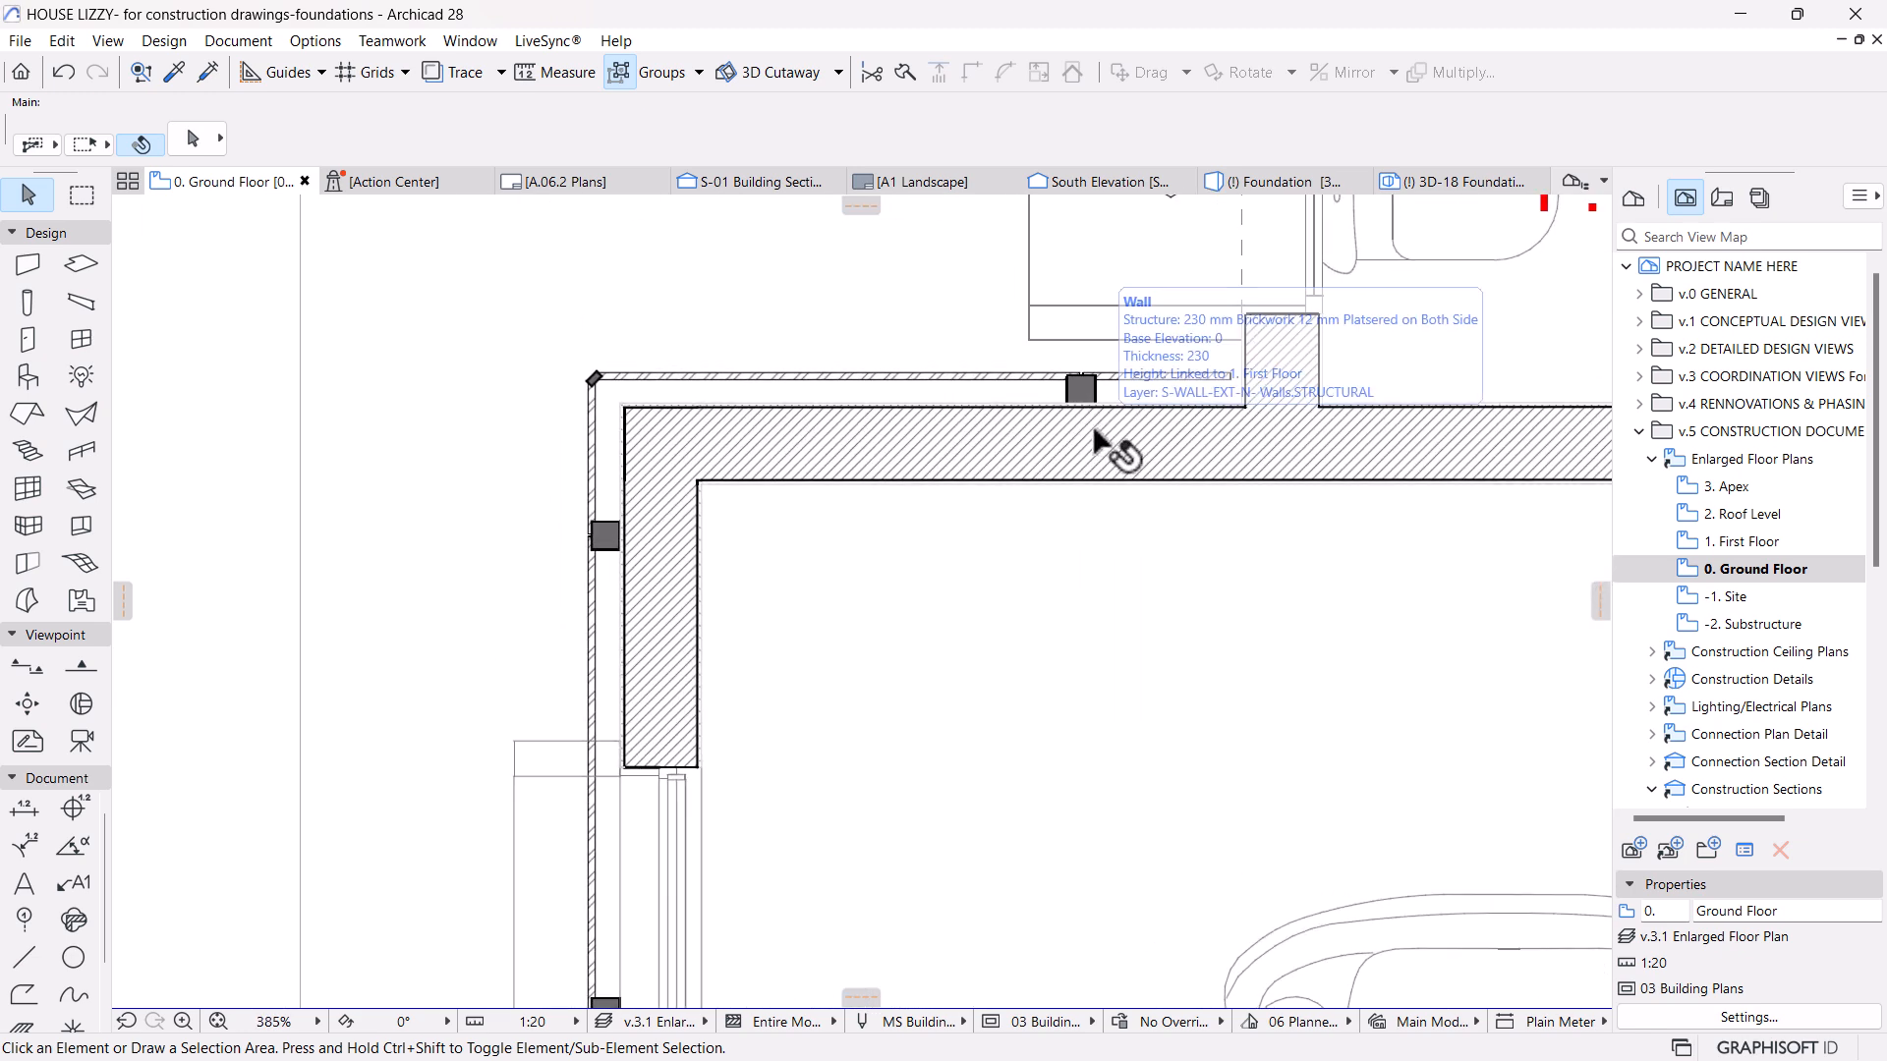
scroll(632, 471, "up", 3)
scroll(776, 584, "up", 2)
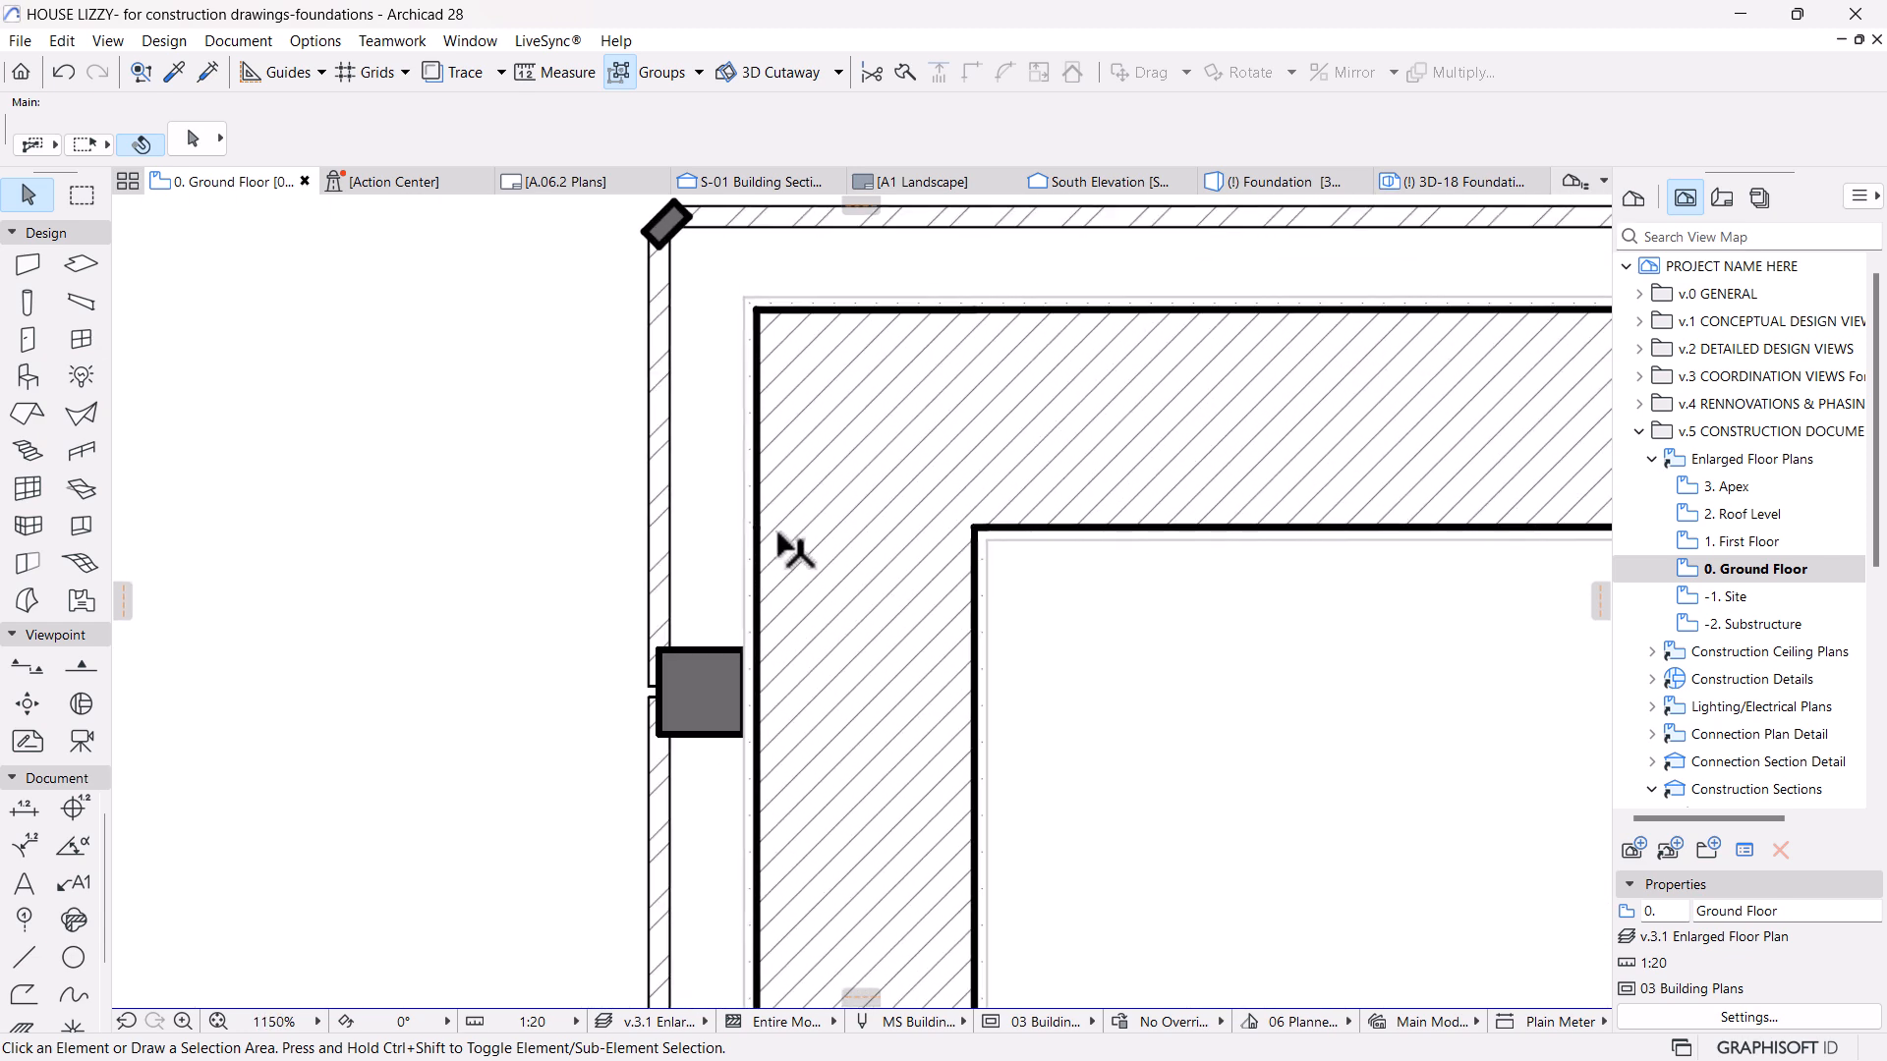
scroll(830, 547, "down", 2)
right_click(823, 661)
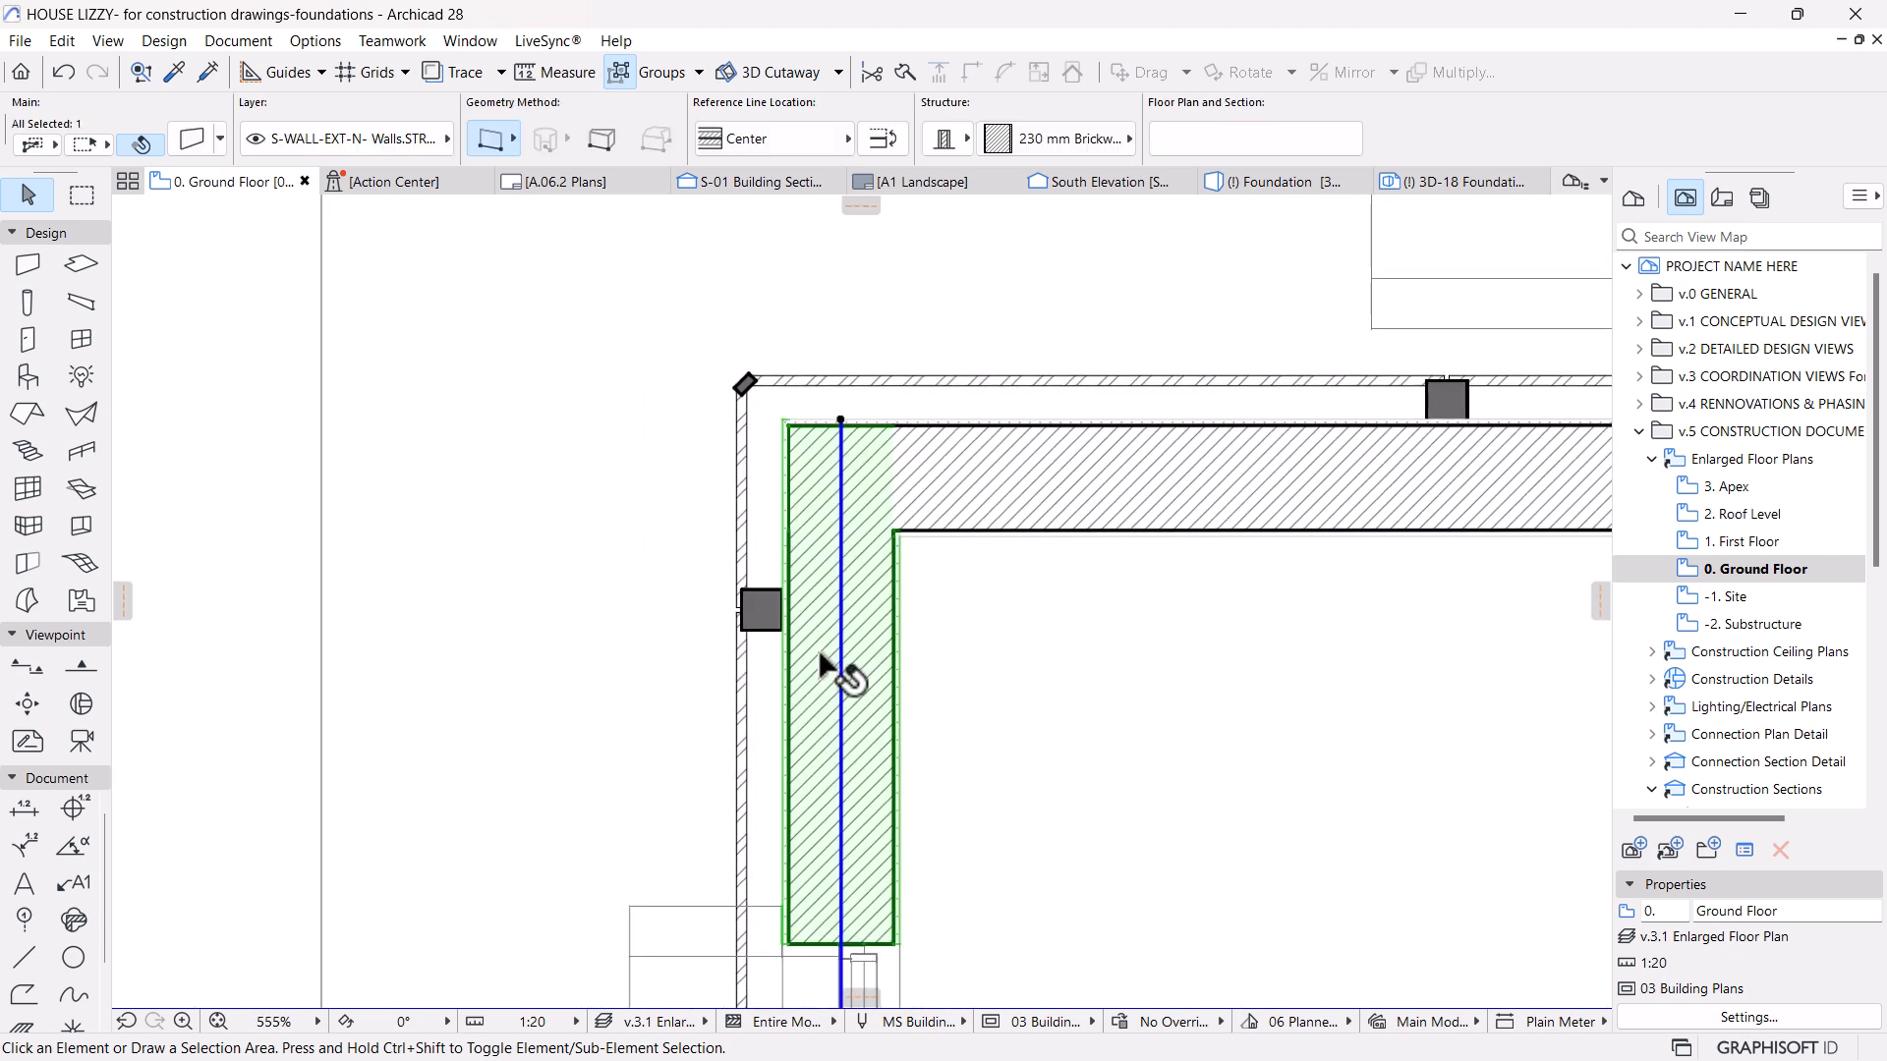
left_click(904, 755)
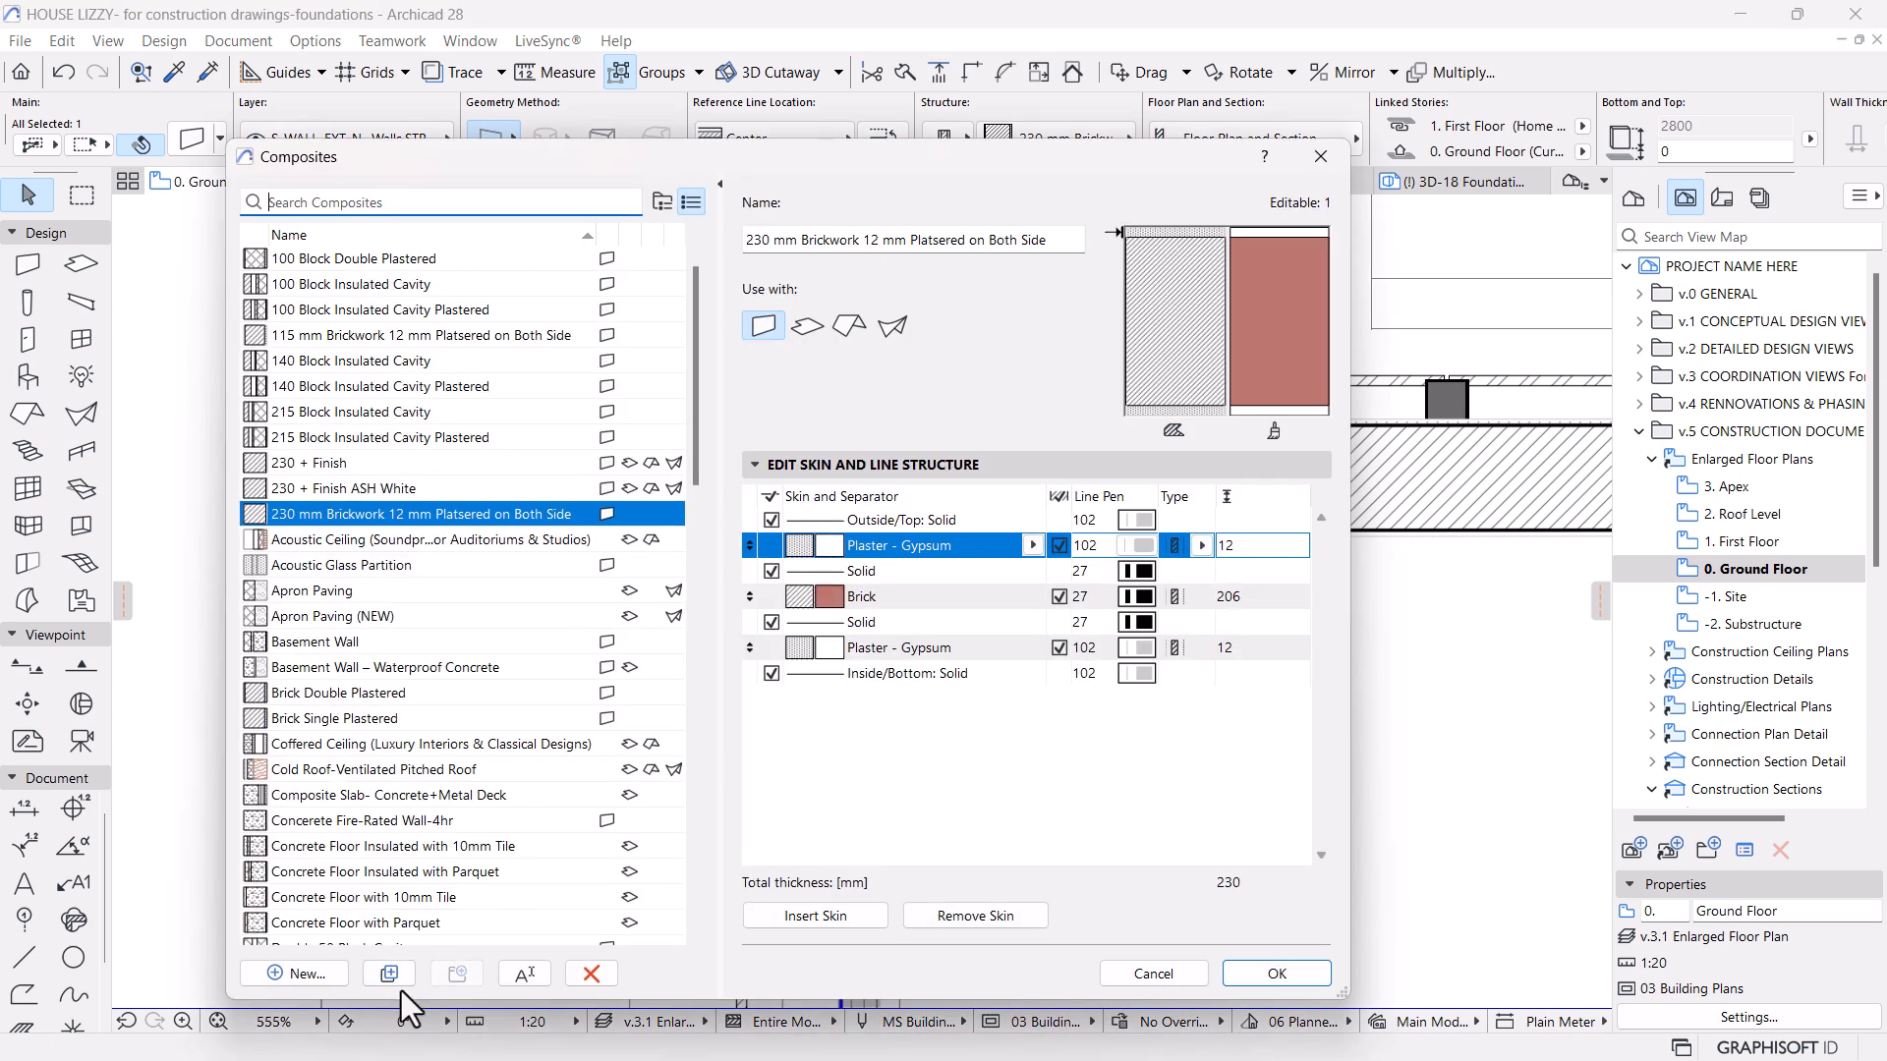
left_click(392, 983)
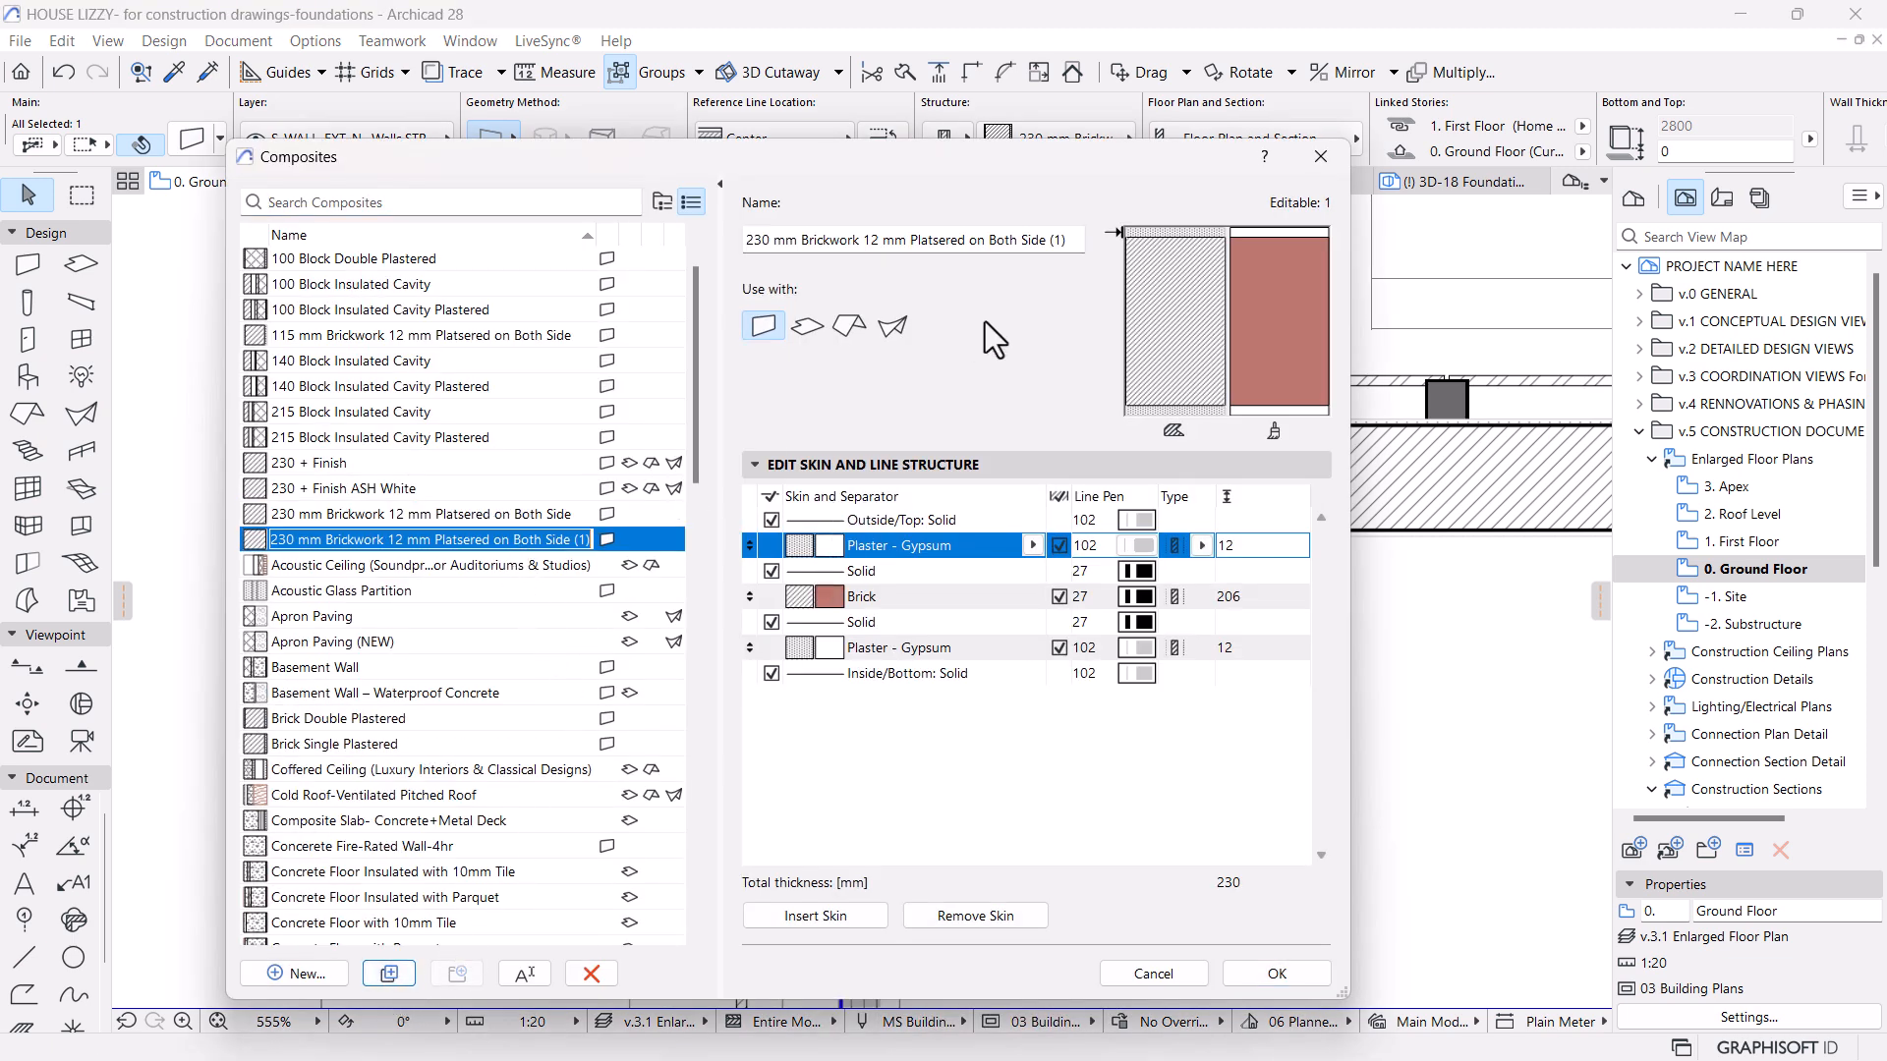
left_click(1070, 241)
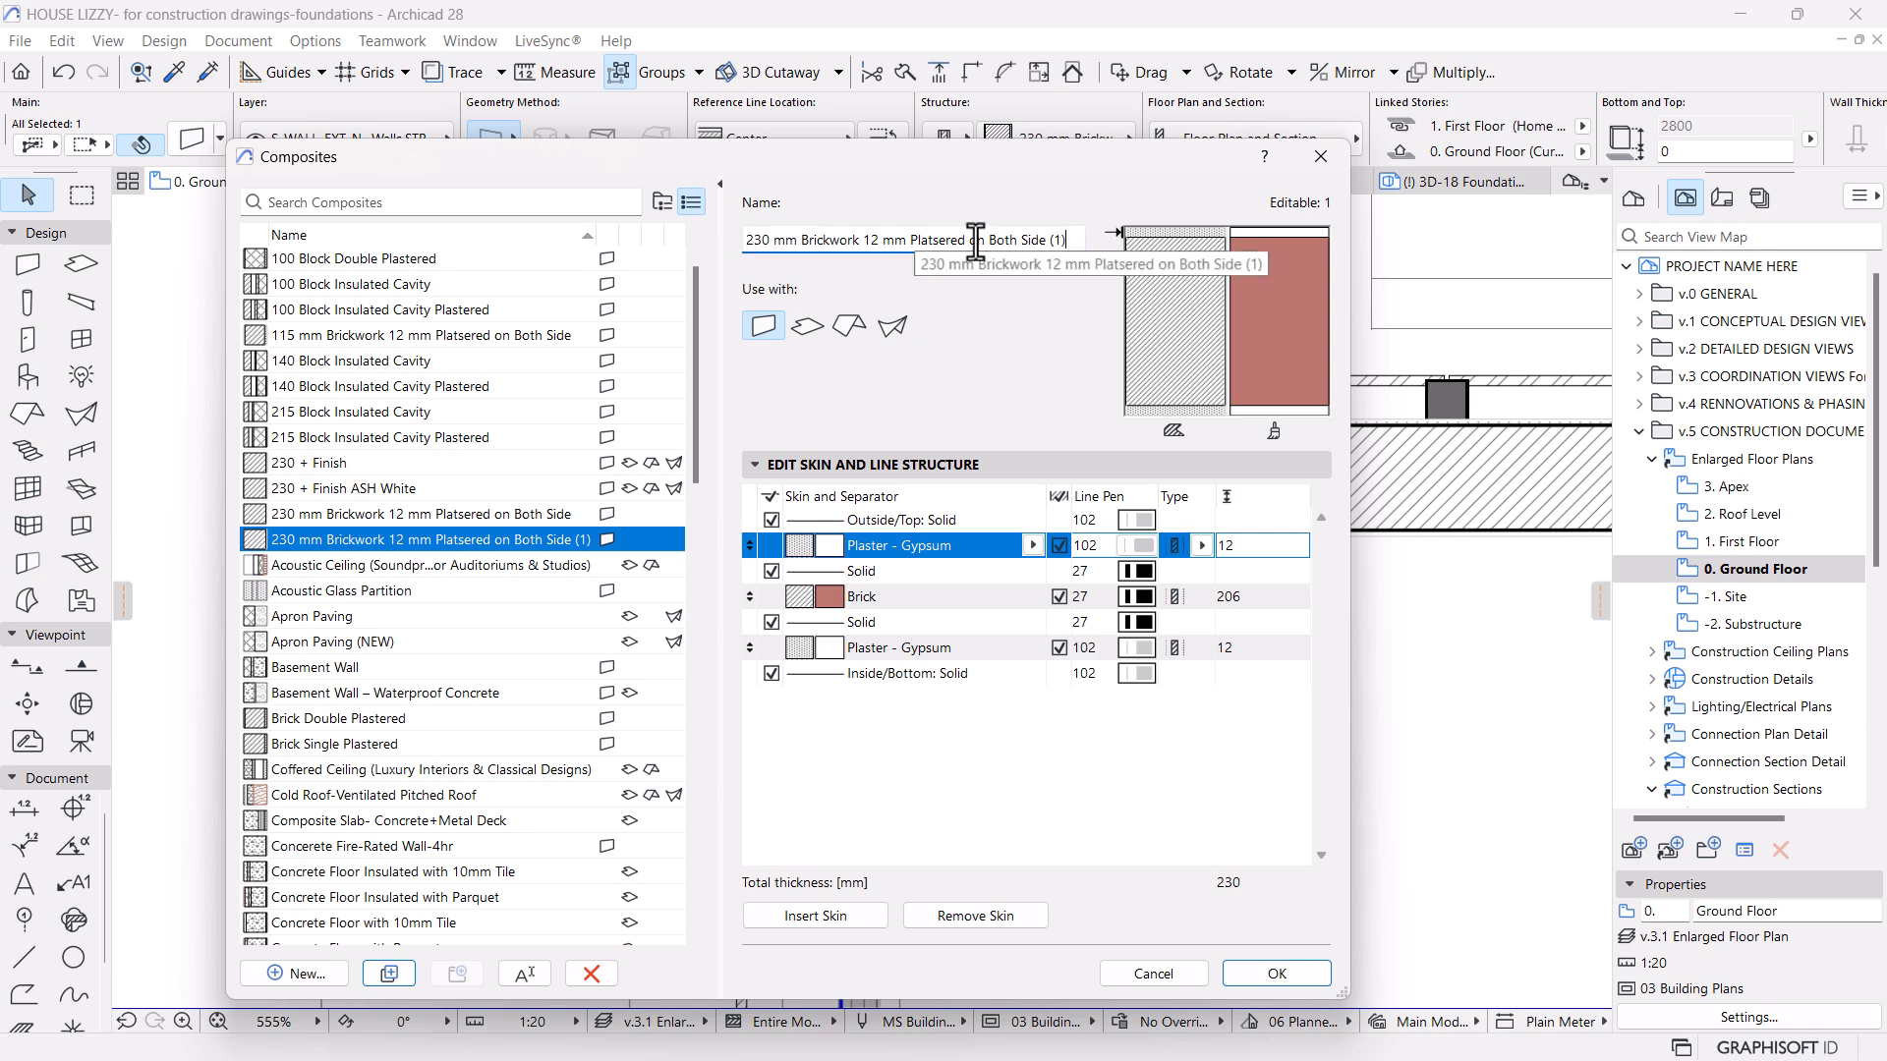
left_click_drag(990, 239, 1003, 243)
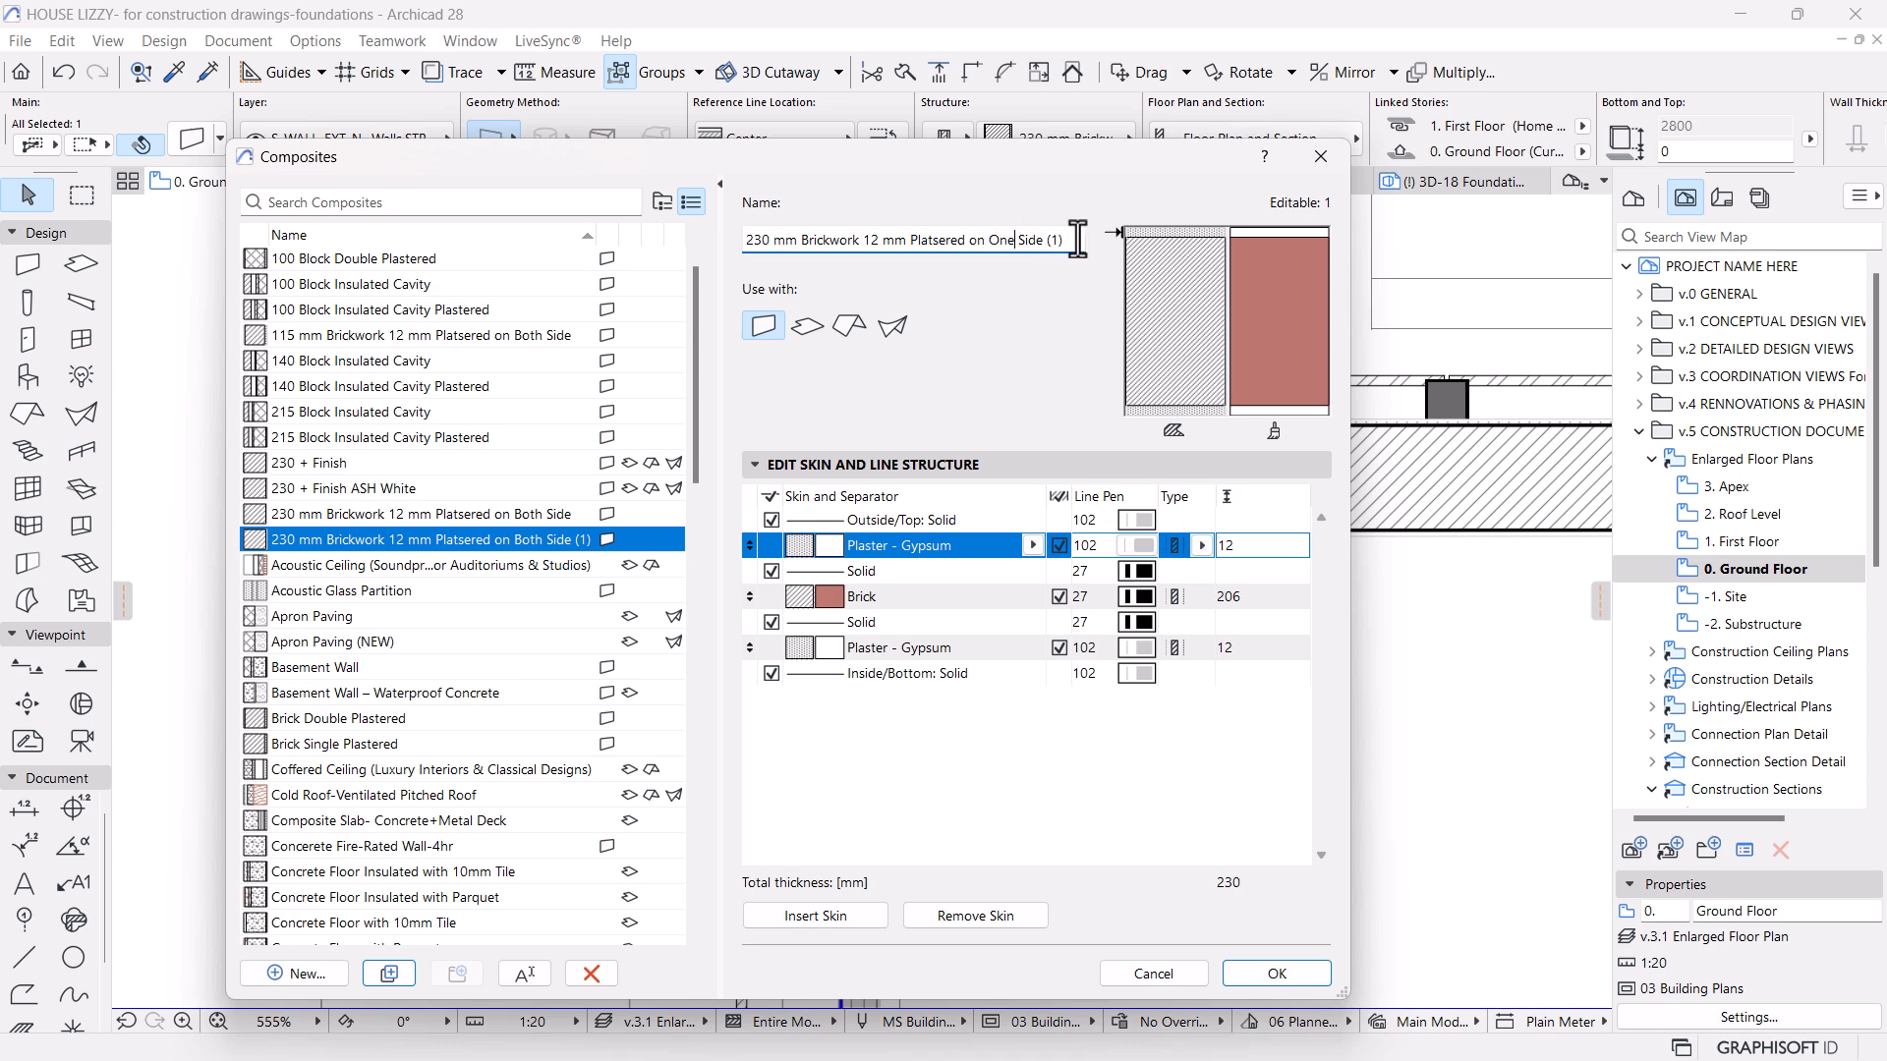
left_click_drag(1077, 240, 1048, 241)
key("BackSpace")
key("BackSpace")
Remove the inside Plaster - Gypsum skin from the 230 mm Brickwork 12 mm Platsered on One Side composite and save it.
left_click(910, 649)
left_click(987, 919)
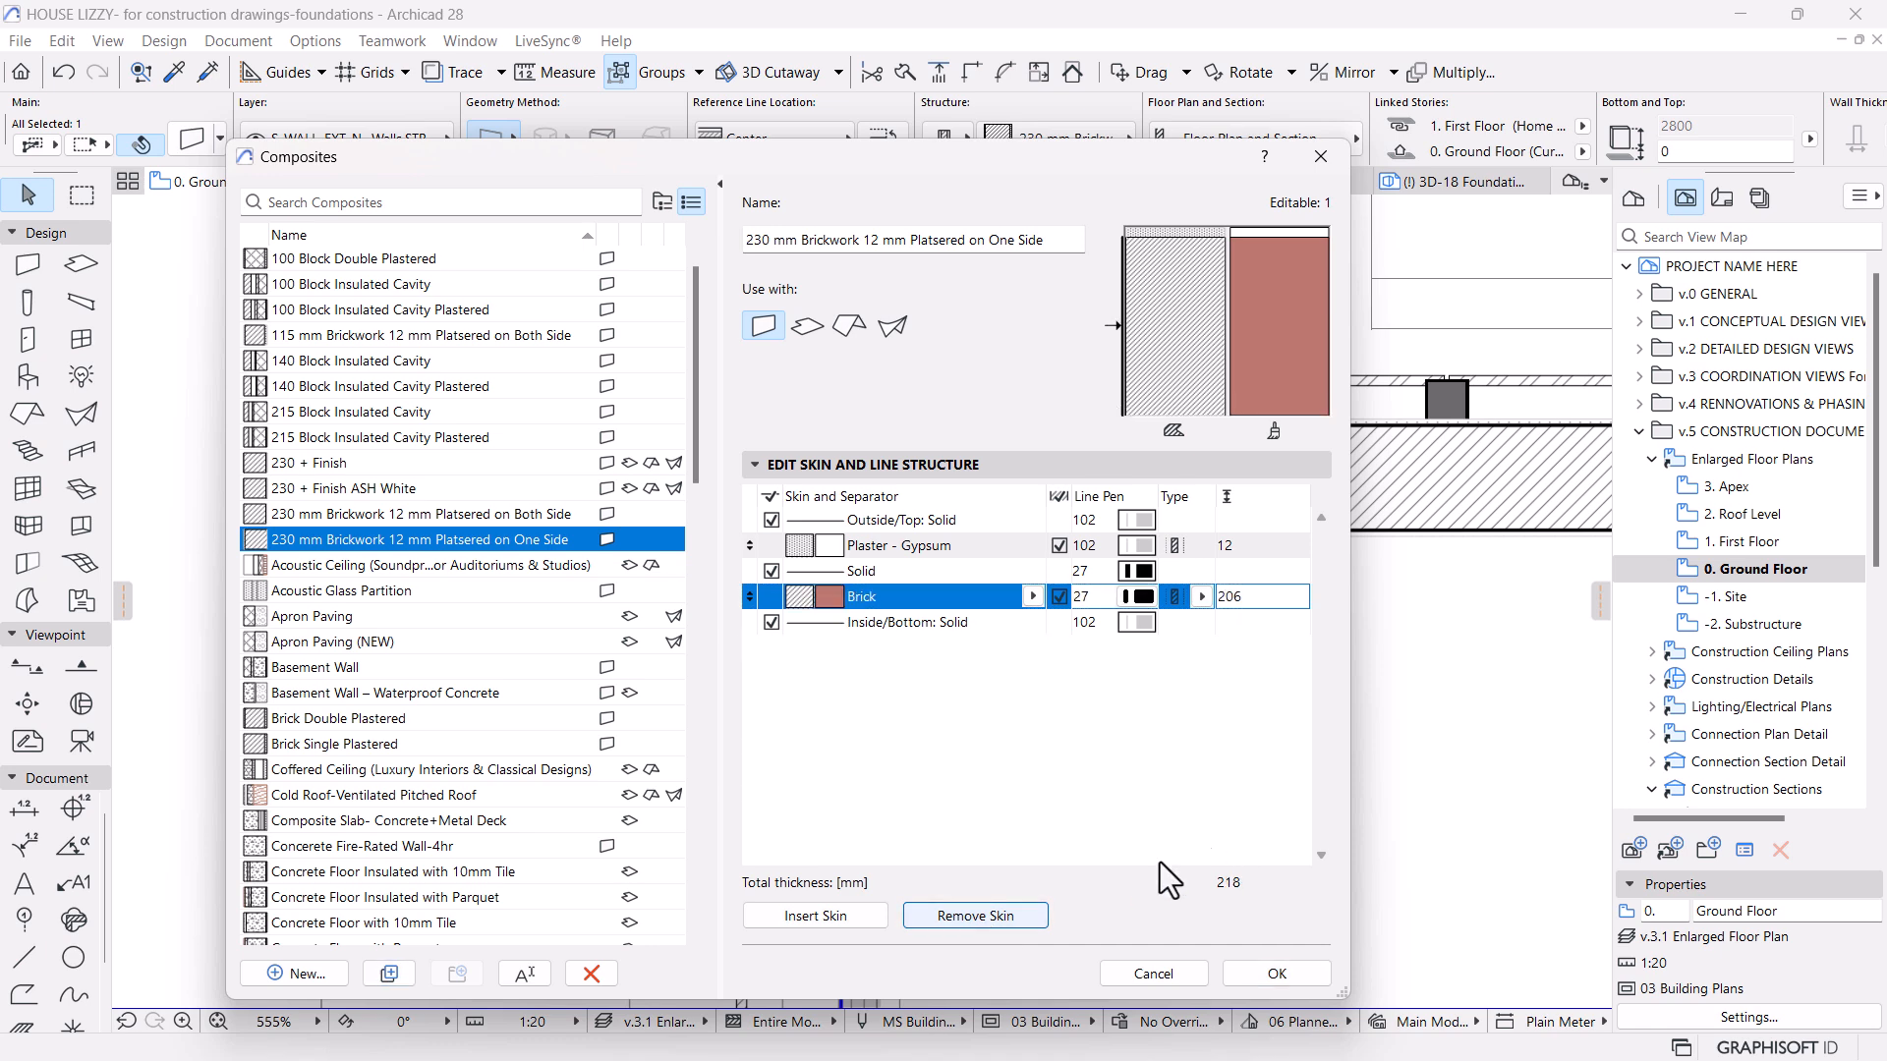
left_click(1277, 974)
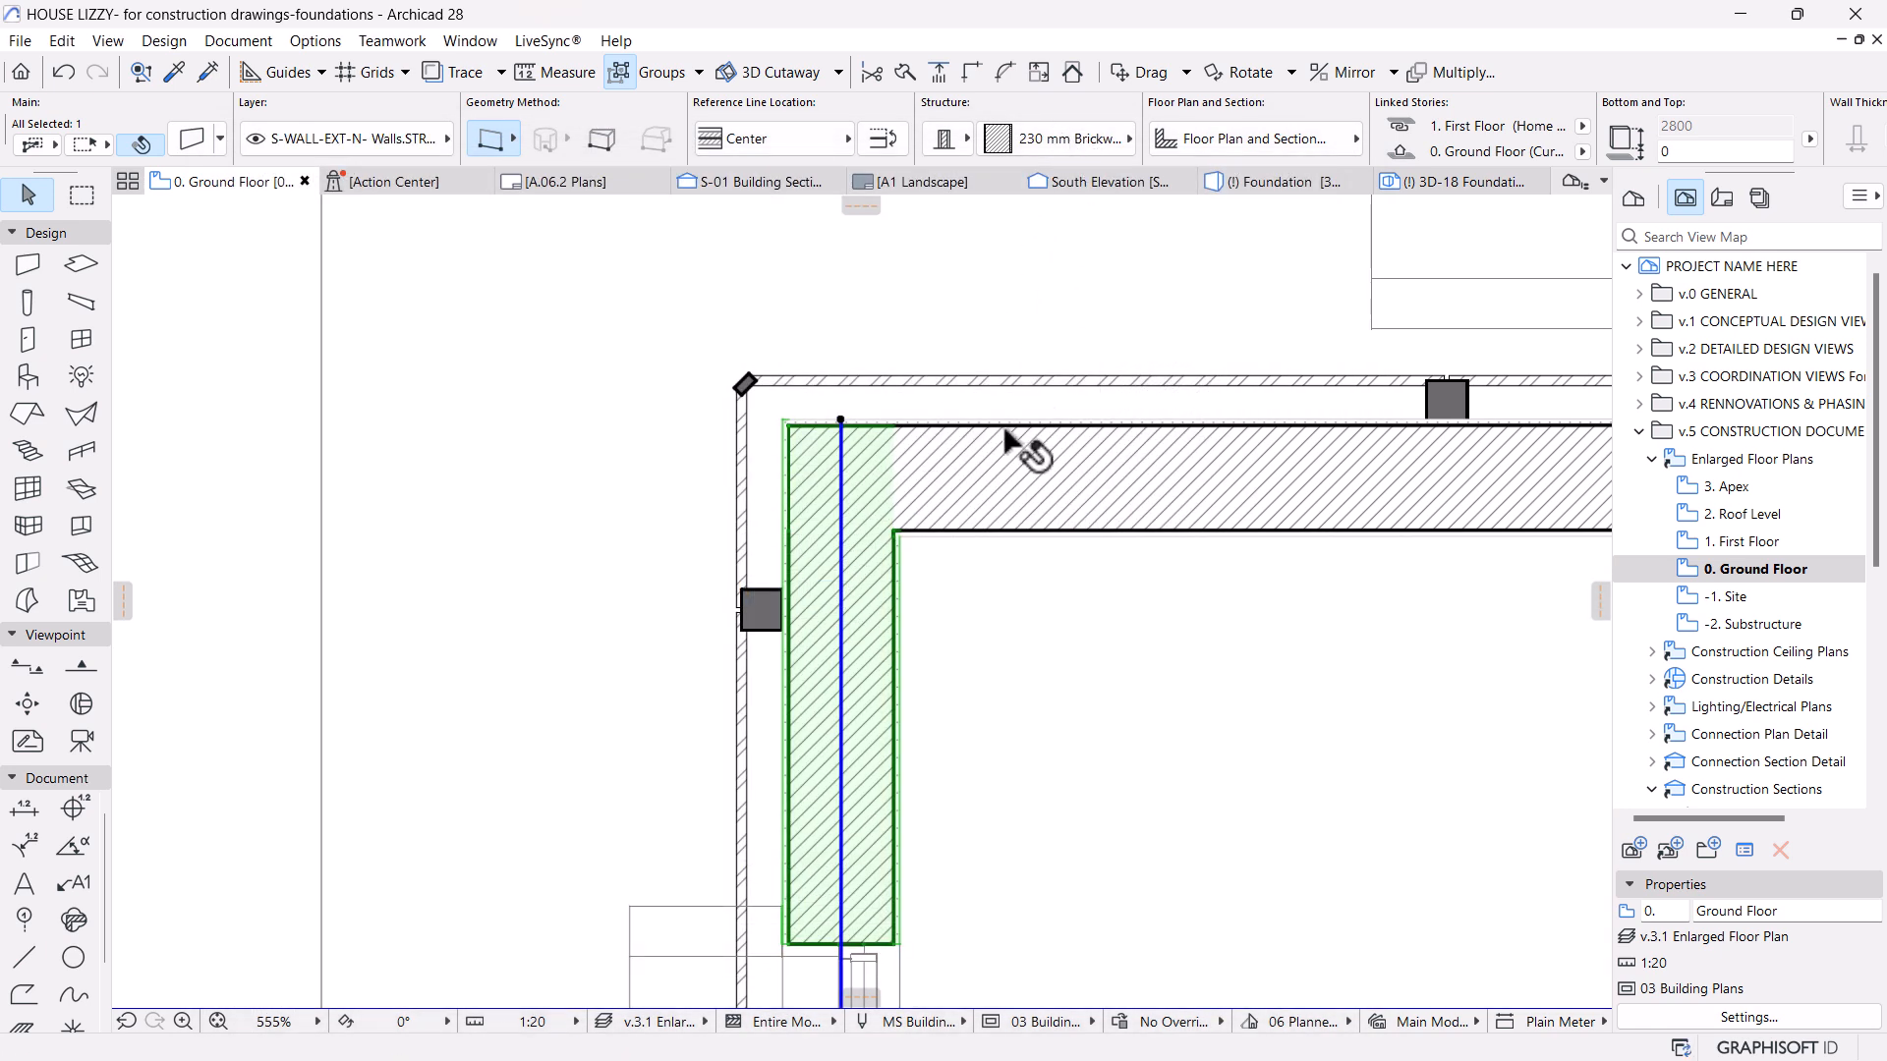
Intersect the WC's outer wall with both segments of the garage's upper wall at their junction.
scroll(982, 450, "down", 5)
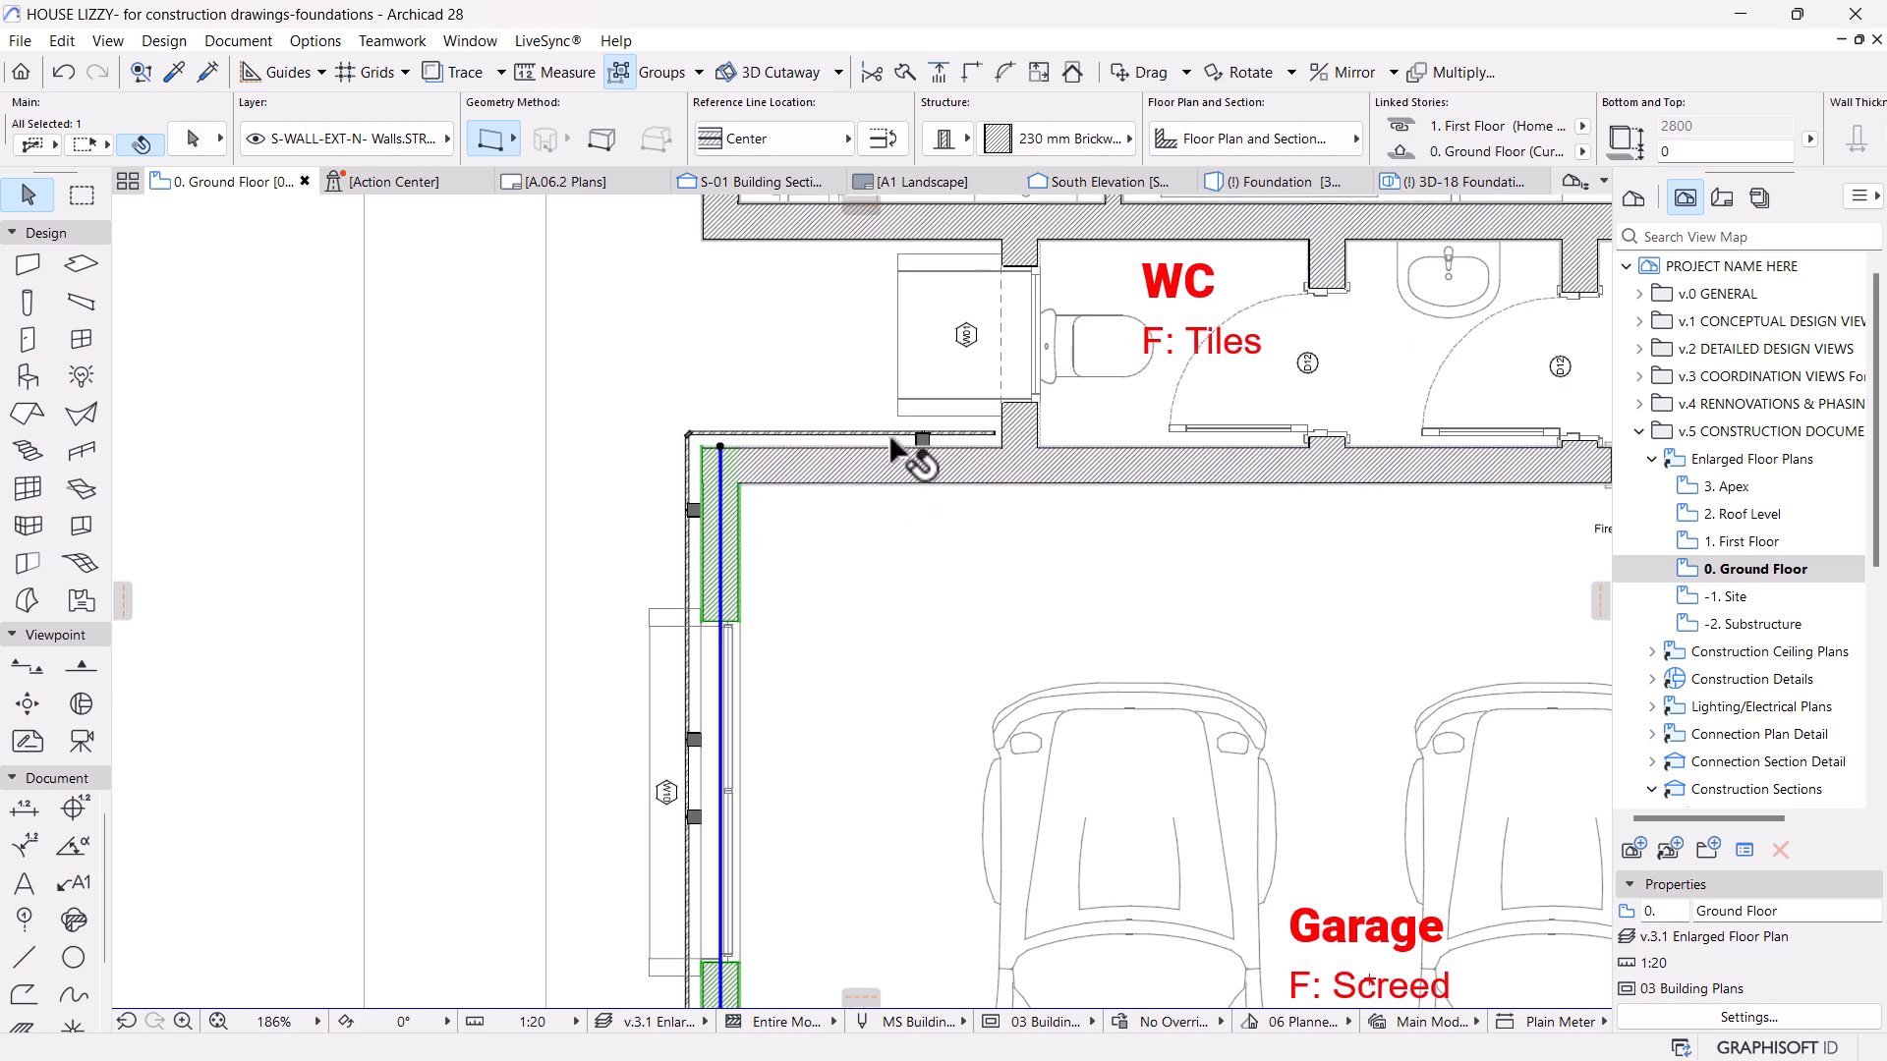
key("Escape")
scroll(882, 452, "up", 3)
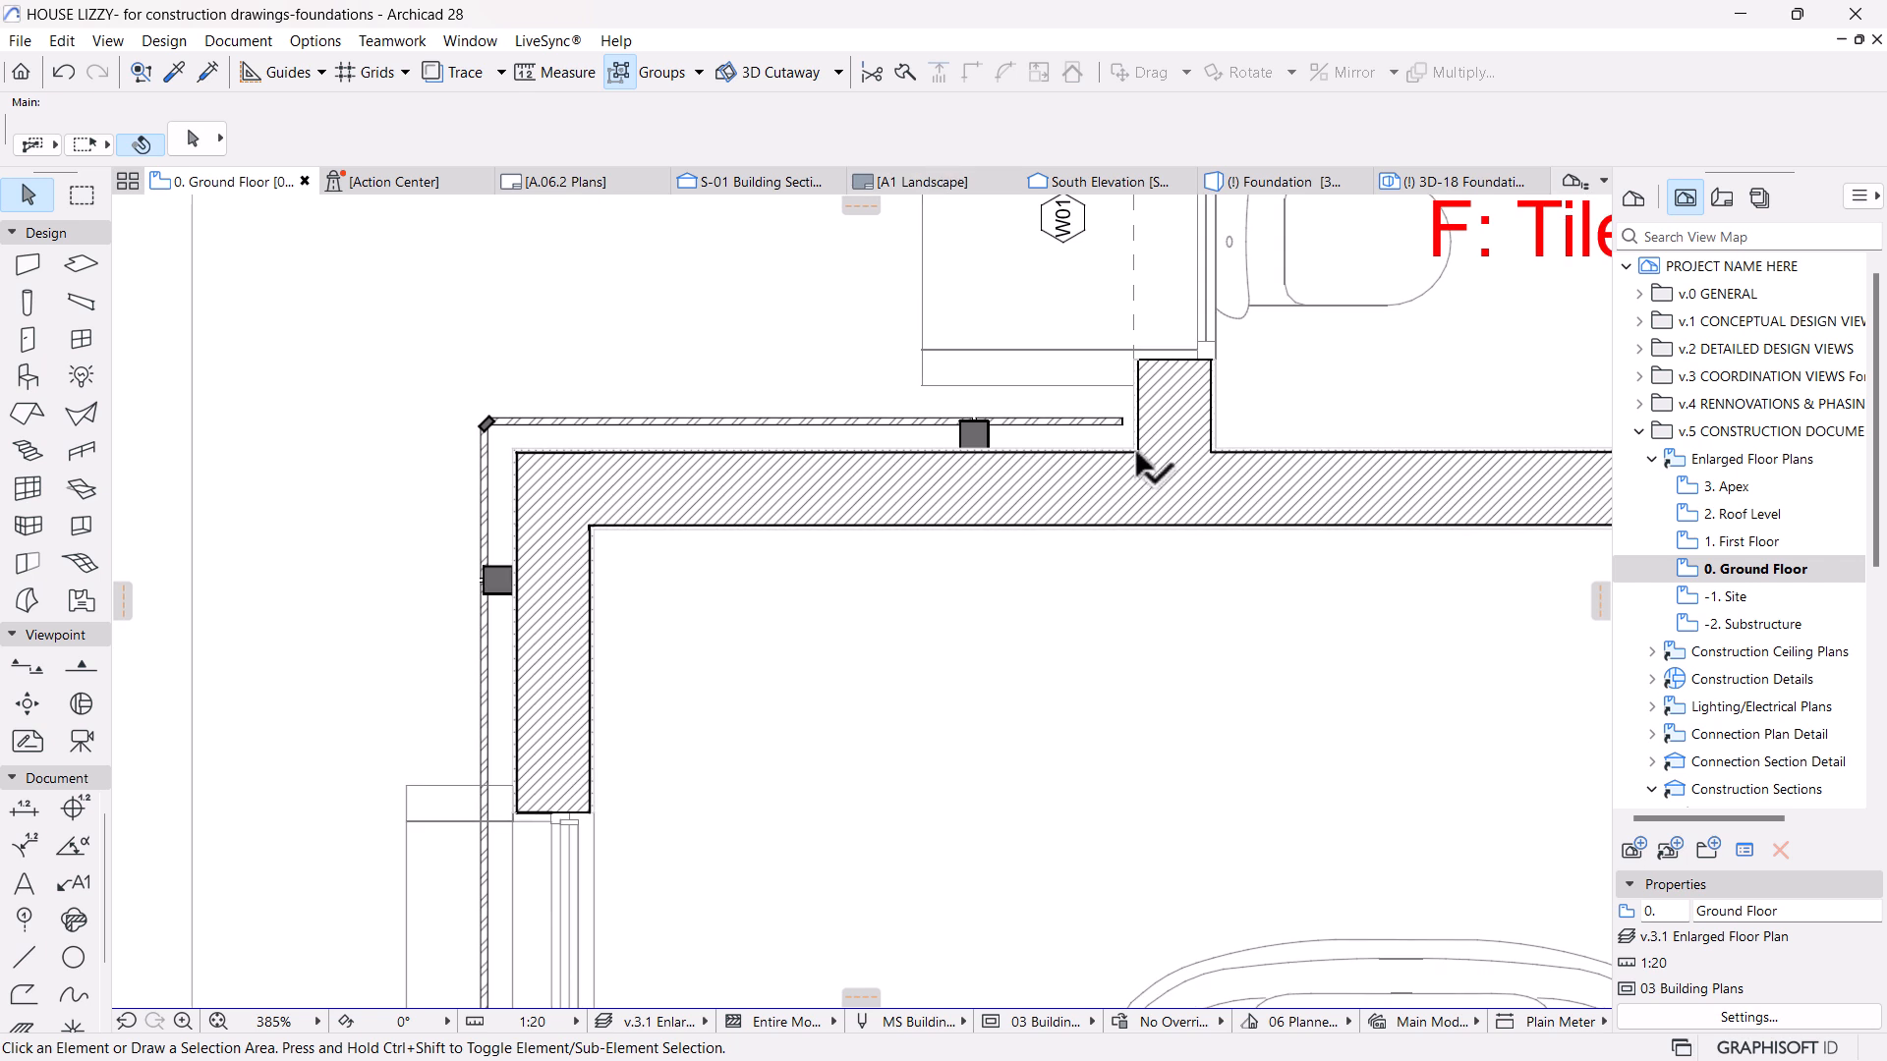
left_click(904, 72)
left_click(1122, 526)
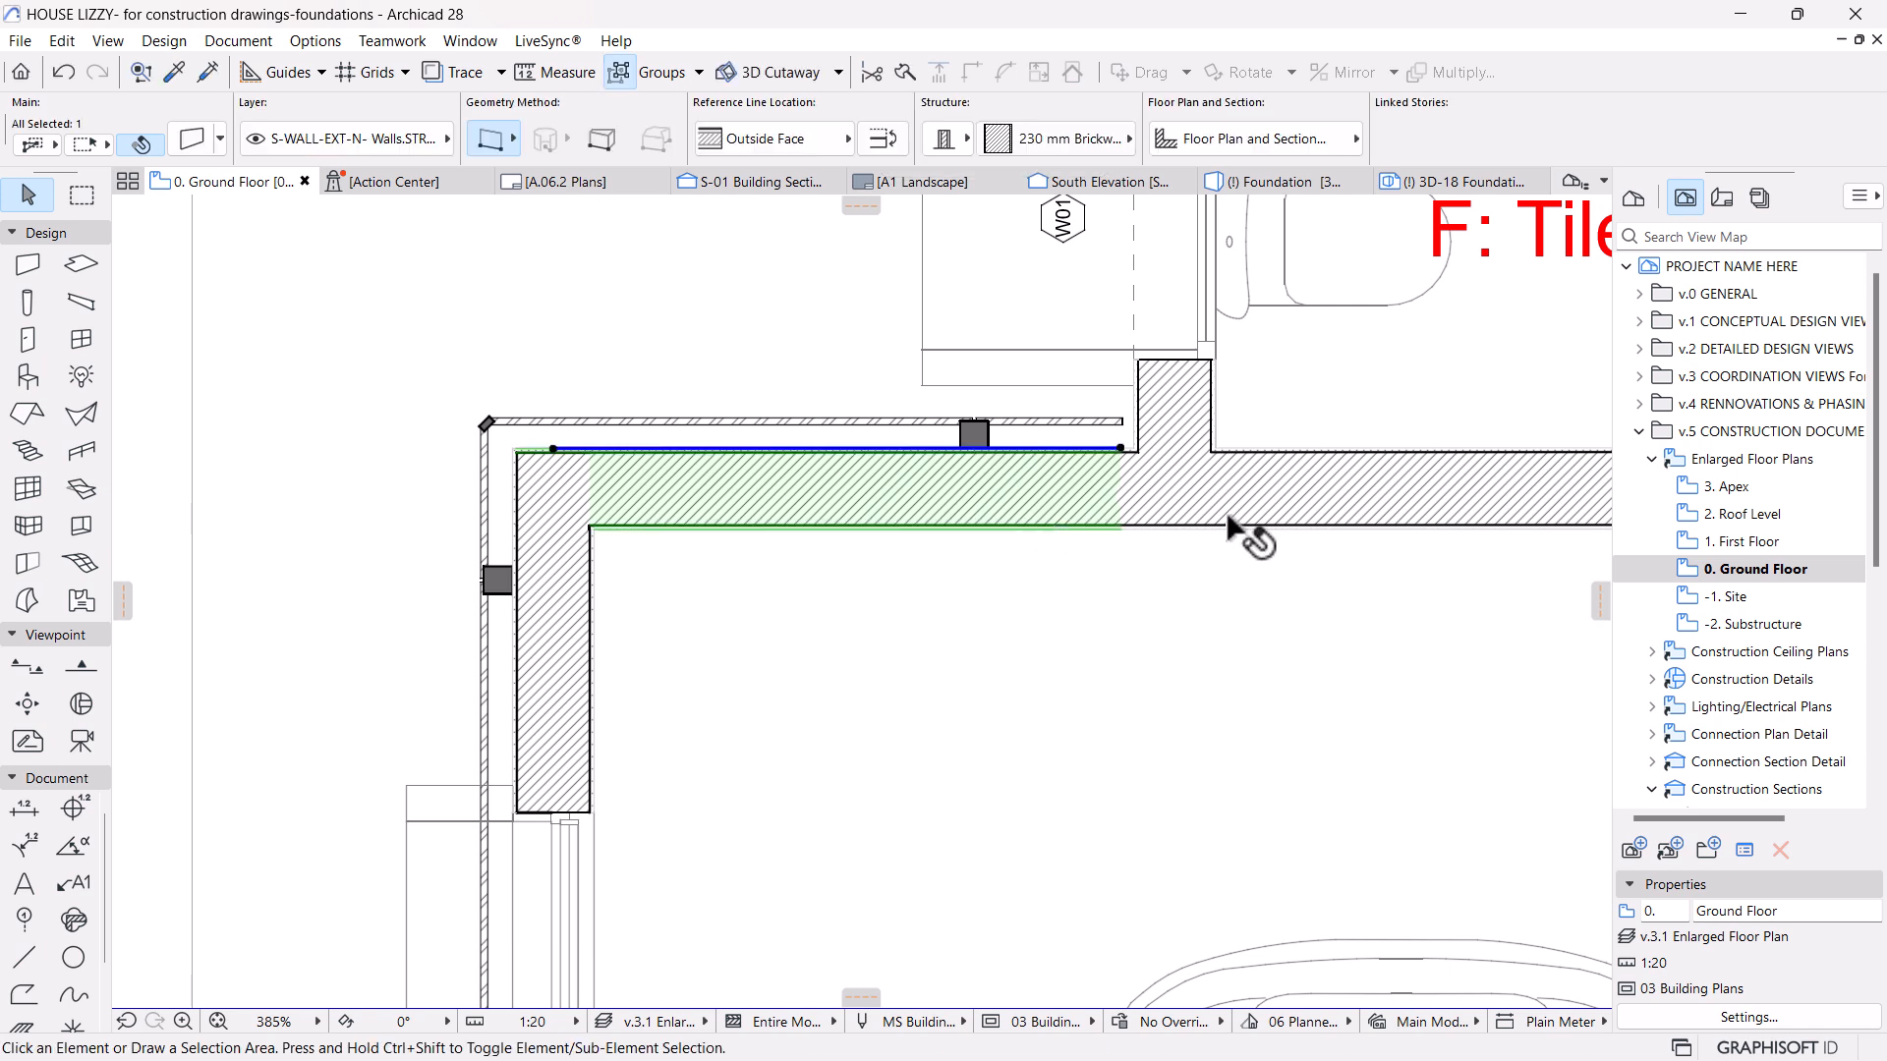
left_click(1186, 420, "shift")
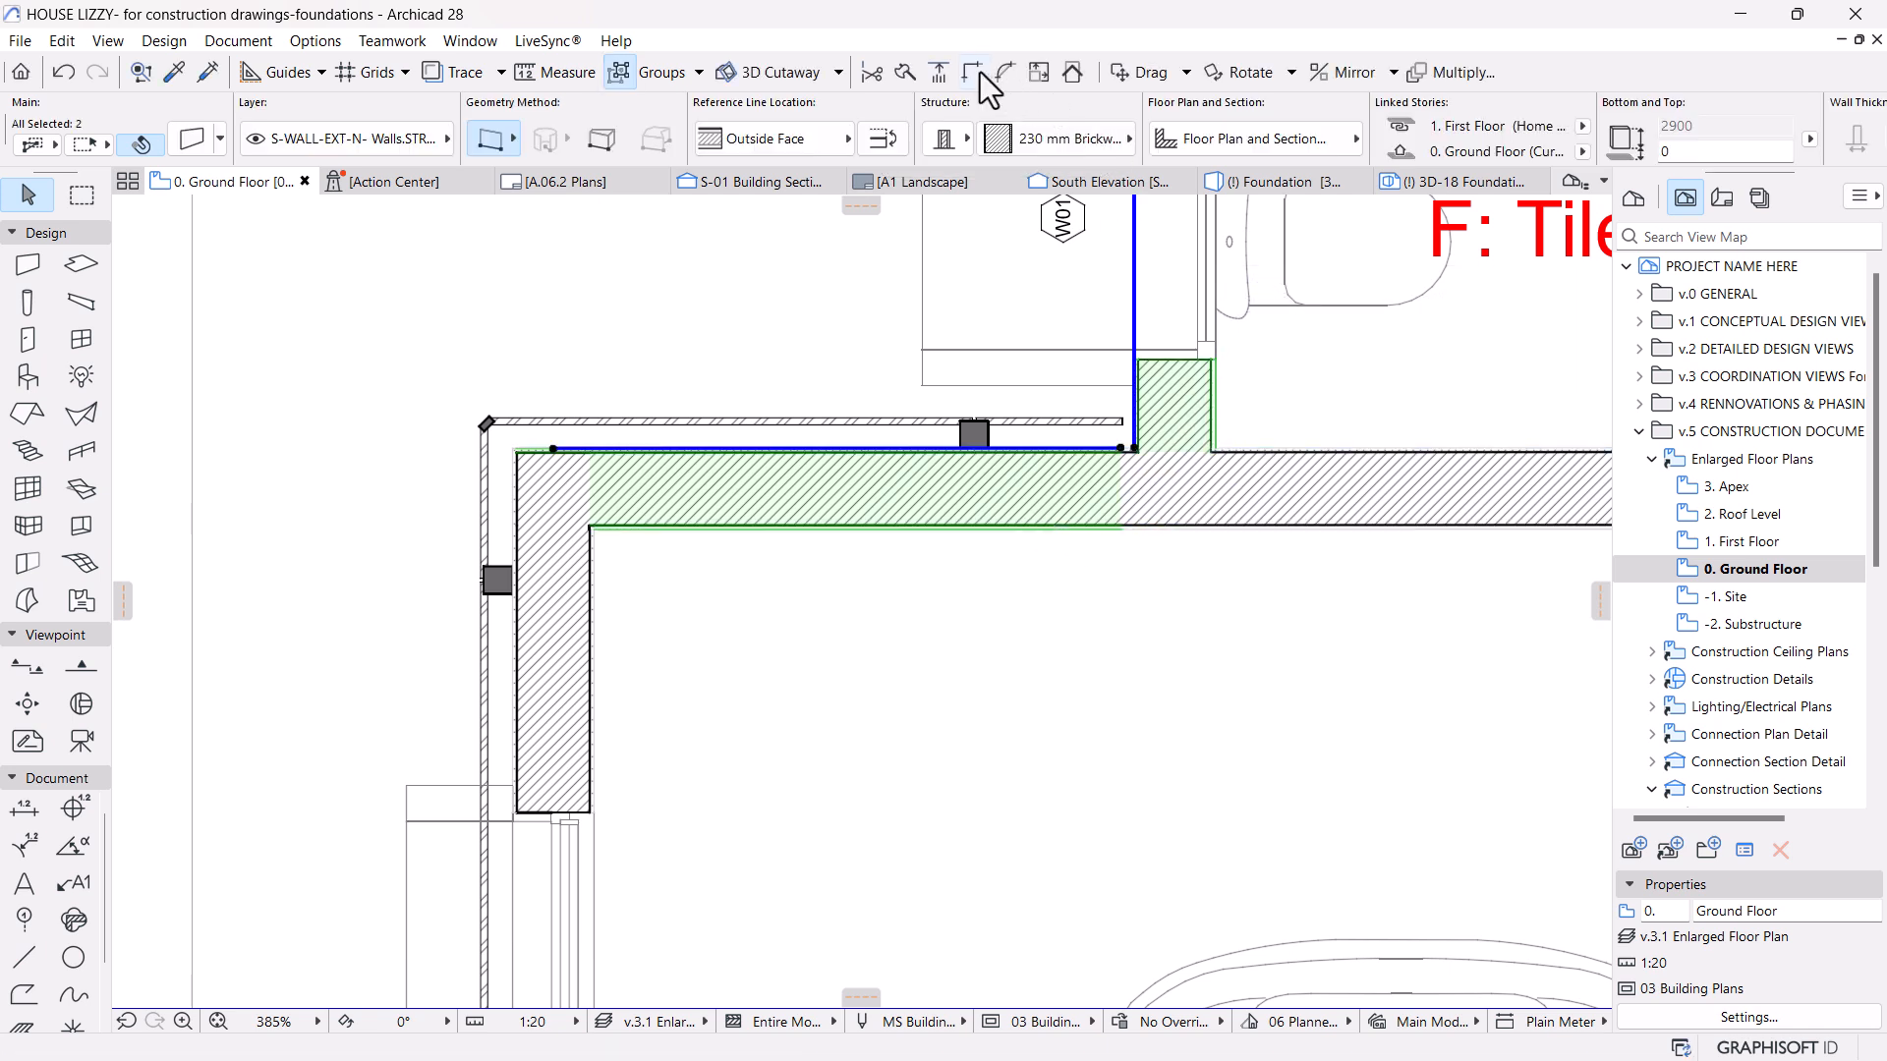
left_click(1163, 387)
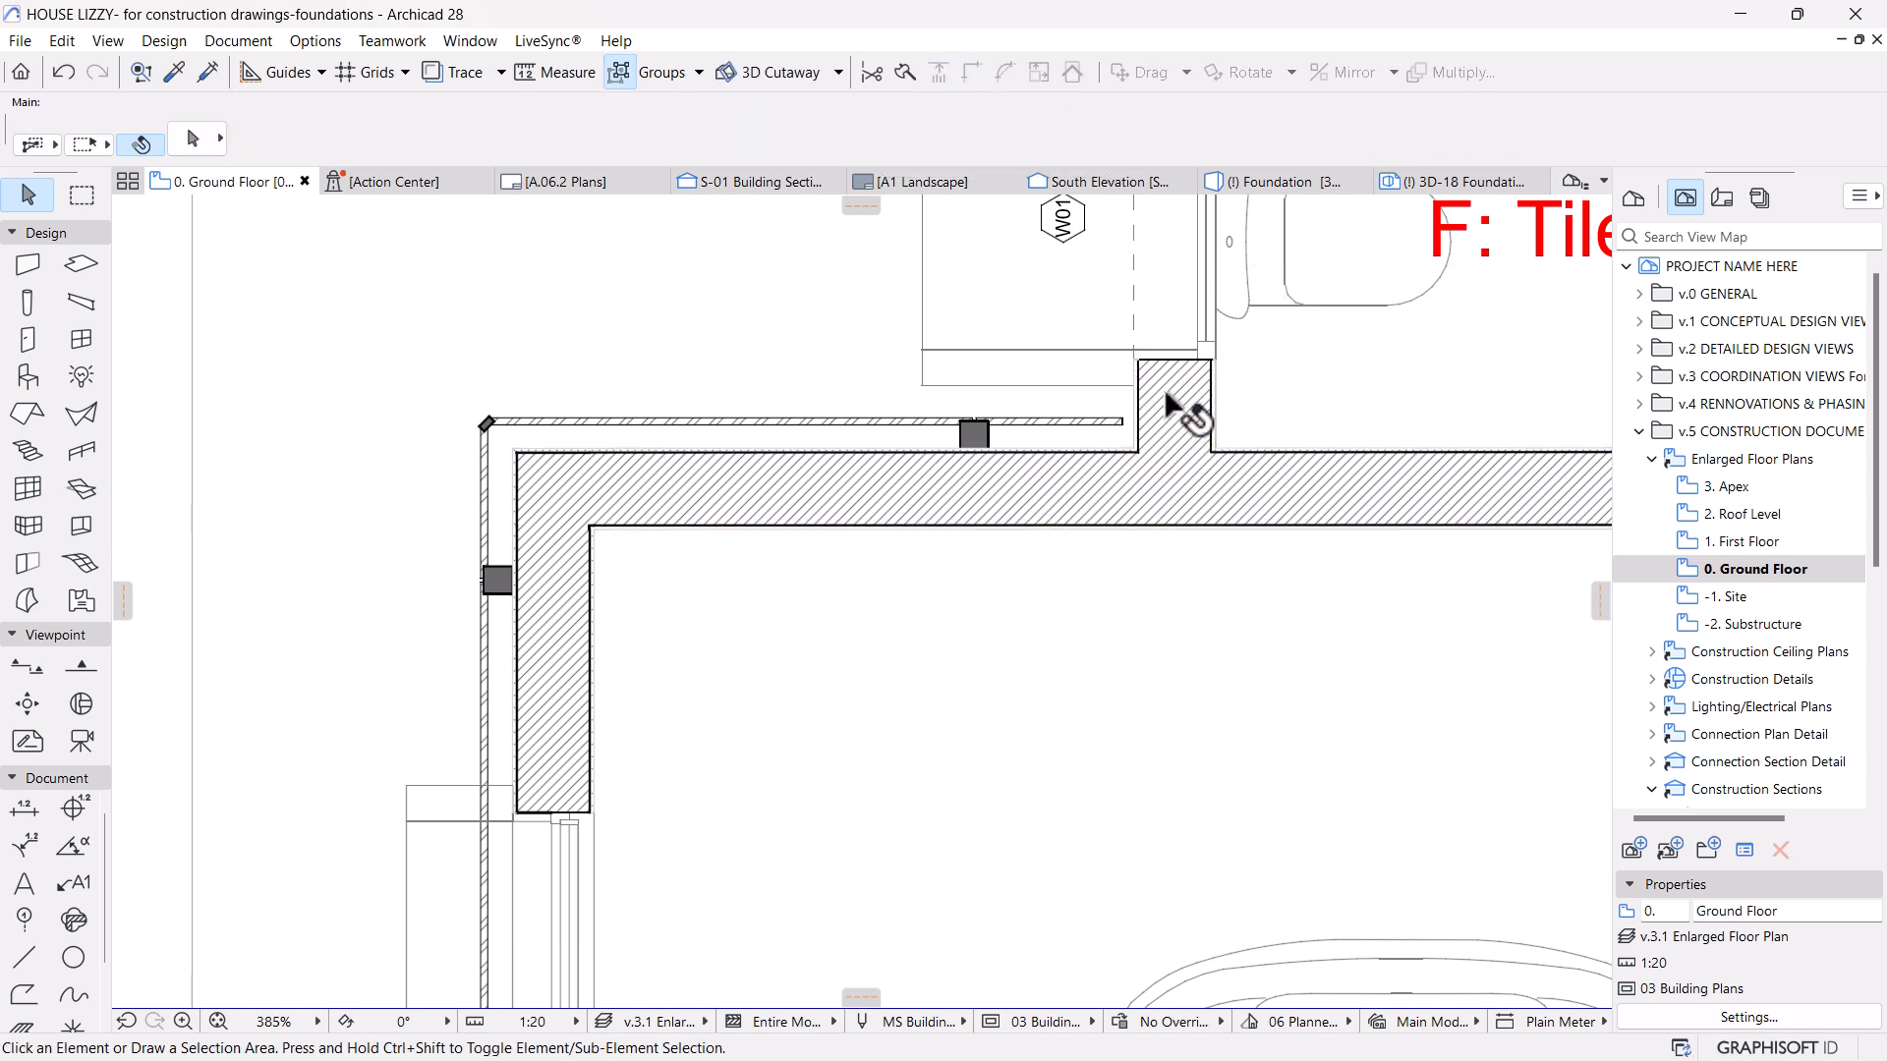
left_click(1328, 482, "shift")
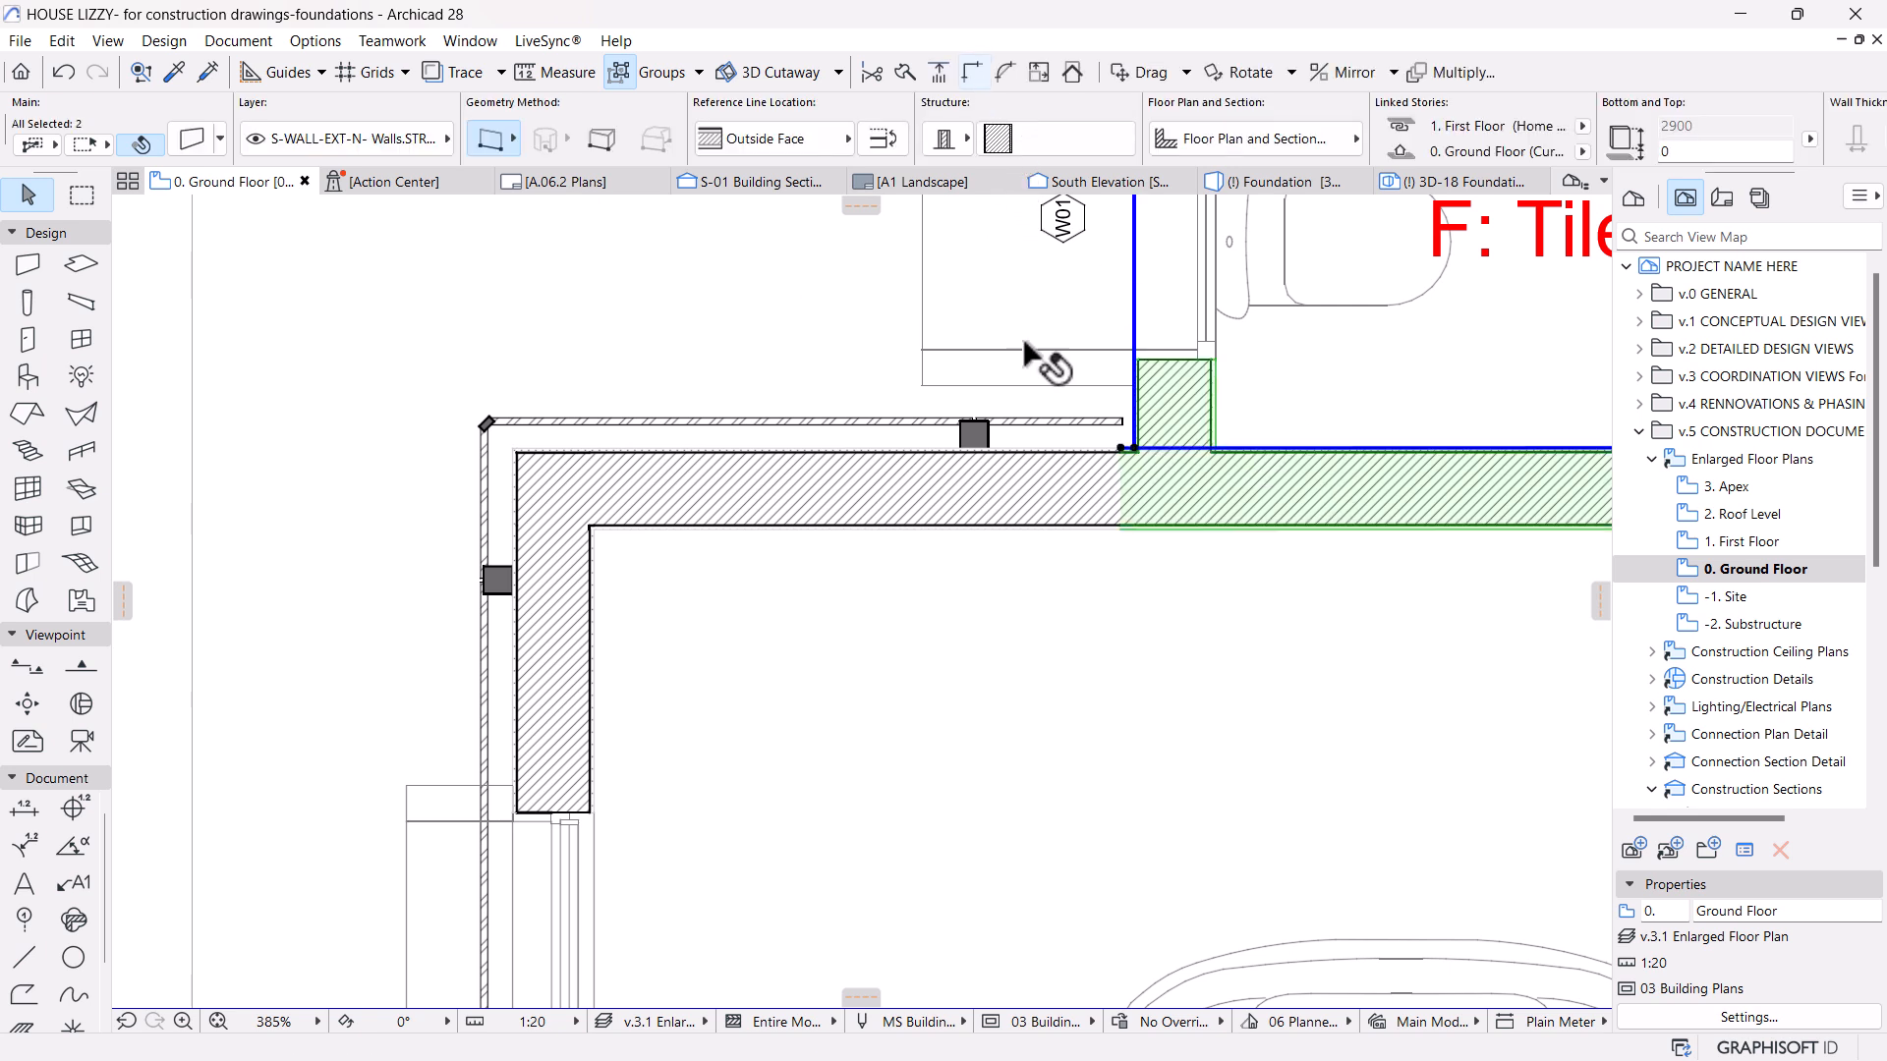
key("Escape")
Change the garage's left wall and the adjoining upper wall segment to the composite 230 mm Brickwork 12 mm Platsered on One Side.
left_click(804, 507)
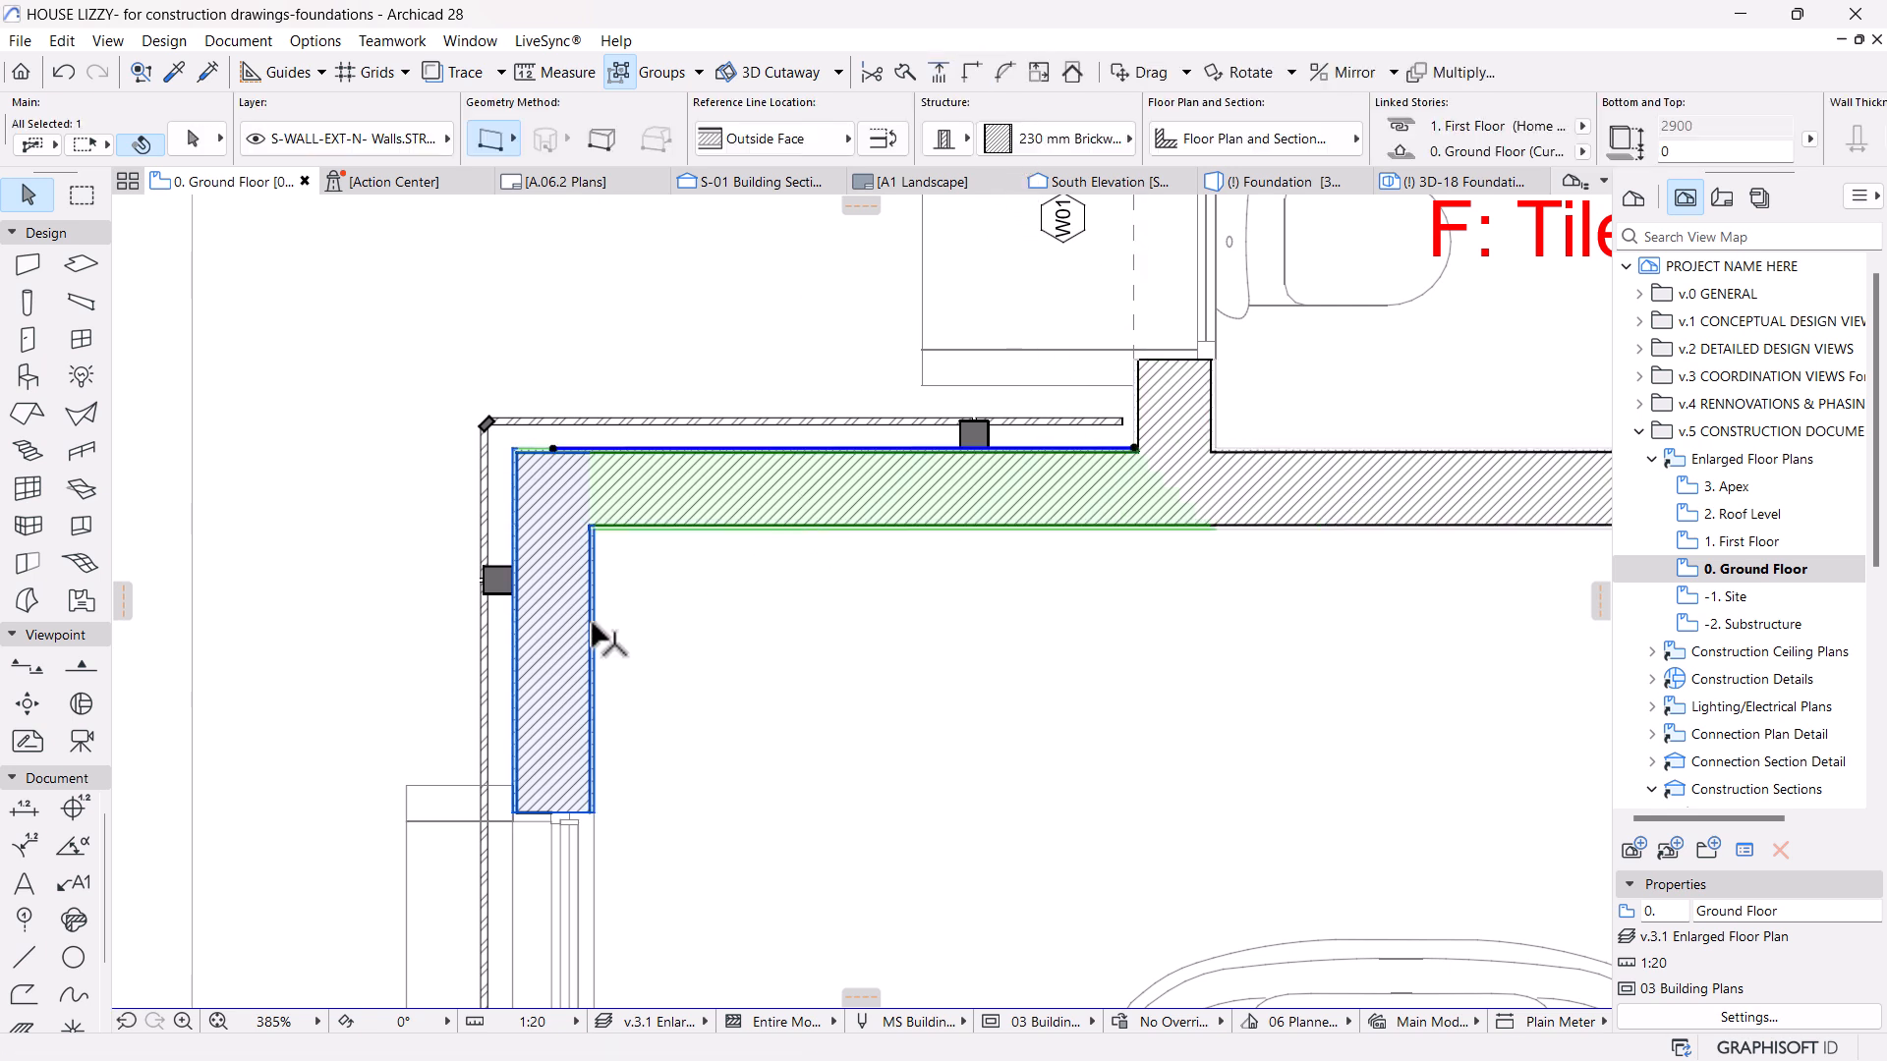
left_click(744, 455, "shift")
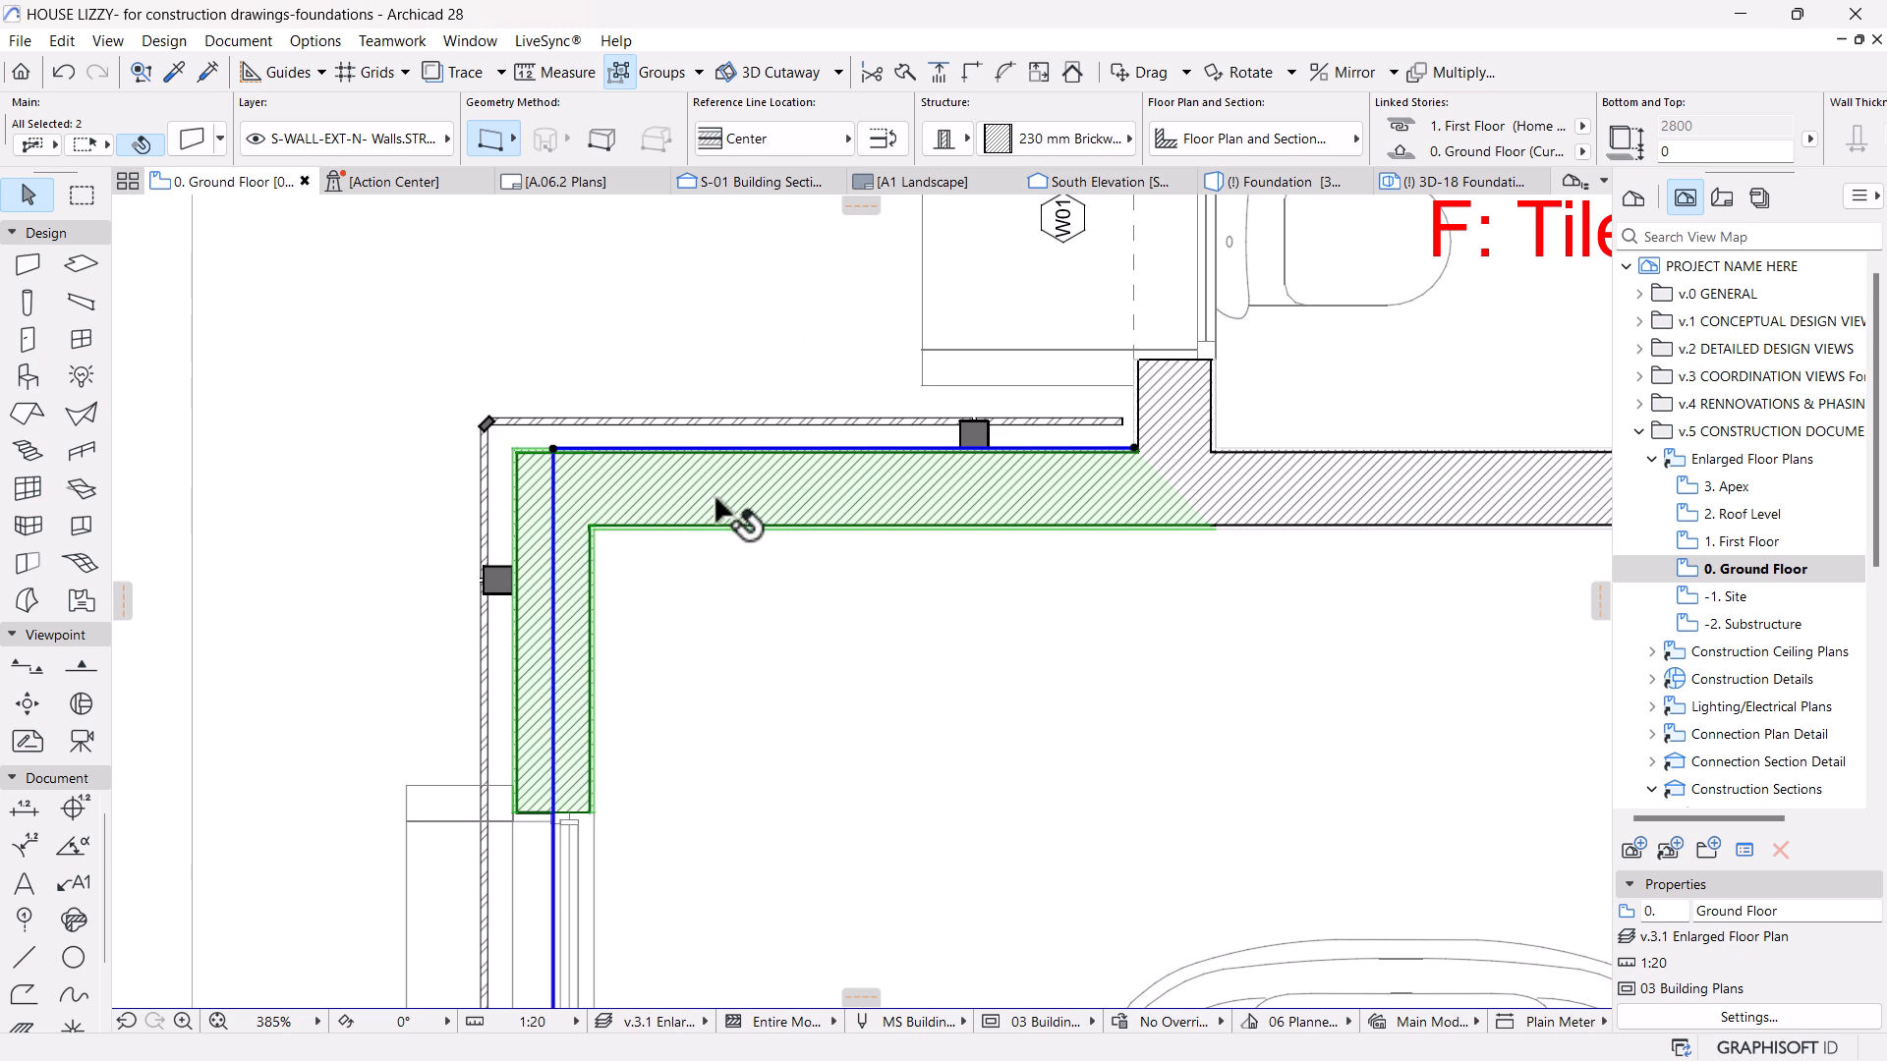
middle_click_drag(710, 497, 898, 410)
scroll(895, 412, "up", 1)
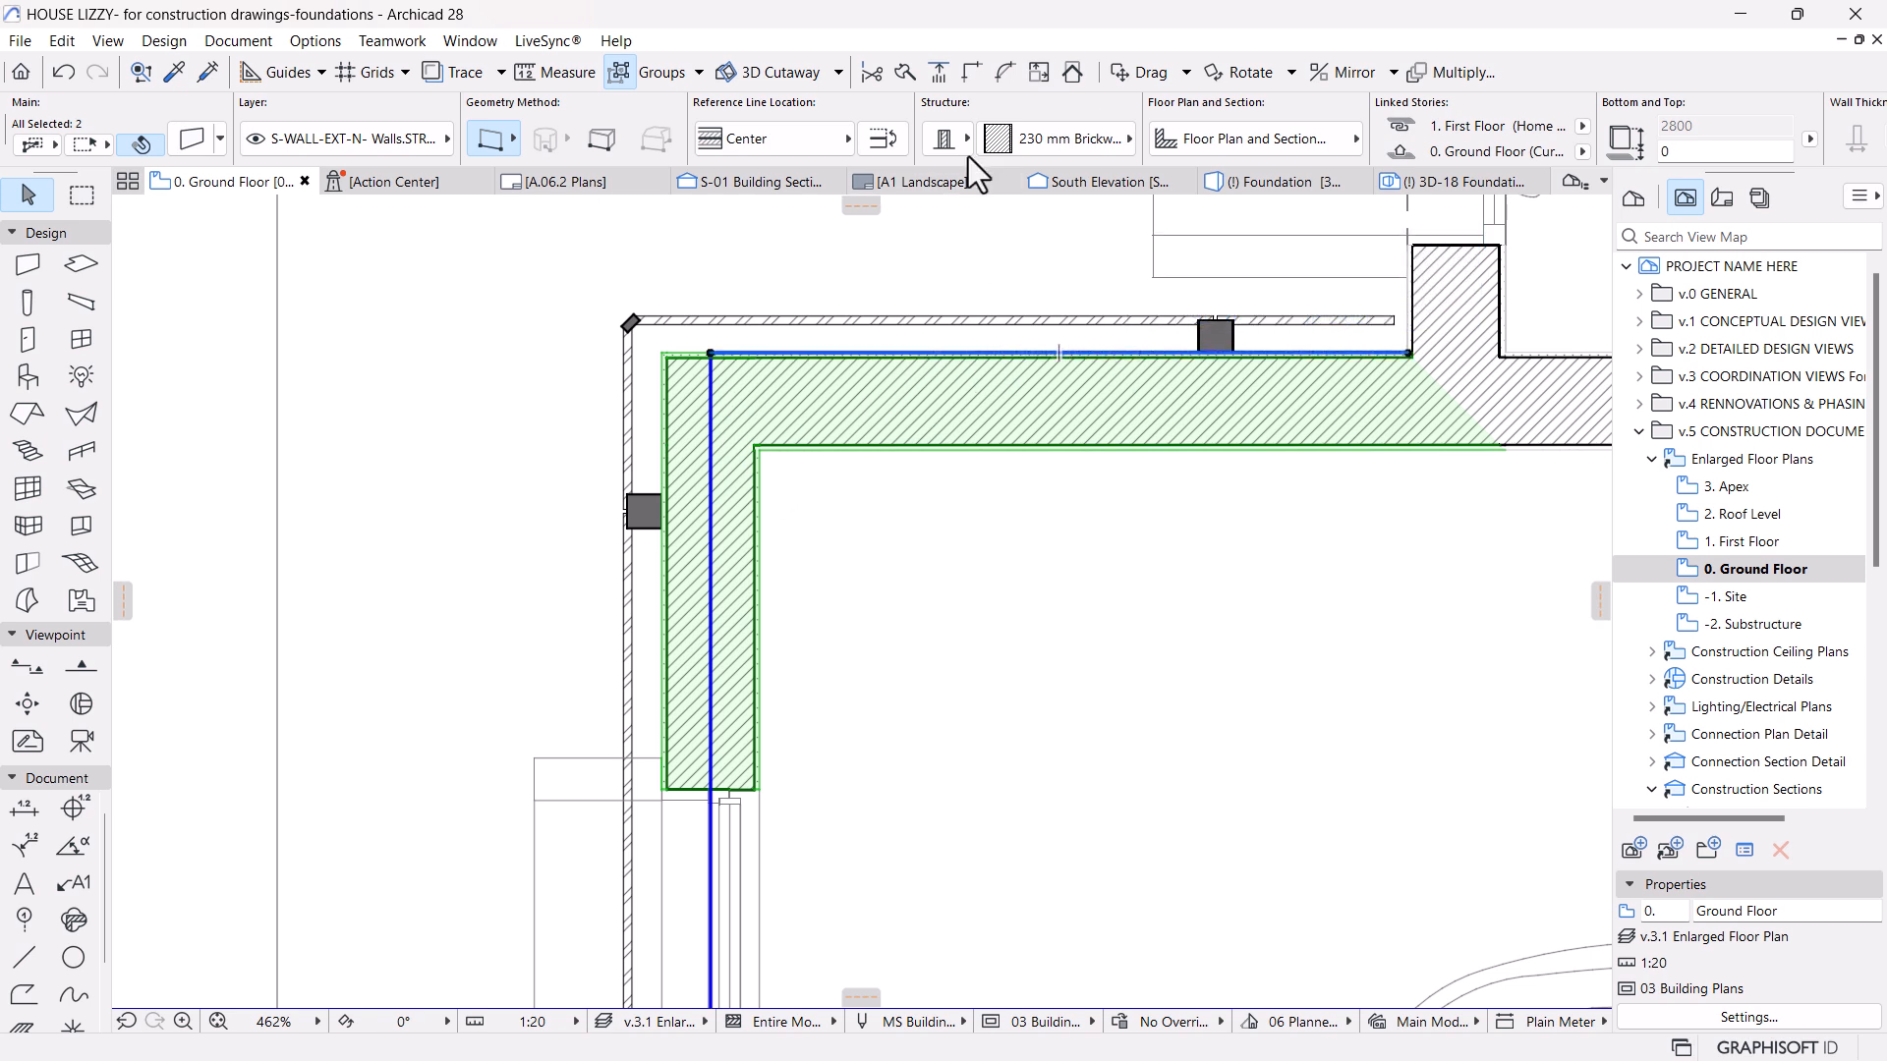
left_click(1033, 144)
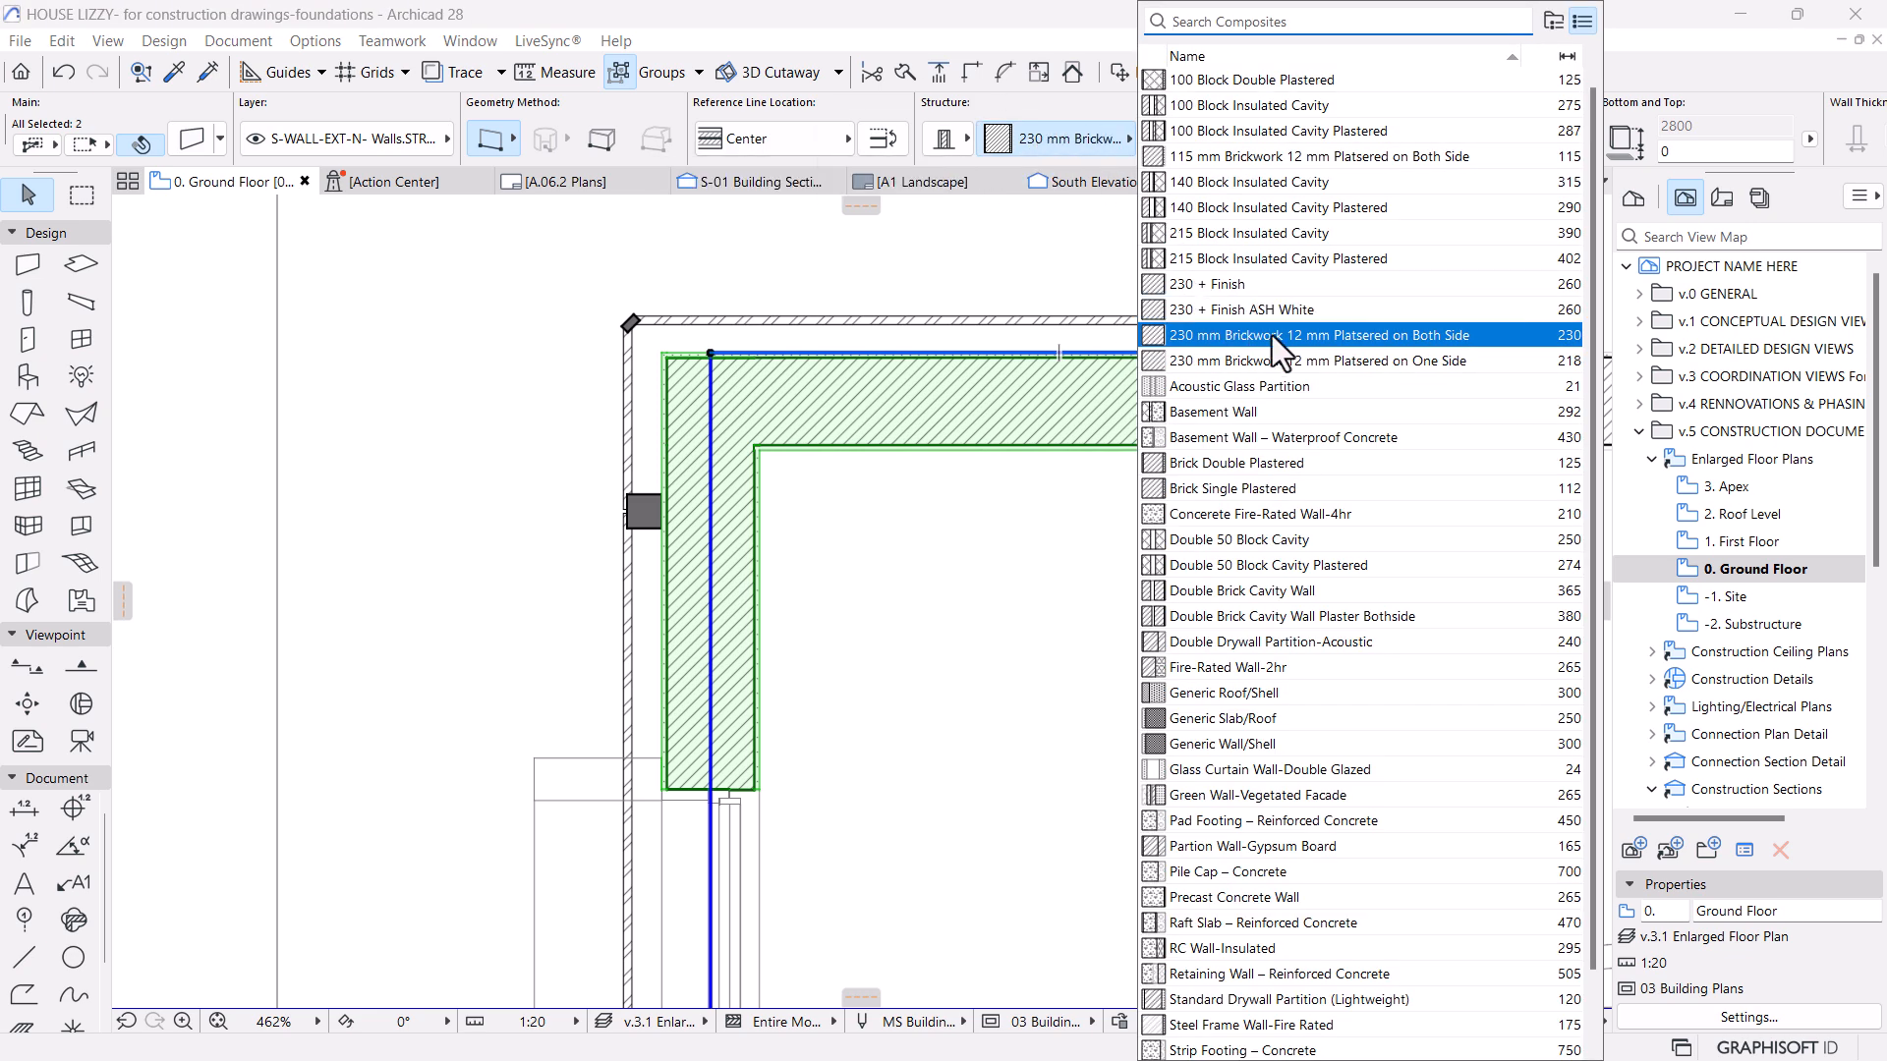
left_click(1359, 360)
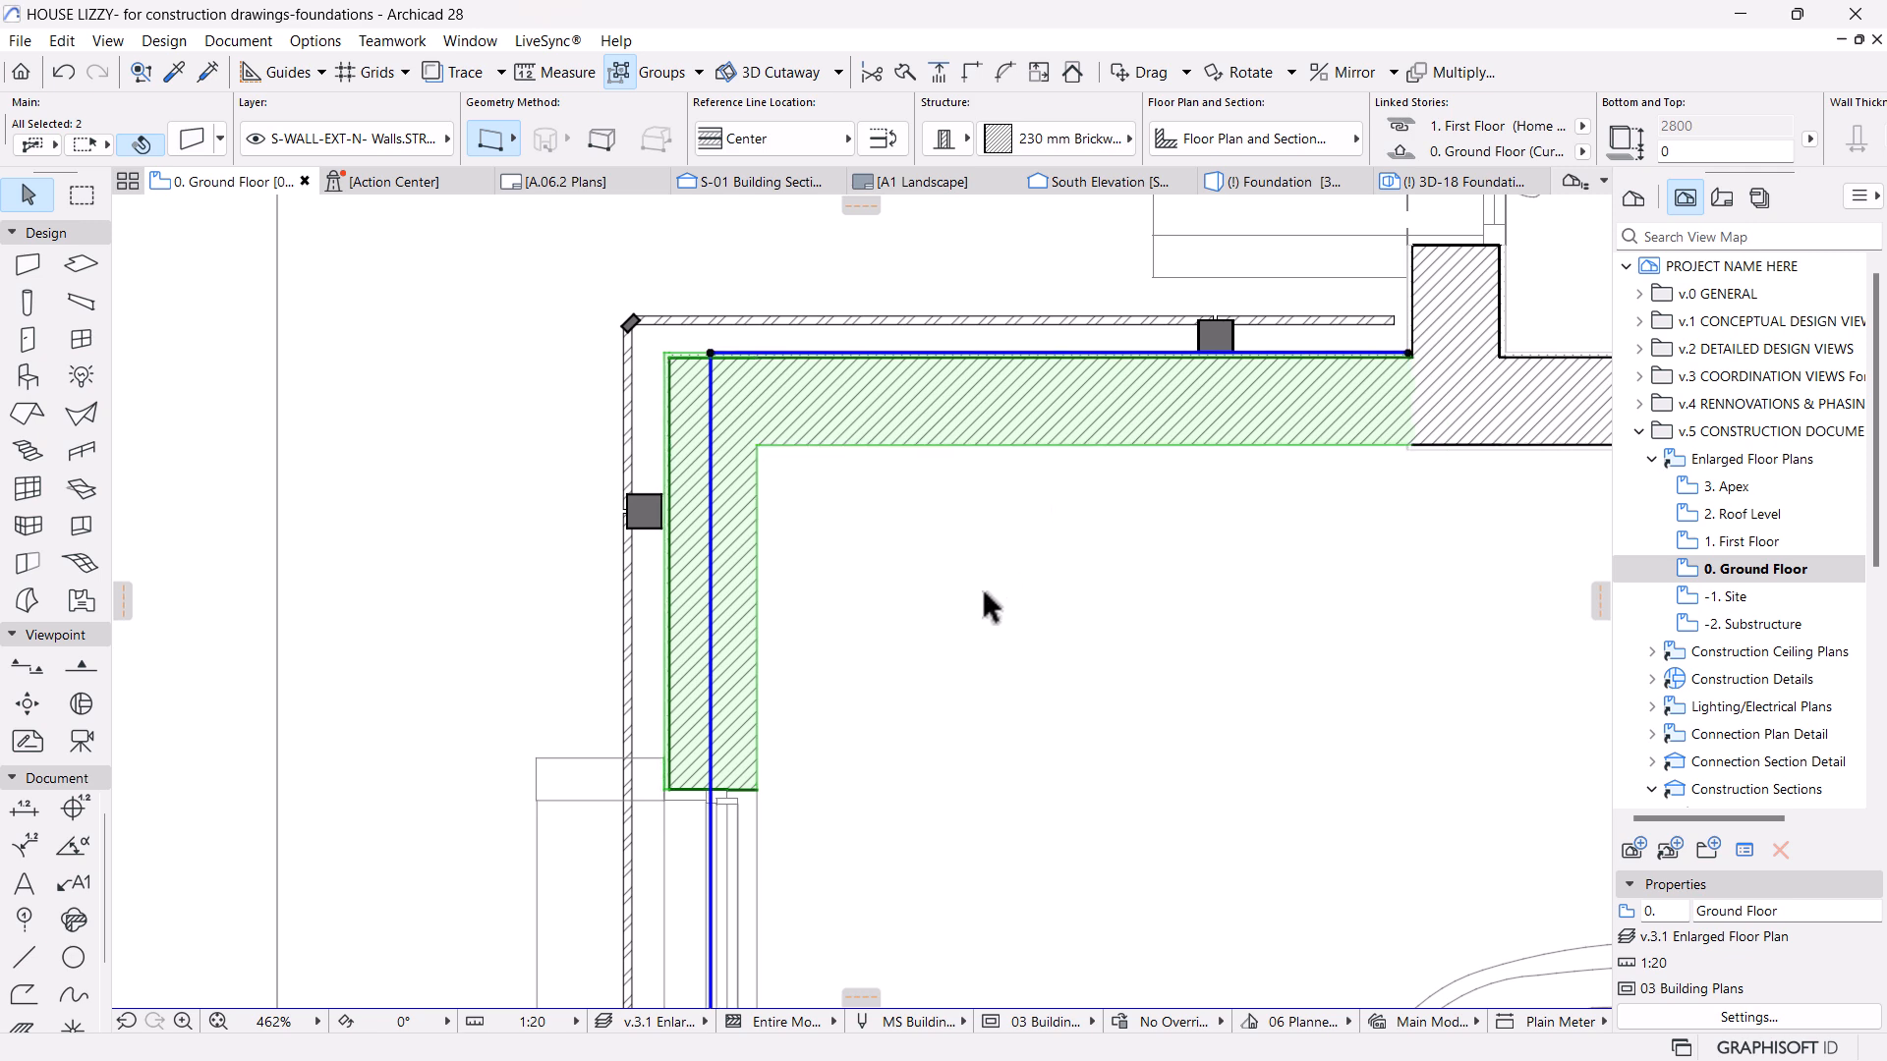
key("Escape")
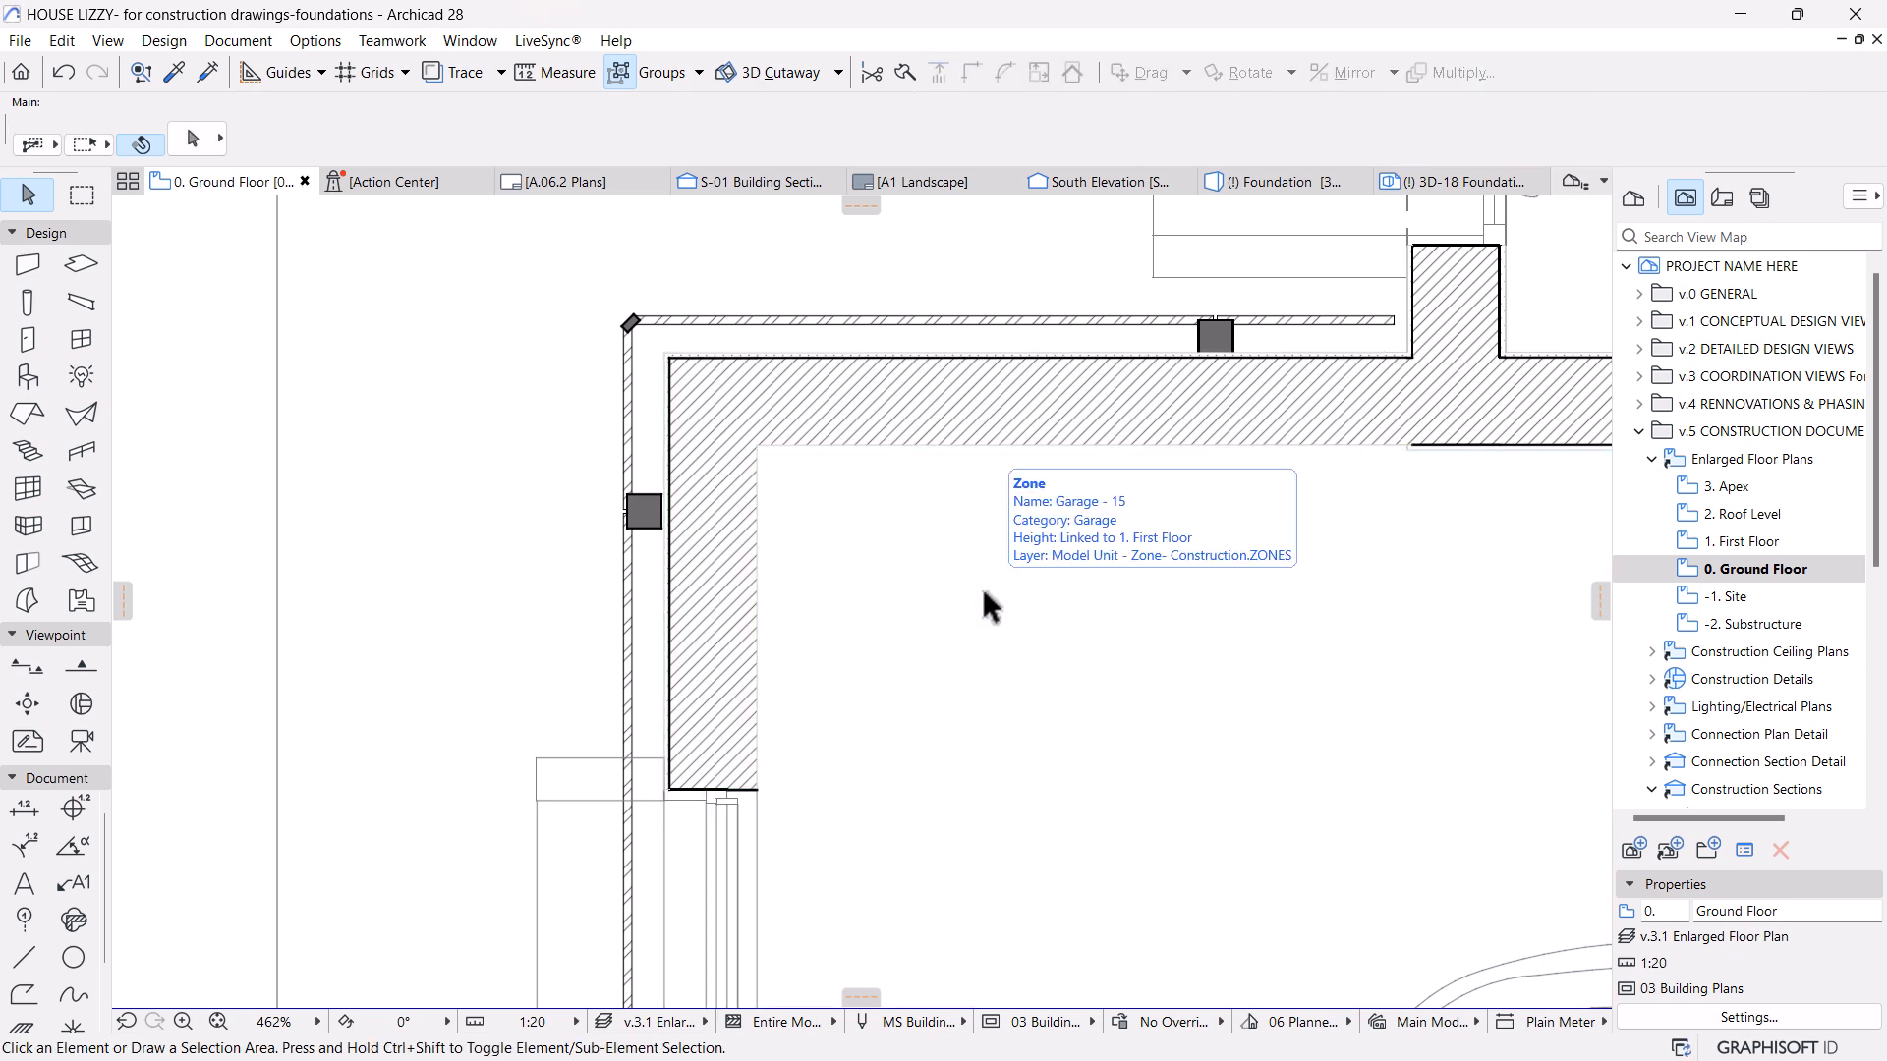
Reorder the one-side composite's skins so that Brick is outside and Plaster - Gypsum faces the garage interior.
scroll(762, 411, "up", 3)
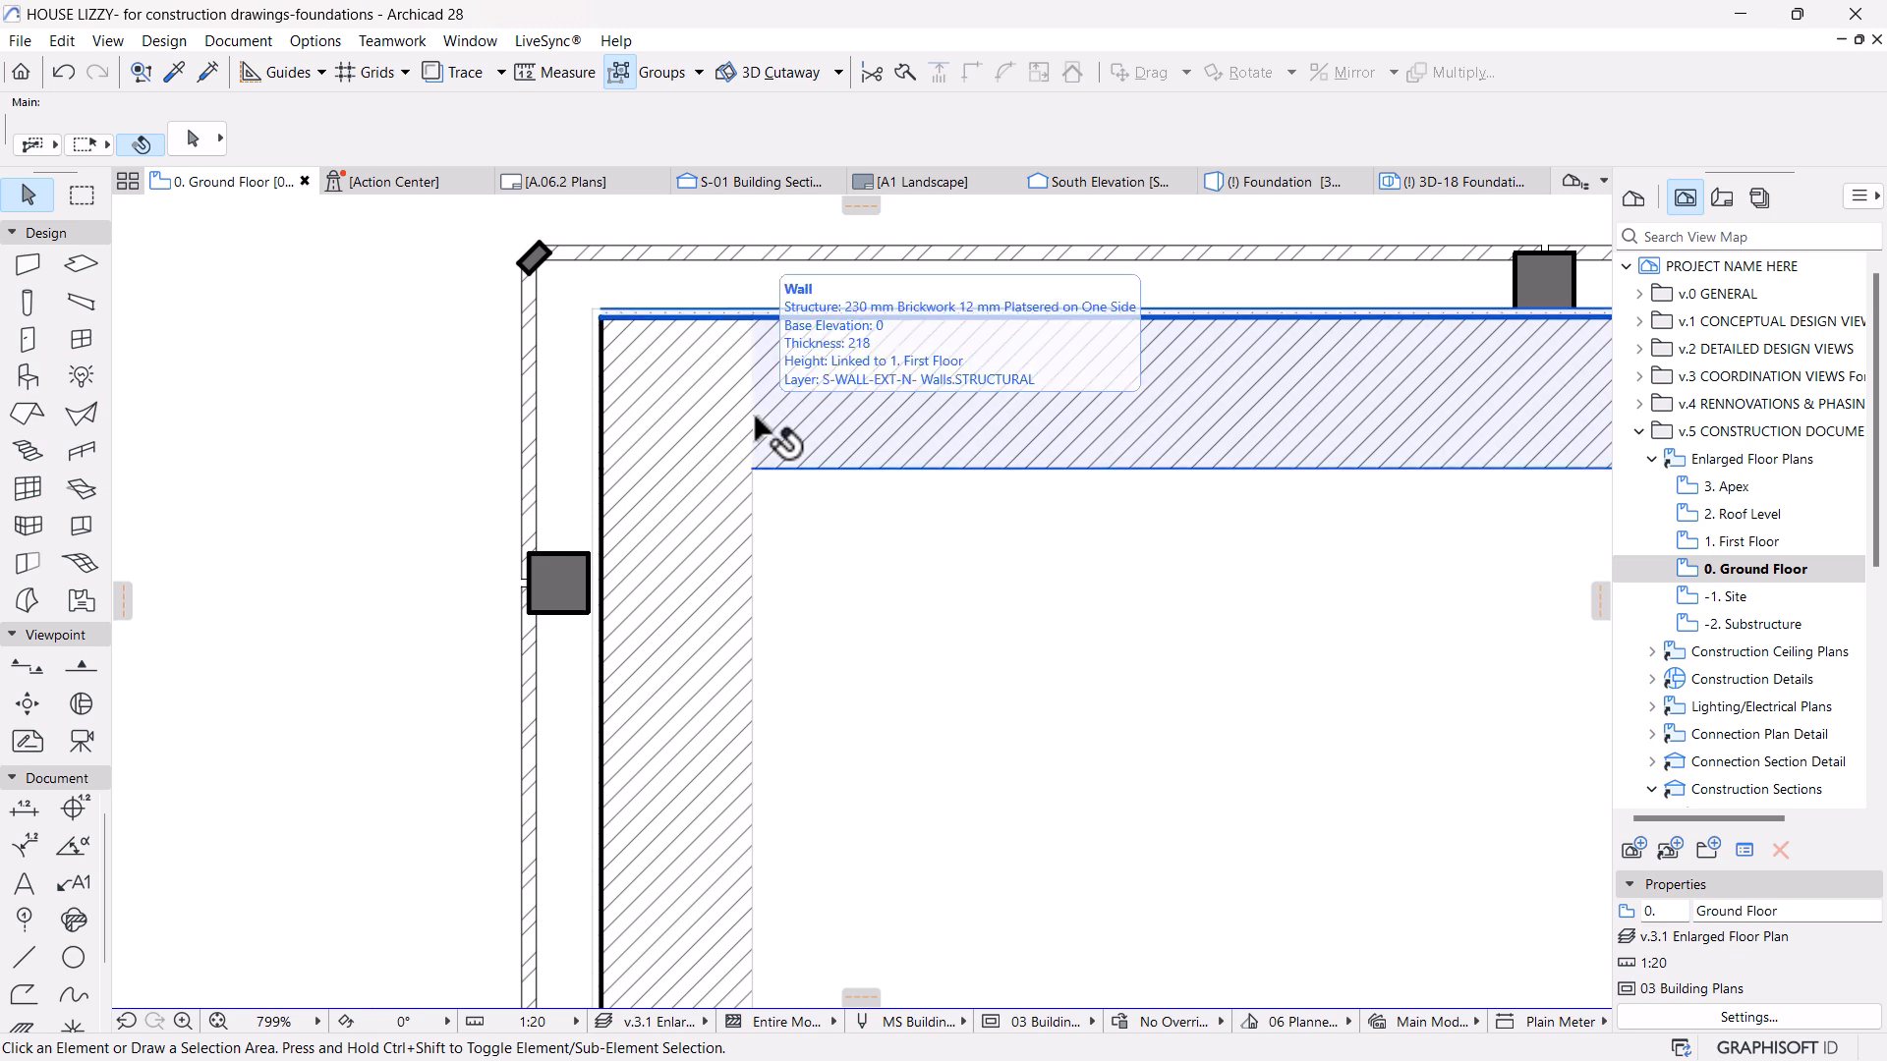
left_click(688, 470)
right_click(667, 536)
left_click(775, 752)
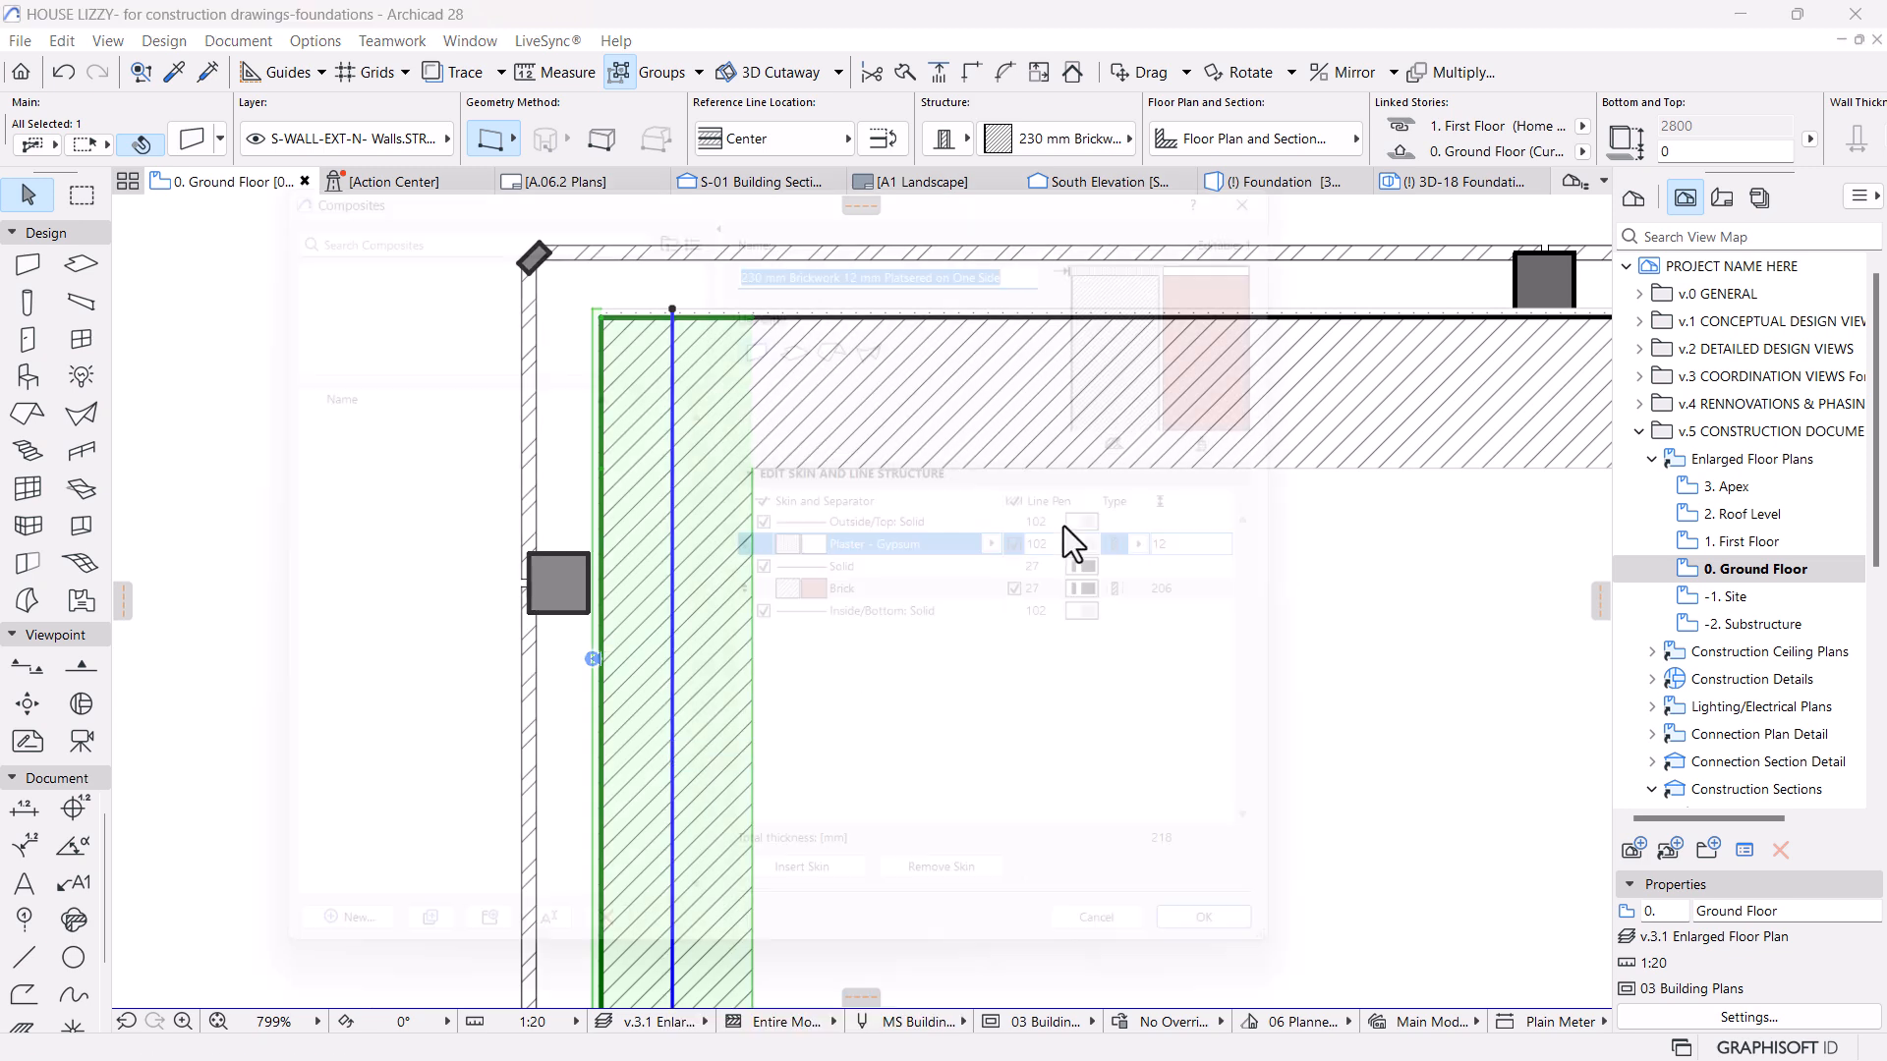
left_click_drag(747, 543, 749, 621)
left_click(1277, 974)
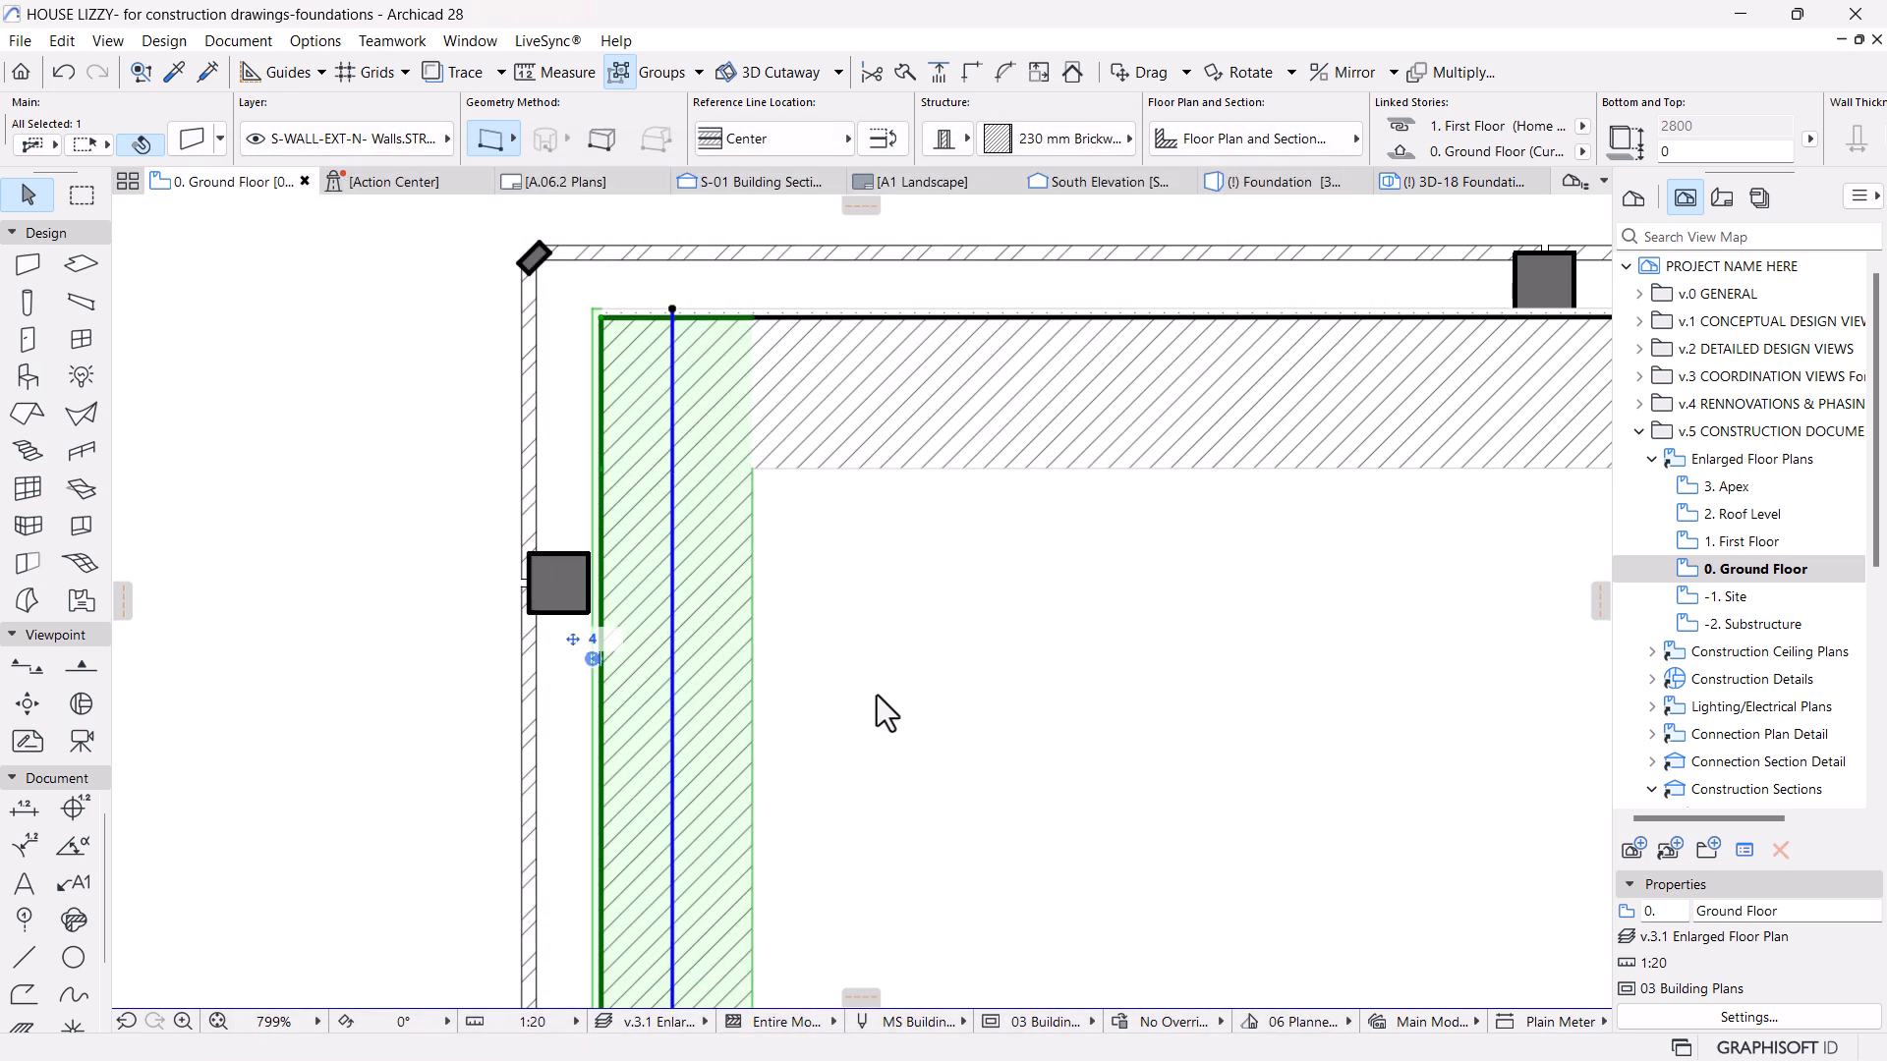
left_click(864, 688)
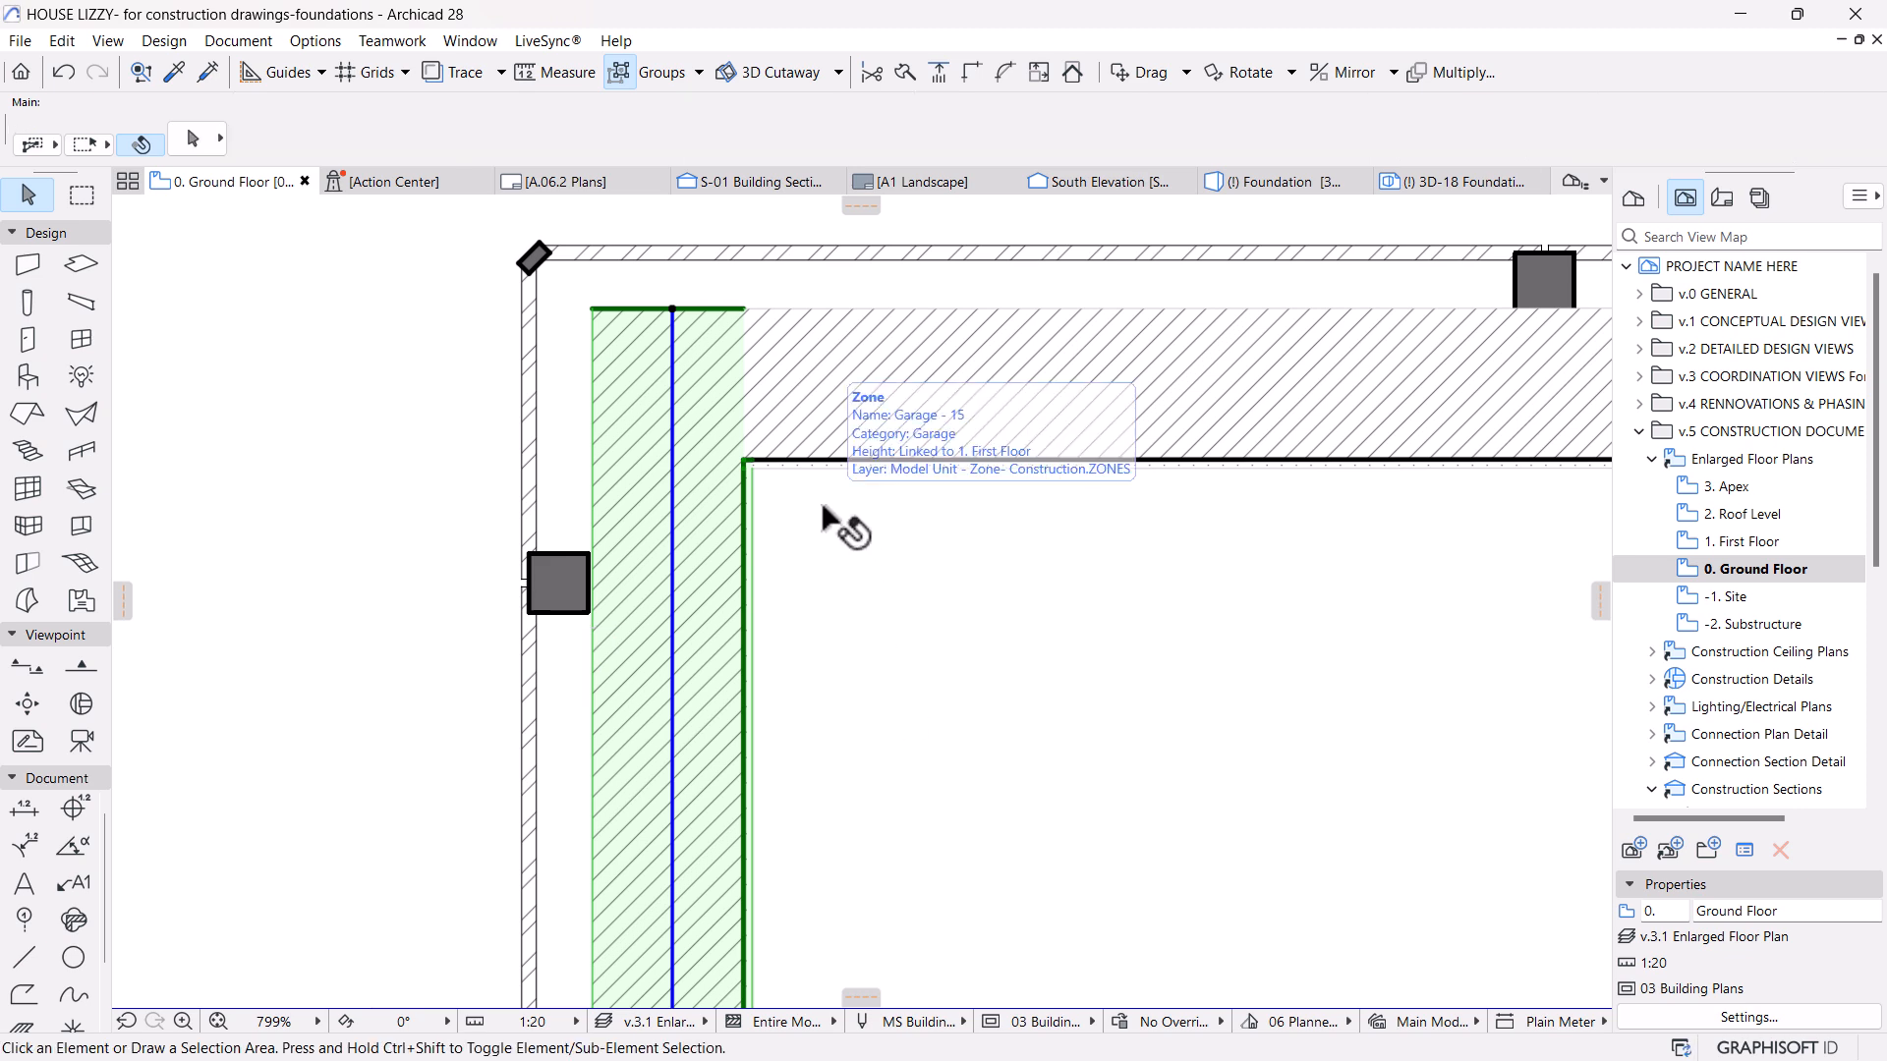
scroll(1024, 501, "down", 2)
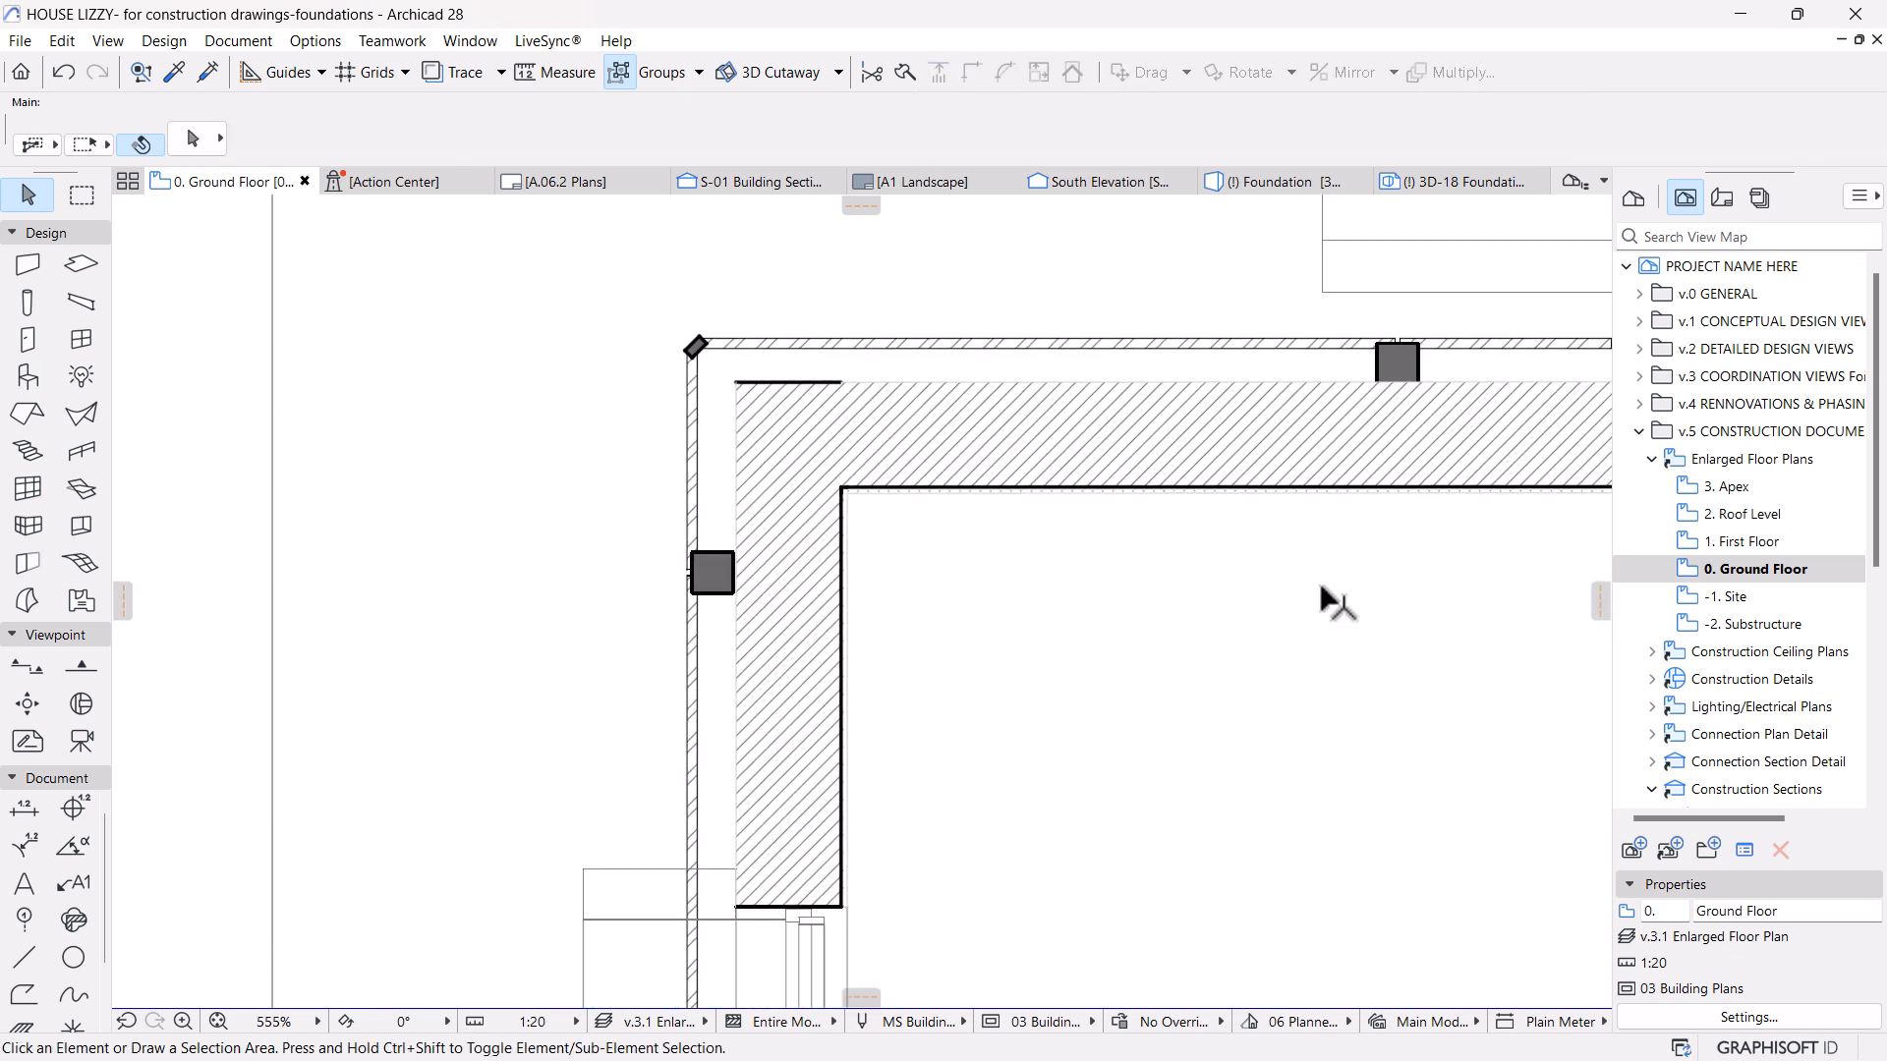
Change the Outside/Top line pen of the one-side plastered composite to the bold black pen of the brick outline.
scroll(946, 411, "up", 3)
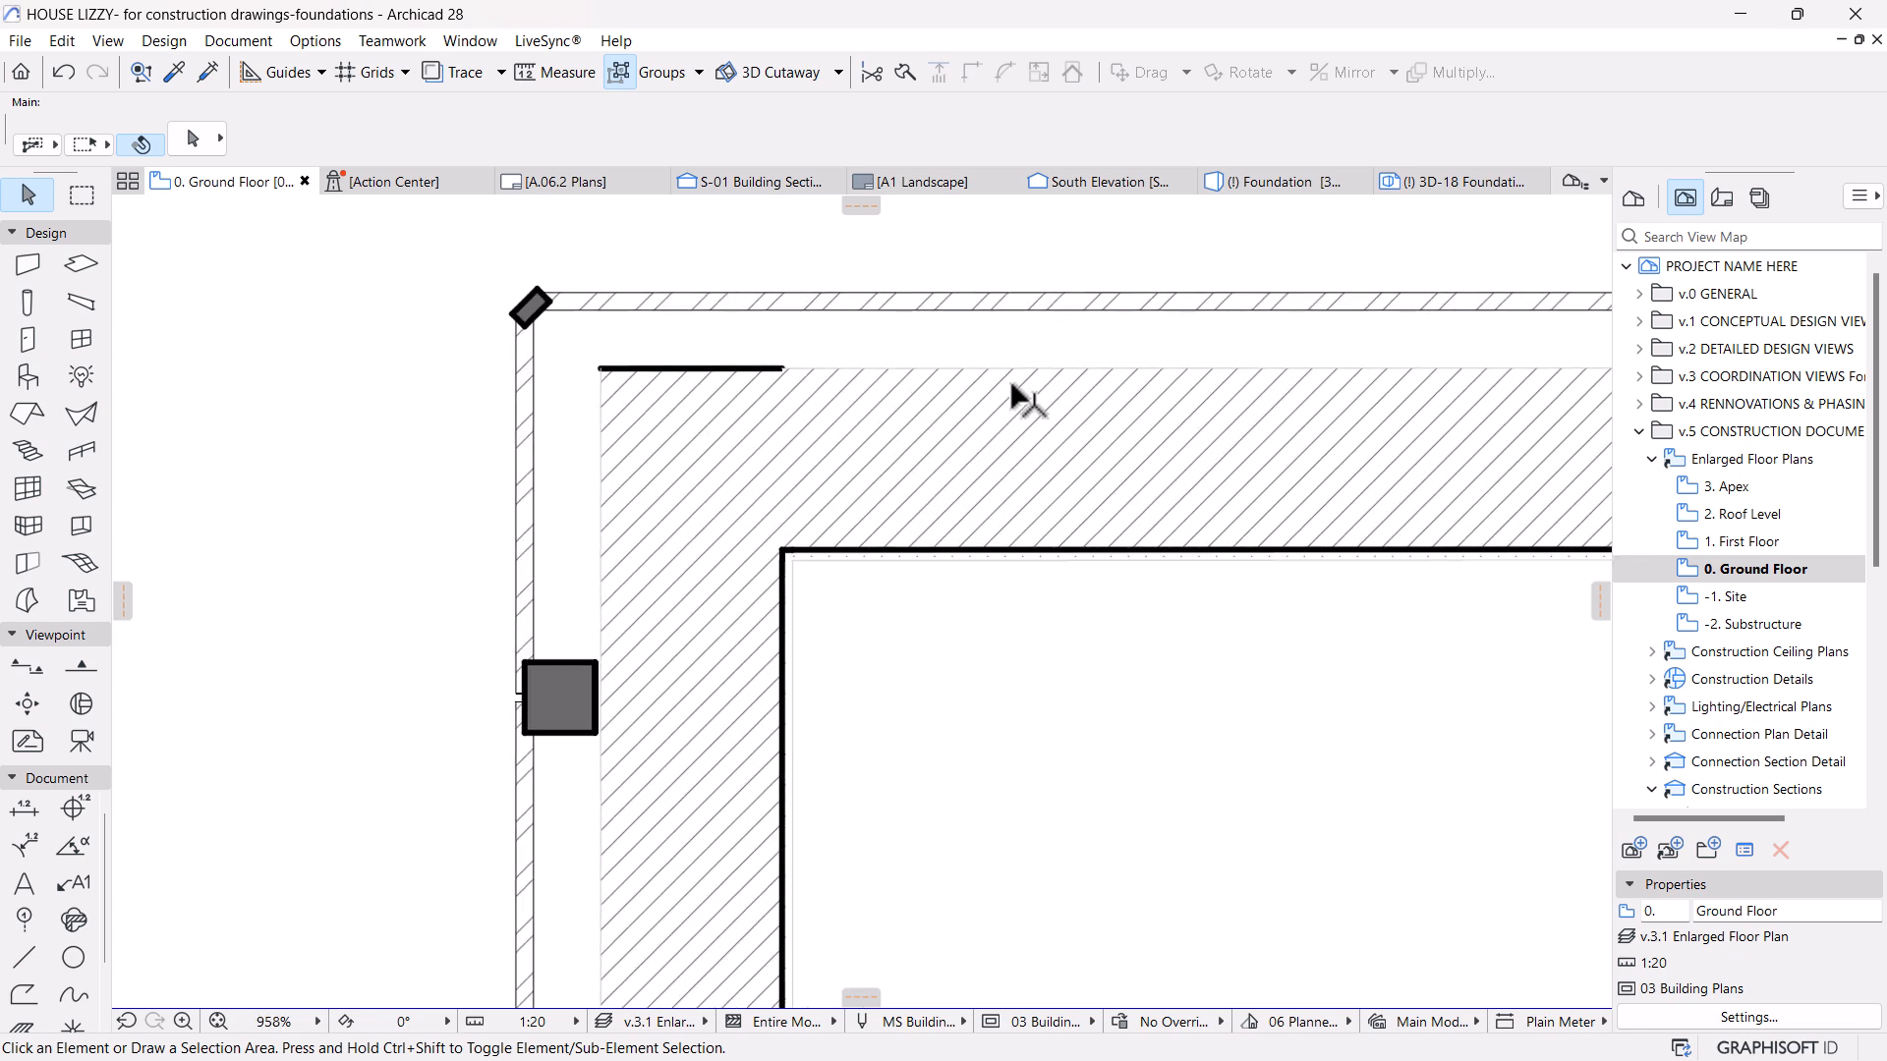
left_click(849, 493)
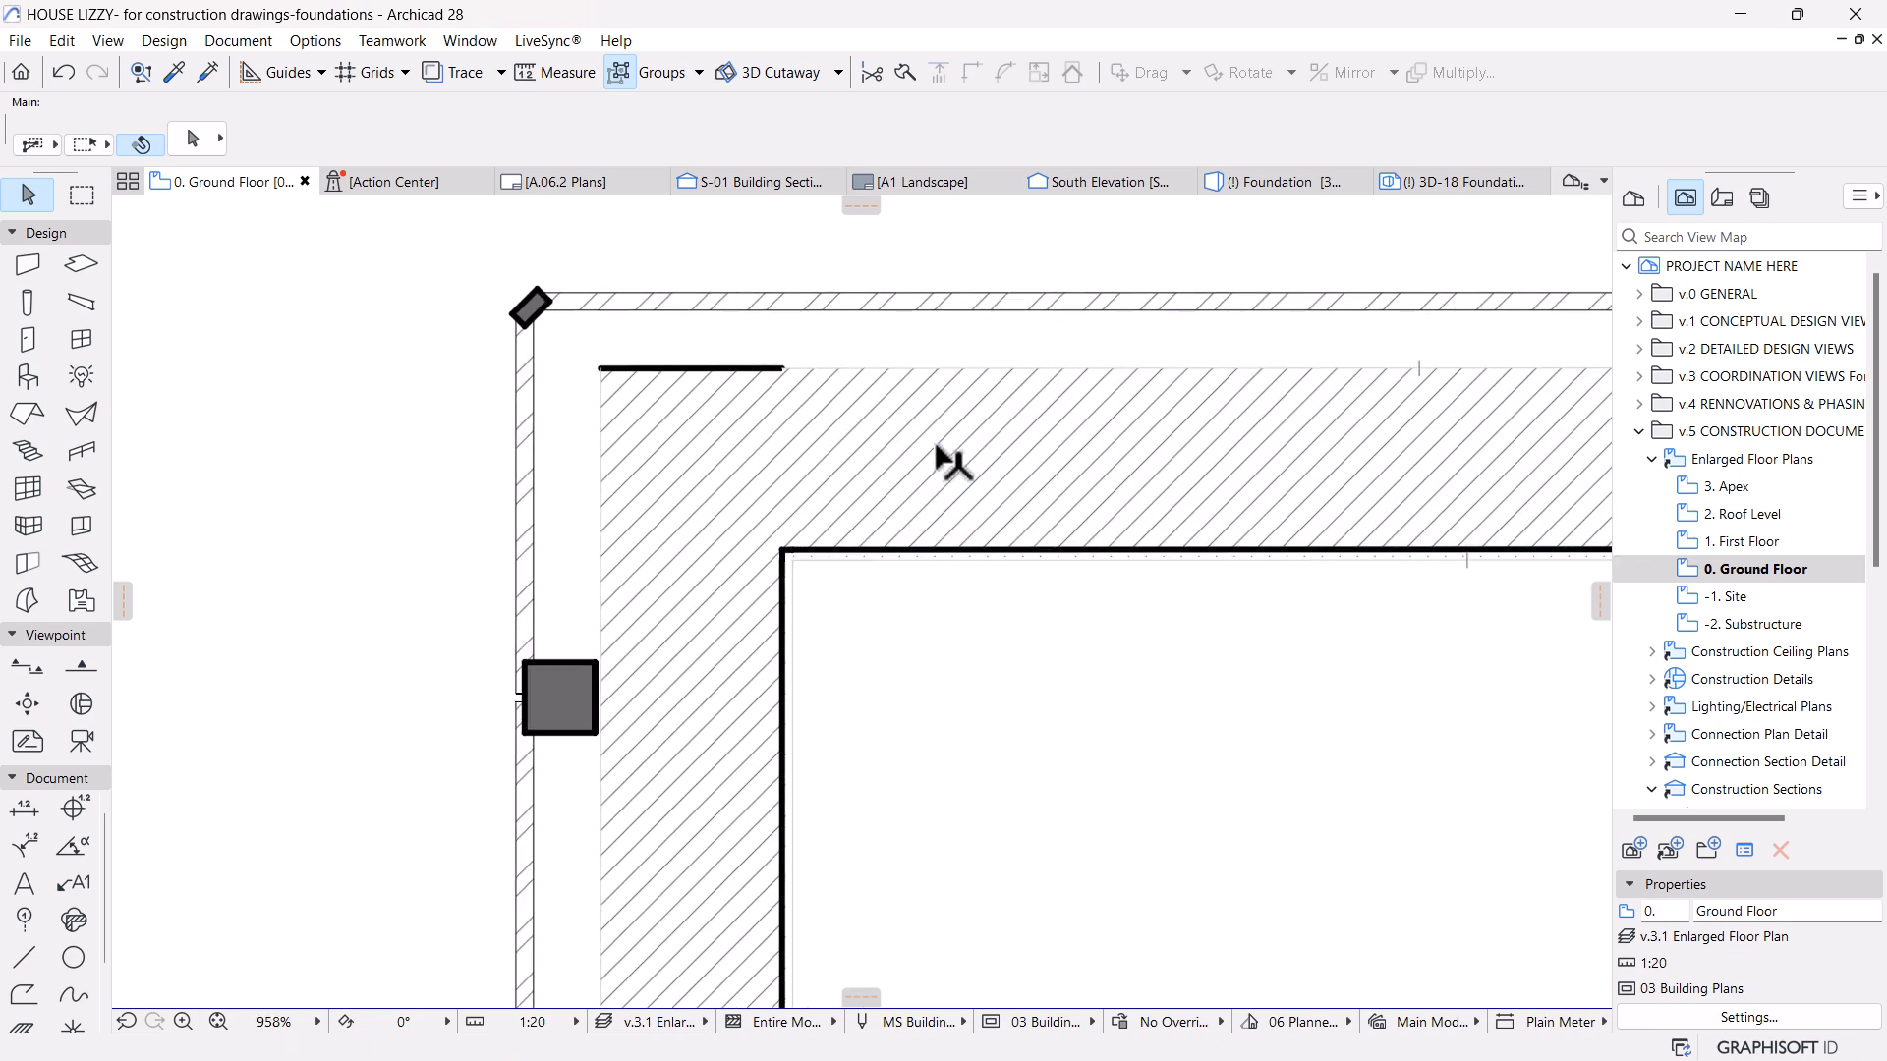
right_click(976, 438)
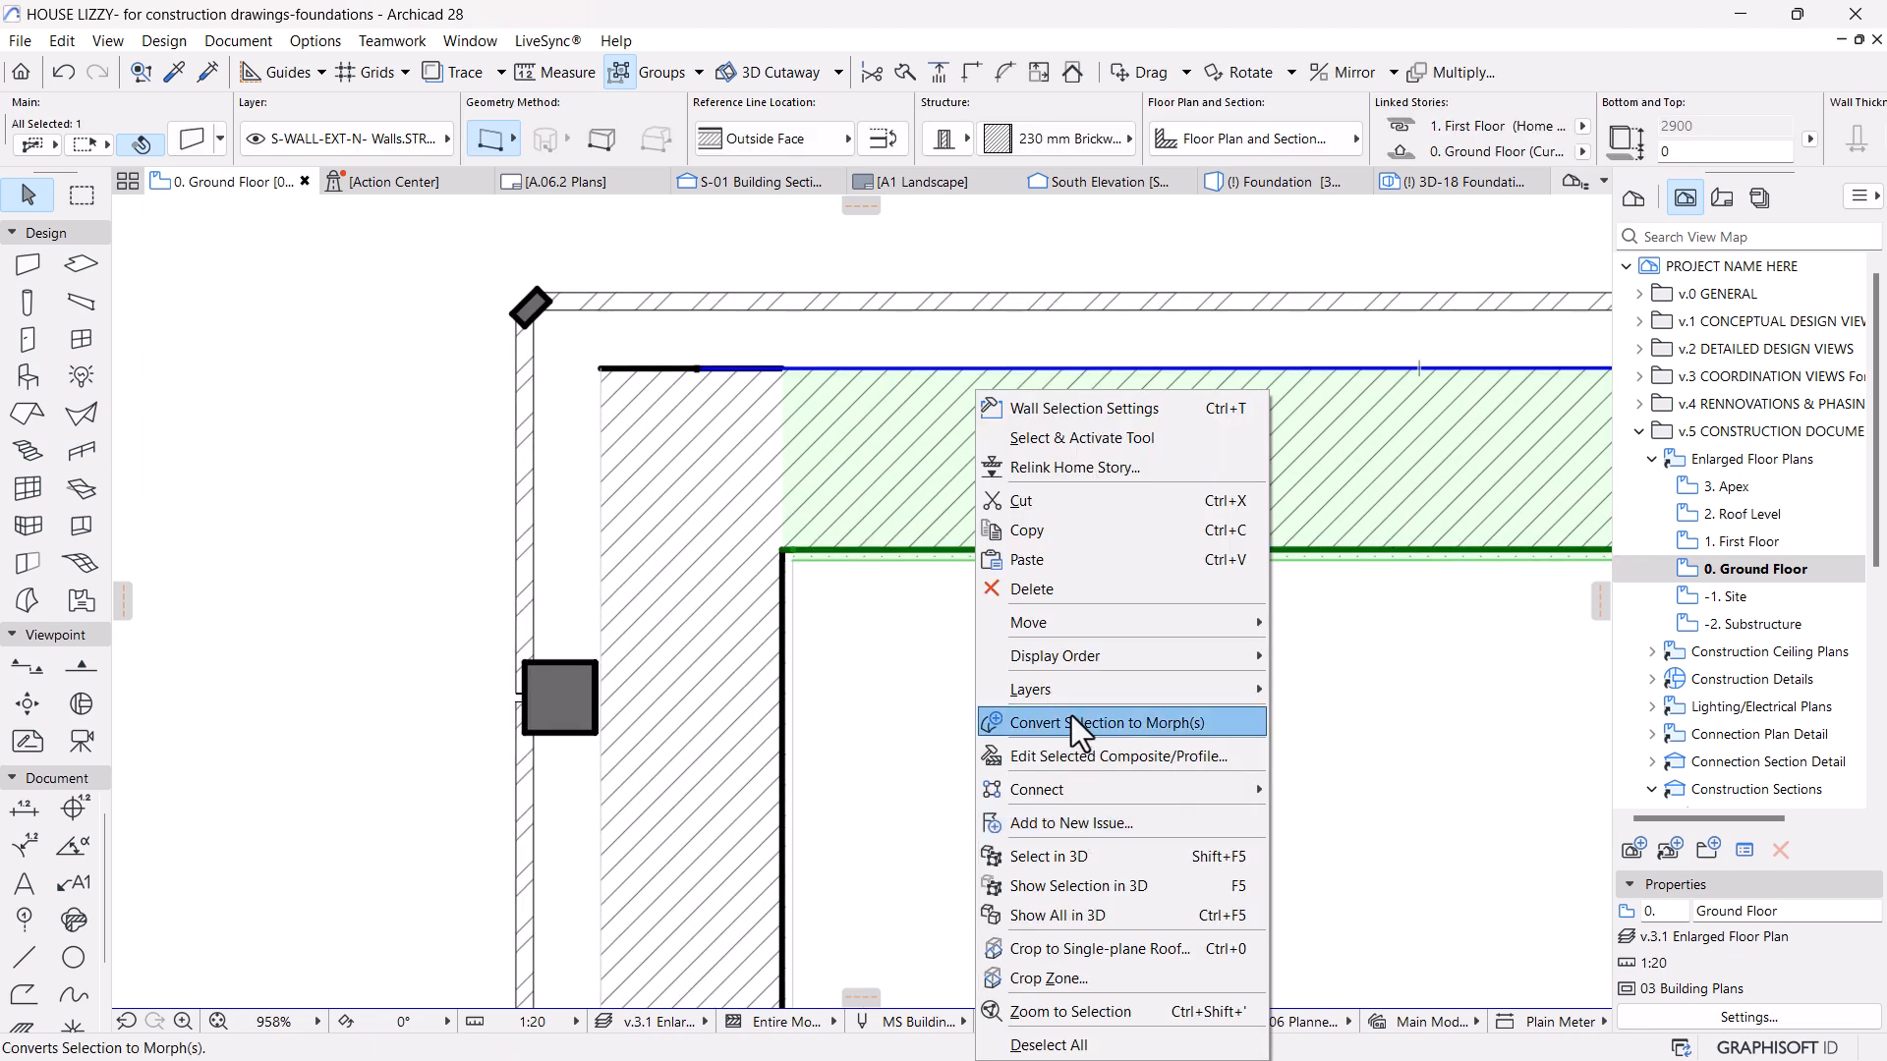
left_click(1046, 756)
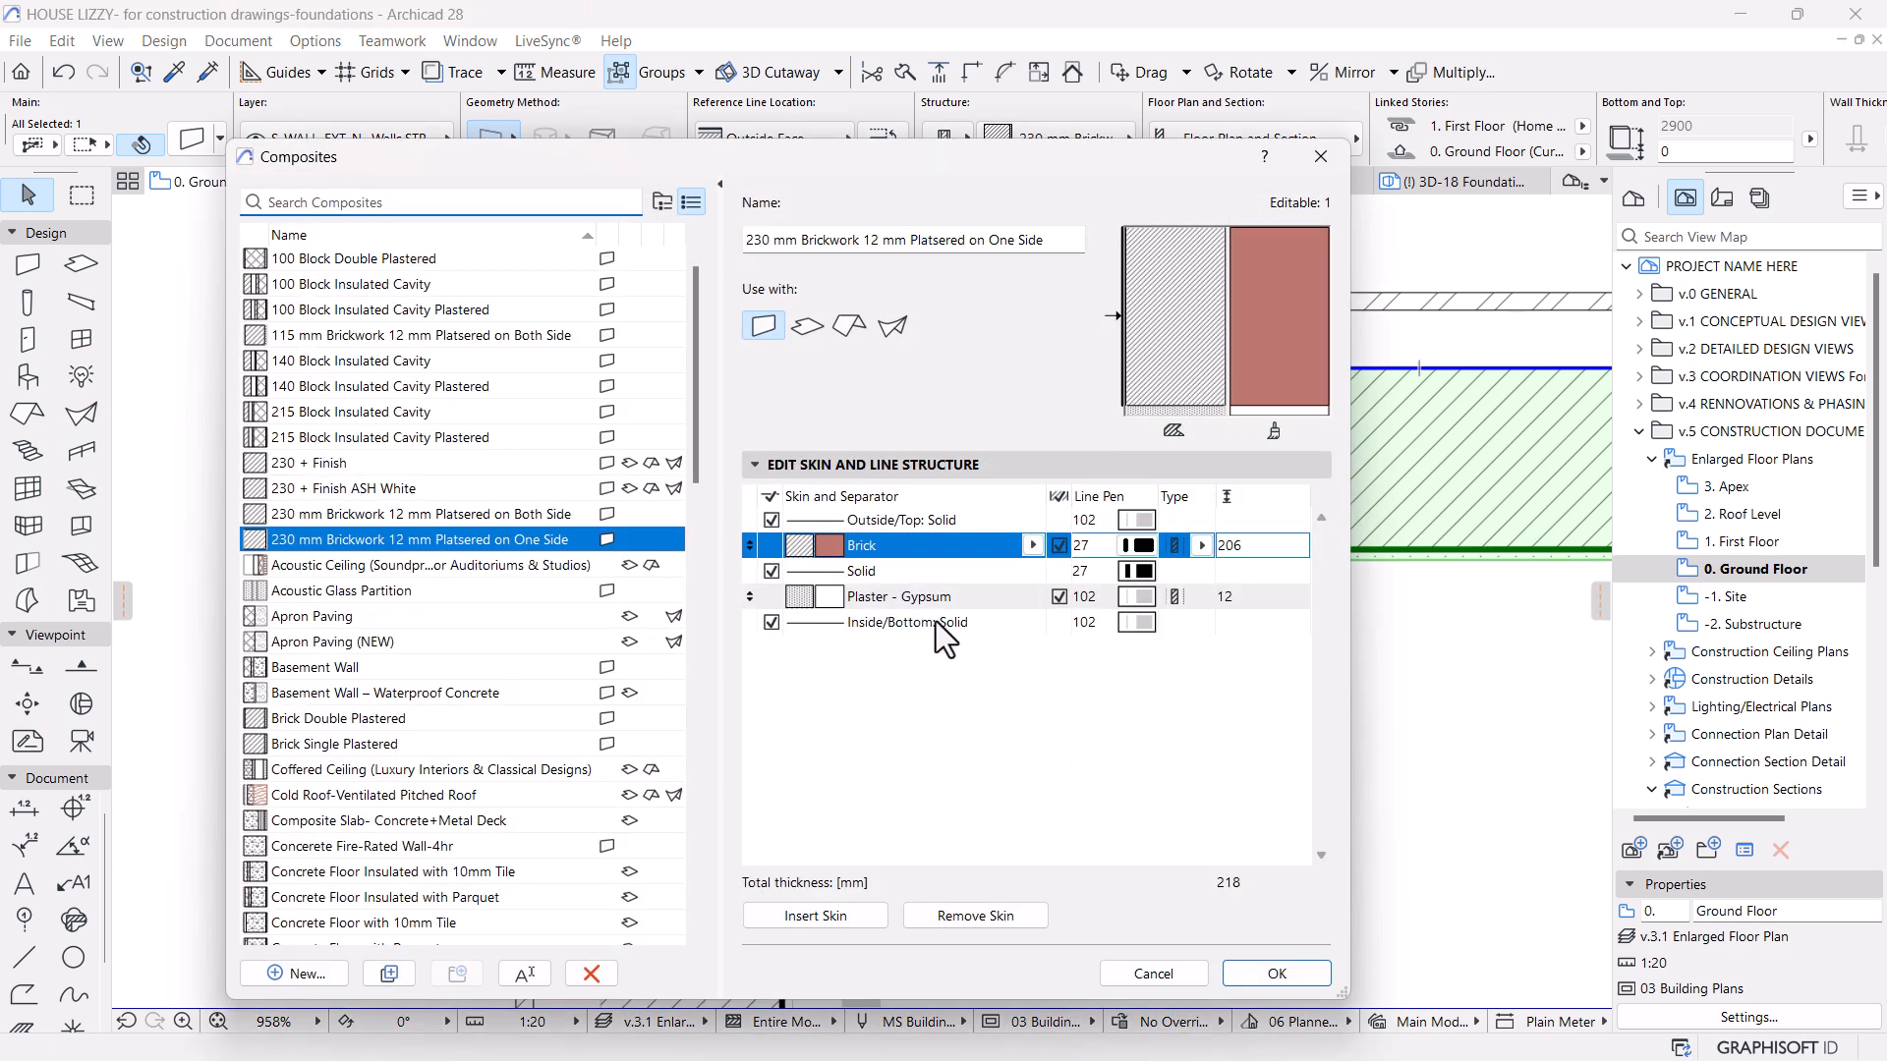
left_click(1087, 522)
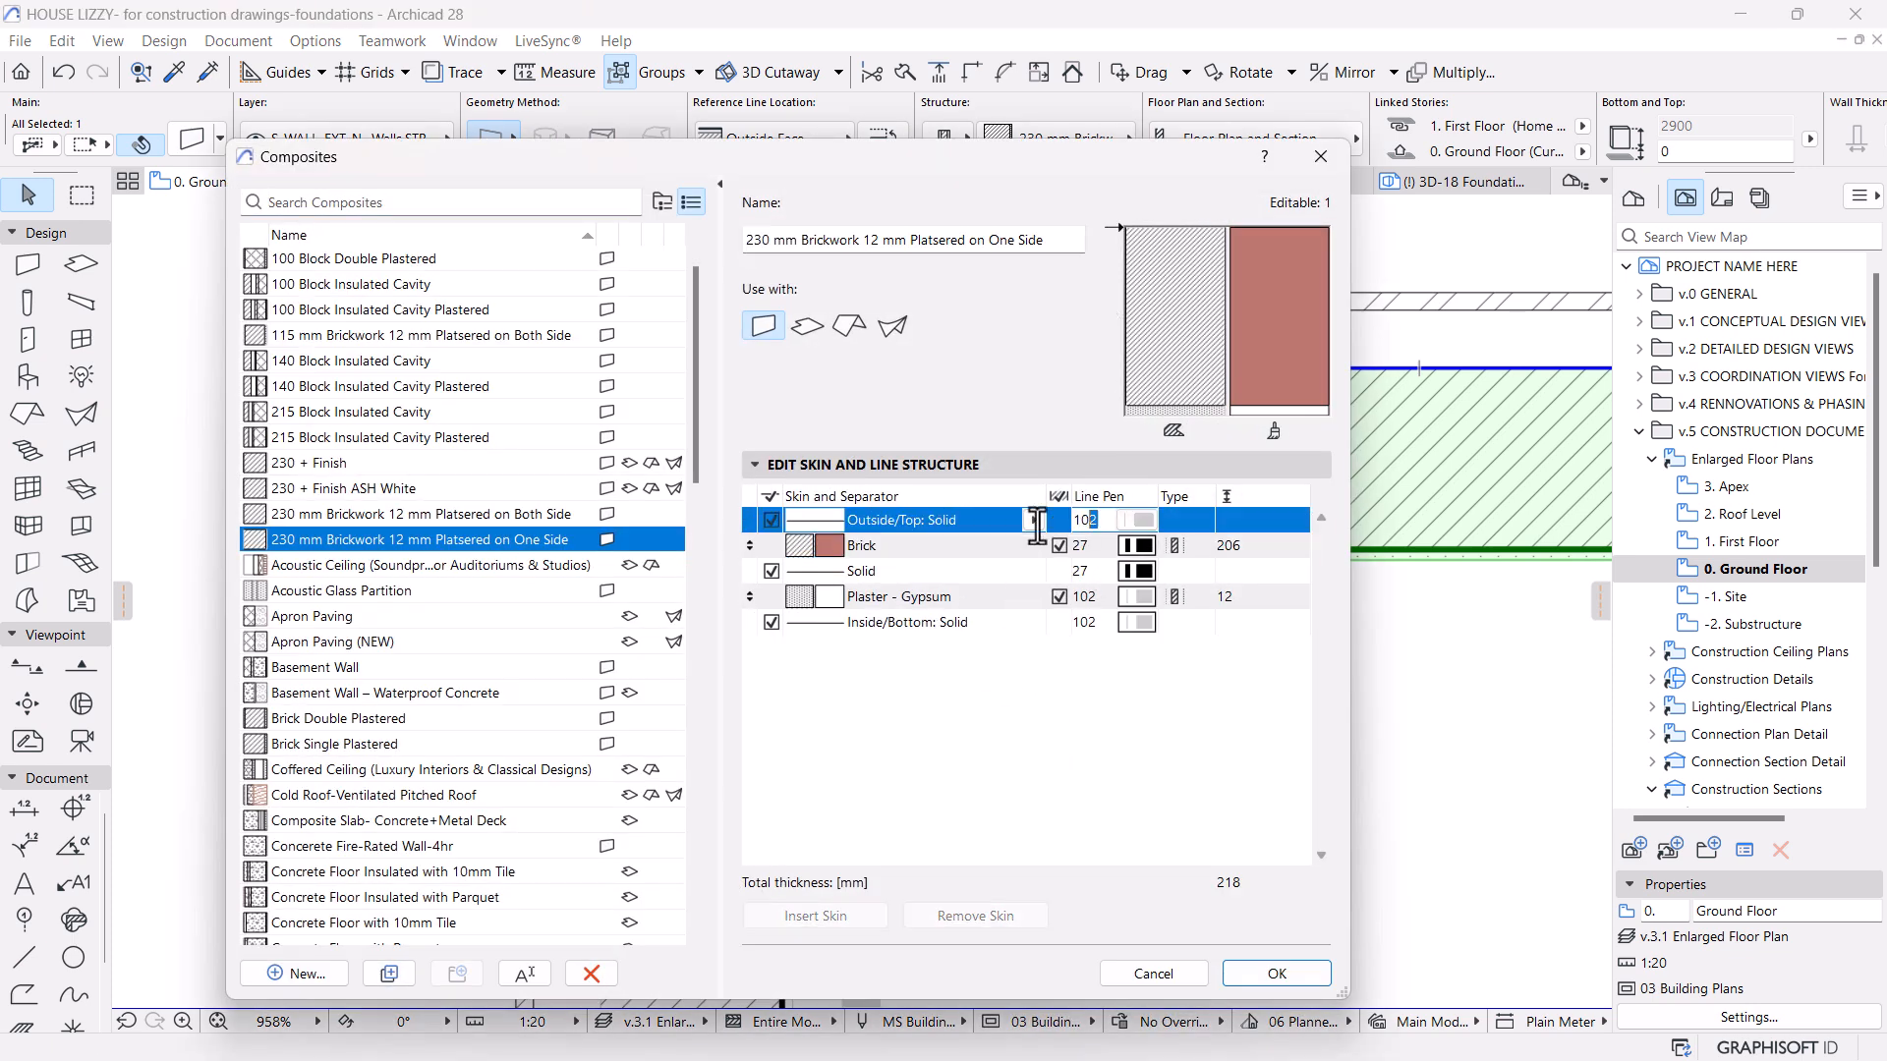
key("Return")
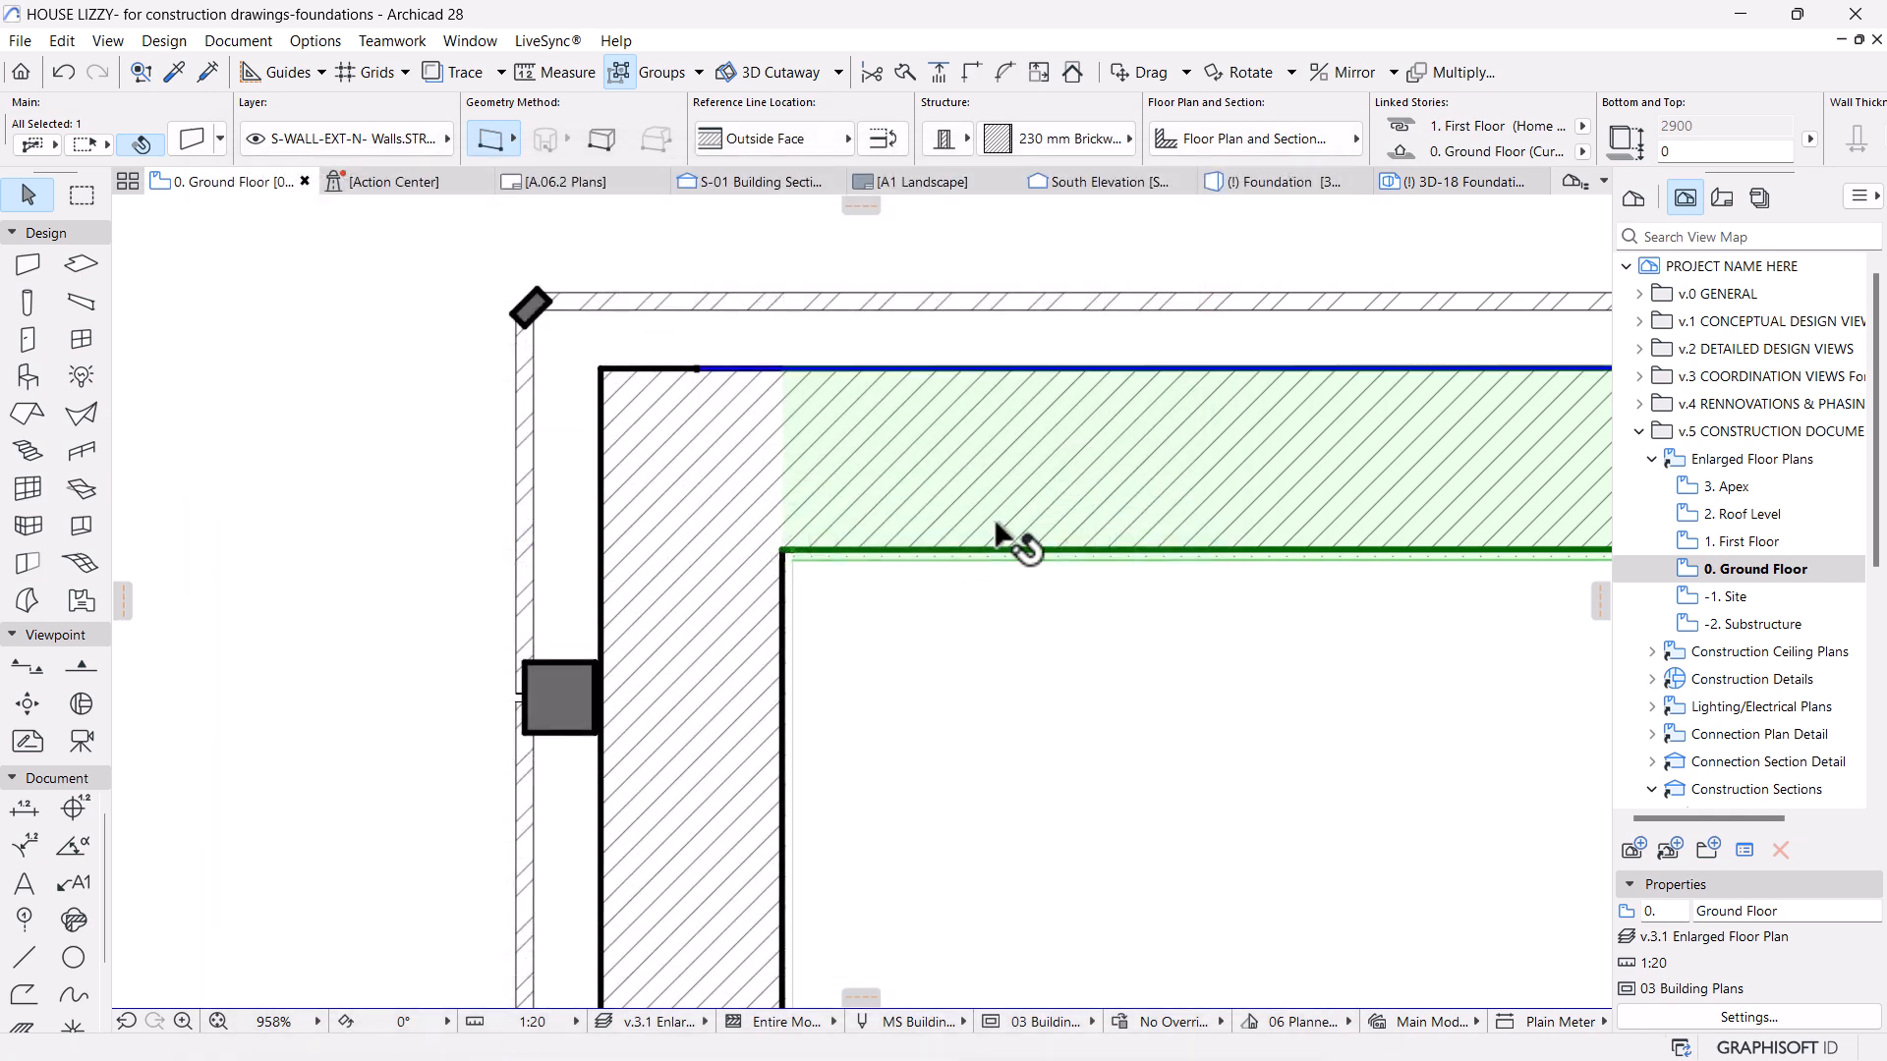
key("Escape")
scroll(826, 464, "down", 8)
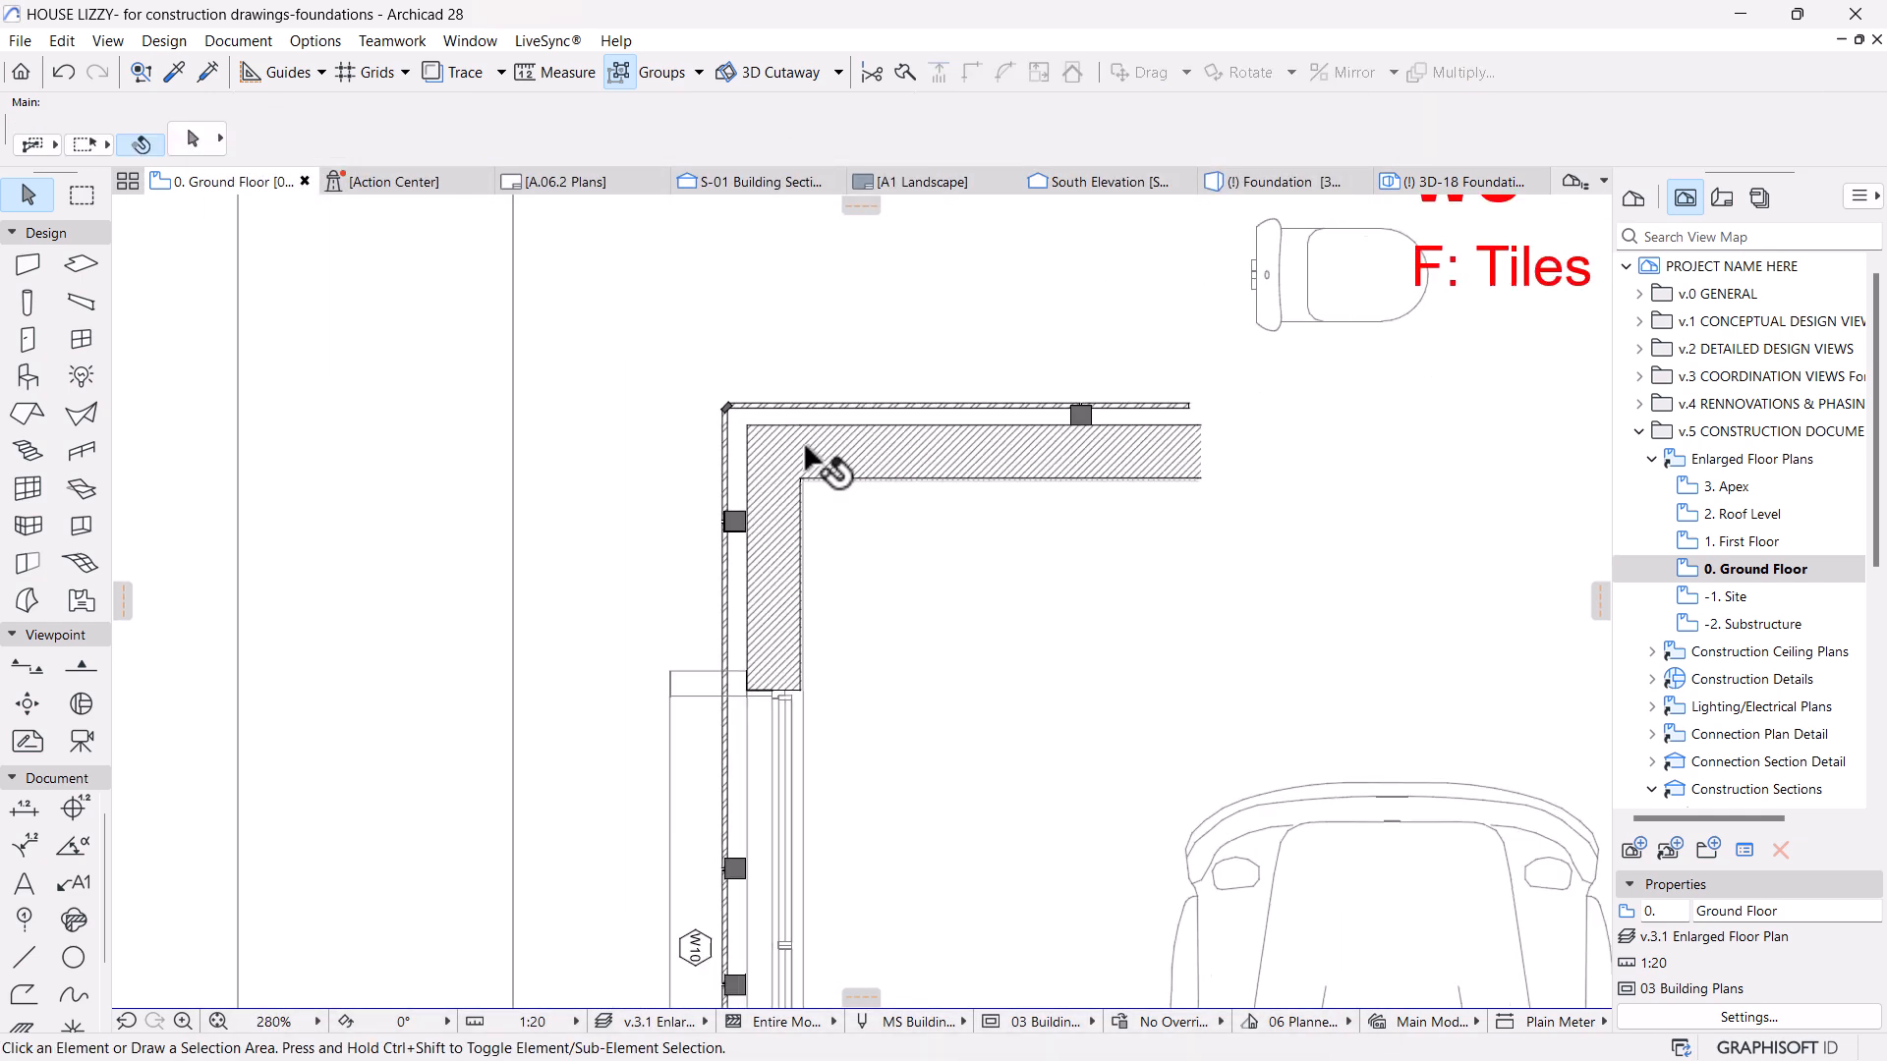
Move the garage's upper wall segment left of the WC wall 12 mm toward the garage interior to align its brick face with the adjoining segment.
scroll(855, 462, "down", 2)
scroll(871, 482, "up", 10)
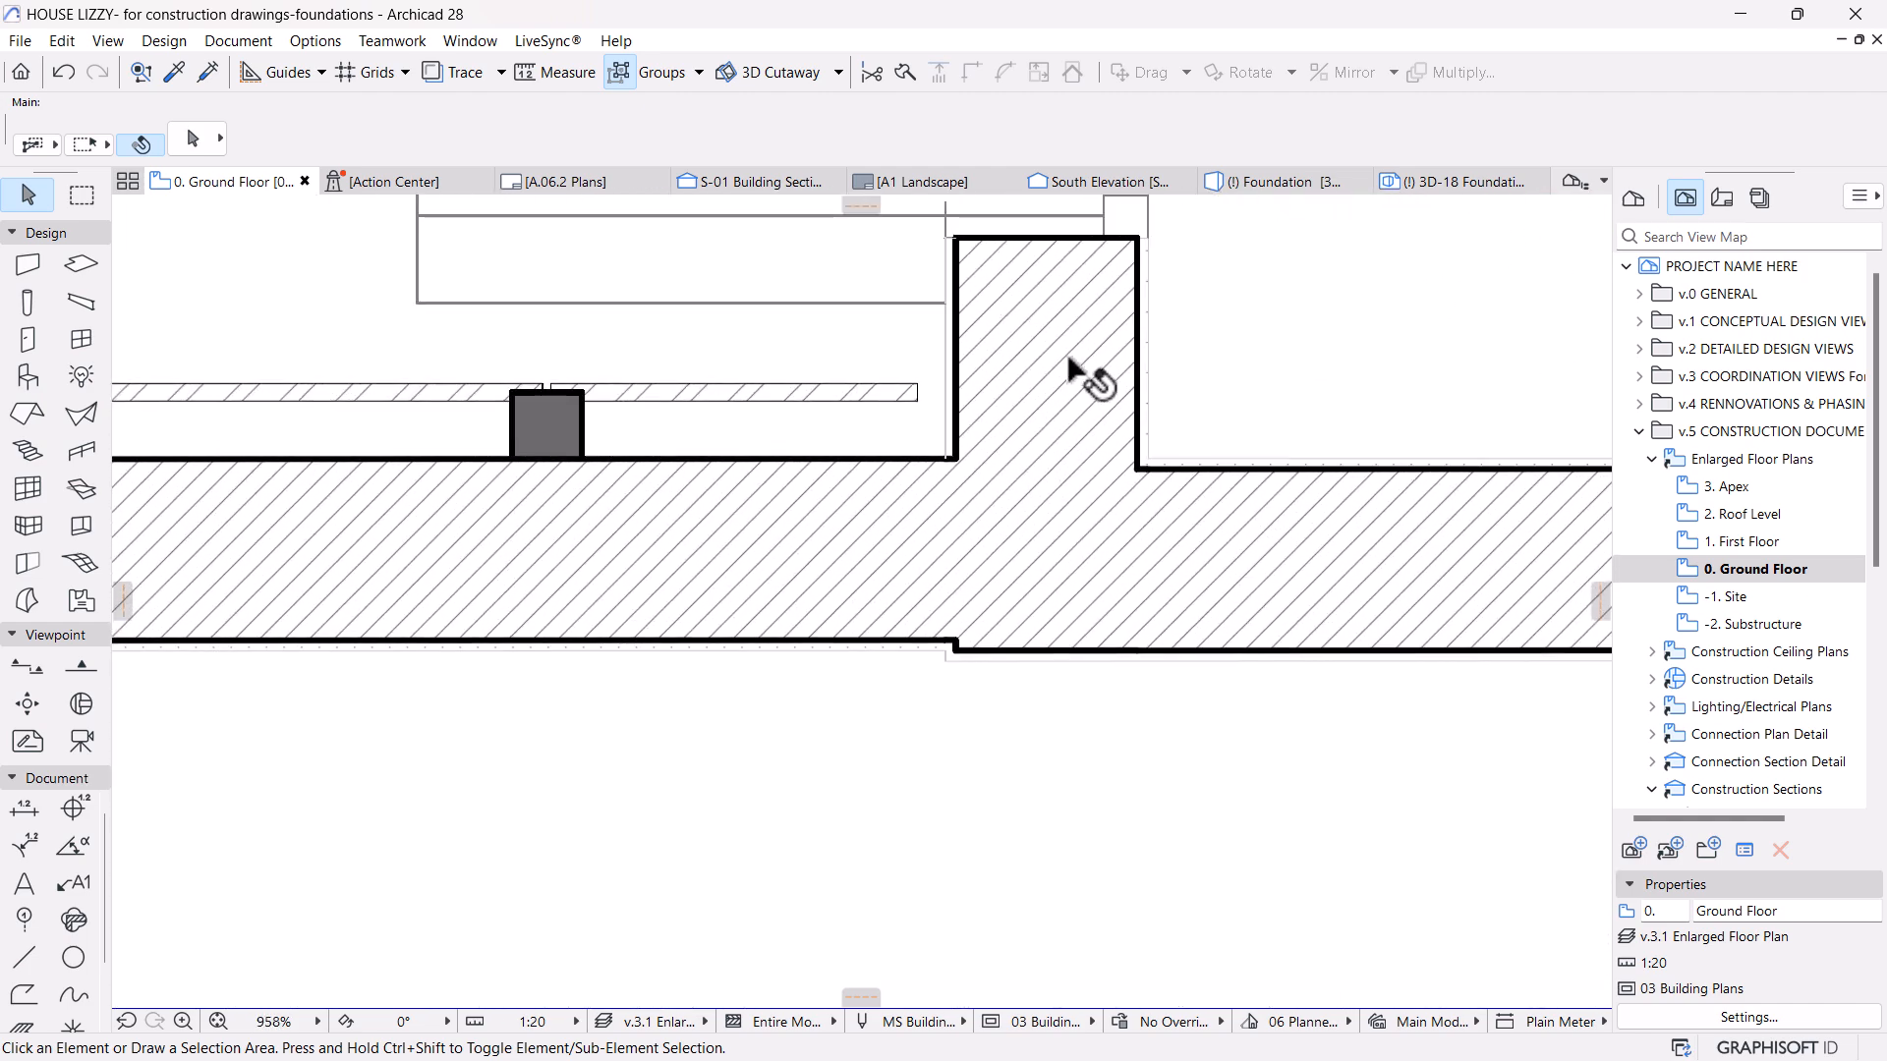
left_click(1090, 417)
left_click(835, 538)
left_click(957, 635)
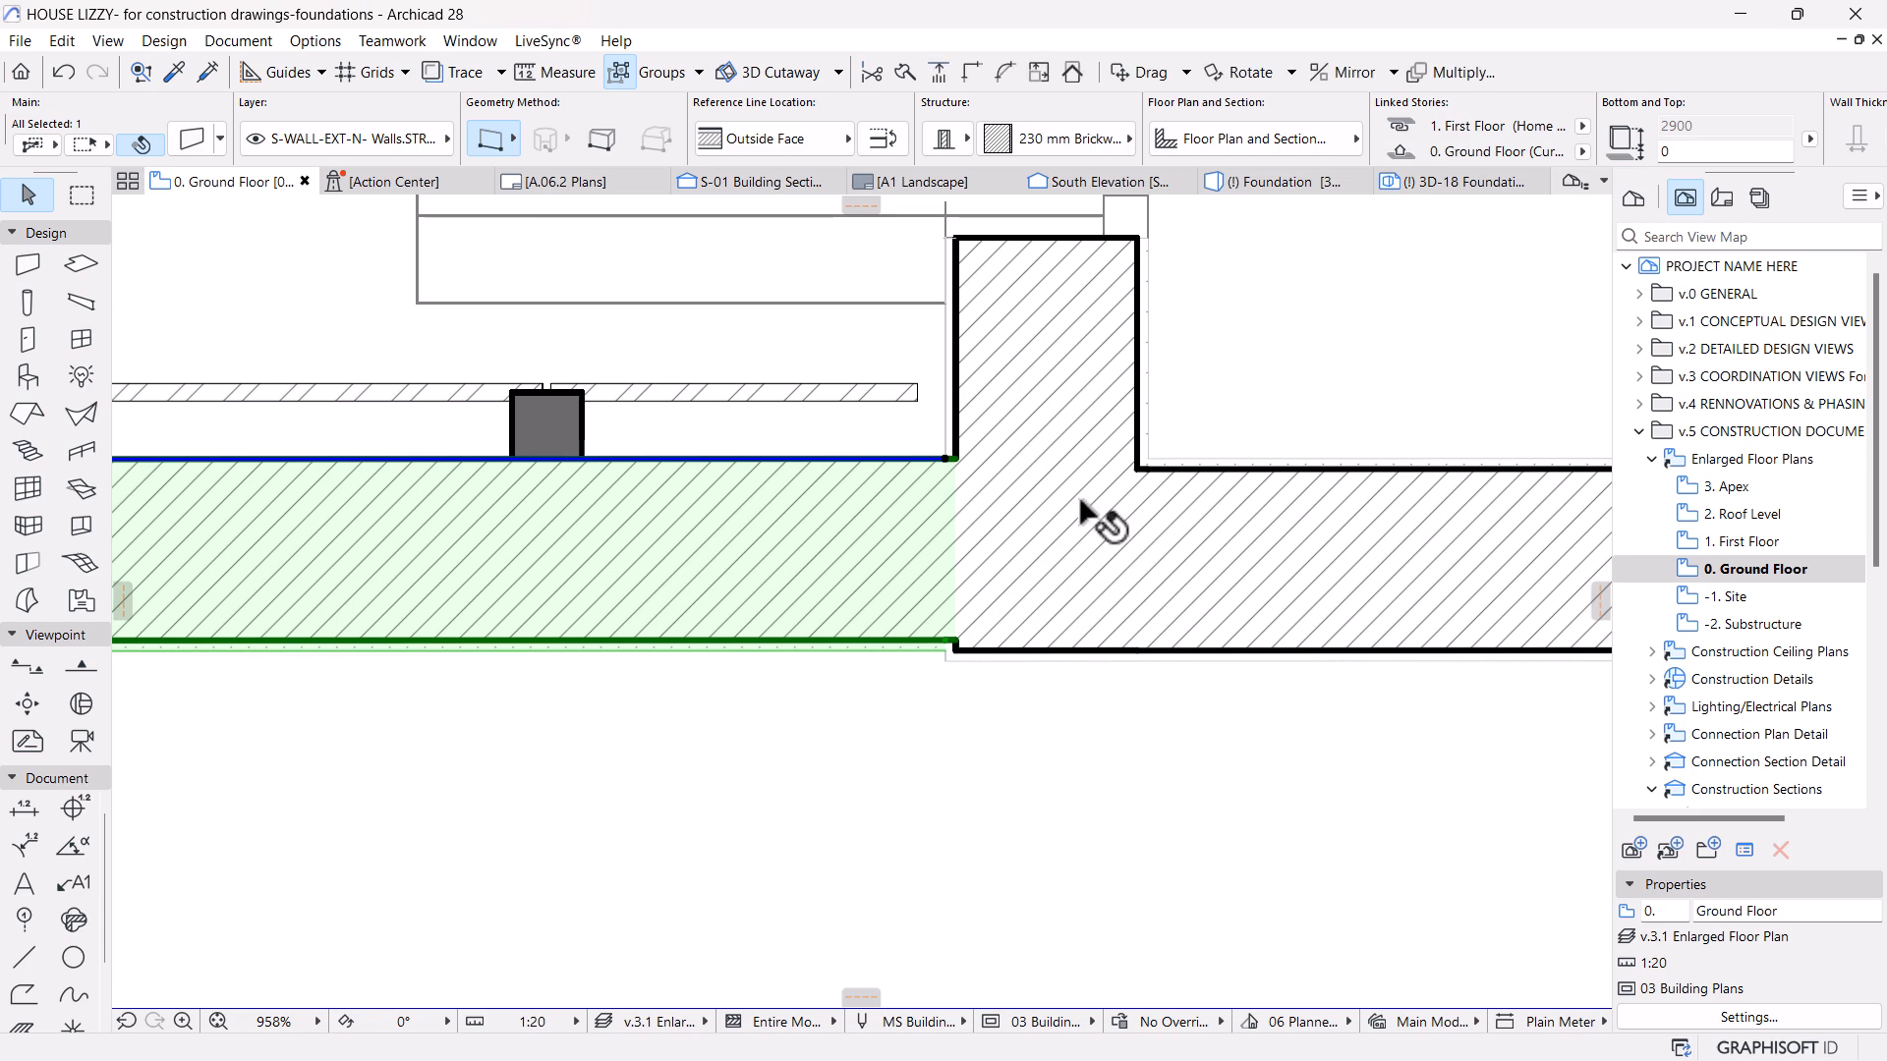
scroll(1087, 548, "down", 5)
scroll(1071, 540, "up", 2)
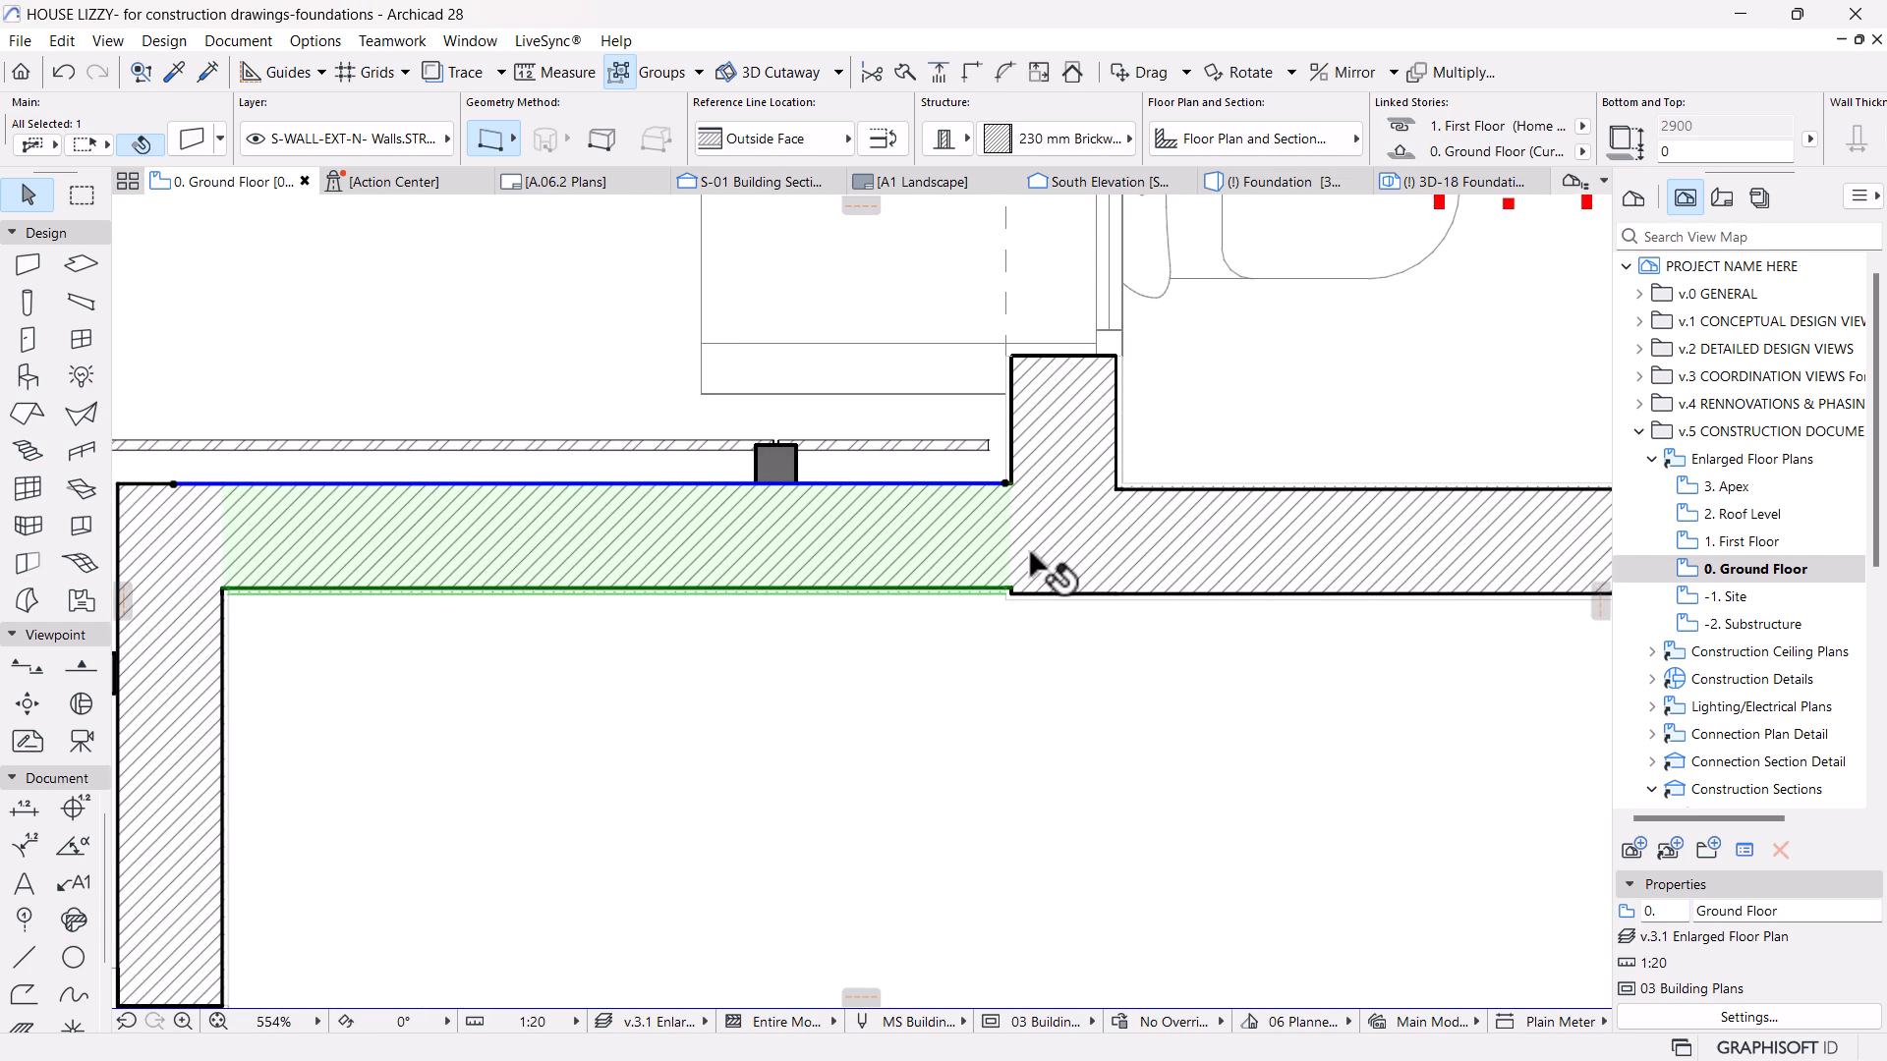
scroll(1057, 597, "up", 2)
scroll(885, 629, "down", 5)
scroll(634, 649, "up", 10)
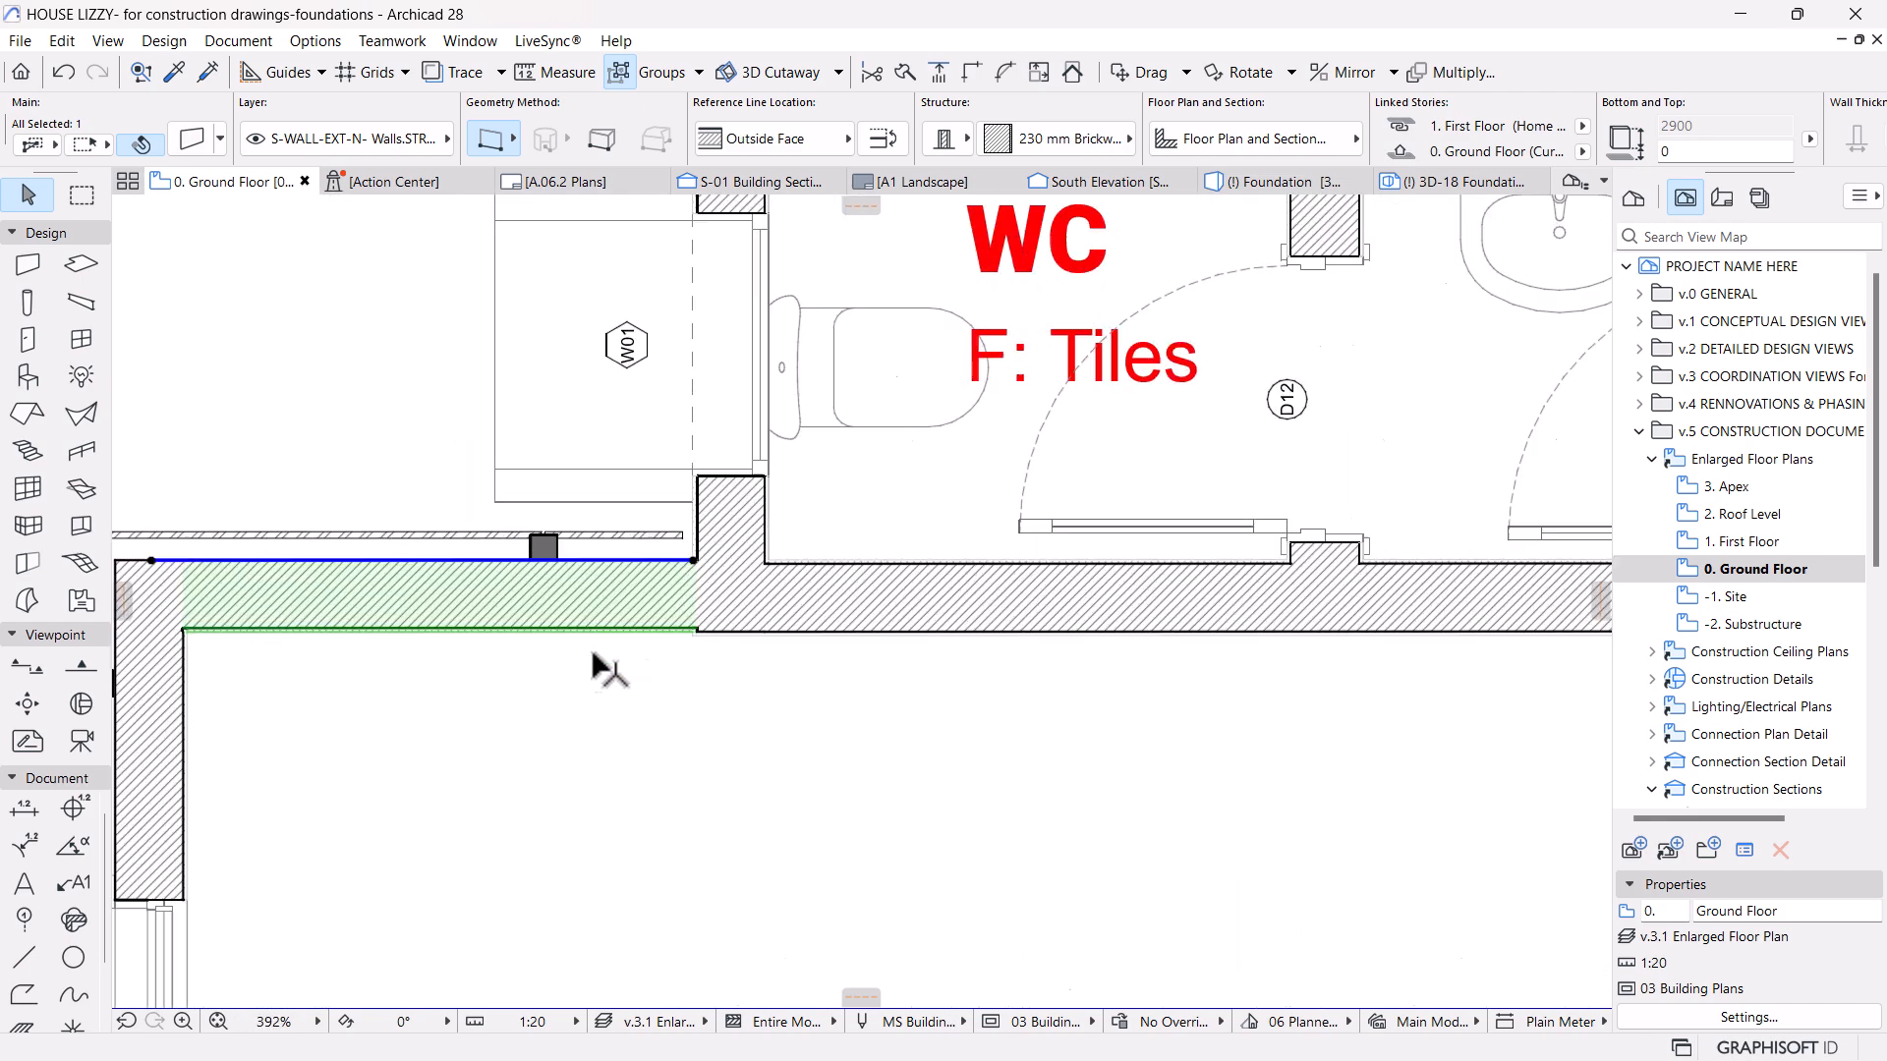
key("ctrl+d")
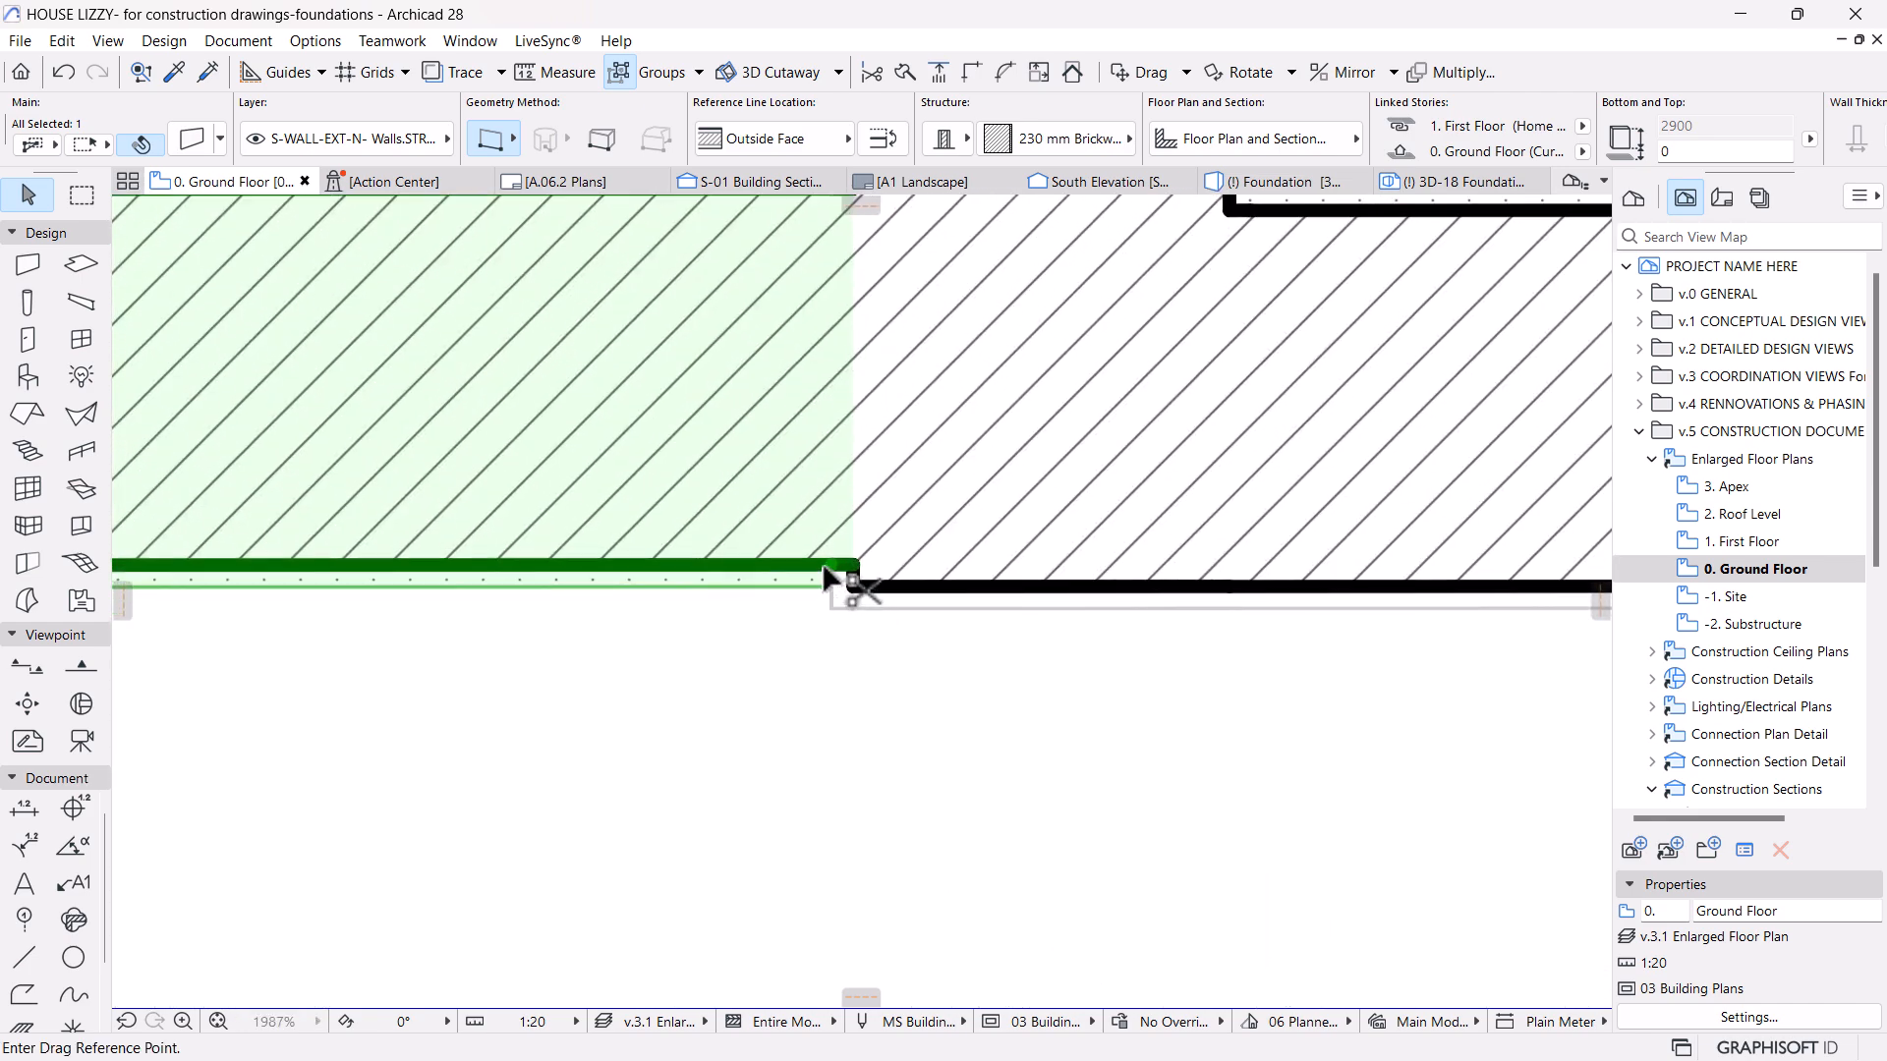
left_click(831, 567)
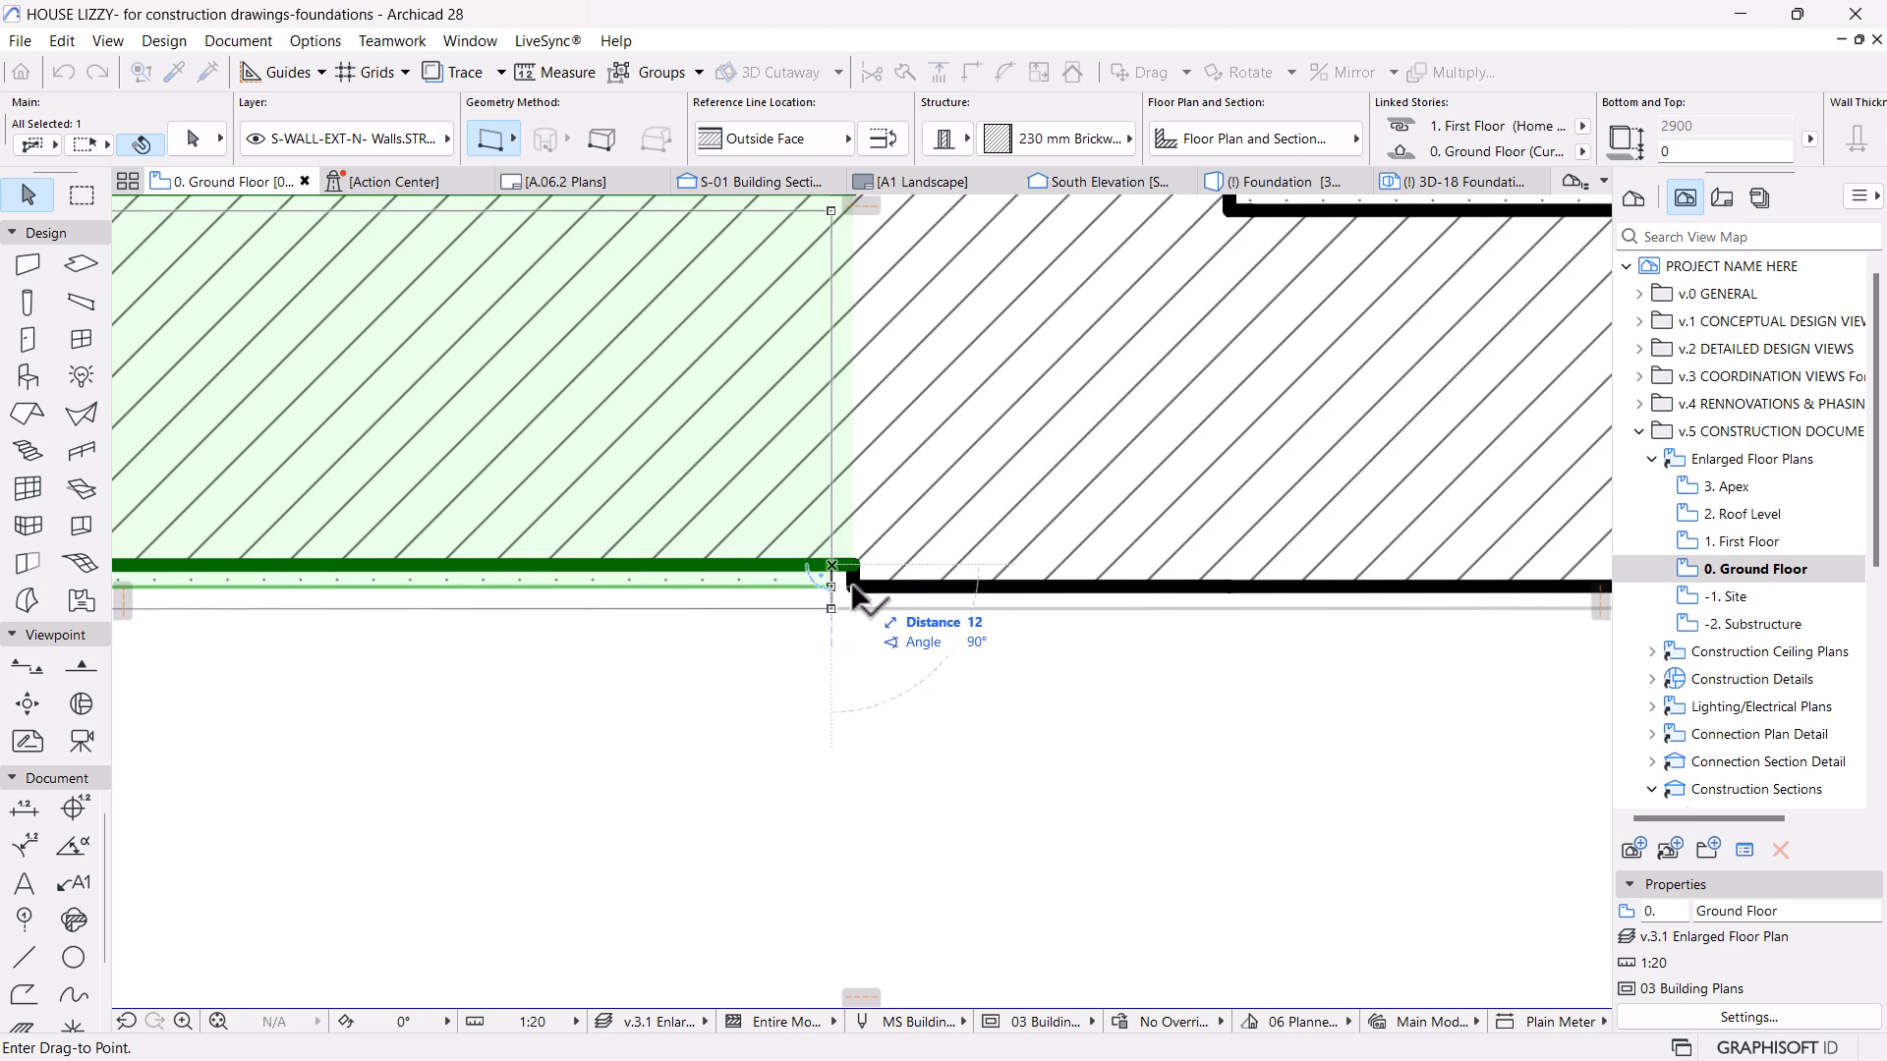
left_click(853, 588)
Intersect the WC's outer wall with the shifted left segment of the garage's upper wall, and with the right segment.
scroll(1066, 511, "down", 5)
left_click(1063, 469)
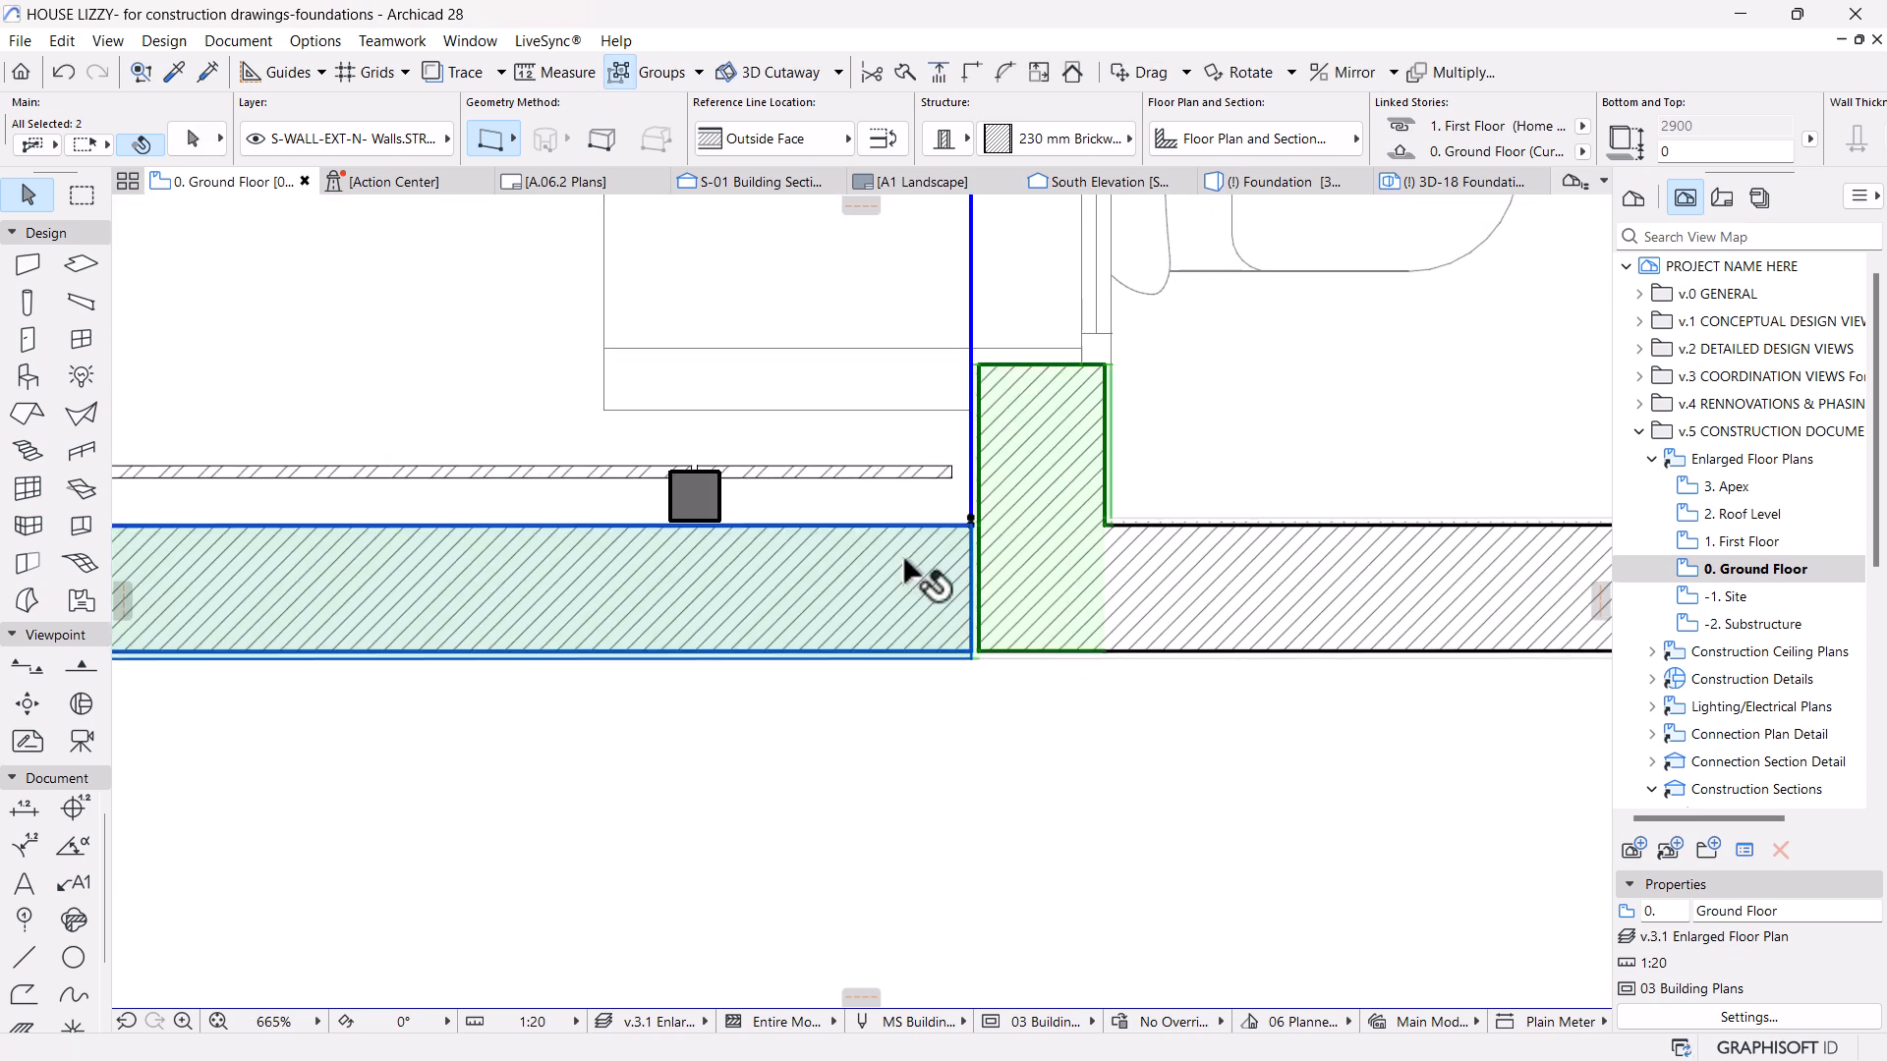
left_click(974, 72)
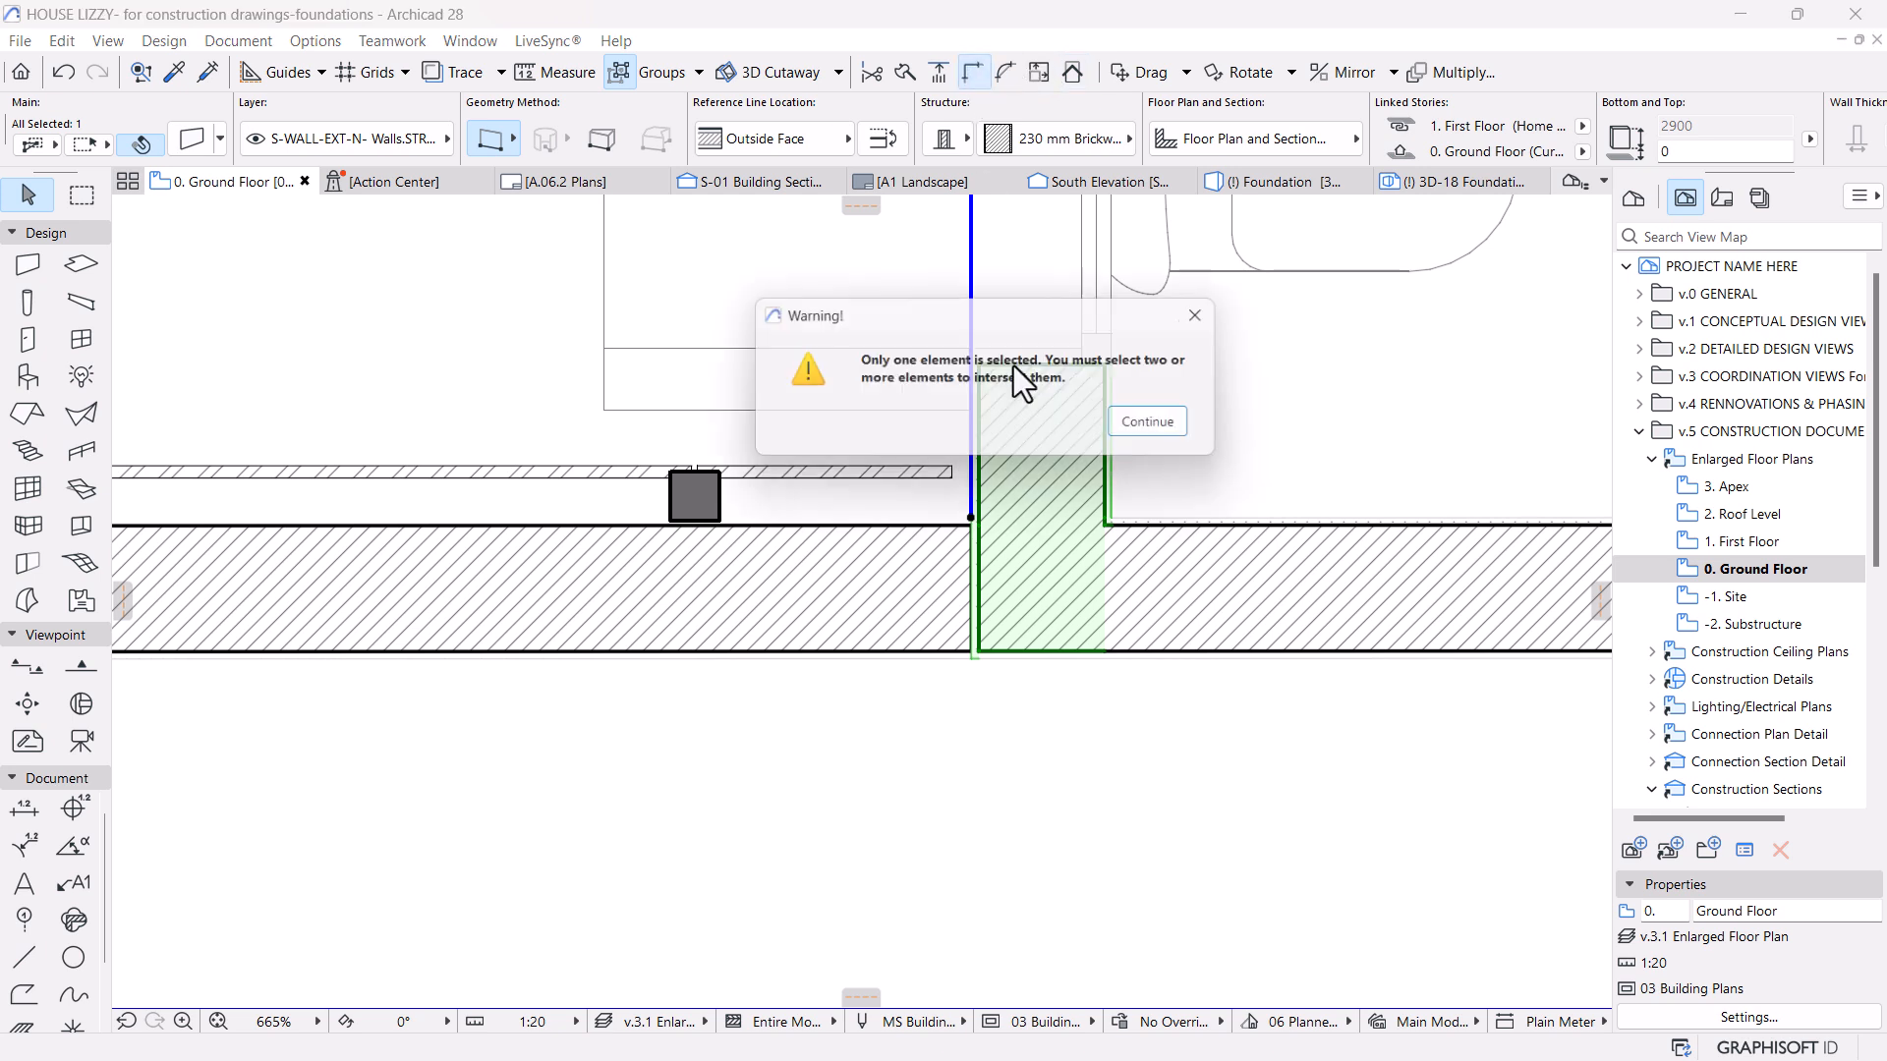
left_click(1162, 427)
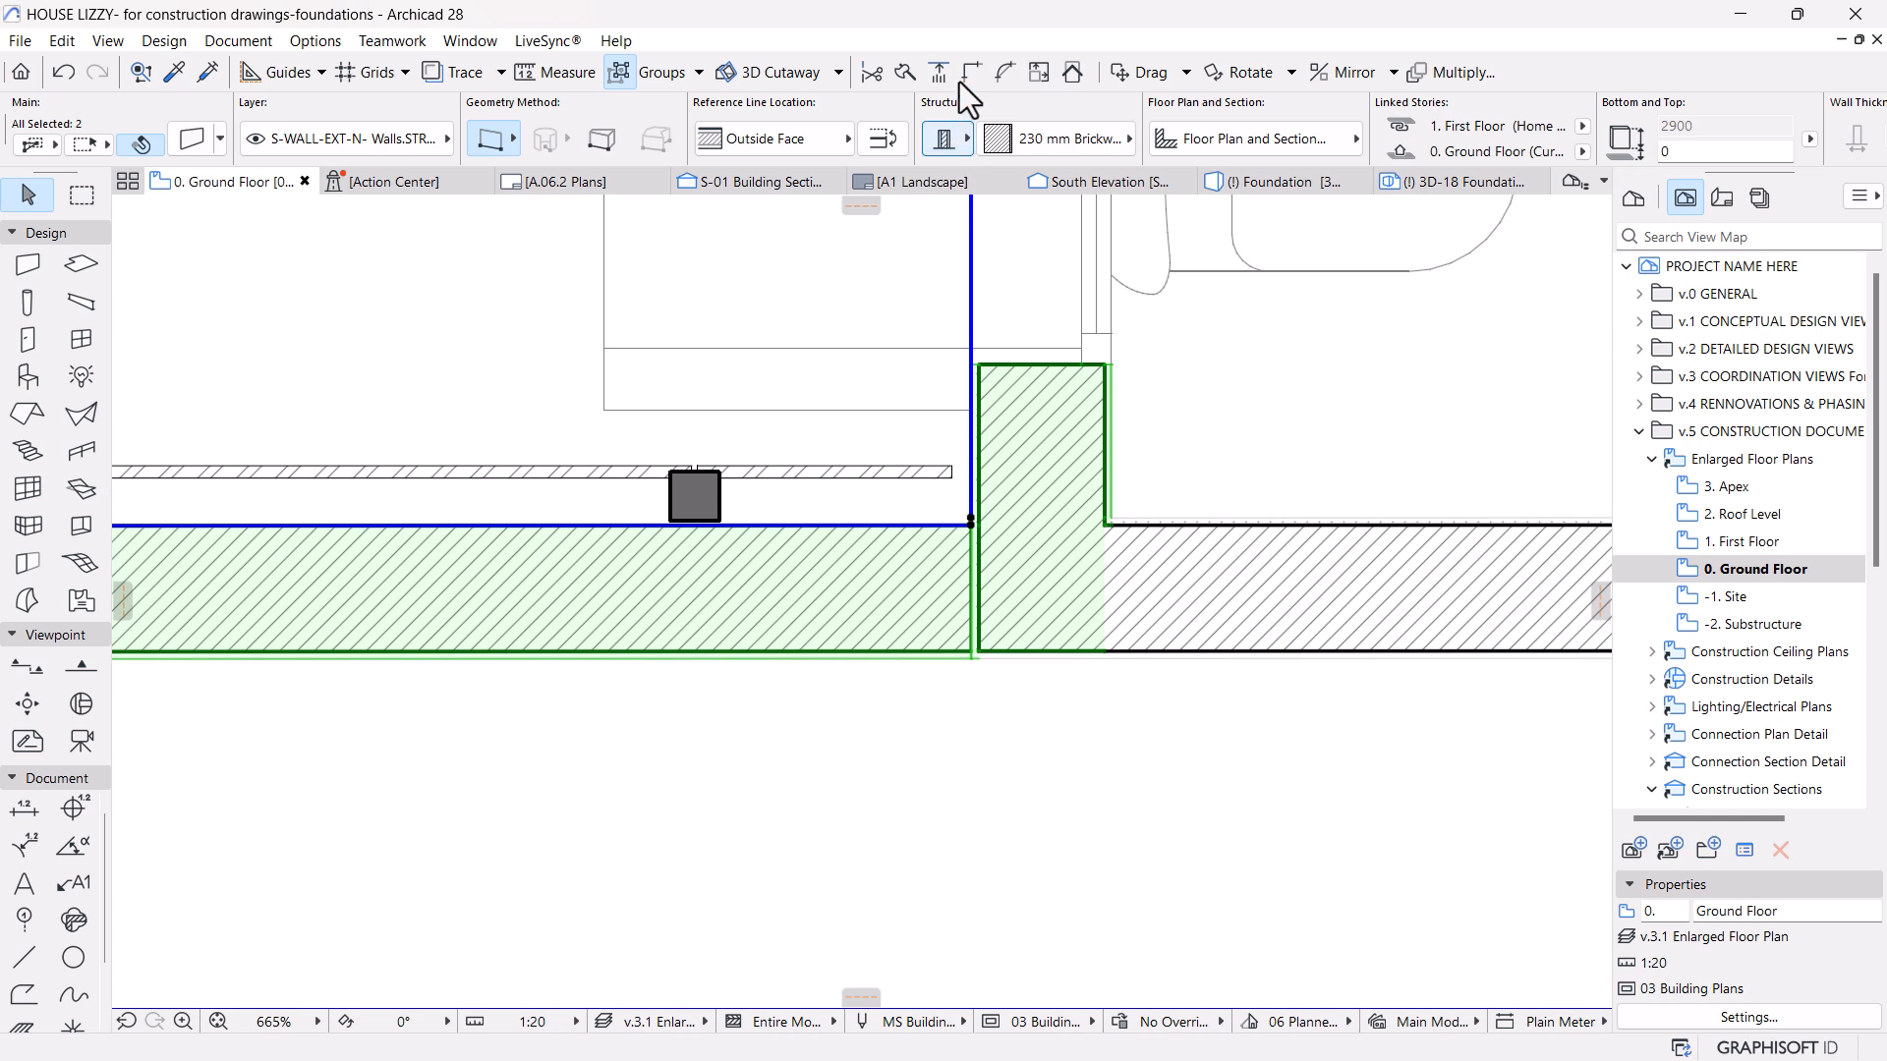
key("Escape")
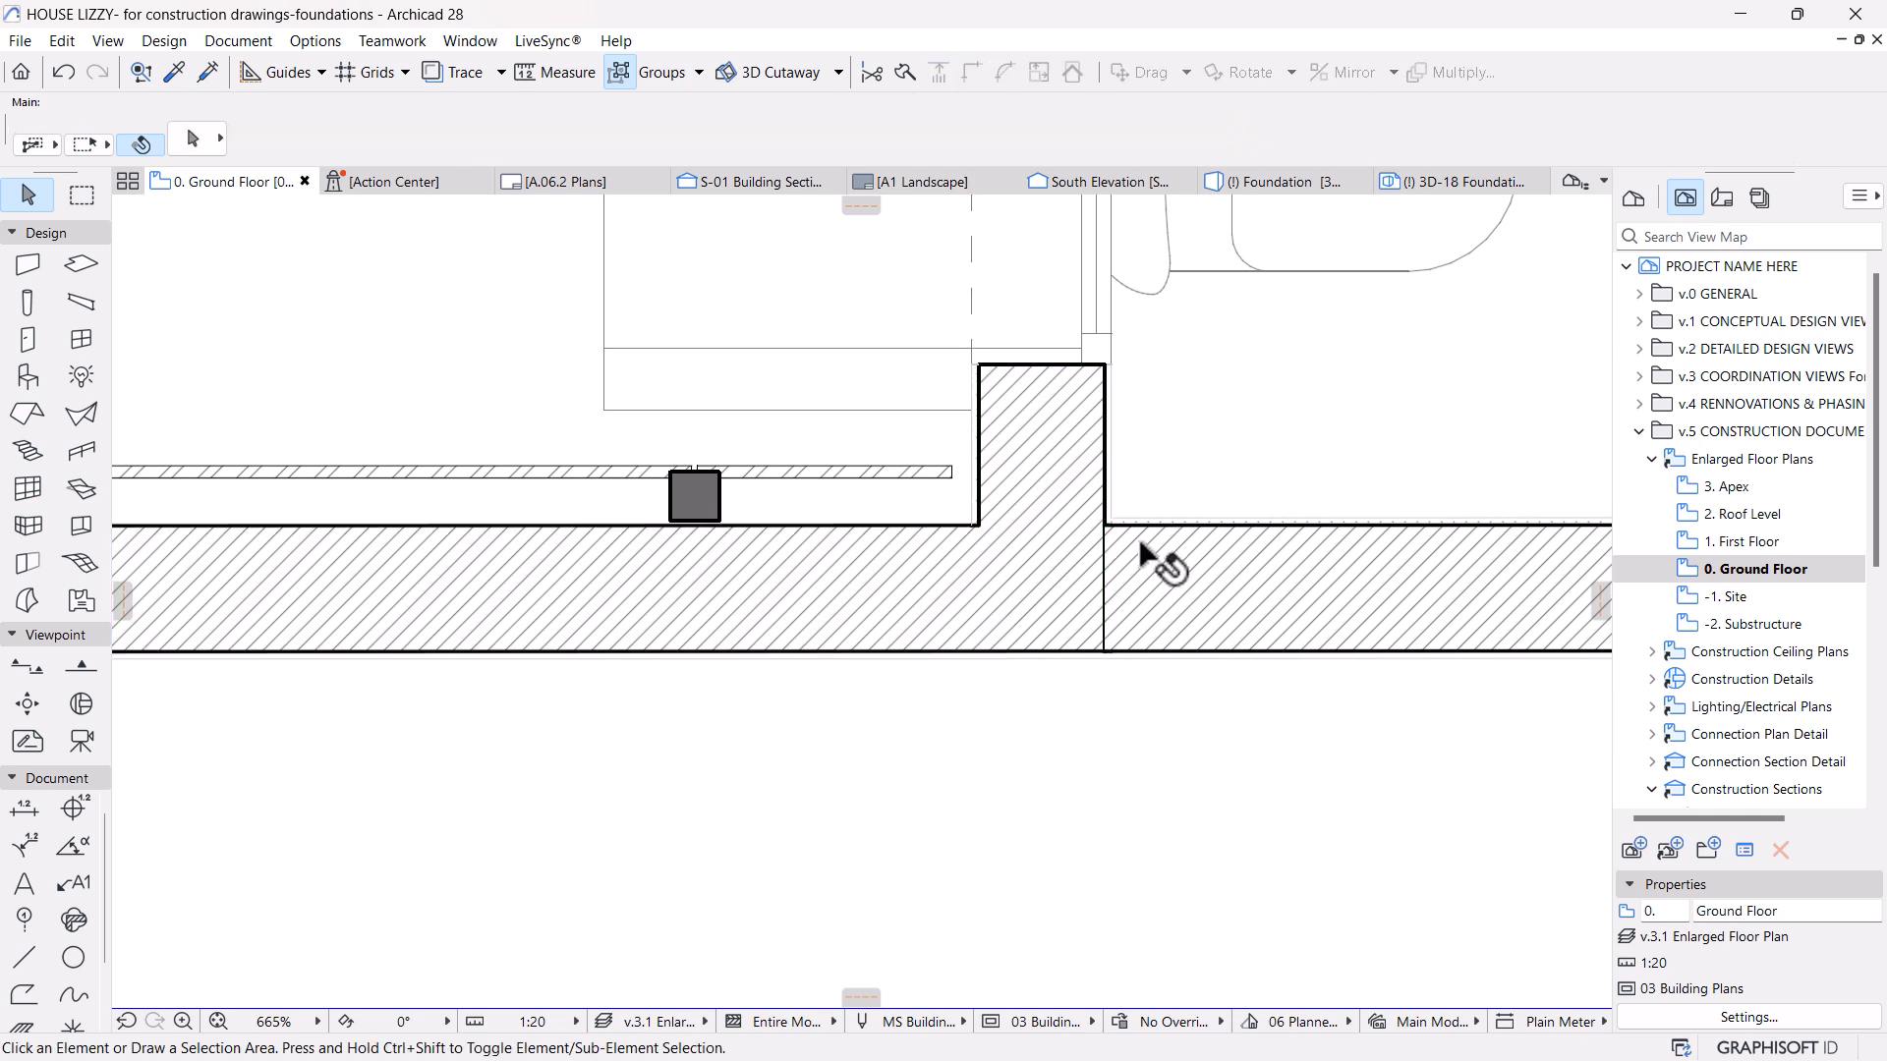
left_click(1157, 568)
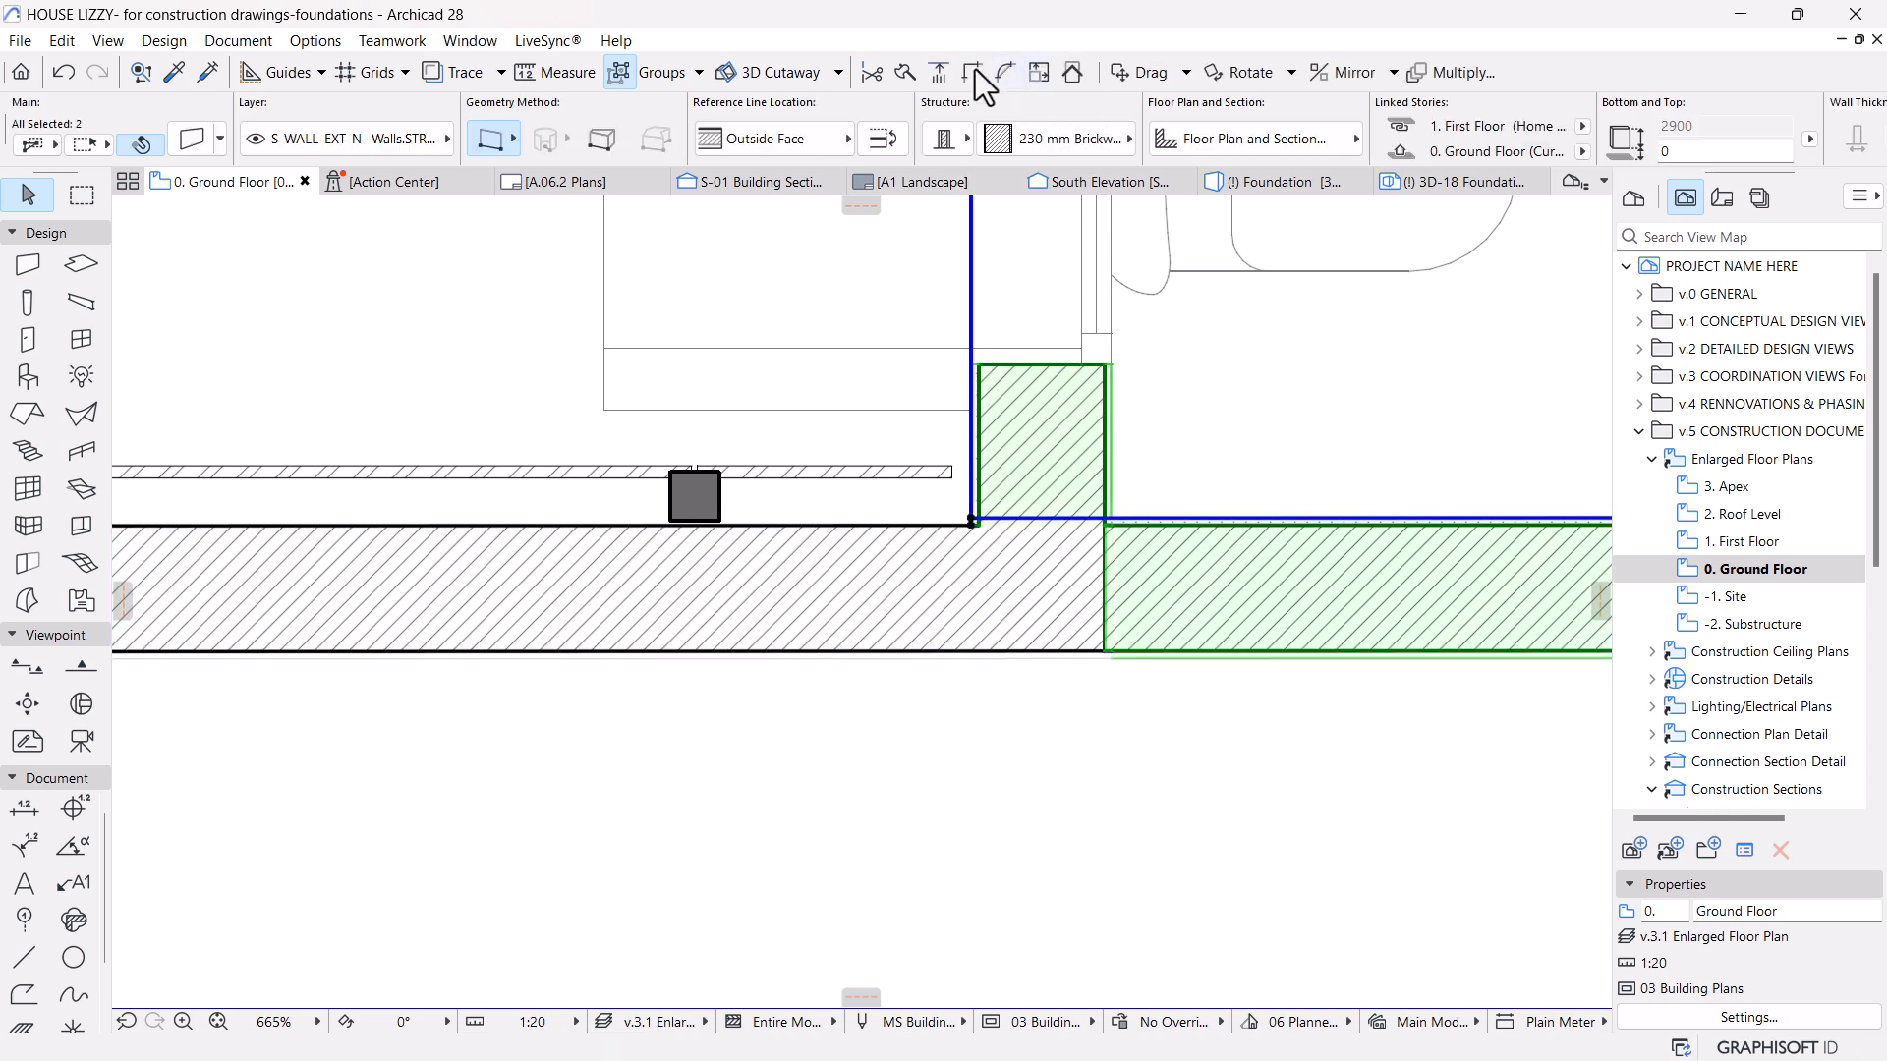
key("Escape")
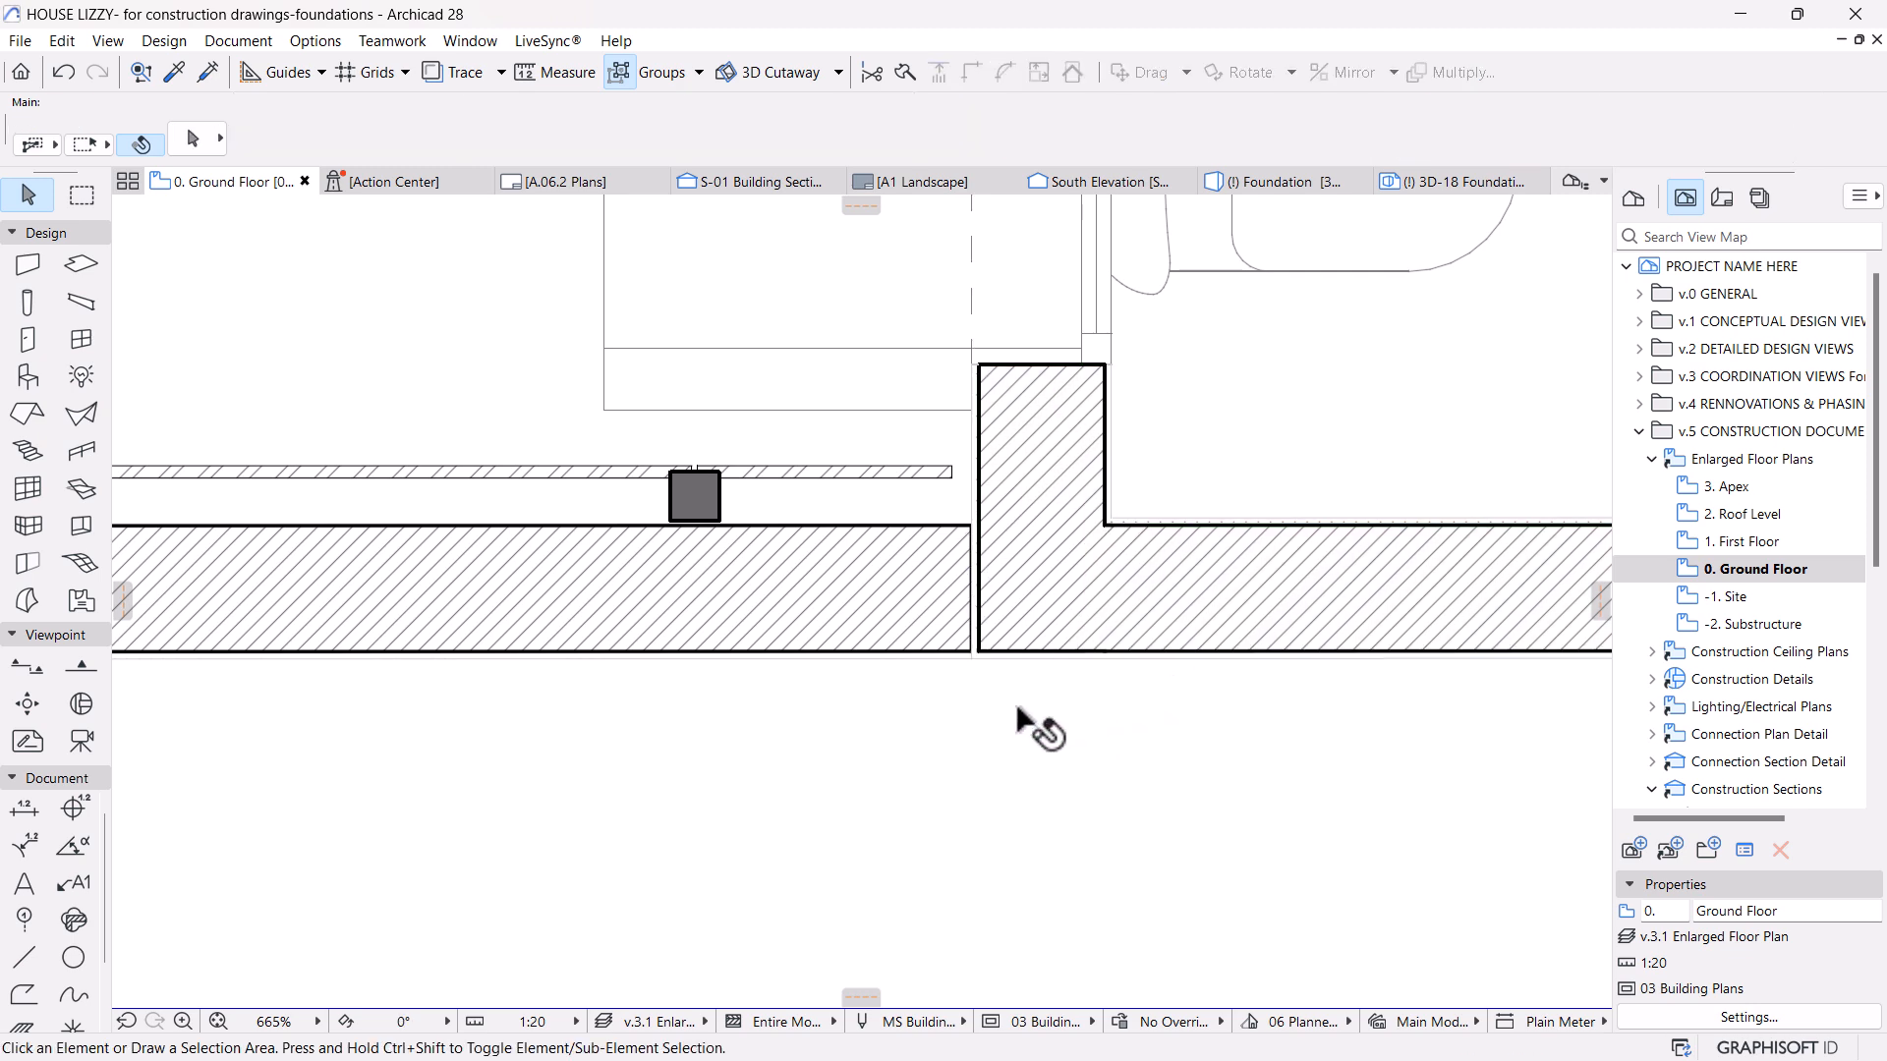
Stretch the right end of the garage's upper-left wall segment to the brick face of the WC's outer wall.
scroll(1018, 720, "up", 5)
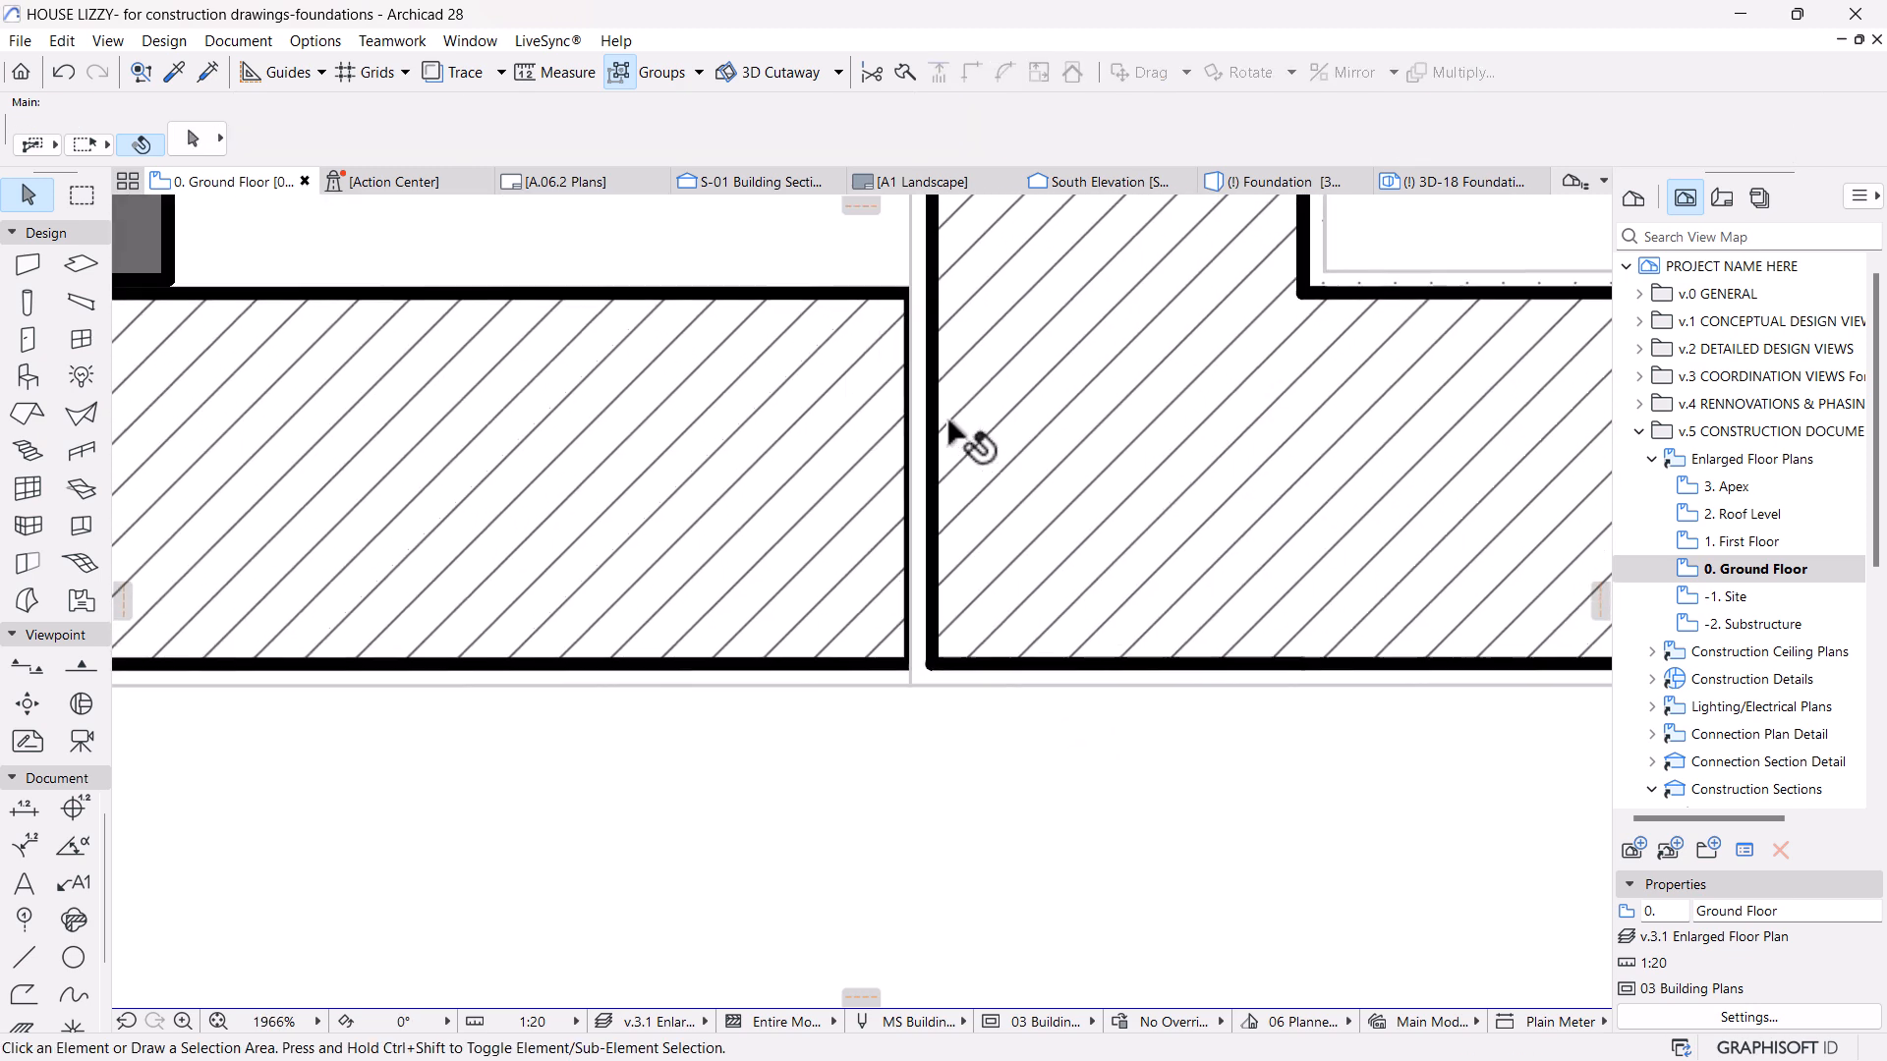
scroll(960, 484, "down", 2)
scroll(865, 601, "up", 1)
left_click(895, 693)
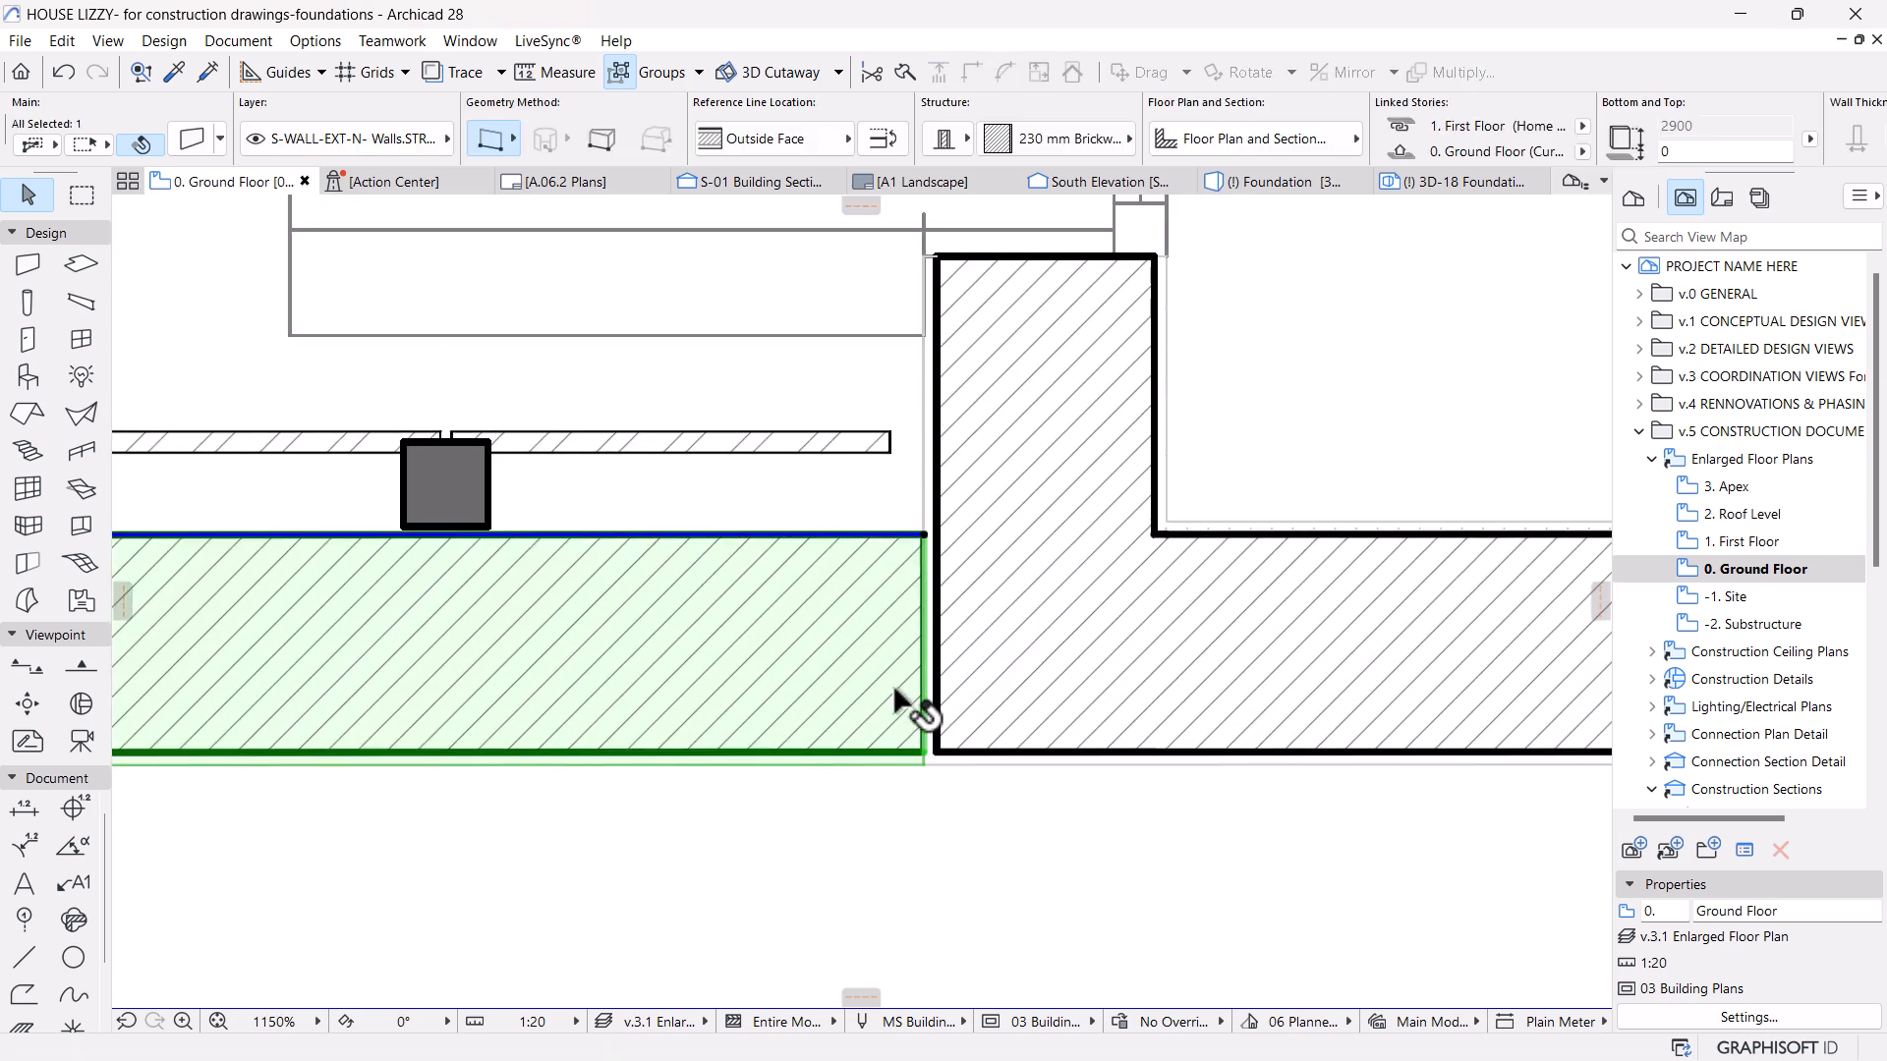
left_click(925, 537)
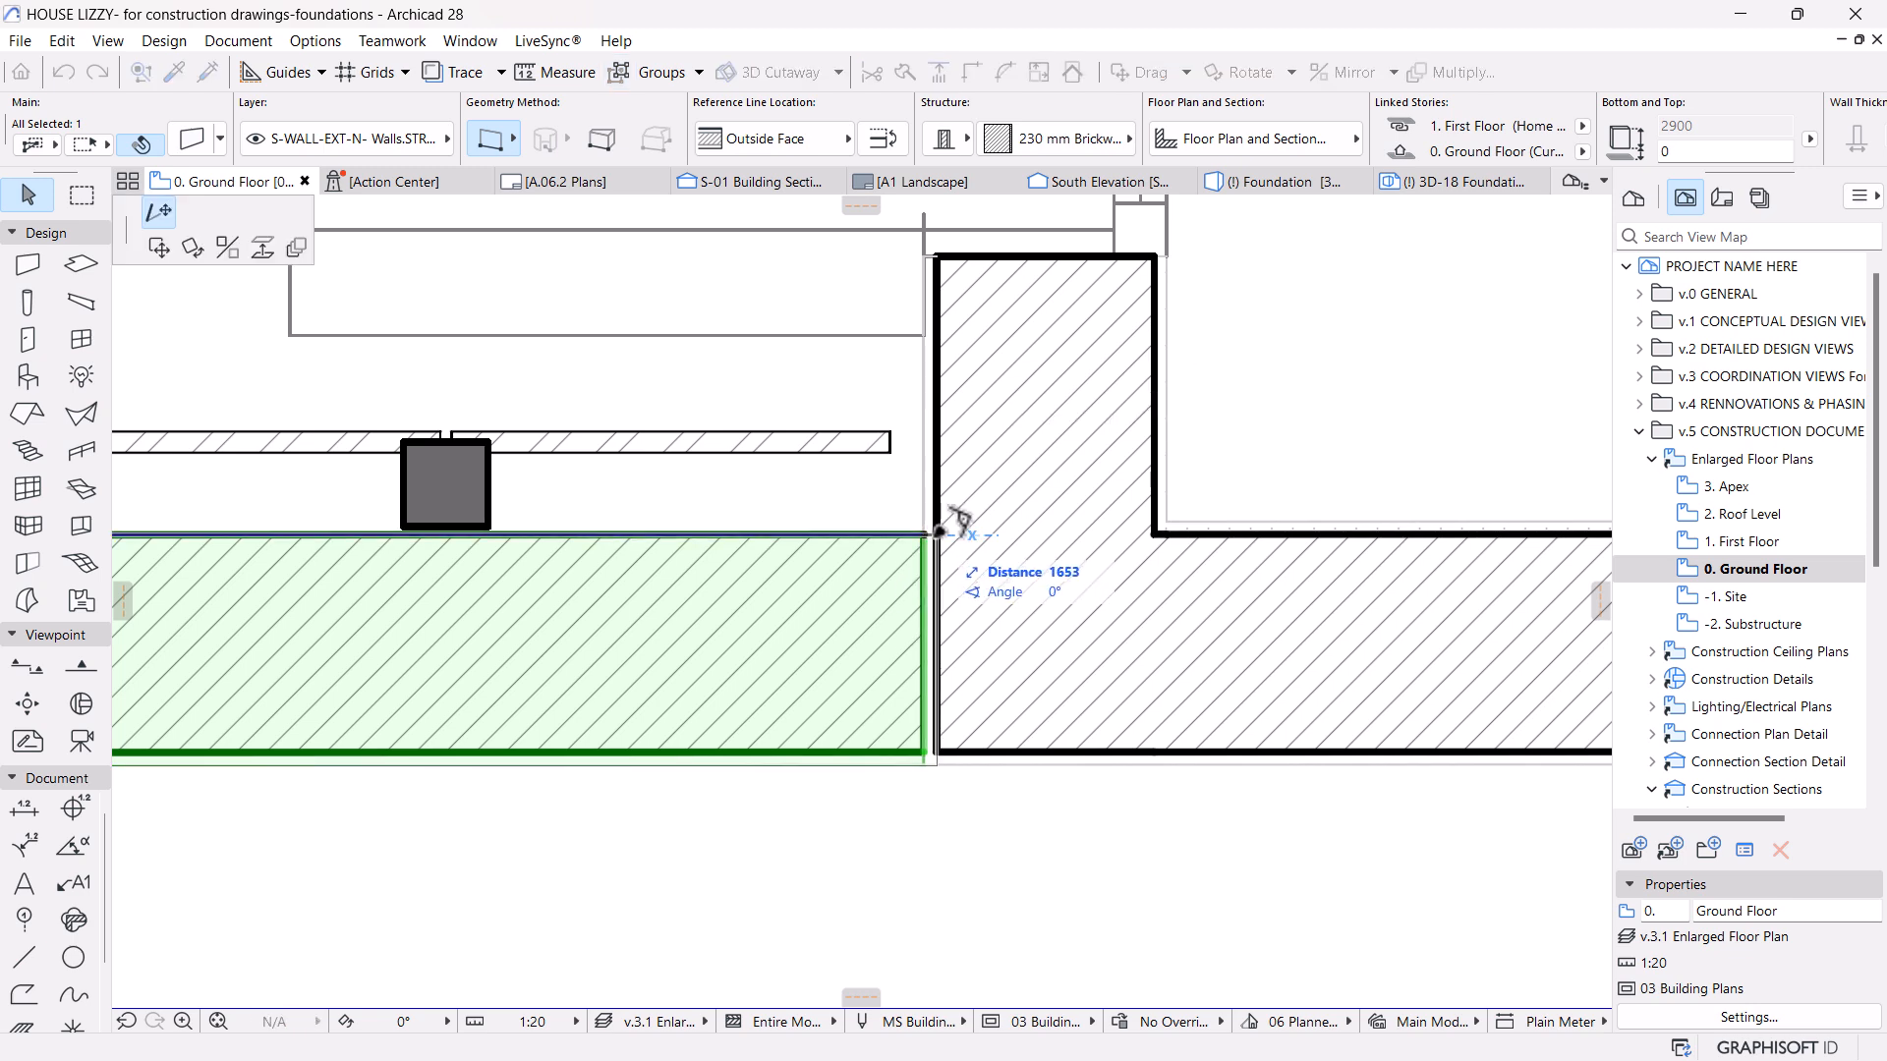
left_click(905, 550)
left_click(924, 772)
scroll(906, 663, "up", 3)
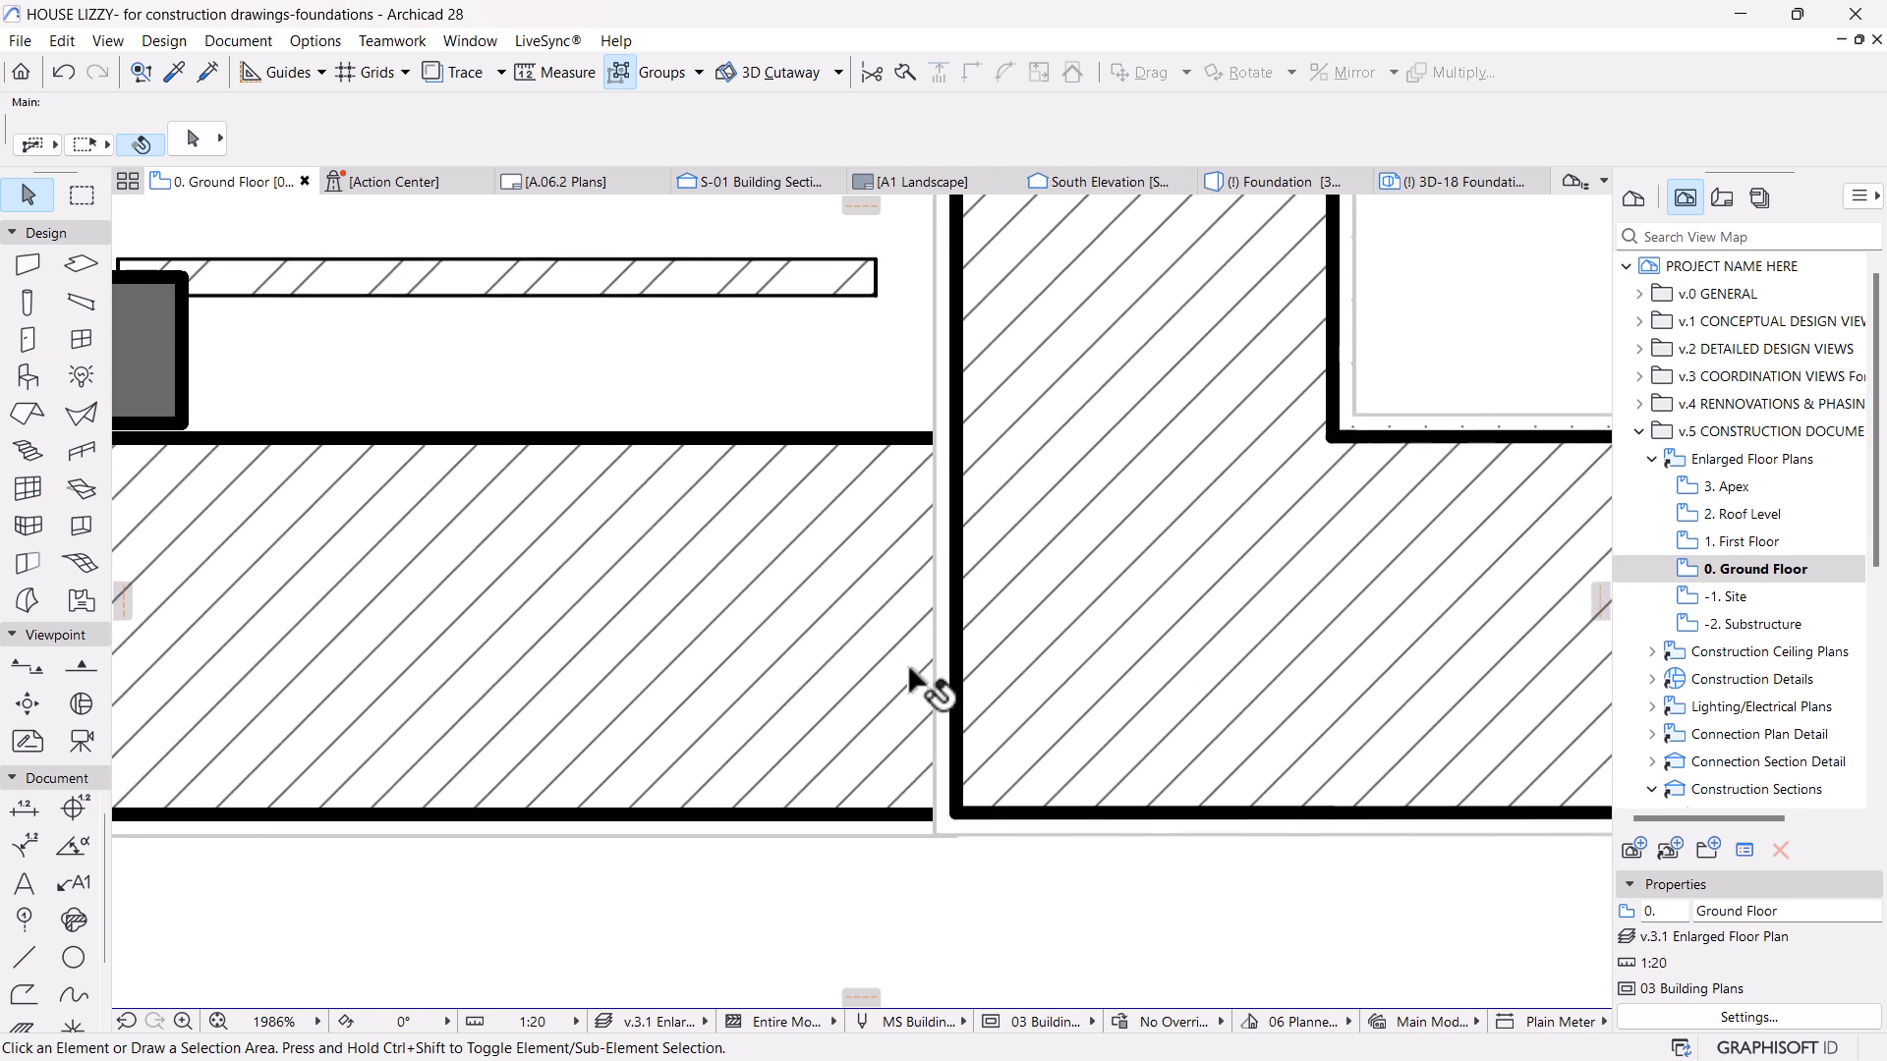
Try to stretch the upper-left segment's end past the WC wall's plaster line to close the gap at the brick outline.
scroll(909, 668, "down", 4)
scroll(885, 666, "up", 3)
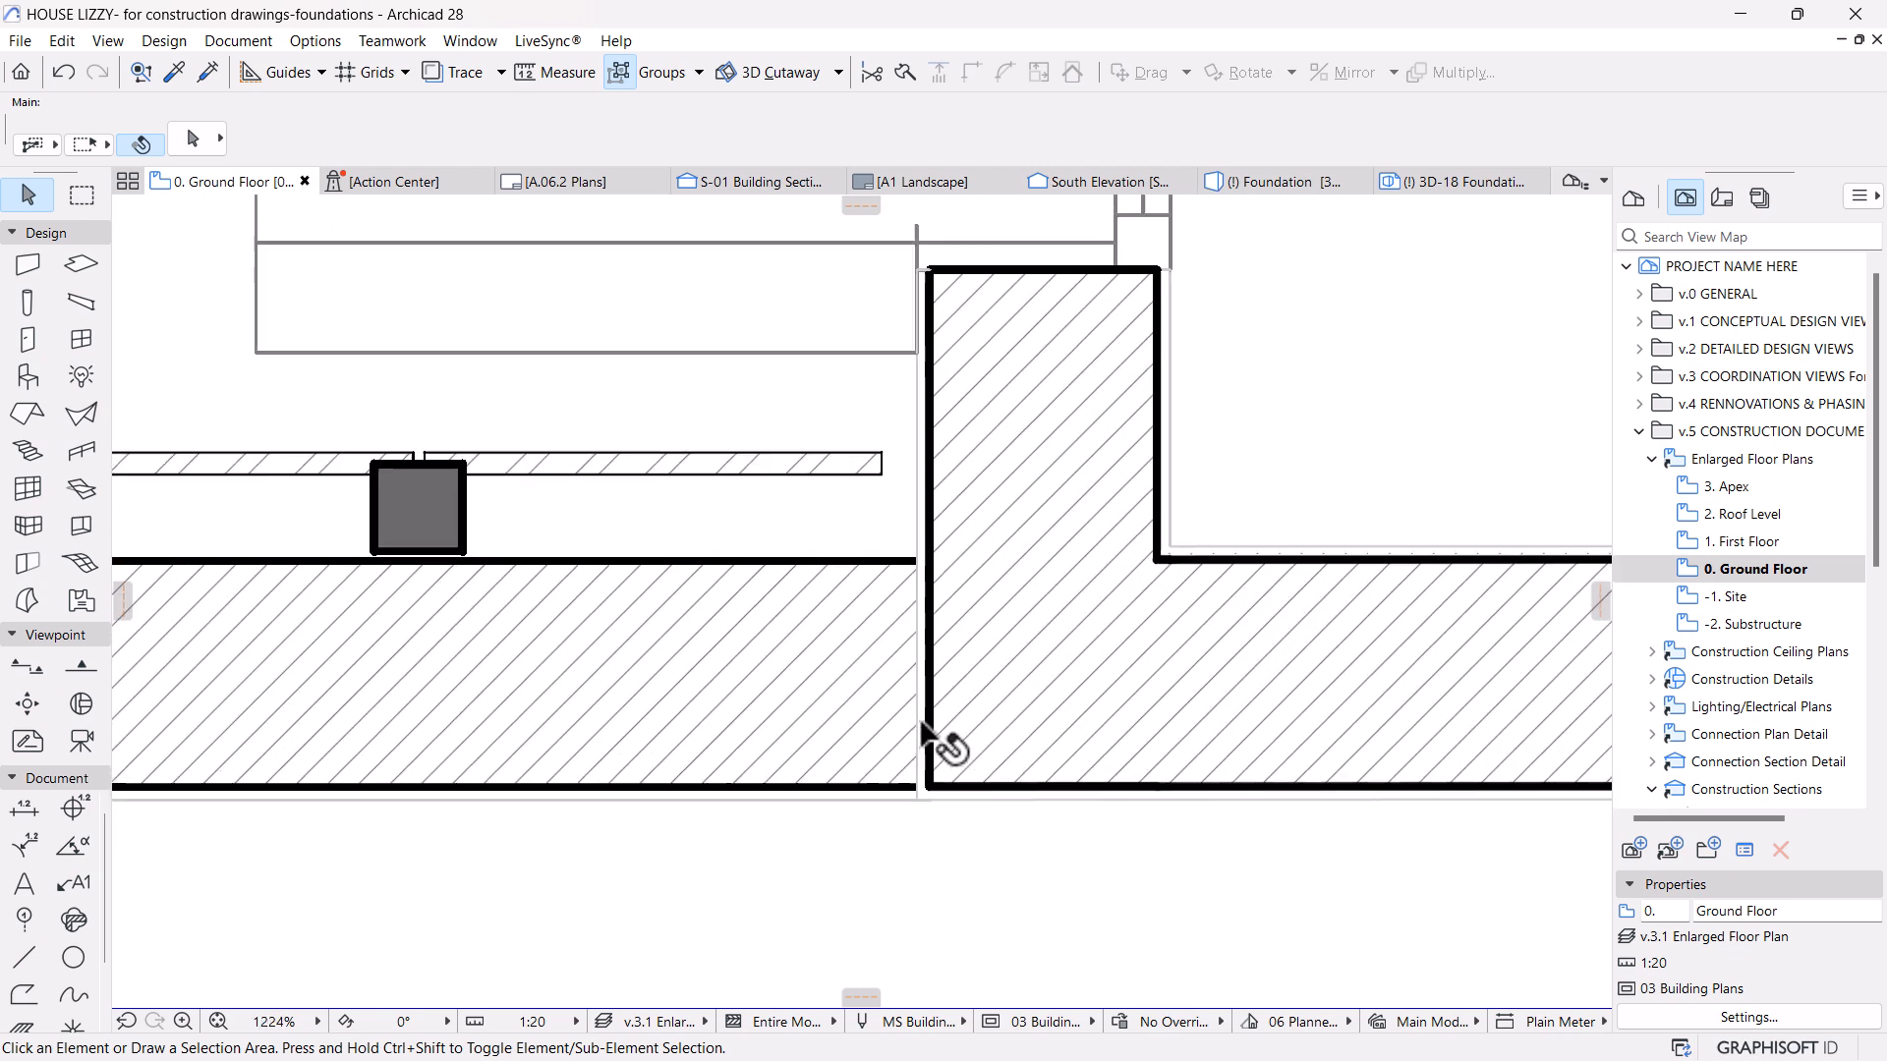
left_click(868, 666)
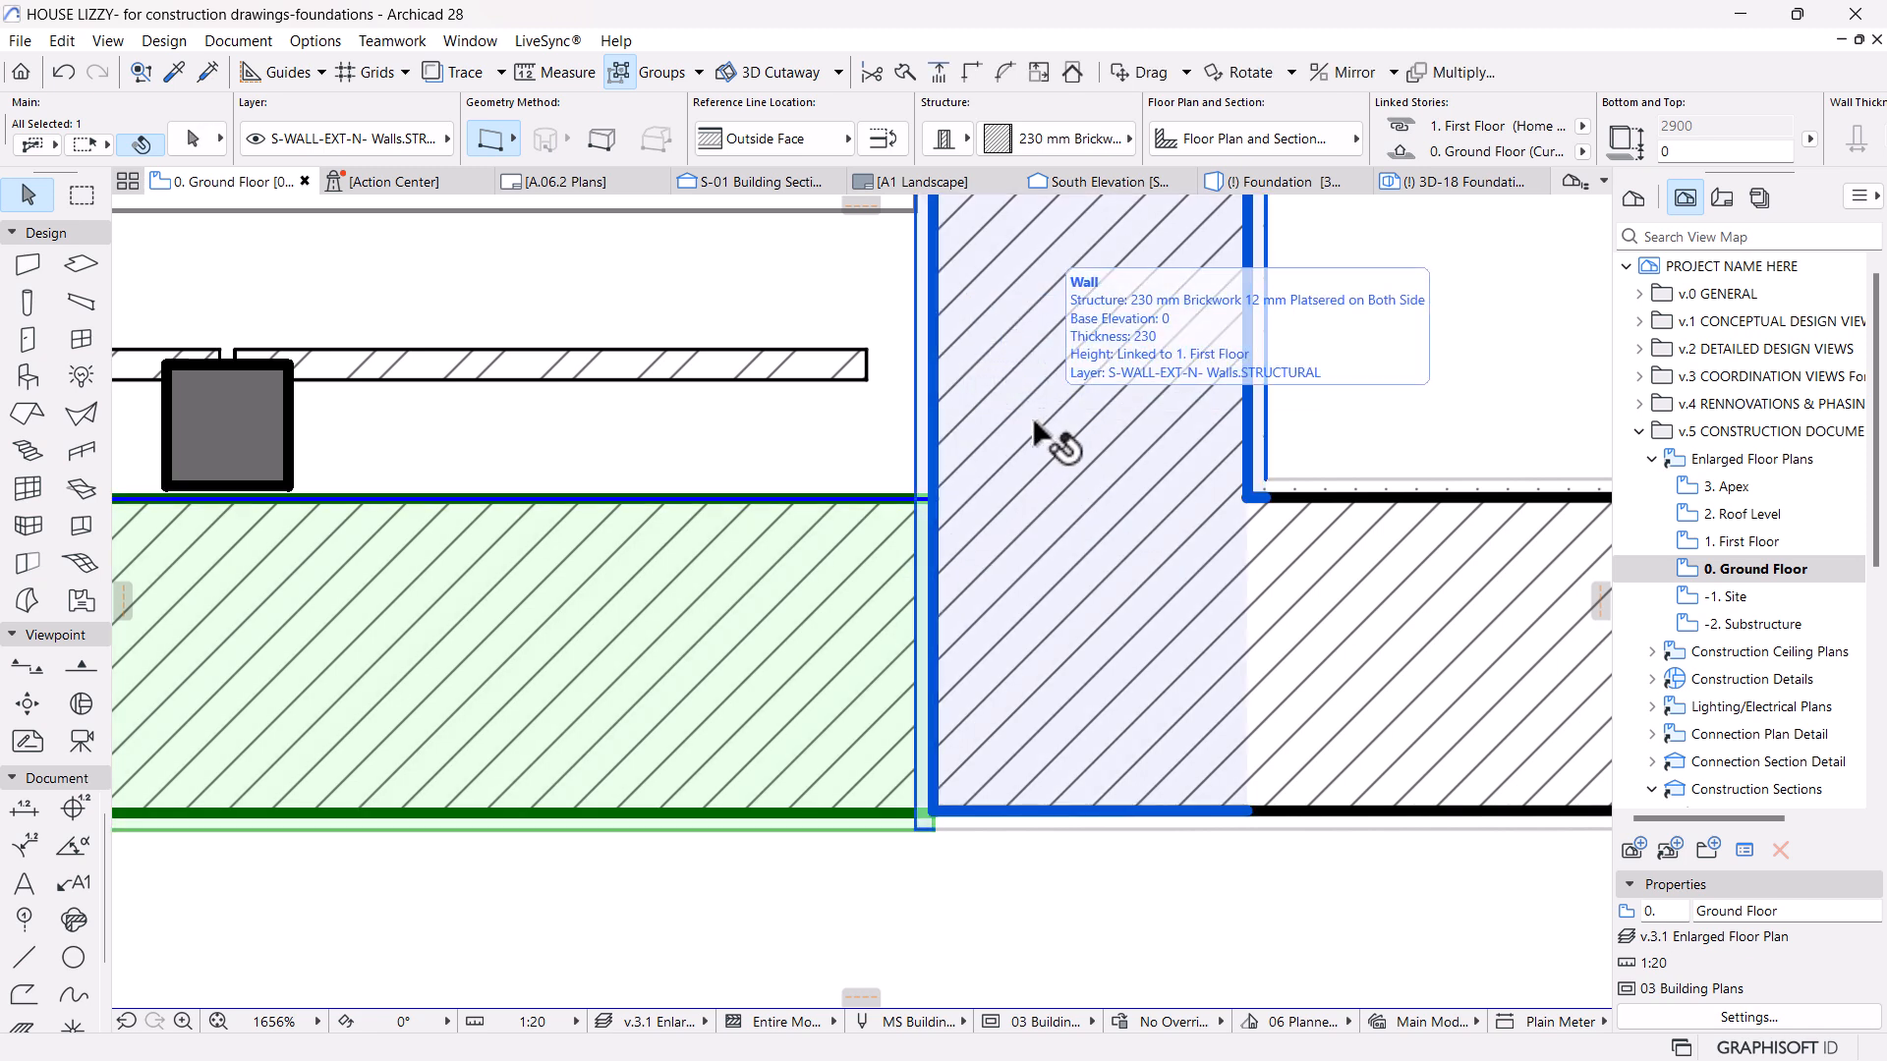
scroll(806, 668, "down", 3)
scroll(791, 668, "down", 9)
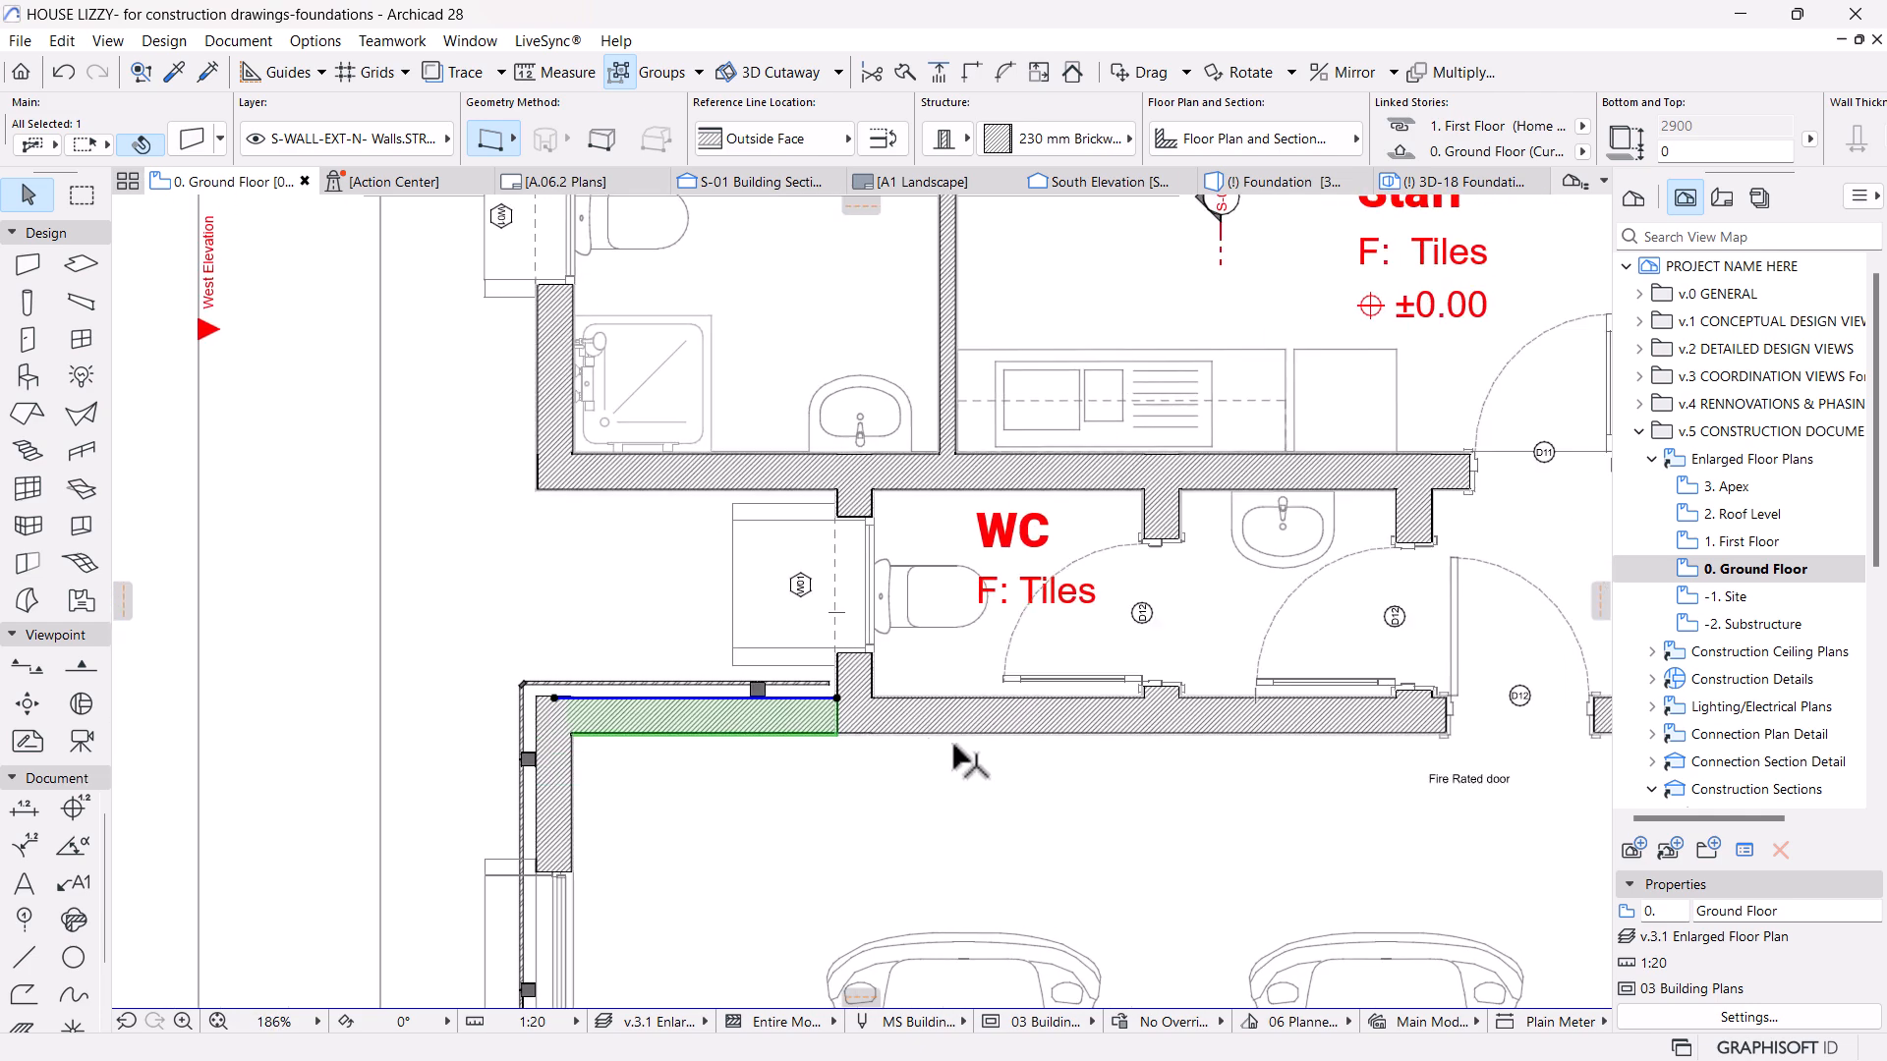
scroll(830, 722, "up", 11)
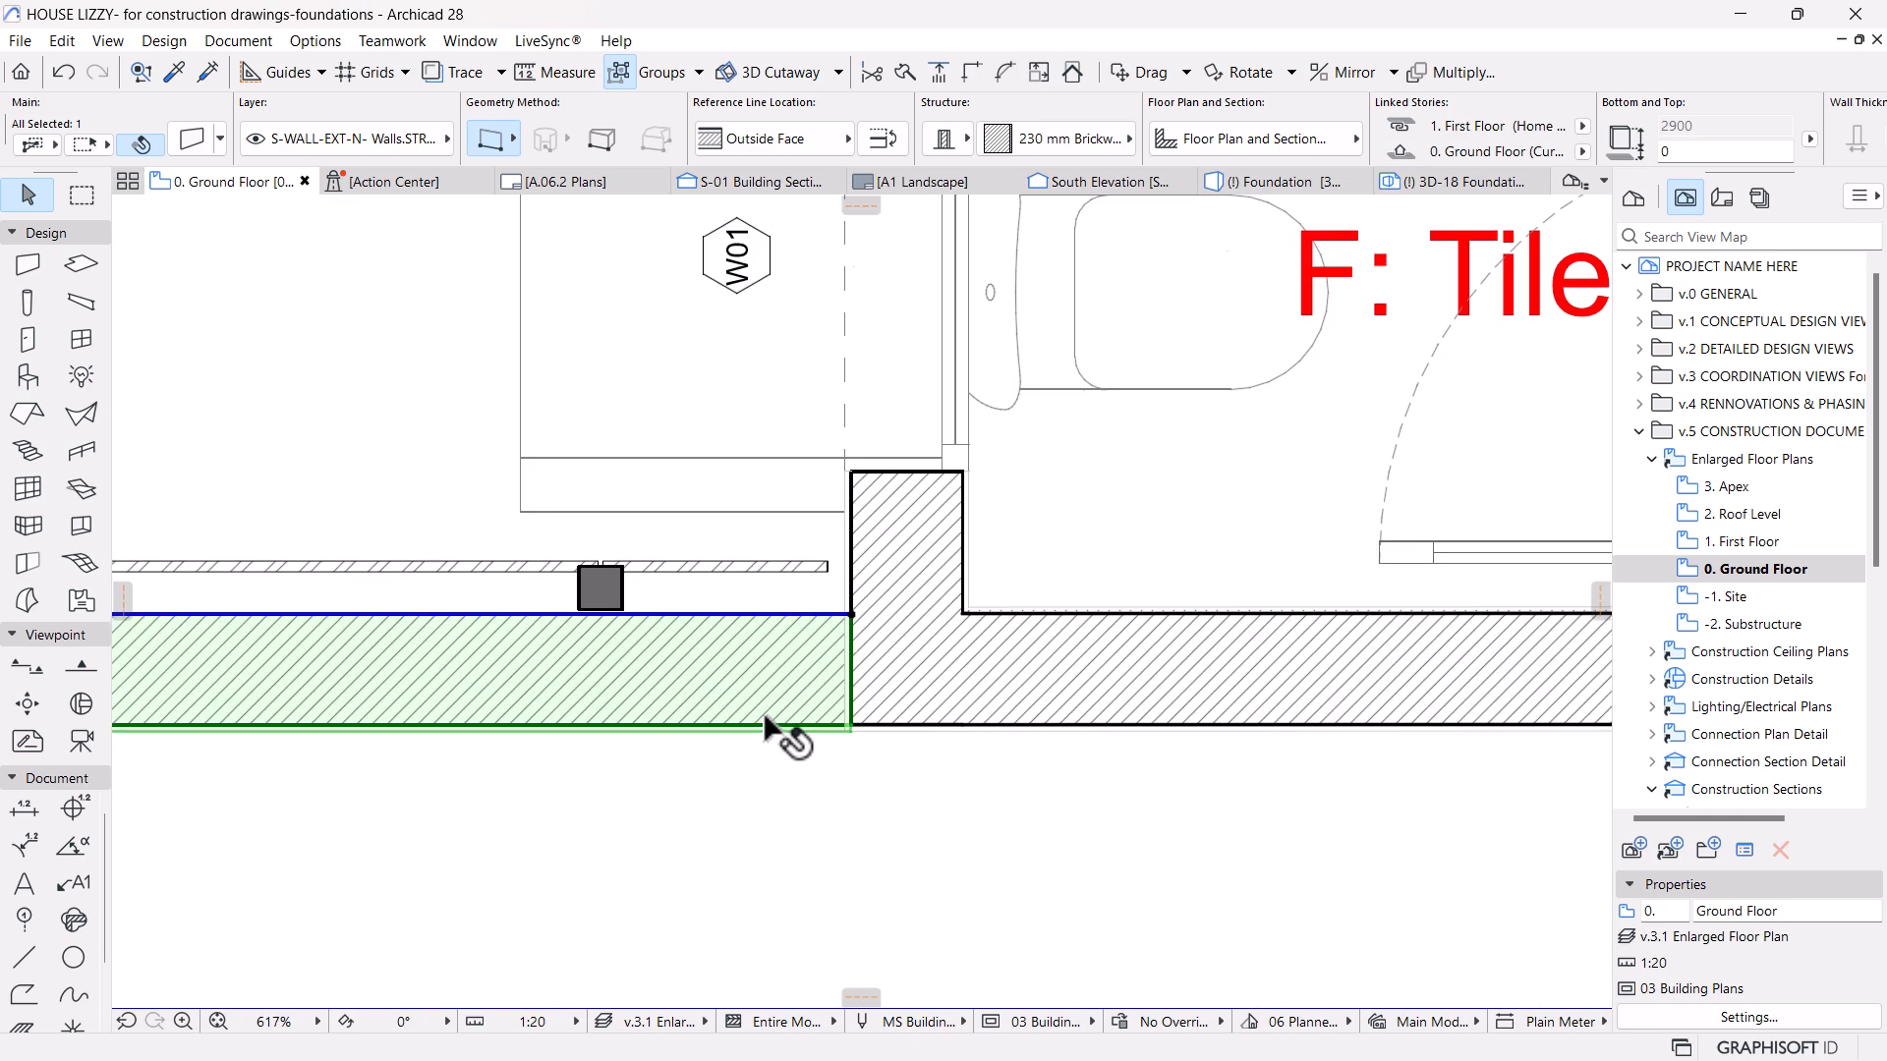
scroll(853, 580, "up", 2)
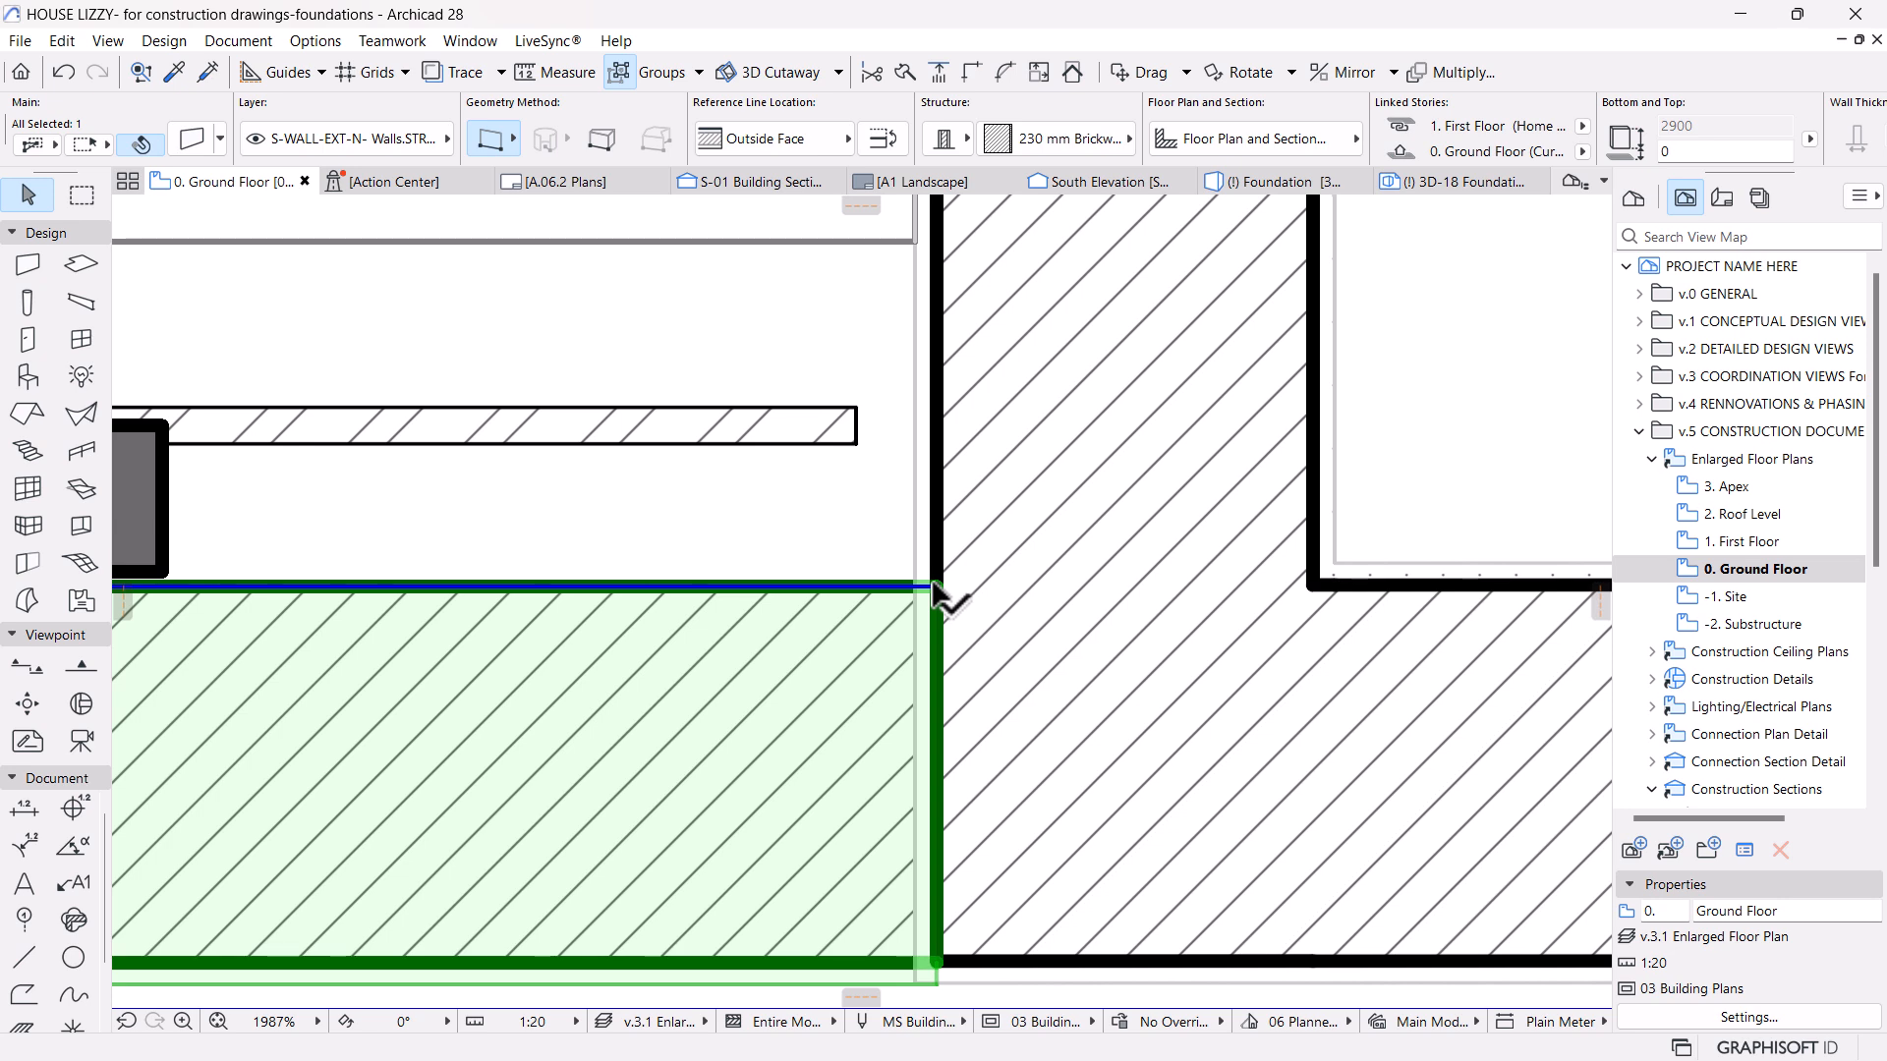
left_click(933, 585)
left_click(940, 587)
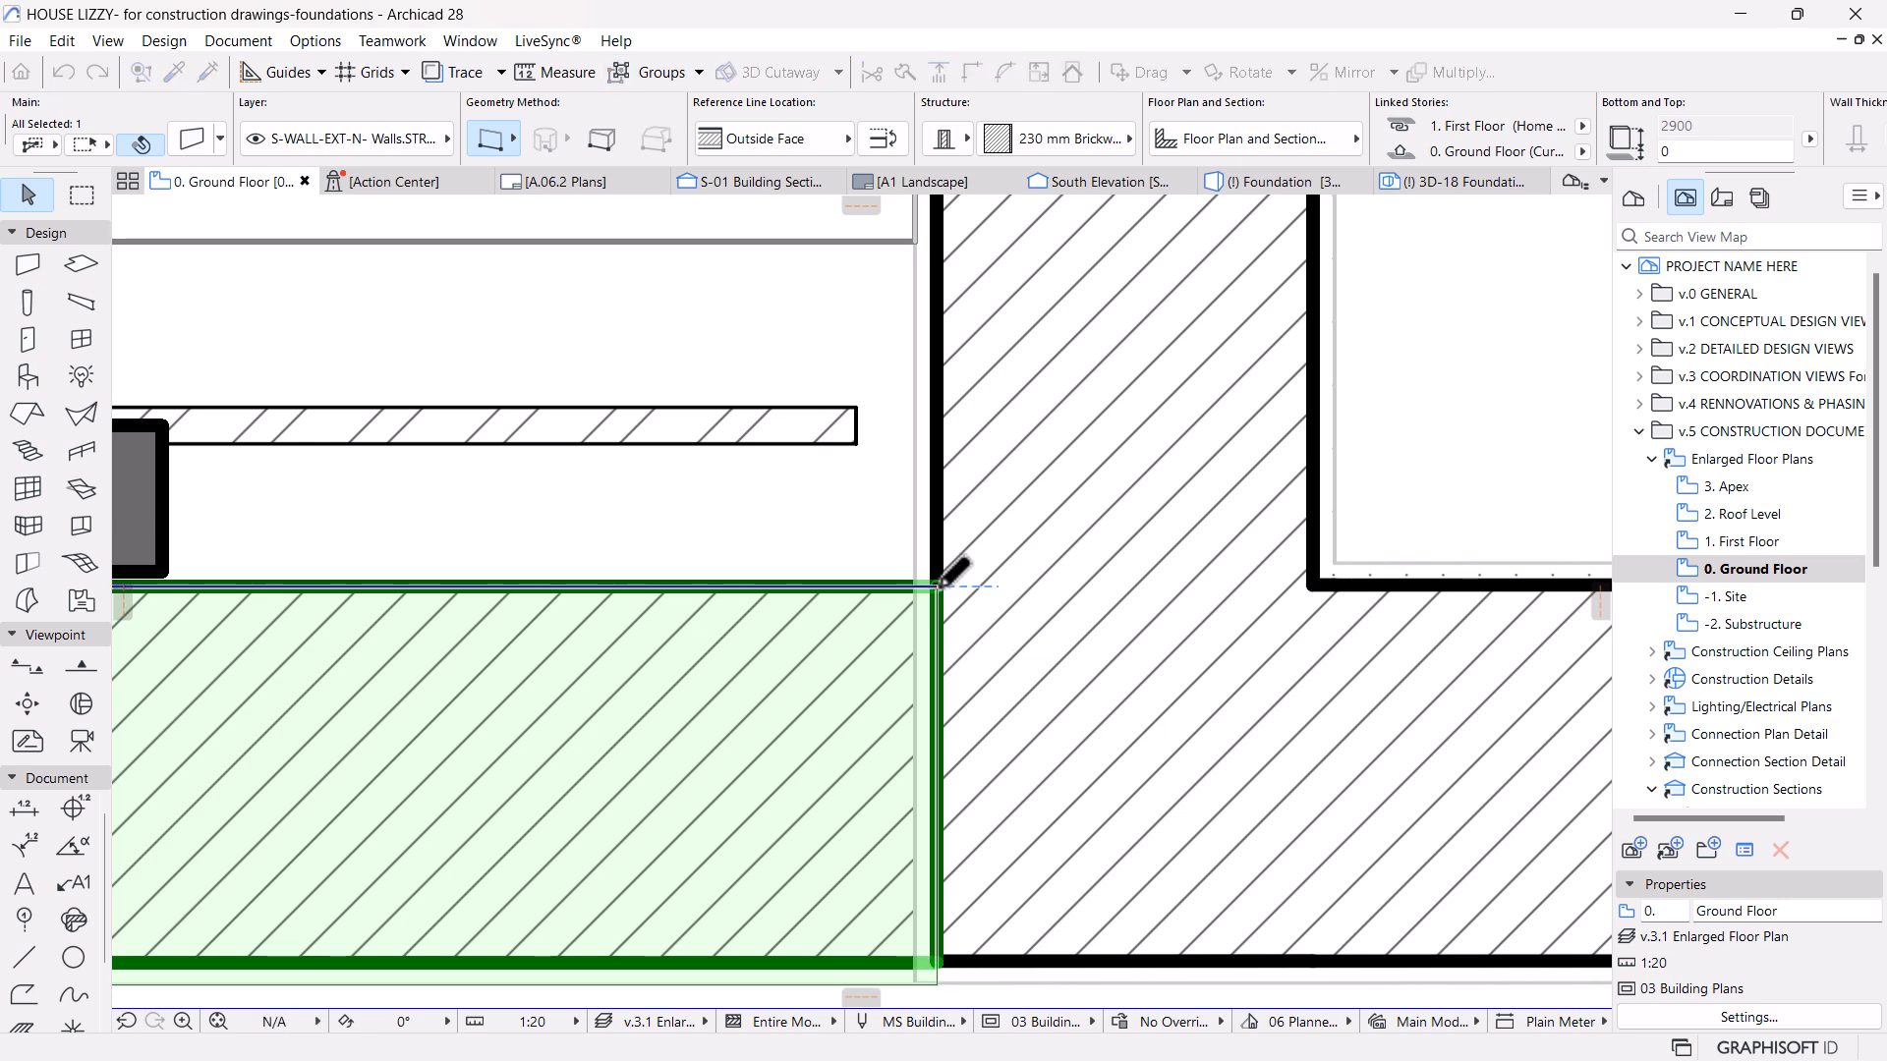
key("Escape")
scroll(909, 646, "down", 4)
middle_click_drag(893, 658, 931, 623)
scroll(951, 776, "up", 5)
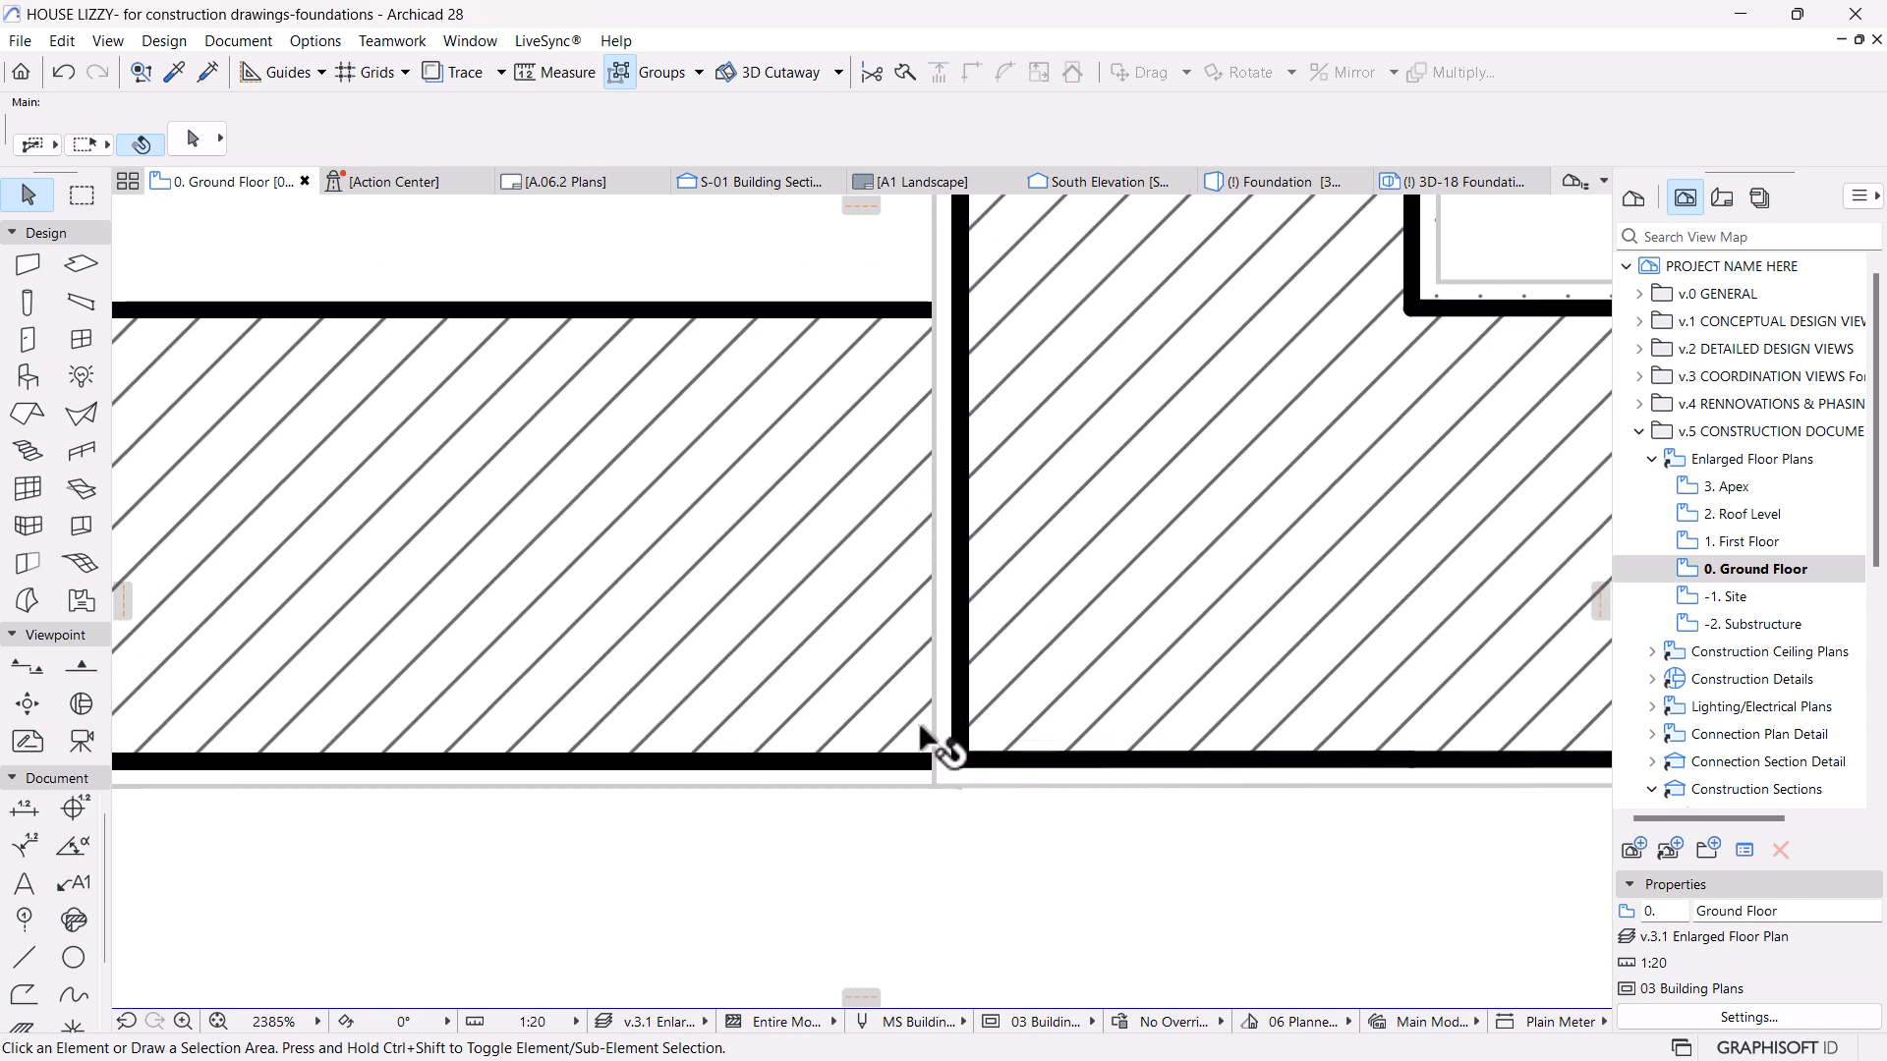
Check the intersection priorities of Brick and Plaster - Gypsum in the Building Materials settings, leaving them as they are.
left_click(921, 730)
scroll(1013, 767, "down", 3)
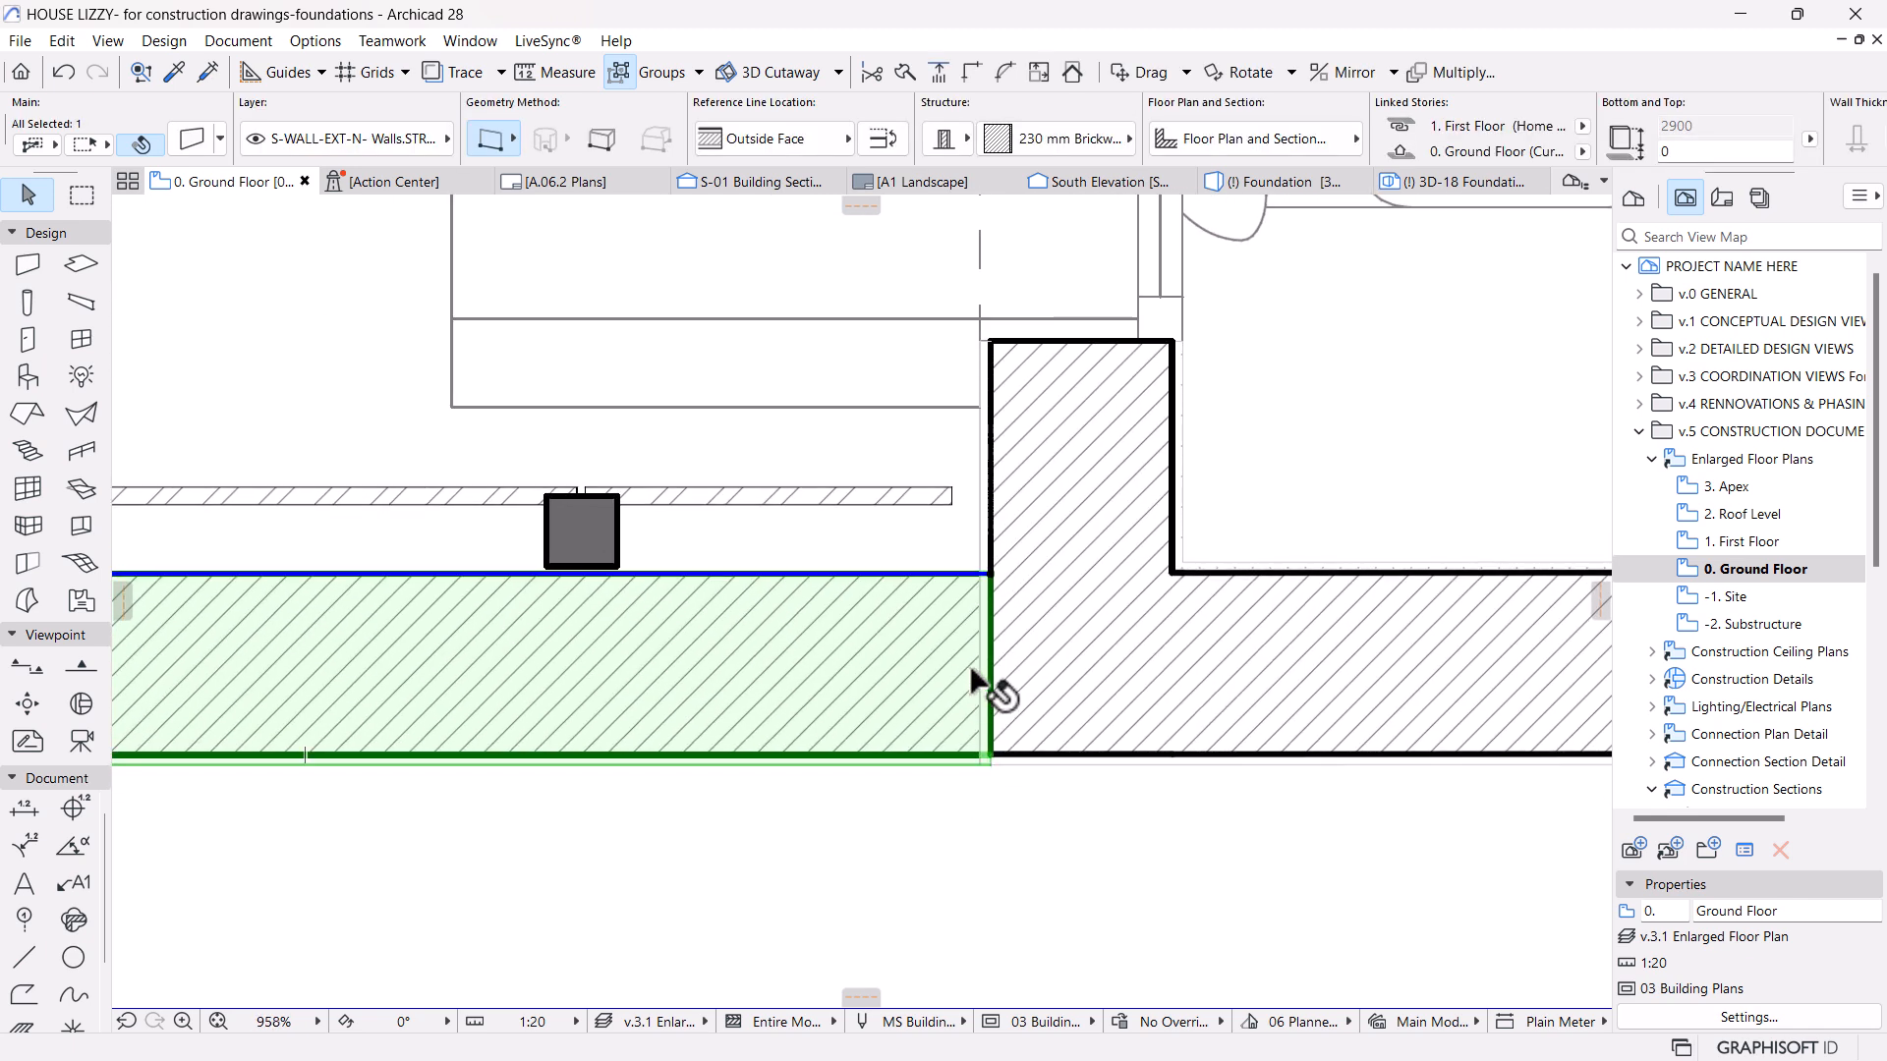
left_click(326, 39)
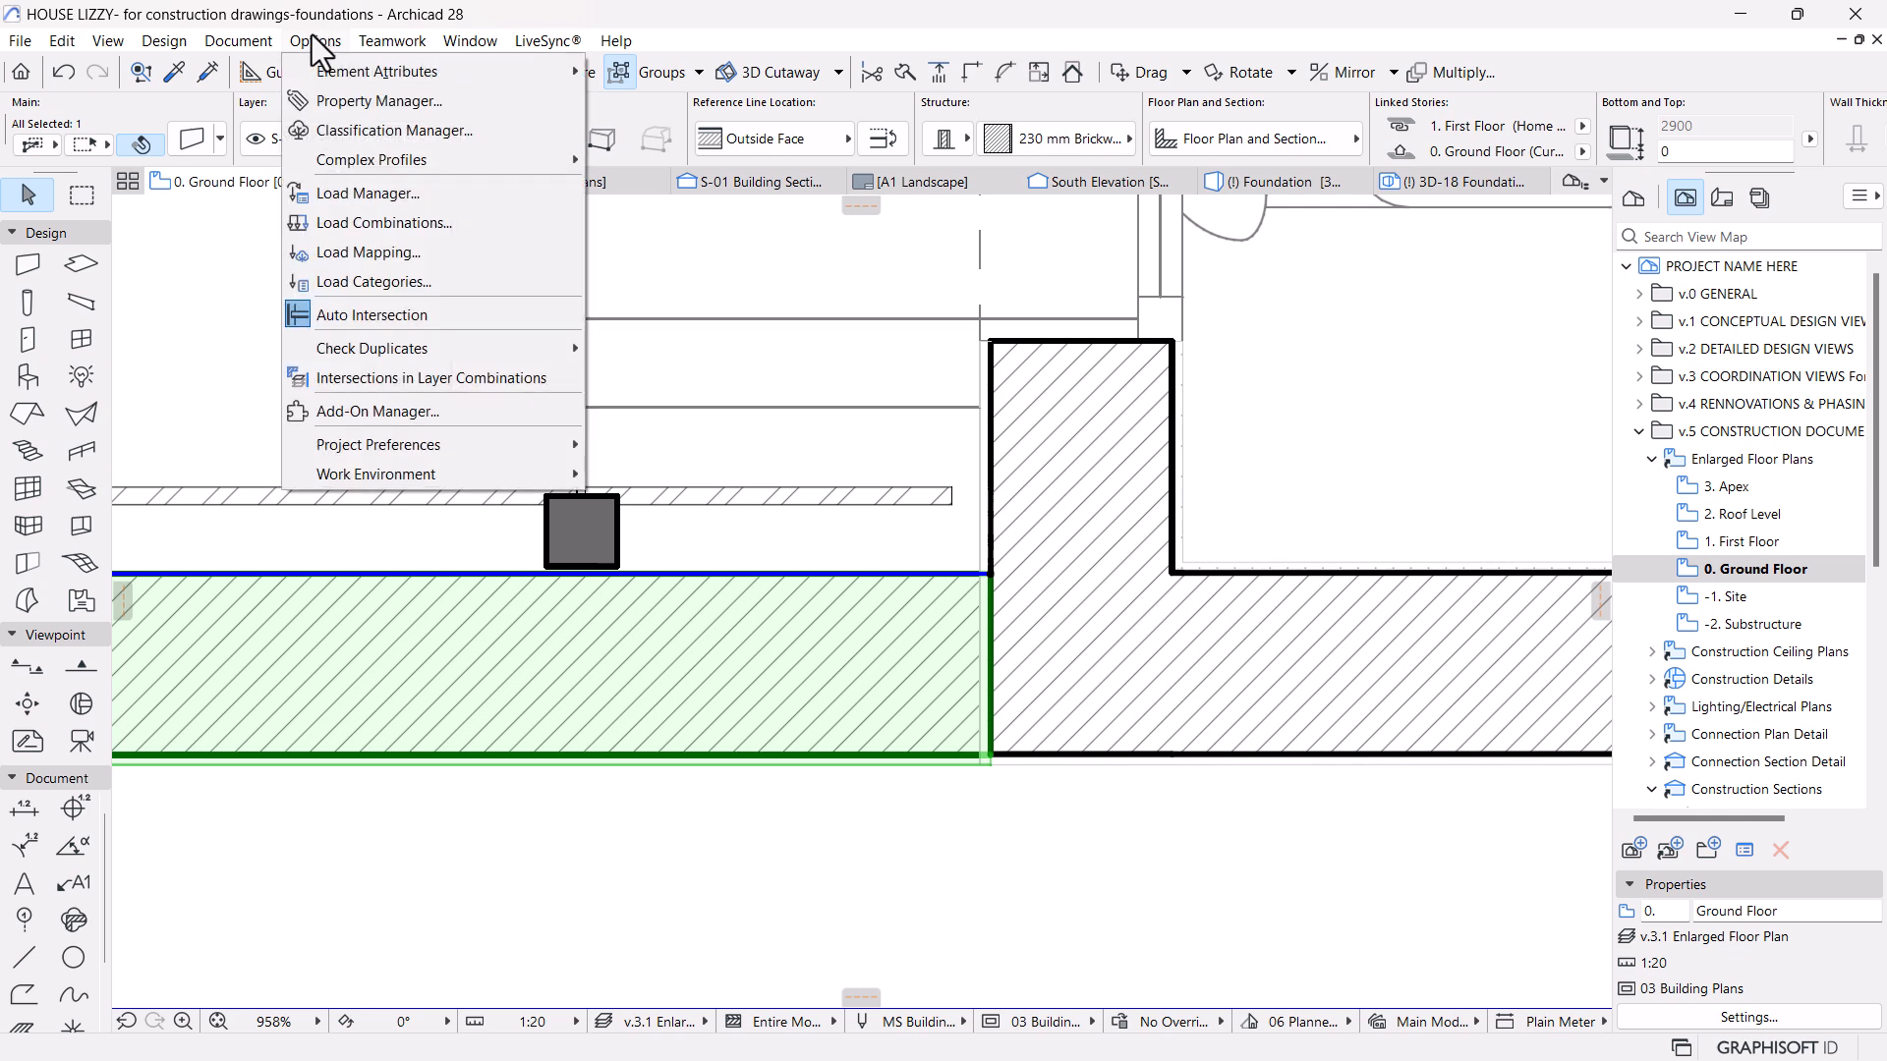
mouse_move(487, 73)
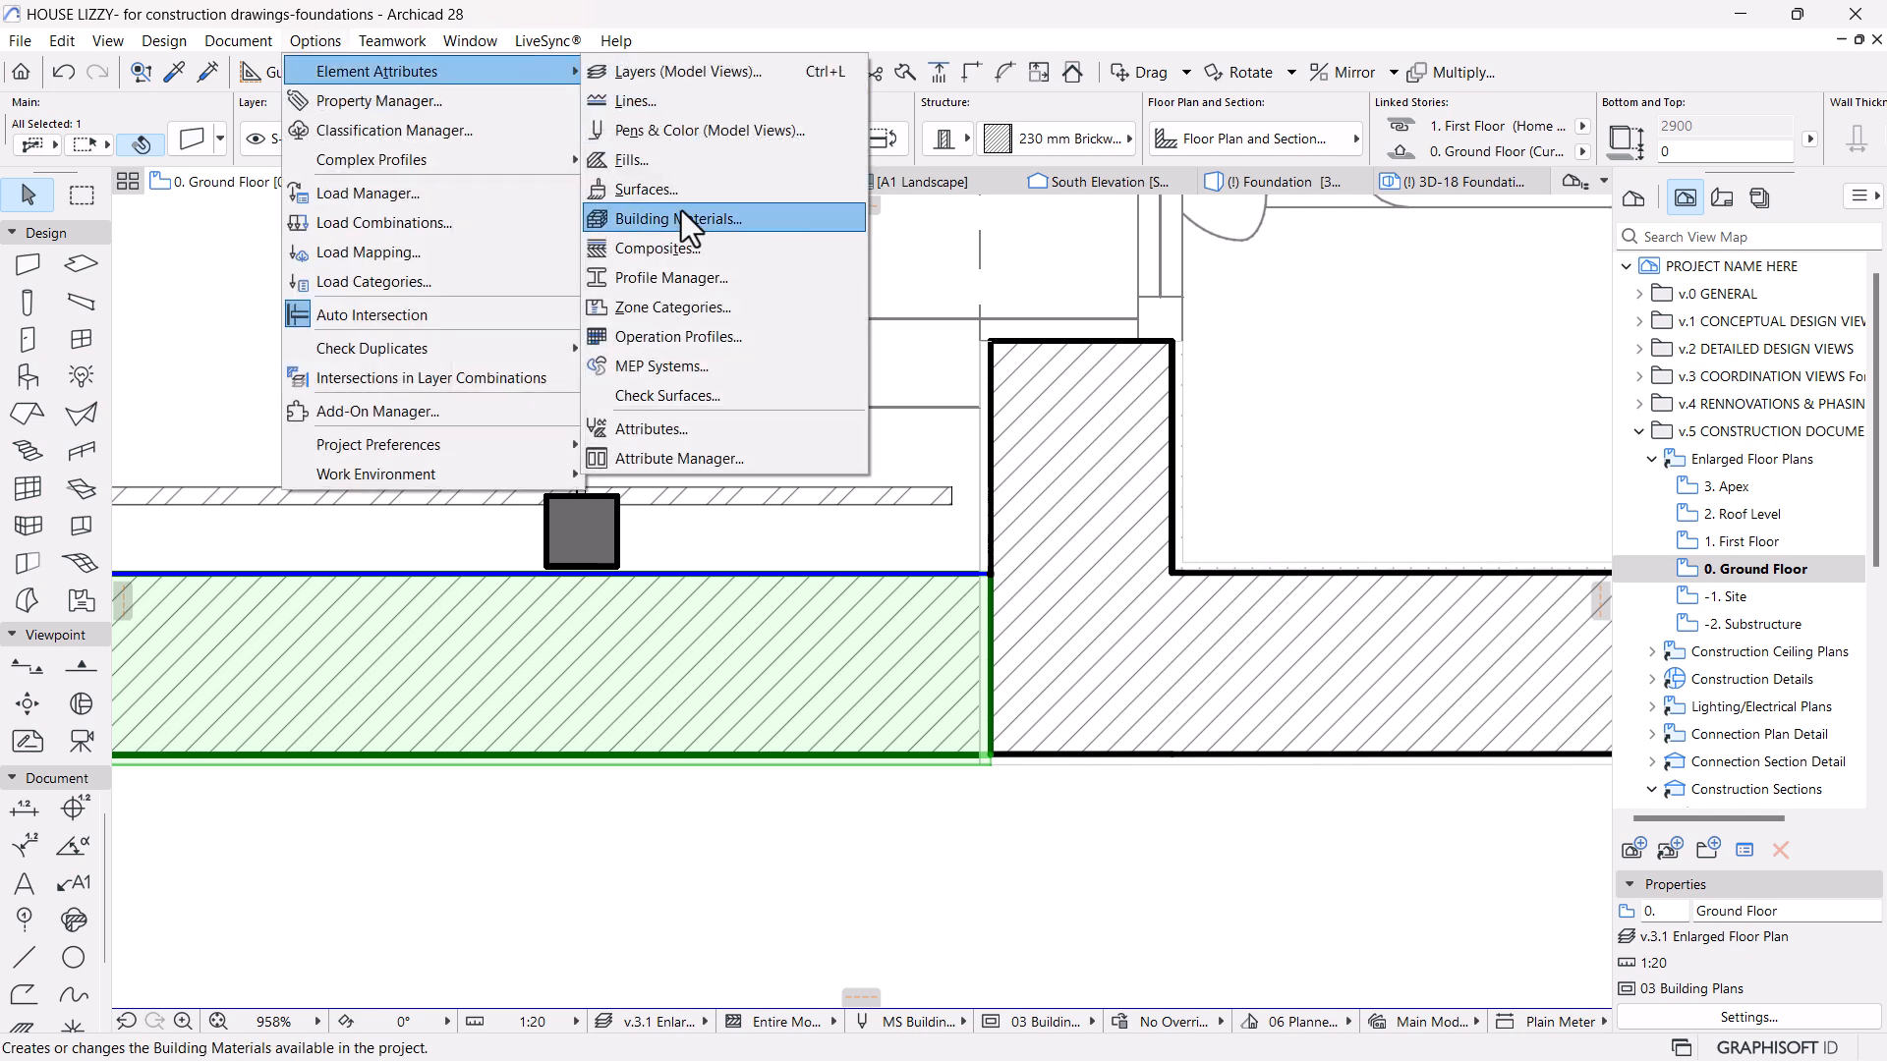
left_click(681, 219)
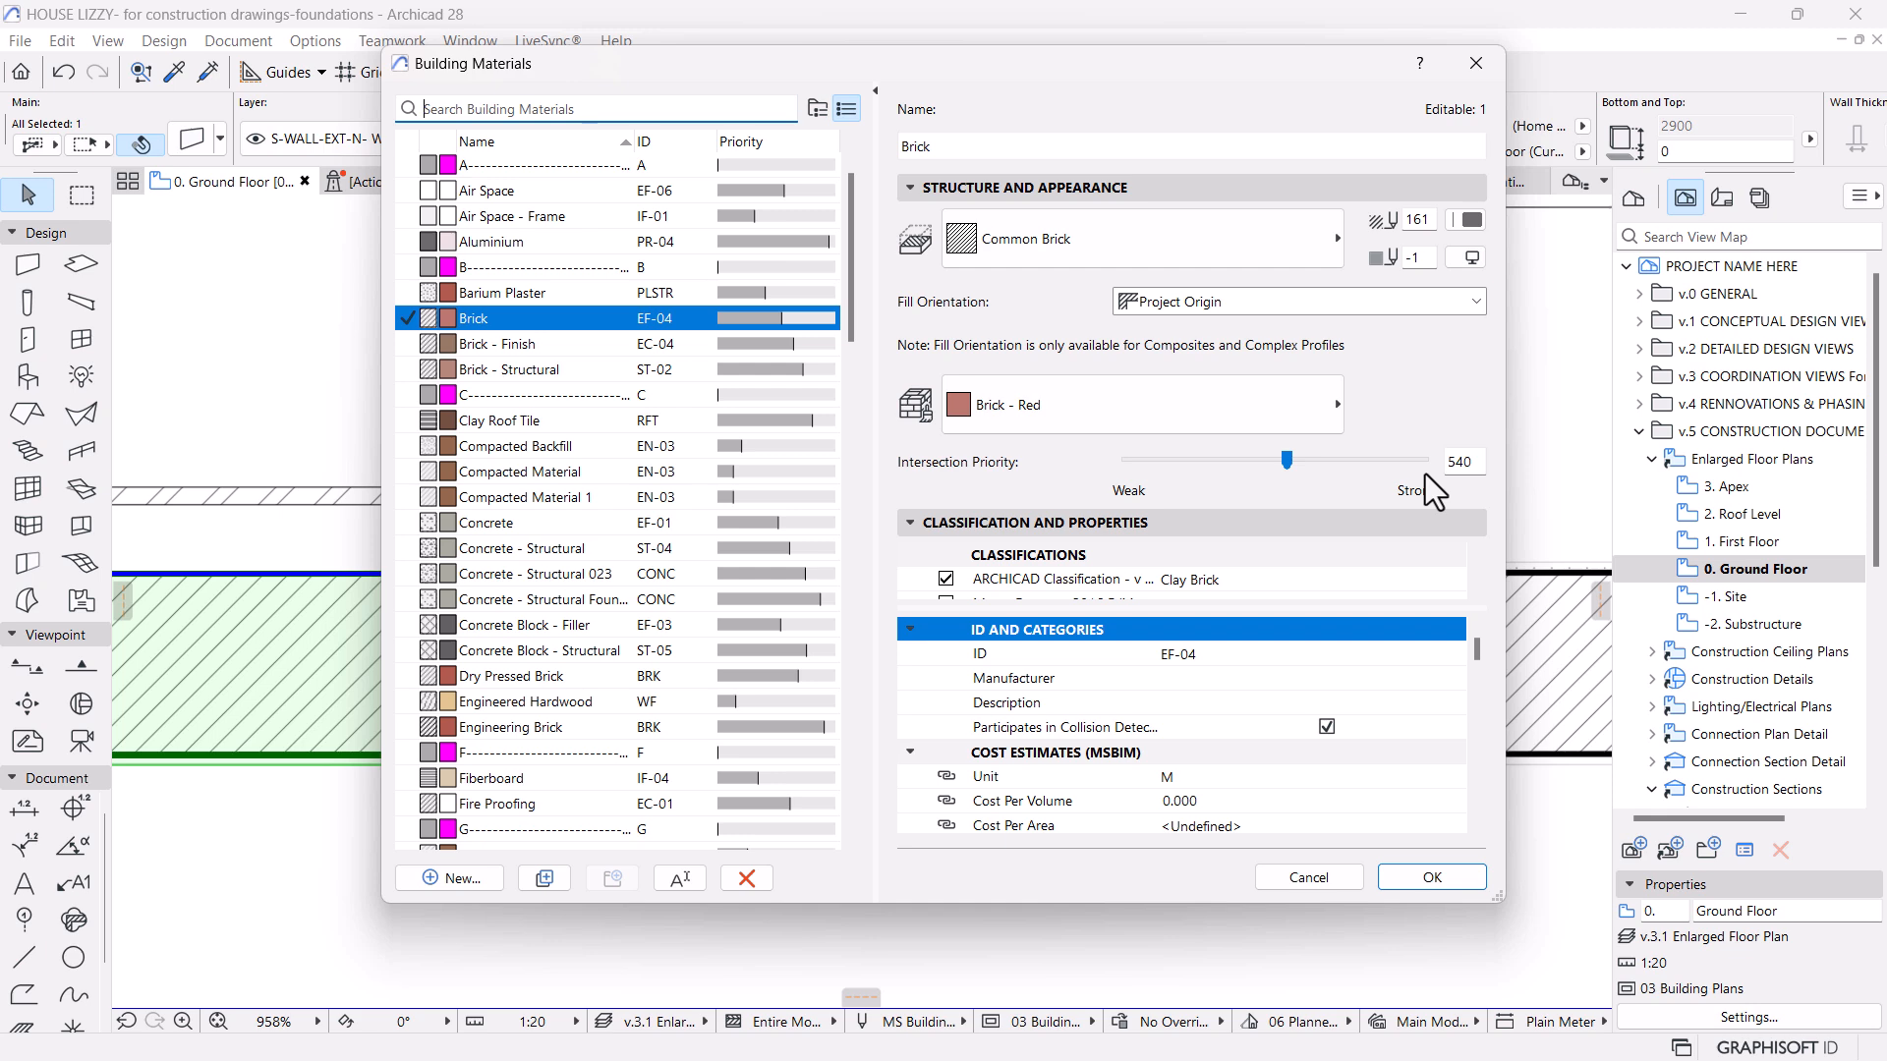
left_click_drag(853, 234, 919, 599)
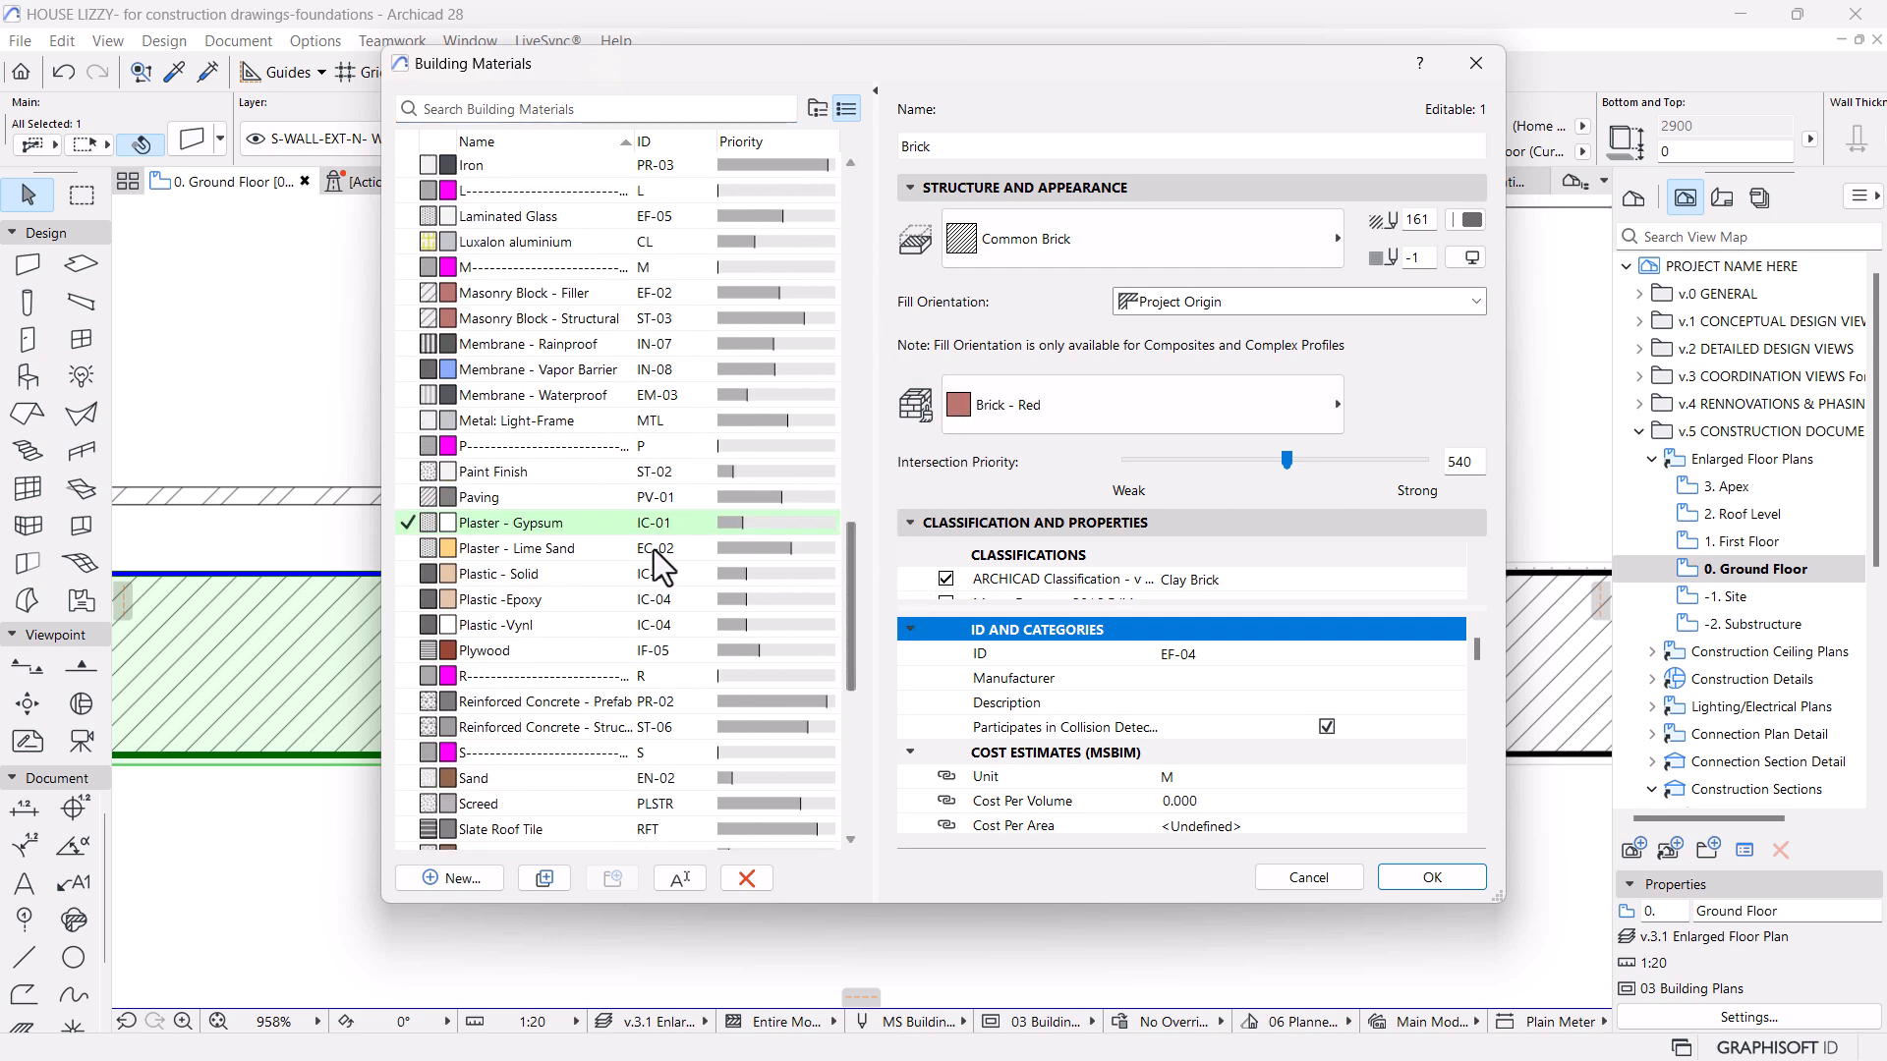
left_click(586, 521)
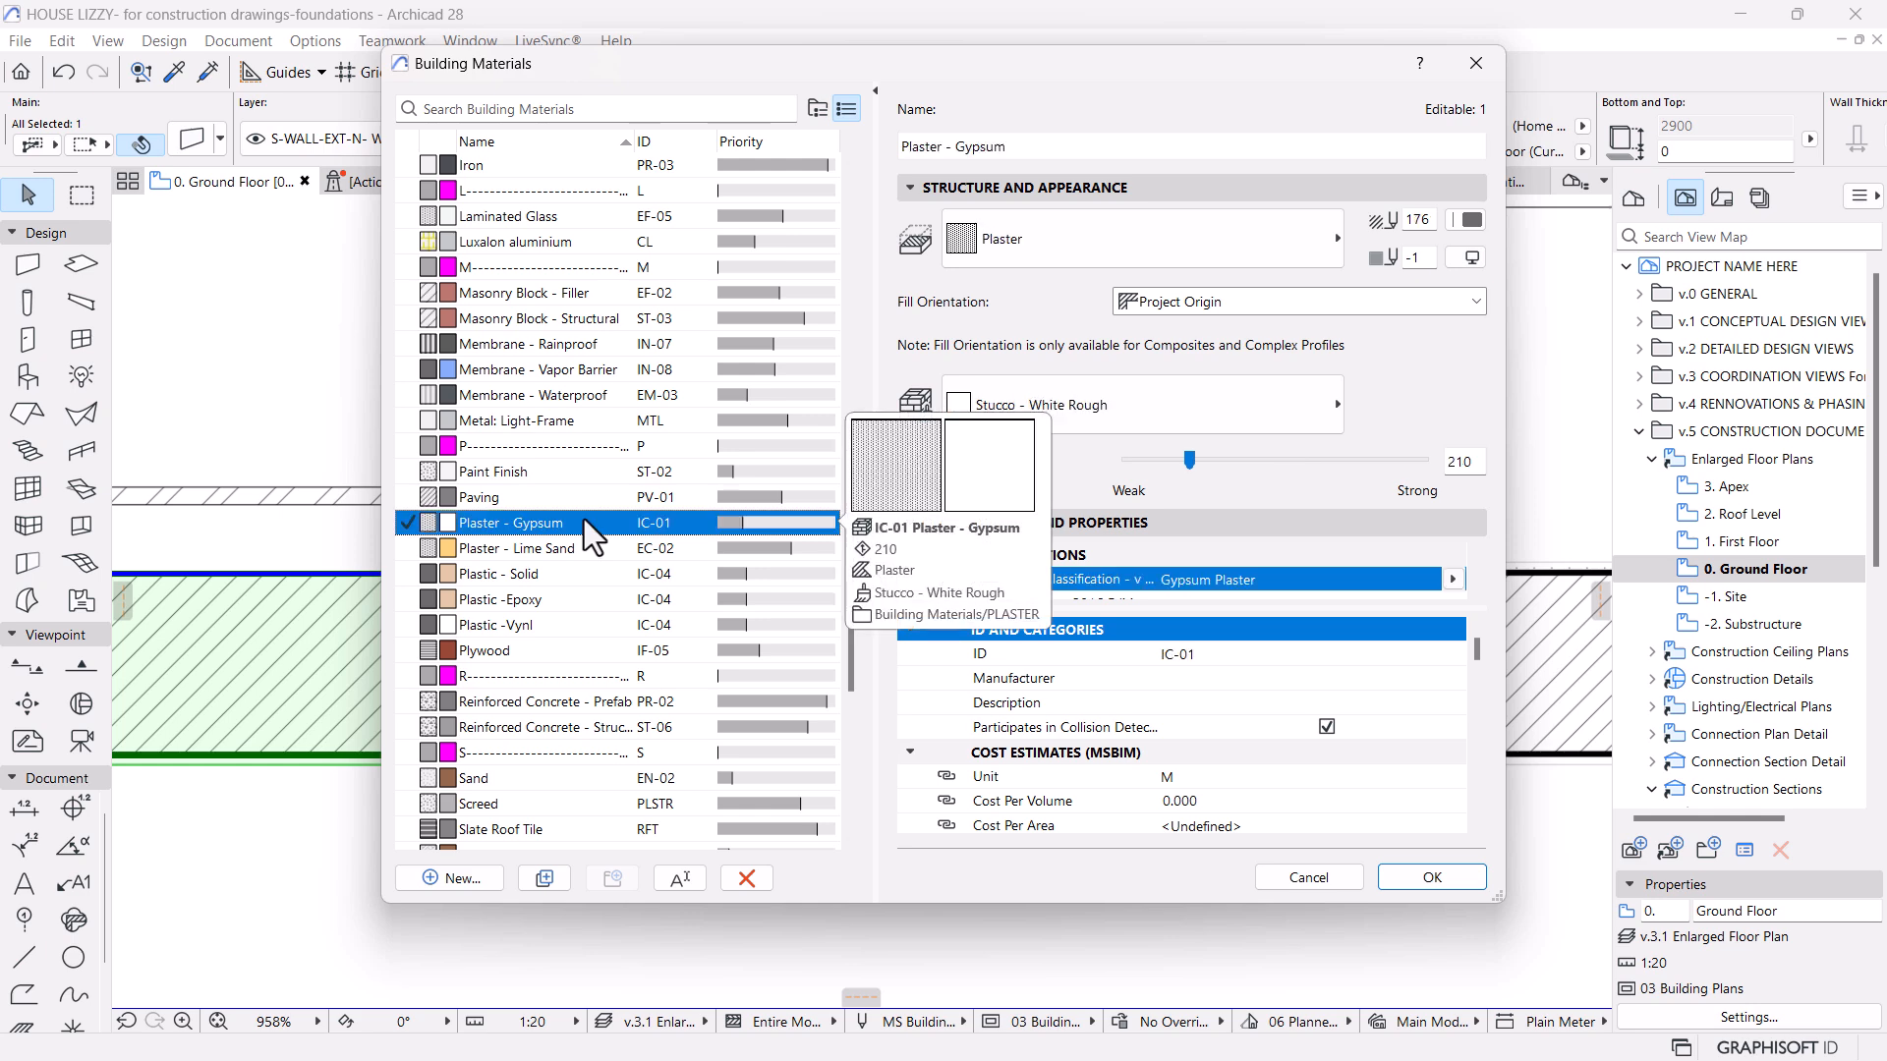
left_click(1301, 886)
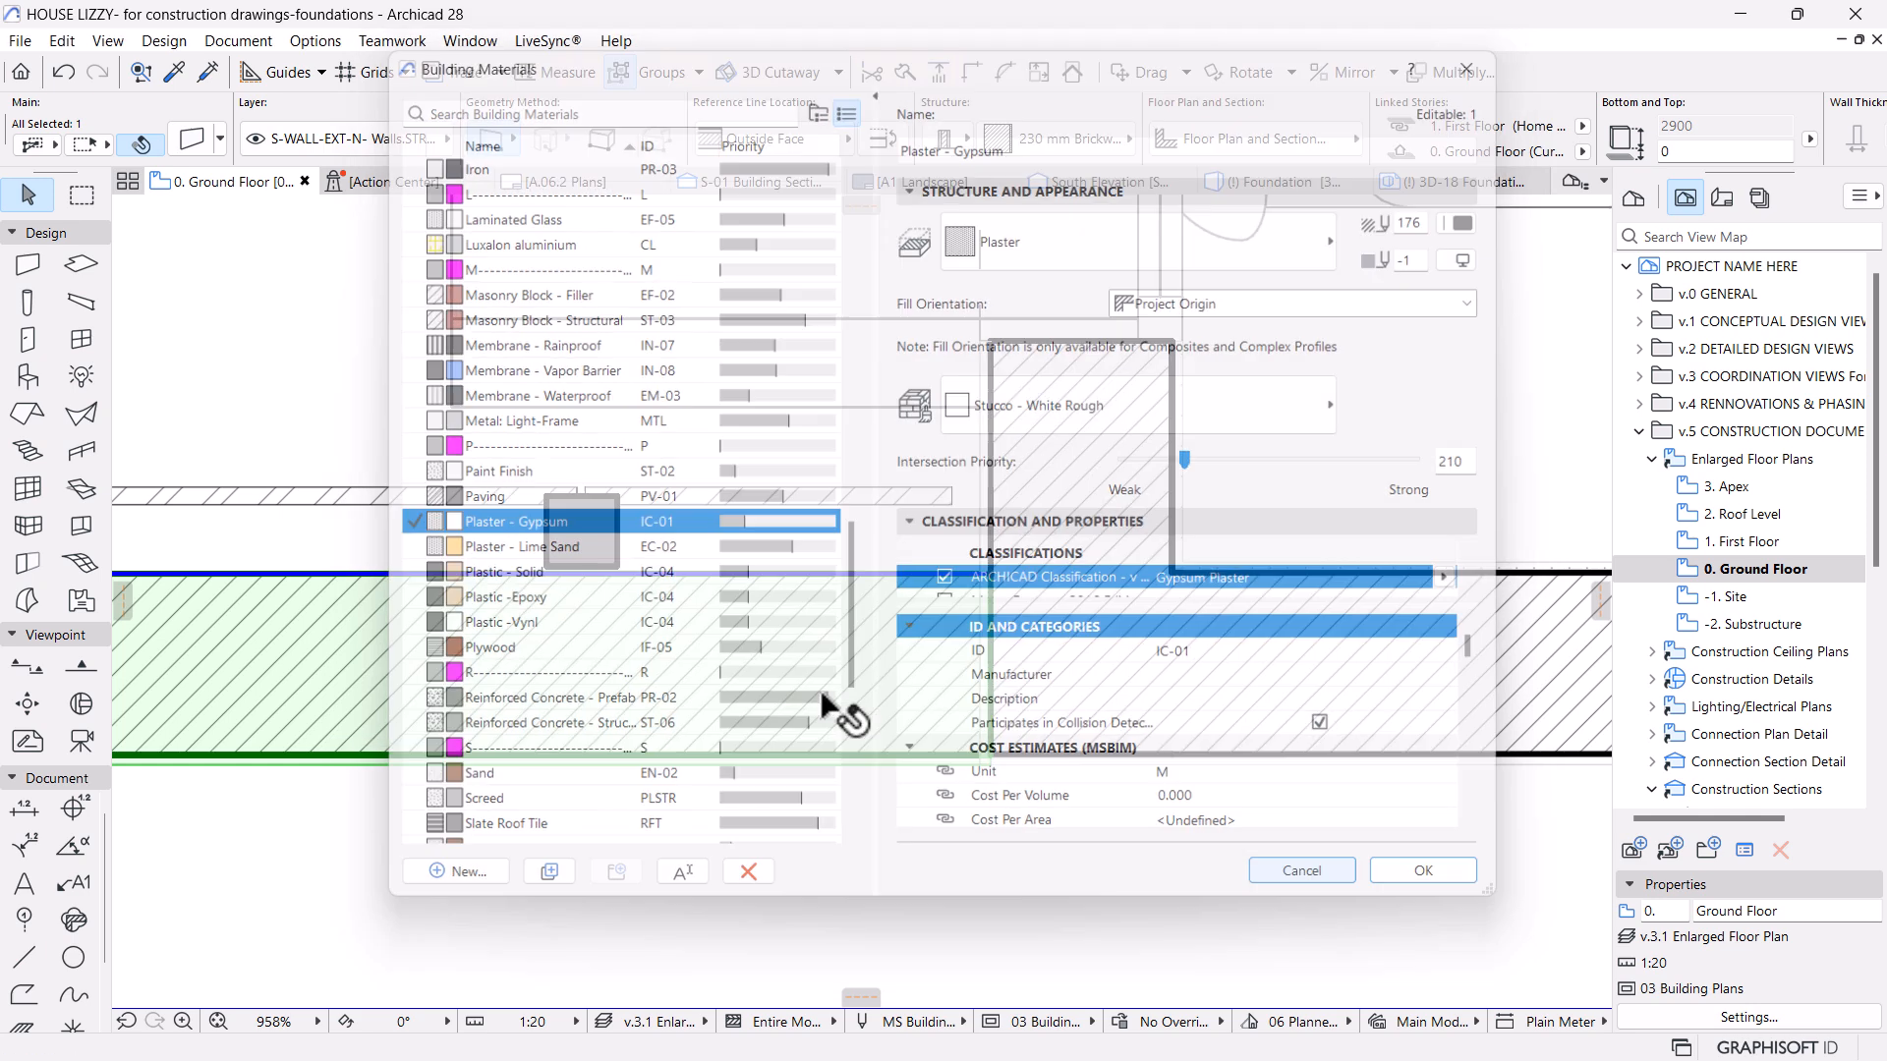
key("Escape")
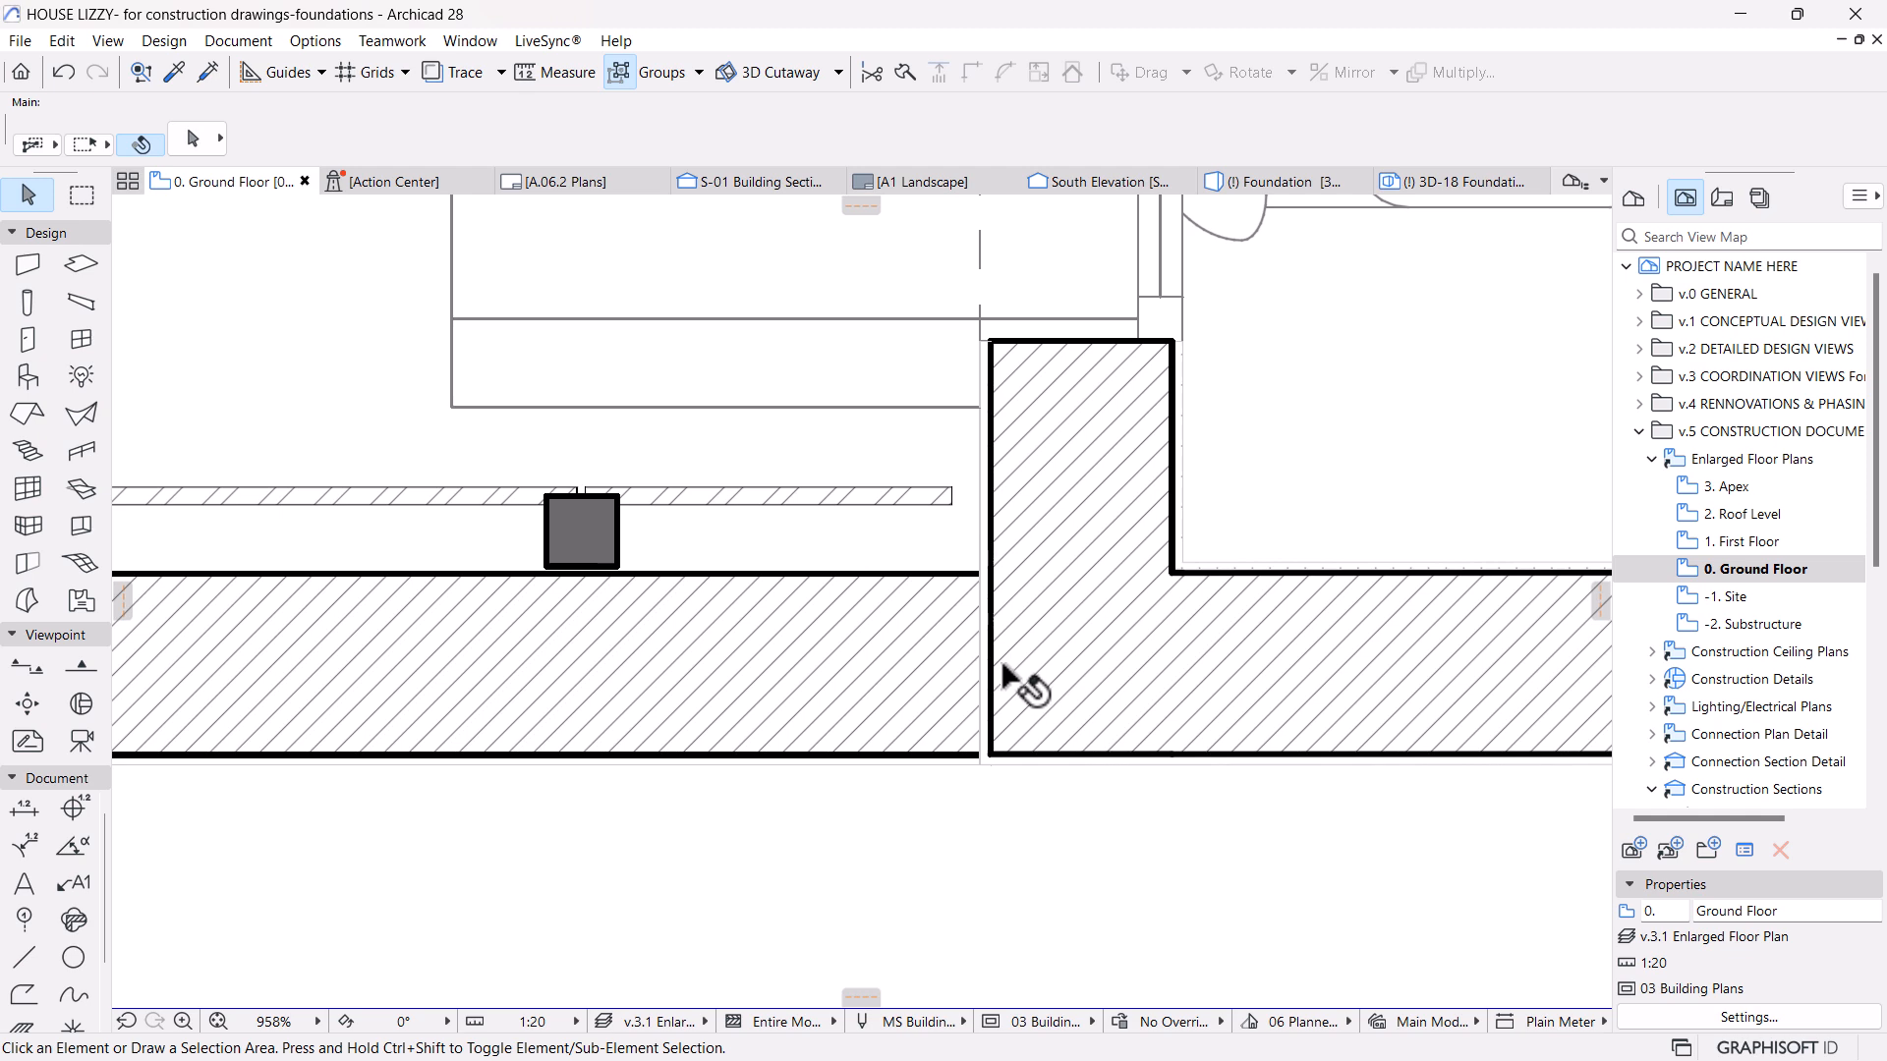
Intersect the garage's left wall with the shifted upper wall segment at their outer corner.
scroll(1003, 666, "down", 5)
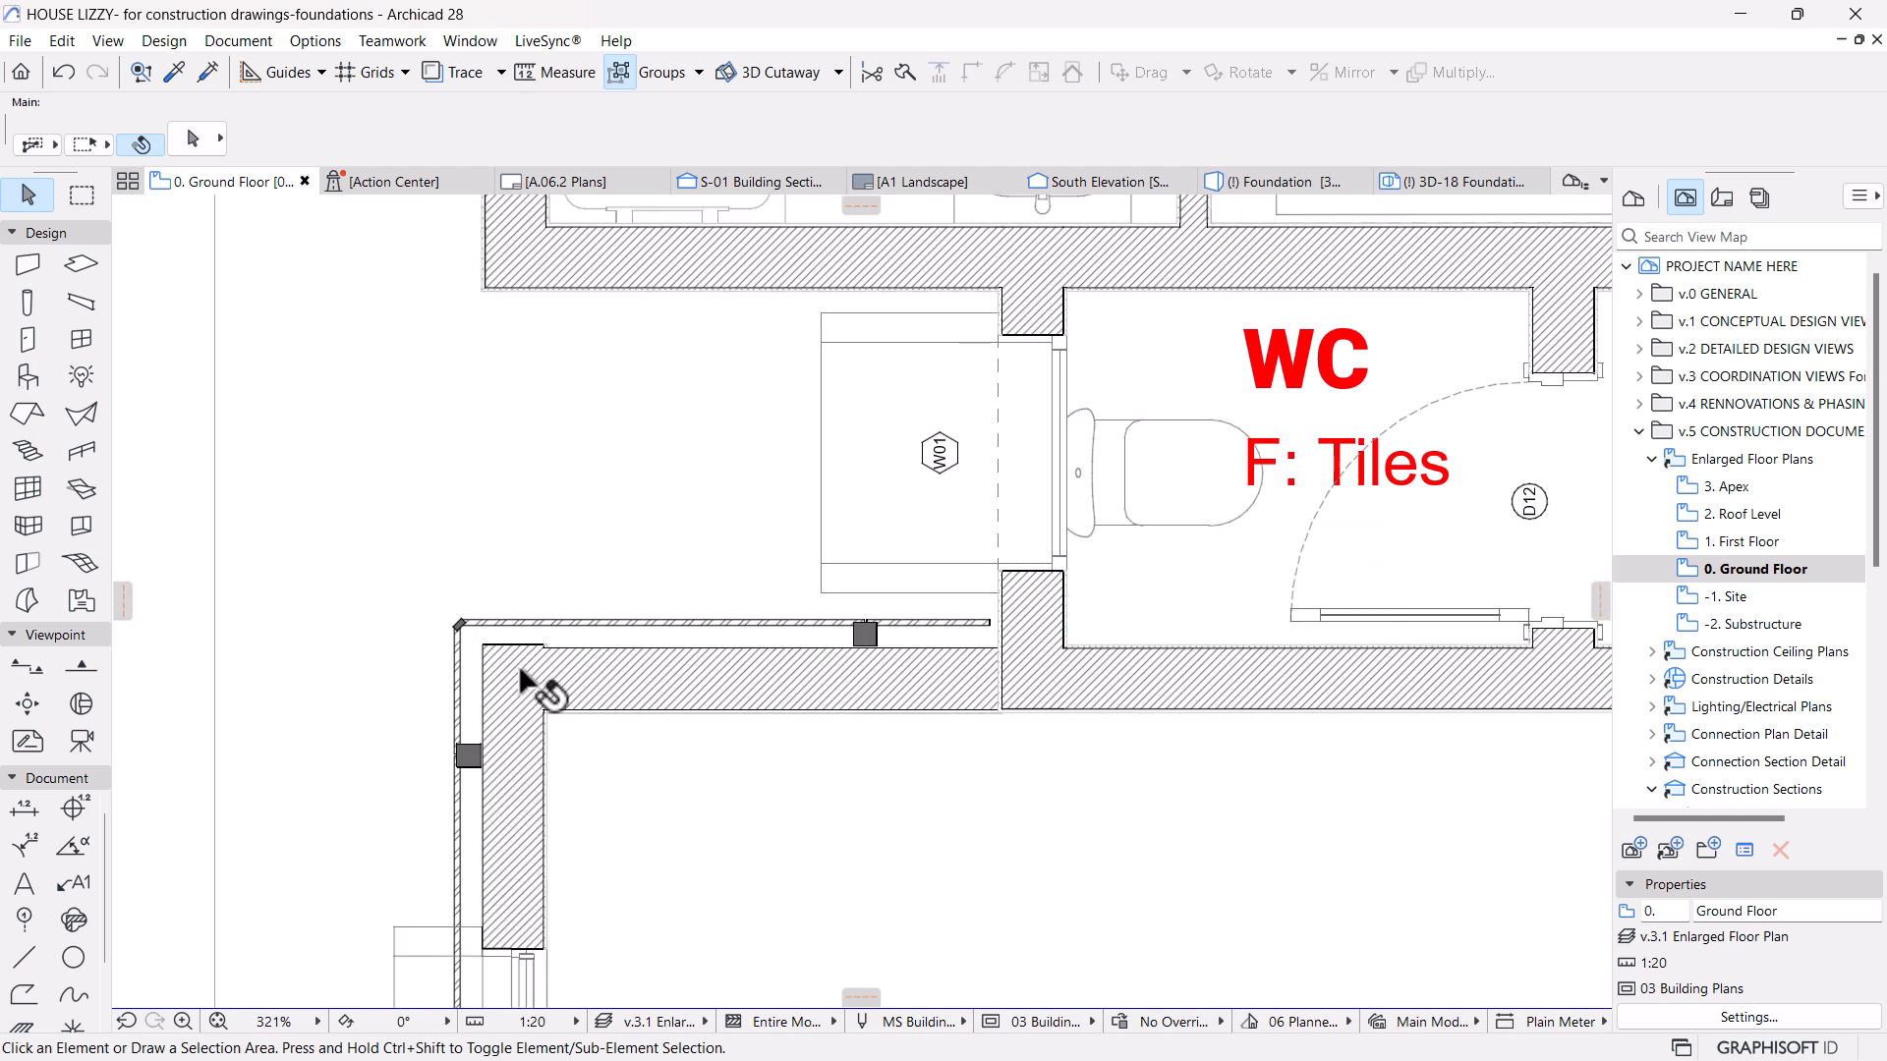
left_click(496, 678)
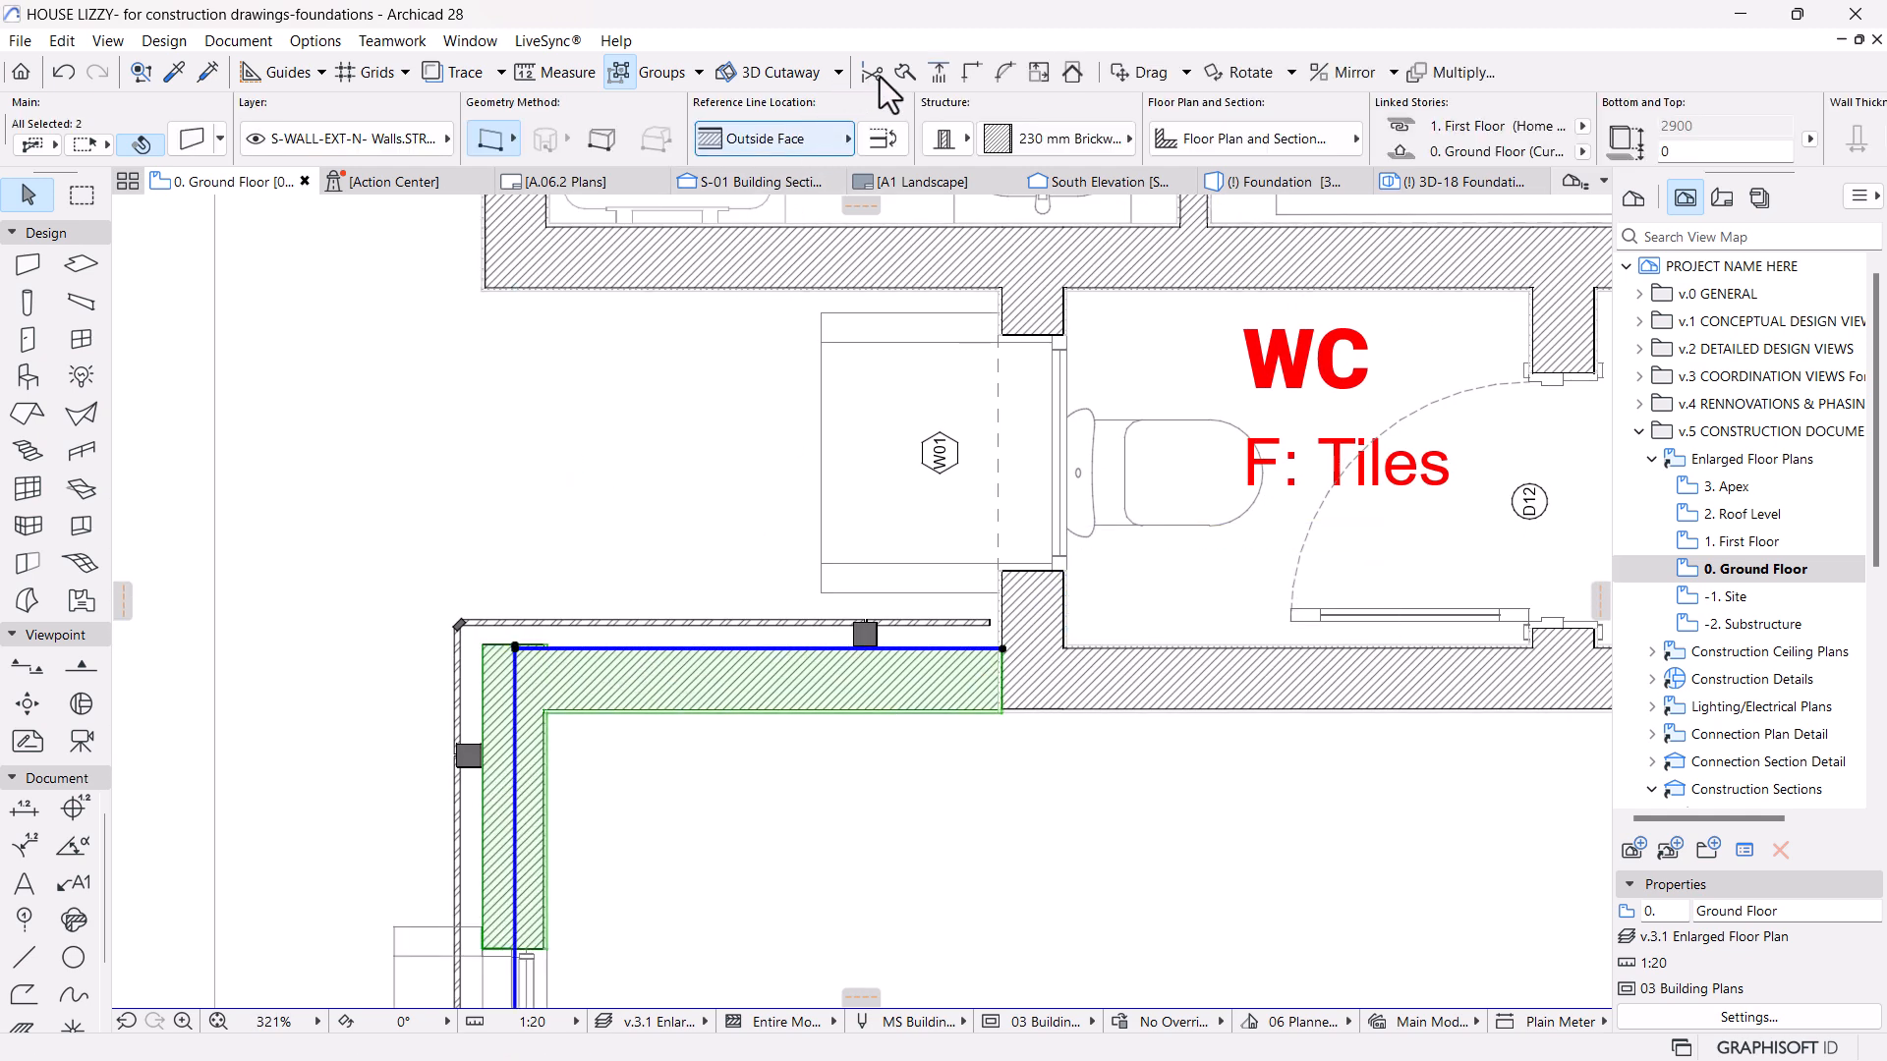
key("Escape")
Shorten the lower end of the WC's outer wall to the upper brick line of the garage's upper-left wall segment.
scroll(1036, 629, "up", 5)
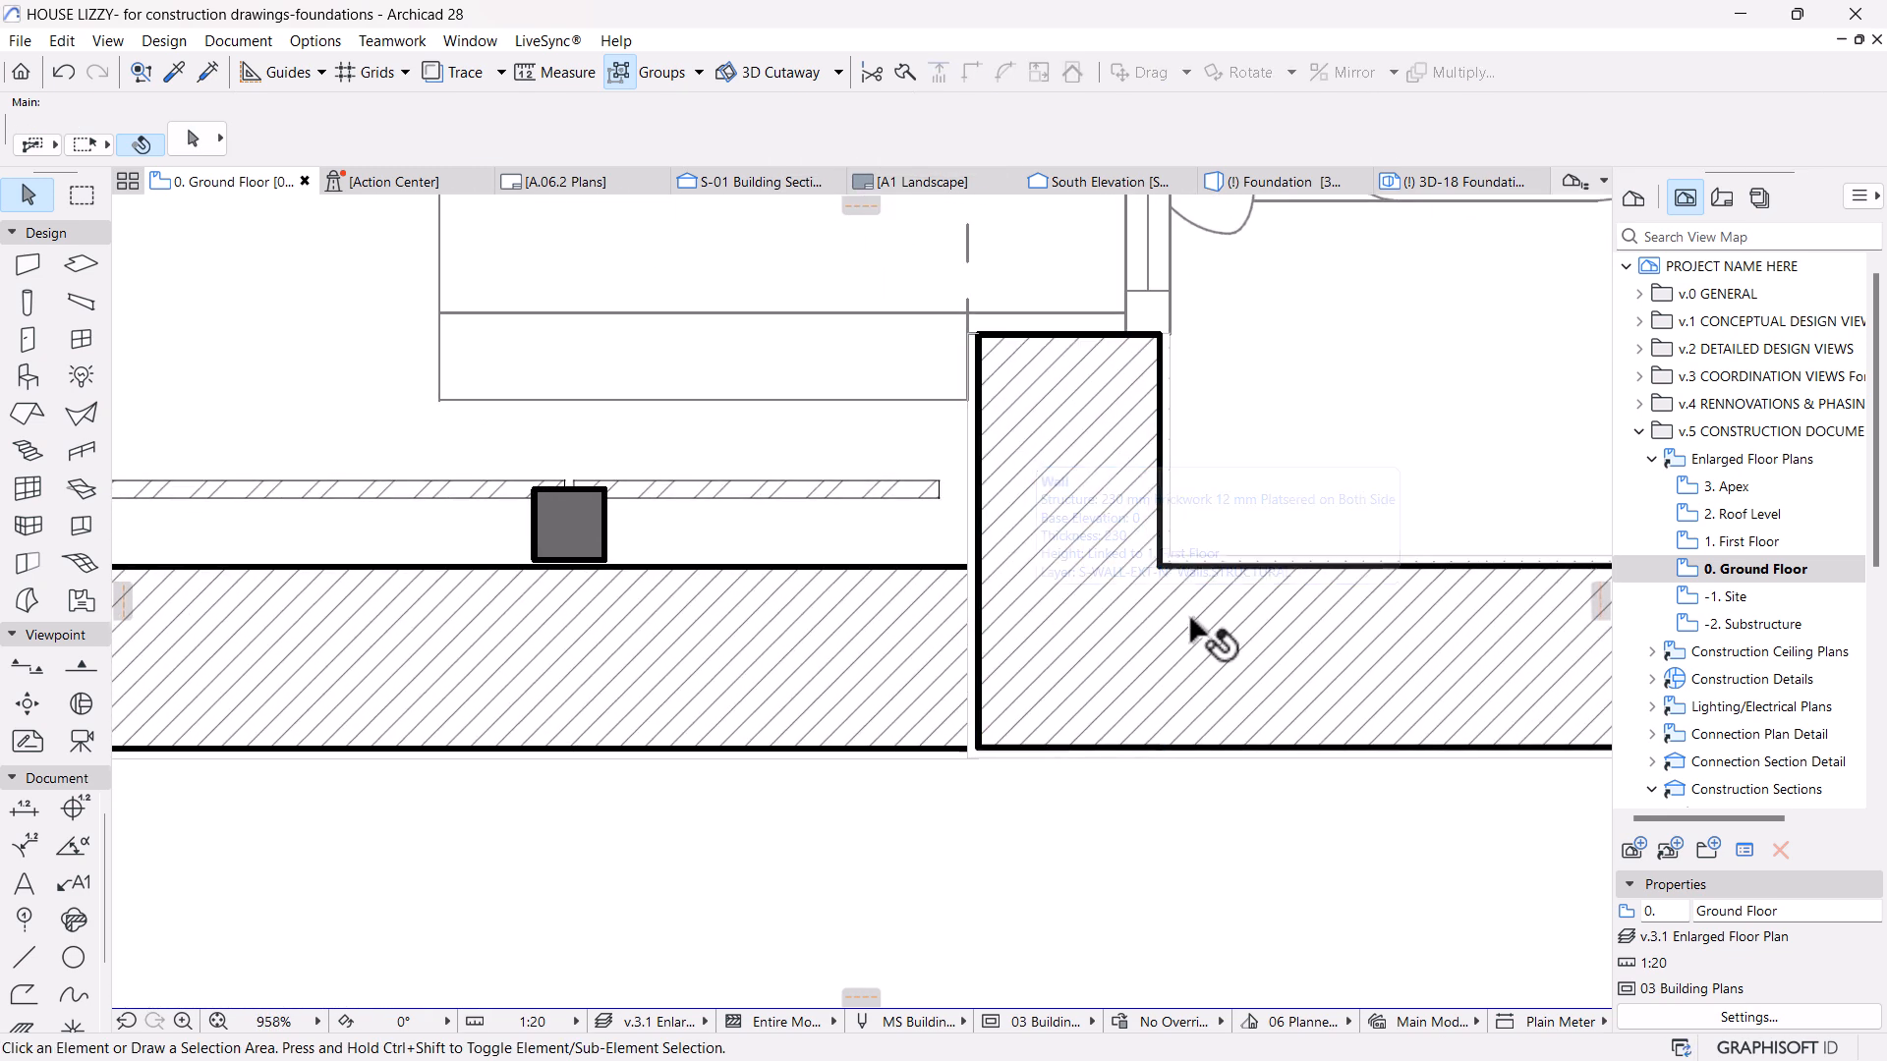
left_click(1011, 531)
left_click(905, 666)
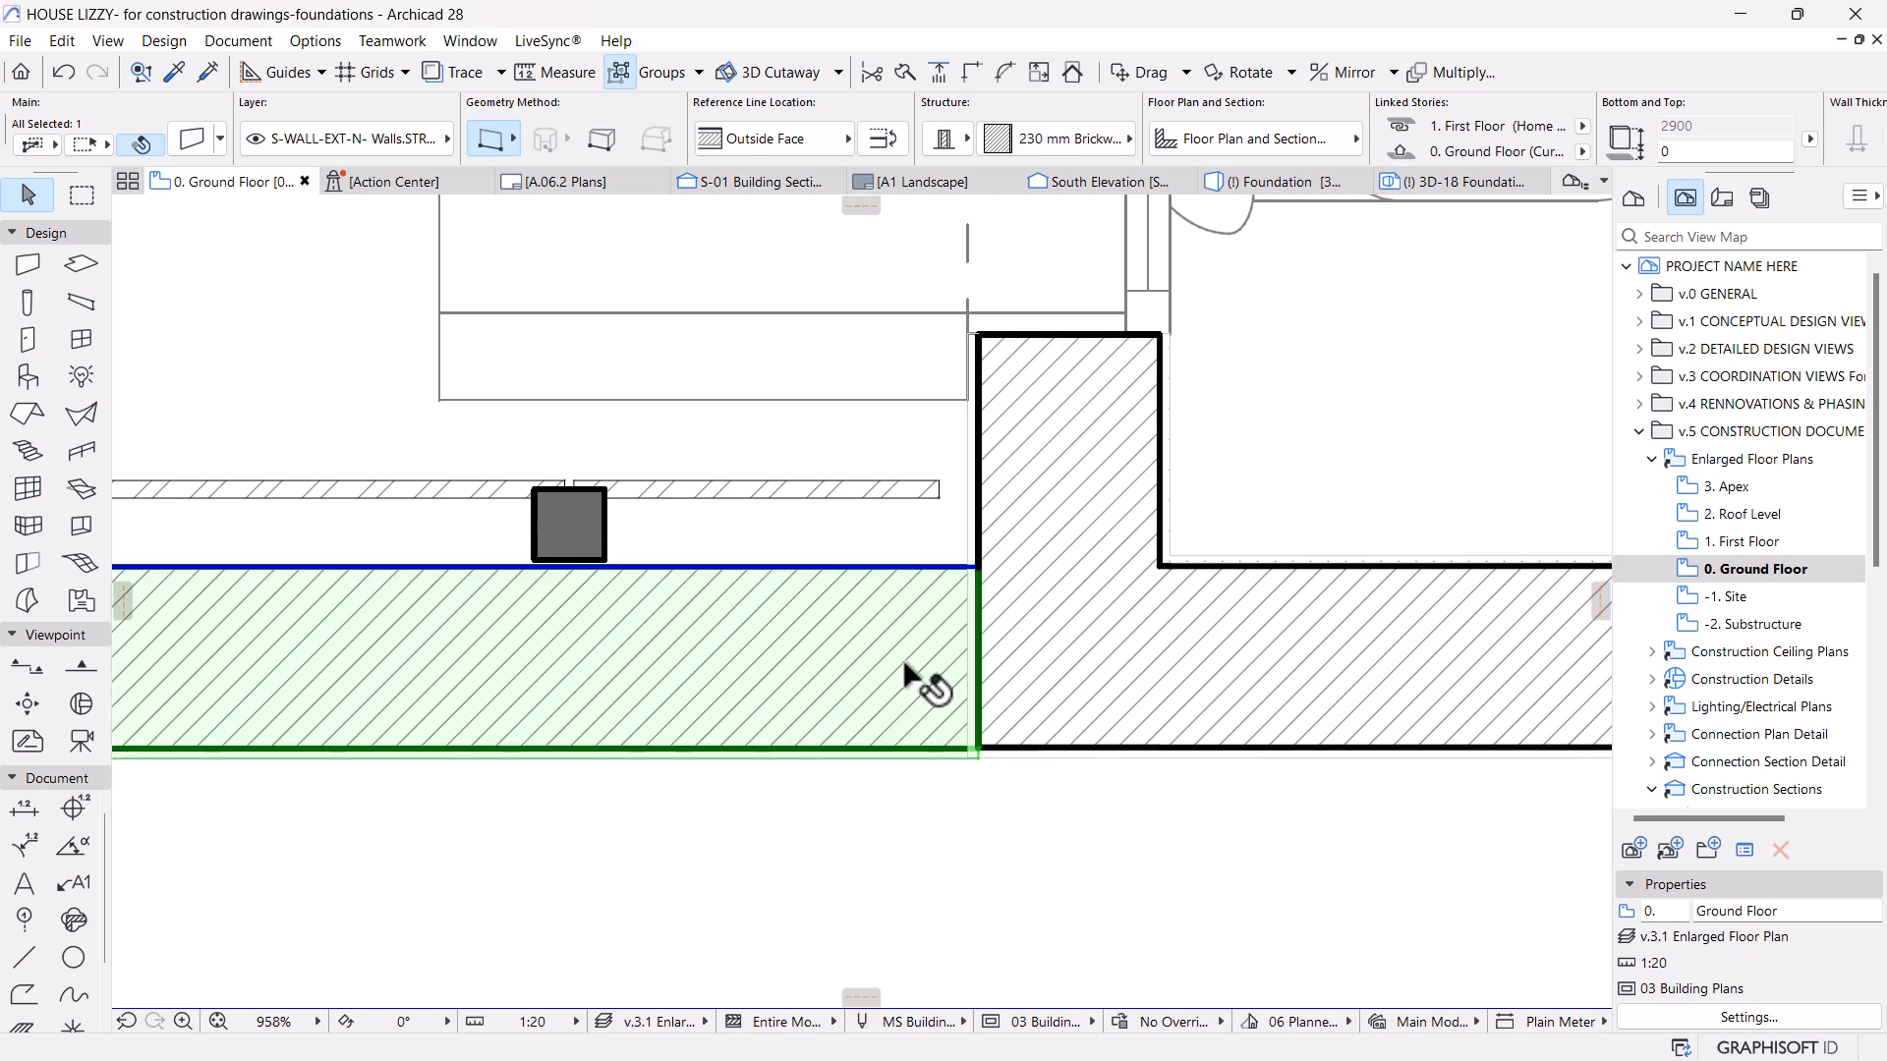
left_click(1036, 487)
scroll(1105, 538, "up", 3)
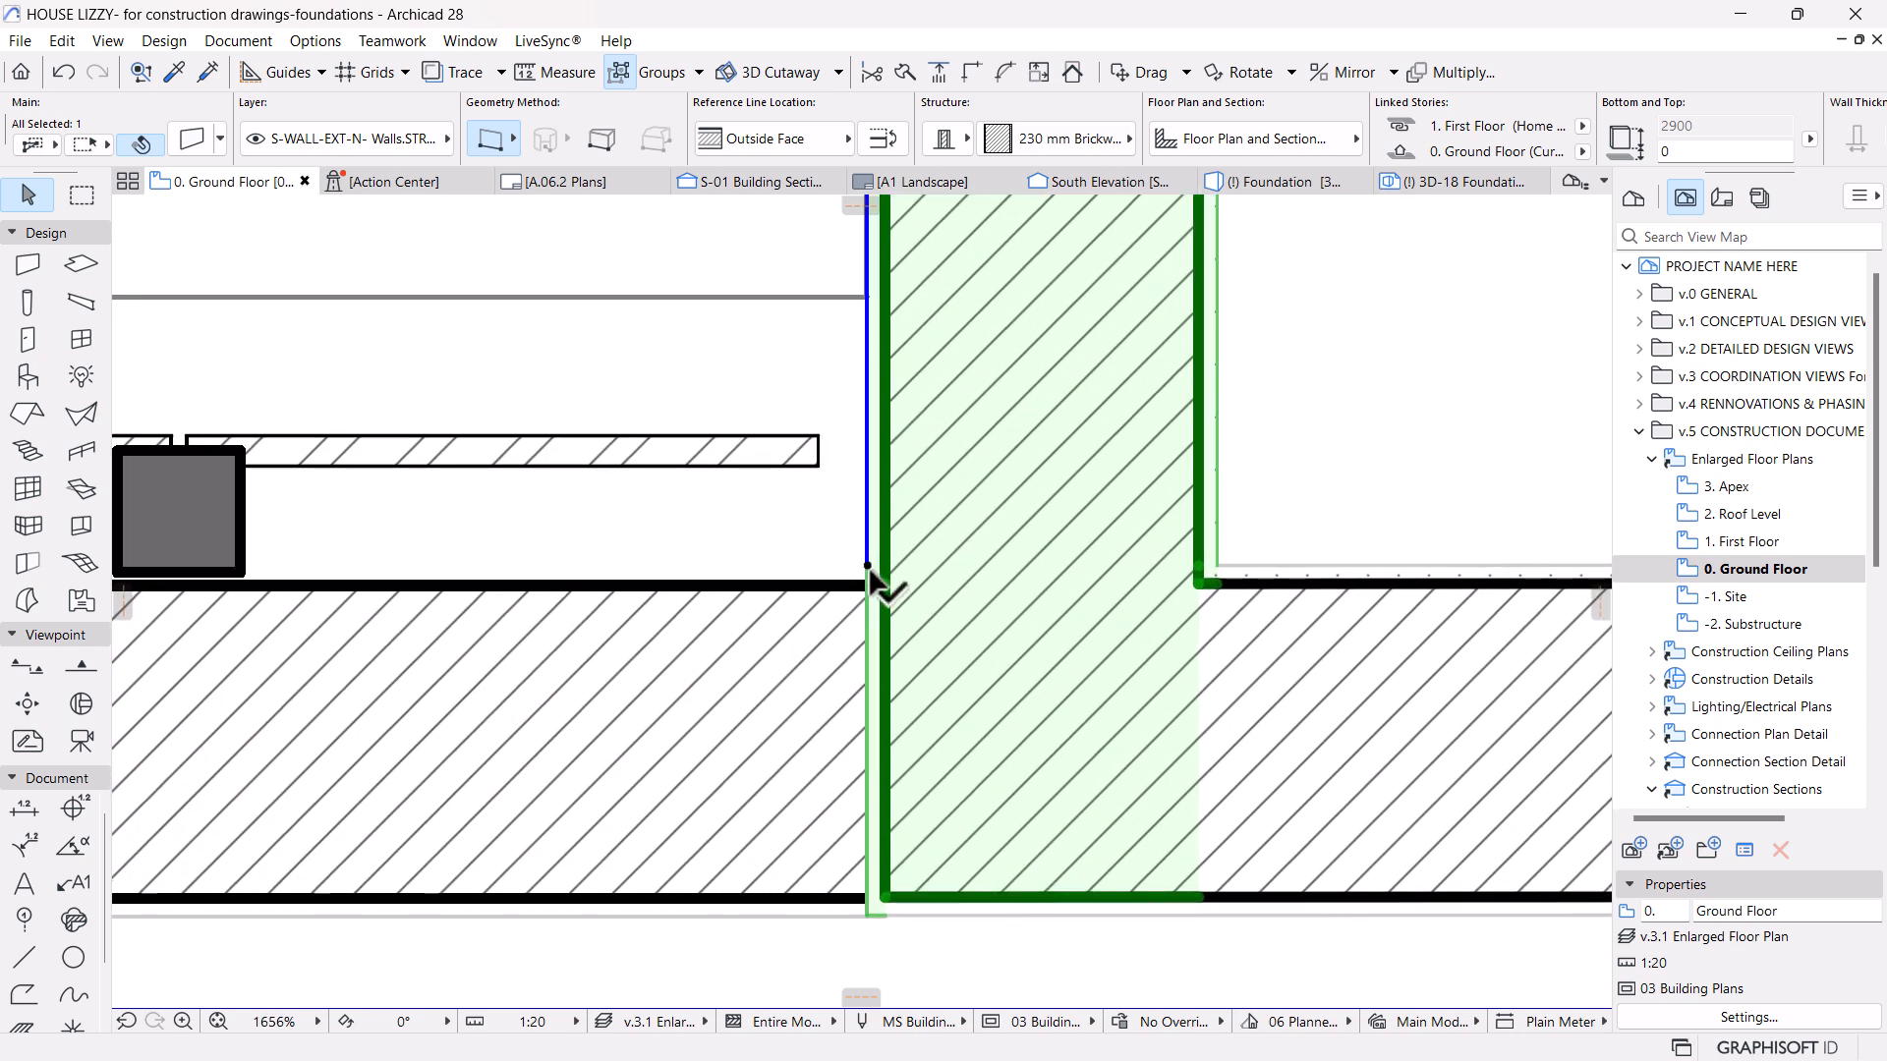
key("Escape")
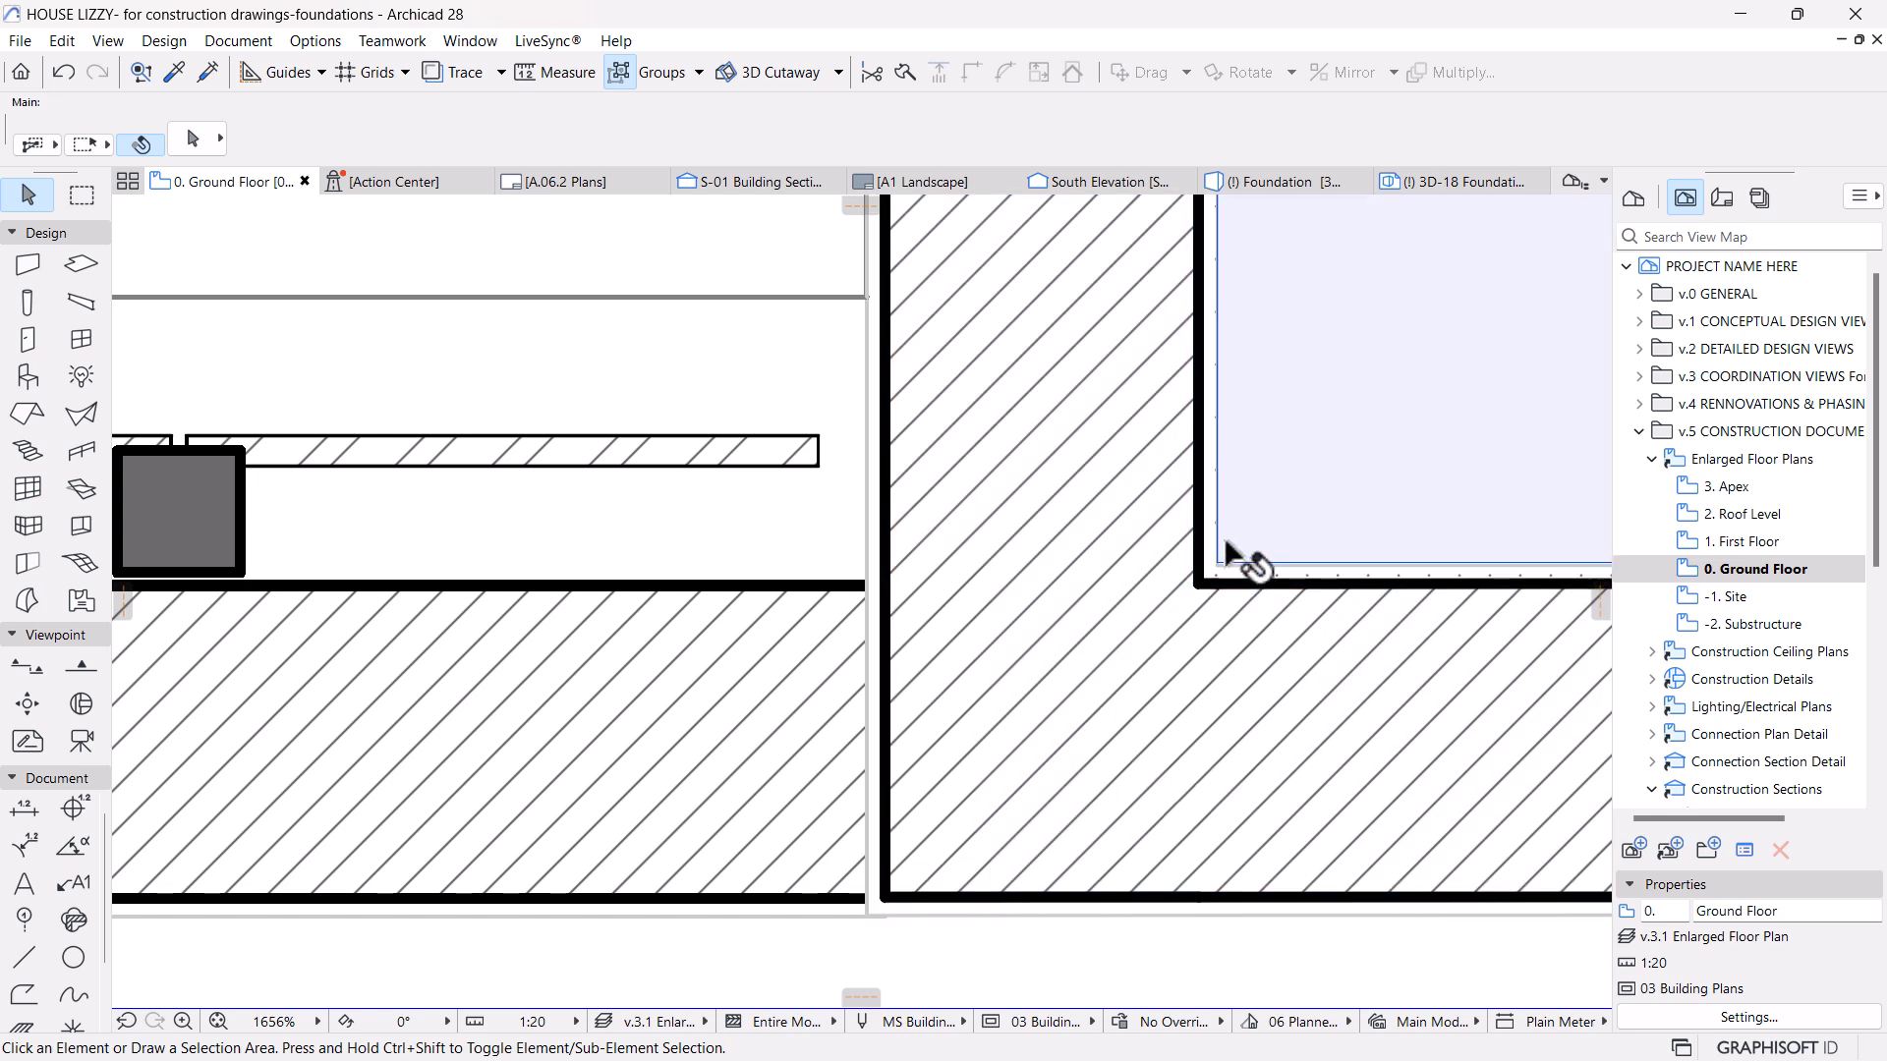
left_click(865, 568)
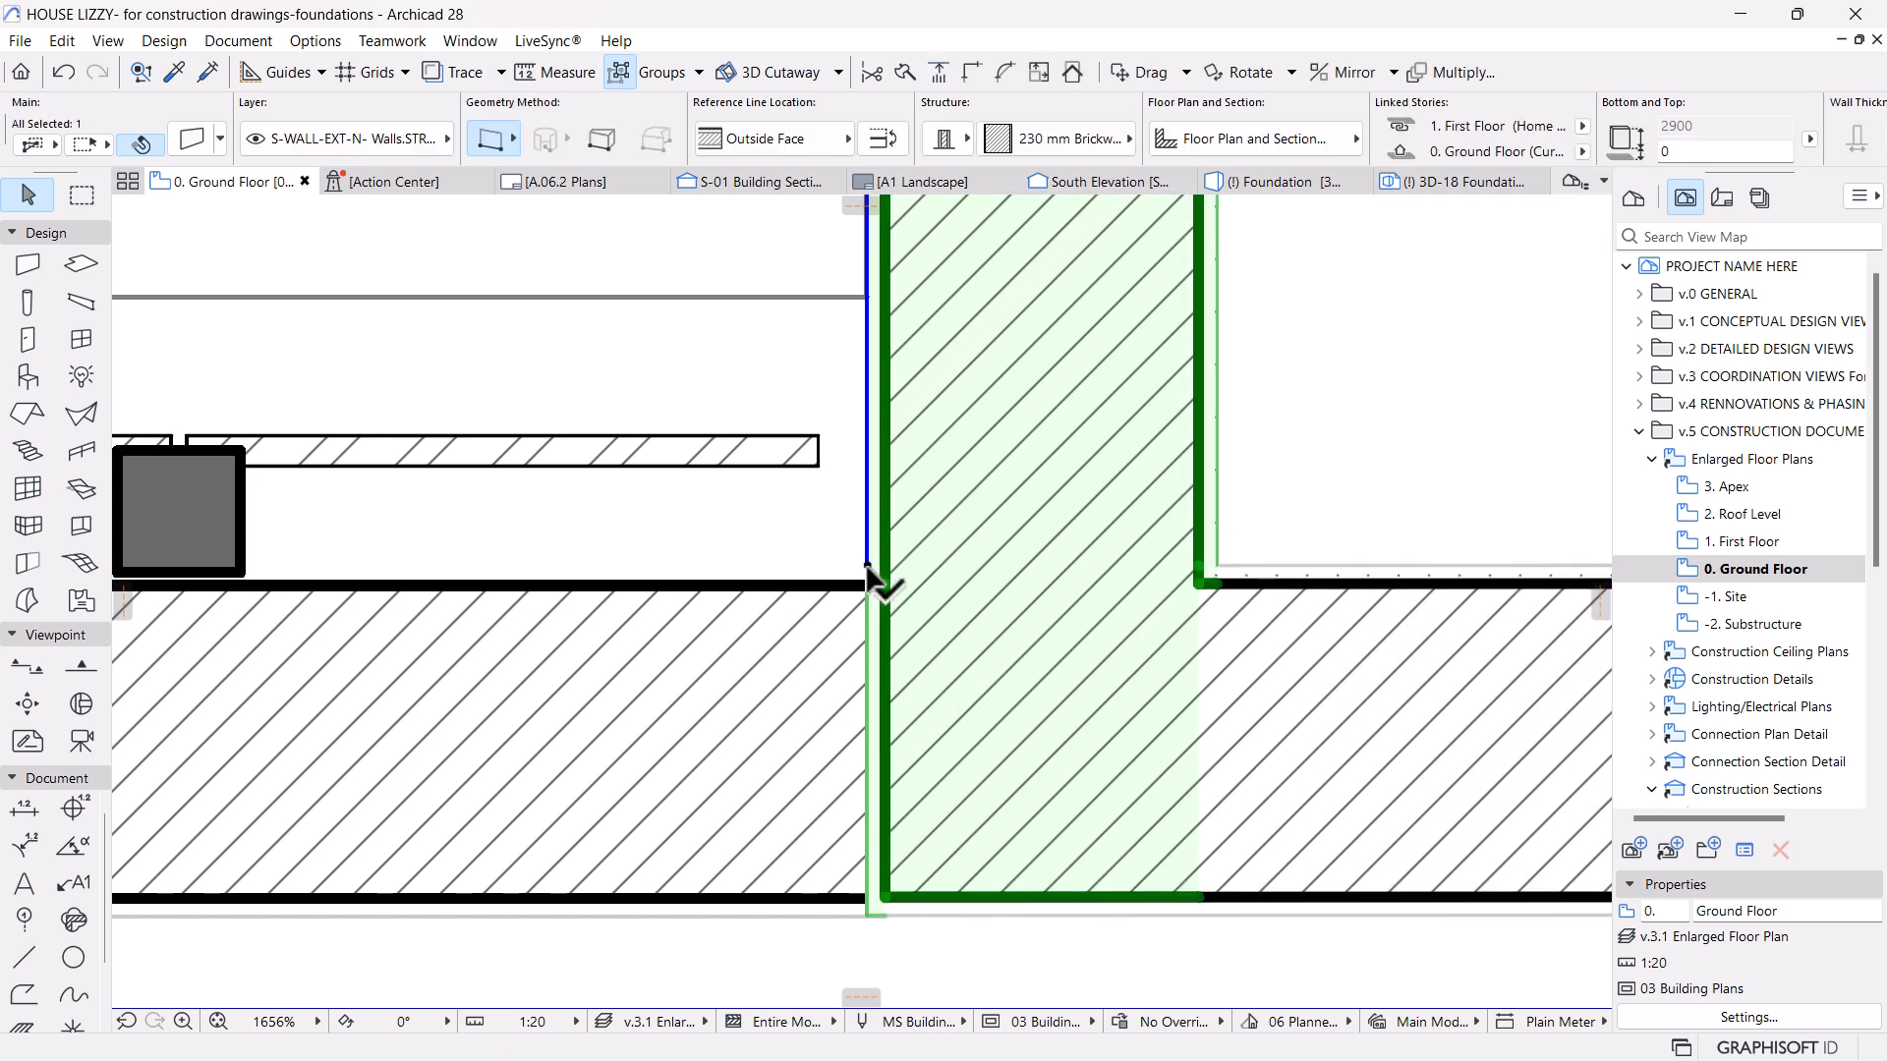
left_click(867, 567)
left_click(867, 584)
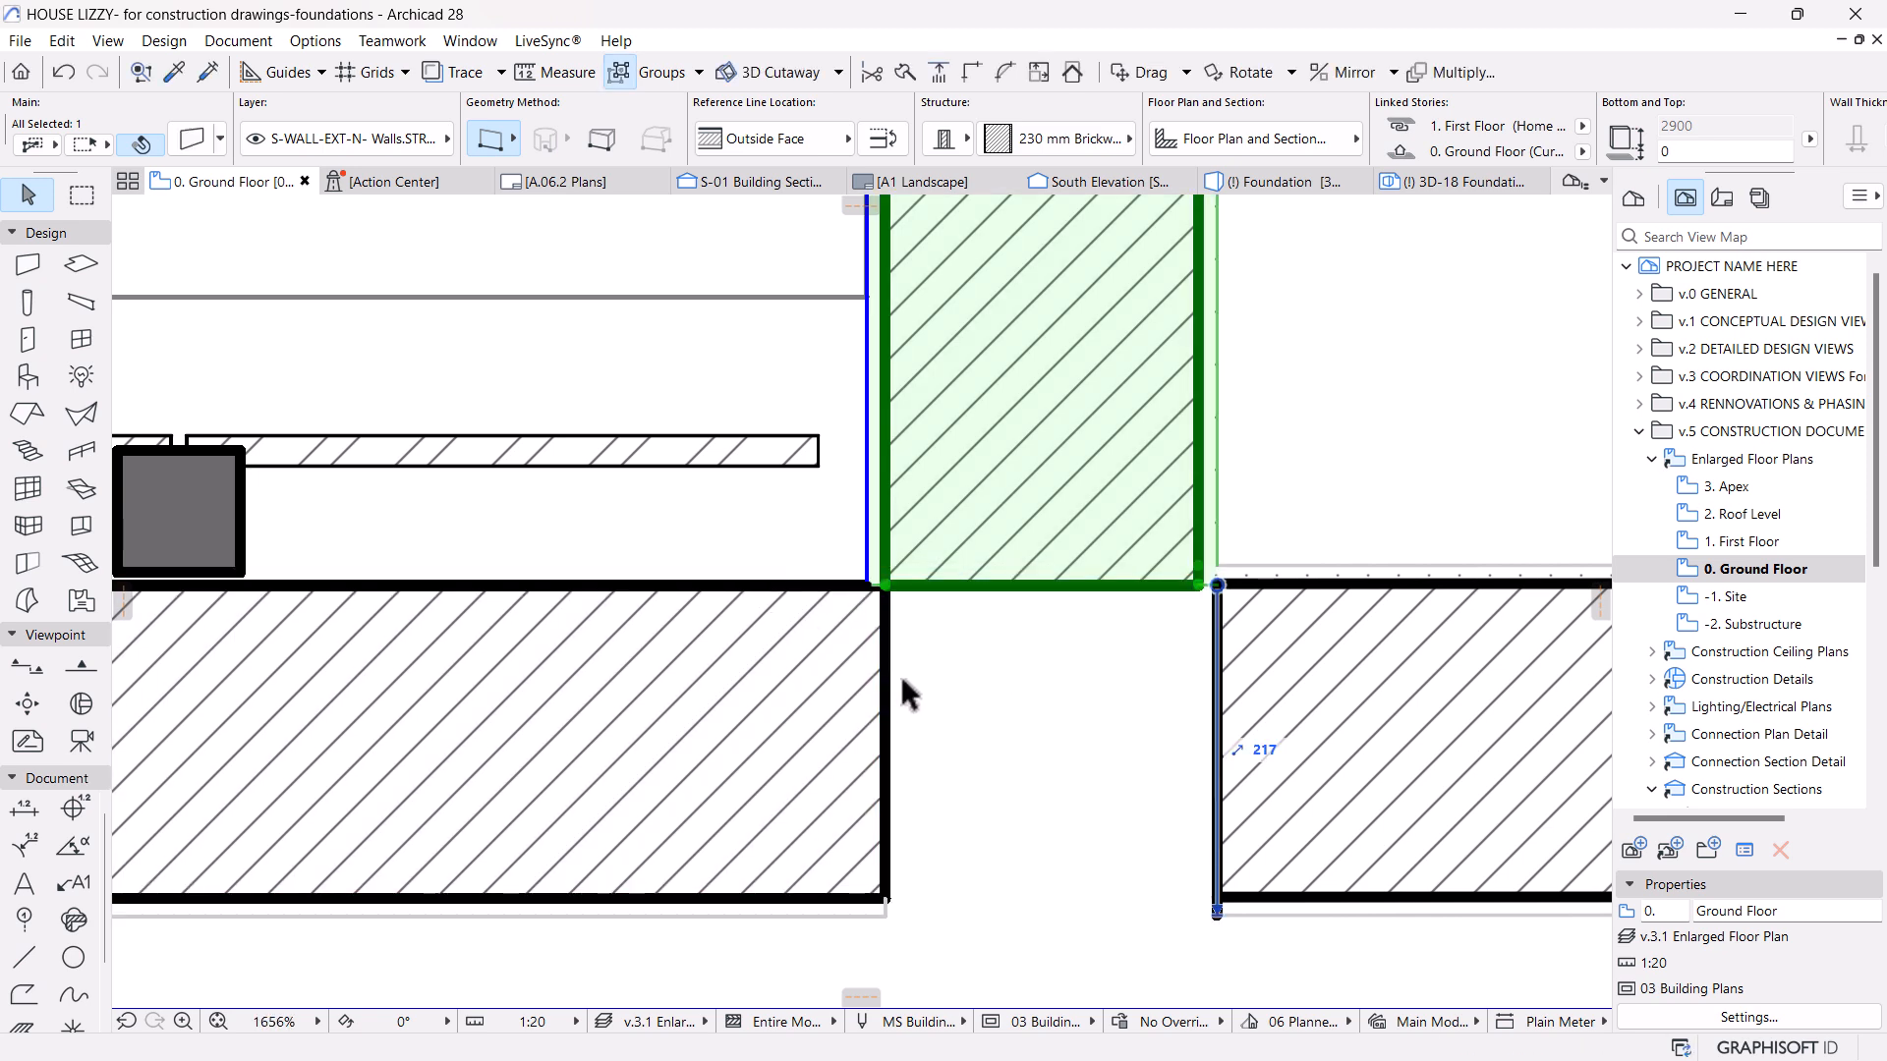
Stretch the right end of the garage's upper-left wall segment under the WC's outer wall to the adjoining wall's end face.
left_click(818, 690)
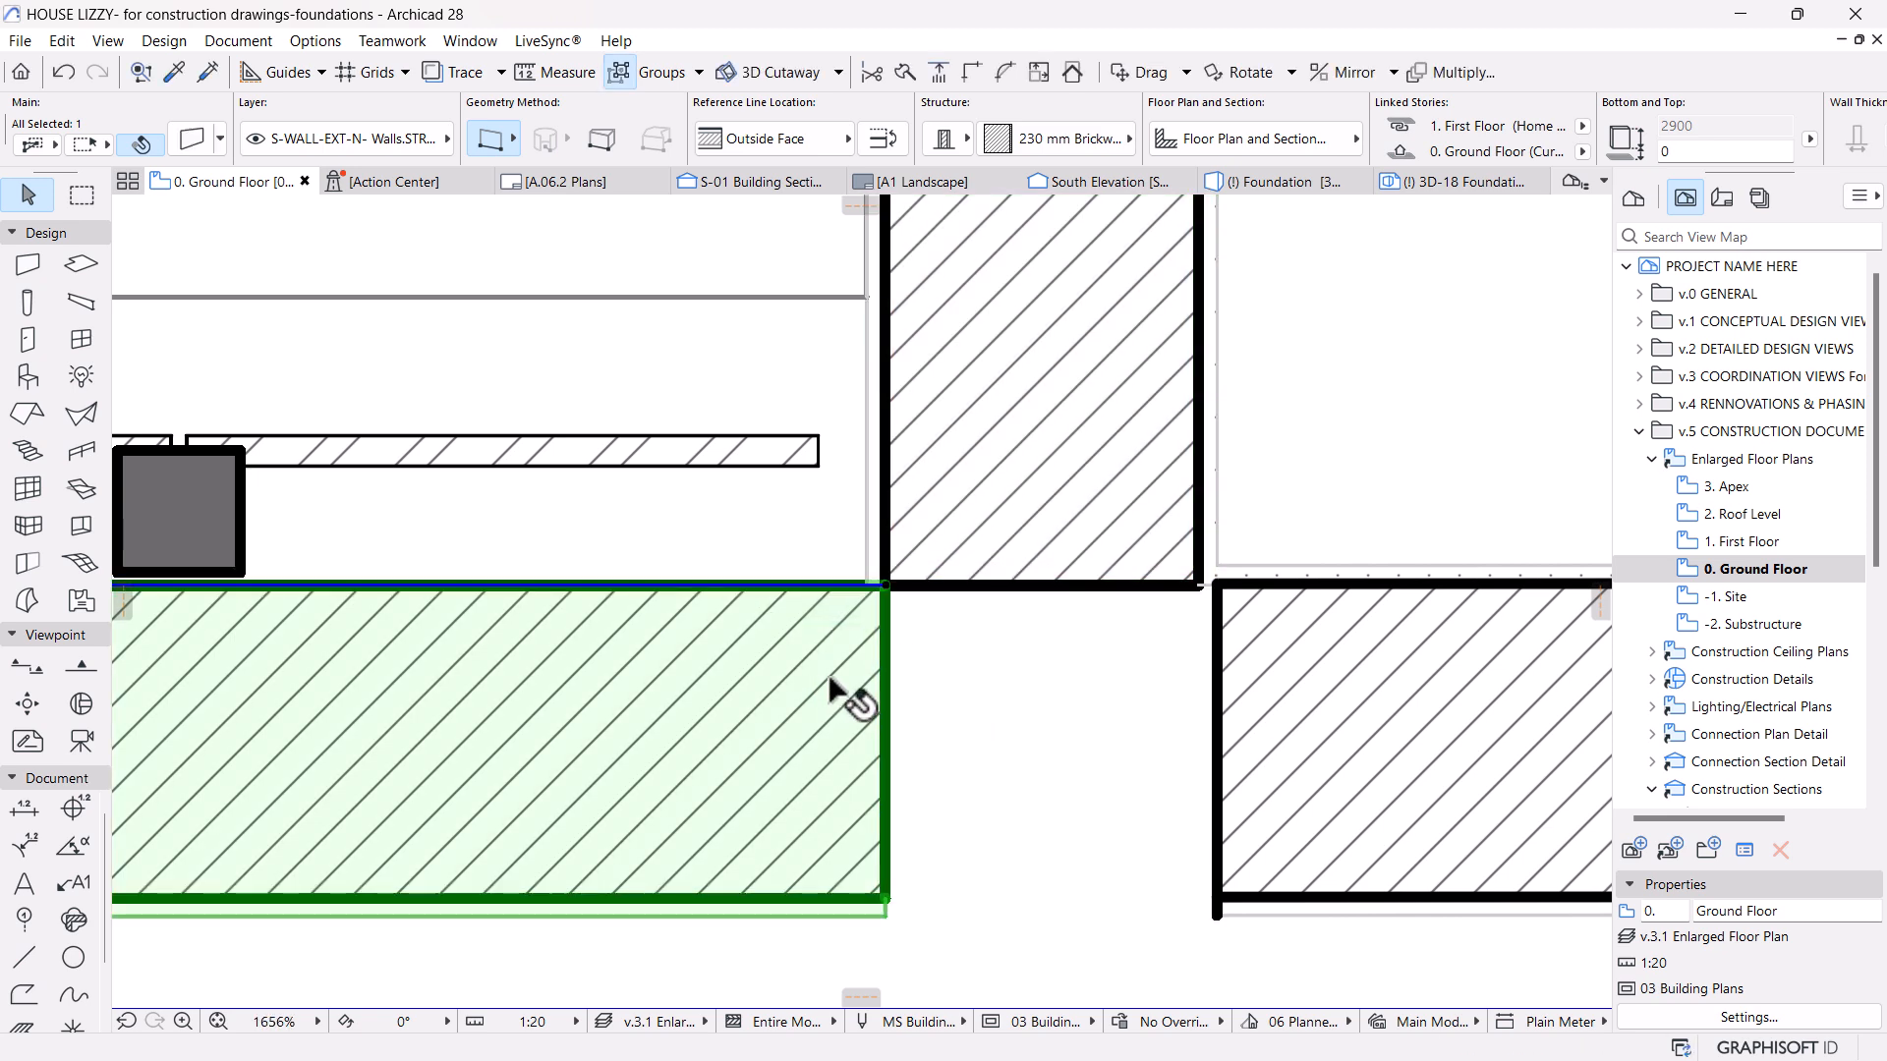
left_click(886, 587)
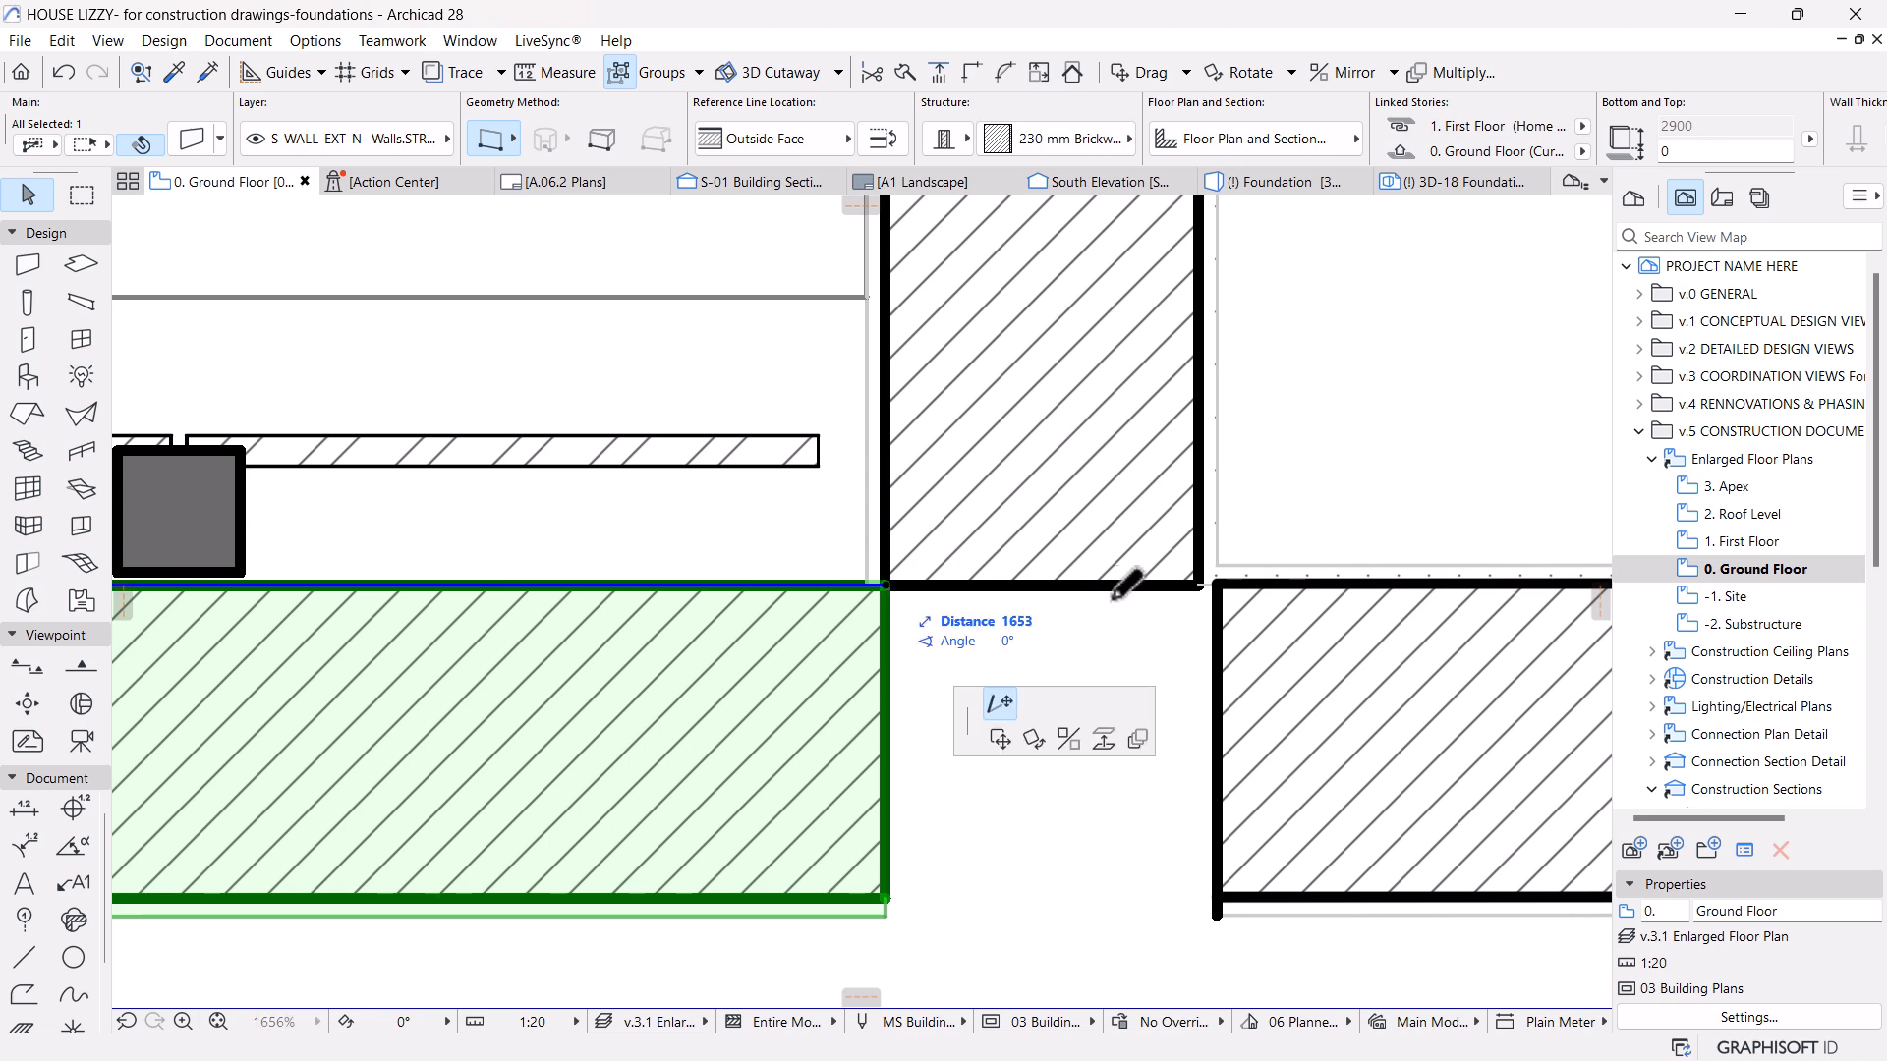
left_click(1219, 582)
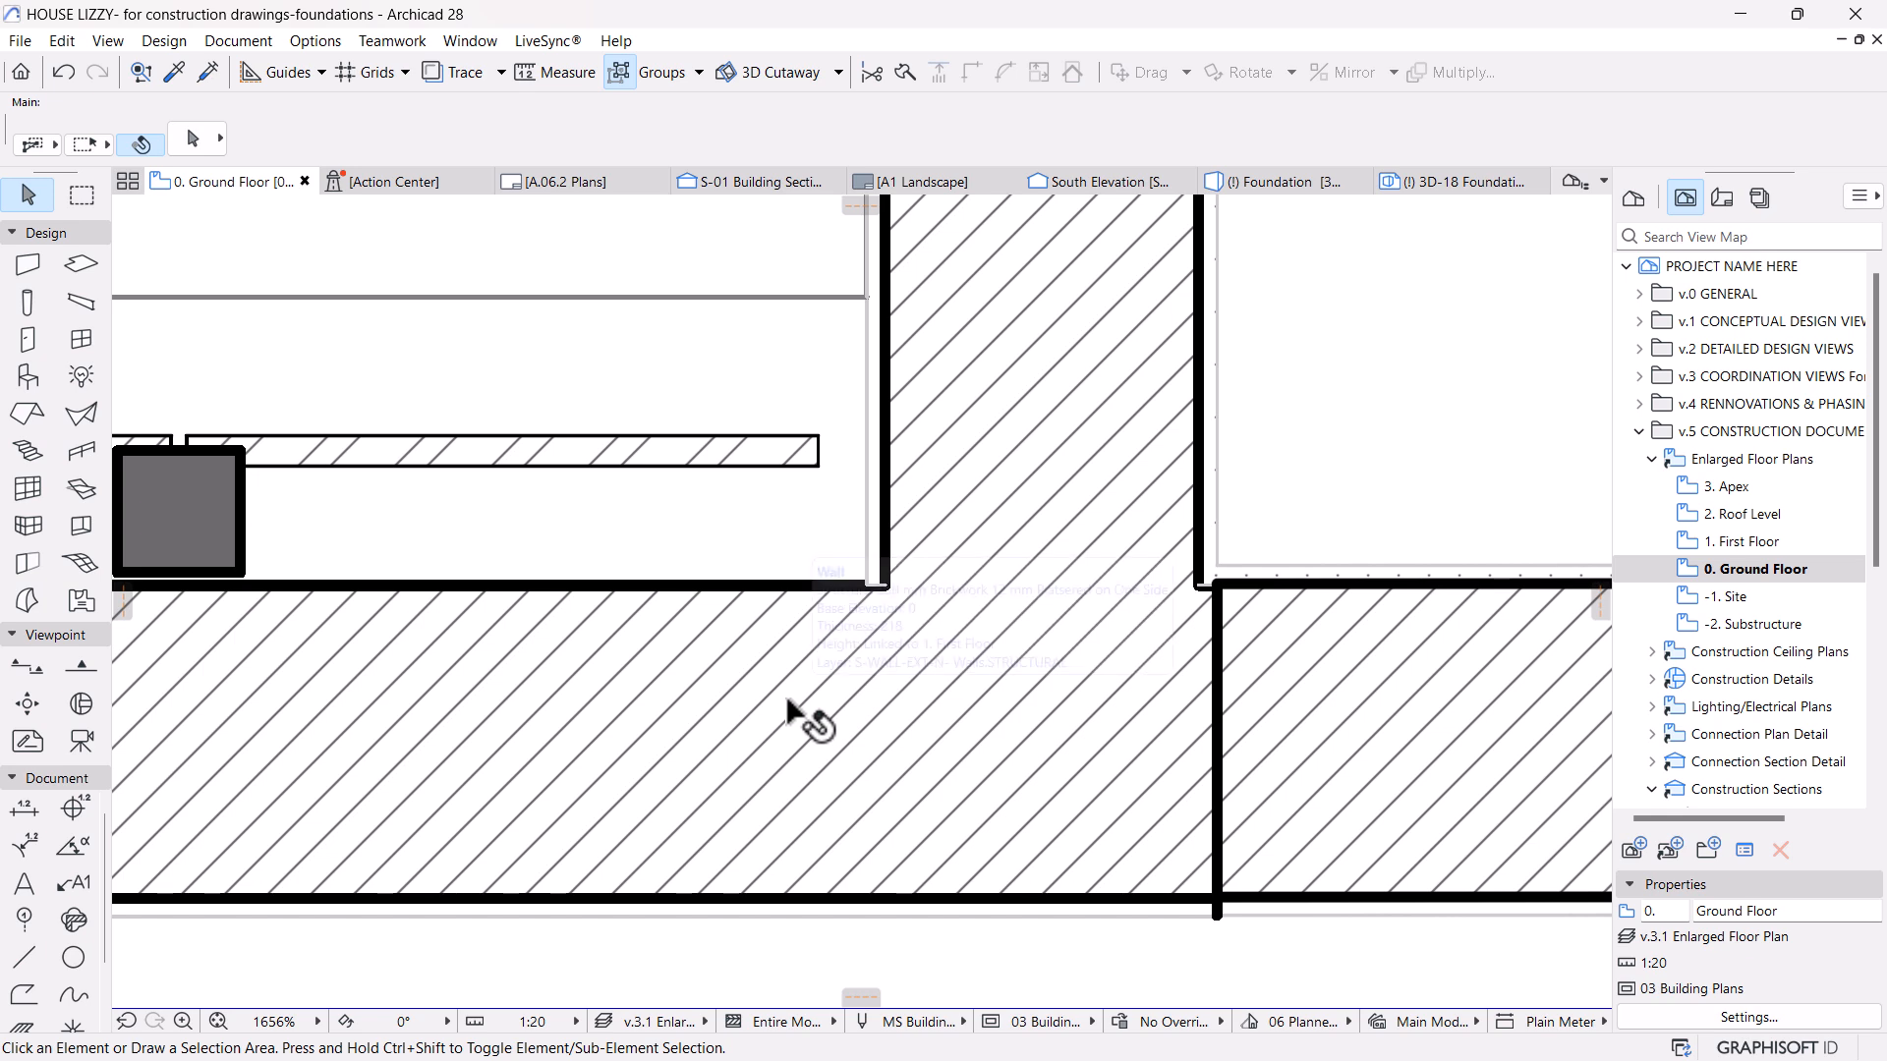
Intersect the WC's outer wall with the wall between the WC and the garage at their corner.
scroll(798, 714, "down", 3)
scroll(1140, 815, "up", 2)
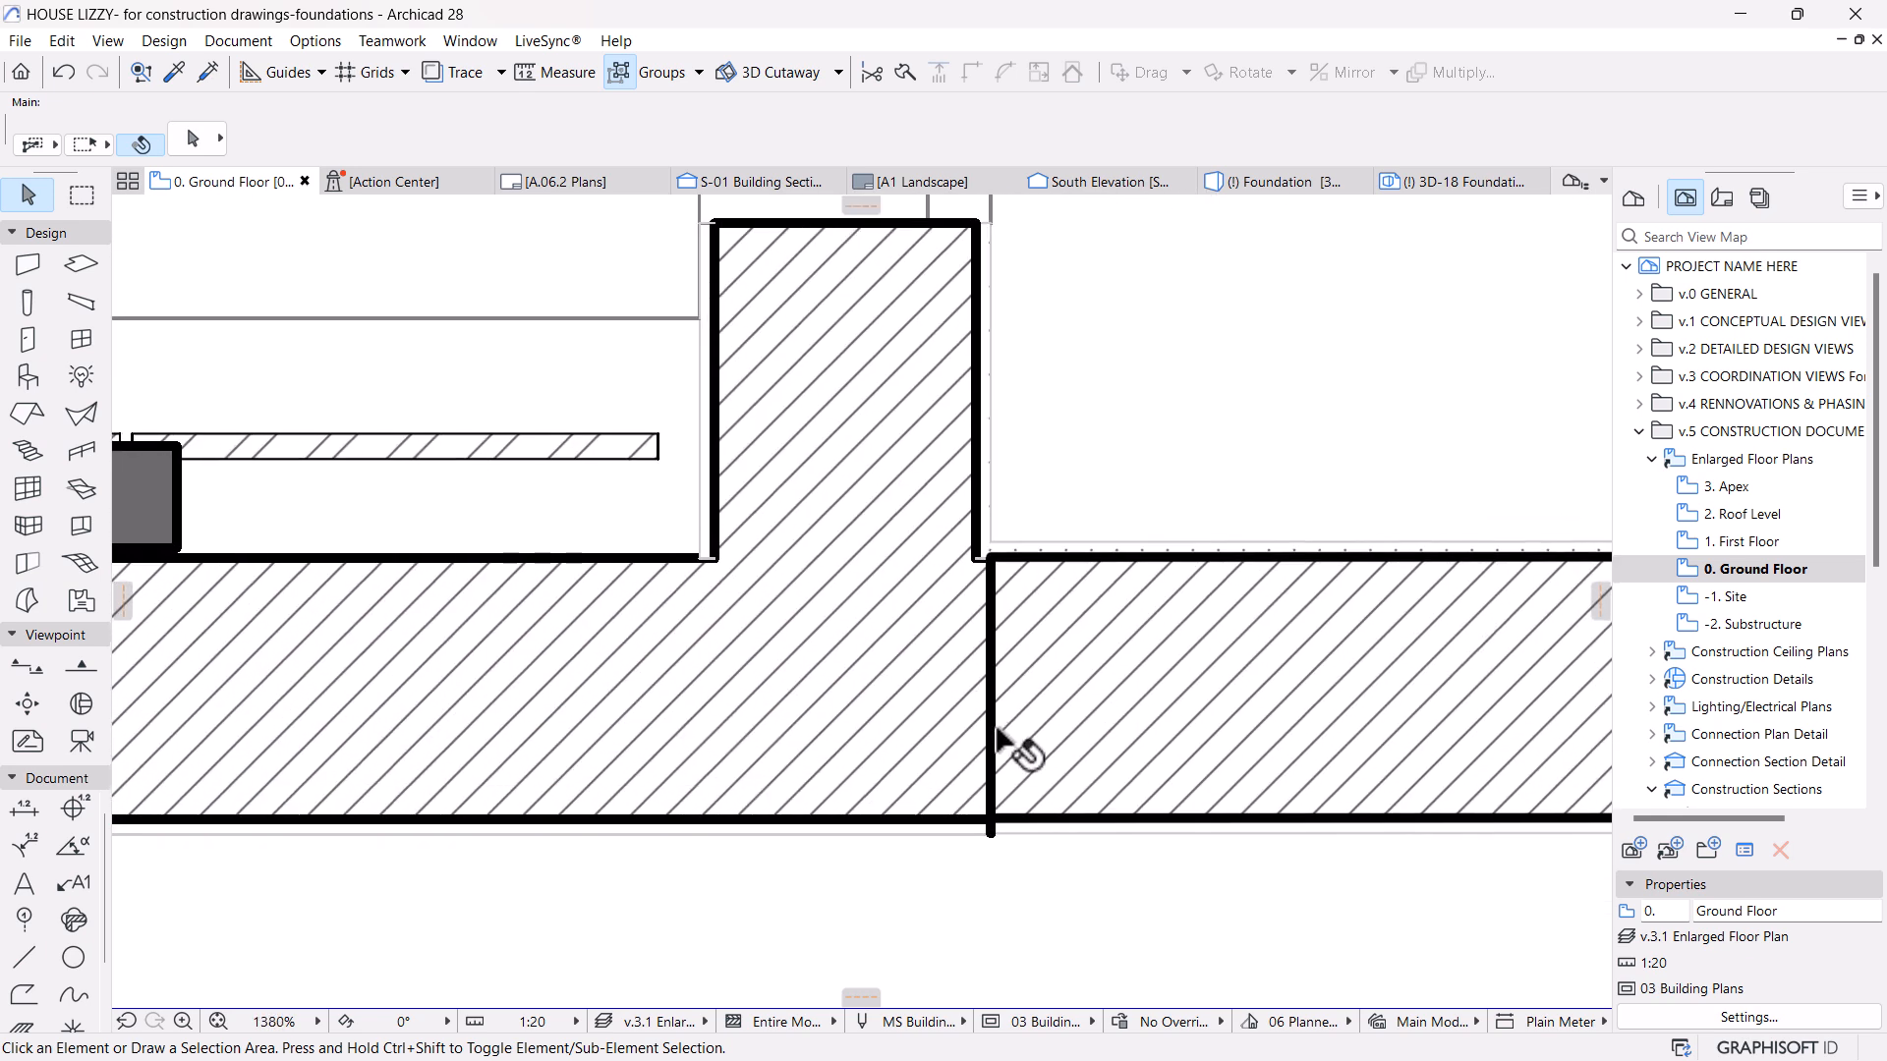
scroll(999, 728, "up", 2)
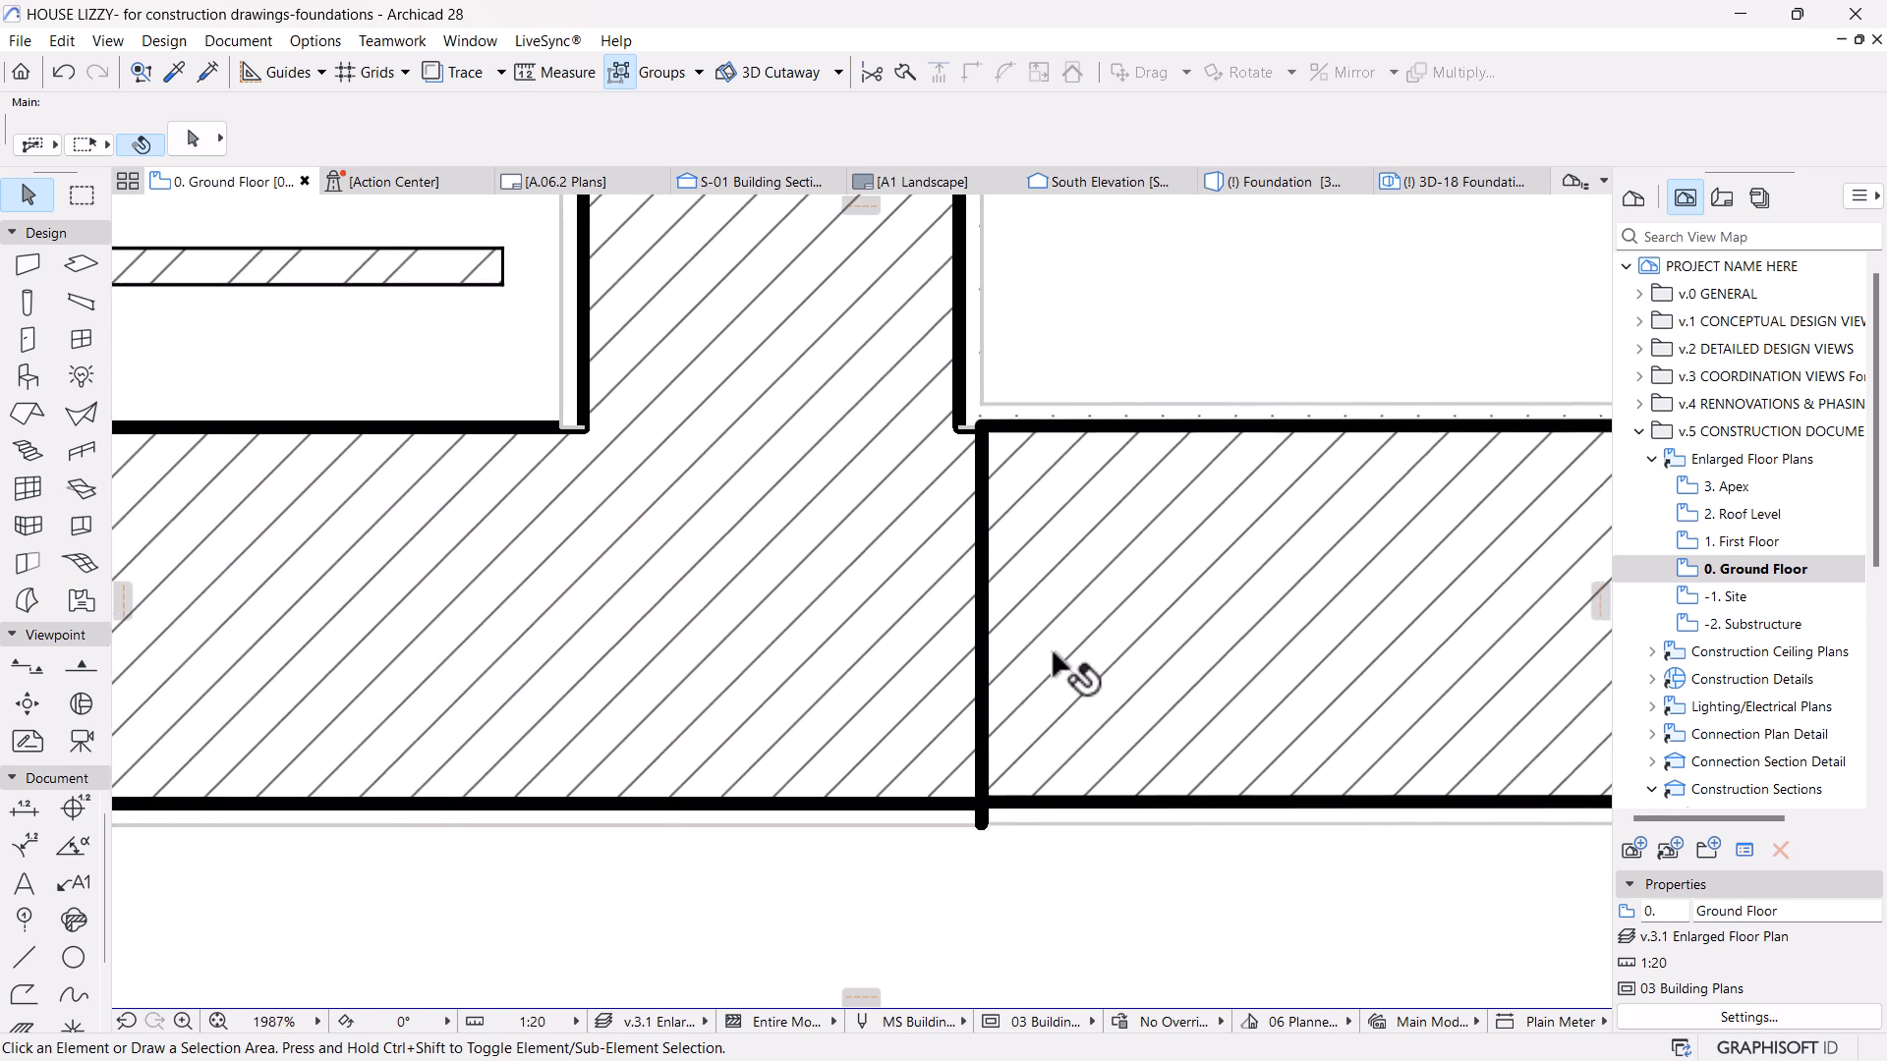
left_click(1110, 651)
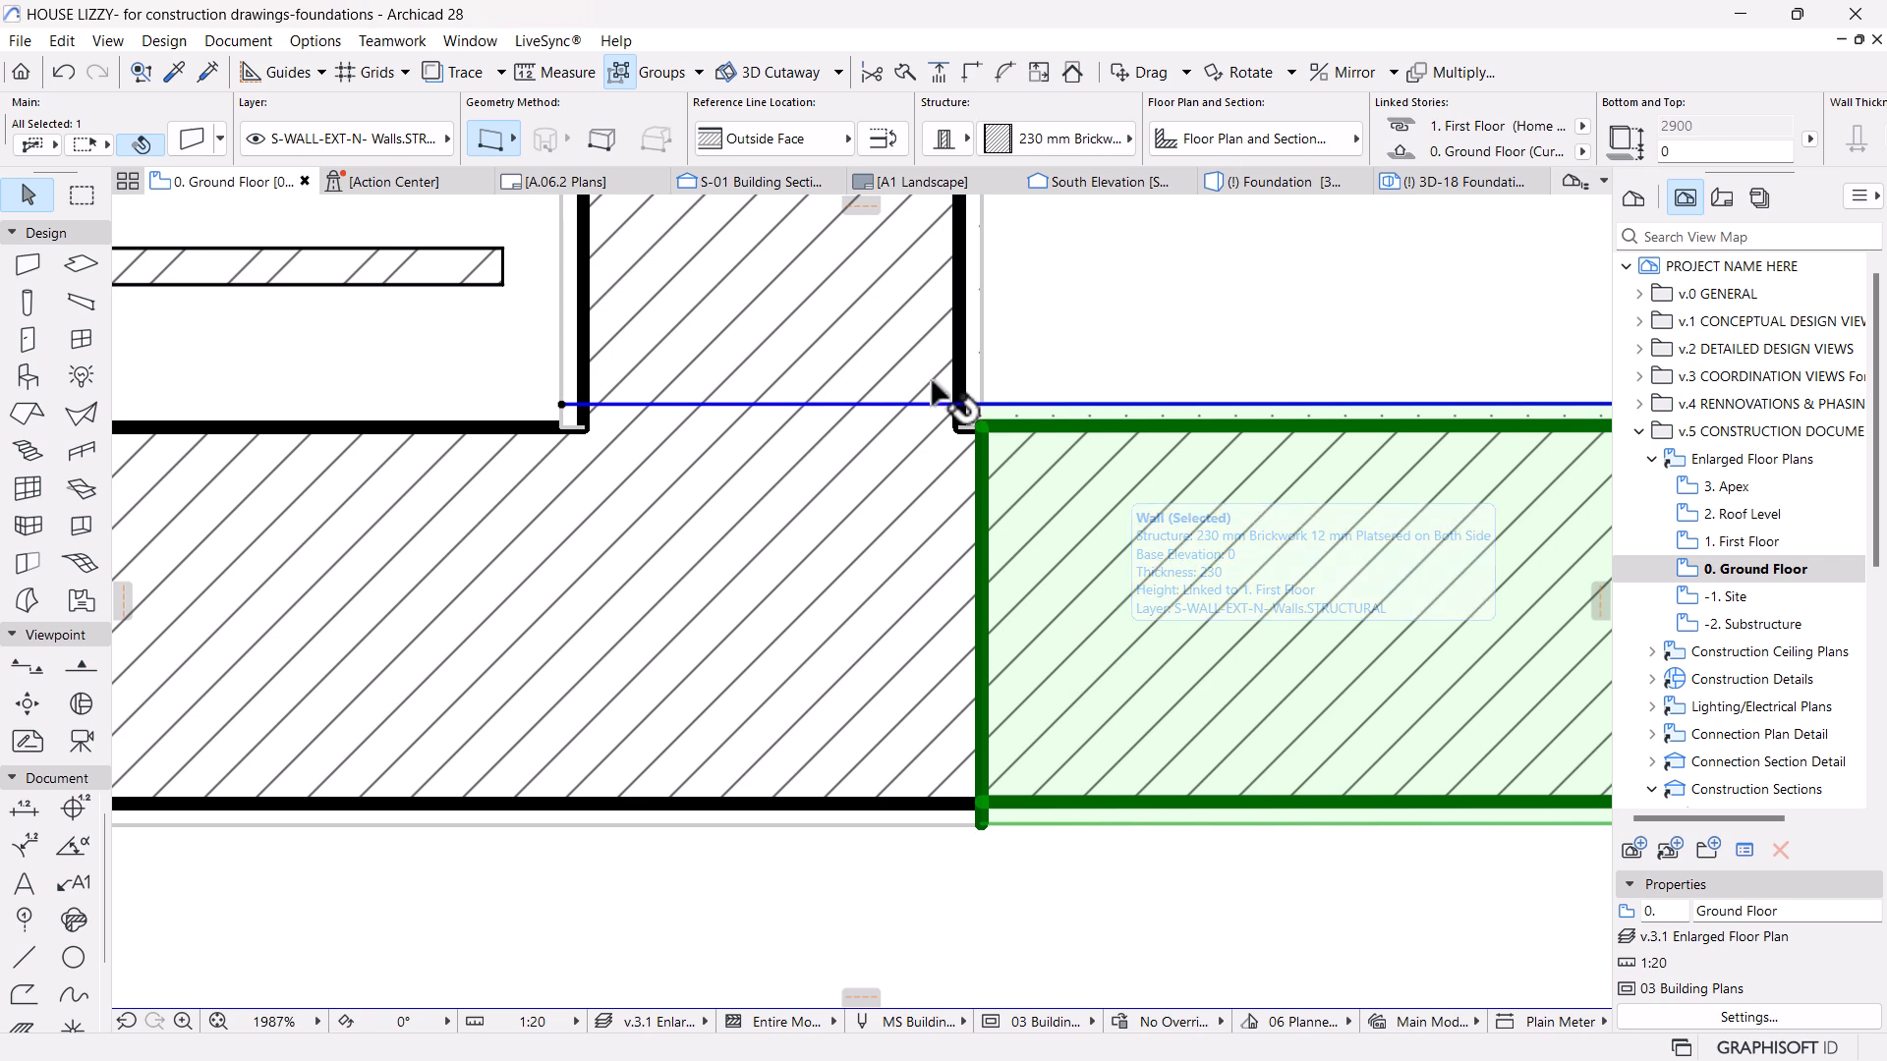
left_click(894, 324, "shift")
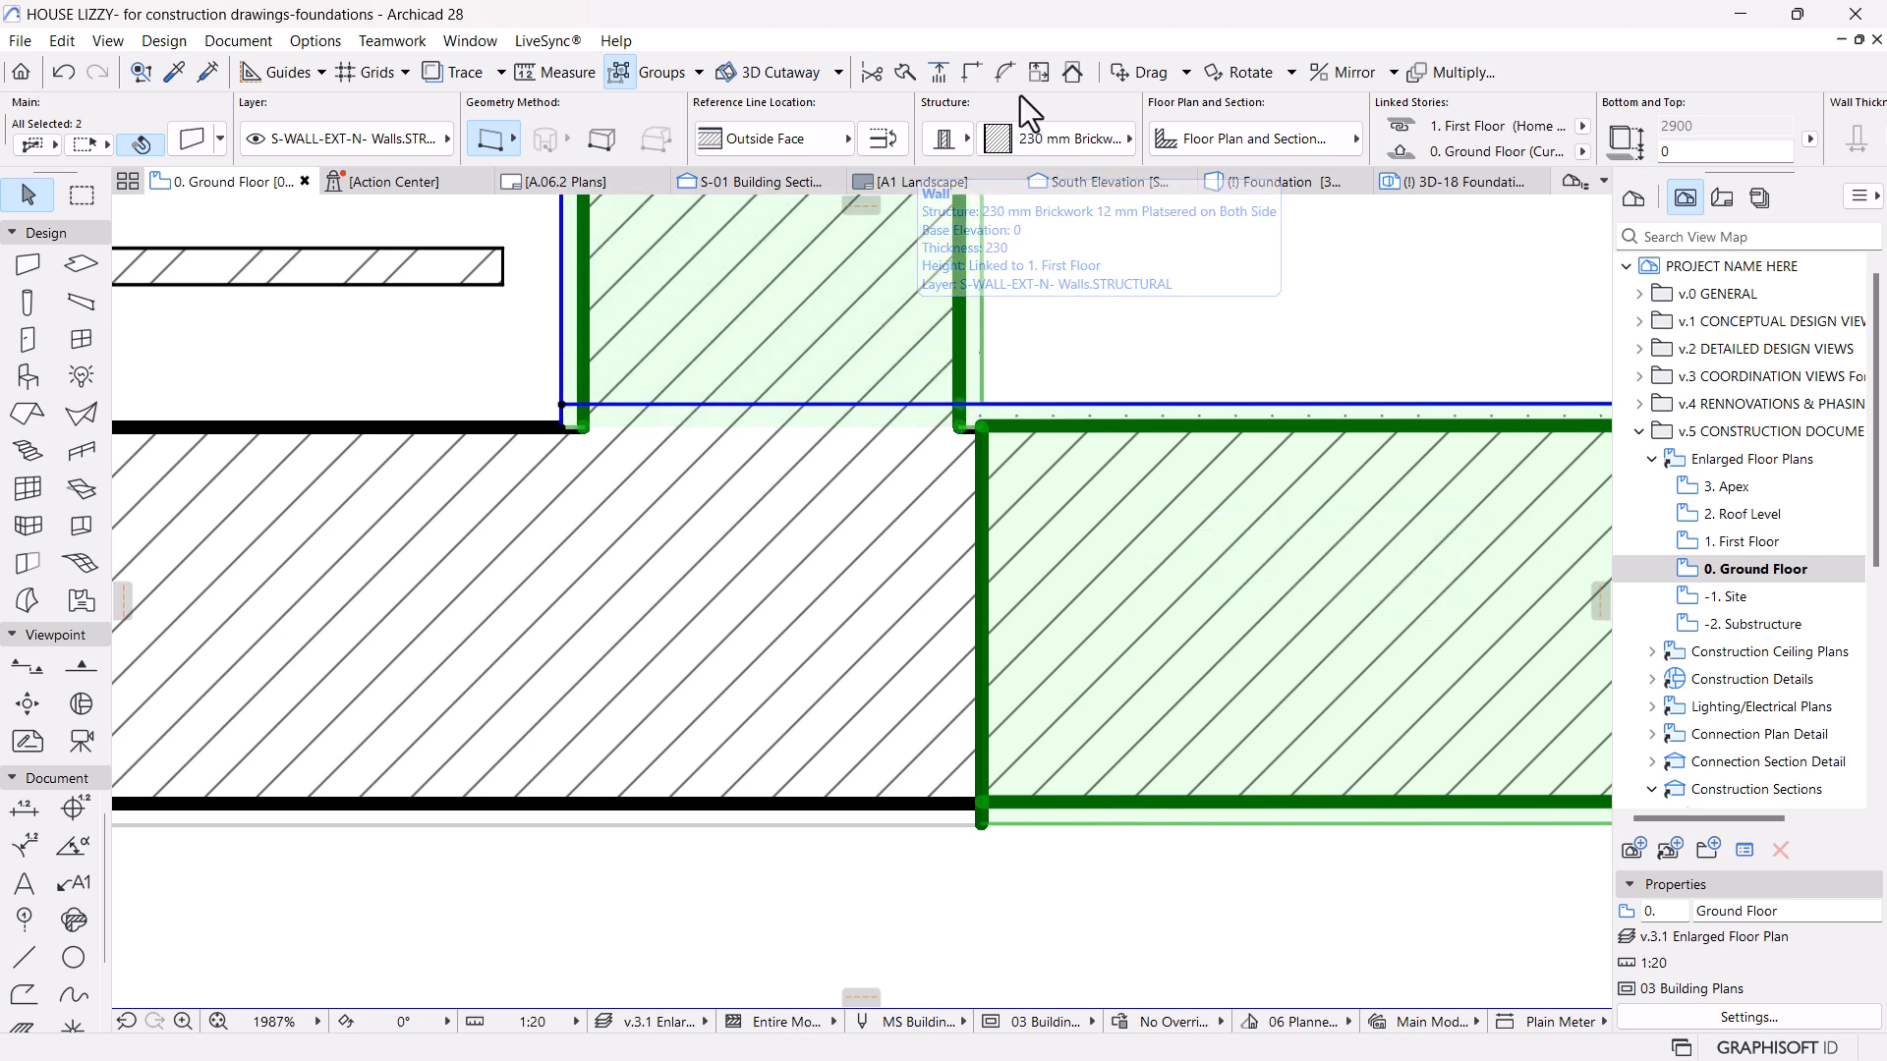
left_click(972, 72)
key("Escape")
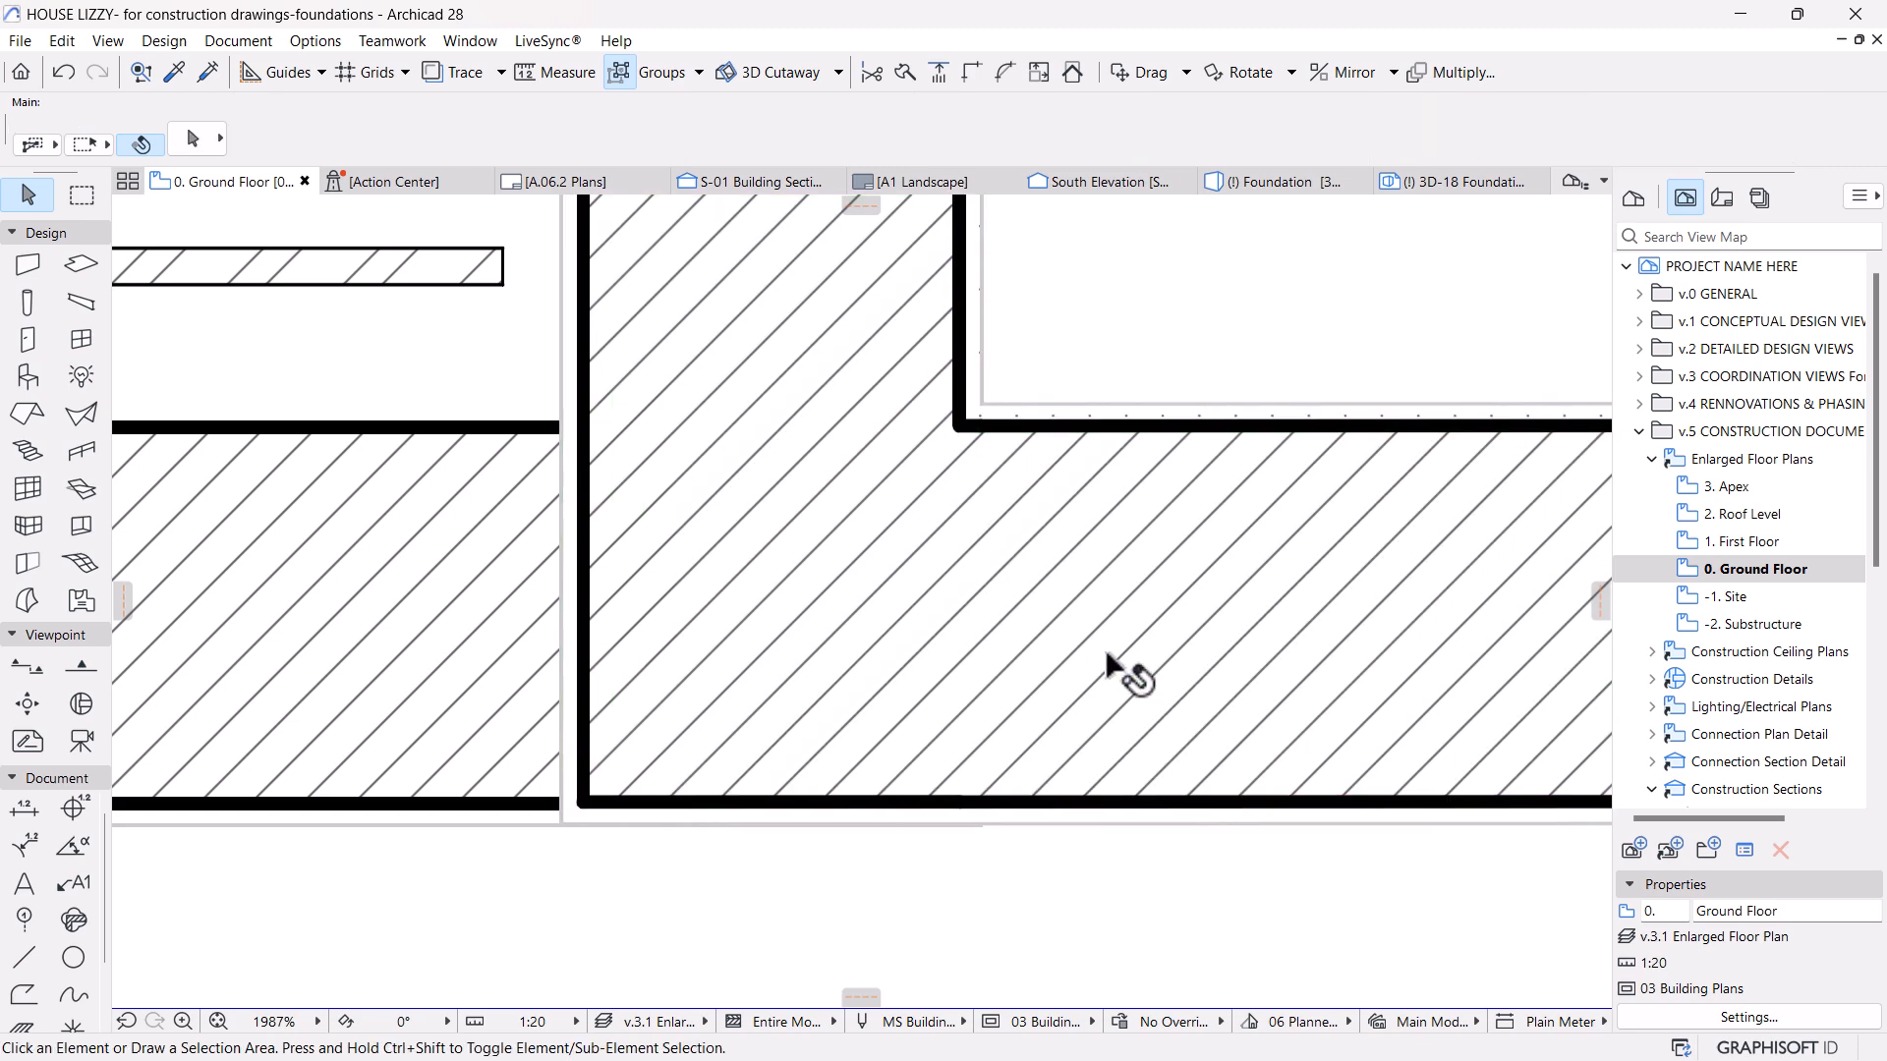
Pull the right end of the garage's upper-left wall segment back to the outer brick face of the WC's outer wall.
scroll(1107, 652, "down", 10)
scroll(983, 746, "down", 2)
middle_click_drag(1002, 757, 845, 653)
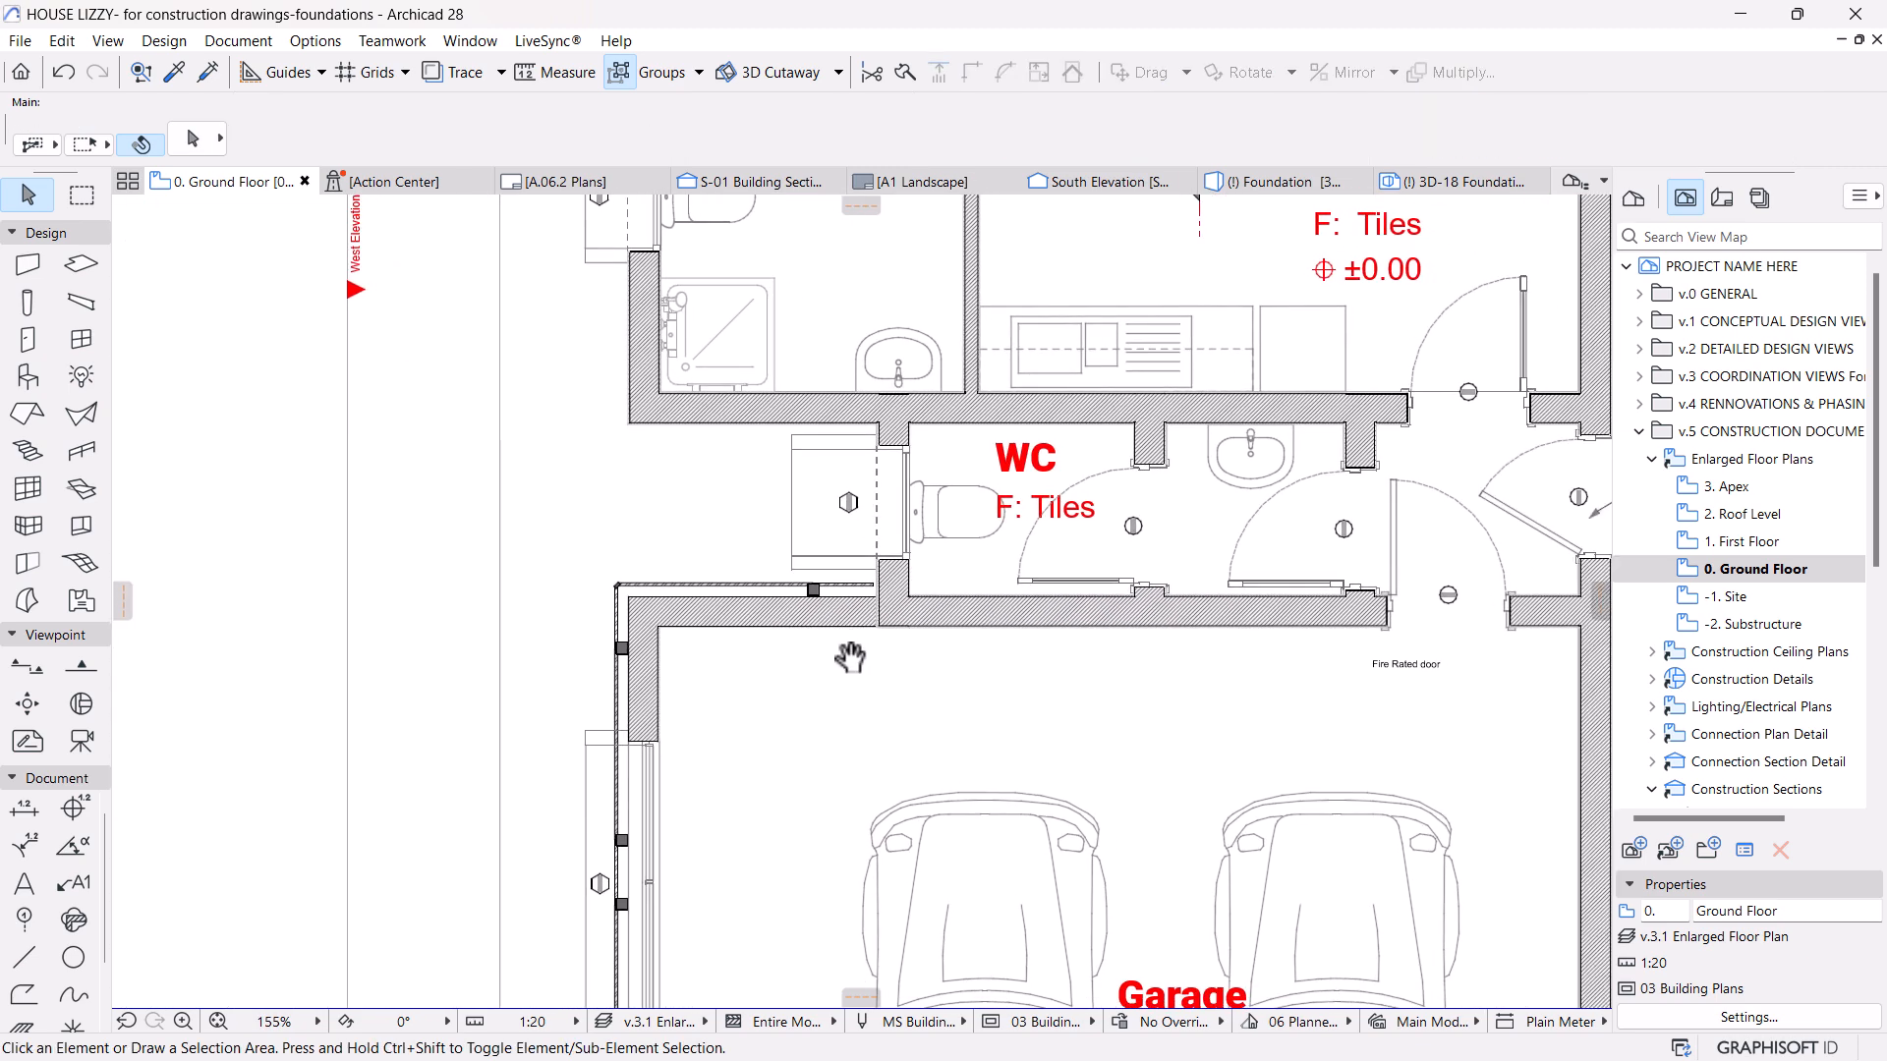
scroll(791, 581, "up", 6)
scroll(776, 565, "up", 3)
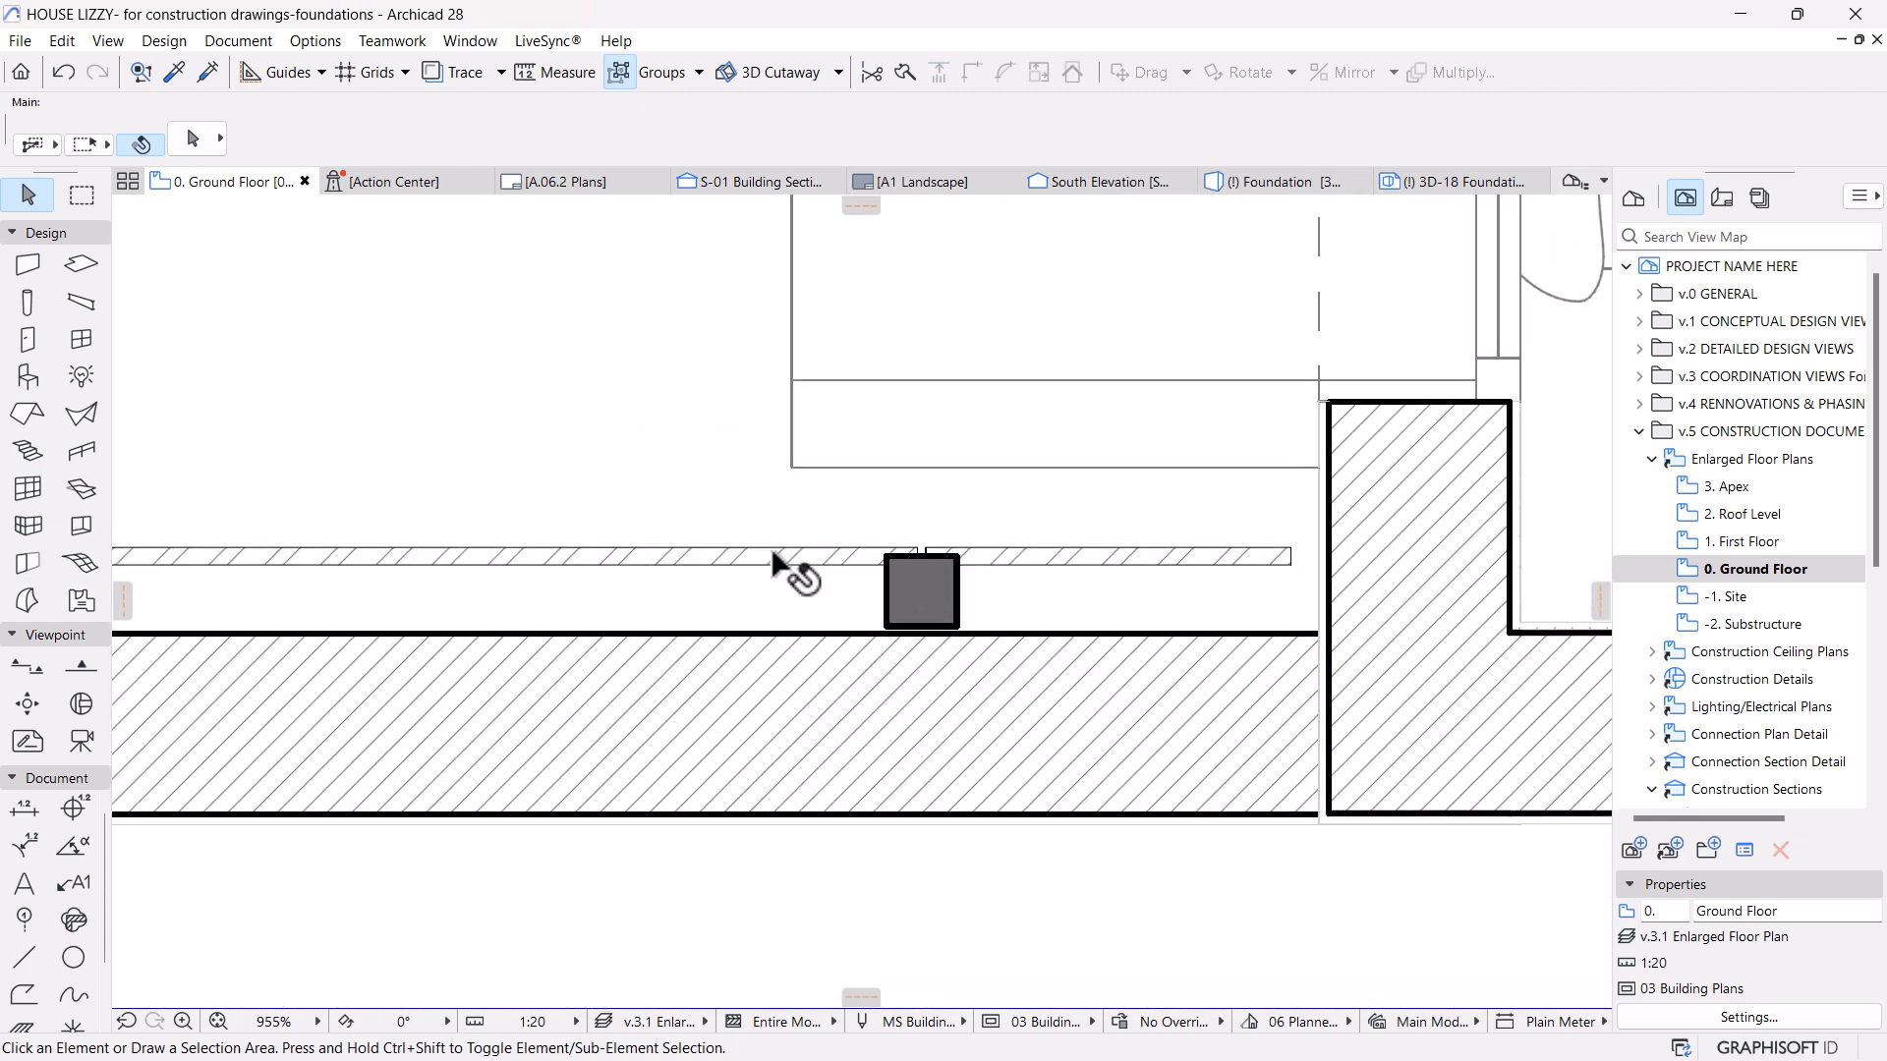
middle_click_drag(1095, 682, 893, 665)
left_click(1189, 700)
scroll(1195, 582, "up", 3)
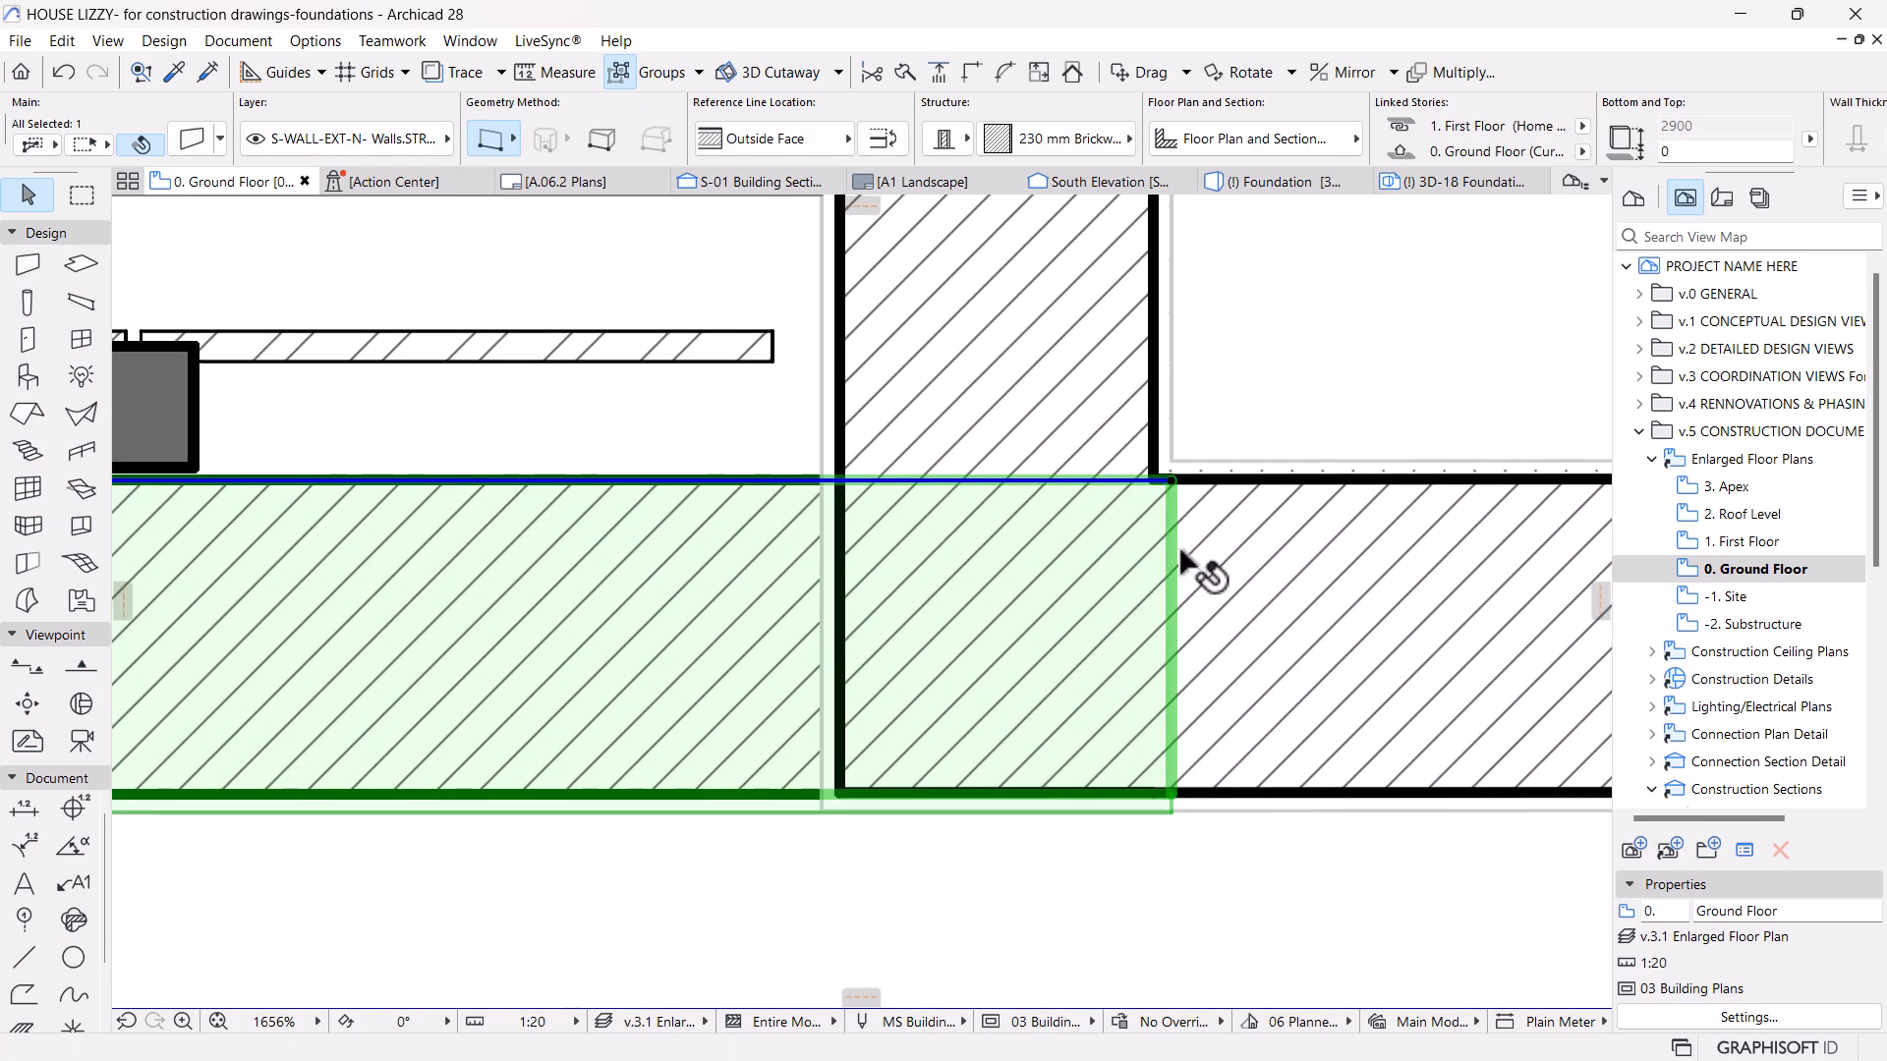
left_click(1170, 480)
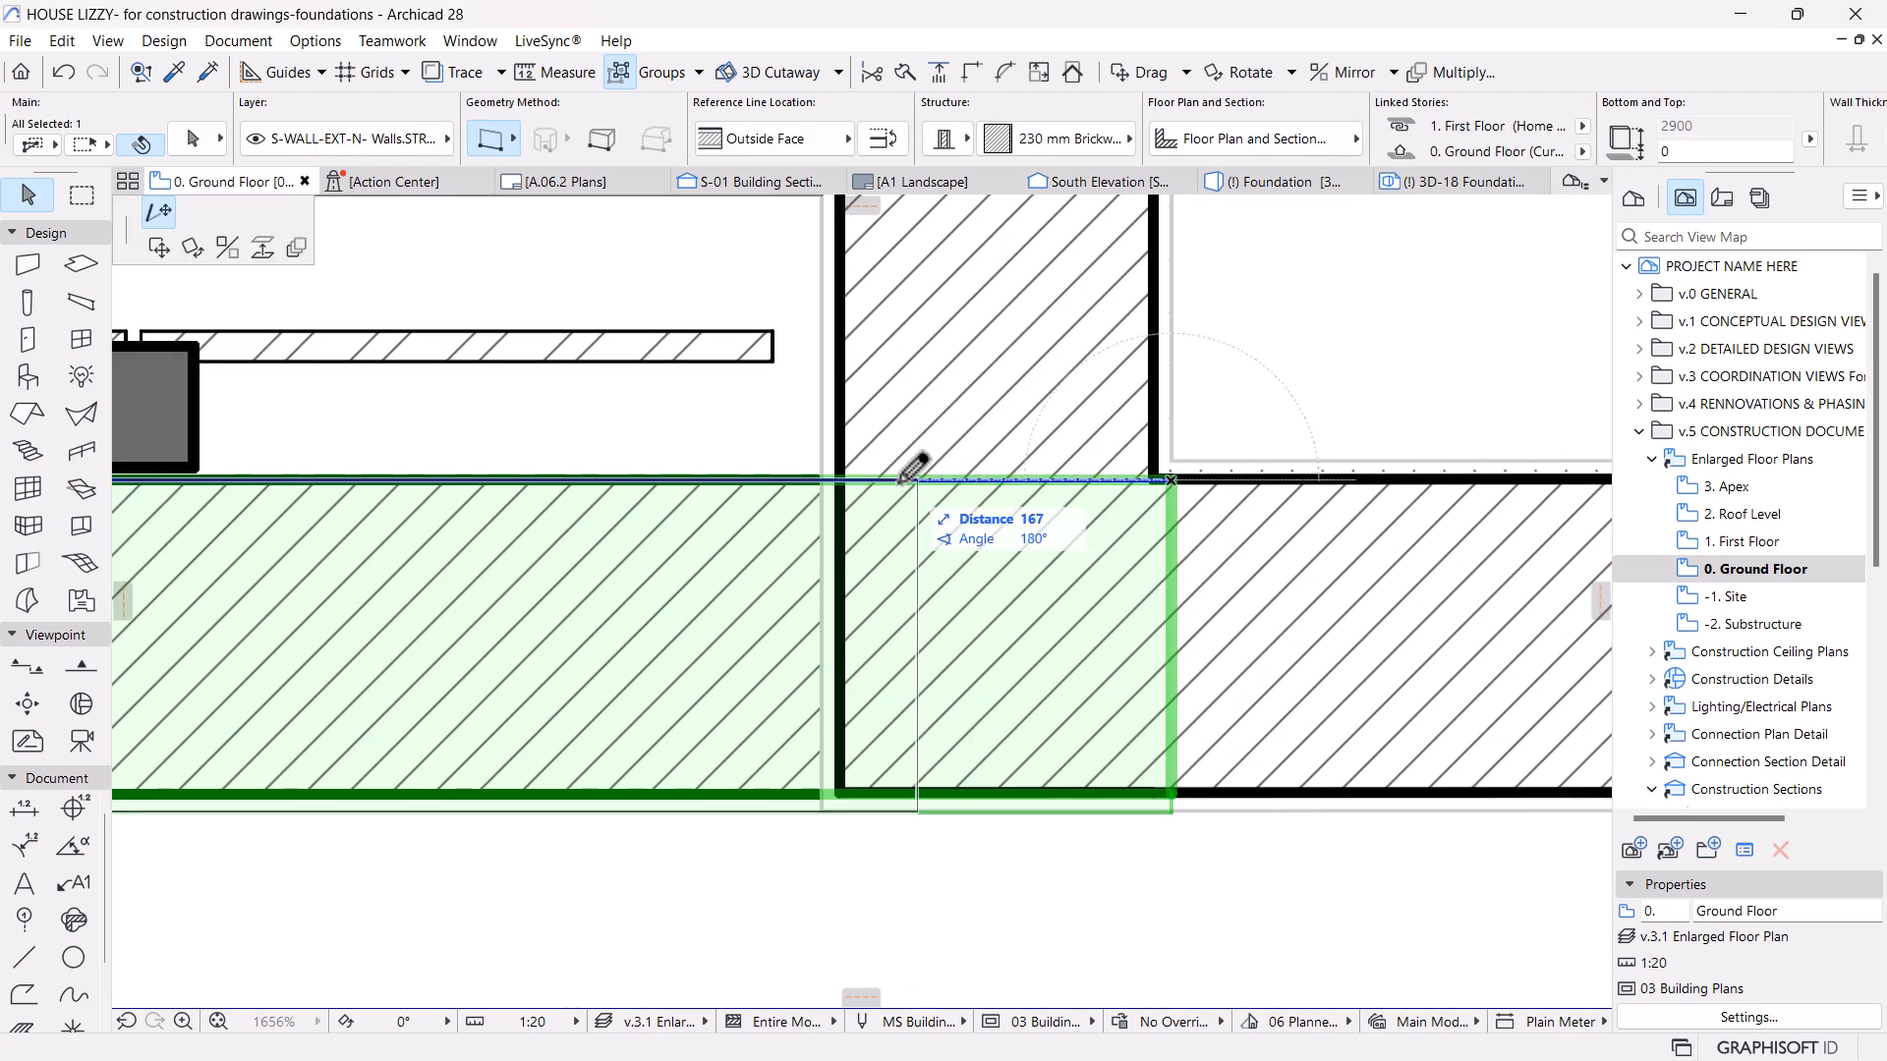
left_click(844, 478)
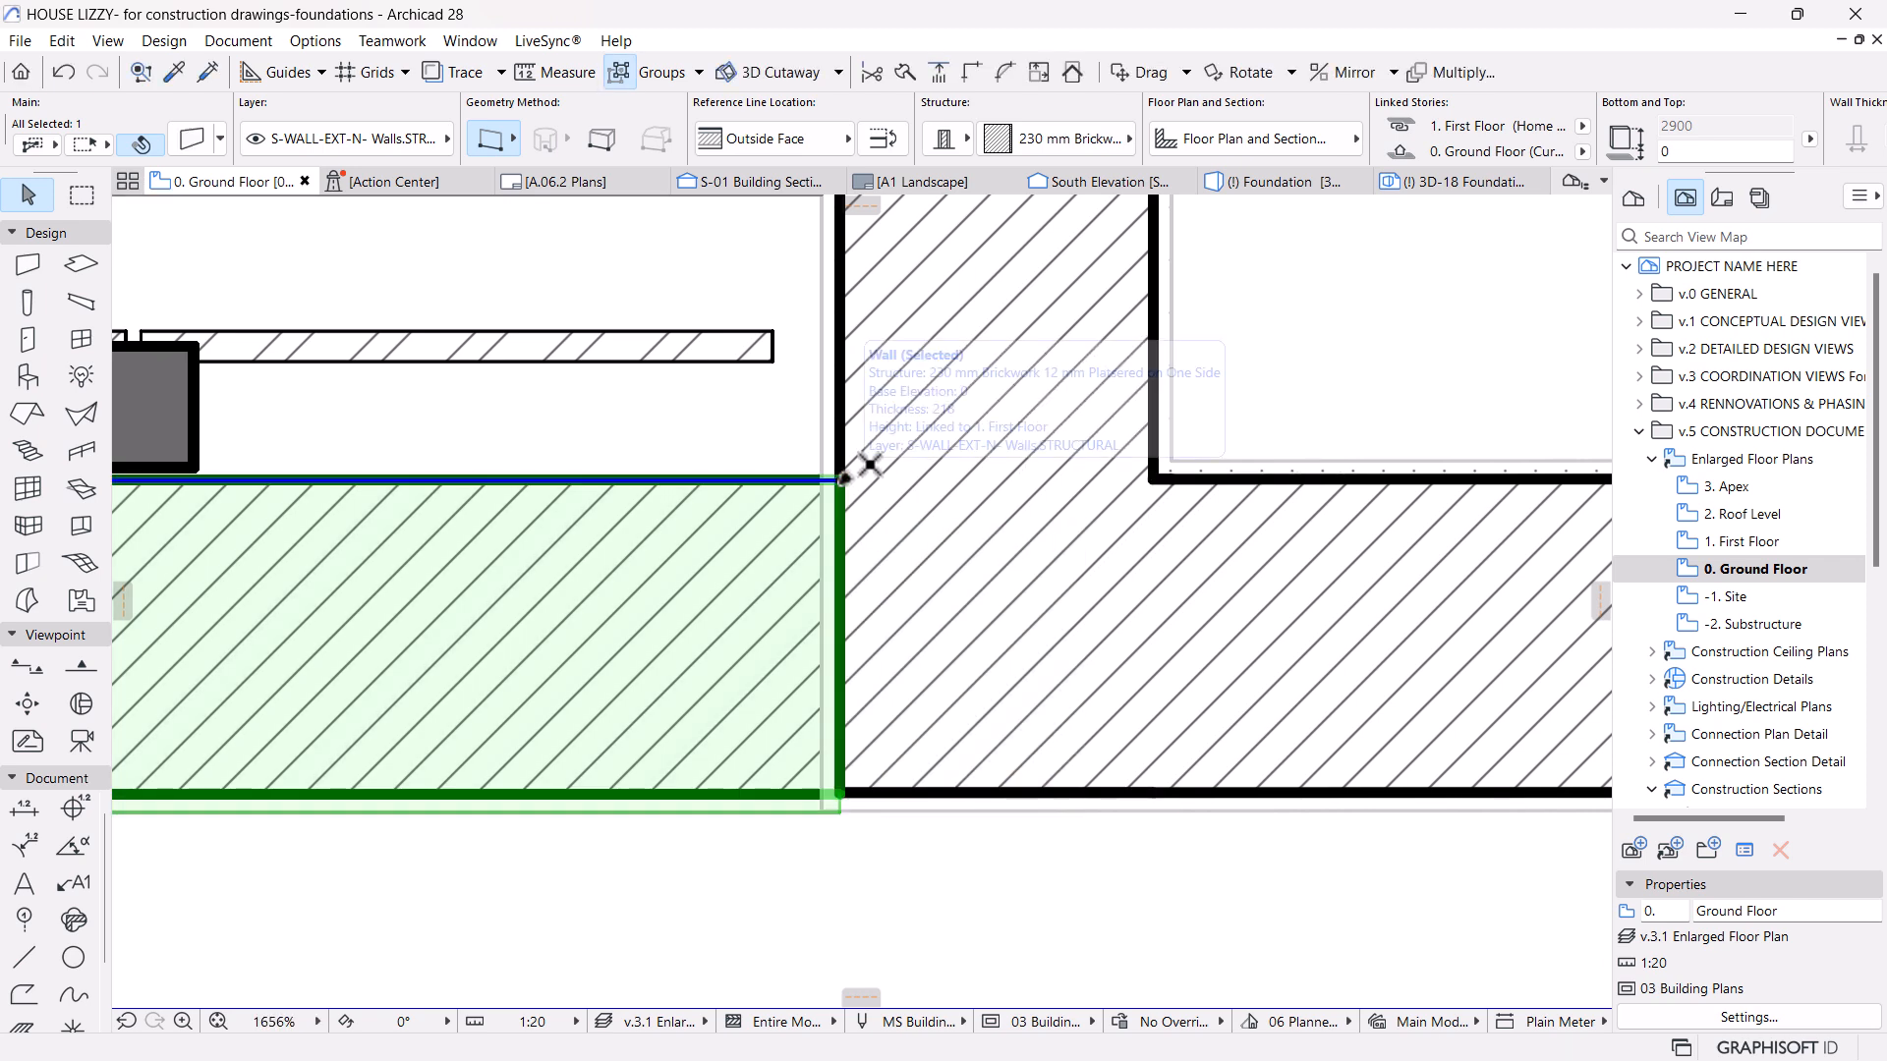
Show the garage's upper-left wall segment and the WC's outer wall alone in 3D, with their corner viewed from above.
left_click(948, 586, "shift")
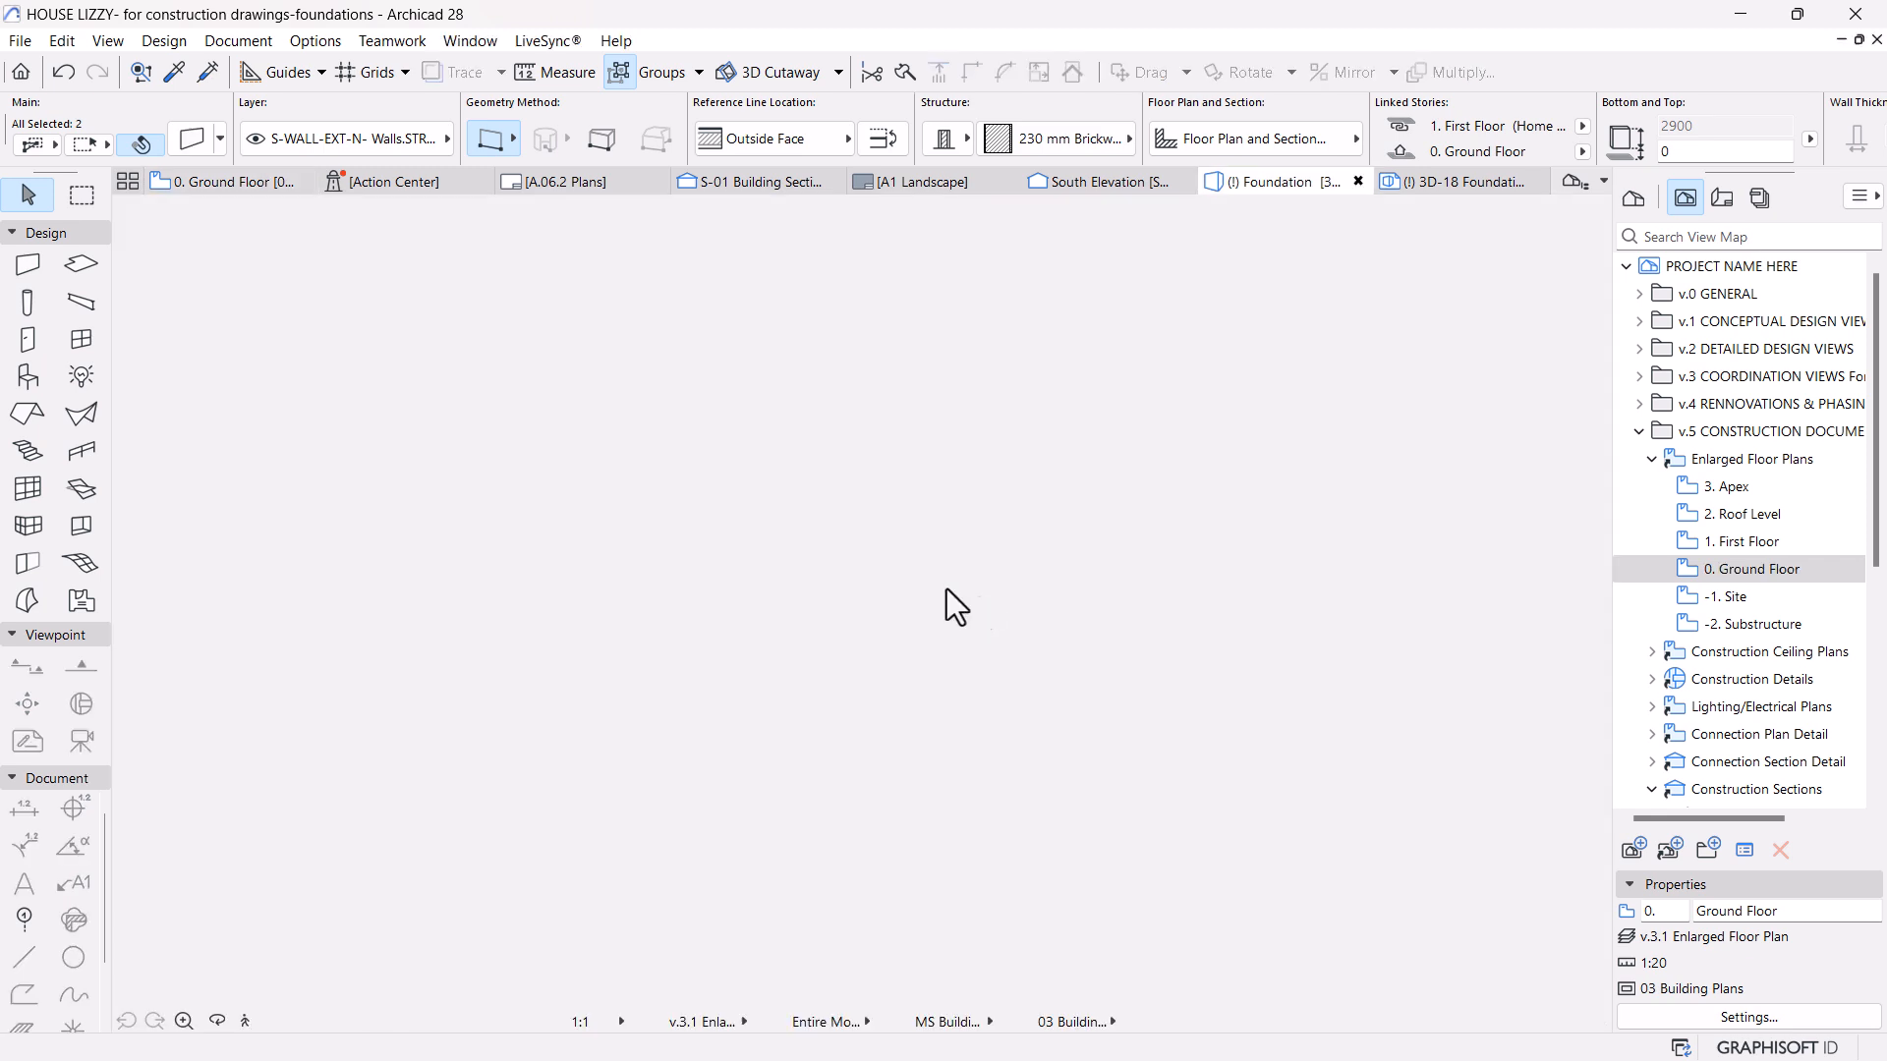
left_click(281, 1022)
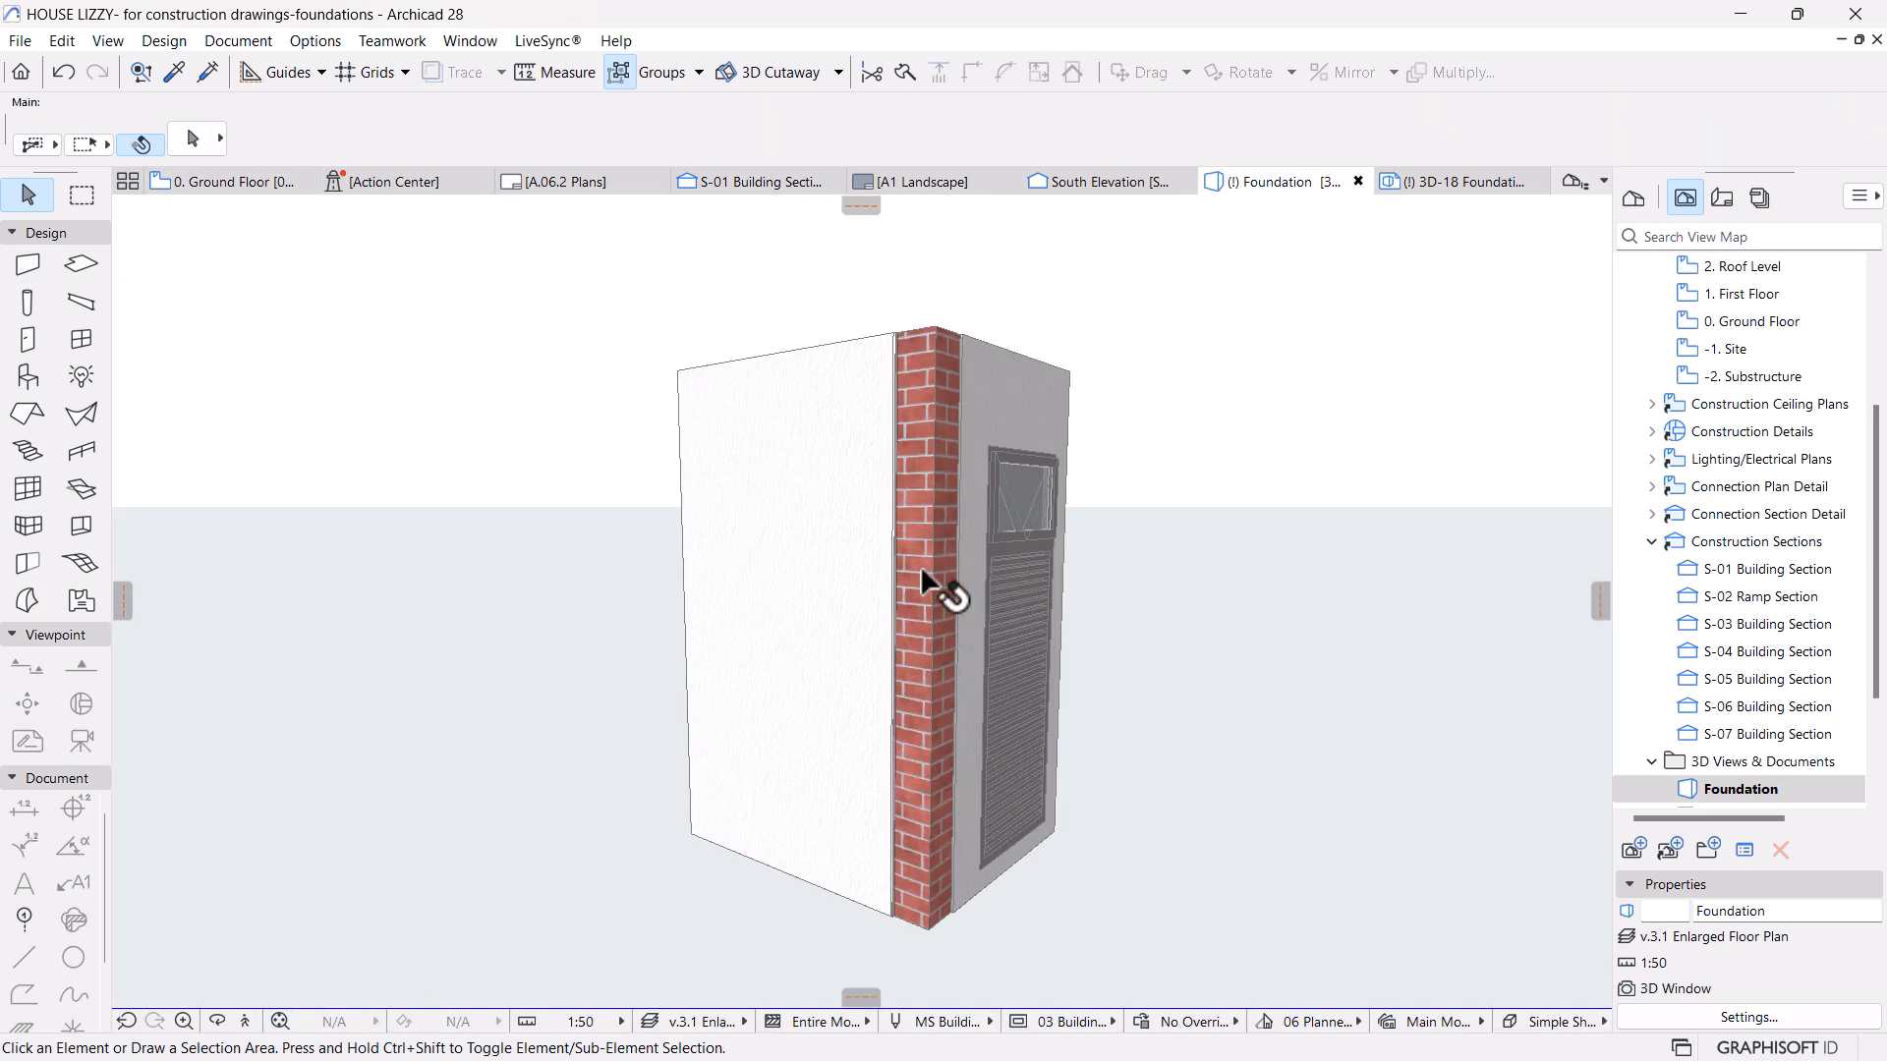
key("o")
left_click_drag(887, 566, 1045, 446)
scroll(893, 316, "up", 5)
left_click_drag(912, 337, 958, 533)
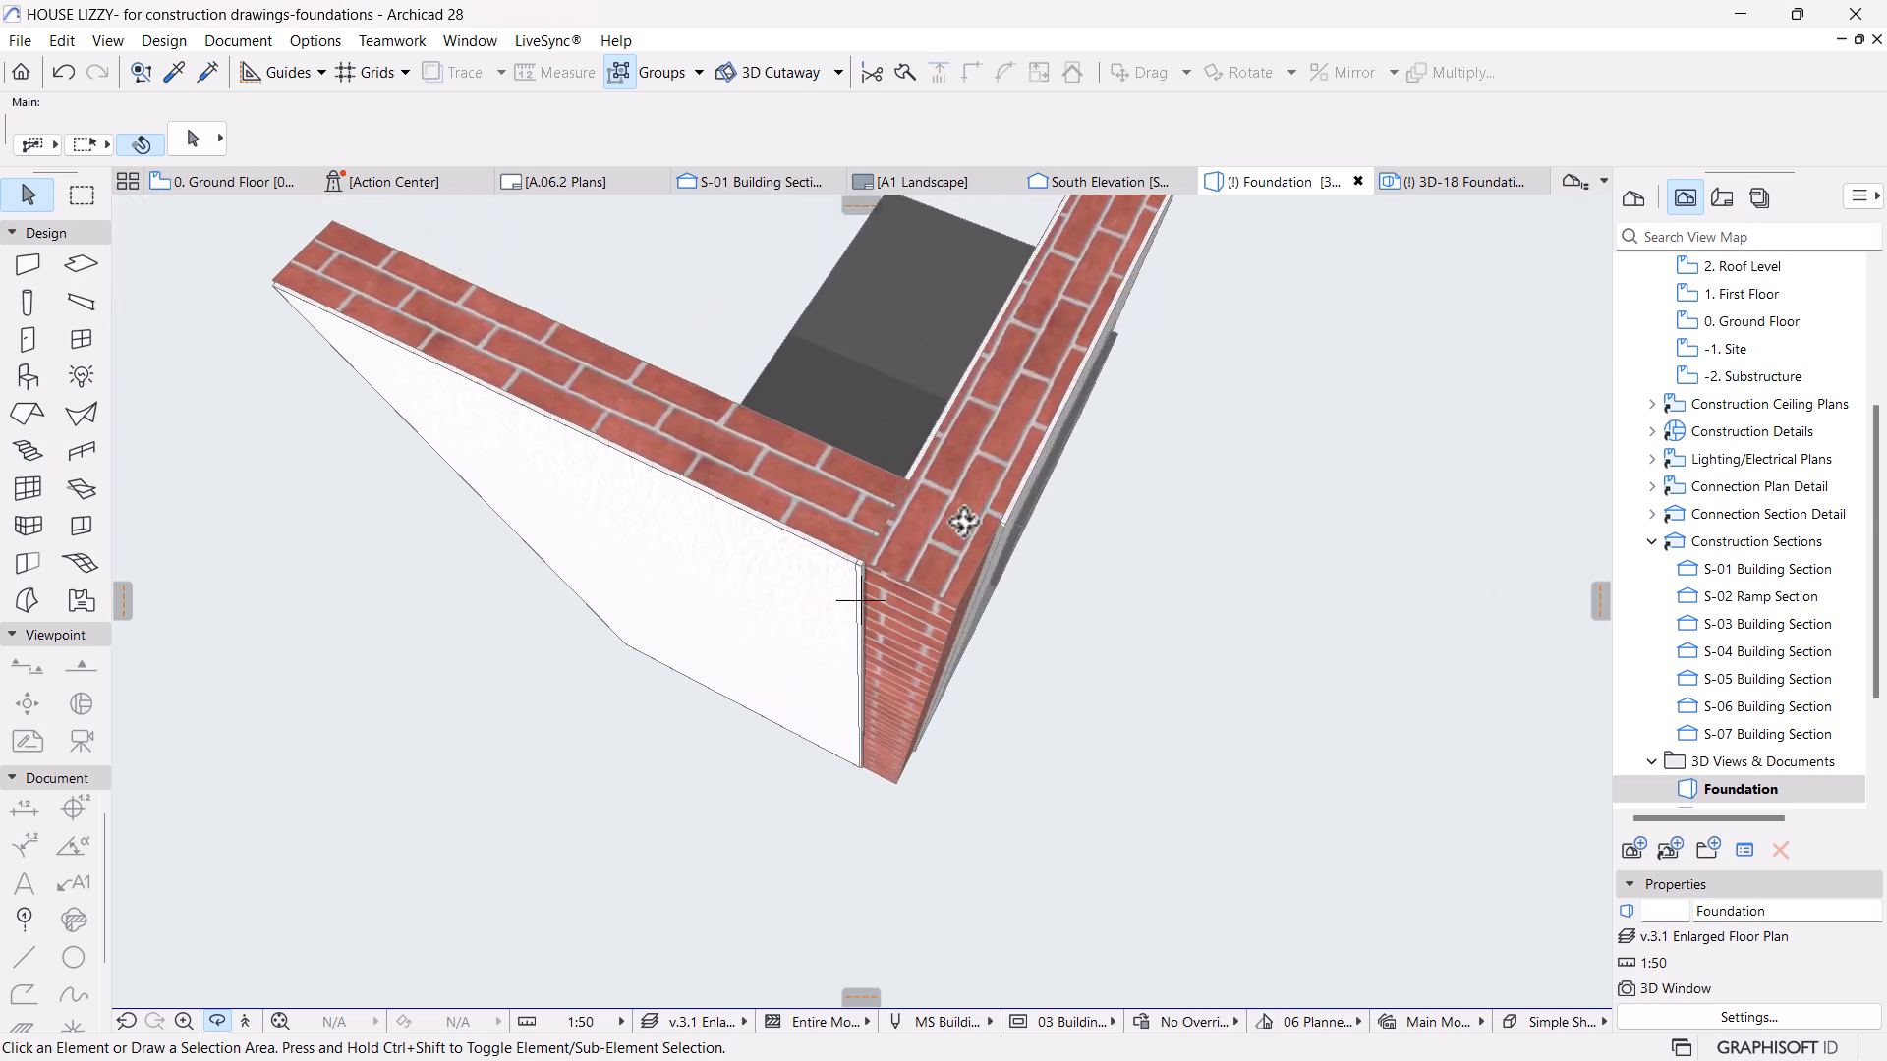
Intersect the WC's outer wall with the garage's upper-left wall segment at their corner in the 3D model.
left_click(991, 445)
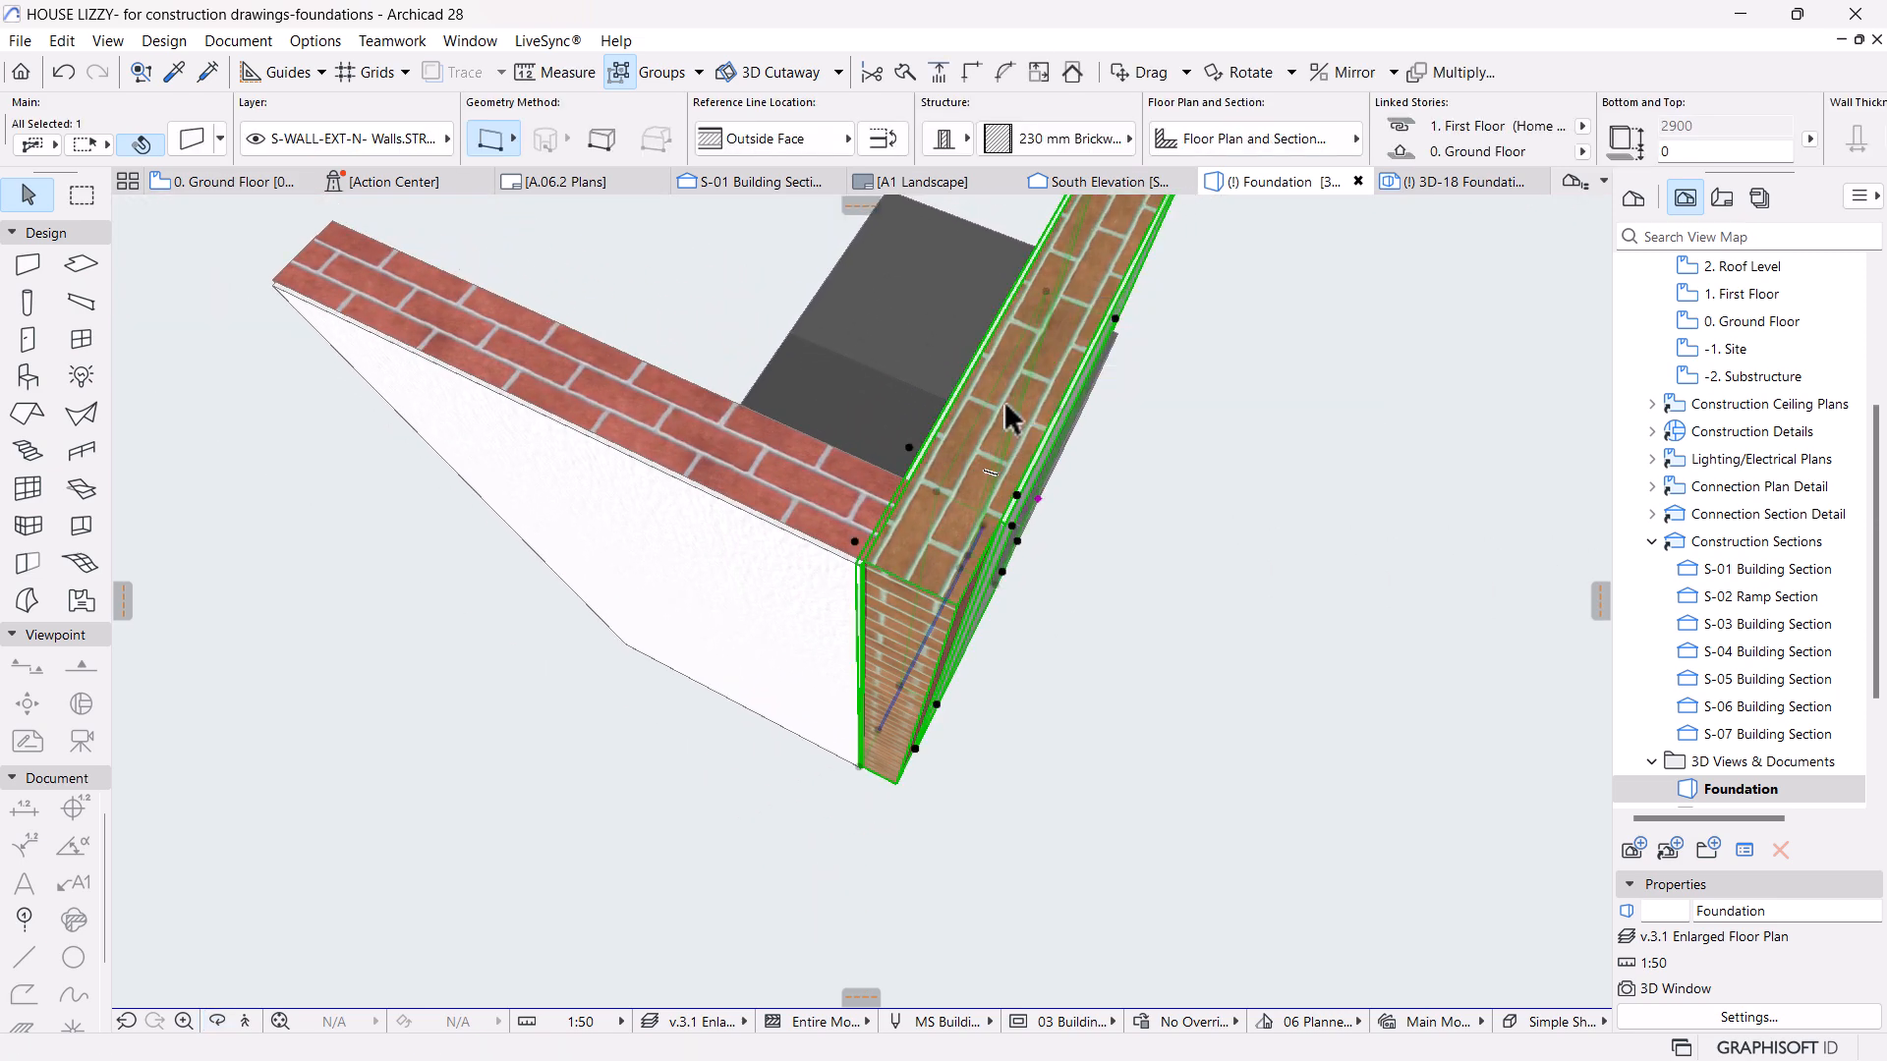
scroll(1005, 399, "up", 2)
scroll(1004, 399, "up", 2)
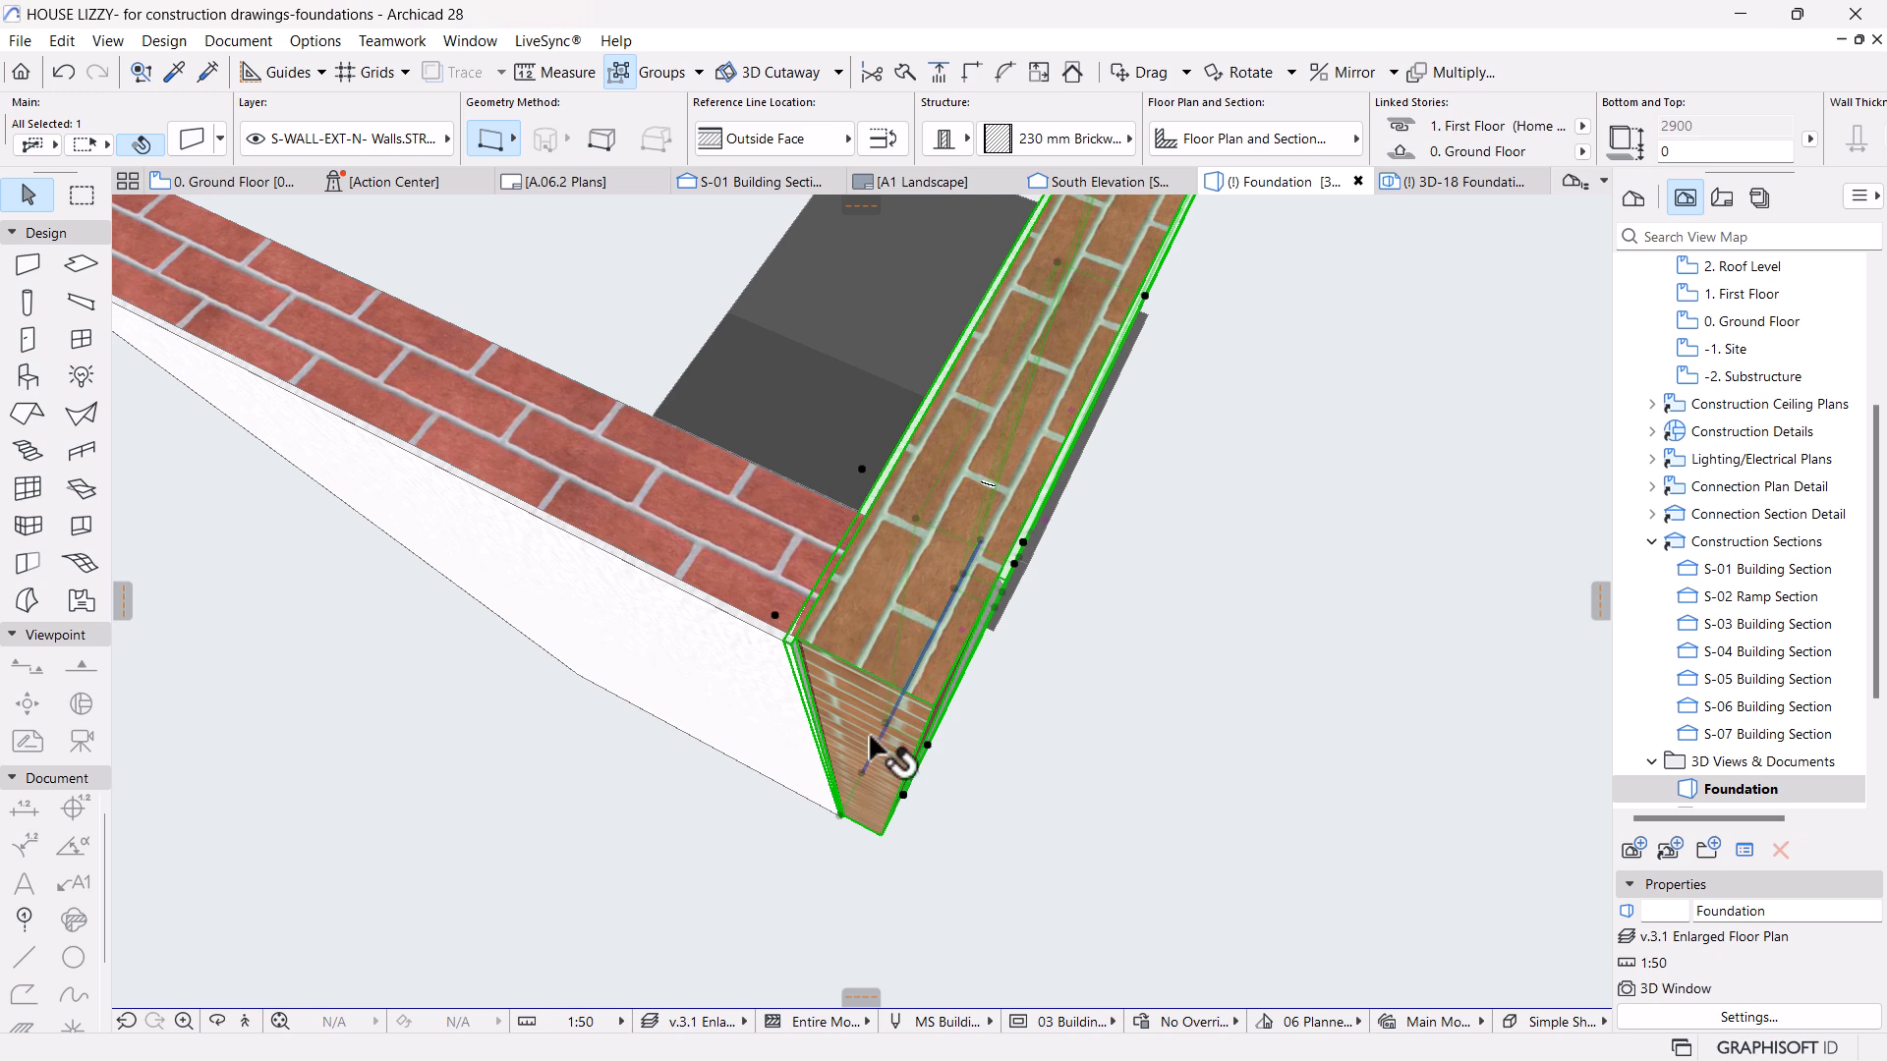
left_click(694, 545, "shift")
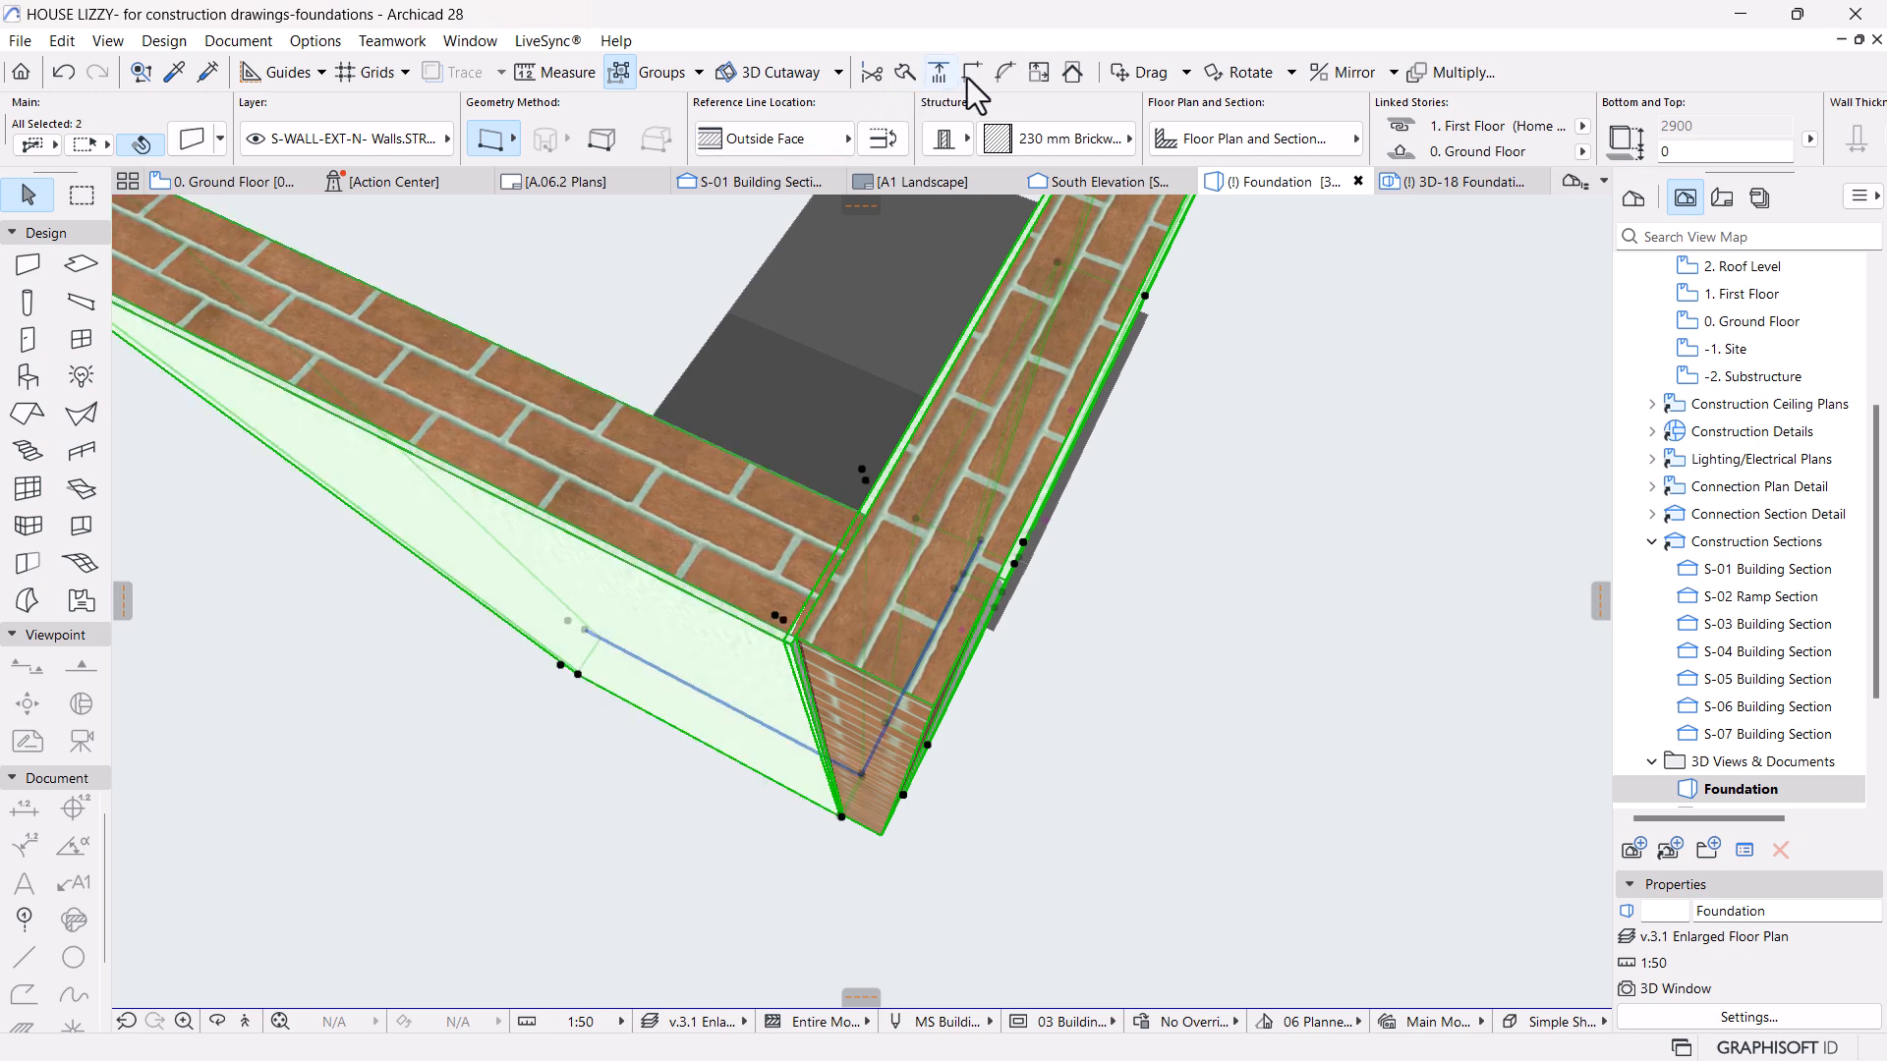
left_click(1216, 636)
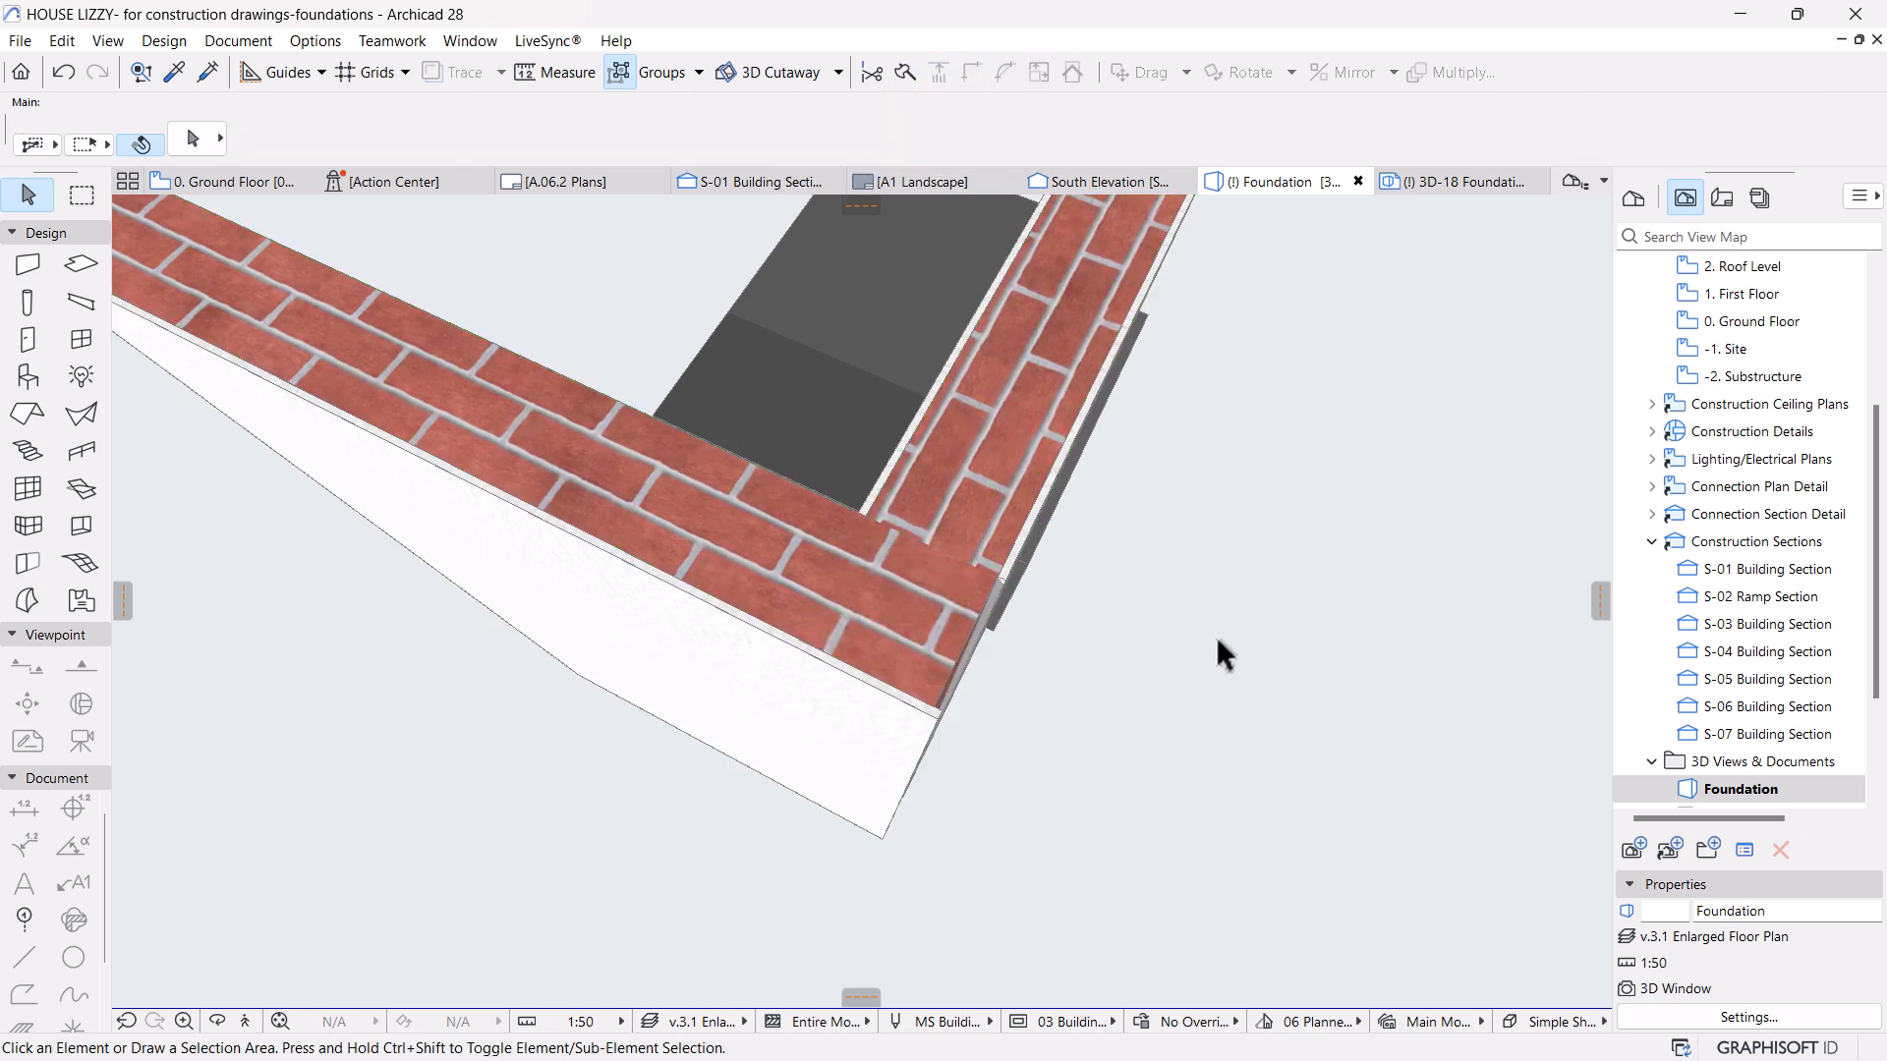
Return to the 0. Ground Floor plan and clear the wall selection.
middle_click_drag(1197, 716, 1138, 517, "shift")
left_click(238, 183)
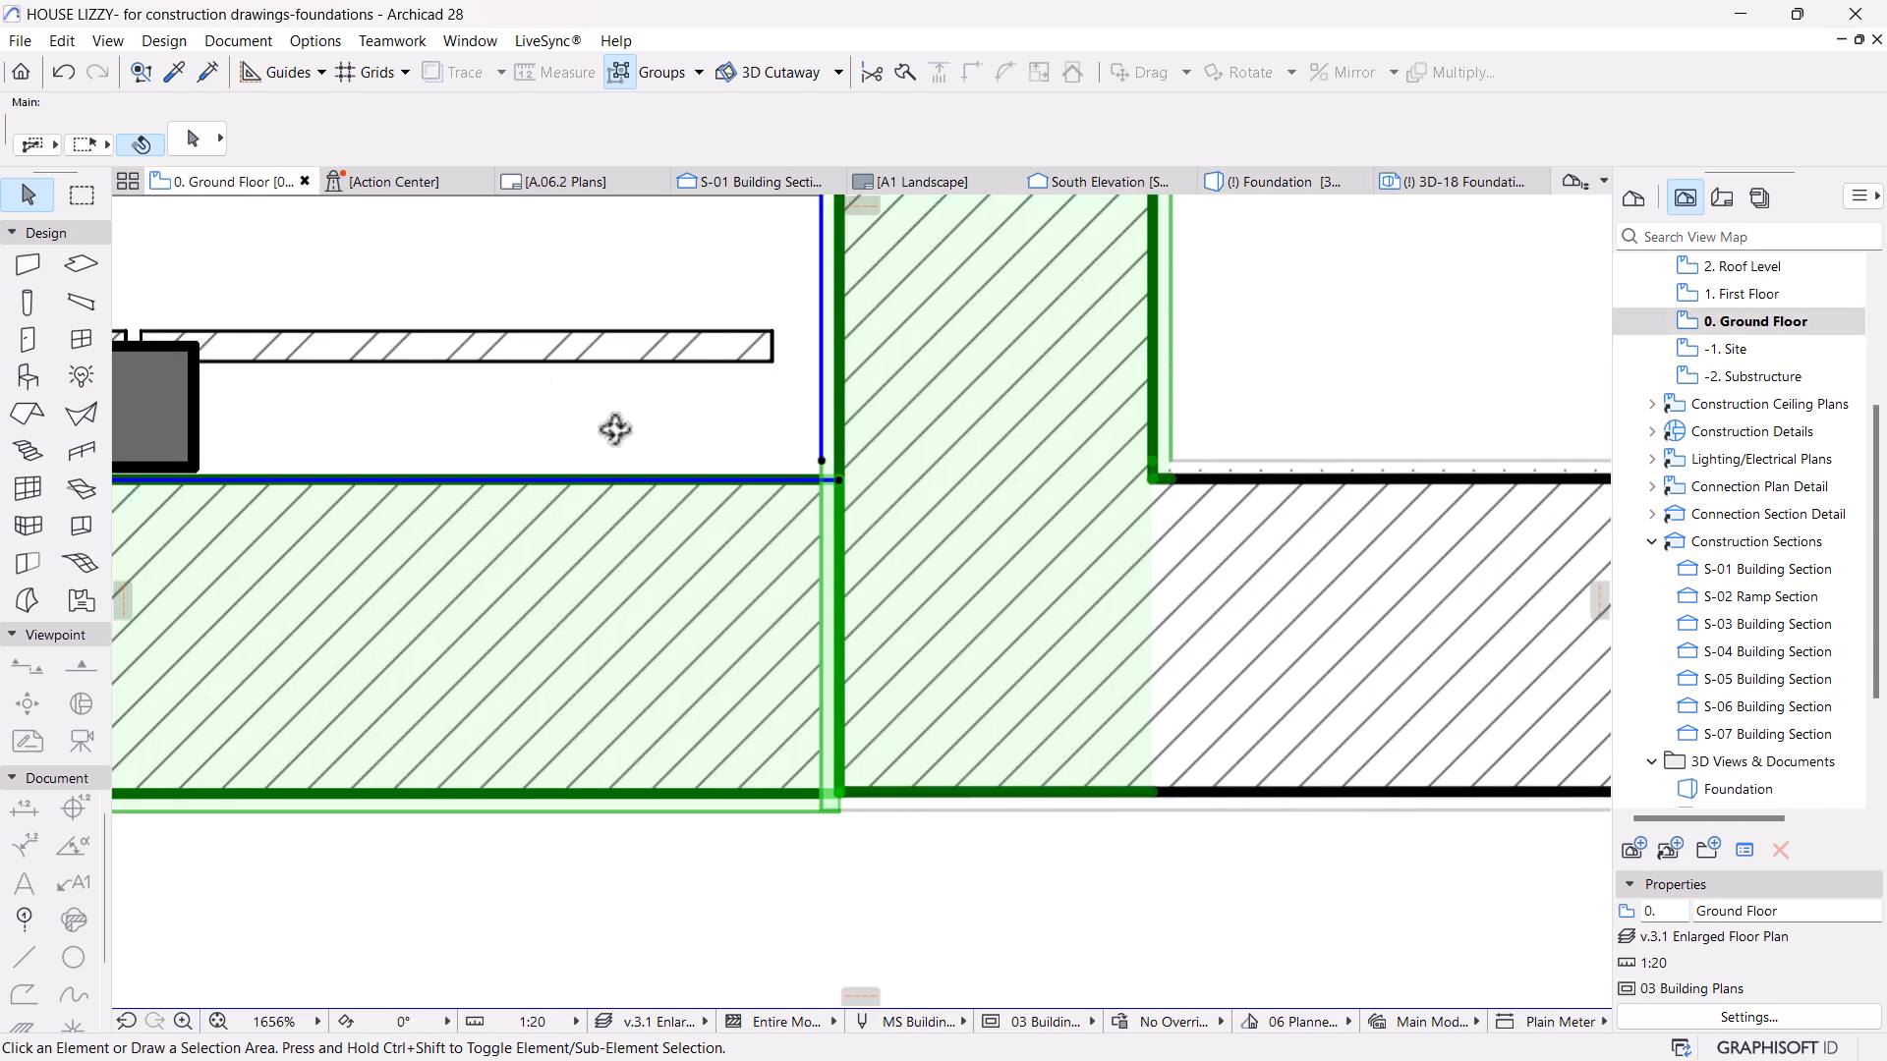
key("Escape")
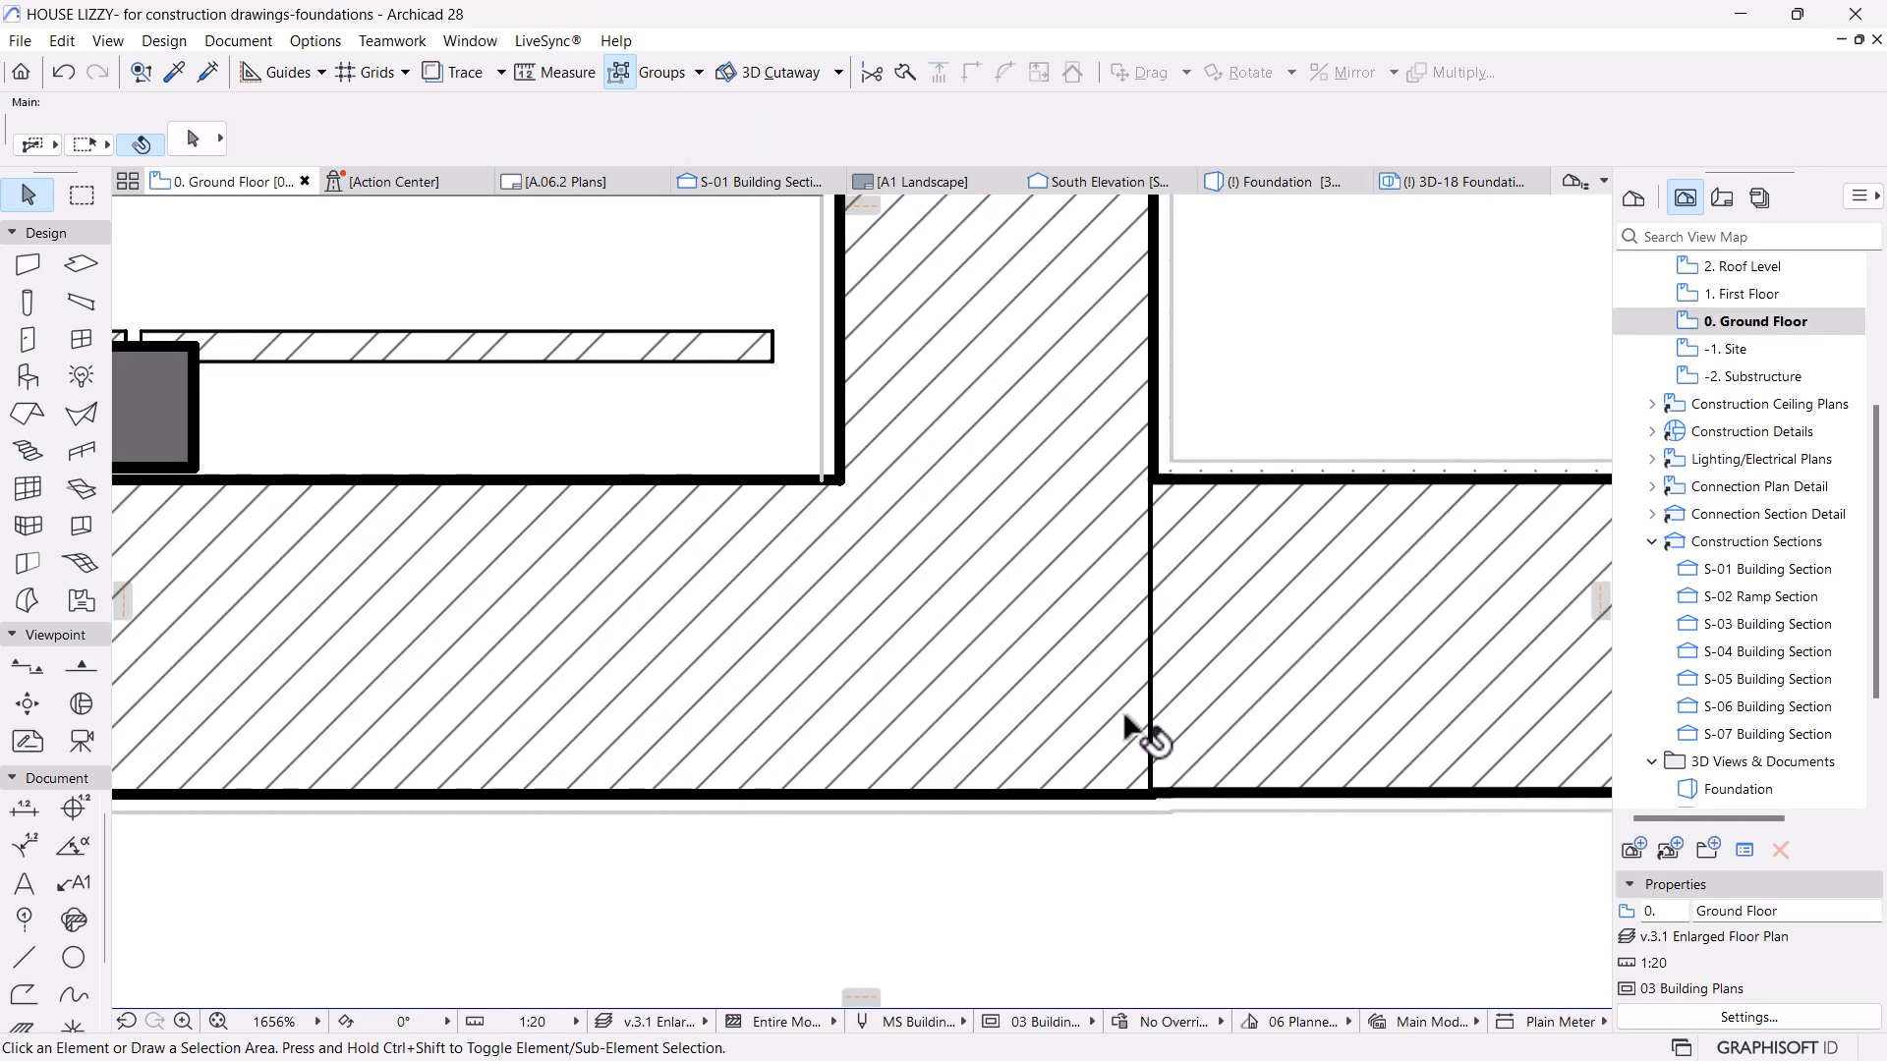
Examine the junction of the WC's outer wall with the garage's upper walls, close up and in the surrounding plan.
scroll(1137, 737, "down", 8)
scroll(944, 454, "up", 6)
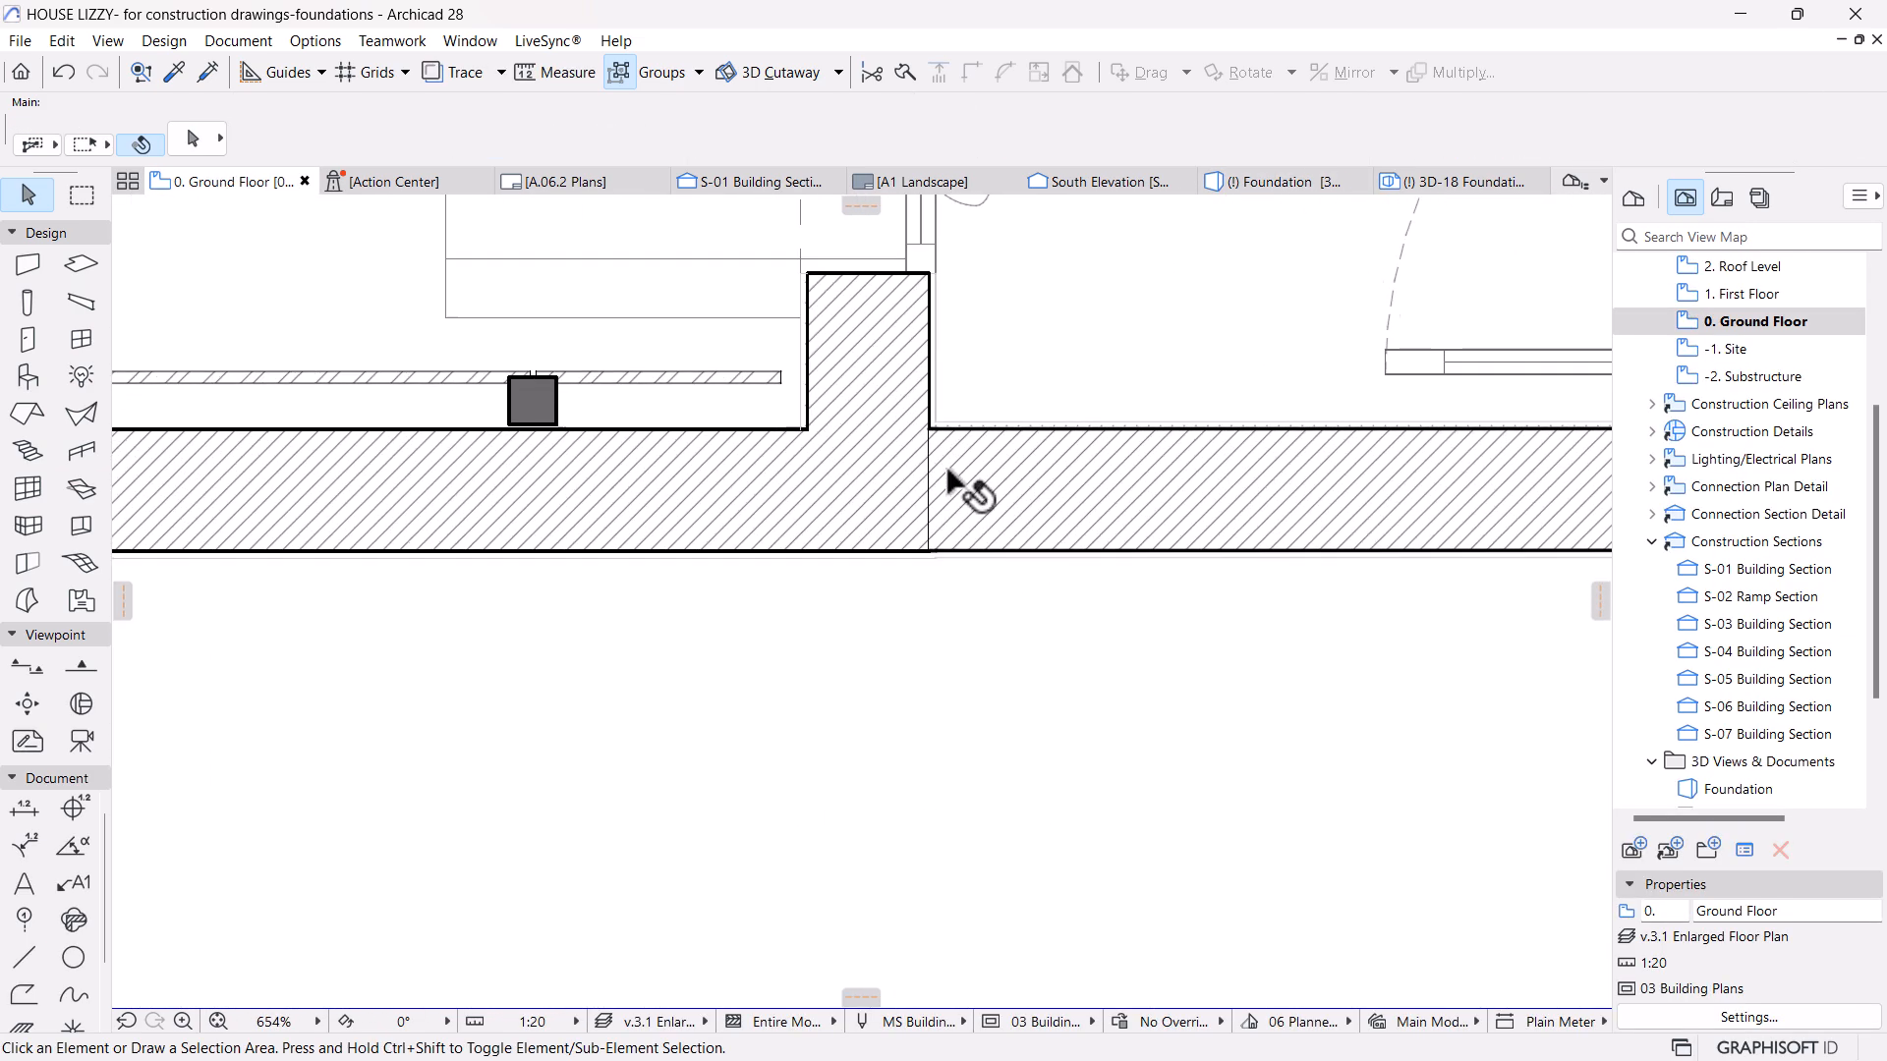
scroll(934, 491, "down", 9)
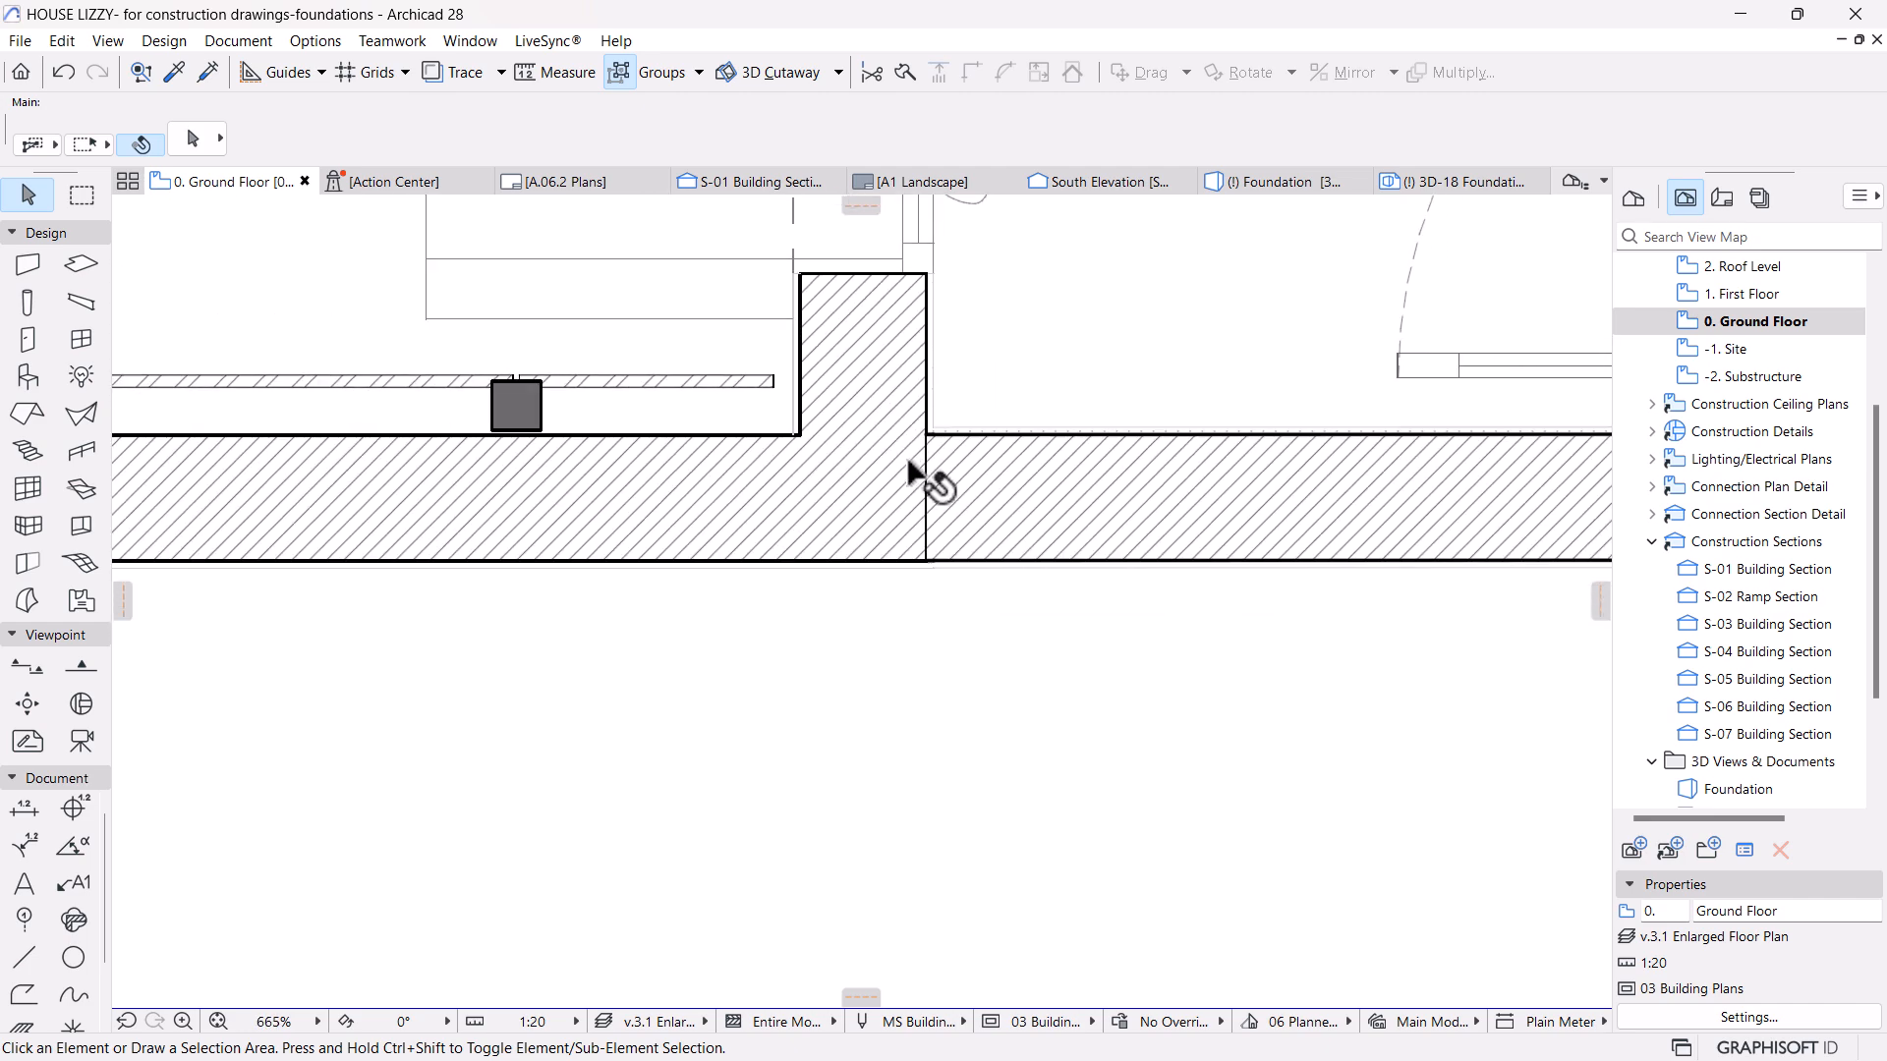
middle_click_drag(885, 560, 794, 442)
scroll(818, 480, "up", 1)
scroll(815, 486, "down", 2)
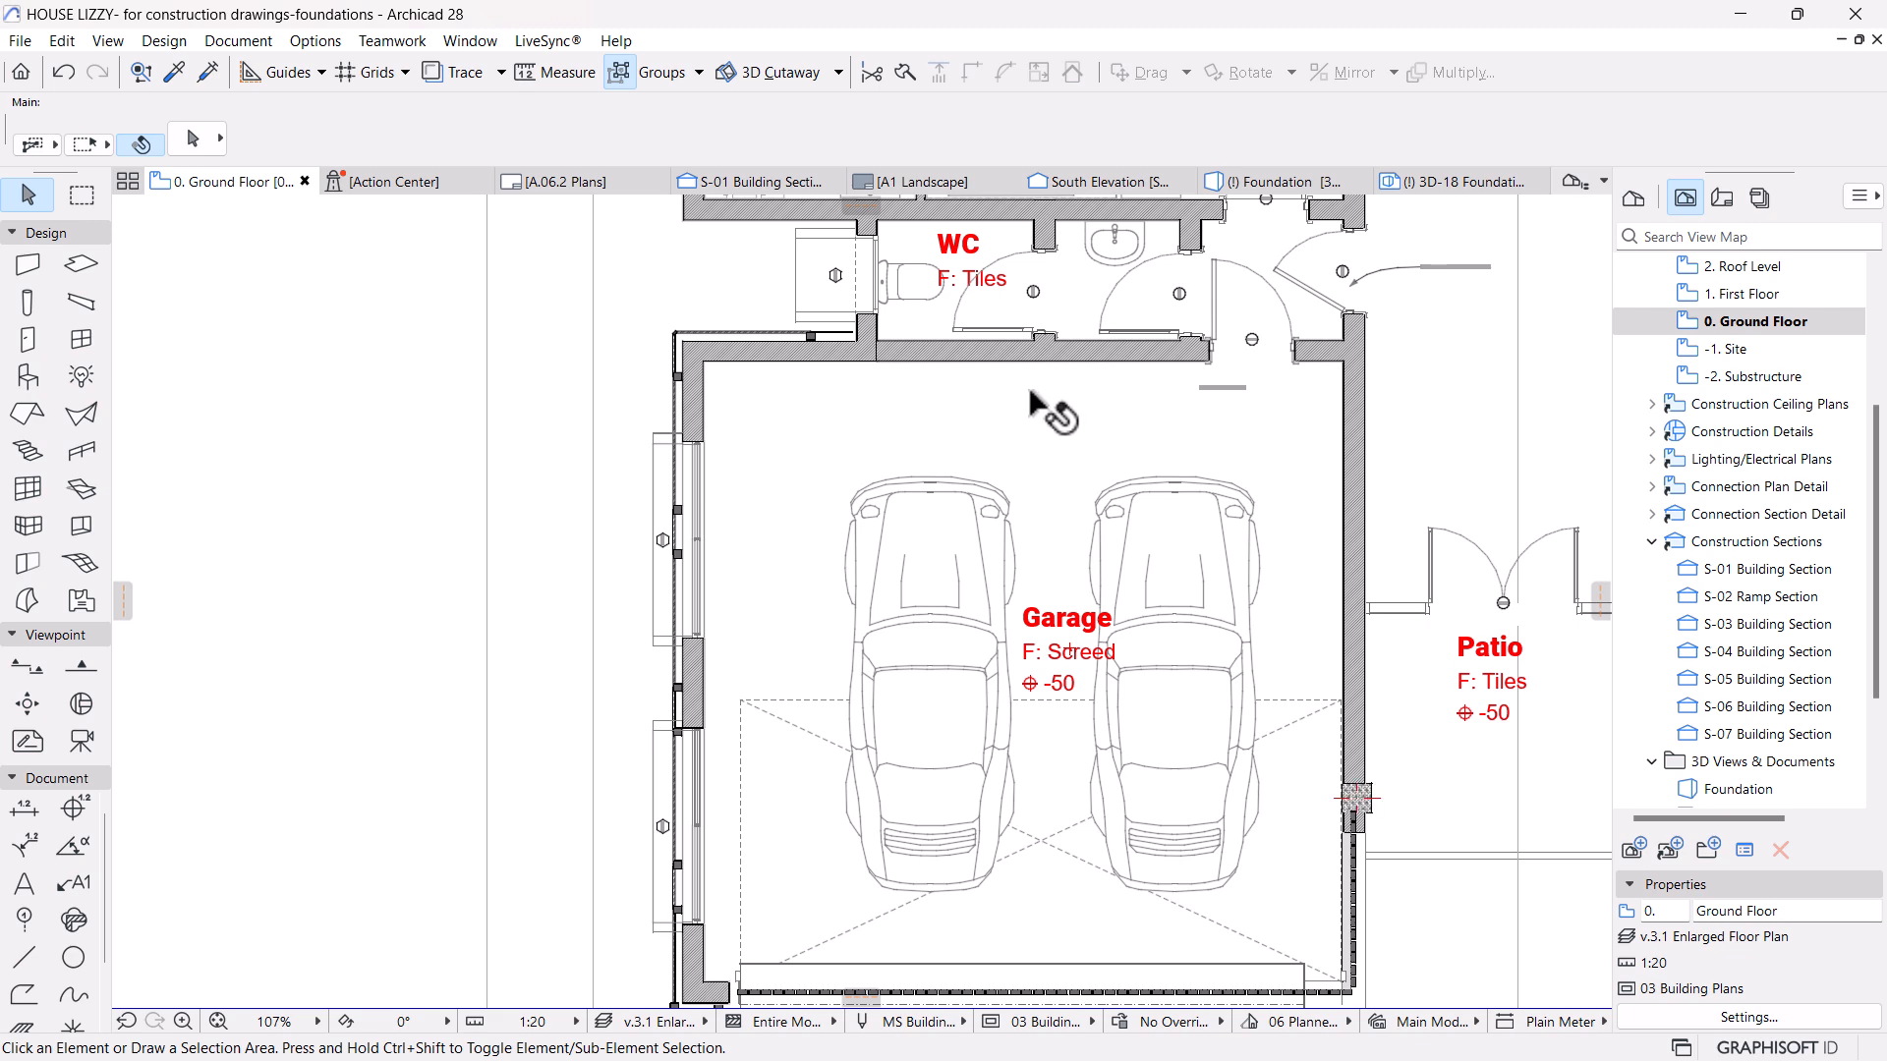
middle_click_drag(953, 398, 905, 370)
scroll(905, 370, "up", 2)
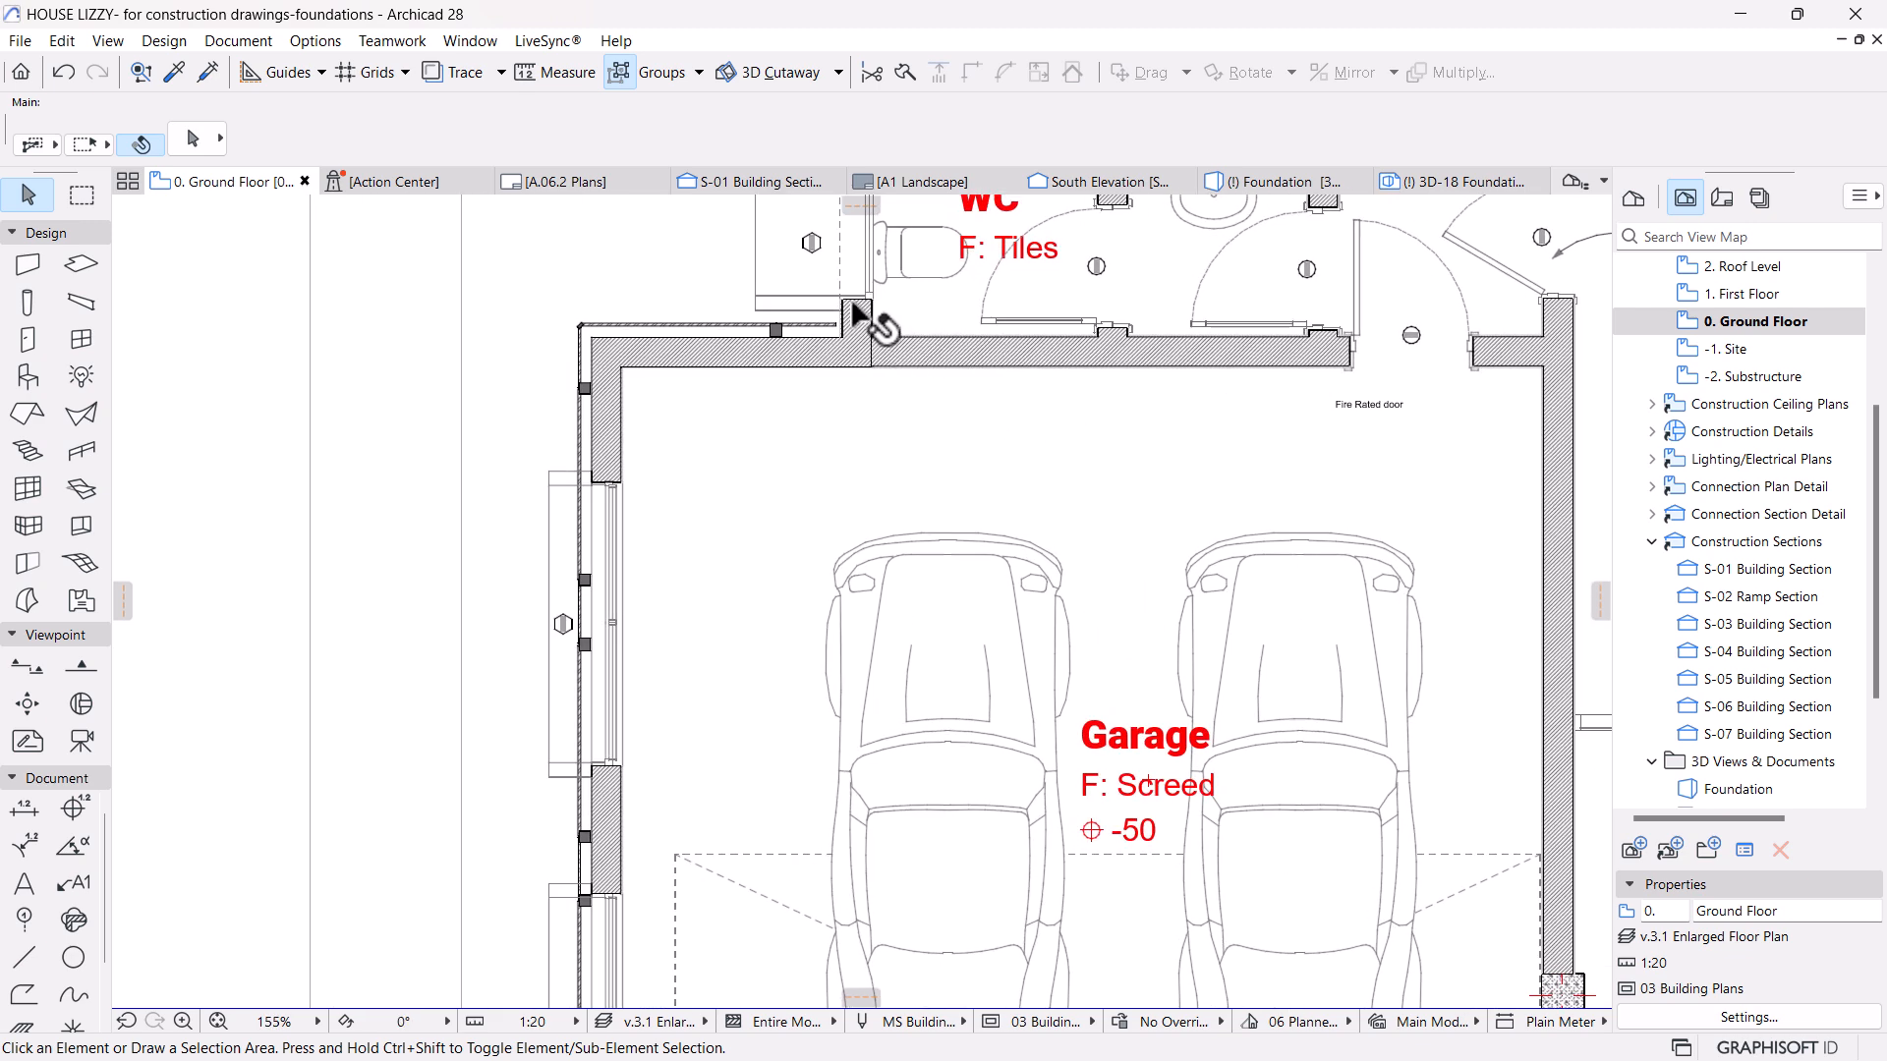
scroll(853, 312, "up", 6)
scroll(853, 312, "up", 1)
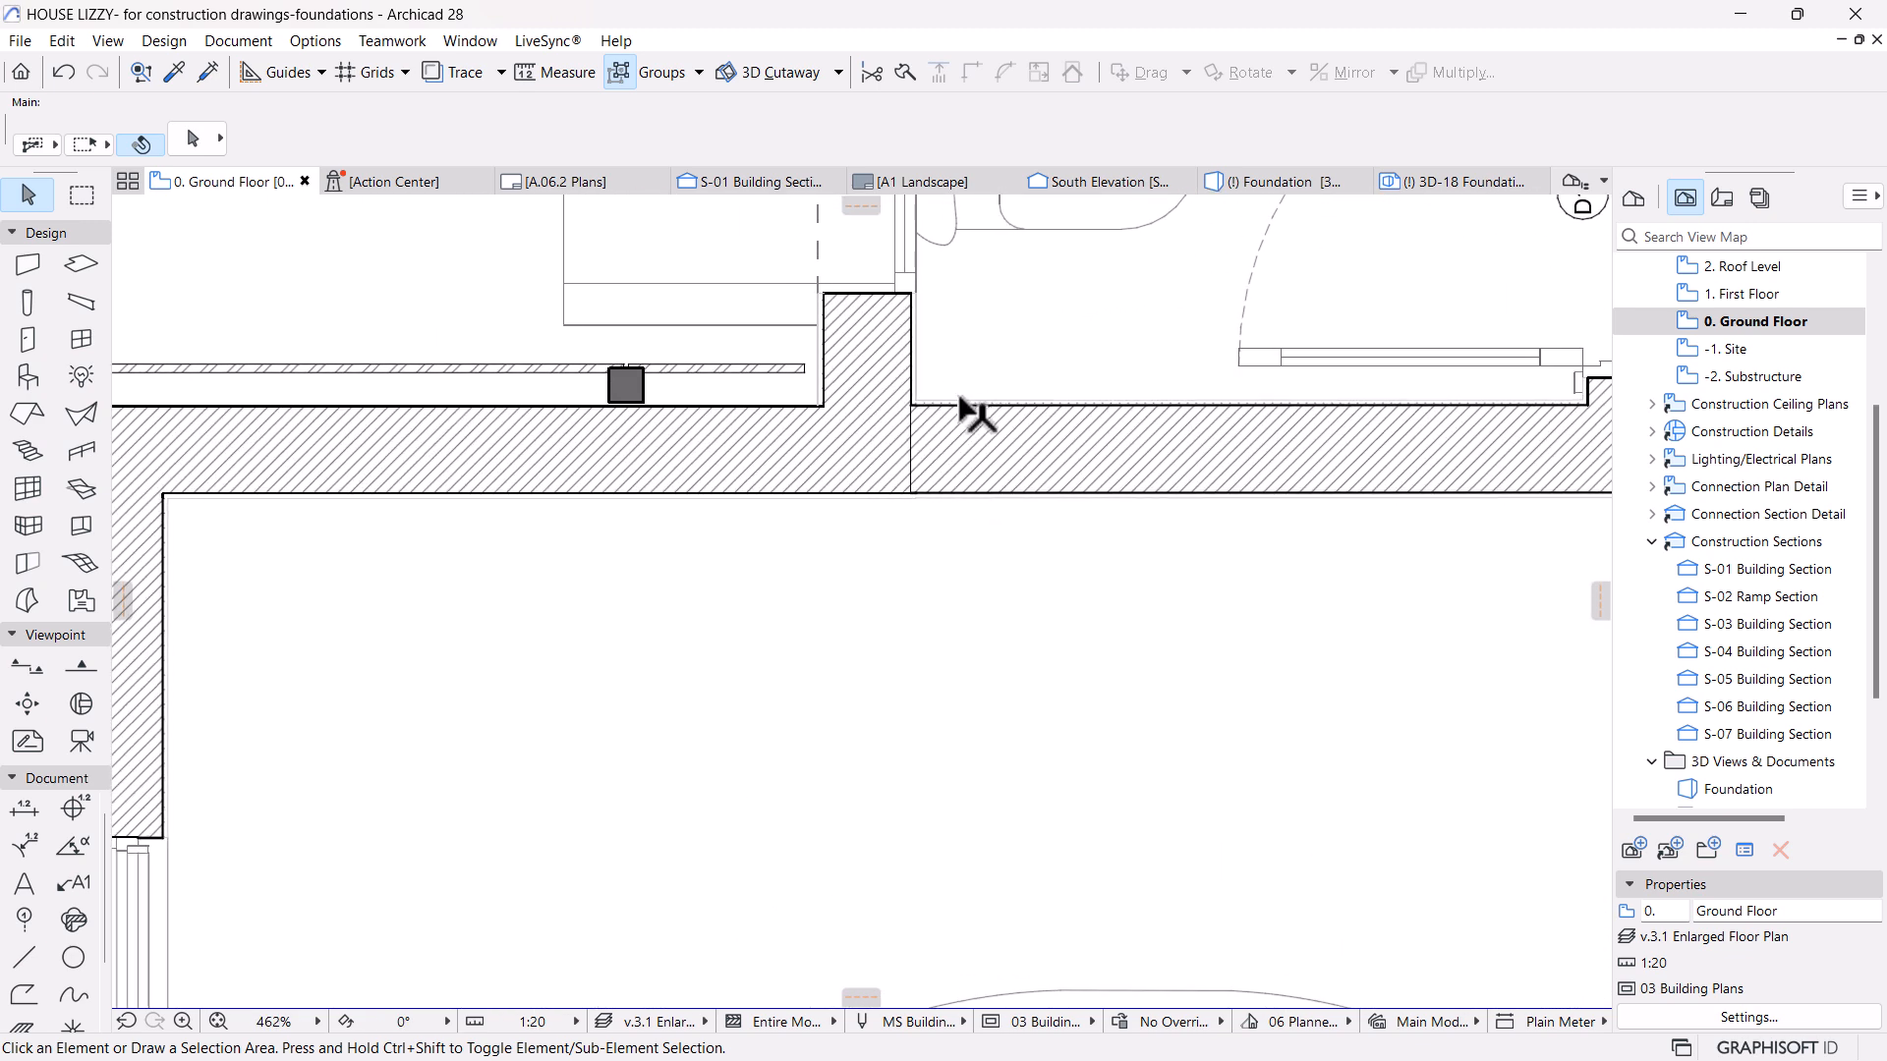
scroll(857, 393, "down", 5)
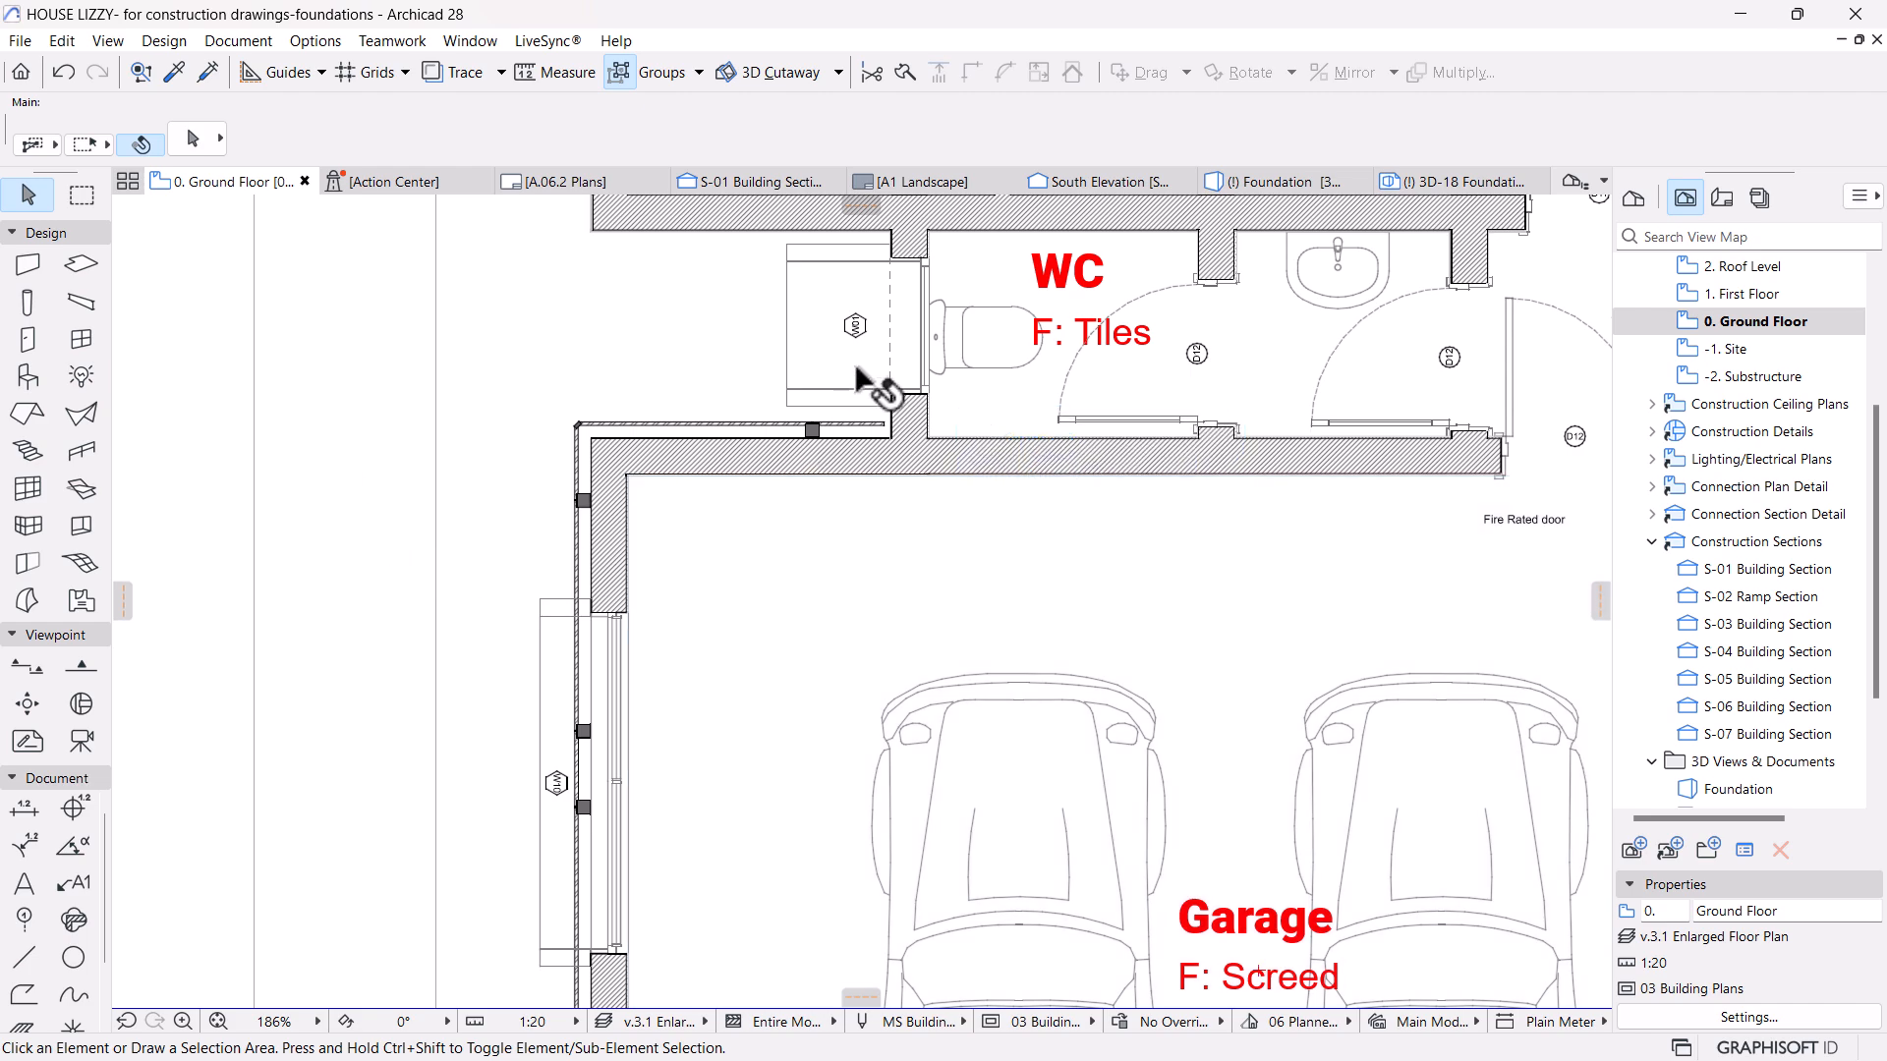
scroll(858, 373, "up", 8)
scroll(1061, 609, "down", 5)
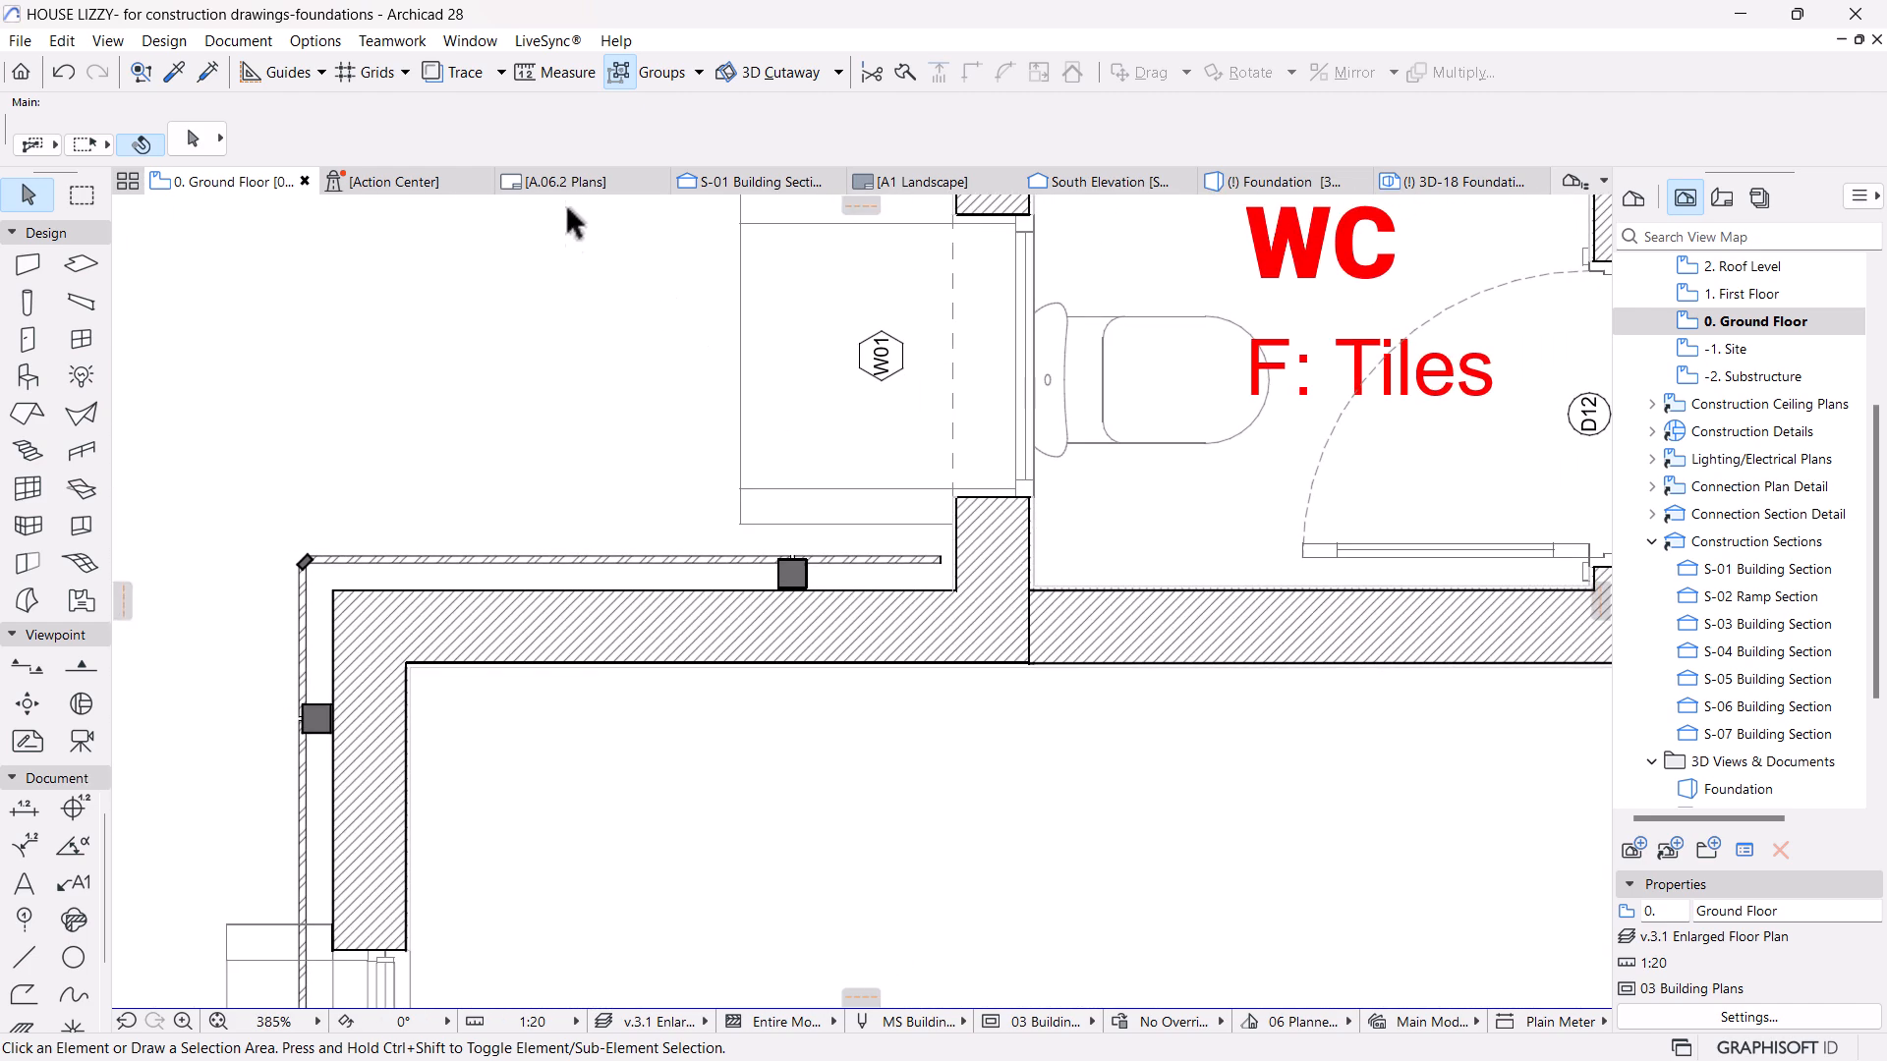
Examine the WC and garage wall junction on the A.06.2 Plans layout, close up along the garage-side wall faces.
left_click(570, 183)
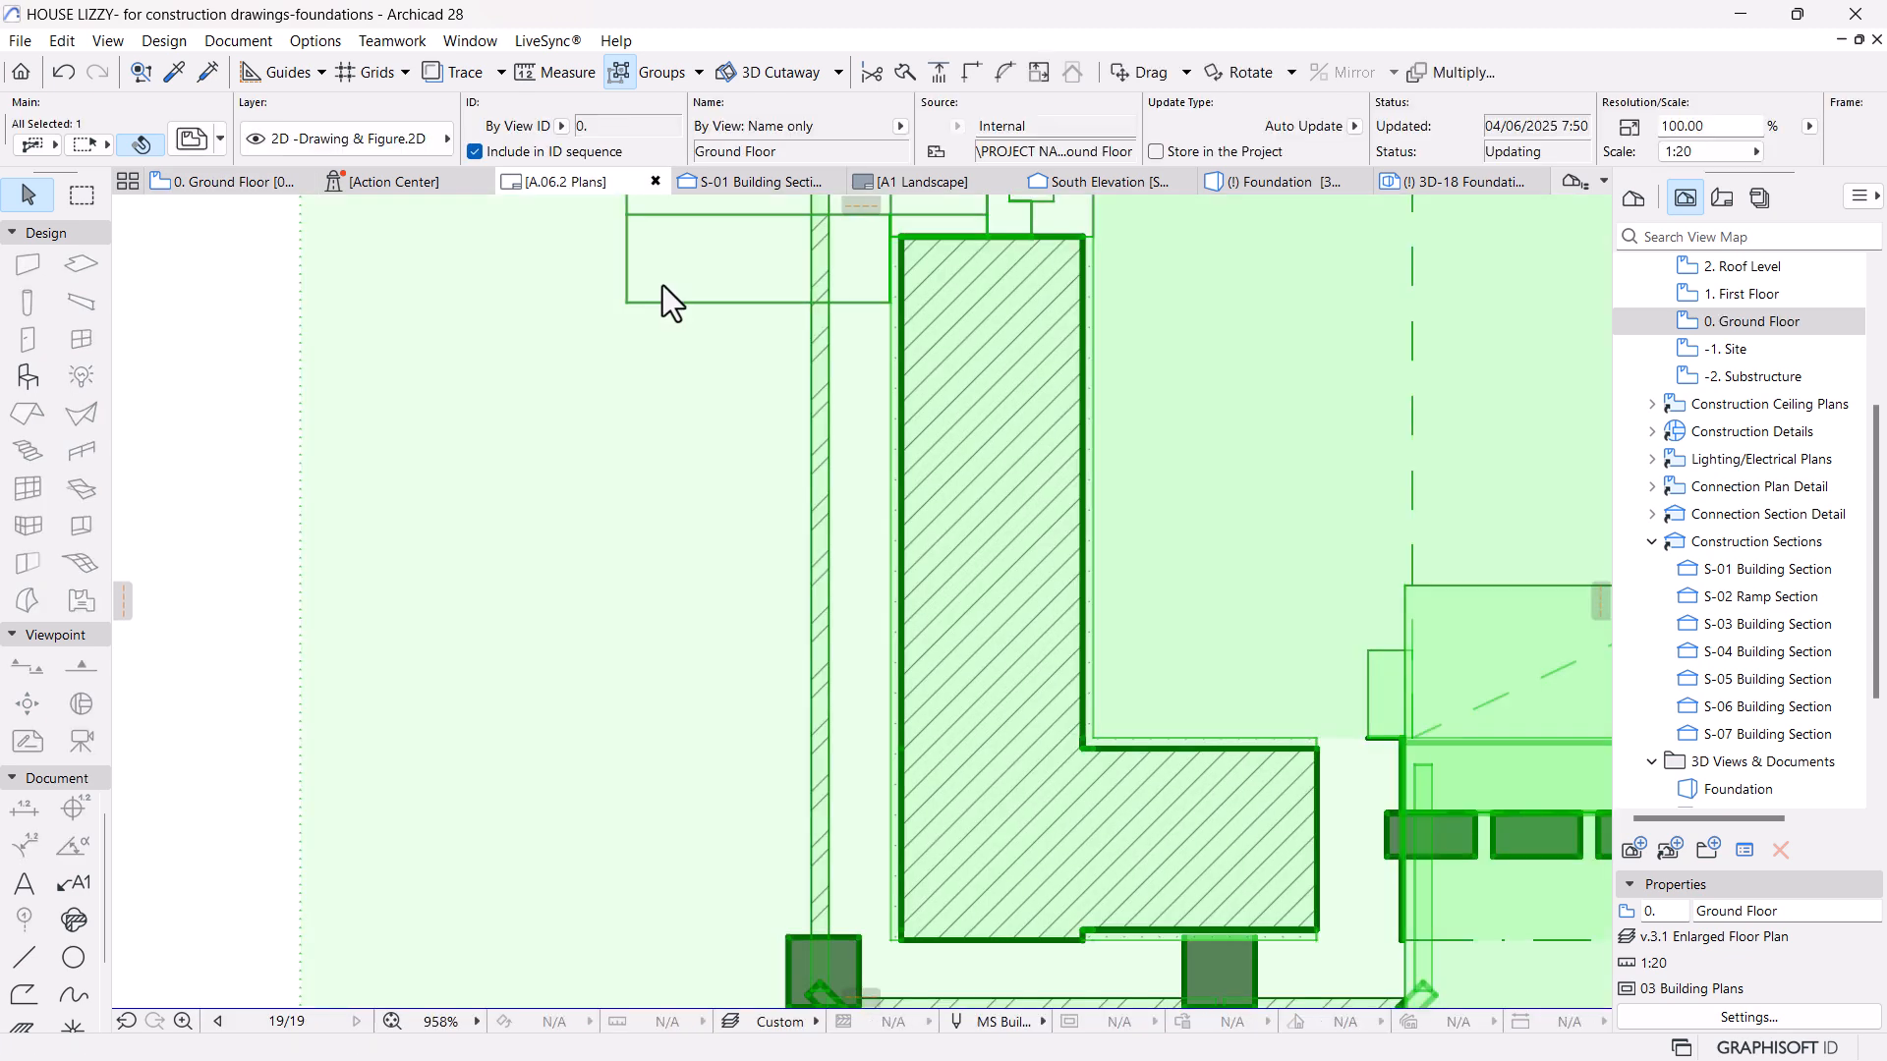
scroll(664, 295, "down", 3)
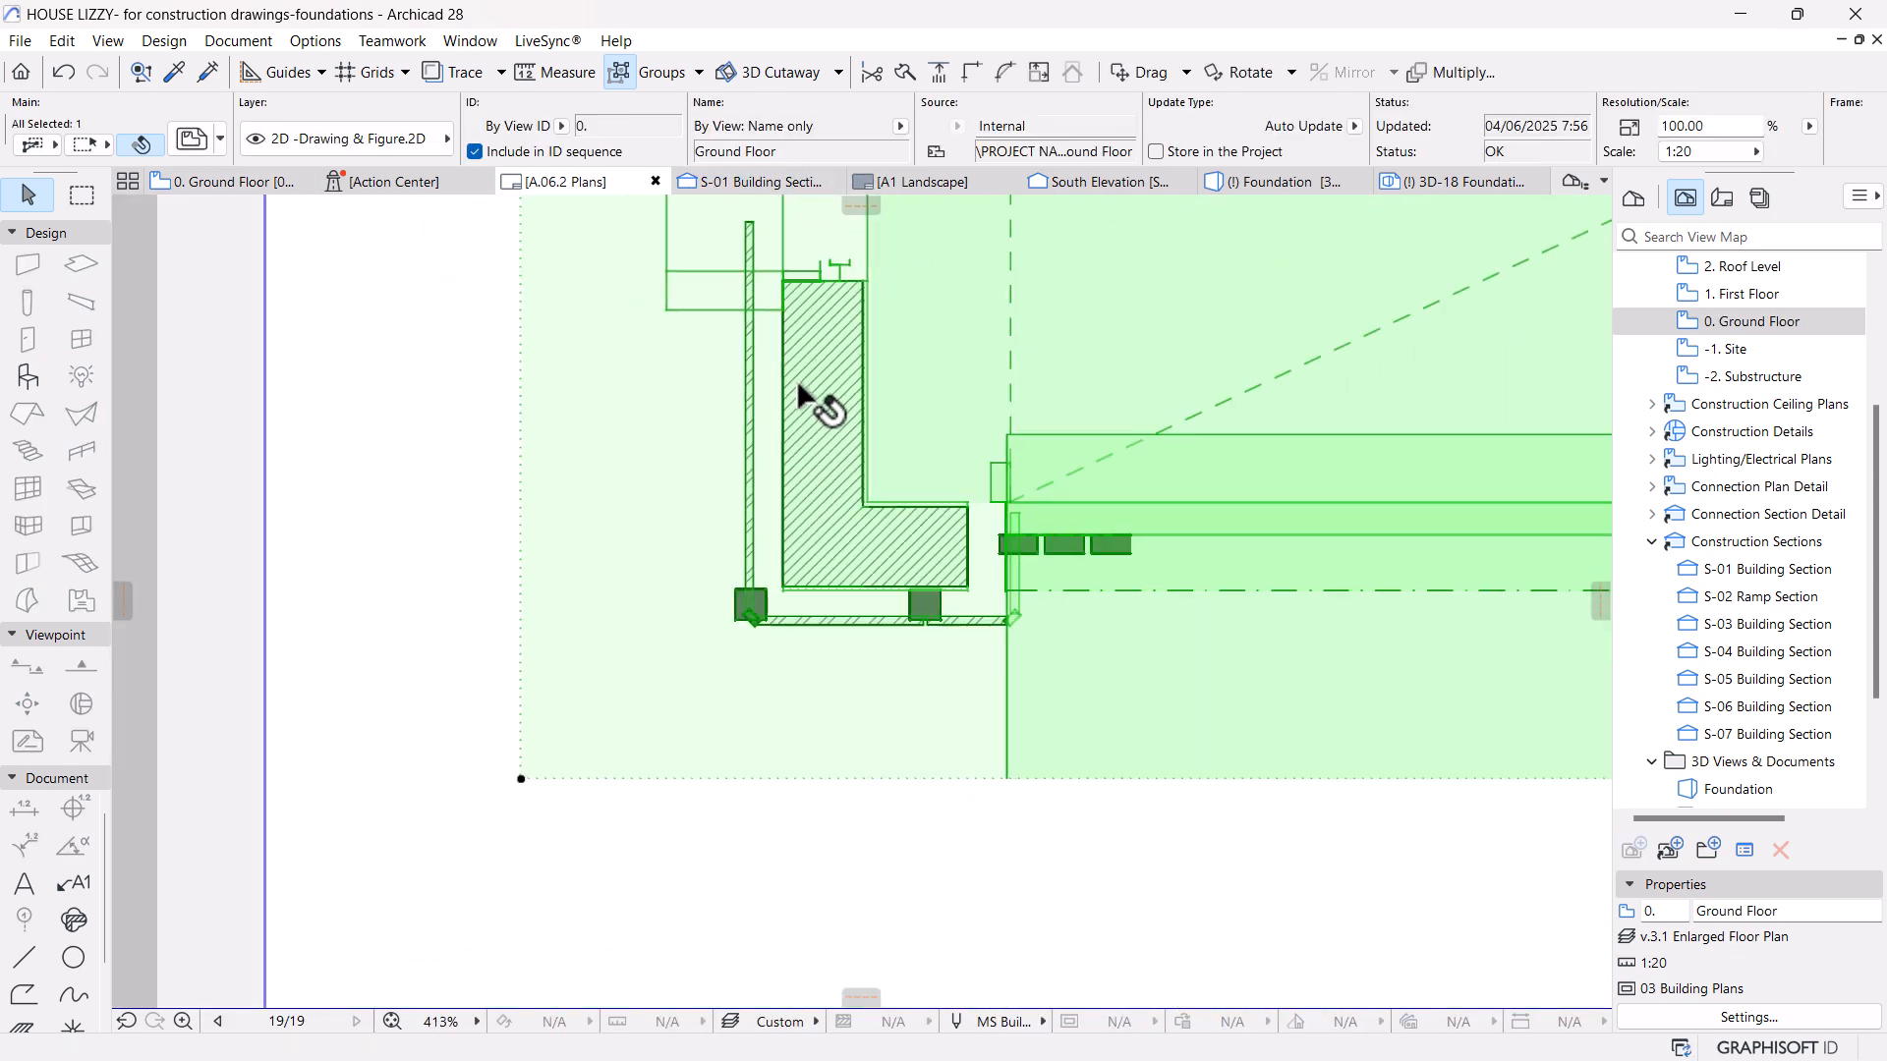
scroll(1010, 413, "down", 5)
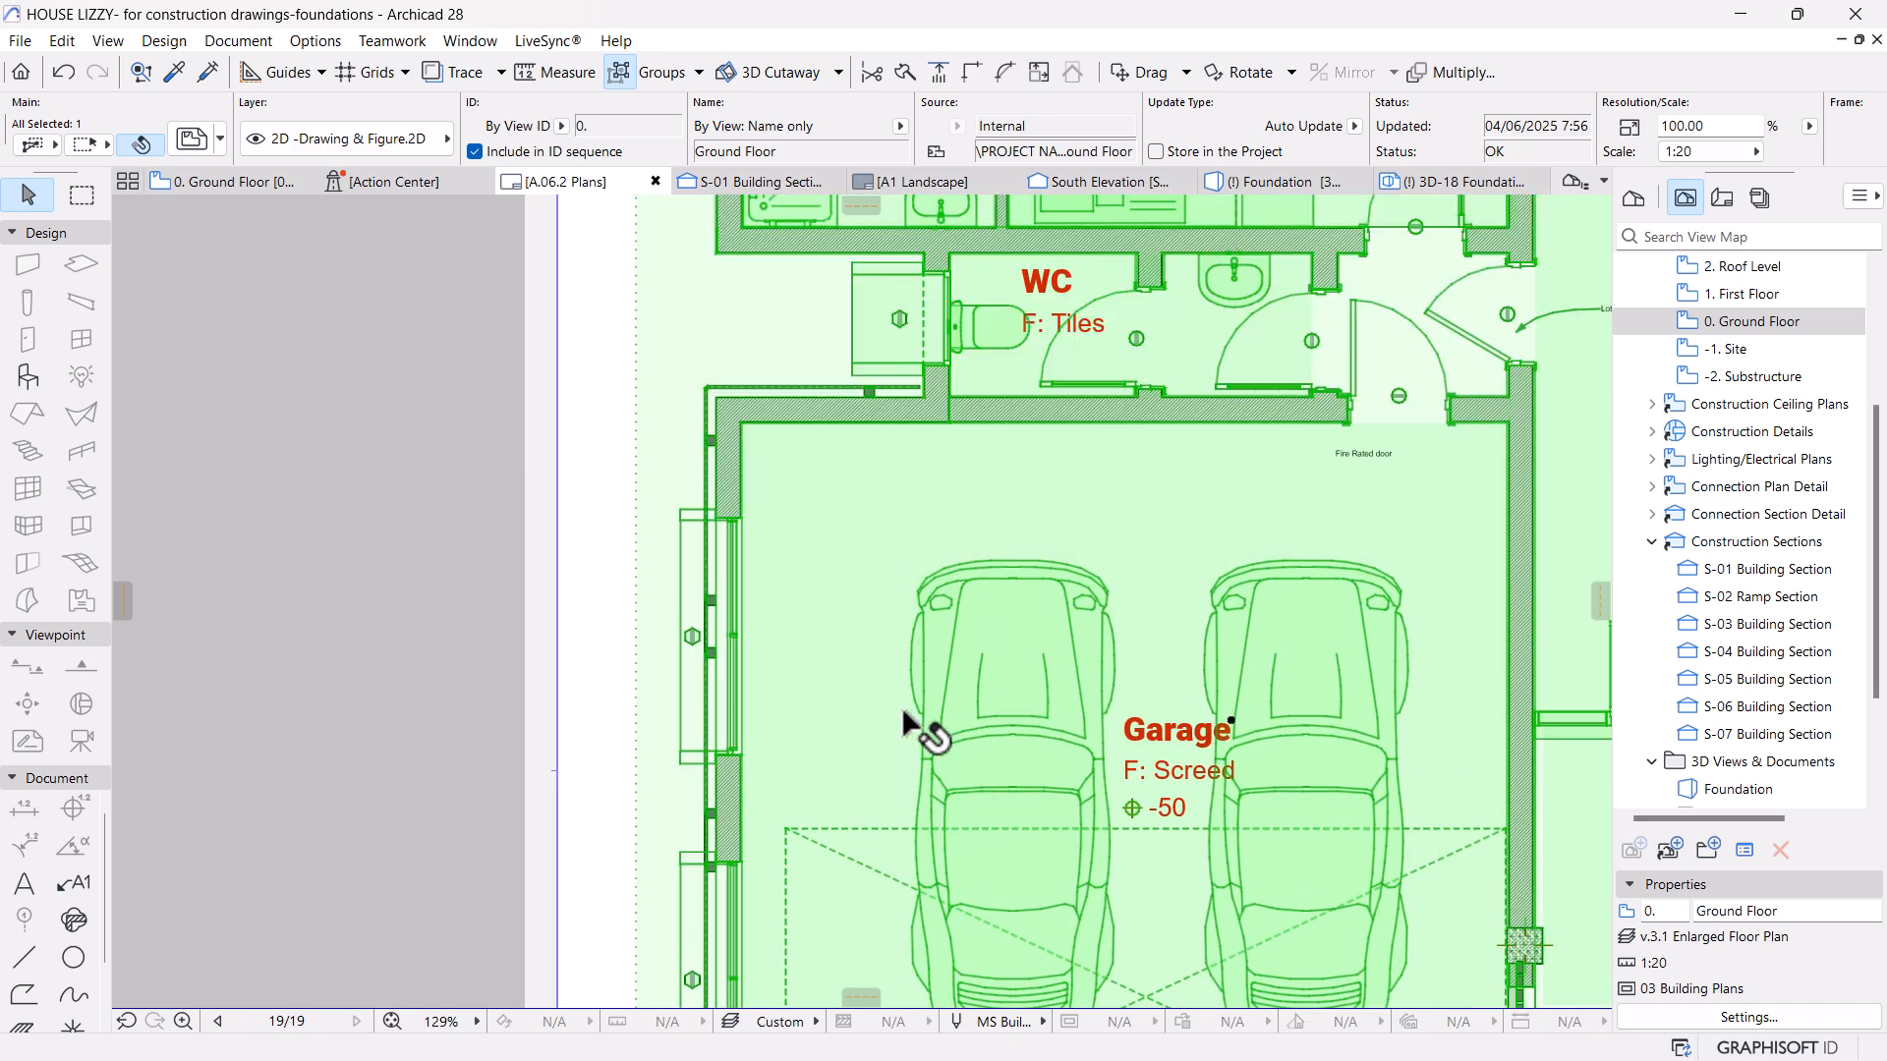
scroll(1005, 354, "up", 5)
key("Escape")
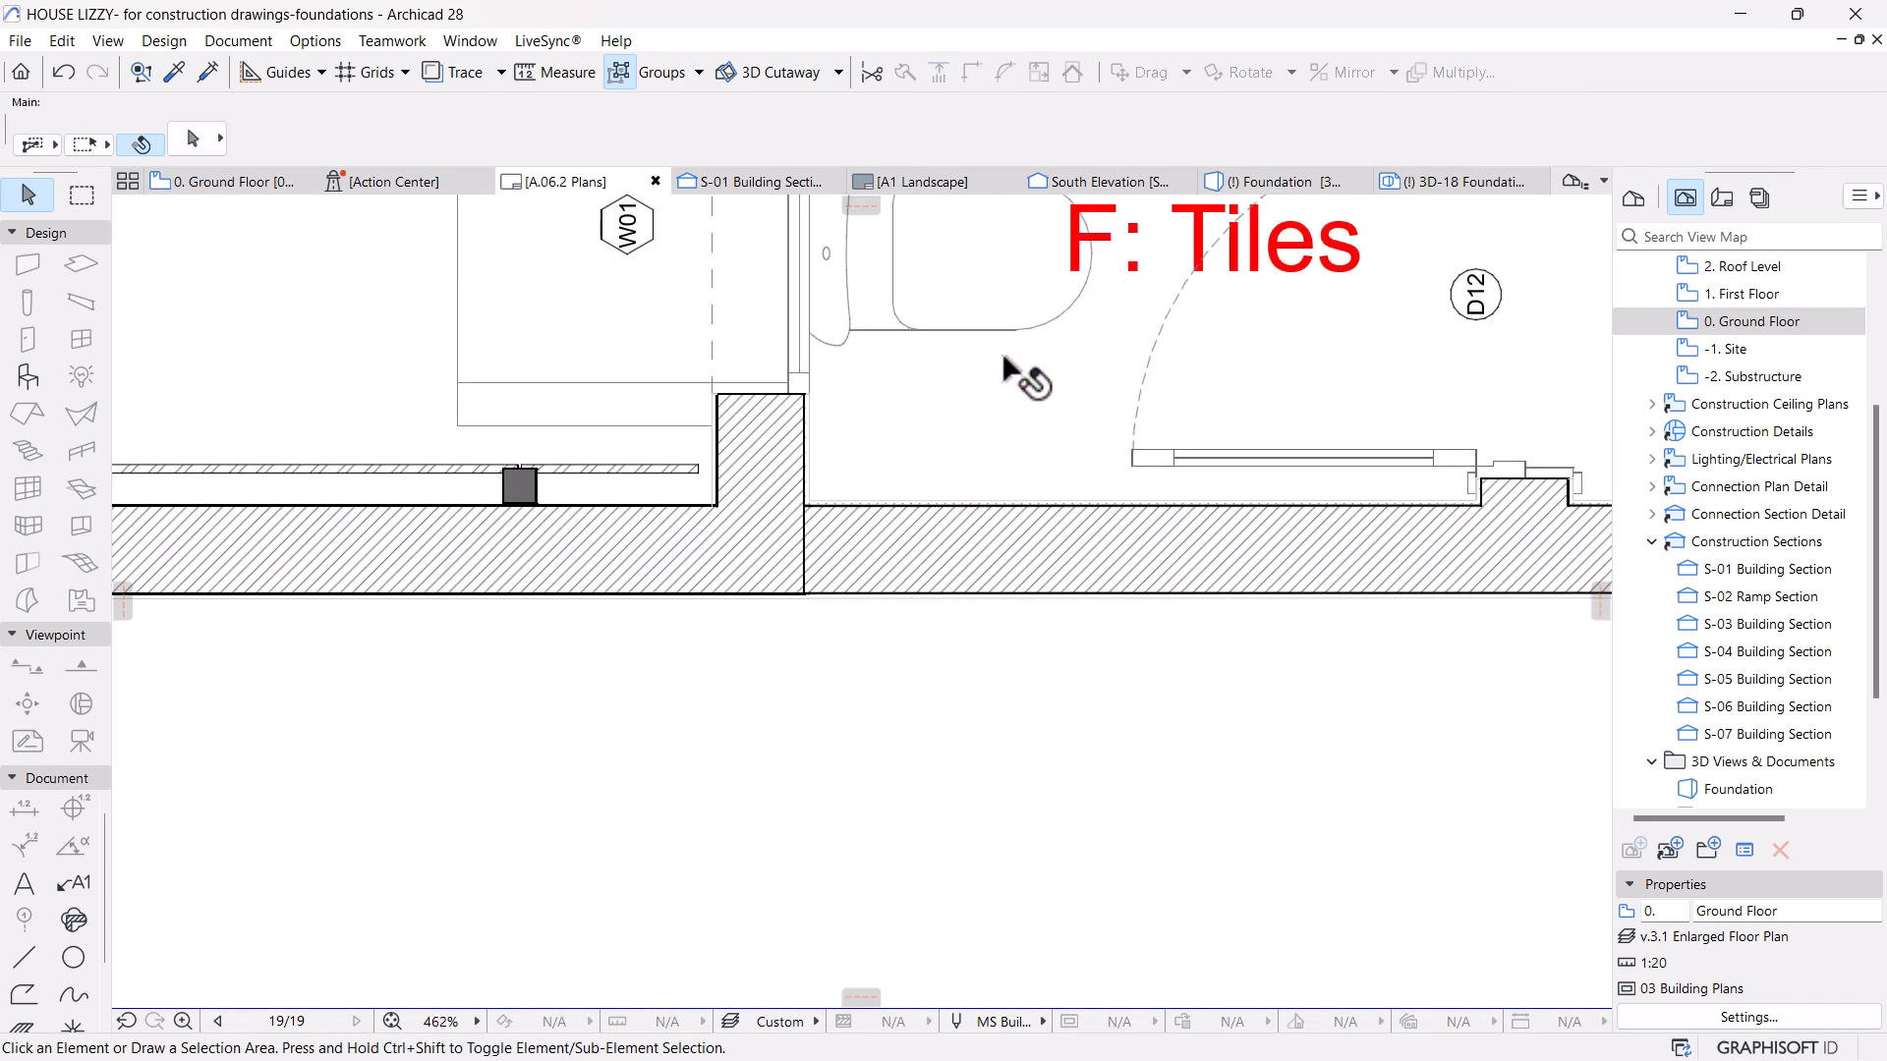
scroll(1004, 353, "down", 4)
left_click(1006, 363)
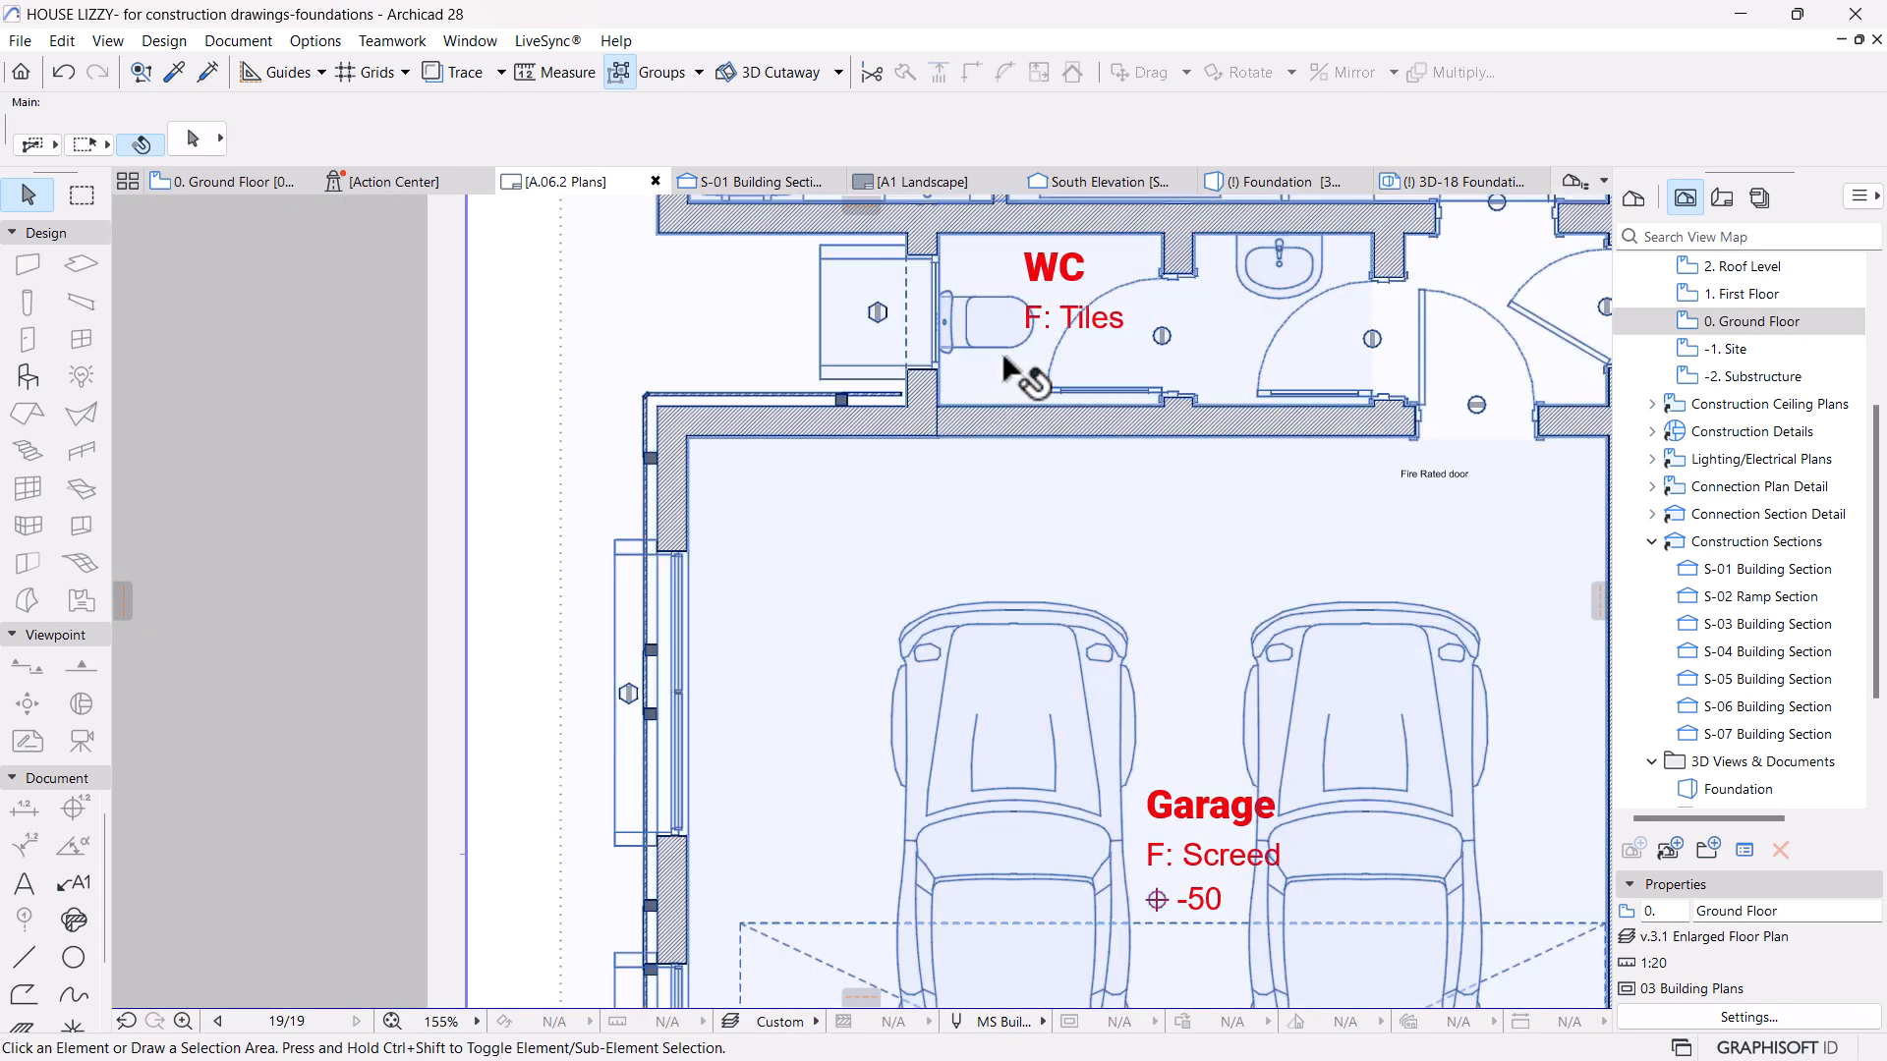
key("Escape")
scroll(952, 392, "up", 7)
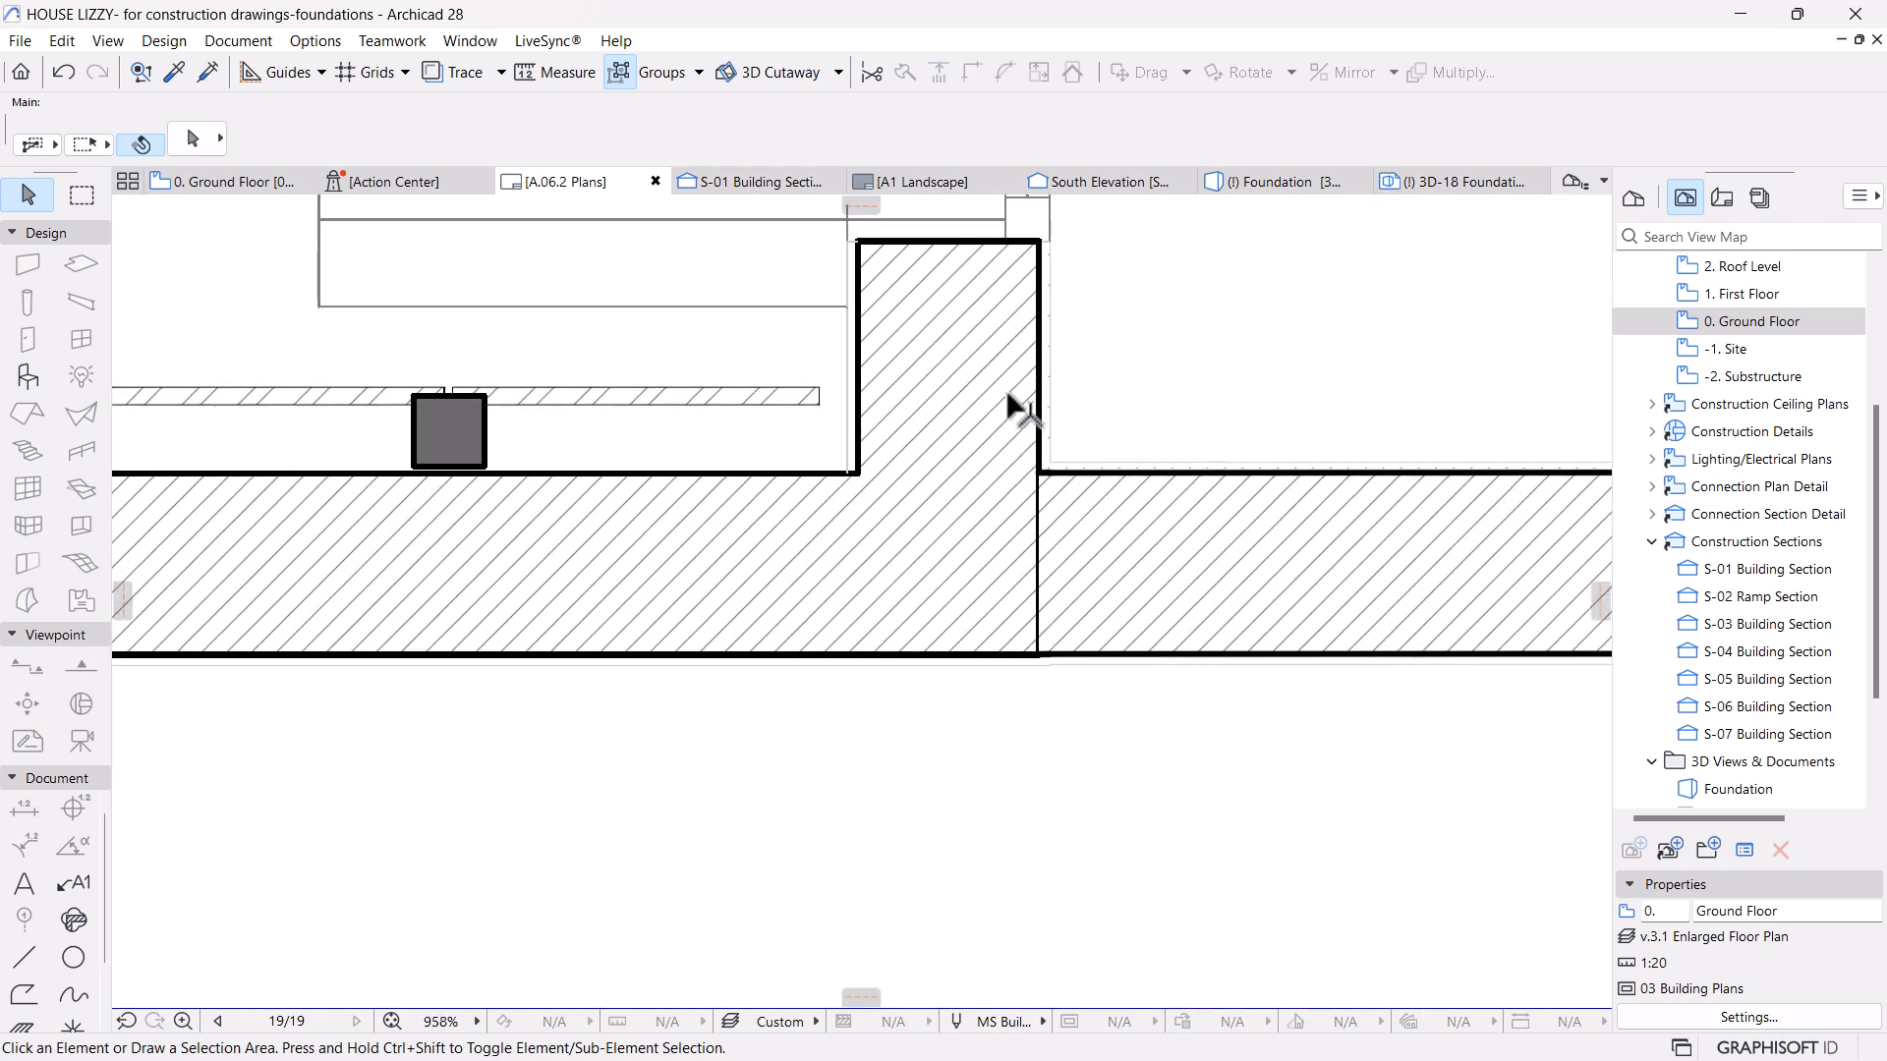
scroll(1130, 638, "up", 4)
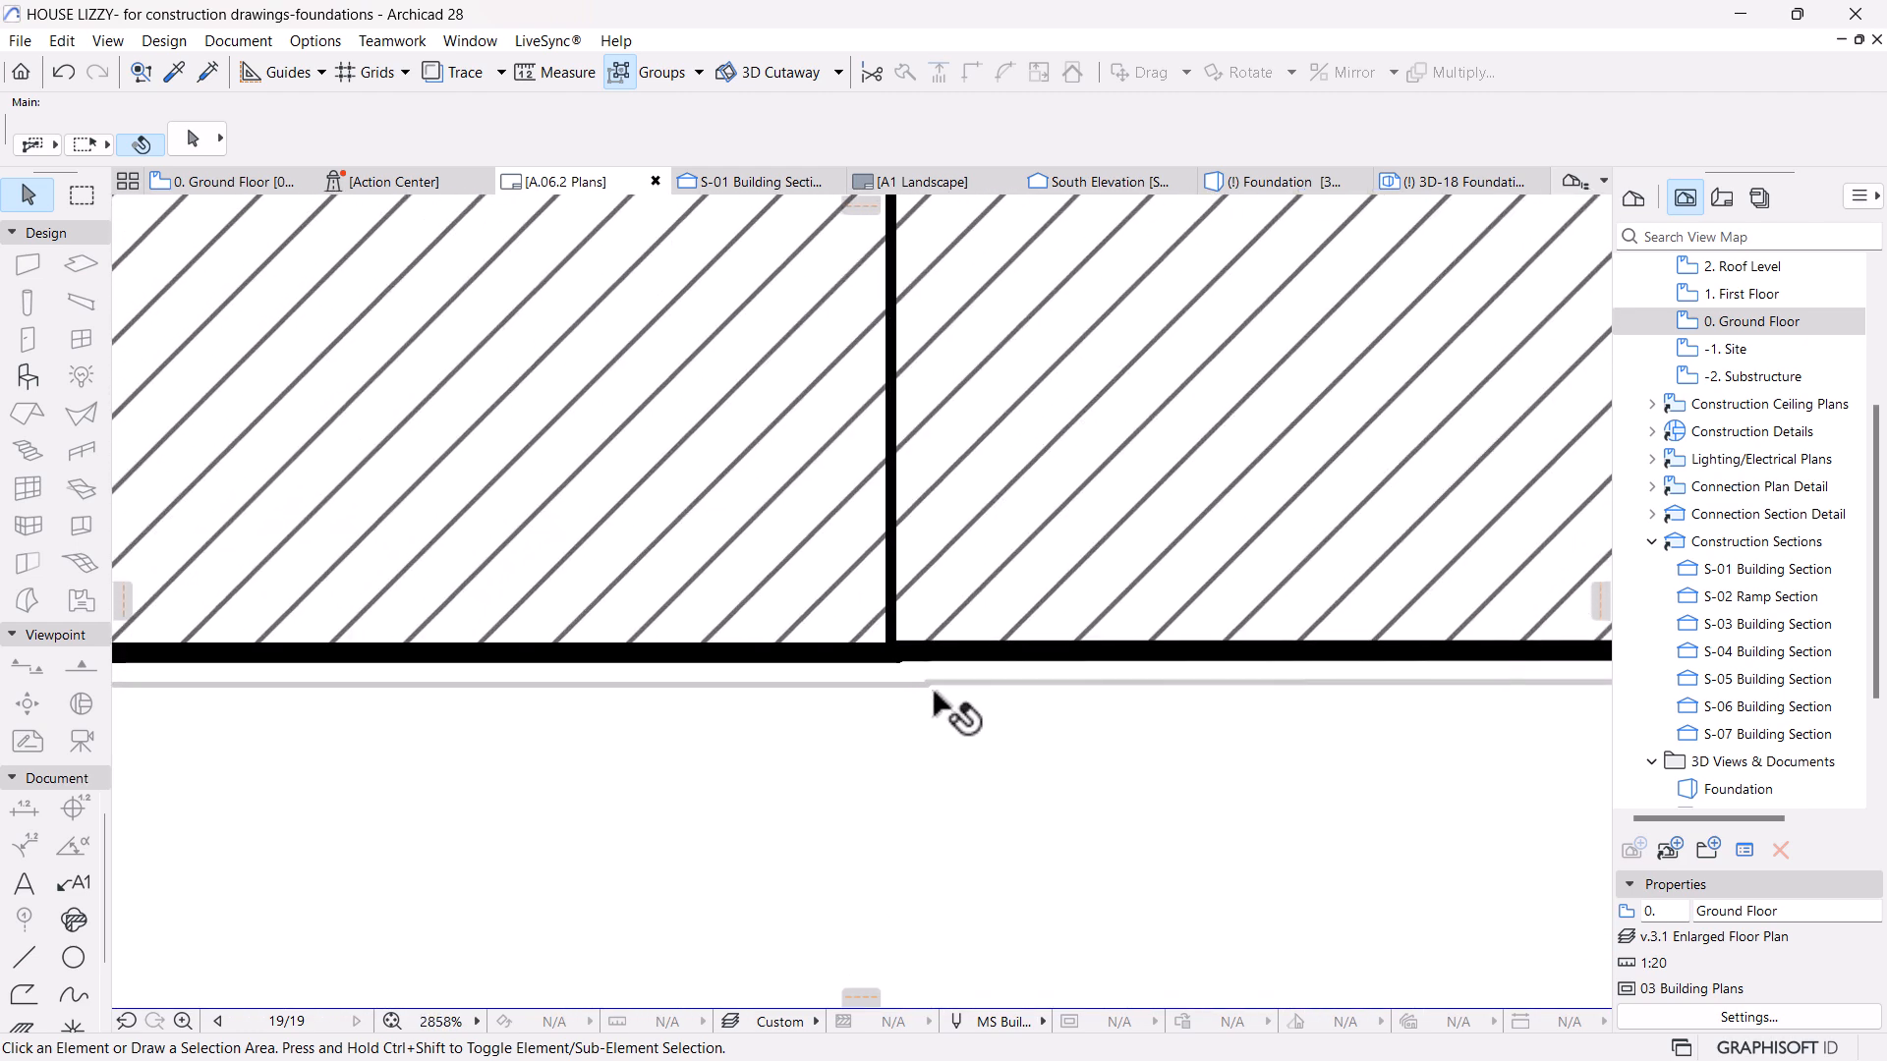
scroll(935, 694, "up", 2)
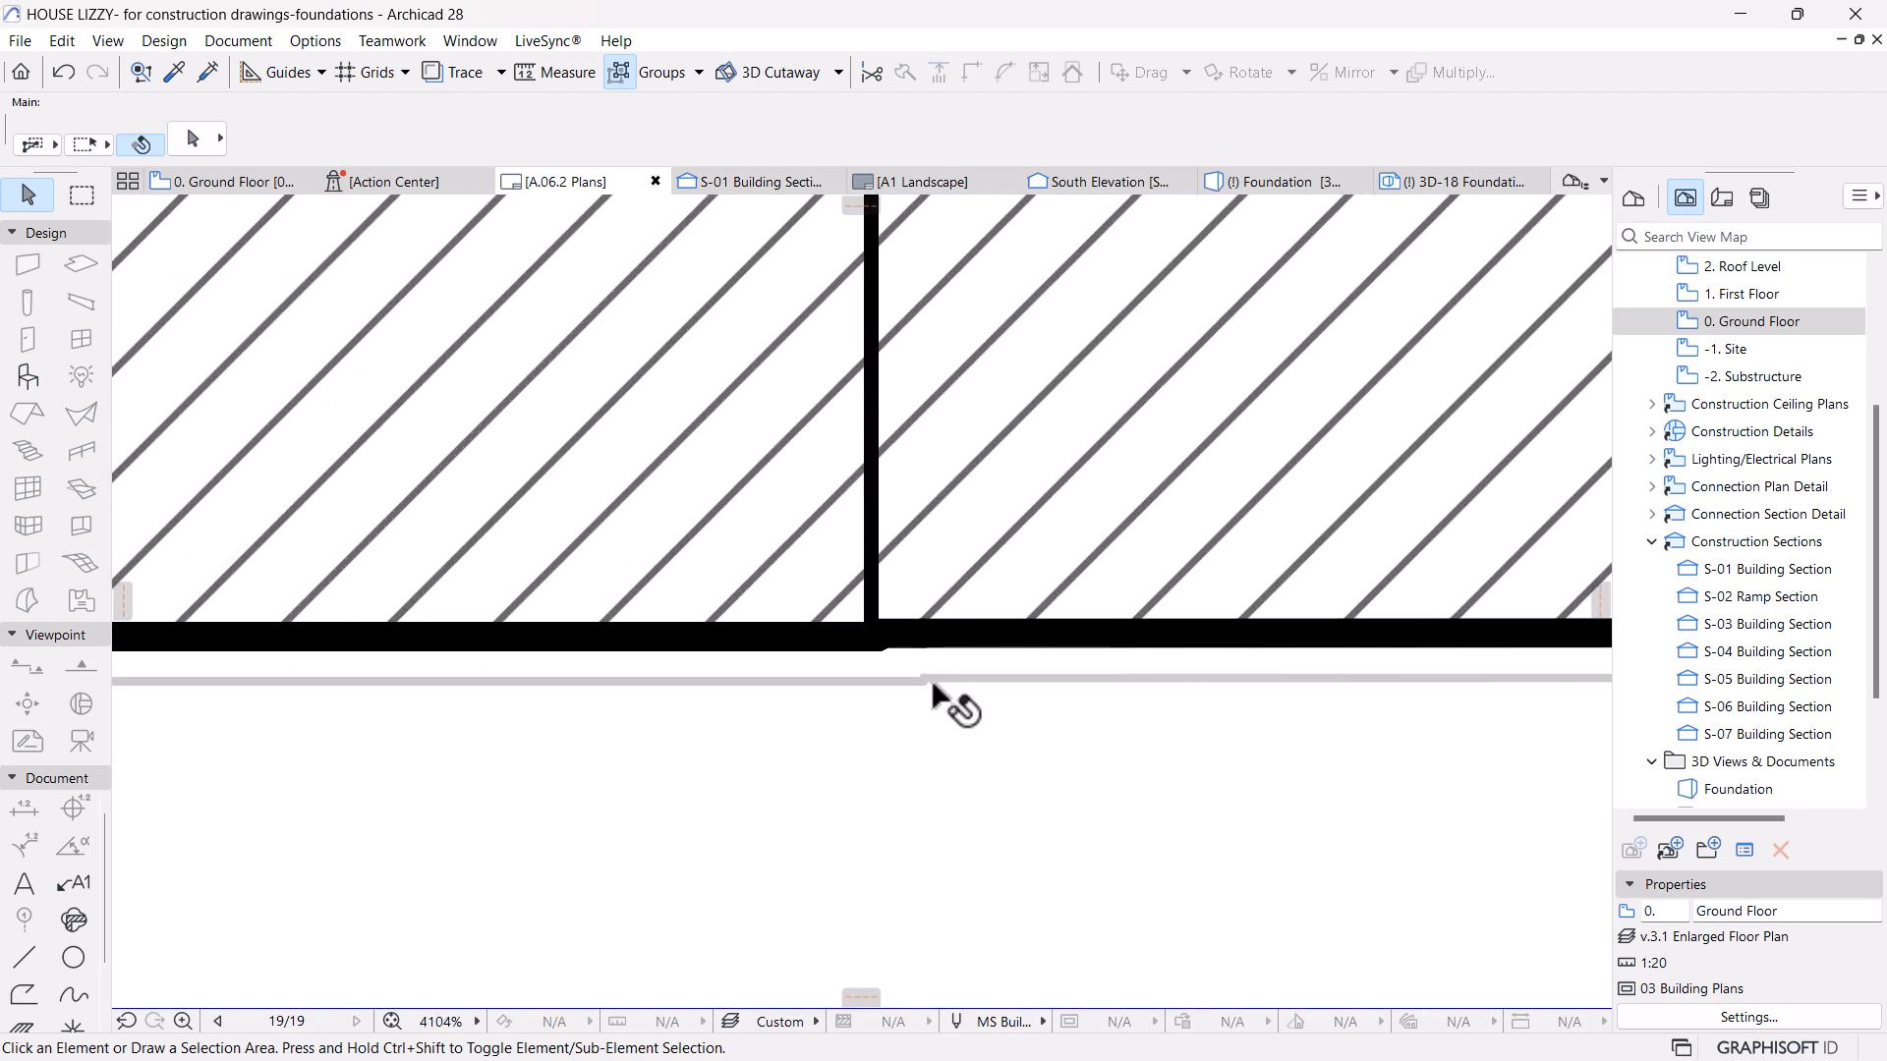
In the 0. Ground Floor plan, move the garage's upper-left wall segment up 1 mm to align with the adjoining wall's garage-side face.
left_click(230, 181)
scroll(799, 497, "up", 3)
scroll(1082, 717, "up", 4)
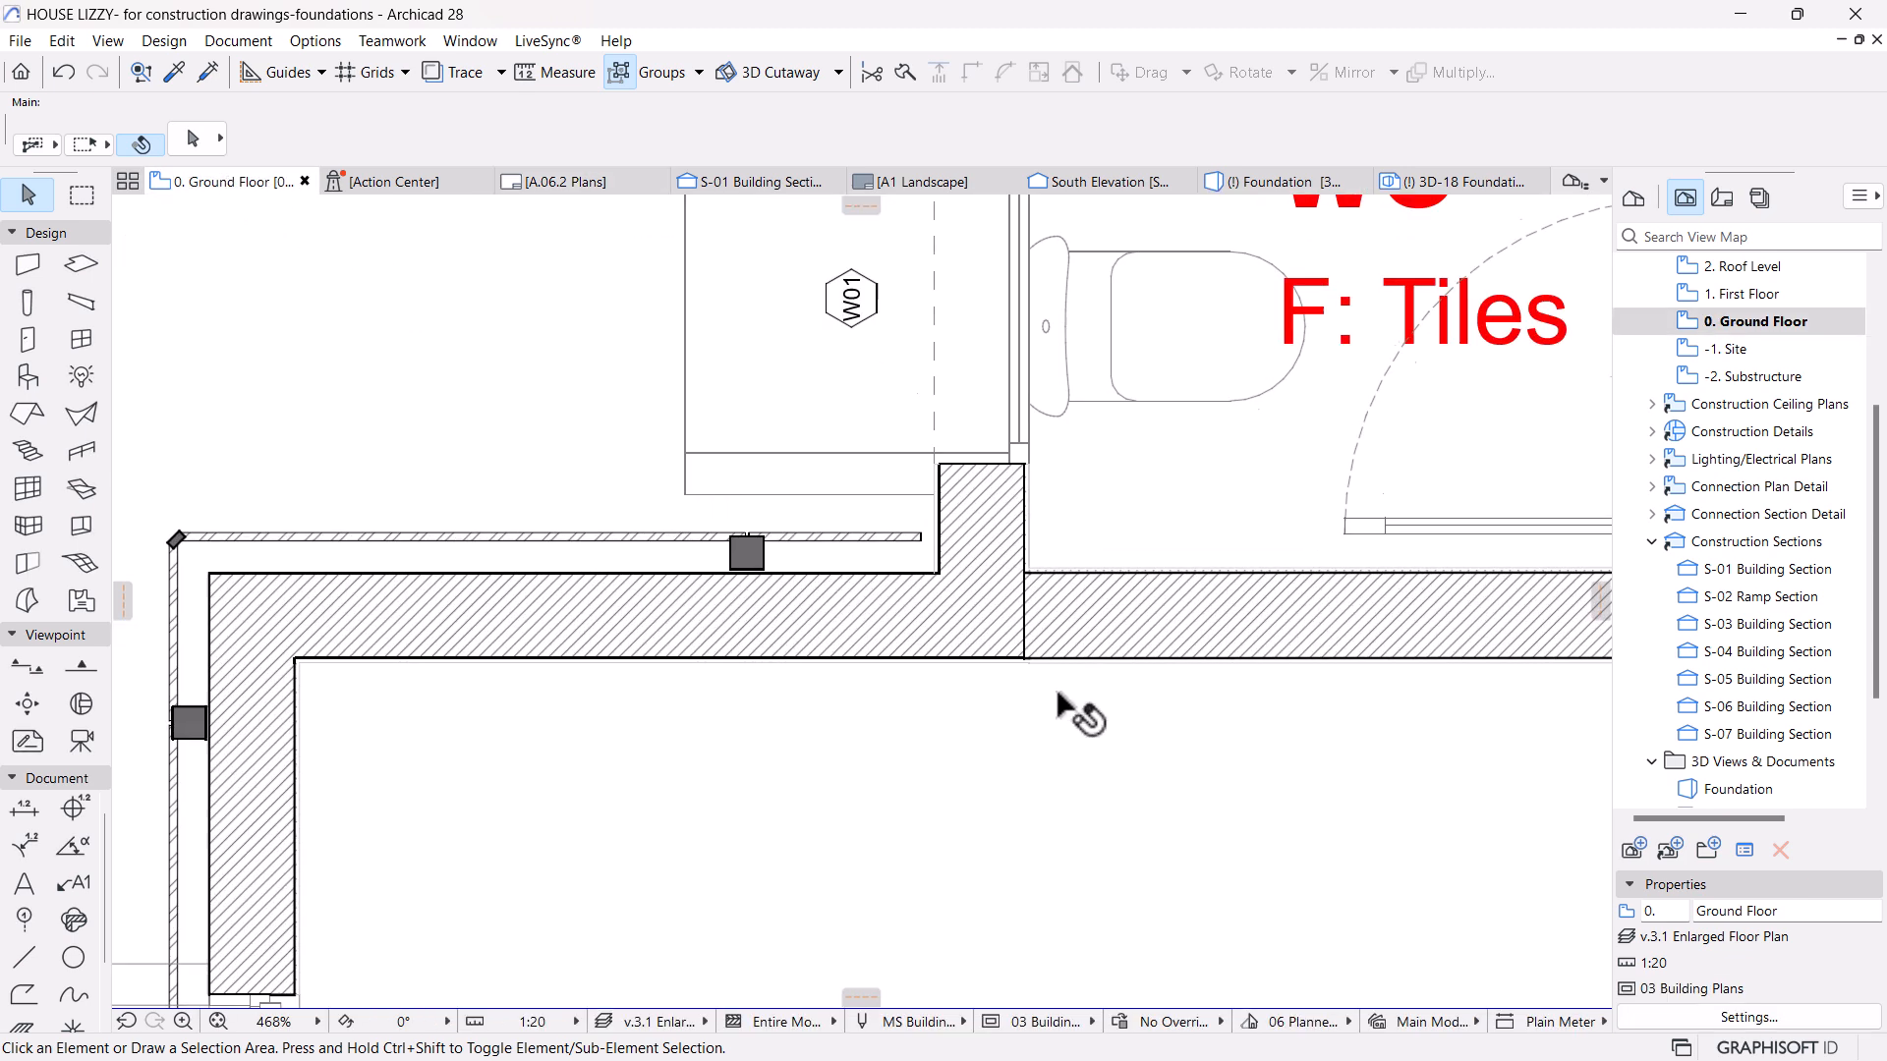
scroll(1045, 666, "up", 2)
left_click(891, 567)
scroll(928, 592, "up", 6)
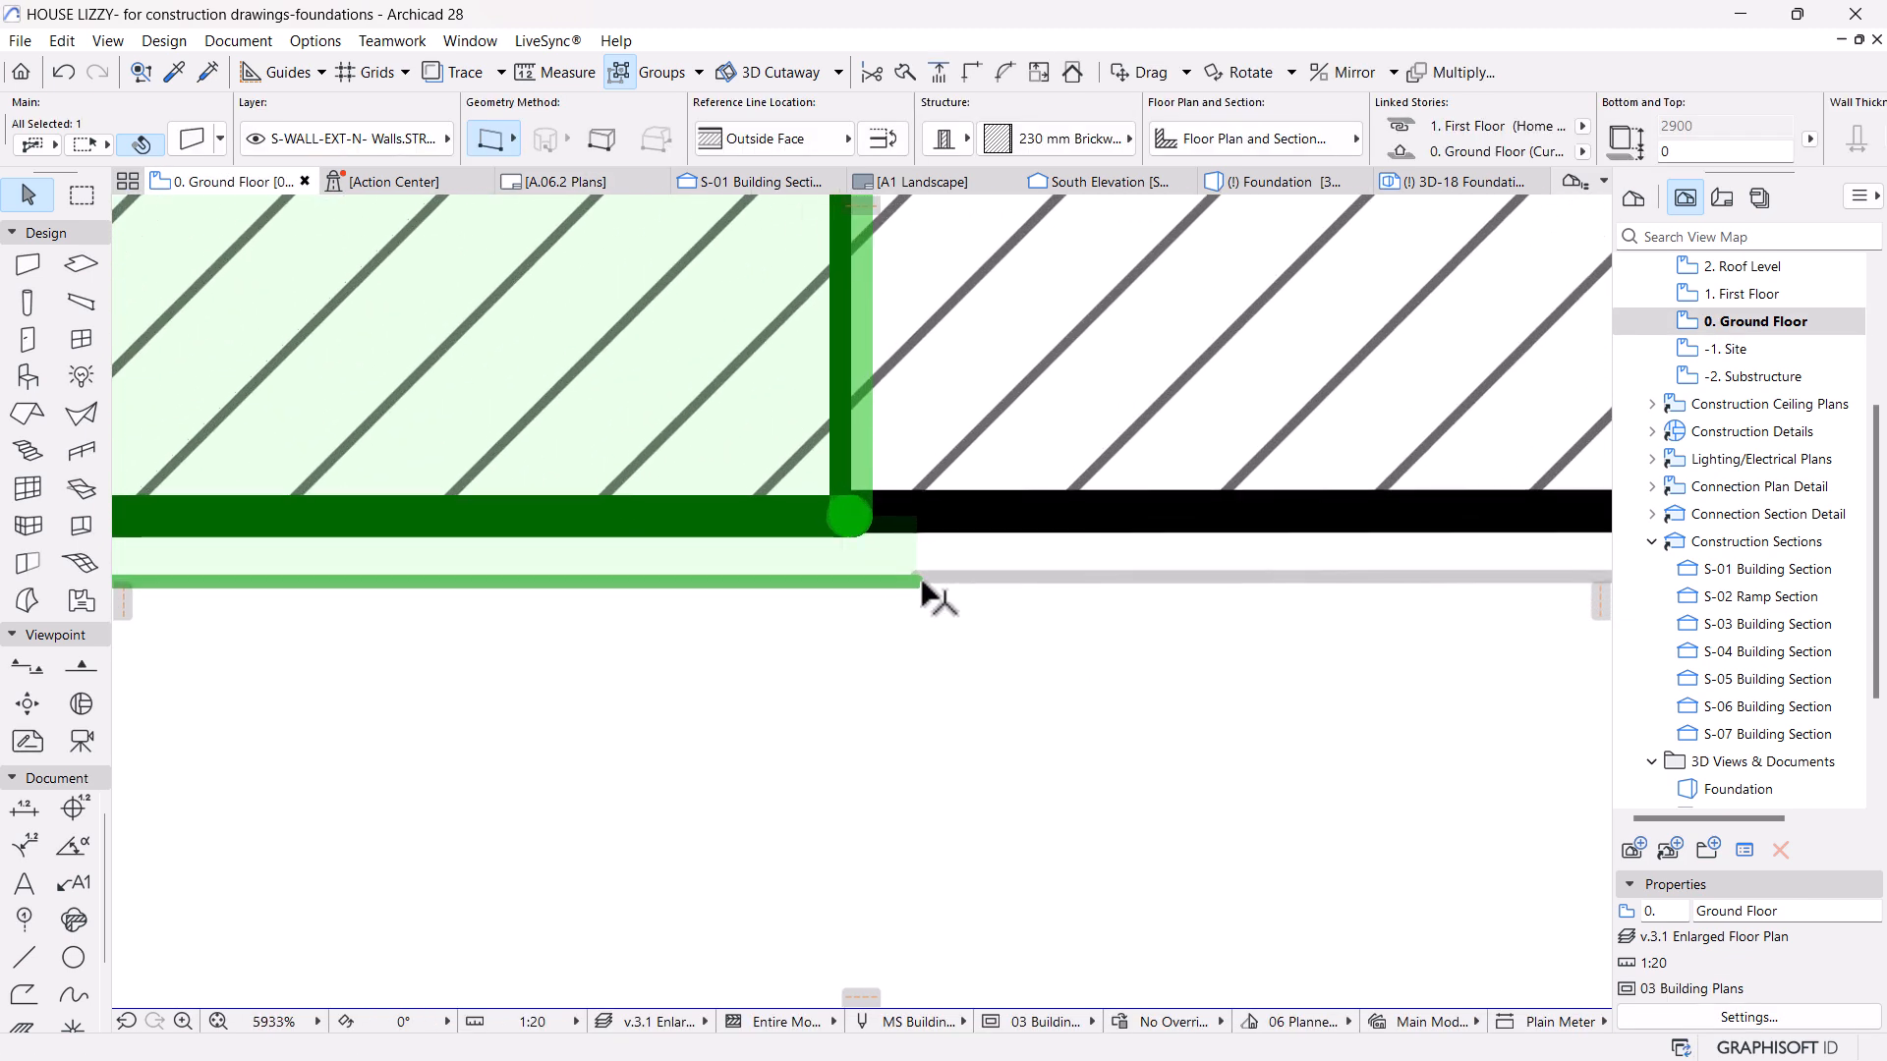
key("ctrl+d")
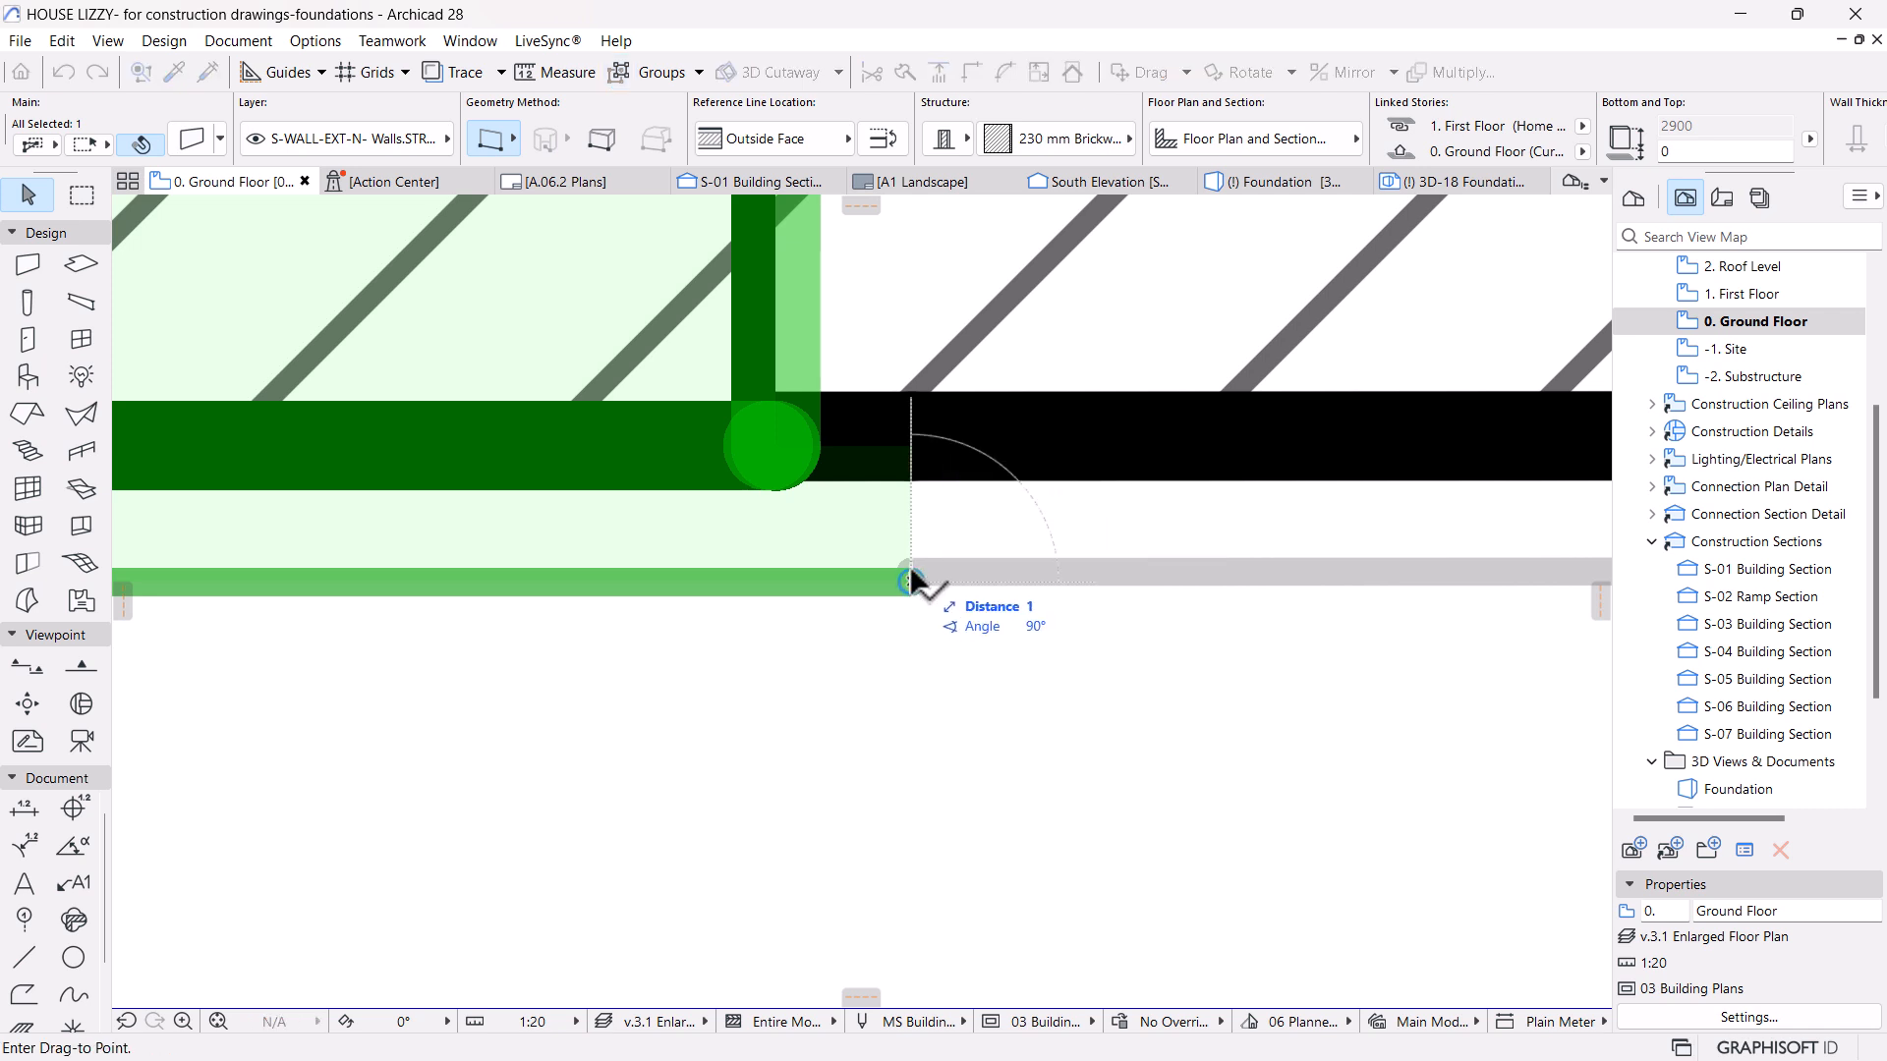
left_click(913, 570)
scroll(1007, 526, "down", 5)
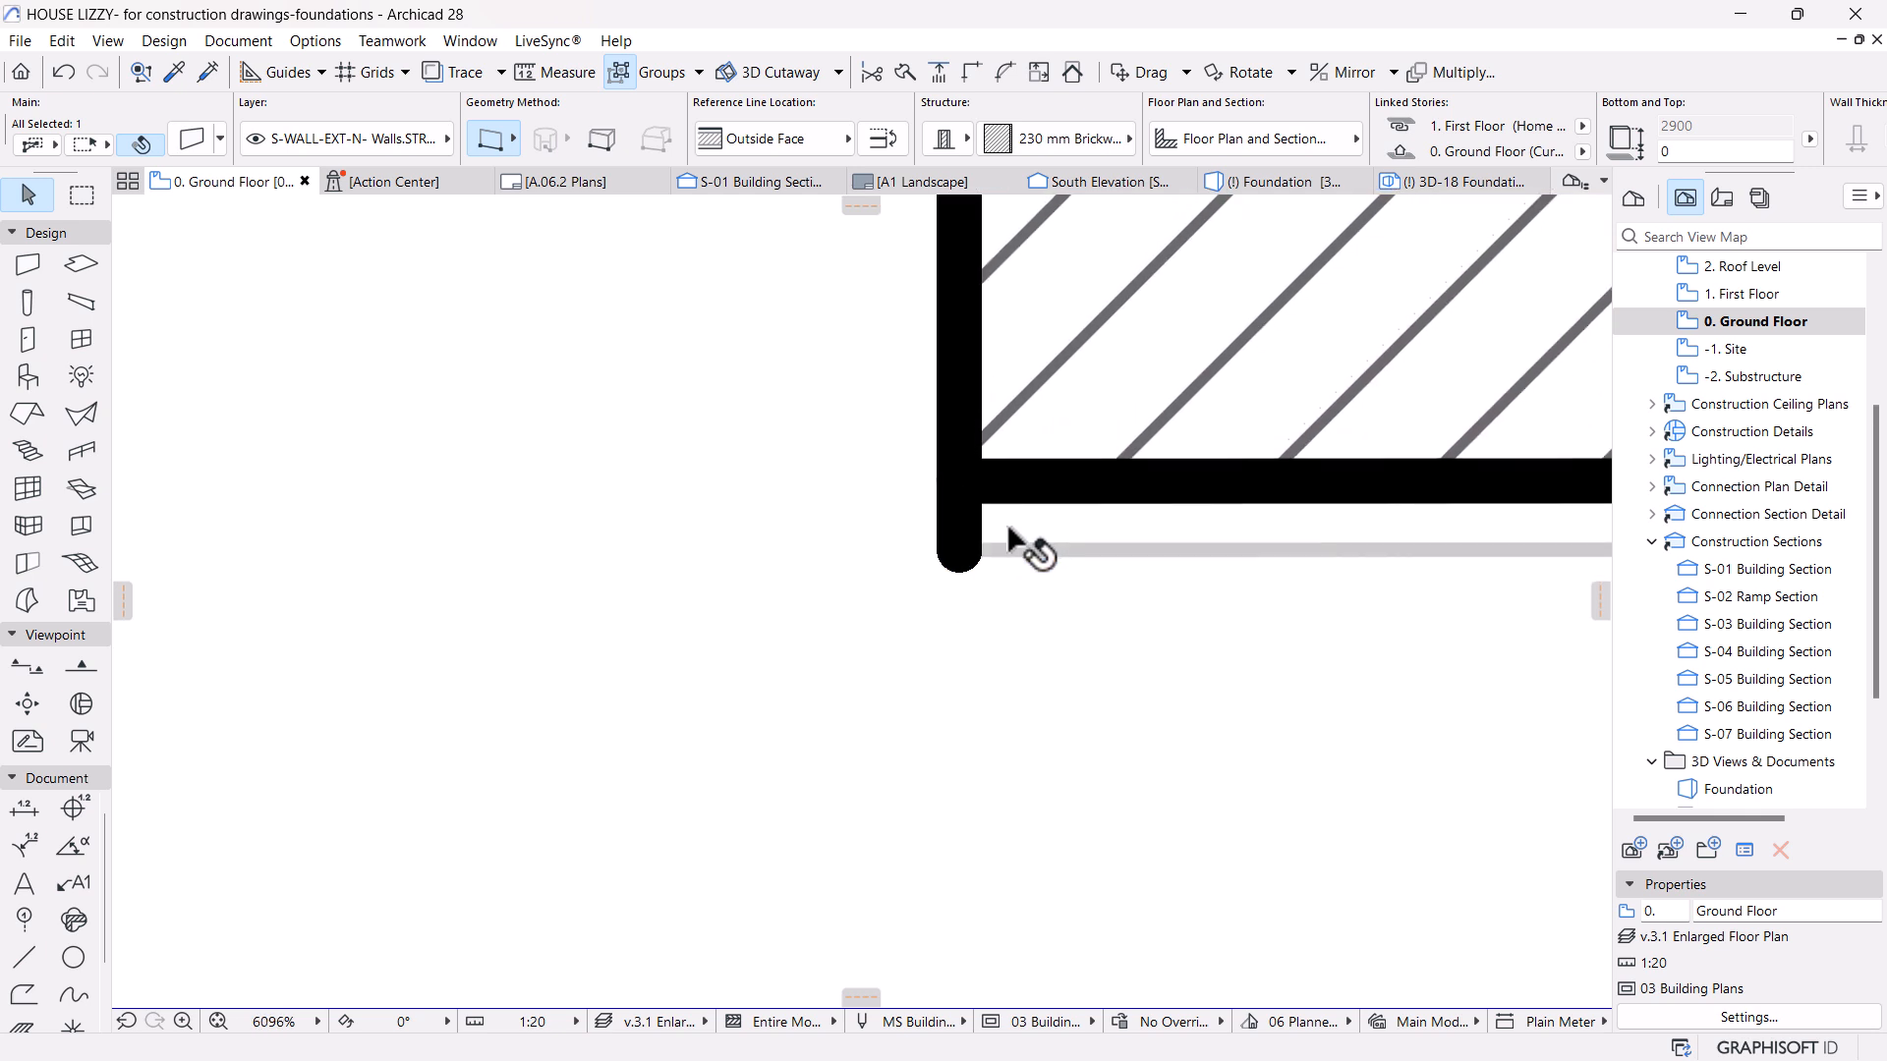
Intersect the moved garage wall segment with the WC's outer wall and check their junction with the adjoining wall.
scroll(1010, 584, "down", 4)
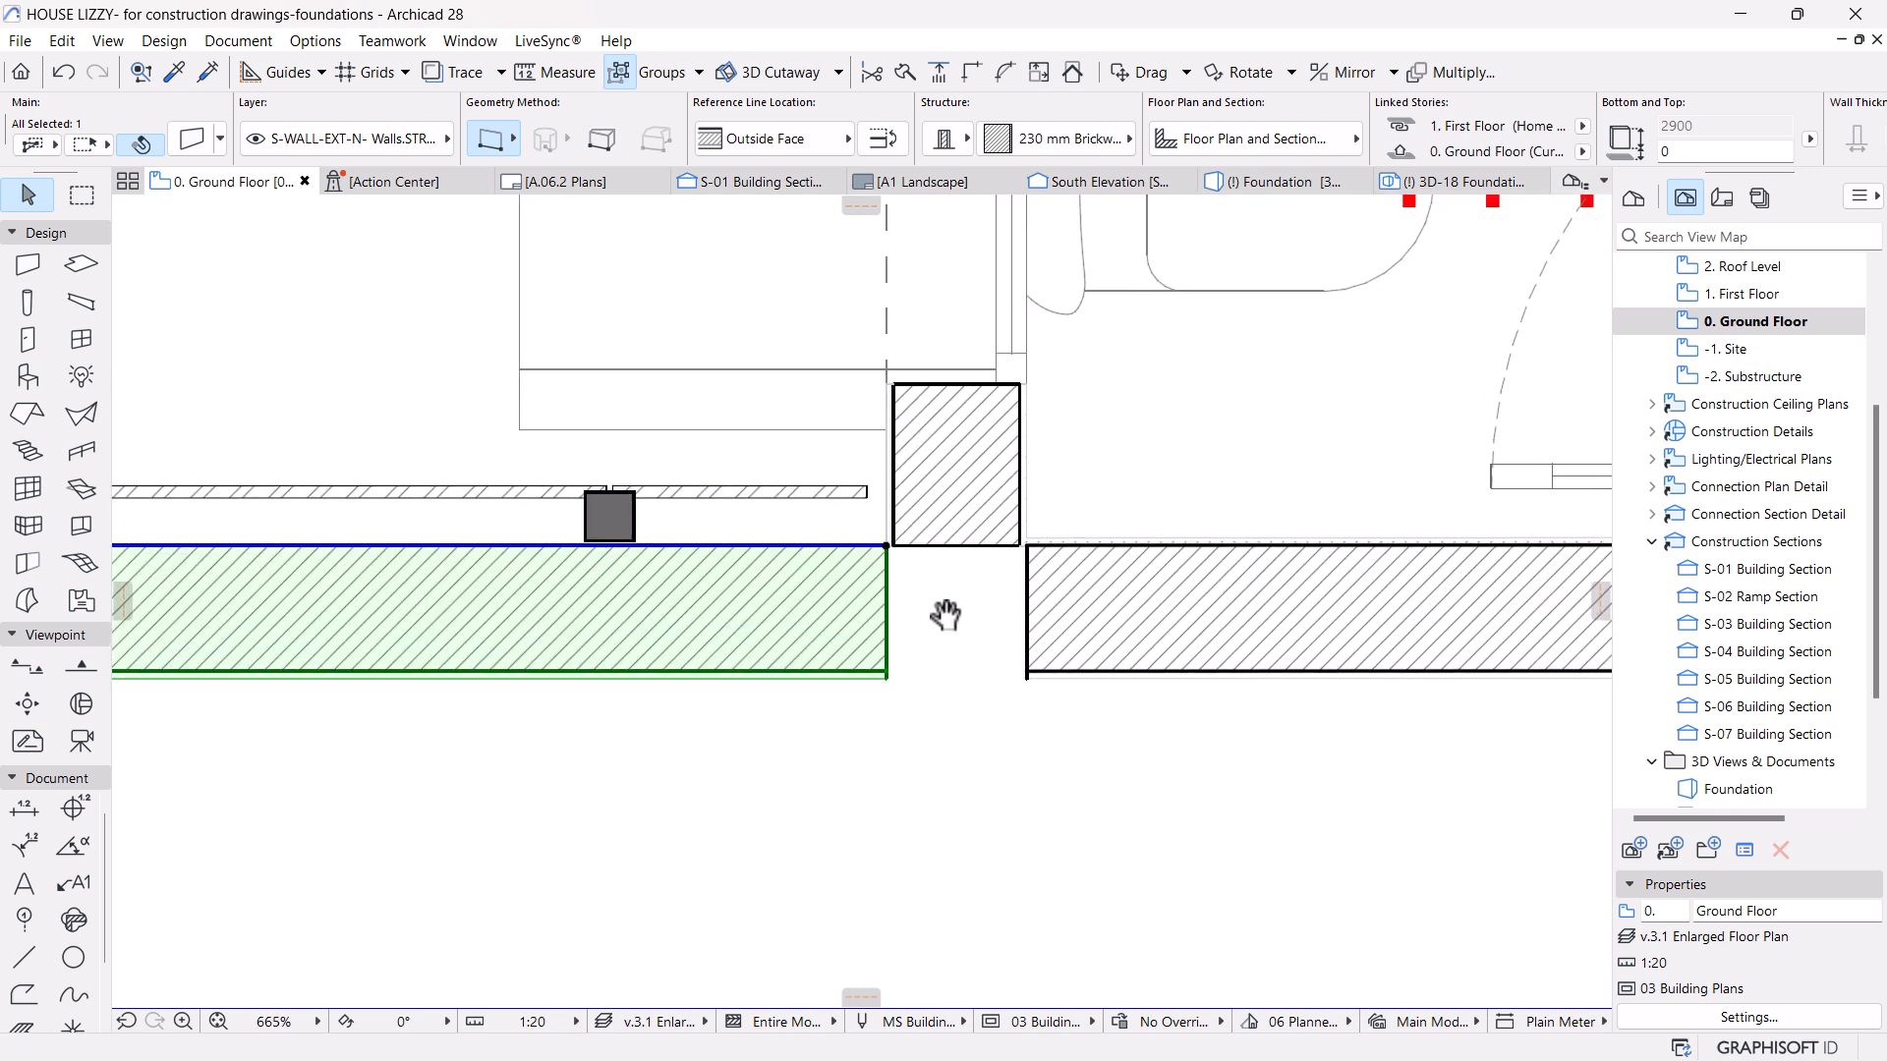
left_click(957, 501, "shift")
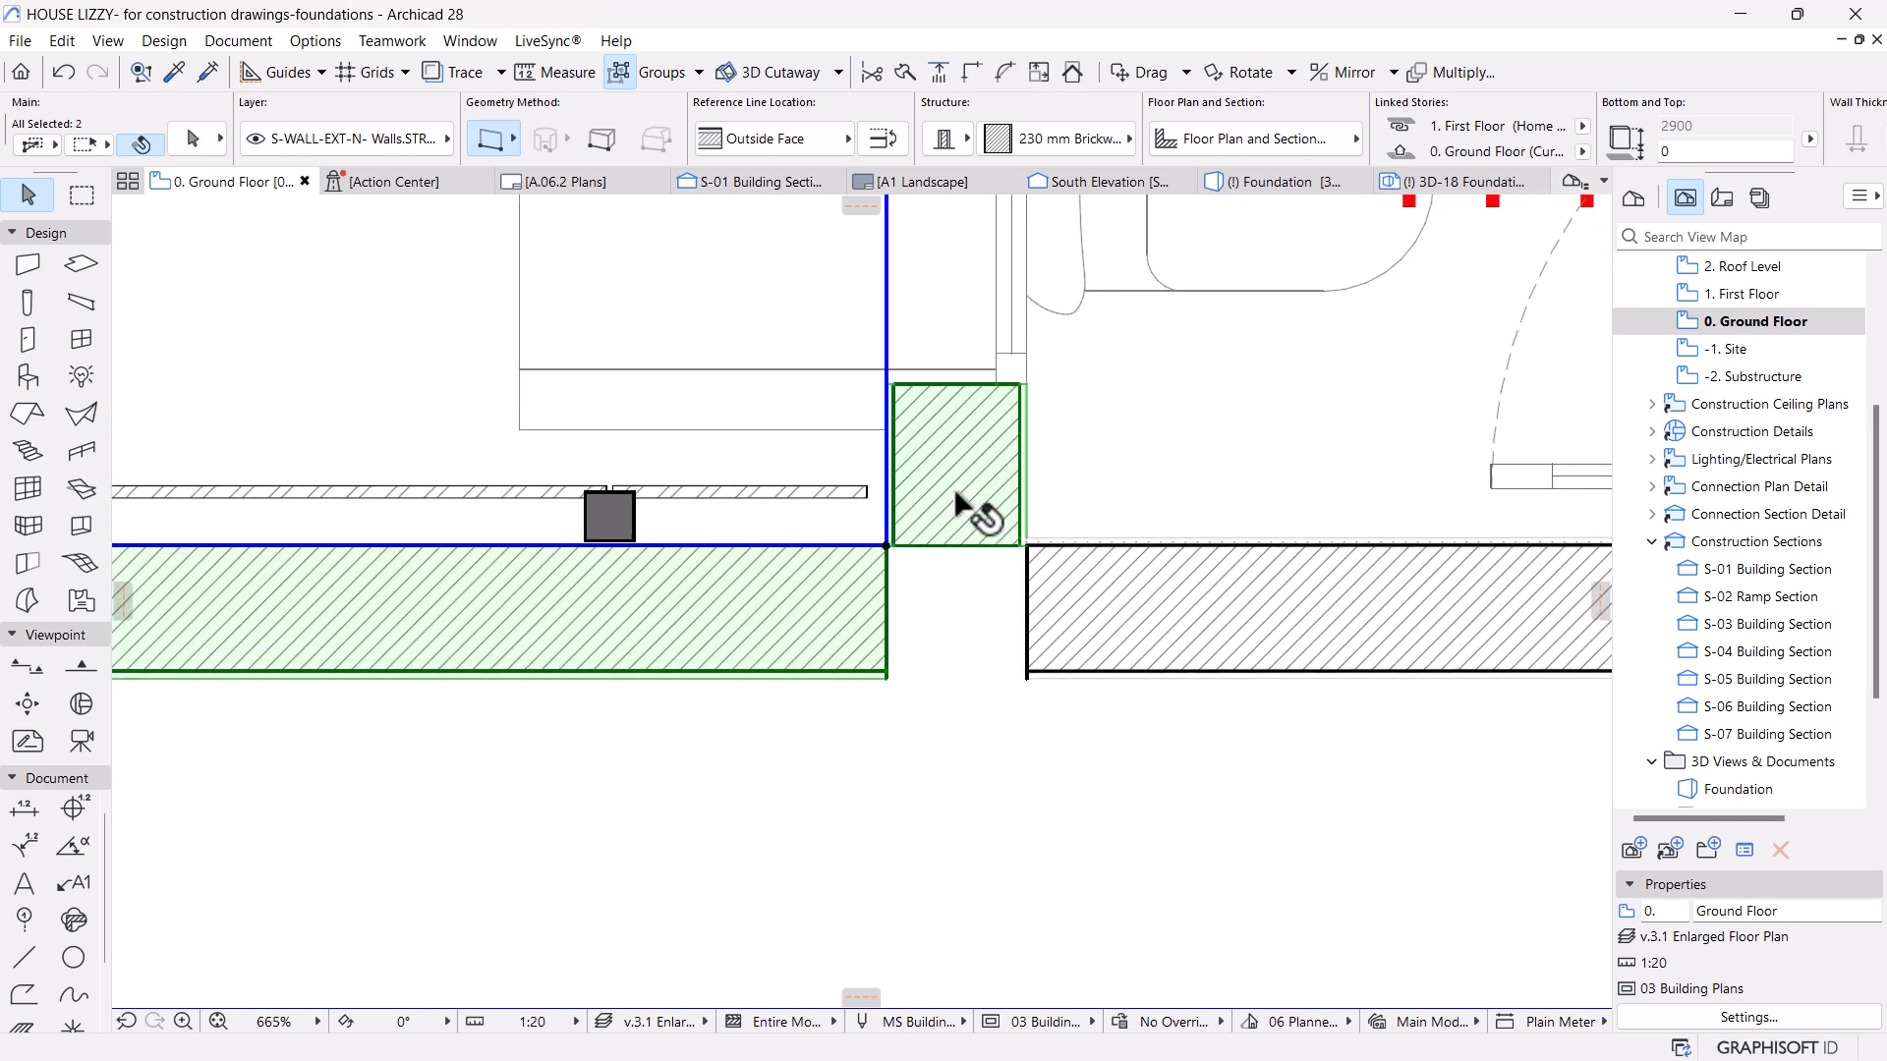
left_click(972, 71)
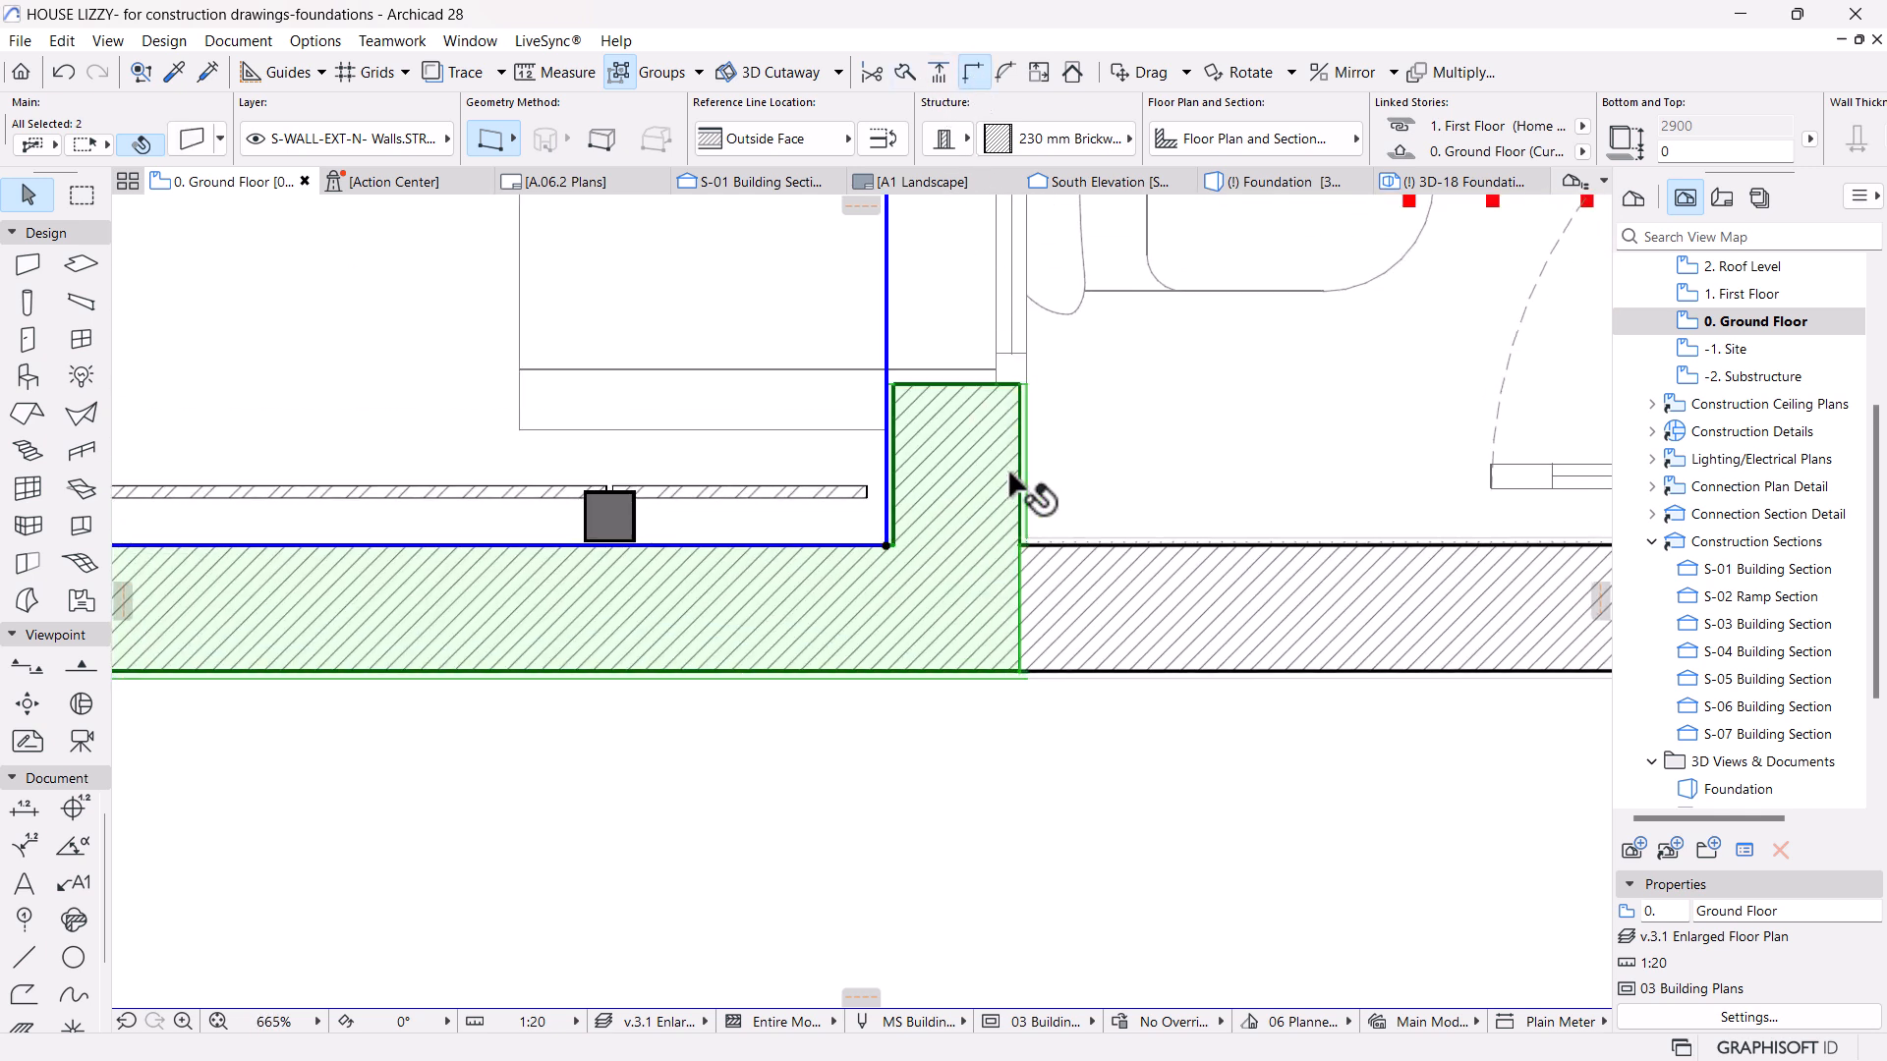
left_click(1091, 634)
scroll(1015, 712, "up", 6)
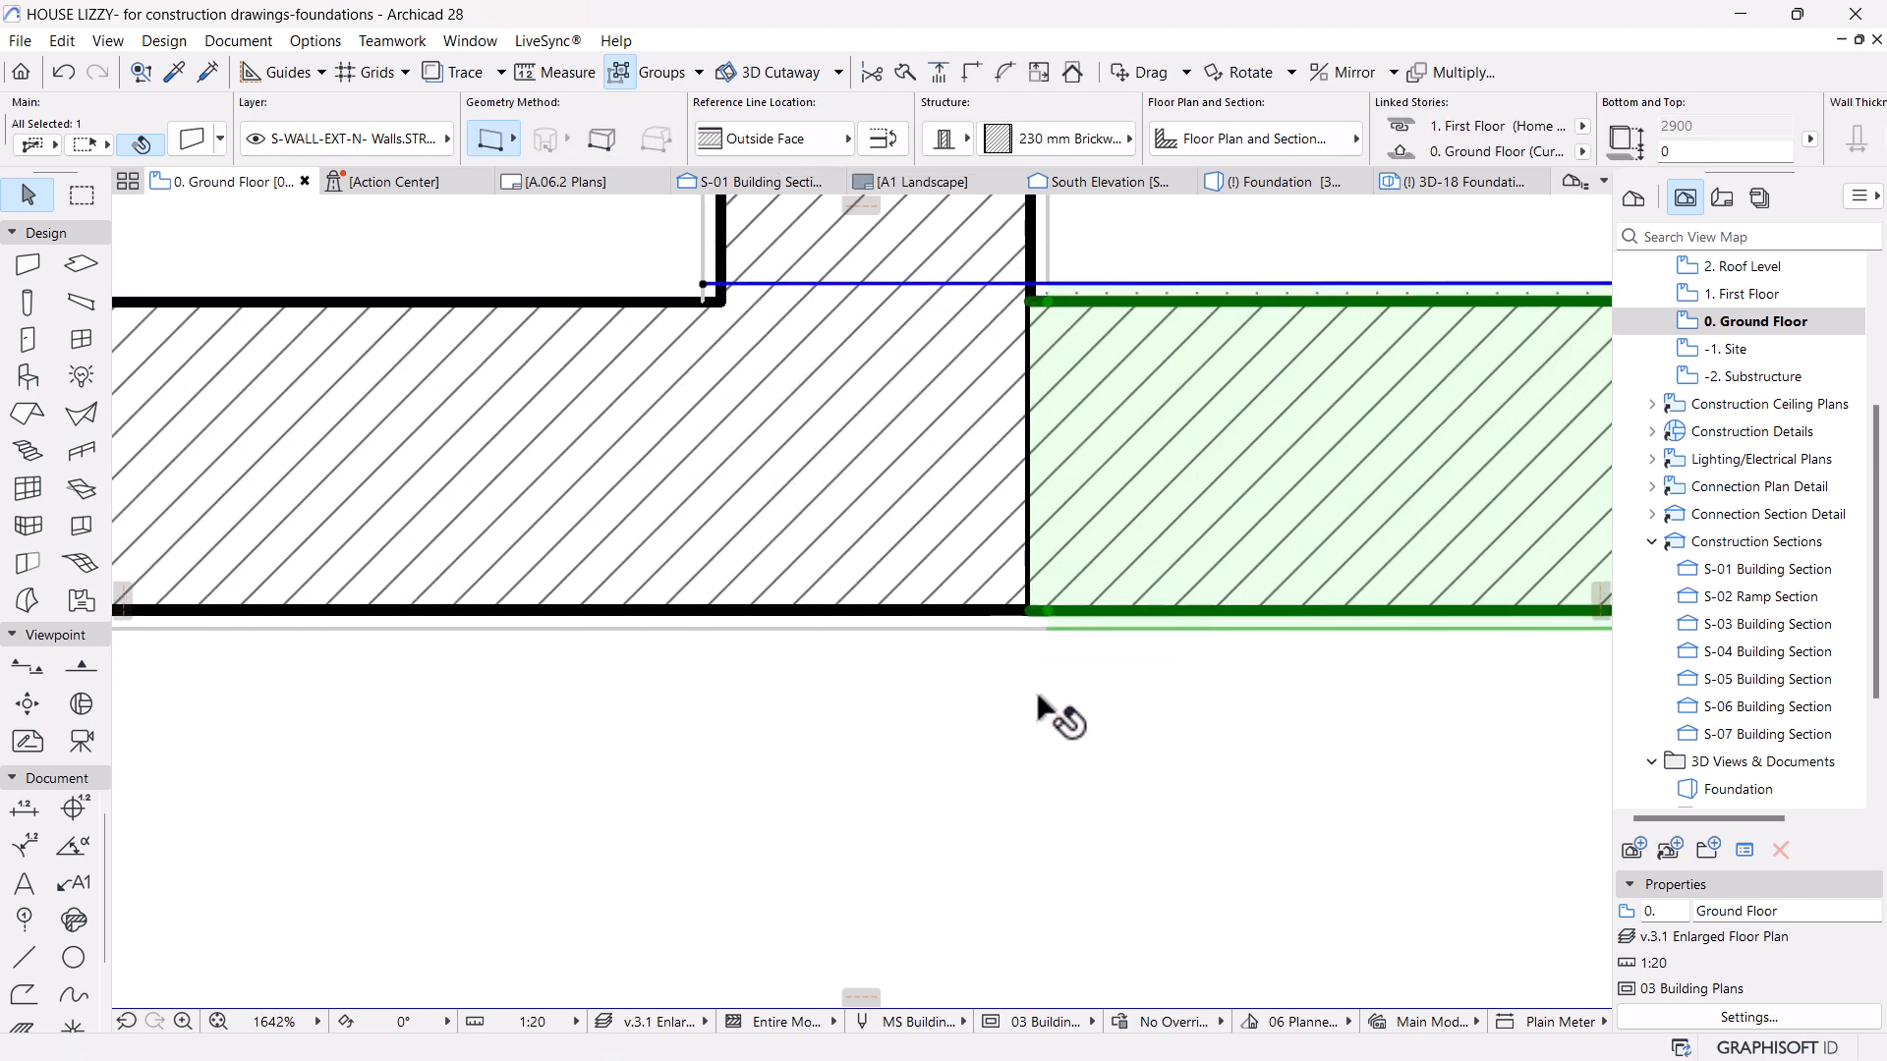
left_click(1039, 697)
Intersect the garage's left wall with its upper wall segment at the upper-left corner and clear the selection.
scroll(983, 702, "down", 15)
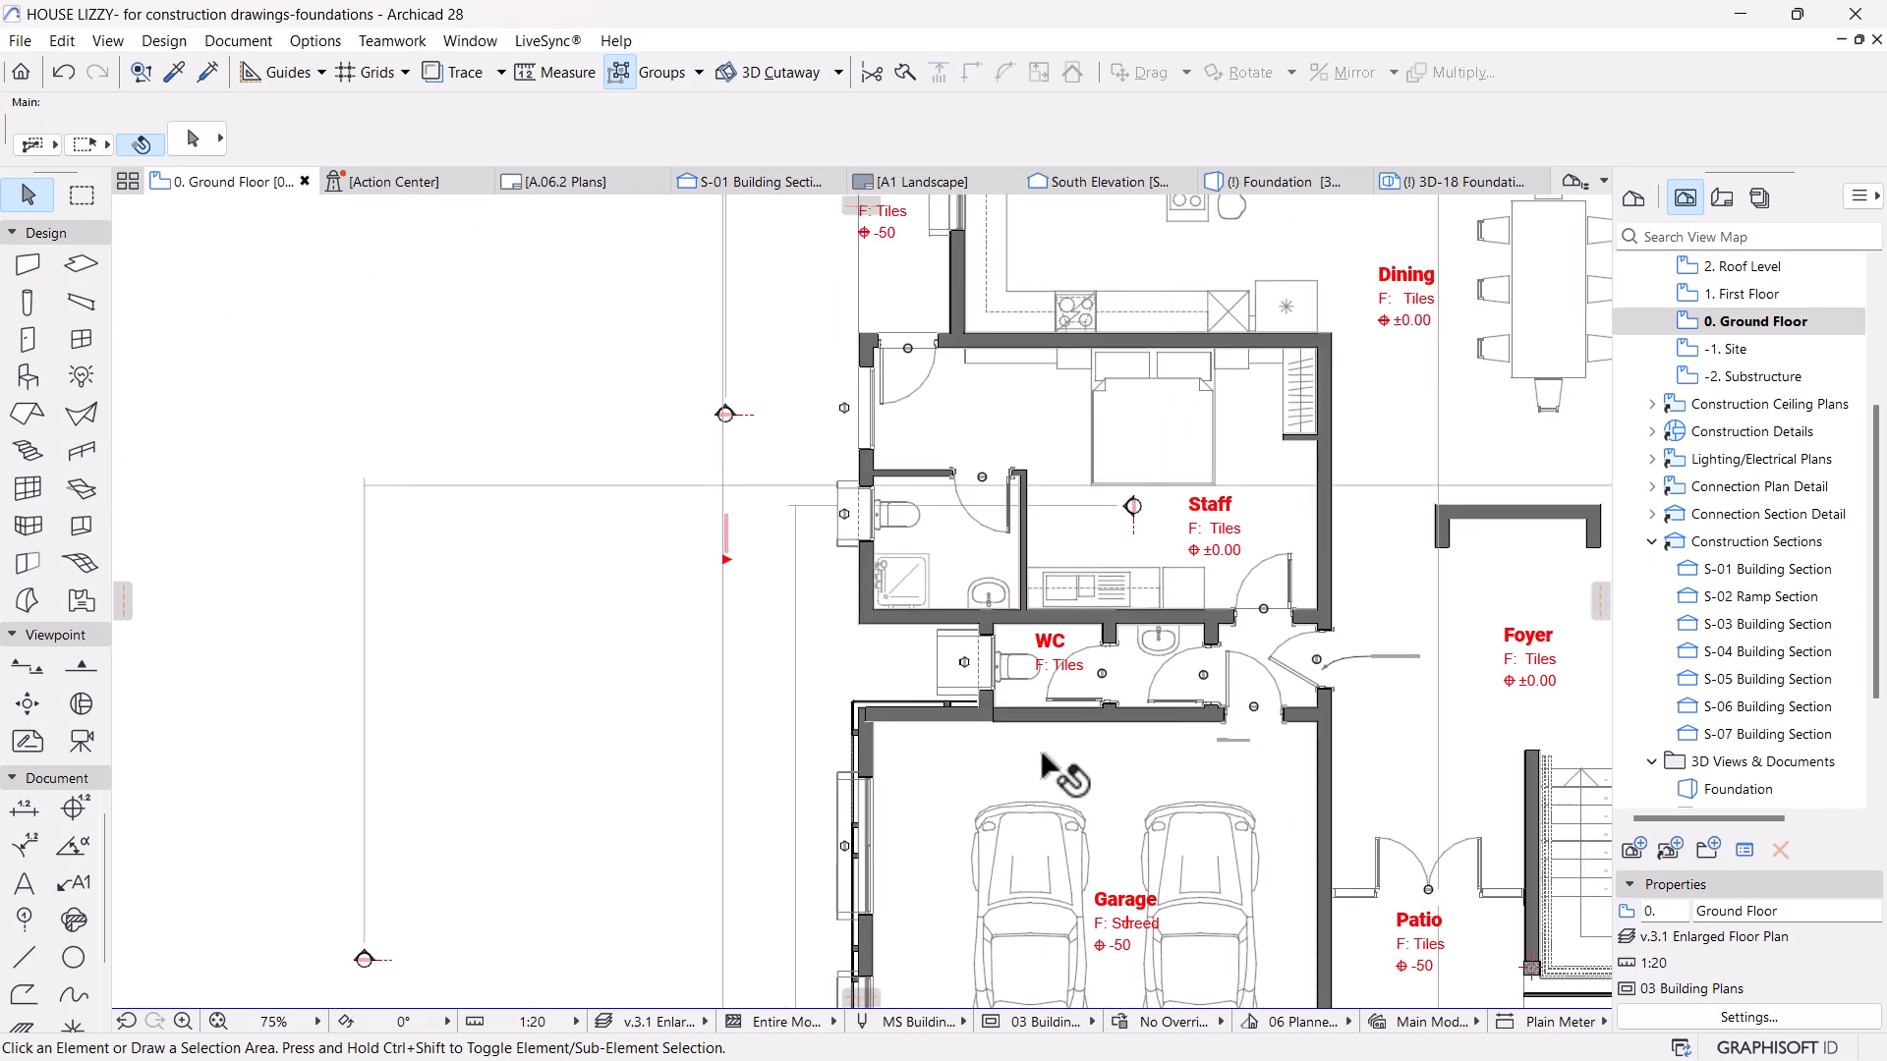
scroll(1064, 772, "up", 4)
scroll(619, 708, "up", 7)
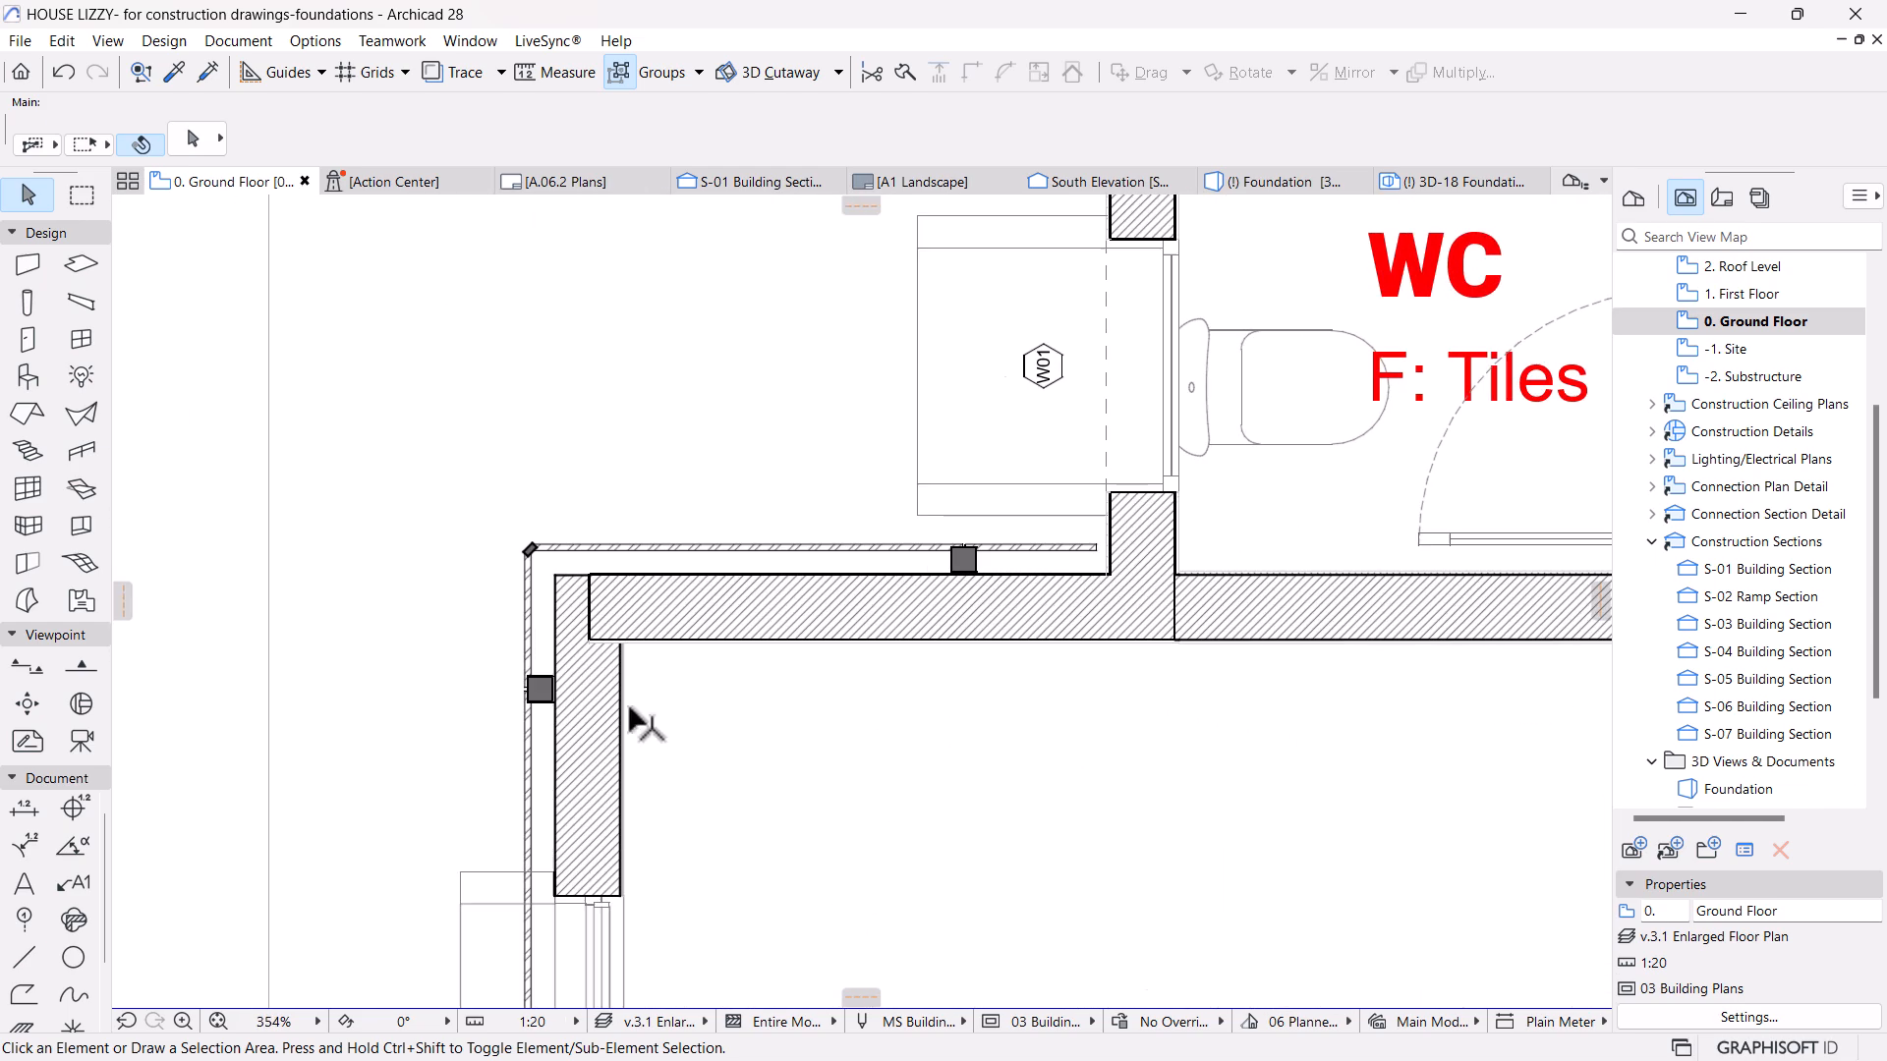
left_click(568, 676)
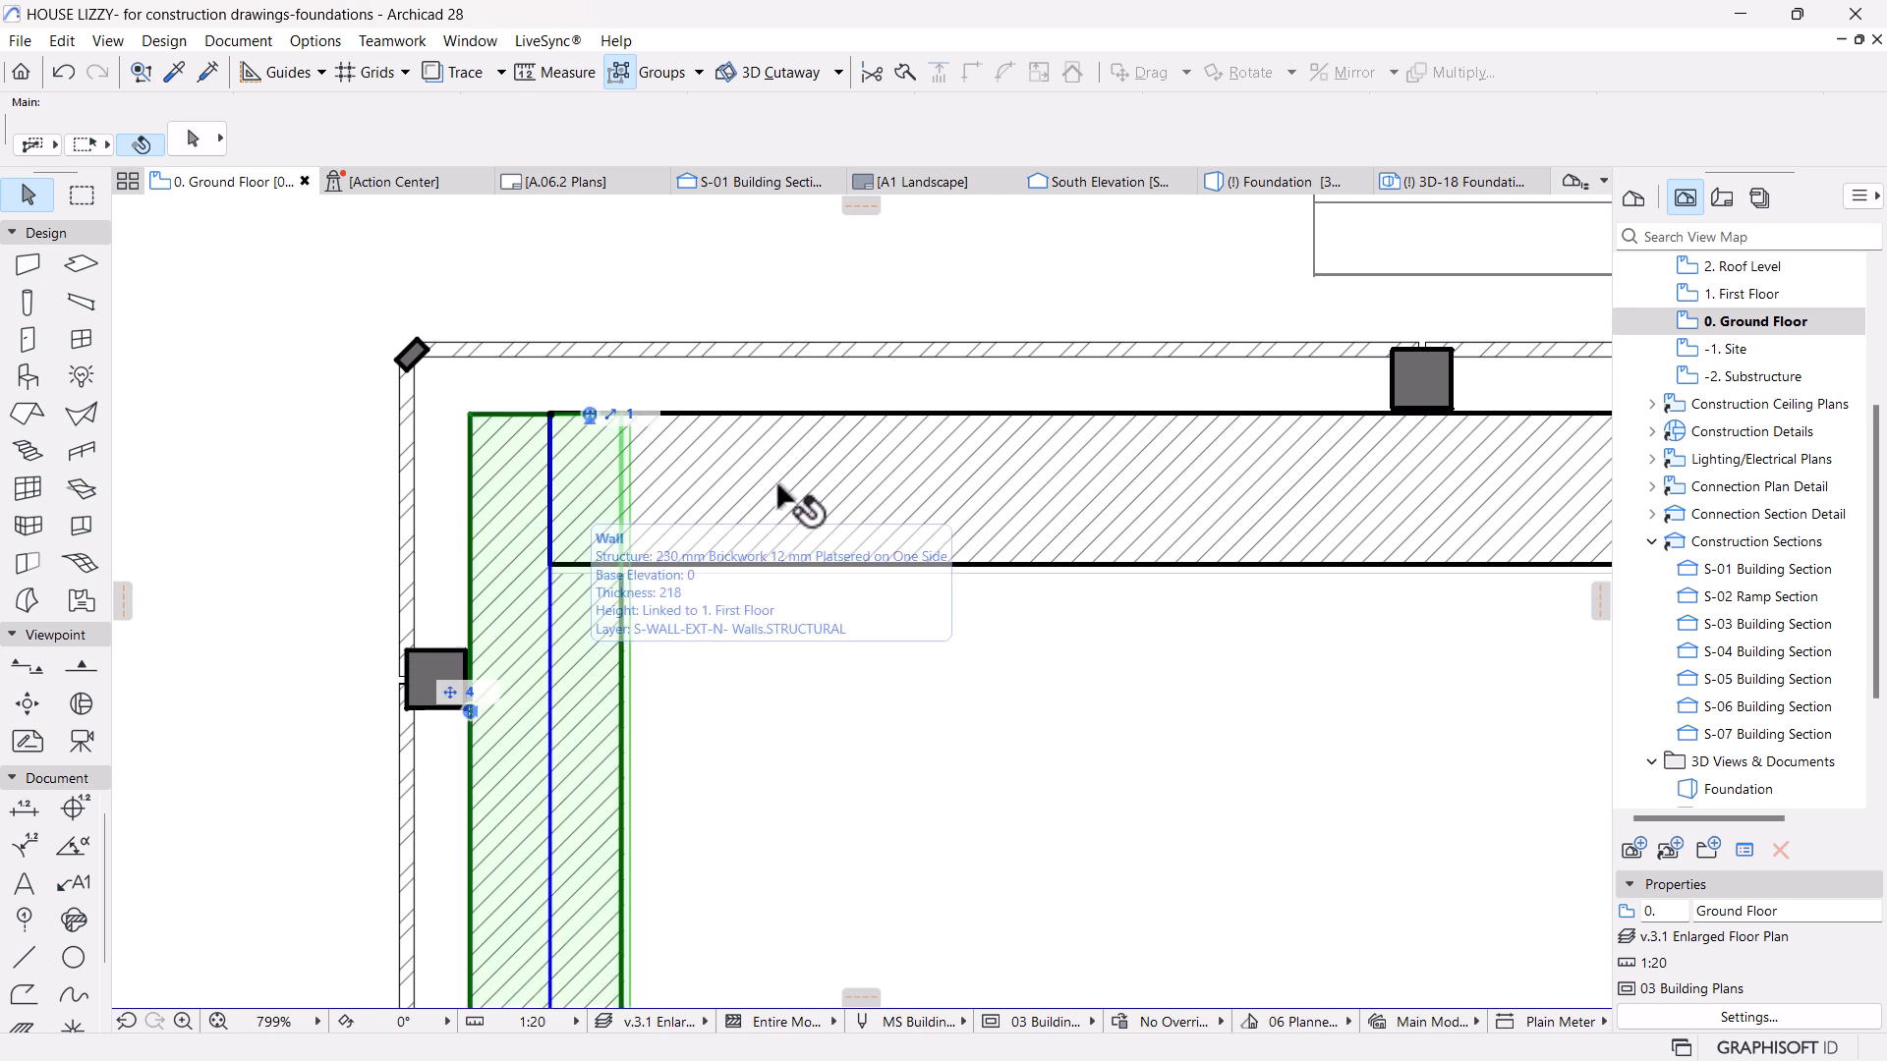
left_click(799, 492, "shift")
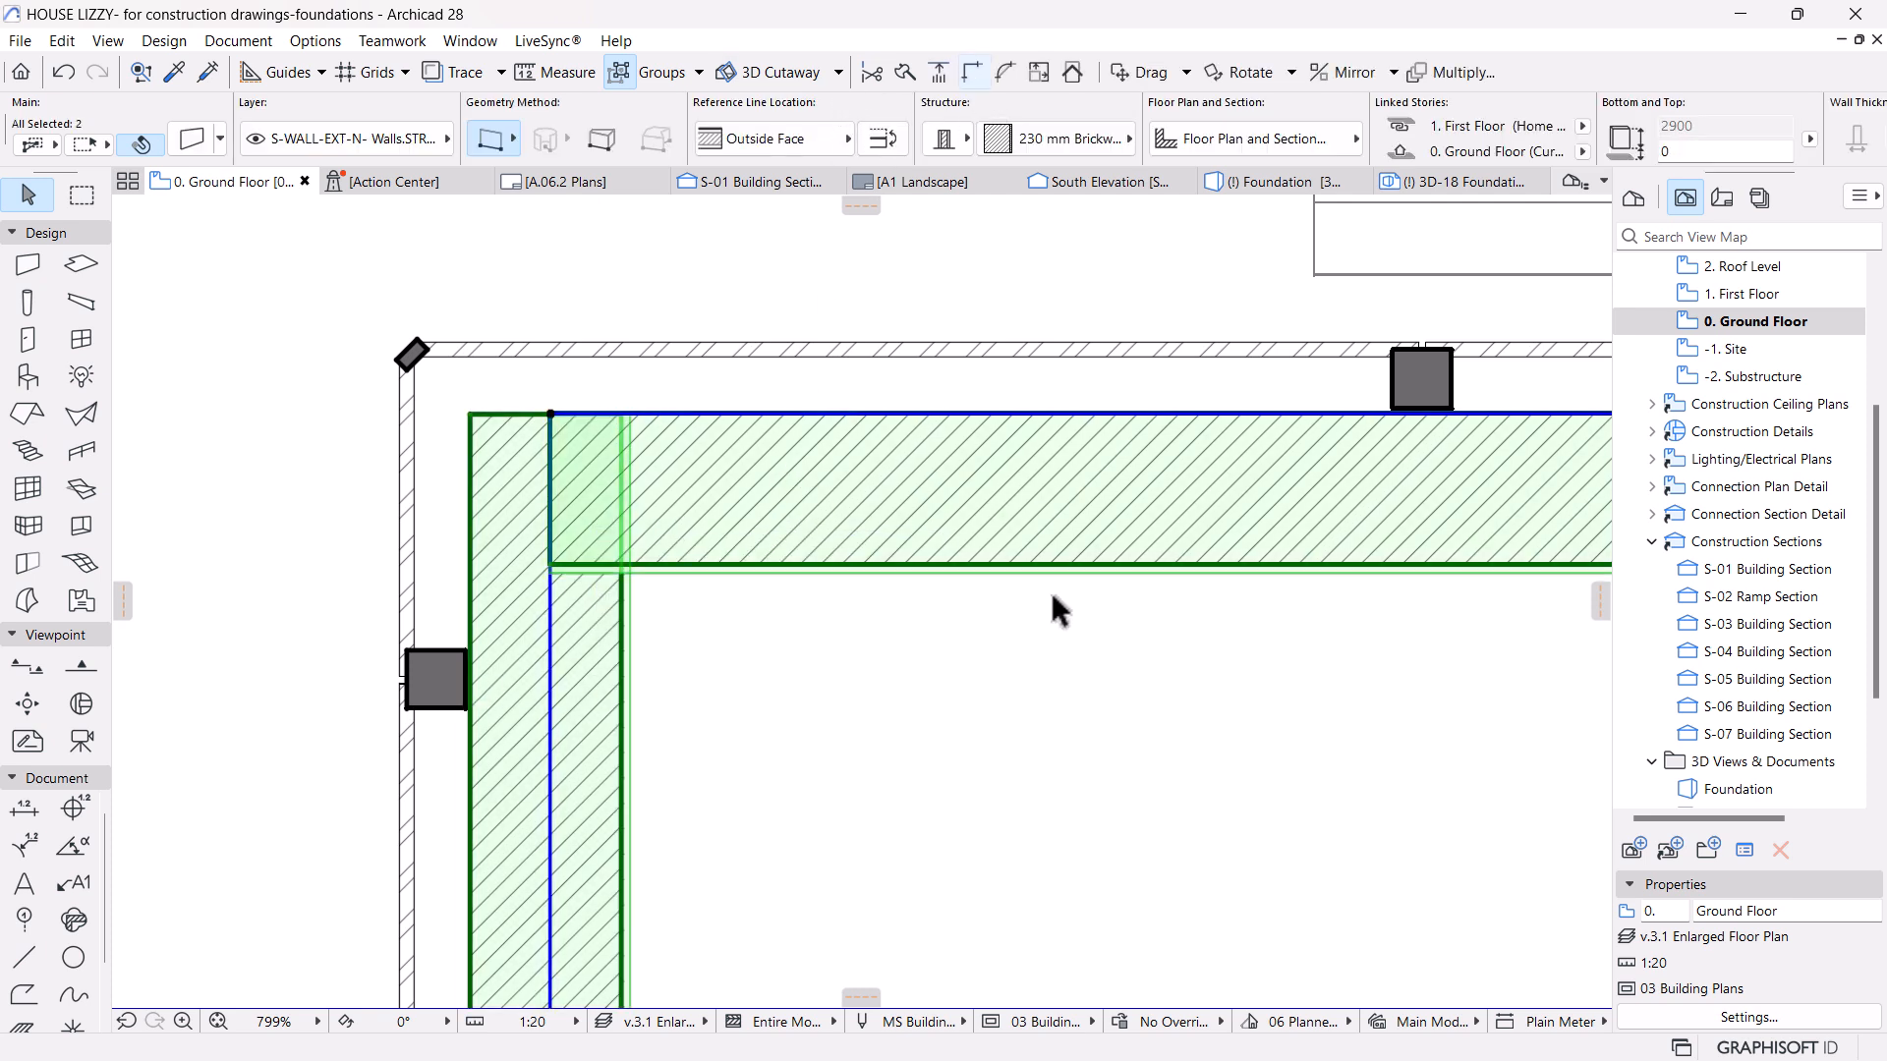
key("Escape")
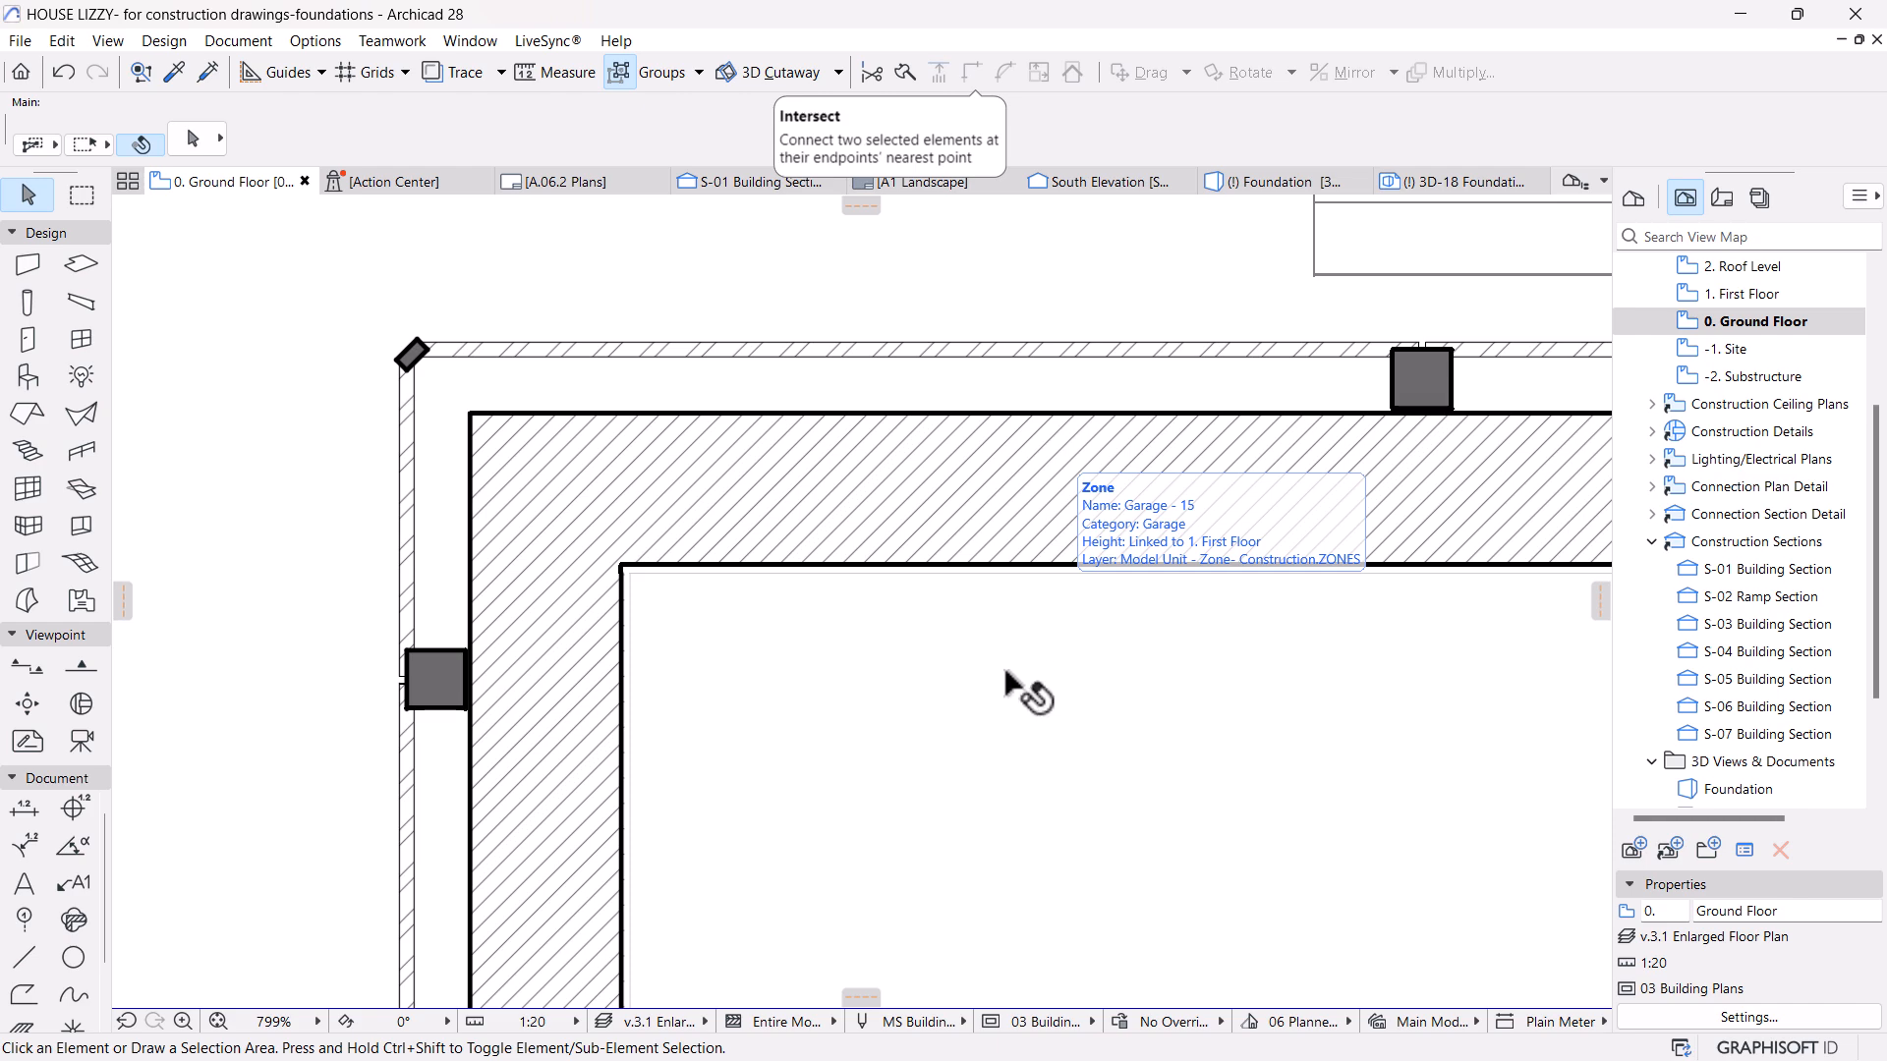
Return to the A.06.2 Plans layout and crop the ground floor drawing's right edge to just past the garage's right wall.
scroll(1005, 673, "down", 10)
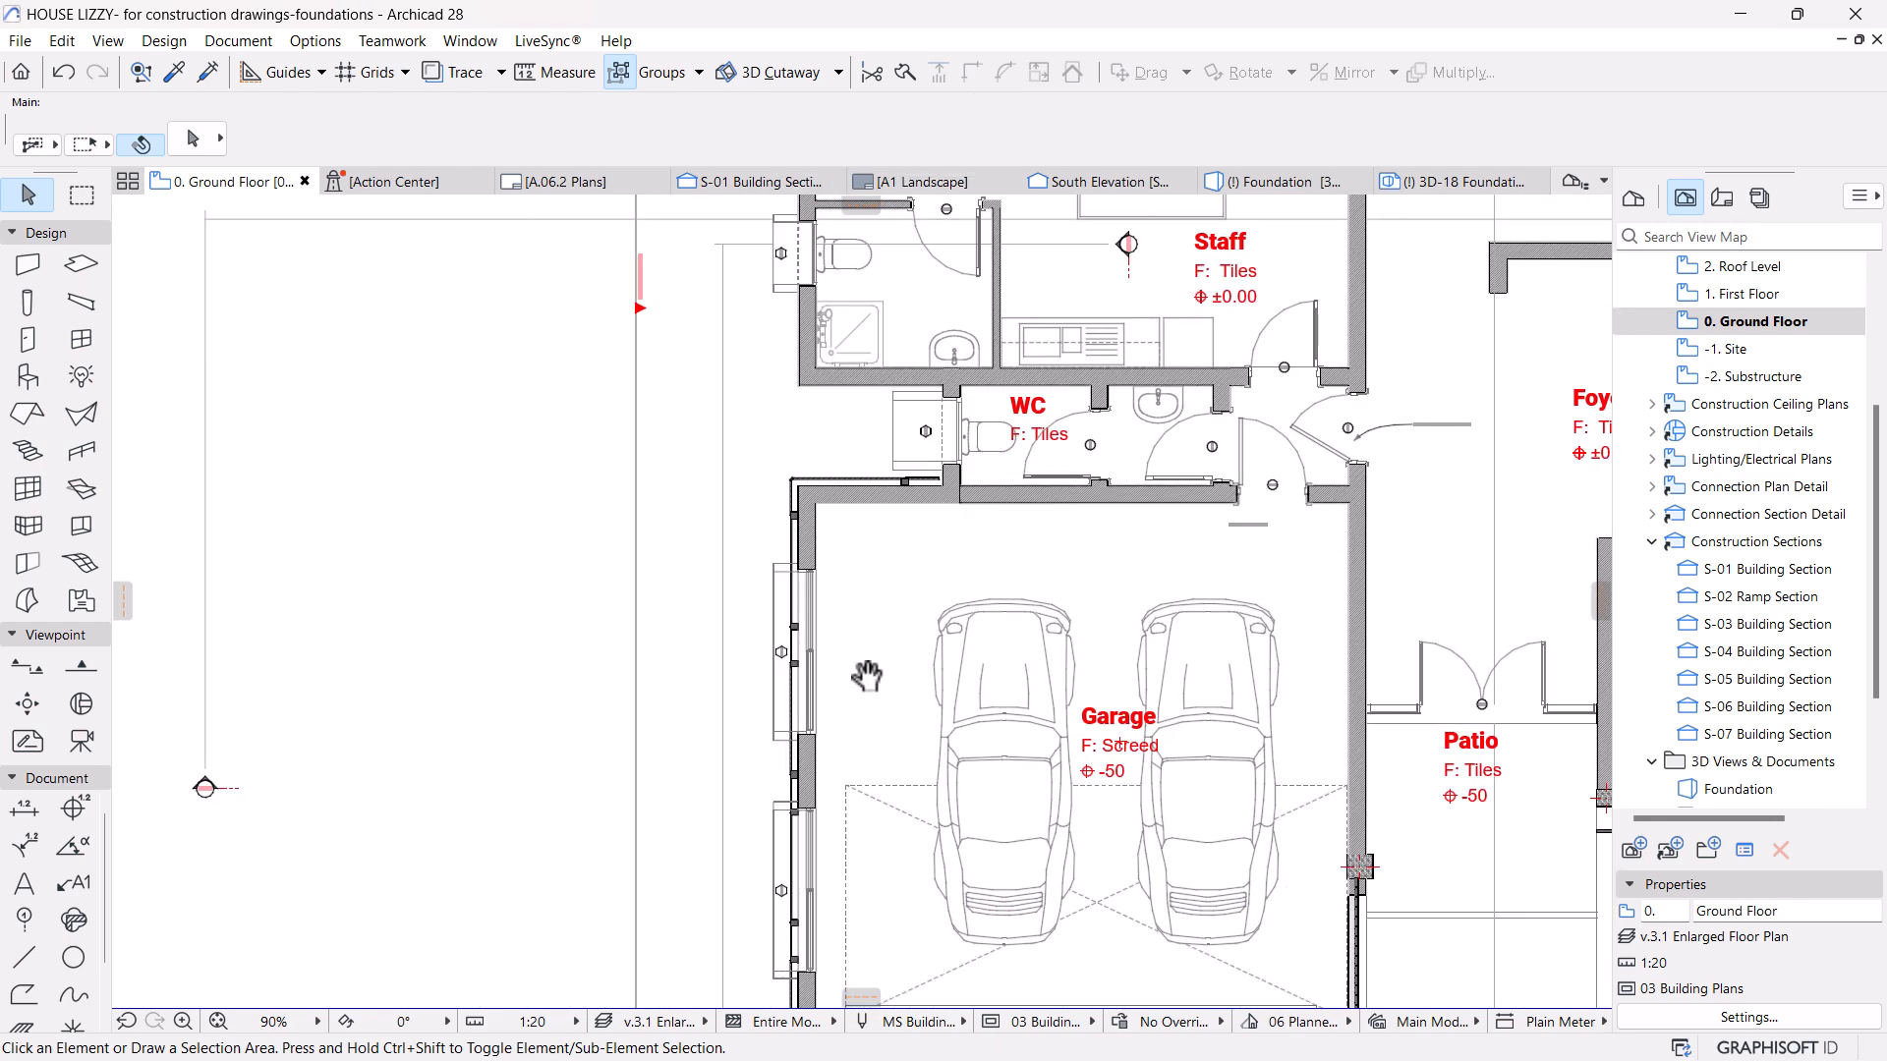
middle_click_drag(935, 792, 866, 700)
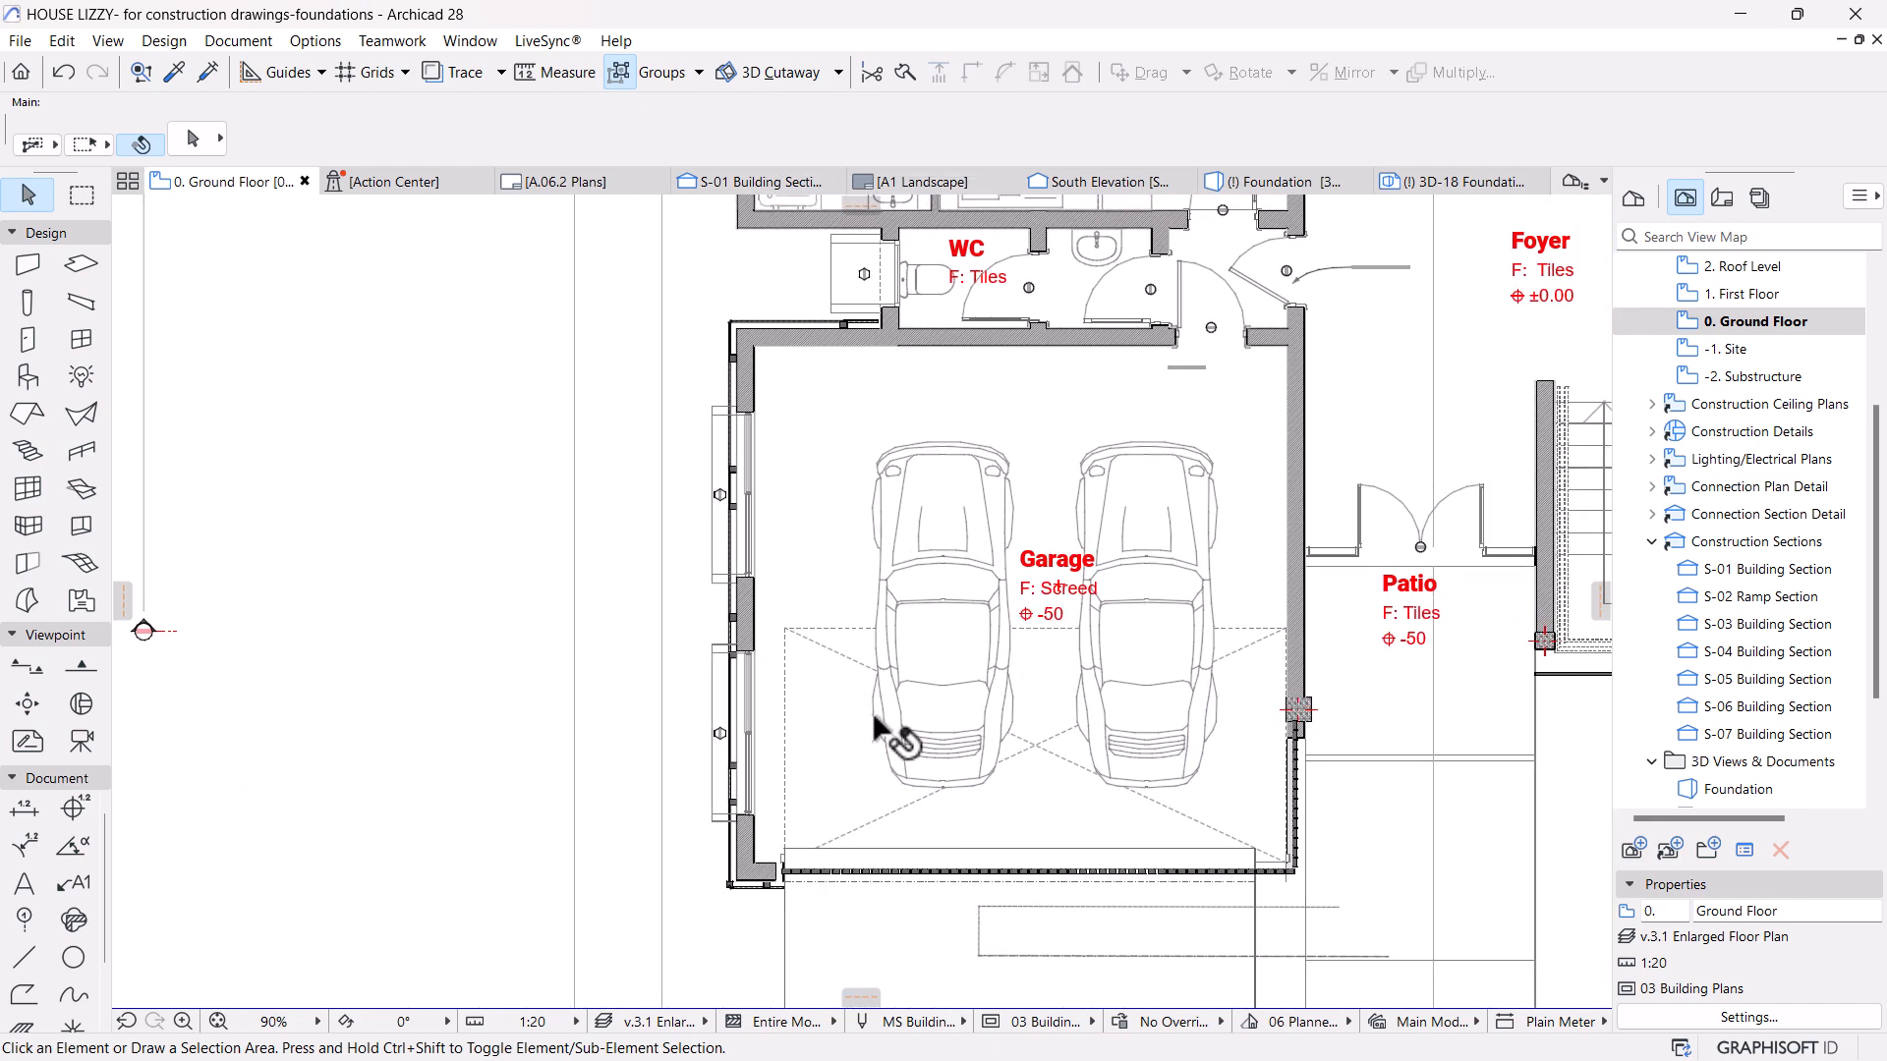
left_click(588, 180)
middle_click_drag(683, 518, 664, 504)
scroll(678, 521, "down", 15)
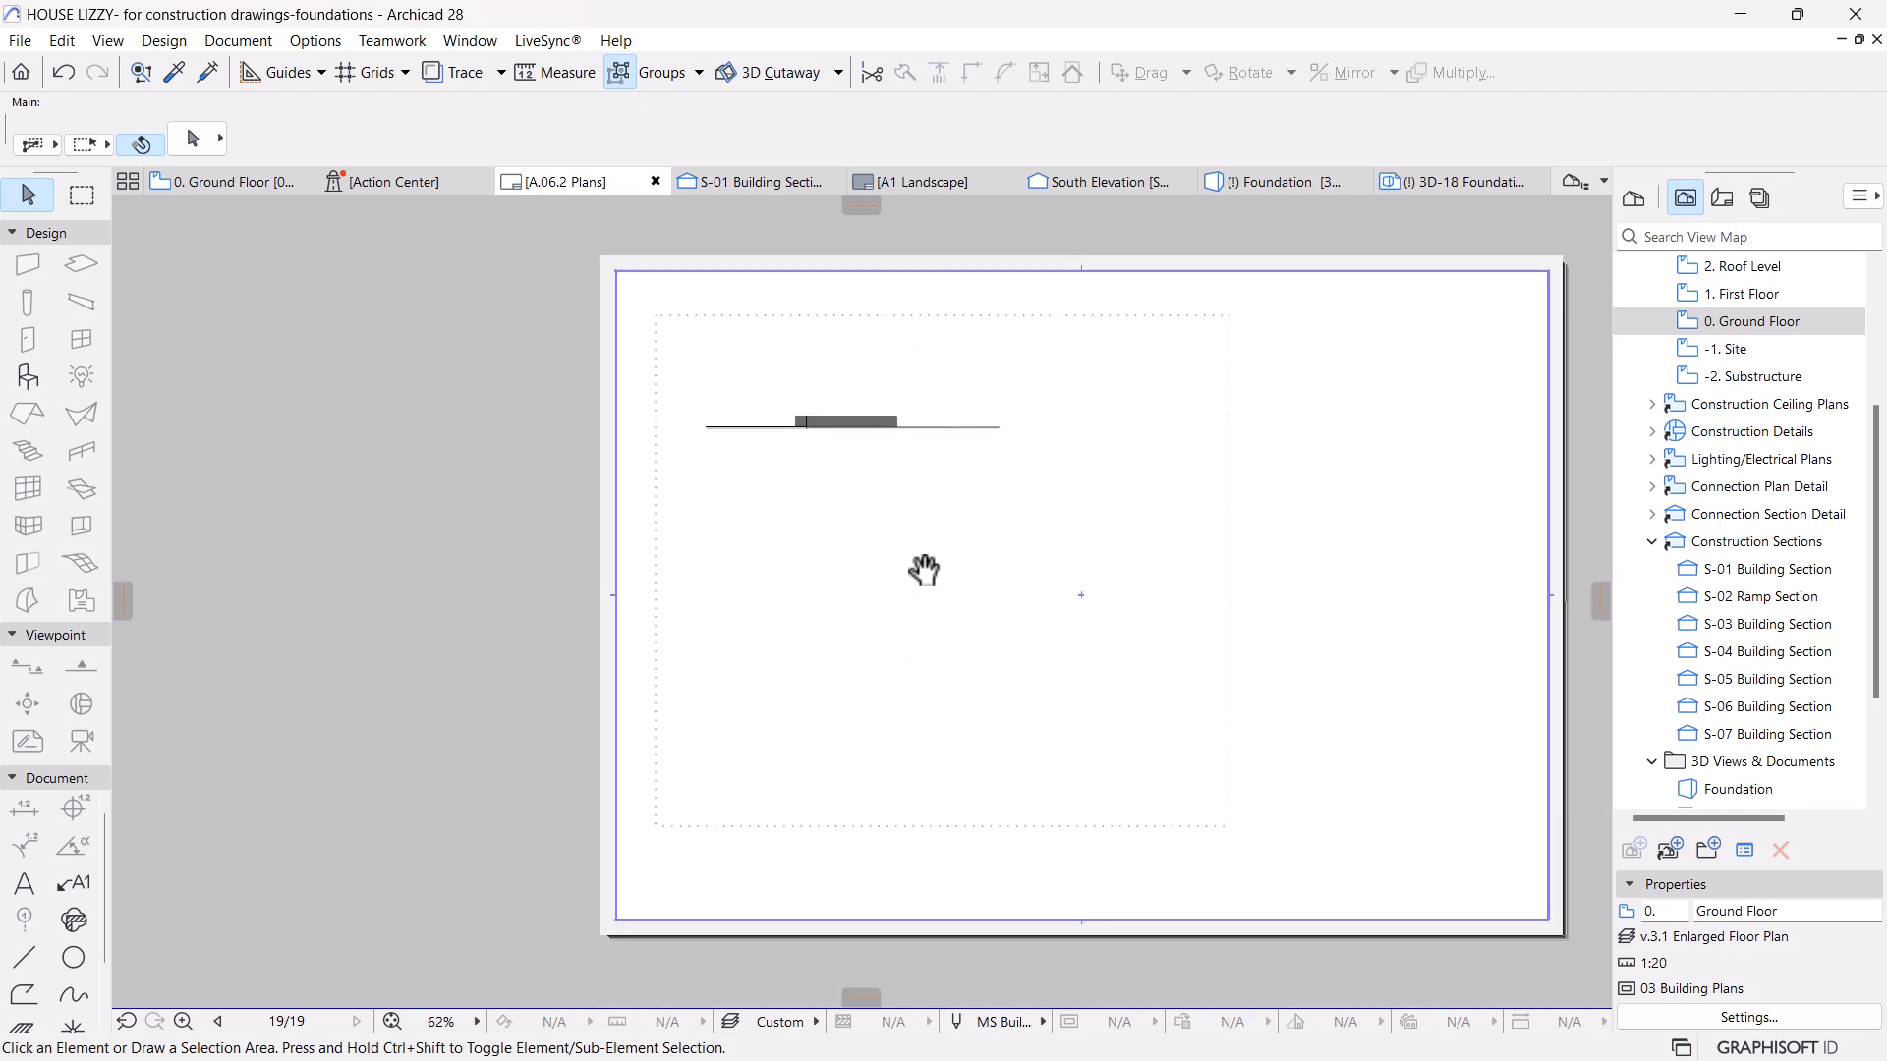
middle_click_drag(1271, 592, 1159, 604)
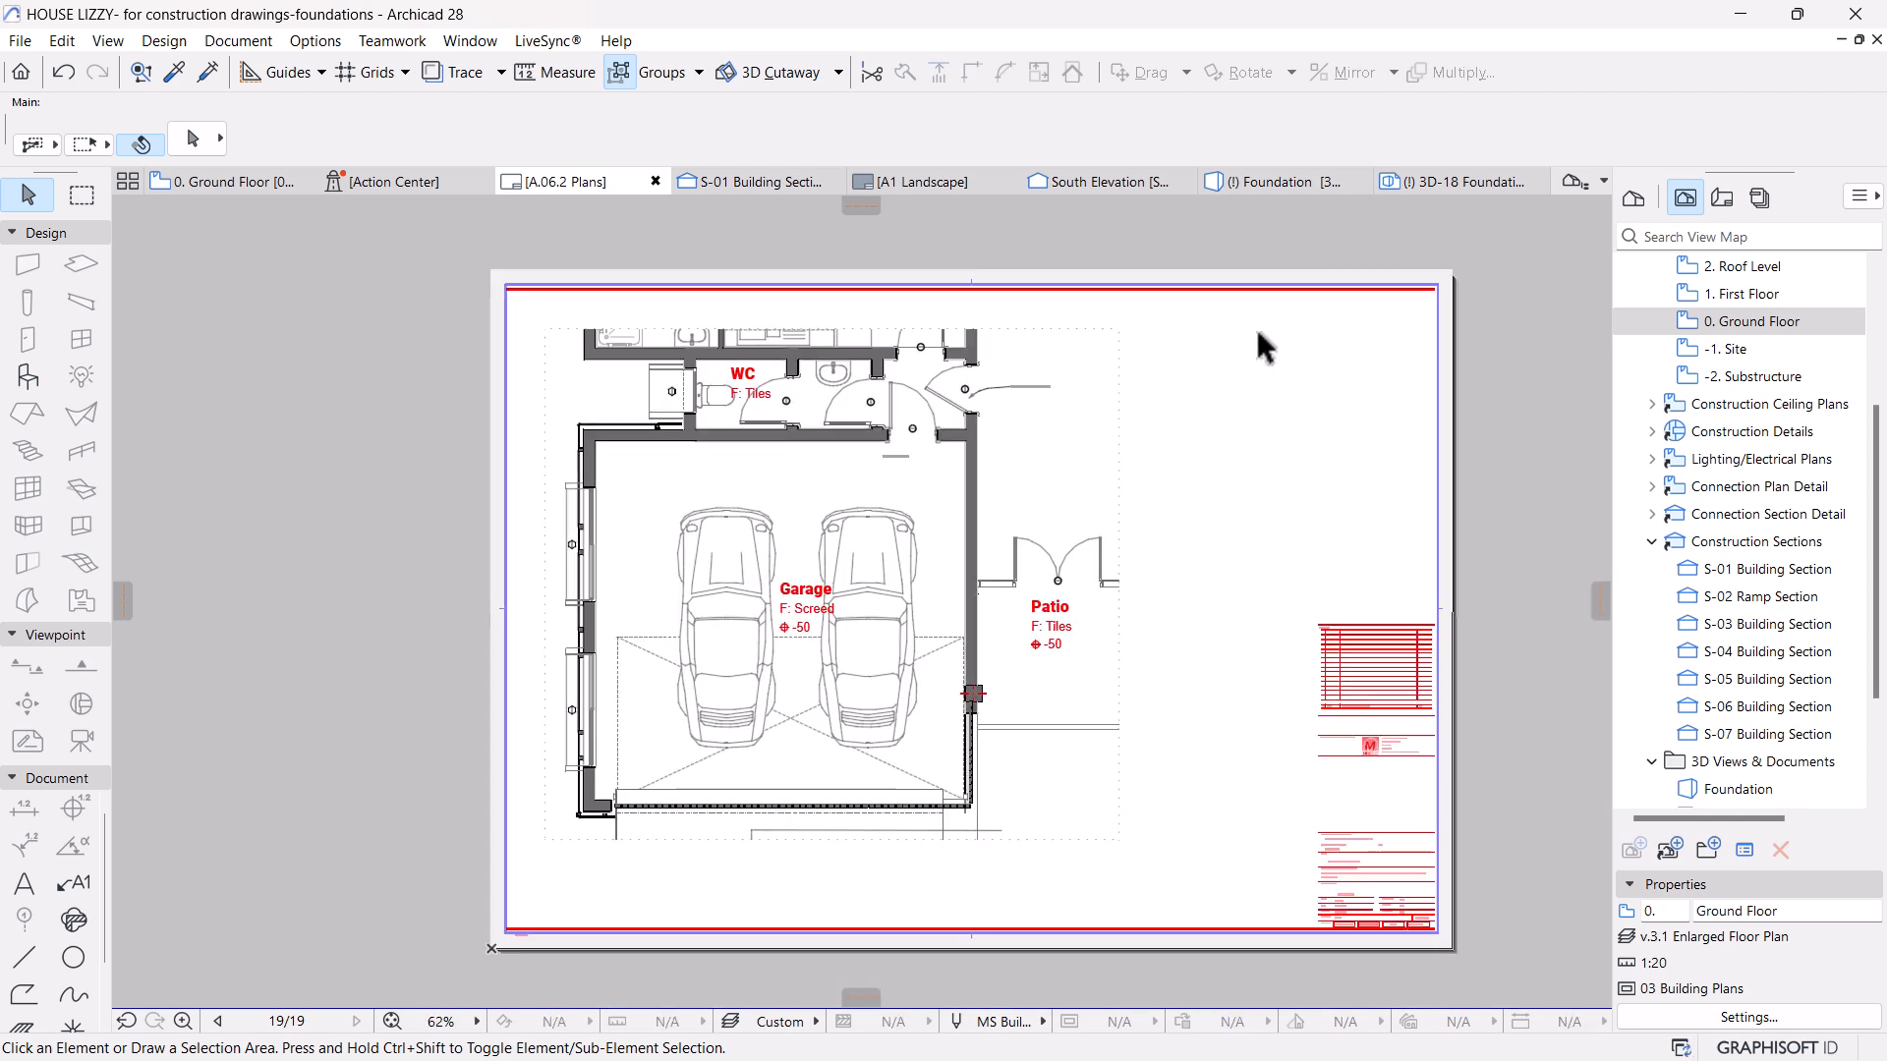
left_click(1128, 411)
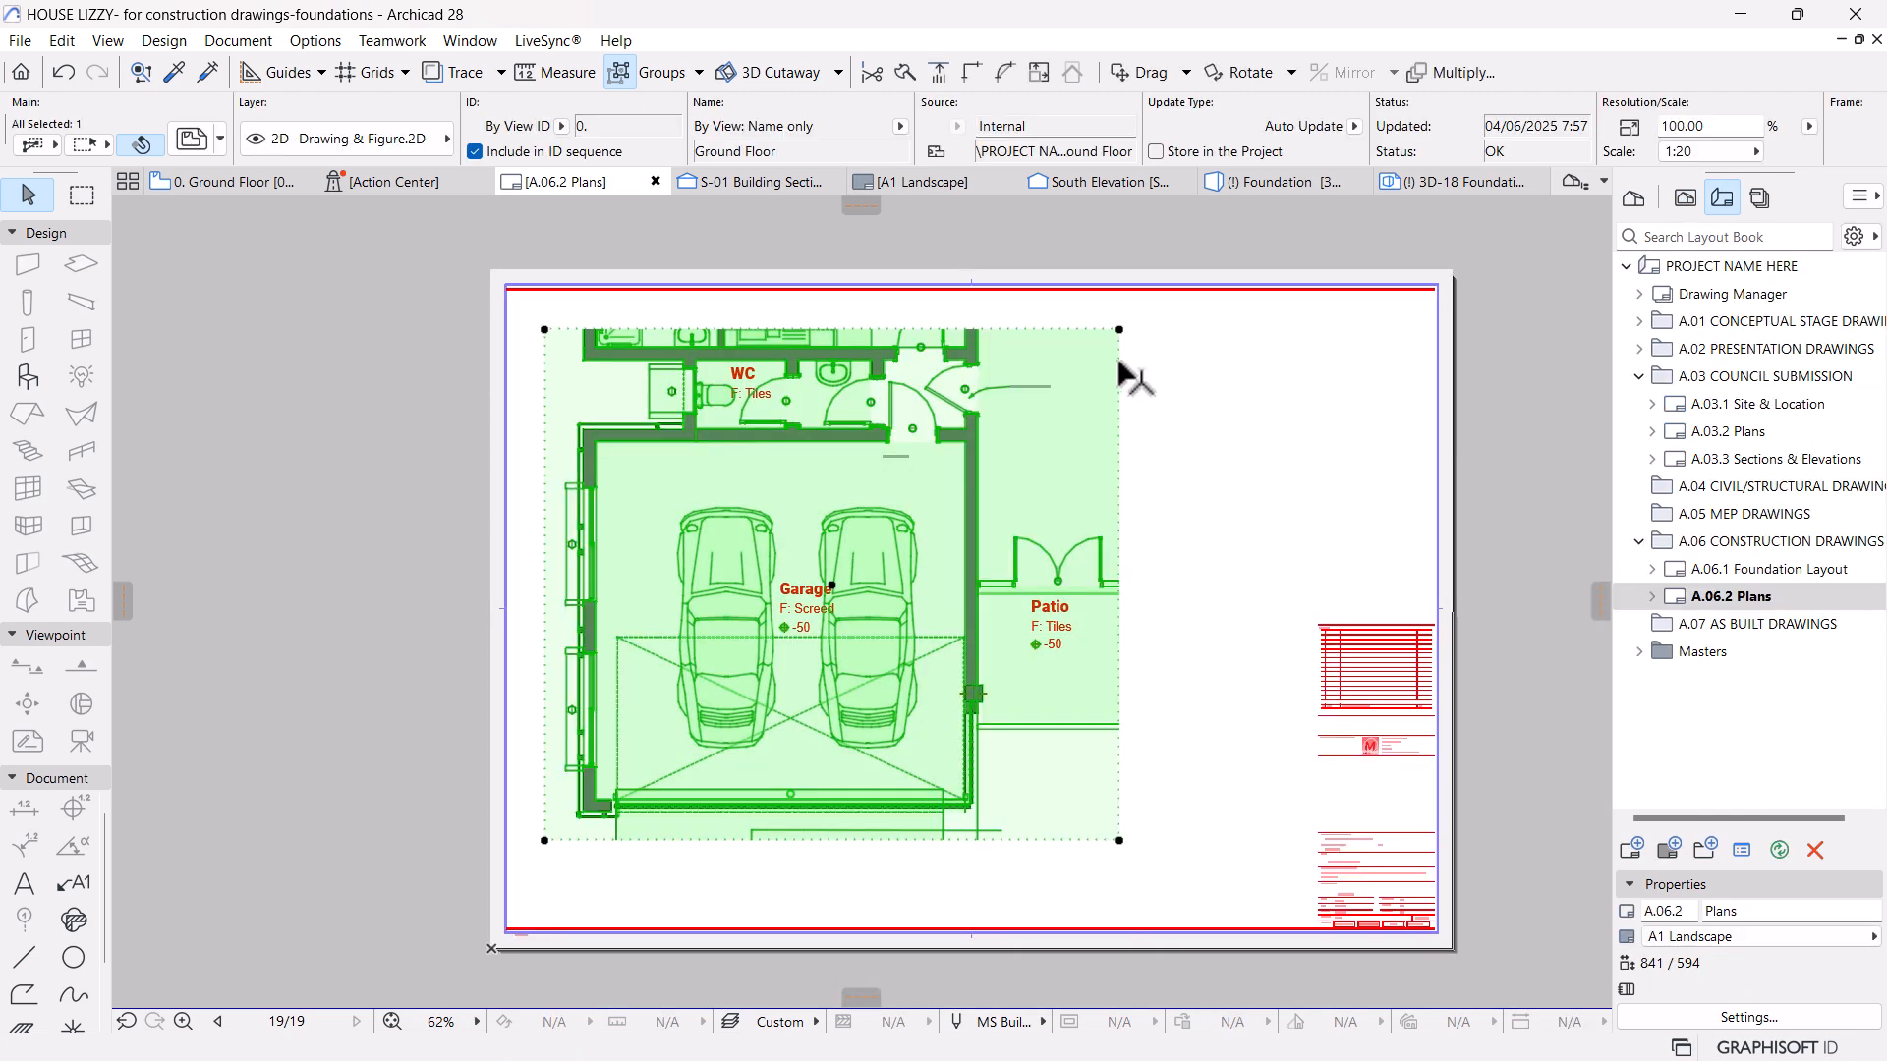
left_click(1120, 365)
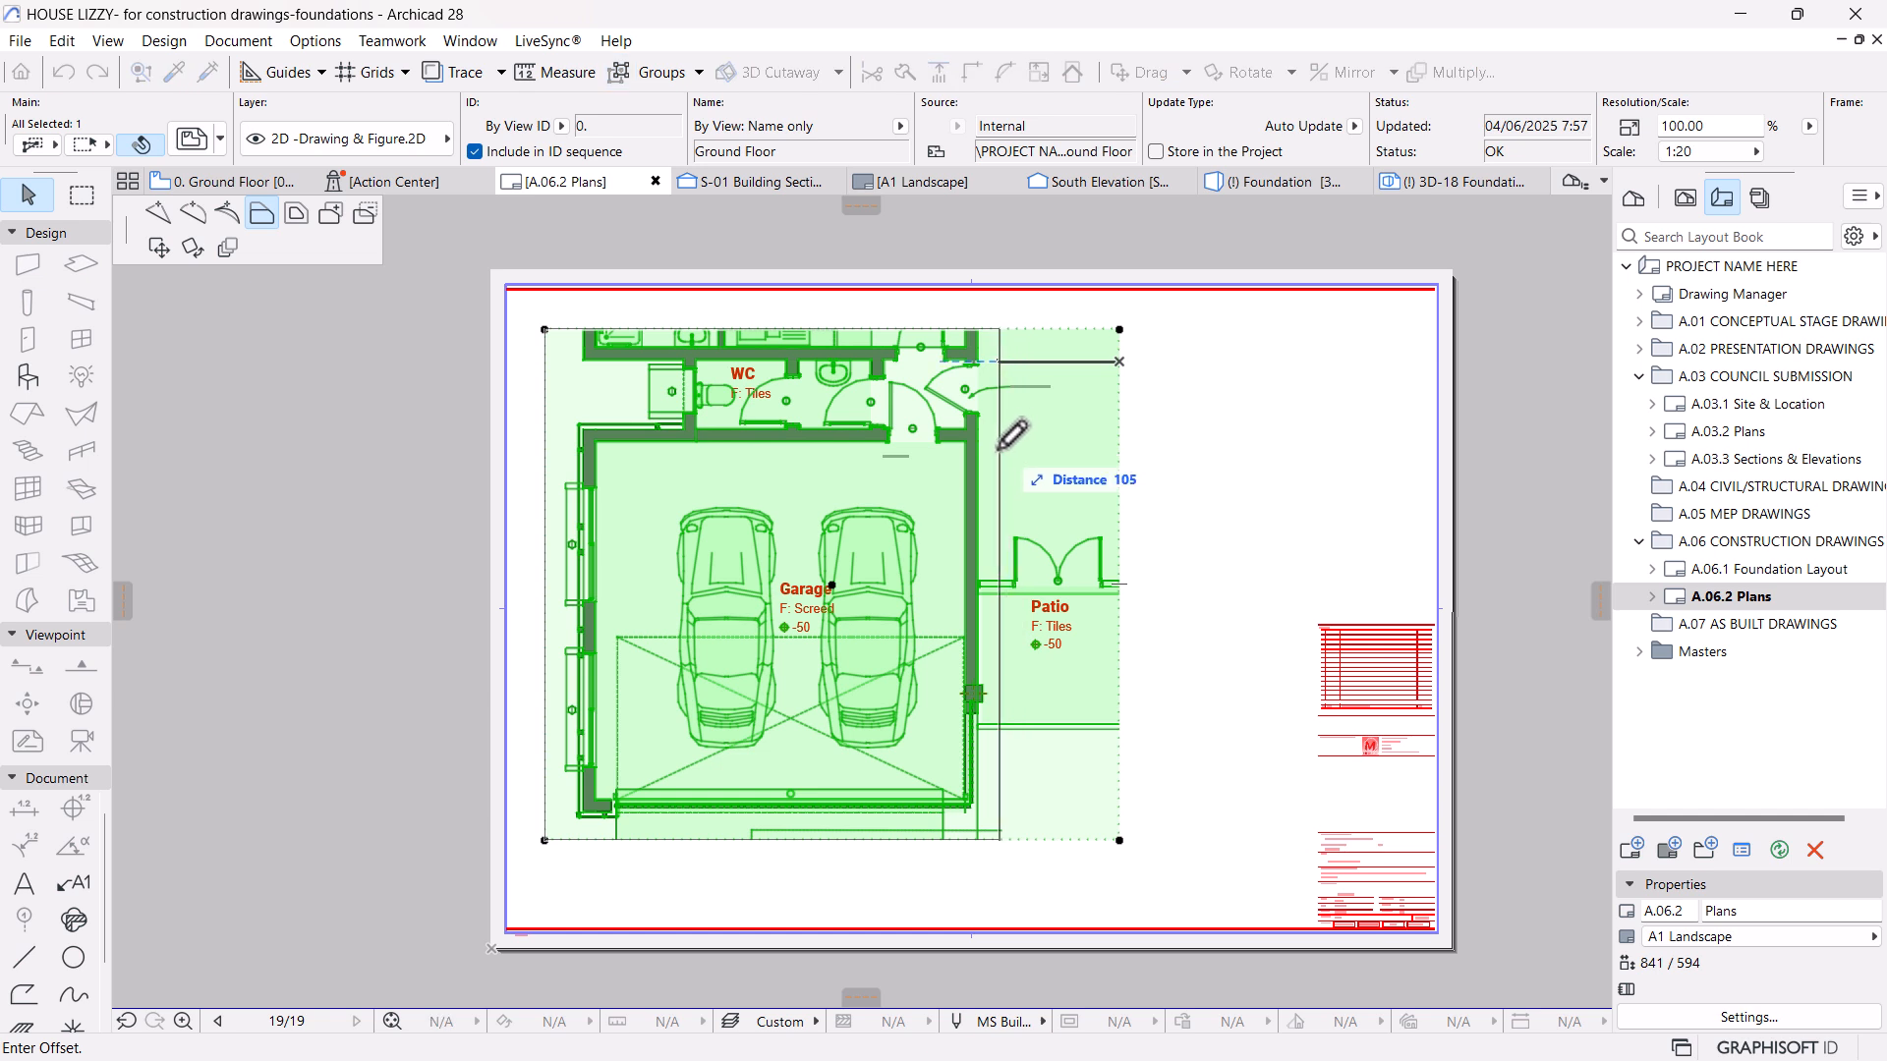
left_click(992, 462)
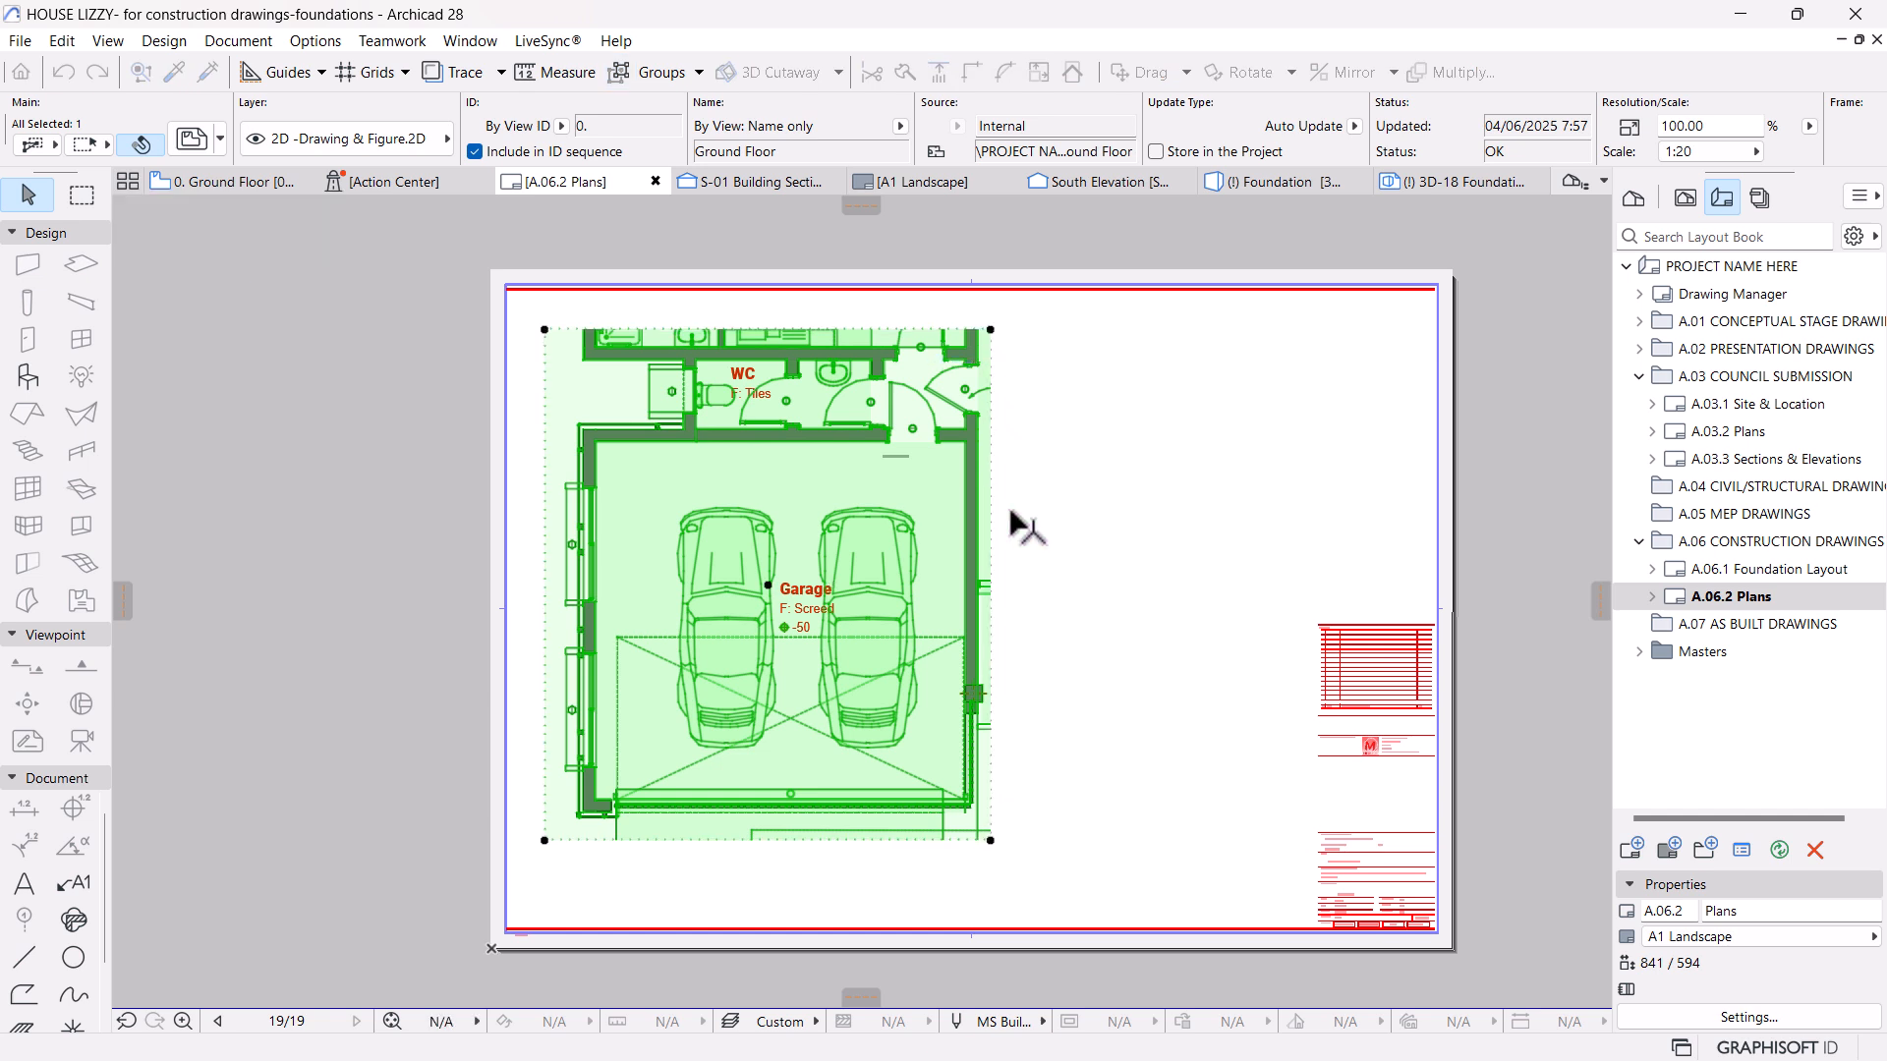
left_click(1175, 767)
middle_click_drag(1003, 776, 1022, 769)
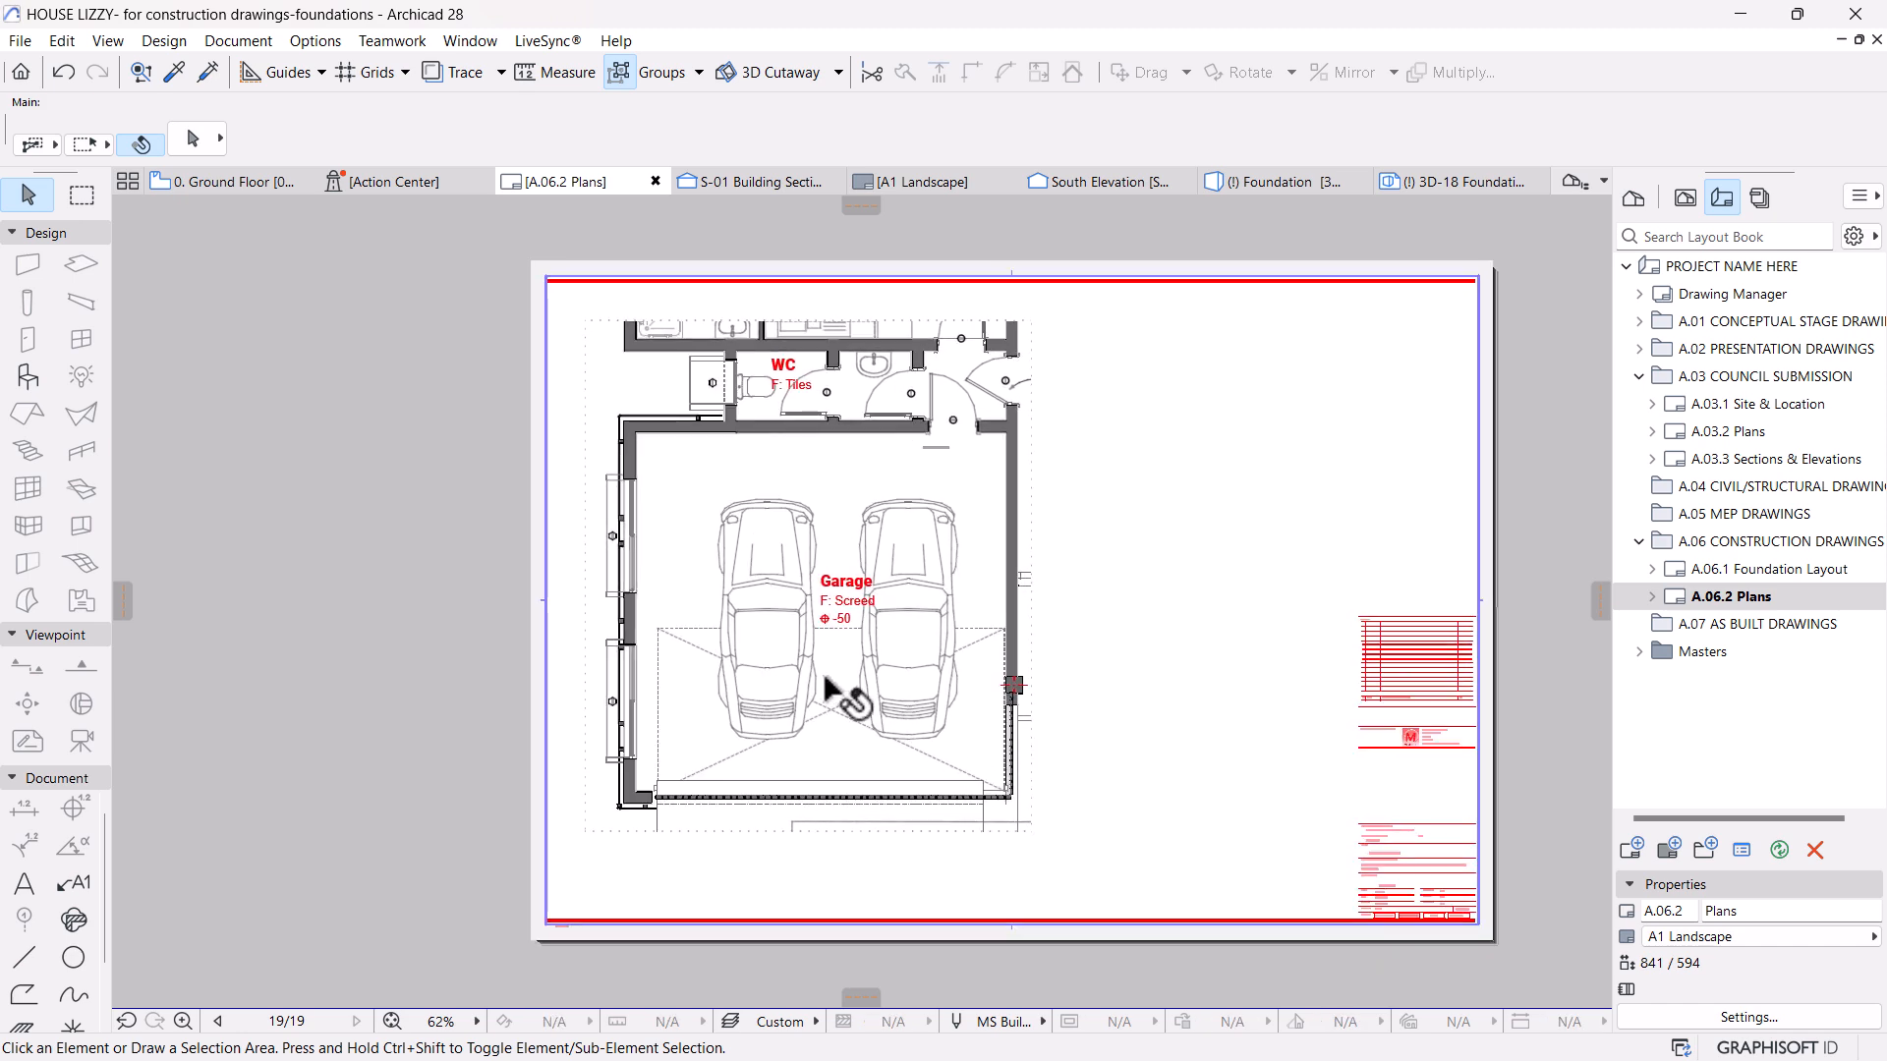
Examine the cropped garage and WC drawing and its placement on the A1 layout.
scroll(837, 688, "up", 2)
left_click(827, 668)
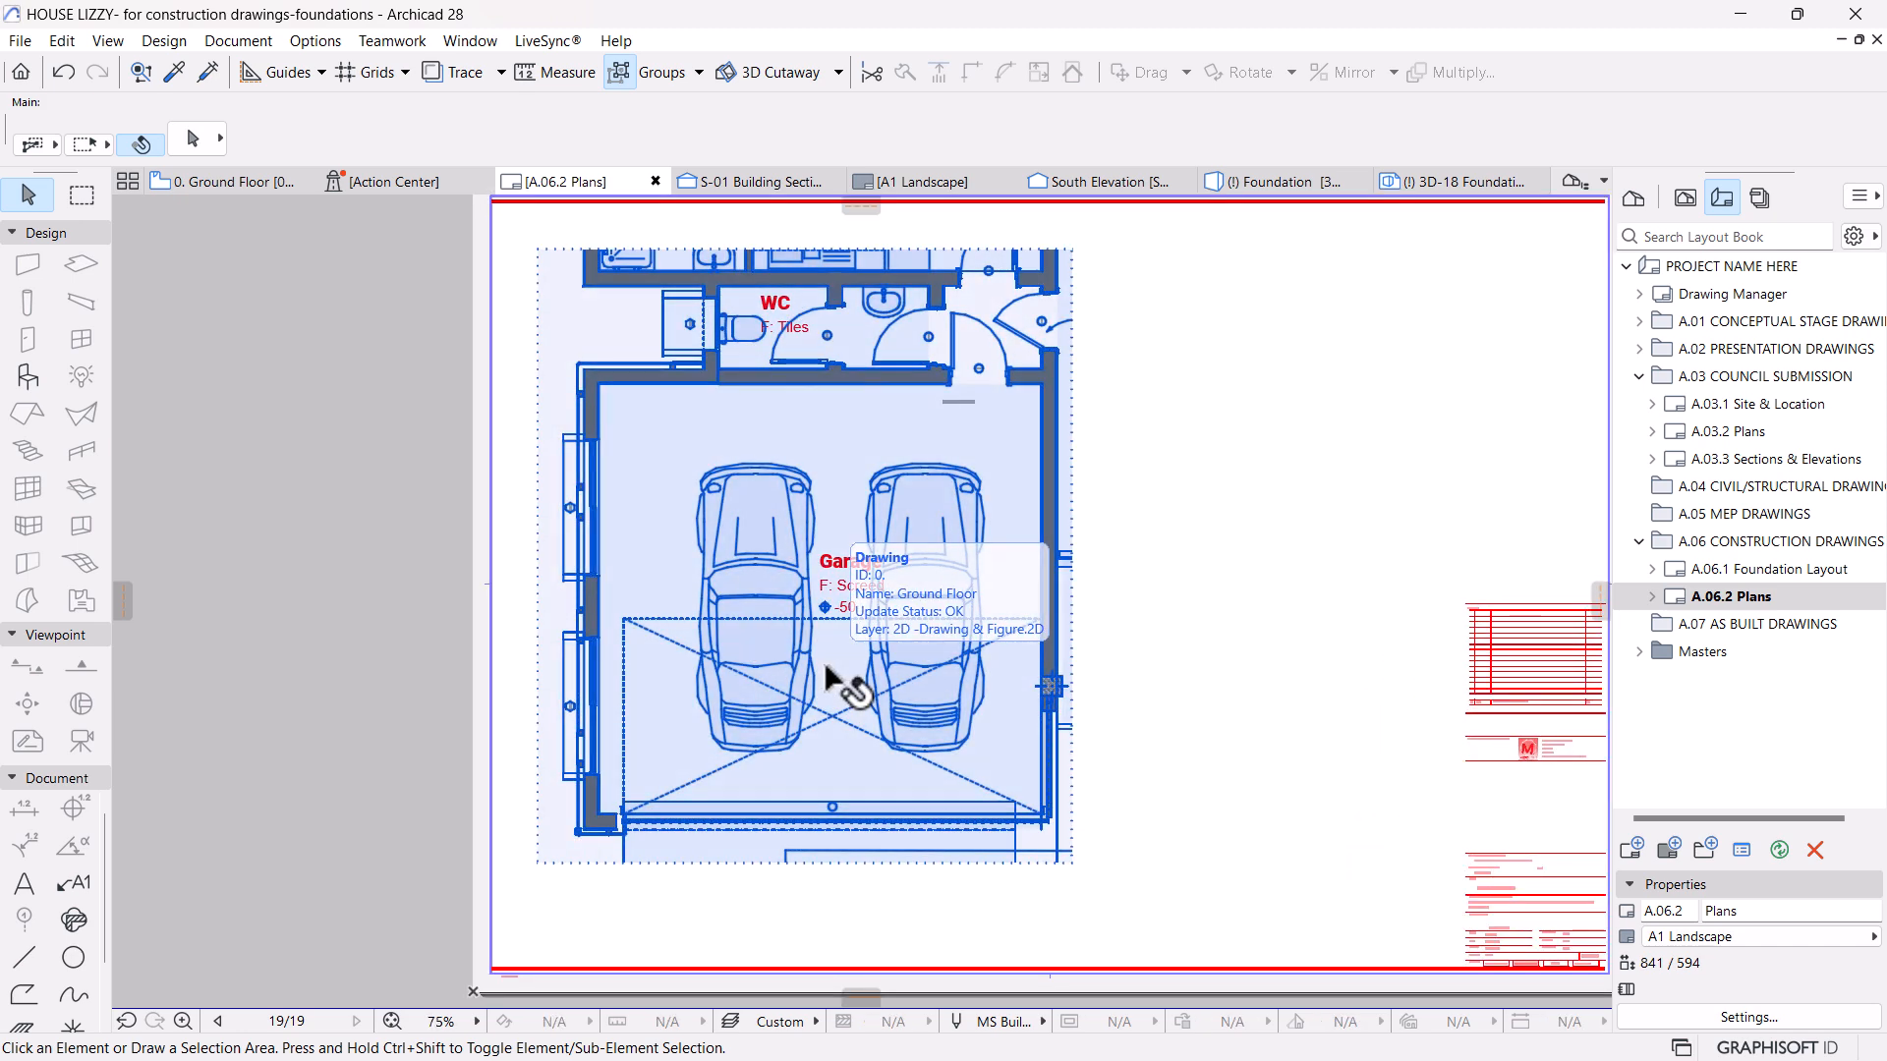
middle_click_drag(920, 897, 959, 874)
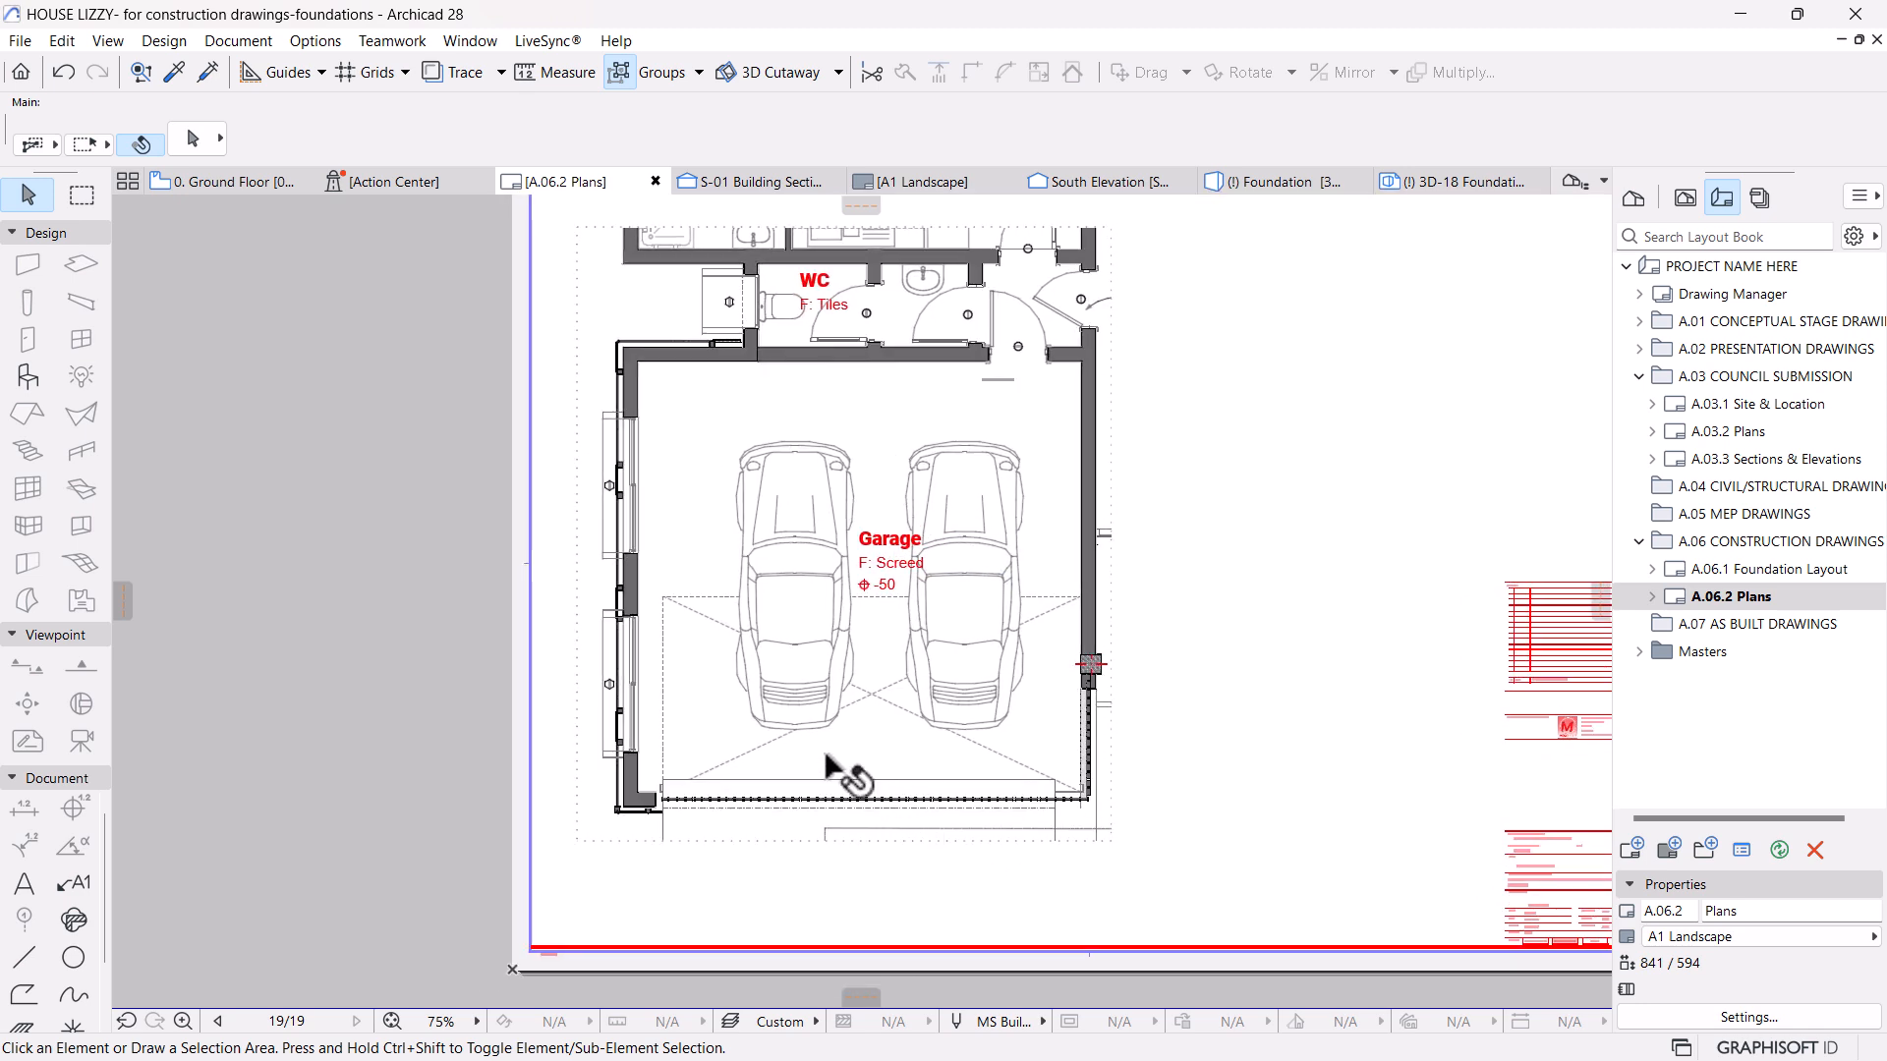
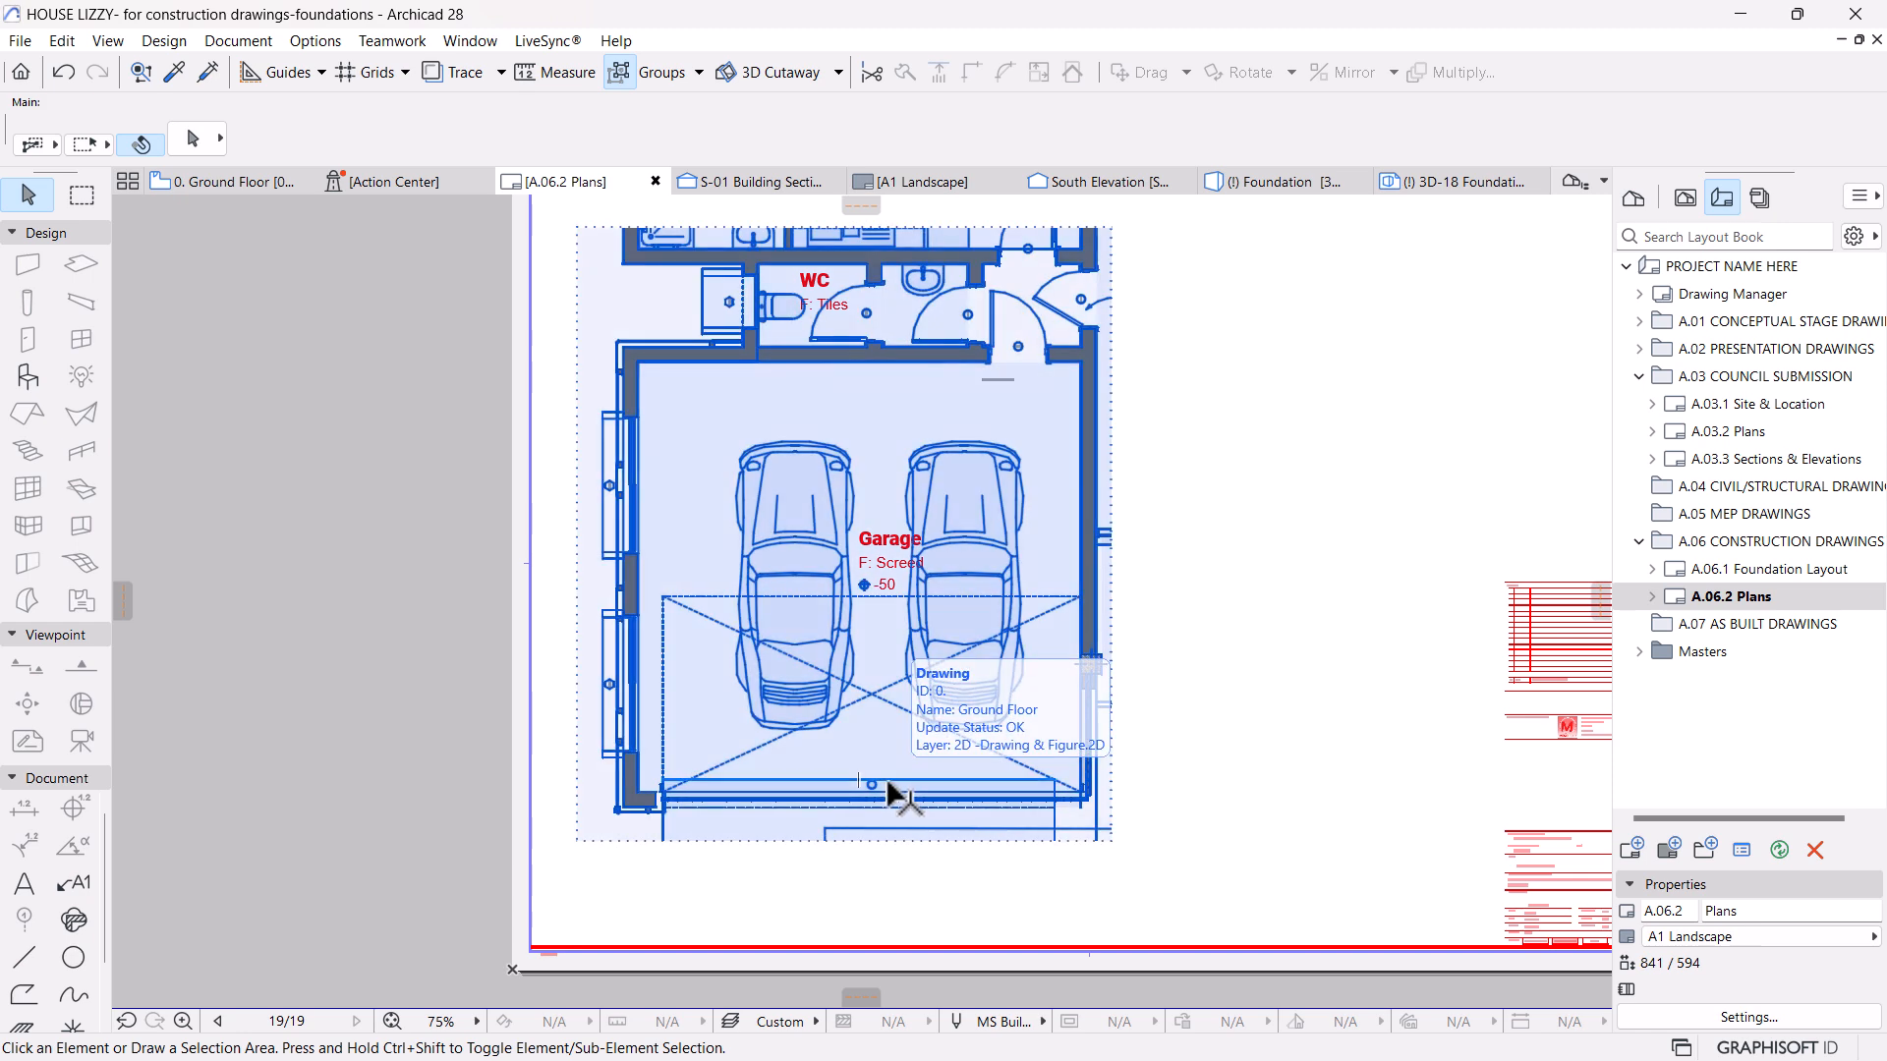
middle_click_drag(762, 738, 686, 771)
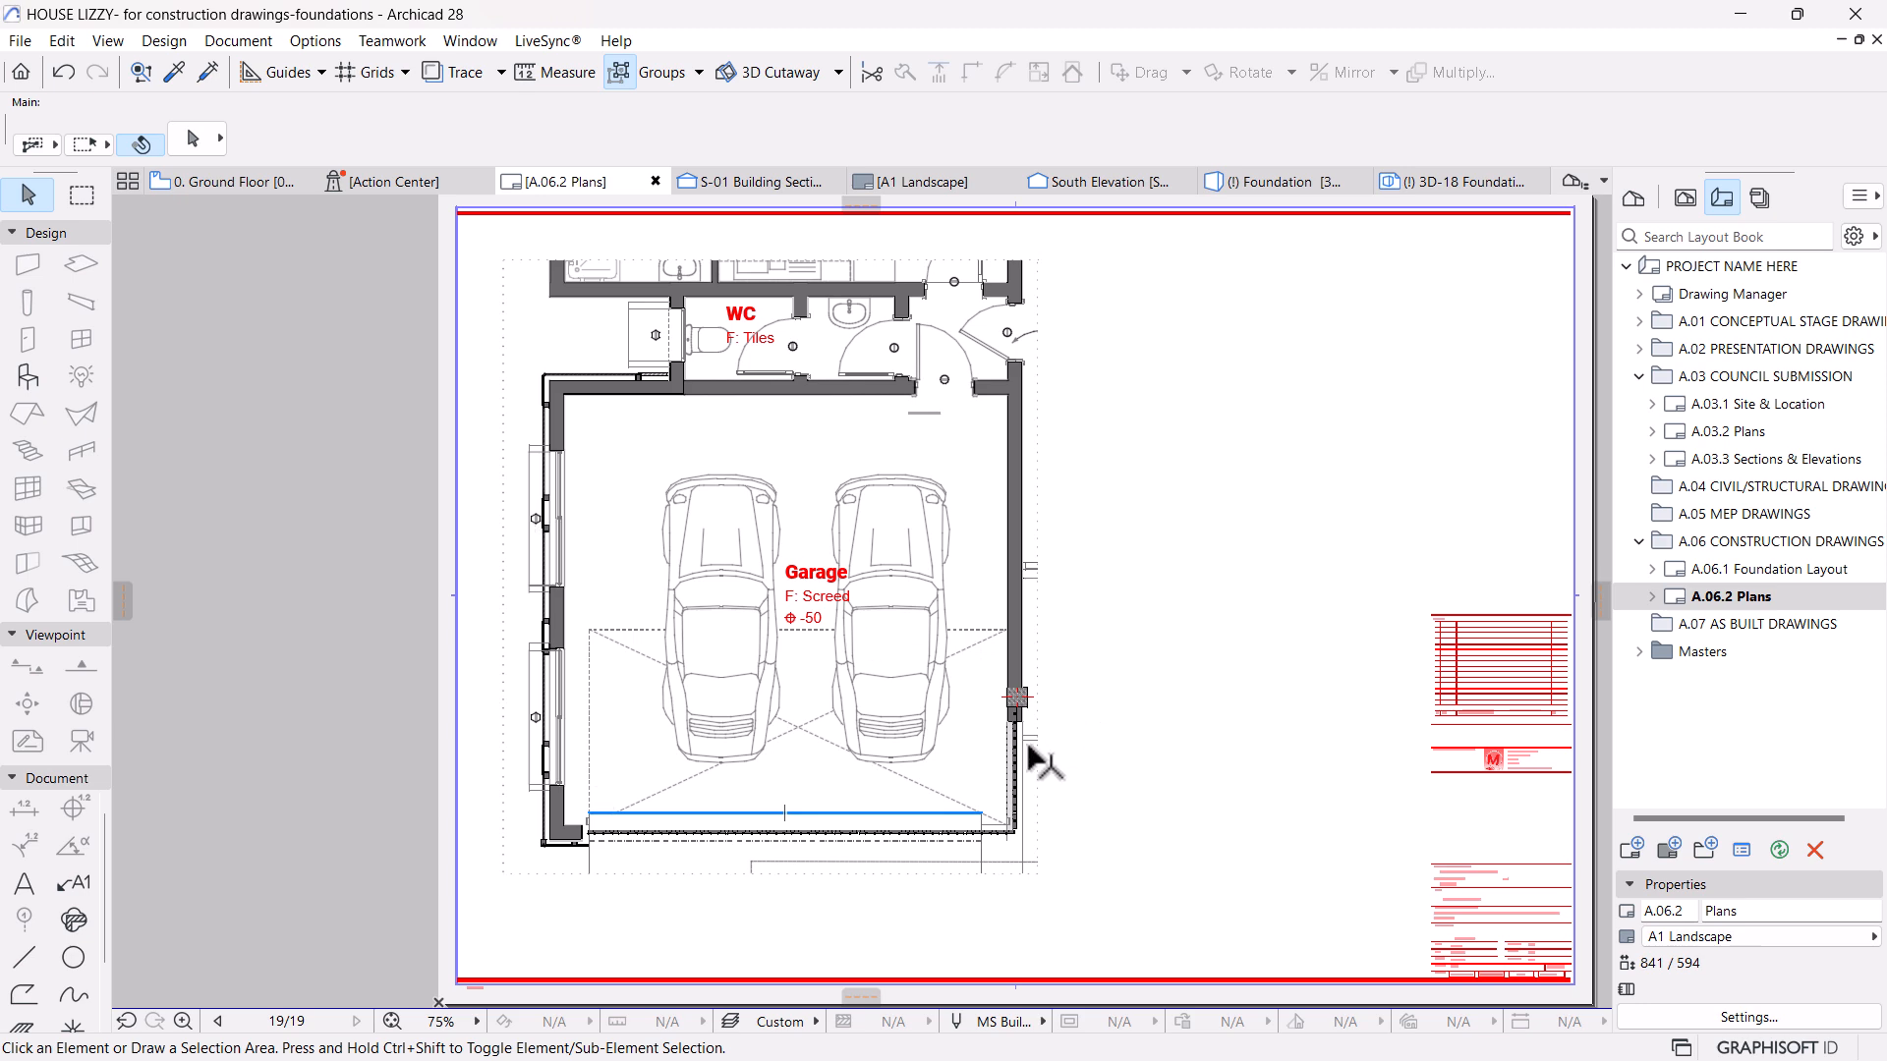
scroll(1176, 630, "down", 2)
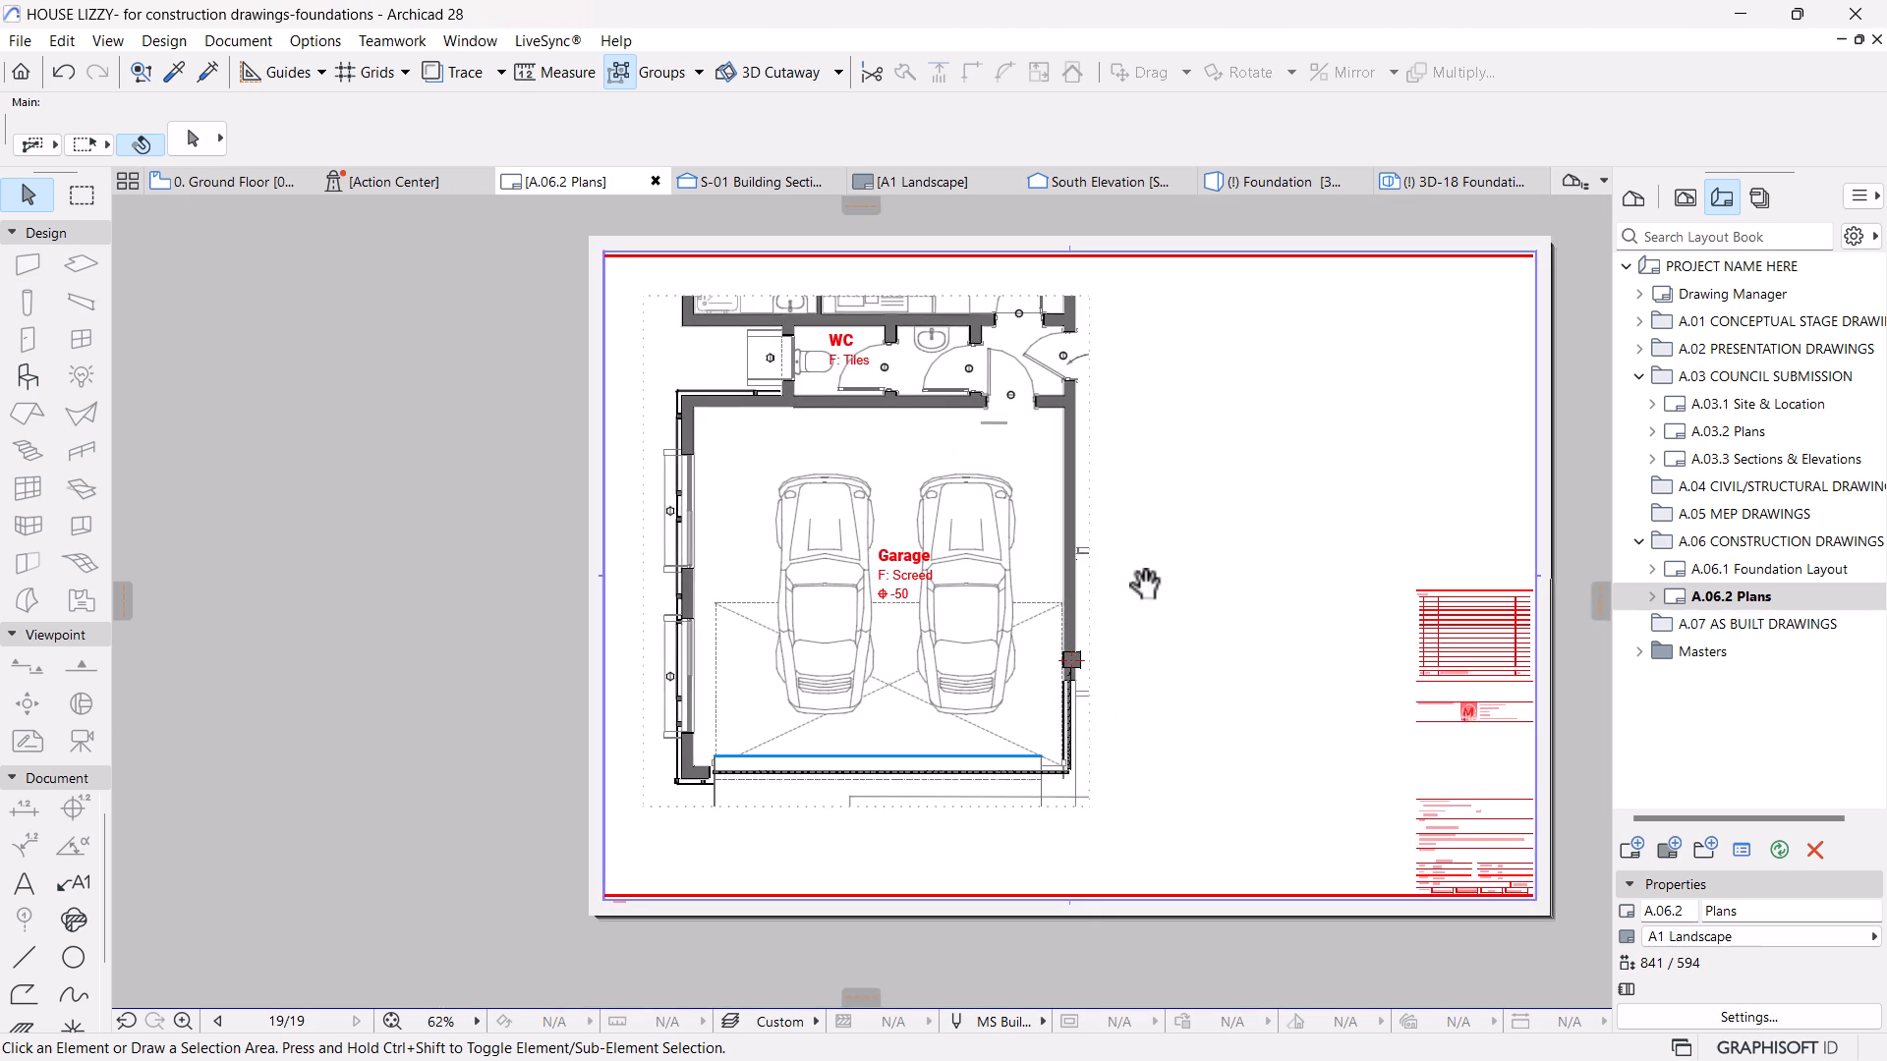
middle_click_drag(1136, 551, 1123, 591)
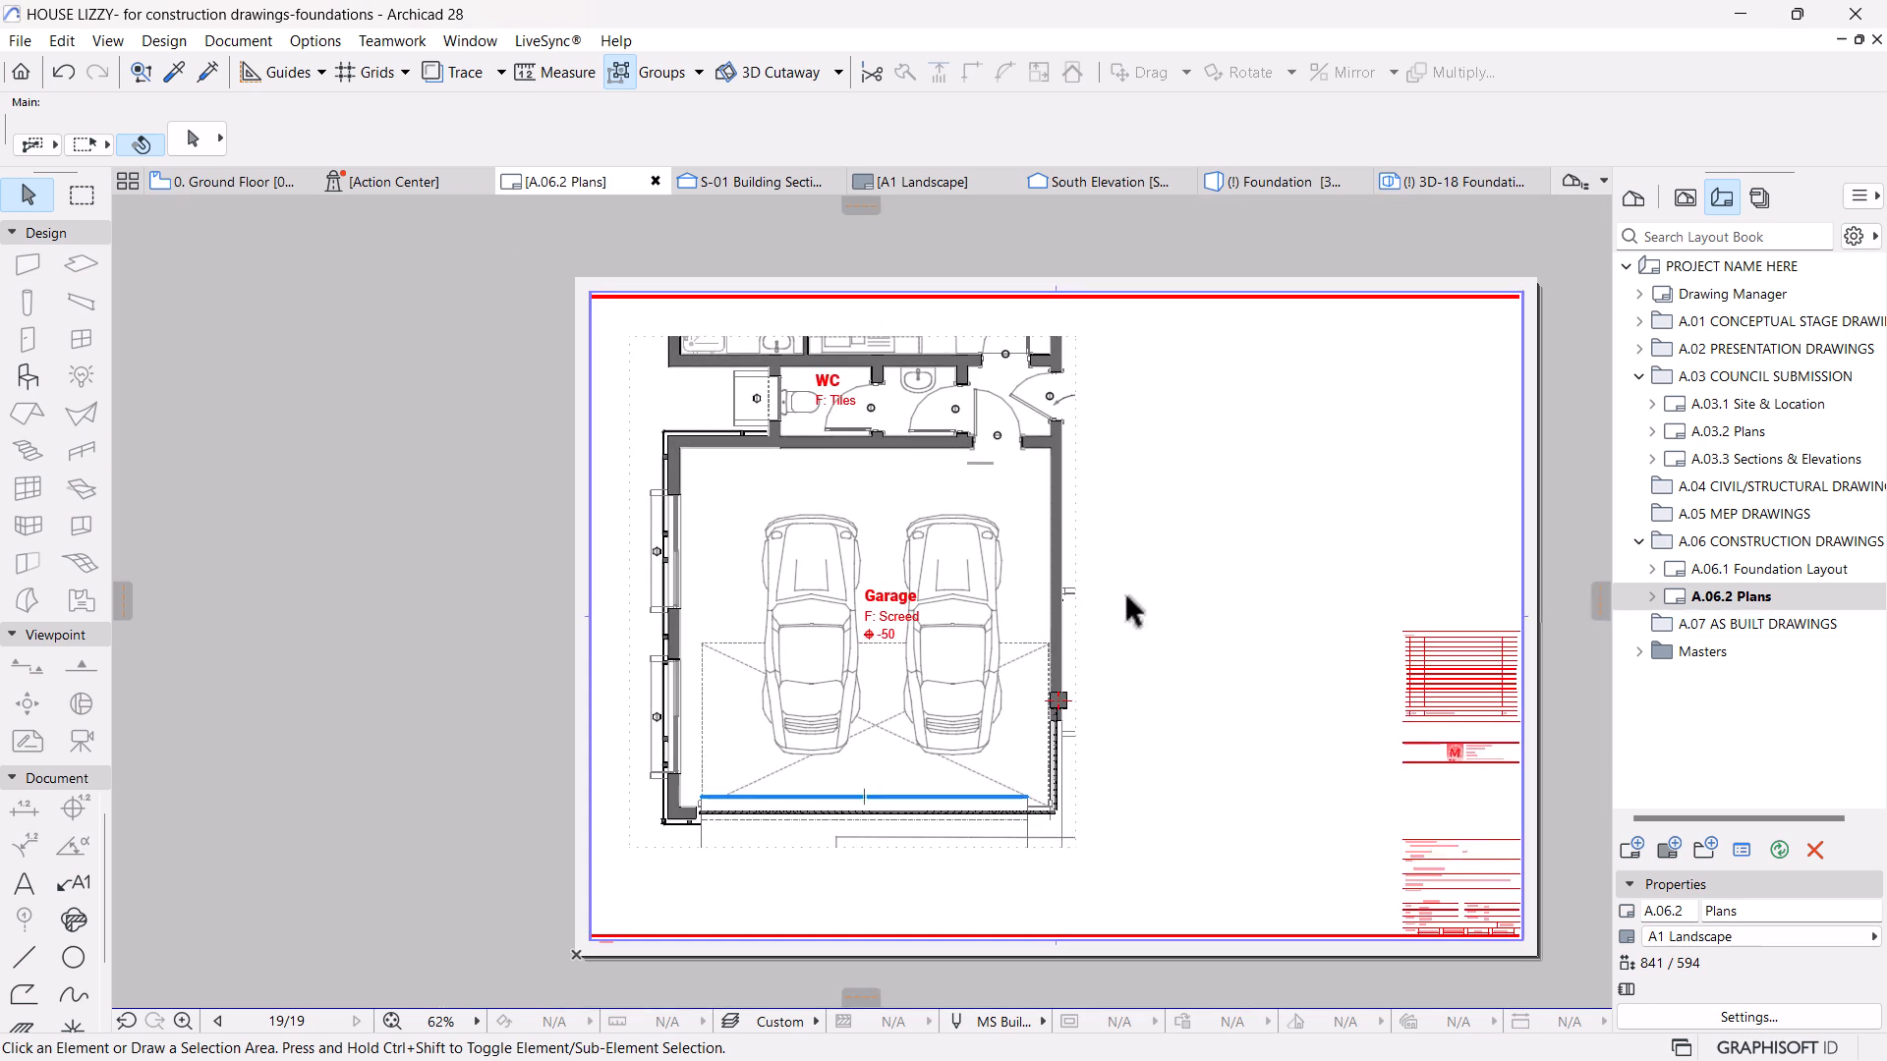
Open the A.03.2 Plans layout and examine the garage and WC area of its ground floor drawing.
left_click(206, 176)
scroll(749, 590, "down", 5)
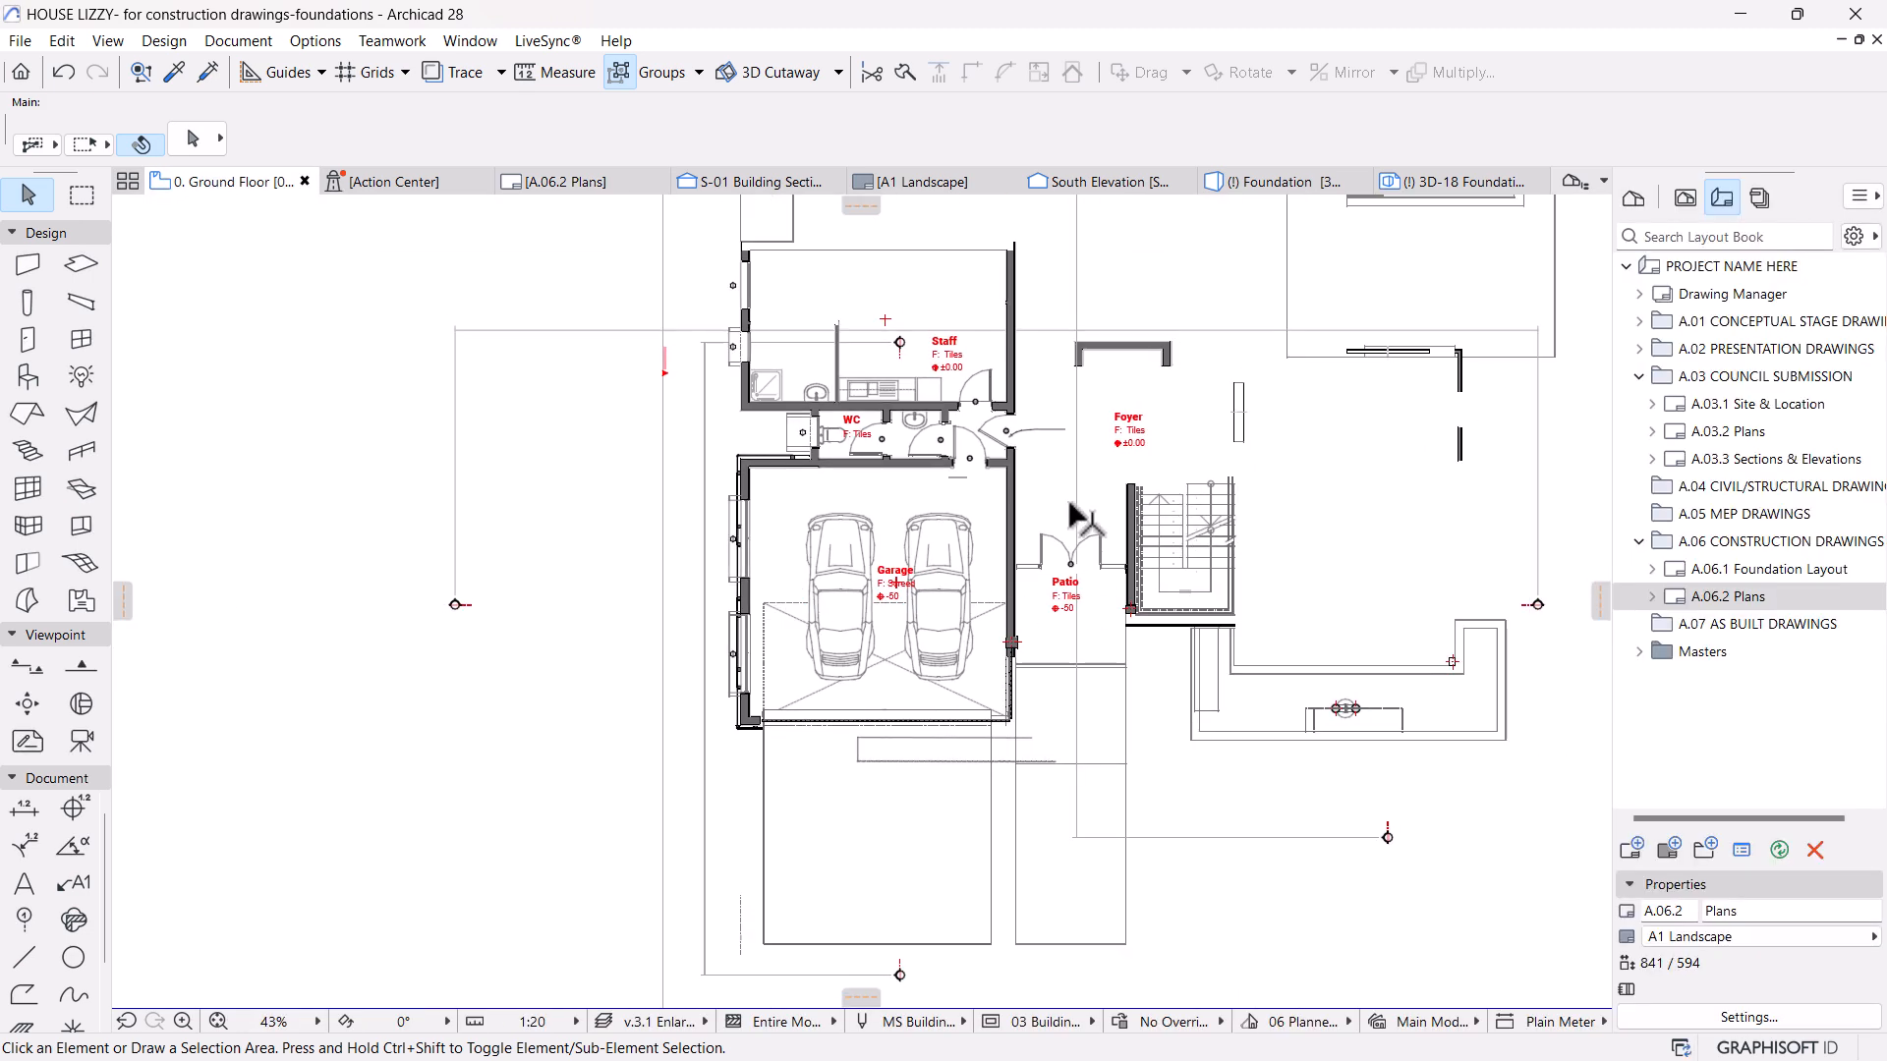
scroll(851, 629, "down", 2)
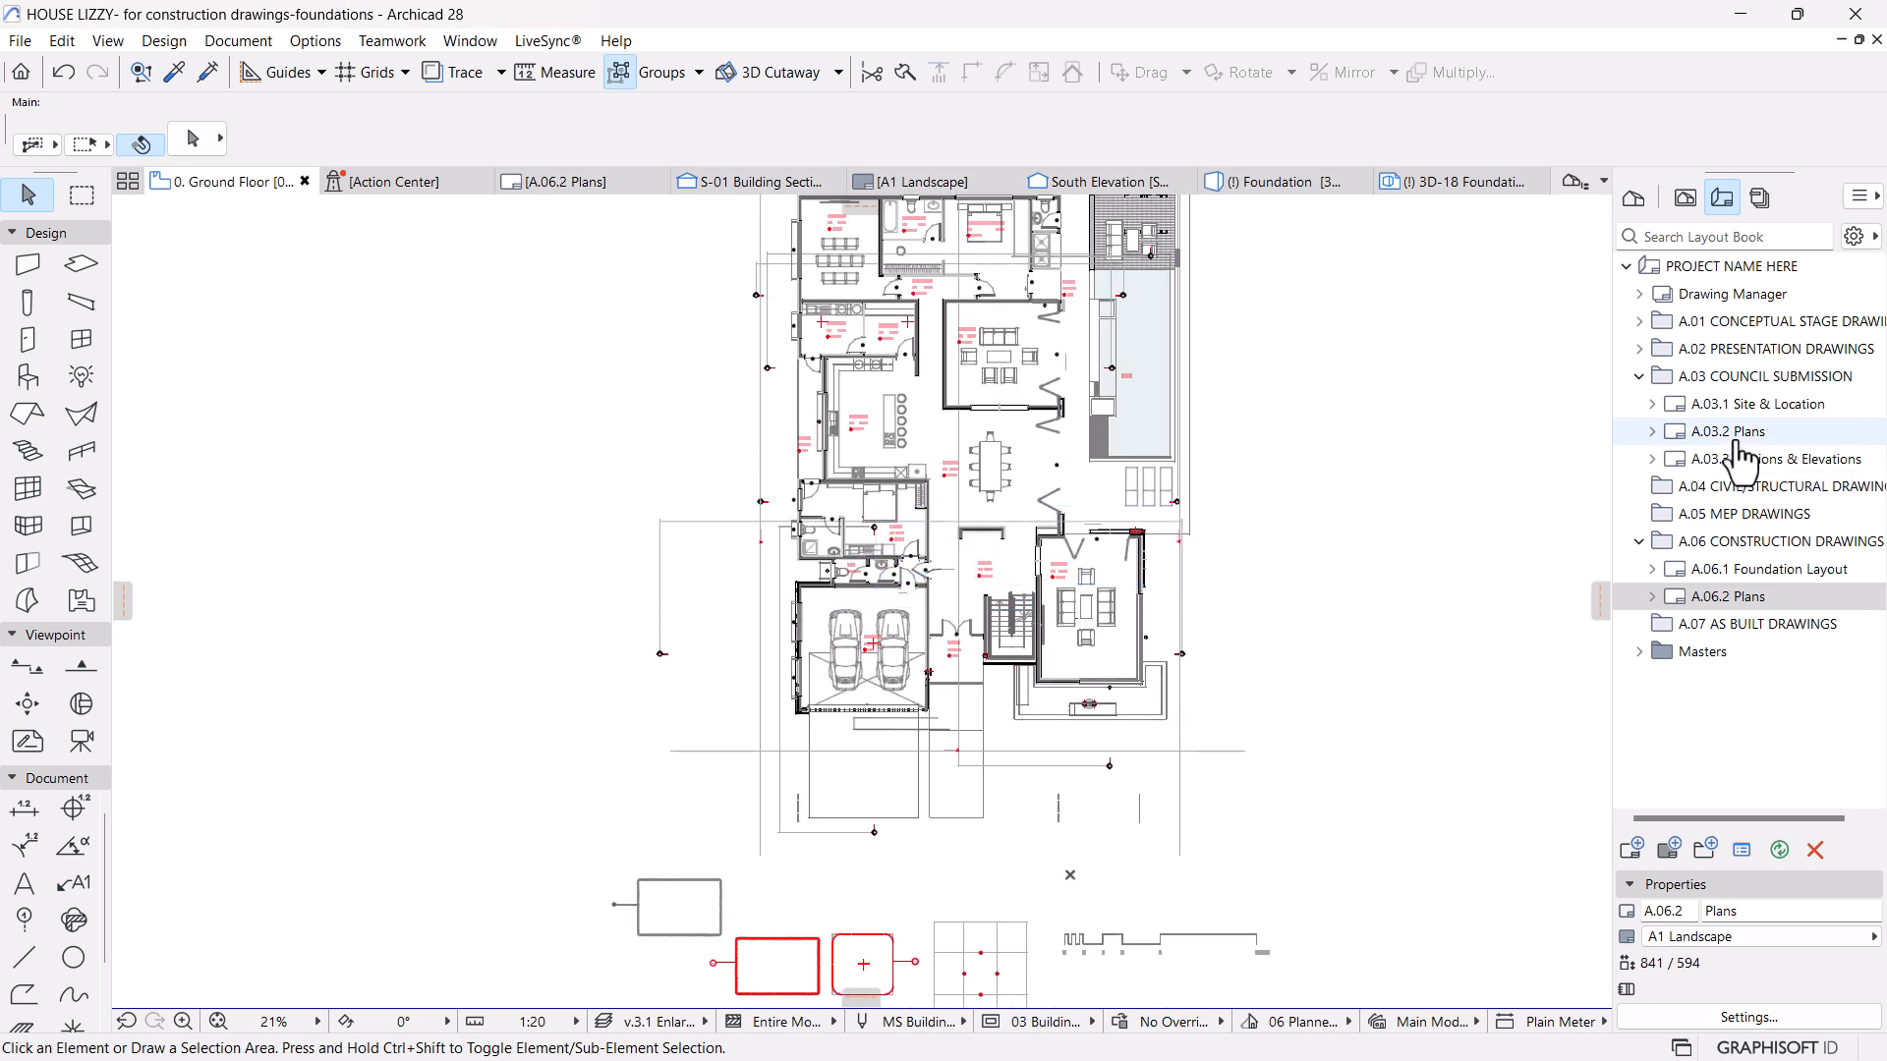
double_click(1736, 435)
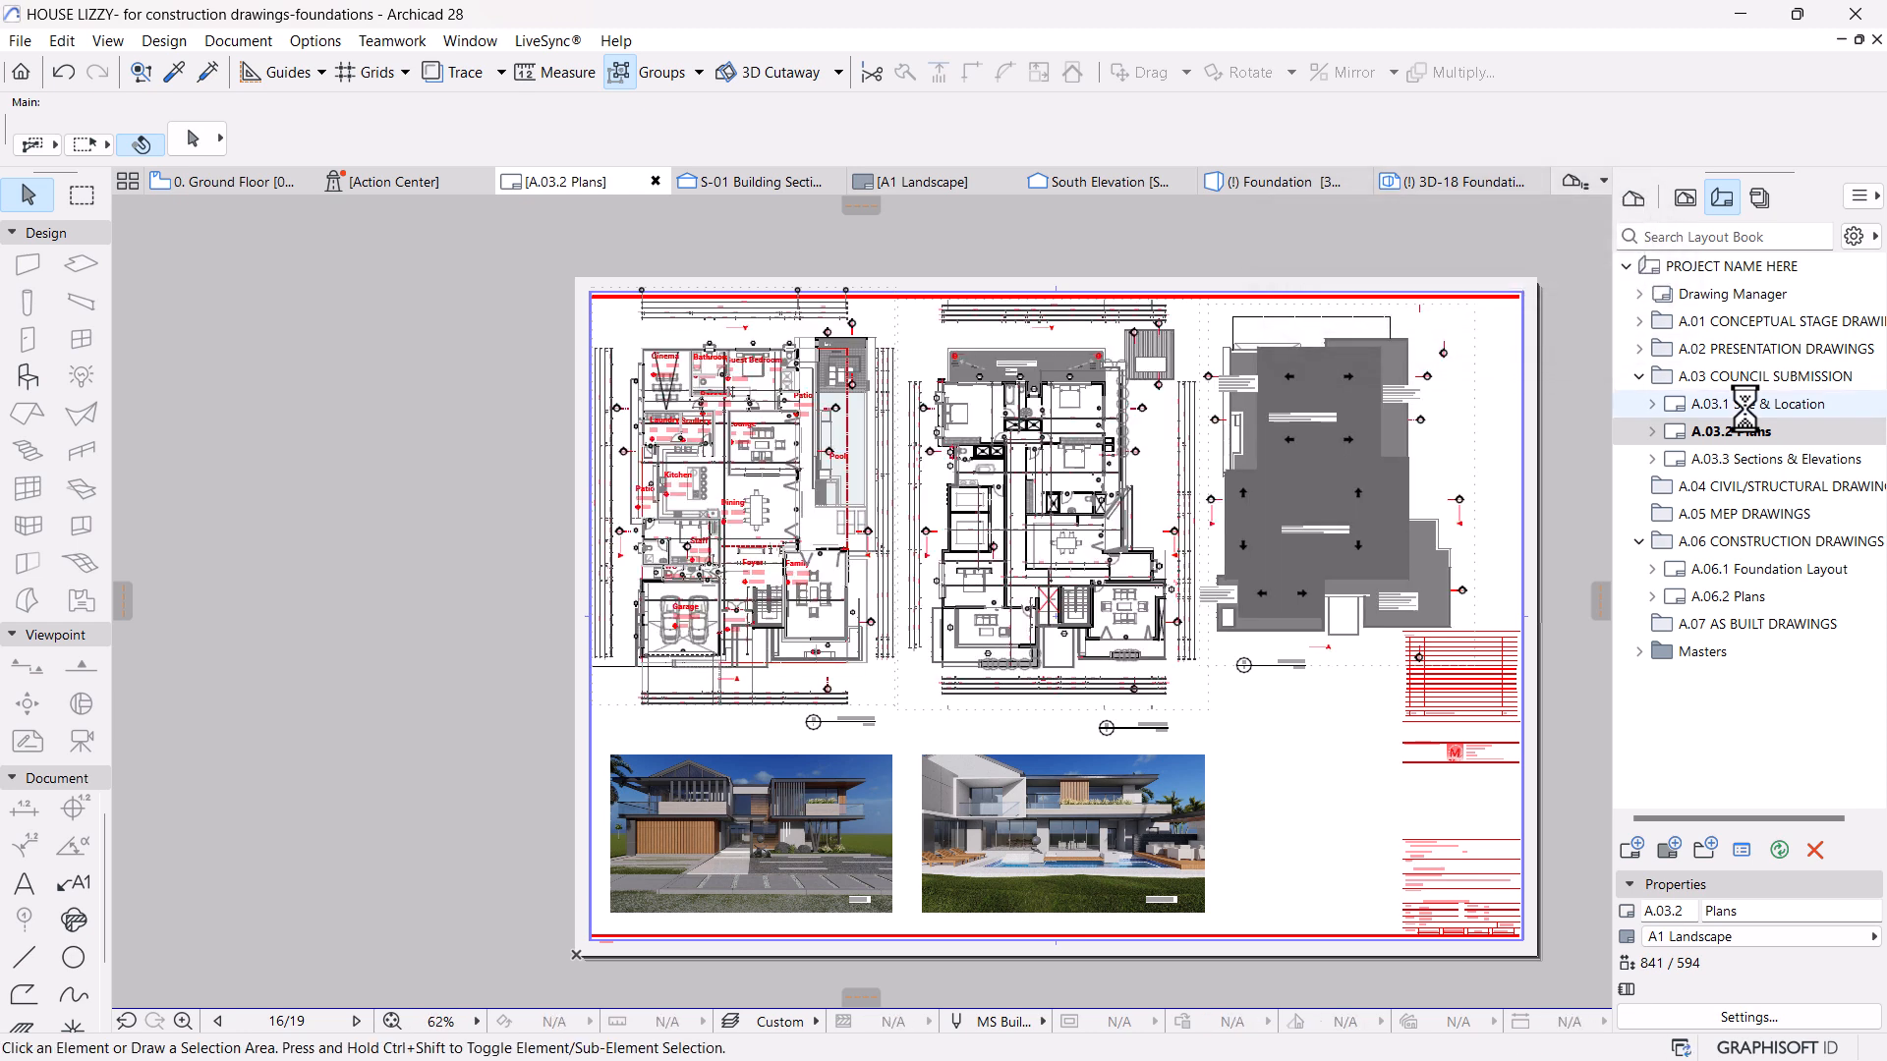
scroll(671, 582, "up", 5)
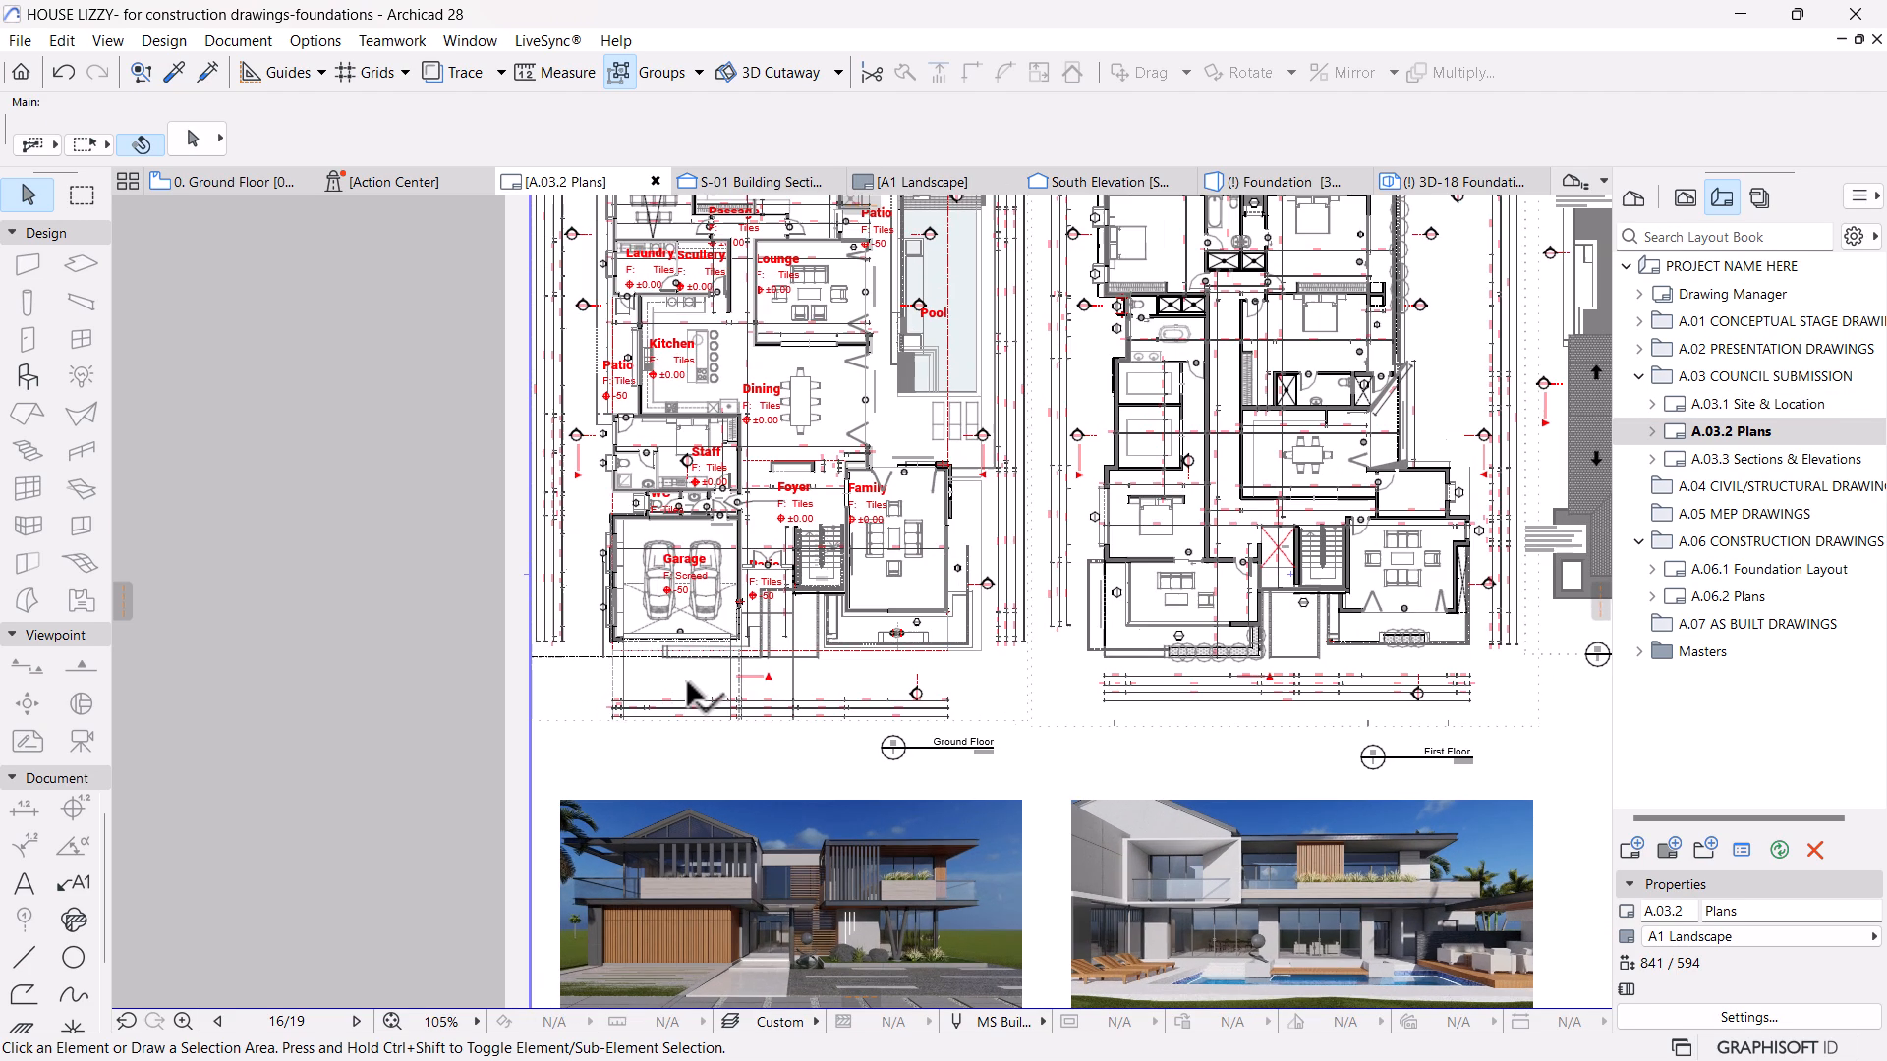
scroll(670, 582, "up", 2)
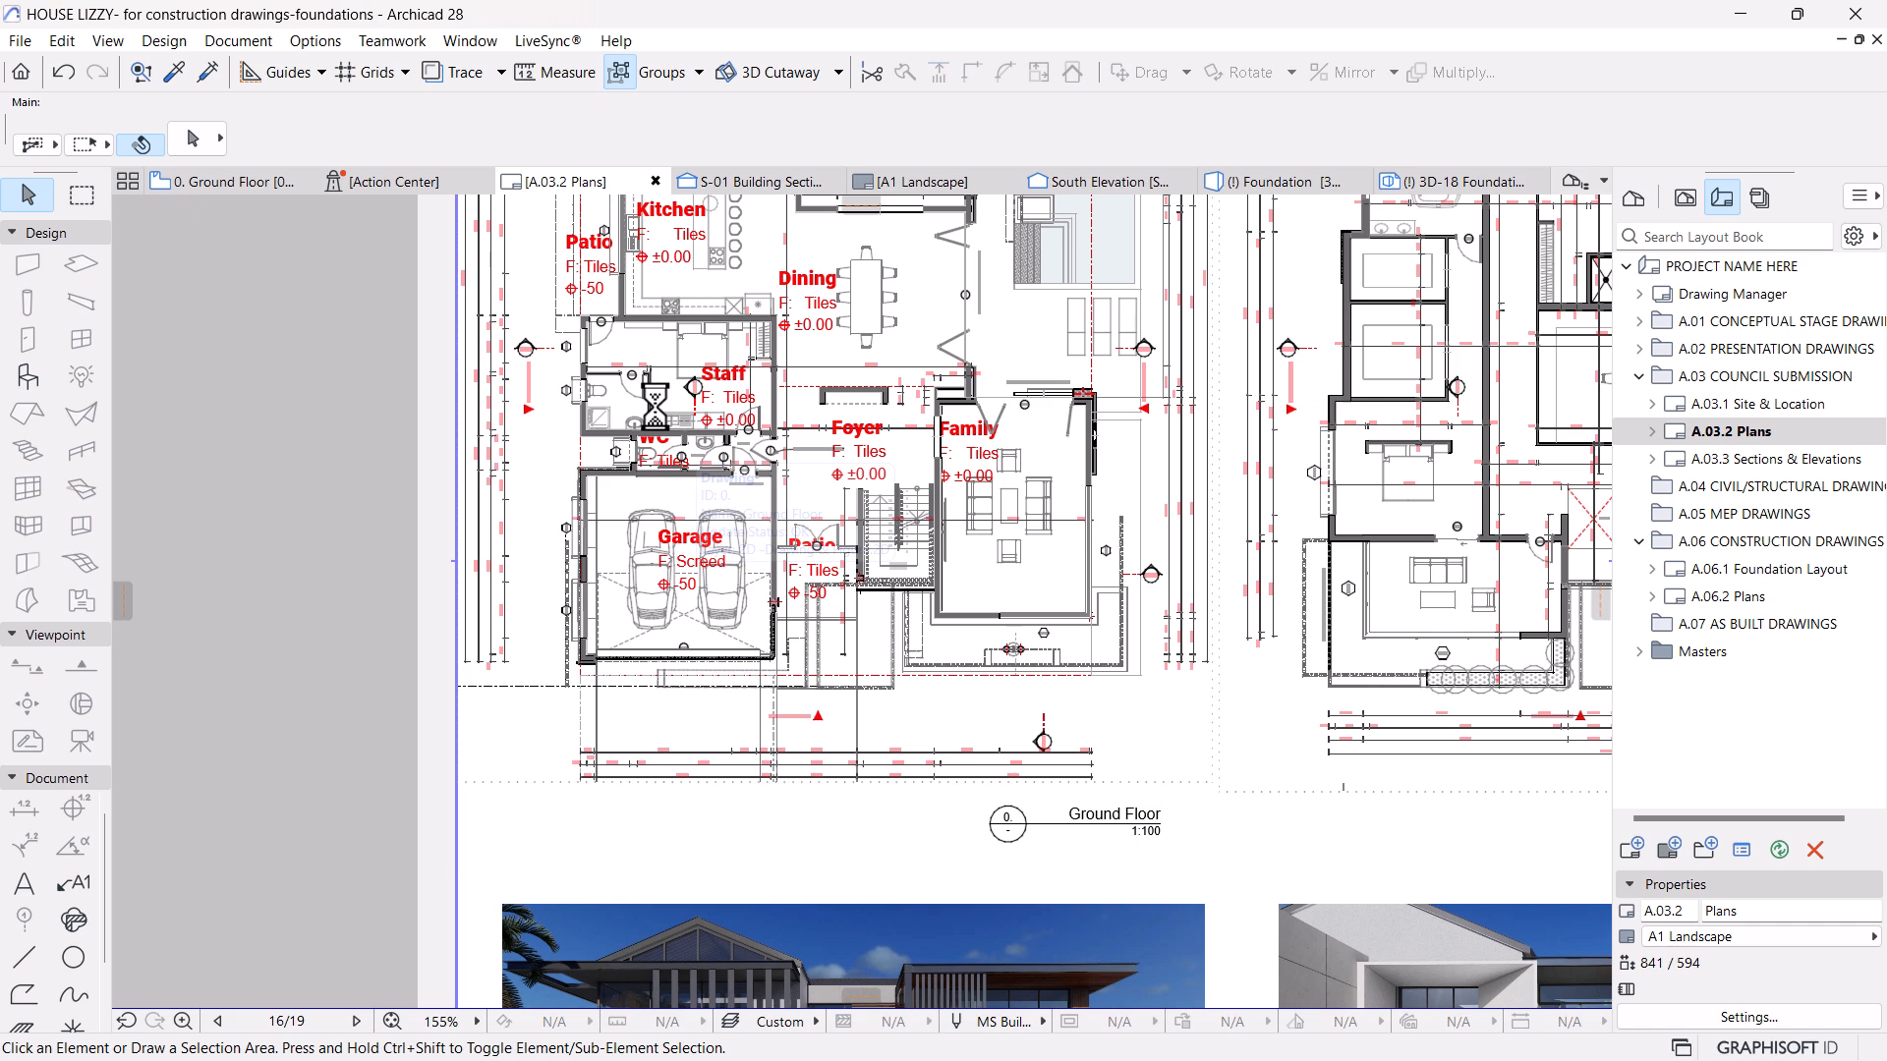
scroll(654, 403, "up", 4)
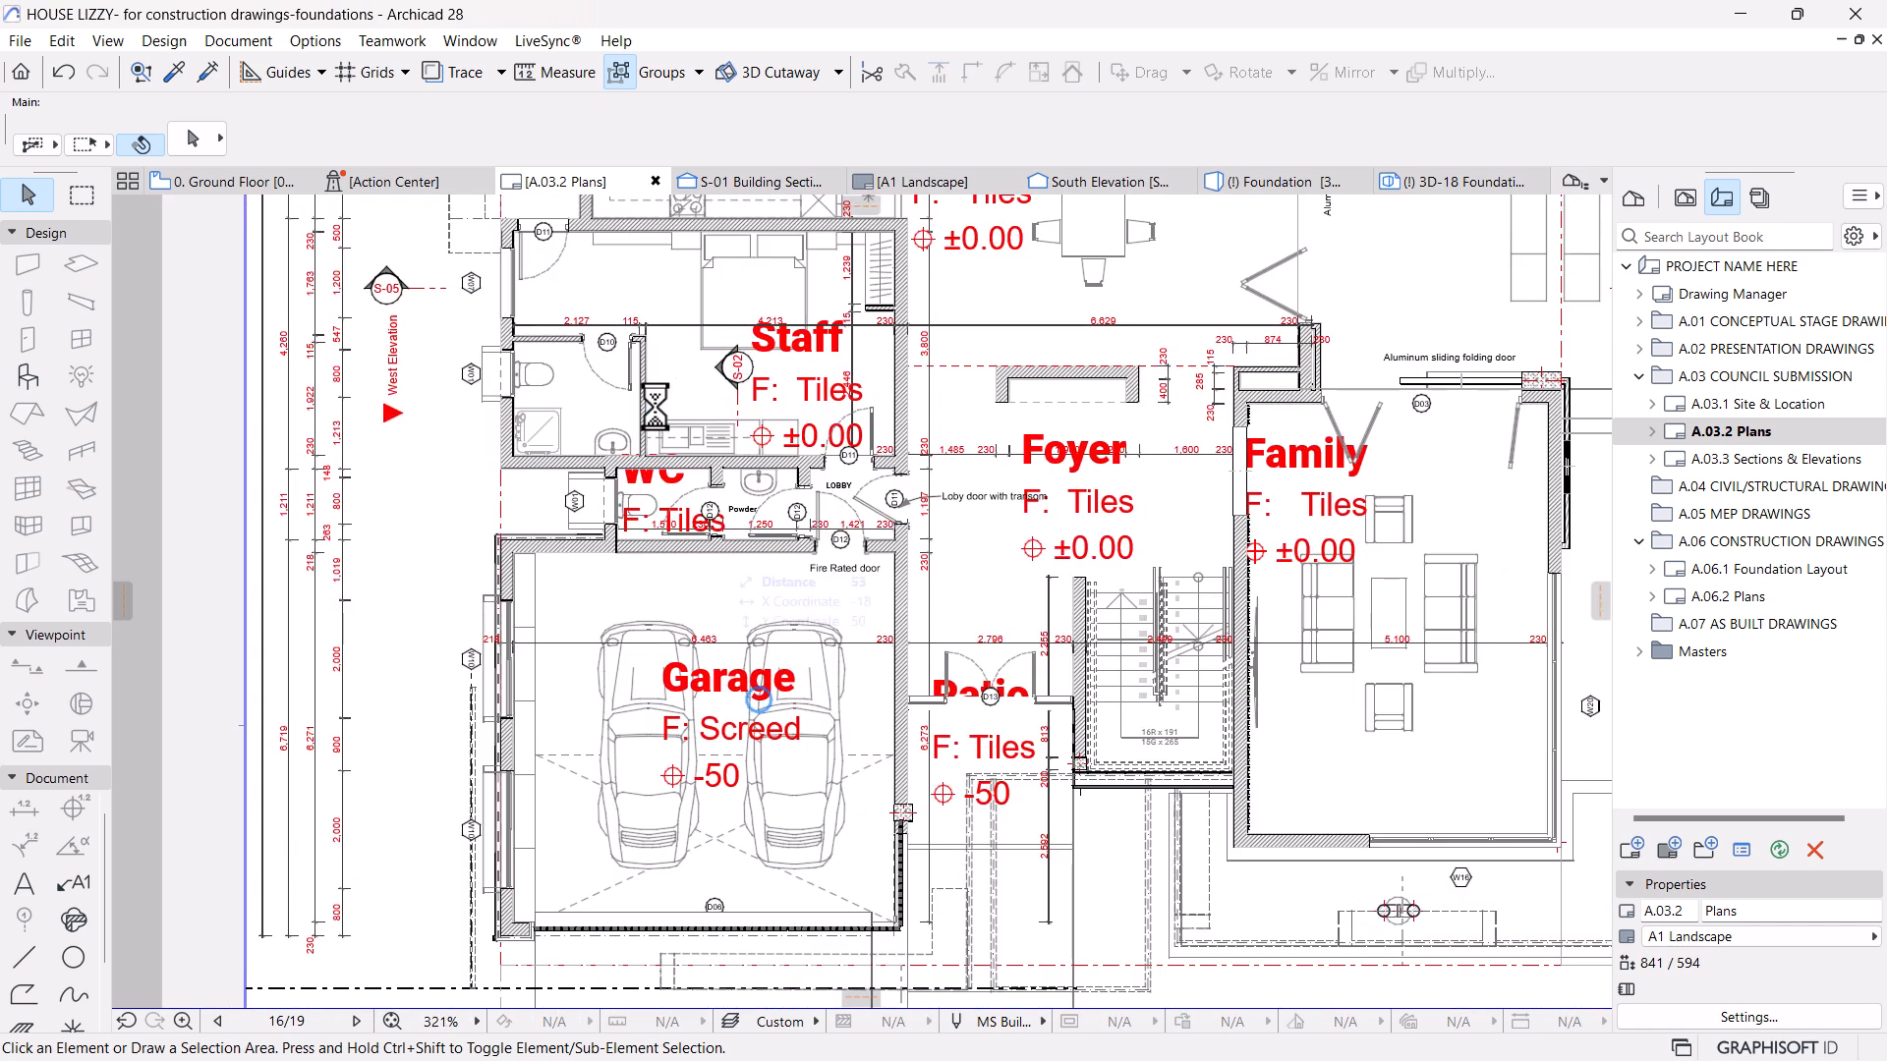
Open the source view of the layout's ground floor drawing at the garage.
left_click(762, 595)
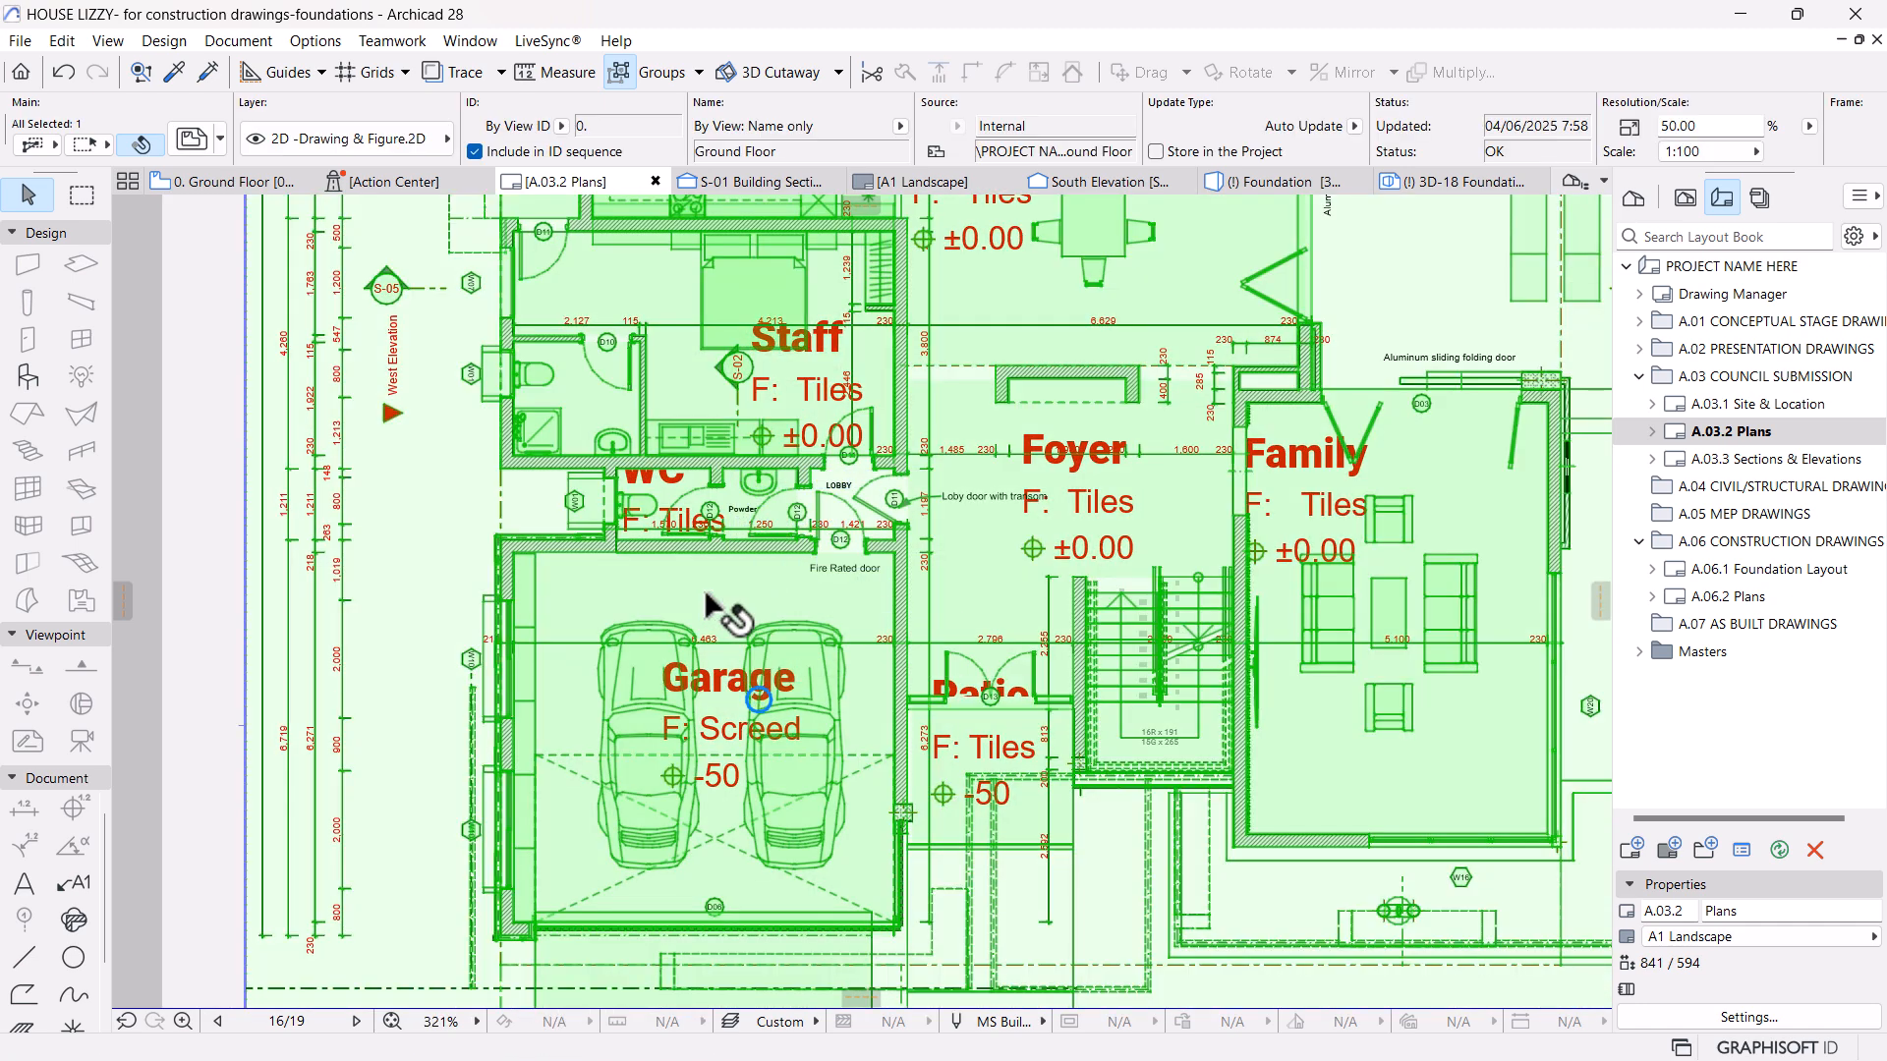
right_click(706, 594)
left_click(776, 475)
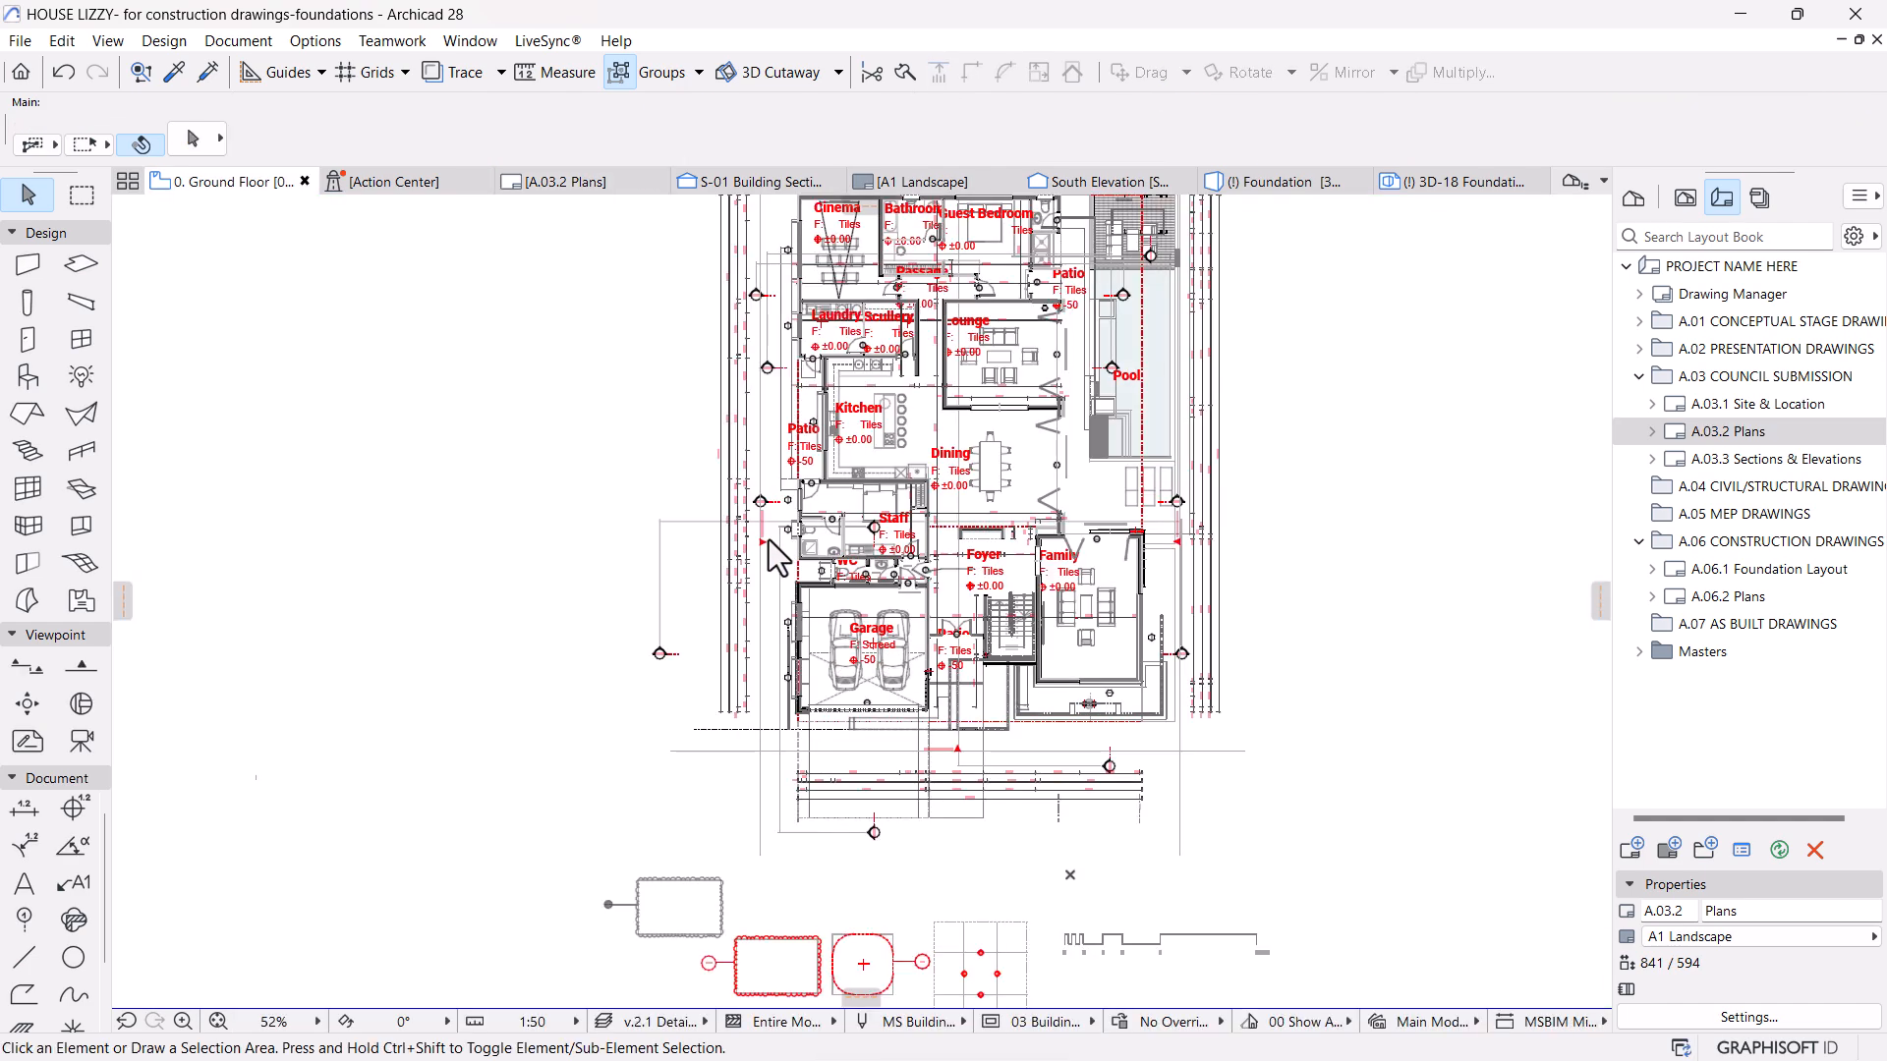
scroll(1002, 657, "up", 4)
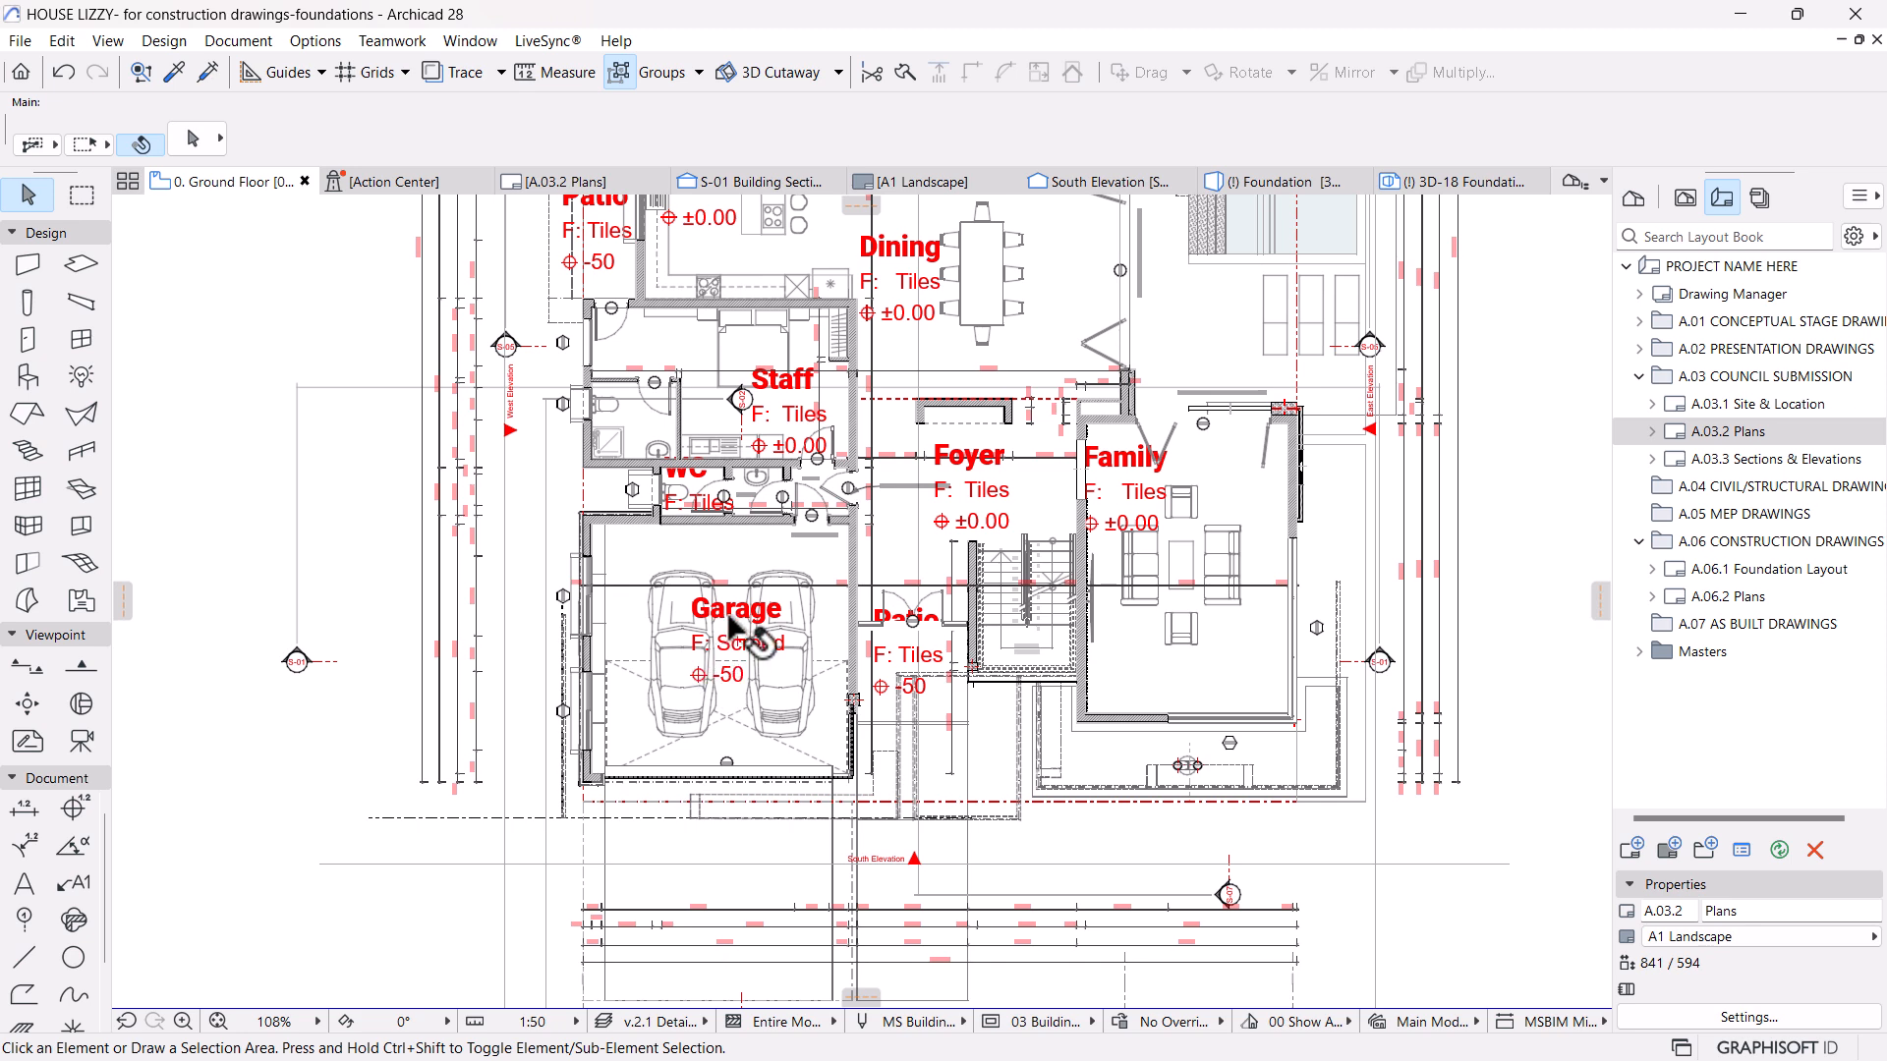
Hide the garage zone's layer, Model Unit - Zone- Construction, in the v.2.1 Detailed Floor Plan layer combination.
left_click(730, 618)
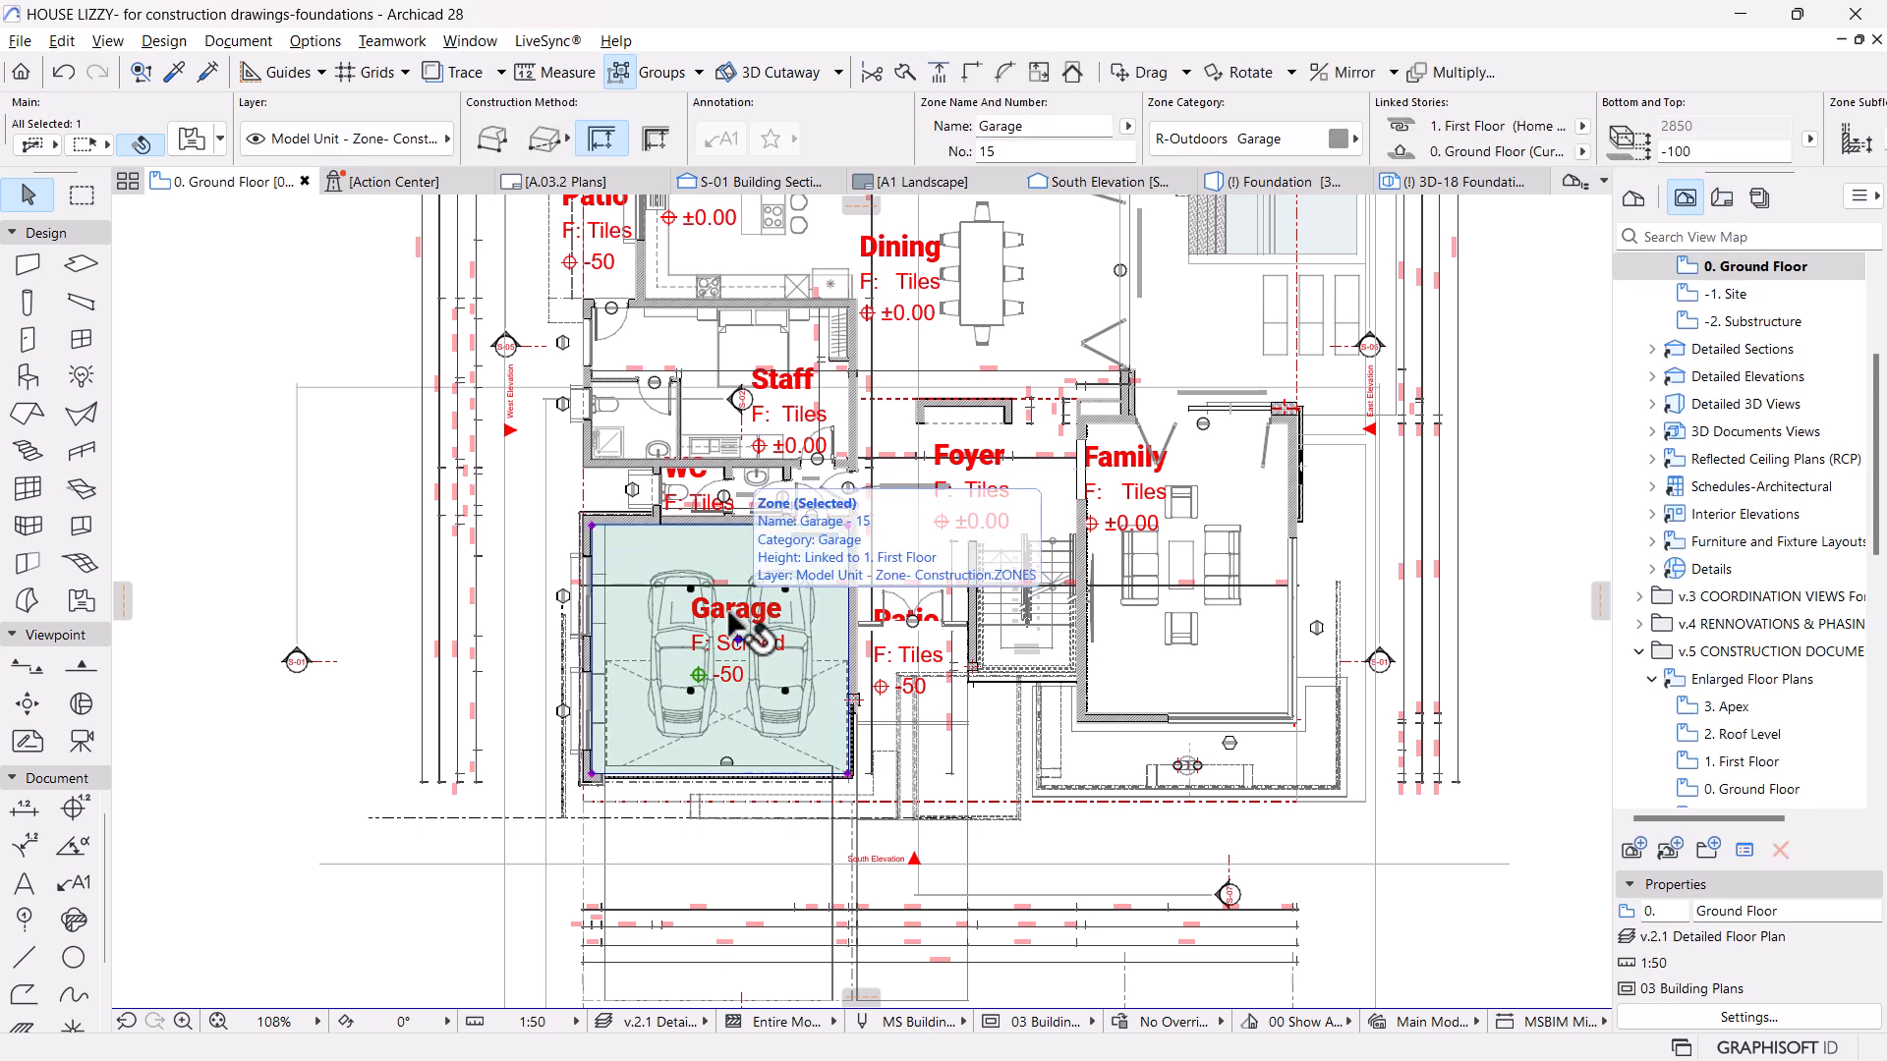
key("ctrl+l")
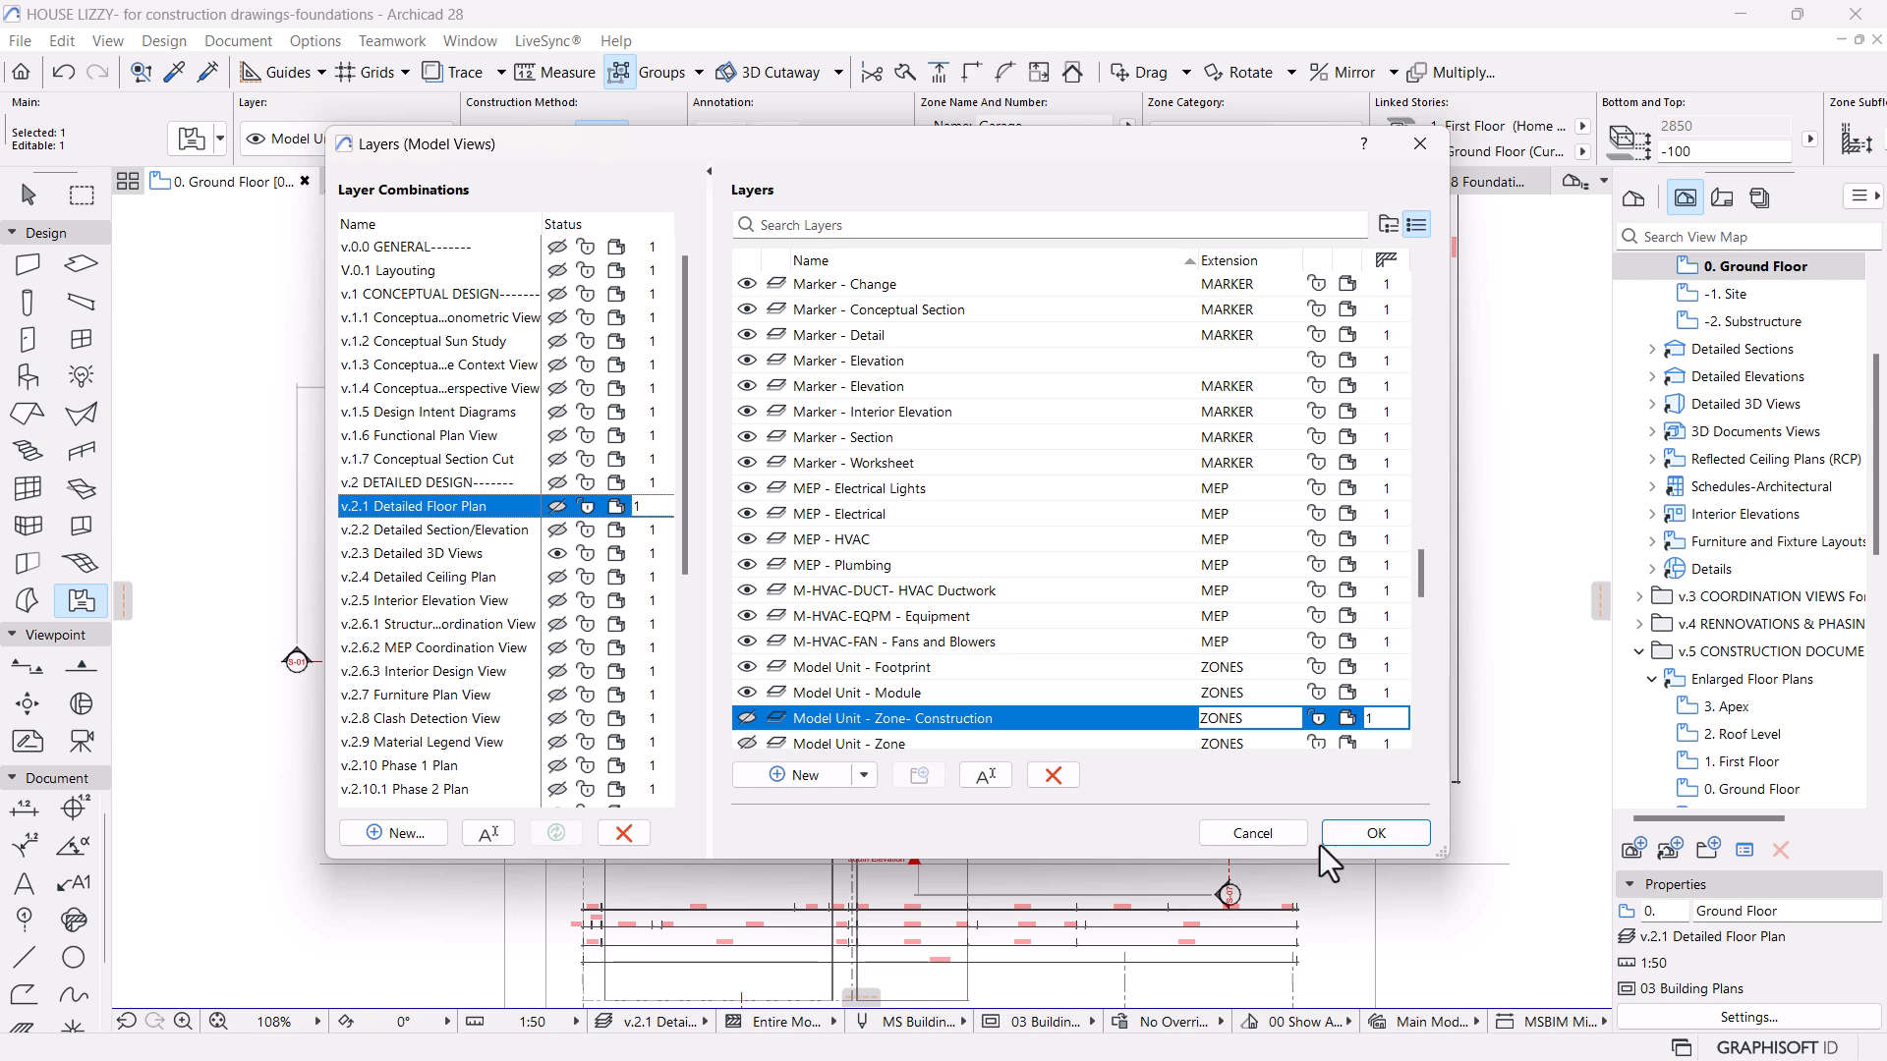
left_click(1375, 833)
Return to the A.03.2 Plans layout so the ground floor drawing updates, clear the selection and check the garage area.
left_click(562, 183)
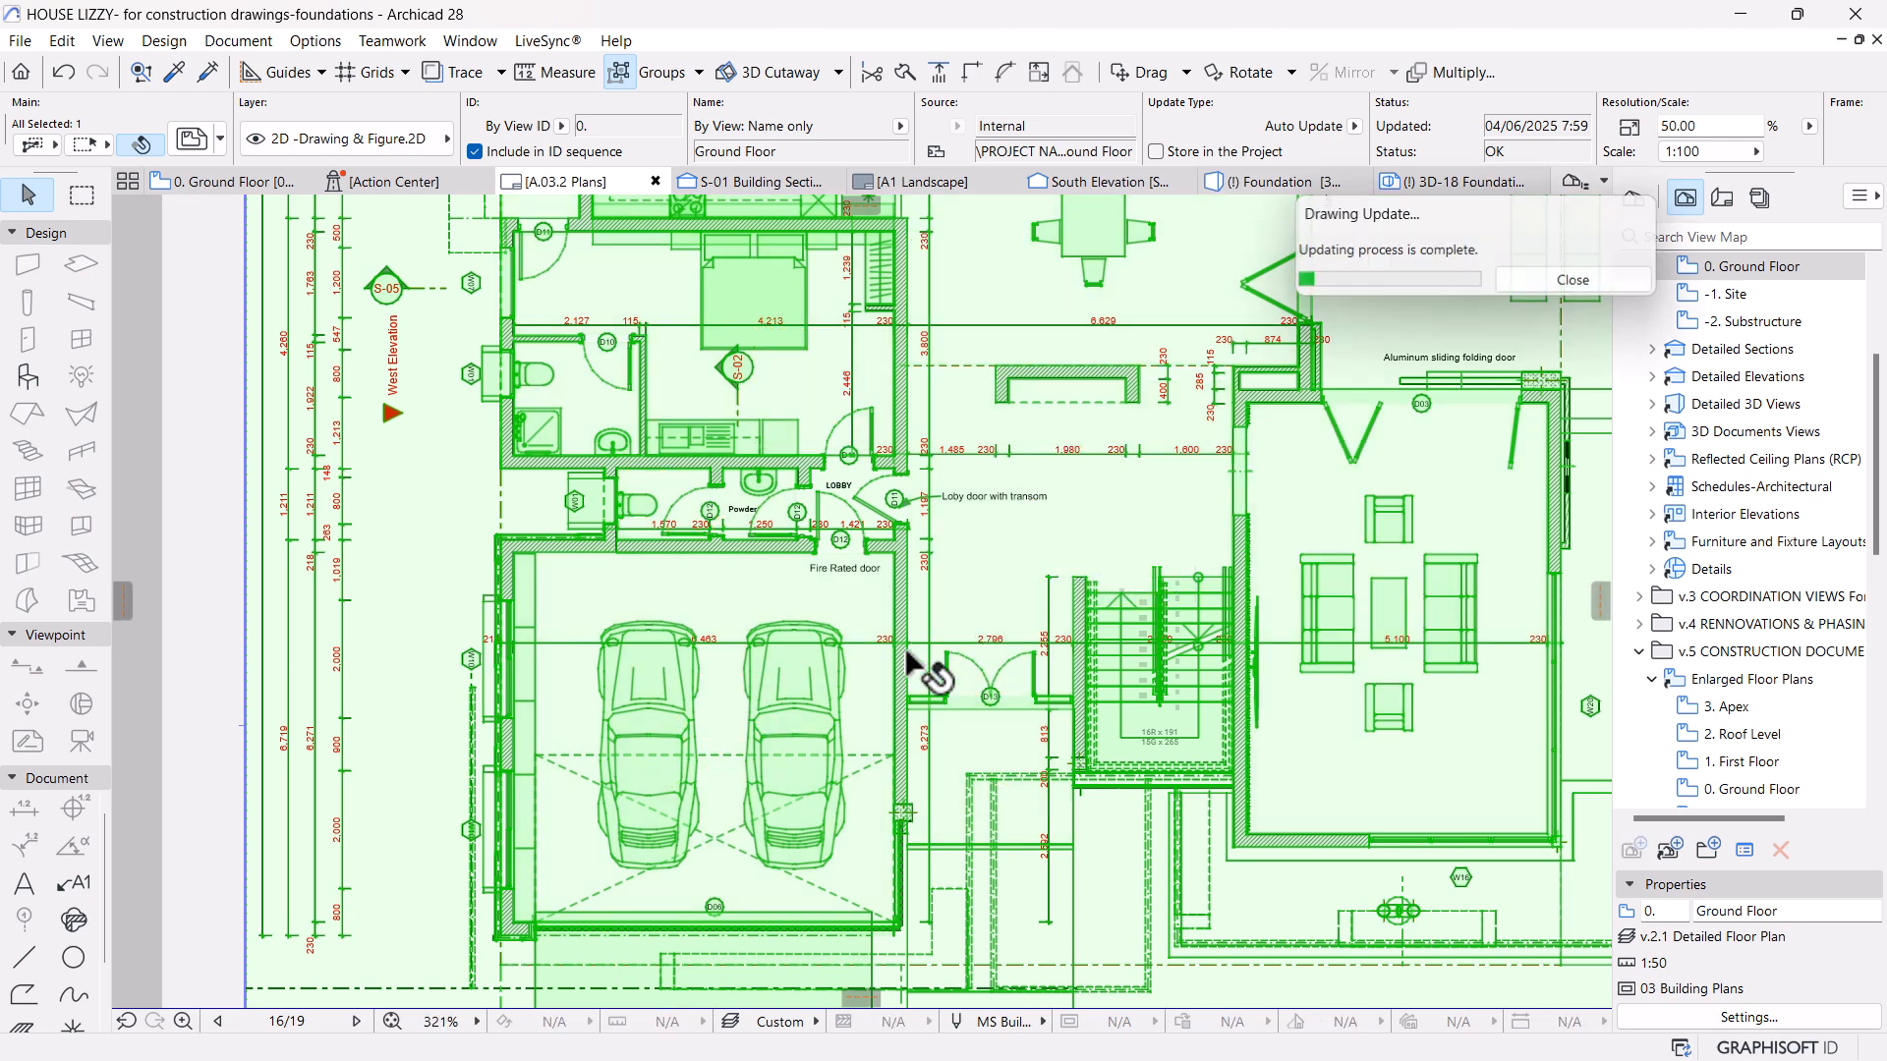
scroll(906, 658, "down", 5)
left_click(462, 832)
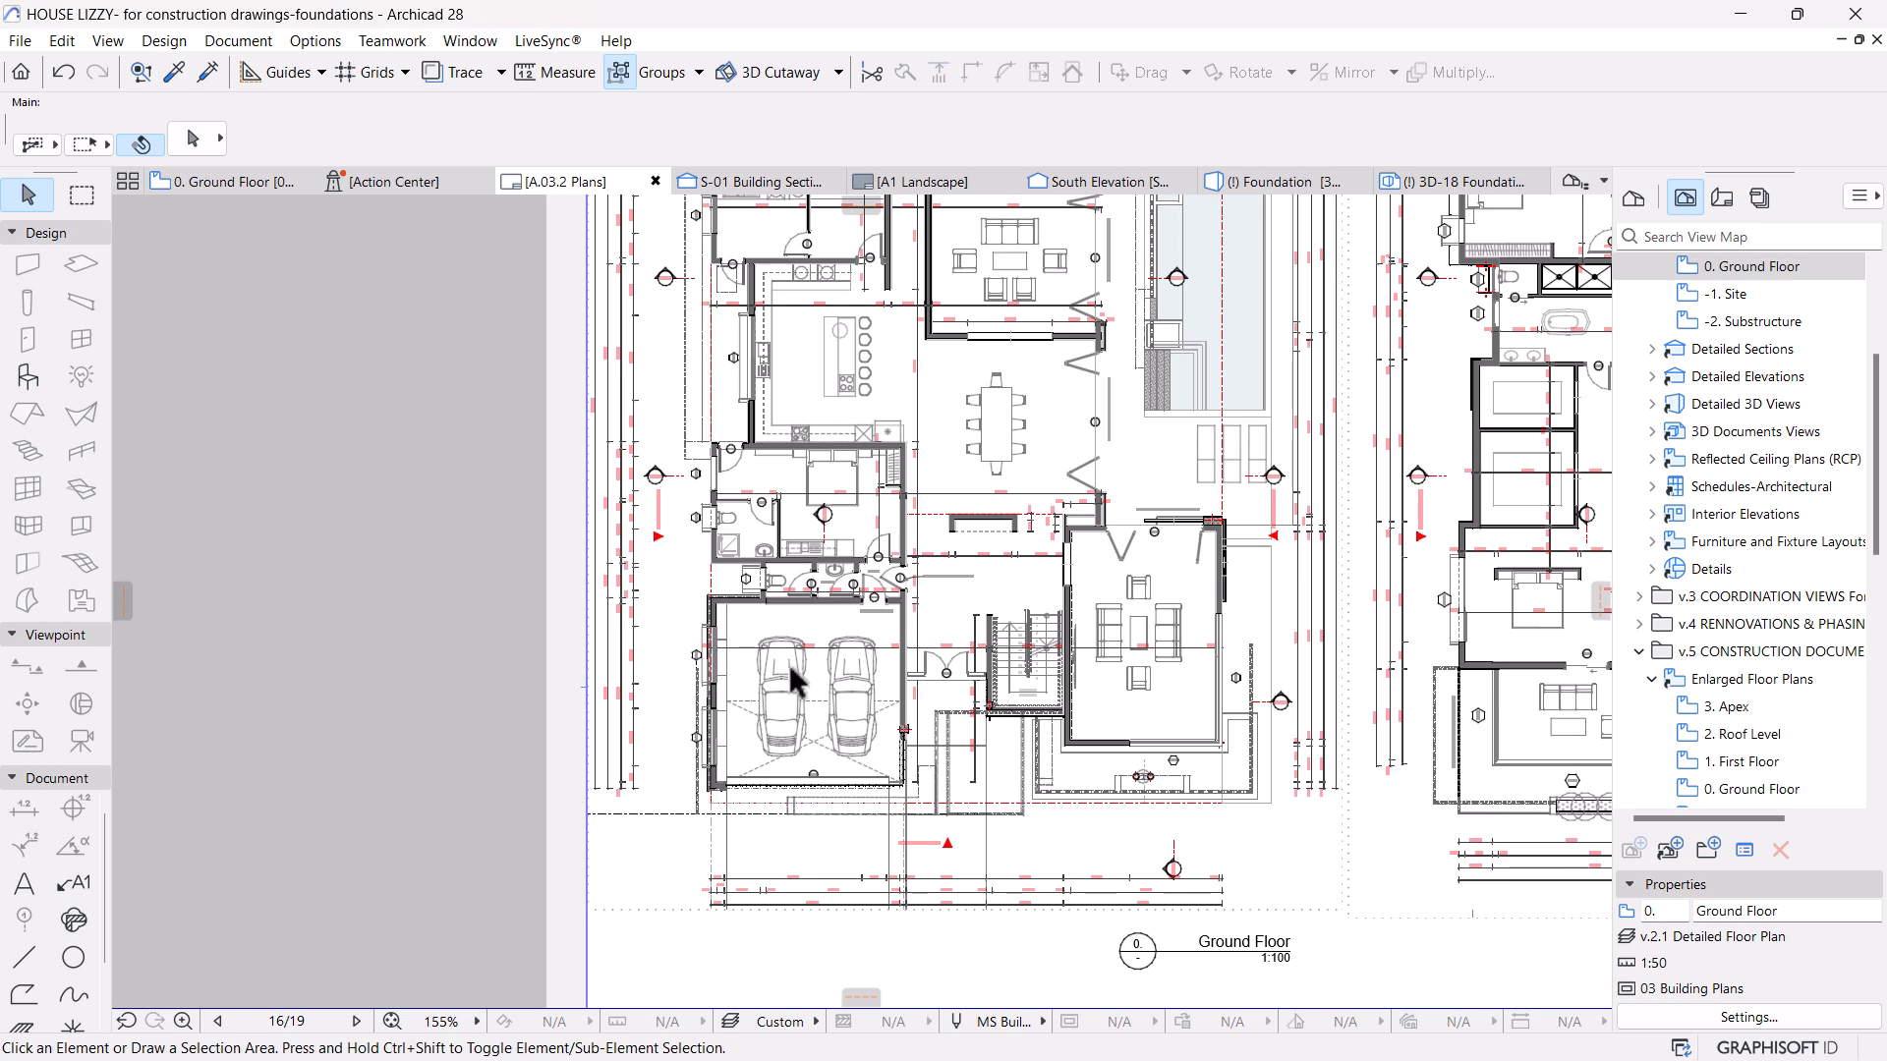
scroll(687, 751, "up", 3)
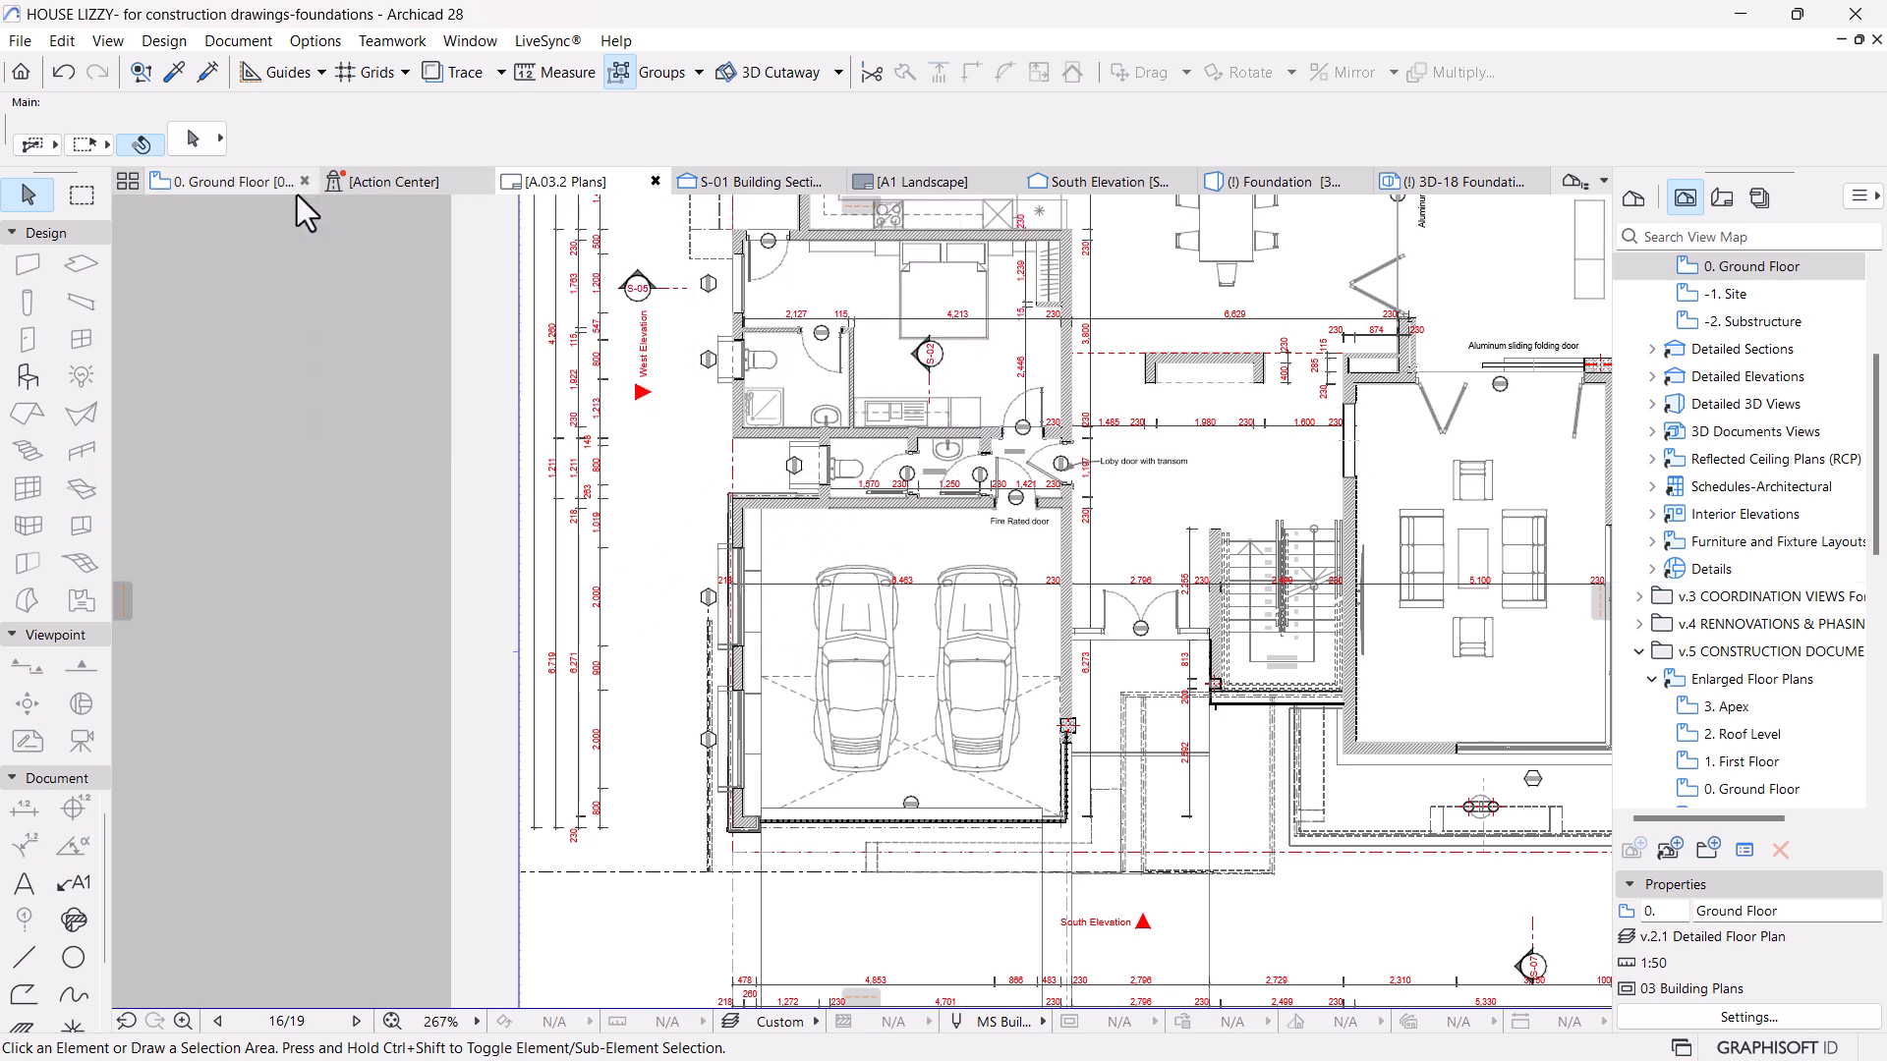
Return to the 0. Ground Floor view and locate the sample markers below the plan.
left_click(215, 186)
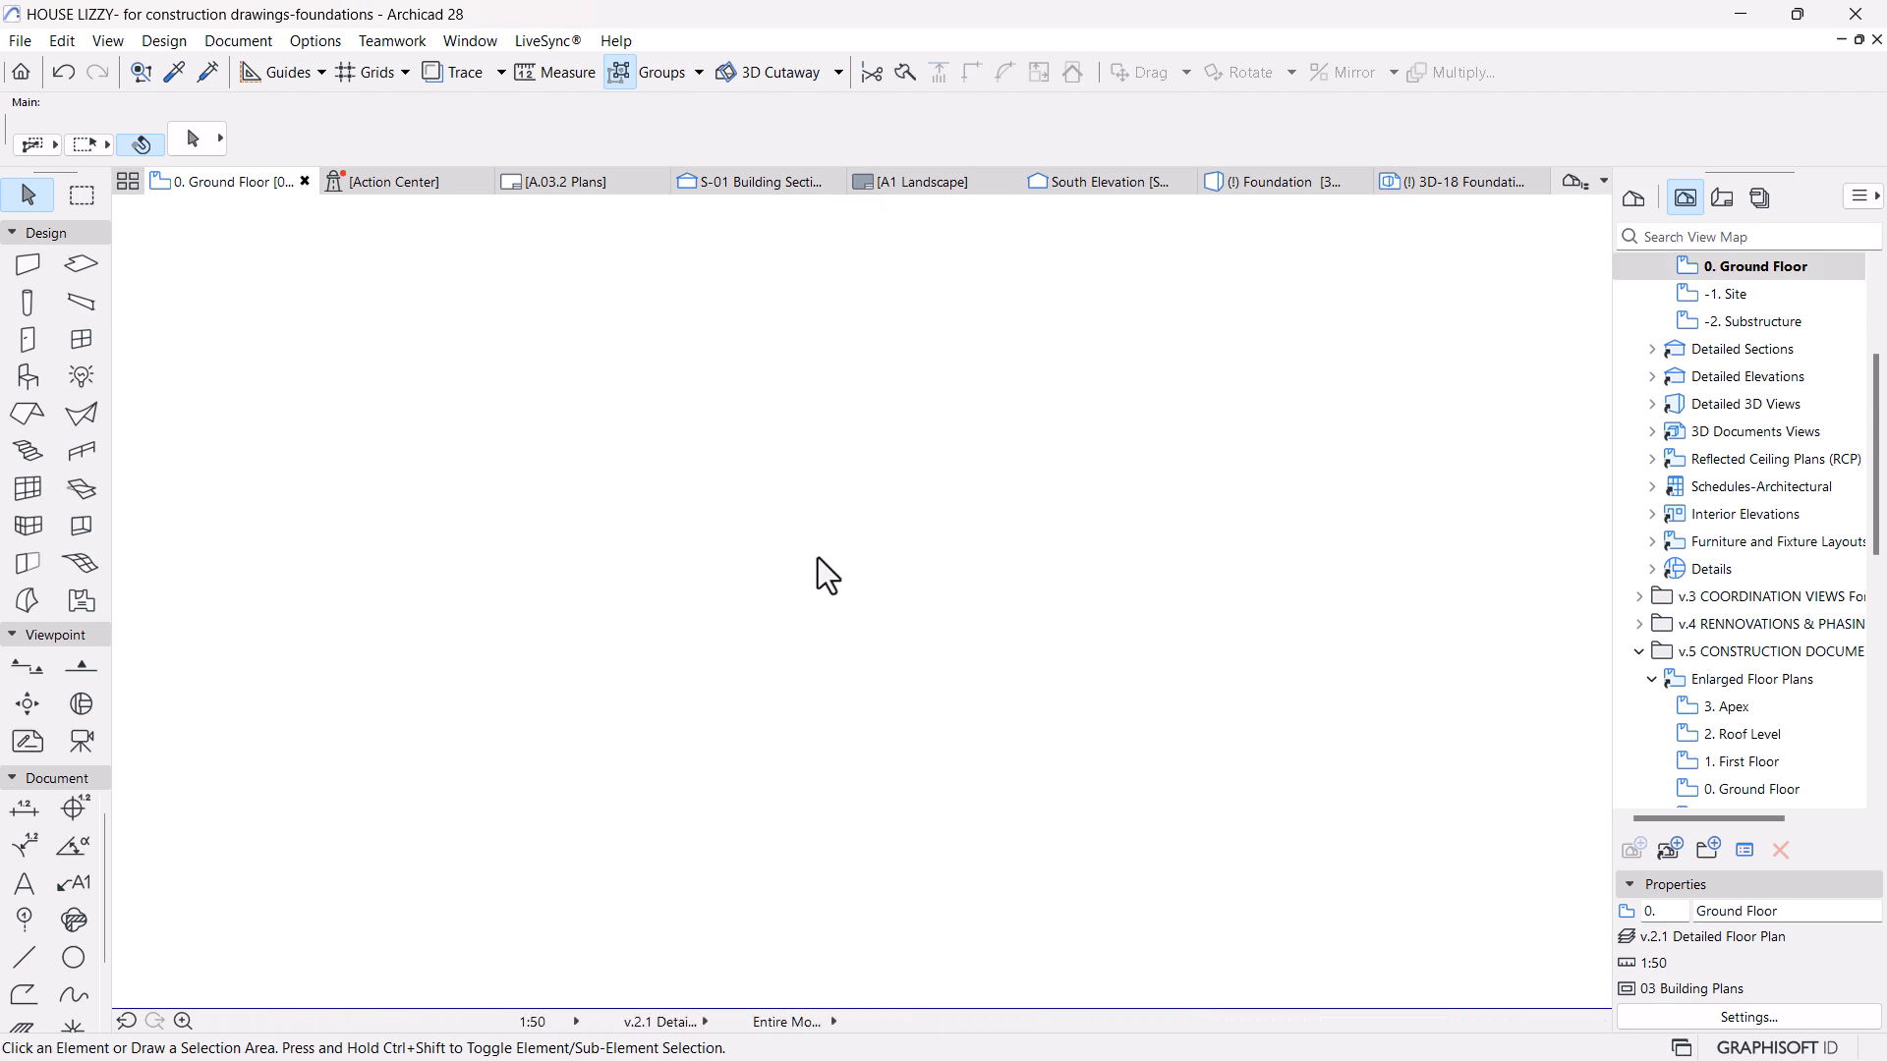
scroll(817, 557, "down", 5)
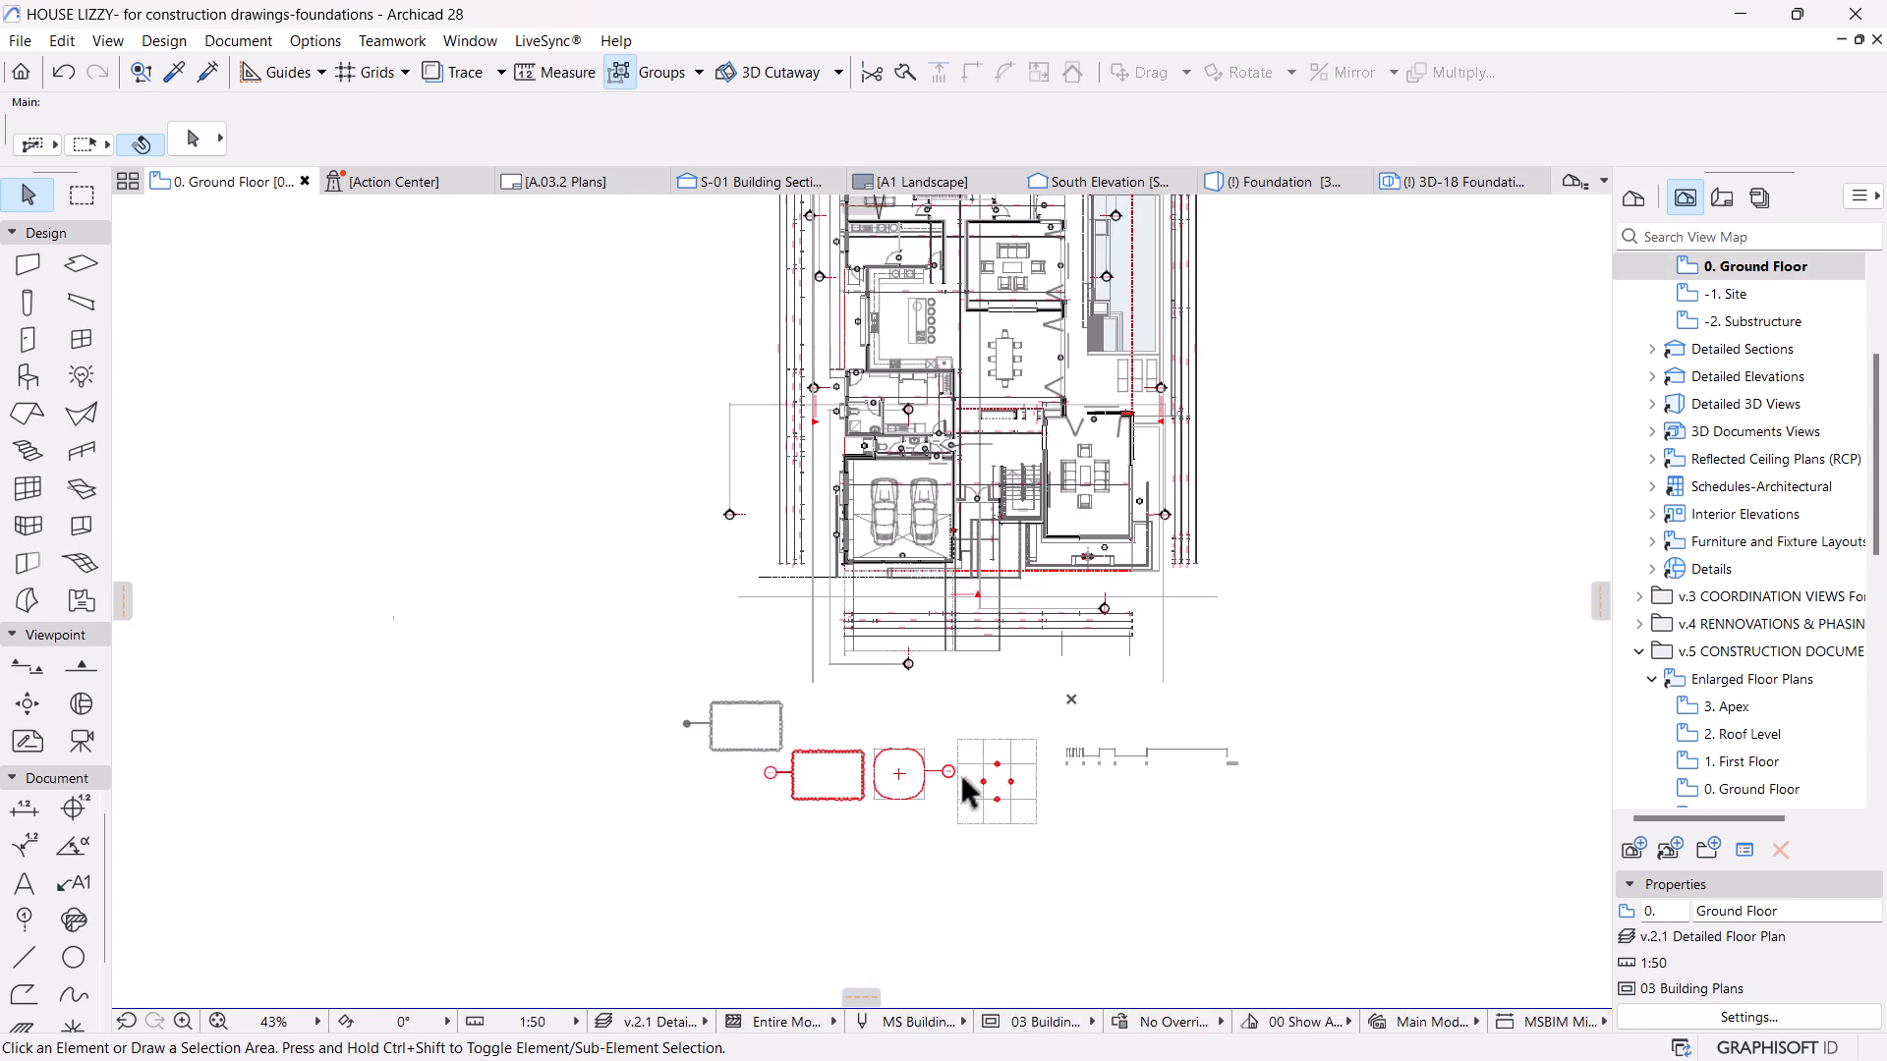
scroll(837, 804, "up", 4)
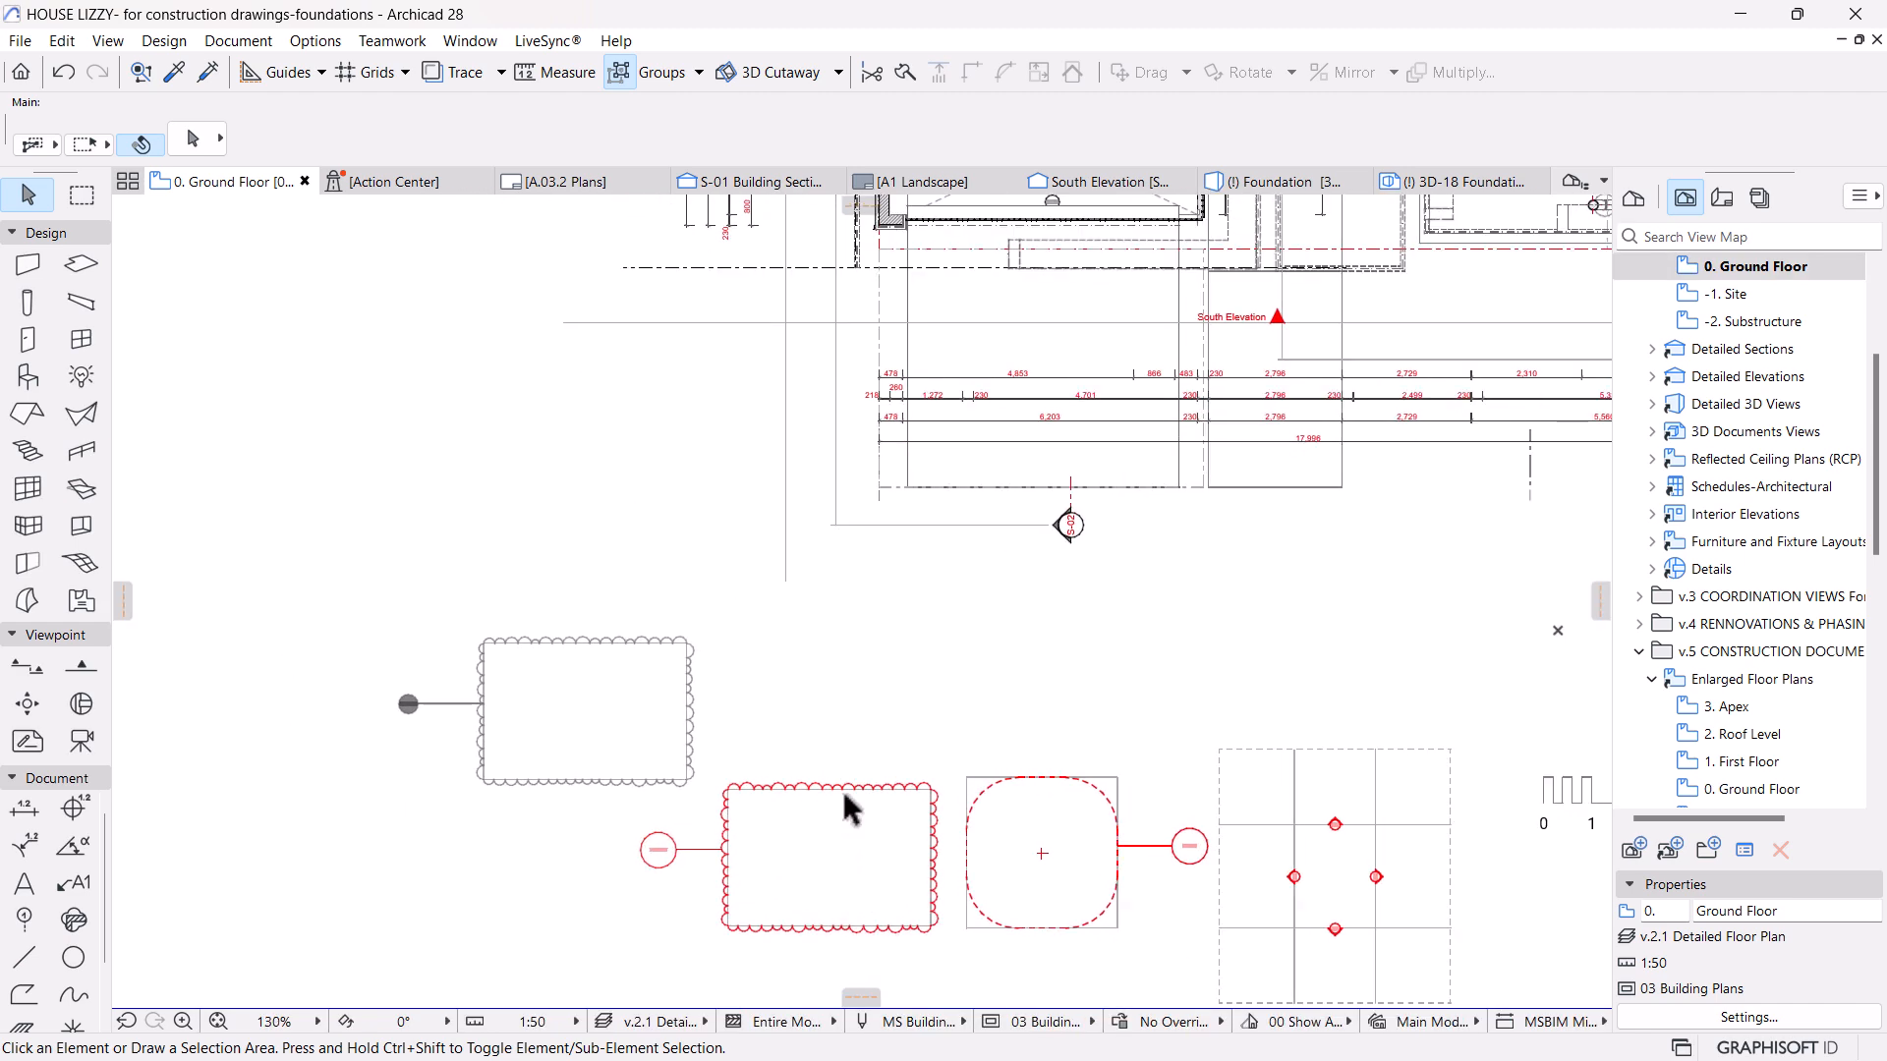
Pick up the red sample change marker's settings and draw a rectangular change marker around the garage, anchored at its lower left.
left_click(821, 789)
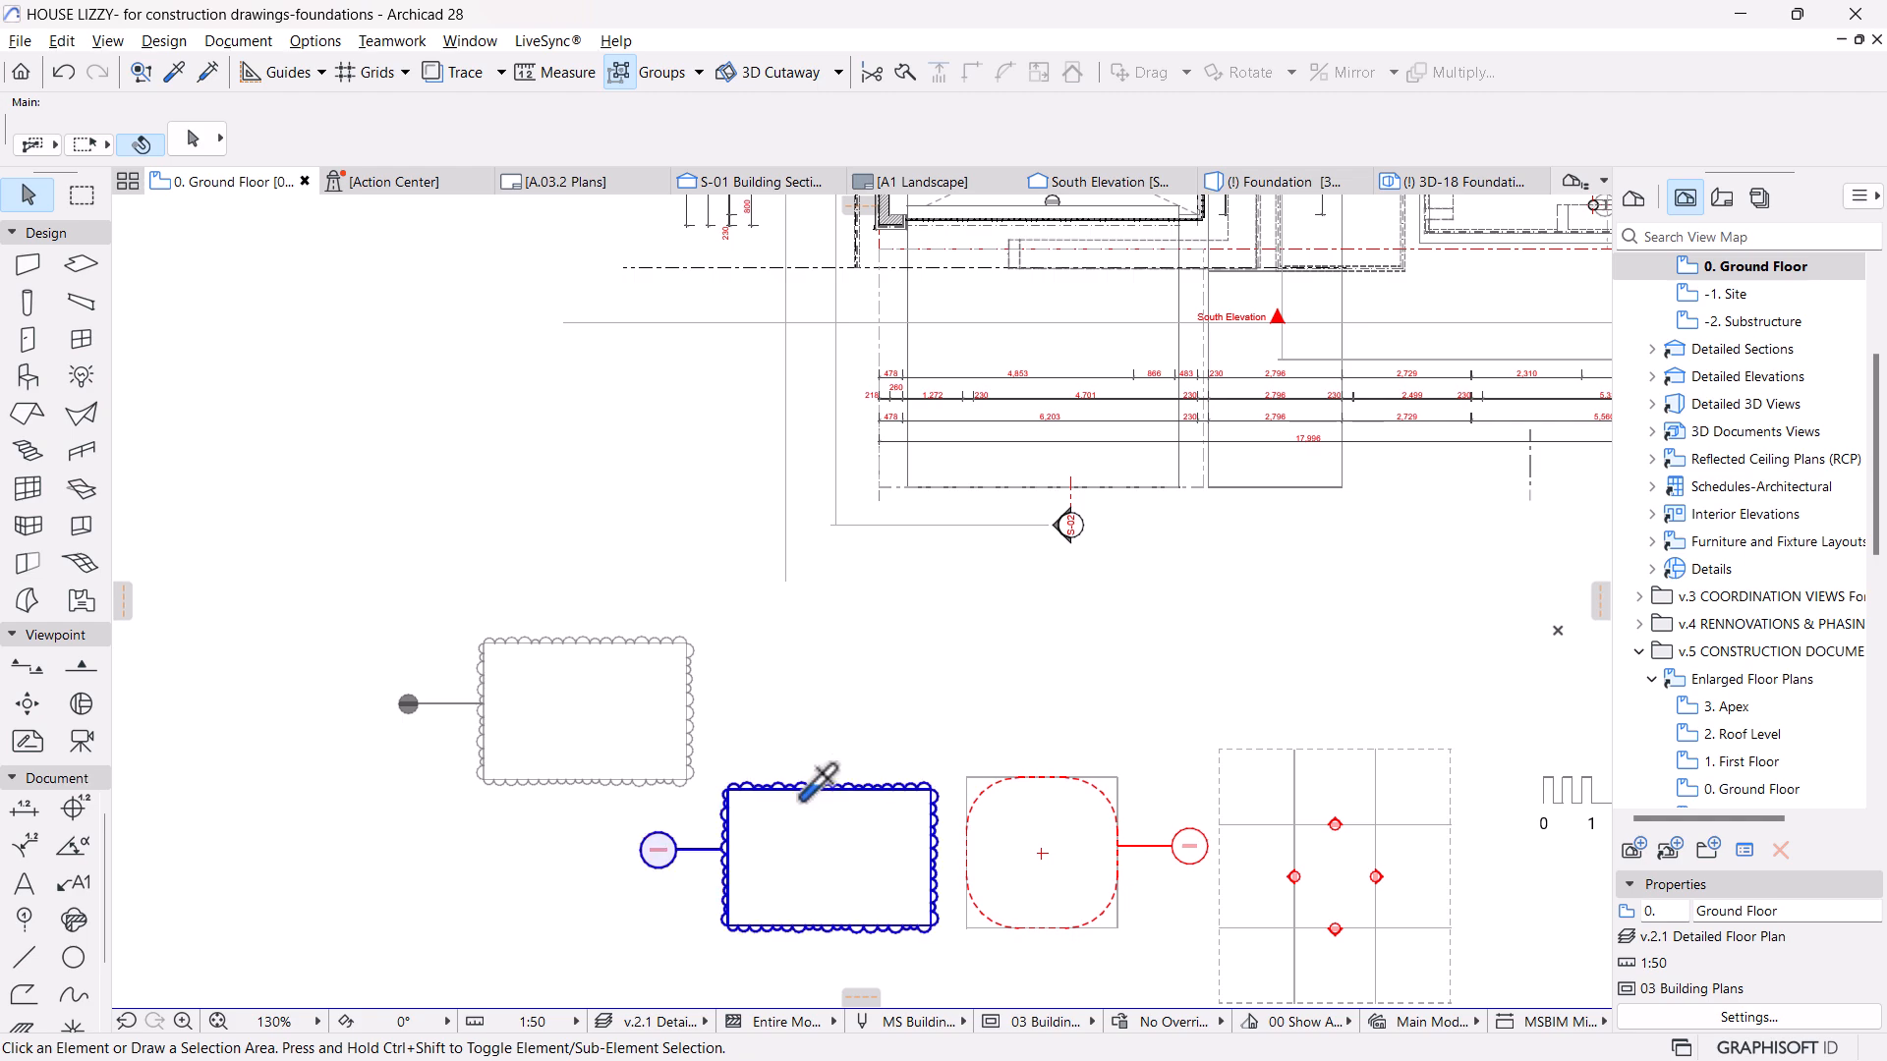
left_click(809, 790, "alt")
scroll(861, 879, "down", 3)
scroll(865, 437, "up", 2)
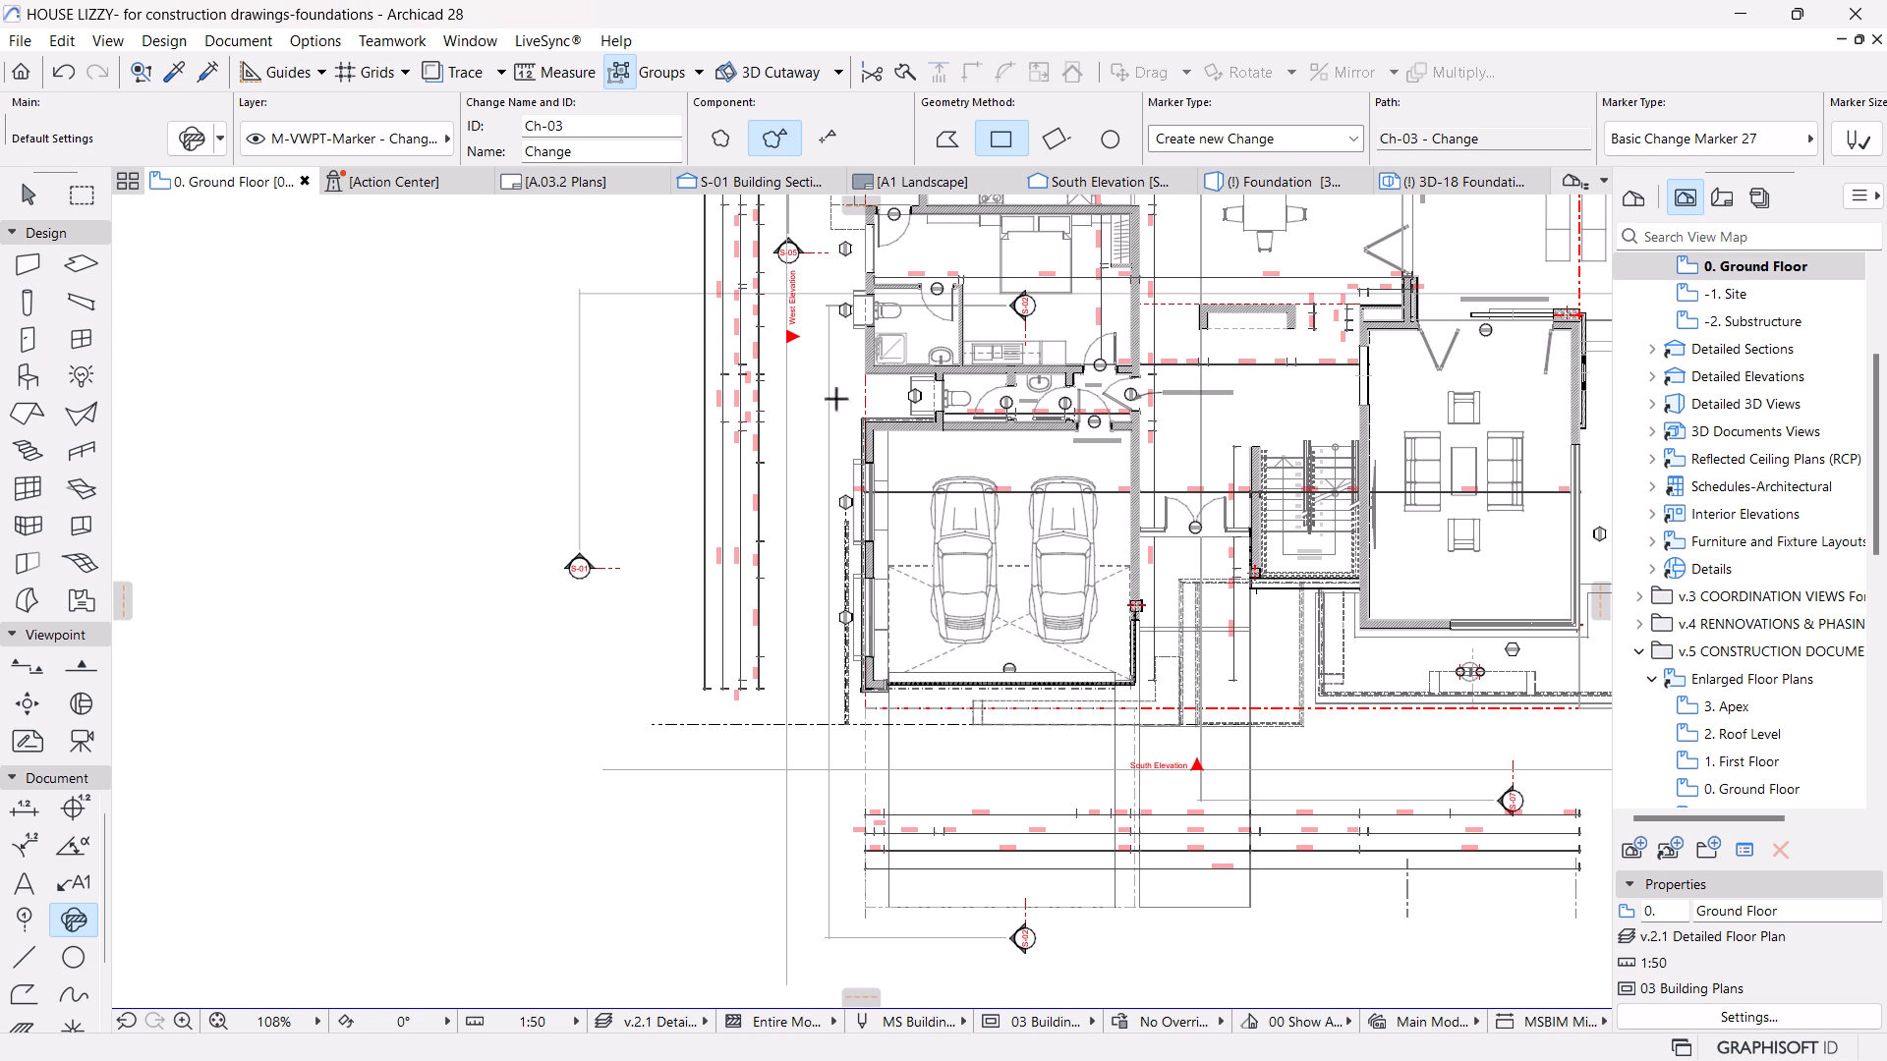
left_click(828, 405)
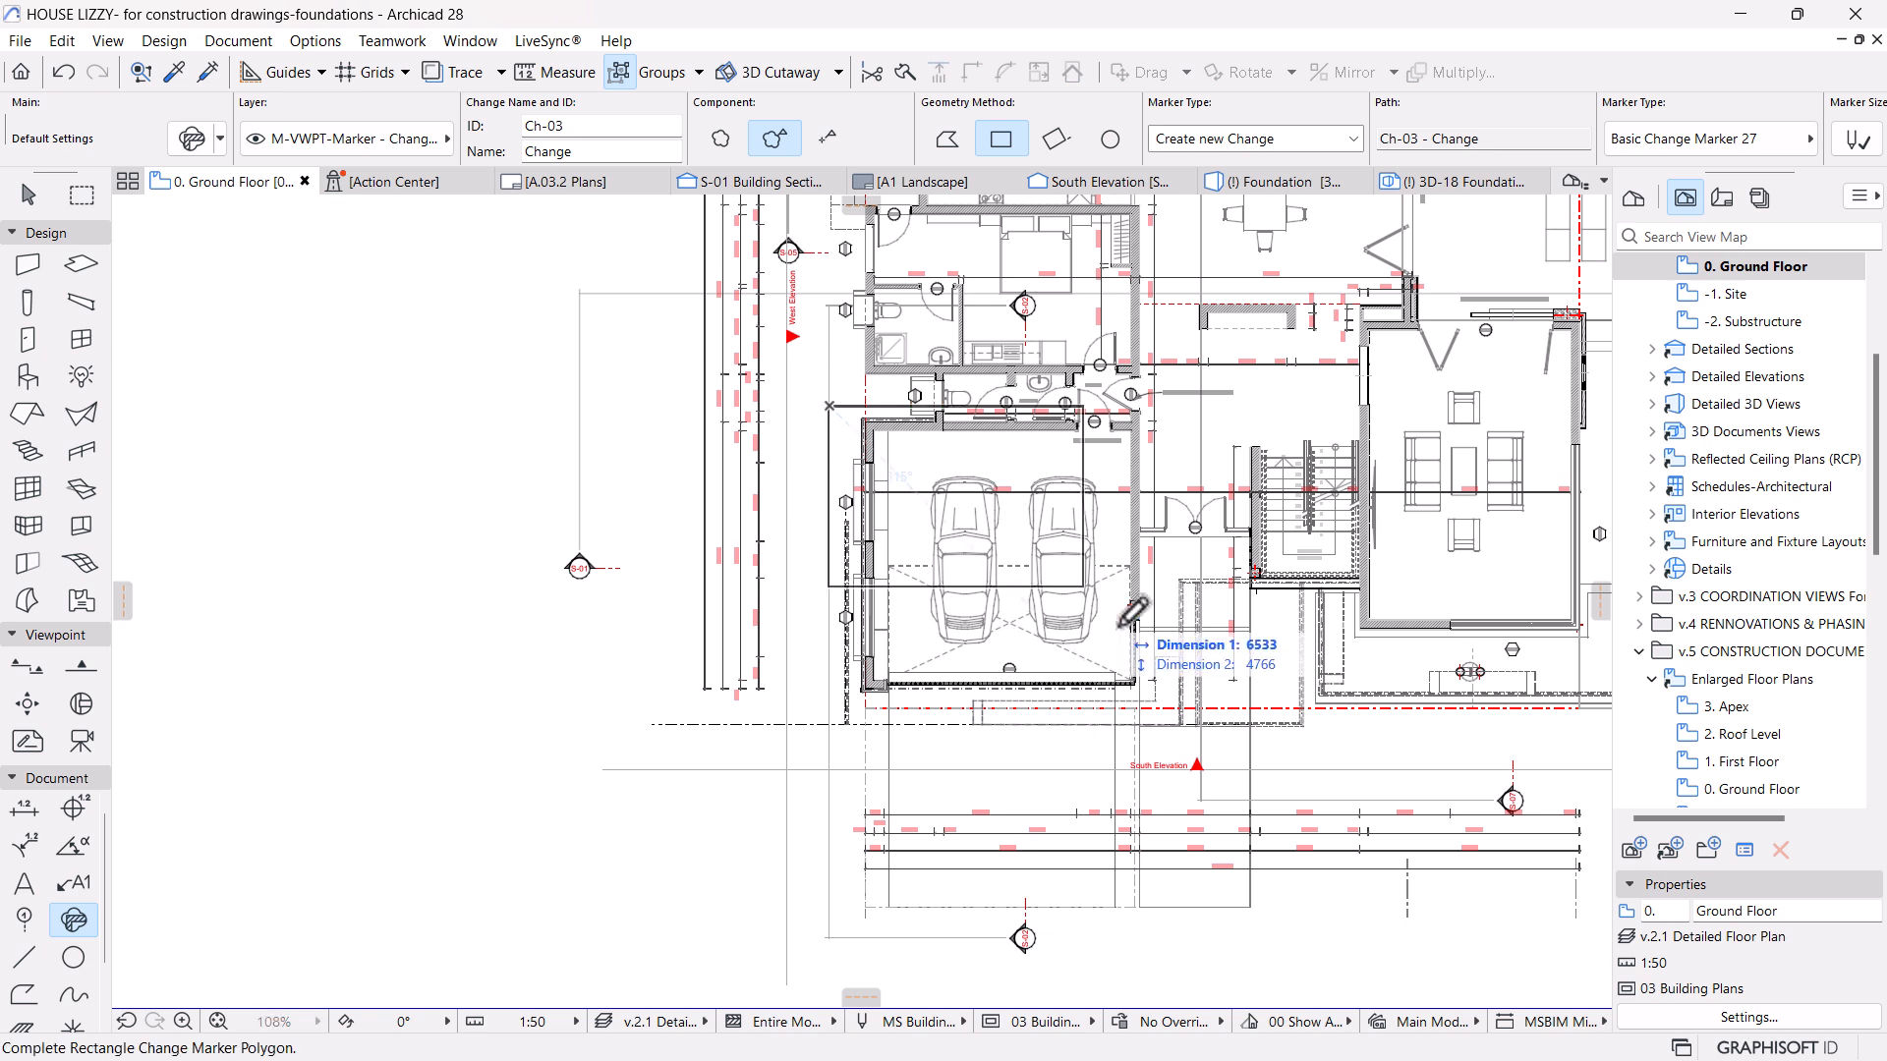
left_click(1171, 708)
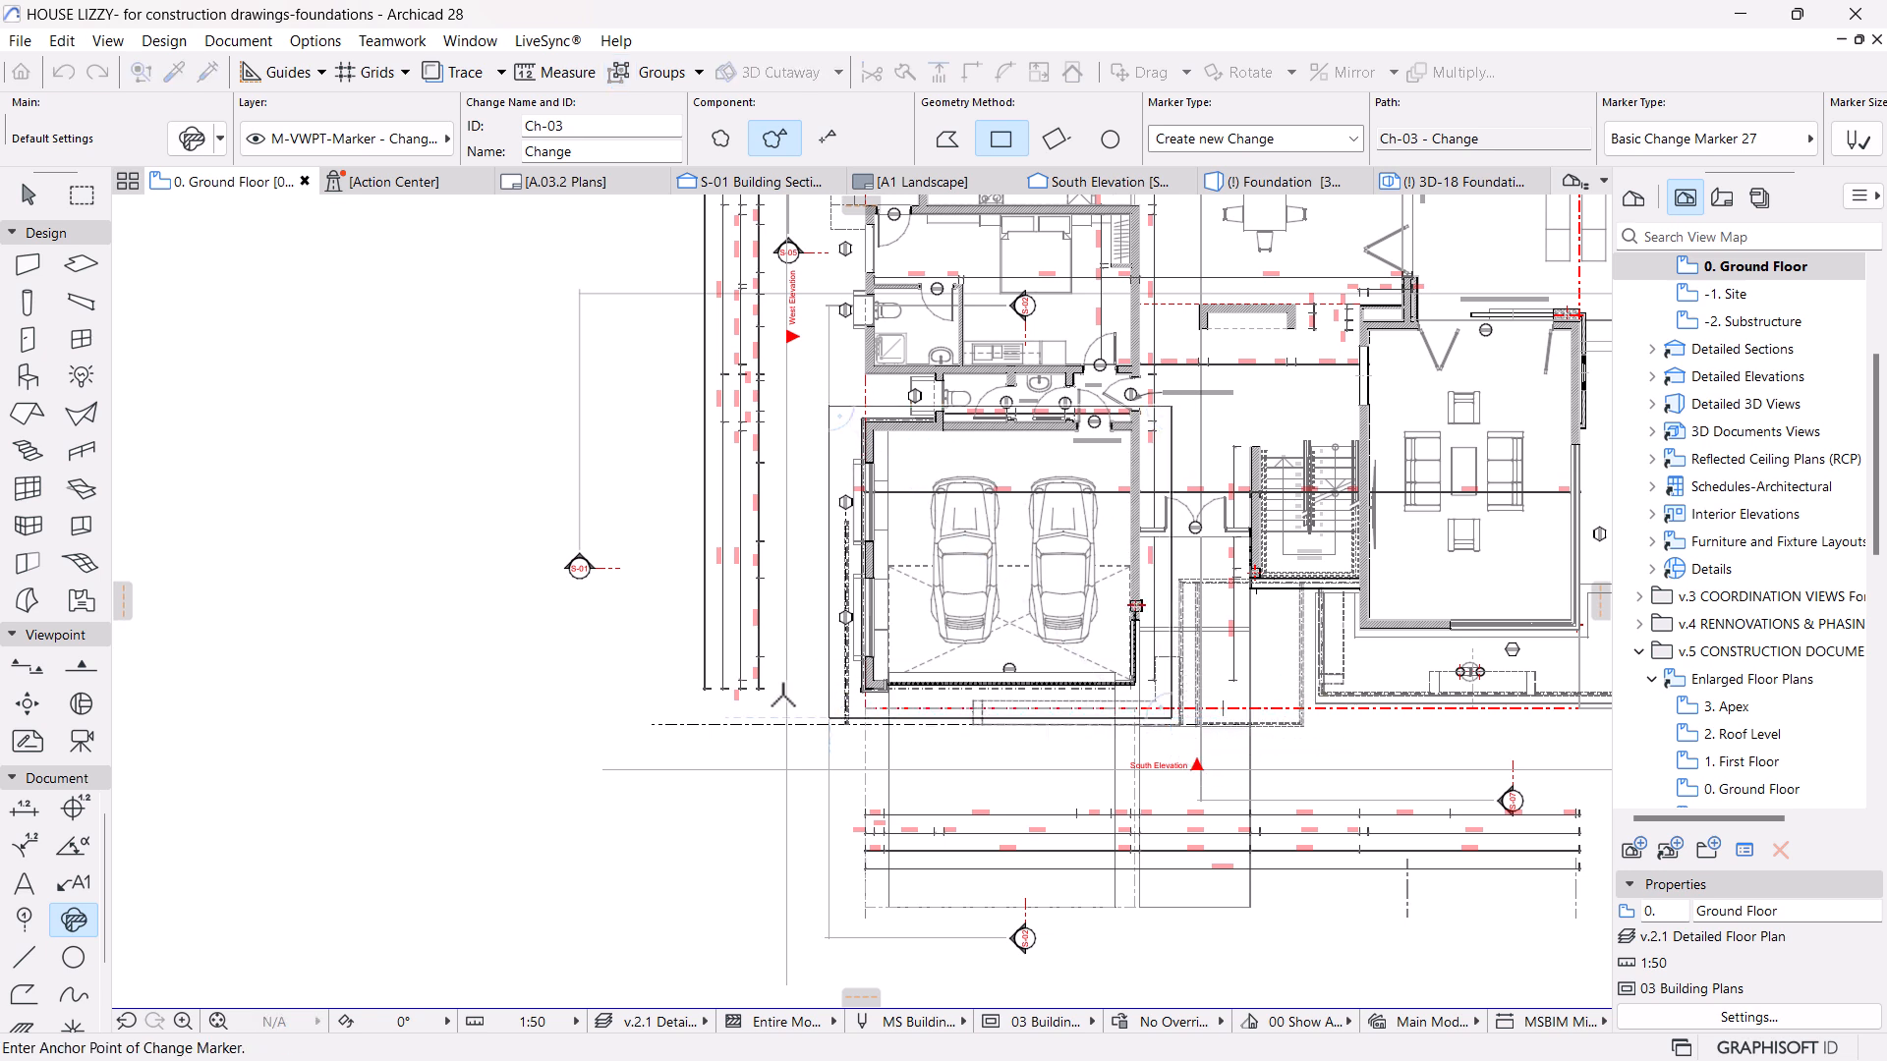
left_click(754, 747)
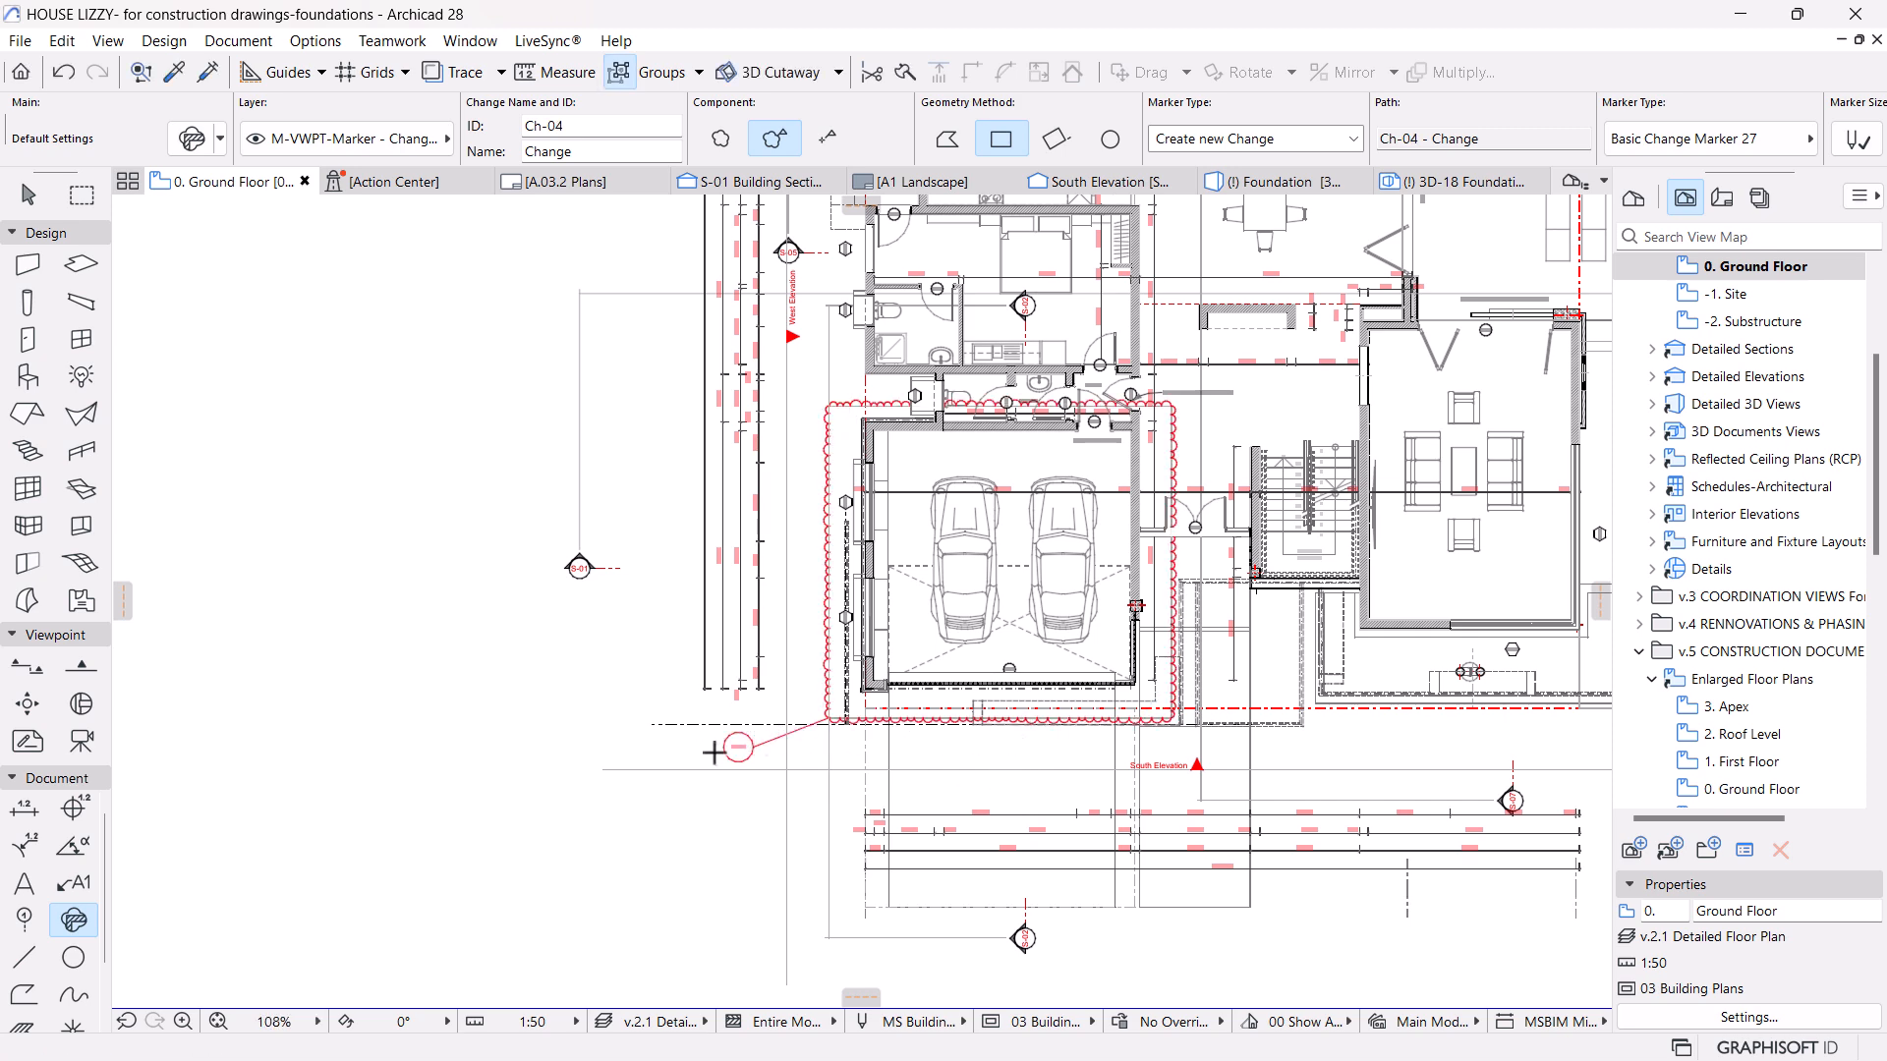
Check the ID of the change marker around the garage and delete the marker.
scroll(713, 752, "up", 6)
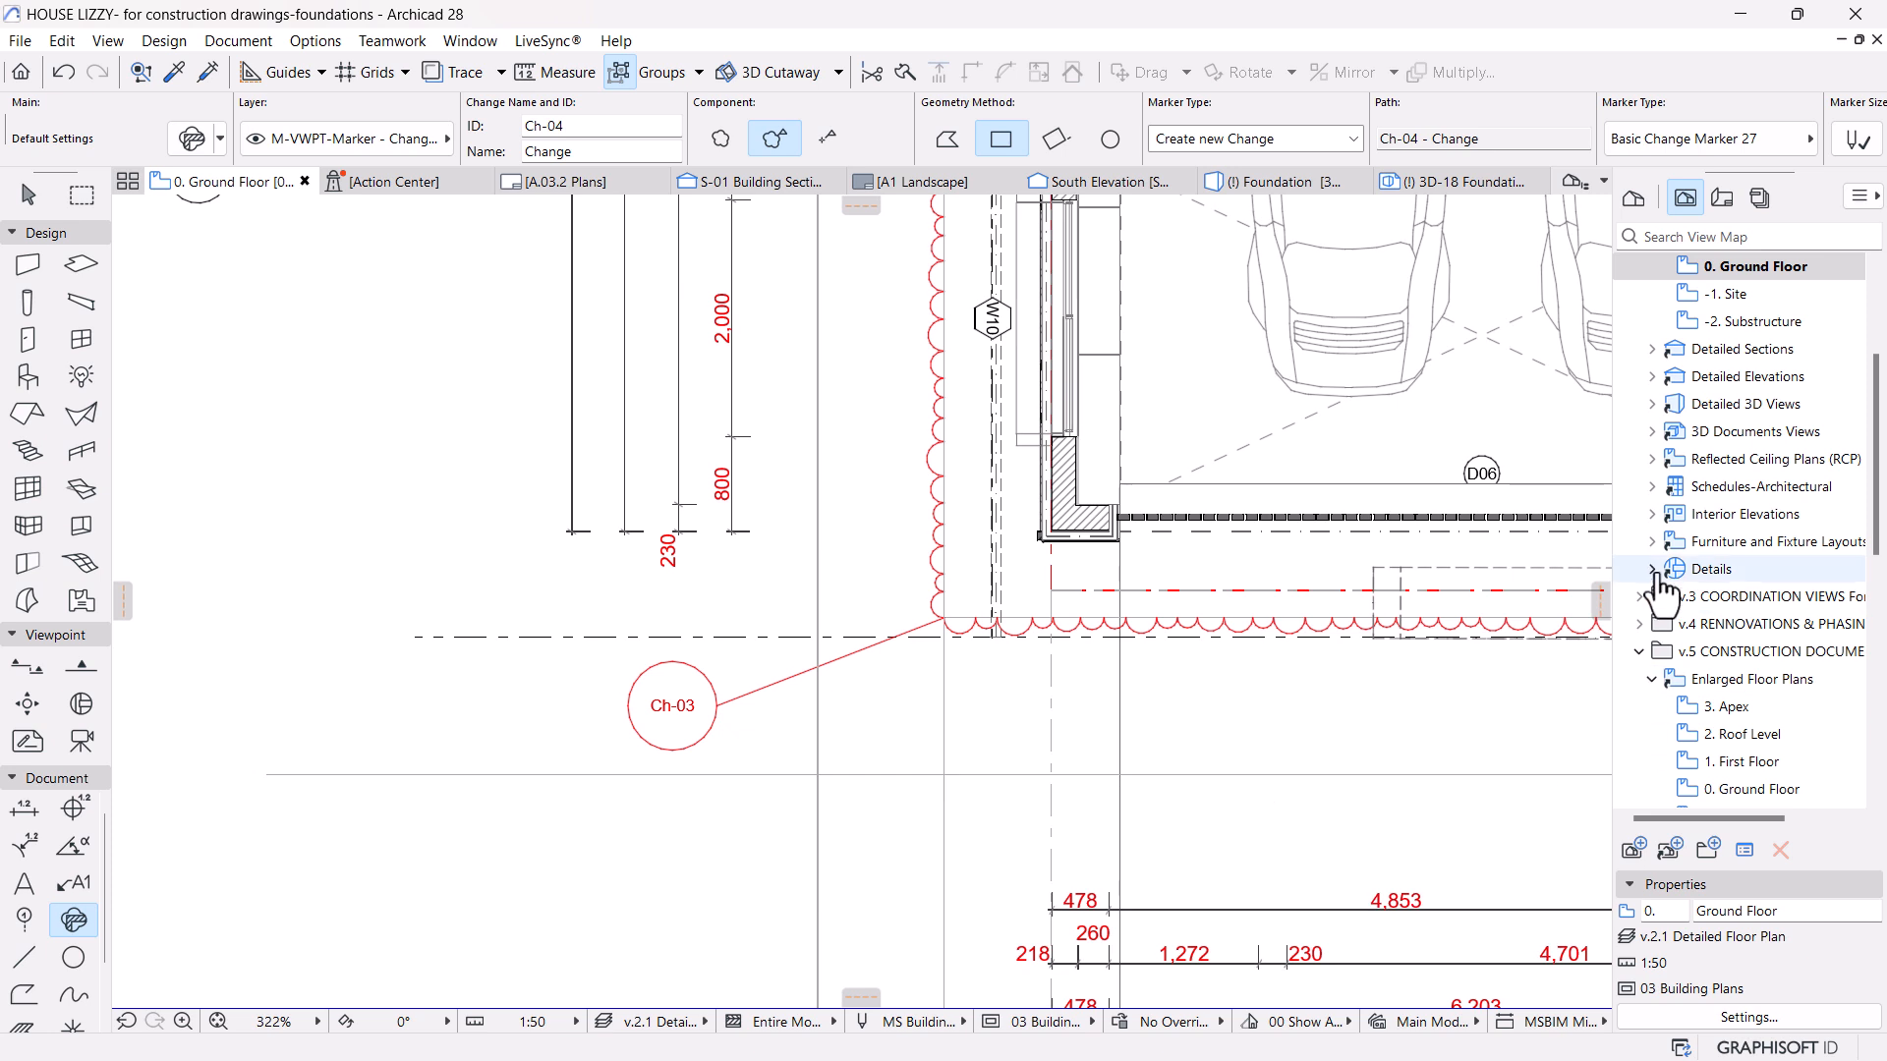
key("Escape")
left_click(719, 704)
key("Delete")
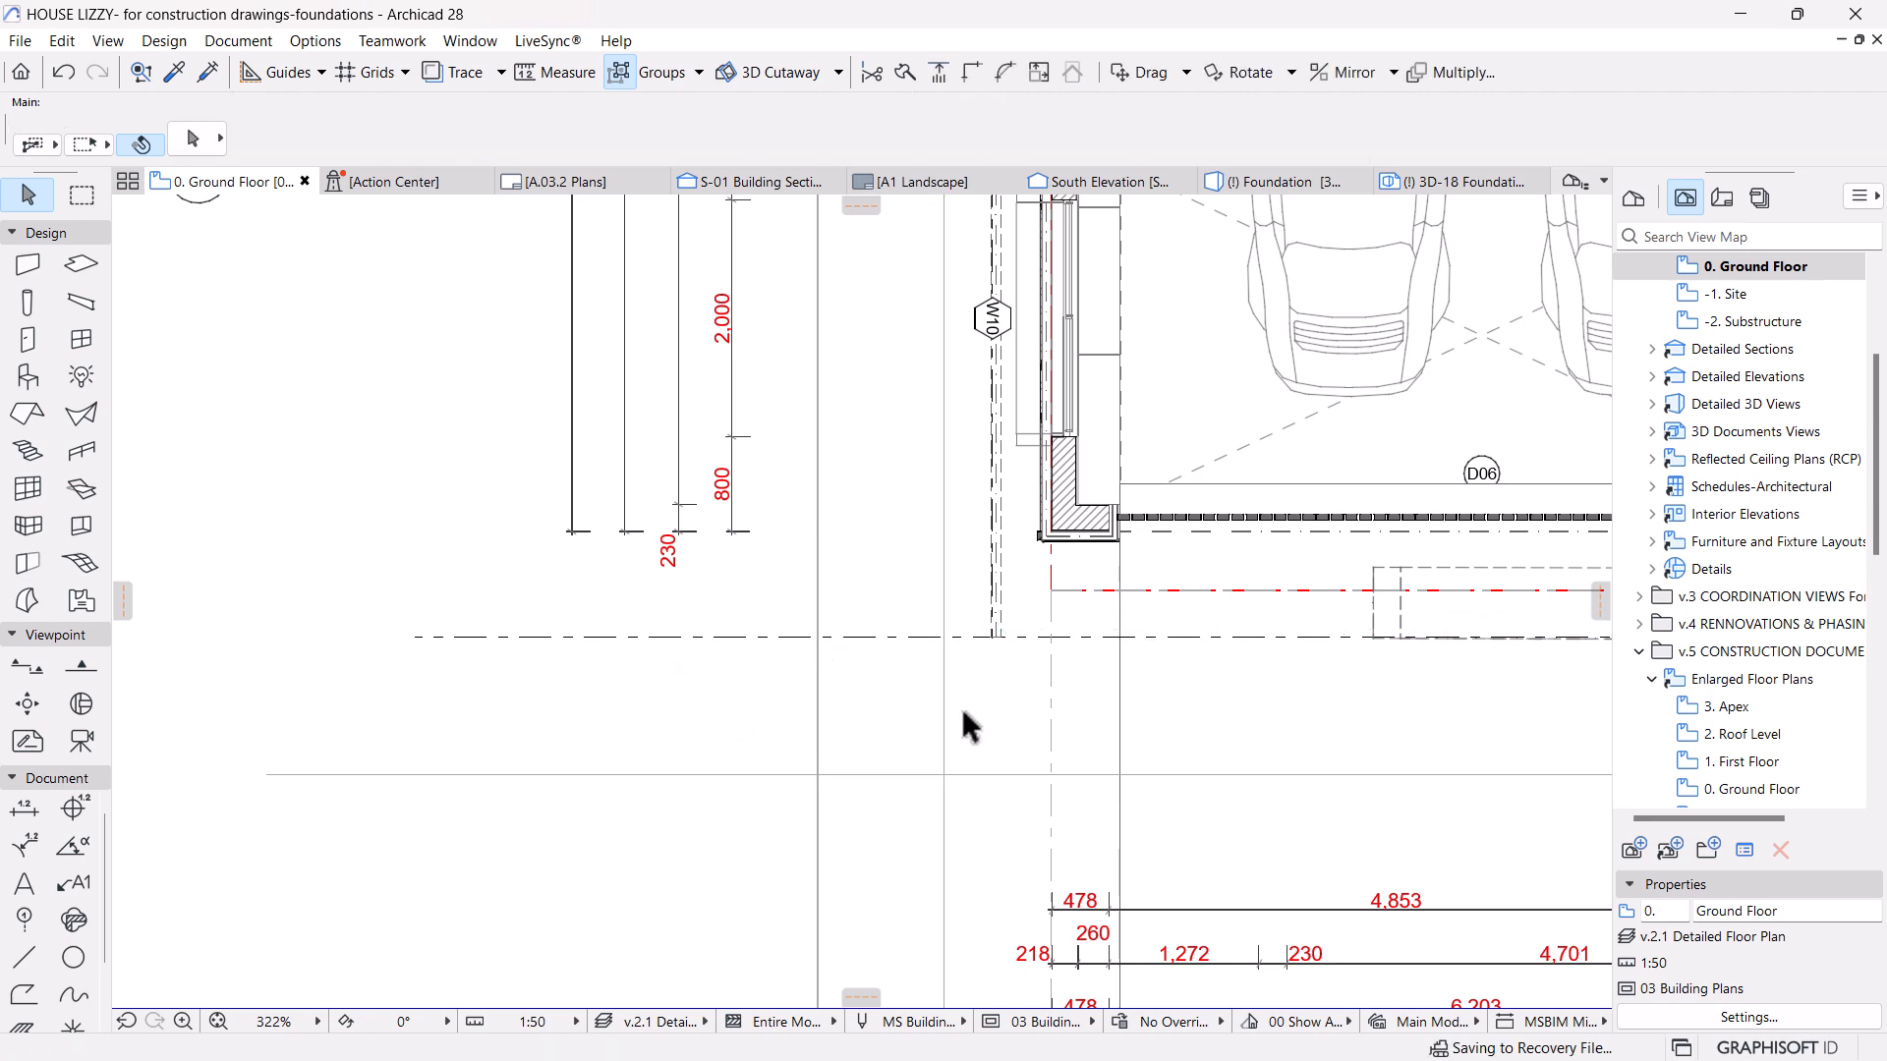
Pick up the D-02 sample detail marker's settings and draw a rectangular detail about 7.9 m wide around the garage, with its marker at the lower left.
scroll(961, 713, "down", 10)
scroll(931, 764, "up", 7)
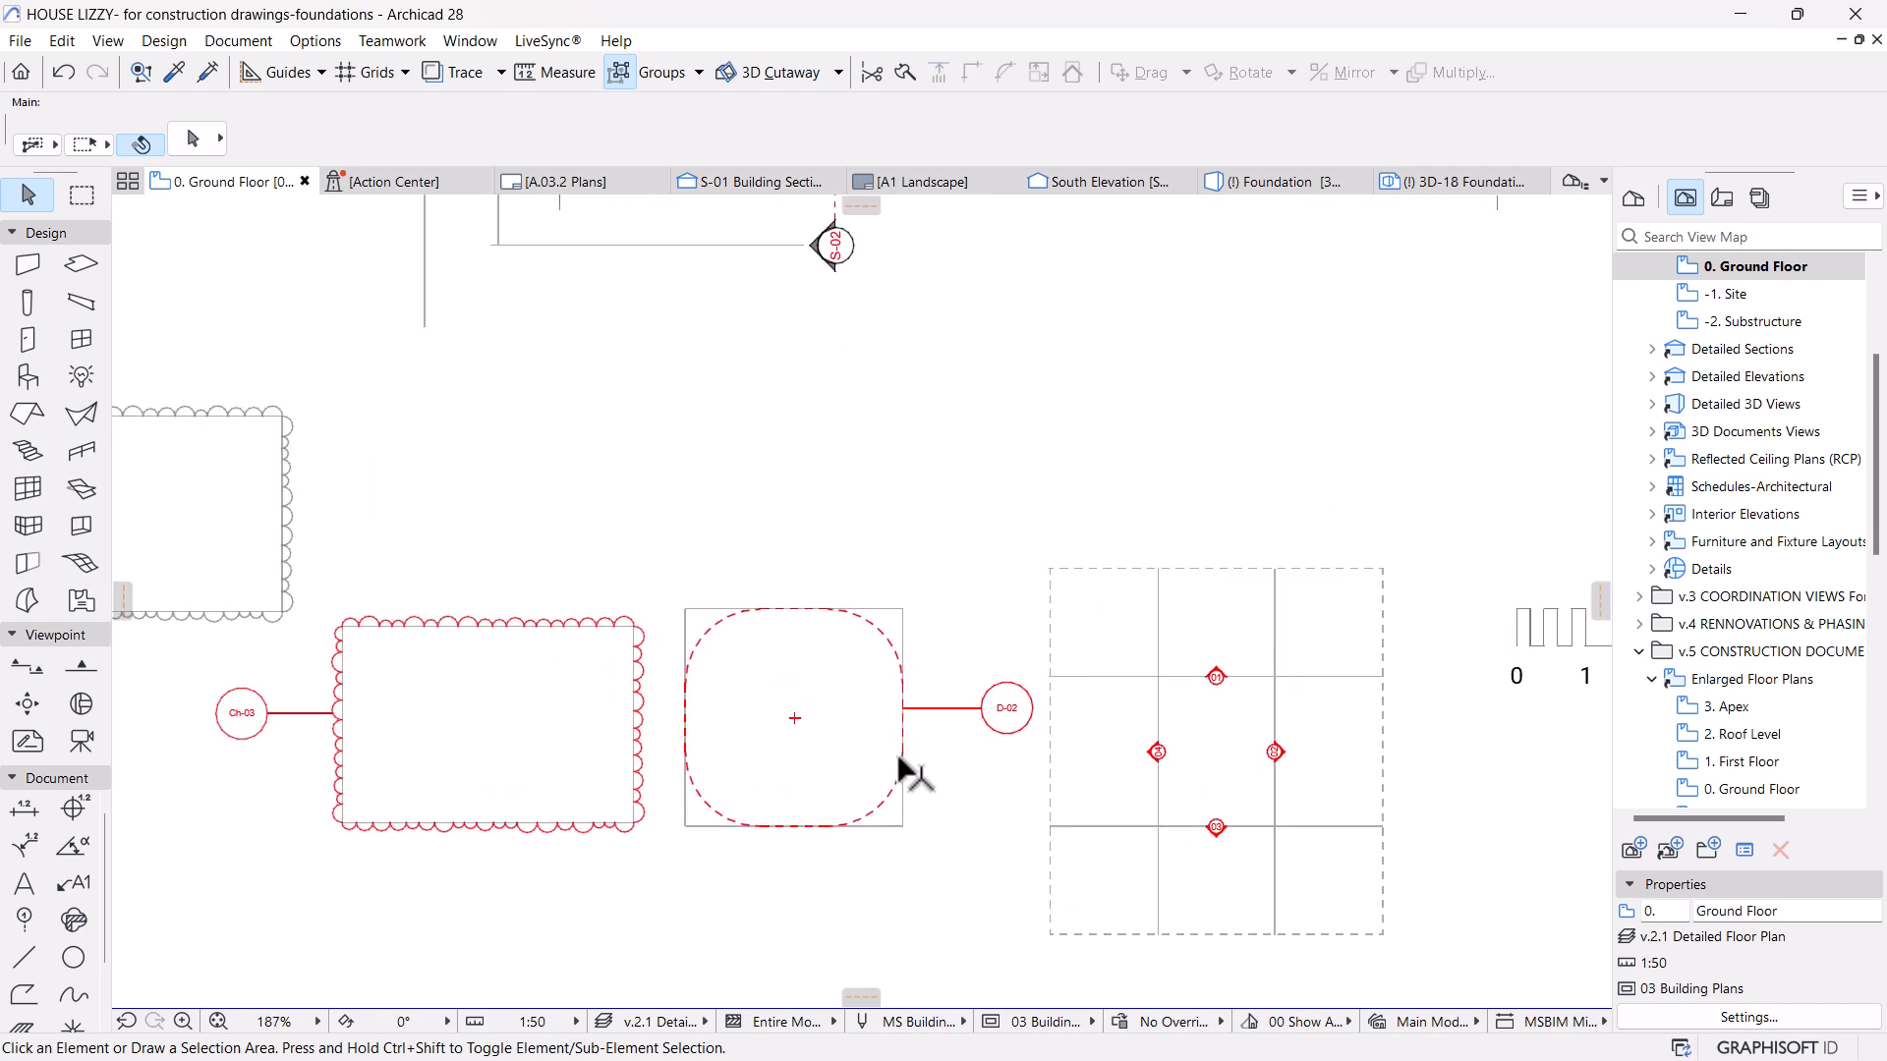
left_click(901, 678, "alt")
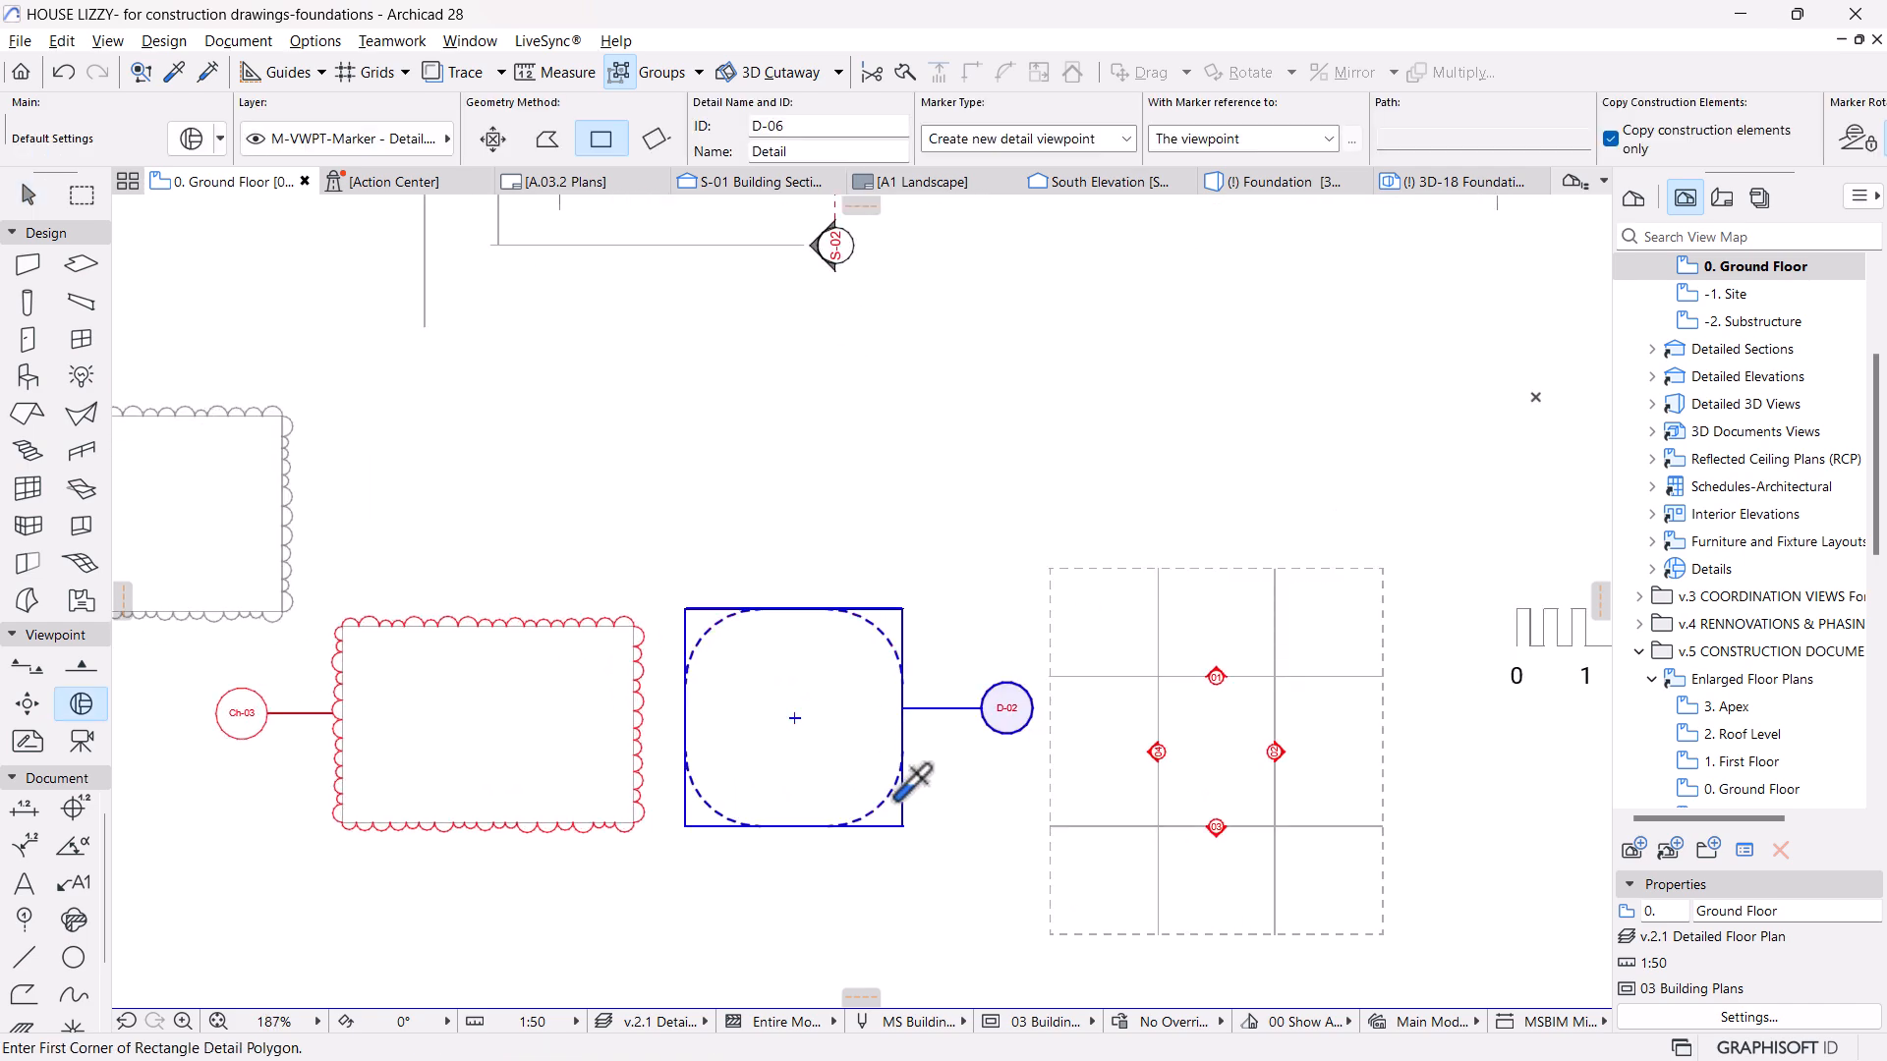
scroll(896, 798, "down", 7)
scroll(829, 388, "up", 3)
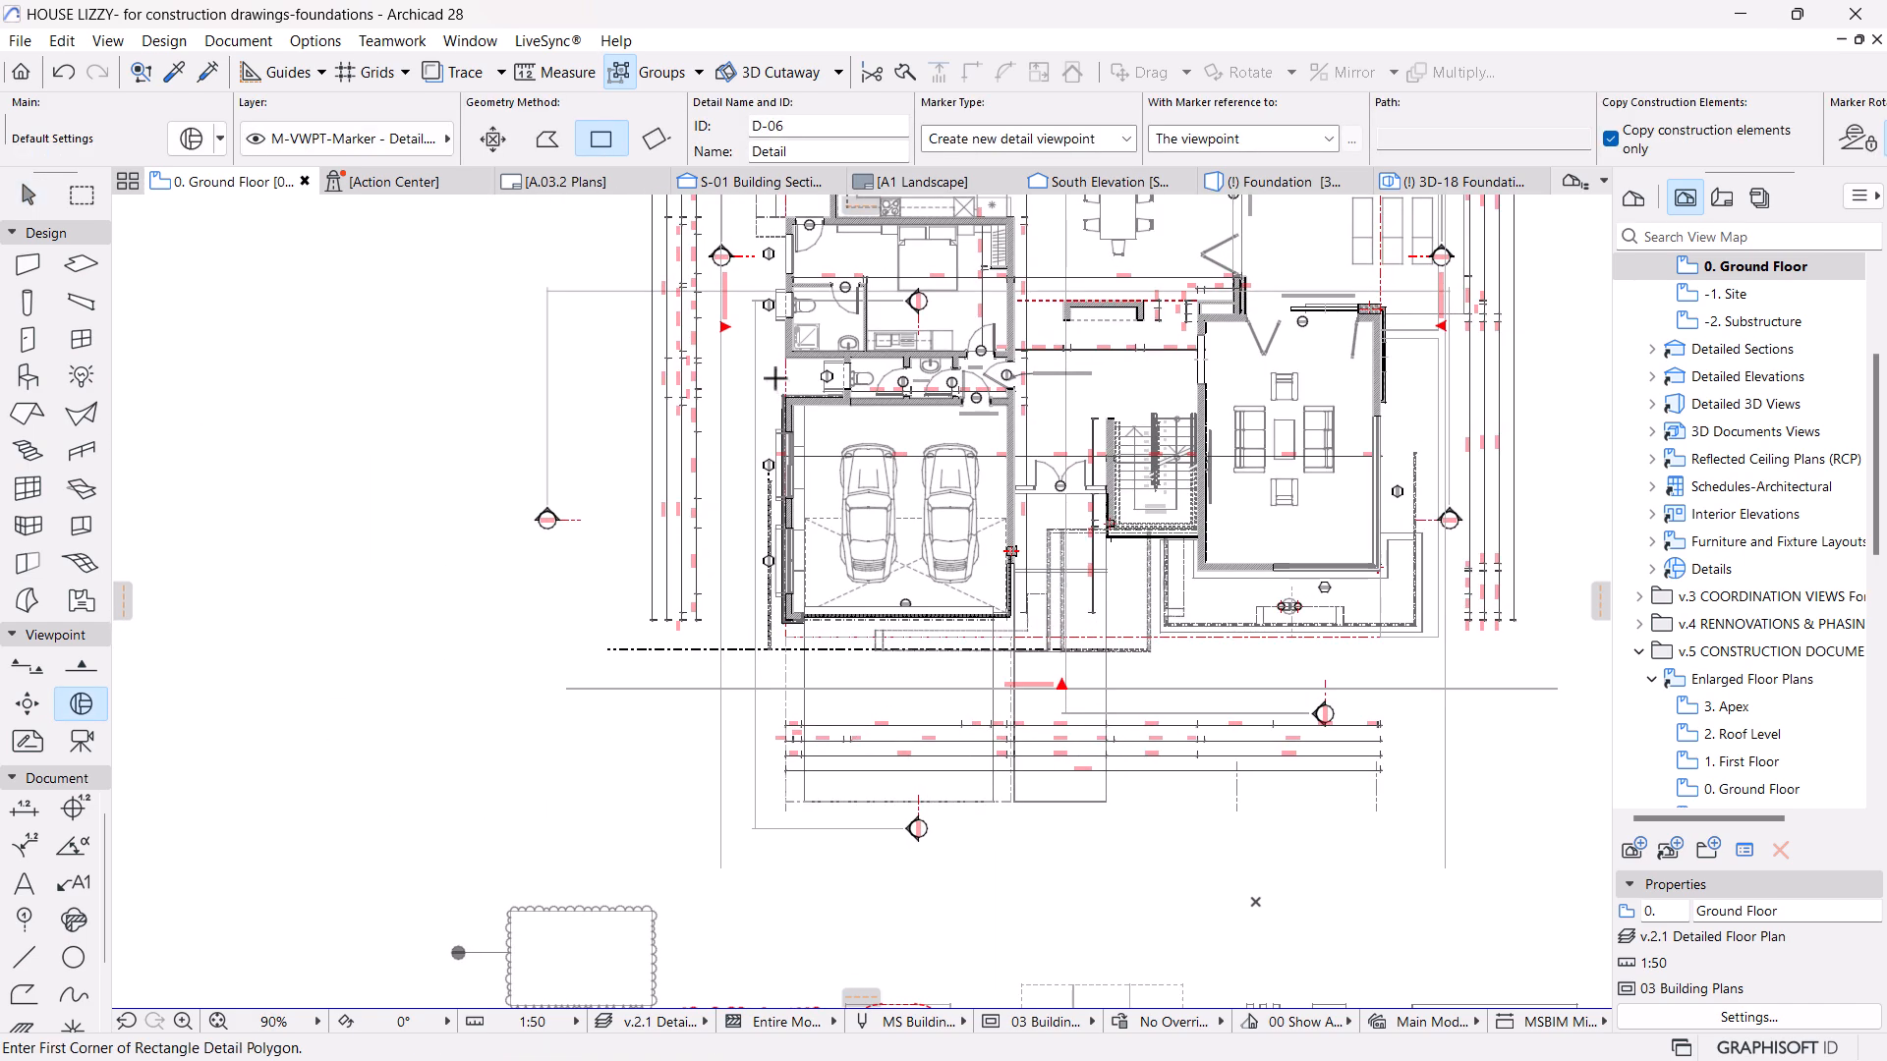
left_click(775, 378)
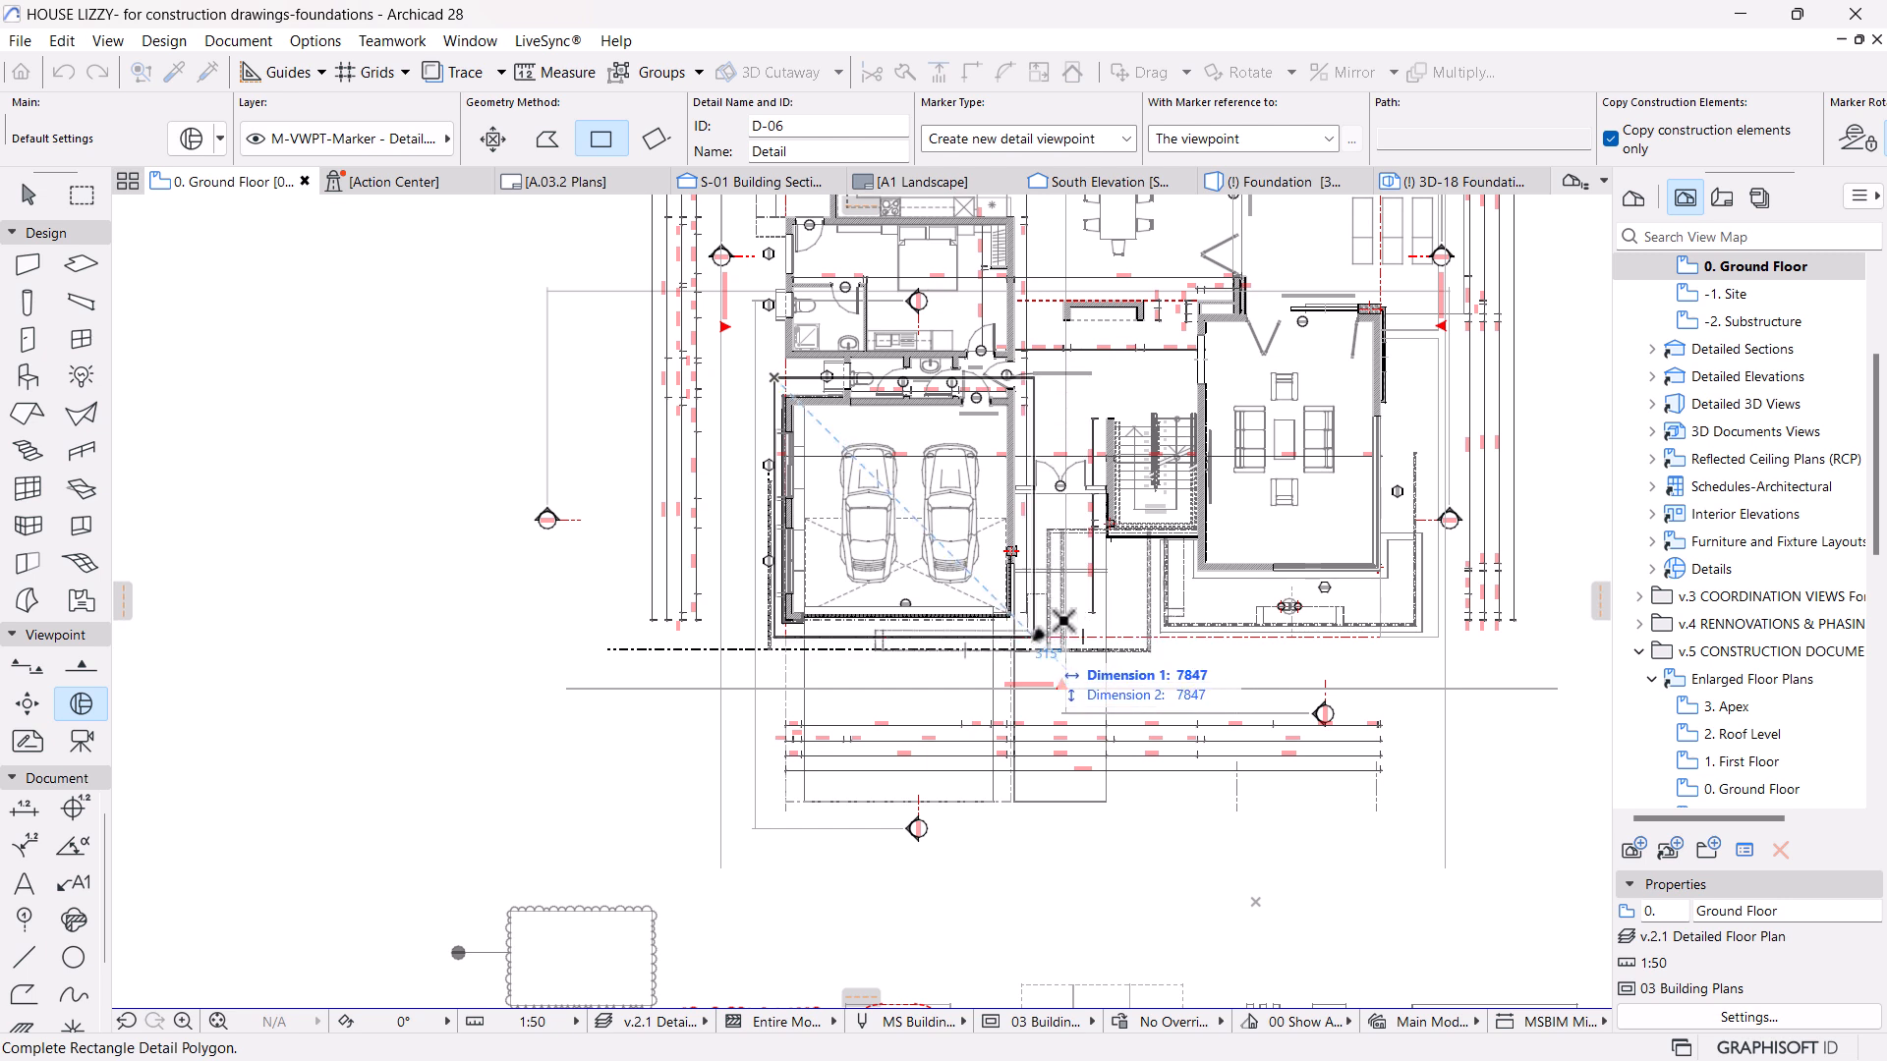
left_click(1040, 658)
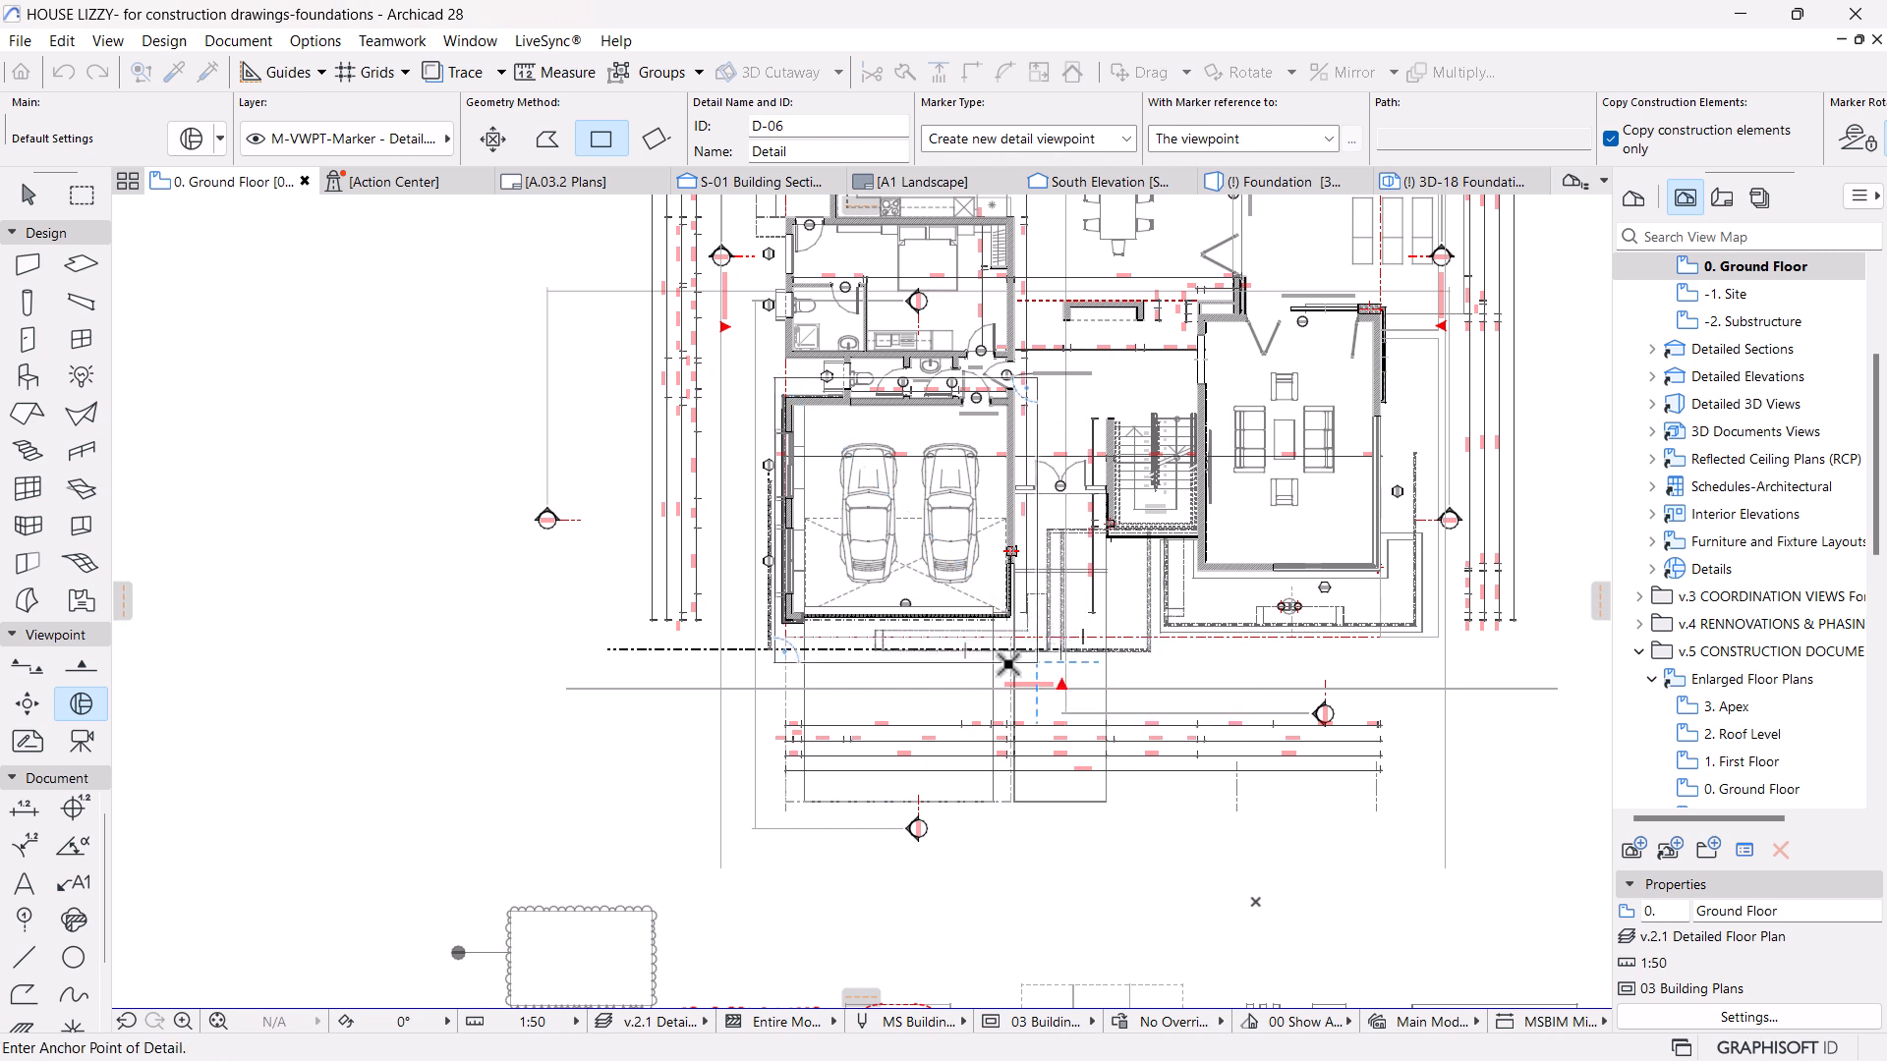
left_click(695, 673)
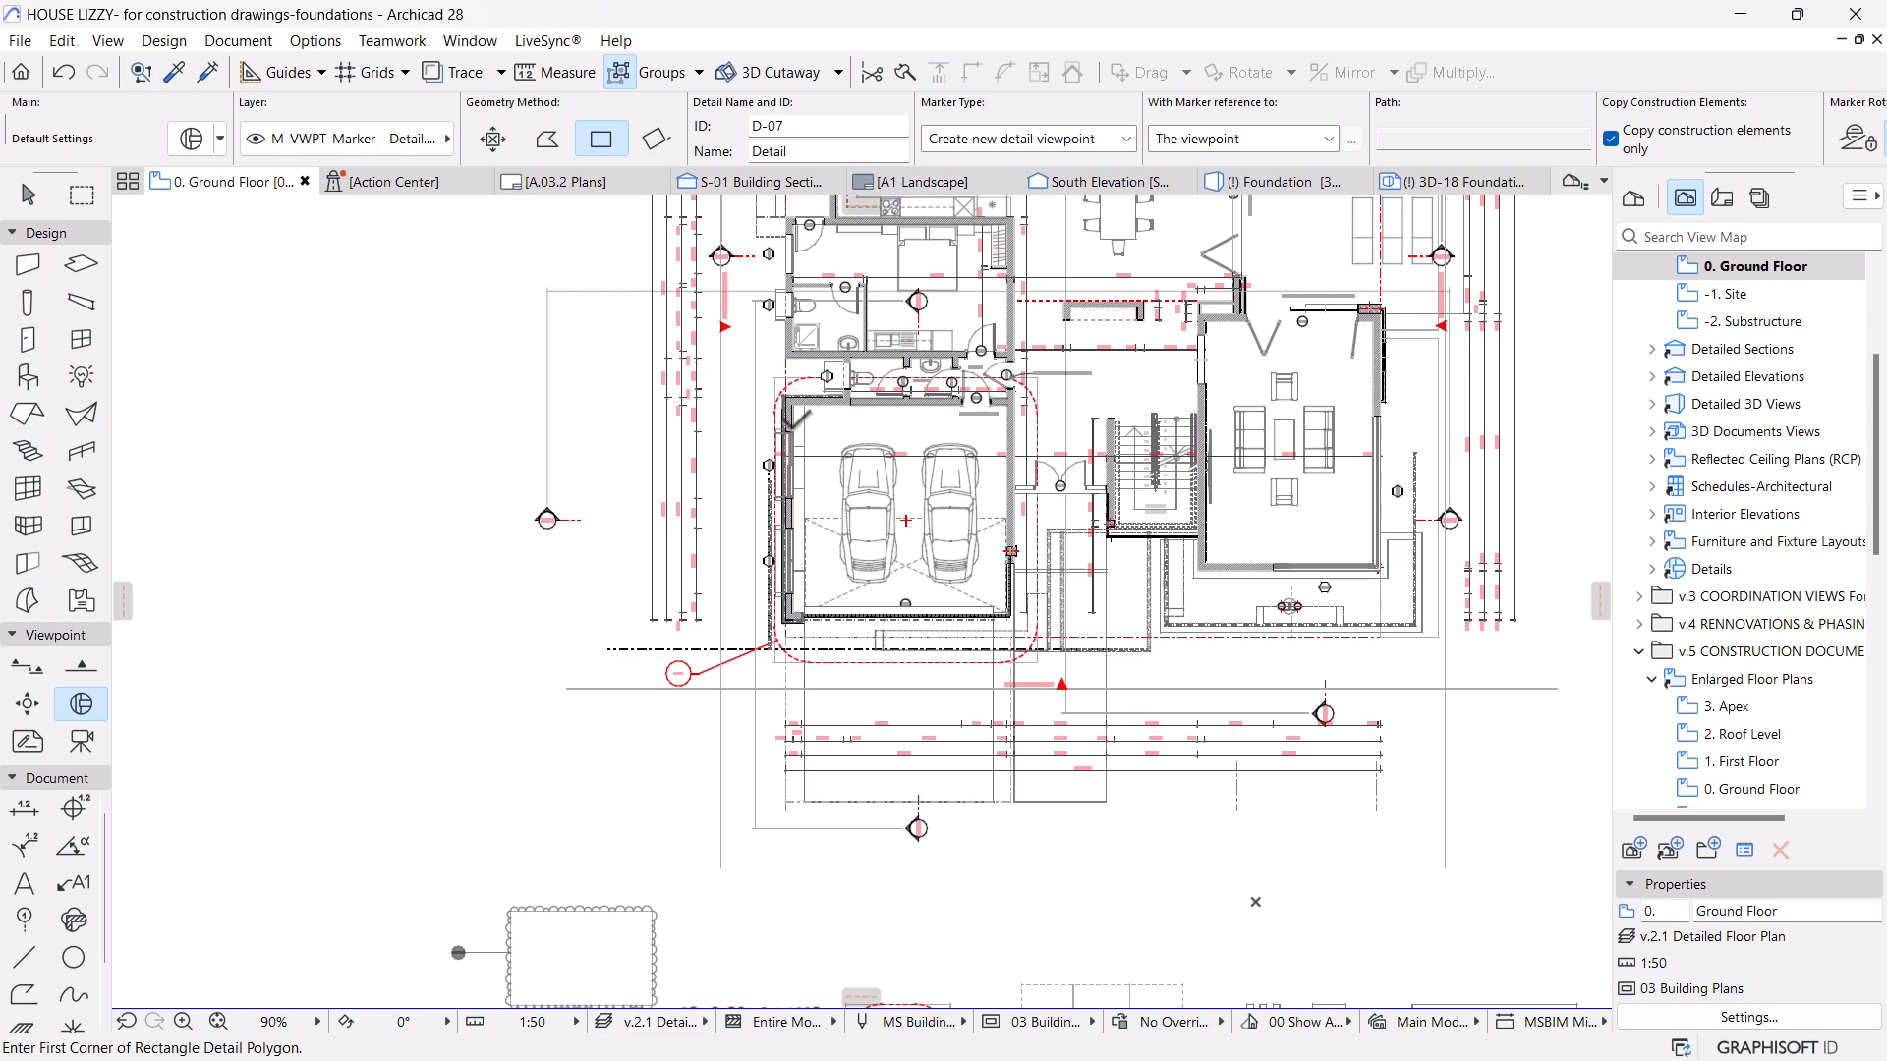
Select the garage detail marker, check its ID, and offset its boundary's upper edge outward by about 320 mm toward the WC.
key("Escape")
scroll(804, 678, "up", 3)
left_click(765, 506)
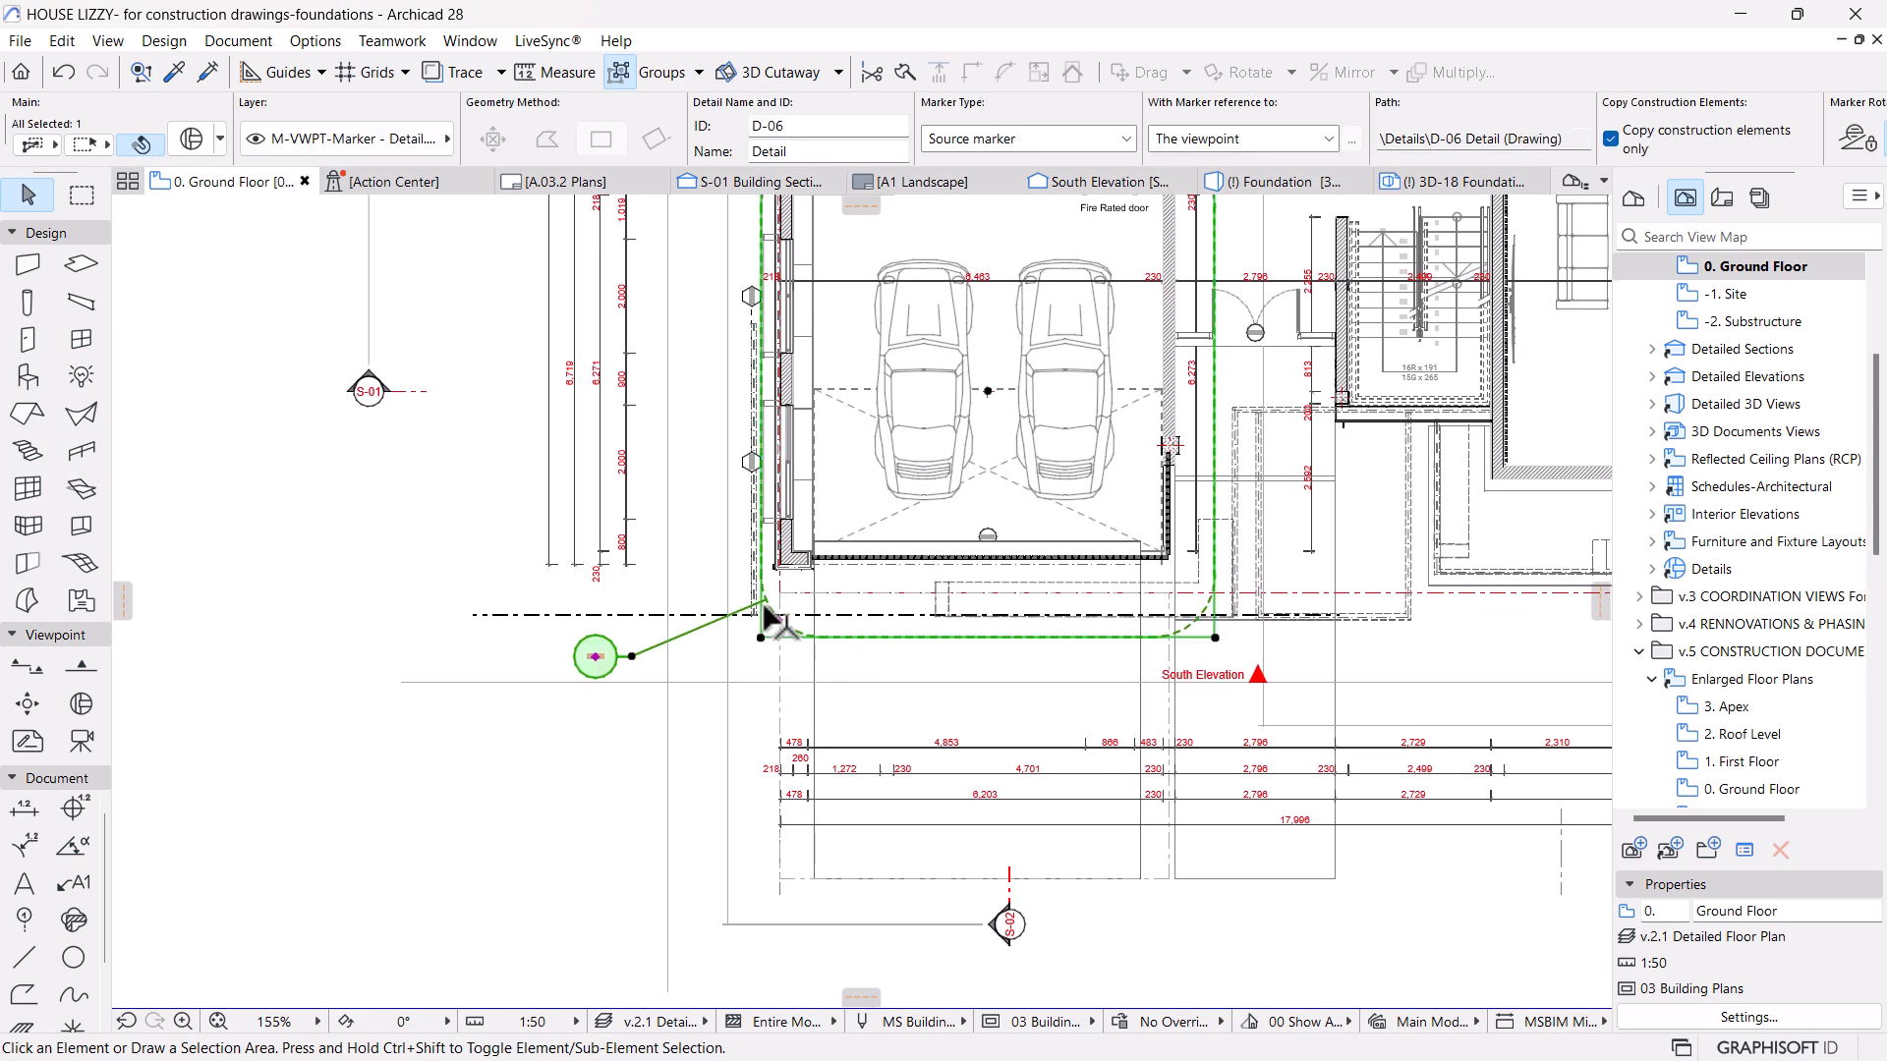
scroll(764, 496, "up", 4)
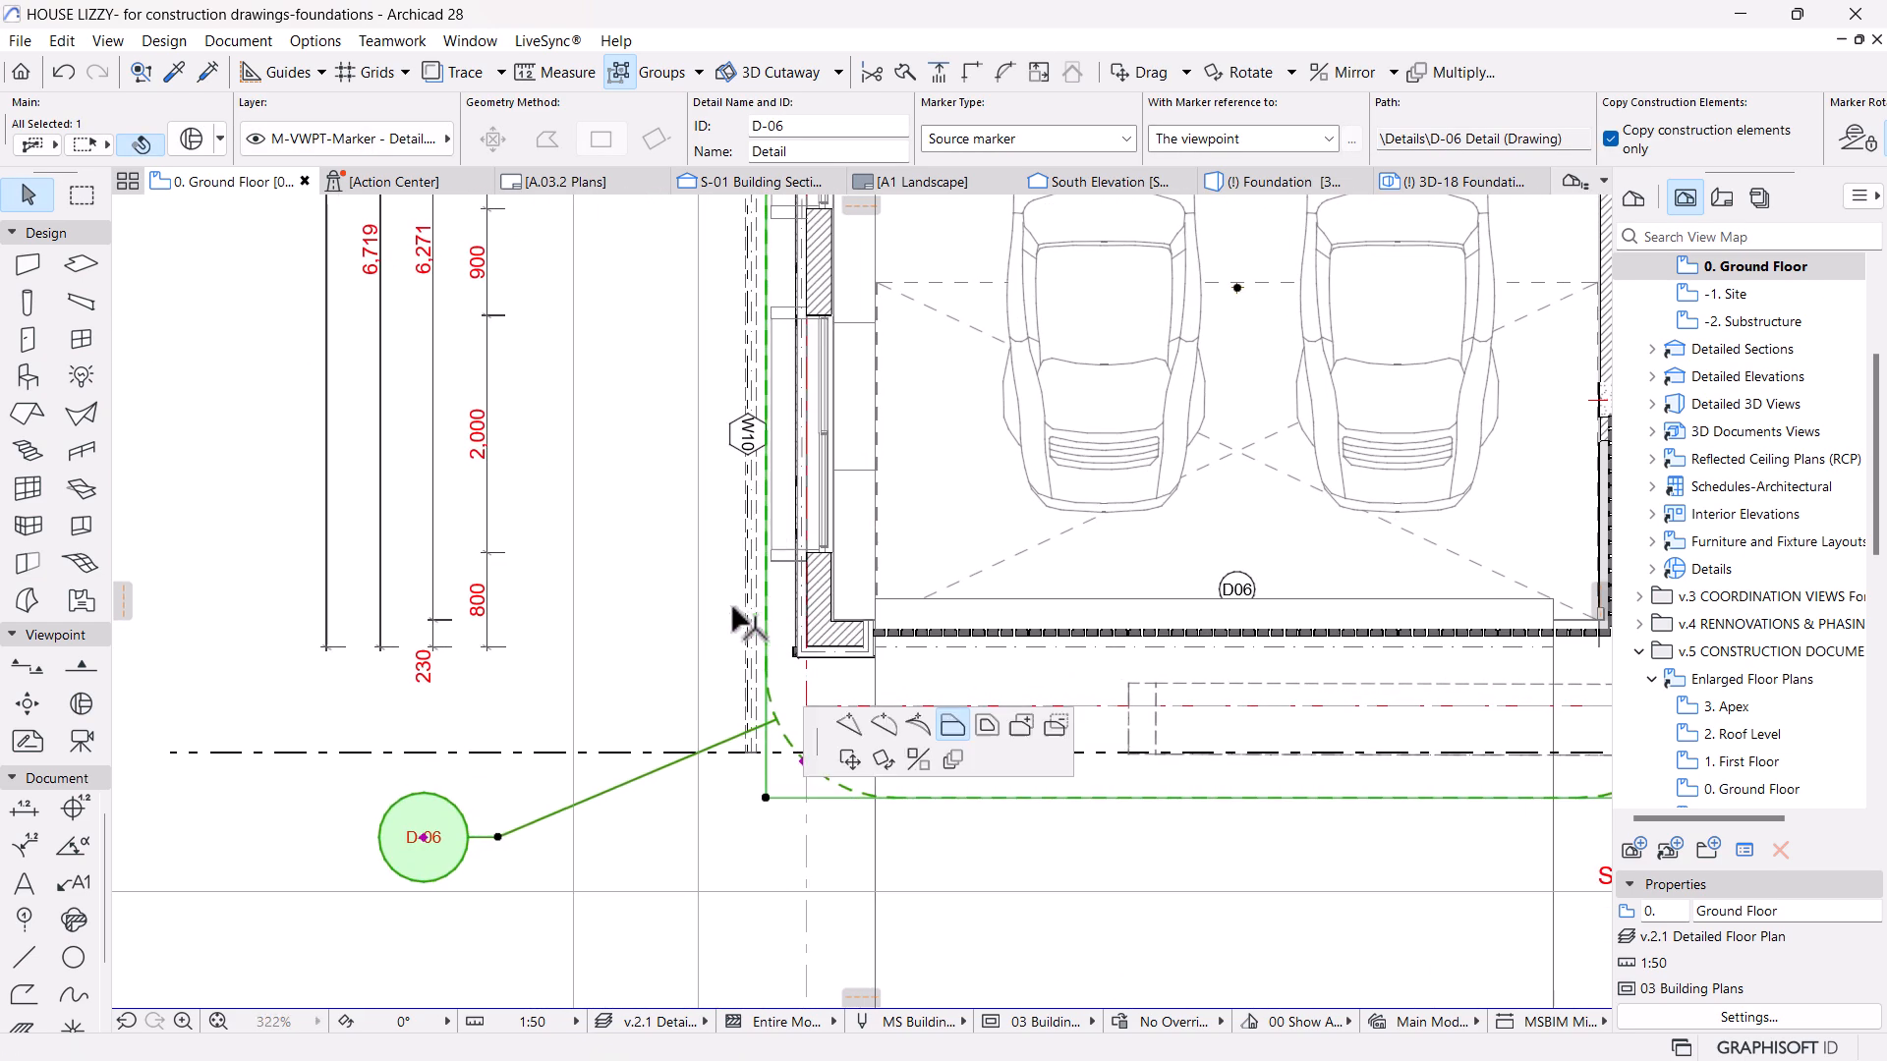
scroll(772, 695, "down", 5)
scroll(840, 699, "down", 1)
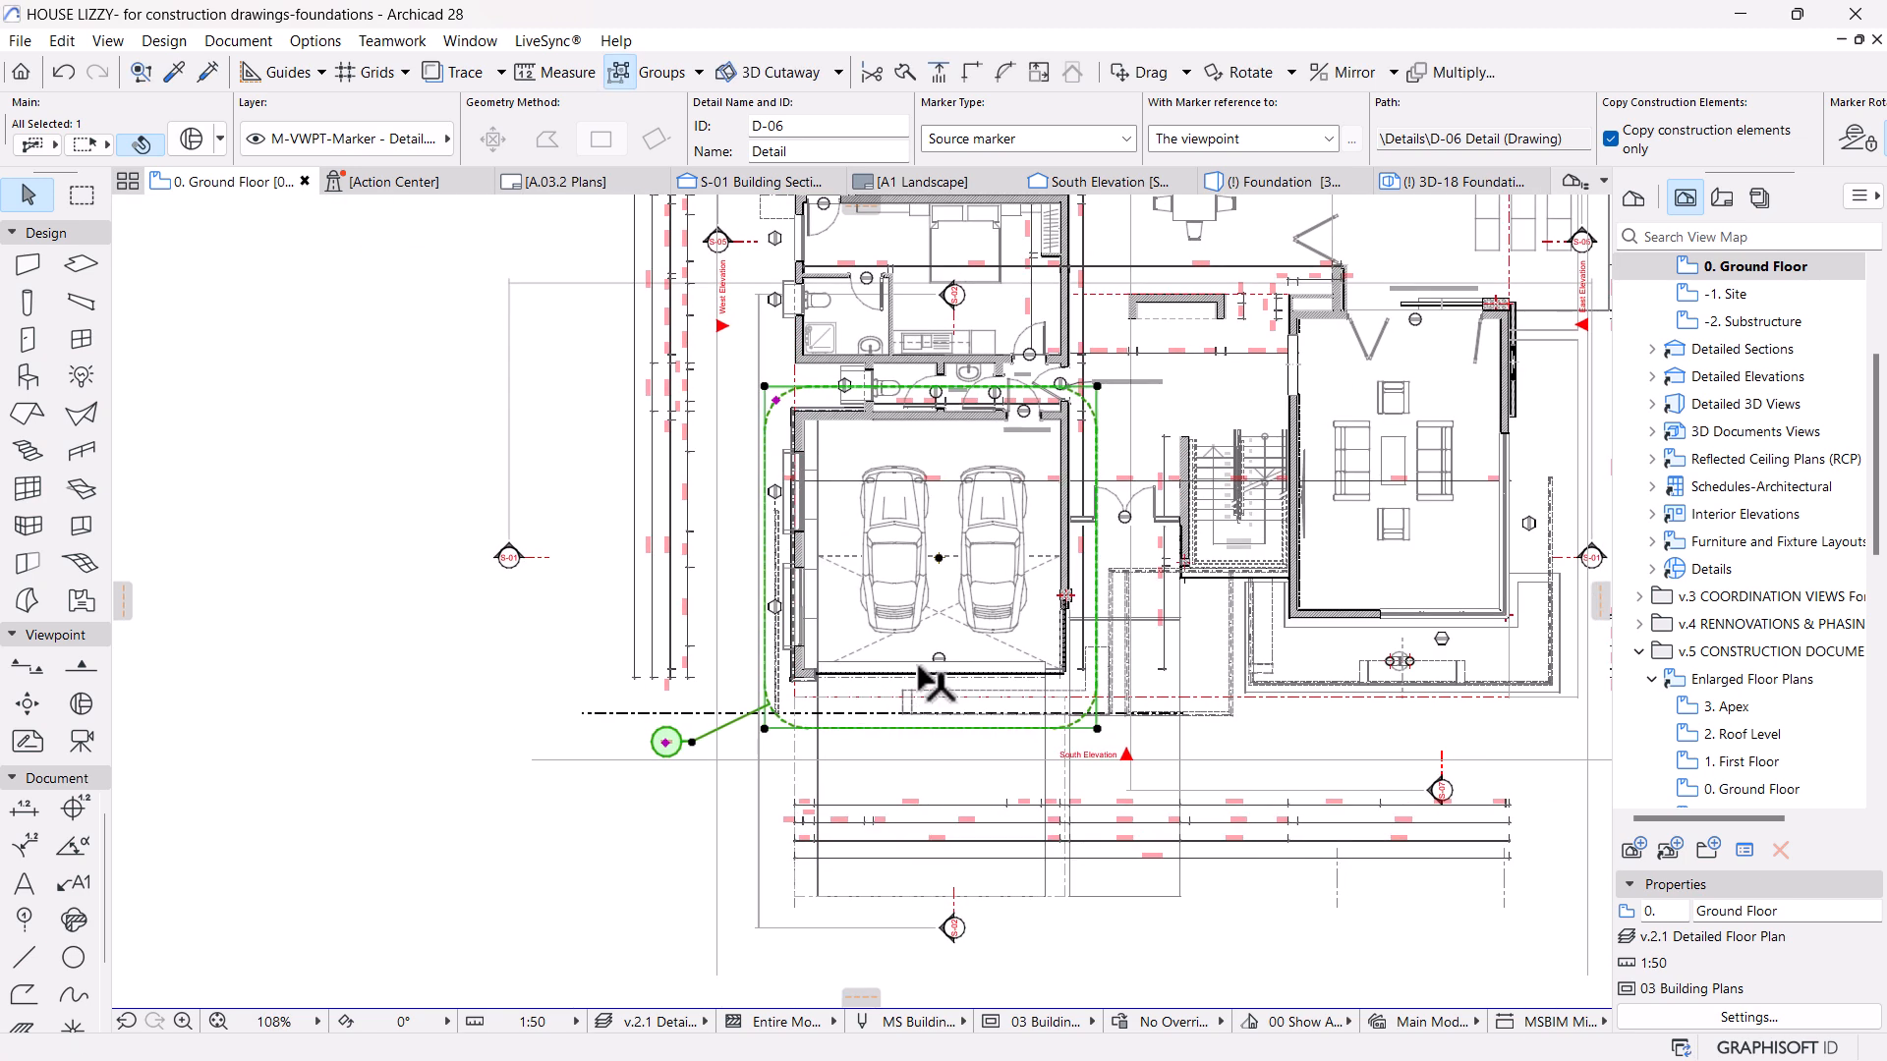
left_click(814, 387)
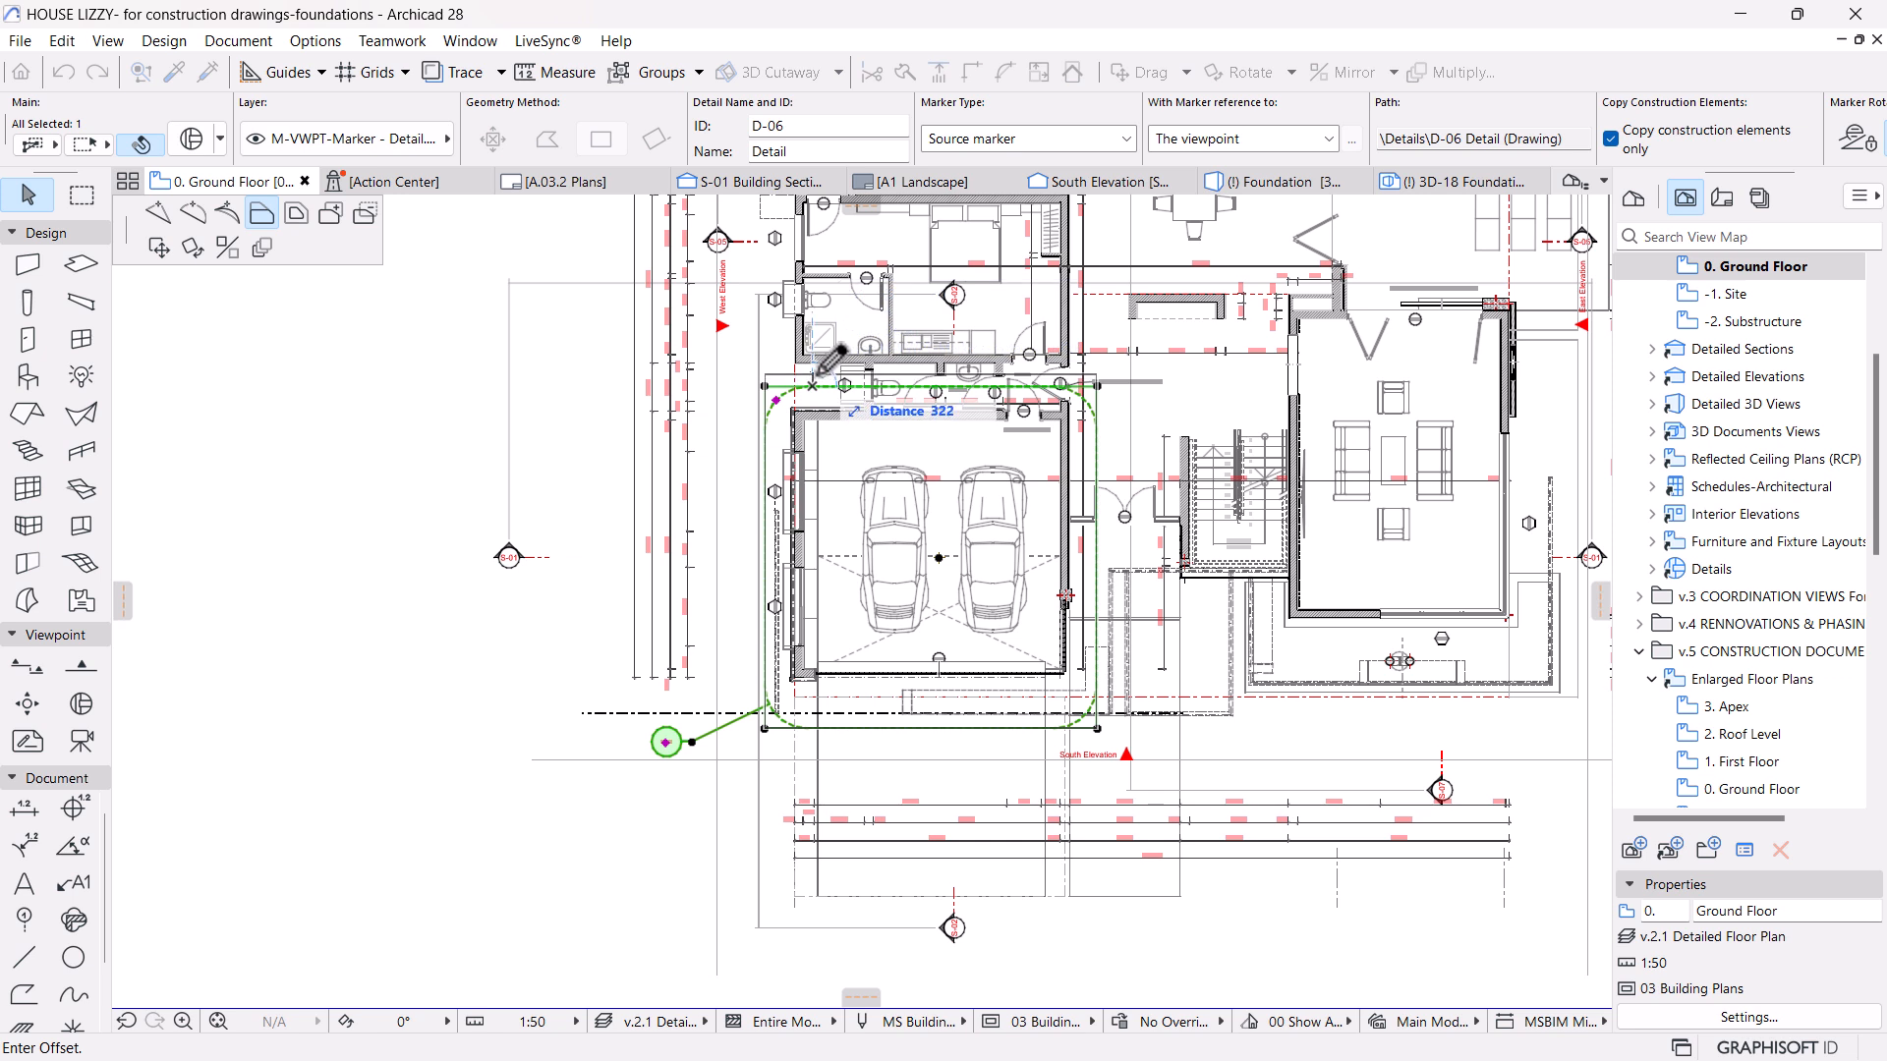
left_click(830, 373)
left_click(606, 708)
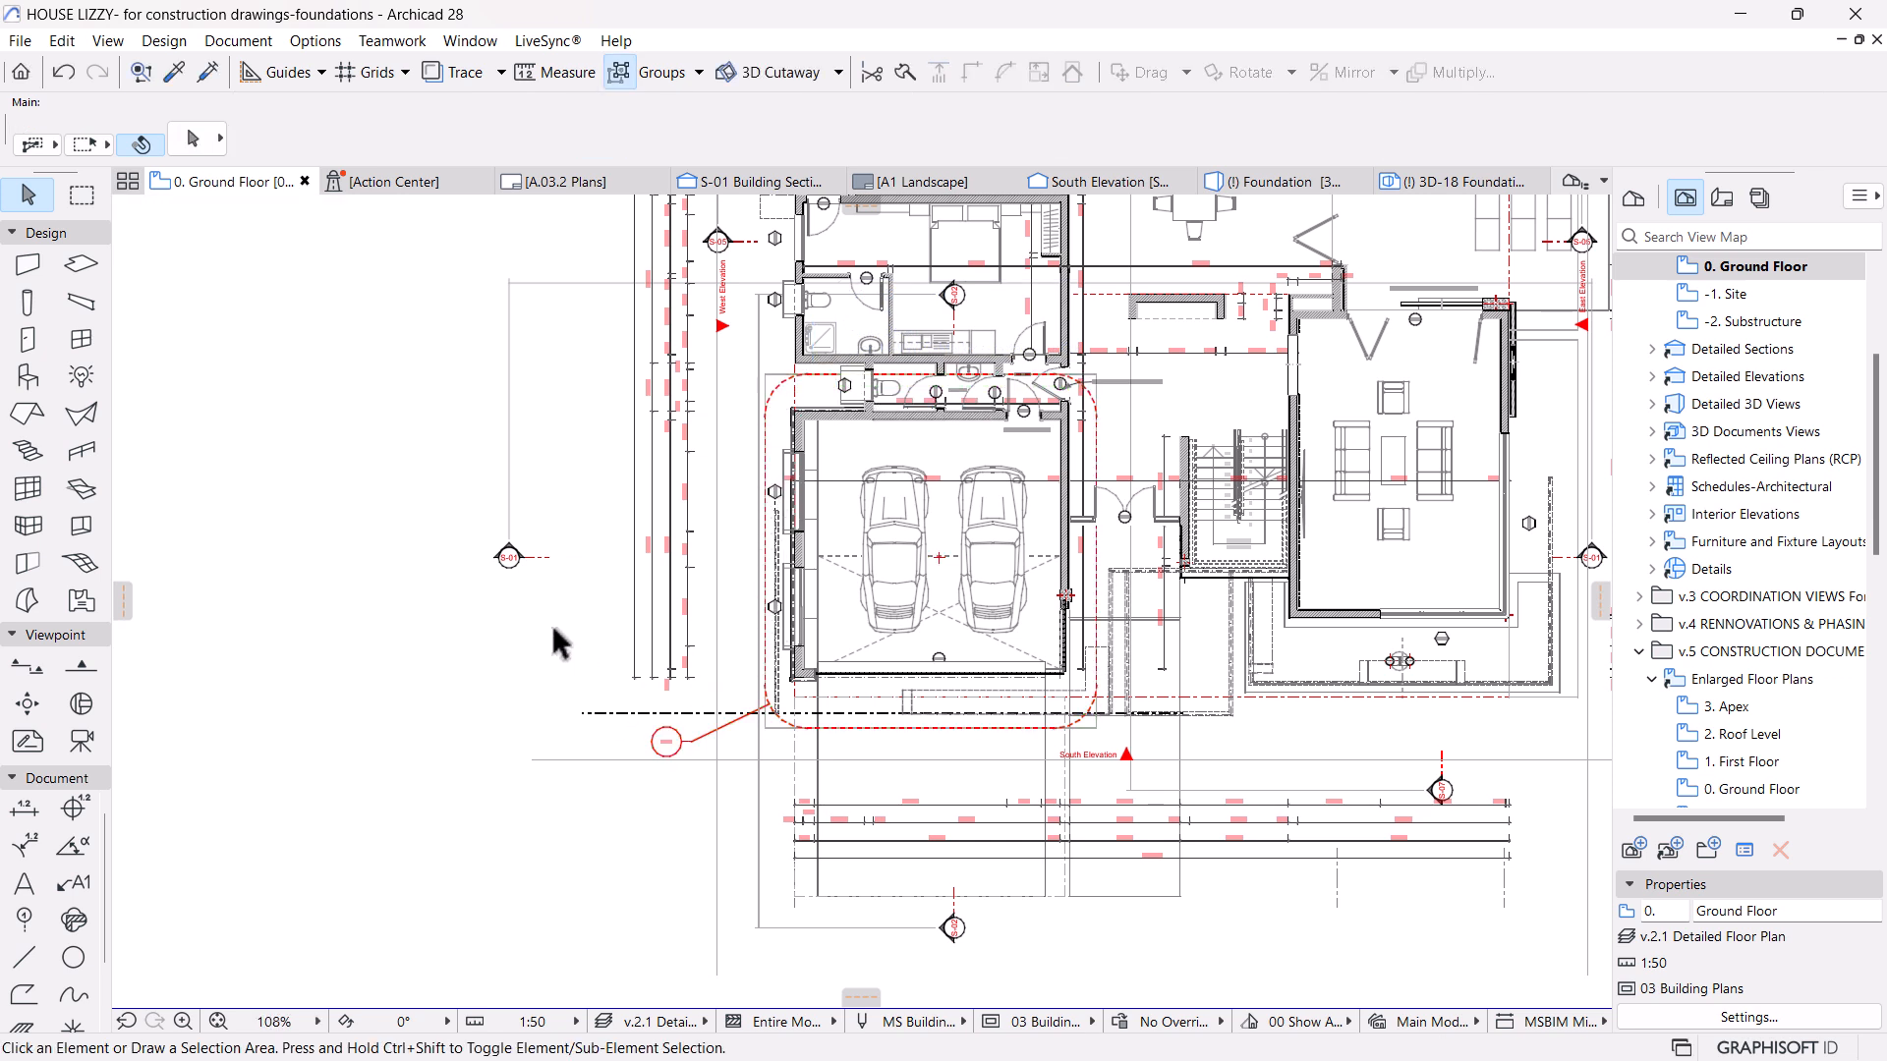
Select the garage detail marker and offset its boundary's upper edge further outward, past the WC into the bedroom suite.
left_click(820, 372)
left_click(819, 371)
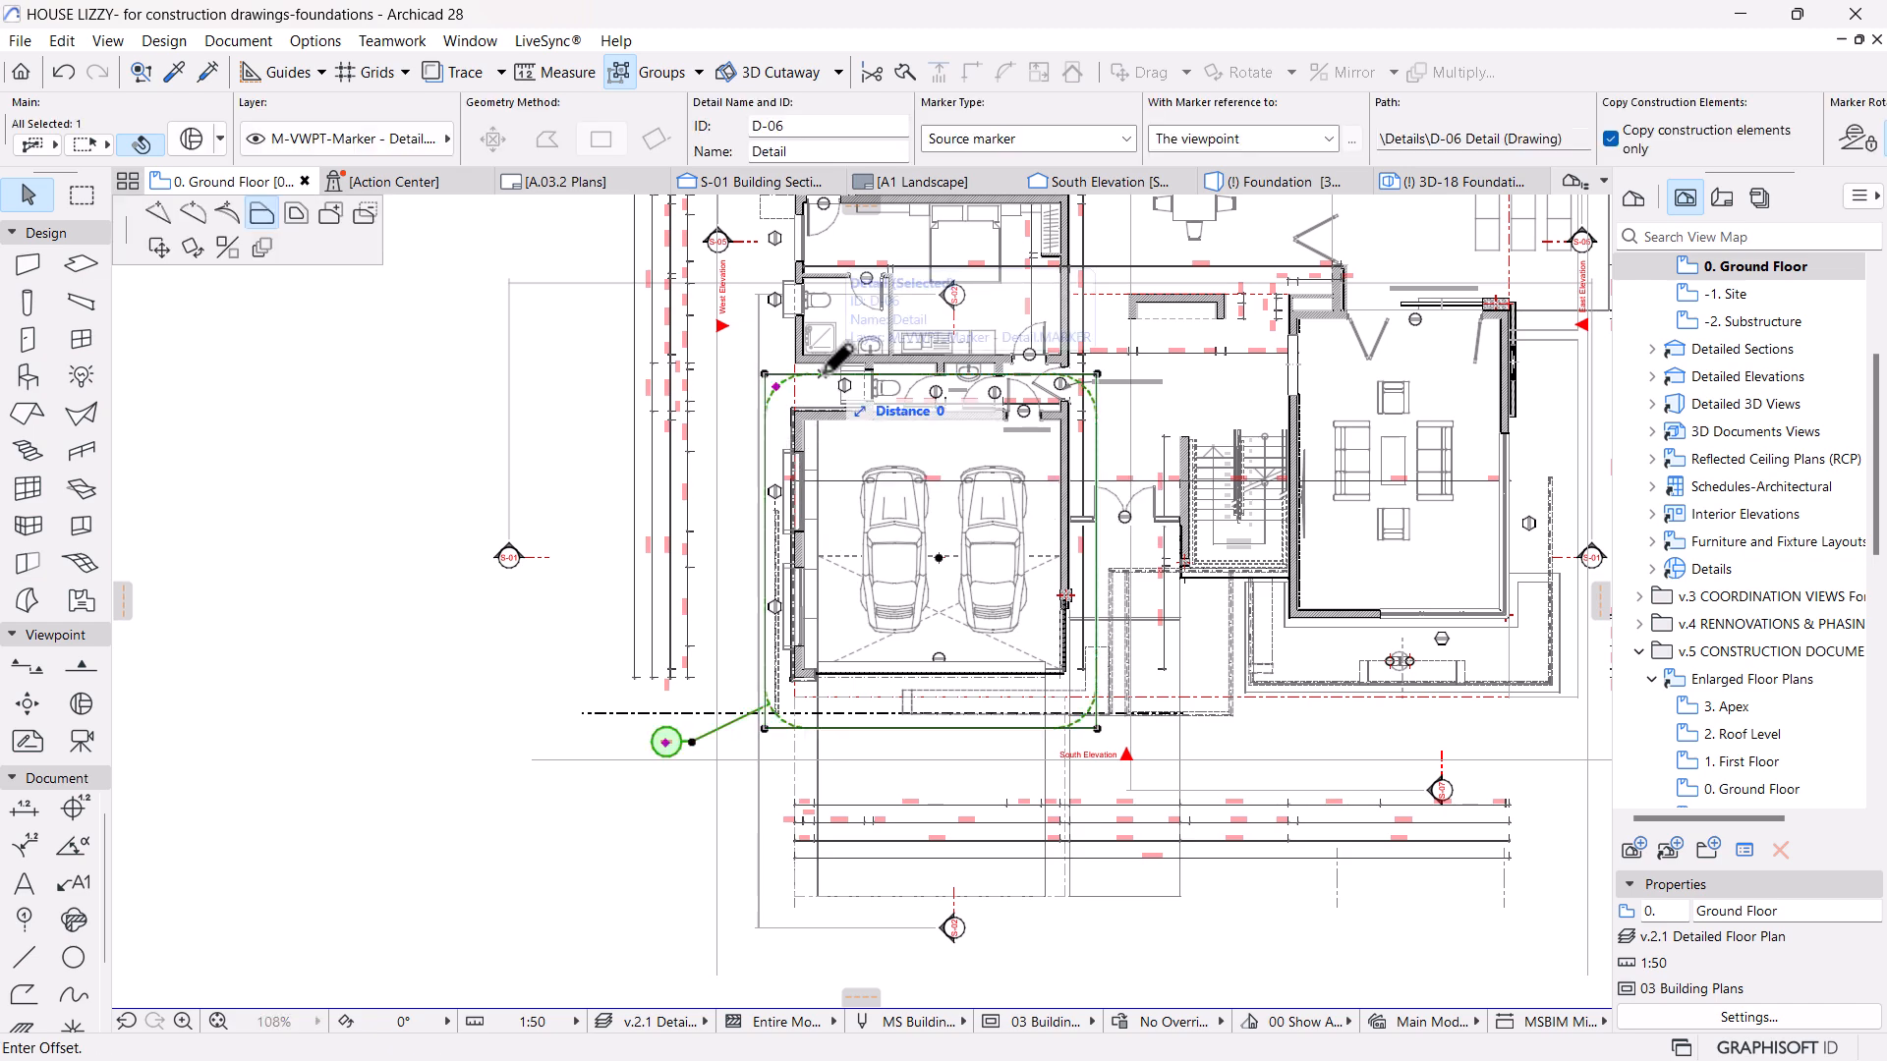
left_click(818, 339)
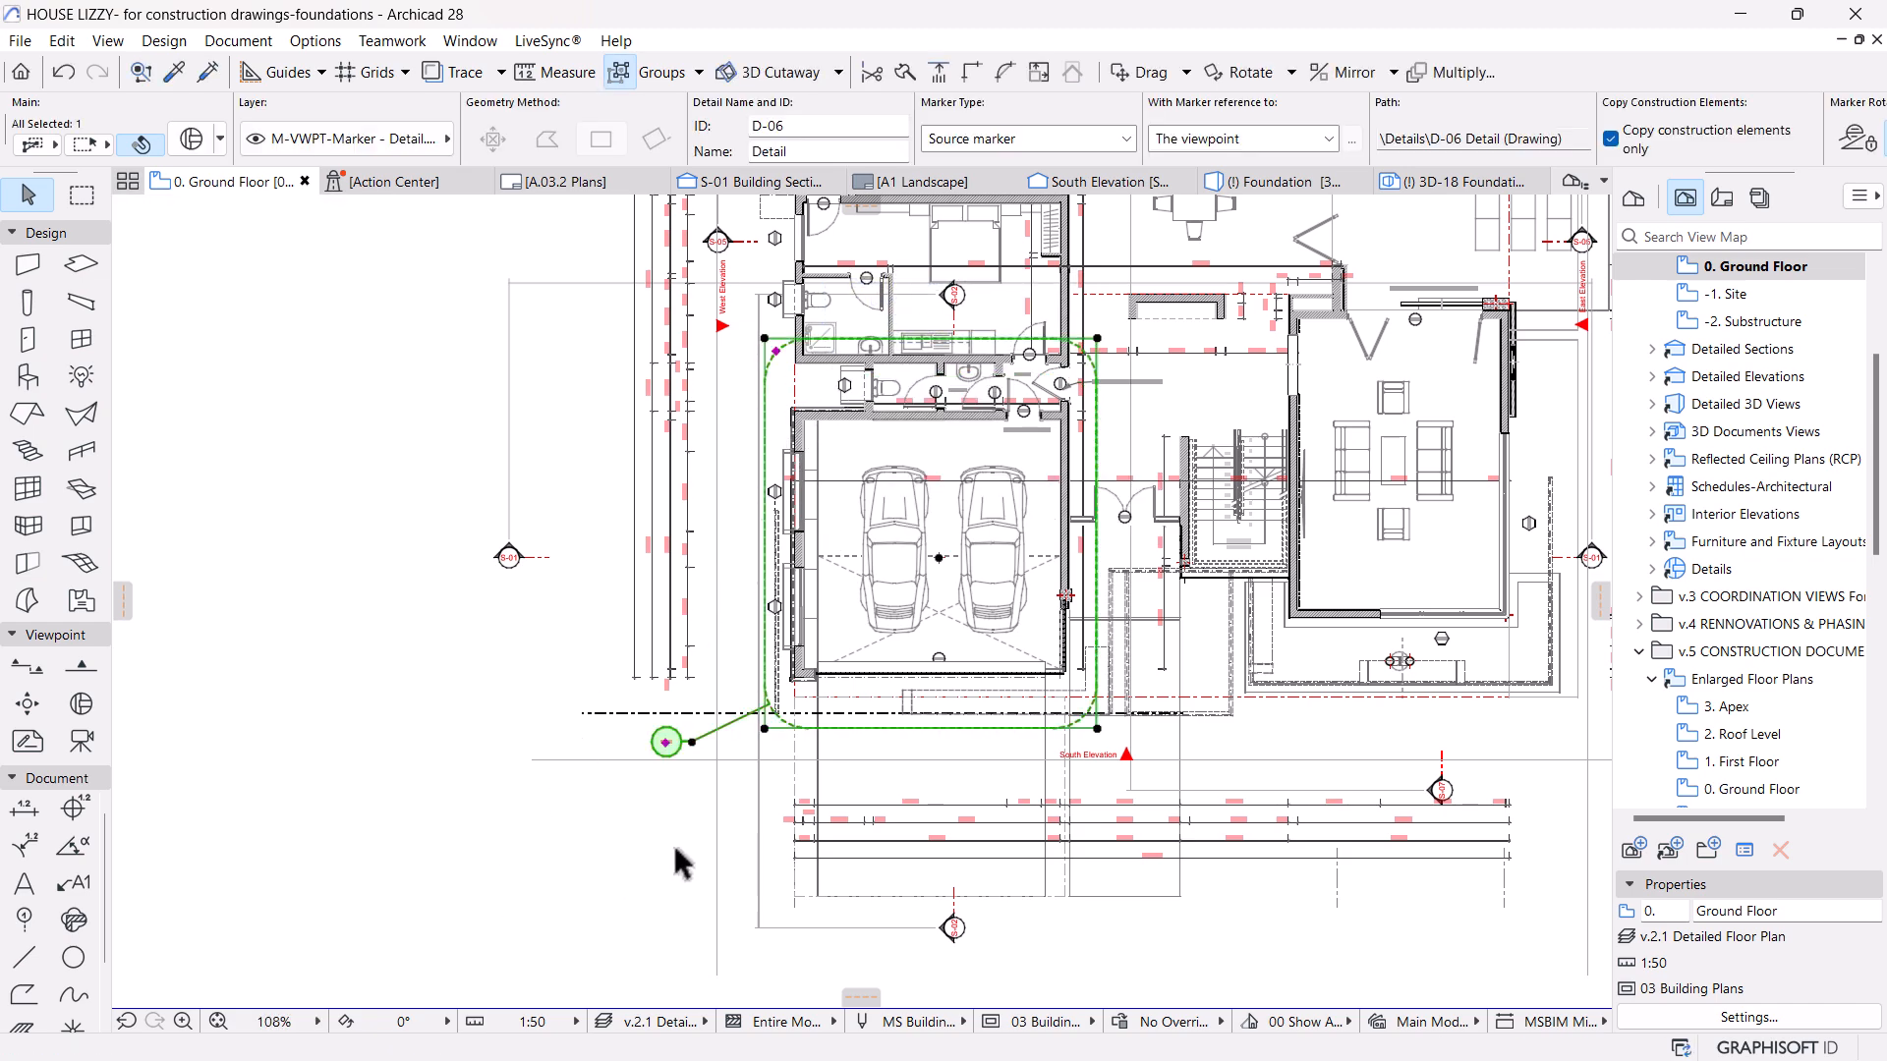
left_click(658, 768)
Open the D-06 garage detail with the current view settings.
scroll(752, 711, "up", 5)
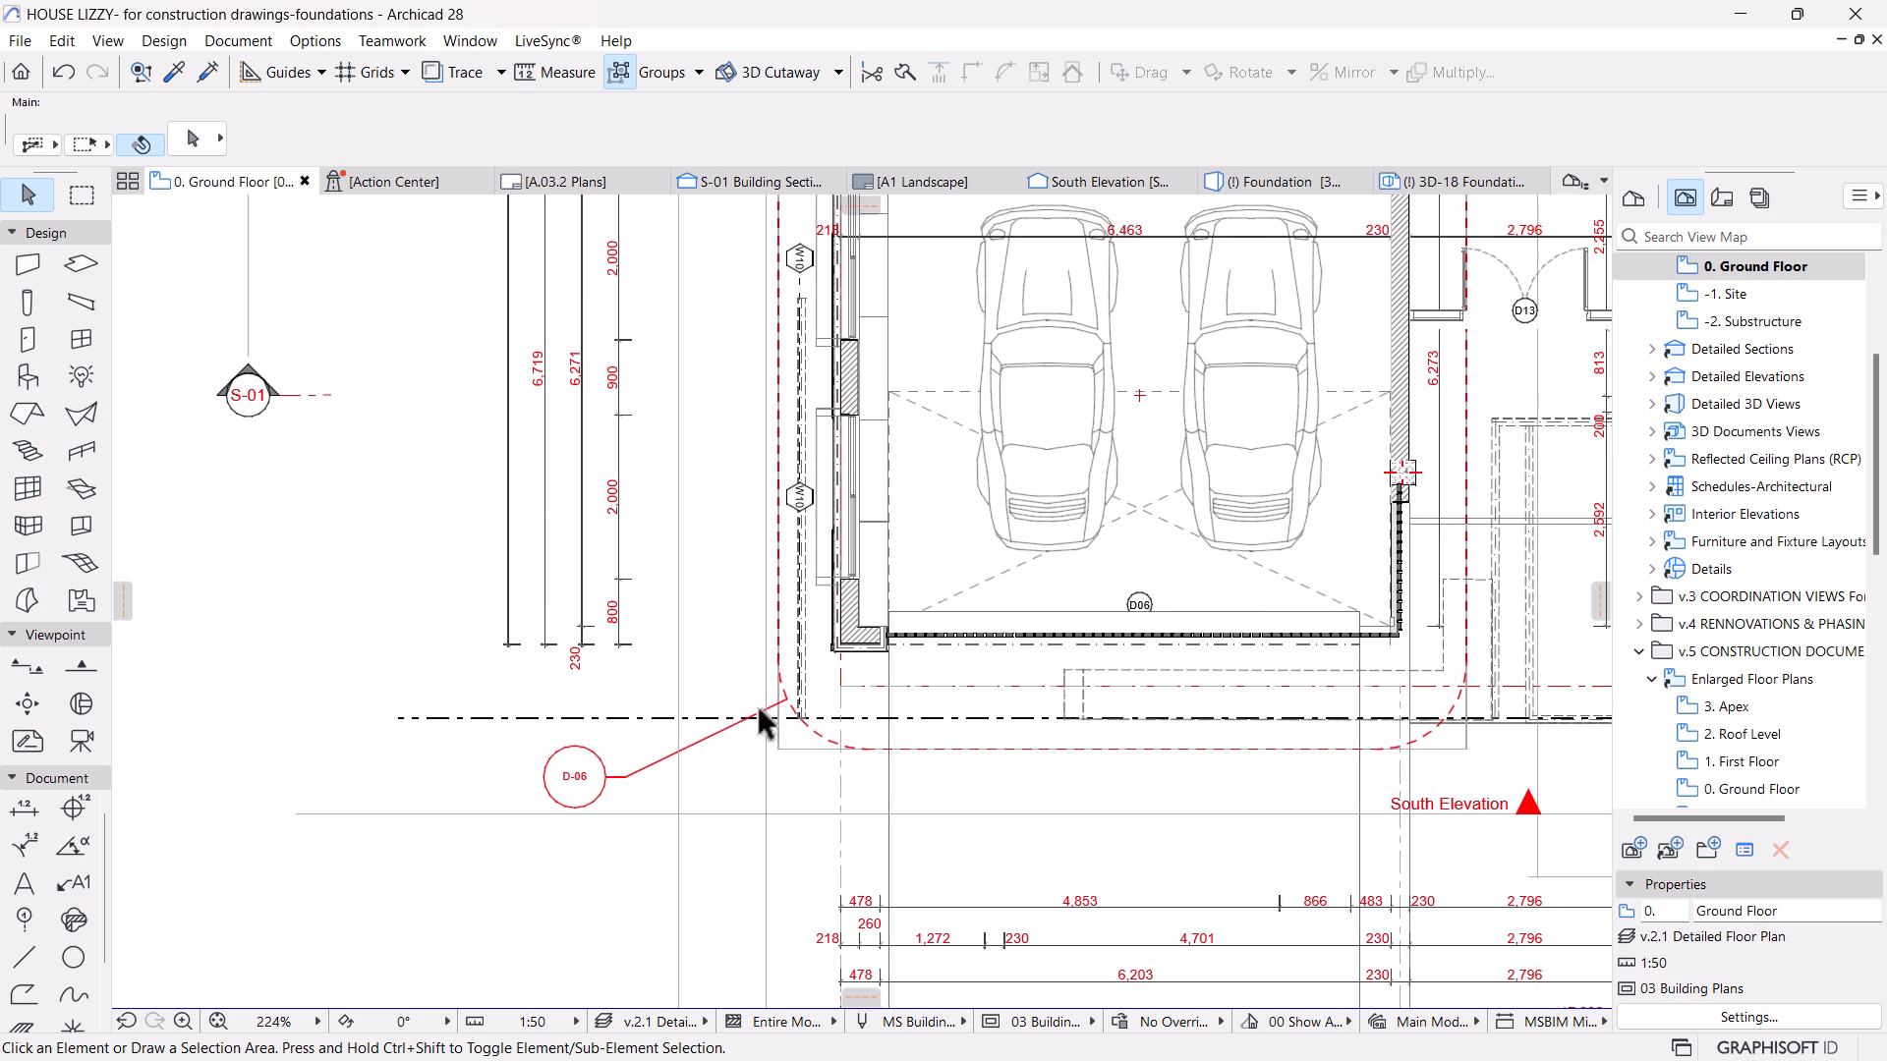
scroll(585, 781, "up", 4)
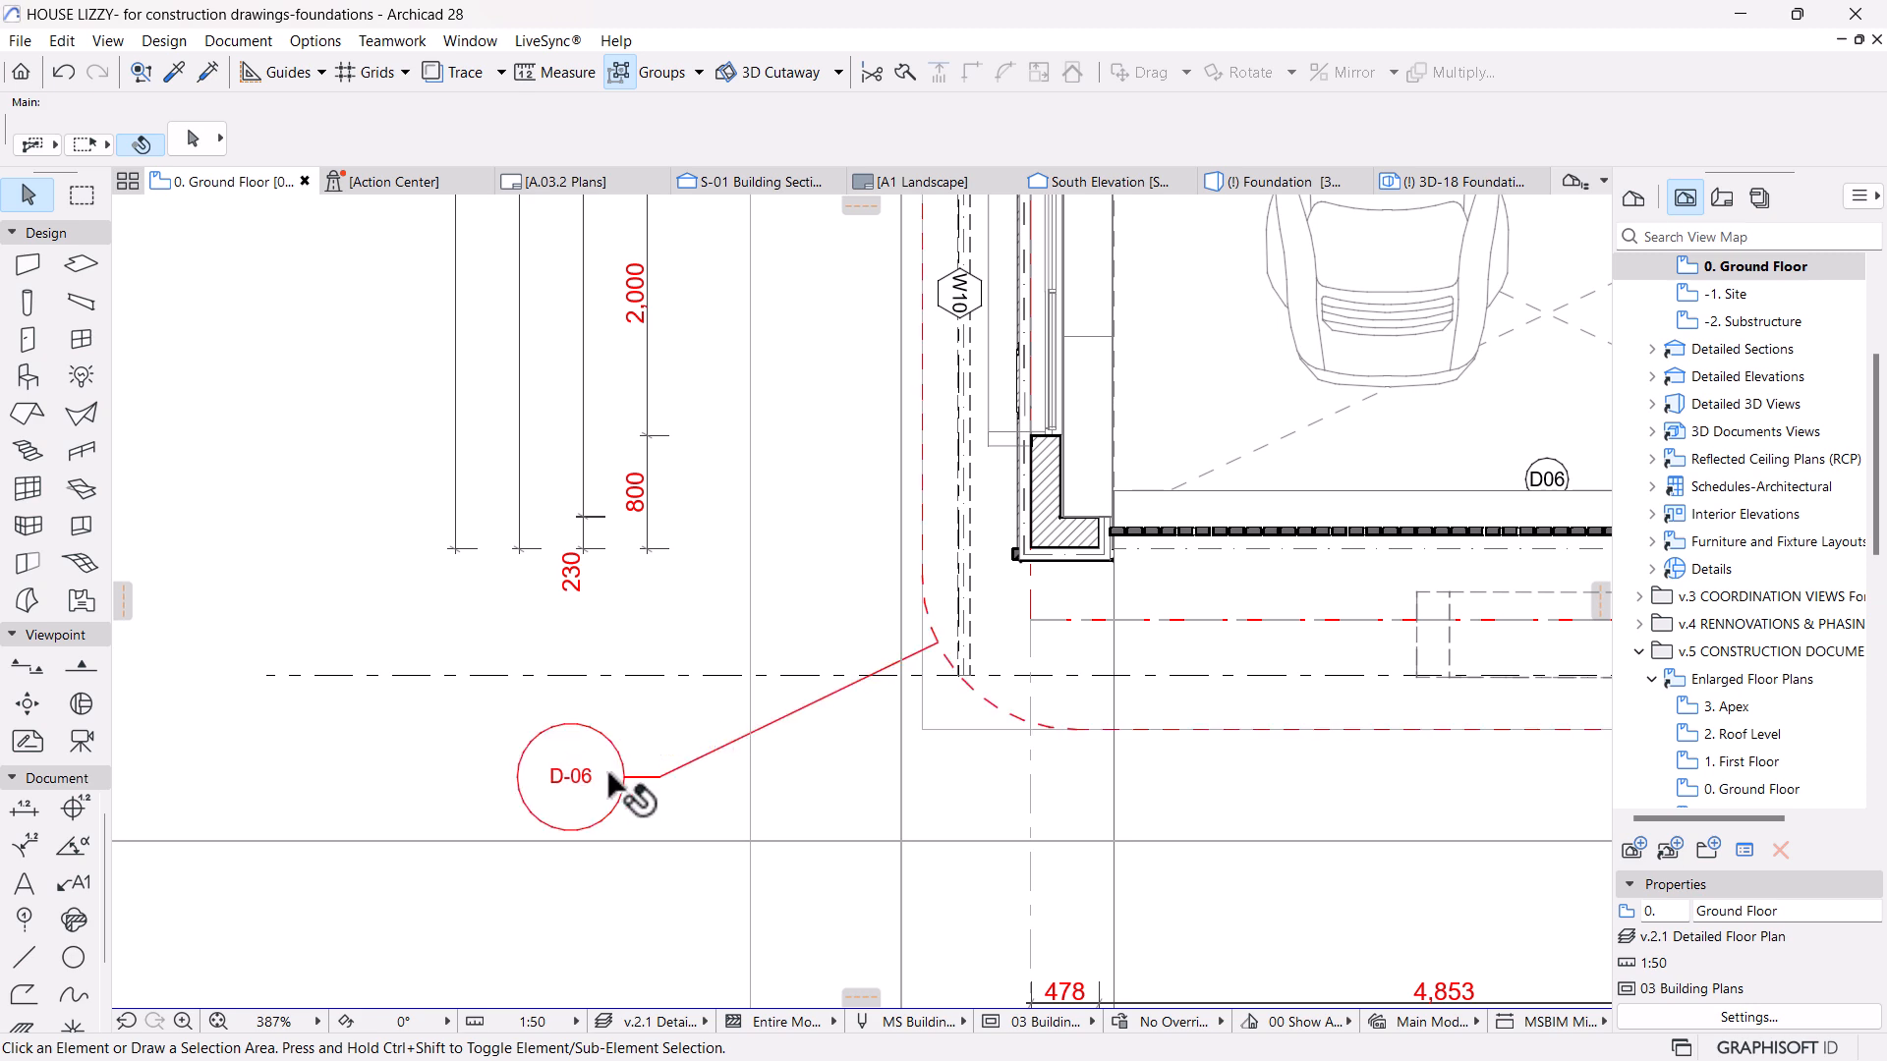
left_click(602, 771)
right_click(610, 778)
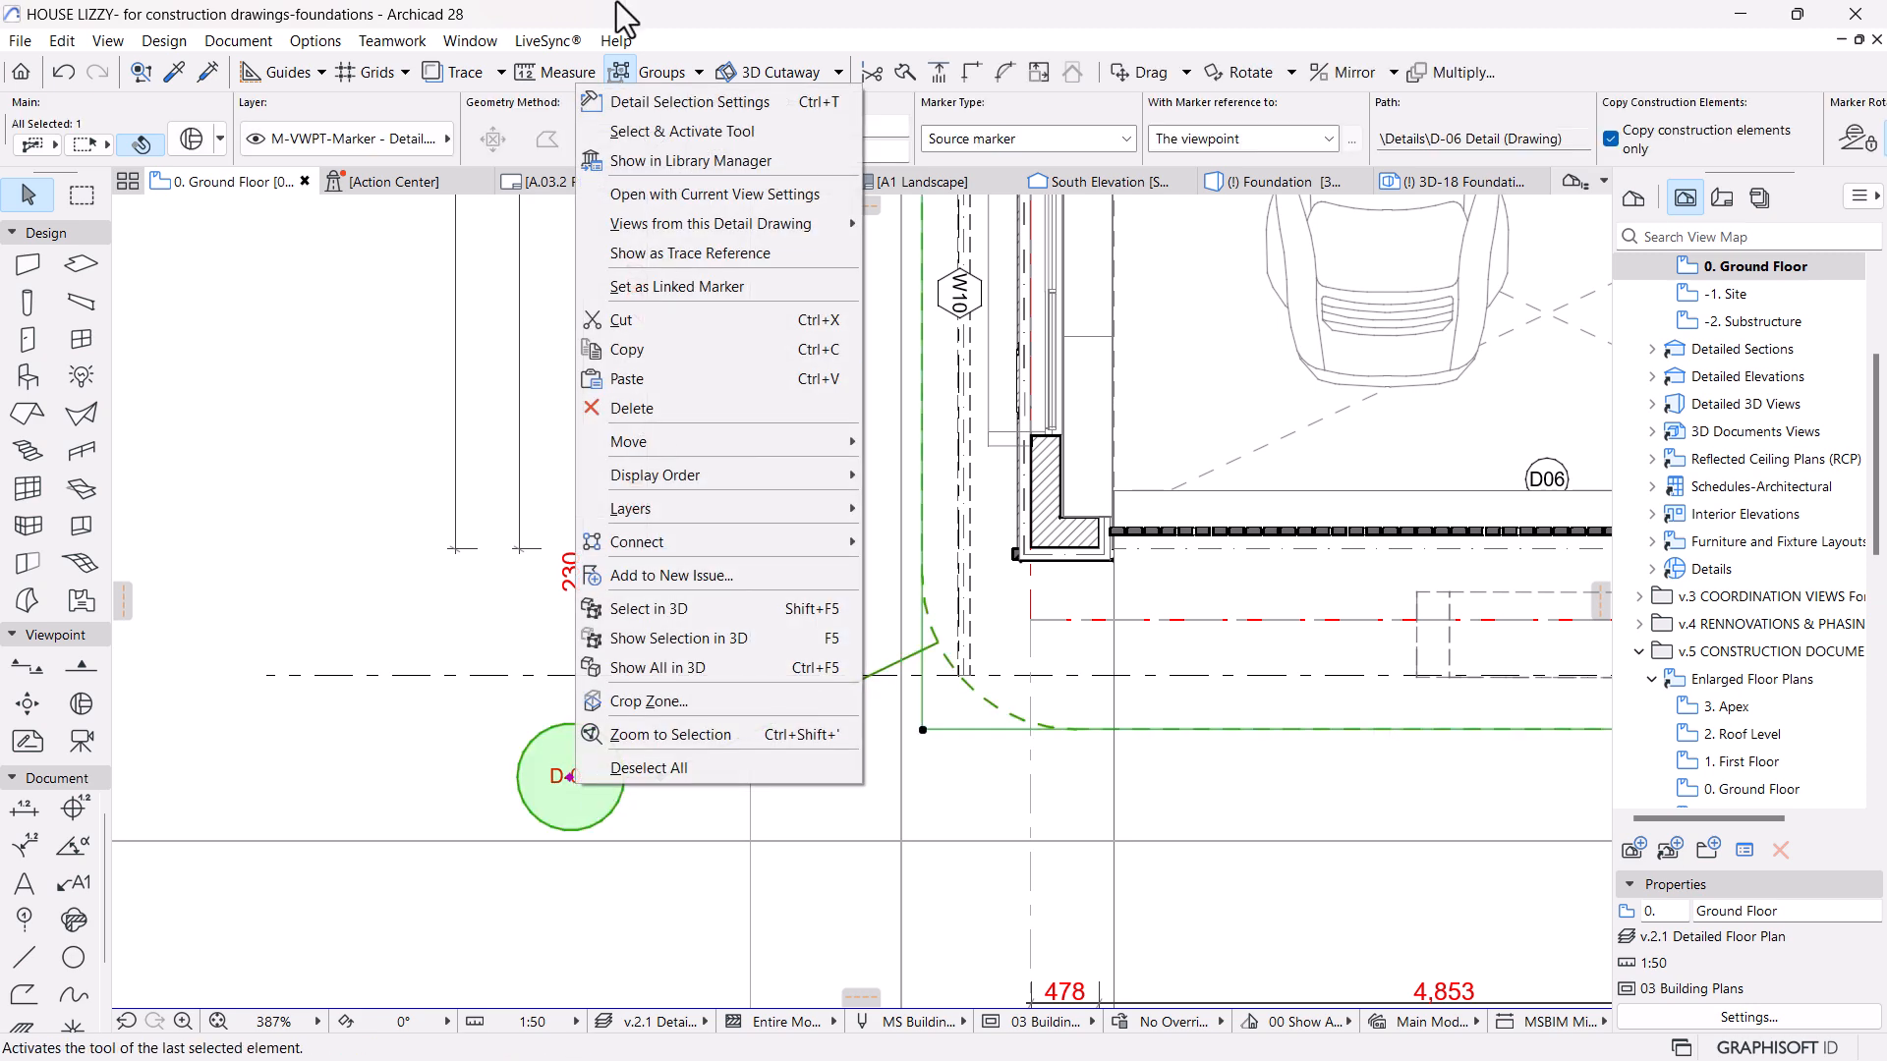
left_click(651, 196)
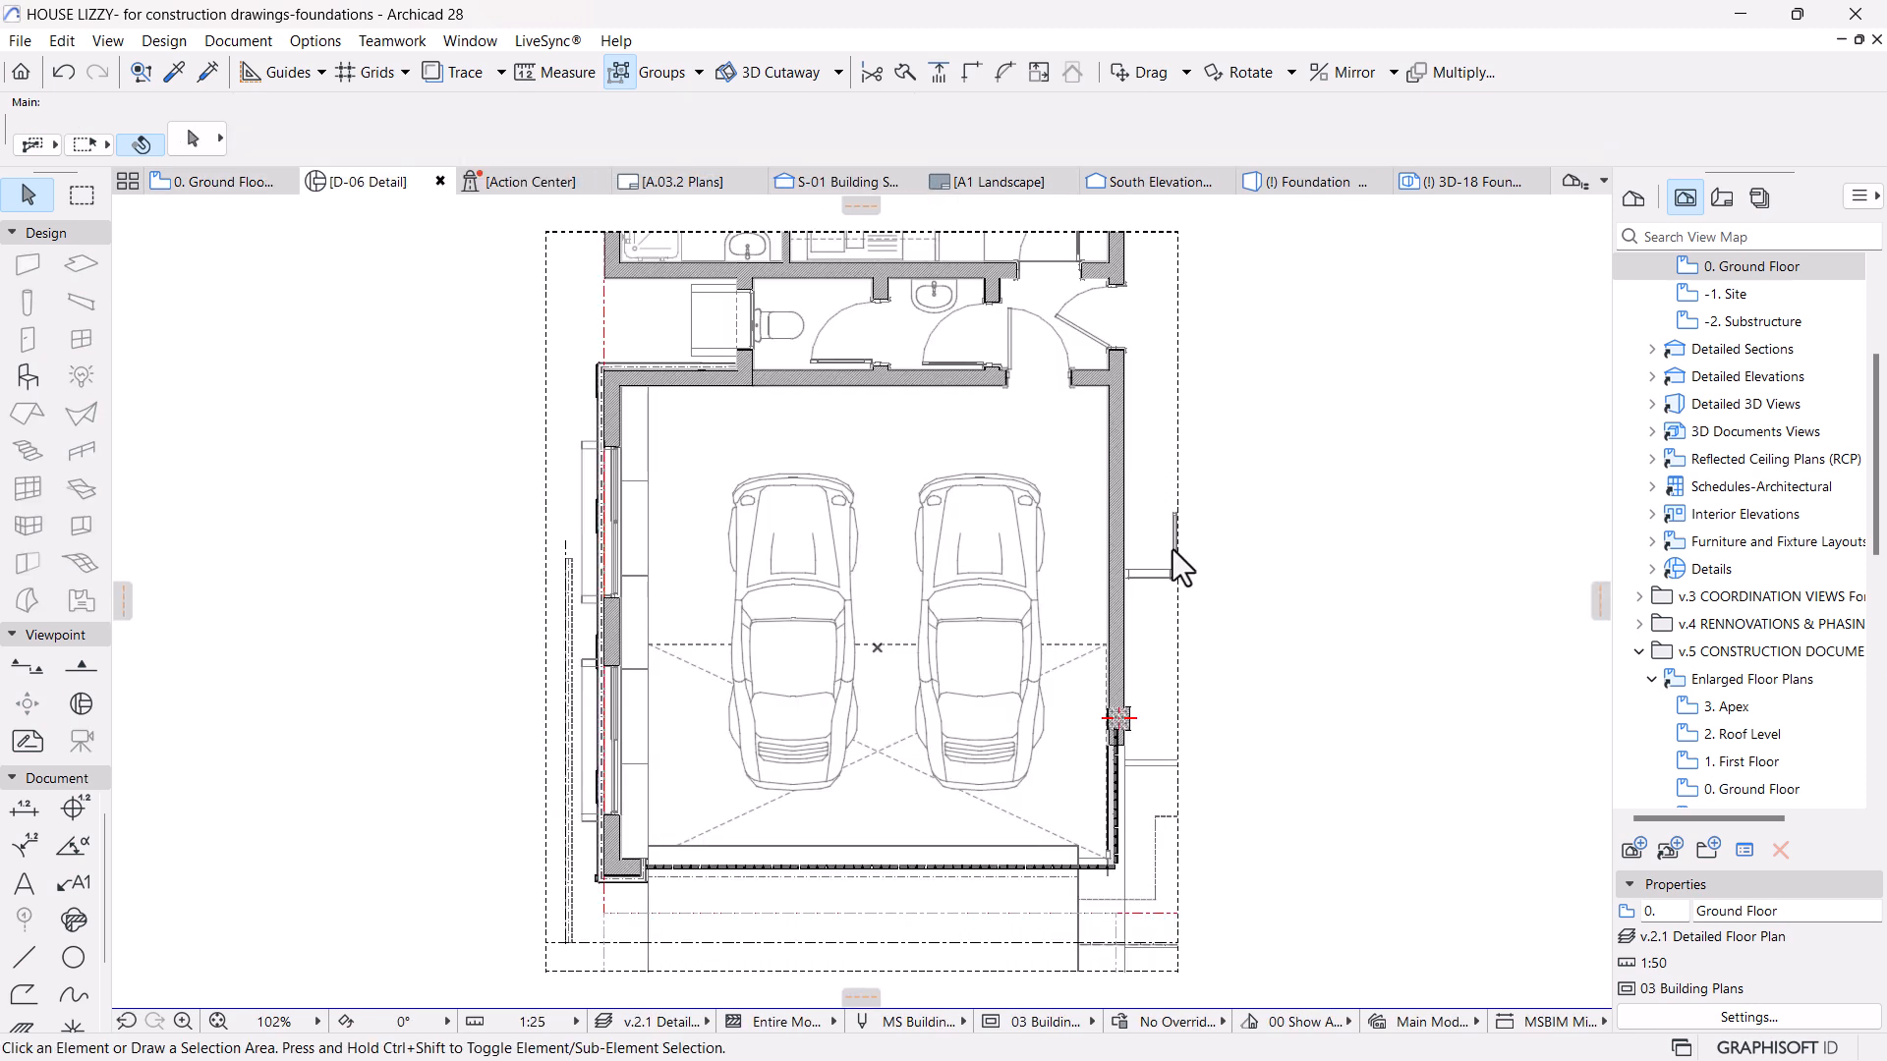
Inspect the garage detail drawing, checking what kind of elements form the wall outline, the car and the window.
scroll(923, 489, "down", 3)
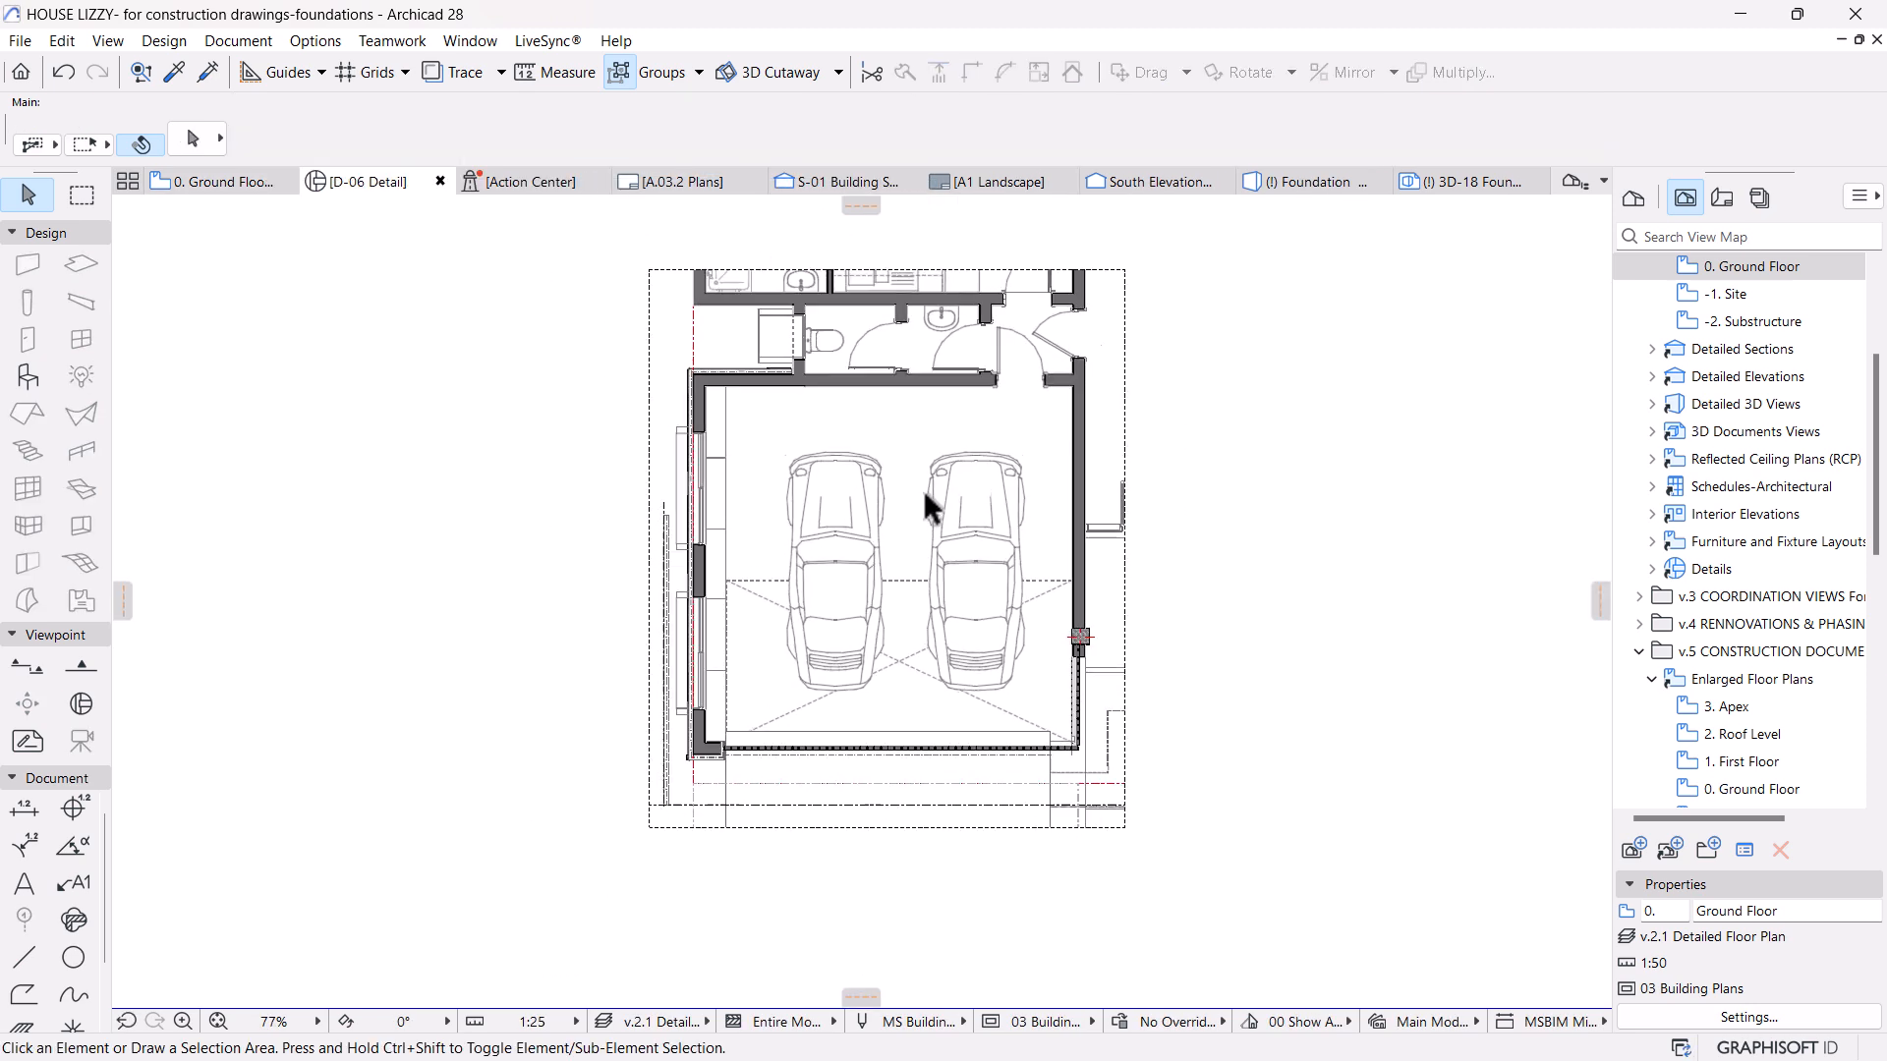
scroll(910, 641, "up", 1)
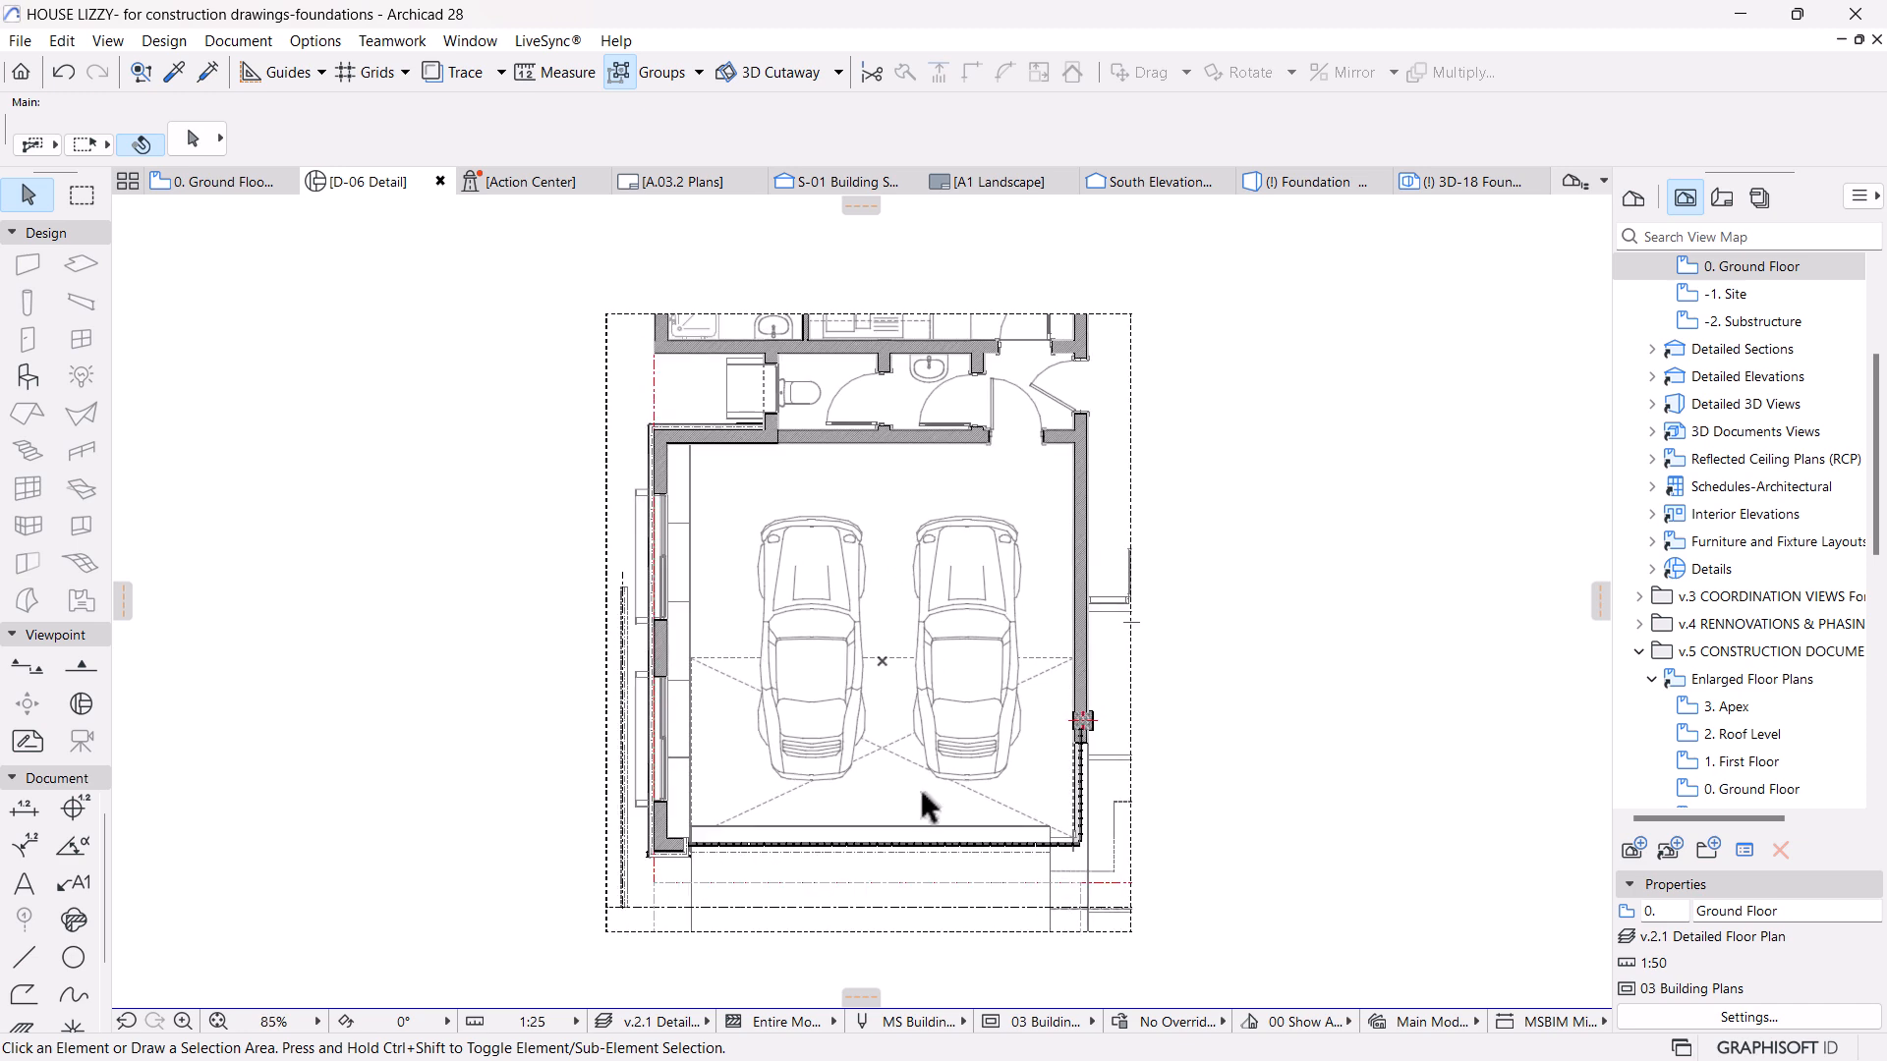
left_click(1083, 663)
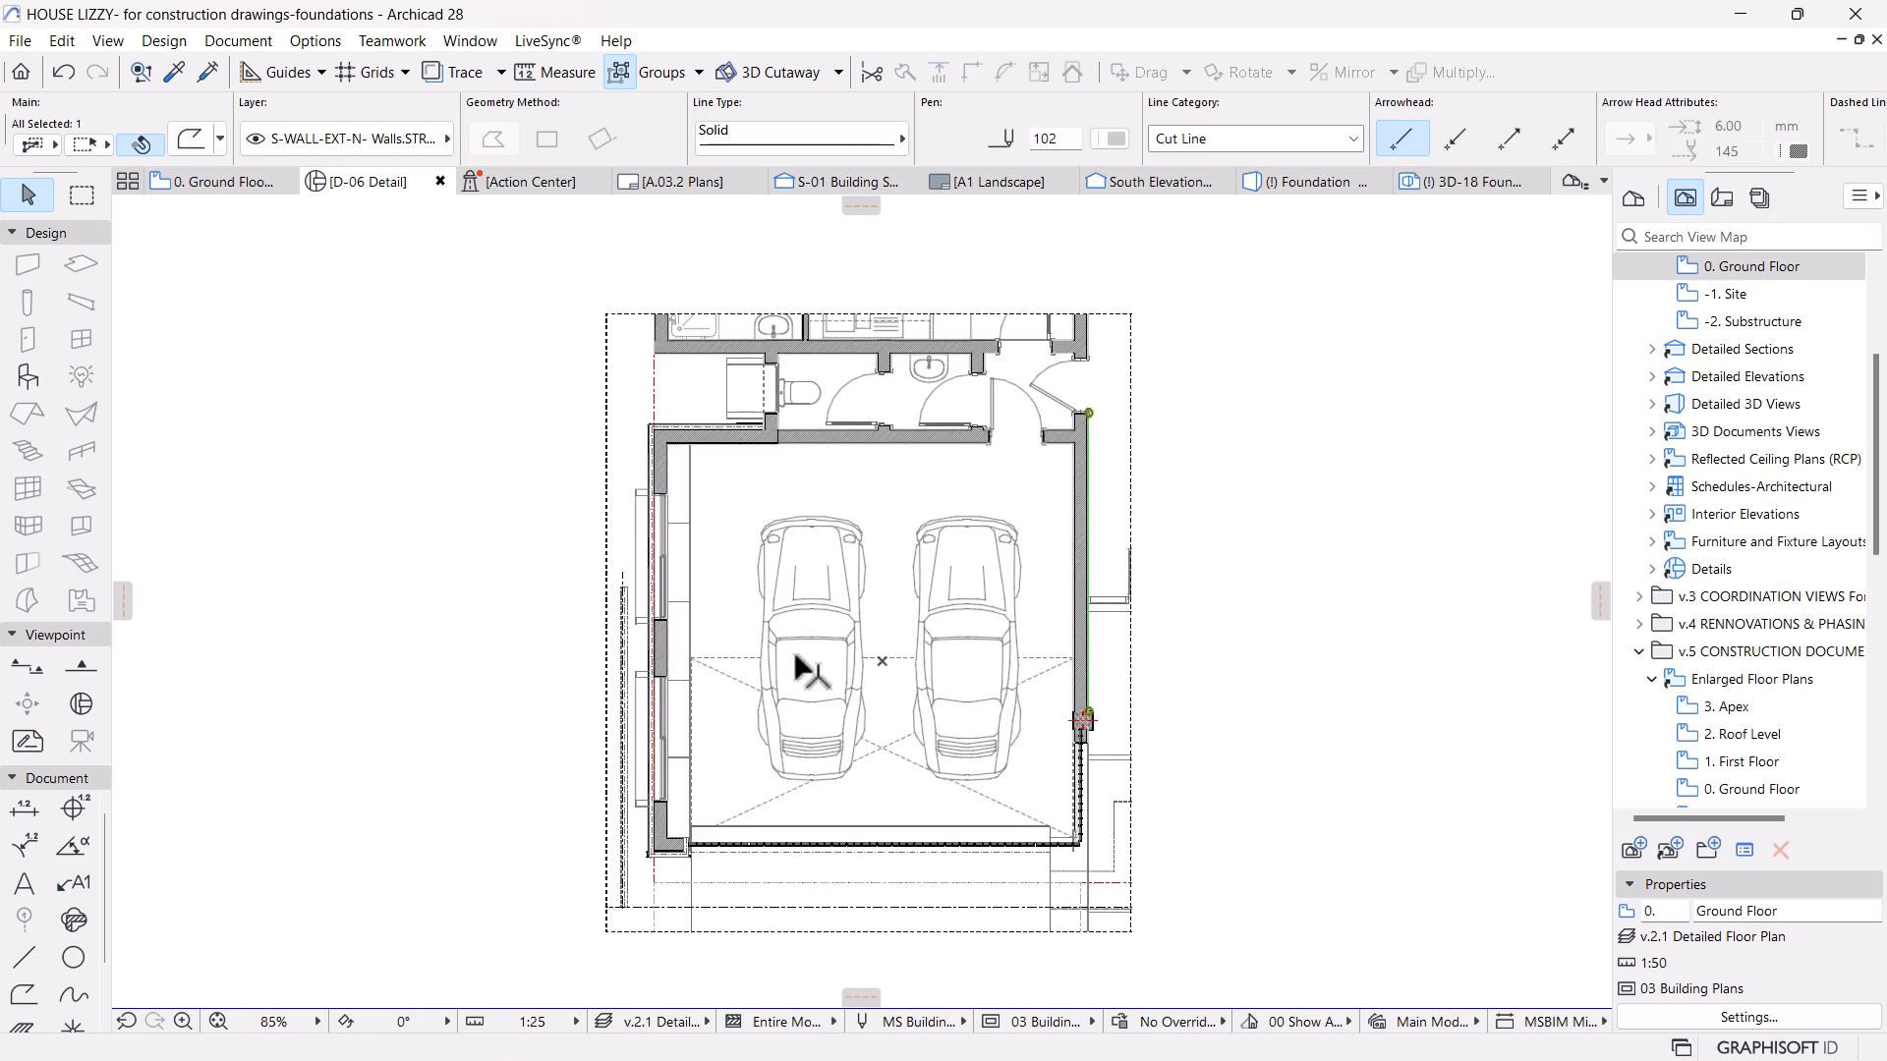
left_click(1231, 755)
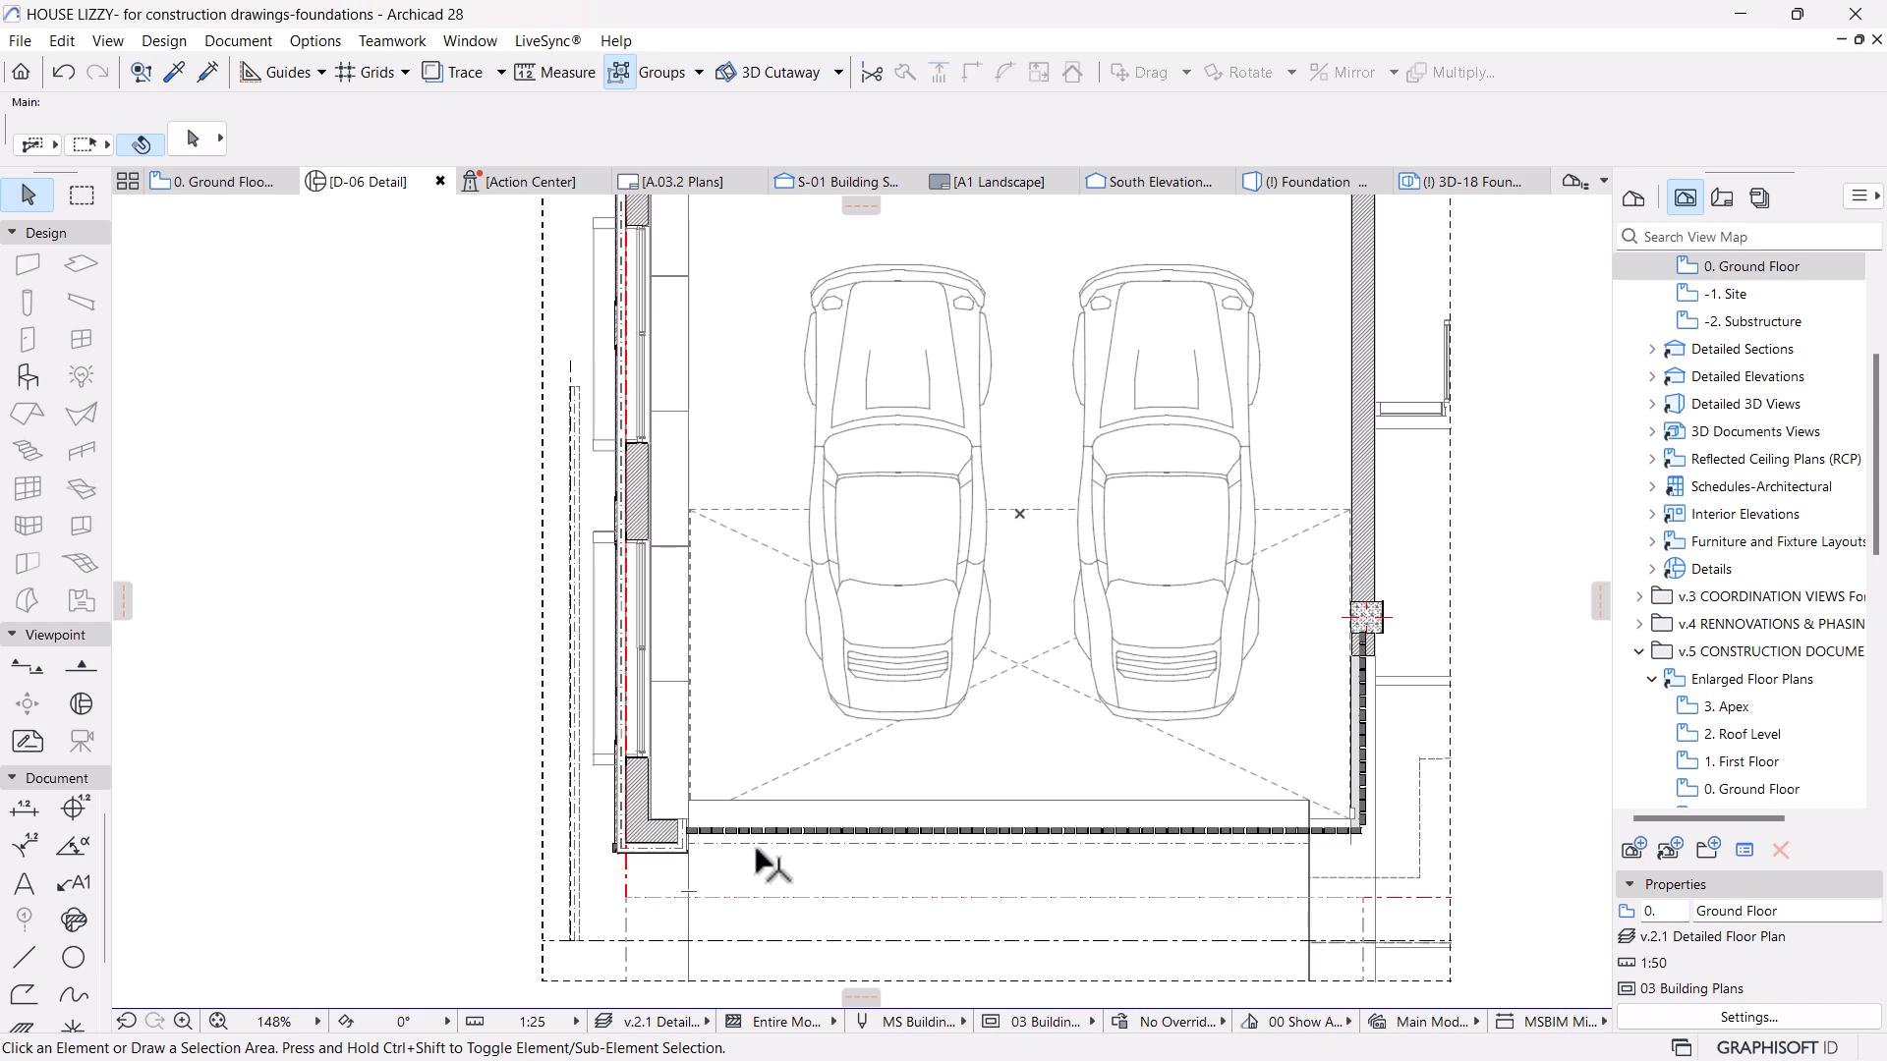
scroll(762, 863, "up", 5)
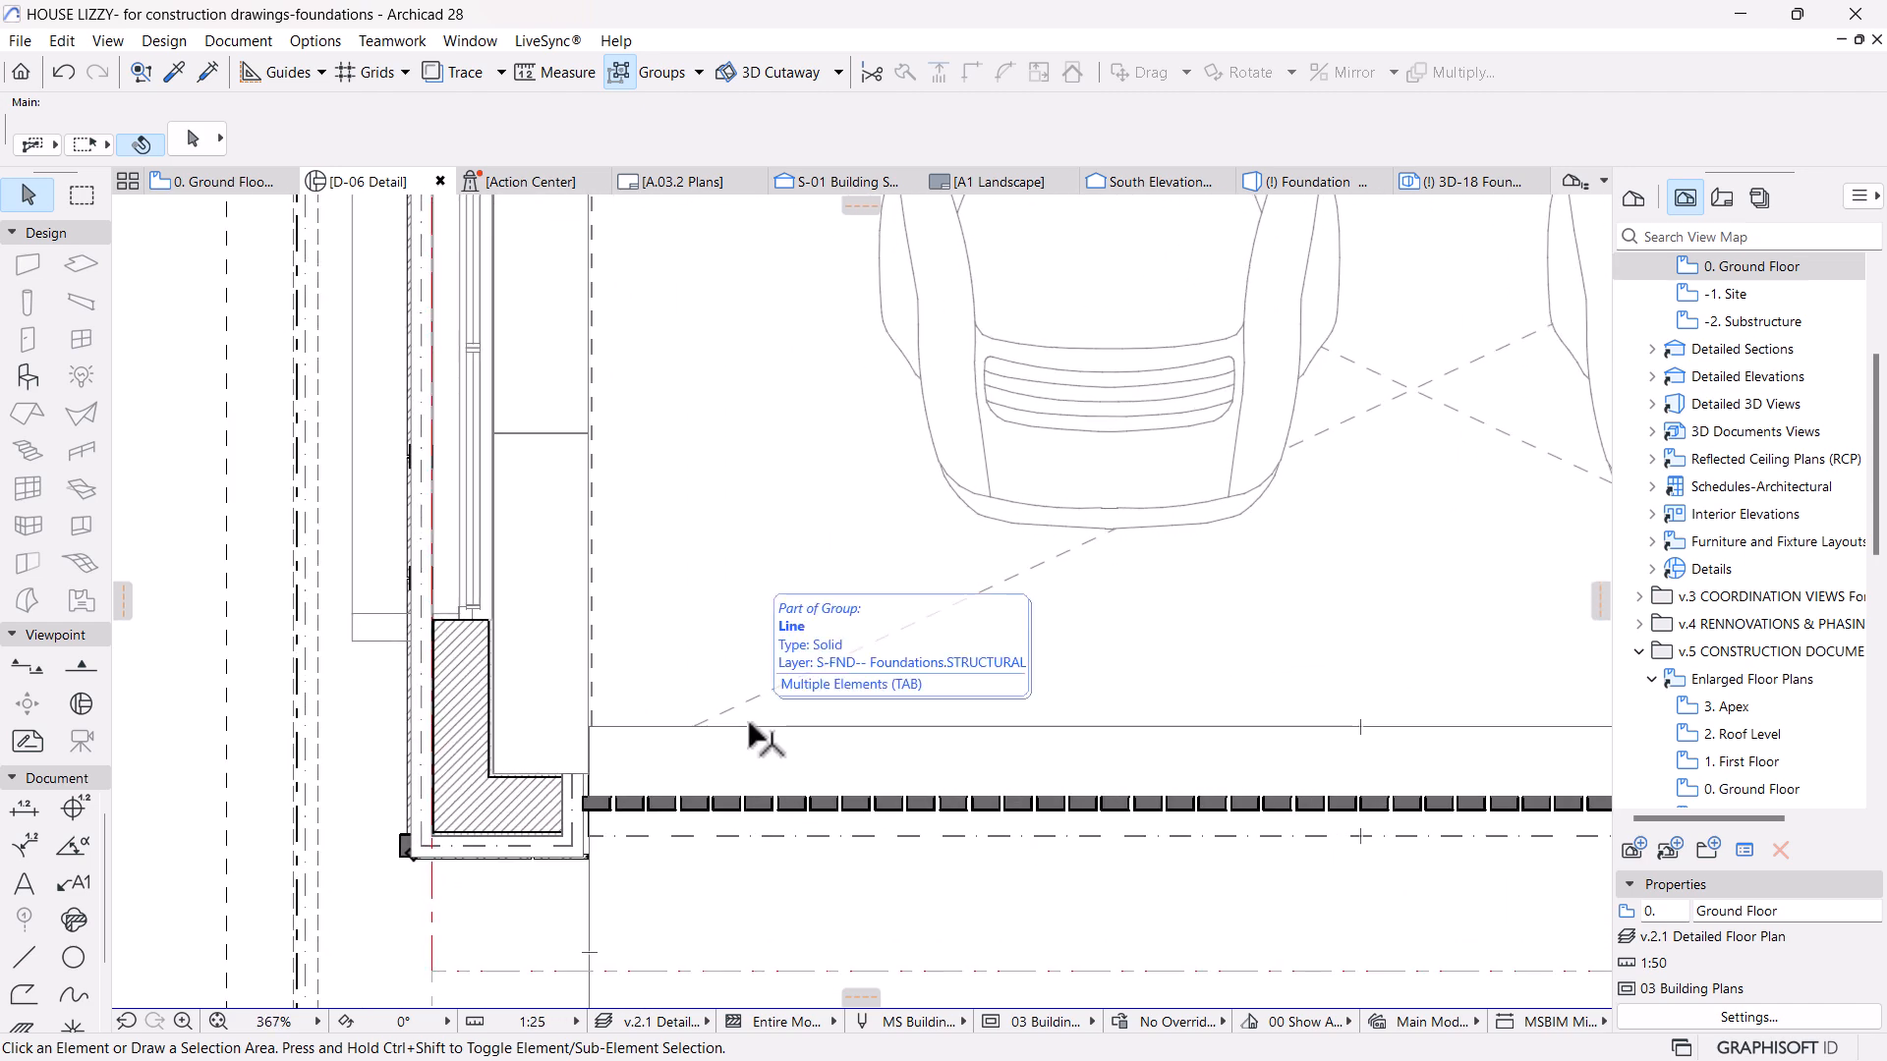
scroll(885, 758, "down", 3)
left_click(877, 626)
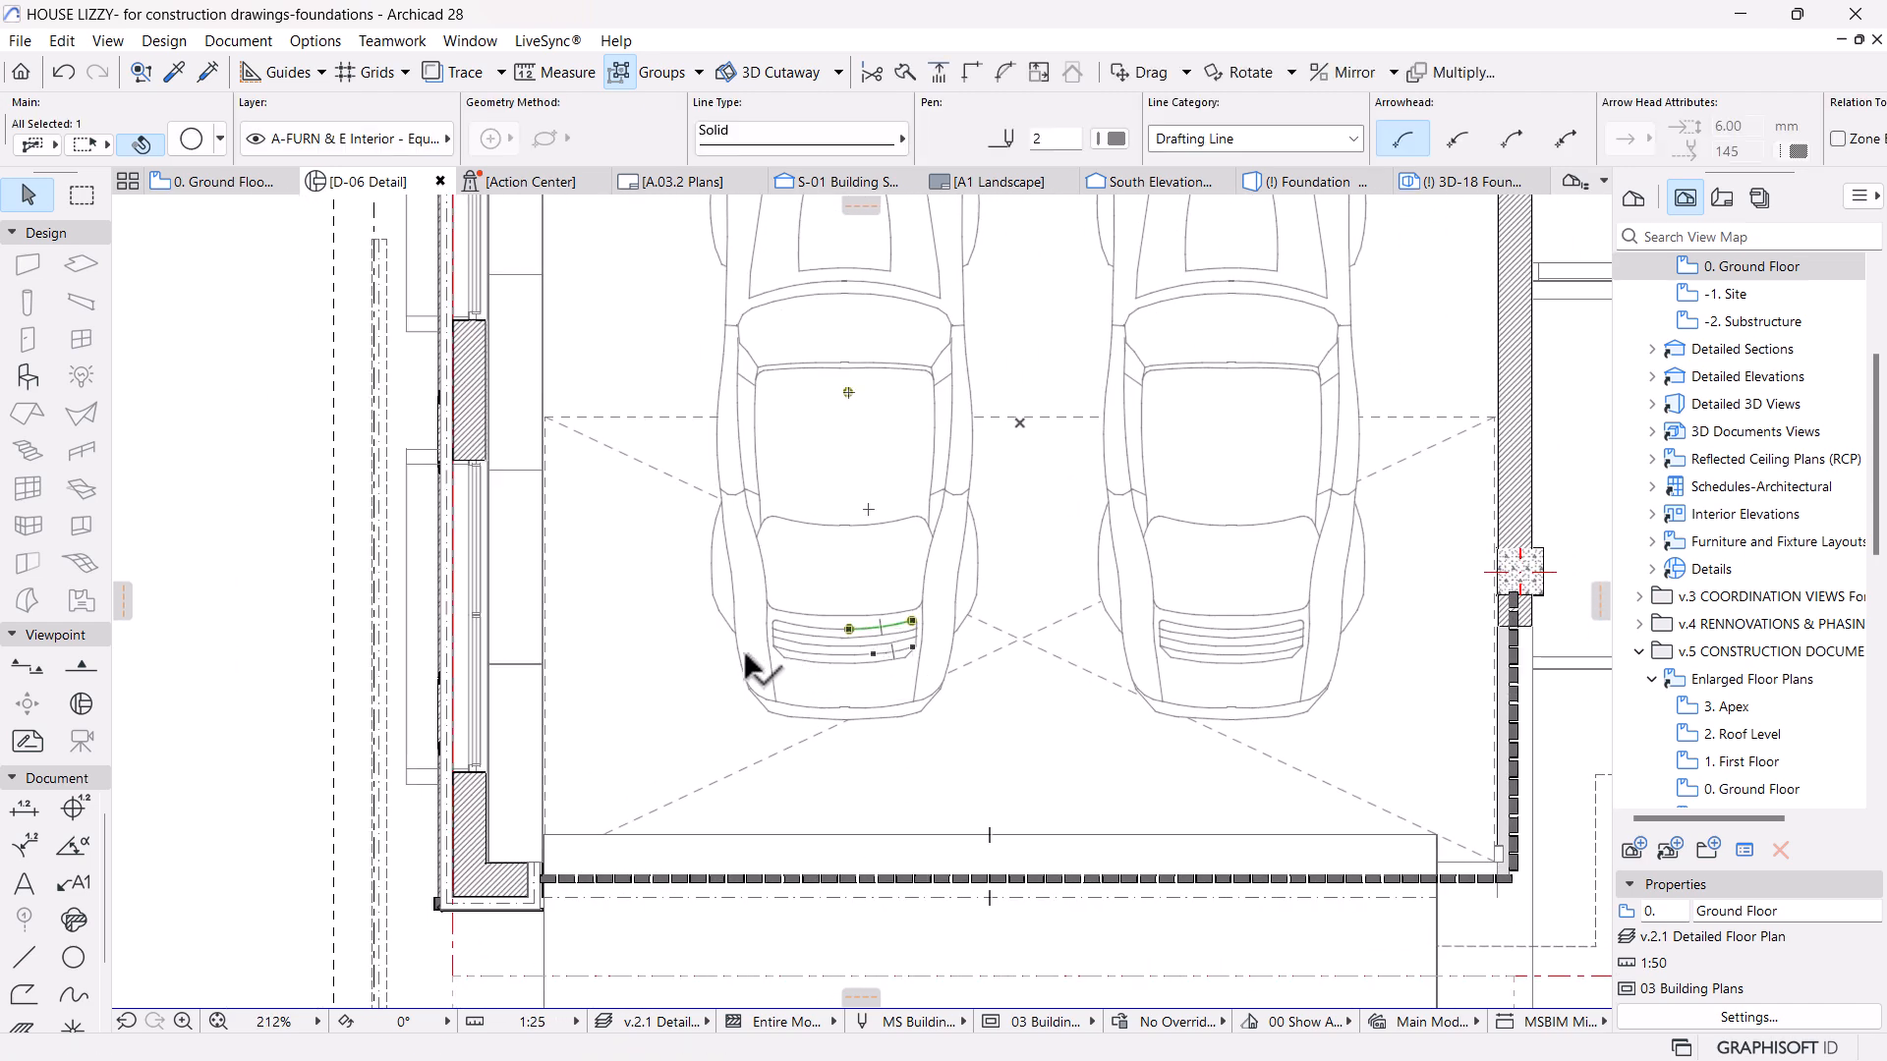
left_click(478, 677)
scroll(1002, 791, "down", 4)
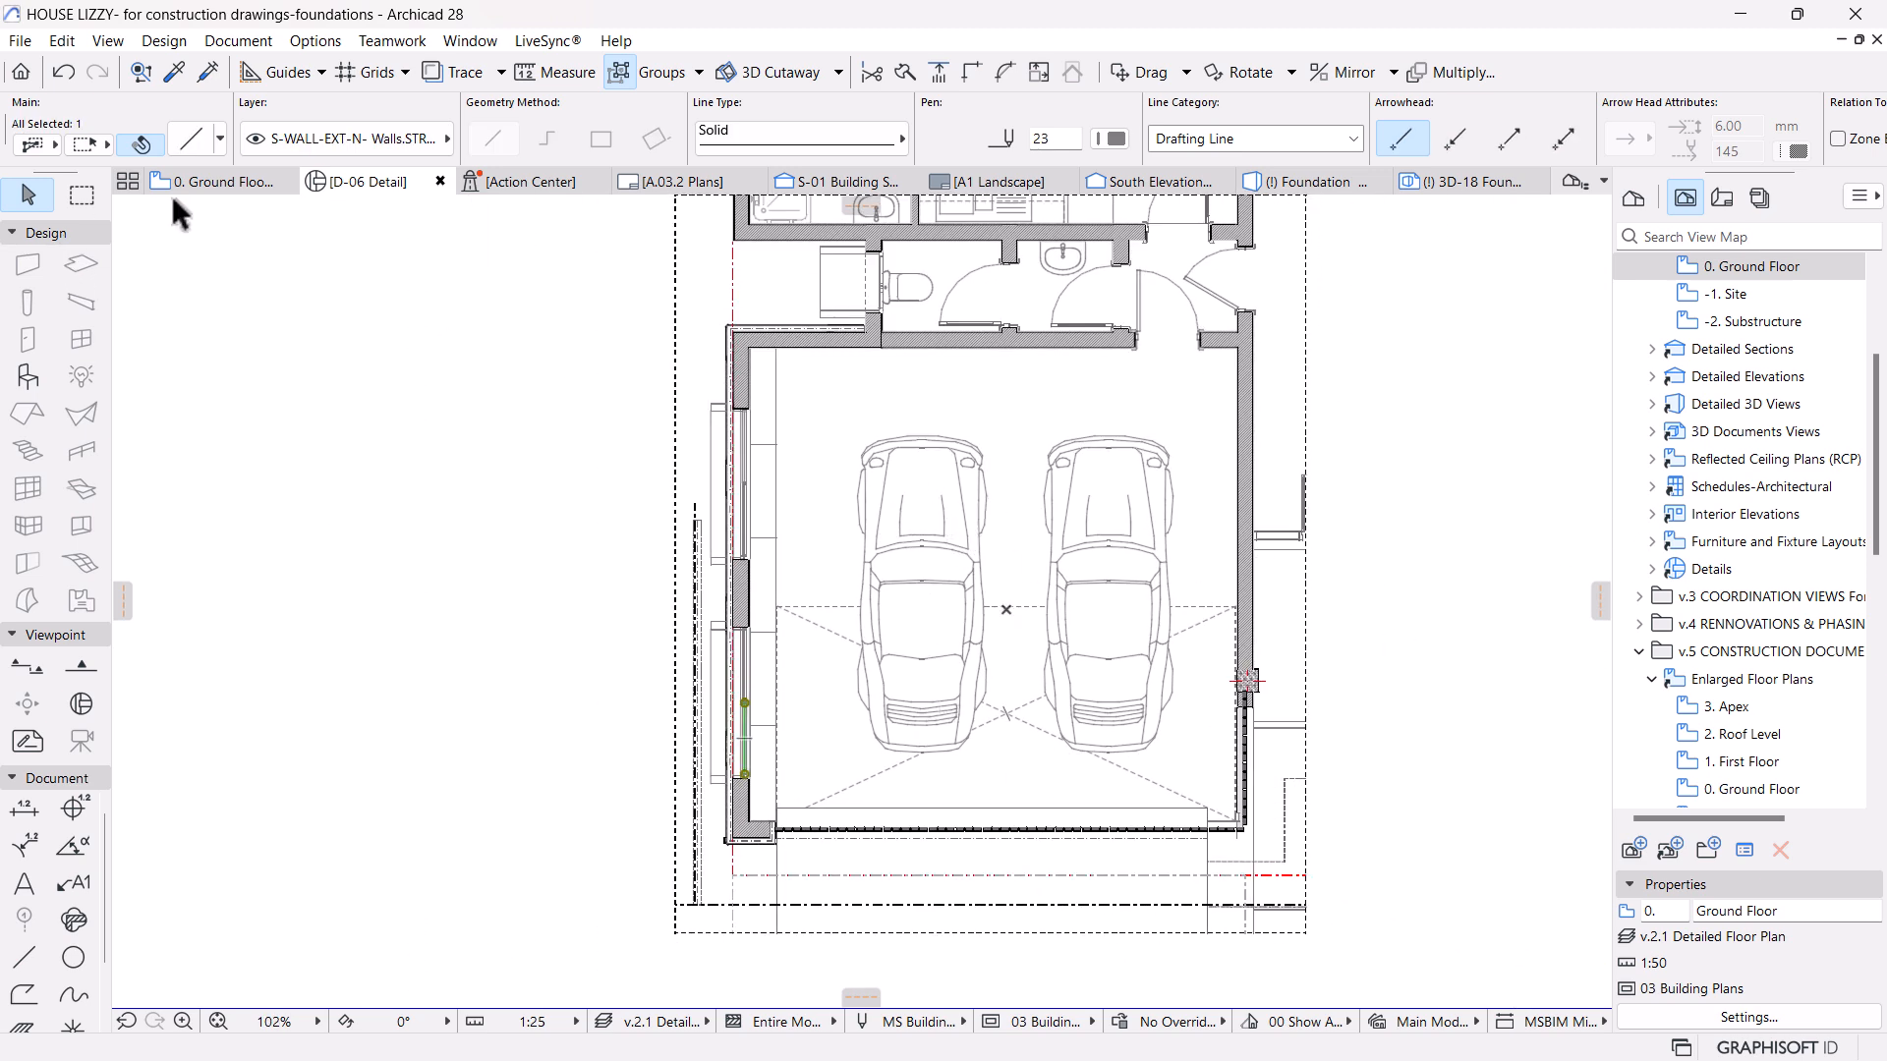
Return to the ground floor plan and look up the Ground Floor view's settings under Enlarged Floor Plans.
left_click(205, 187)
scroll(814, 452, "down", 3)
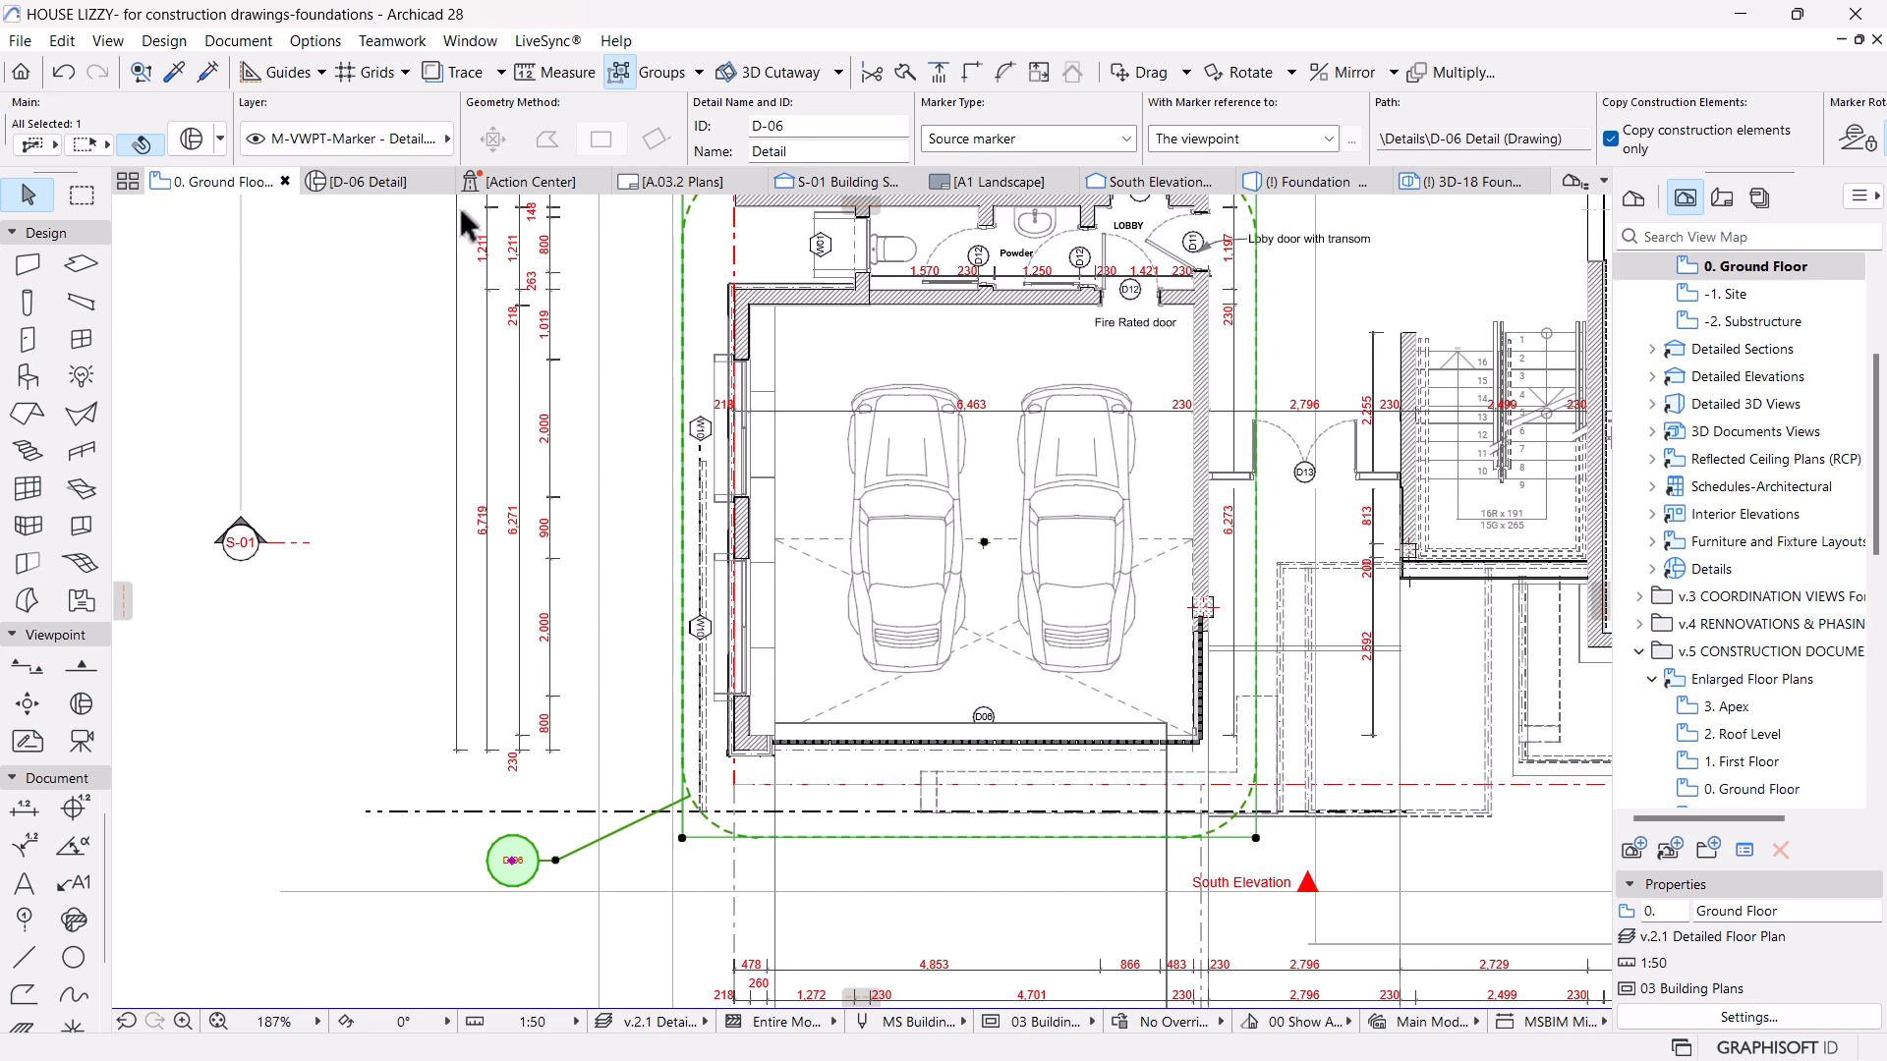
scroll(1799, 579, "down", 4)
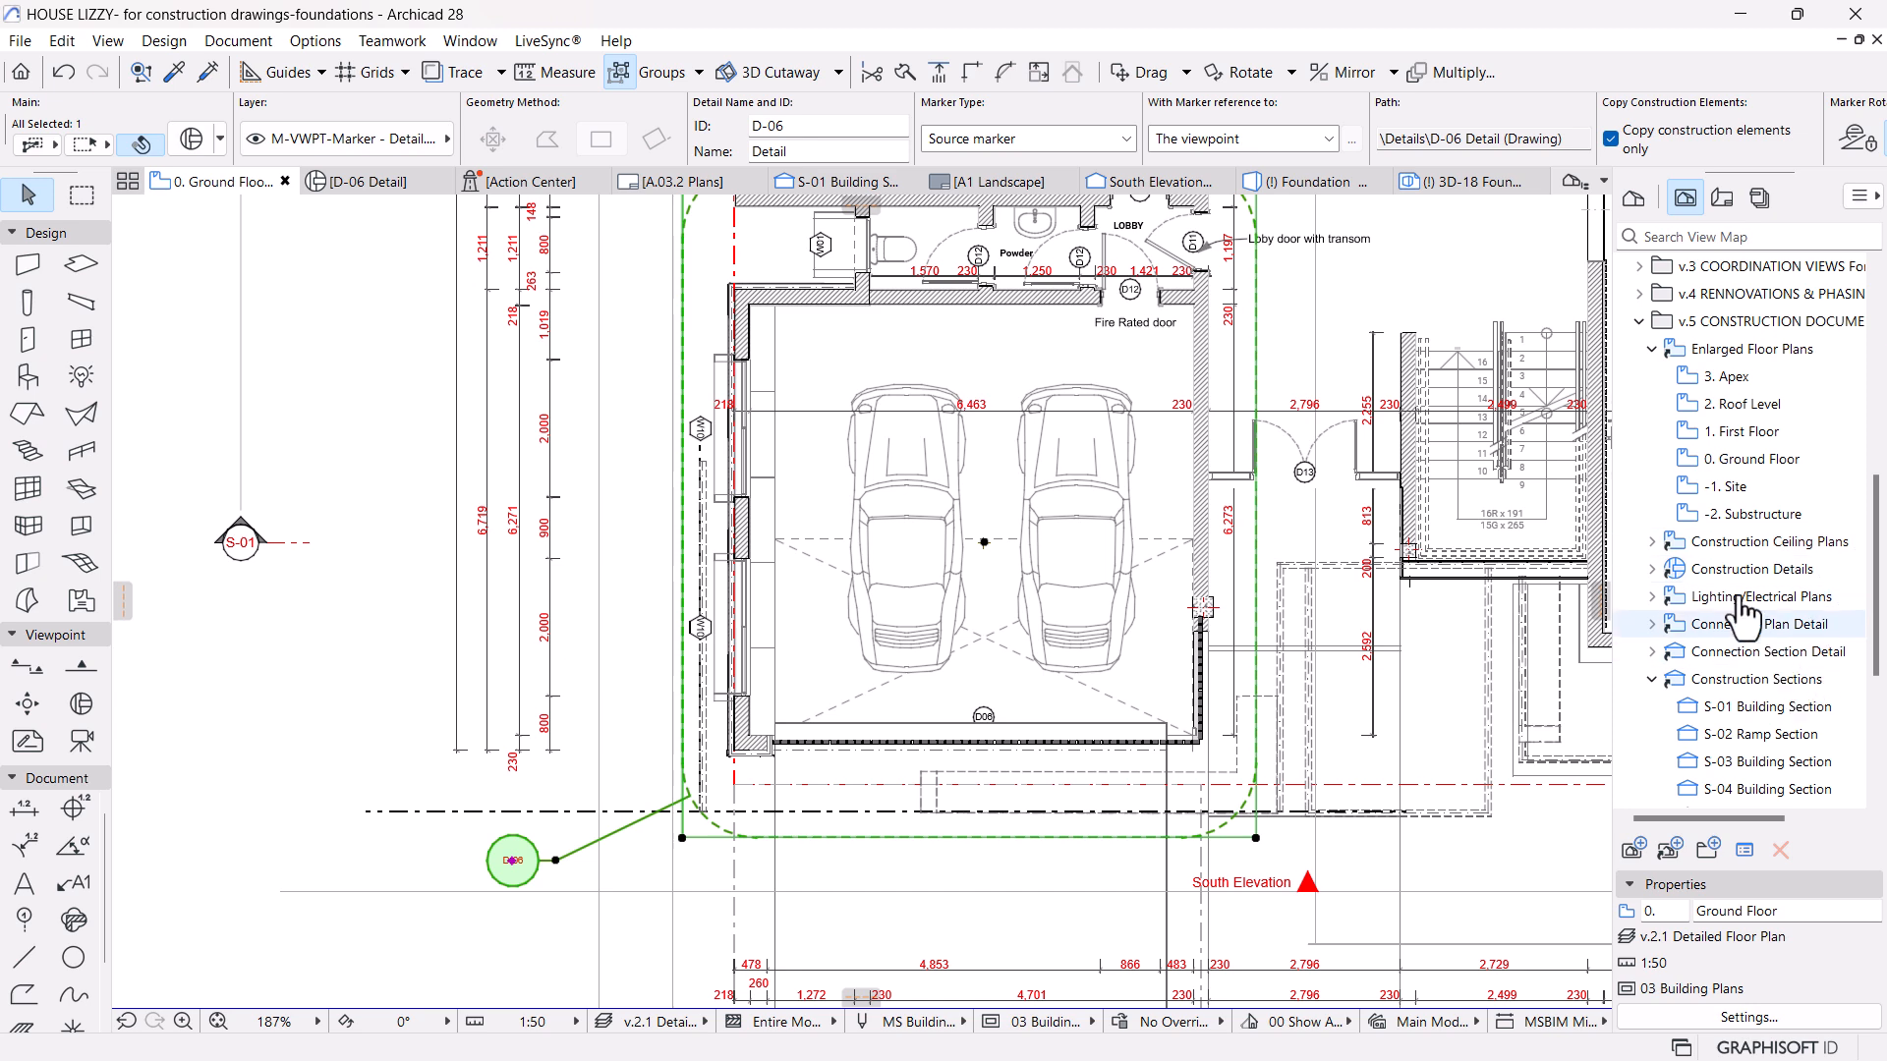
scroll(1745, 609, "down", 3)
scroll(1734, 629, "up", 2)
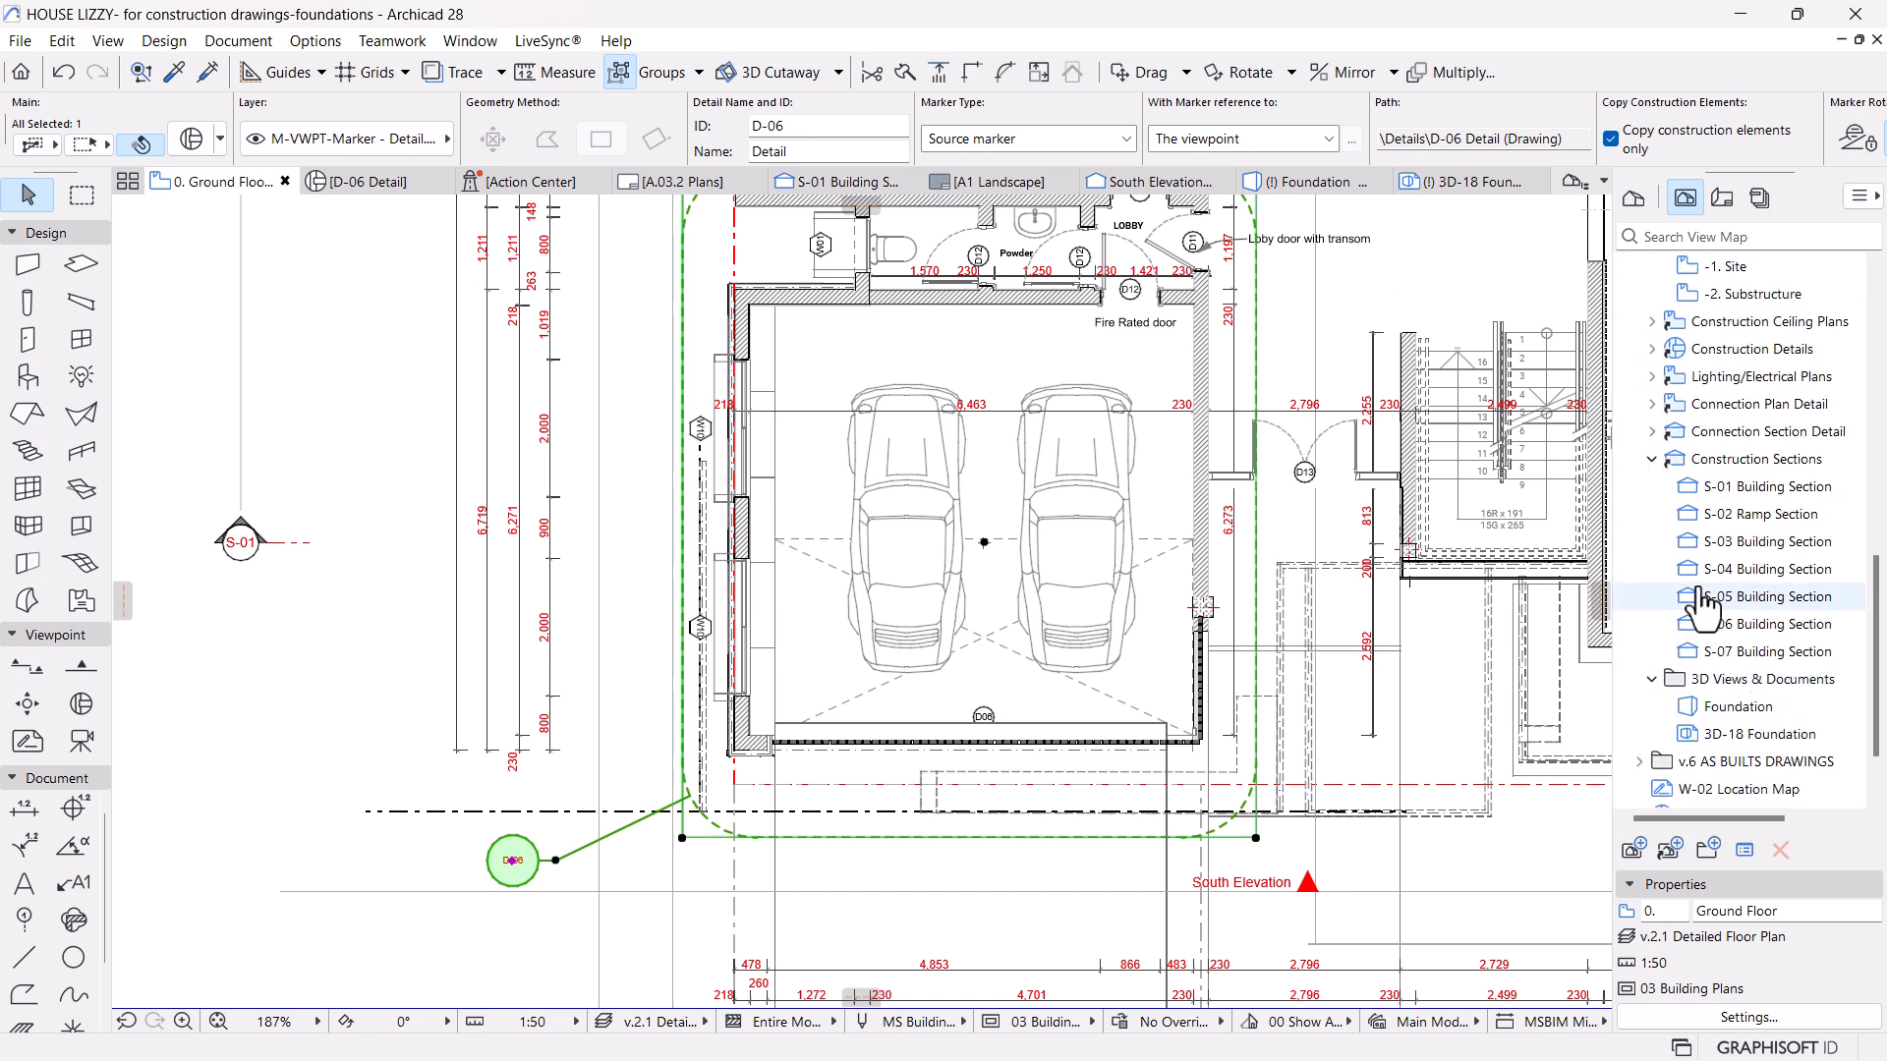
scroll(1703, 477, "up", 3)
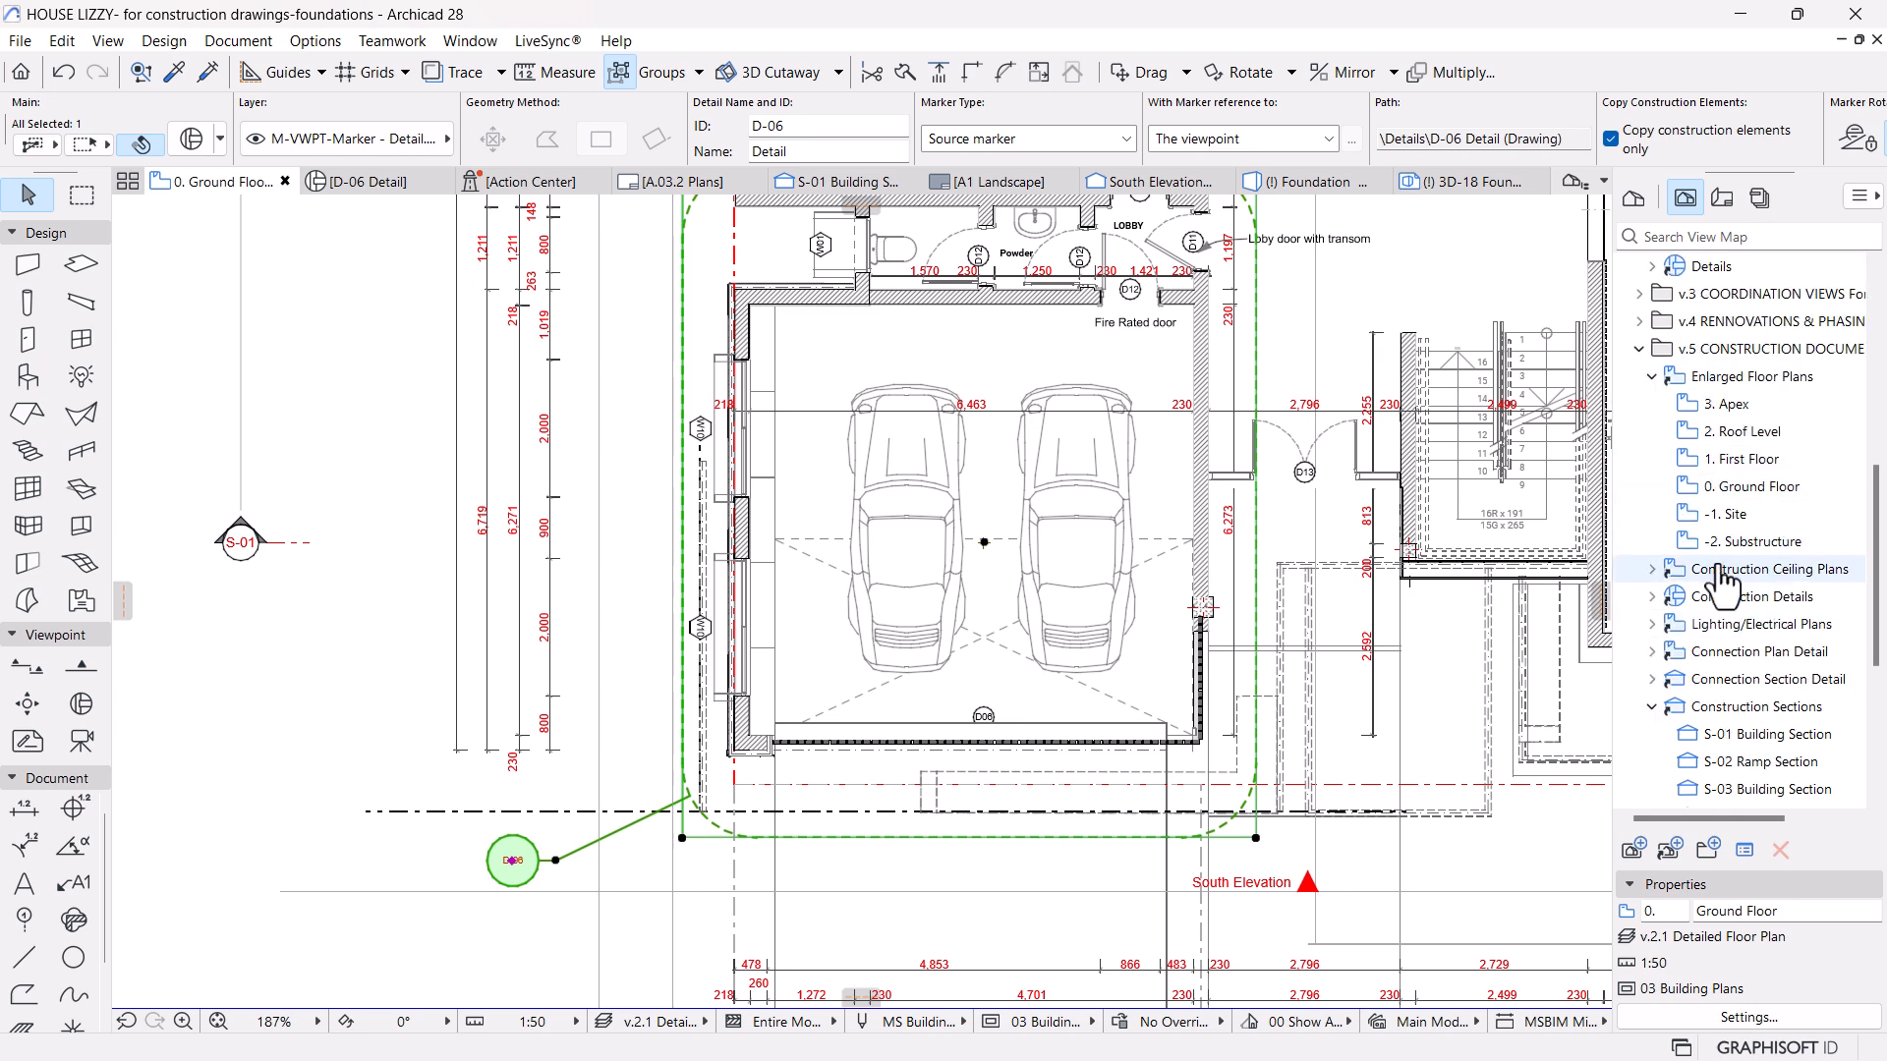
left_click(1759, 488)
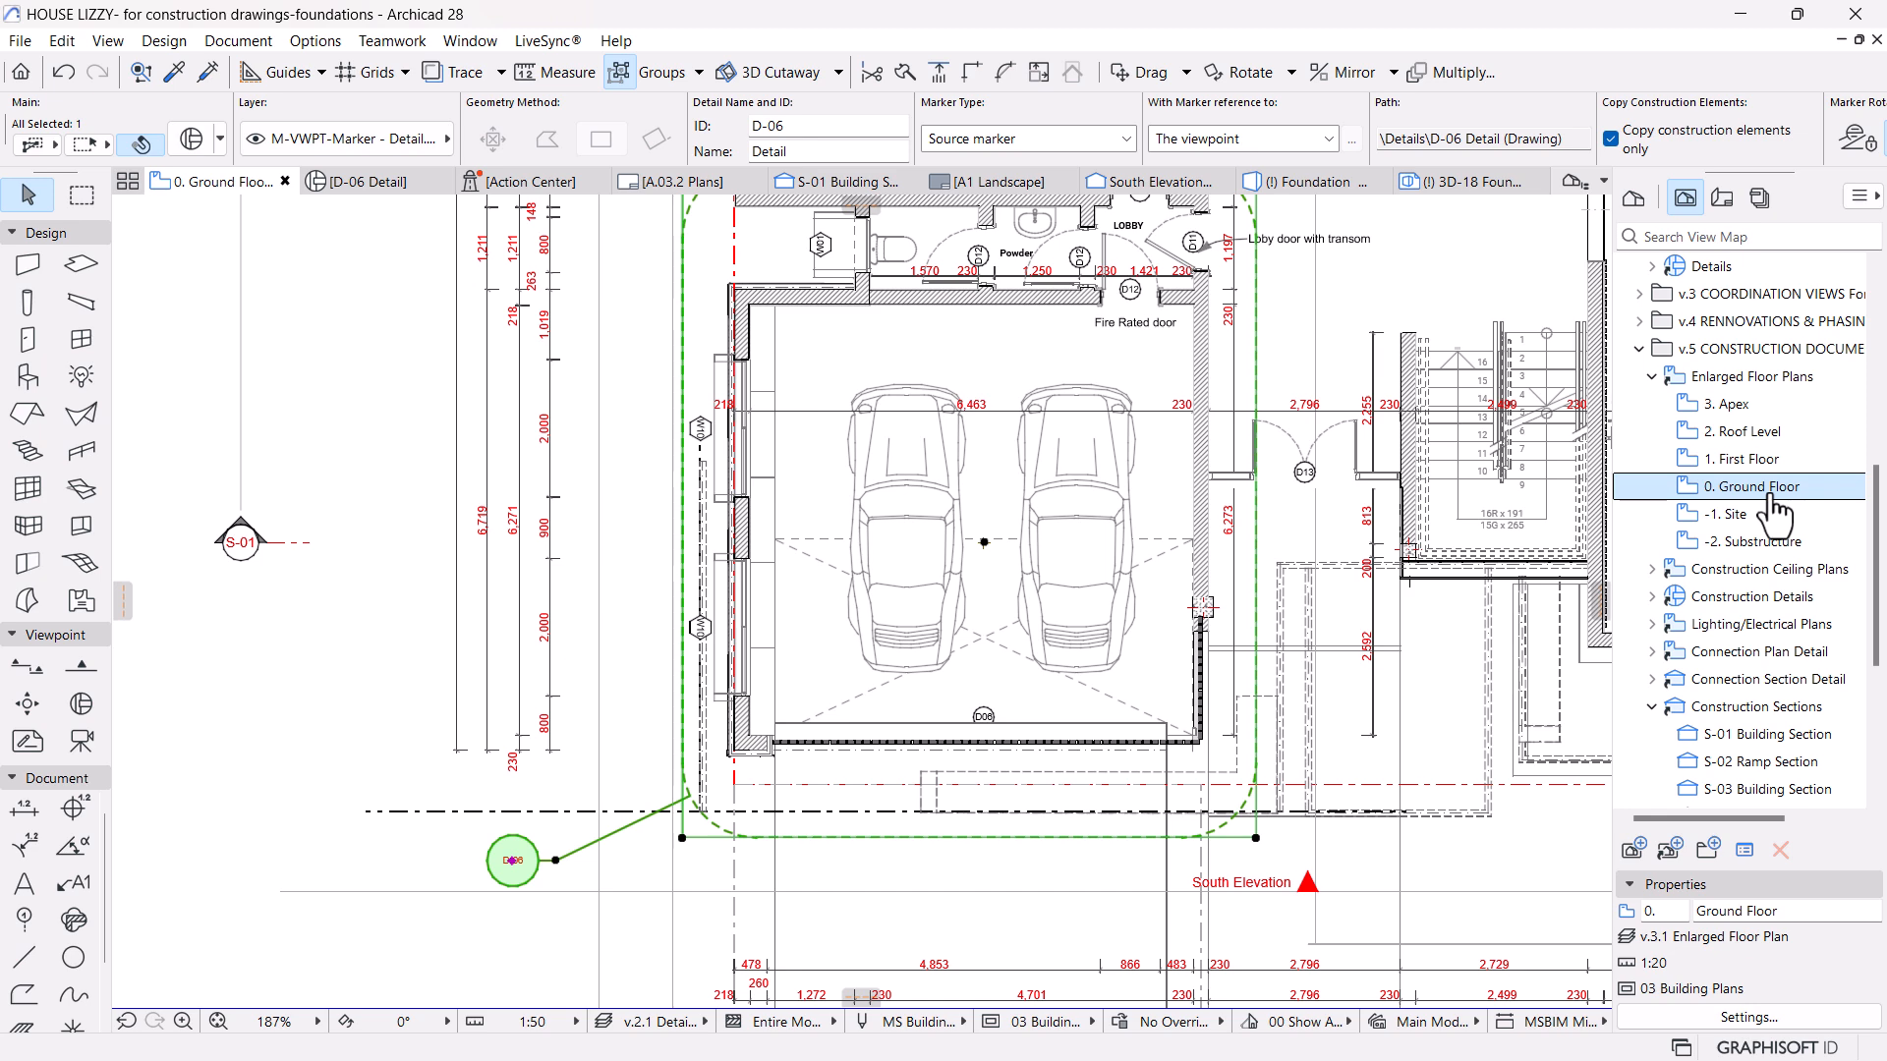
Rename the A.03.2 layout in the layout book as Garage Details.
left_click(1721, 198)
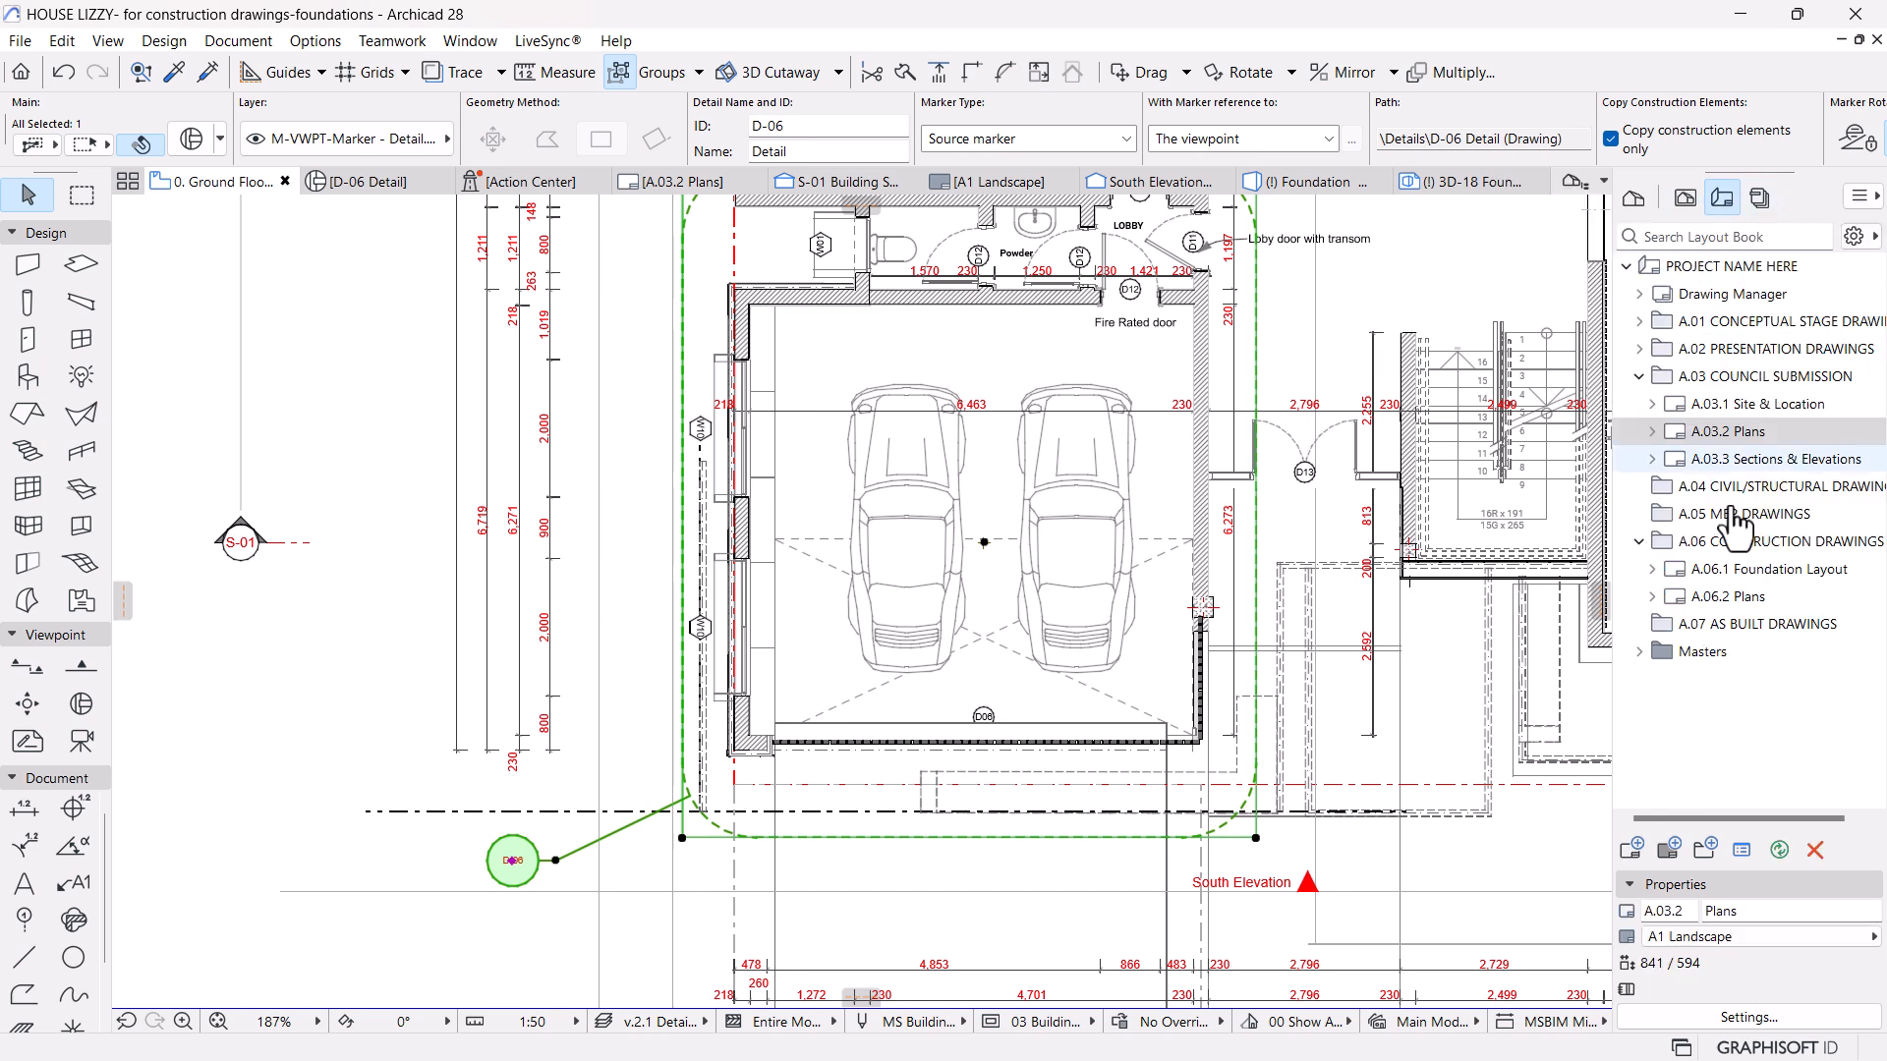
left_click(1730, 911)
type("Garage Detail")
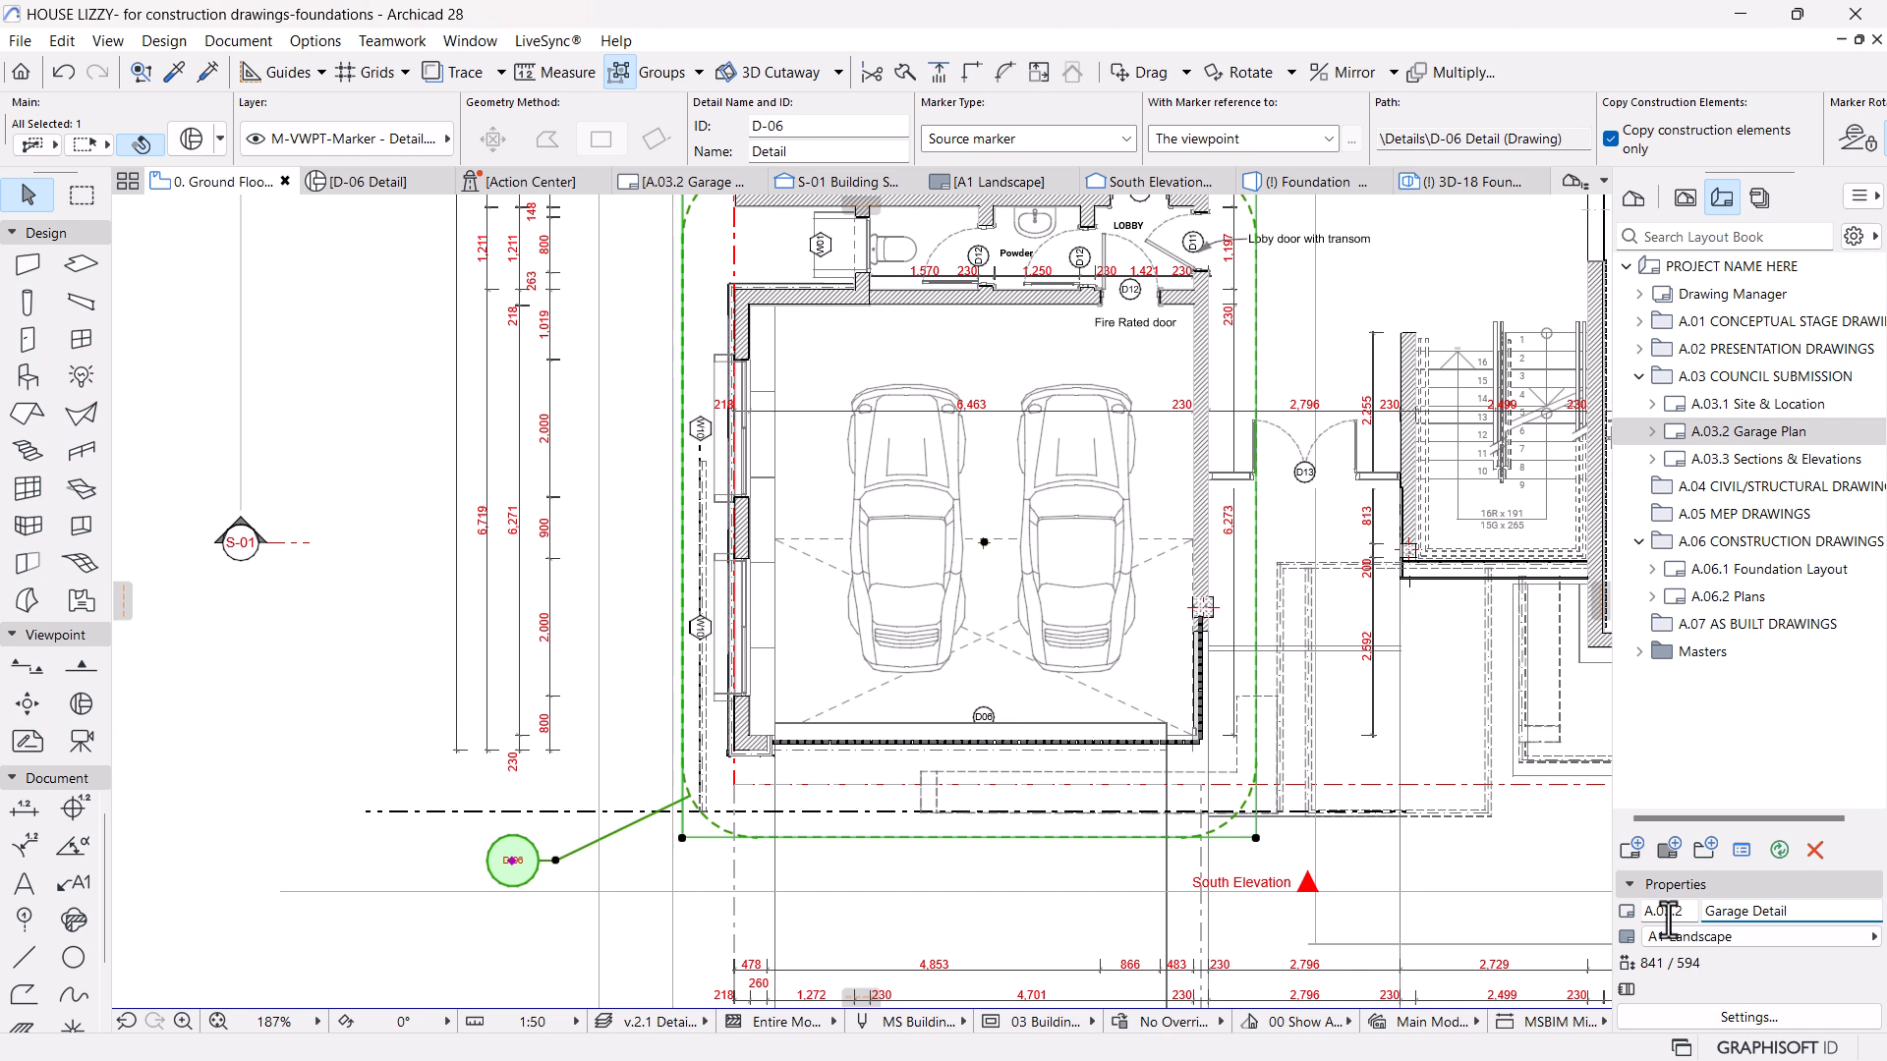
type("s")
key("Return")
Copy the Garage Details layout's ID into the garage detail marker so its ID is A.03.2, and clear the selection.
left_click_drag(1682, 911, 1610, 912)
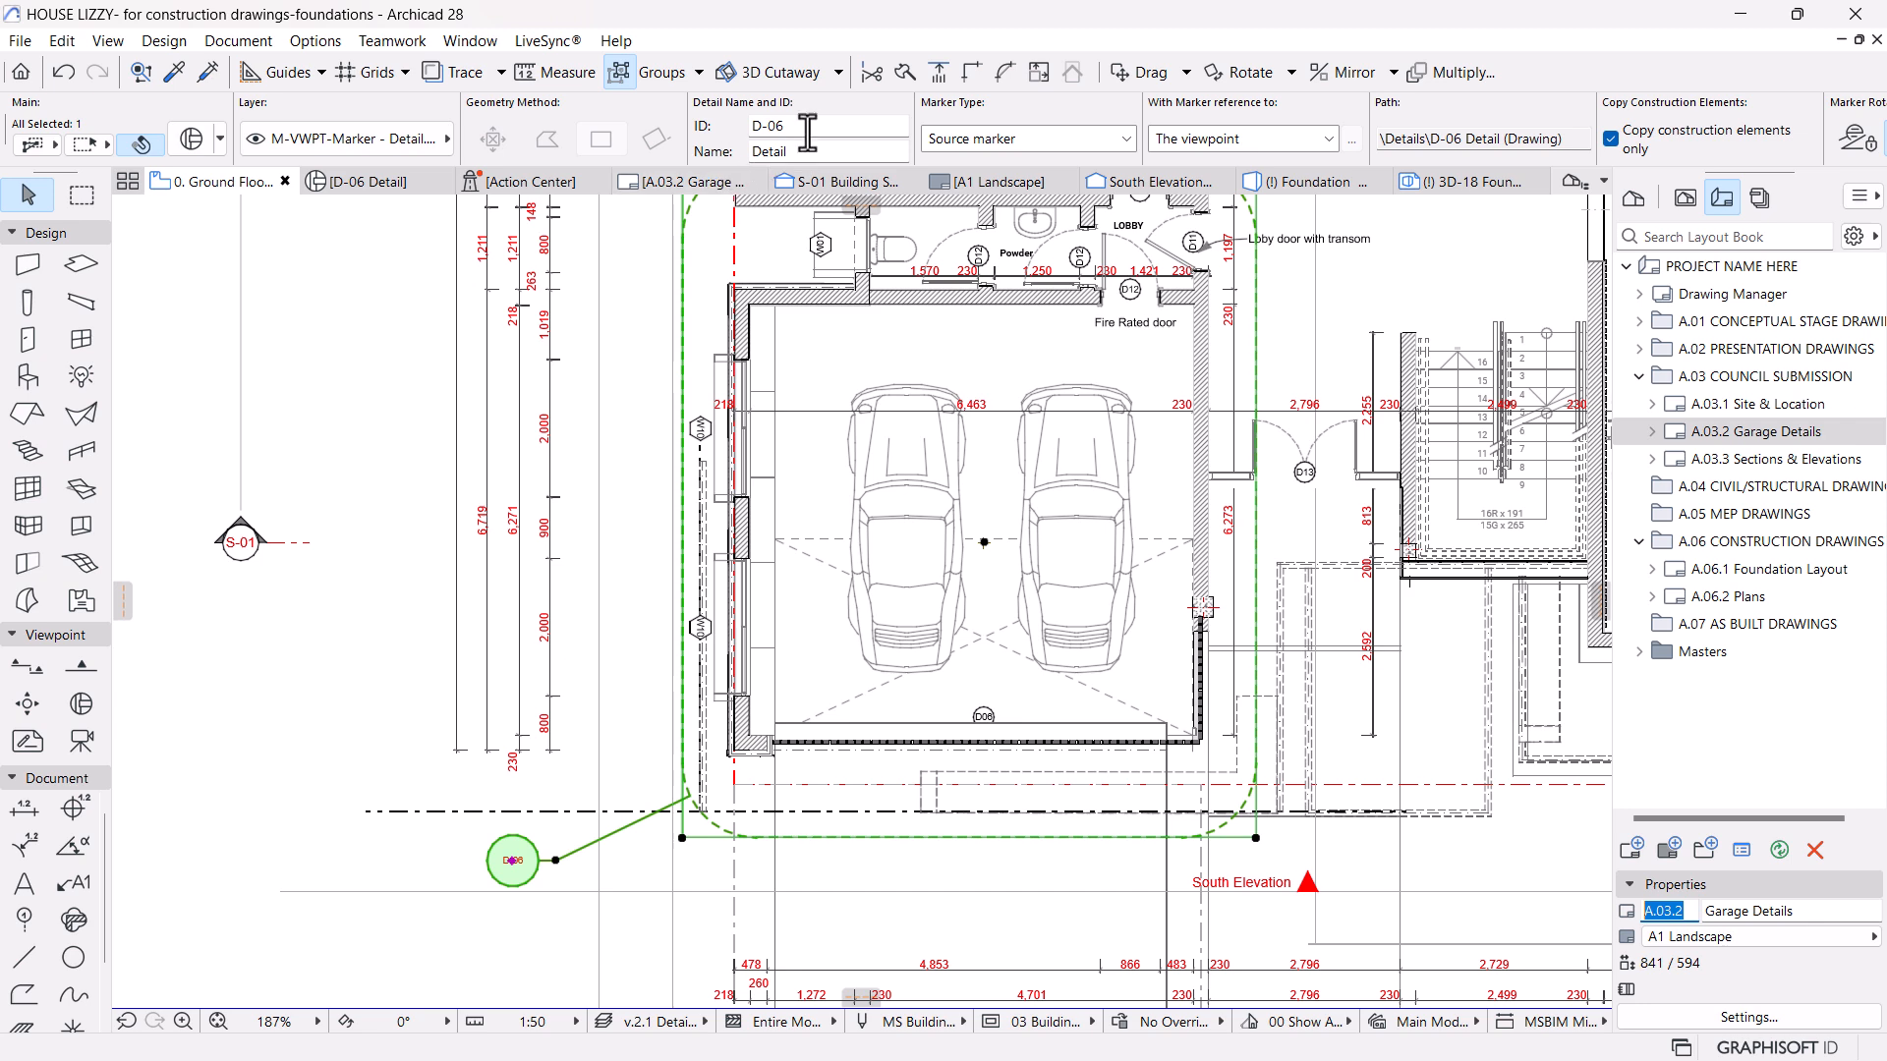
left_click_drag(808, 128, 678, 127)
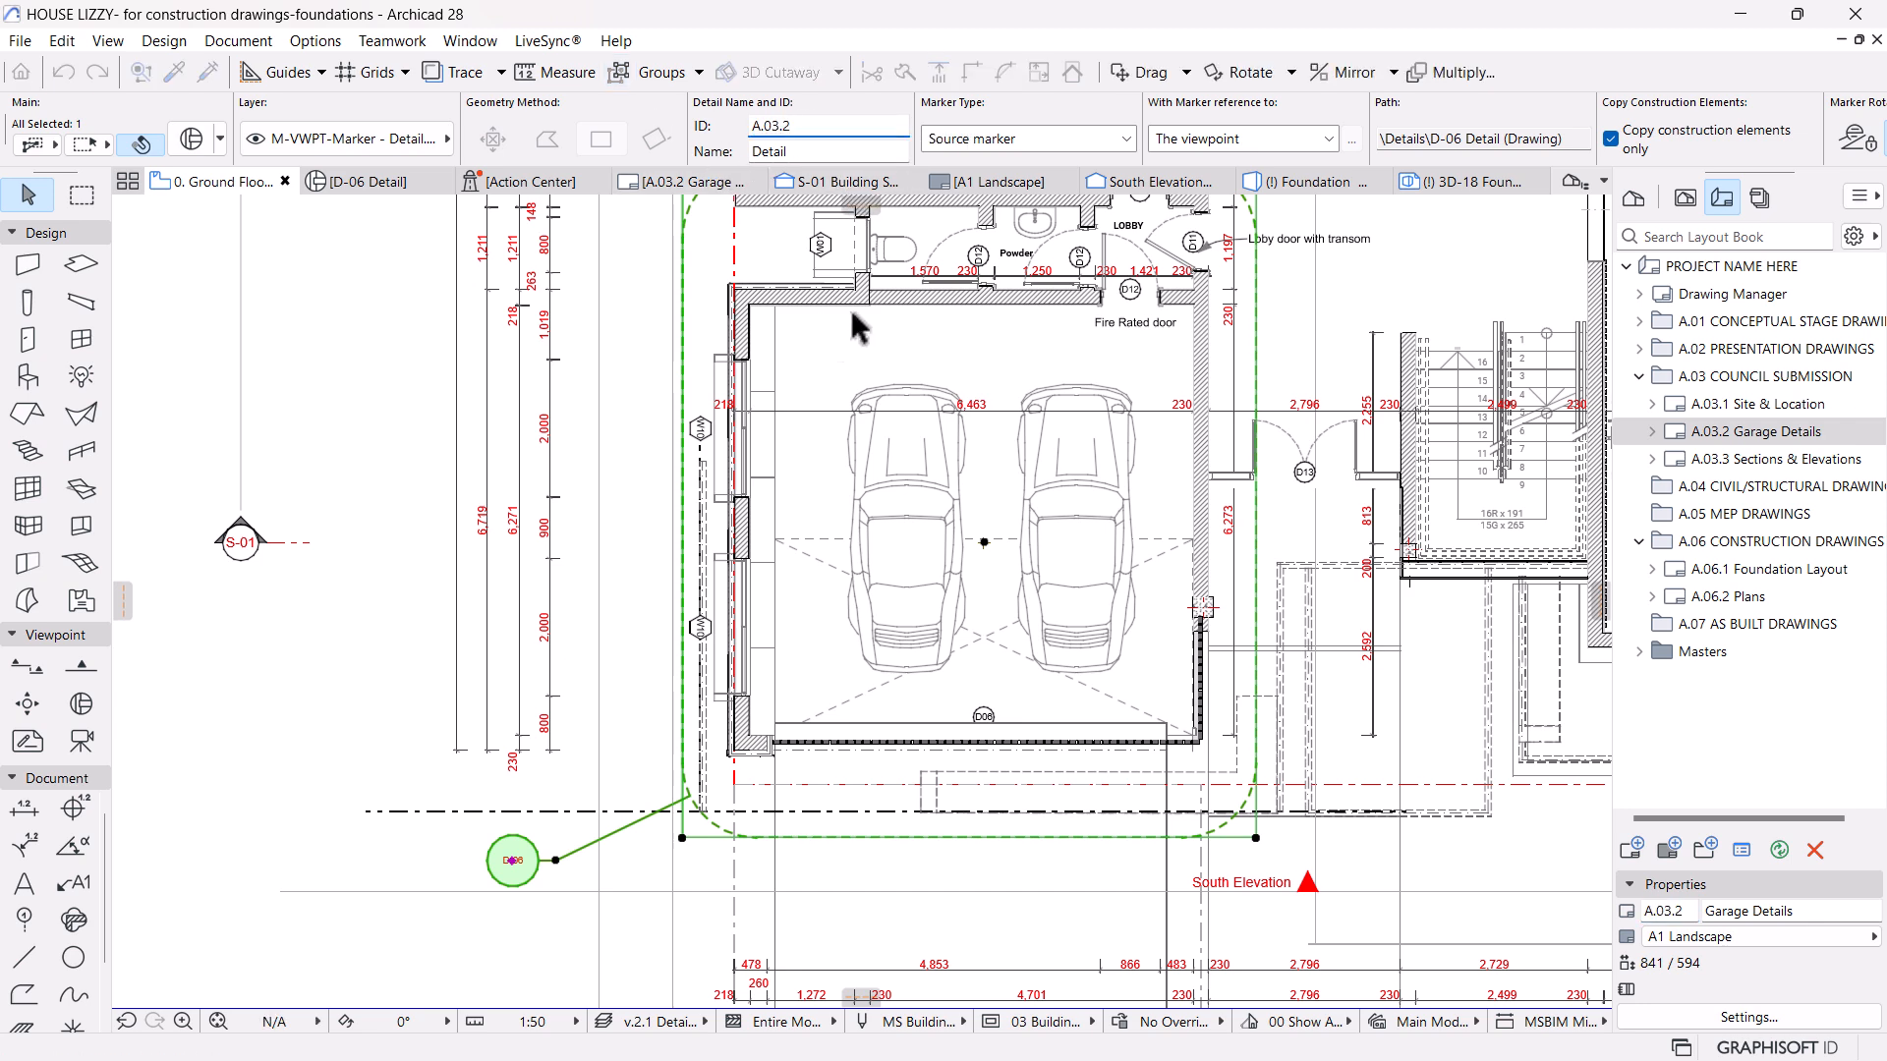
left_click(810, 156)
left_click(323, 893)
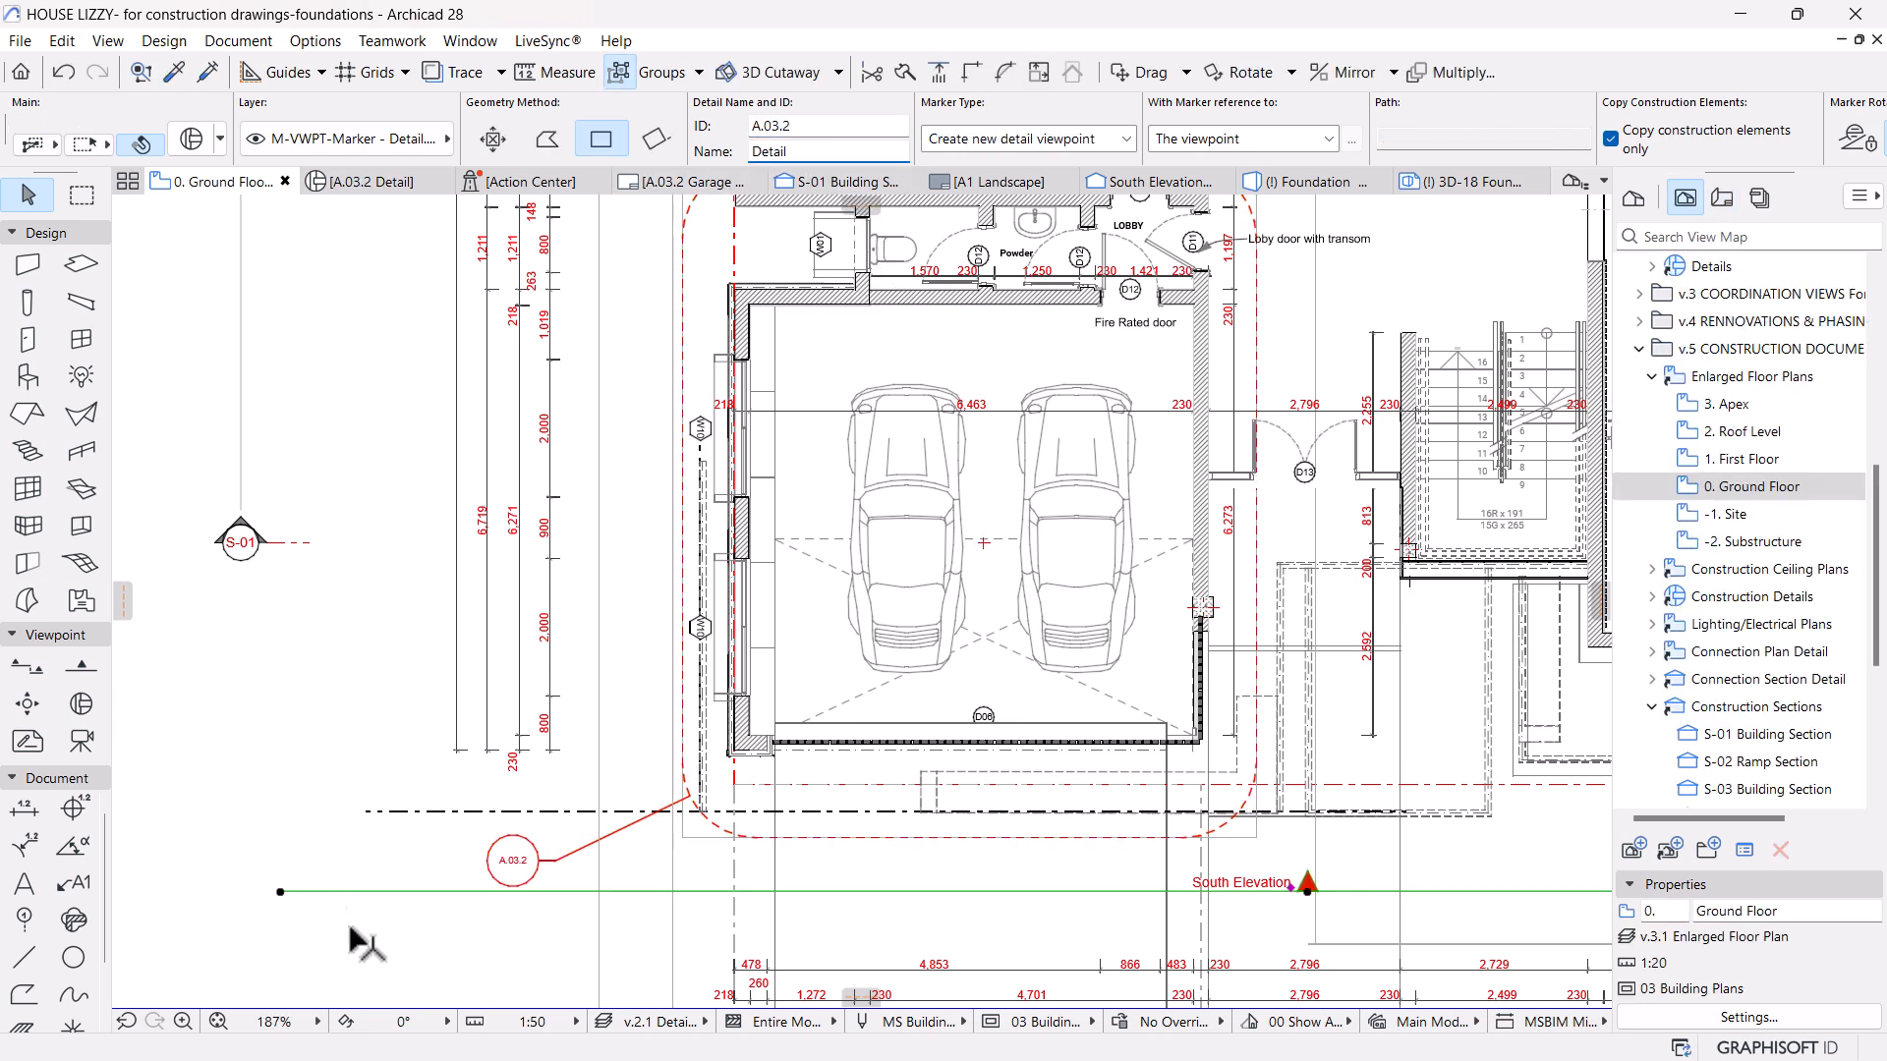
scroll(758, 860, "up", 2)
key("Escape")
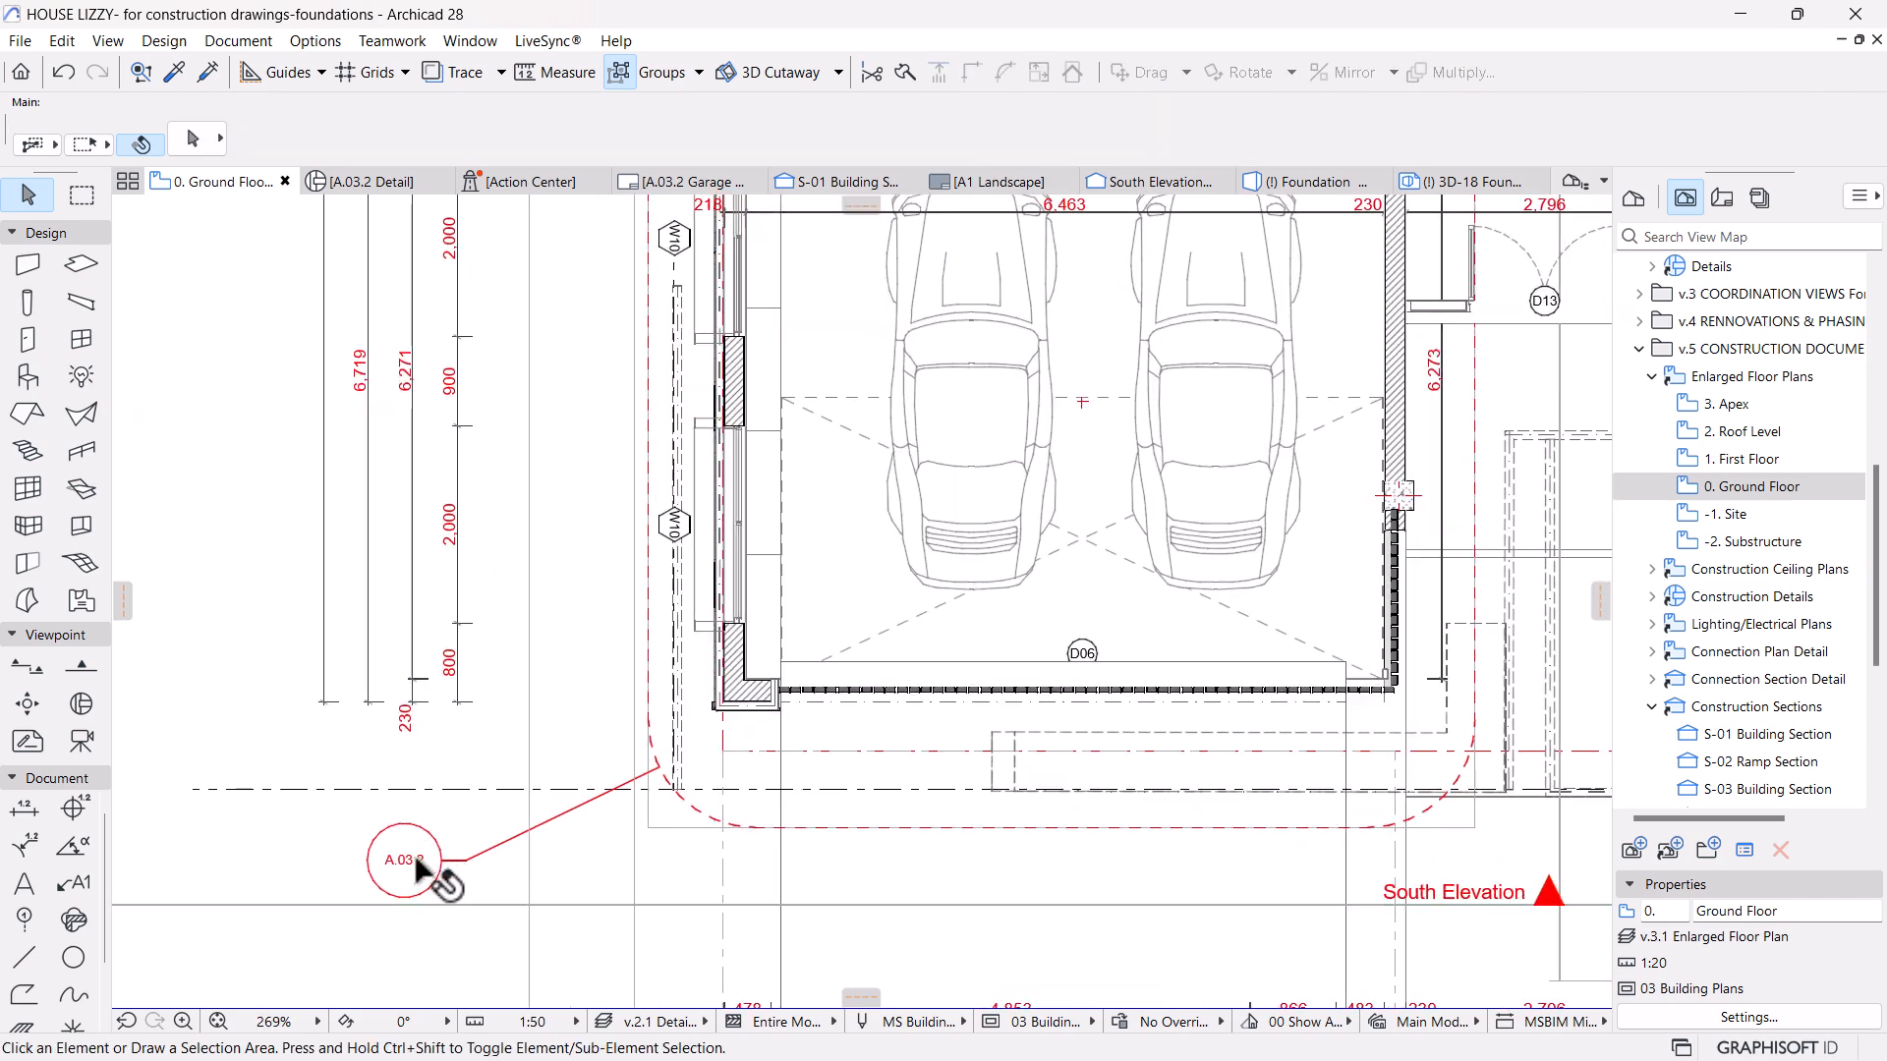
Examine the A.03.2 detail marker, the garage it encloses and the adjoining rooms on the ground floor plan.
left_click(424, 858)
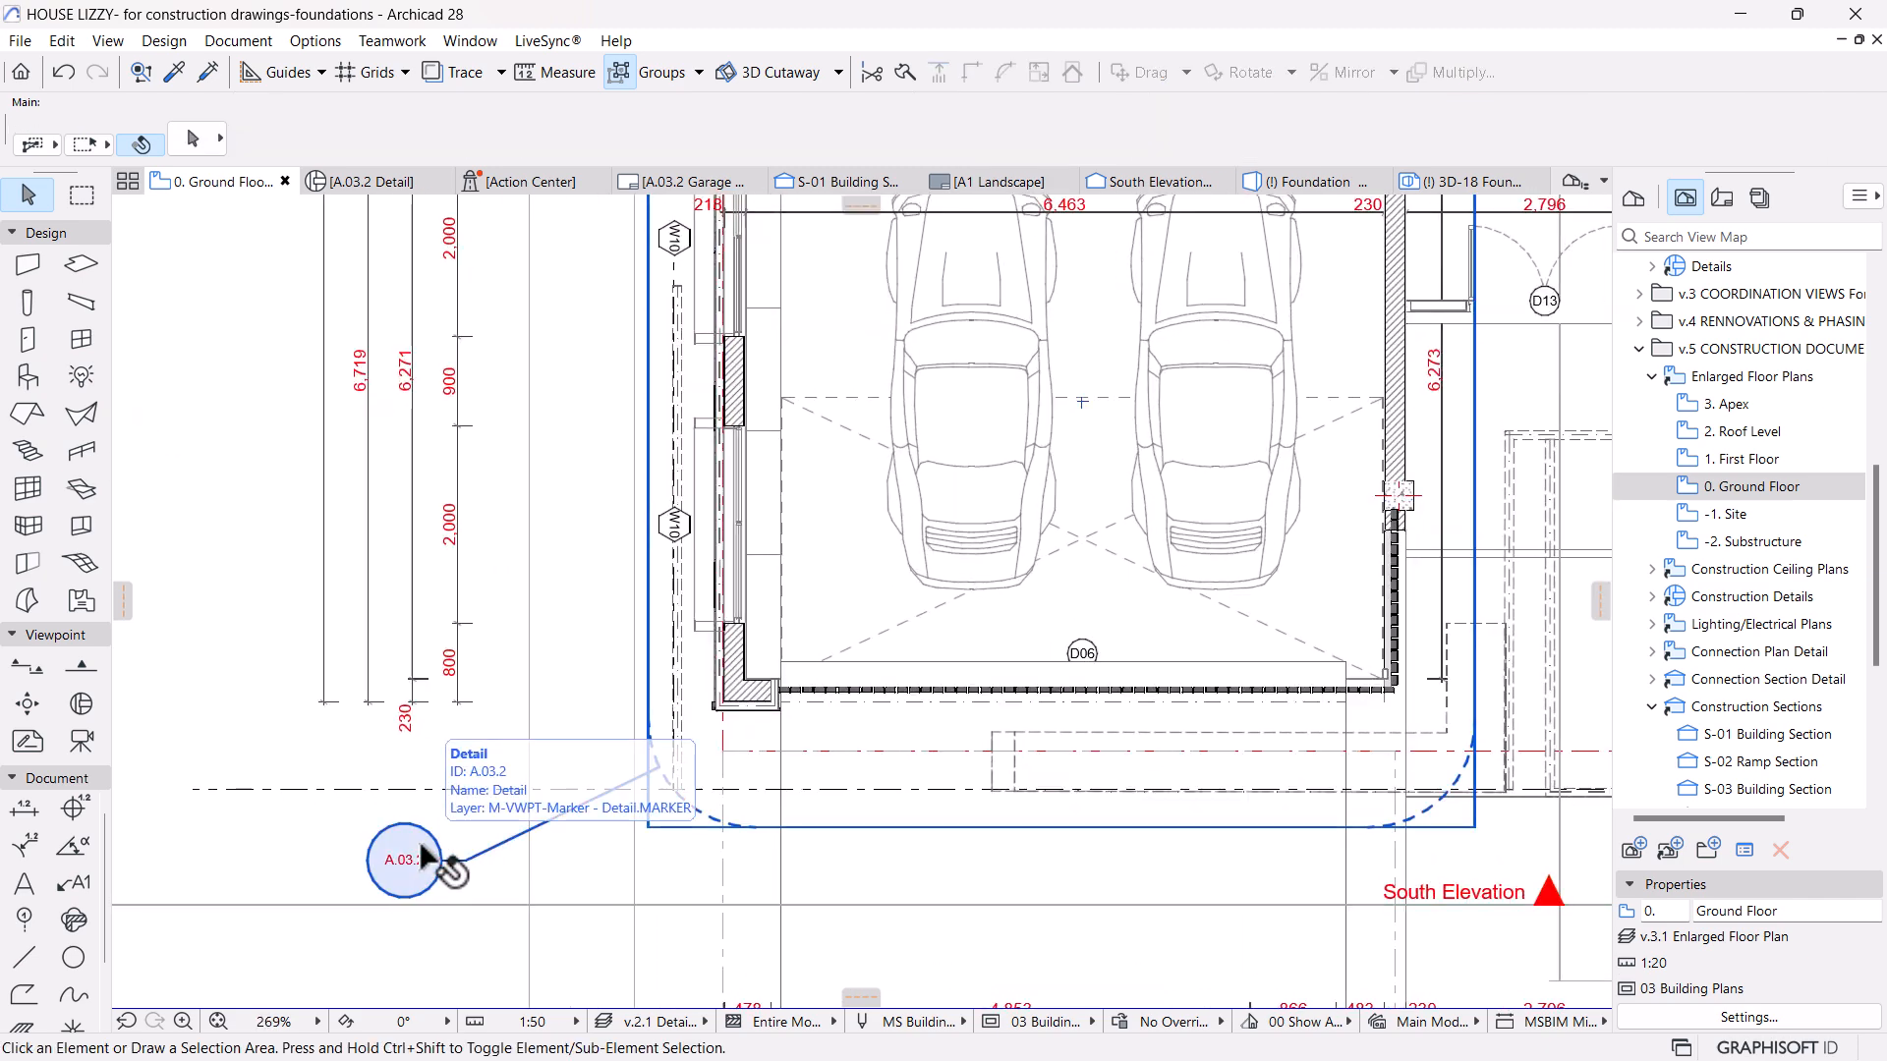
scroll(634, 808, "down", 3)
middle_click_drag(702, 816, 640, 859)
scroll(657, 870, "up", 2)
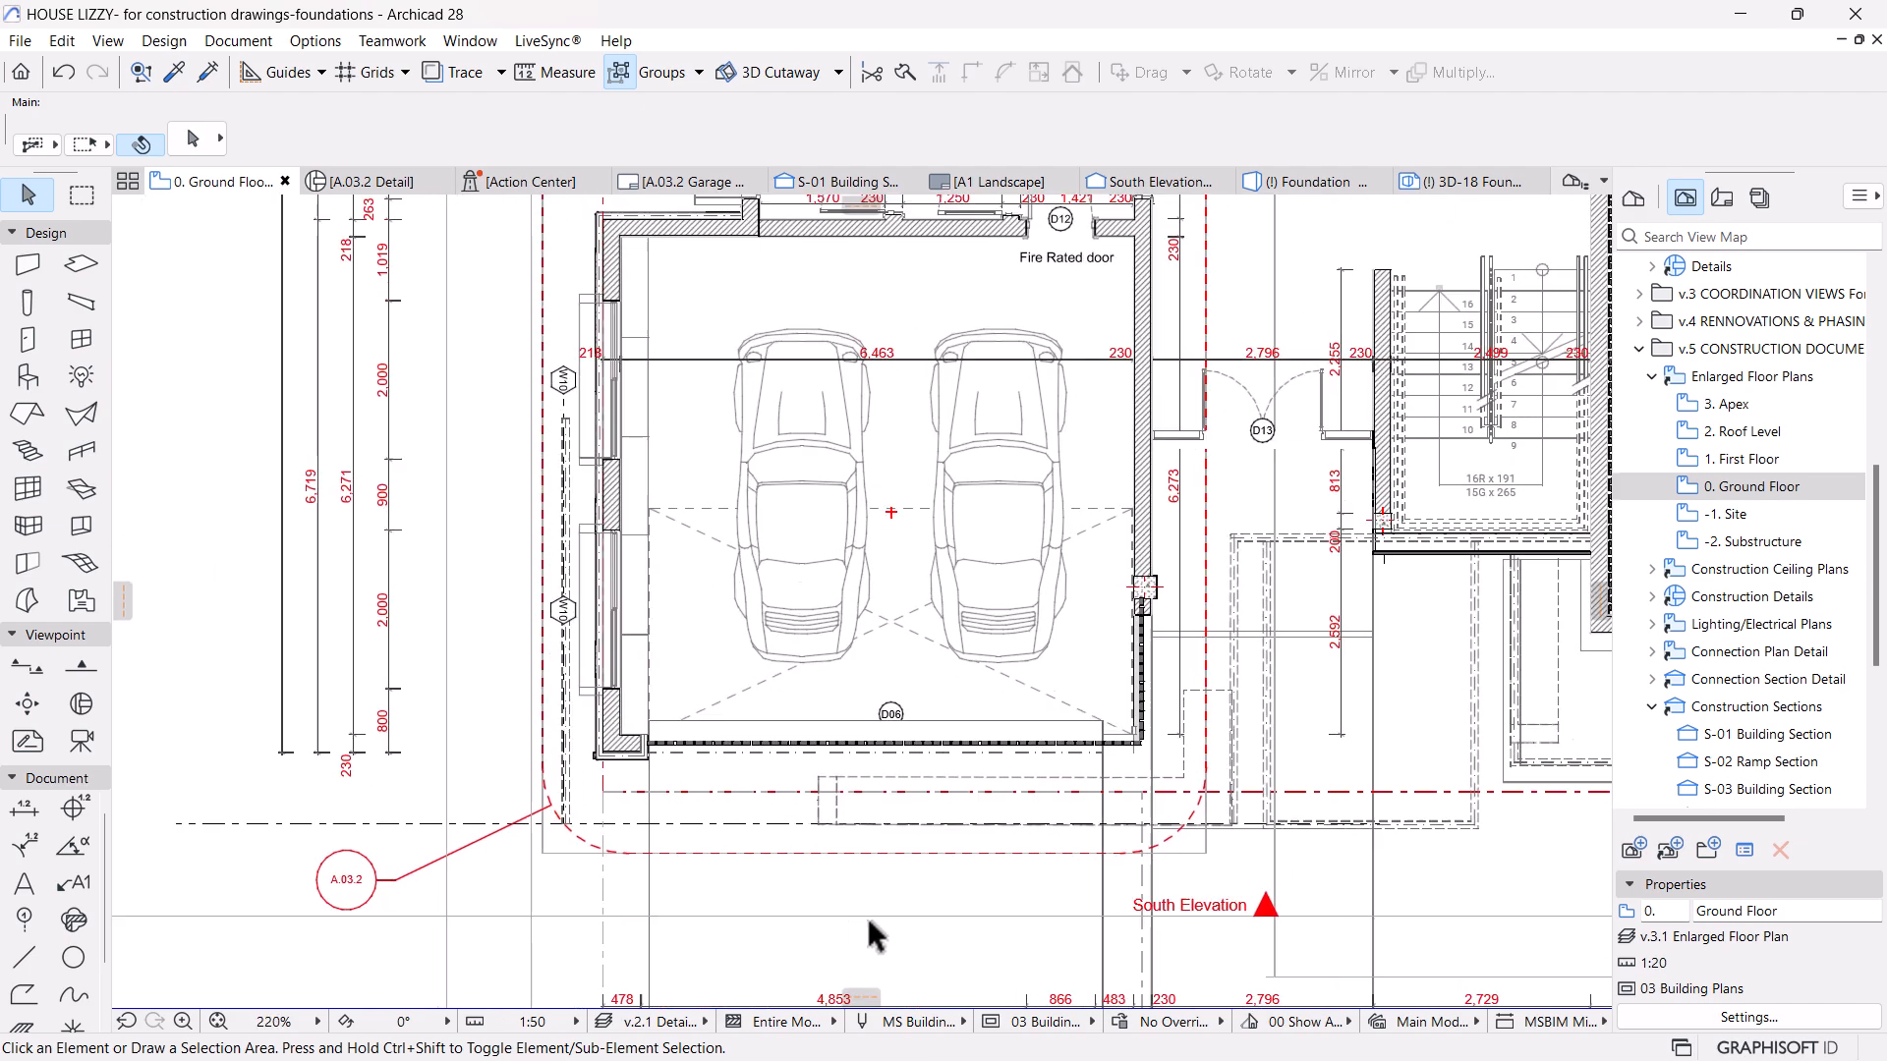
scroll(822, 853, "up", 2)
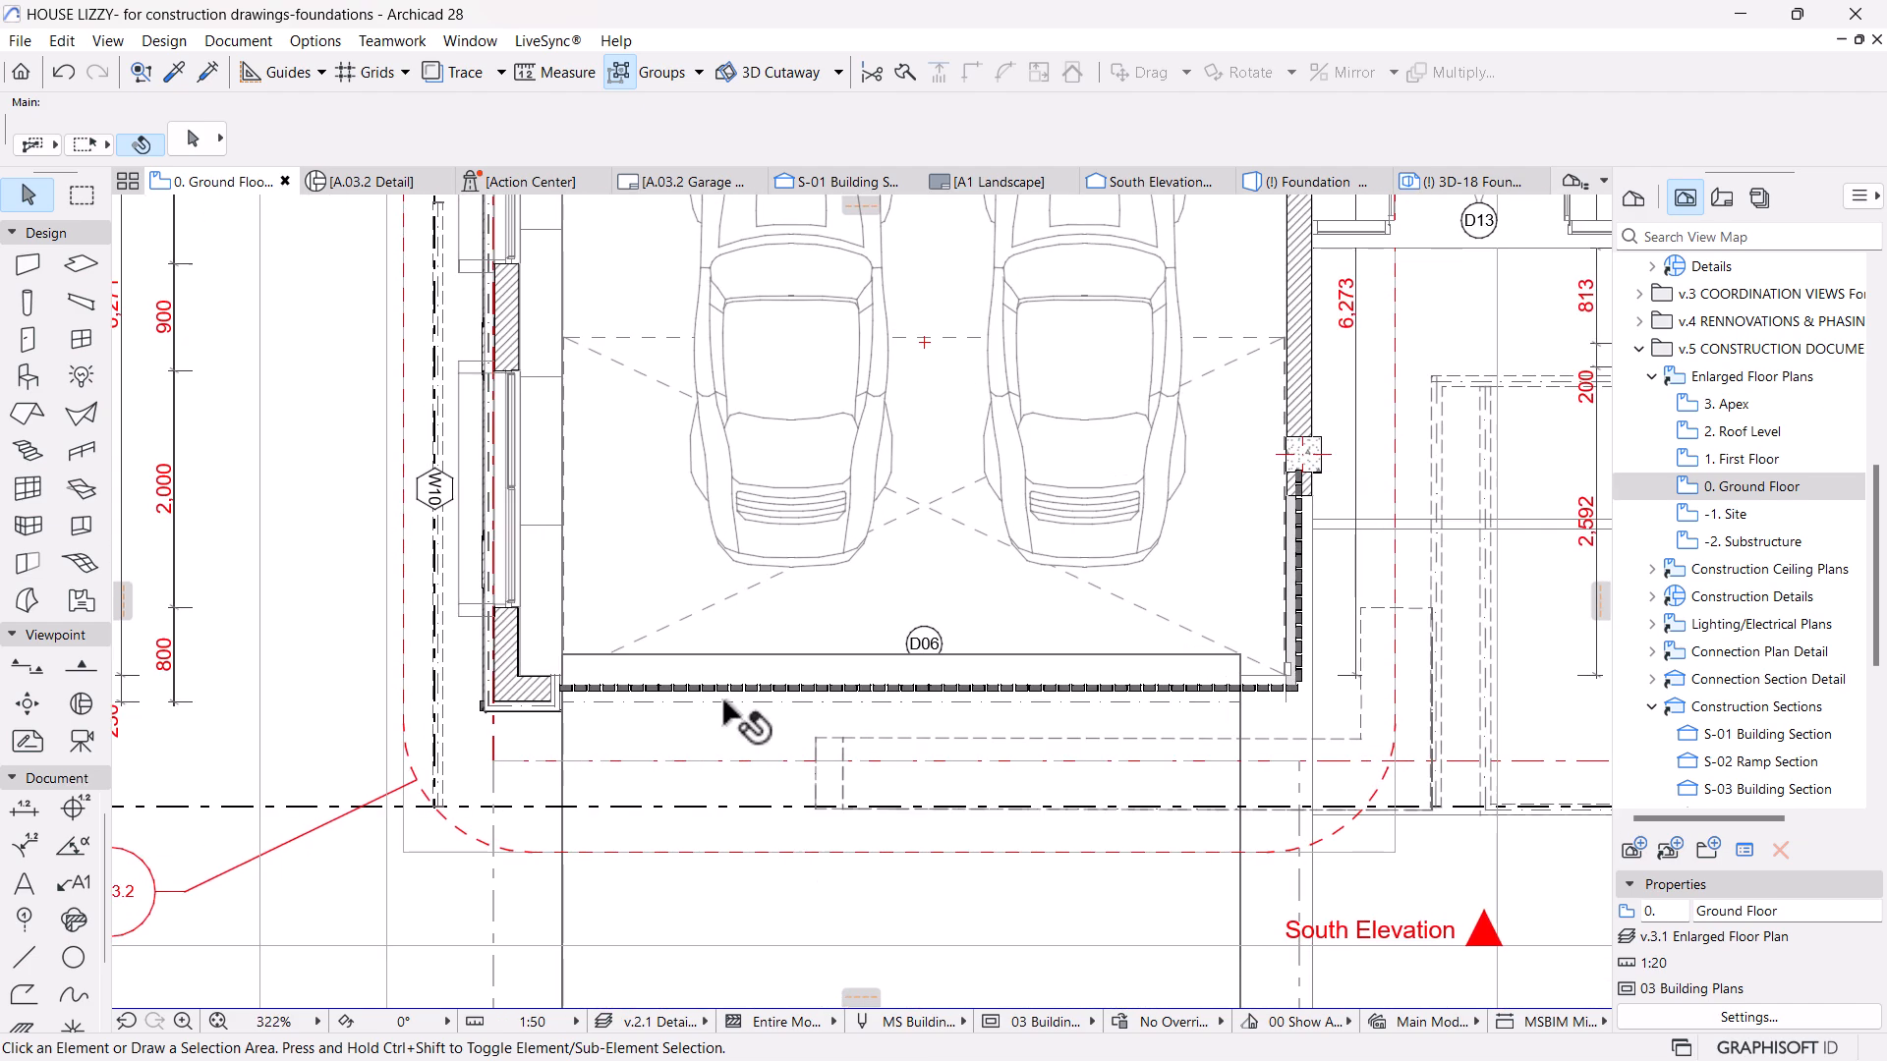
middle_click_drag(1101, 701, 1050, 889)
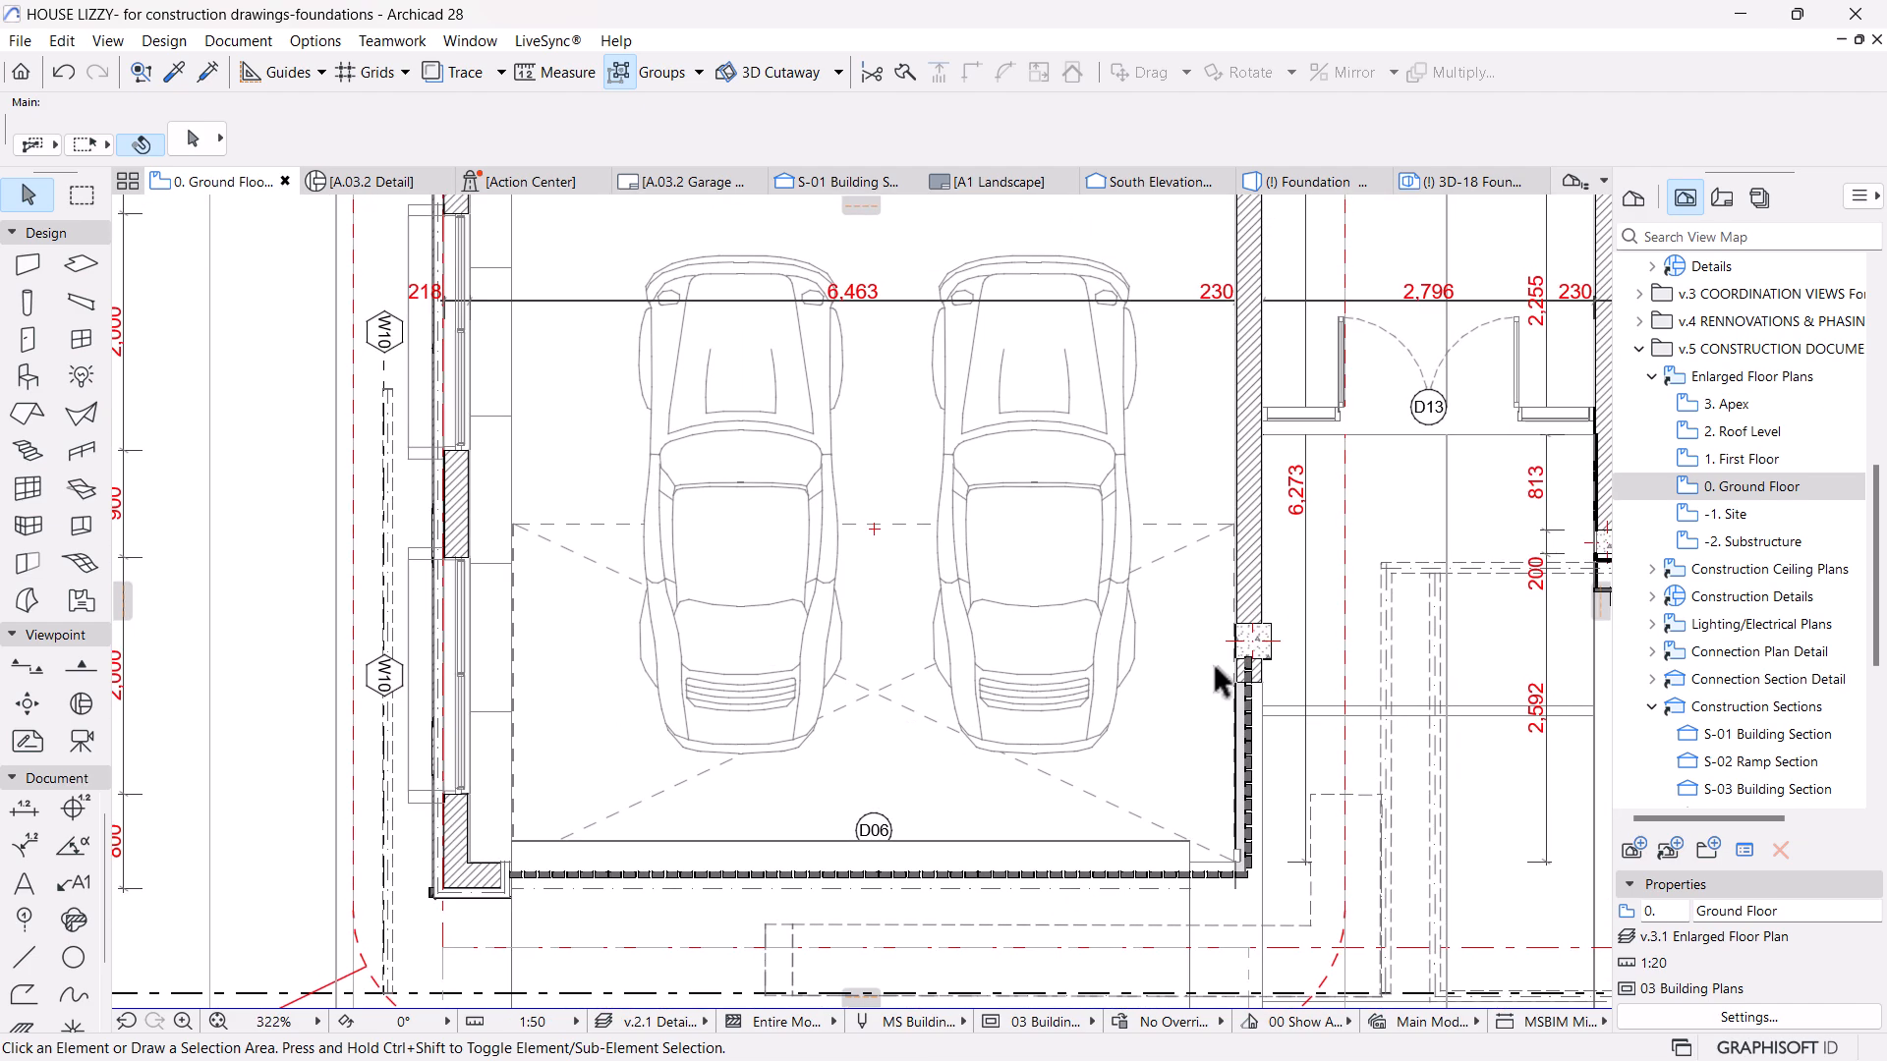
scroll(1025, 705, "down", 2)
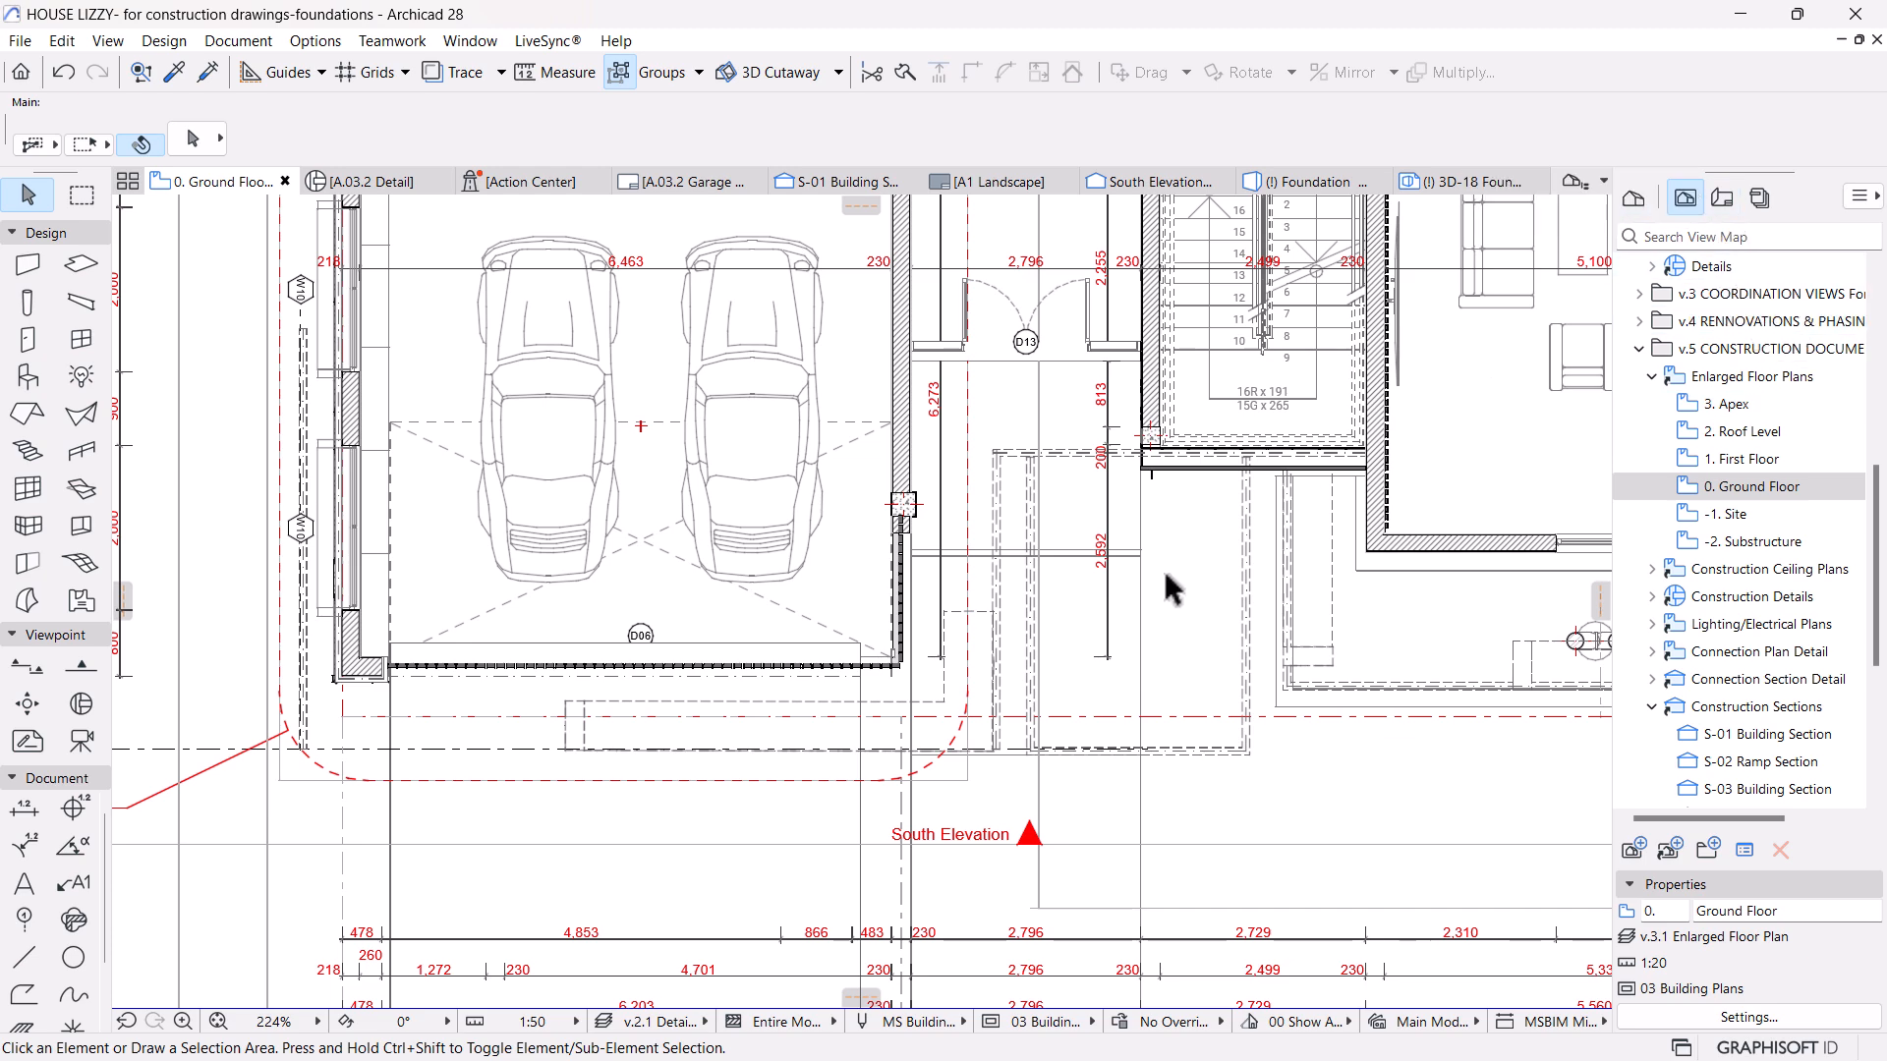
scroll(1164, 568, "down", 4)
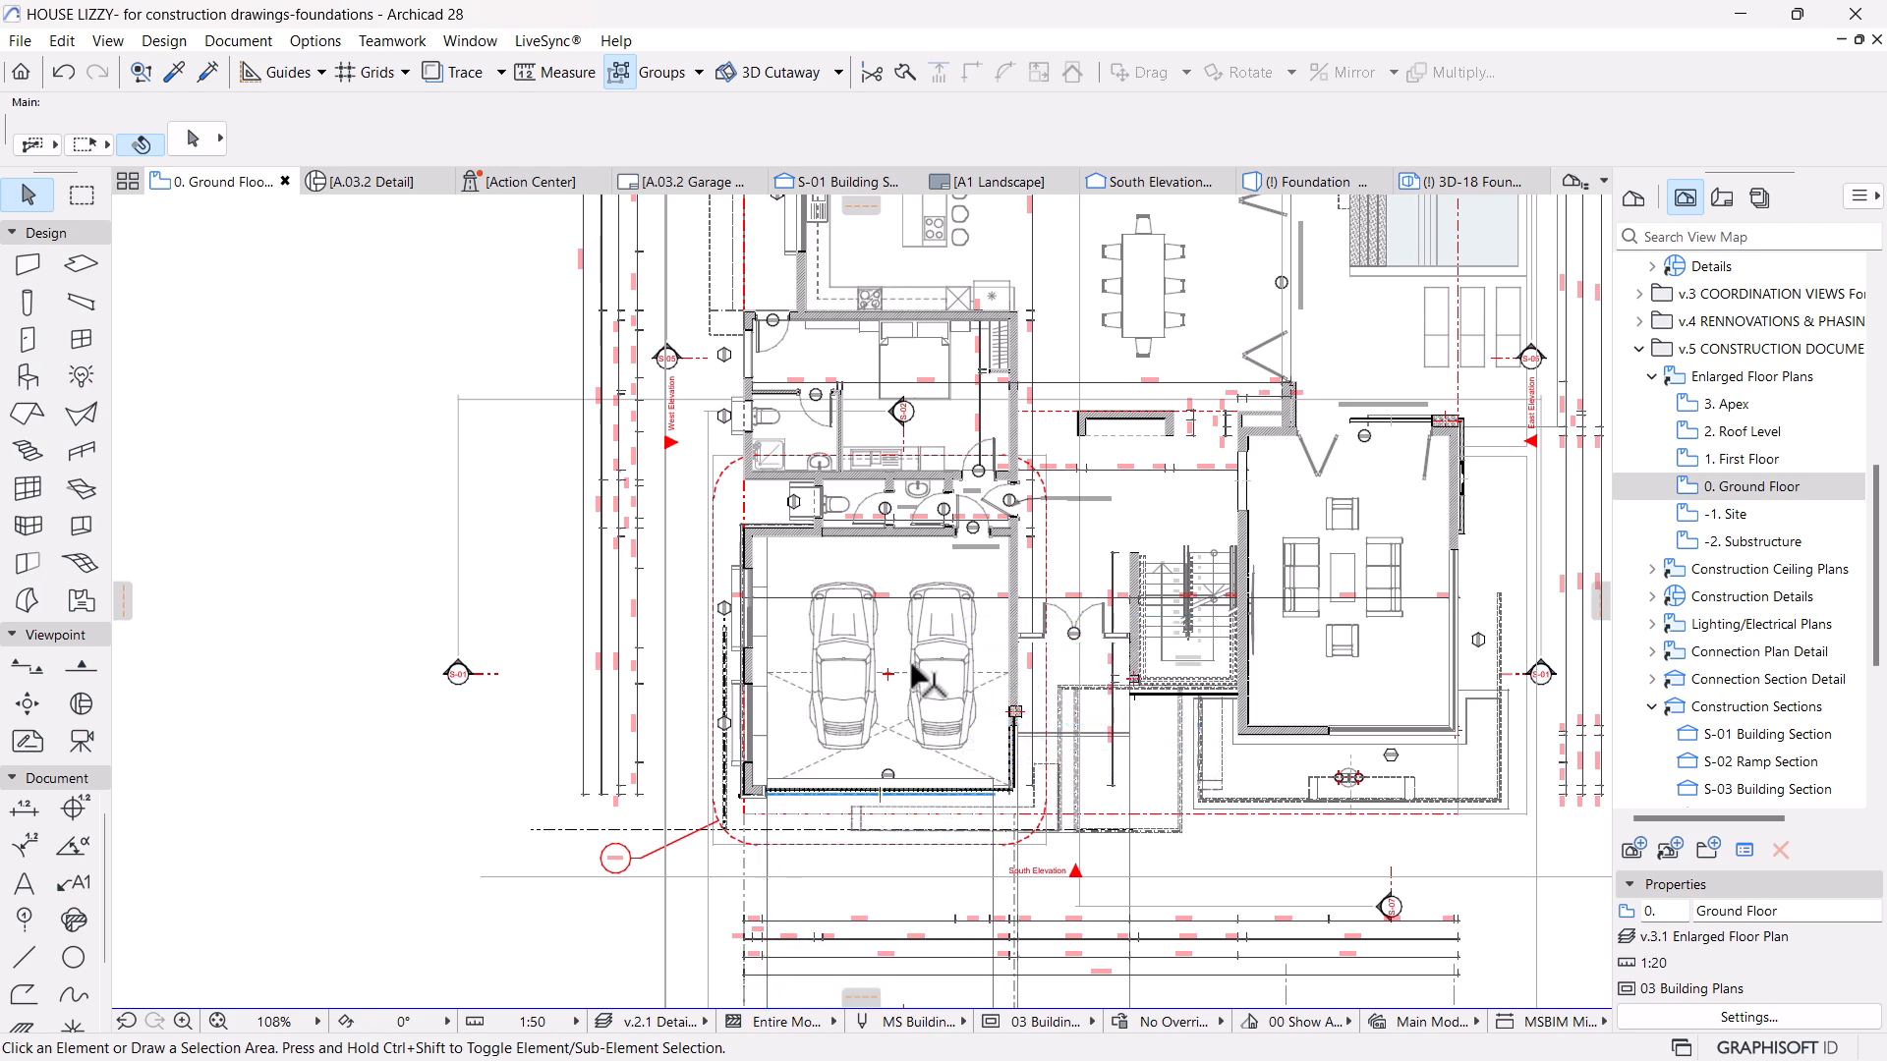
scroll(594, 894, "up", 3)
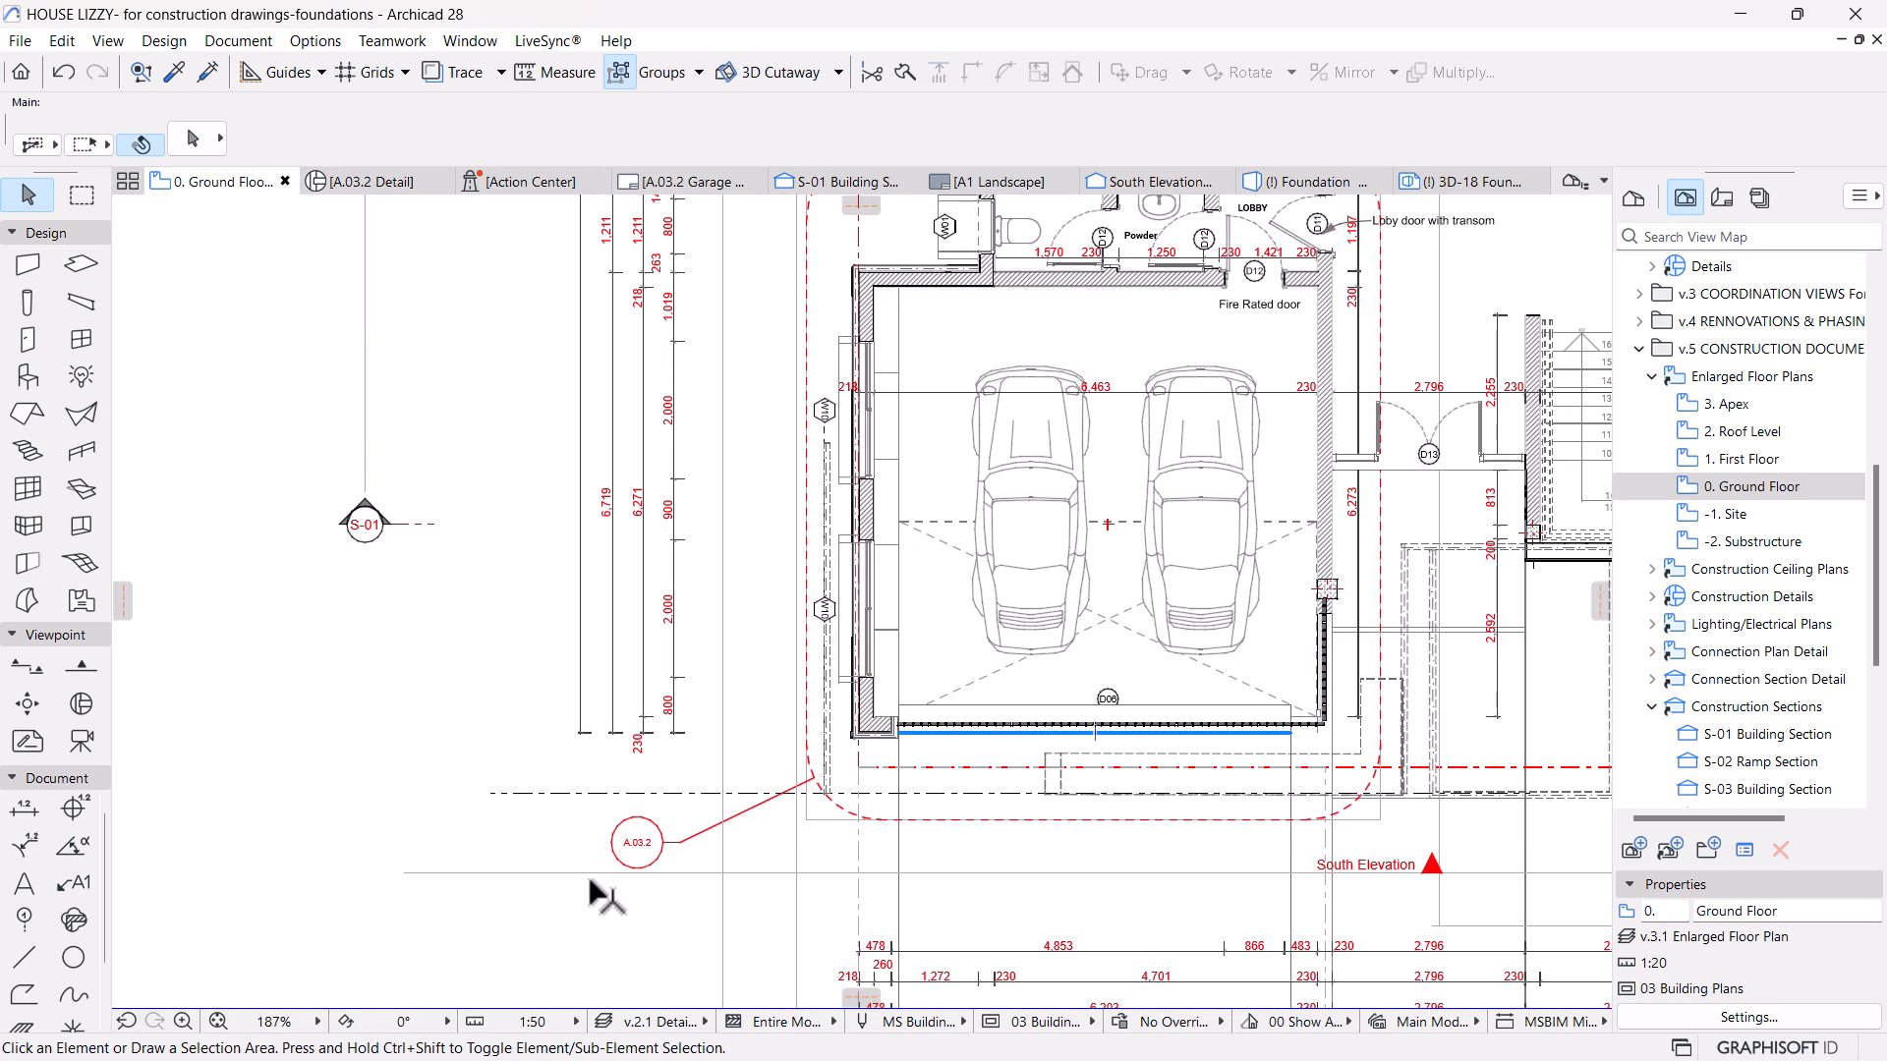
mouse_move(941, 914)
middle_mouse_down()
mouse_move(888, 987)
mouse_move(921, 891)
middle_mouse_up()
scroll(877, 958, "up", 1)
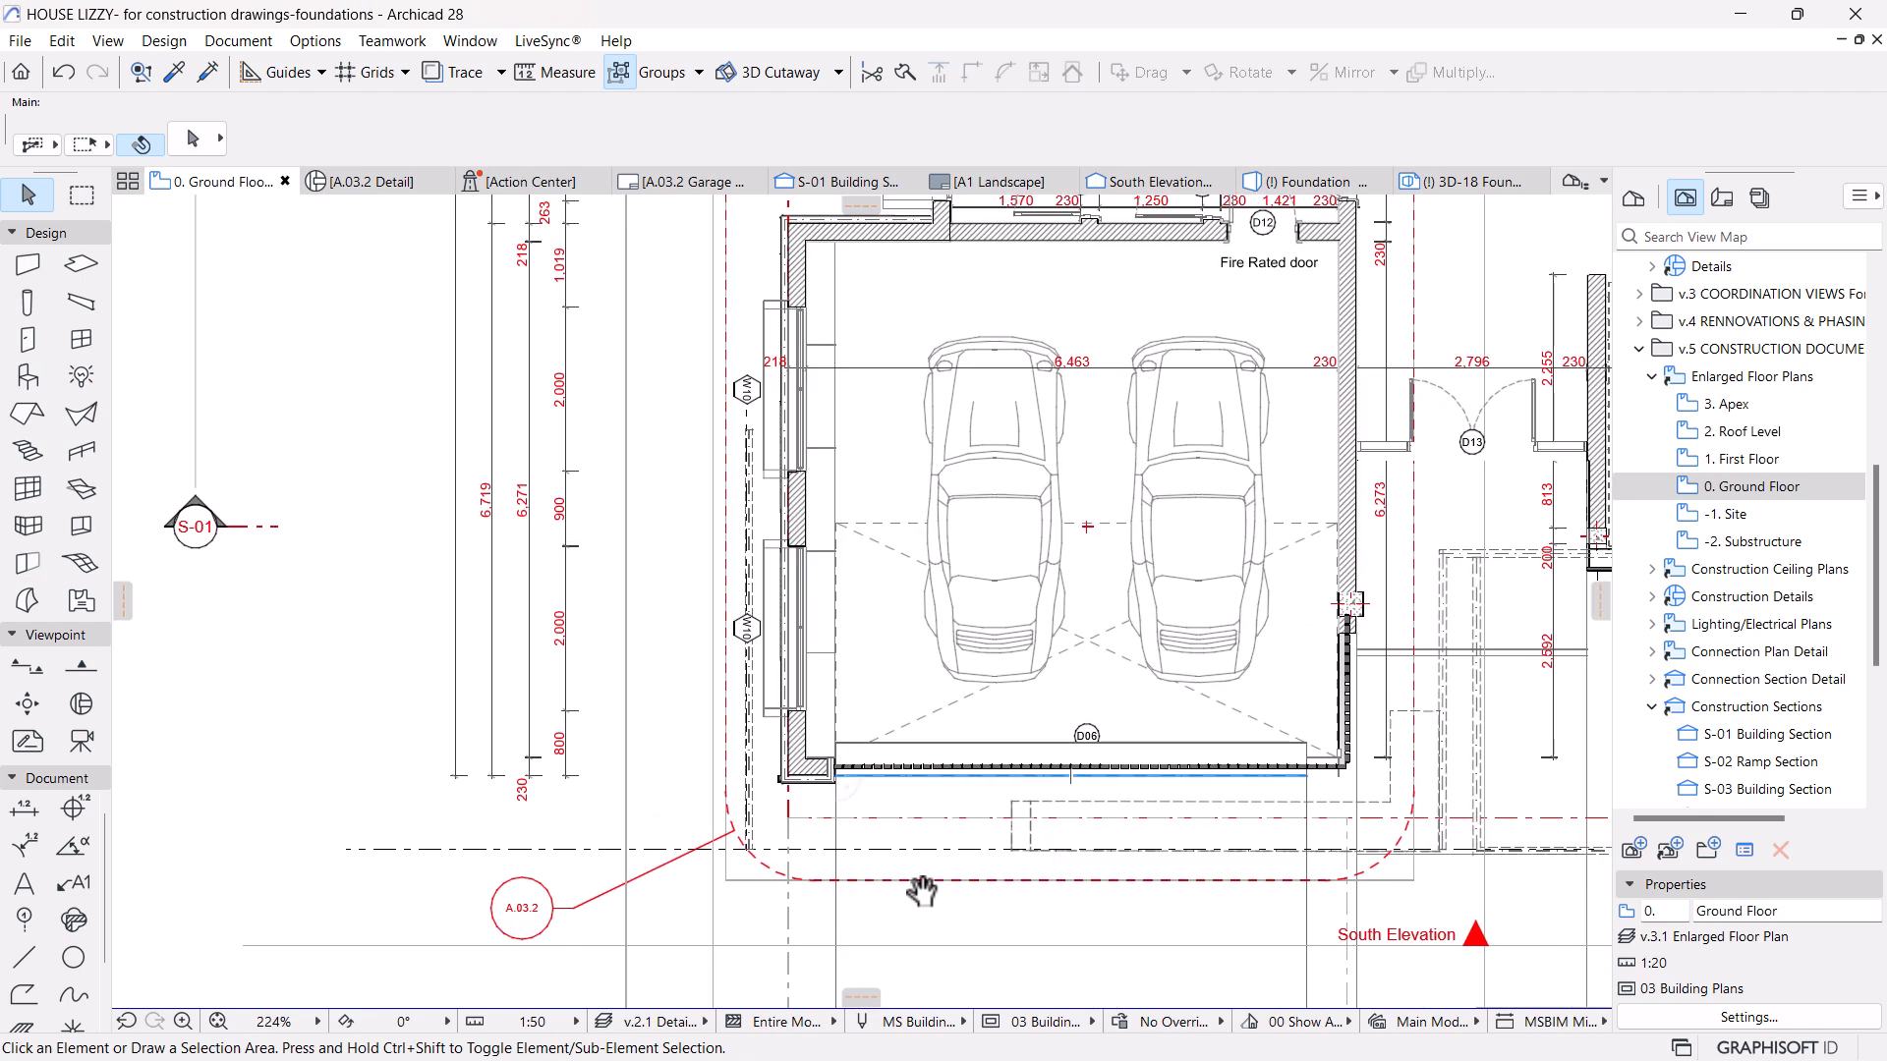
middle_click_drag(1003, 776, 945, 877)
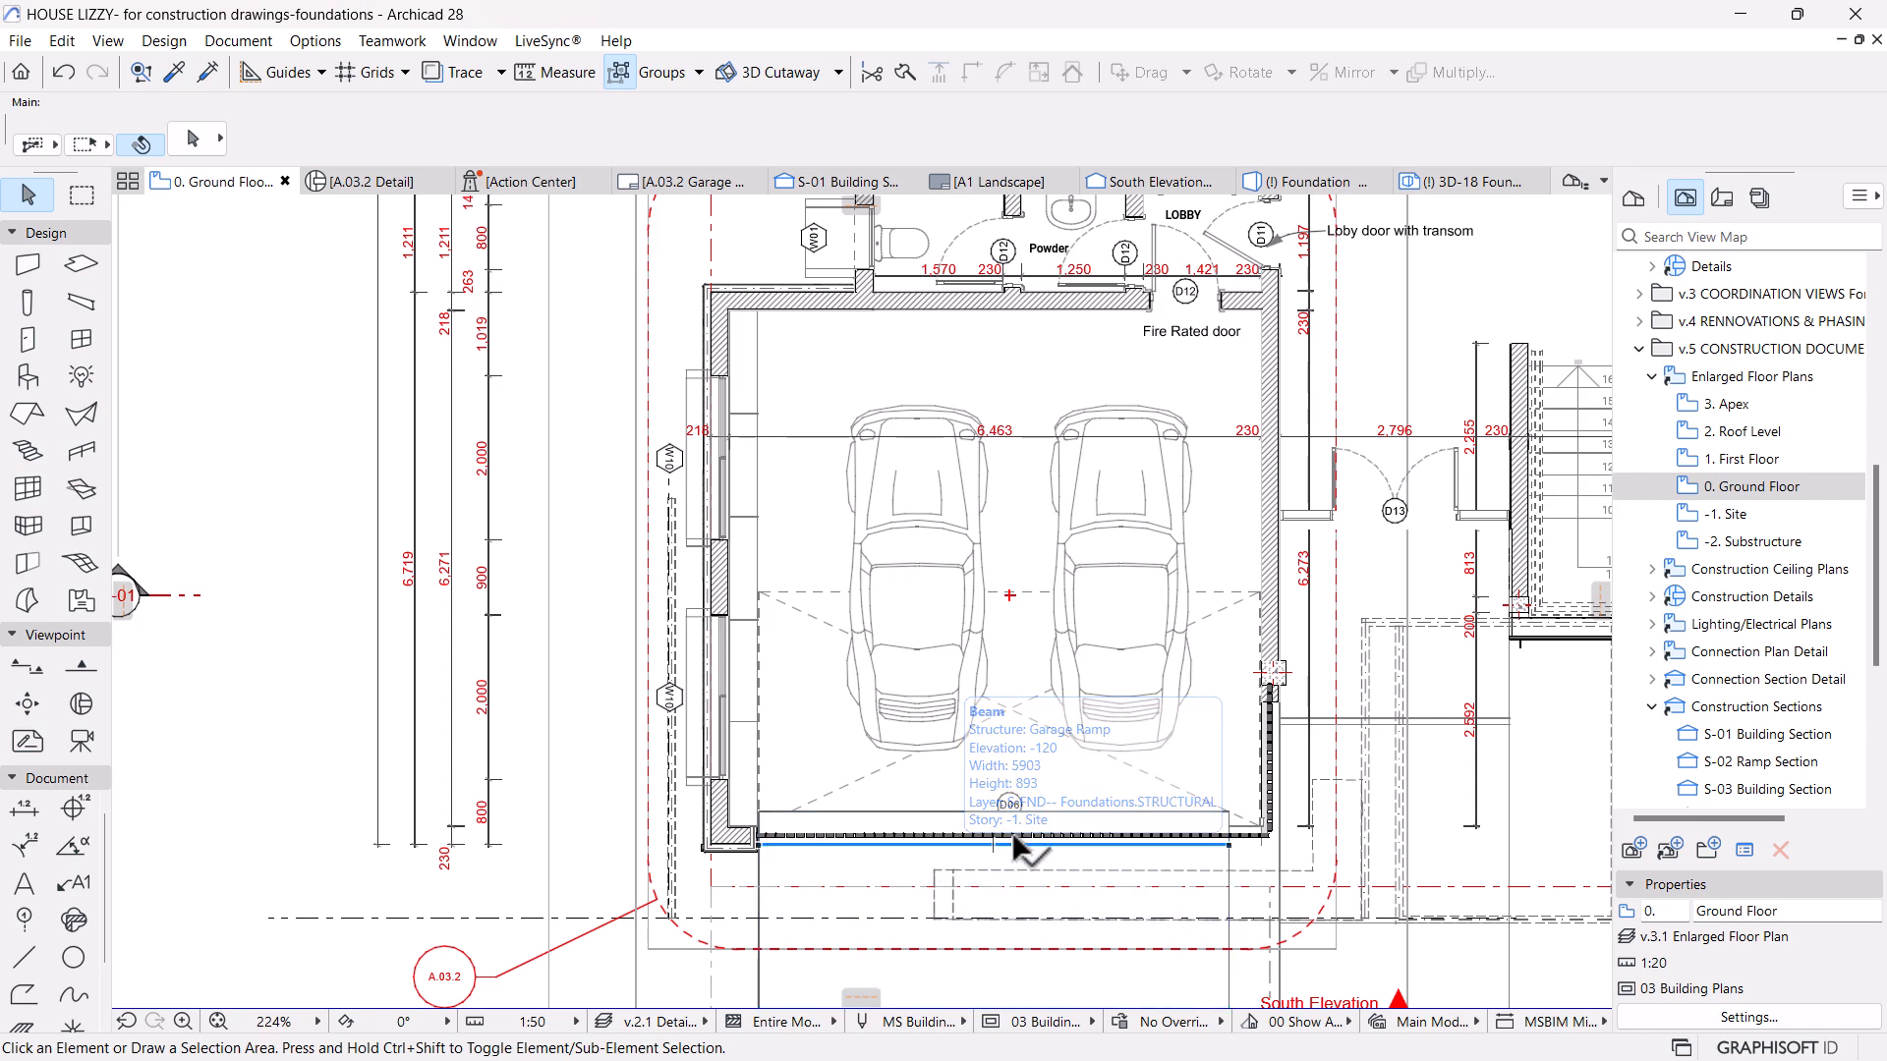
scroll(963, 836, "down", 4)
scroll(1175, 783, "down", 2)
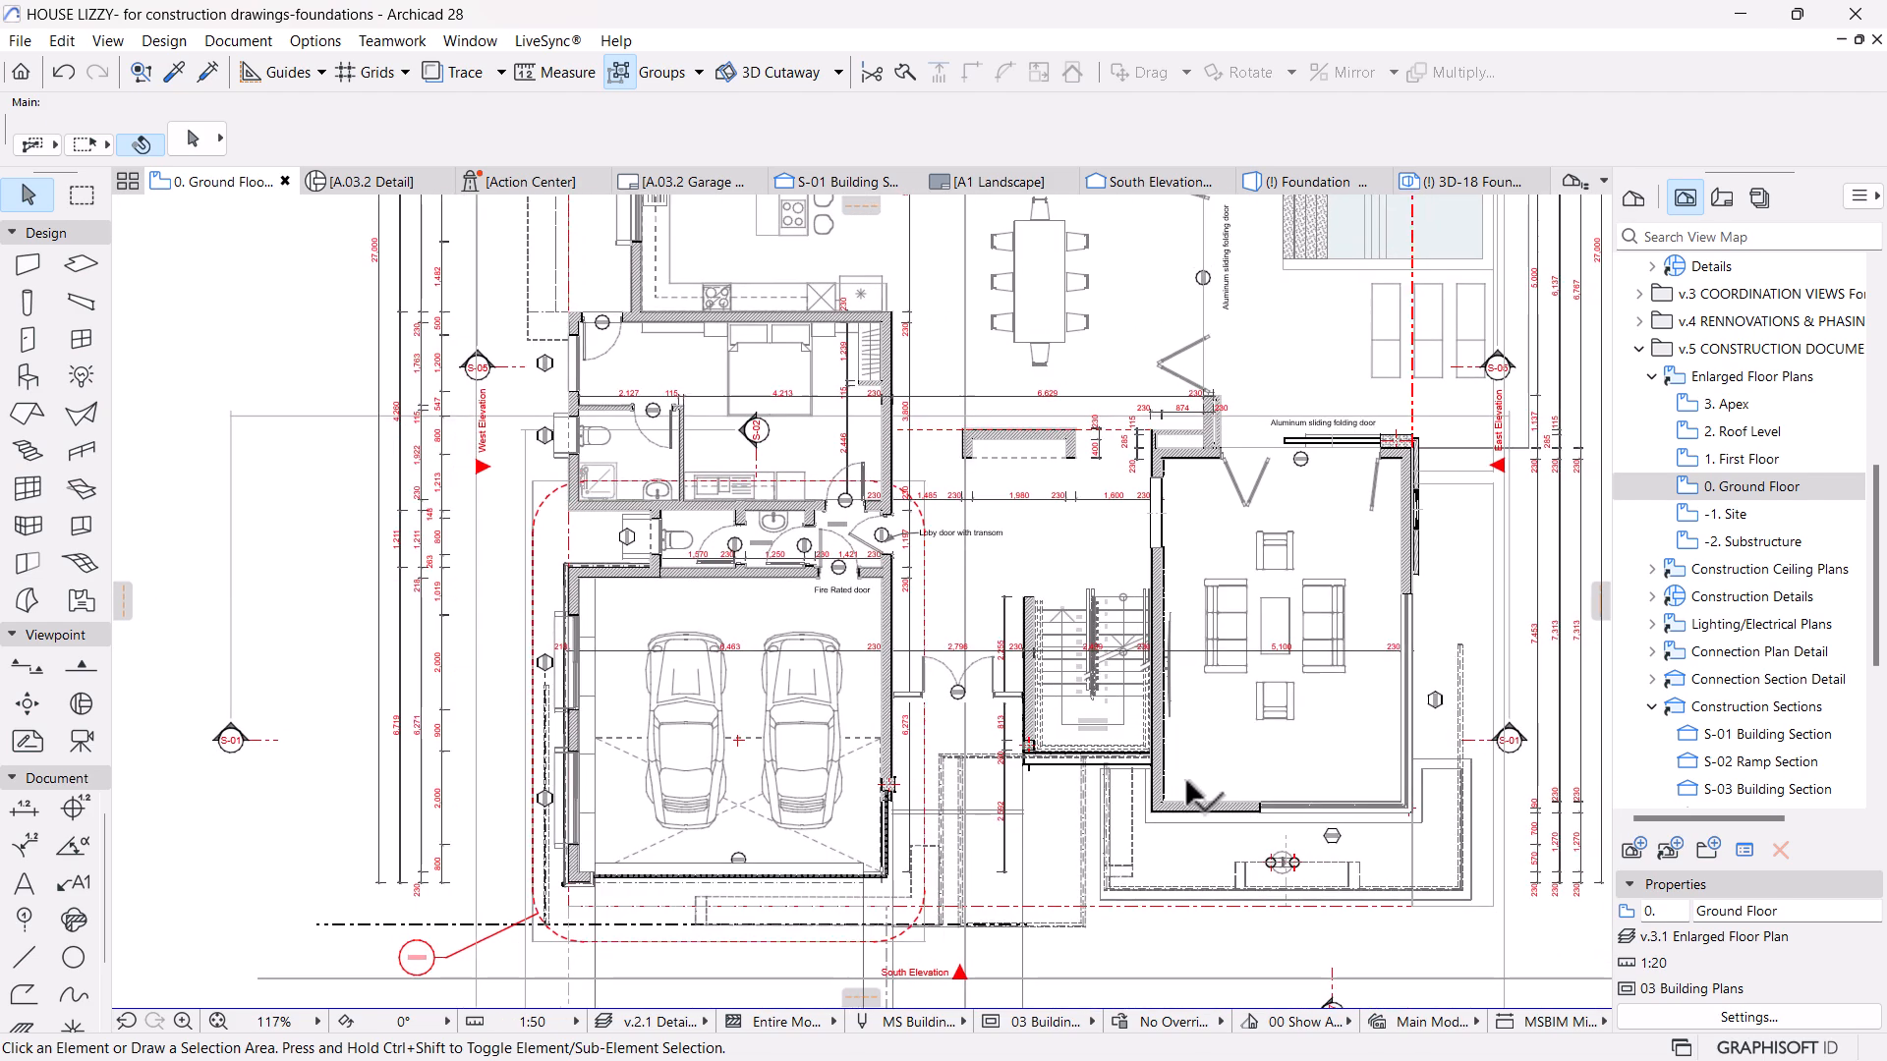
middle_click_drag(1261, 821, 1103, 829)
scroll(1150, 786, "up", 3)
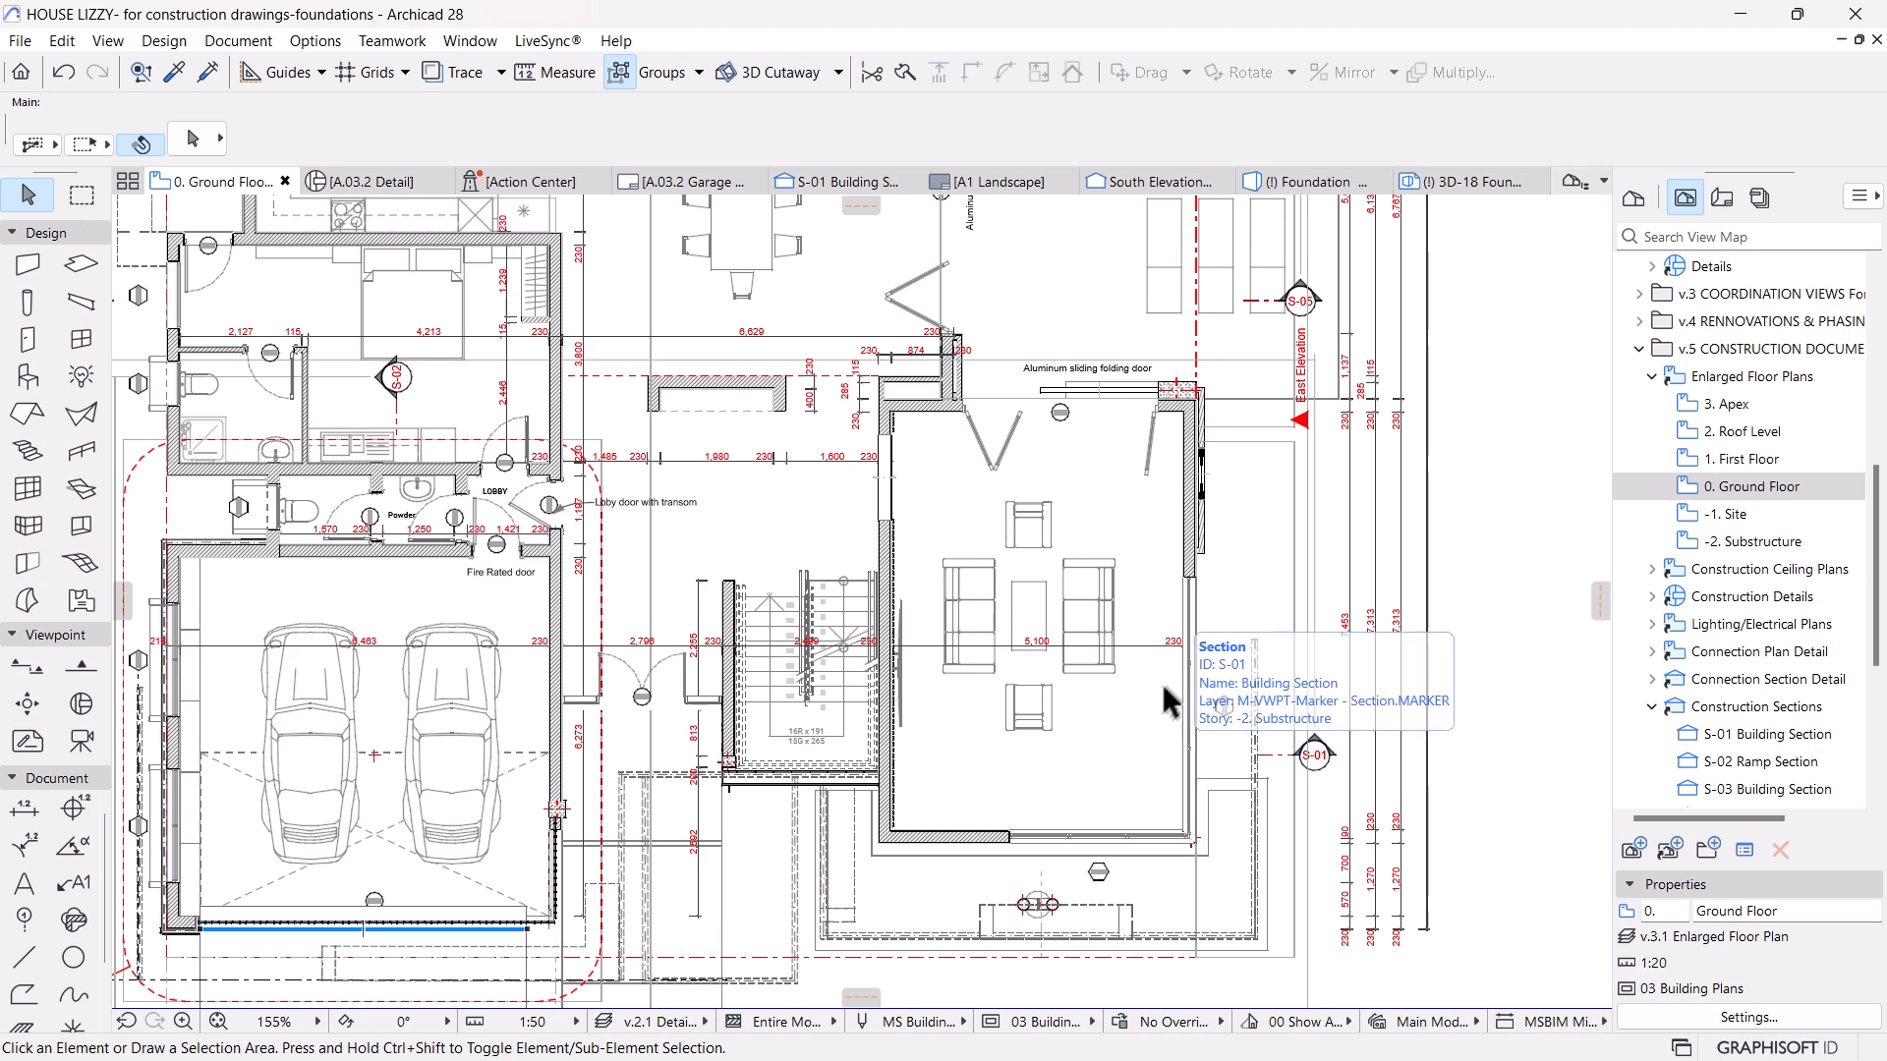
Return to the A.03.2 Garage Details layout and rename it as Plans in the layout book.
scroll(1166, 688, "down", 3)
middle_click_drag(853, 660, 1042, 654)
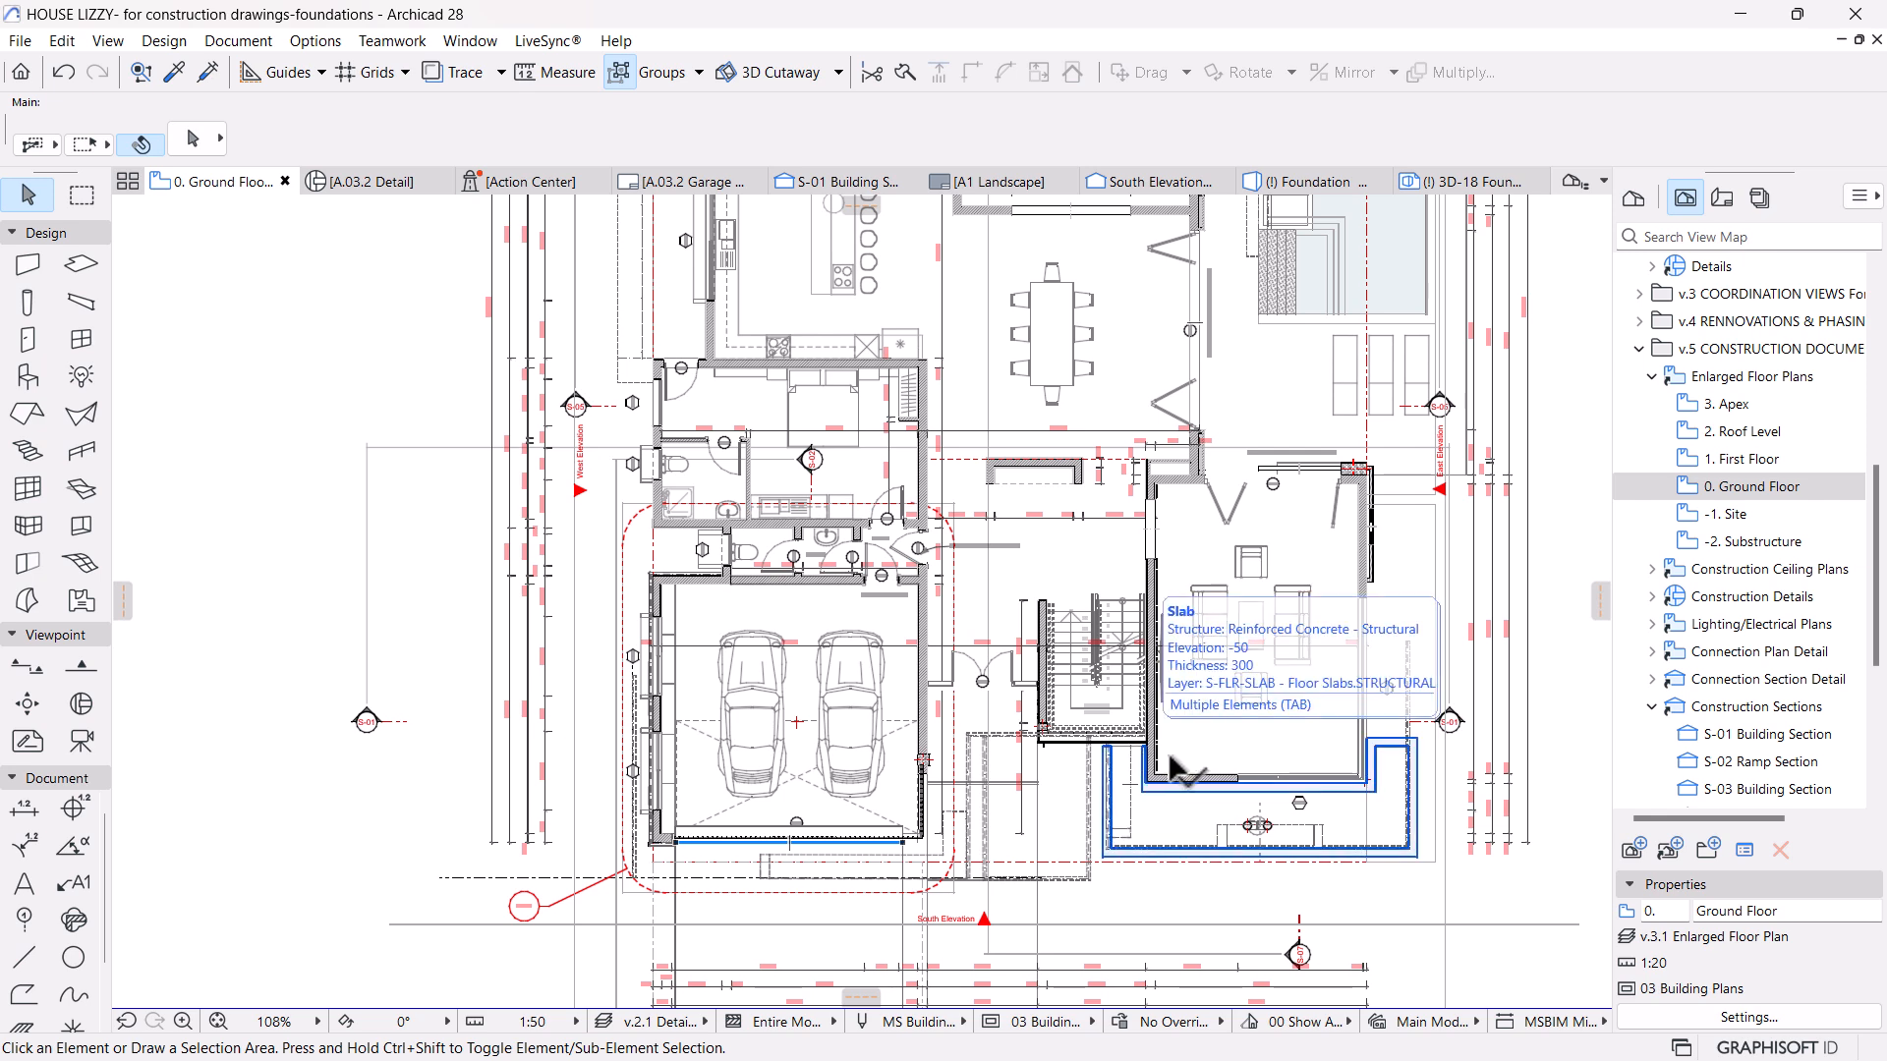
left_click(664, 184)
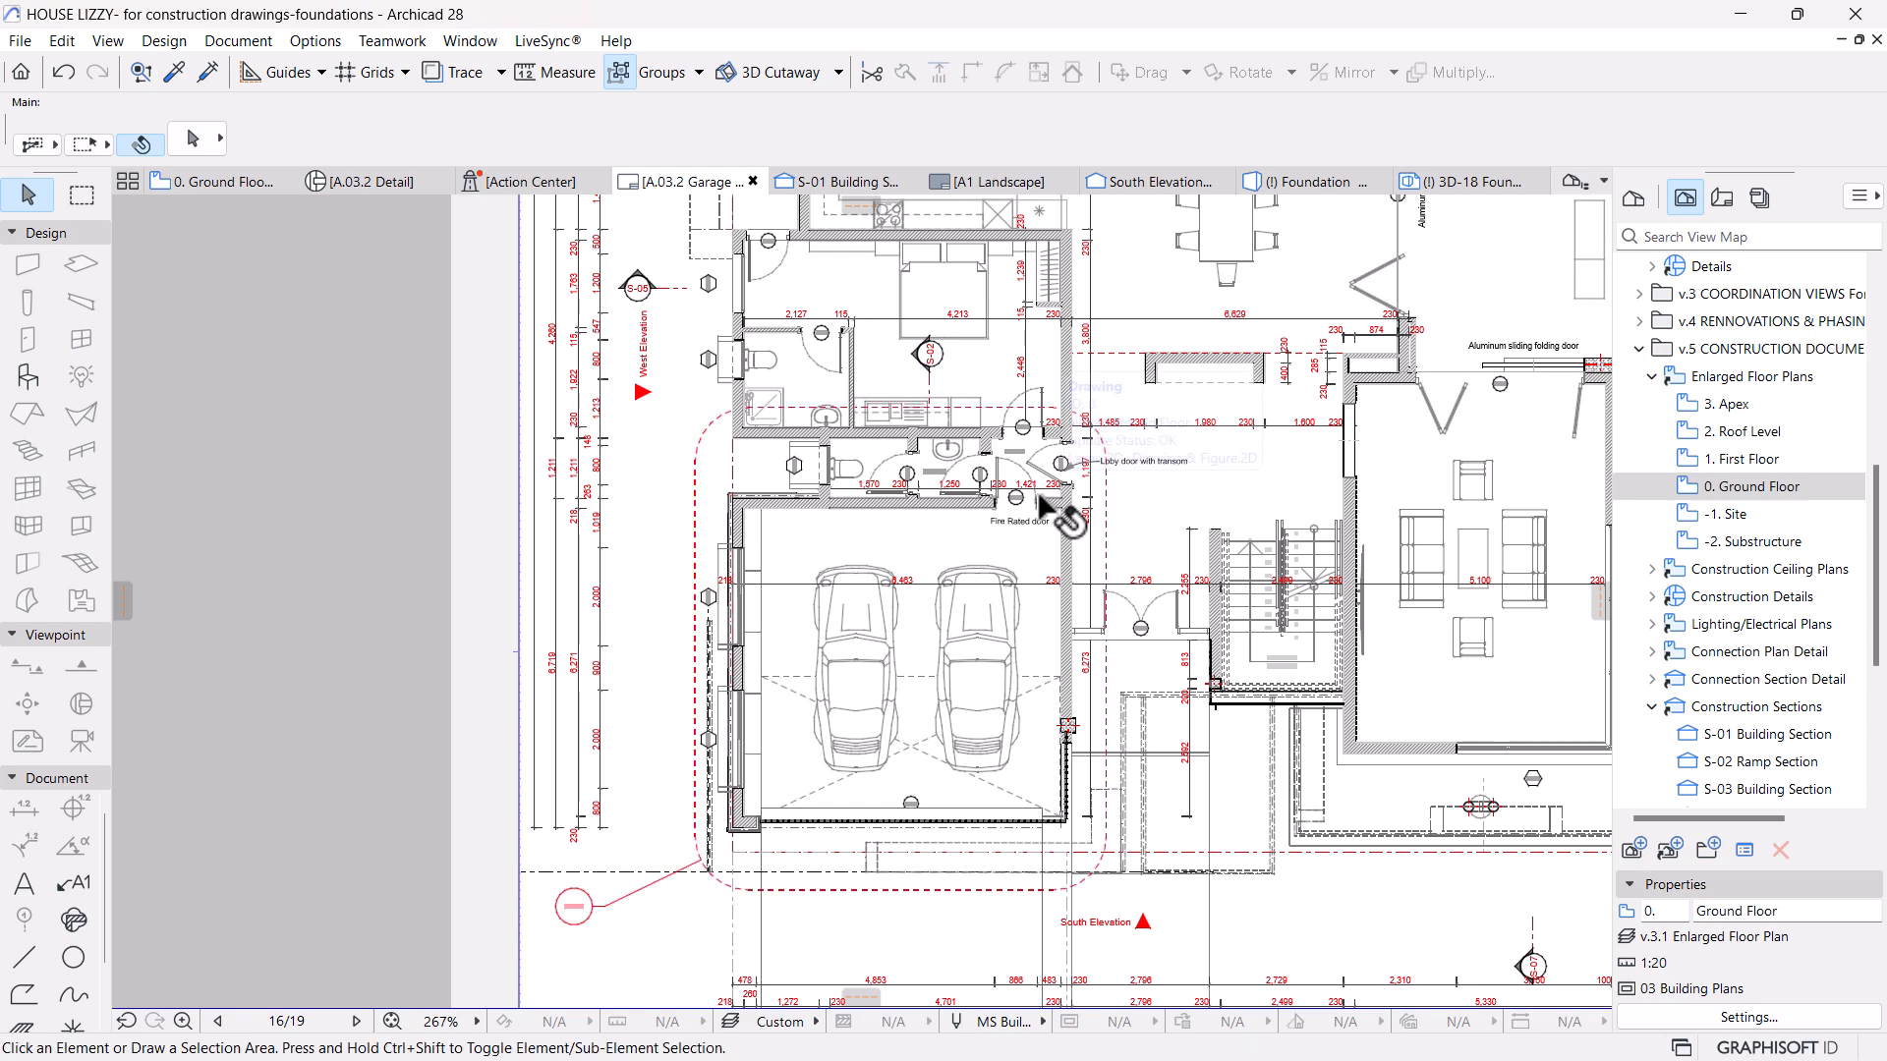
scroll(976, 570, "down", 4)
scroll(973, 570, "down", 5)
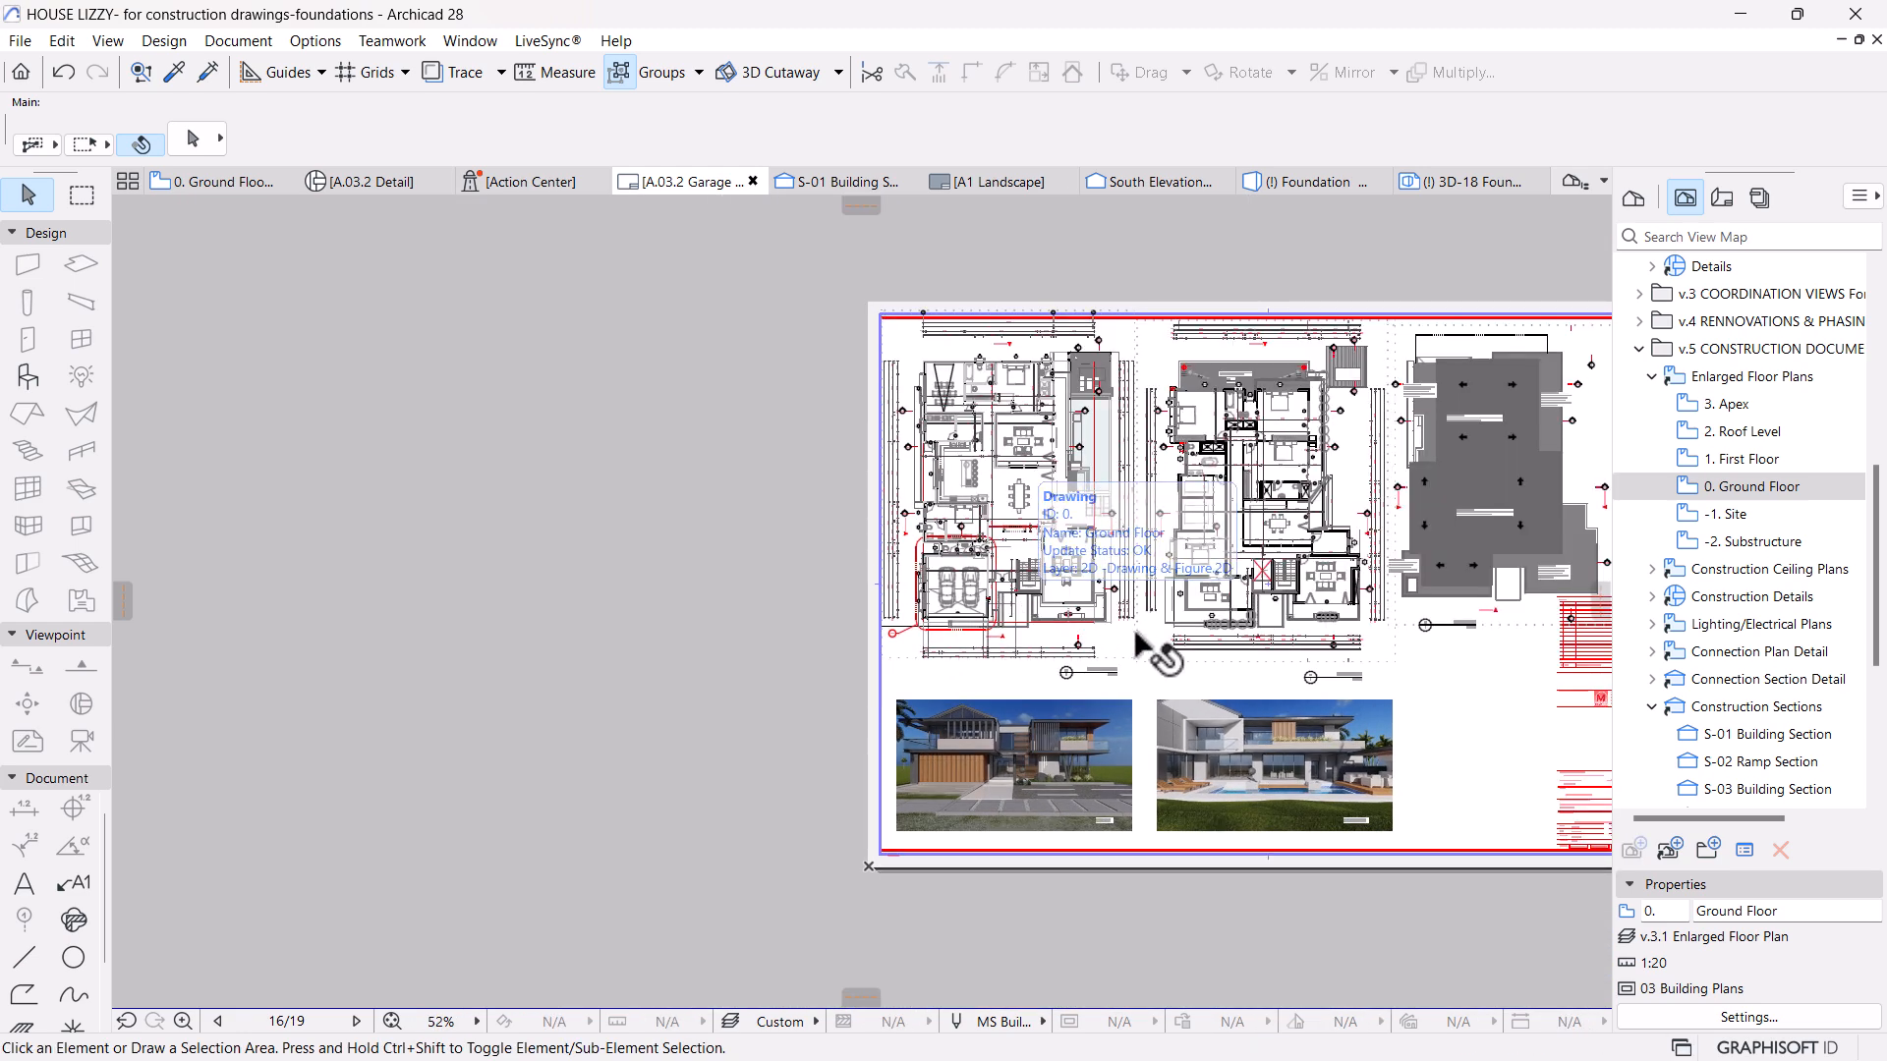
left_click(1724, 199)
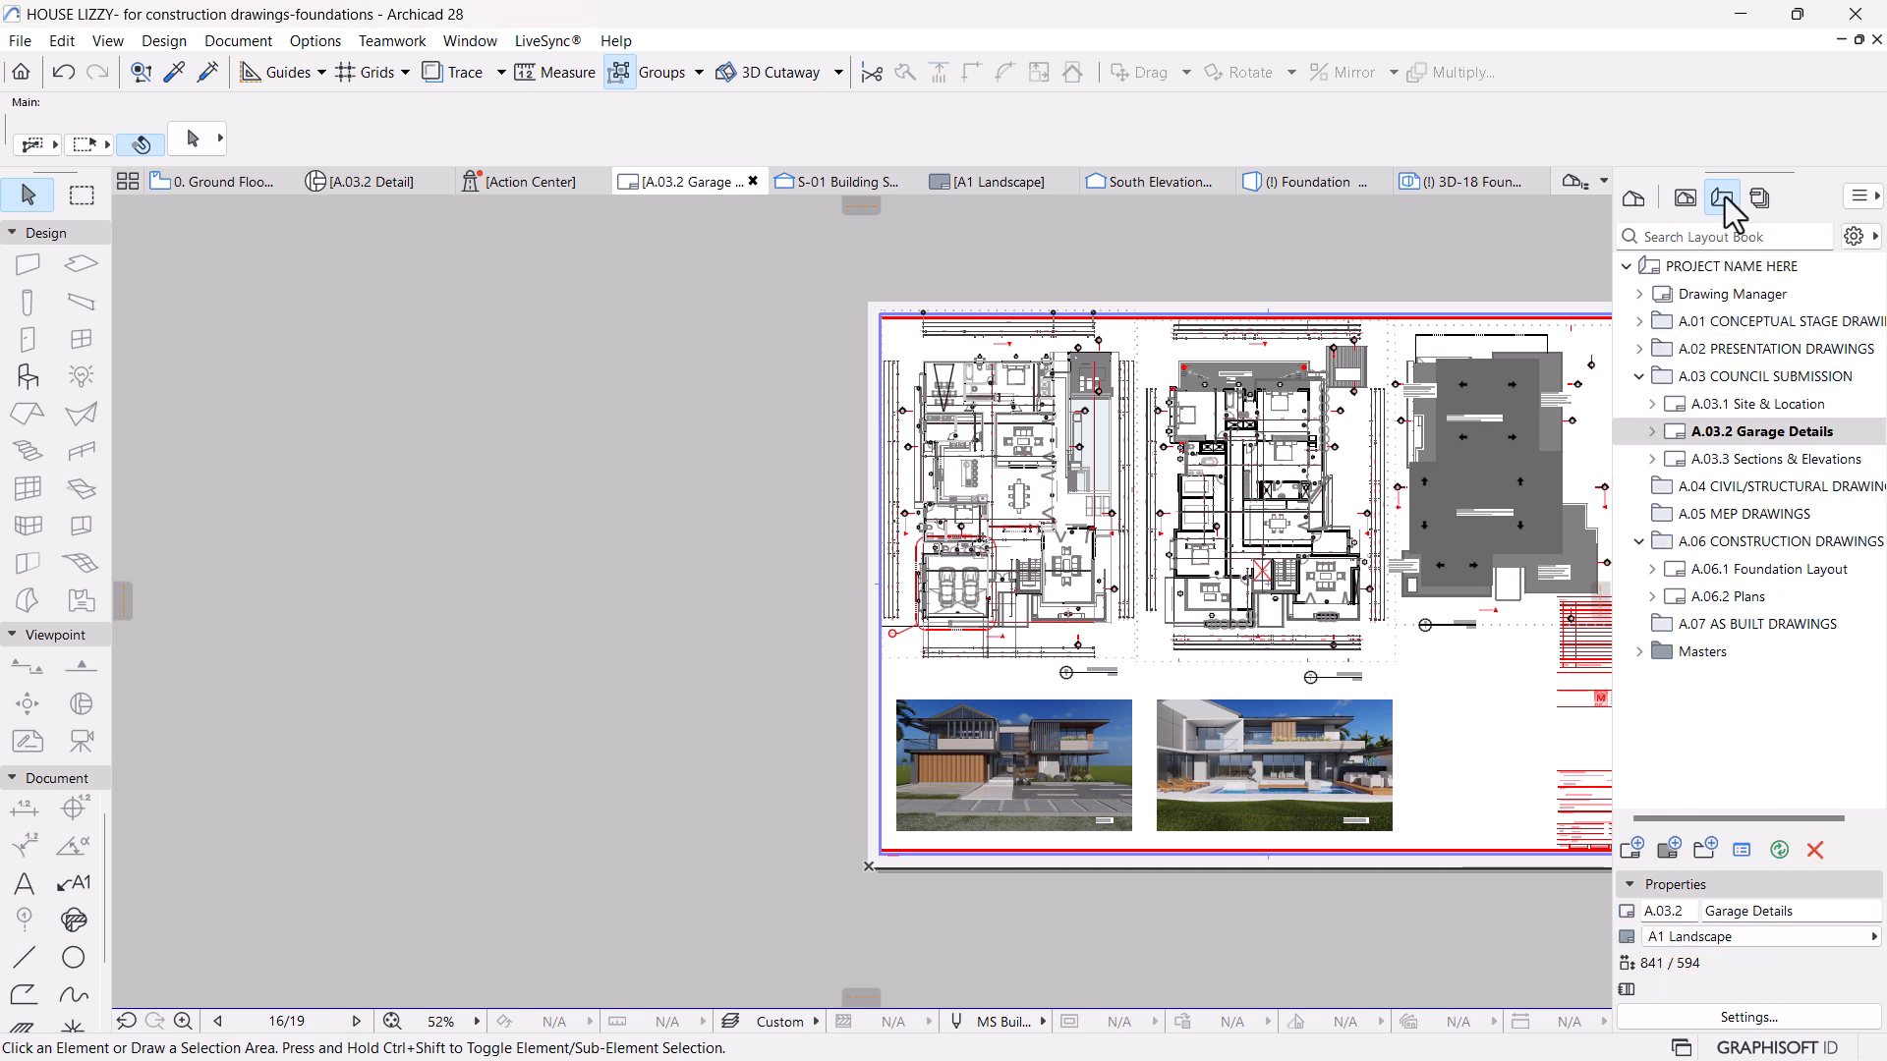
left_click_drag(1782, 911, 1706, 914)
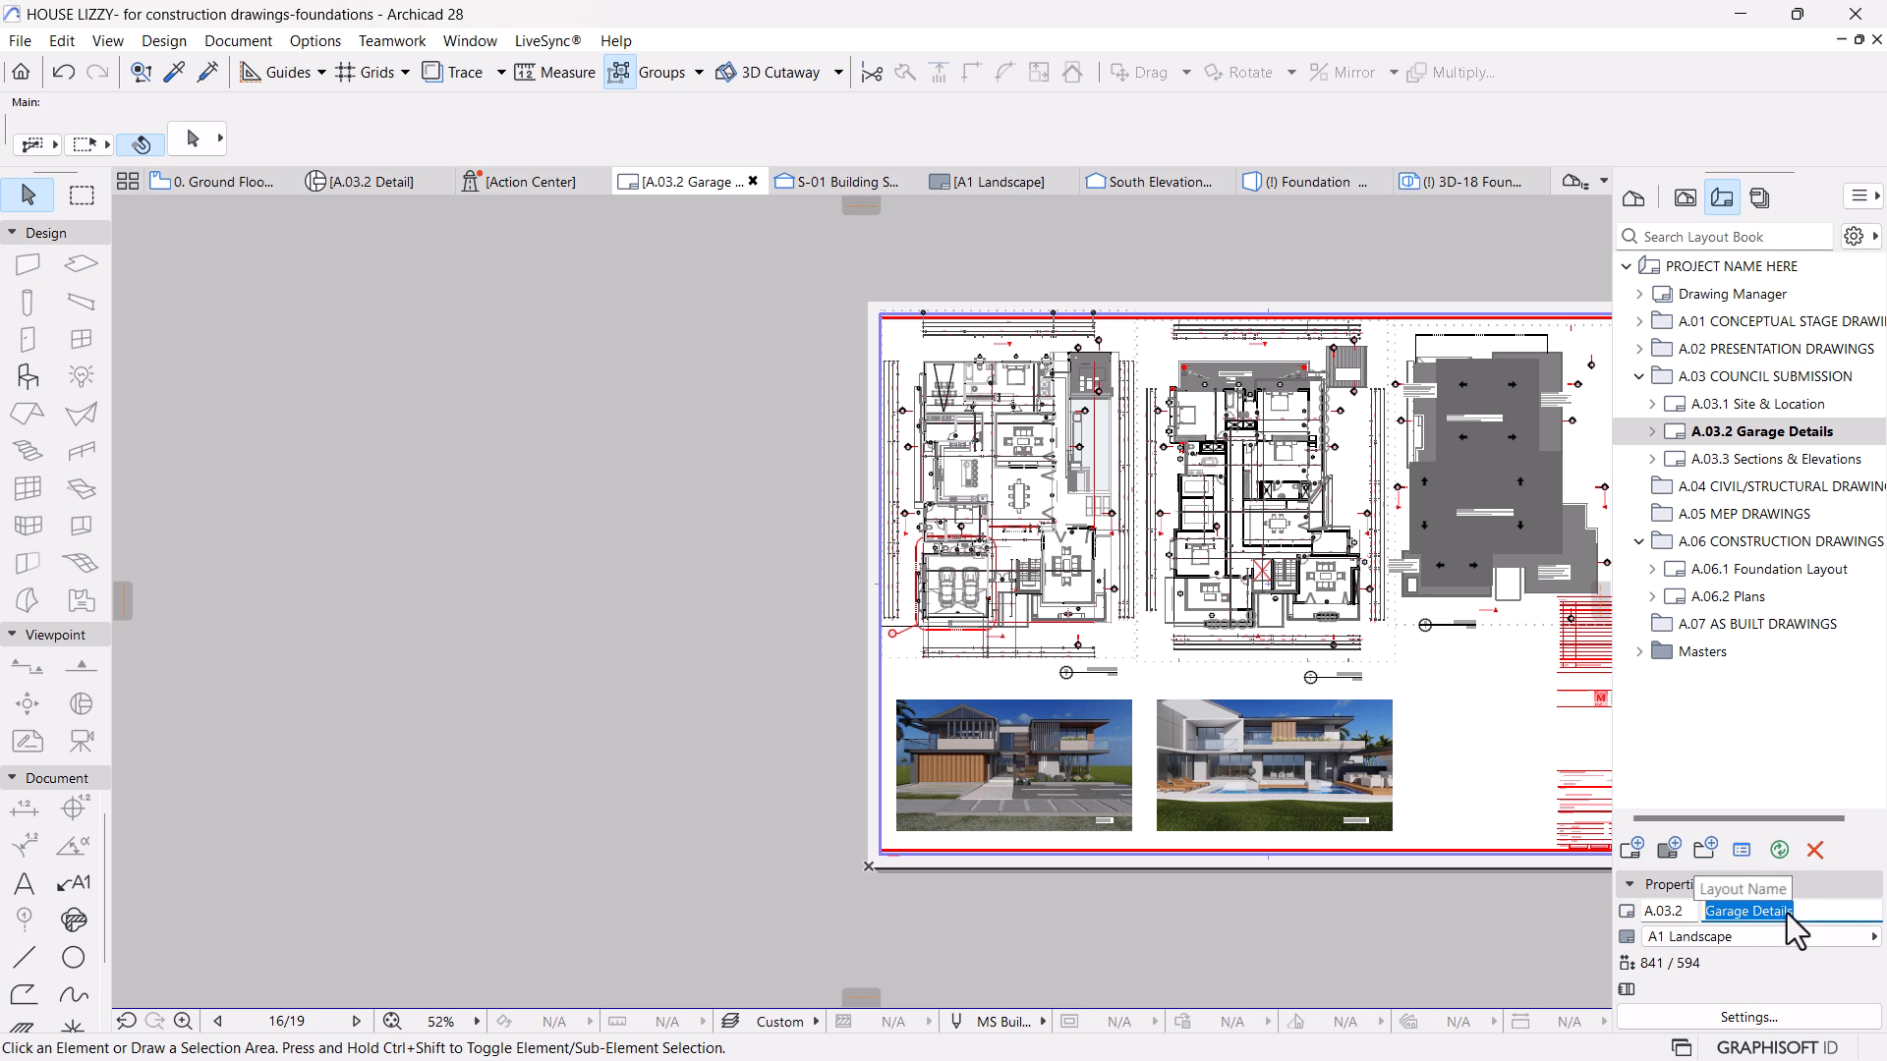
type("Plans")
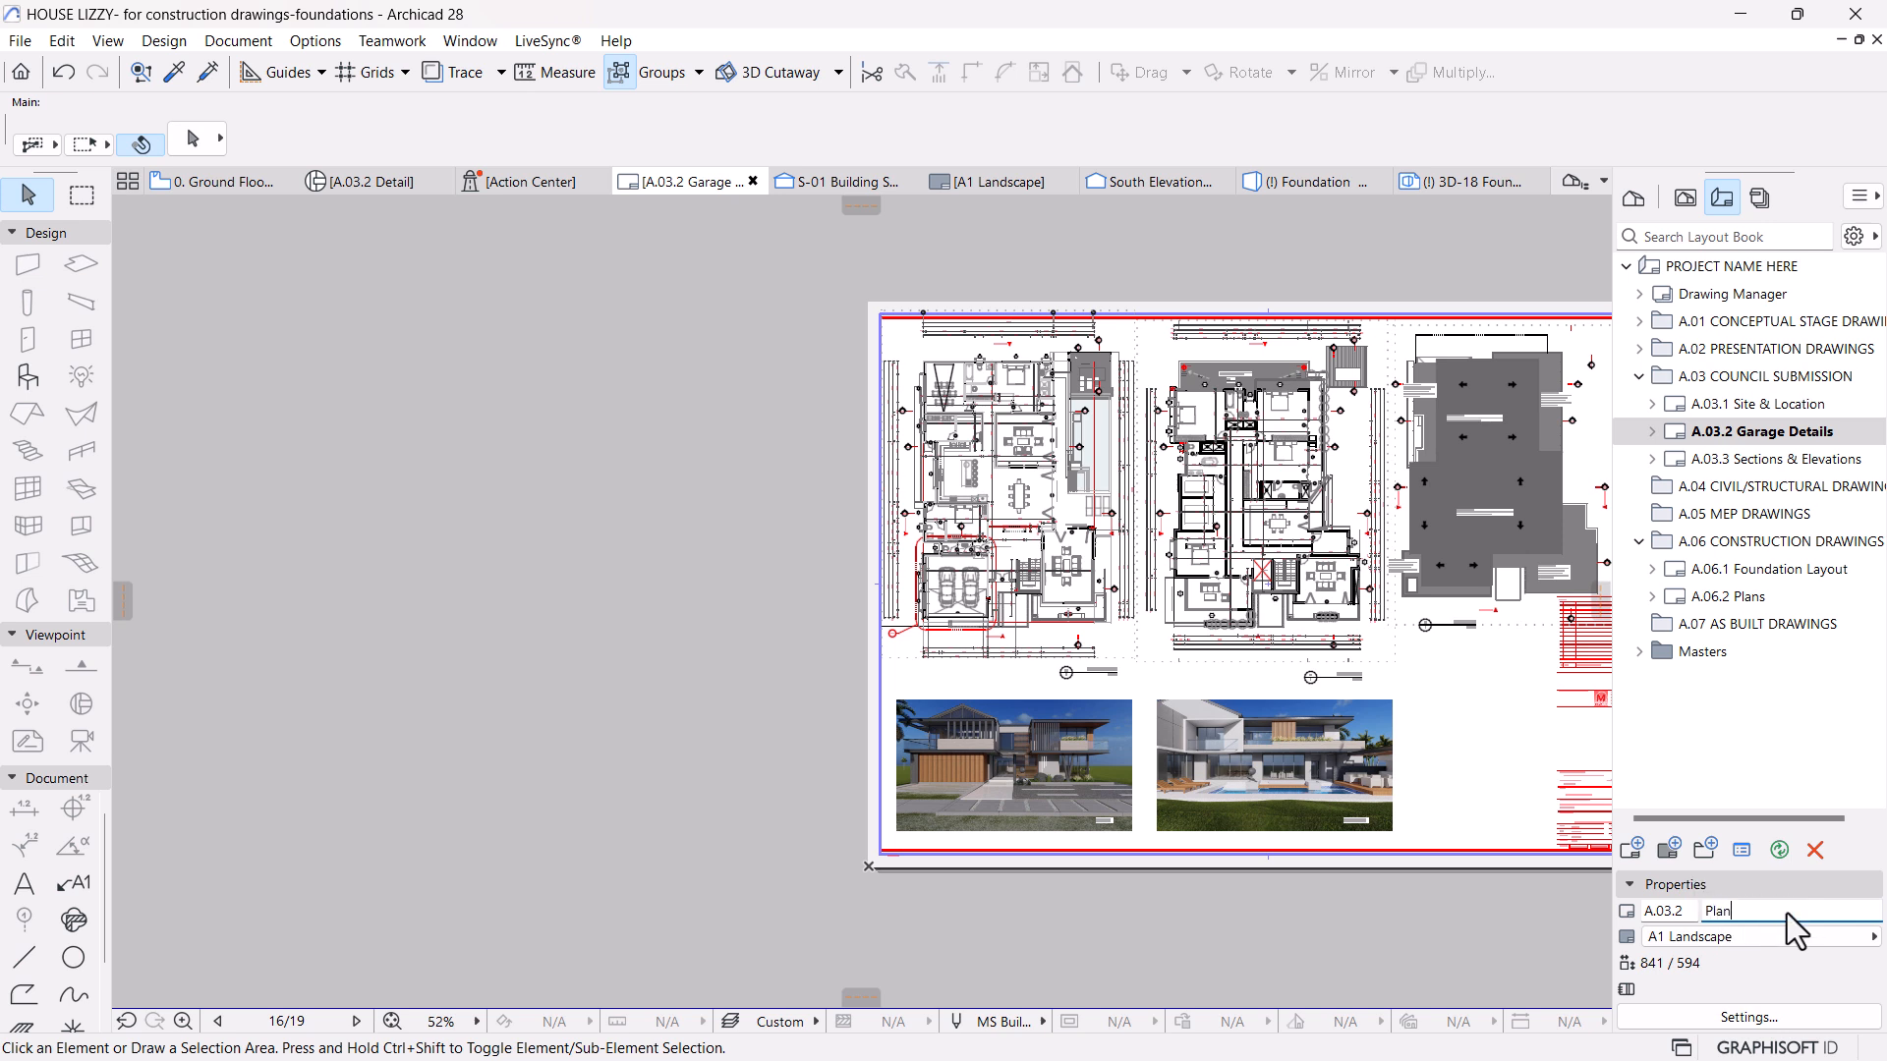
Rename layout A.03.2 as Plans in the council submission set and layout A.06.2 as Garage Details in the construction drawings.
key("Return")
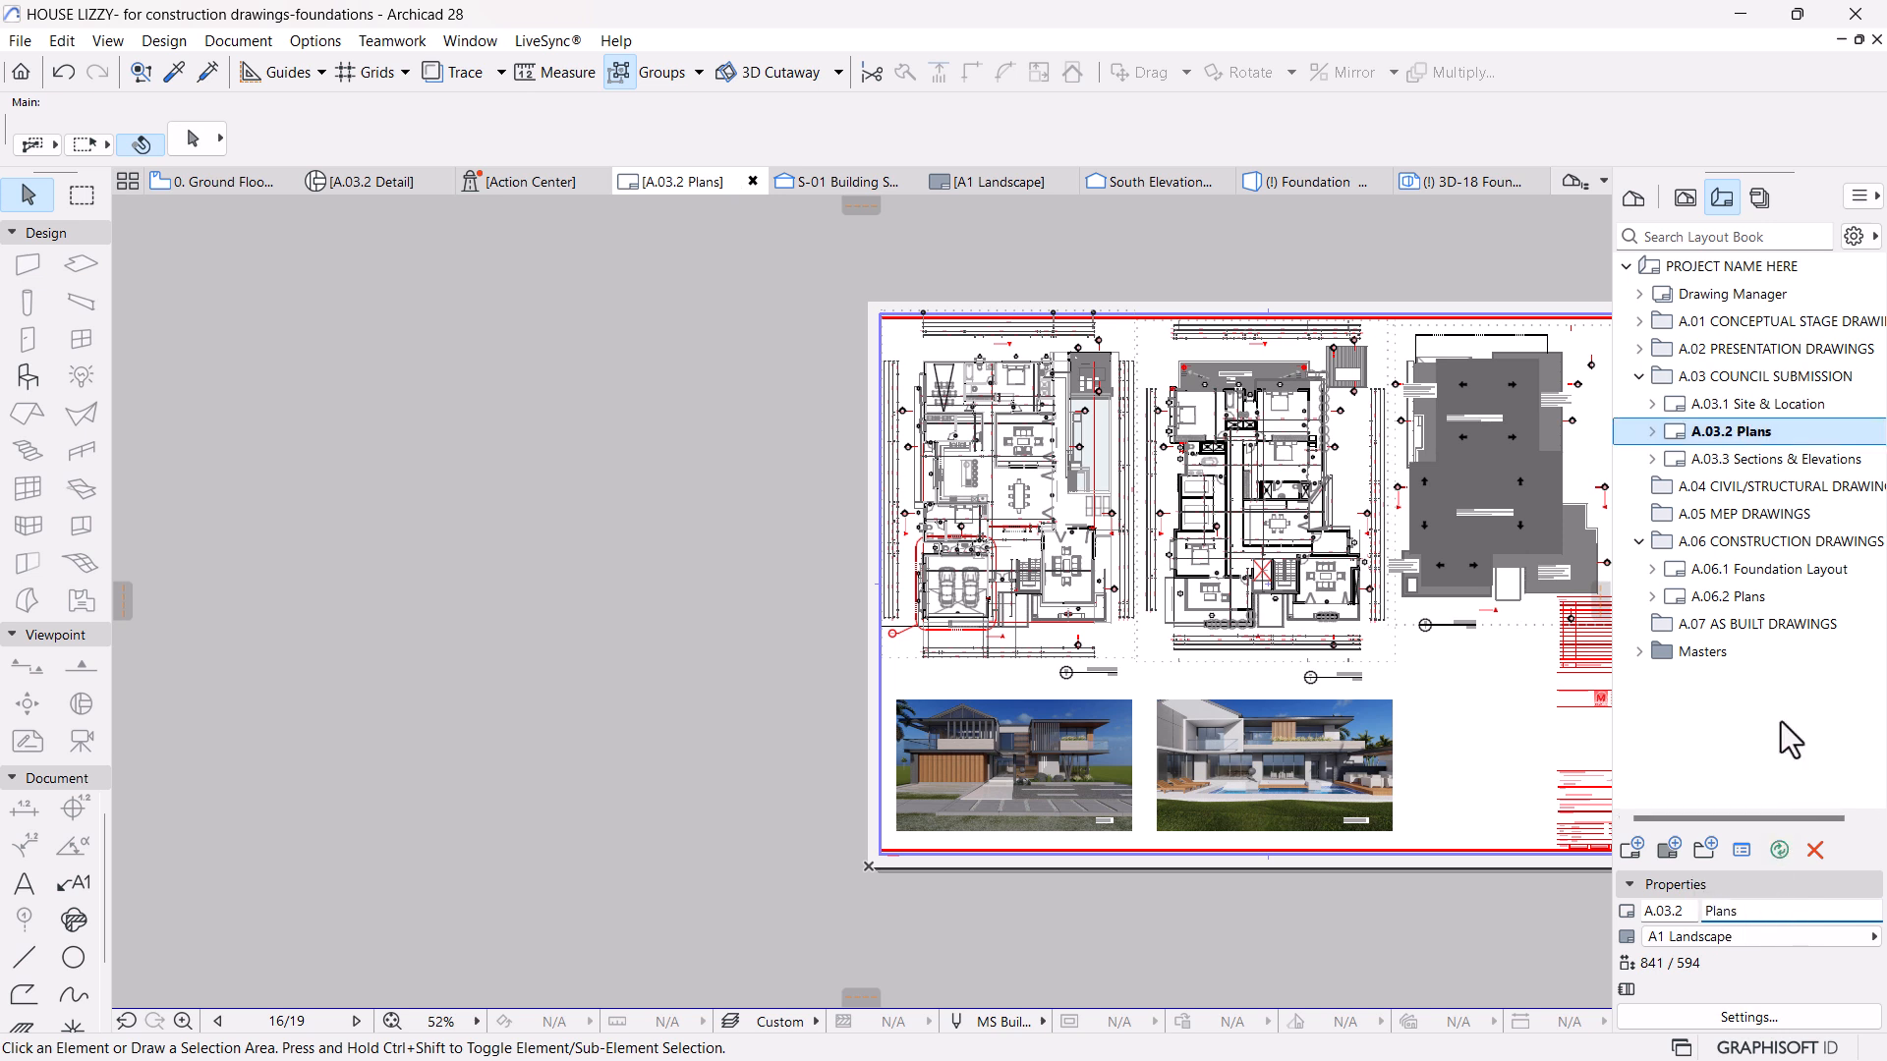
left_click(1639, 376)
left_click(1754, 514)
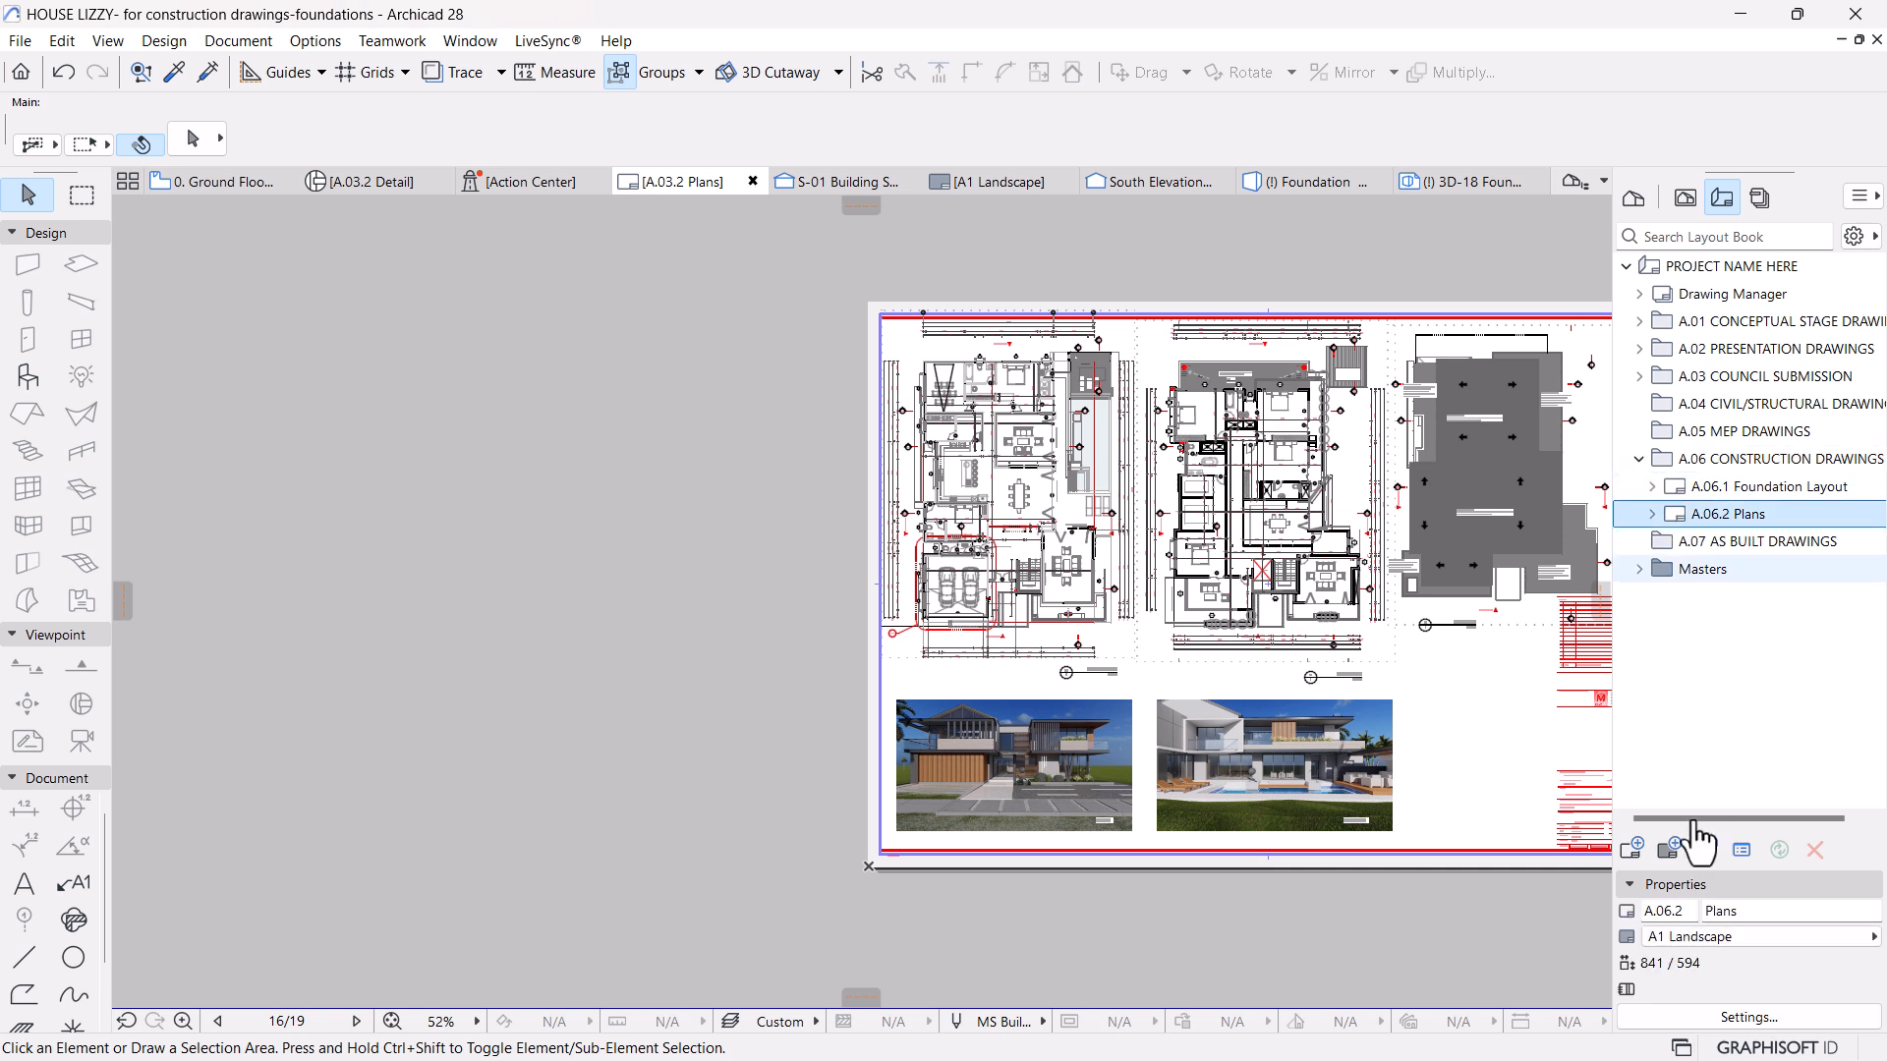
left_click(1740, 911)
type("Garage Details")
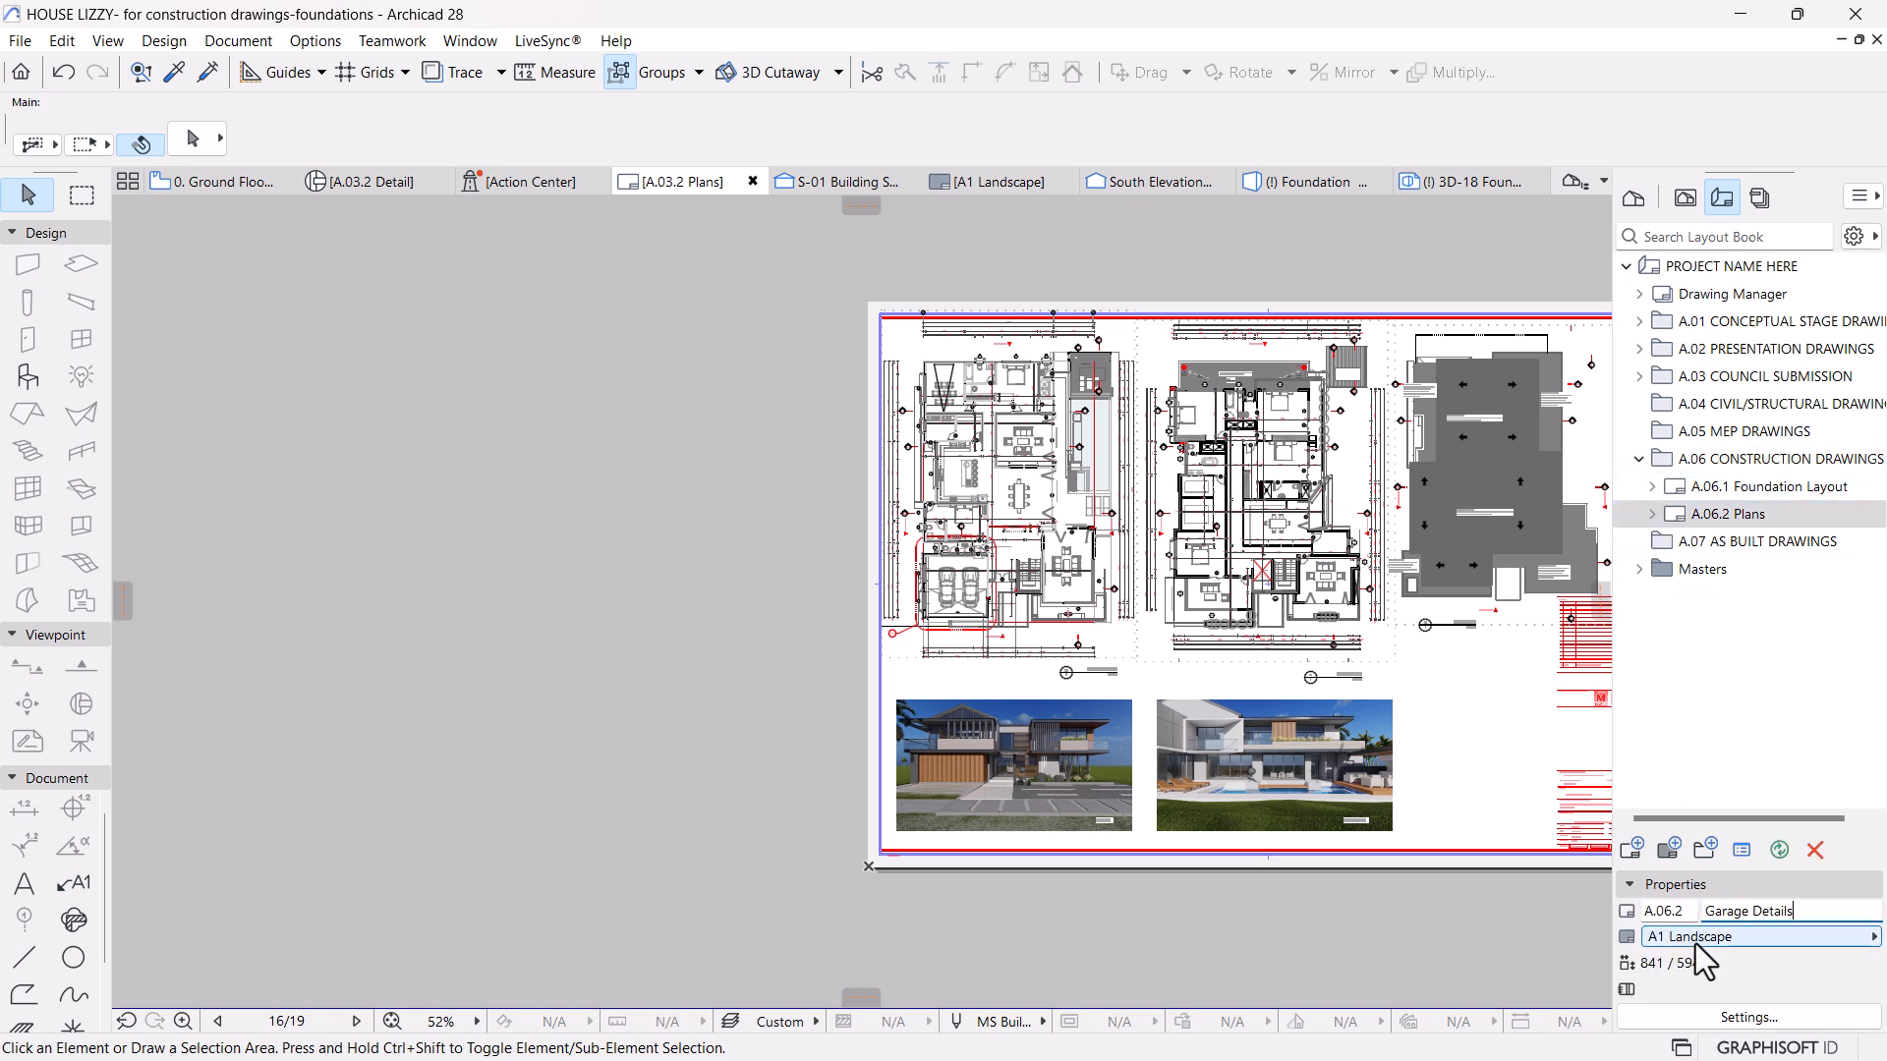
left_click_drag(1688, 915, 1491, 923)
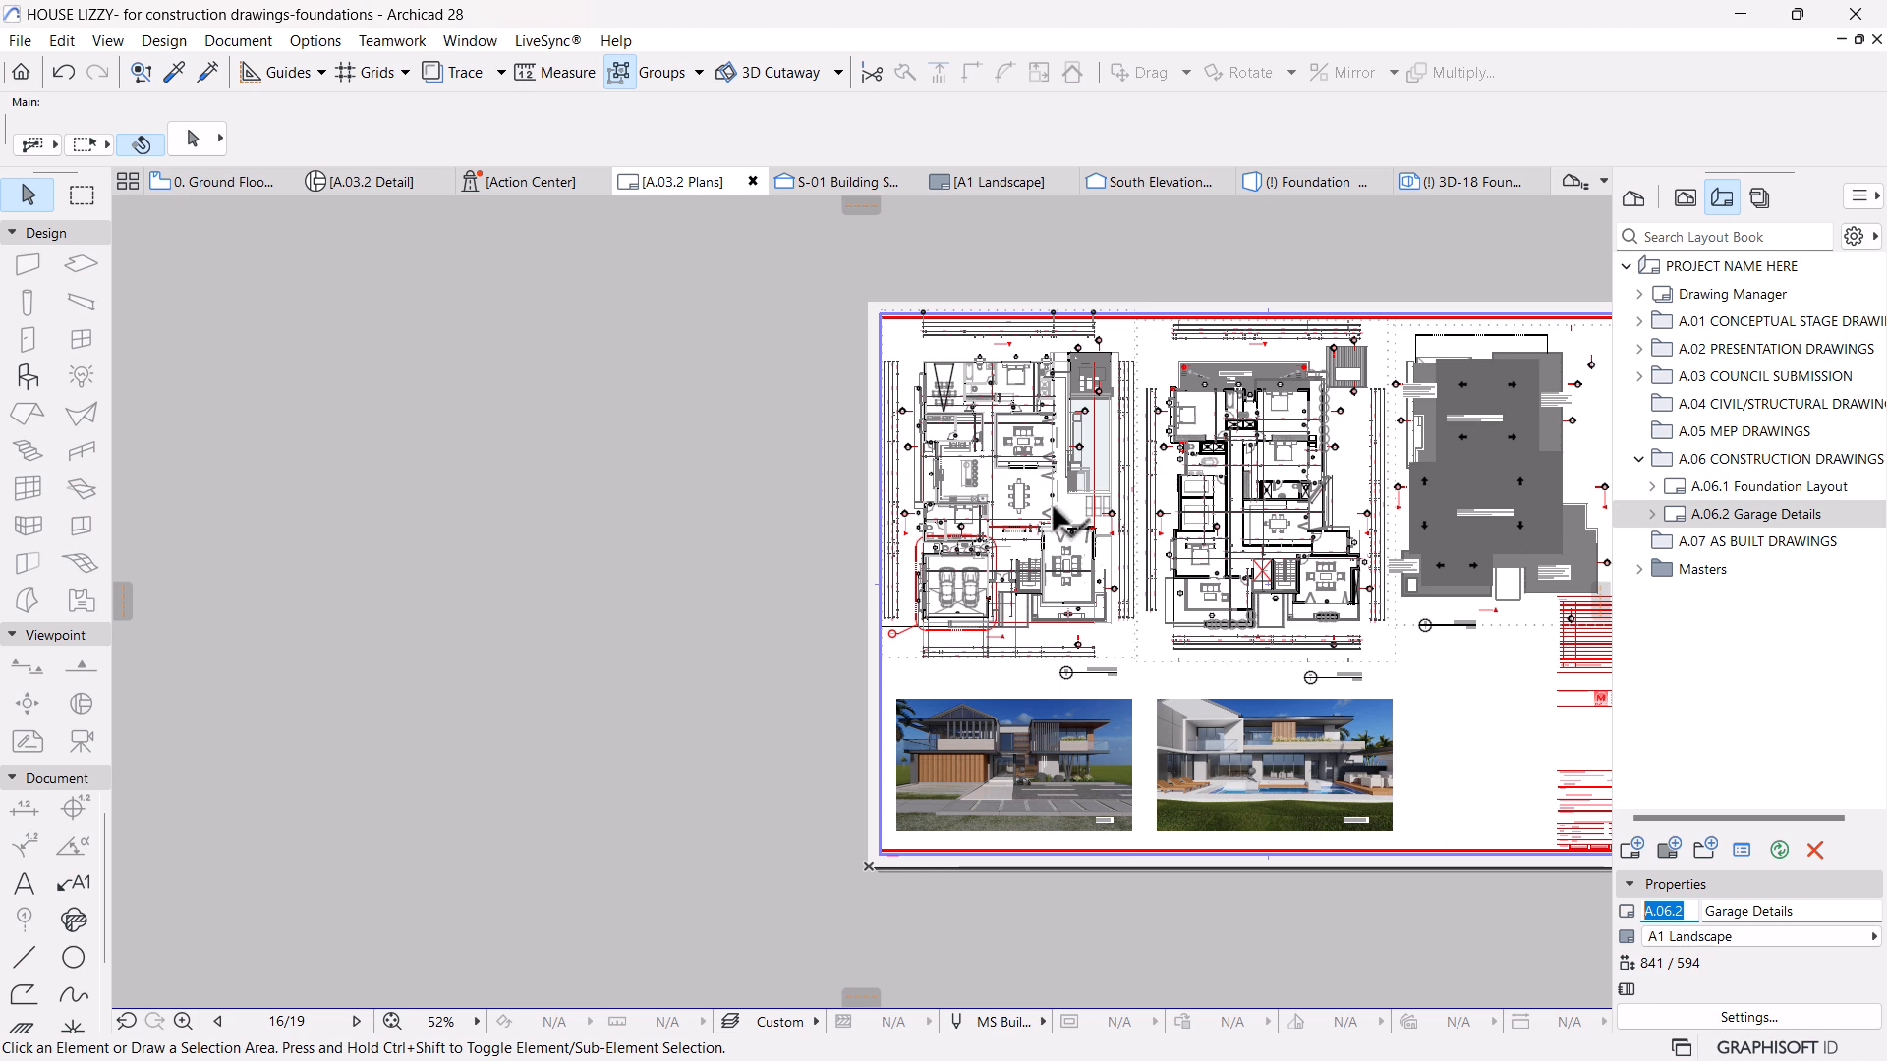
Close the A.03.2 Detail and Action Center views and return to the Ground Floor plan.
left_click(443, 185)
left_click(481, 182)
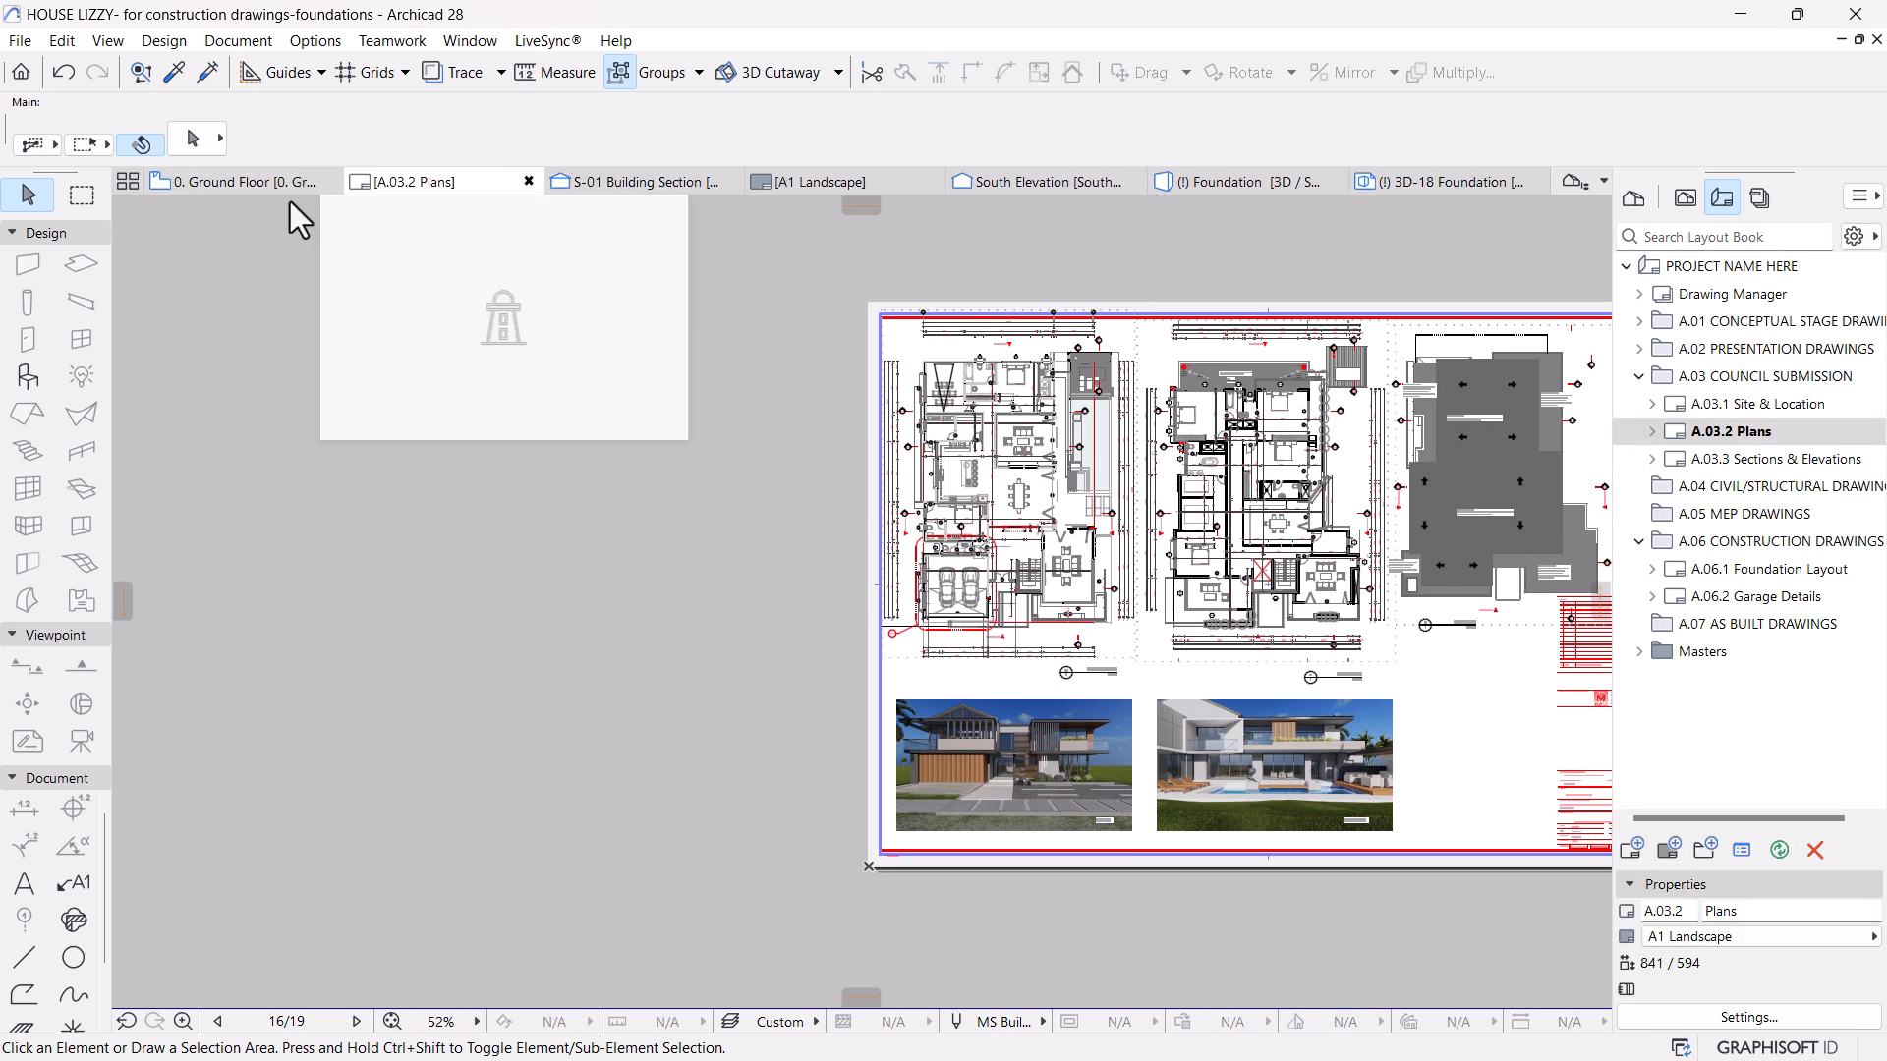
left_click(254, 182)
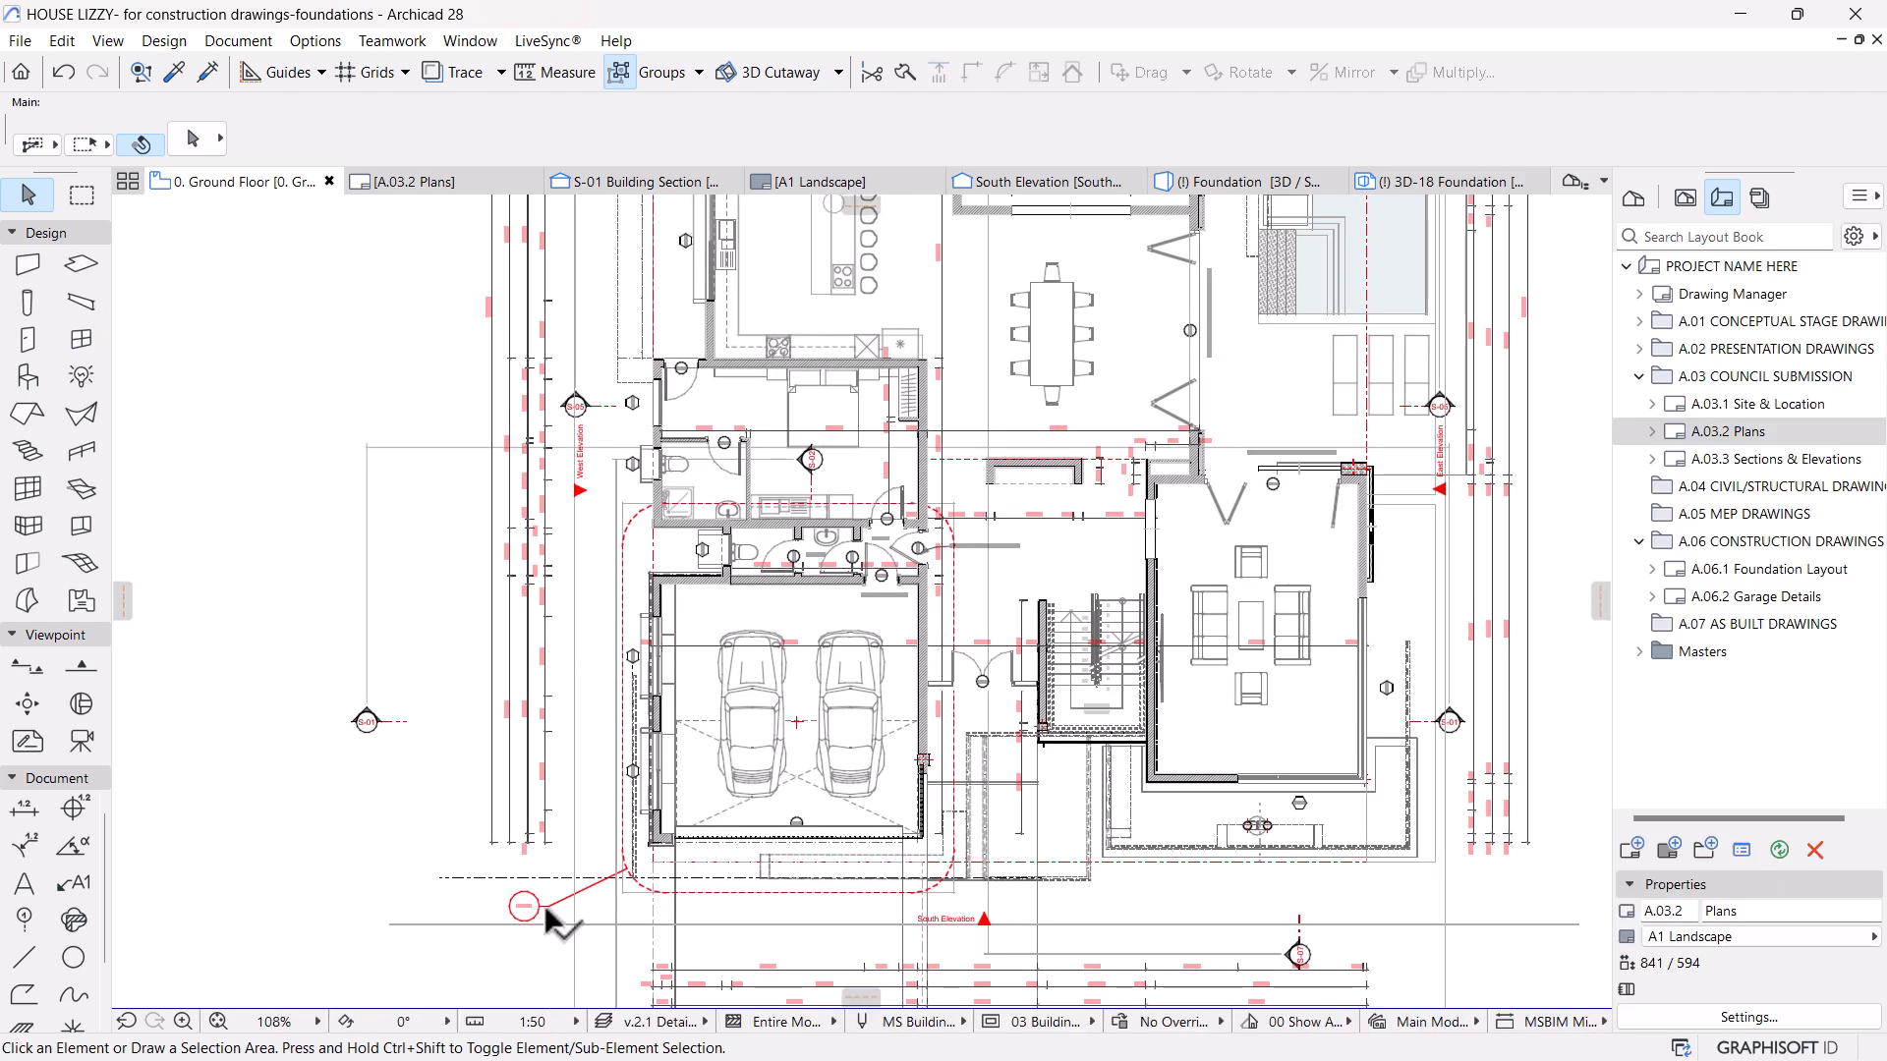
Set the ID of the detail marker around the garage to A.06.2.
left_click(546, 912)
scroll(530, 909, "up", 8)
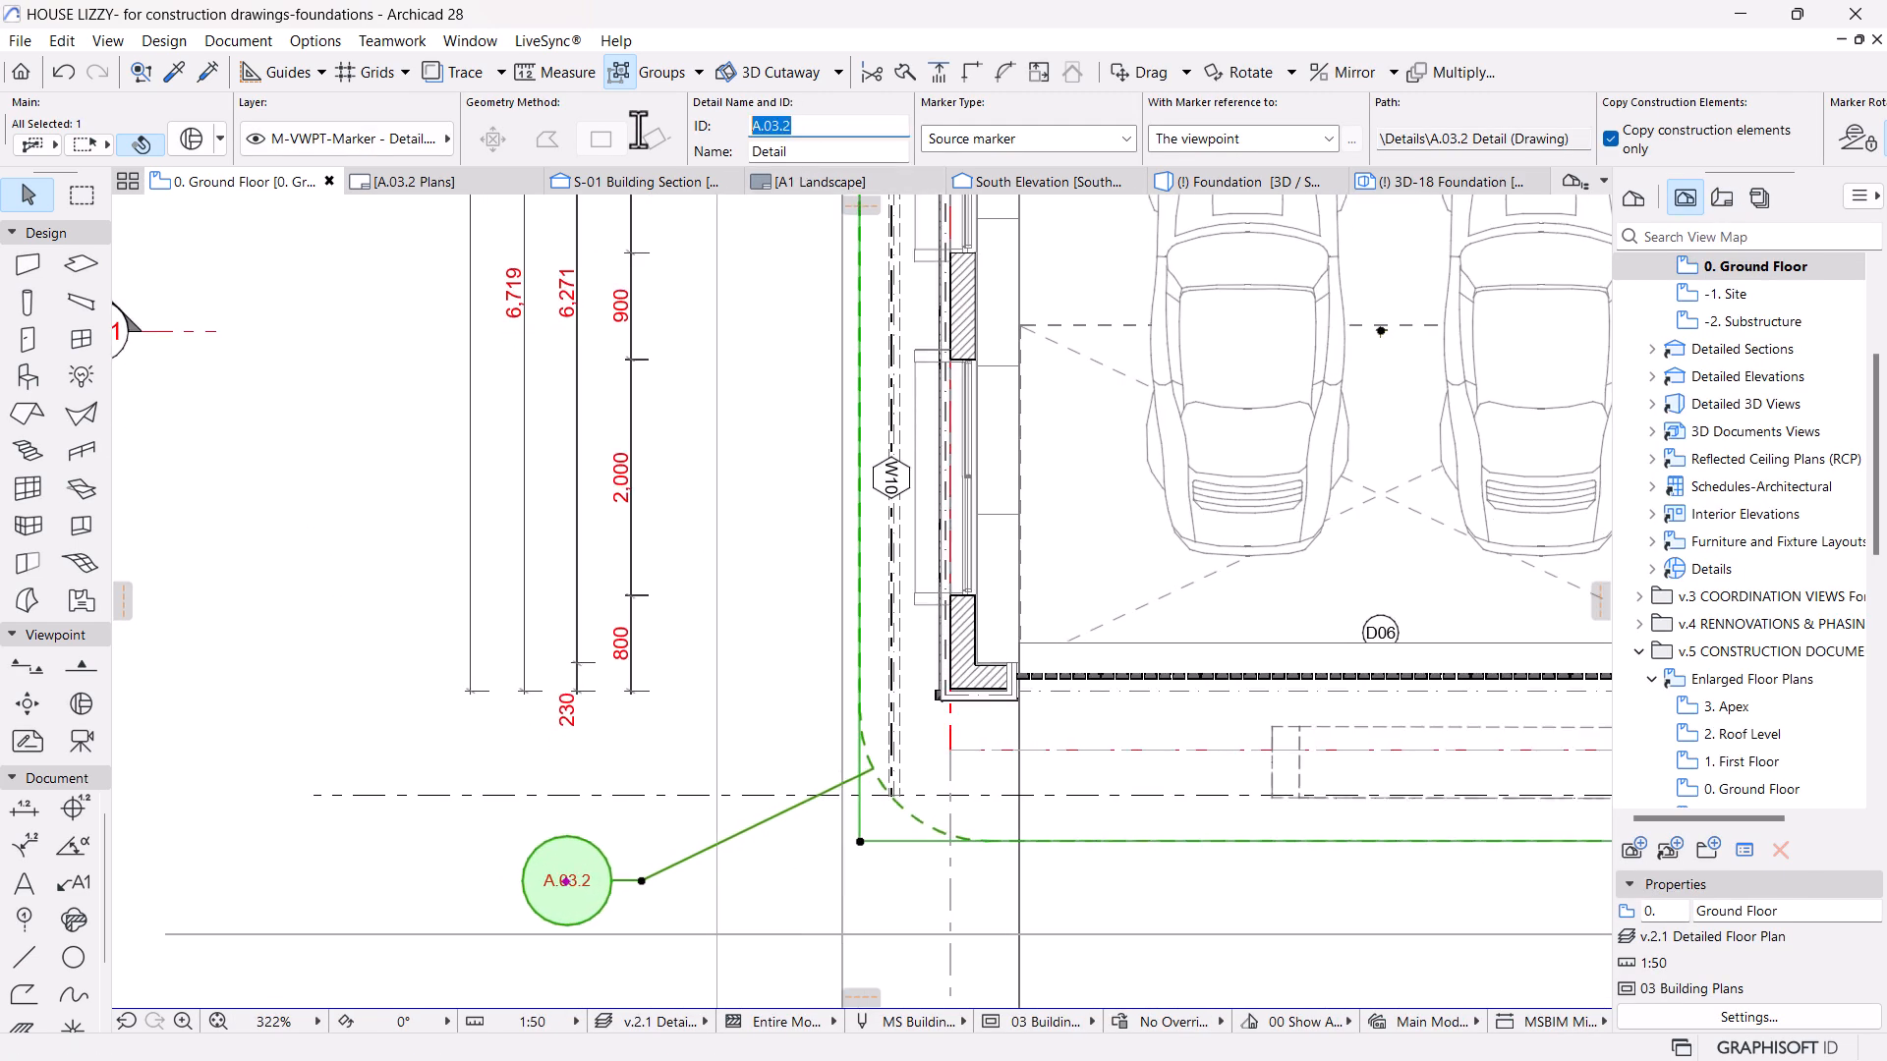
type("A.06.2")
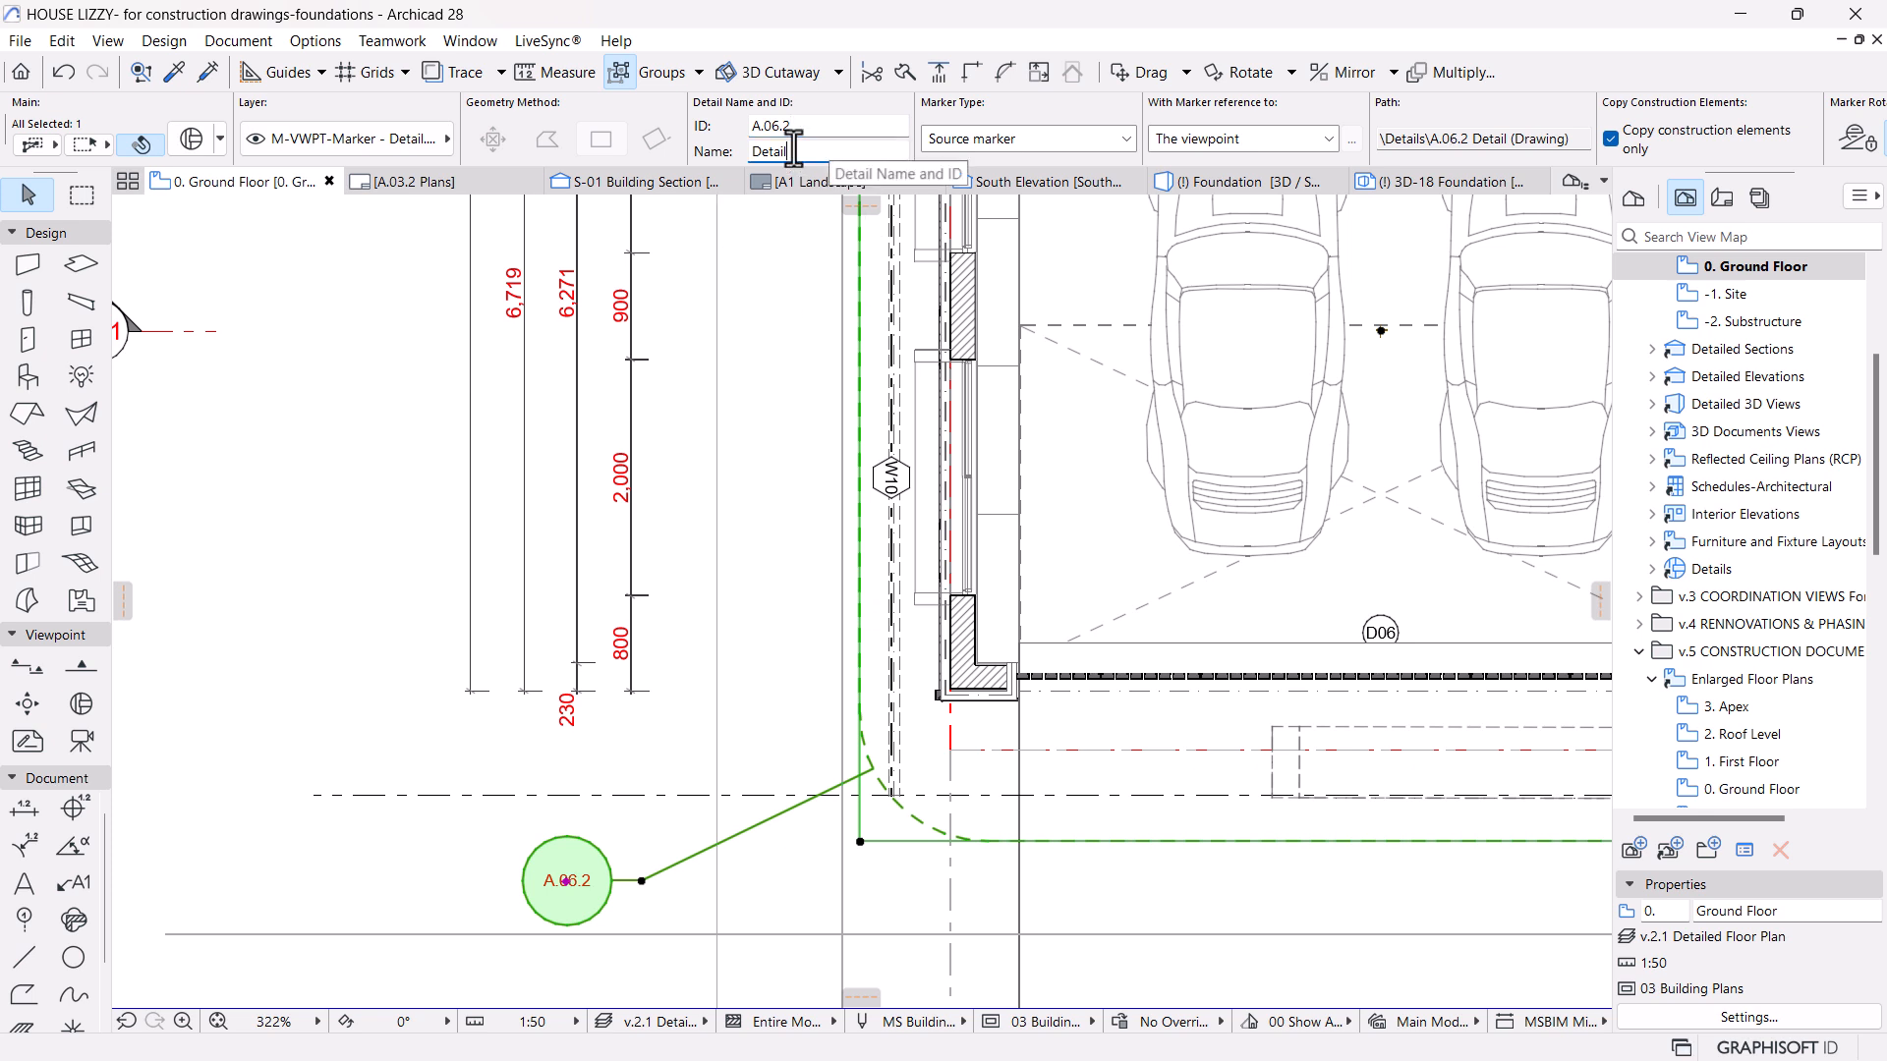
Open the A.06.2 Garage Details layout and examine the enlarged garage plan placed on it.
left_click(1722, 197)
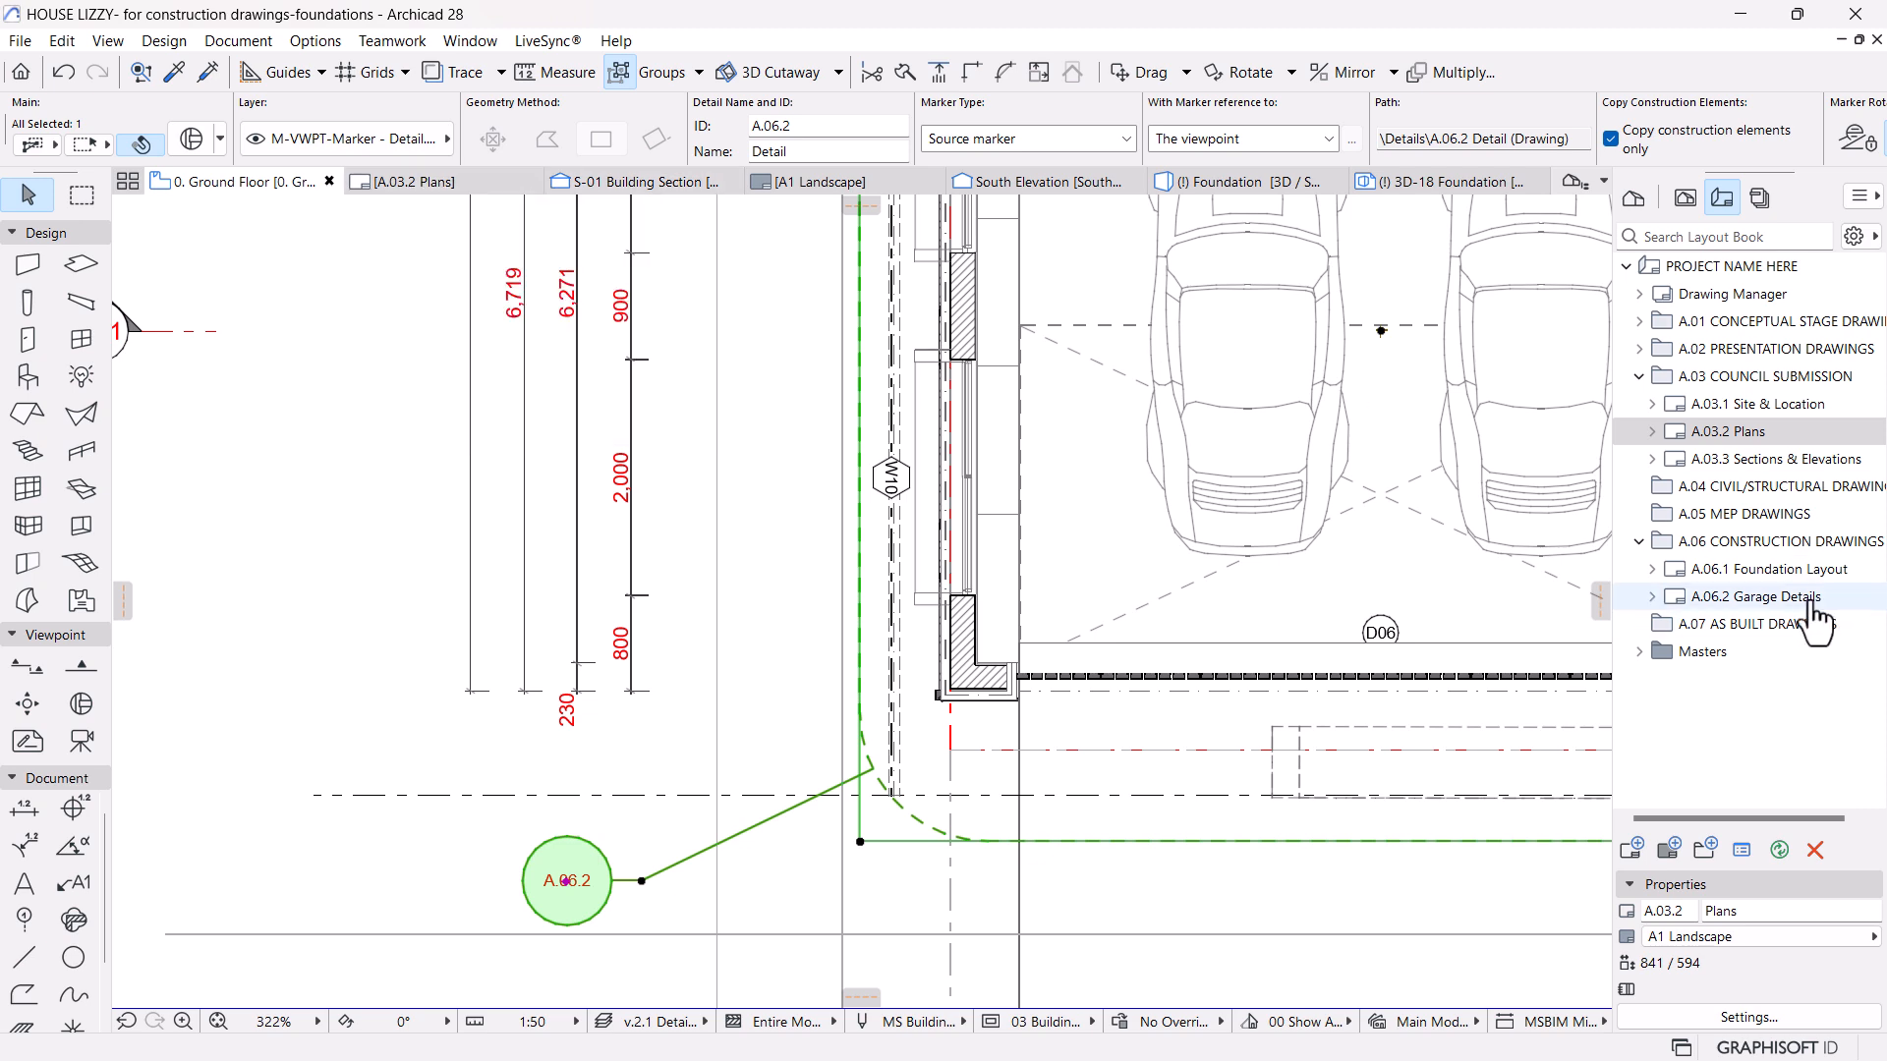
double_click(1736, 600)
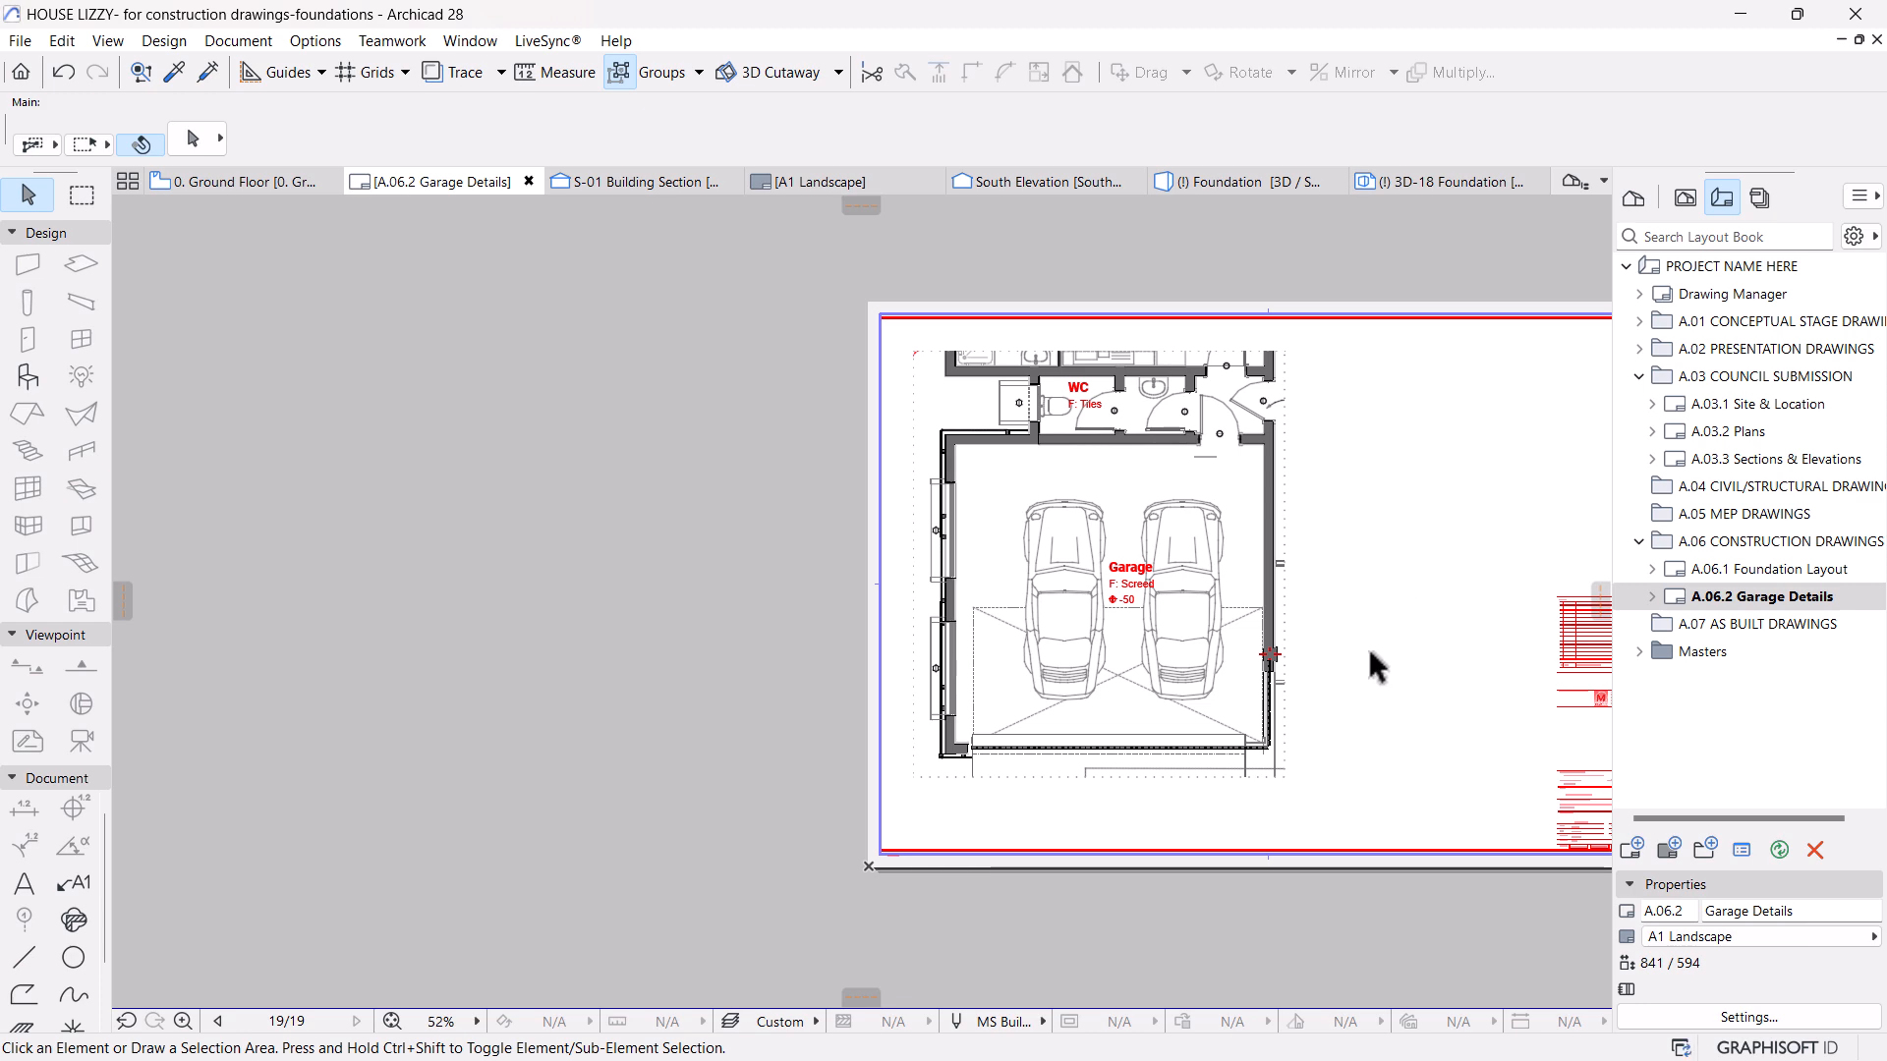
scroll(1502, 593, "up", 3)
scroll(760, 733, "up", 4)
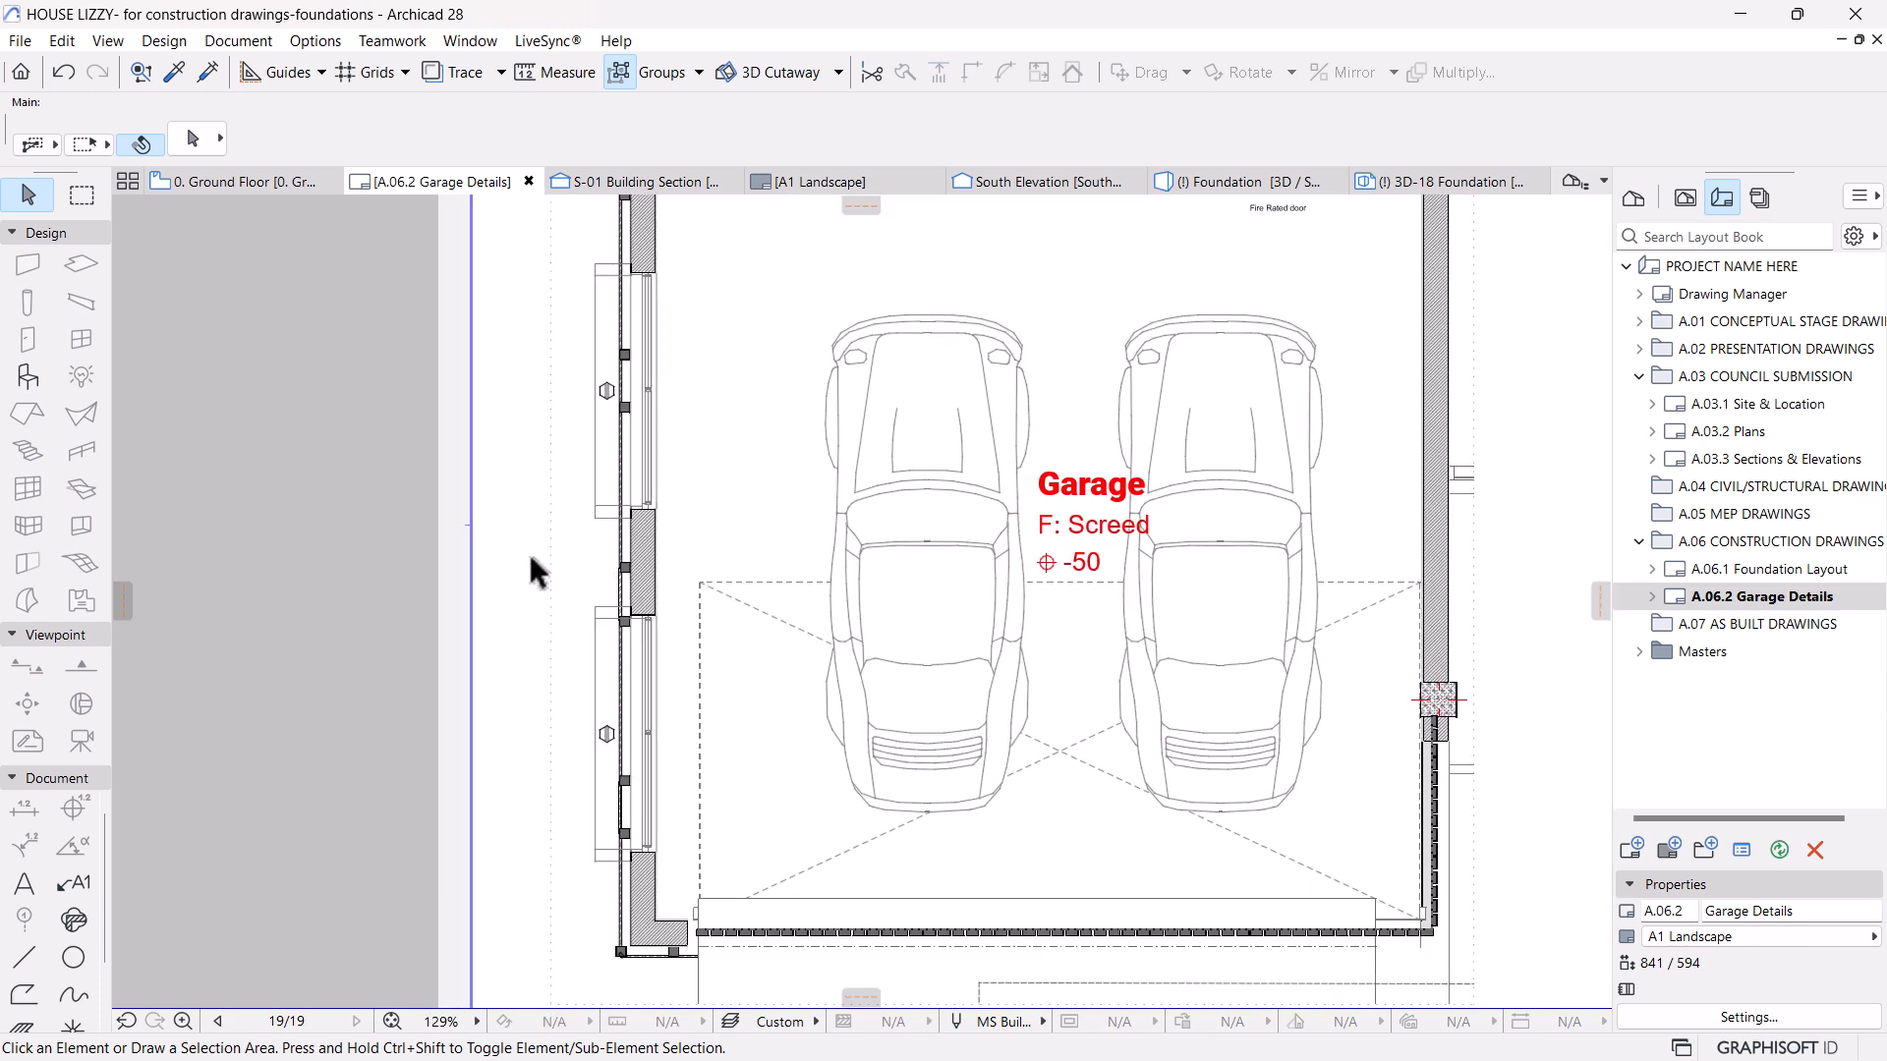
scroll(952, 627, "down", 4)
middle_click_drag(1012, 650, 784, 707)
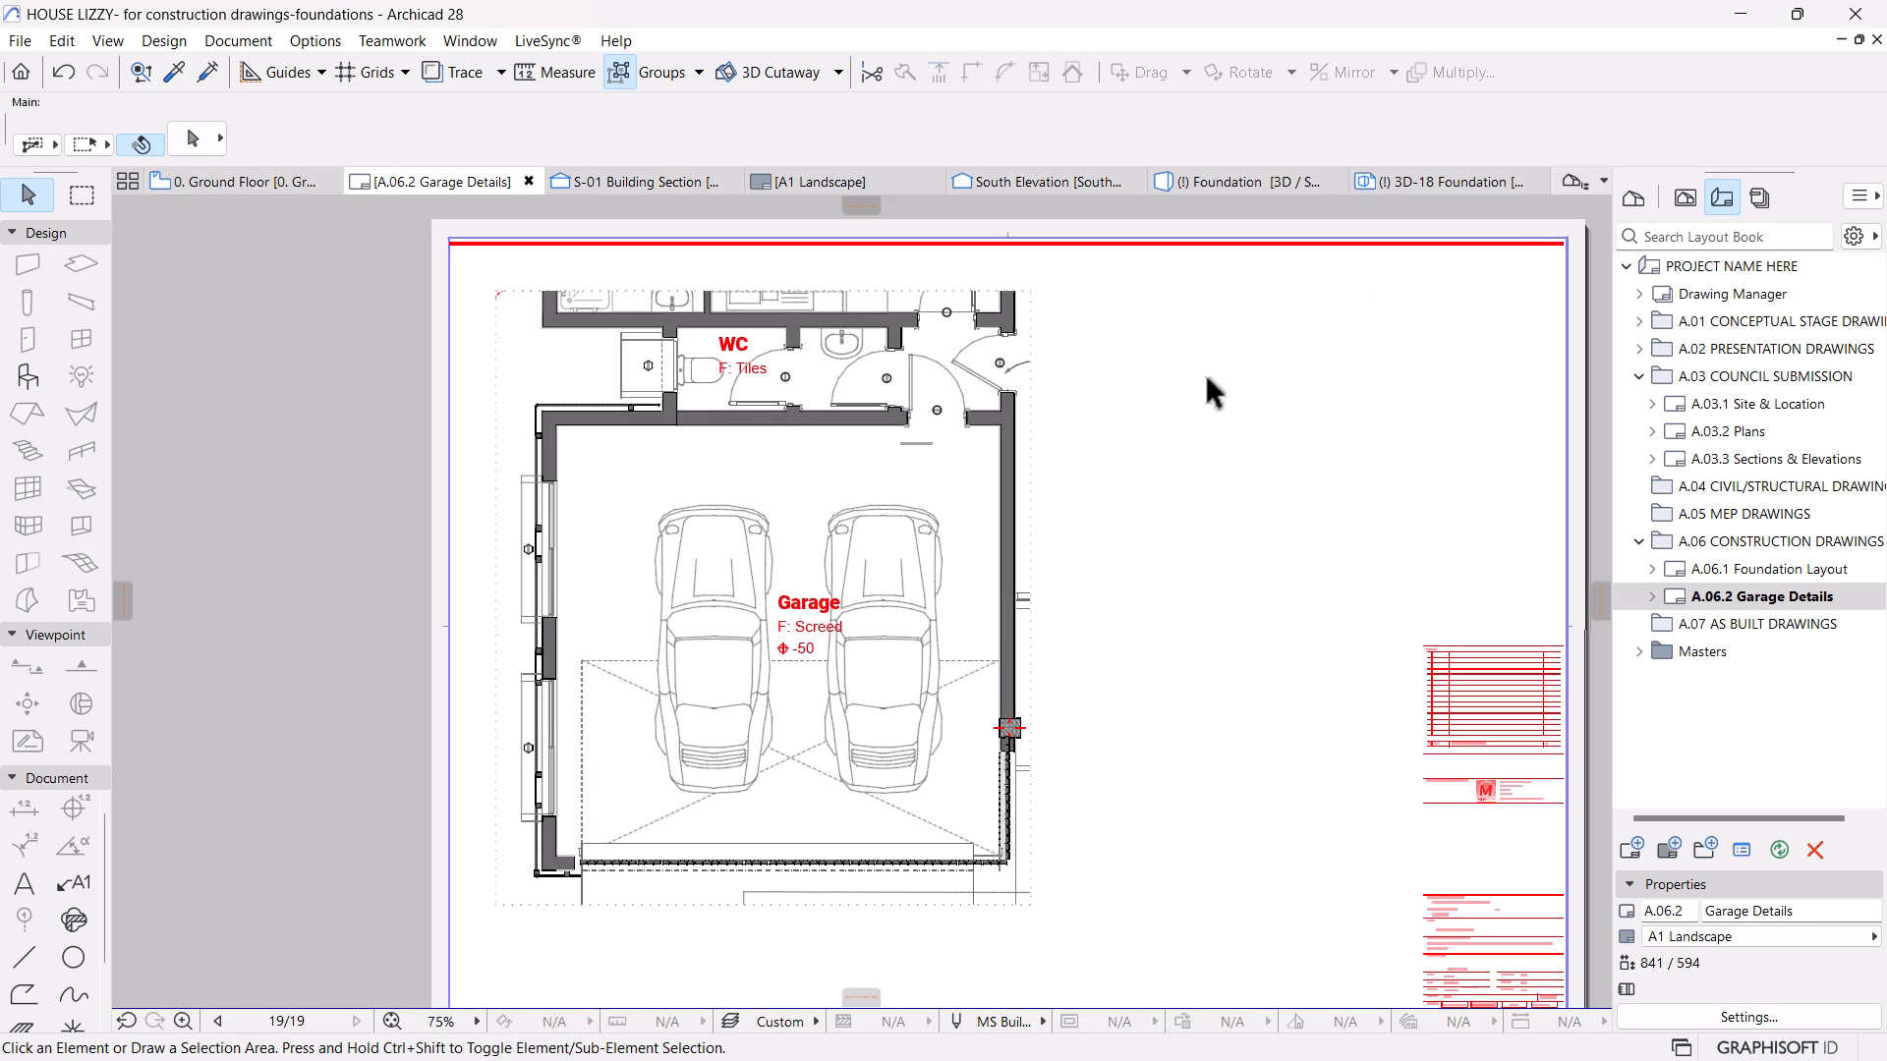
middle_click_drag(904, 669, 938, 614)
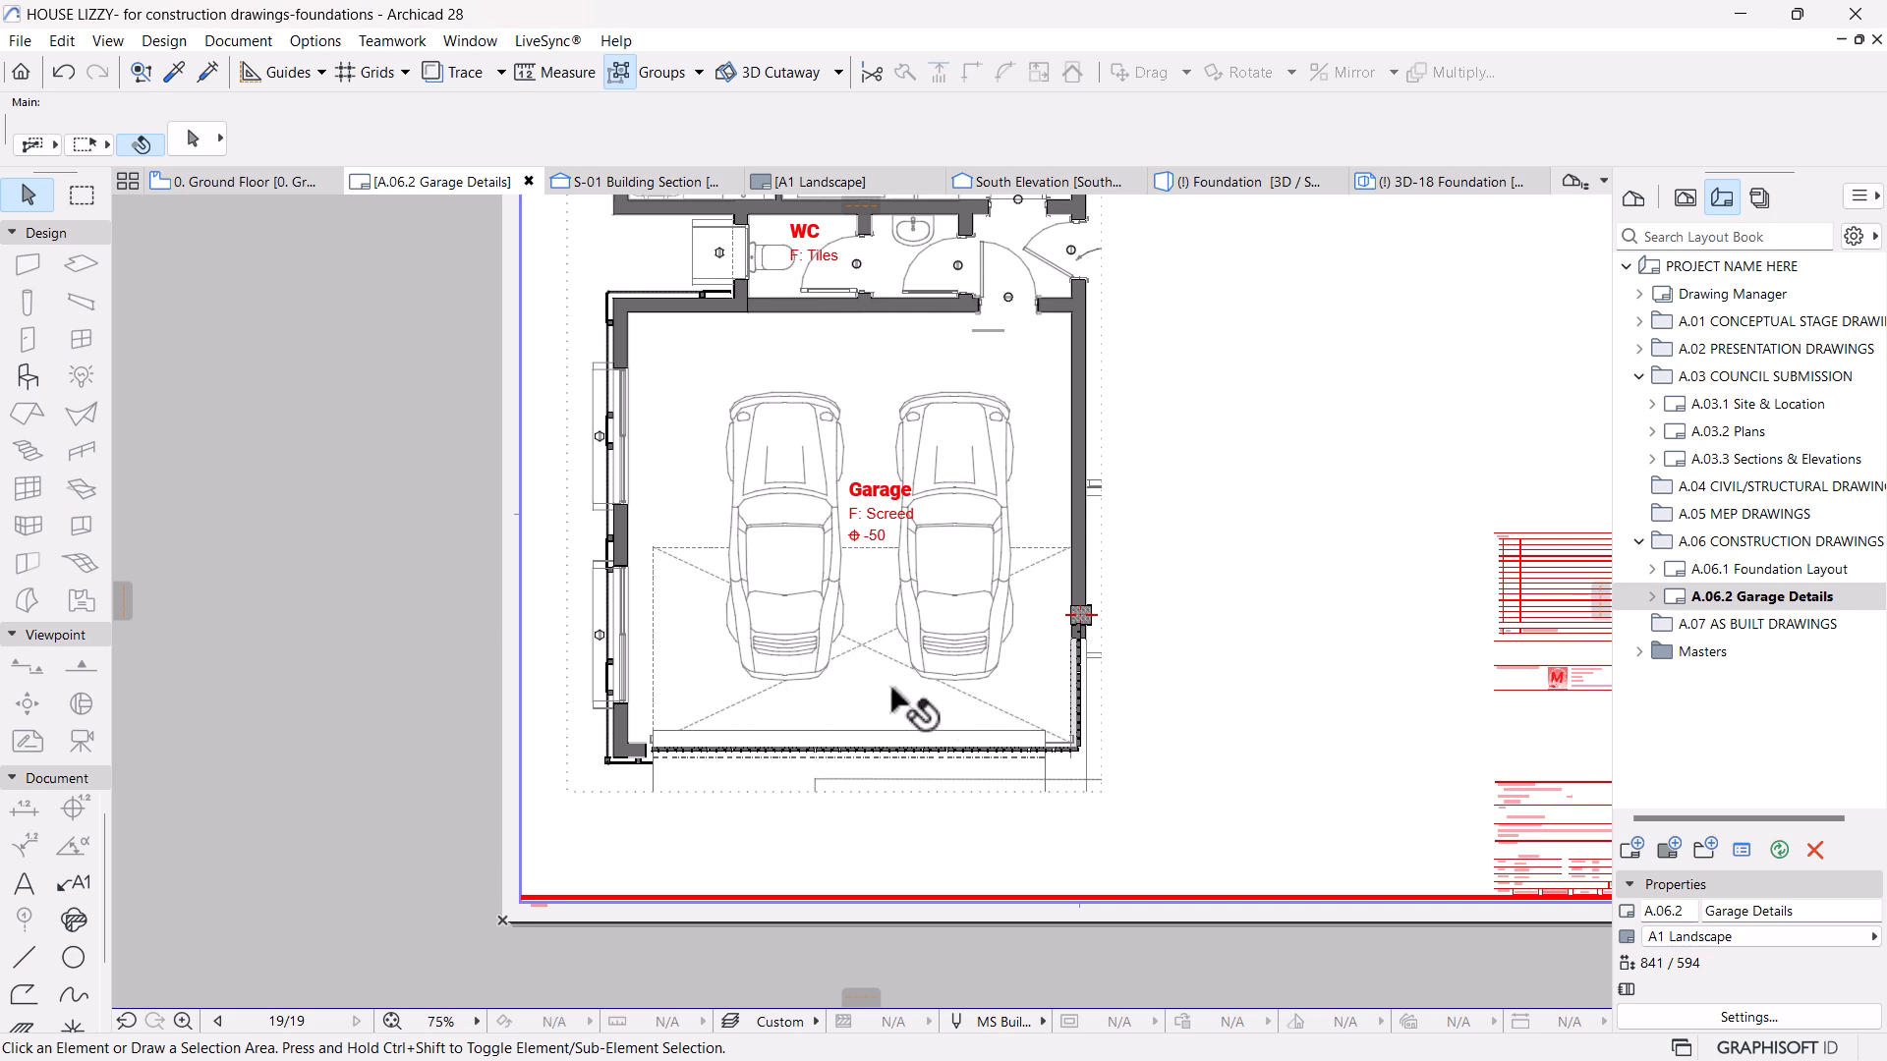
Return to the Ground Floor plan, deselect the detail marker and check how it references the garage.
left_click(225, 189)
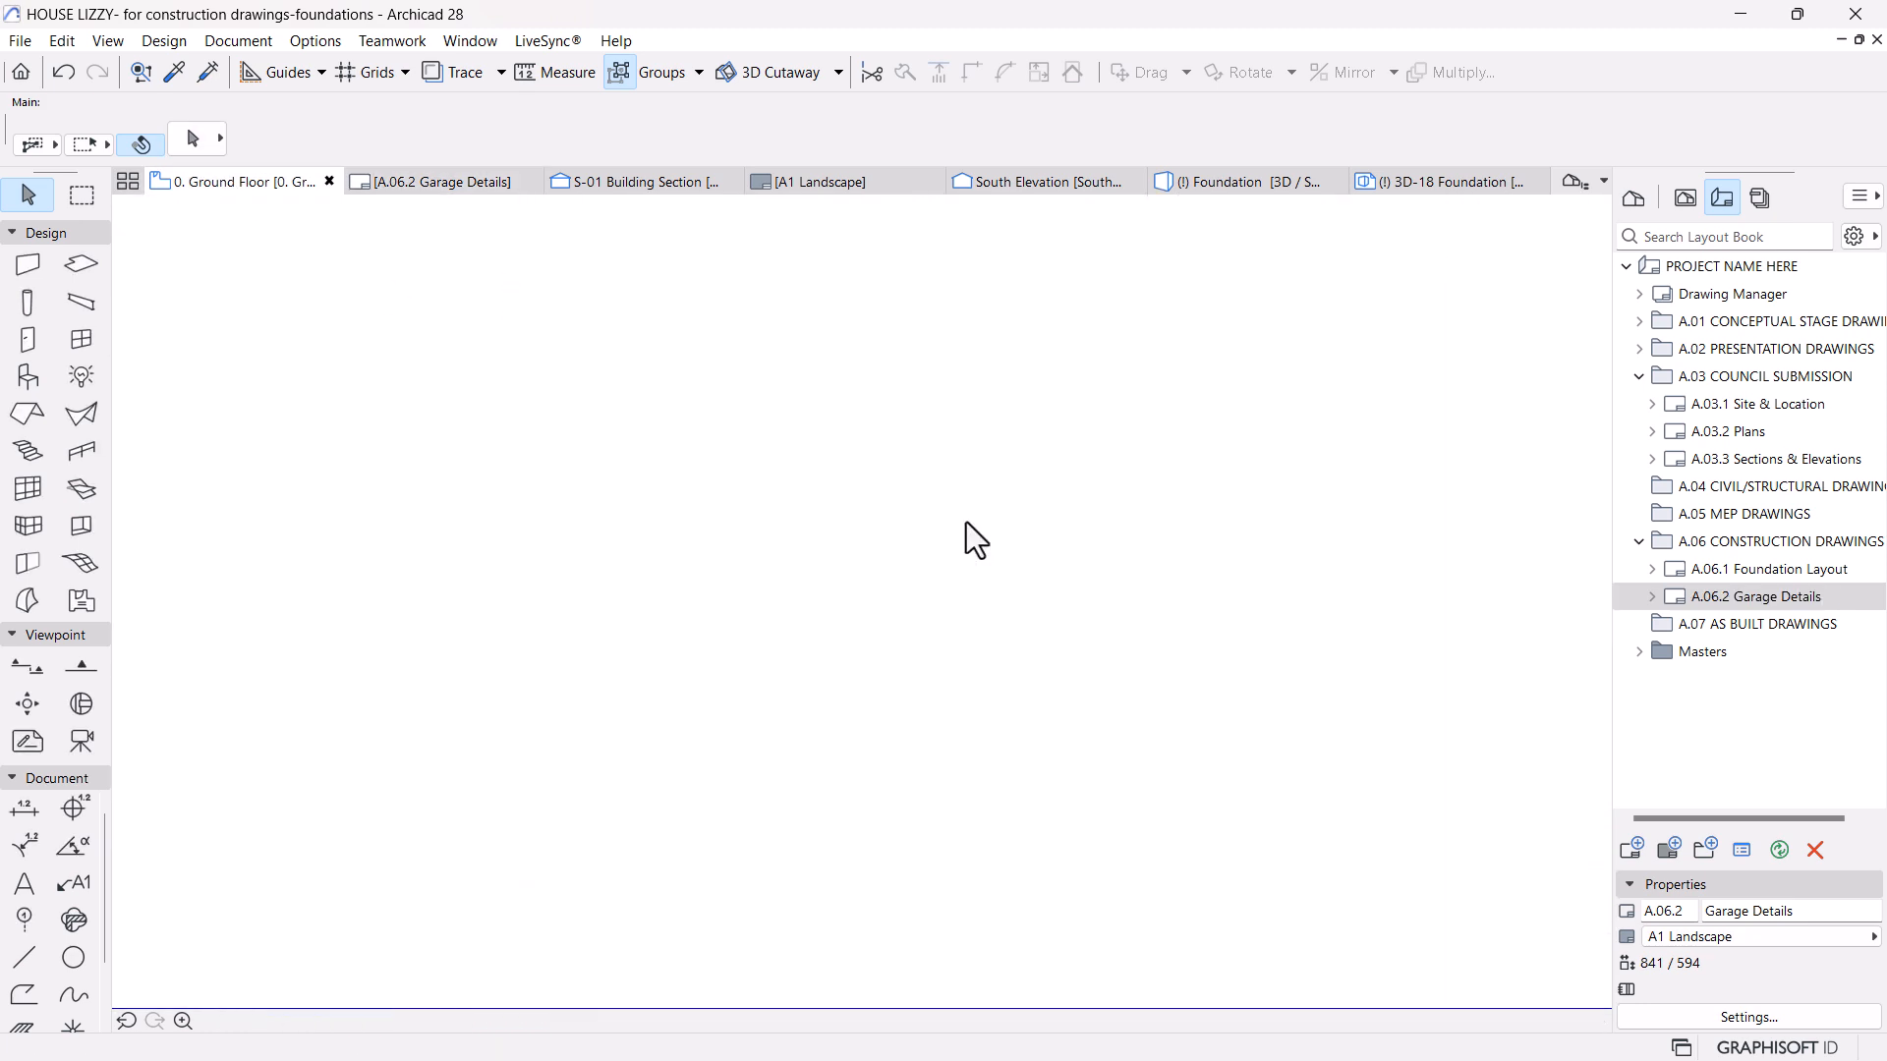
scroll(989, 715, "down", 3)
middle_click_drag(990, 714, 726, 705)
scroll(884, 693, "up", 4)
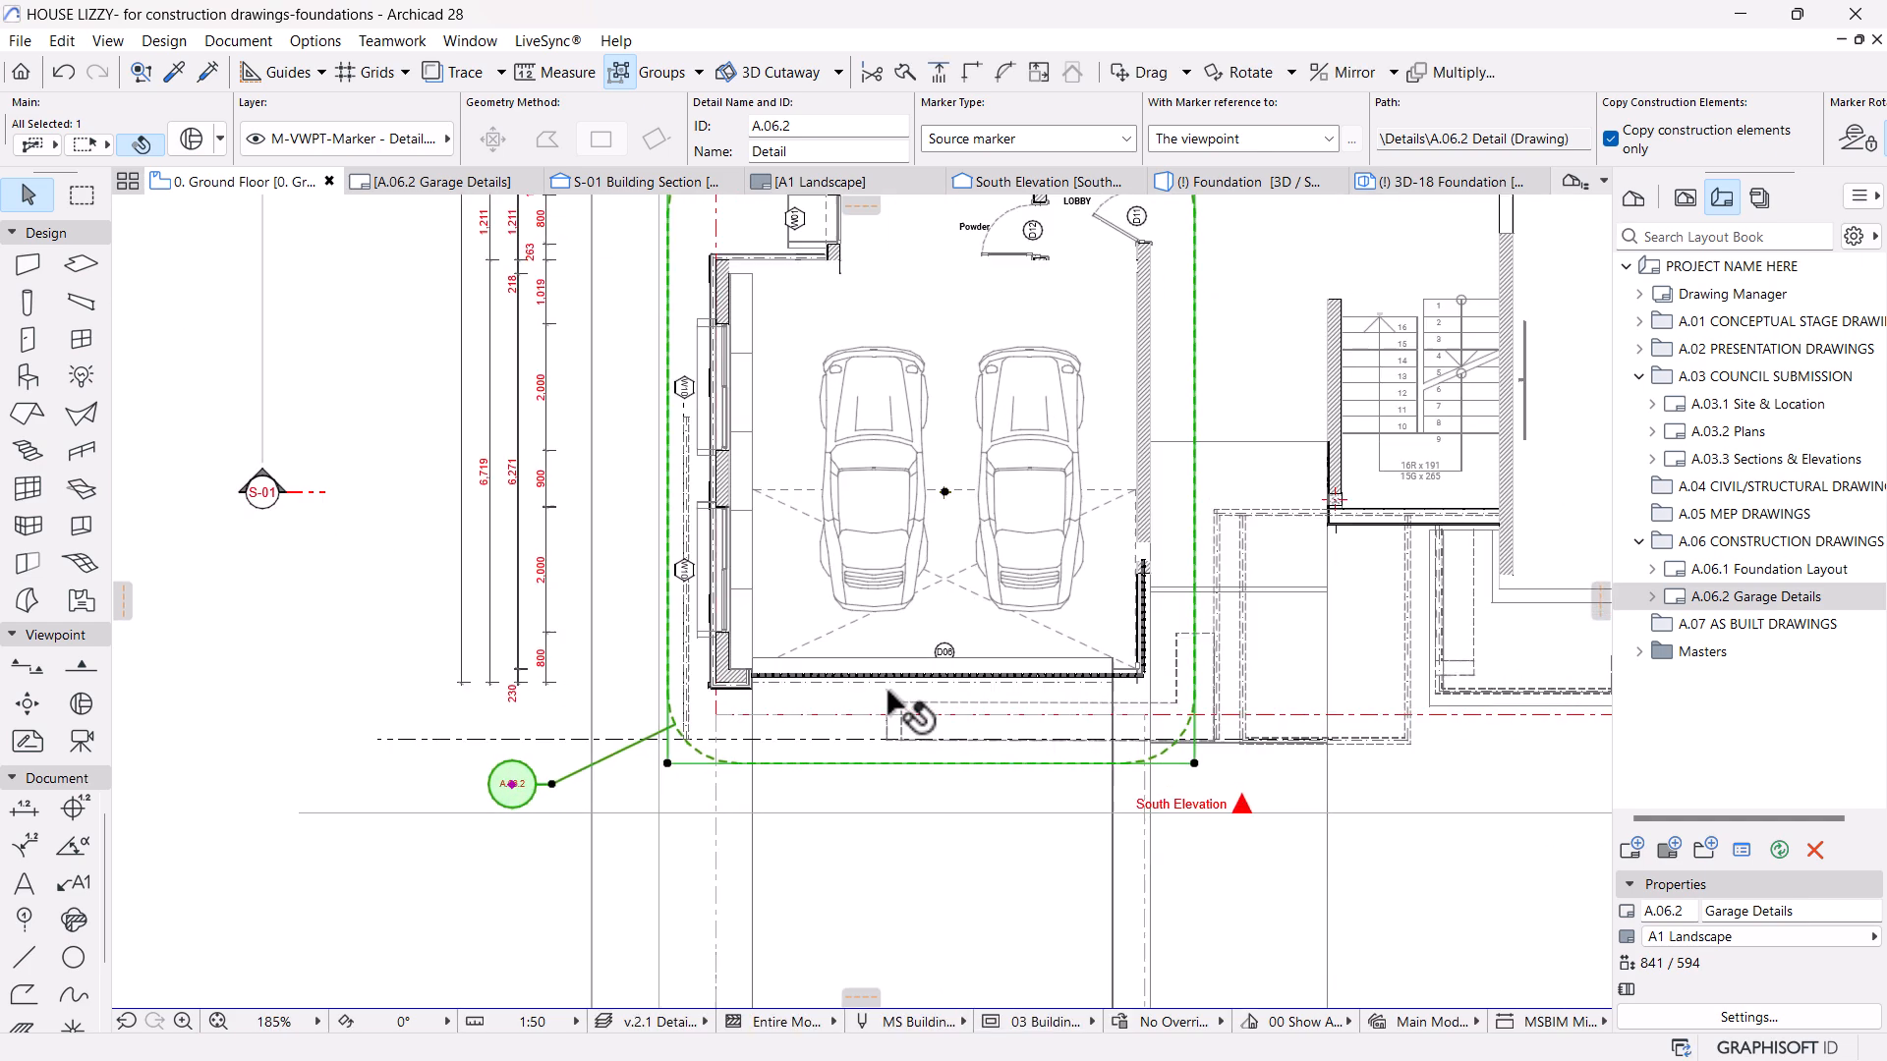
key("Escape")
scroll(835, 657, "down", 3)
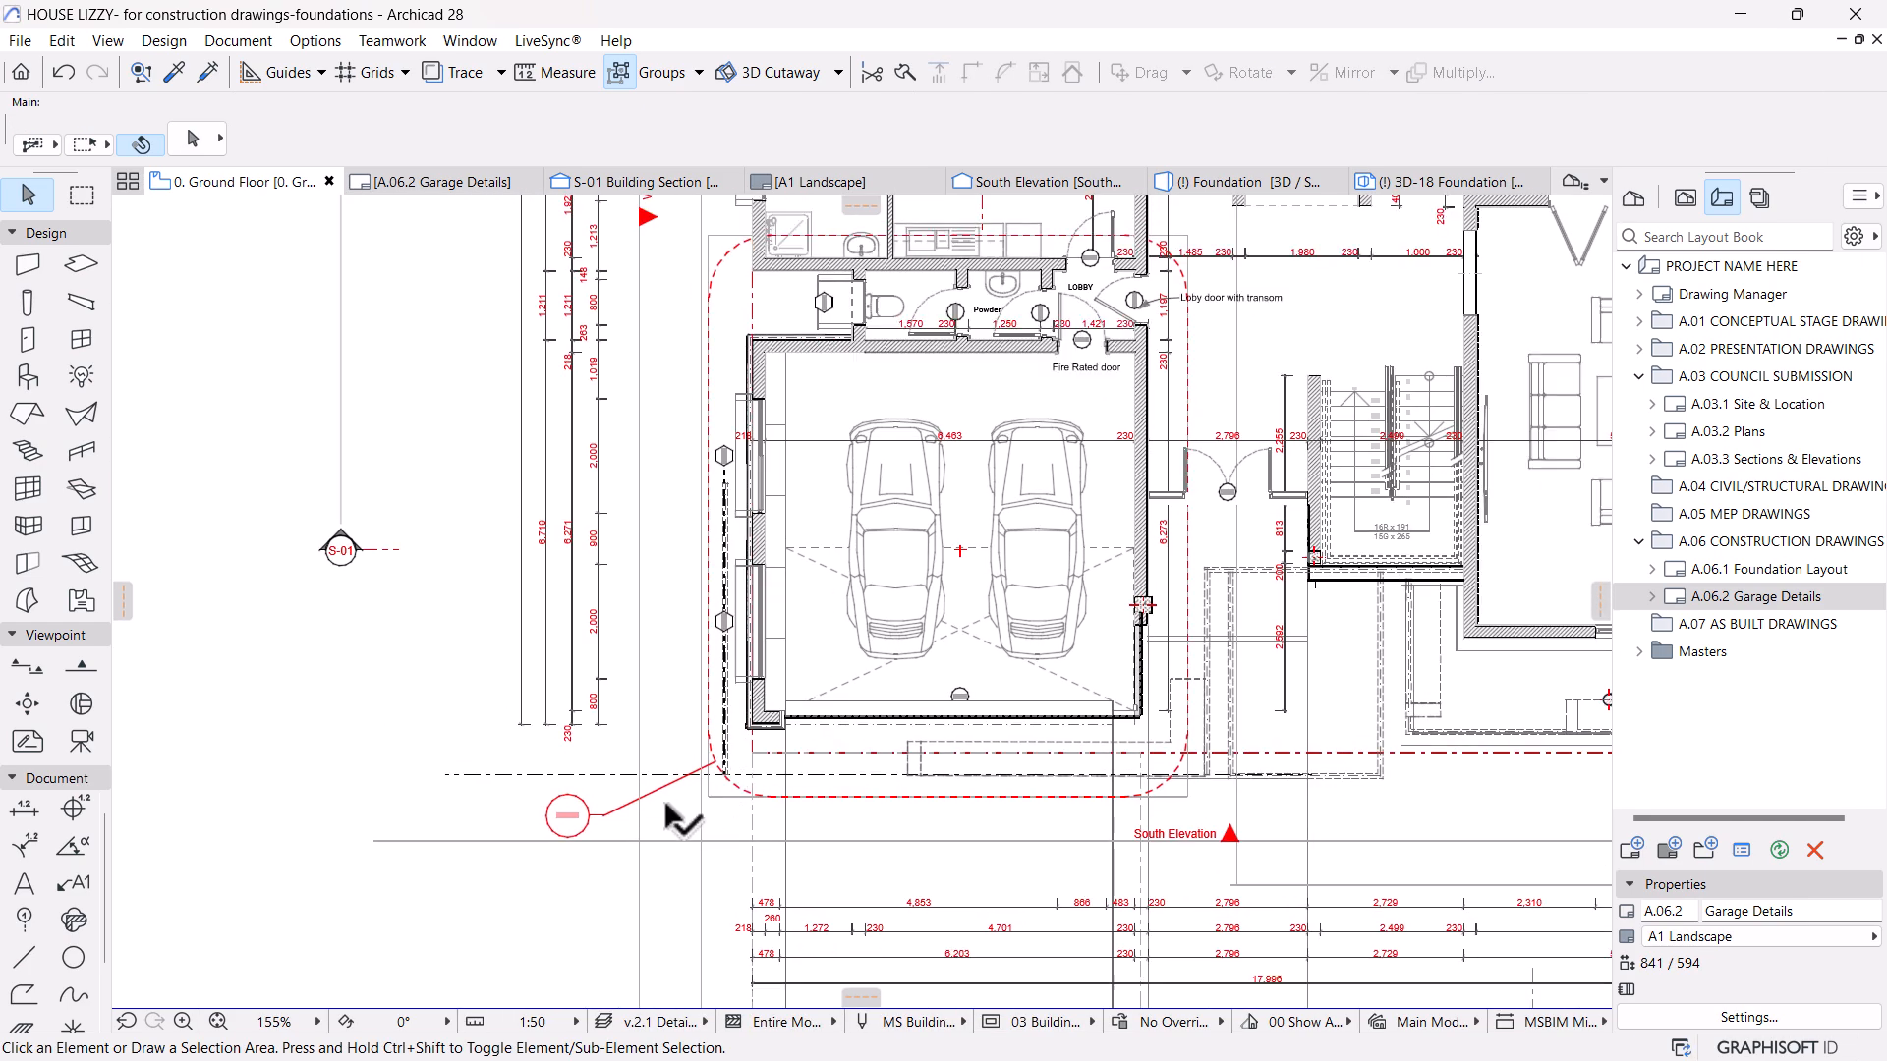
middle_click_drag(934, 601, 942, 696)
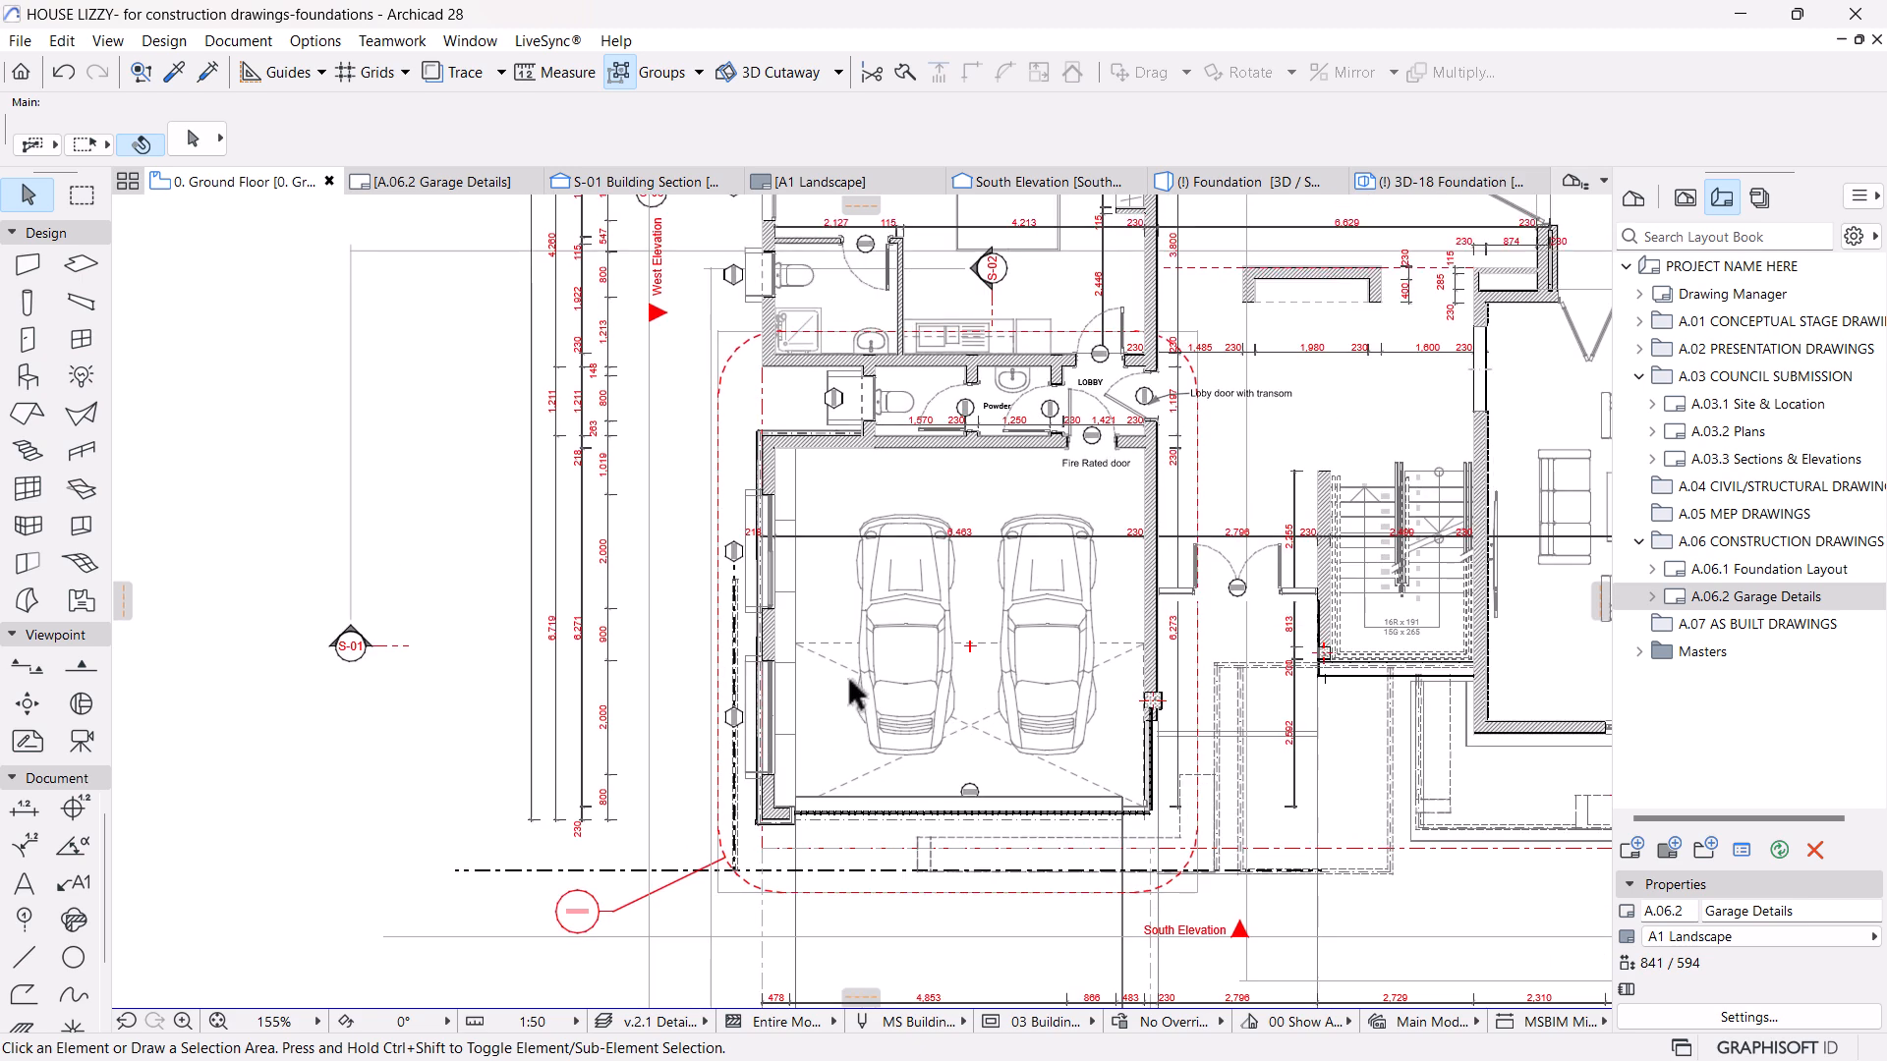
scroll(757, 855, "up", 2)
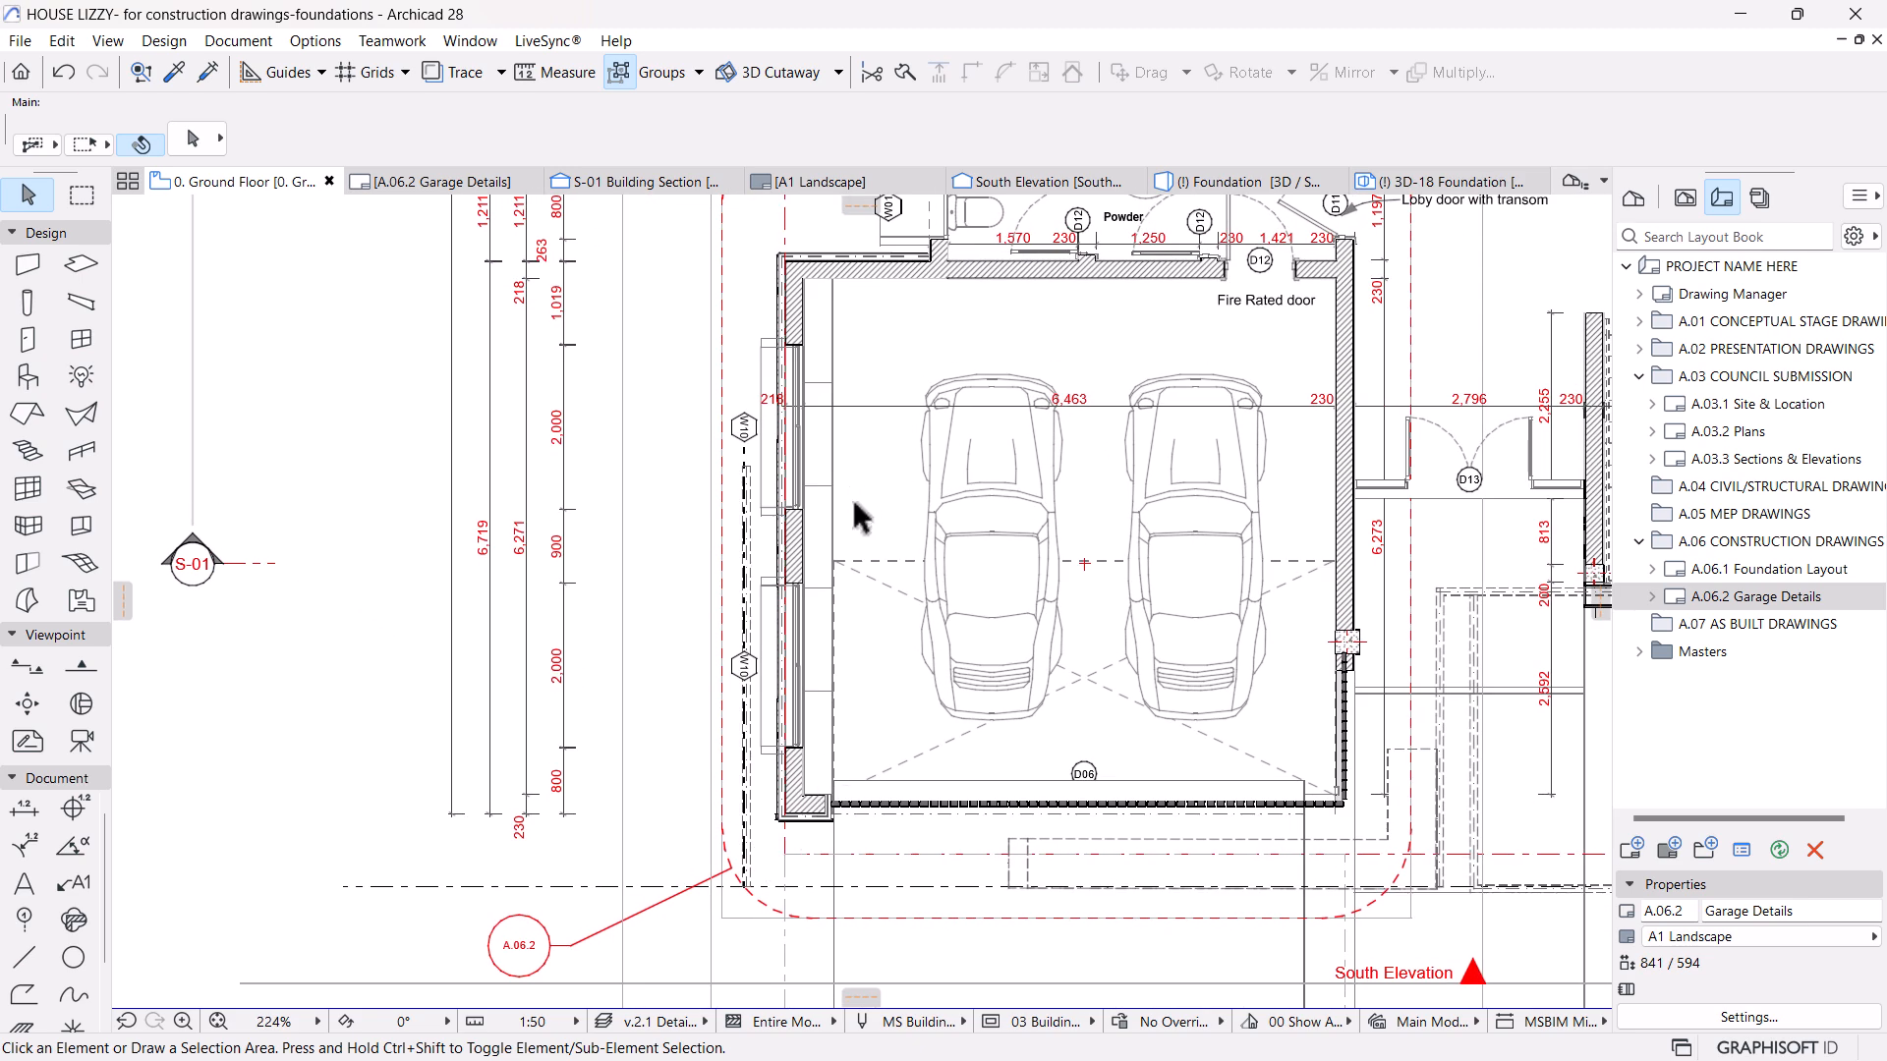
scroll(835, 565, "down", 2)
middle_click_drag(781, 685, 789, 729)
Open section S-01 from its marker on the plan and examine the outer garage wall up close.
left_click(393, 602)
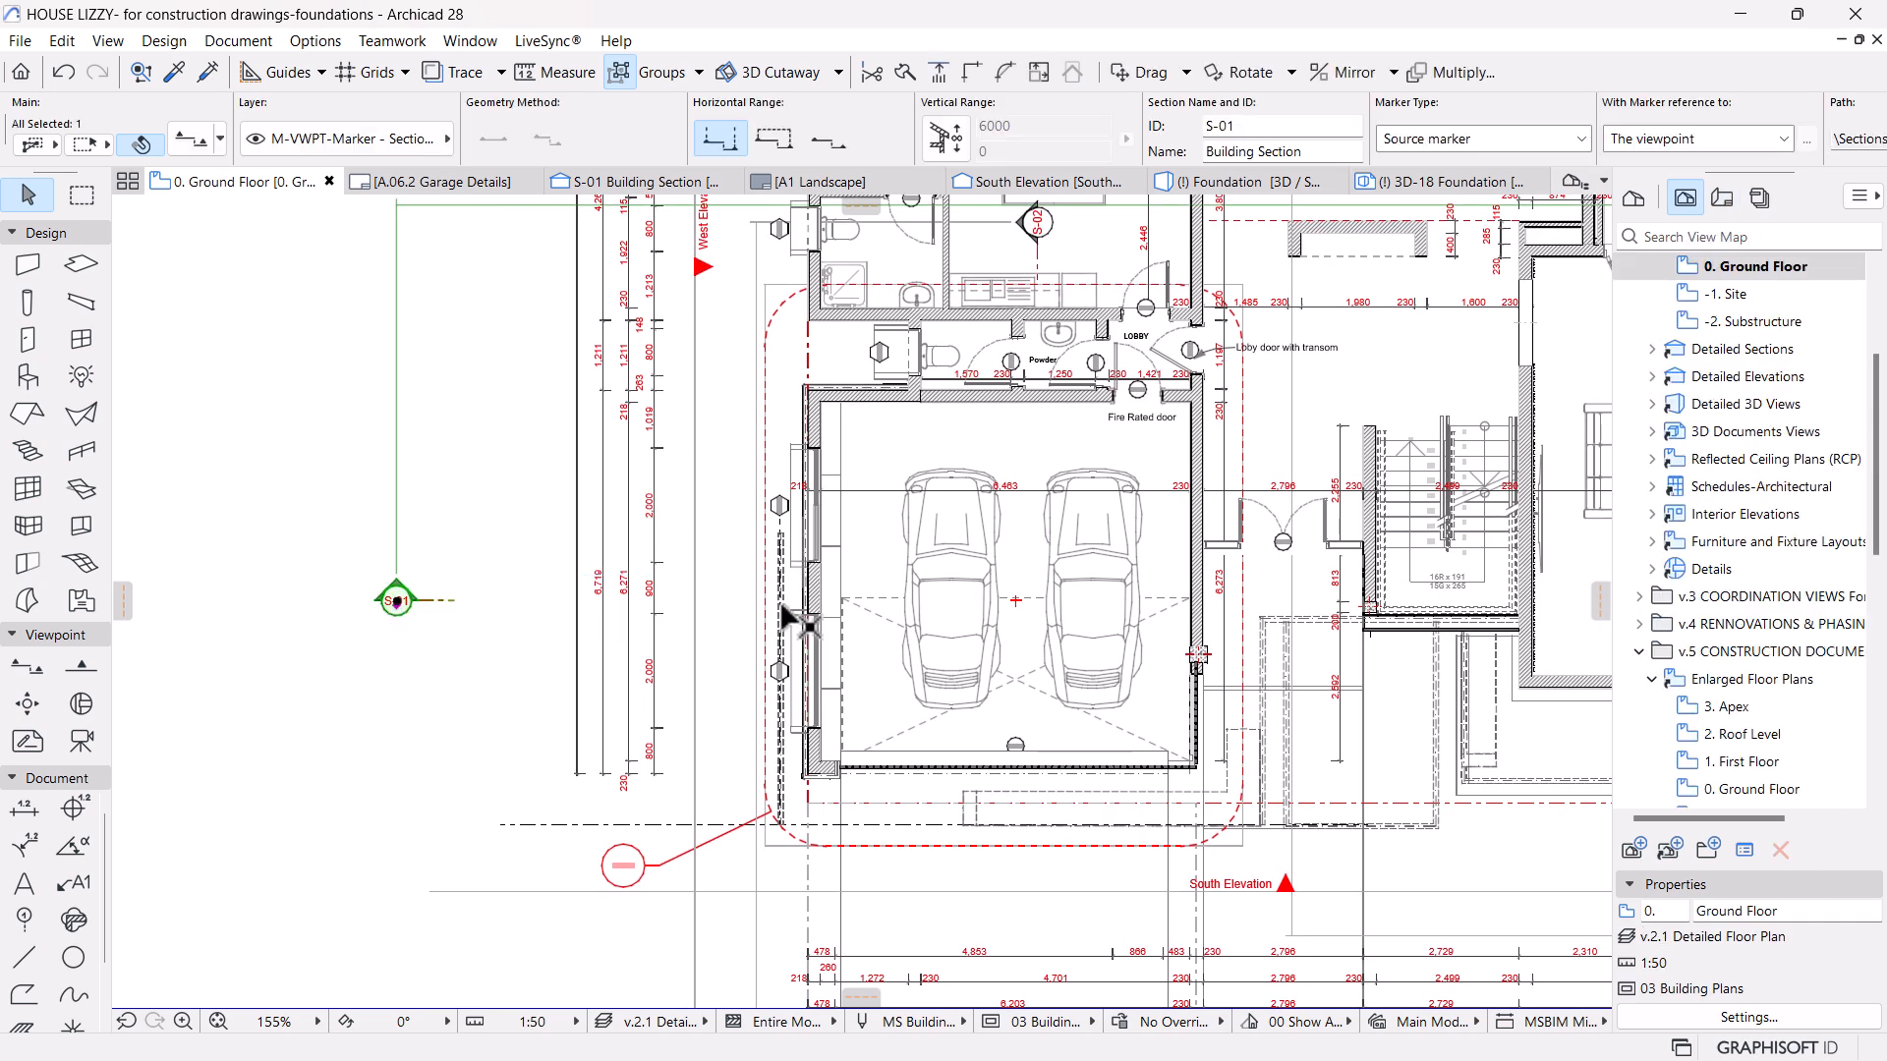
right_click(440, 496)
left_click(551, 470)
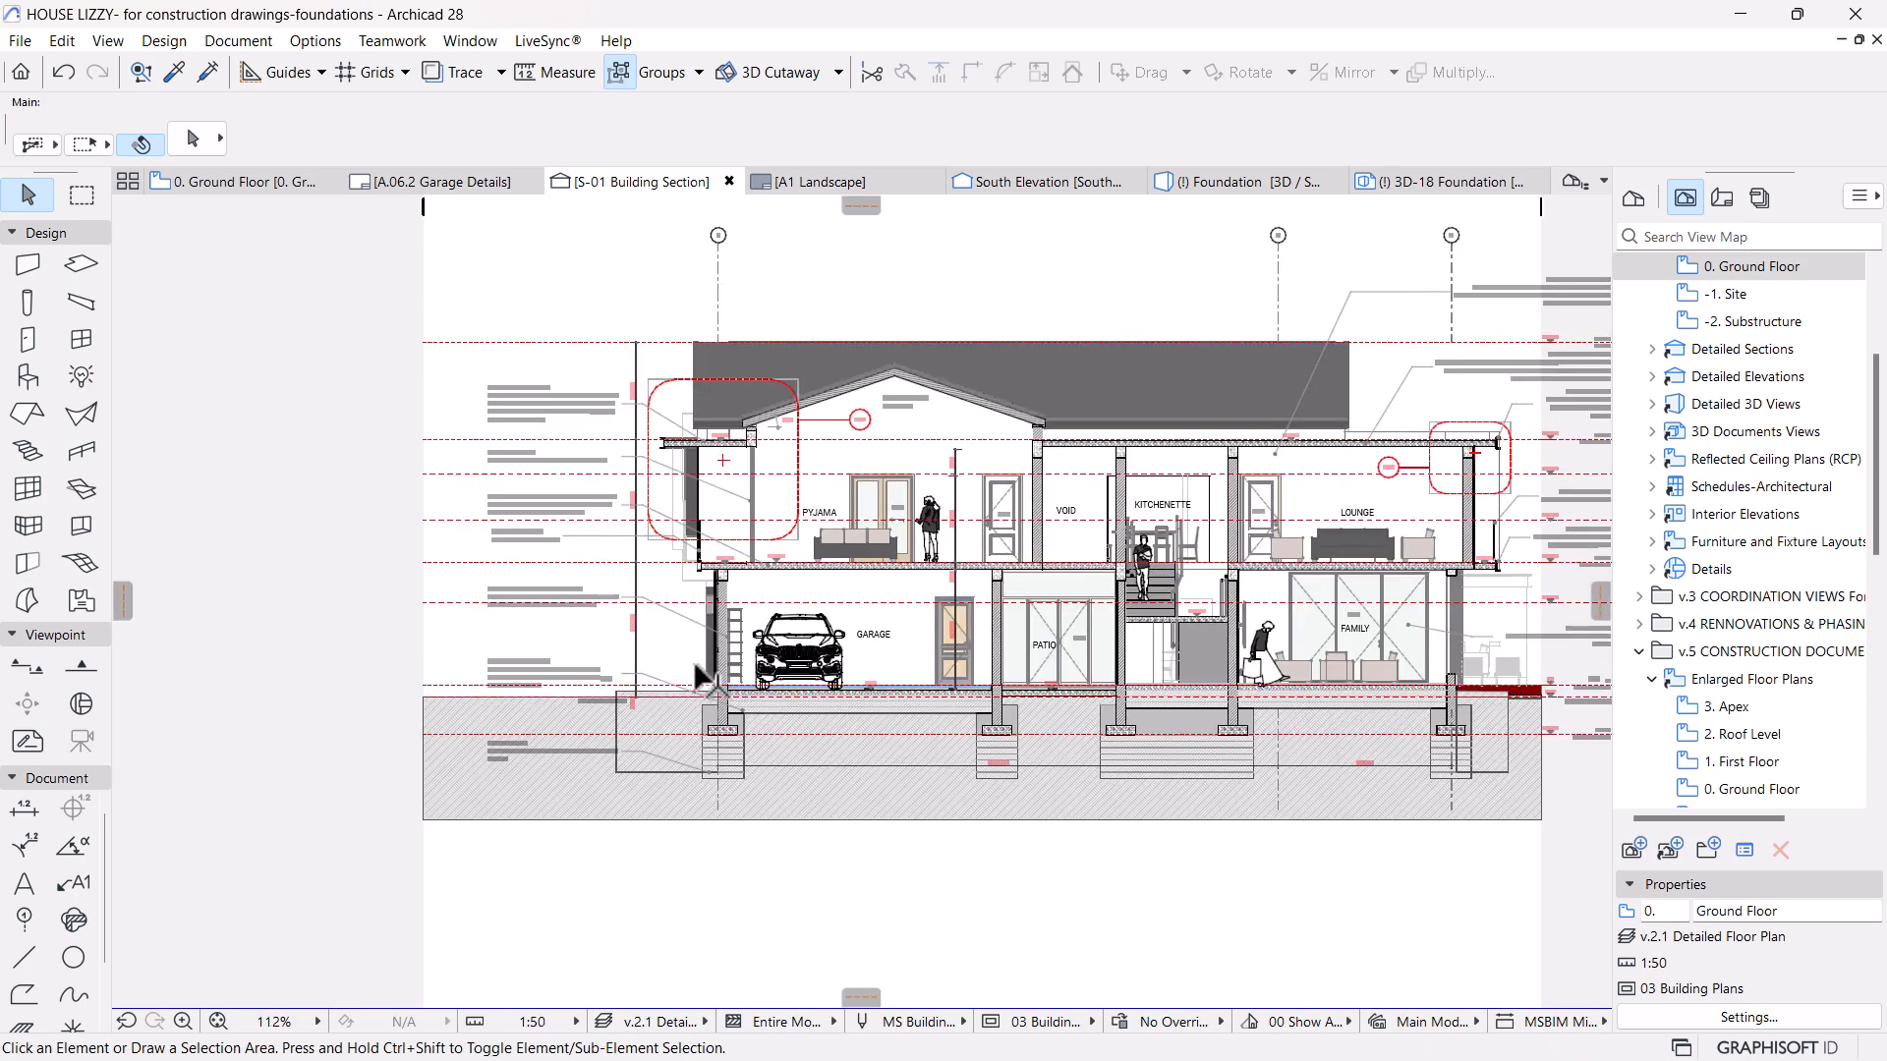
scroll(732, 624, "up", 5)
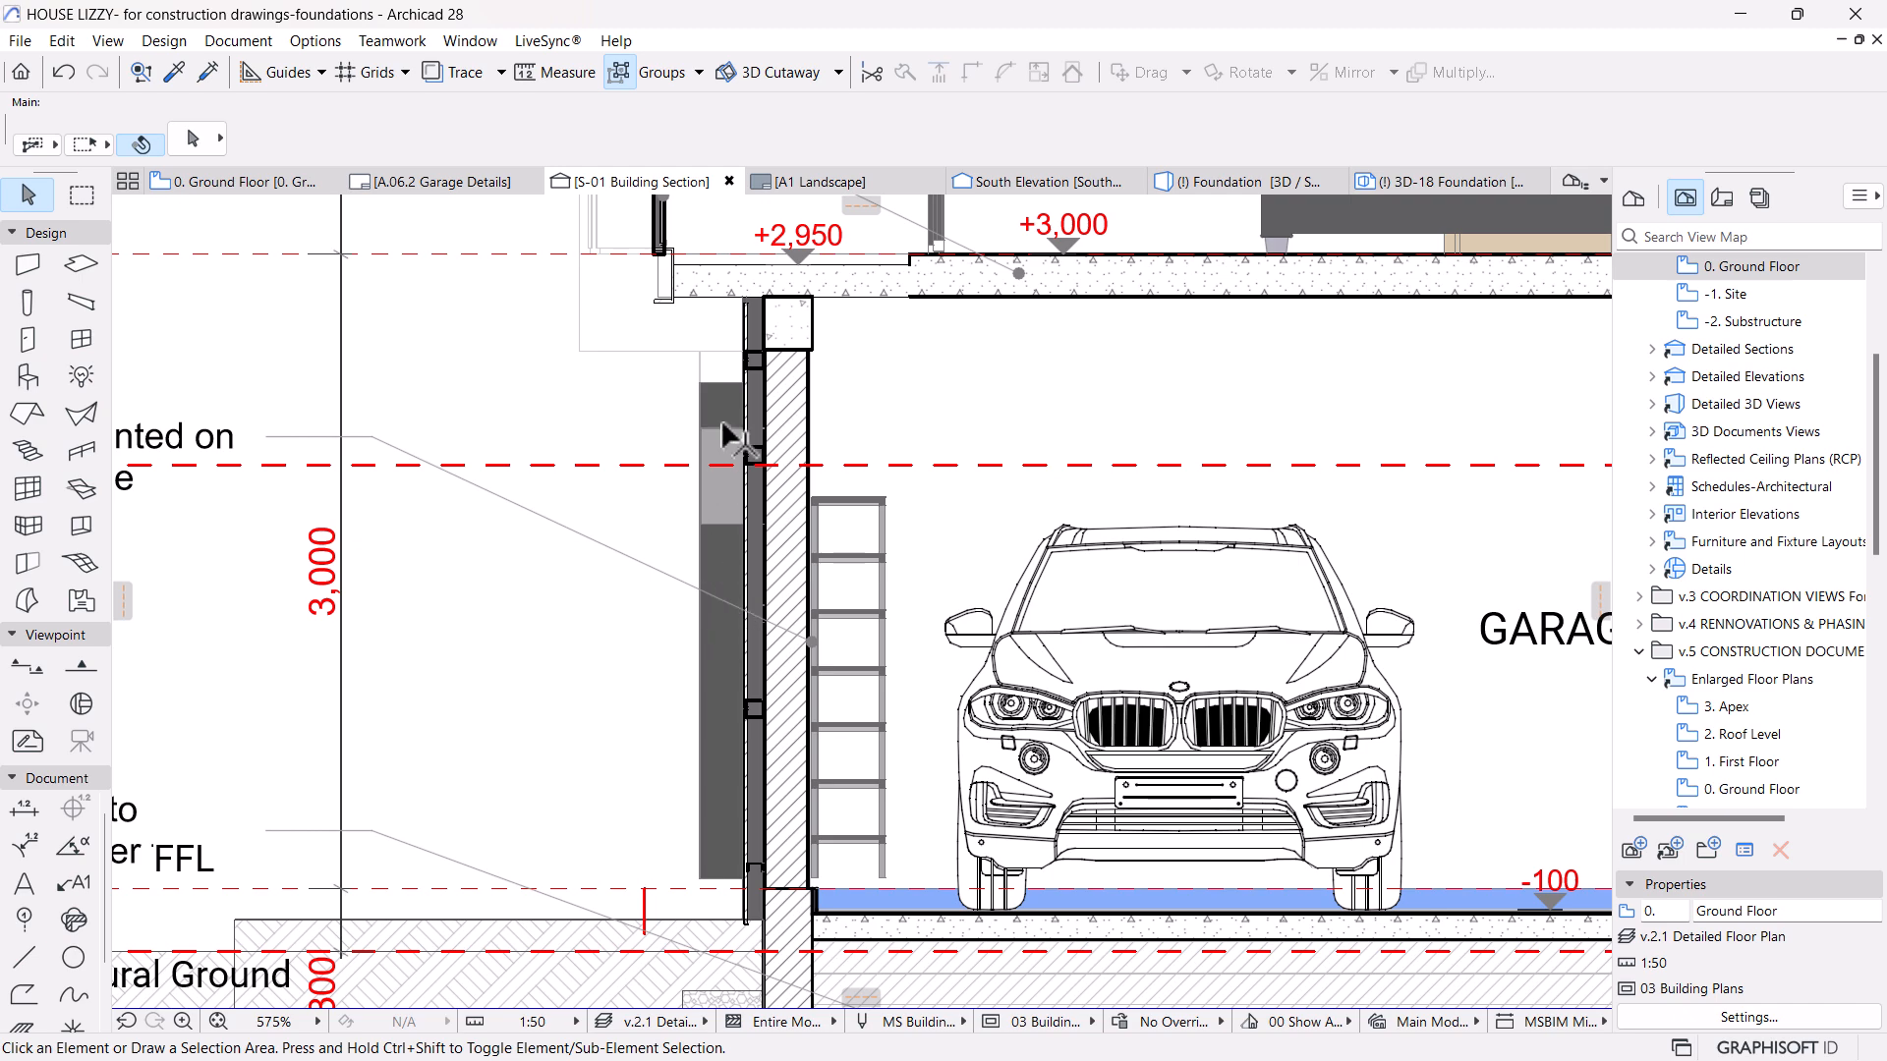
scroll(898, 577, "down", 1)
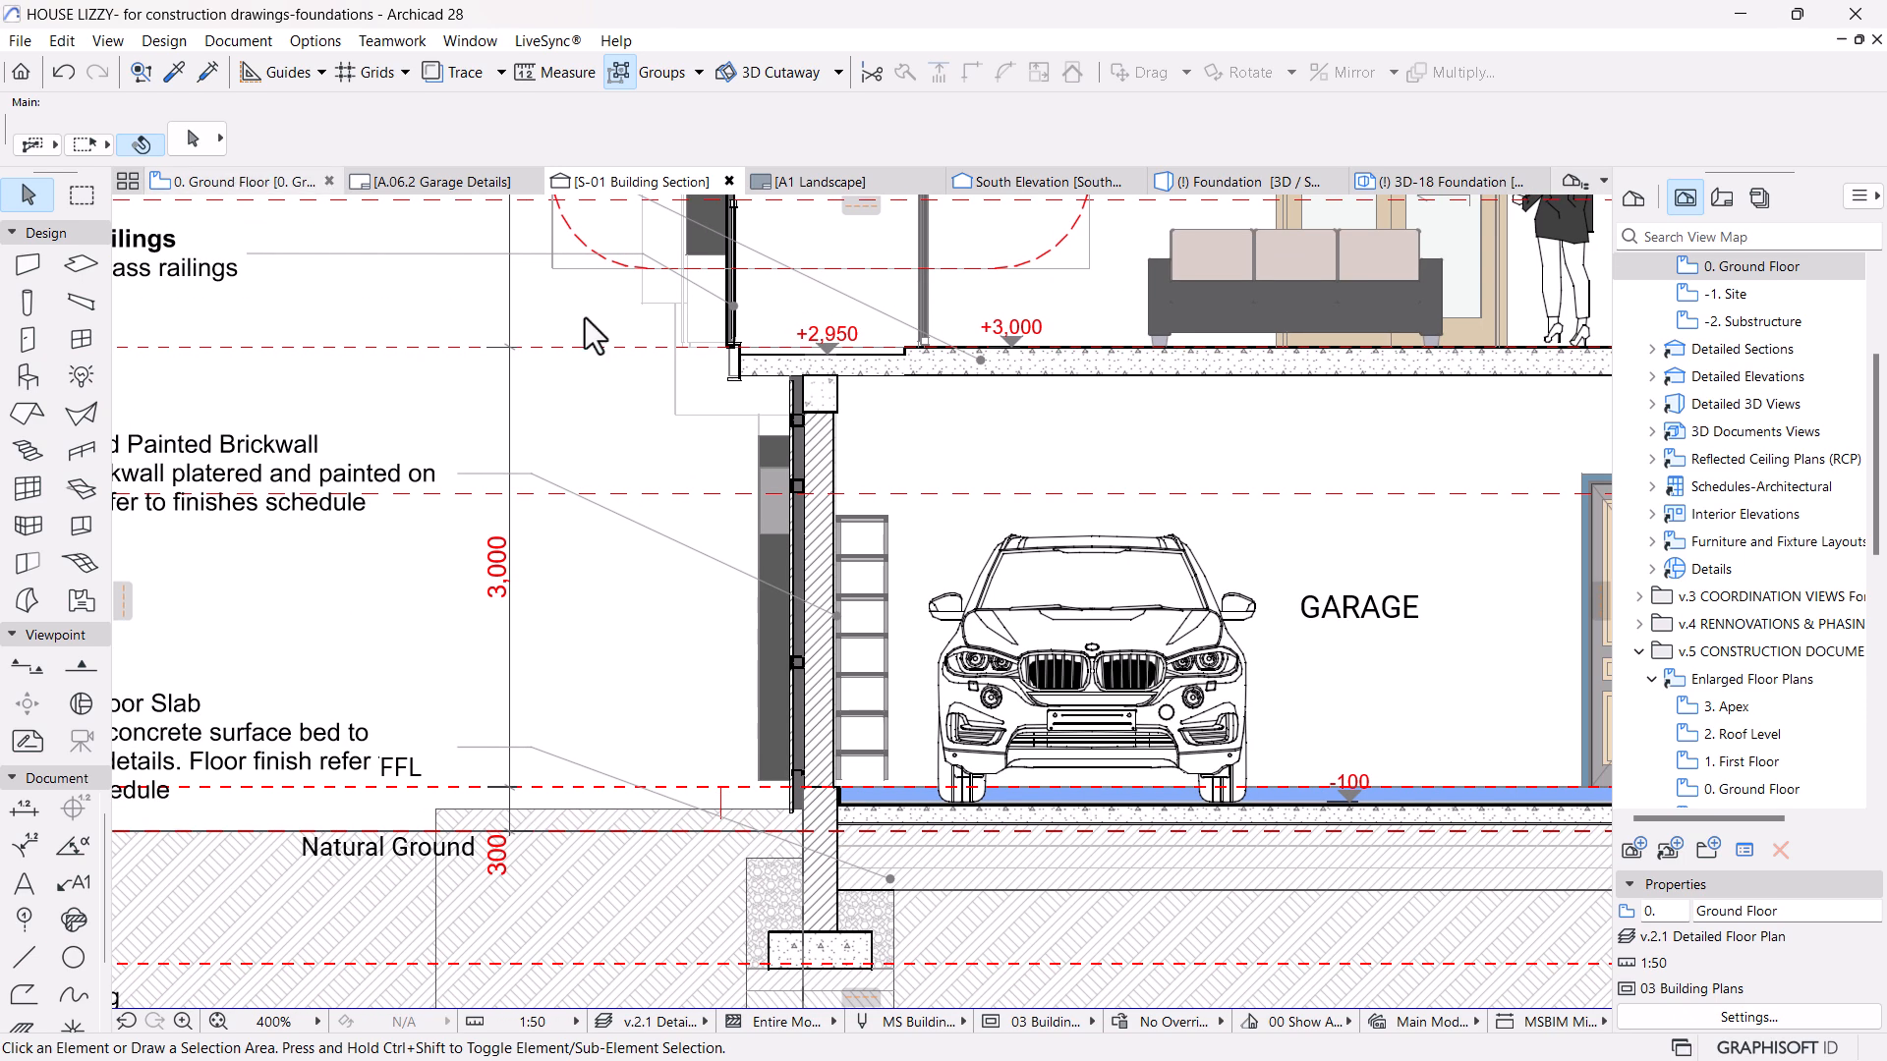
On the Ground Floor plan, place a short horizontal section line across the garage's outer wall between the two W10 windows, reusing the existing section marker's settings.
left_click(249, 191)
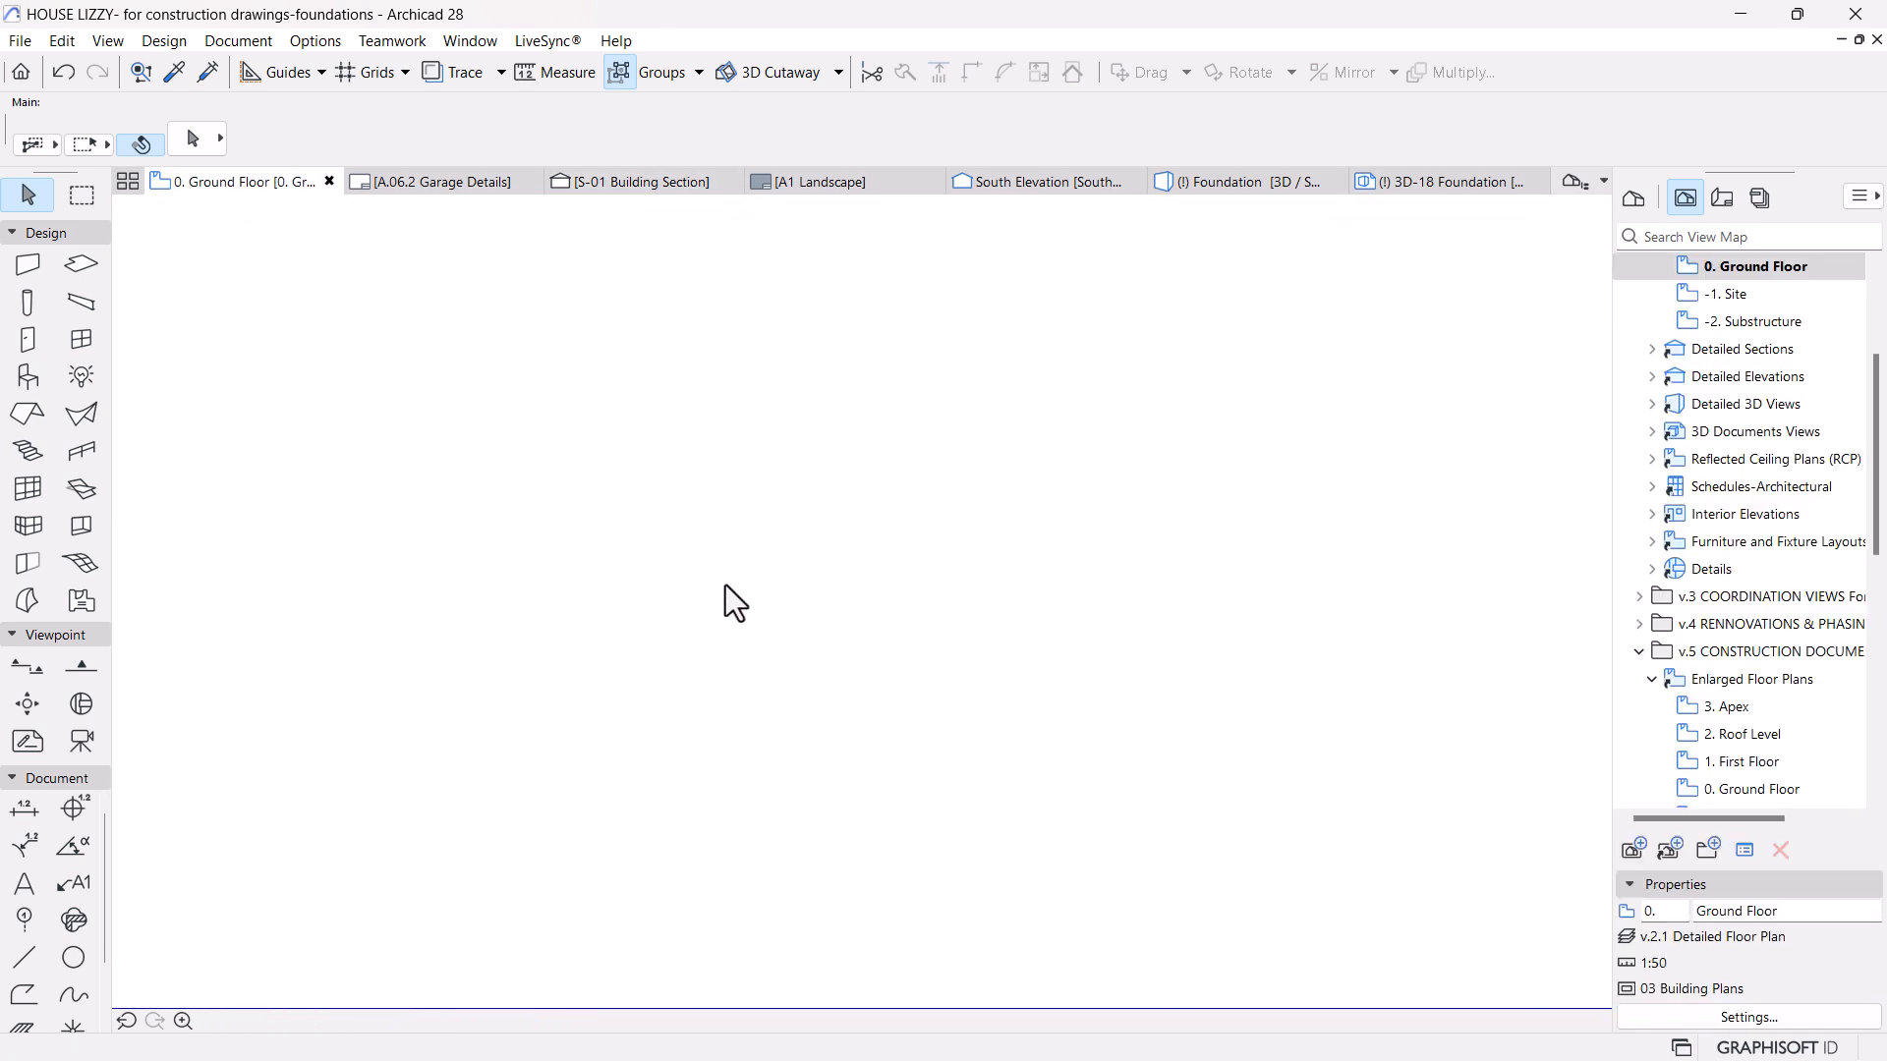
key("Escape")
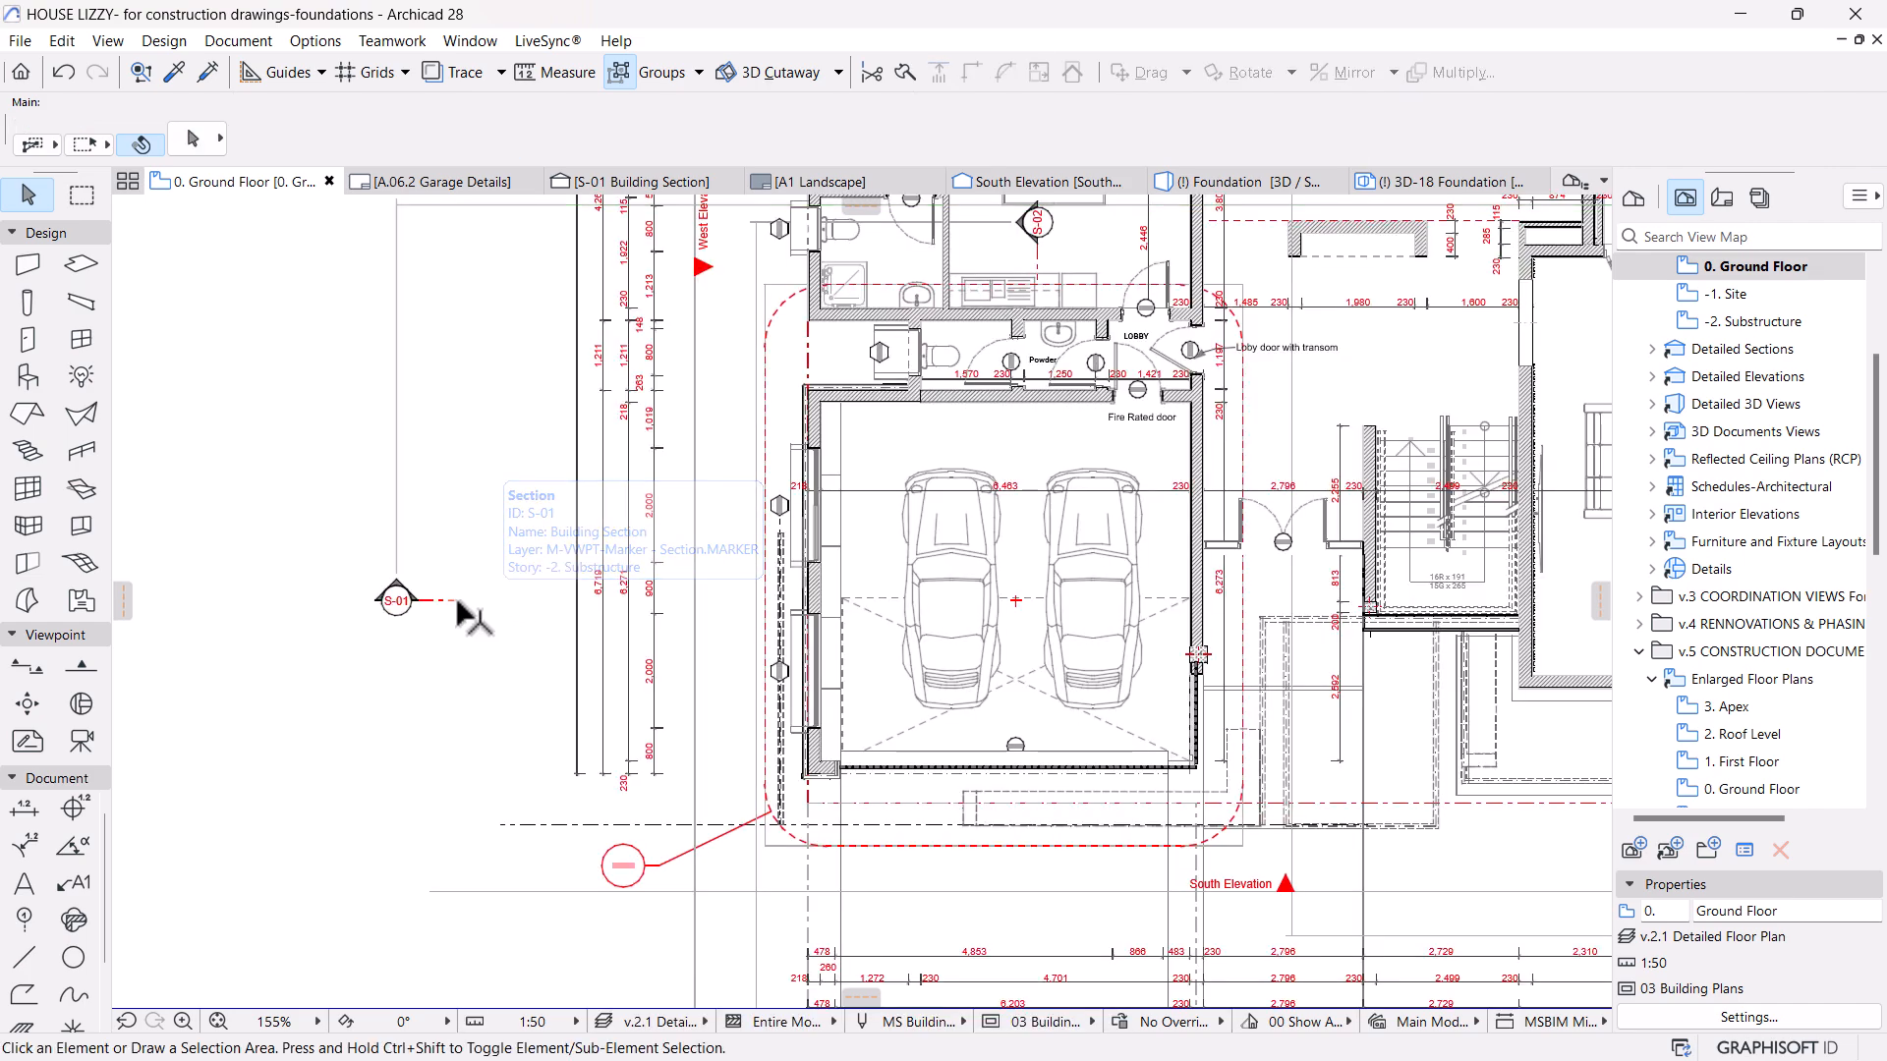
left_click(714, 653, "alt")
scroll(760, 550, "up", 4)
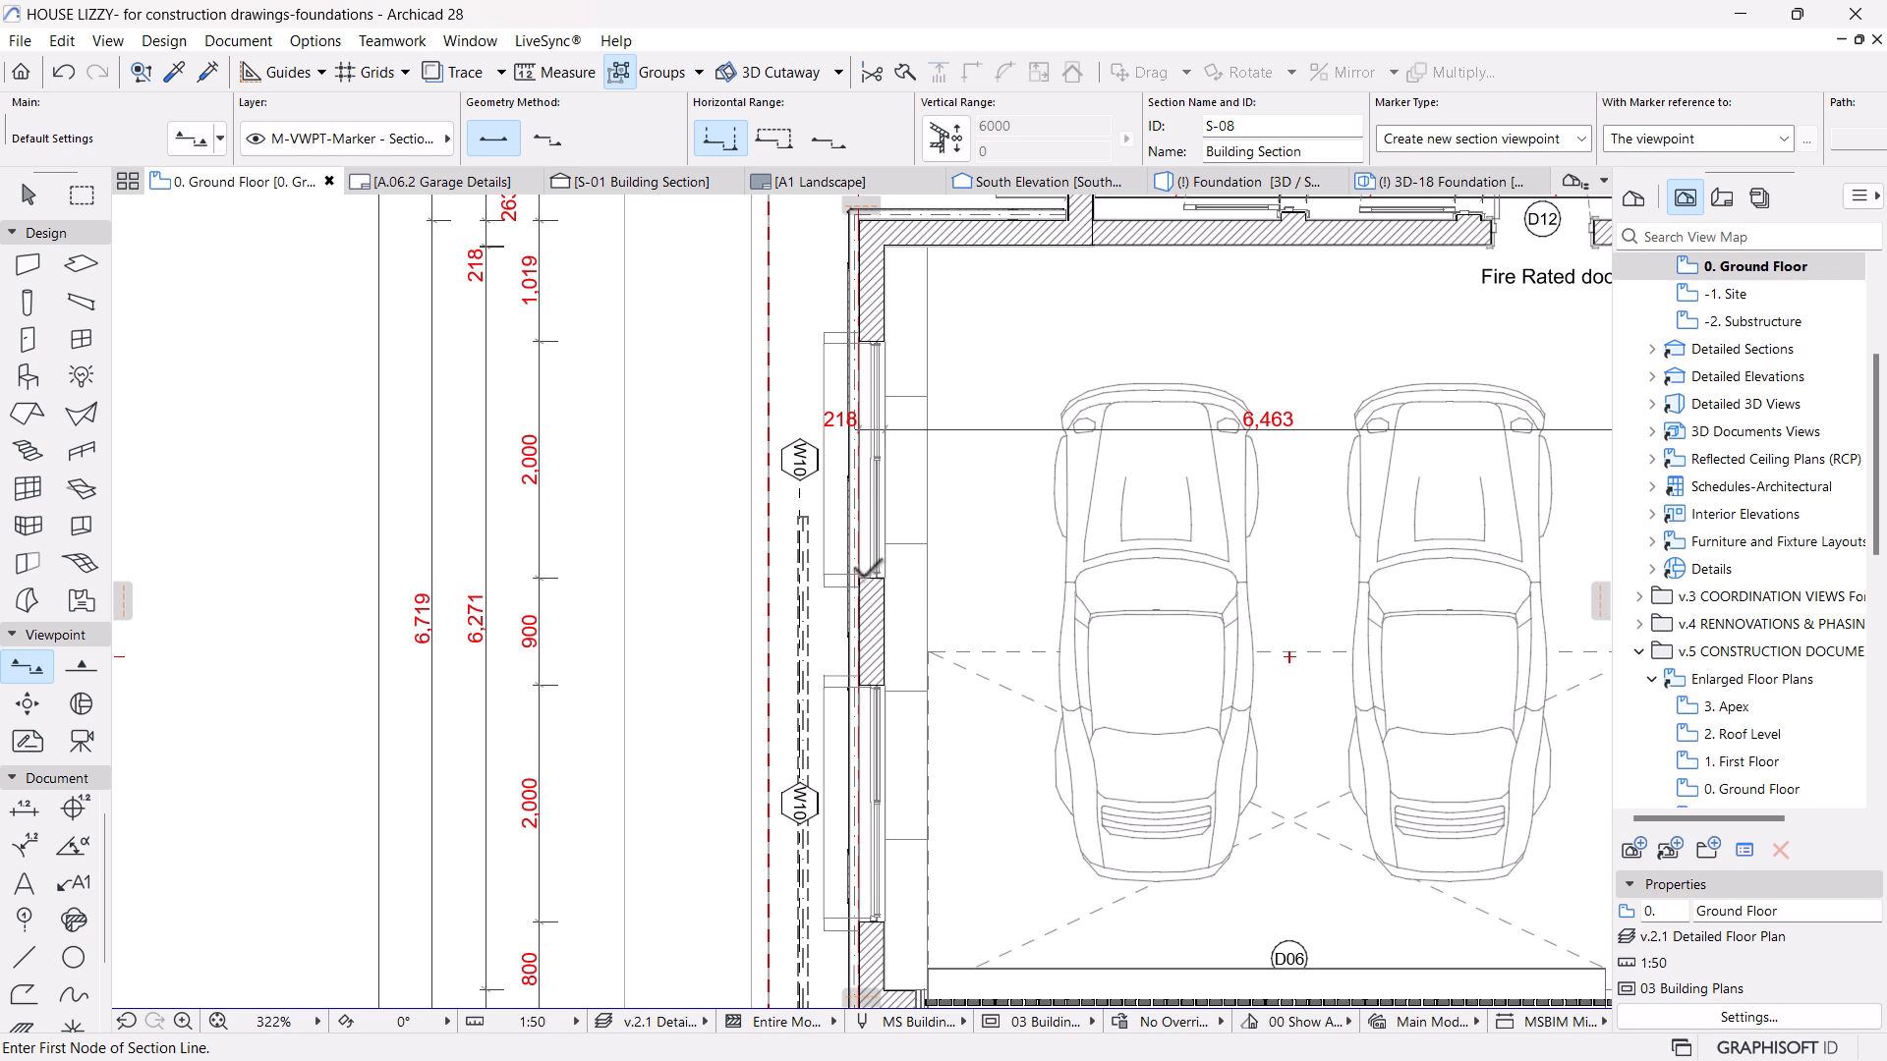
scroll(853, 654, "up", 4)
left_click(653, 635)
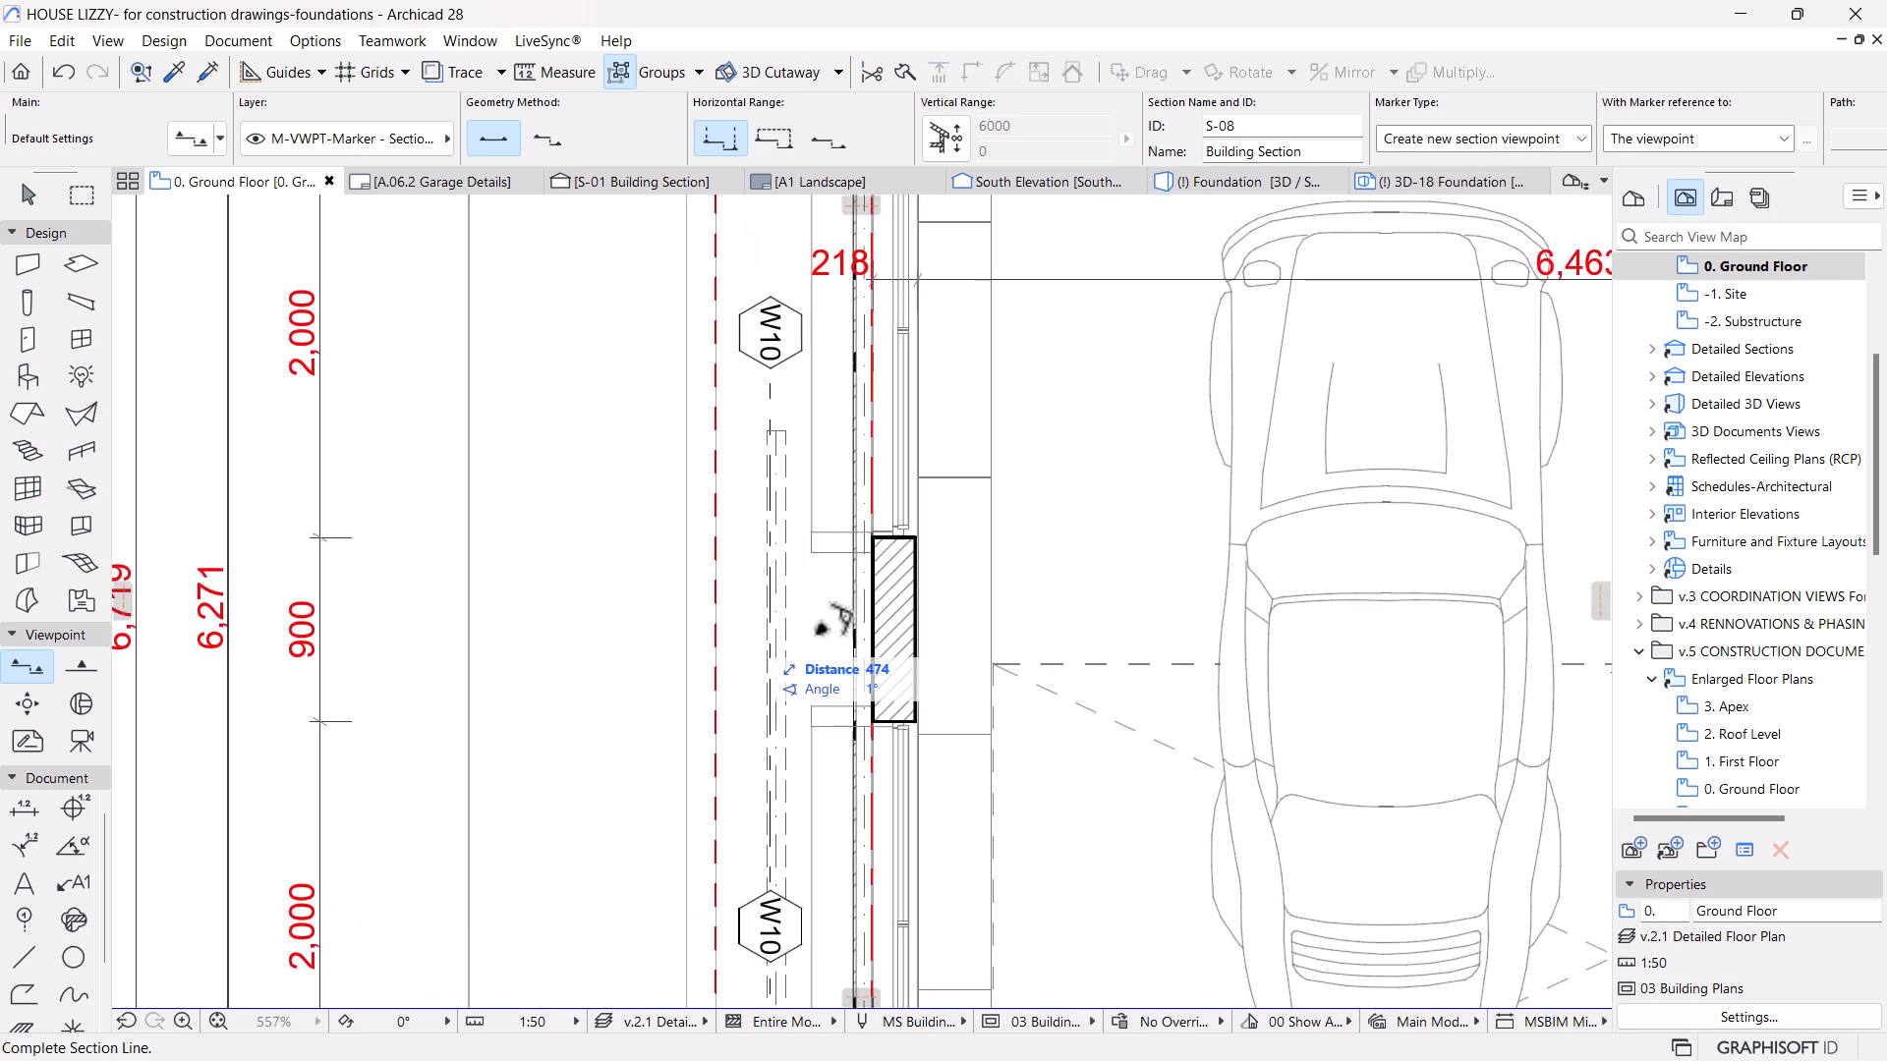
left_click(1088, 635)
left_click(1089, 517)
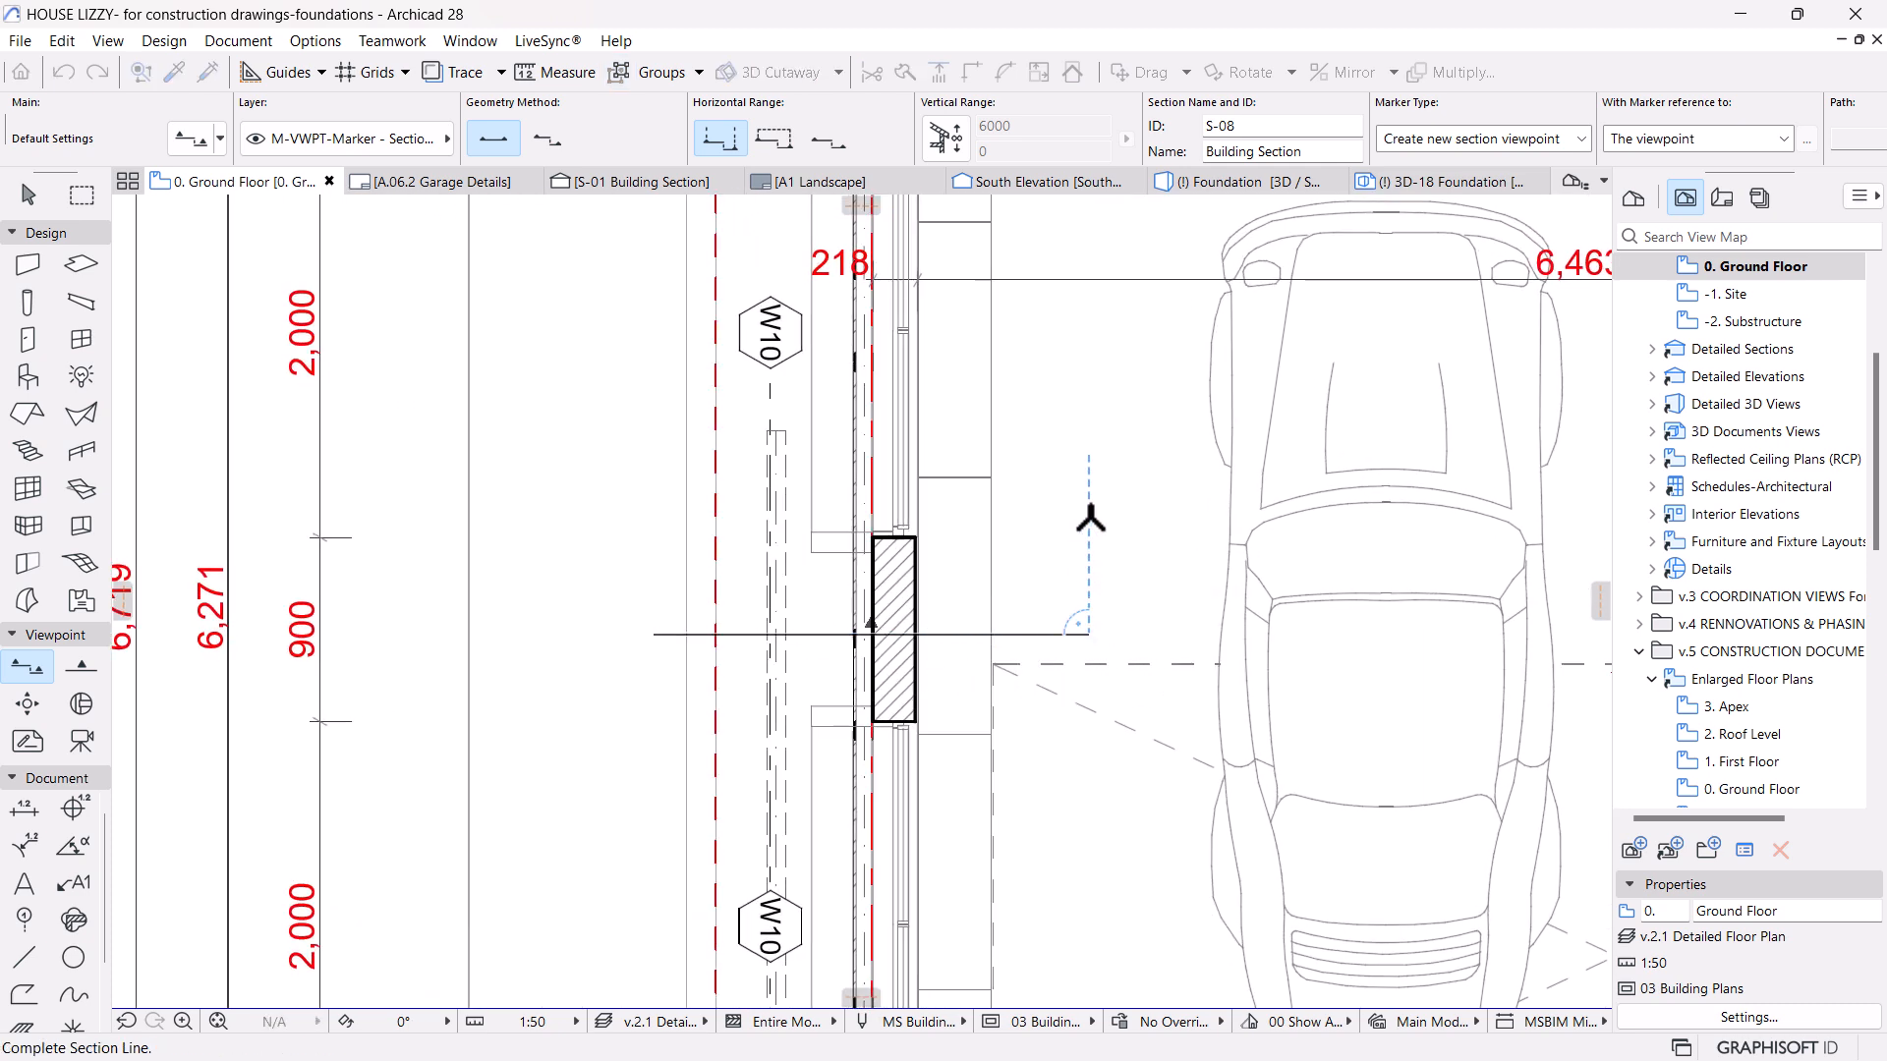
key("Escape")
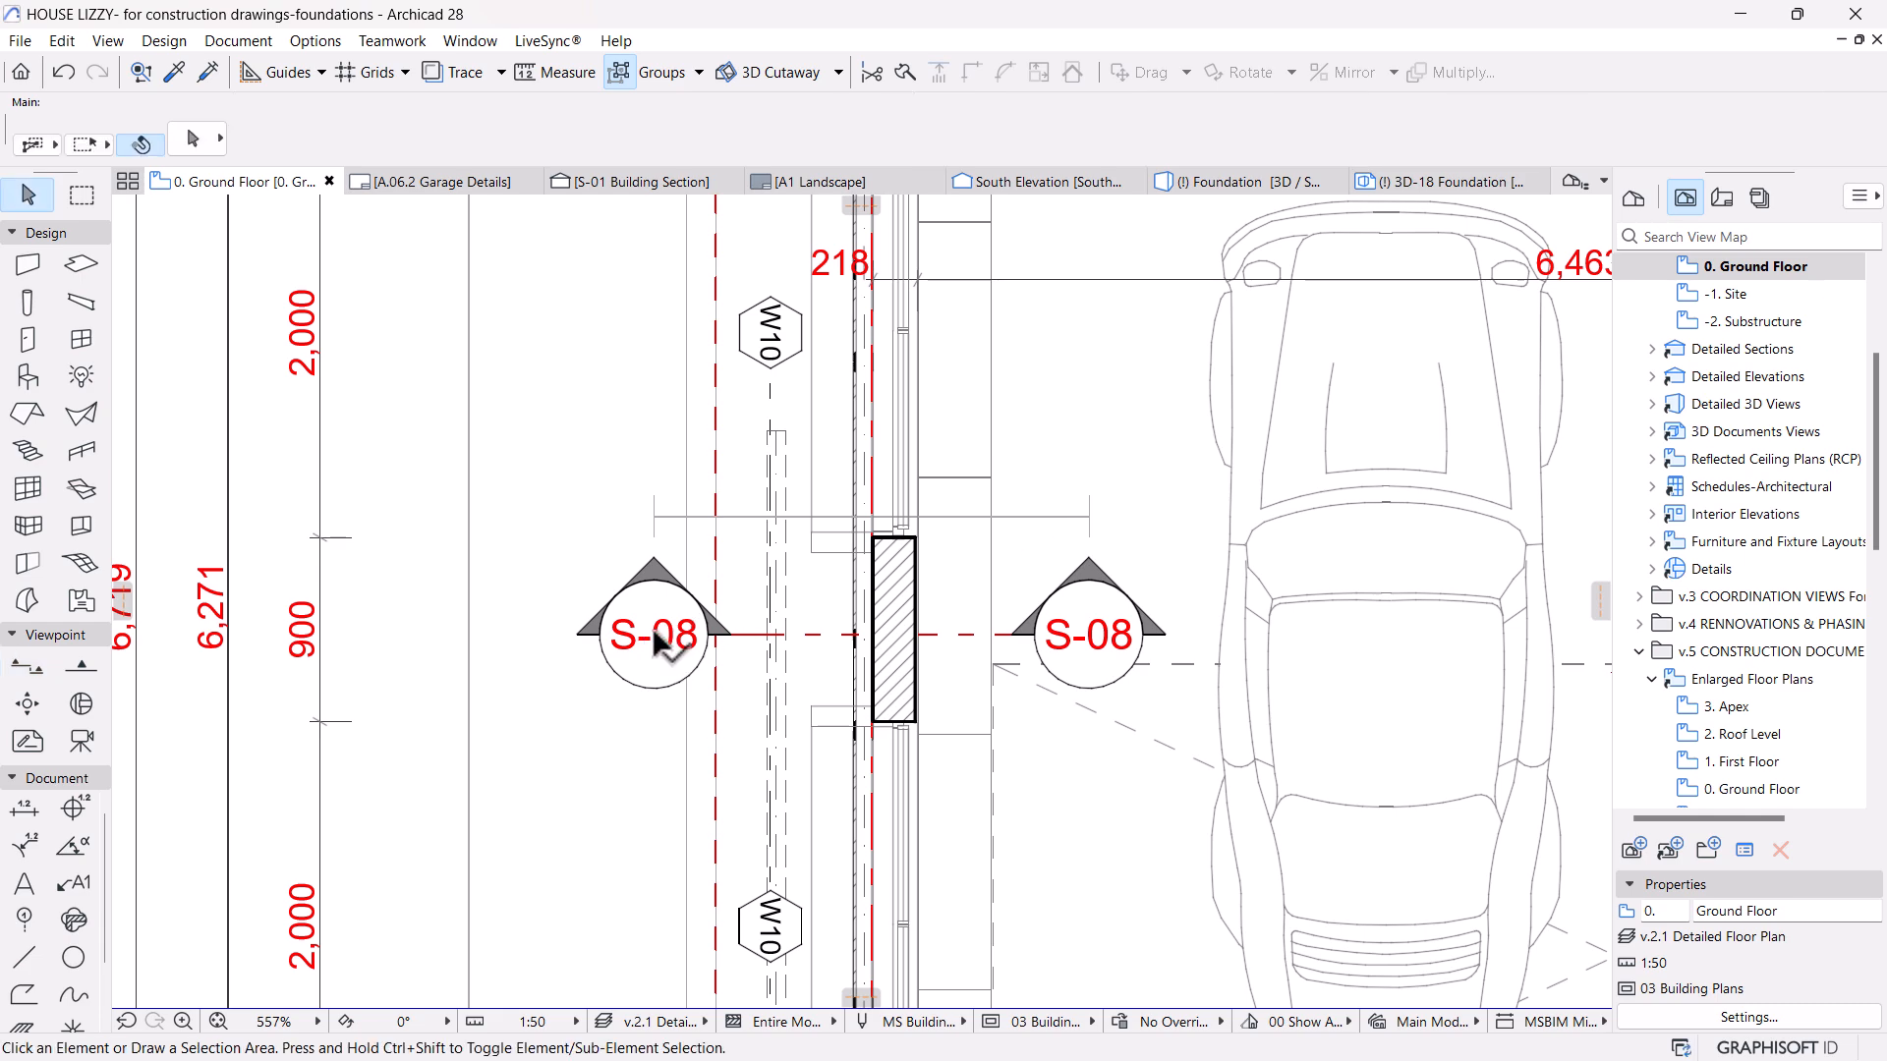
Change the marker style of the short S-08 section across the garage's outer wall to Circle 2.
scroll(1157, 503, "down", 8)
scroll(958, 644, "up", 3)
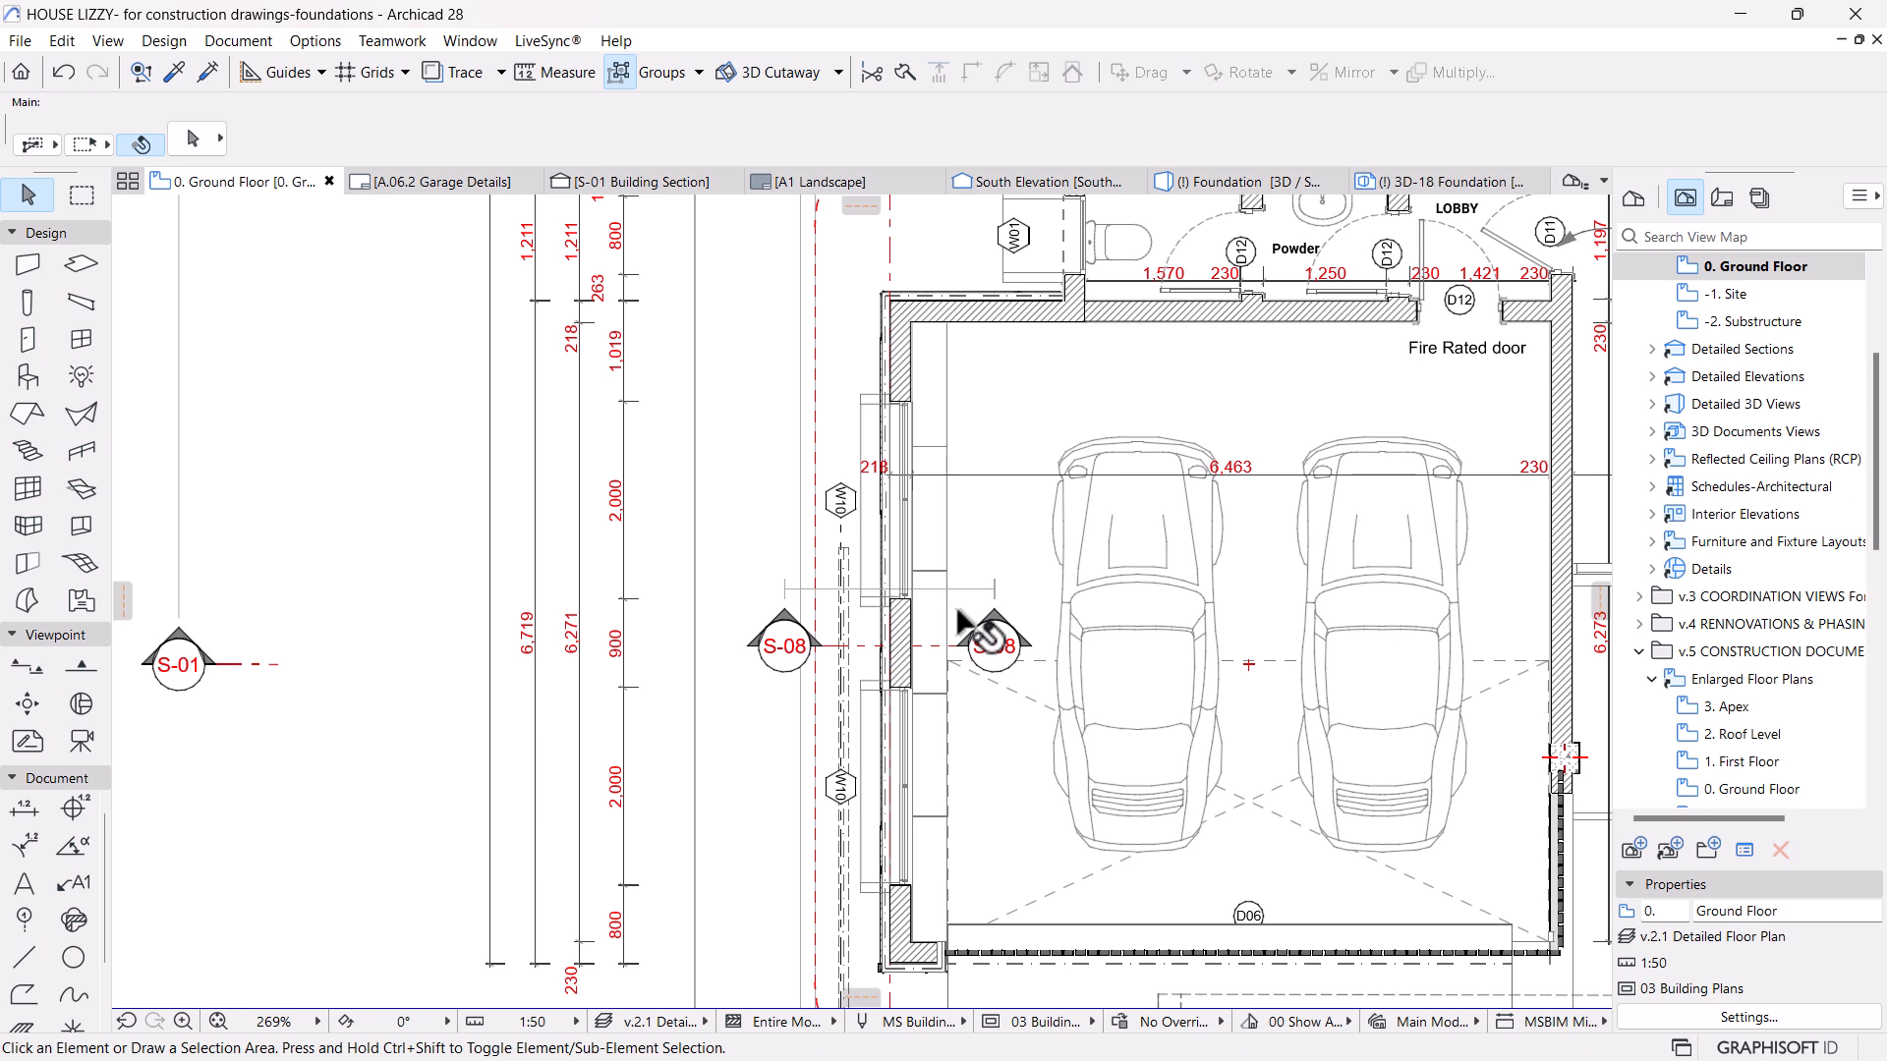
left_click(781, 648)
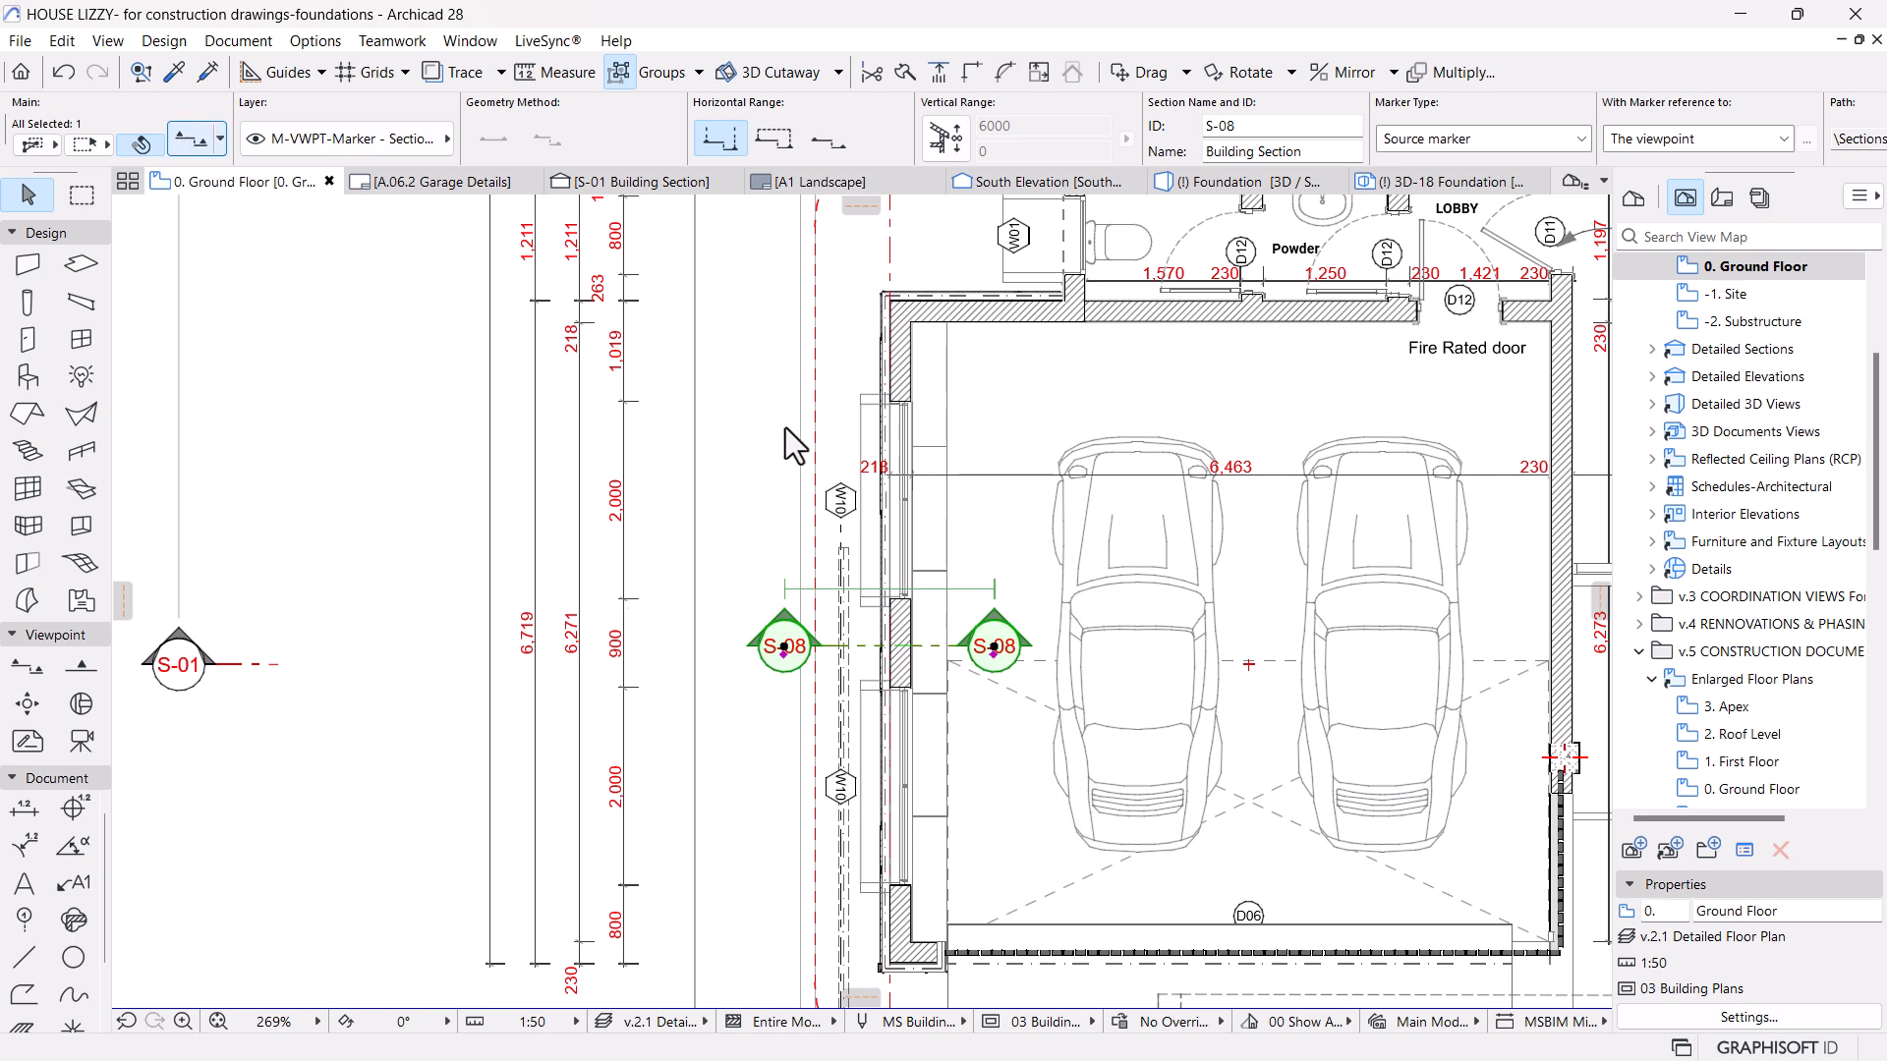
key("ctrl+t")
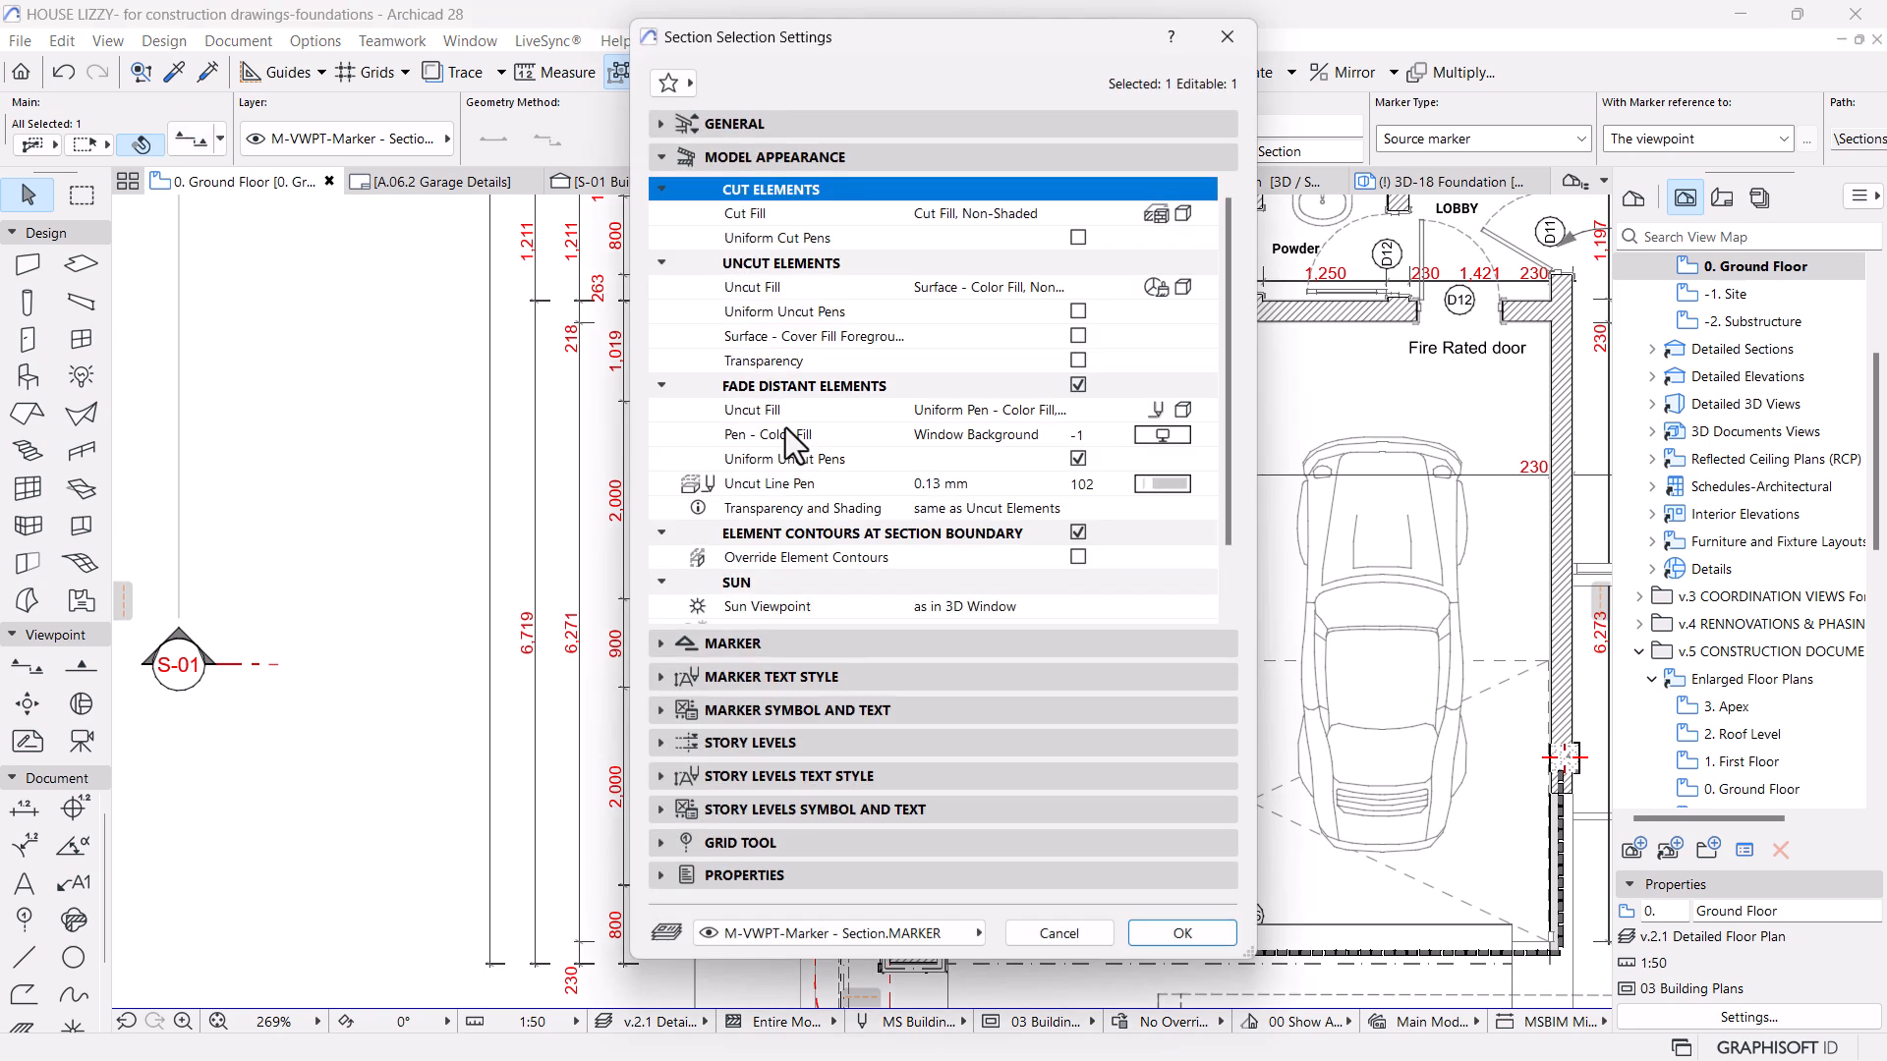
left_click(661, 644)
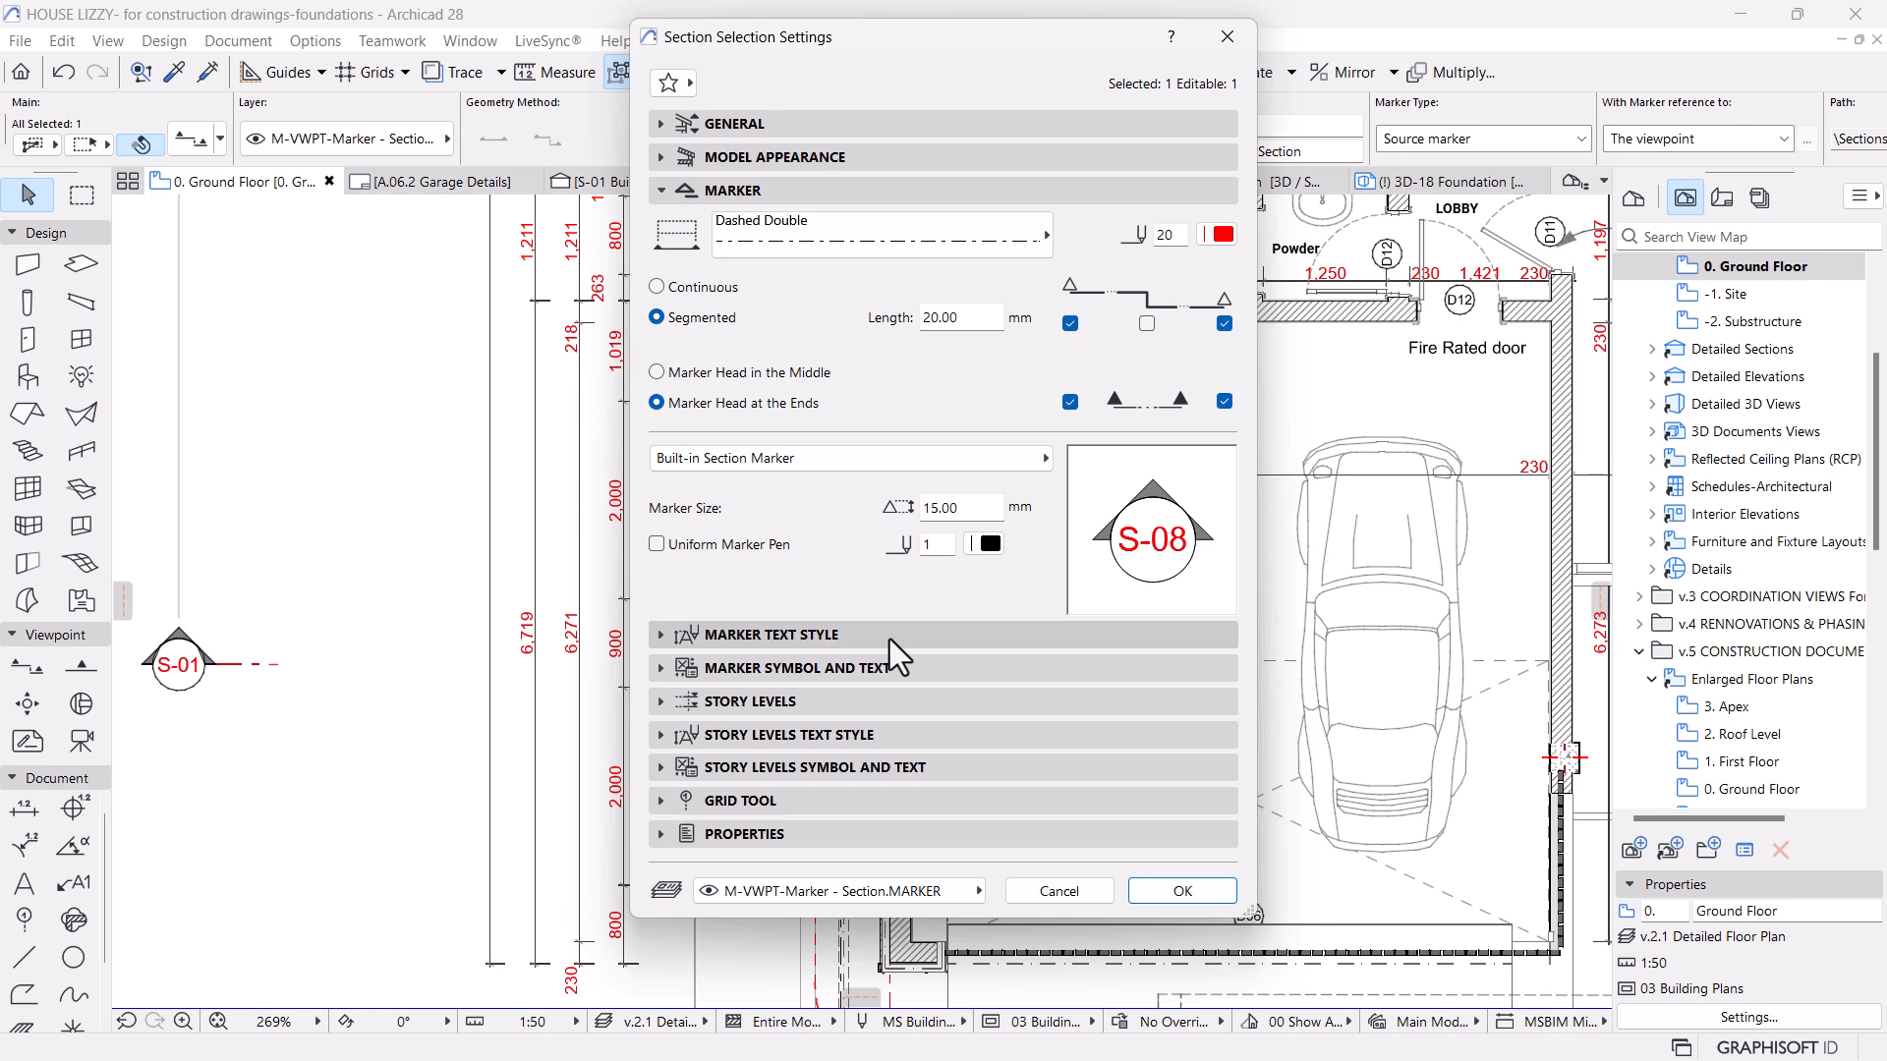
left_click(654, 668)
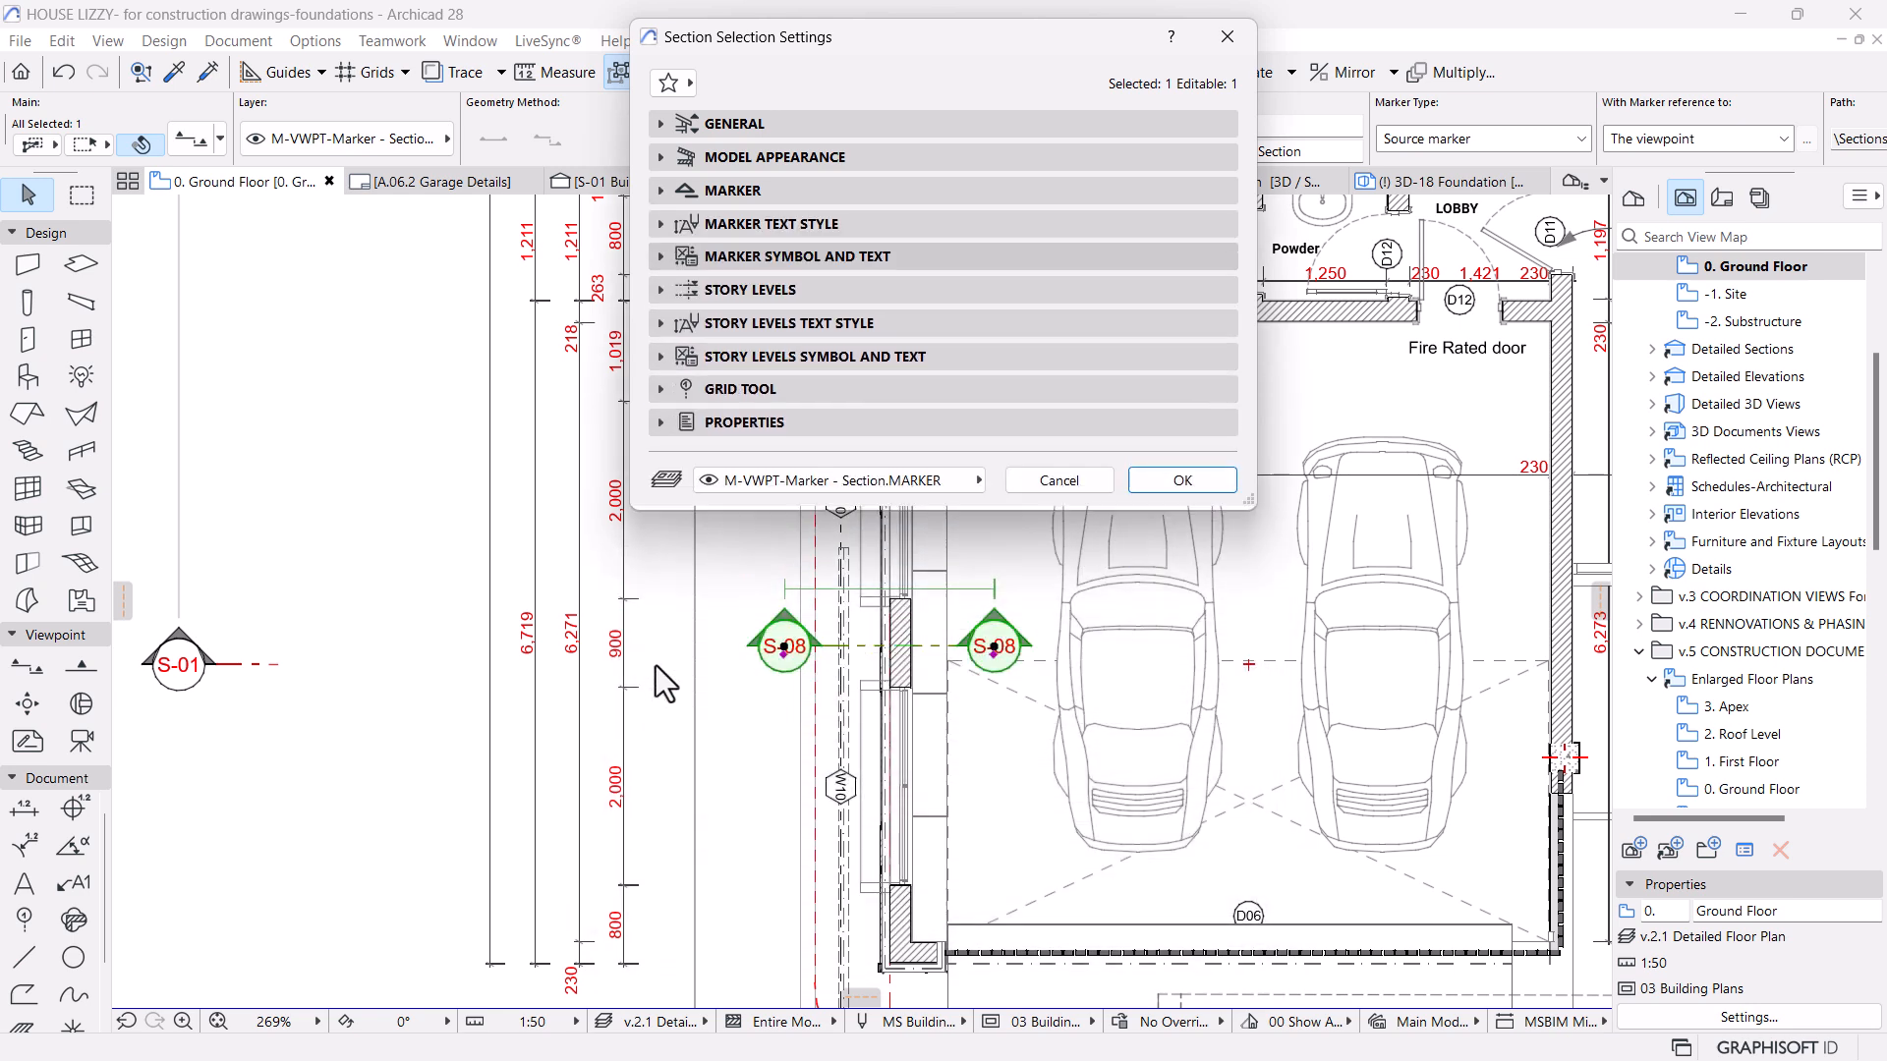
left_click(765, 379)
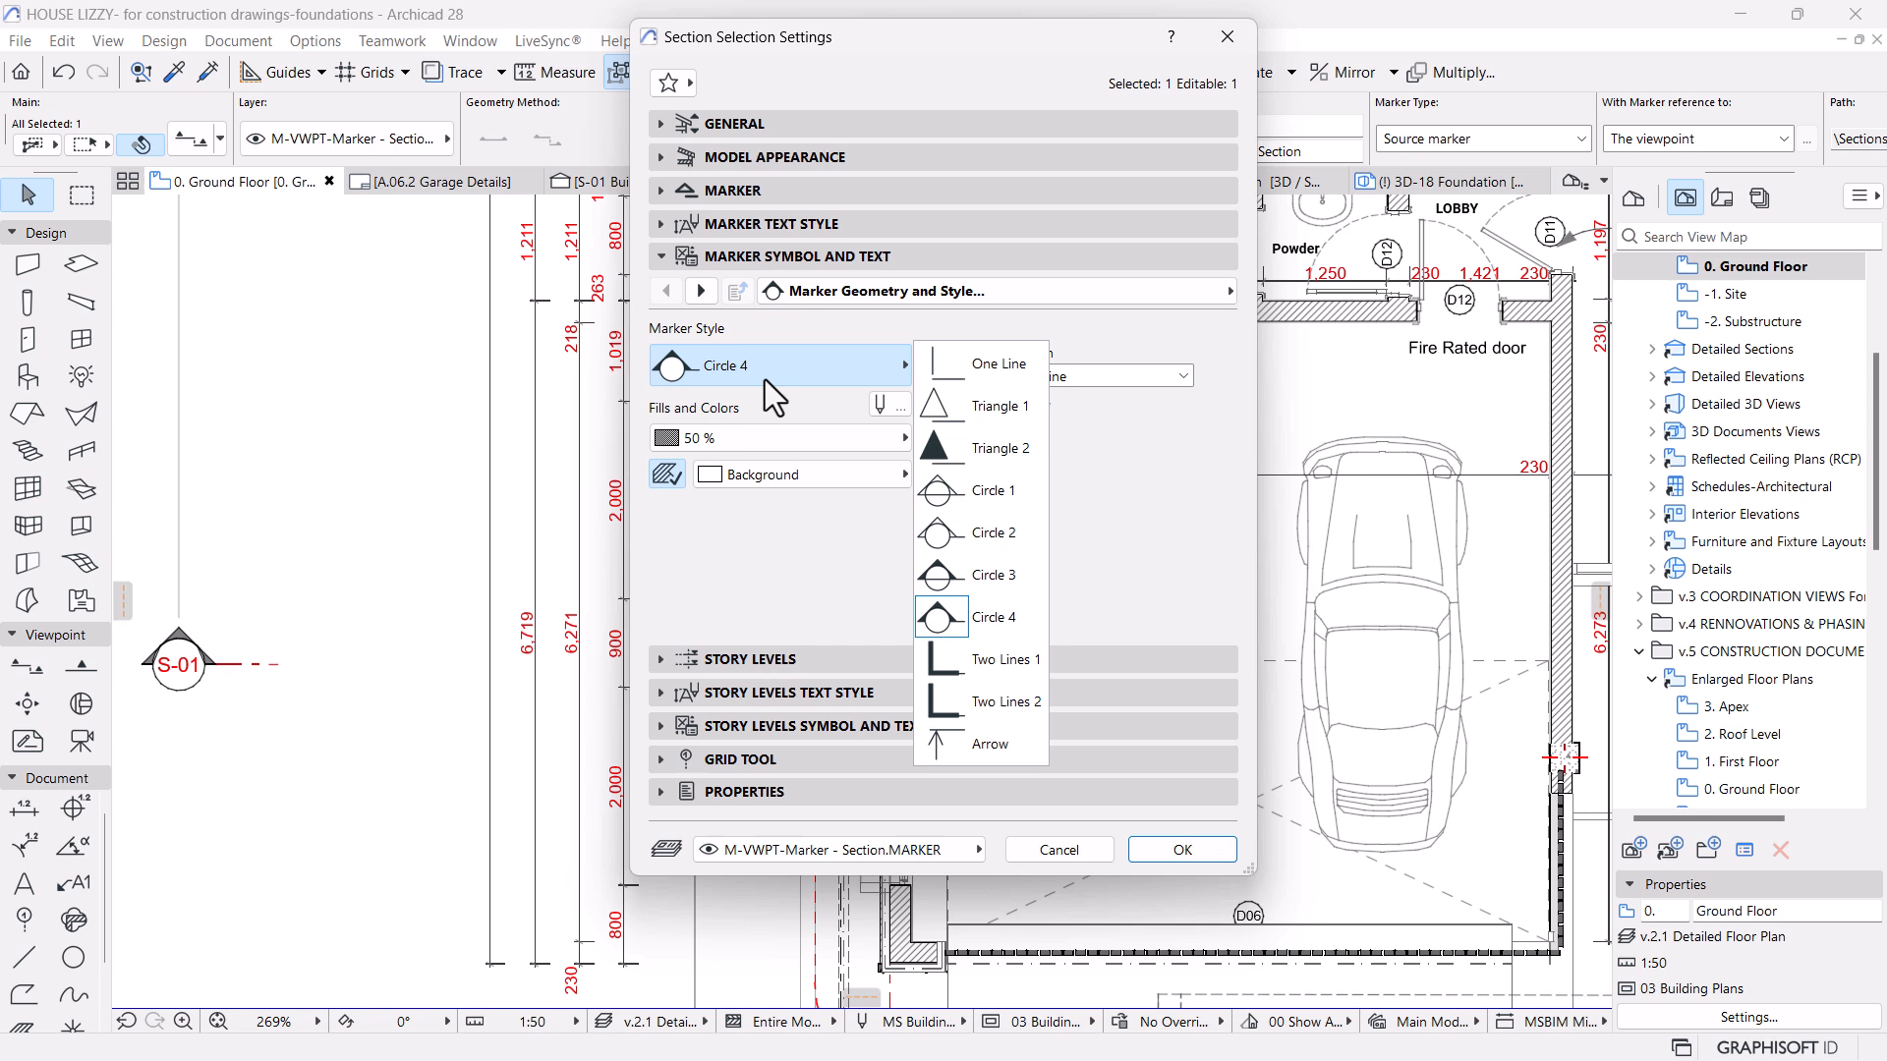
left_click(977, 534)
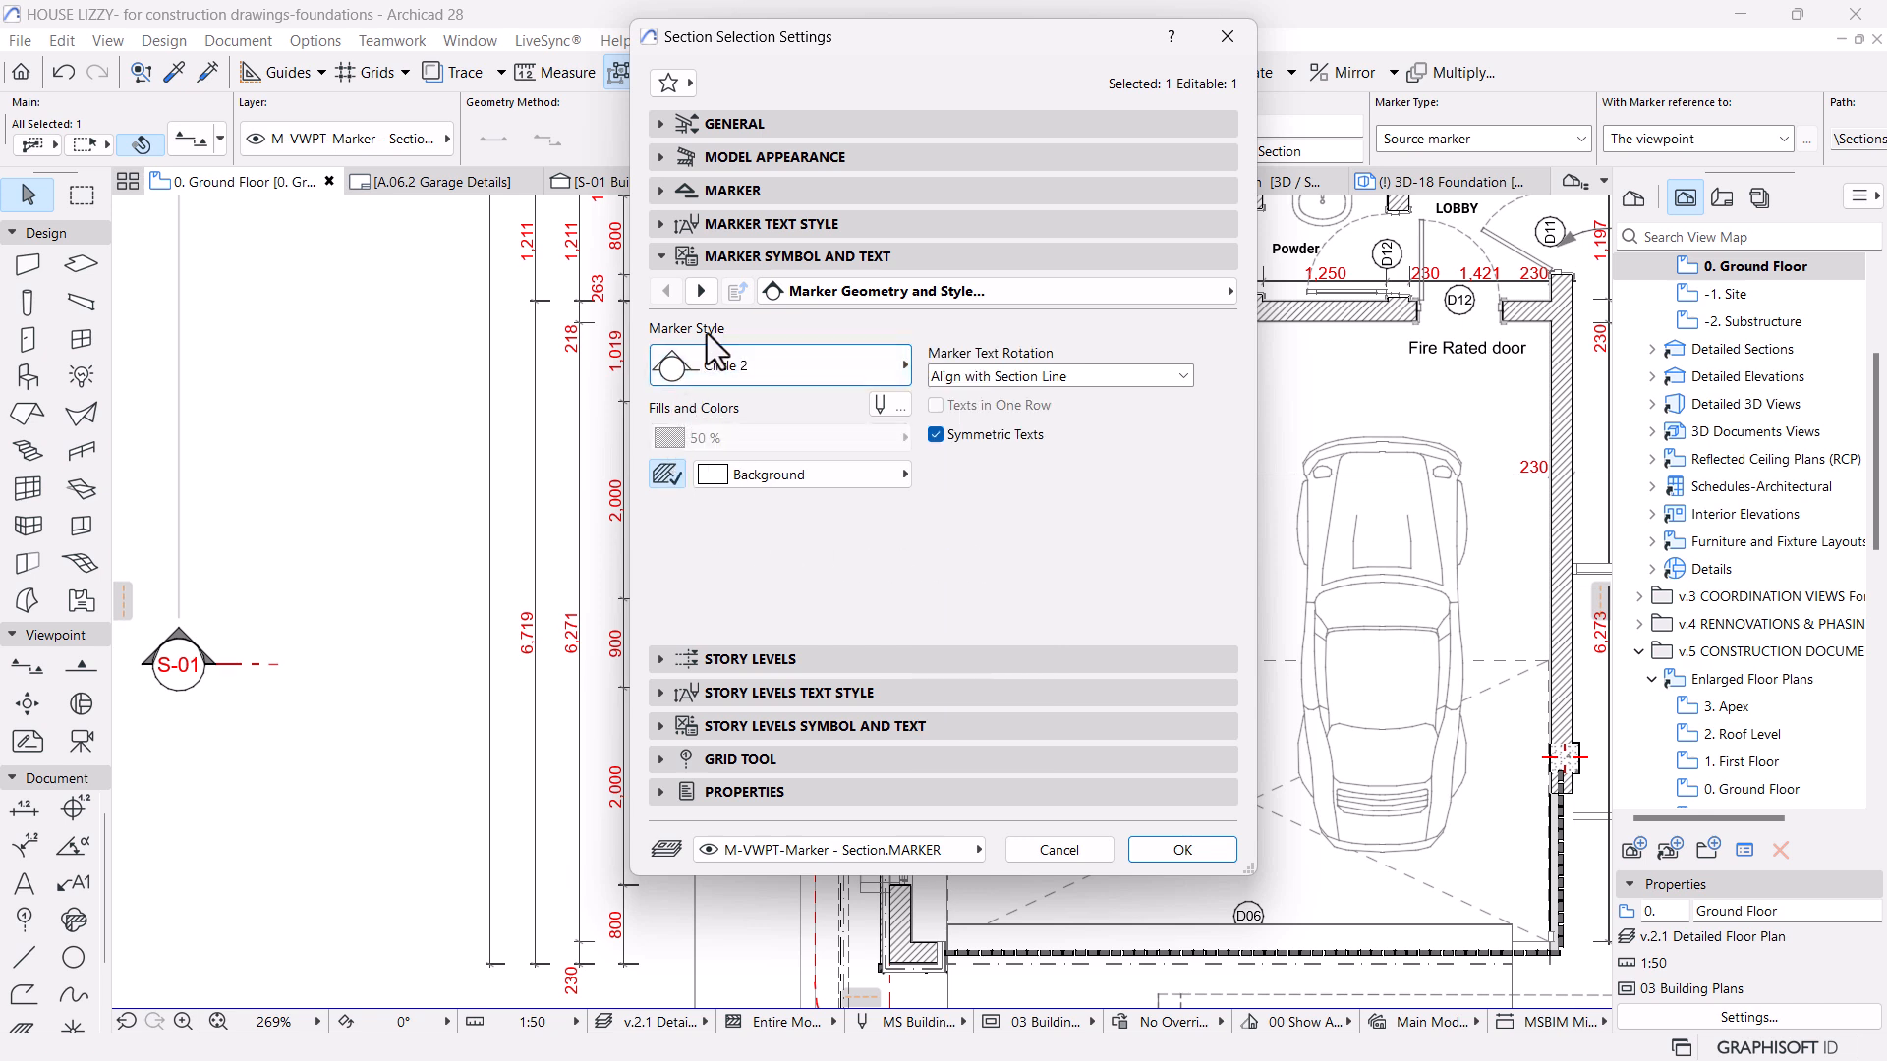
left_click(1153, 851)
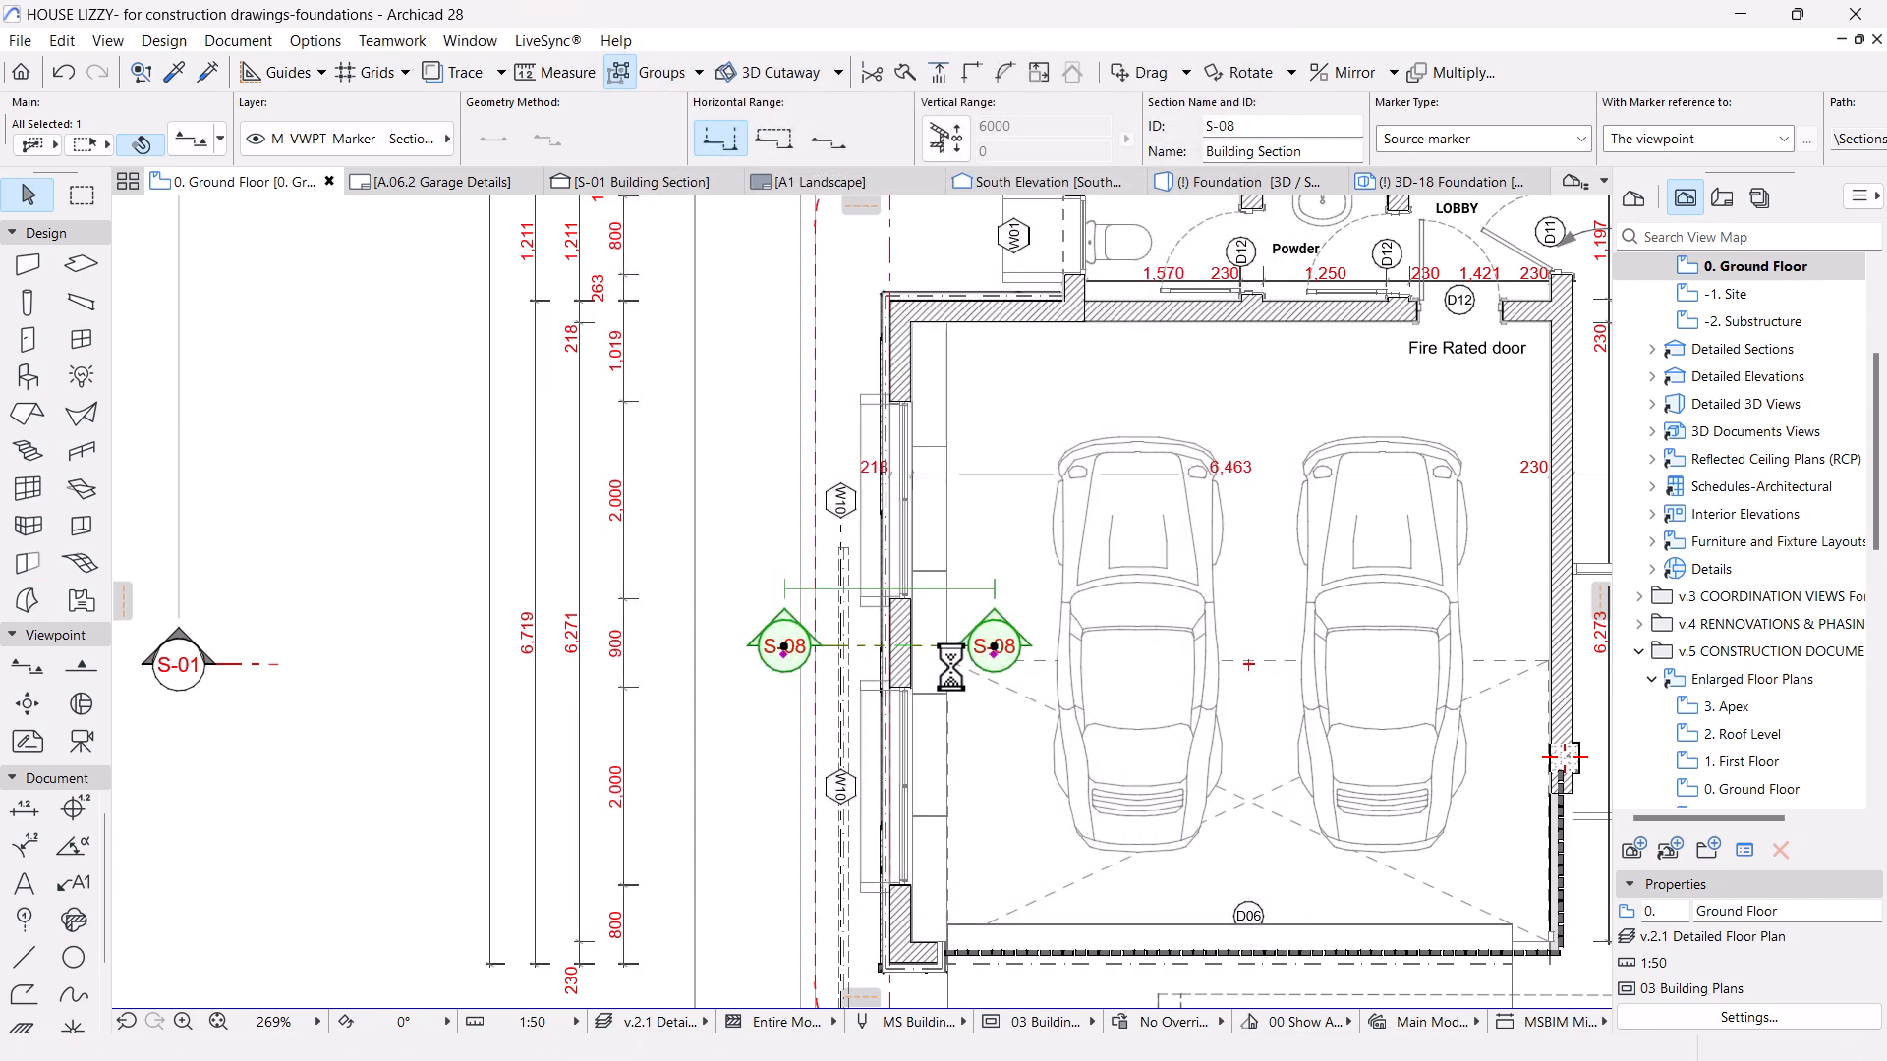
left_click(462, 899)
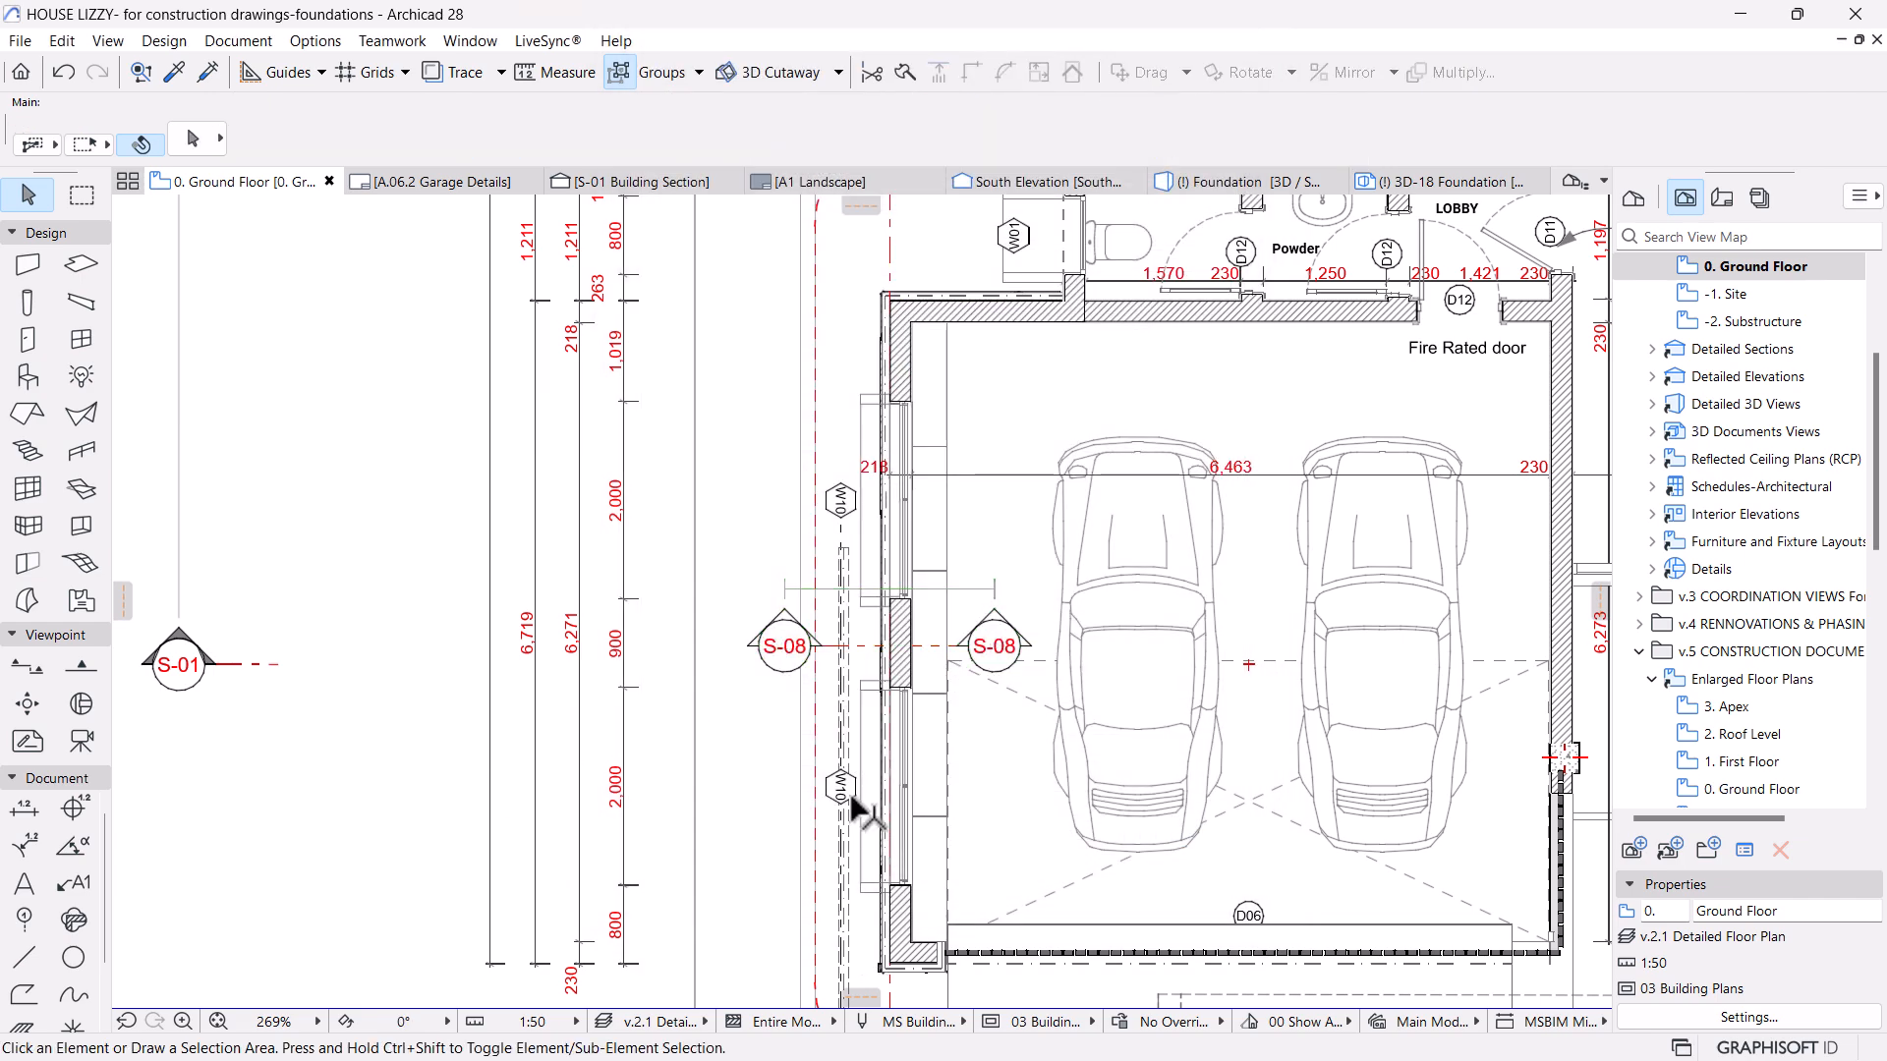
Select the garage wall's short section marker and change its ID to W-01.
scroll(838, 801, "down", 4)
scroll(383, 733, "up", 3)
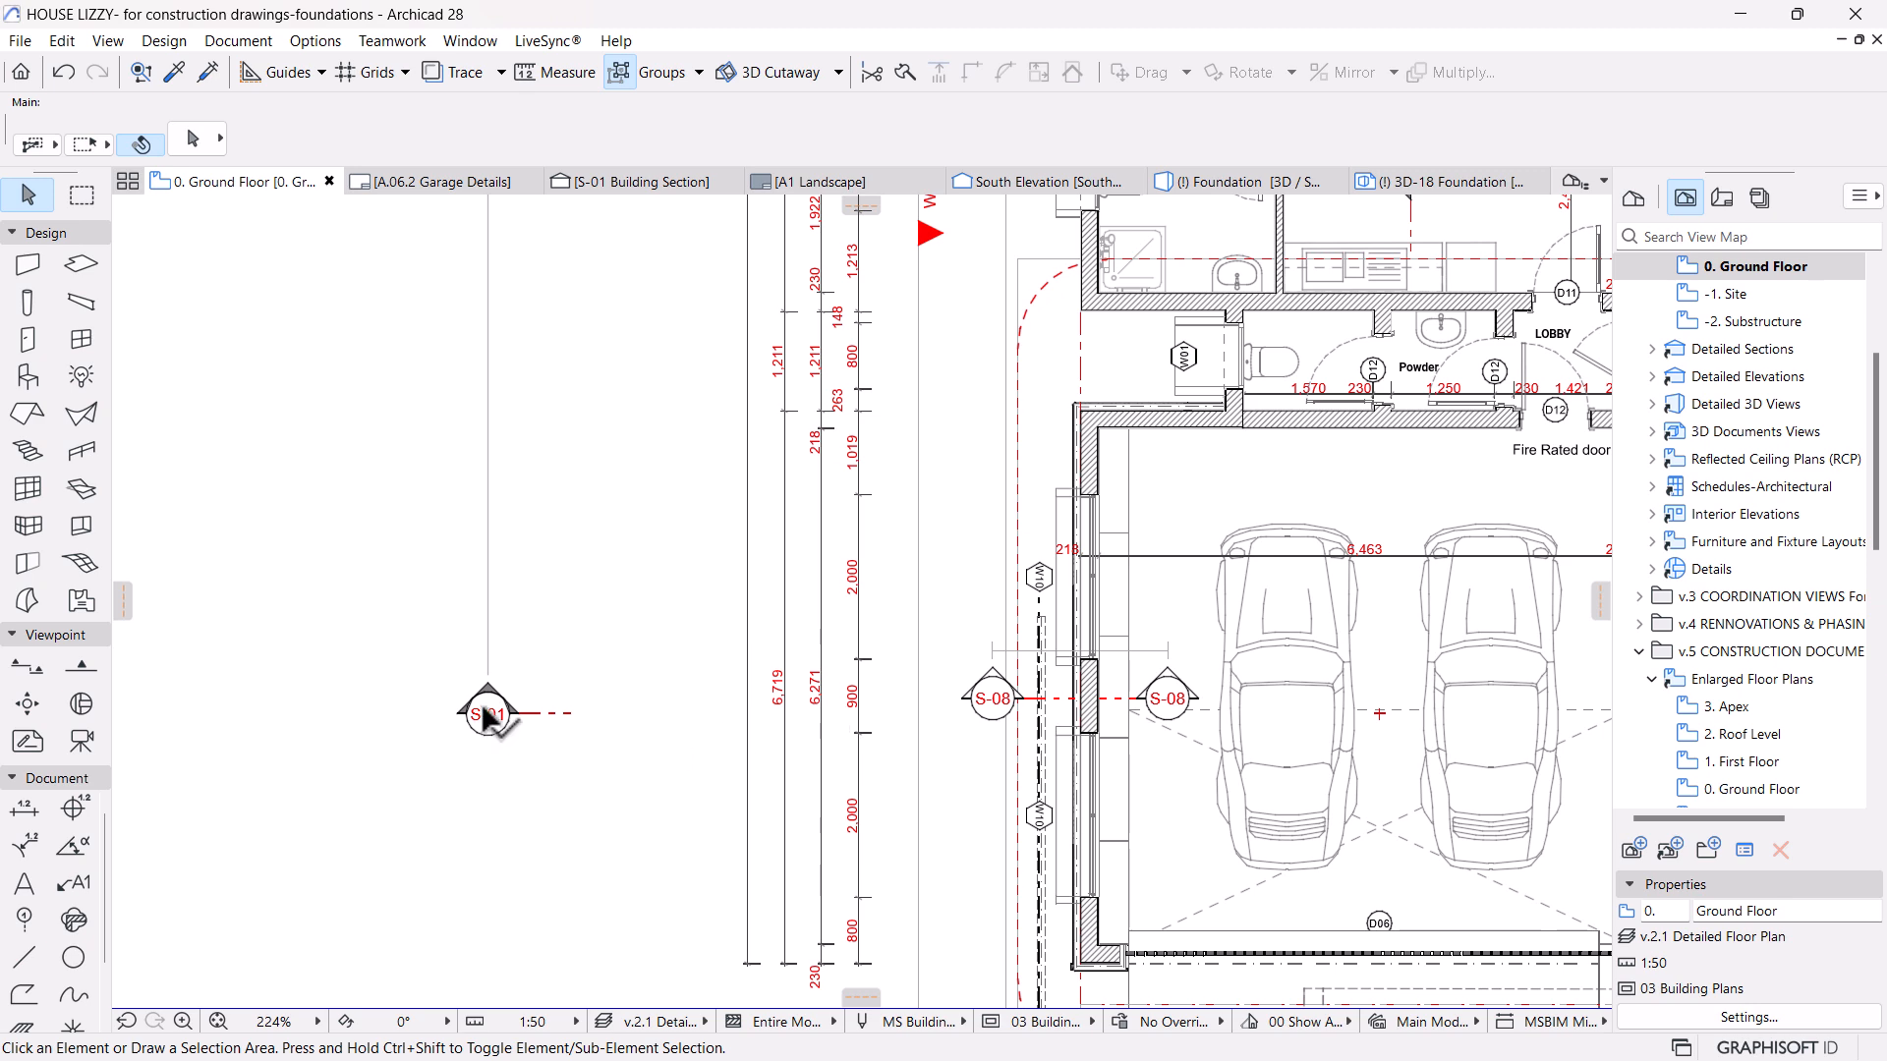
scroll(487, 722, "up", 3)
scroll(634, 744, "down", 6)
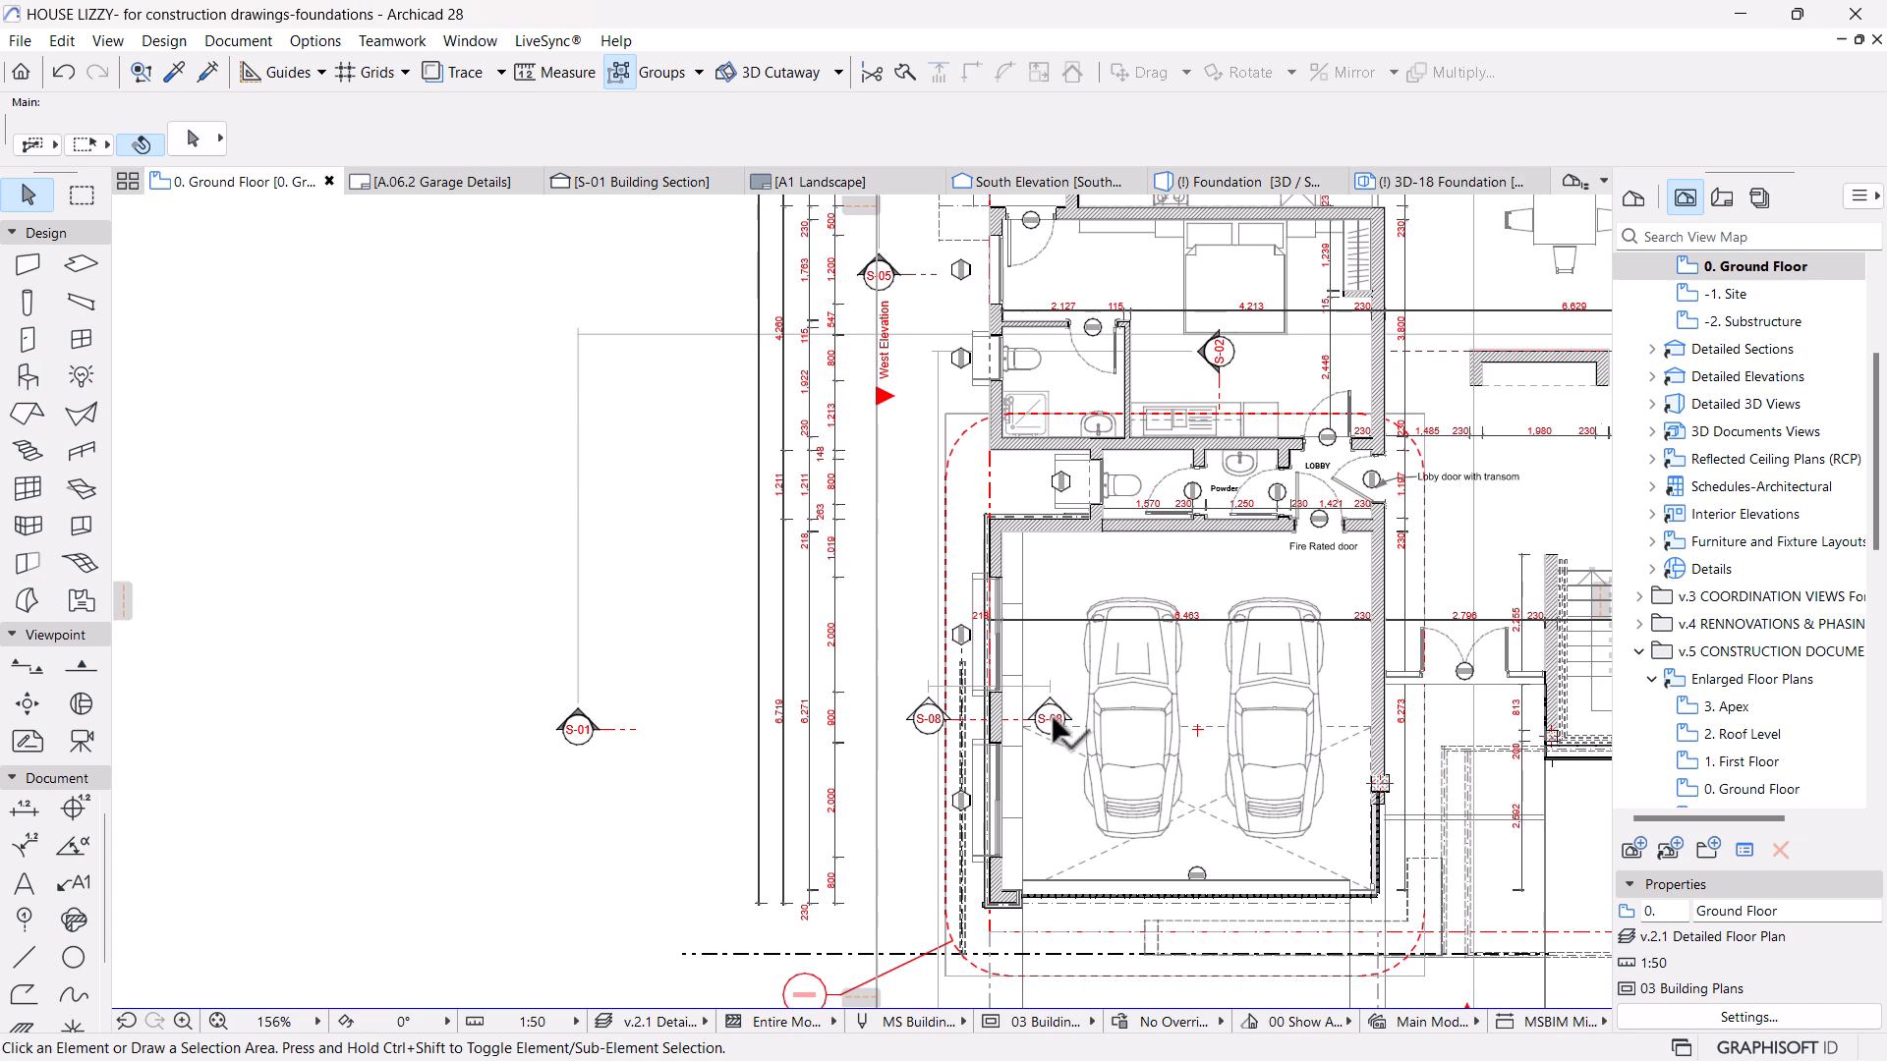
scroll(1061, 730, "up", 6)
left_click(1017, 729)
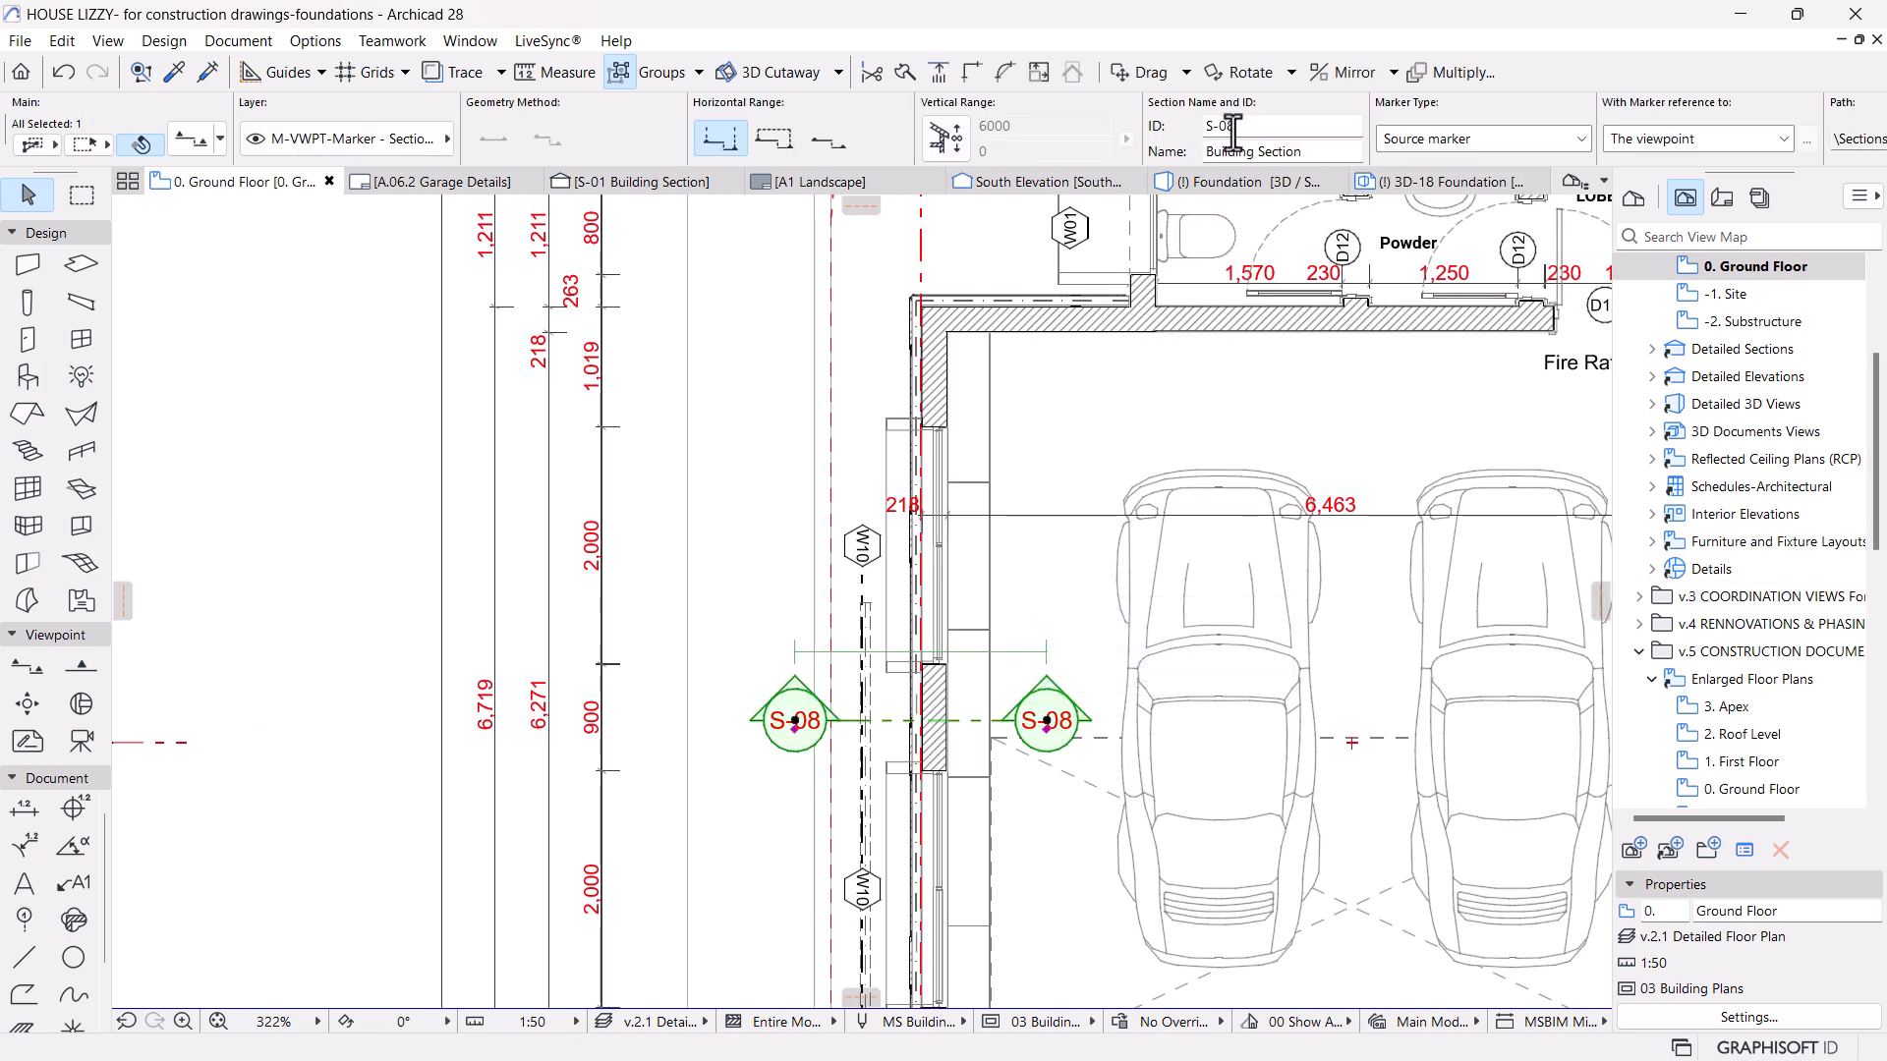
left_click(1211, 130)
type("W")
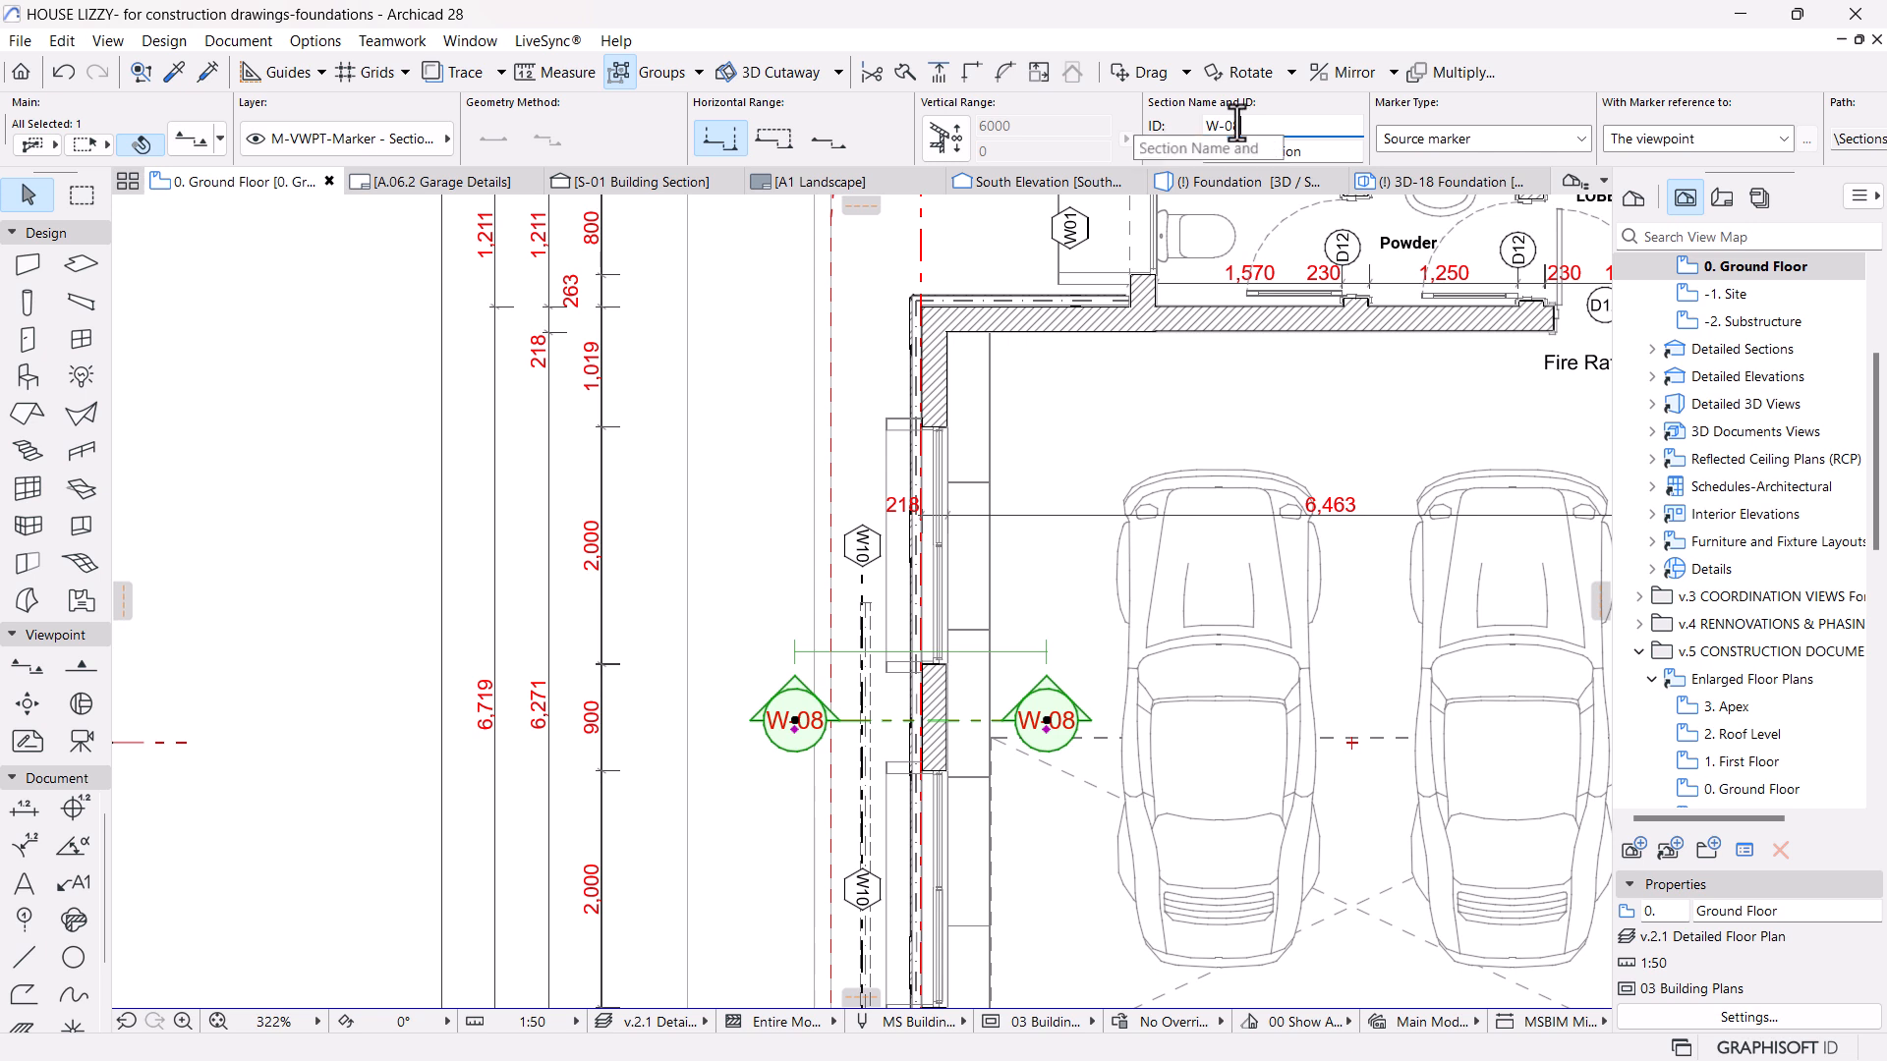
left_click_drag(1242, 125, 1231, 125)
type("1")
Rename the W-01 section as Garage Section.
left_click(1312, 152)
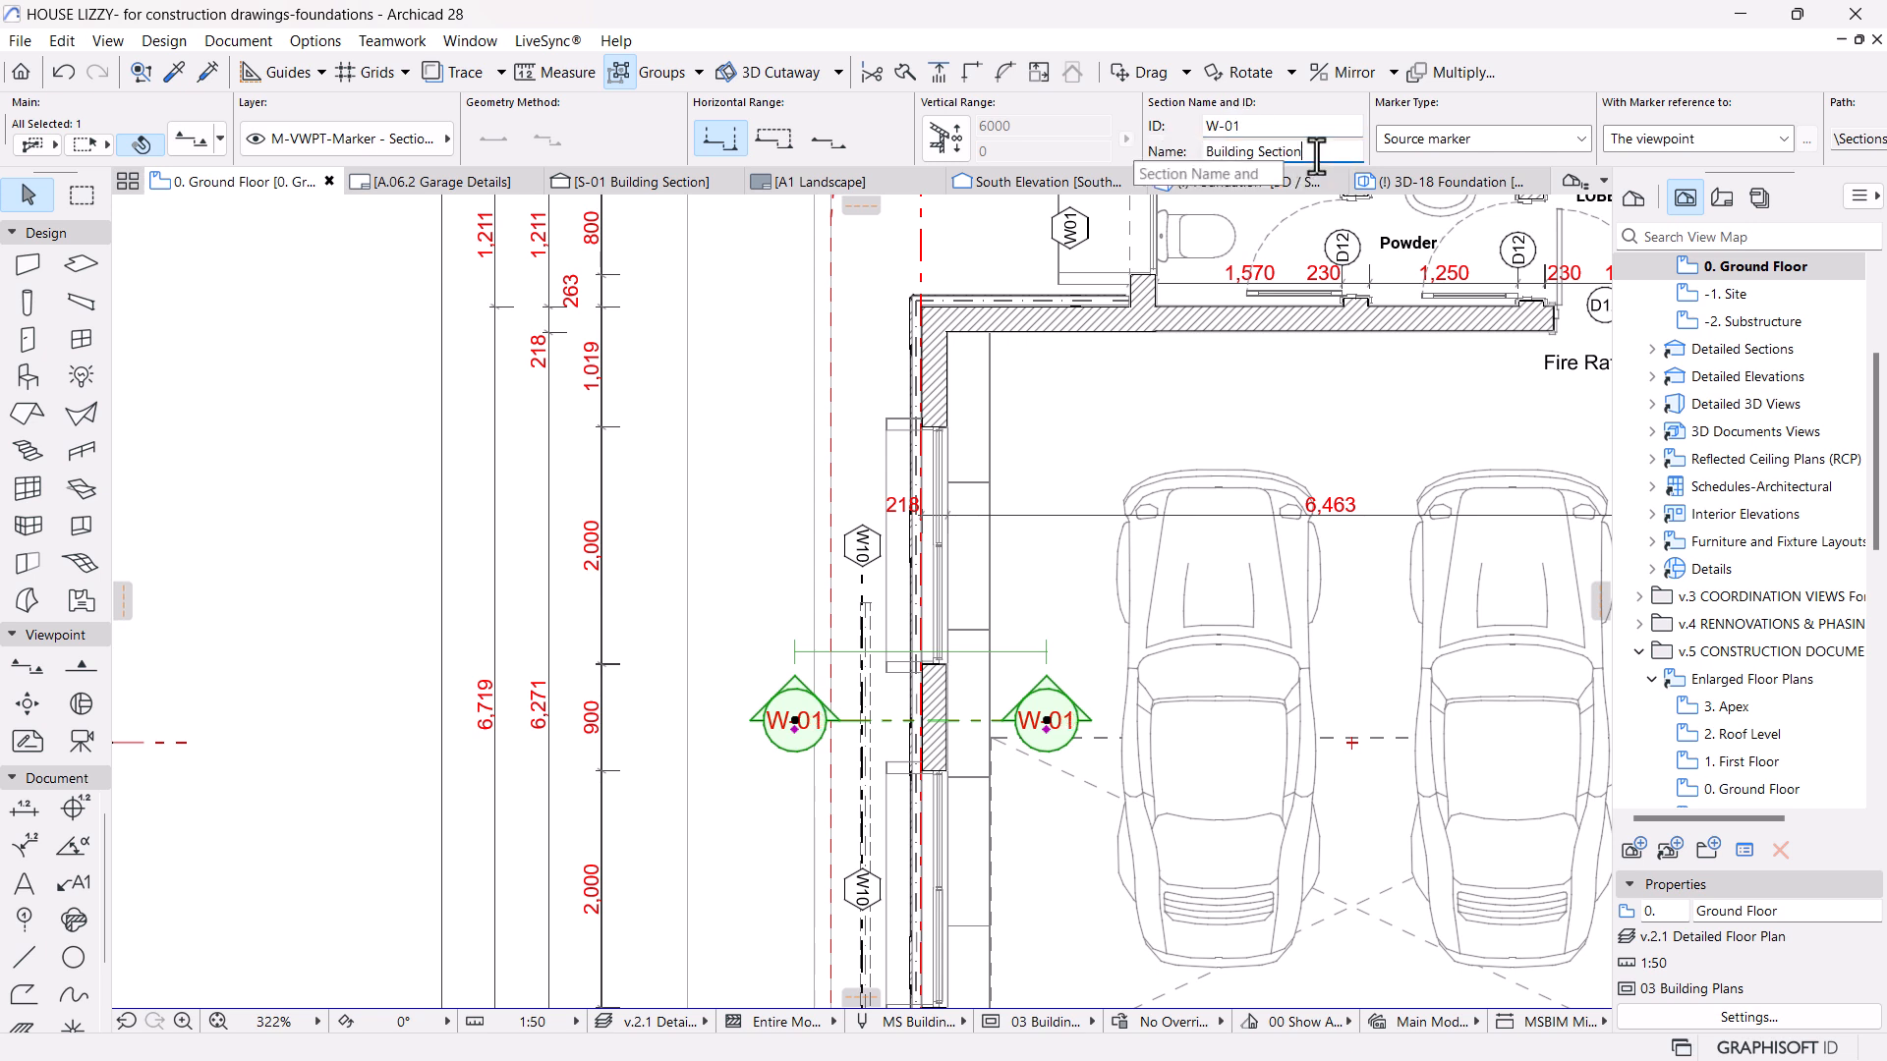
left_click_drag(1312, 153, 1185, 149)
type("Gara")
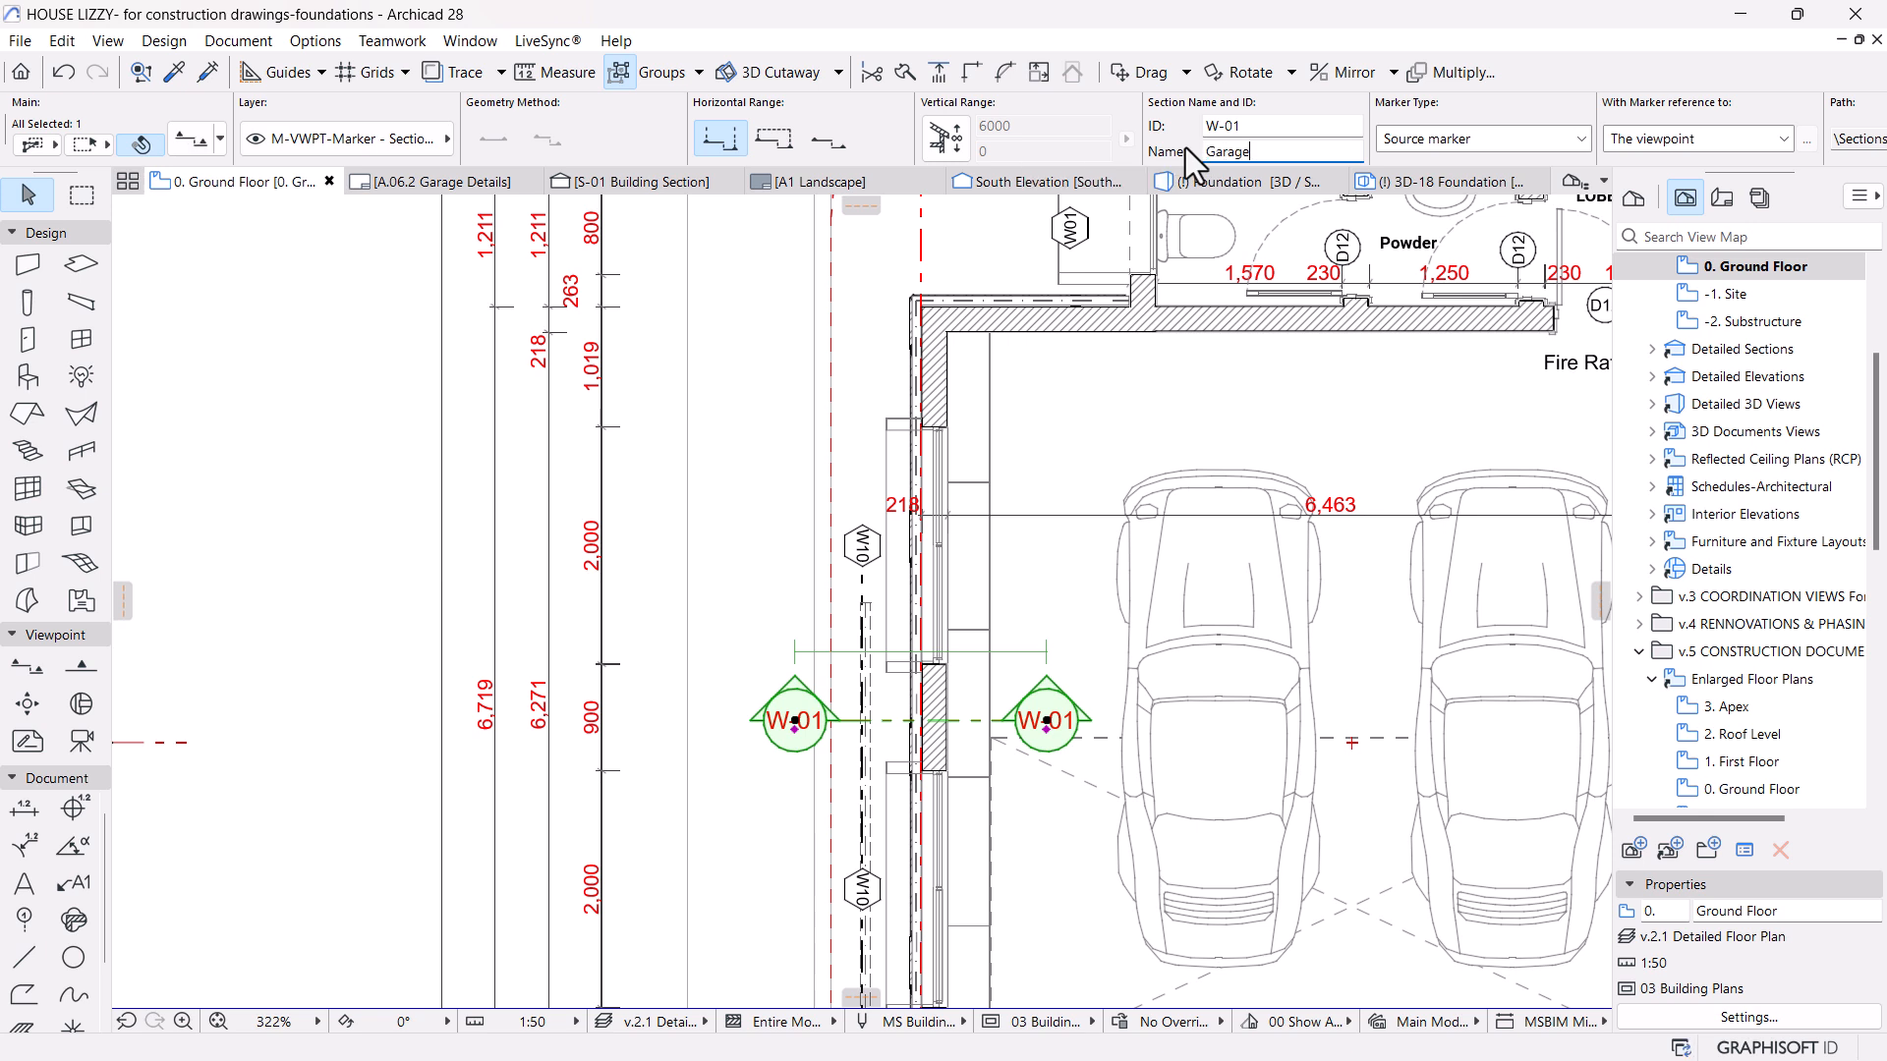
type("ge Section")
left_click(1248, 125)
Open the W-01 section with the current view settings and examine the garage wall from floor slab to footing.
right_click(285, 530)
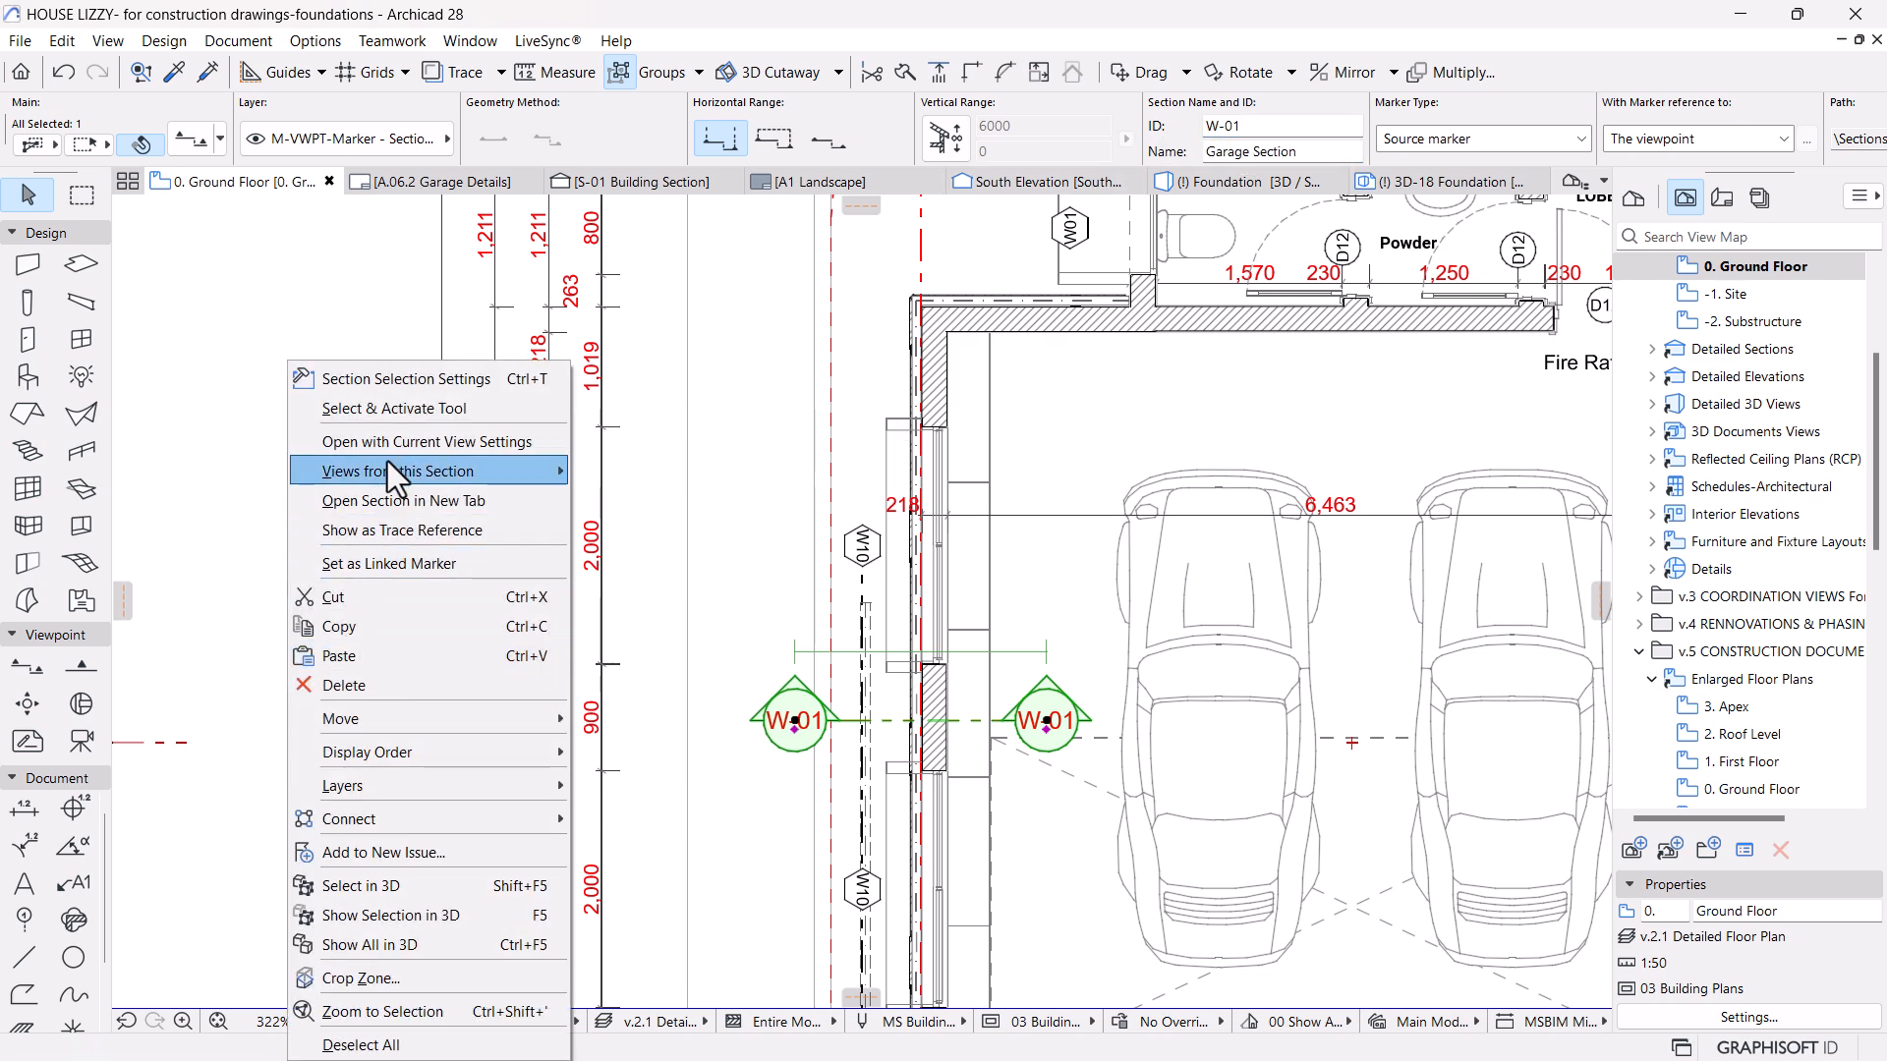
left_click(361, 442)
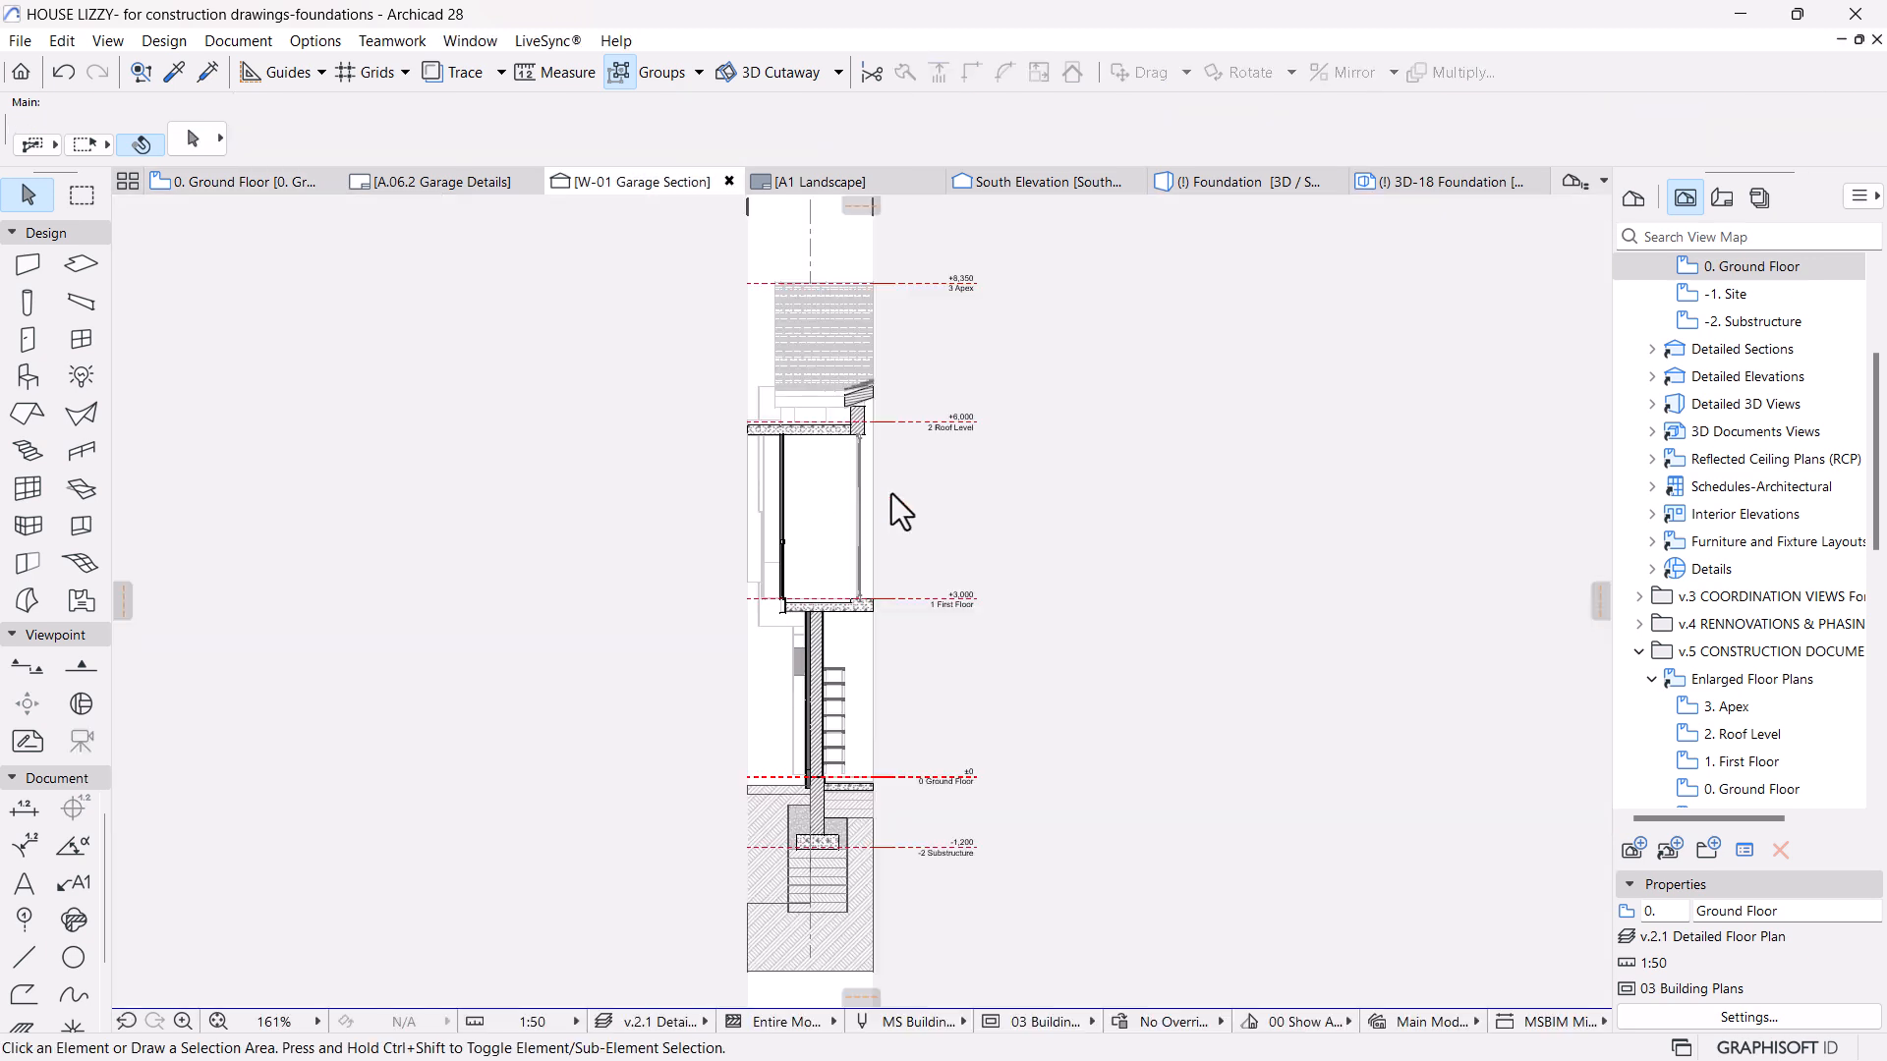
scroll(776, 824, "up", 2)
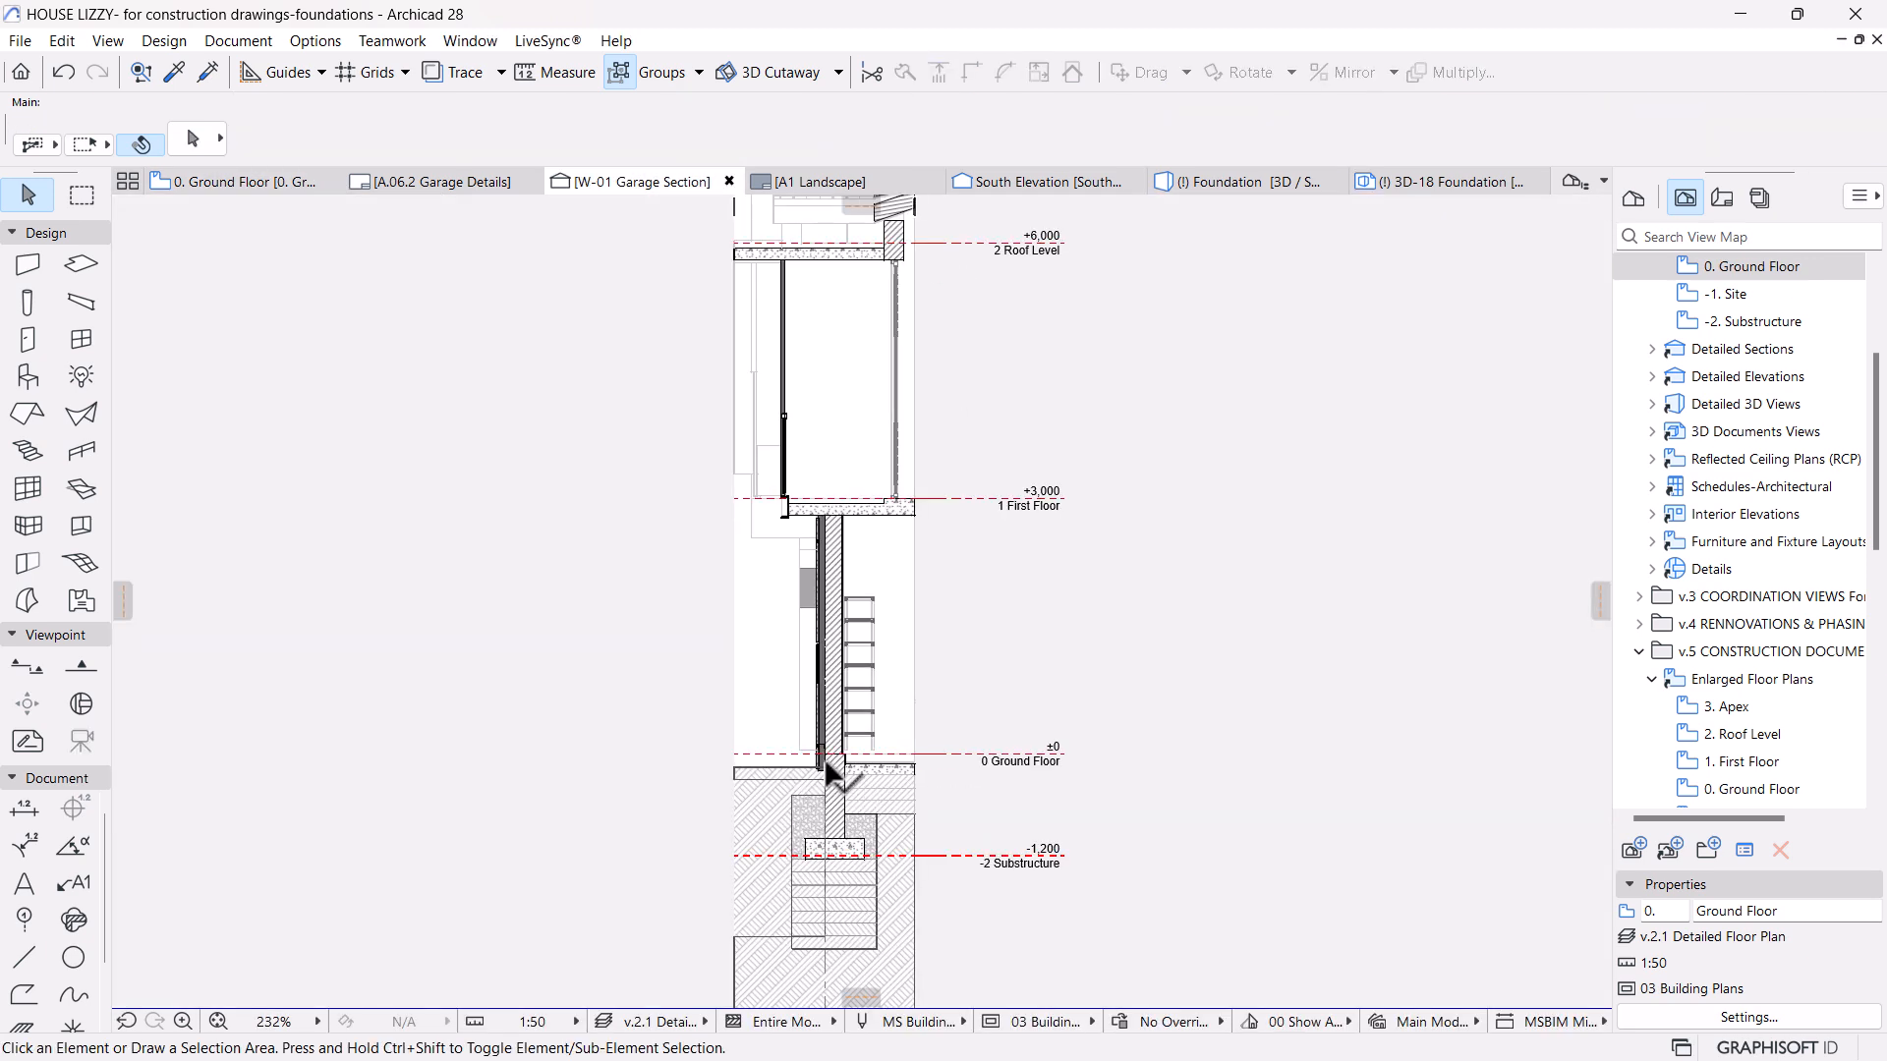
middle_click_drag(830, 772, 867, 720)
scroll(867, 713, "up", 8)
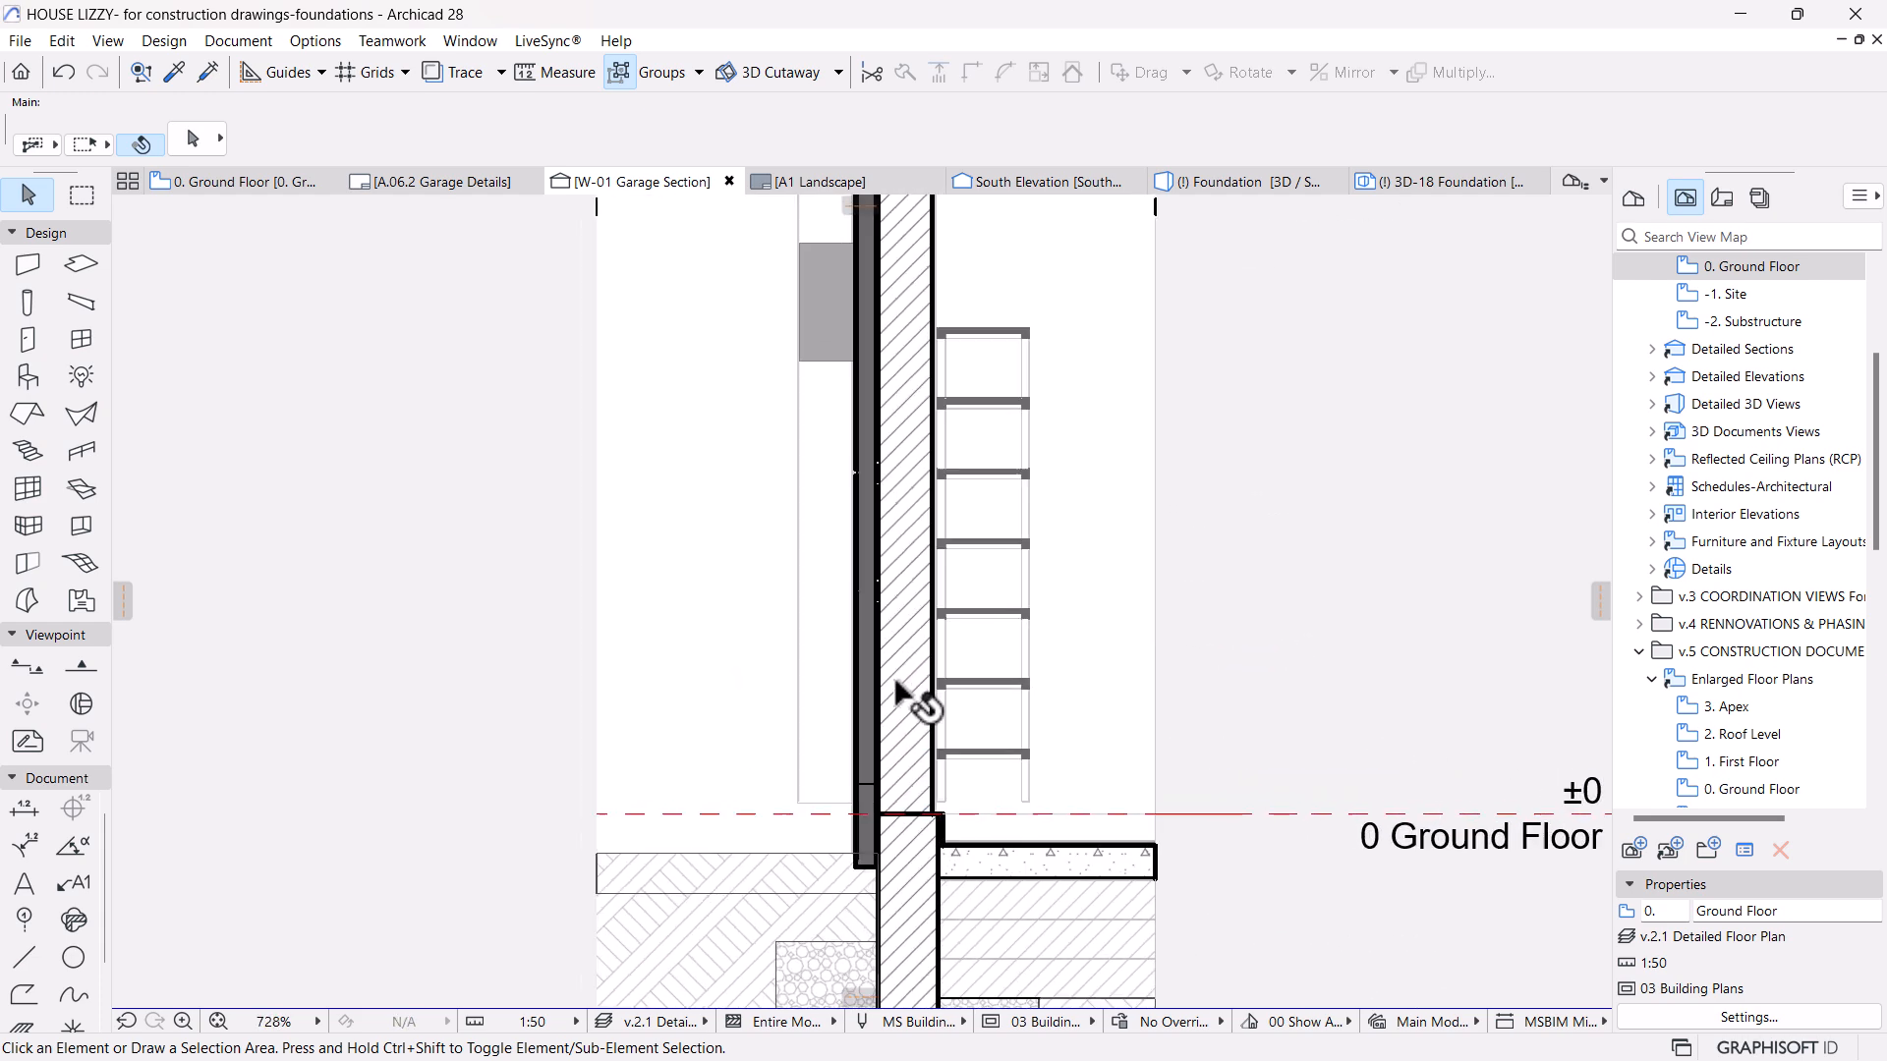
scroll(838, 539, "up", 3)
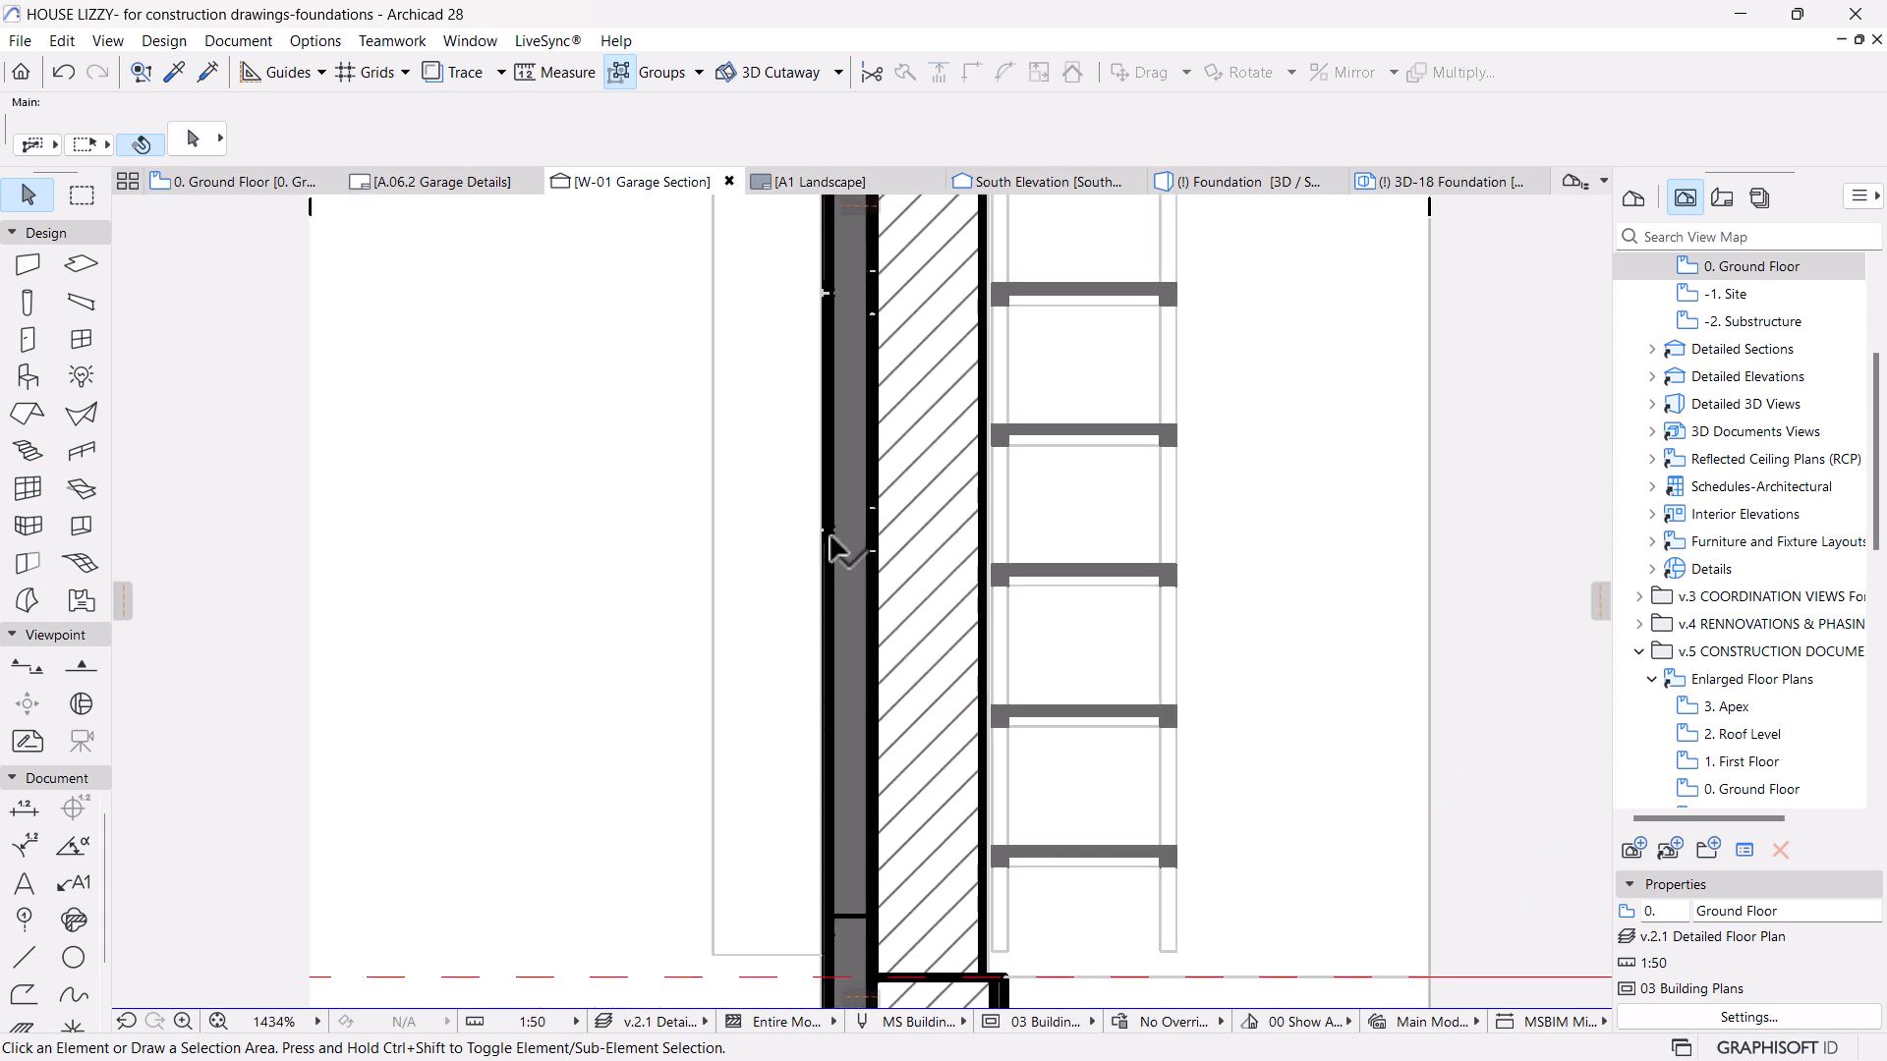
scroll(800, 770, "down", 5)
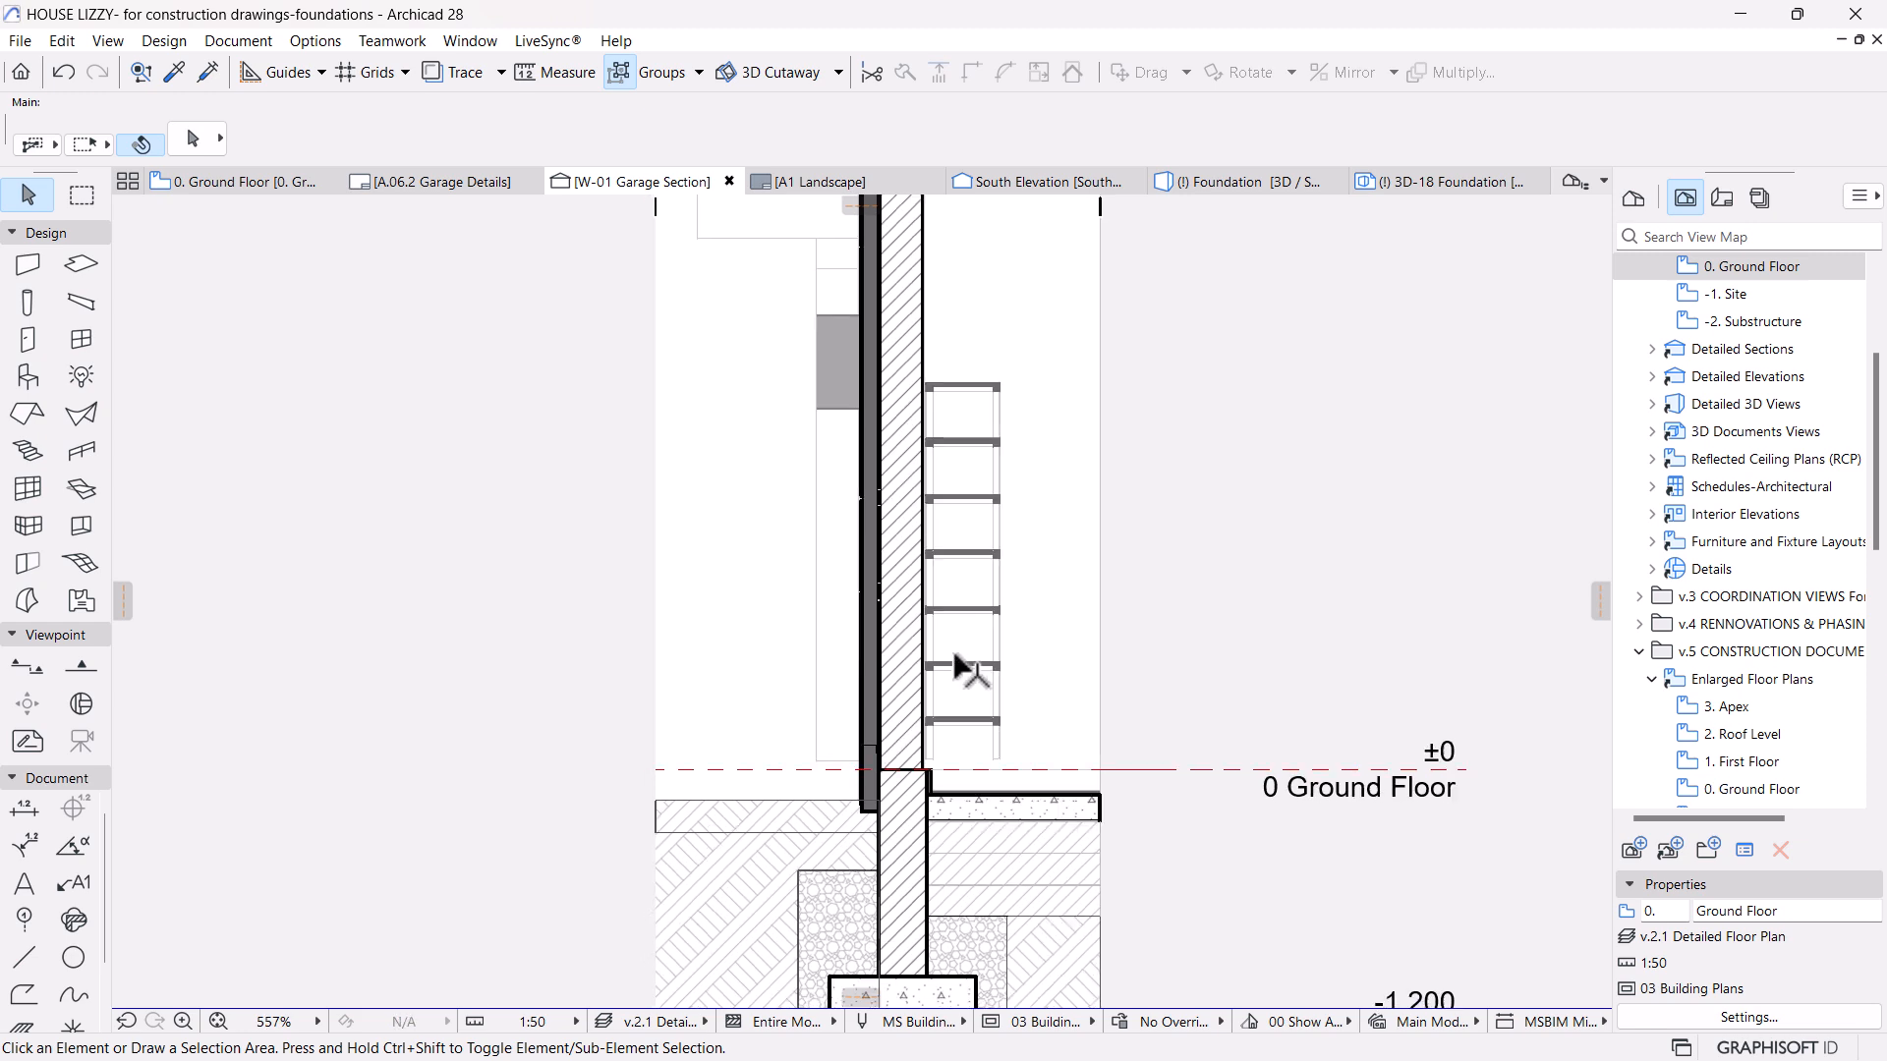
scroll(964, 661, "down", 3)
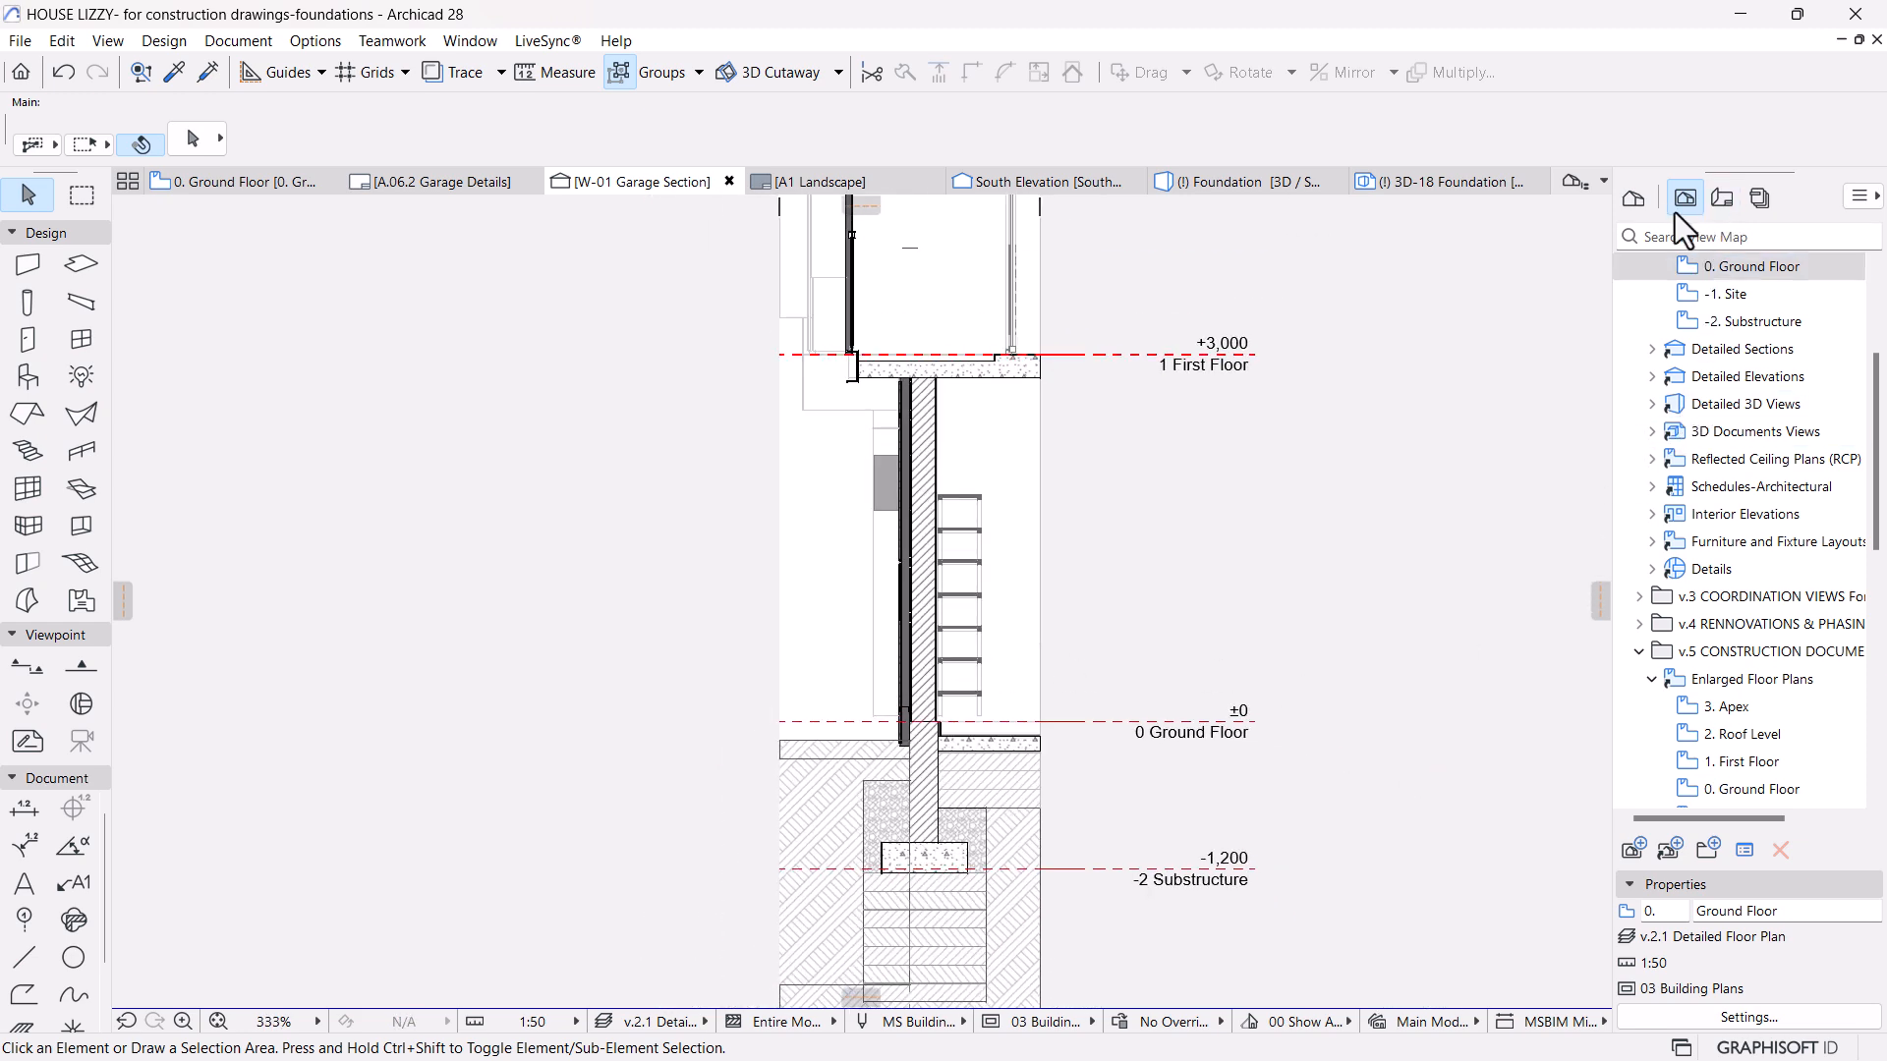
Open the saved W-01 Garage Section view under Construction Sections and check its view settings.
scroll(1759, 590, "down", 4)
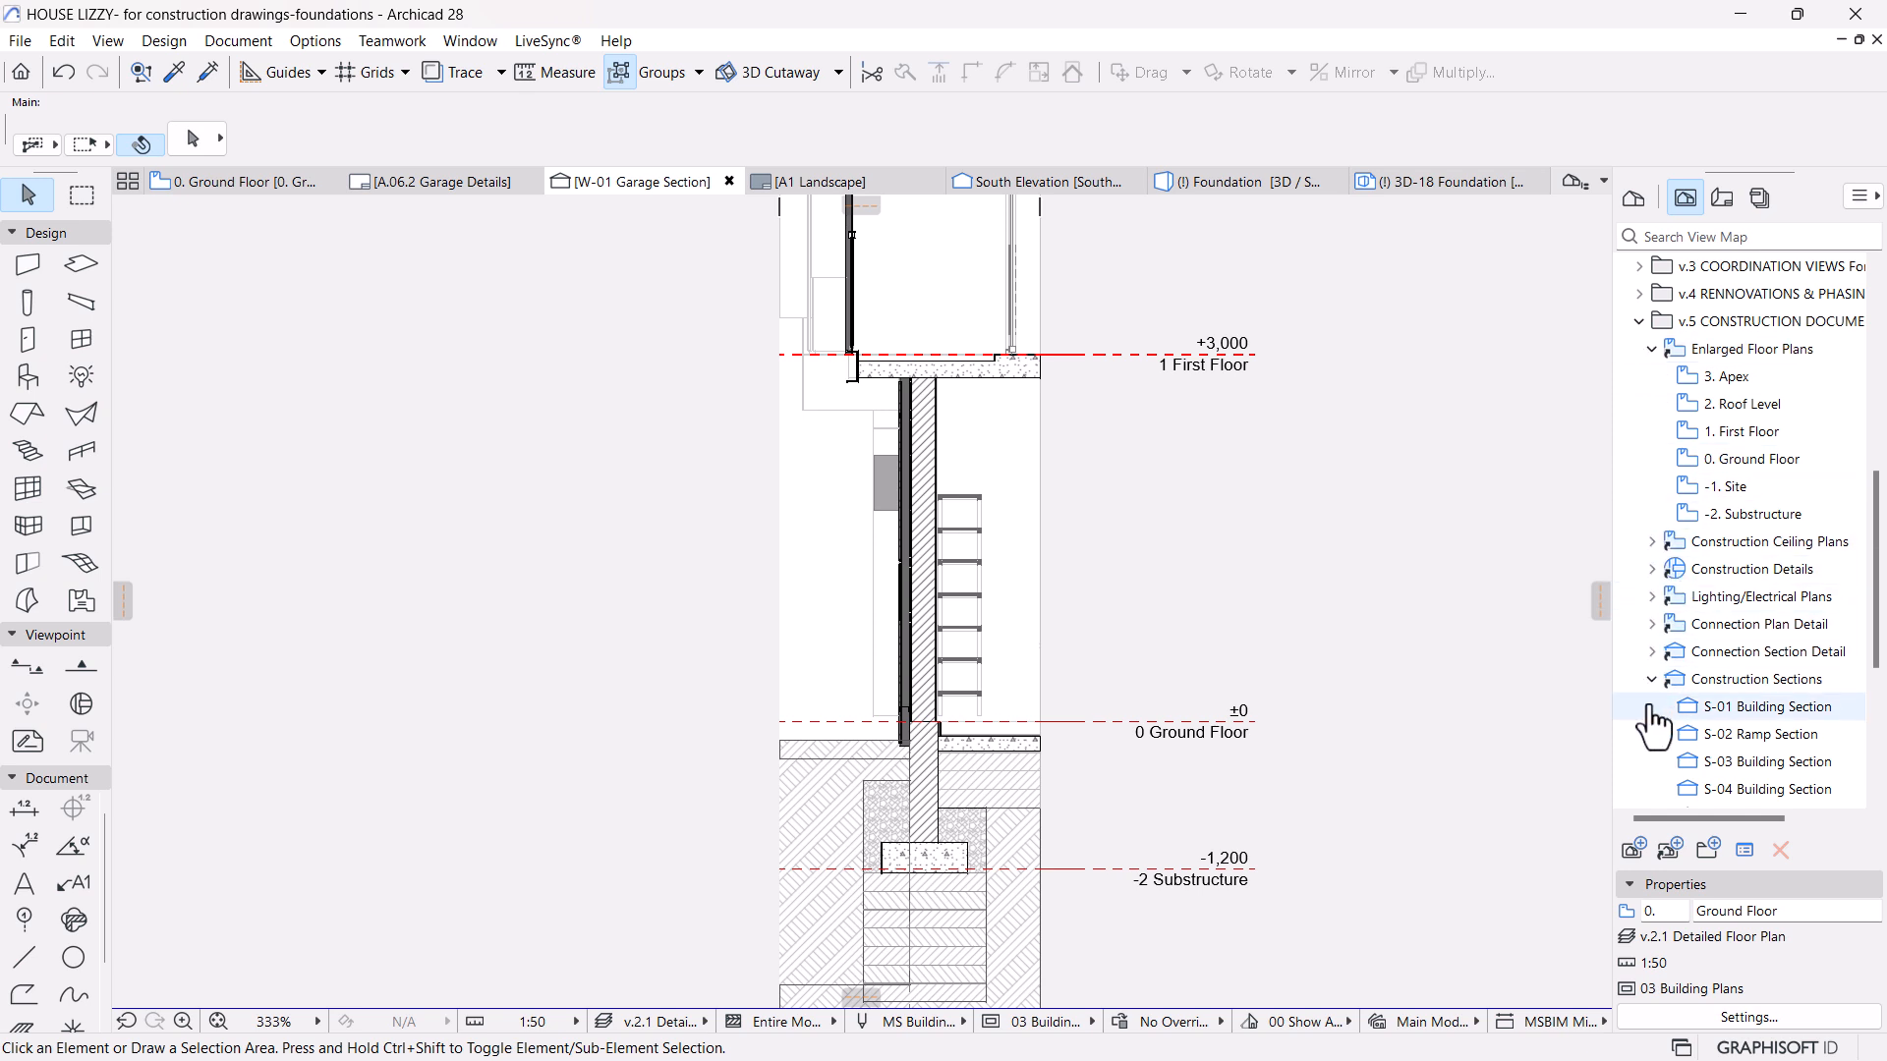
scroll(1811, 796, "down", 4)
left_click(1764, 572)
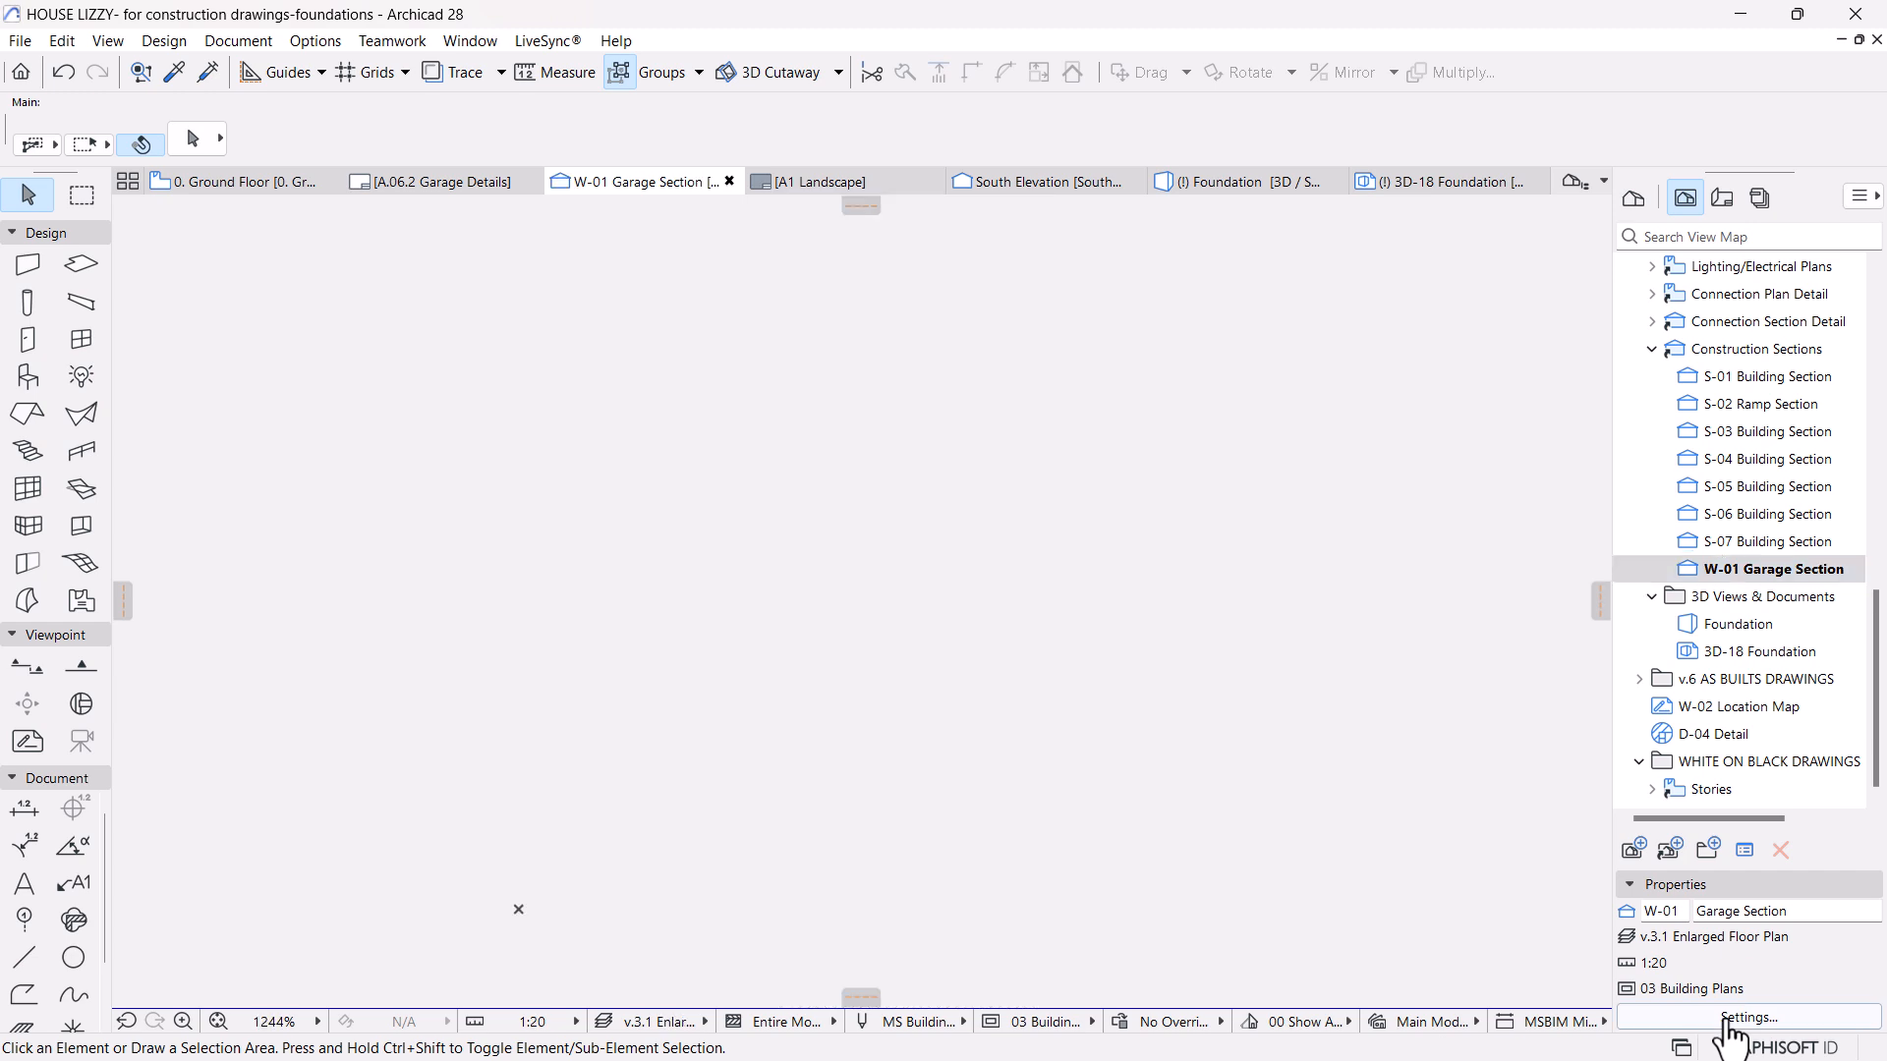
left_click(1733, 1018)
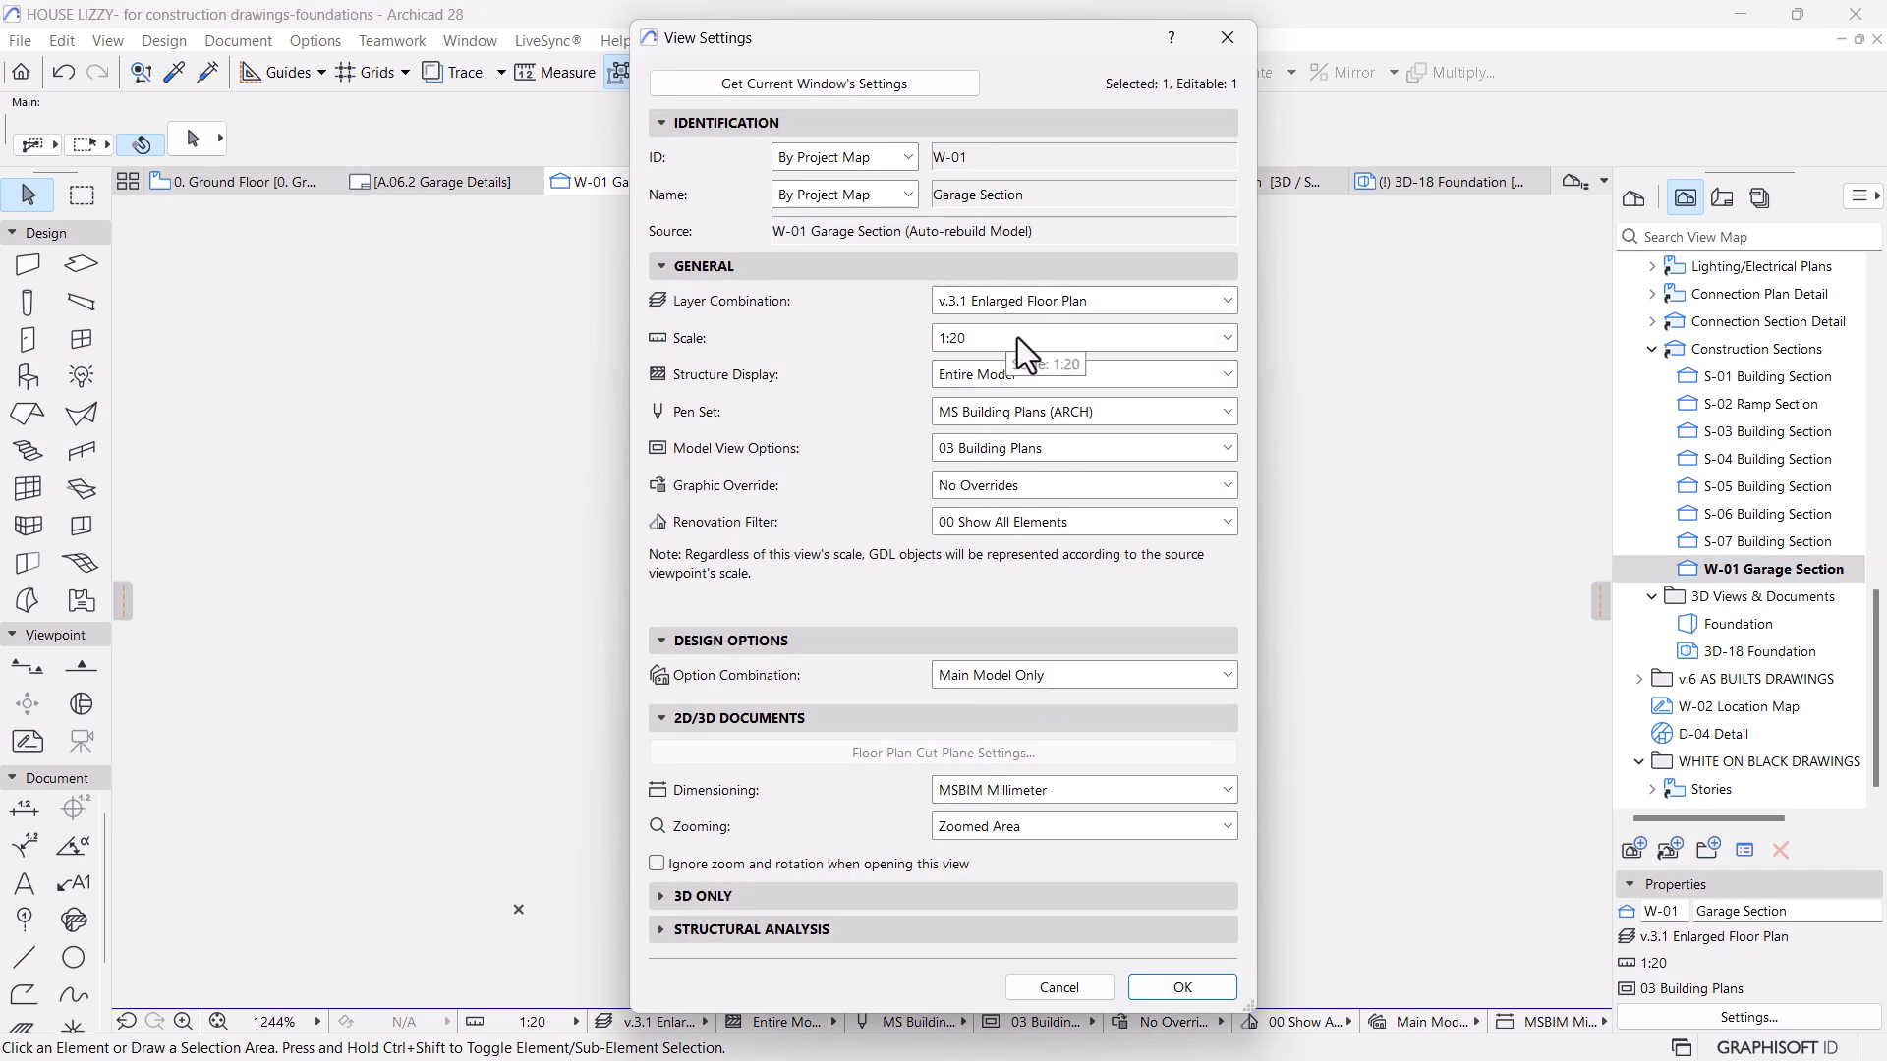
left_click(1186, 988)
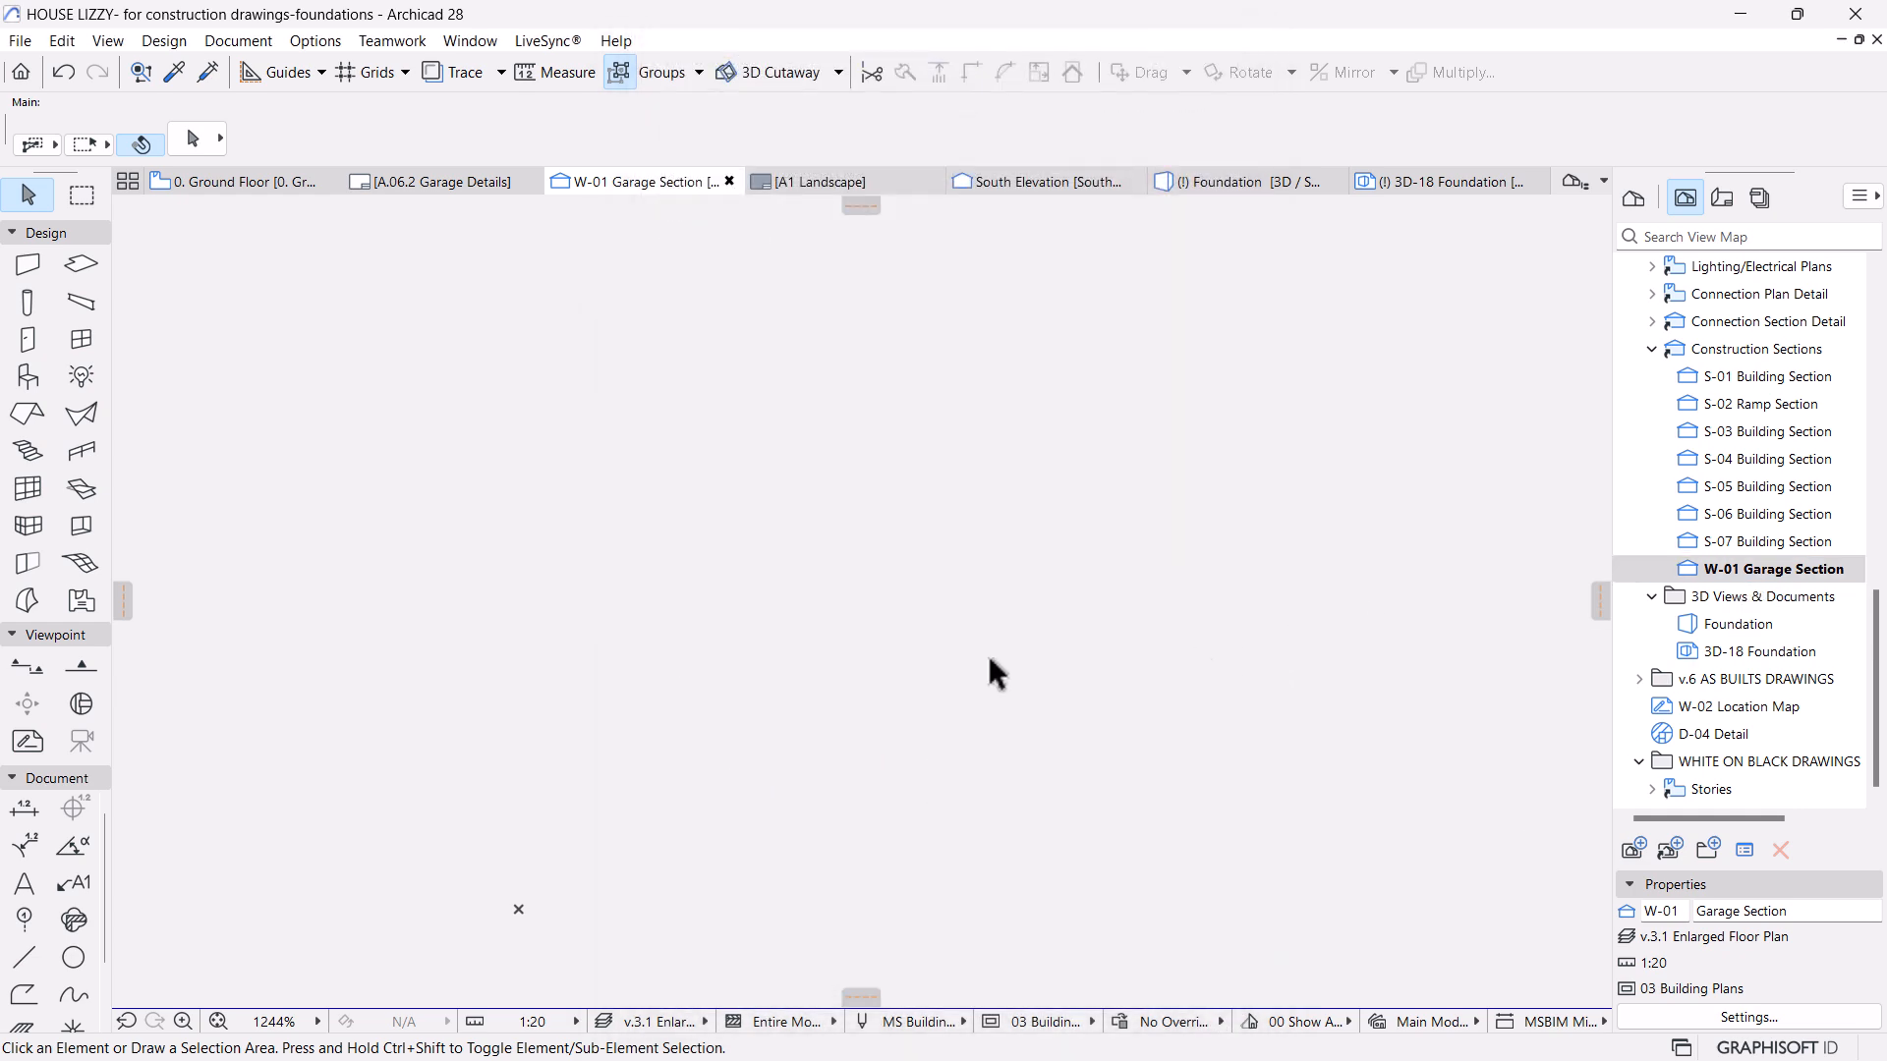
Fit the whole garage section in view, and examine the wall's layers below the first-floor slab and near ground level.
left_click(219, 1022)
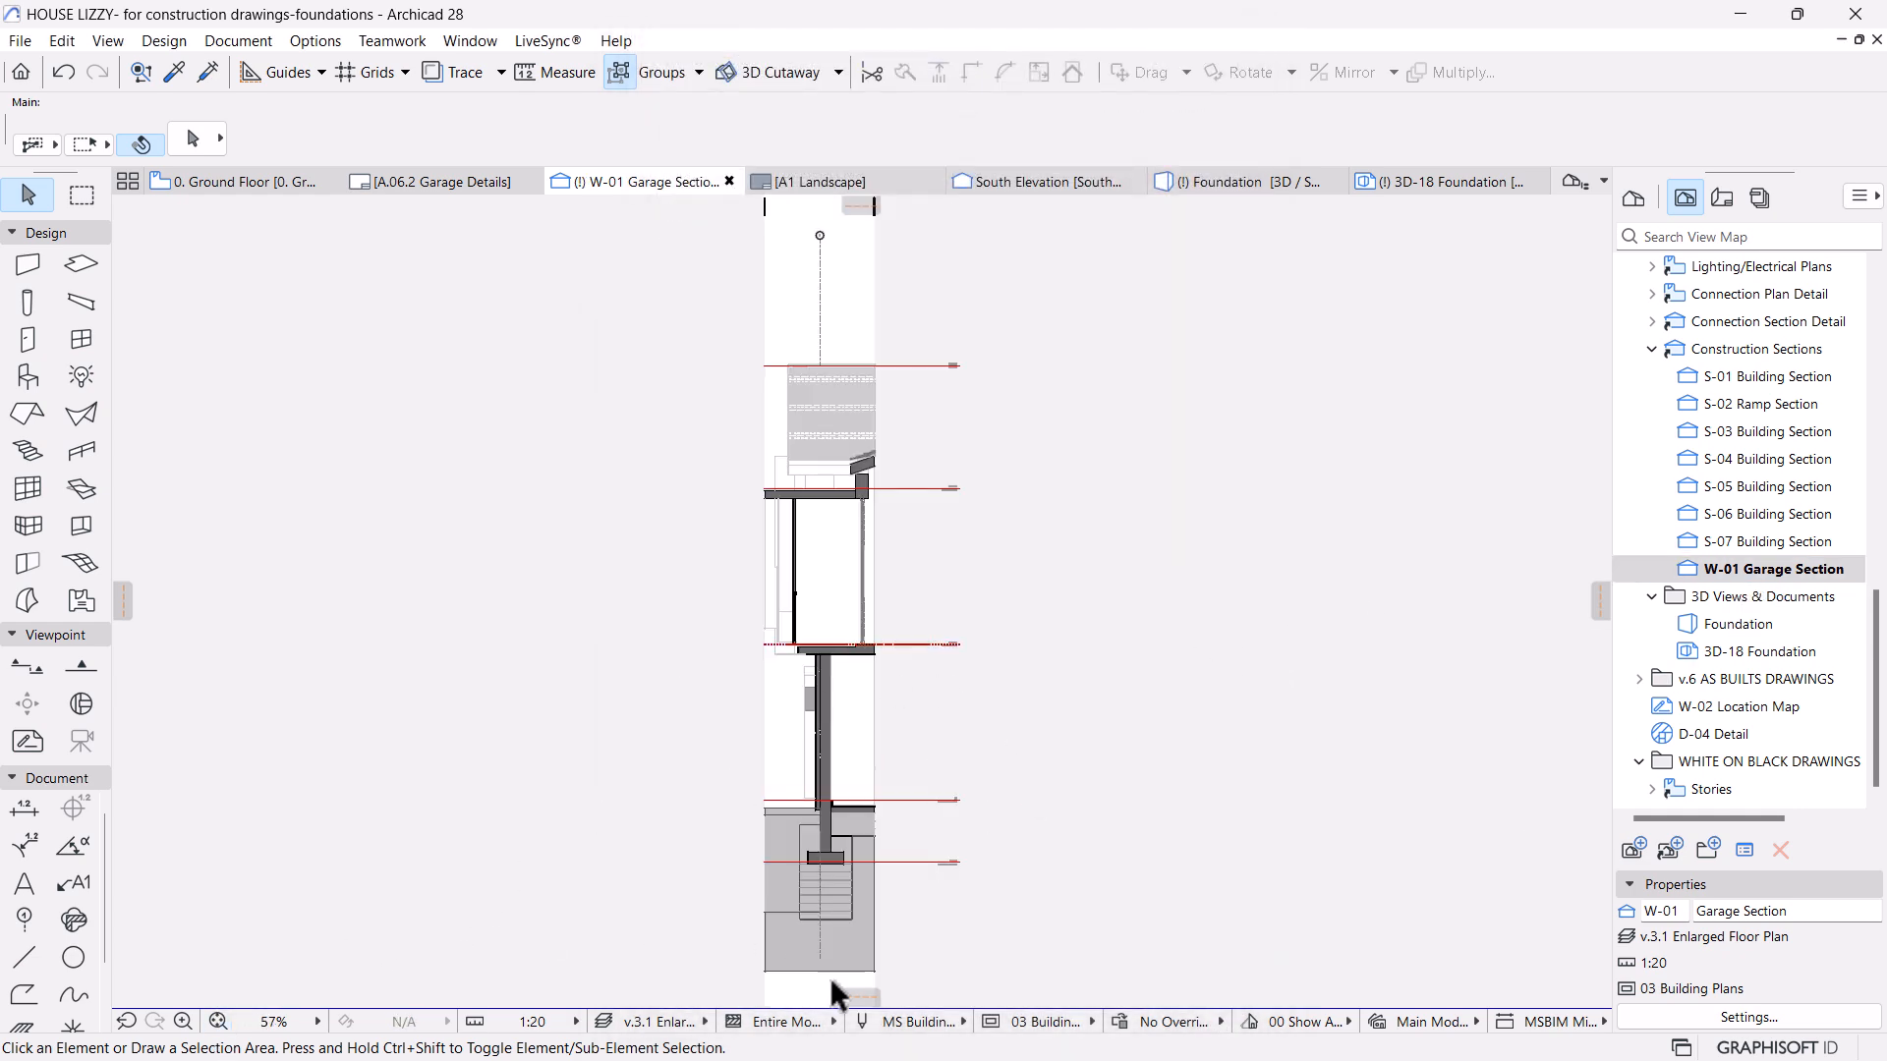
scroll(834, 993, "up", 10)
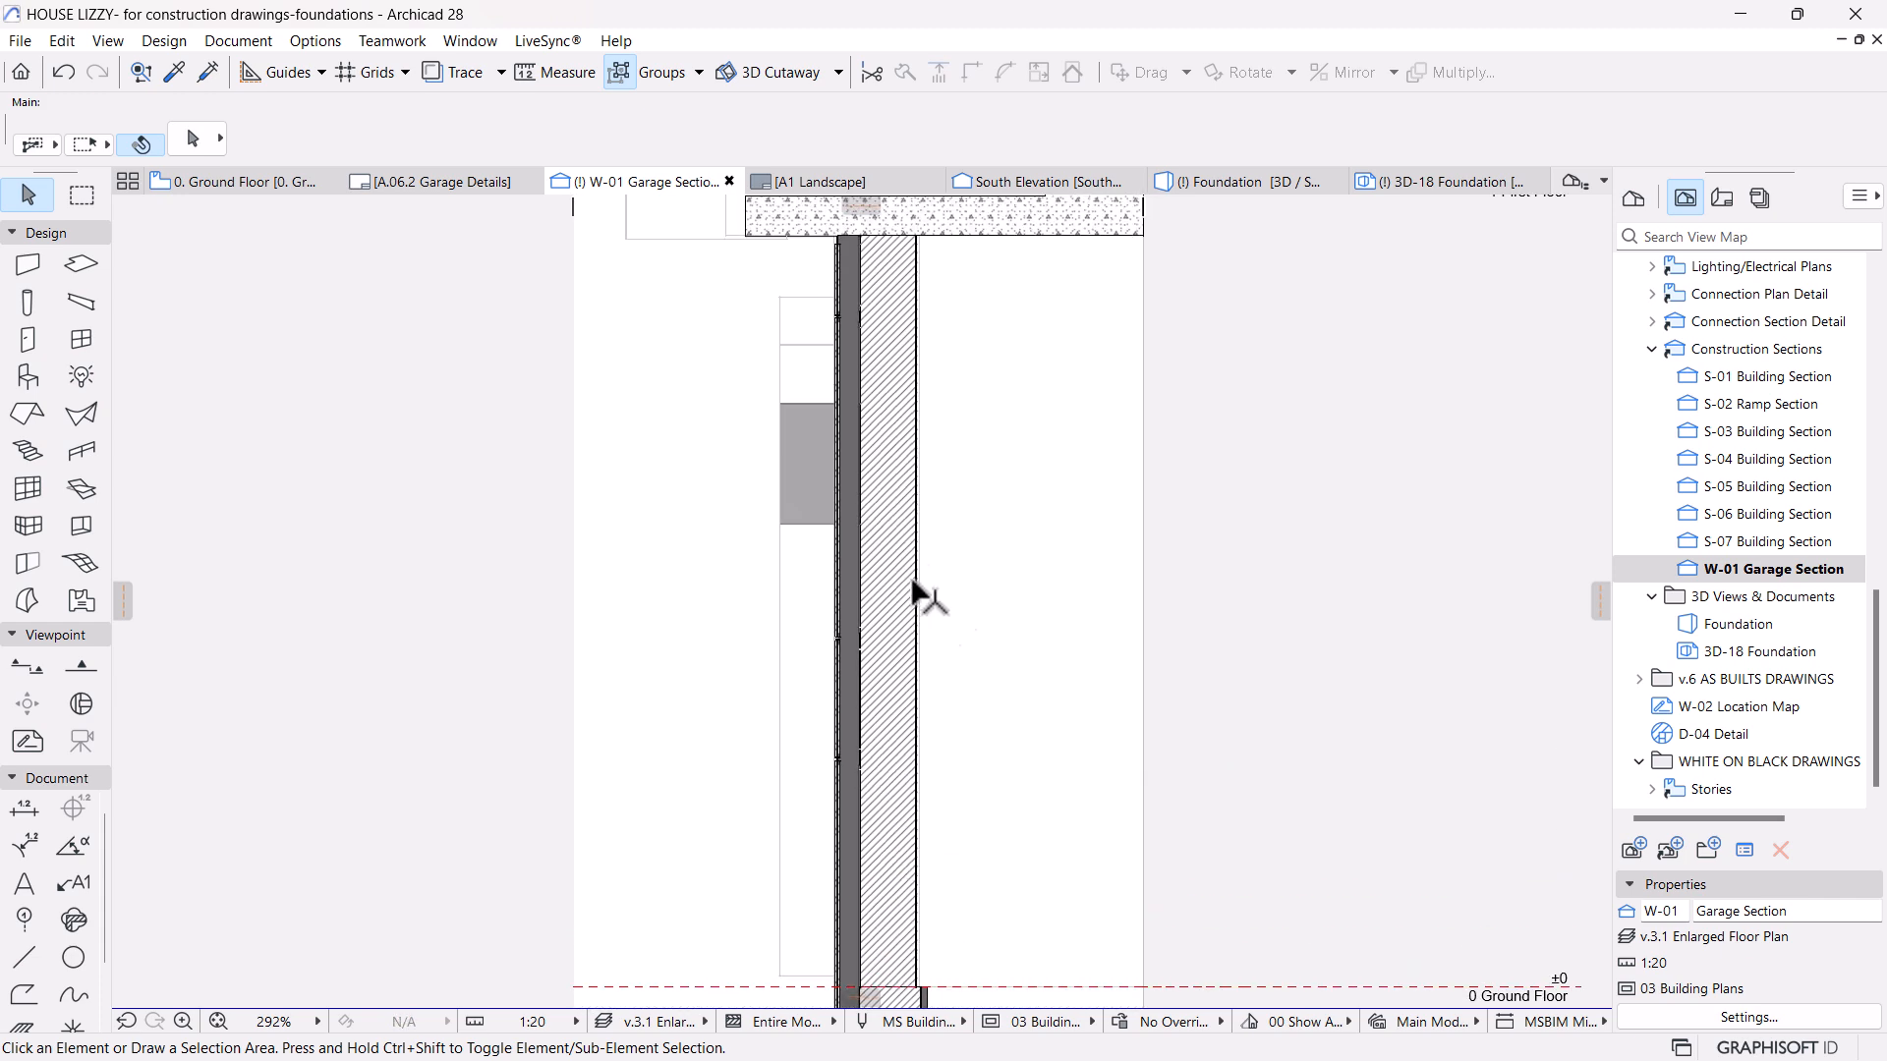
middle_click_drag(884, 577, 940, 751)
scroll(934, 549, "up", 5)
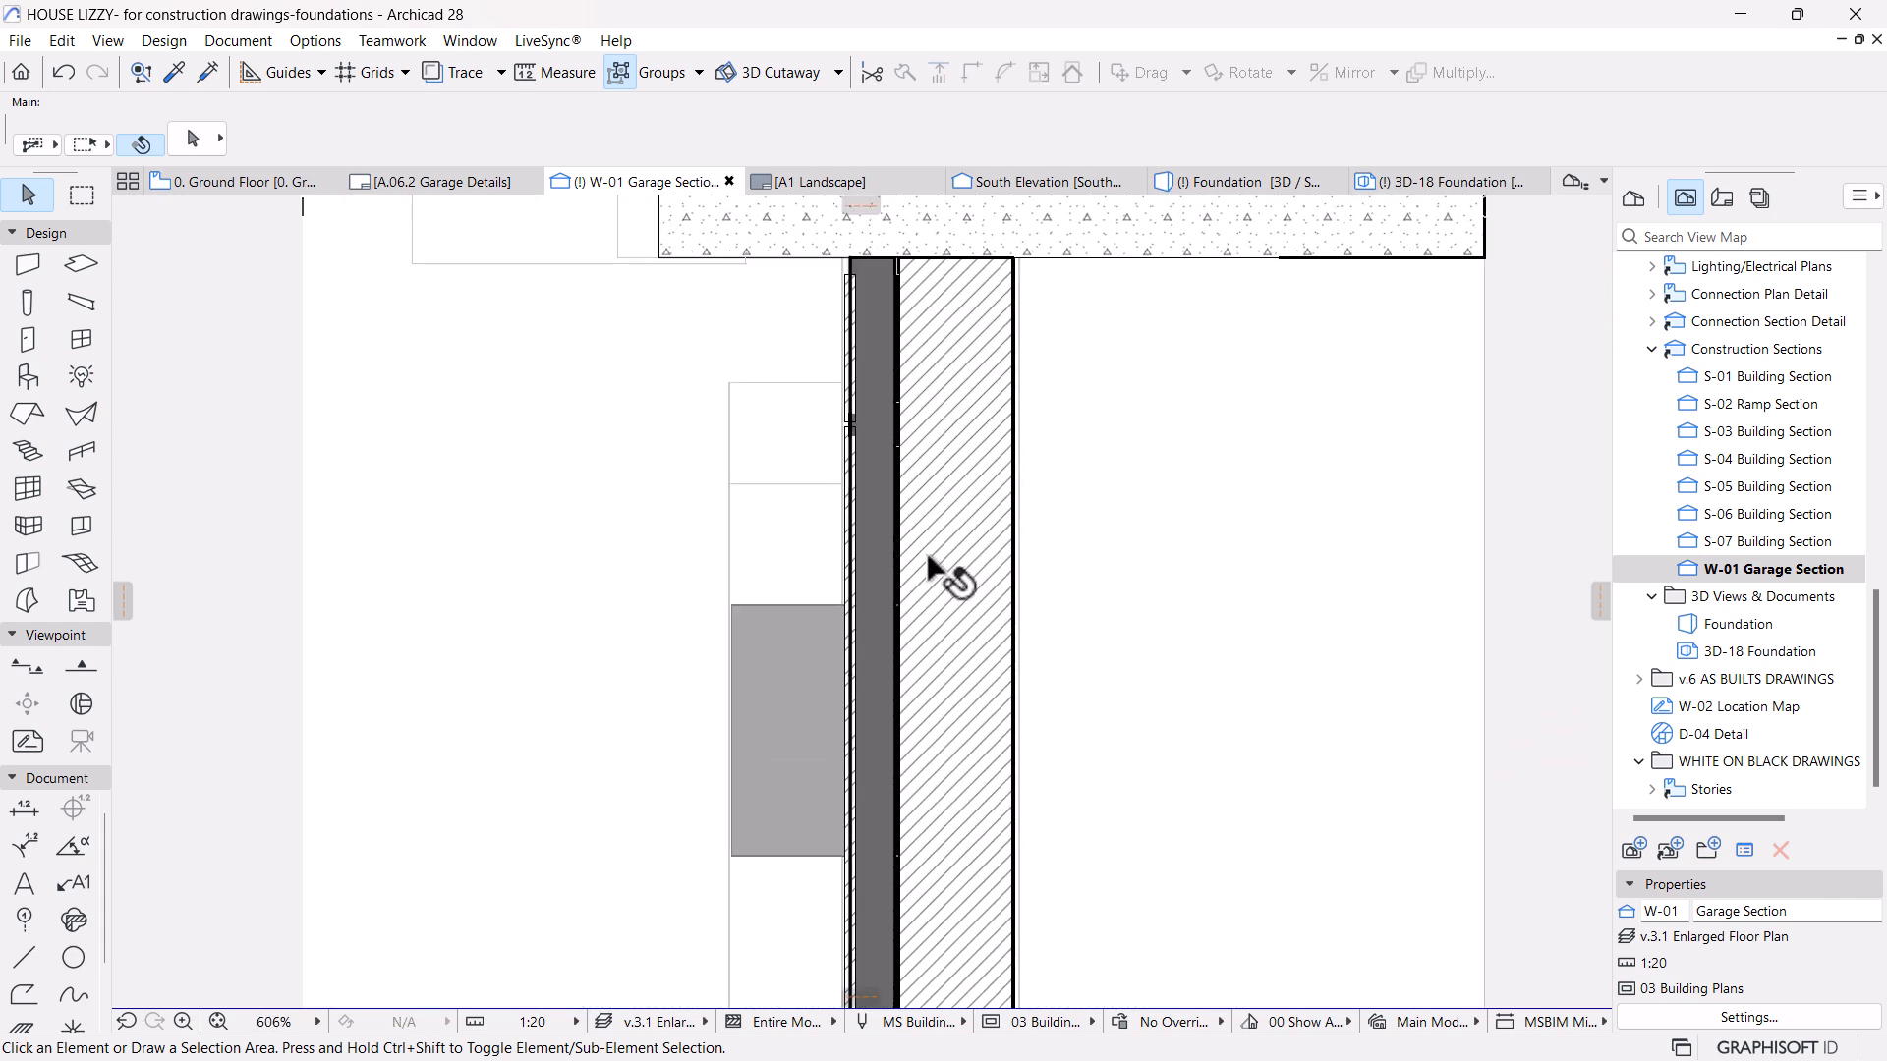
scroll(933, 568, "down", 2)
middle_click_drag(902, 644, 968, 536)
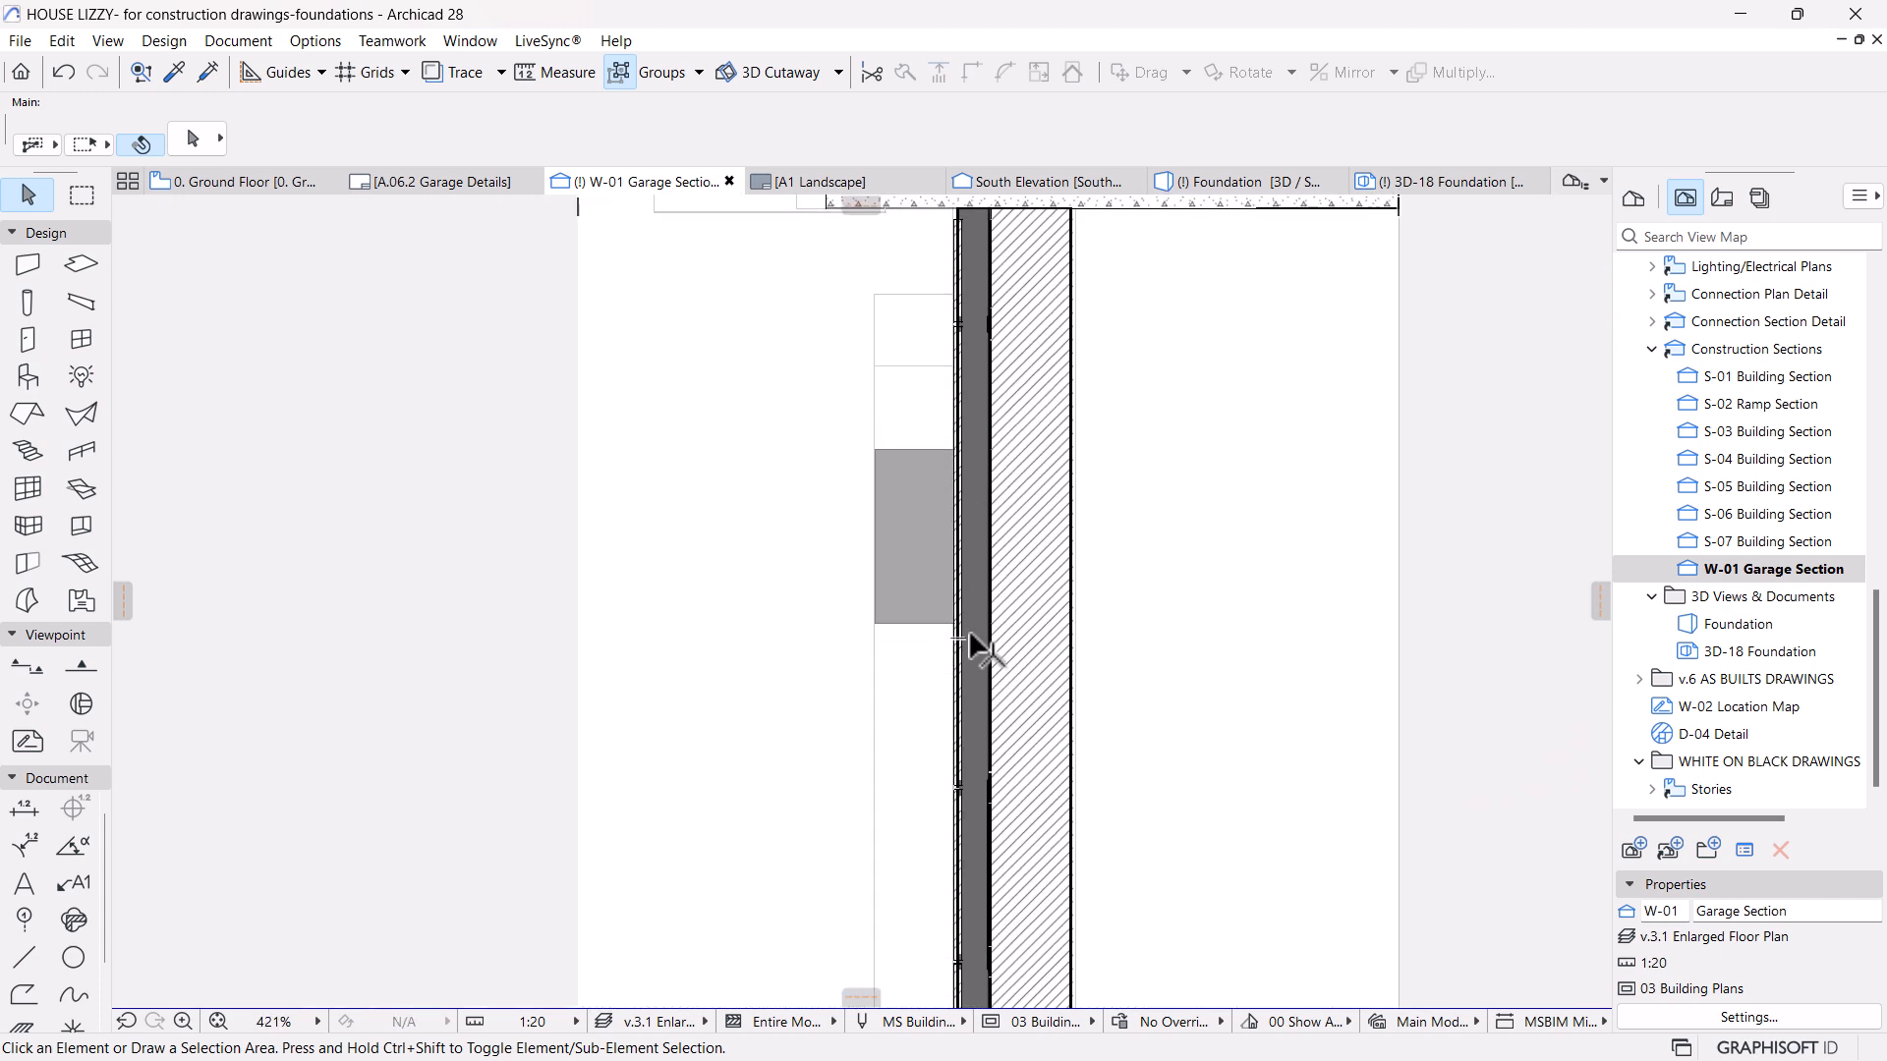
scroll(969, 629, "up", 8)
scroll(948, 614, "up", 6)
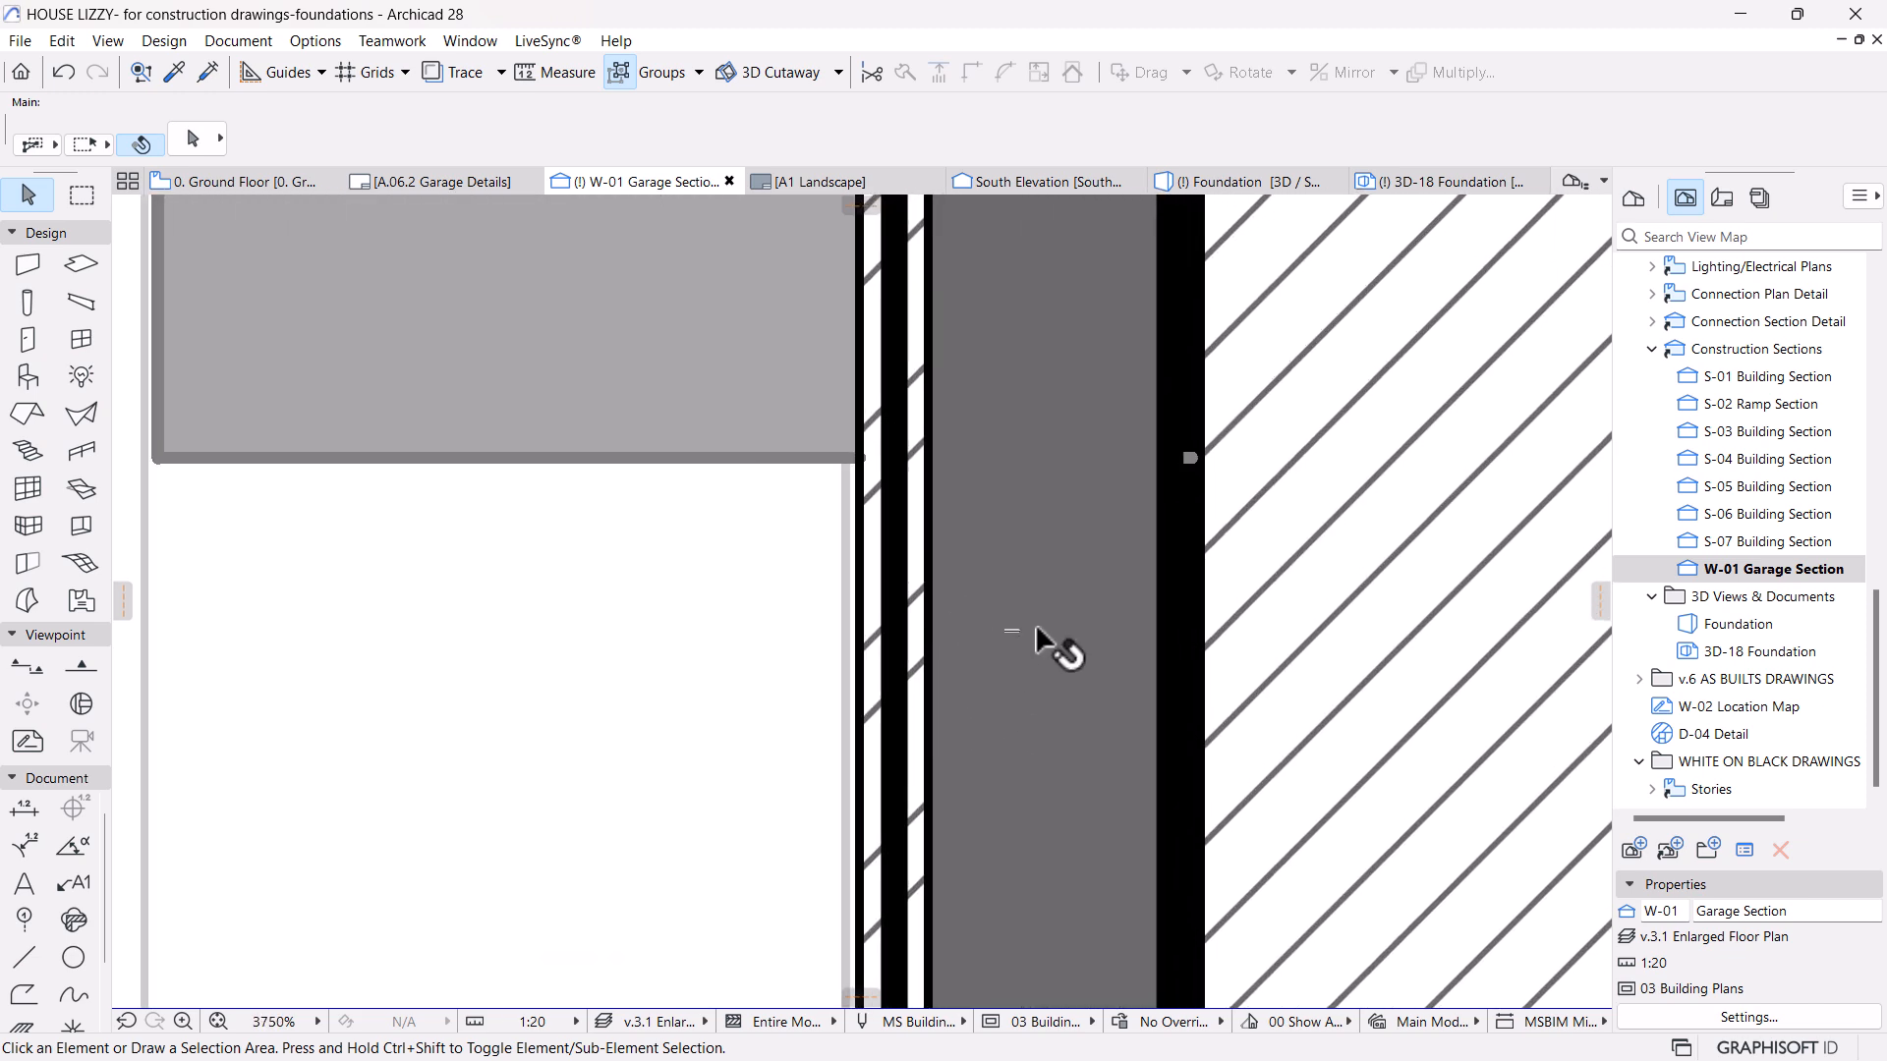
scroll(1038, 631, "down", 5)
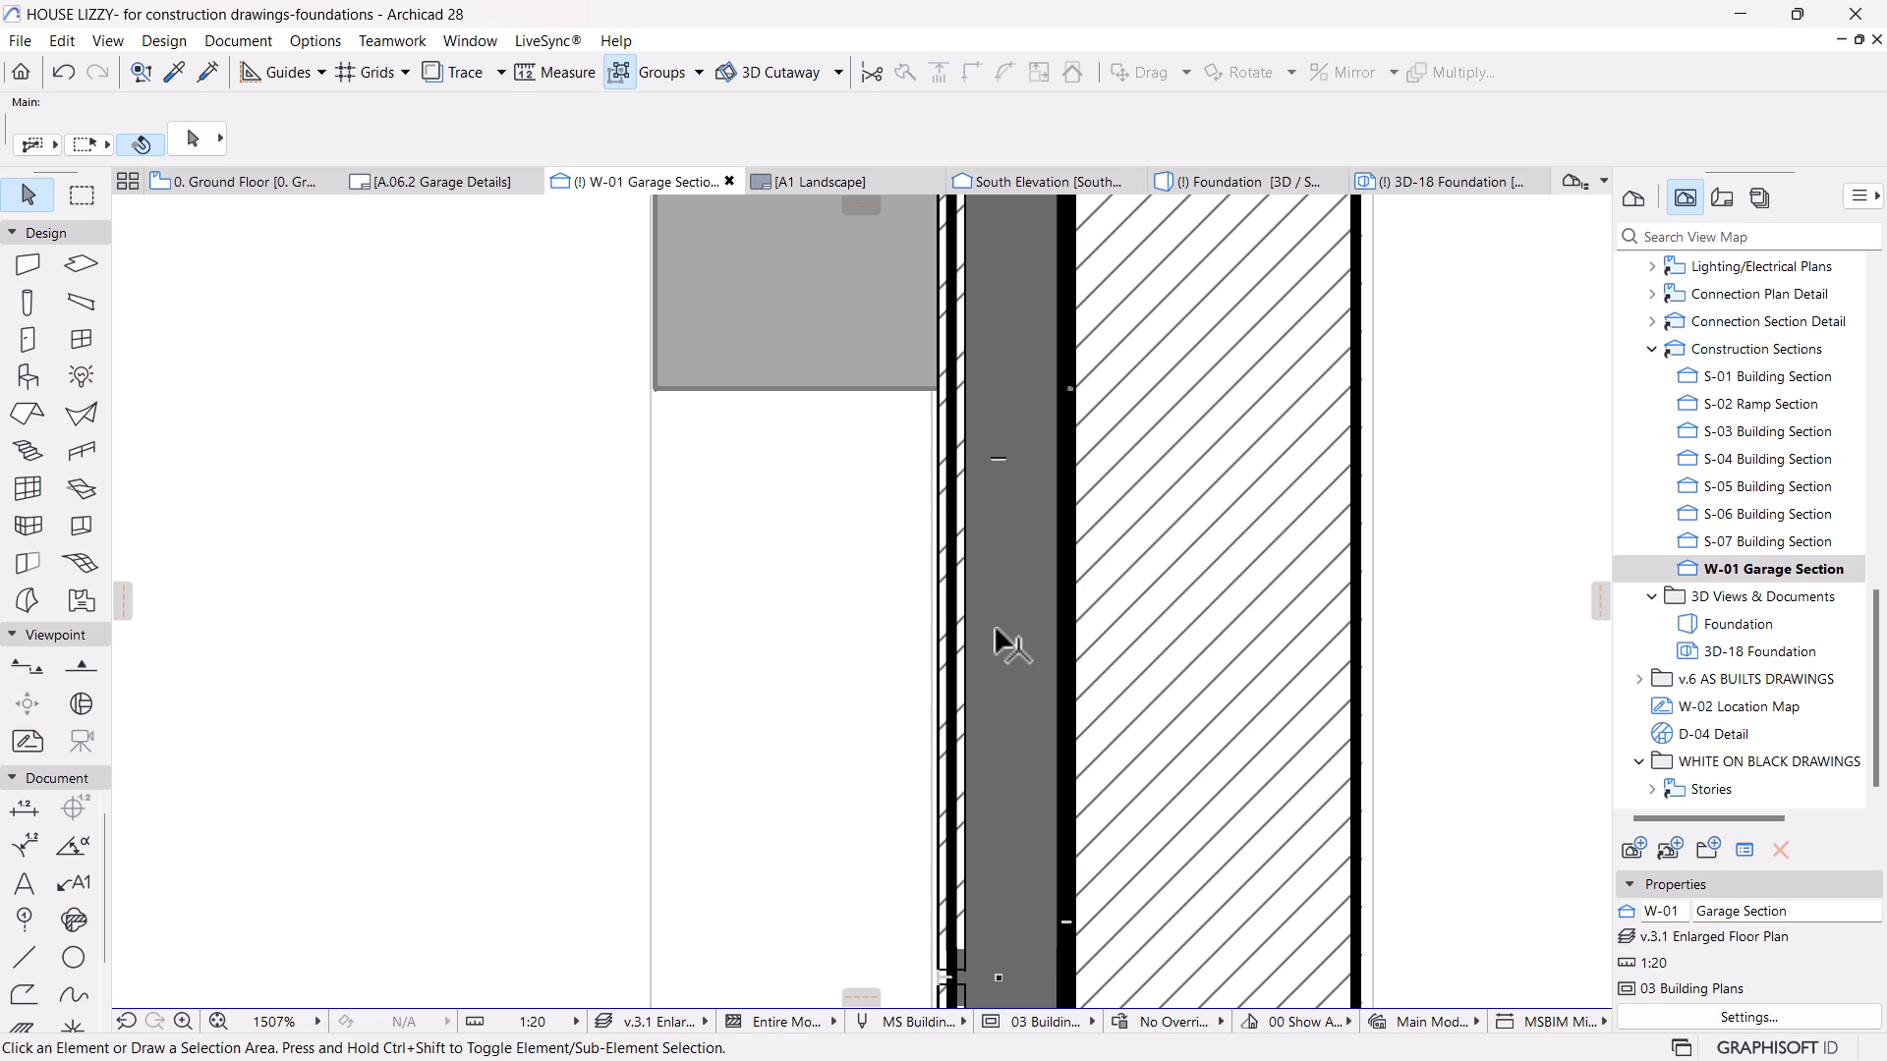
scroll(1003, 644, "down", 6)
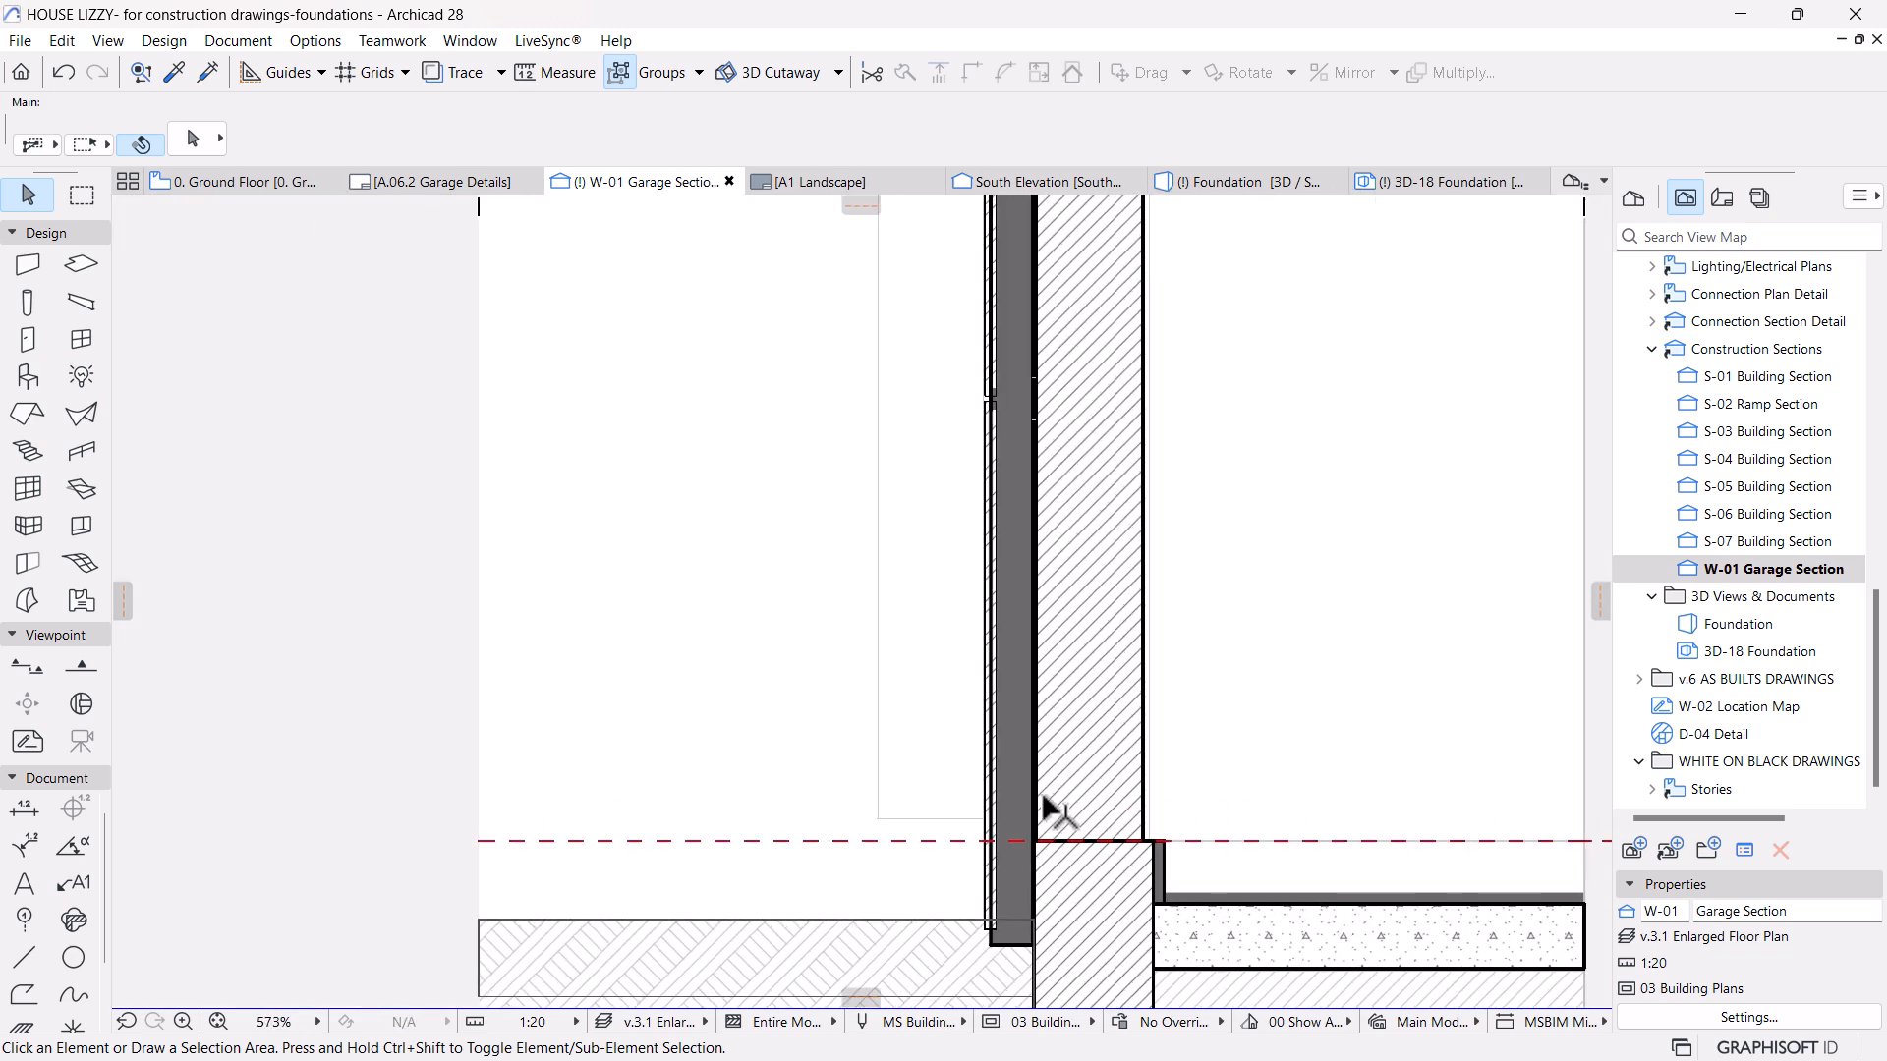
Identify the outer cladding element by selecting it, deselect it and examine the joint between its panels up close.
scroll(1071, 668, "down", 3)
middle_click_drag(1006, 904, 985, 970)
middle_click_drag(1017, 560, 1011, 759)
scroll(977, 490, "up", 6)
left_click(994, 517)
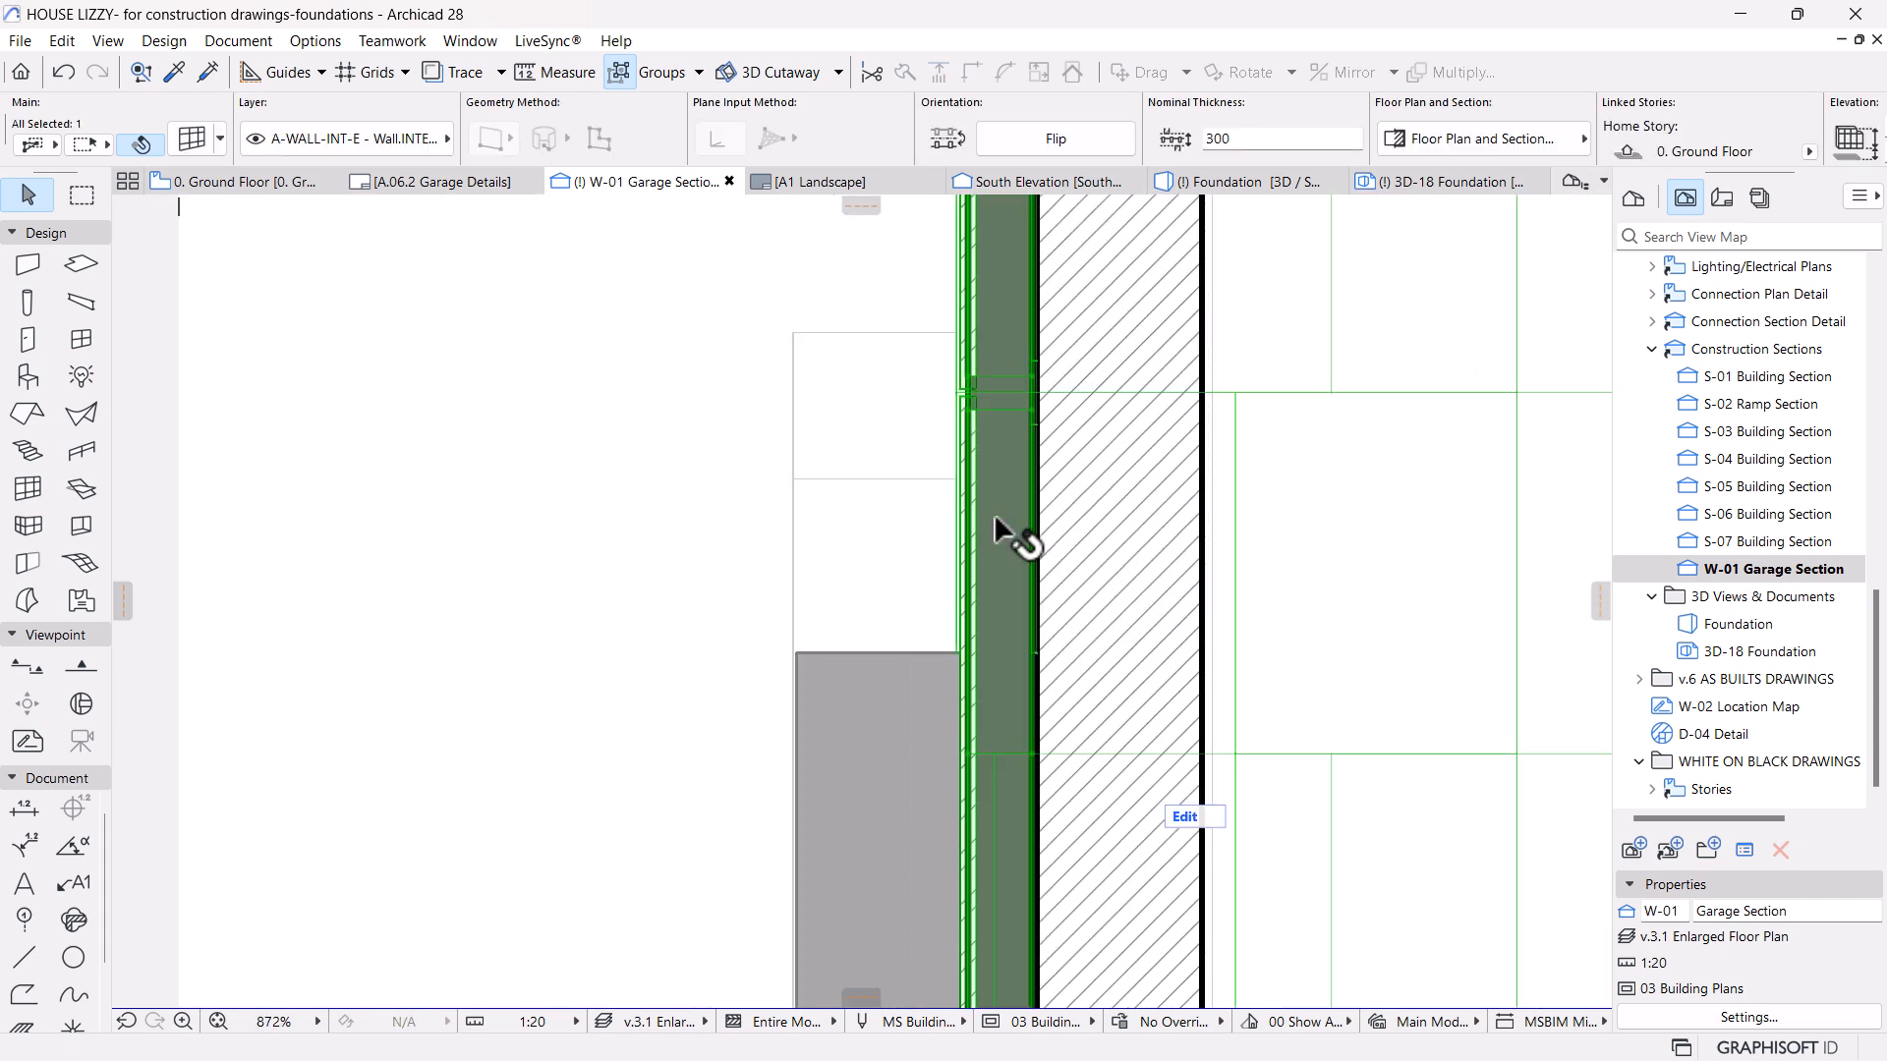
key("Escape")
scroll(999, 374, "up", 1)
scroll(999, 373, "up", 4)
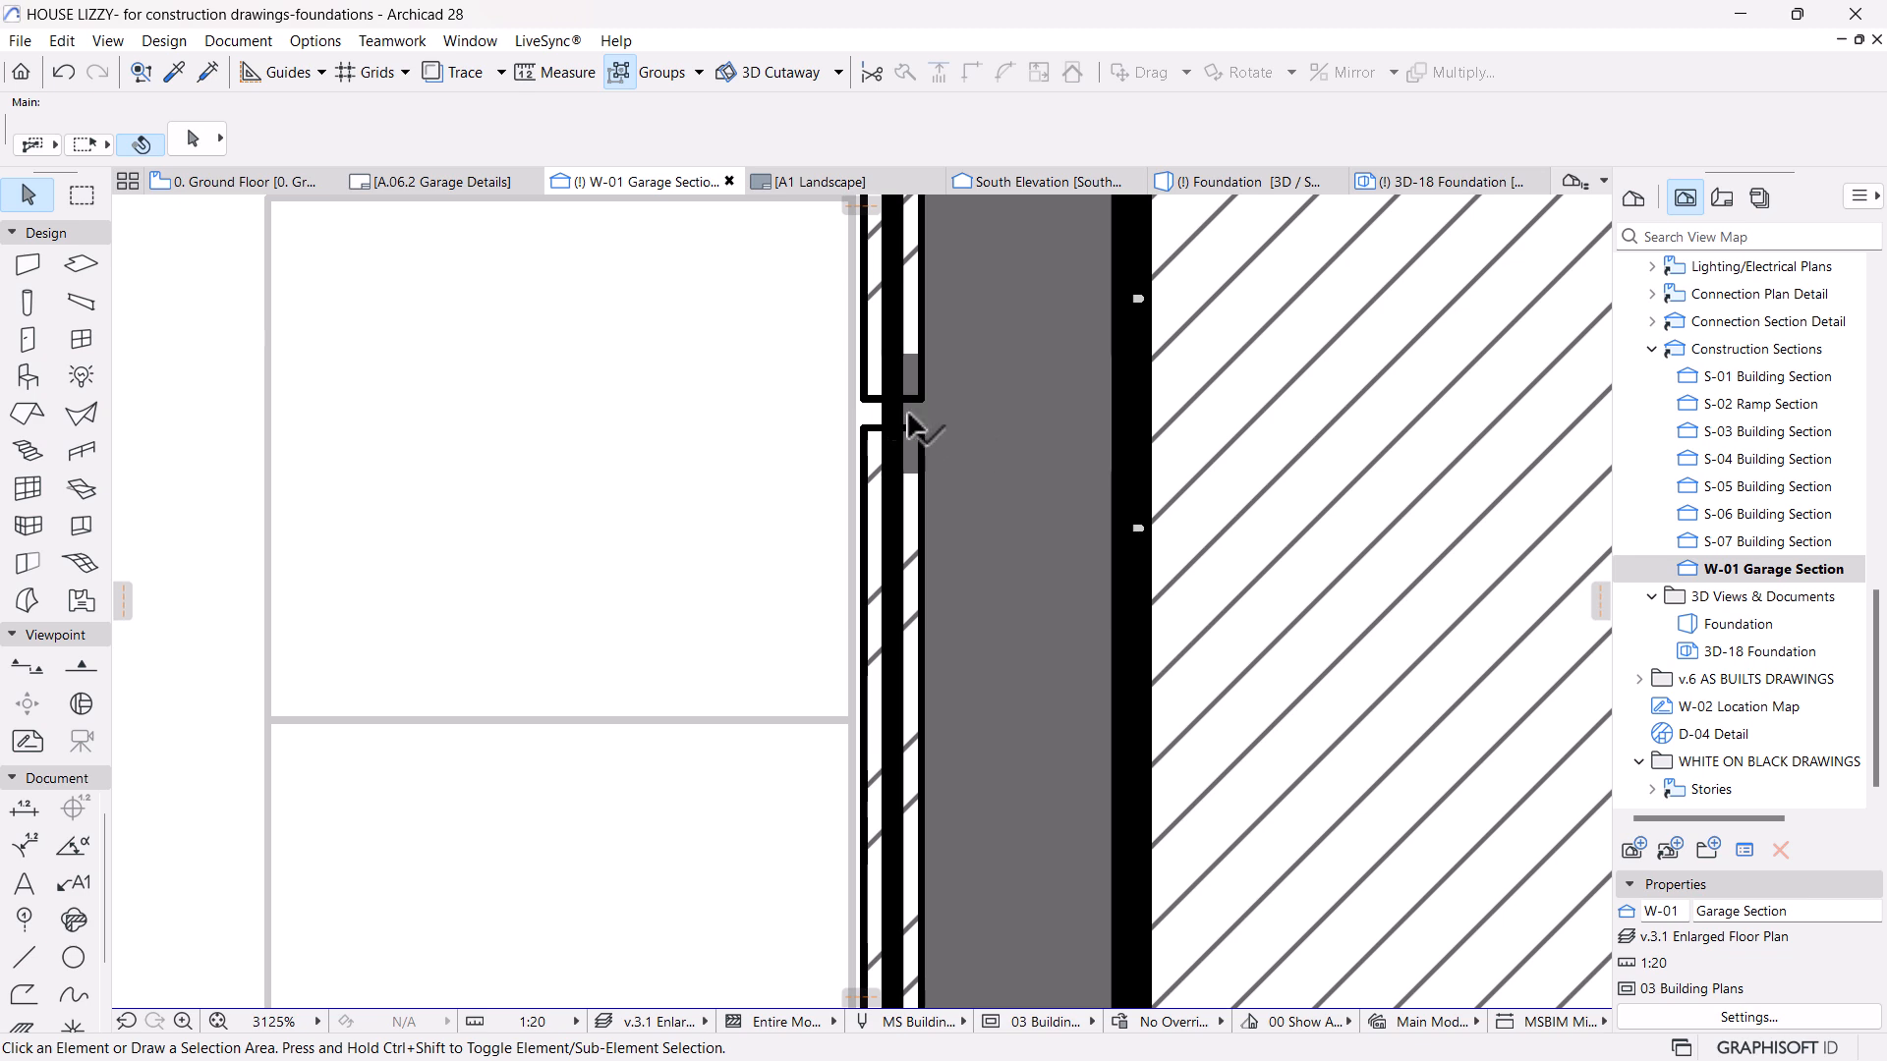
In the garage's curtain wall settings, set the frame cut line pen to 1 and the panel cut line pen to 102.
scroll(897, 422, "down", 5)
left_click(909, 550)
left_click(193, 141)
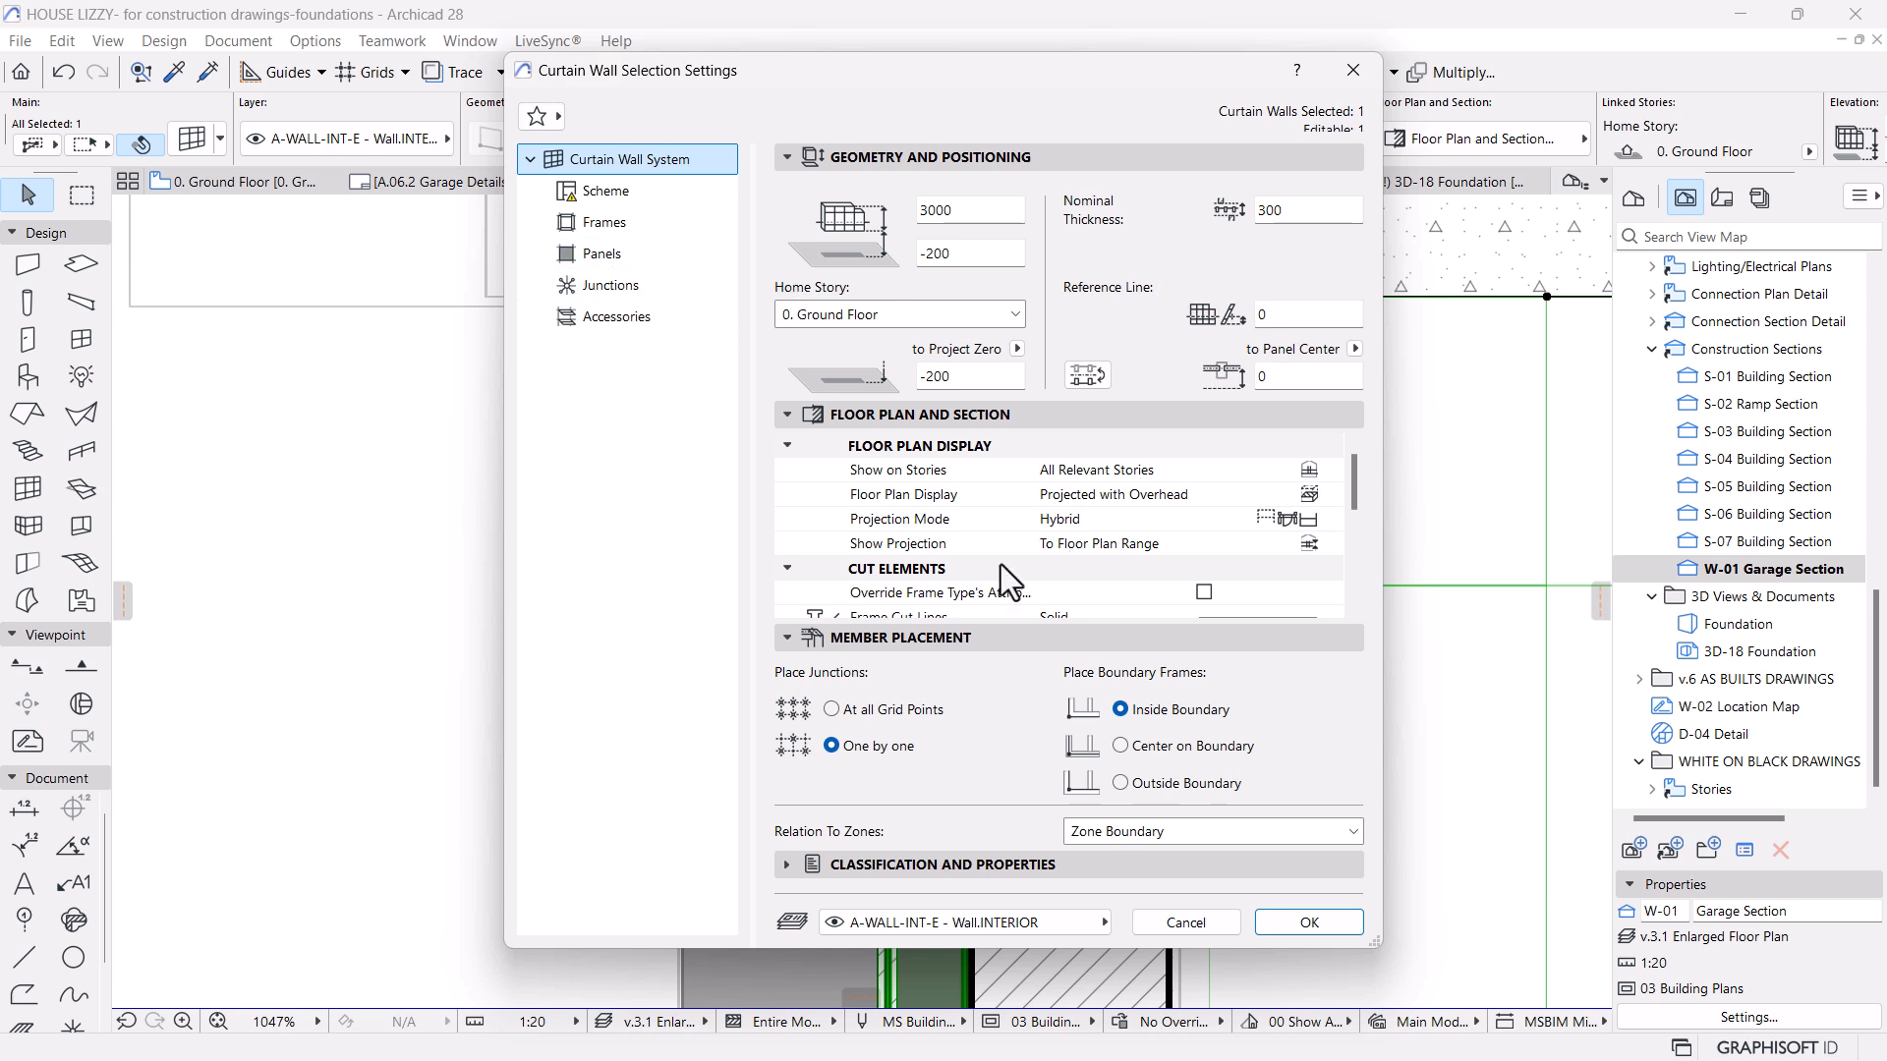
scroll(1005, 554, "down", 3)
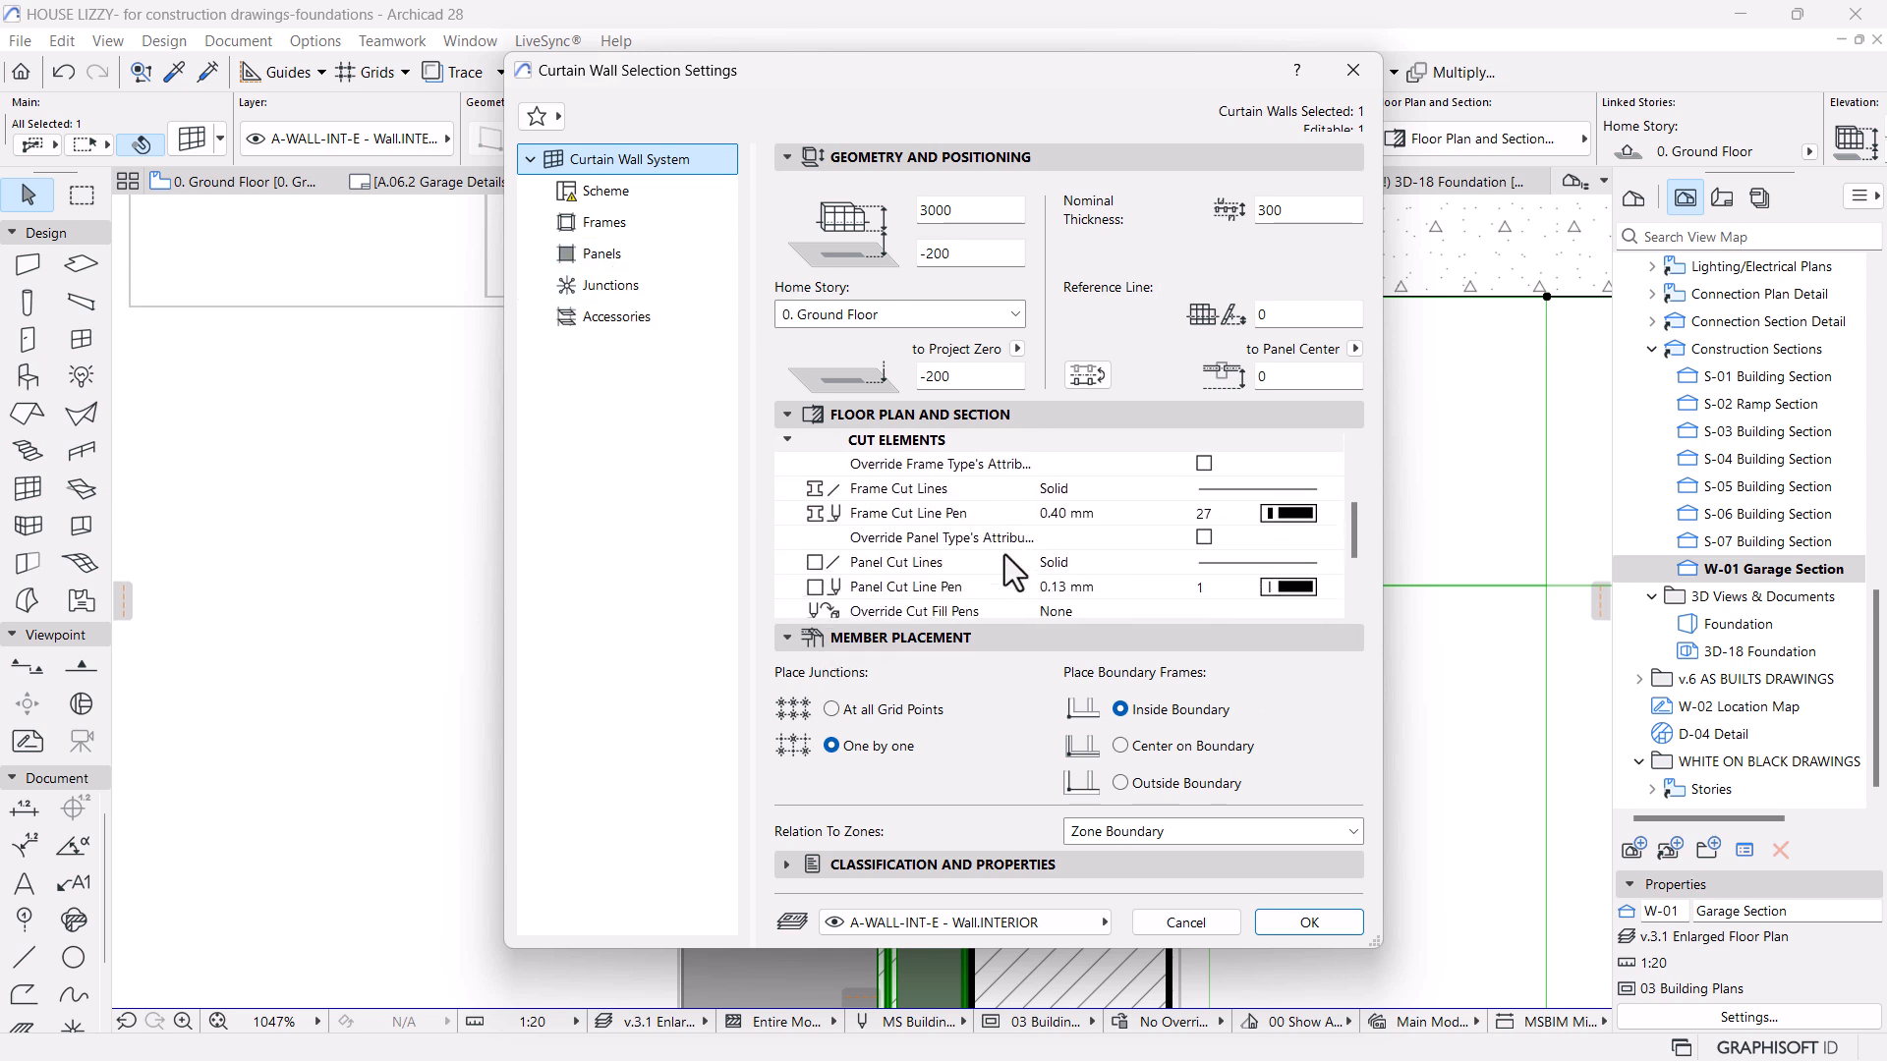
scroll(1004, 554, "down", 3)
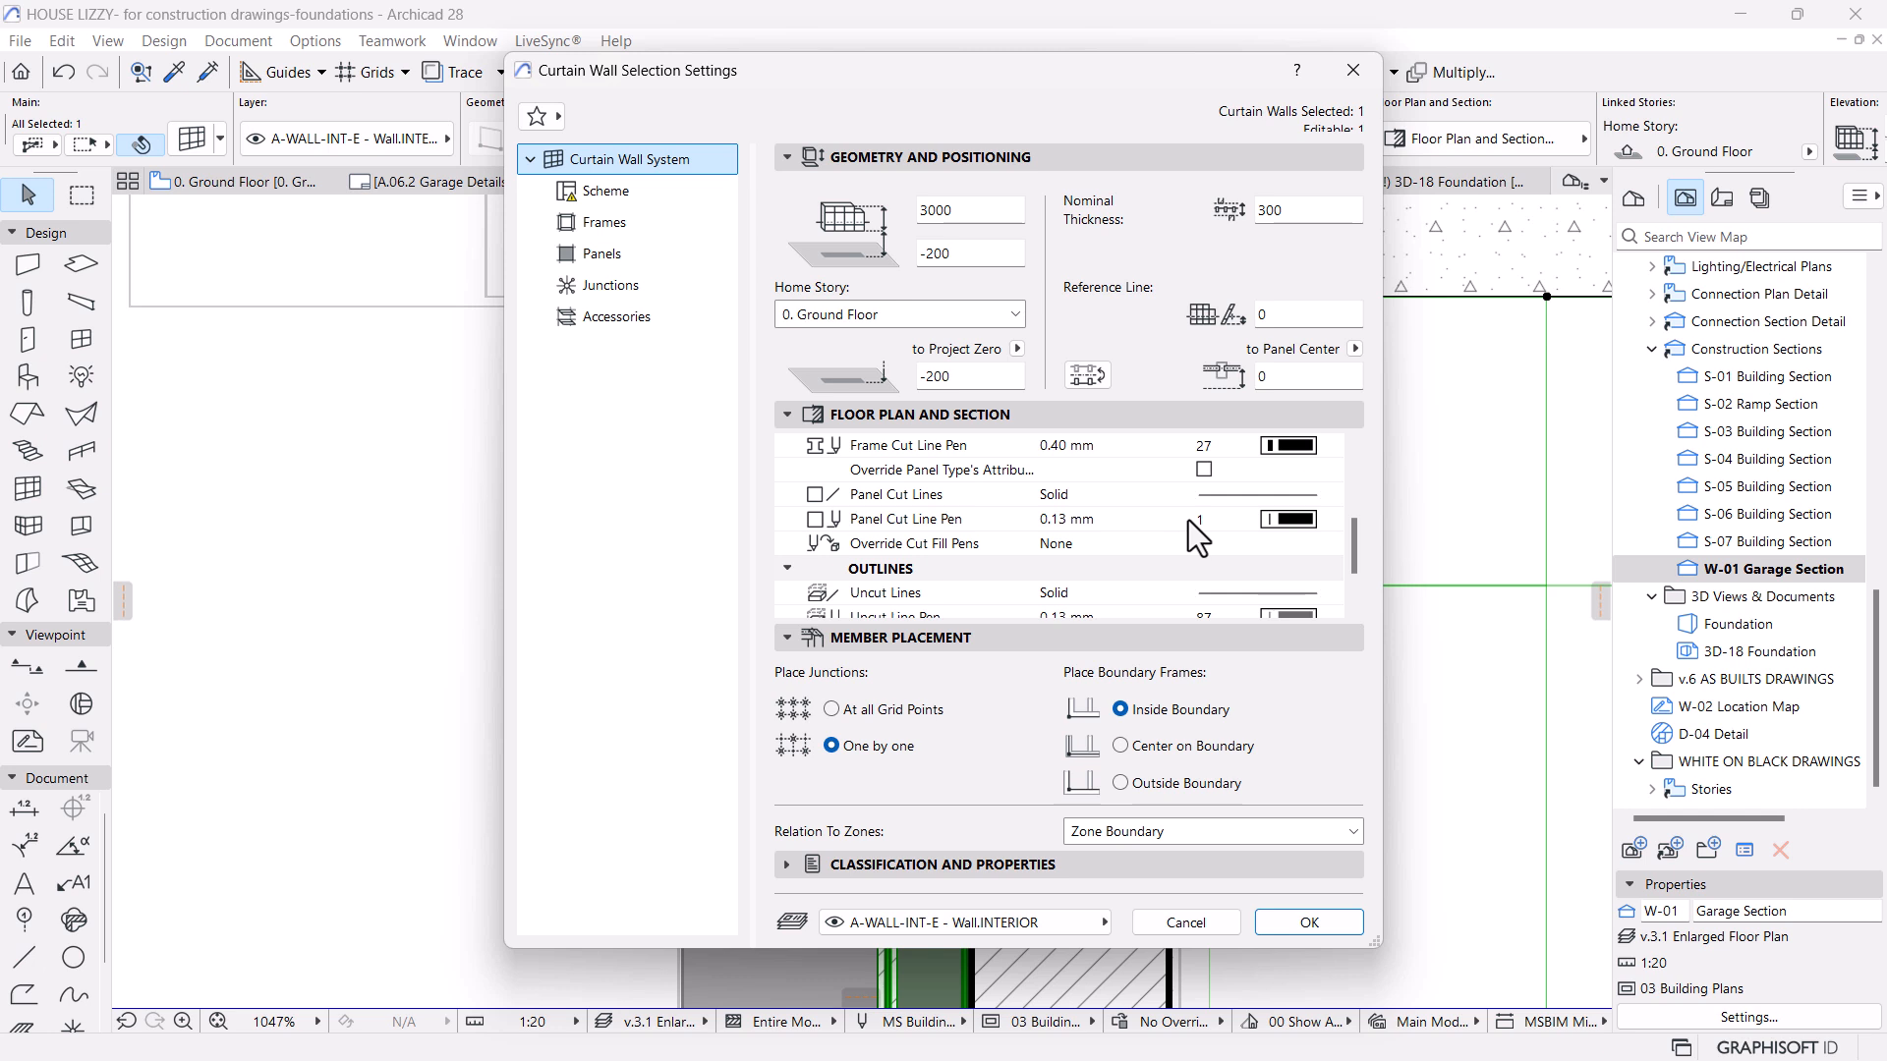
left_click(1290, 444)
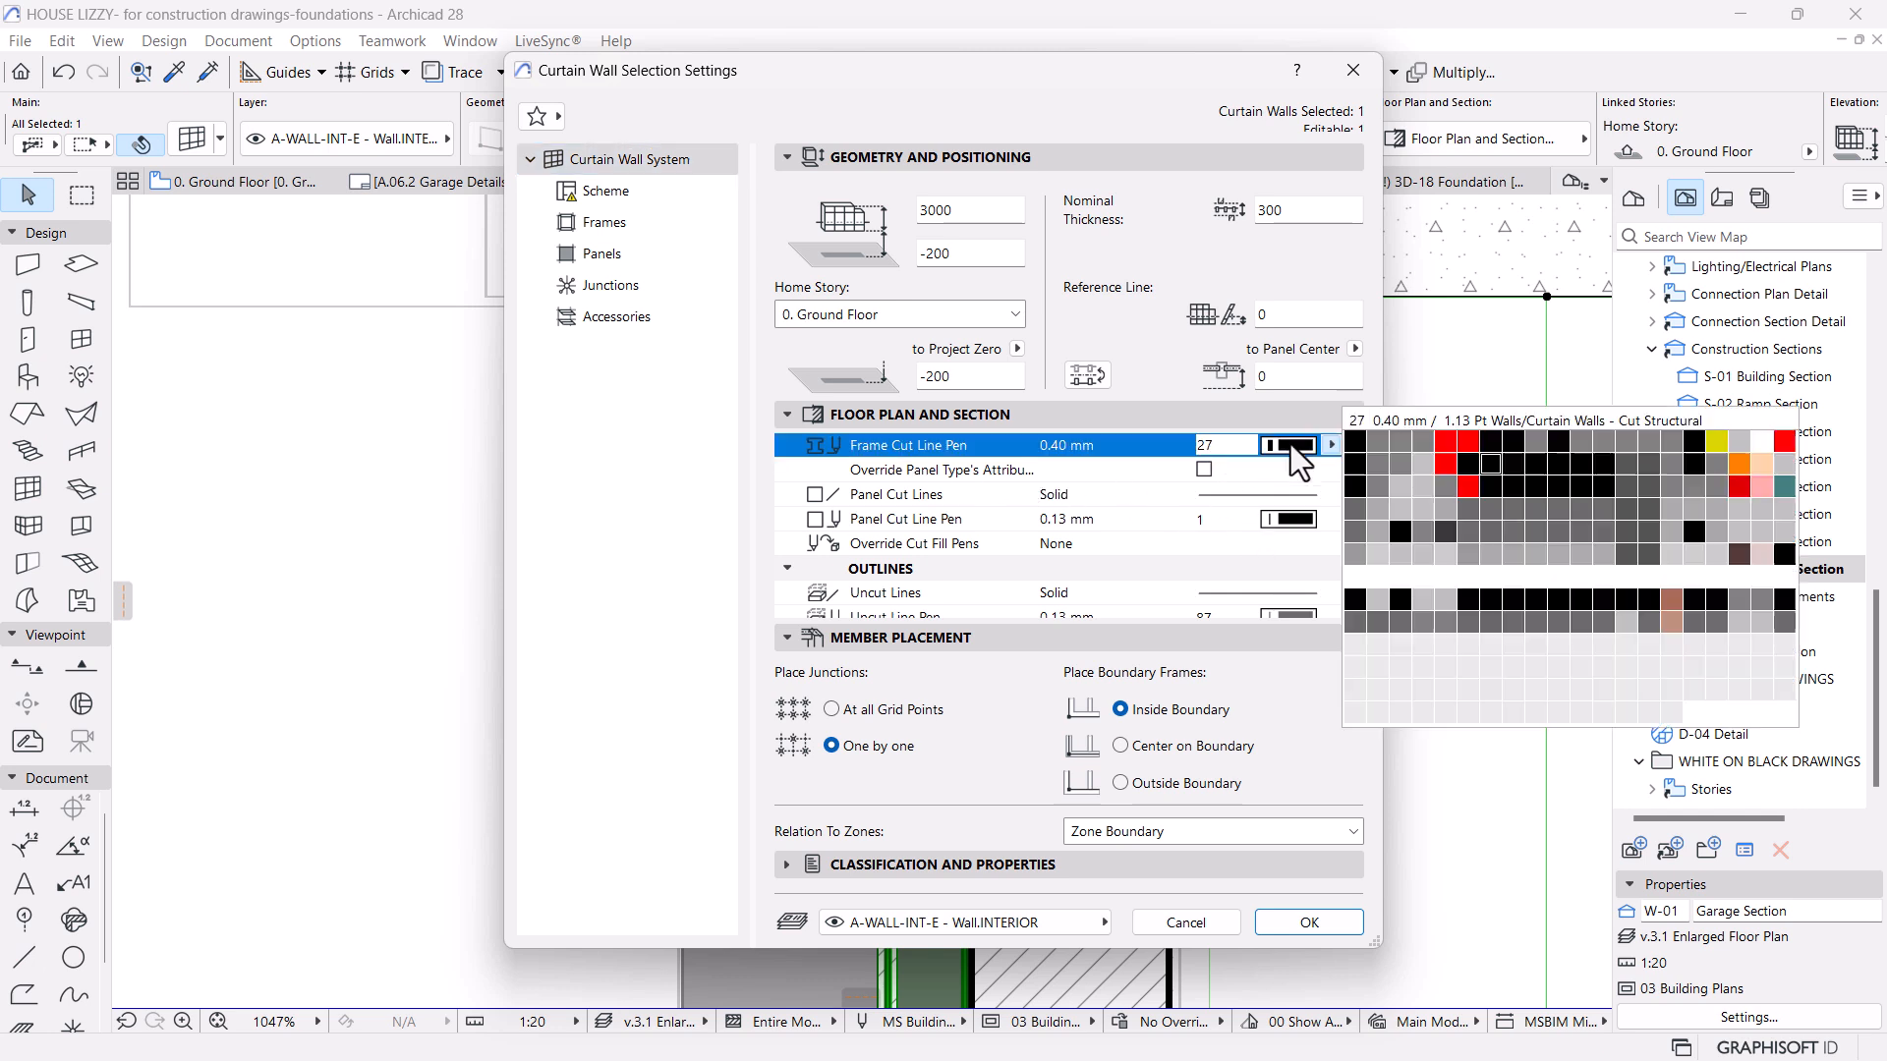
left_click(1362, 442)
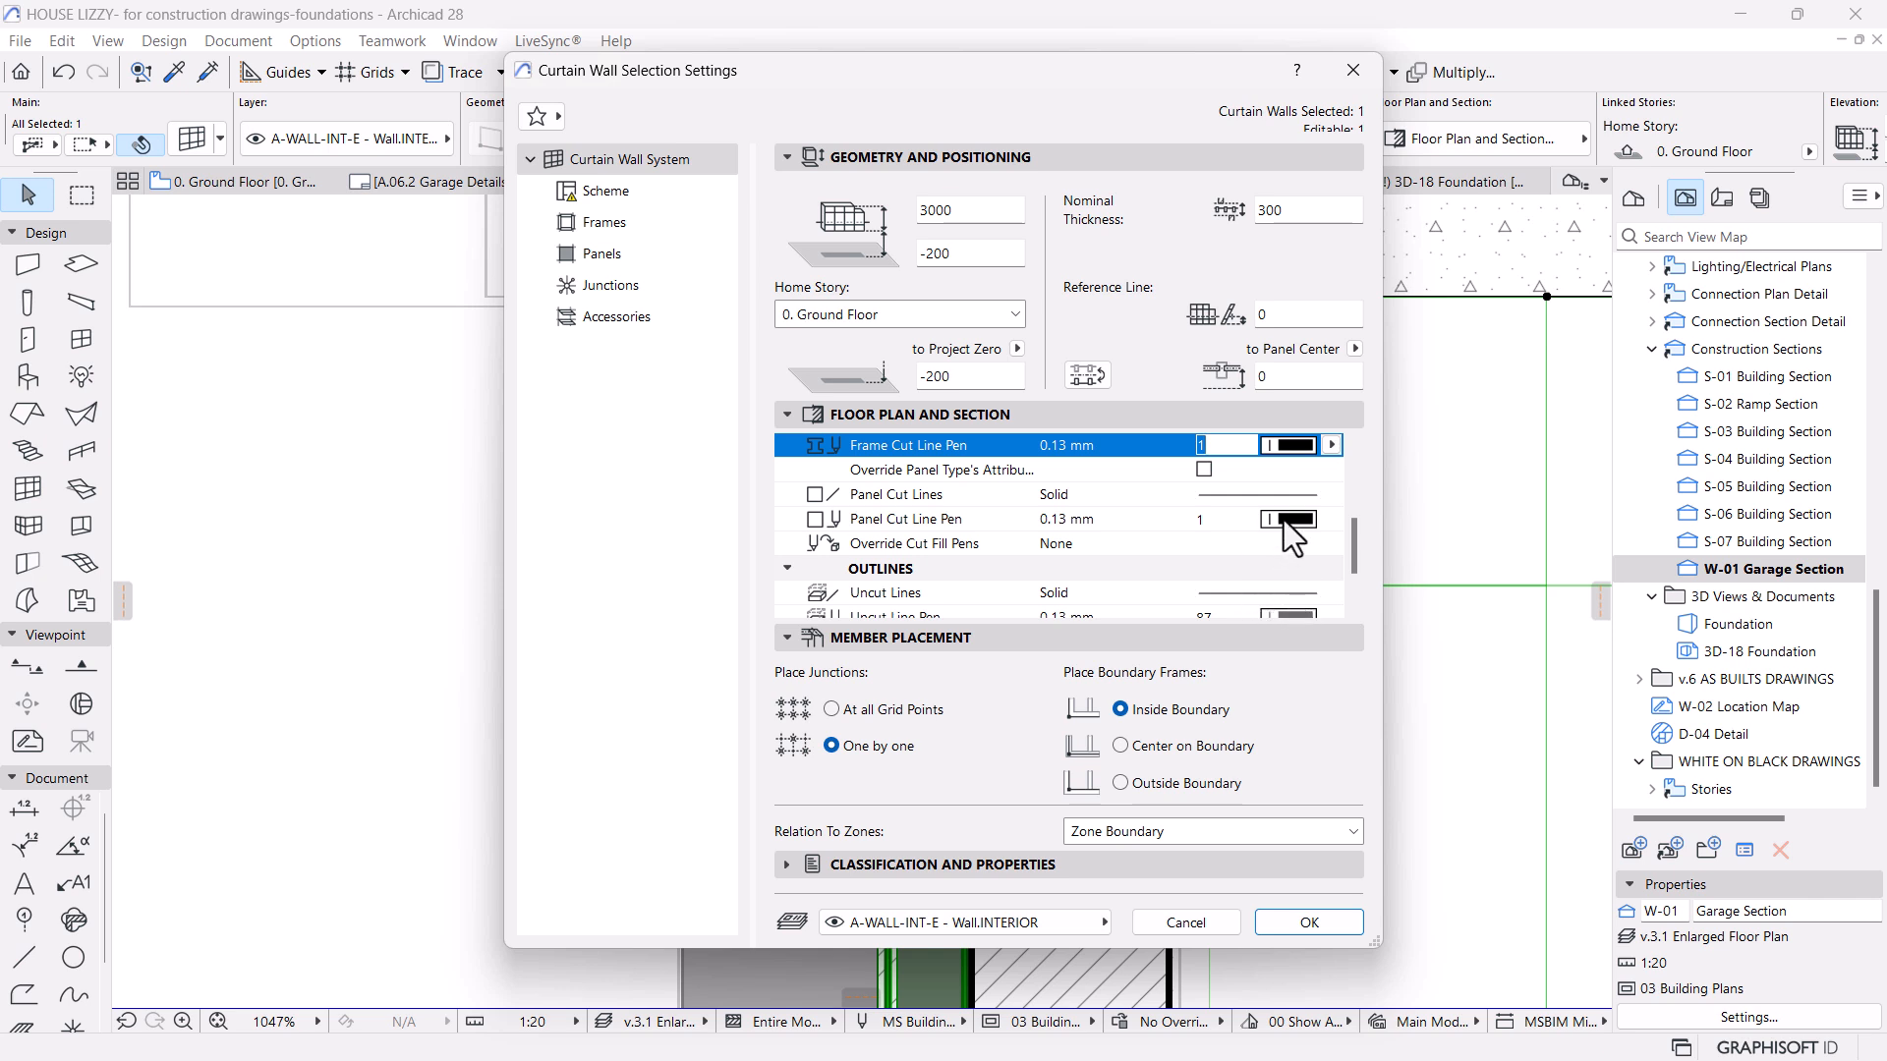
left_click(1284, 519)
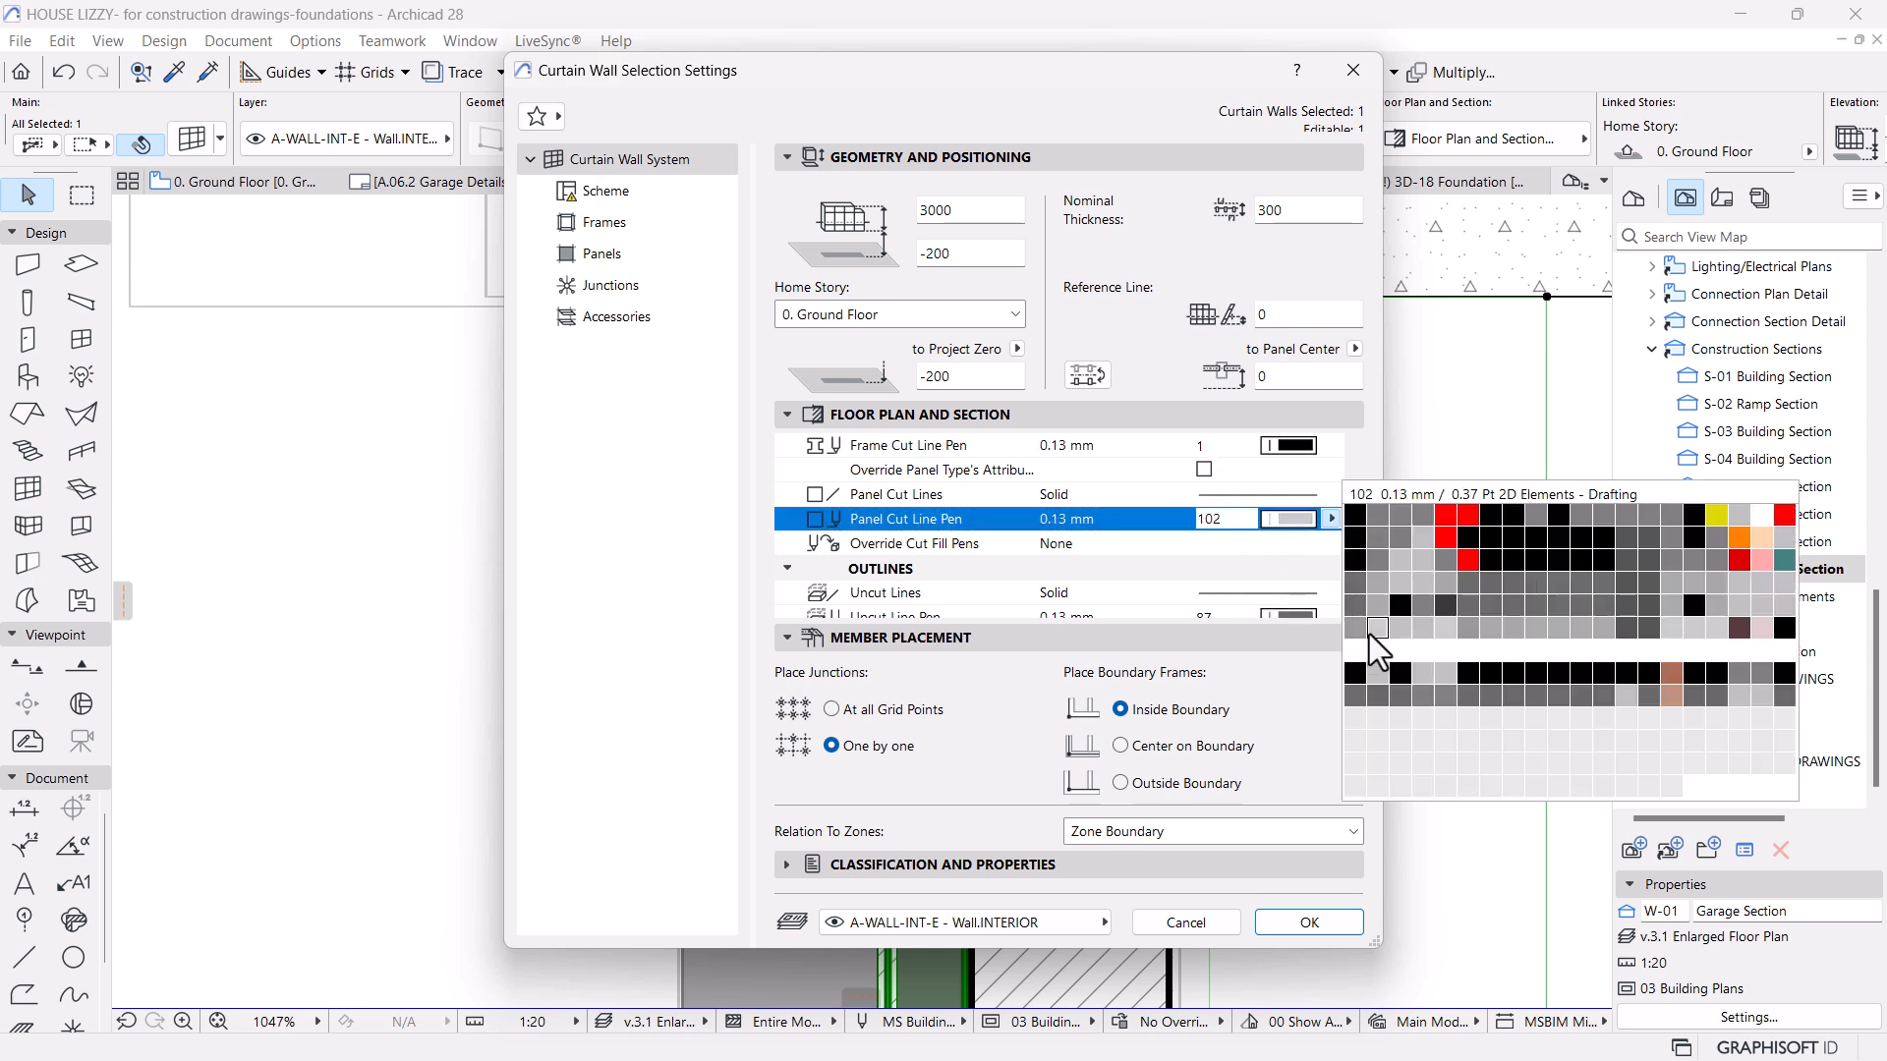
left_click(1372, 634)
Set the curtain wall's uncut line pen and overhead line pen to 102, apply the settings and deselect the wall.
scroll(1282, 574, "down", 2)
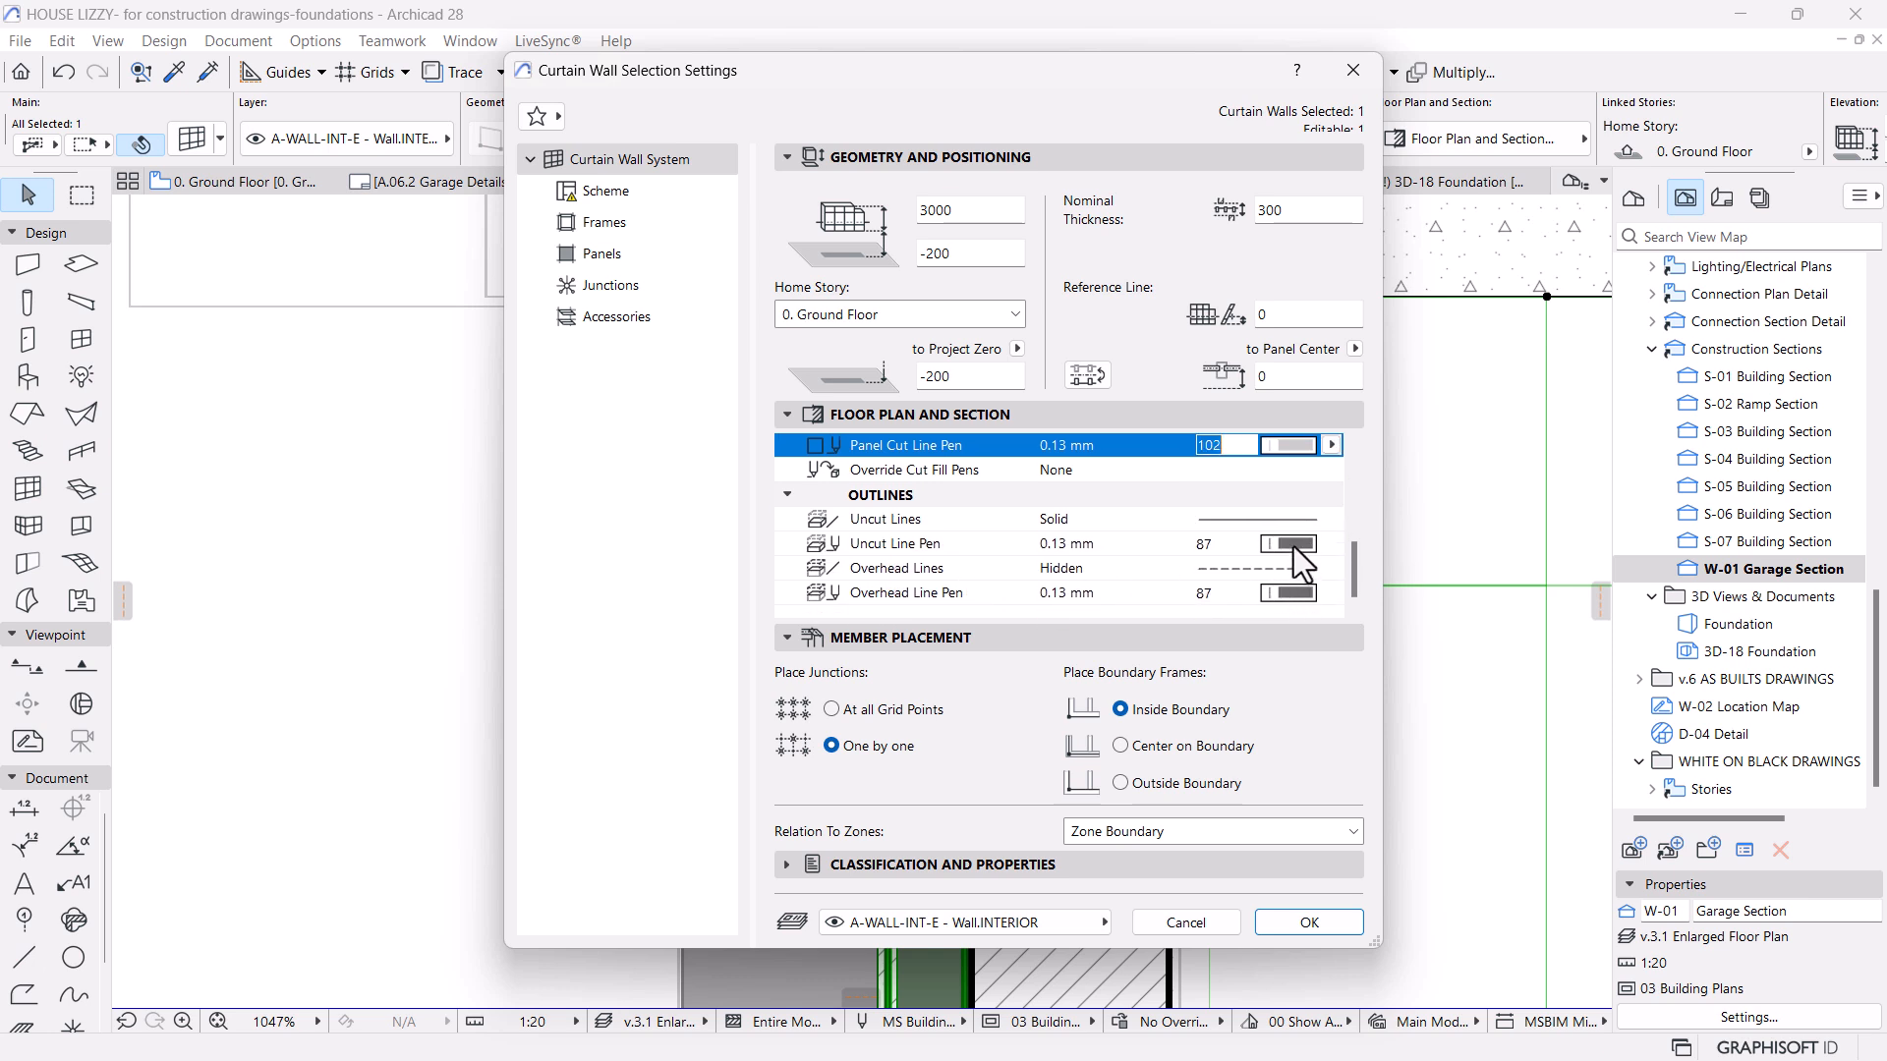
left_click(1224, 546)
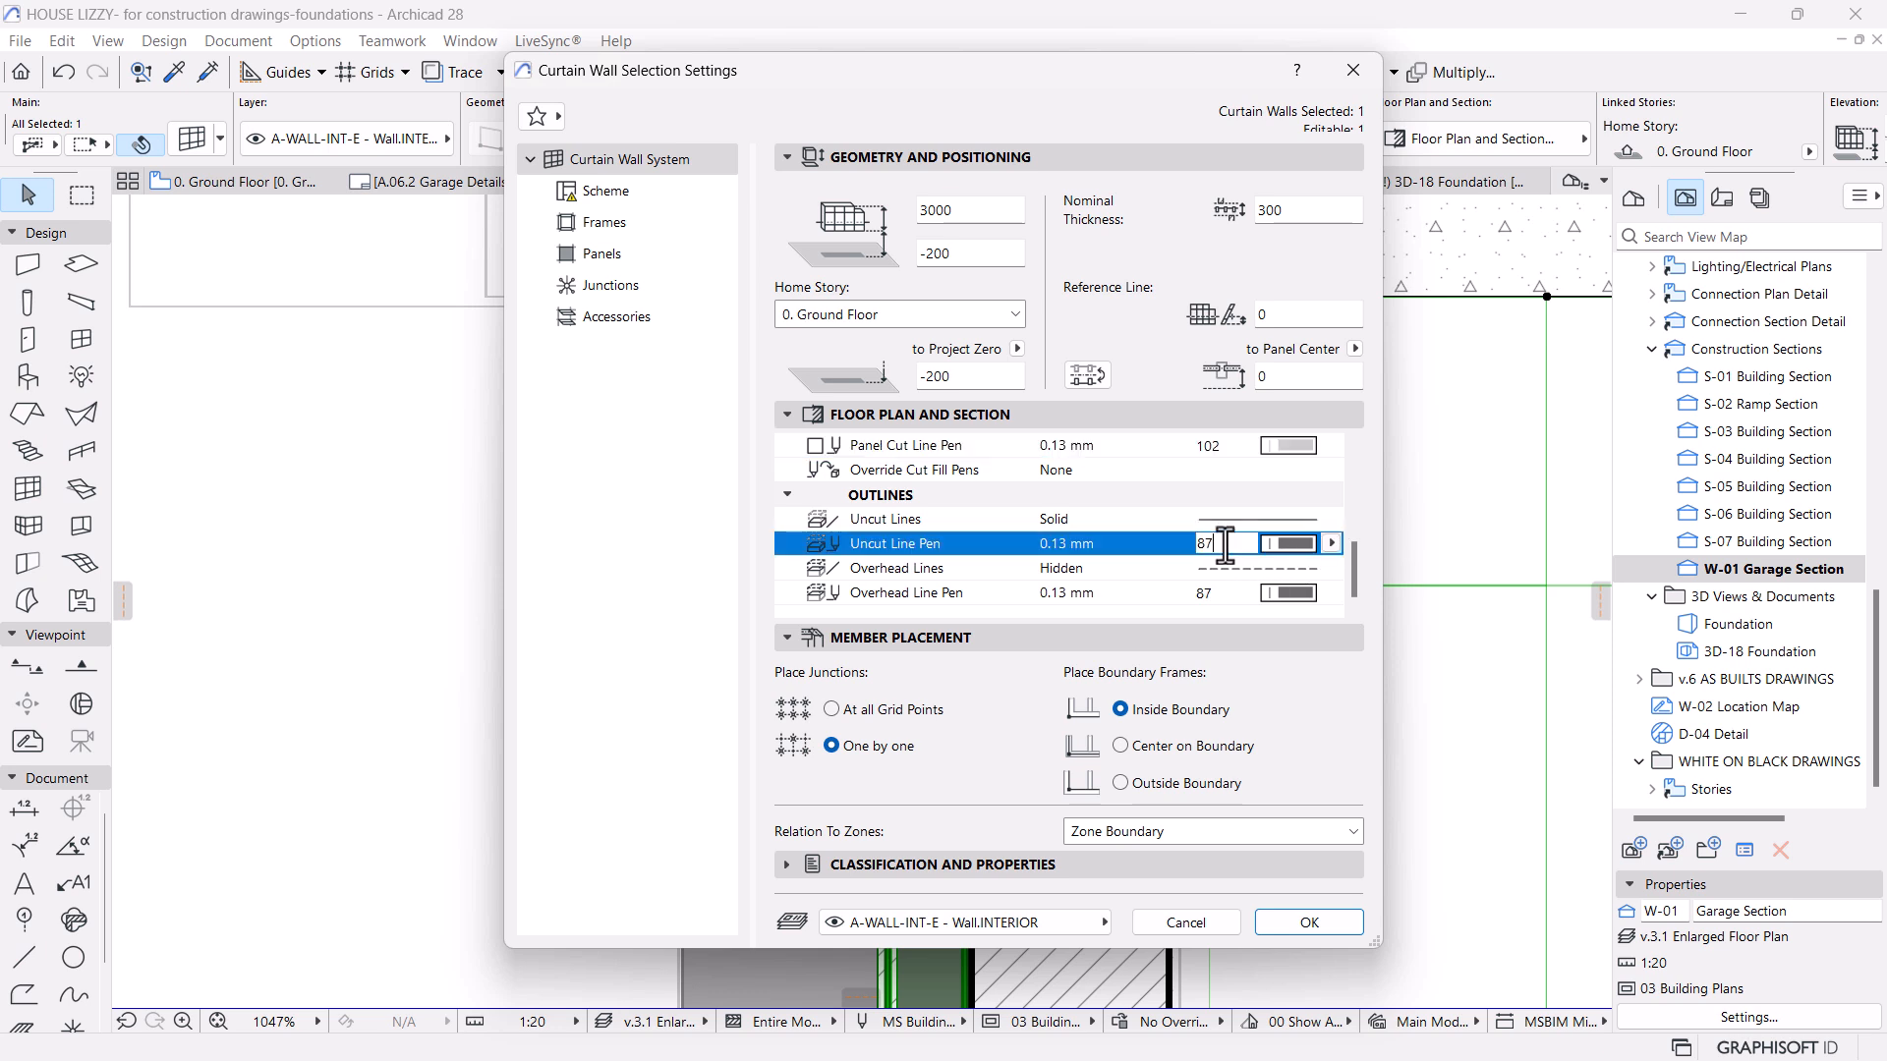
type("102")
left_click(1215, 595)
type("102")
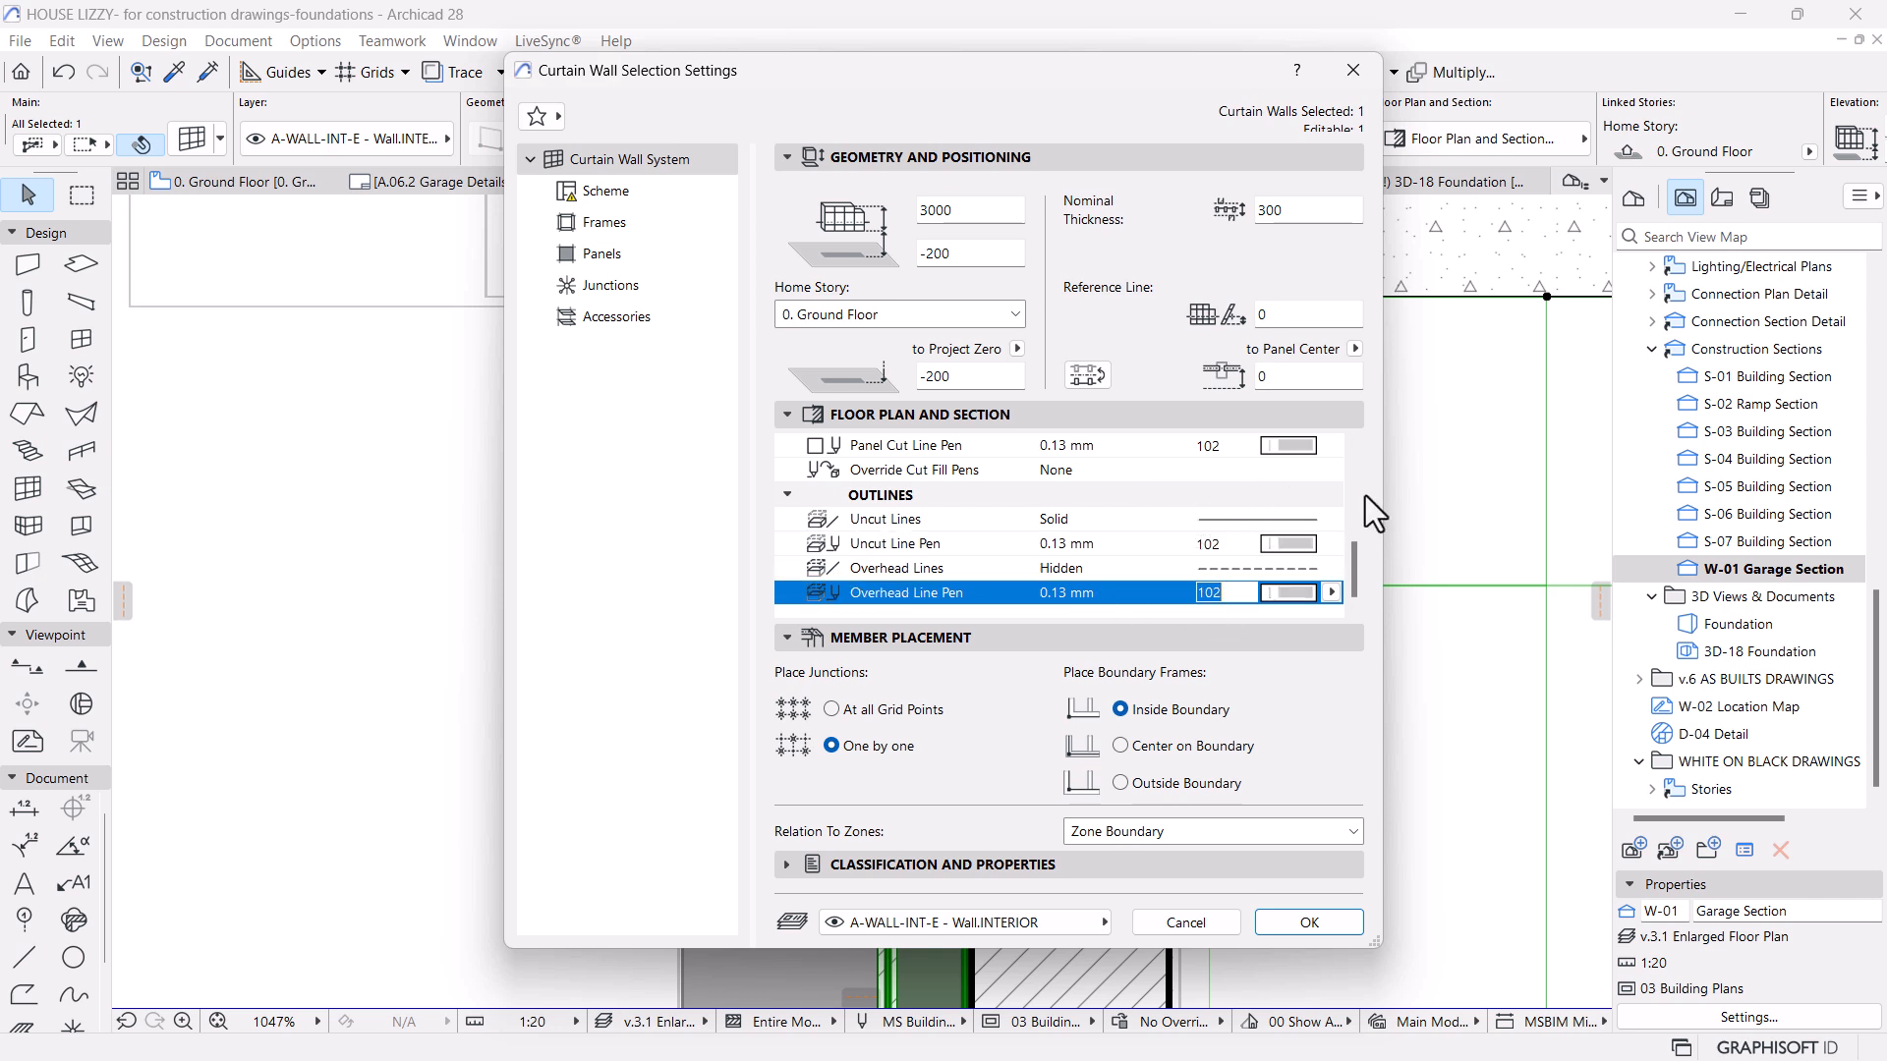
scroll(1257, 545, "up", 2)
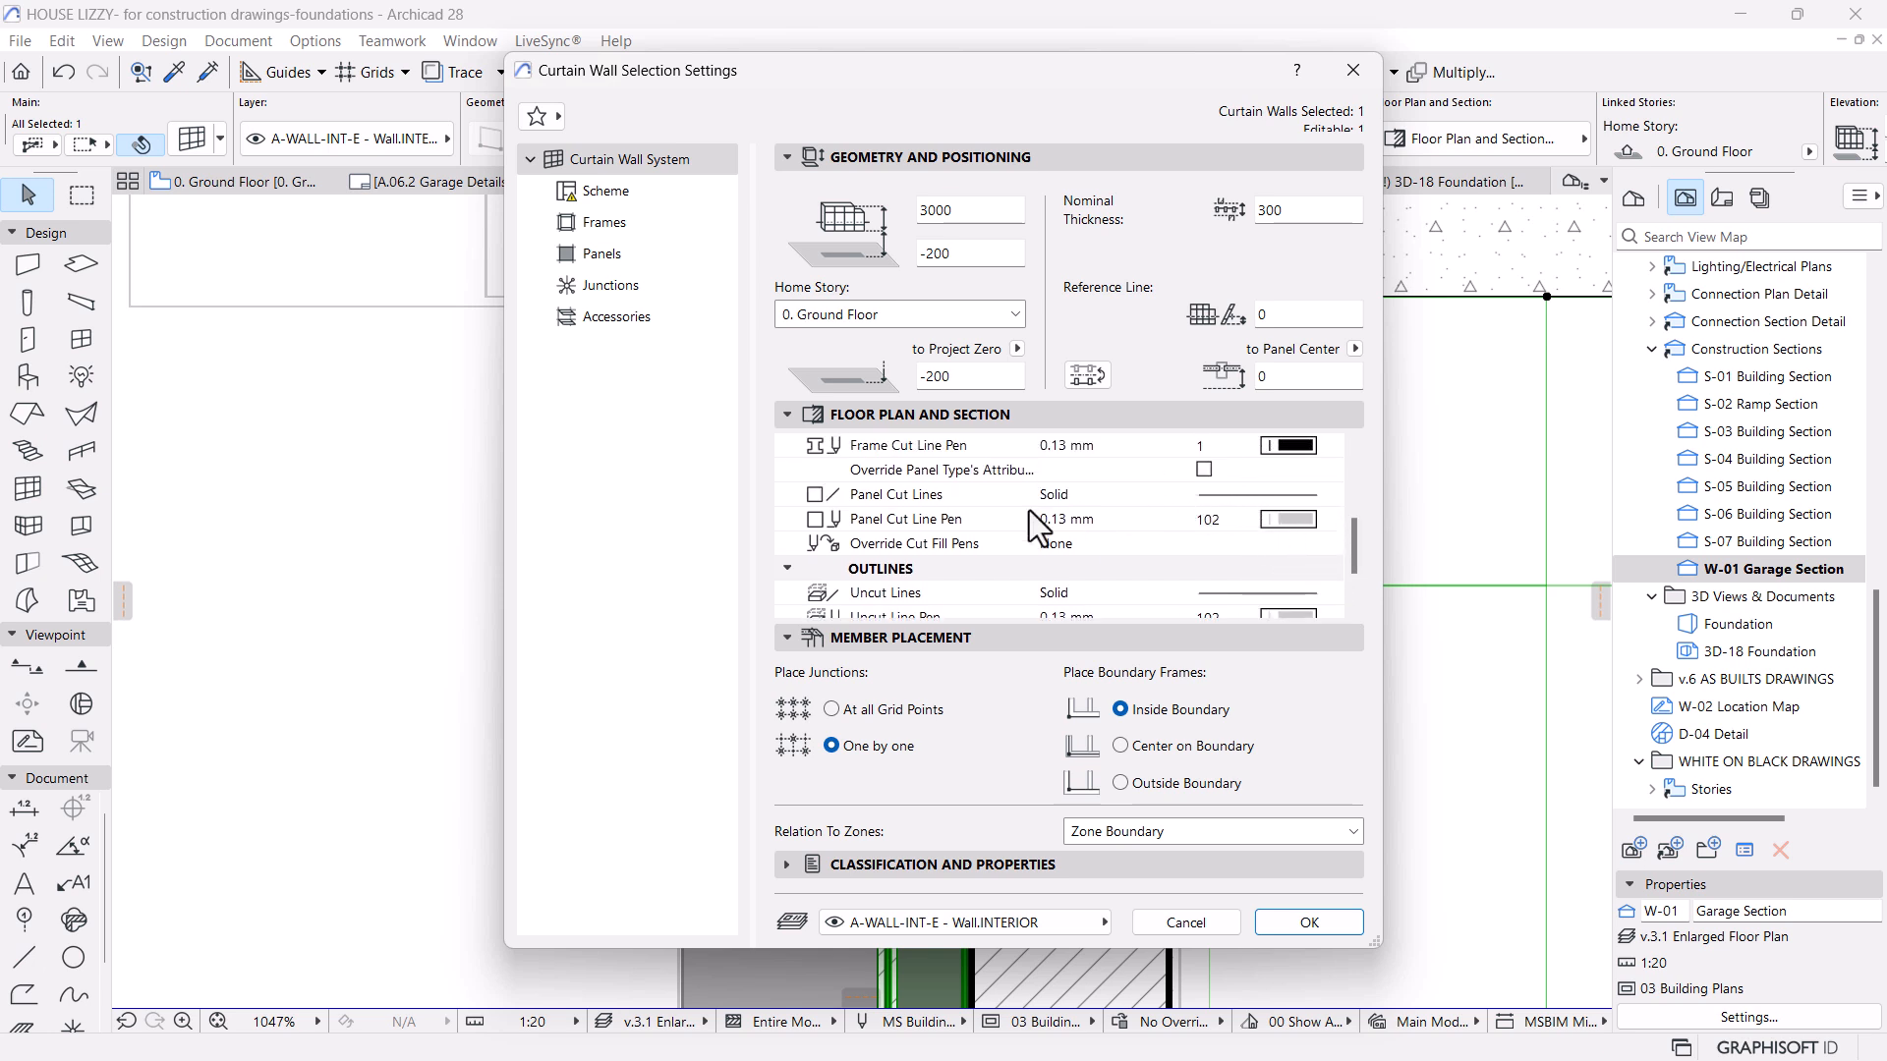
left_click(1315, 924)
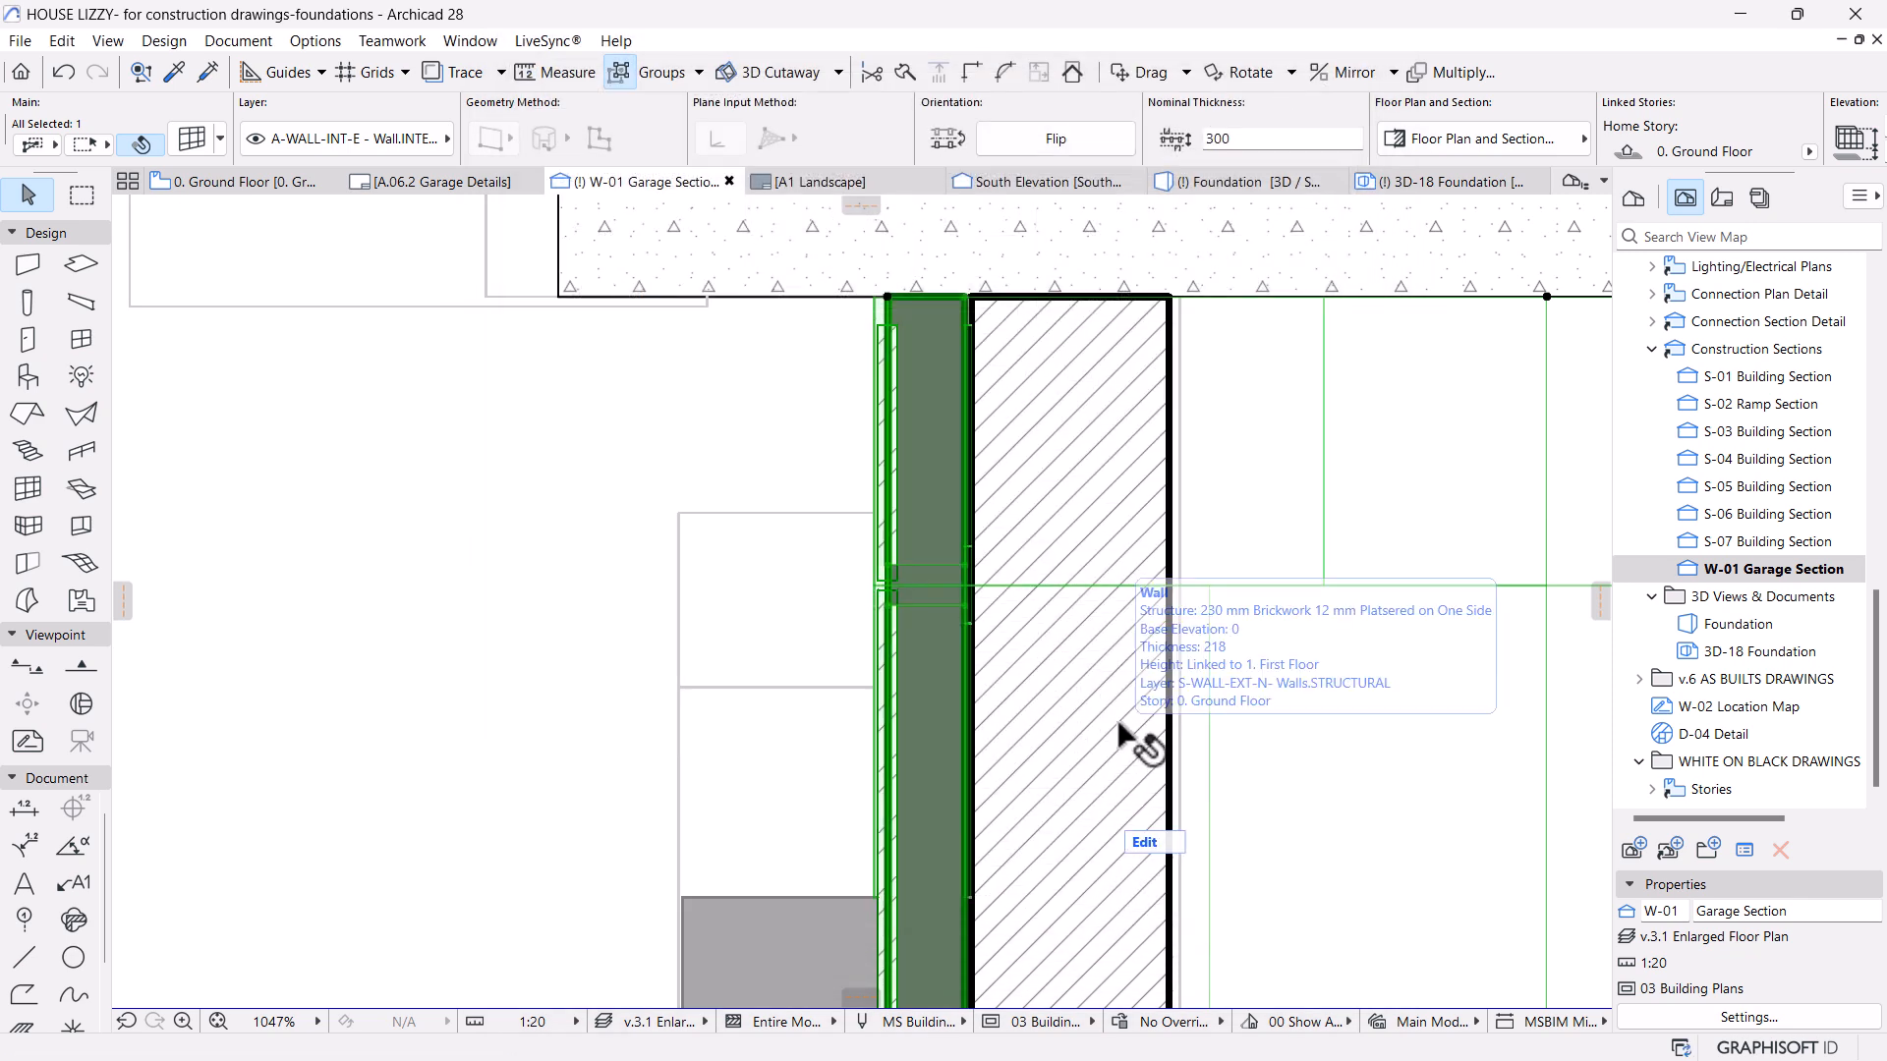
key("Escape")
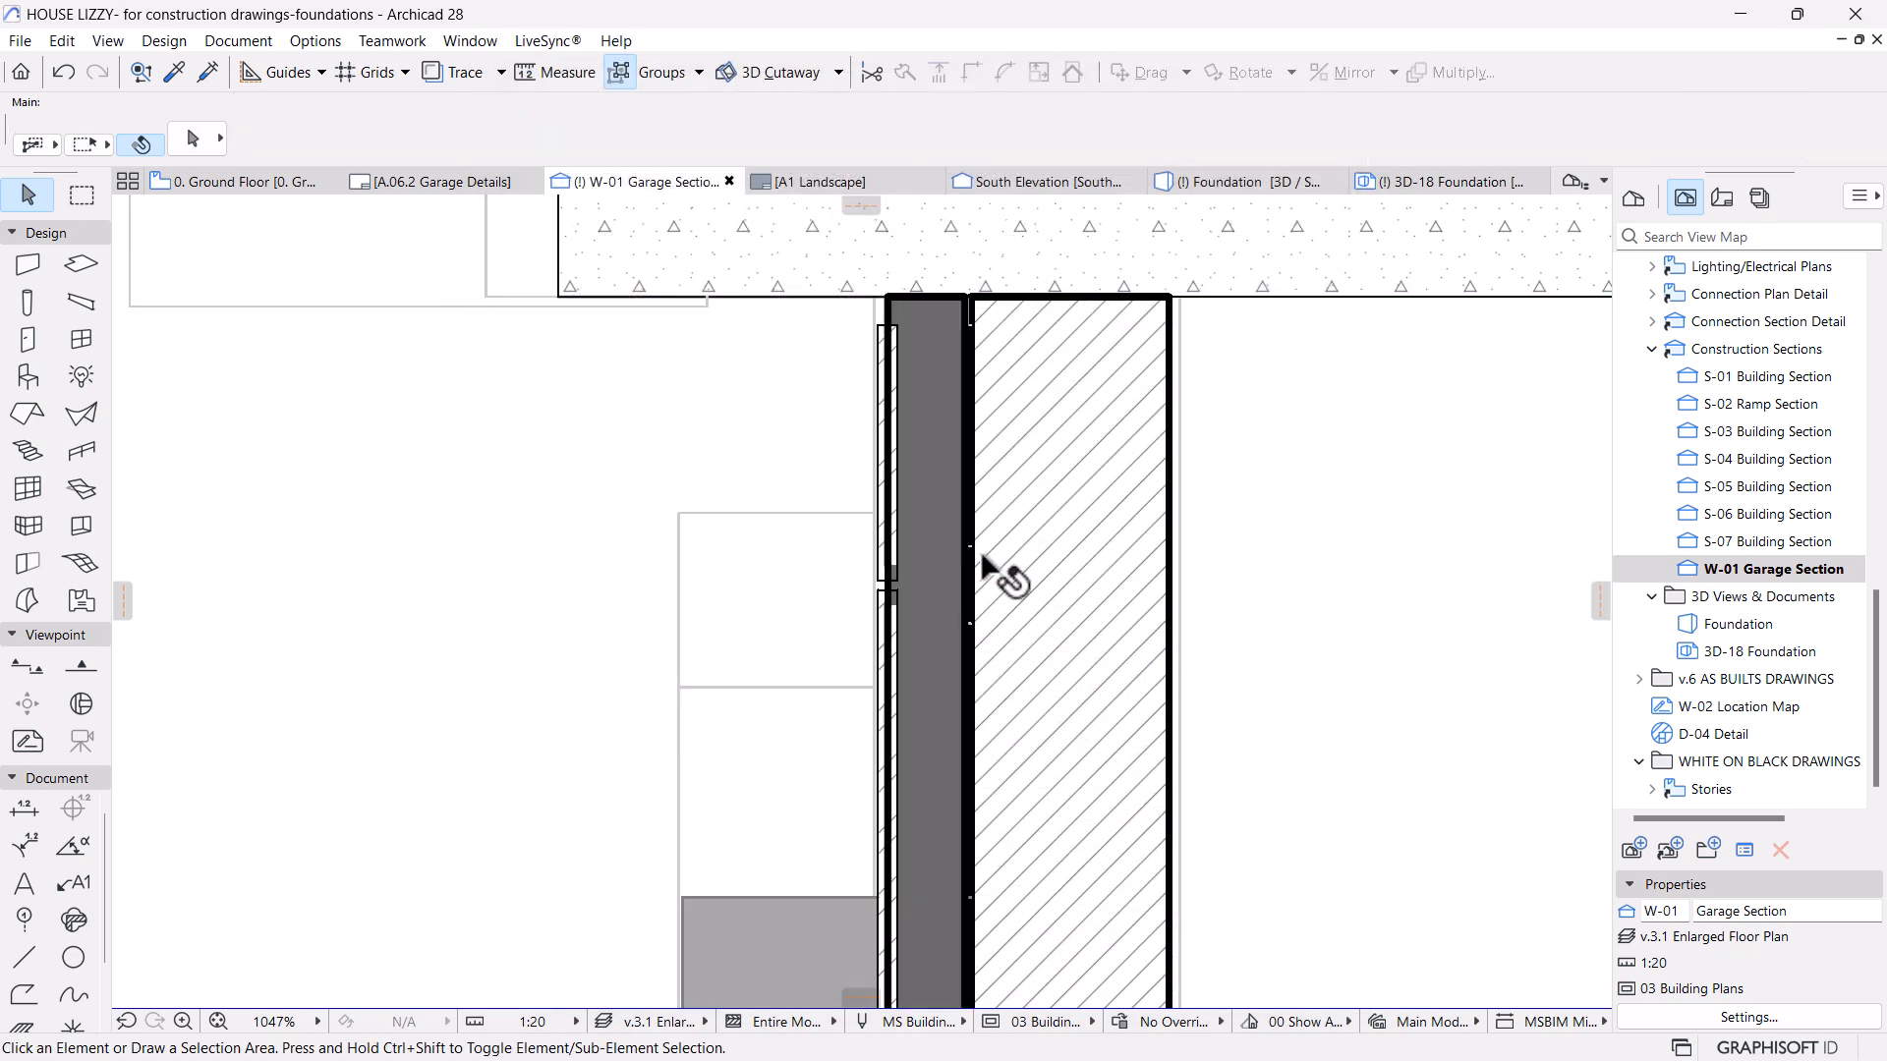
Check the air space pens in the MS Building Plans (ARCH) pen set, and give pen 218 a 0.05 mm weight and medium grey colour.
left_click(860, 1020)
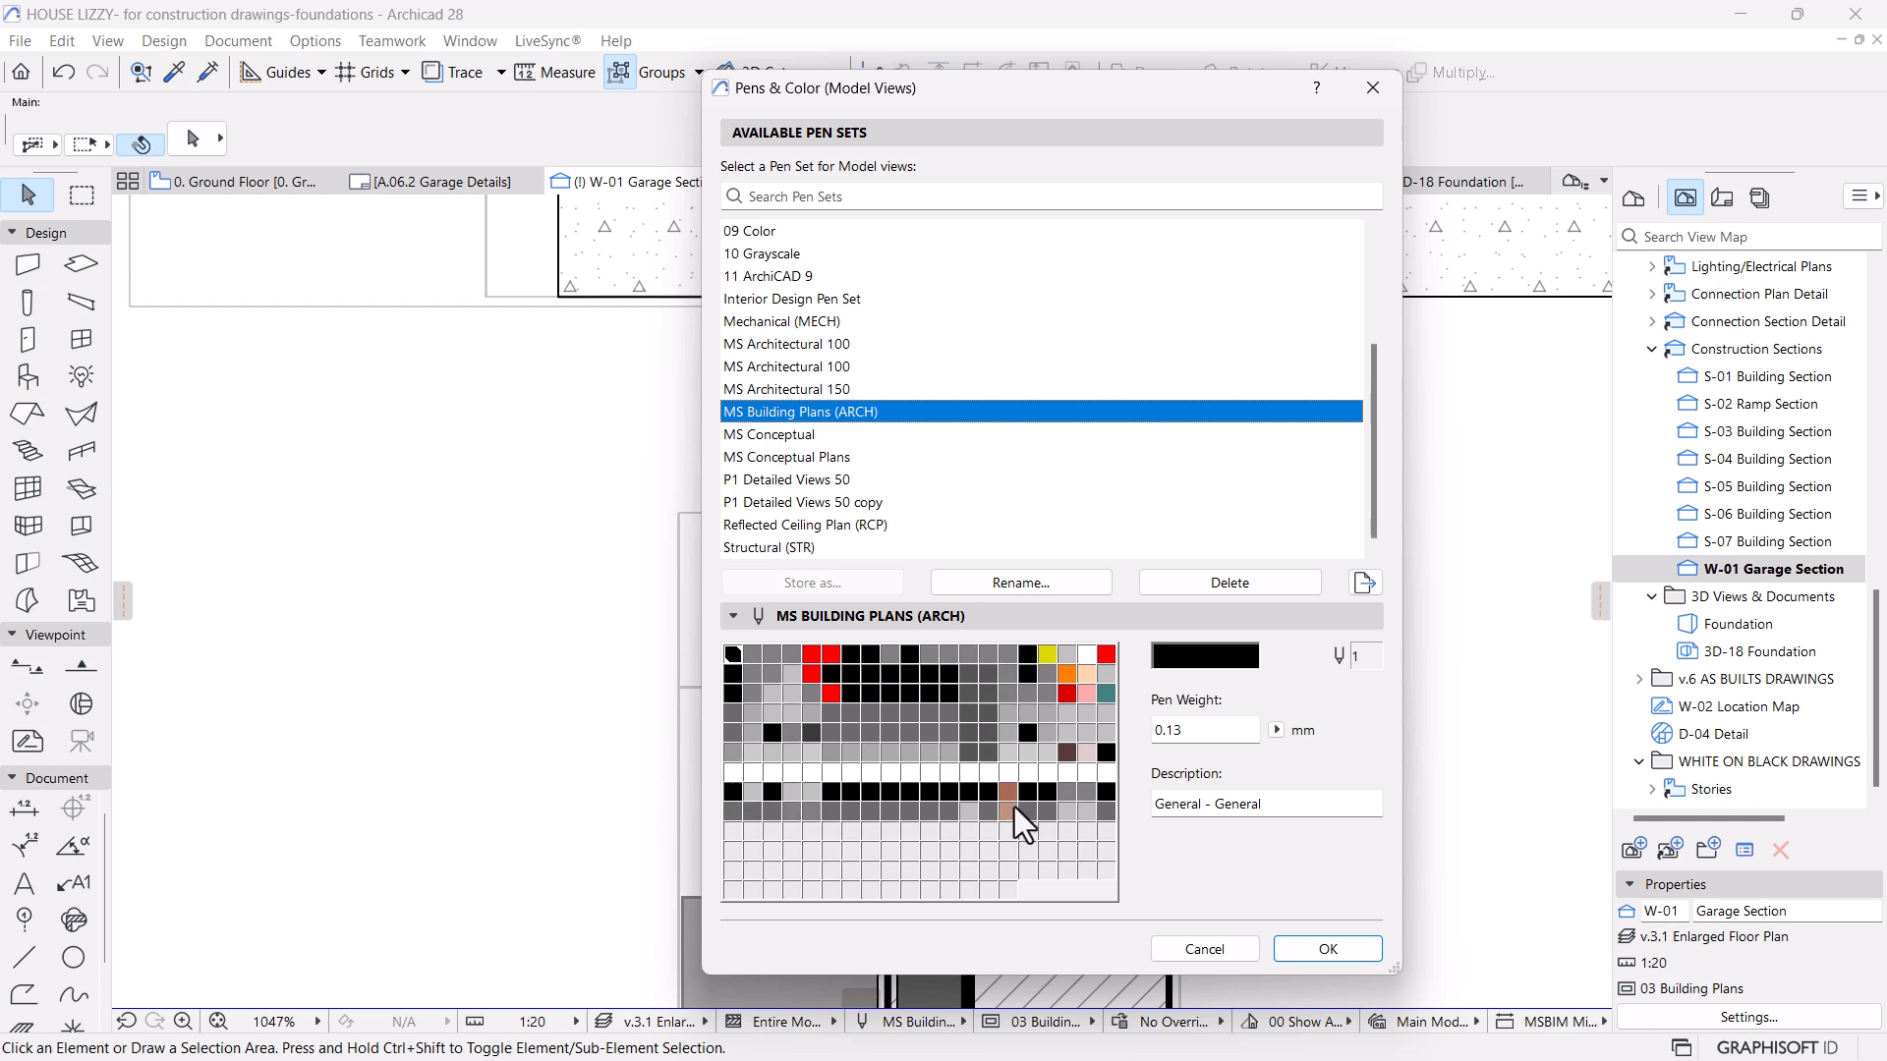
left_click(1064, 794)
left_click(1086, 794)
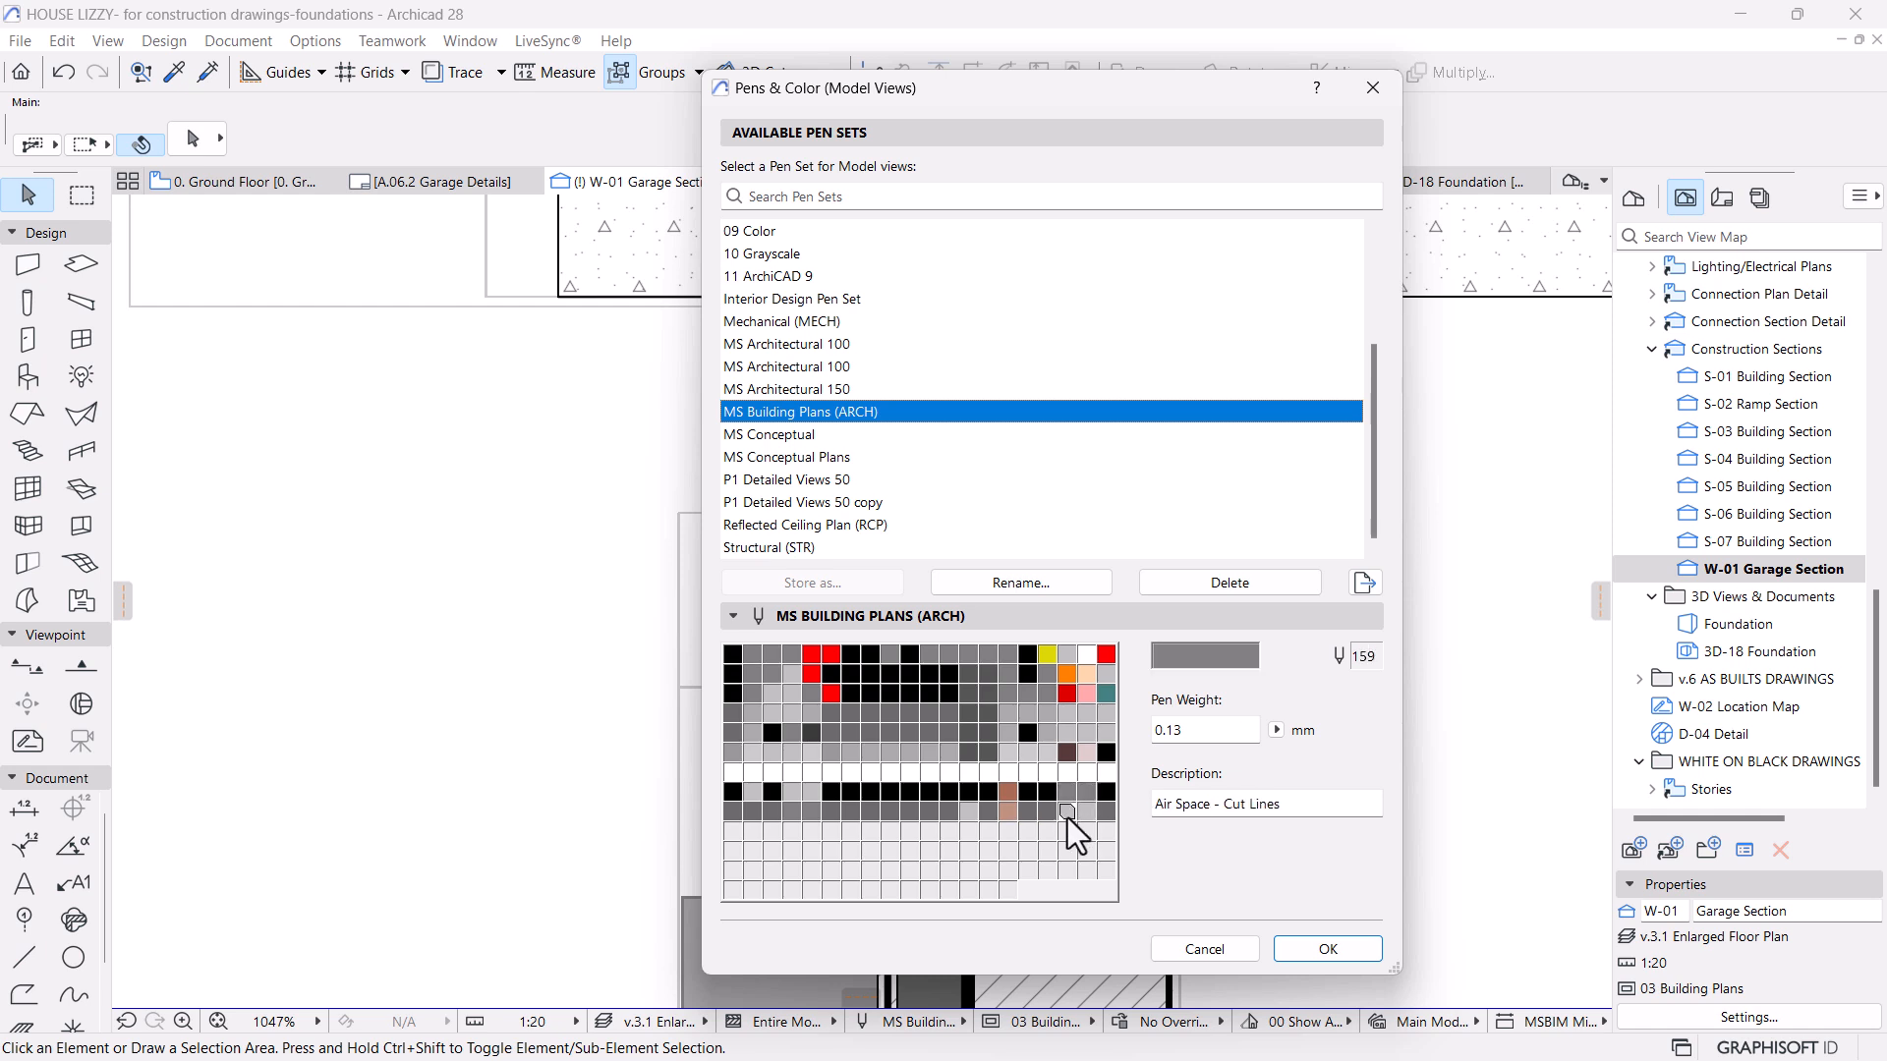
left_click(1087, 812)
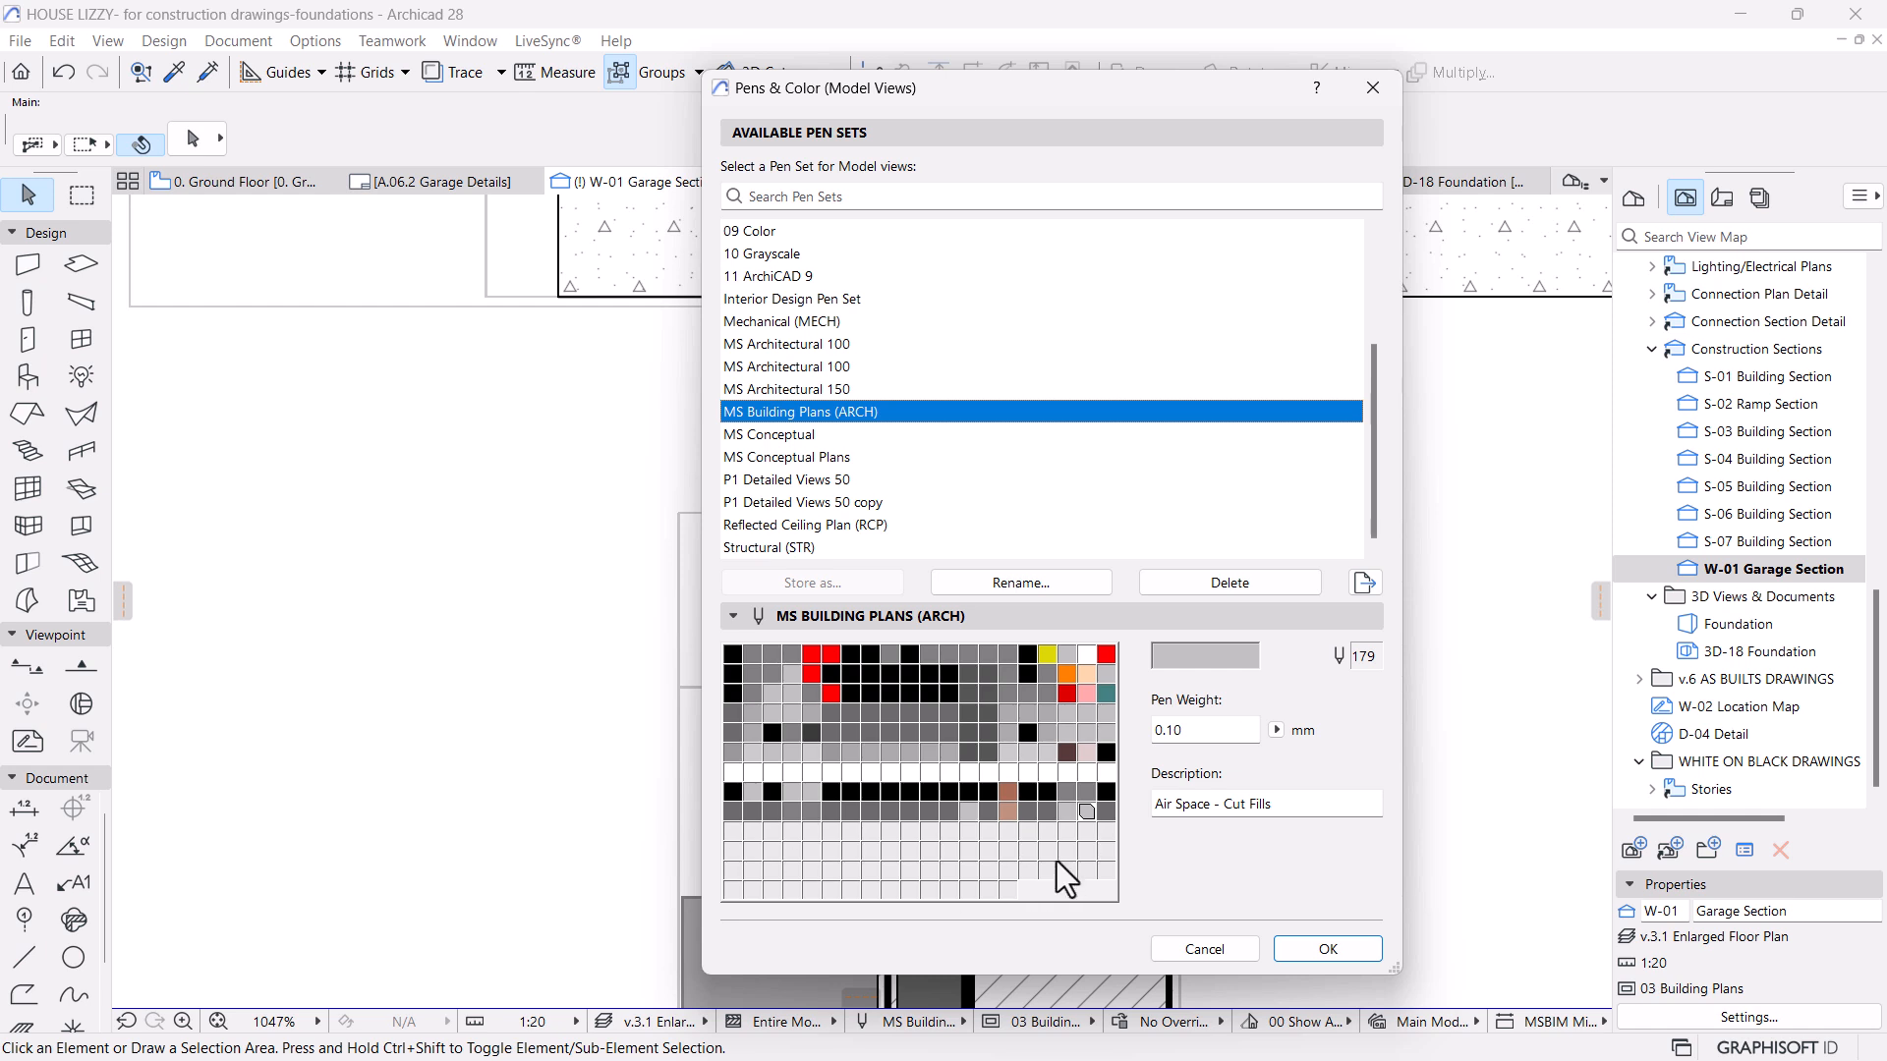
left_click(1068, 850)
left_click_drag(1182, 729, 1166, 734)
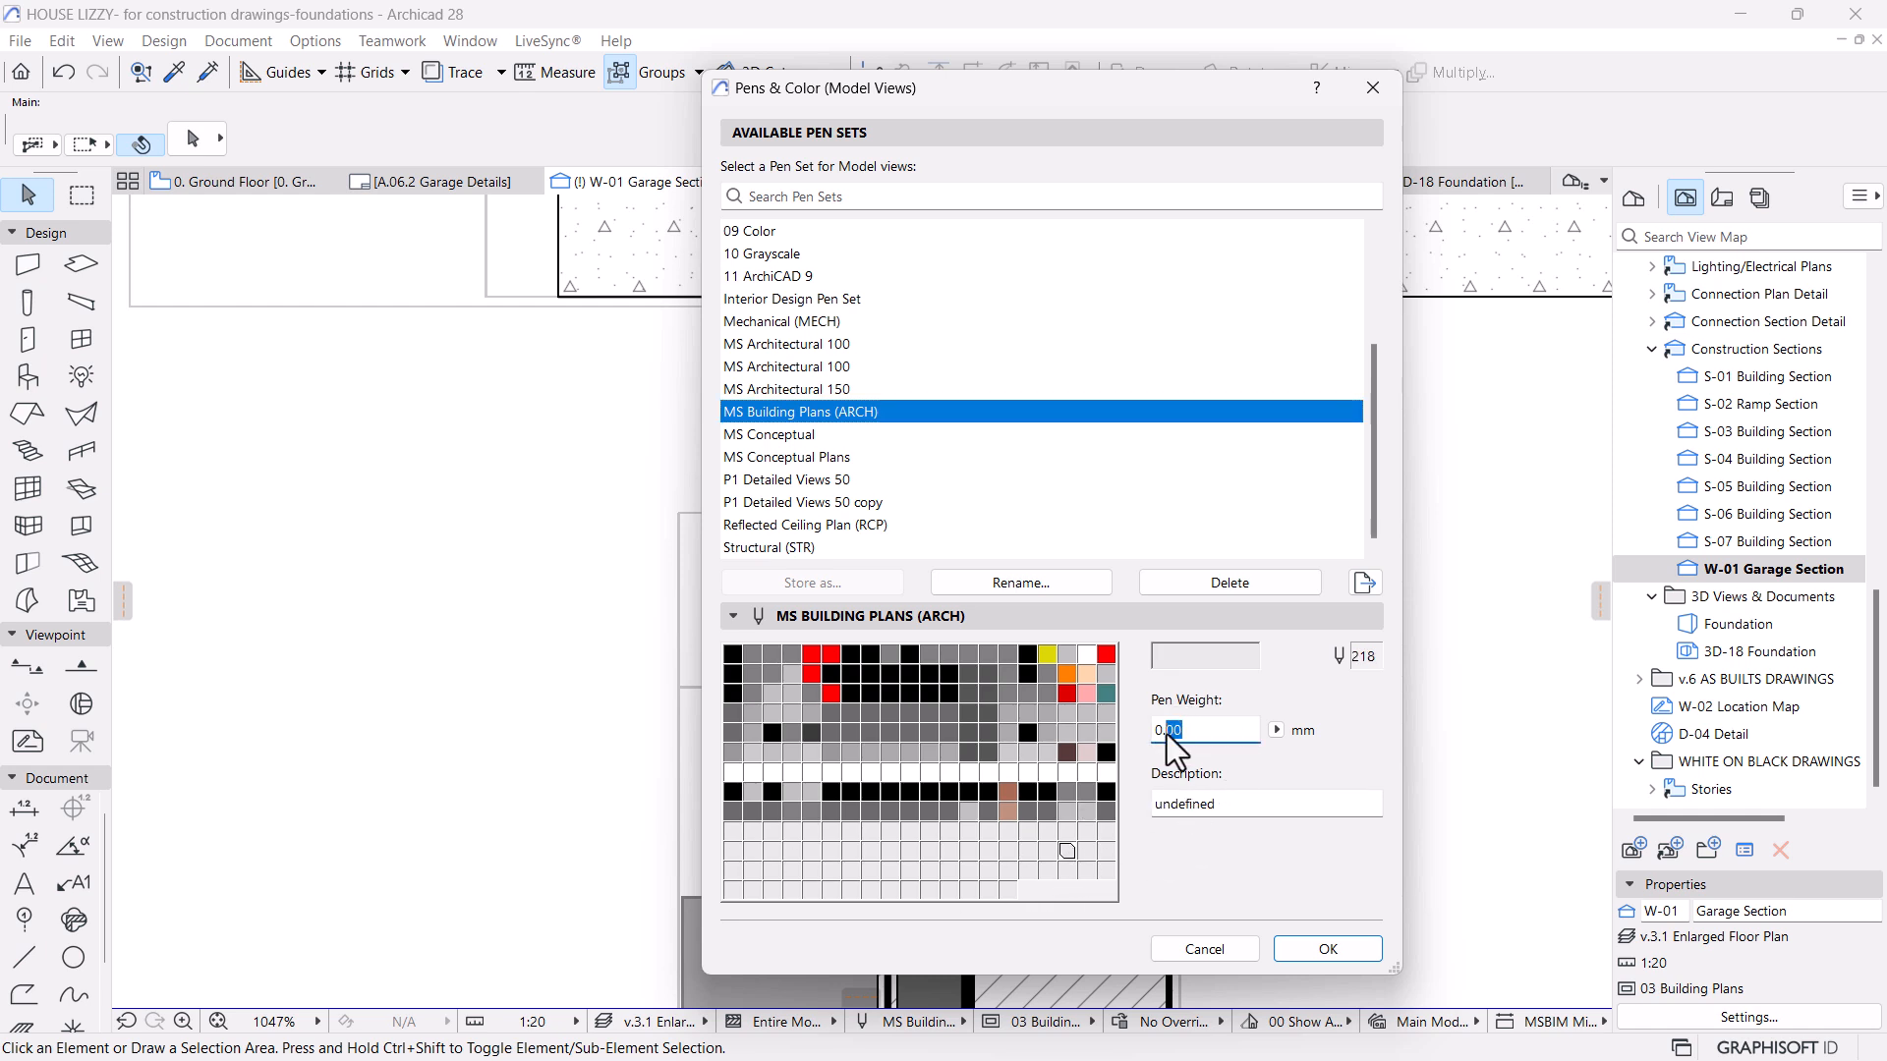
type("05")
left_click(1234, 661)
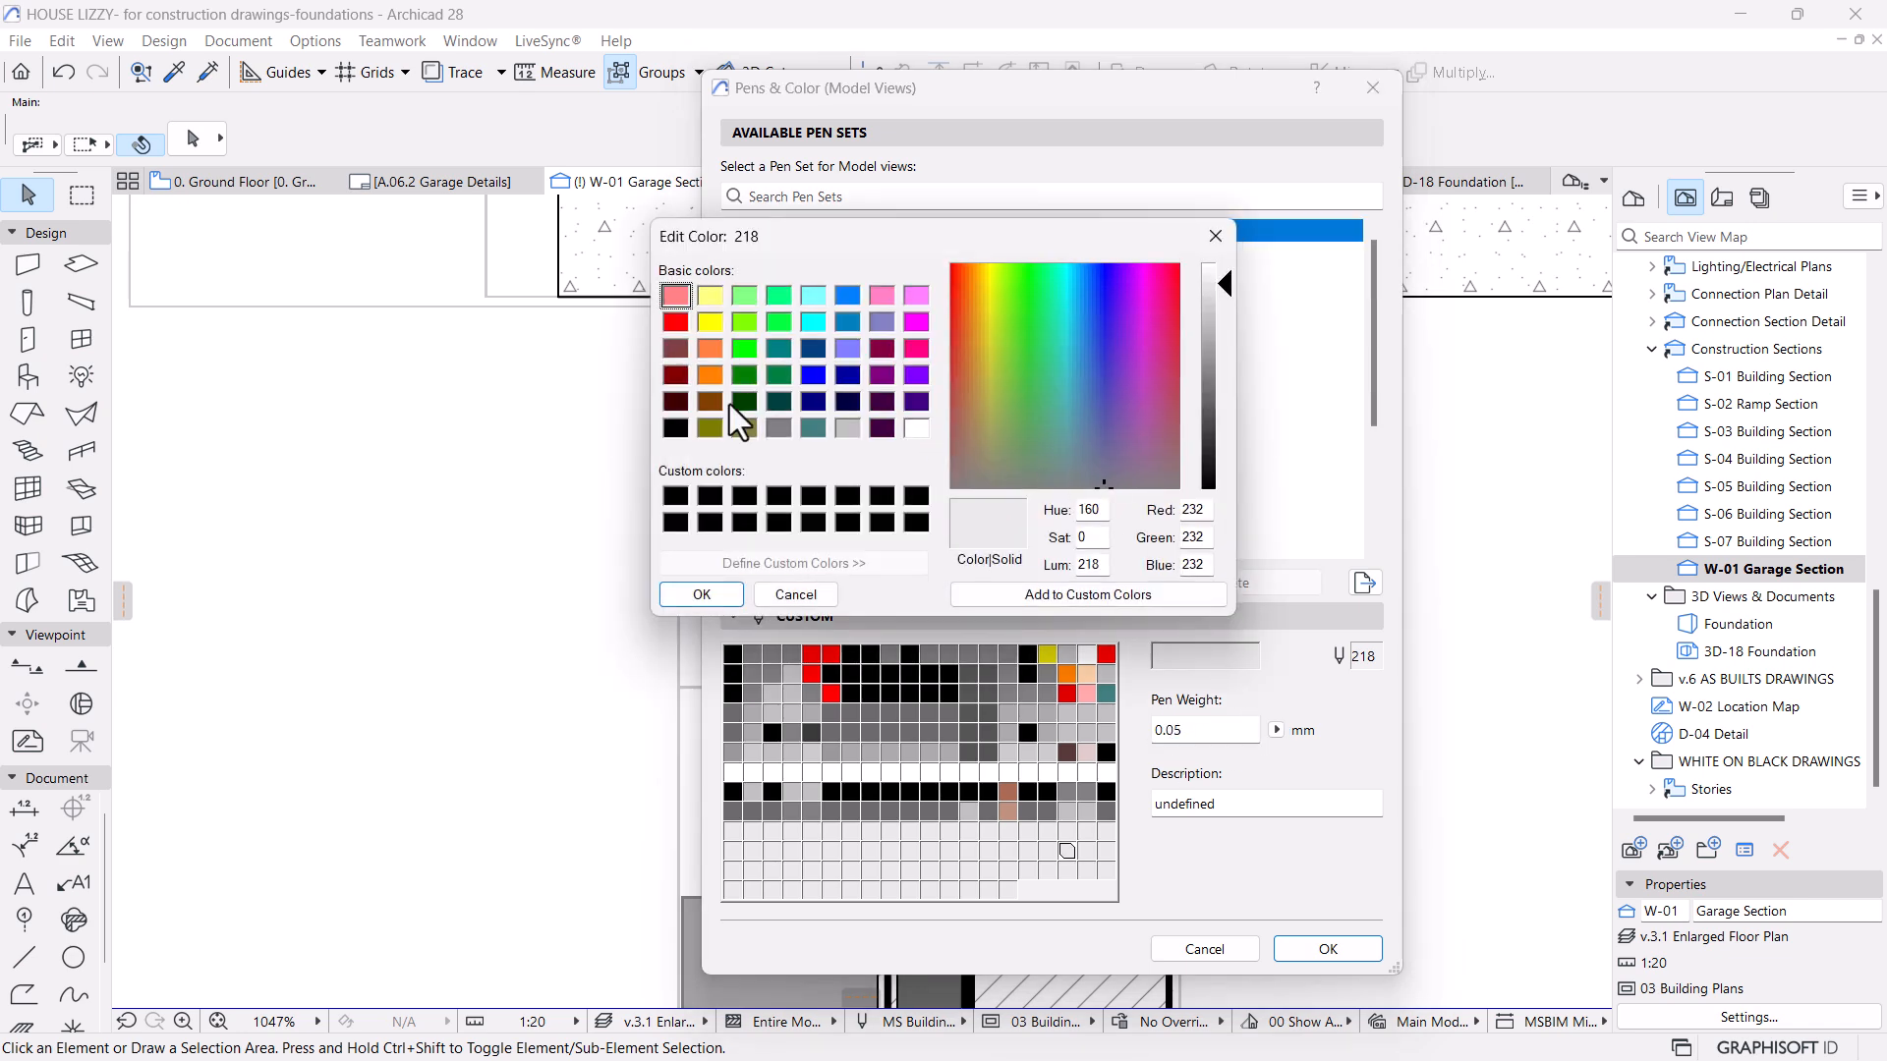
left_click(778, 428)
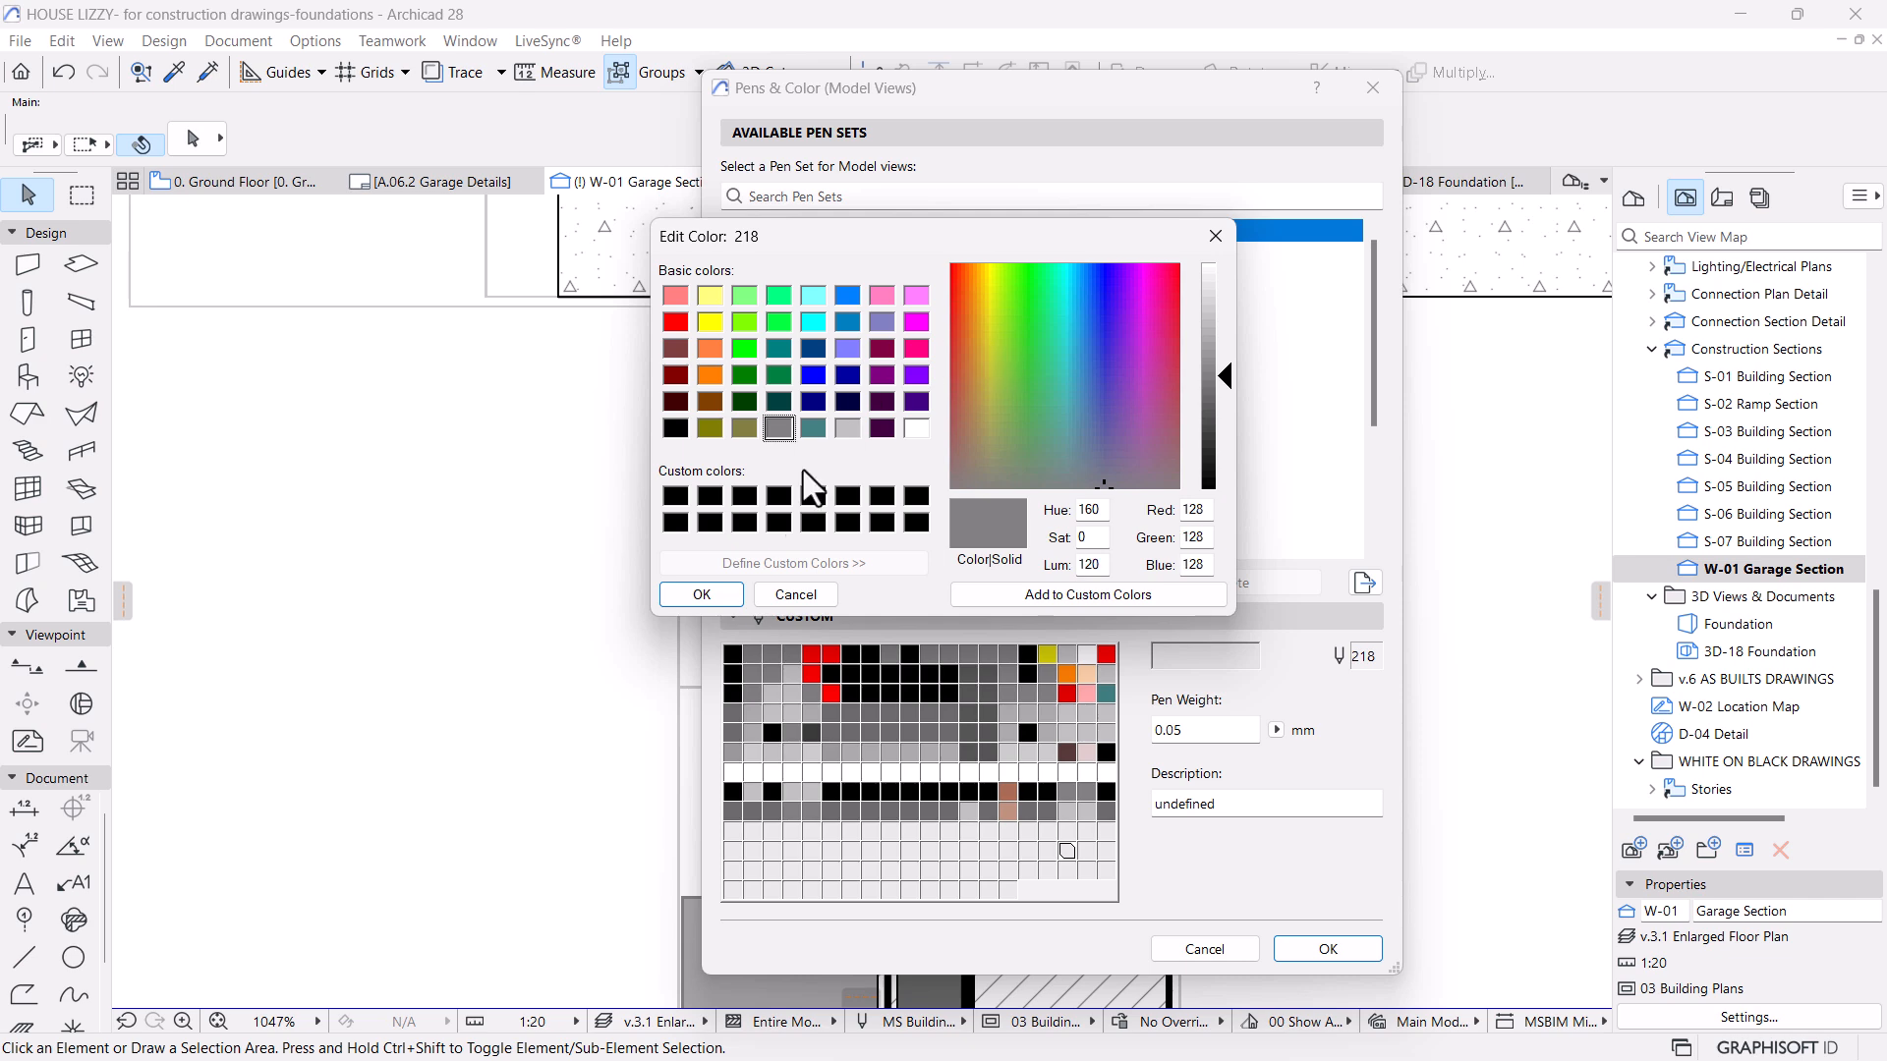
left_click(703, 596)
Give pen 219 a weight of 0.09 mm and a dark grey colour of about RGB 99, 99, 99.
left_click(1086, 851)
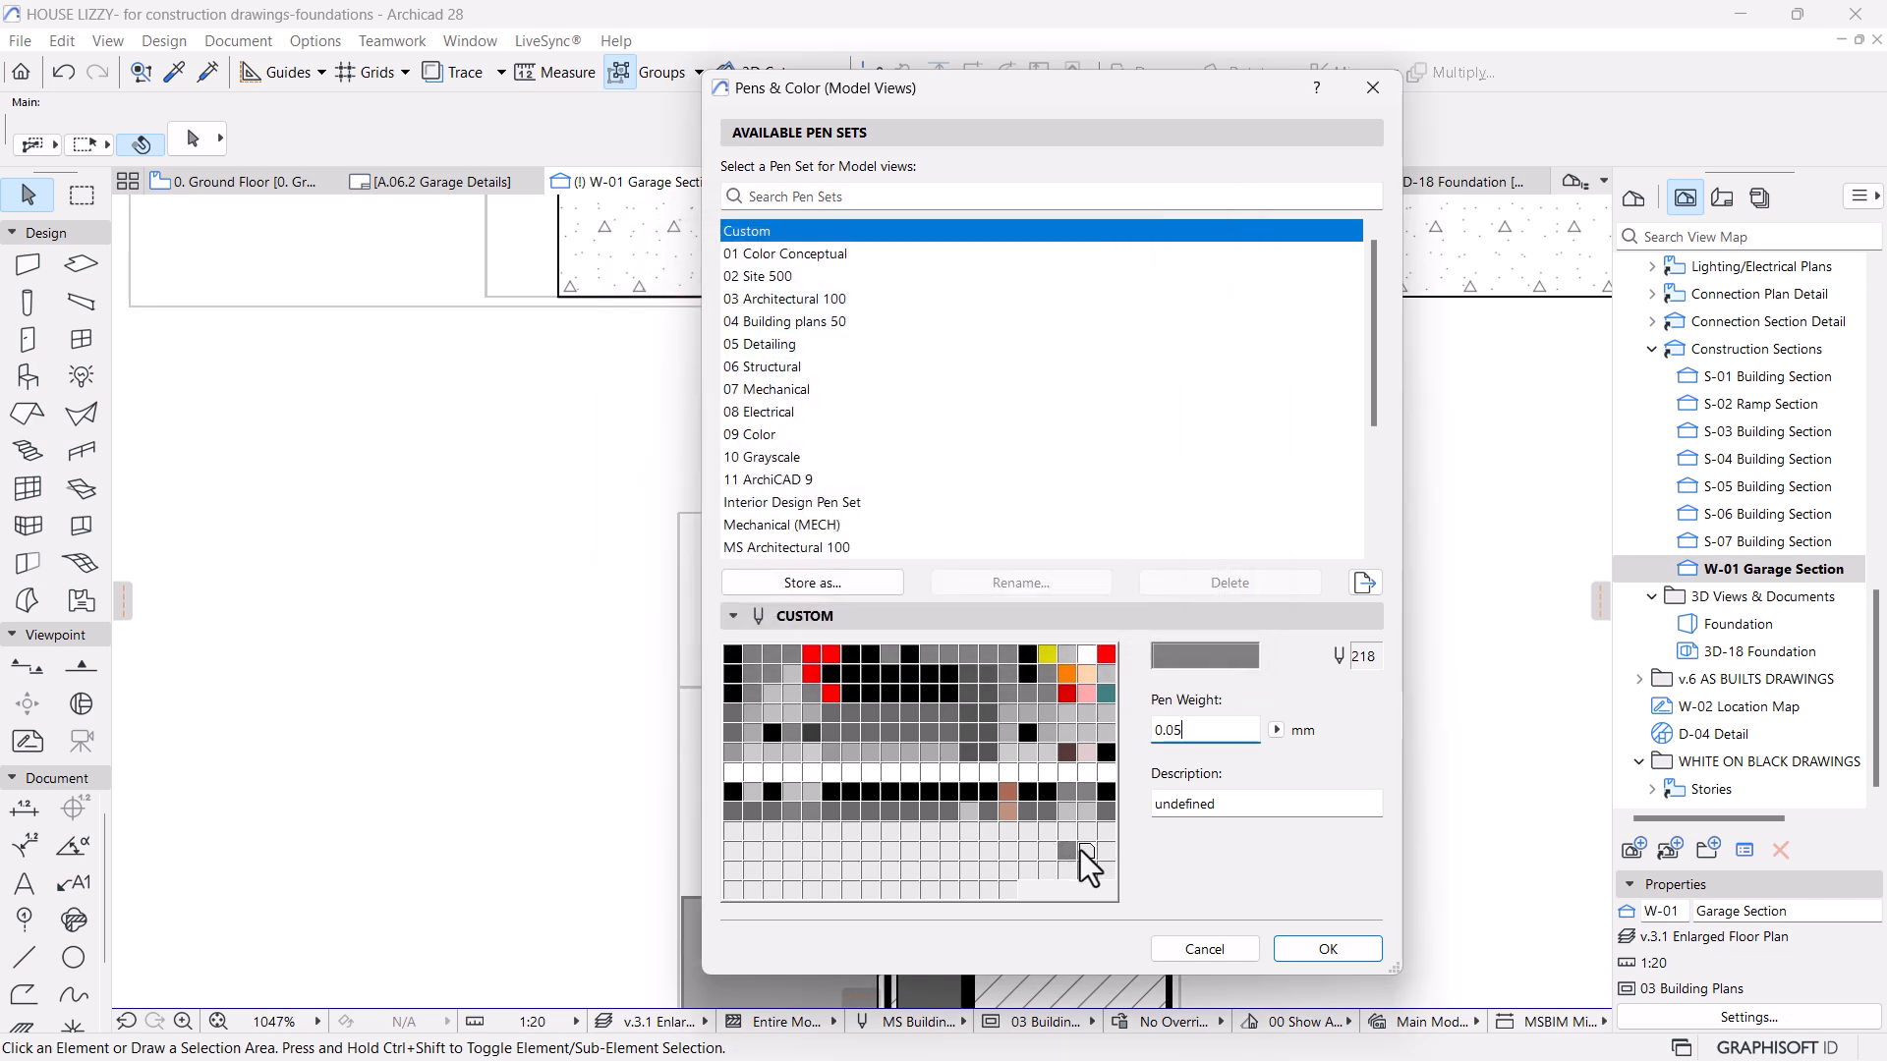
left_click_drag(1189, 732, 1171, 731)
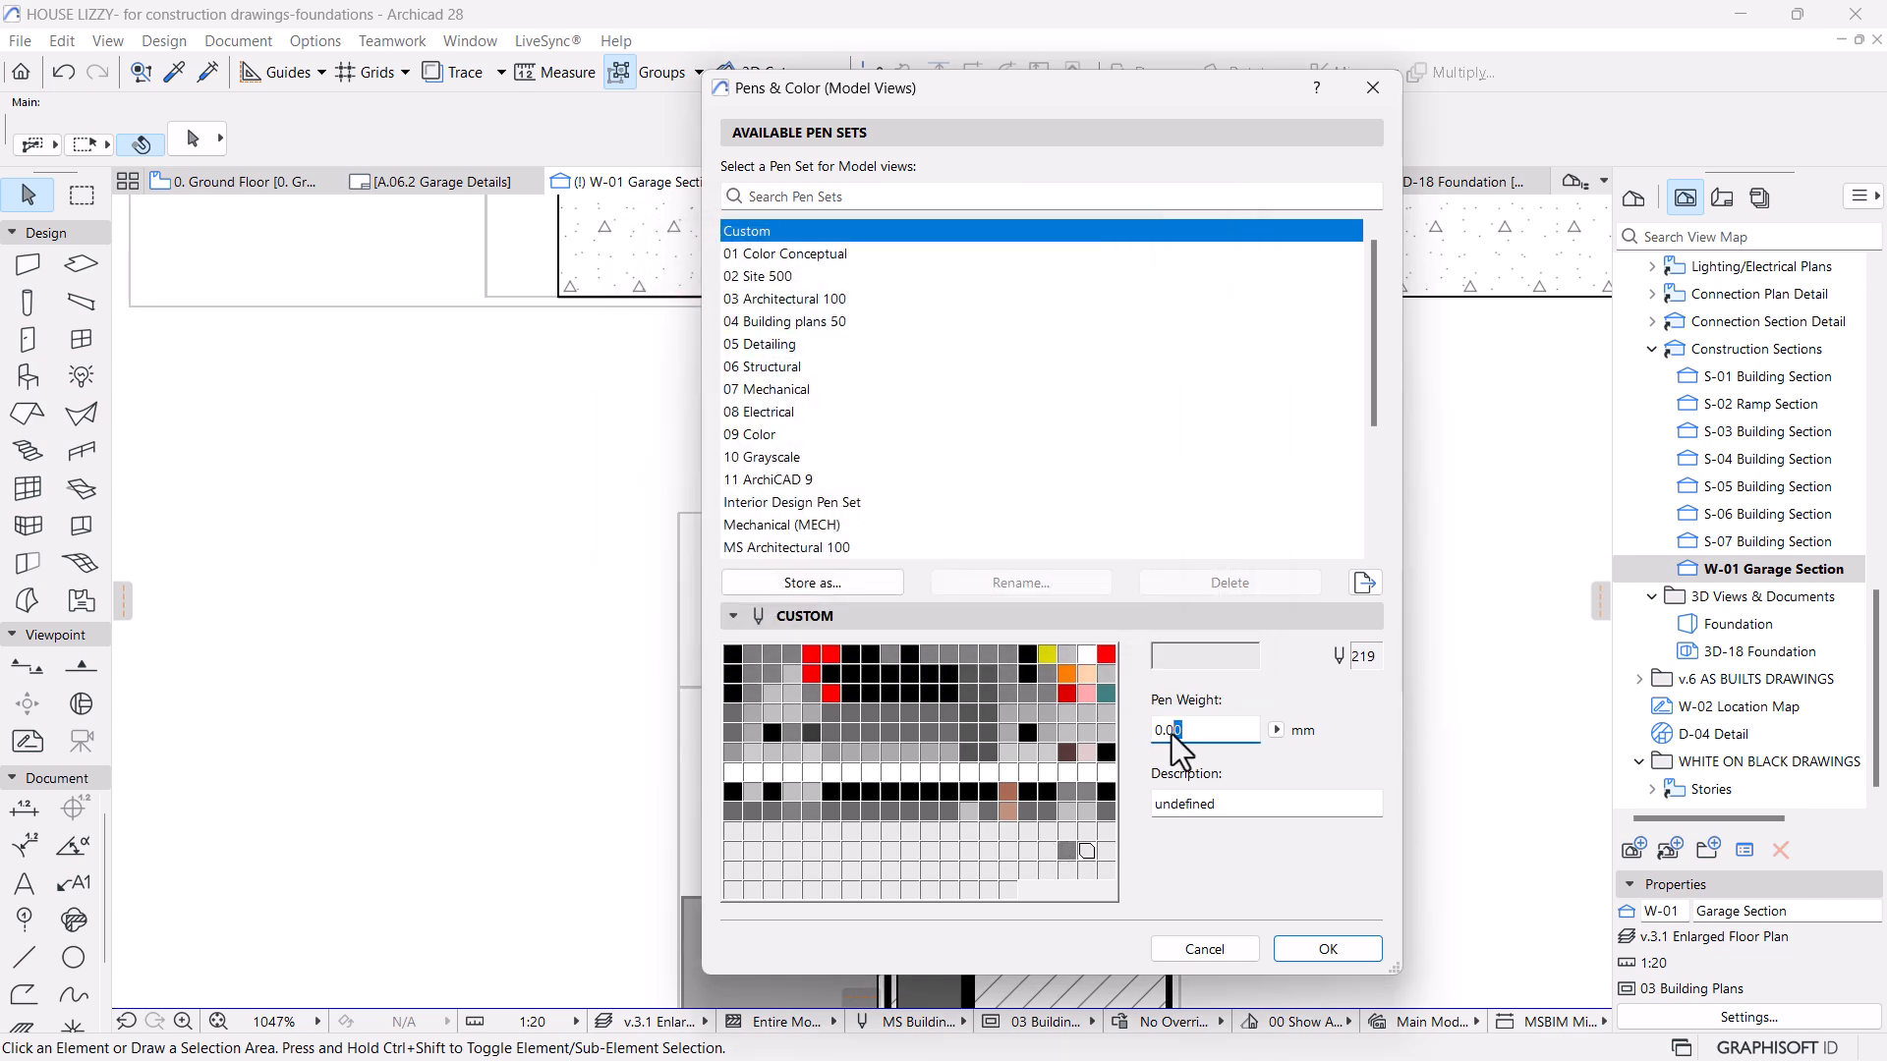
type("9")
left_click(1188, 658)
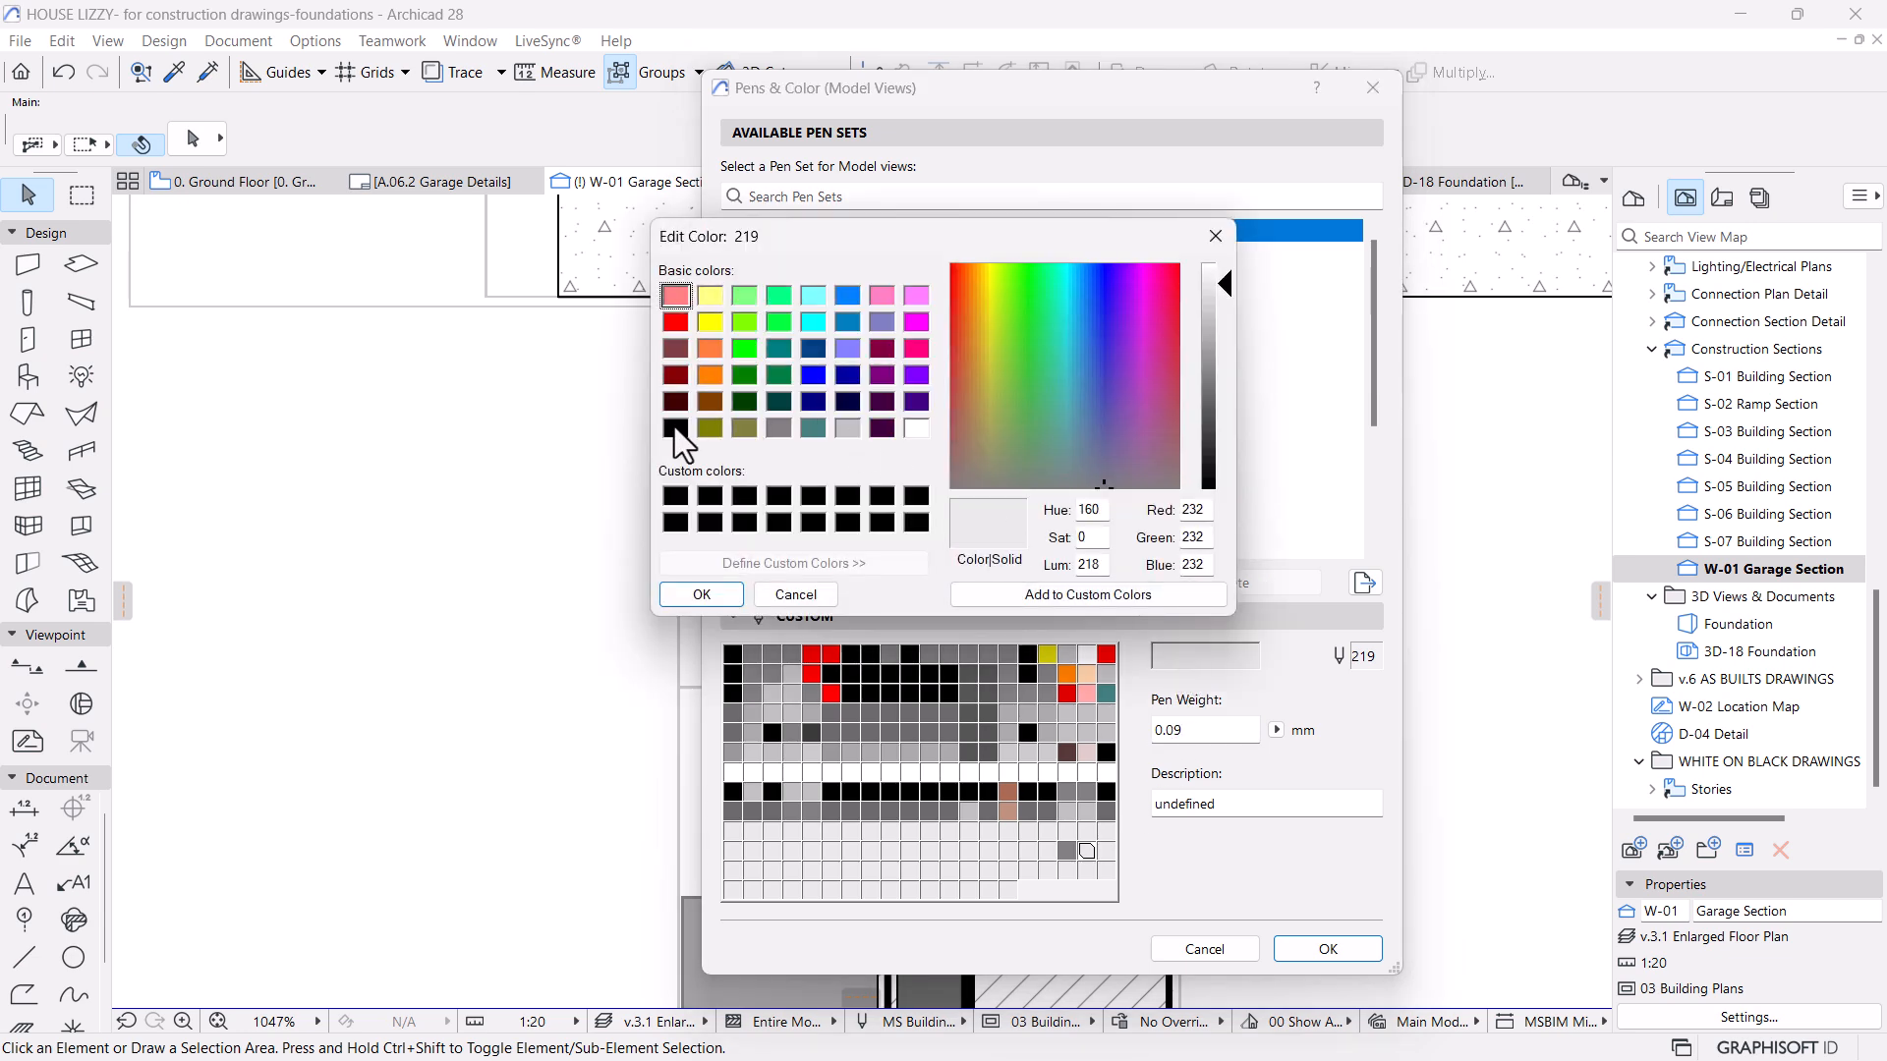
left_click(779, 429)
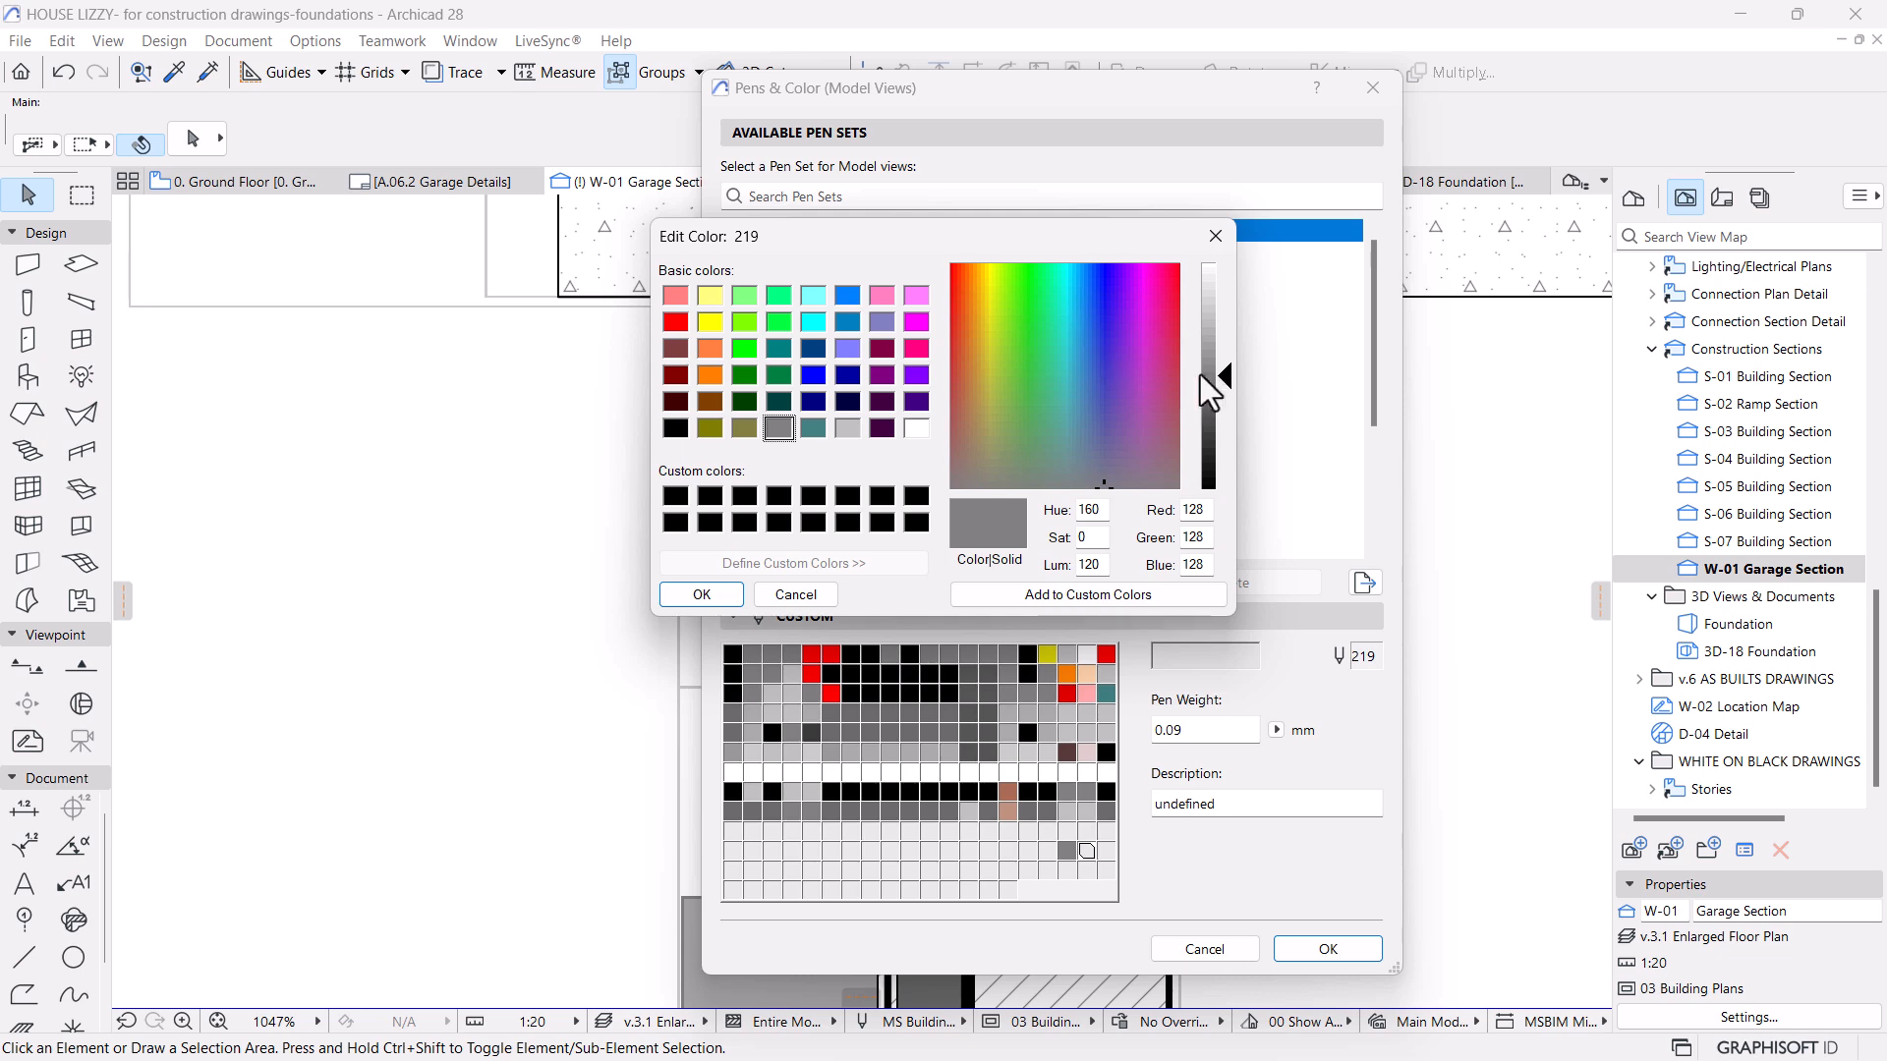
left_click_drag(1230, 376, 1232, 403)
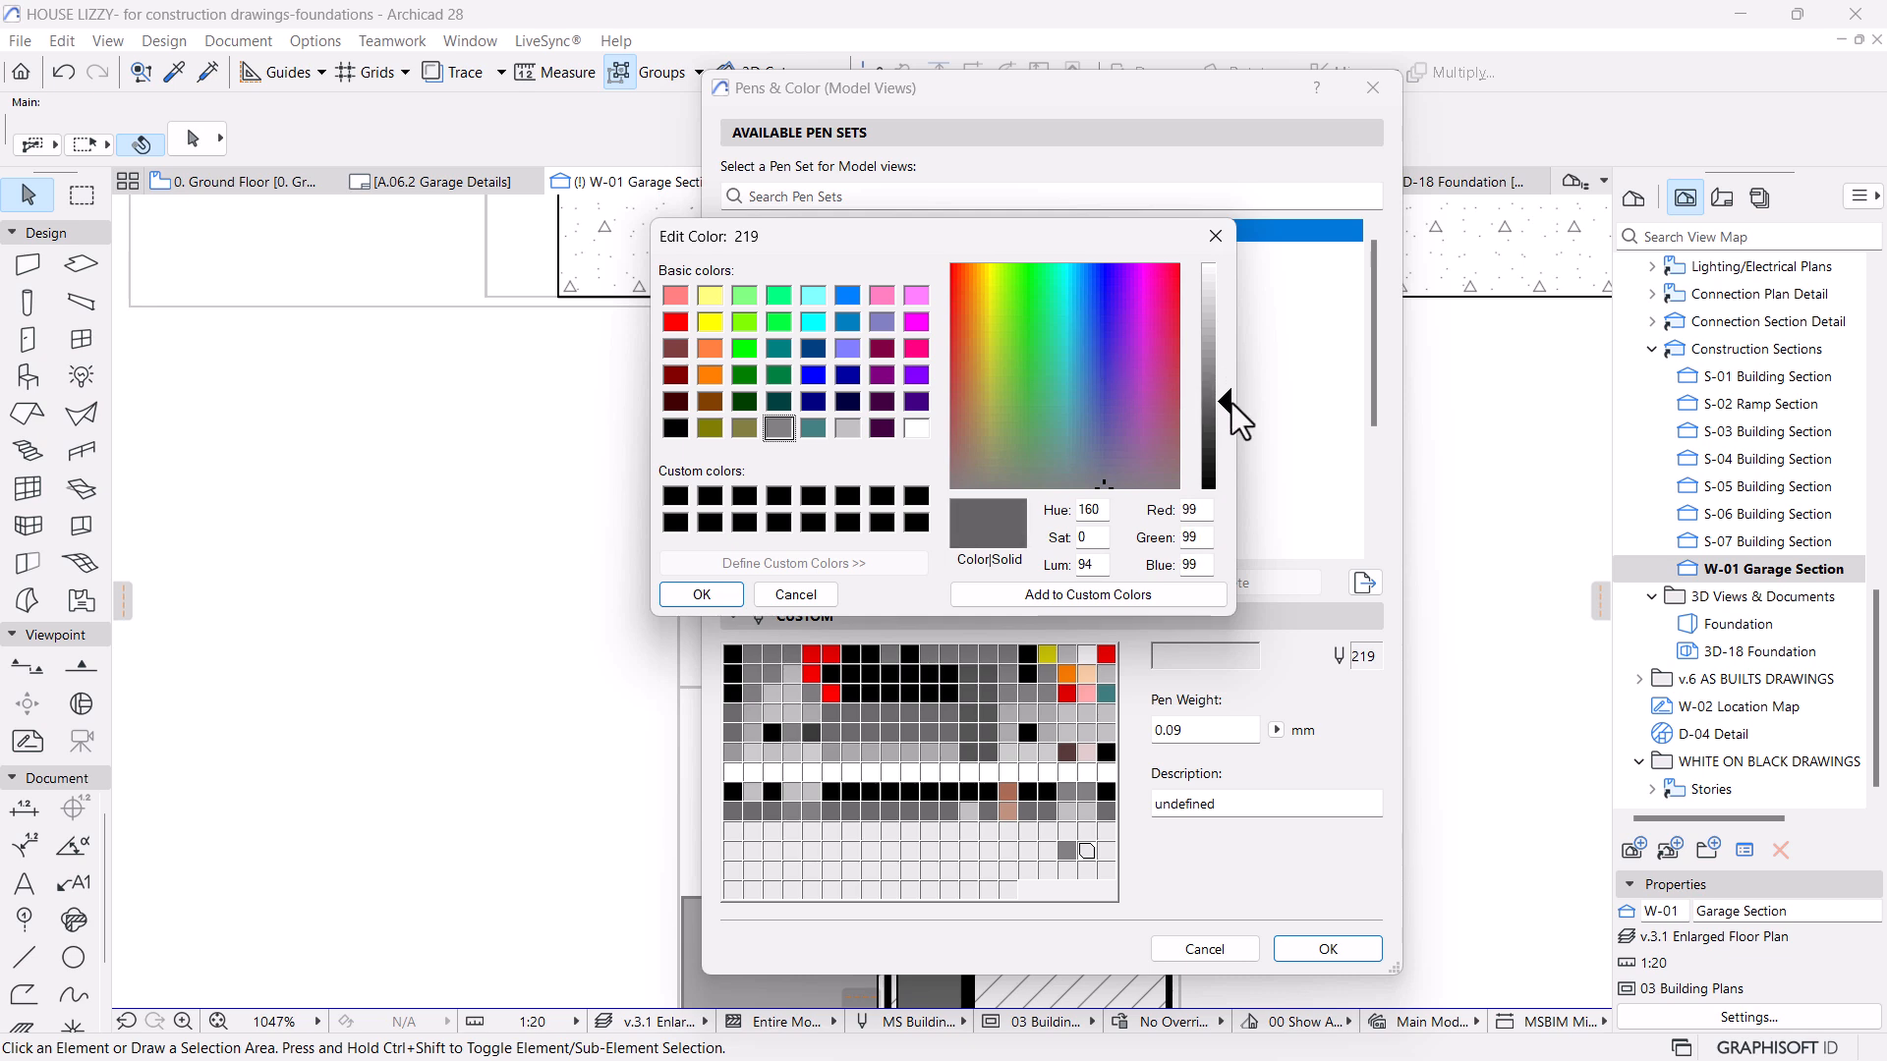
left_click(701, 594)
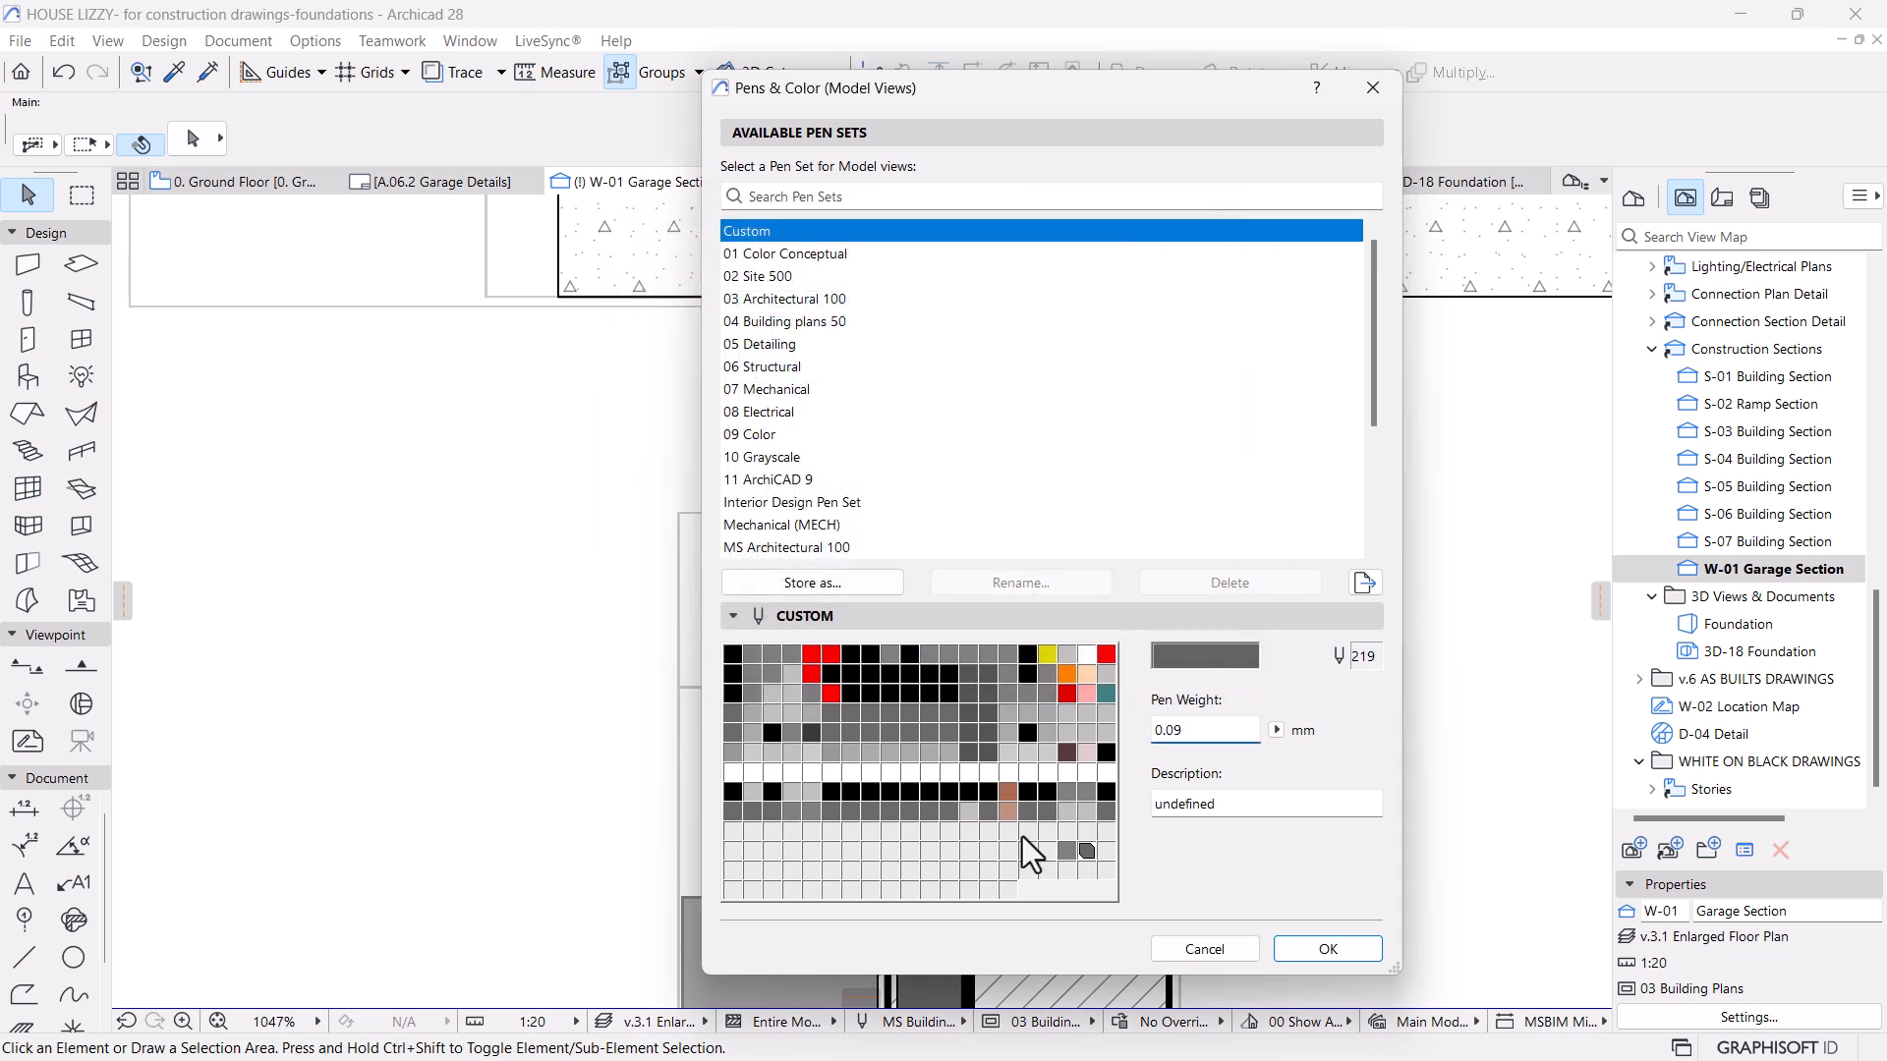
Give pen 220 a weight of 0.10 mm and the basic medium grey colour.
left_click(1106, 851)
left_click_drag(1189, 727, 1166, 731)
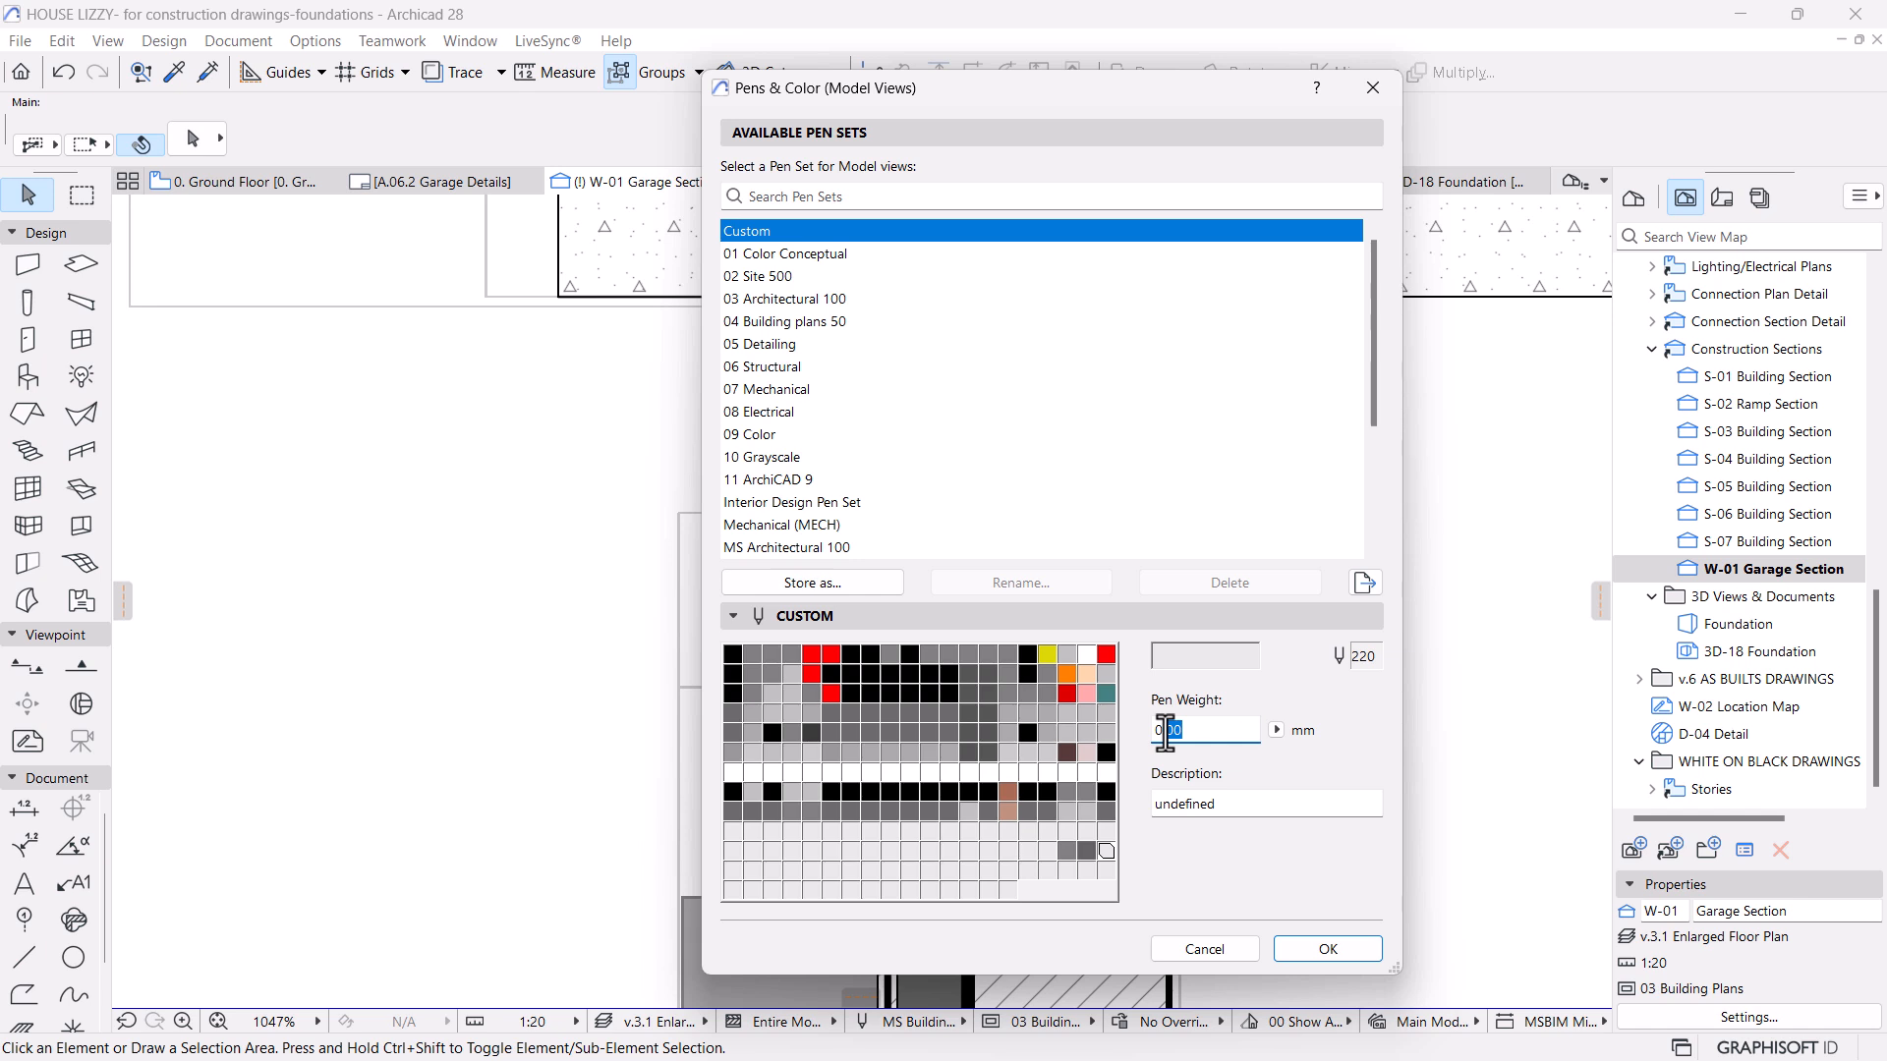
type("100")
key("BackSpace")
left_click(1199, 657)
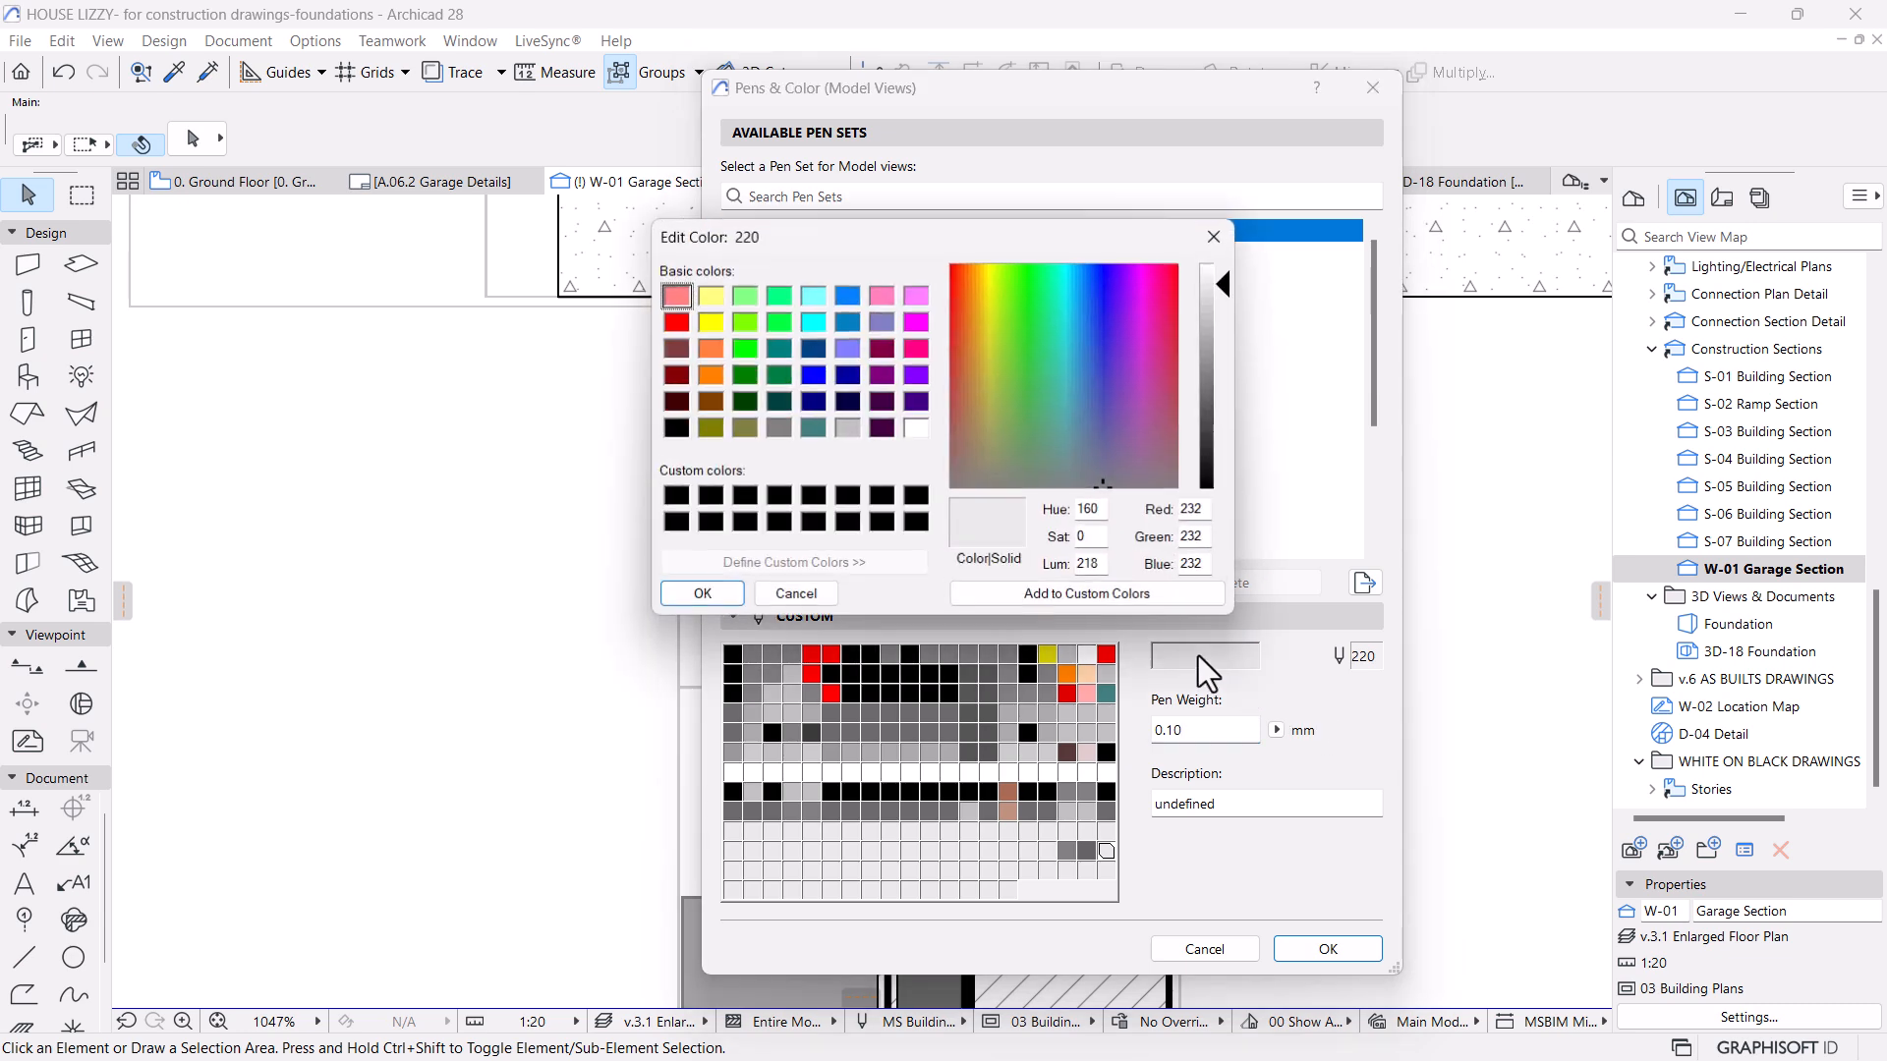
left_click(780, 428)
left_click(701, 595)
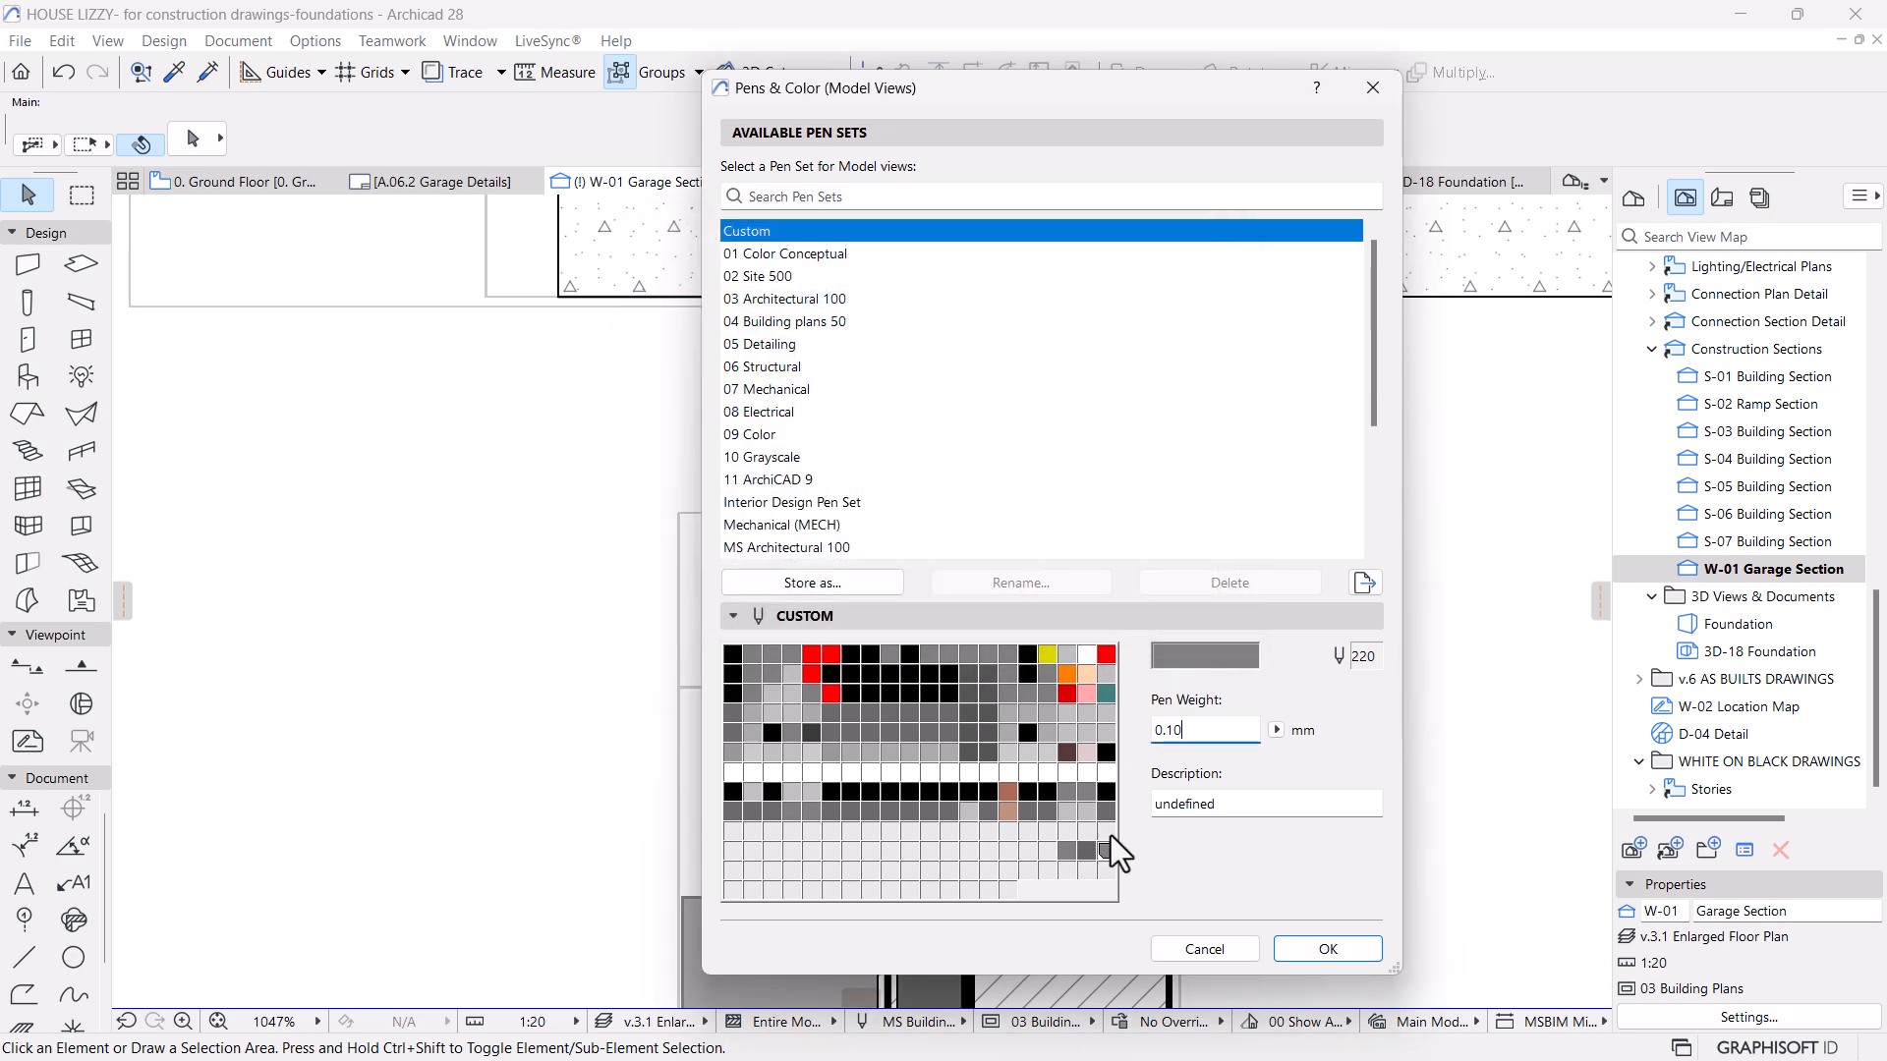
Store the customised pens as a new pen set named MS Construction Plans (ARCH) and apply it to the current view.
left_click(812, 583)
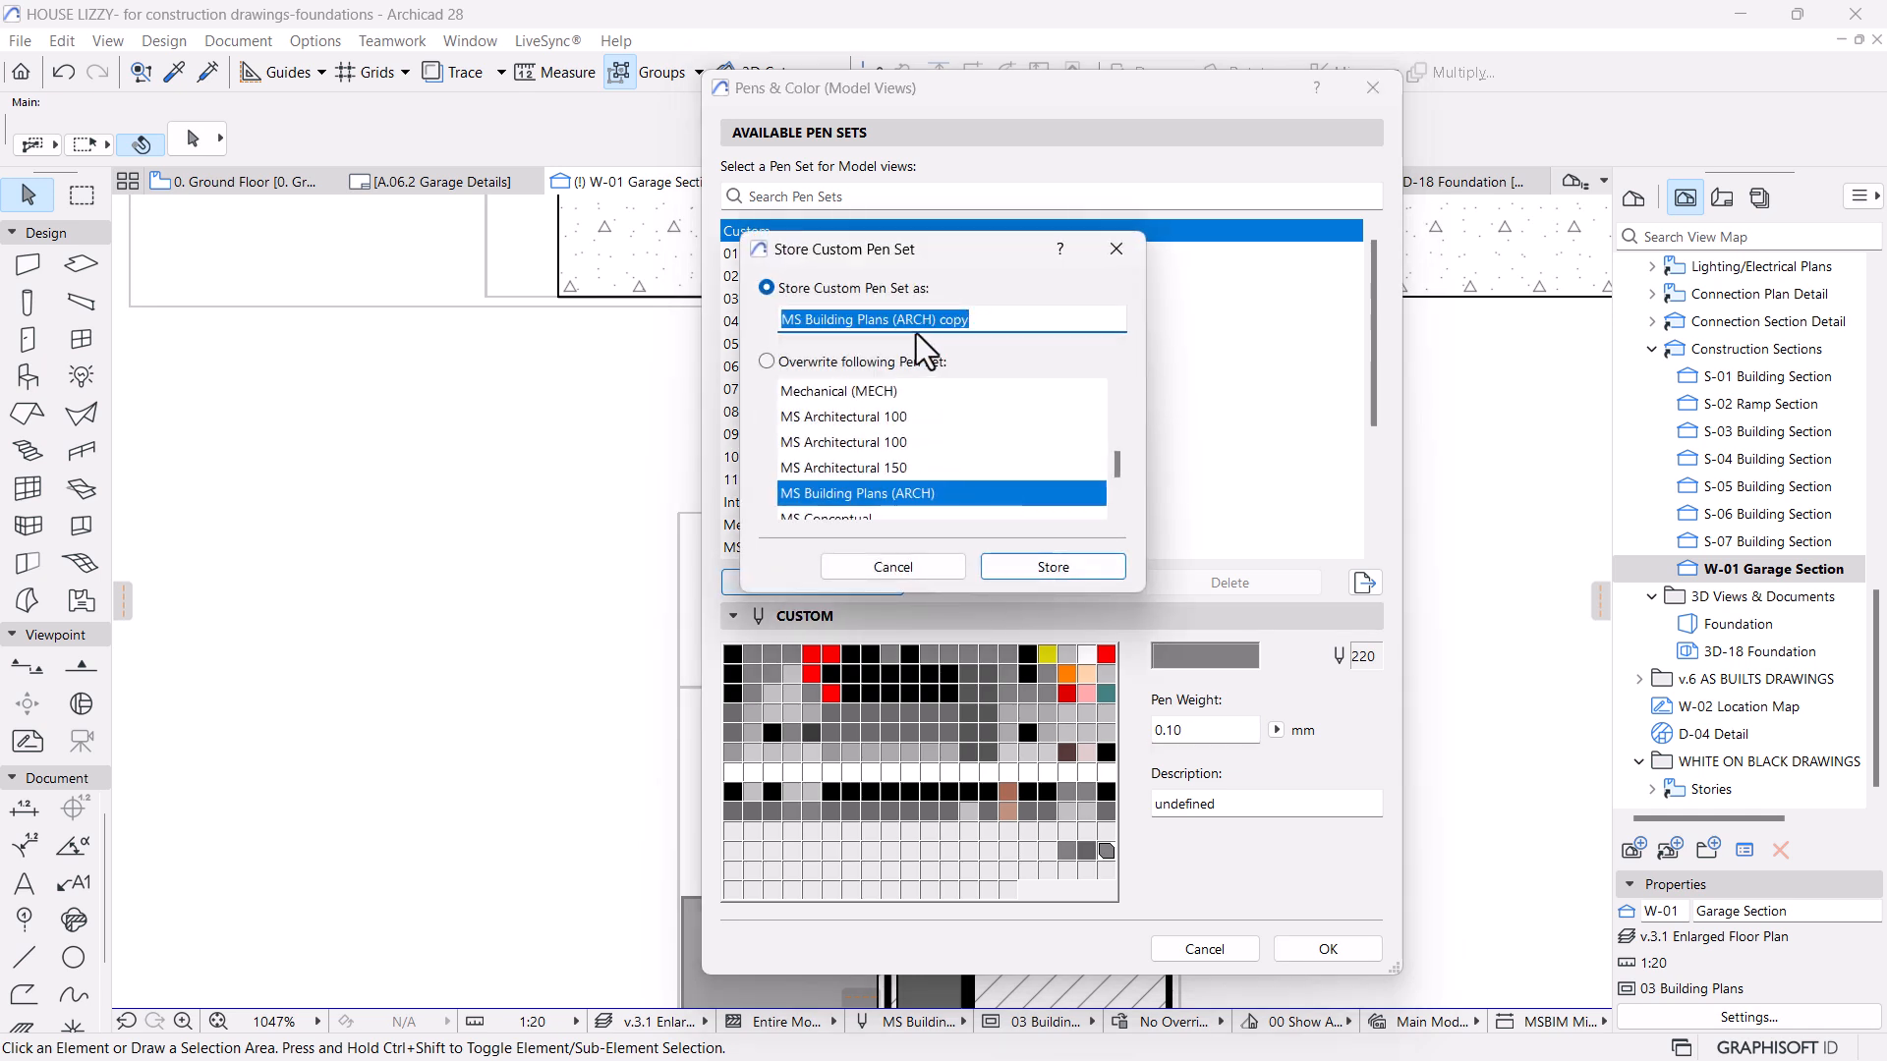
left_click_drag(890, 321, 810, 320)
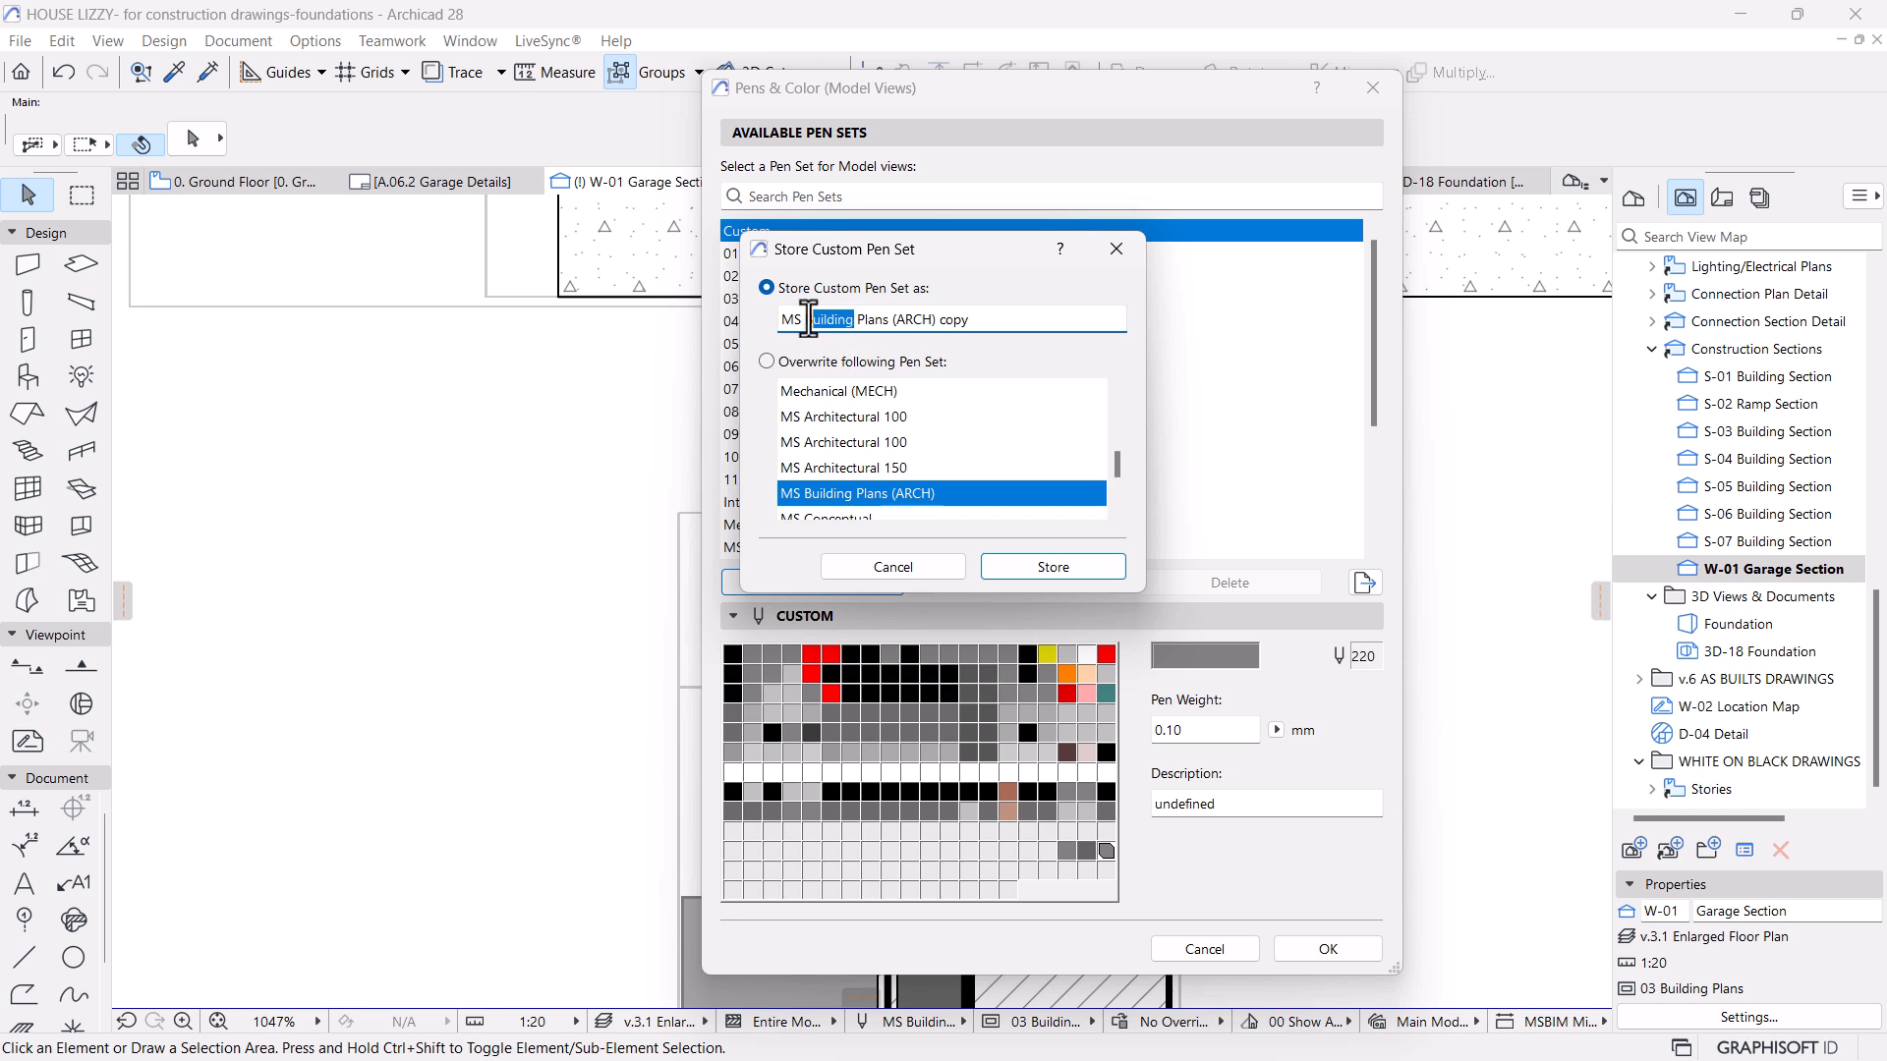
key("BackSpace")
key("BackSpace")
type("Construction")
left_click_drag(1043, 324, 958, 327)
key("BackSpace")
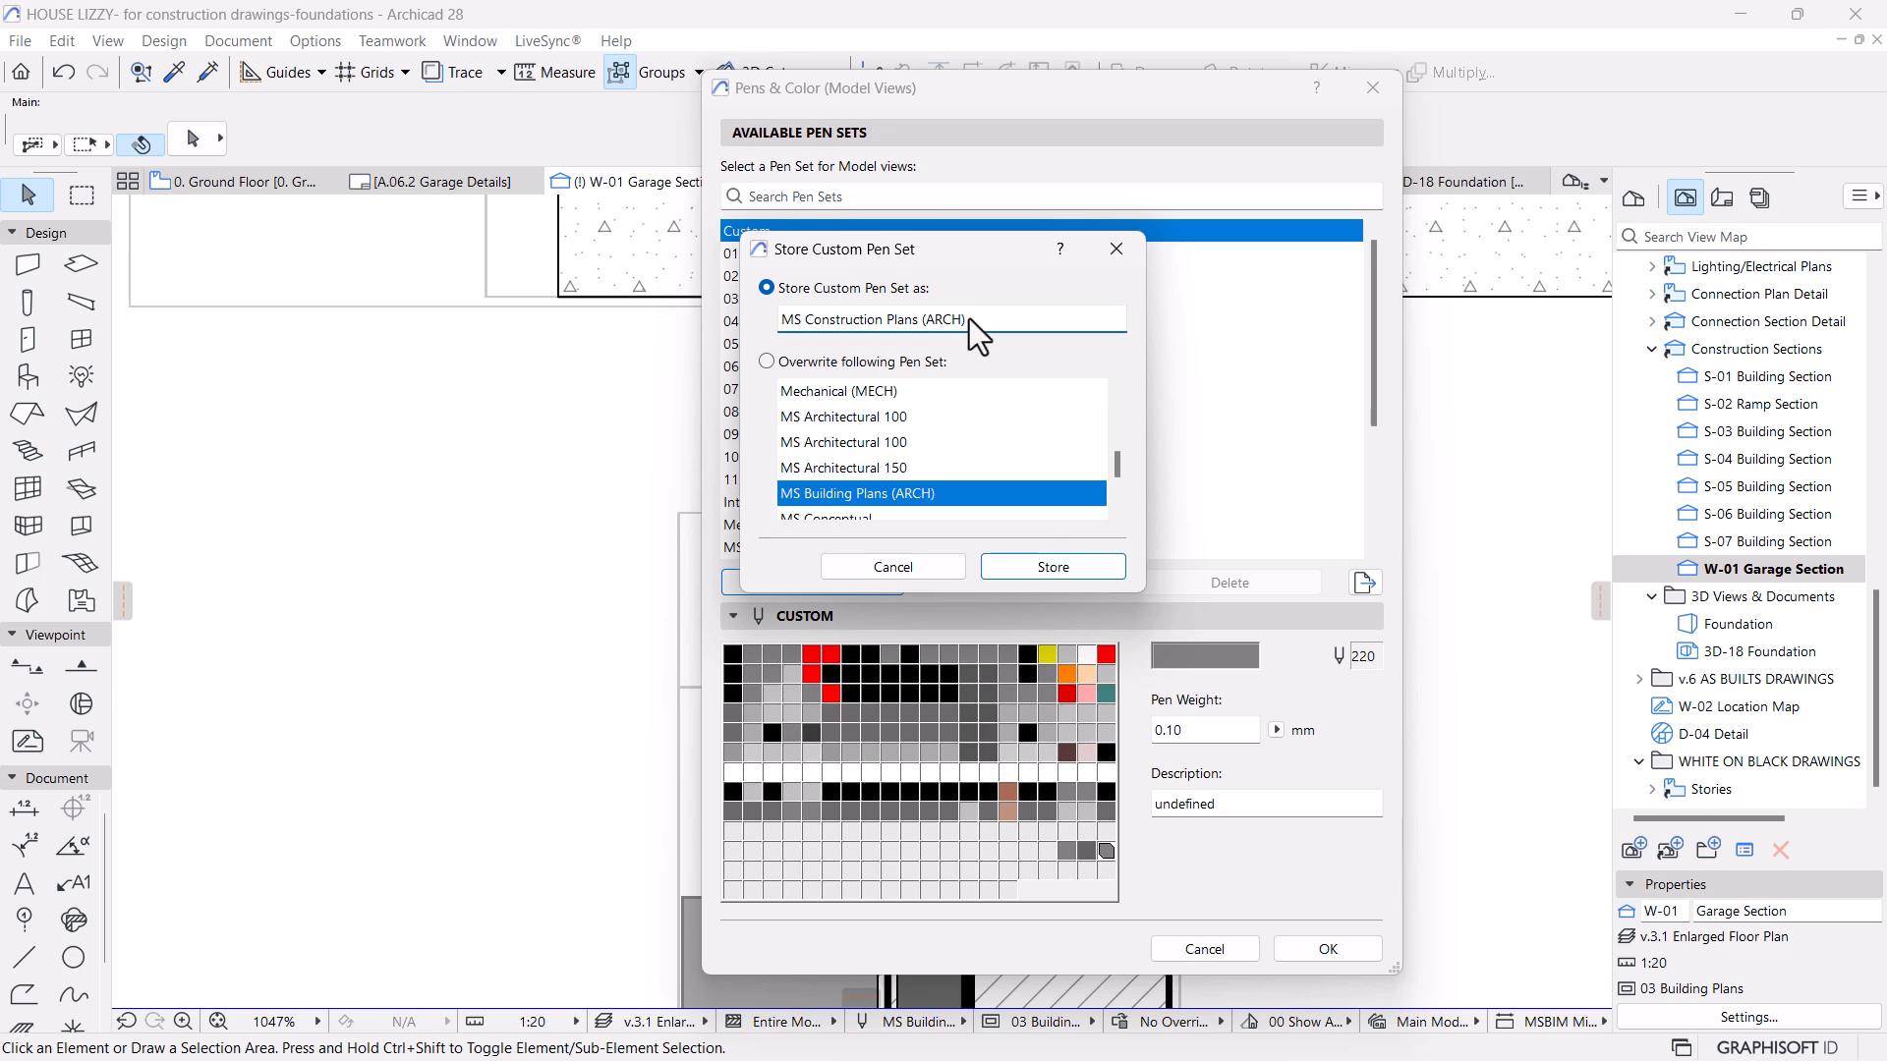
left_click(1077, 568)
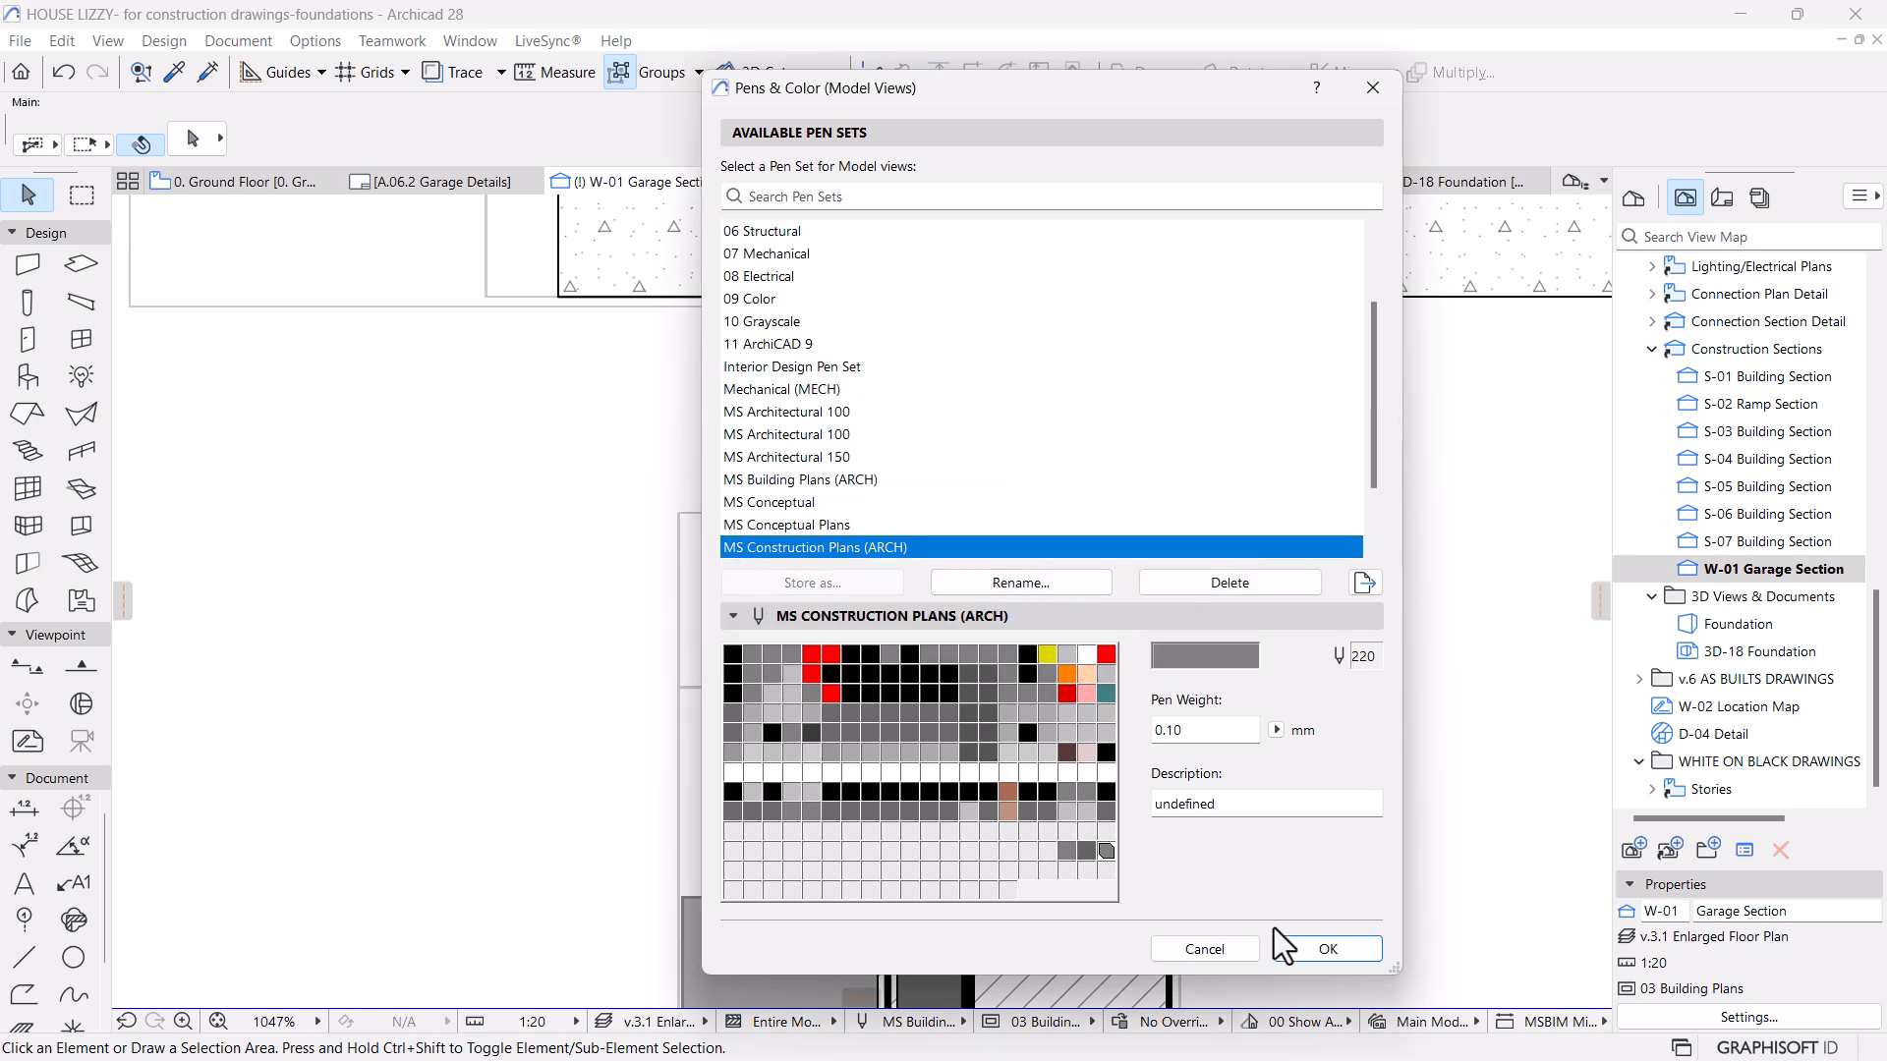
left_click(1315, 947)
Assign the MS Construction Plans (ARCH) pen set in the W-01 Garage Section view's saved settings.
left_click(1759, 572)
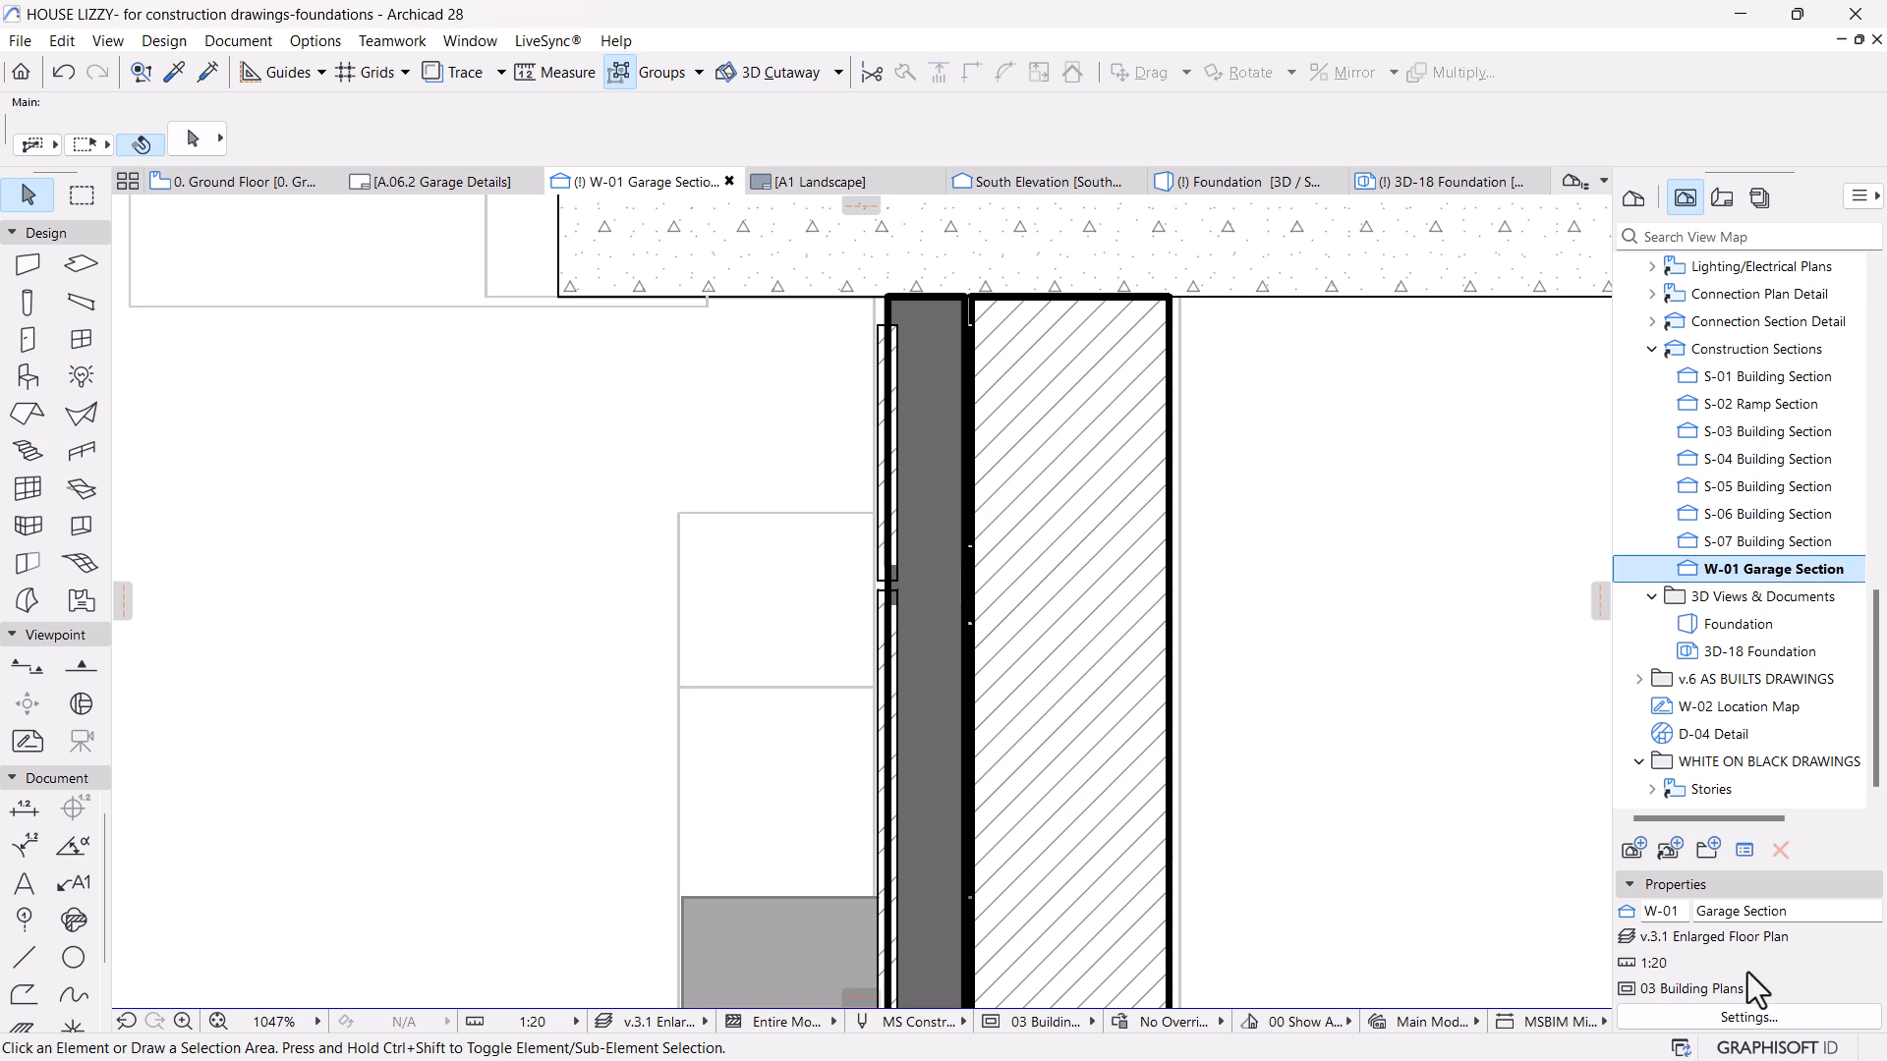
left_click(1734, 1014)
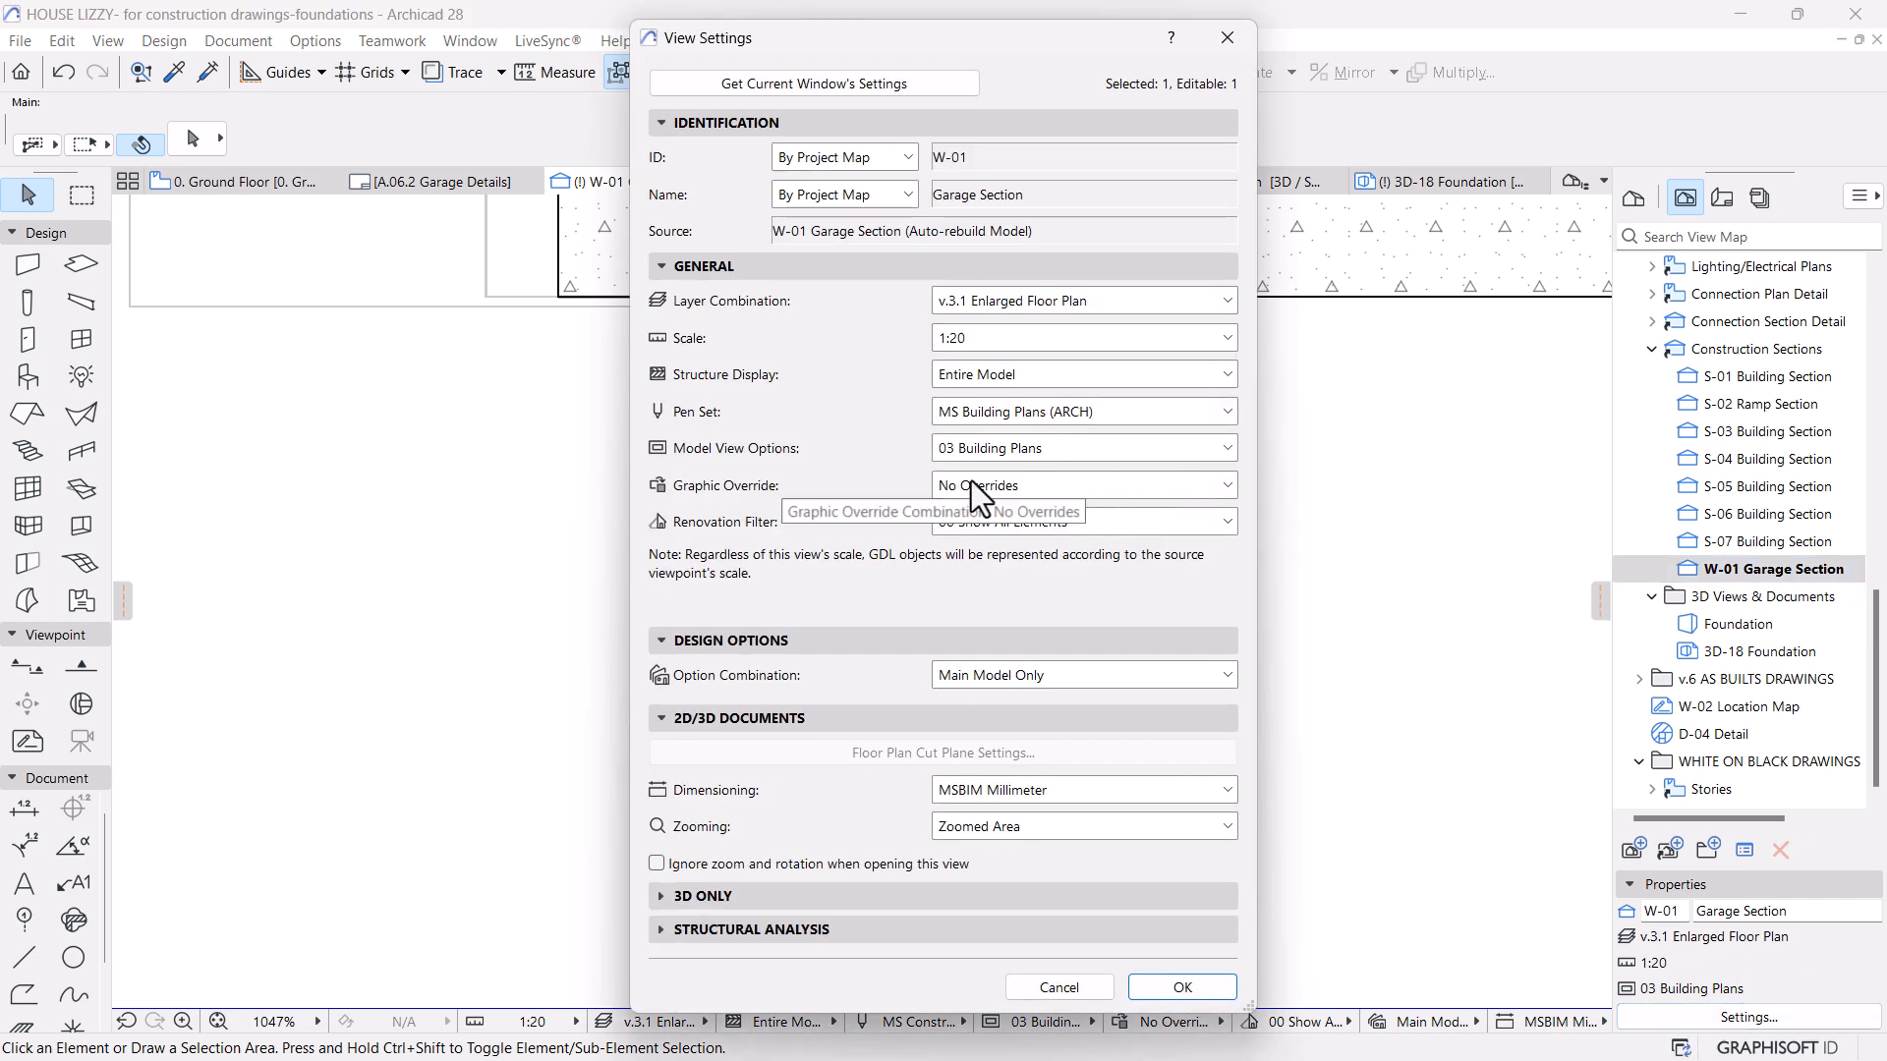
left_click(1095, 416)
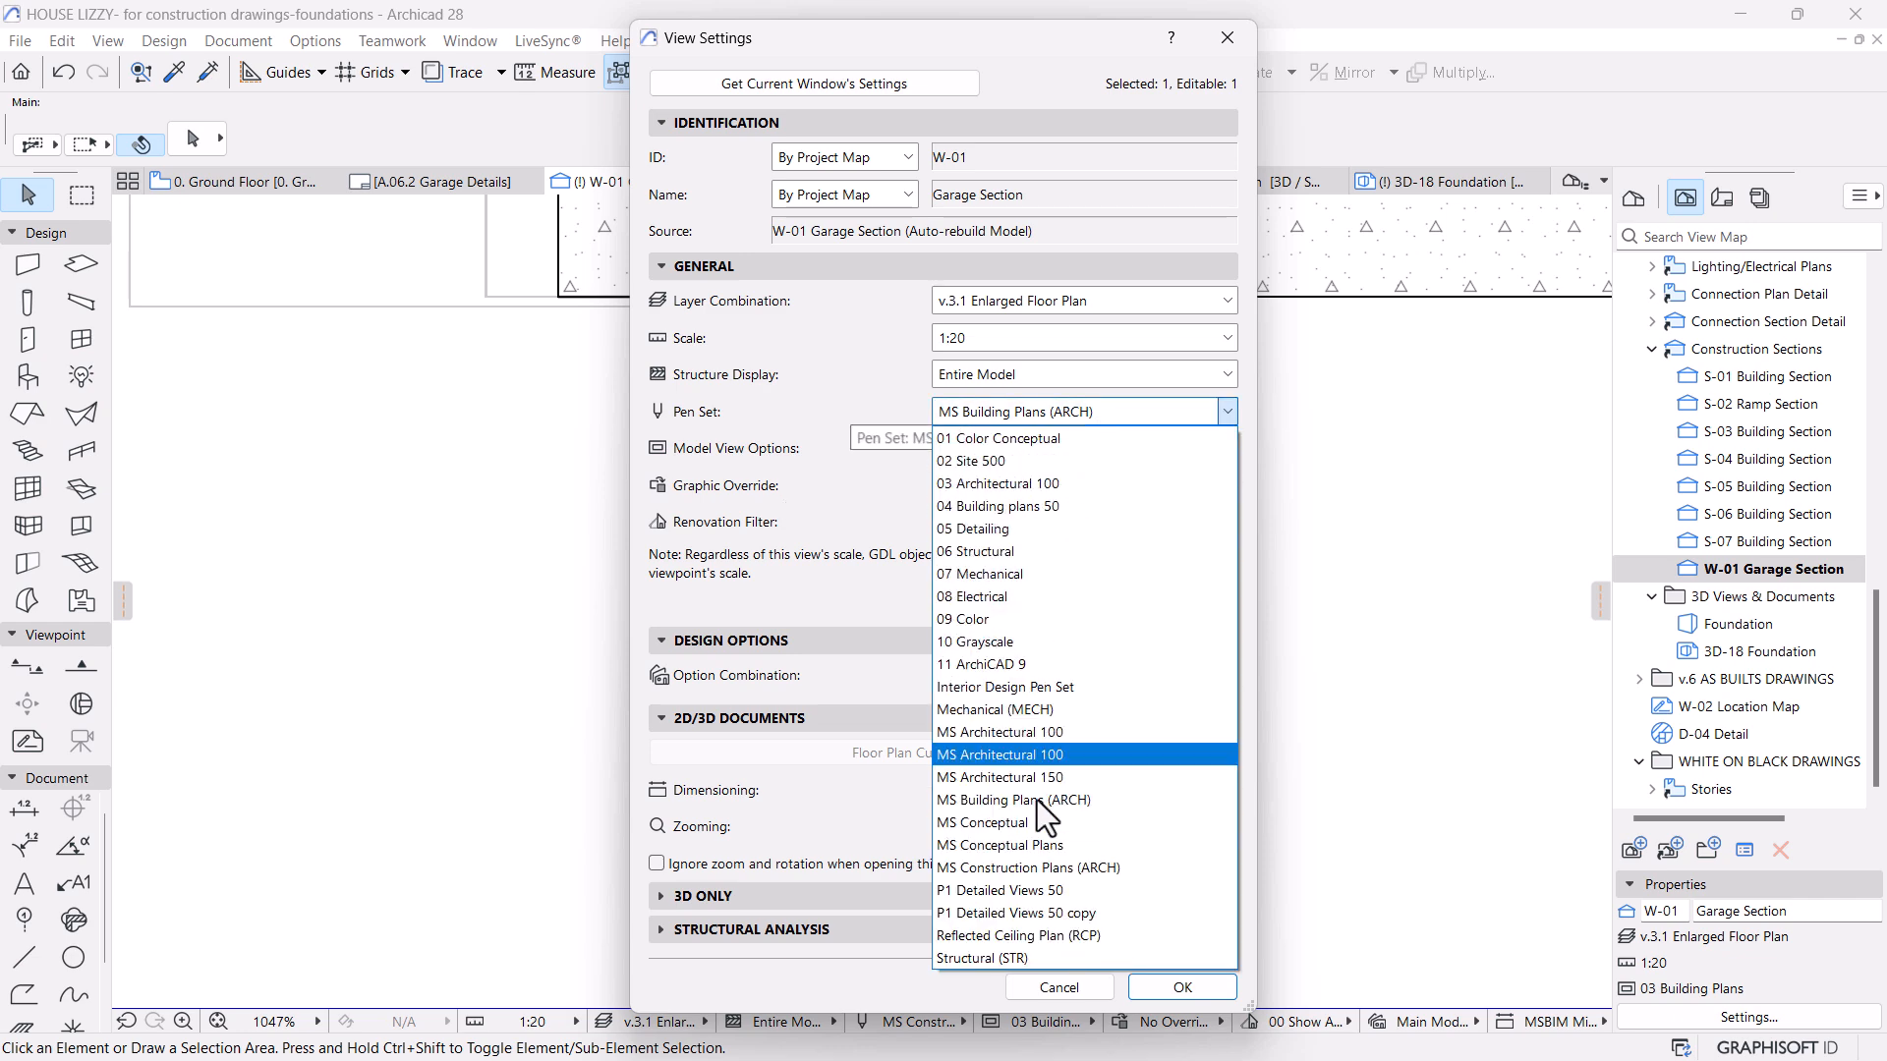
left_click(1020, 865)
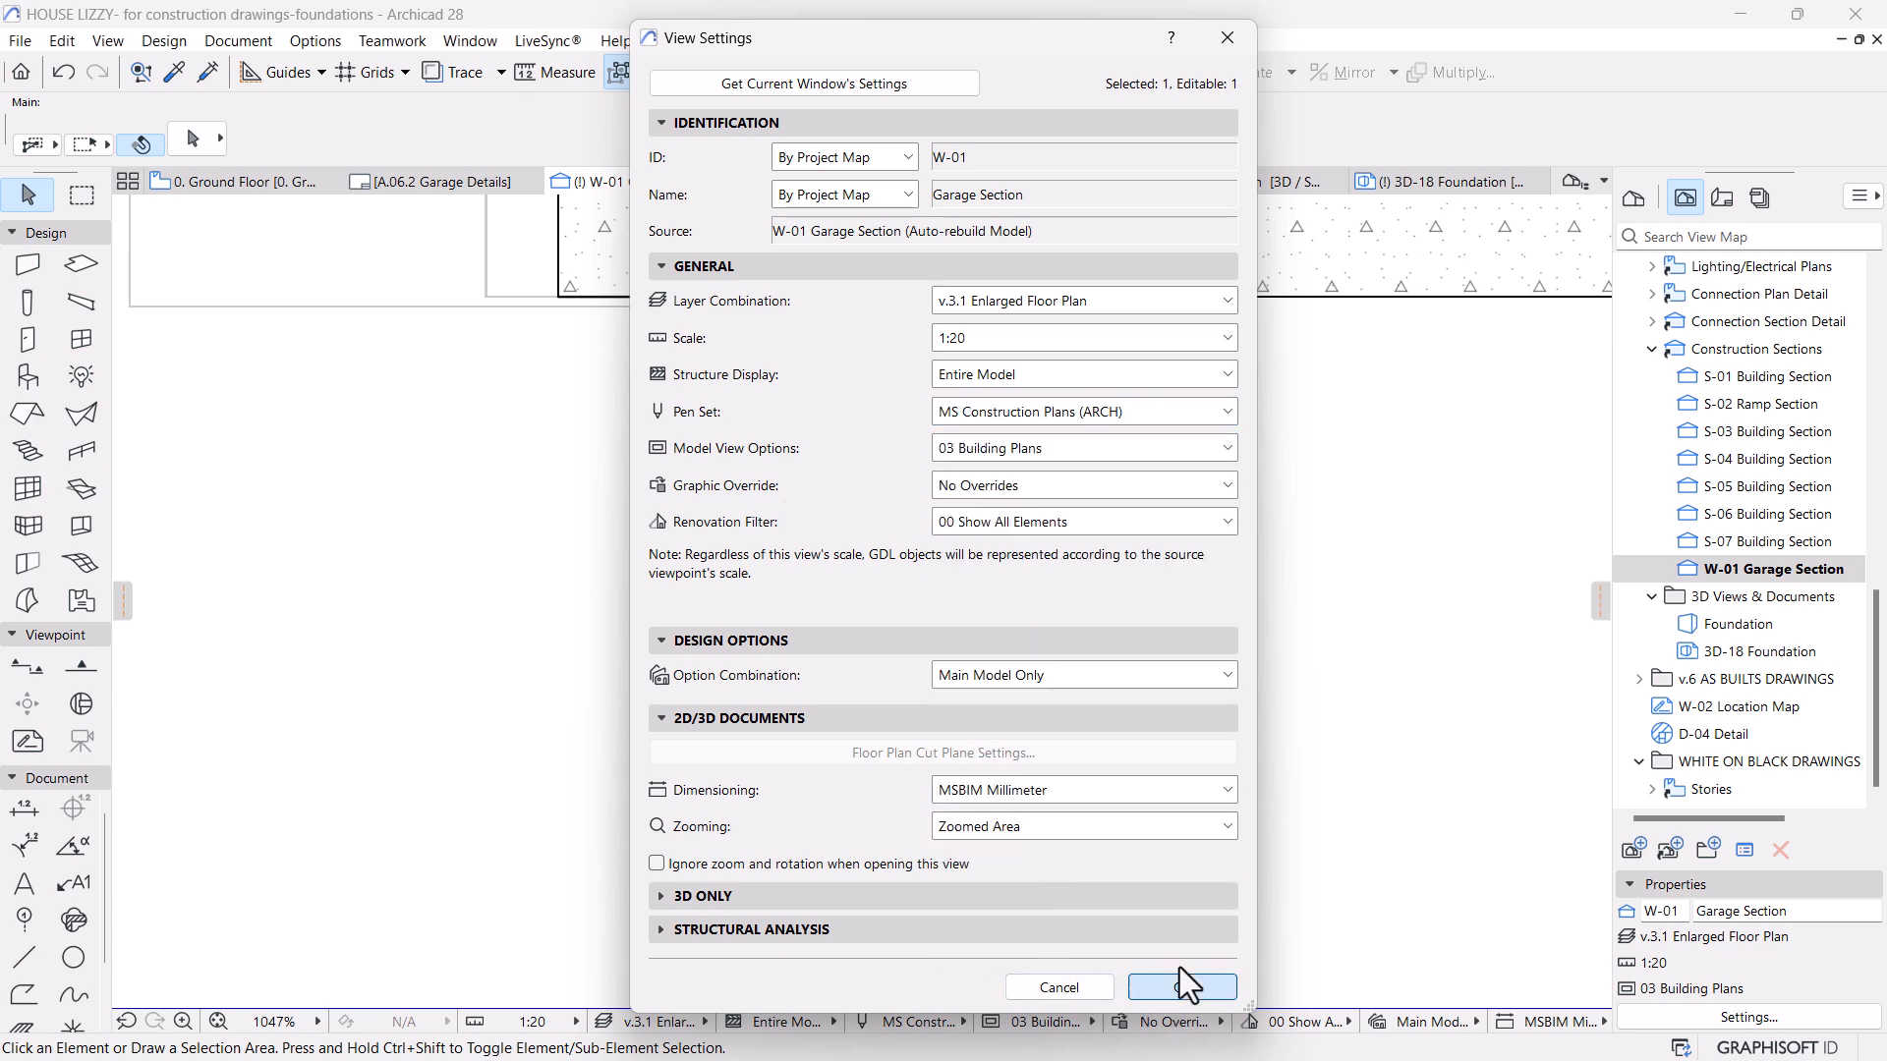
left_click(1167, 988)
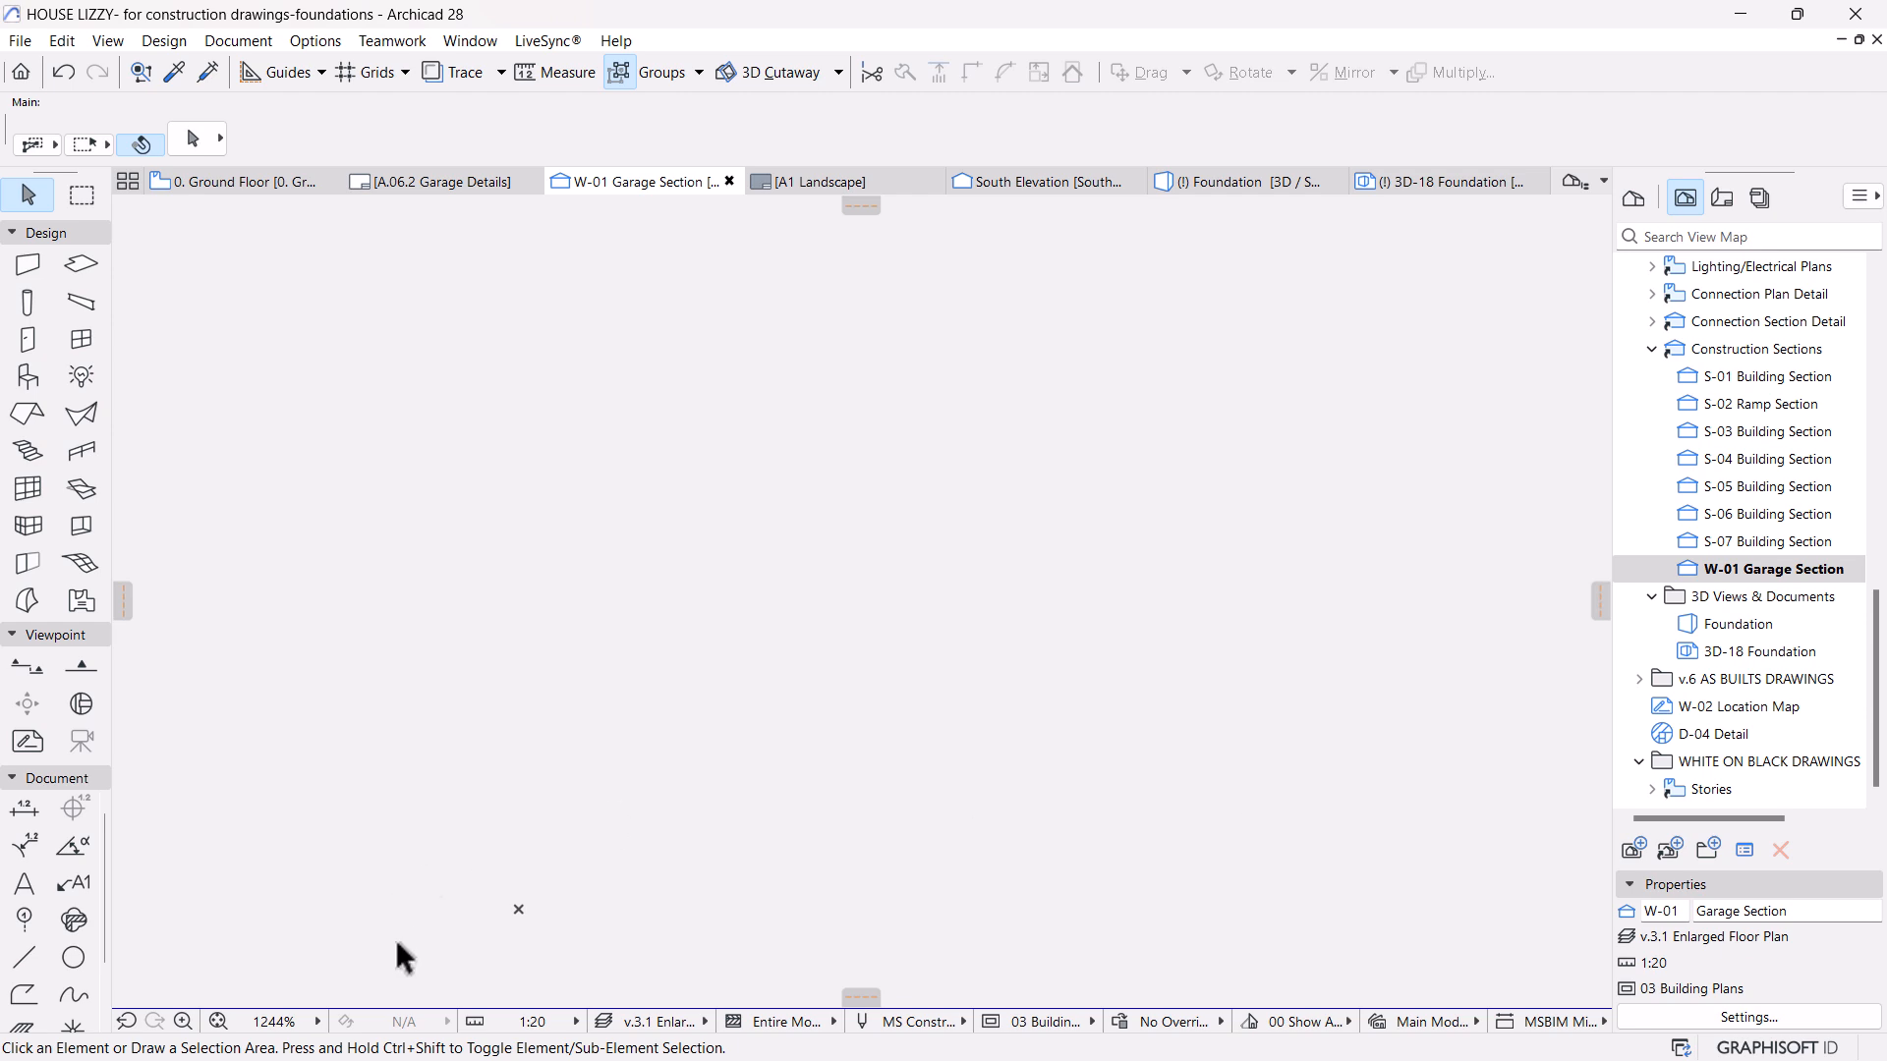
Select the garage curtain wall in the section and open its selection settings at the cut element attributes.
left_click(218, 1022)
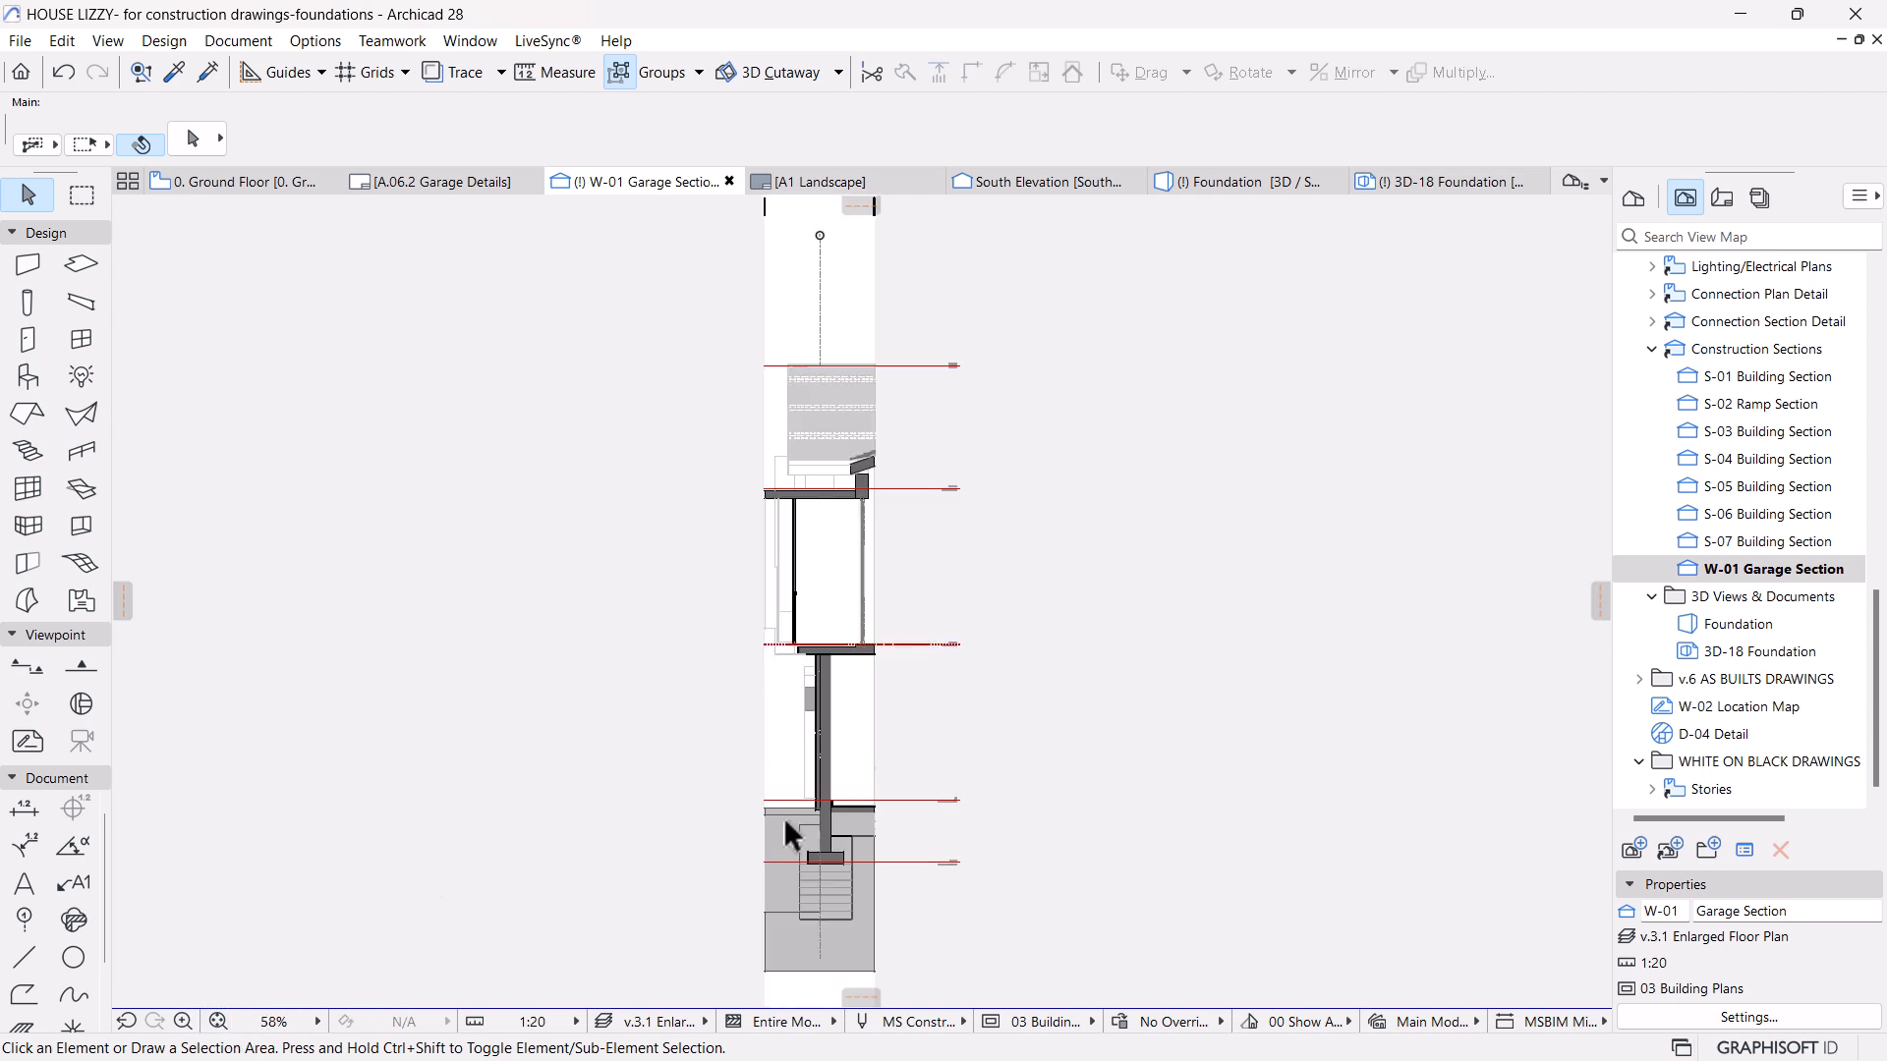
scroll(869, 724, "up", 15)
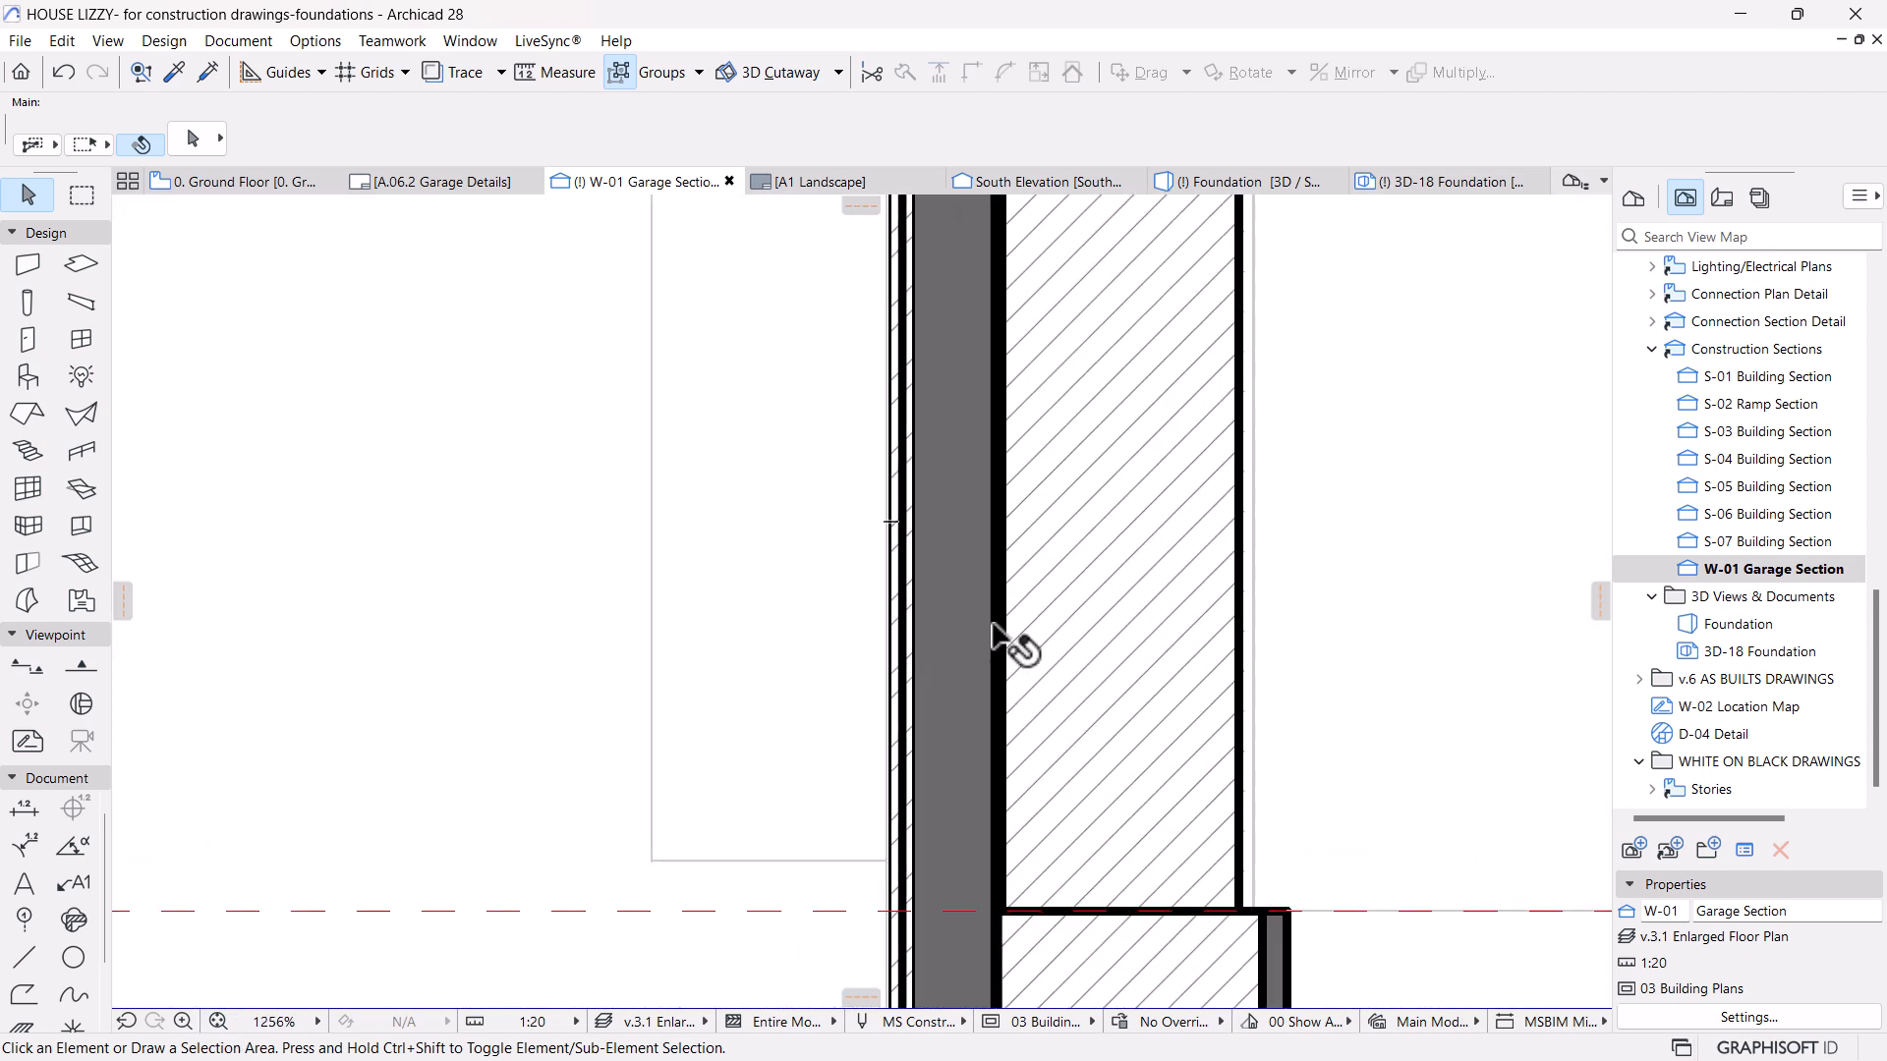
scroll(976, 644, "down", 2)
left_click(998, 590)
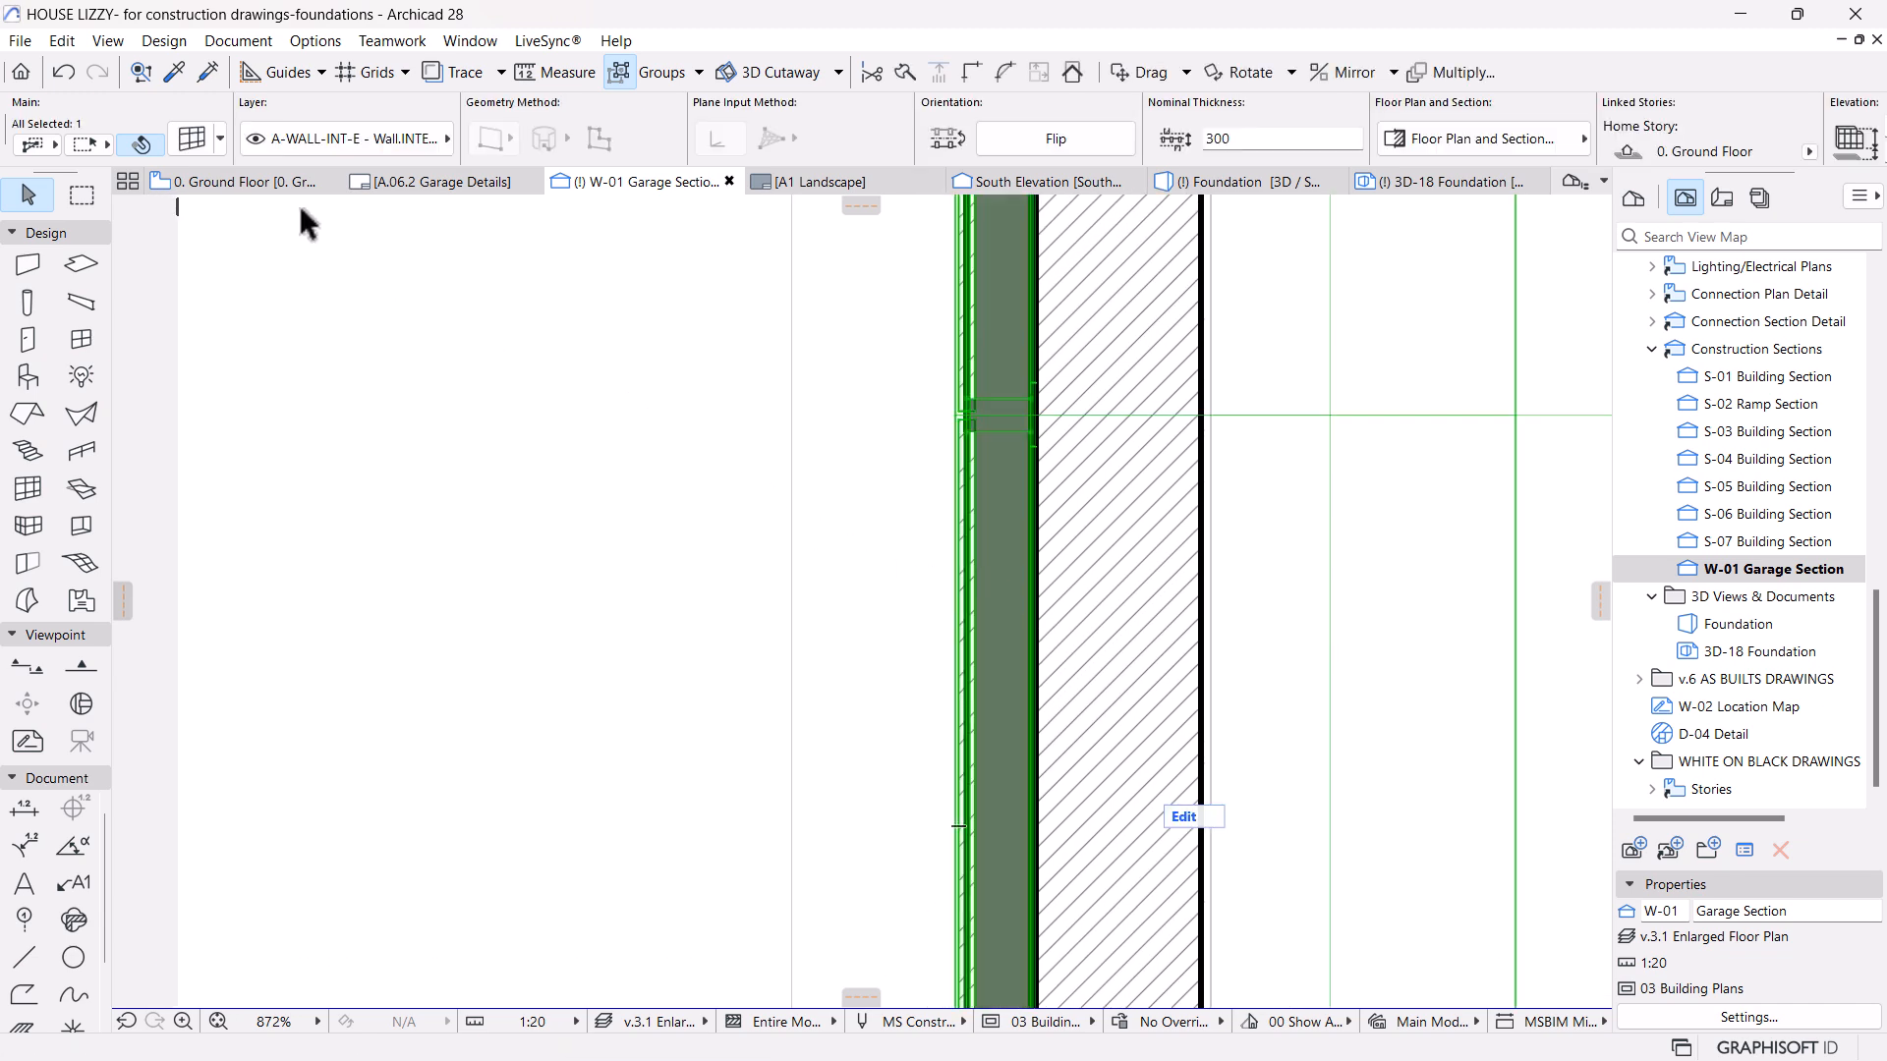
left_click(190, 137)
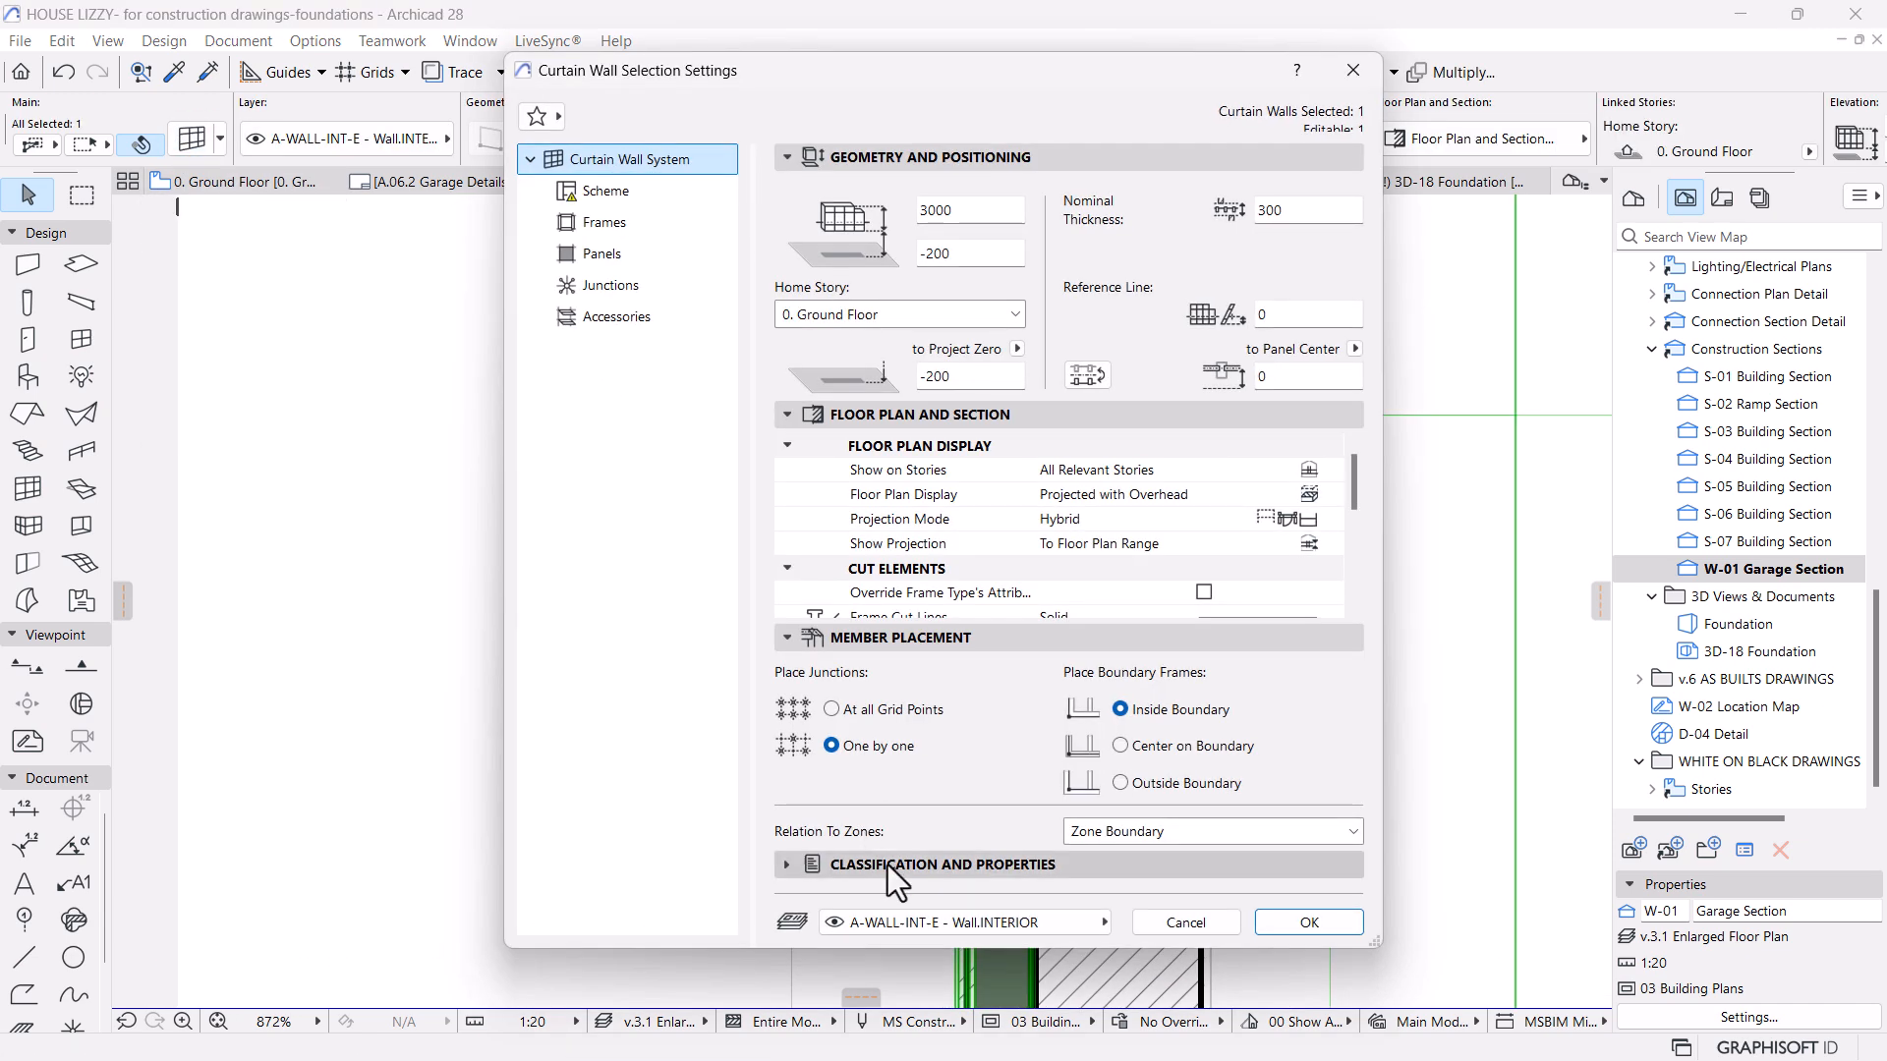
scroll(1257, 580, "down", 5)
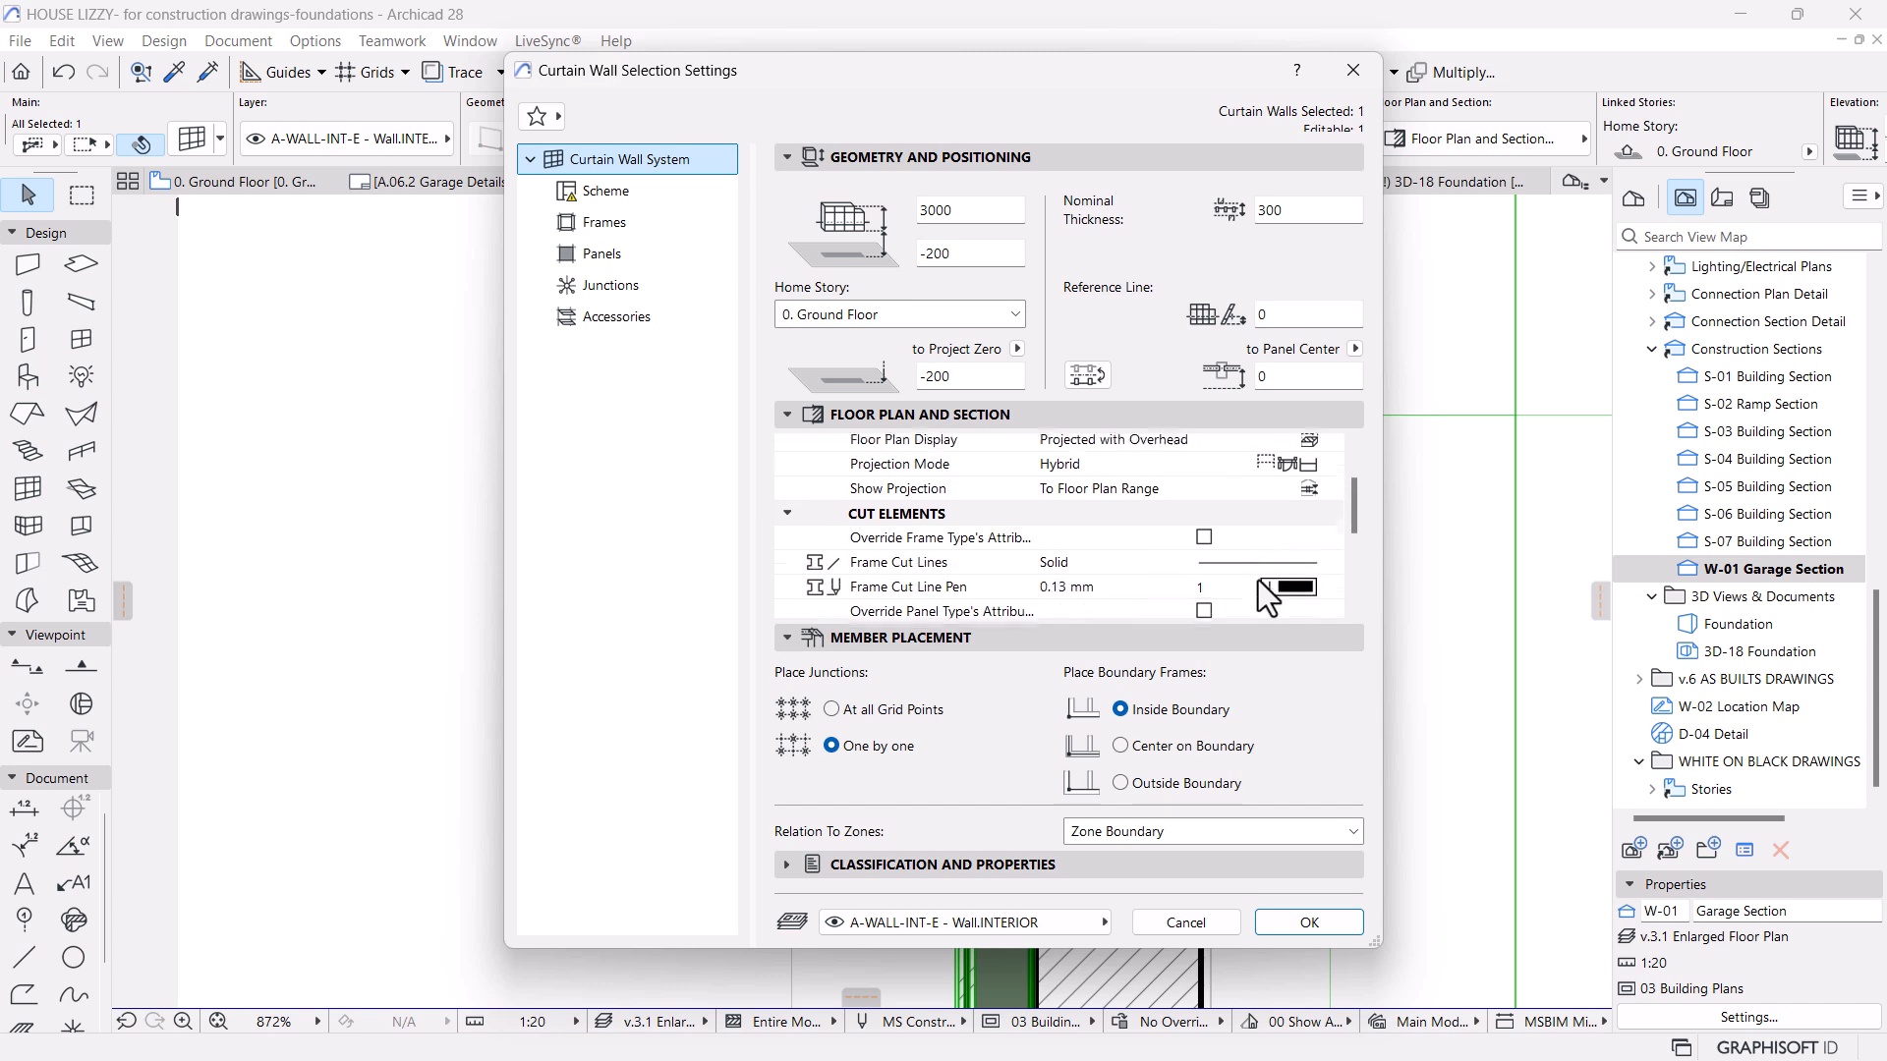
scroll(1257, 579, "up", 1)
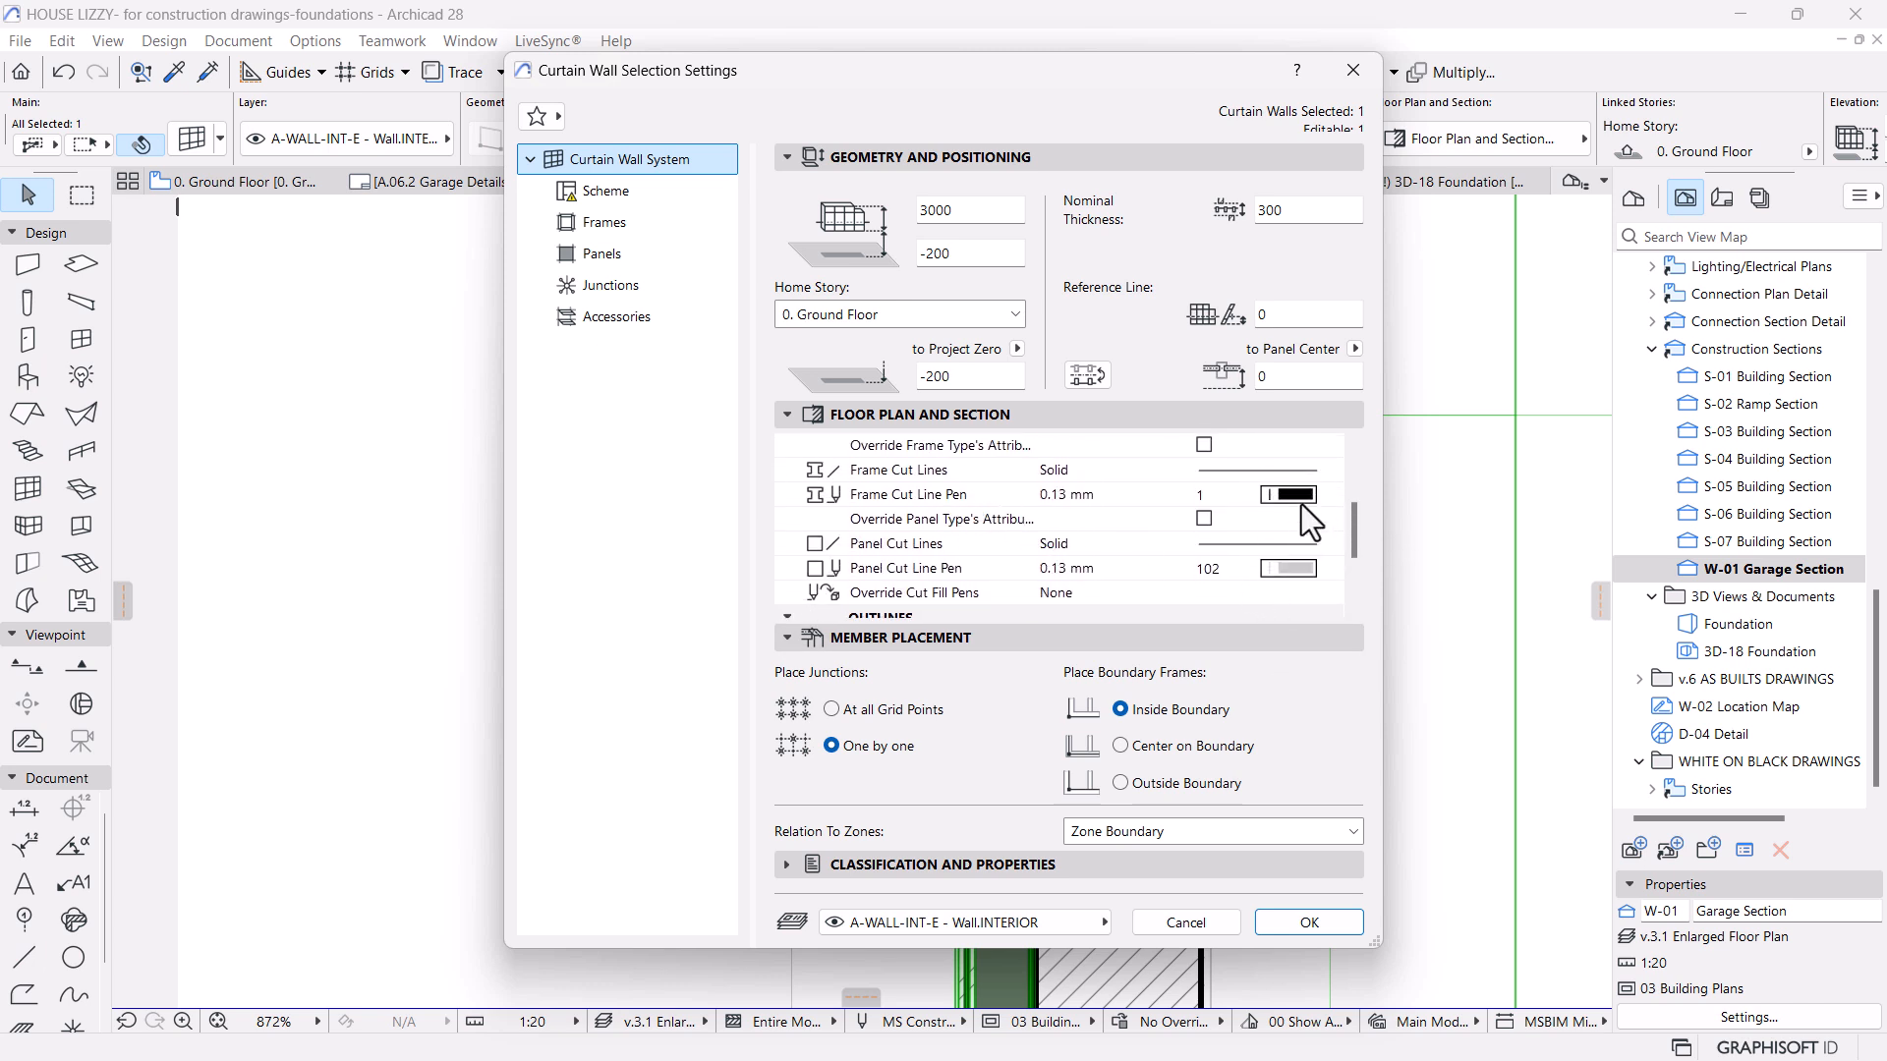
Set the curtain wall's panel cut line pen and uncut line pen to 218.
left_click(1287, 568)
left_click(1759, 790)
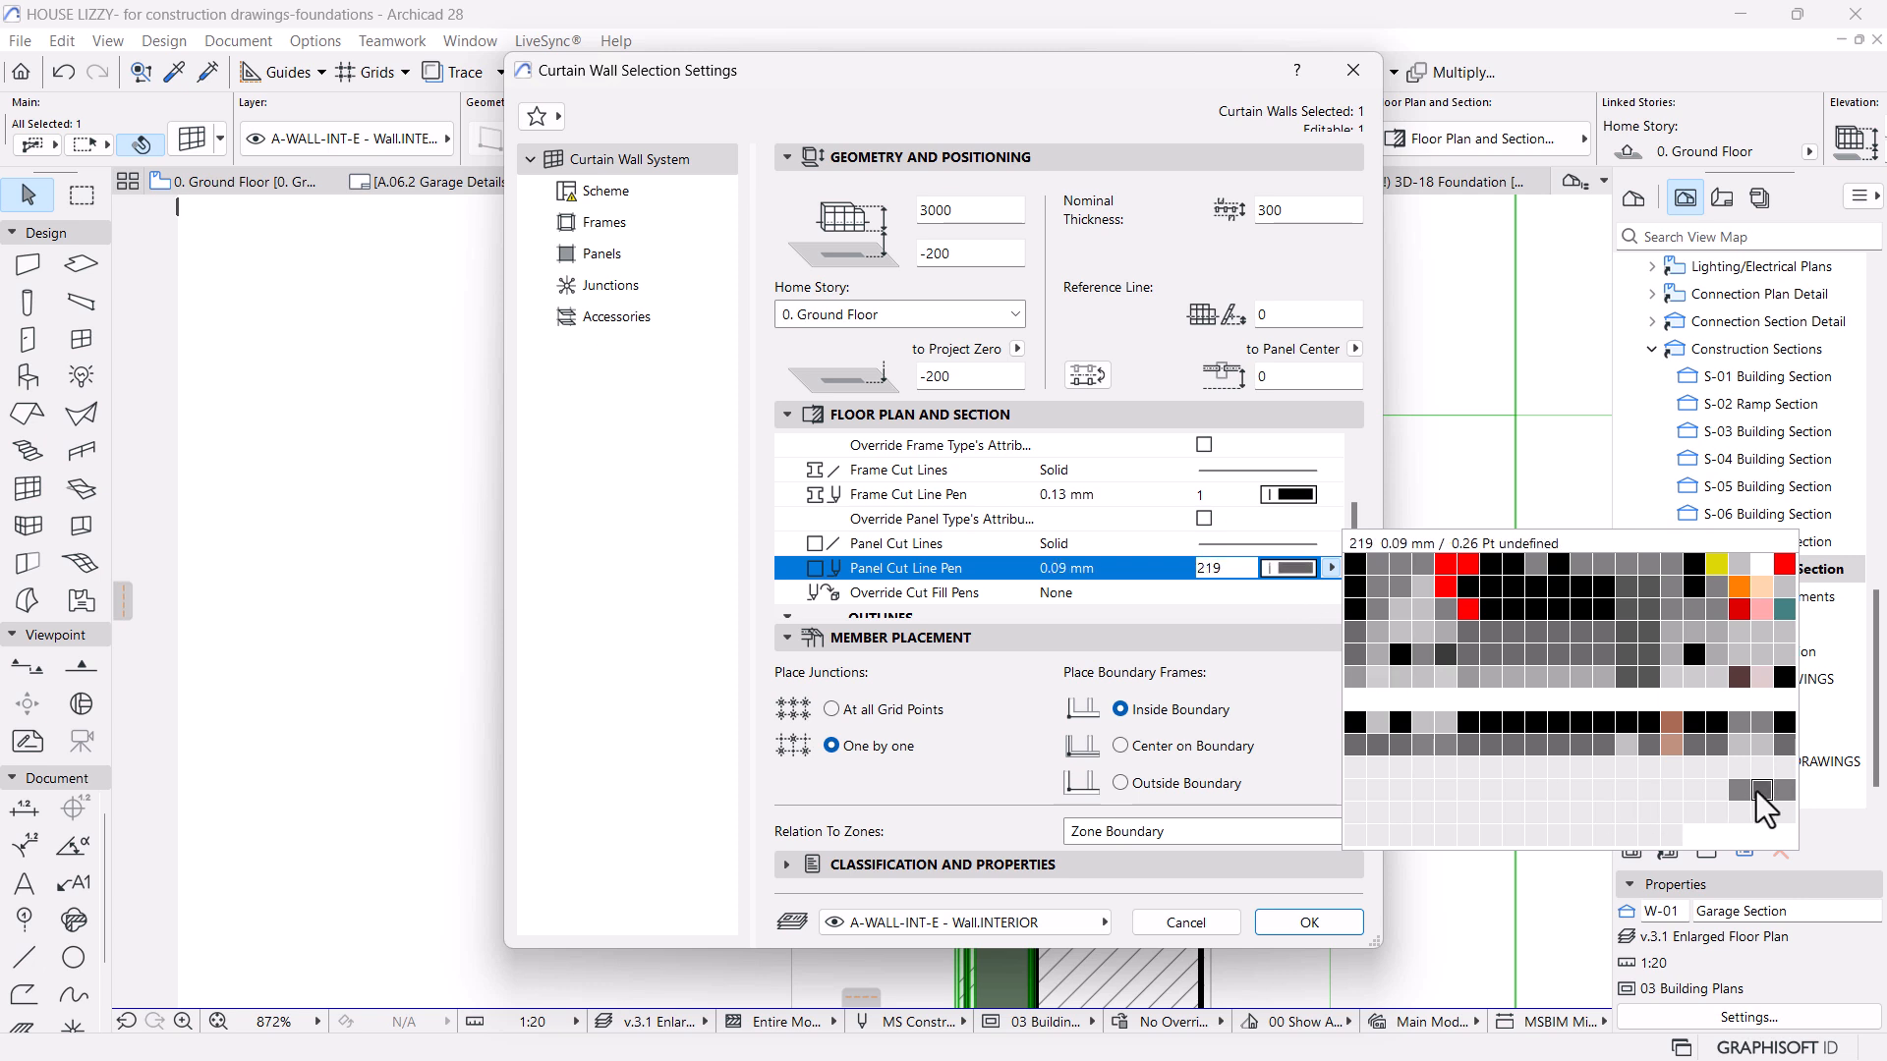
left_click(1745, 792)
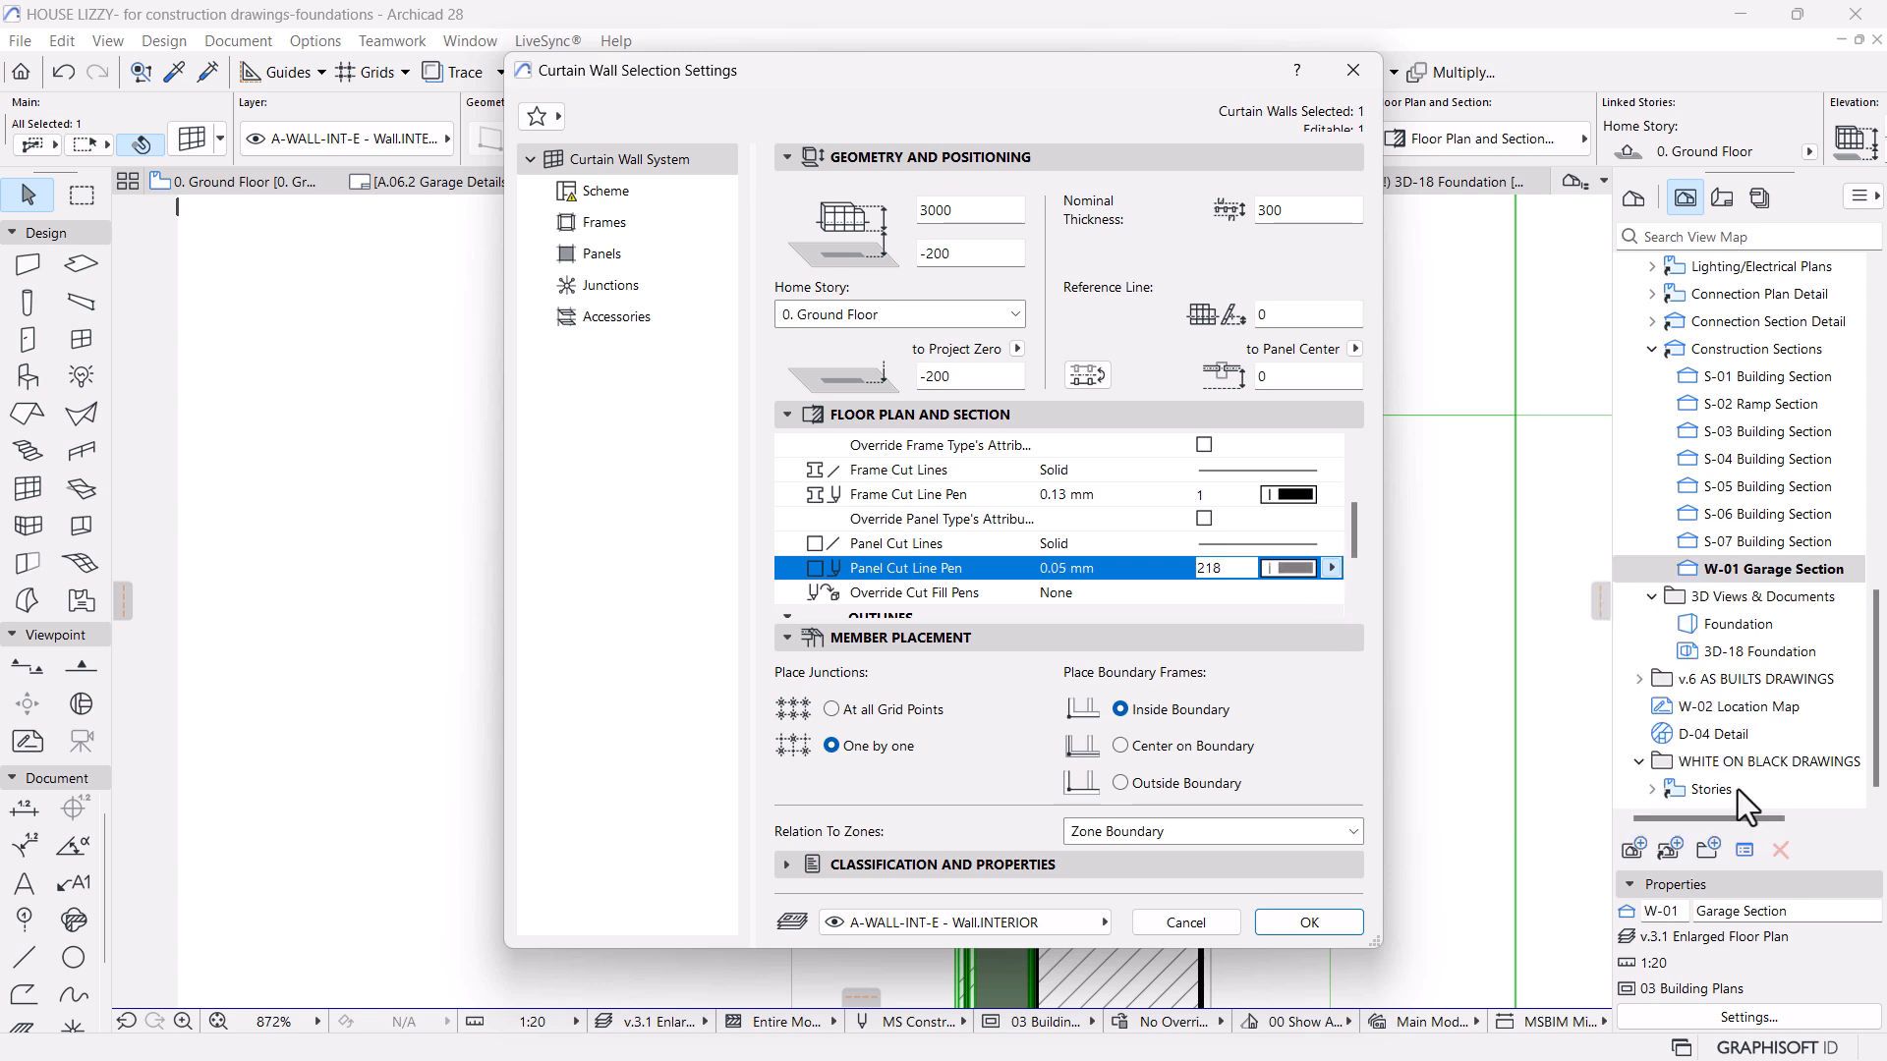
scroll(1349, 570, "down", 3)
left_click(1225, 592)
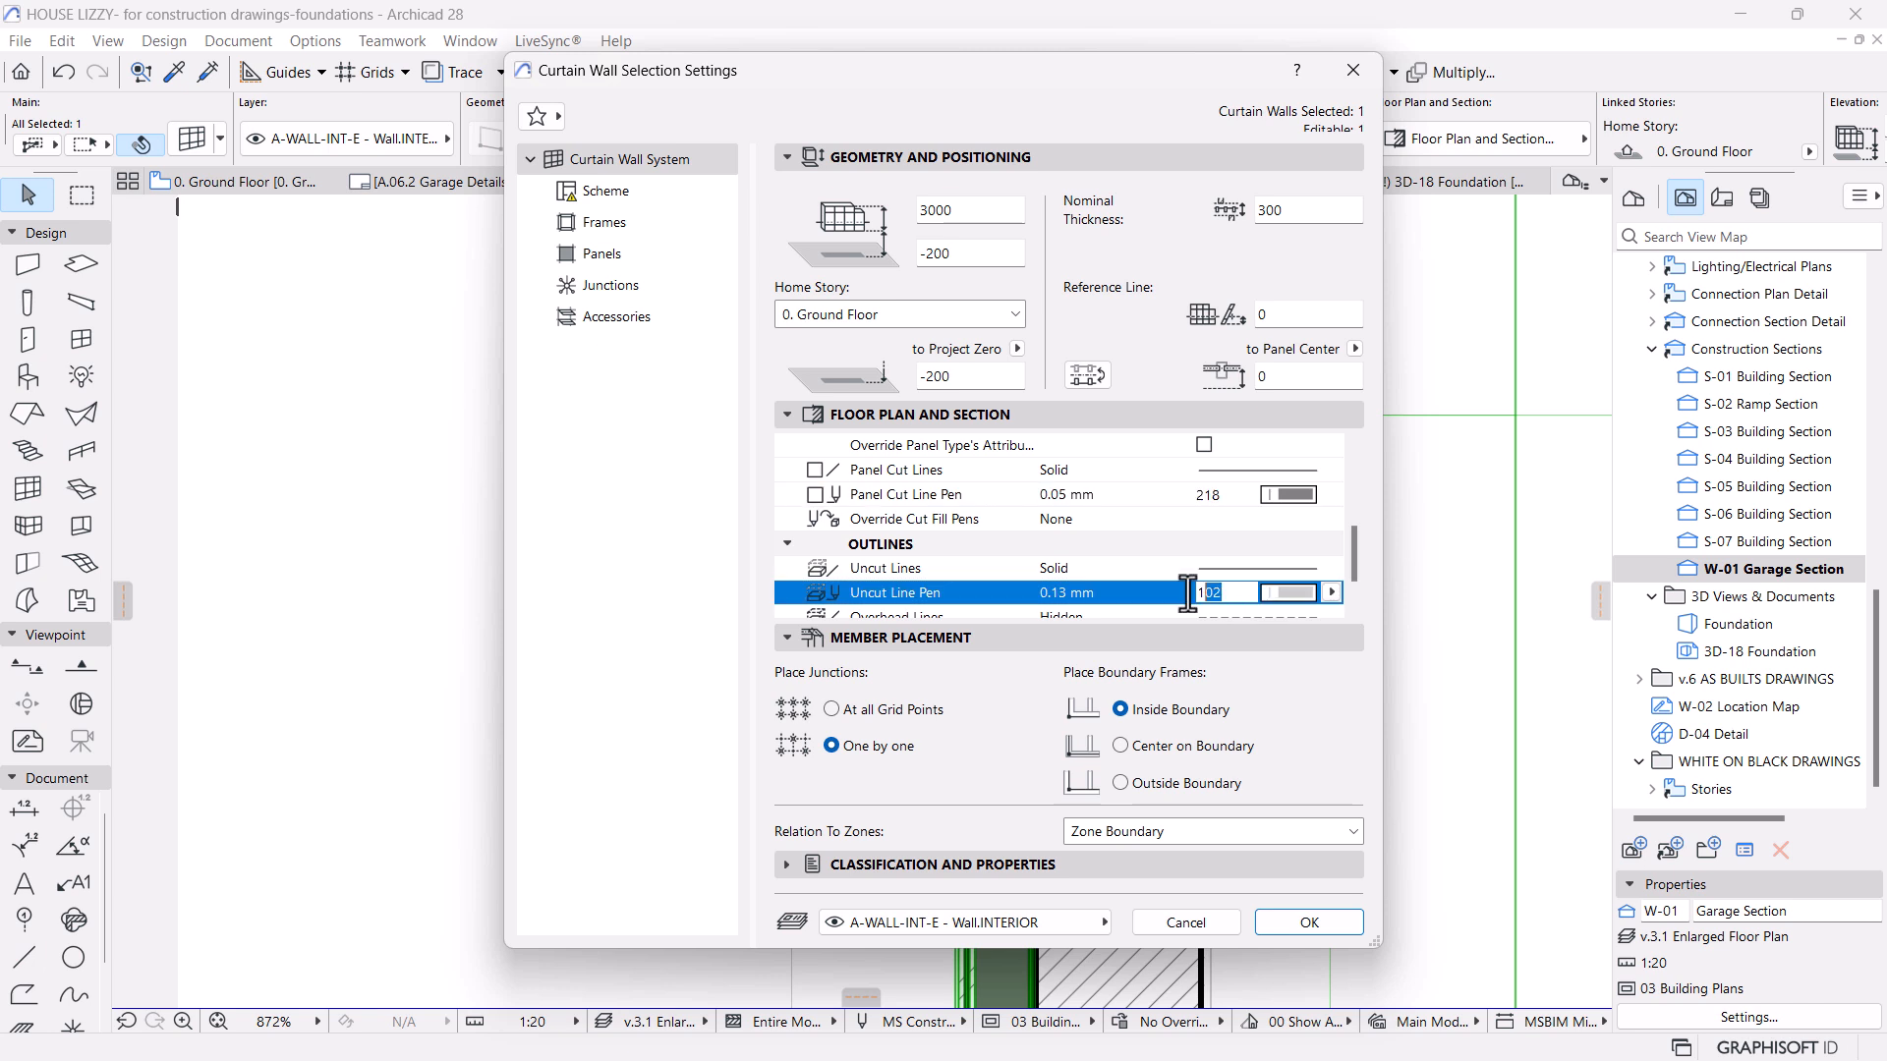
type("218")
key("Return")
scroll(1122, 560, "down", 2)
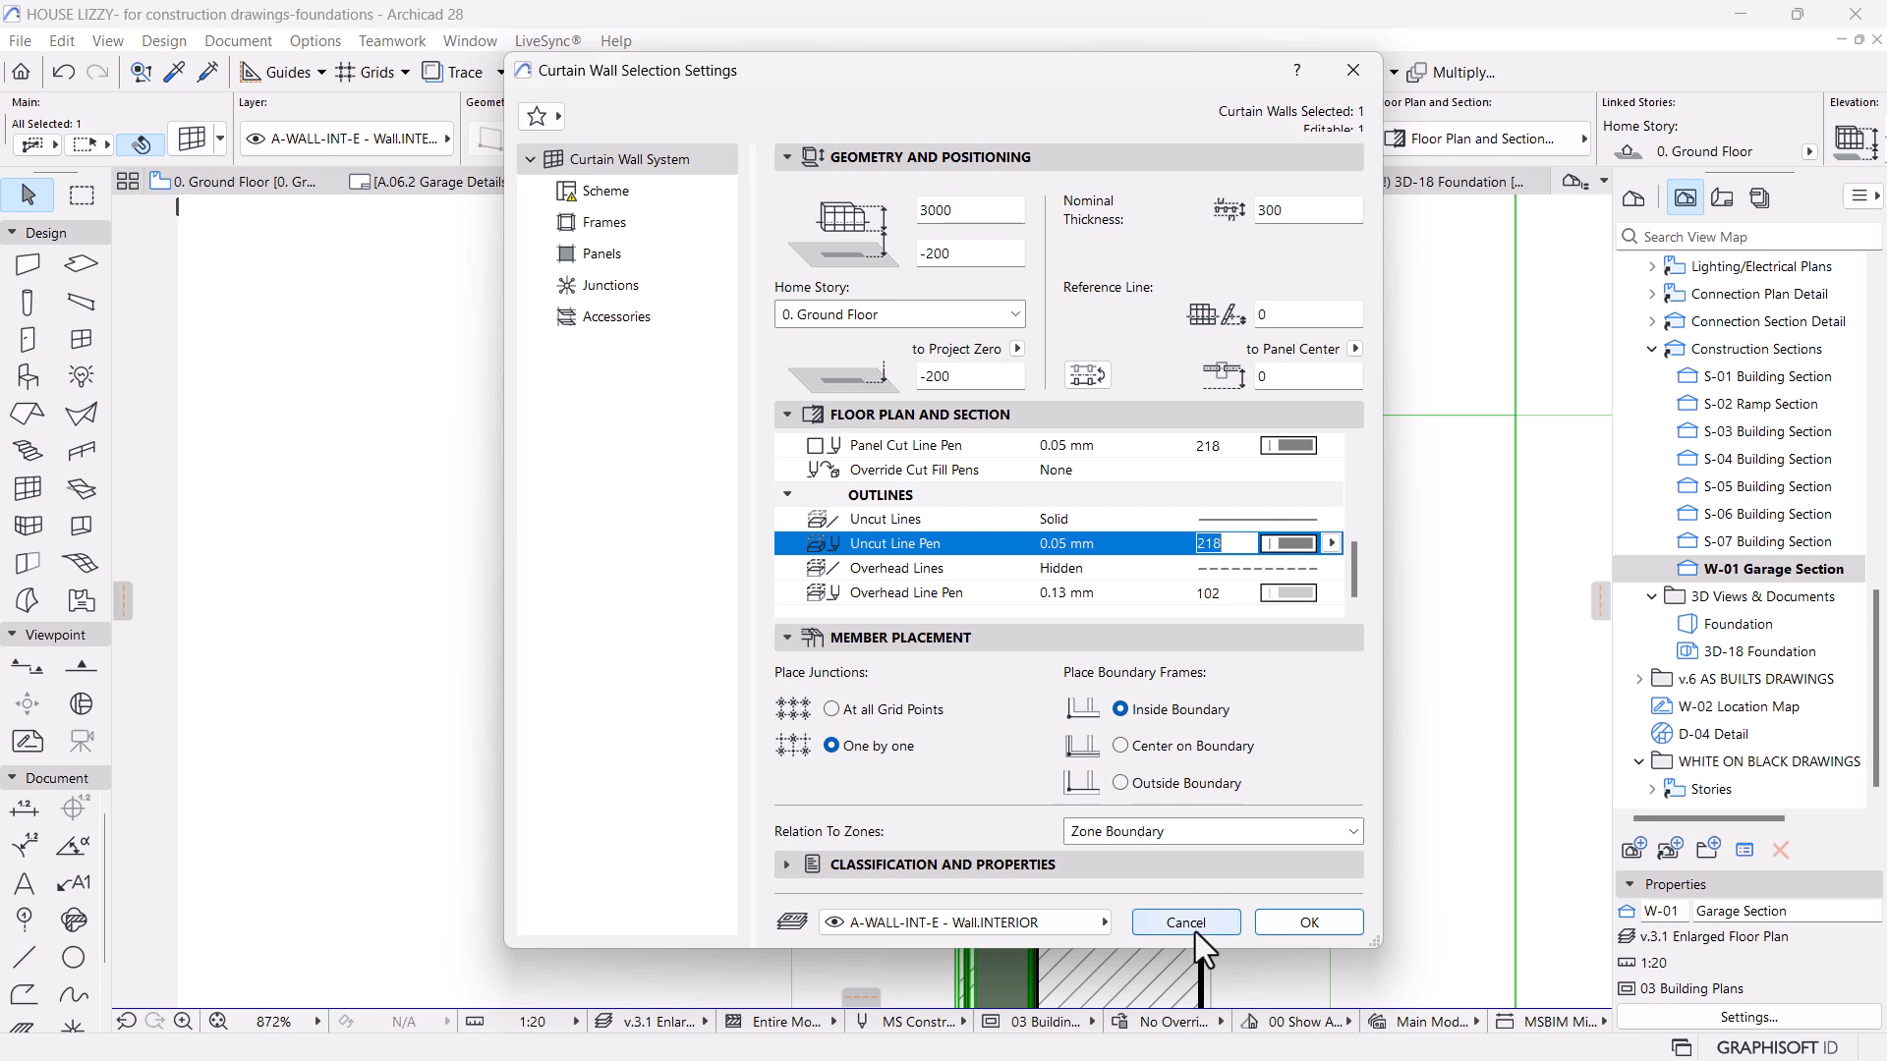
Set the curtain wall's uncut and overhead line pens to 101 and its panel cut line pen to 1, and apply the settings.
left_click(1299, 544)
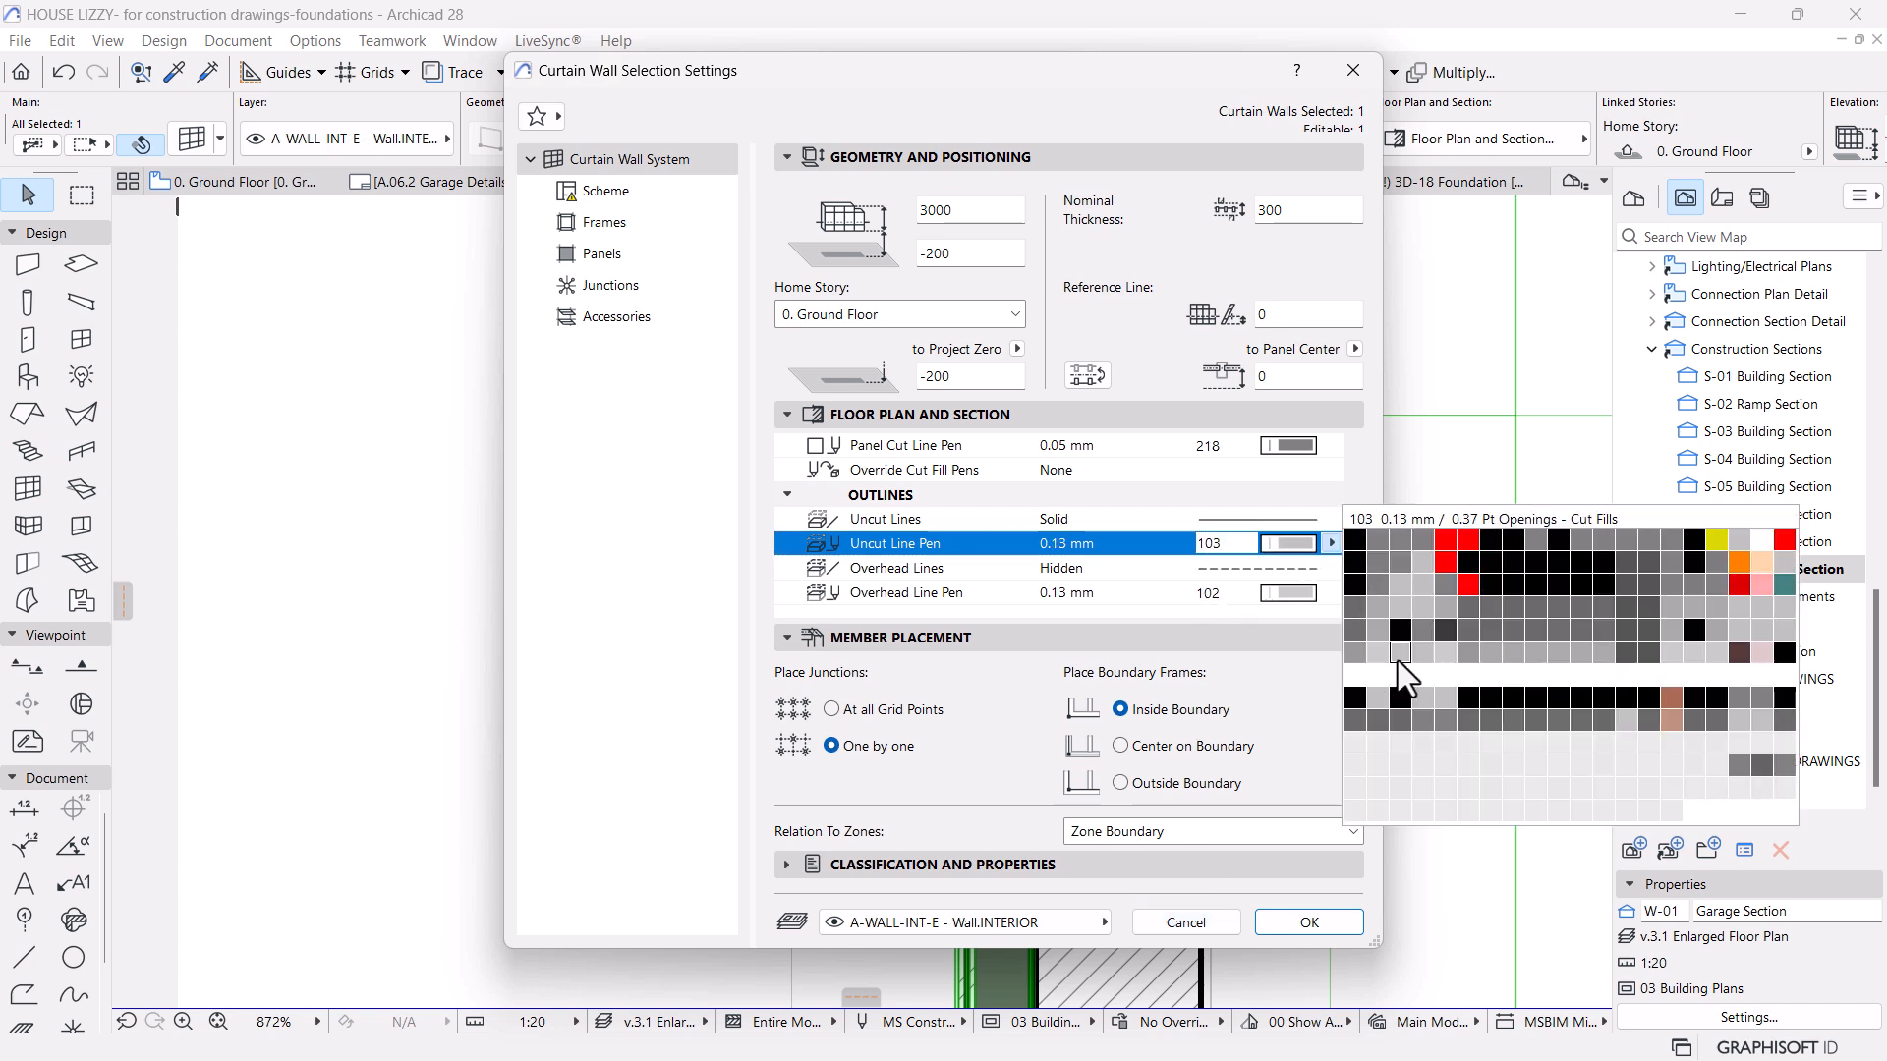
left_click(1358, 657)
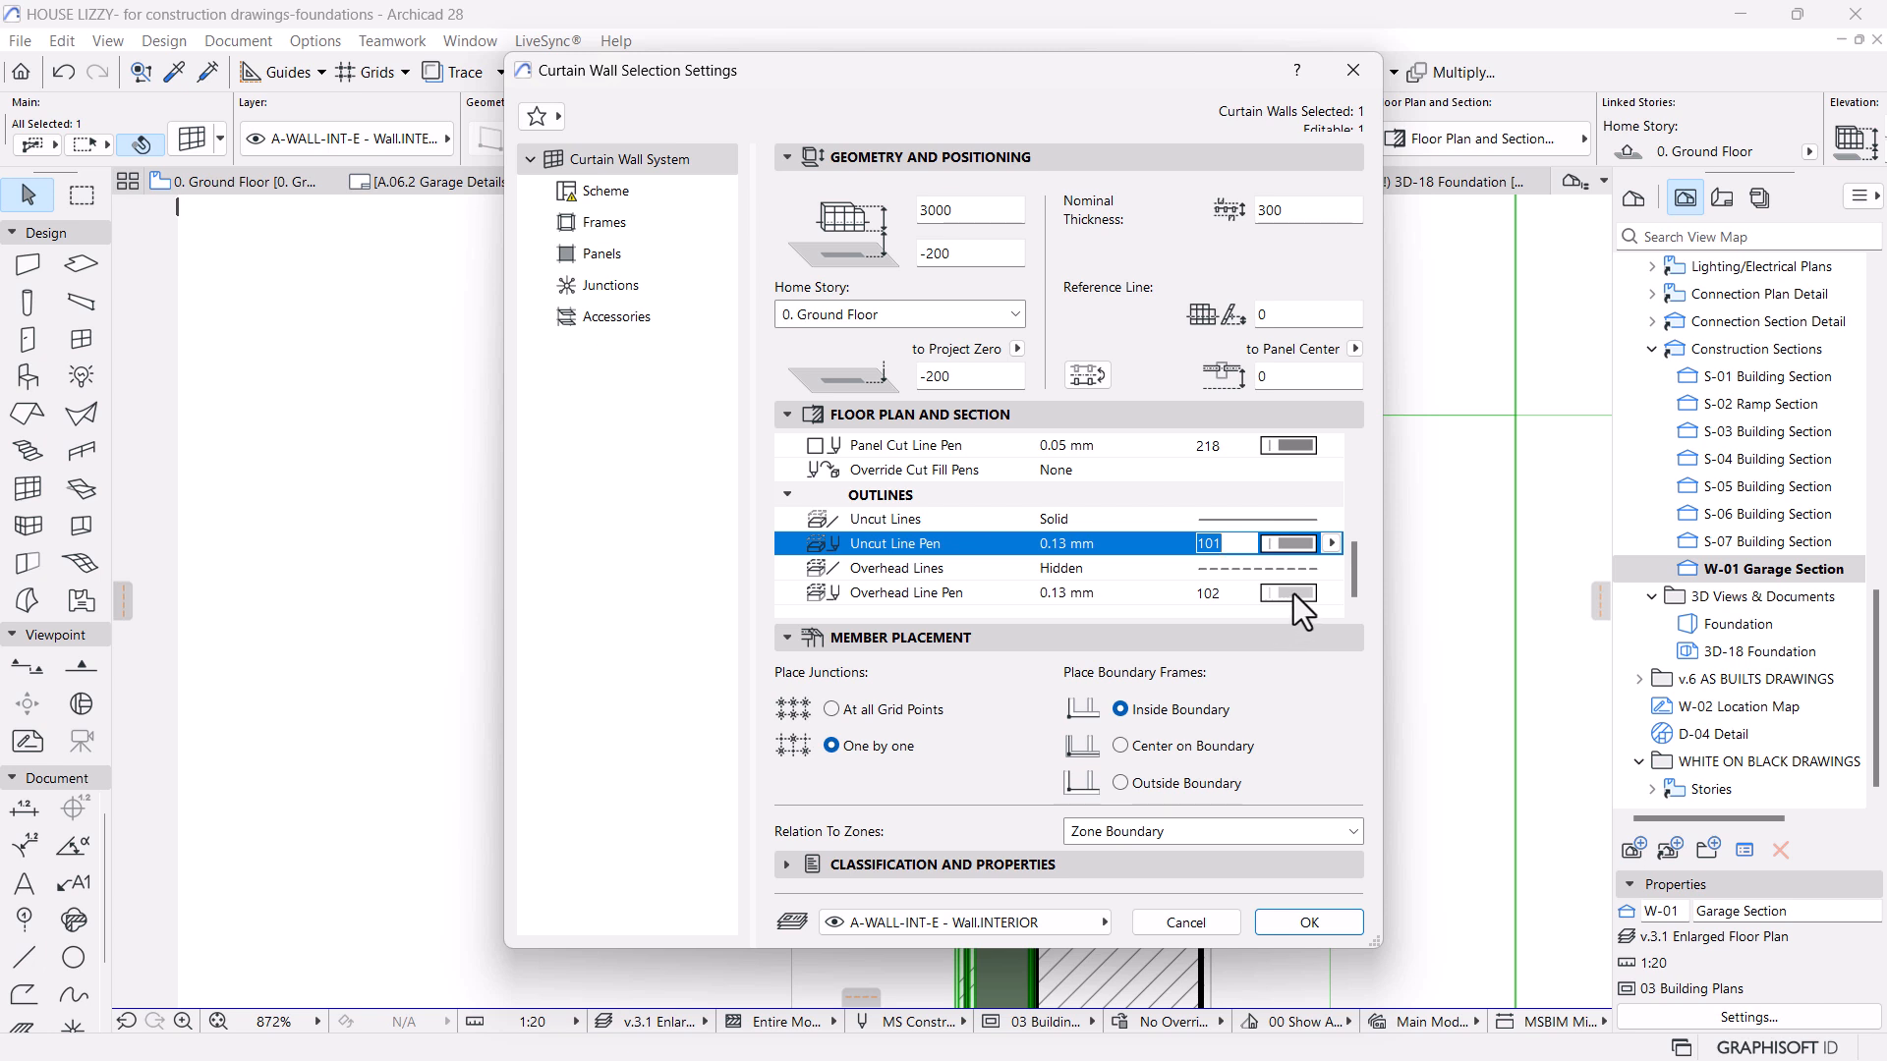
left_click(1293, 593)
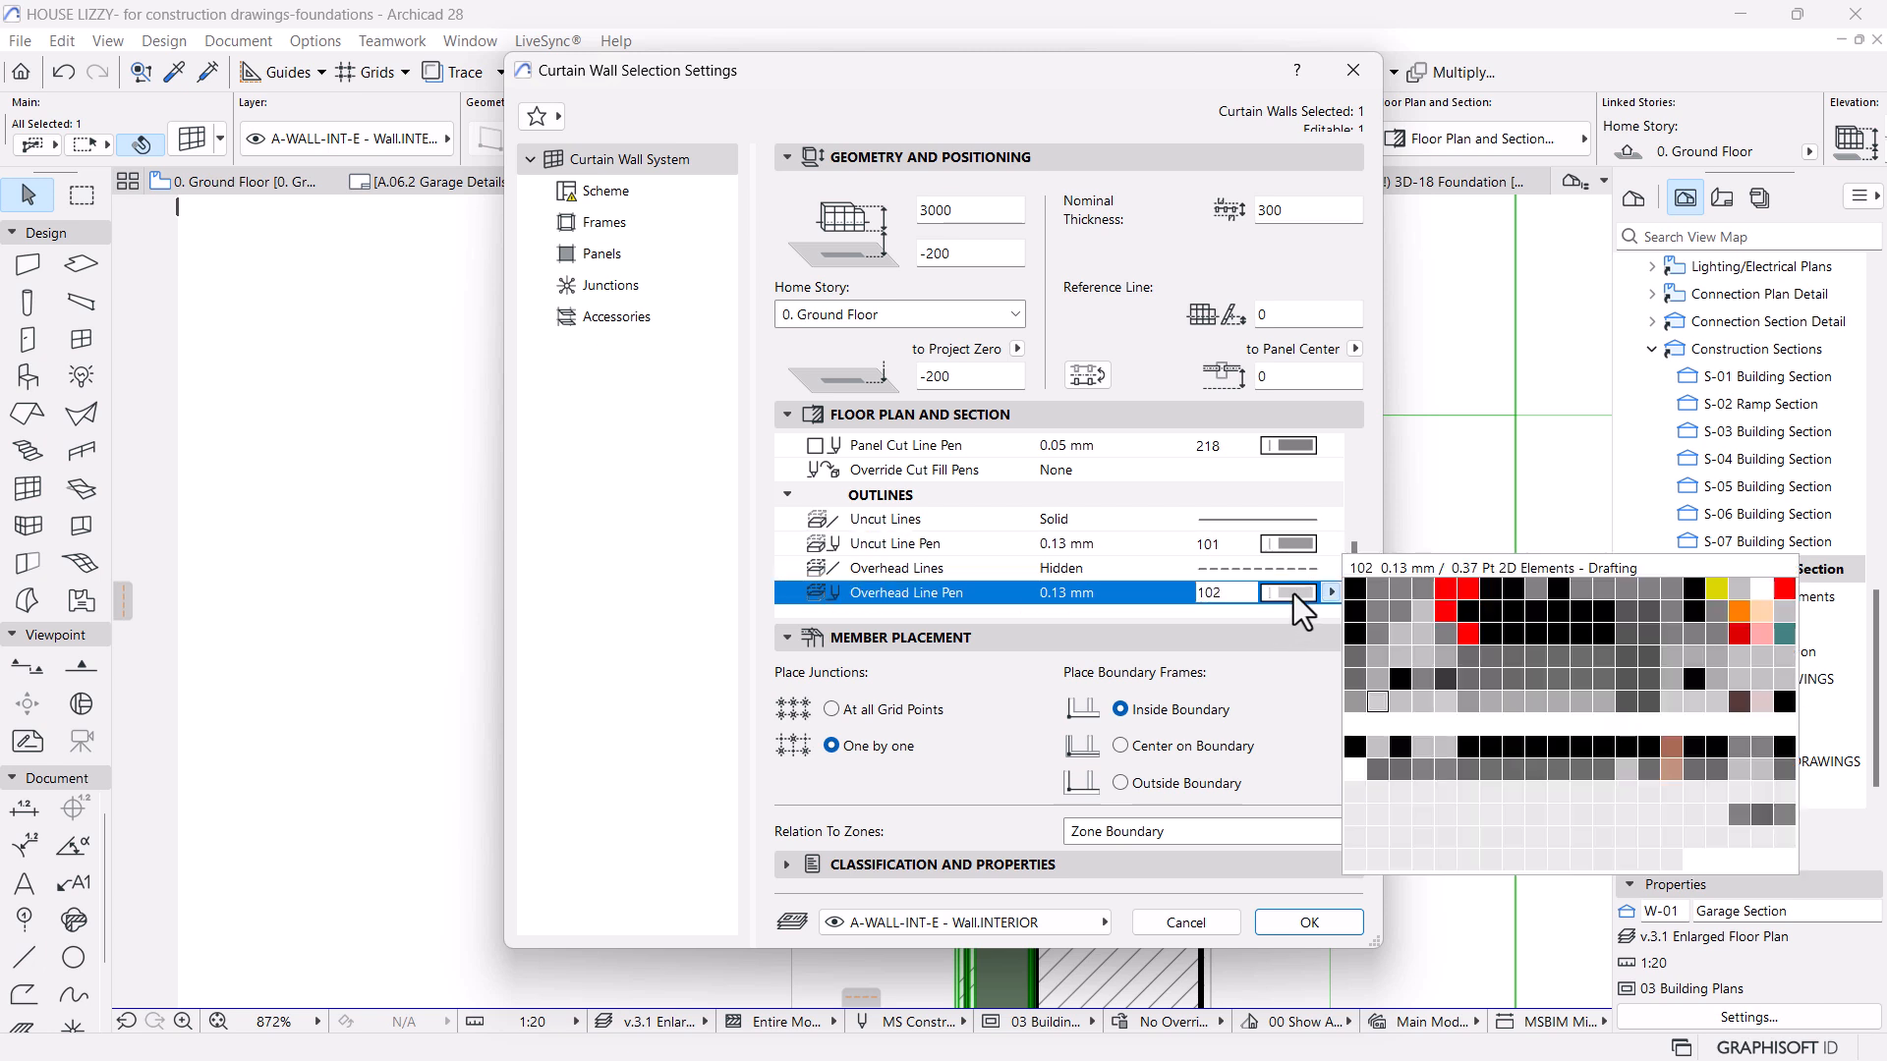
left_click(1358, 704)
left_click(1295, 445)
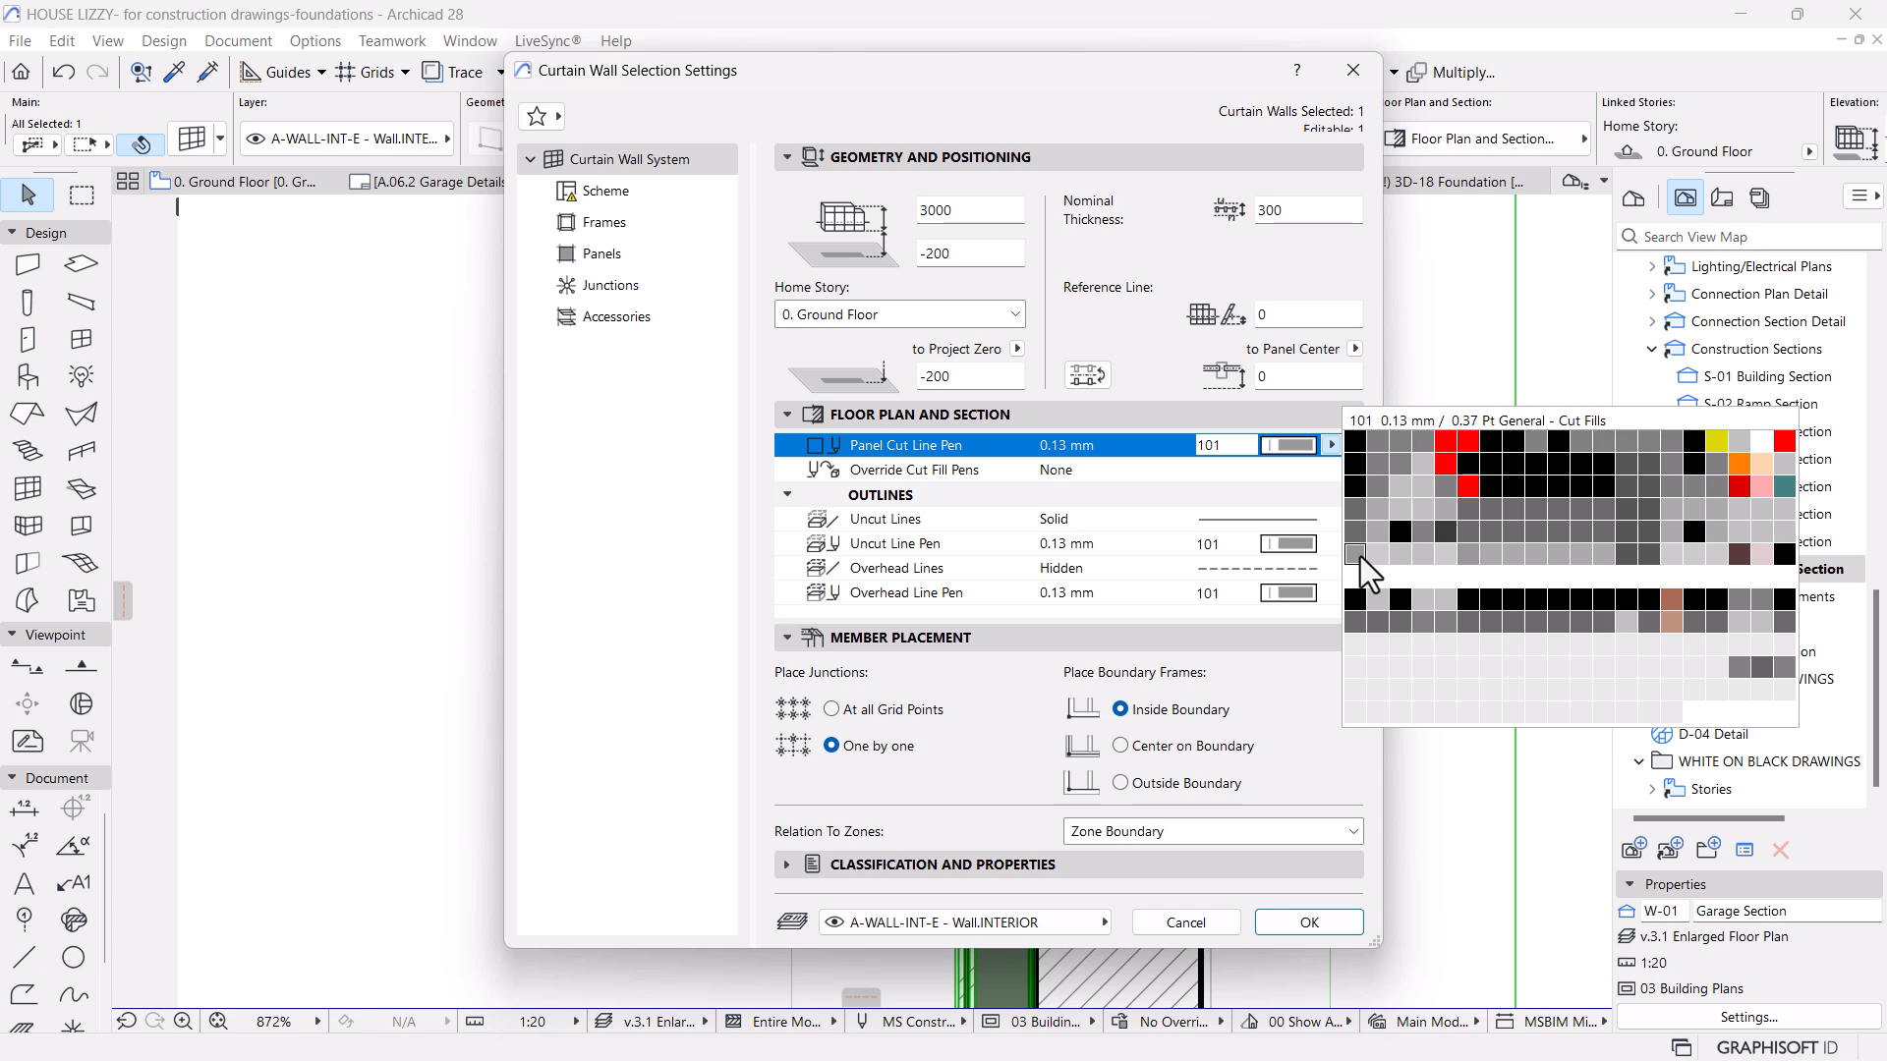
left_click(1358, 440)
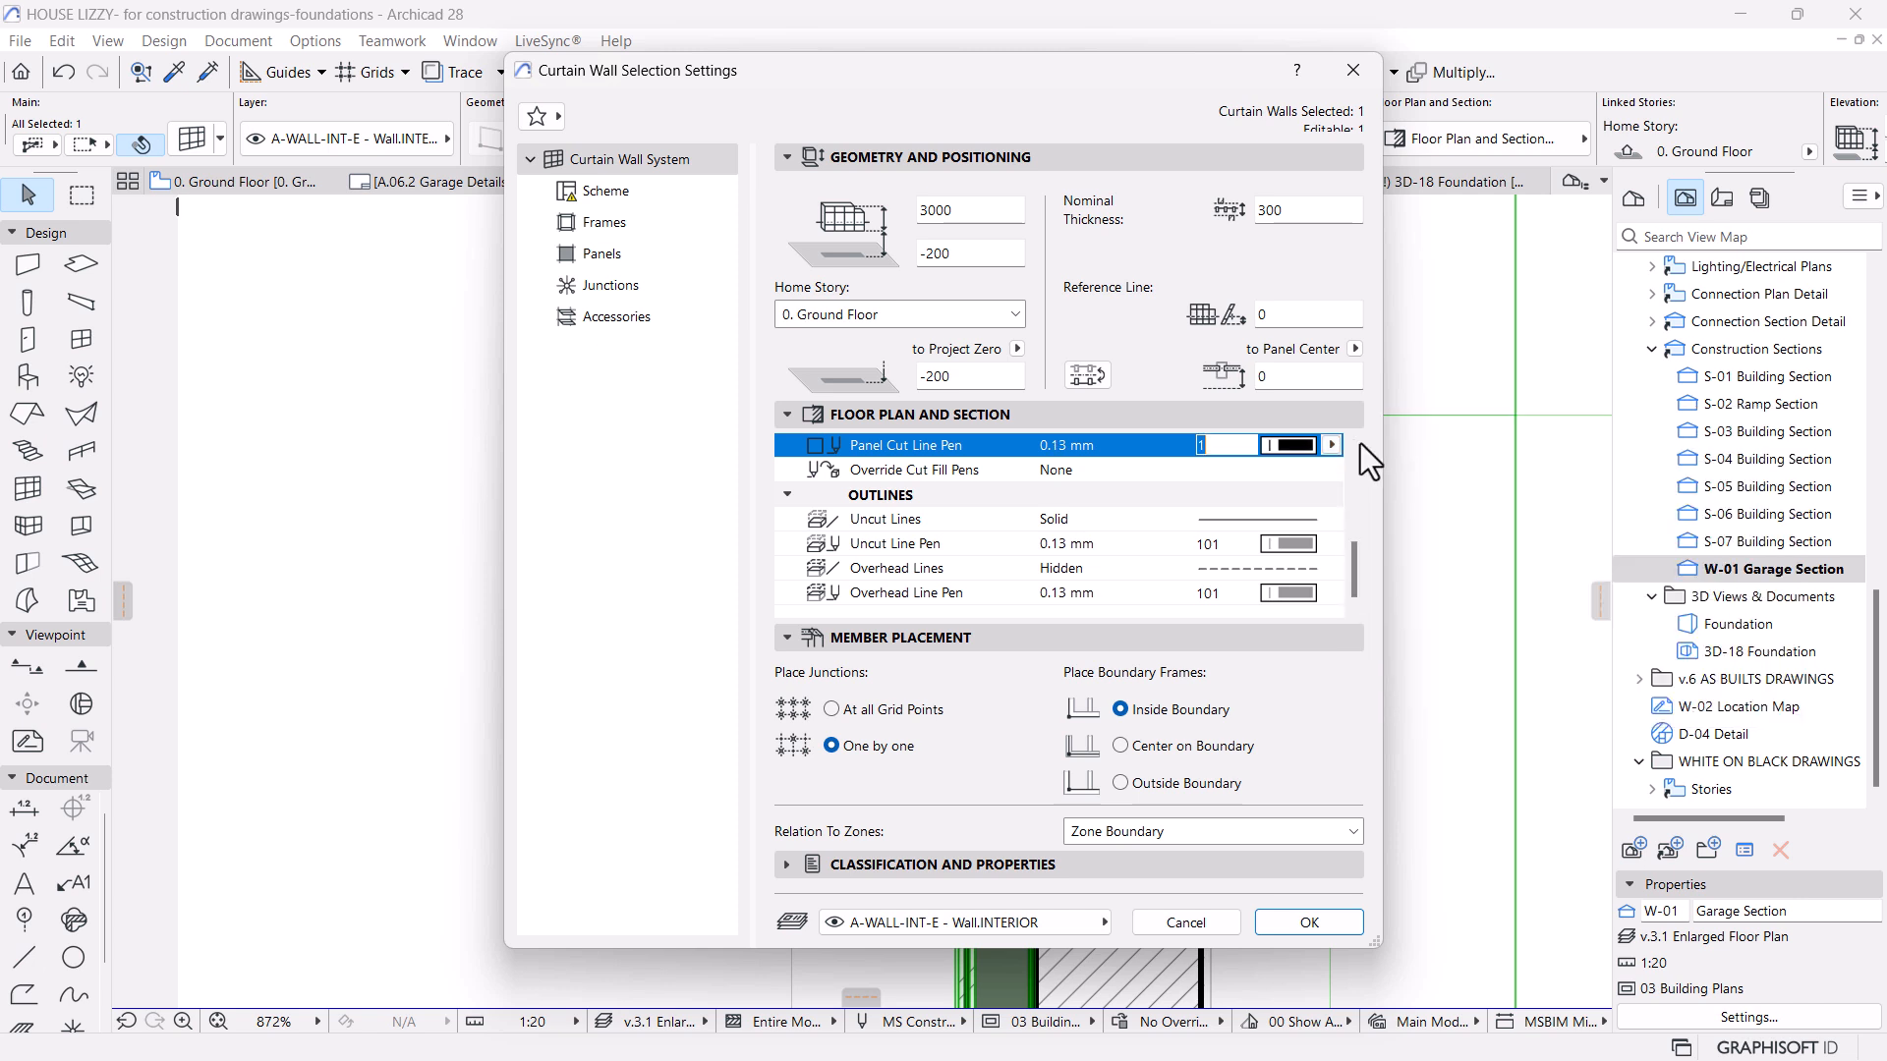
left_click(1312, 919)
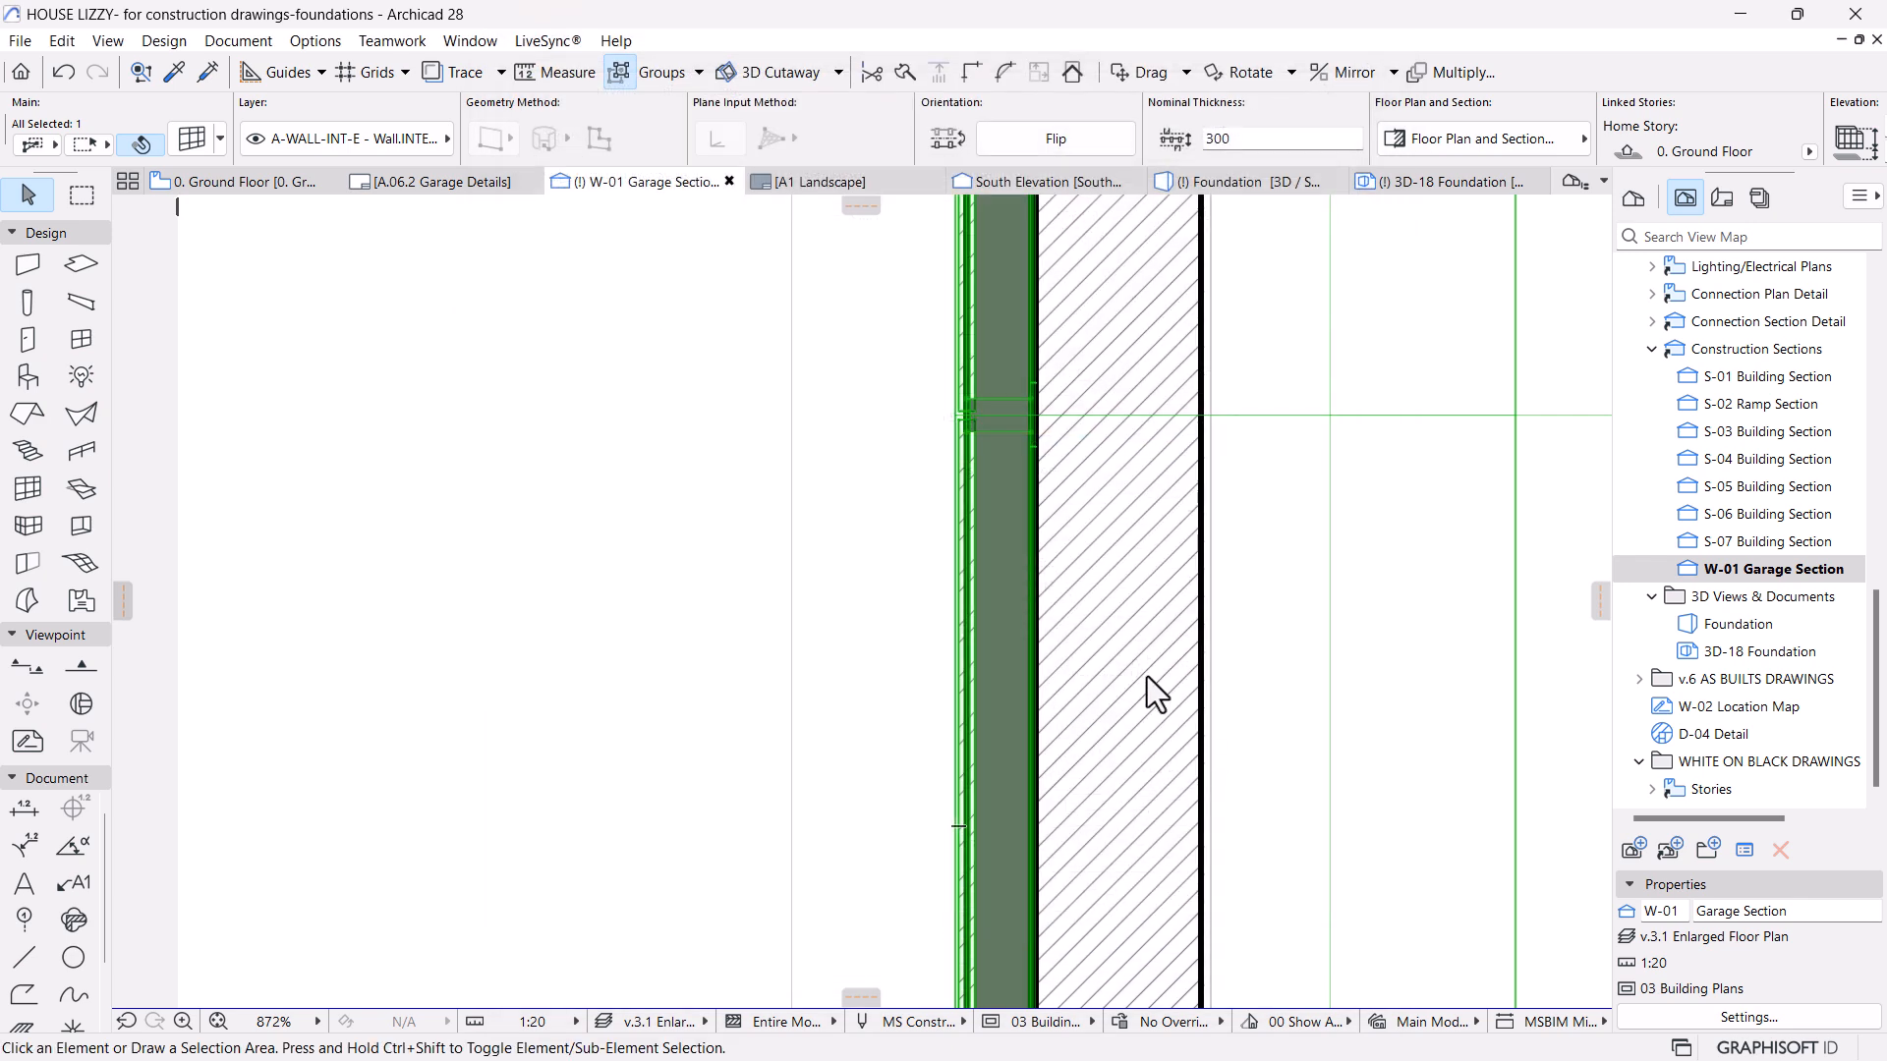
Give pen 101 in the MS Construction Plans (ARCH) pen set a weight of 0.05 mm.
left_click(1013, 1022)
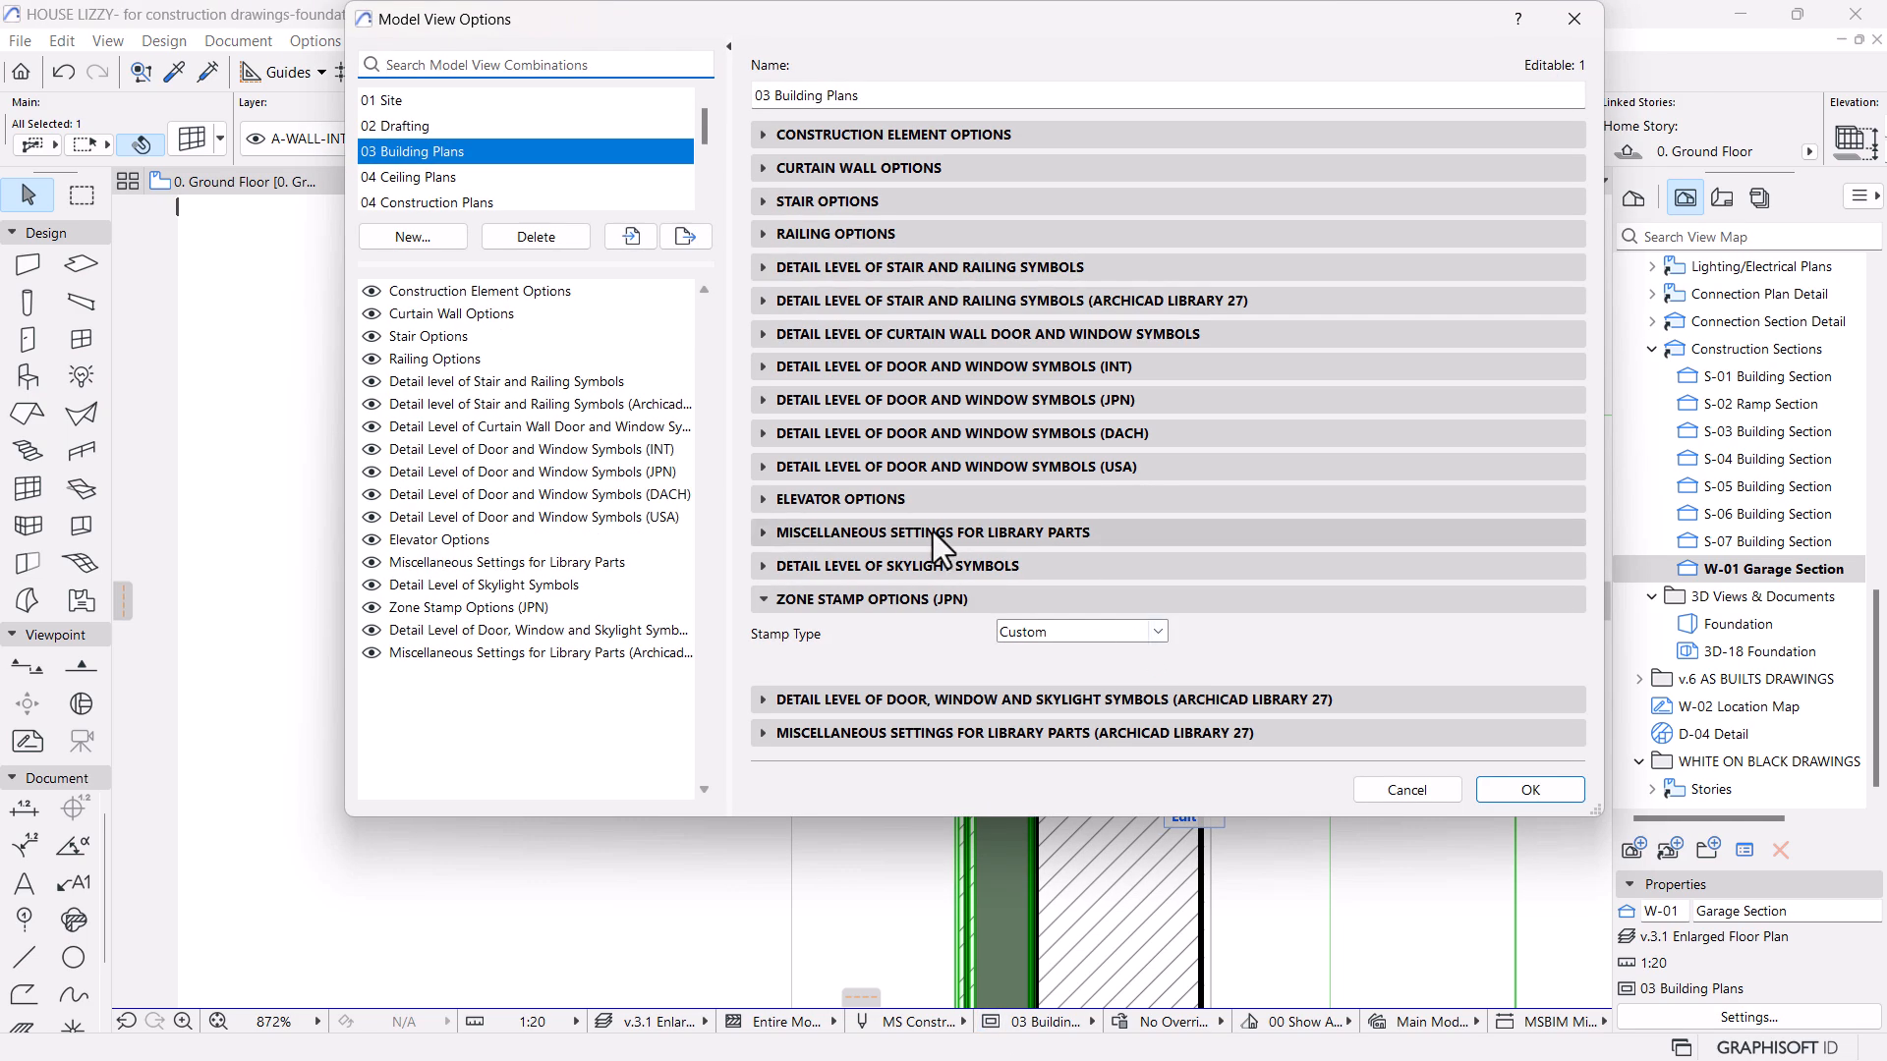
key("Escape")
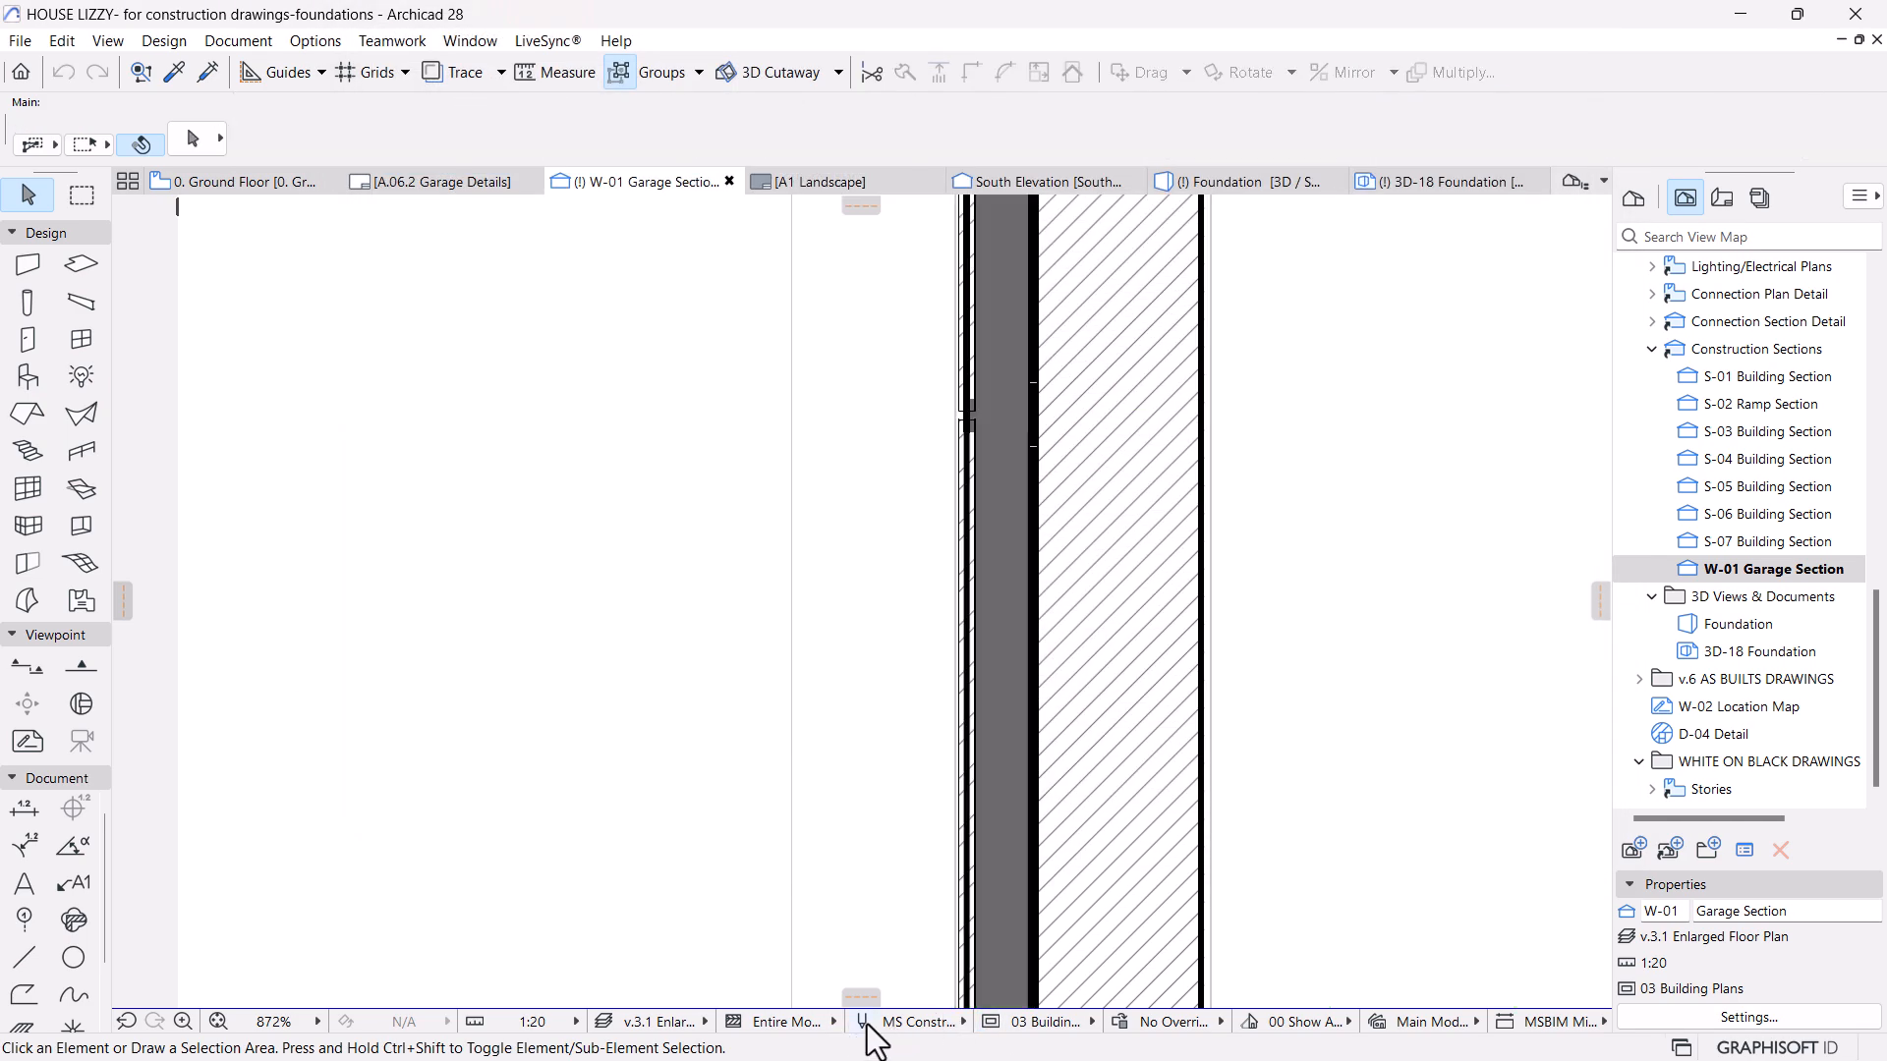
left_click(865, 1022)
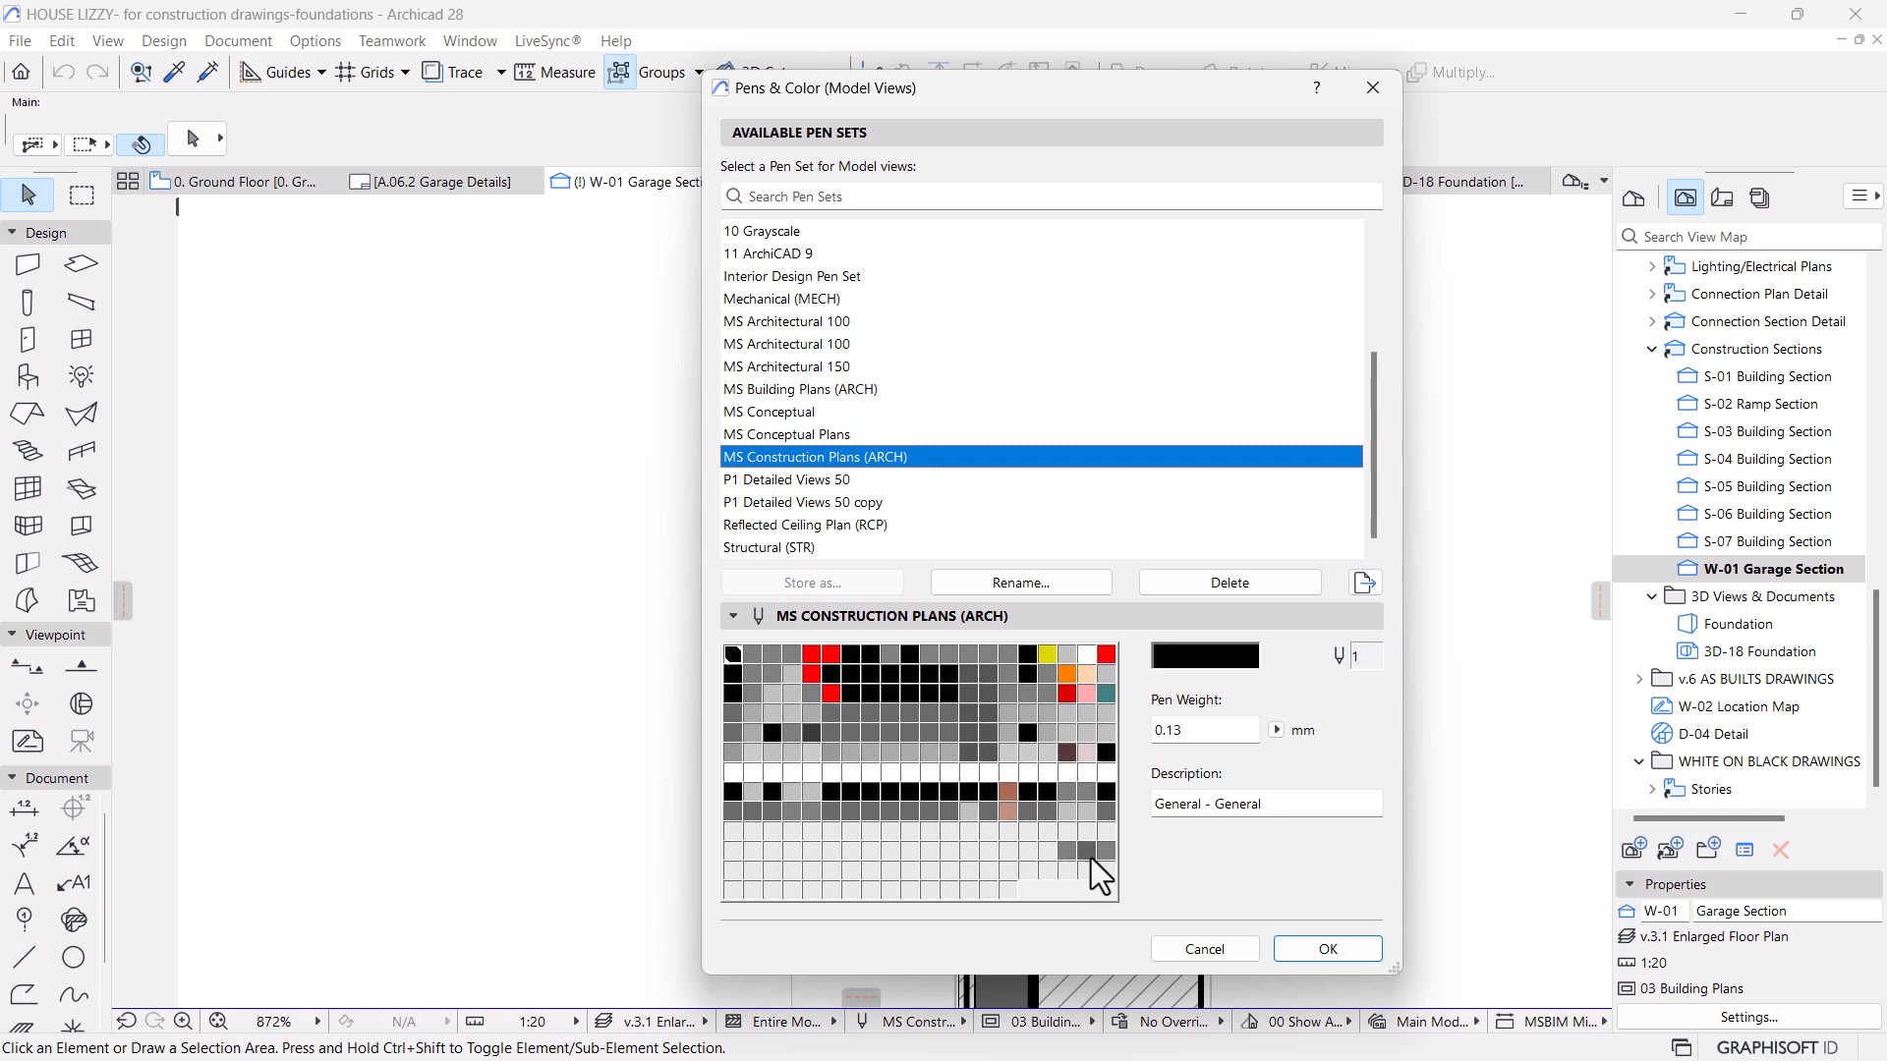
left_click(733, 752)
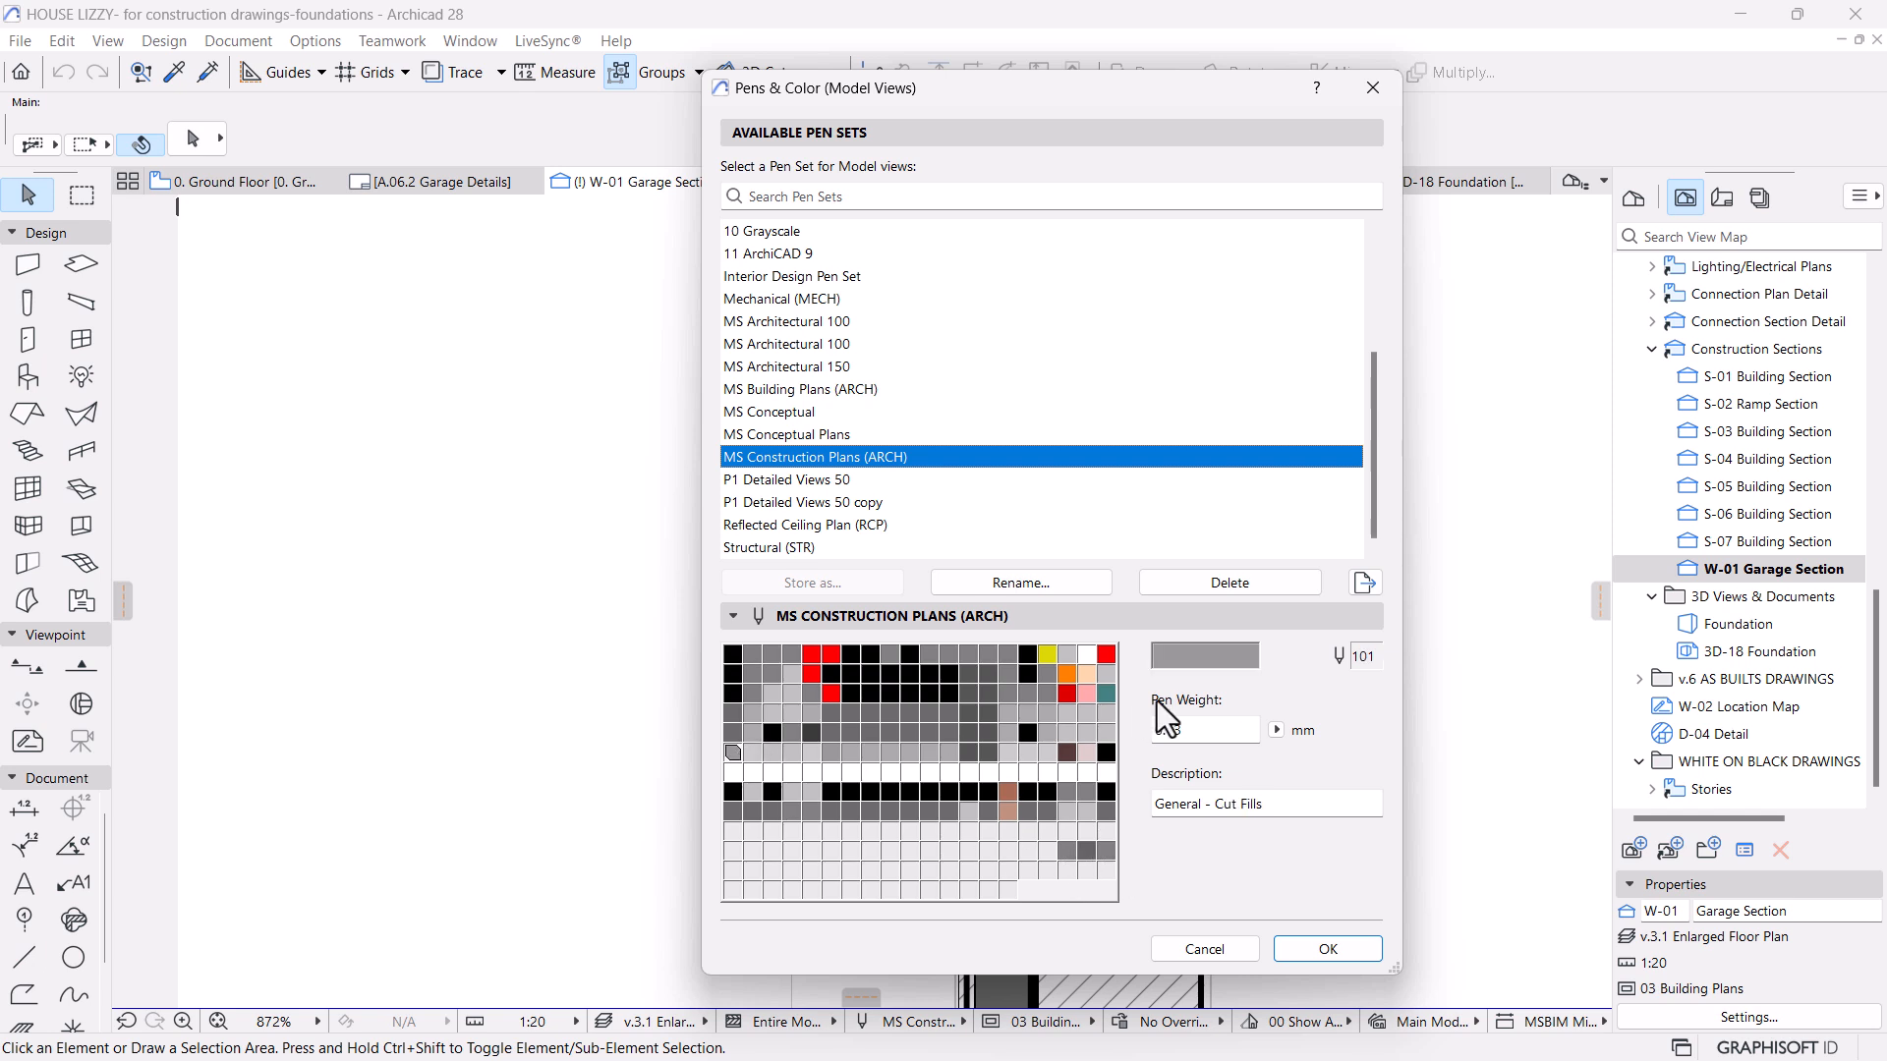
left_click(1169, 732)
type("05")
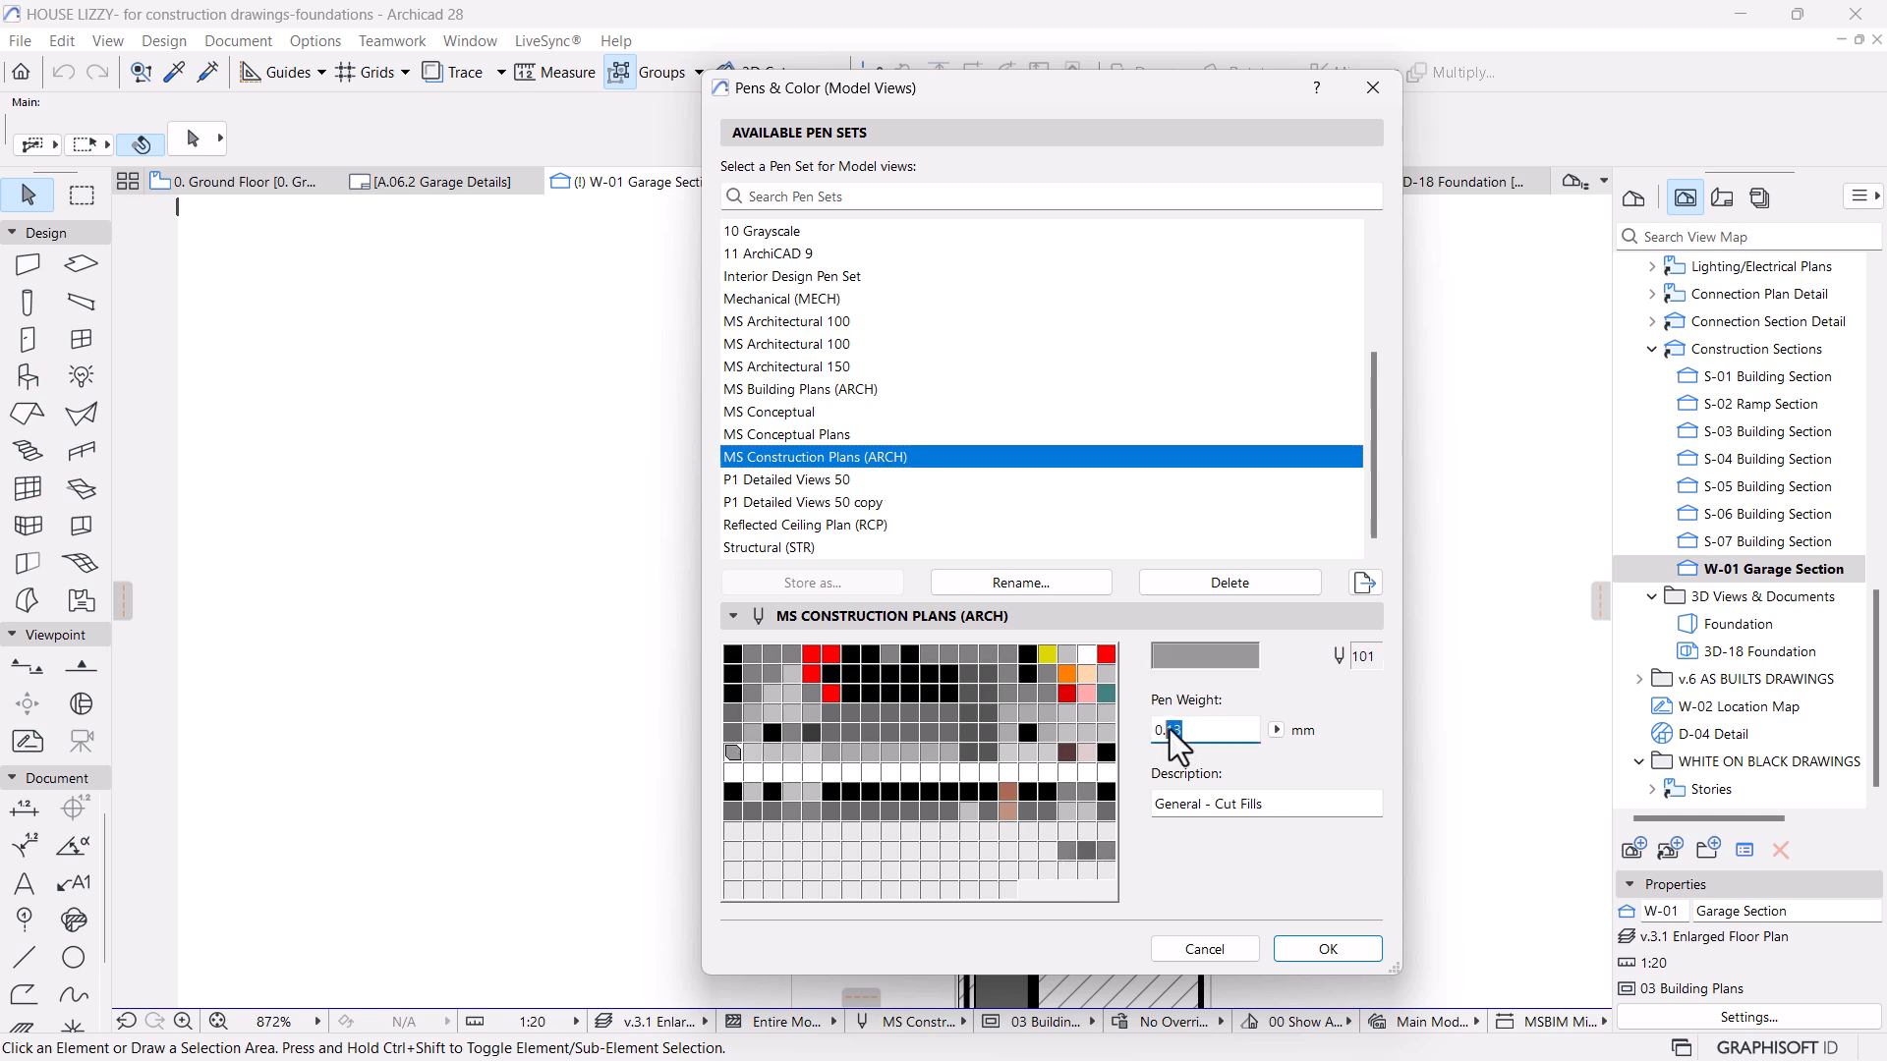
Give pen 102 a weight of 0.09 mm and pen 103 a weight of 0.10 mm.
left_click(753, 752)
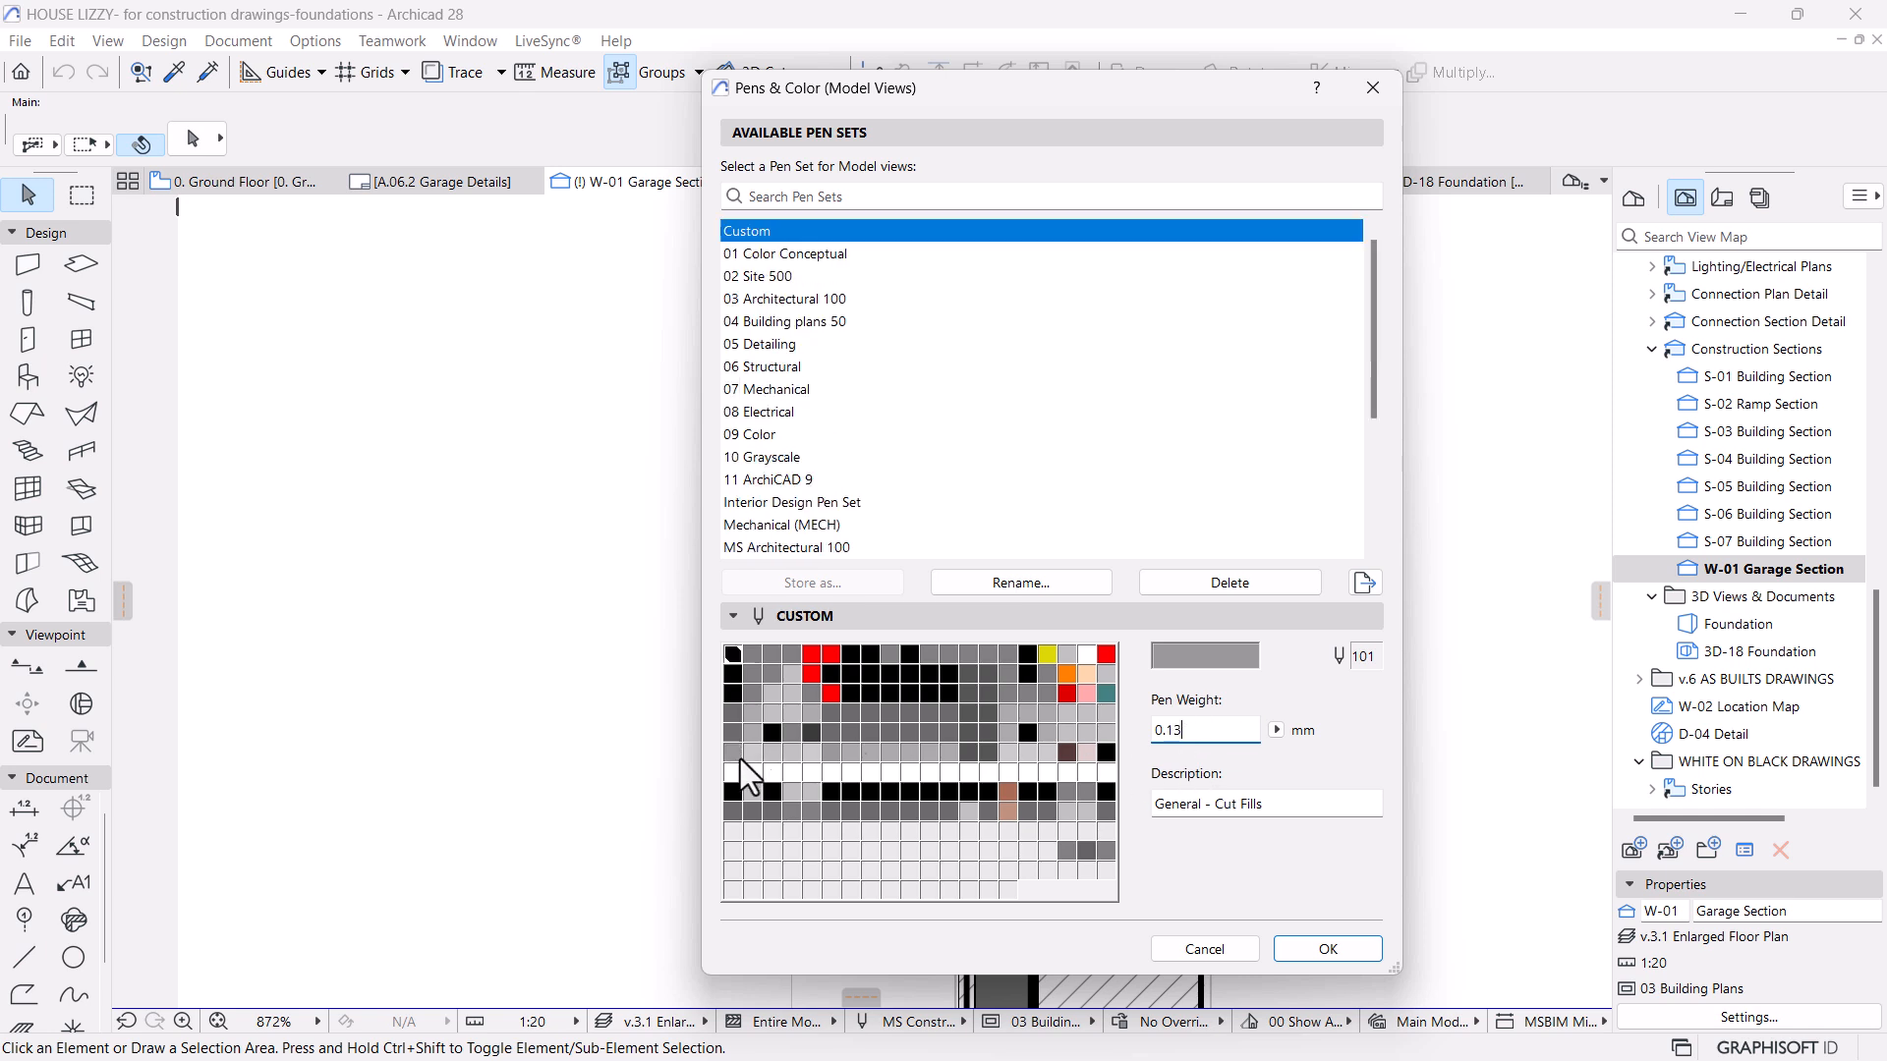
left_click(1169, 732)
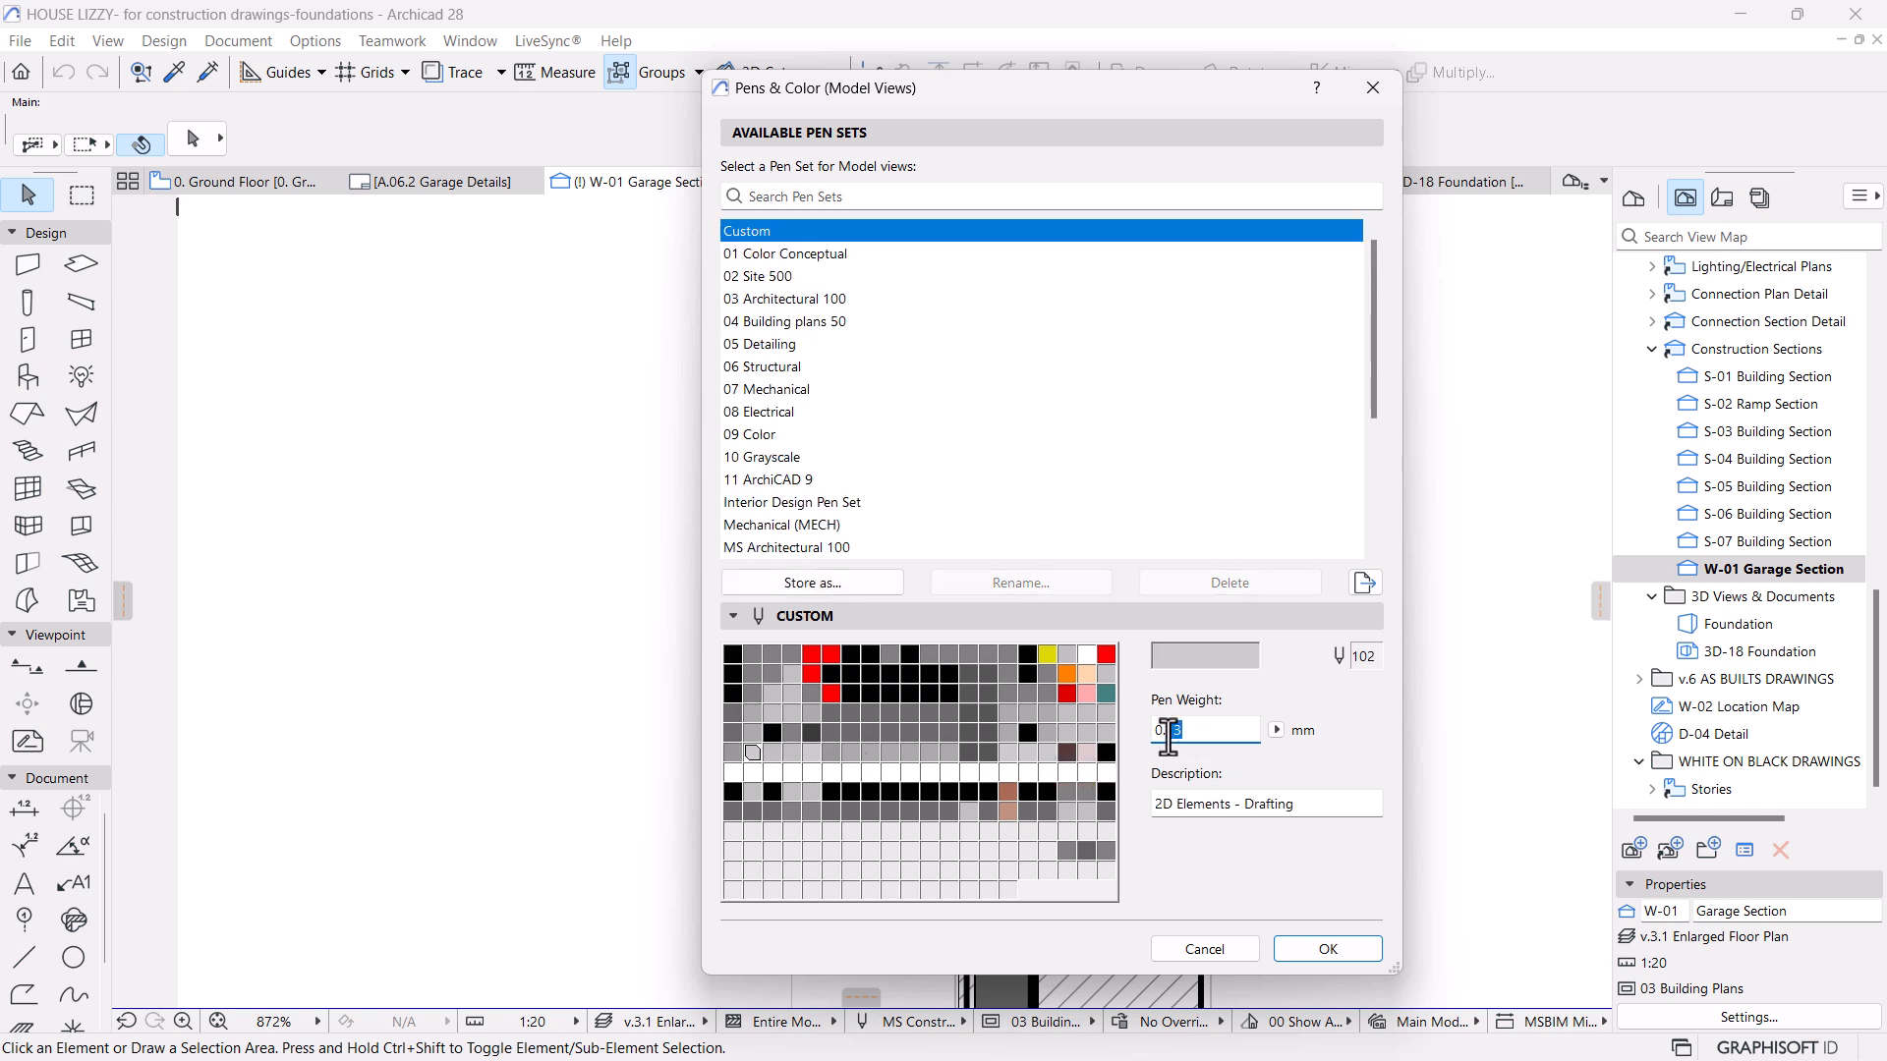
type("09")
left_click(772, 752)
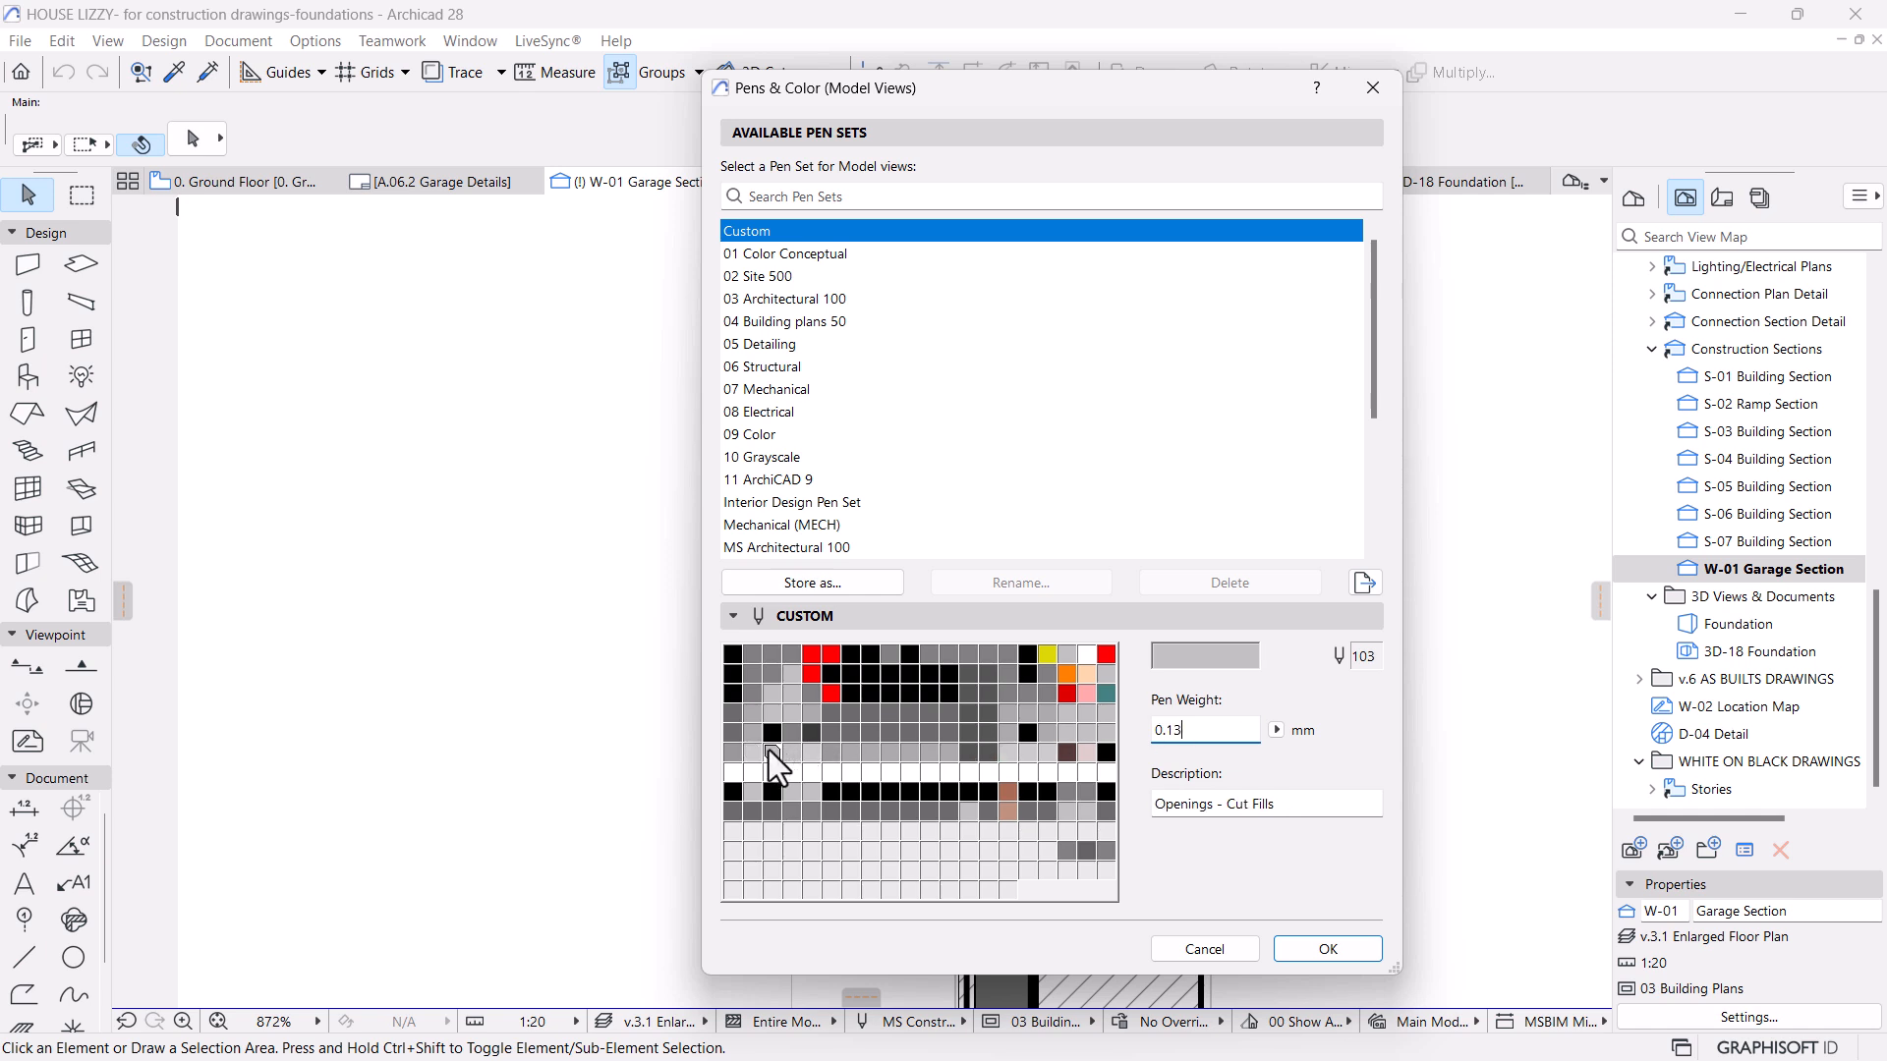
left_click(1161, 732)
left_click_drag(1172, 732, 1191, 744)
type("0")
Overwrite the MS Construction Plans (ARCH) pen set with the customised pens and apply it to the section view.
left_click(794, 584)
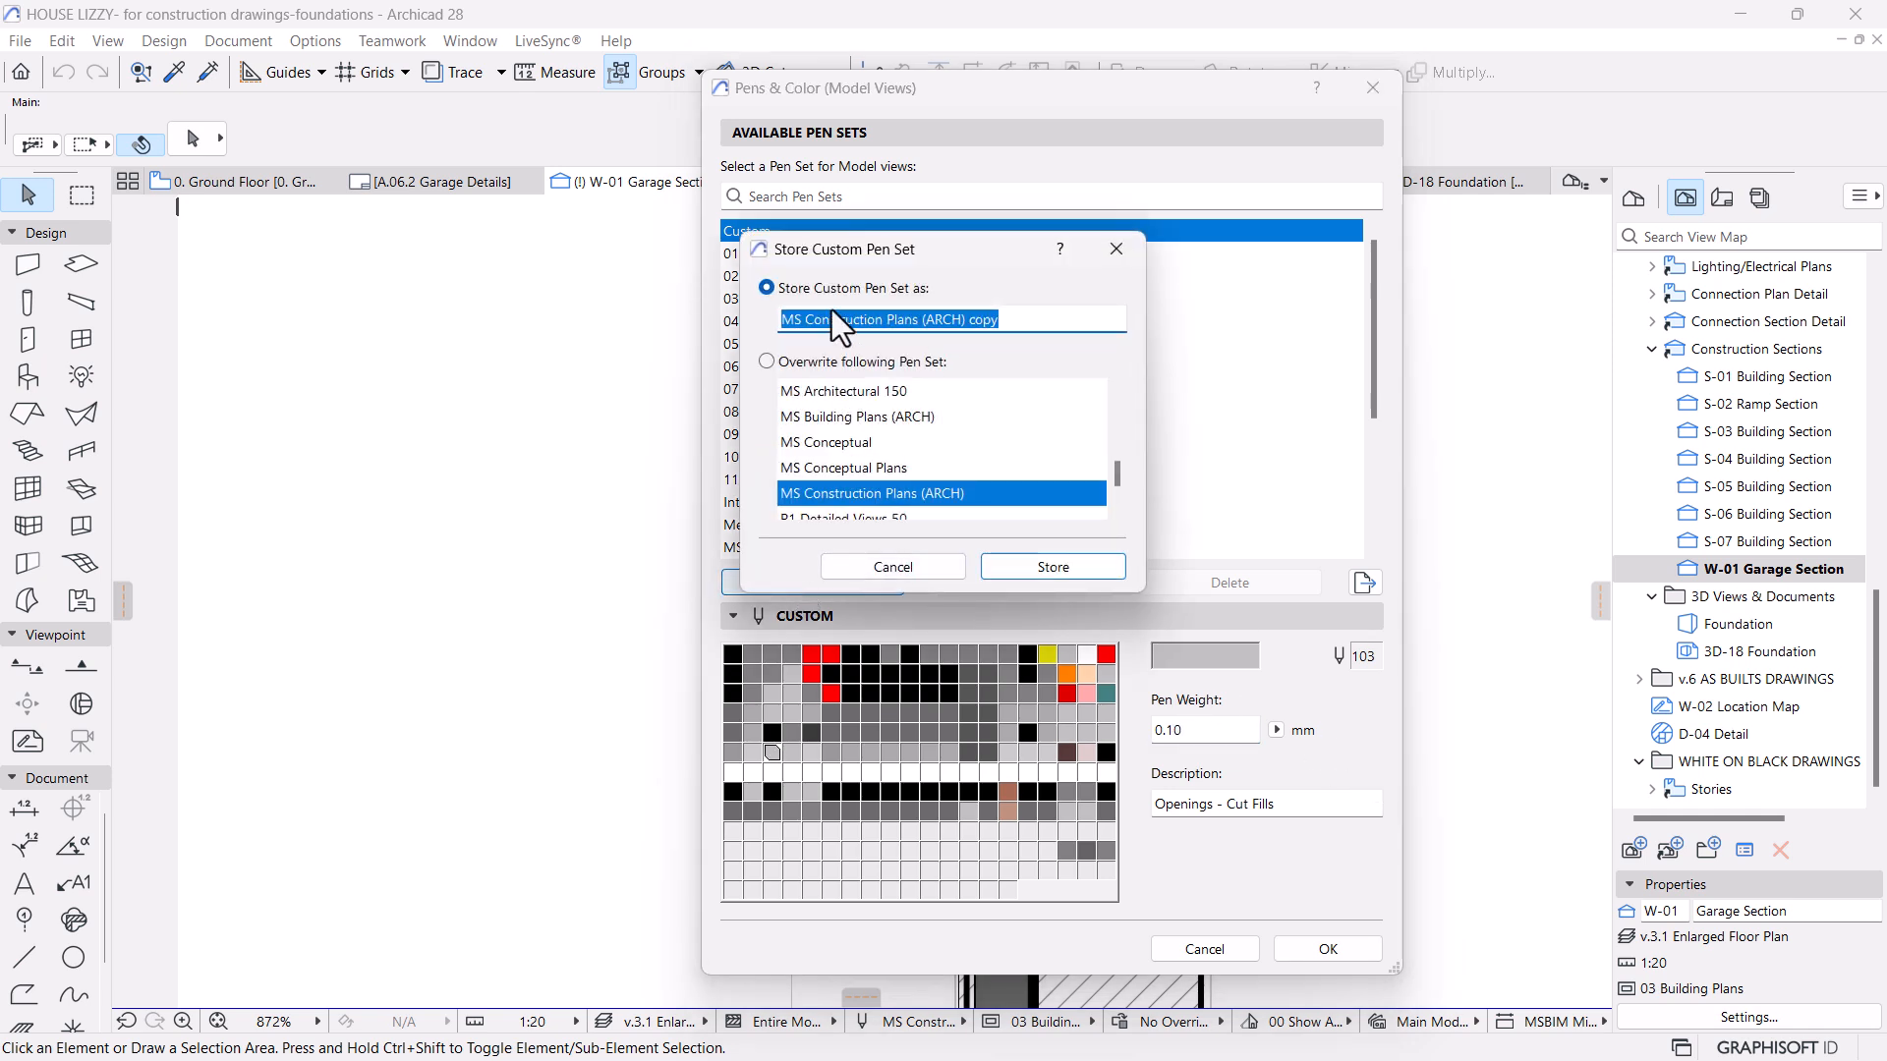
left_click(904, 497)
left_click(1056, 569)
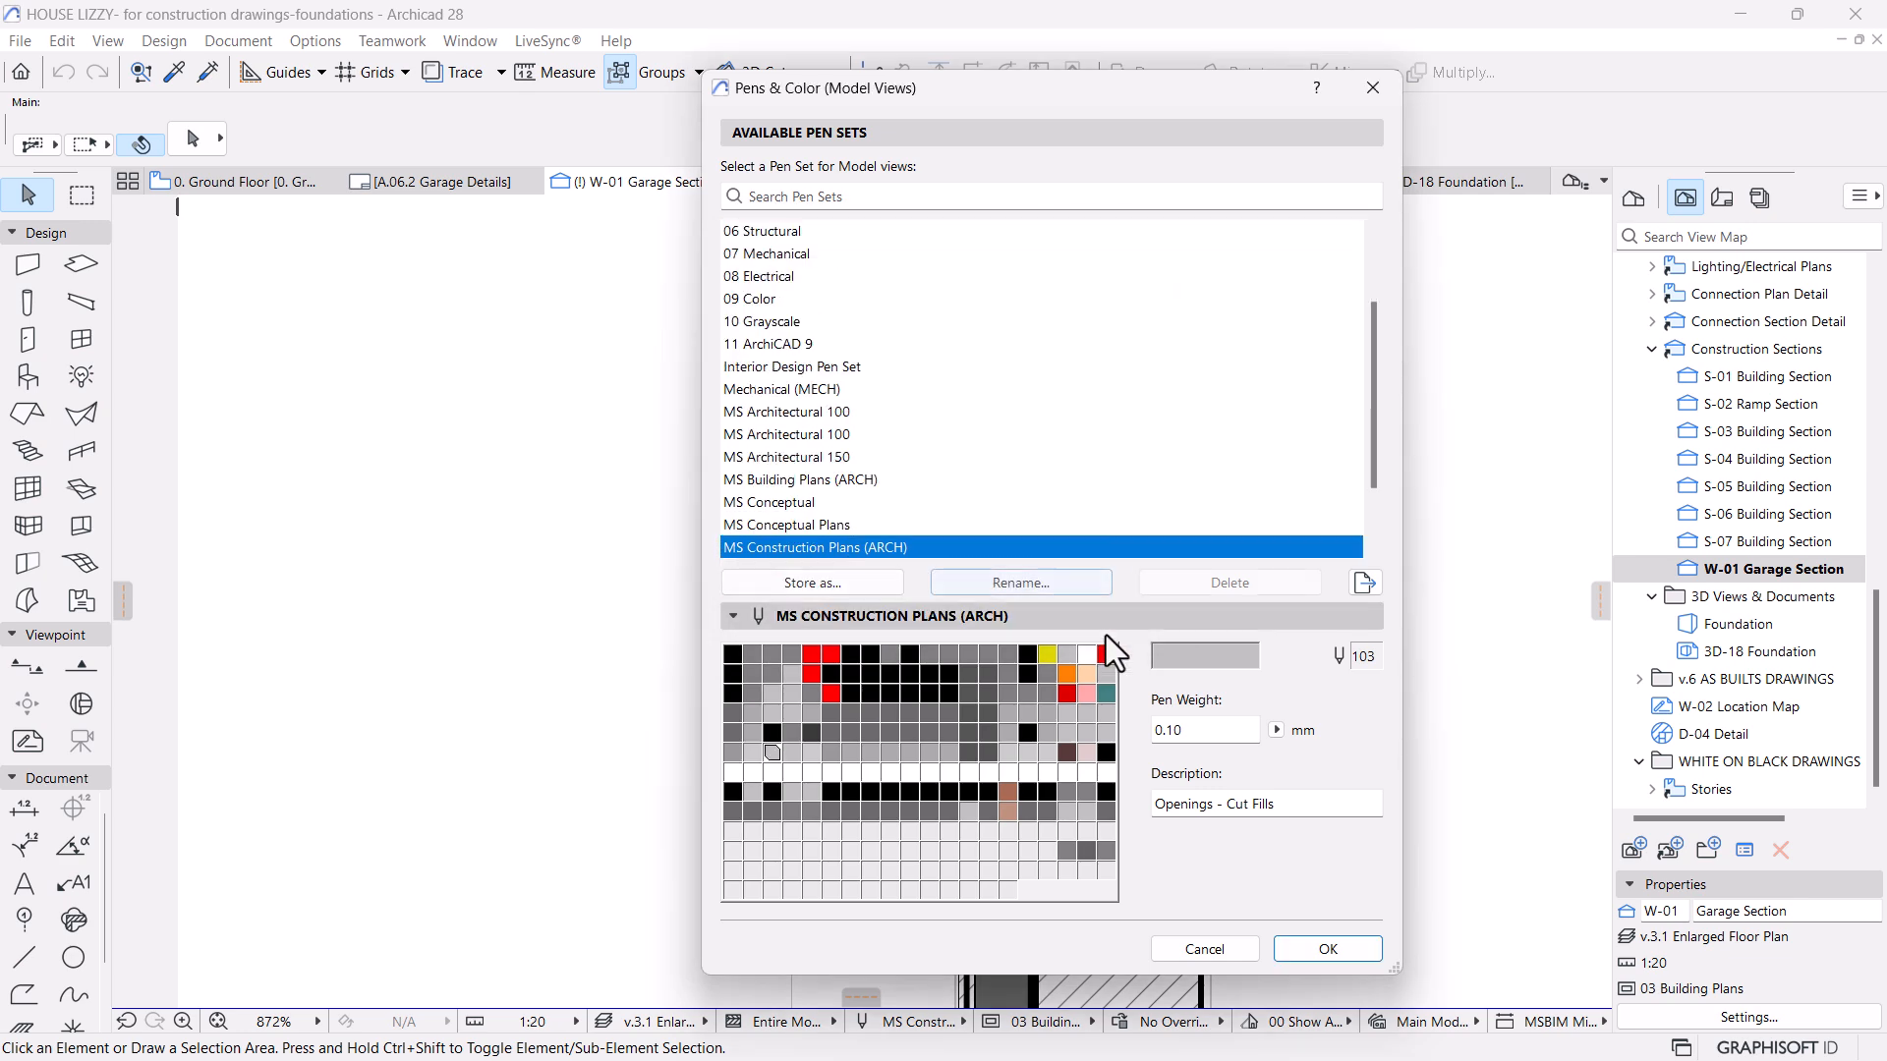
left_click(1317, 946)
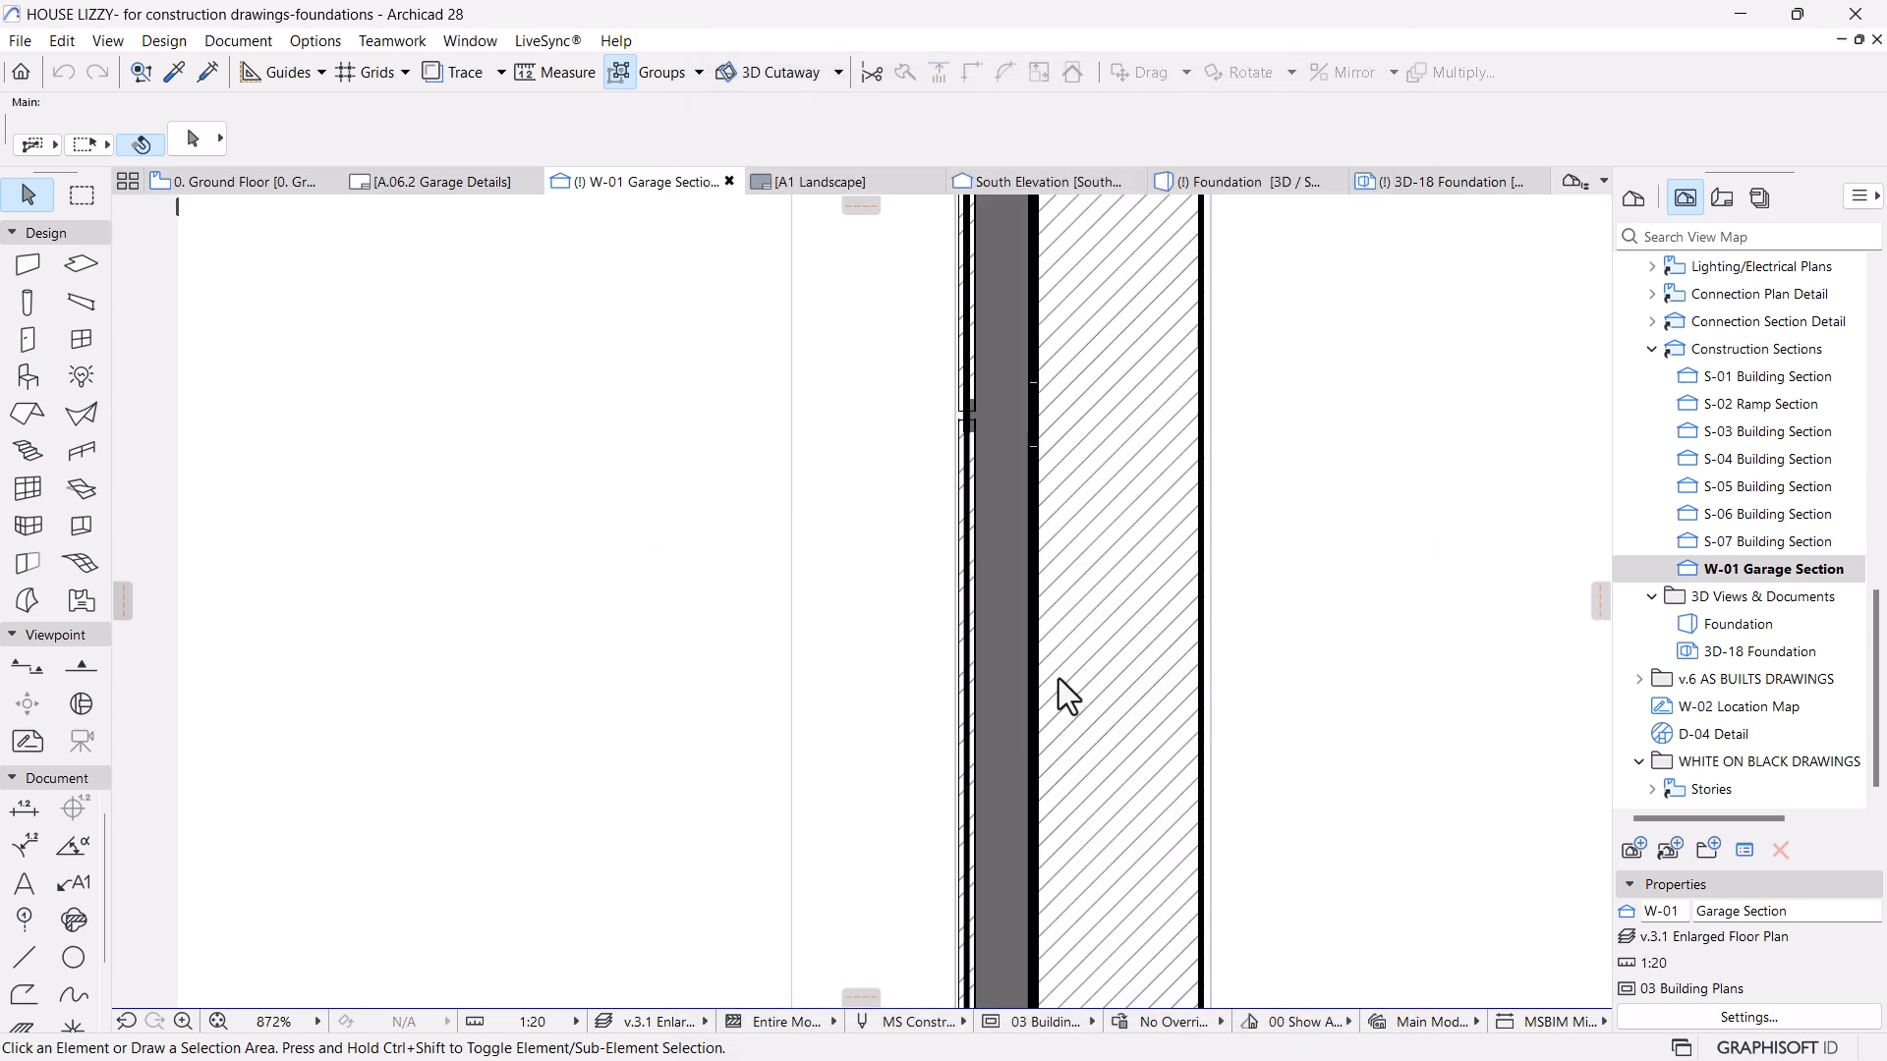
Reselect pen 101 as the curtain wall's uncut line pen in its selection settings and apply.
left_click(962, 596)
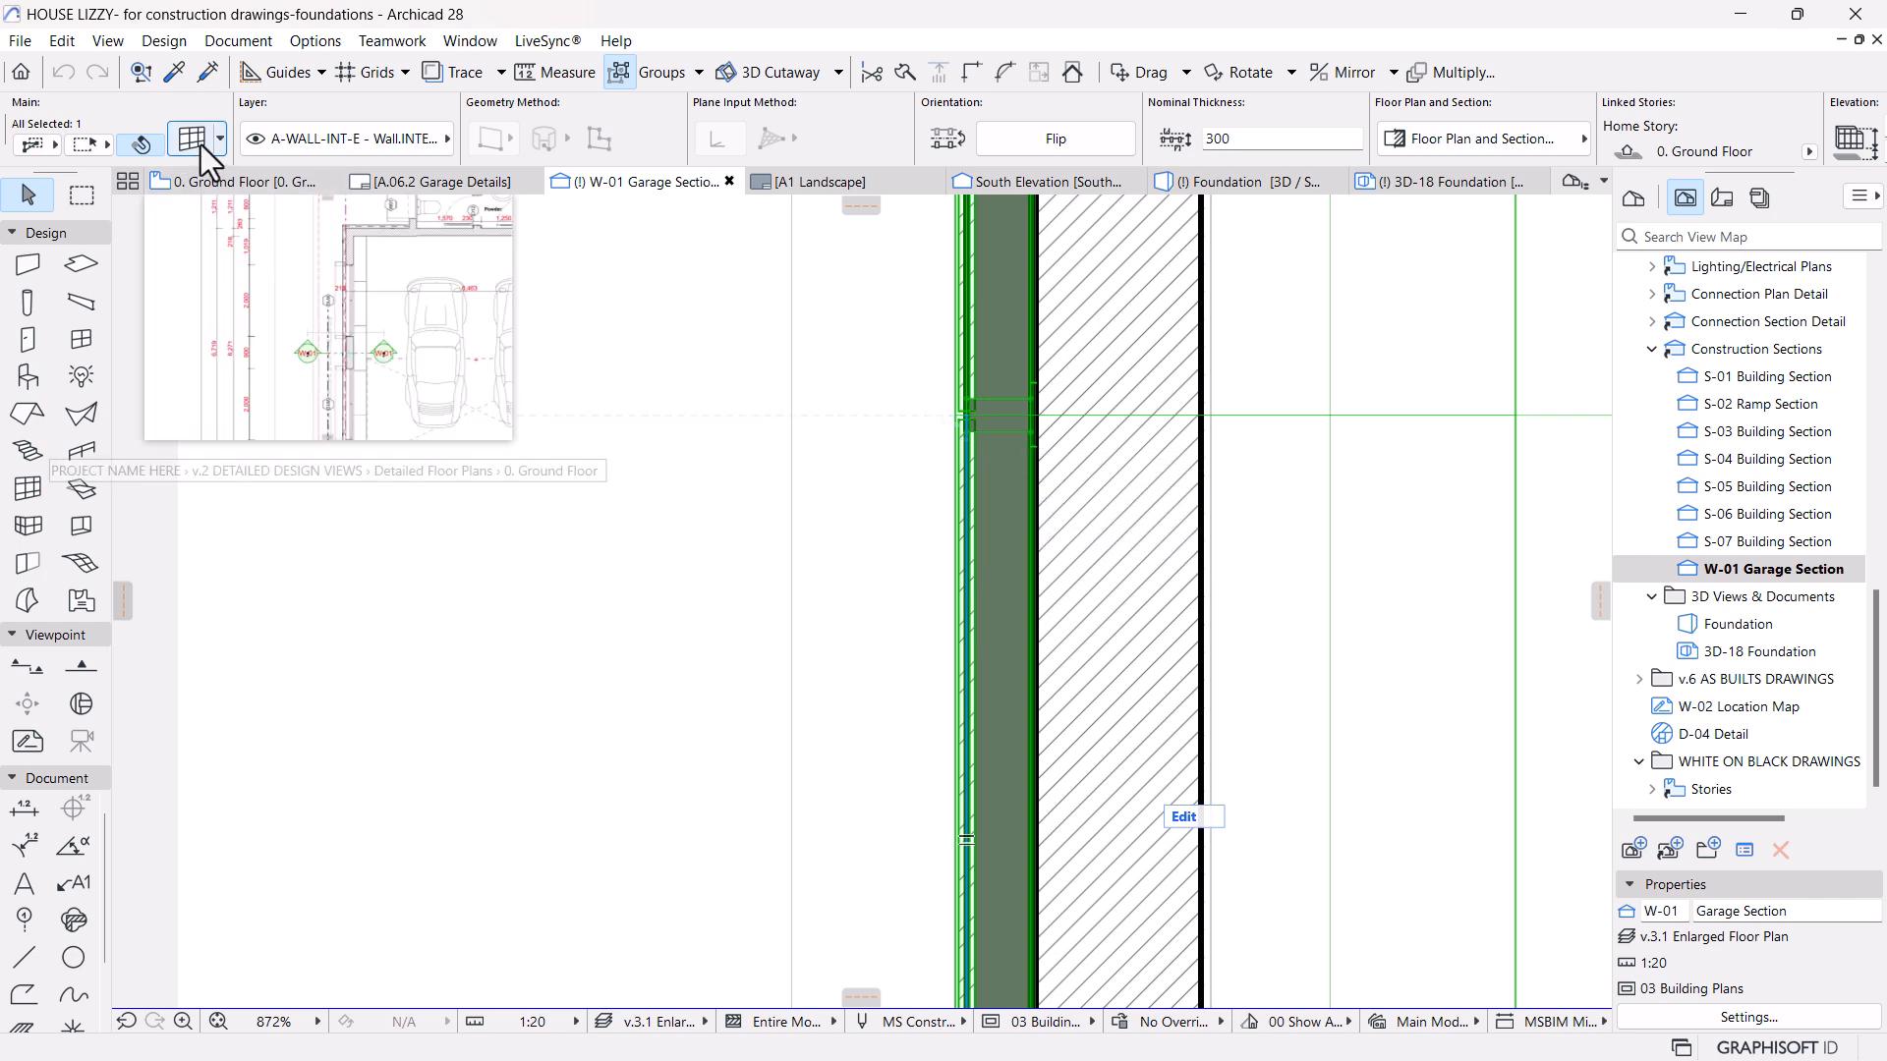
key("ctrl+t")
scroll(1276, 528, "down", 5)
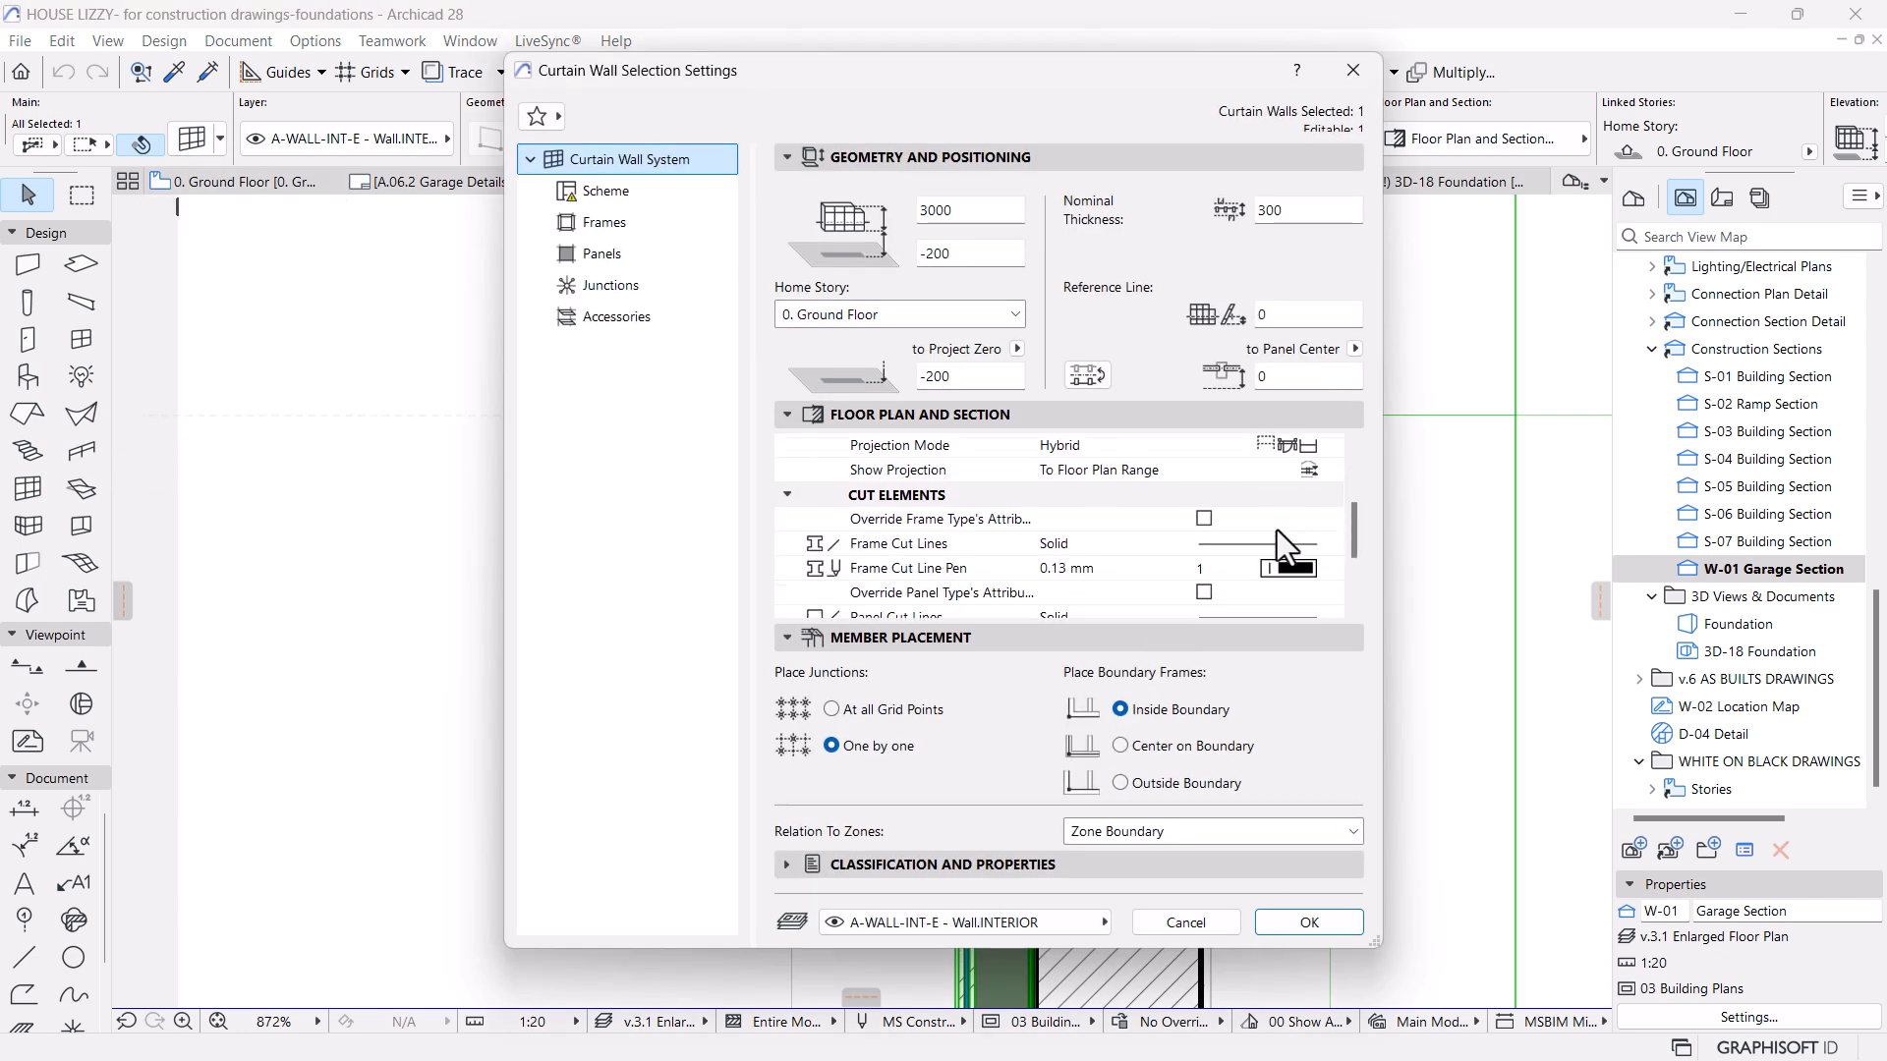
scroll(1319, 550, "down", 2)
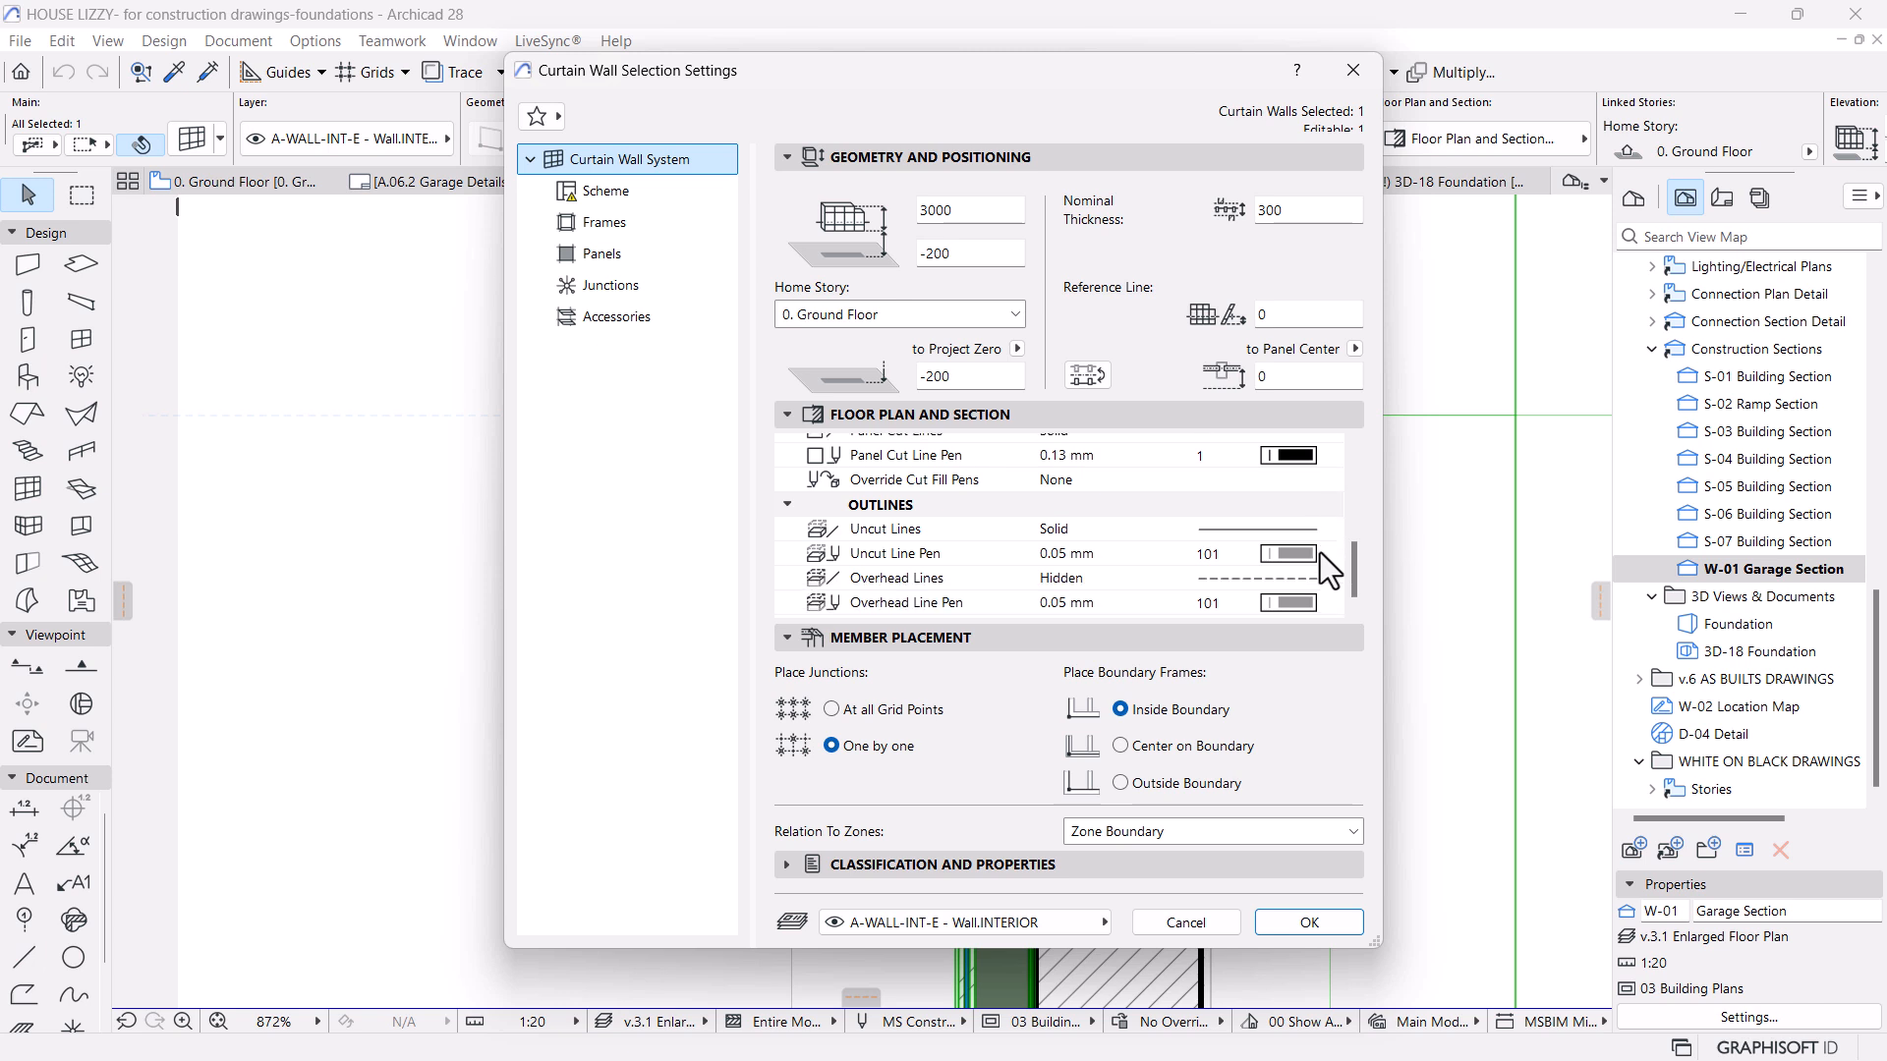
left_click(1300, 547)
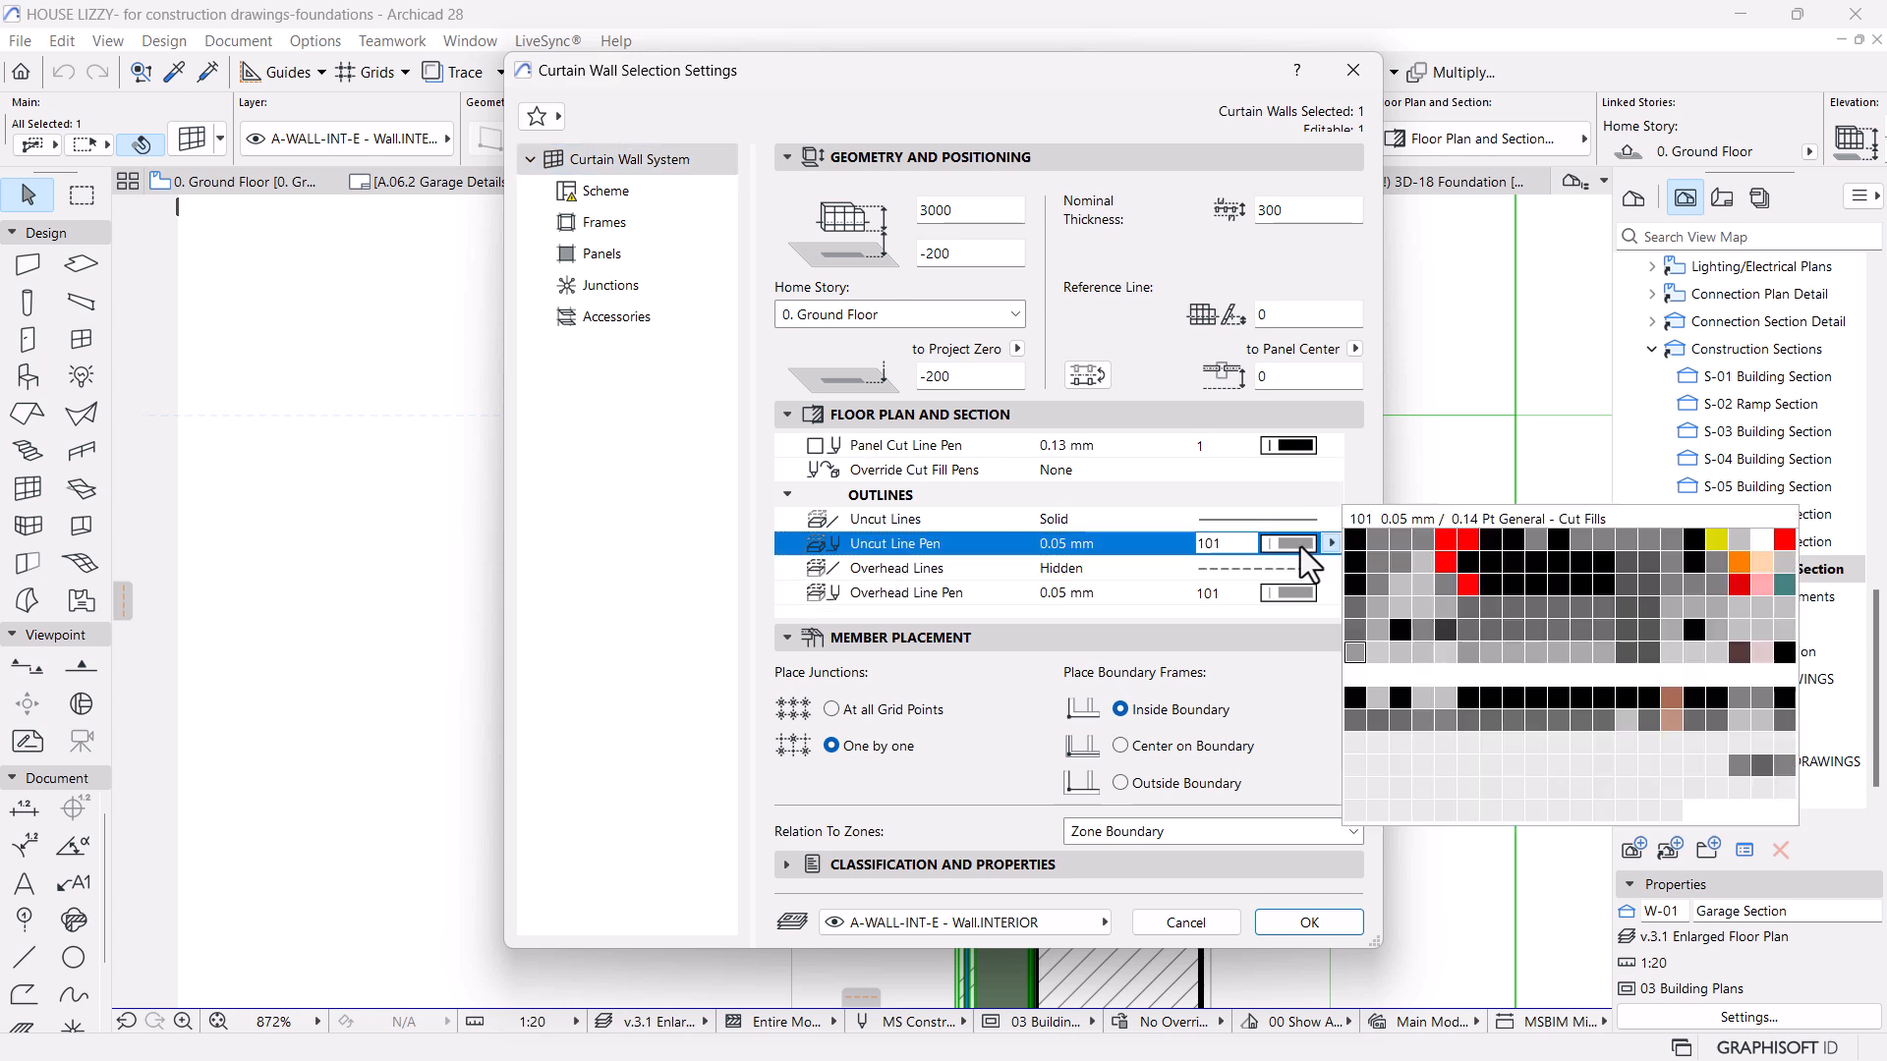
left_click(1362, 657)
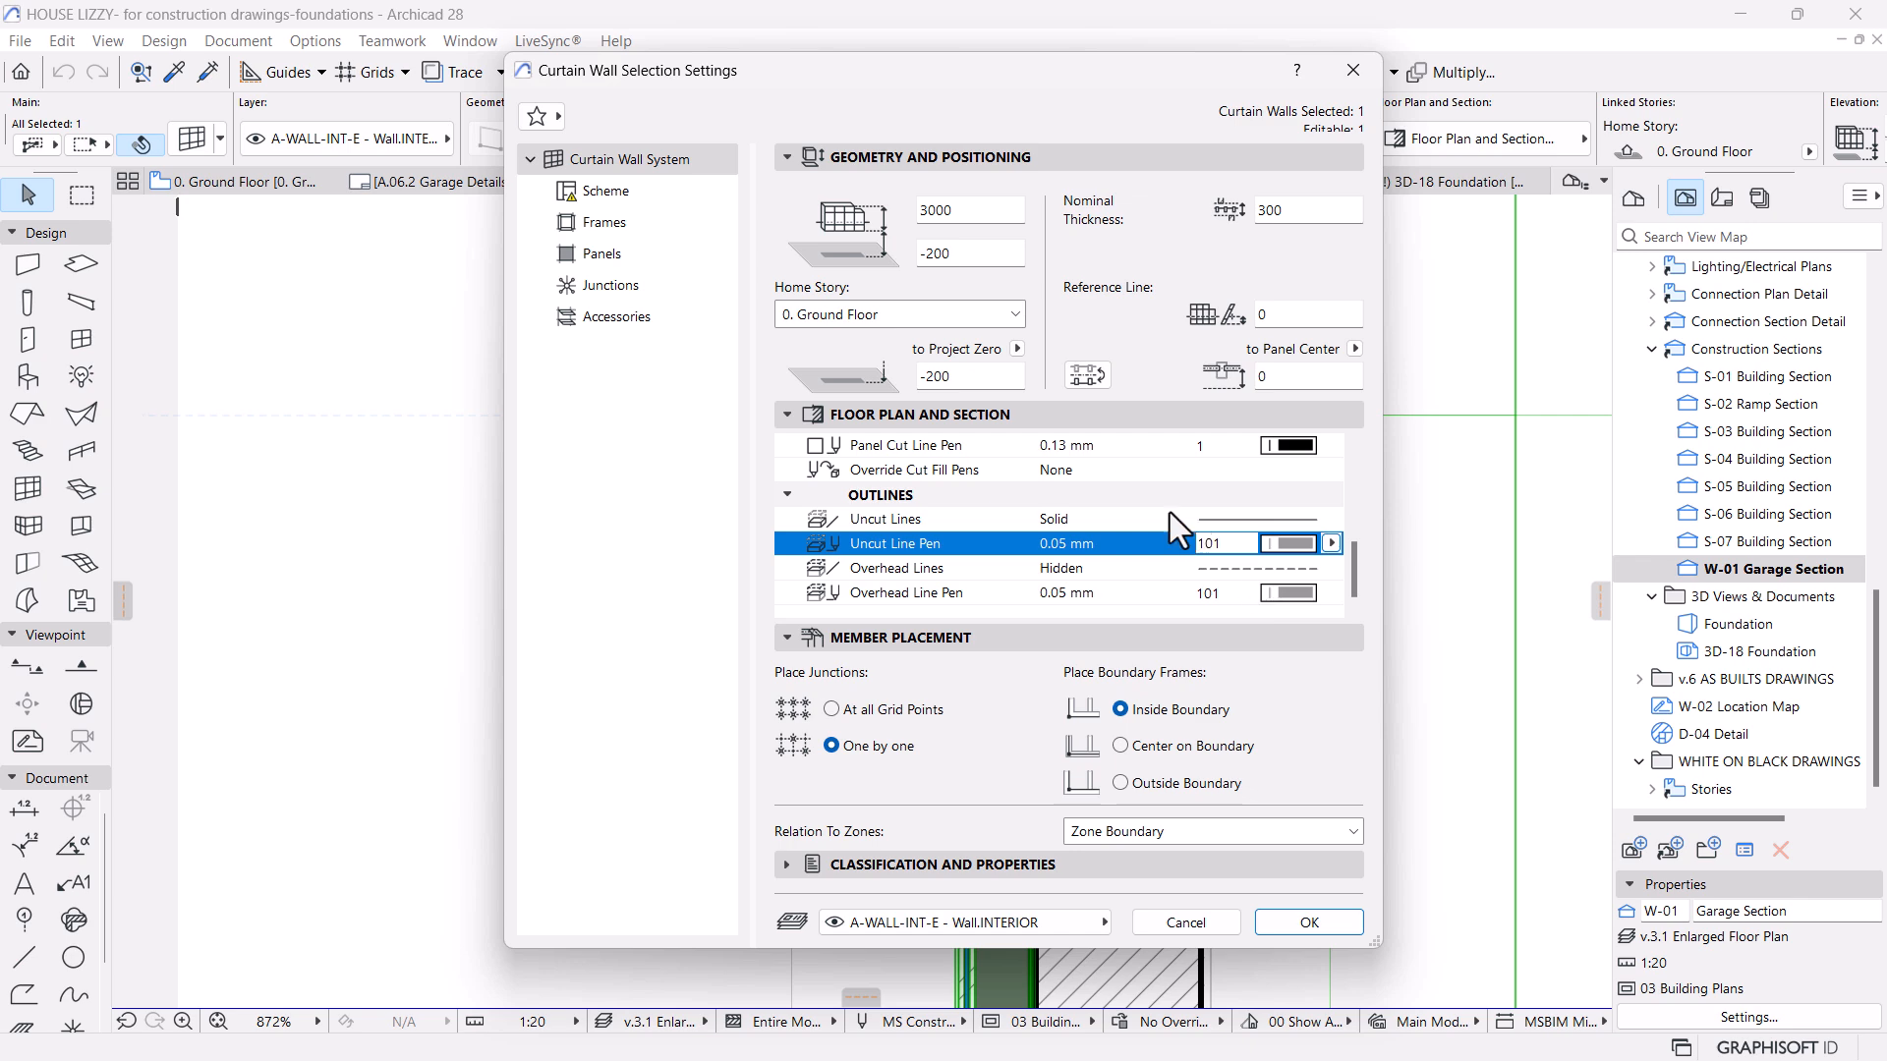
scroll(1110, 511, "up", 4)
scroll(1081, 561, "down", 4)
left_click(1301, 916)
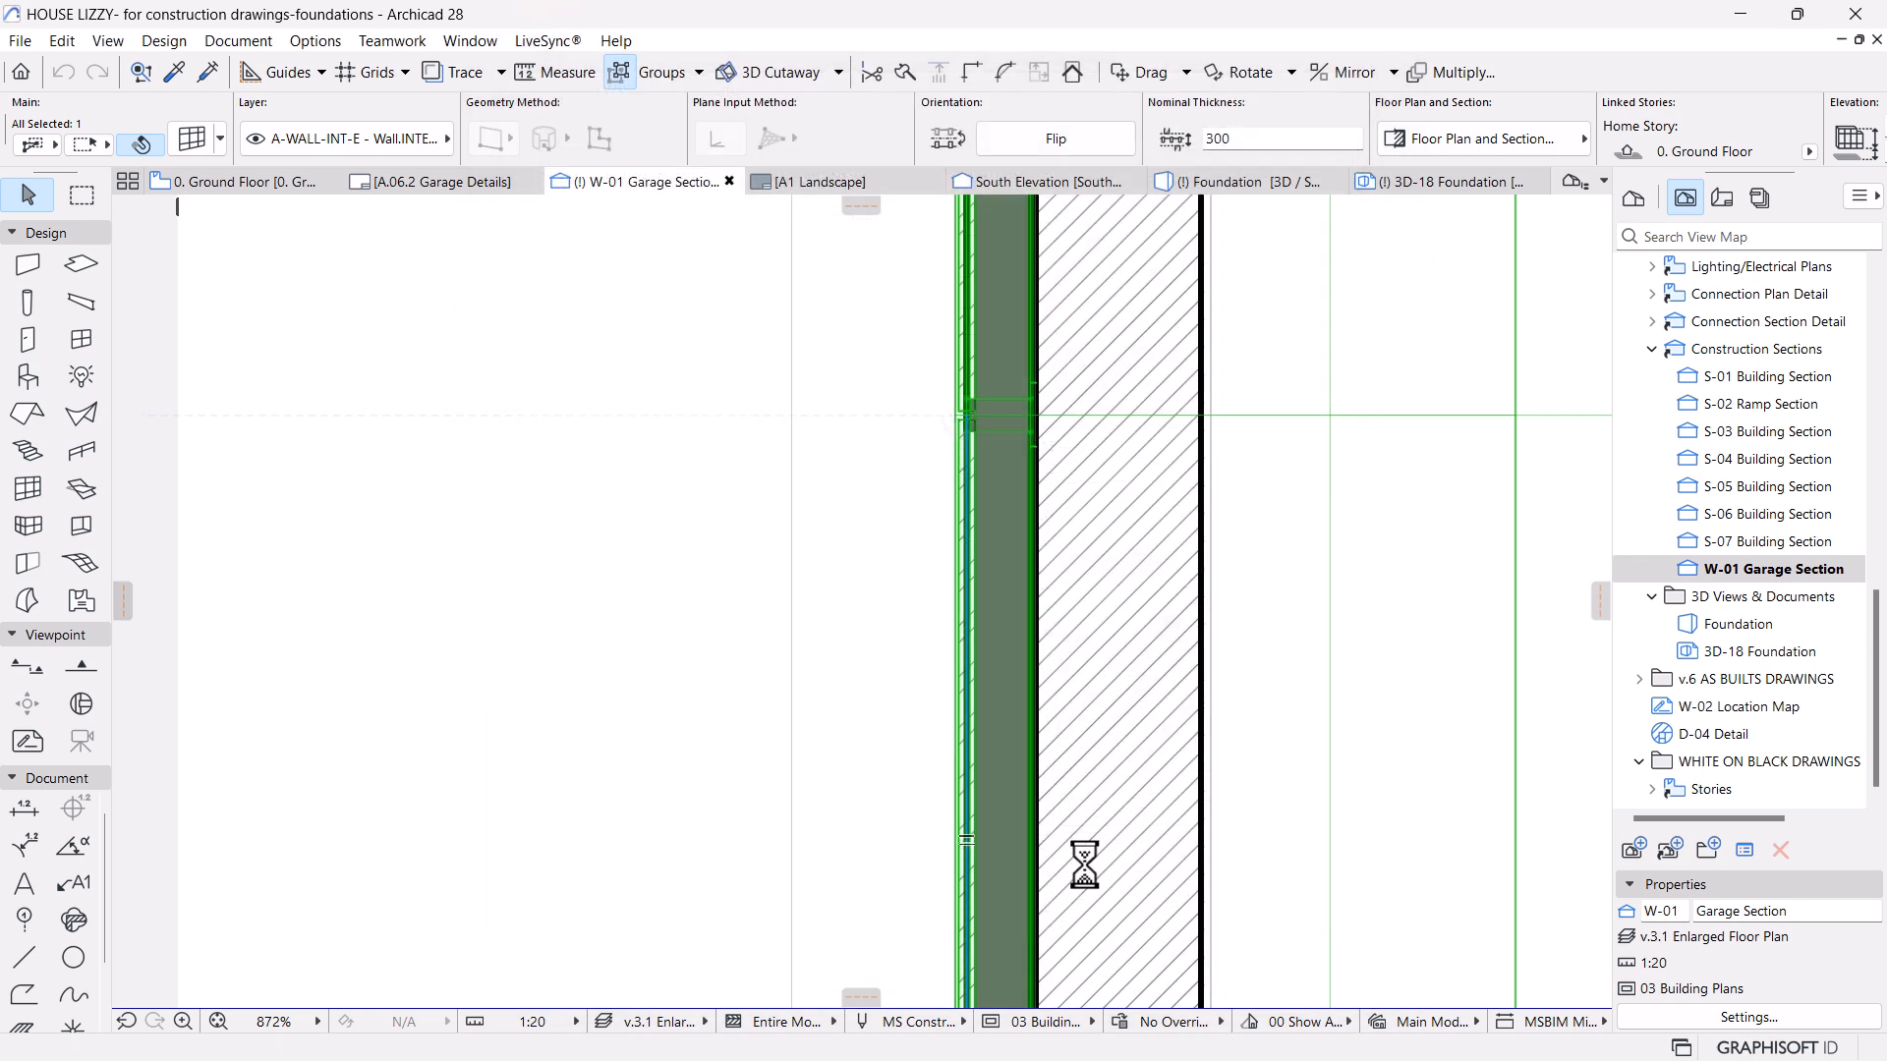
key("Escape")
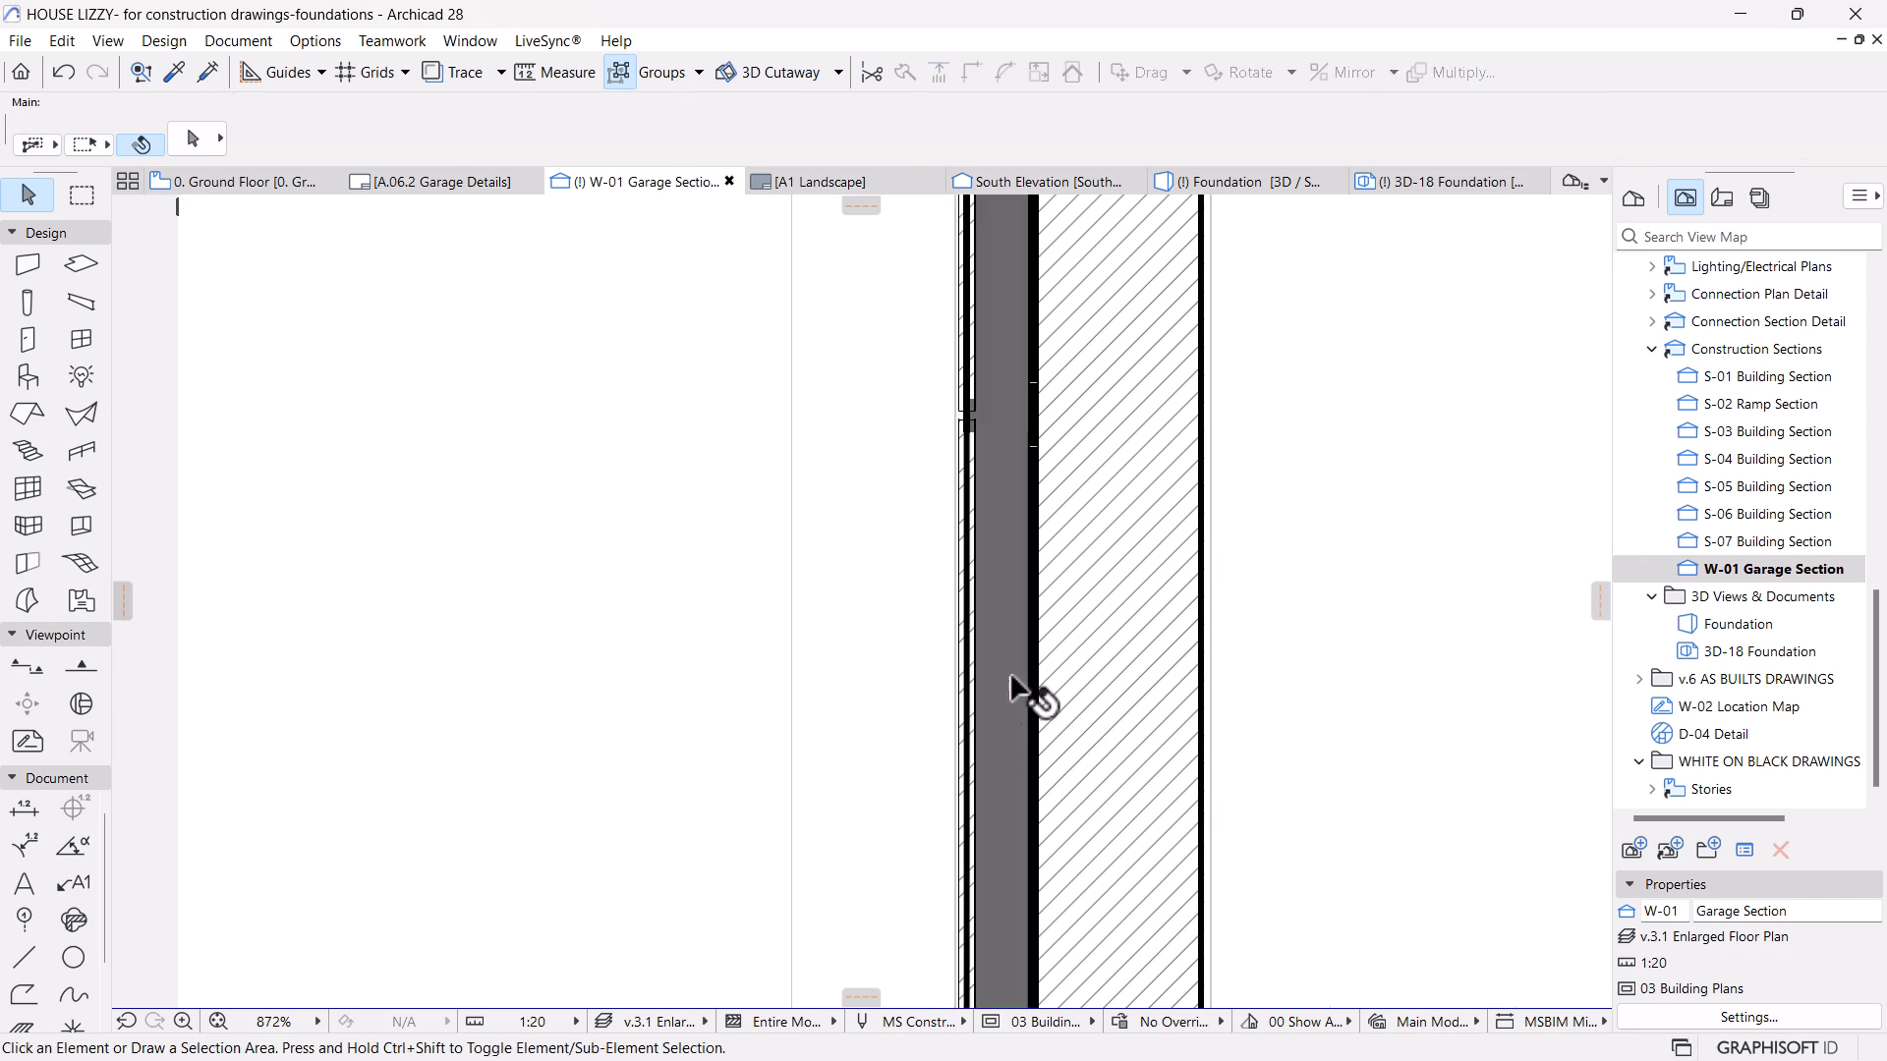
Set the cut line pen of the curtain wall's transom frame to pen 1.
scroll(977, 653, "up", 5)
left_click(970, 595)
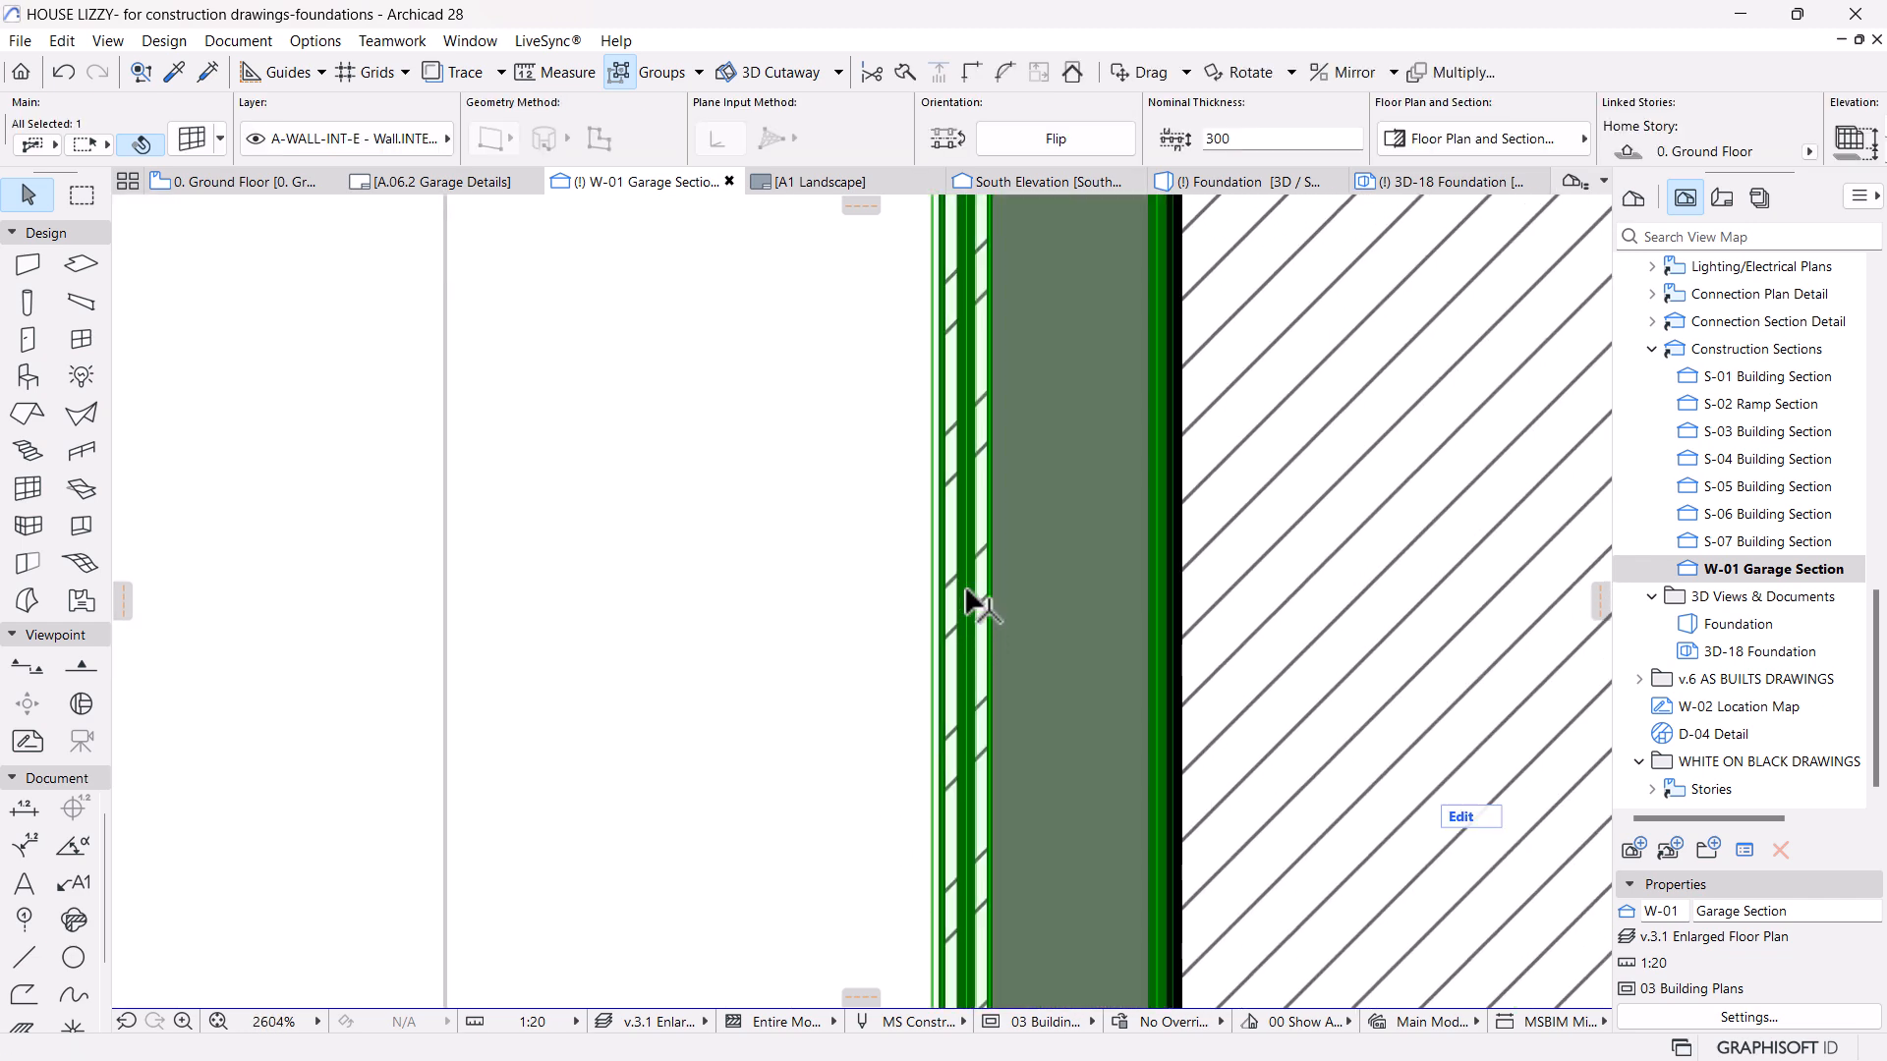
scroll(970, 590, "down", 2)
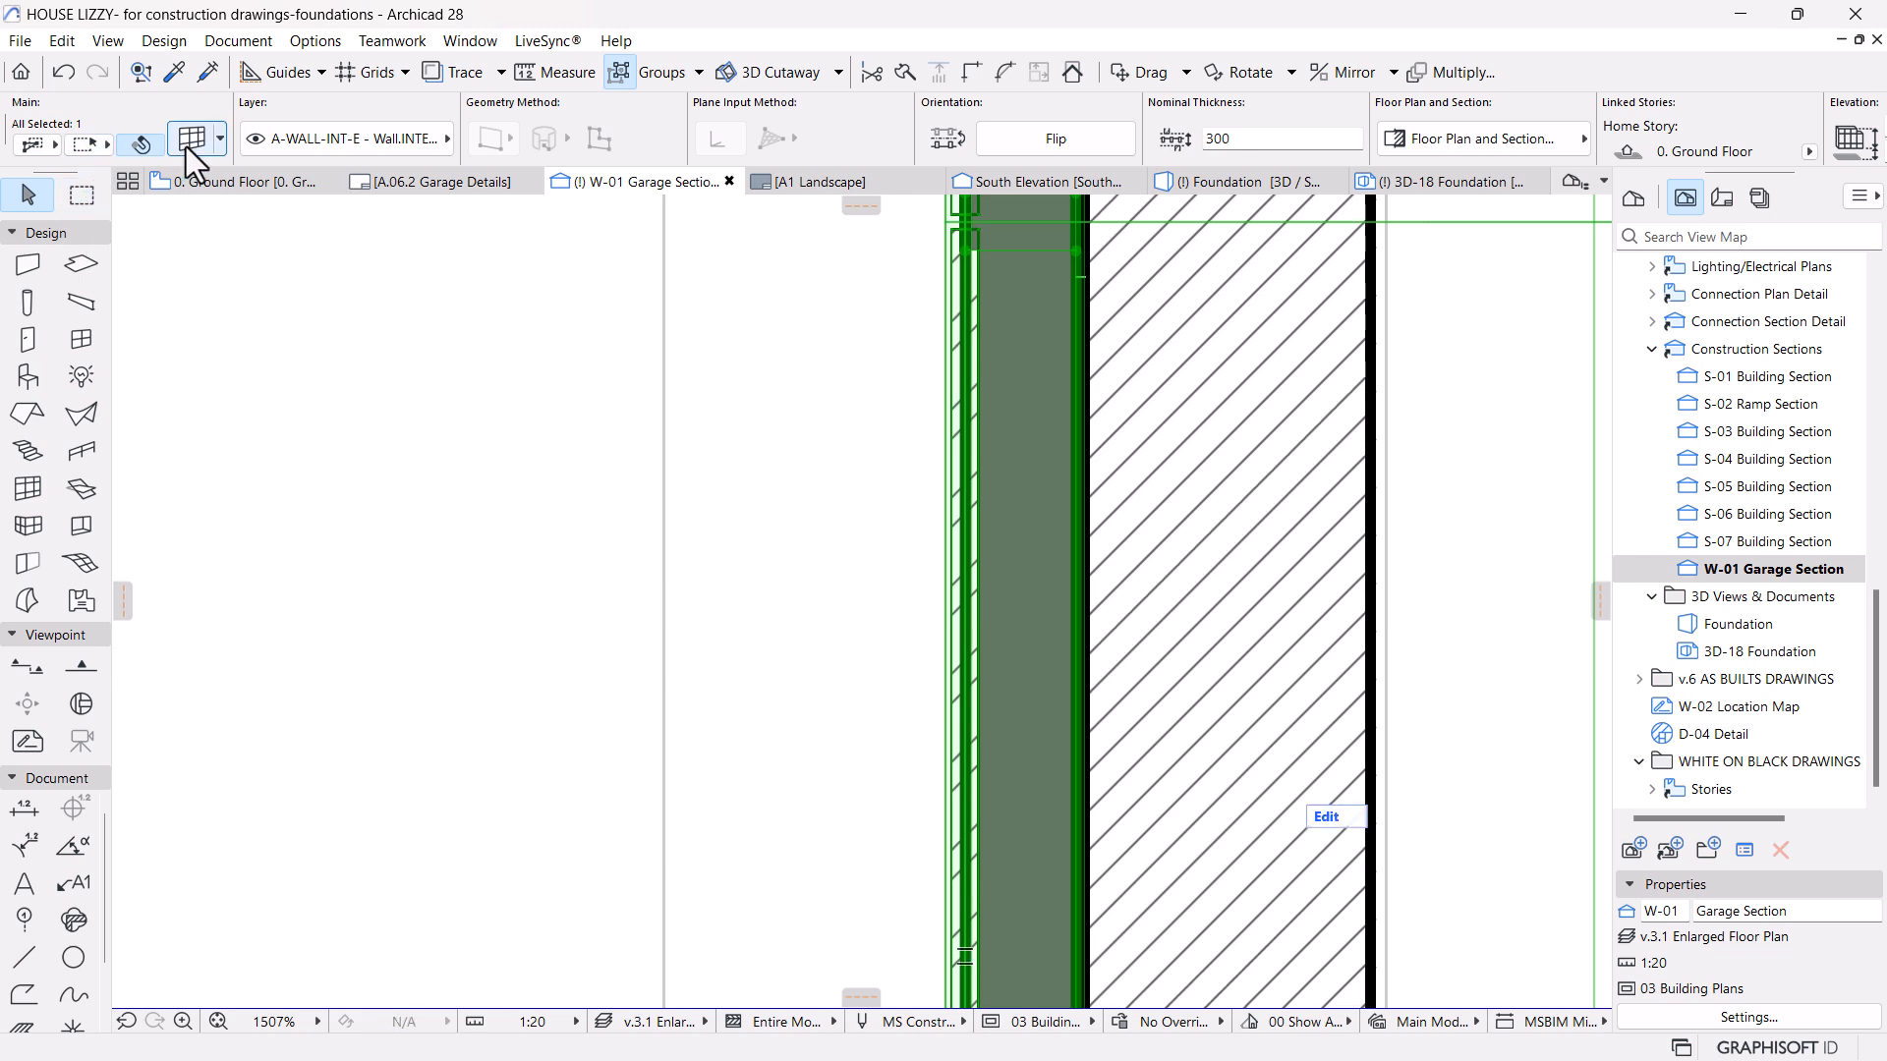
double_click(1055, 546)
scroll(1214, 541, "down", 5)
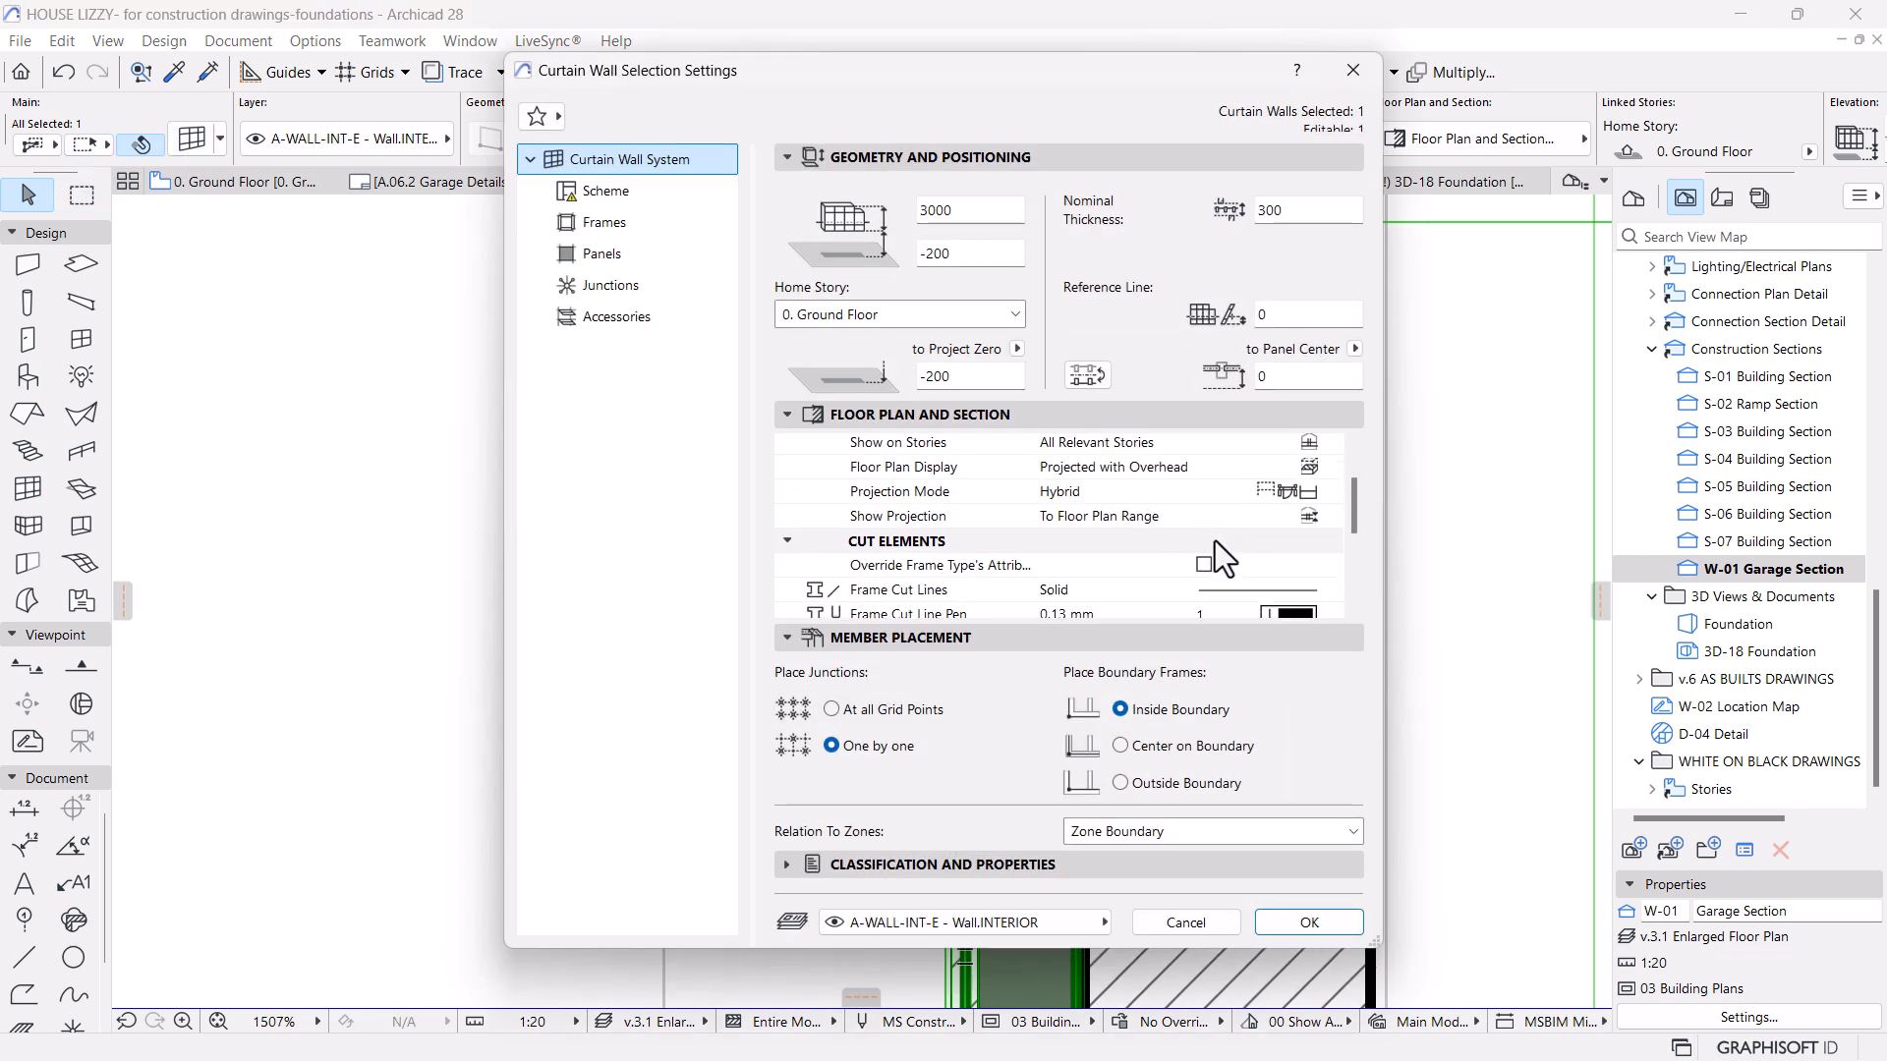
scroll(1216, 540, "up", 5)
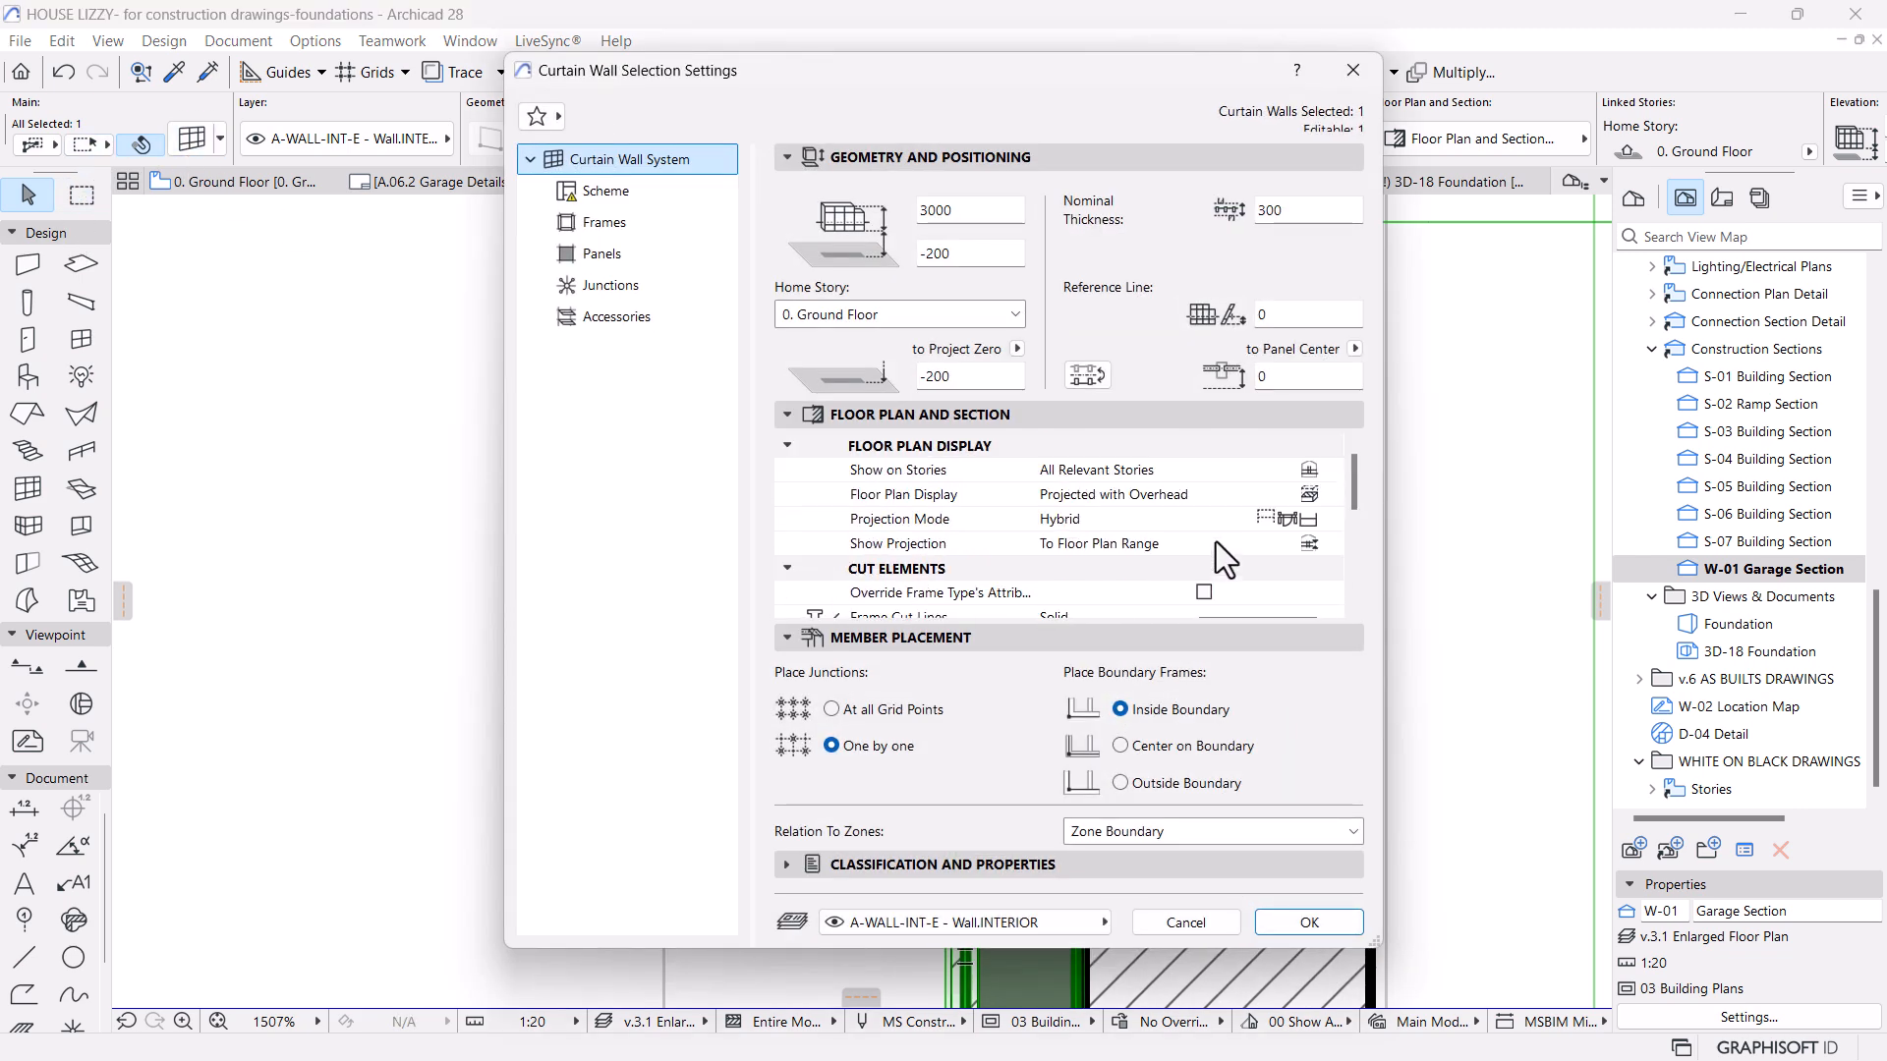
left_click(603, 236)
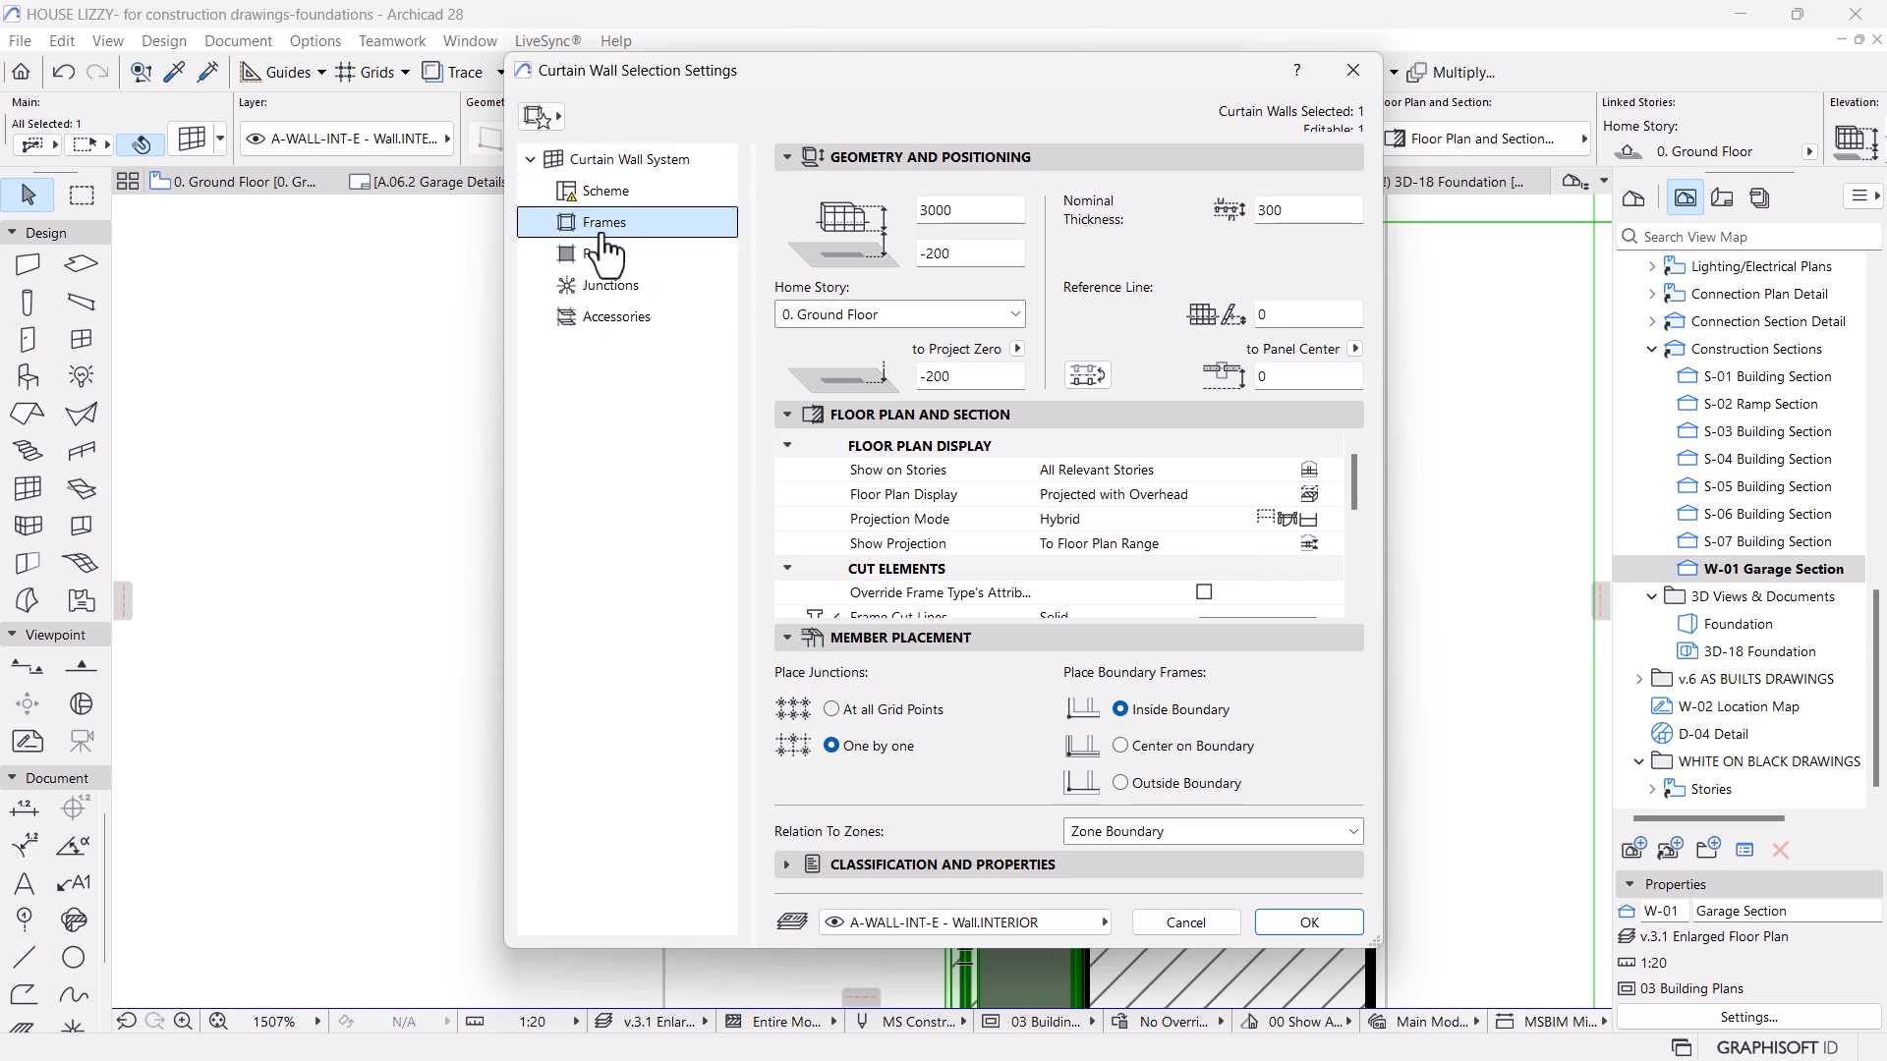
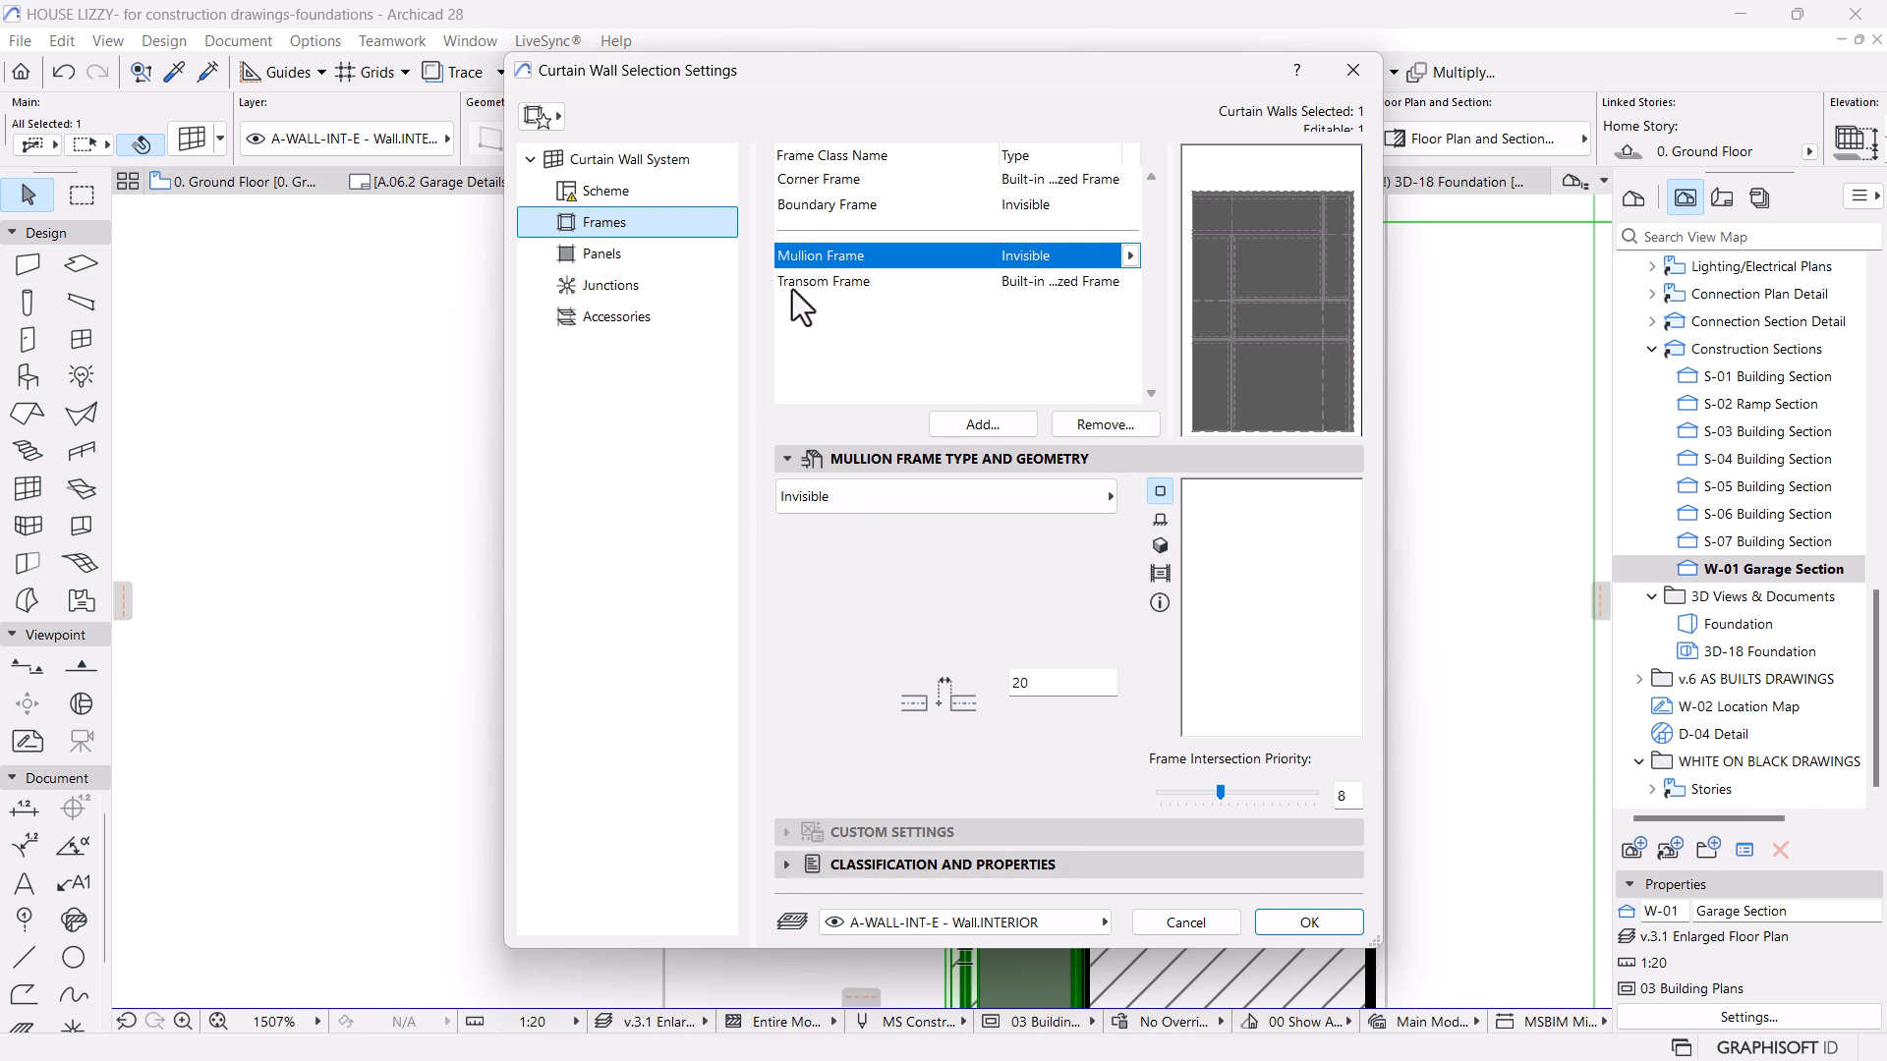
left_click(822, 280)
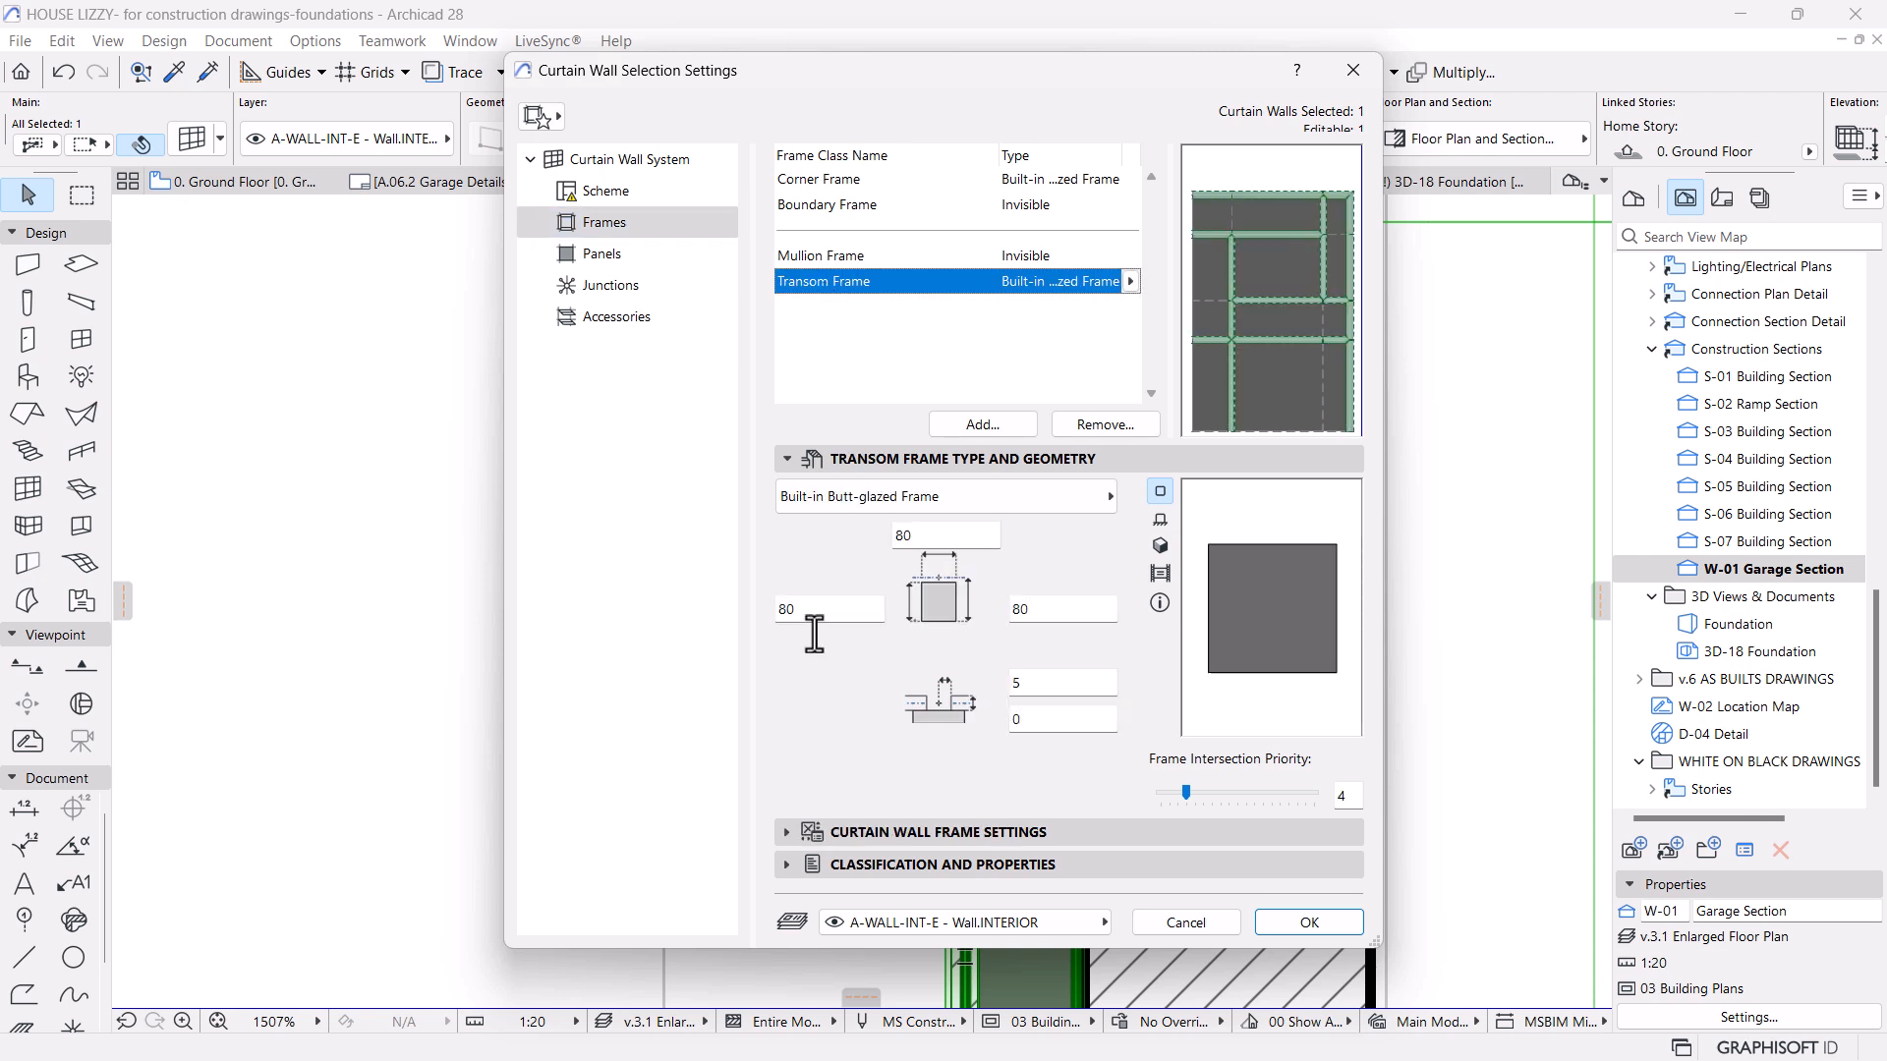
left_click(786, 833)
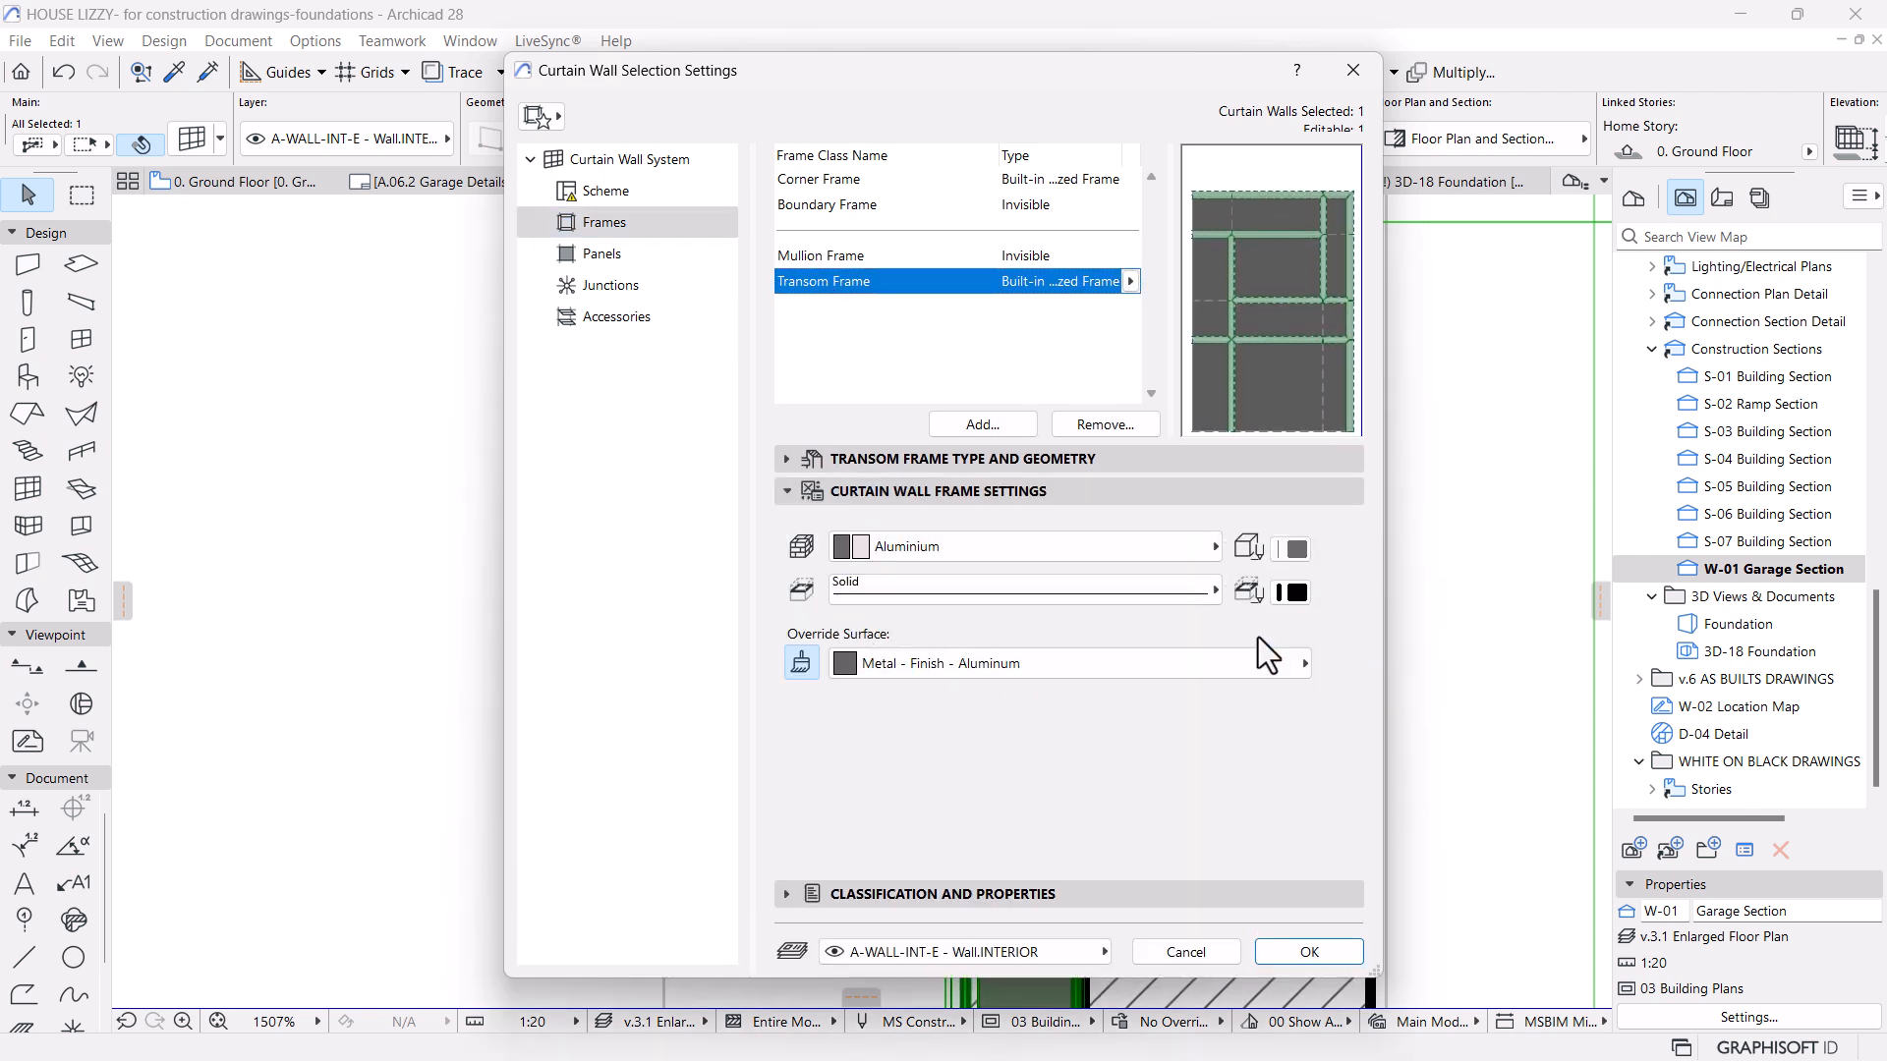
left_click(1297, 593)
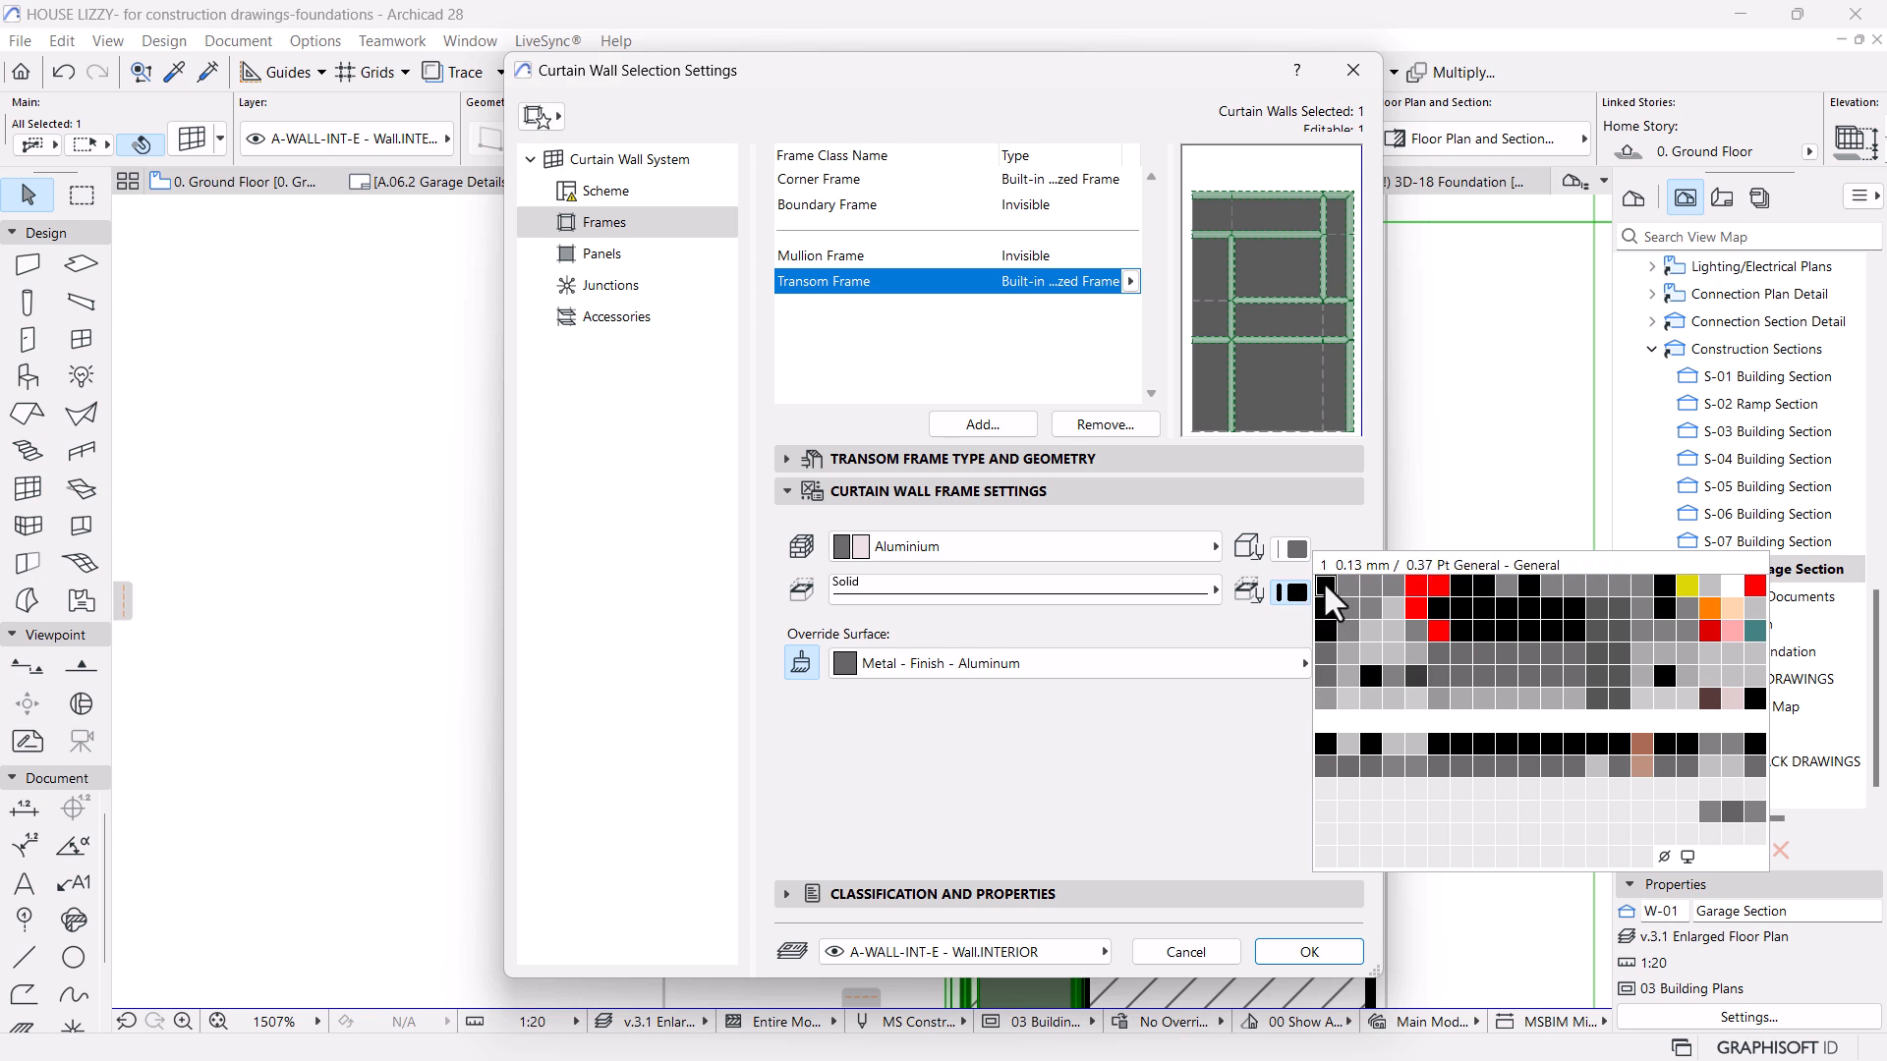
left_click(1324, 583)
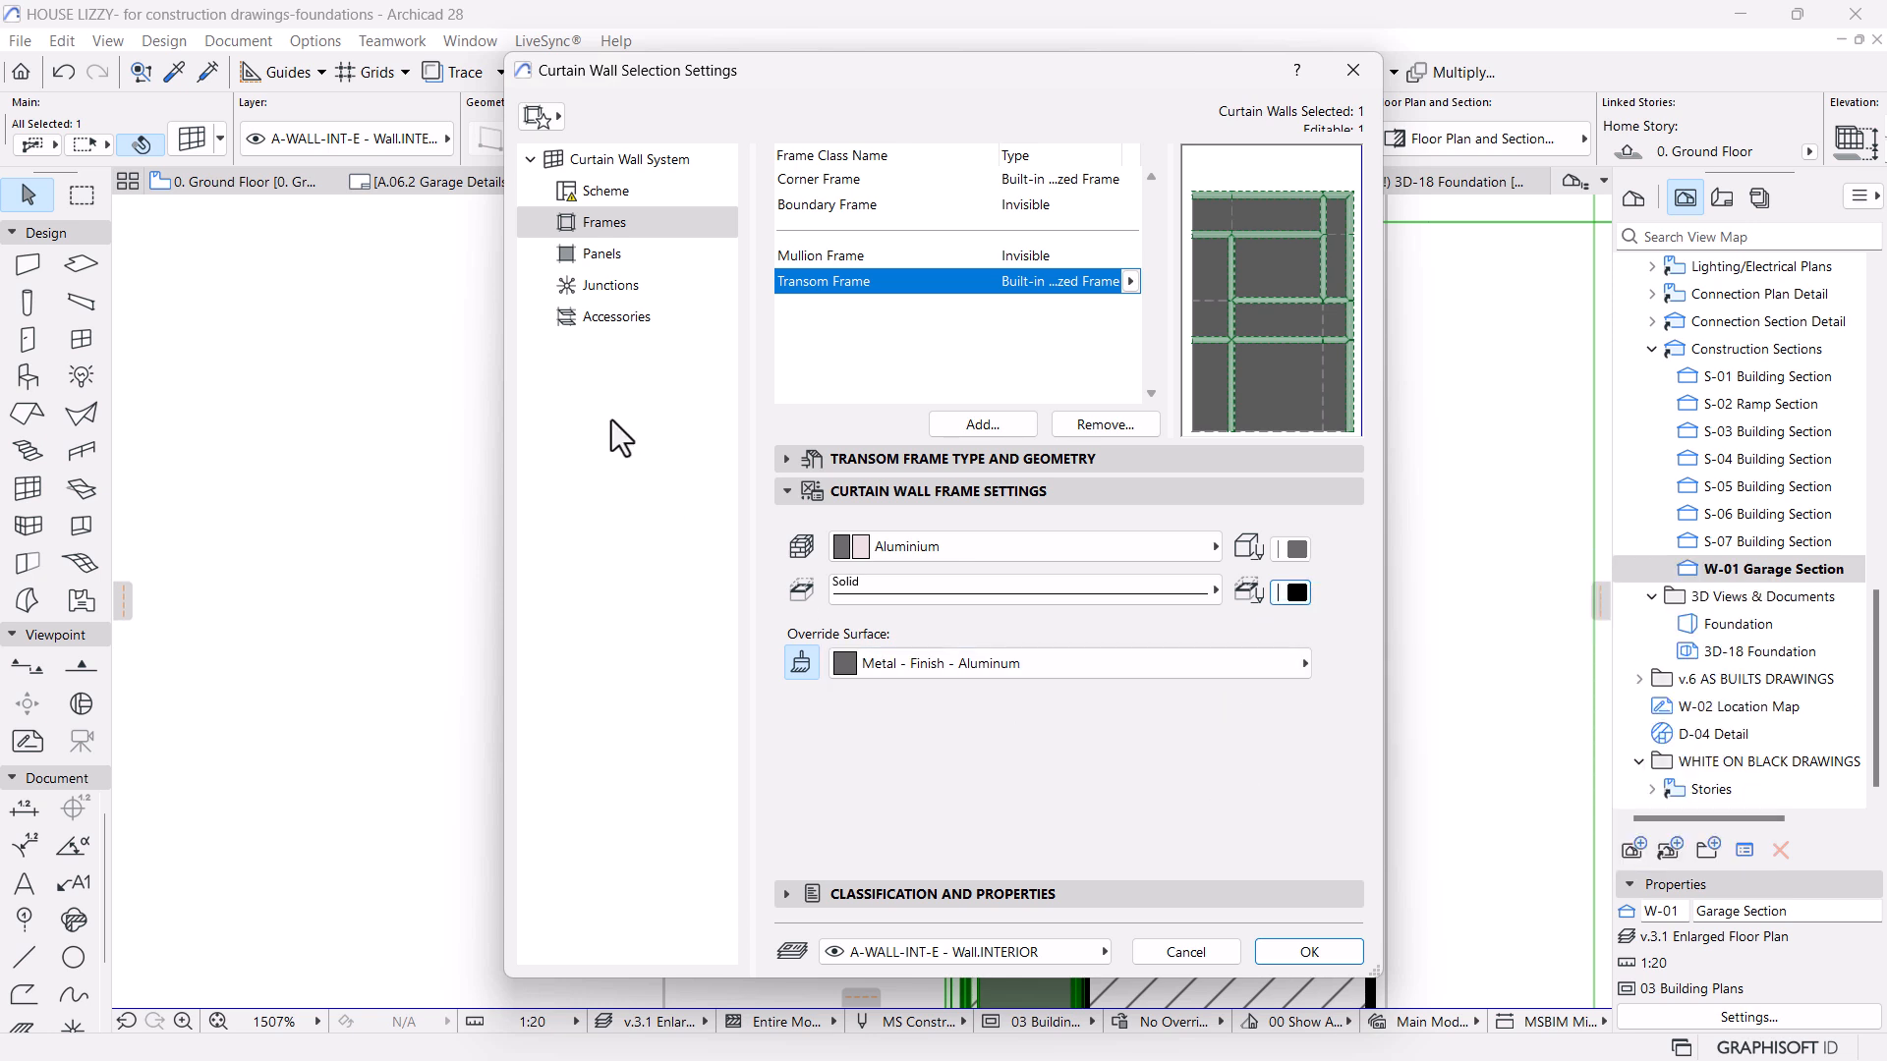
Set the cut line pen of the curtain wall's Main Panel and Distinct Panel classes to 101 and apply the settings.
left_click(602, 264)
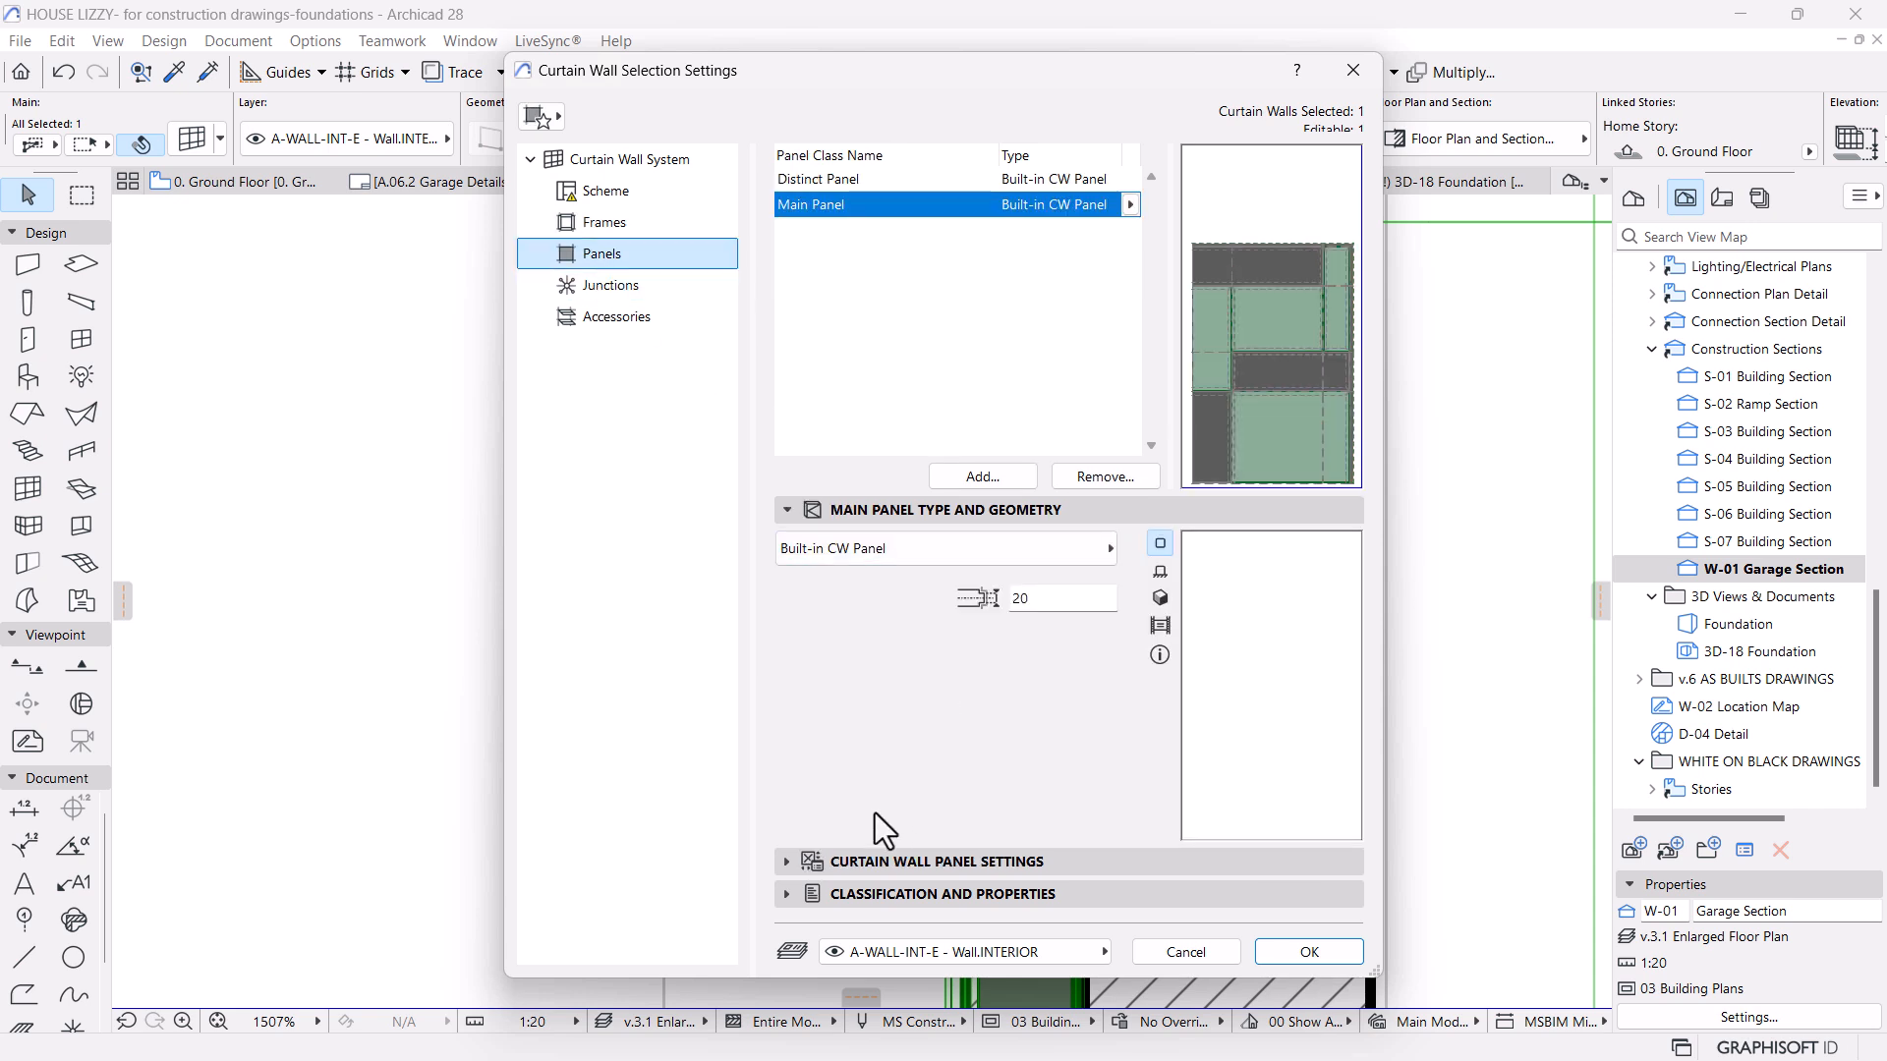
left_click(821, 861)
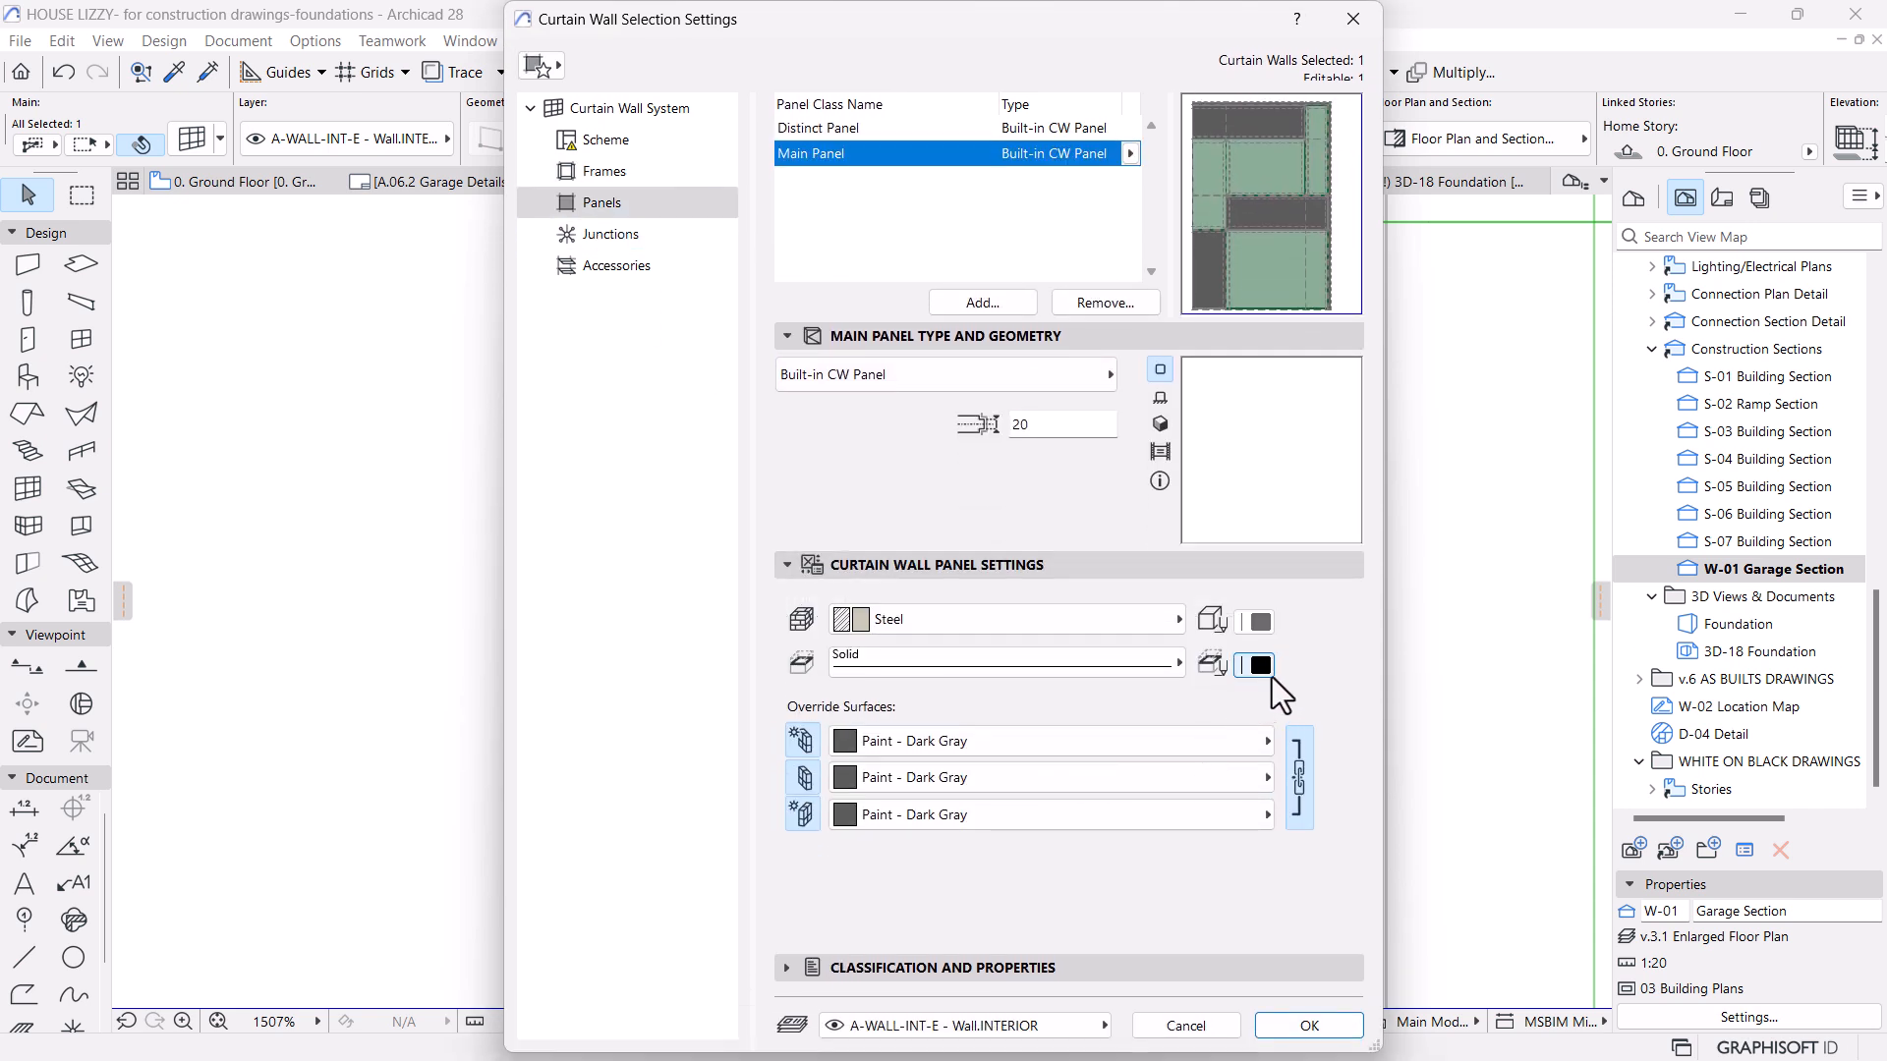
left_click(1262, 667)
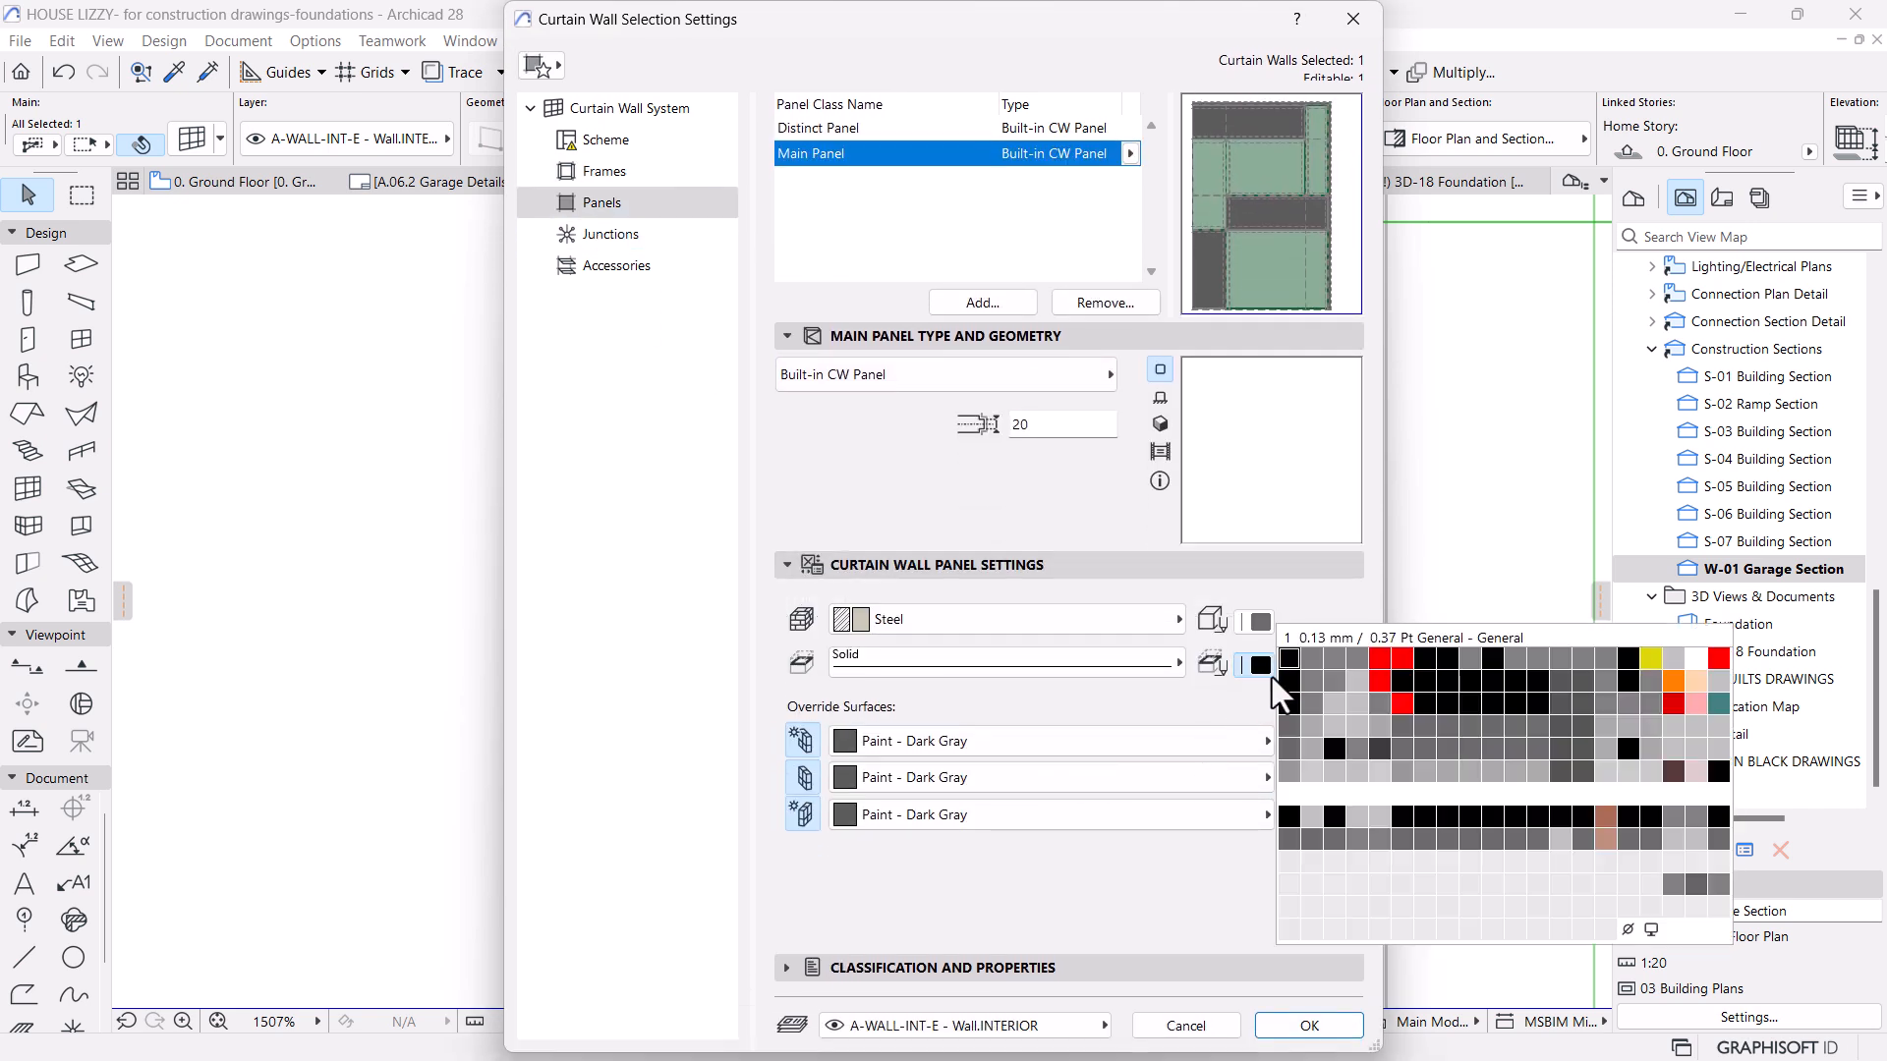
left_click(1295, 779)
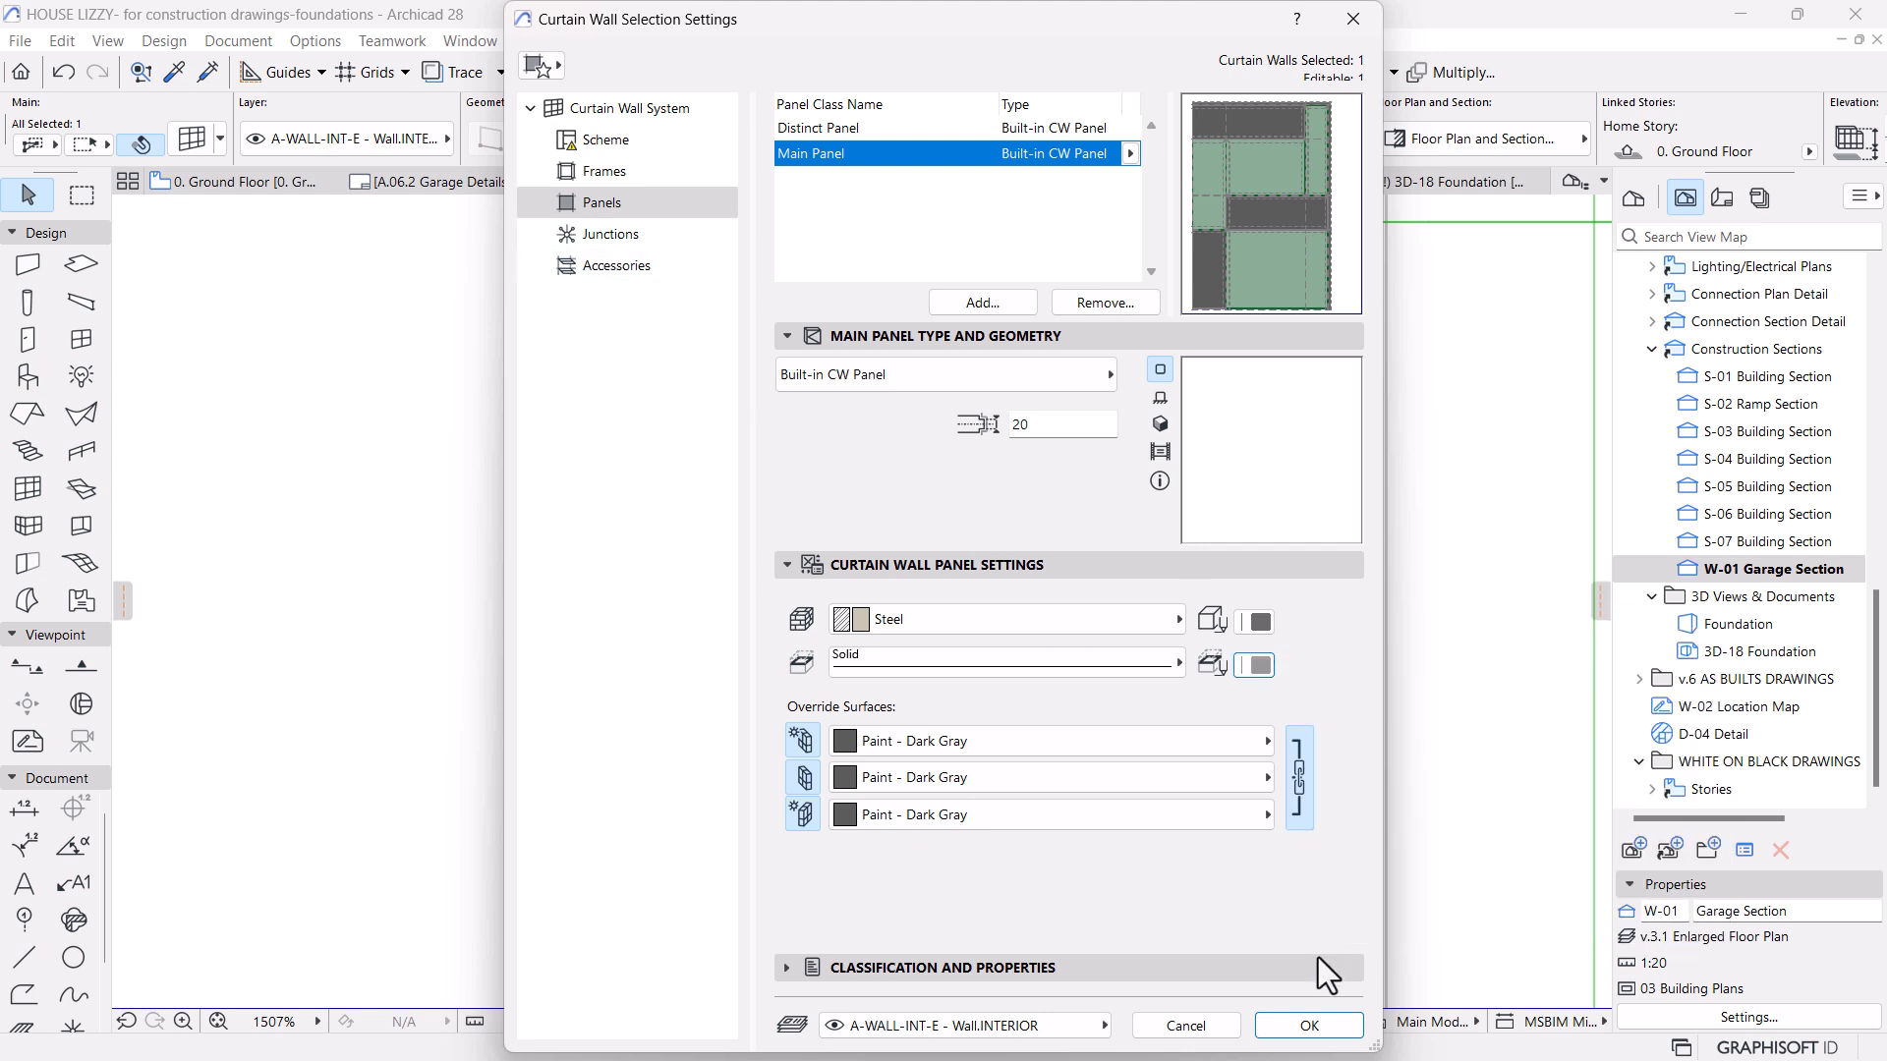
left_click(814, 127)
left_click(1259, 664)
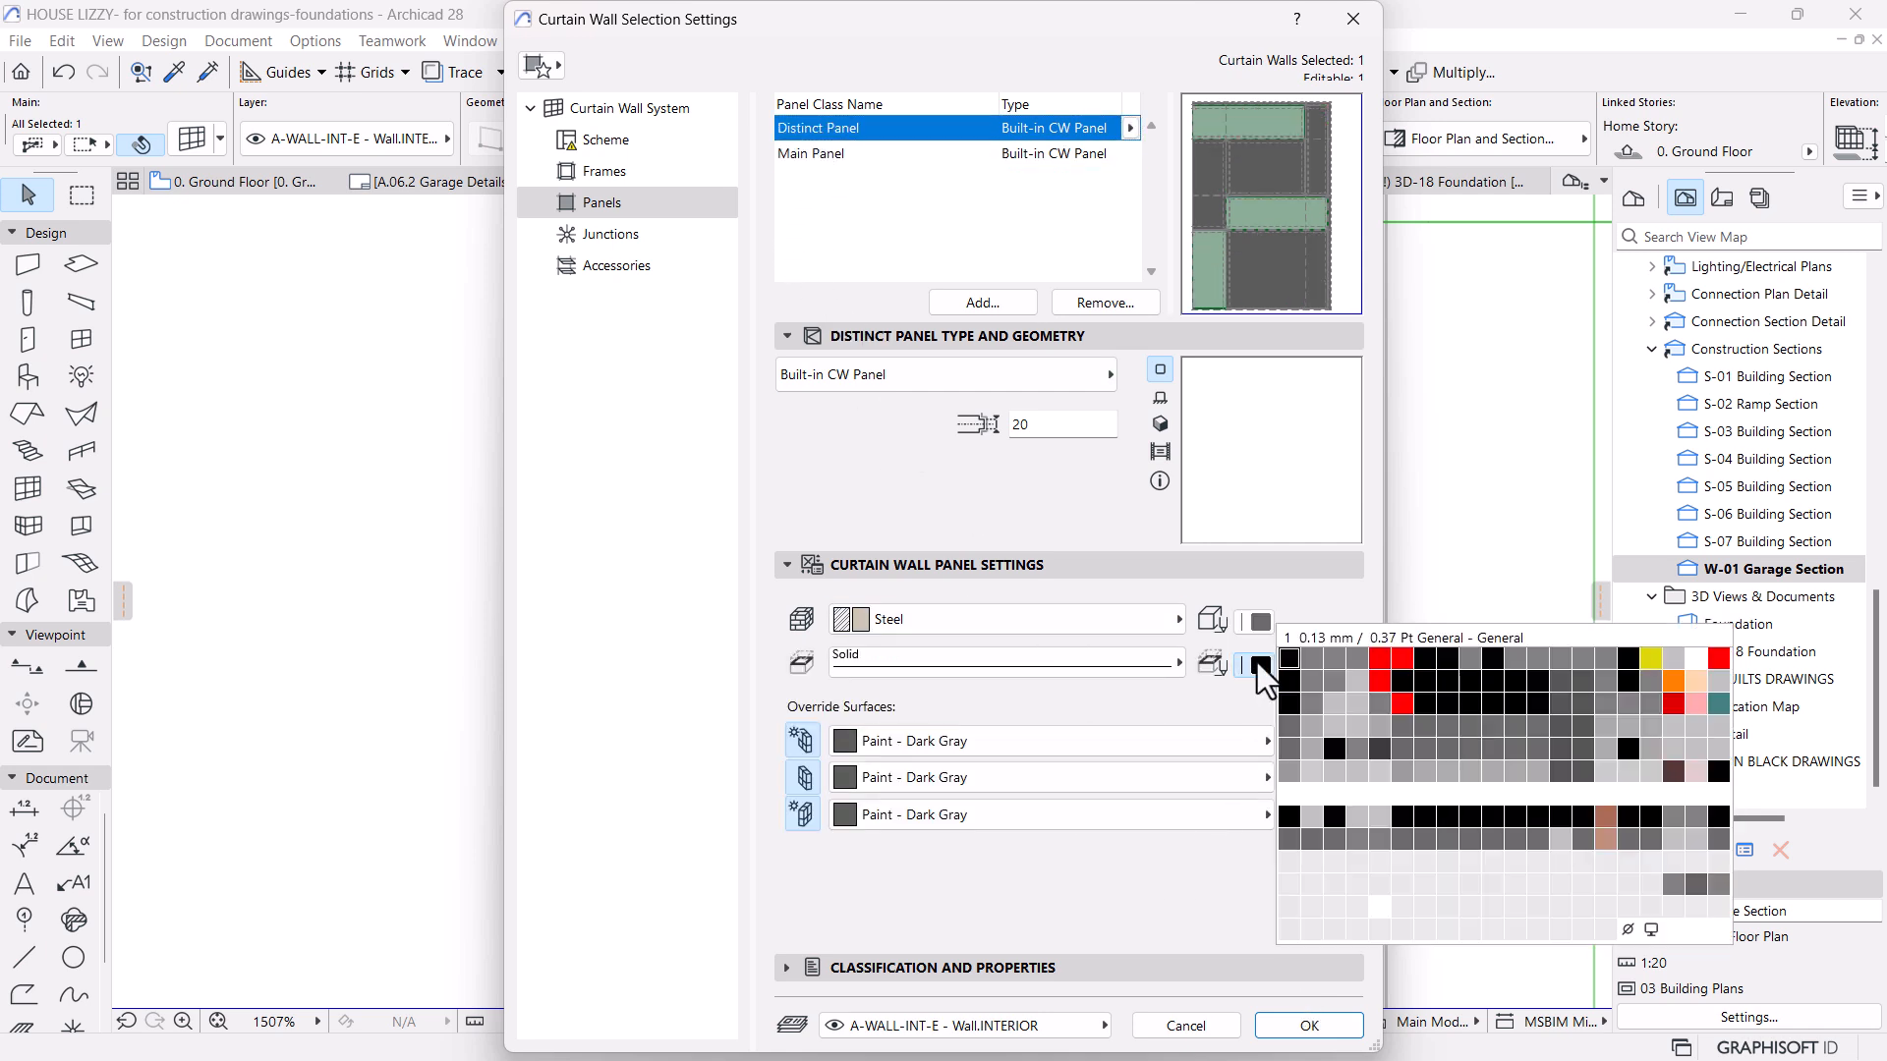
left_click(1291, 775)
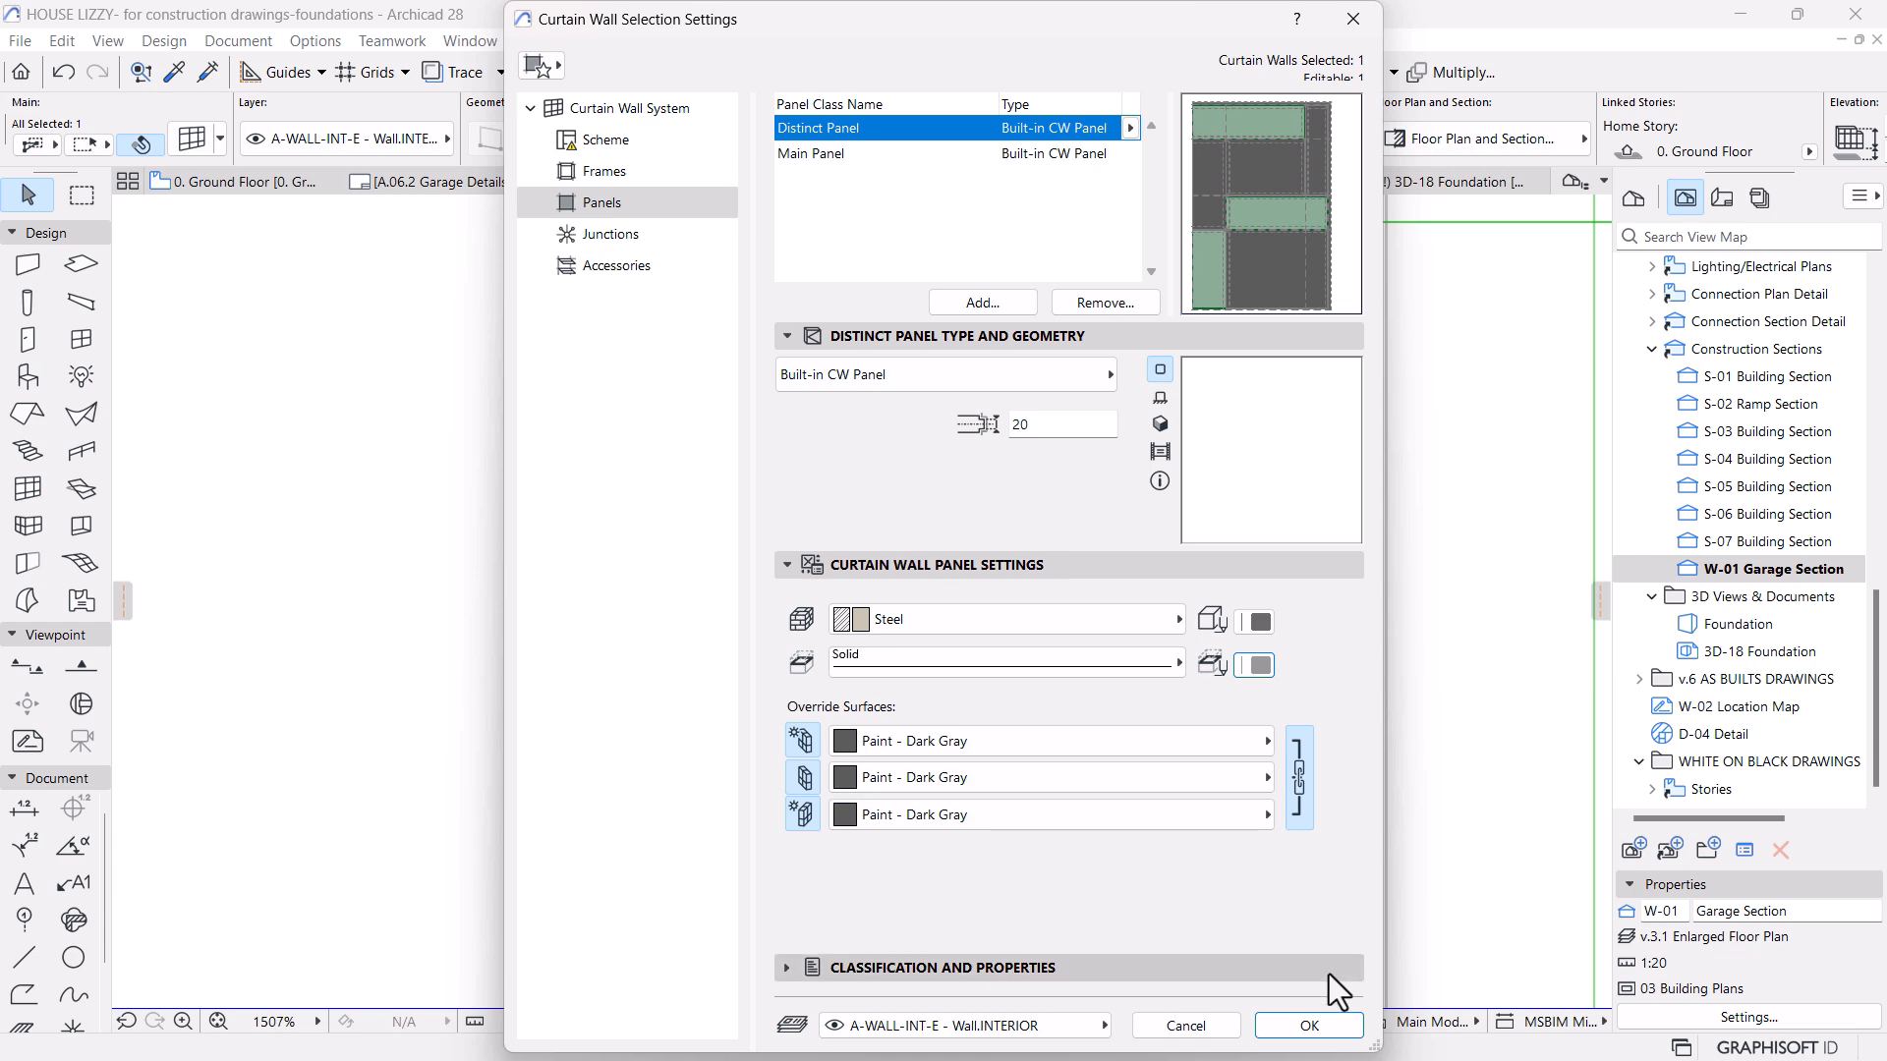
left_click(1310, 1025)
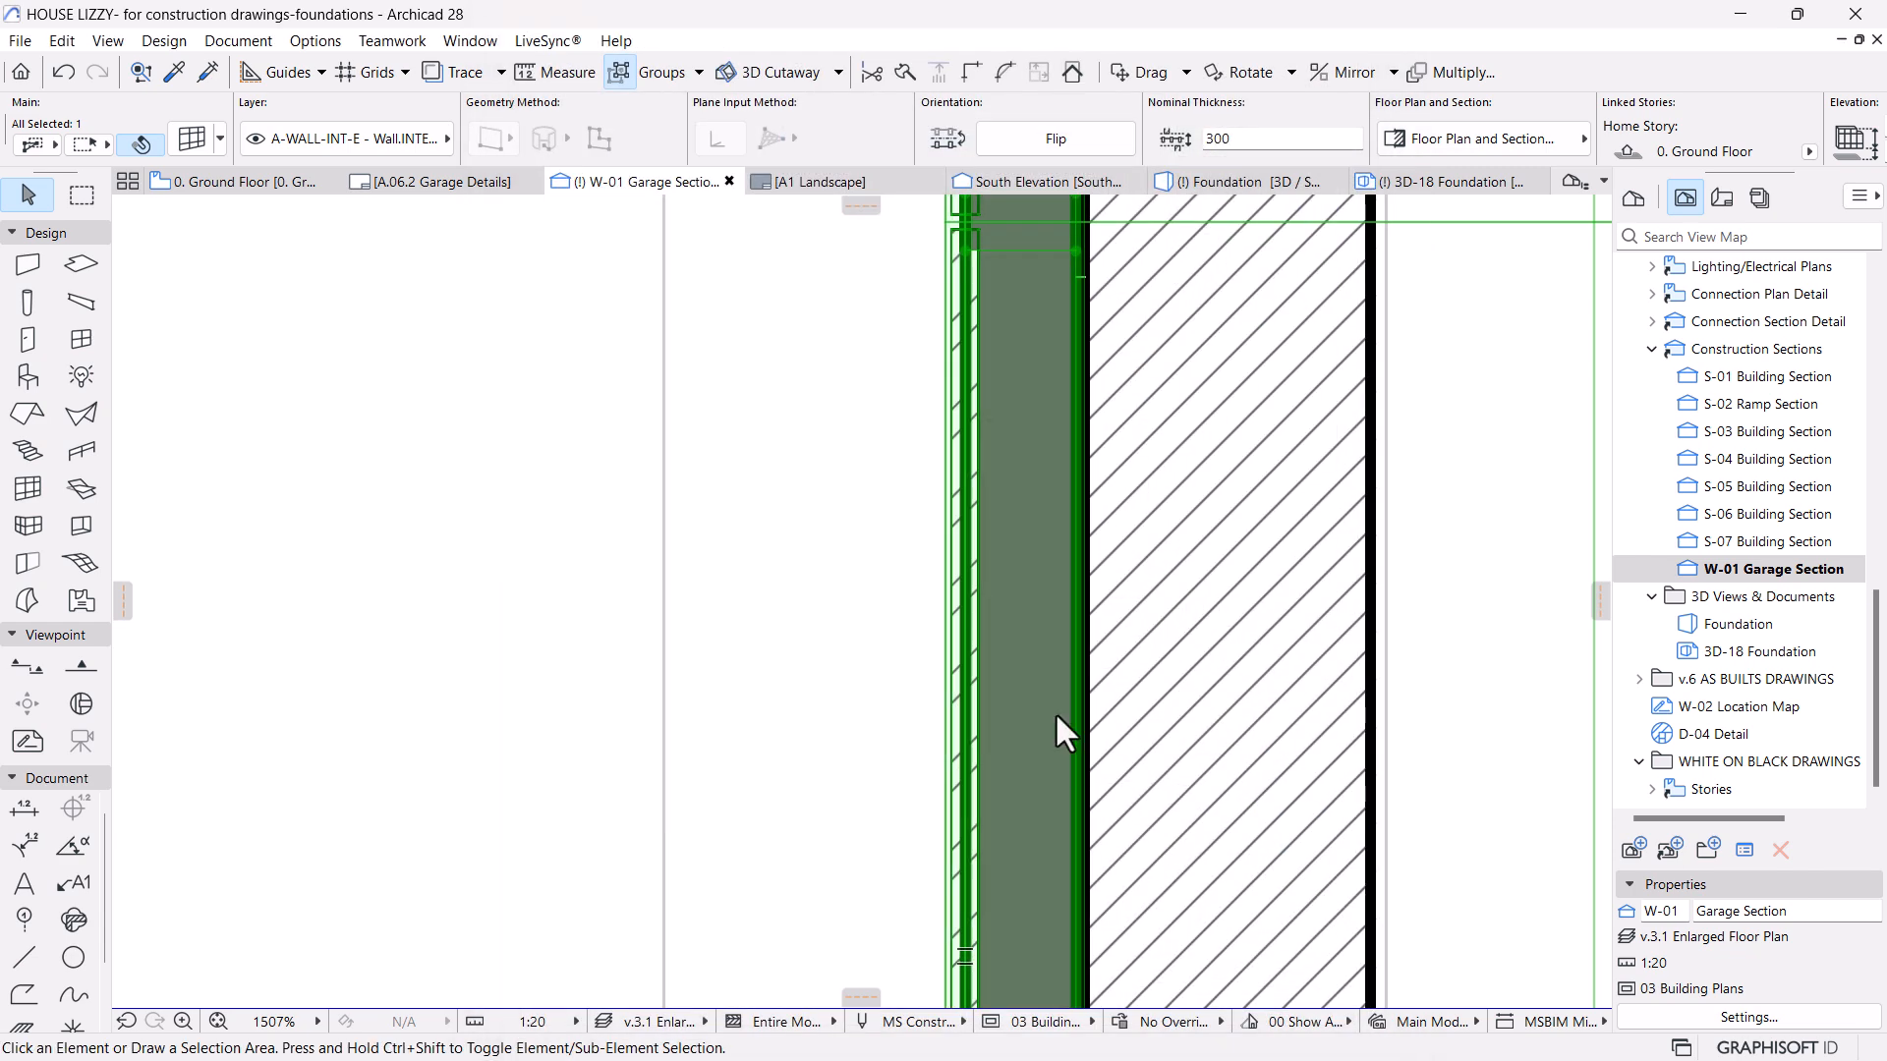
key("Escape")
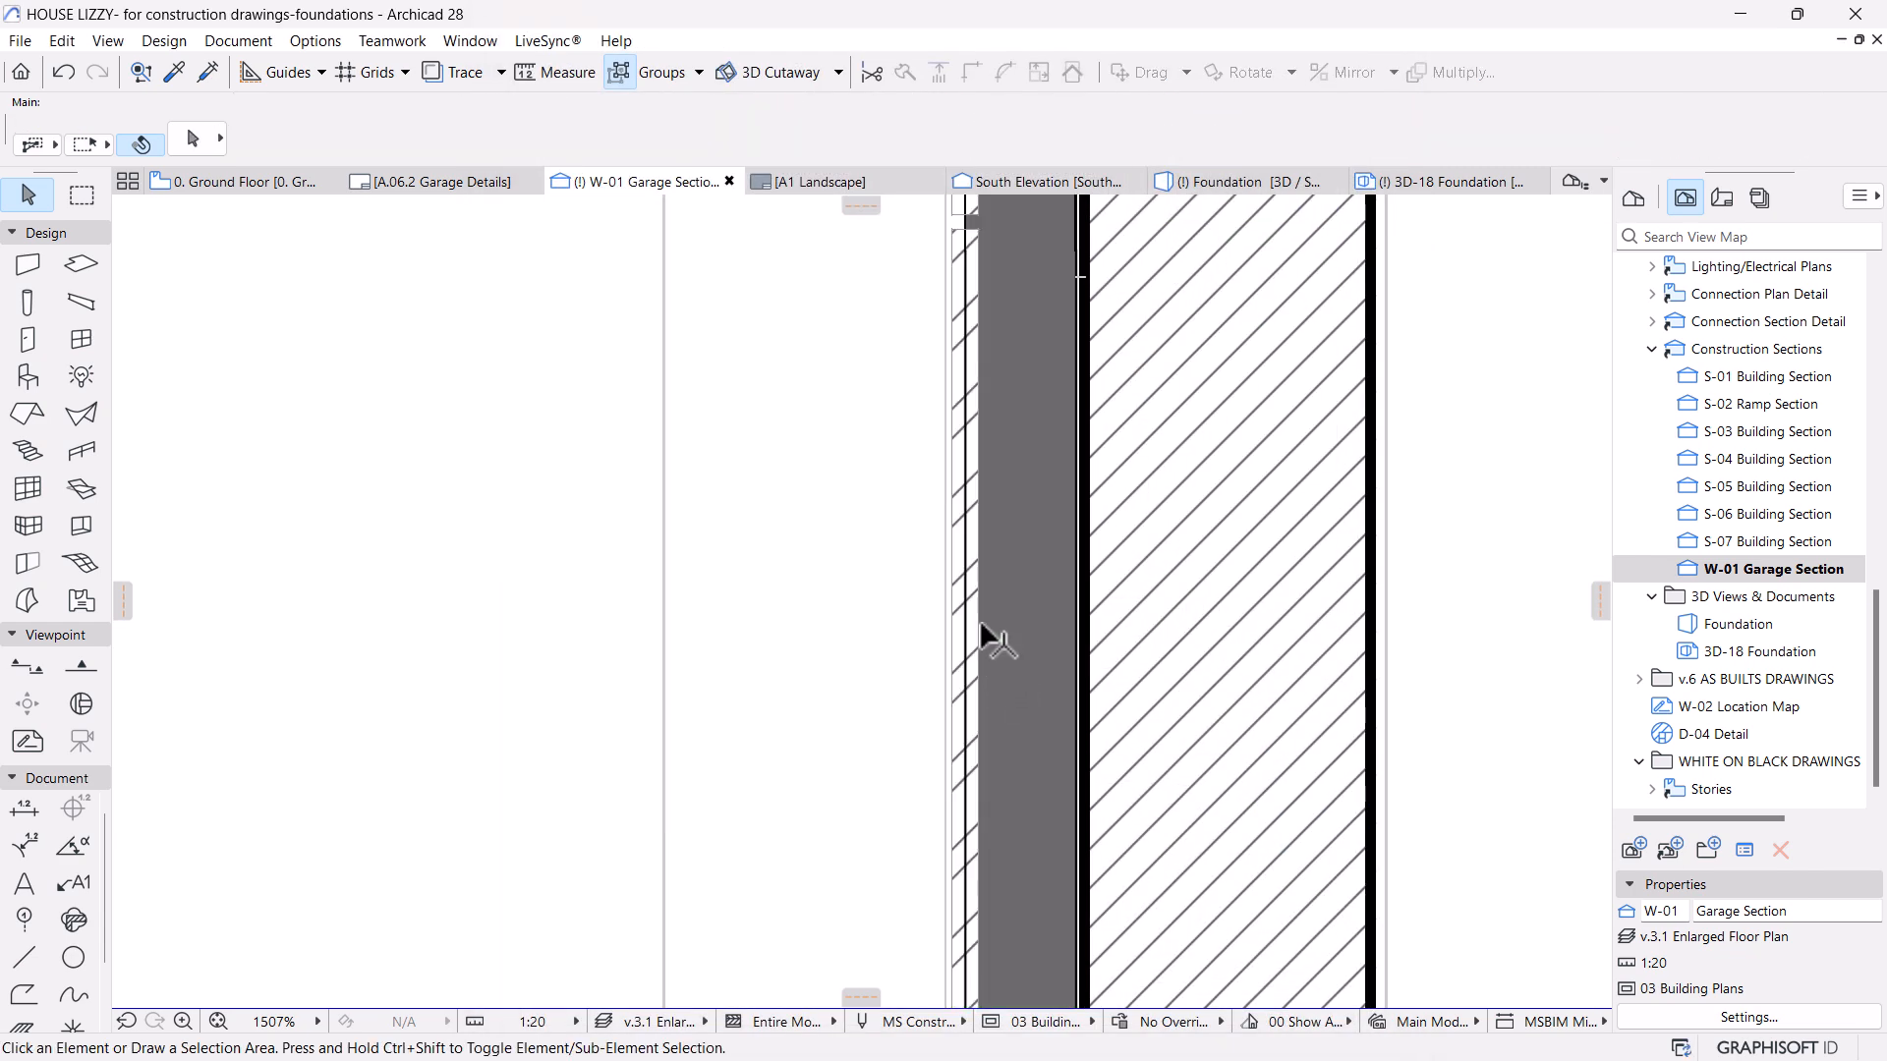
Give the curtain wall's transom frame the same thin grey cut line pen as the panels and apply the settings.
scroll(981, 637, "up", 5)
scroll(982, 637, "down", 4)
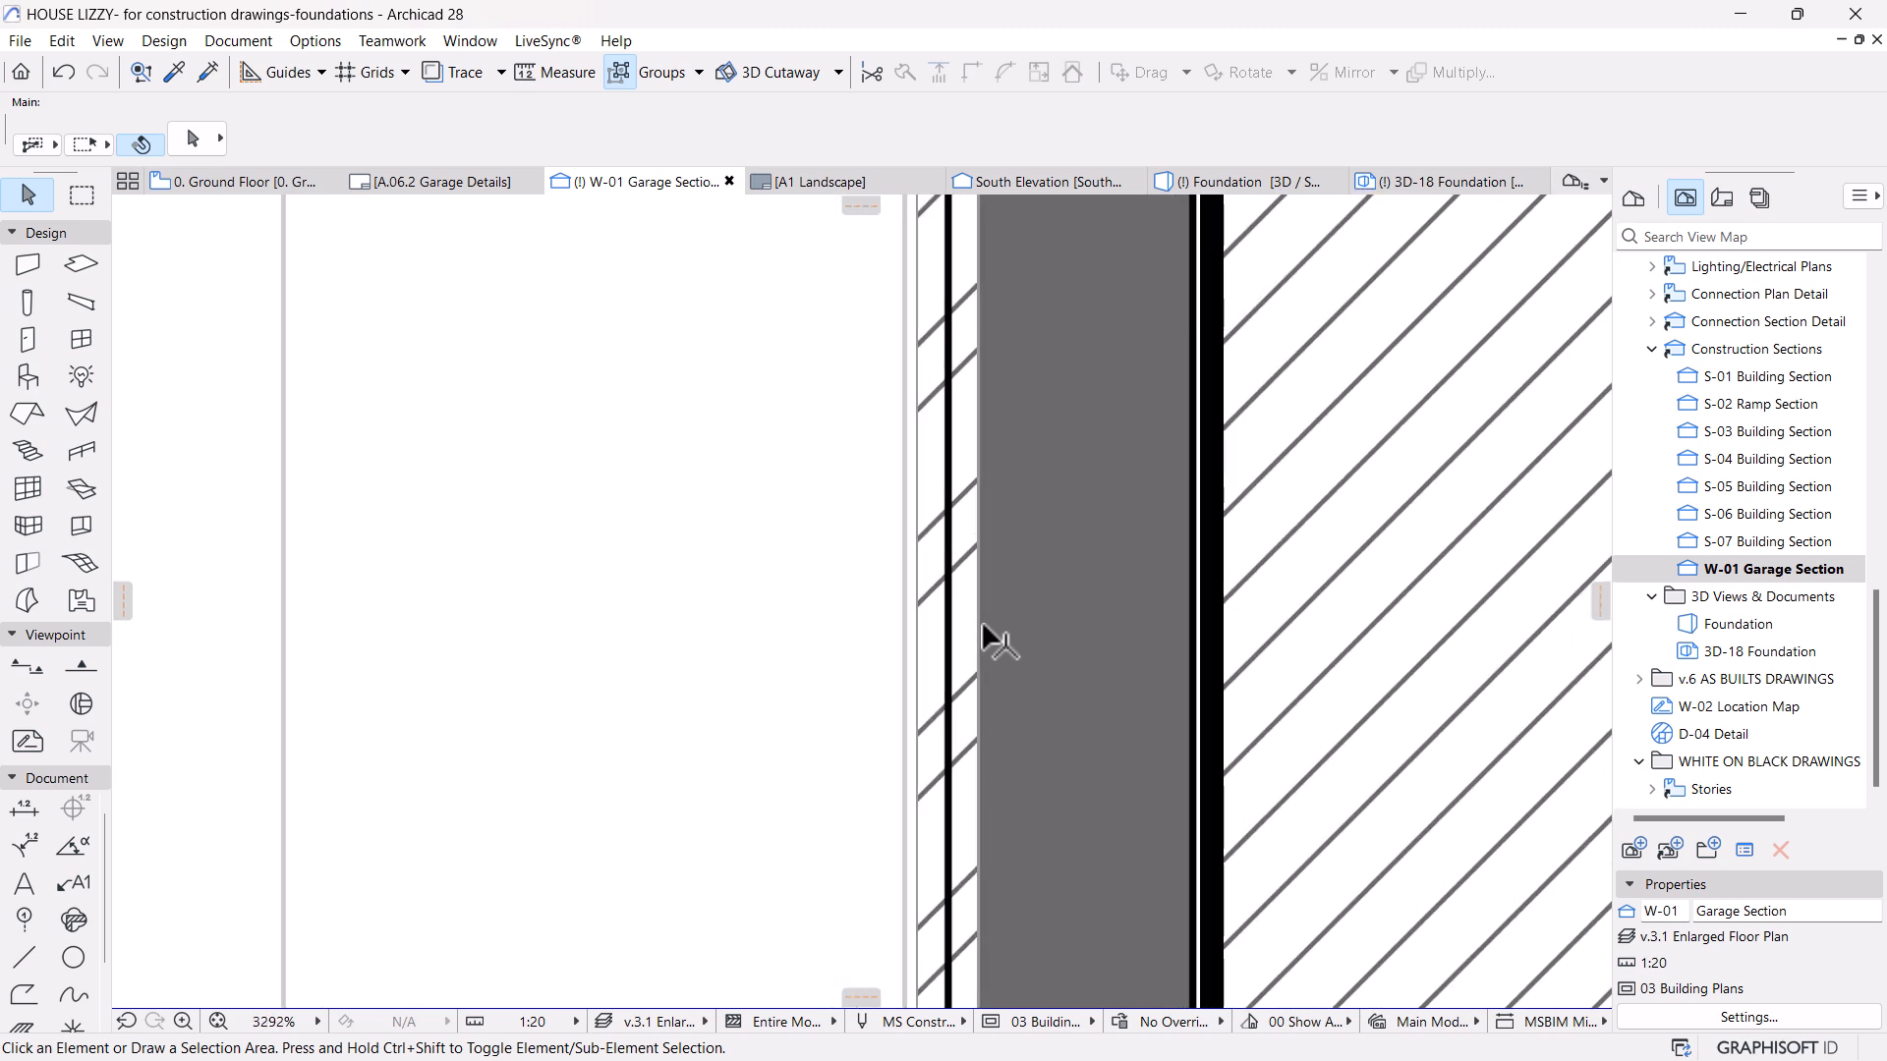
scroll(954, 587, "up", 2)
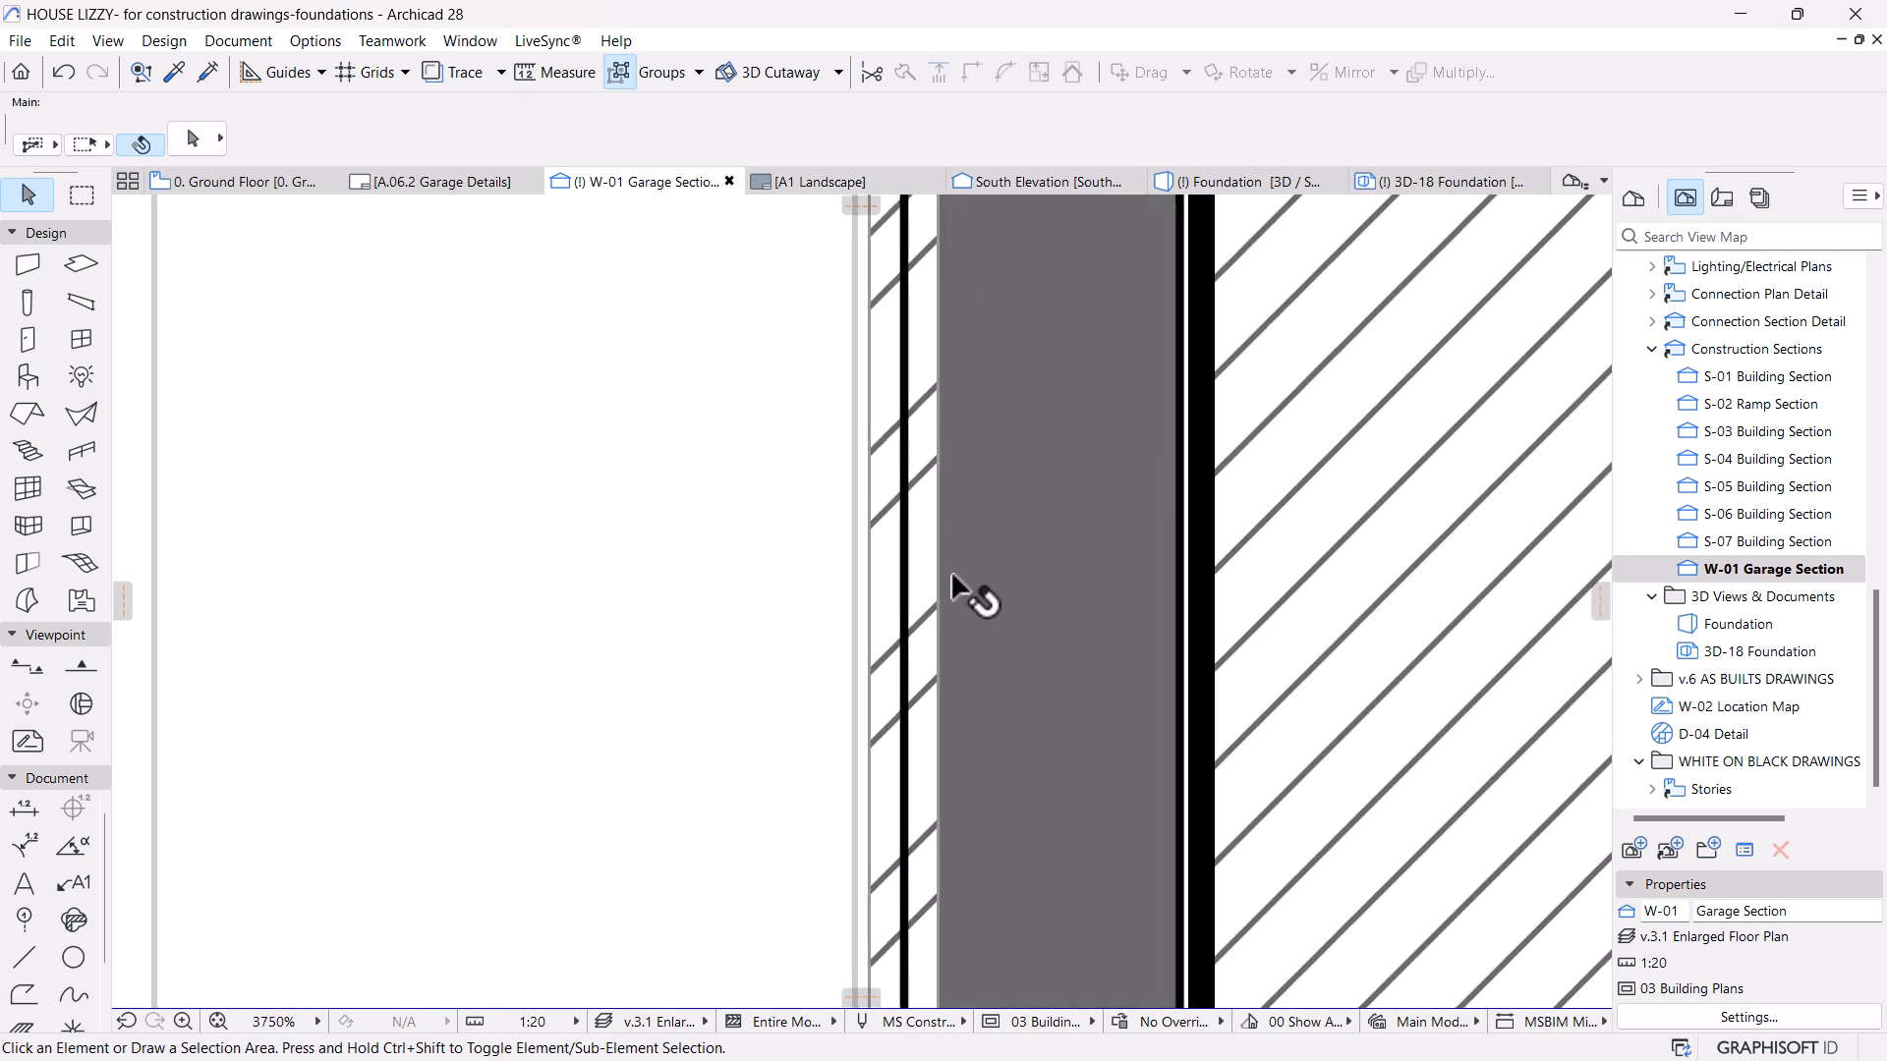
scroll(885, 658, "up", 3)
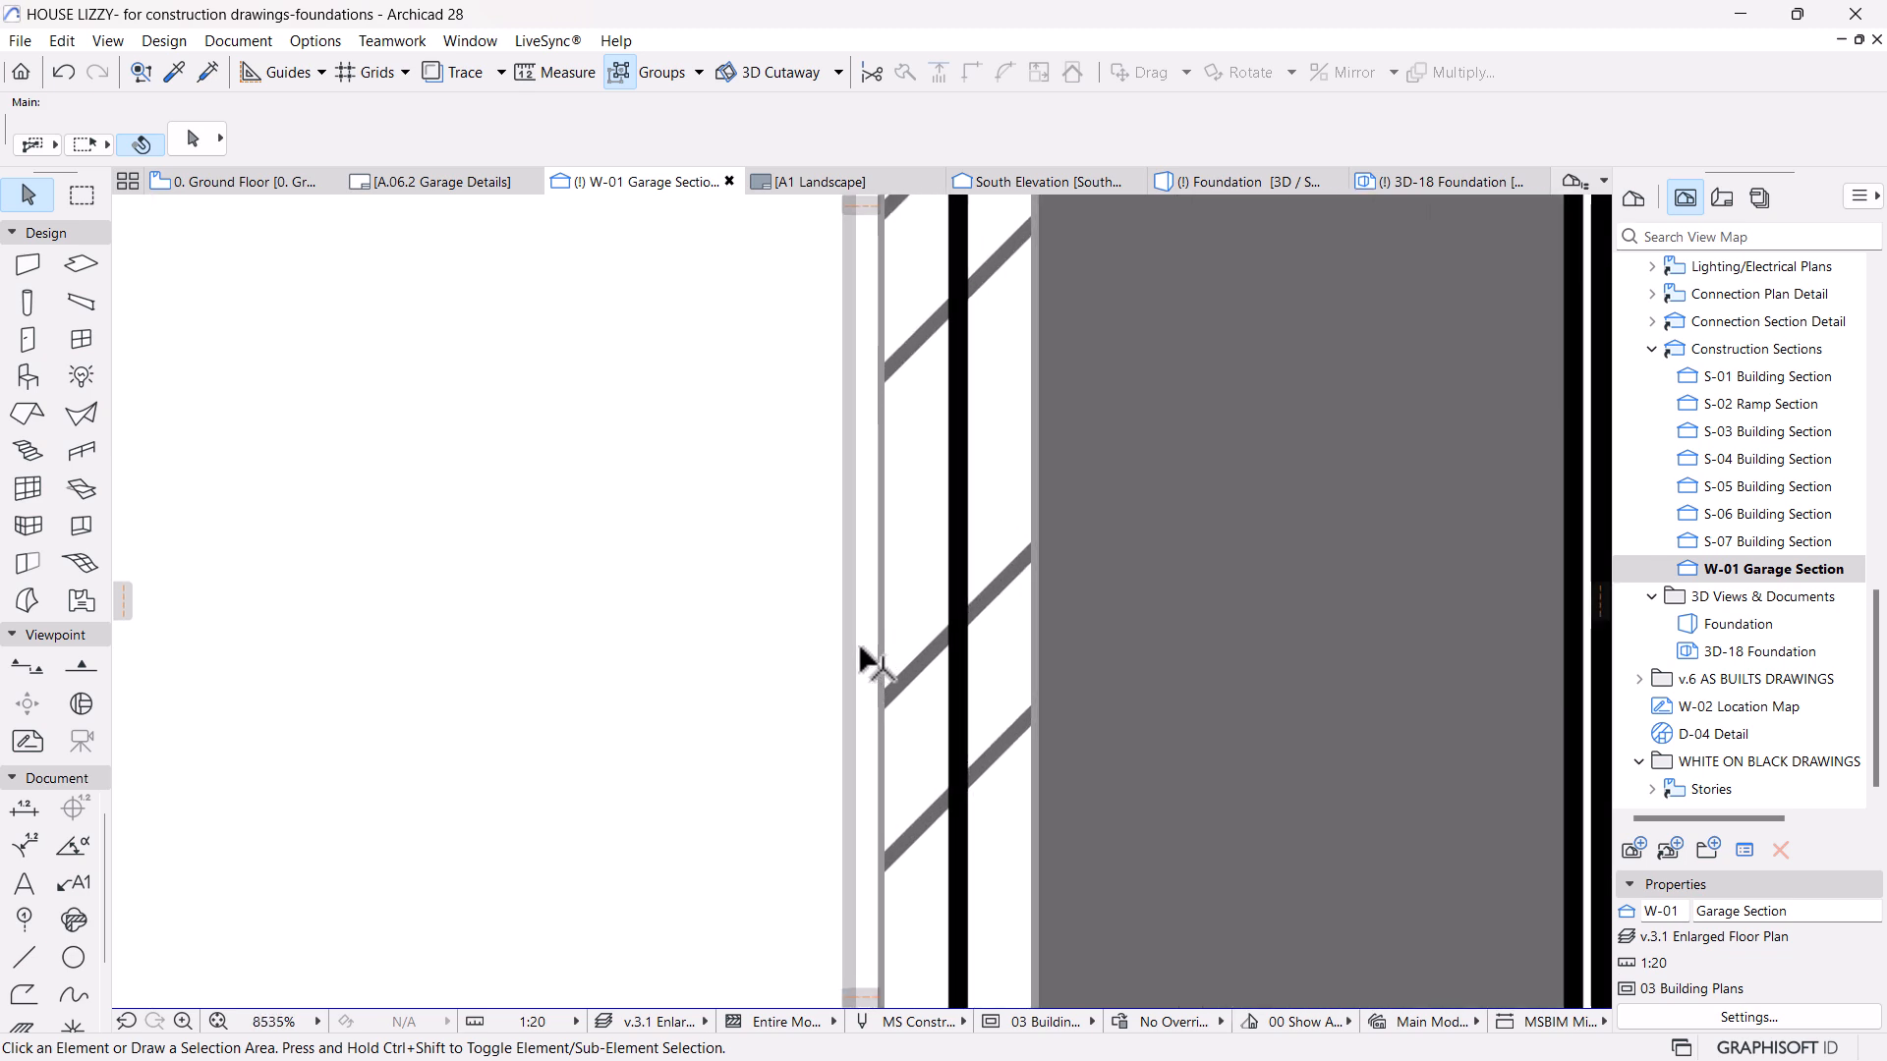
left_click(990, 653)
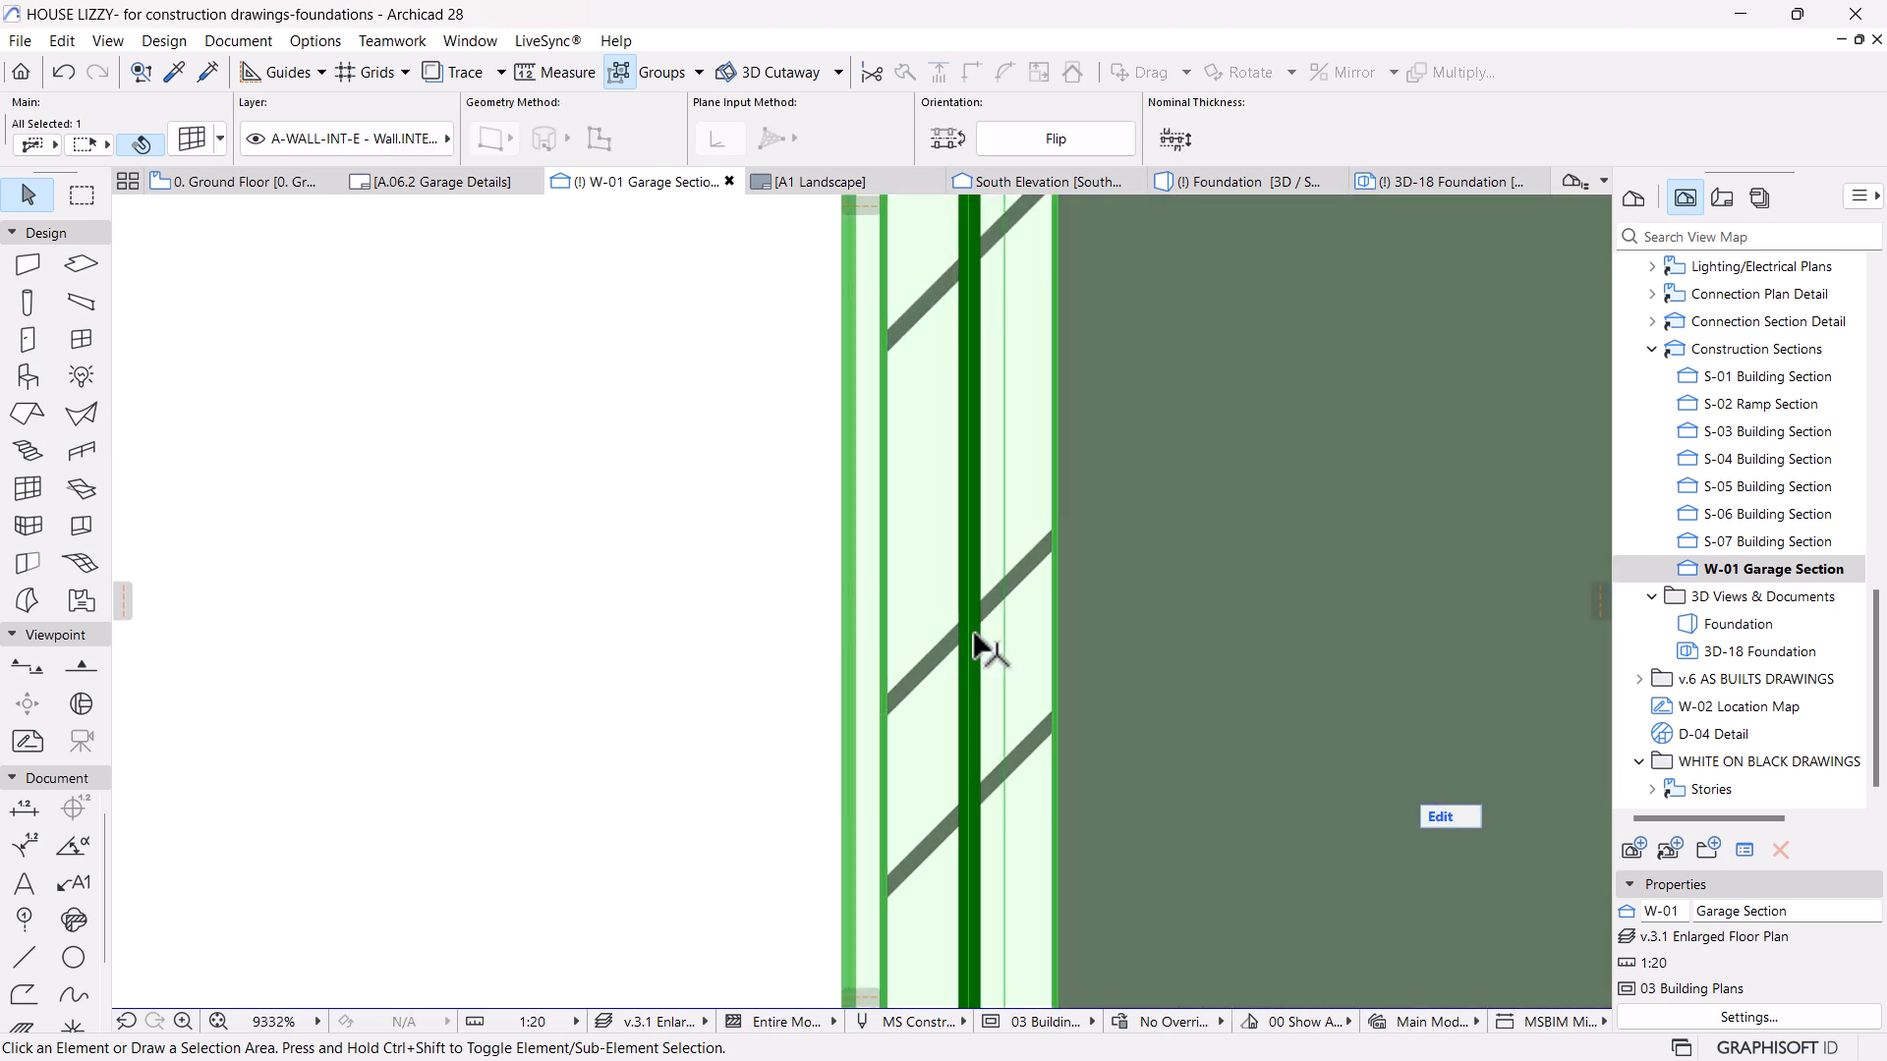
left_click(193, 139)
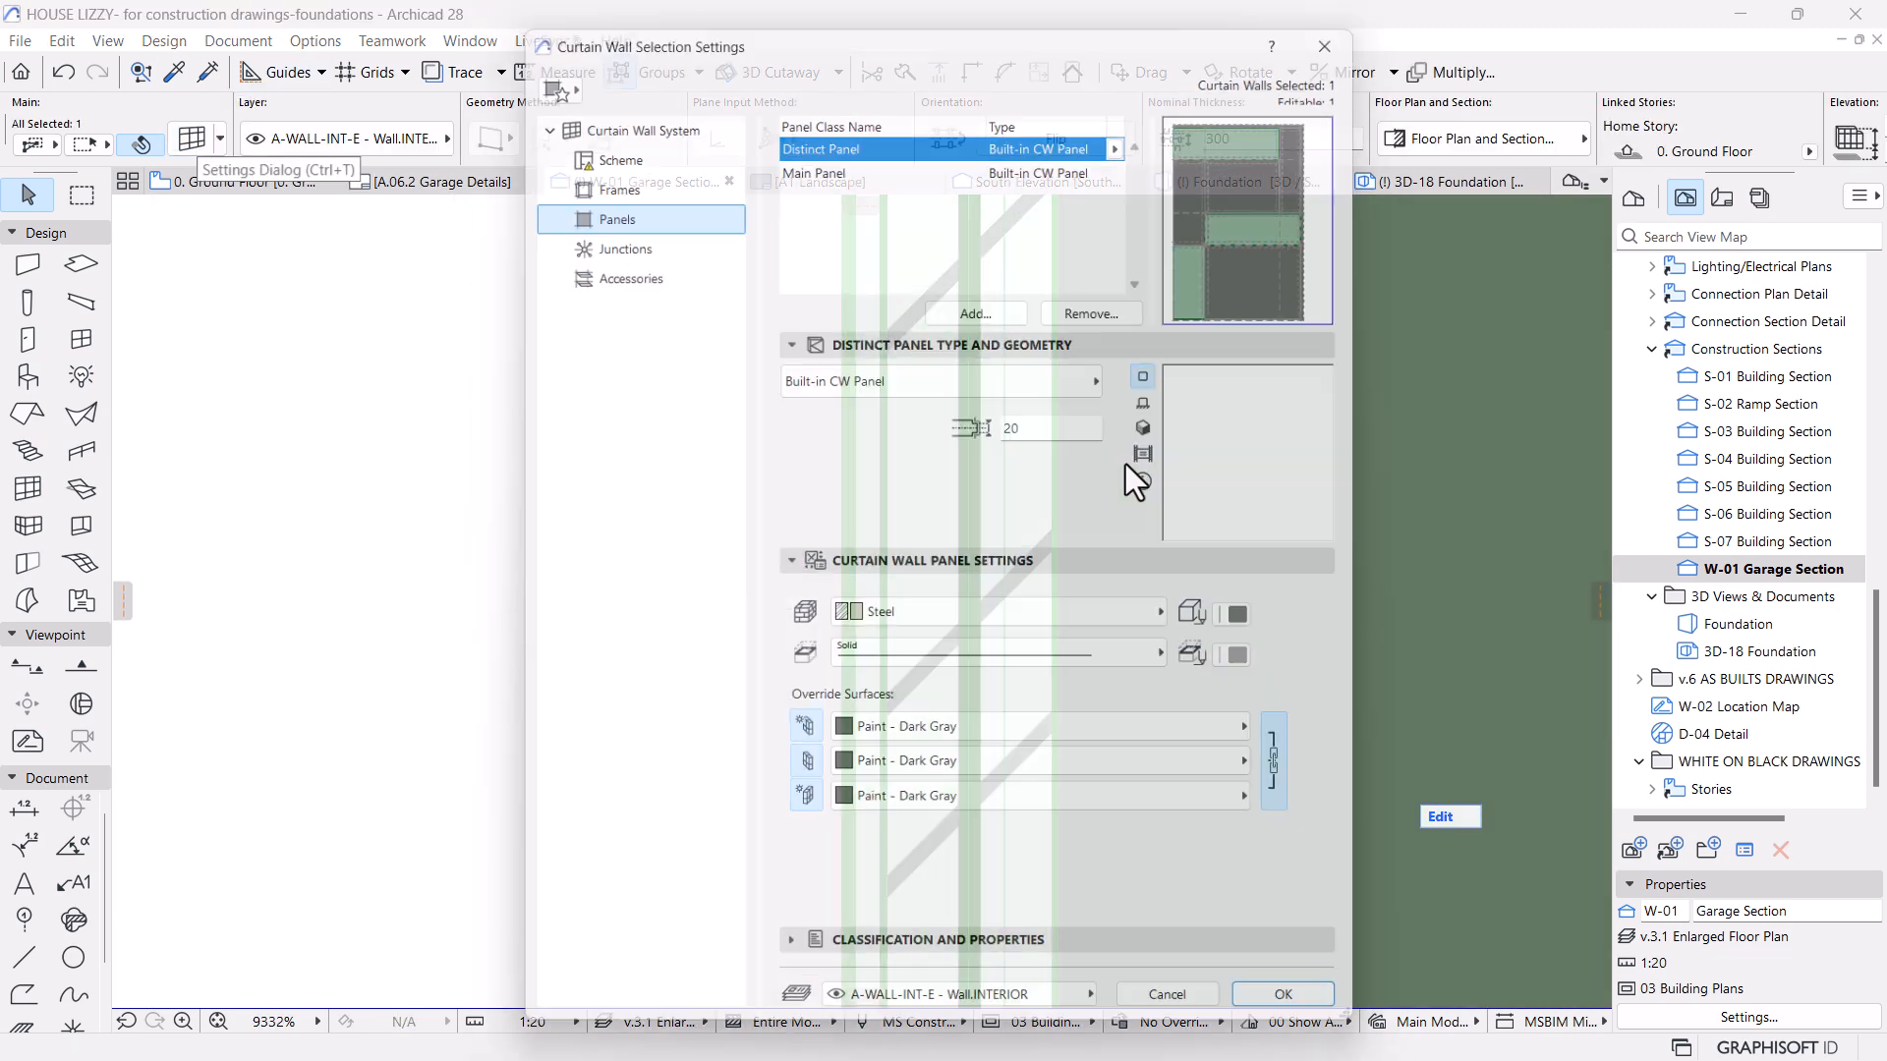
left_click(605, 172)
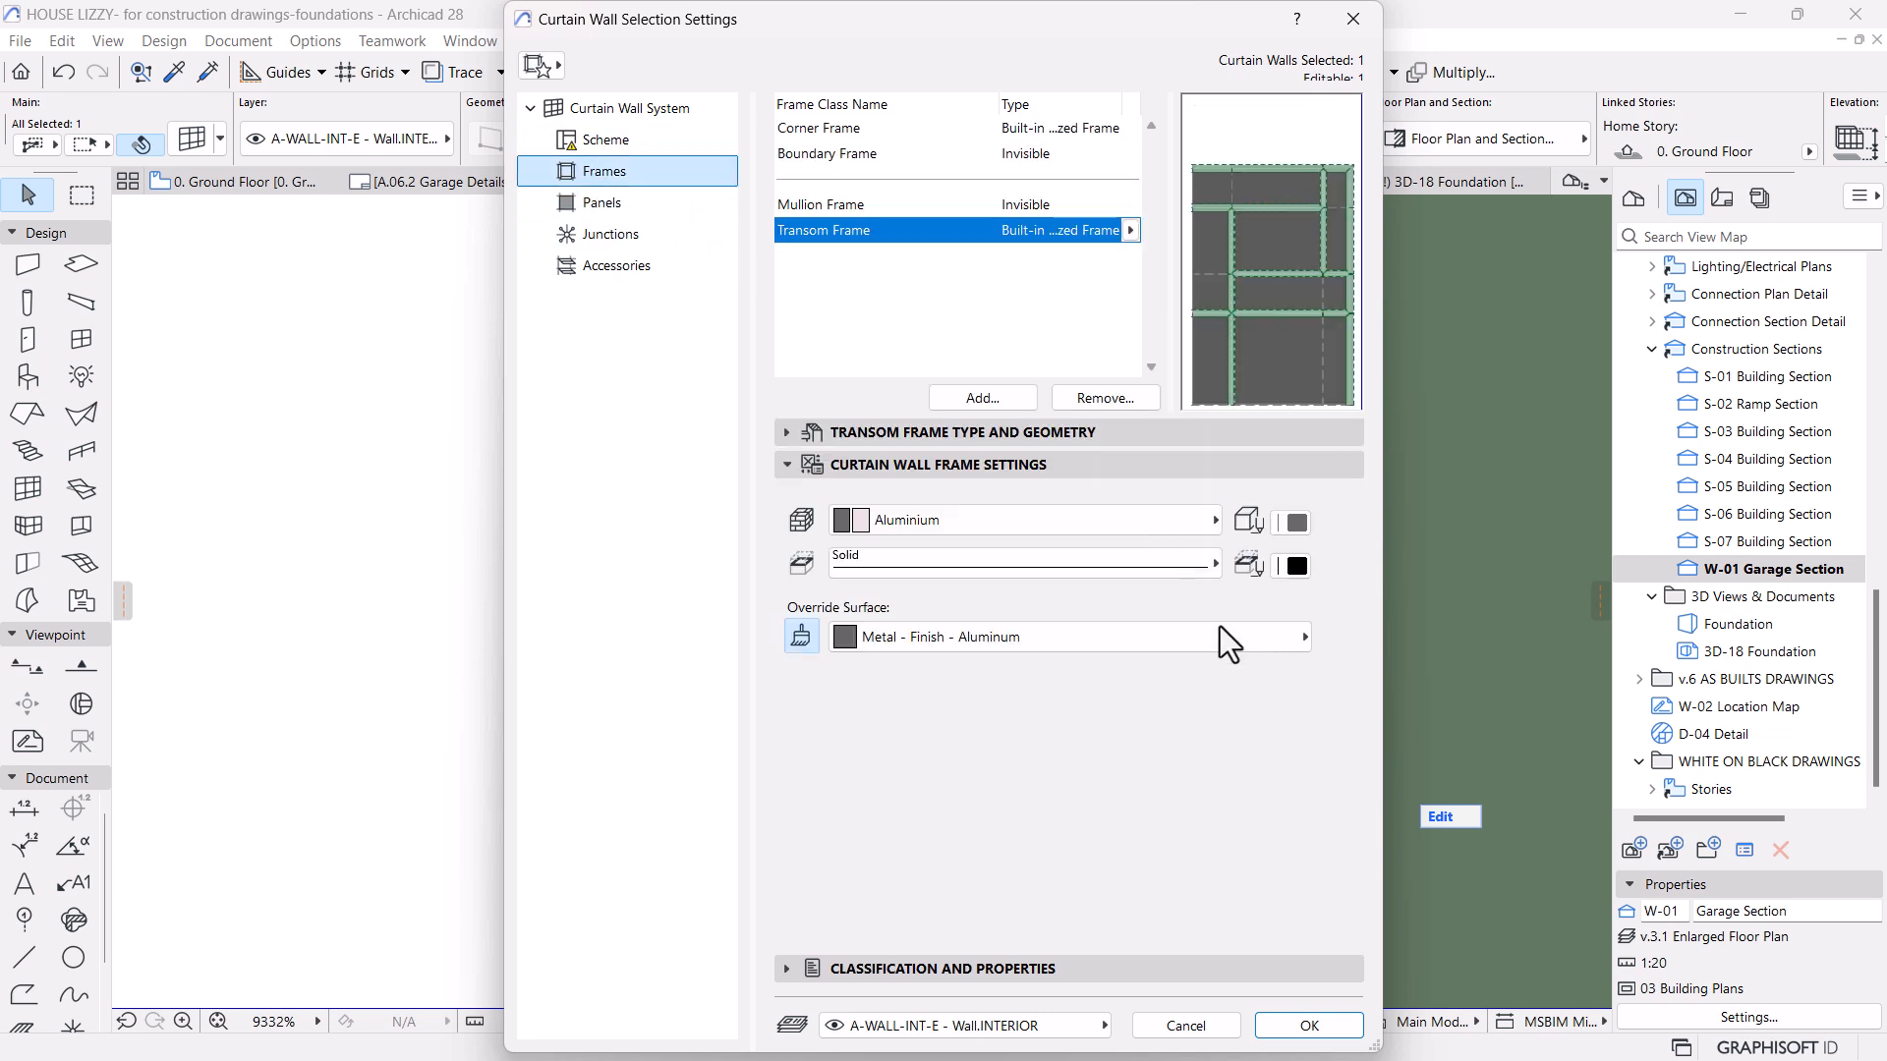
left_click(1290, 577)
left_click(1331, 629)
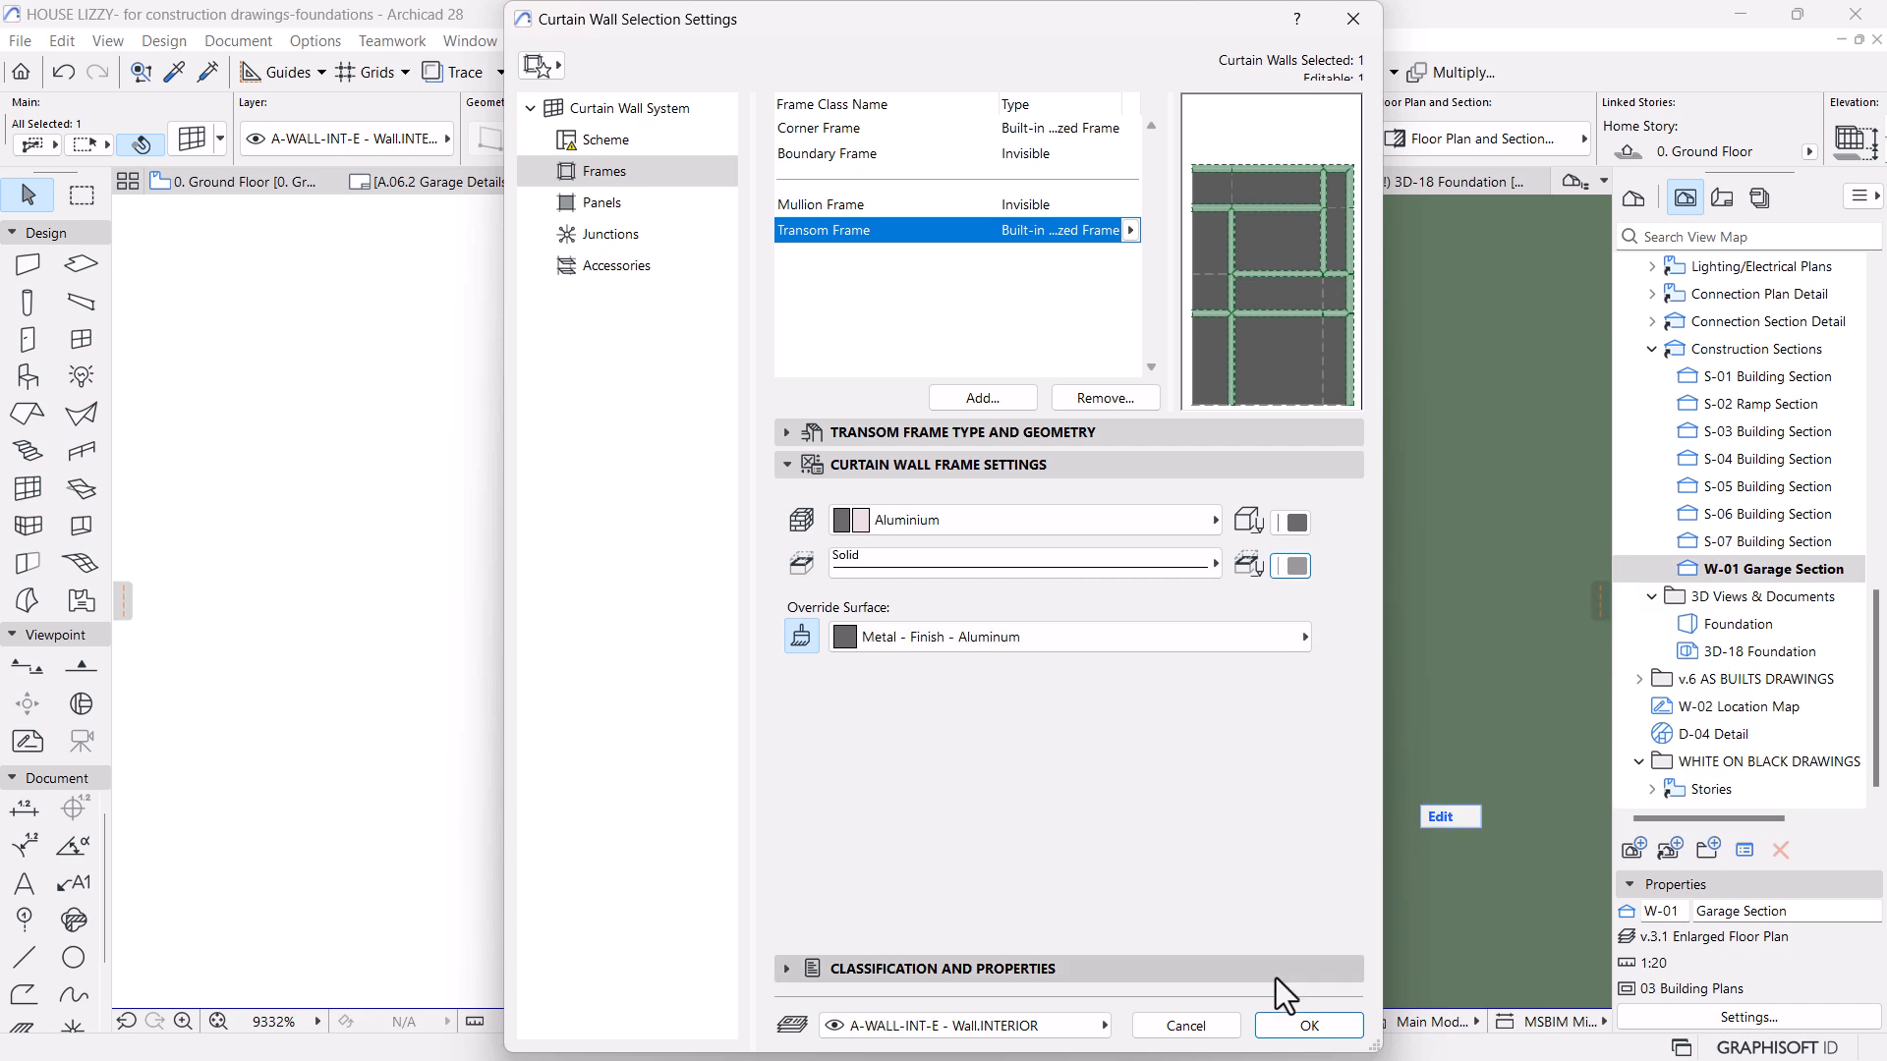
left_click(1304, 1025)
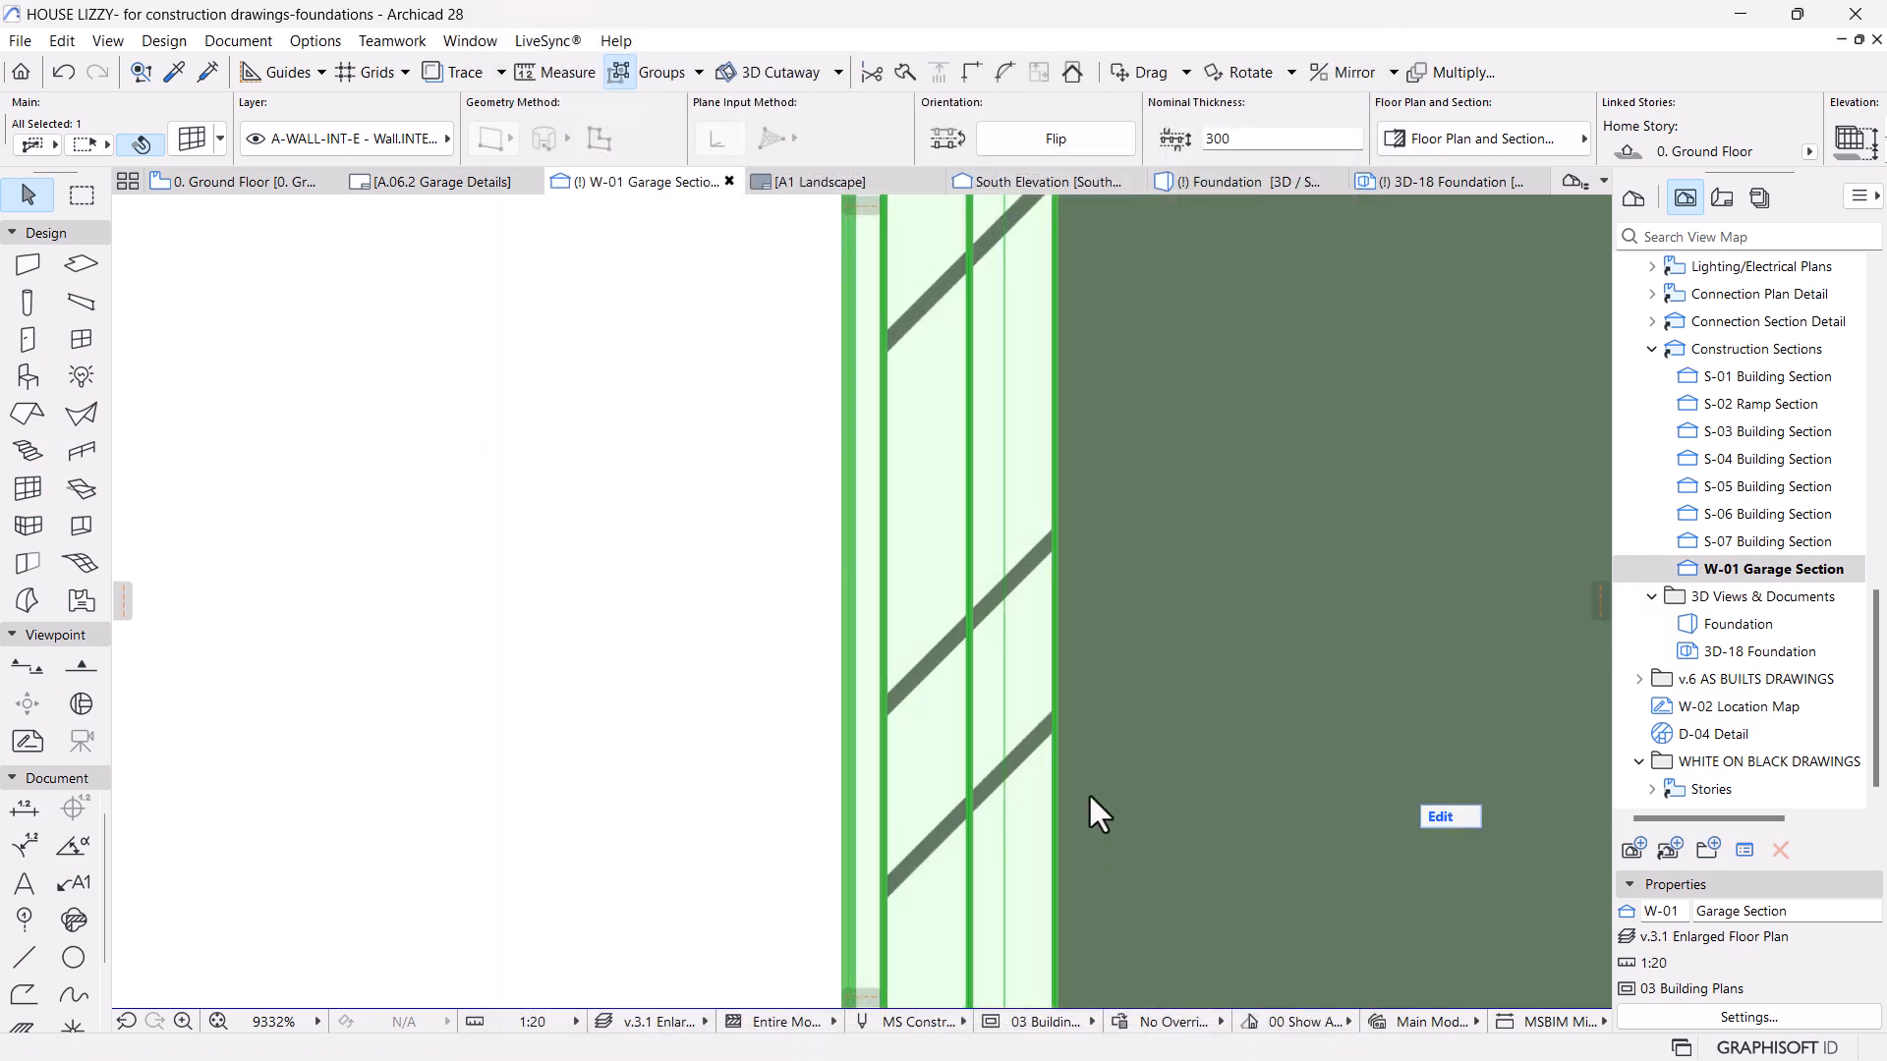
key("Escape")
Examine the curtain wall's updated linework at its upper end and around a transom joint.
scroll(963, 639, "down", 3)
scroll(963, 639, "down", 10)
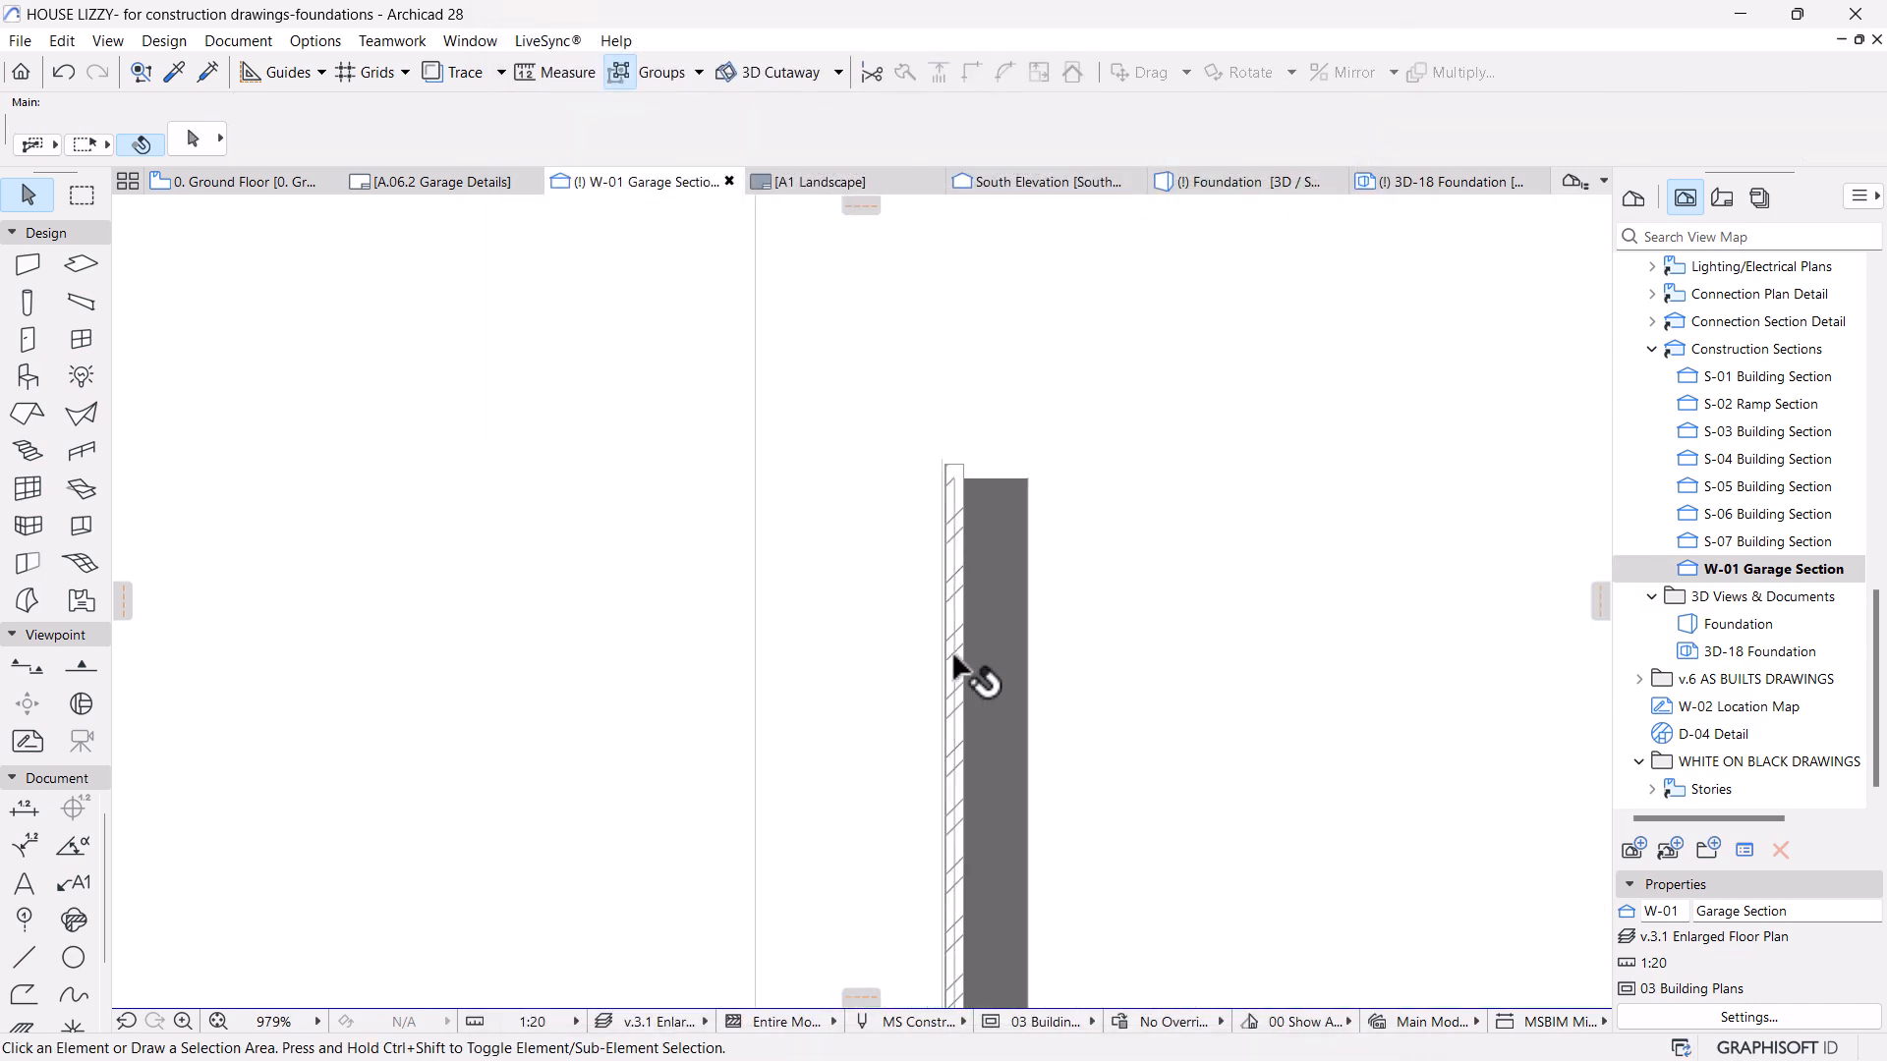
middle_click_drag(858, 657, 948, 623)
scroll(948, 590, "up", 1)
scroll(933, 786, "up", 8)
scroll(939, 708, "up", 2)
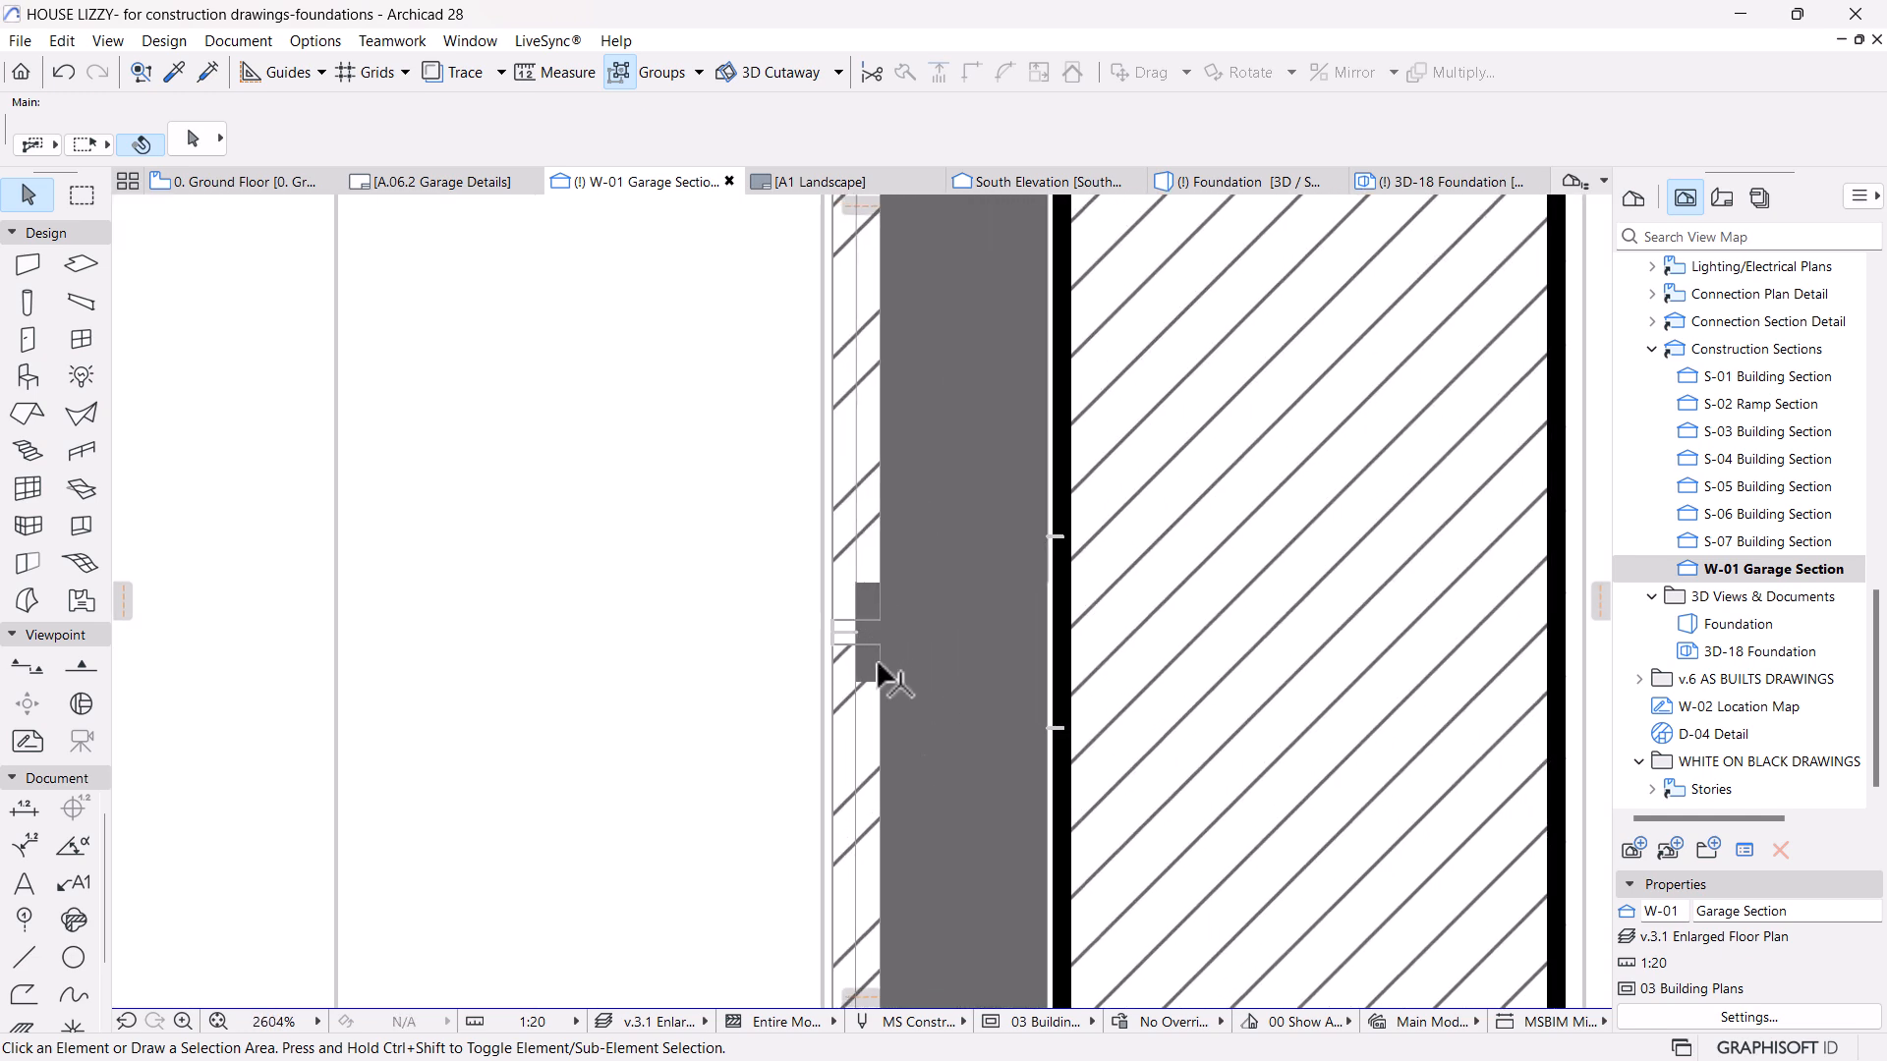
Set the uncut line pen of the curtain wall's transom frame to pen 101 and apply the settings.
scroll(877, 664, "up", 6)
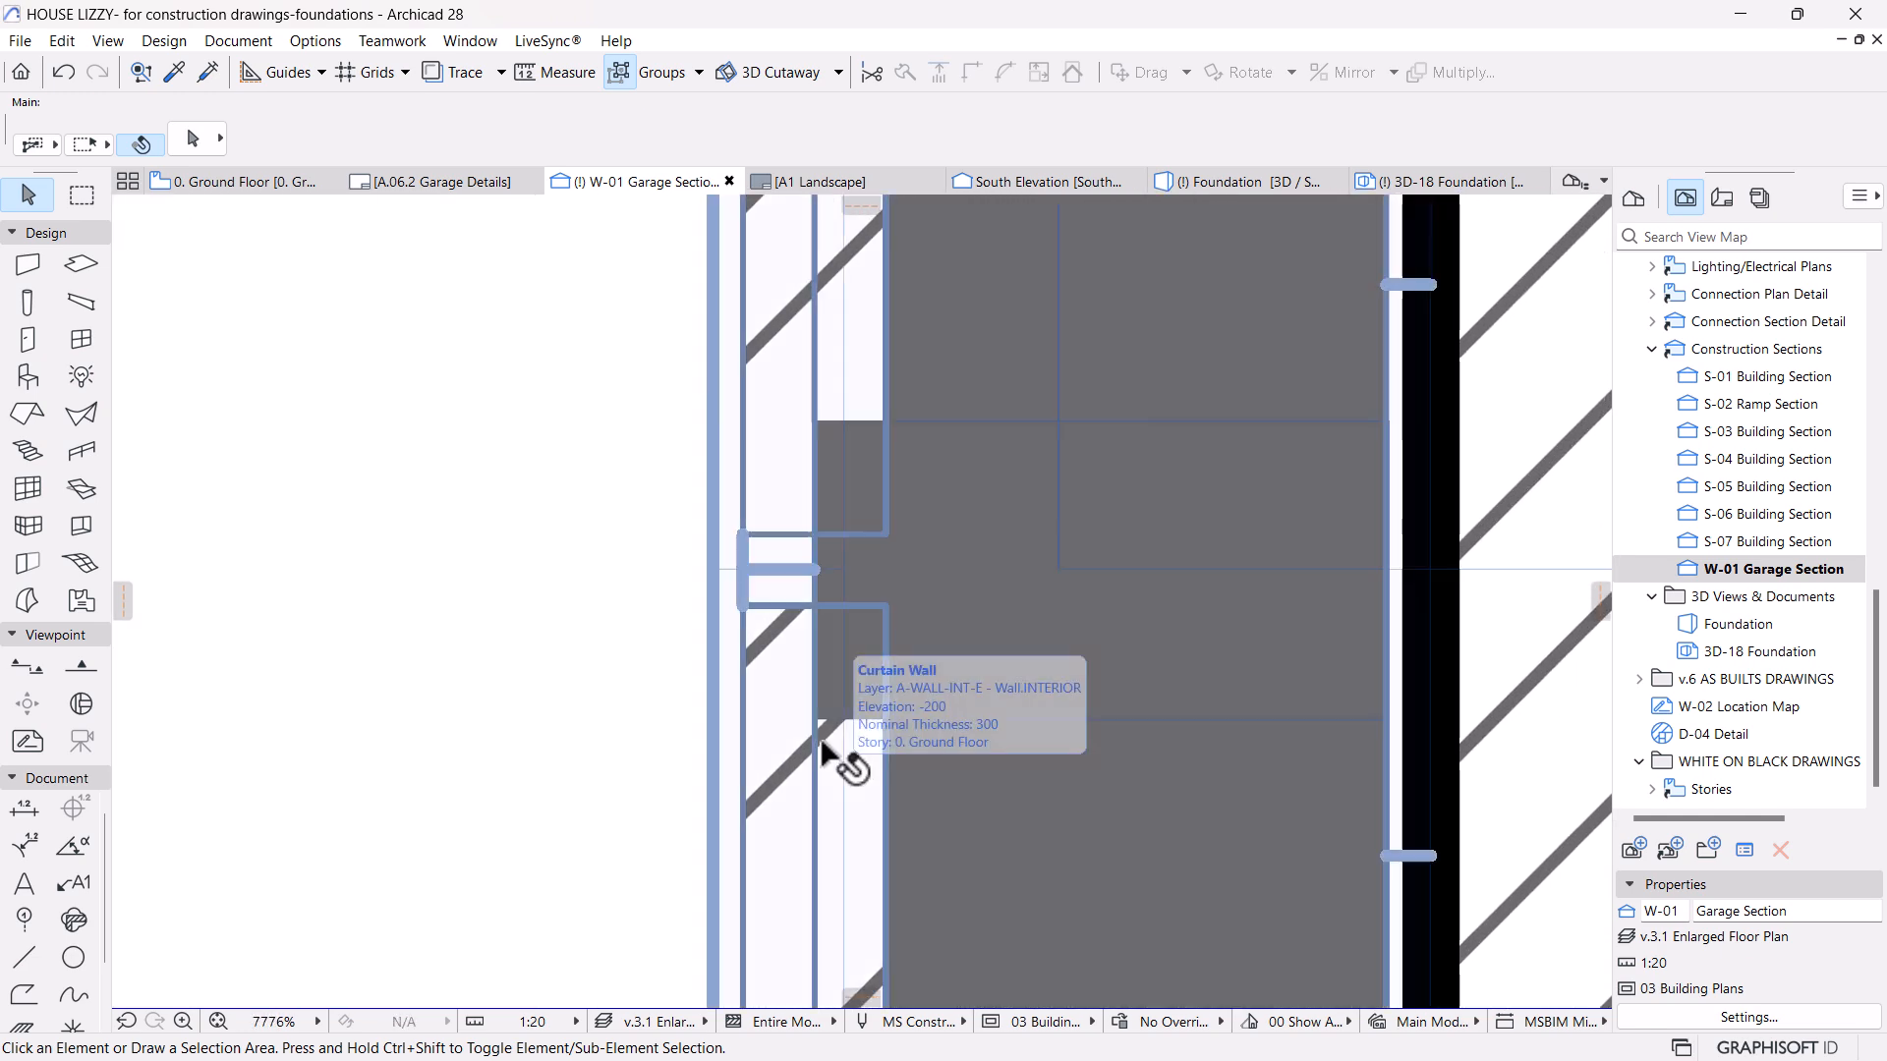
left_click(820, 744)
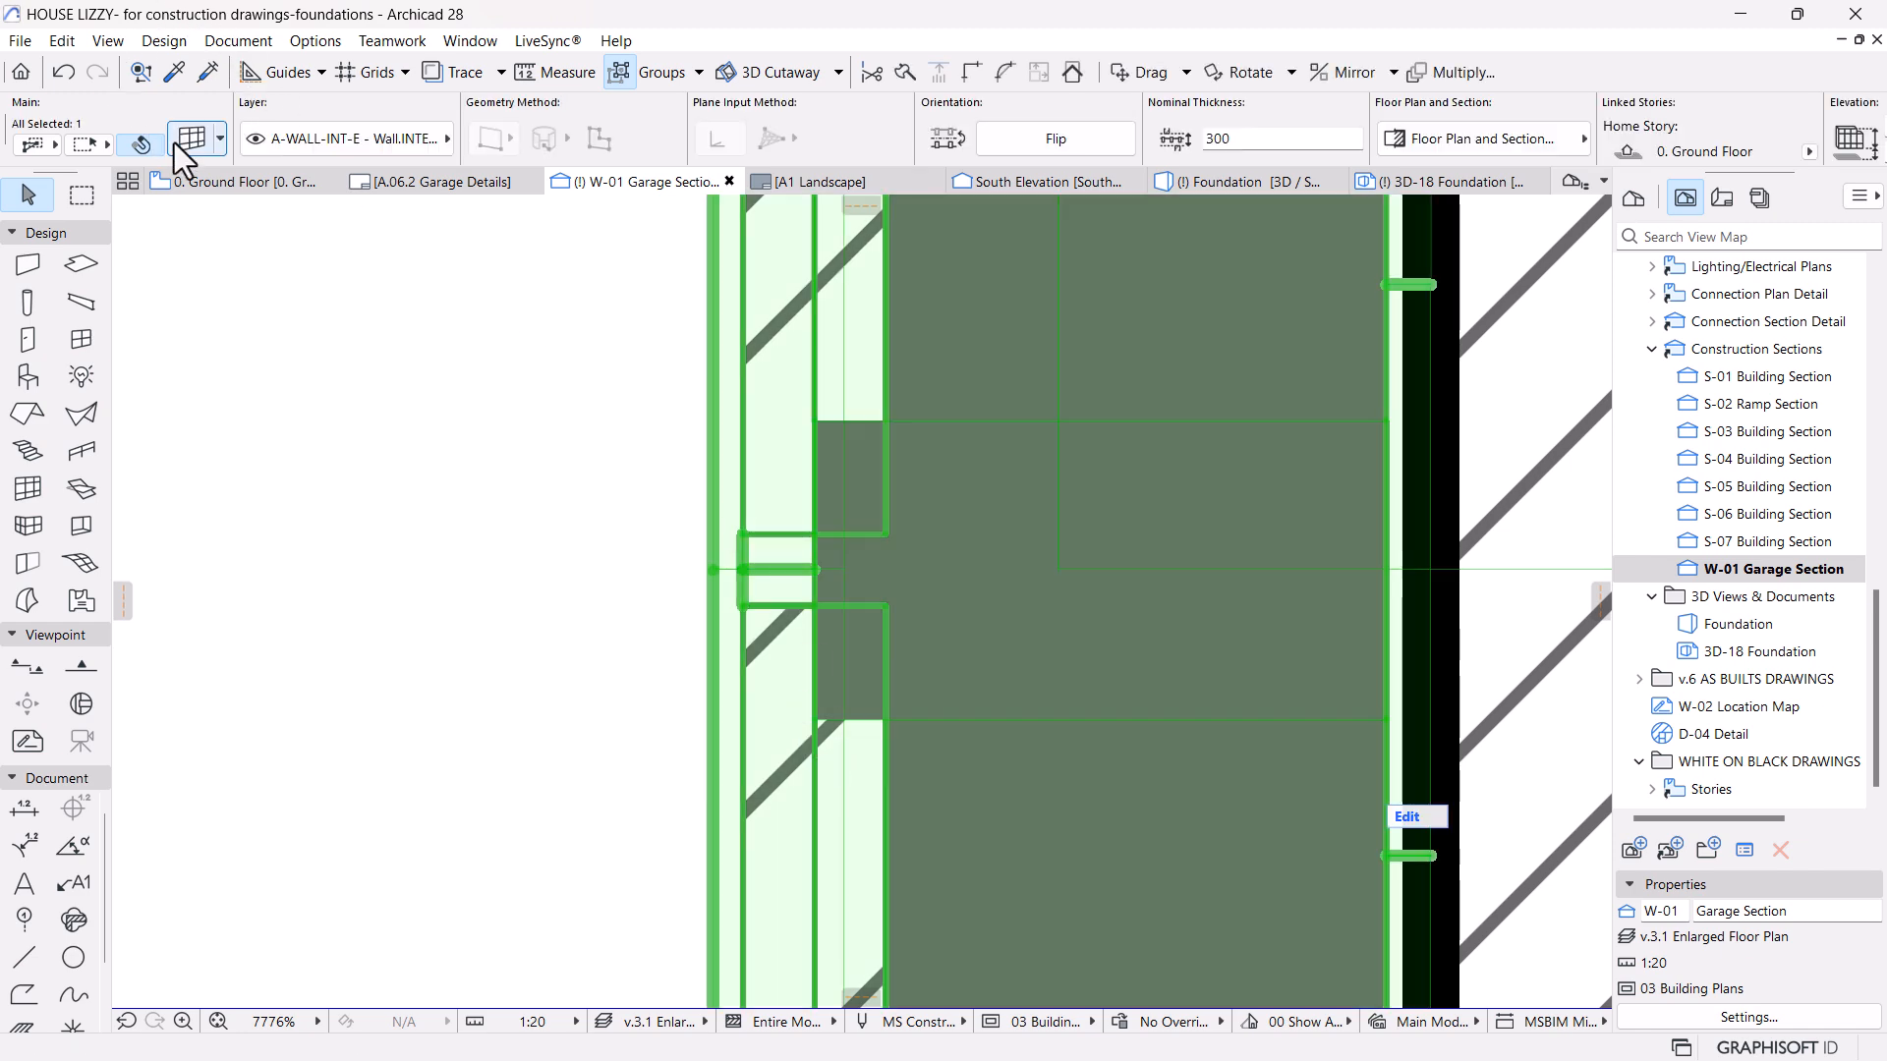
left_click(208, 149)
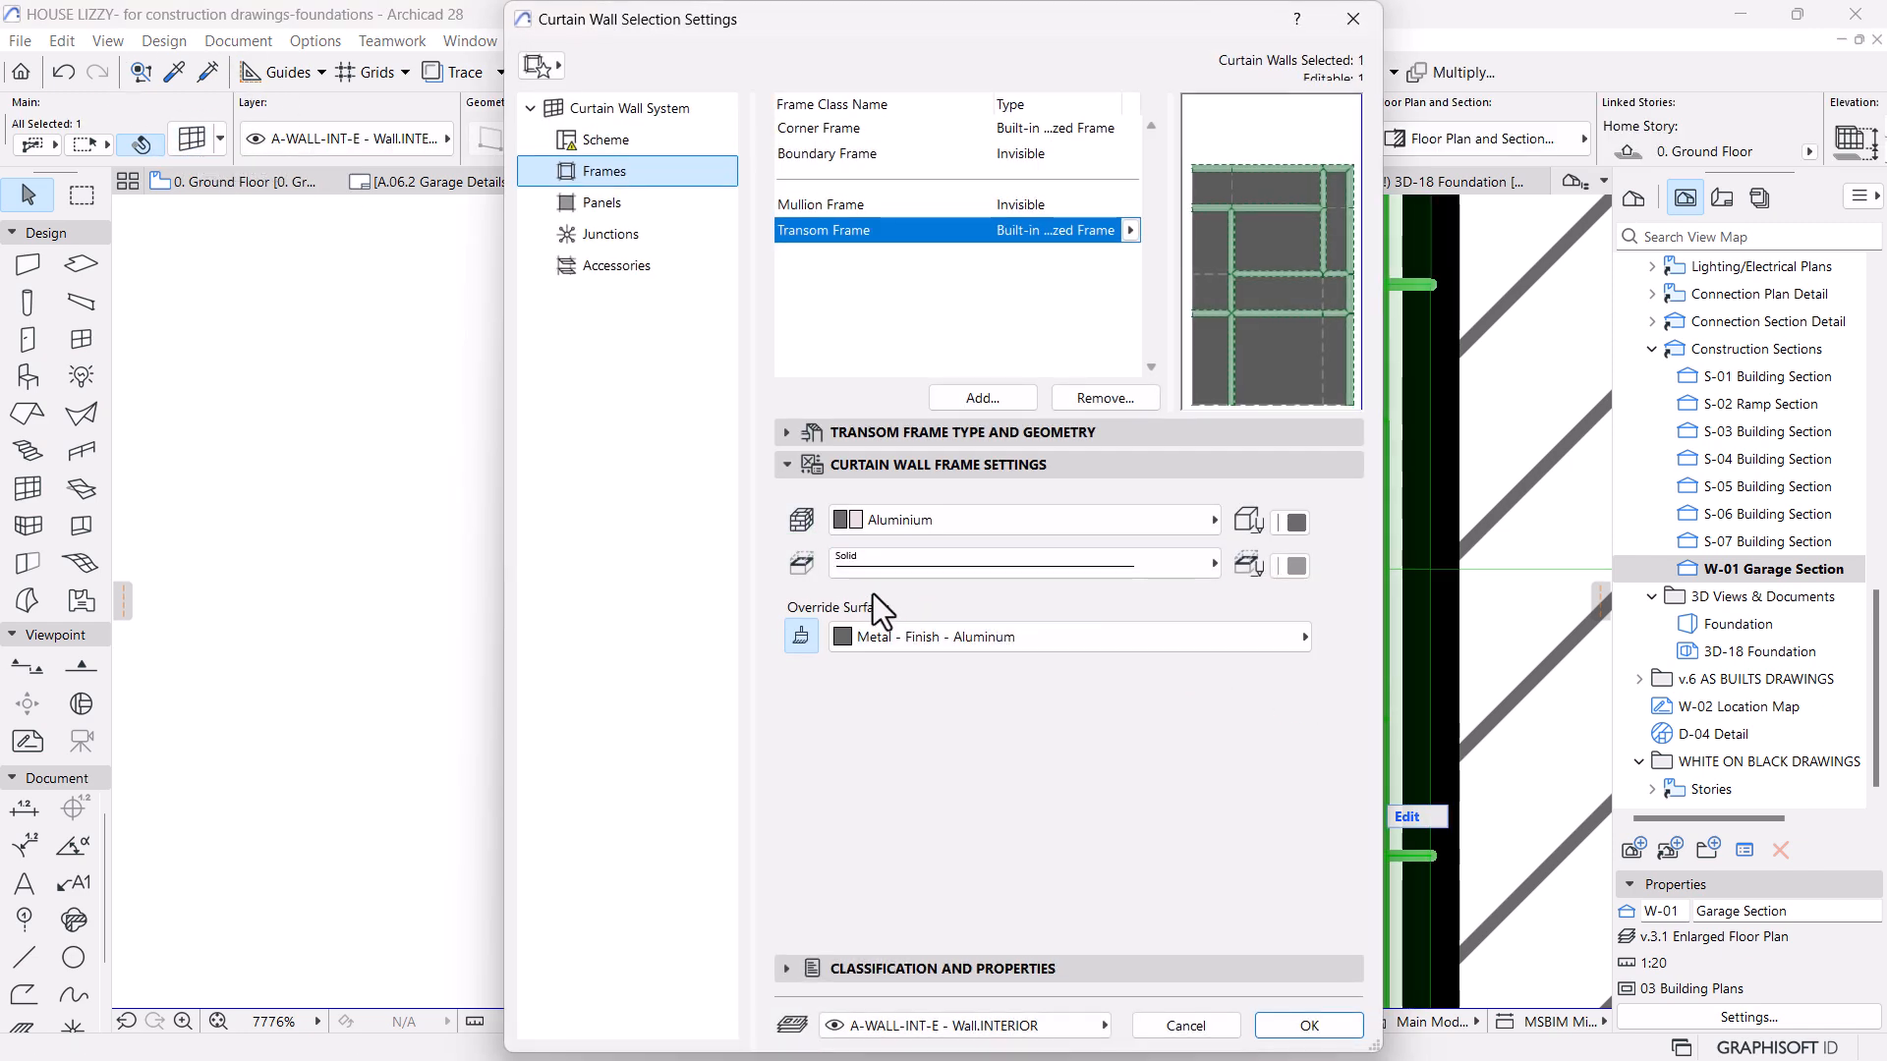
left_click(1296, 522)
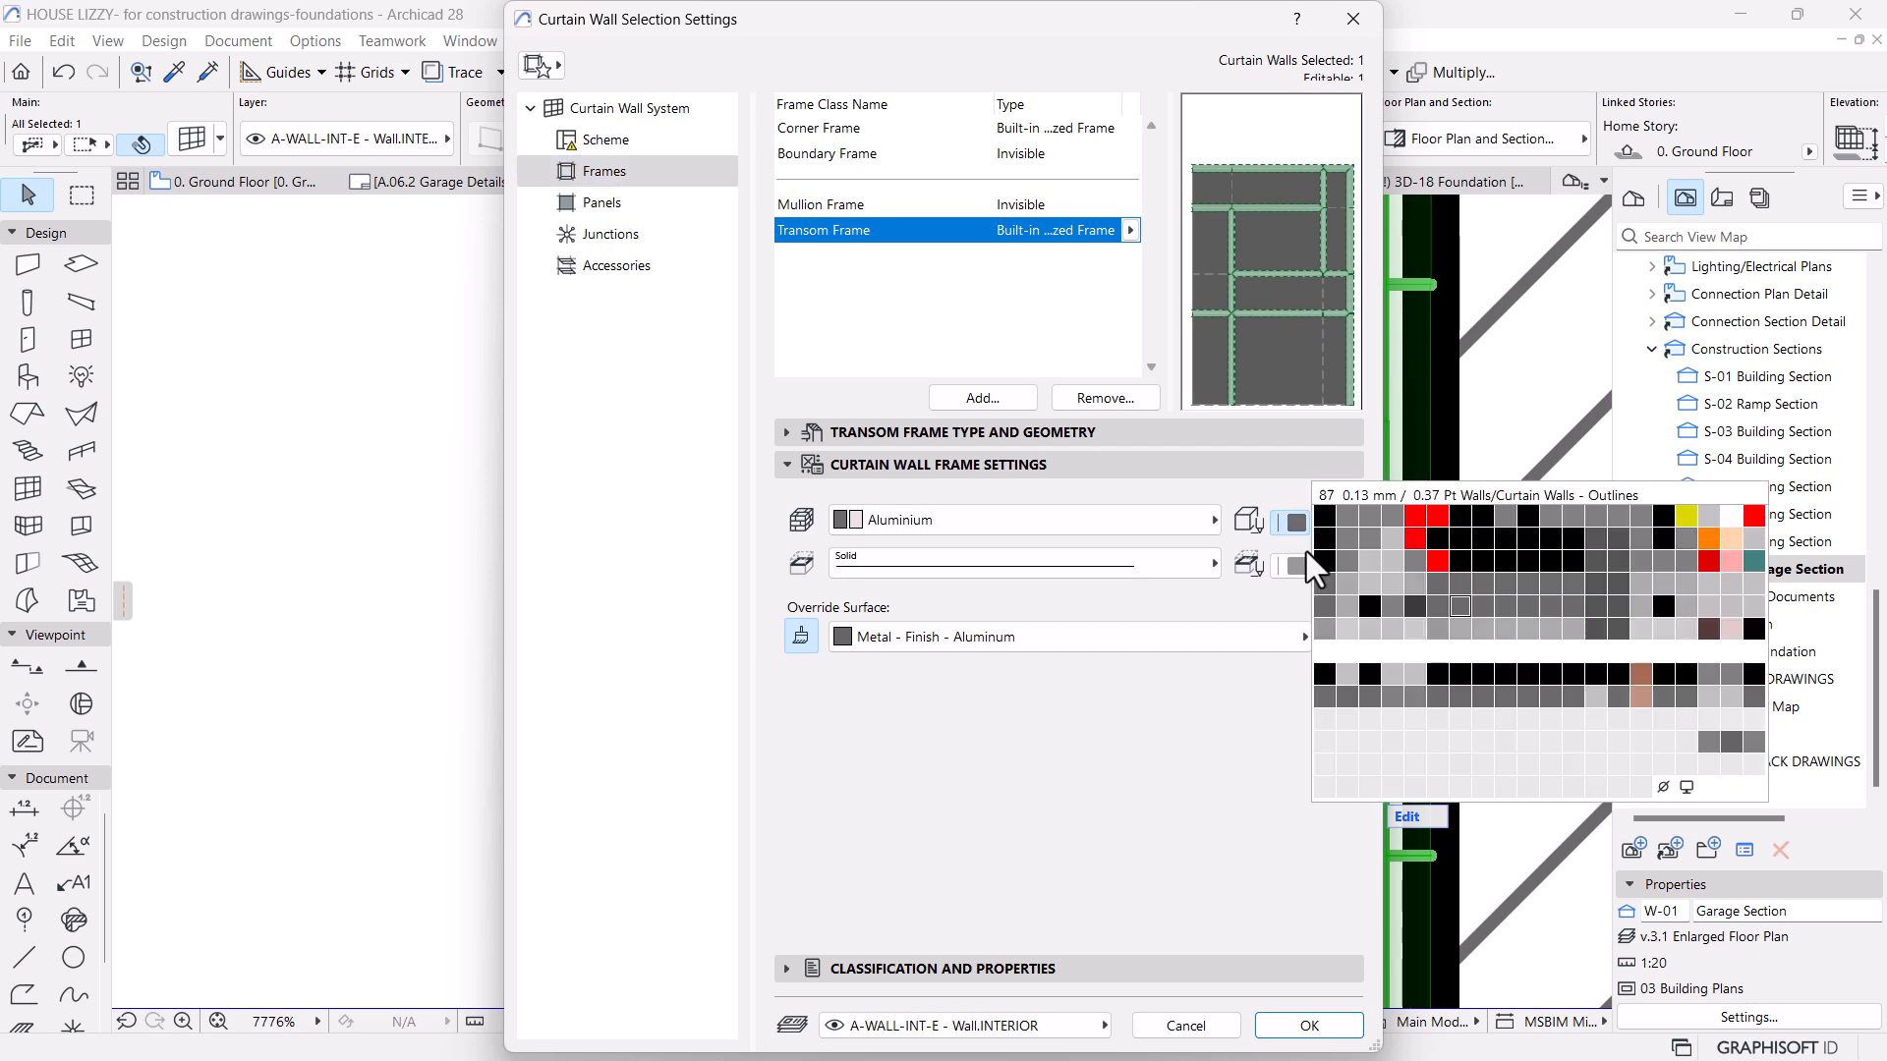
left_click(1329, 632)
left_click(1299, 1025)
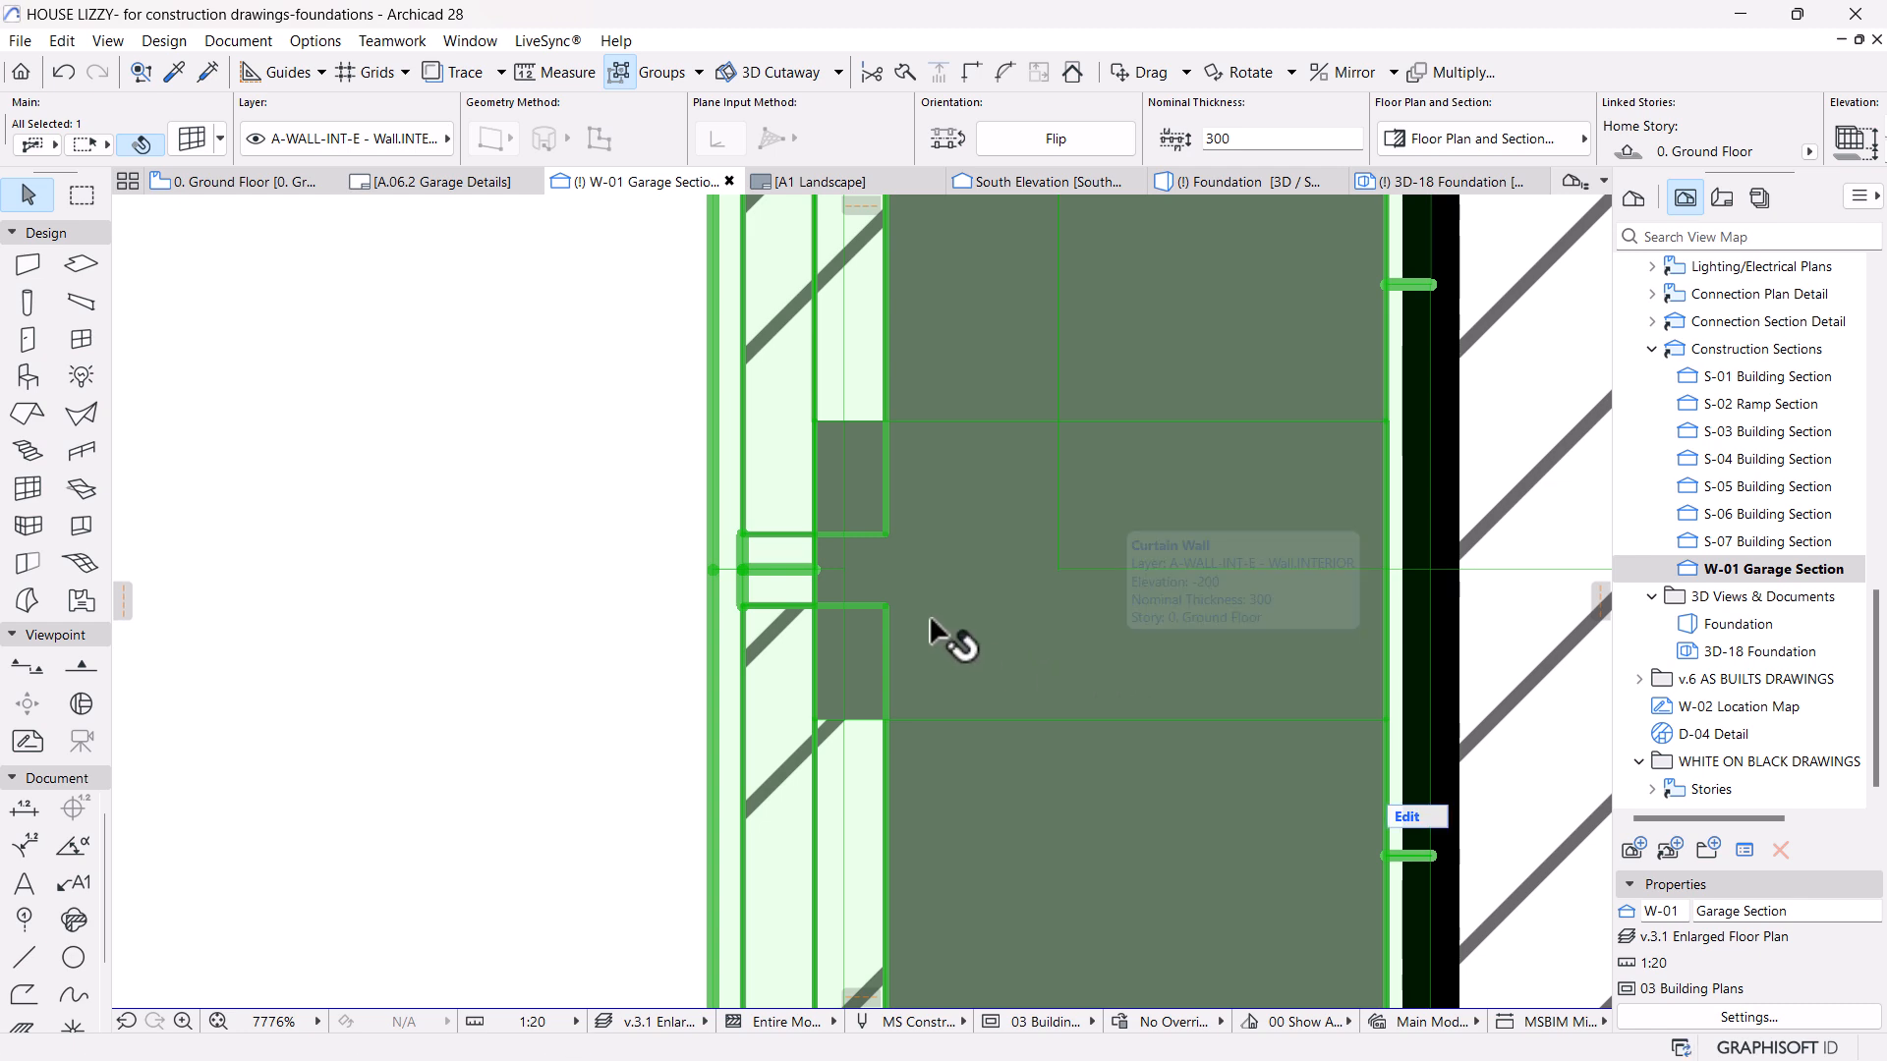
Set both the cut and uncut line pens of the curtain wall's Corner Frame class to pen 101.
left_click(196, 139)
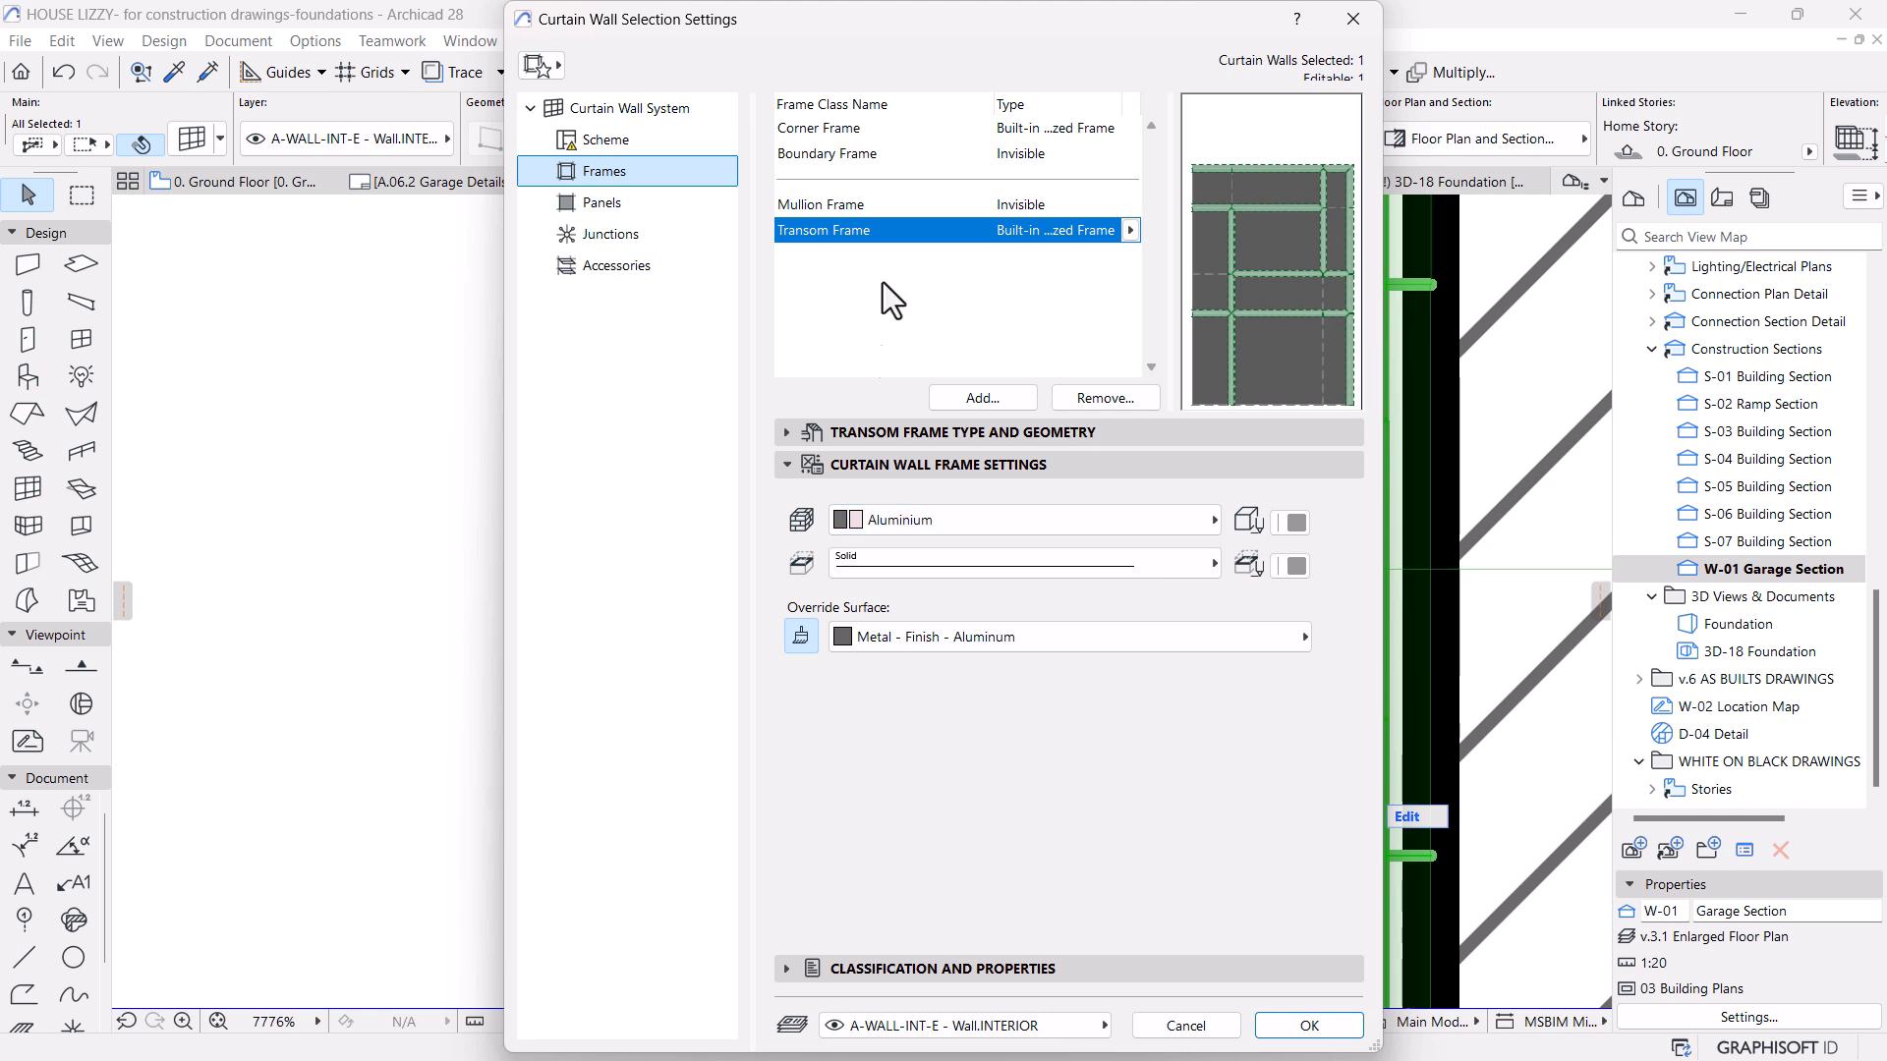
left_click(831, 132)
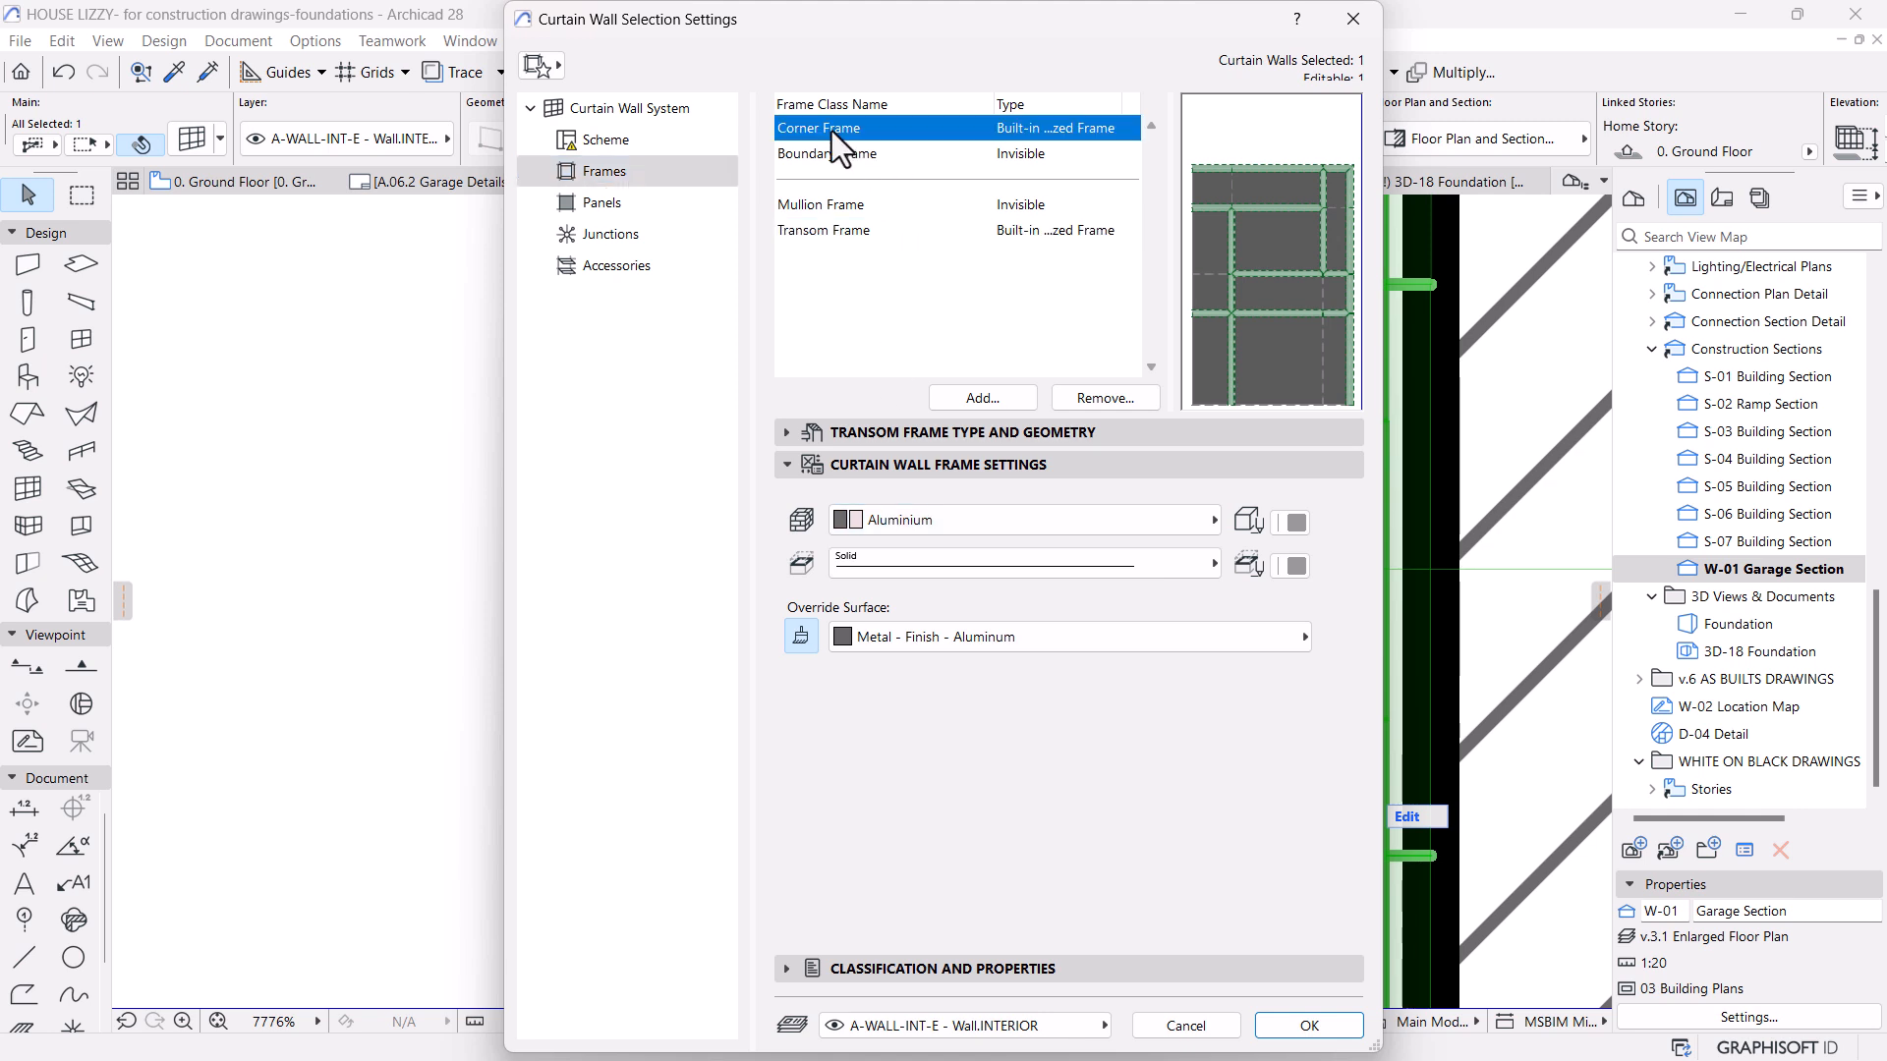
left_click(1295, 567)
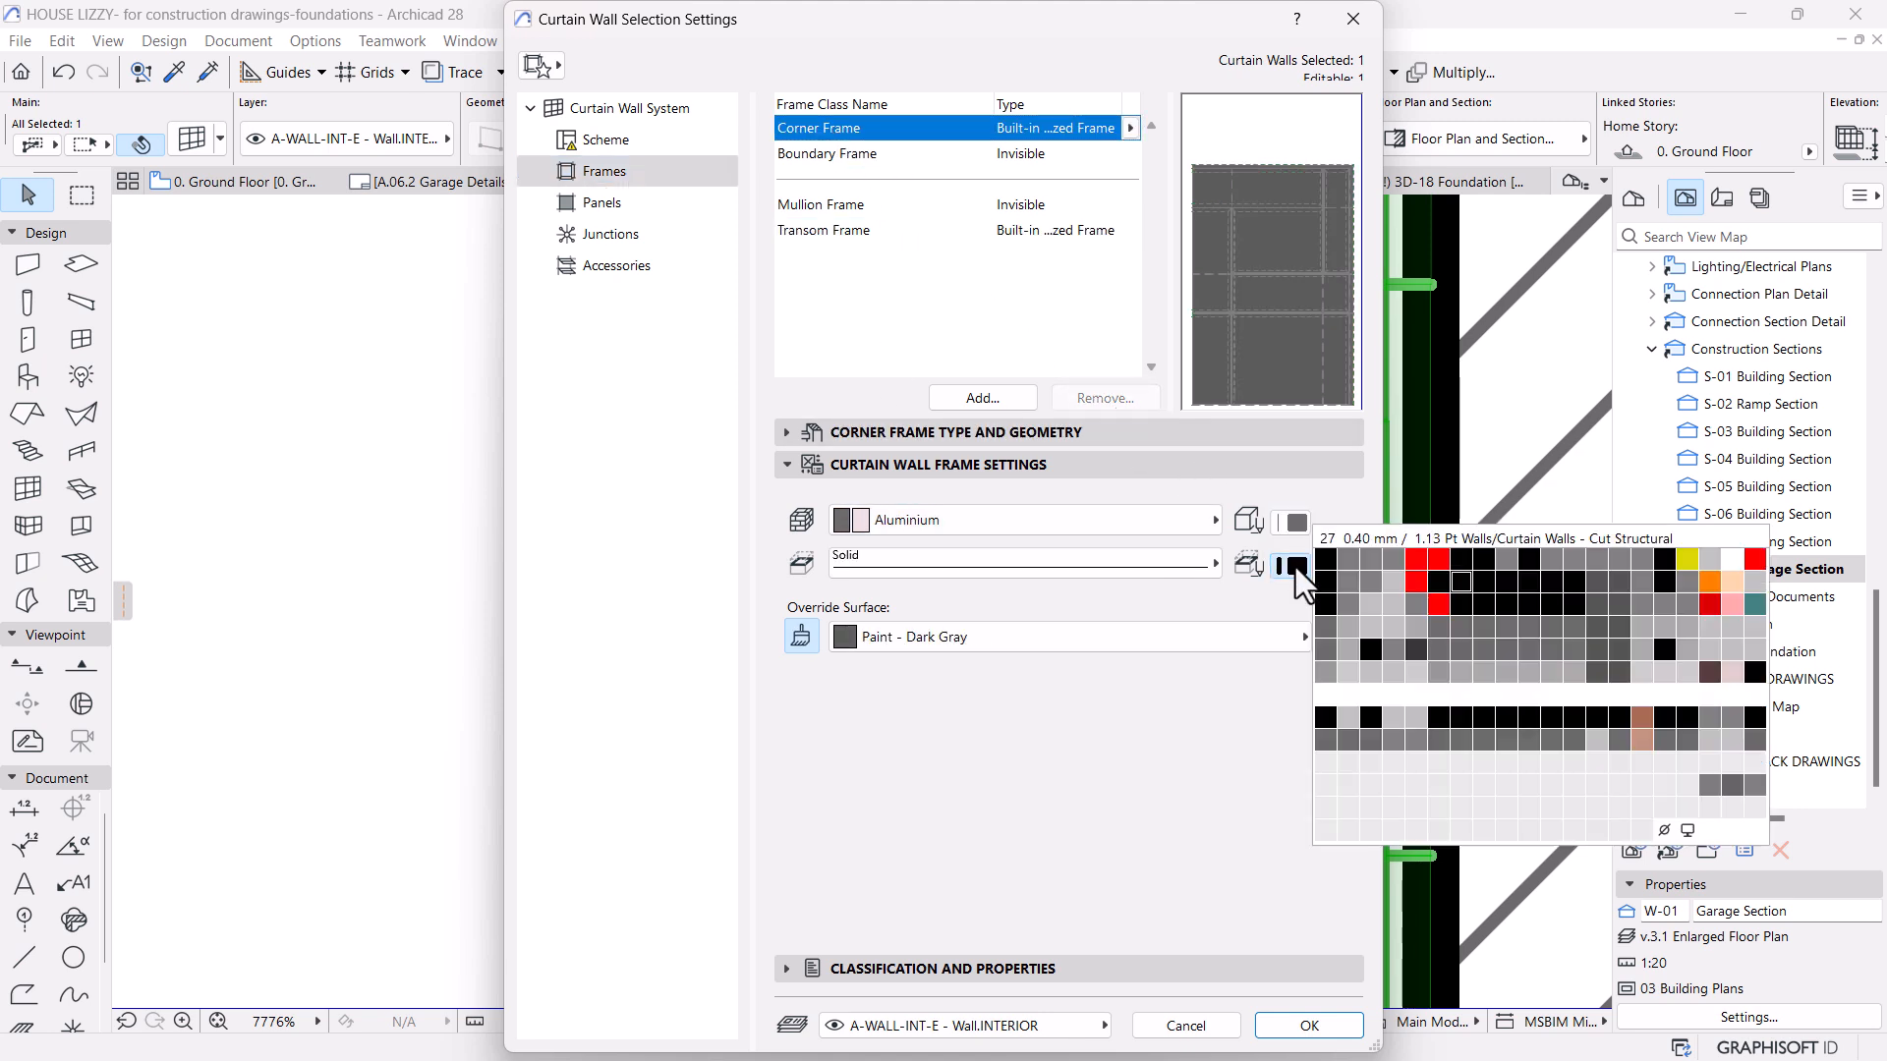
left_click(1324, 672)
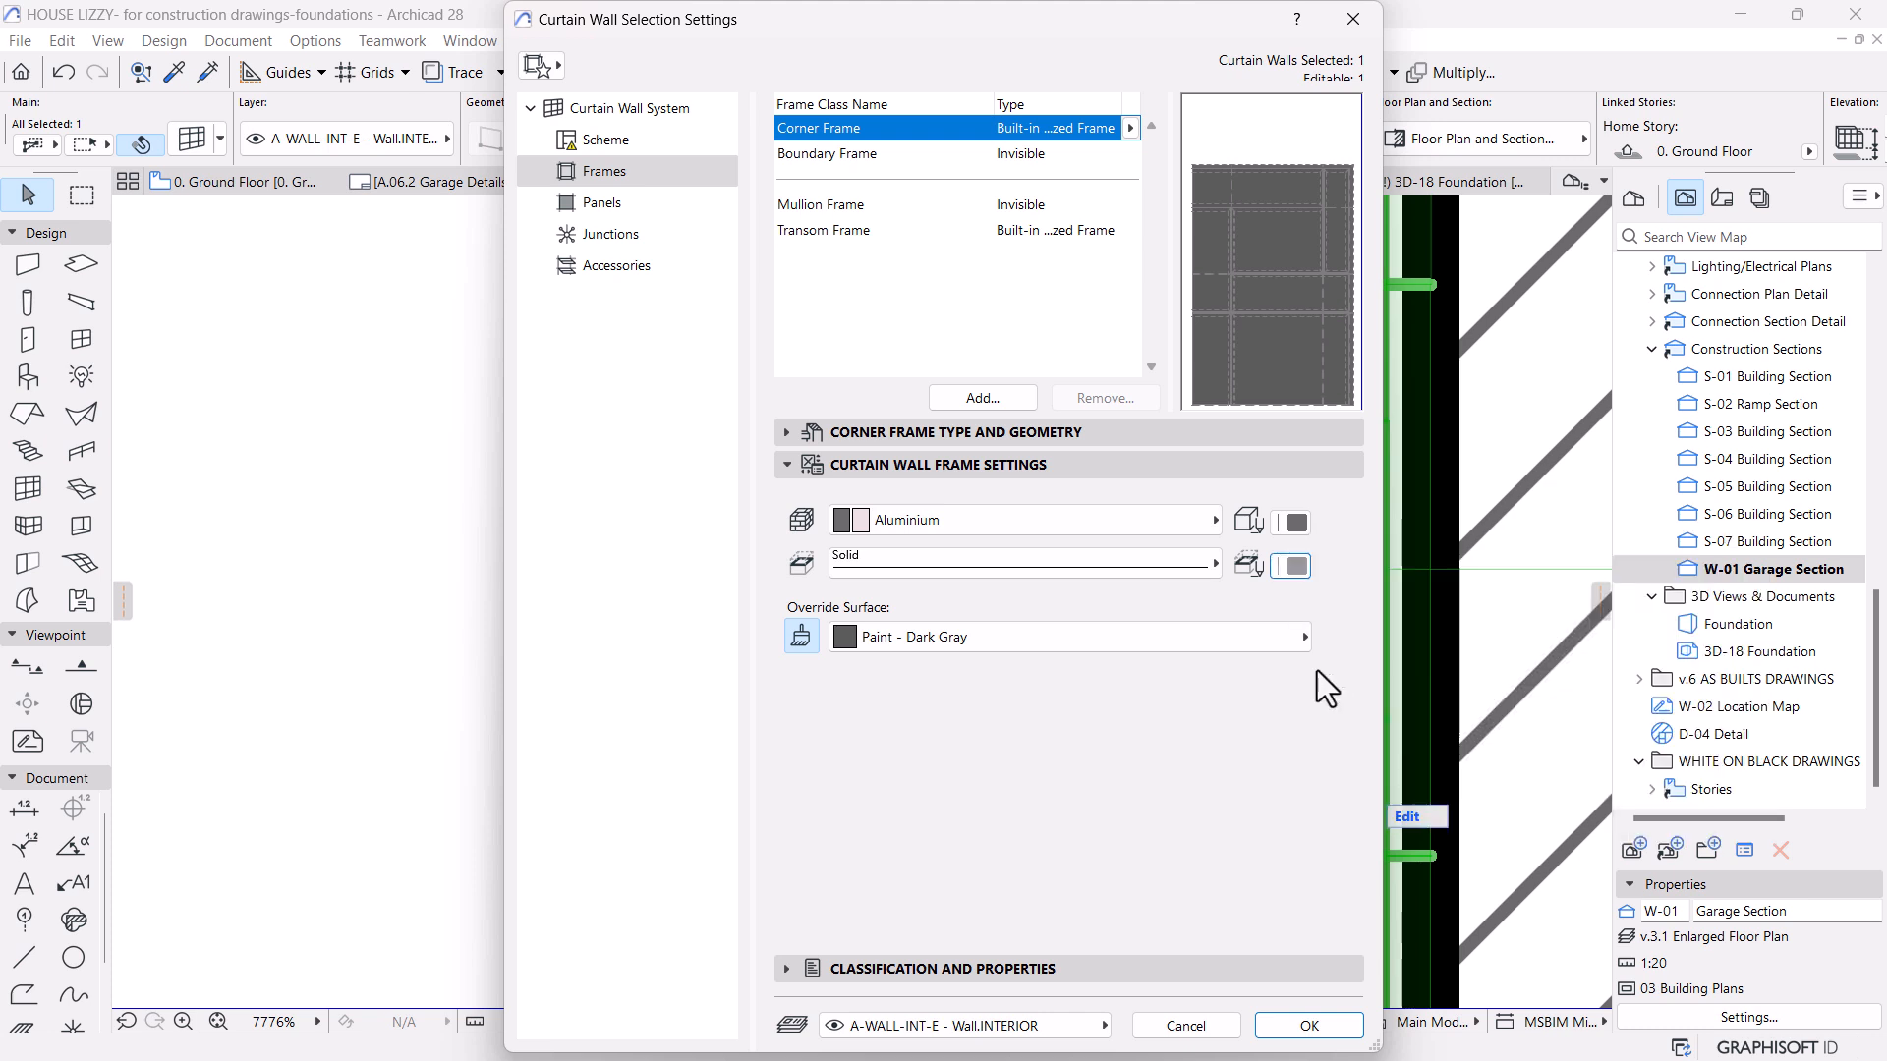
left_click(1296, 523)
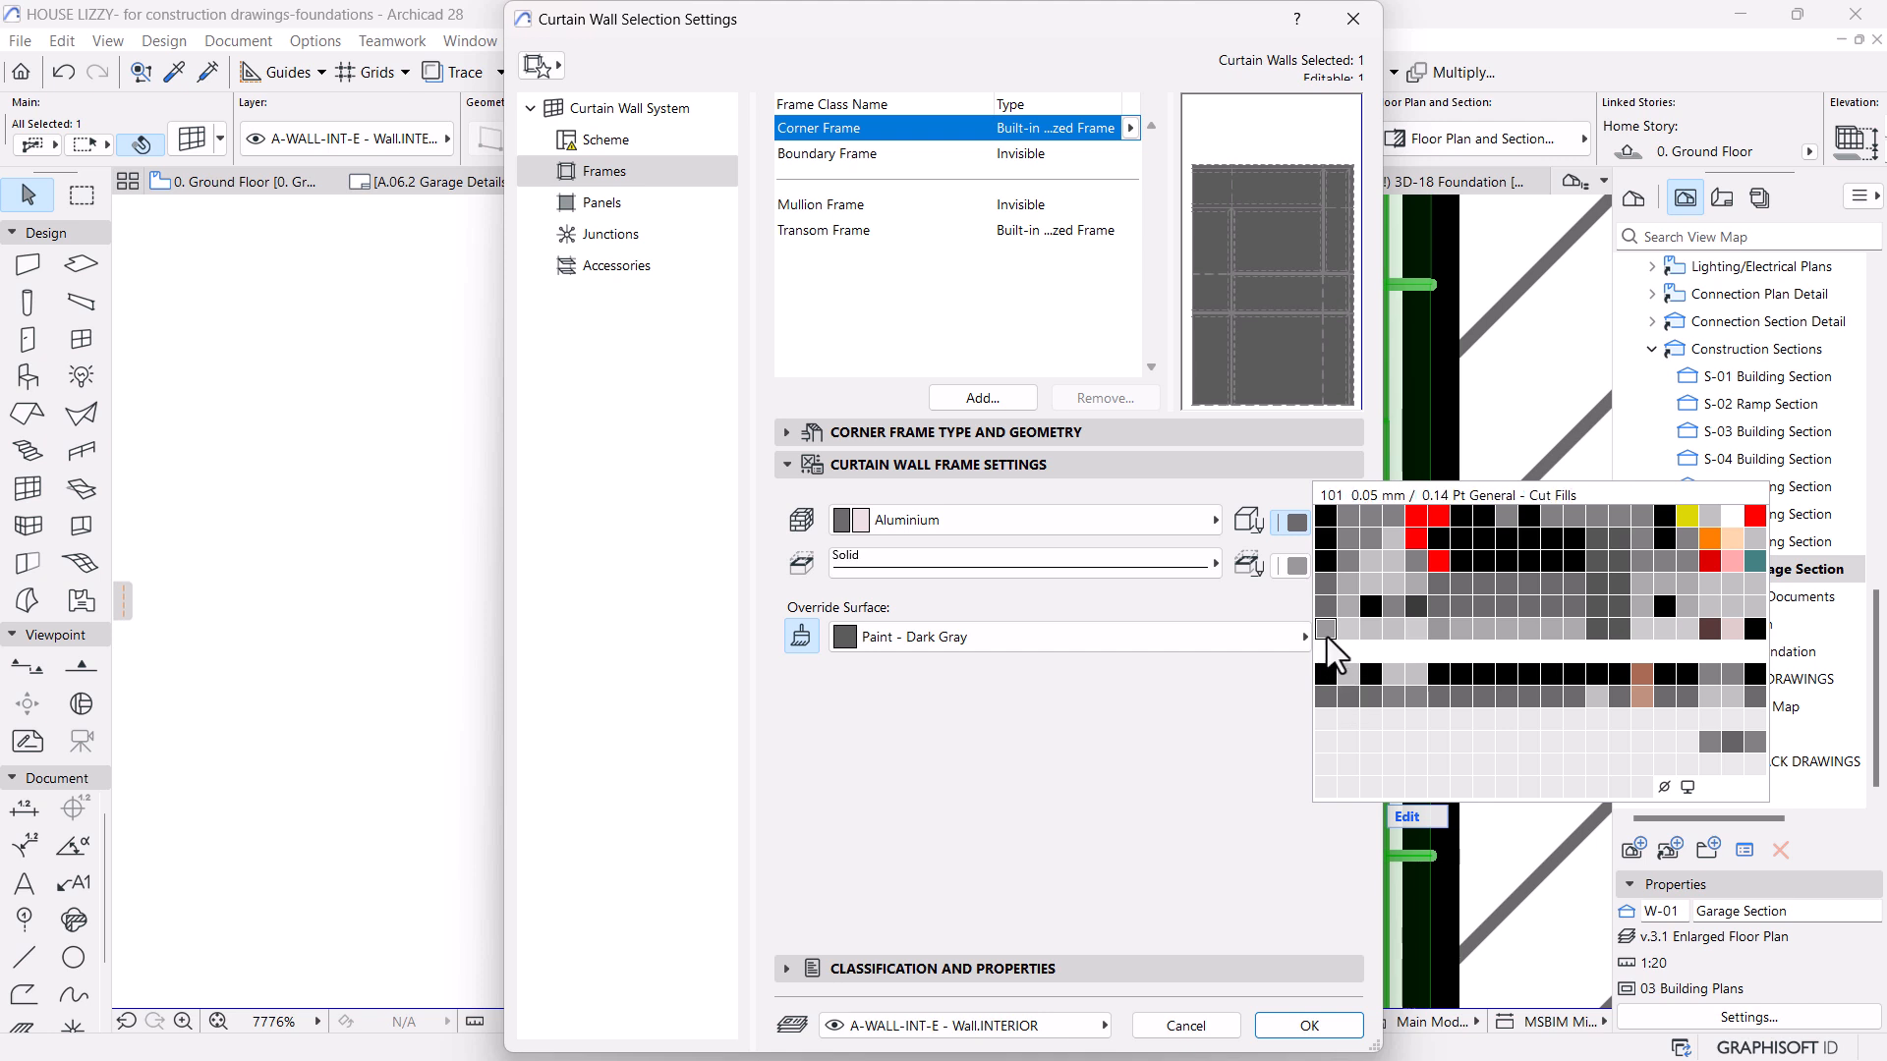
left_click(1324, 672)
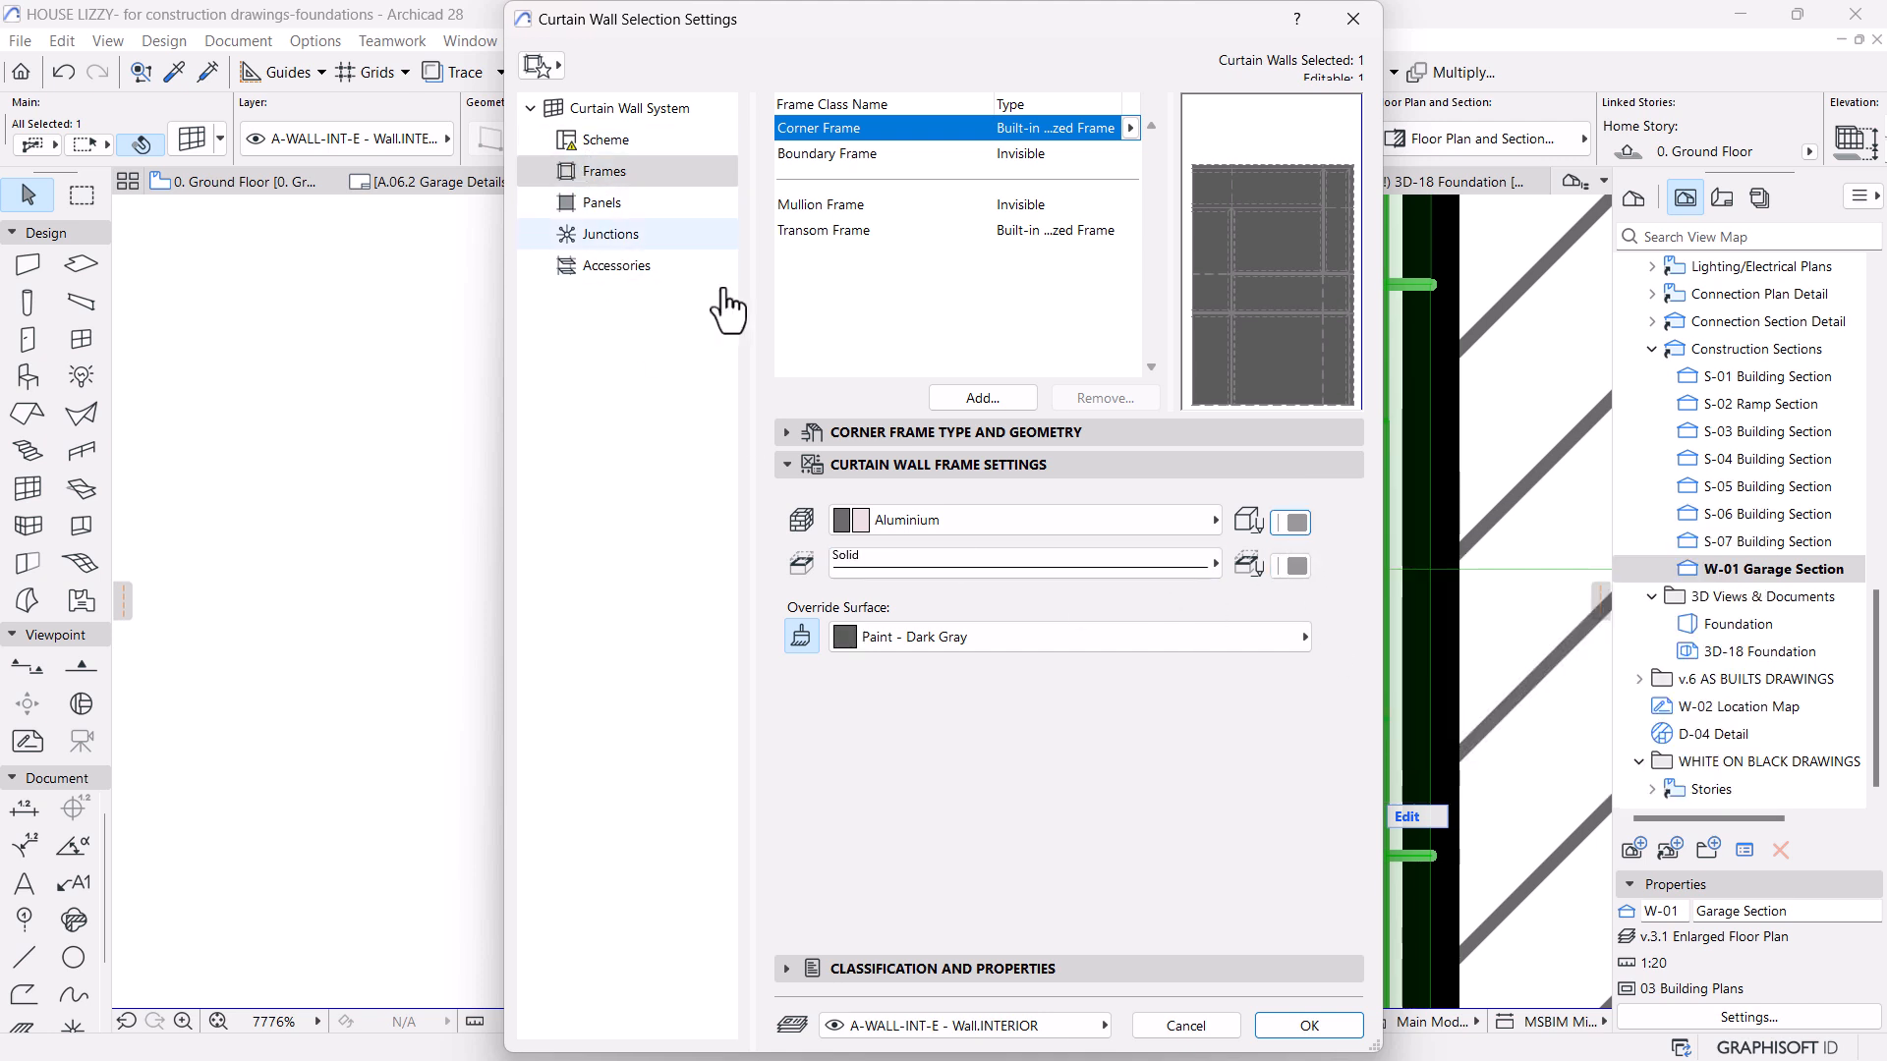
Set the uncut and cut line pens of the curtain wall's Distinct Panel class to pen 101.
left_click(596, 201)
left_click(1257, 618)
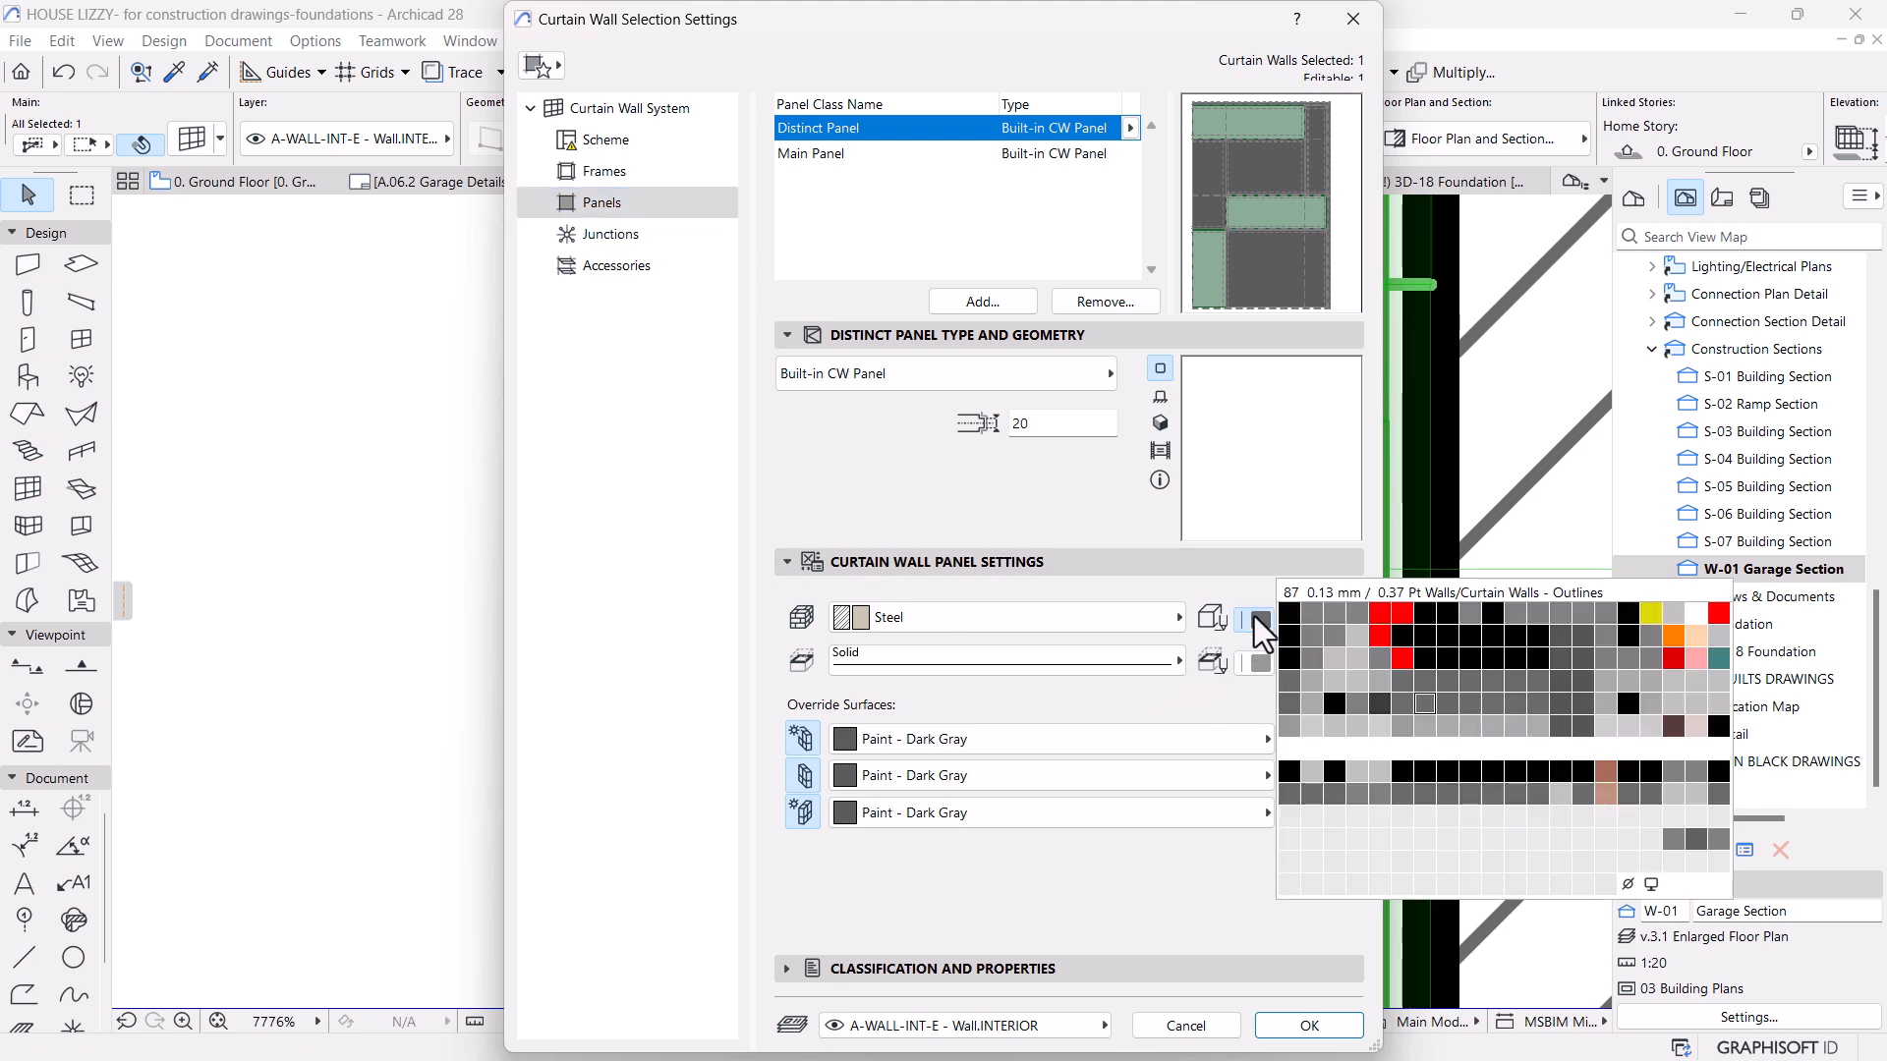
left_click(1312, 729)
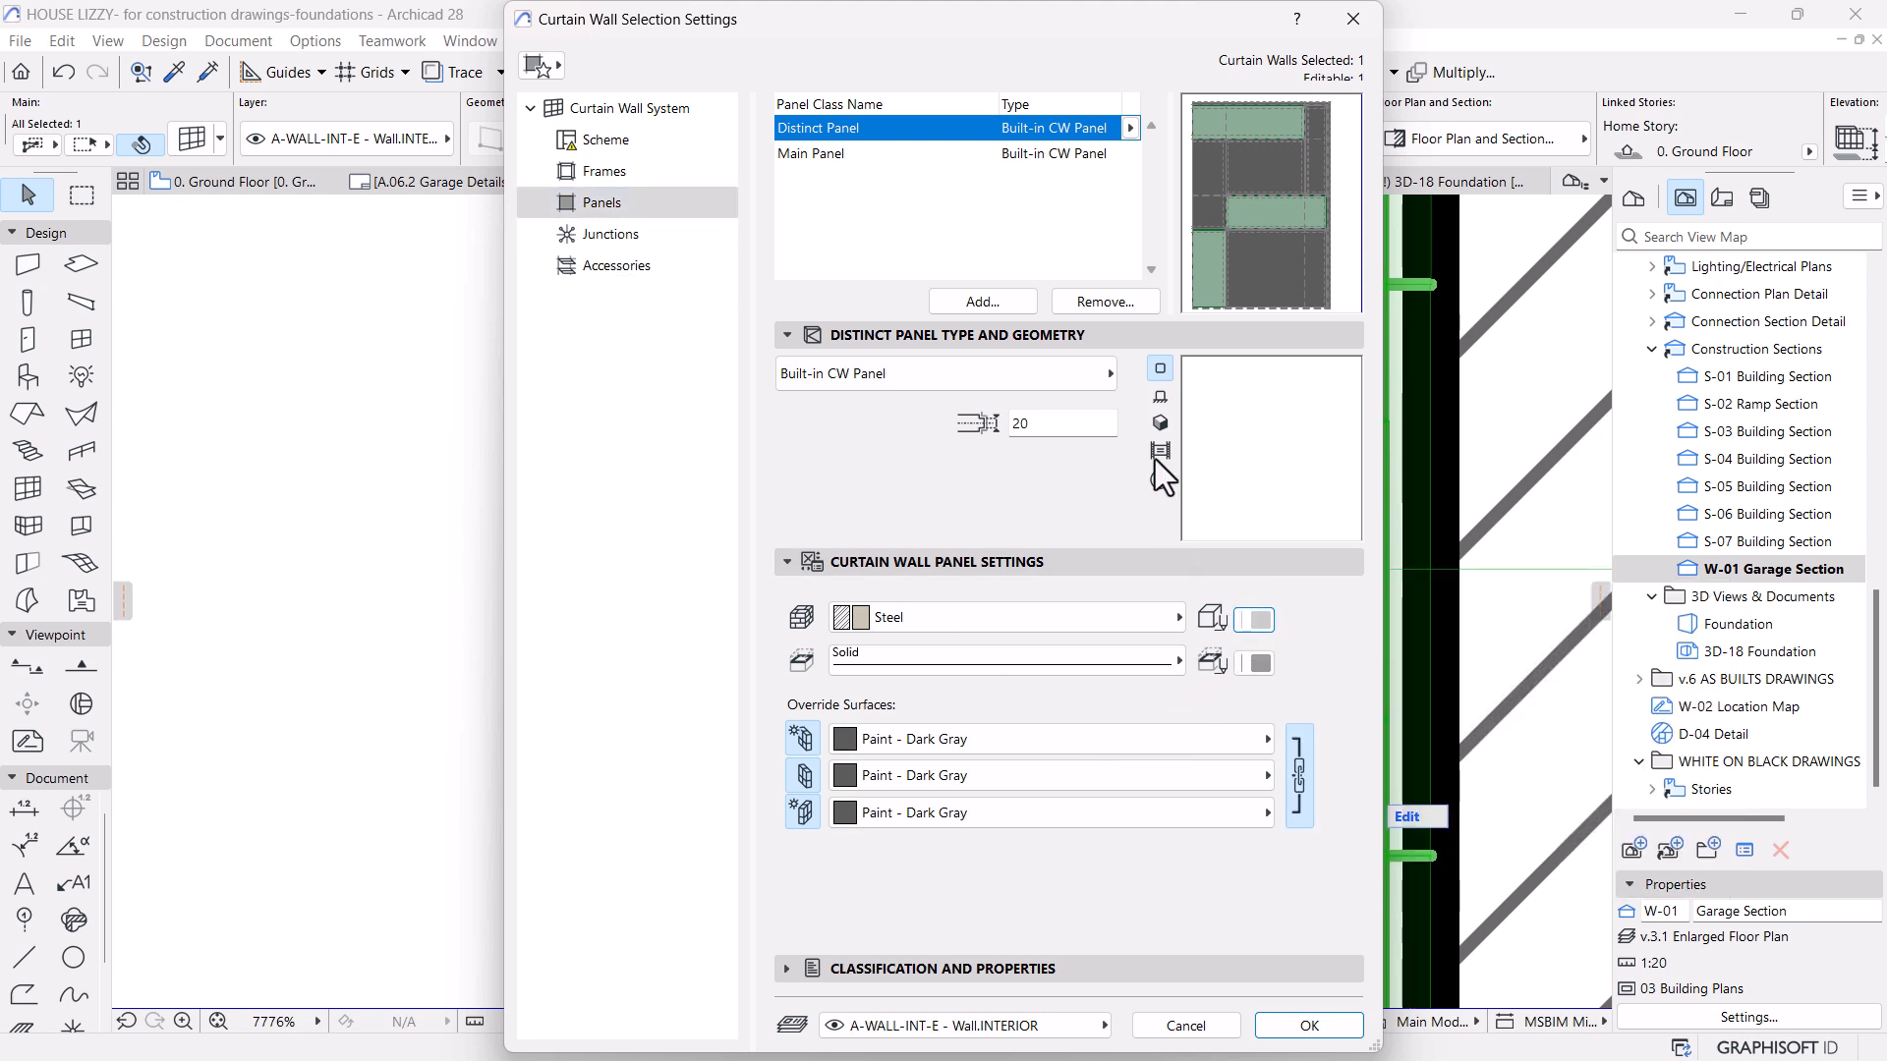
left_click(1252, 665)
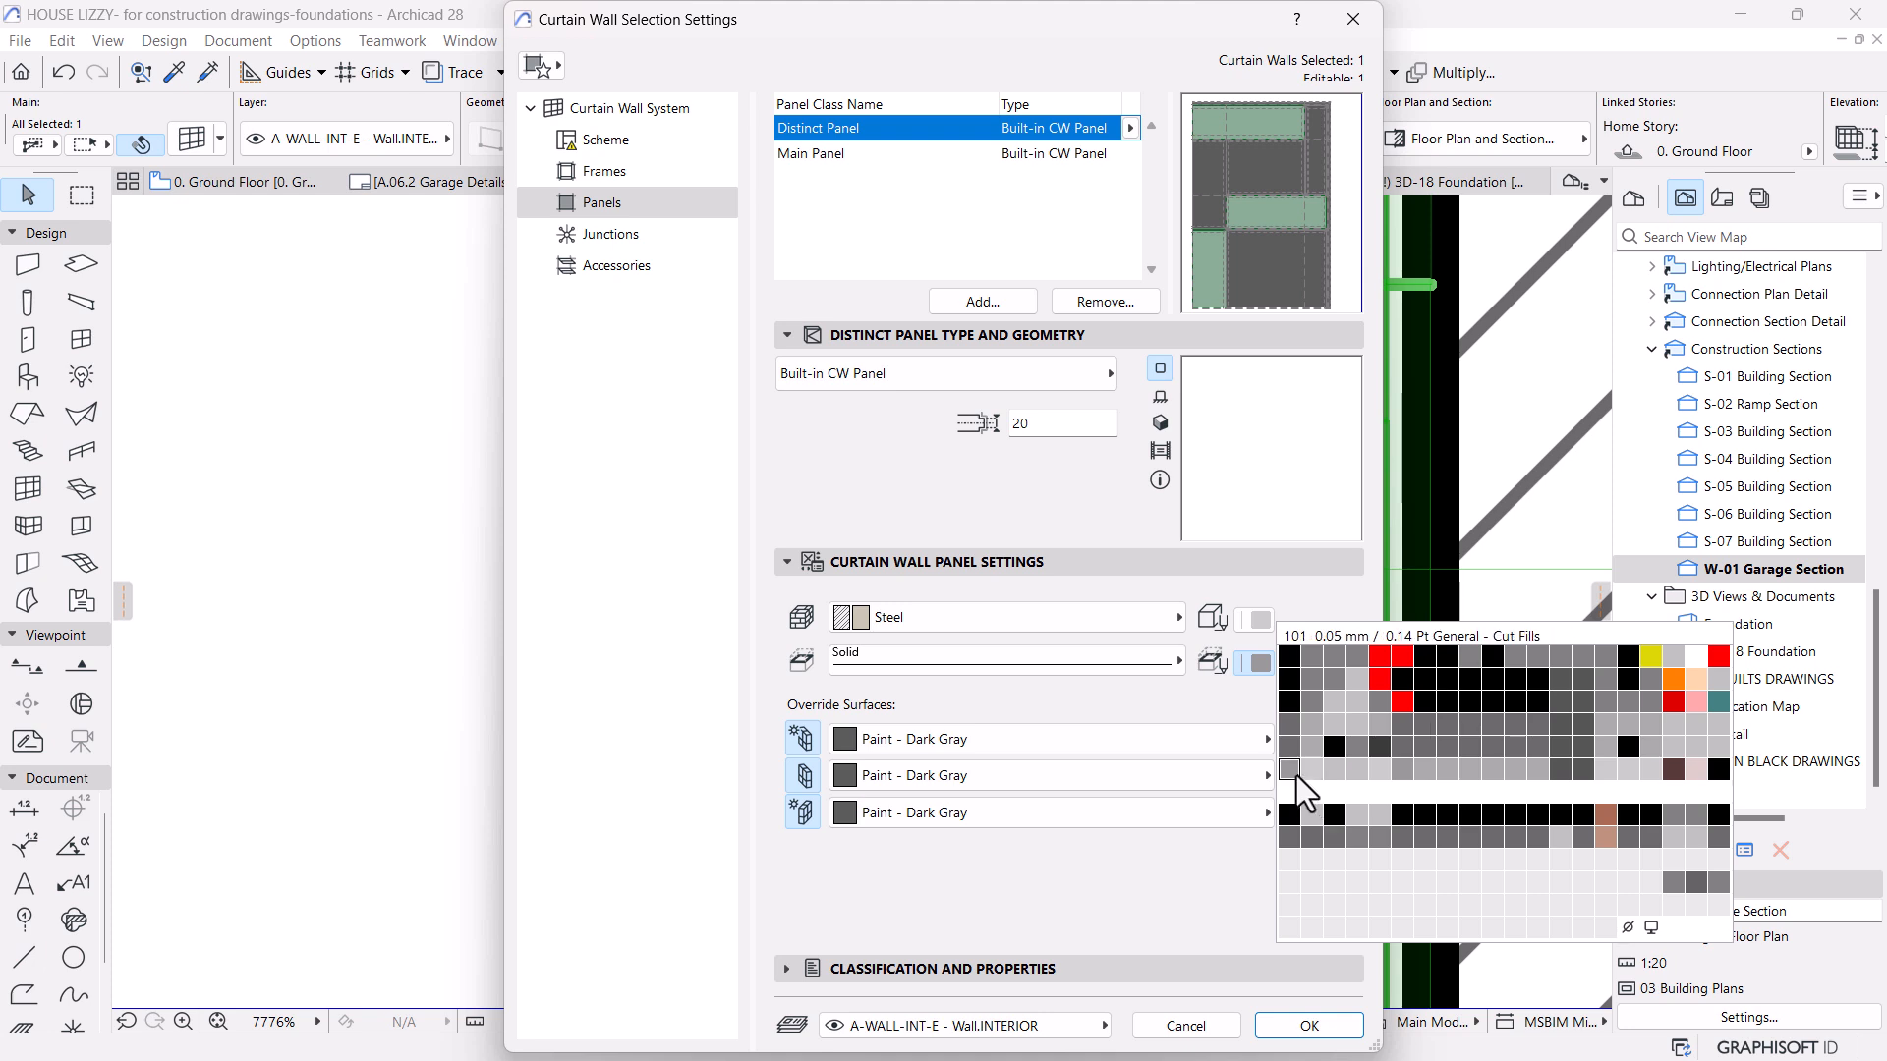
left_click(1295, 775)
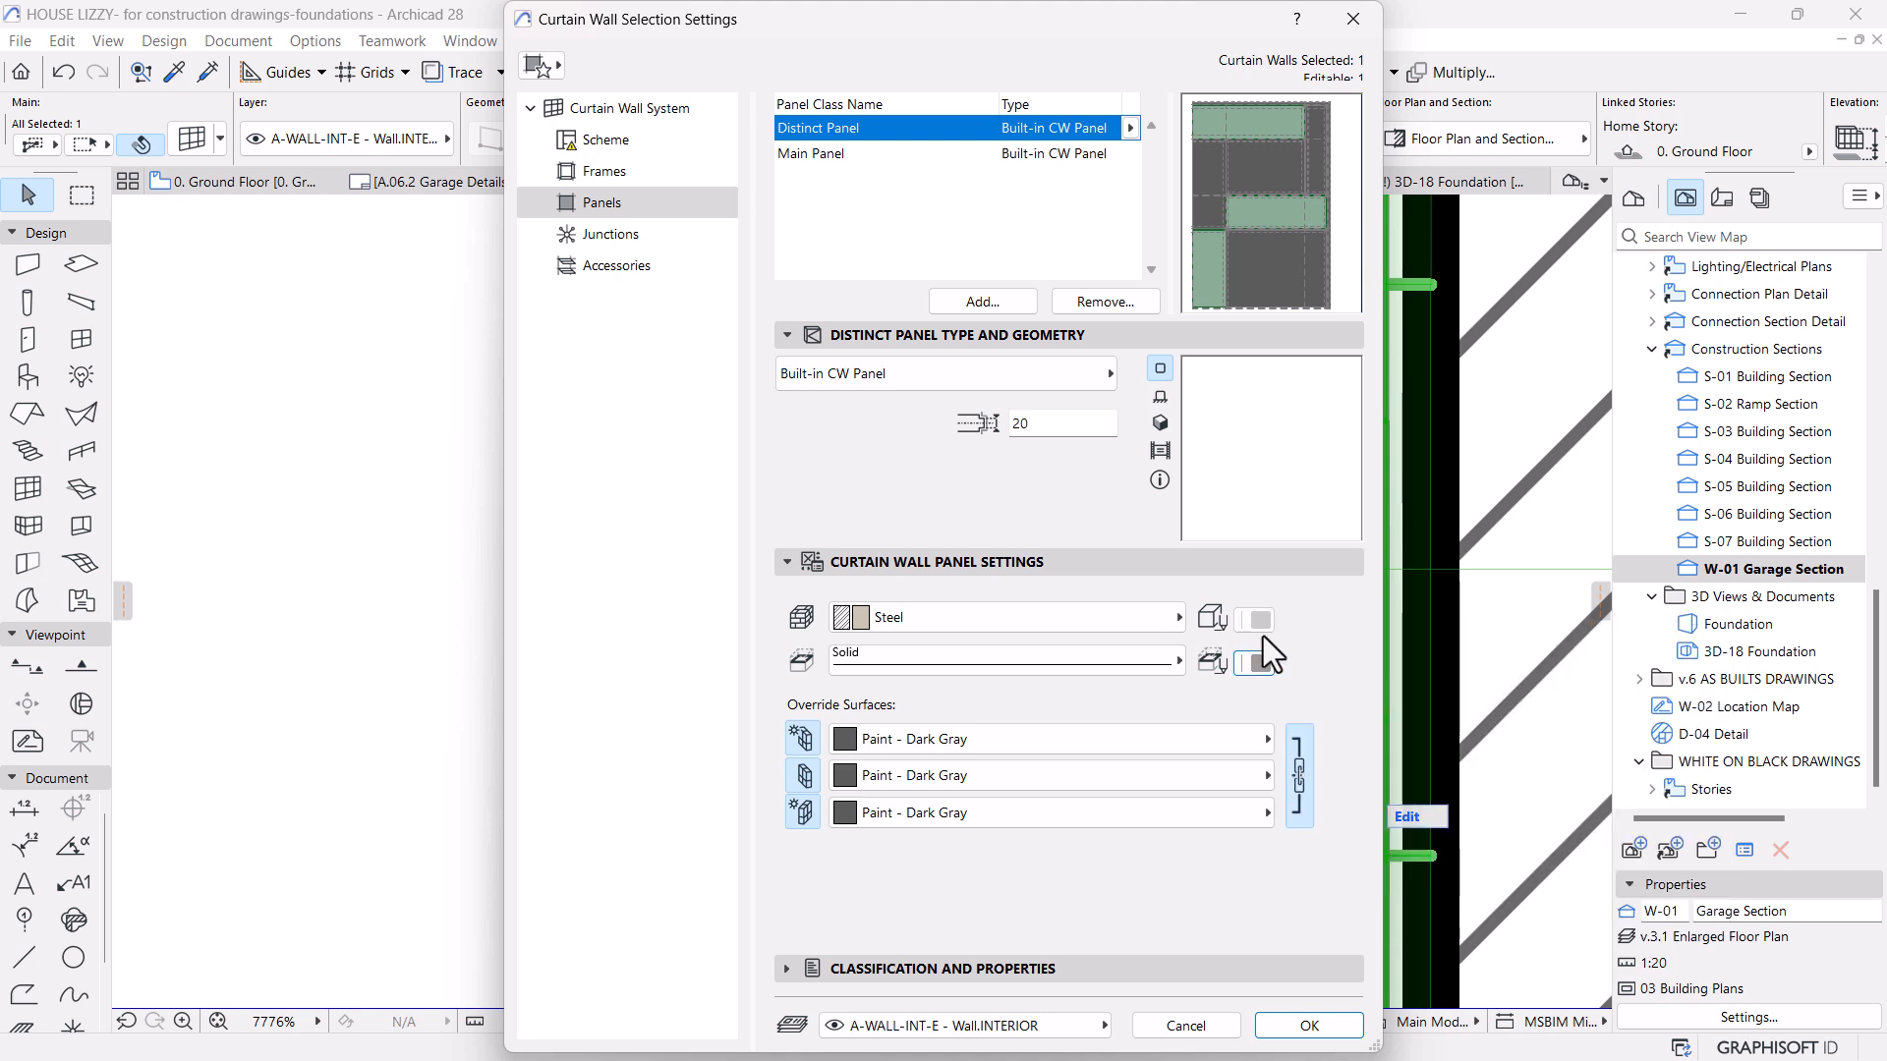
left_click(1258, 663)
left_click(1294, 759)
Set the uncut line pen of the Main Panel class to pen 101 and apply the curtain wall settings.
left_click(798, 154)
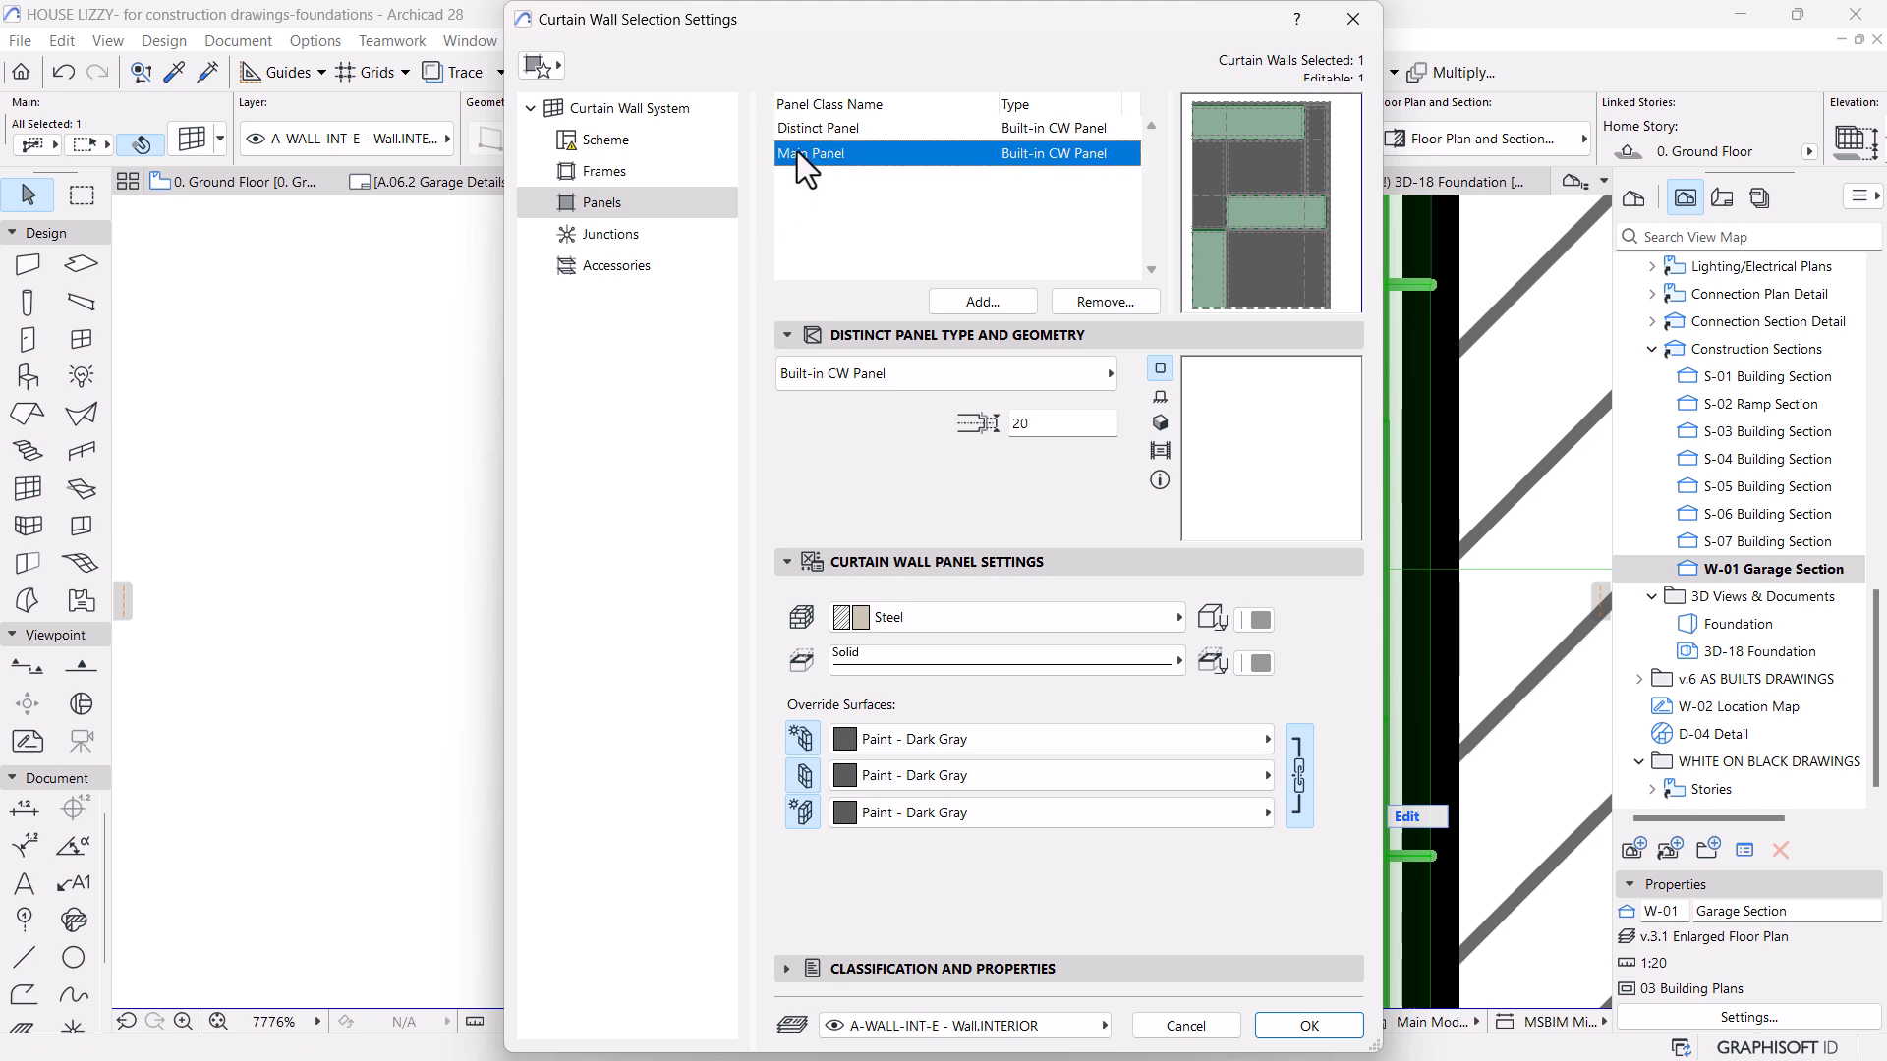
left_click(1261, 622)
left_click(1295, 742)
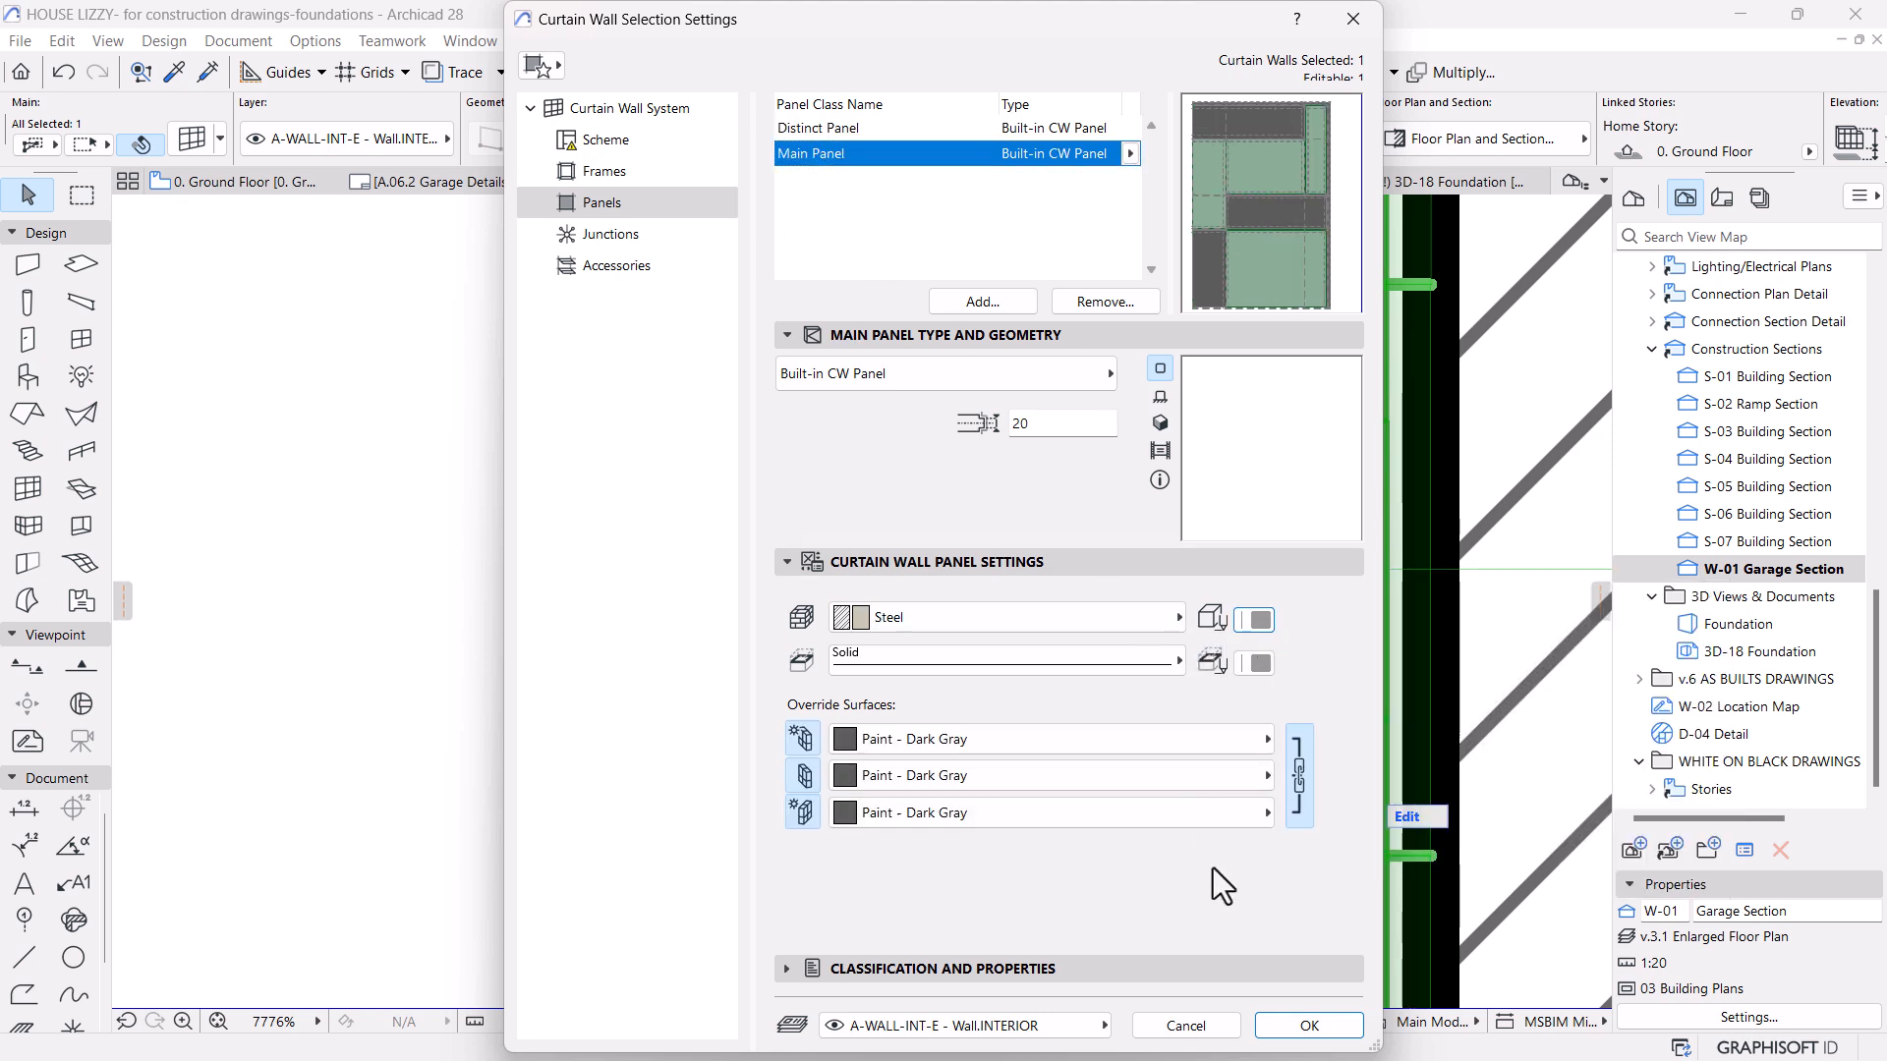
left_click(1307, 1025)
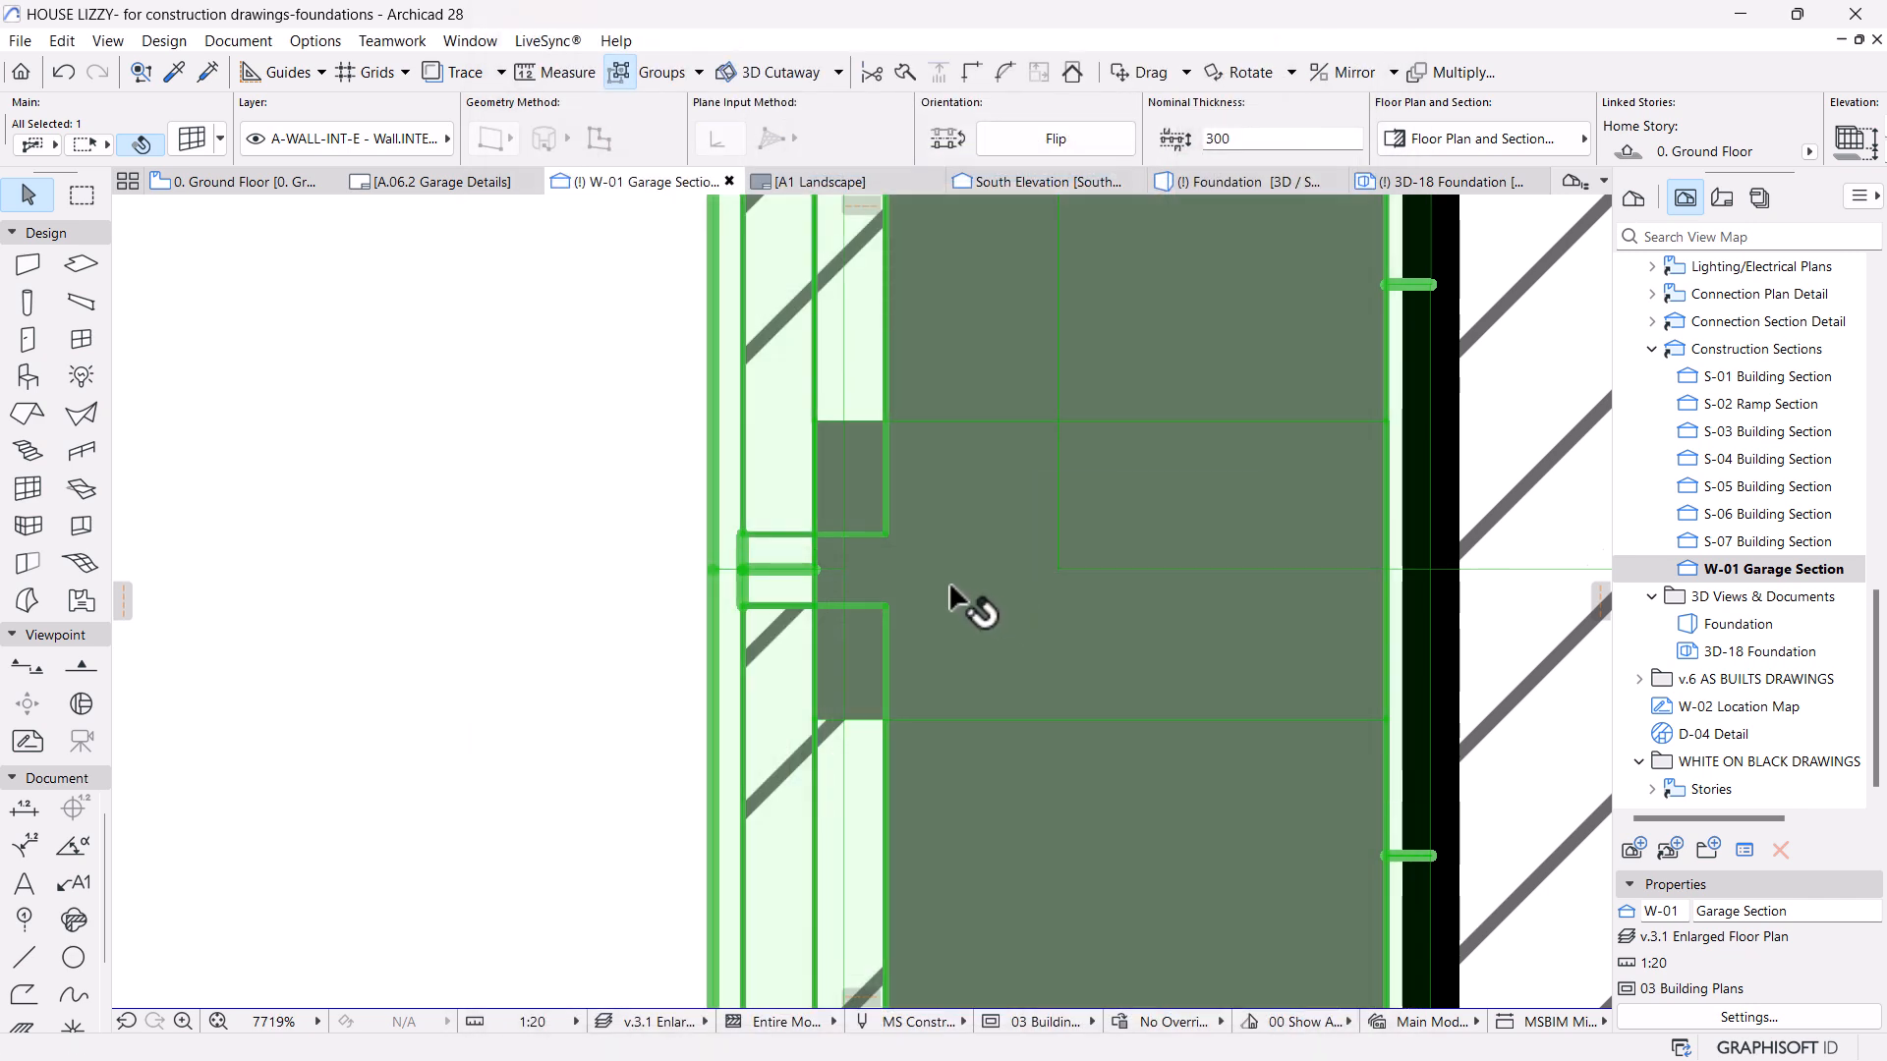
Check the transom joint's linework, then review the pens of the curtain wall's frame and panel classes and its floor plan and section settings.
scroll(951, 580, "down", 5)
scroll(869, 612, "up", 6)
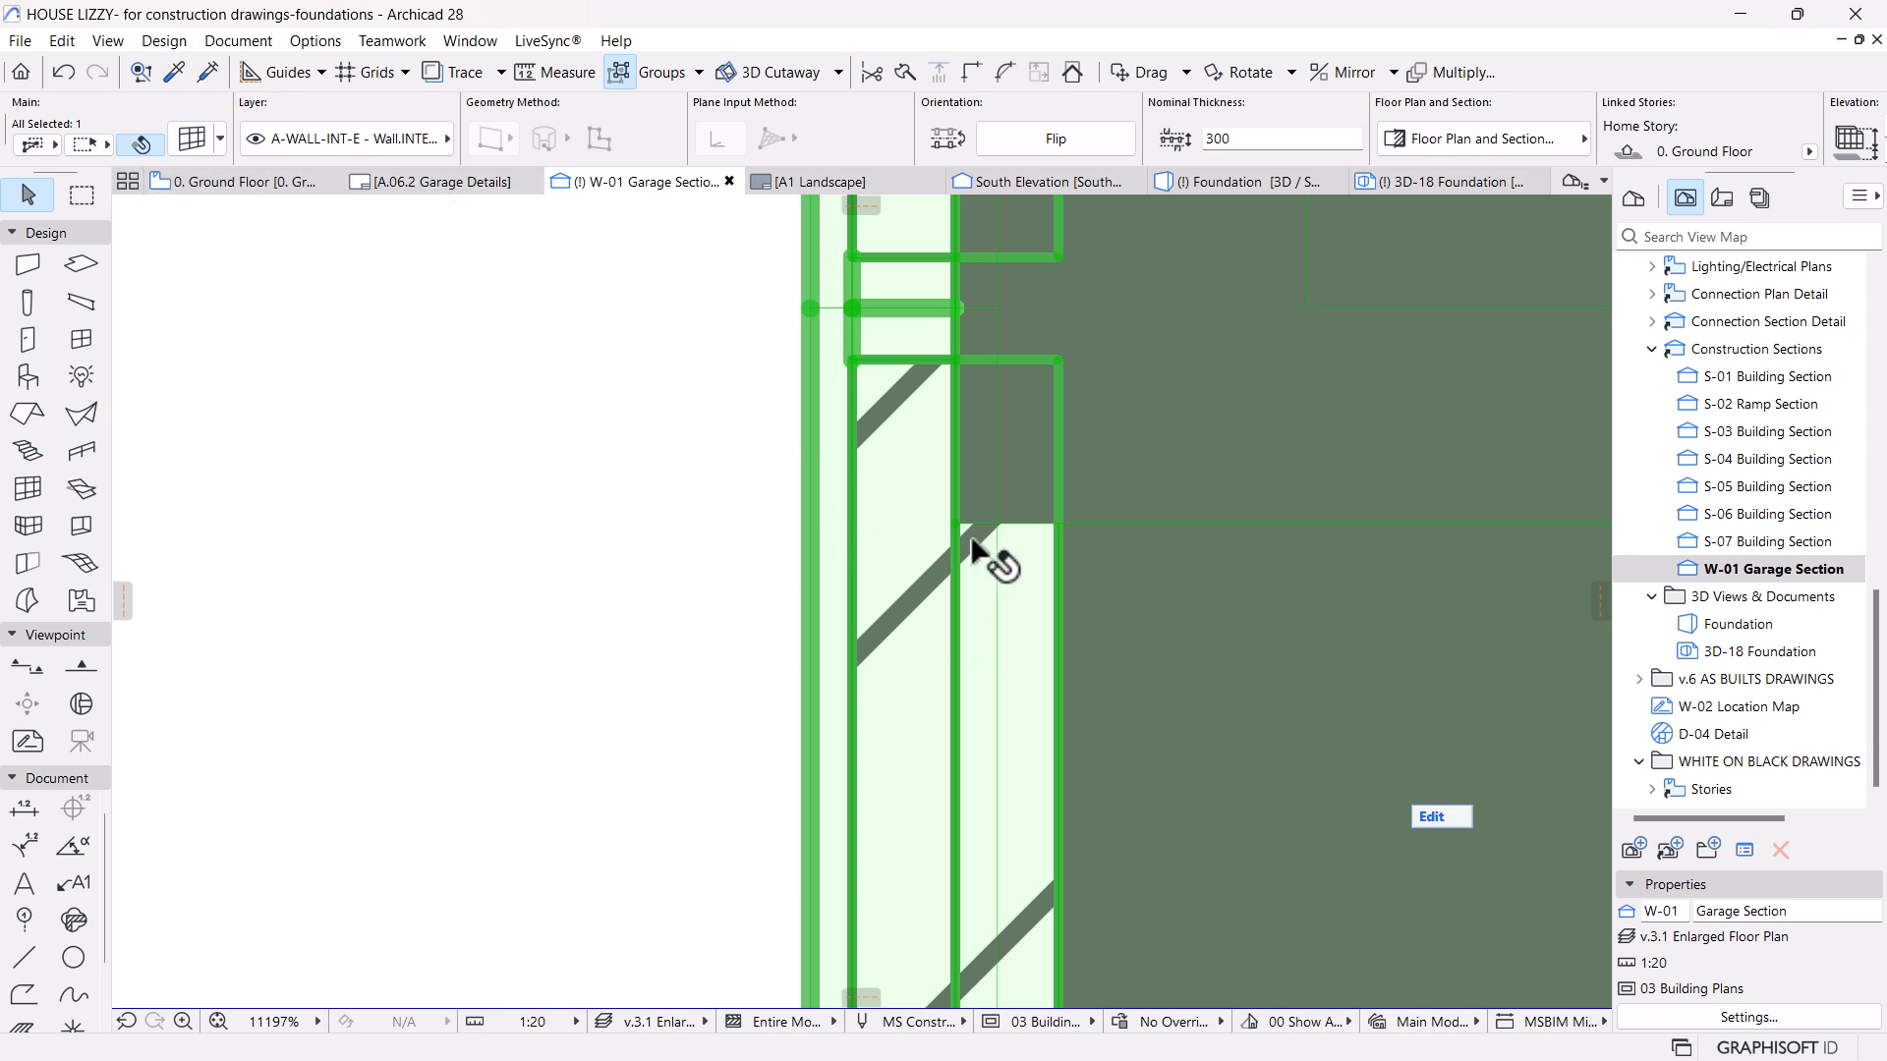
scroll(1005, 585, "down", 4)
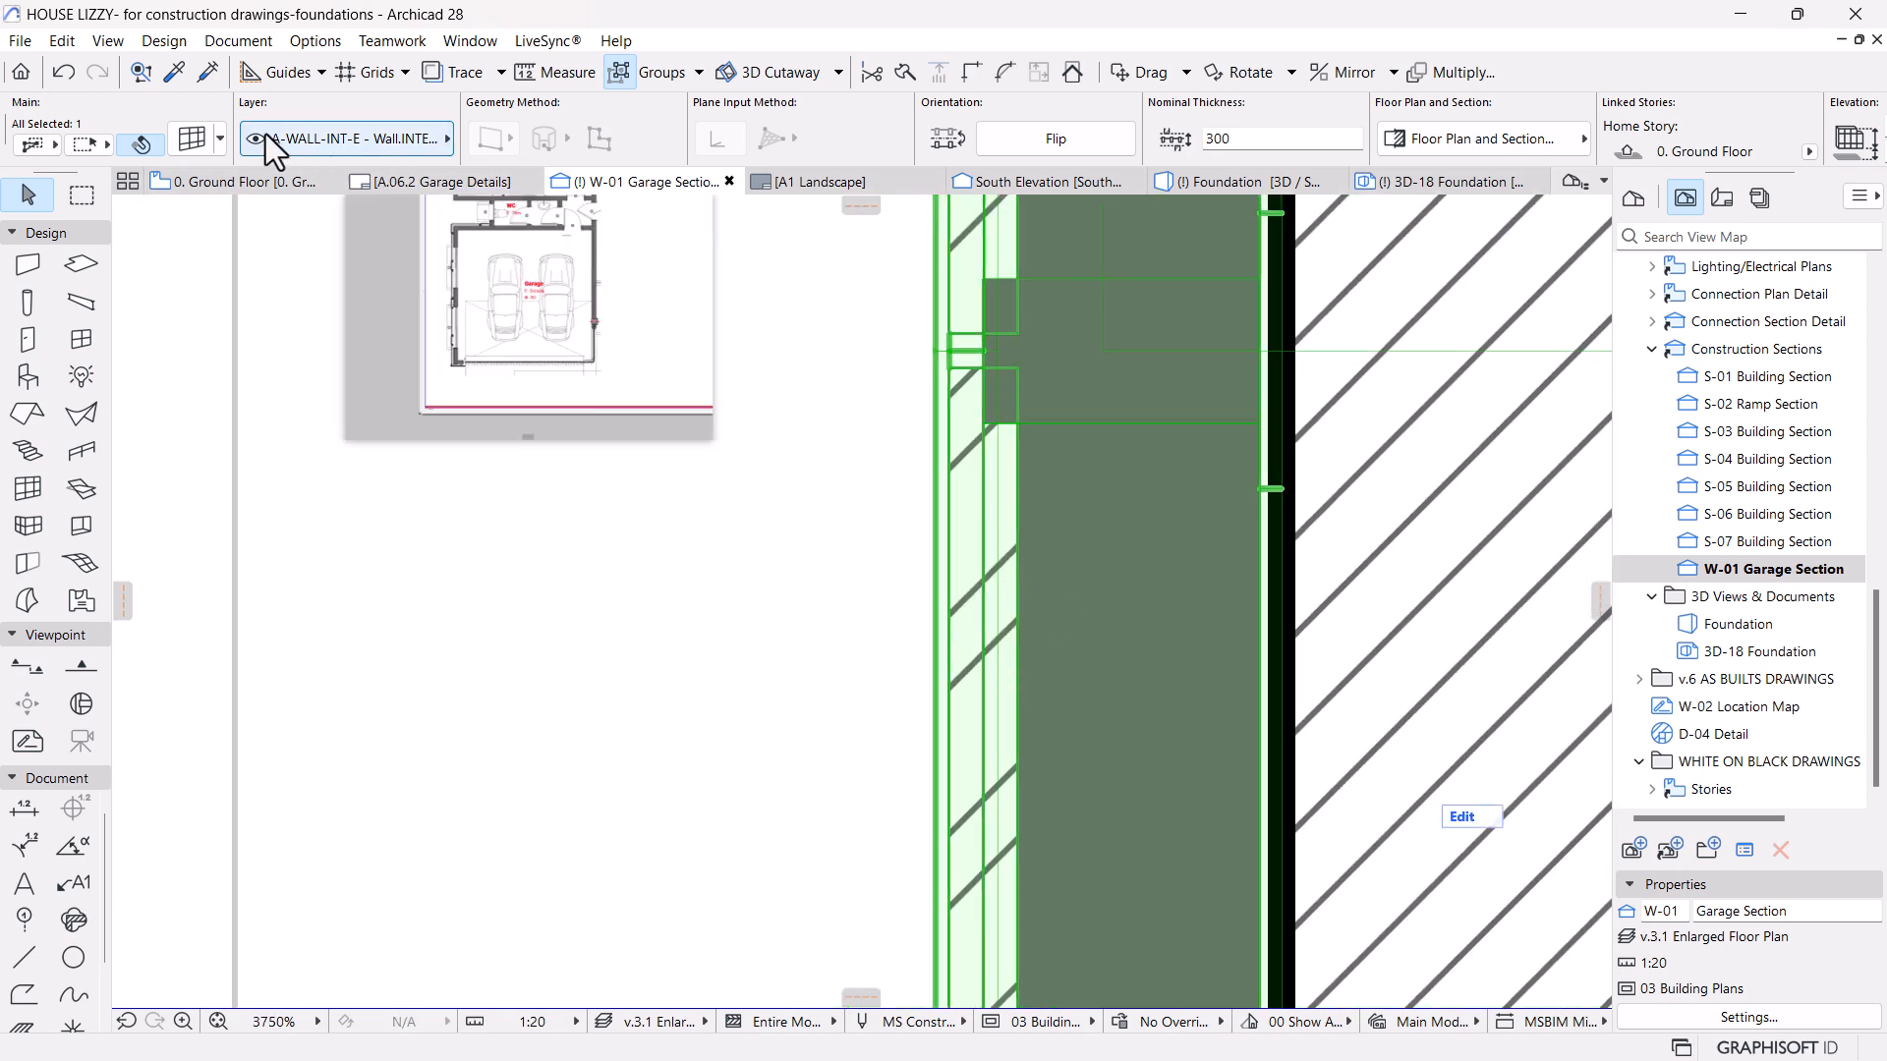
double_click(1018, 344)
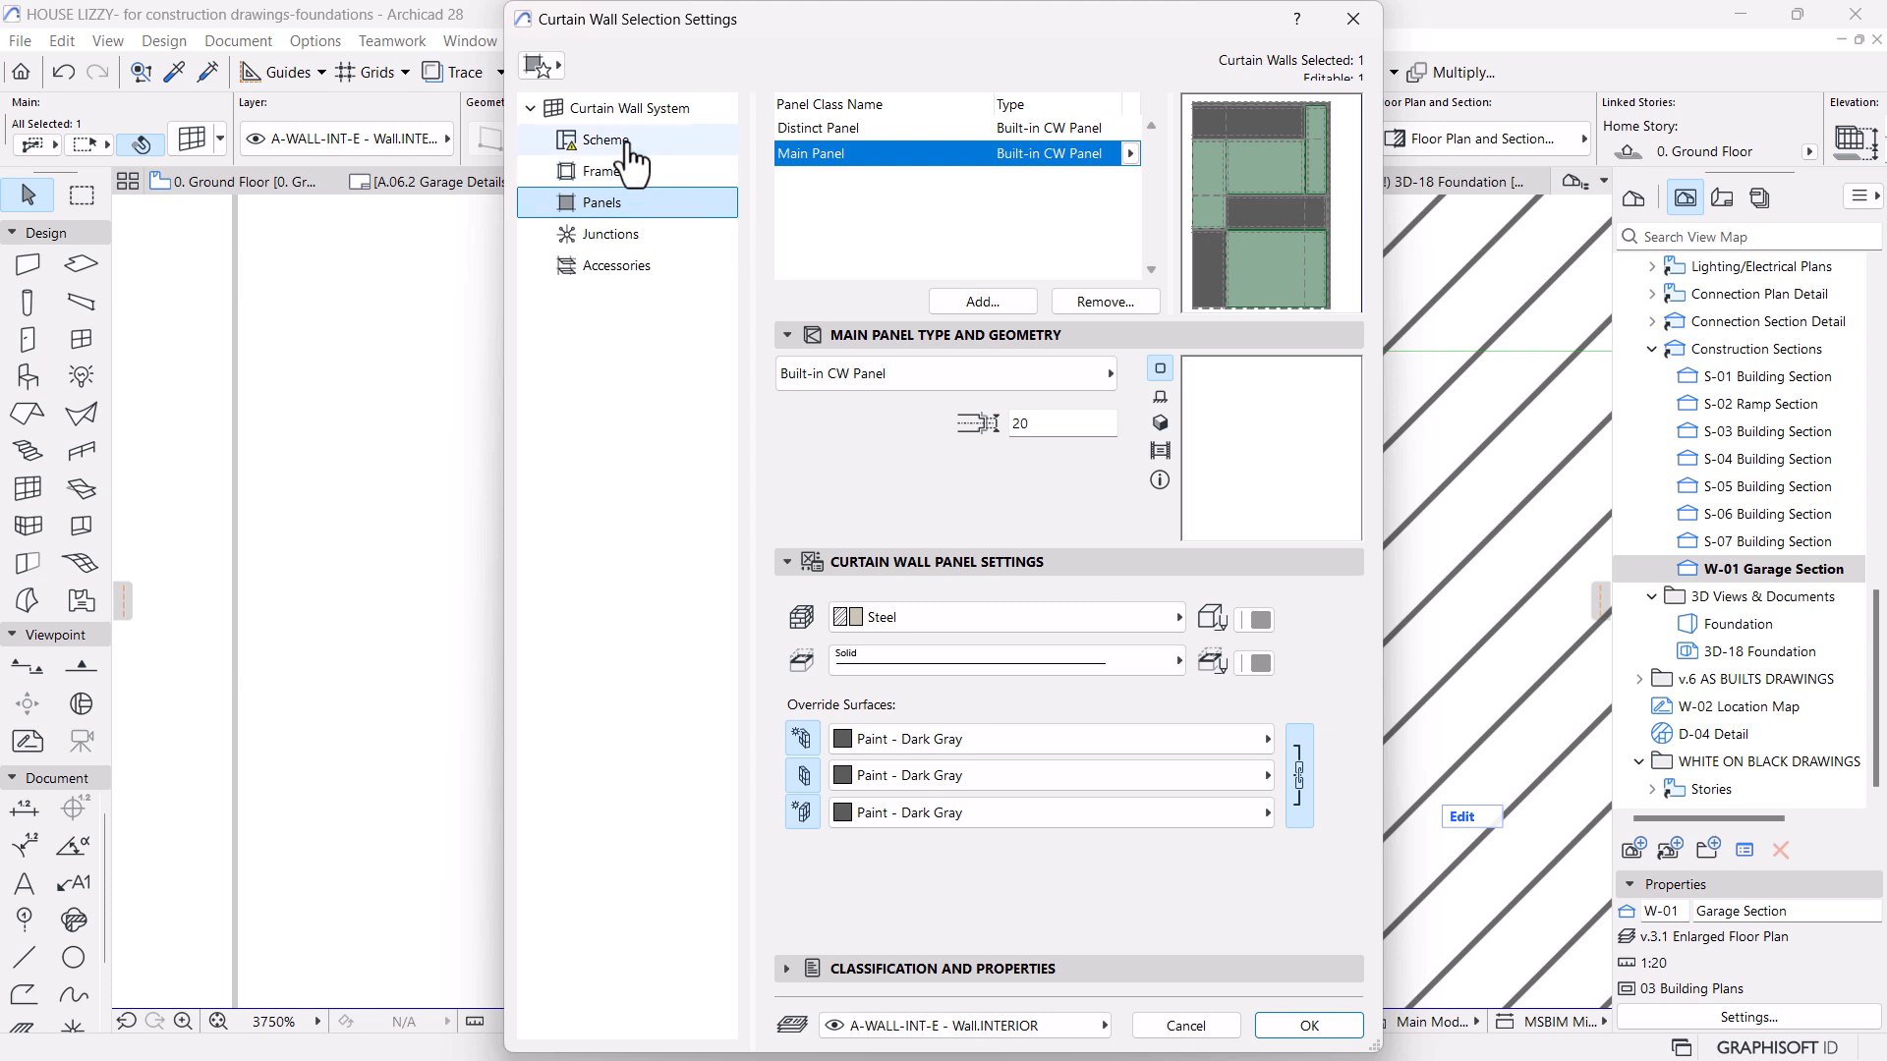
left_click(588, 172)
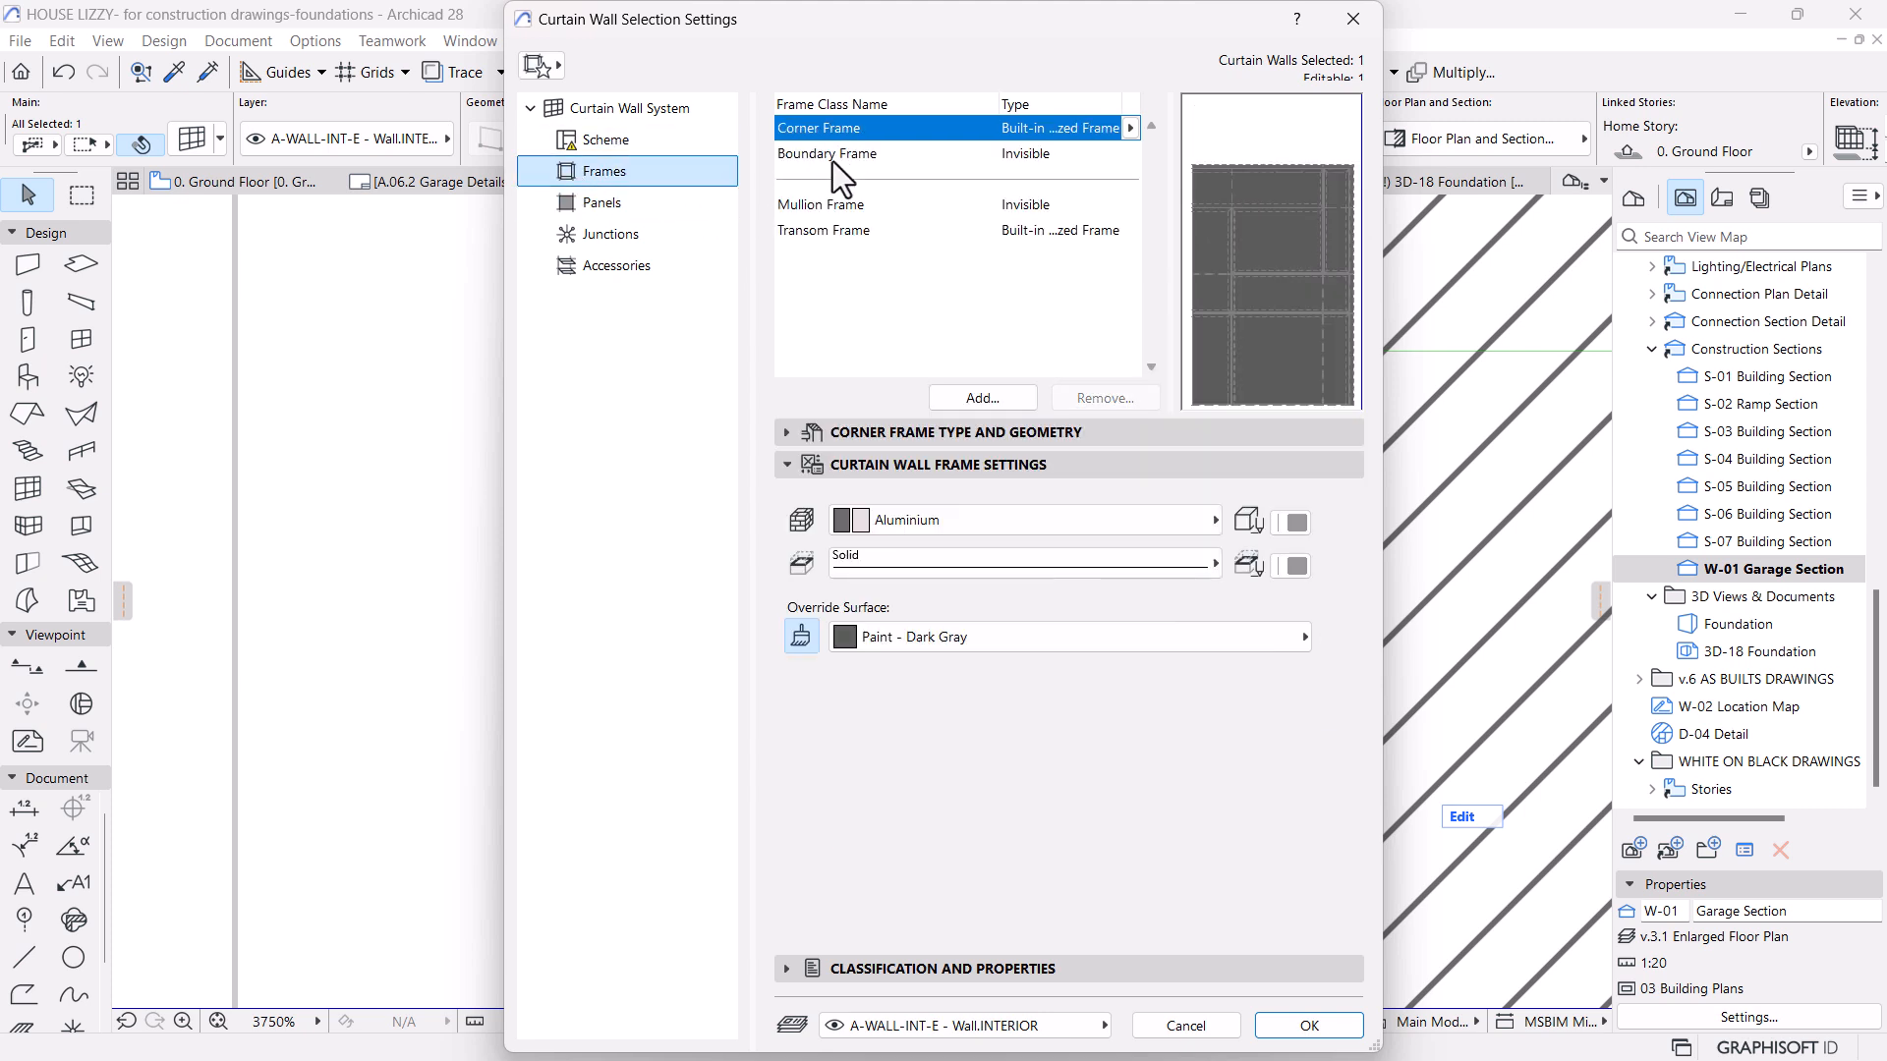
left_click(800, 232)
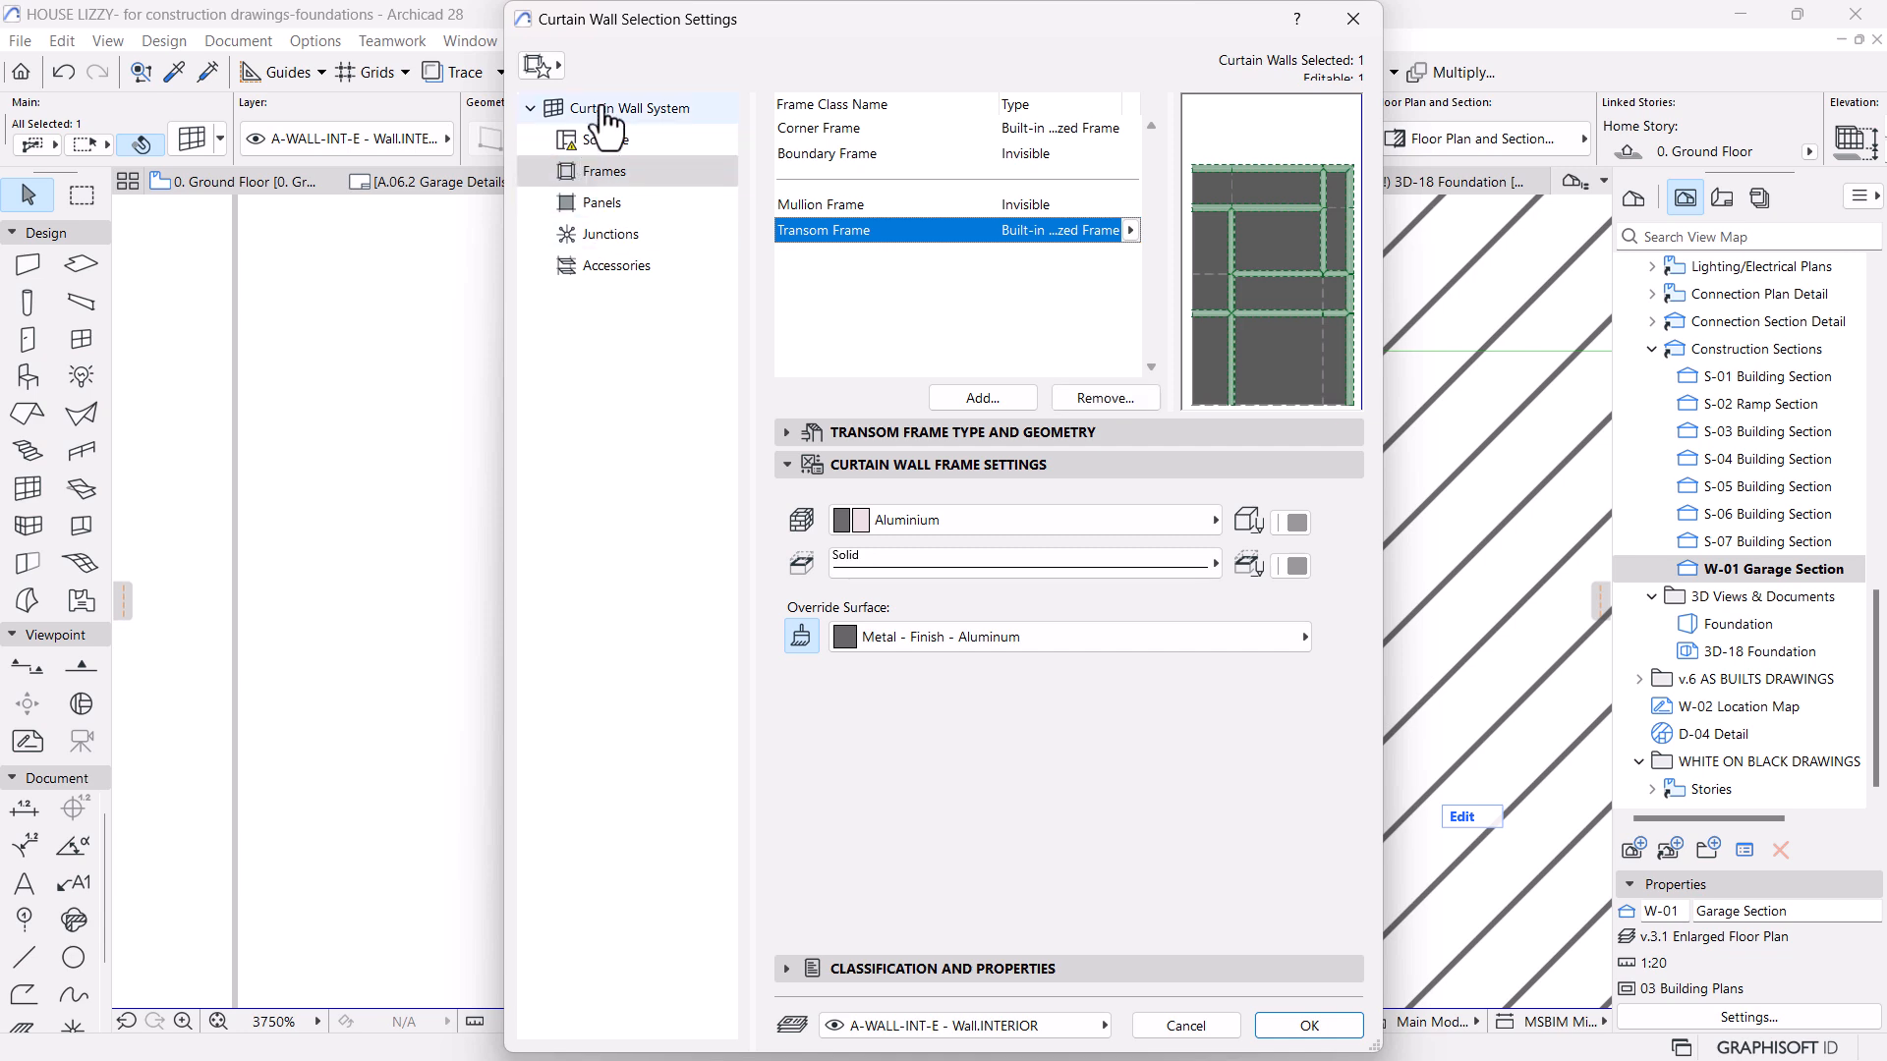
left_click(604, 110)
scroll(976, 589, "down", 3)
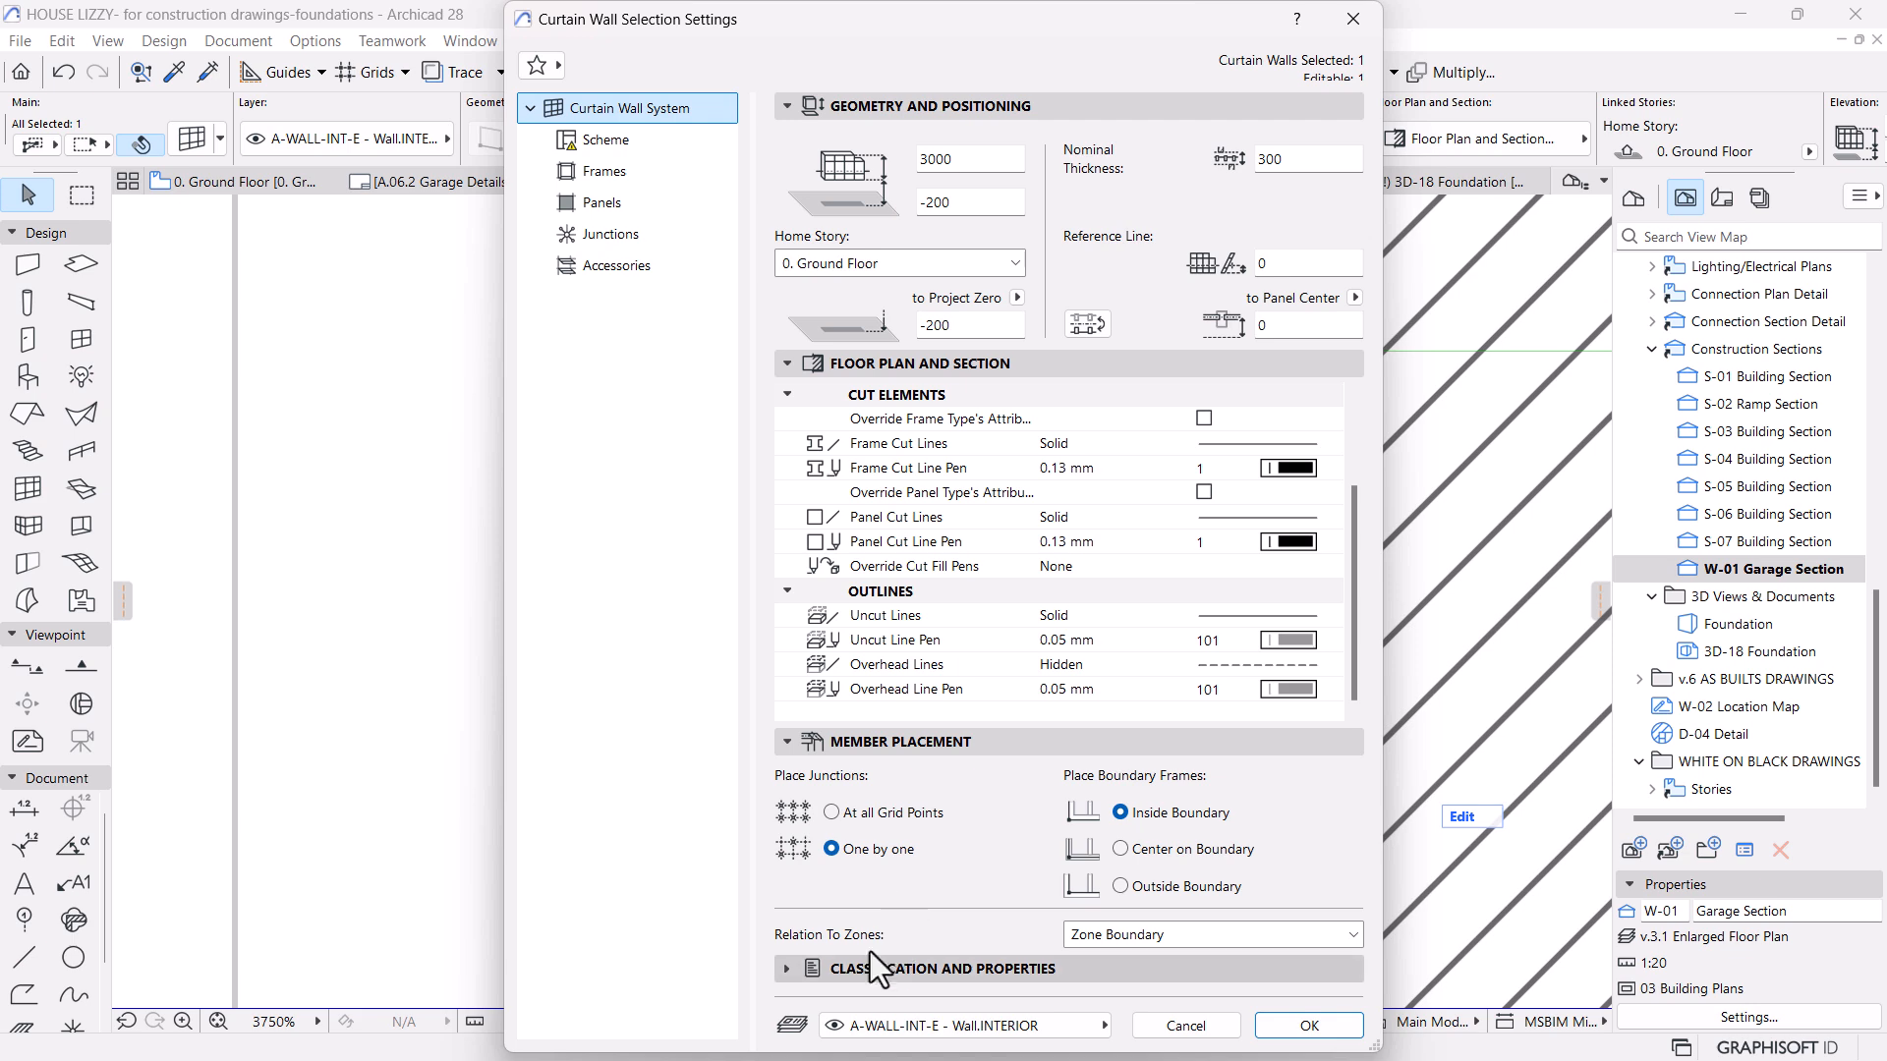
left_click(603, 206)
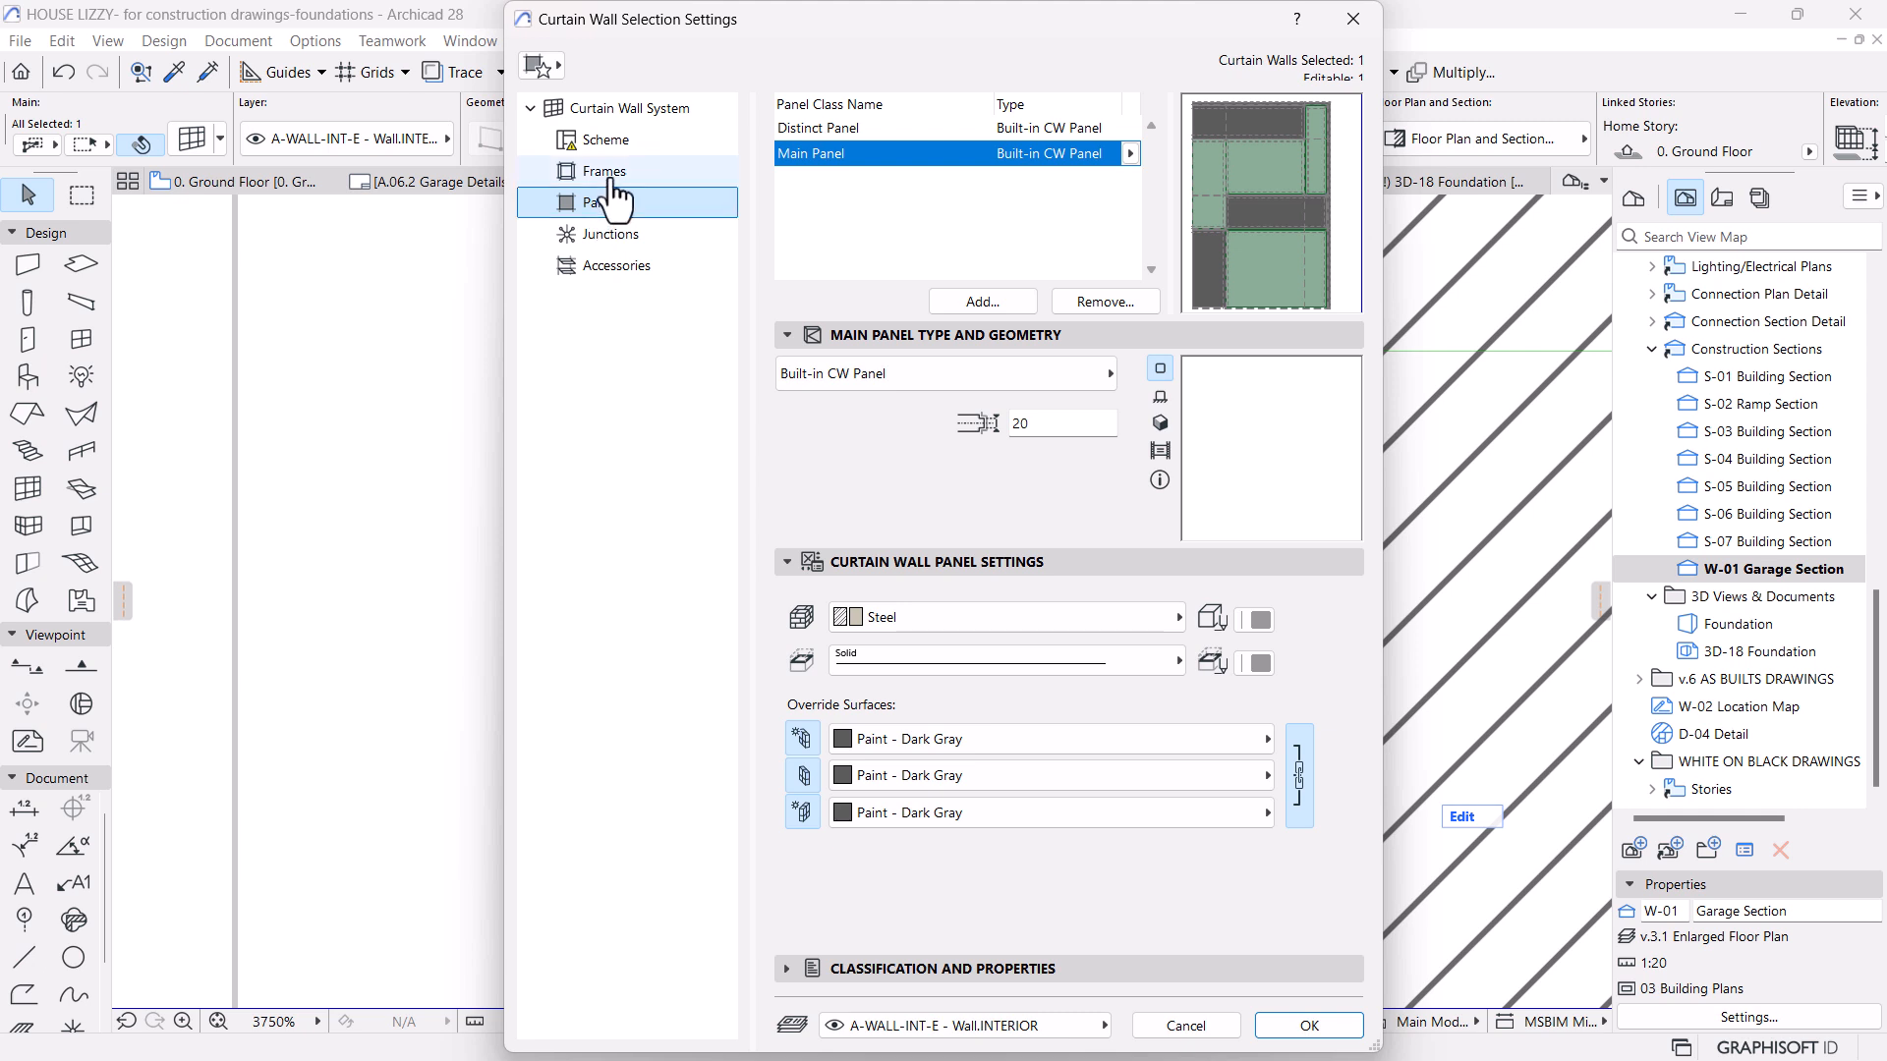
left_click(808, 131)
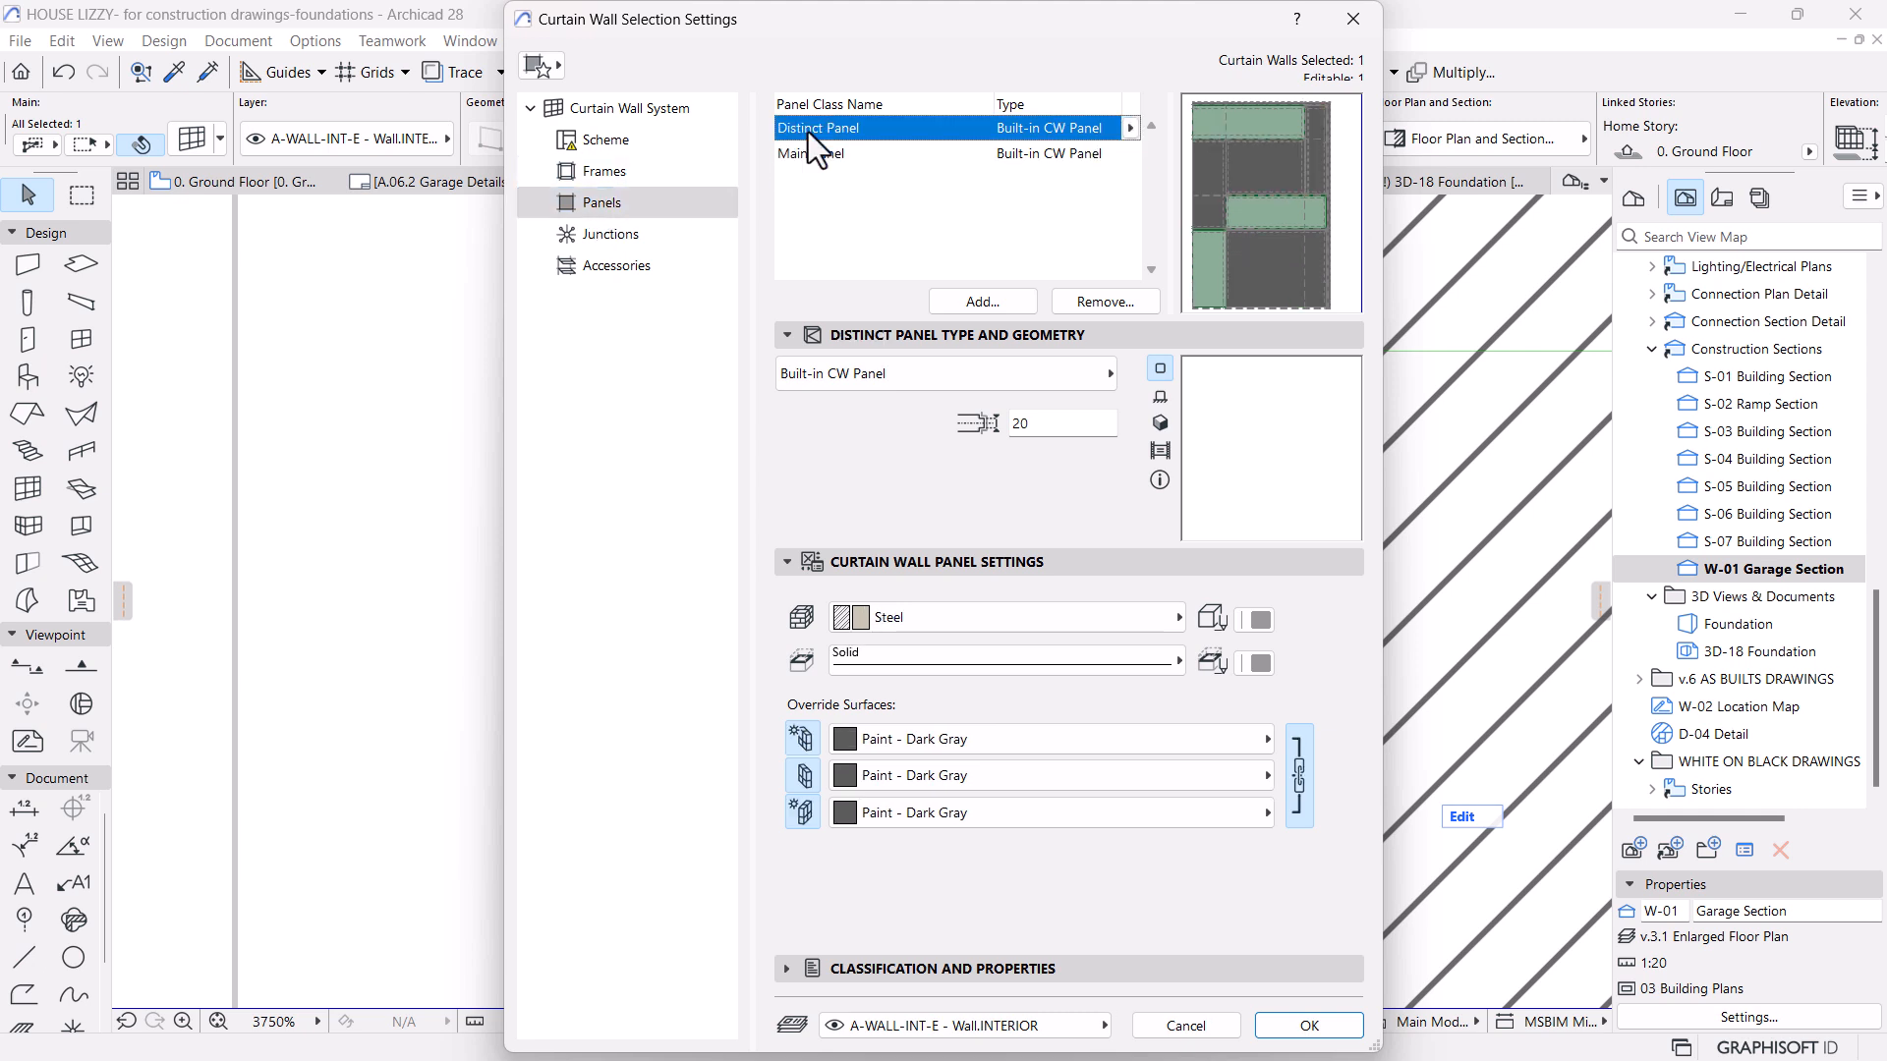
left_click(596, 175)
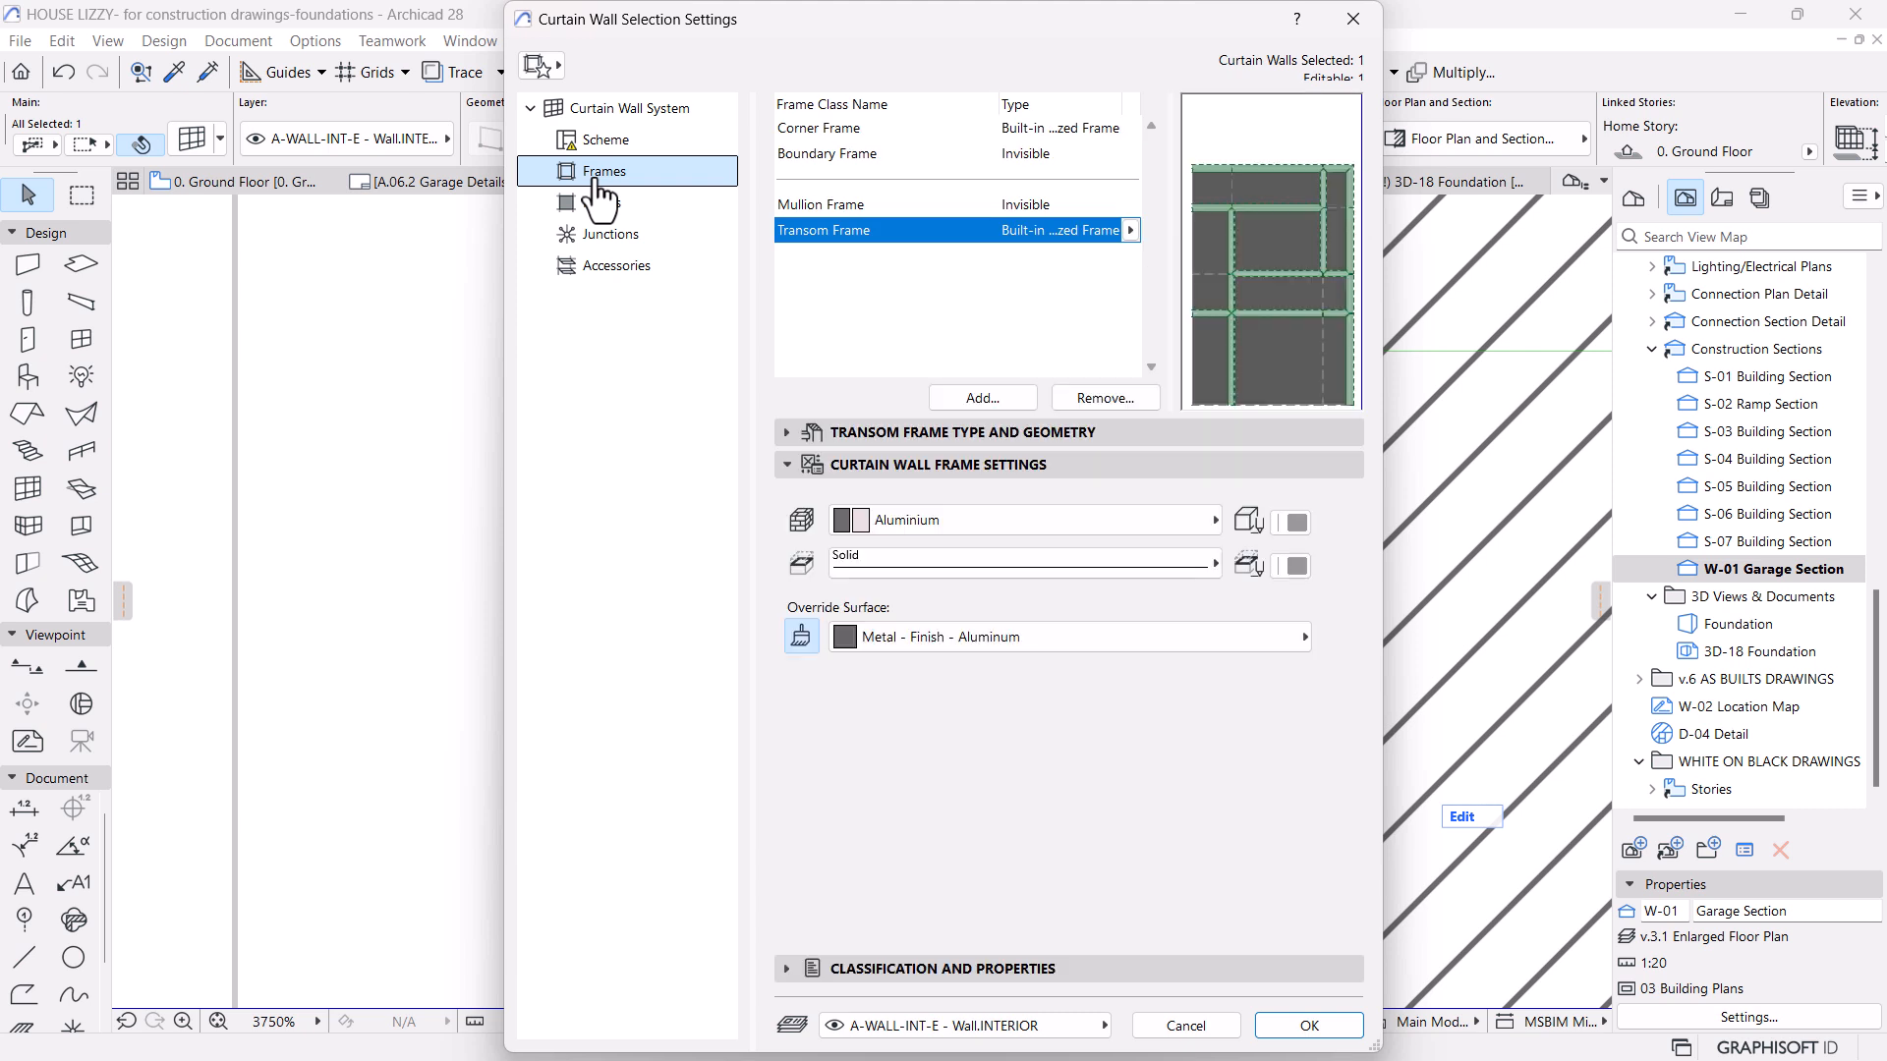
left_click(823, 128)
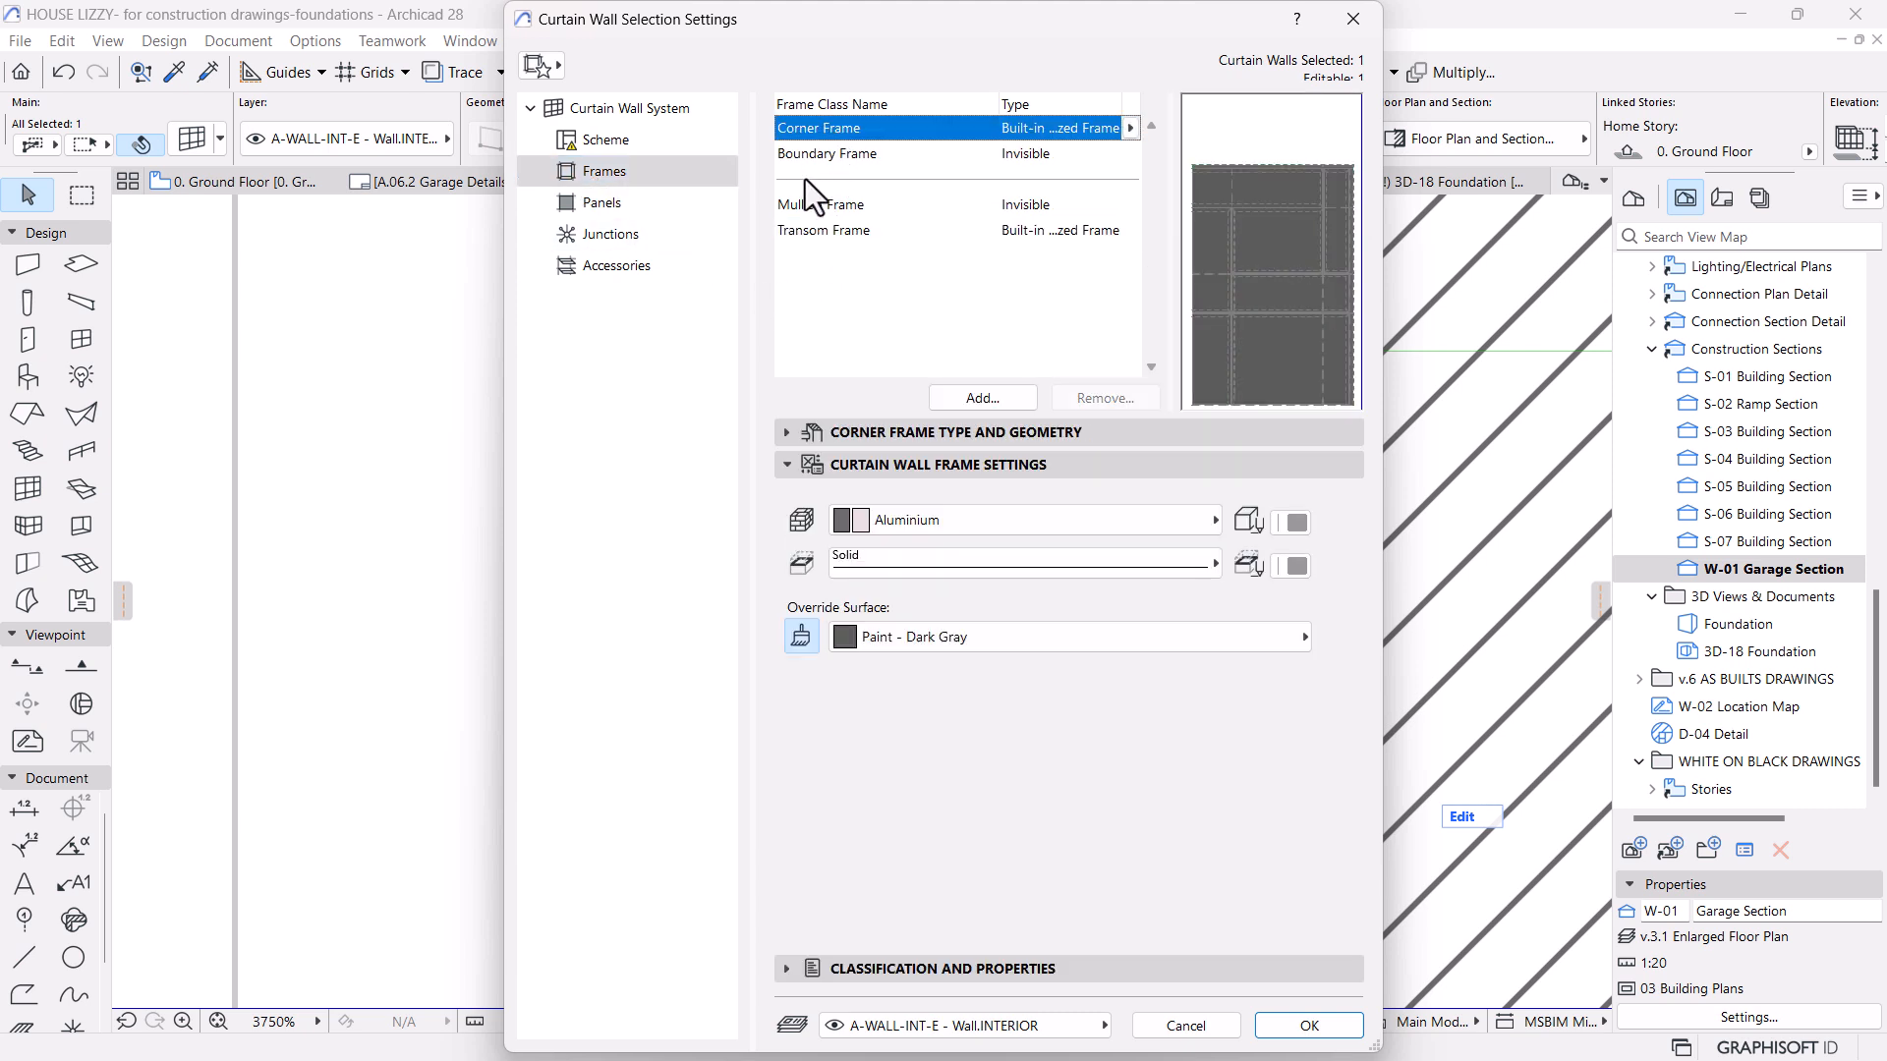
left_click(816, 206)
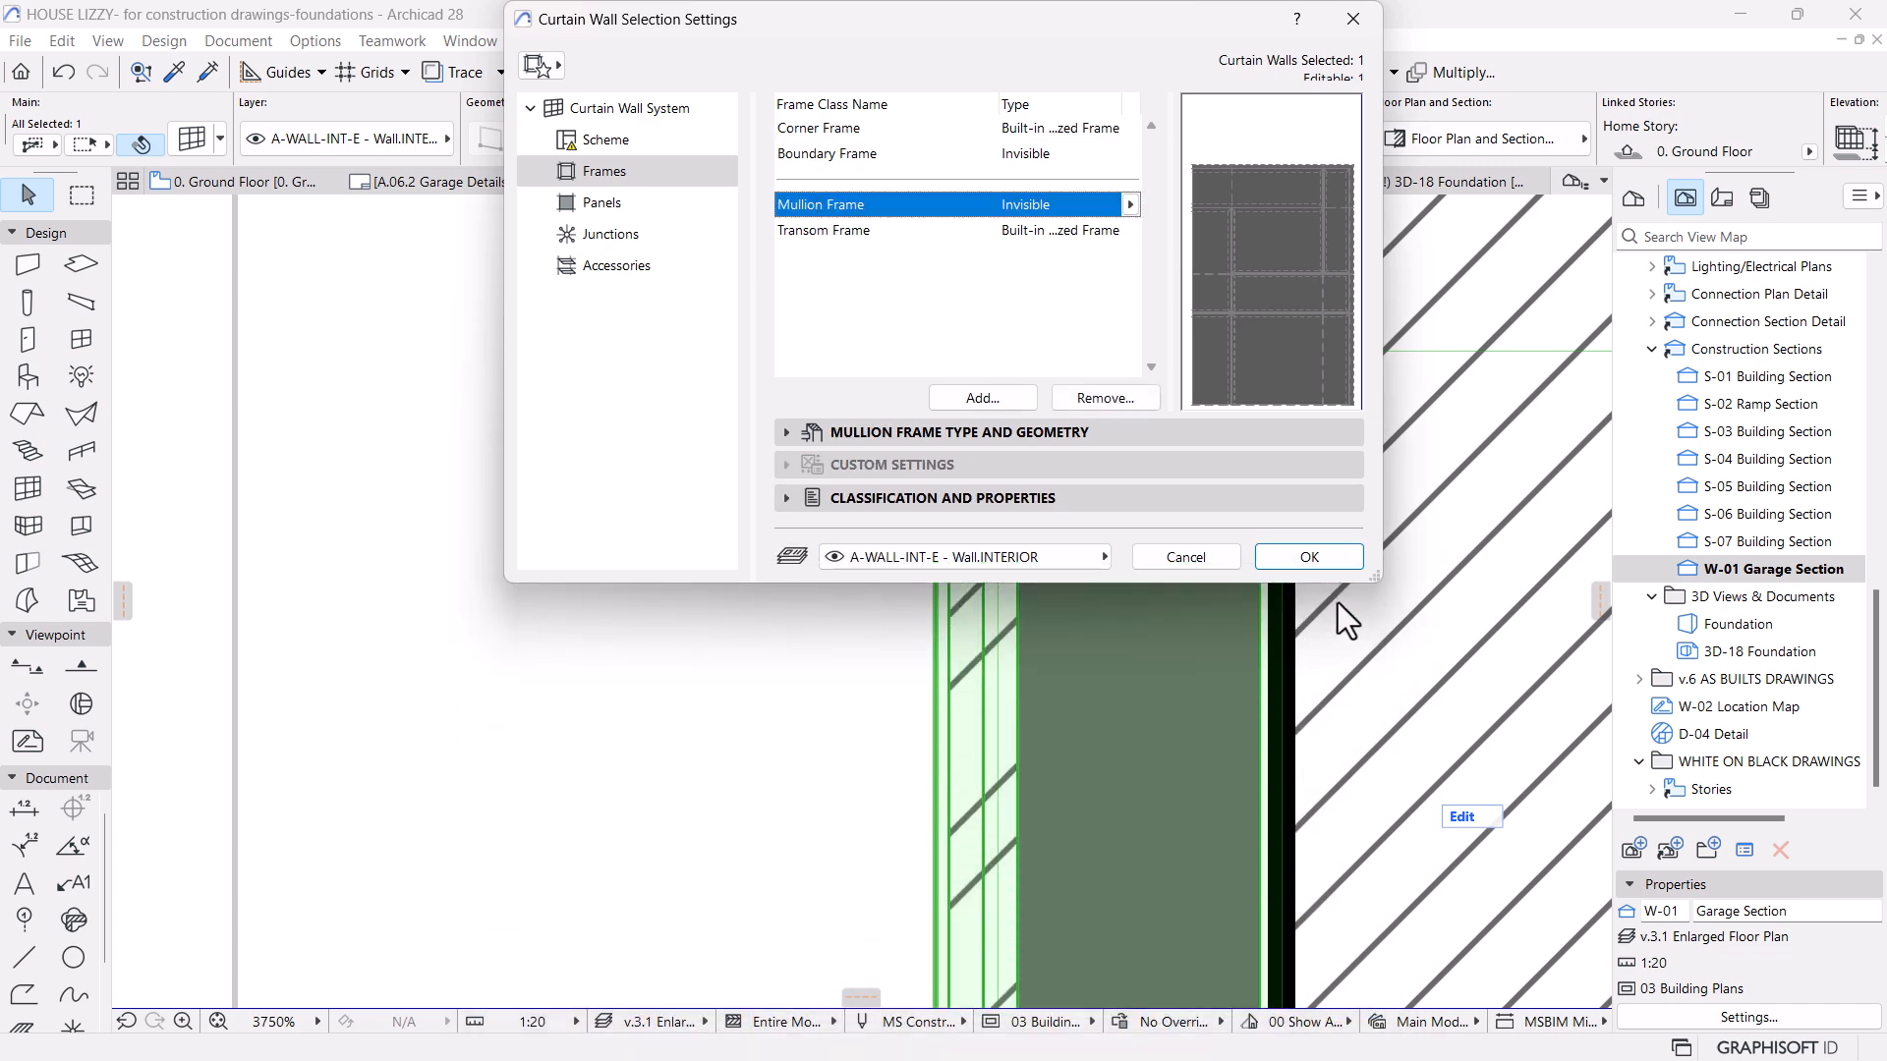
left_click(1296, 560)
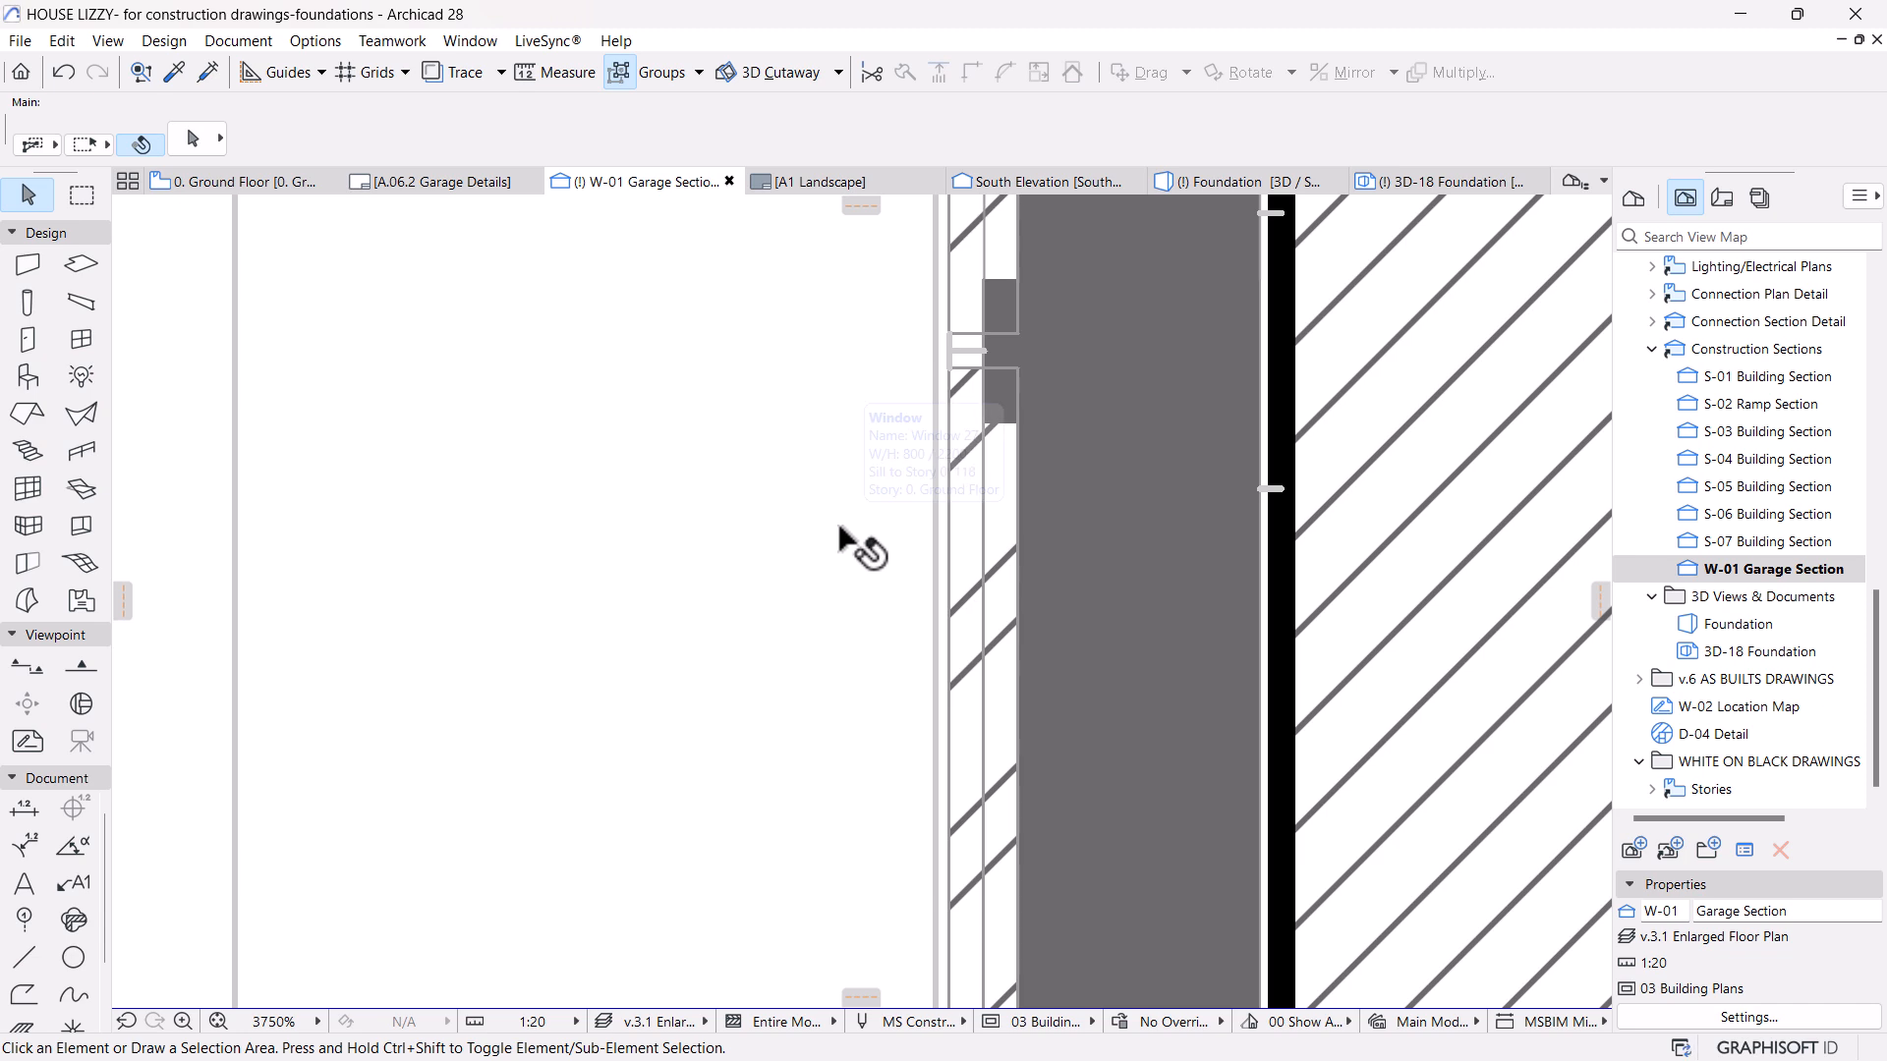
Examine the whole garage wall section from the foundation up to the first floor slab.
scroll(840, 531, "down", 10)
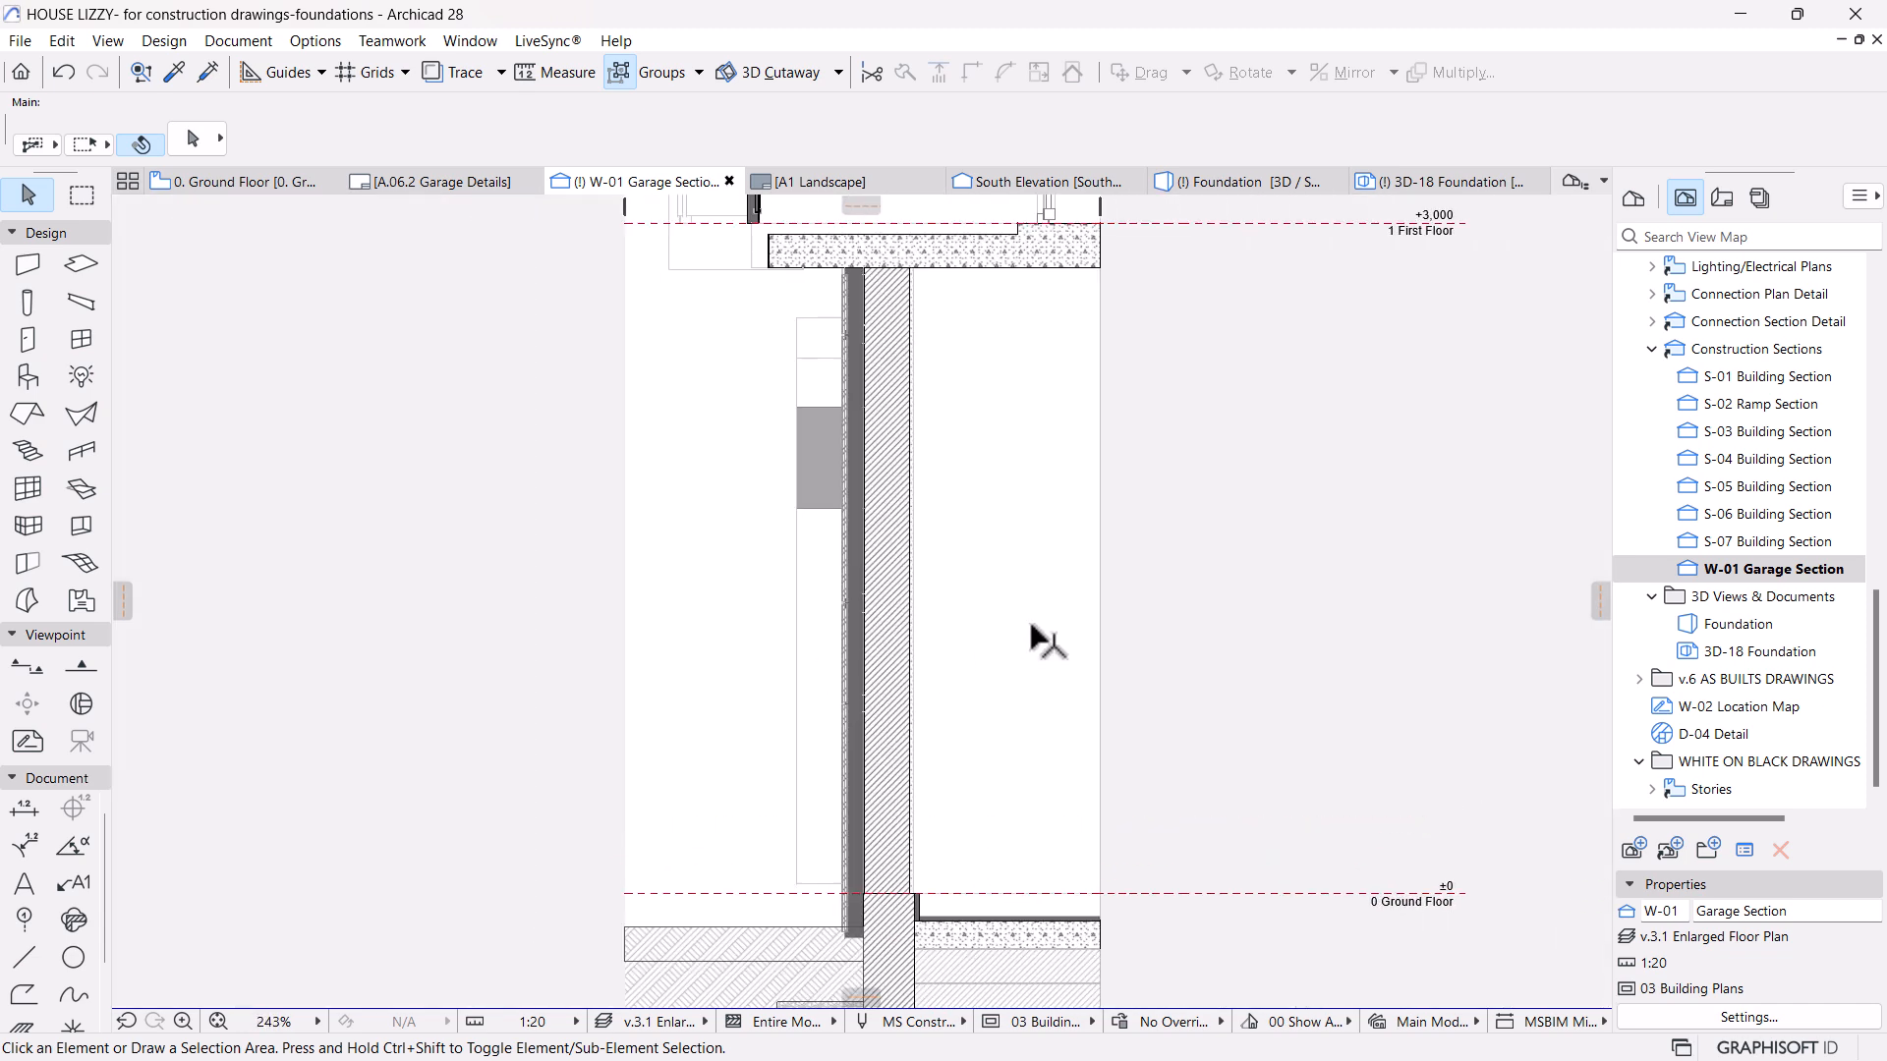
scroll(898, 514, "down", 3)
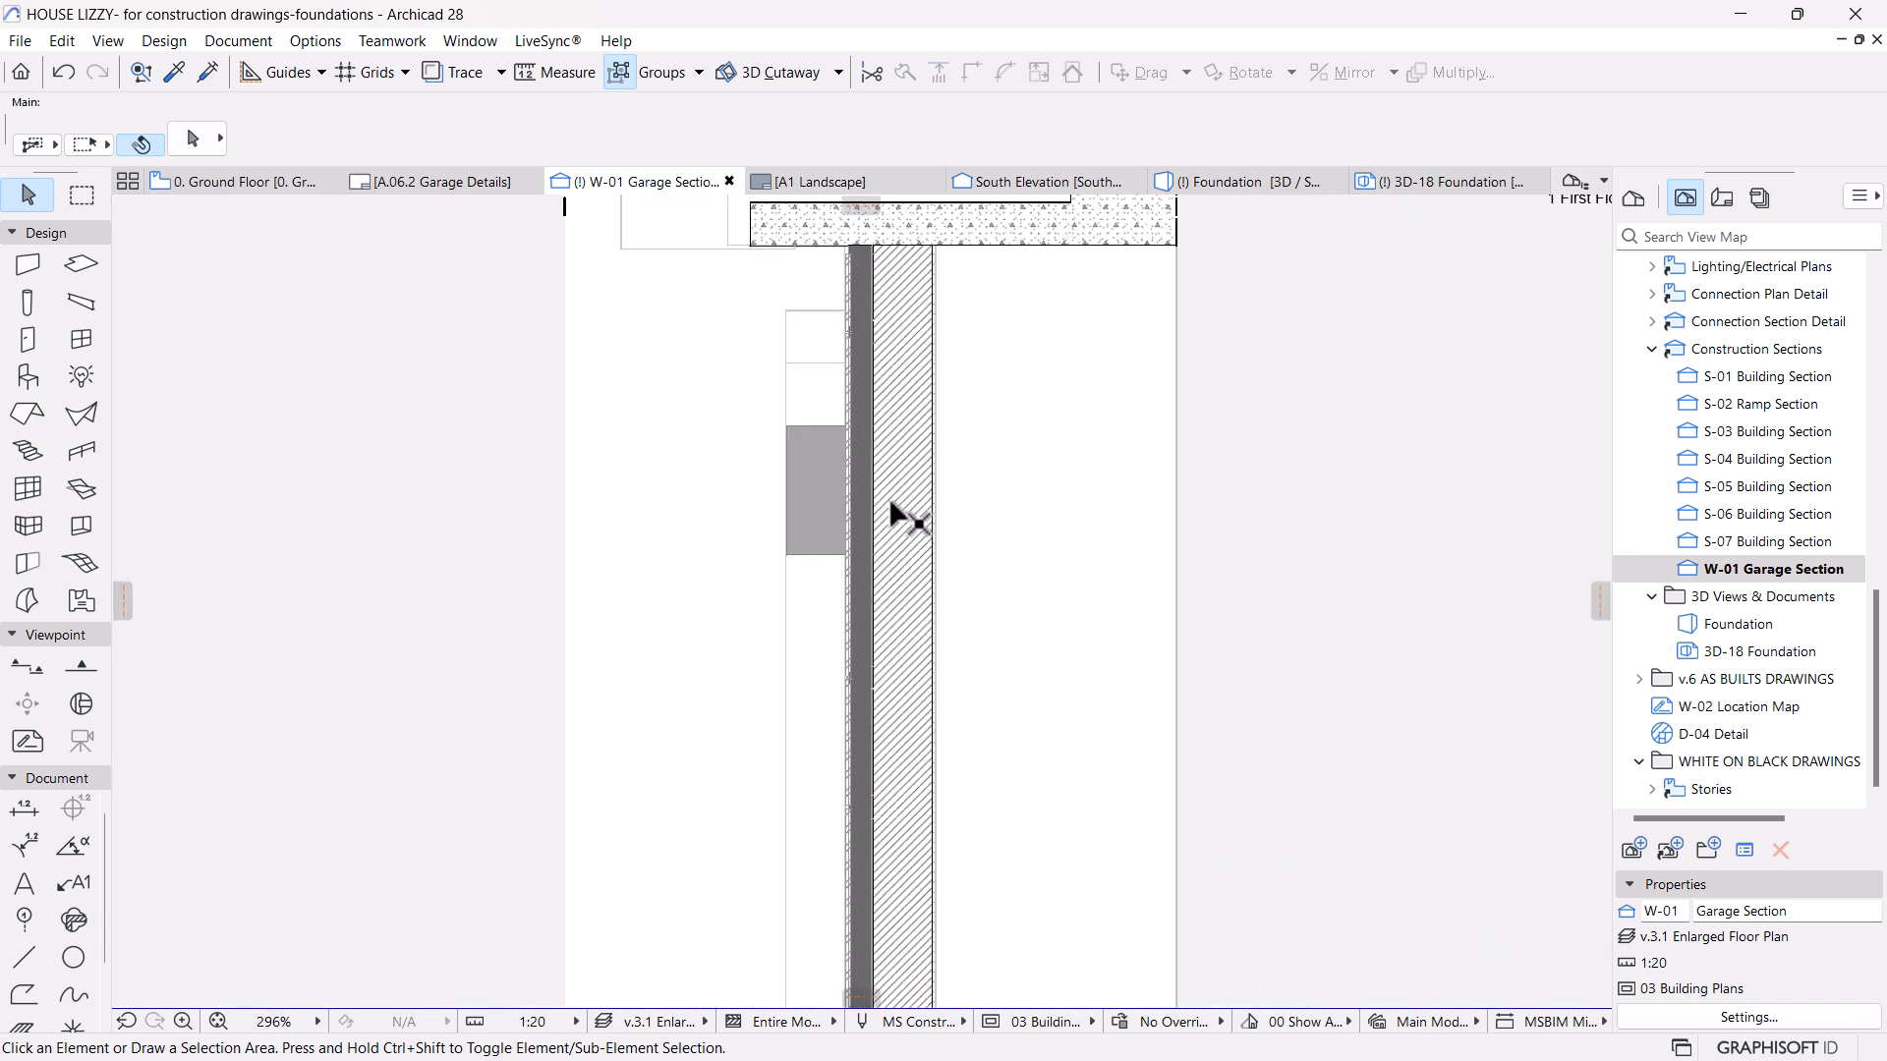
middle_click_drag(964, 563, 887, 569)
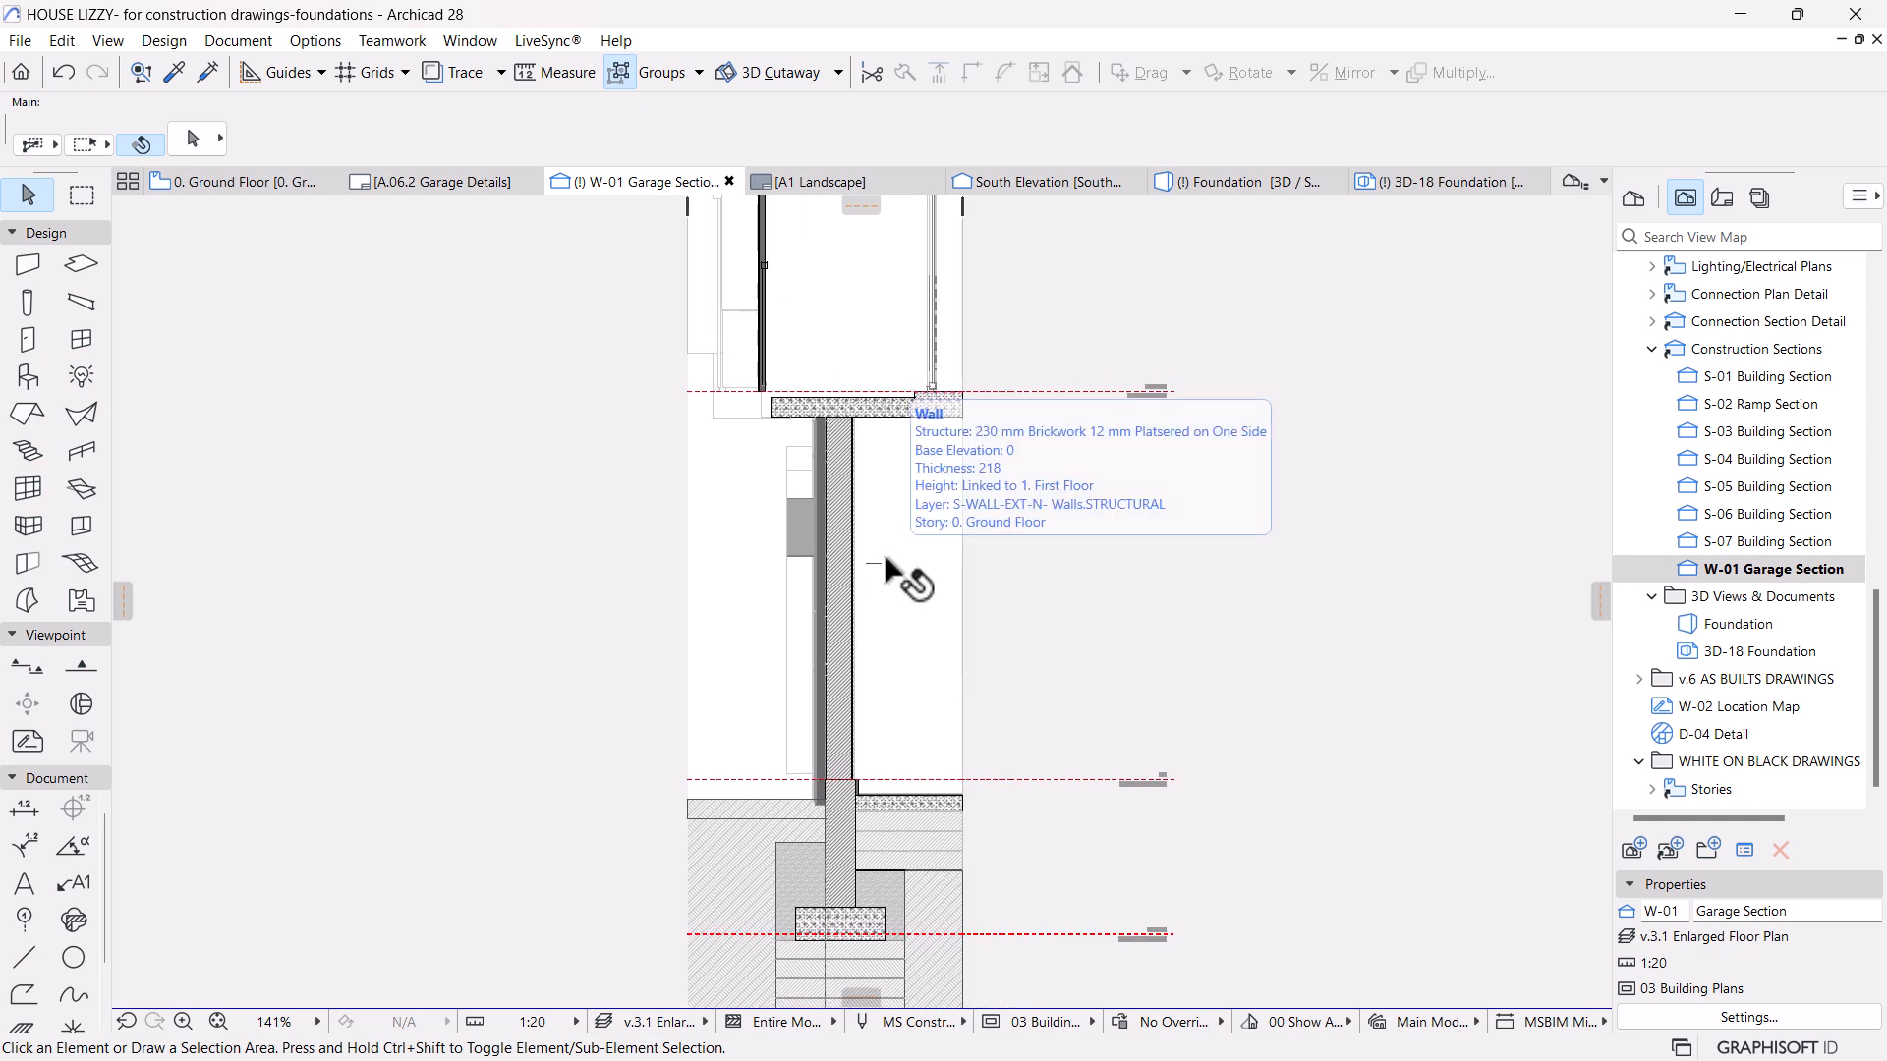
middle_click_drag(840, 684, 945, 745)
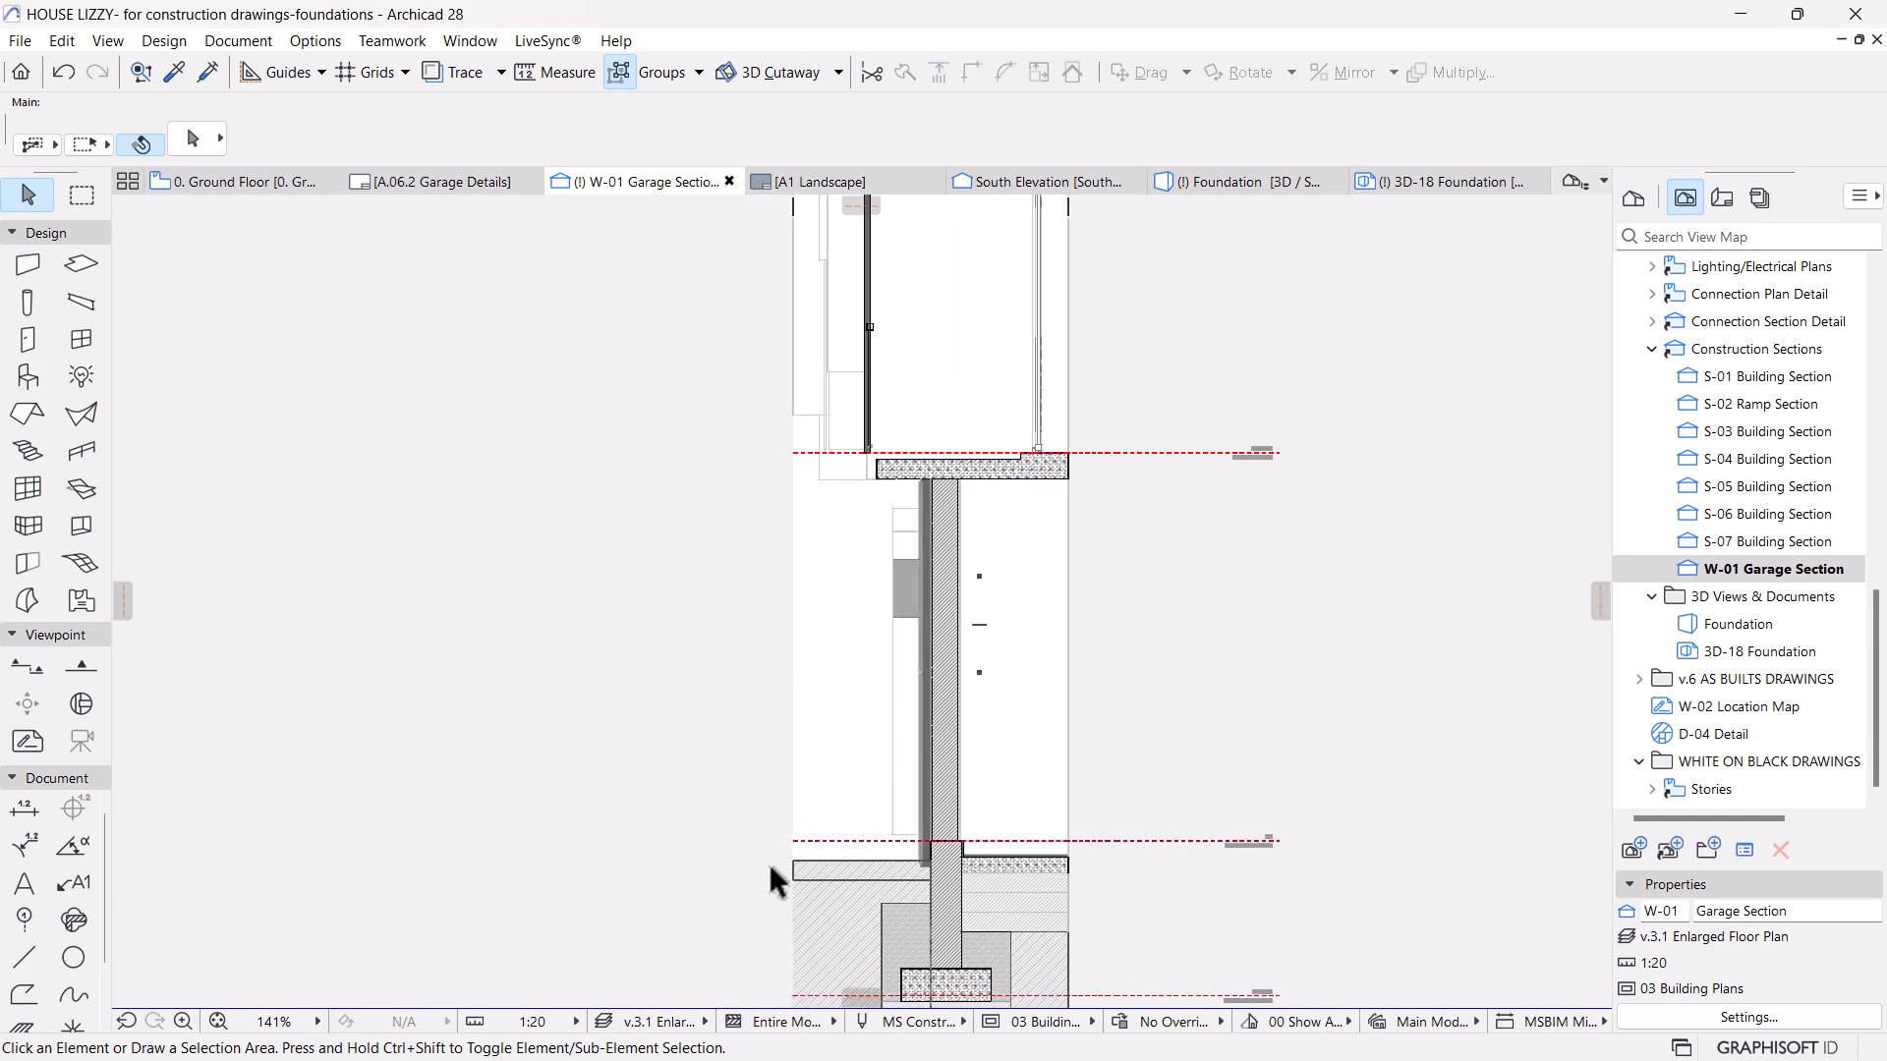
scroll(840, 588, "up", 3)
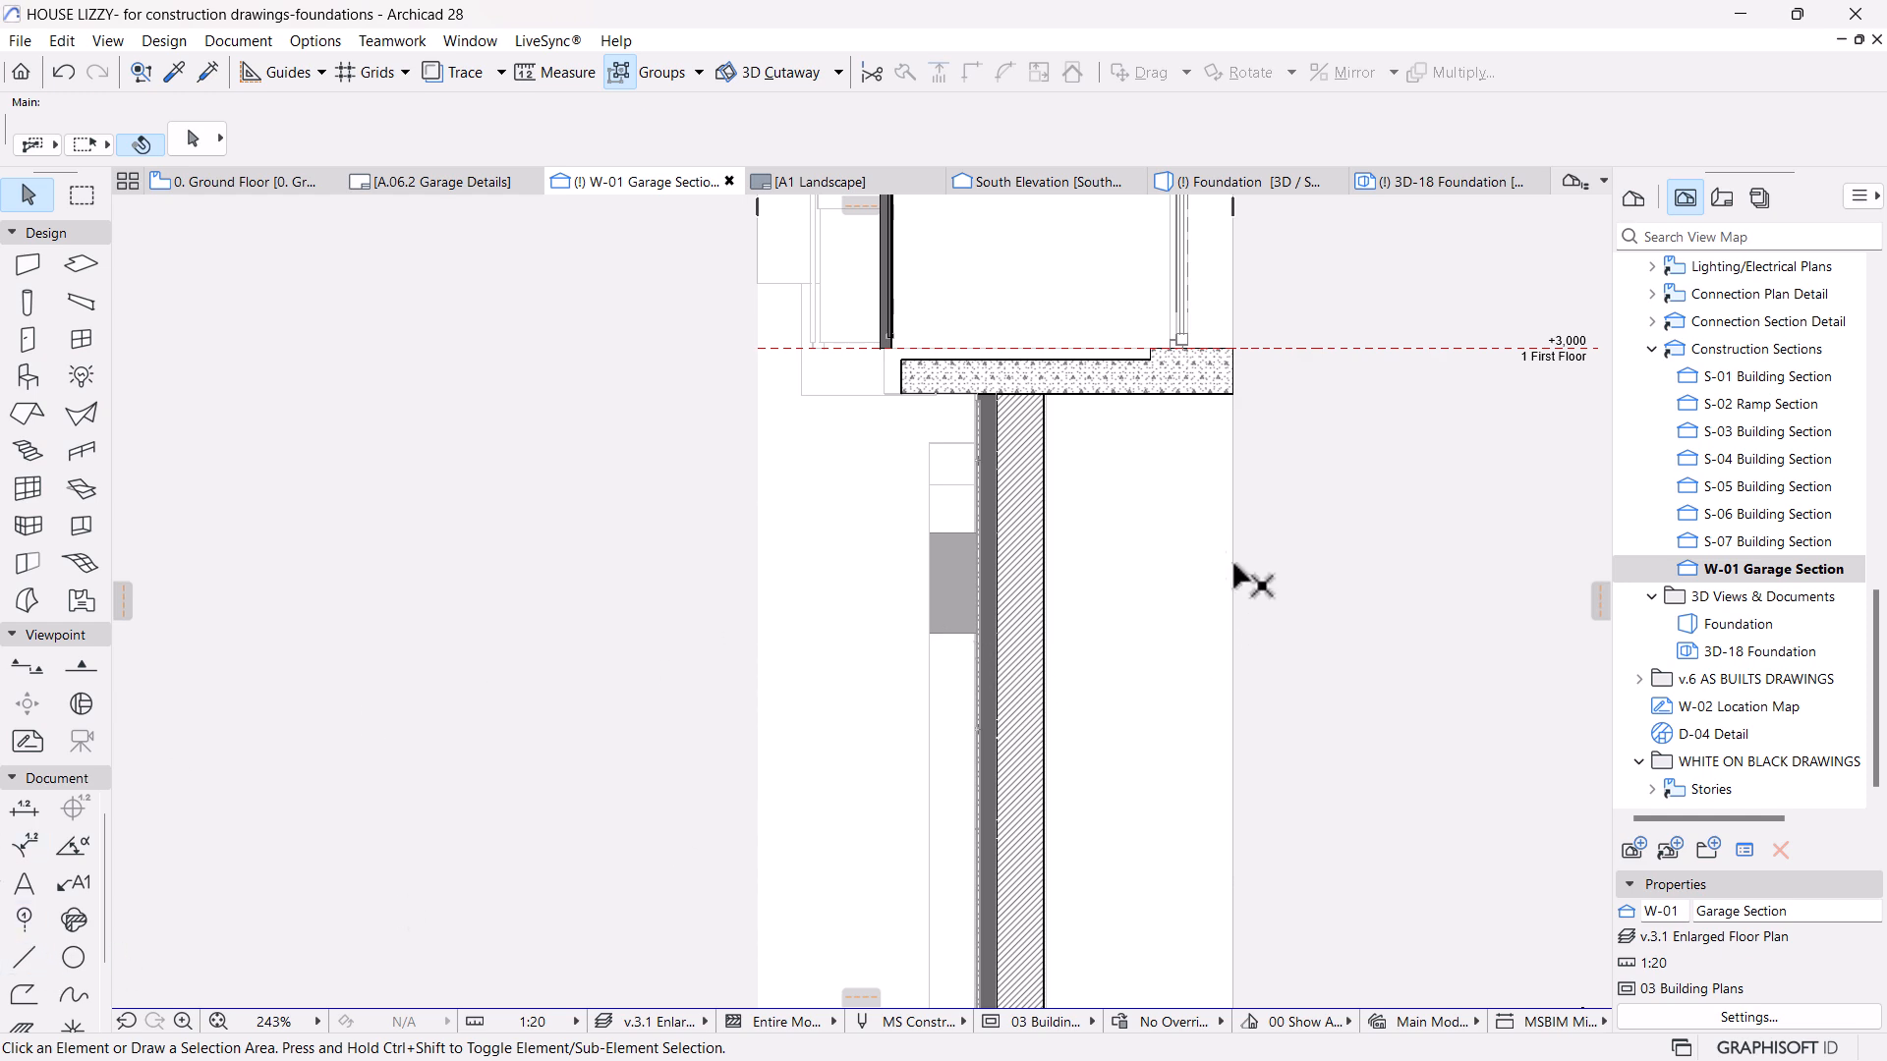
Examine the garage wall section from the first floor slab to the foundation, including the soil layer outside the wall.
scroll(1046, 472, "up", 5)
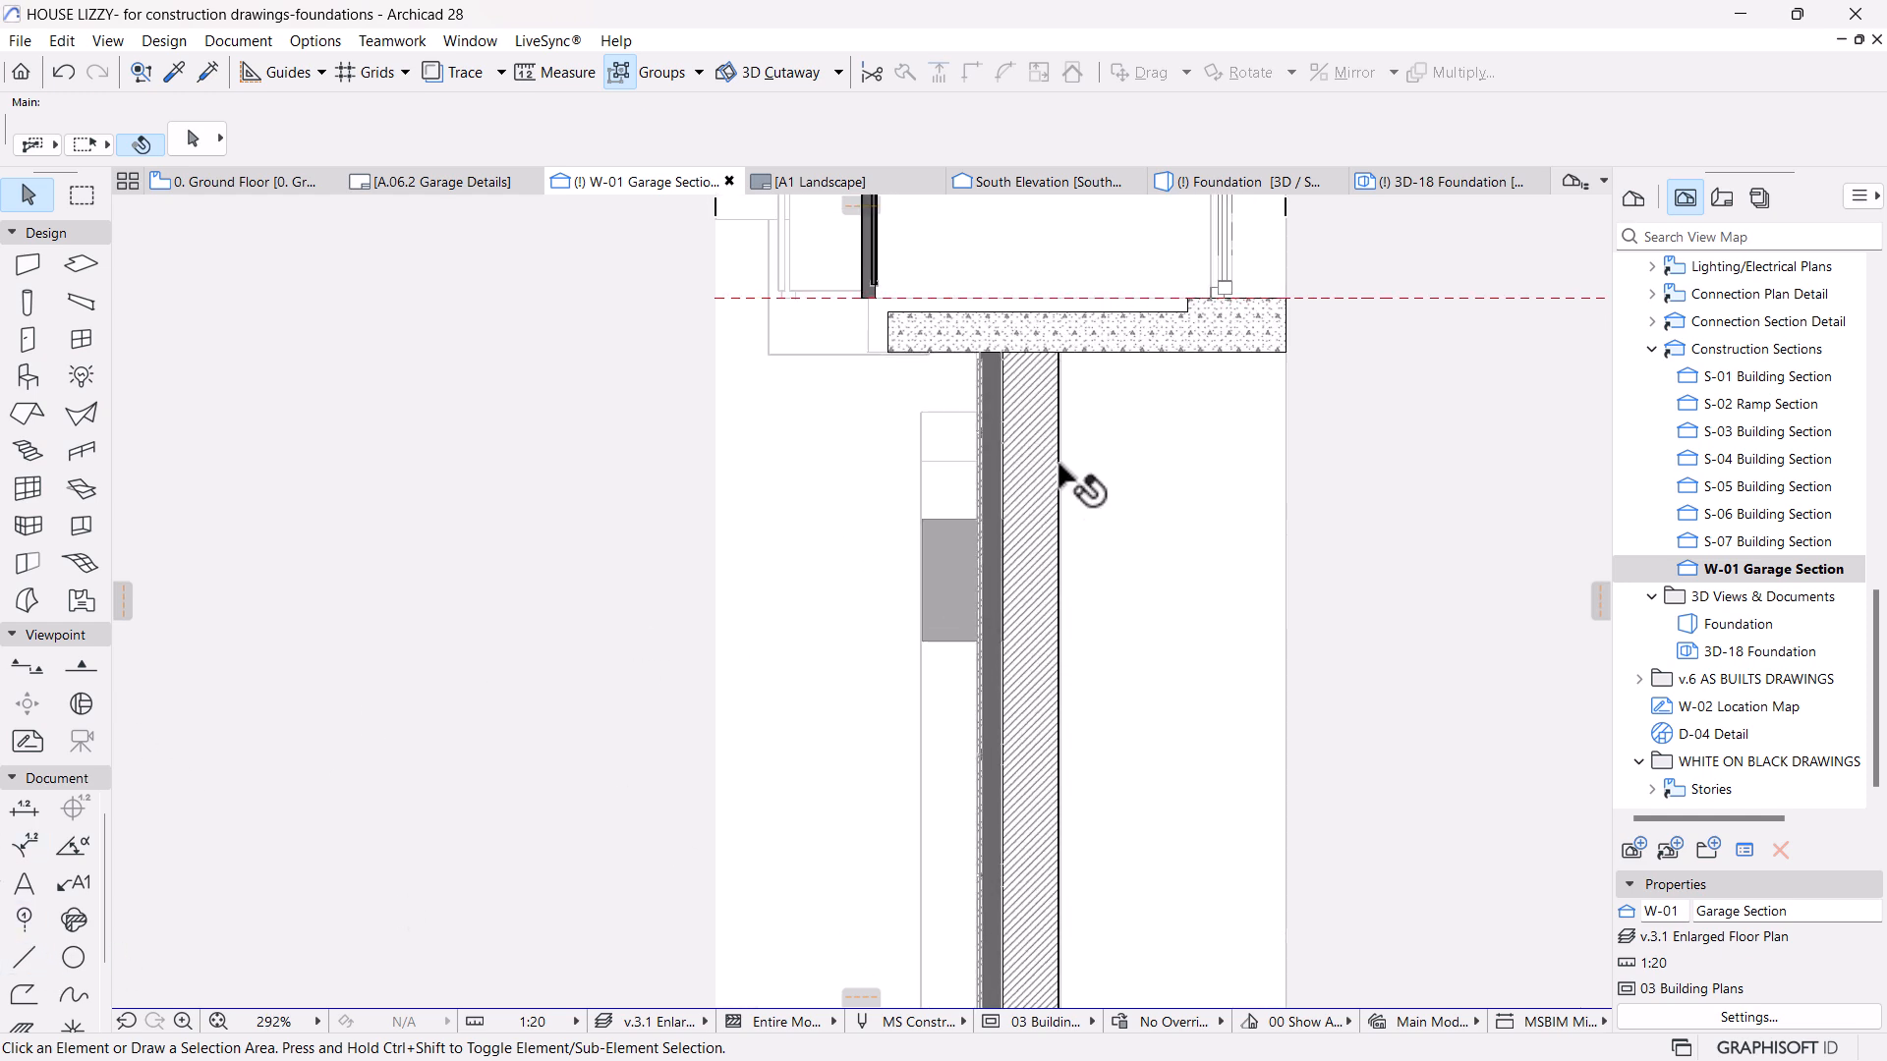
scroll(1045, 481, "down", 5)
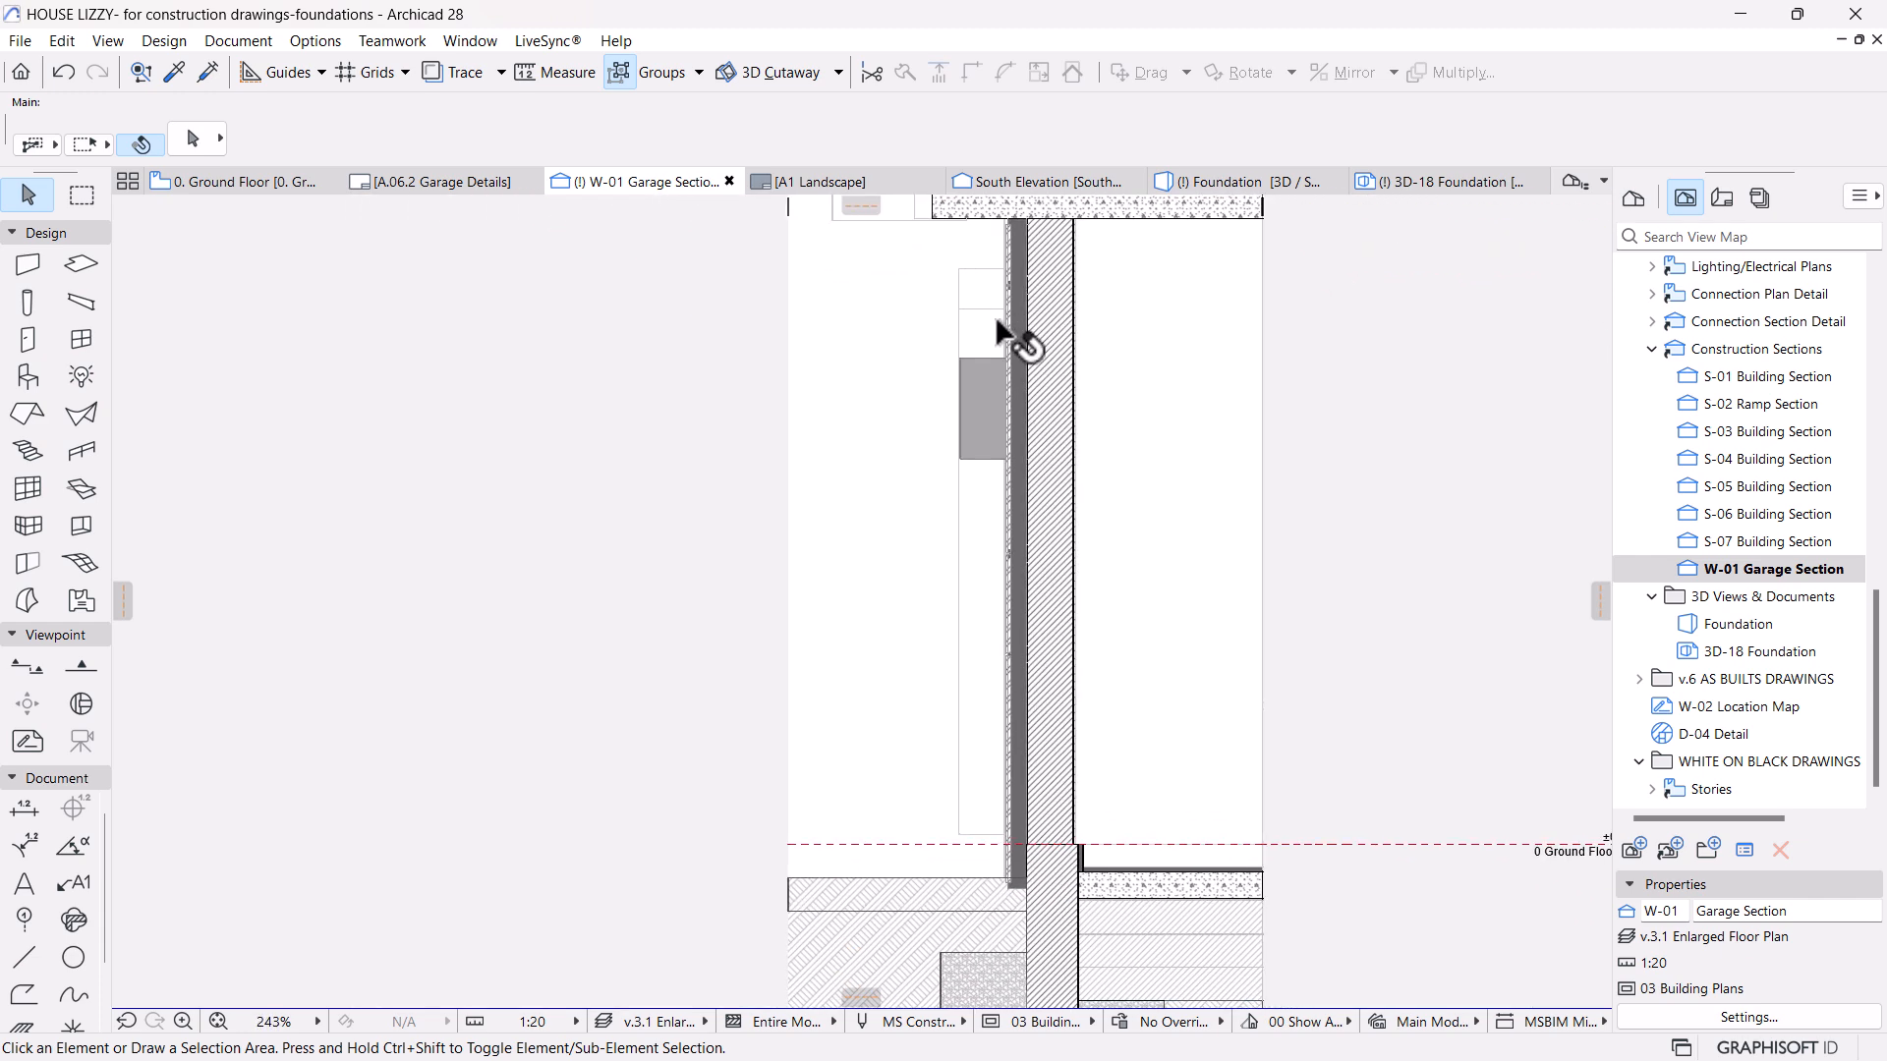
scroll(972, 441, "down", 3)
middle_click_drag(982, 636, 999, 509)
scroll(998, 547, "up", 4)
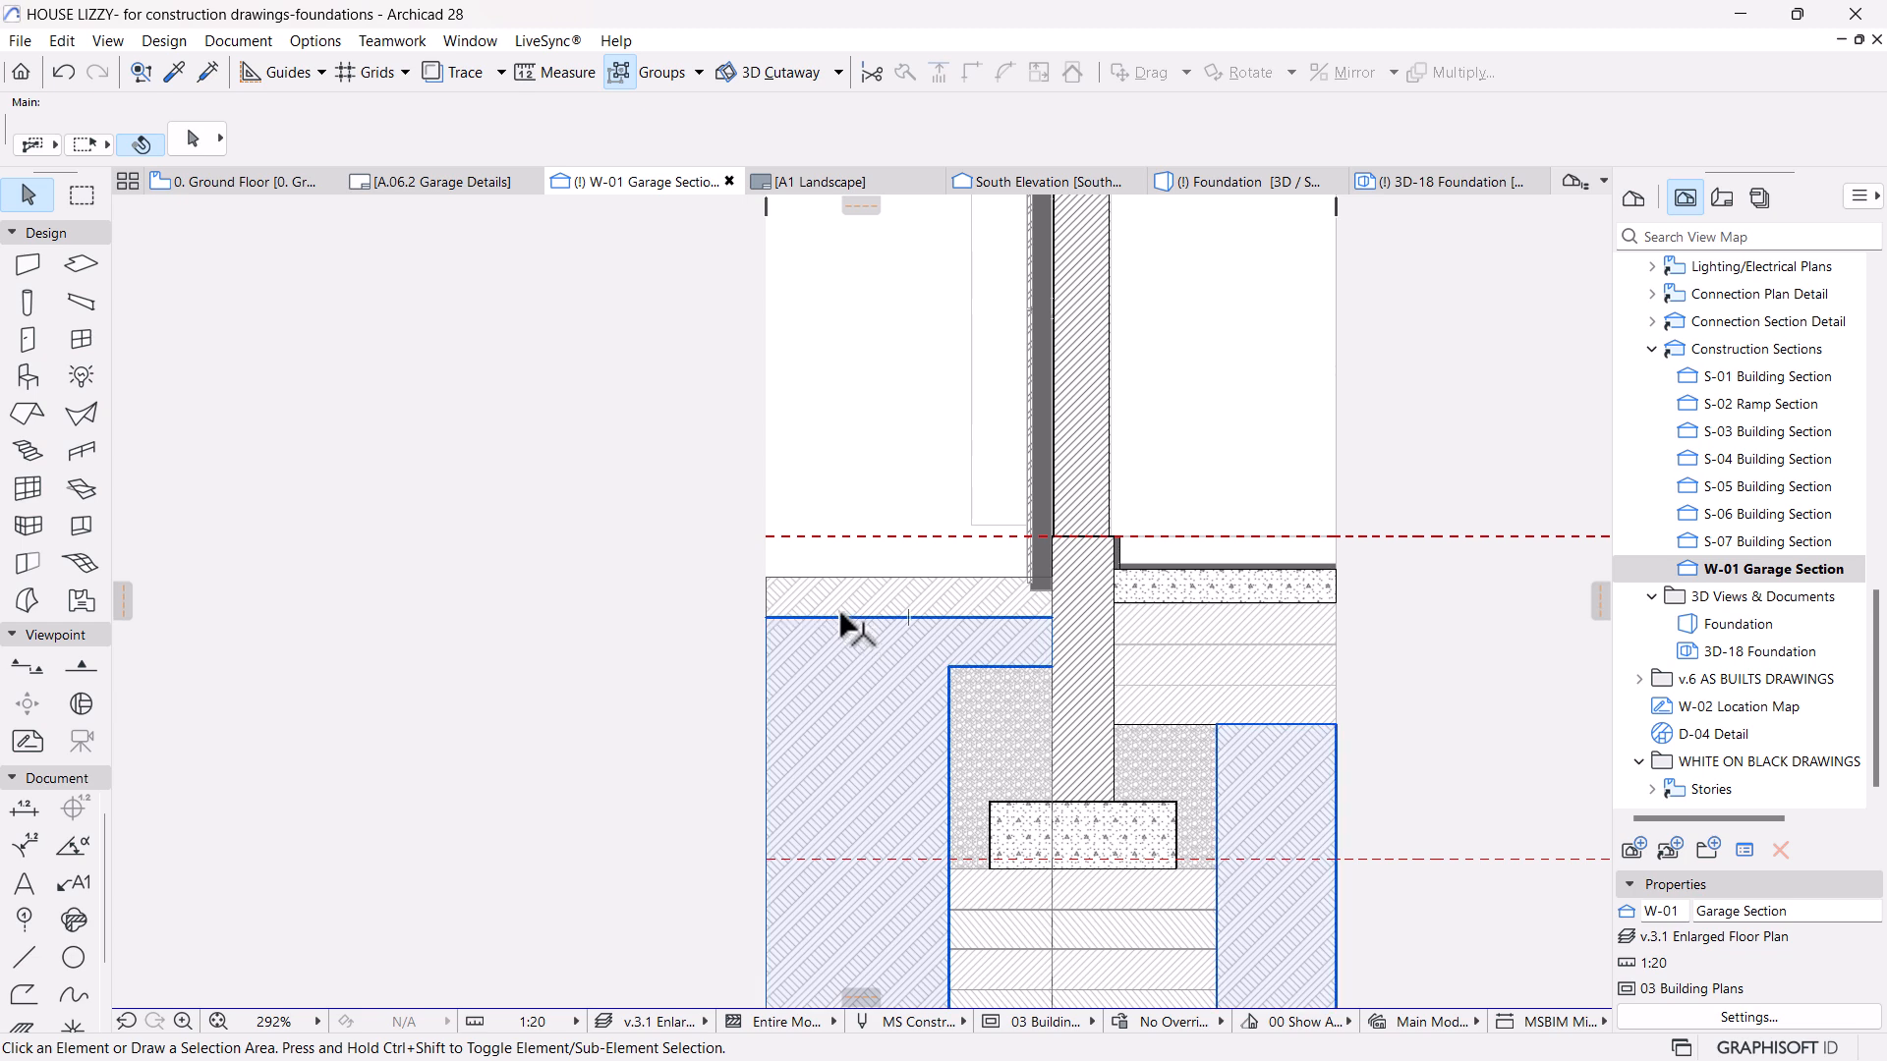
left_click(834, 580)
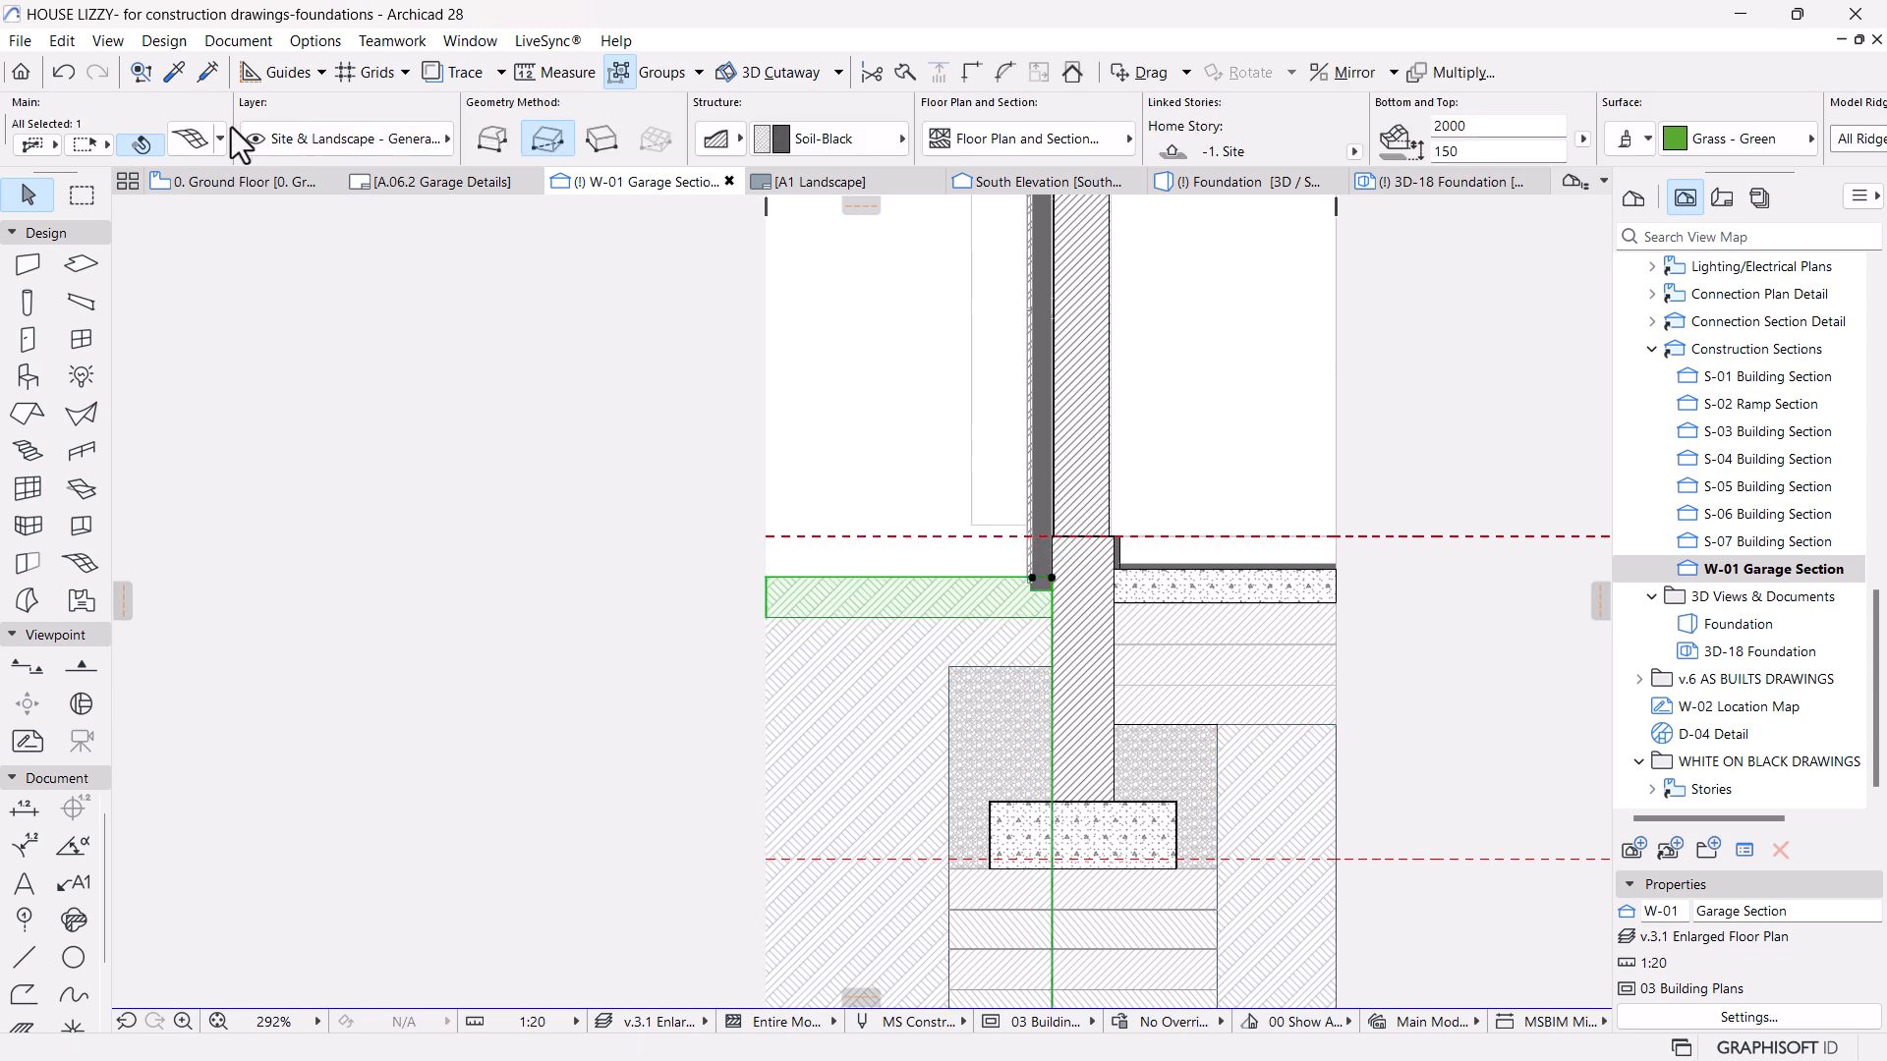
scroll(914, 551, "down", 3)
left_click(924, 557)
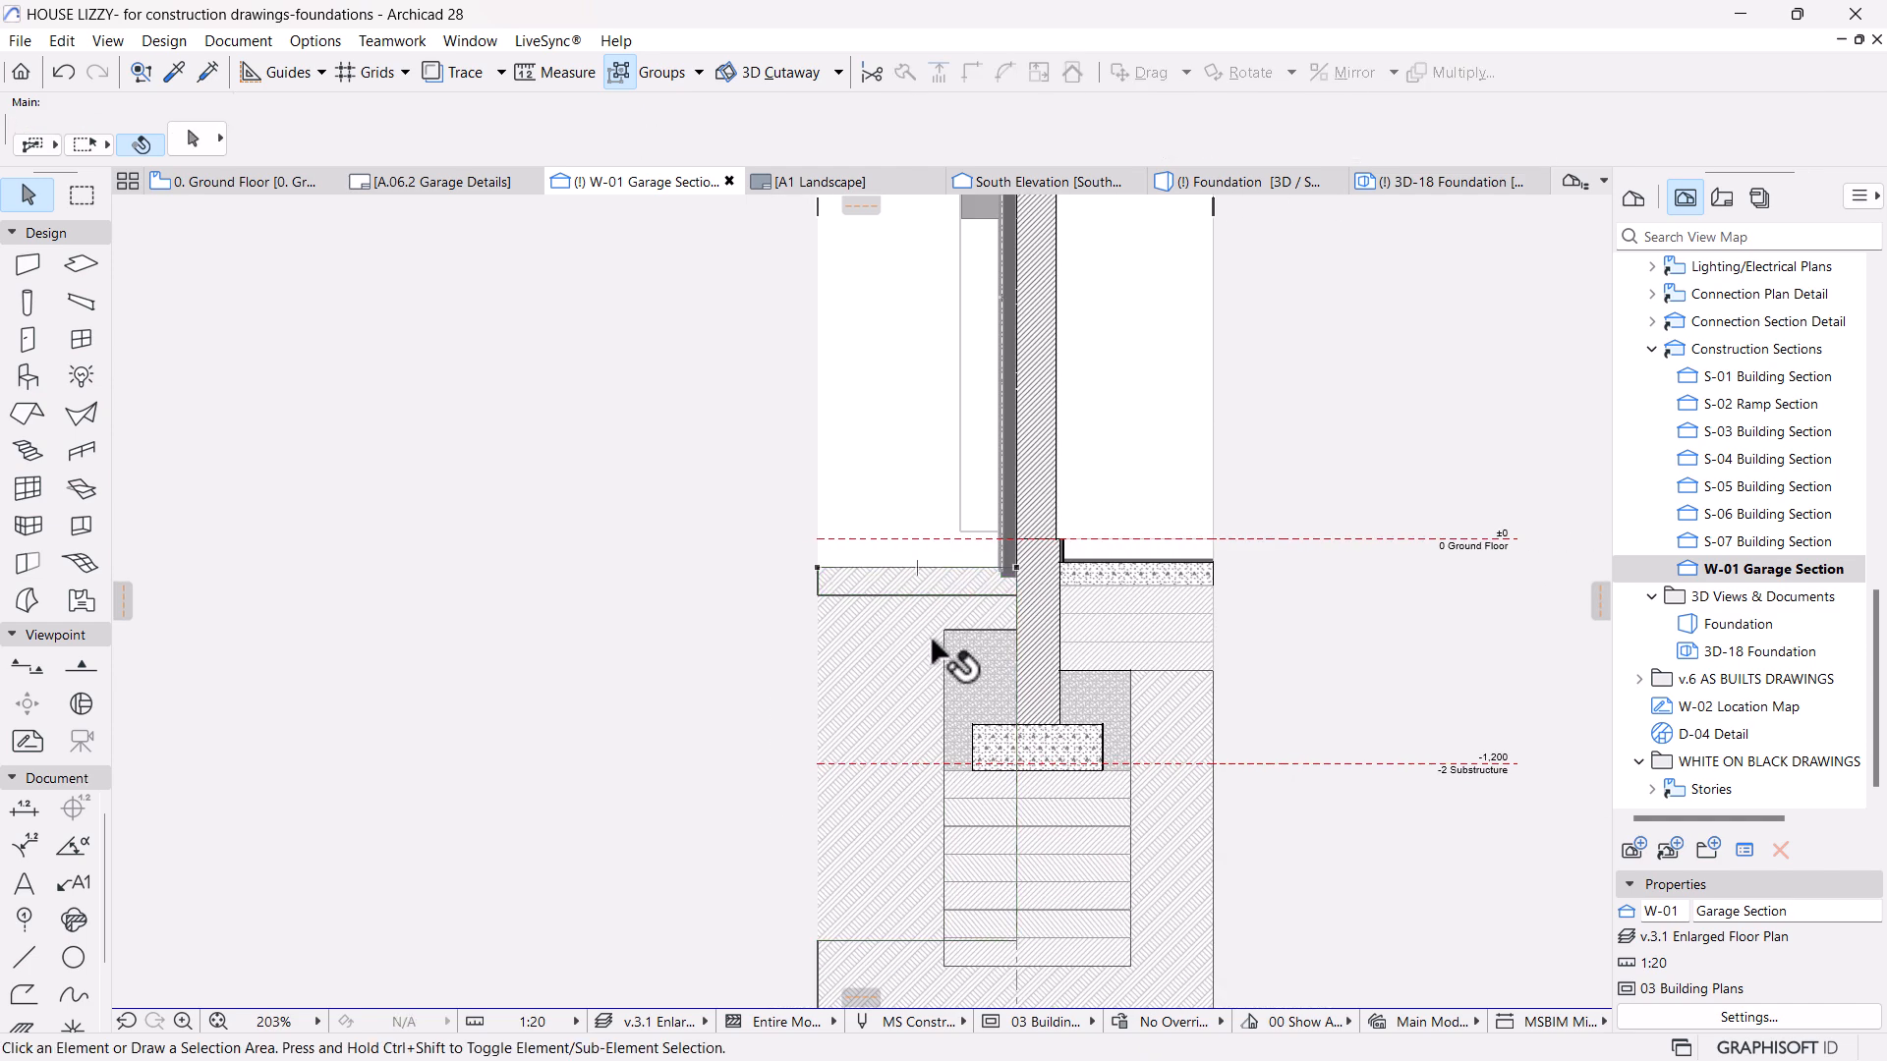
scroll(978, 536, "down", 3)
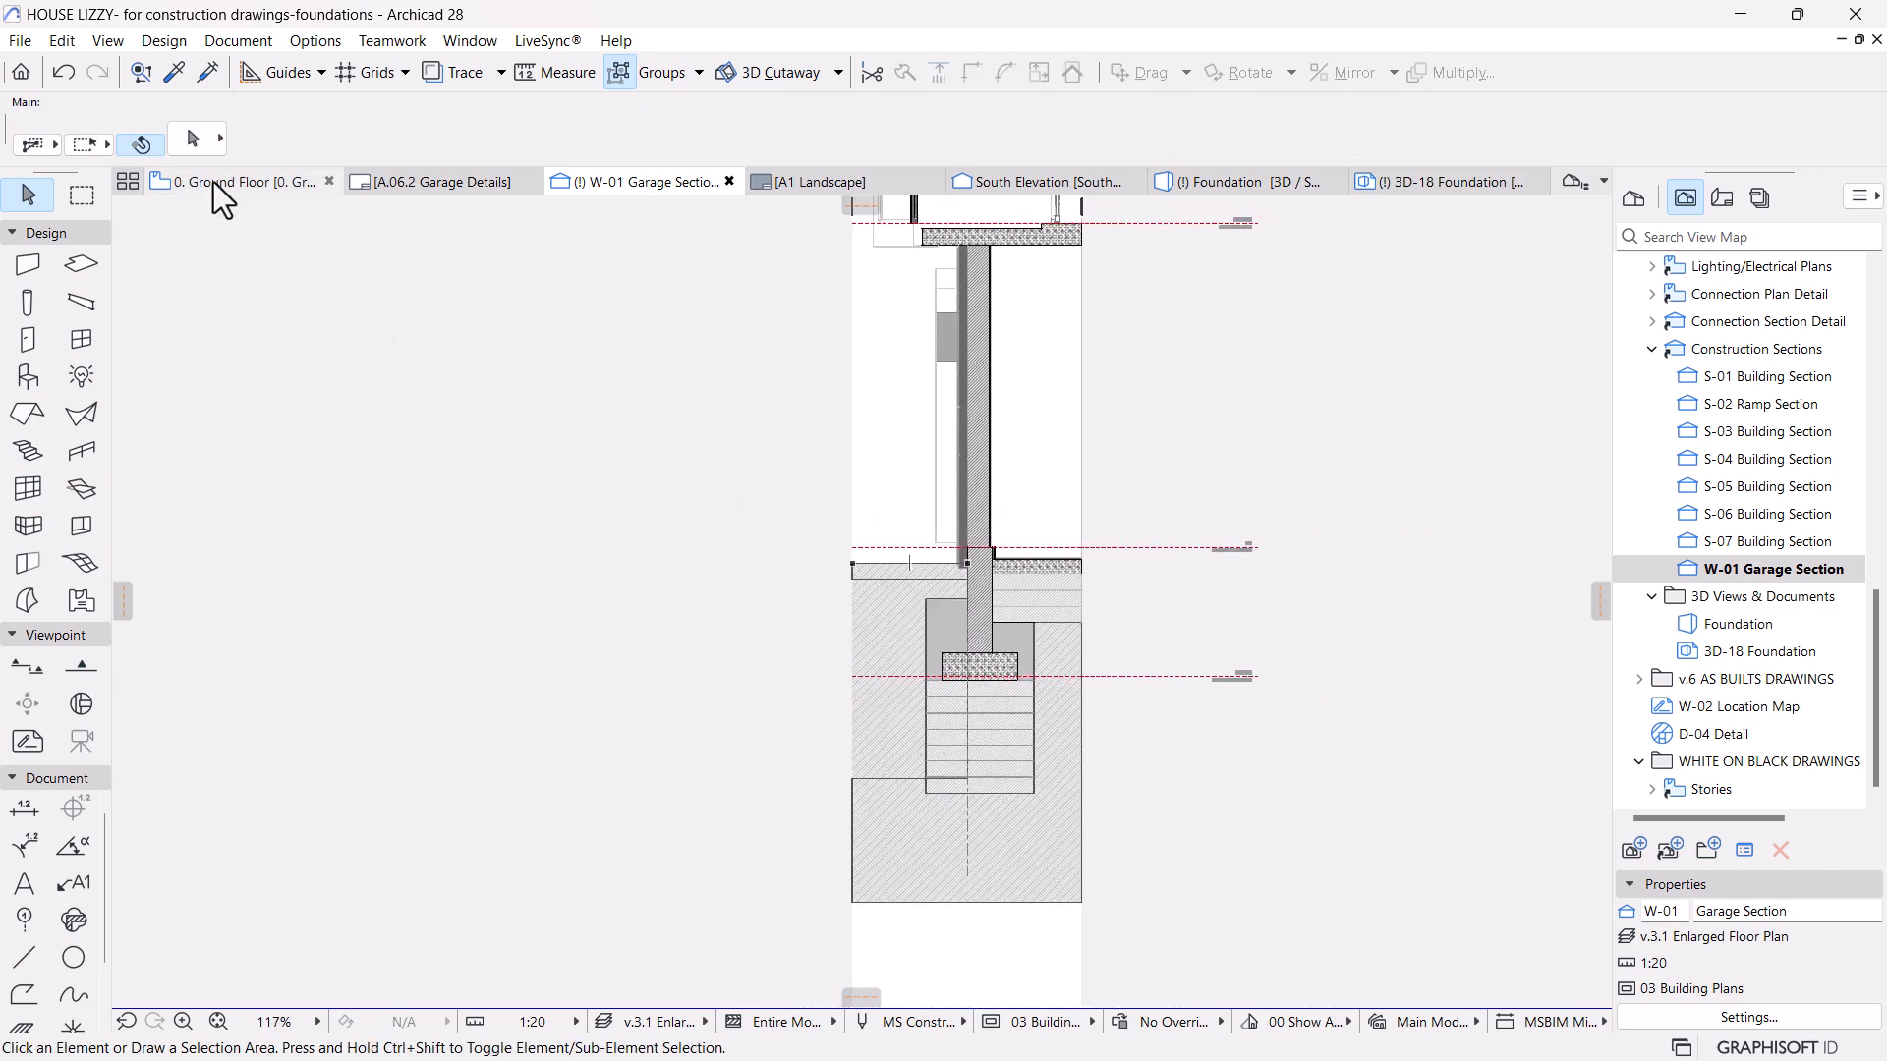
On the 0. Ground Floor plan, enclose the W-01 section area at the garage wall in a marquee and show it in 3D.
left_click(214, 181)
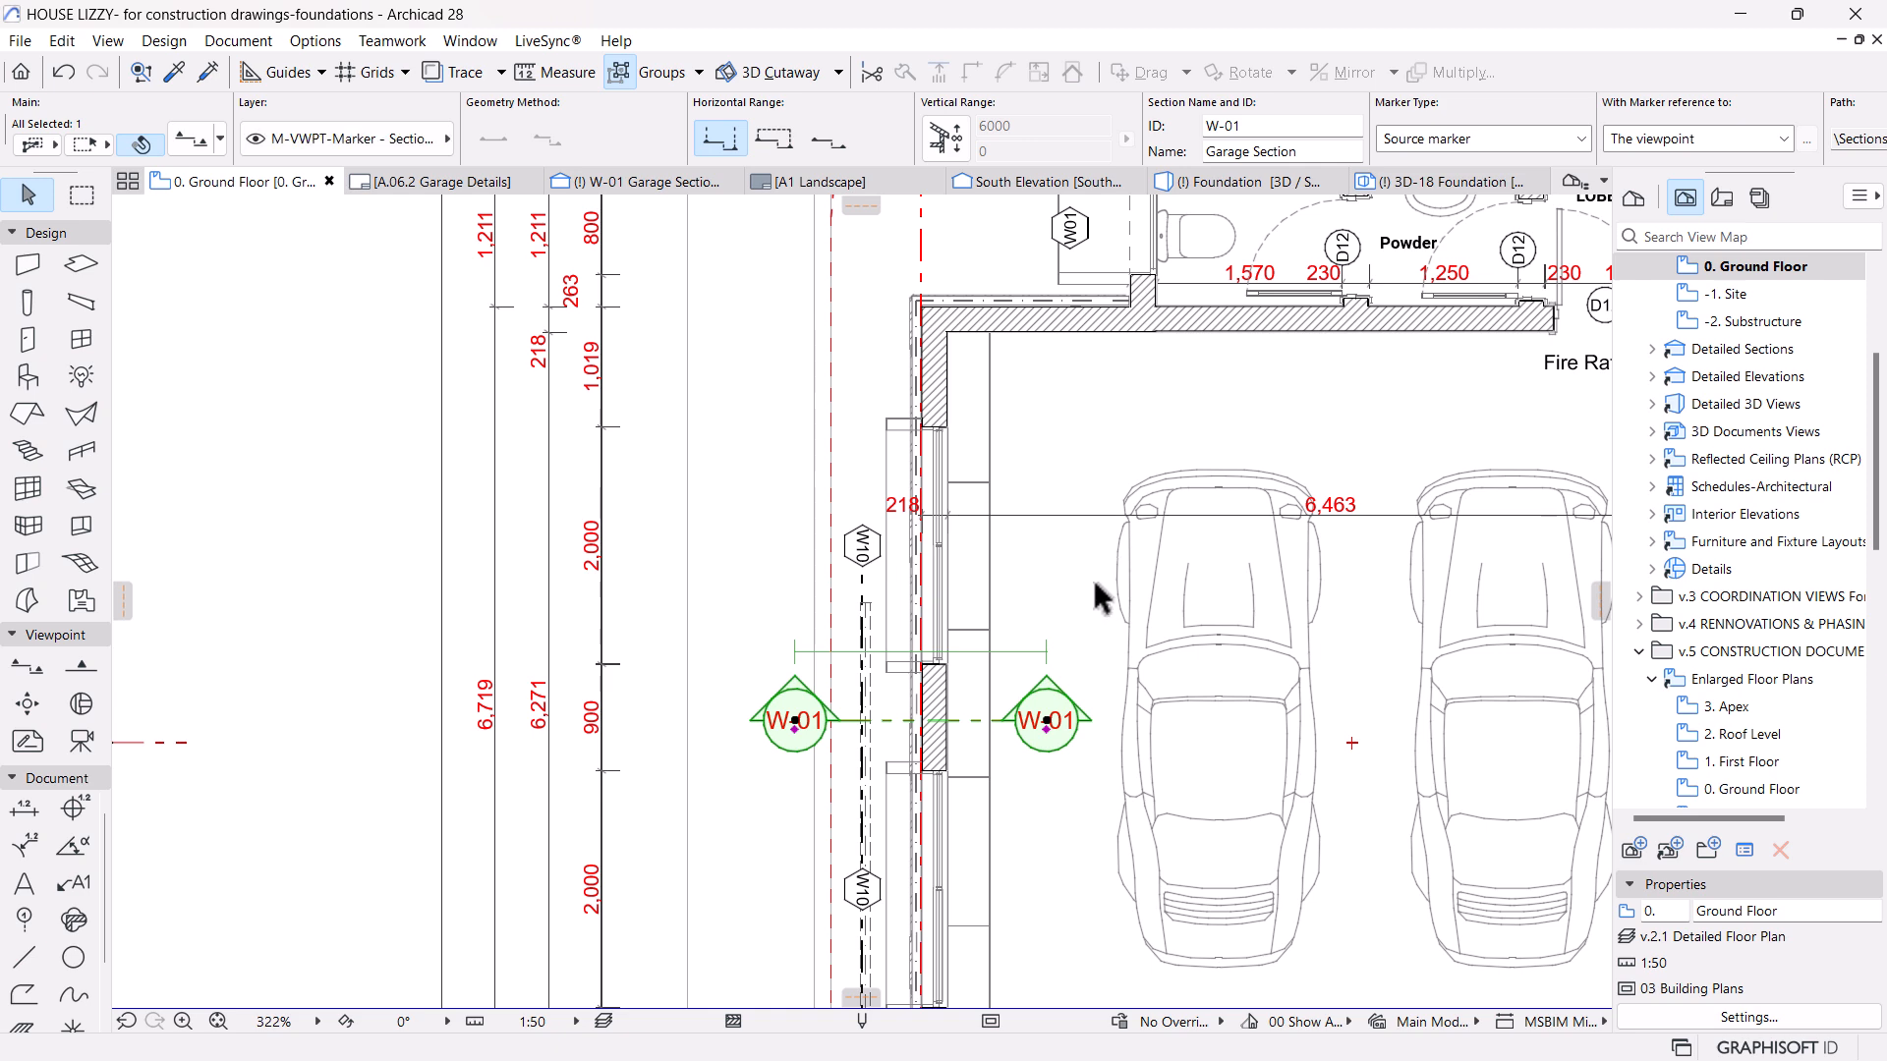
scroll(1099, 594, "down", 4)
key("Escape")
left_click(83, 195)
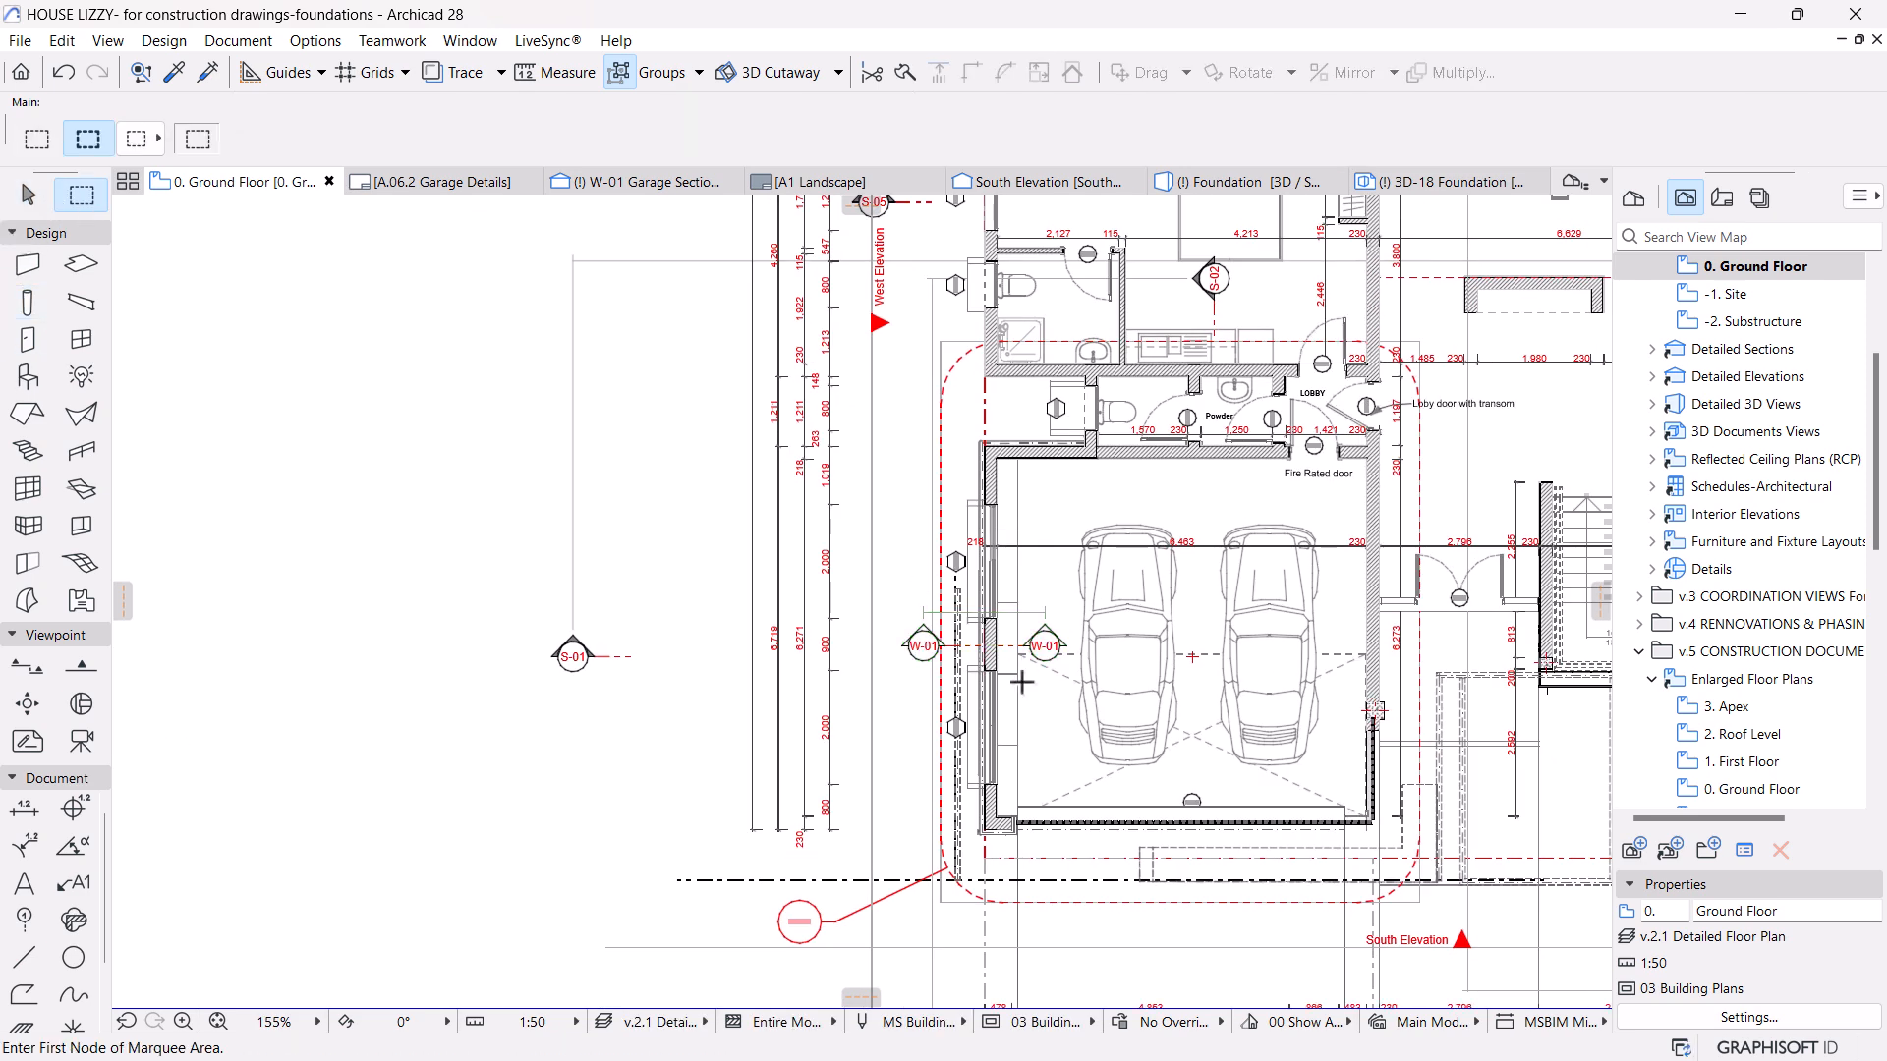
left_click(897, 646)
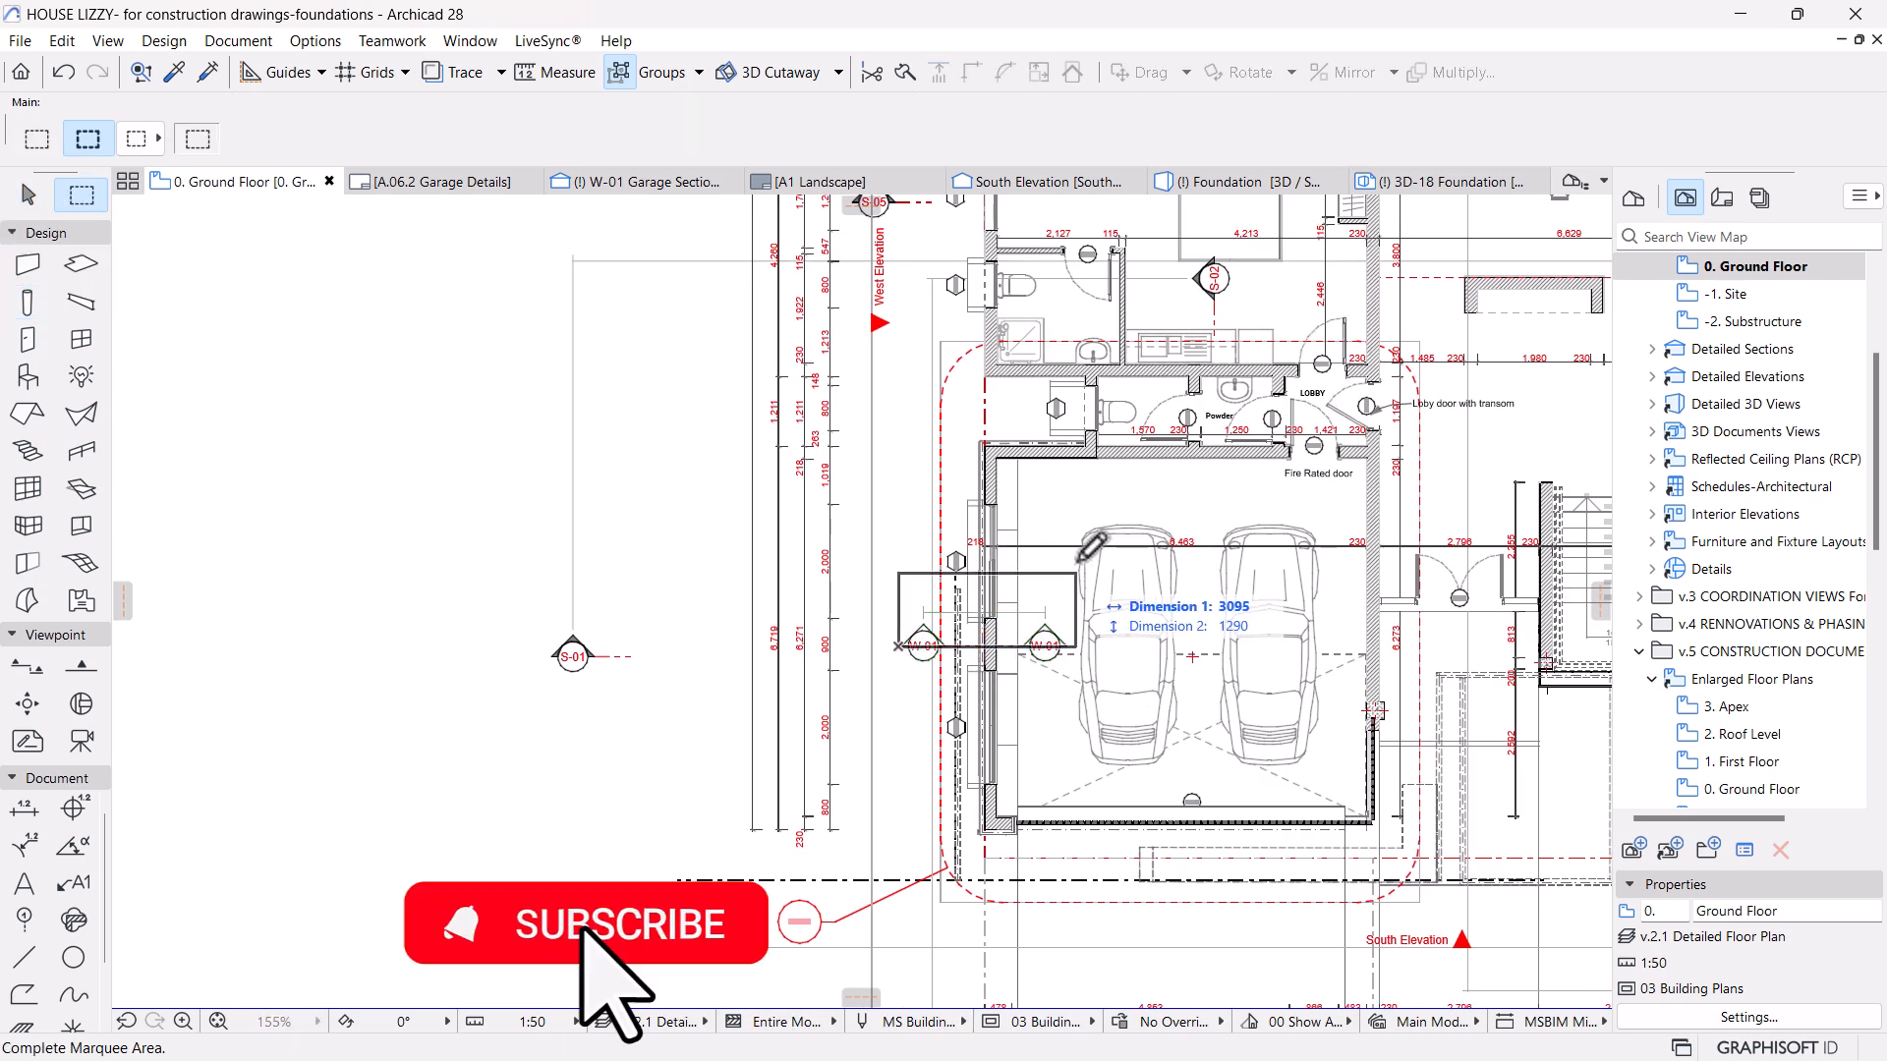
left_click(1063, 469)
key("F5")
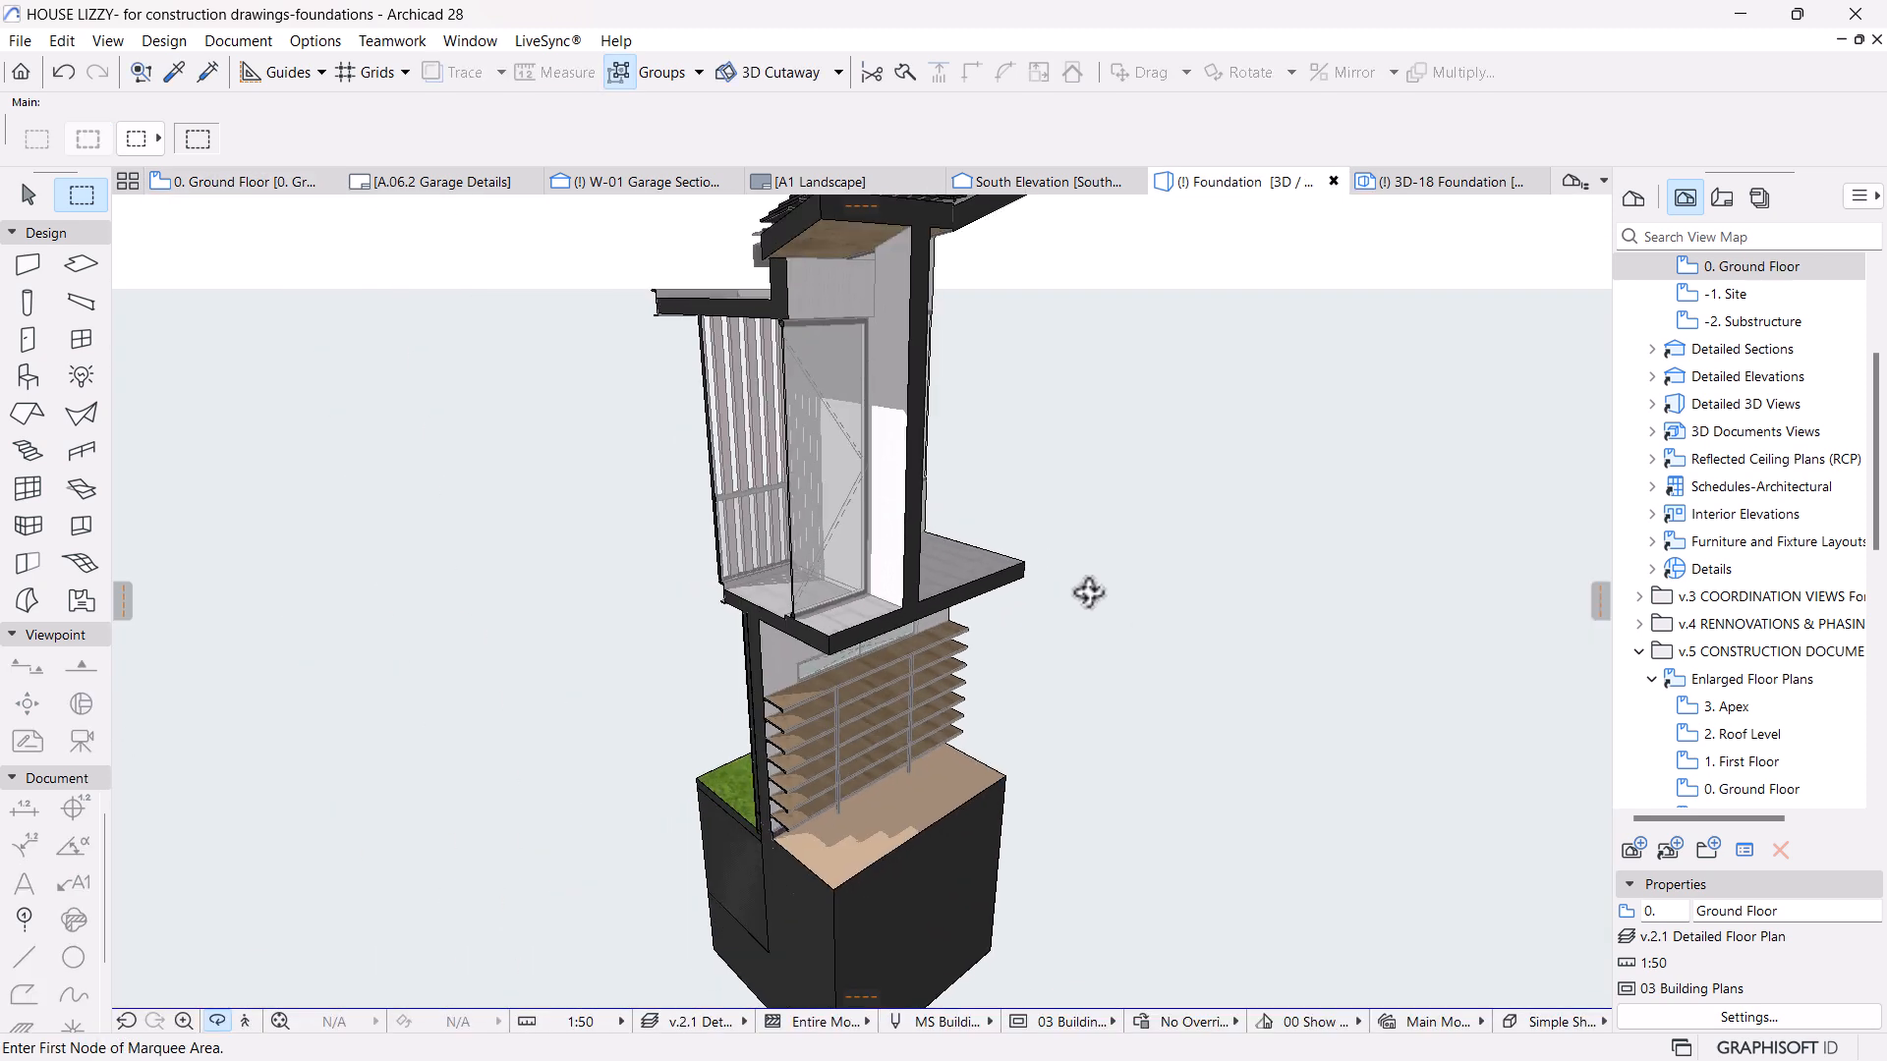
Remove the grass-topped soil element outside the garage wall from the 3D cutaway.
scroll(1089, 593, "down", 2)
left_click_drag(808, 825, 387, 746)
middle_click_drag(387, 746, 763, 864, "shift")
scroll(793, 827, "up", 2)
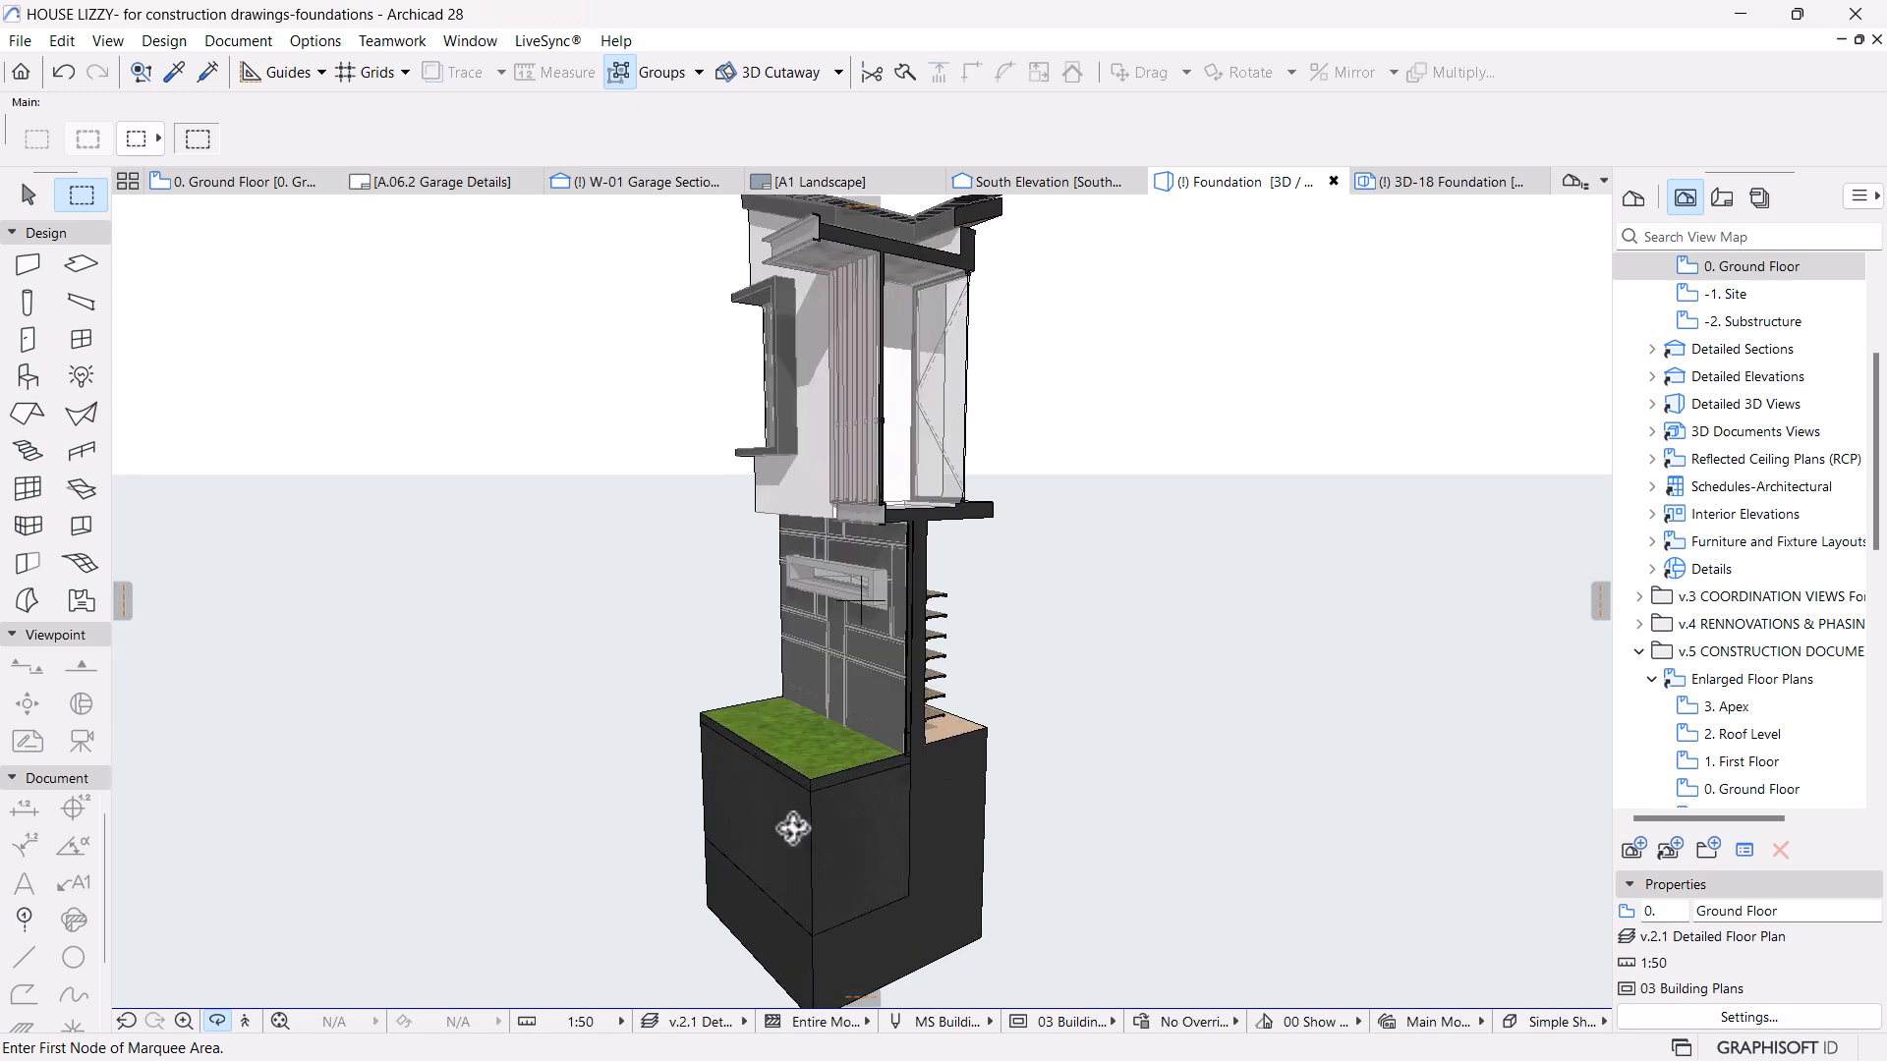
scroll(793, 828, "up", 5)
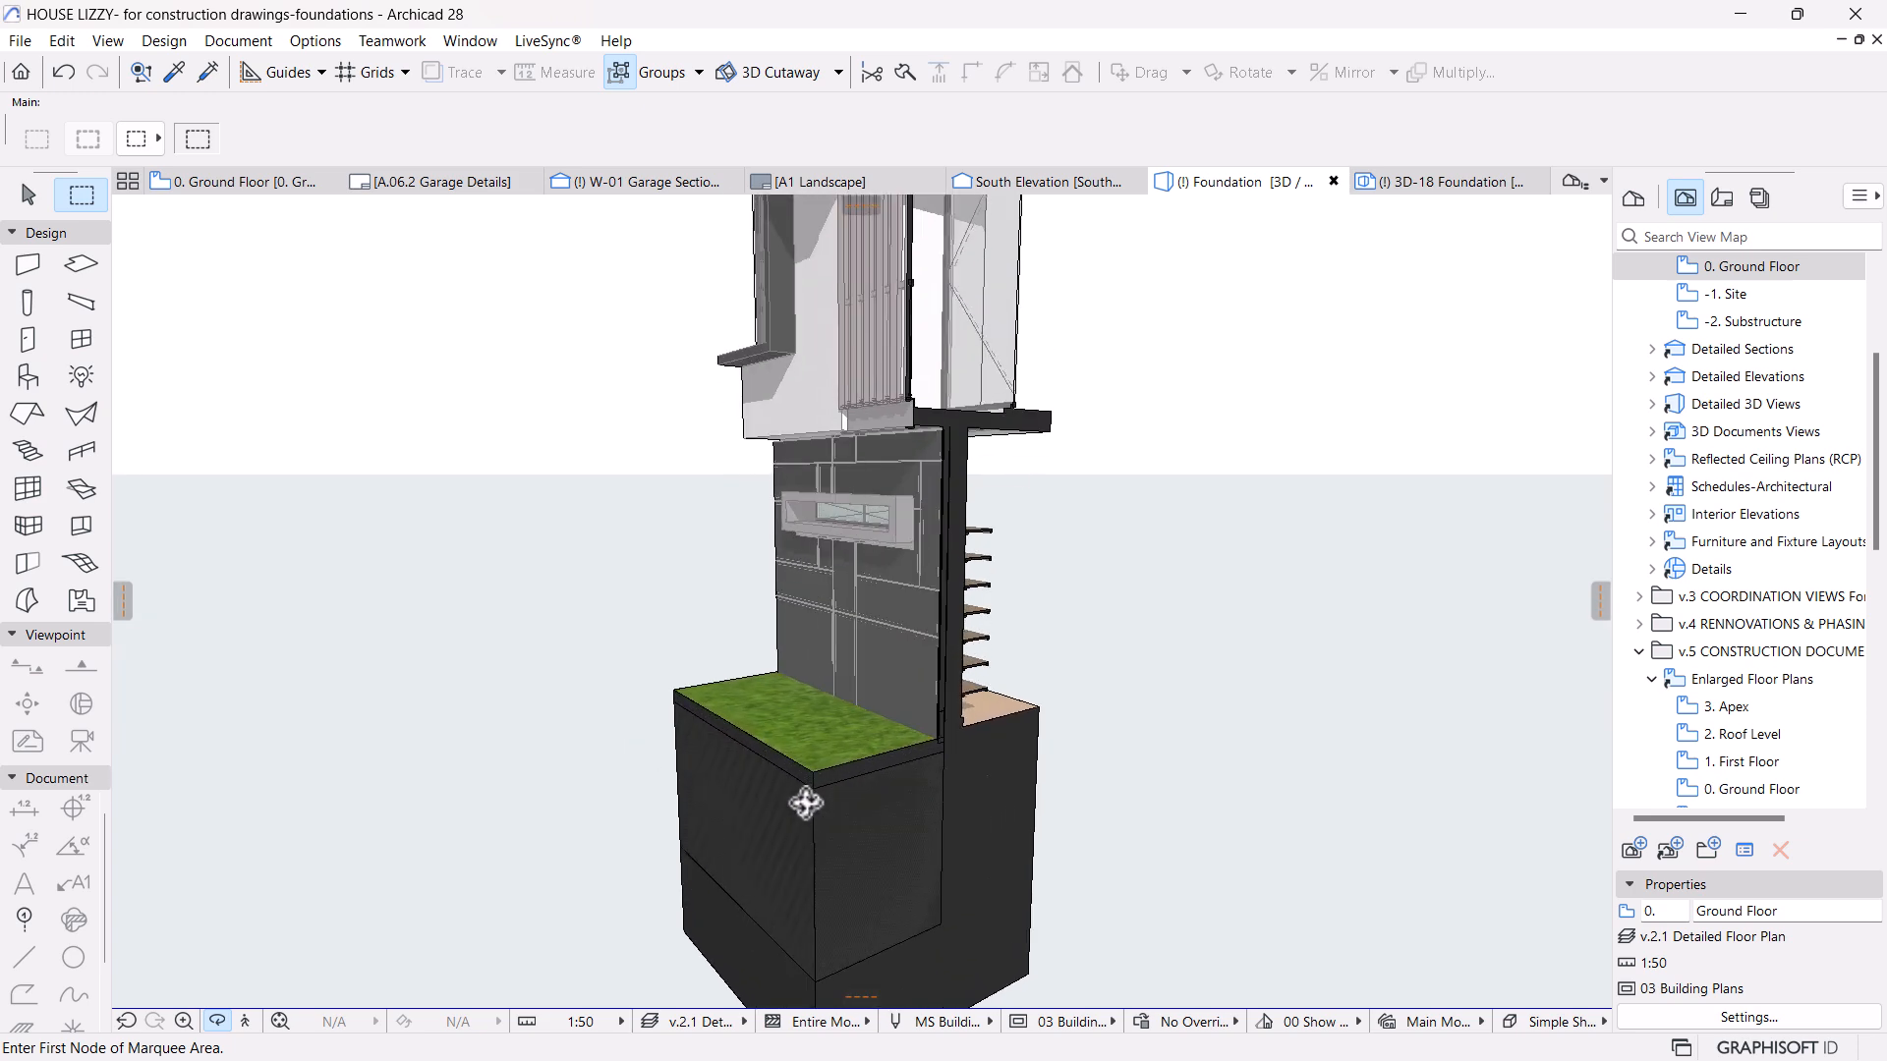
left_click(857, 729)
scroll(865, 724, "down", 2)
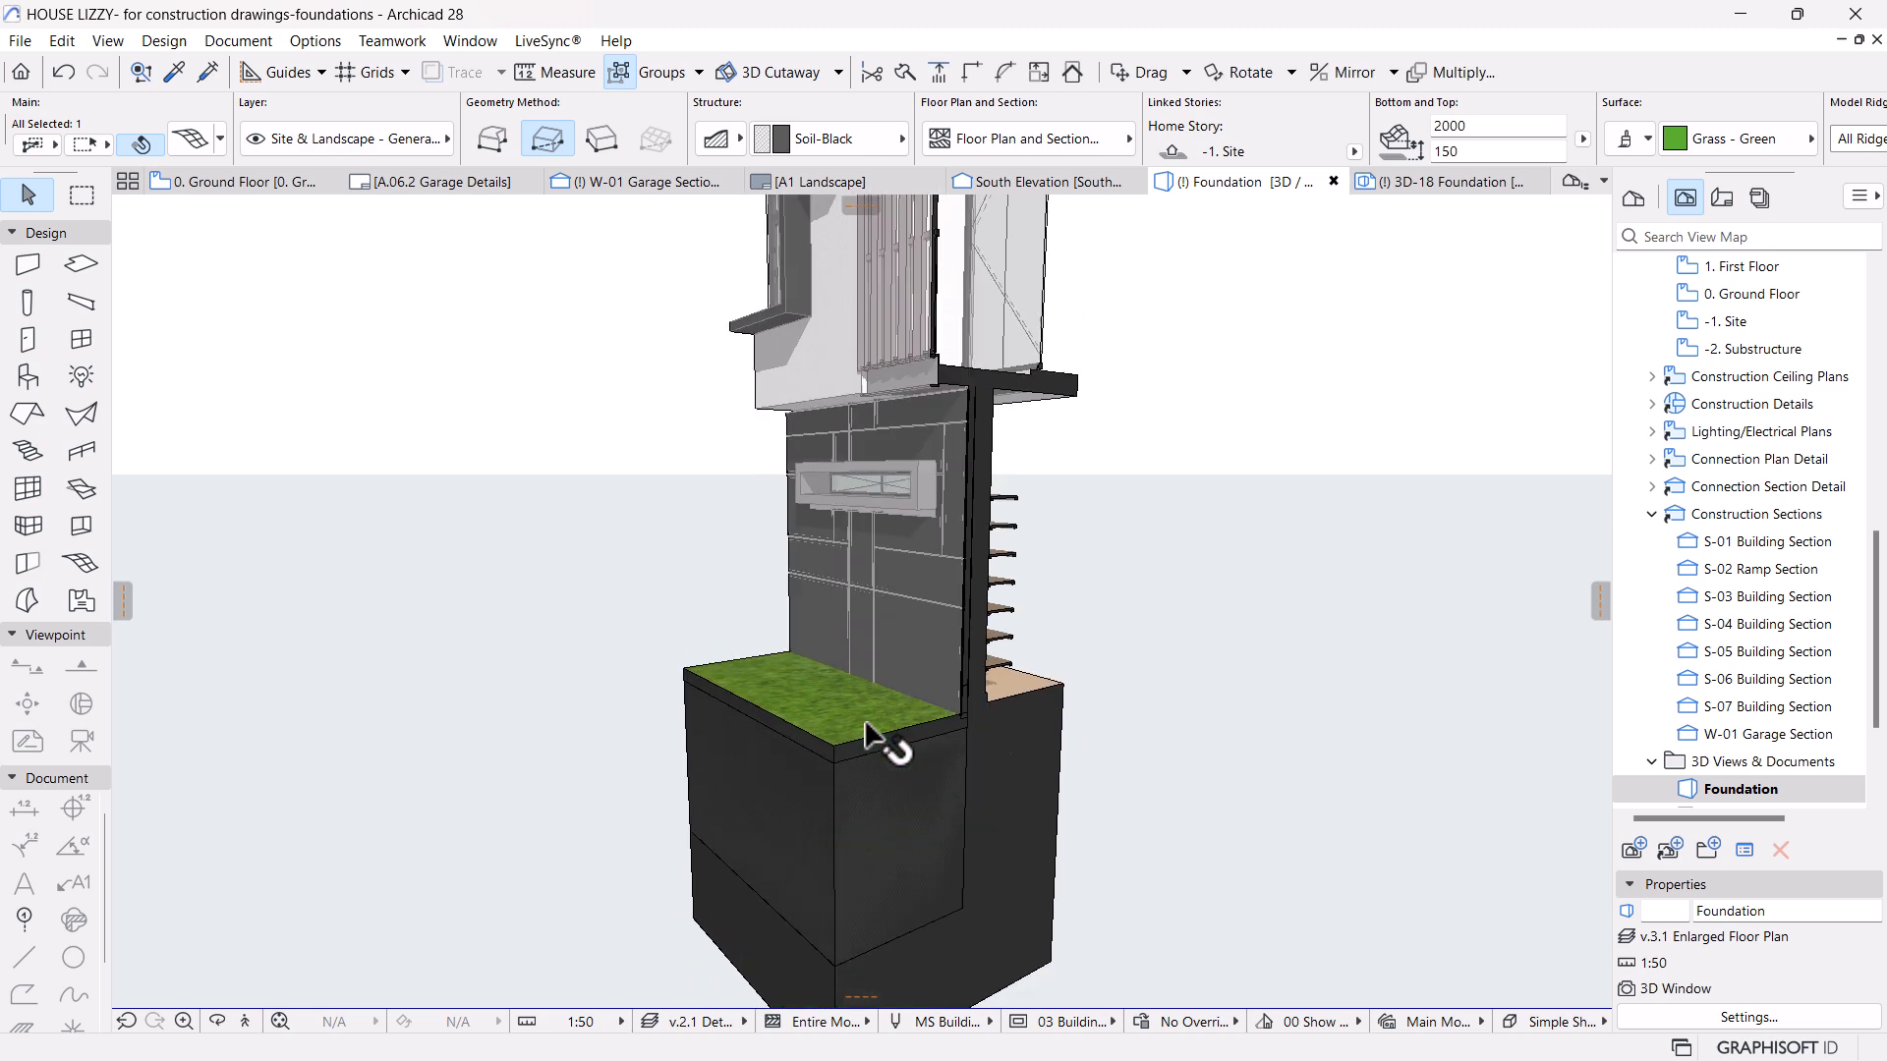
middle_click_drag(865, 727, 1045, 783, "shift")
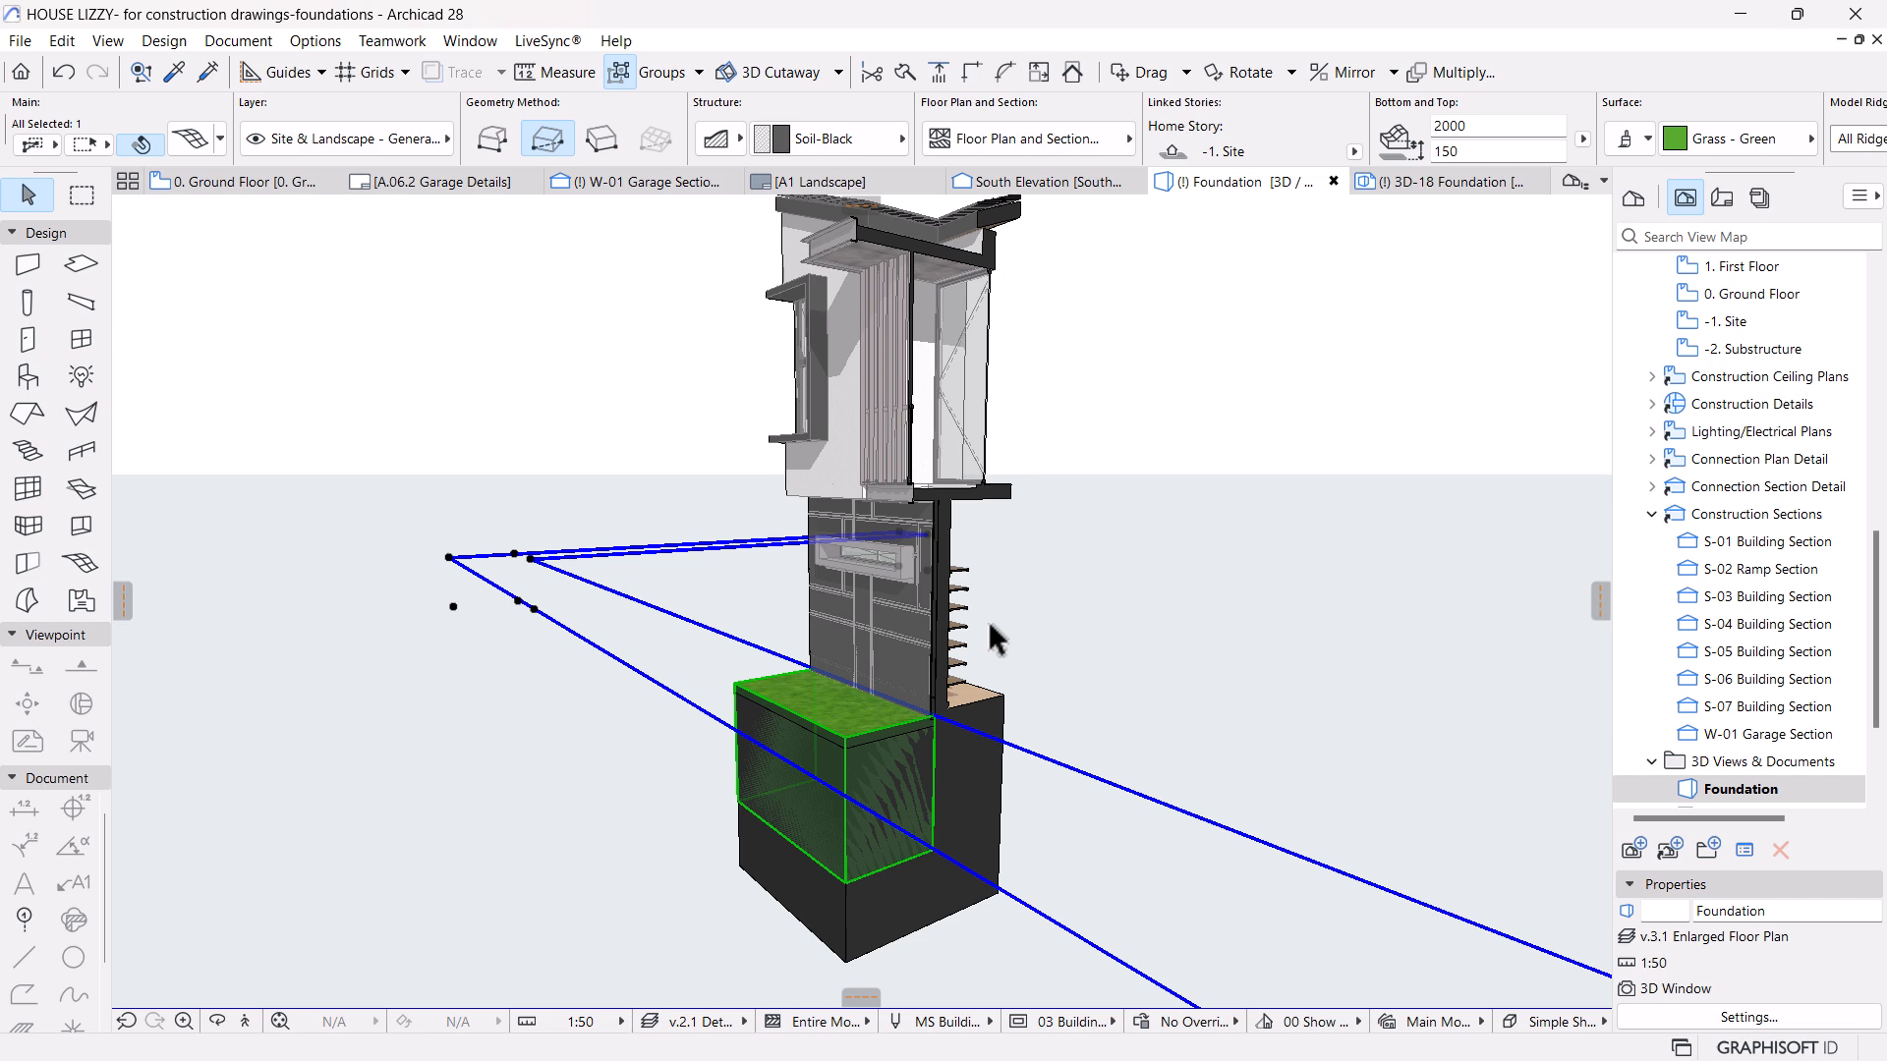
key("Escape")
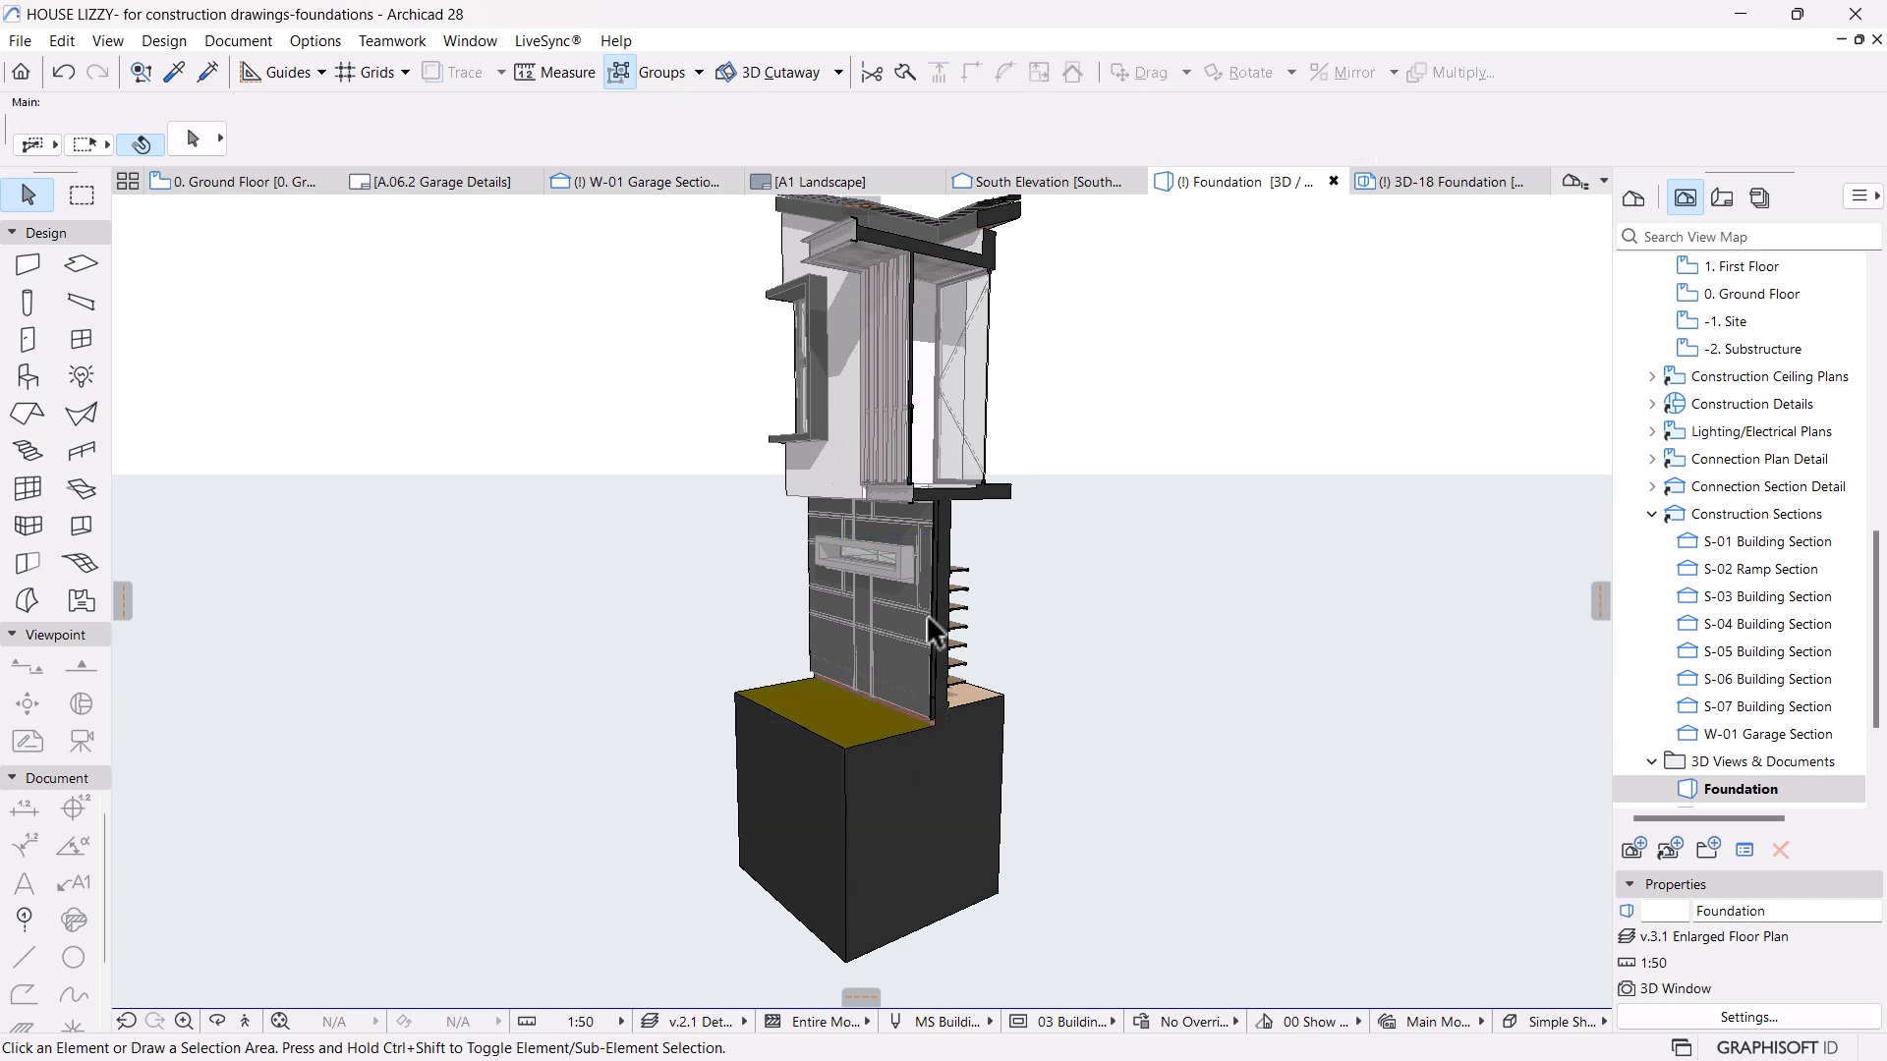
Find the Paved Apron layer in the model's layer settings and make it visible.
scroll(924, 676, "up", 3)
scroll(925, 676, "up", 3)
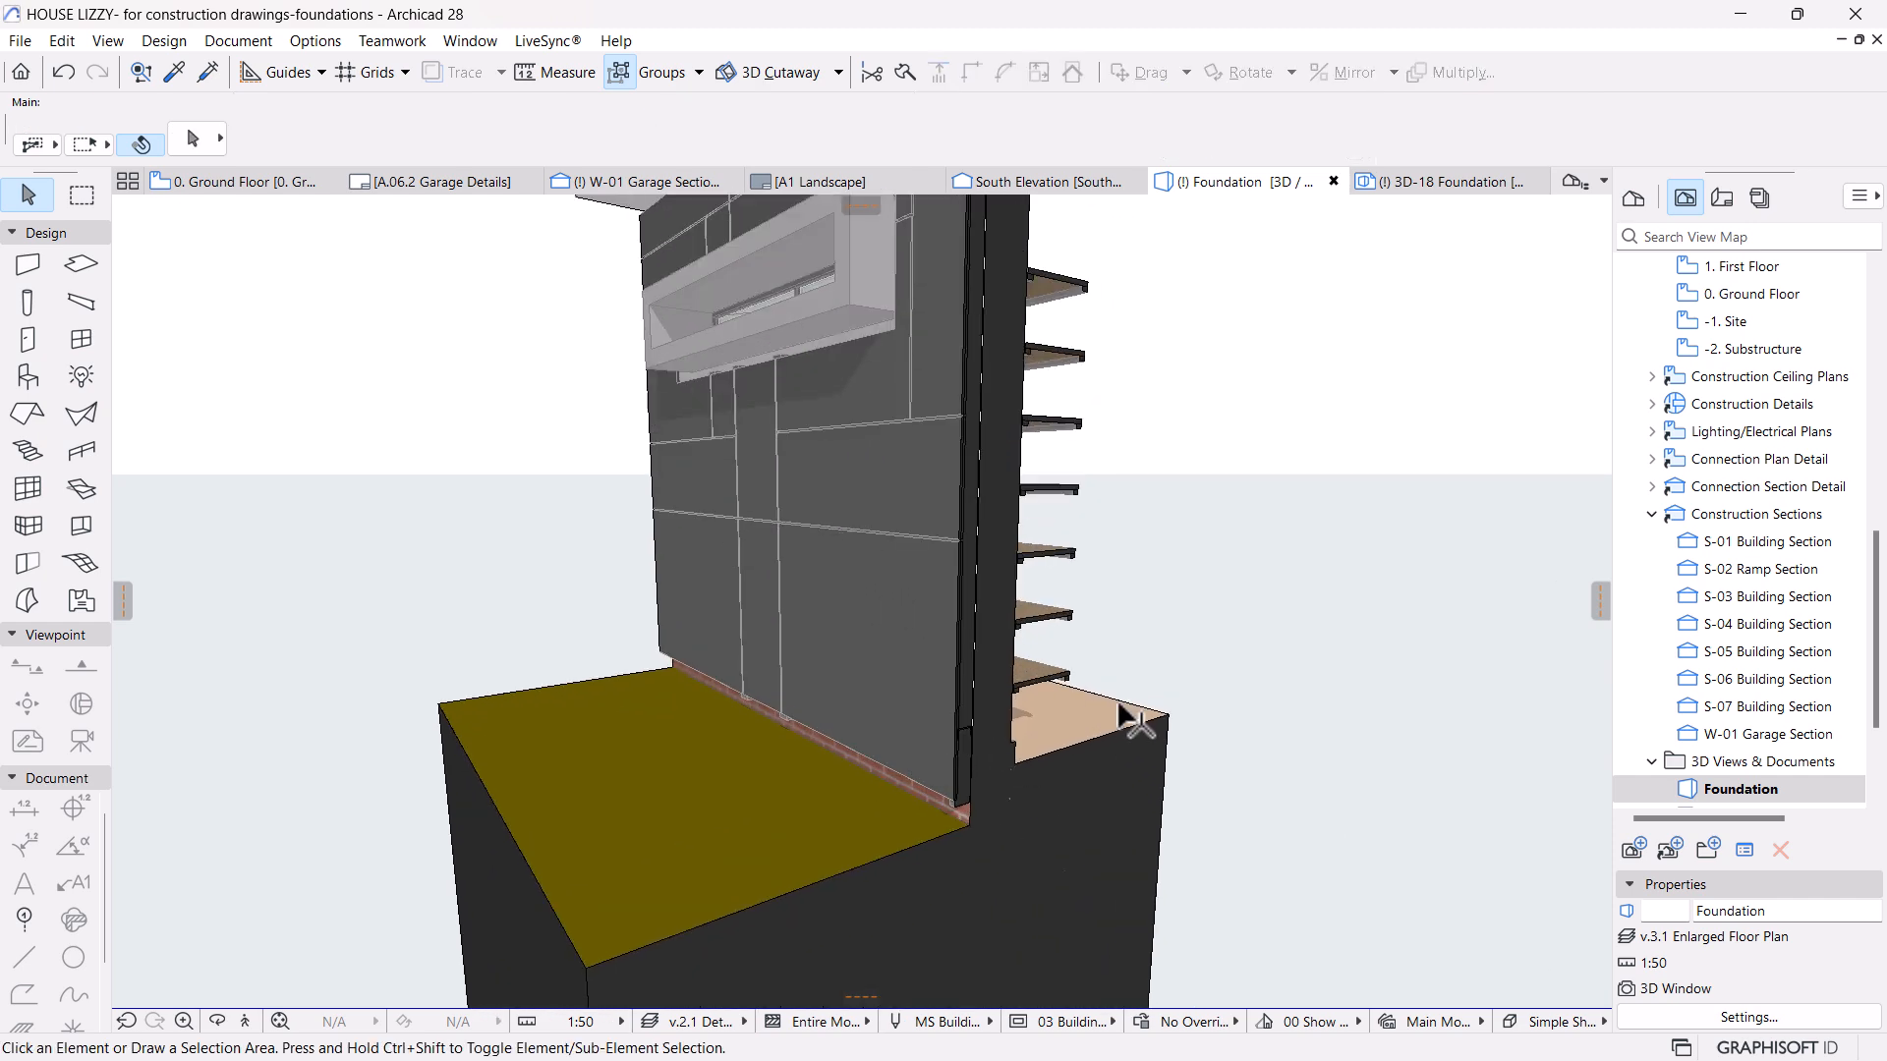
key("ctrl+l")
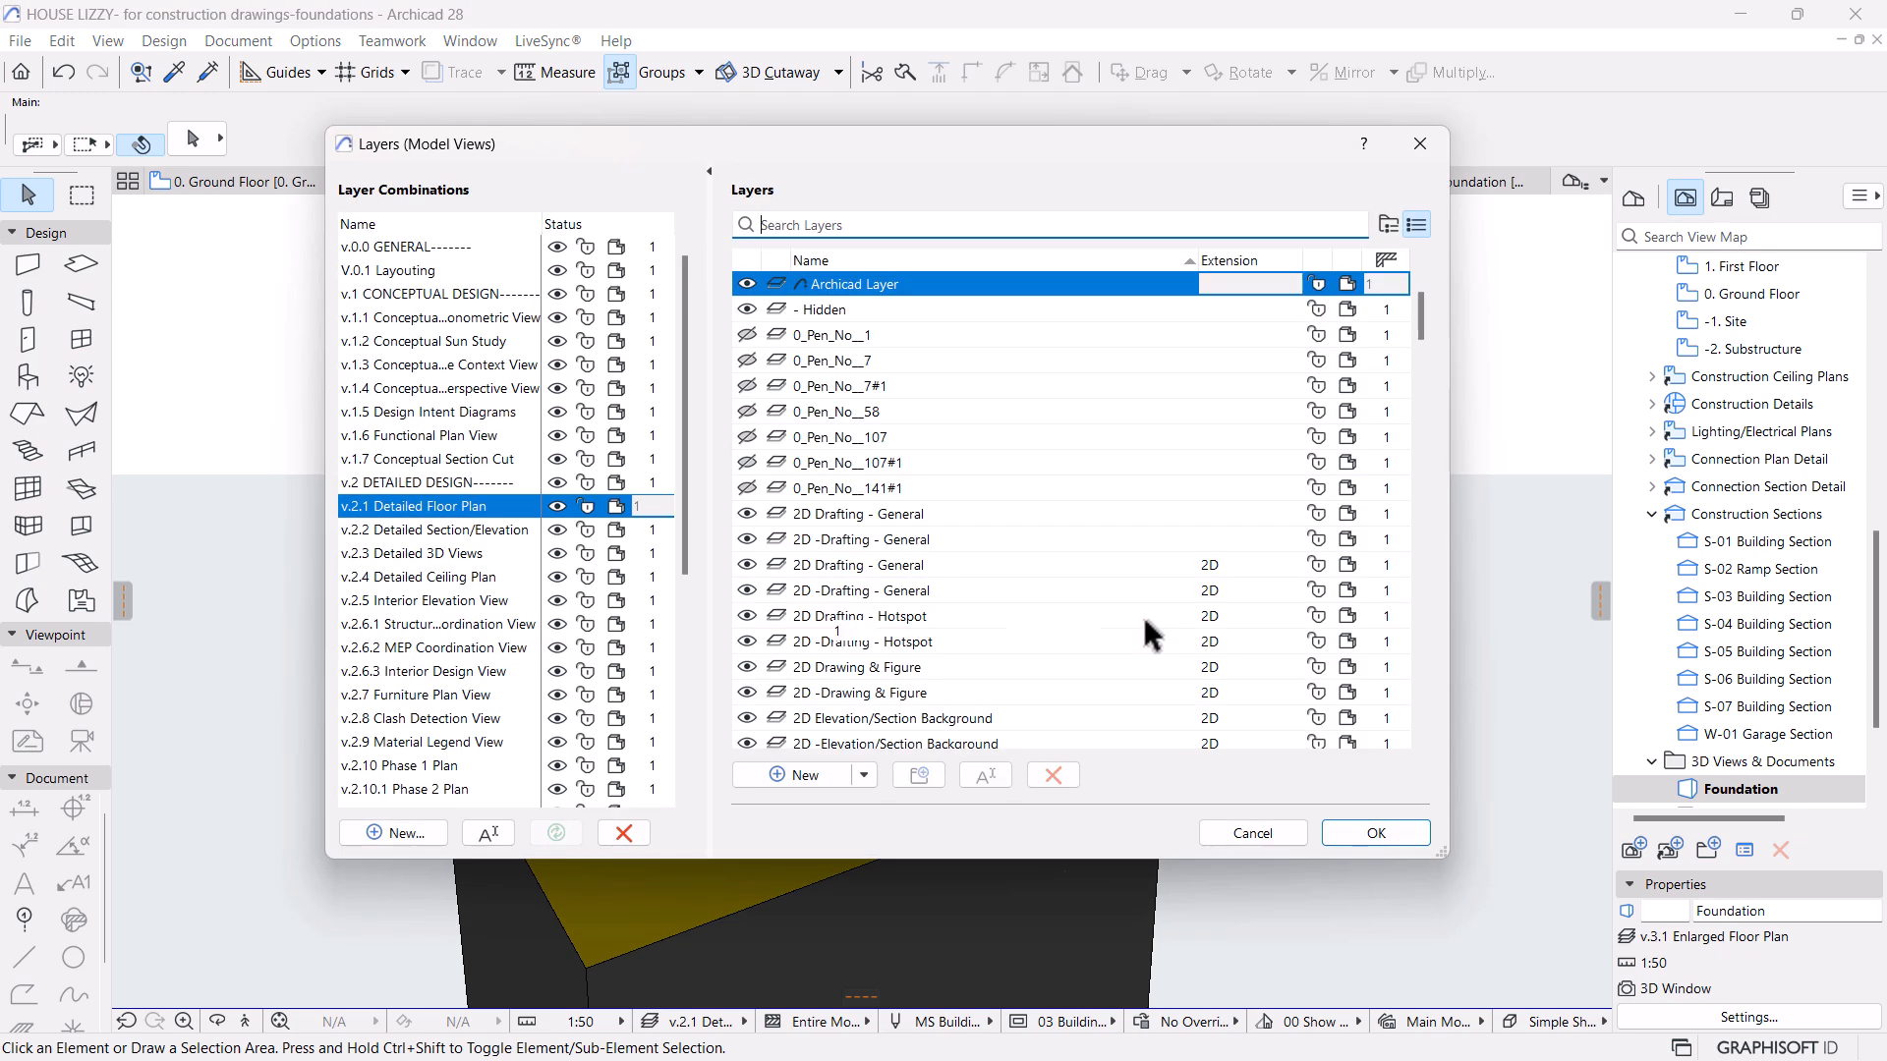
type("ap")
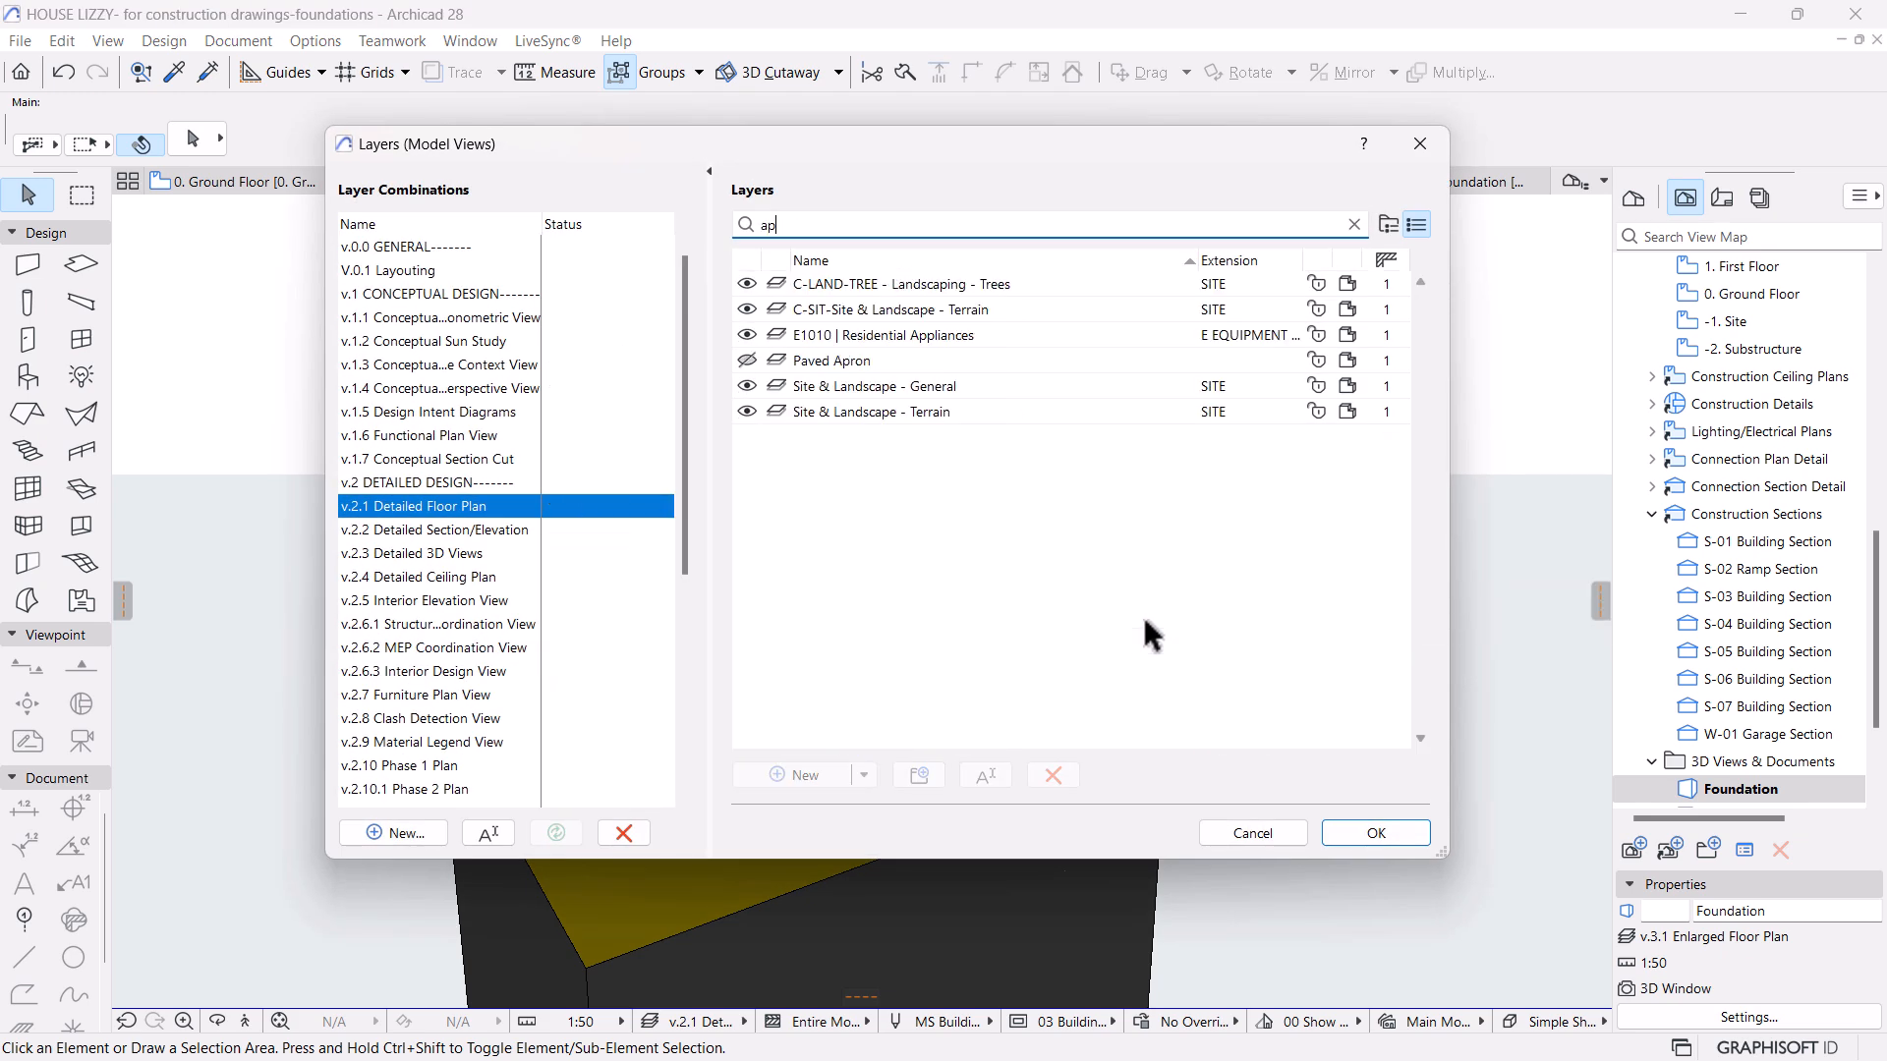
left_click(751, 353)
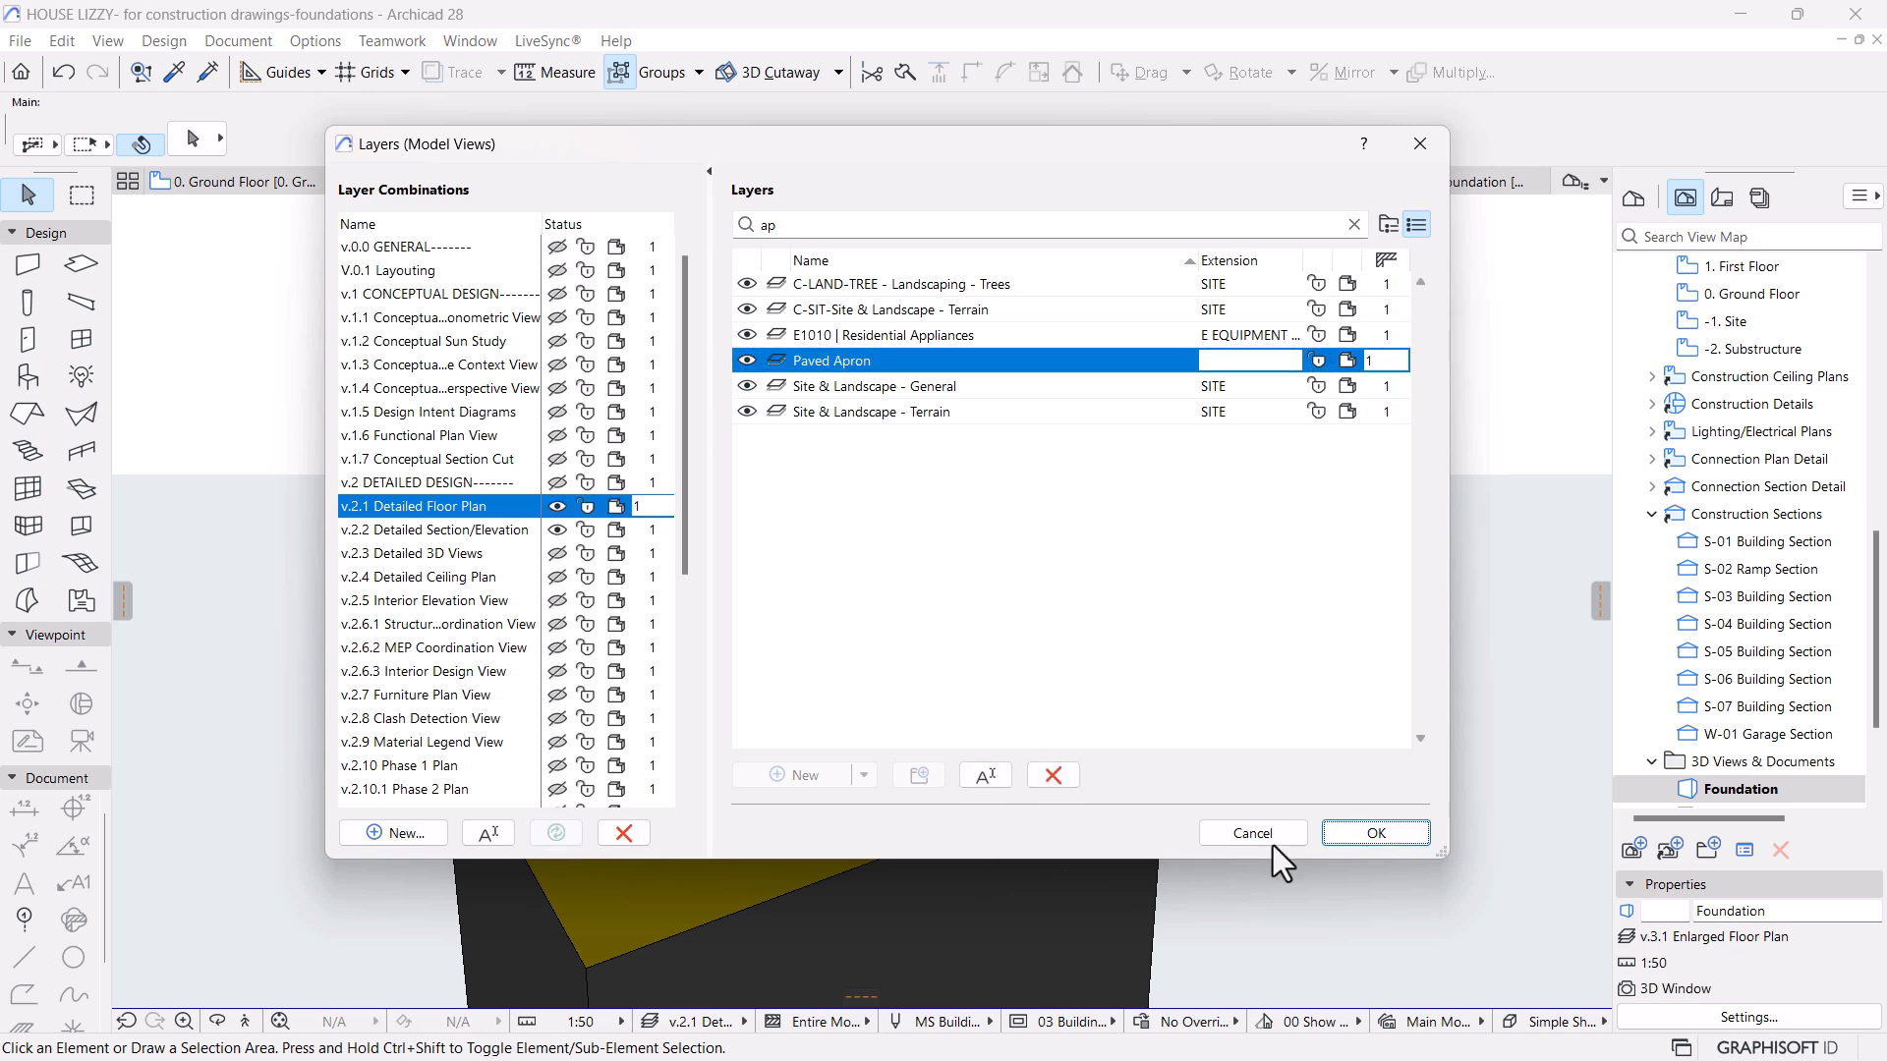
left_click(1388, 838)
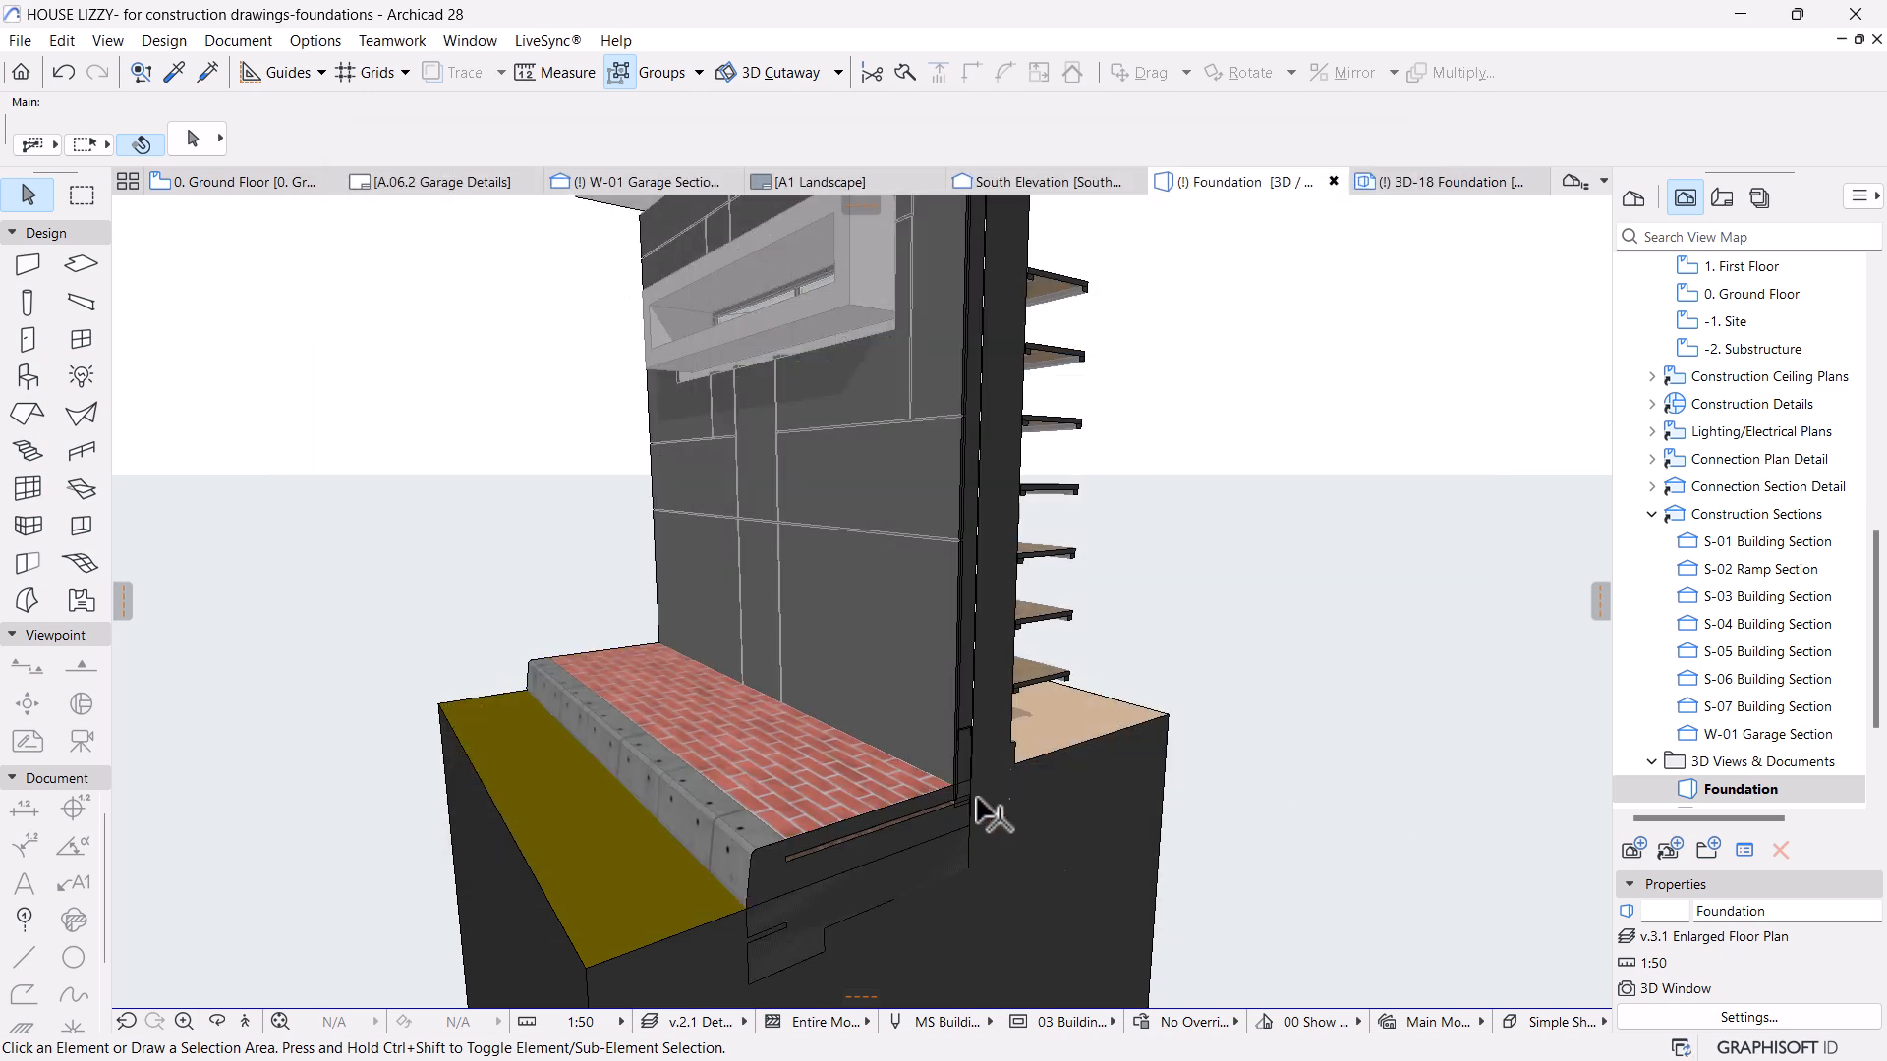
Examine where the base of the garage curtain wall meets the paved apron in the 3D cutaway.
middle_click_drag(973, 880, 1006, 803, "shift")
scroll(830, 800, "up", 2)
scroll(940, 914, "up", 1)
scroll(913, 845, "up", 2)
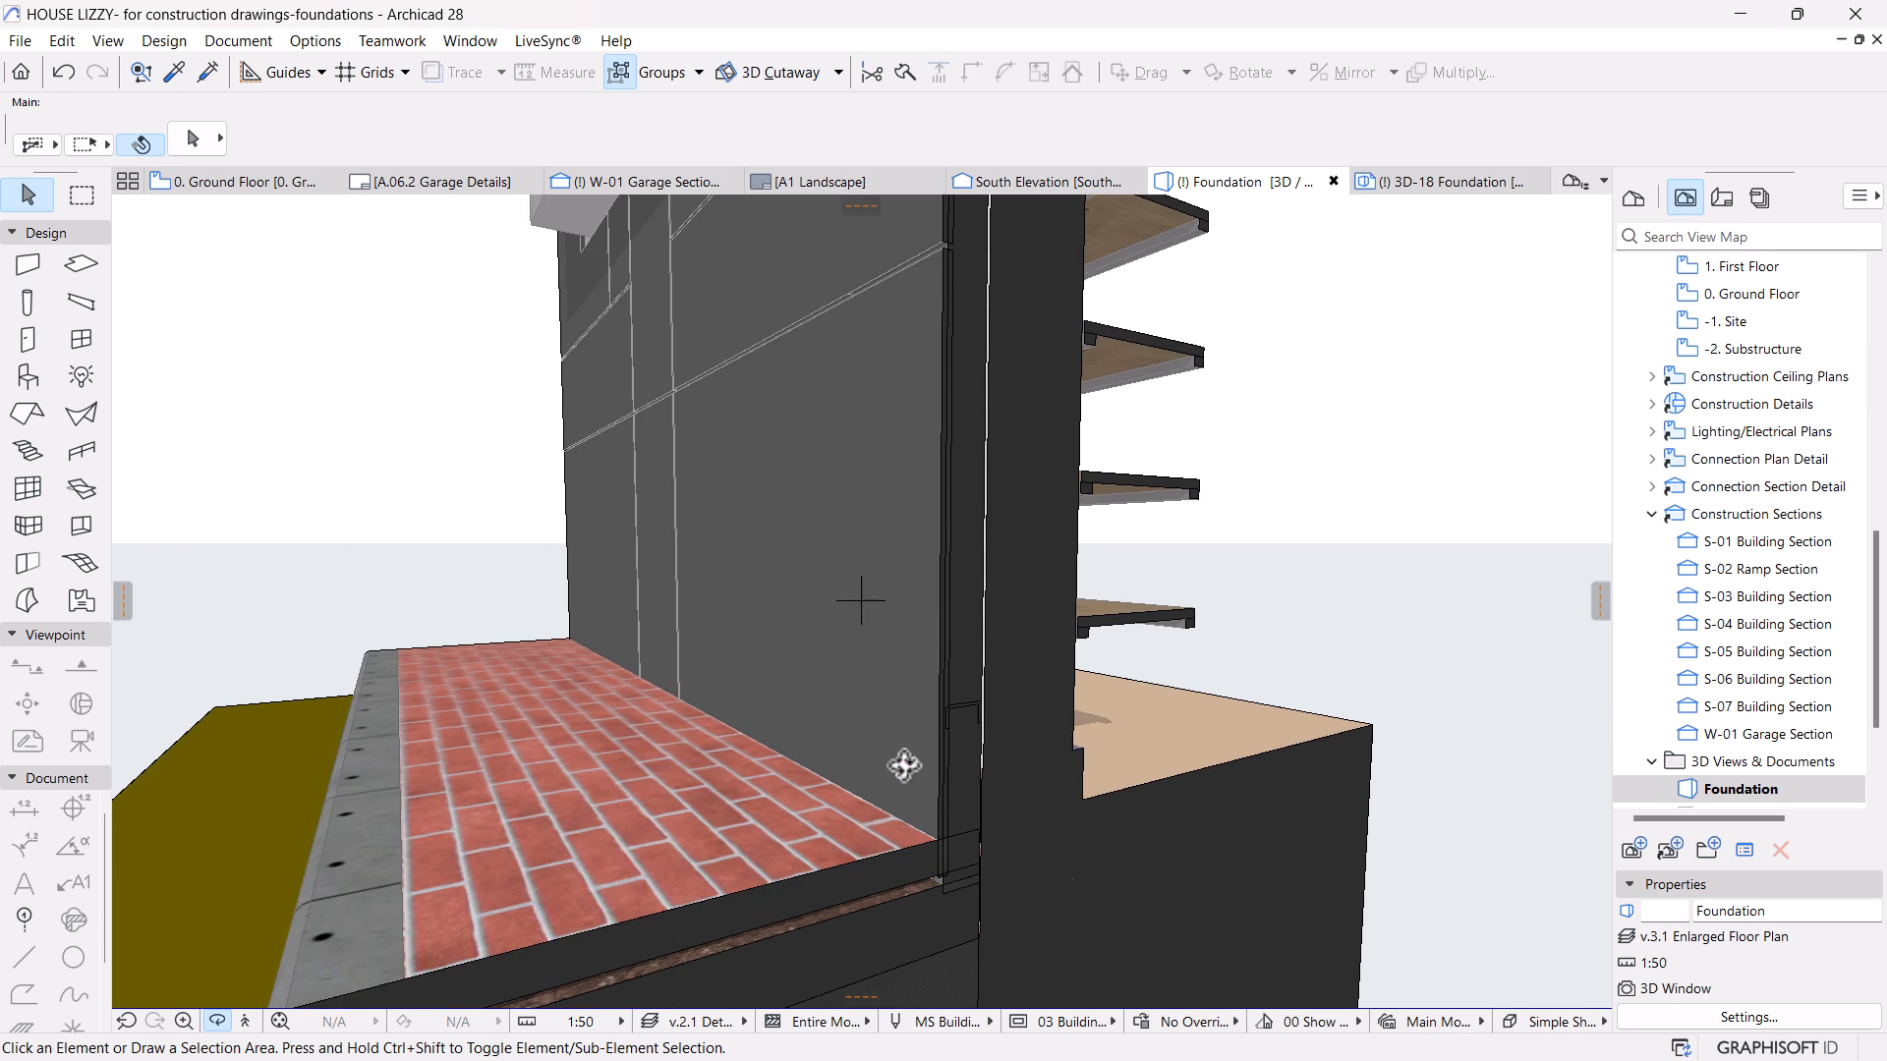
left_click(878, 718)
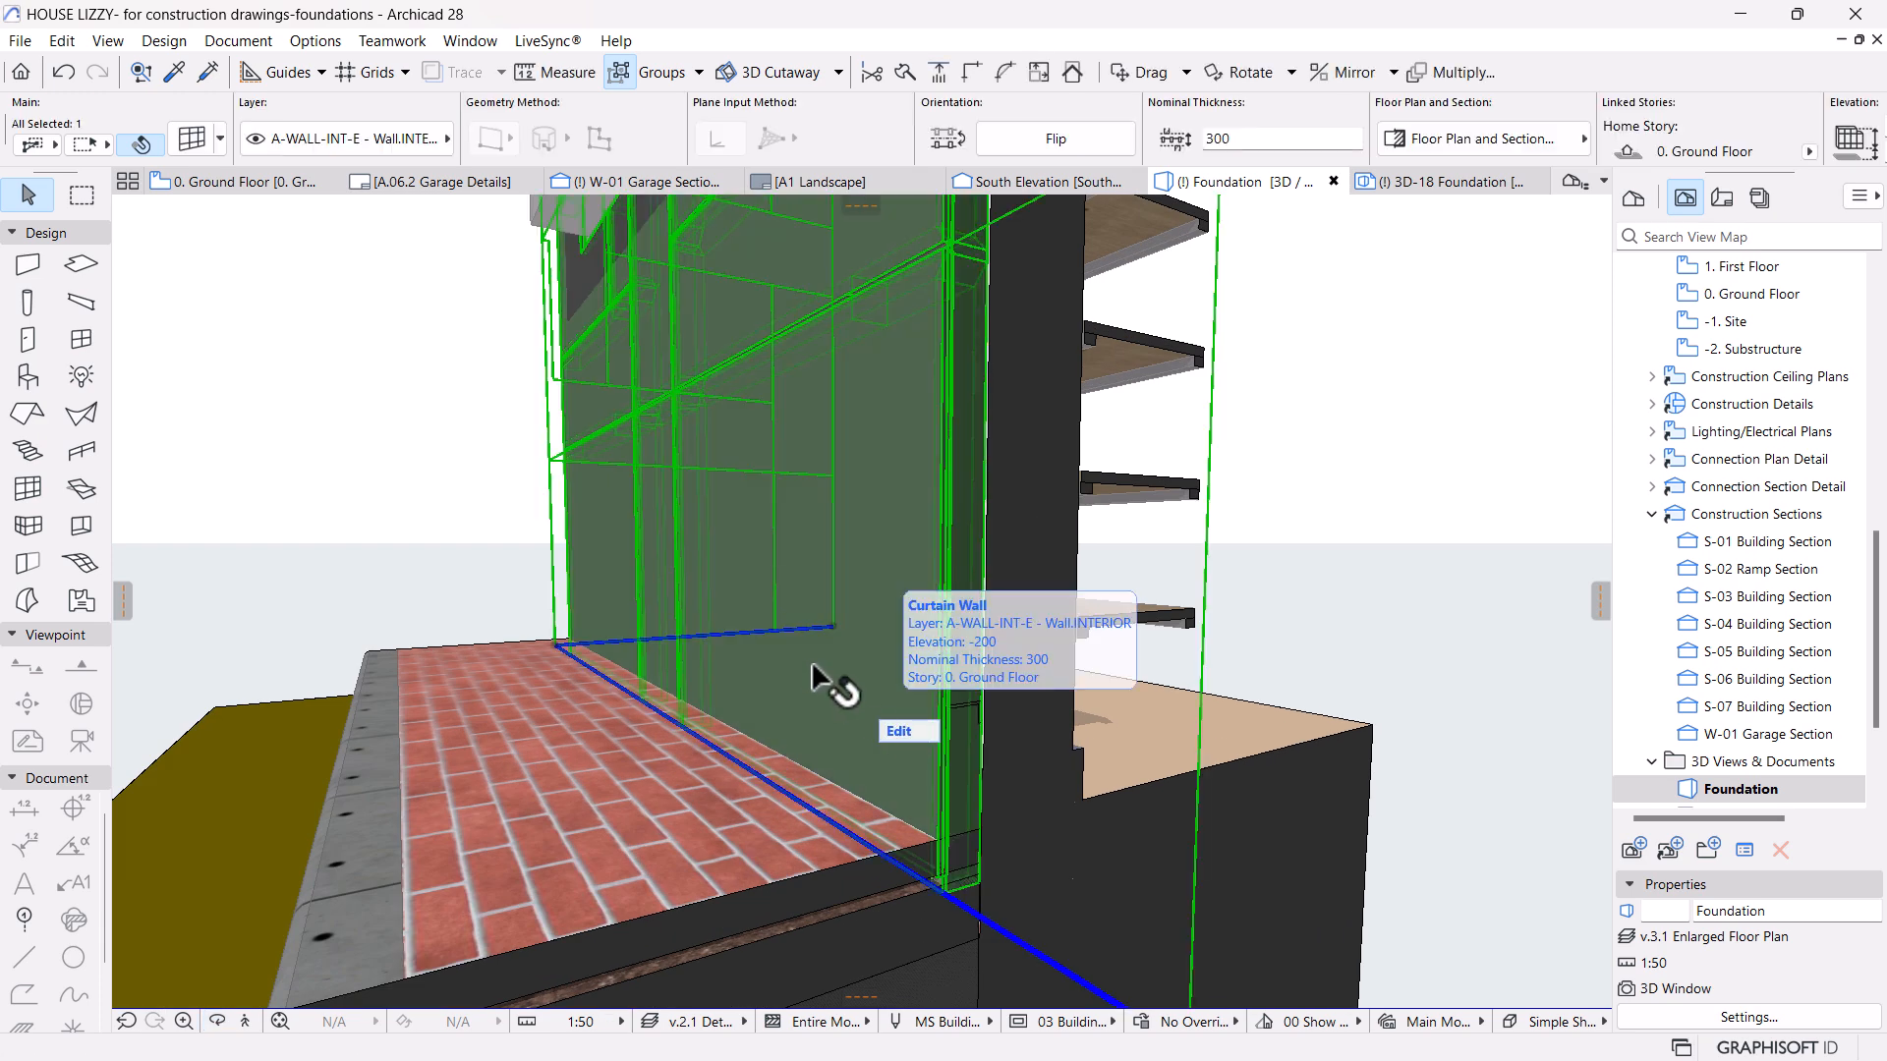
scroll(831, 683, "down", 2)
scroll(818, 688, "down", 2)
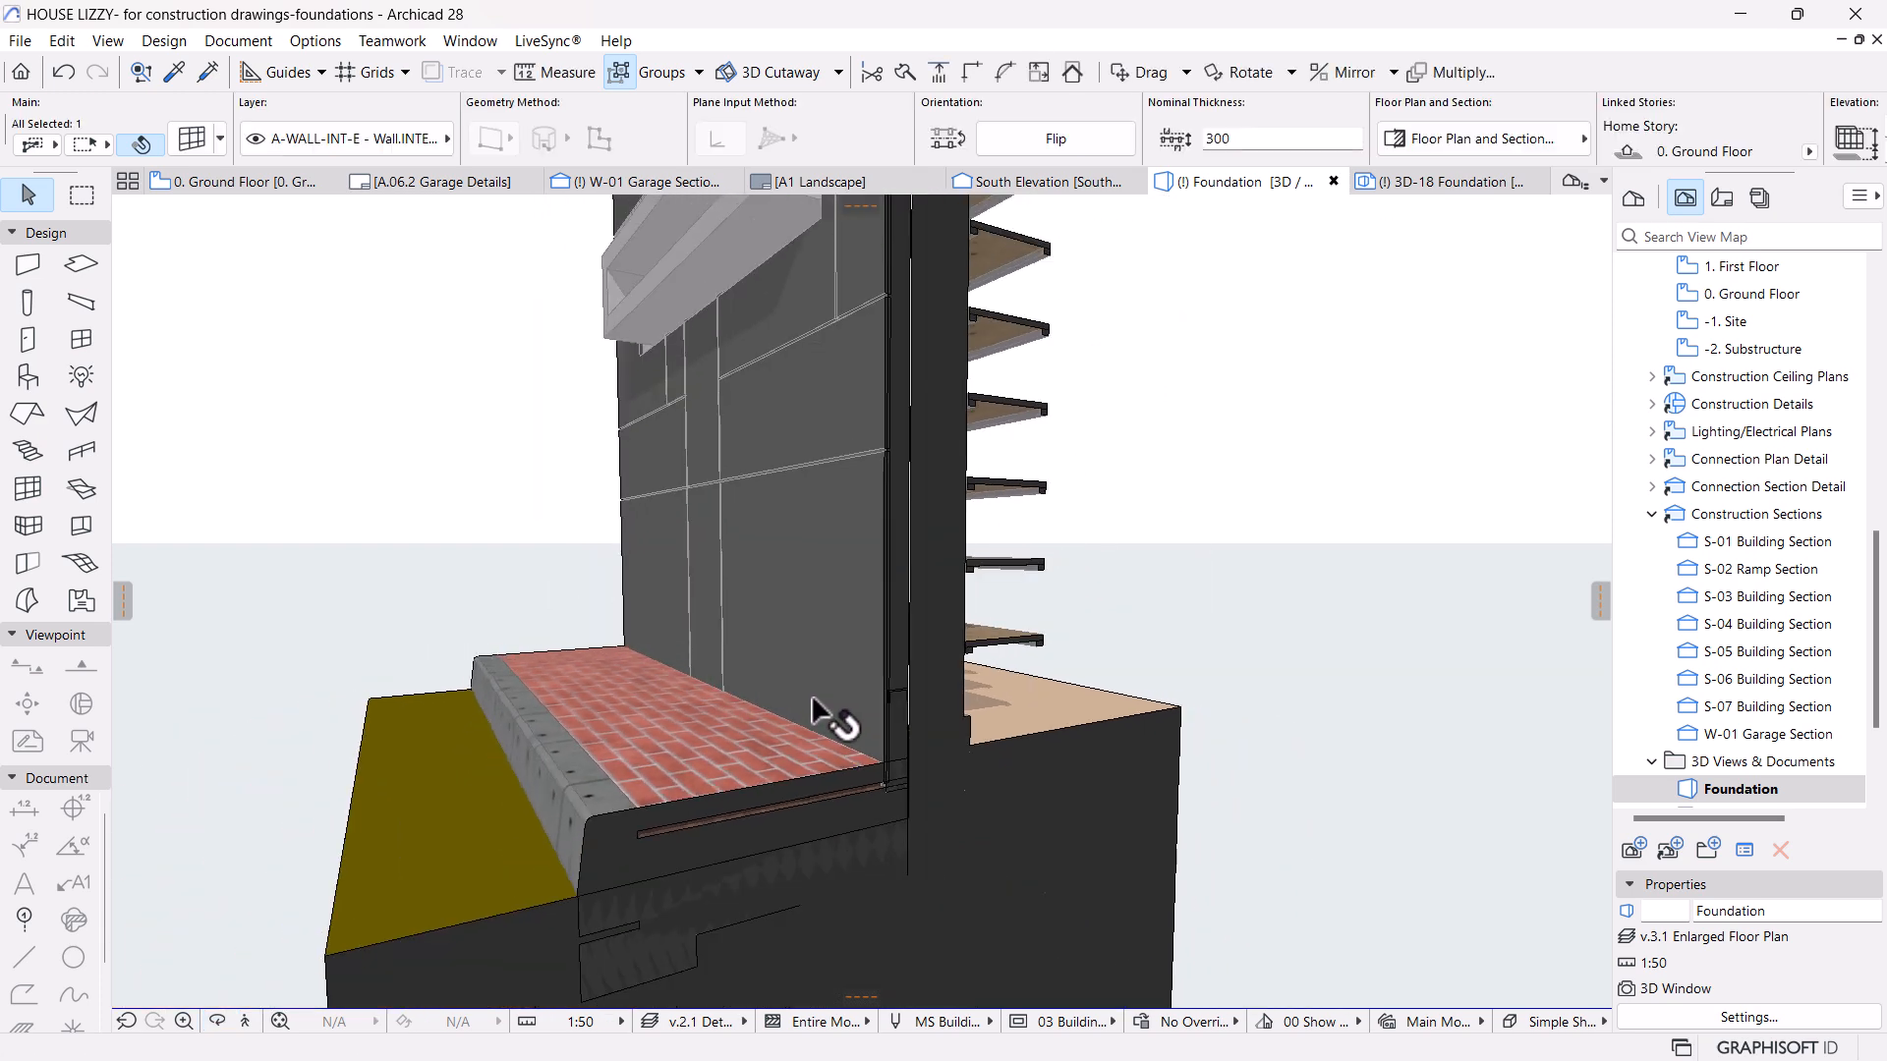
scroll(640, 694, "down", 2)
middle_click_drag(640, 693, 698, 798)
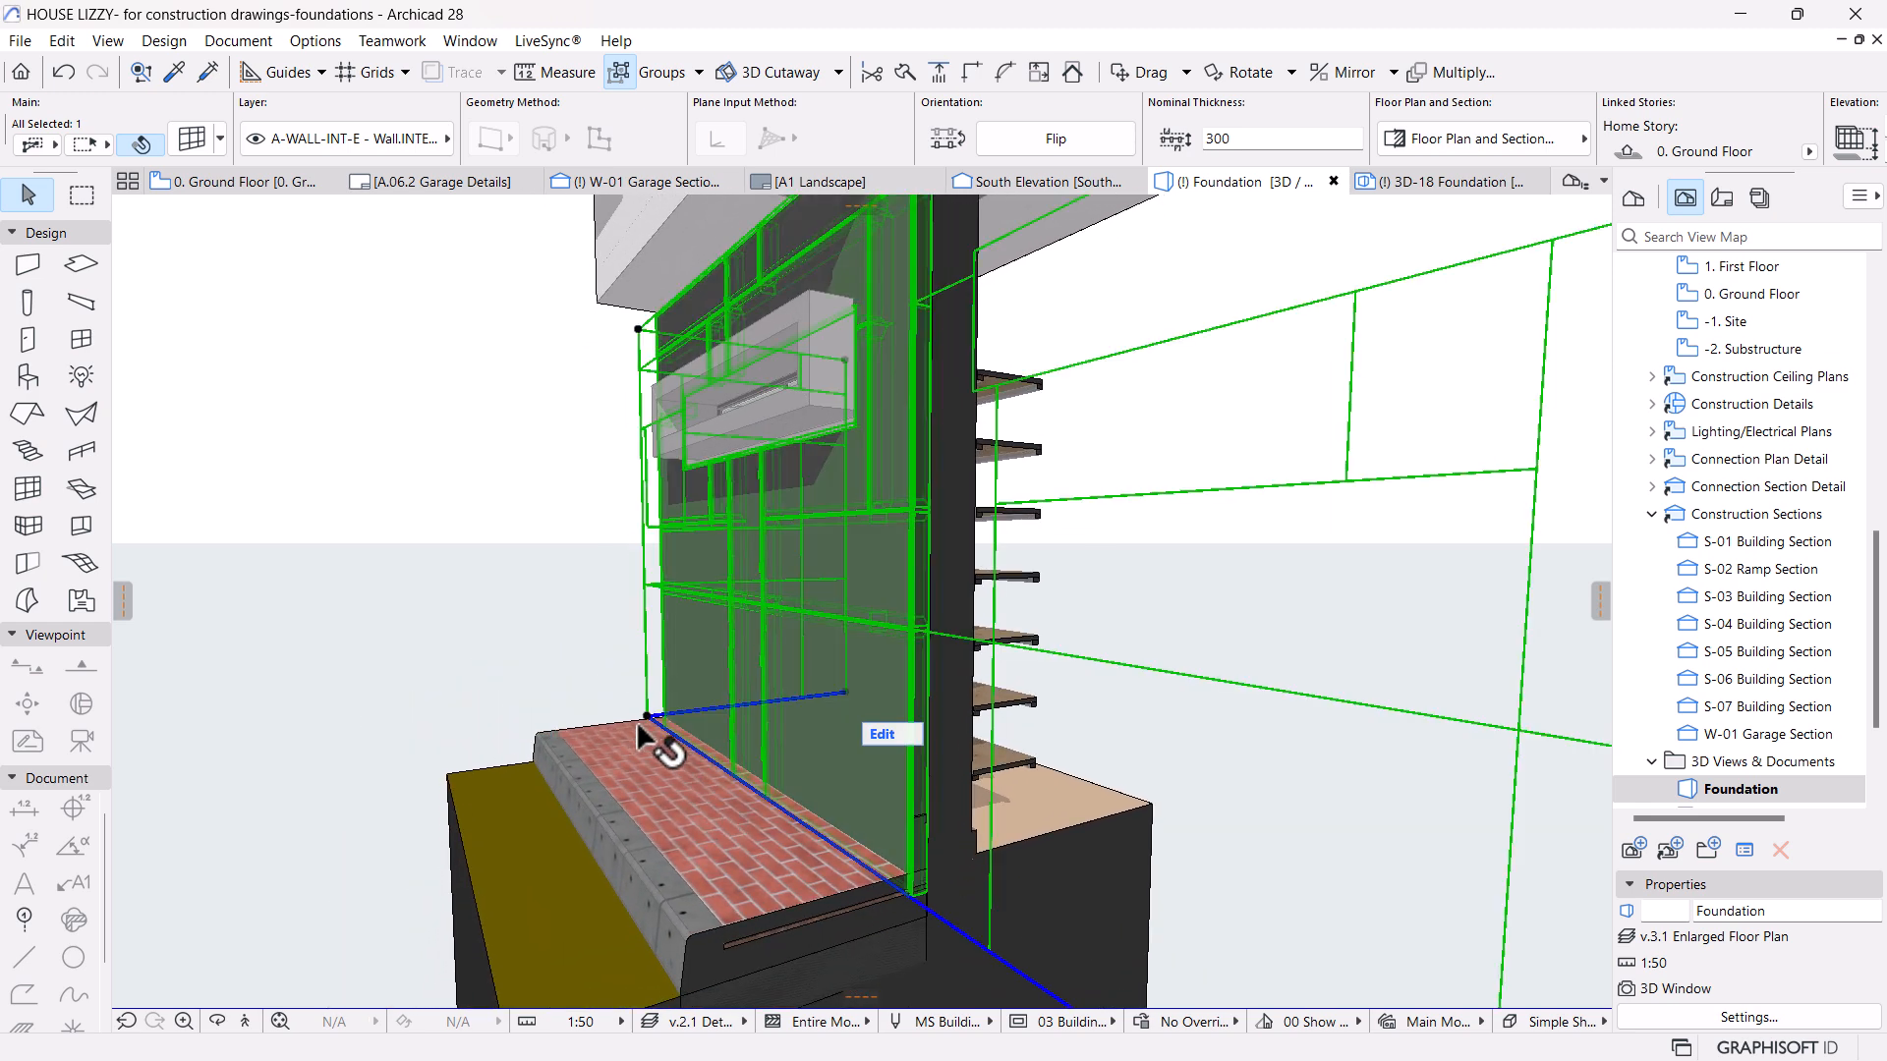
scroll(652, 736, "down", 2)
scroll(805, 865, "up", 6)
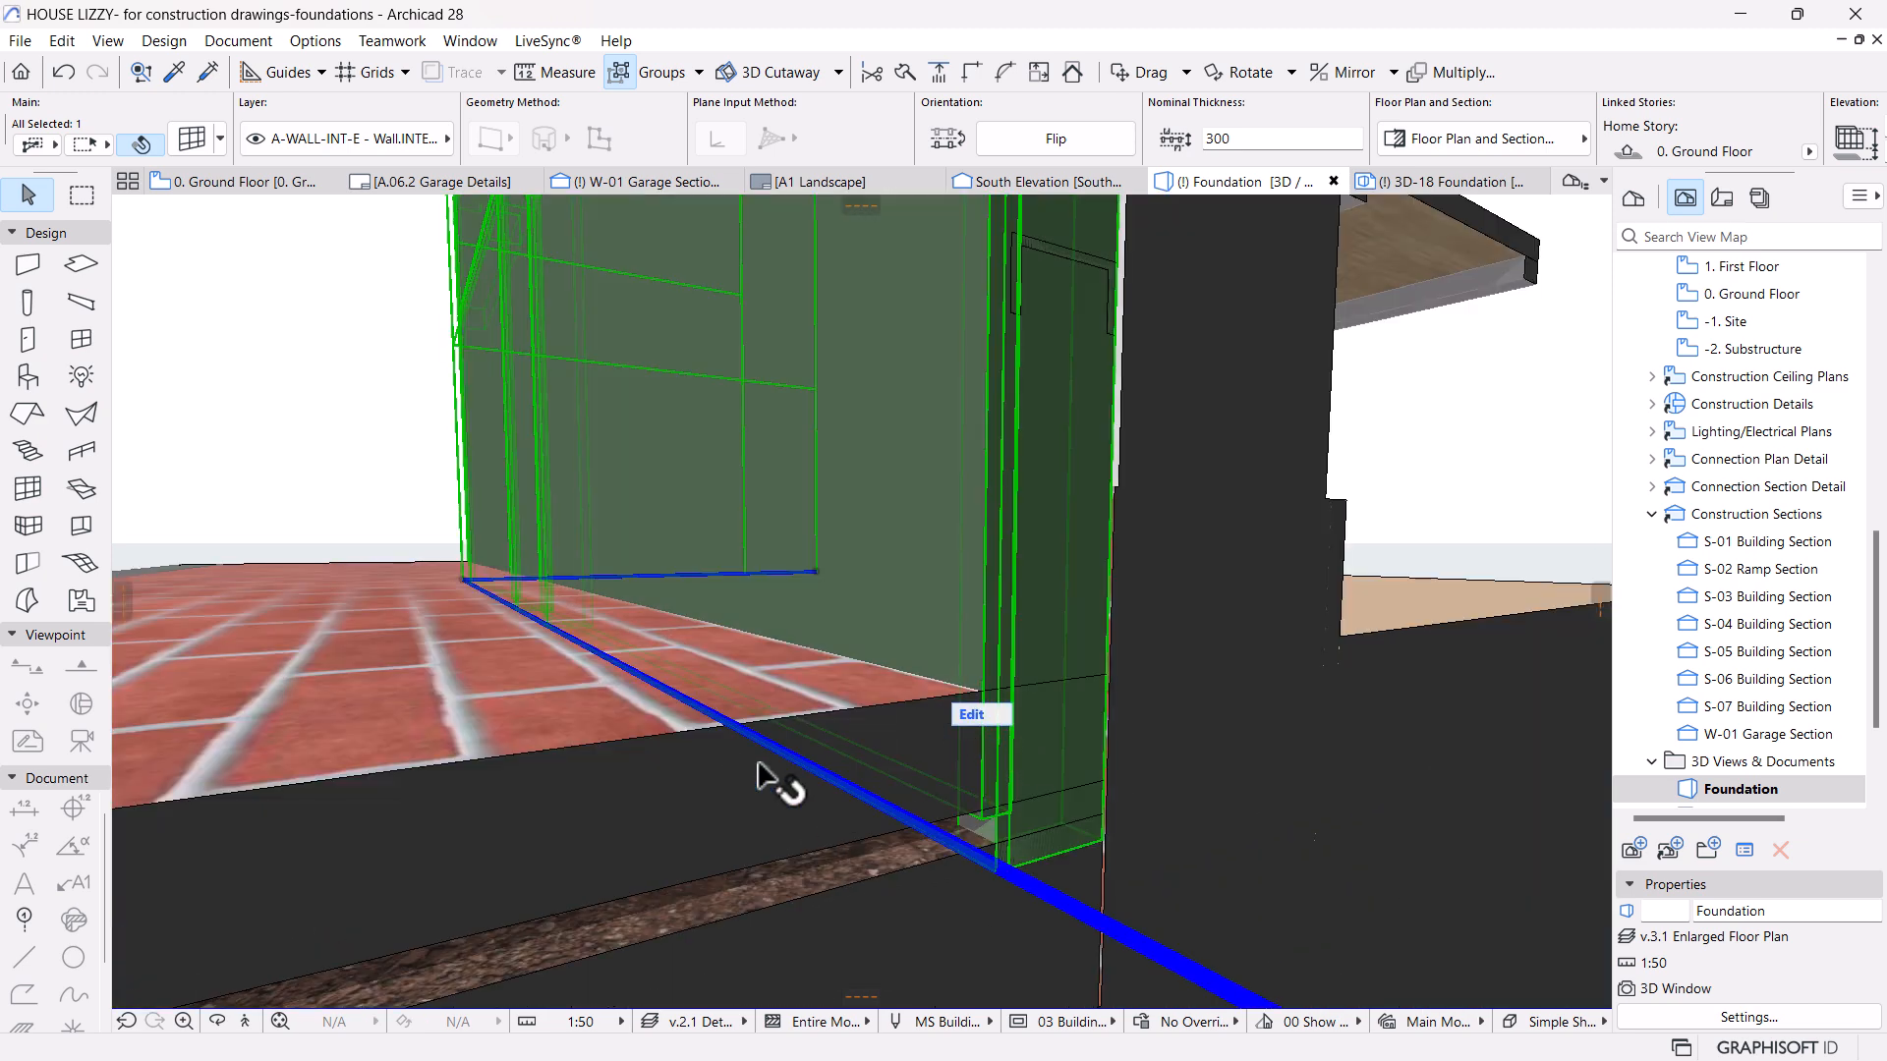
Try changing the paved apron beam's home story to 0. Ground Floor and its elevation to 0.
left_click(497, 758)
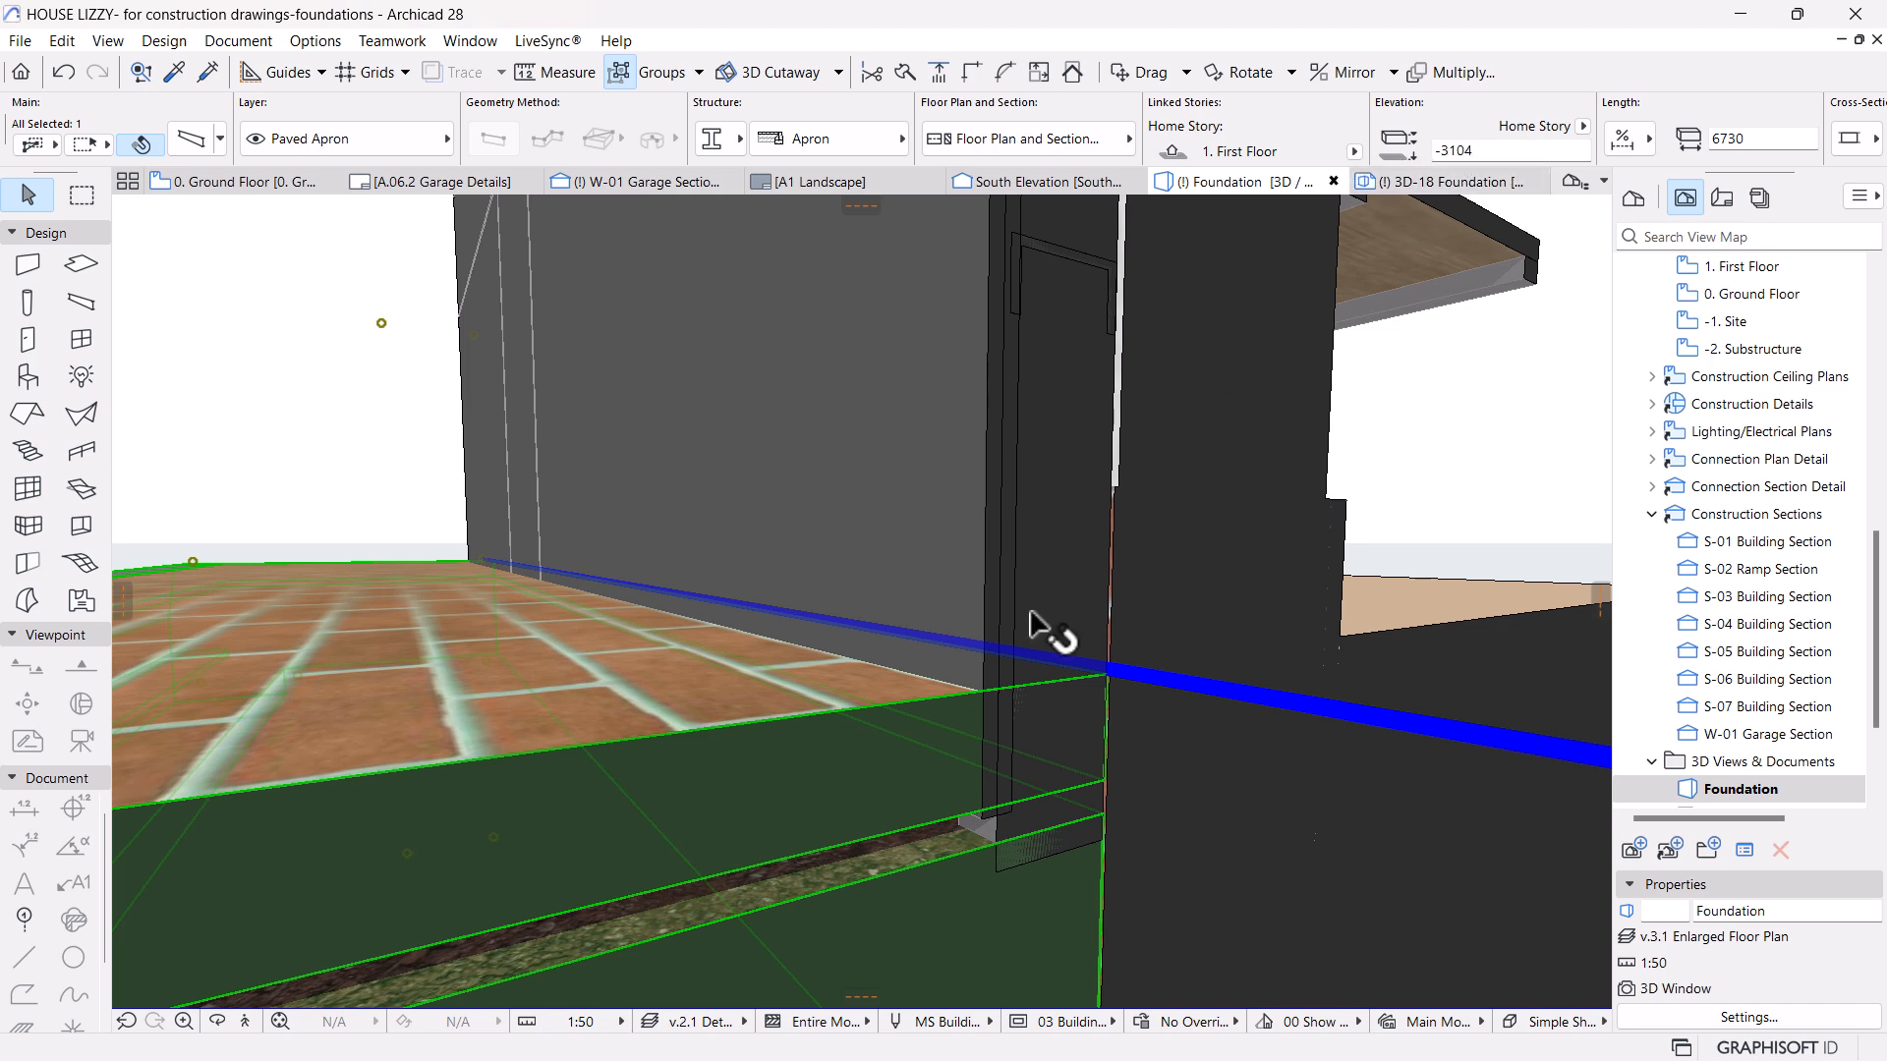
middle_click_drag(1042, 561, 1022, 651, "shift")
scroll(1020, 649, "down", 10)
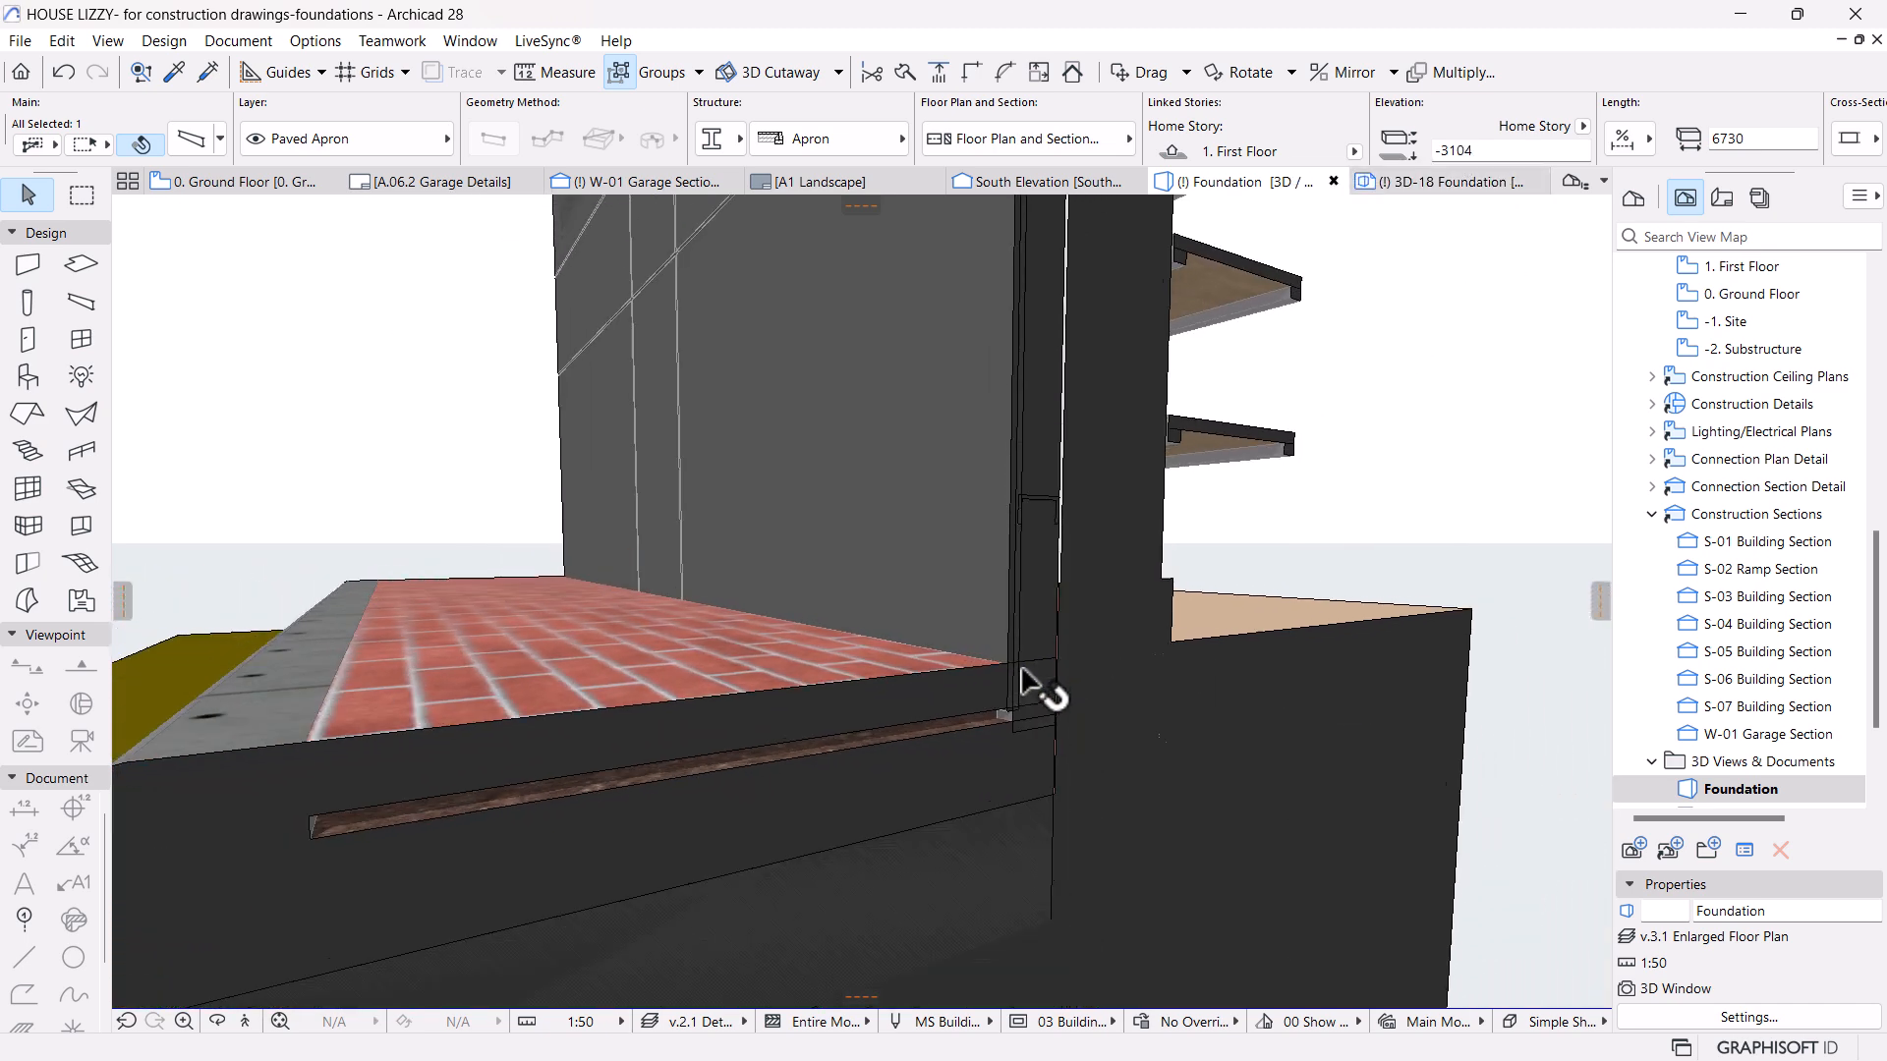
scroll(957, 622, "up", 3)
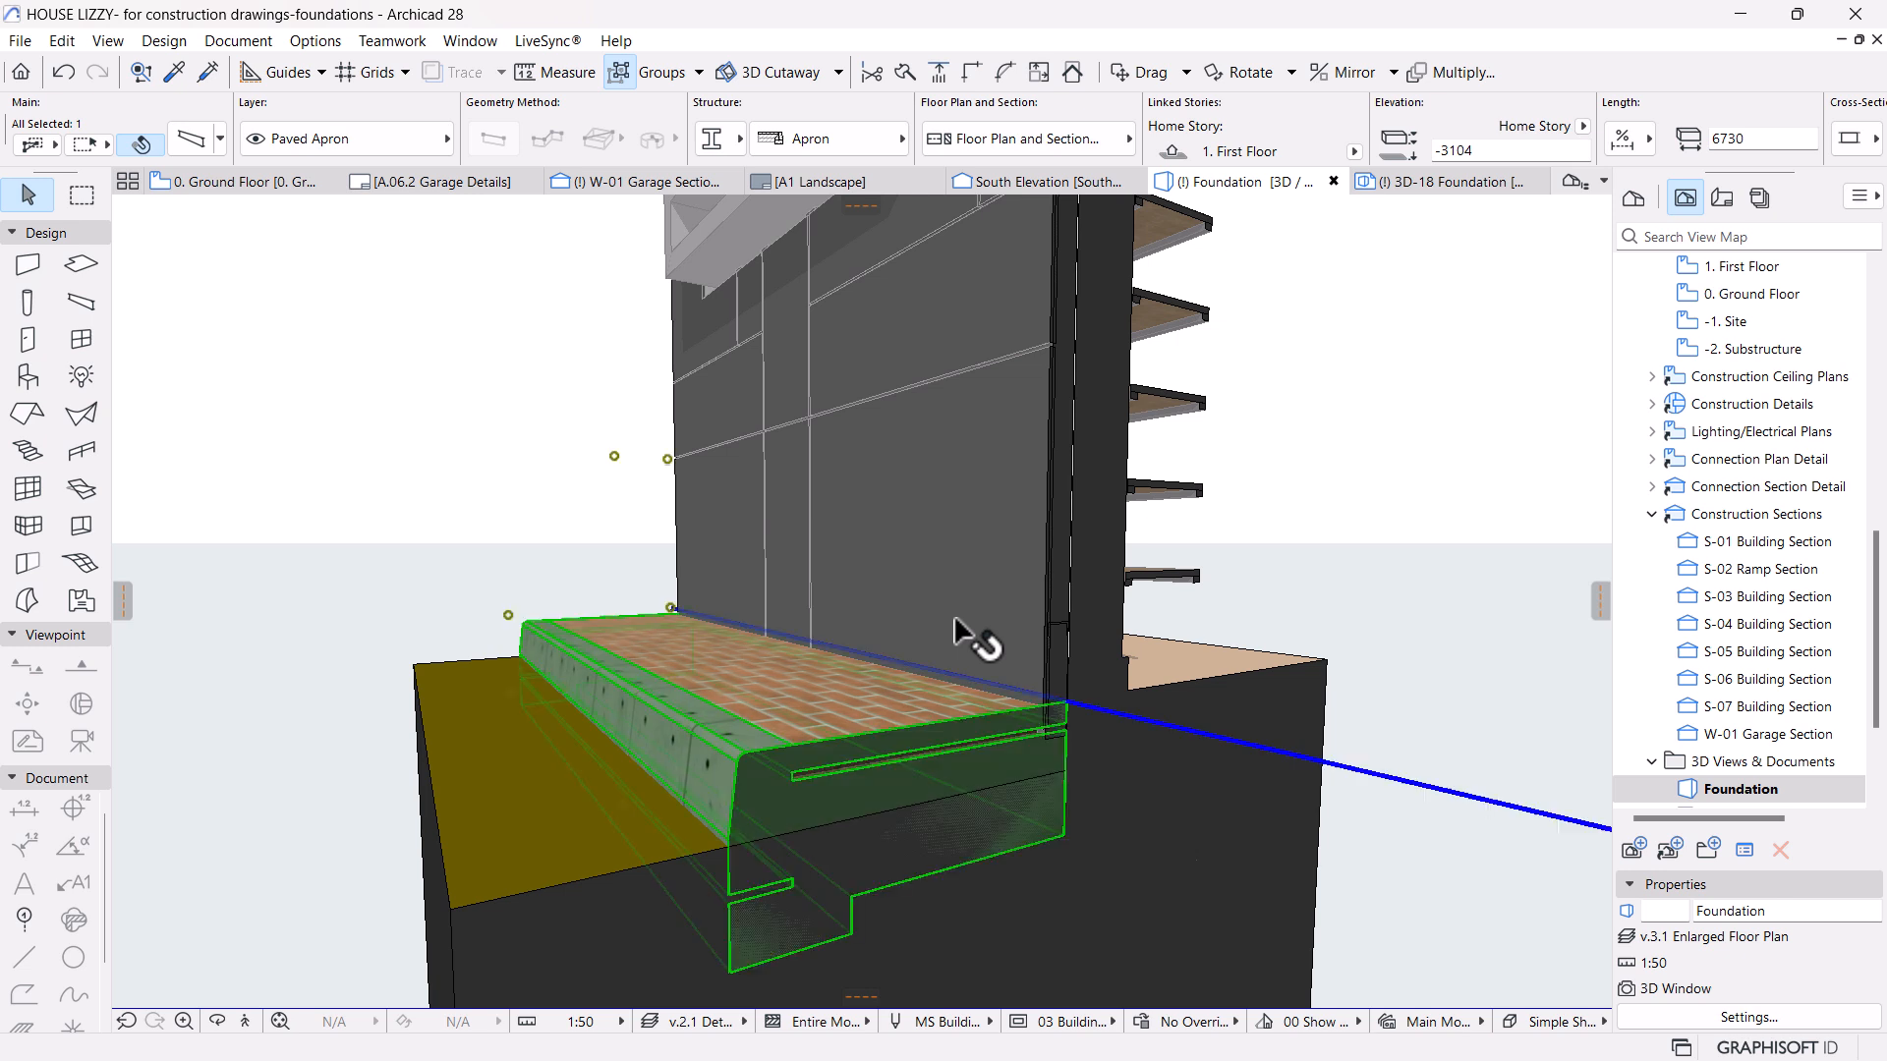
left_click(1354, 150)
left_click(1420, 206)
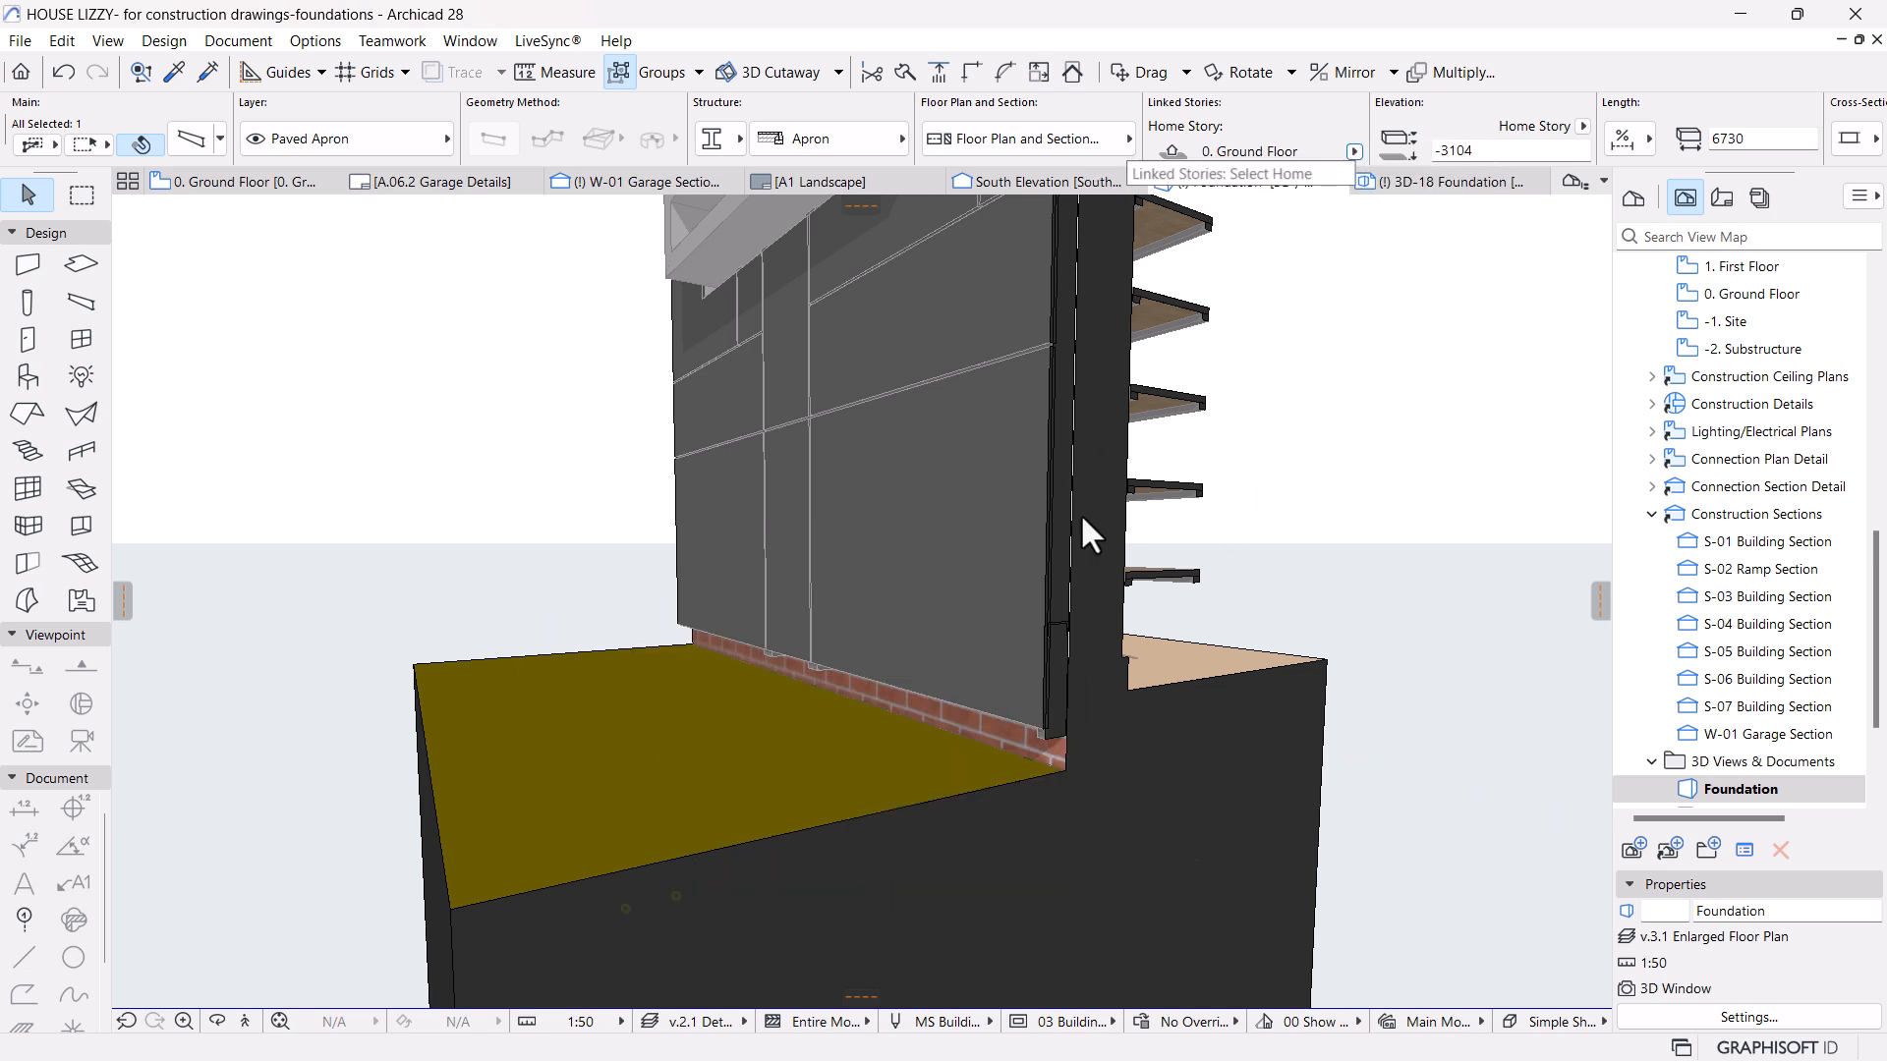
middle_click_drag(842, 568, 1504, 209, "shift")
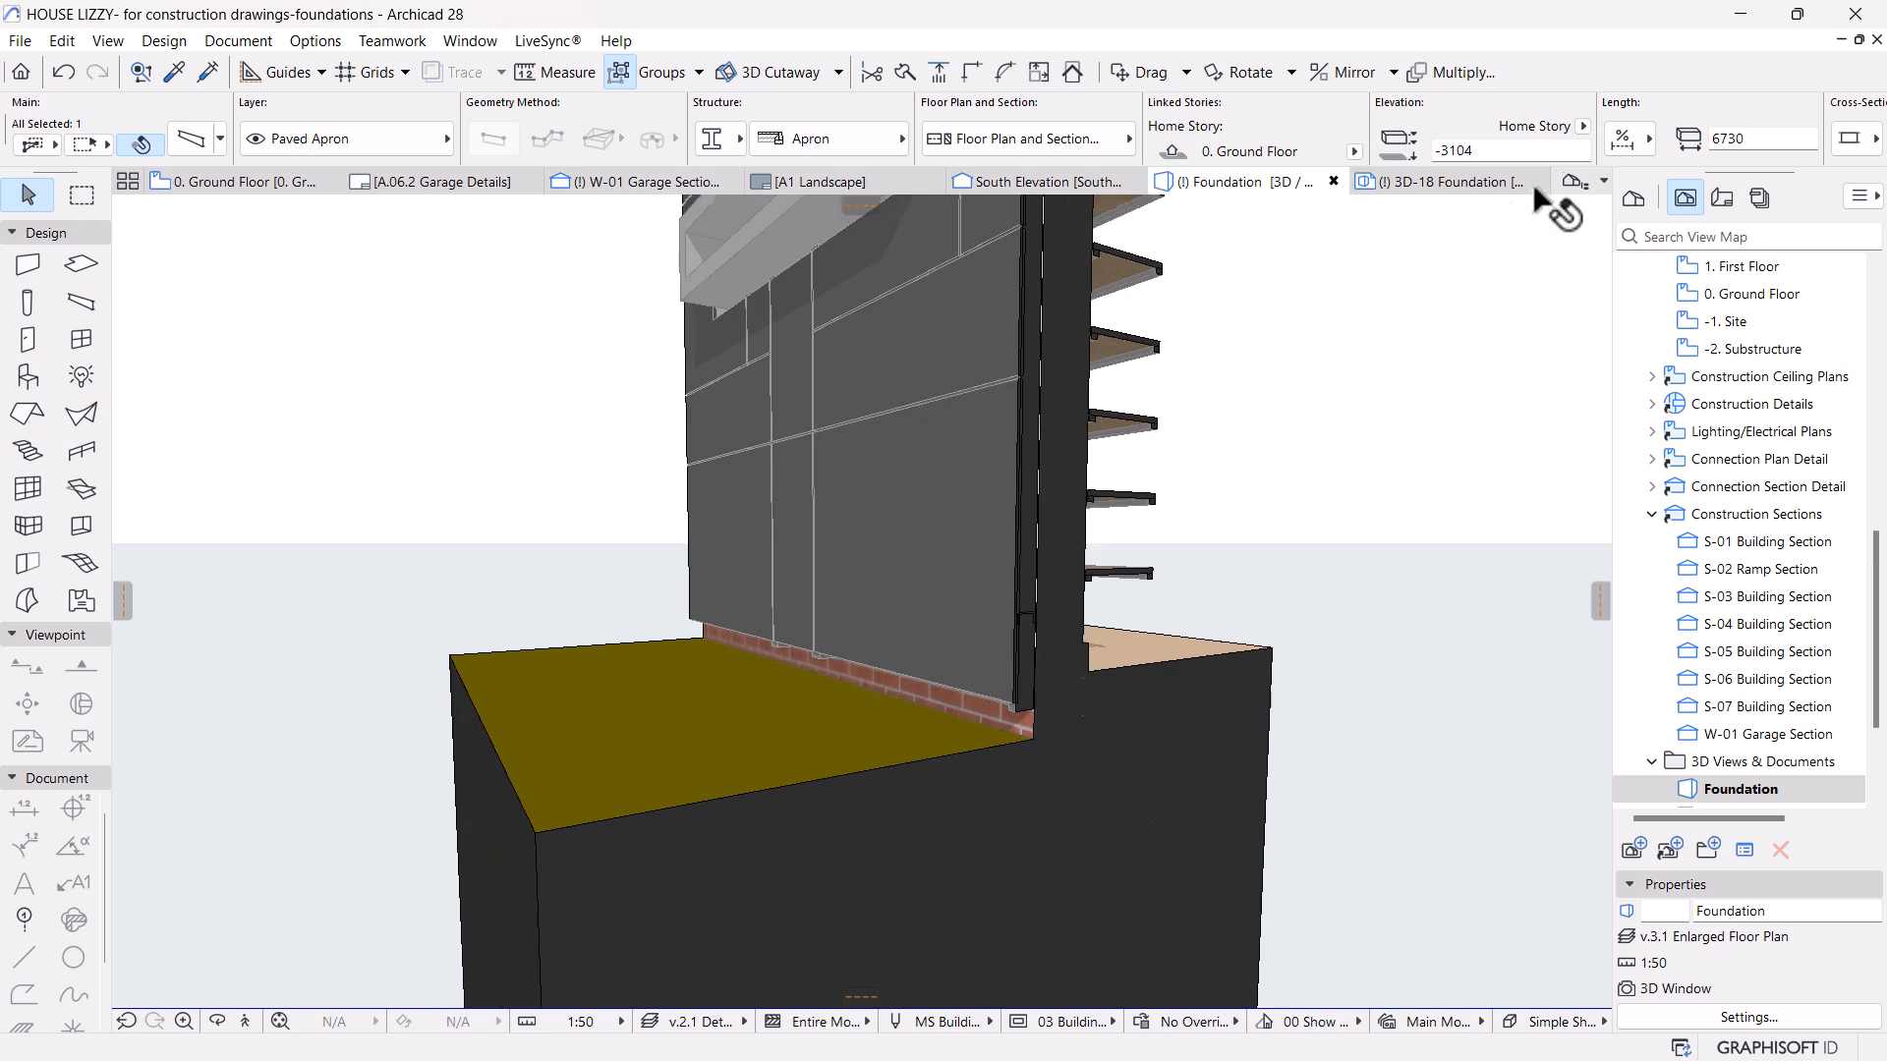
type("0")
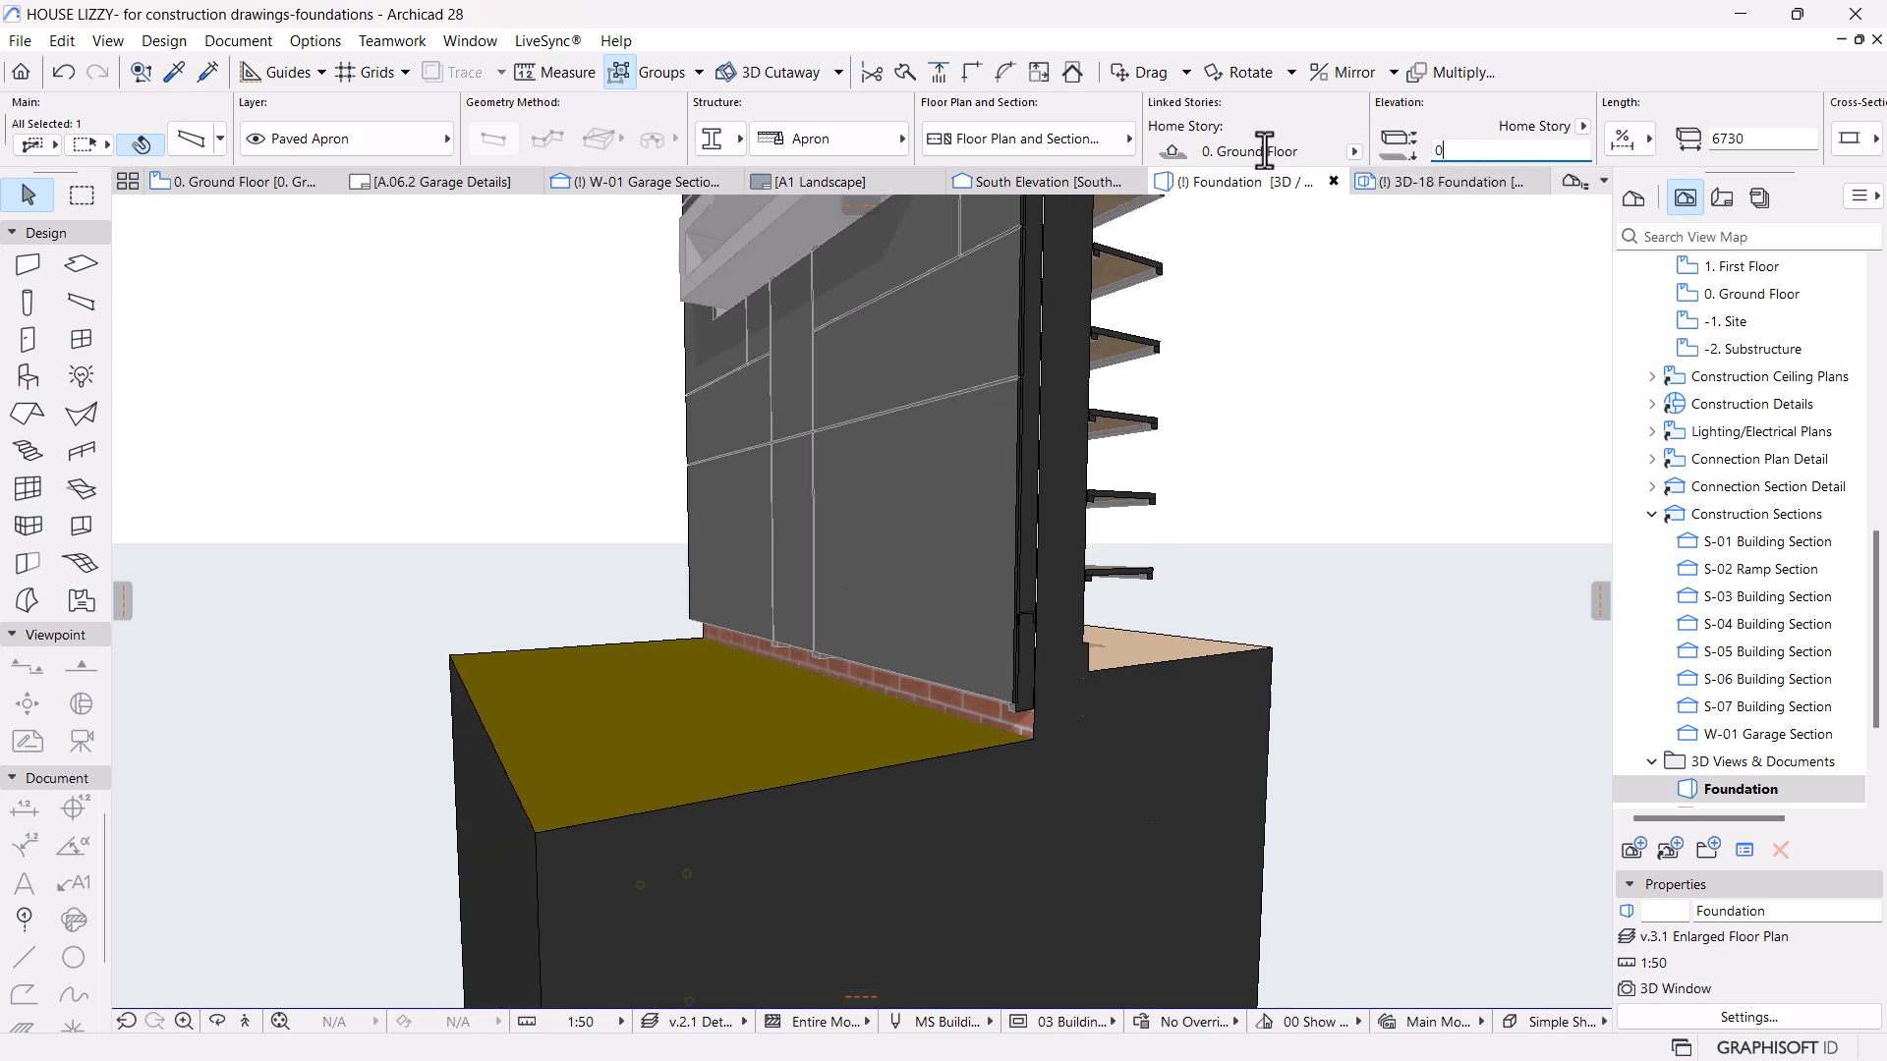
key("Return")
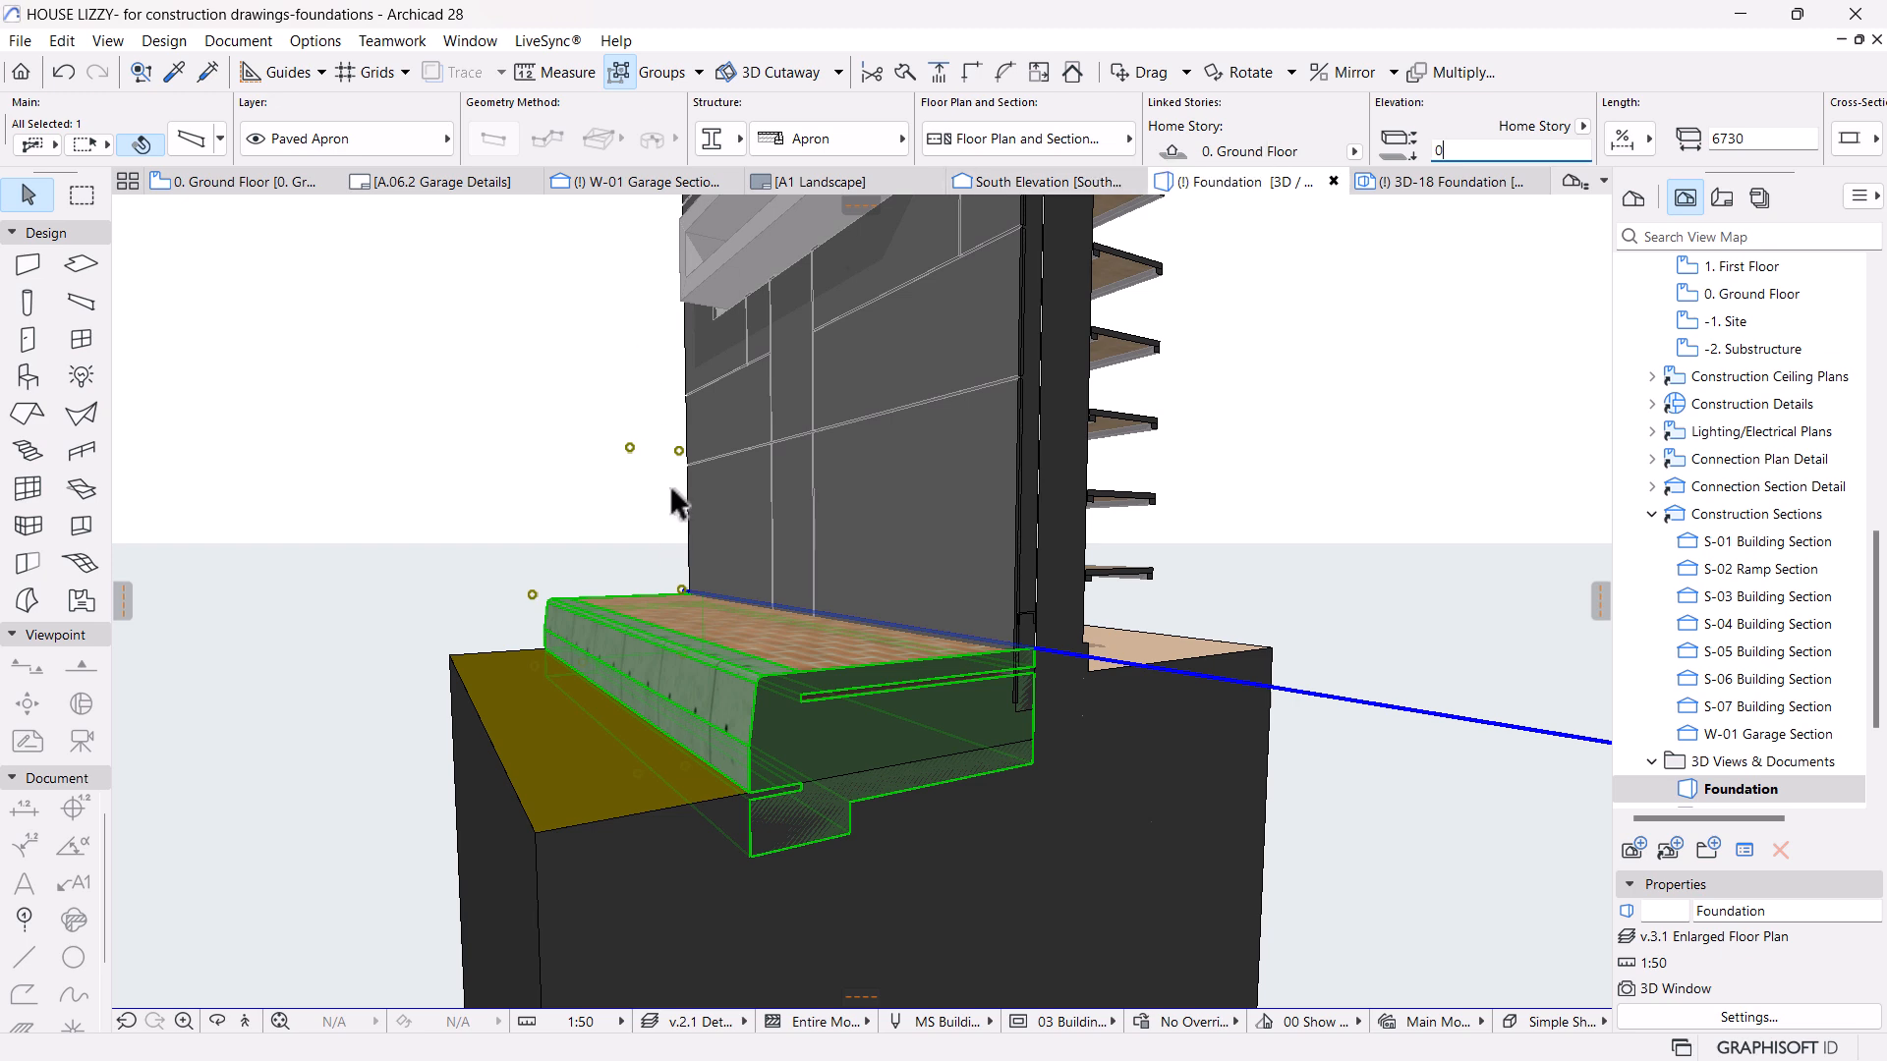
Undo the paved apron's home story and elevation changes, and show all elements in the 3D view.
key("ctrl+z")
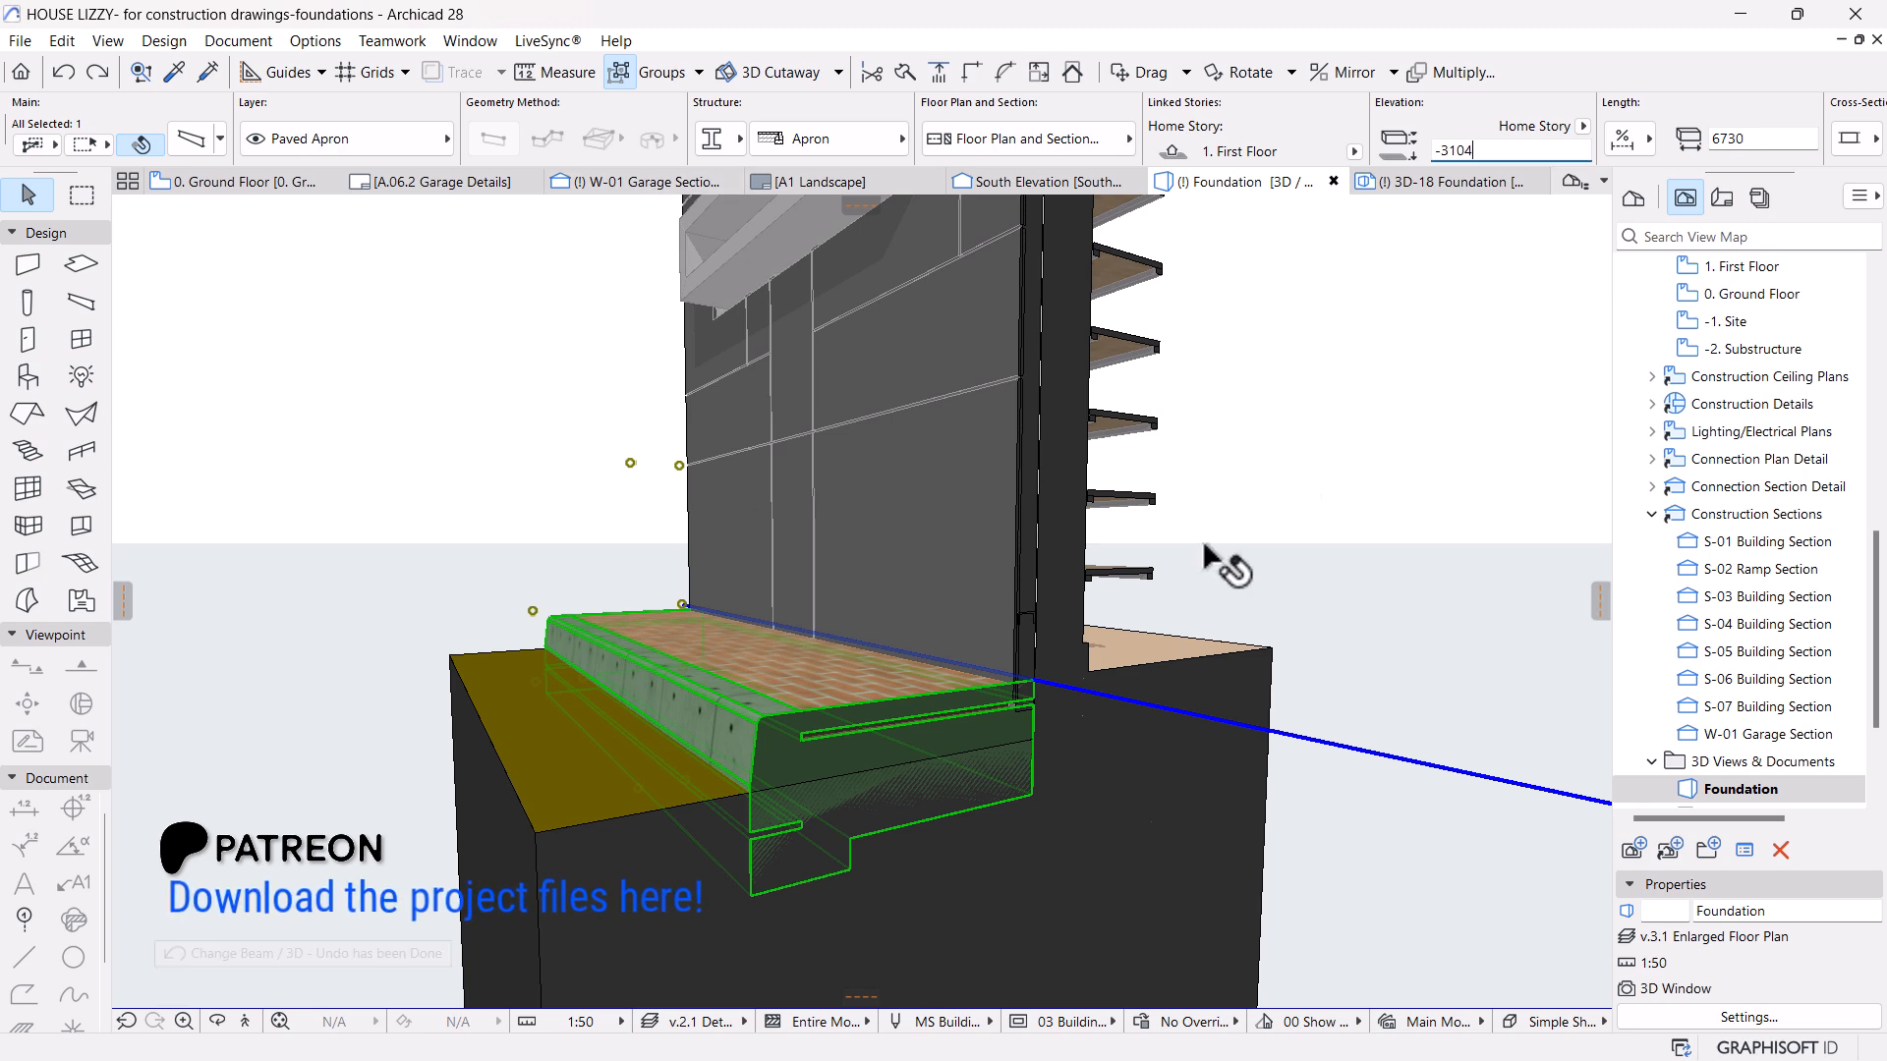
right_click(1378, 639)
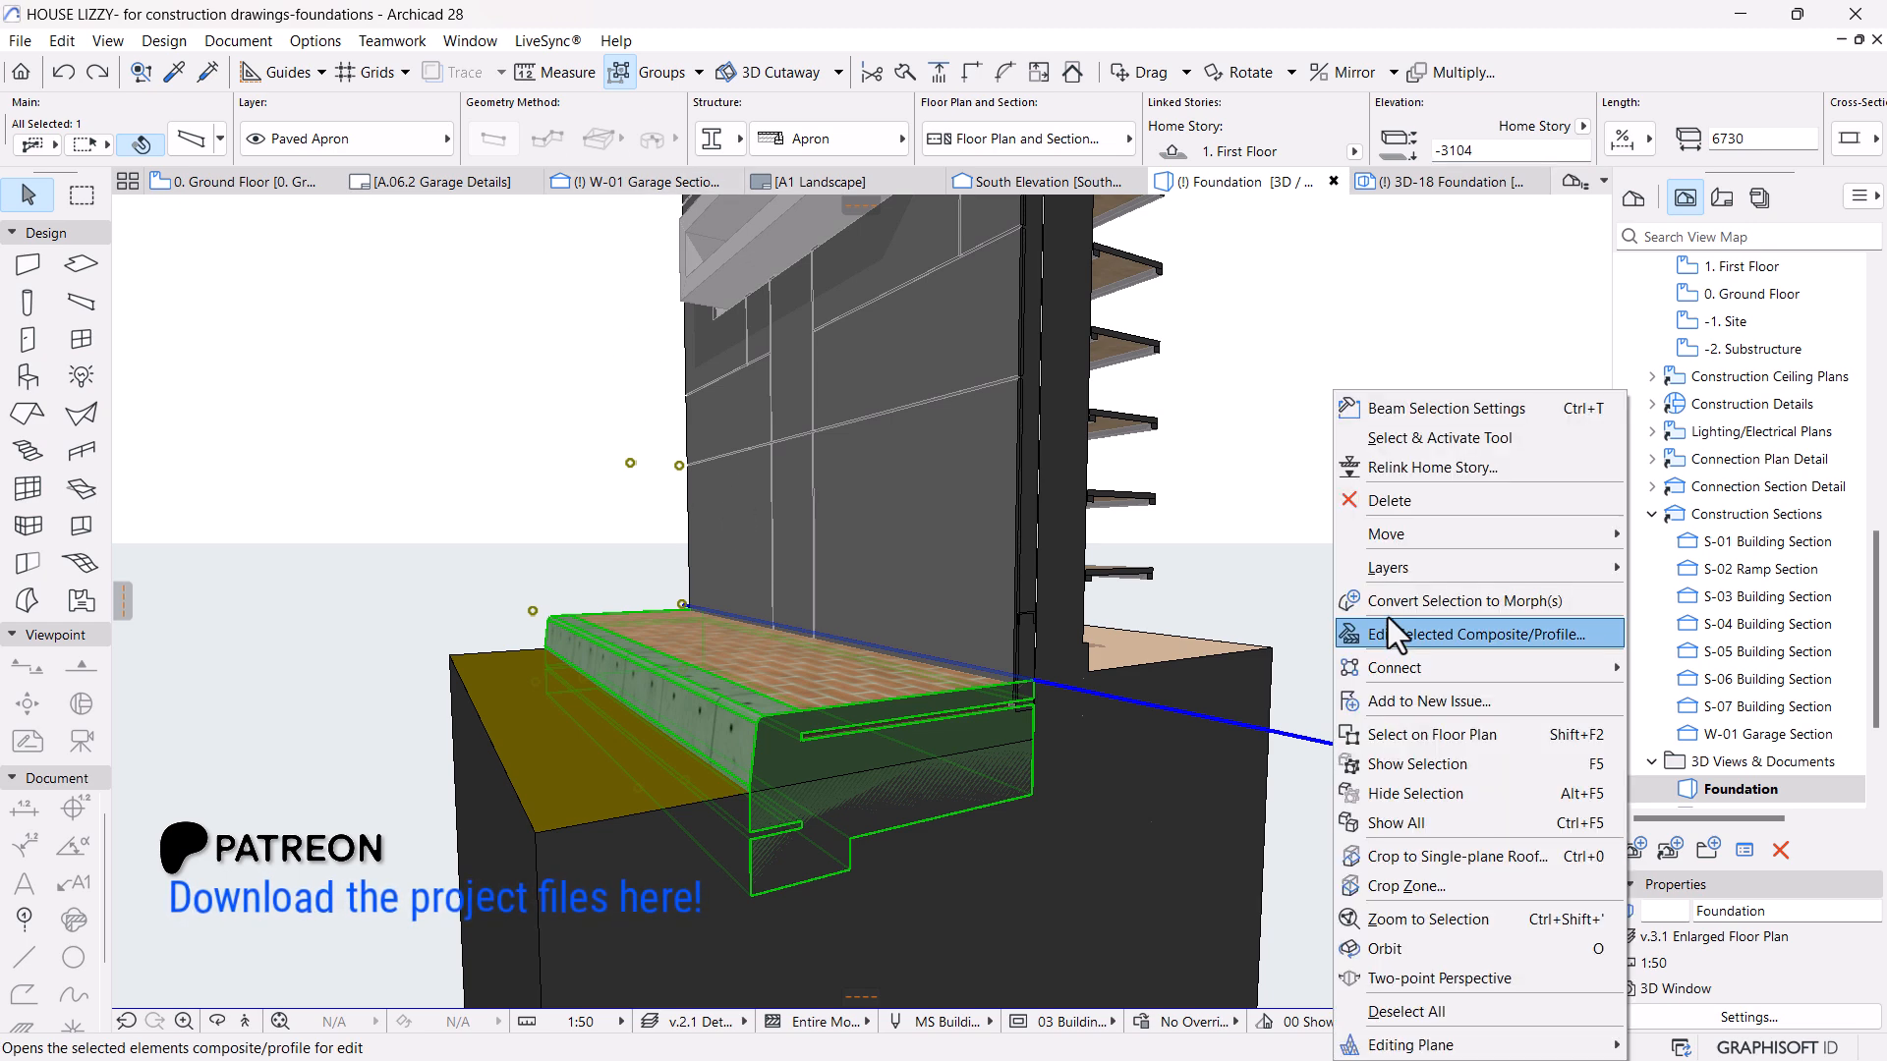
left_click(1398, 821)
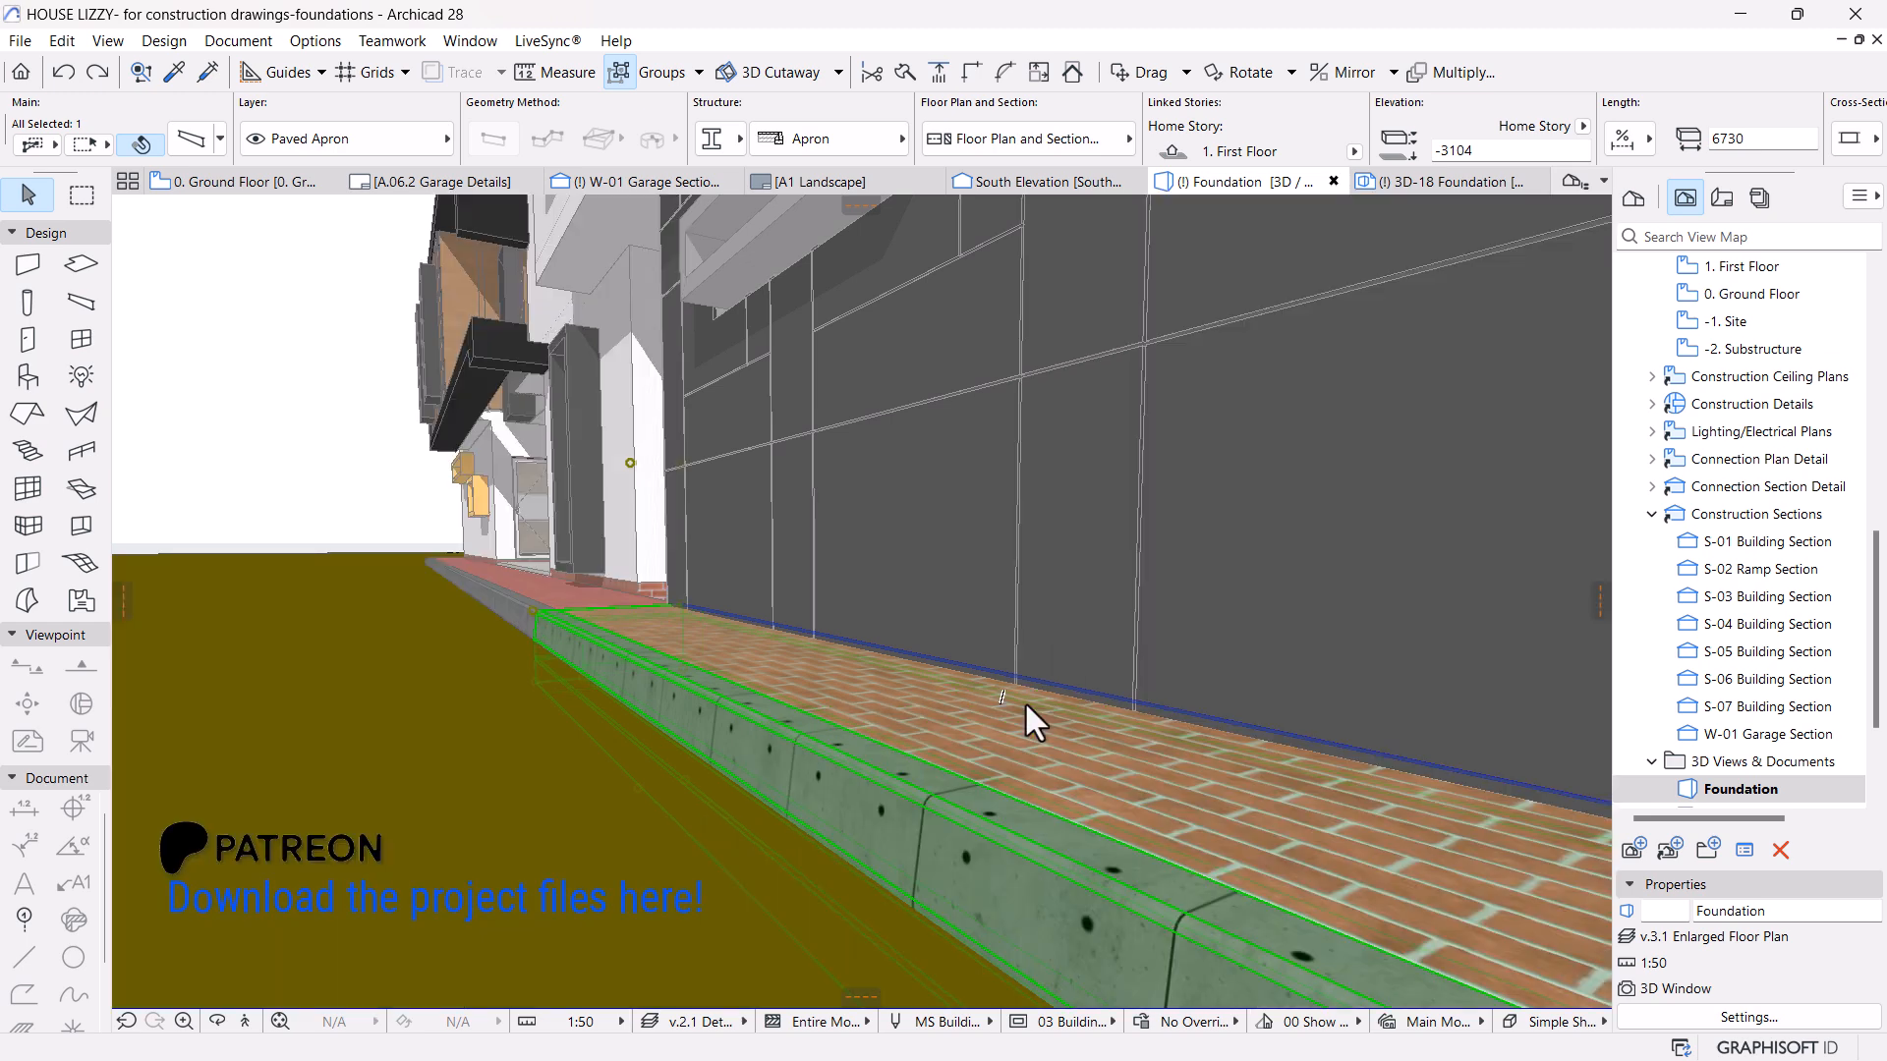
Set the home story of all four paved apron beams along the house to 0. Ground Floor and their elevation to 0.
scroll(1006, 735, "down", 5)
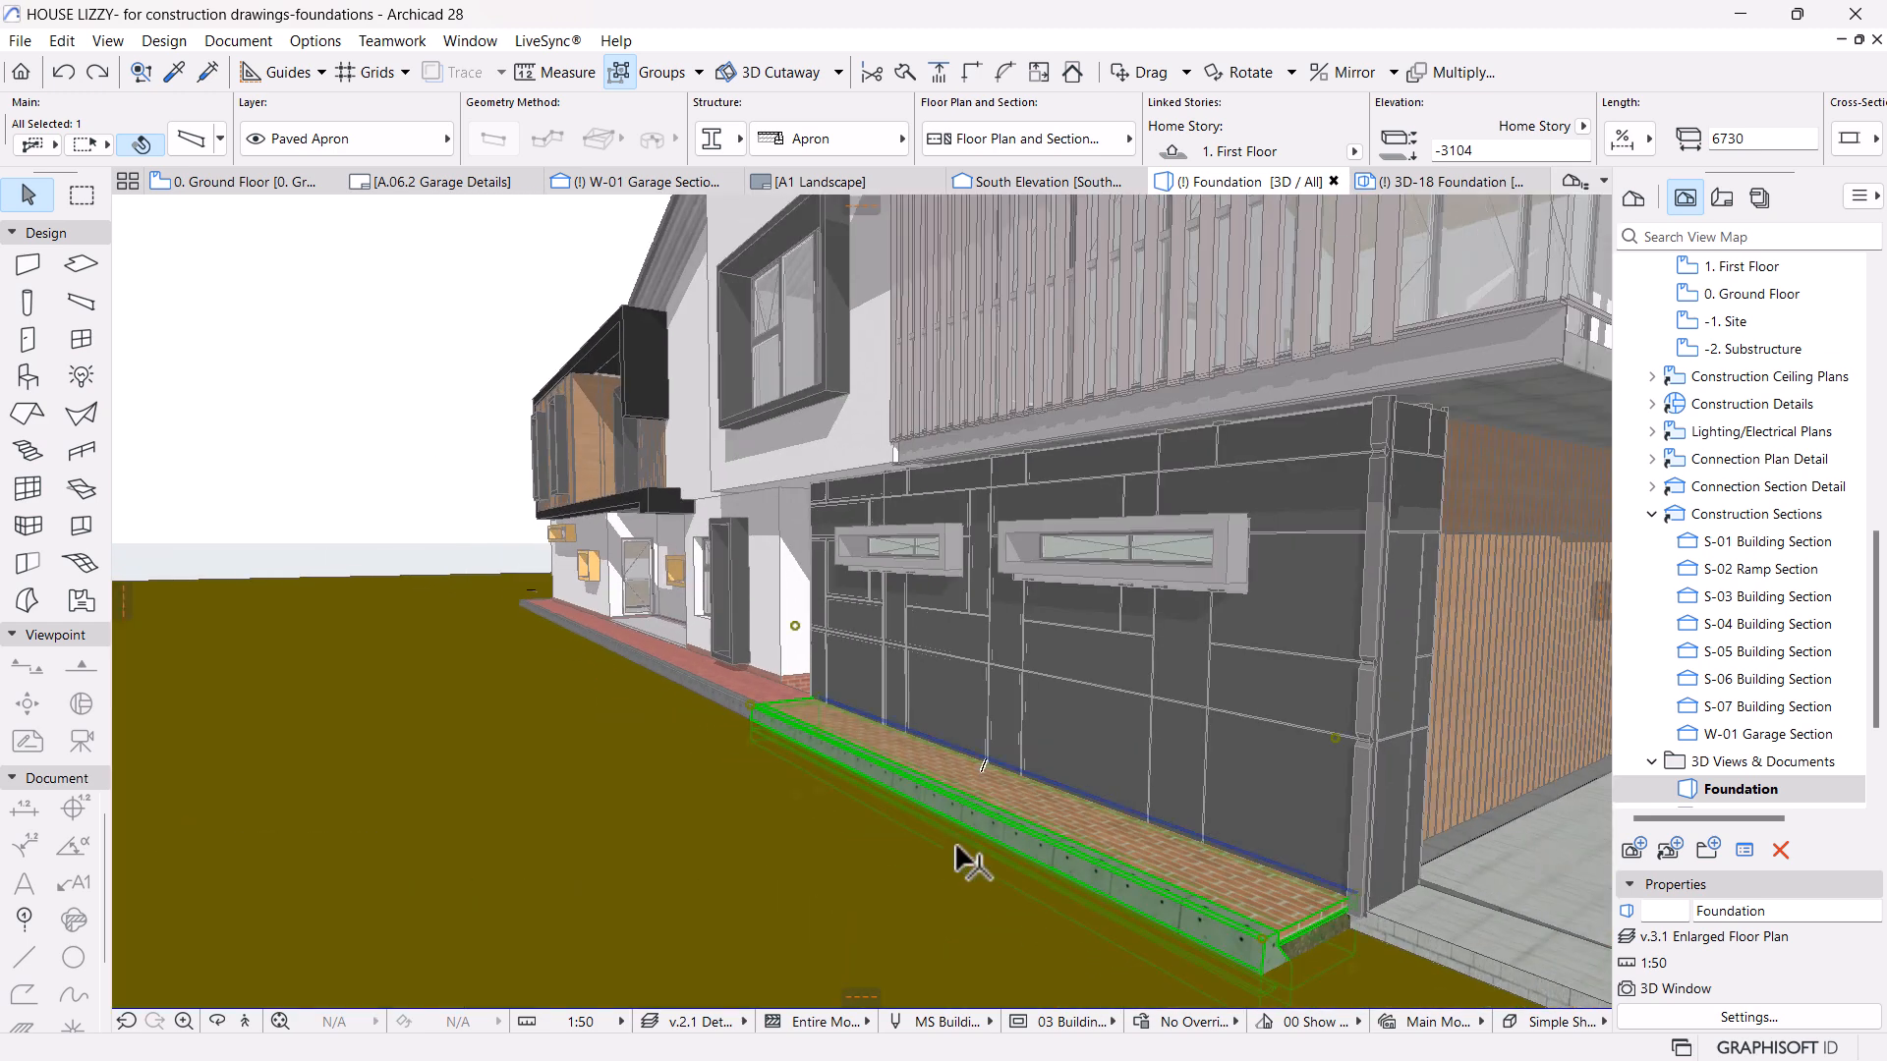
left_click(739, 695, "shift")
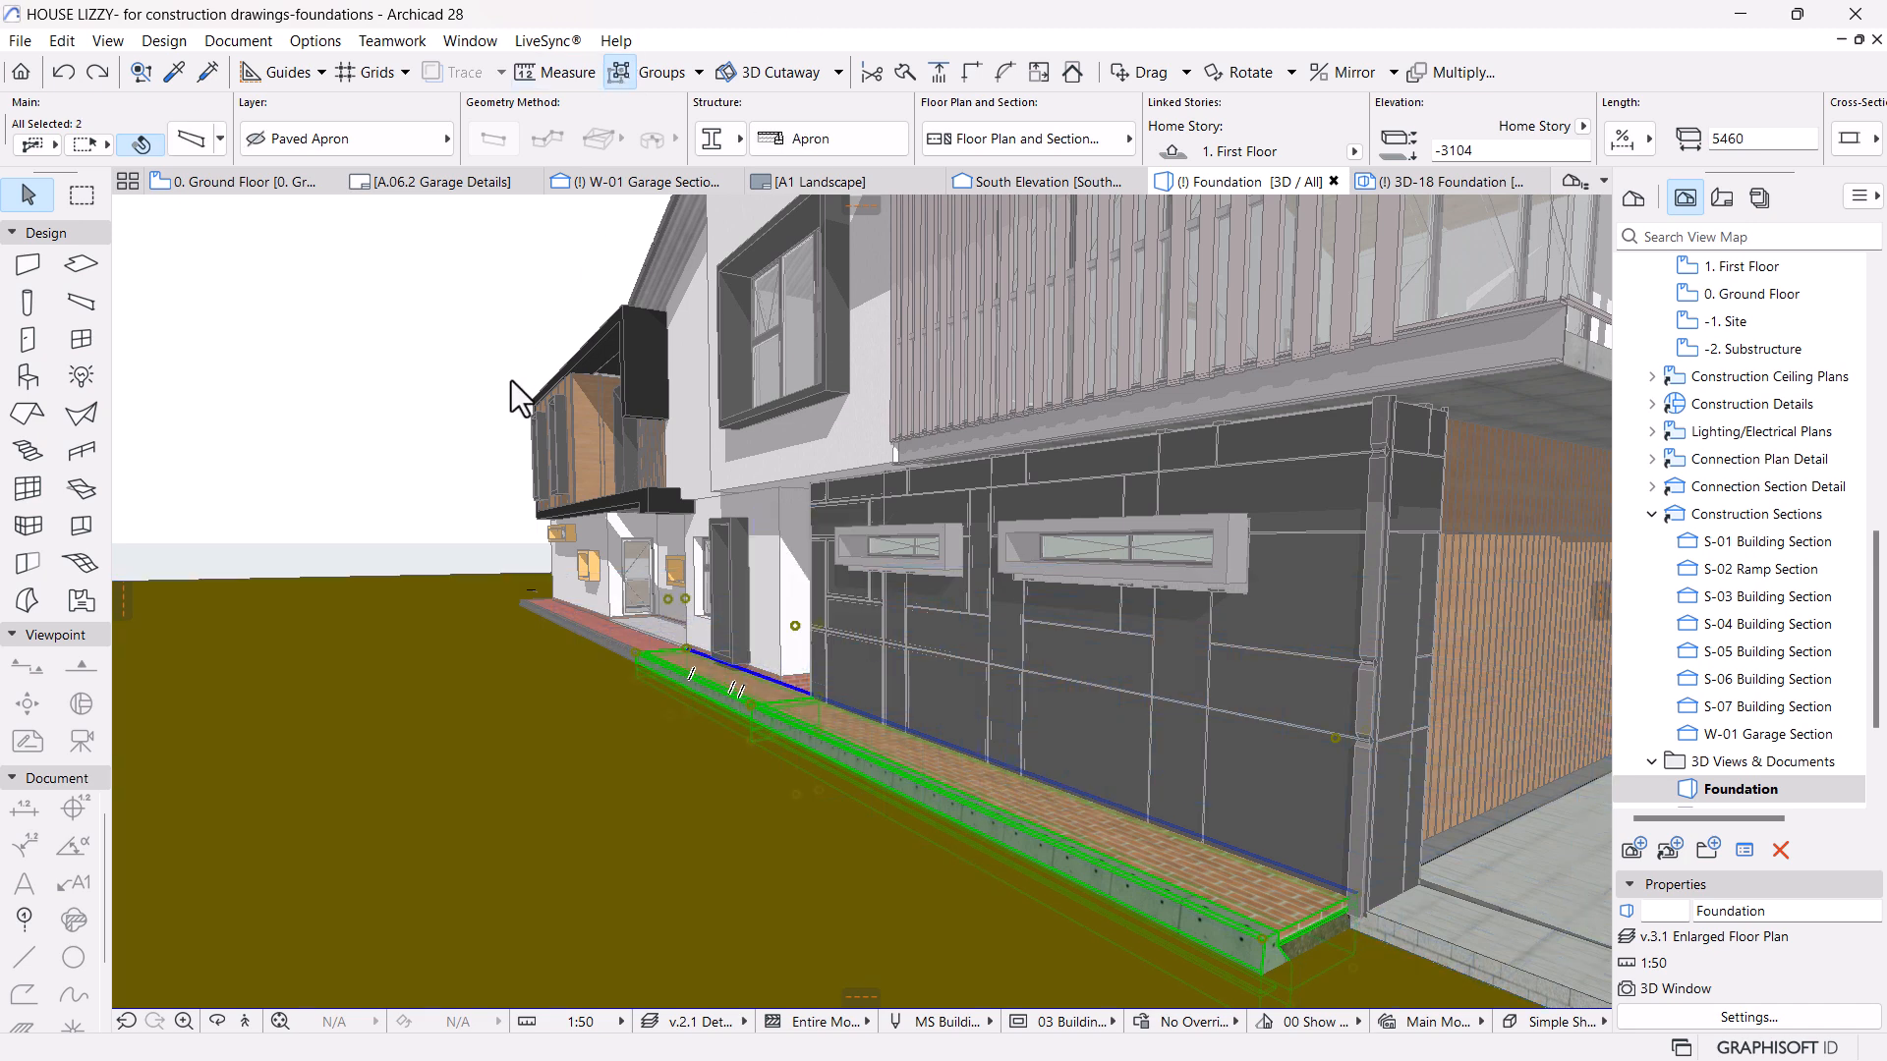
key("o")
left_click_drag(1133, 744, 813, 829)
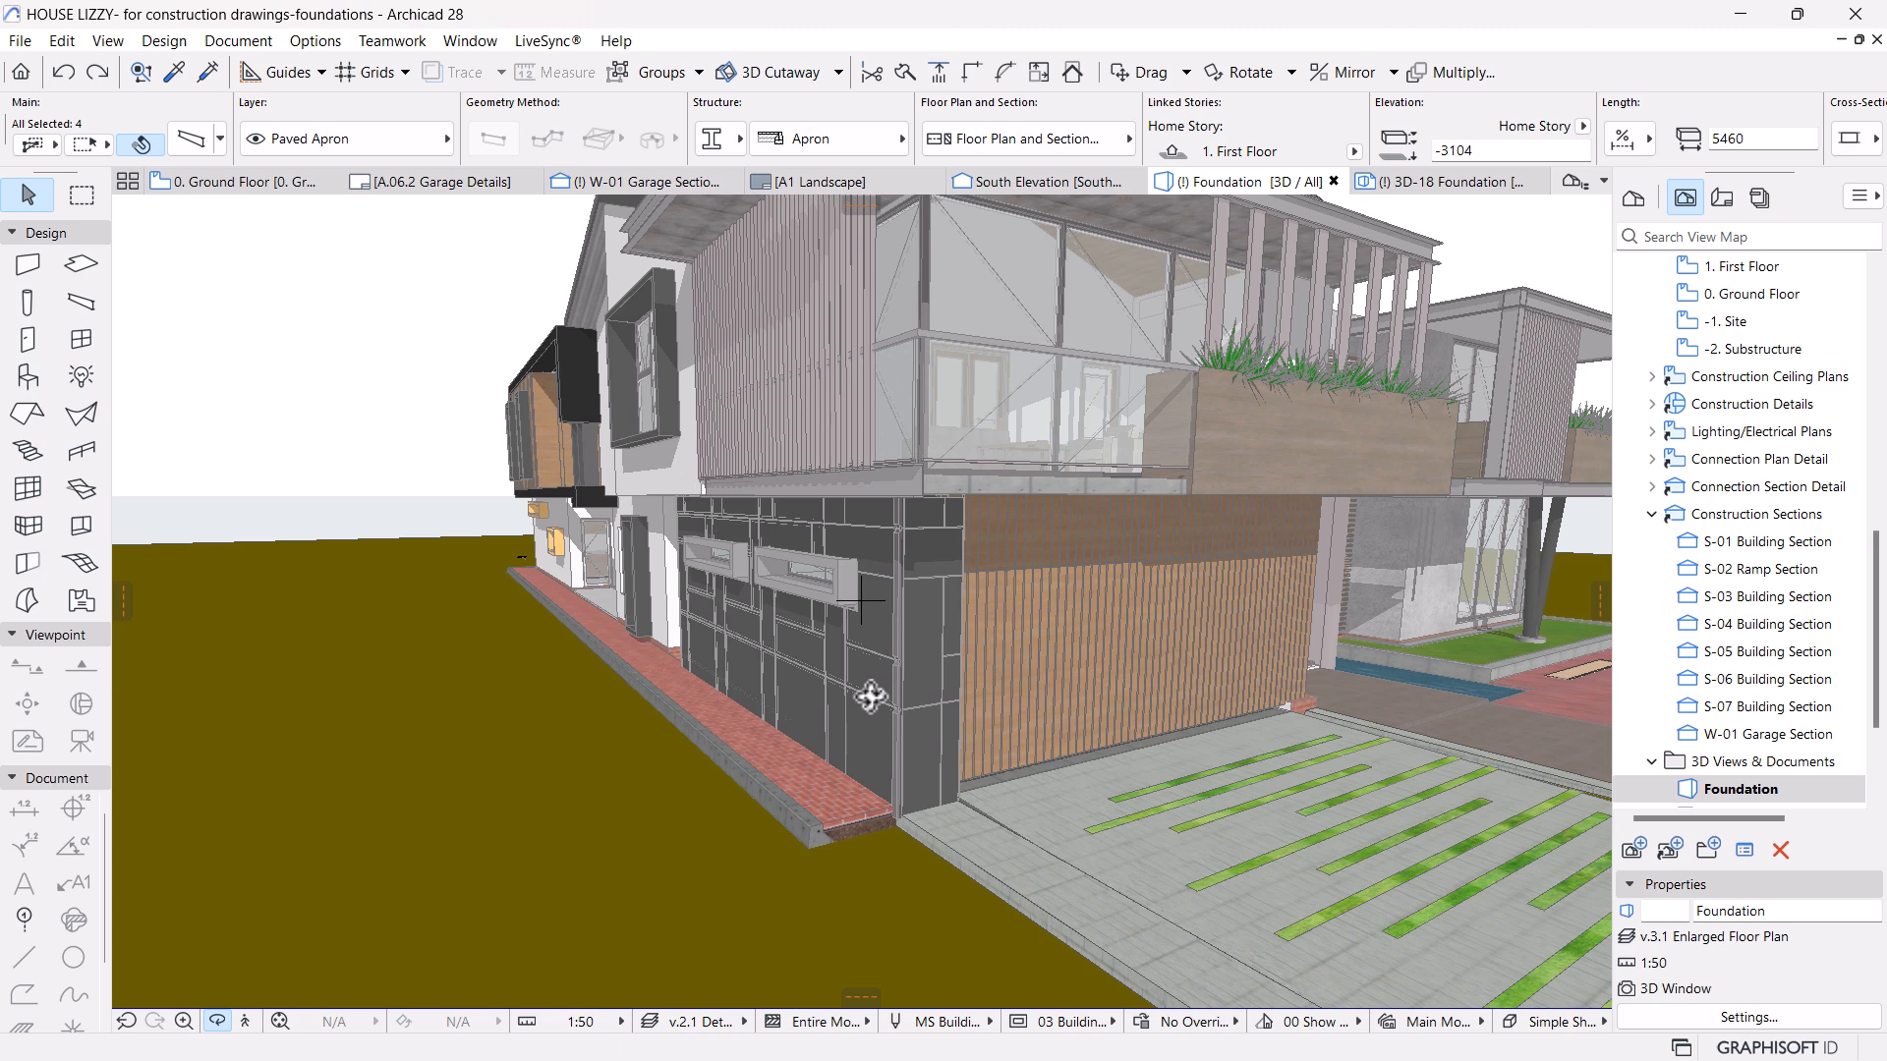
key("Escape")
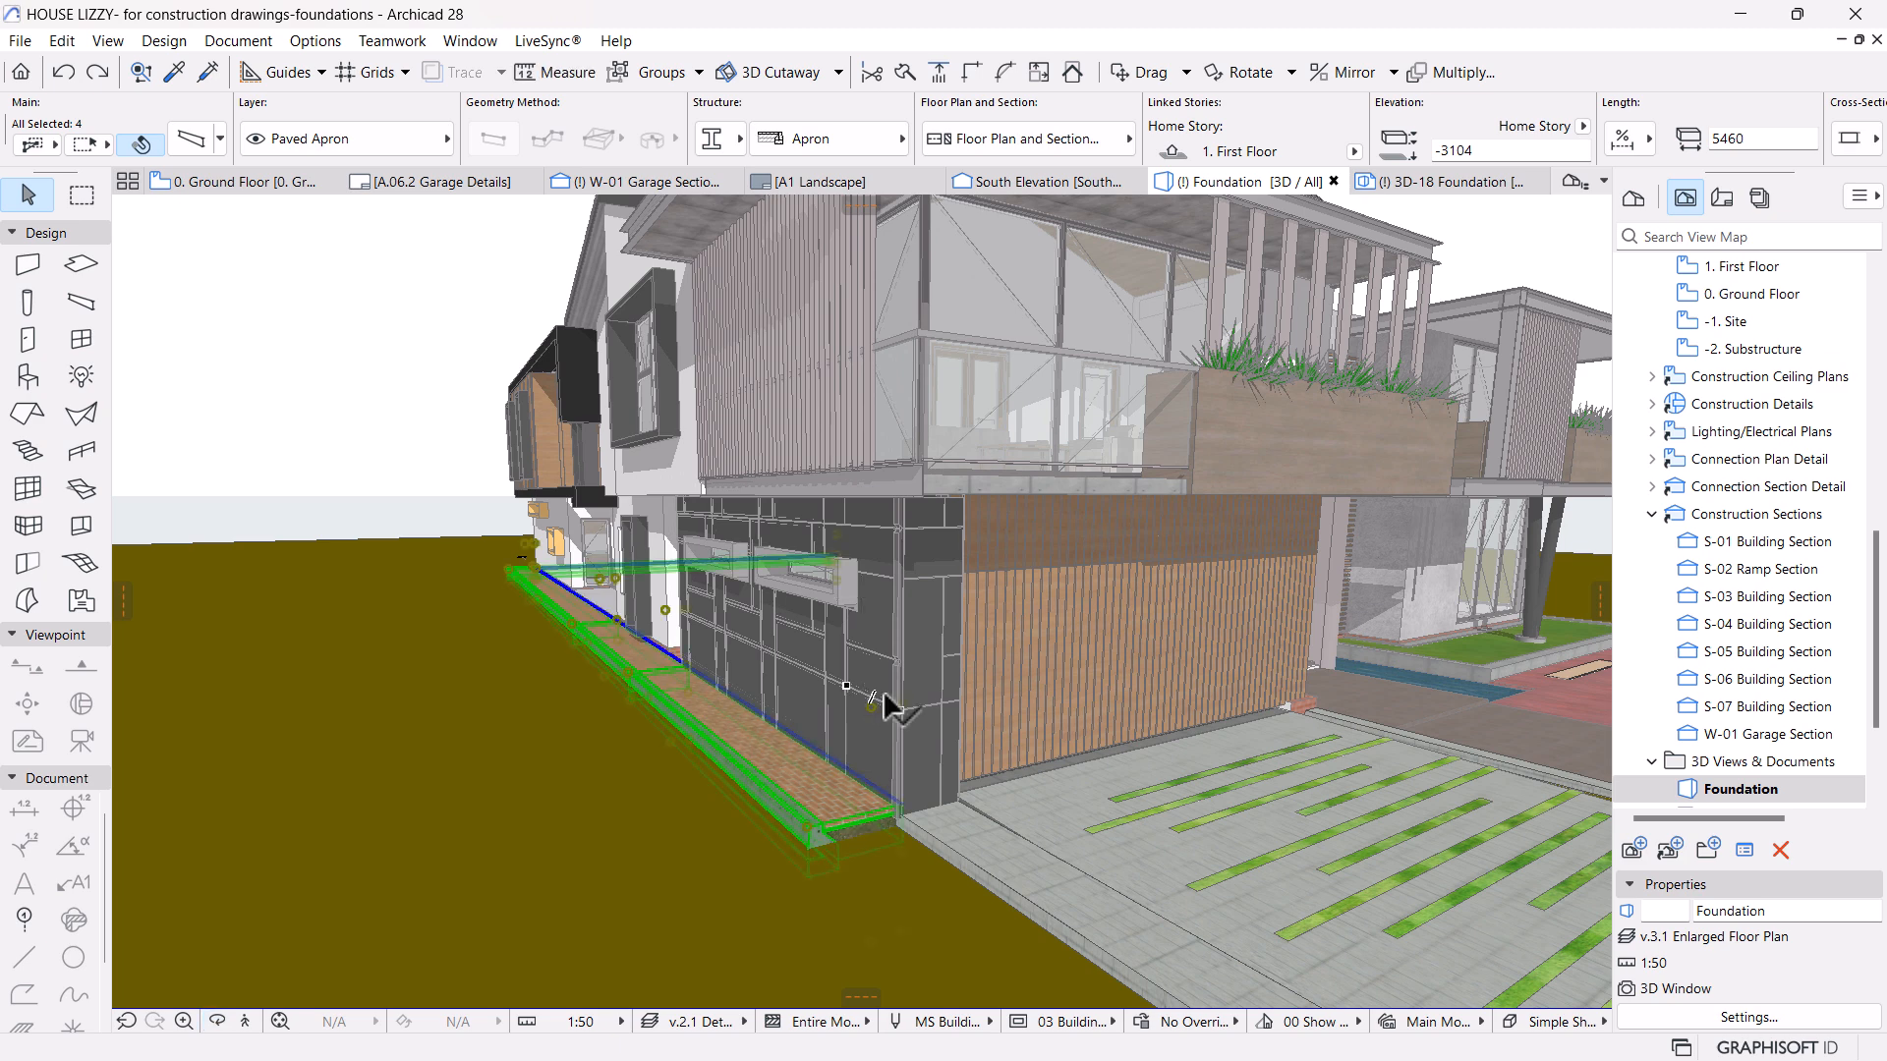
left_click(1353, 152)
left_click(1425, 206)
left_click_drag(1497, 151, 1358, 153)
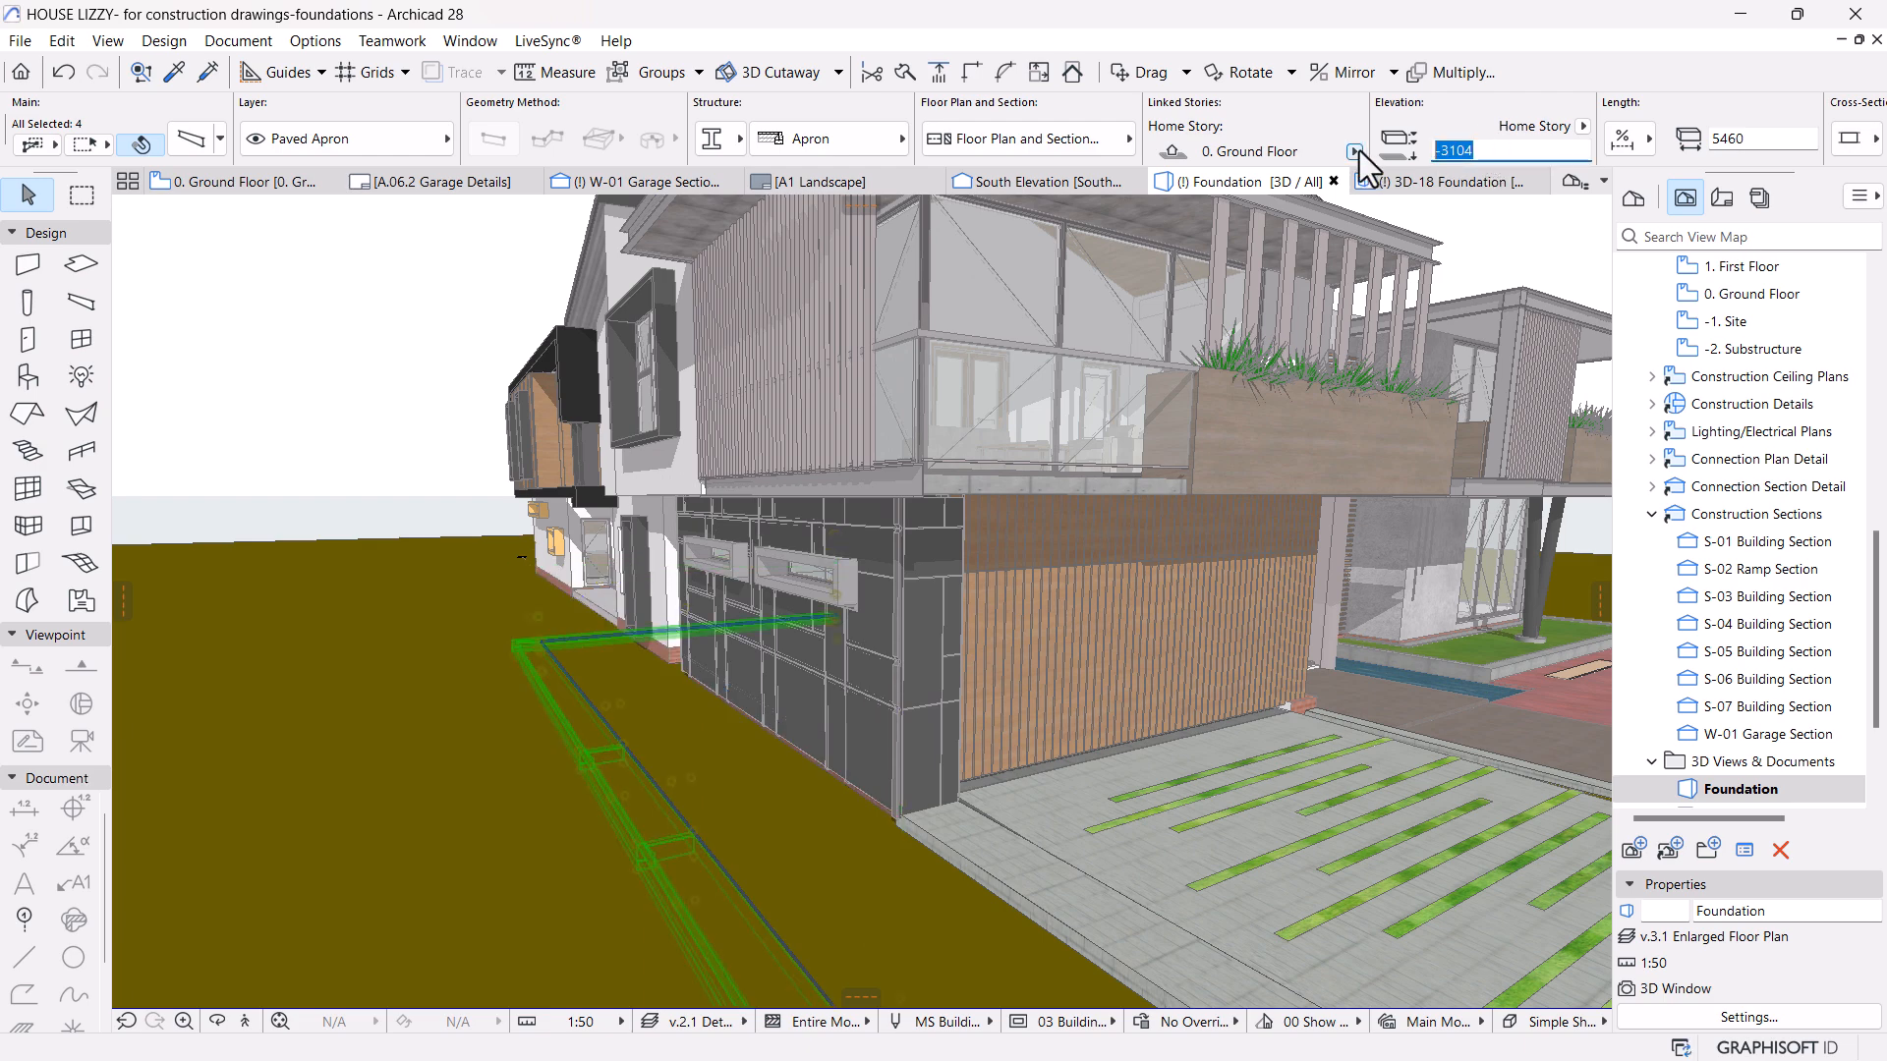
type("0")
key("Return")
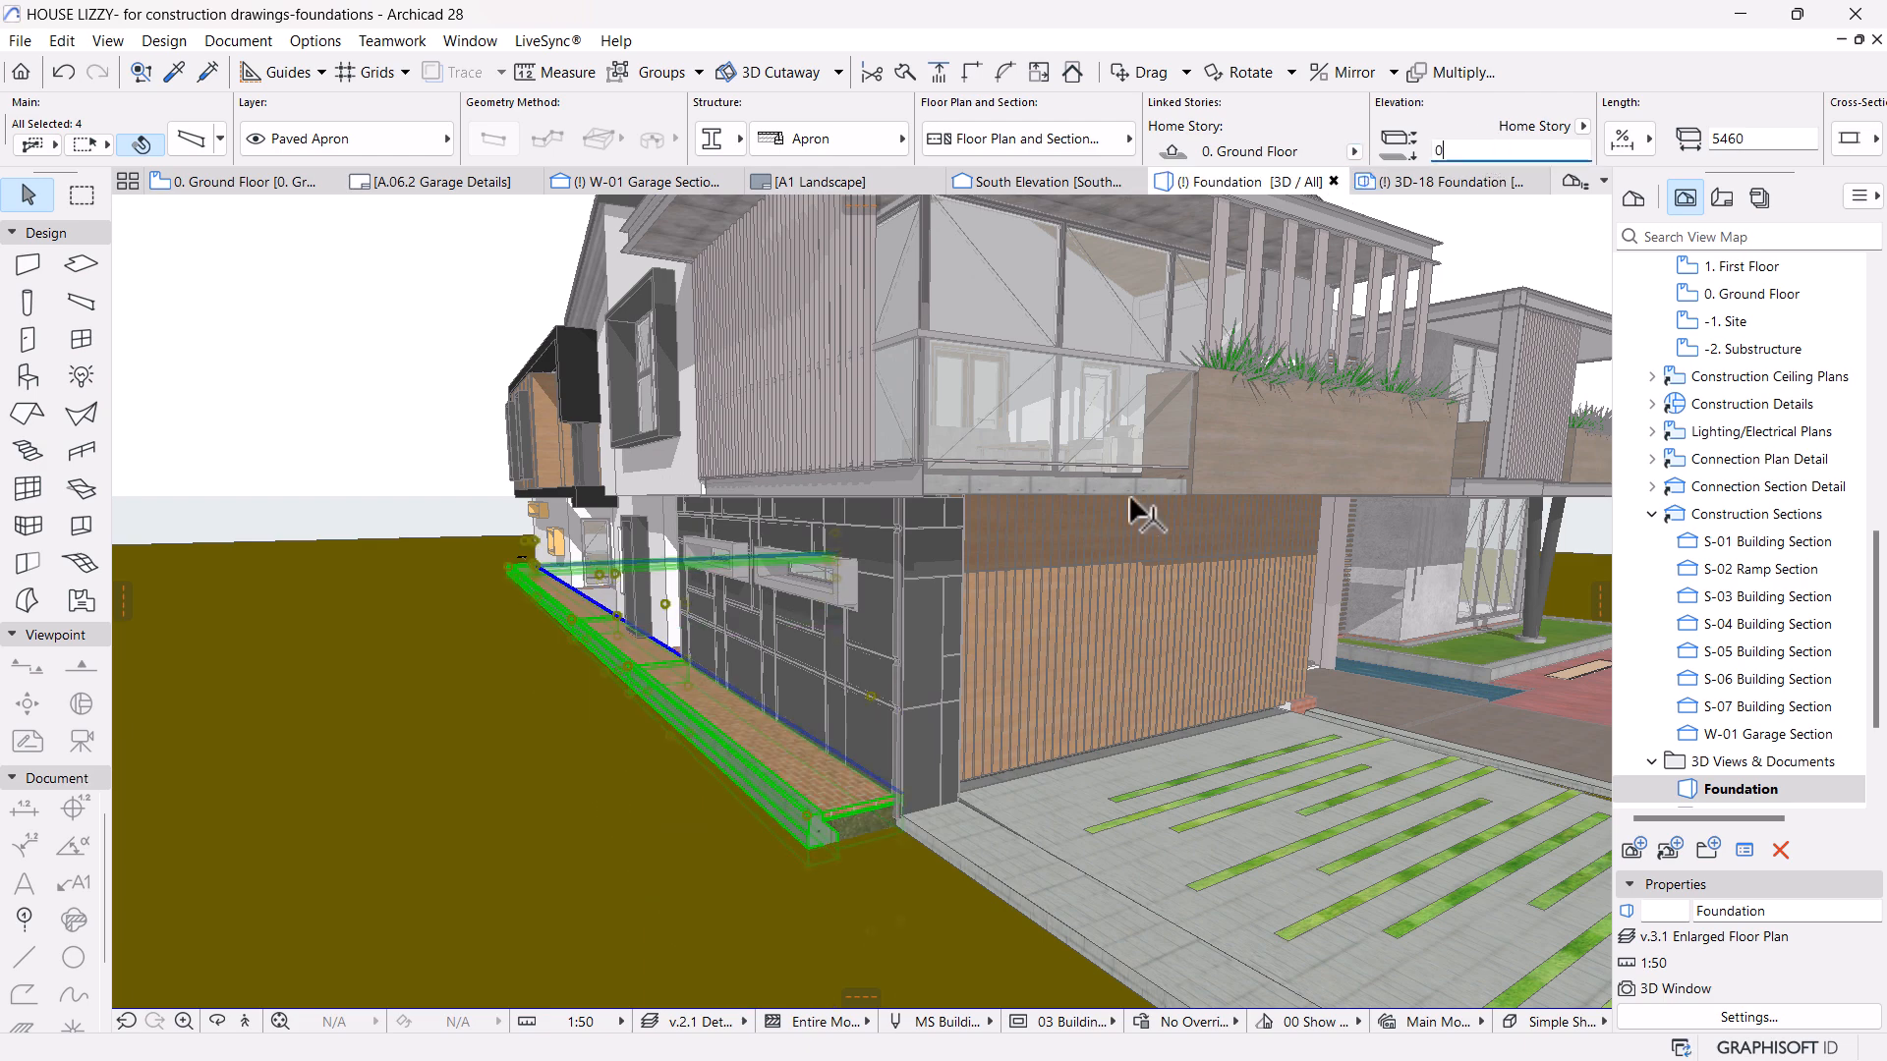
scroll(869, 835, "up", 5)
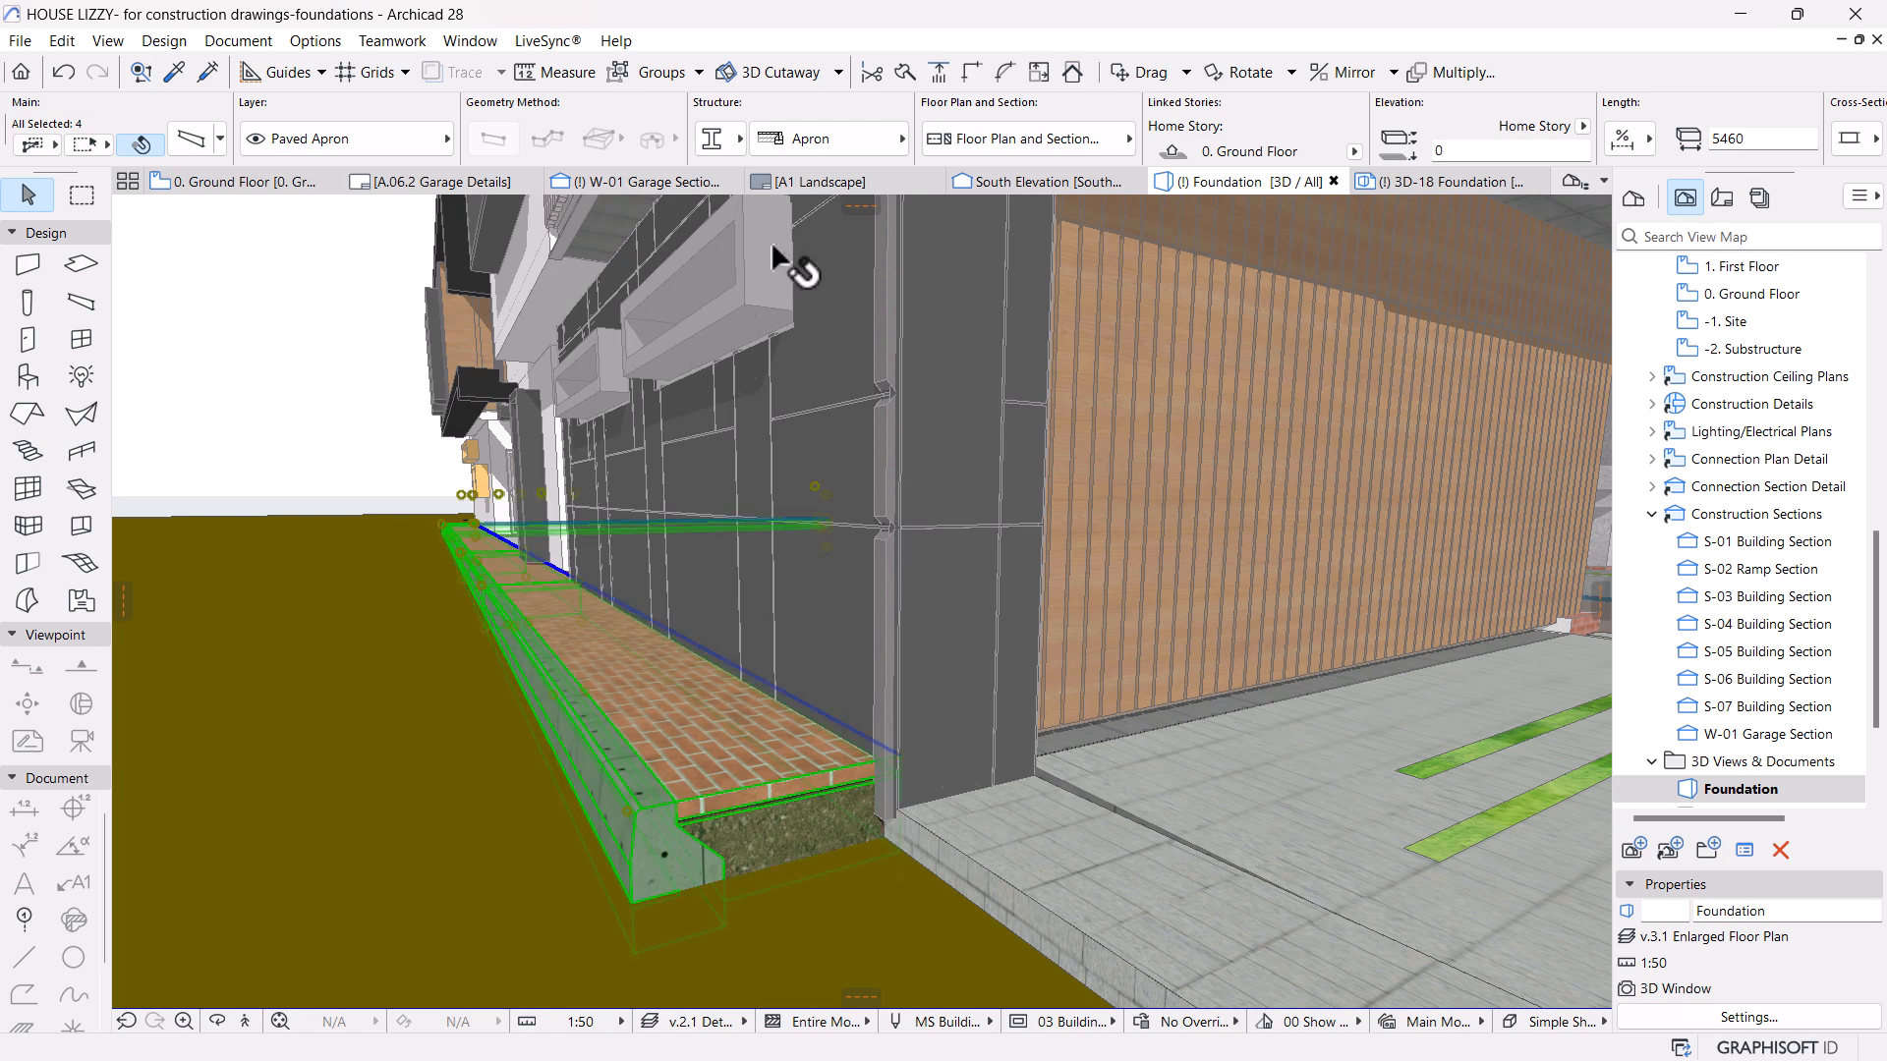
Make the Paved Apron layer visible in the W-01 Garage Section under the v.3.1 Enlarged Floor Plan layer combination.
left_click(622, 181)
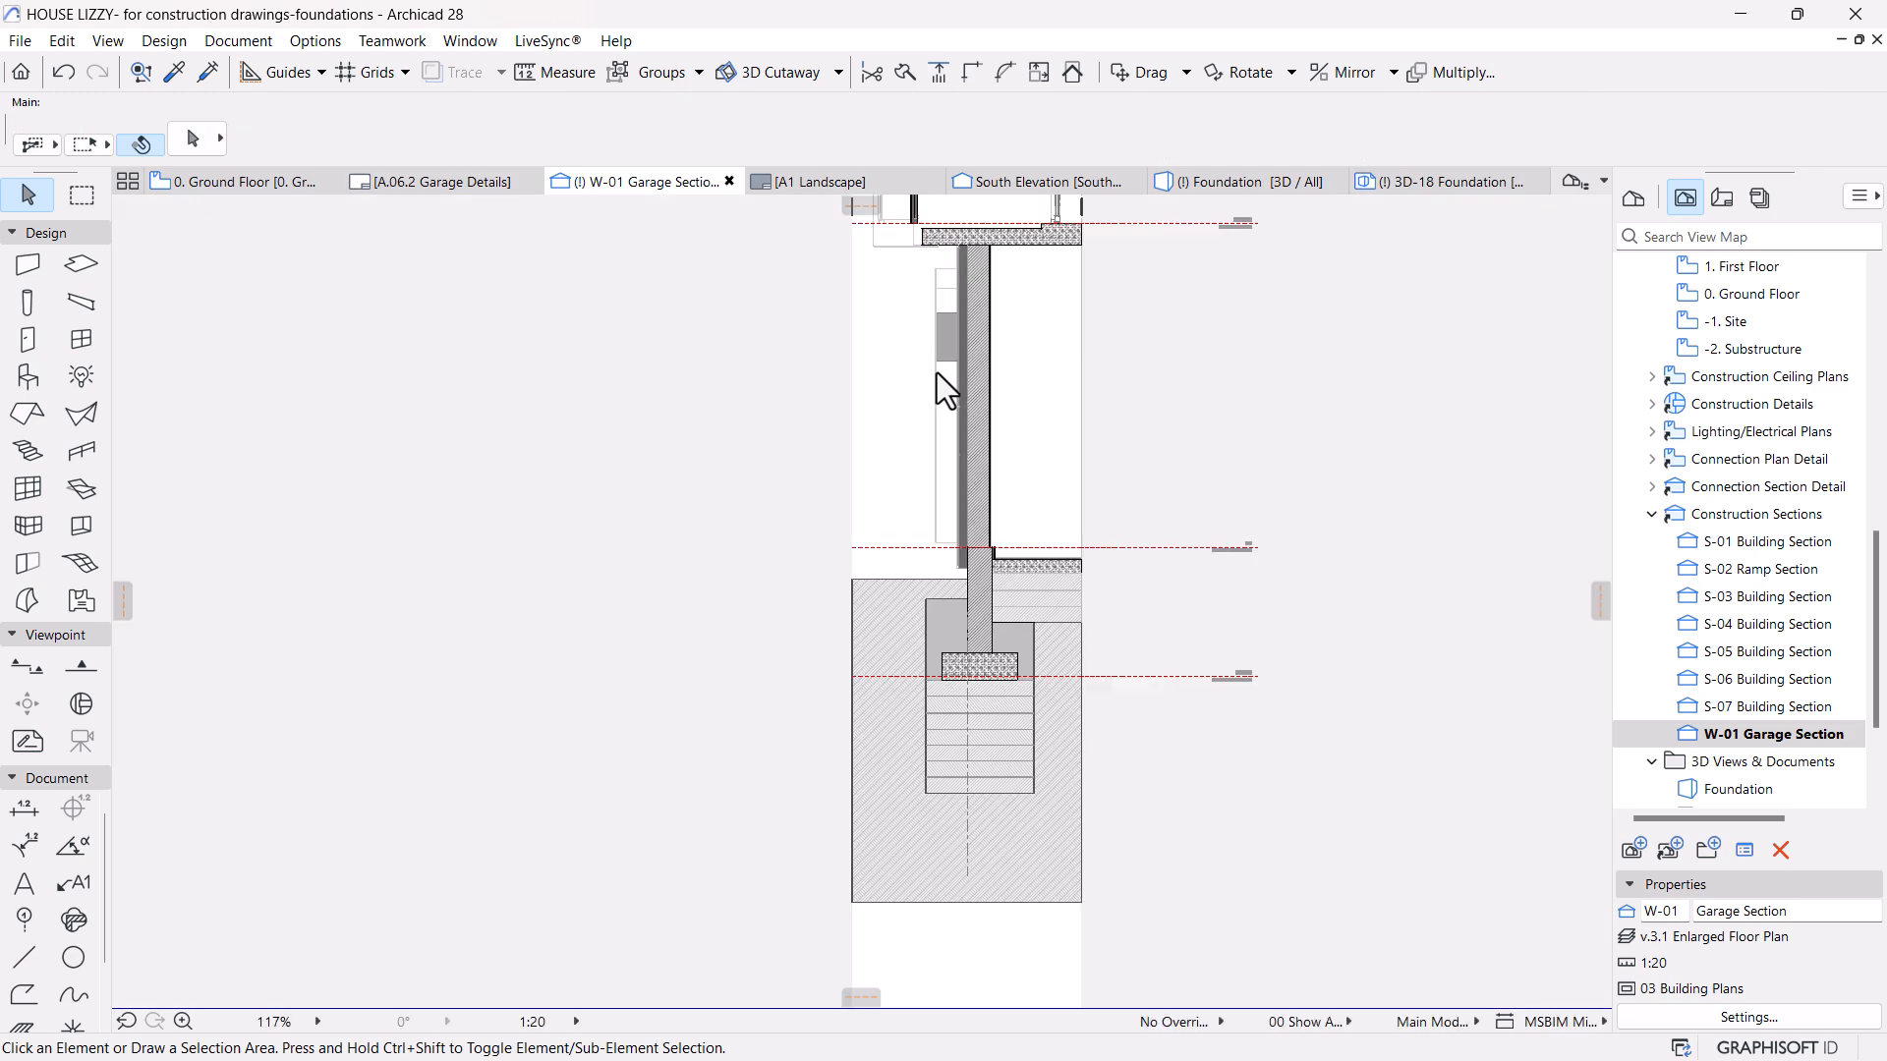
scroll(987, 564, "up", 5)
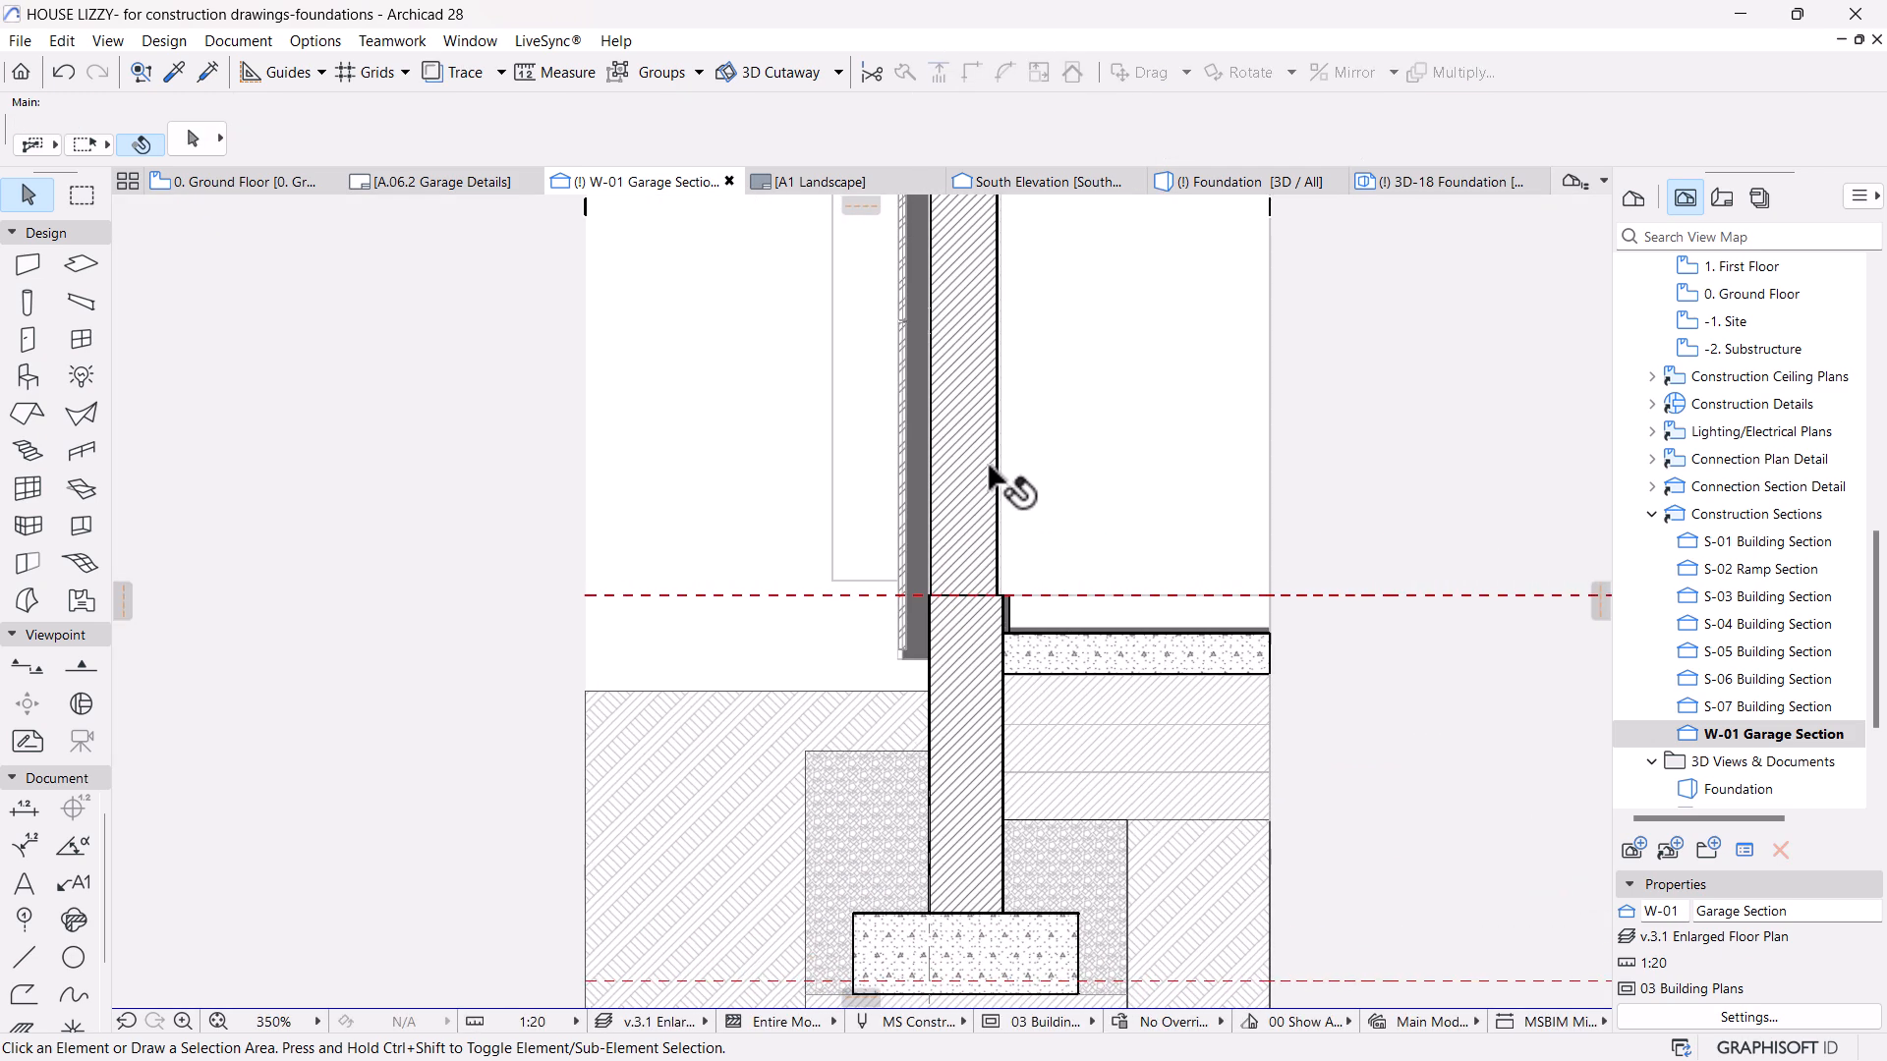
key("ctrl+l")
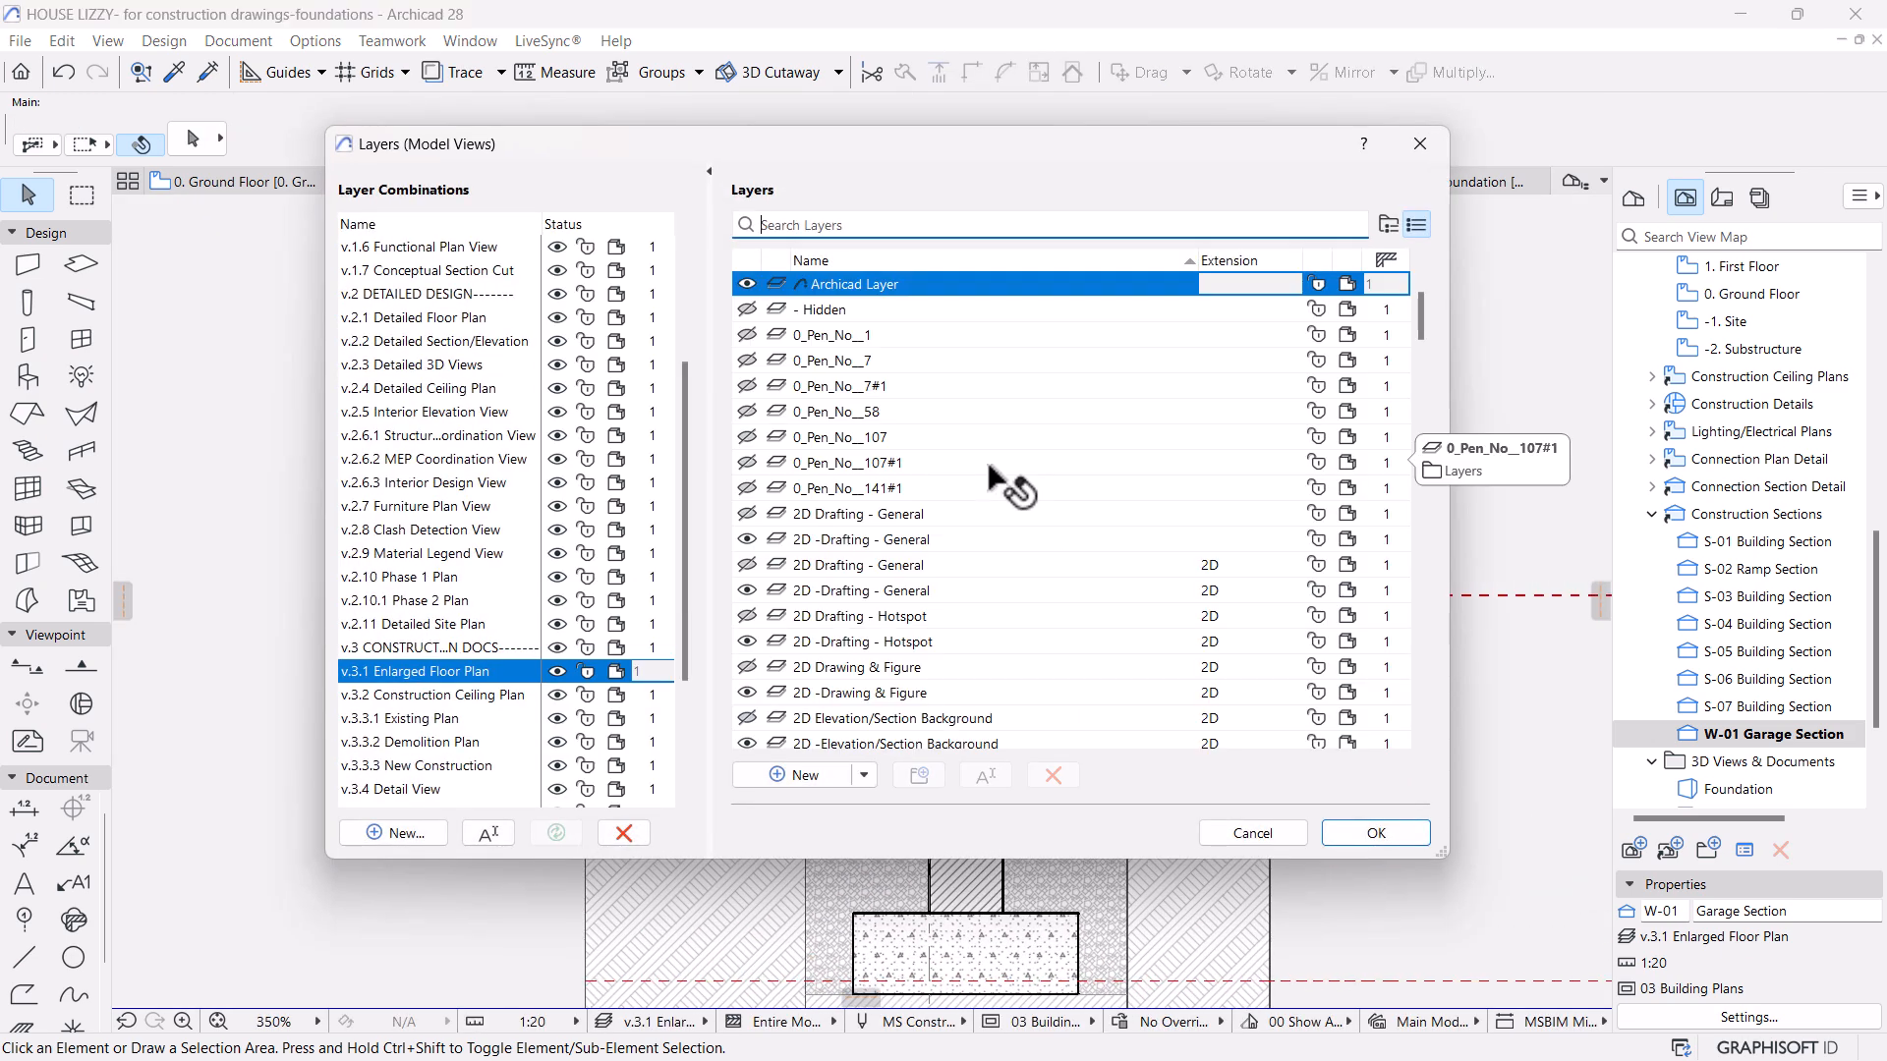
type("apro")
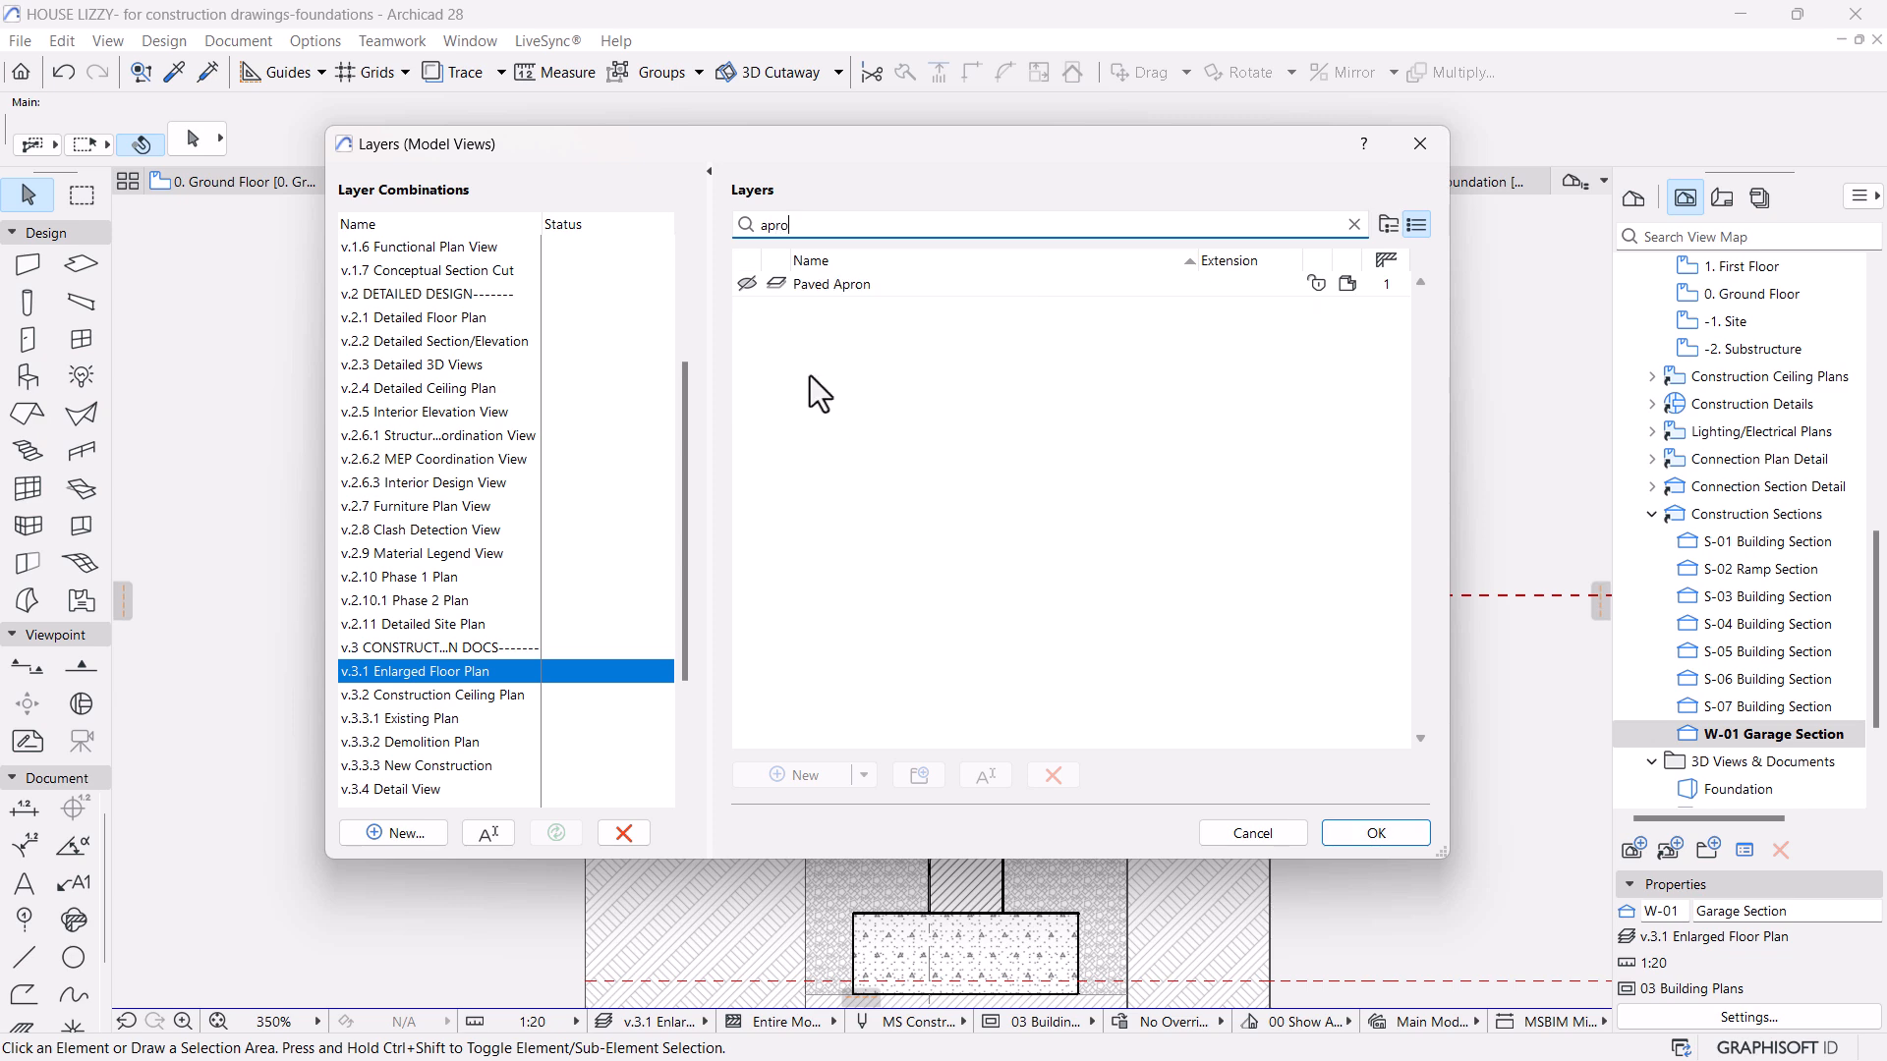
left_click(746, 284)
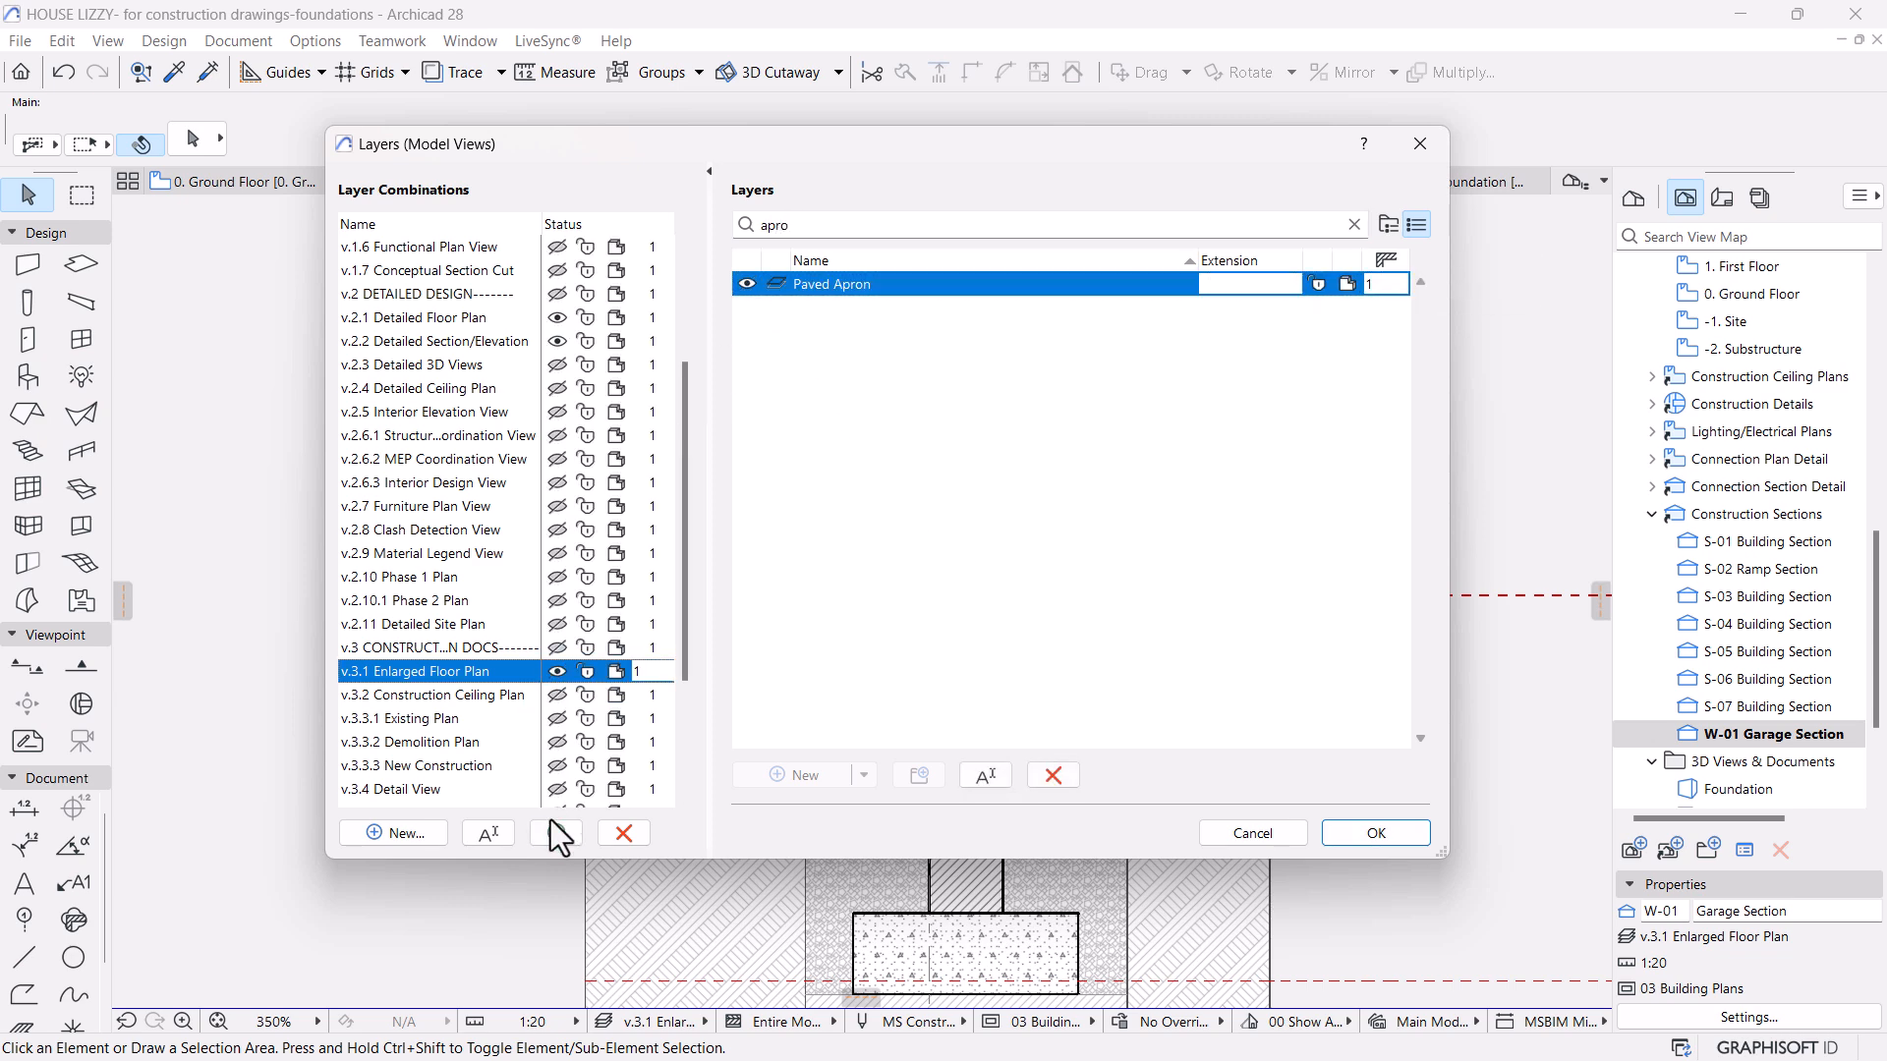
left_click(1382, 833)
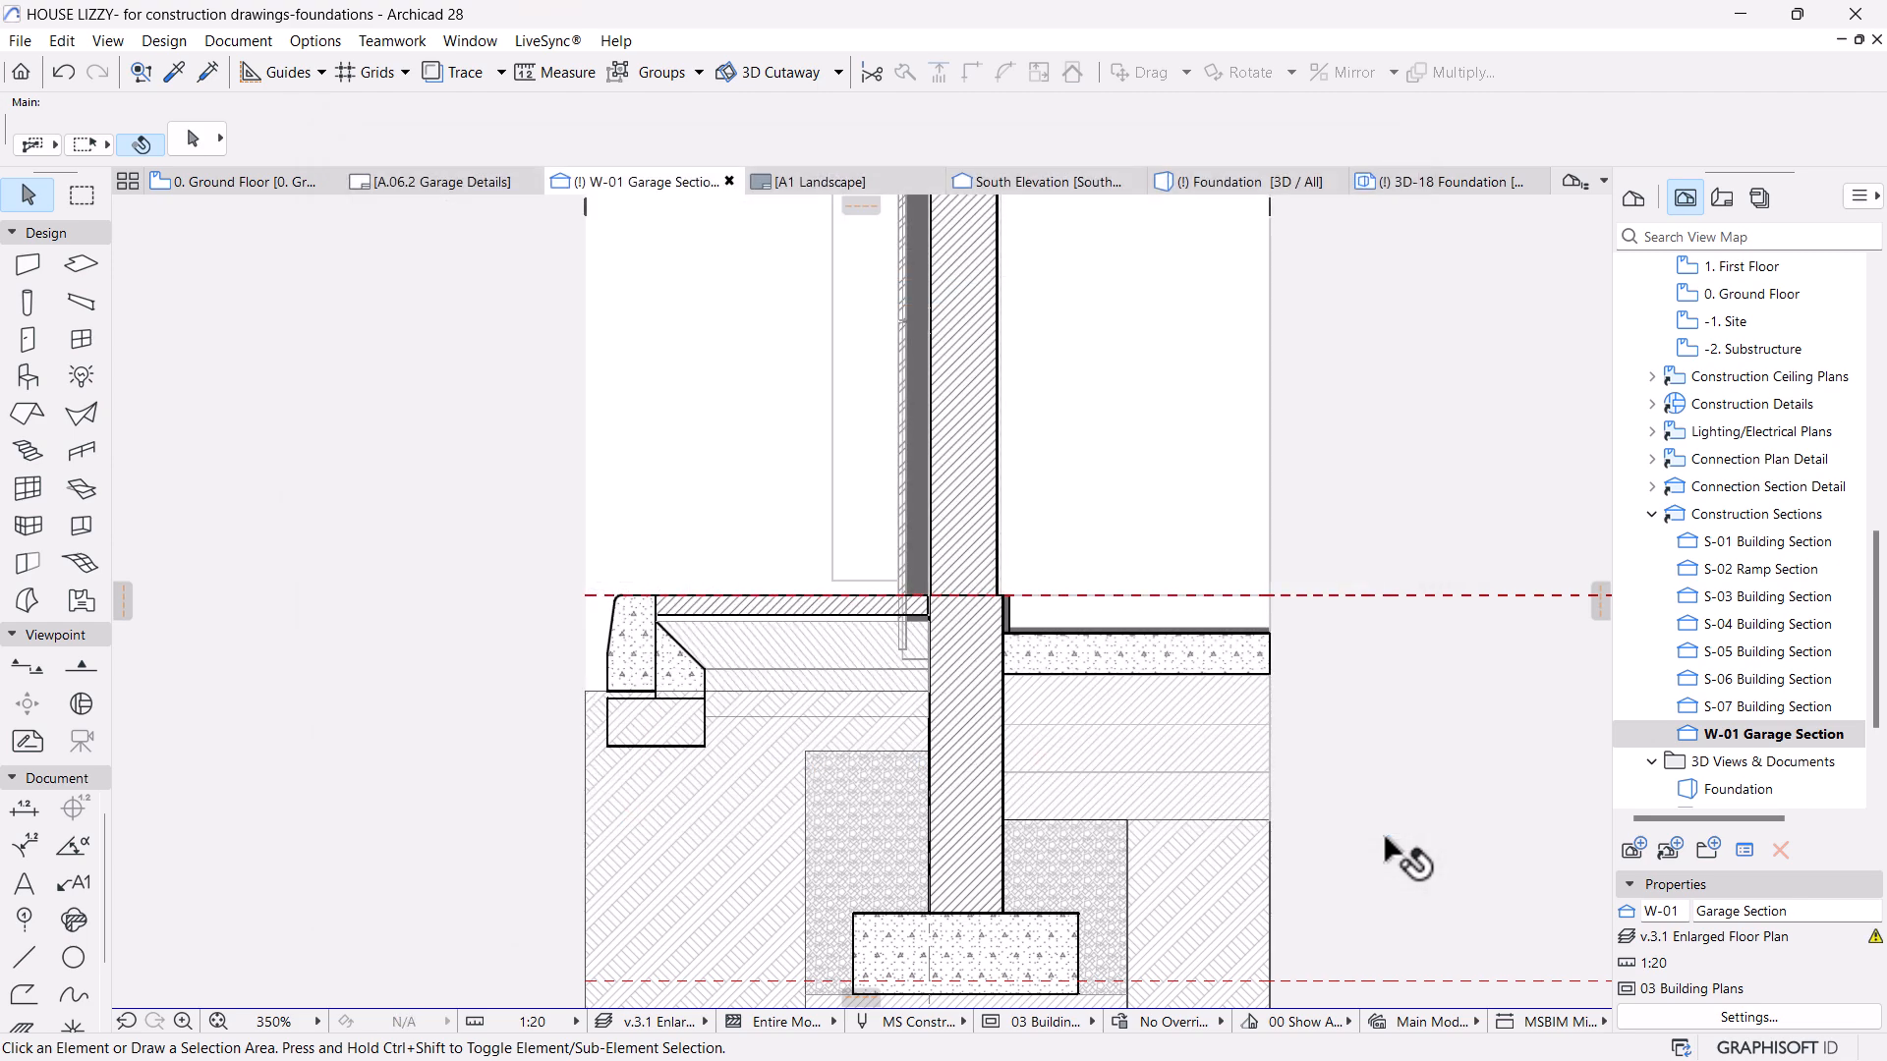
Move the paved apron assembly straight down by 200 in the garage section.
scroll(863, 694, "up", 3)
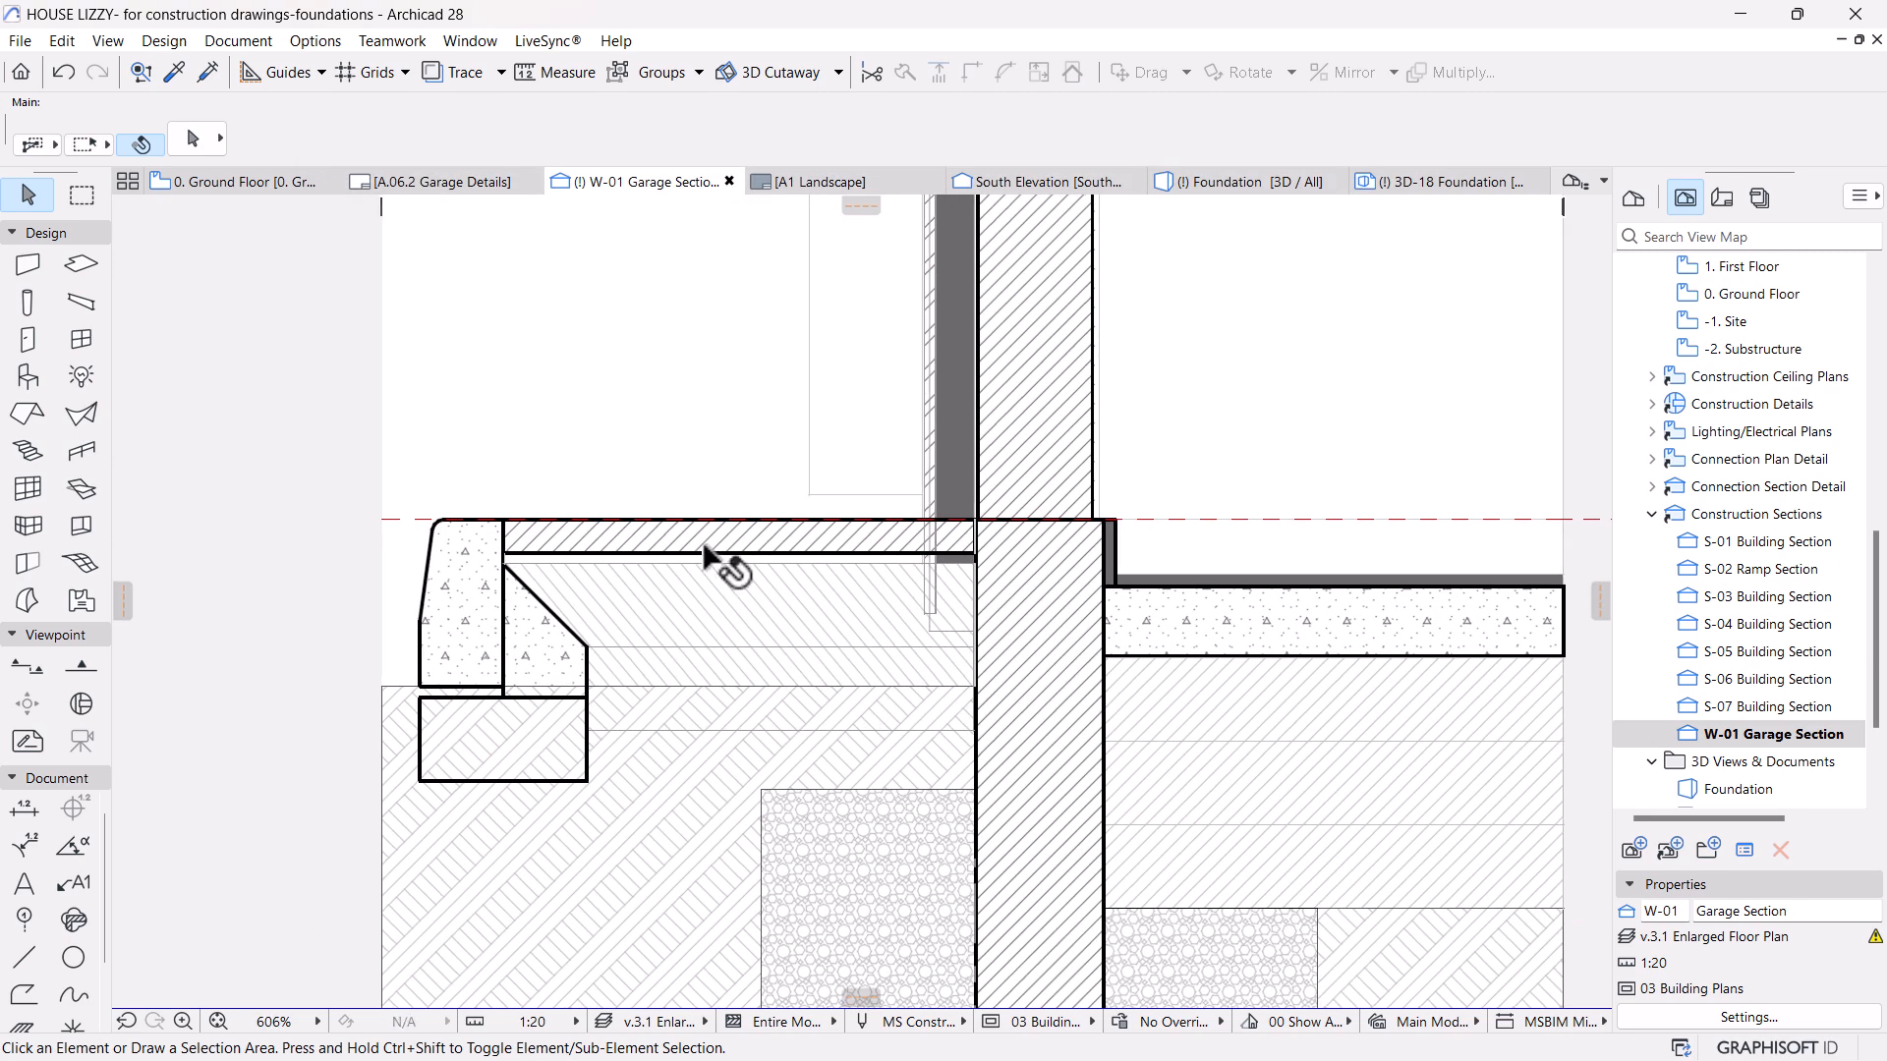
left_click(716, 580)
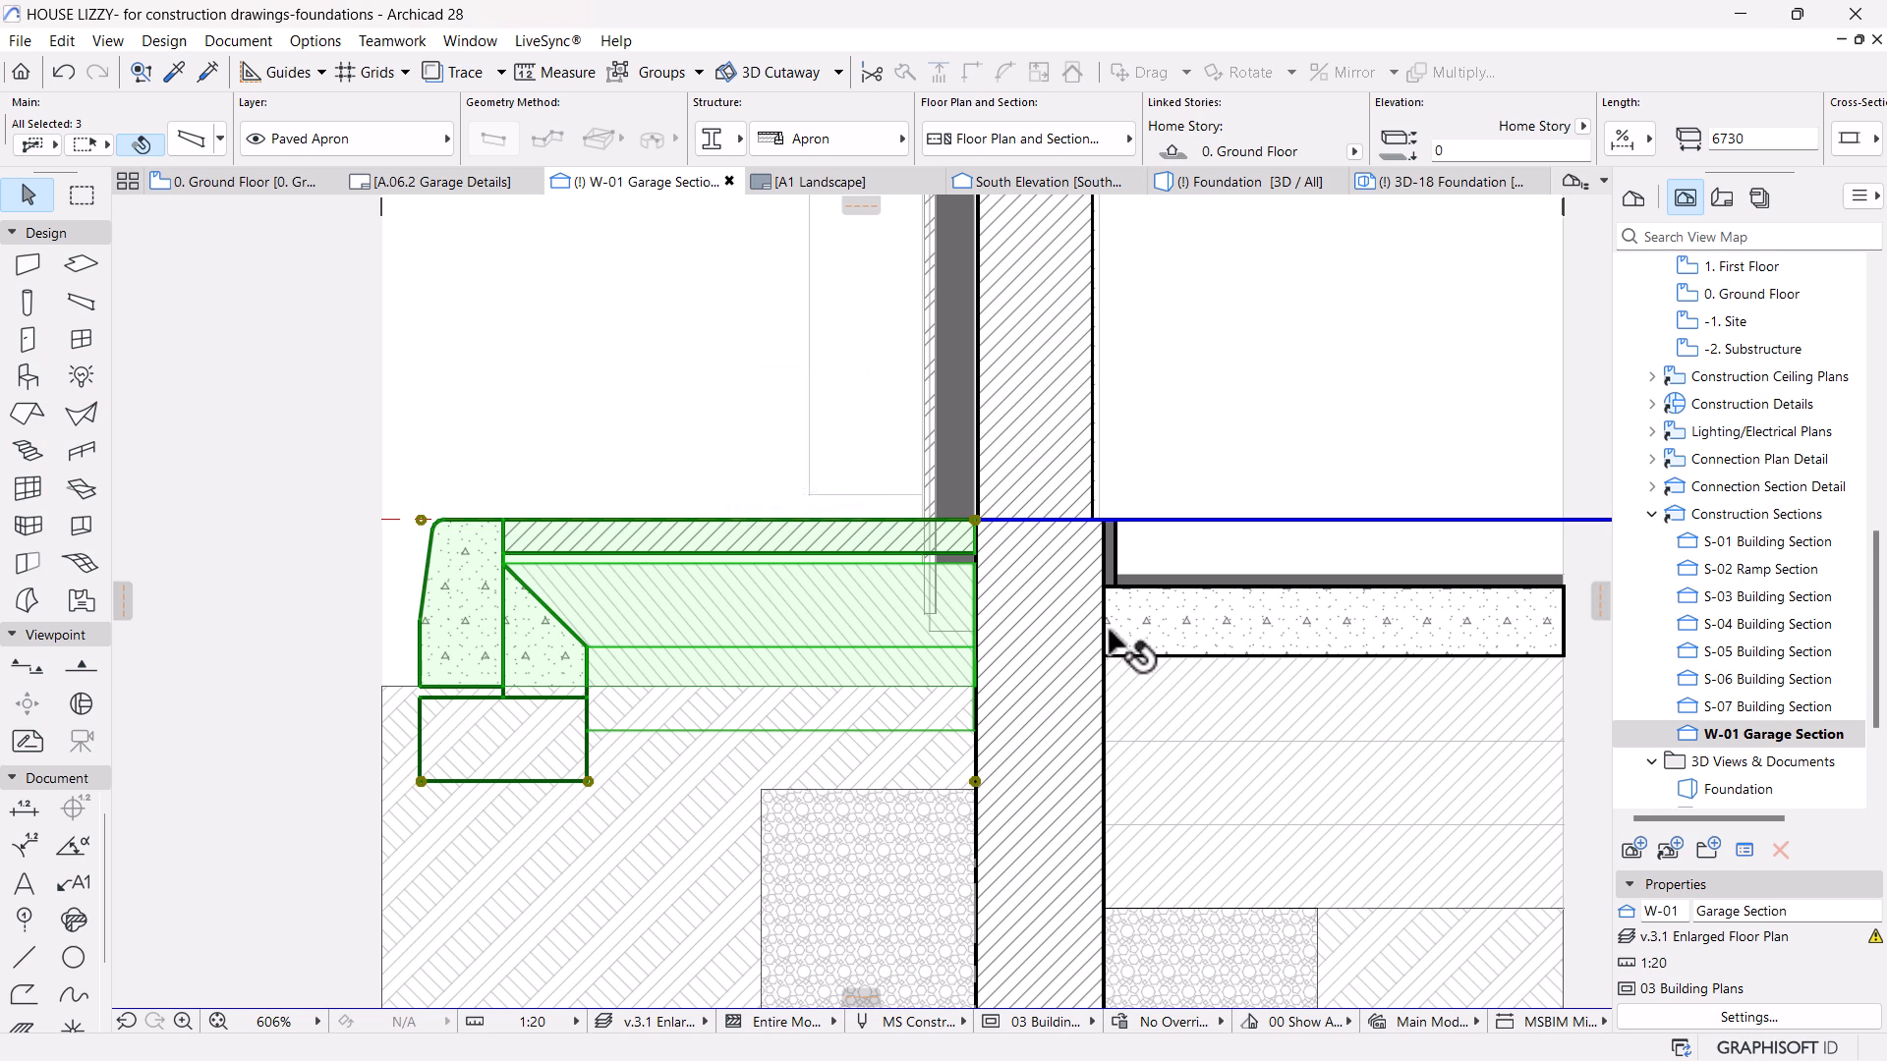
key("ctrl+d")
left_click(974, 519)
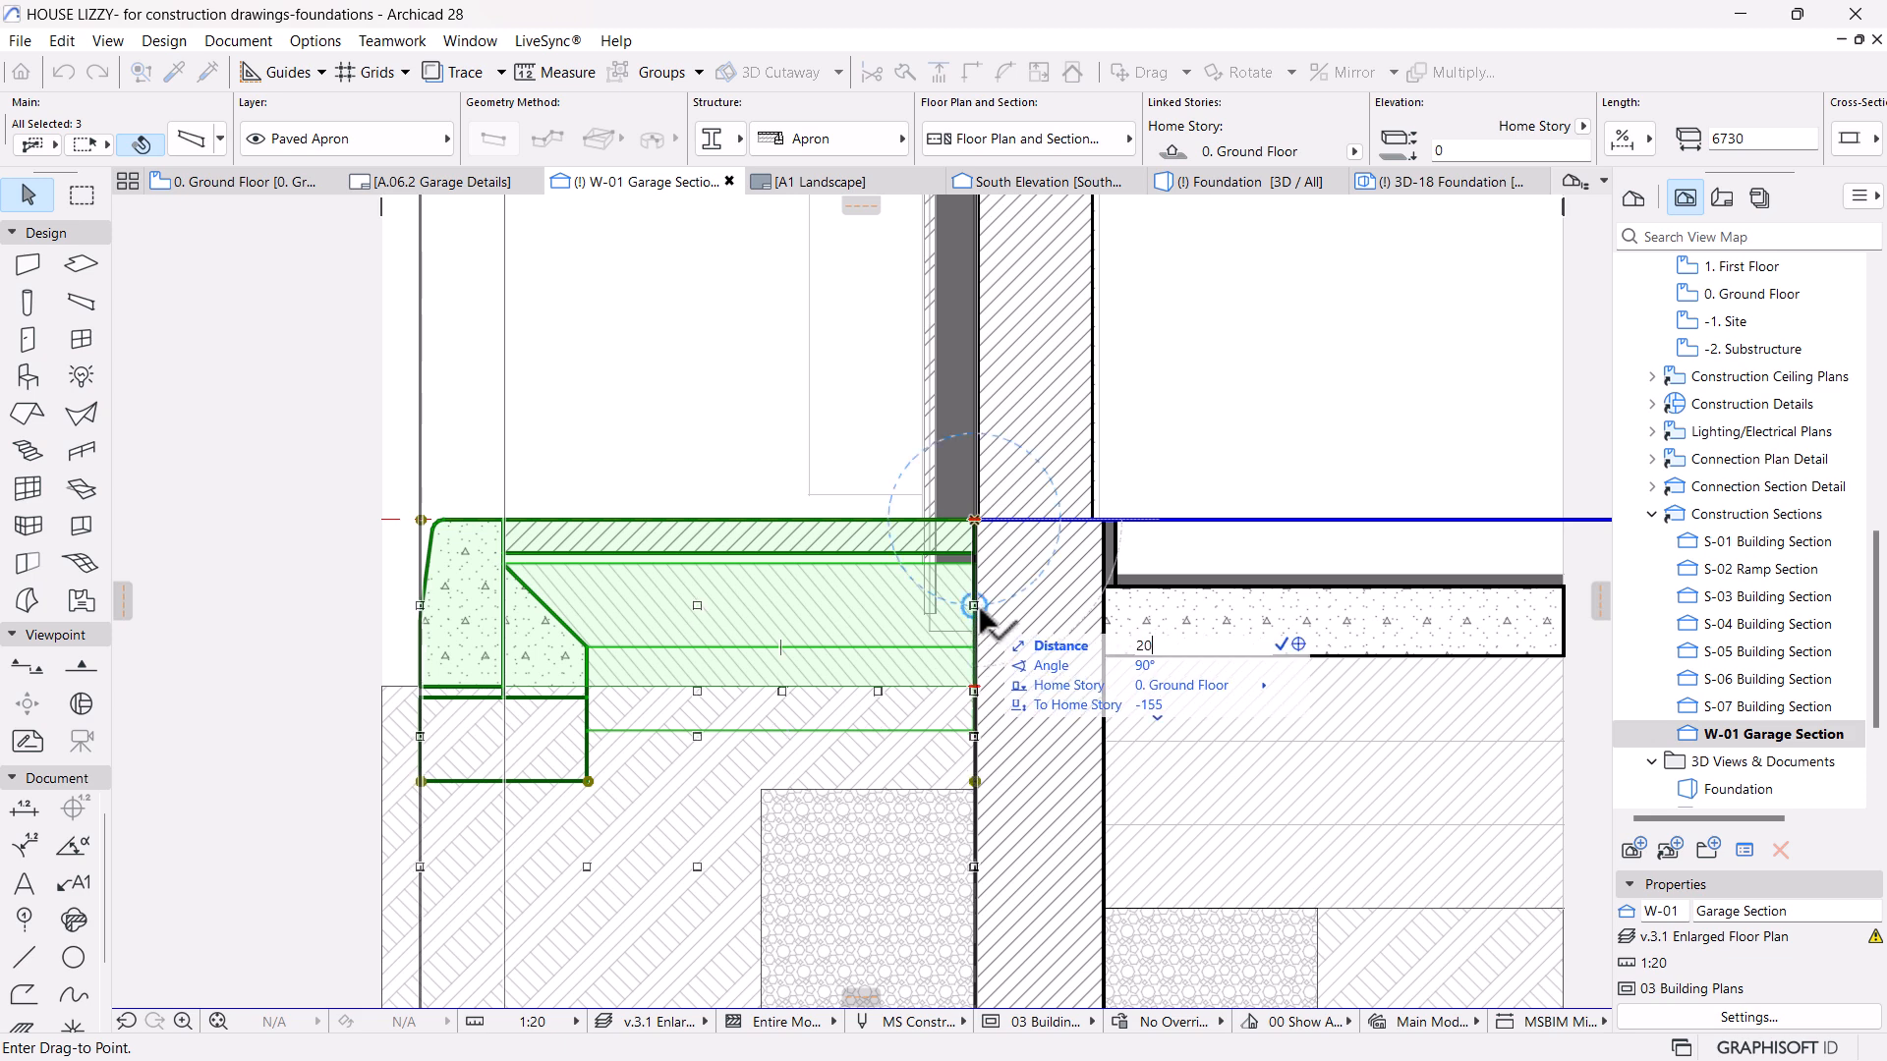
key("Return")
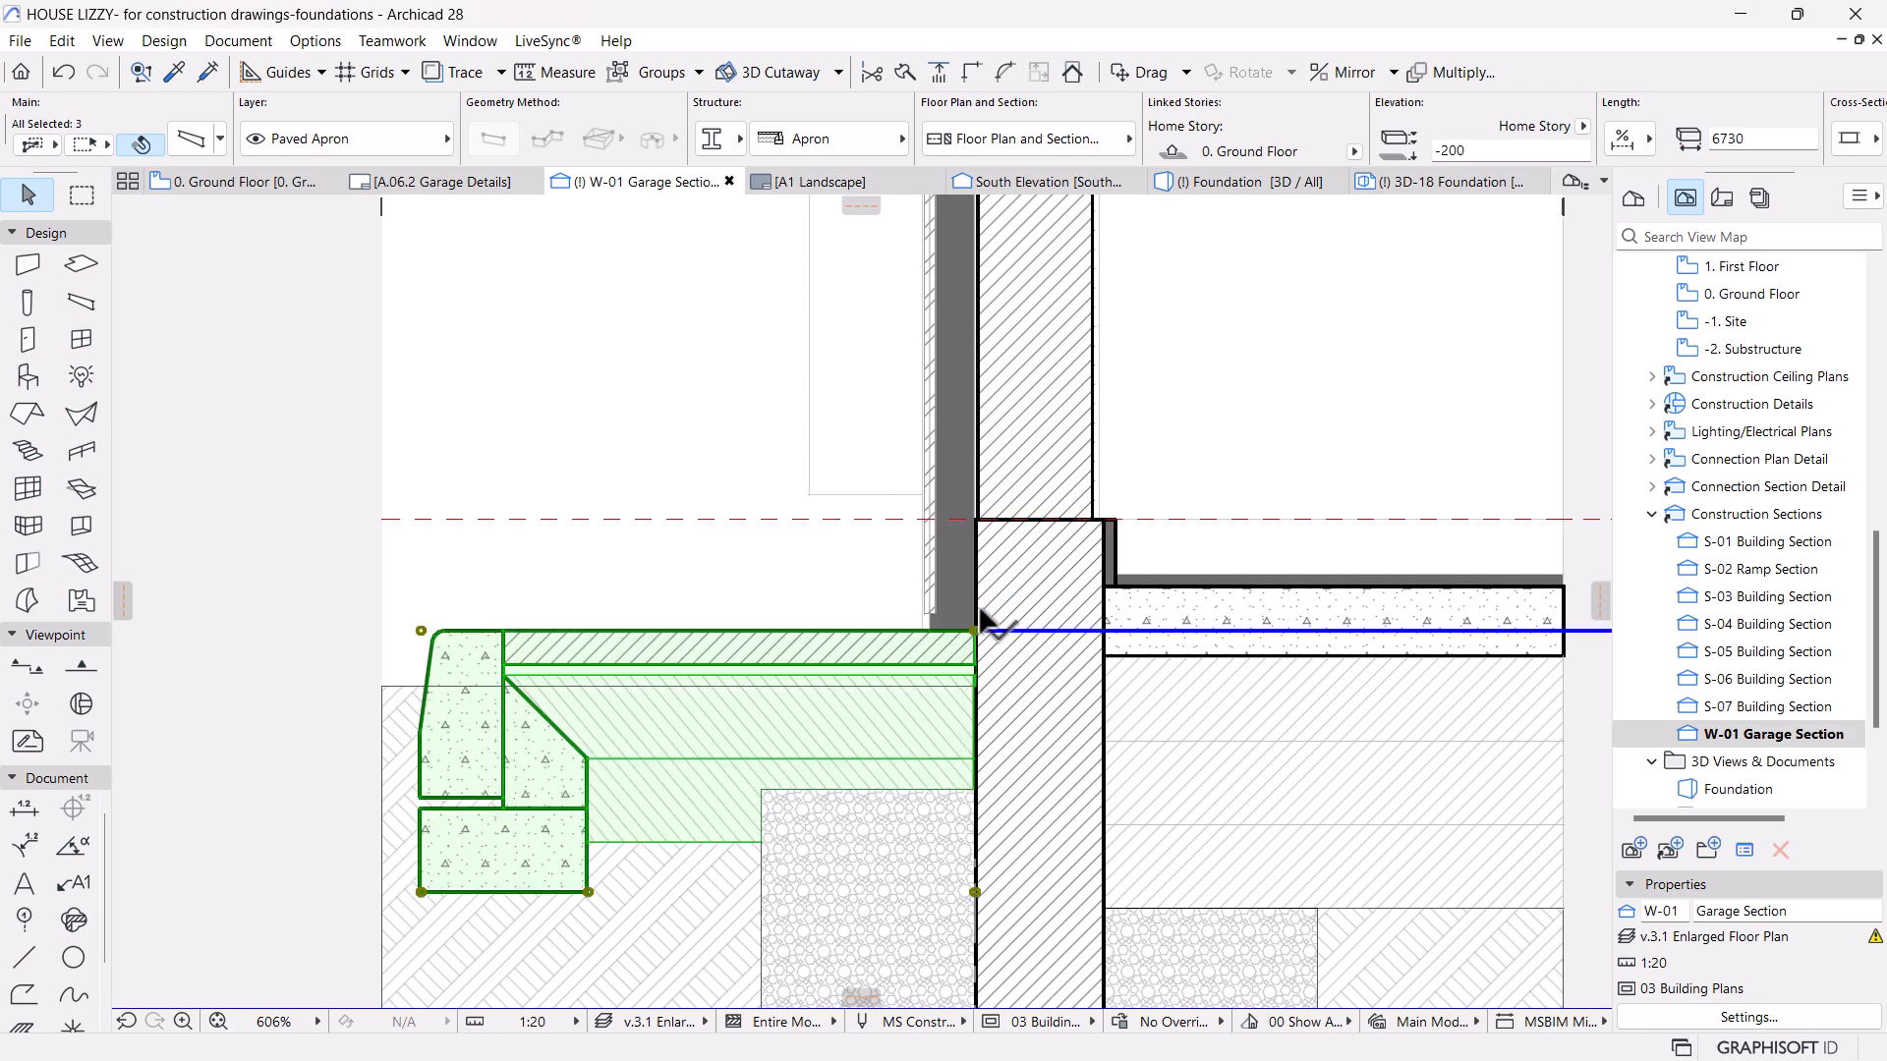
left_click(874, 614)
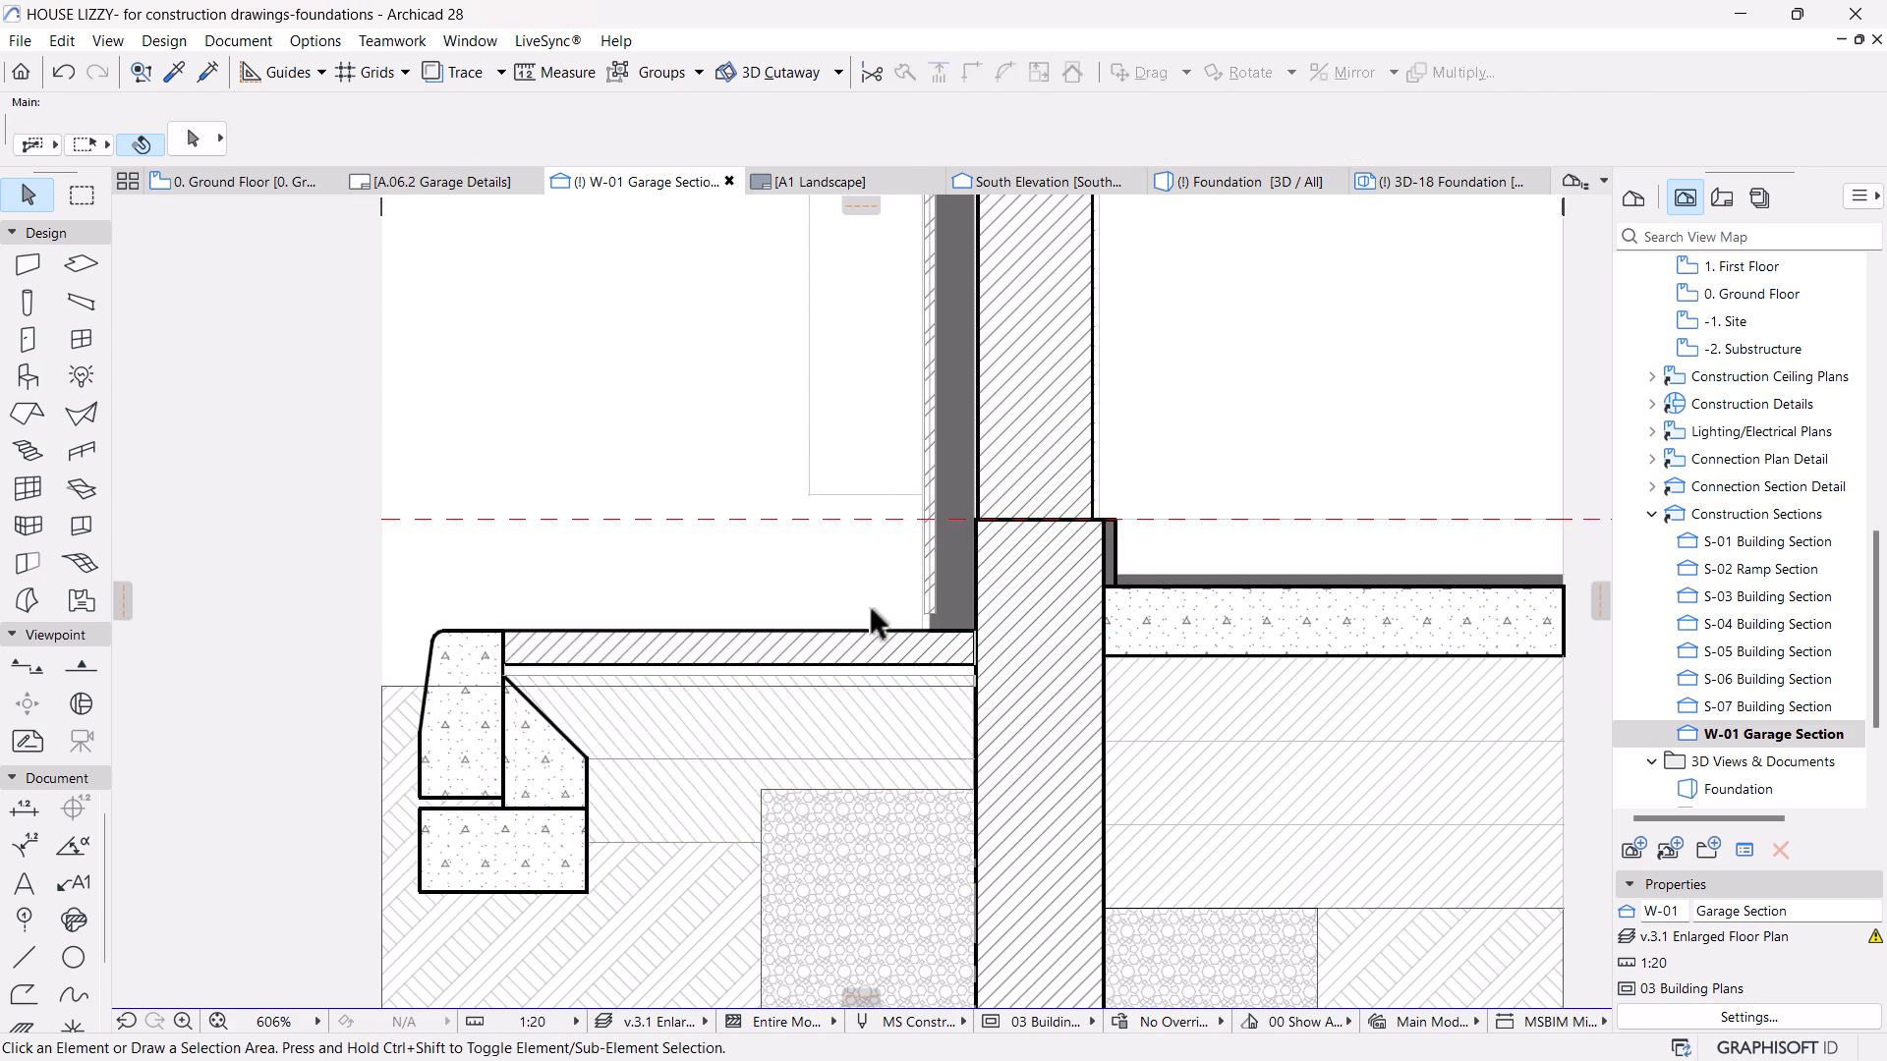
Examine how the base of the garage curtain wall meets the paved apron in the section.
scroll(870, 608, "down", 2)
middle_click_drag(842, 675, 771, 589)
scroll(752, 671, "up", 1)
scroll(754, 677, "up", 1)
scroll(929, 672, "up", 5)
scroll(914, 672, "up", 1)
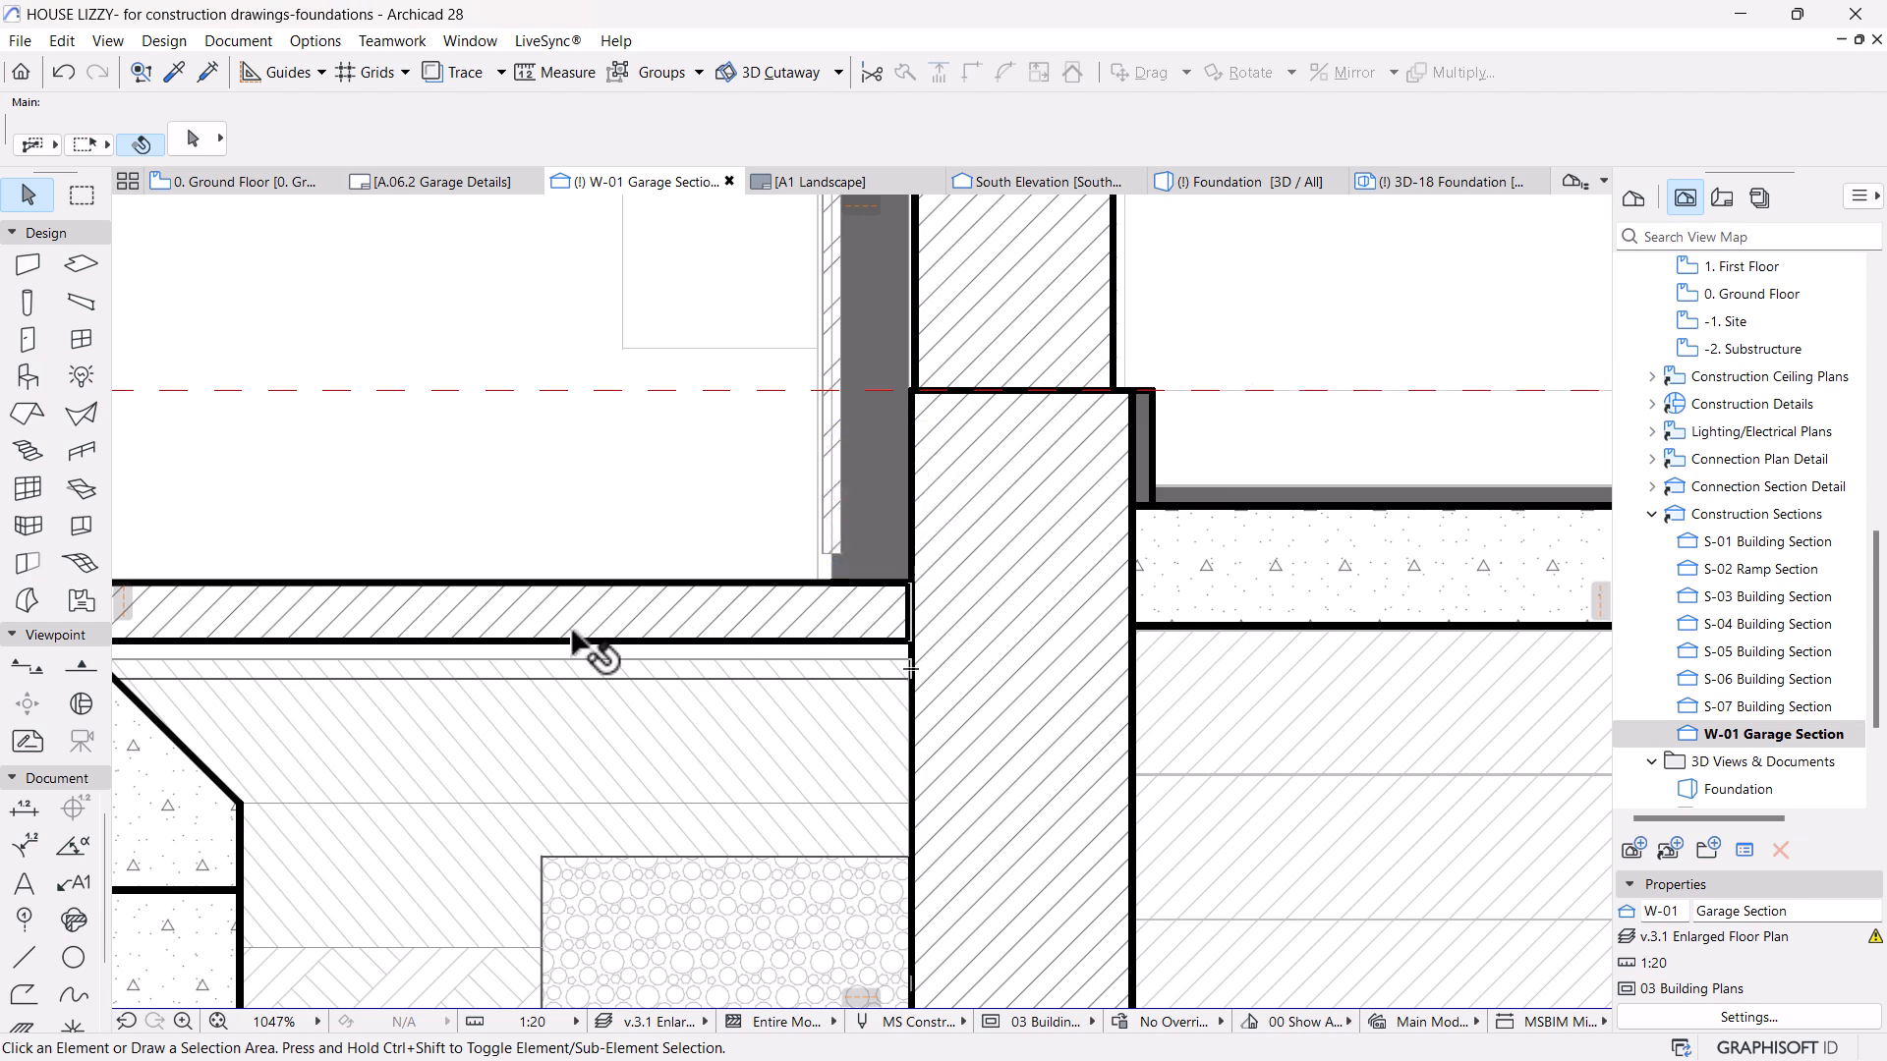
scroll(1331, 620, "down", 2)
scroll(1045, 644, "down", 2)
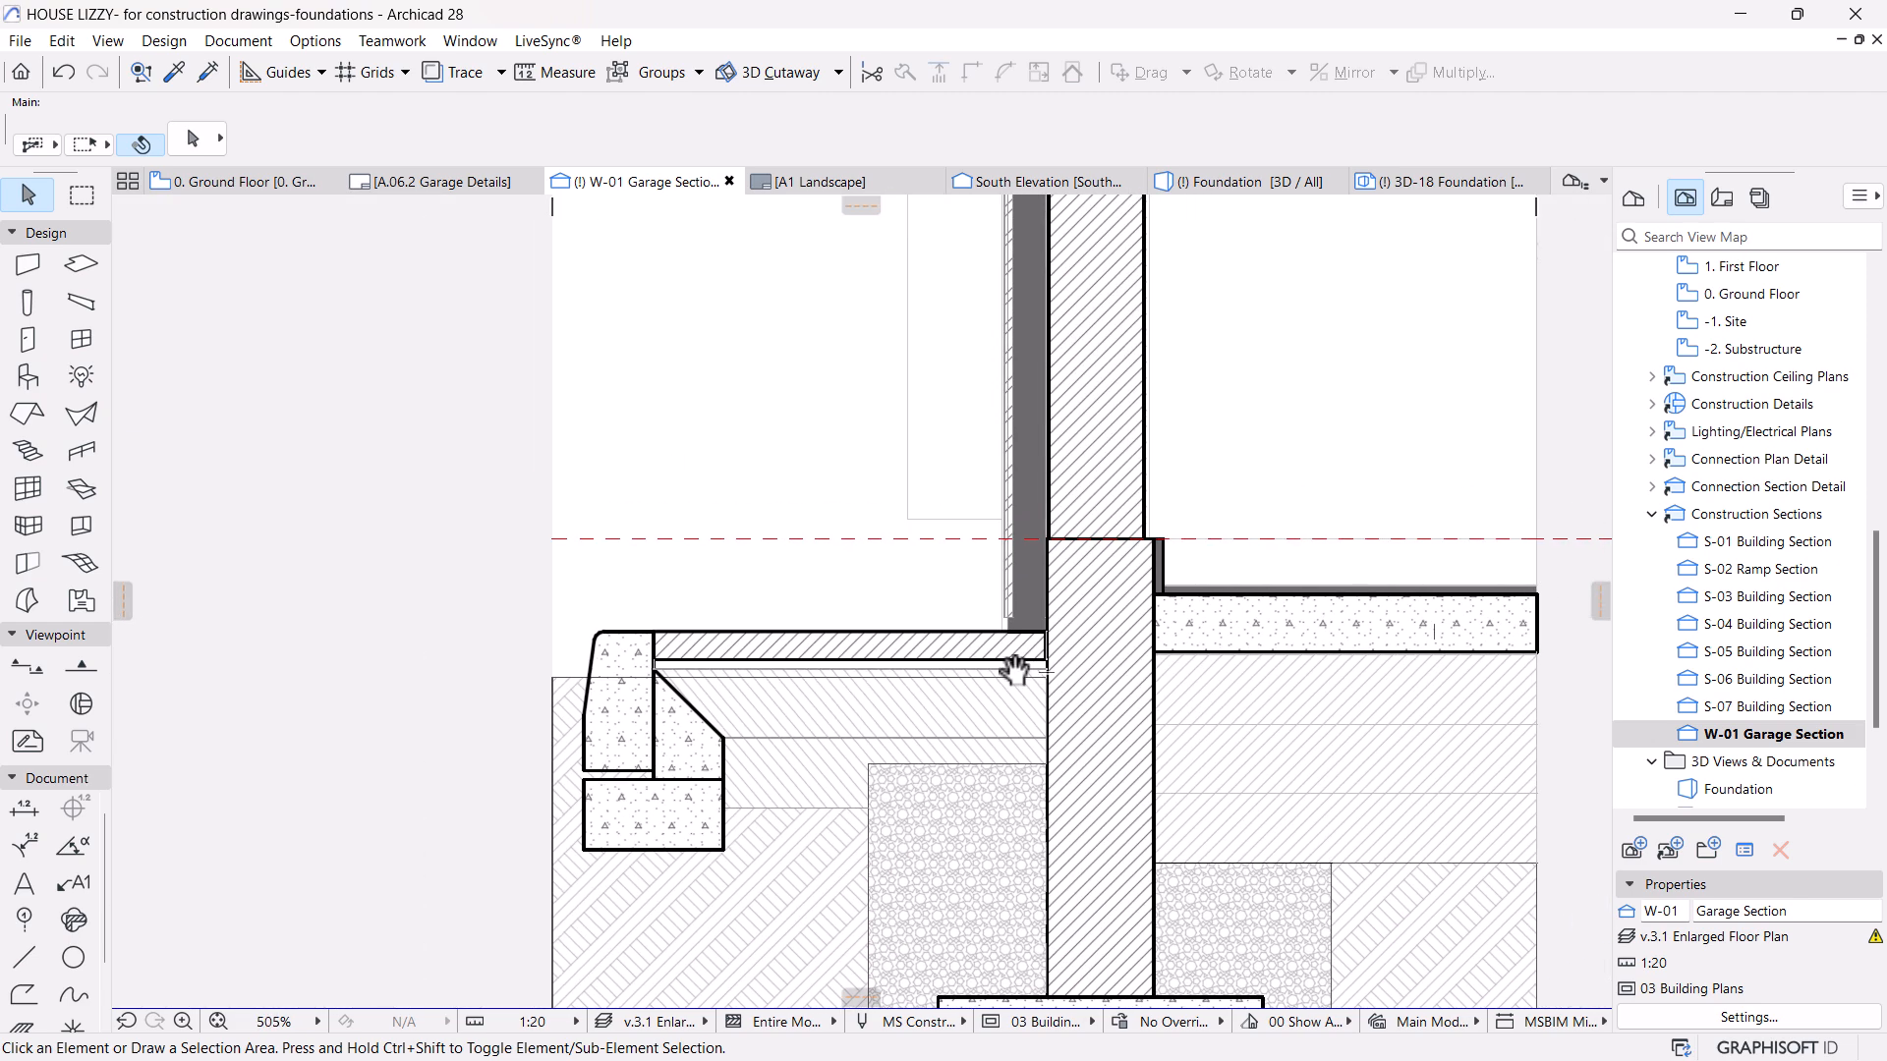
scroll(1000, 620, "up", 4)
left_click(1011, 599)
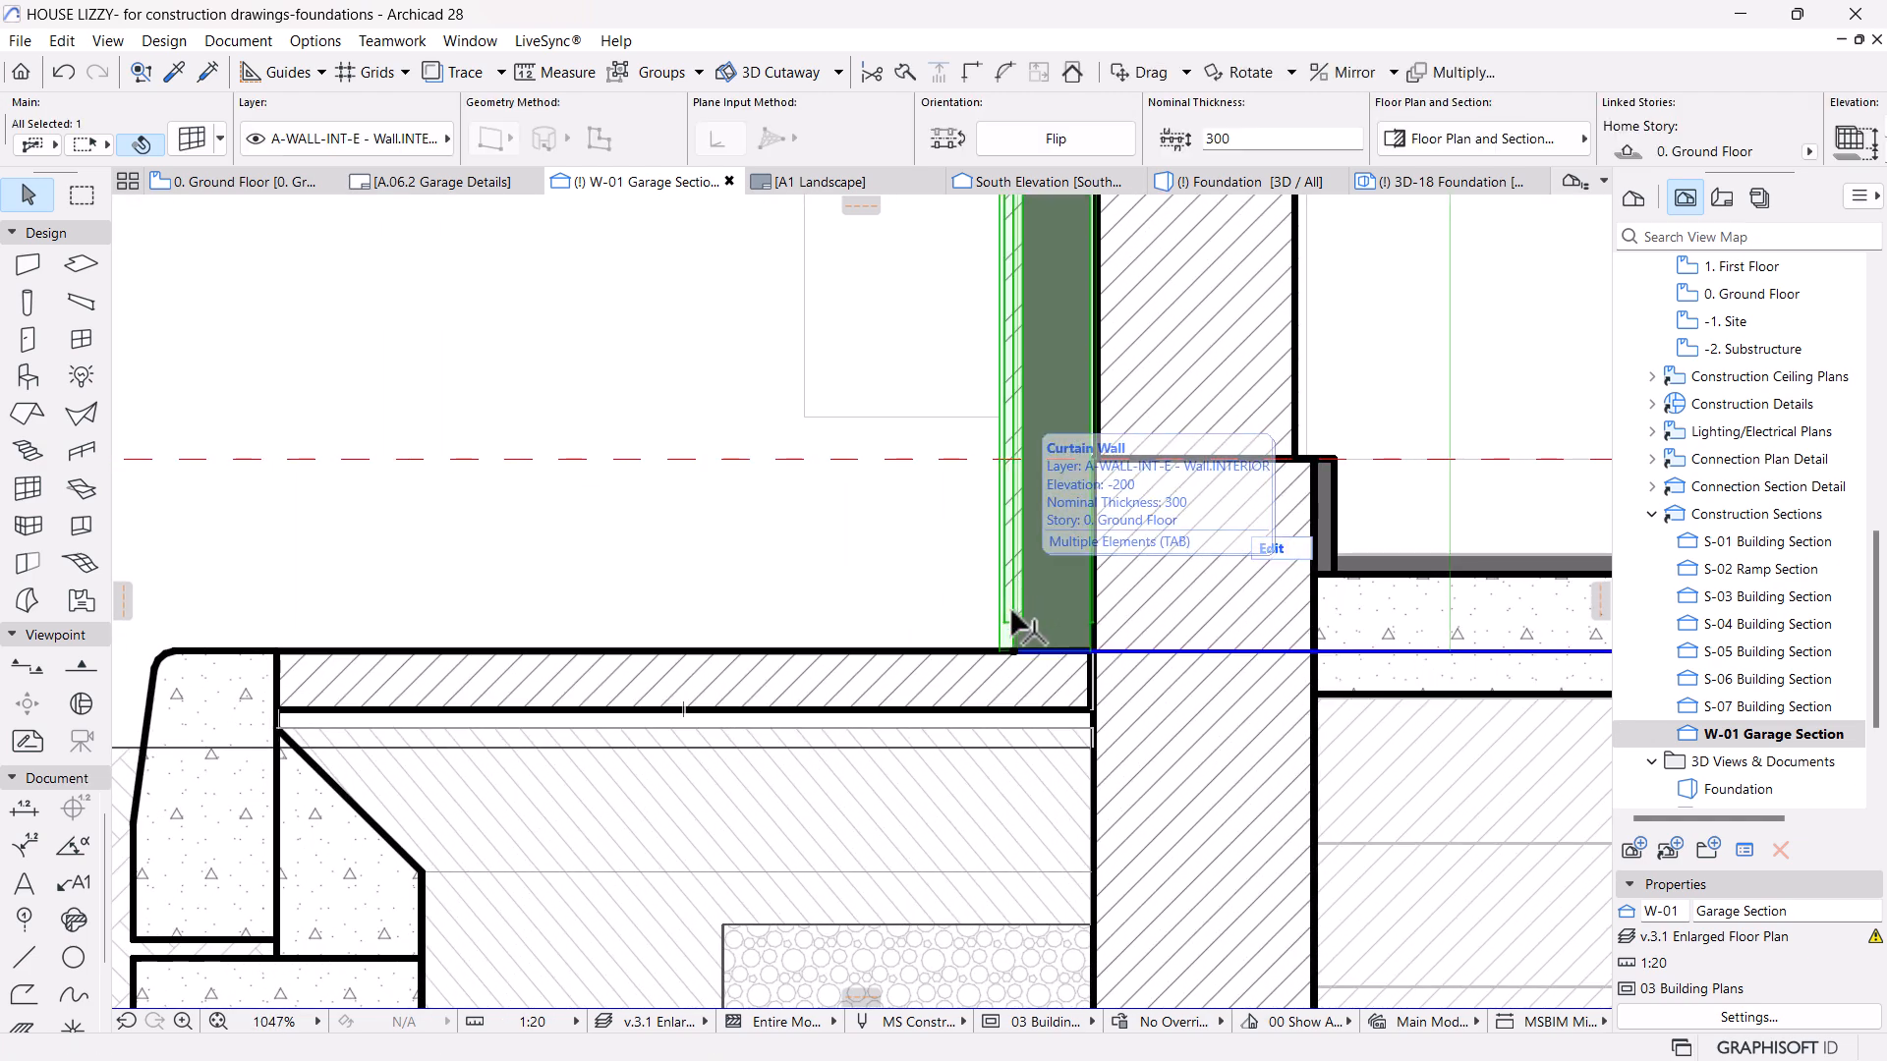
Examine the paved apron along the side wall and porch slab in the Foundation 3D view.
left_click(1231, 184)
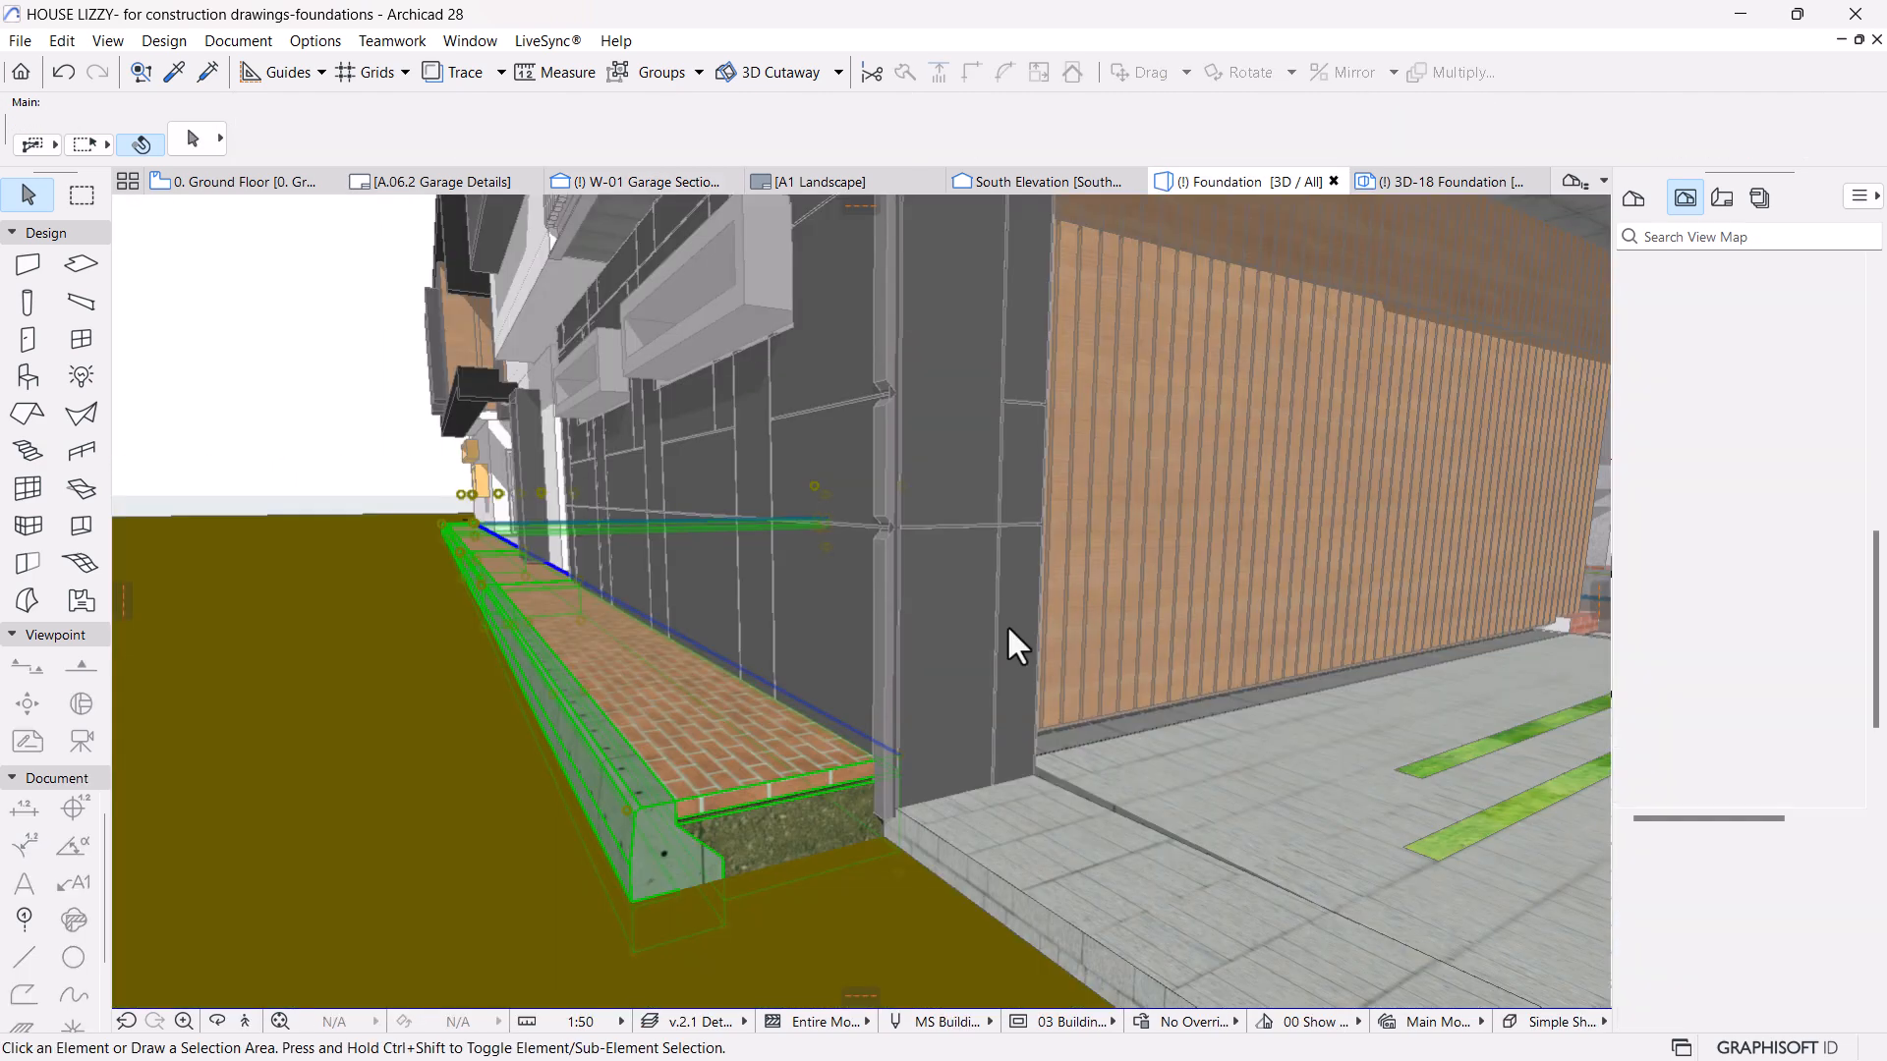
key("Escape")
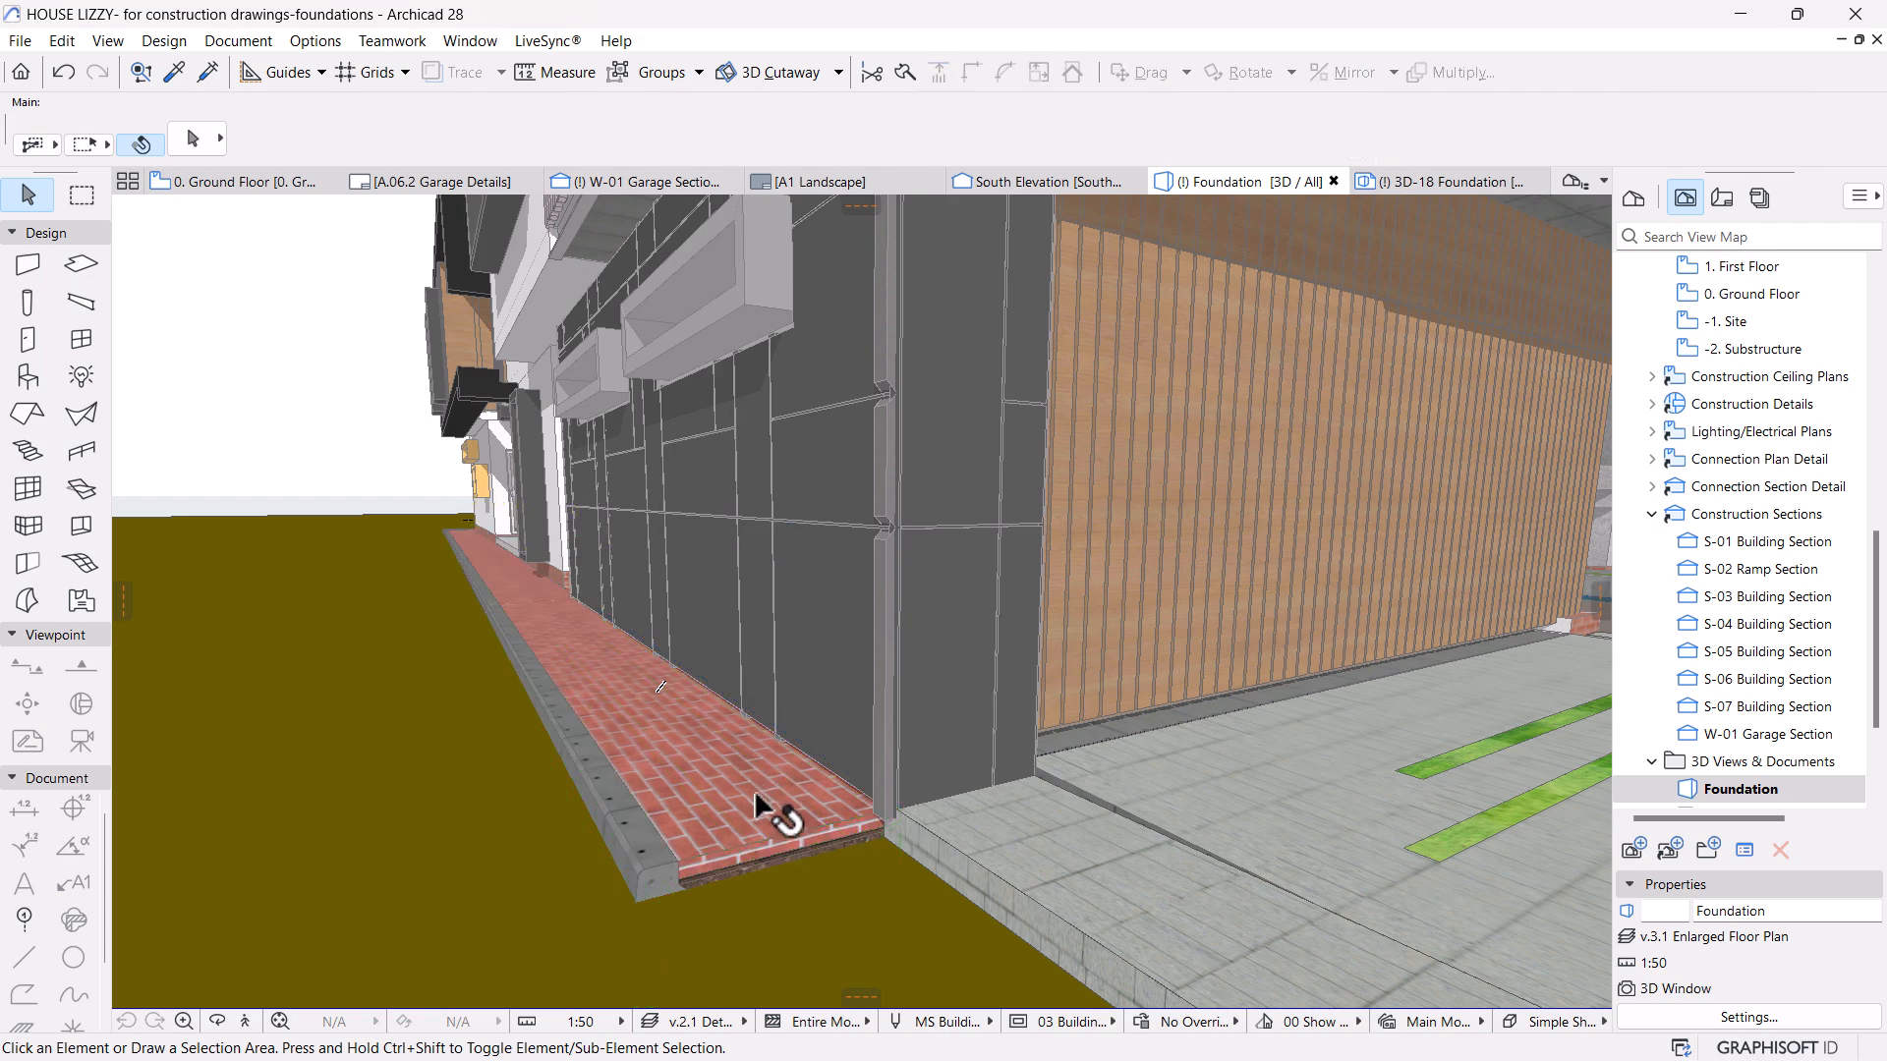
middle_click_drag(674, 870, 913, 805, "shift")
middle_click_drag(537, 831, 1343, 842)
middle_click_drag(918, 842, 1095, 880, "shift")
middle_click_drag(697, 860, 880, 851)
scroll(412, 816, "up", 5)
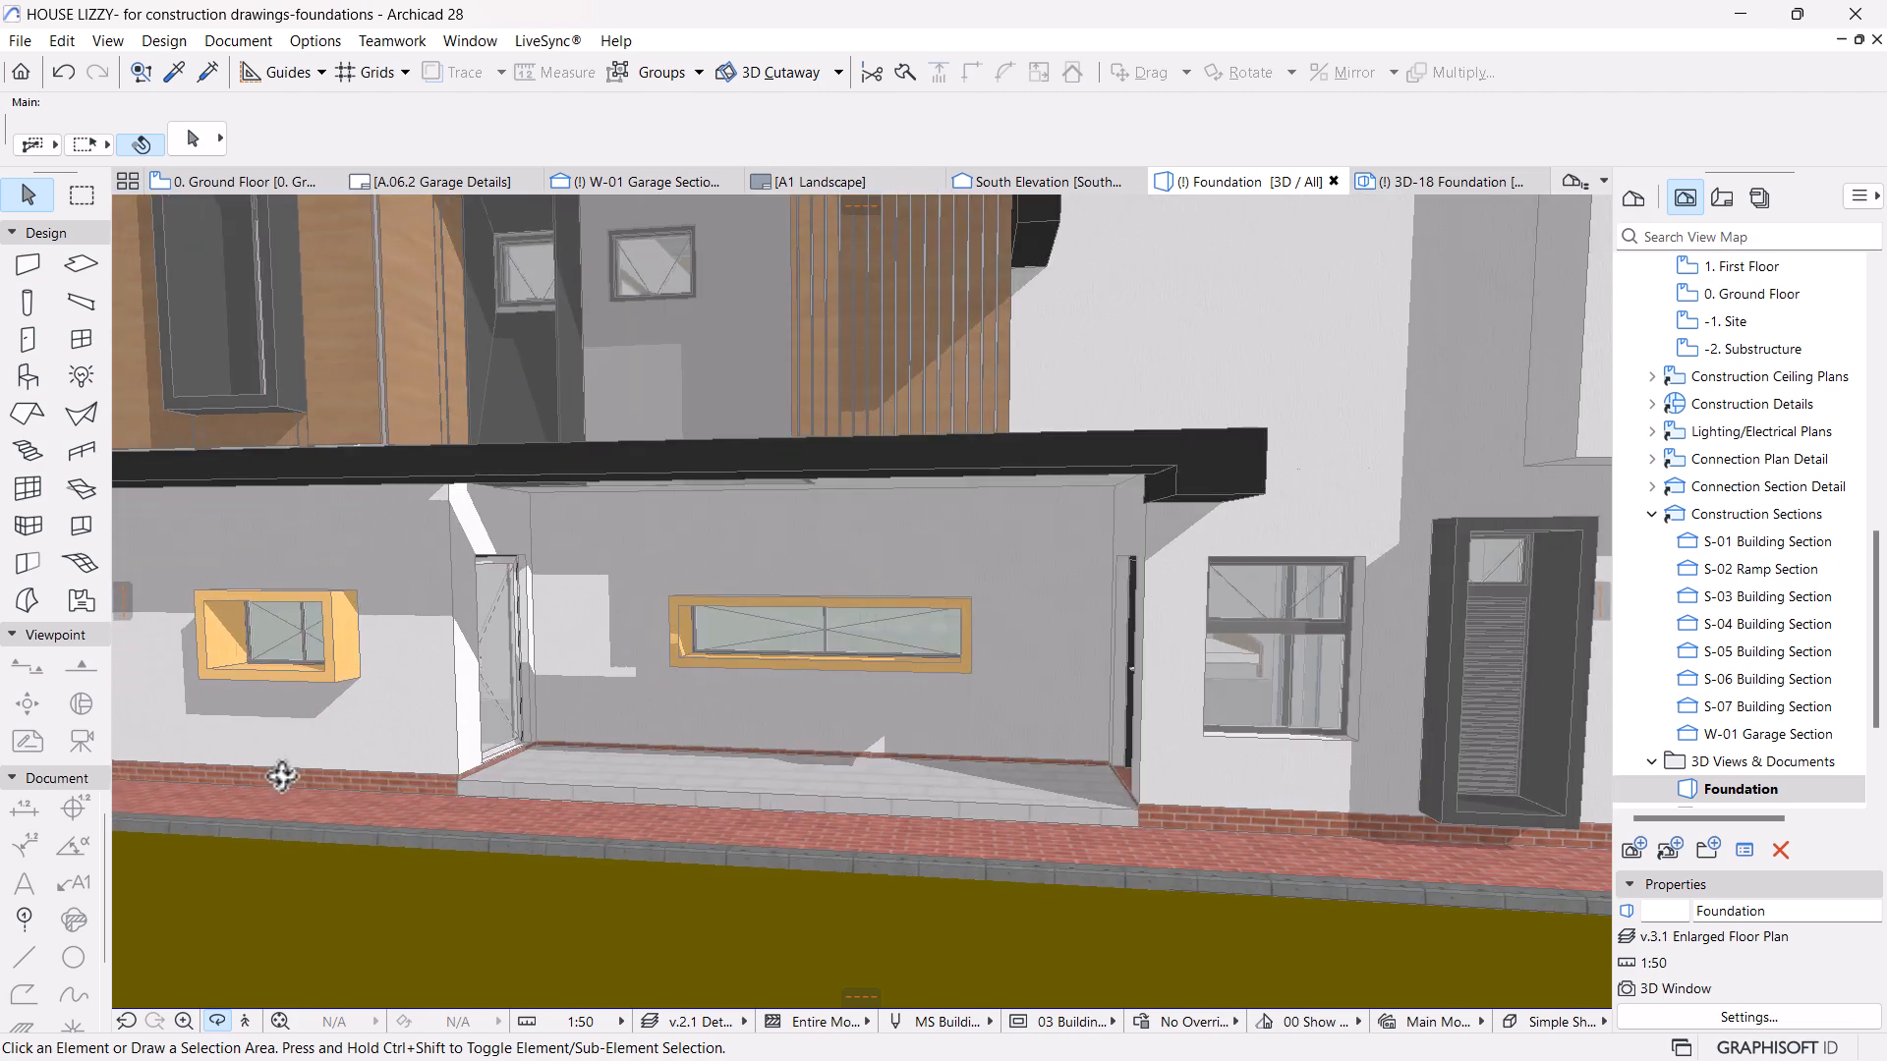
left_click(708, 825)
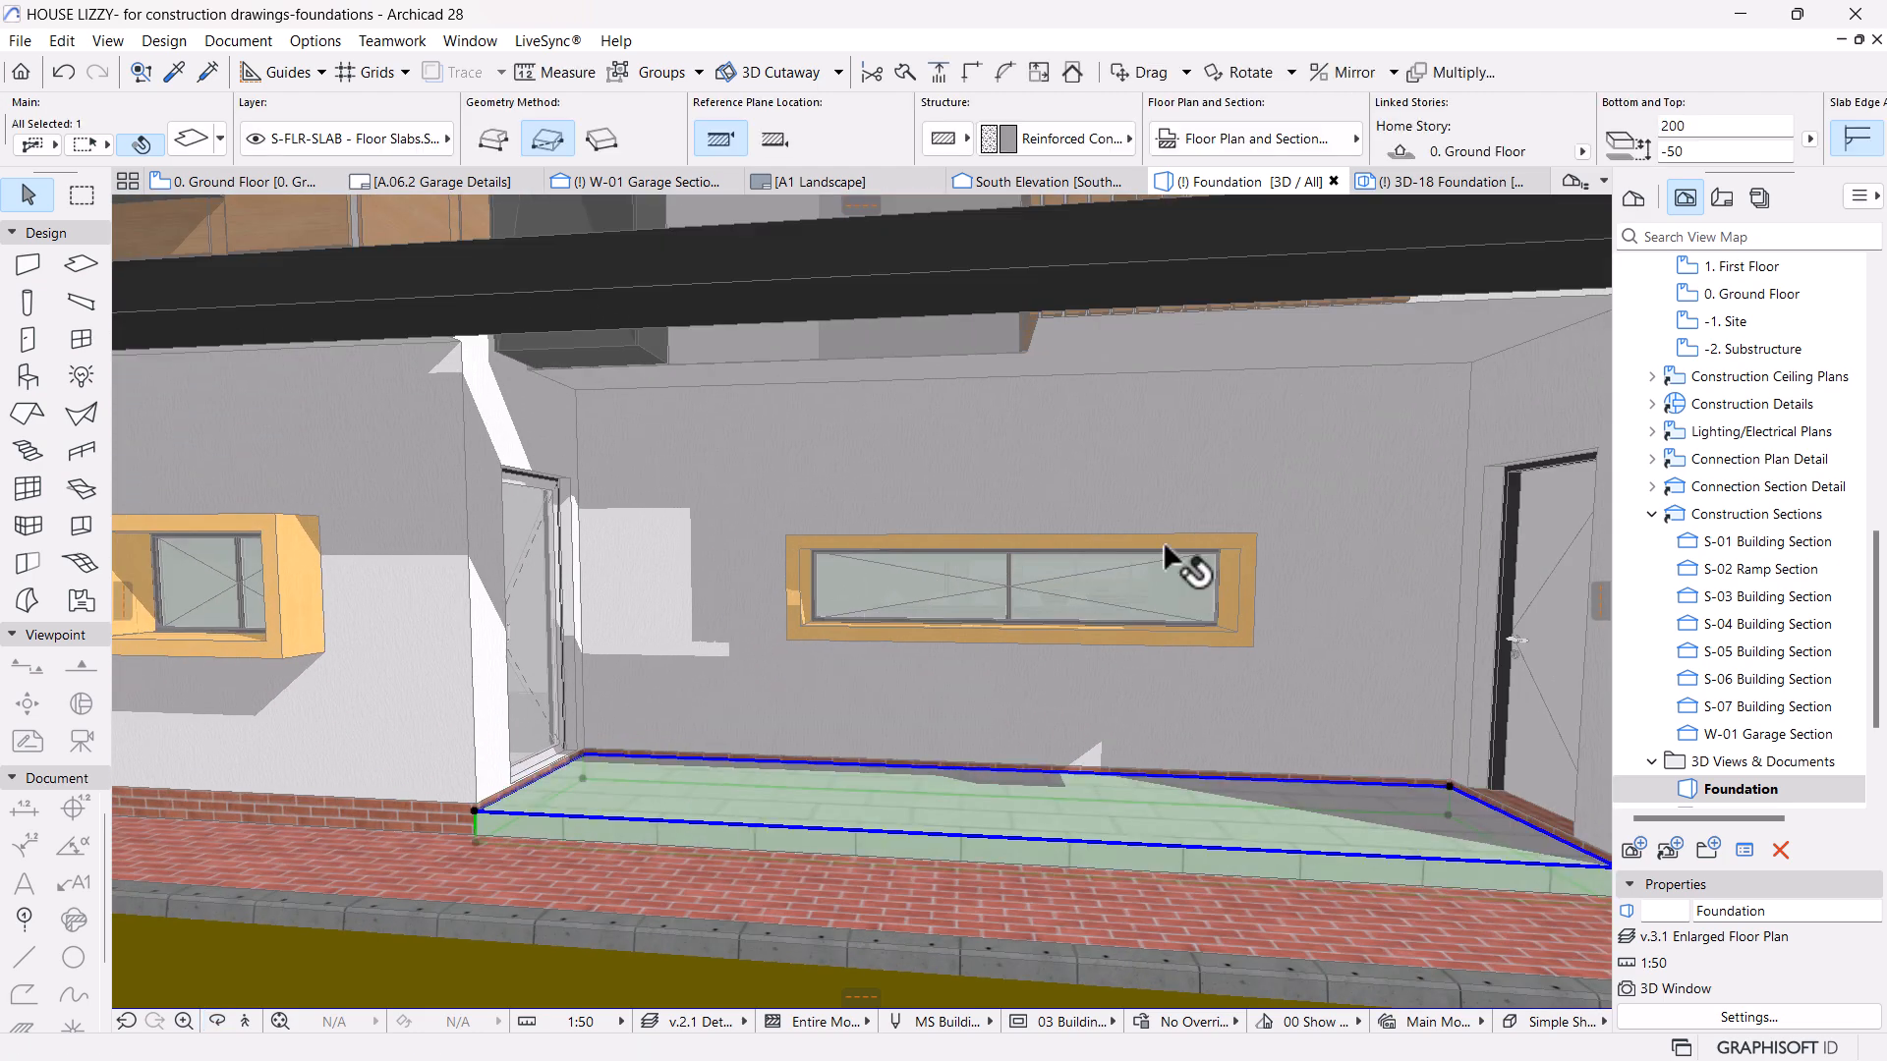
Measure the drop from the porch slab's corner to the paved apron and set the elevation of the apron beams to -150.
left_click(636, 882)
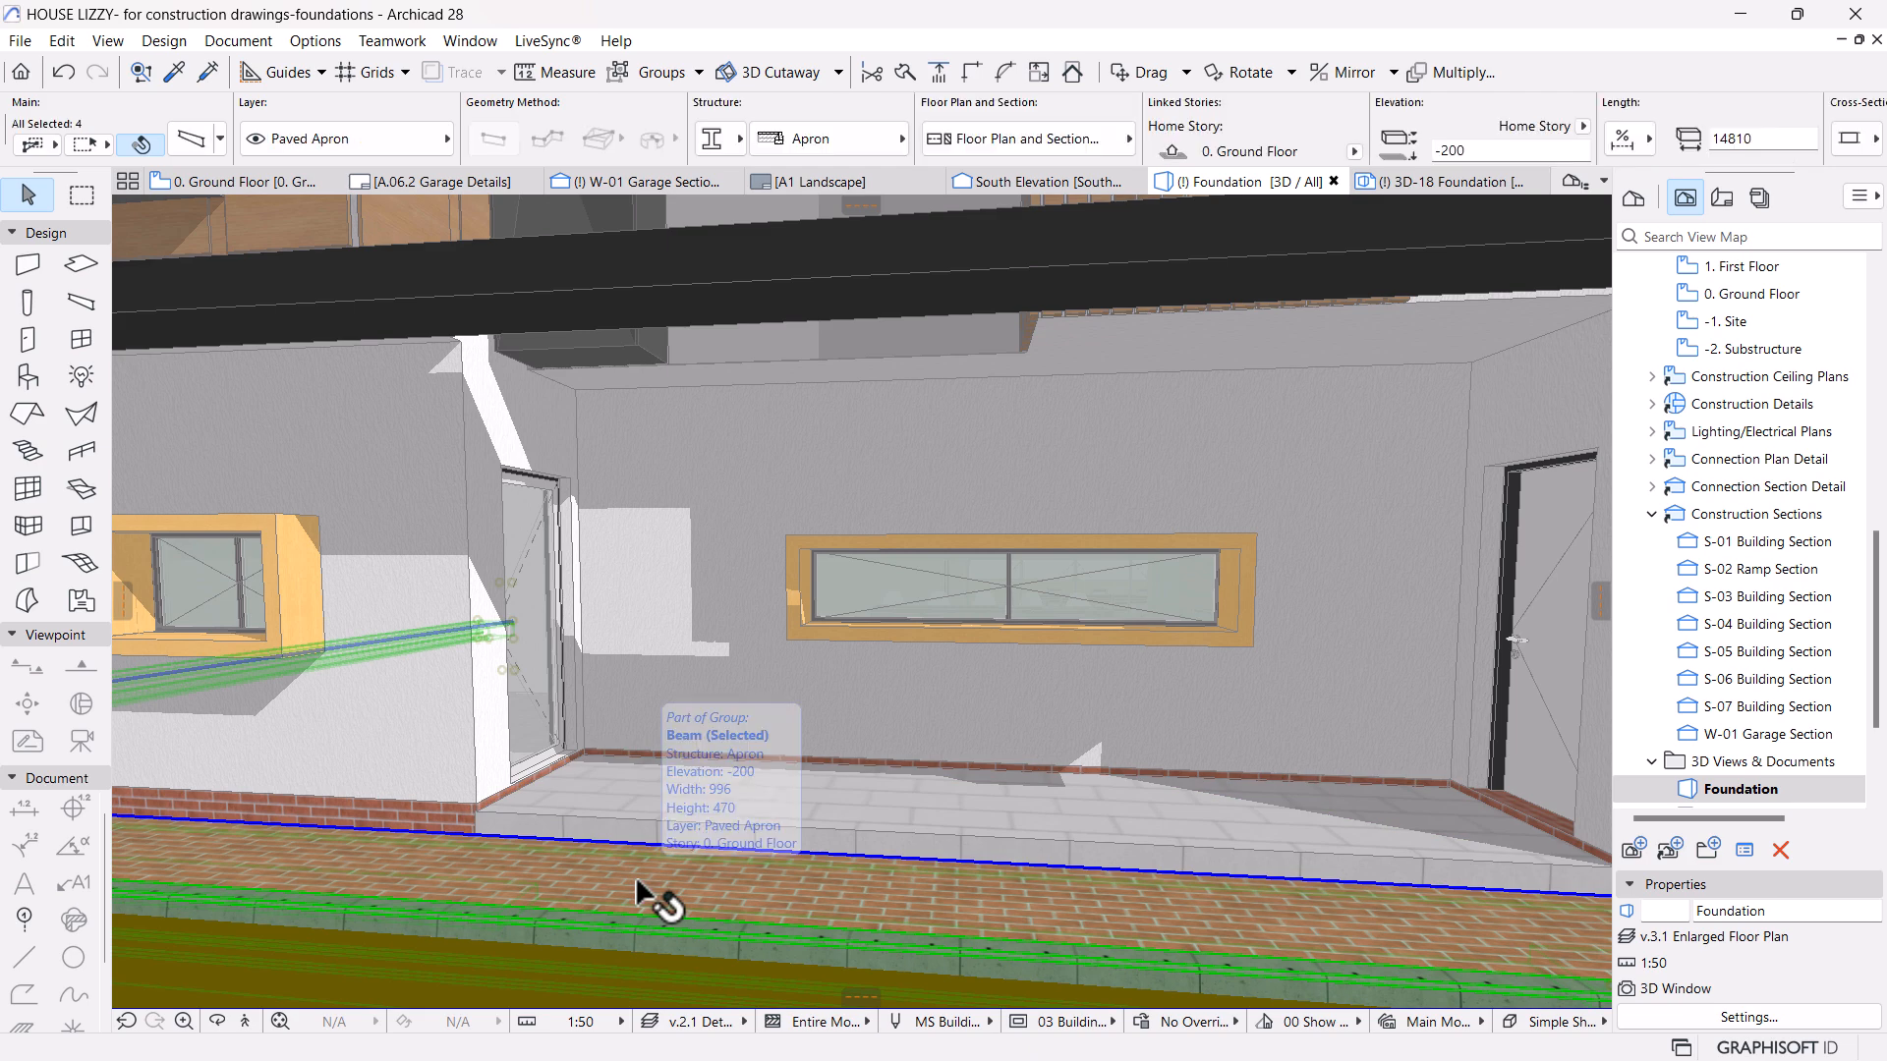
scroll(594, 918, "down", 4)
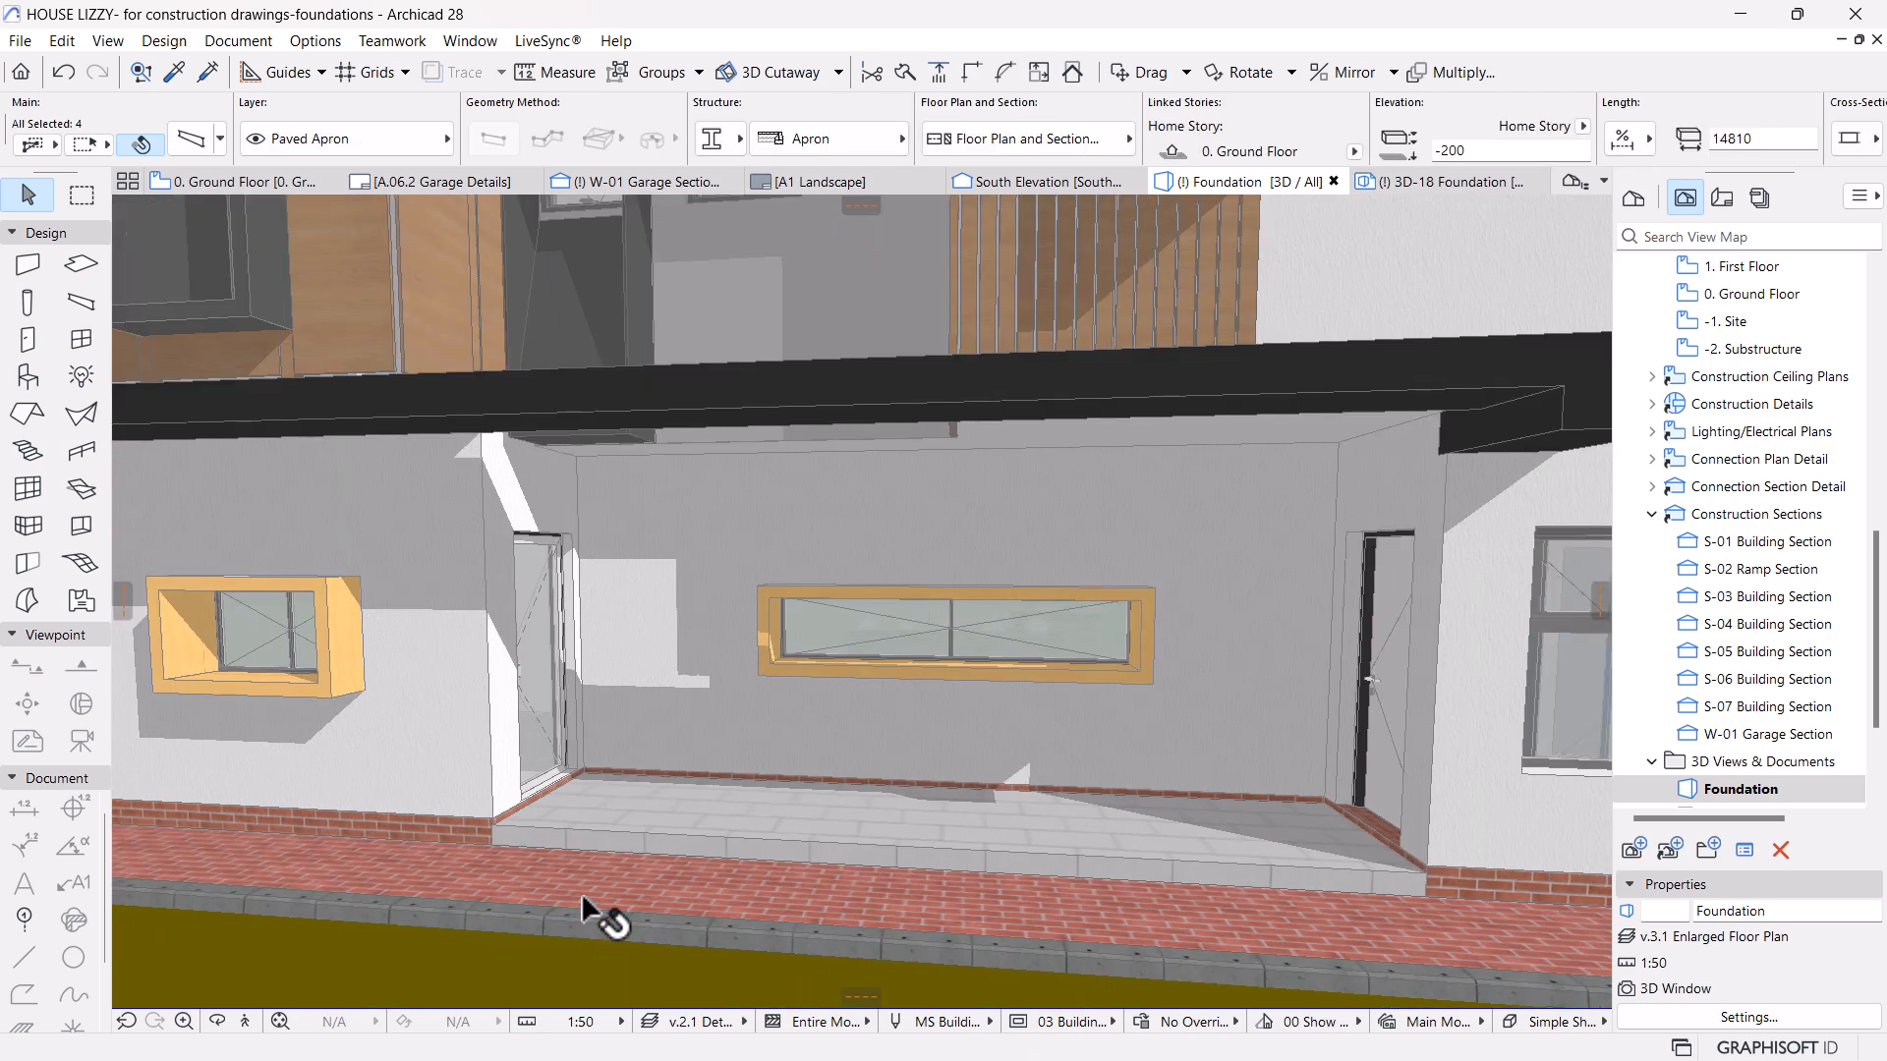
middle_click_drag(1098, 926, 800, 826)
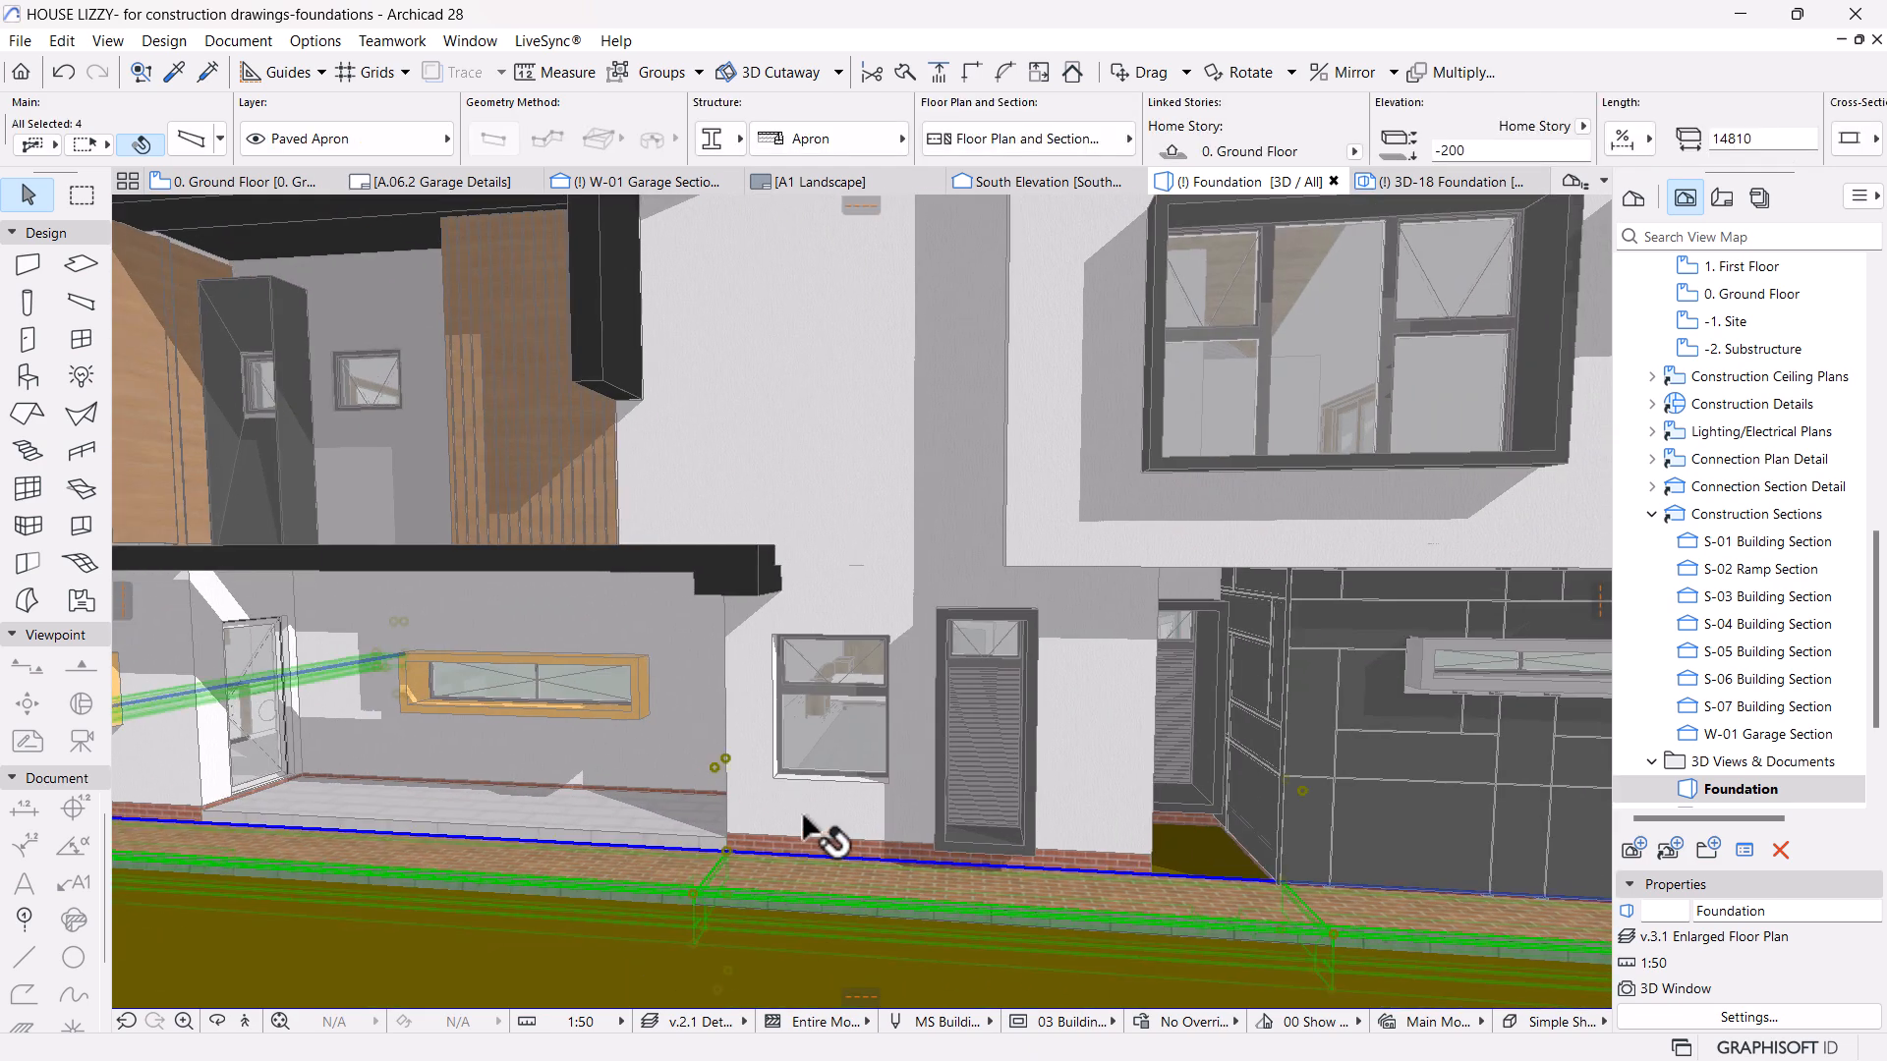
scroll(674, 798, "down", 5)
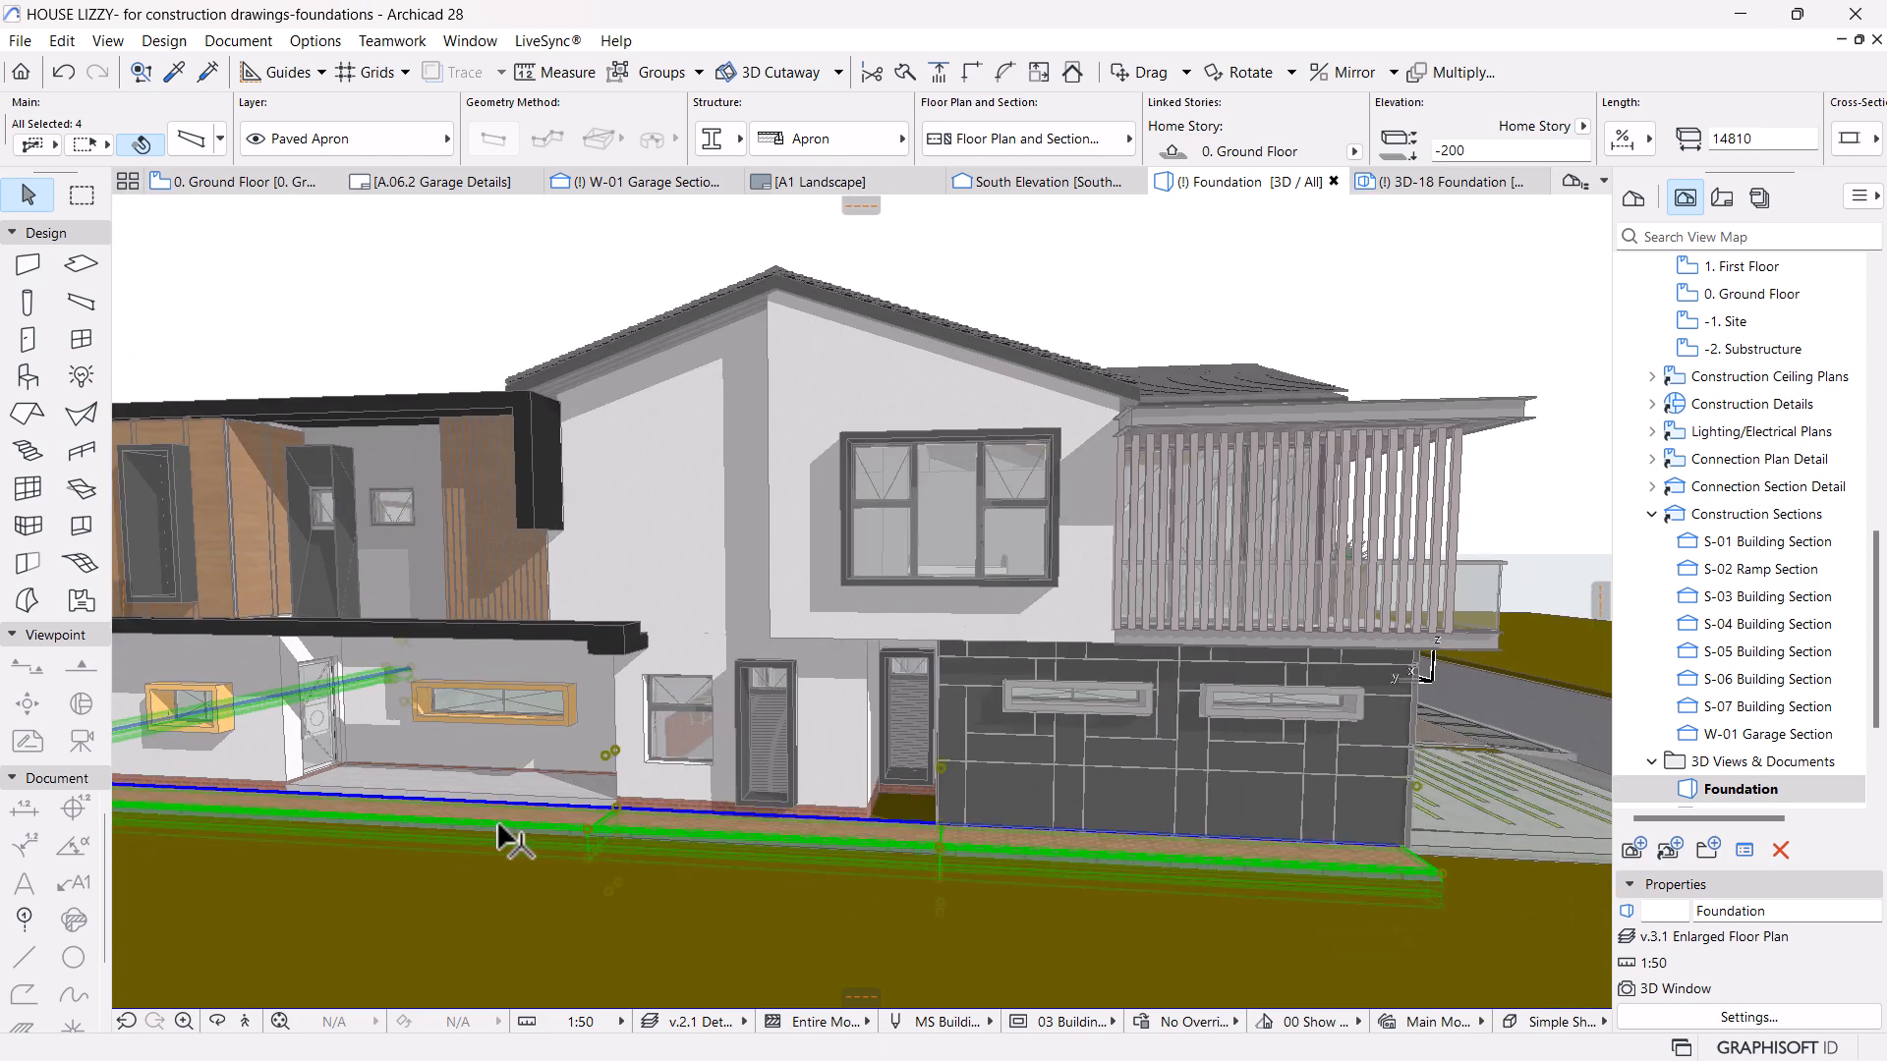
scroll(608, 818, "up", 5)
key("m")
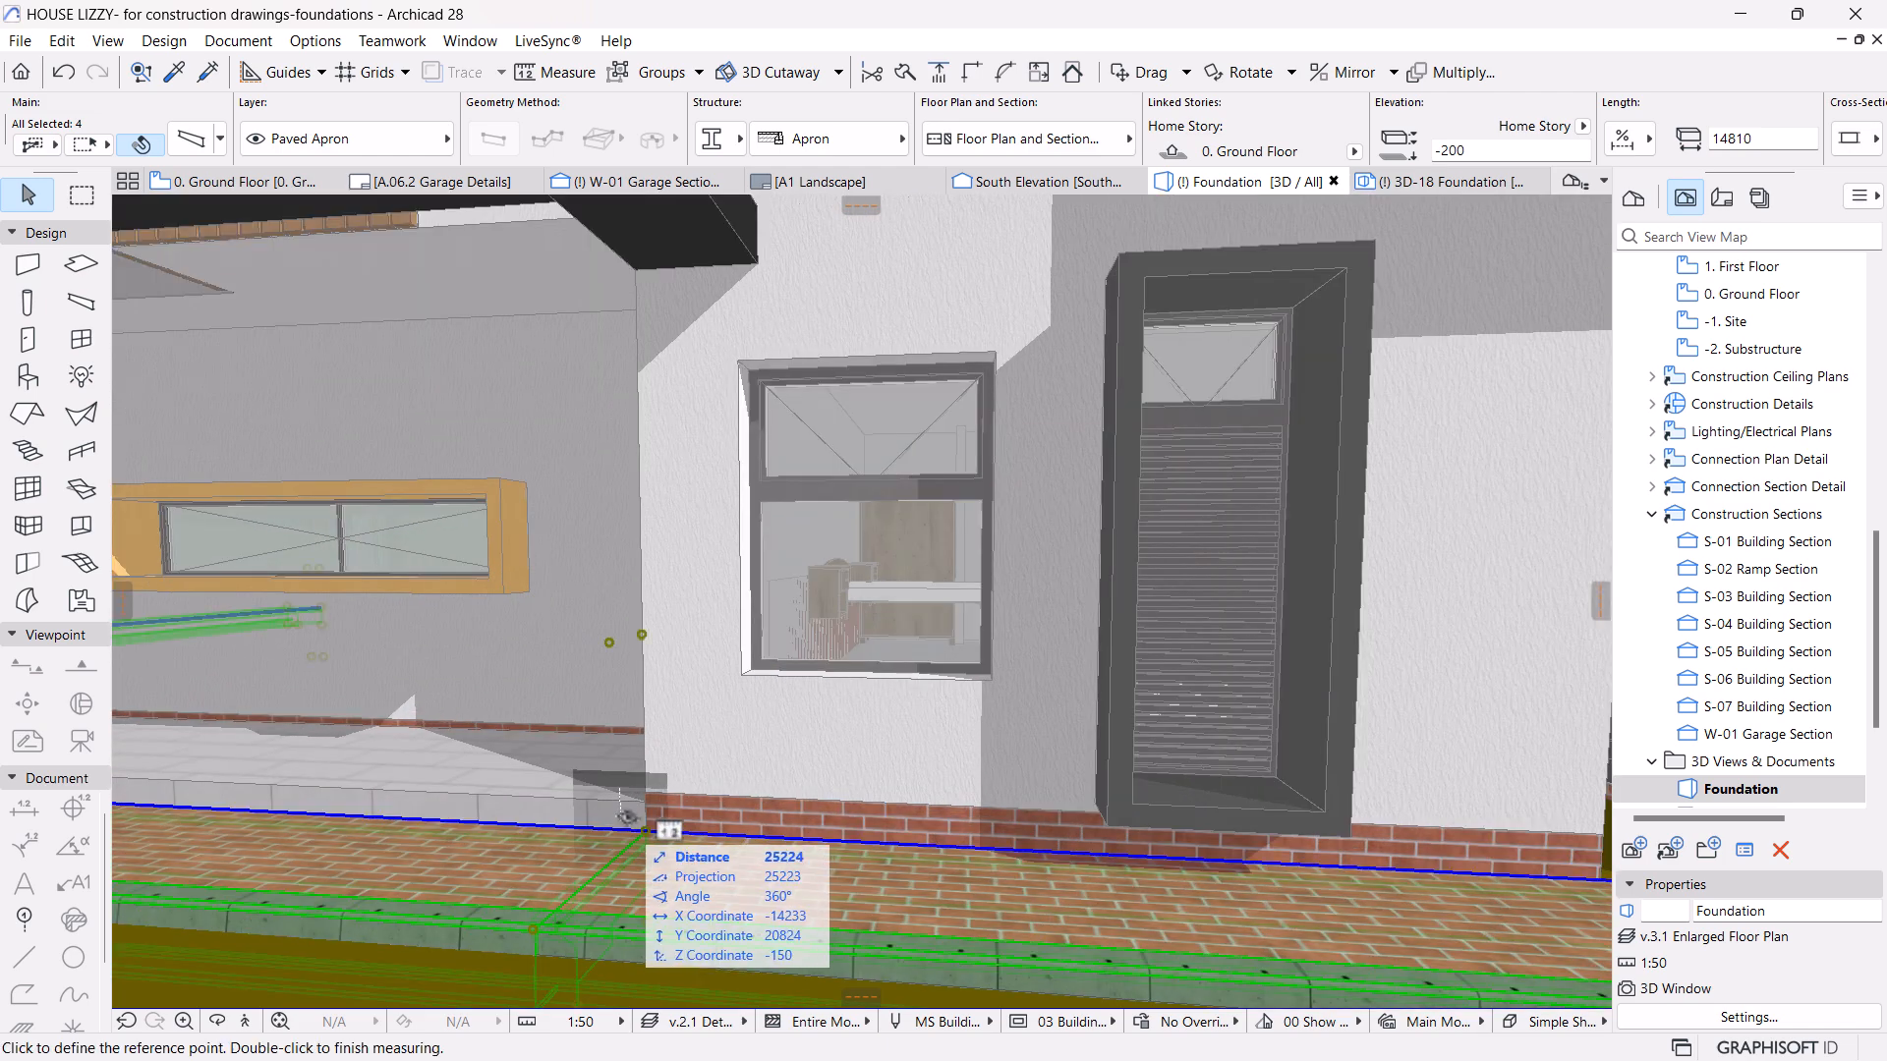
left_click(644, 801)
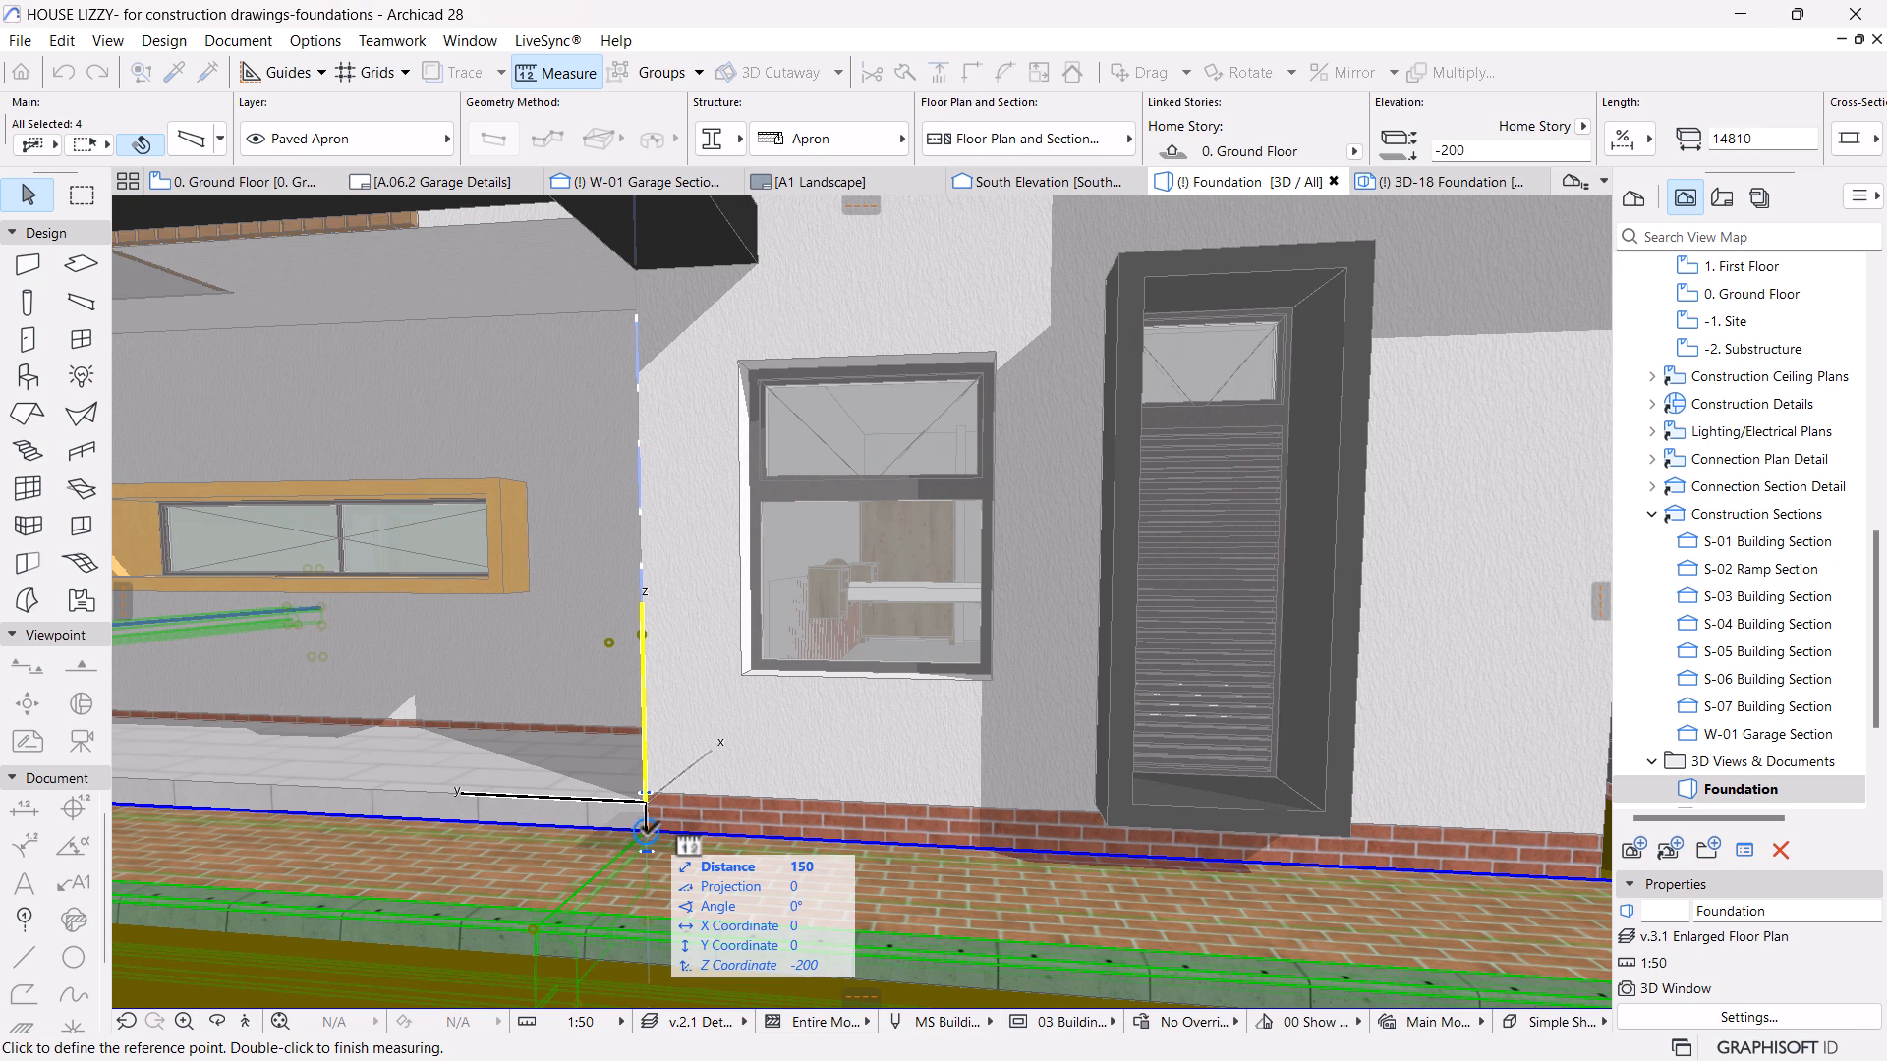
key("Escape")
left_click_drag(1468, 151, 1450, 155)
type("150")
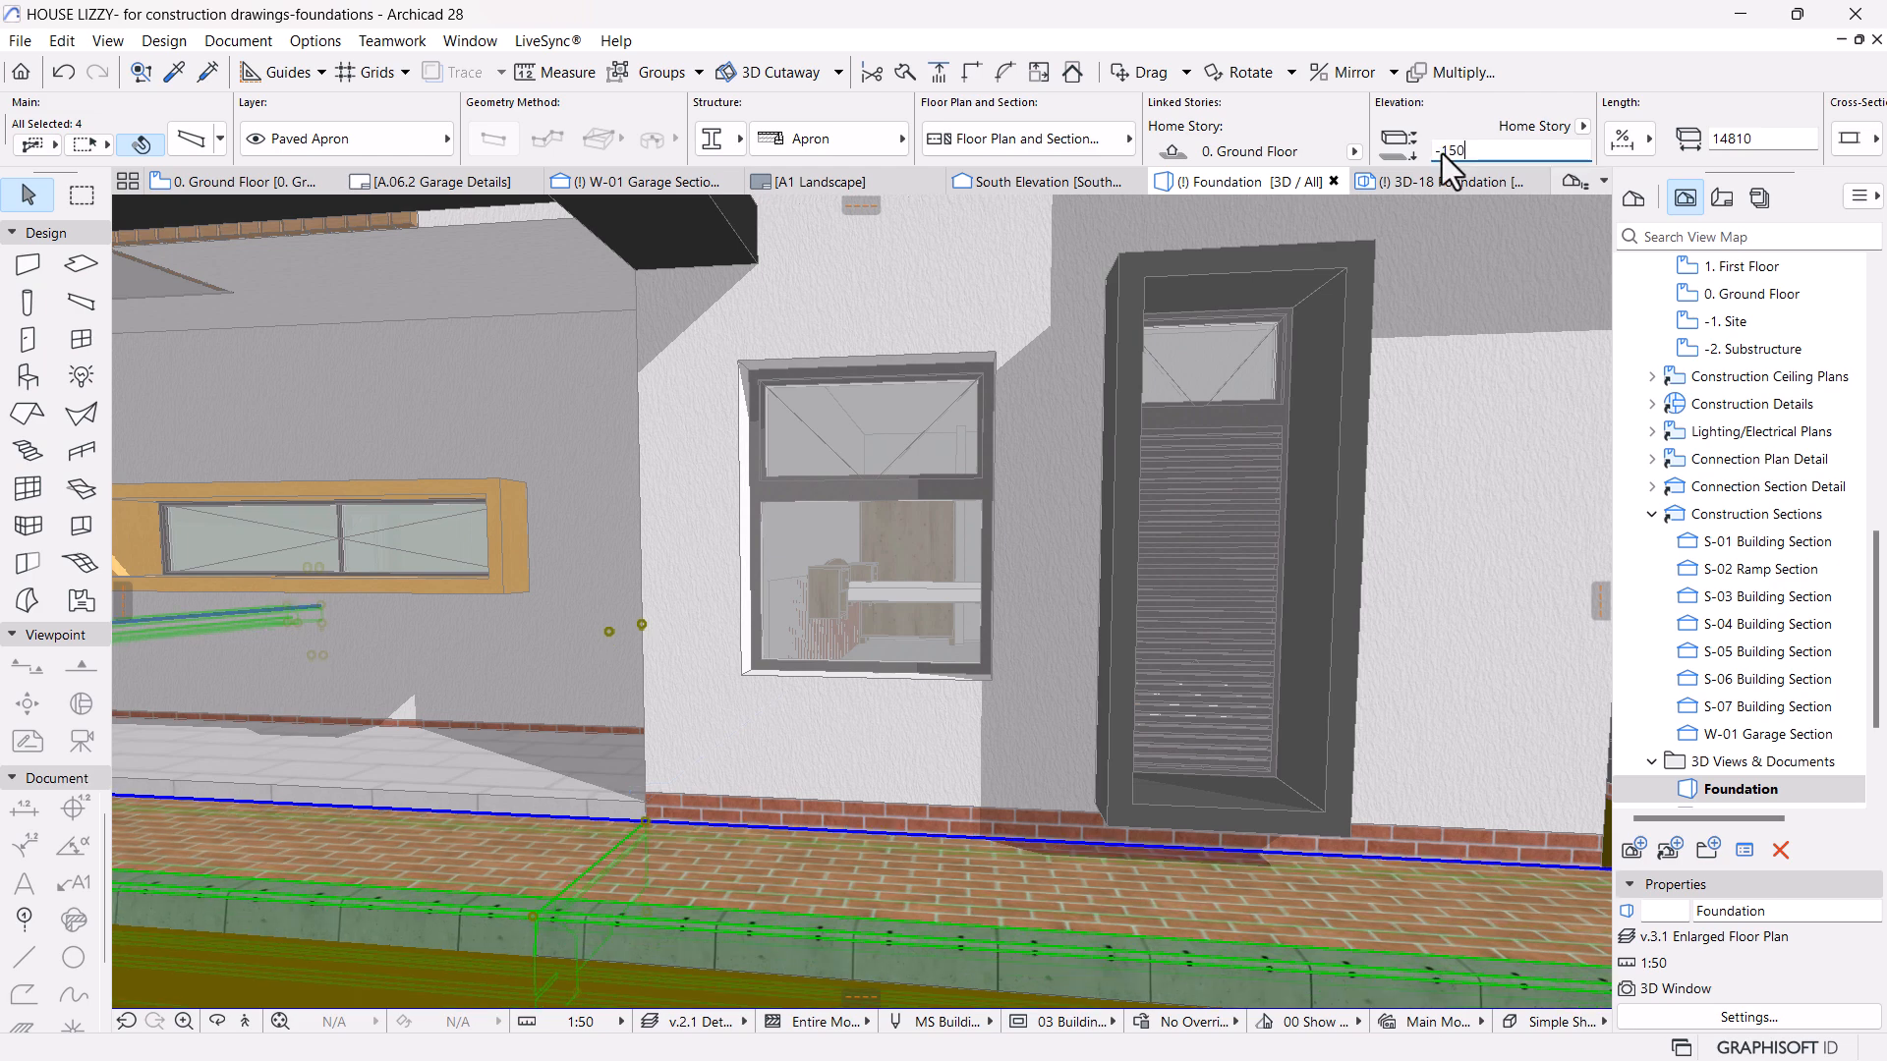
Examine the paved apron along the garage curtain wall and around its outer corner in the 3D view.
scroll(774, 592, "down", 3)
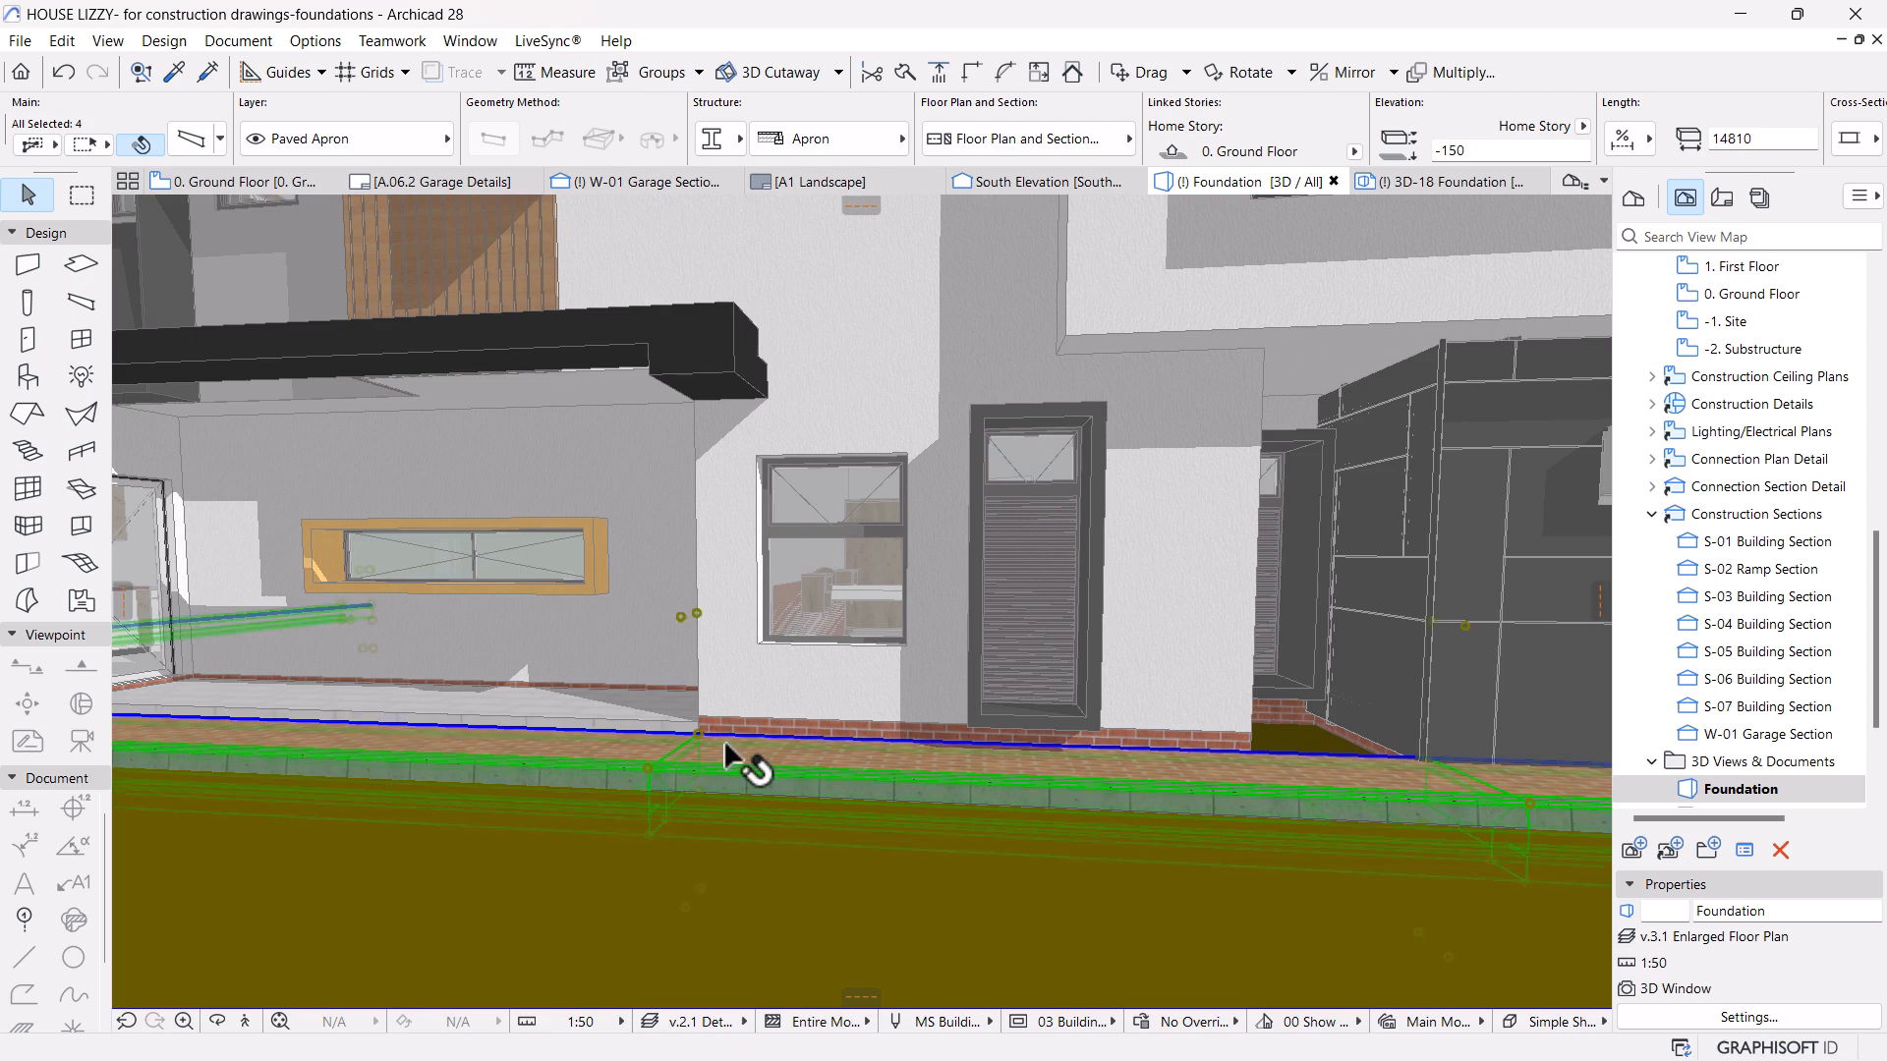
scroll(728, 749, "down", 2)
middle_click_drag(1120, 766, 779, 812)
key("Escape")
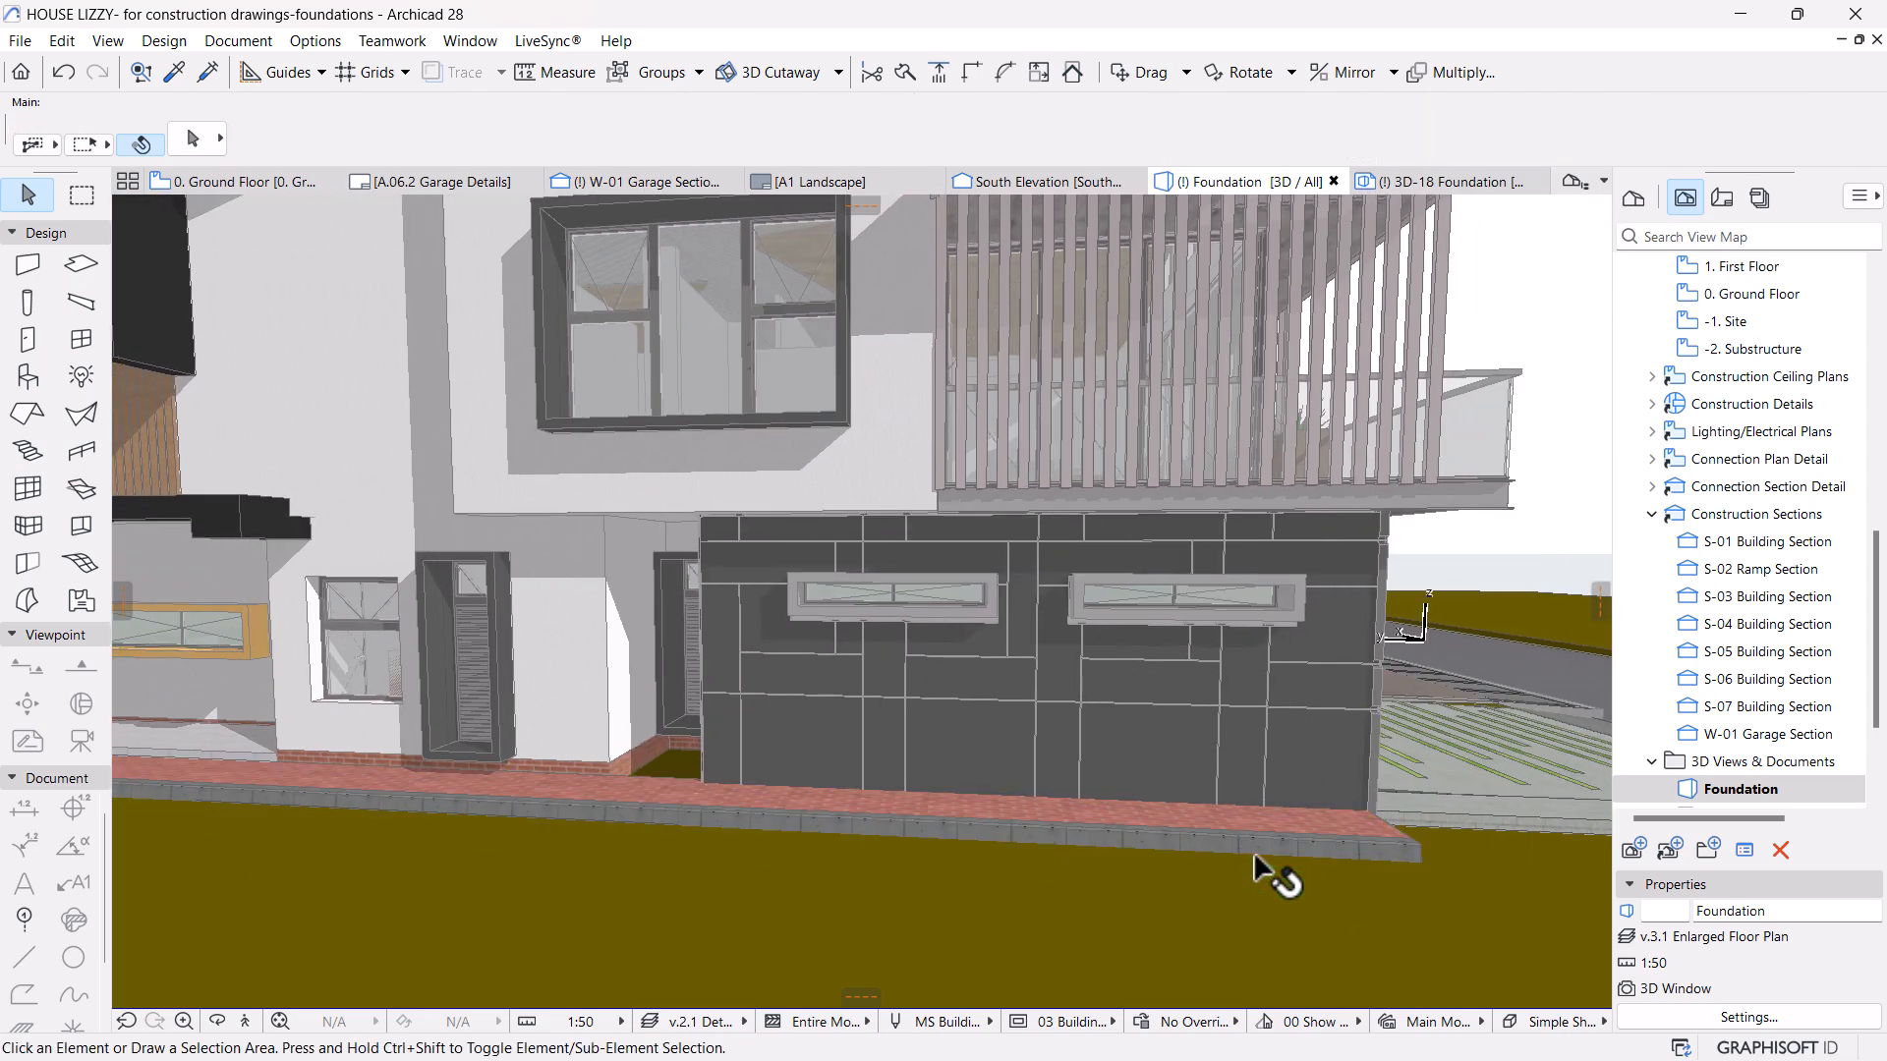
middle_click_drag(1343, 889, 997, 766, "shift")
scroll(843, 703, "up", 5)
scroll(842, 725, "down", 4)
middle_click_drag(842, 725, 893, 749)
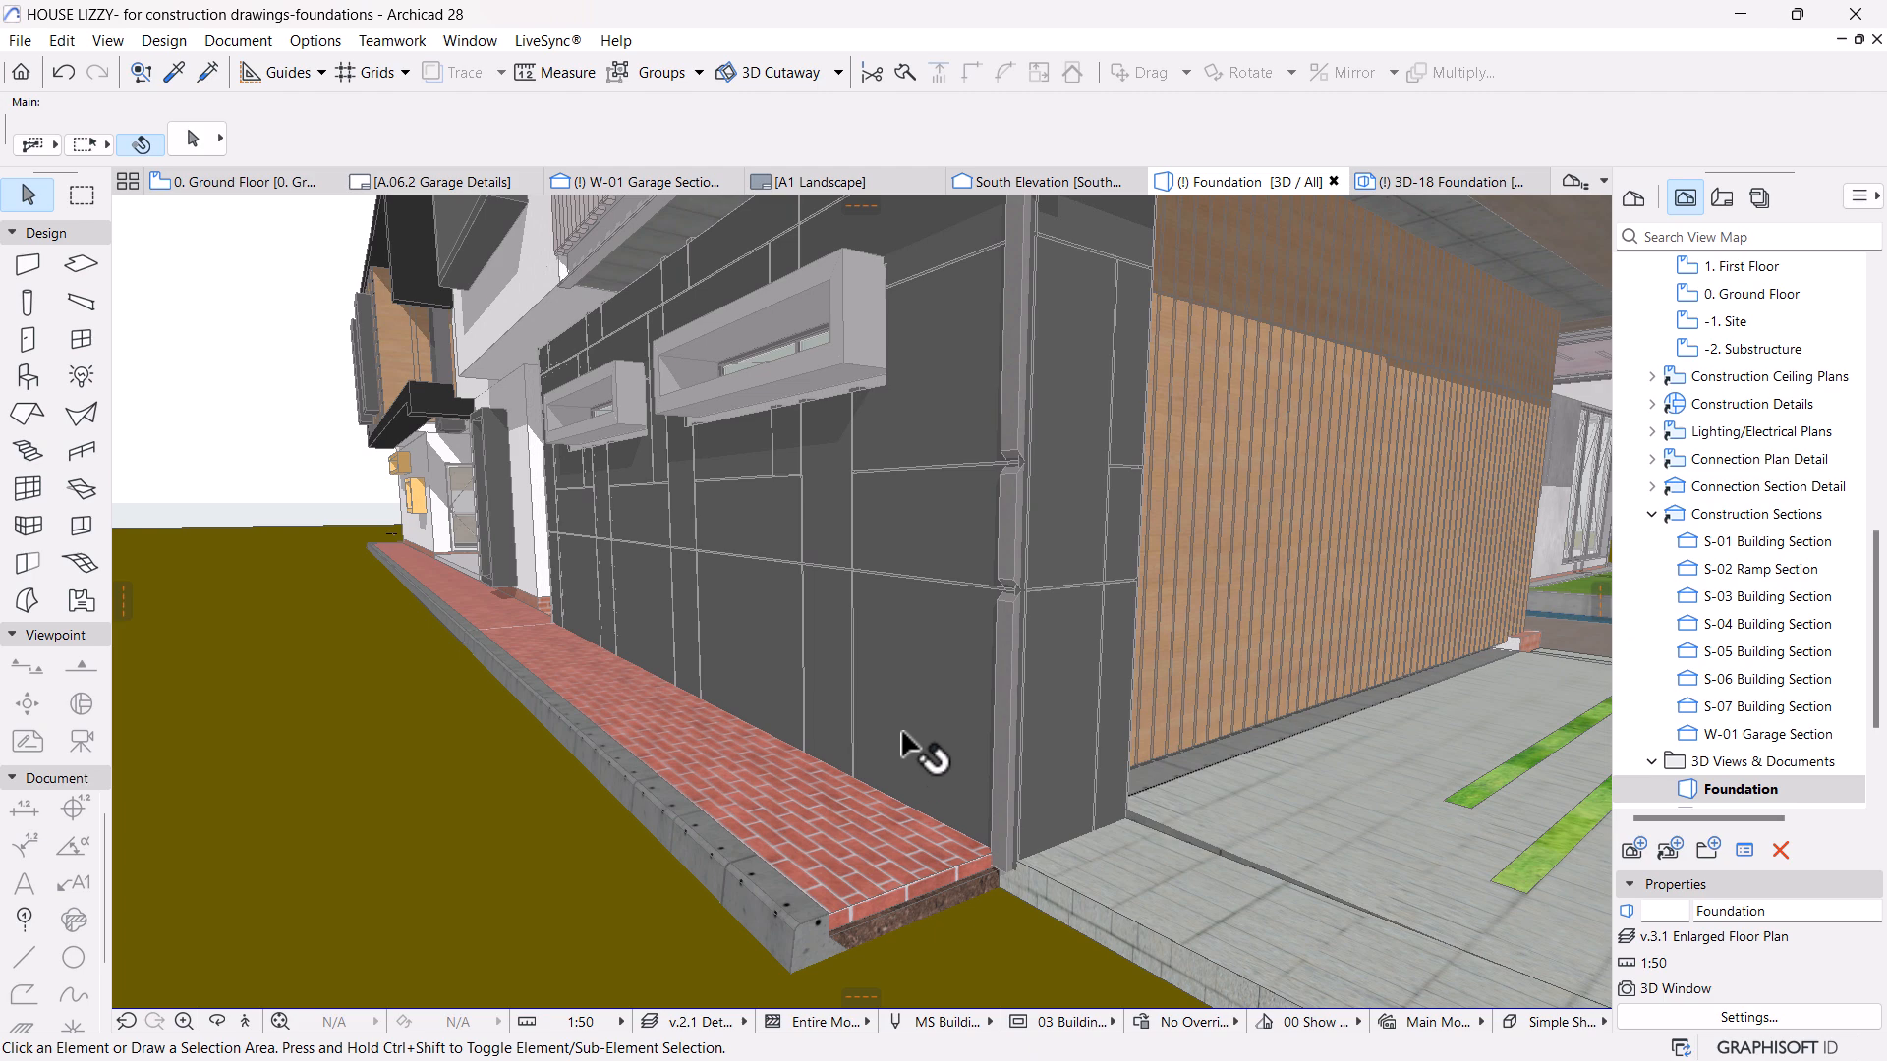
Set the garage curtain wall's bottom offset to its home story to -150.
left_click(904, 748)
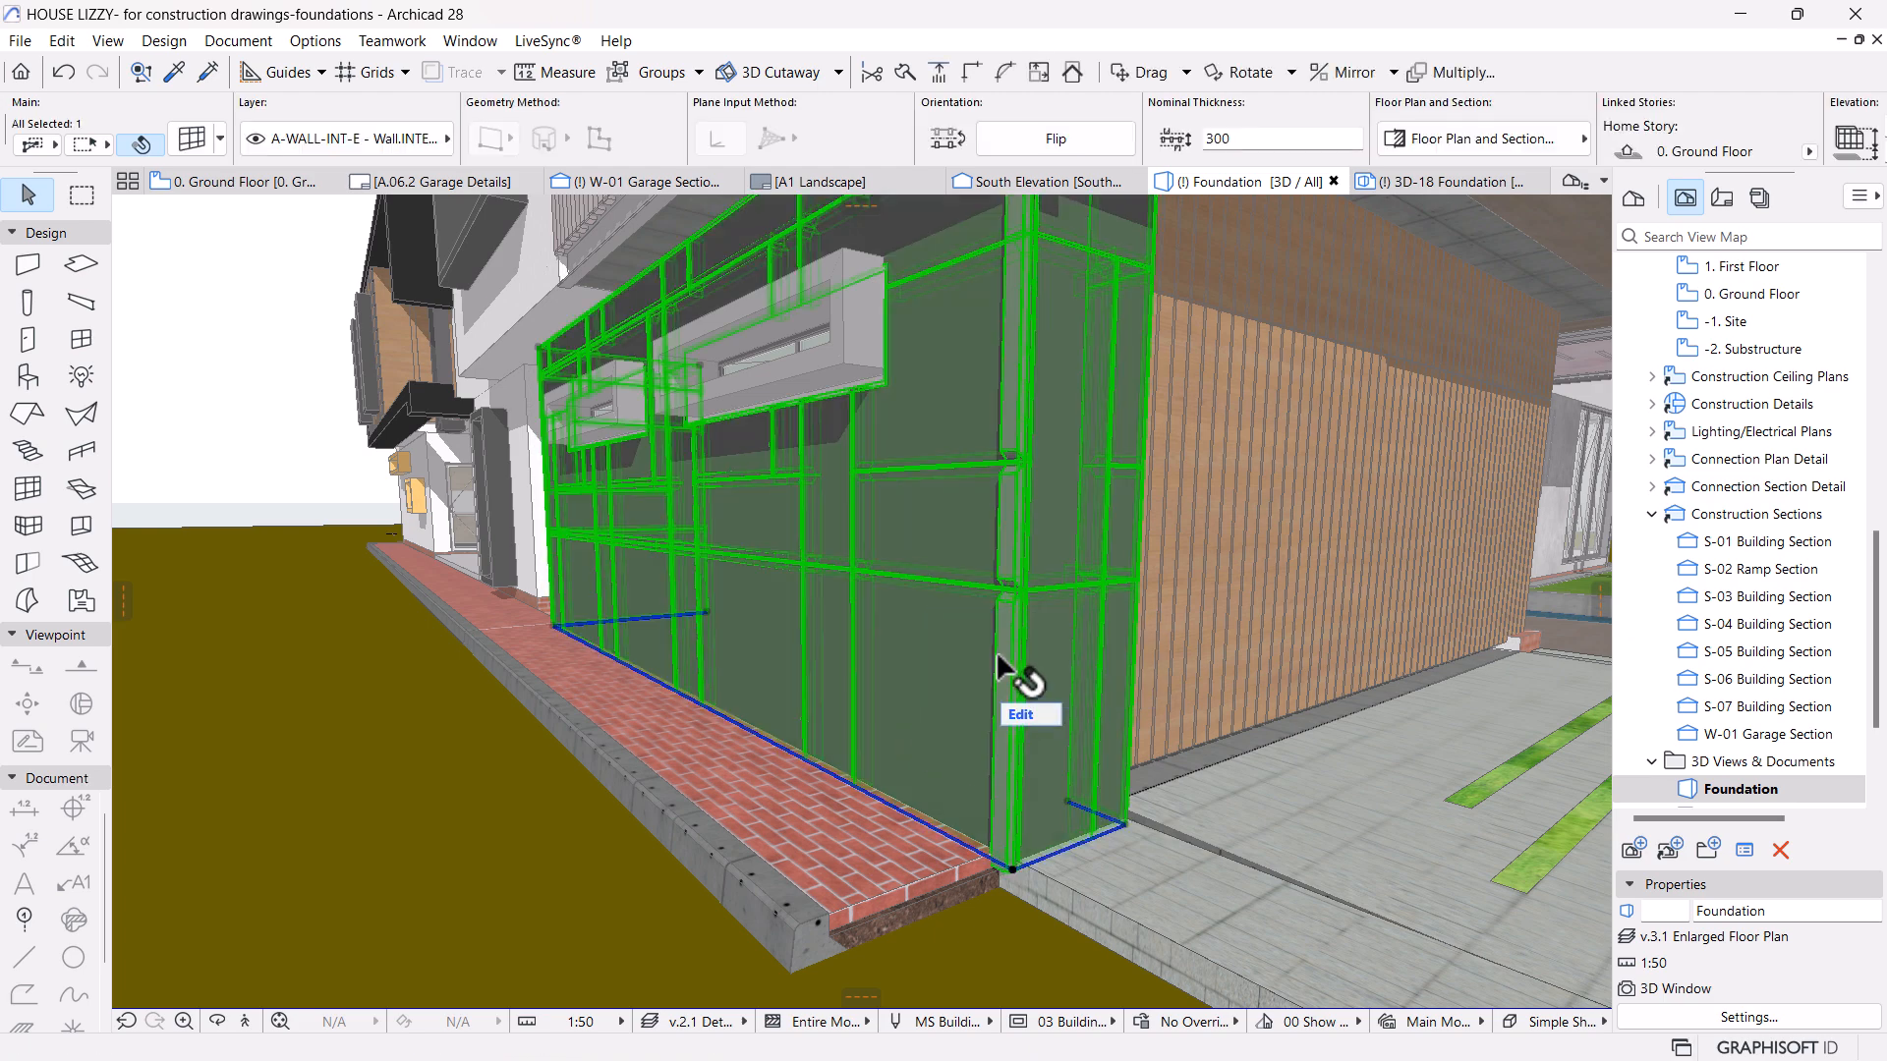
middle_click_drag(992, 371, 808, 767, "shift")
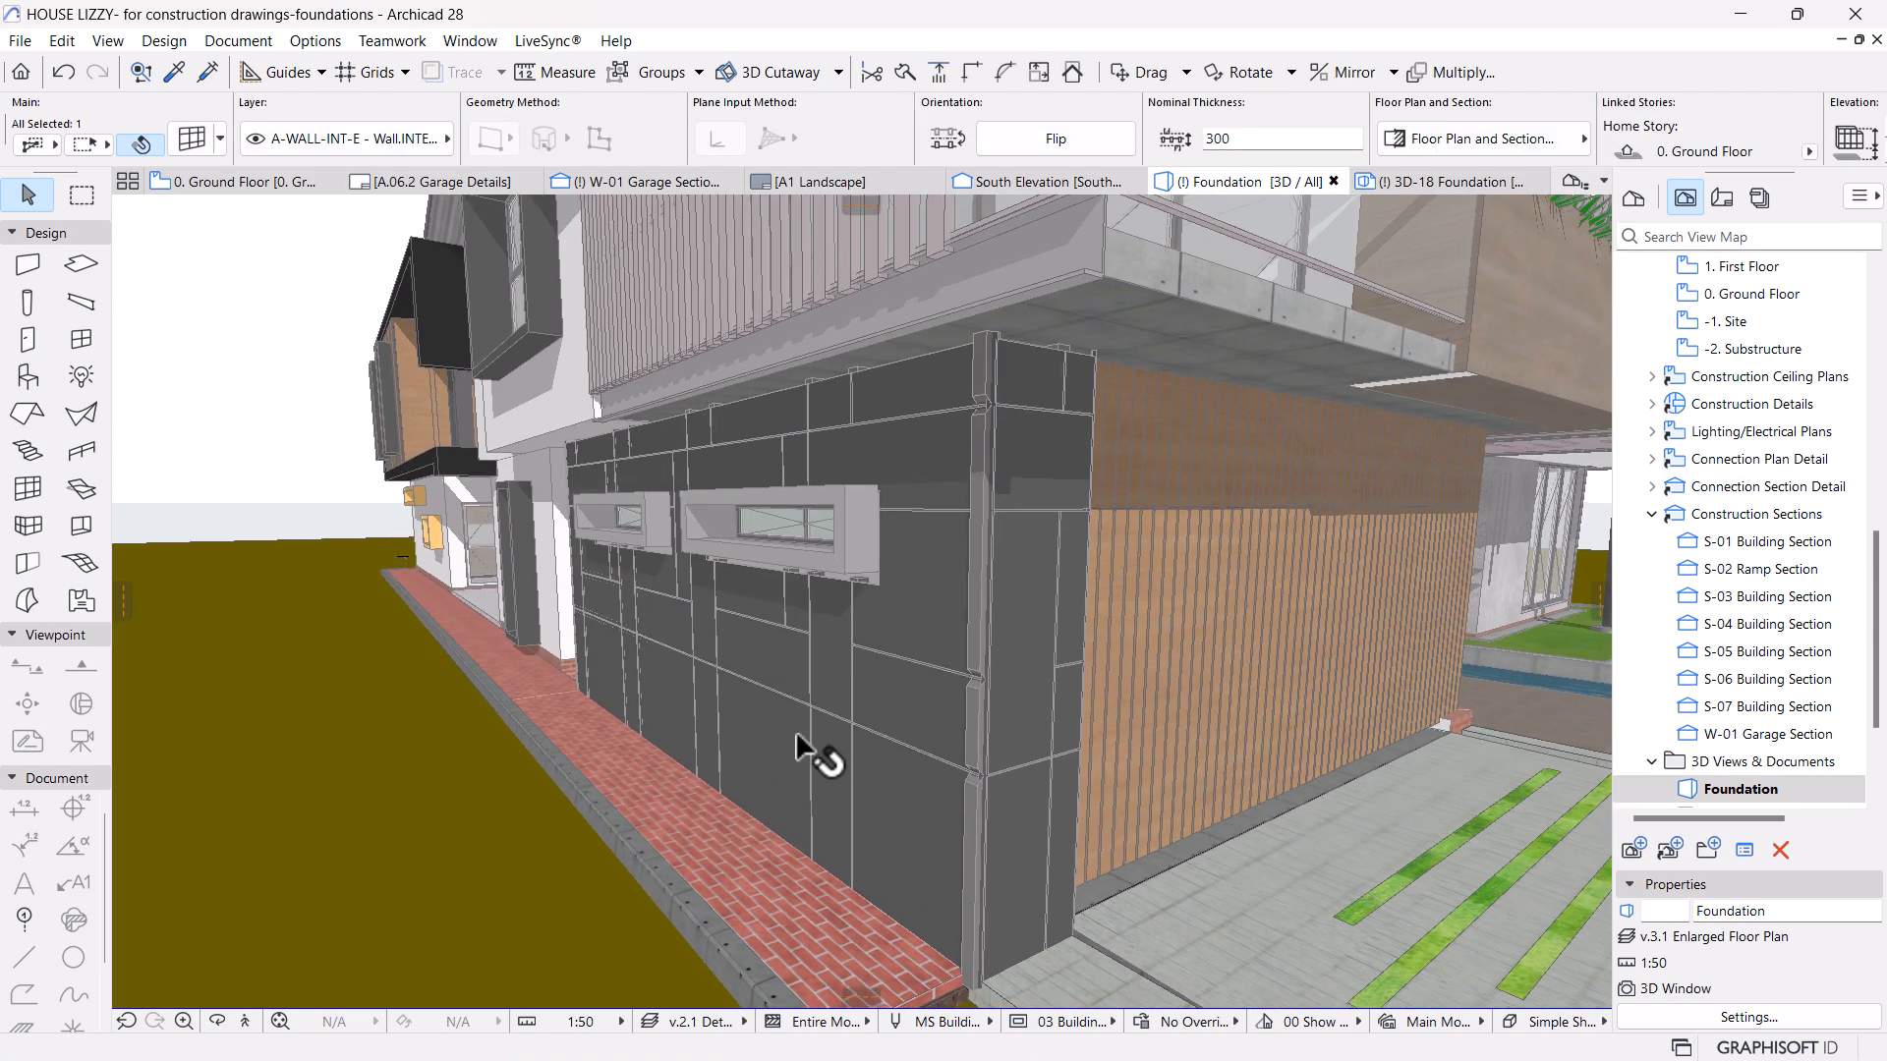
scroll(1434, 148, "right", 3)
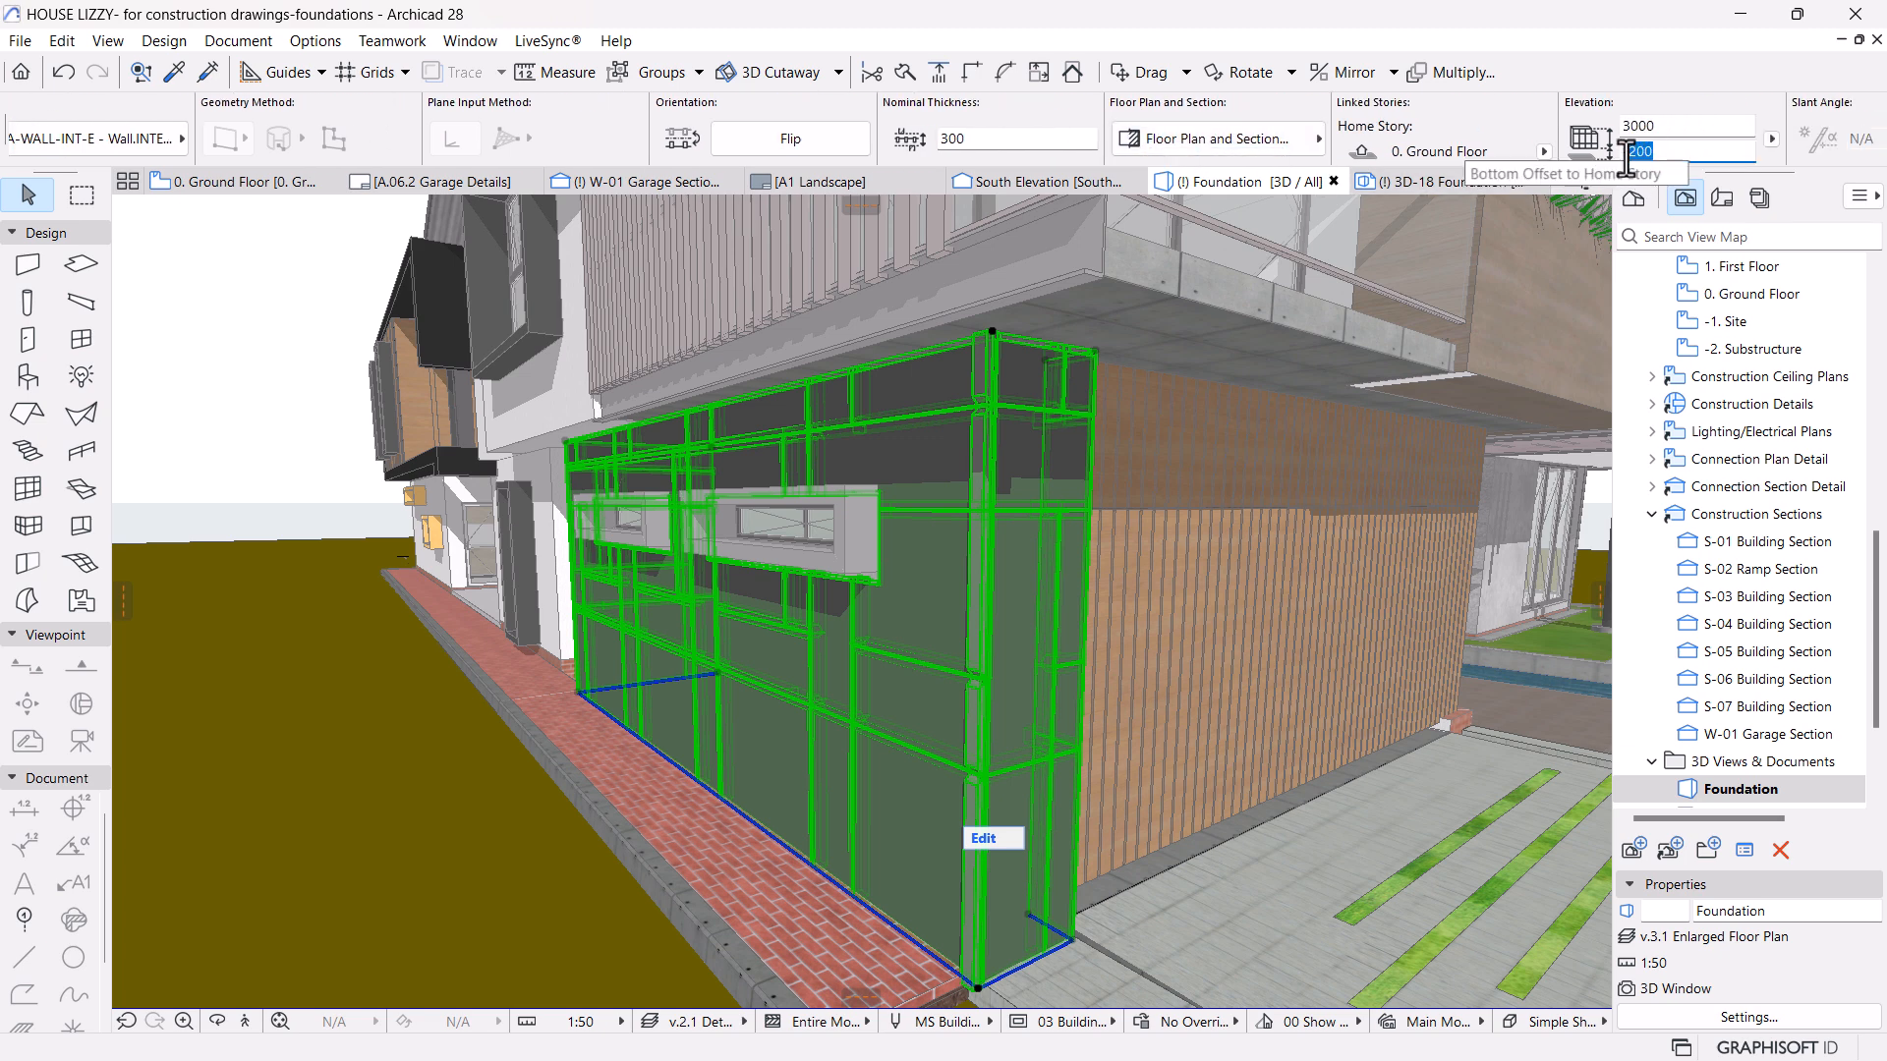
type("150")
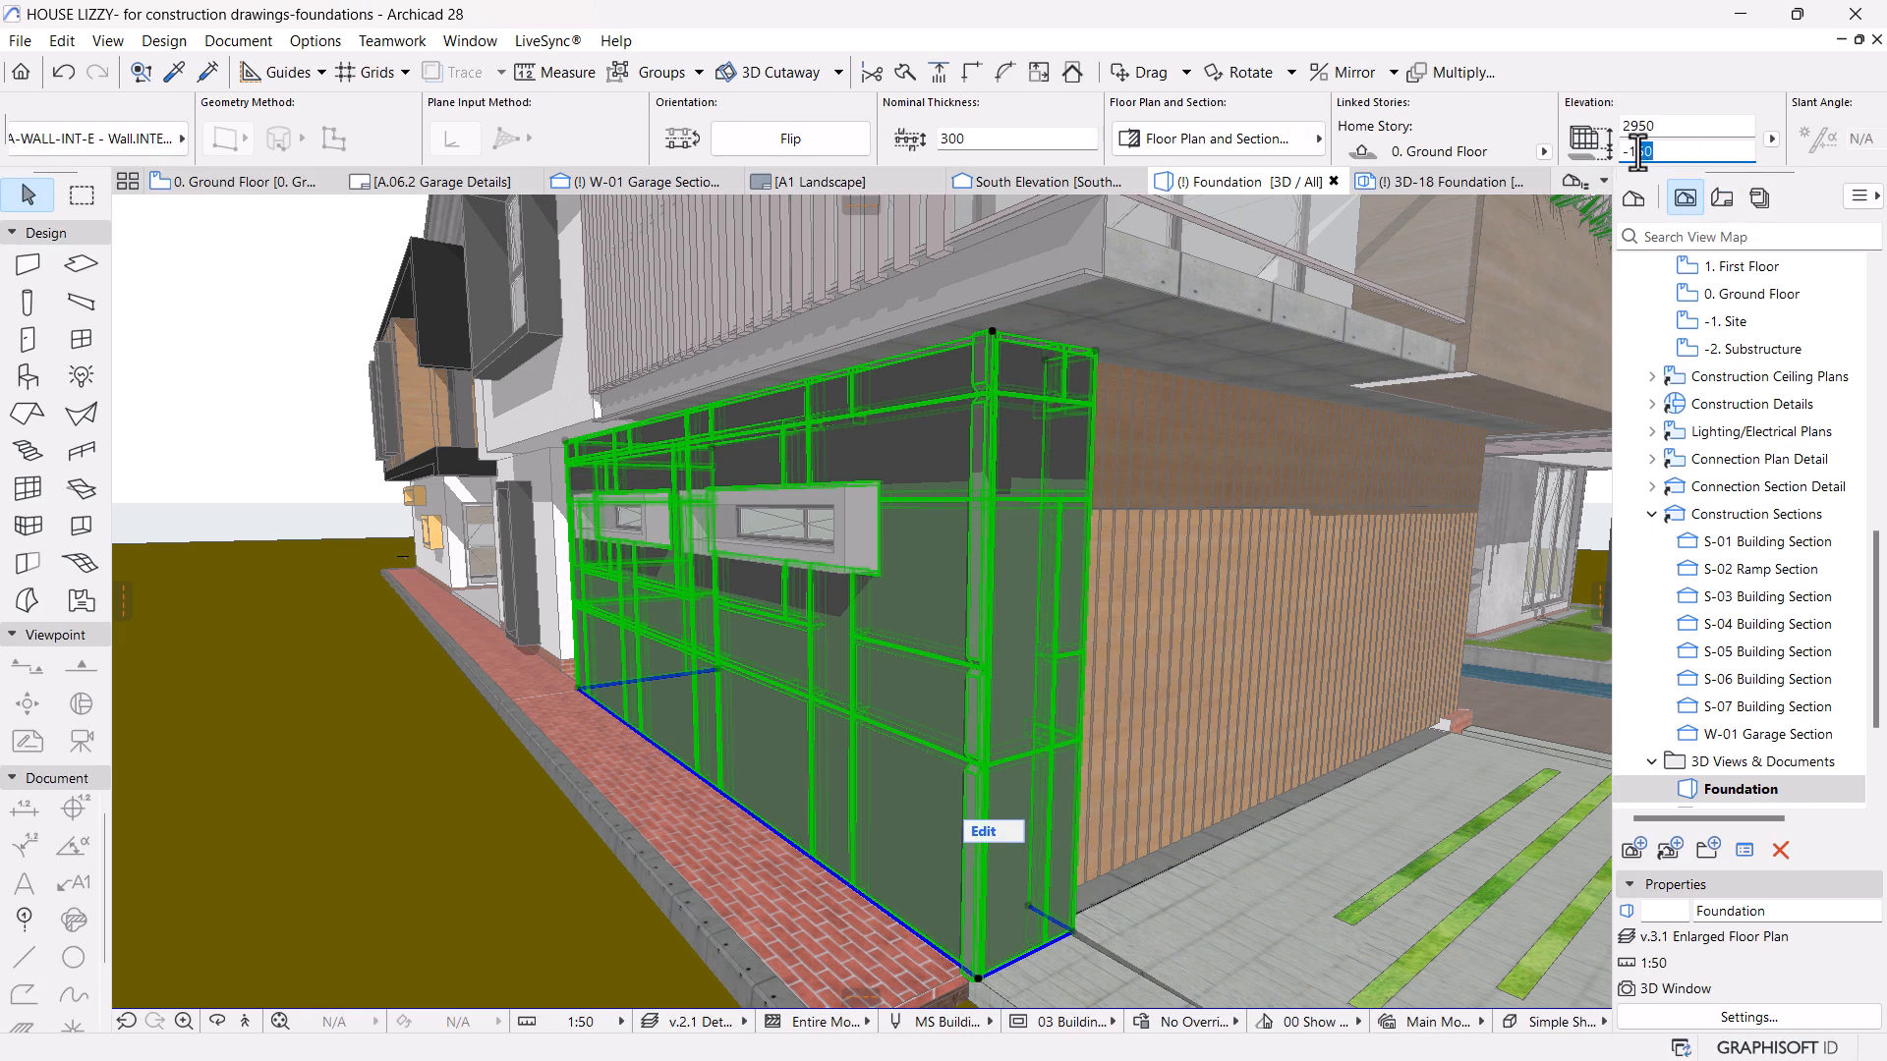
middle_click_drag(906, 656, 828, 616, "shift")
middle_click_drag(961, 353, 1145, 492)
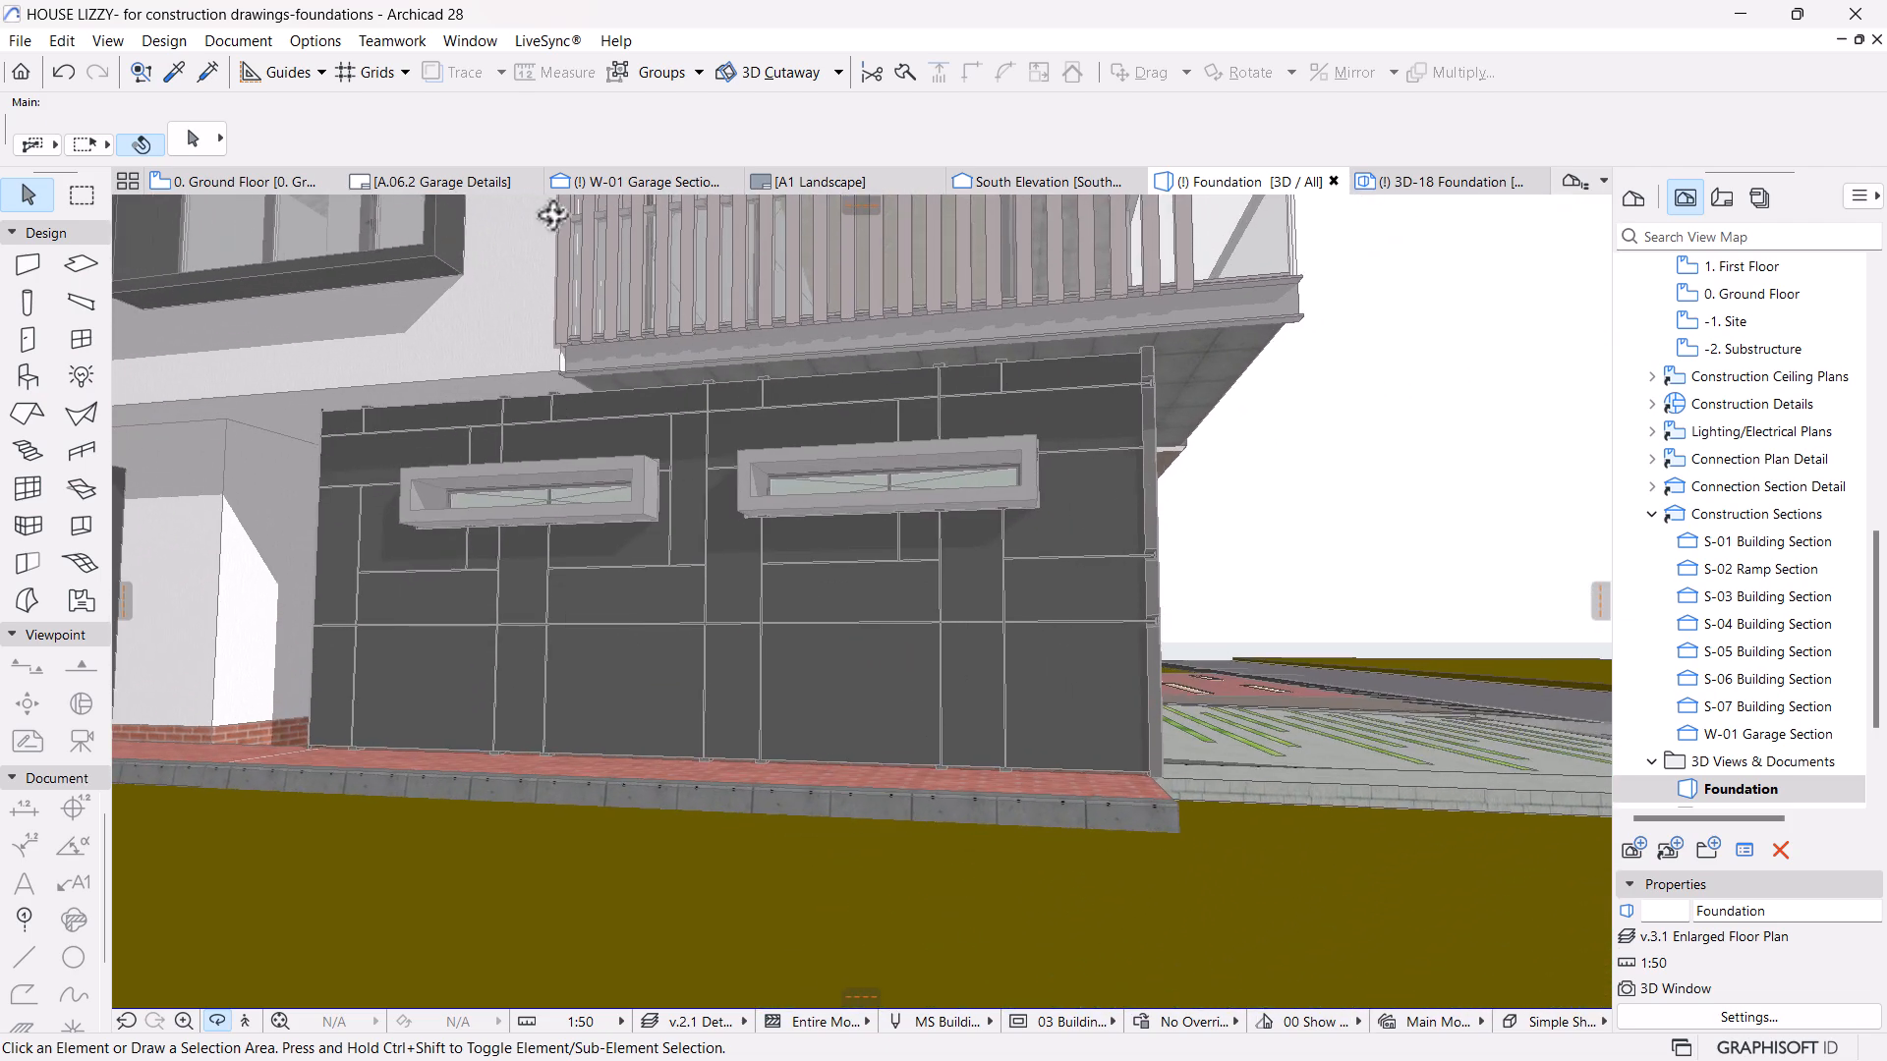
In the W-01 Garage Section, load the Soil-Black site mesh as the target of a new solid element operation.
left_click(633, 183)
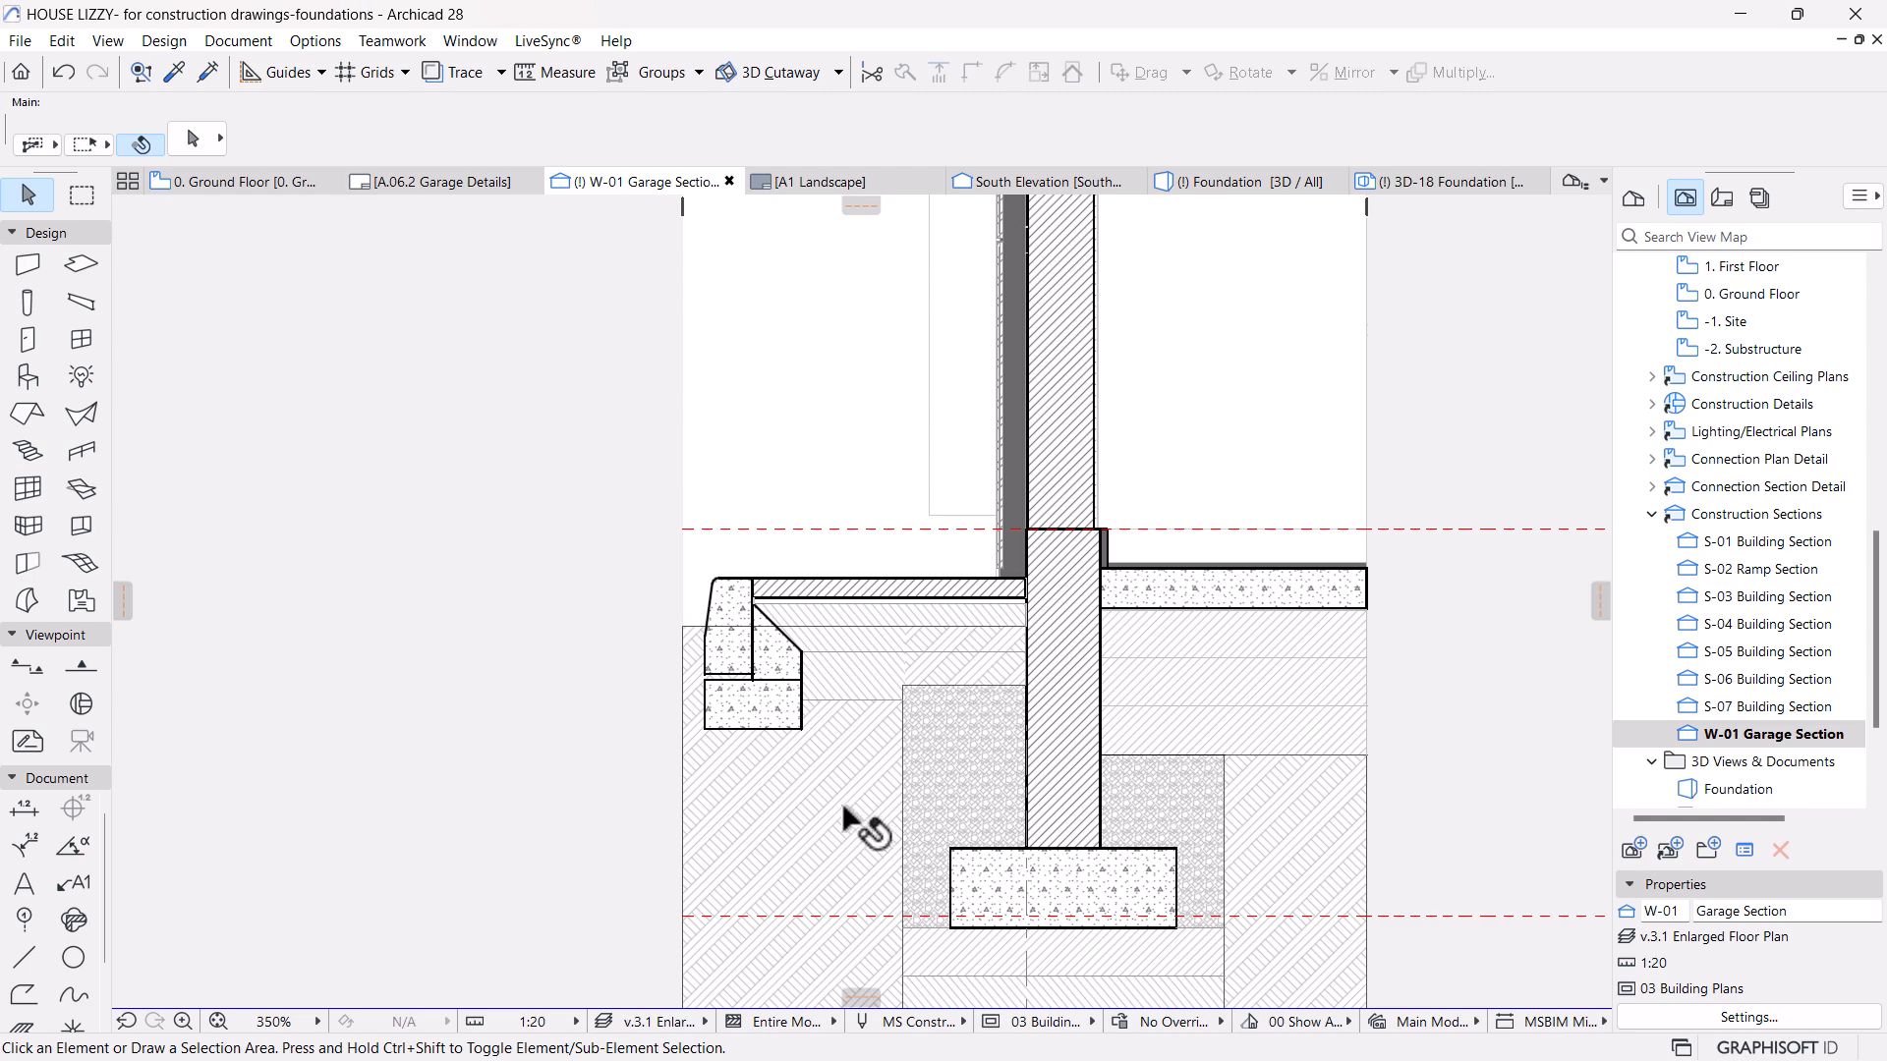
left_click(851, 816)
scroll(913, 684, "up", 3)
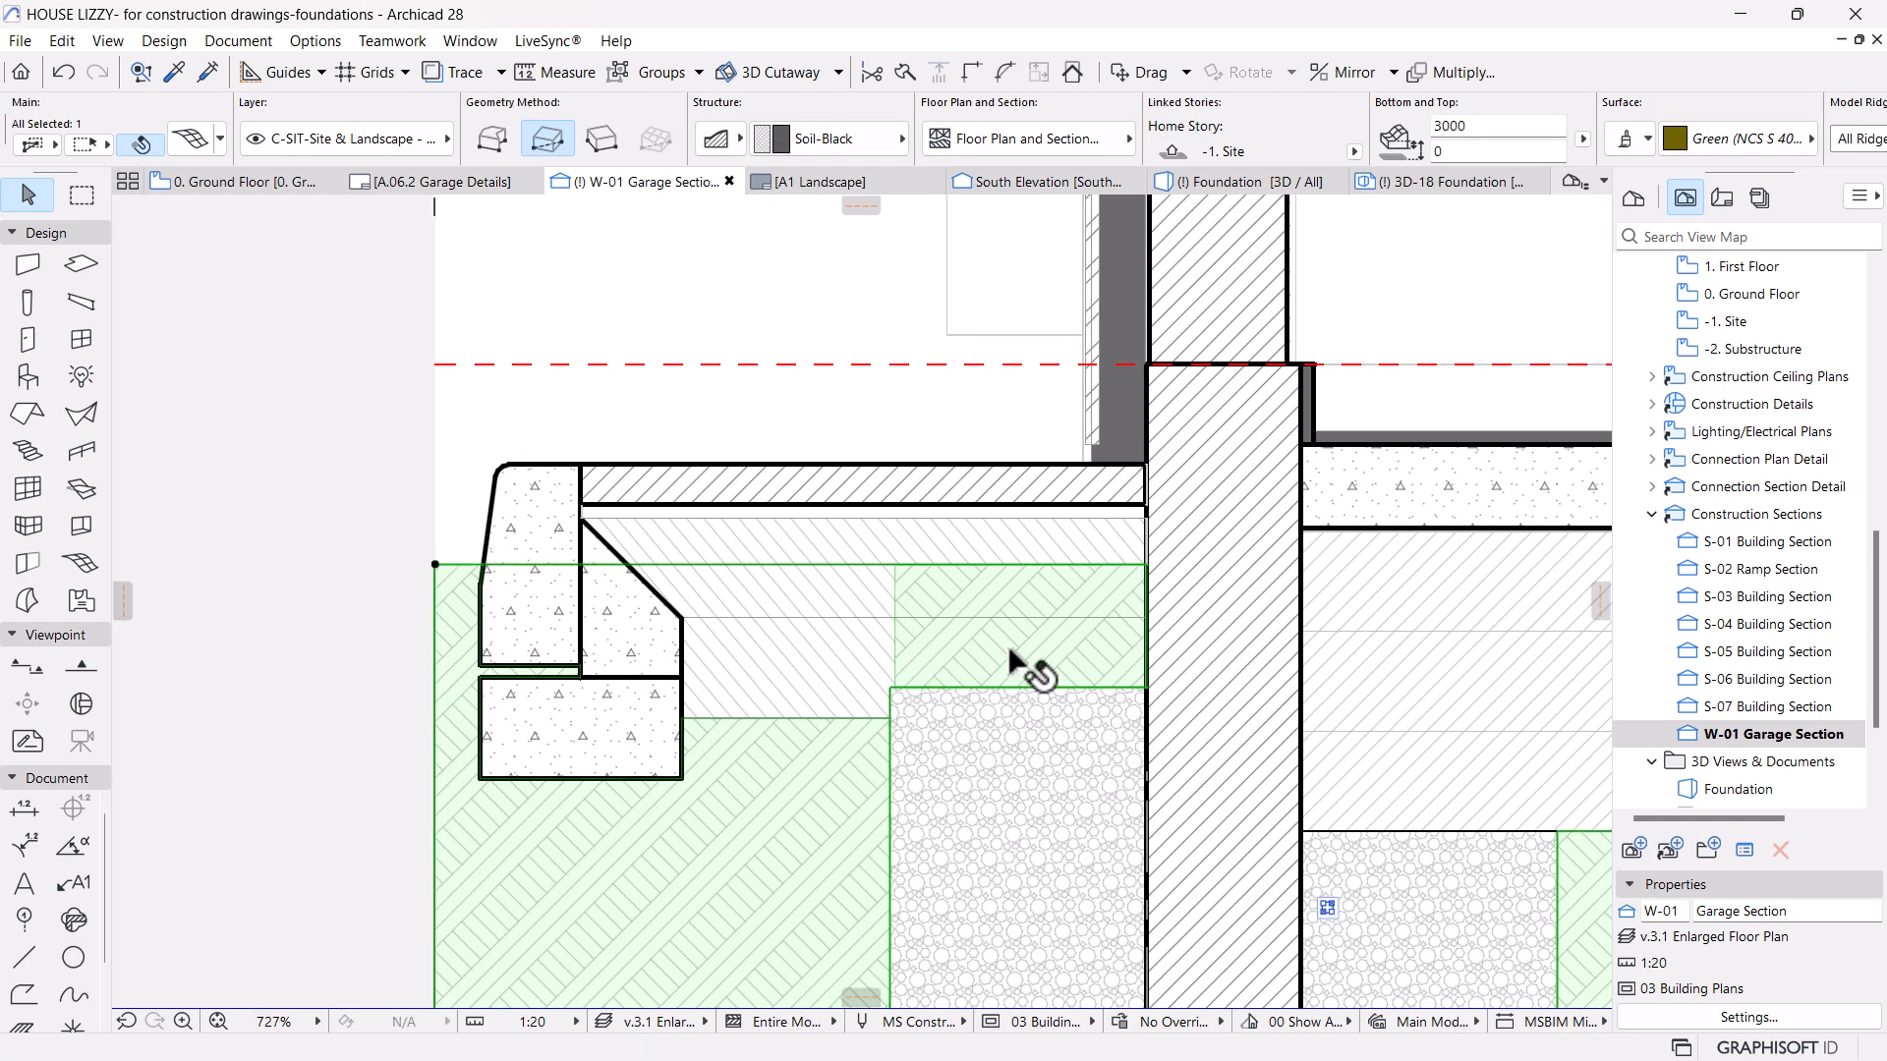
key("Escape")
left_click(812, 802)
right_click(619, 276)
mouse_move(715, 602)
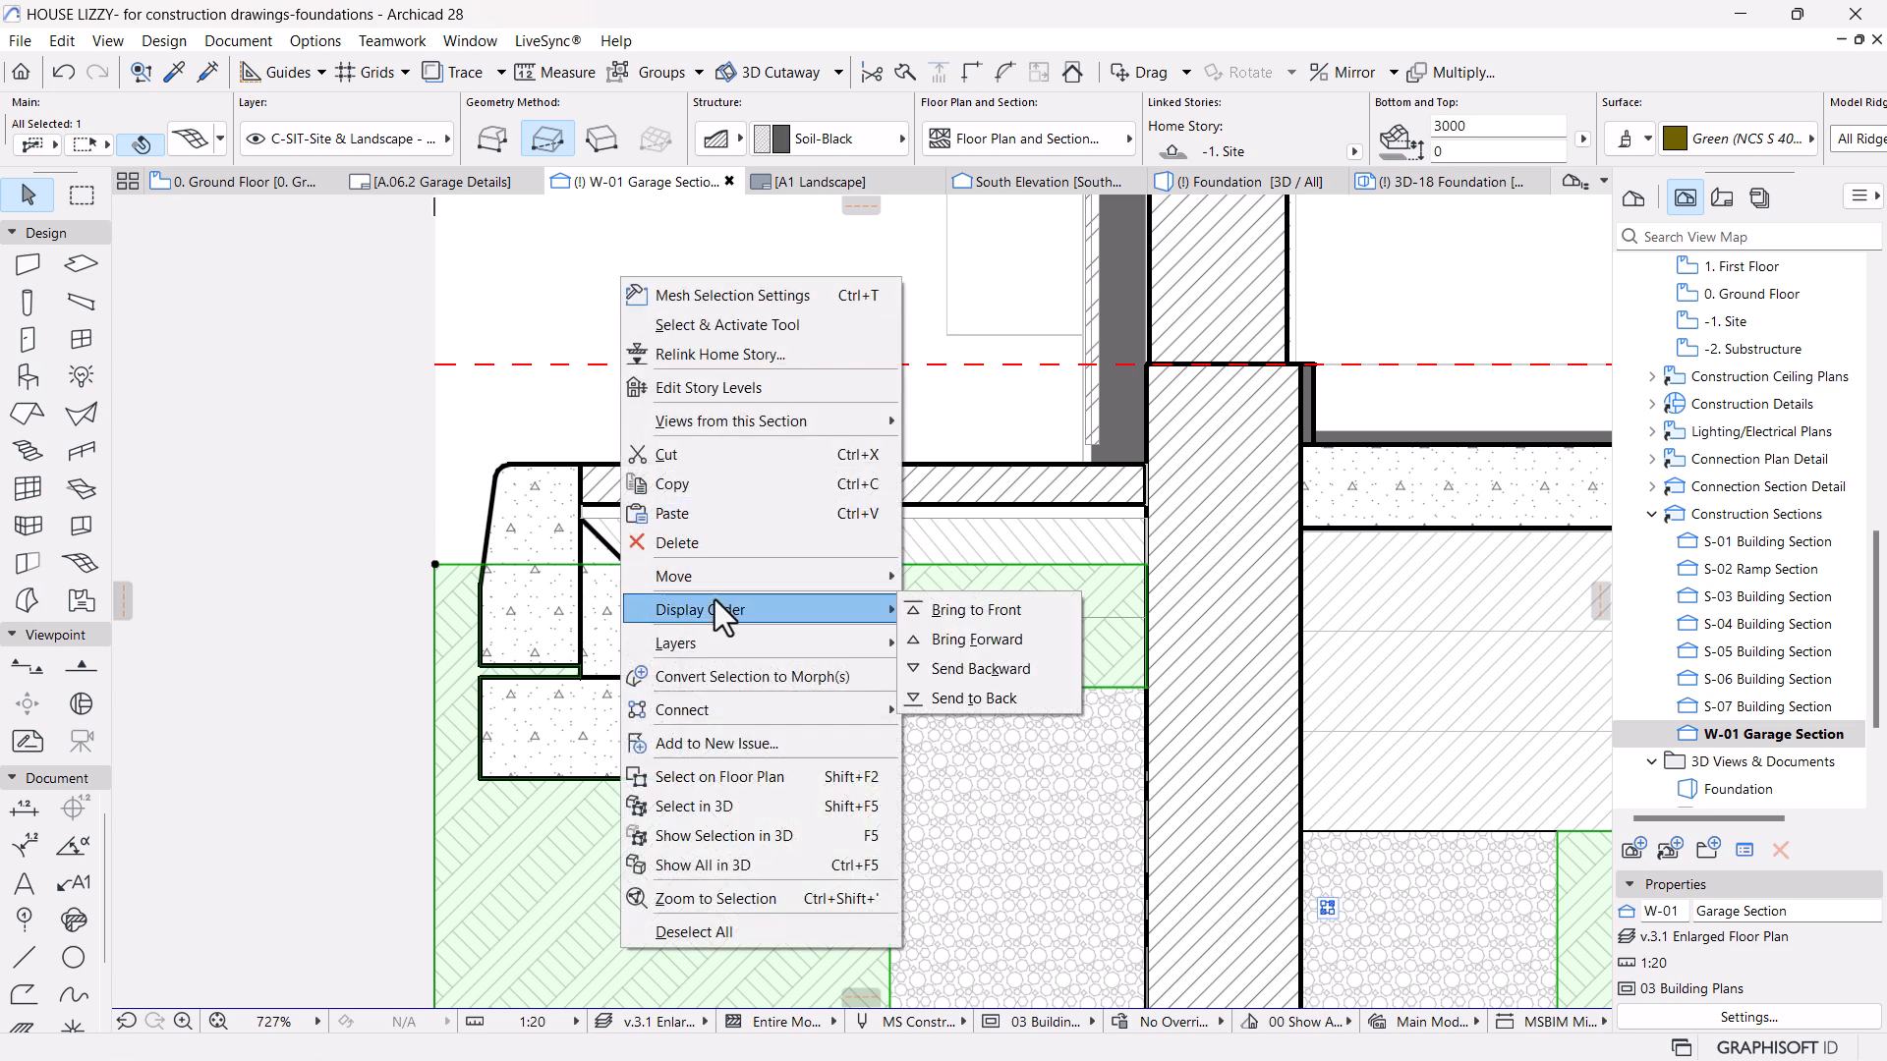
mouse_move(694, 708)
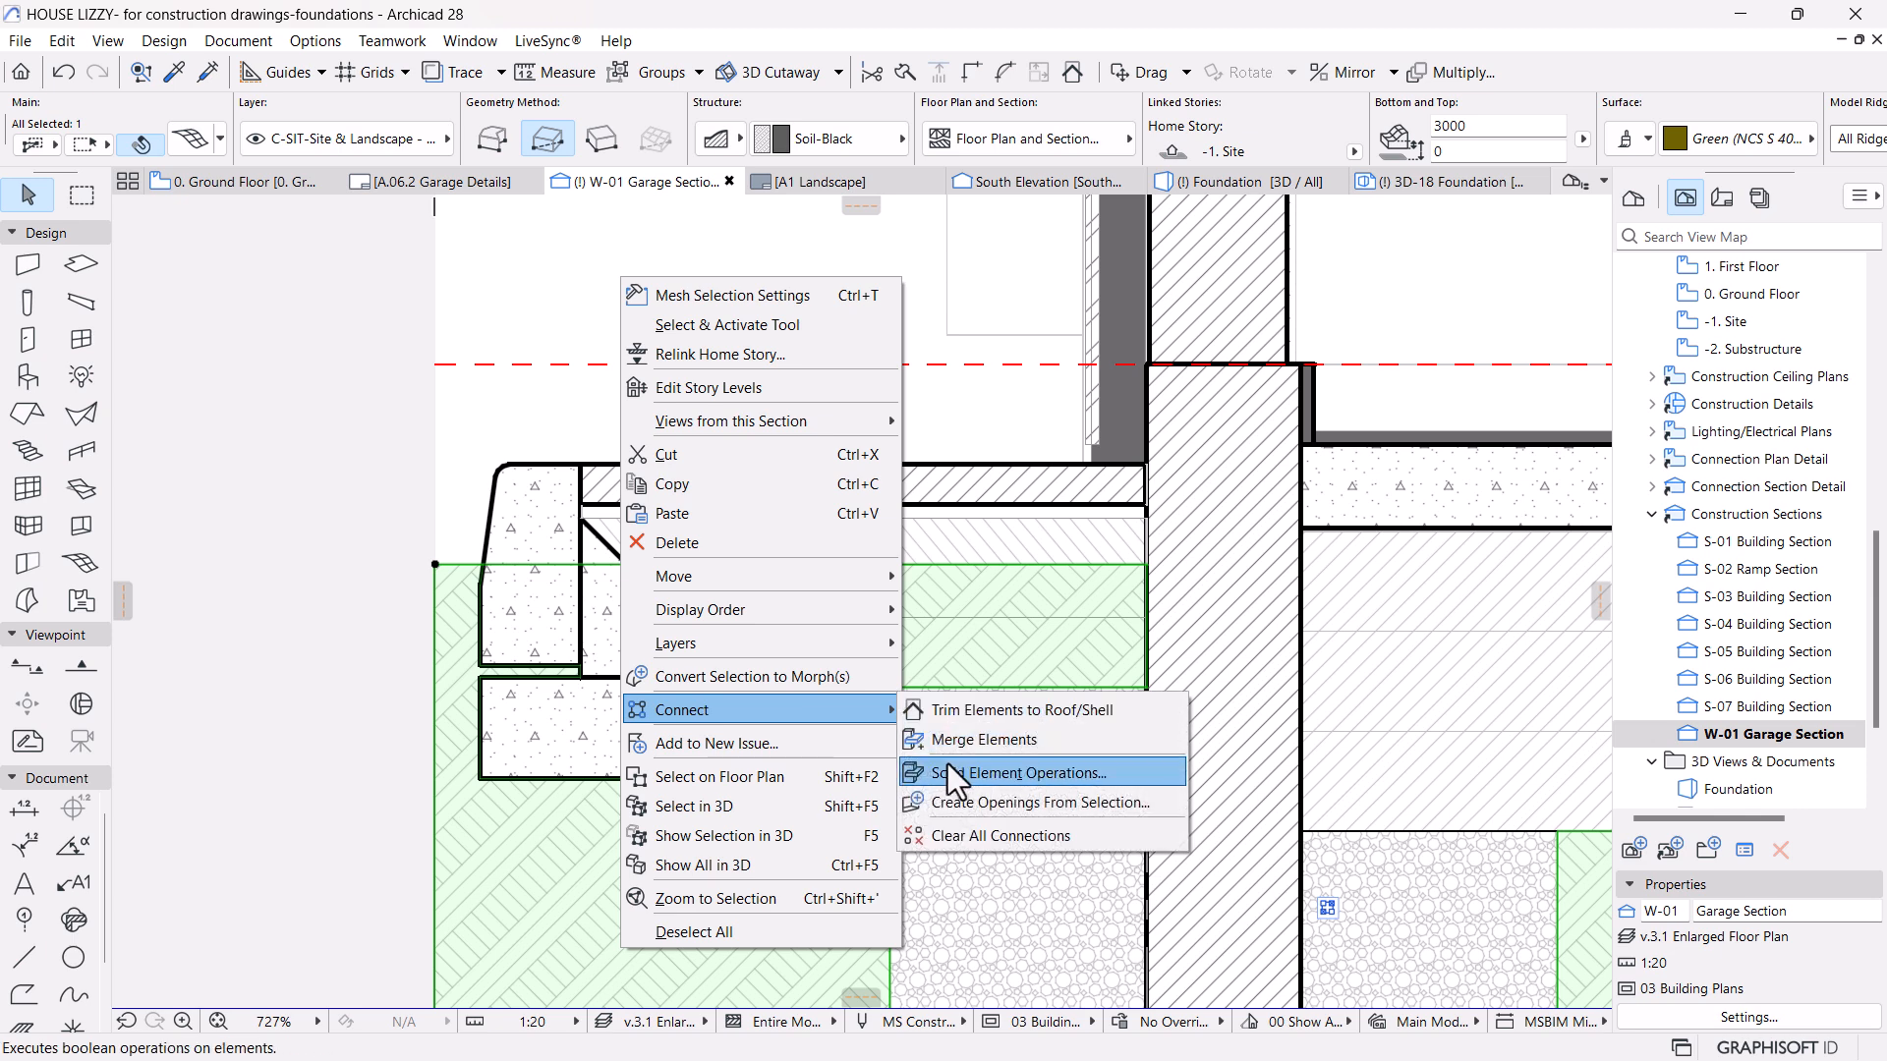
left_click(958, 769)
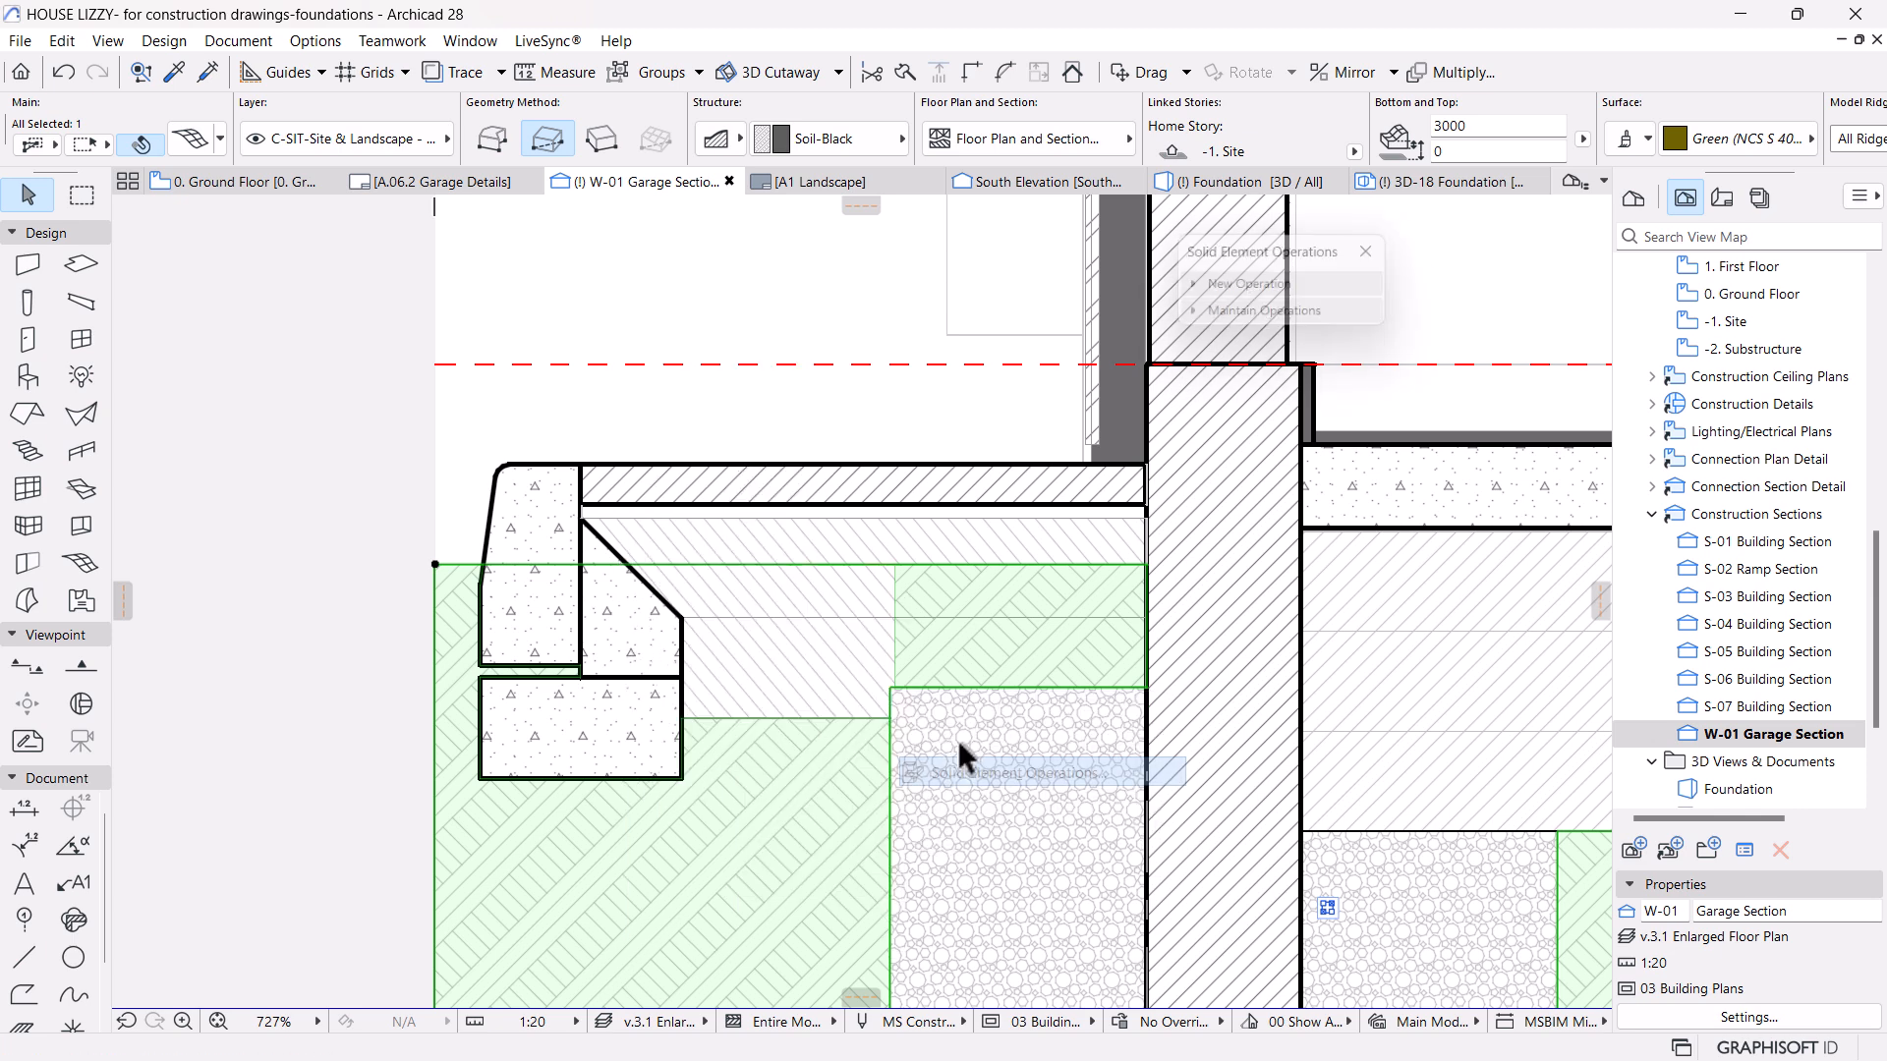
left_click(1256, 287)
left_click_drag(1287, 261, 1355, 269)
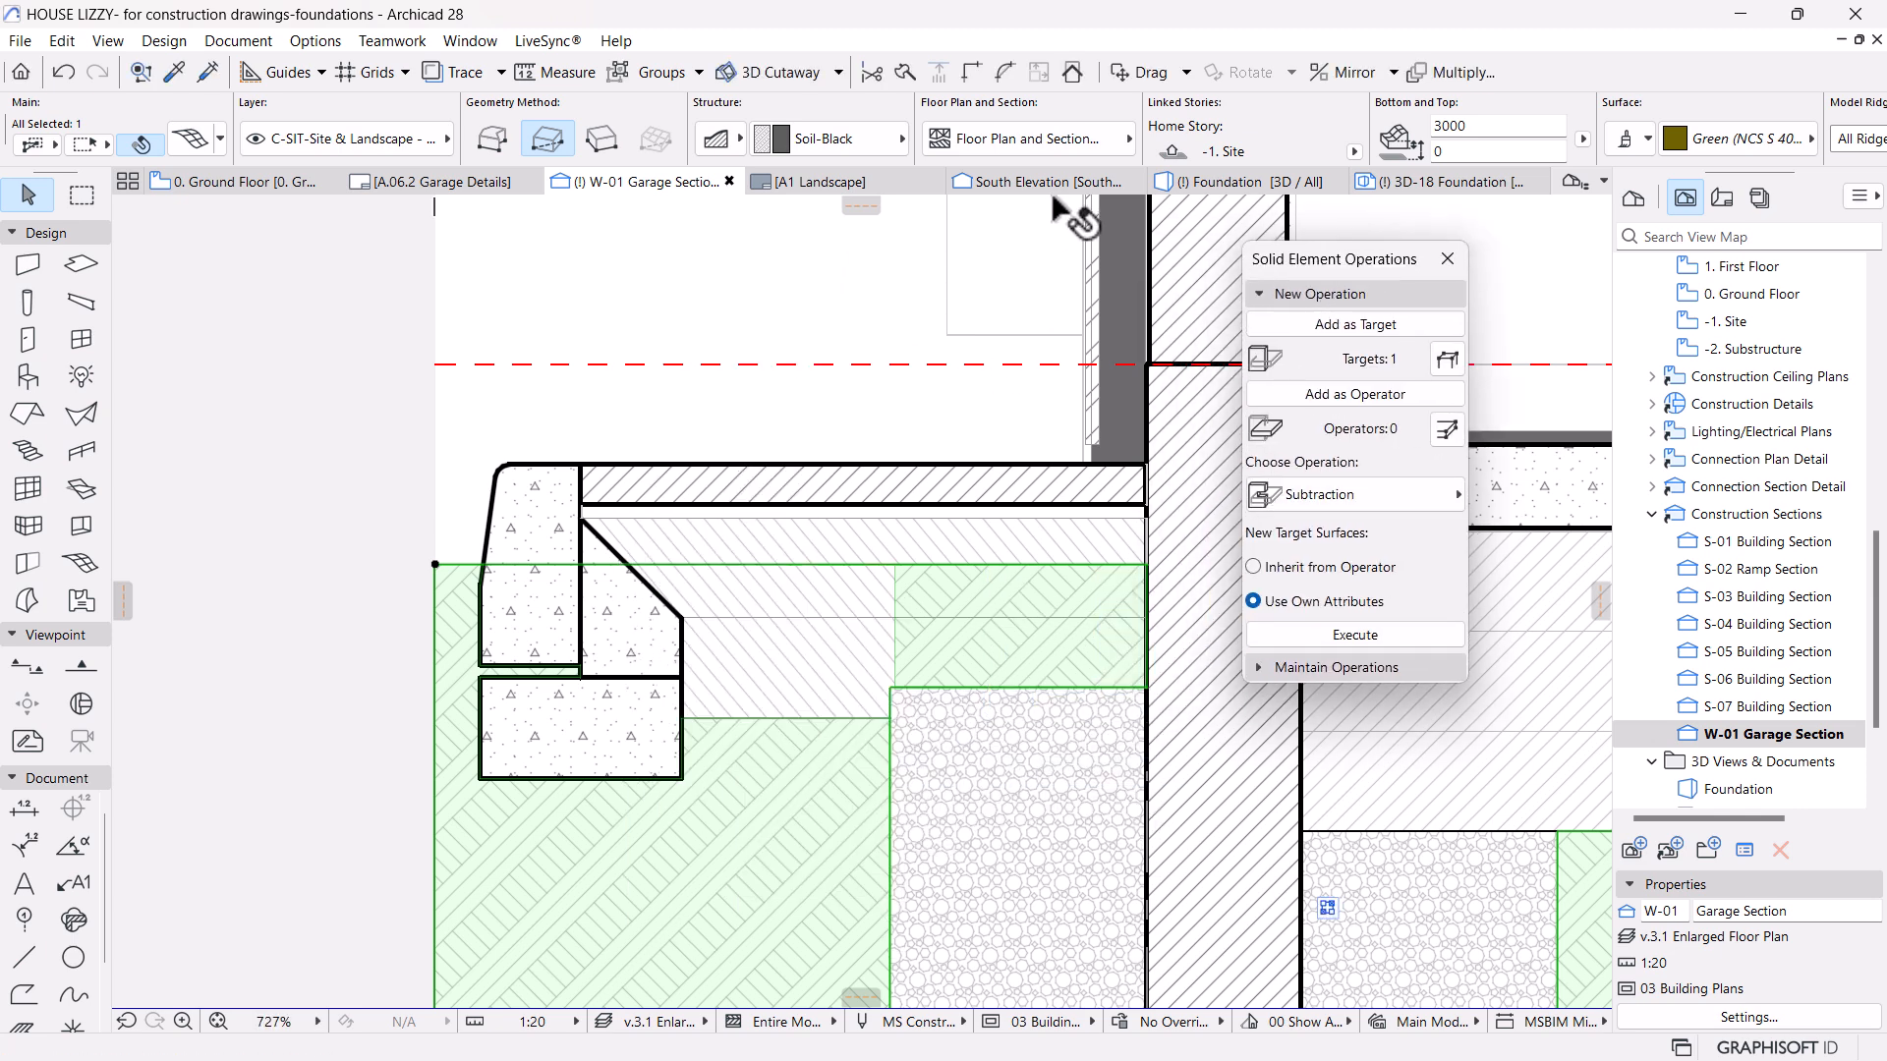
Add the four paved apron beams from the Foundation 3D view as operators and subtract them from the soil mesh.
left_click(1224, 191)
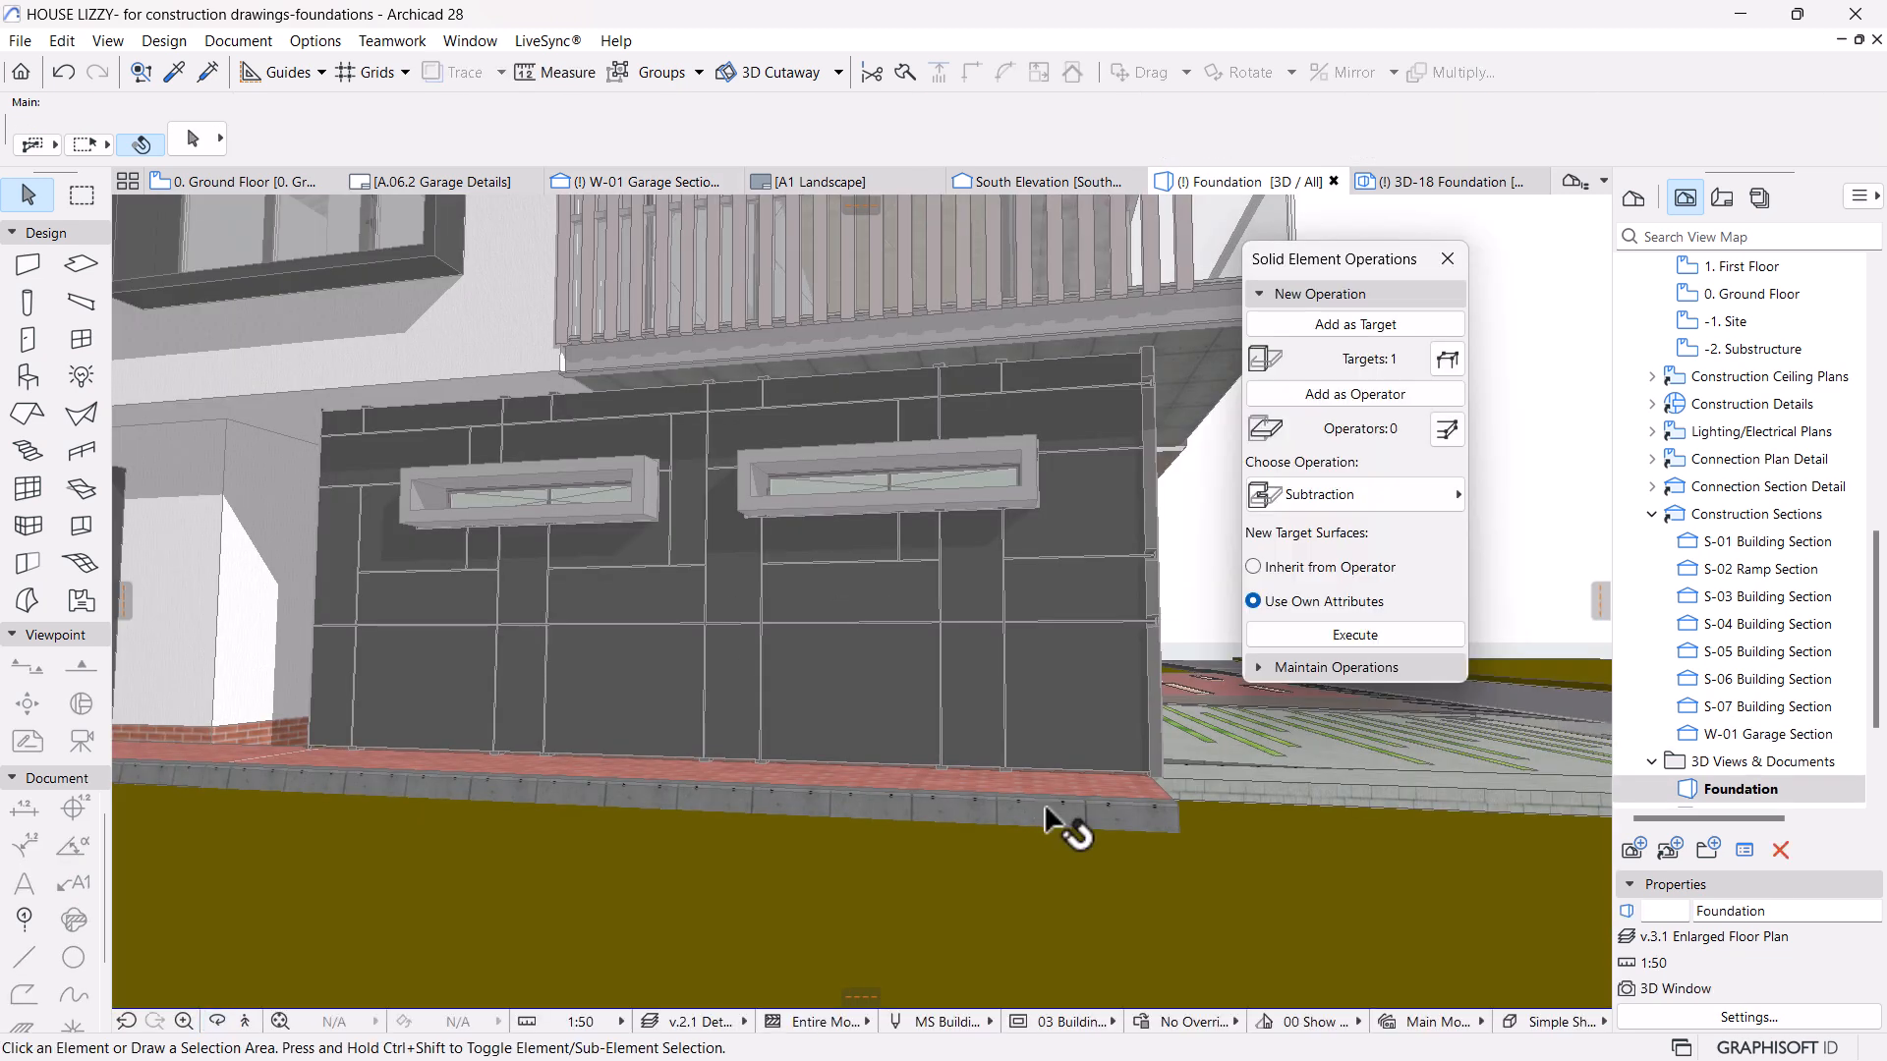
left_click(1356, 397)
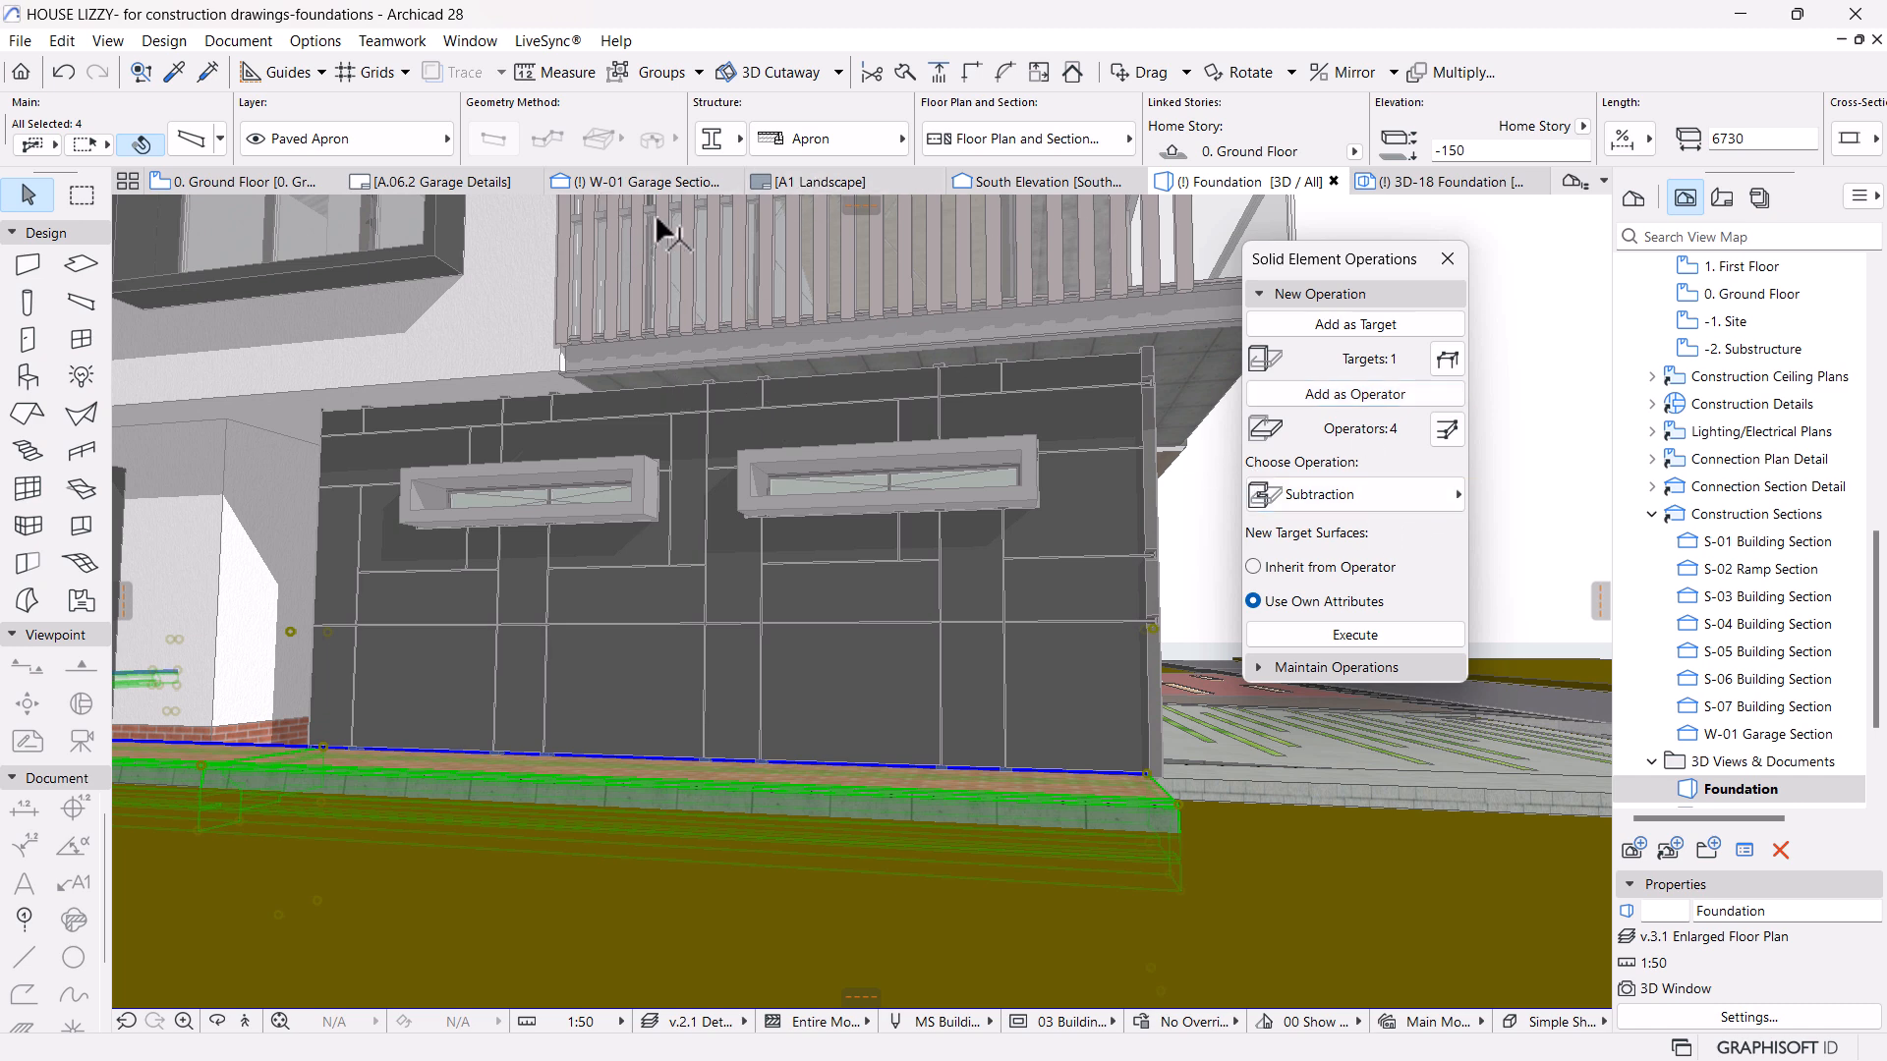
left_click(627, 189)
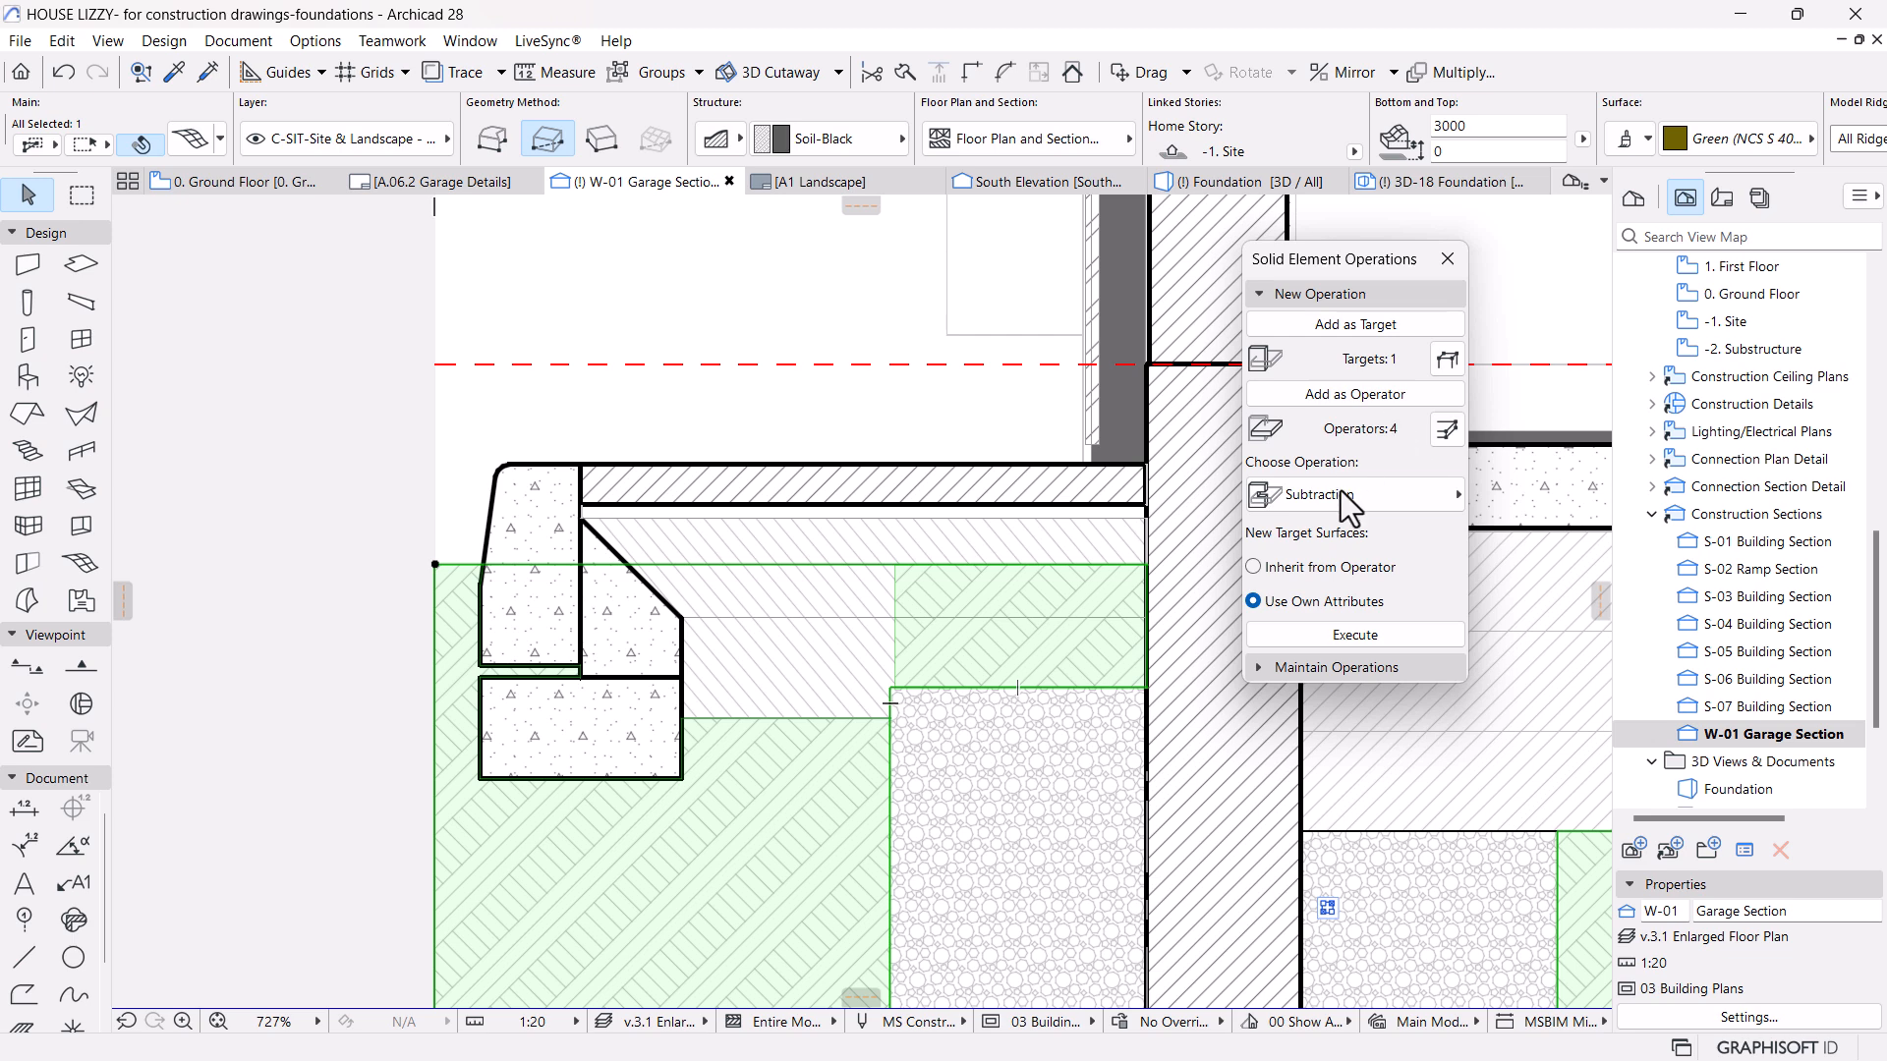
left_click(1369, 635)
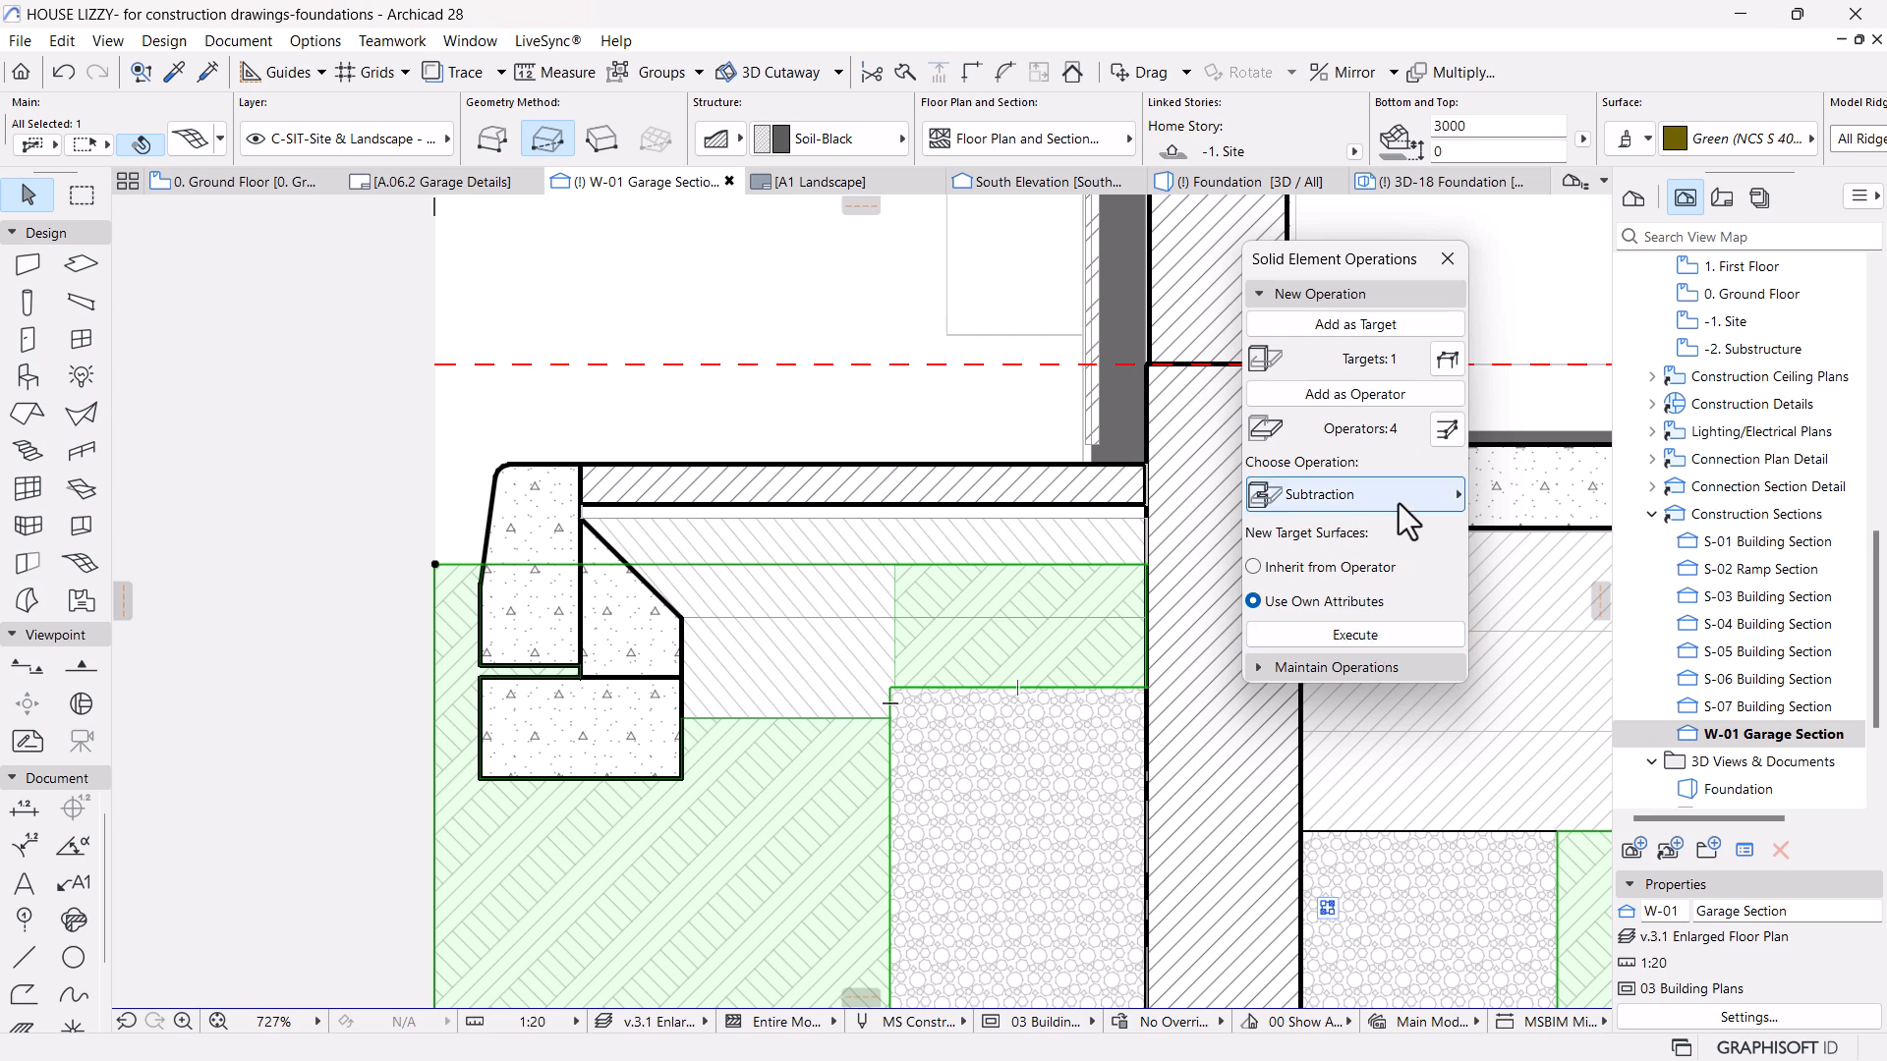
left_click(1370, 637)
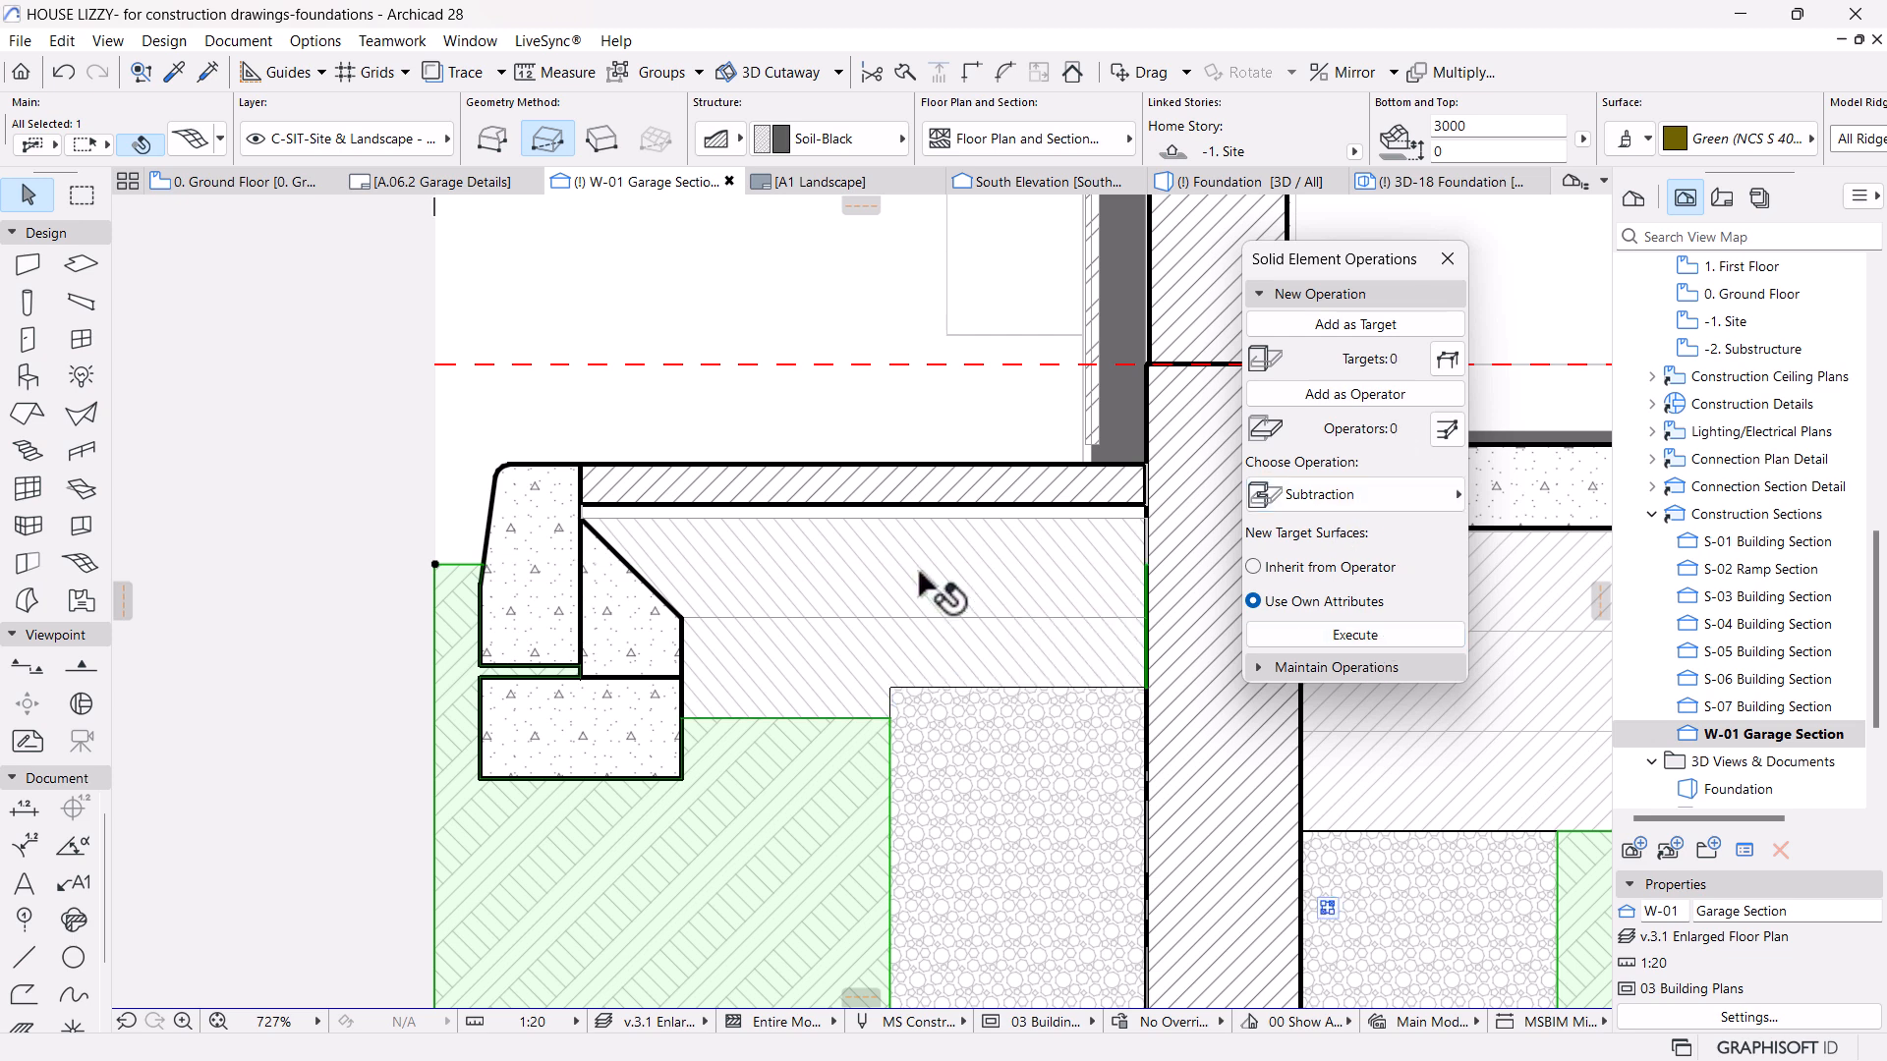
Measure the level difference between the underside of the apron's fill and the top of the footing's backfill in the section.
scroll(955, 614, "down", 5)
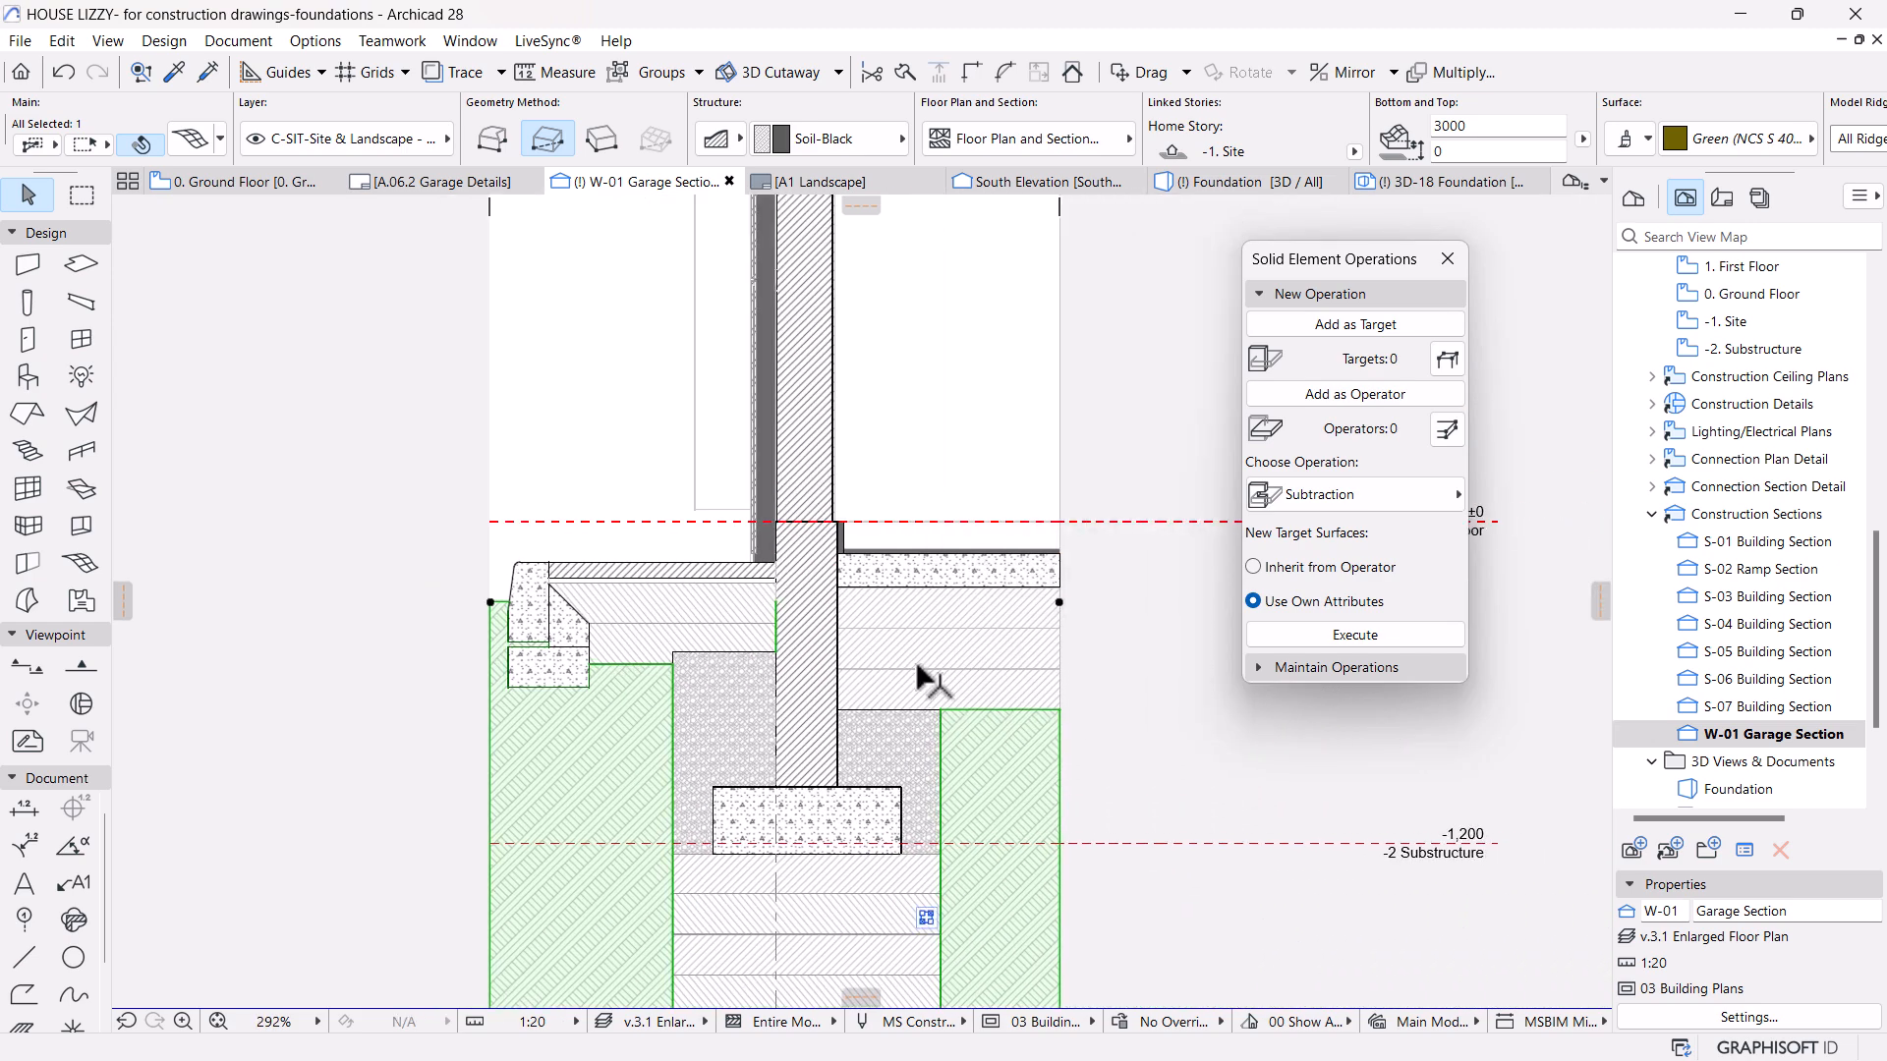
key("Escape")
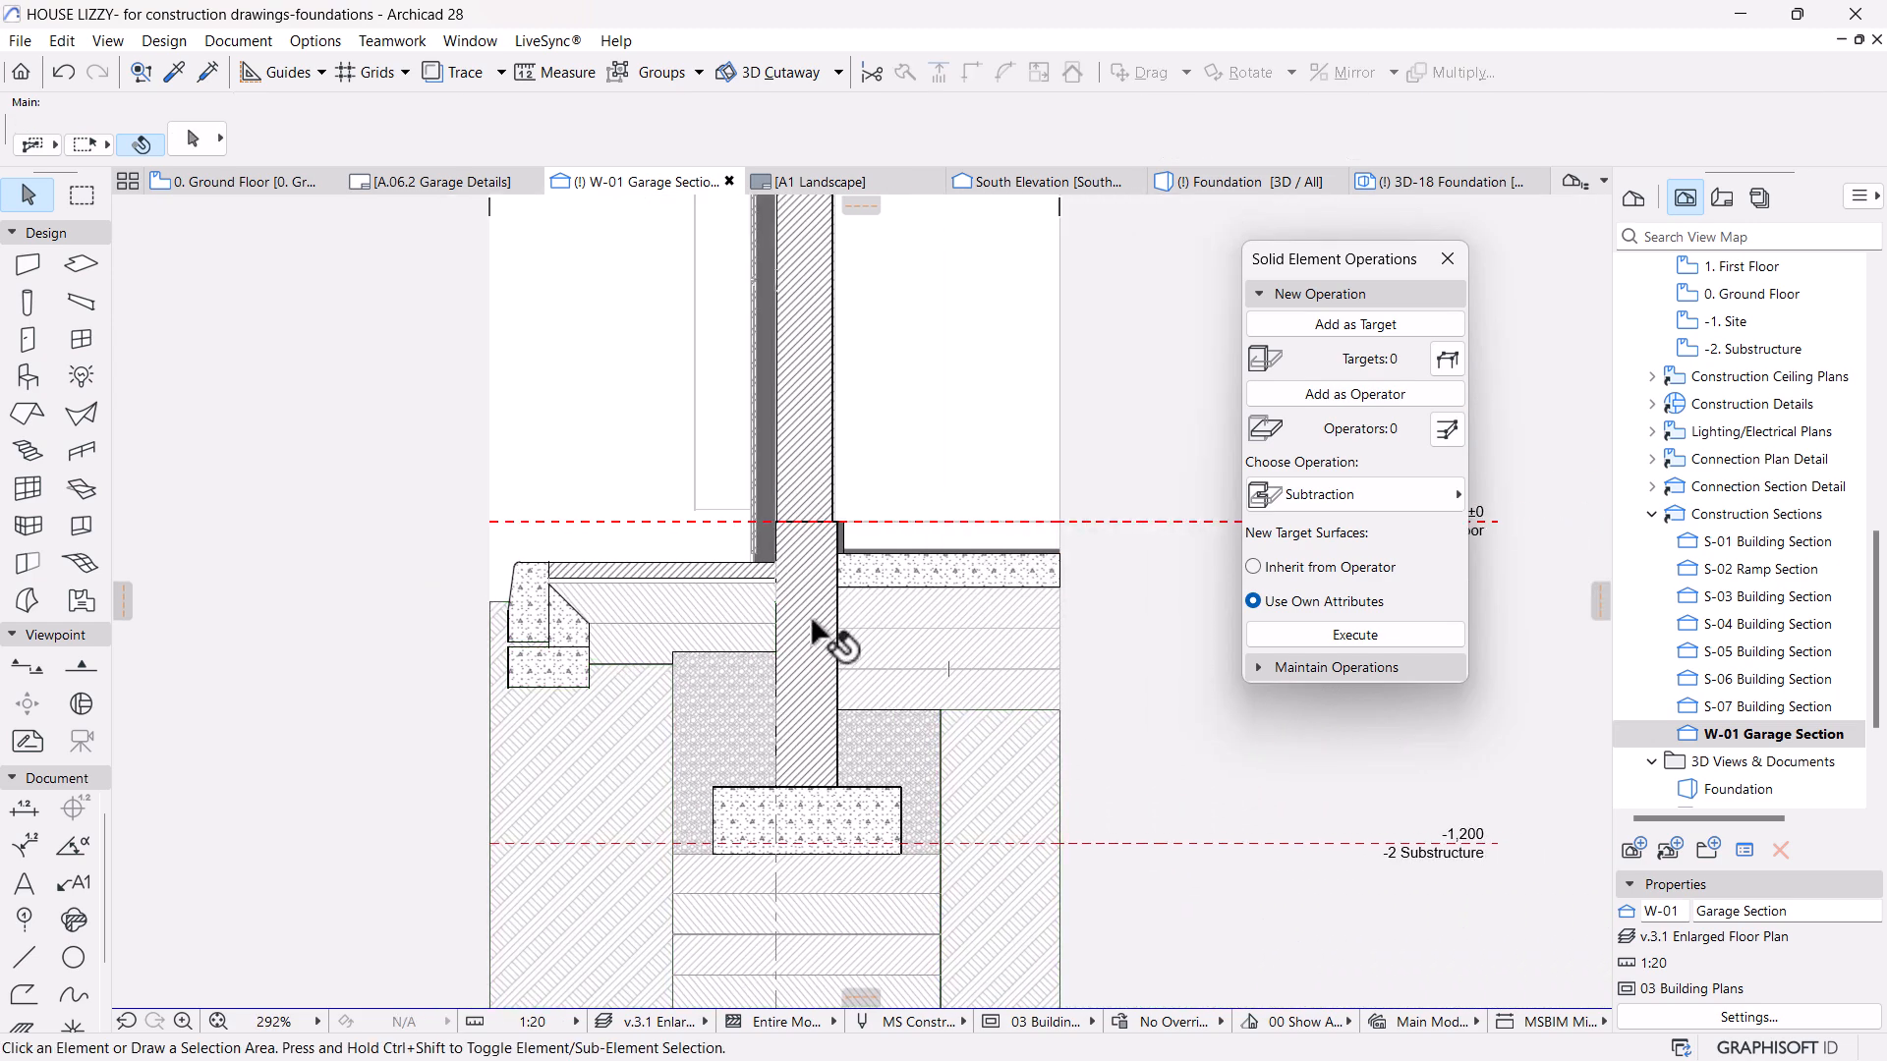
middle_click_drag(629, 644, 693, 640)
scroll(698, 644, "up", 3)
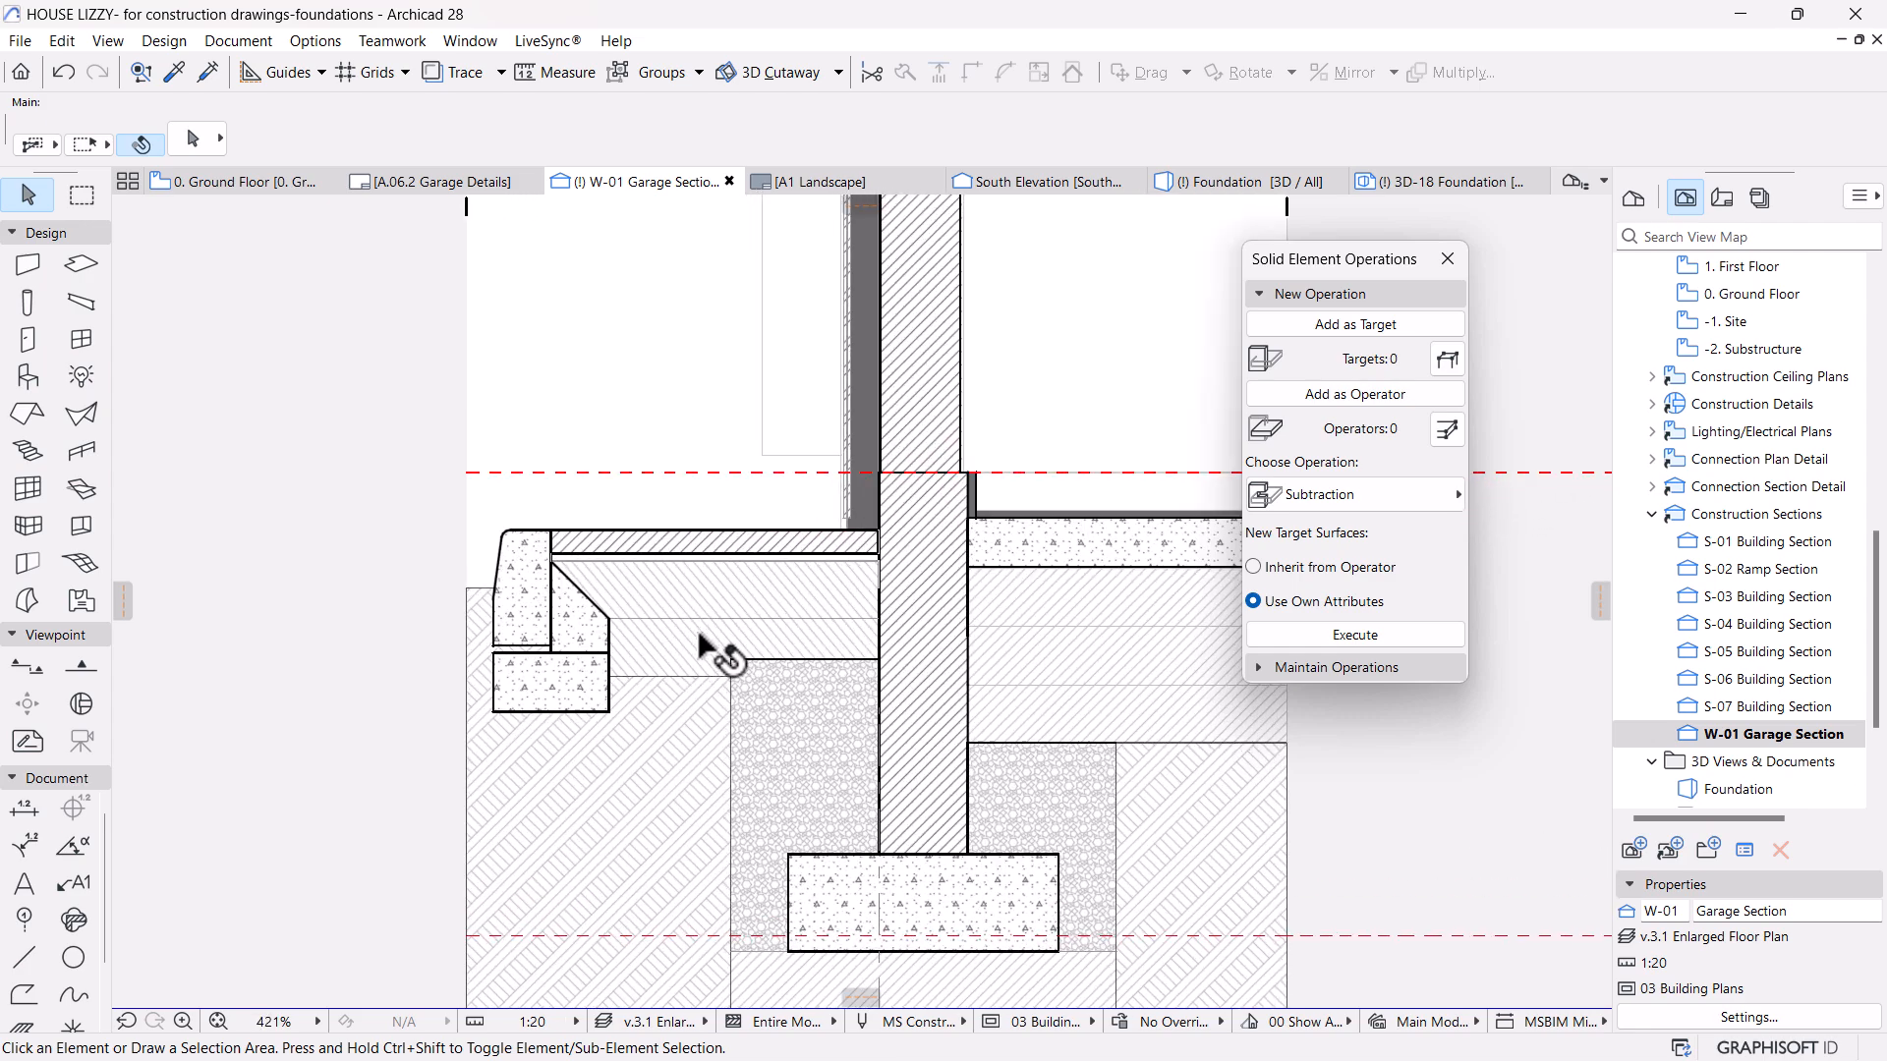
scroll(801, 639, "up", 4)
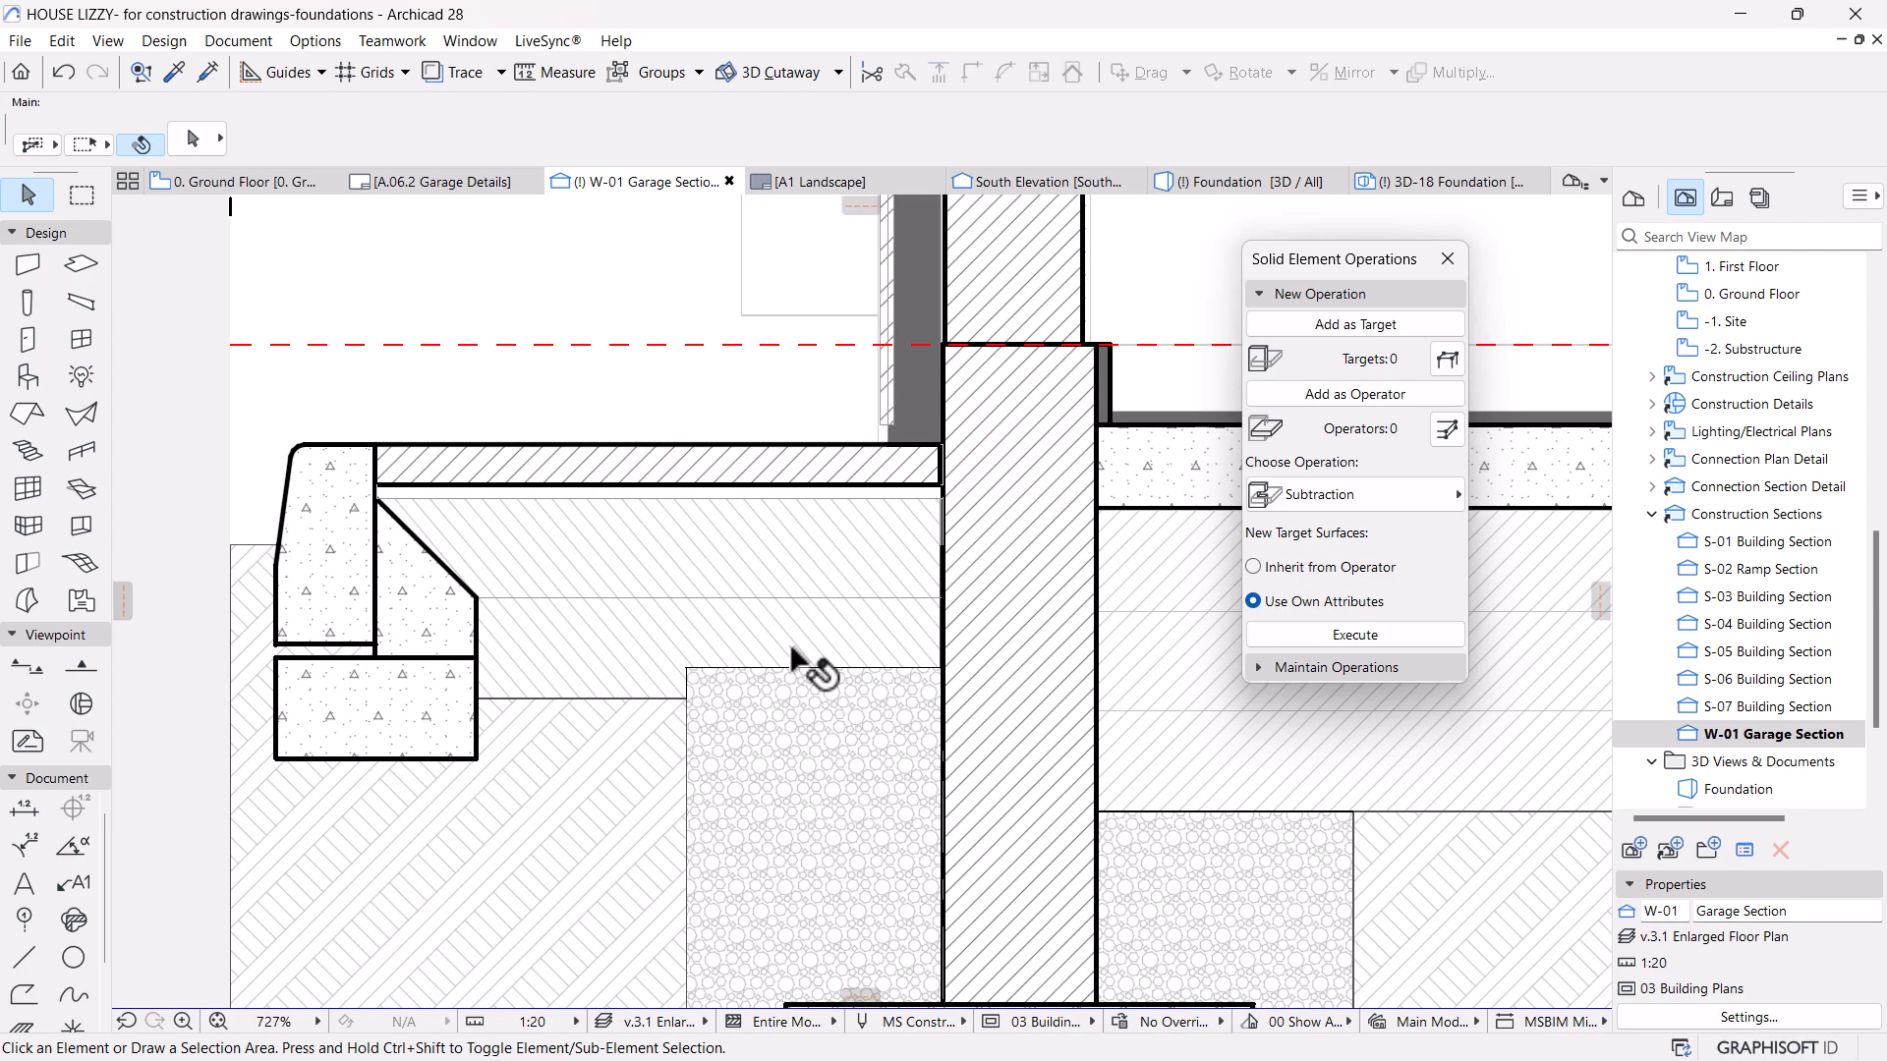
scroll(773, 685, "down", 4)
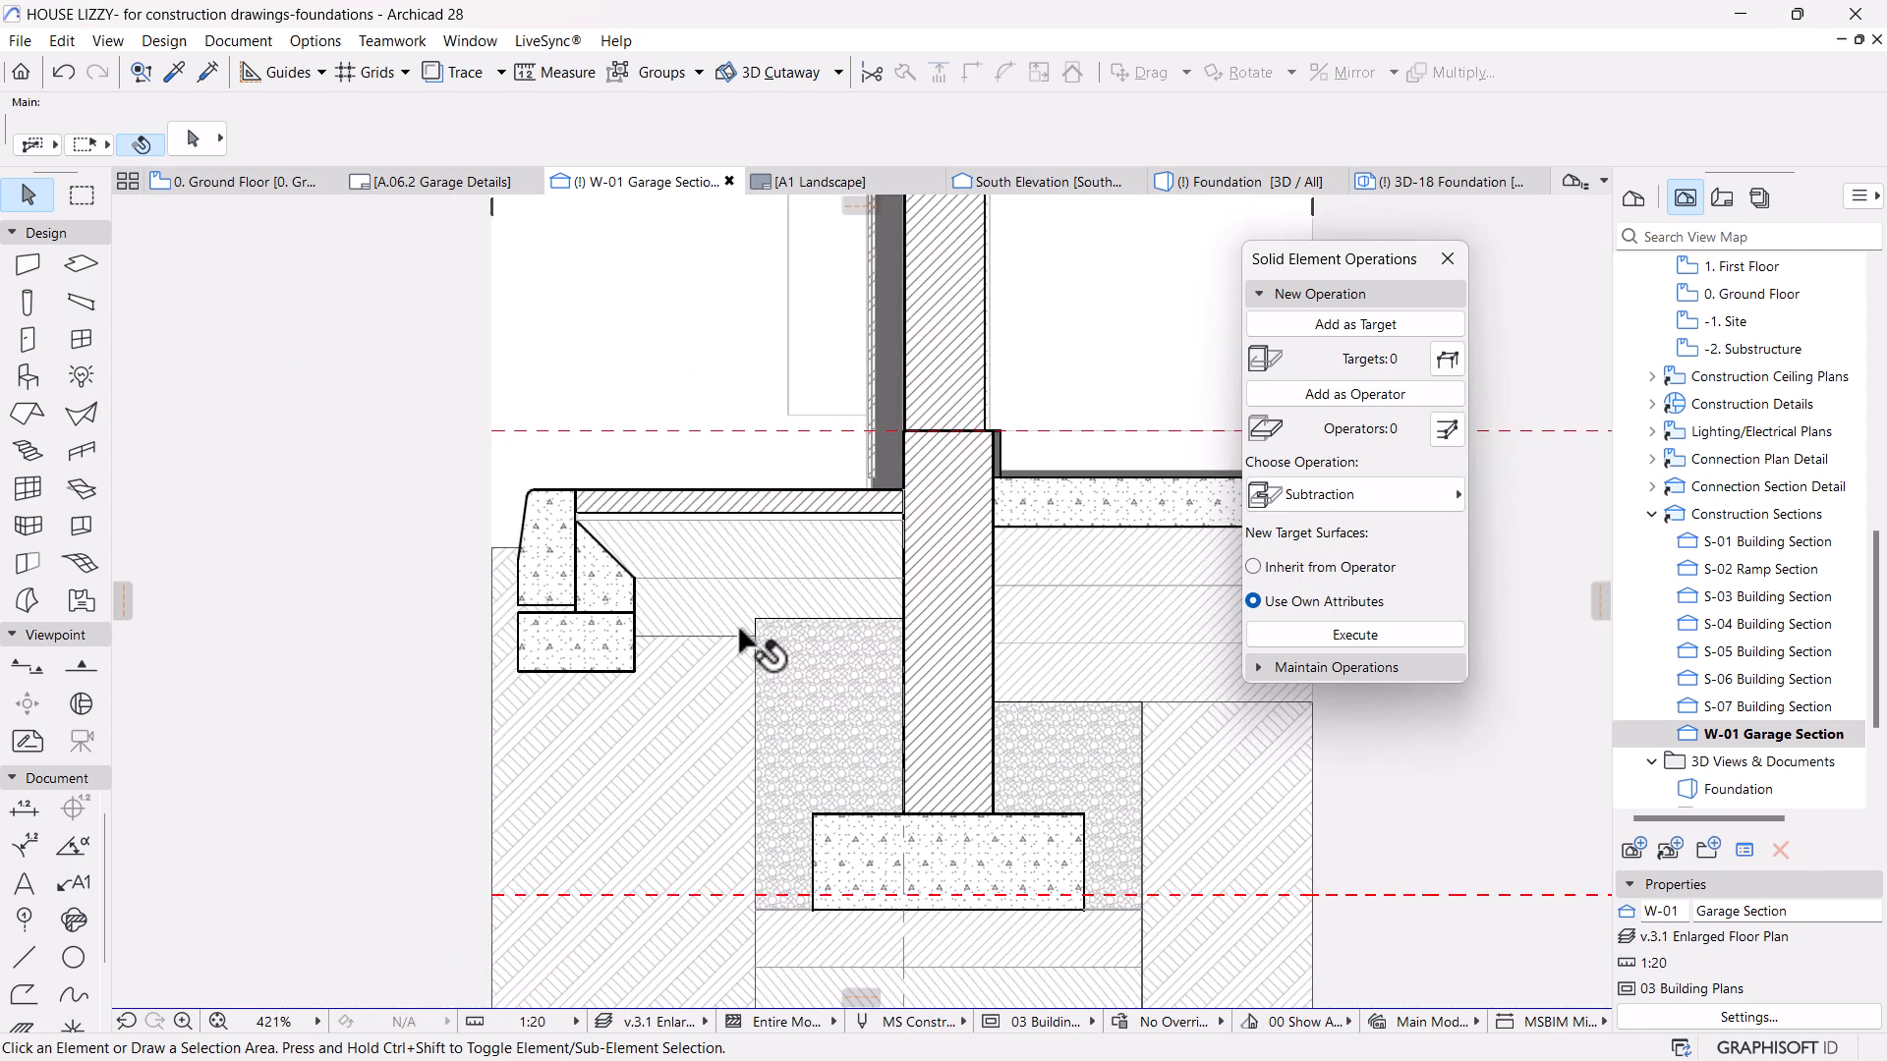
key("m")
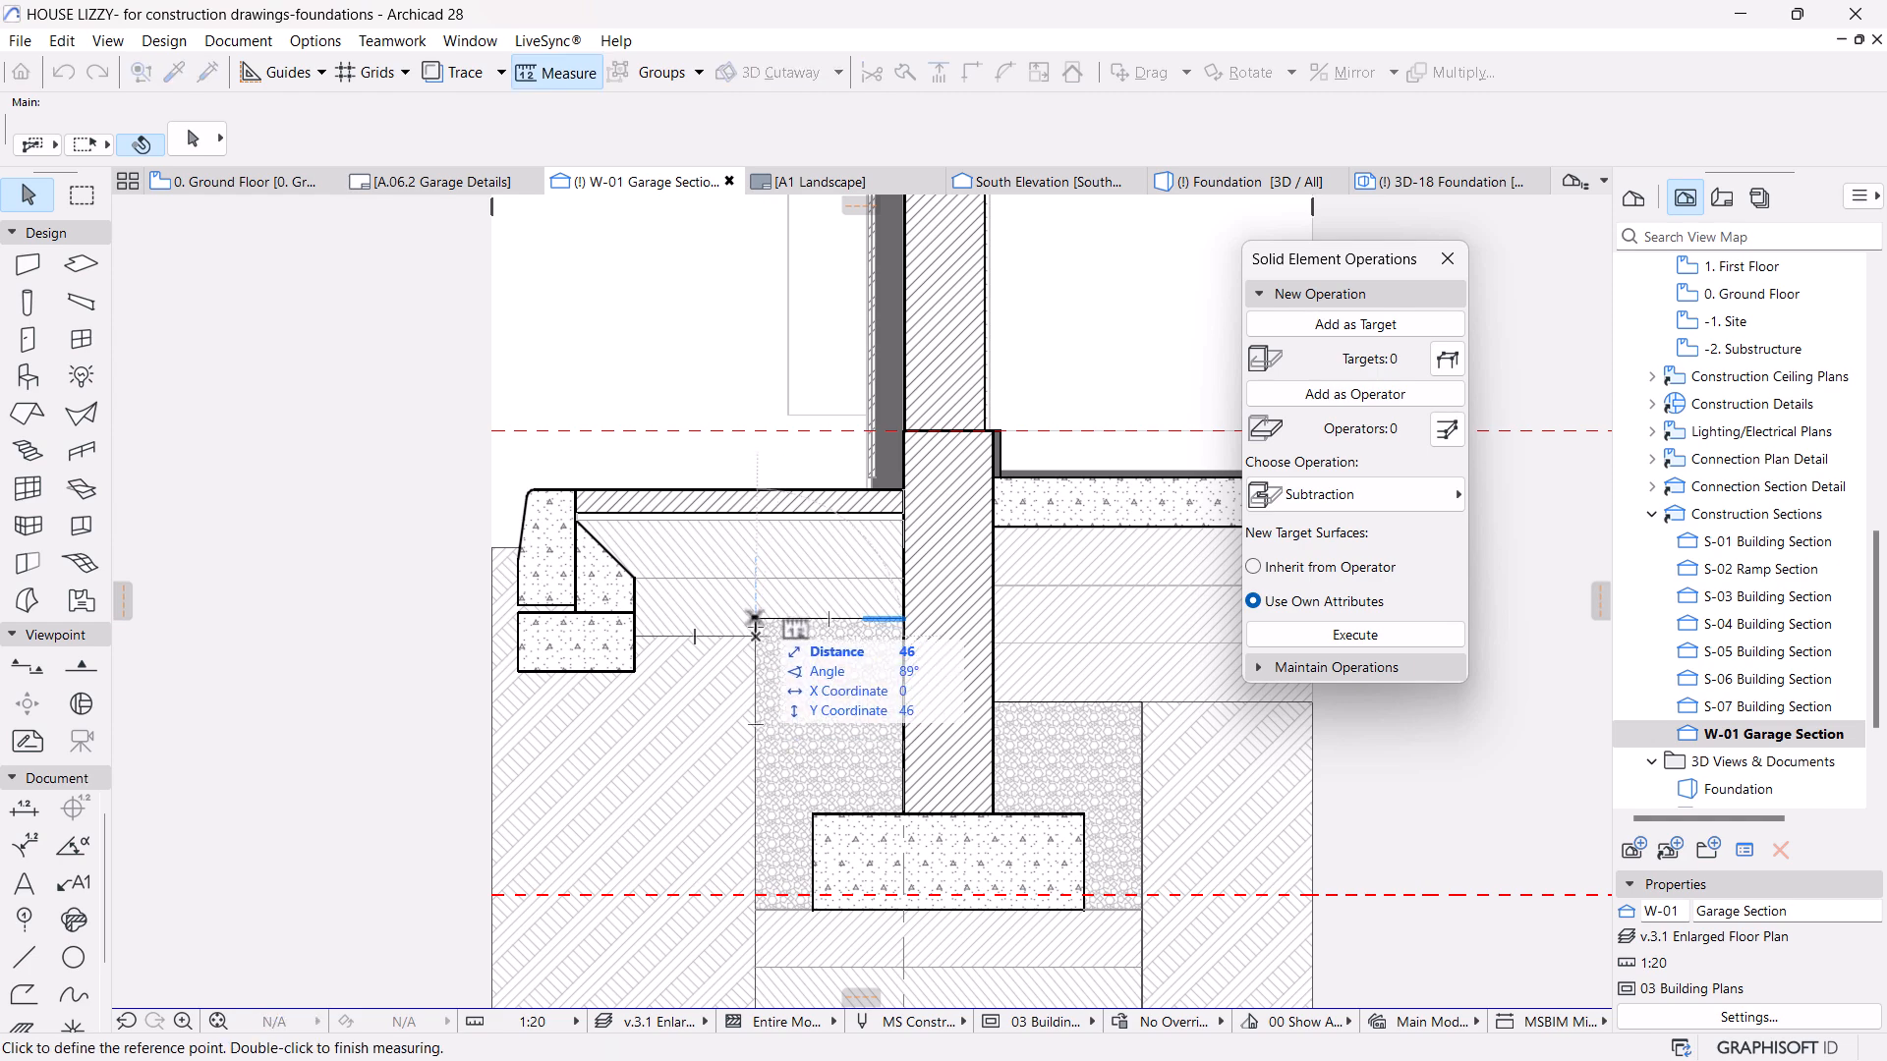
scroll(756, 635, "up", 9)
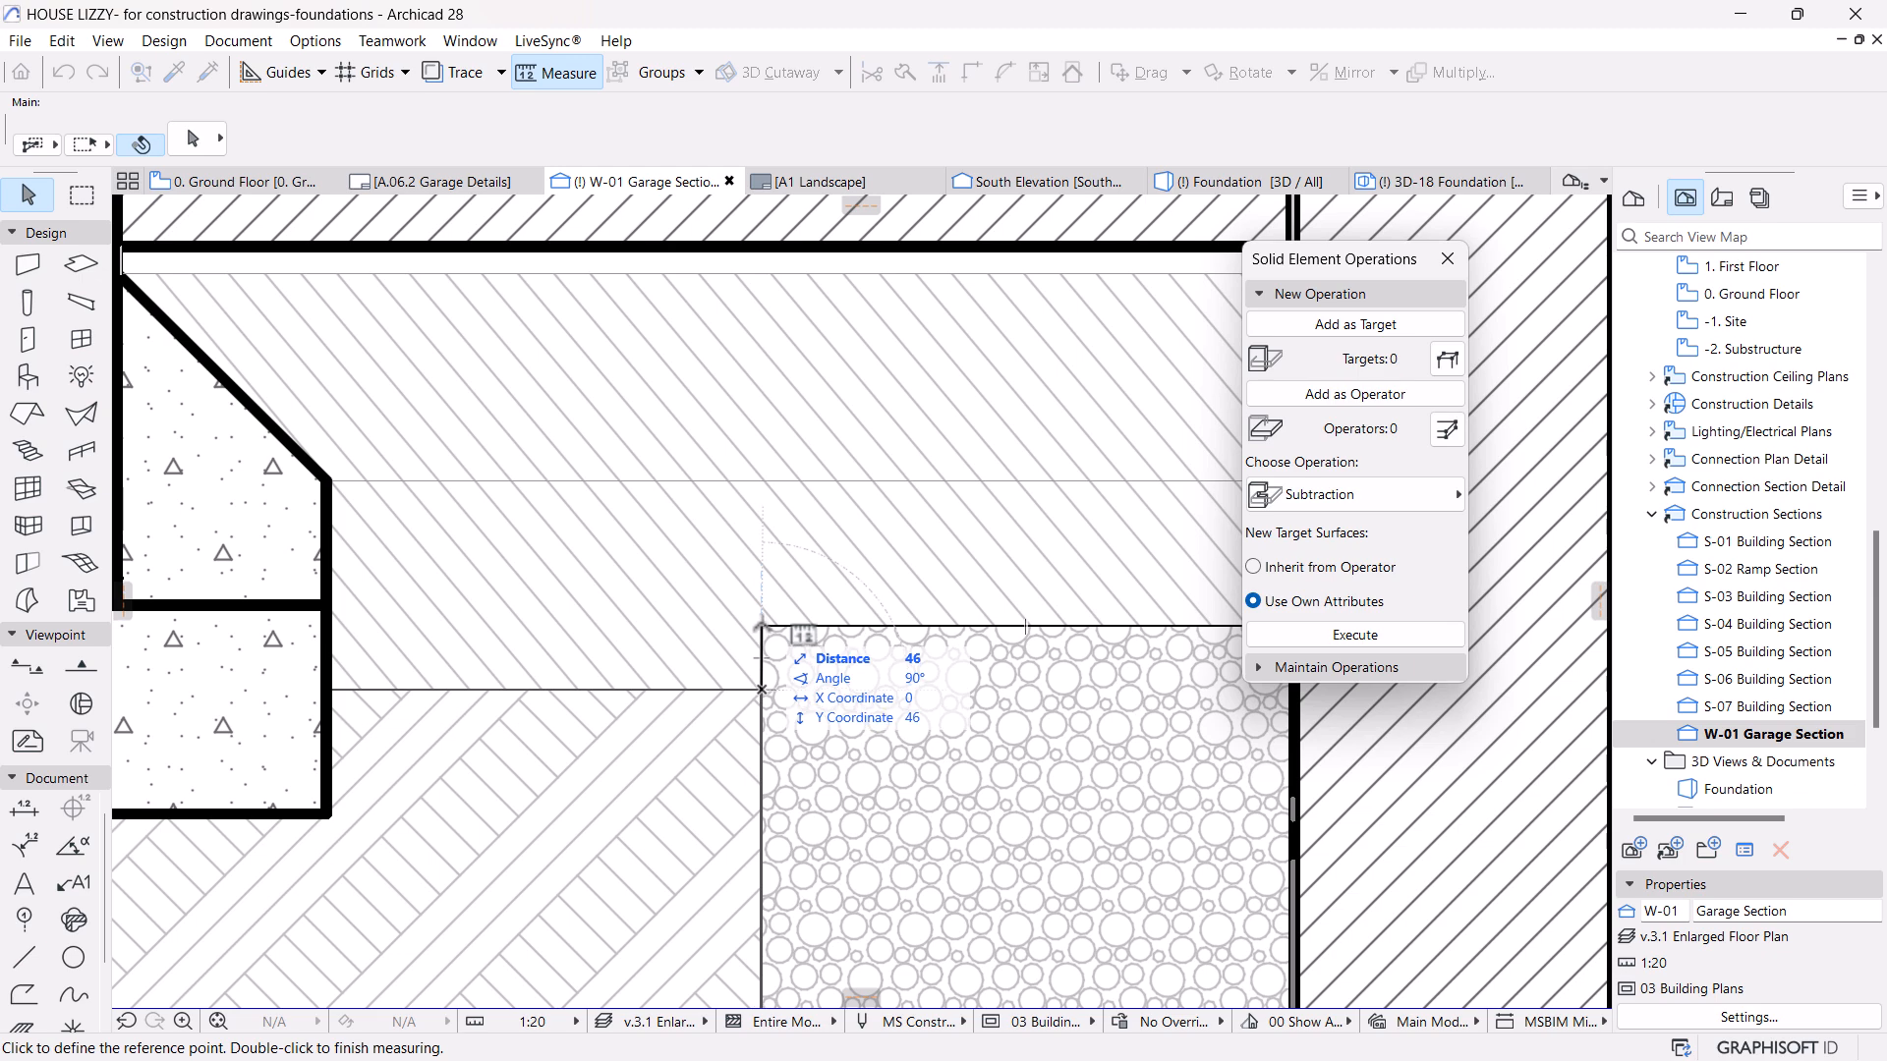
scroll(767, 692, "down", 8)
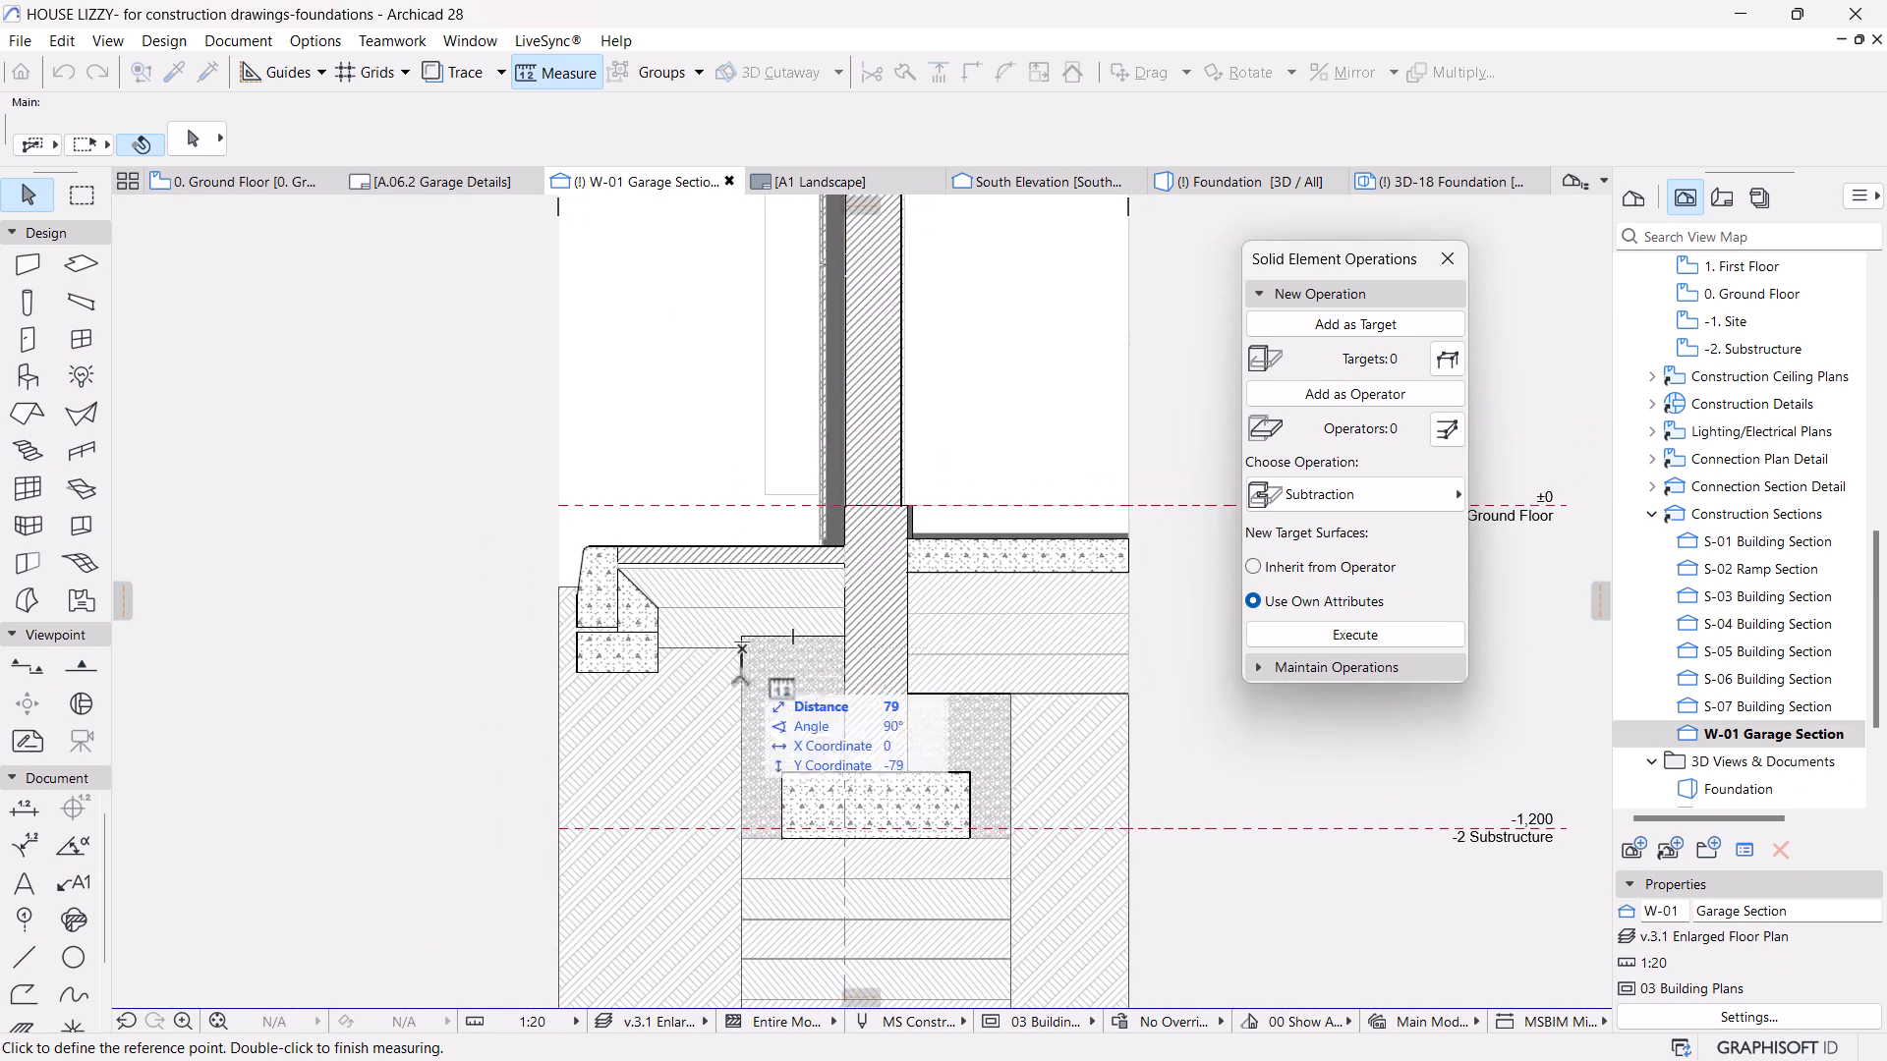
key("Escape")
Suspend groups and open the garage wall footing's Footing profile for editing.
left_click(784, 706)
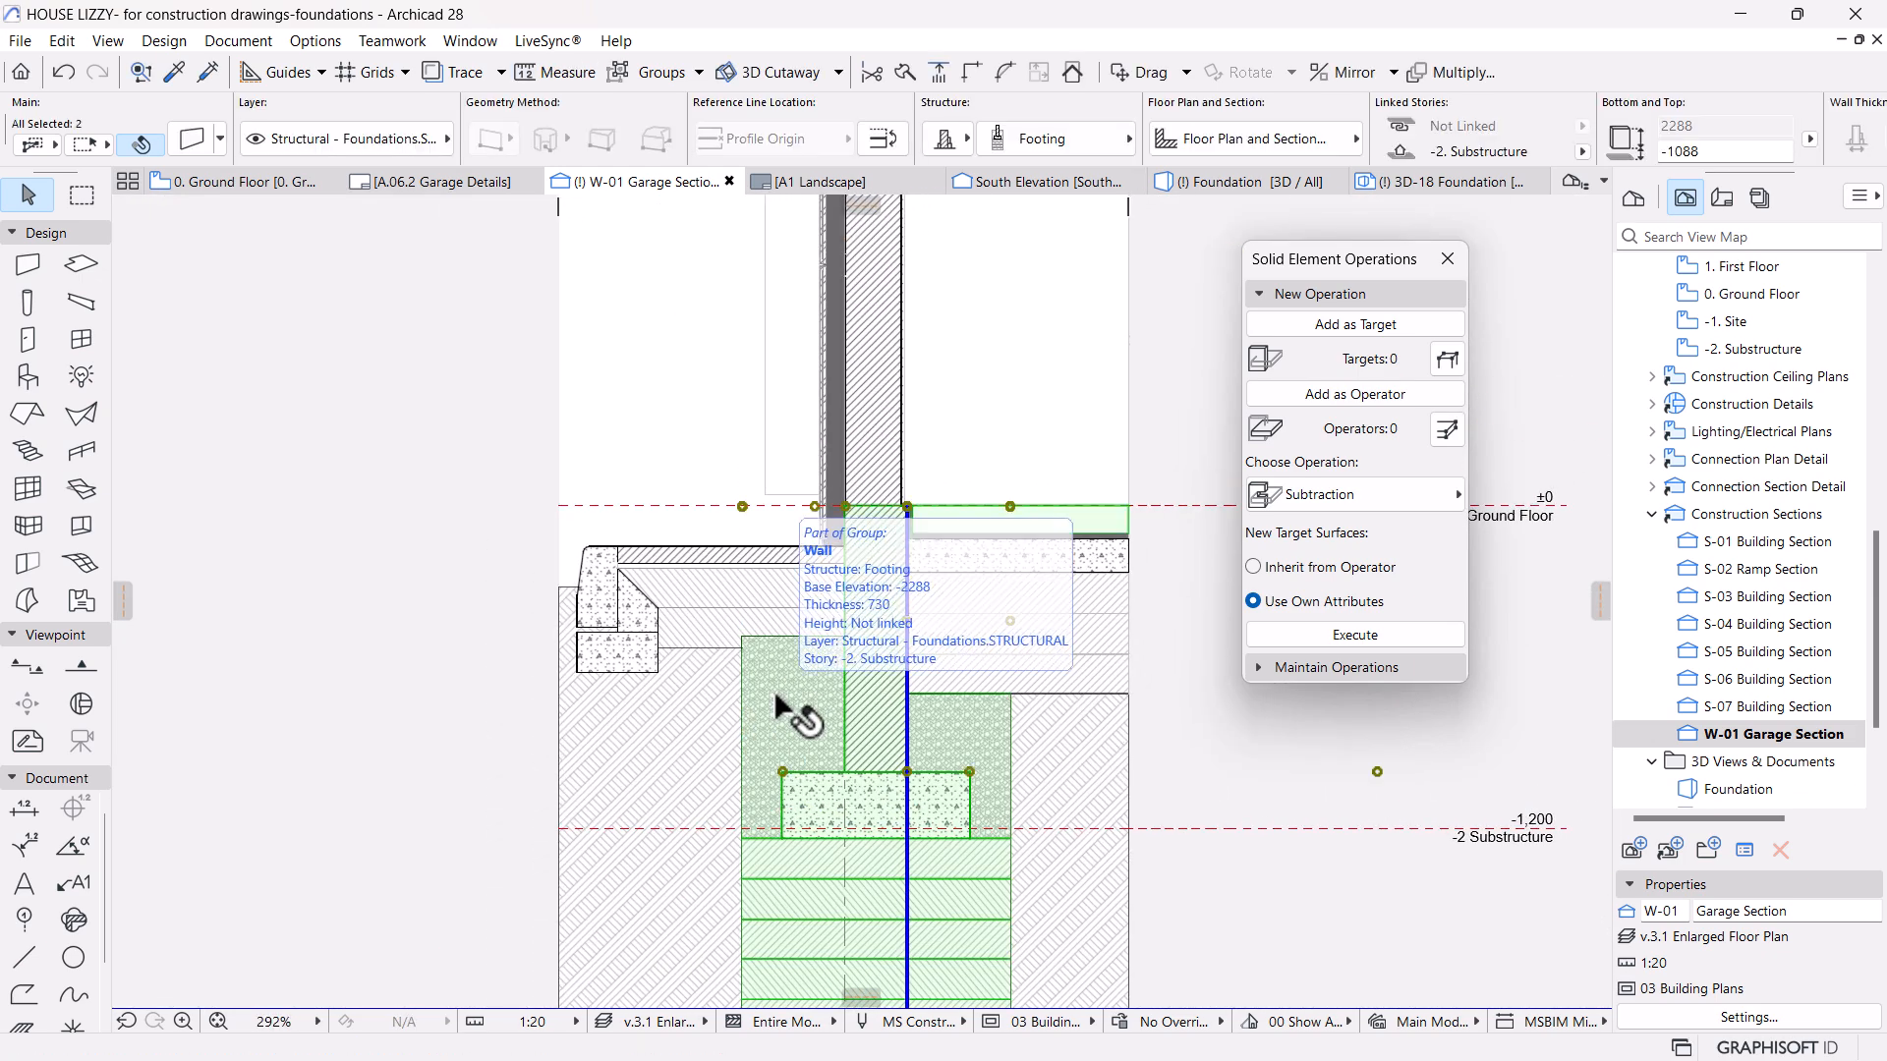
right_click(775, 694)
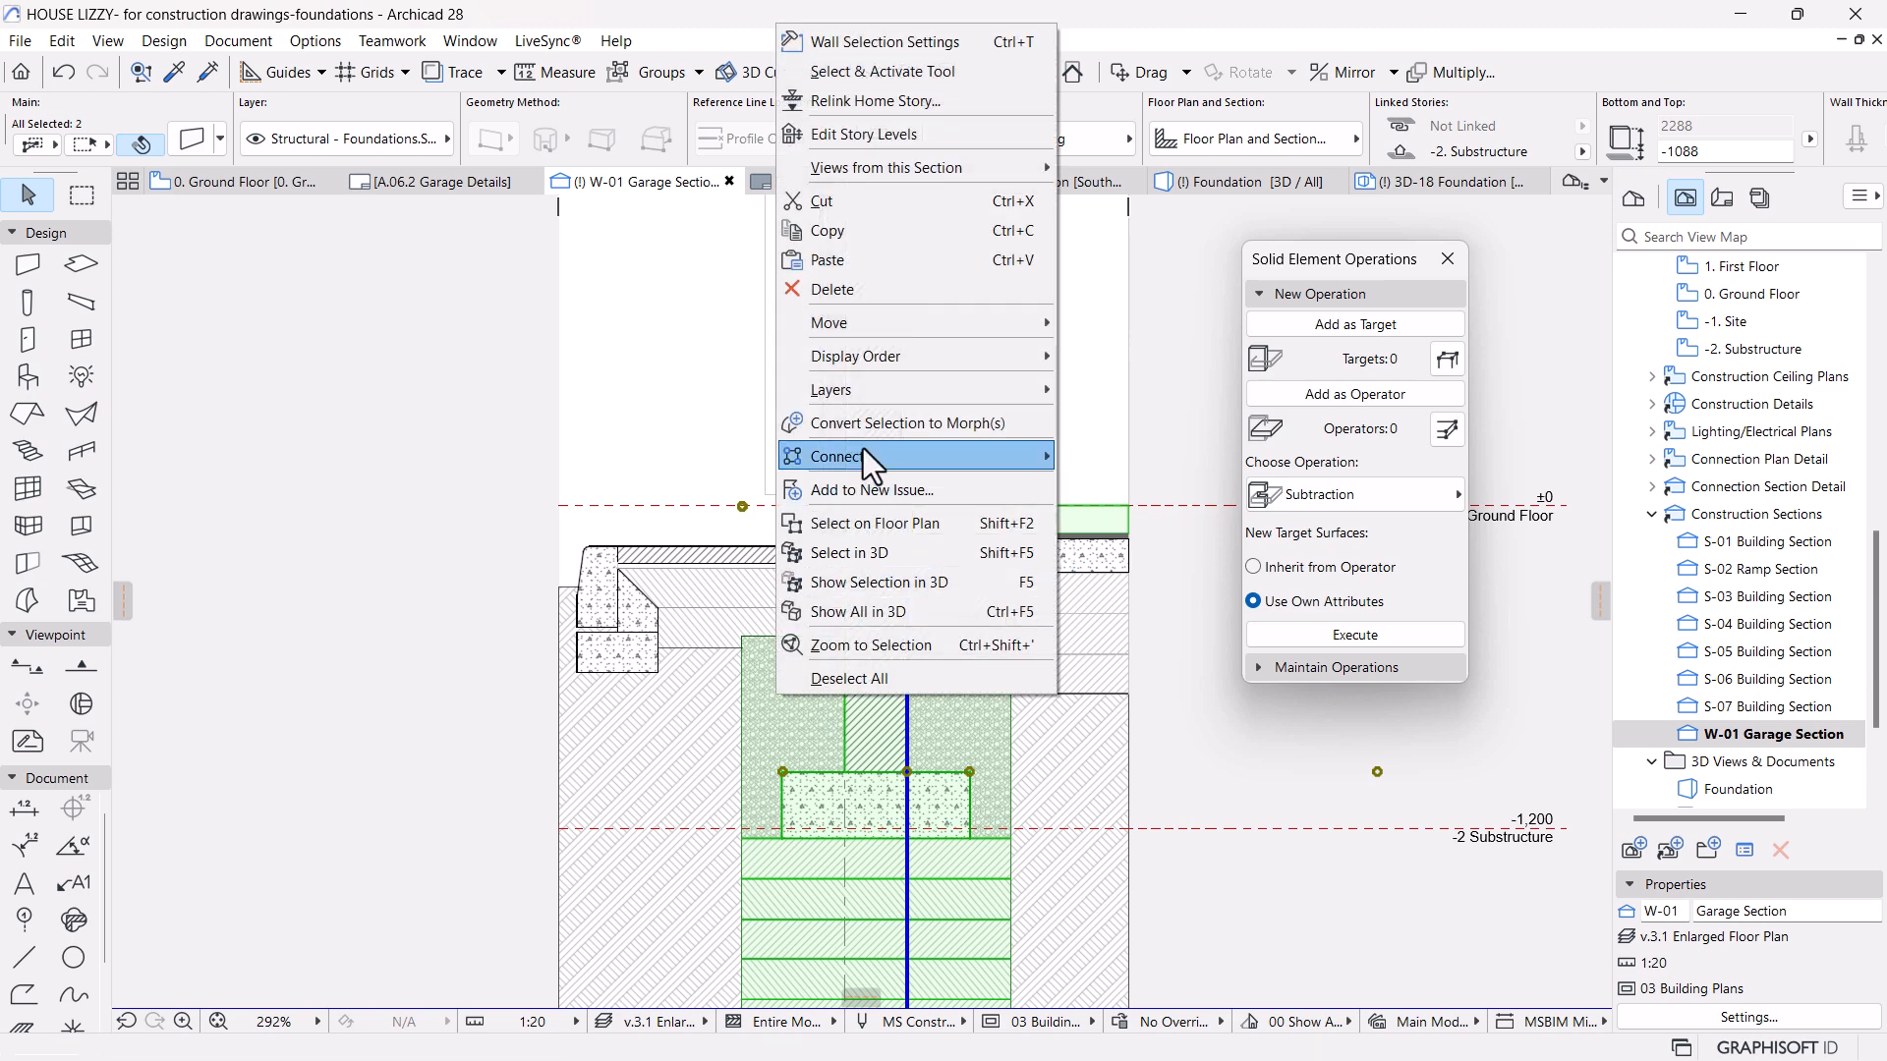
key("Escape")
left_click(619, 72)
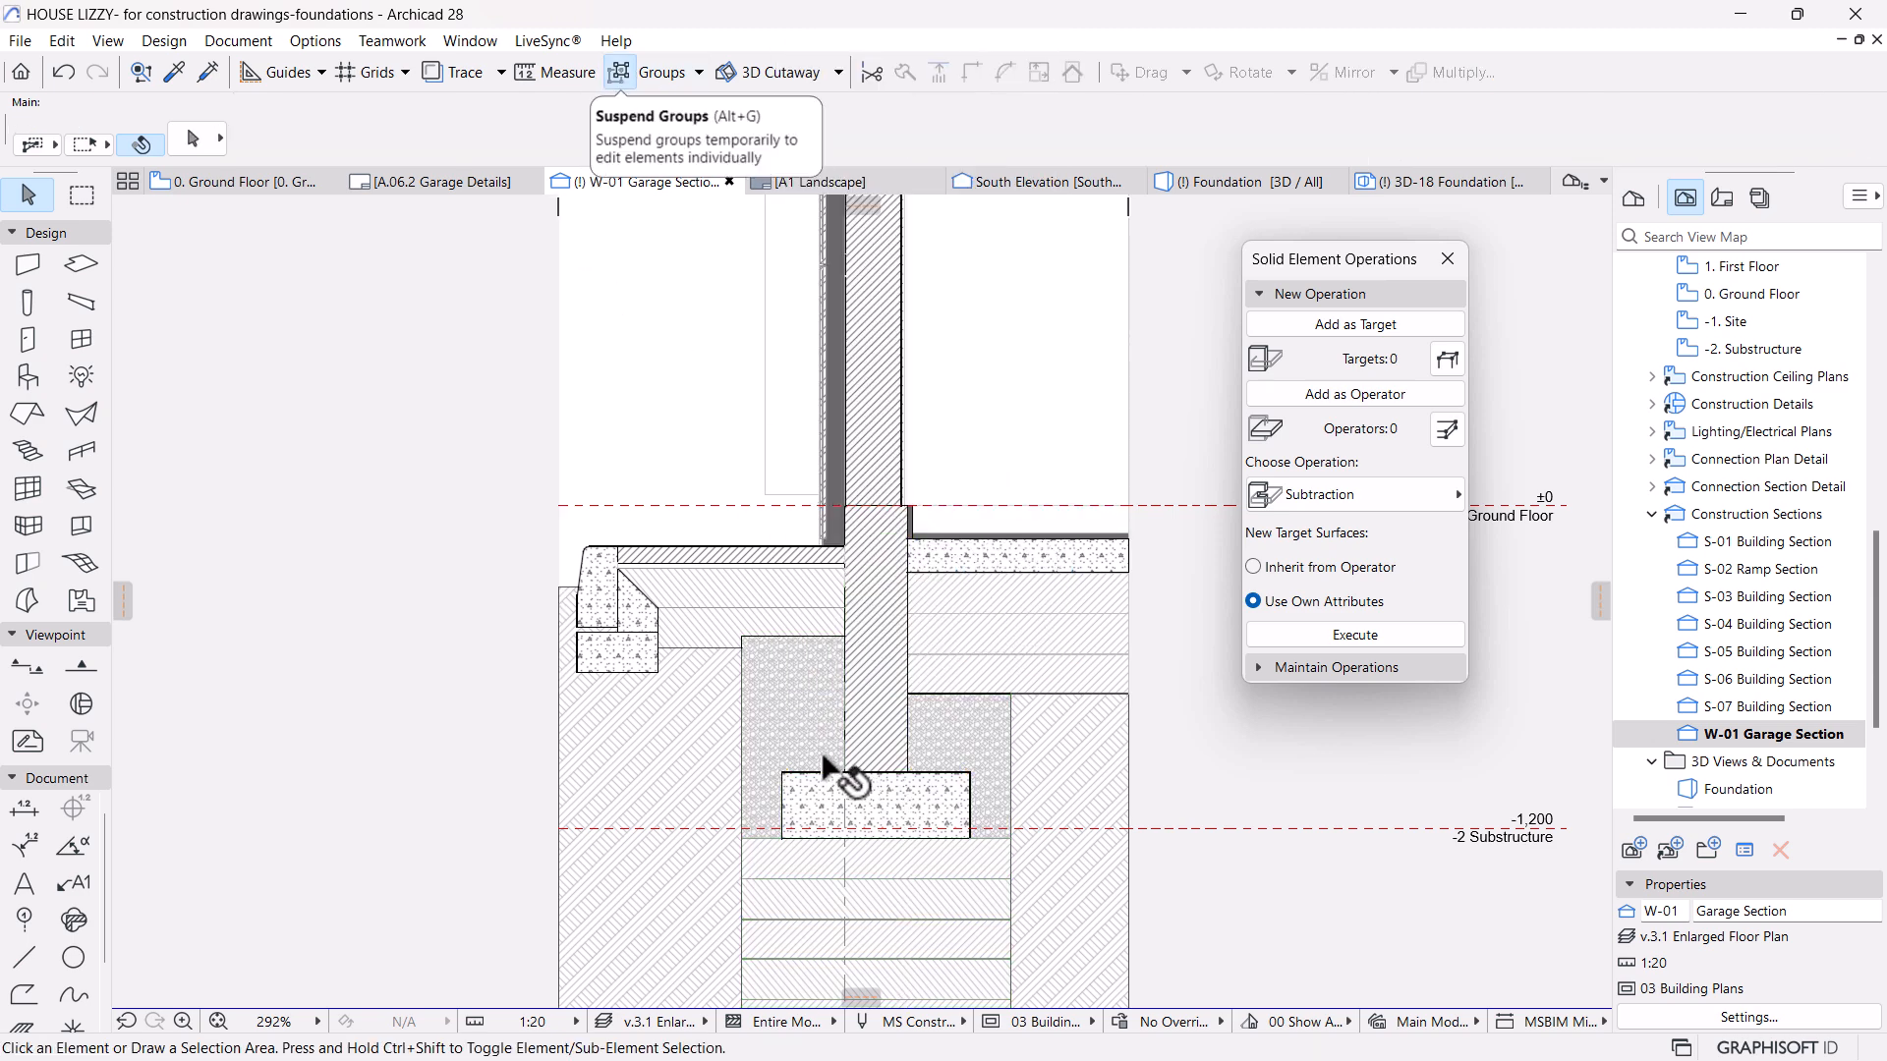
right_click(793, 674)
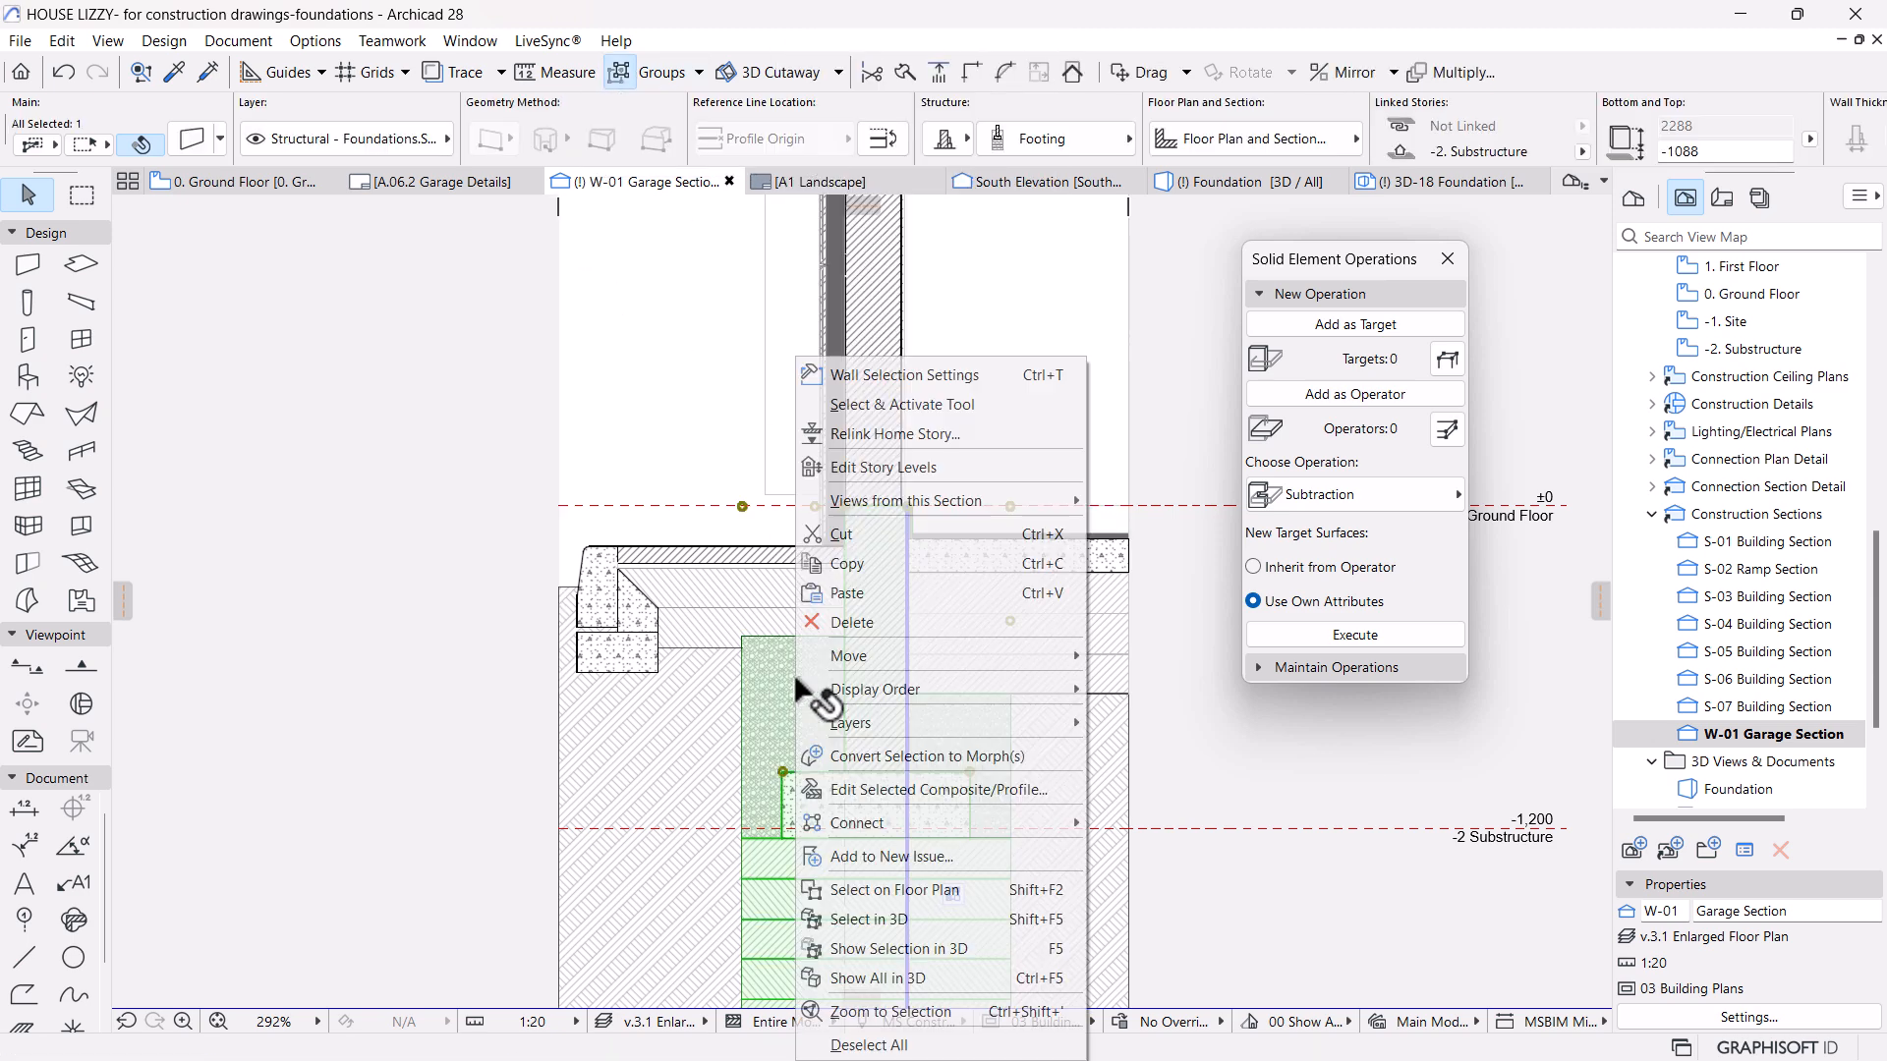
left_click(851, 792)
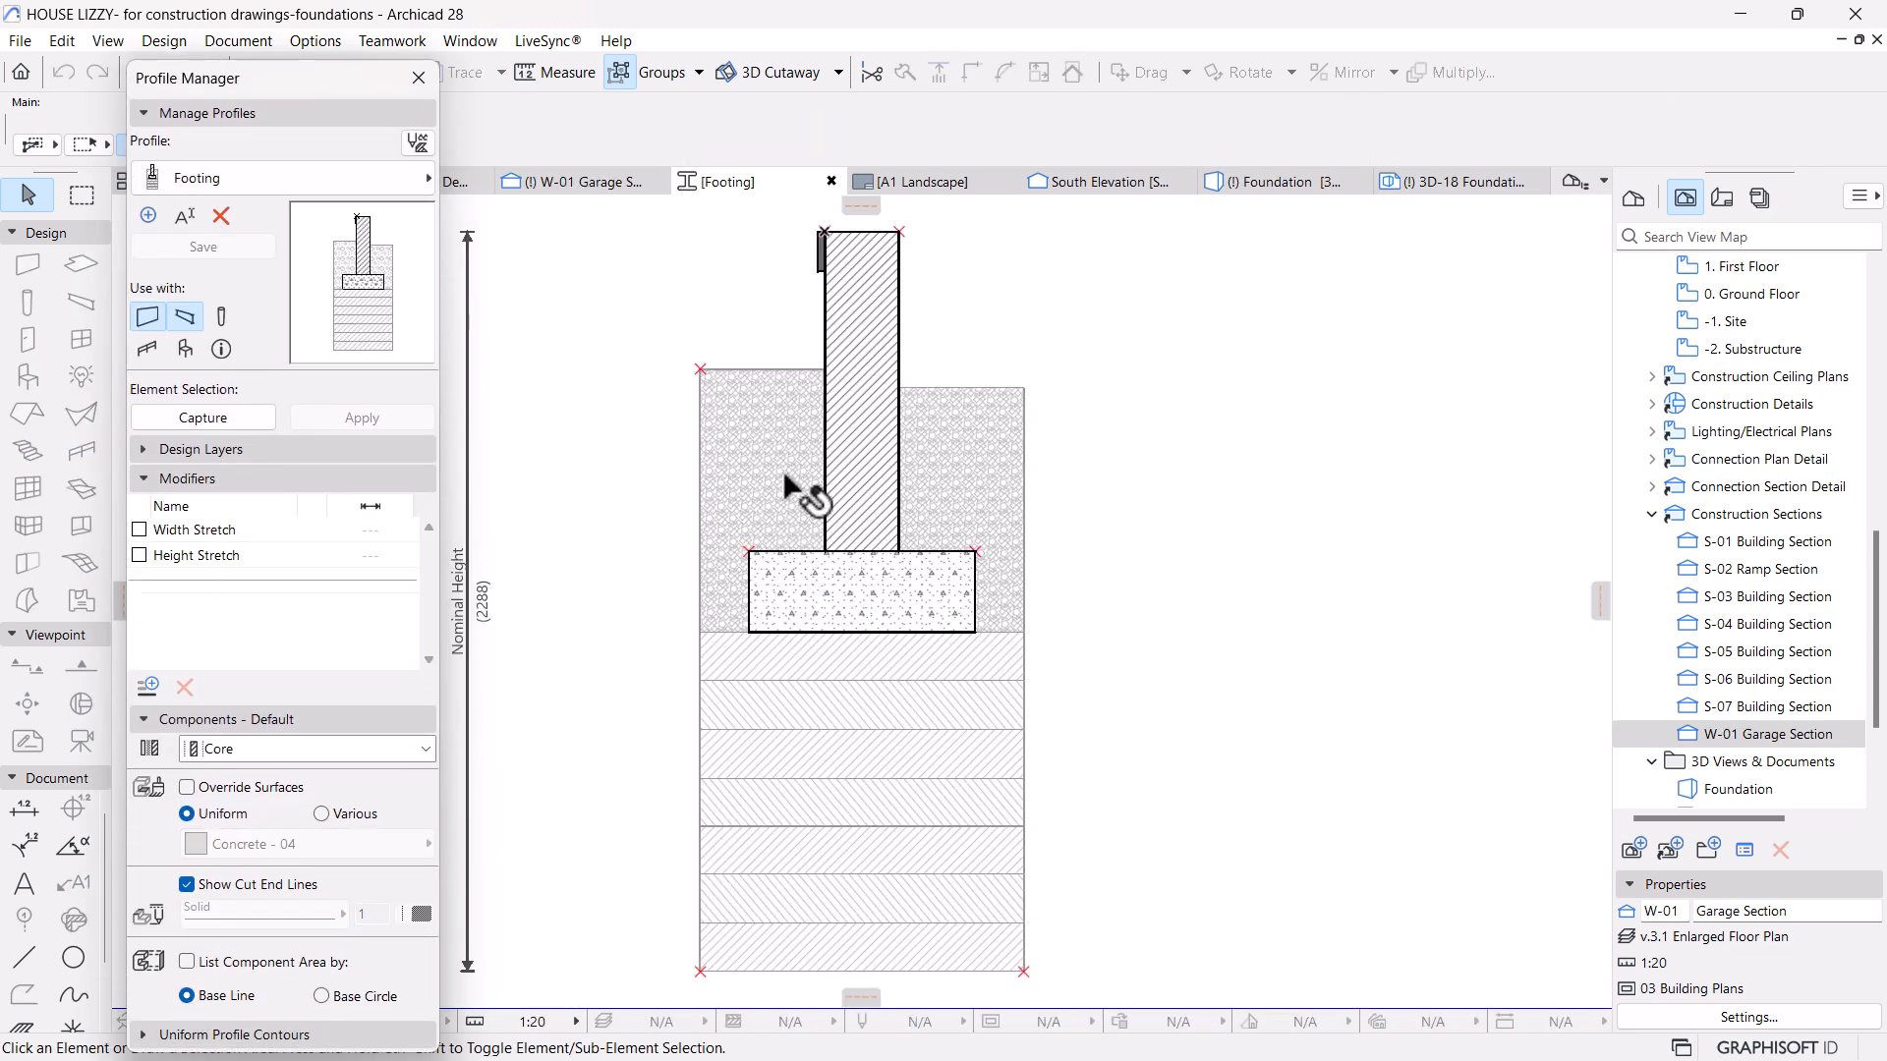
Lower the top edge of the apron-side Compacted Backfill by about 46 mm in the Footing profile, save it and return to the section.
left_click(968, 418)
left_click(960, 389)
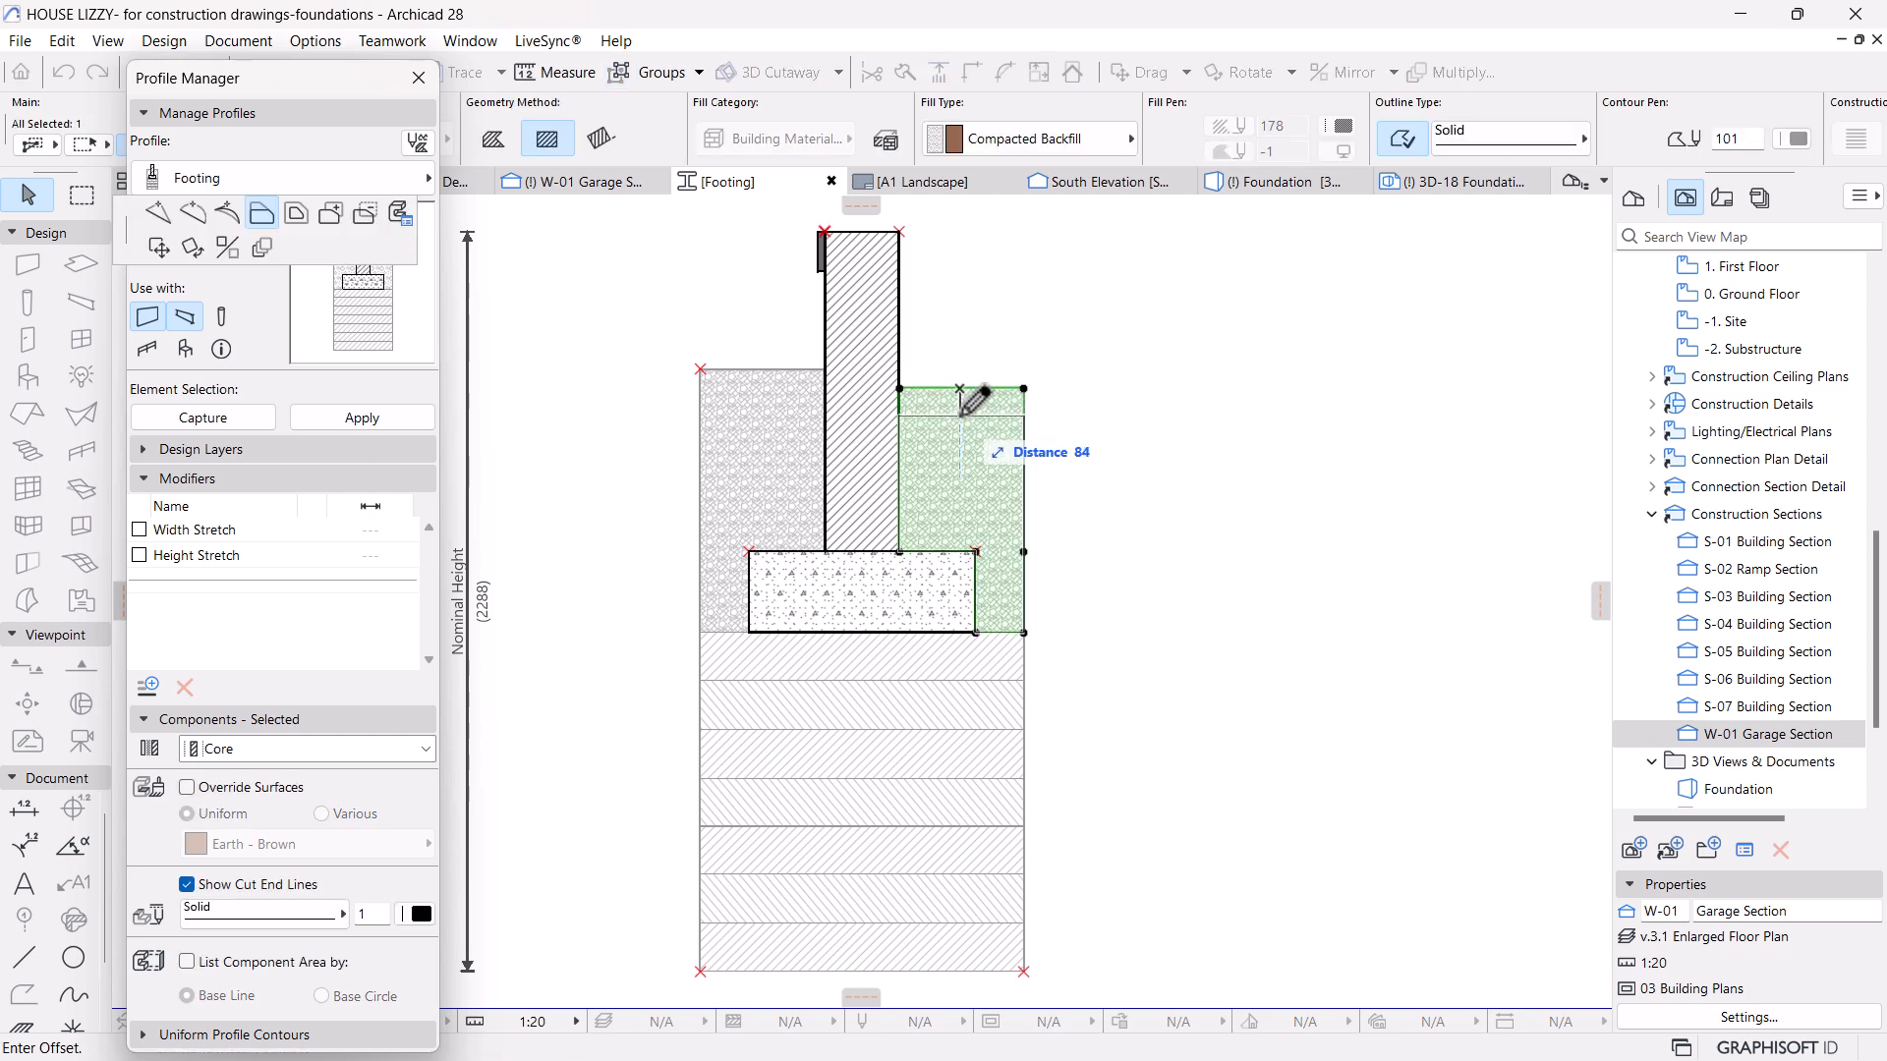
left_click(963, 403)
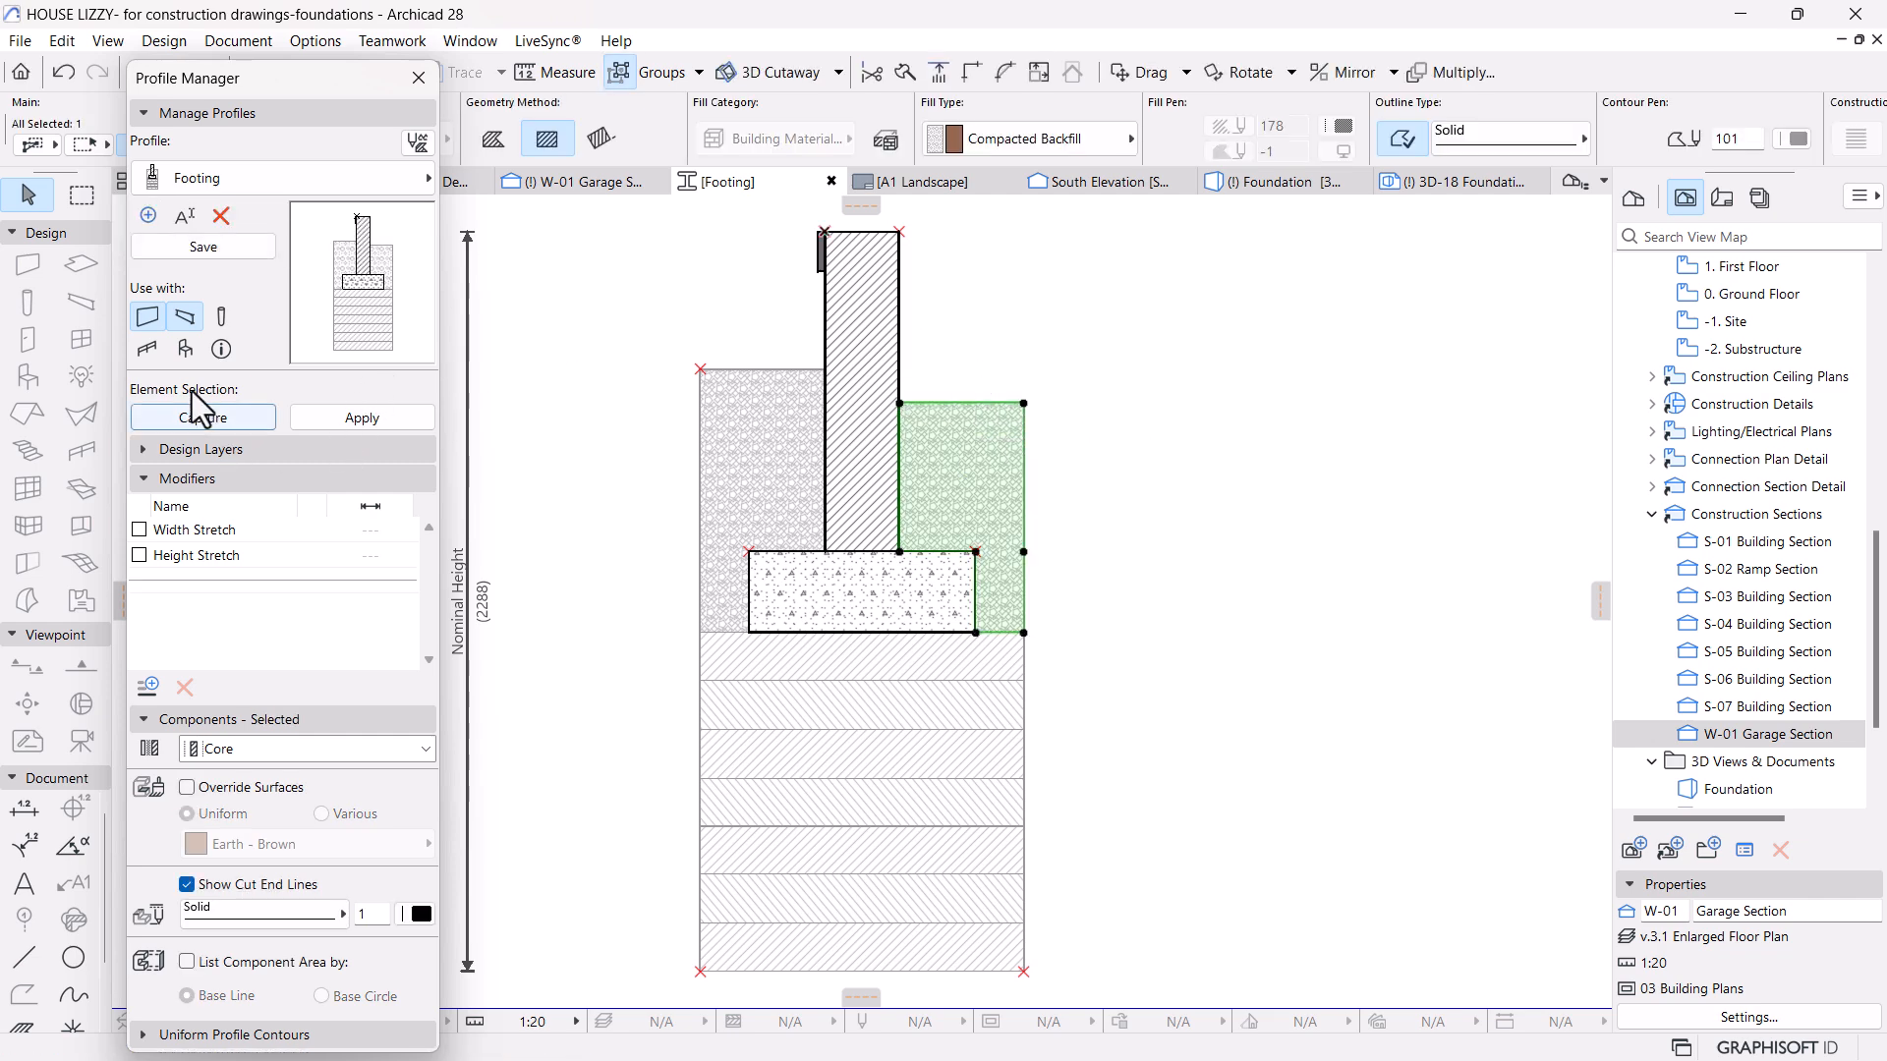
key("Escape")
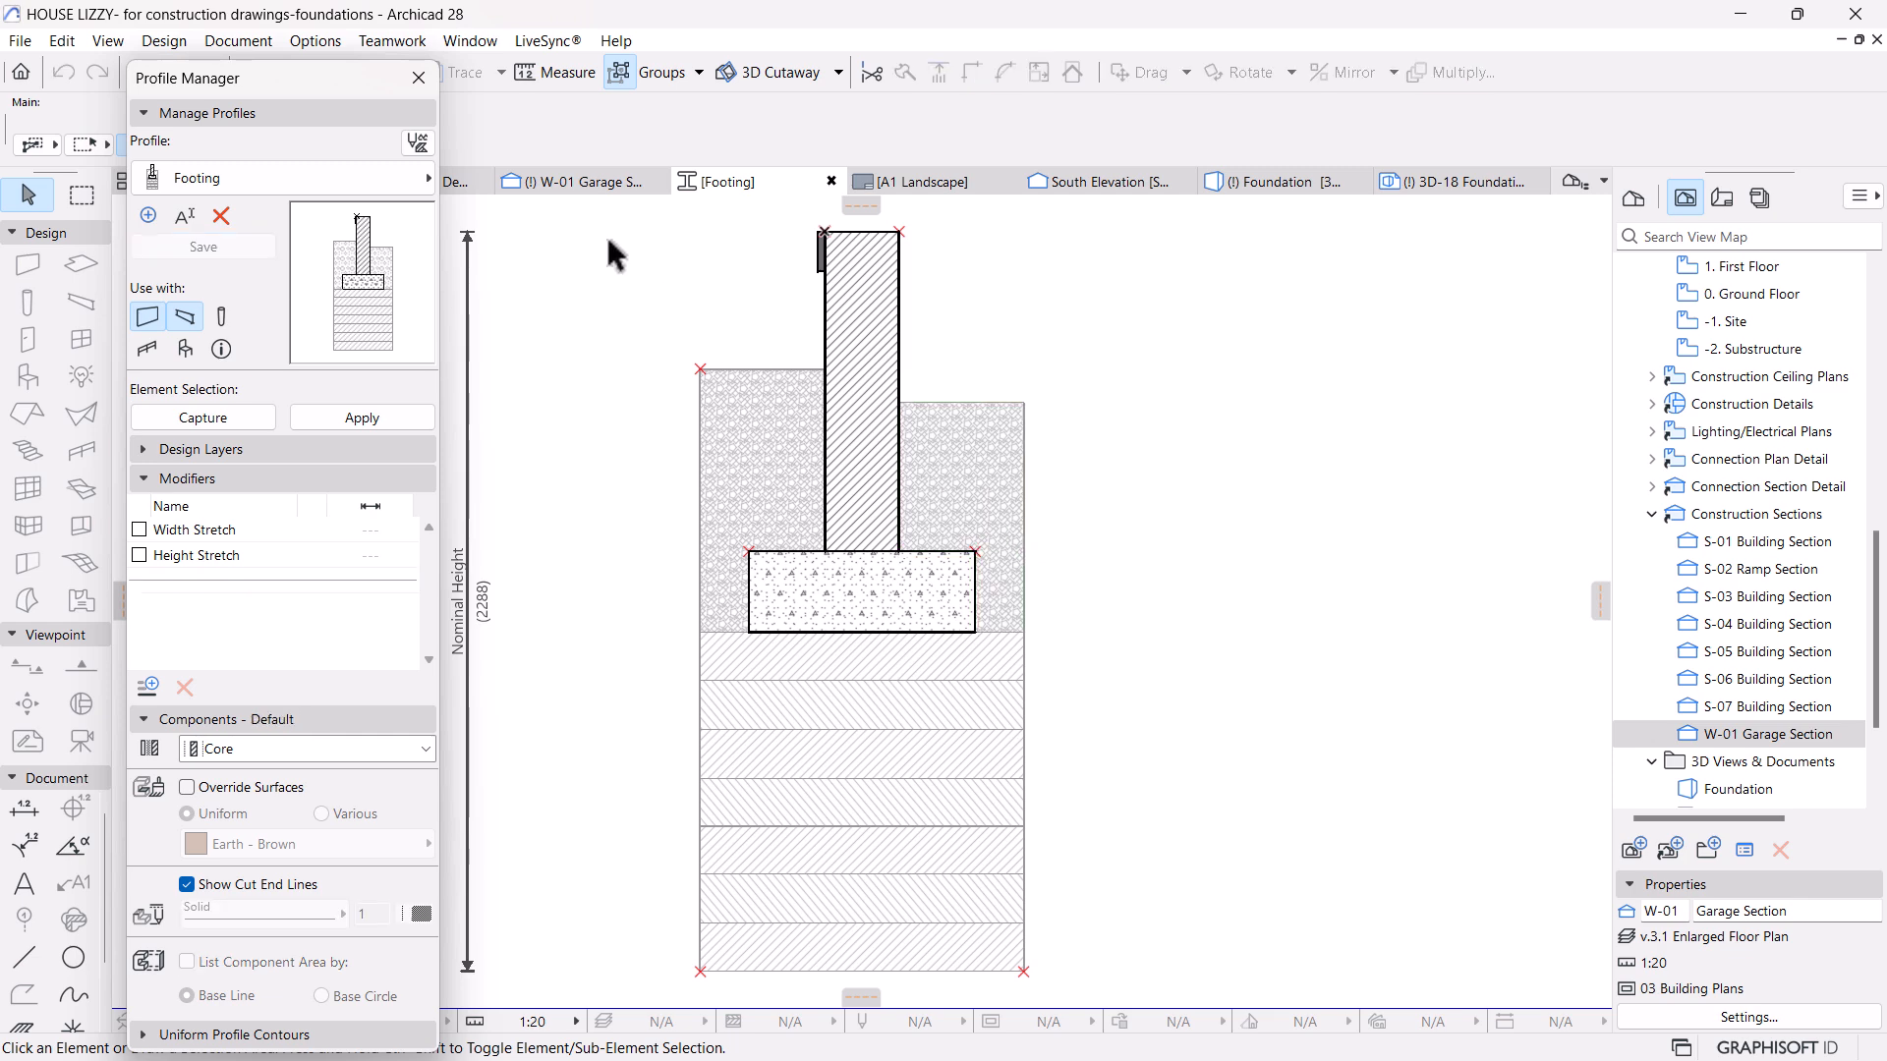
left_click(831, 181)
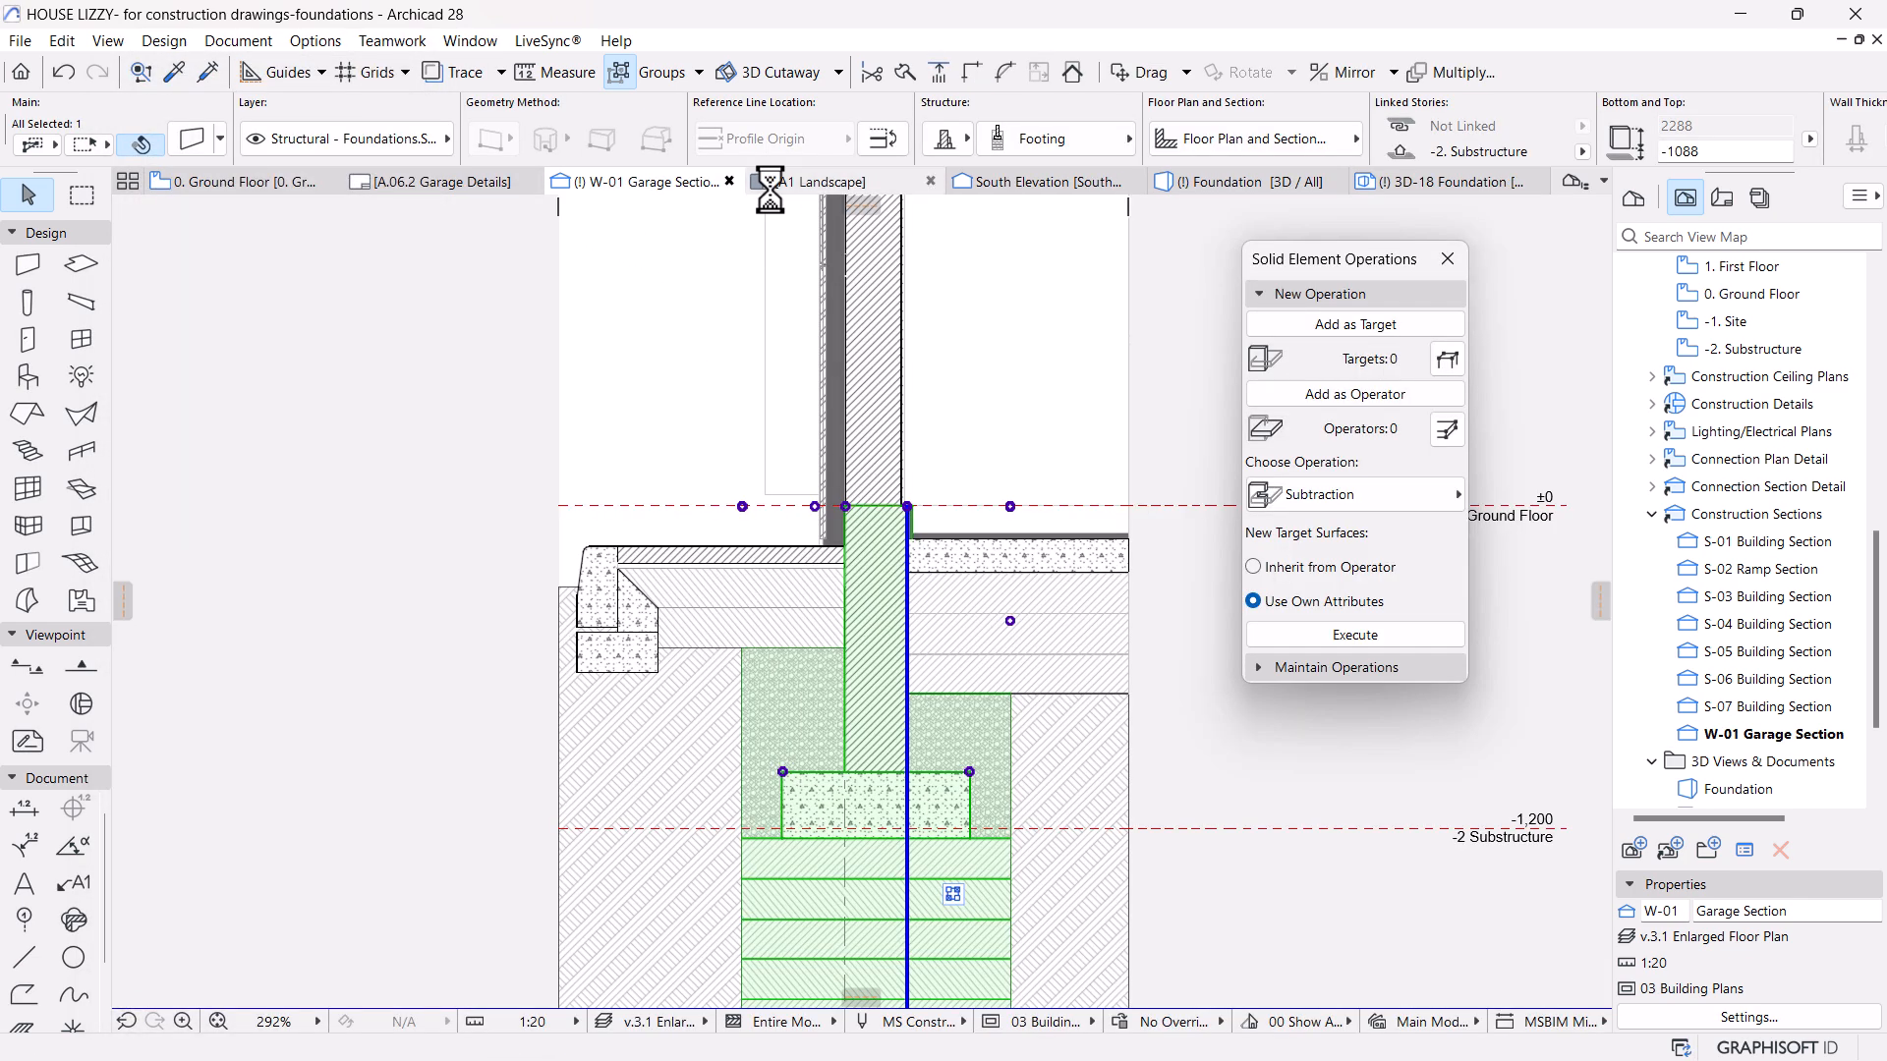
key("Escape")
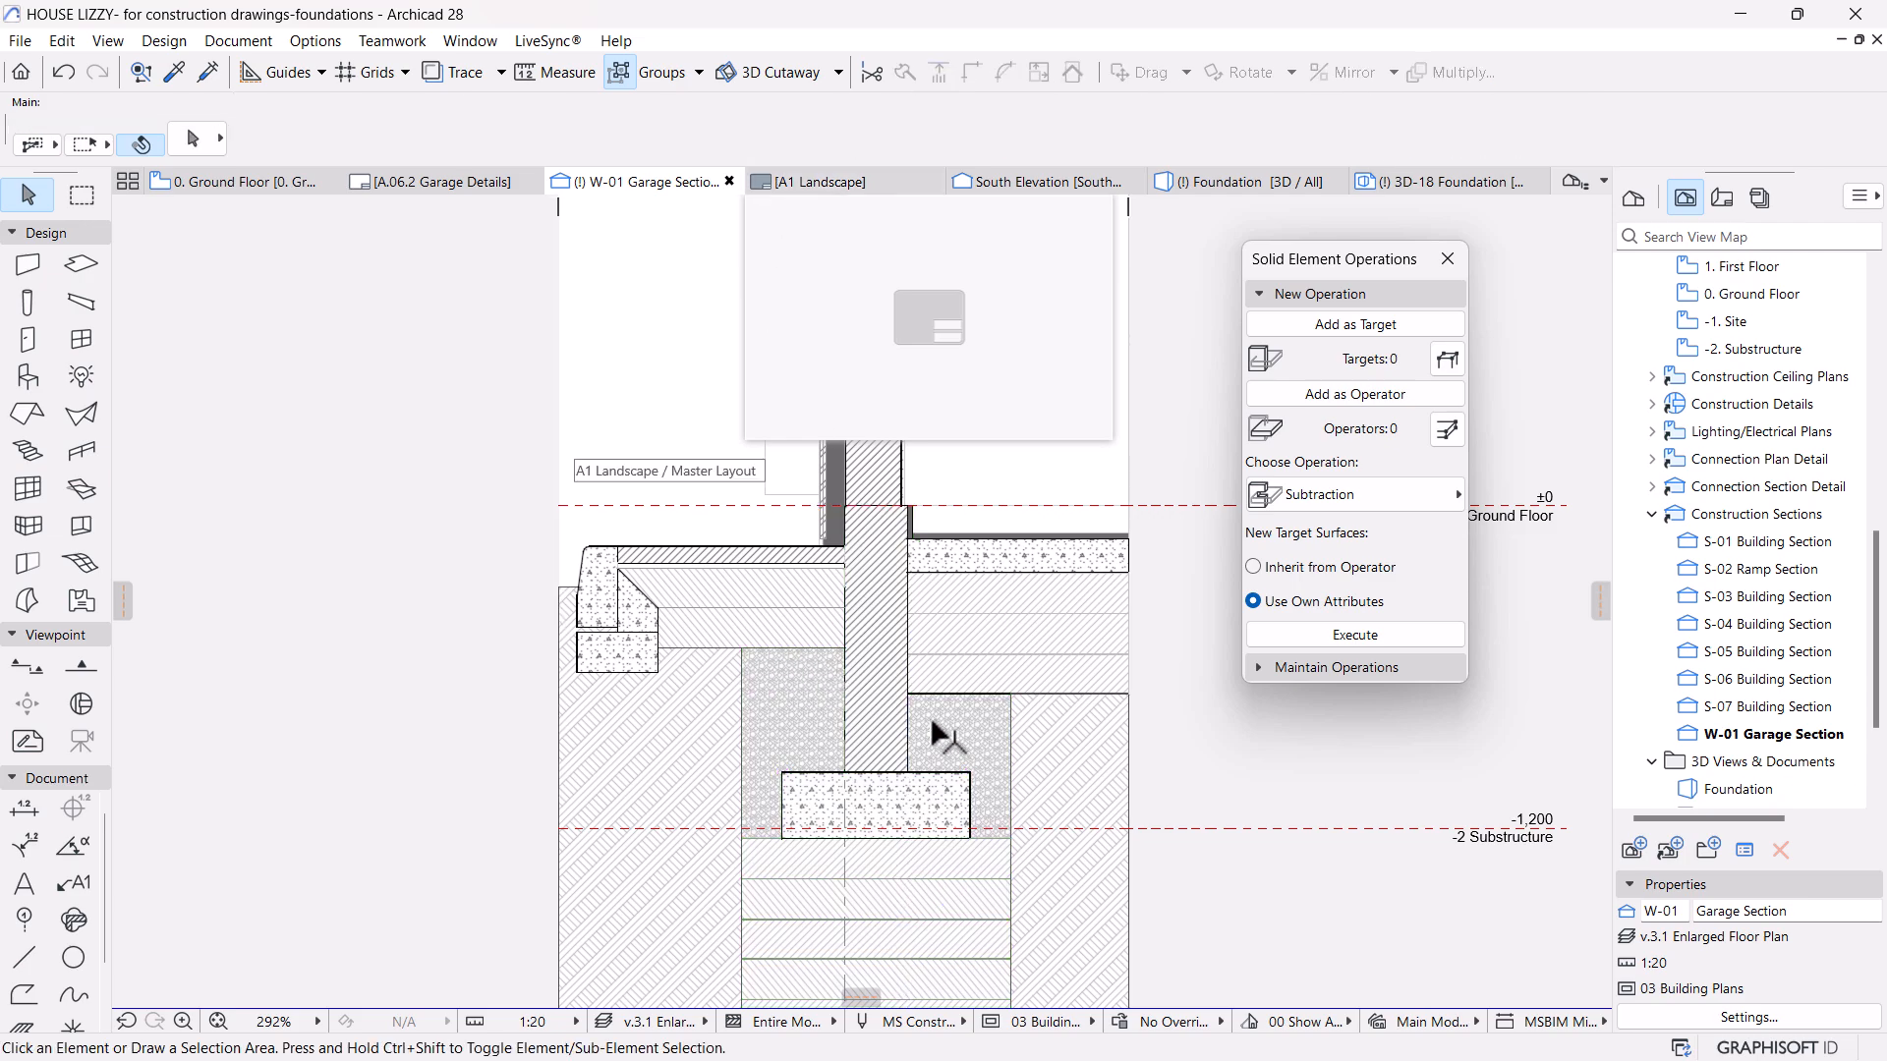
scroll(960, 719, "up", 7)
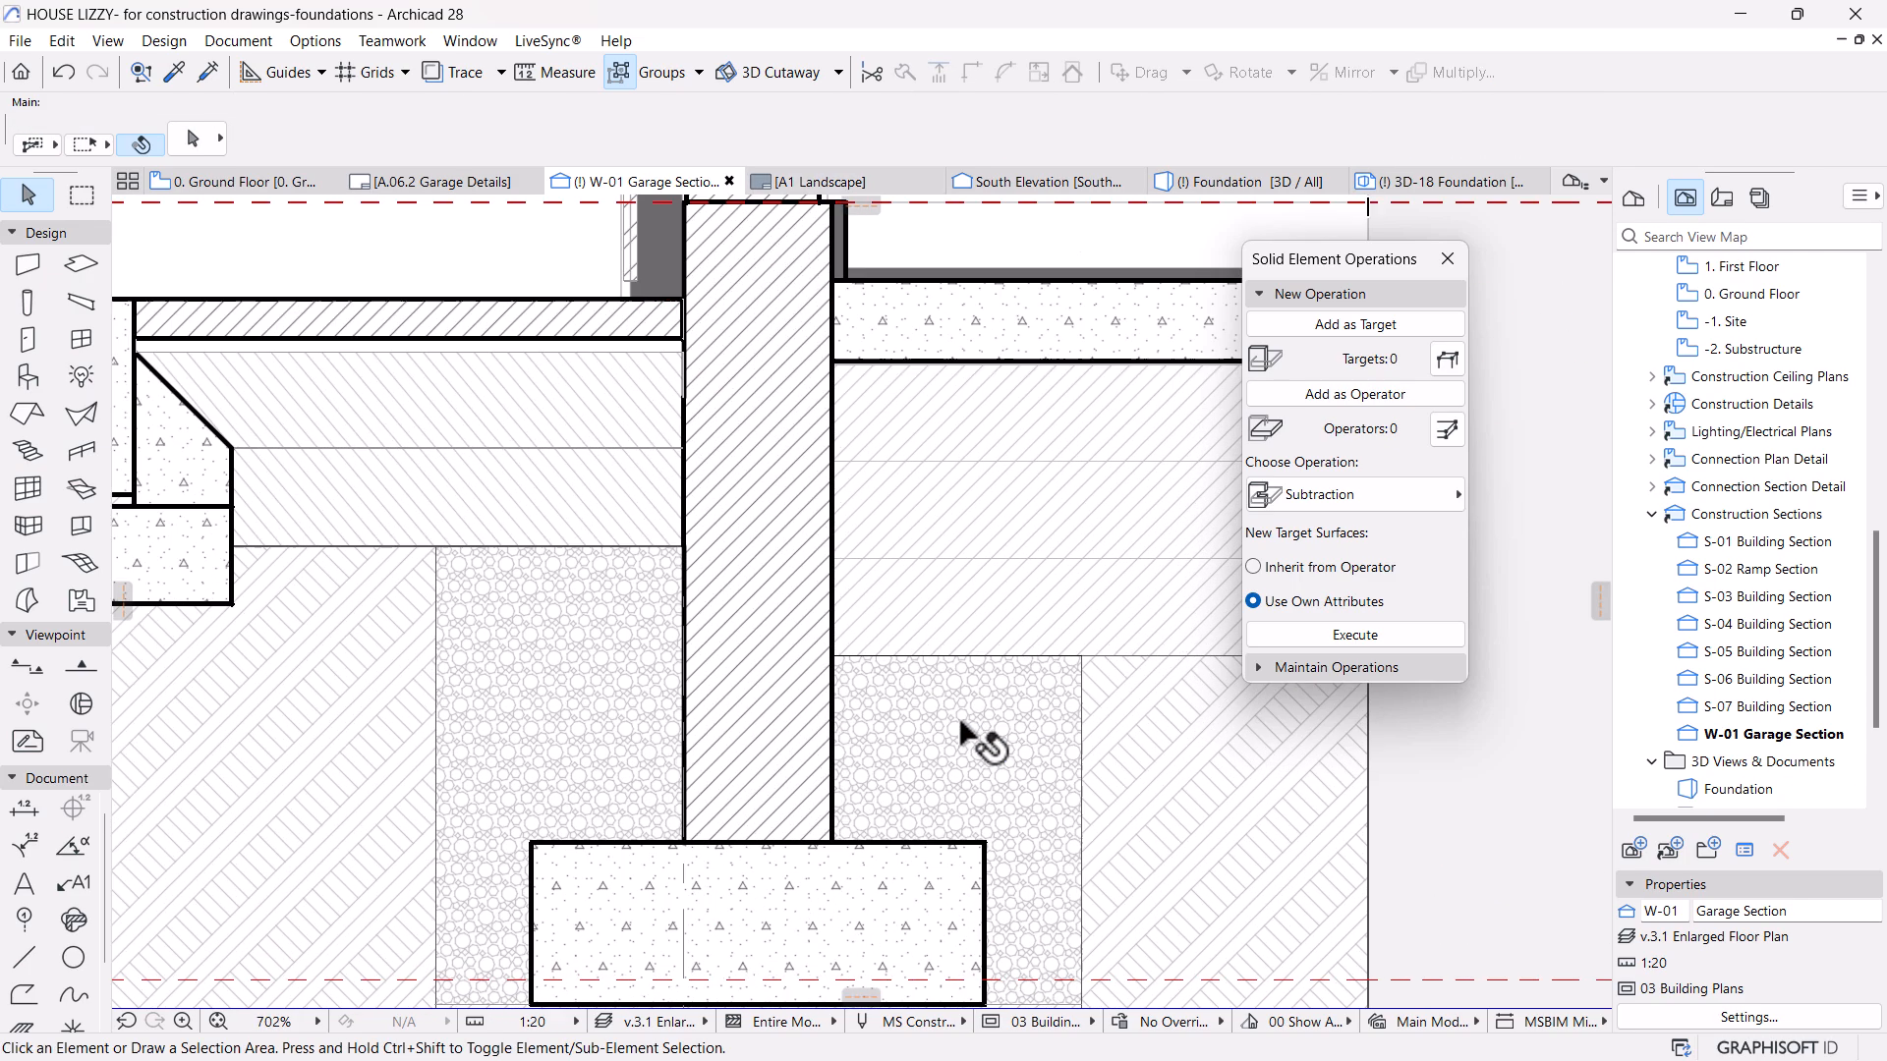
Examine the joint between the paved apron layers and the garage footing wall, selecting the Paved Apron beam to identify it.
scroll(983, 796, "down", 6)
middle_click_drag(860, 696, 865, 746)
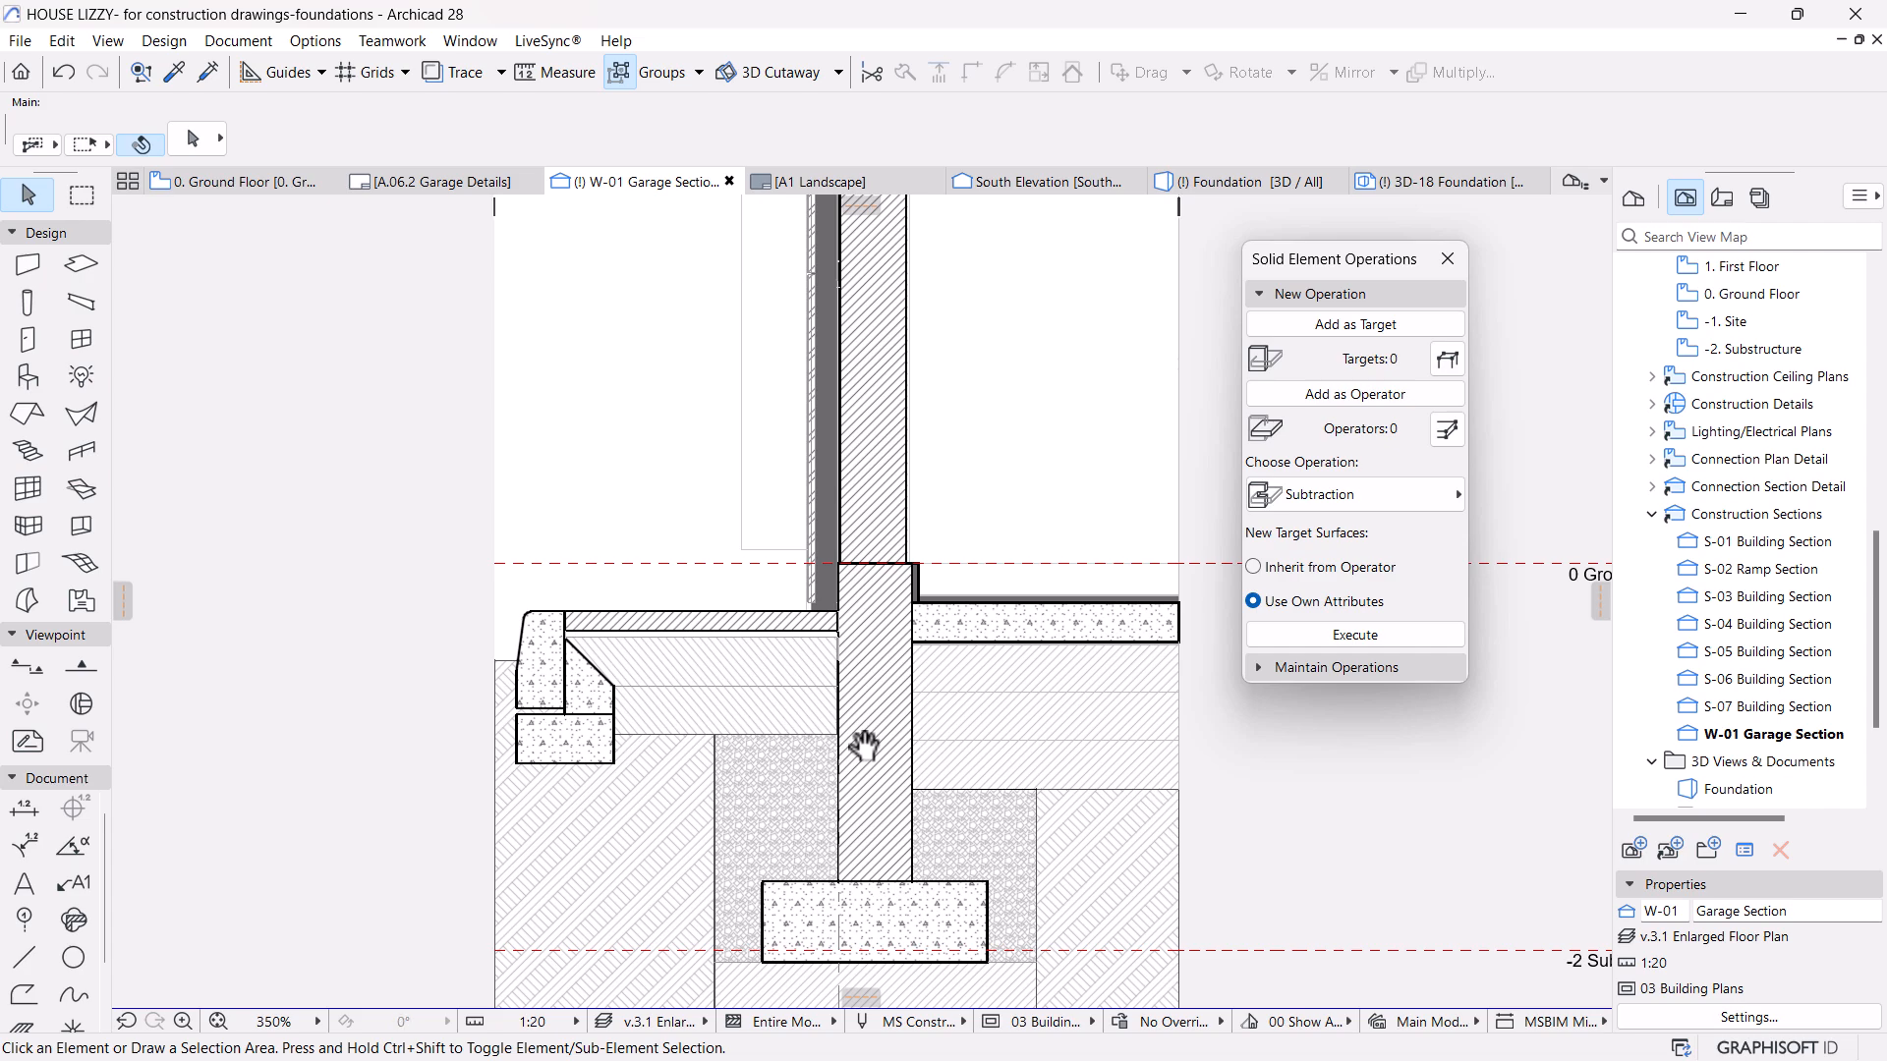
scroll(870, 761, "down", 3)
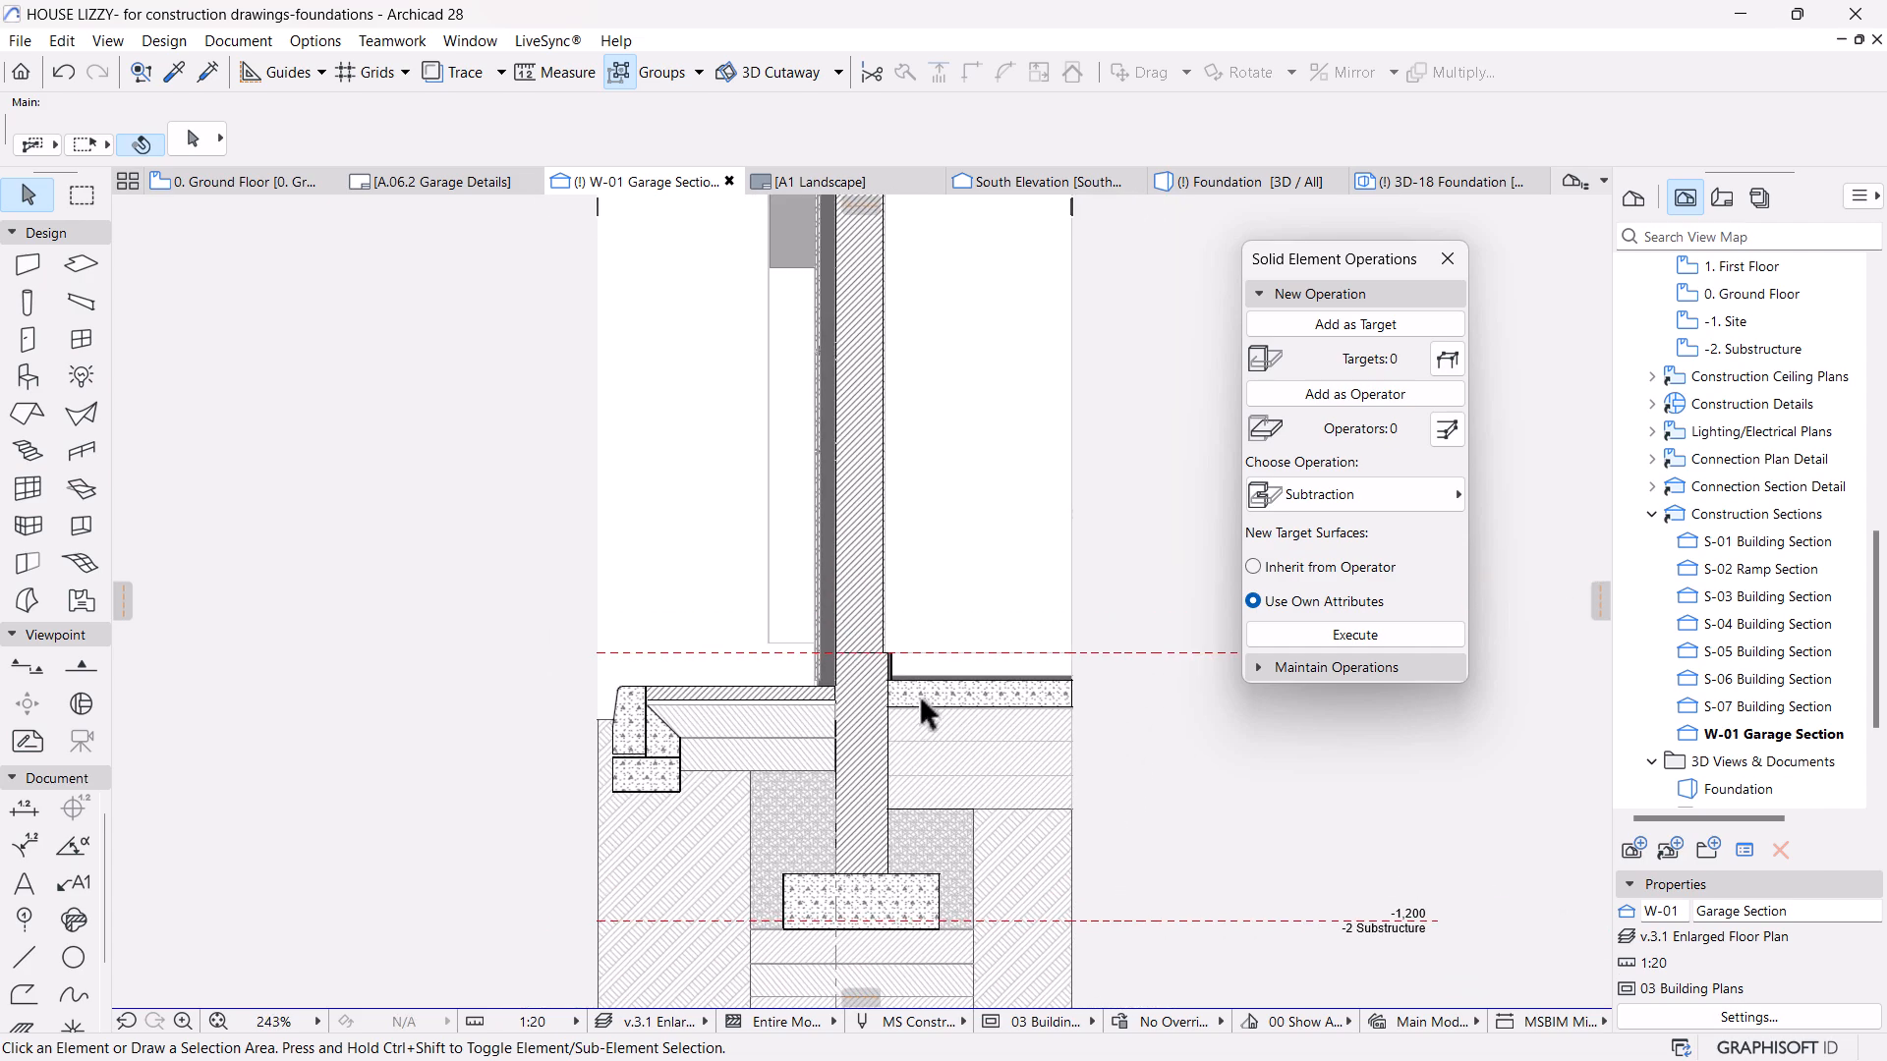
scroll(899, 858, "up", 11)
scroll(998, 789, "down", 6)
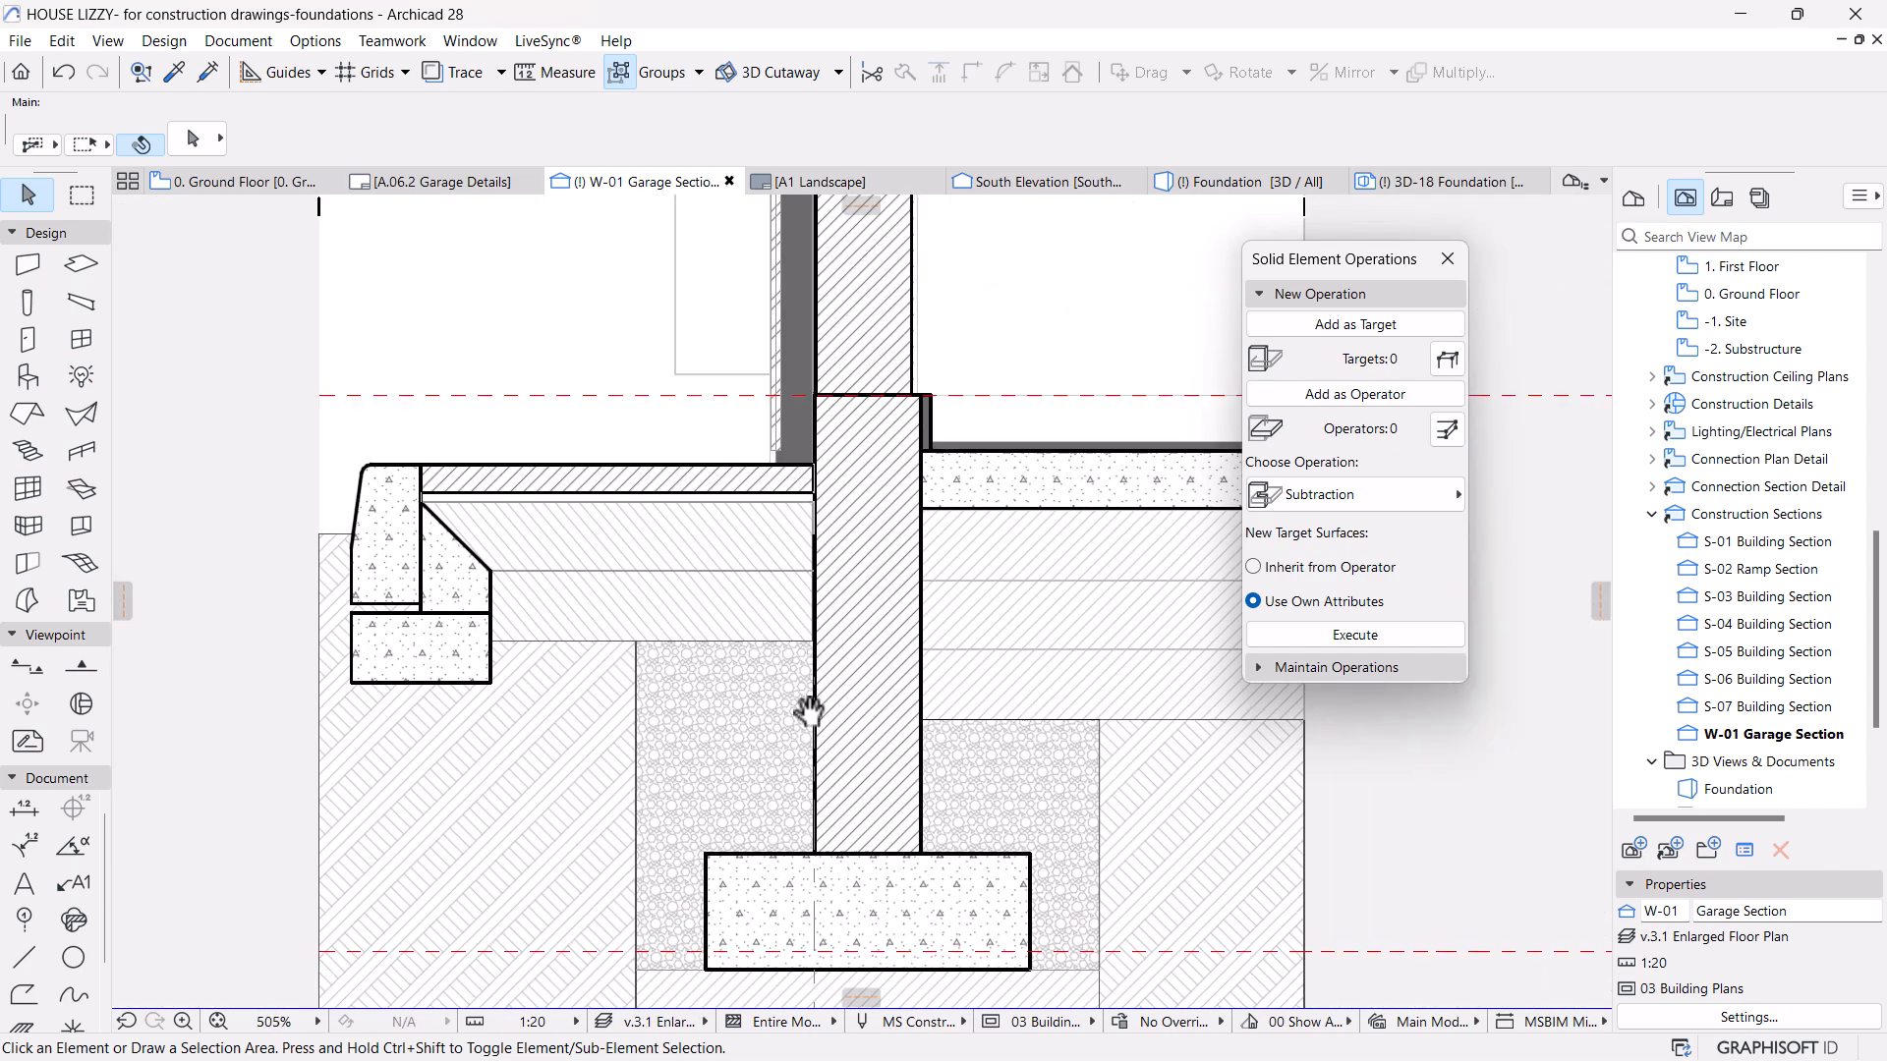
middle_click_drag(781, 682, 794, 781)
scroll(776, 659, "up", 14)
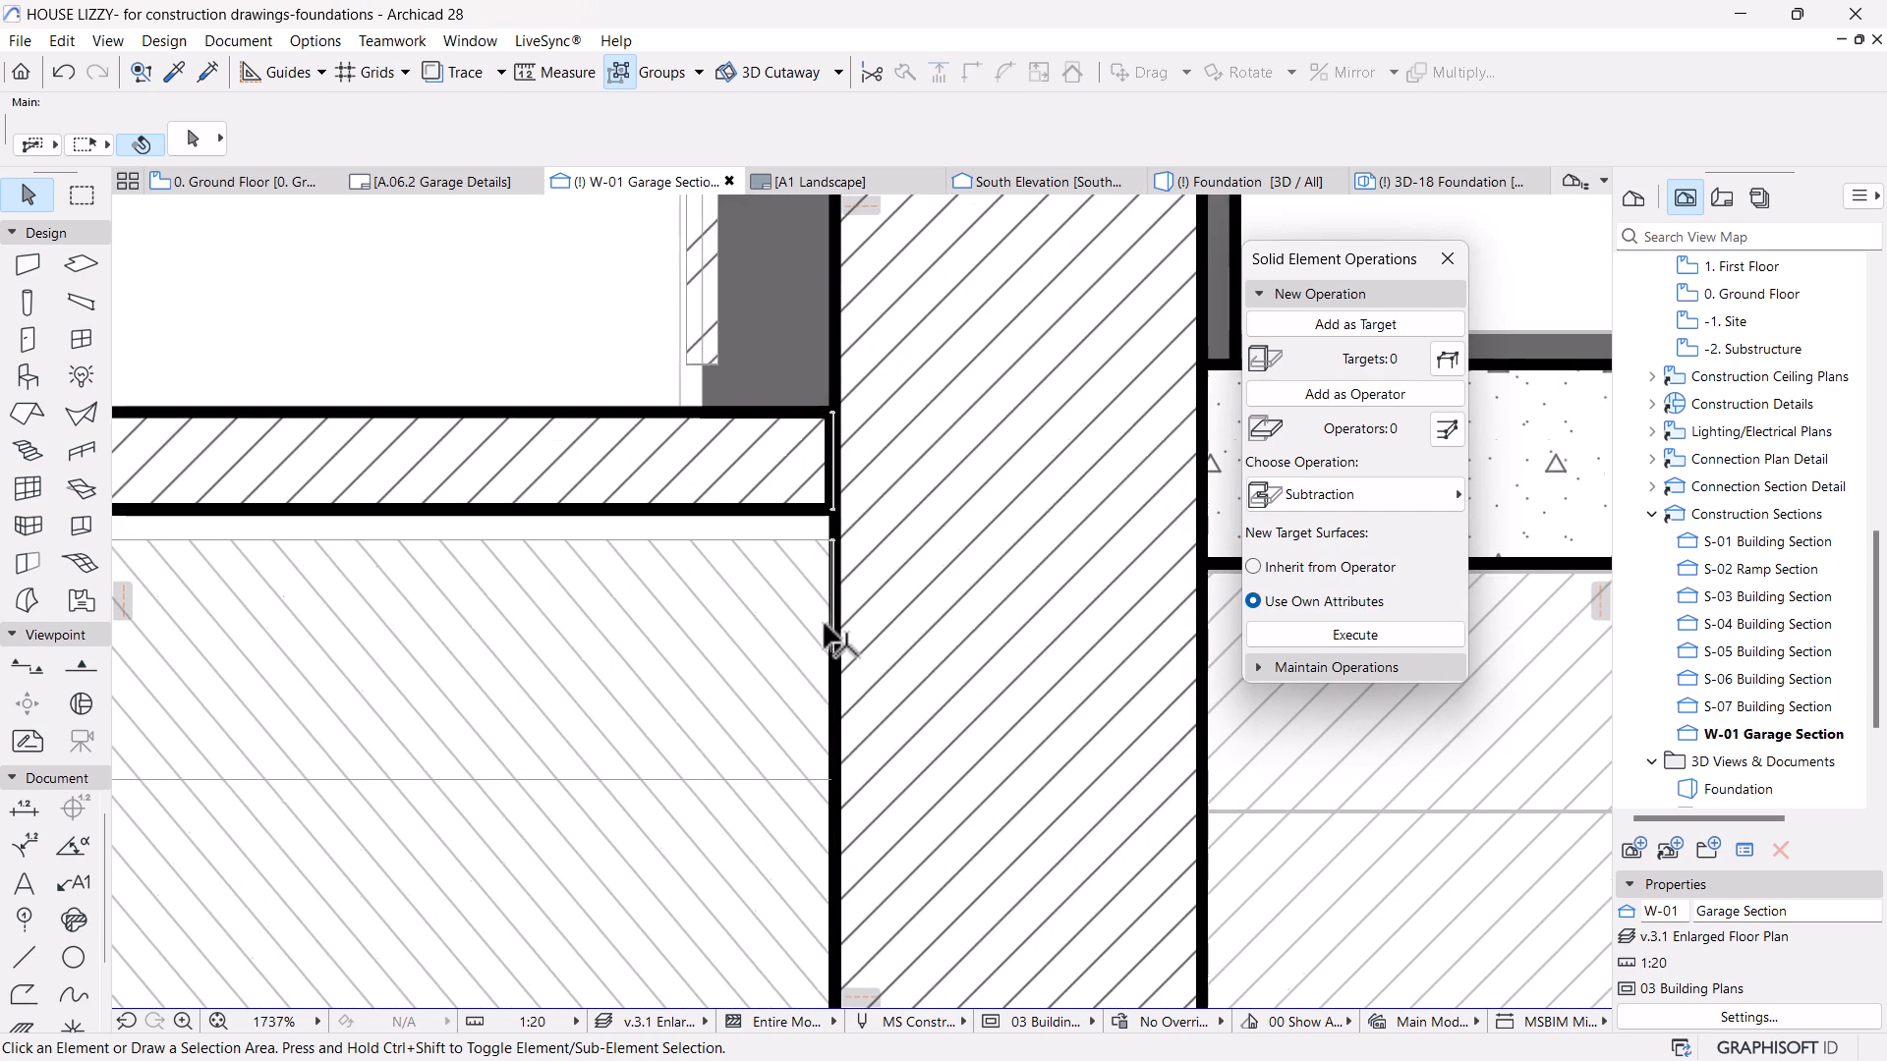
left_click(838, 488)
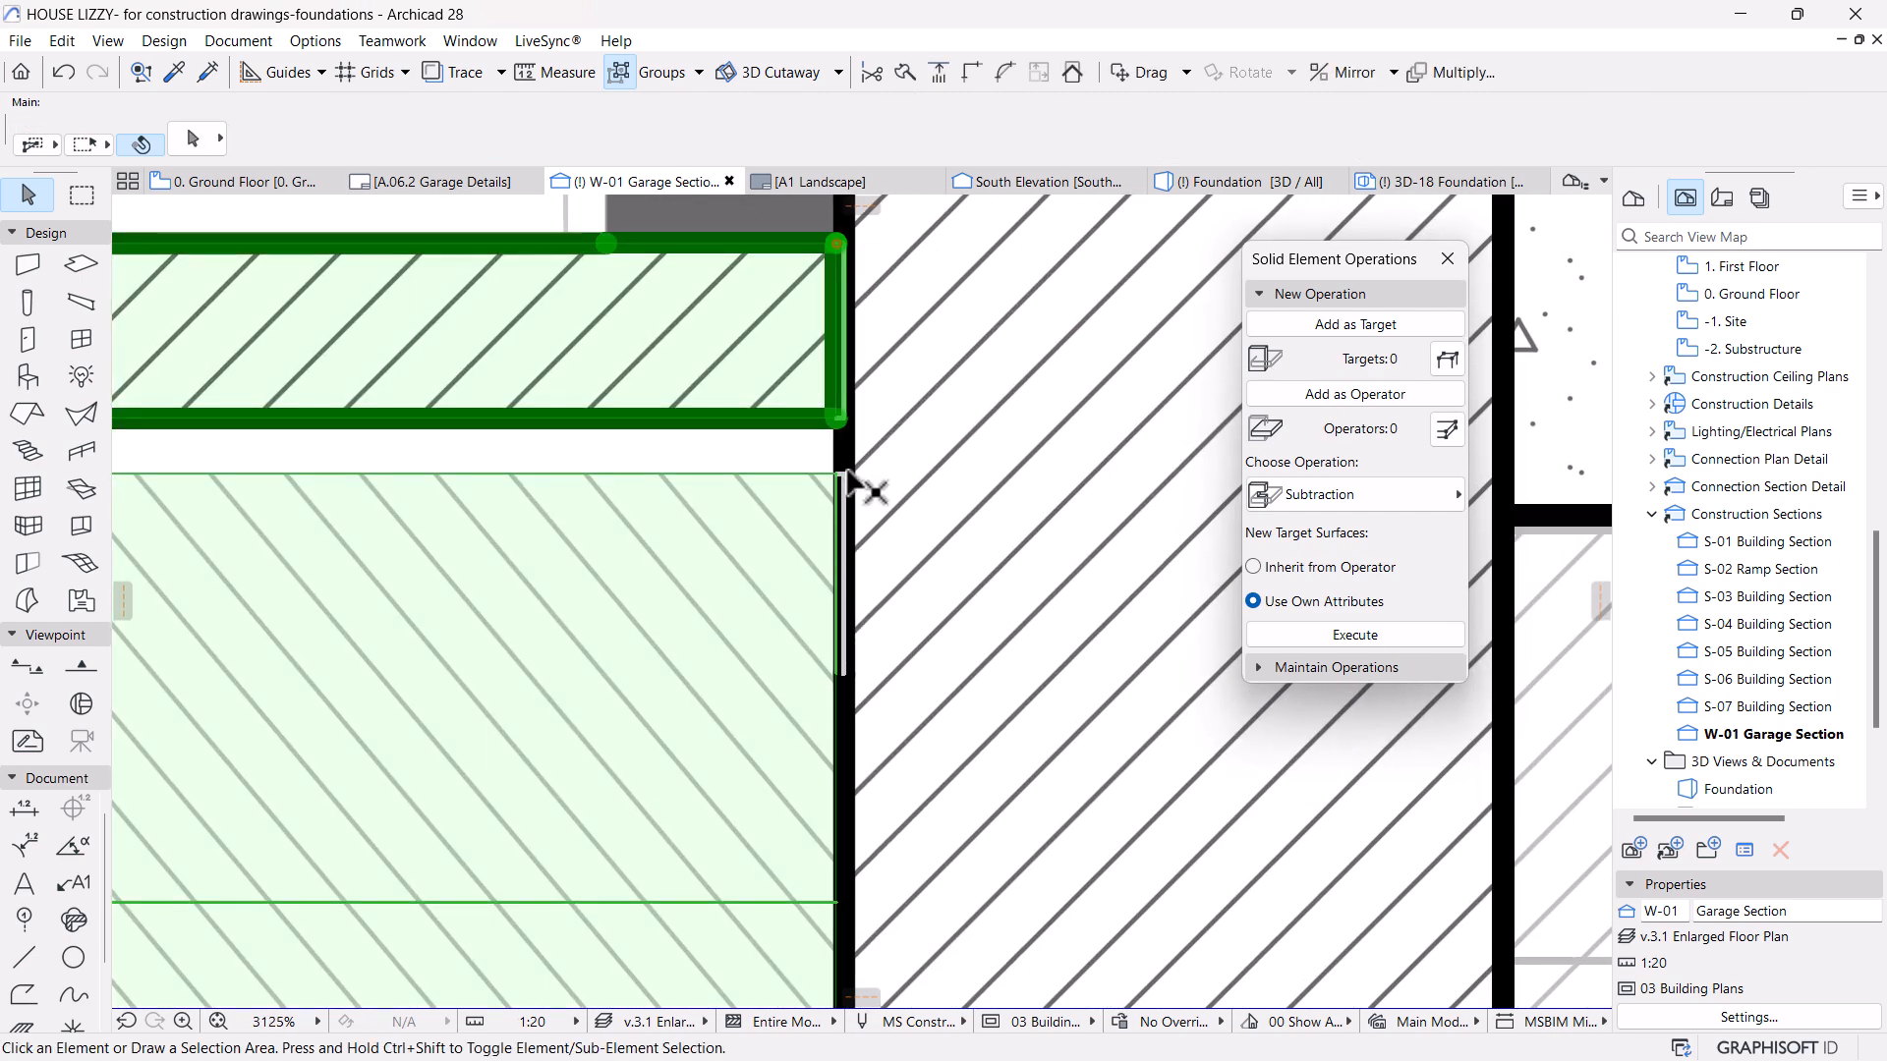
left_click(843, 487)
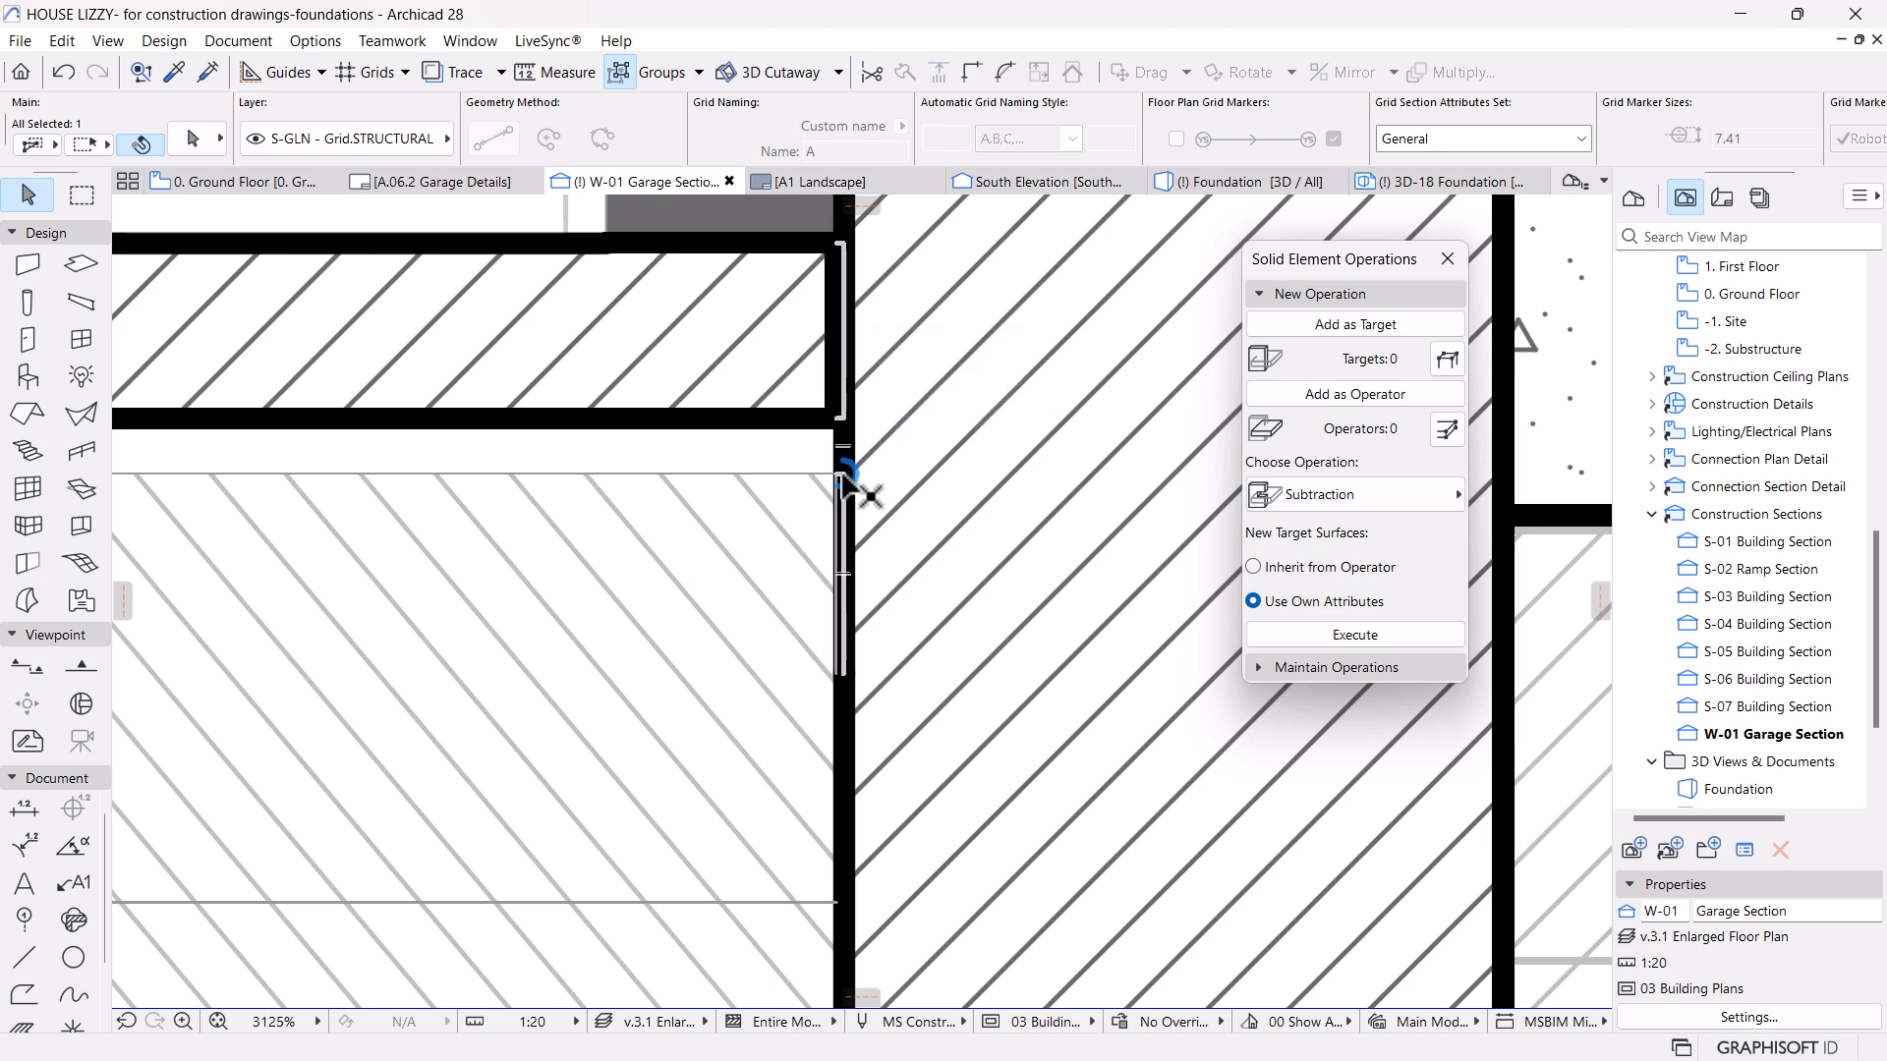
scroll(812, 451, "up", 4)
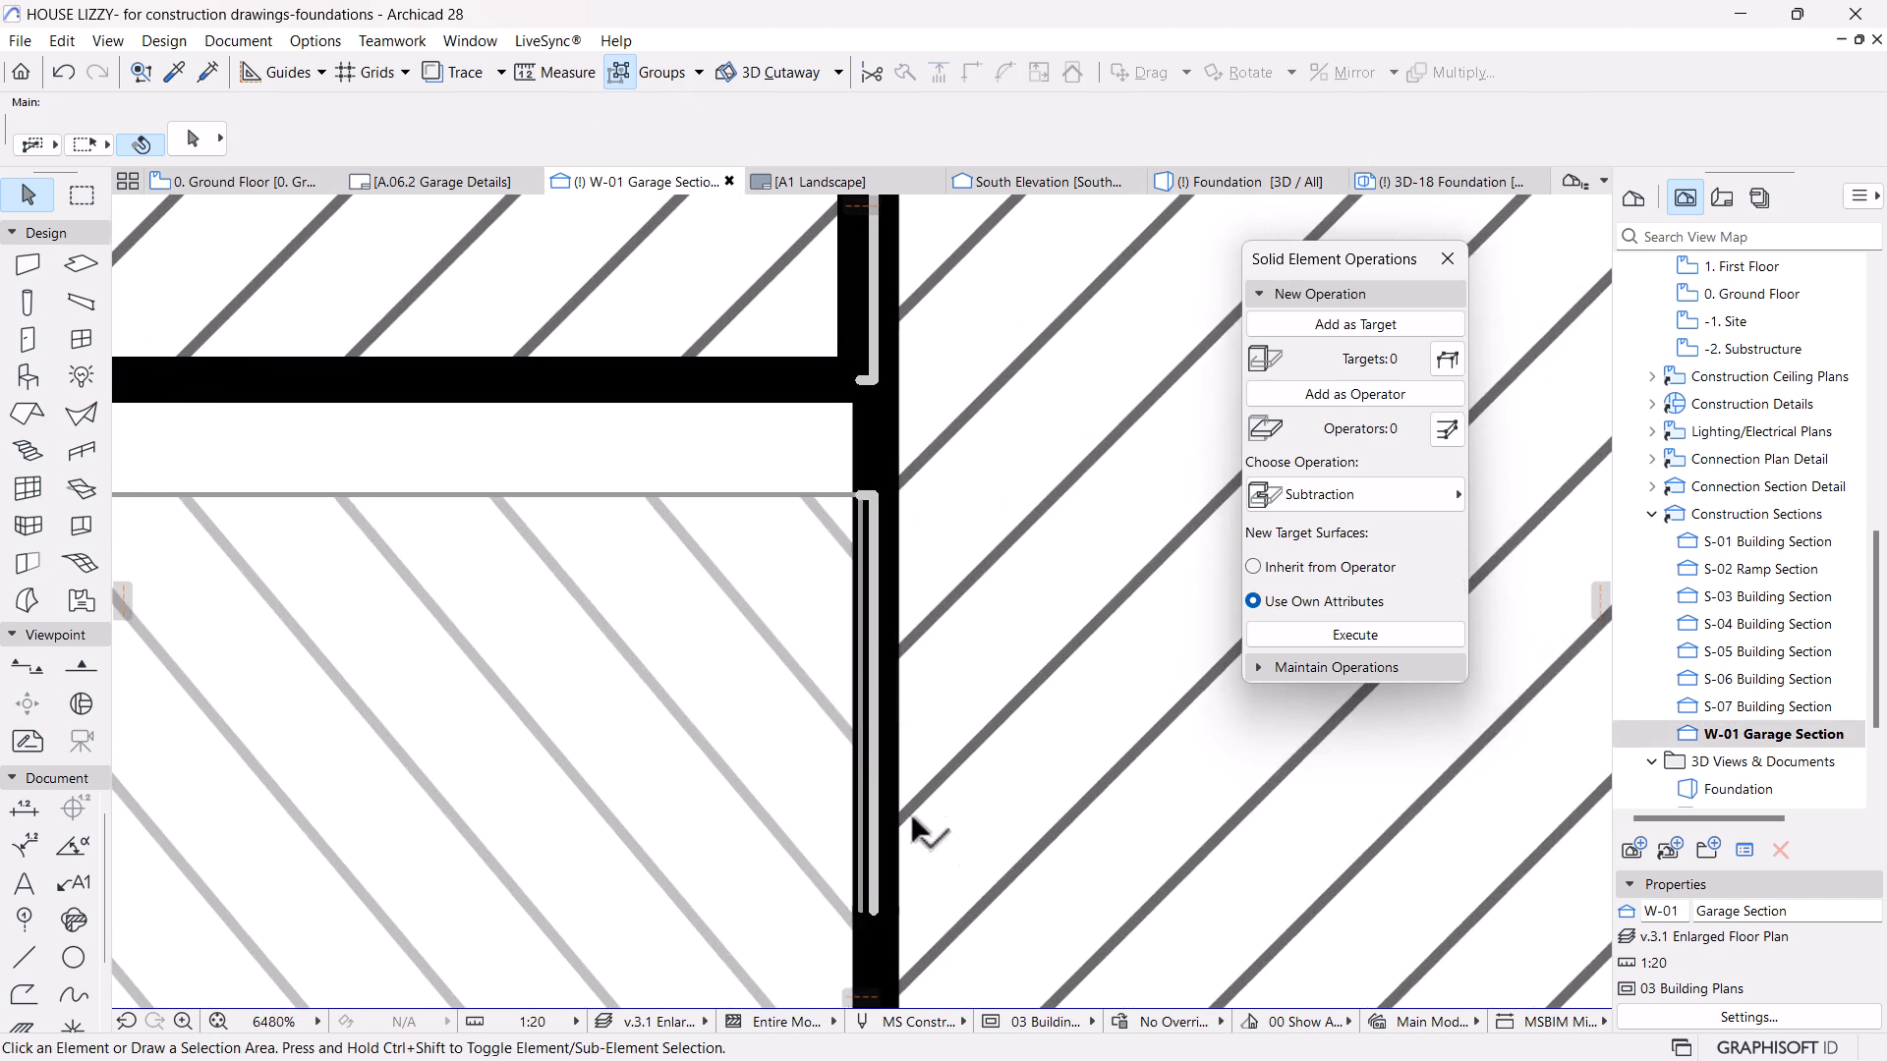
left_click(869, 921)
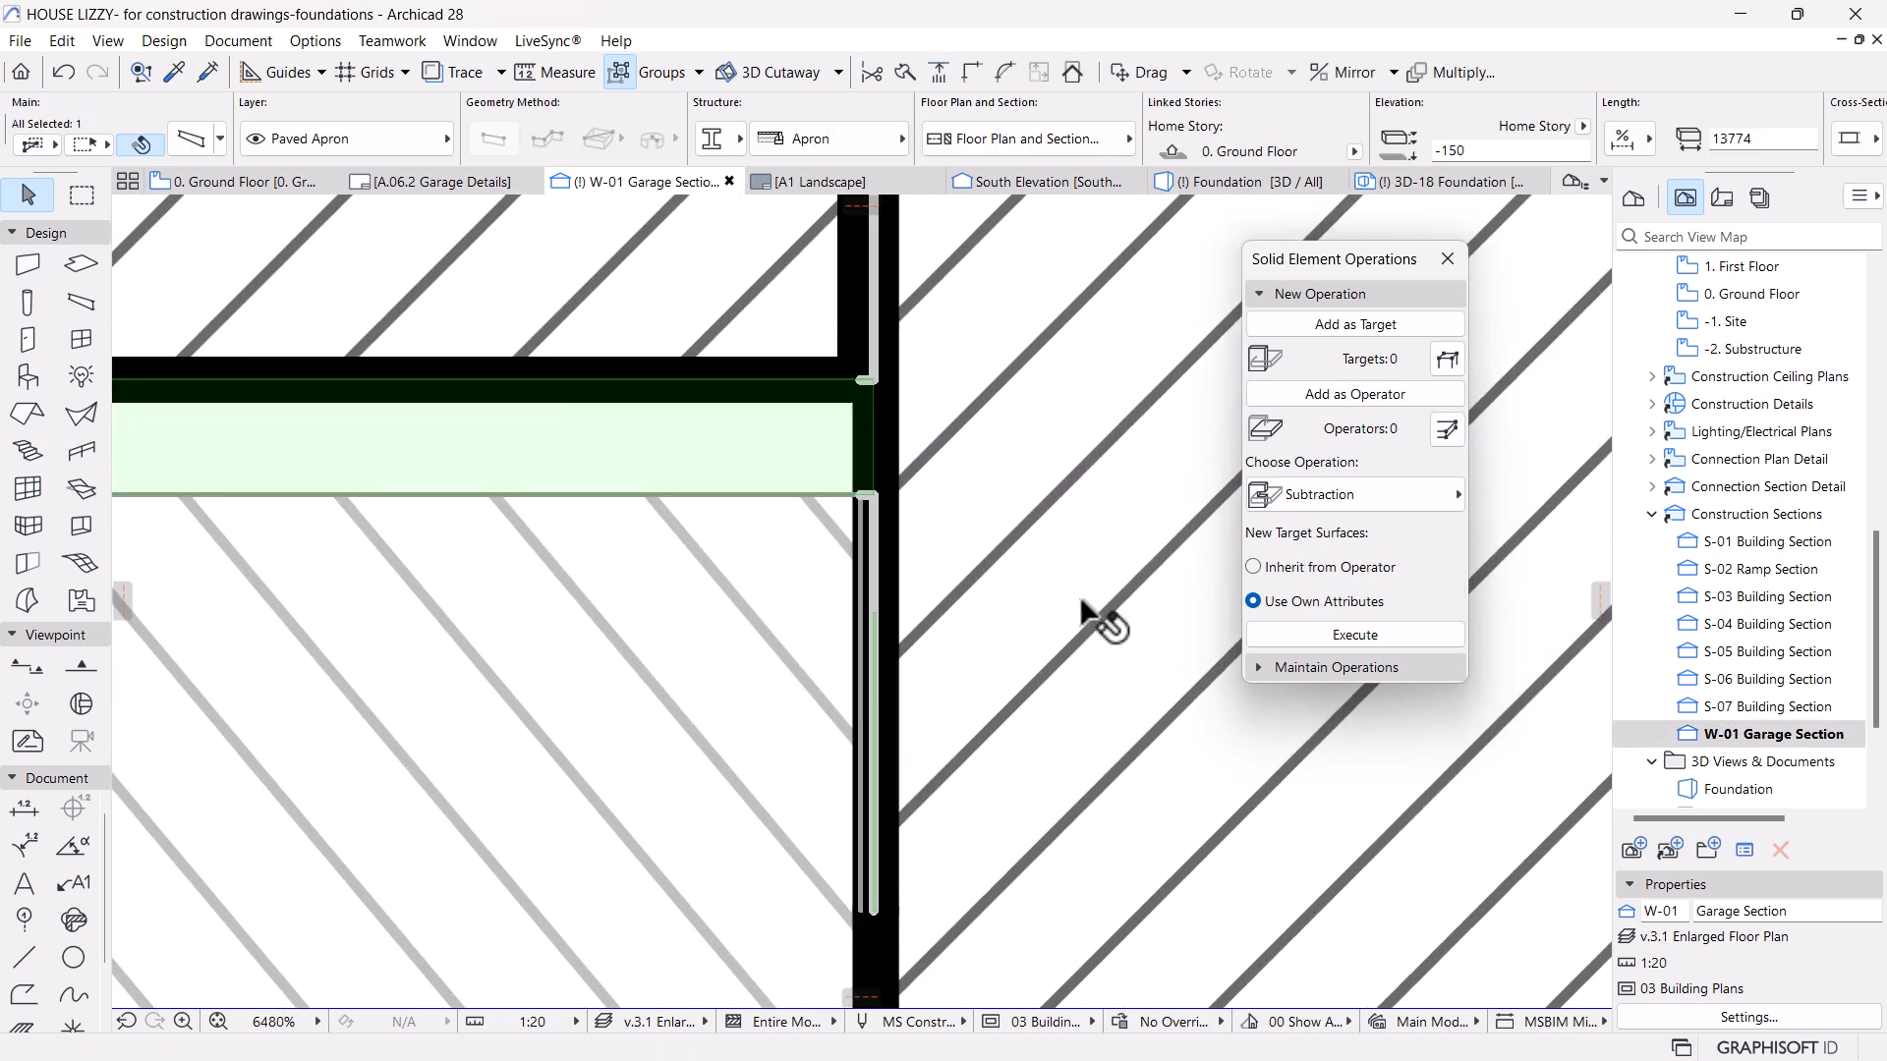
scroll(1084, 611, "down", 8)
scroll(1084, 611, "down", 5)
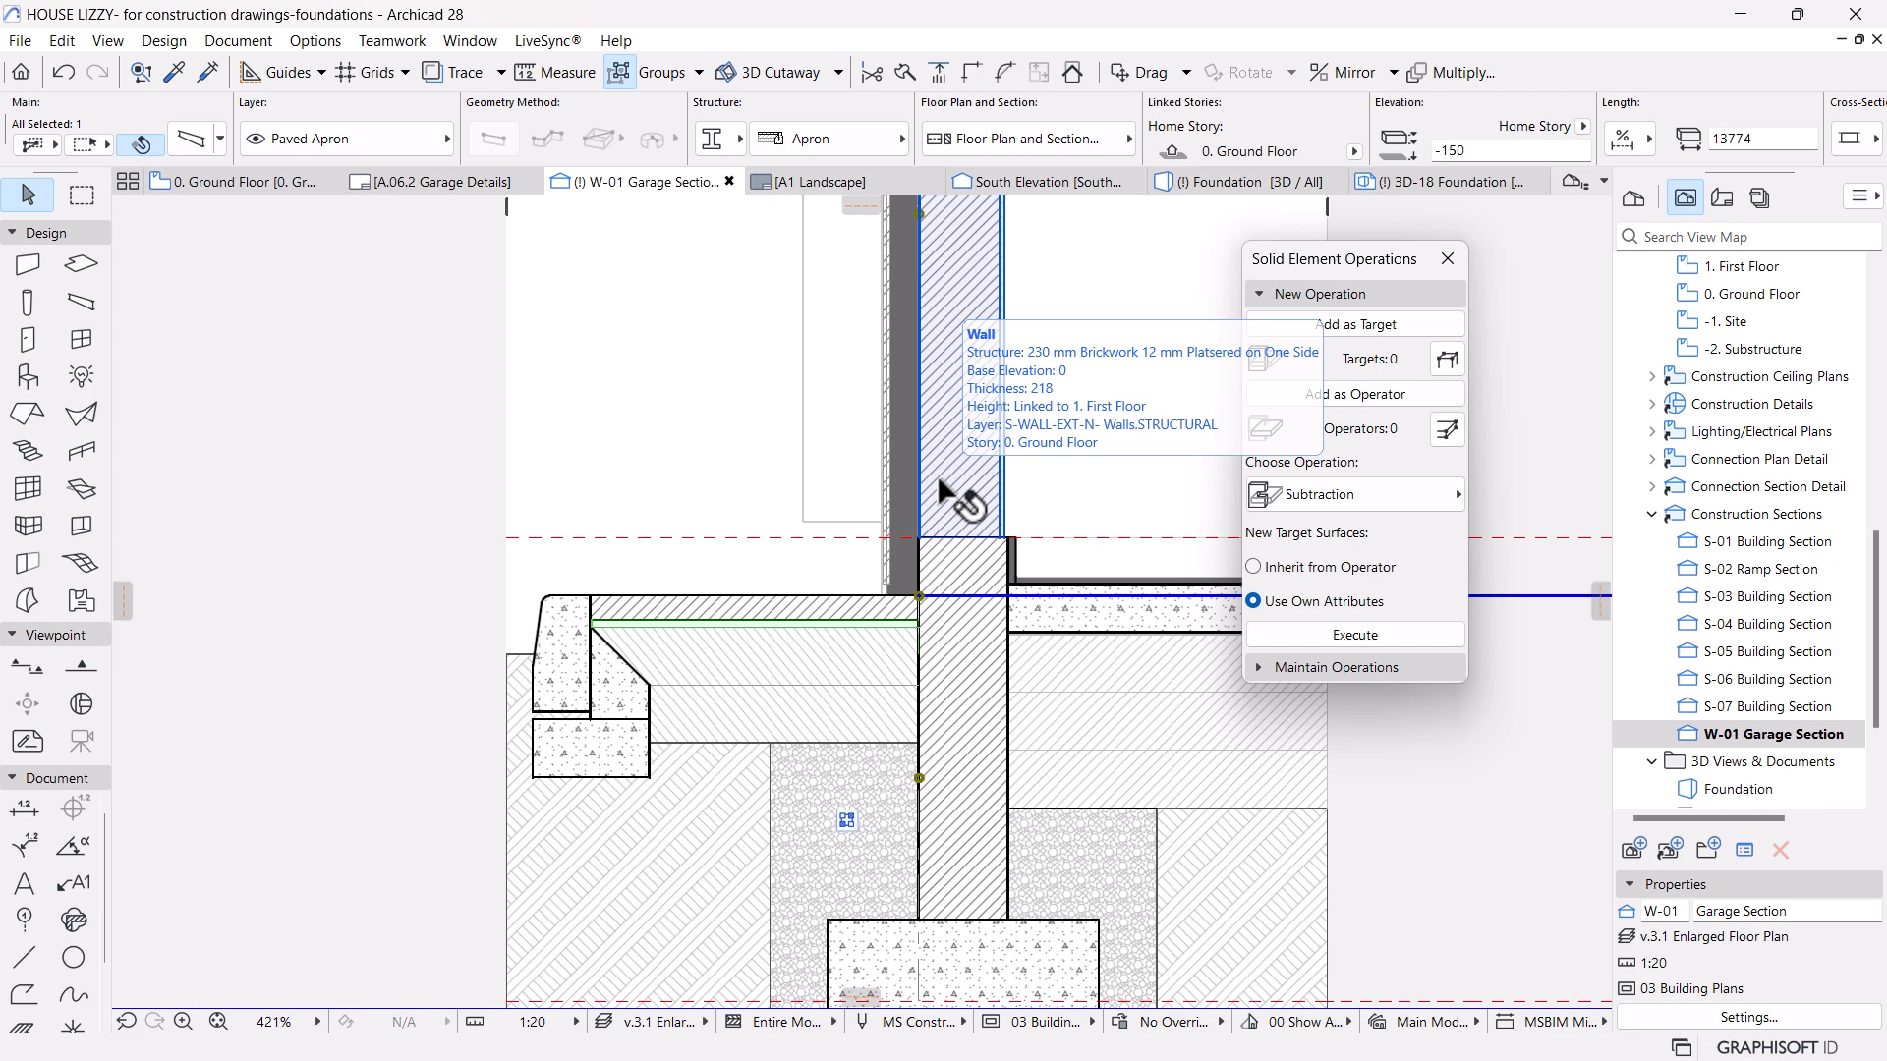
key("Escape")
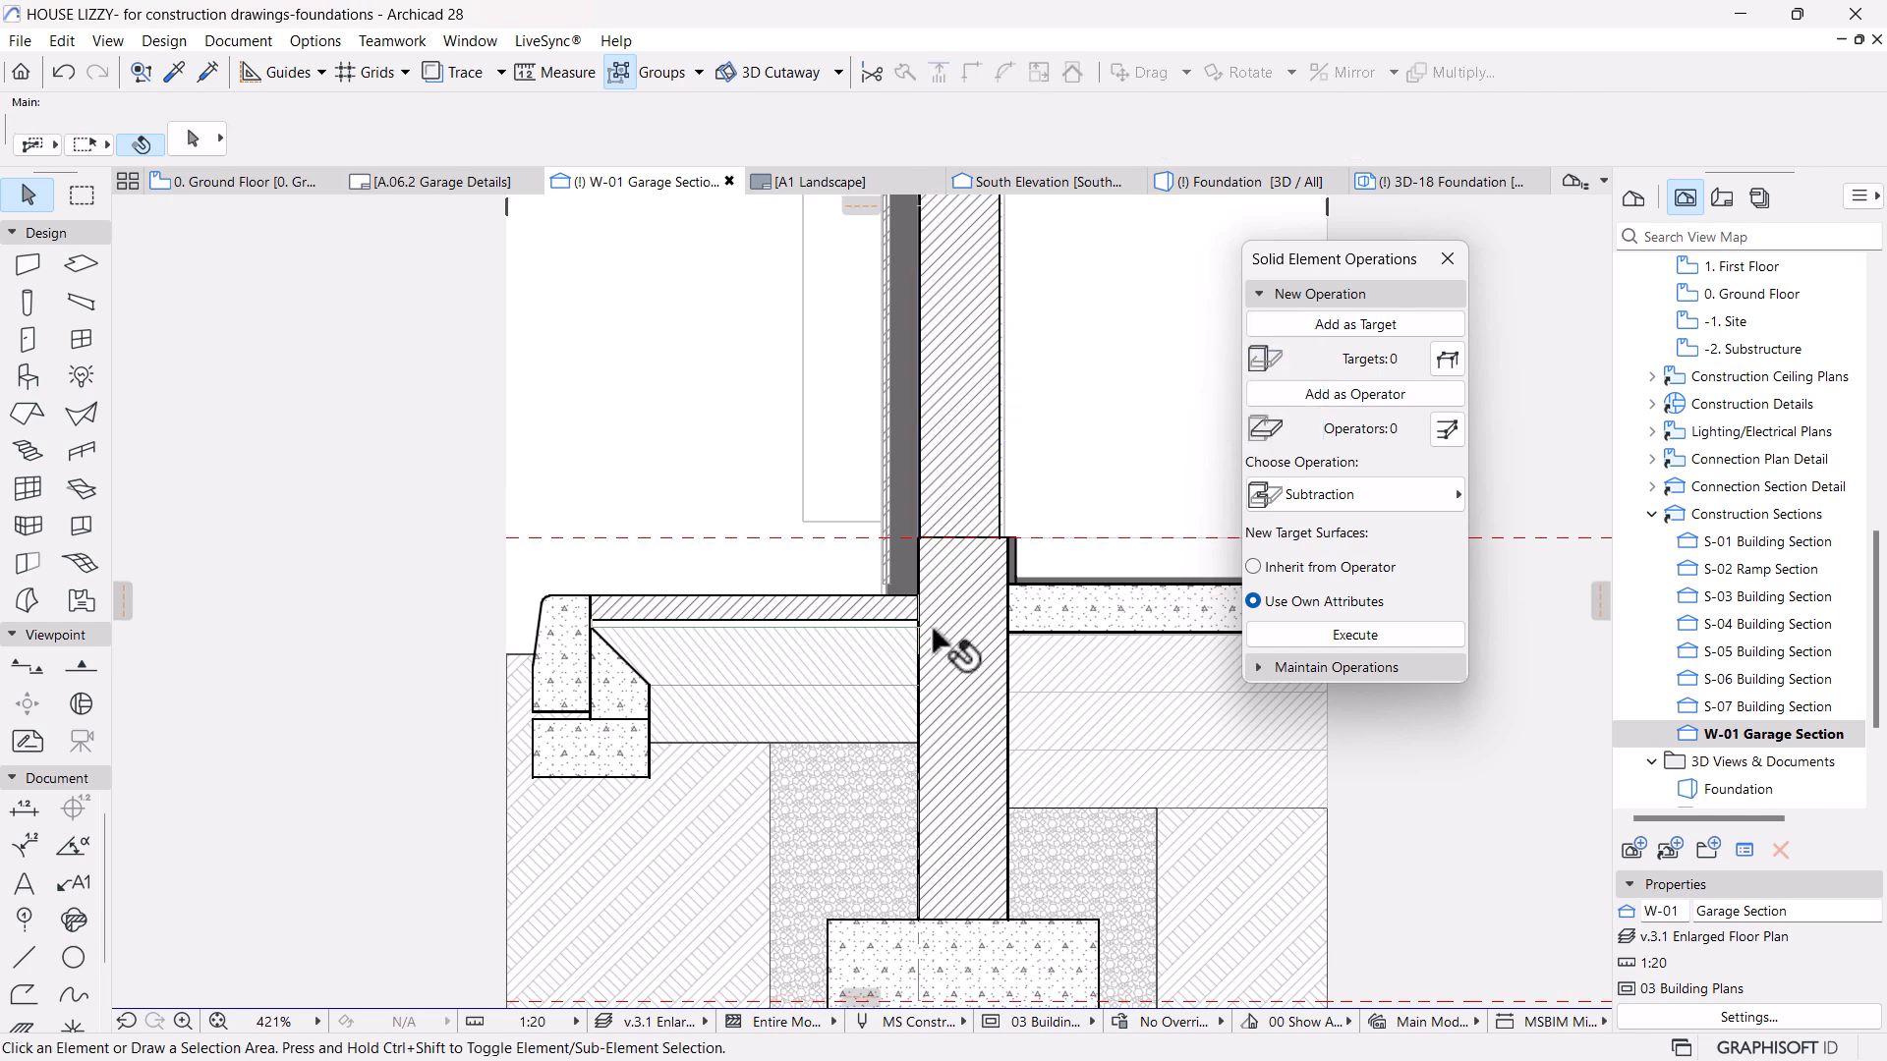
Bring the garage footing wall to the front of the display order, over the paved apron's overlapping edges.
scroll(935, 639, "up", 6)
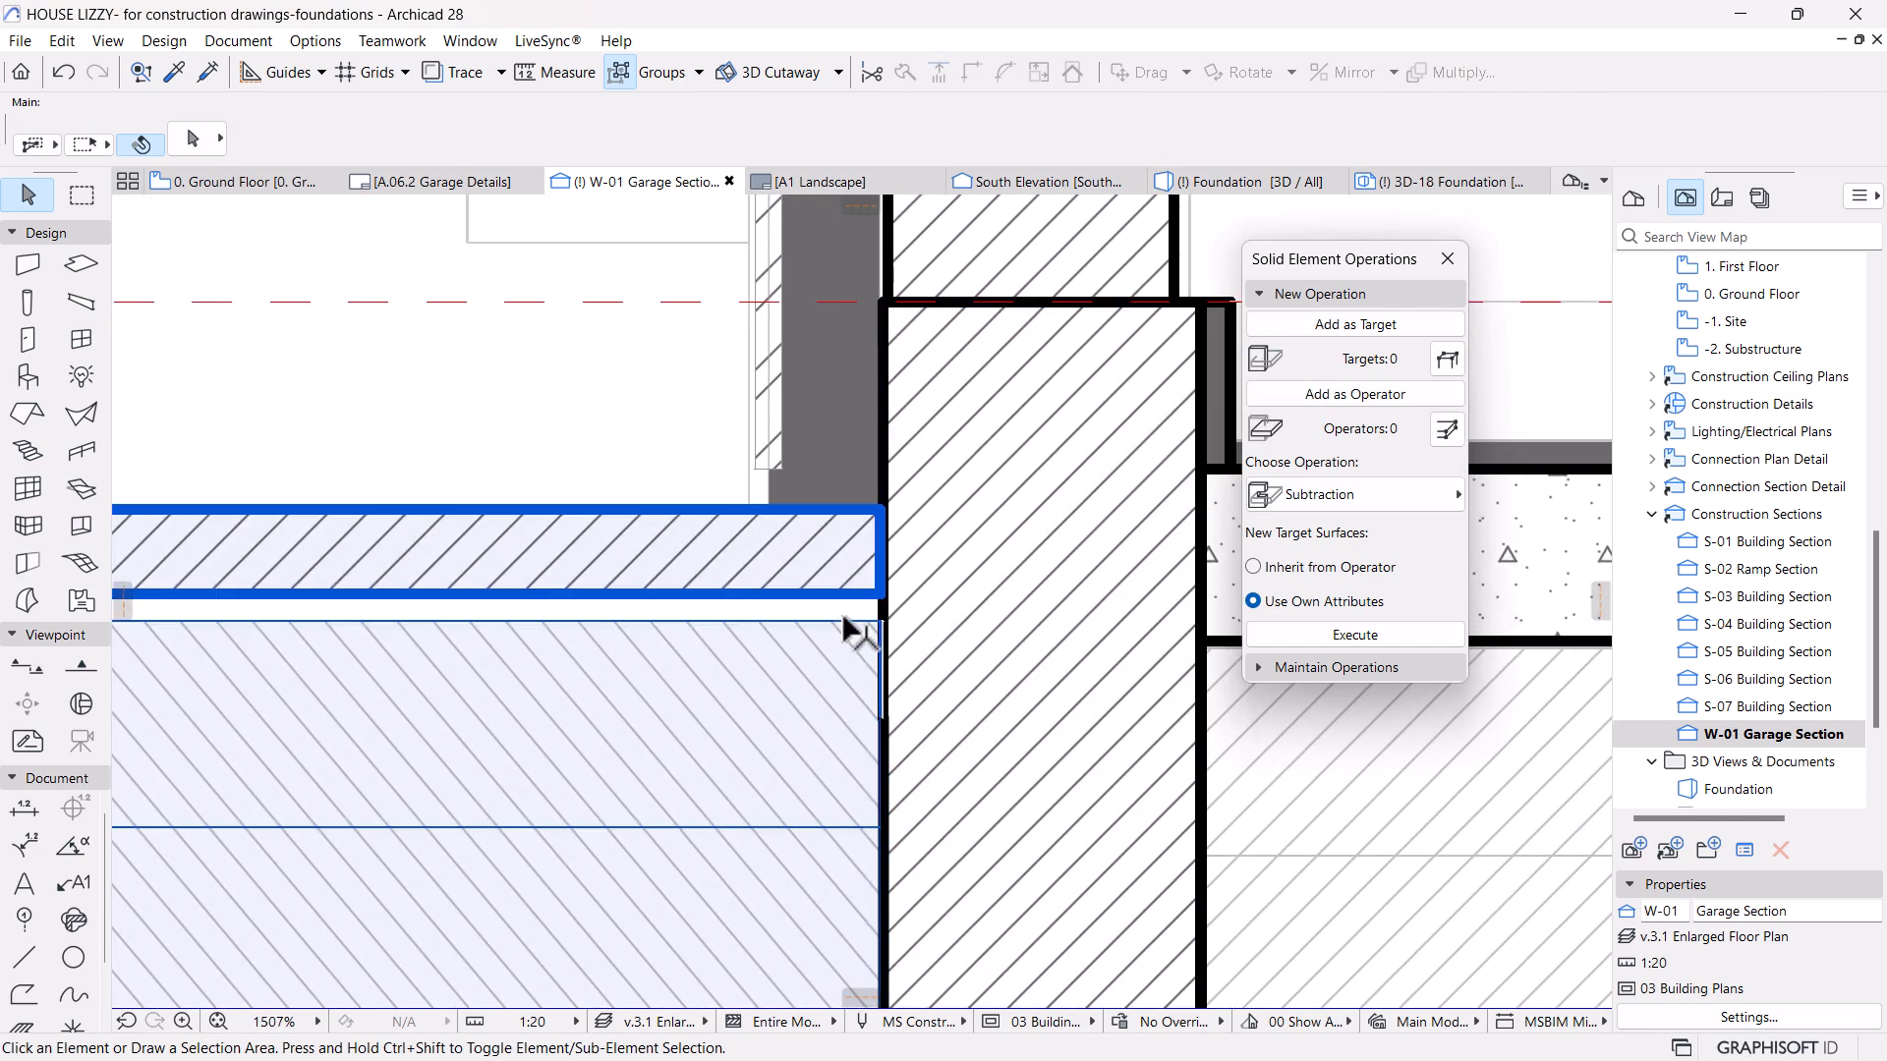
left_click(841, 611)
left_click(925, 623)
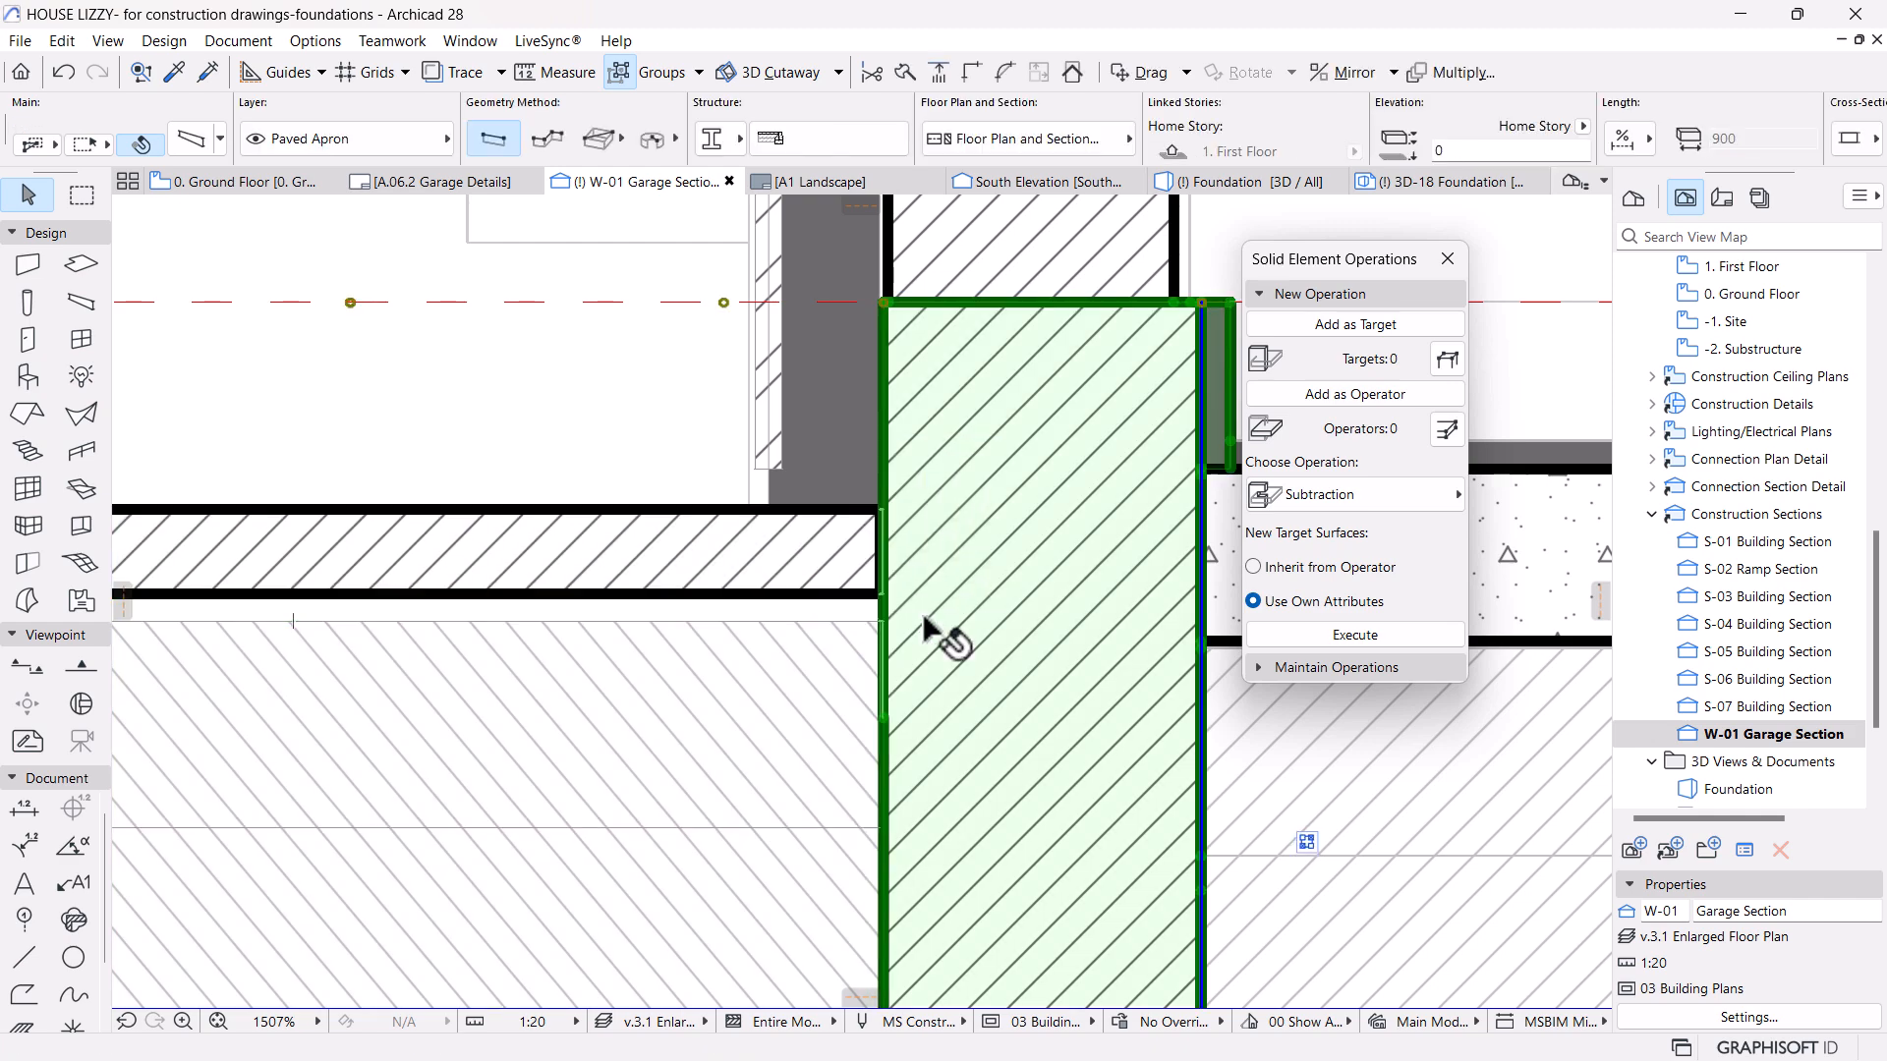
right_click(934, 632)
mouse_move(1081, 689)
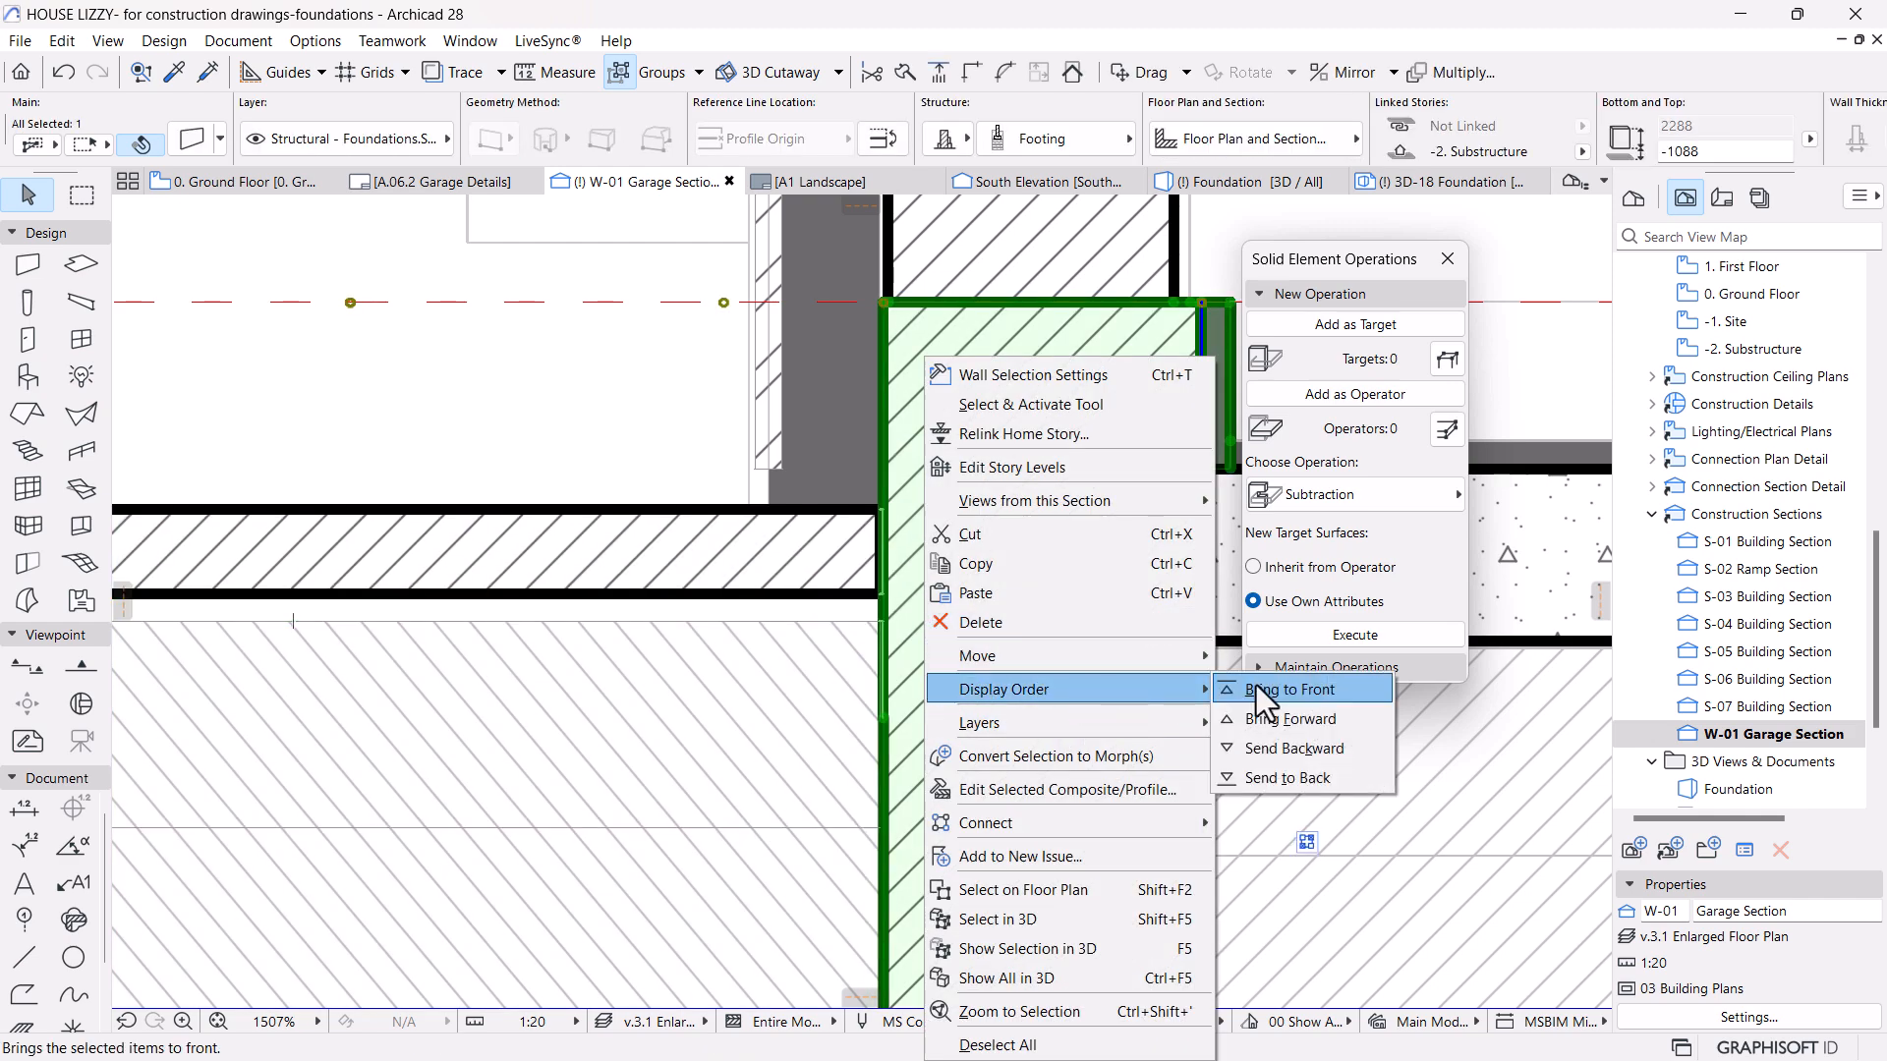
left_click(1254, 688)
key("Escape")
Move the ground-floor brick wall horizontally so its plastered inner face aligns with the inner face of the footing wall below.
scroll(983, 668, "down", 7)
scroll(922, 638, "up", 5)
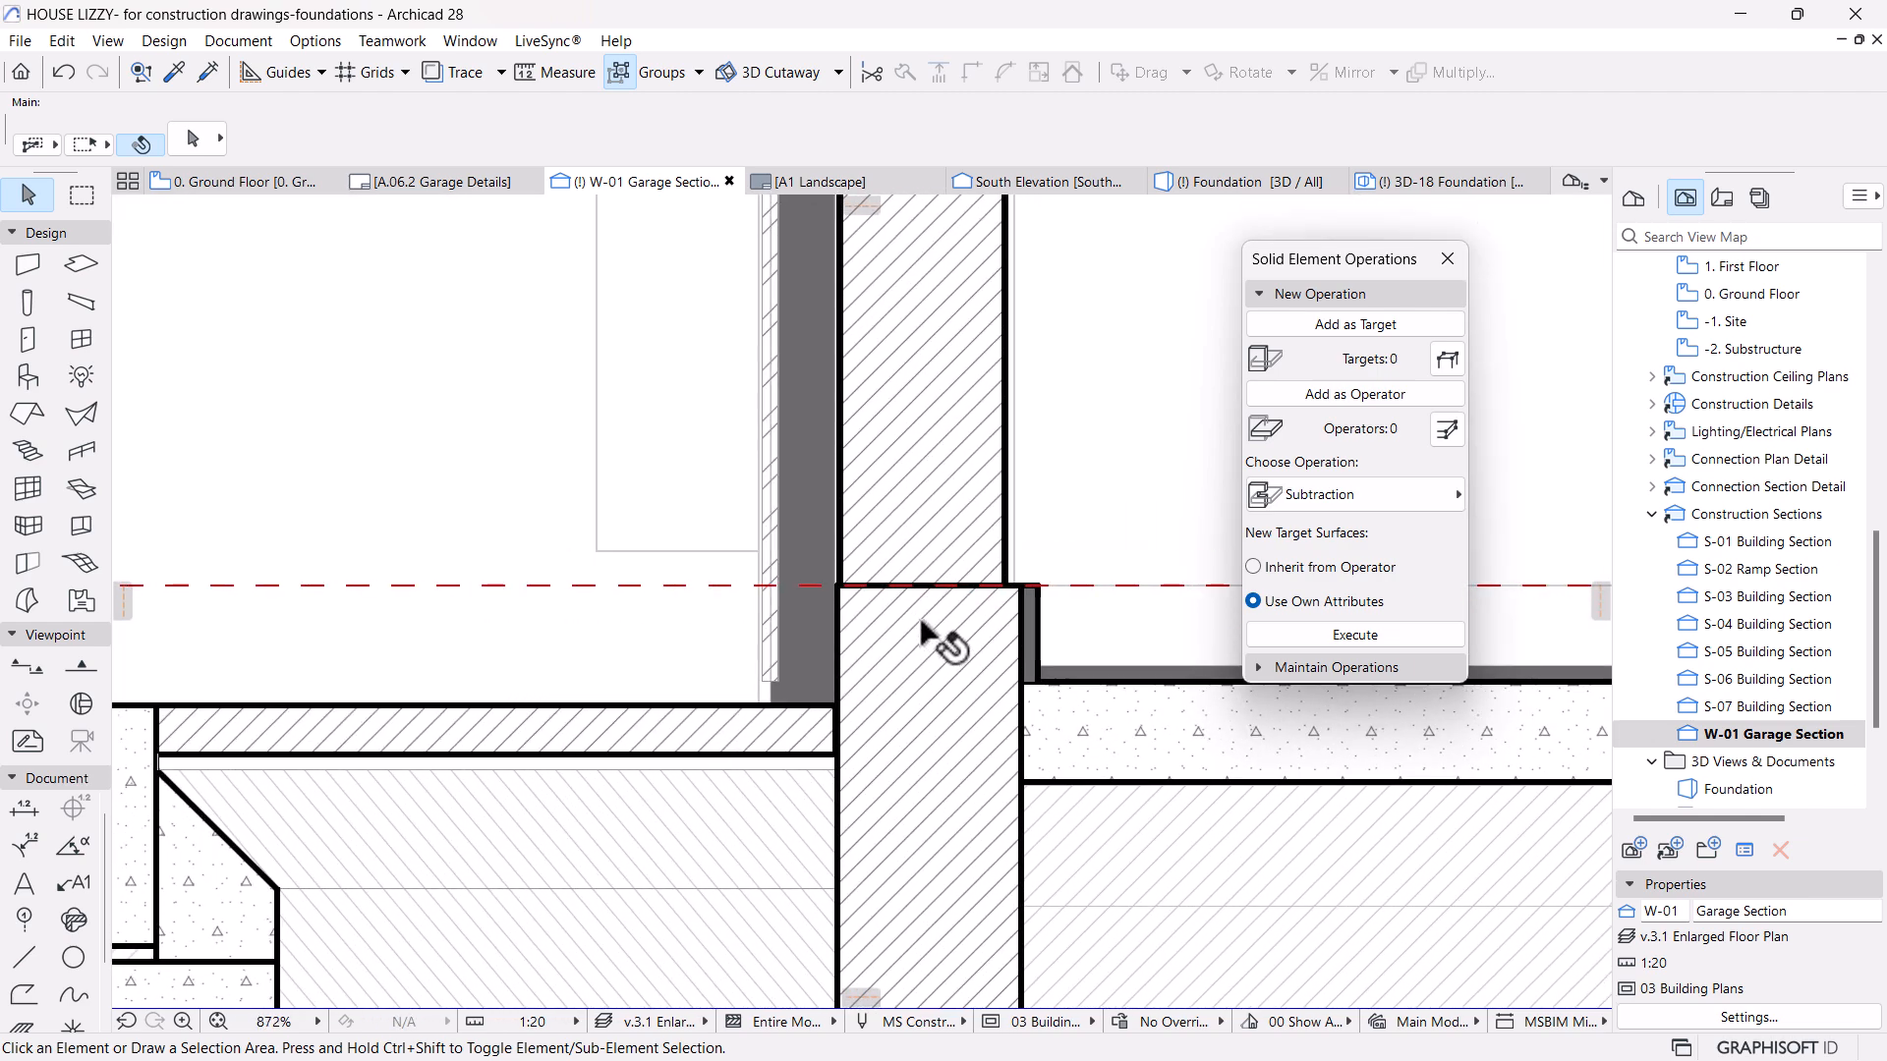
scroll(1012, 663, "up", 4)
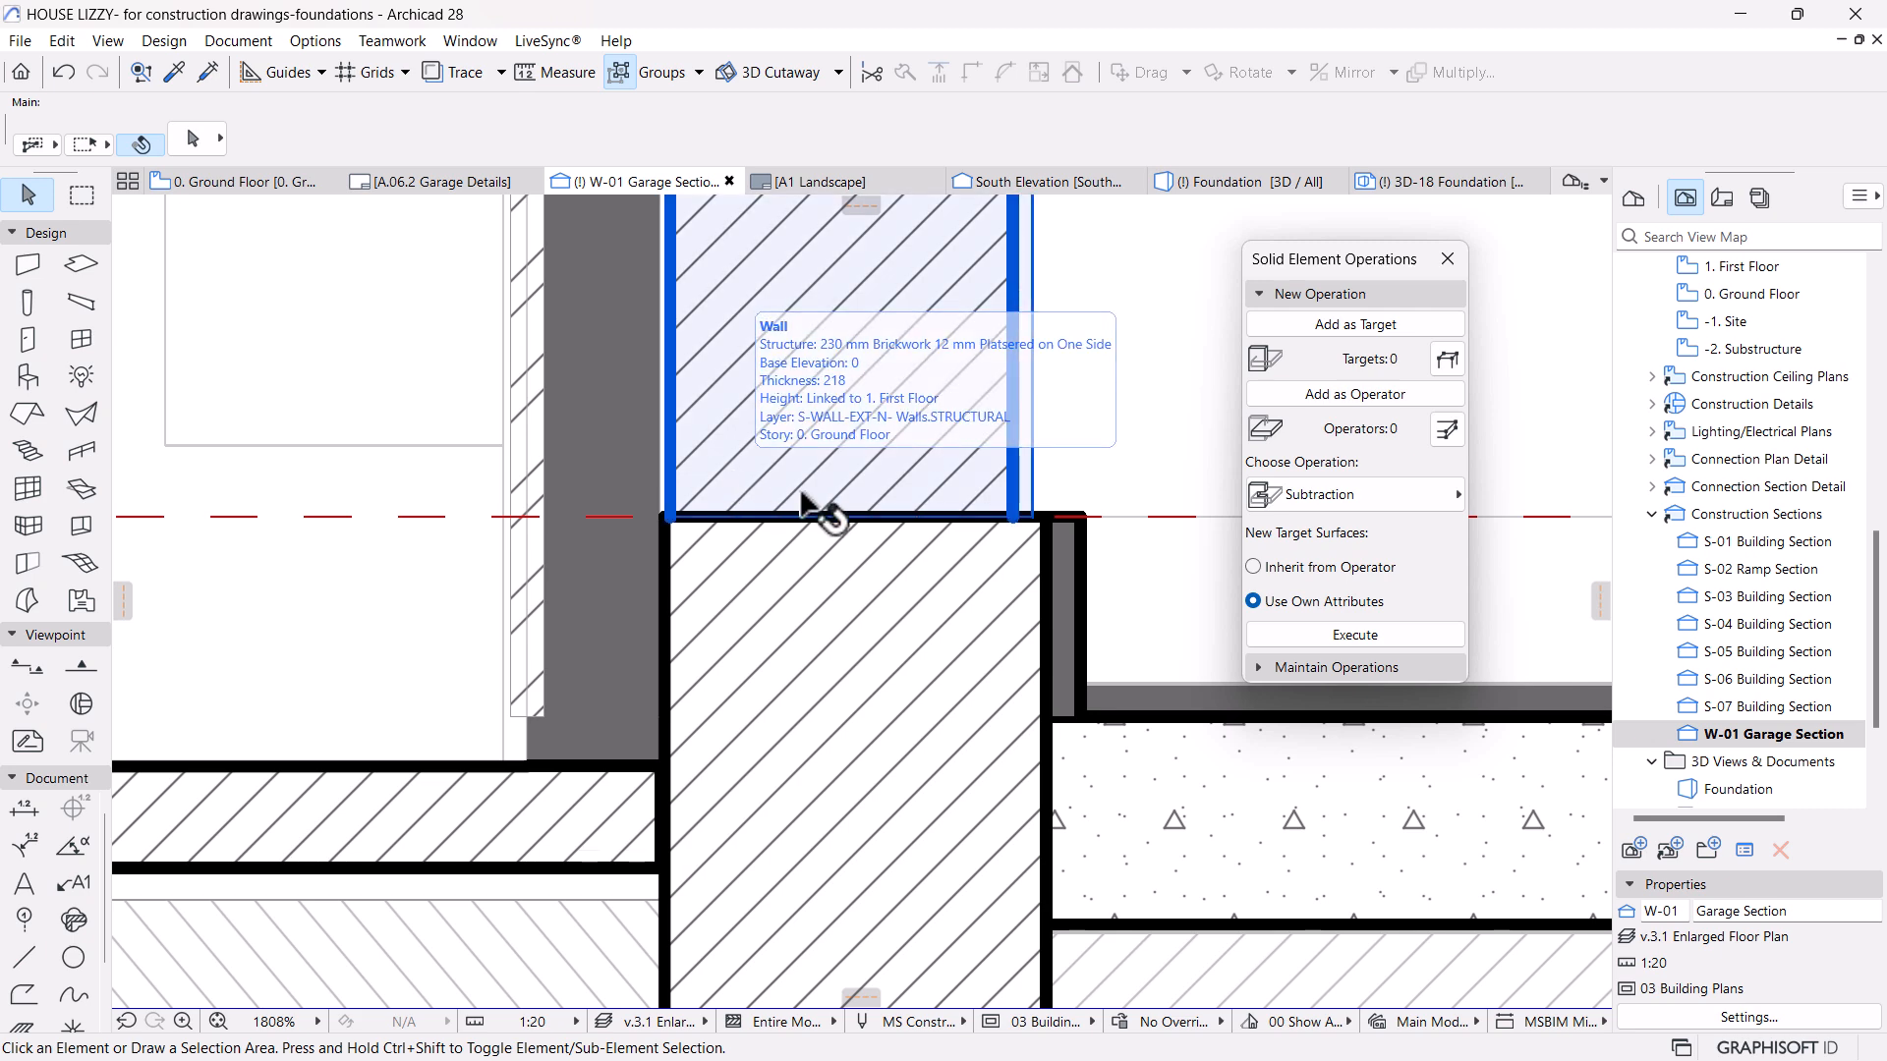
scroll(804, 496, "down", 4)
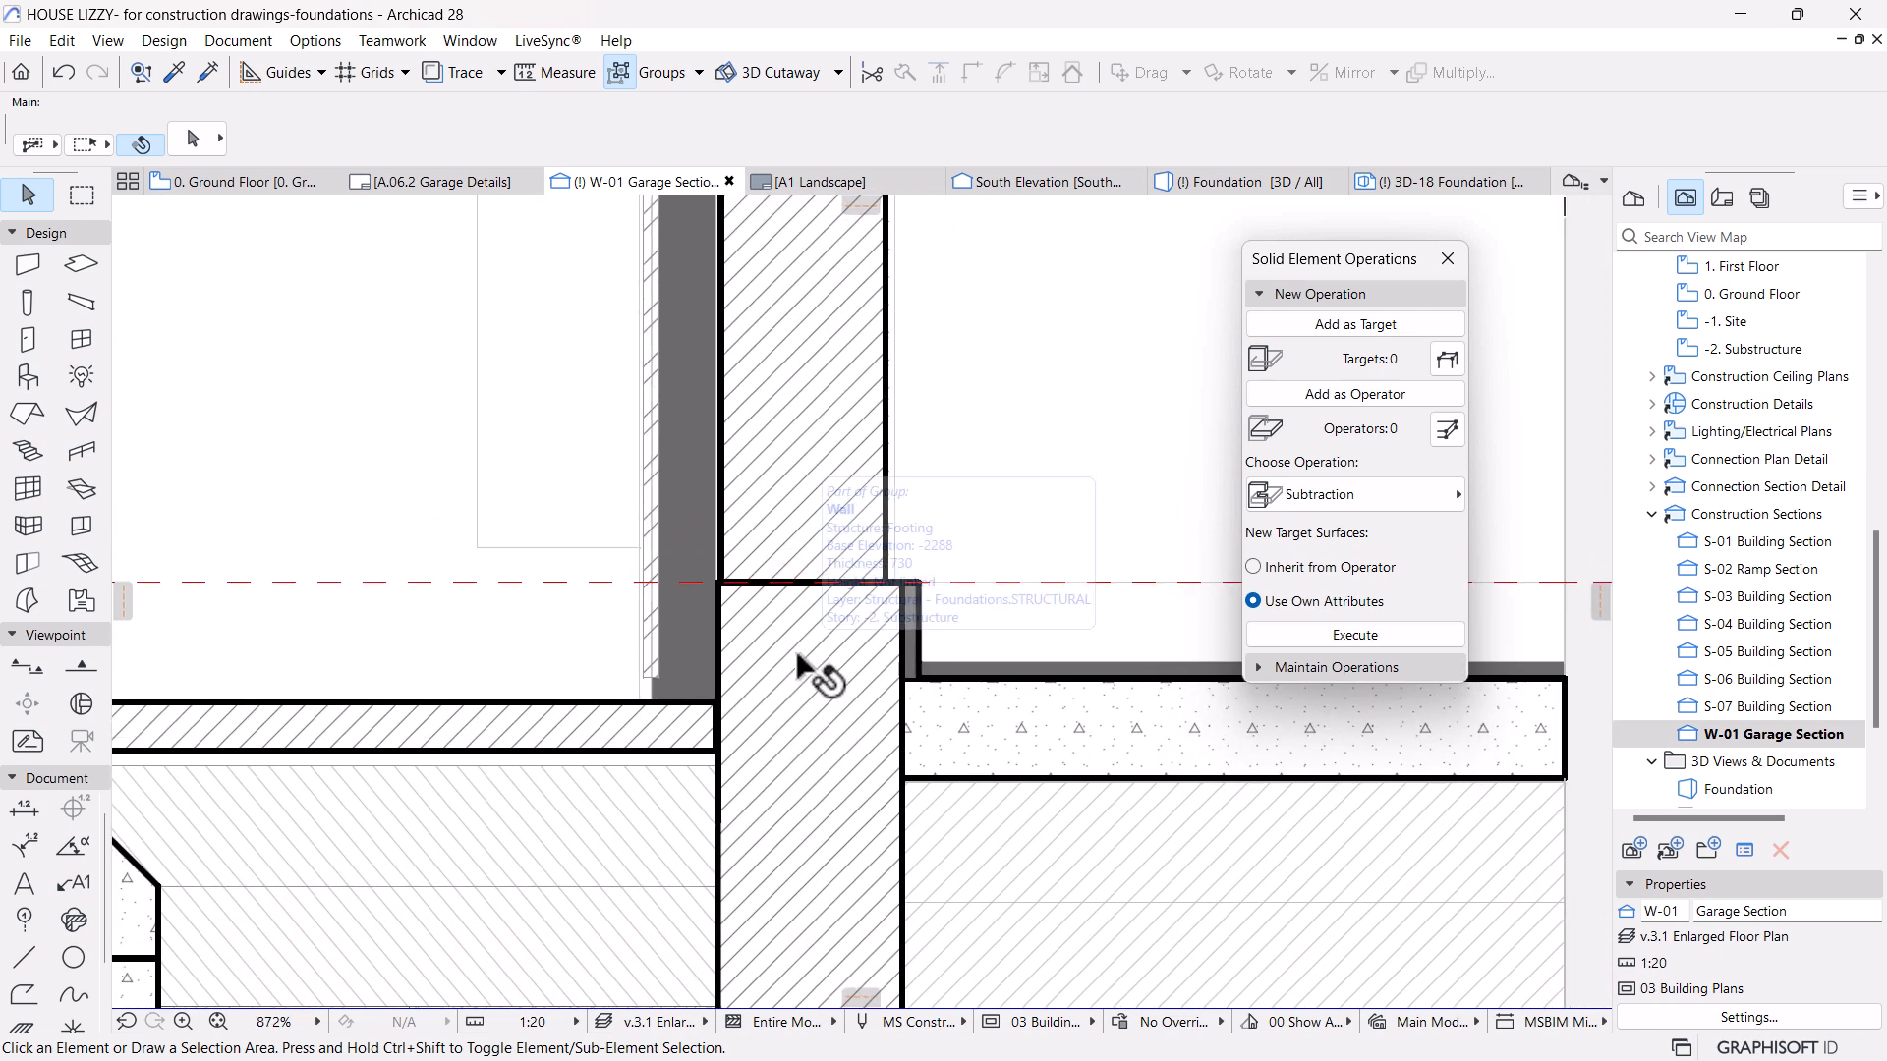
scroll(798, 656, "up", 2)
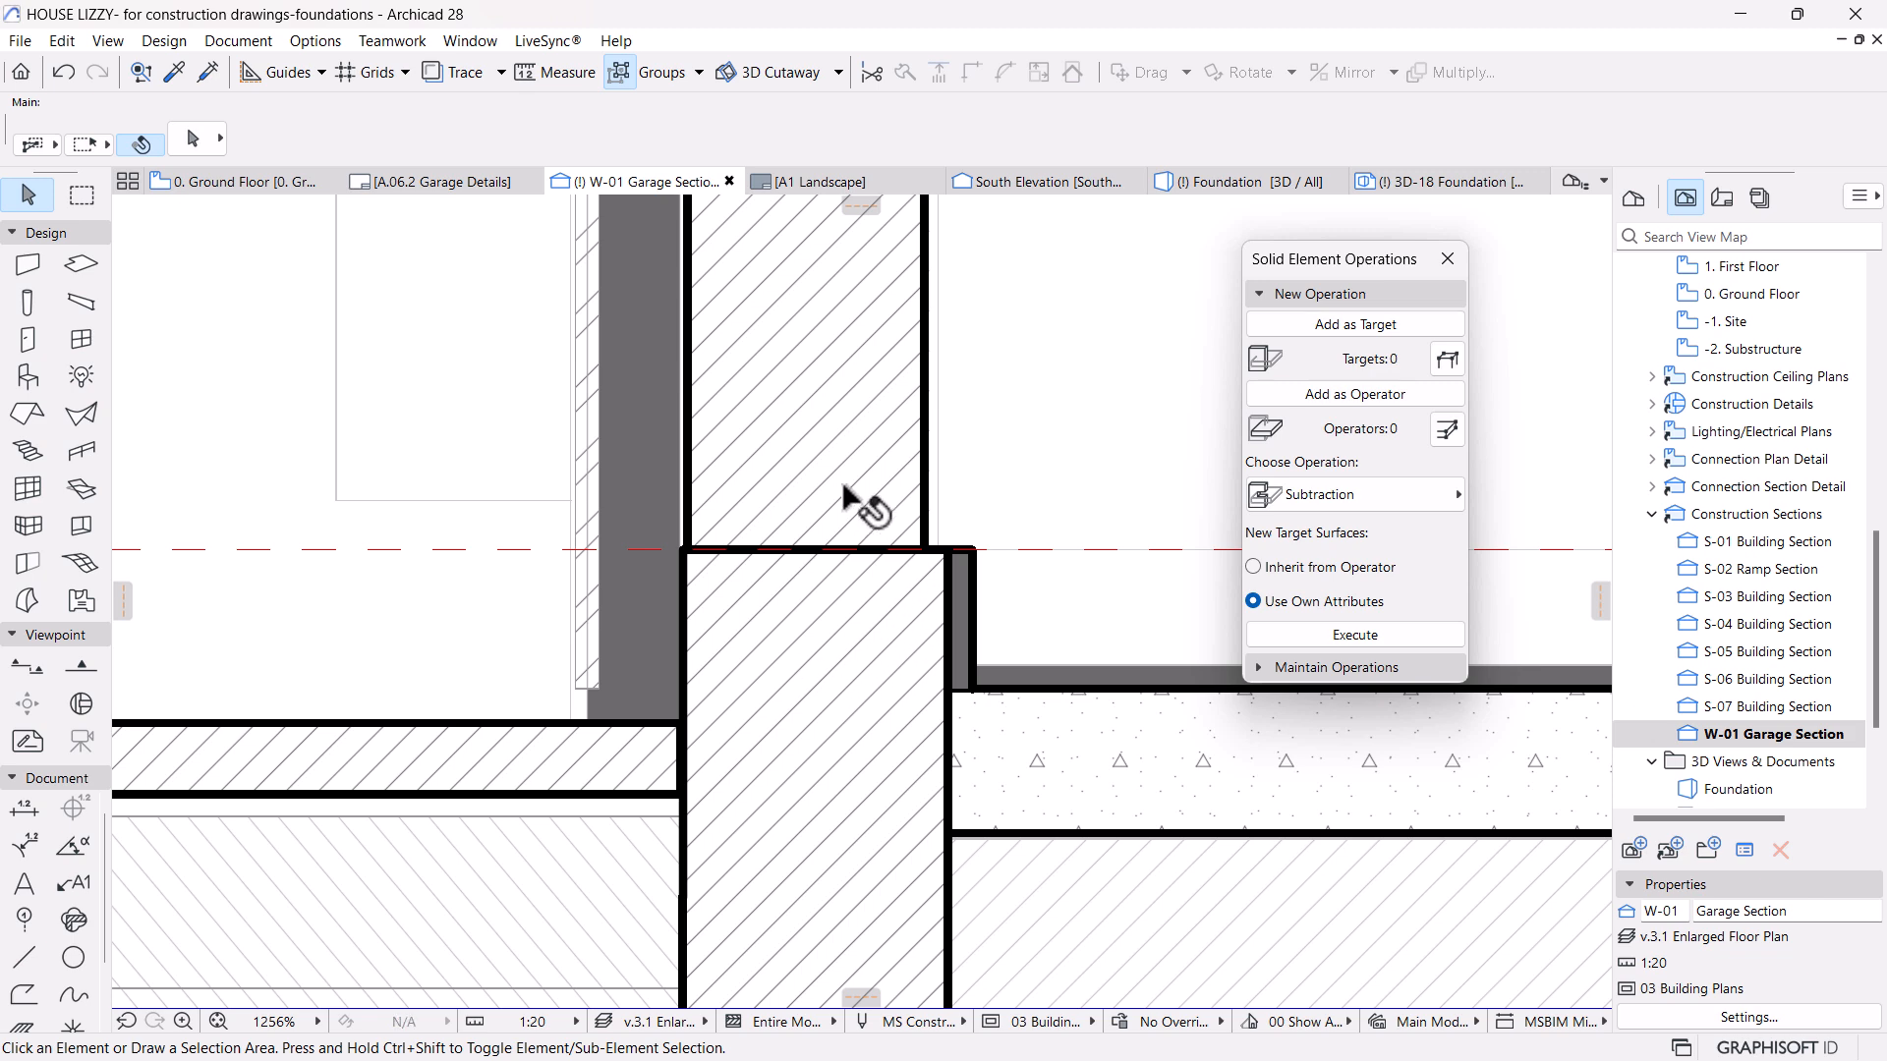
middle_click_drag(861, 539, 819, 711)
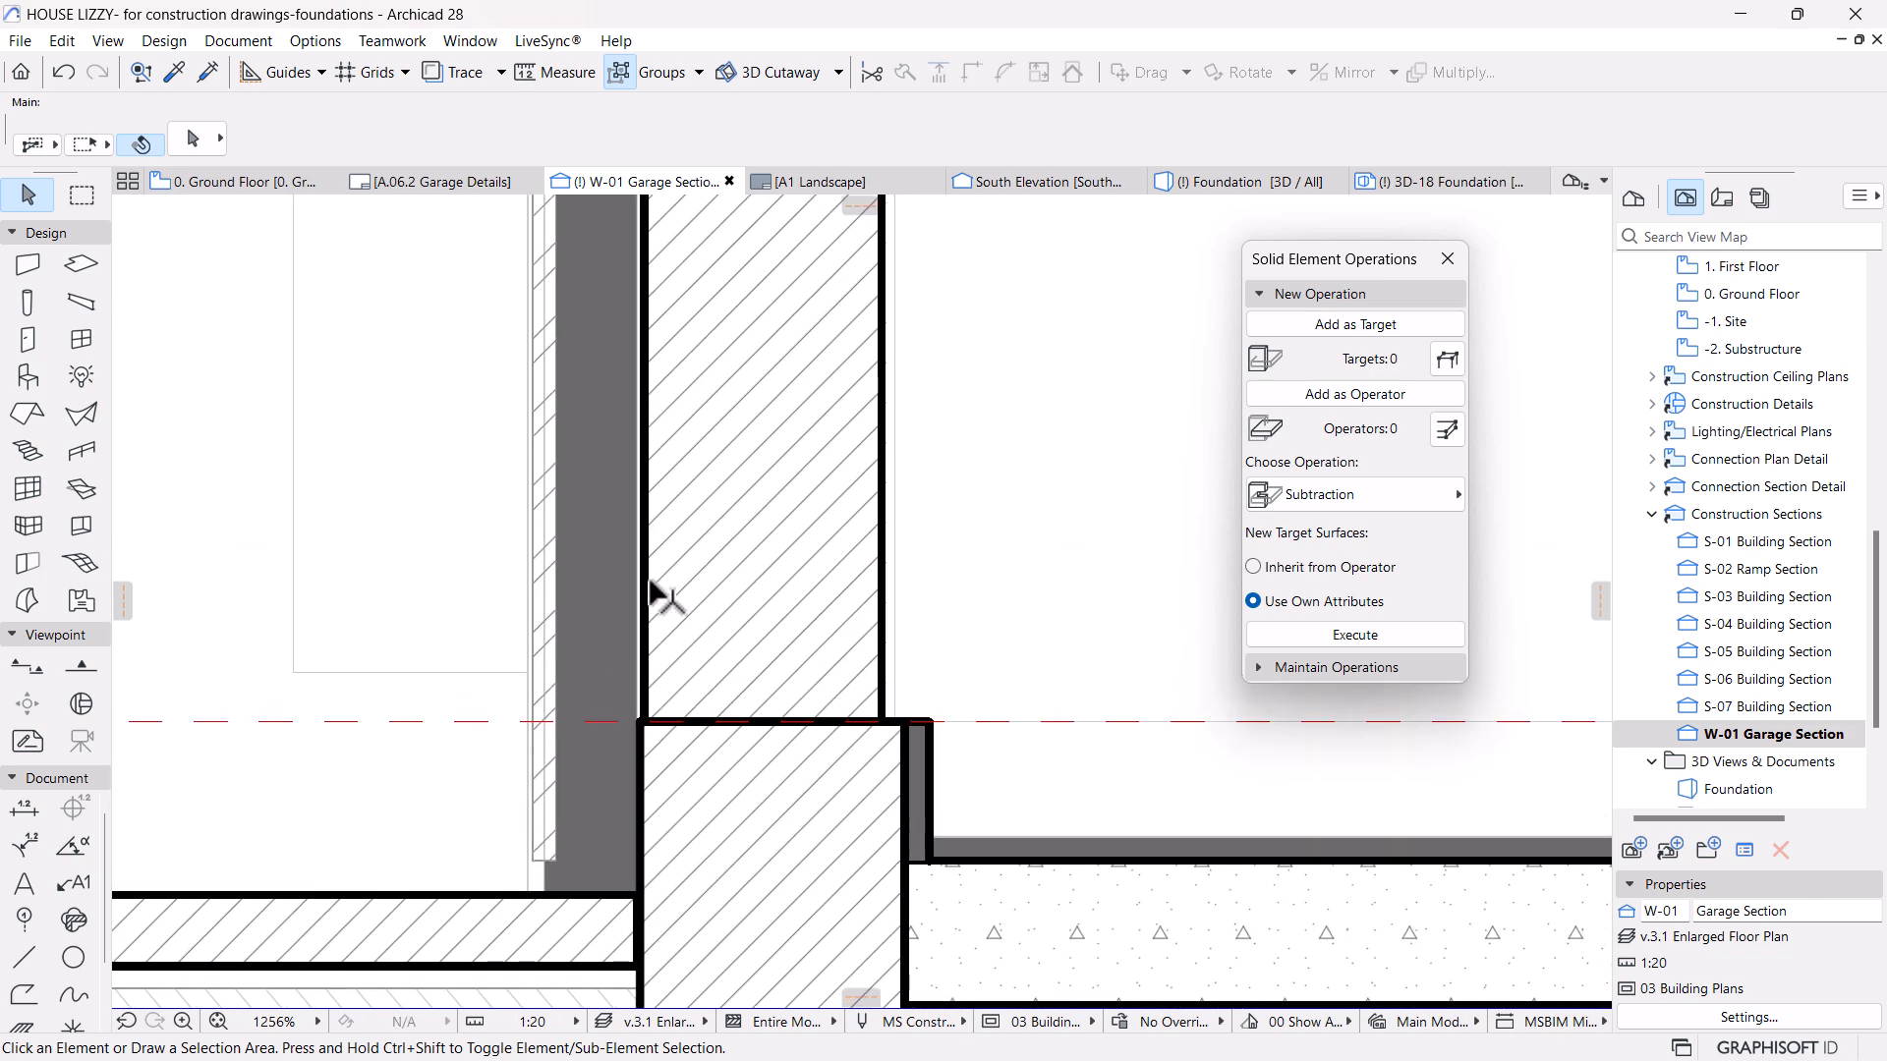
mouse_move(646, 583)
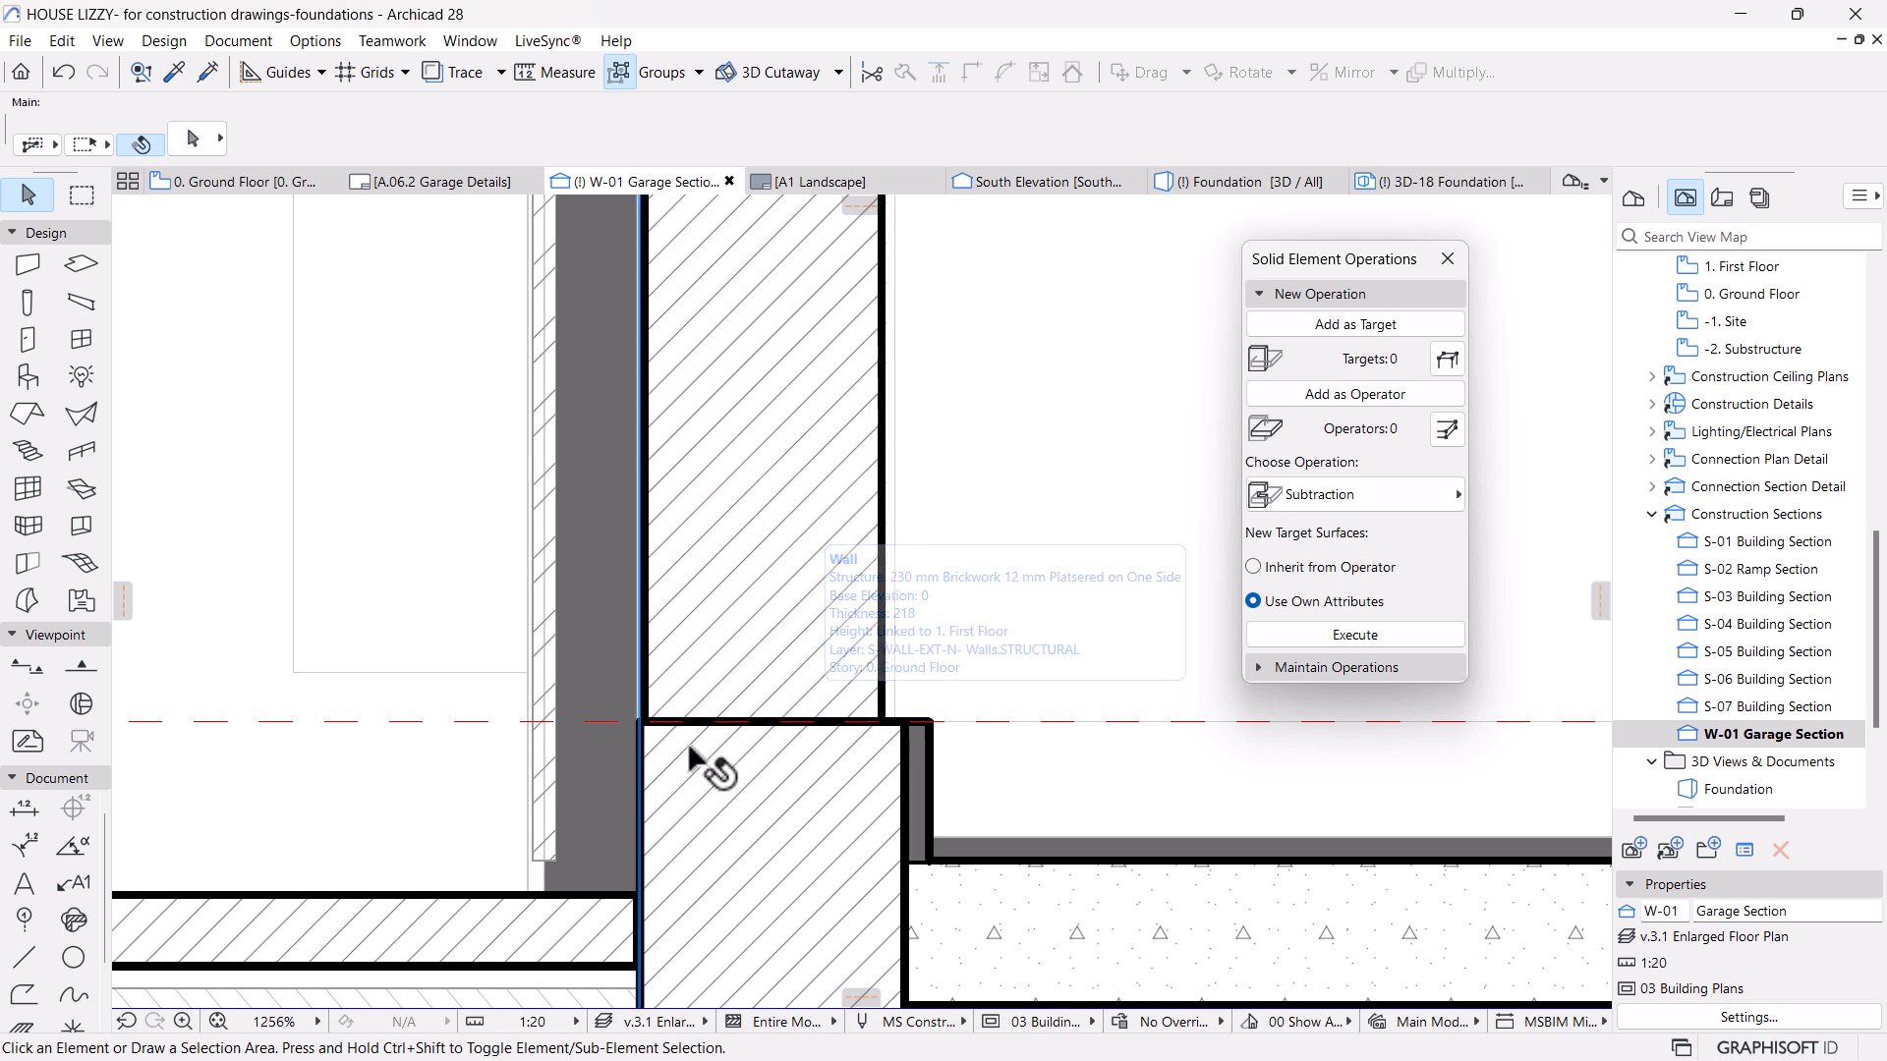
left_click(886, 724)
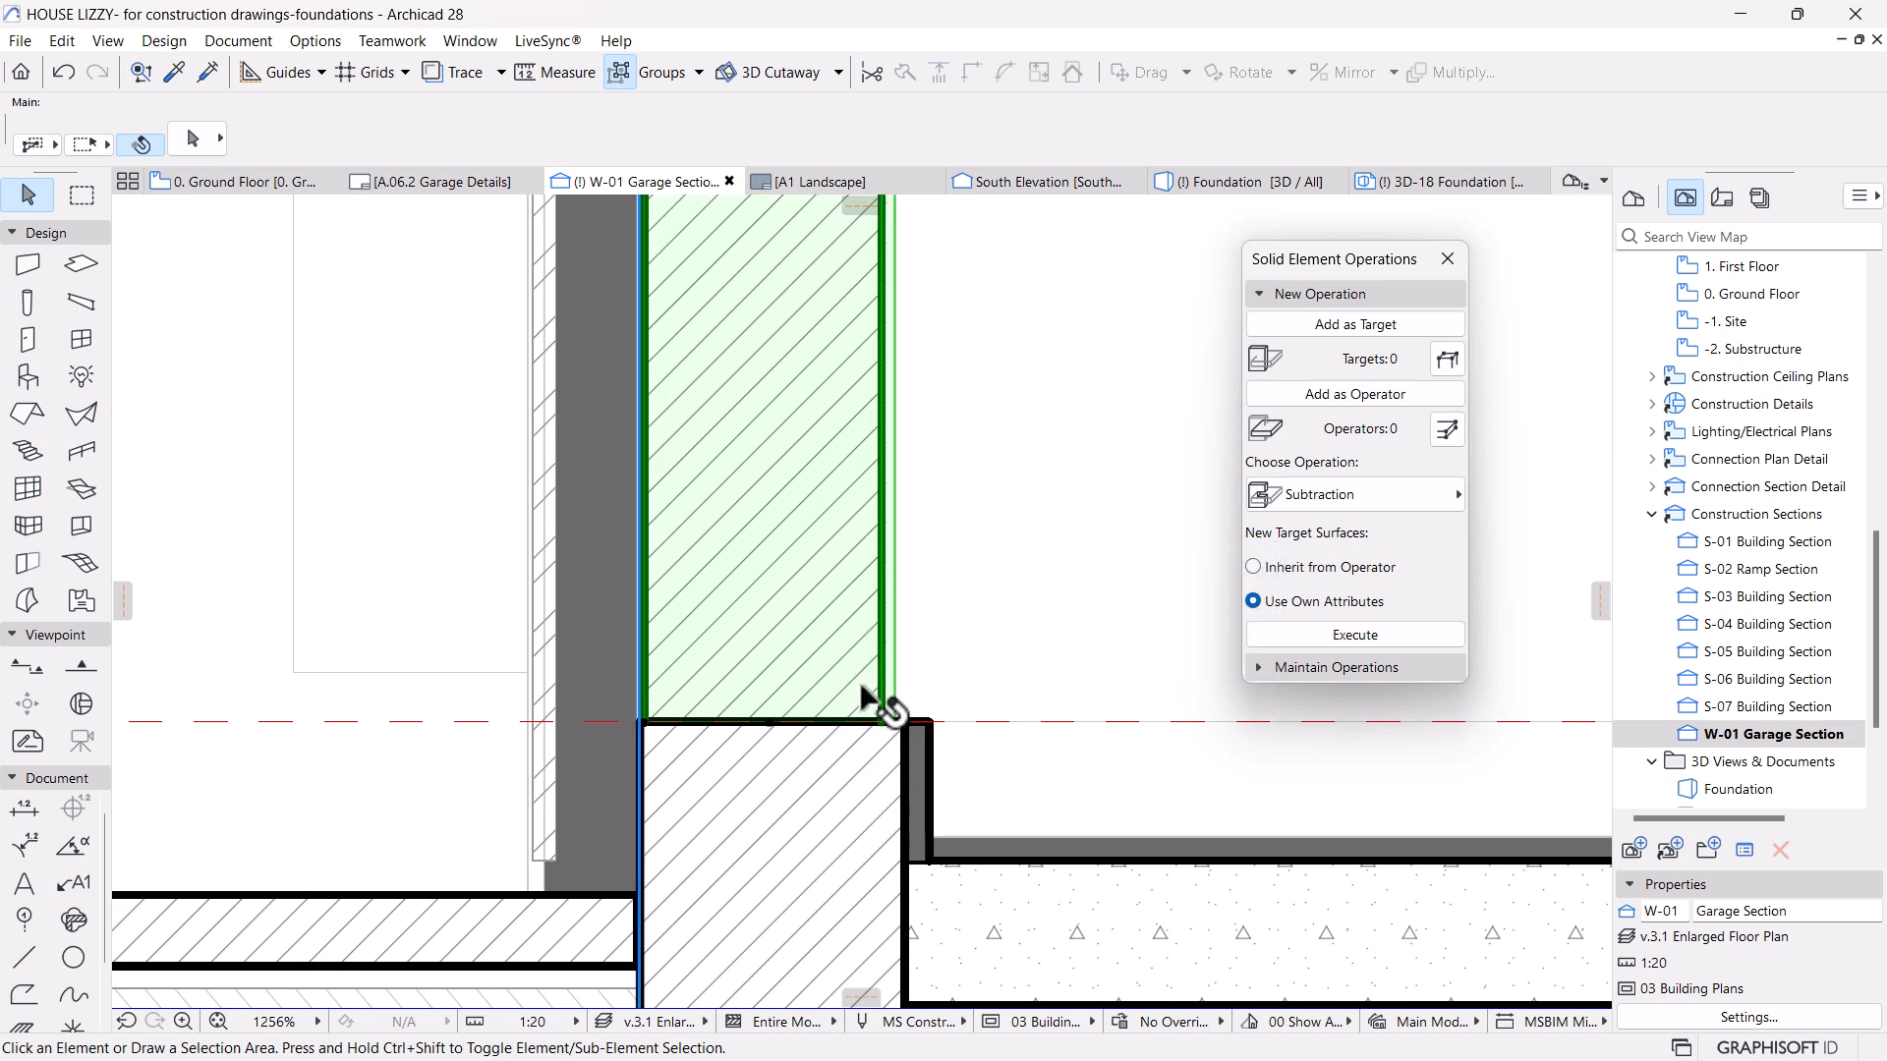
scroll(885, 725, "up", 5)
key("ctrl+d")
left_click(910, 717)
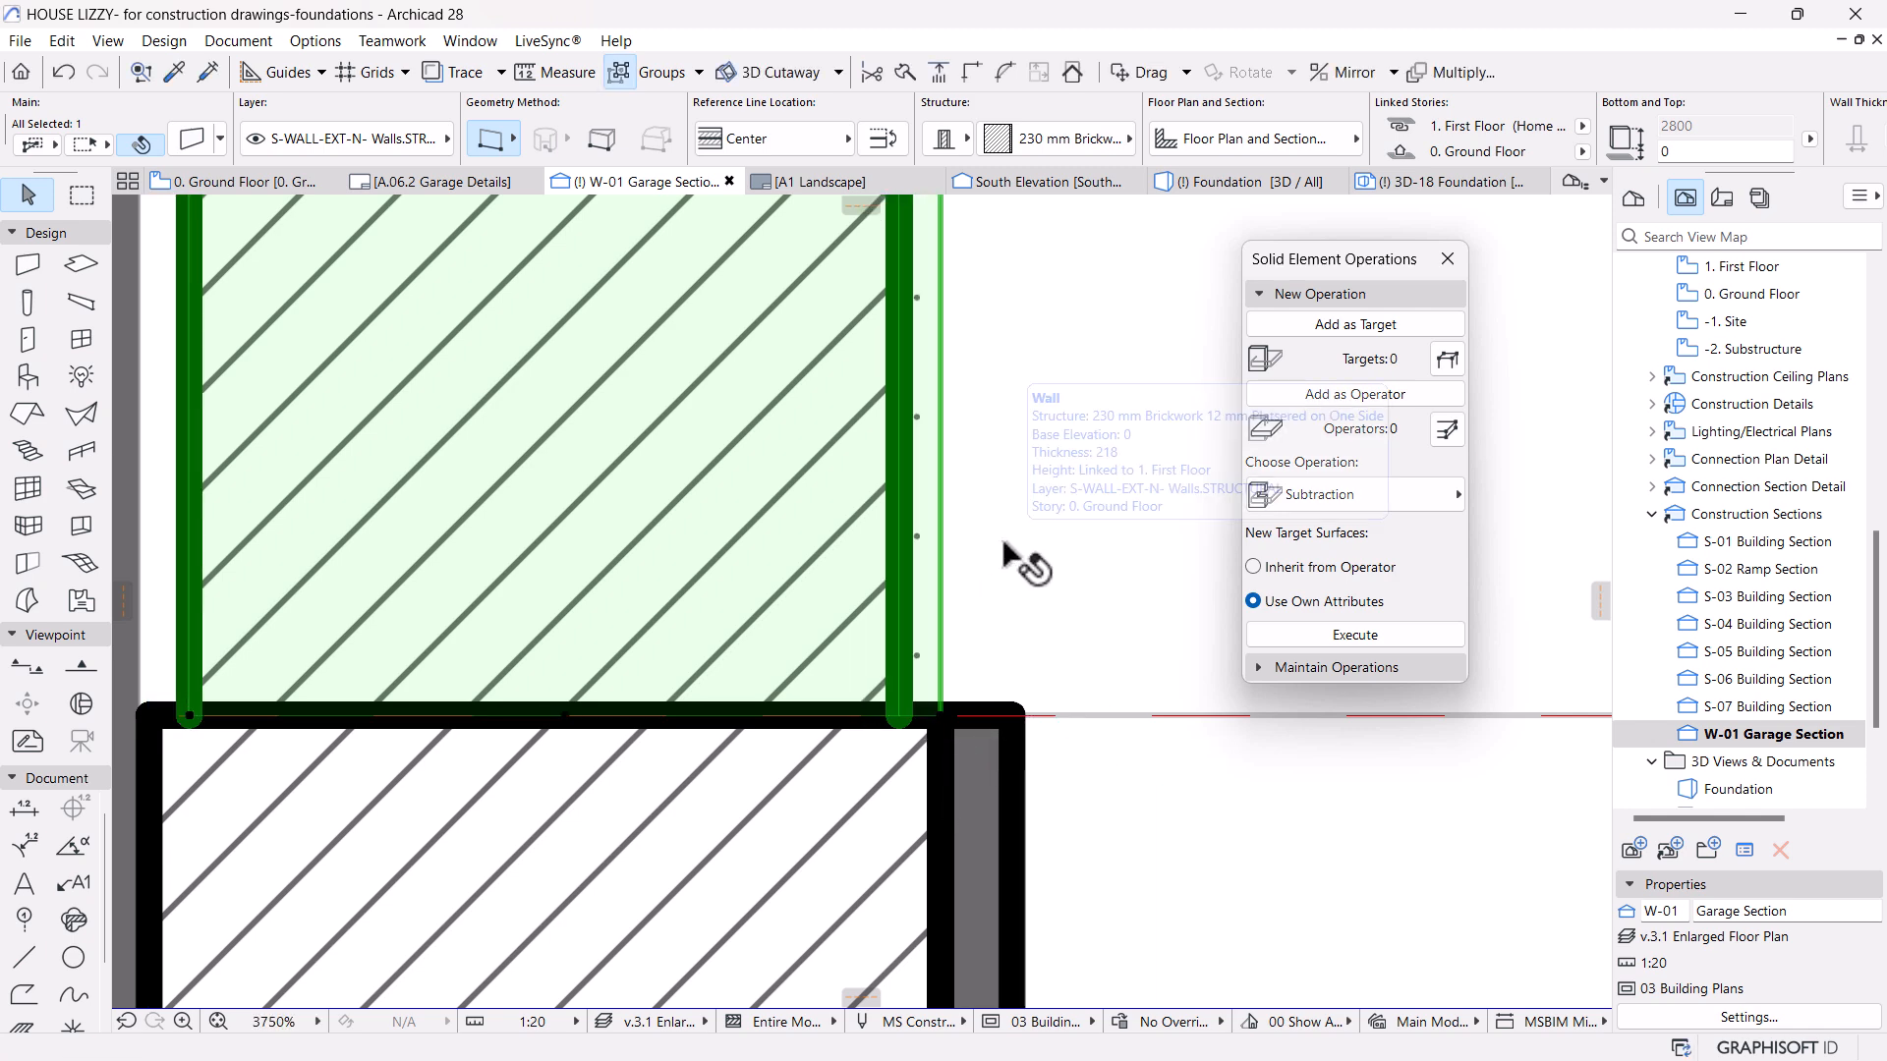
scroll(1012, 558, "down", 5)
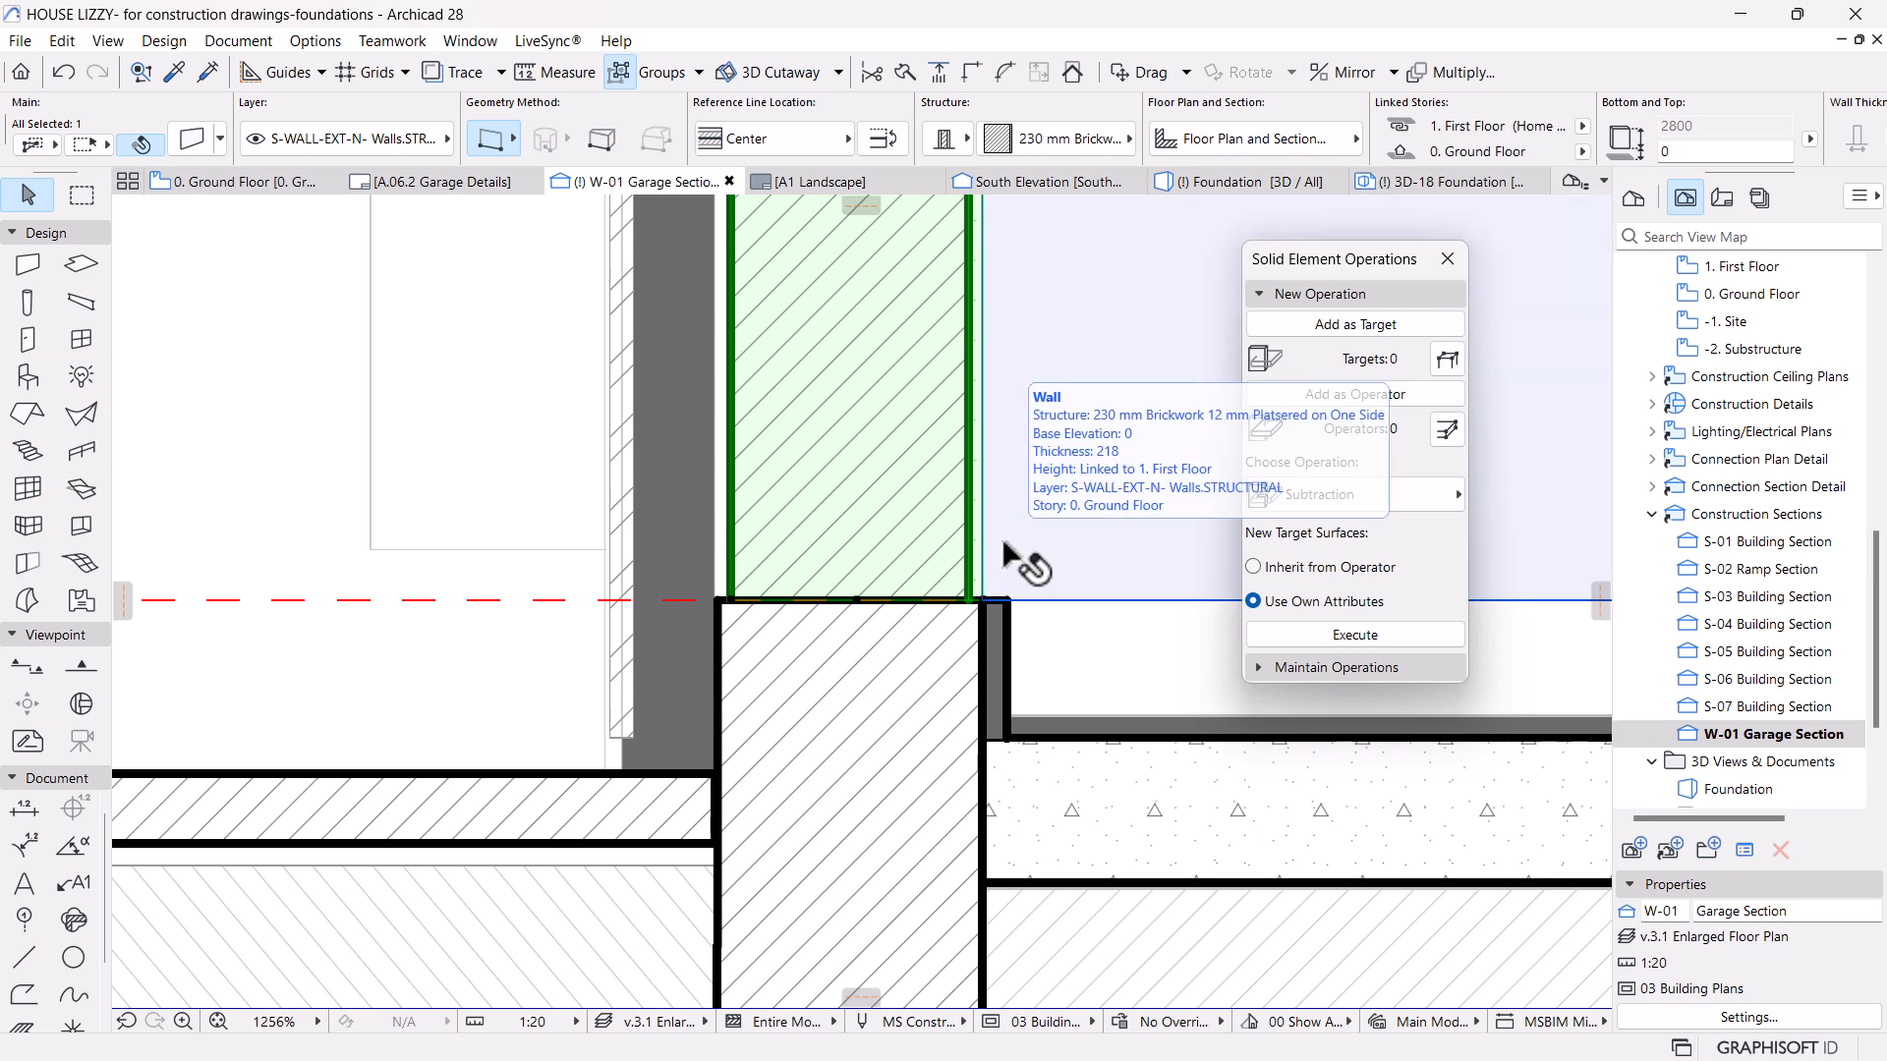
key("Escape")
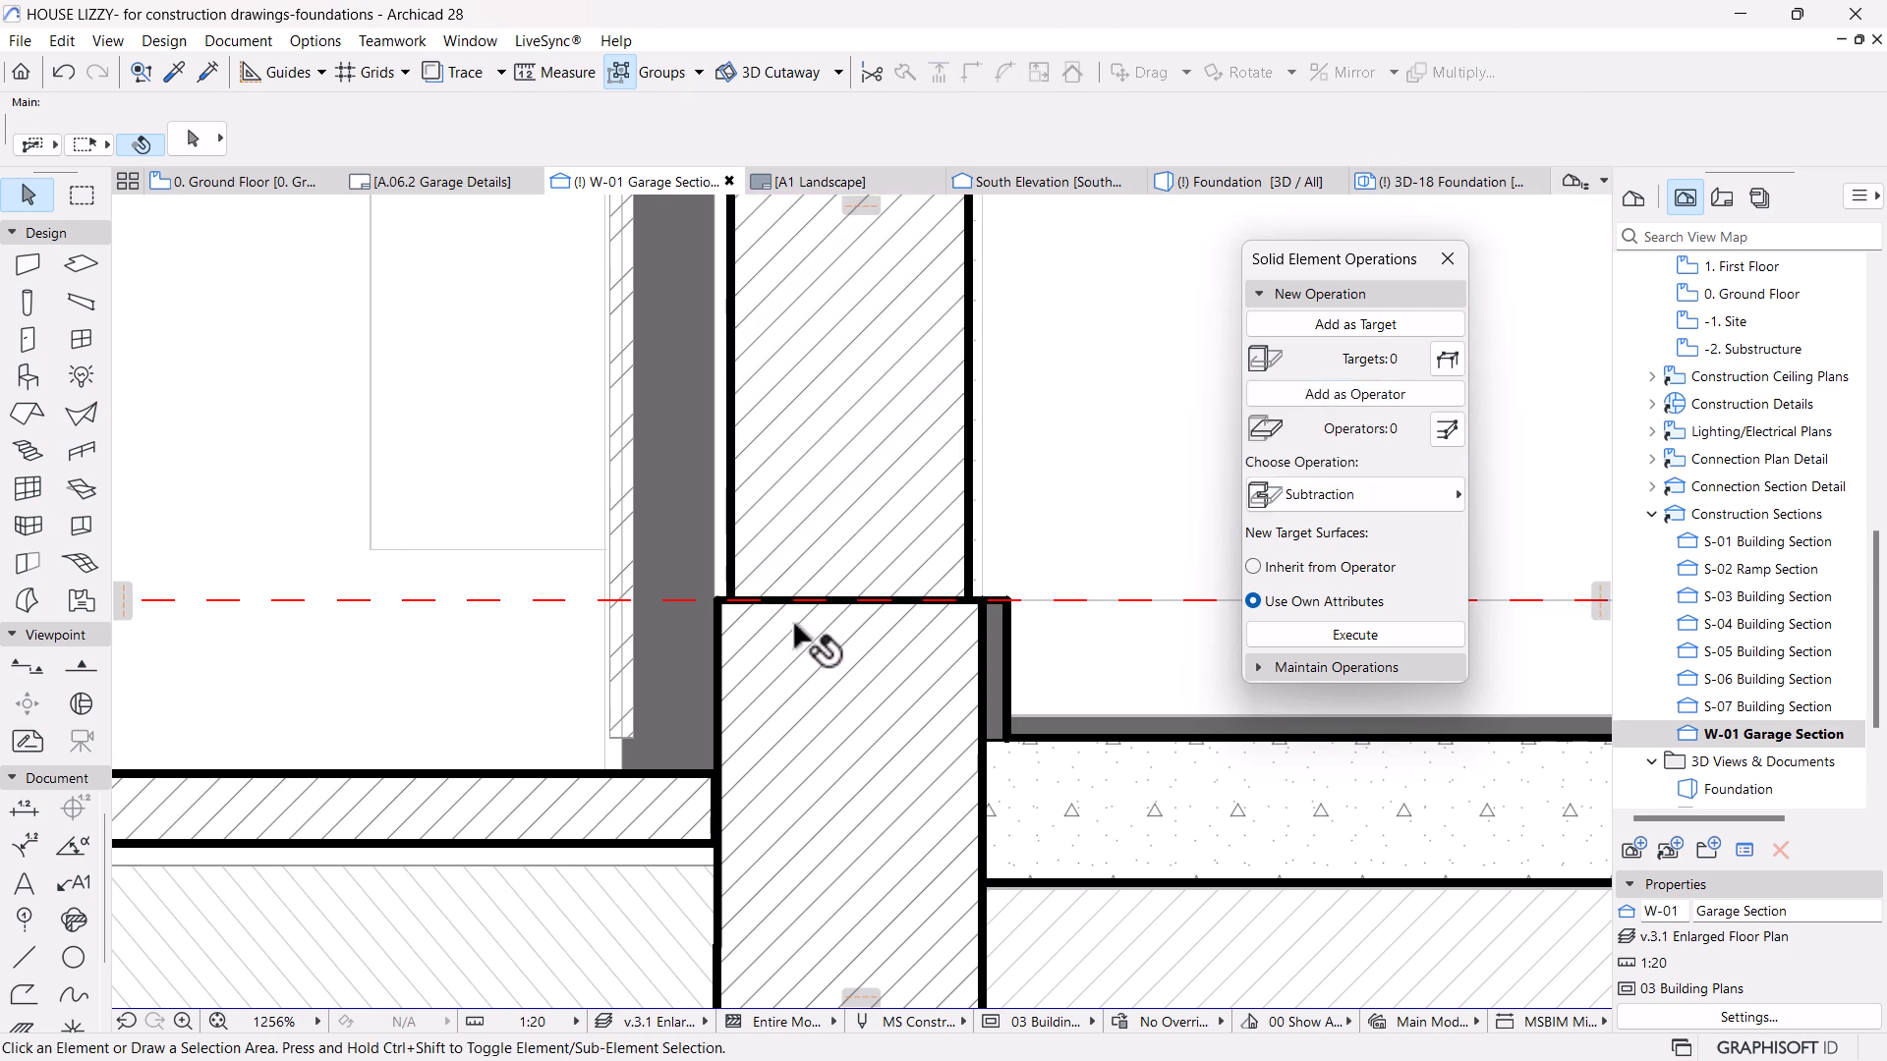
Examine the junction of the ground-floor wall, footing wall, floor slab and paved apron in the section.
scroll(786, 696, "down", 10)
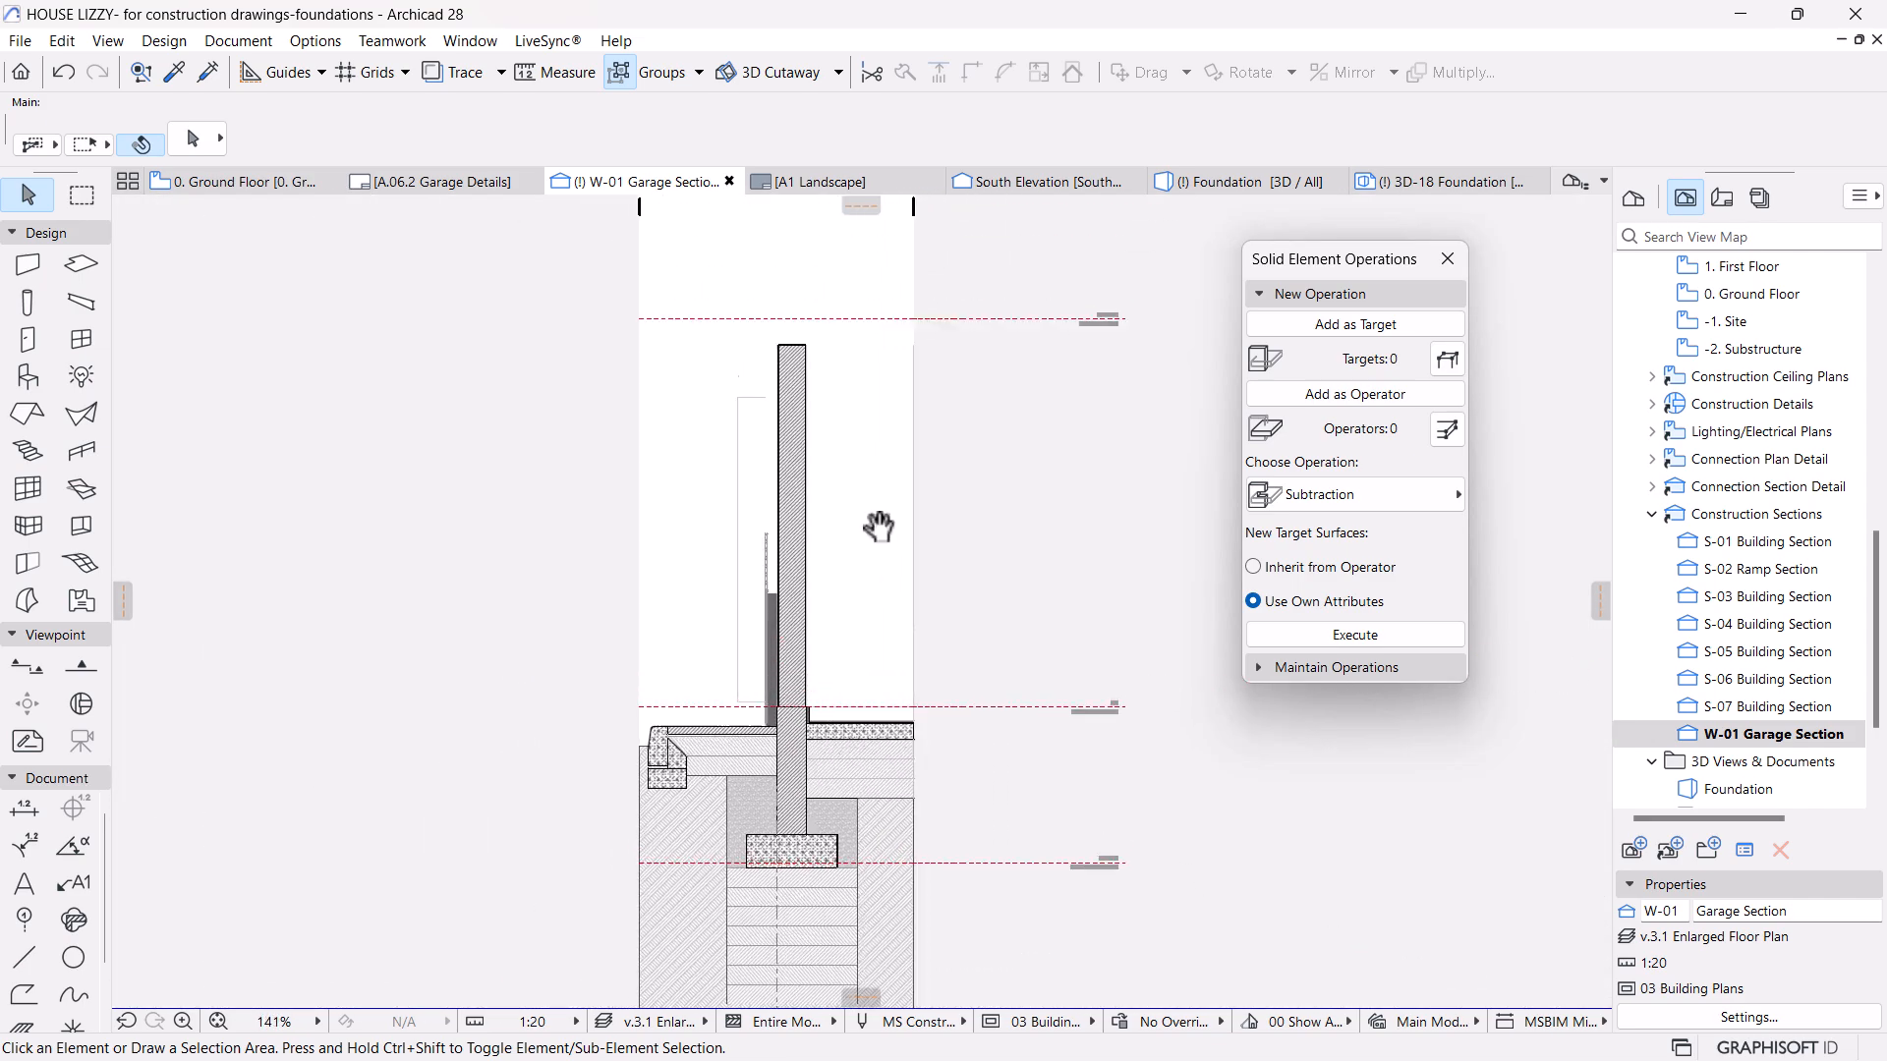
scroll(799, 780, "up", 6)
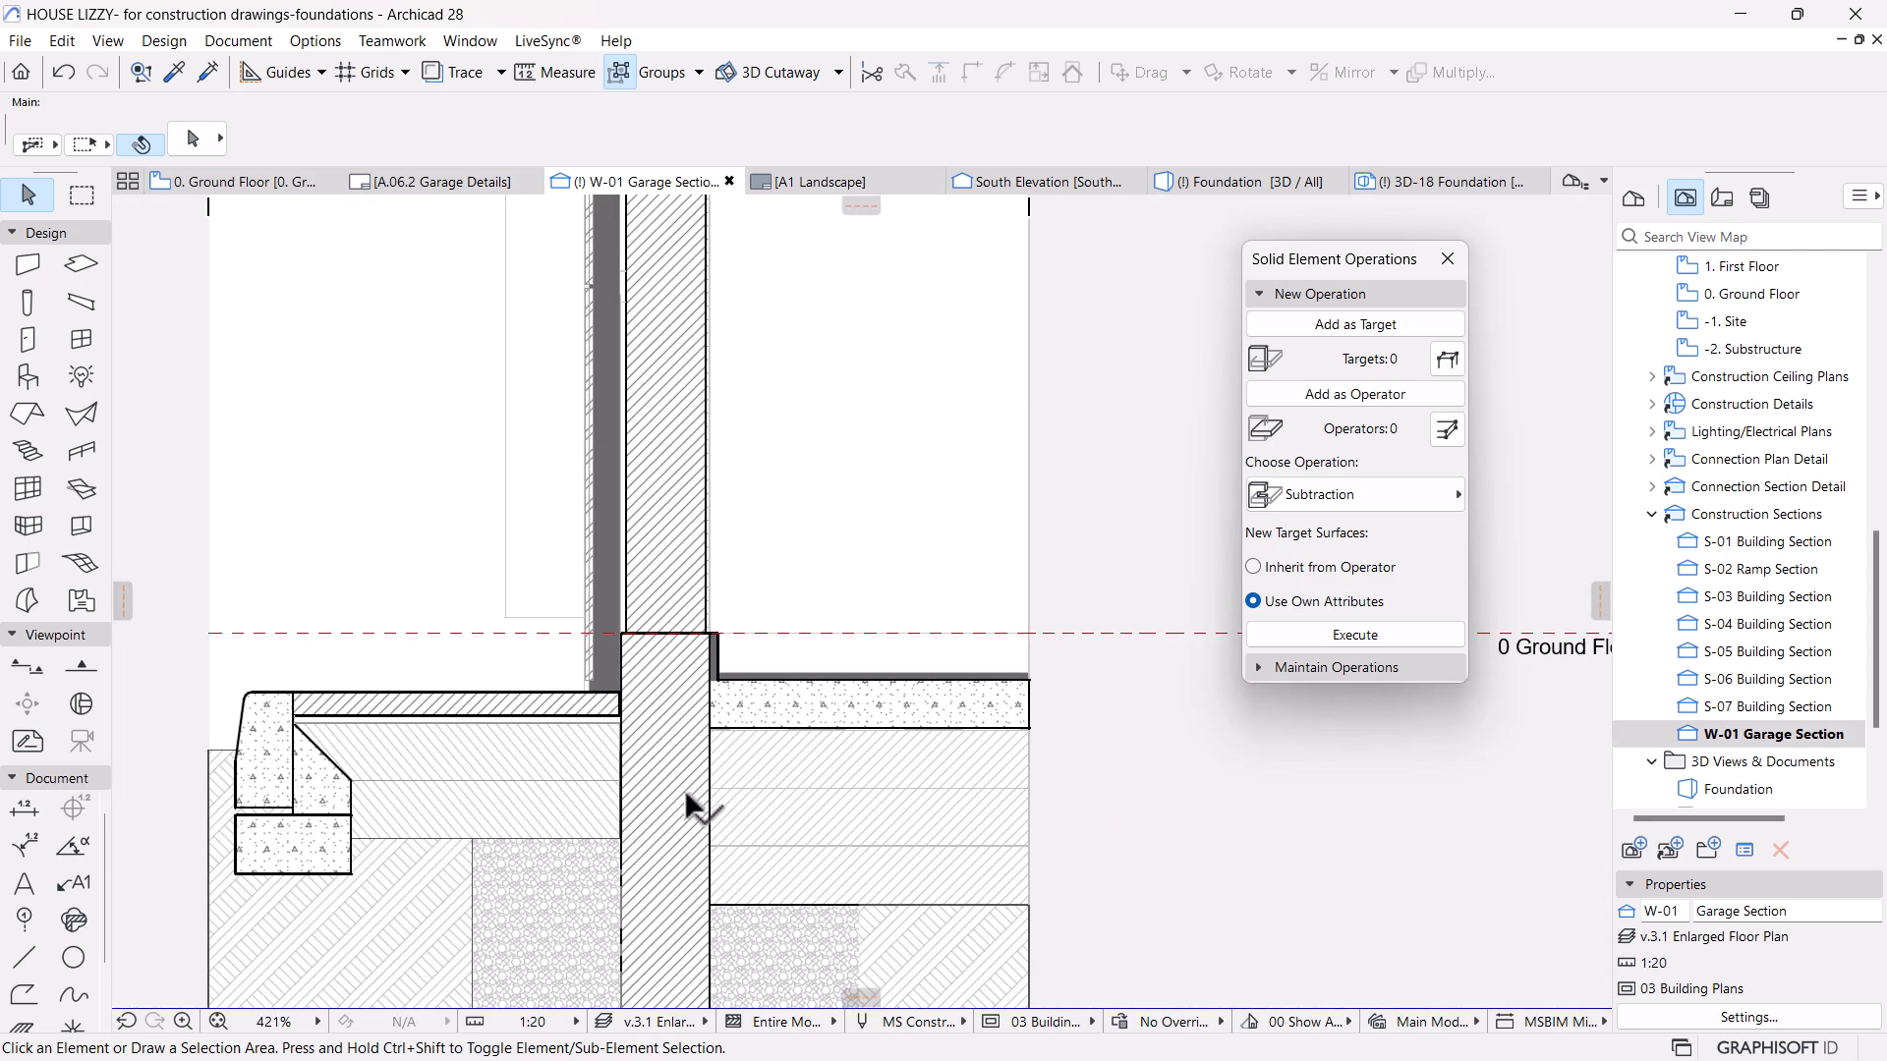
scroll(735, 536, "up", 3)
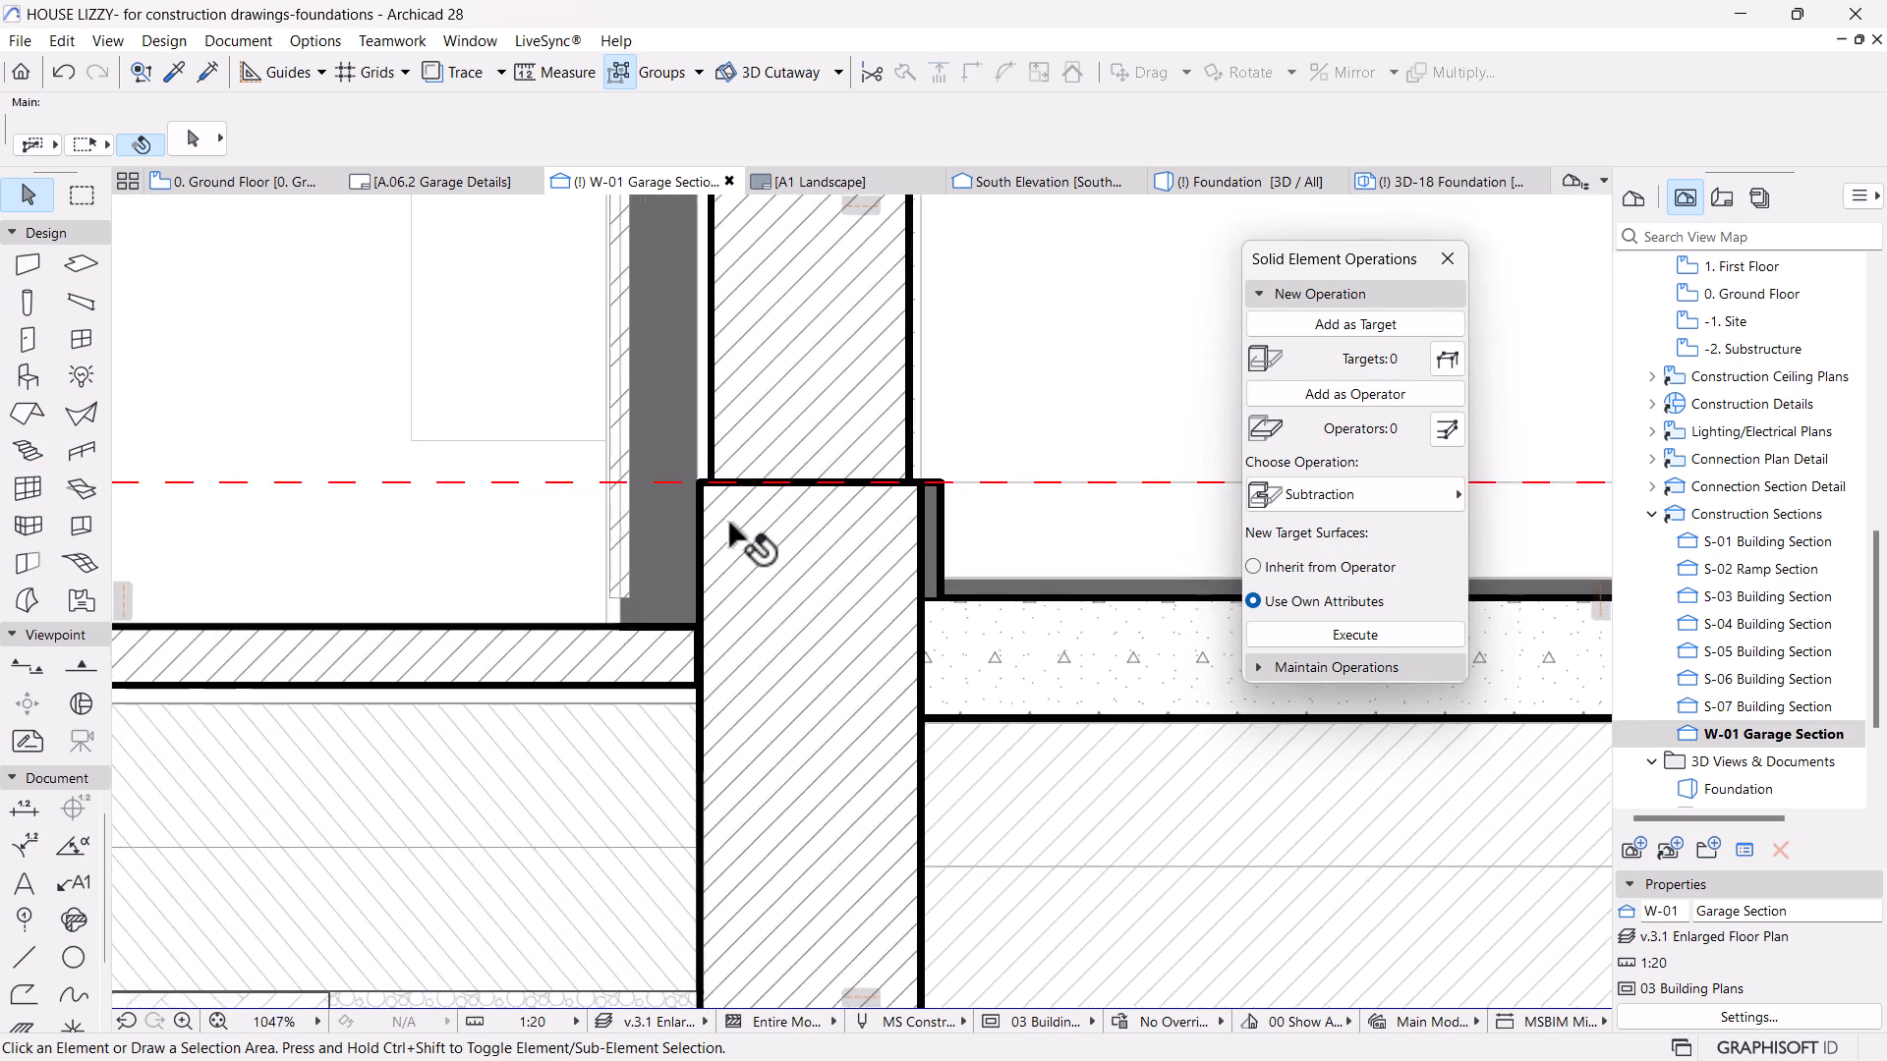
scroll(777, 723, "down", 3)
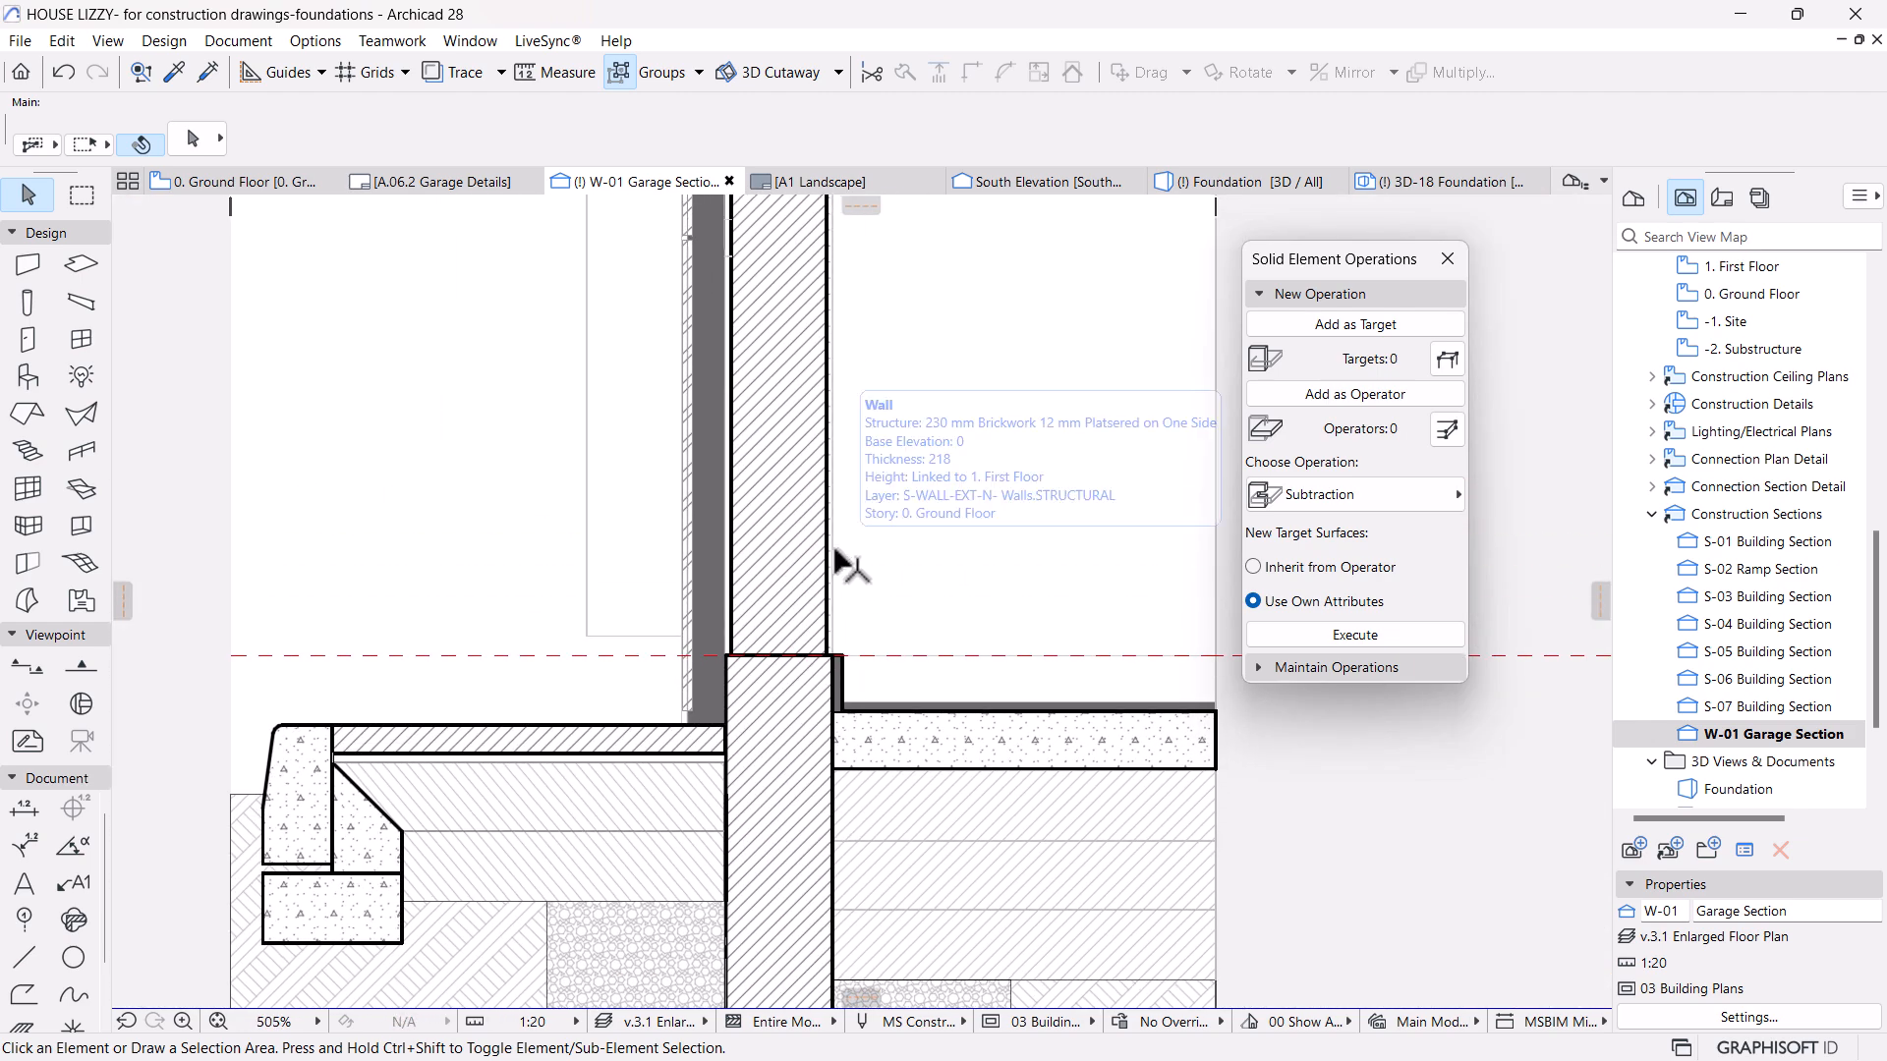
scroll(843, 566, "down", 3)
middle_click_drag(762, 552, 791, 678)
scroll(787, 708, "up", 6)
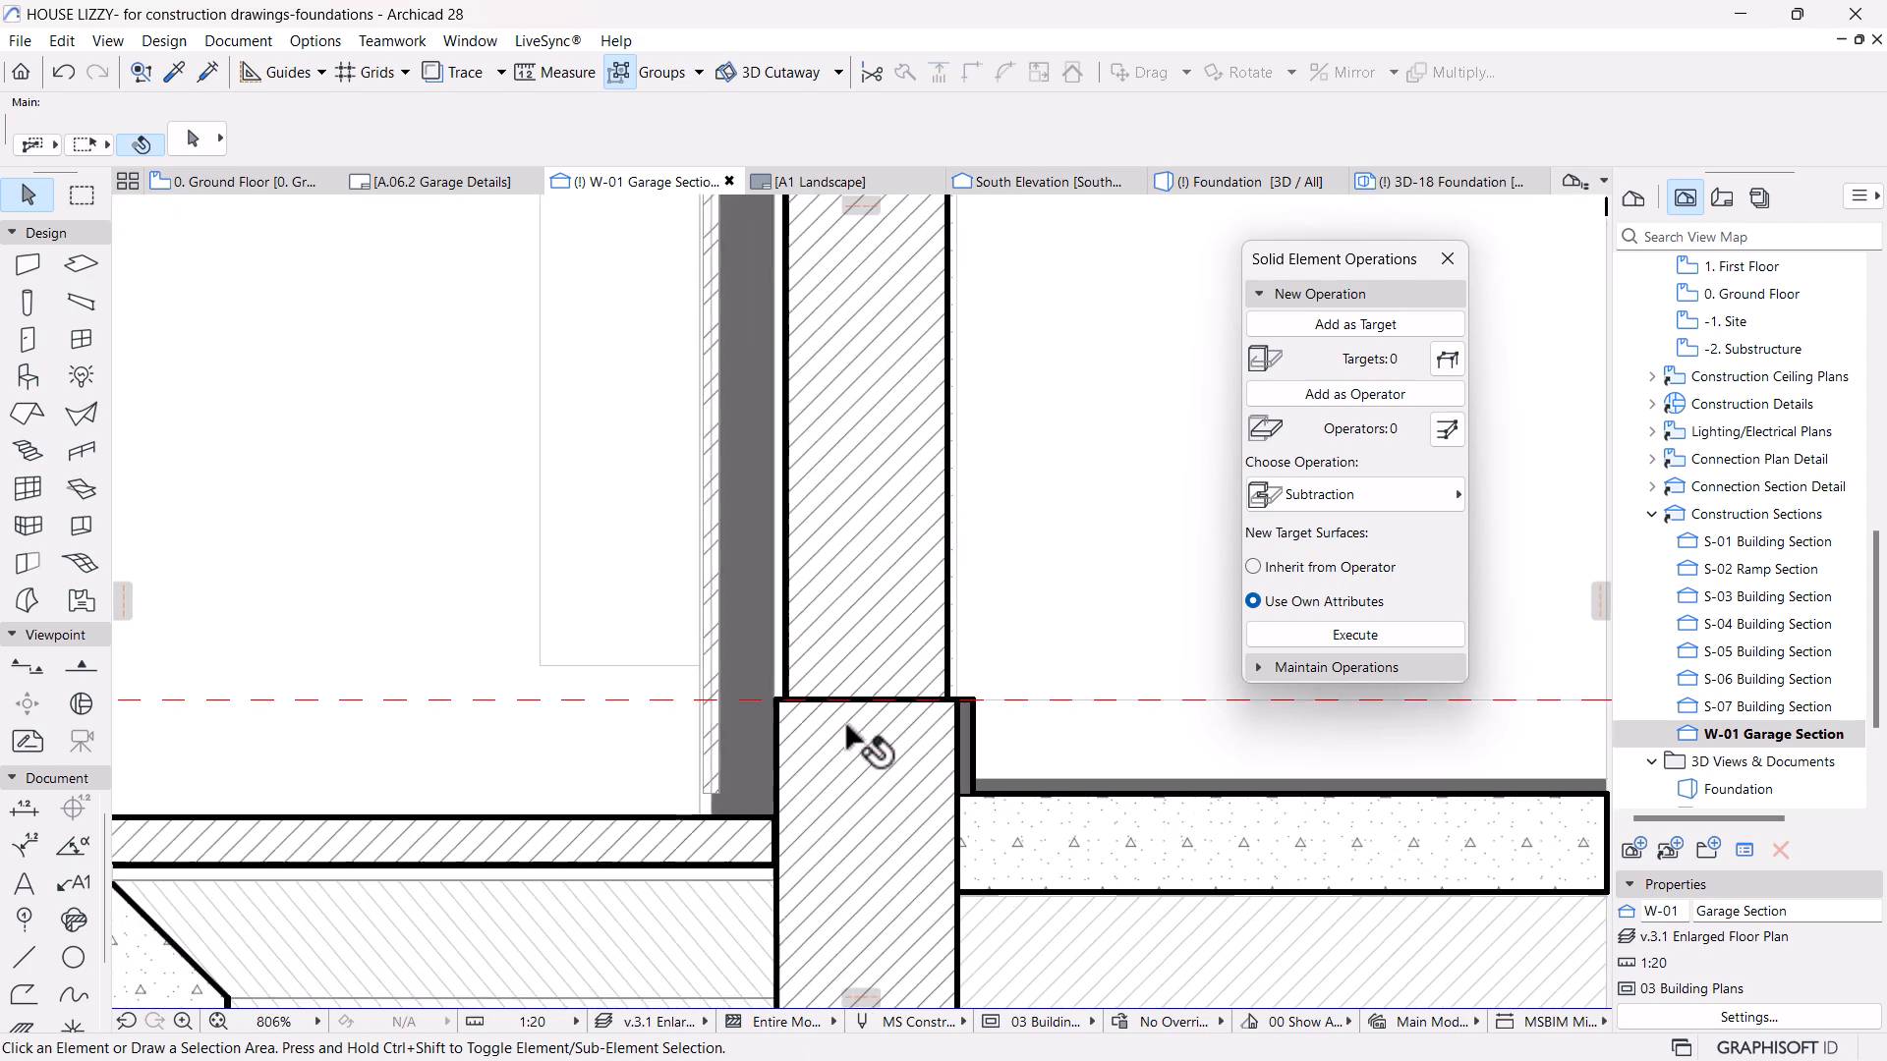
scroll(851, 707, "down", 4)
middle_click_drag(822, 808, 840, 599)
scroll(918, 540, "up", 3)
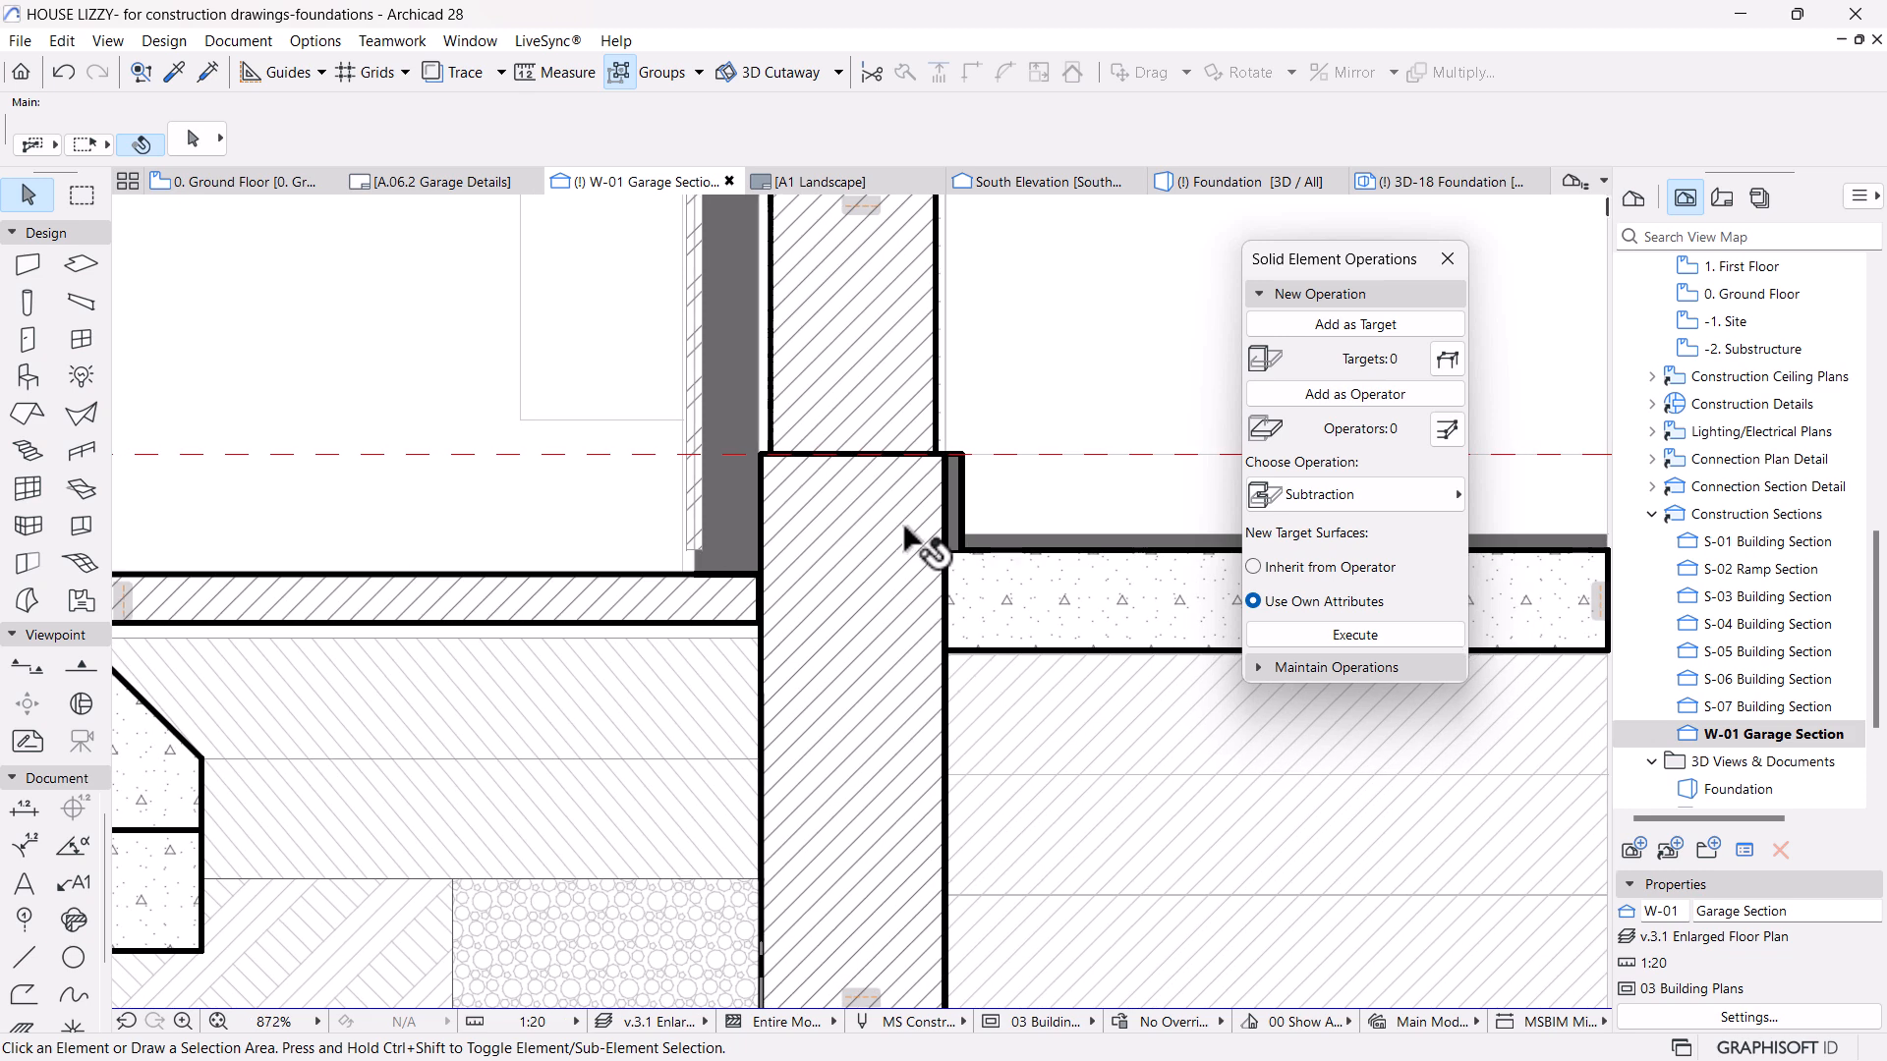
Measure the width of the ground-floor wall's brickwork just above the footing wall.
left_click(899, 539)
scroll(891, 369, "up", 2)
key("m")
left_click(724, 394)
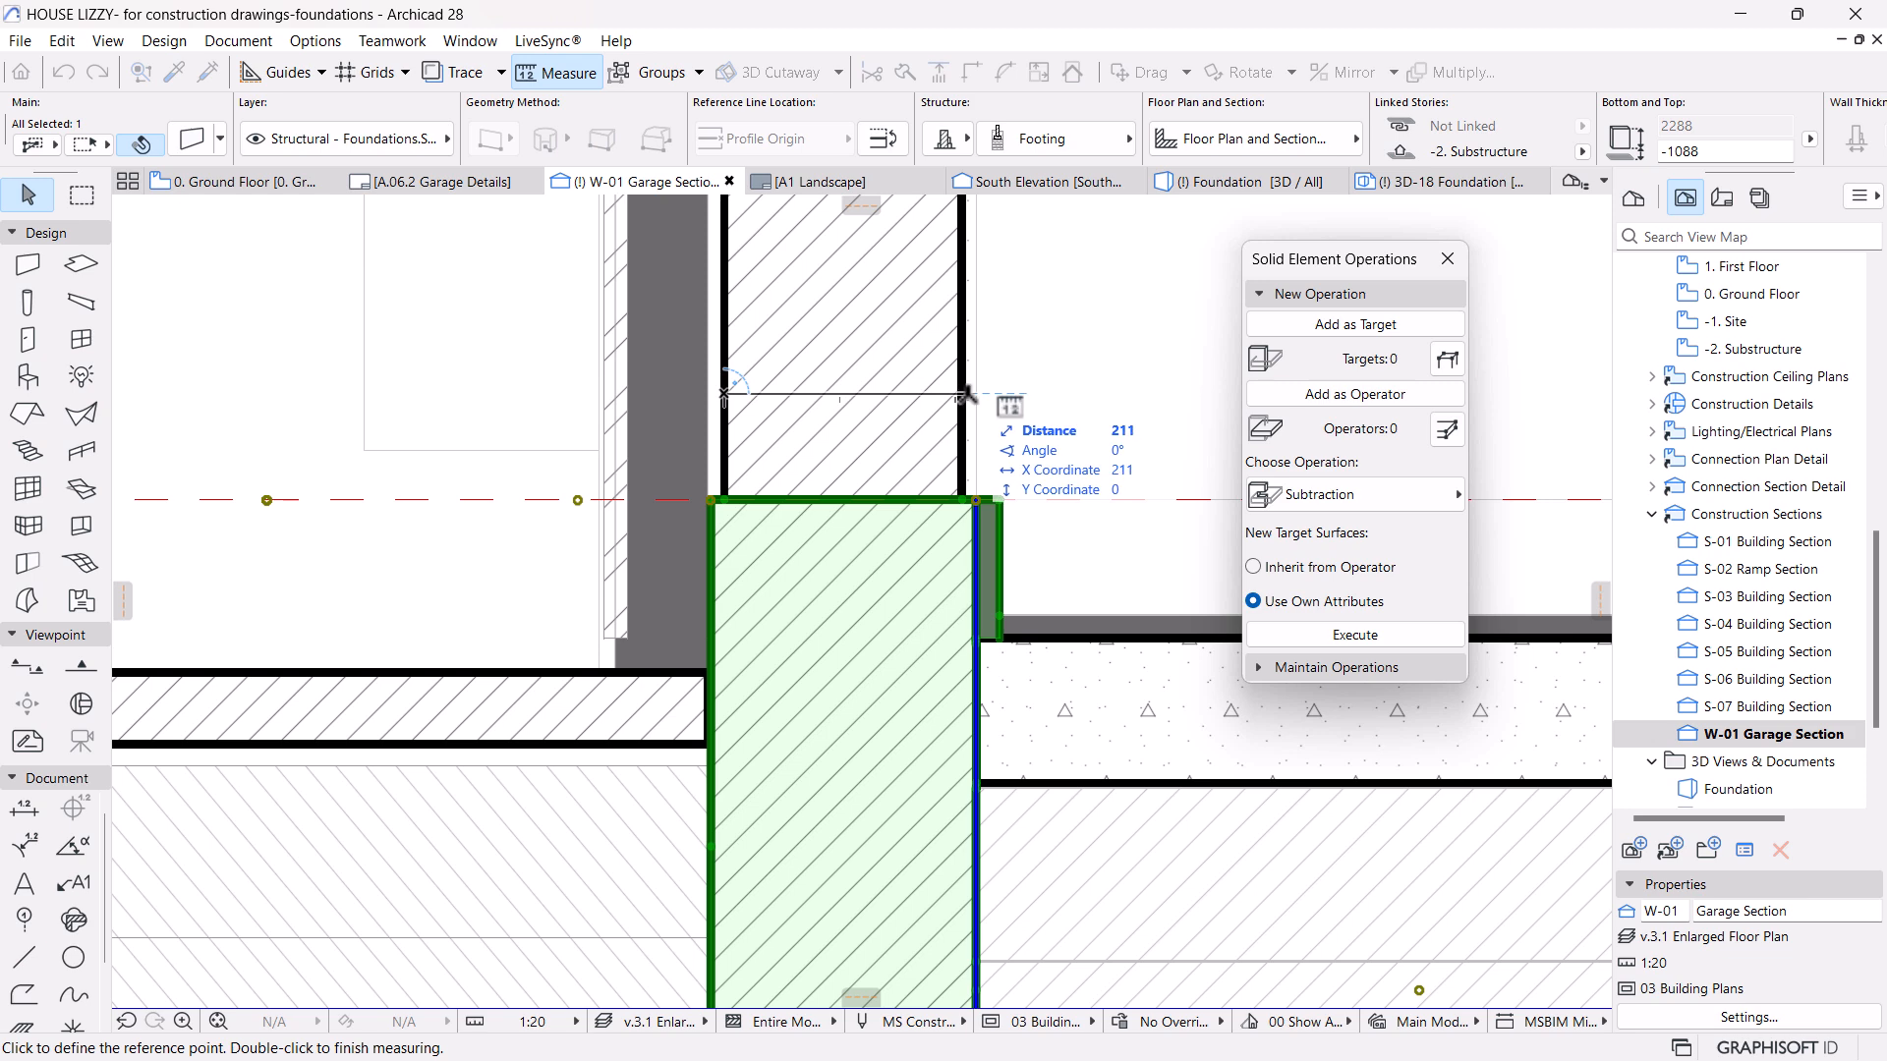
key("Escape")
Examine the garage wall up to the first floor slab, selecting the projecting Double Sash Window 27 to identify it.
scroll(781, 582, "down", 6)
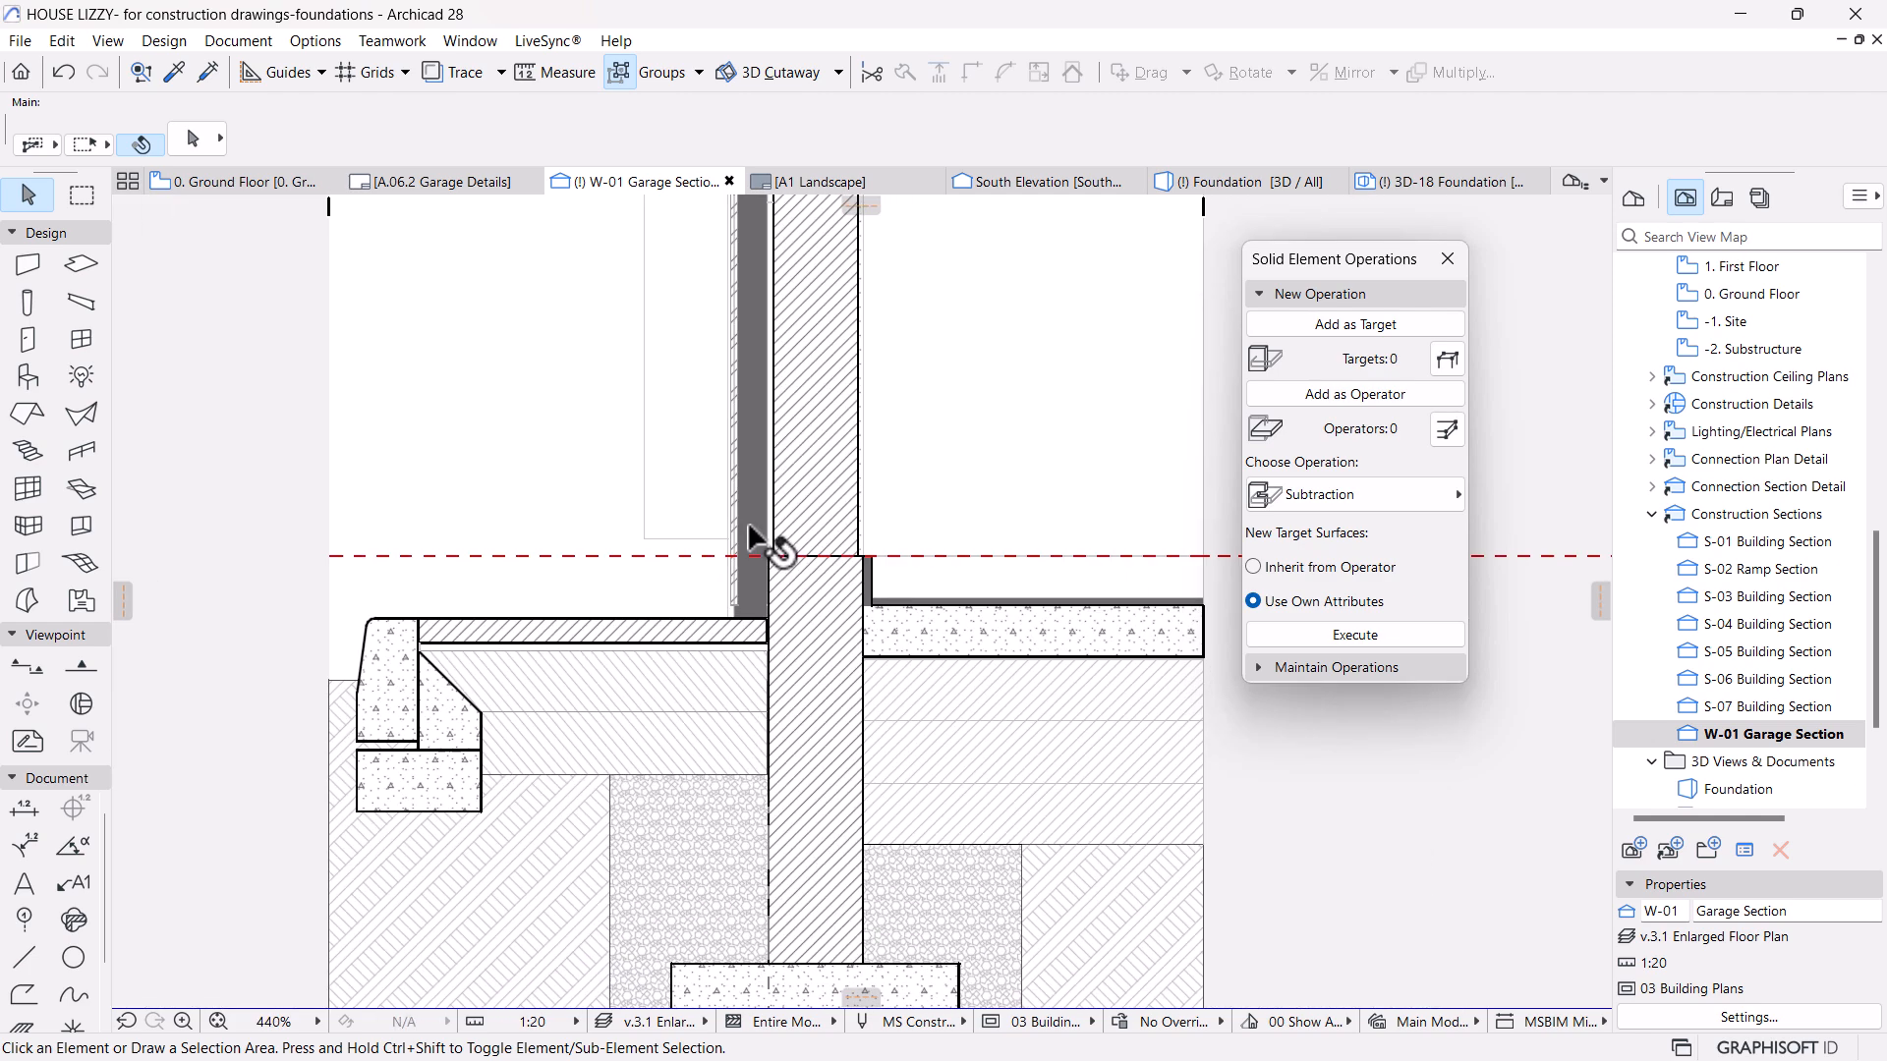
middle_click_drag(801, 629, 814, 703)
scroll(952, 541, "down", 1)
middle_click_drag(908, 556, 901, 628)
middle_click_drag(916, 419, 926, 489)
scroll(928, 488, "up", 3)
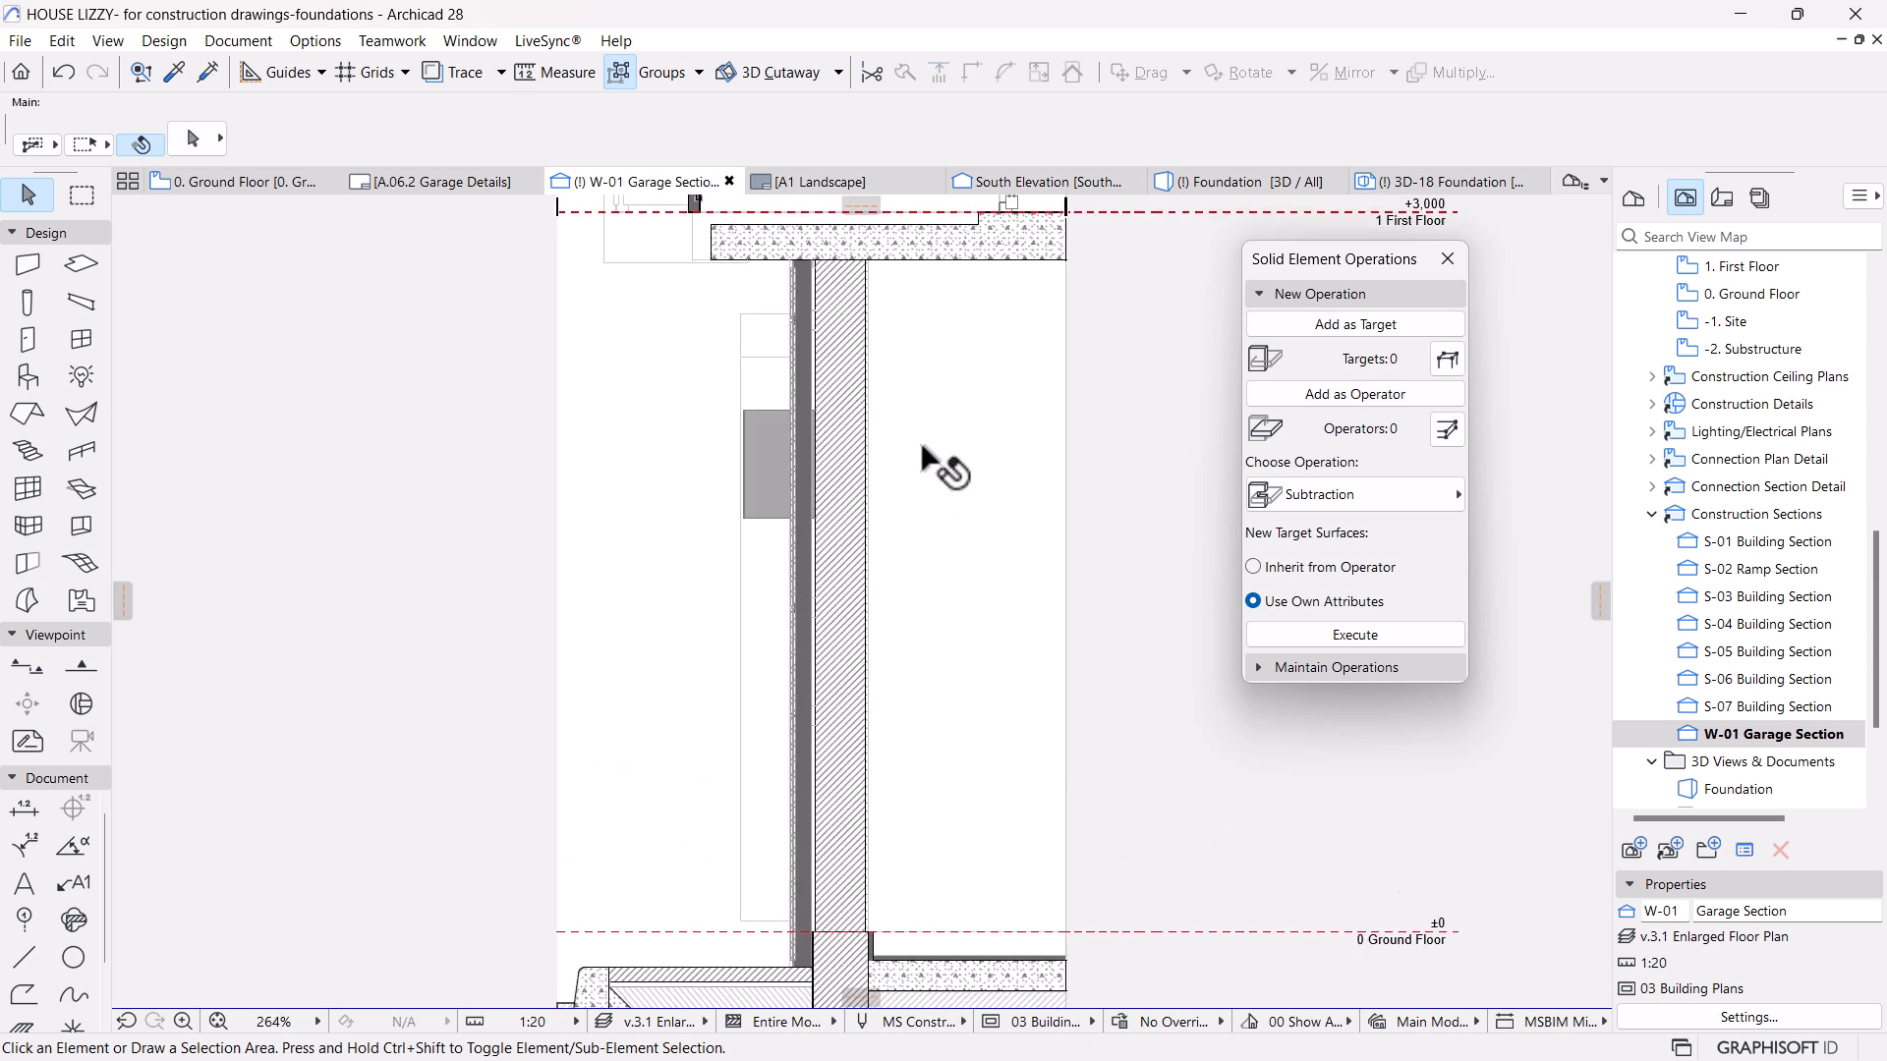
left_click(722, 424)
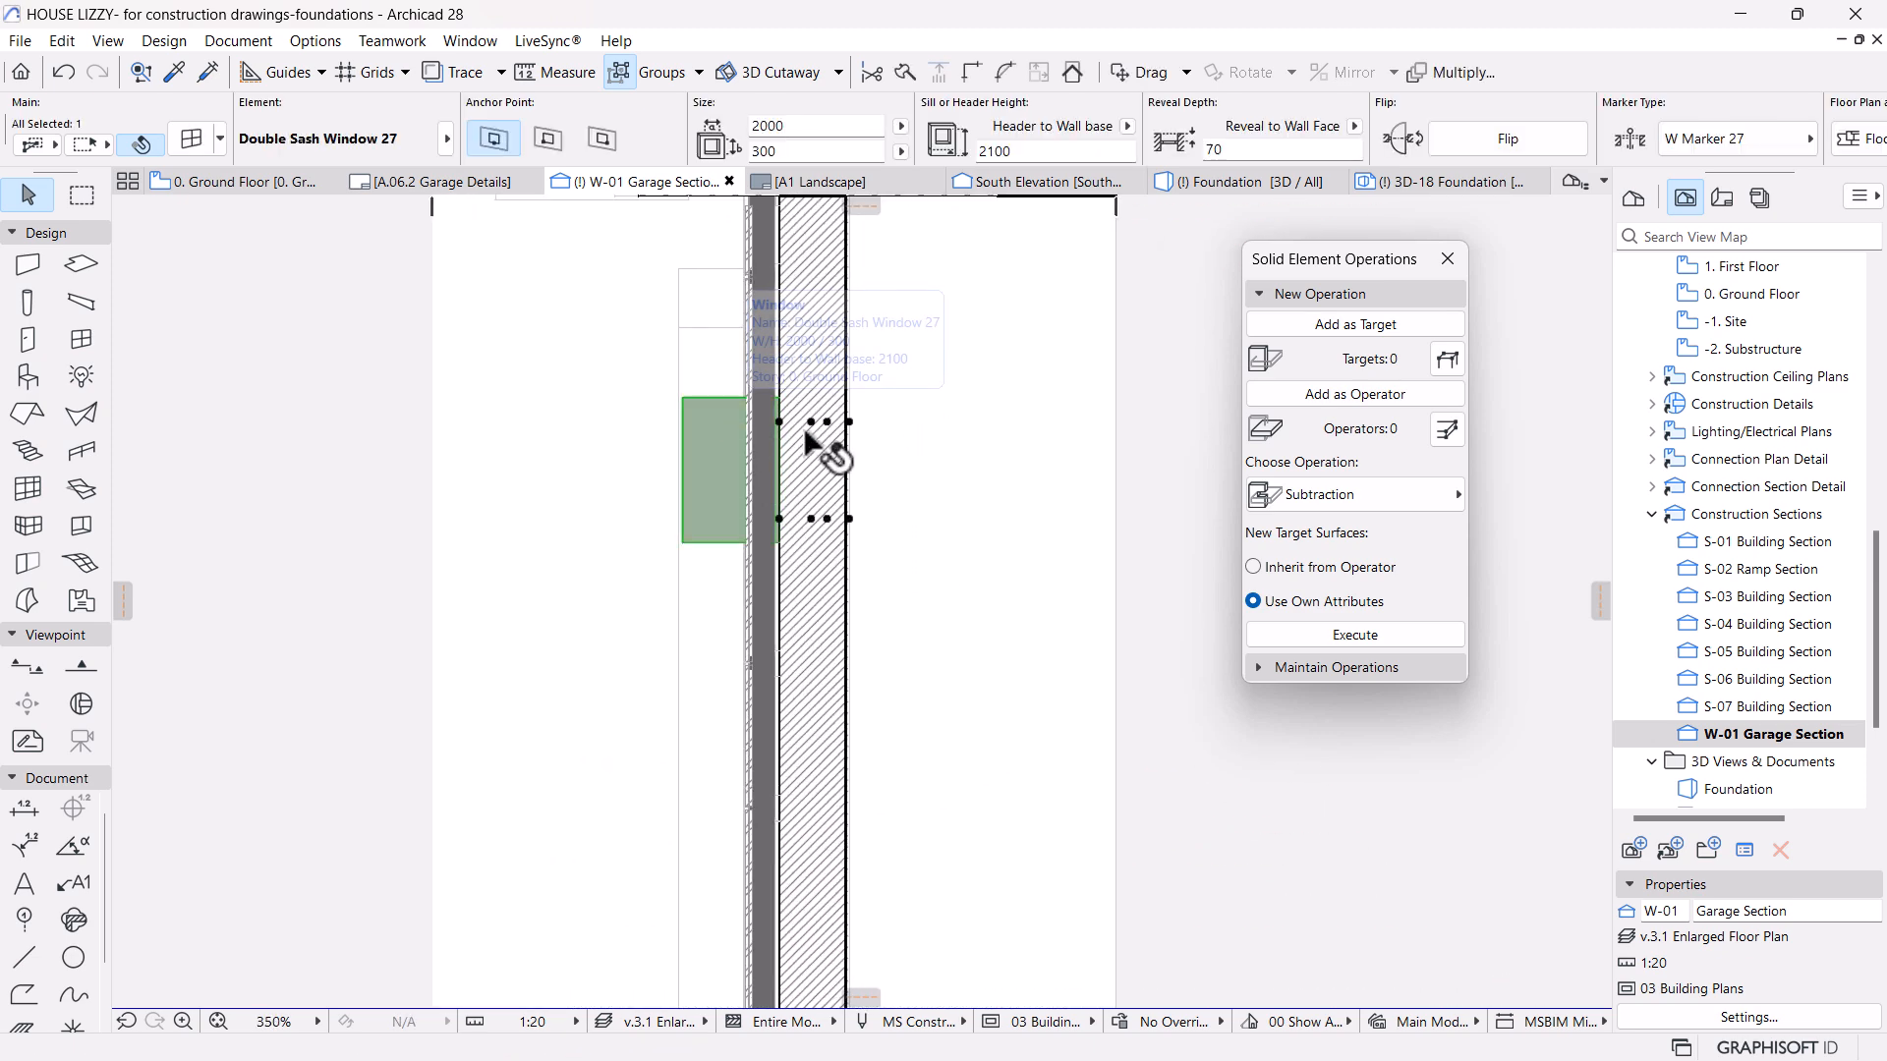
scroll(763, 421, "down", 4)
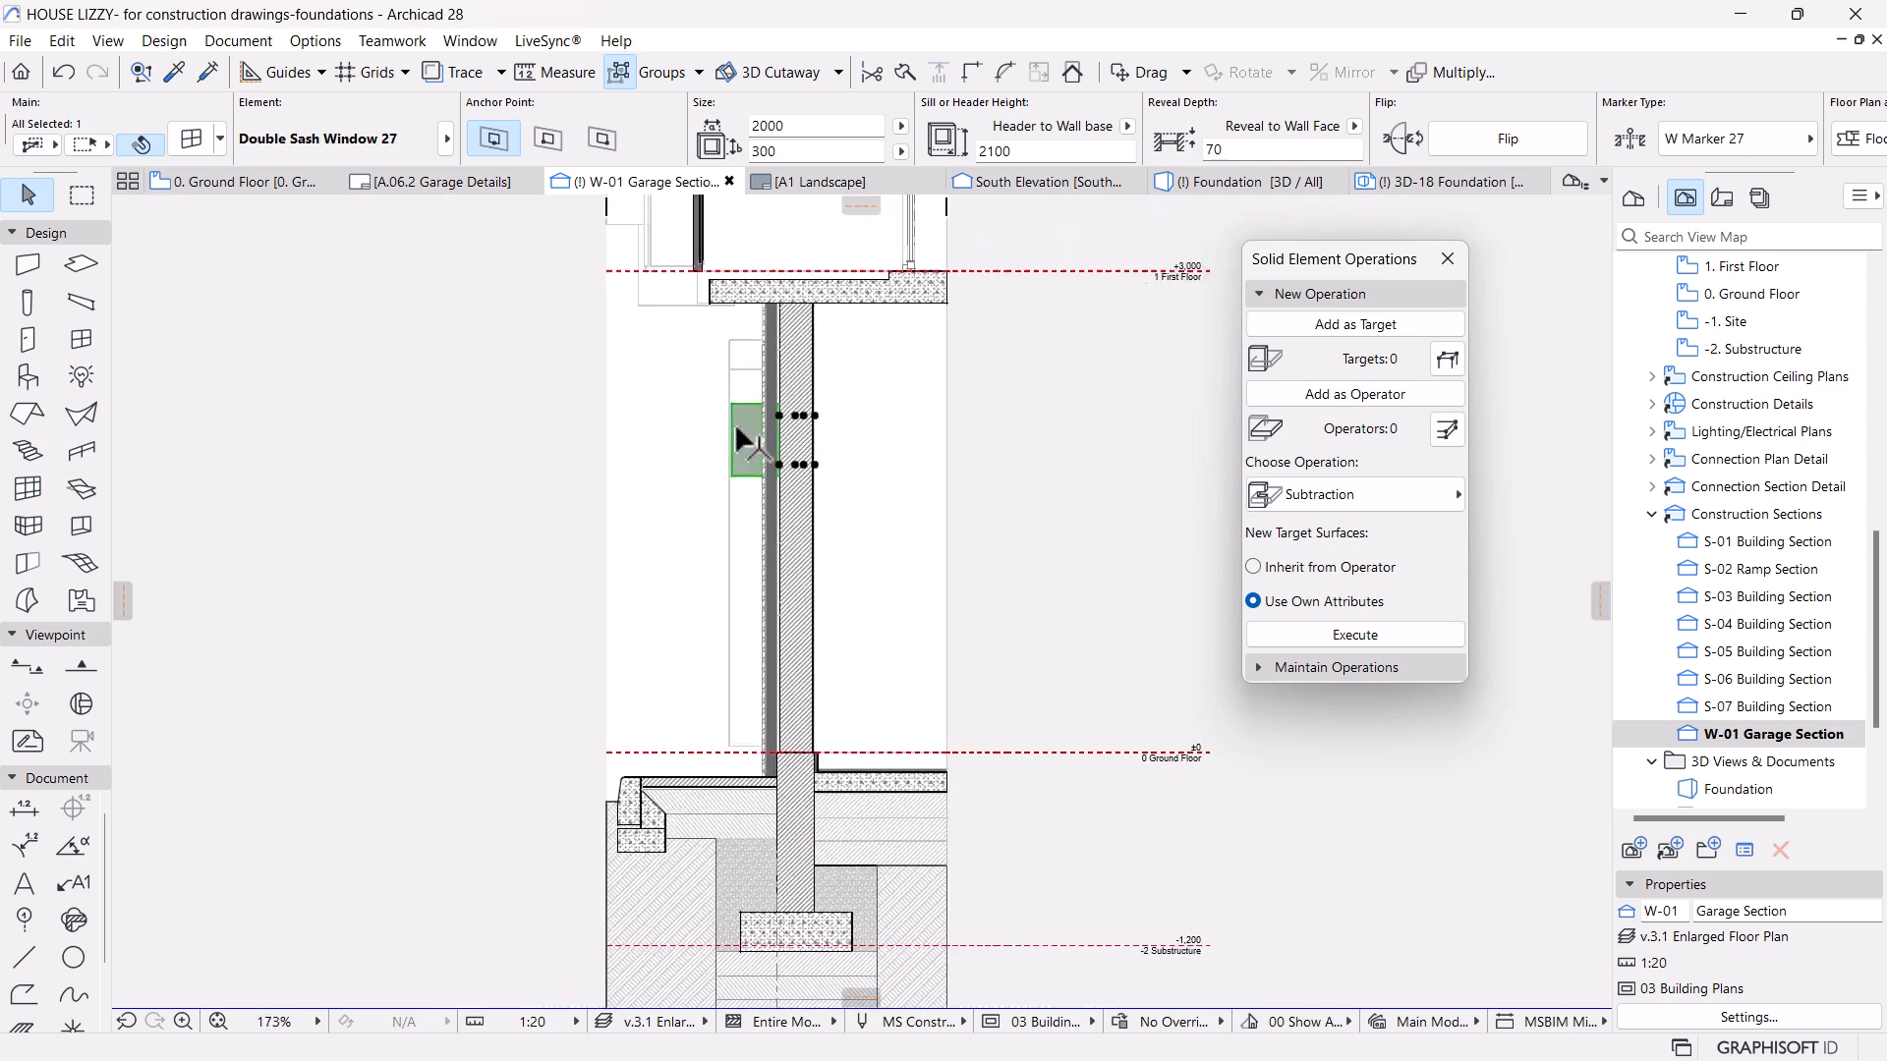
middle_click_drag(734, 427, 774, 517)
key("Escape")
scroll(809, 436, "up", 5)
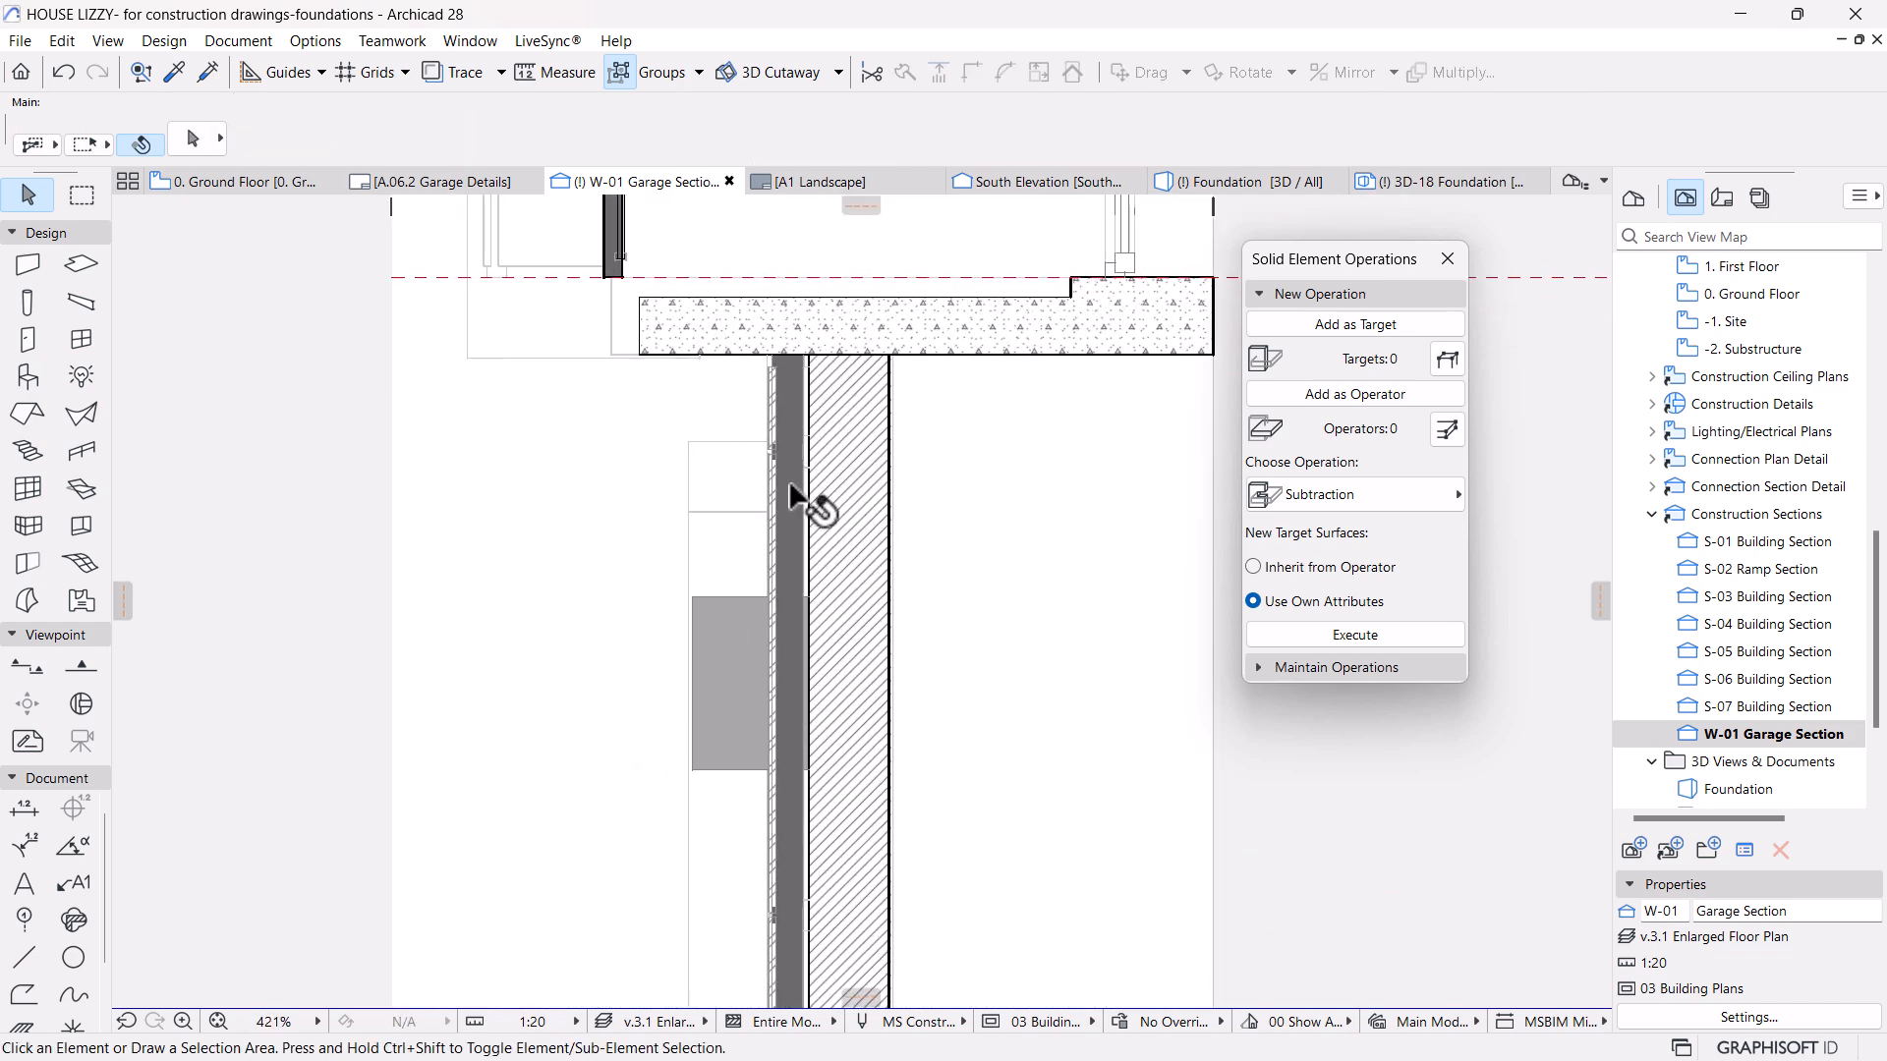
Examine the top of the ground-floor brick wall beneath the first floor slab, selecting the wall and the slab to identify them.
left_click(822, 513)
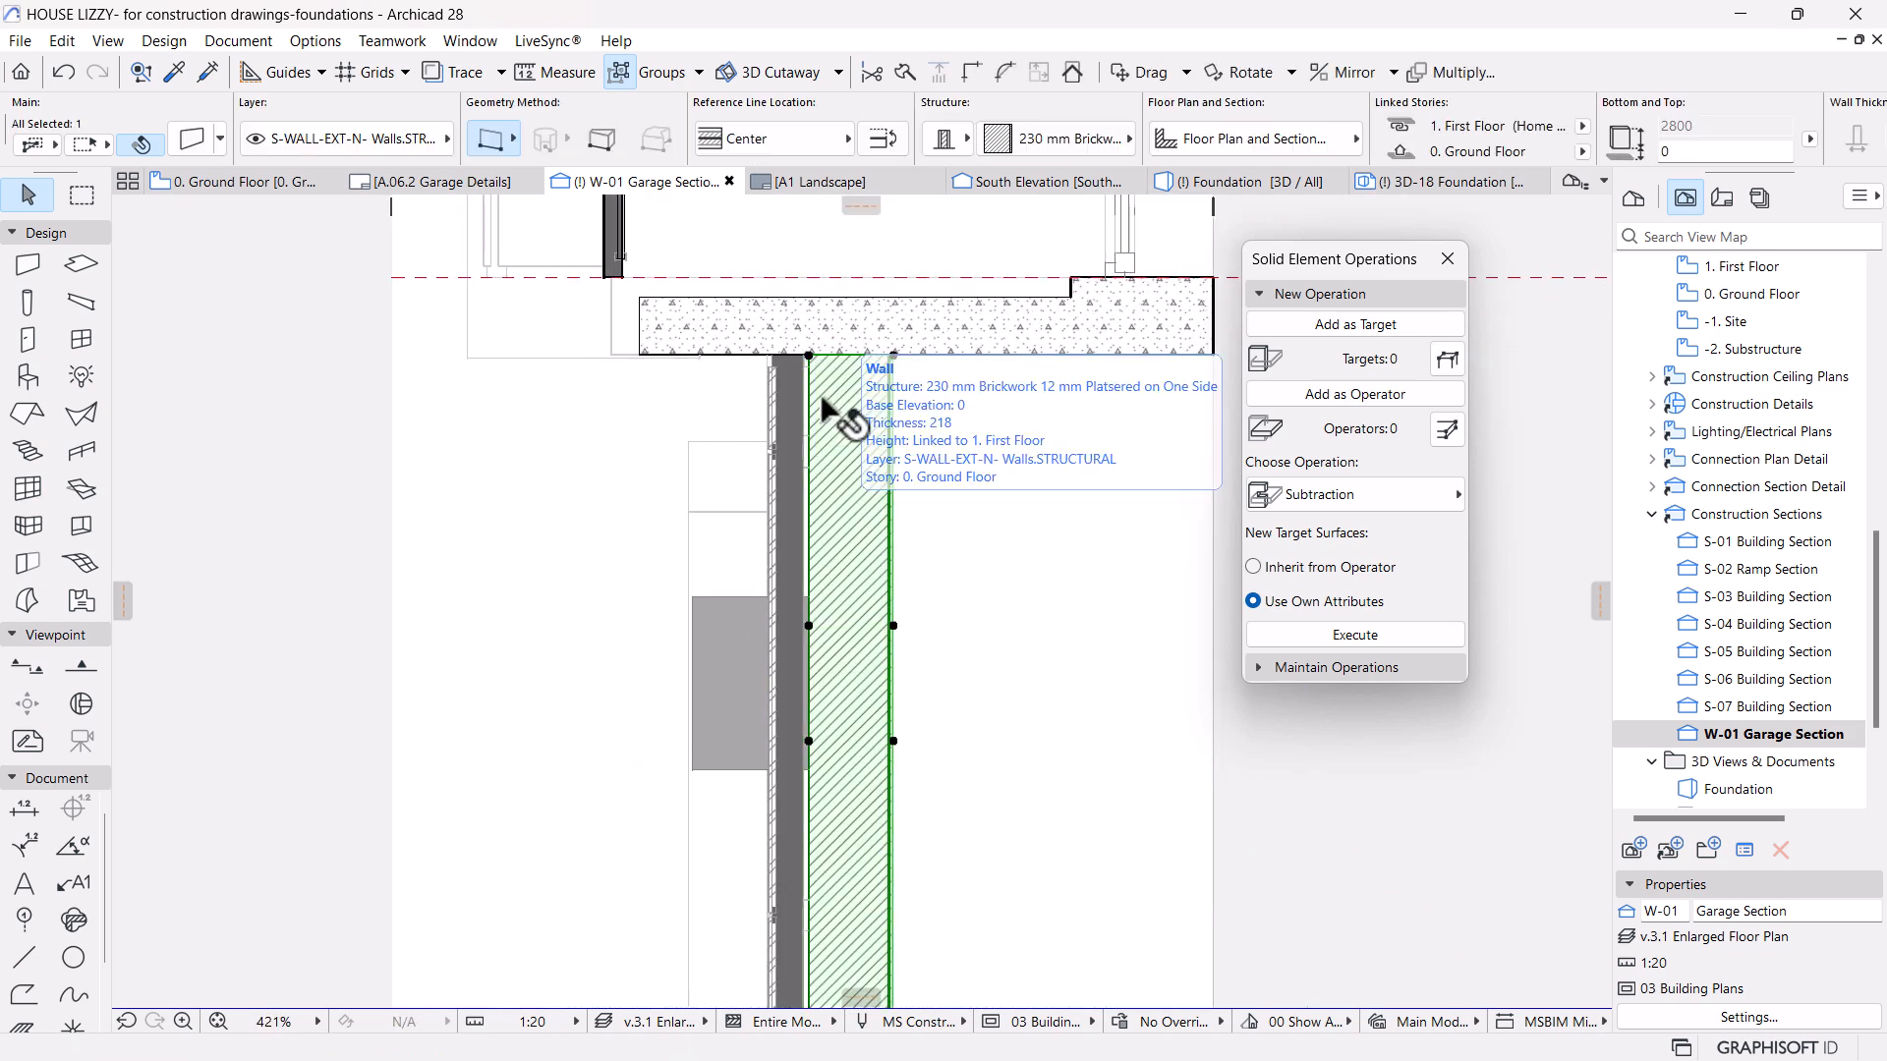
left_click(788, 334)
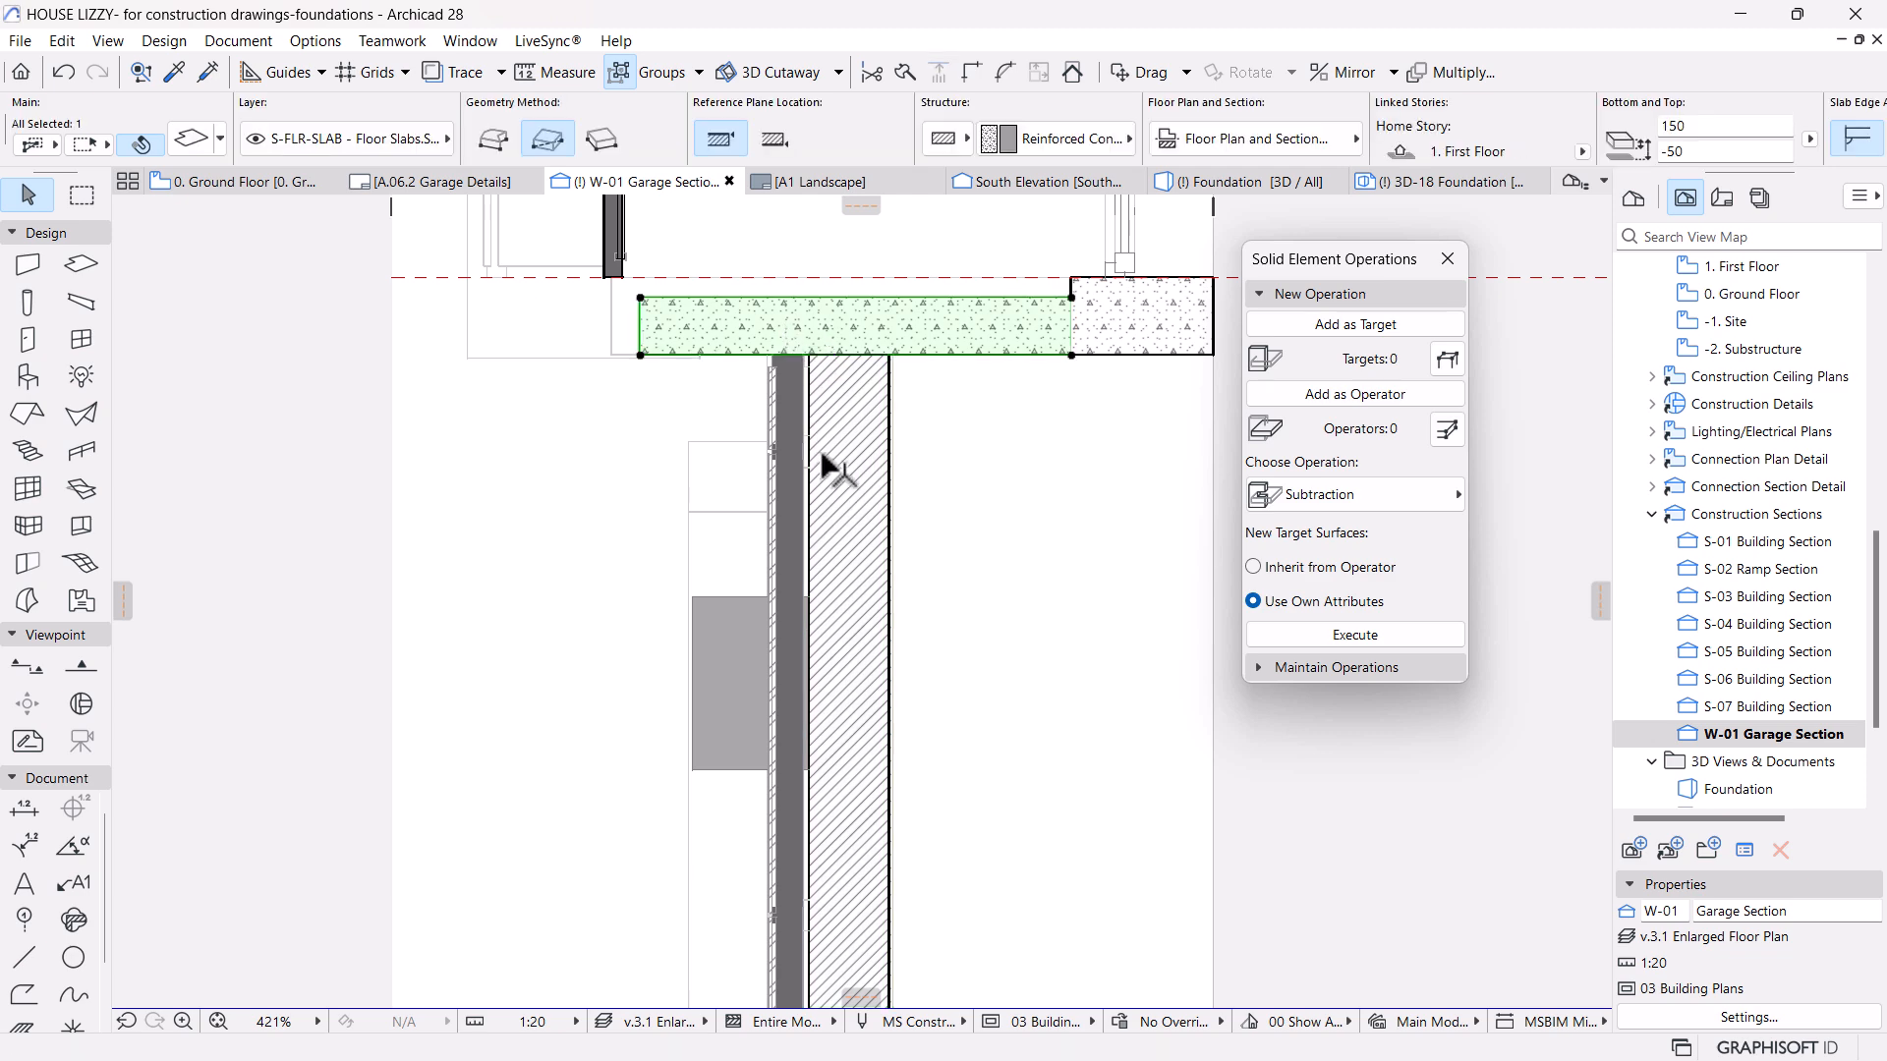
scroll(885, 393, "down", 5)
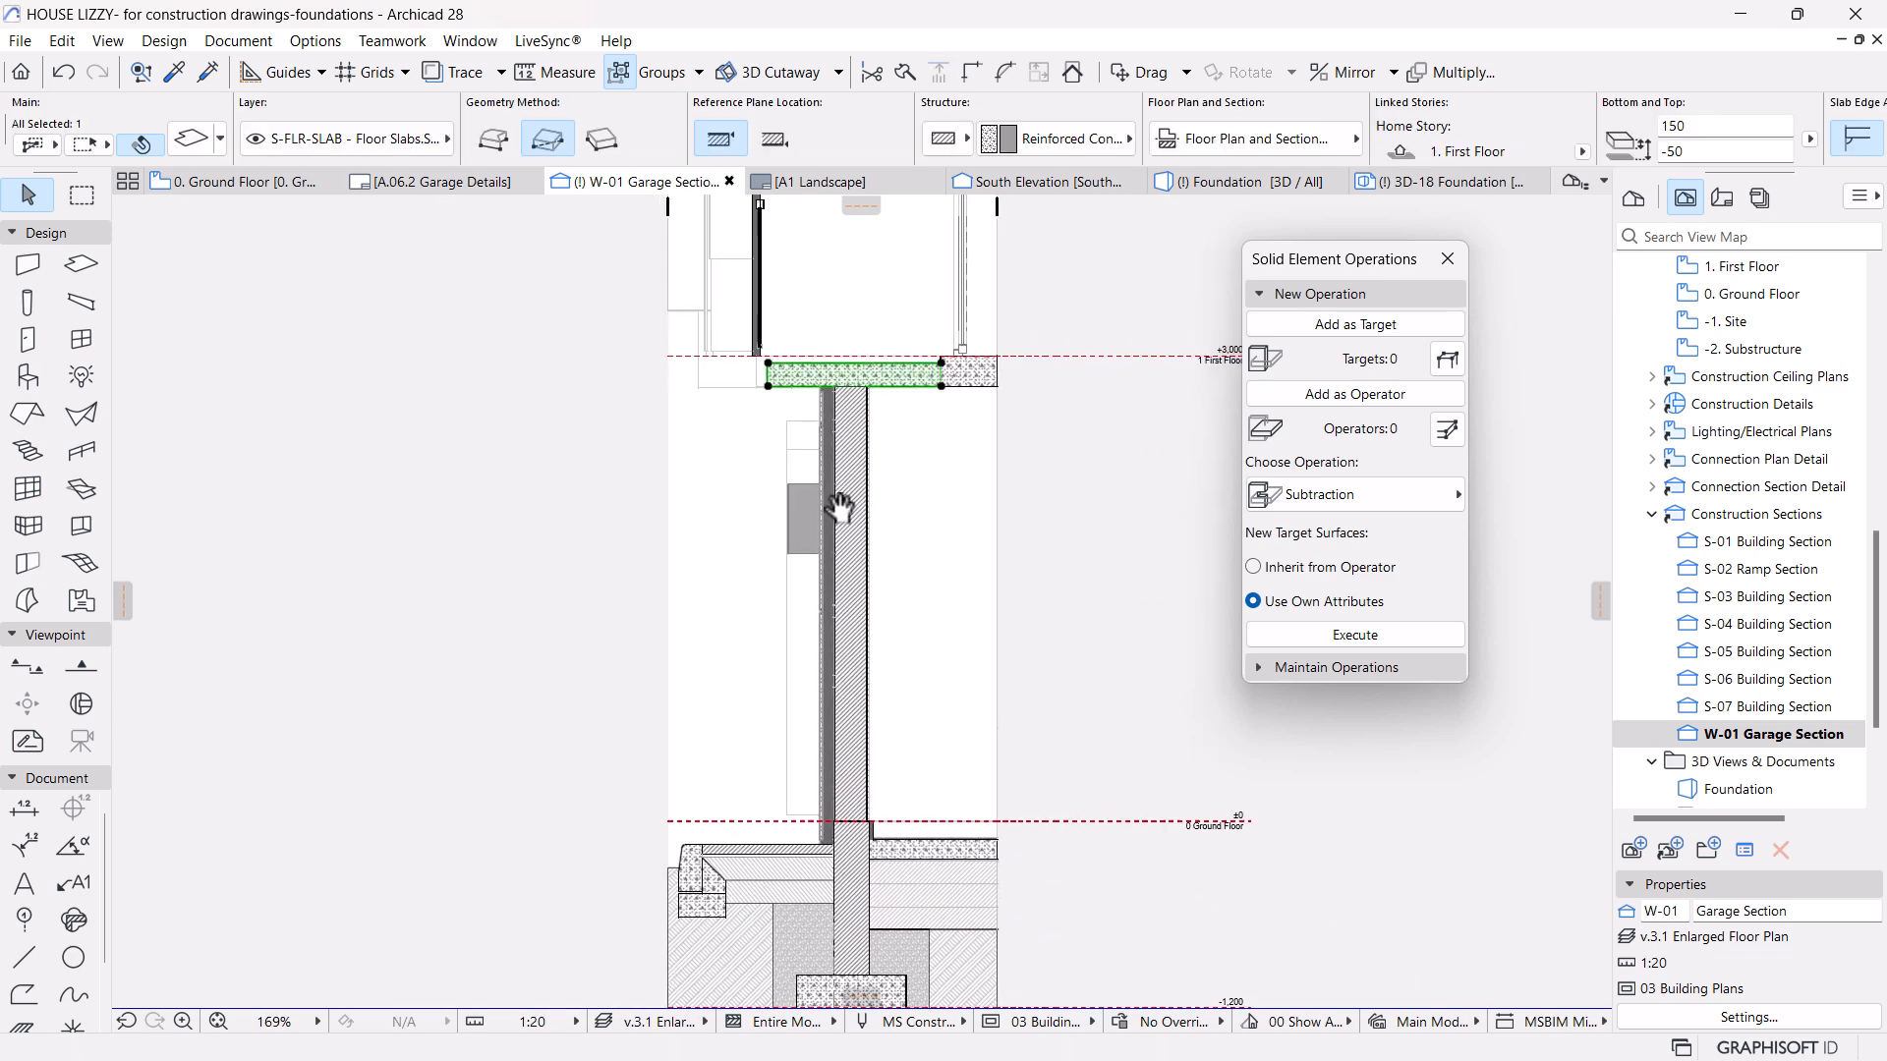
scroll(860, 378, "up", 2)
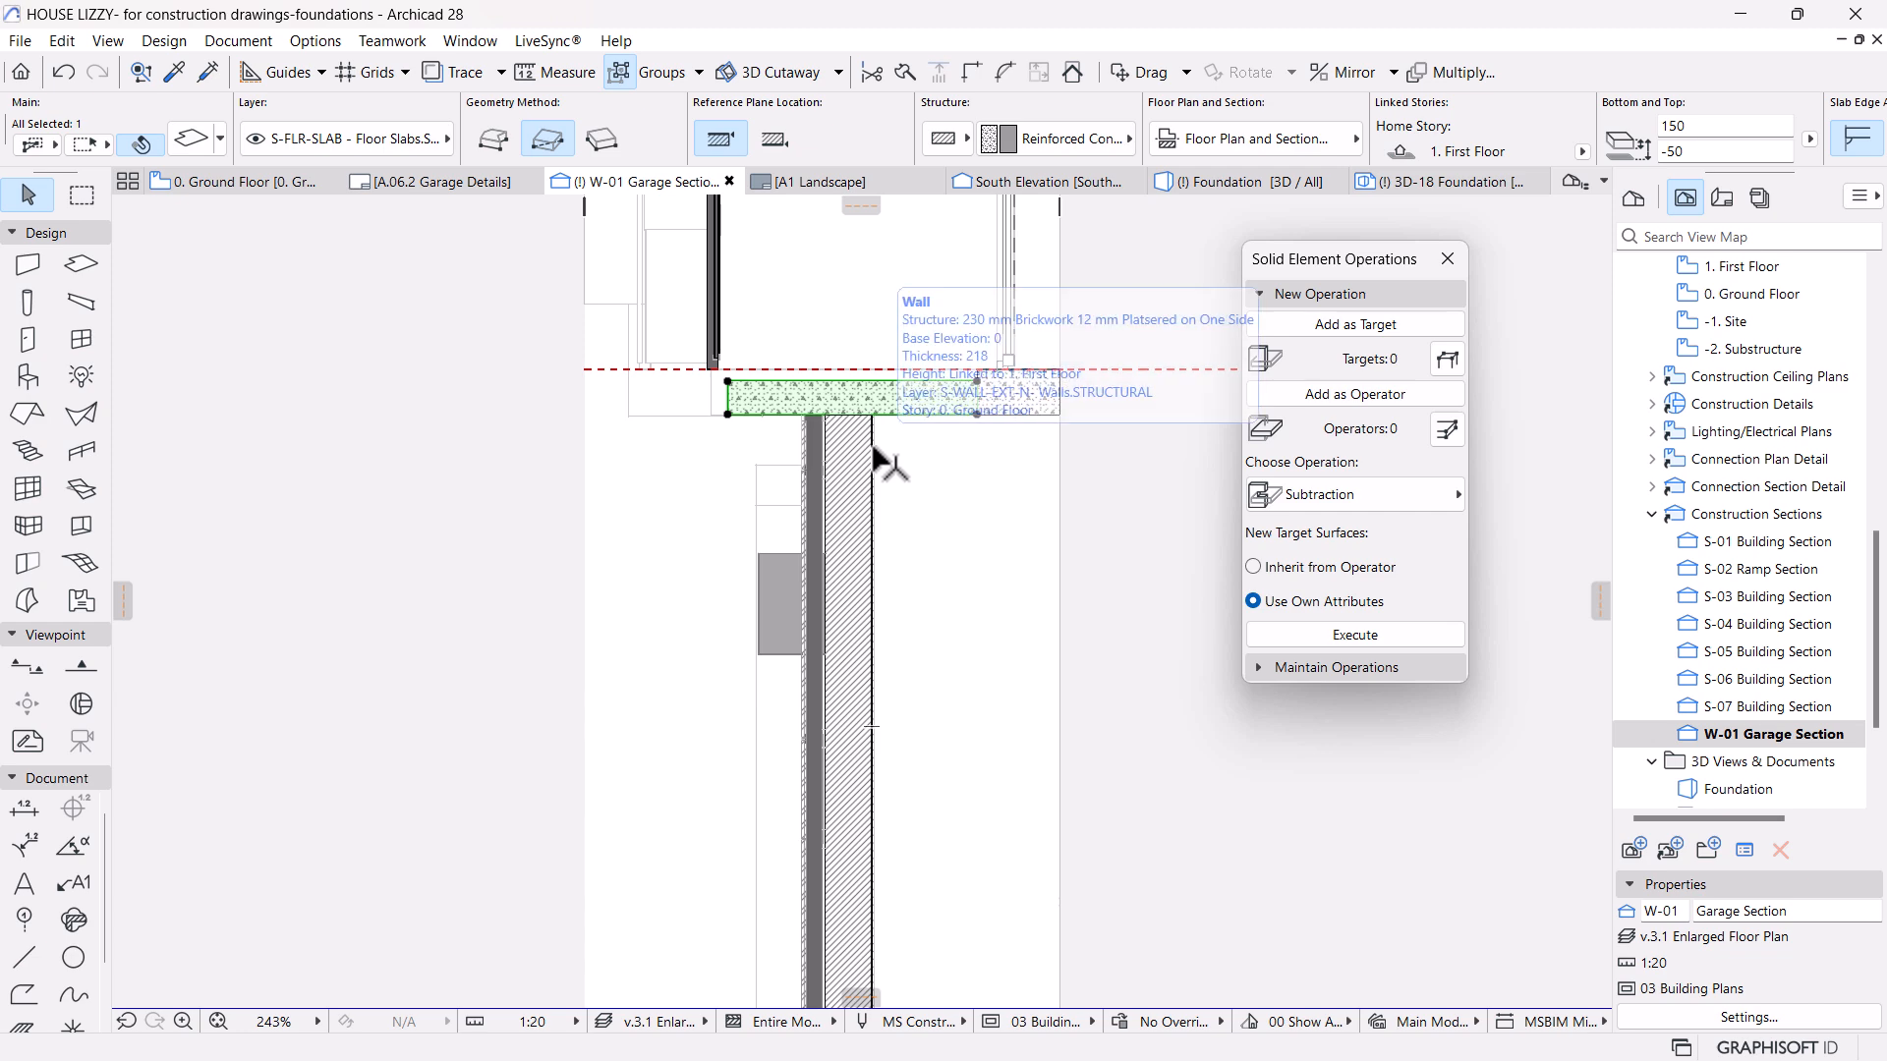
scroll(857, 472, "down", 3)
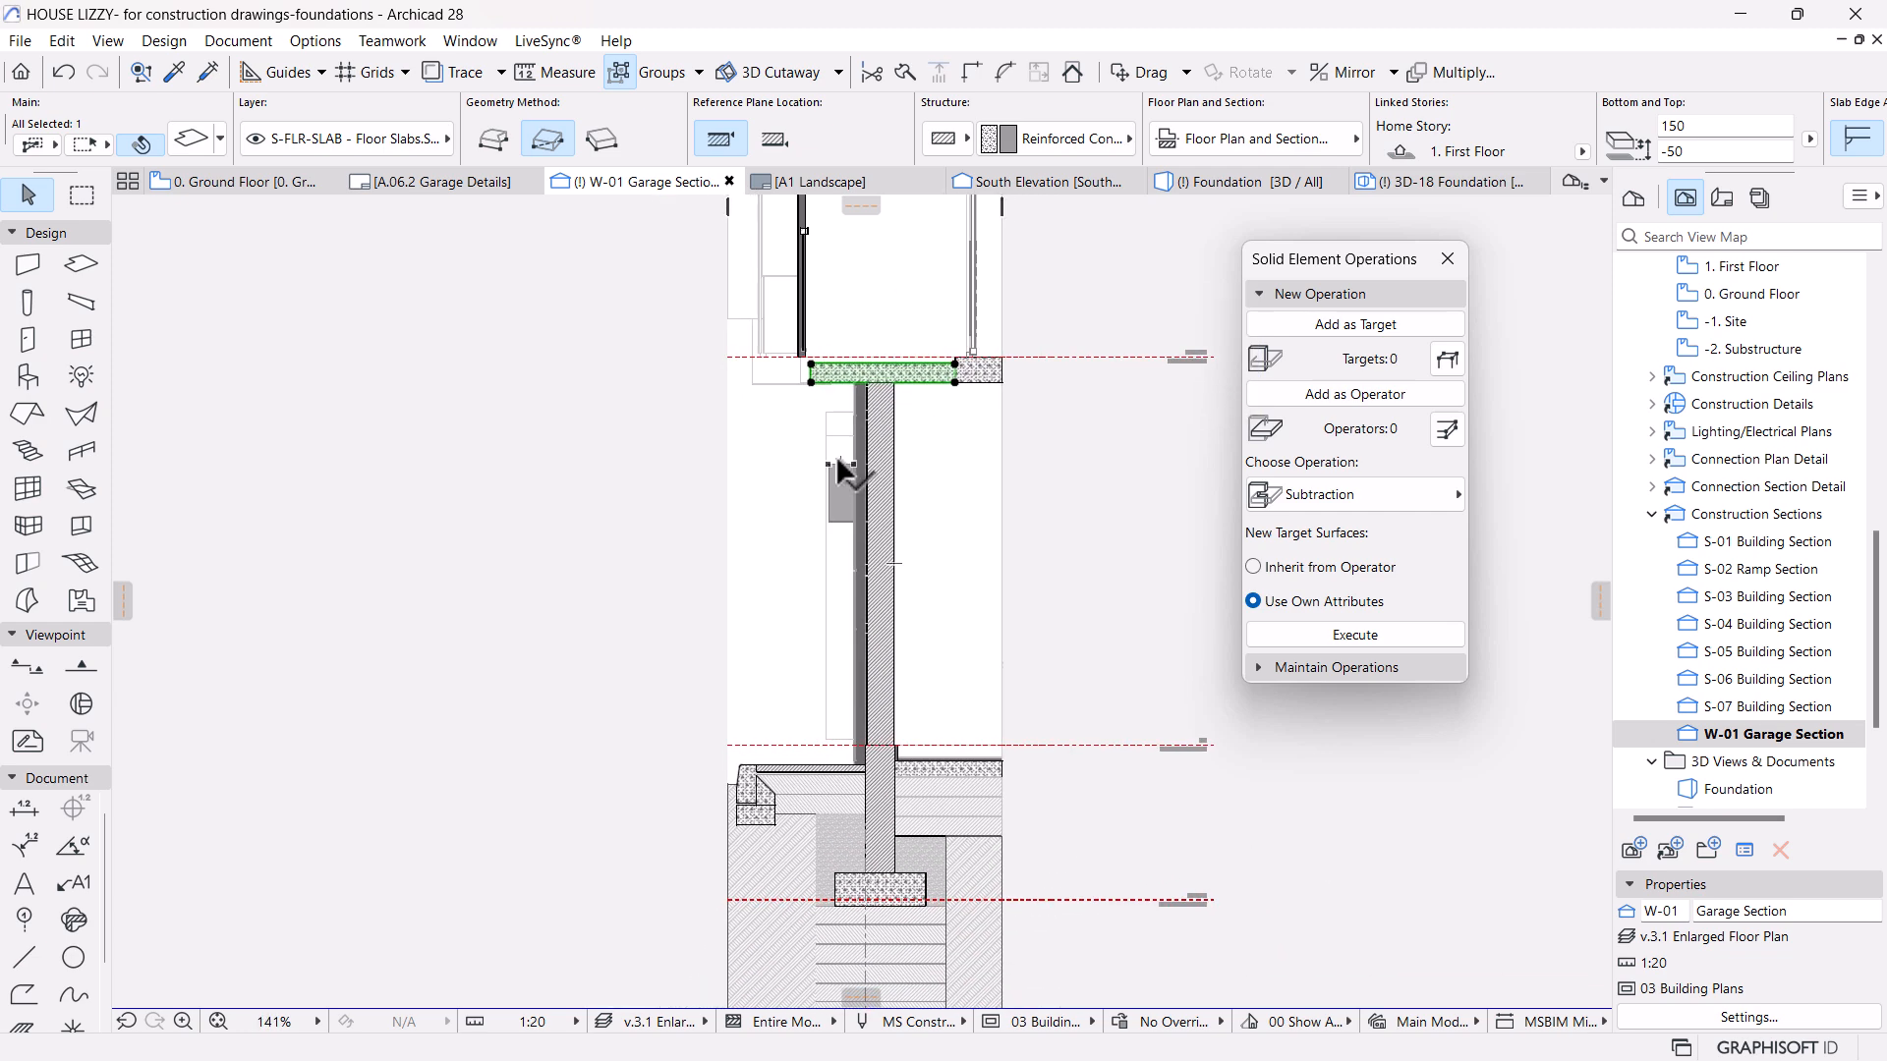
scroll(863, 375, "up", 4)
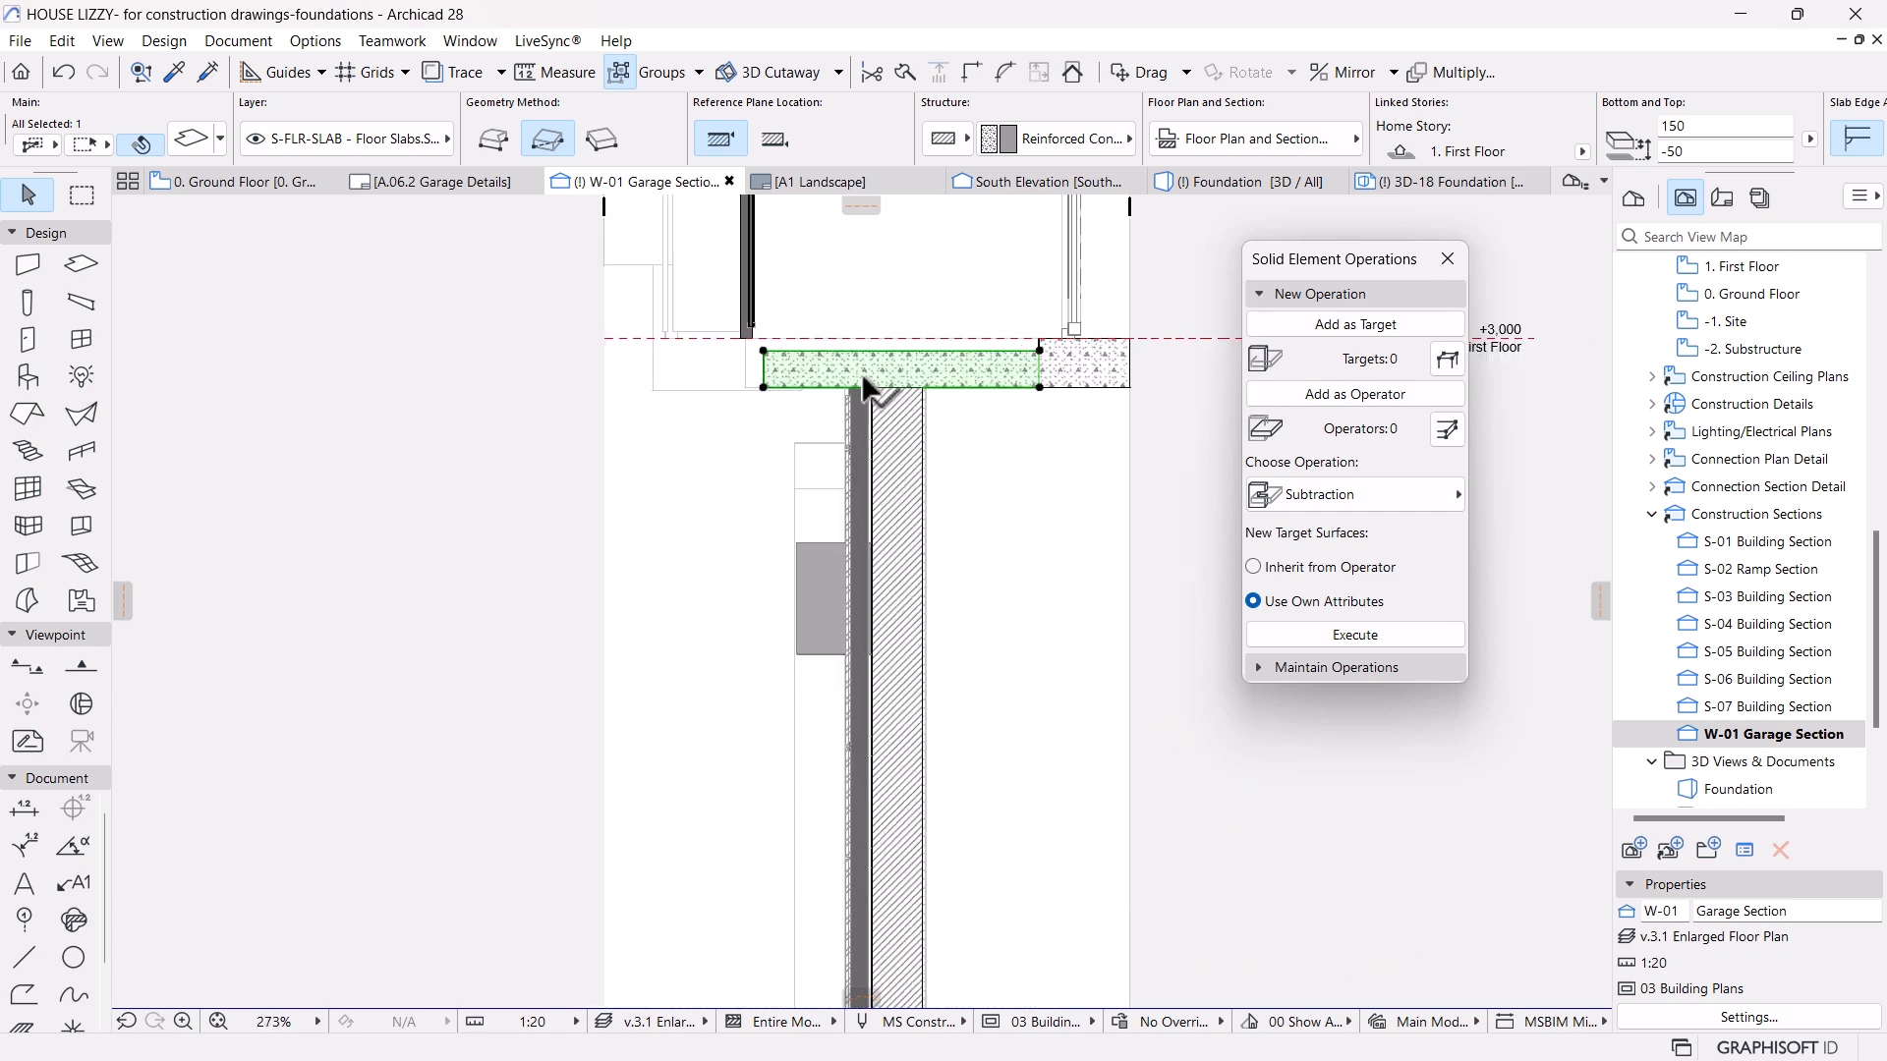
left_click(1330, 301)
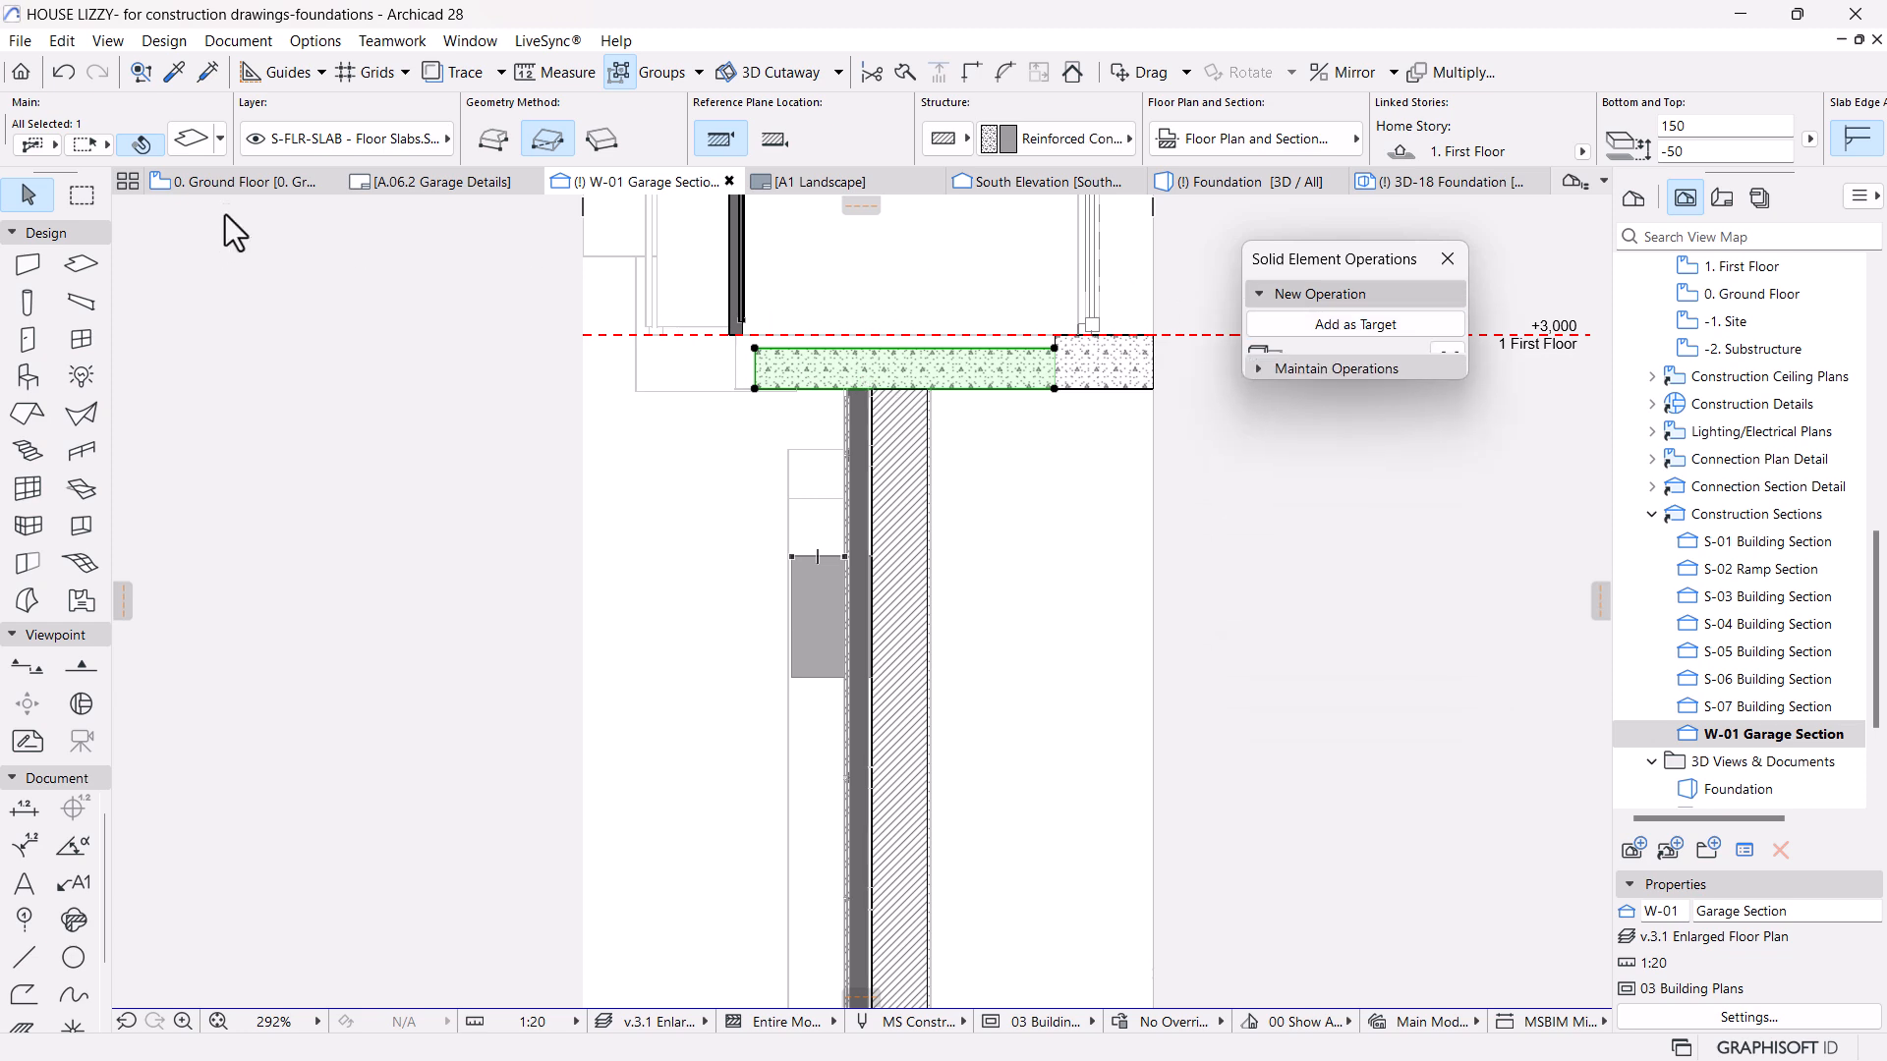
In the 0. Ground Floor plan, set the Beam tool's default structure to a rectangular section in Concrete - Structural.
left_click(81, 304)
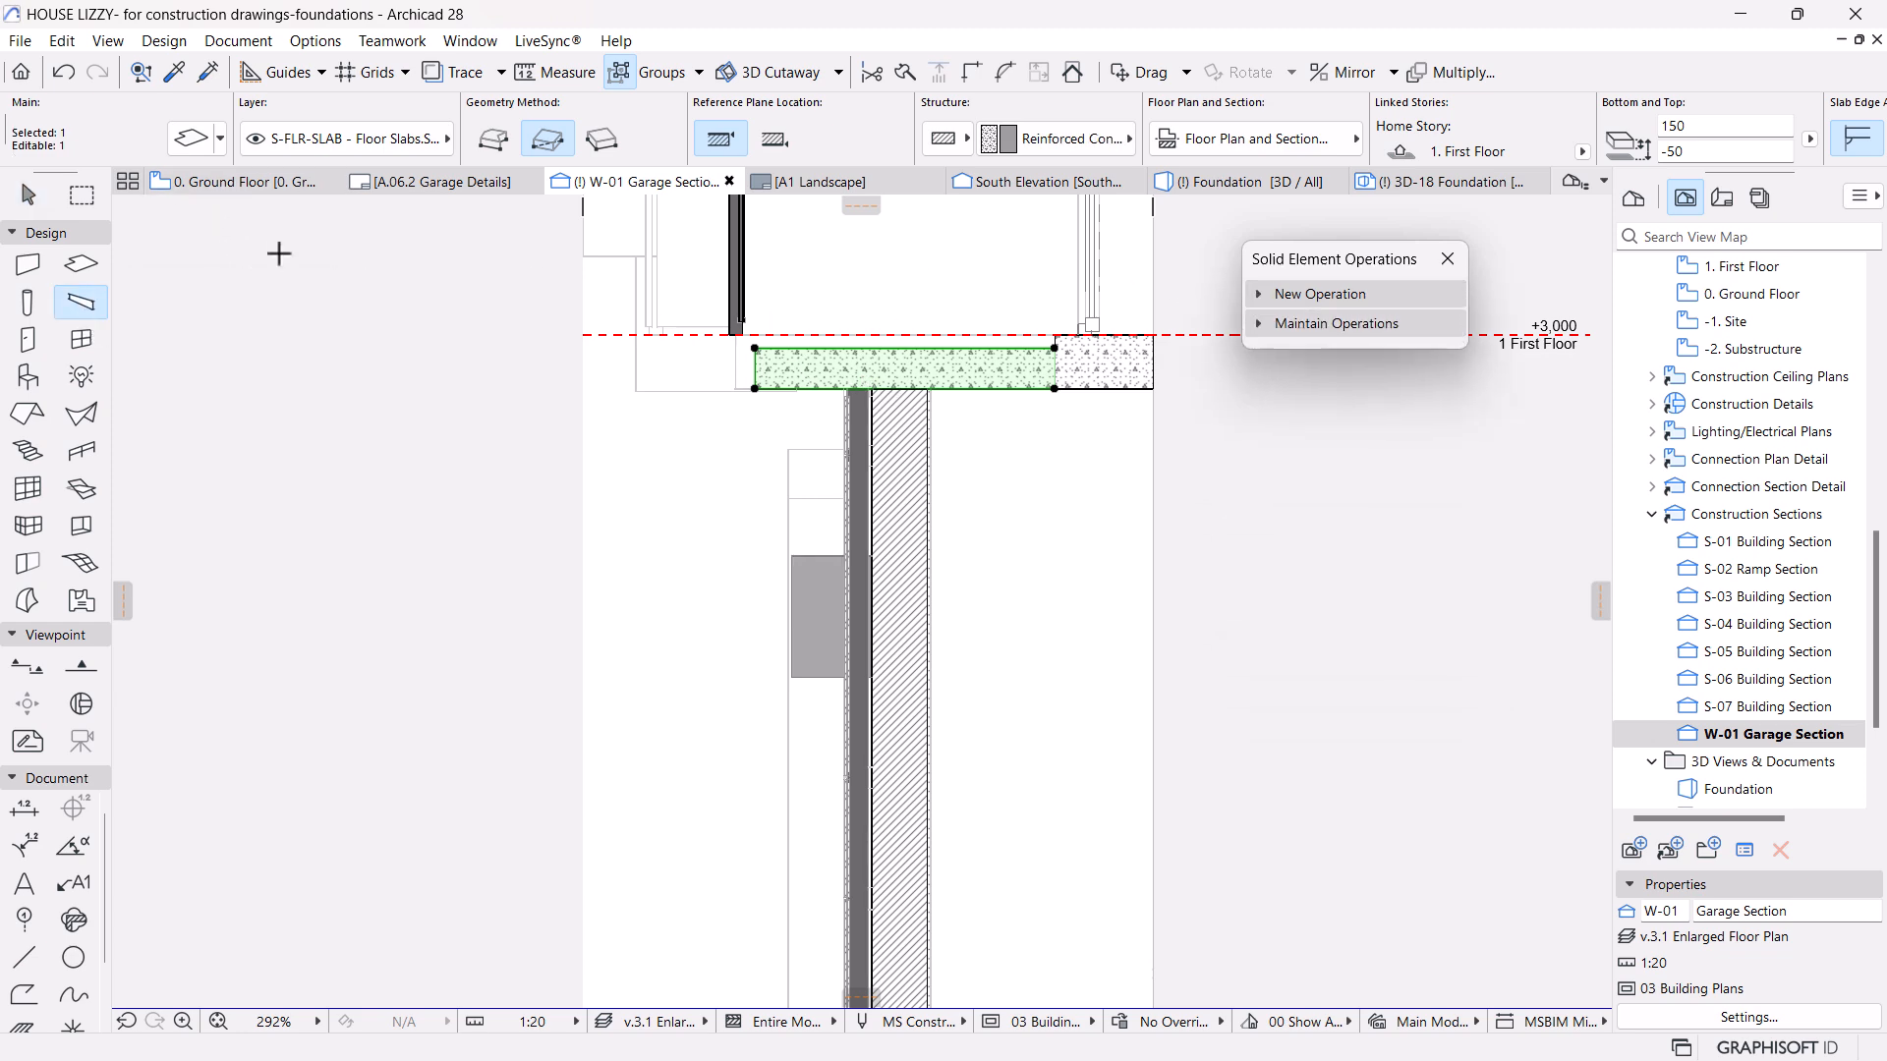
left_click(240, 183)
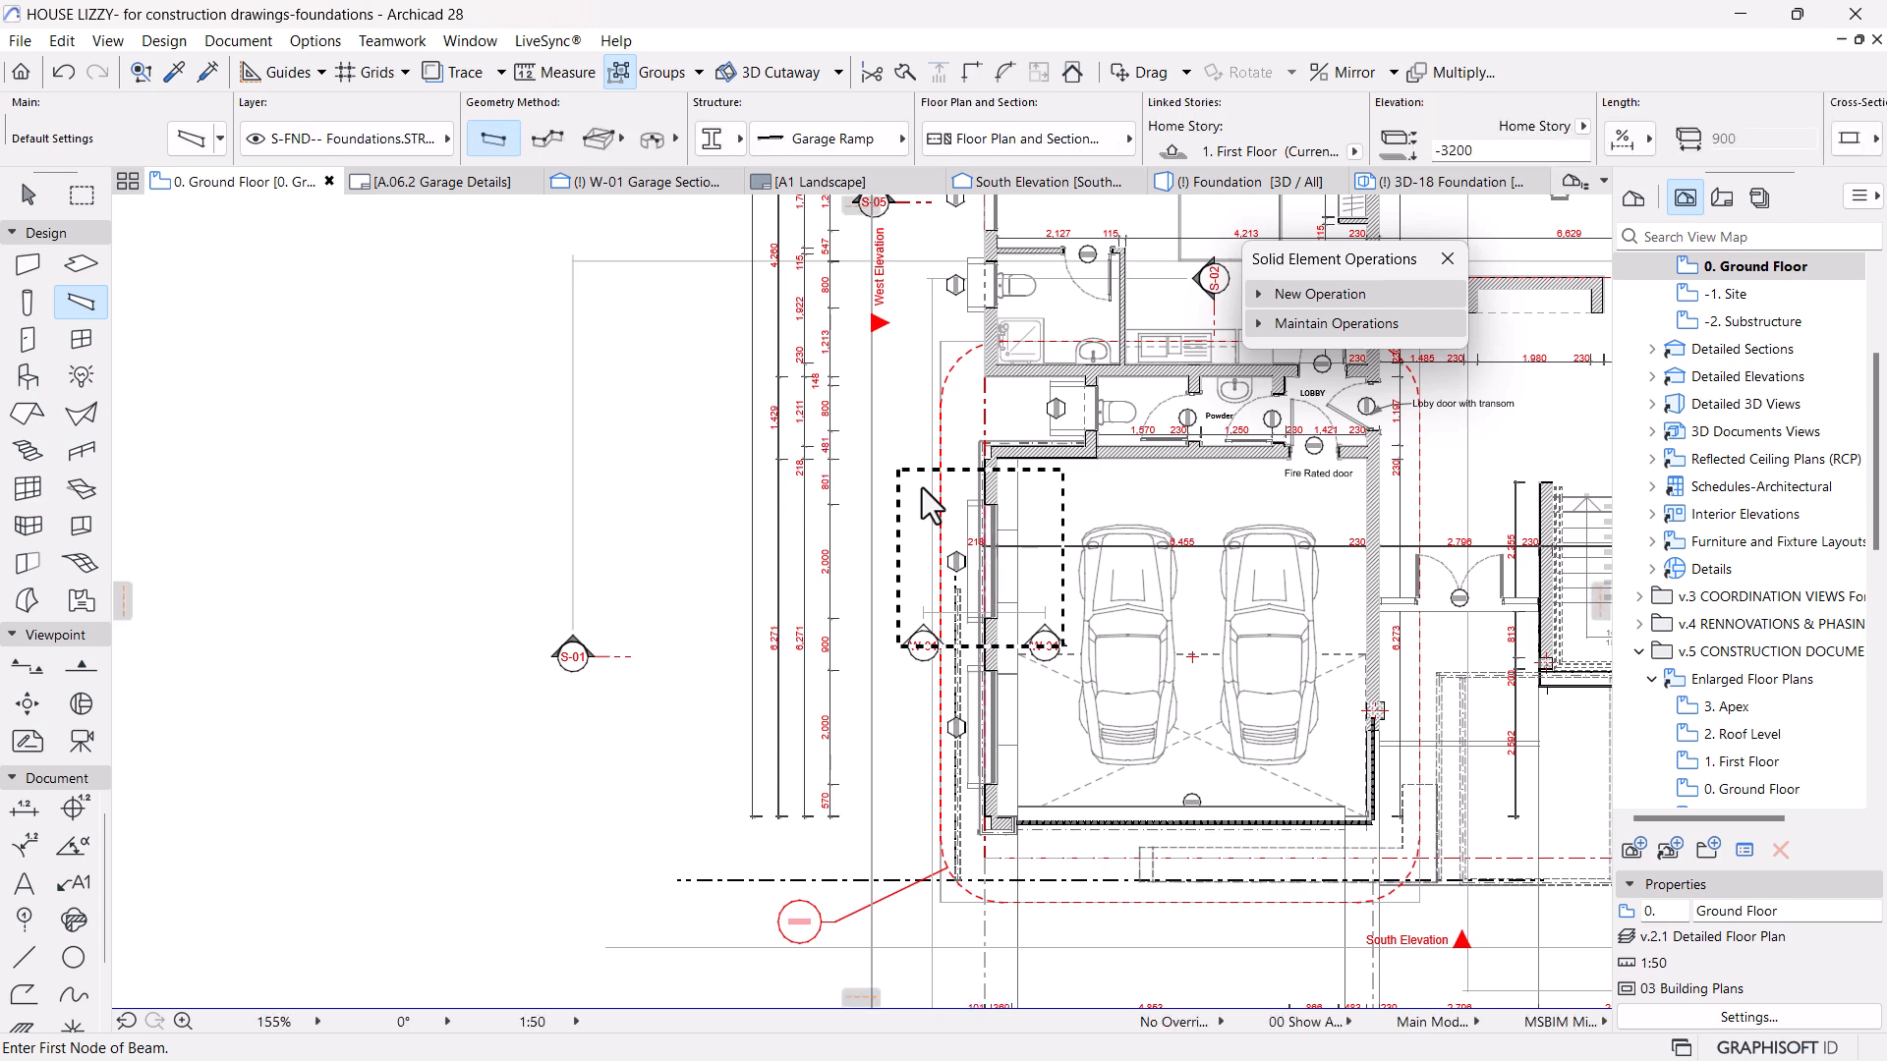
scroll(994, 840, "up", 2)
scroll(995, 840, "up", 8)
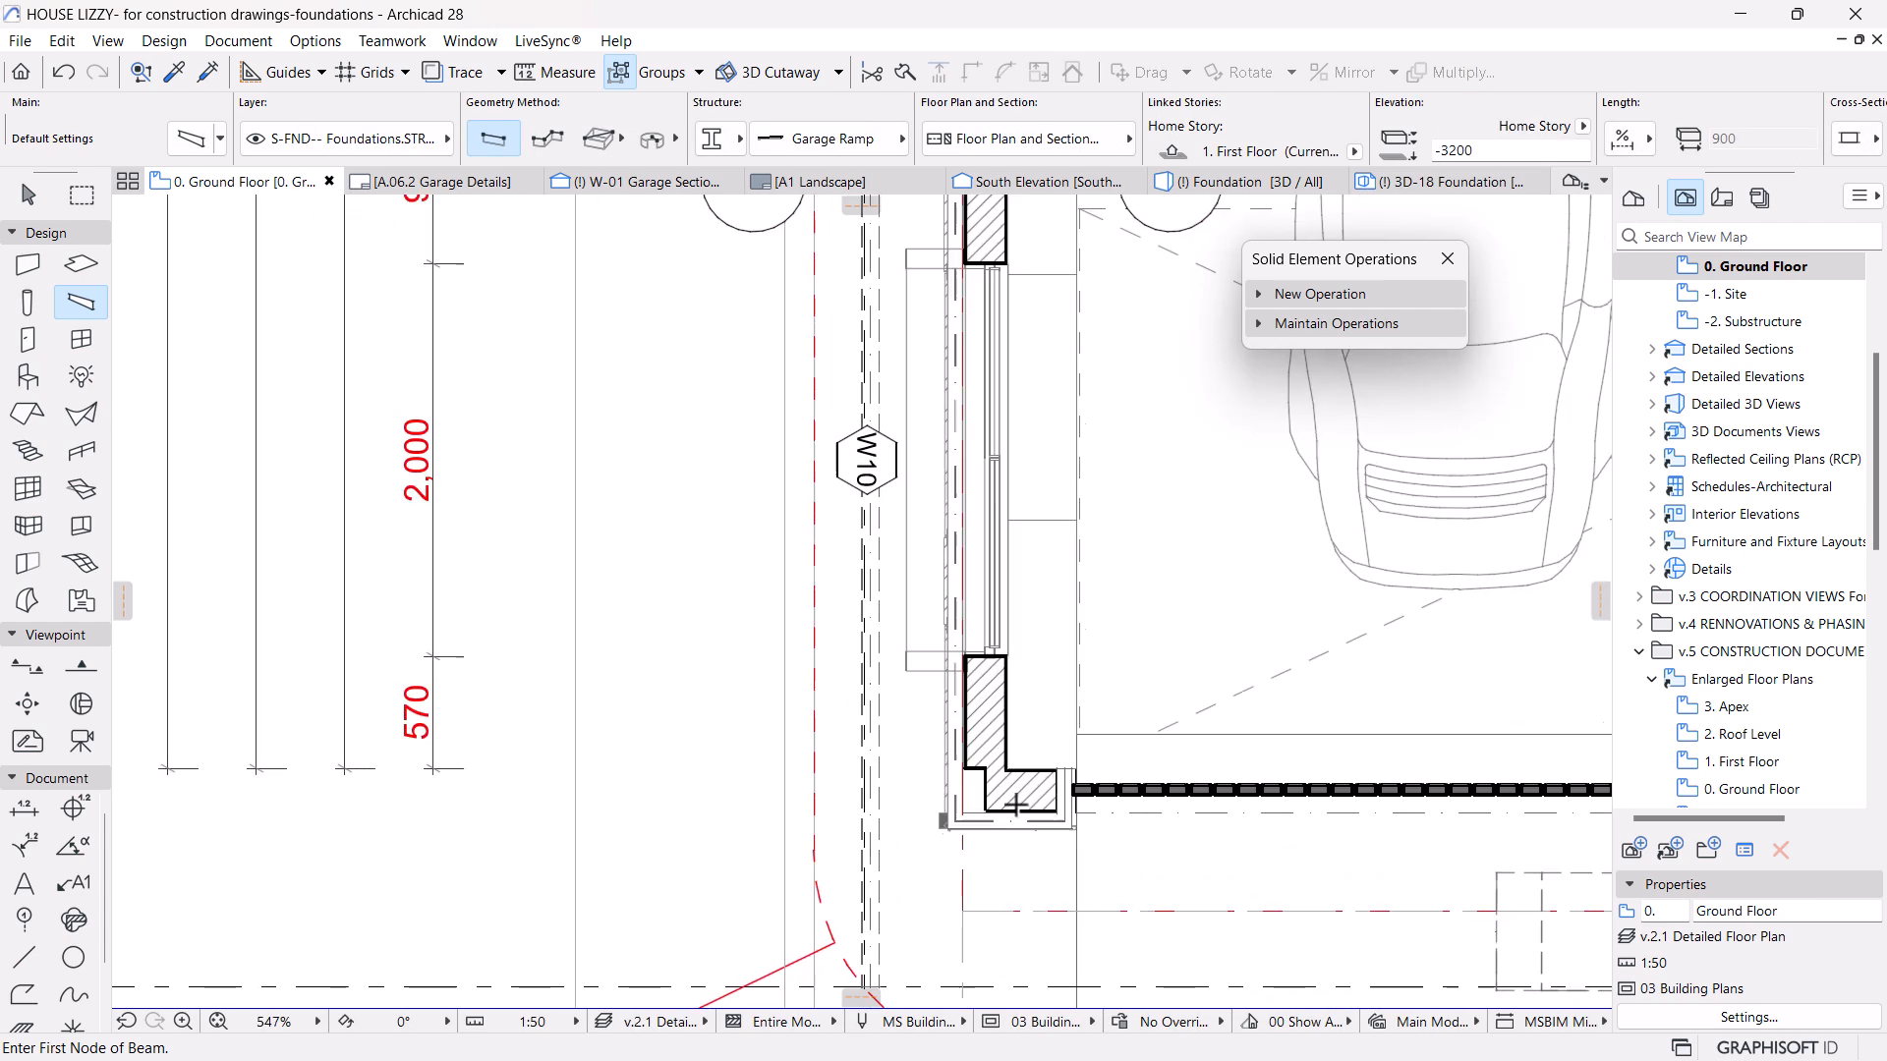
left_click(998, 730)
key("Escape")
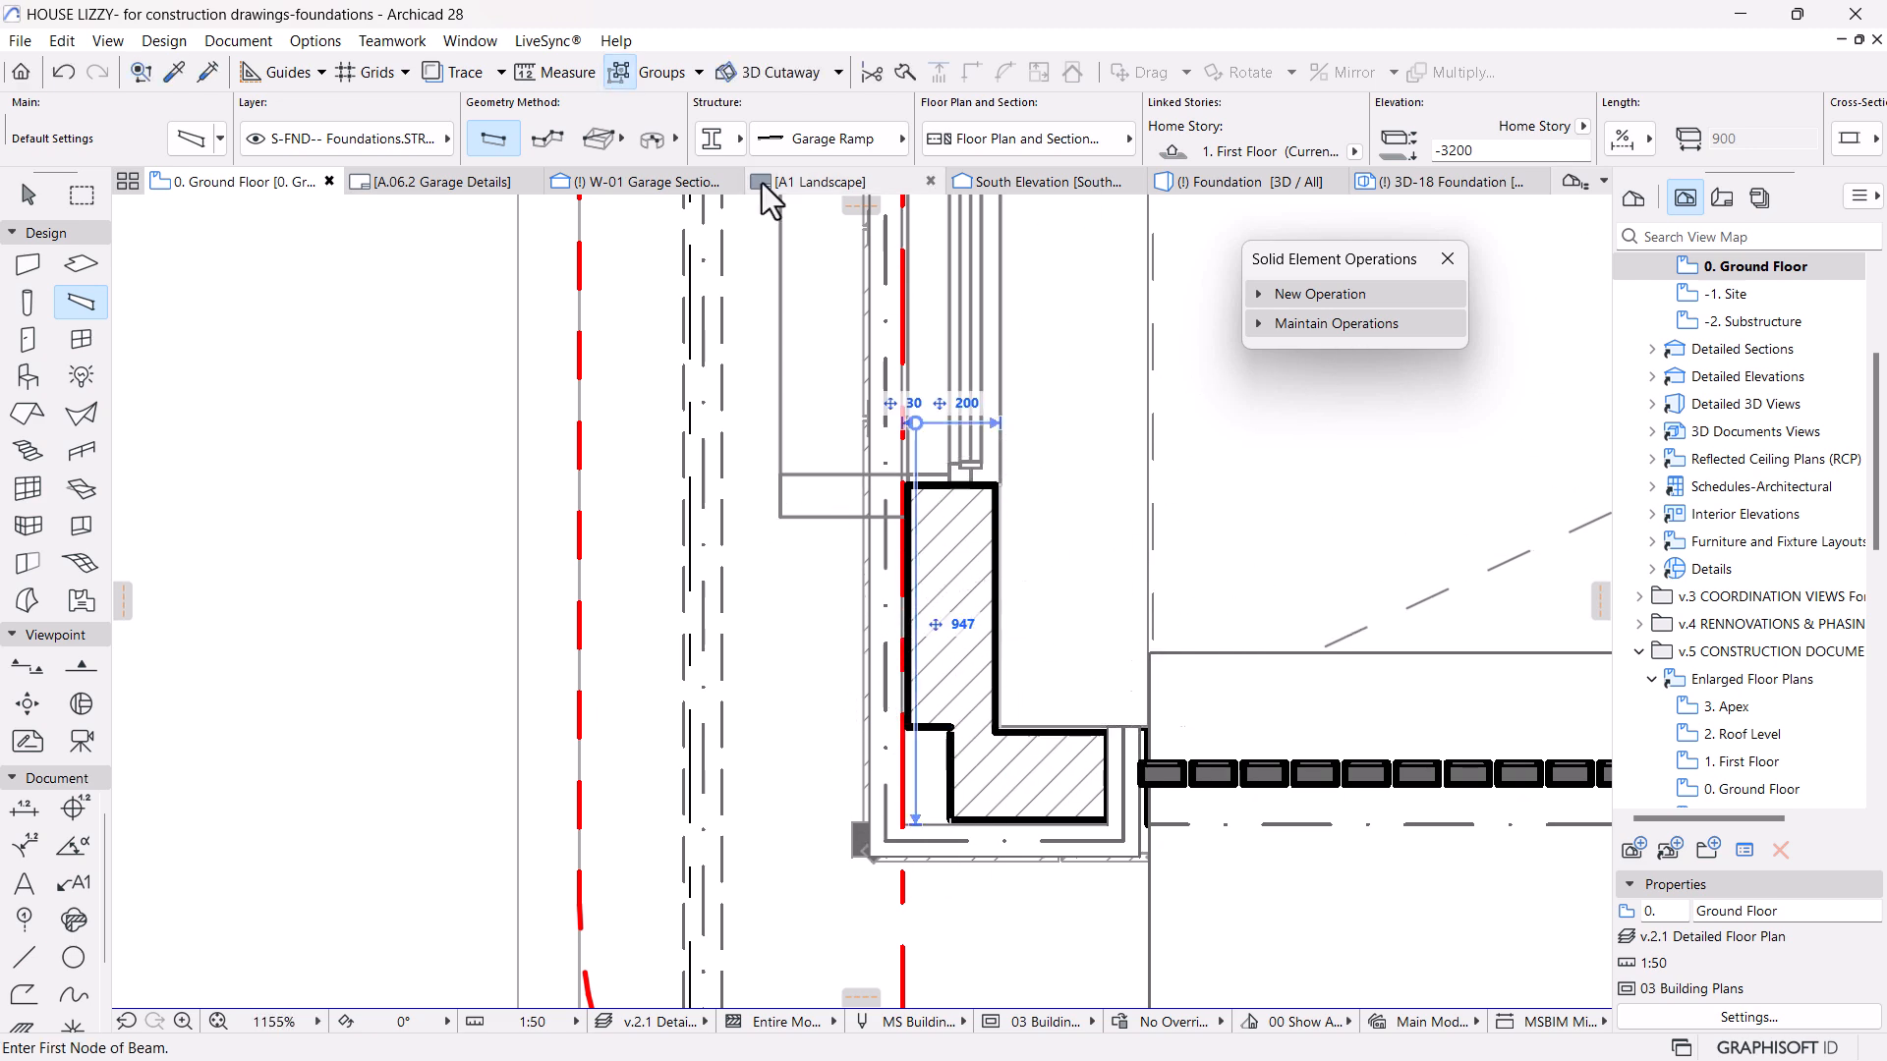
left_click(729, 143)
left_click(722, 174)
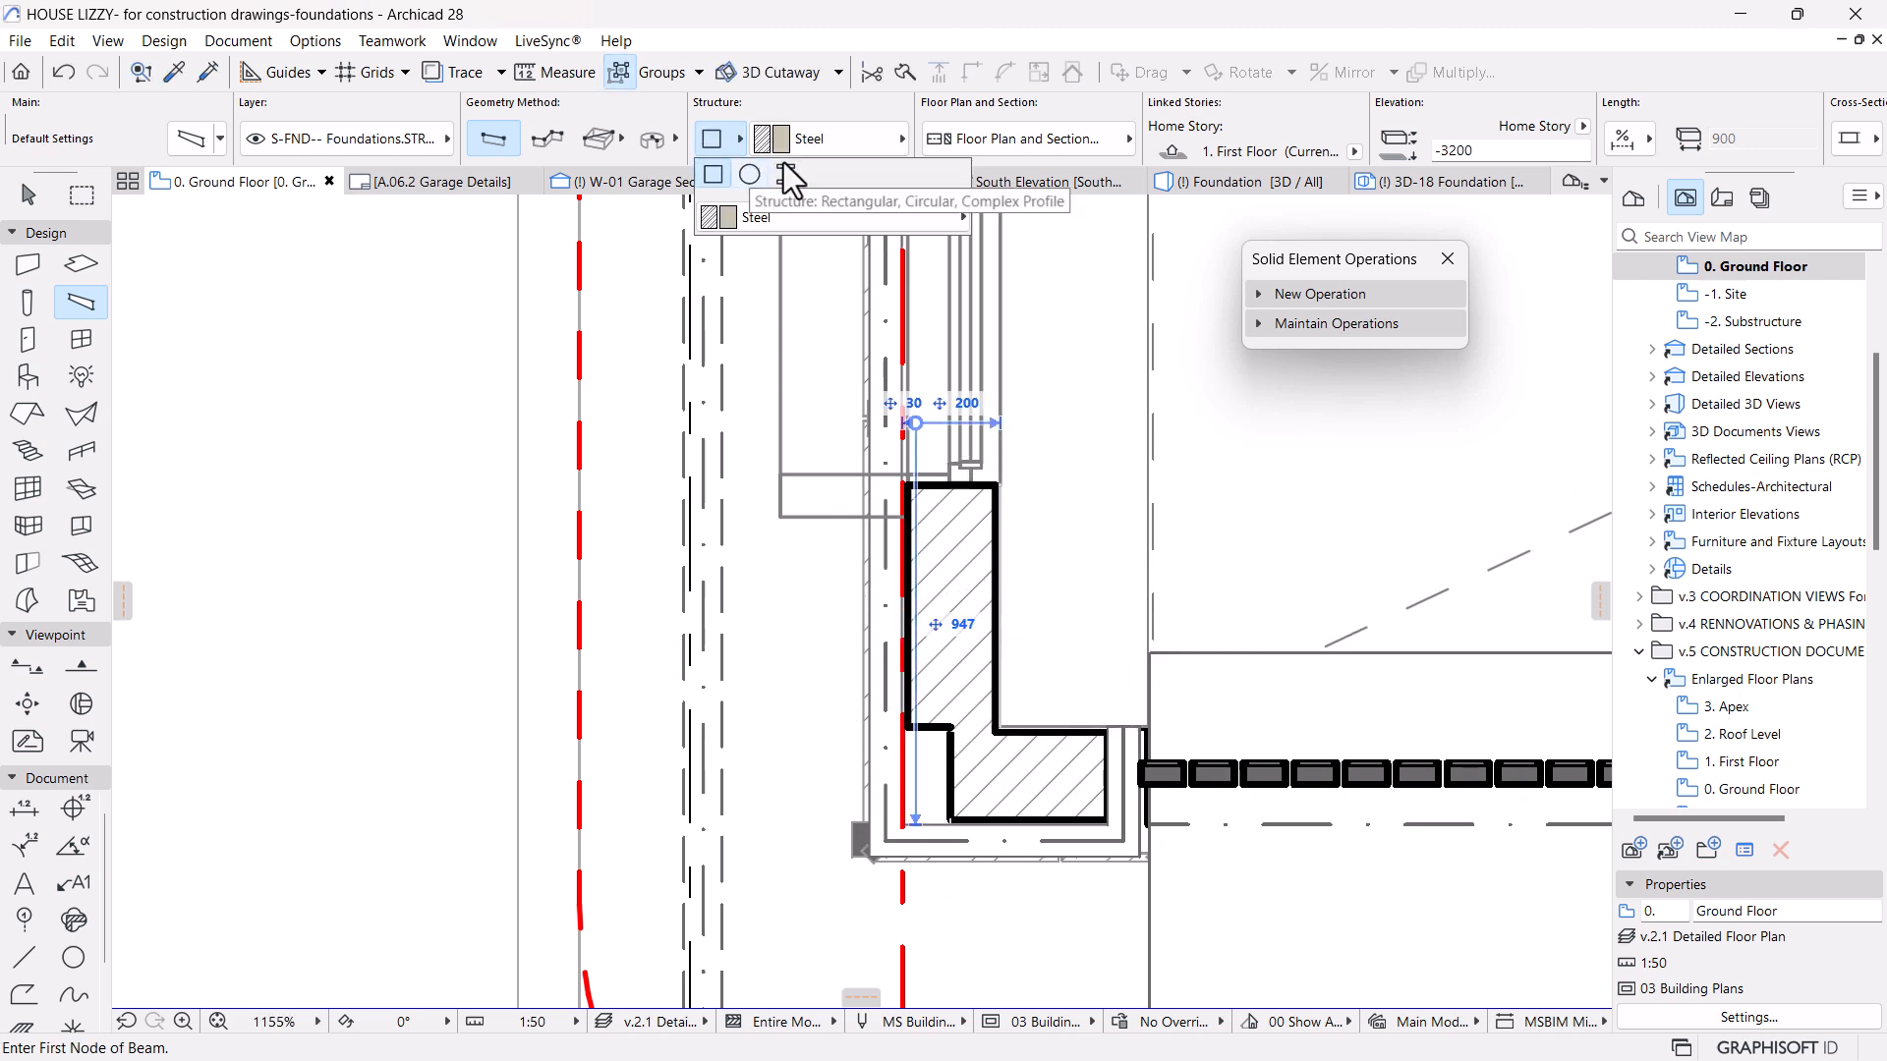
left_click(855, 137)
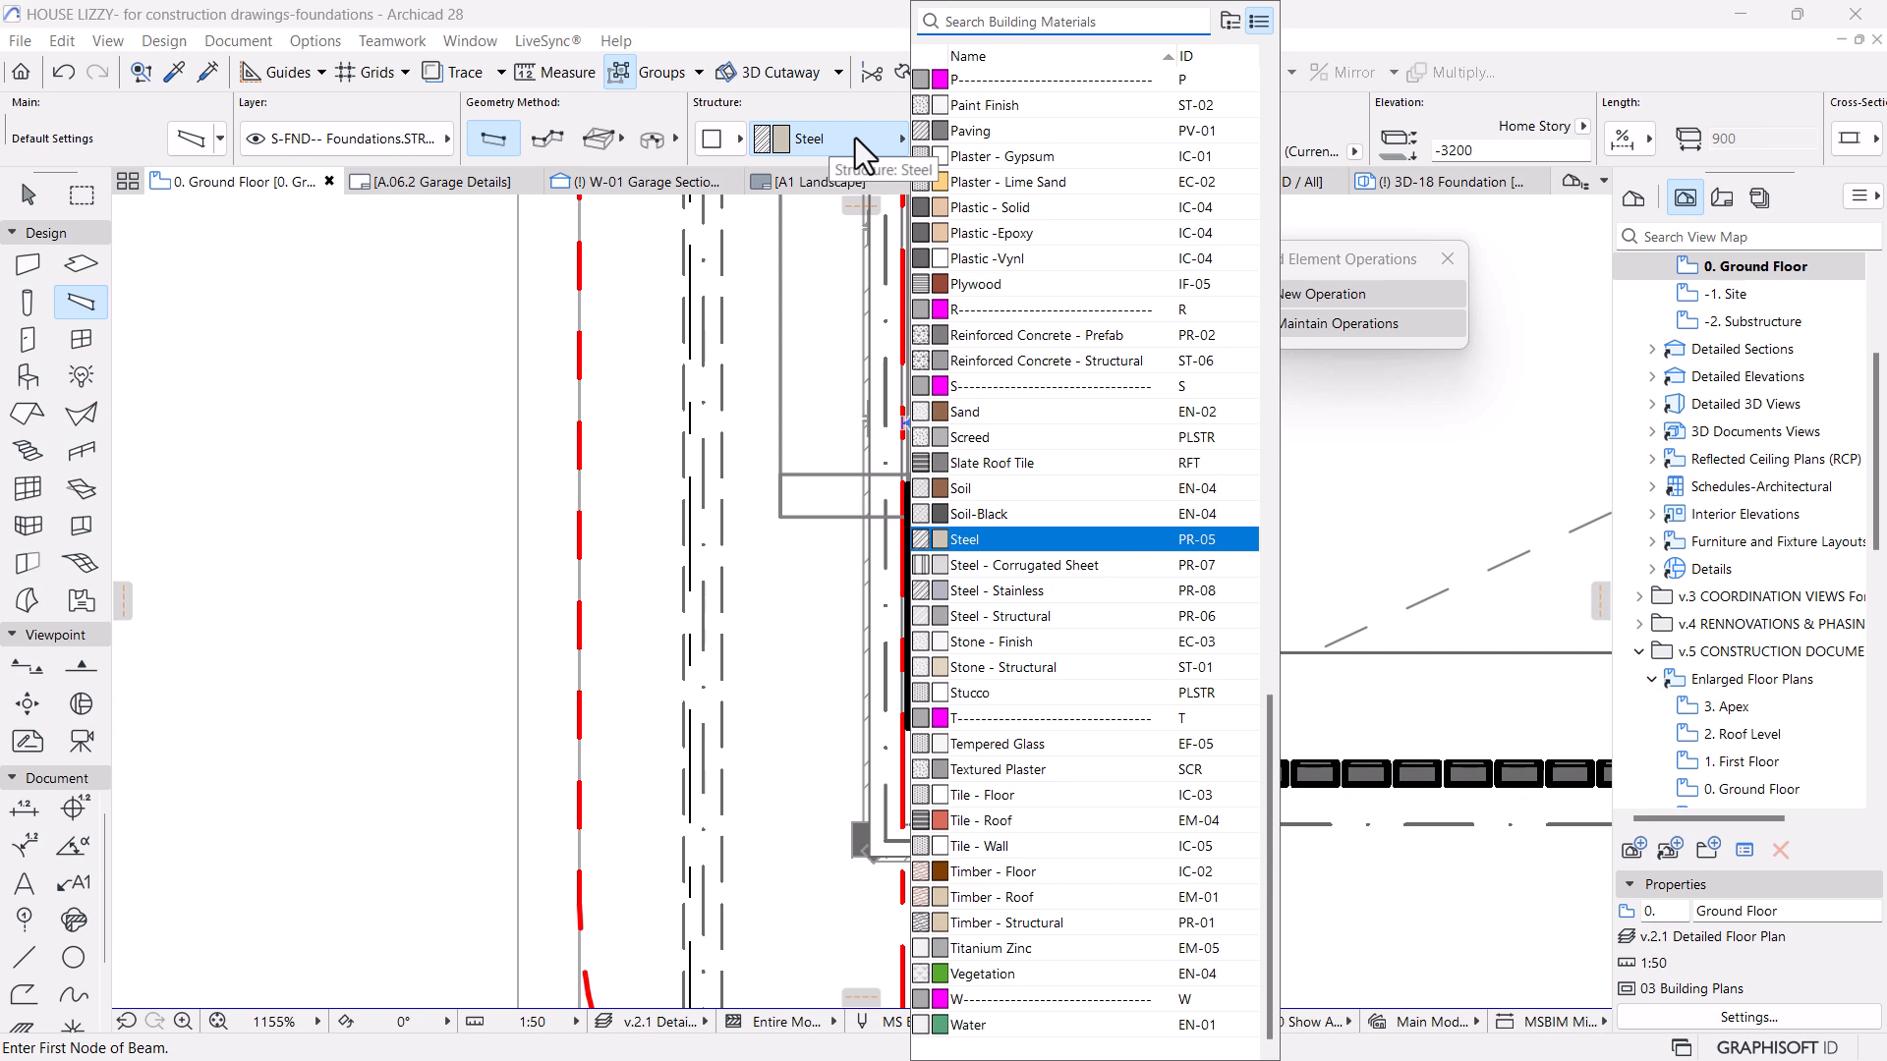
type("concrete")
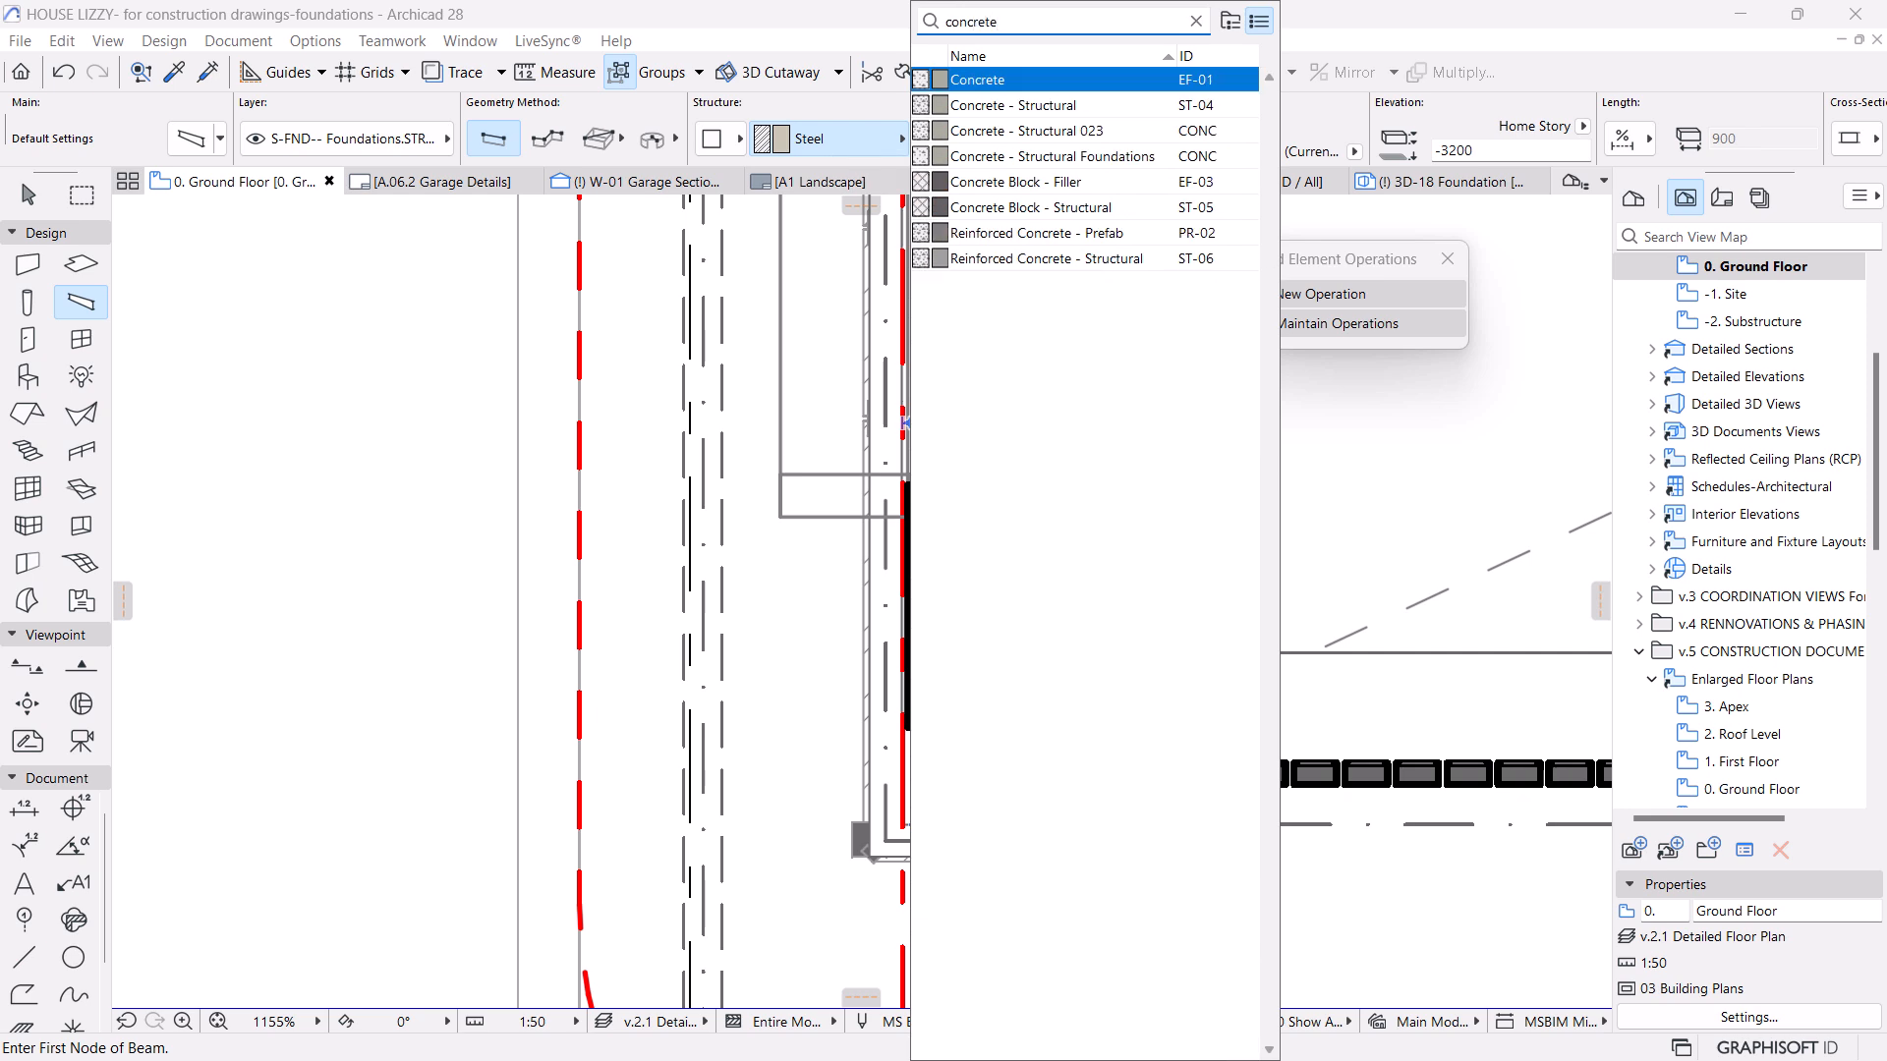
left_click(1030, 106)
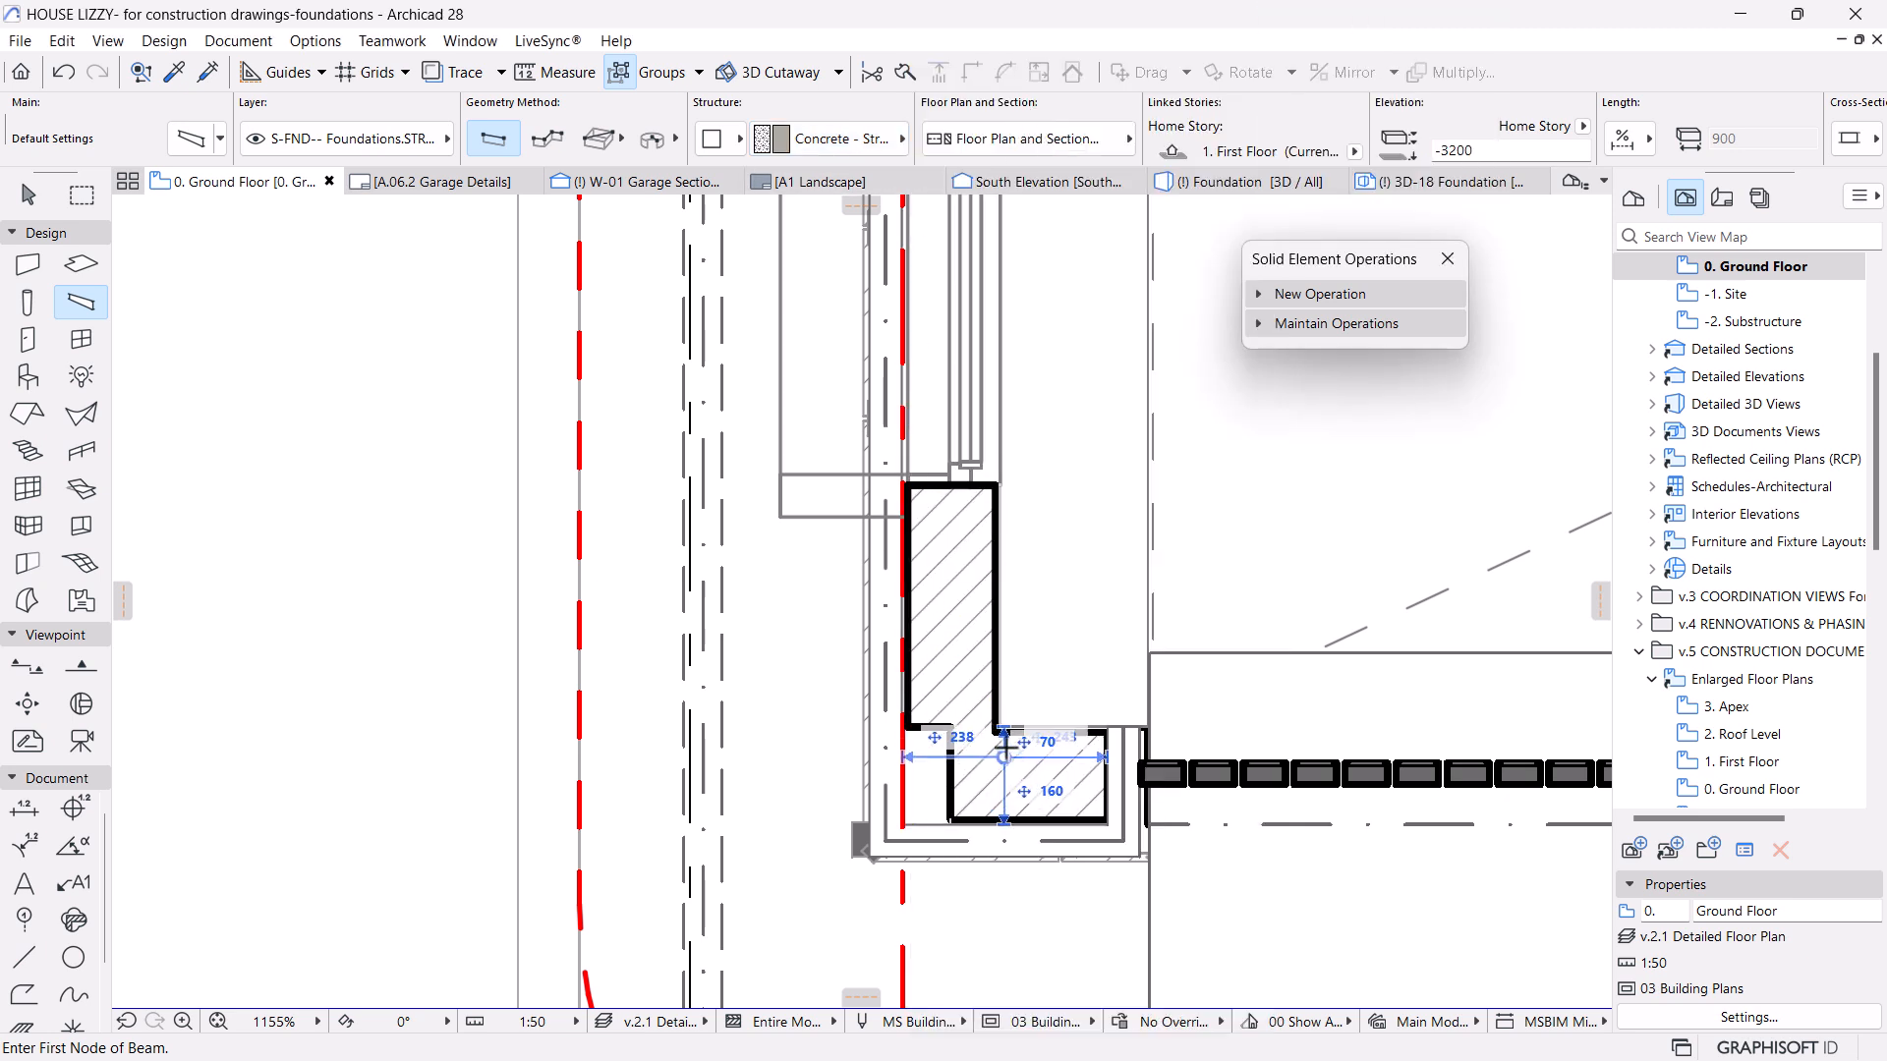
Set the Beam tool's default cross-section to 230 mm wide and 400 mm high.
scroll(1376, 139, "down", 2)
left_click_drag(1455, 150, 1340, 155)
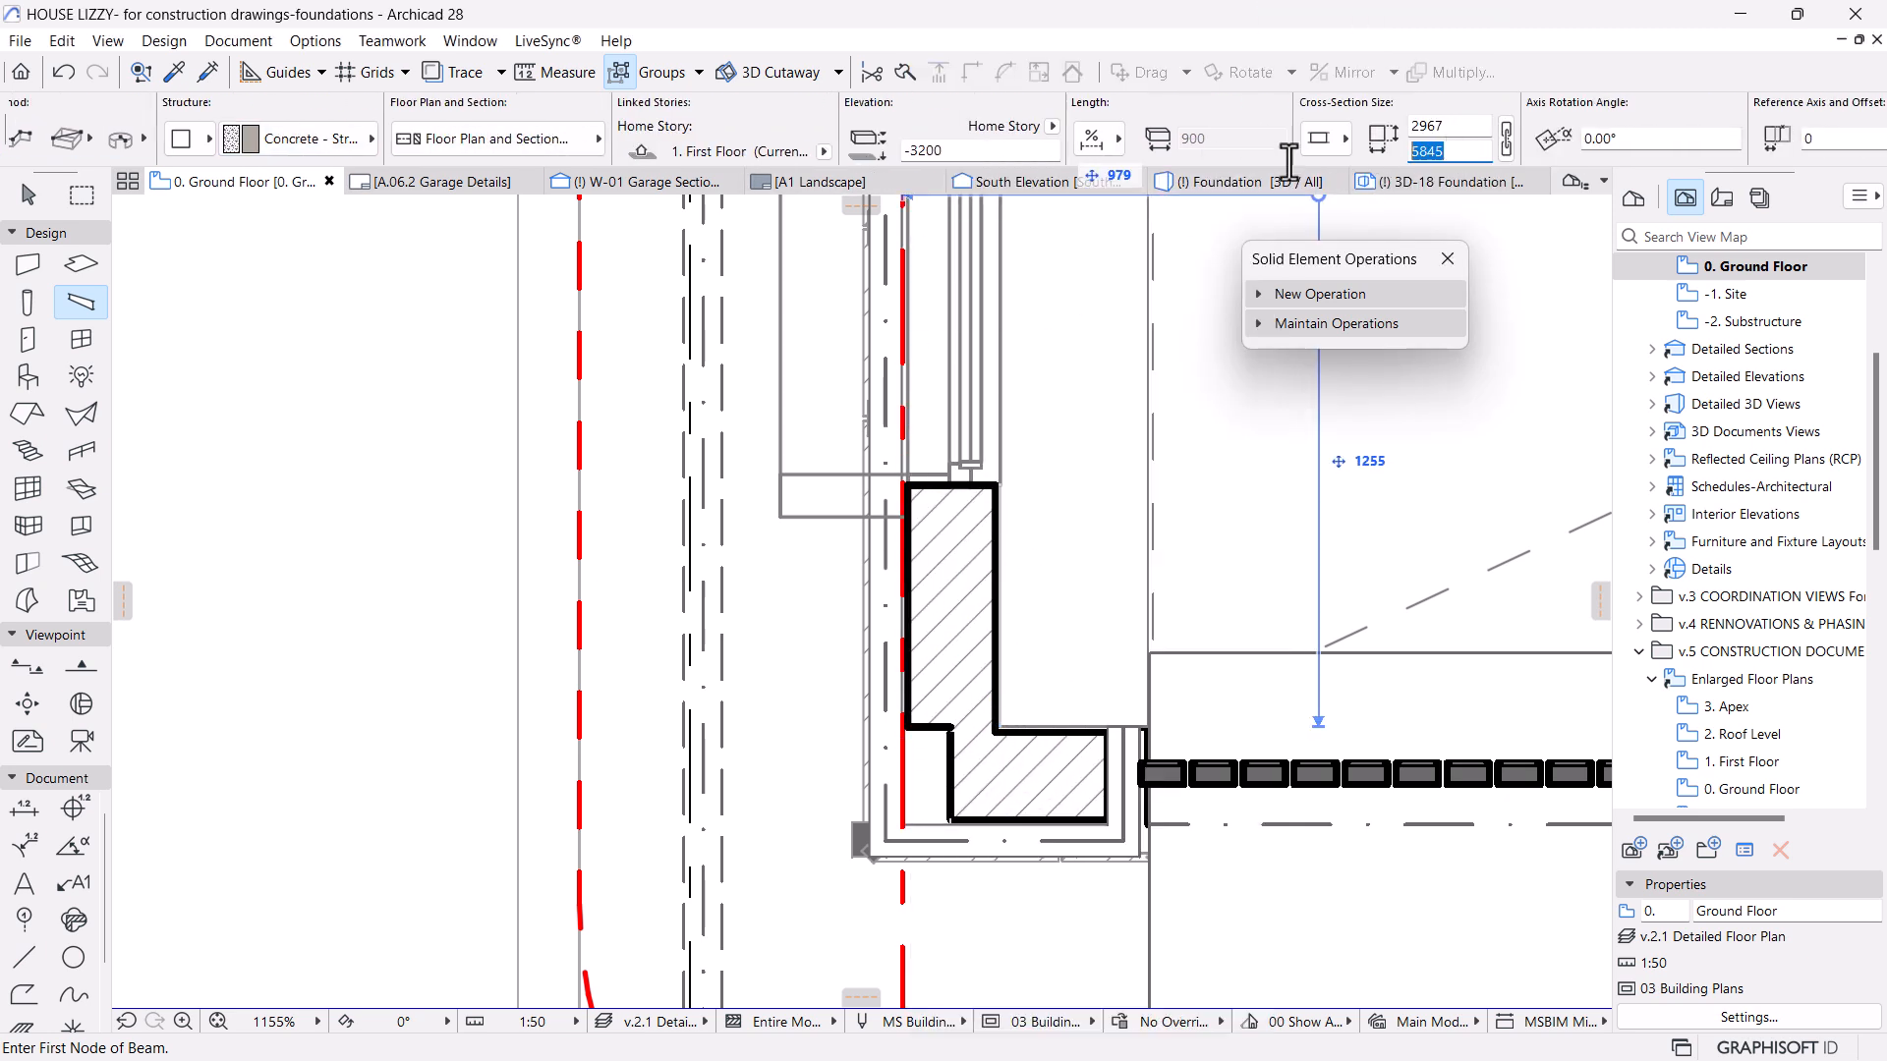
type("230")
key("Tab")
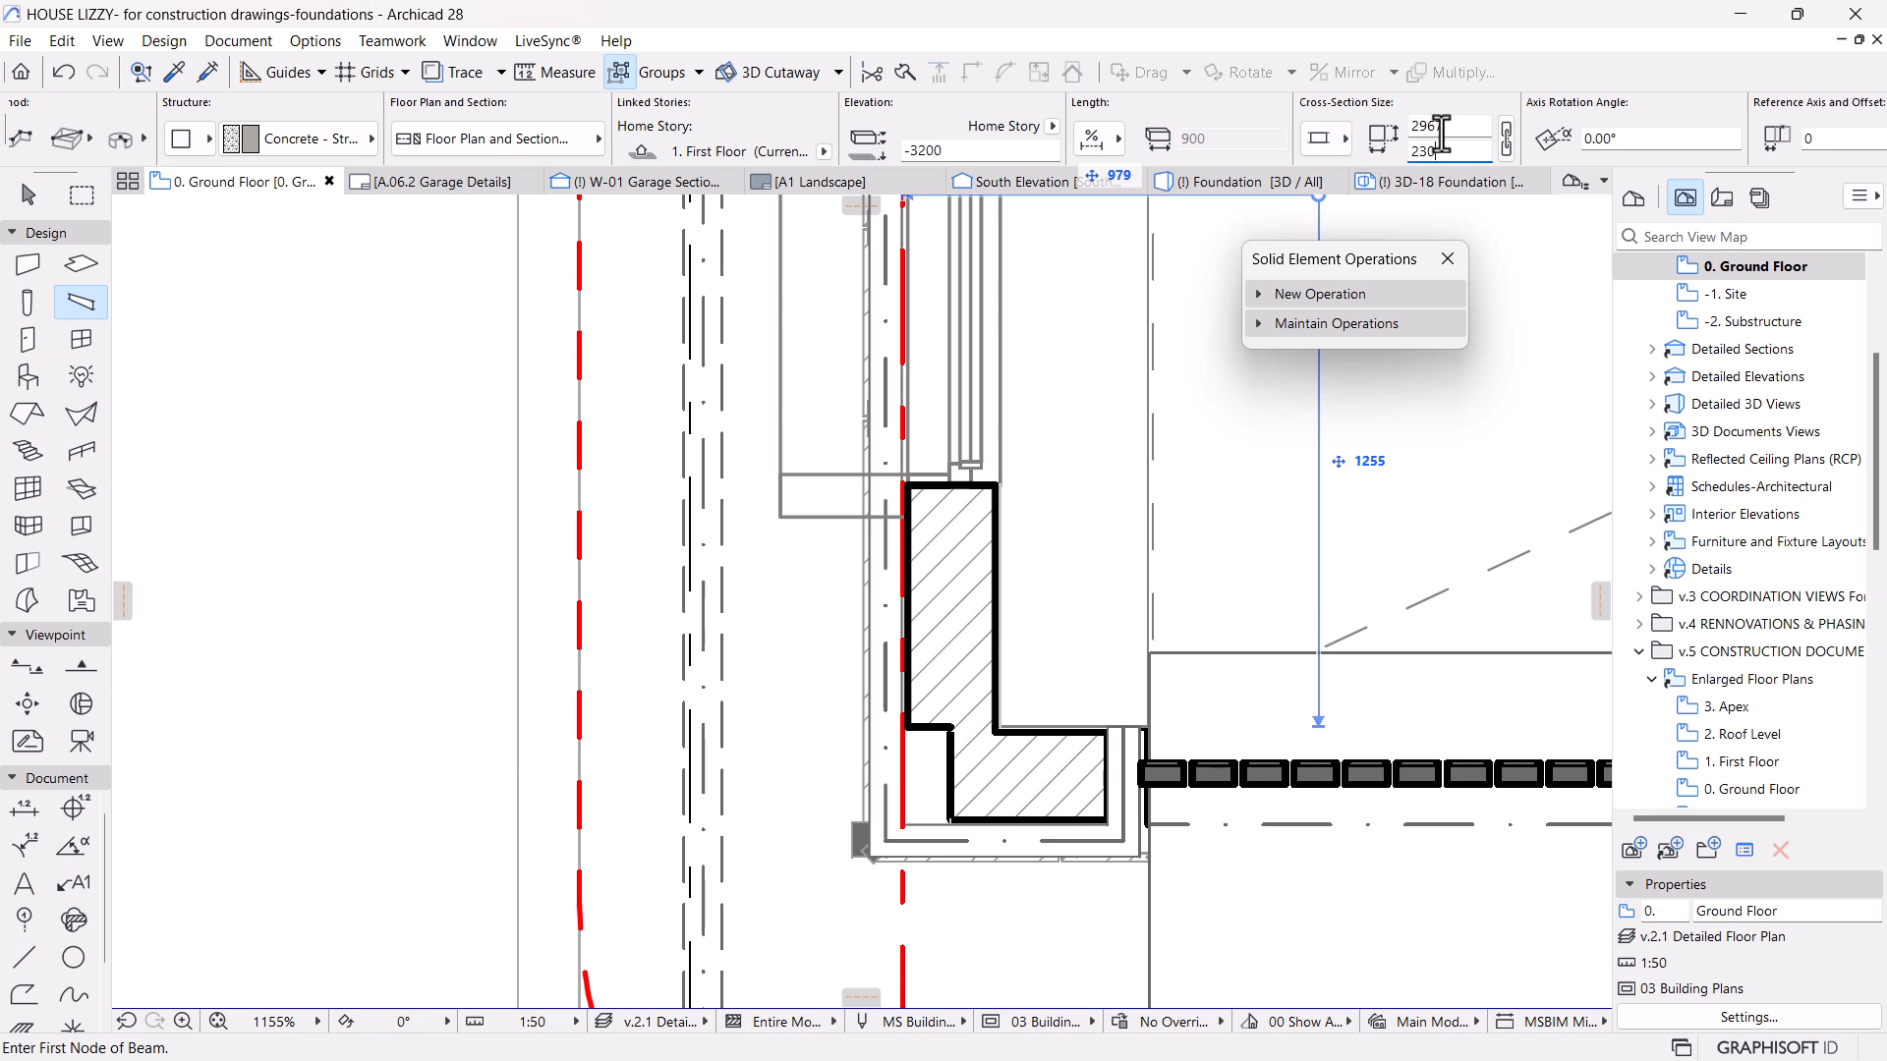
type("400")
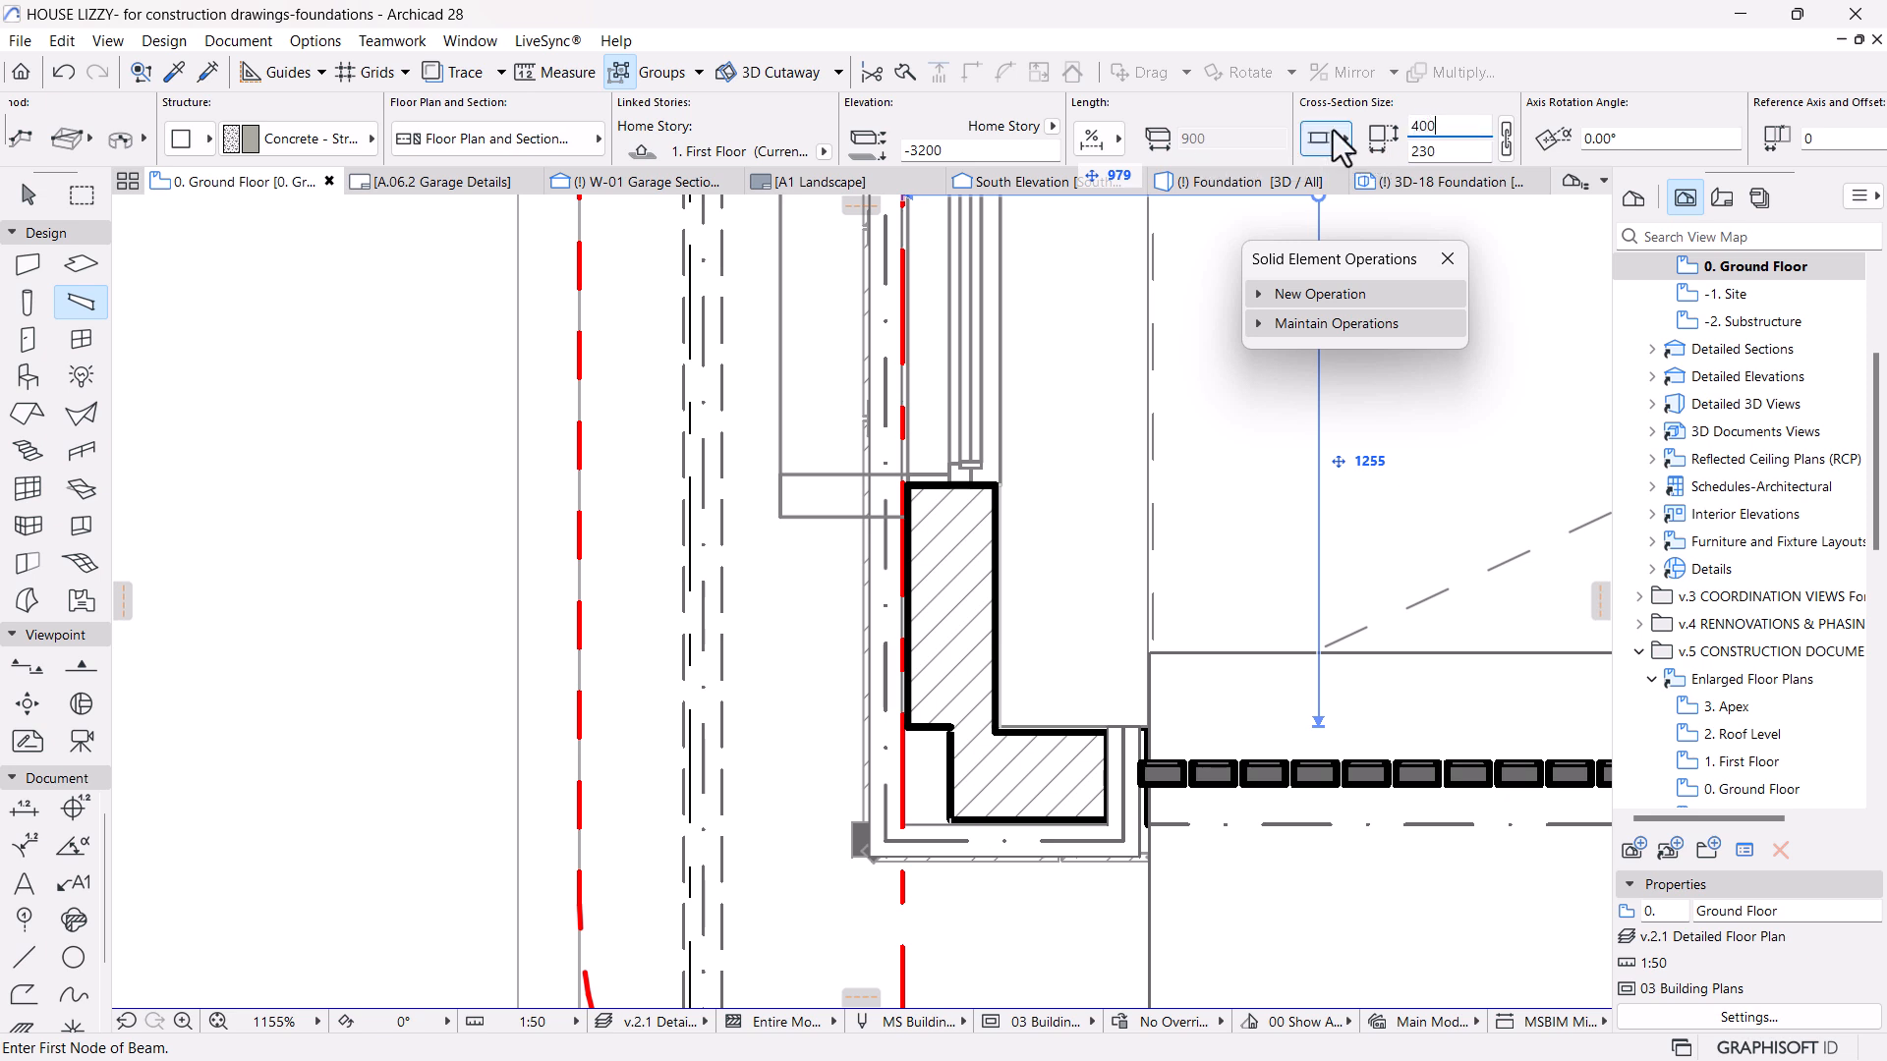
key("Return")
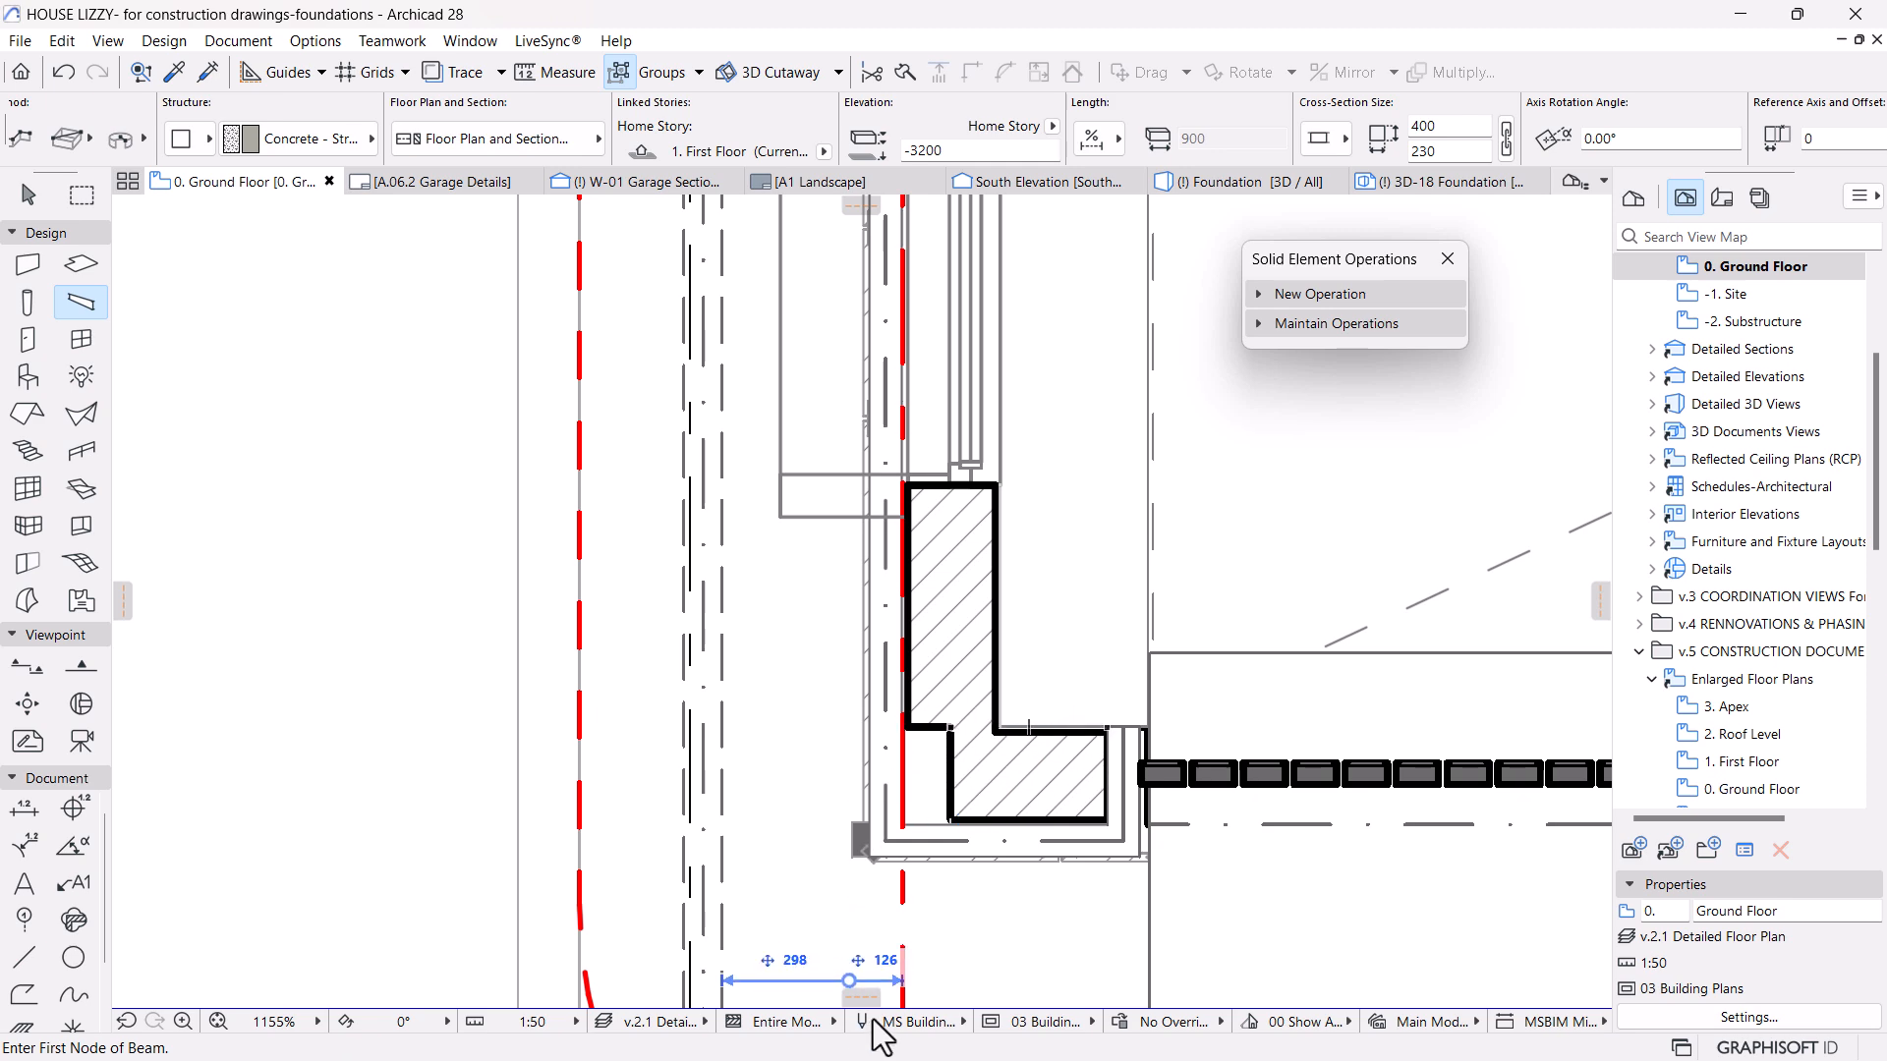
left_click(998, 727)
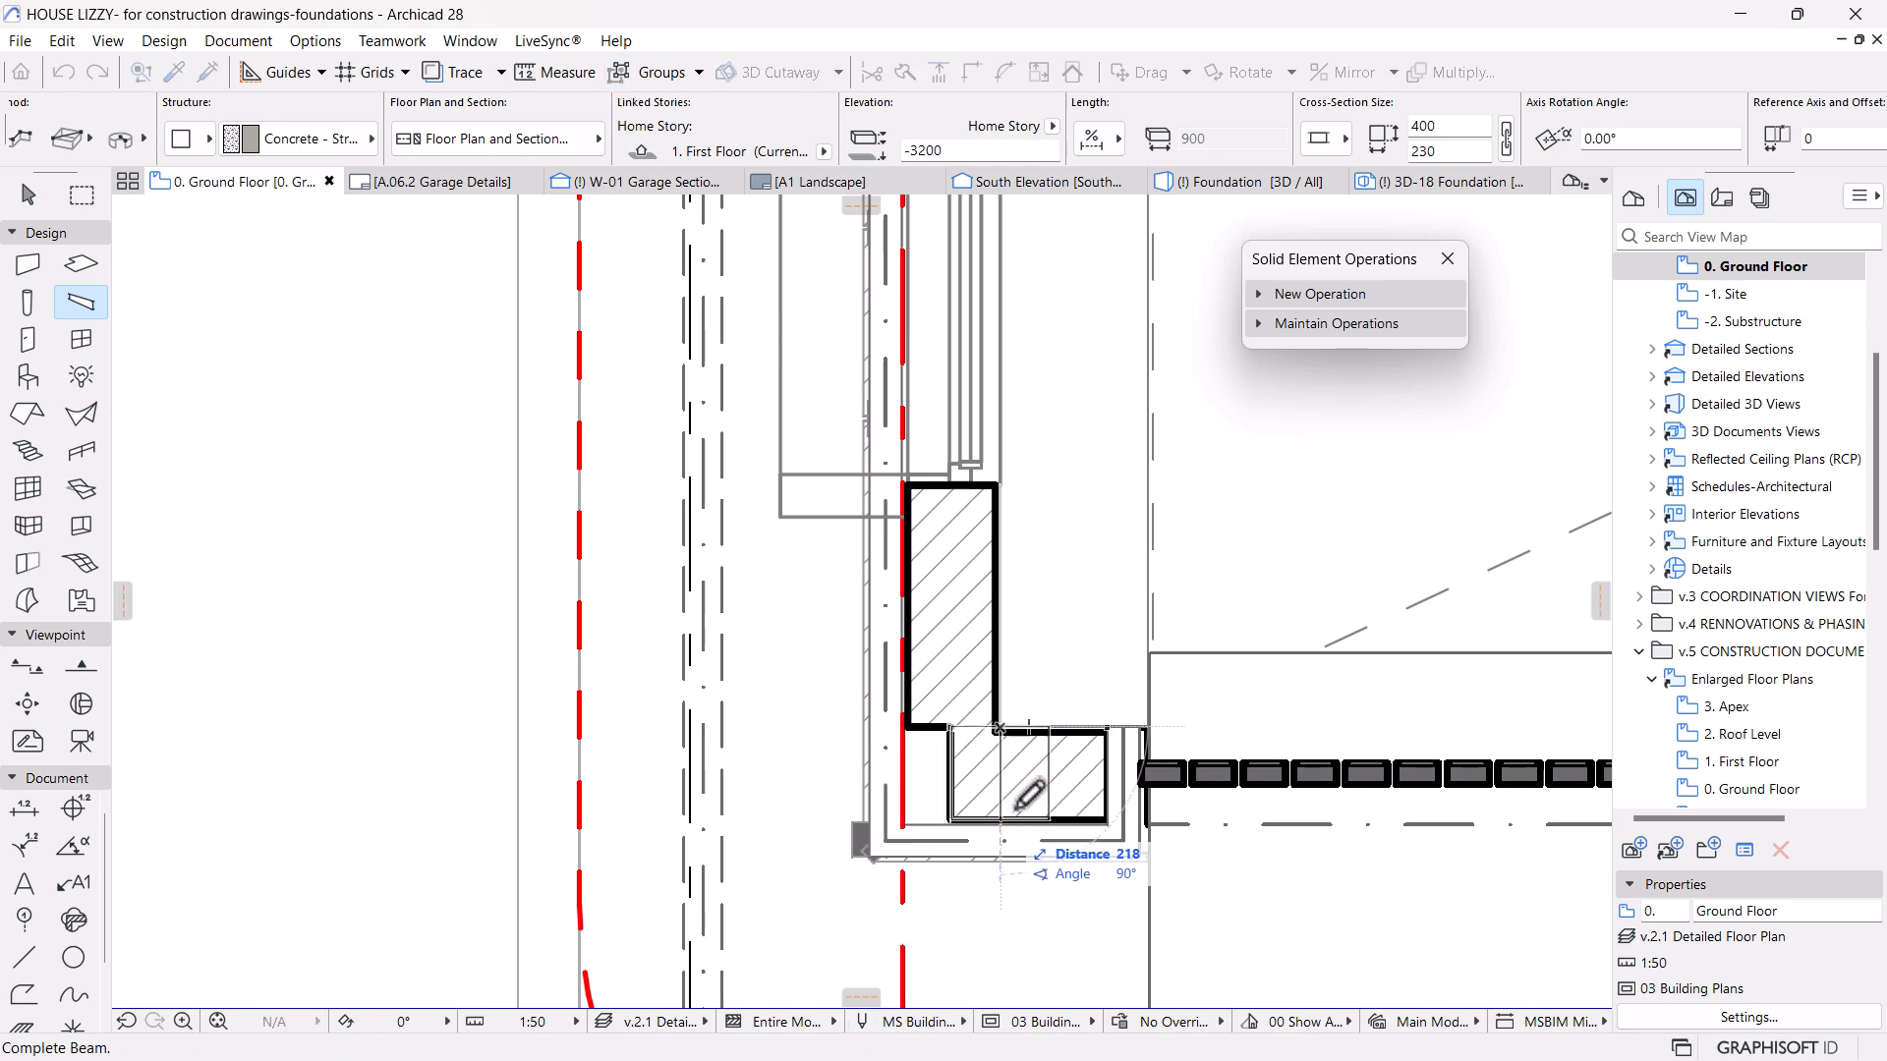
key("Escape")
scroll(997, 727, "up", 5)
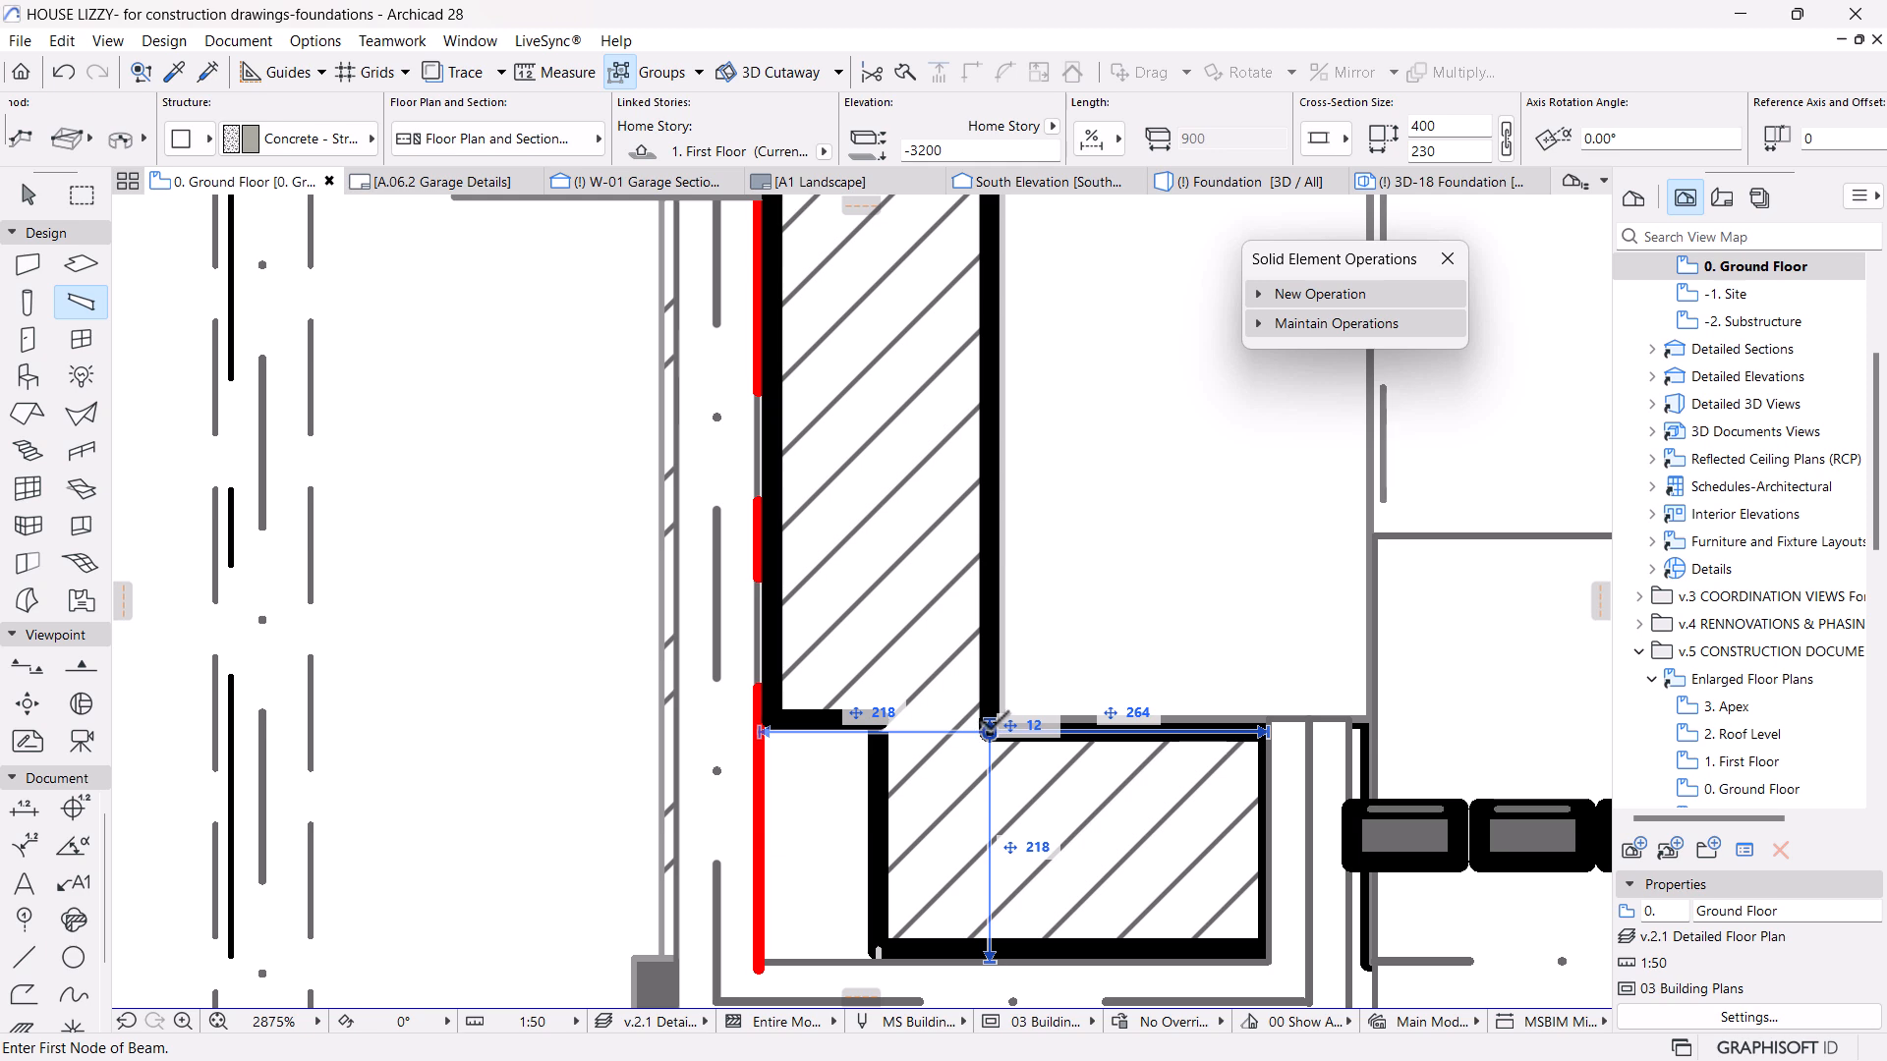
left_click(842, 905)
scroll(855, 900, "down", 4)
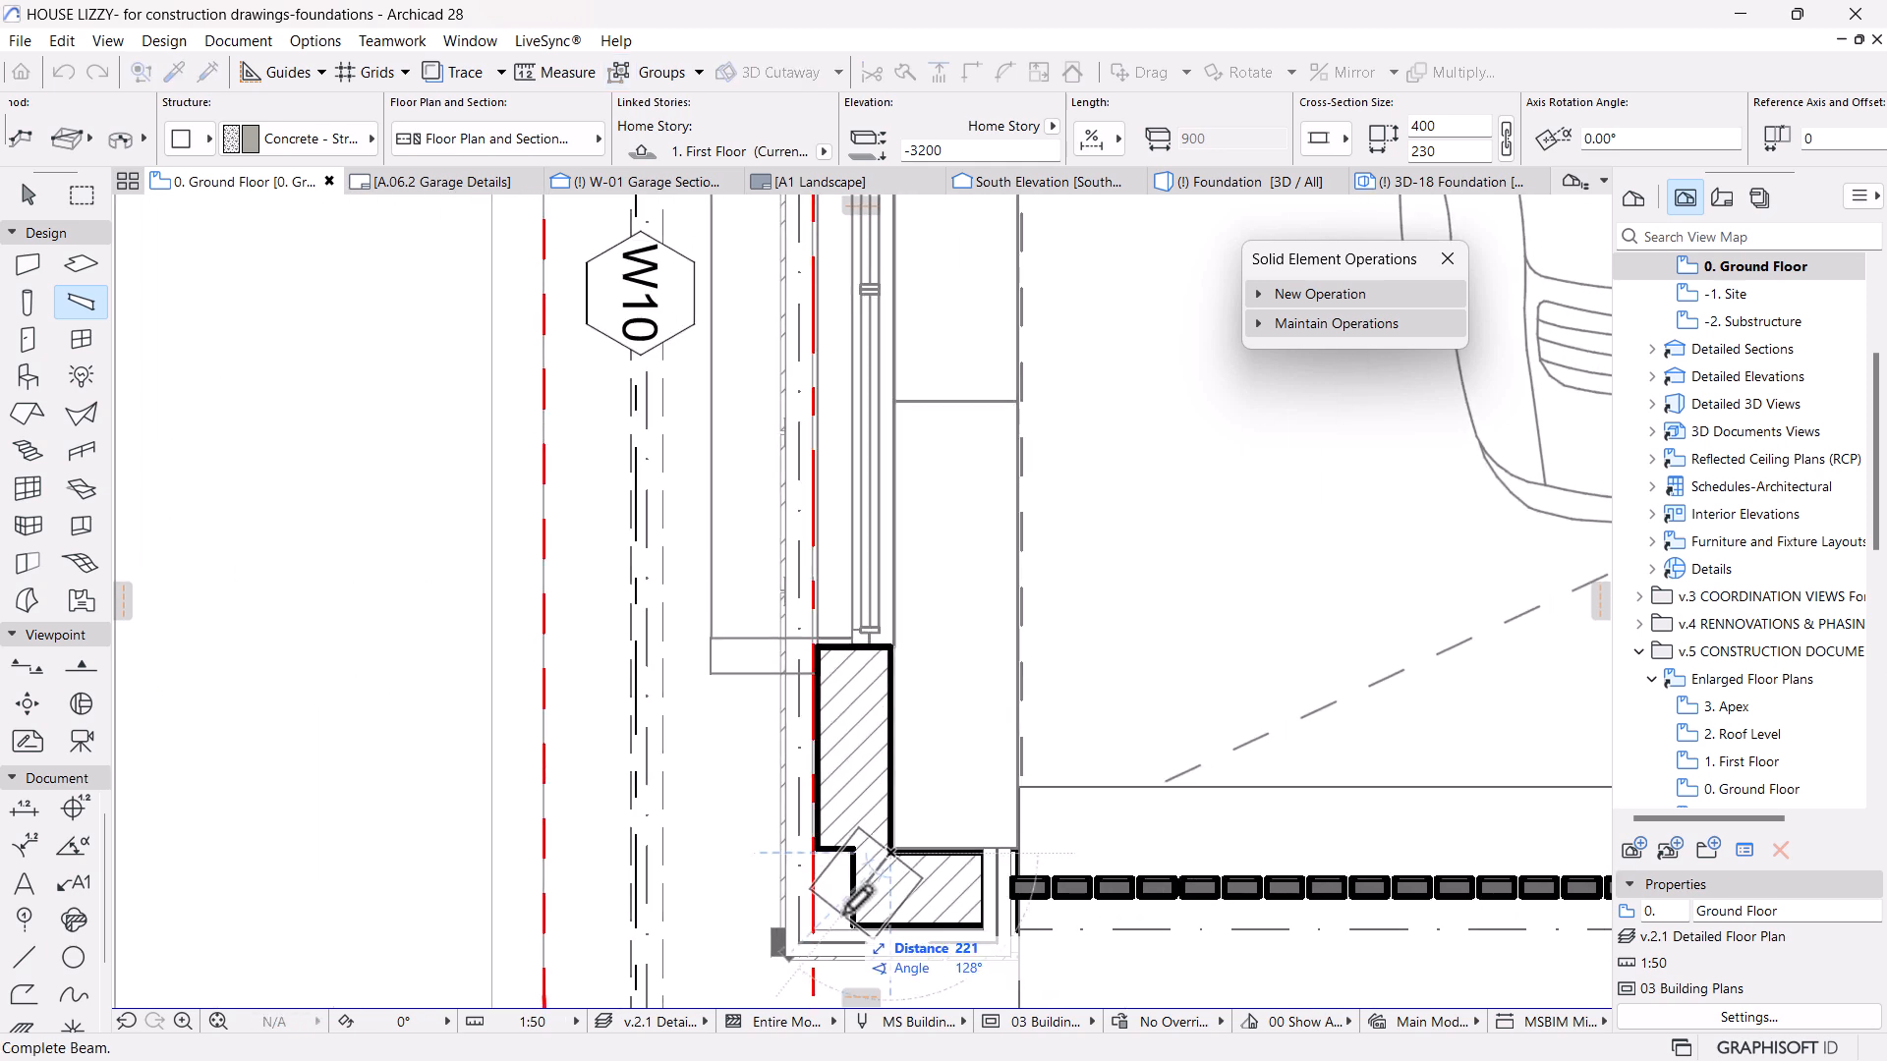
scroll(851, 904, "down", 4)
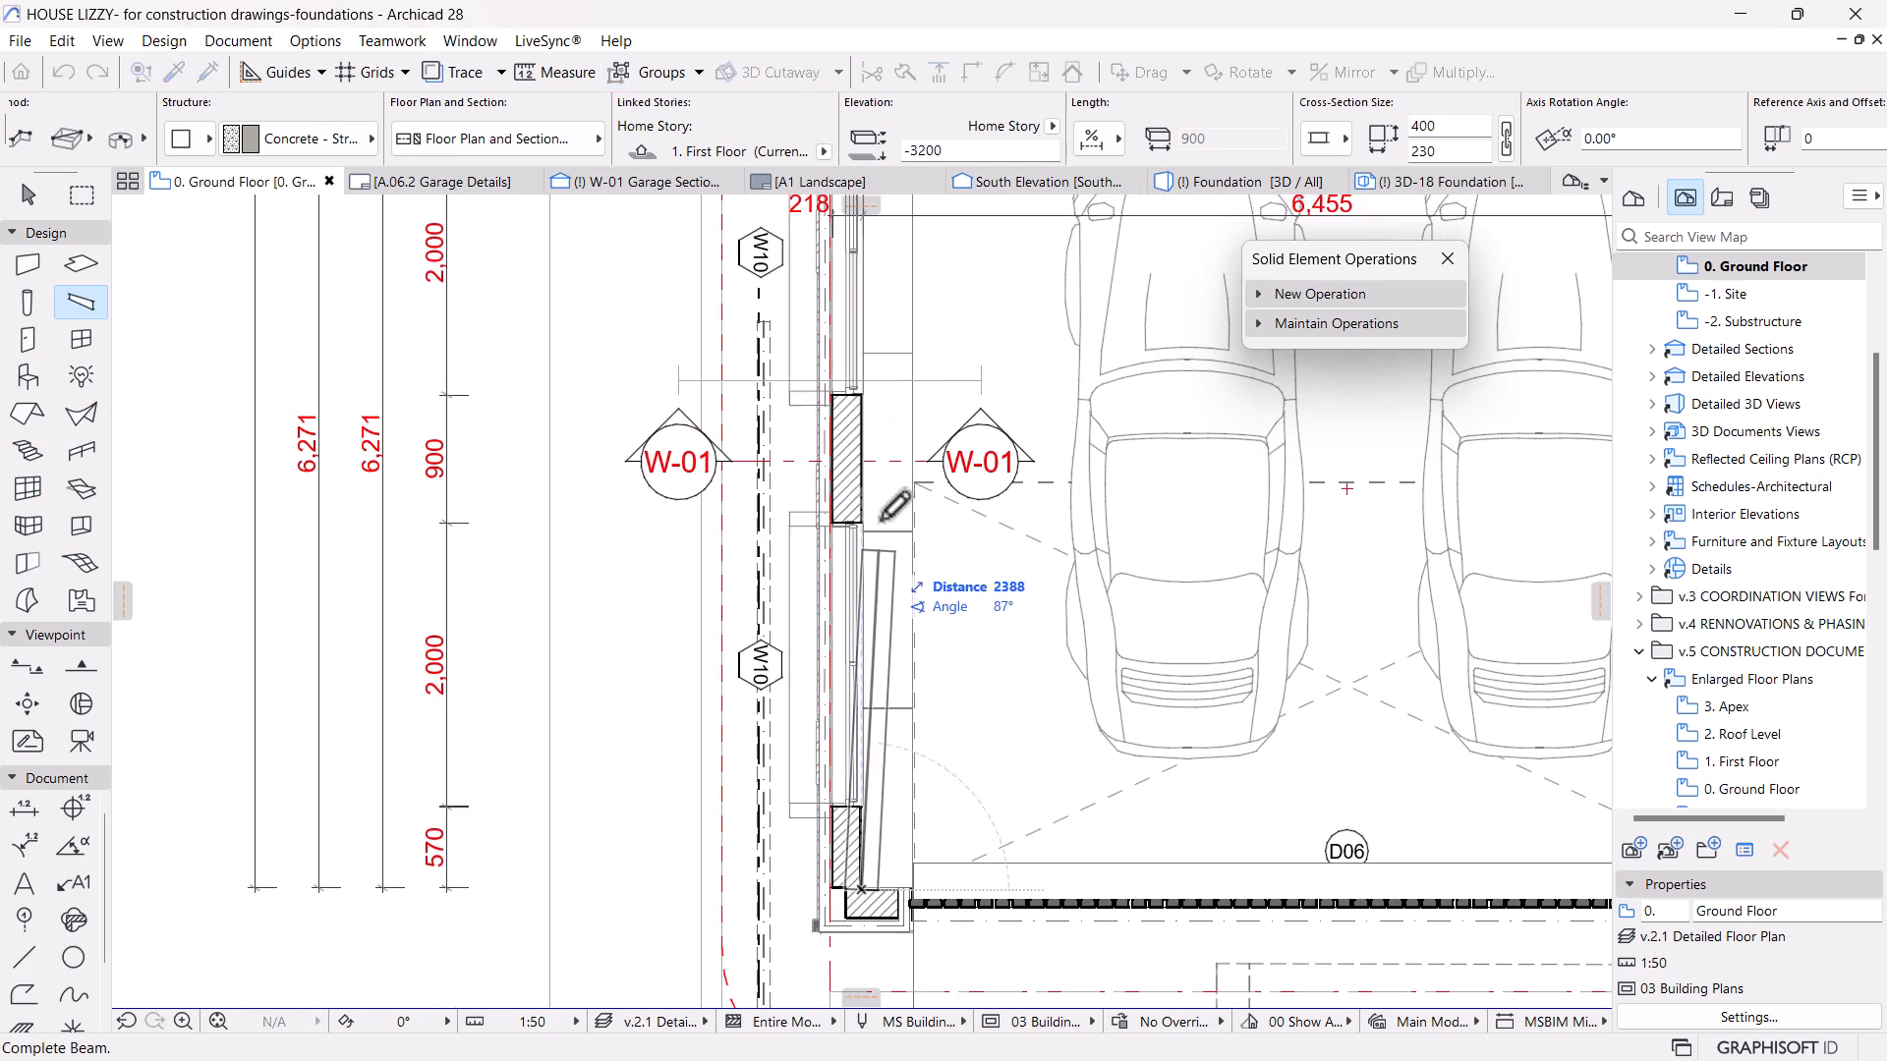
middle_click_drag(862, 462, 849, 686)
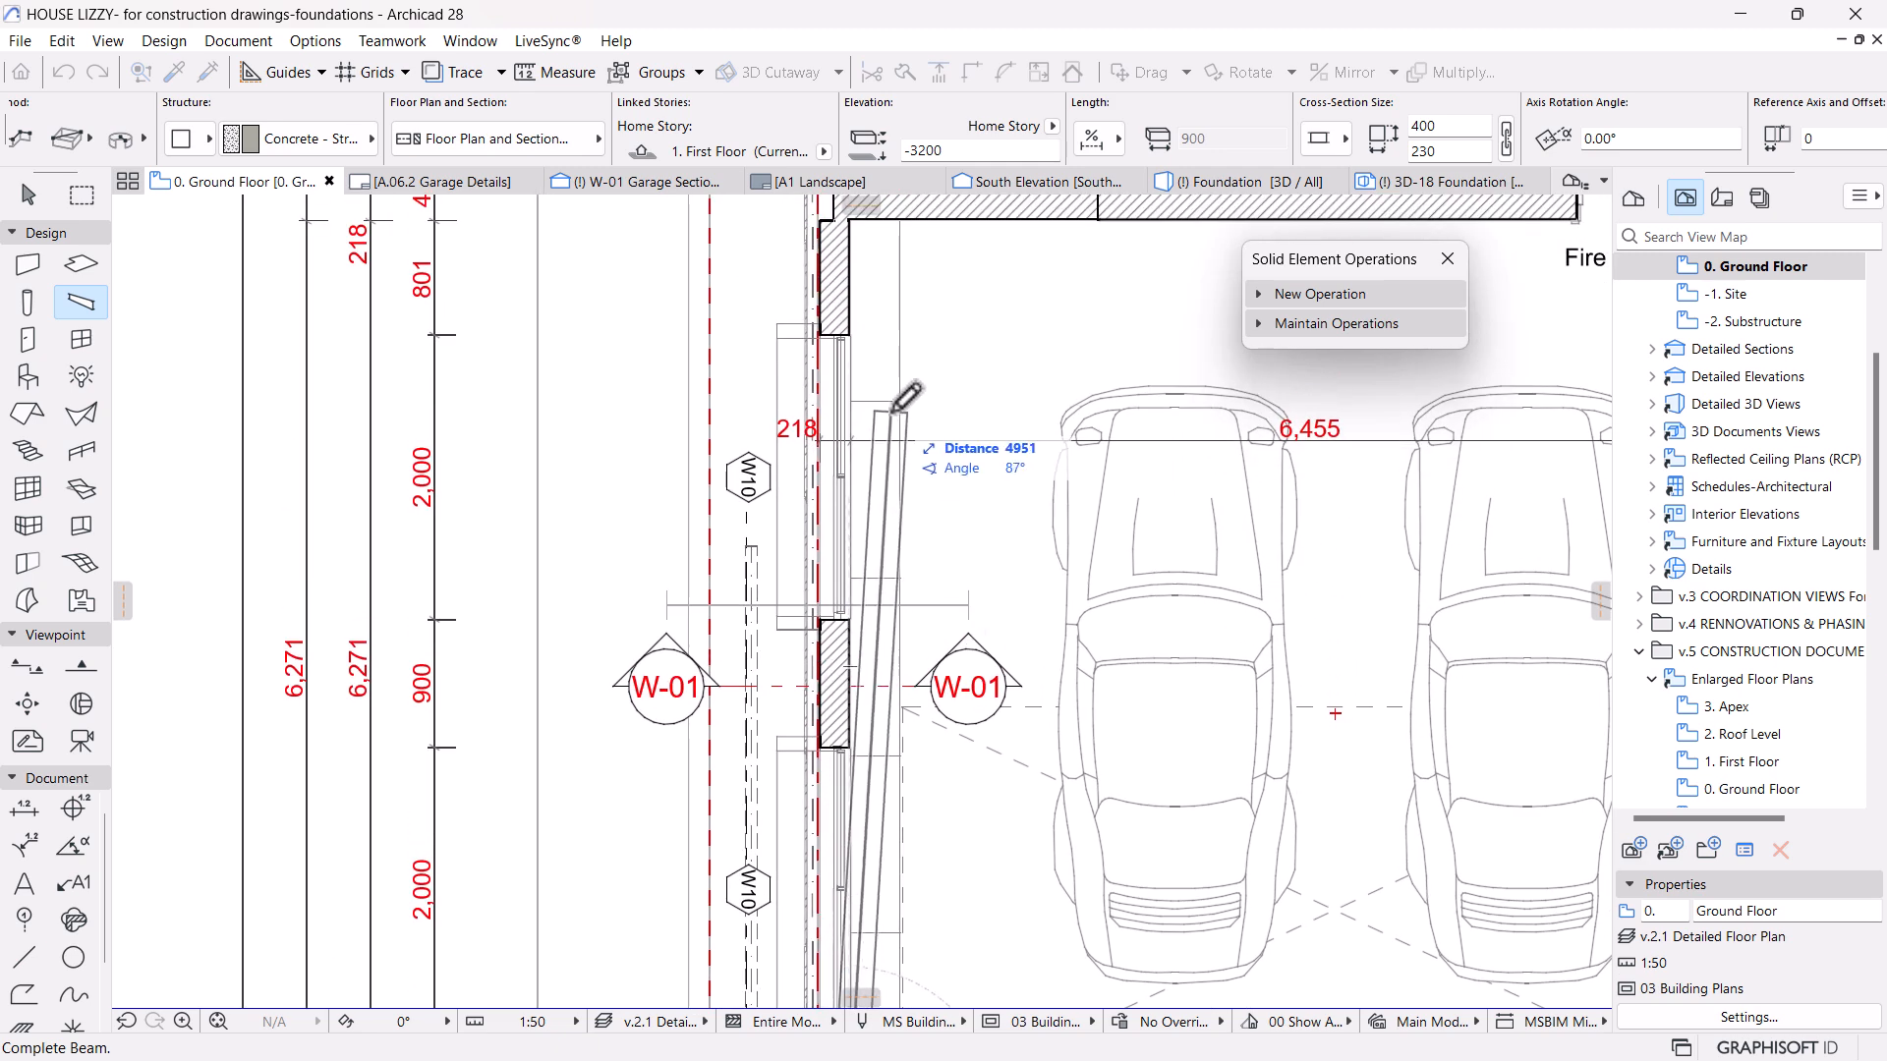
key("Escape")
scroll(851, 668, "up", 4)
scroll(851, 656, "up", 1)
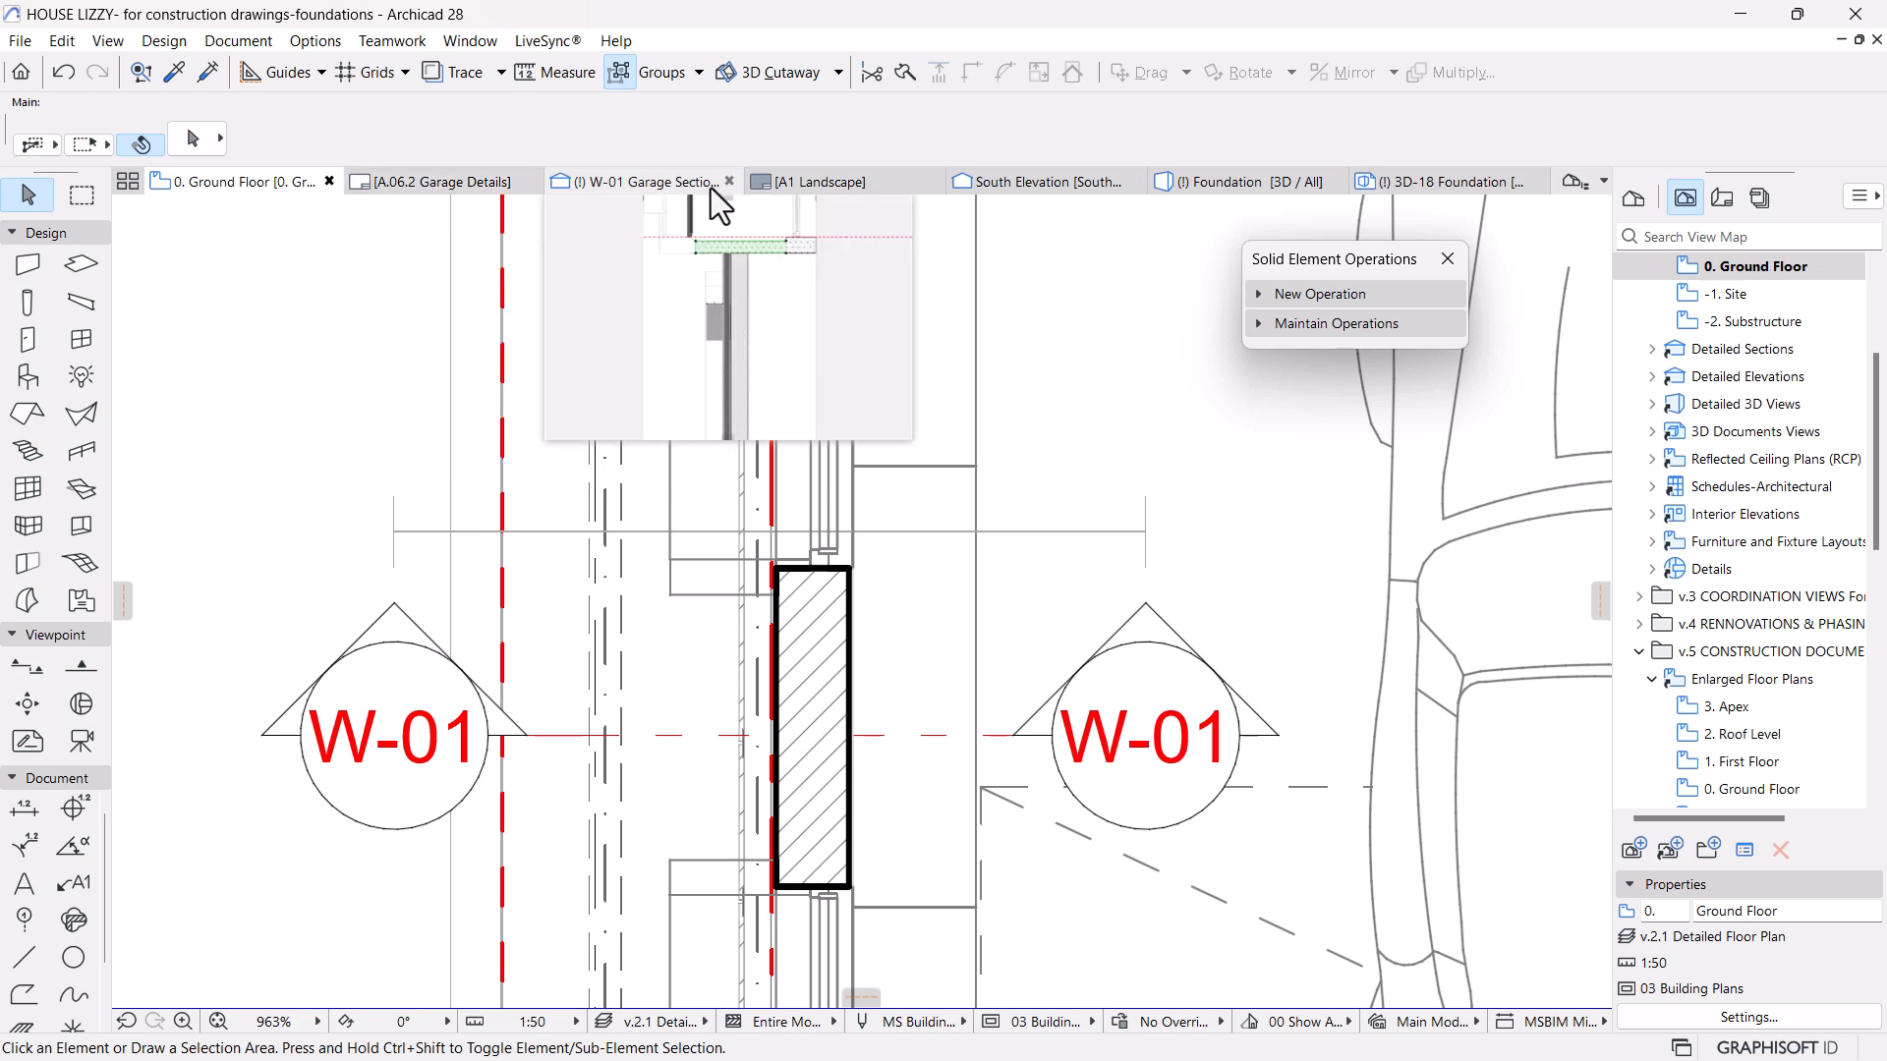
In the W-01 Garage Section, capture the ground-floor brick wall as a custom profile in the Profile Manager.
left_click(686, 183)
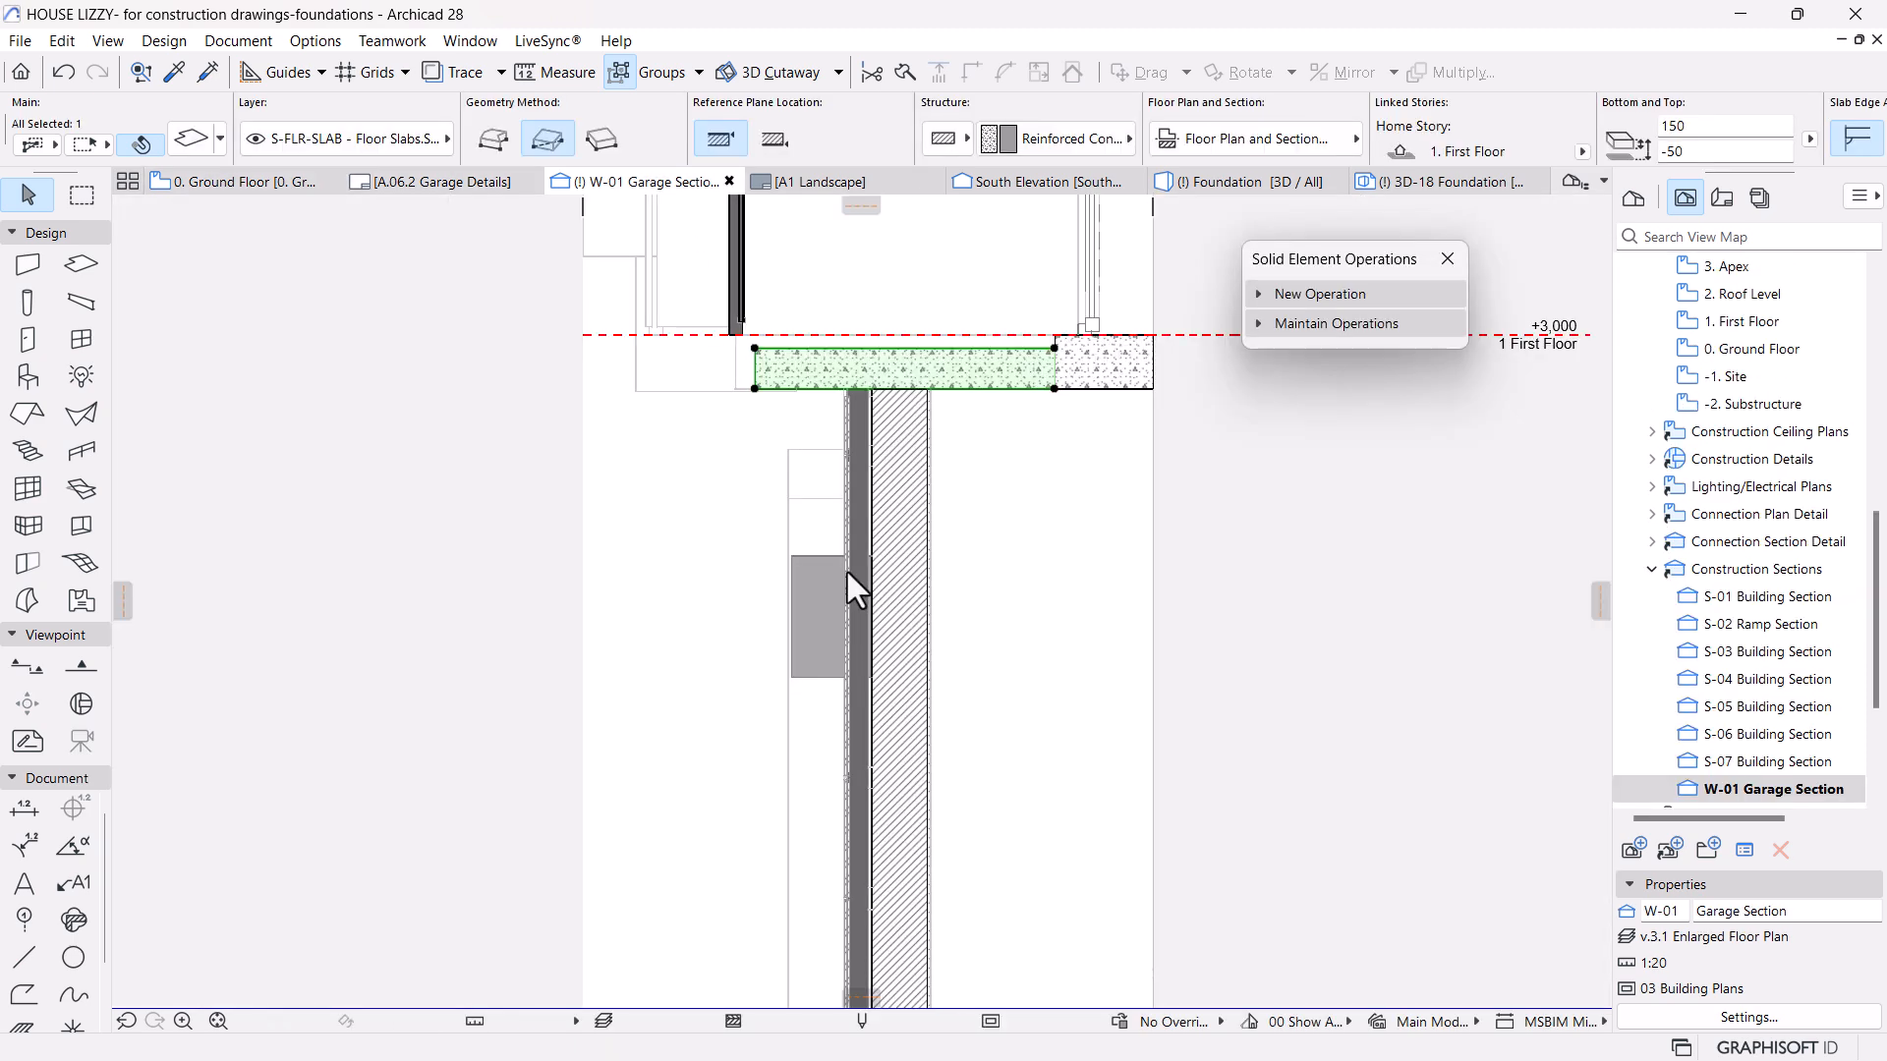
scroll(936, 540, "down", 3)
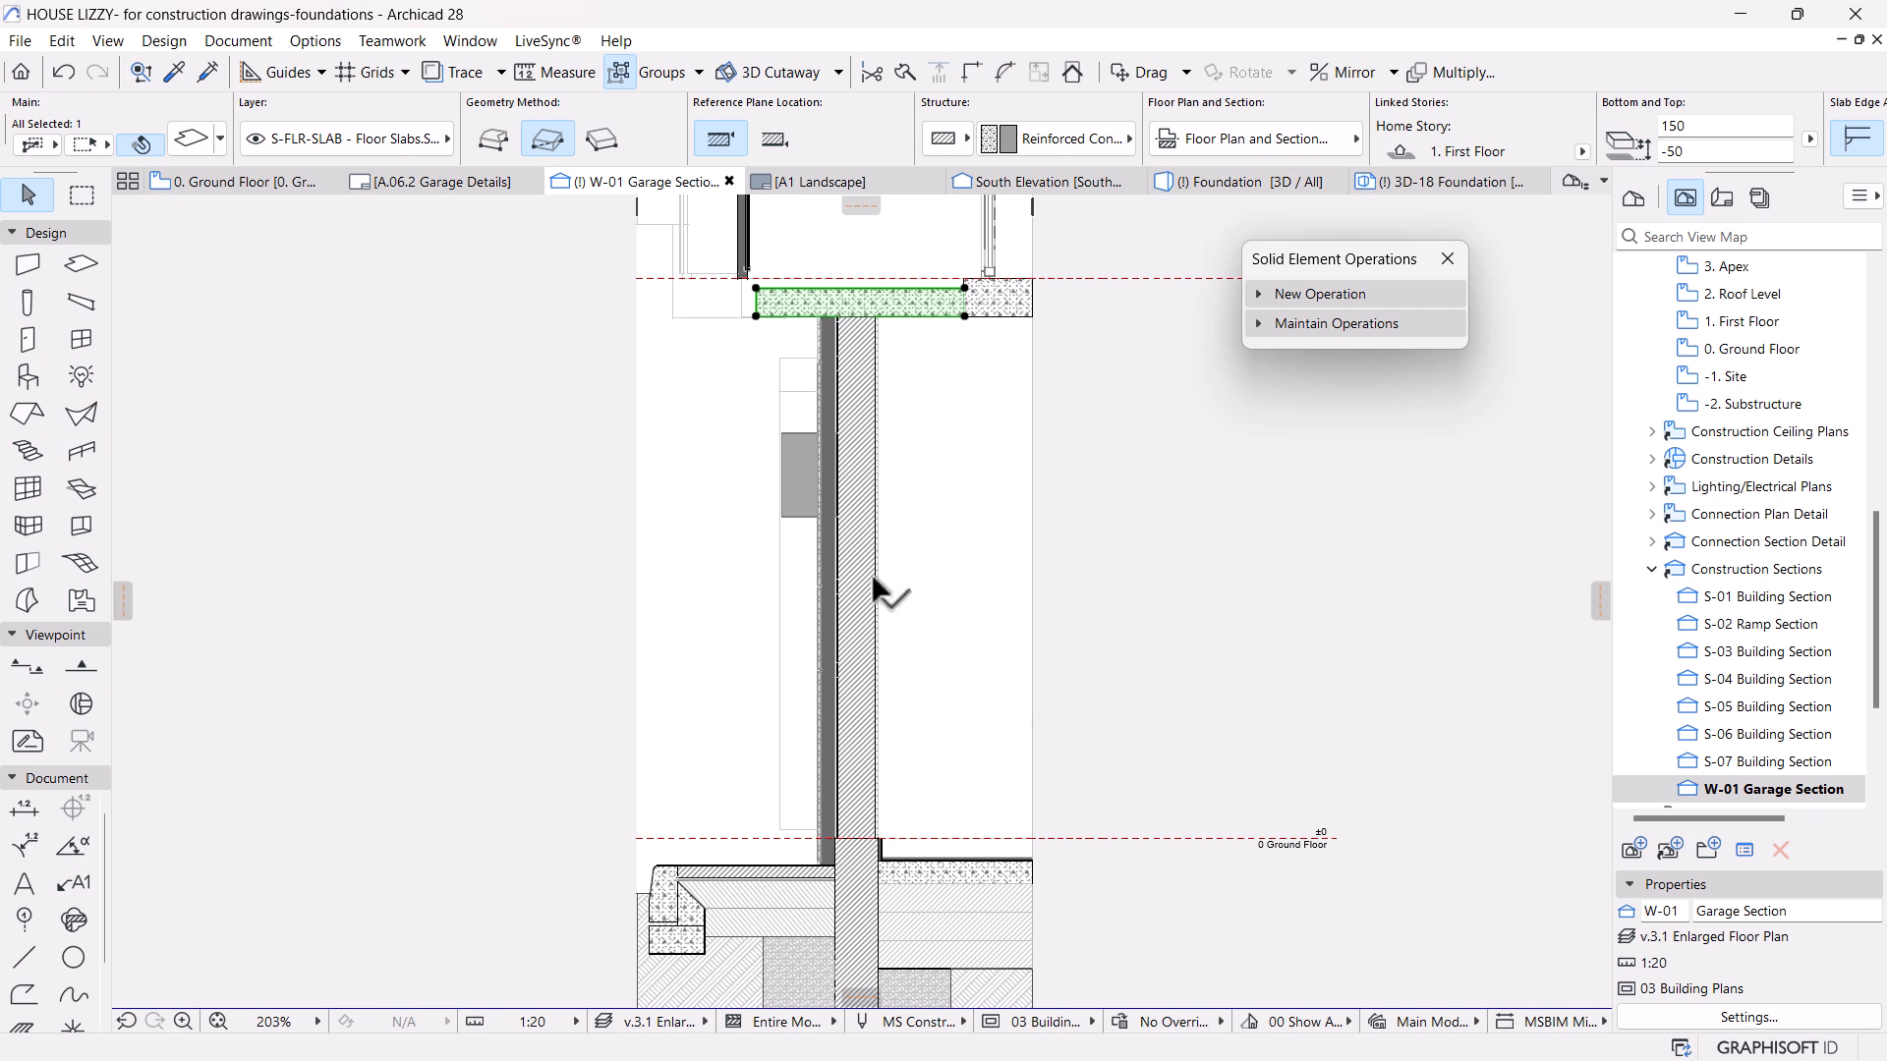
left_click(861, 557)
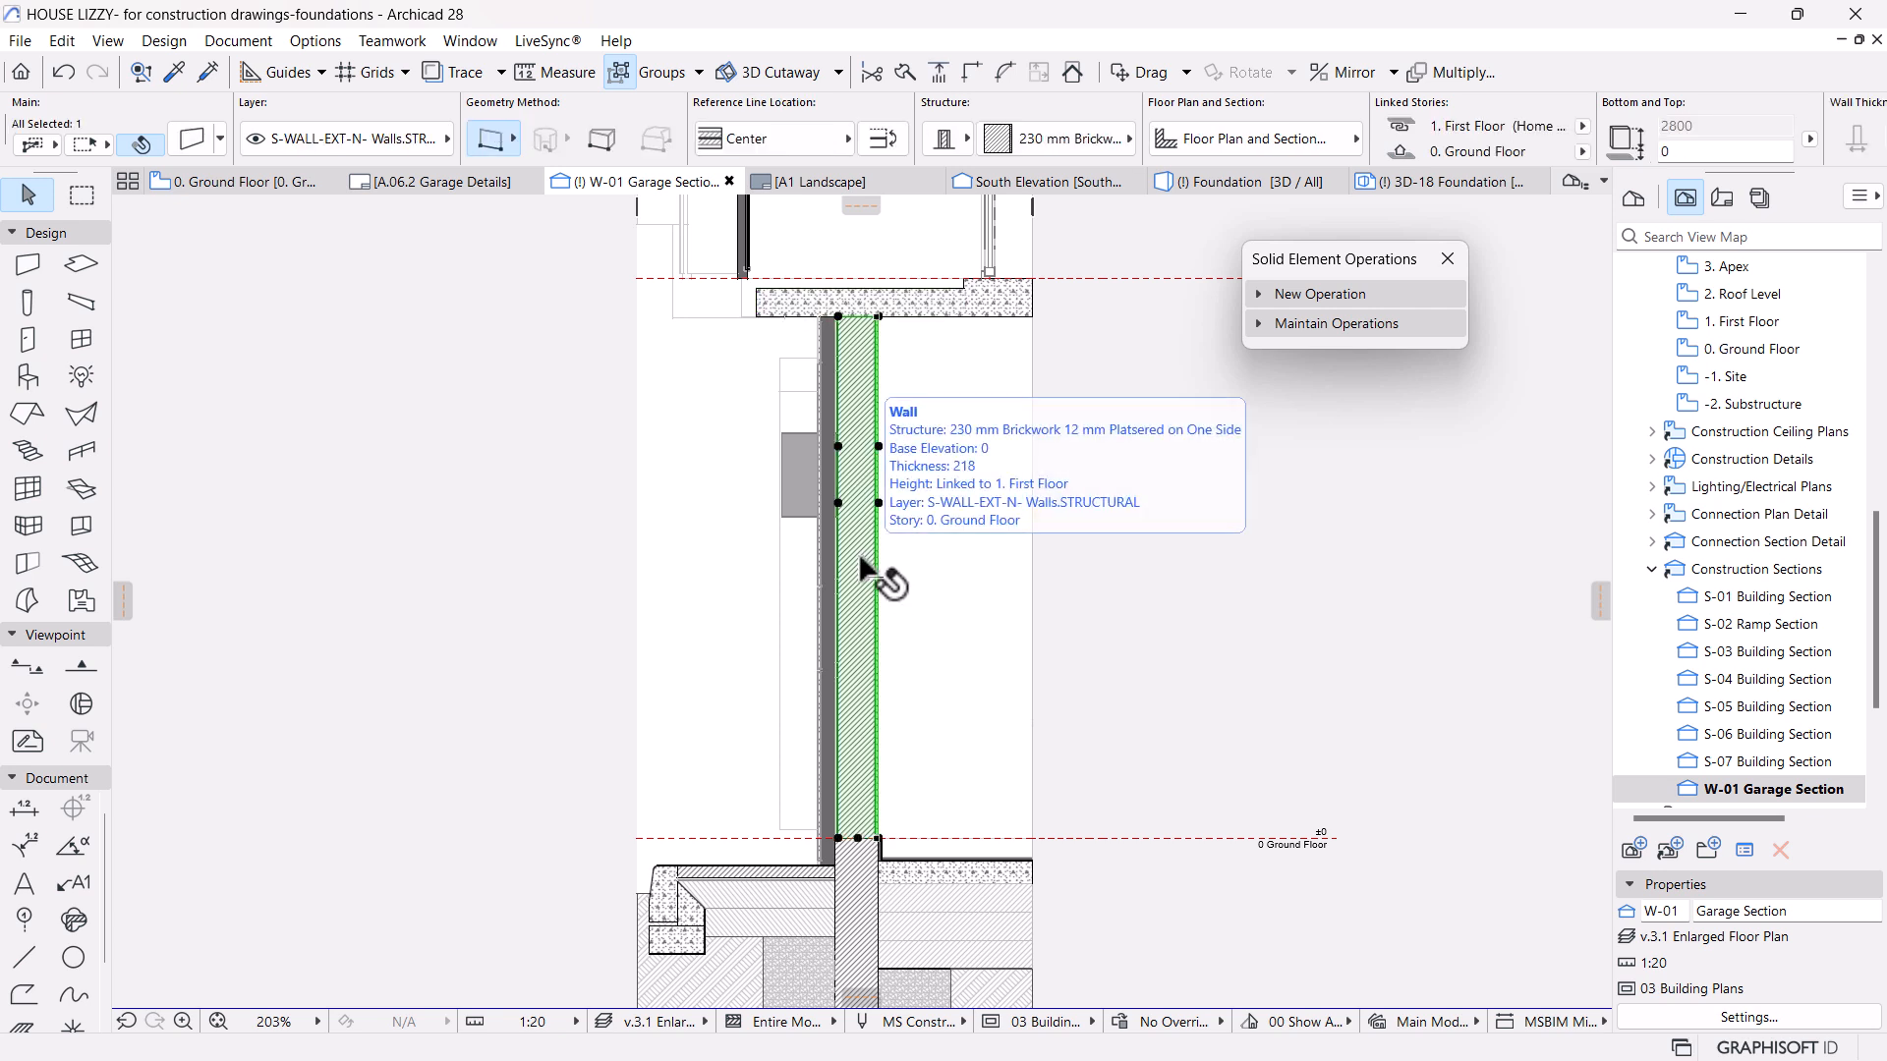
left_click(318, 40)
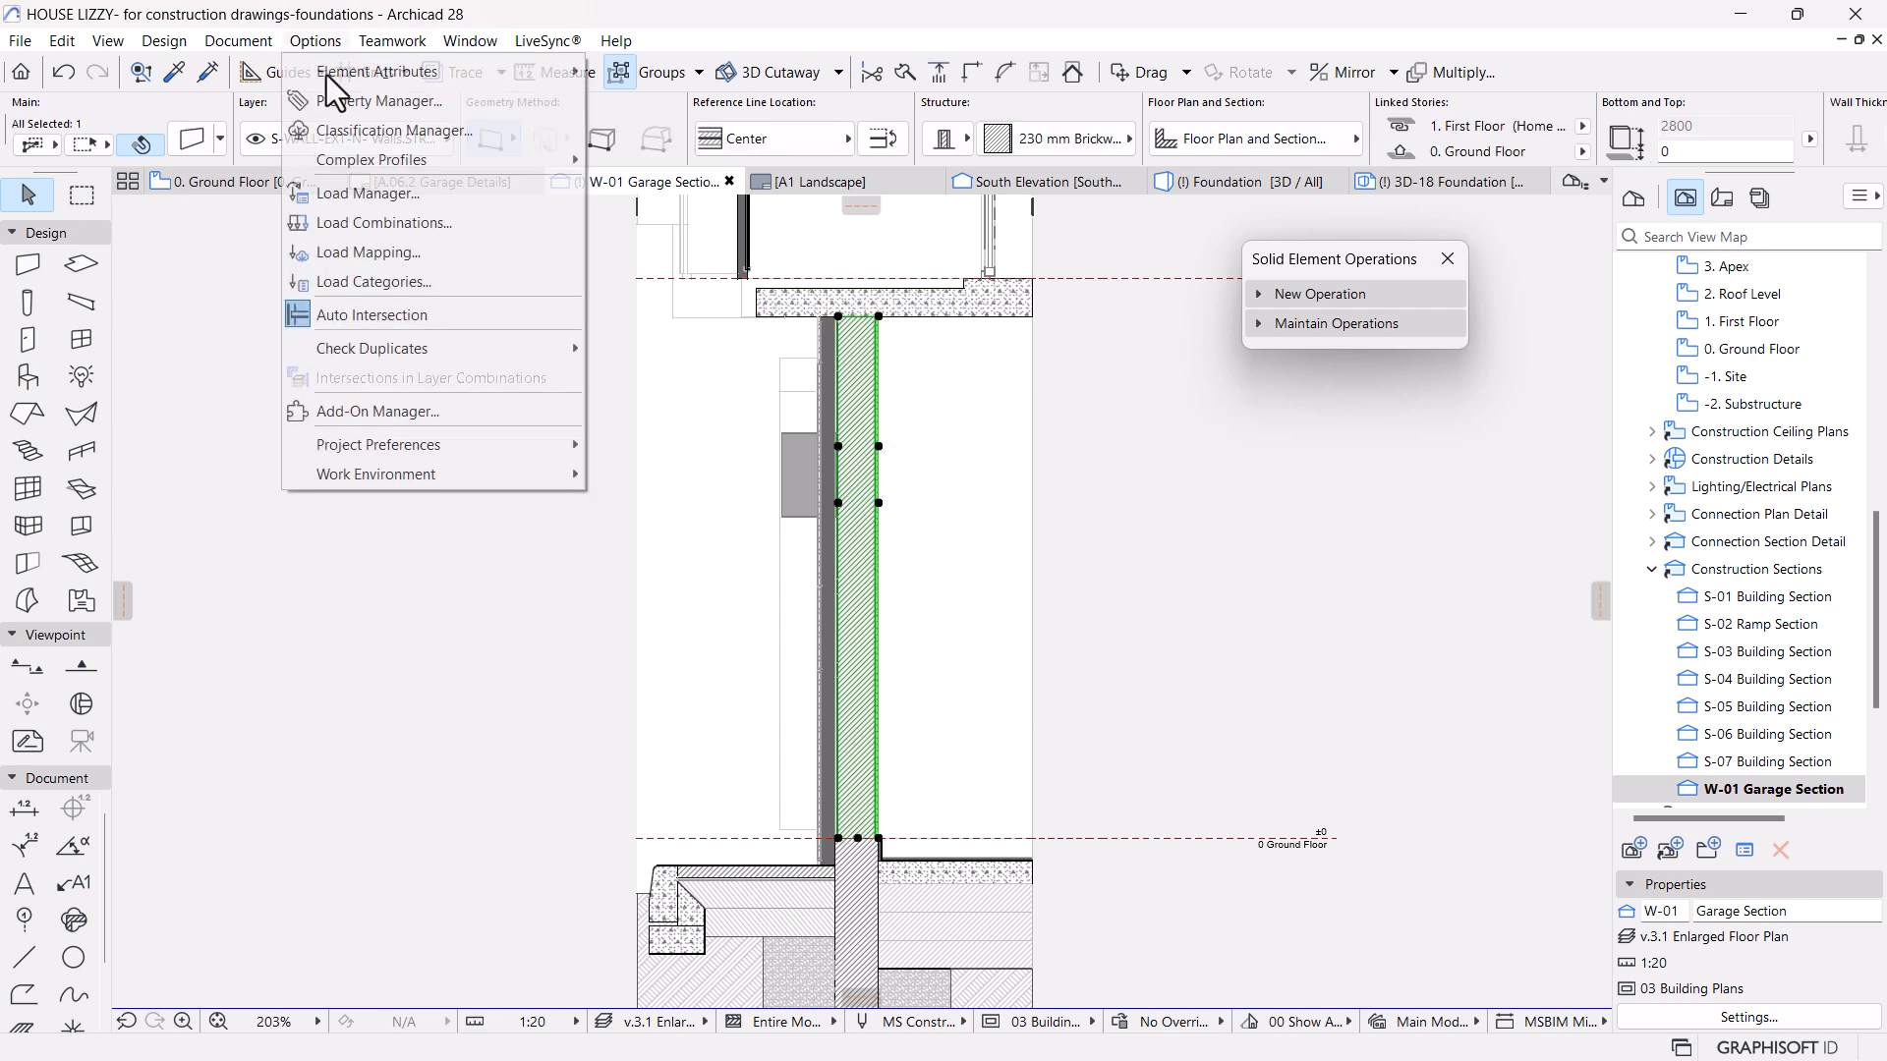
mouse_move(409, 161)
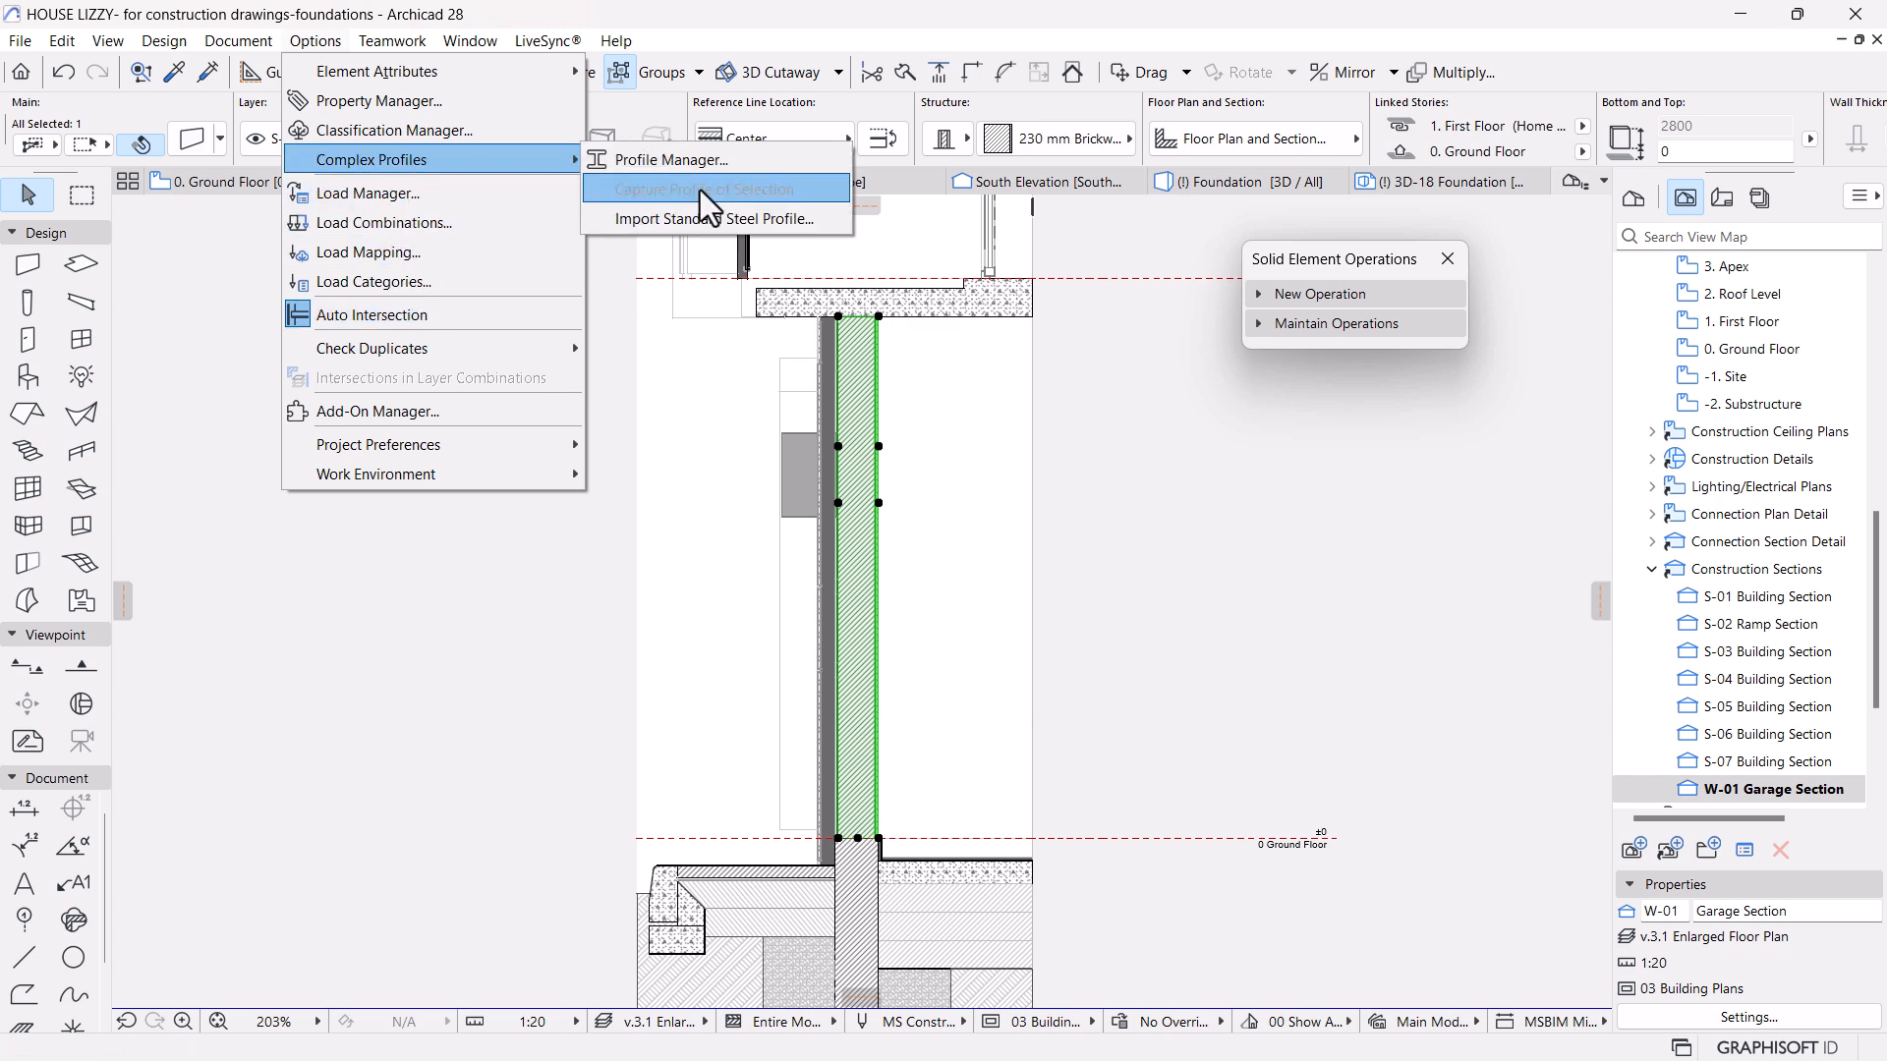
left_click(682, 165)
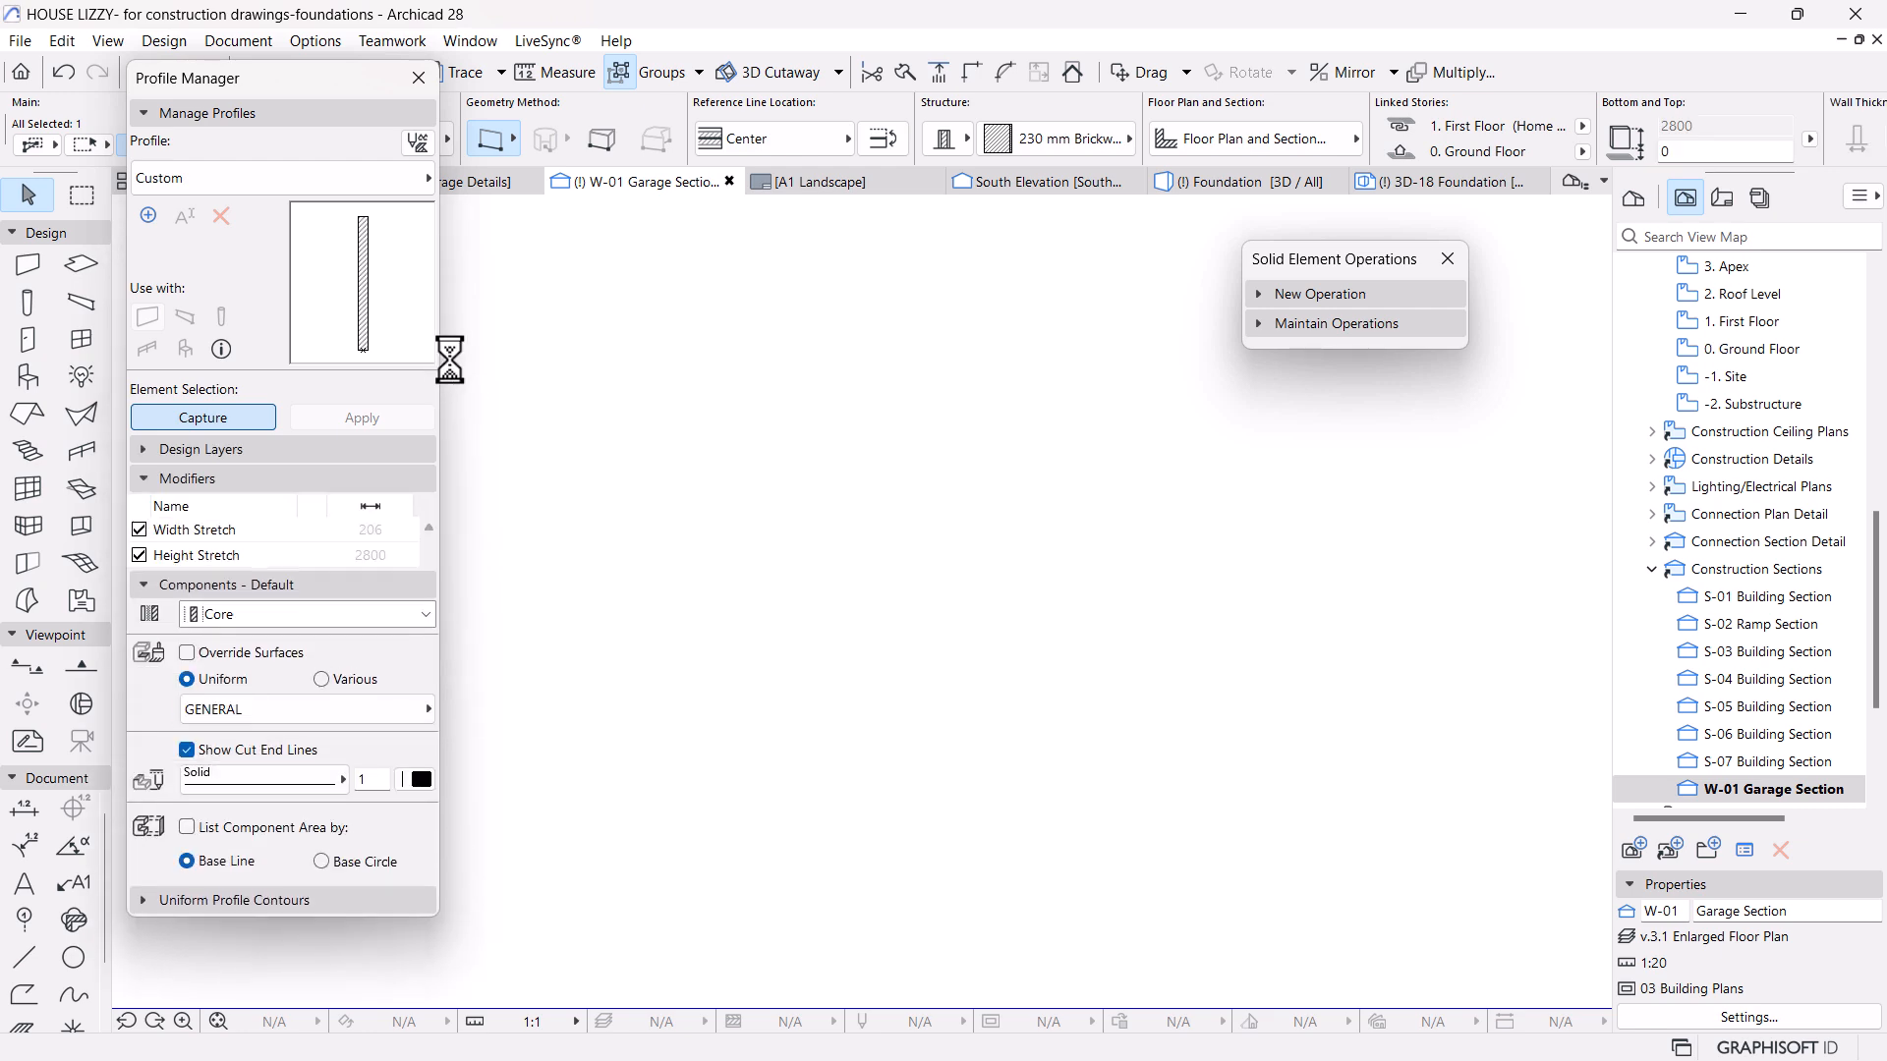
Offset the top edge of the brick core fill downward in the custom profile, leaving the plaster at full height.
scroll(858, 391, "up", 5)
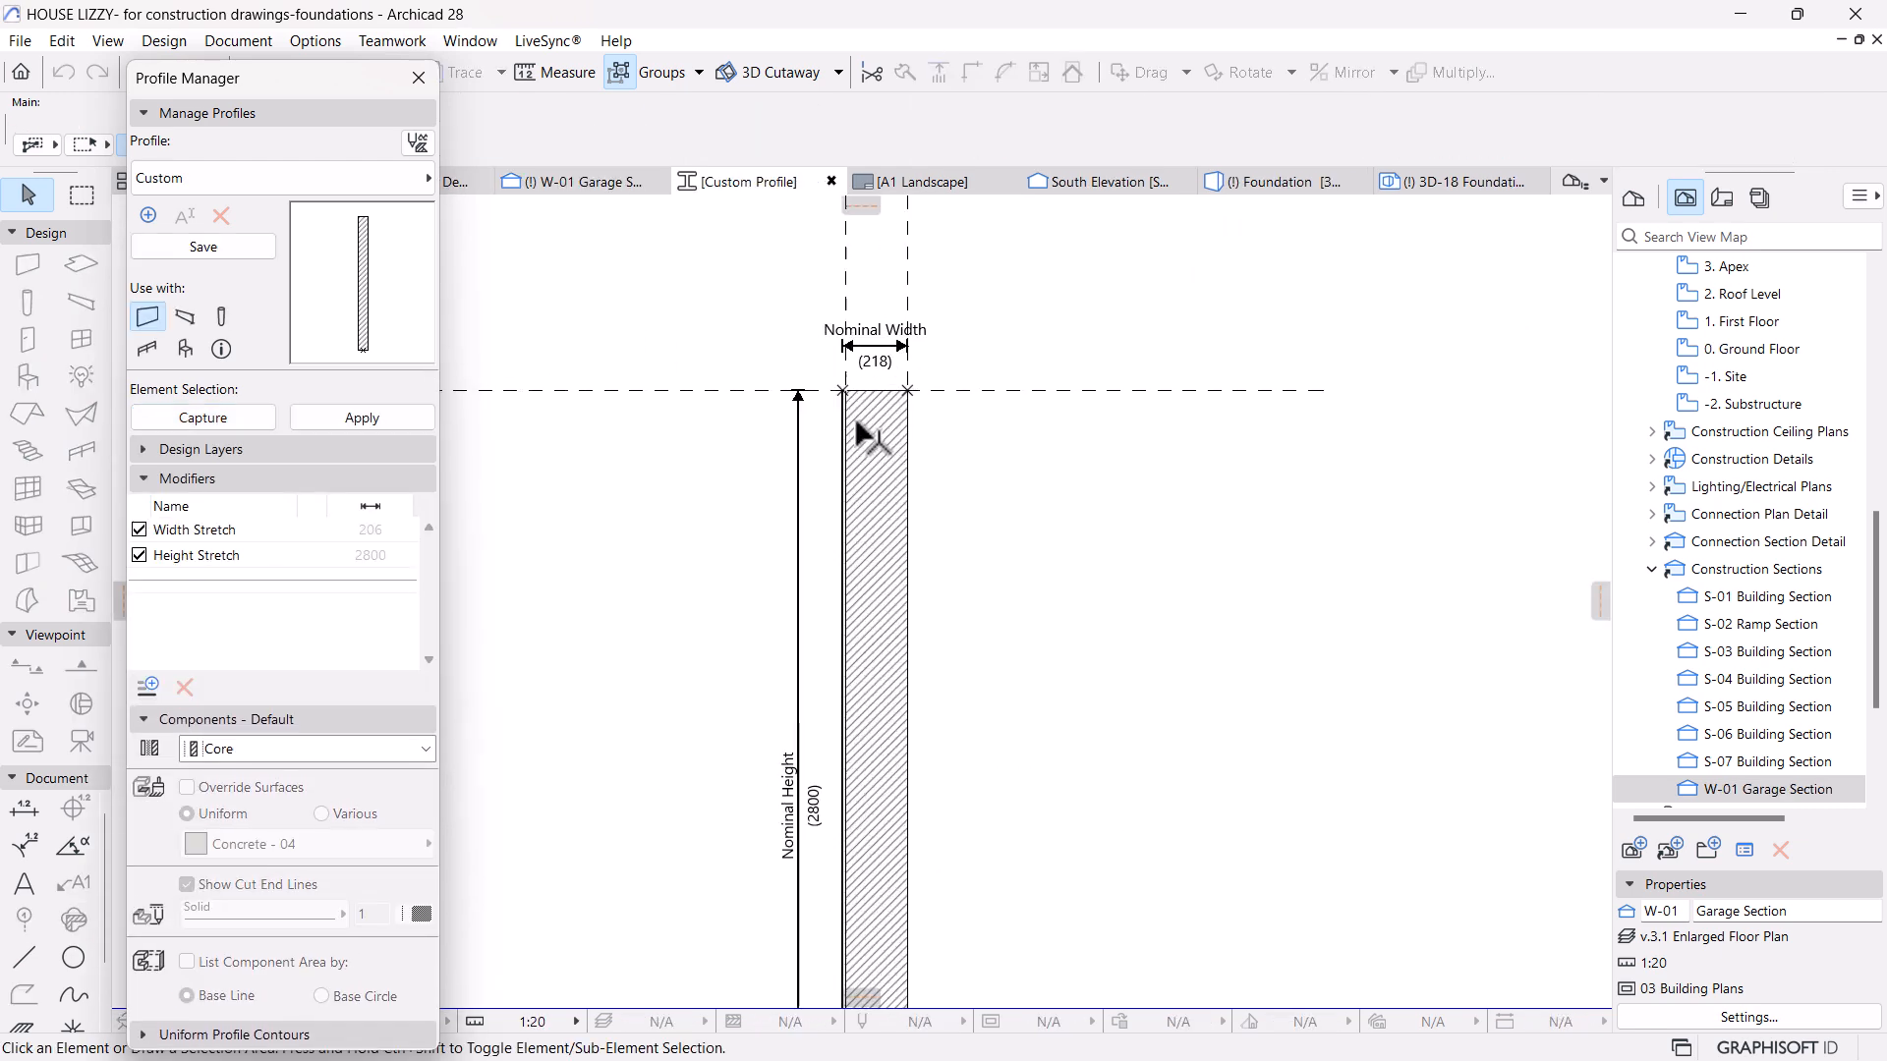
left_click(902, 467)
left_click(920, 457)
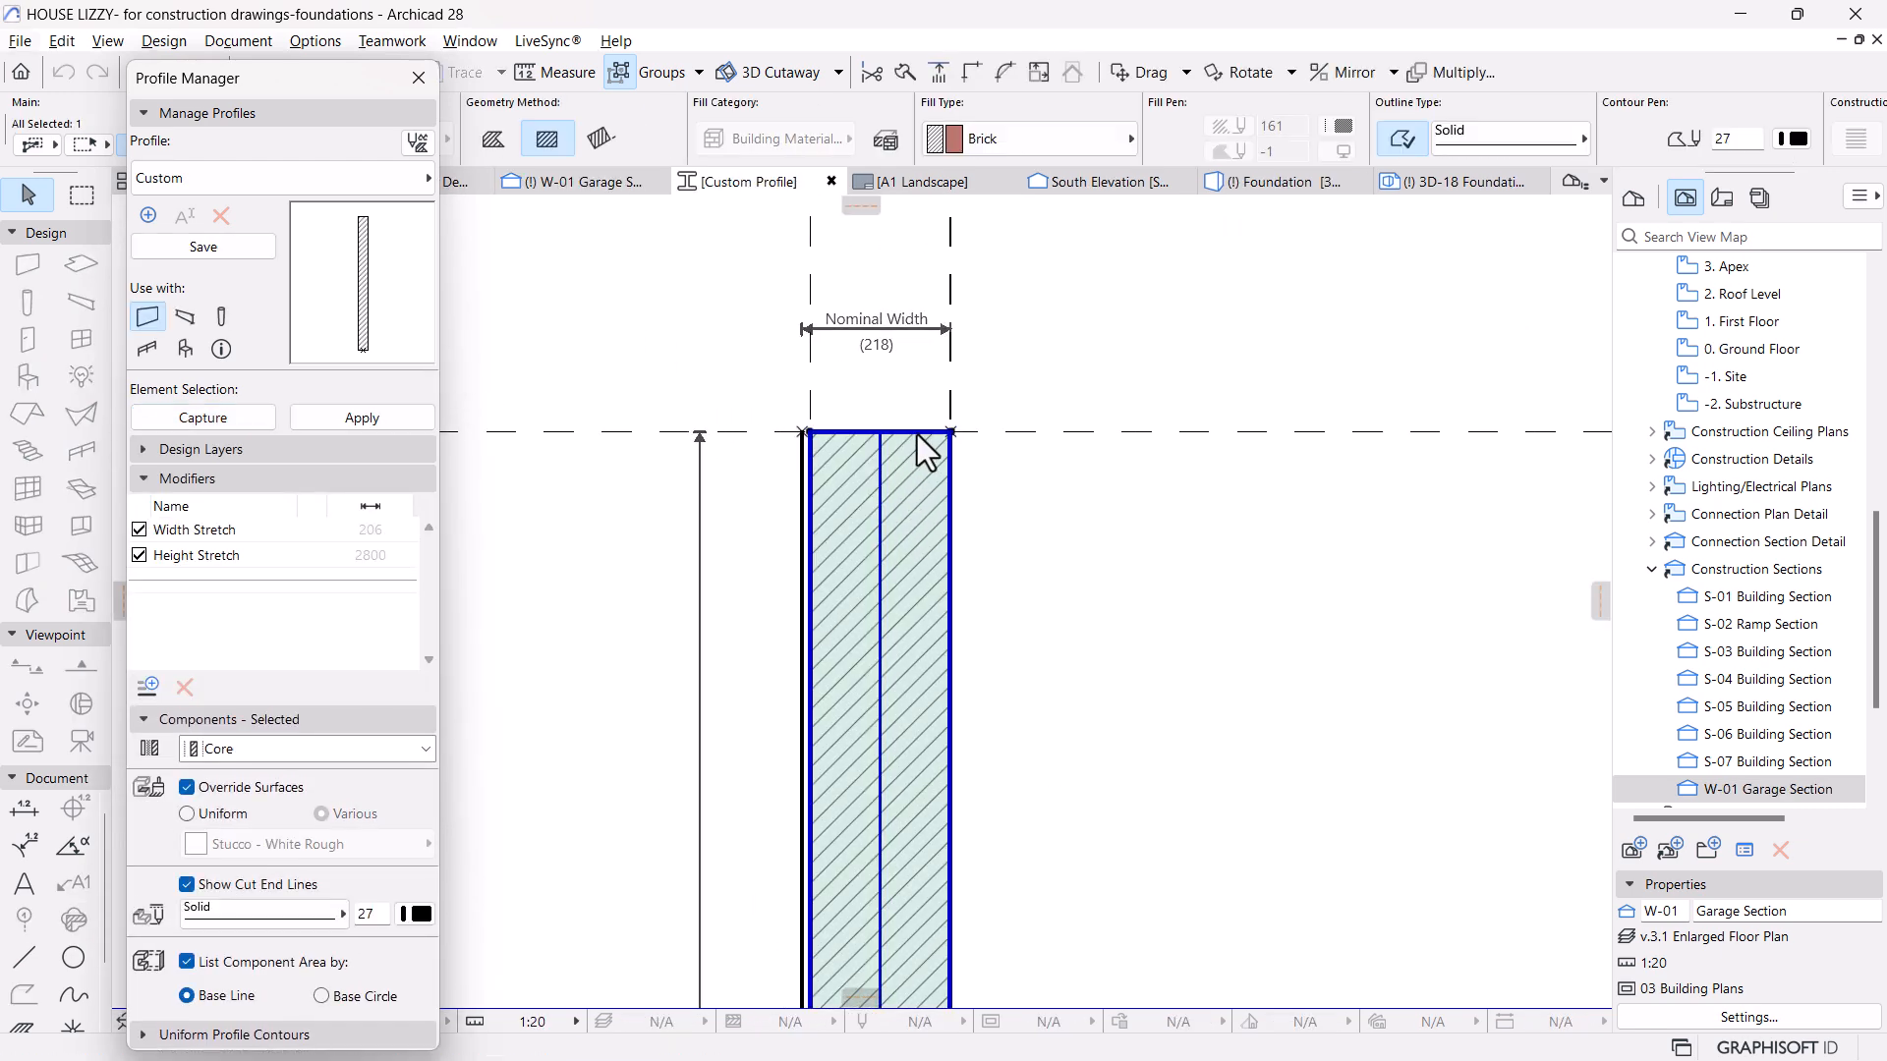
left_click(917, 432)
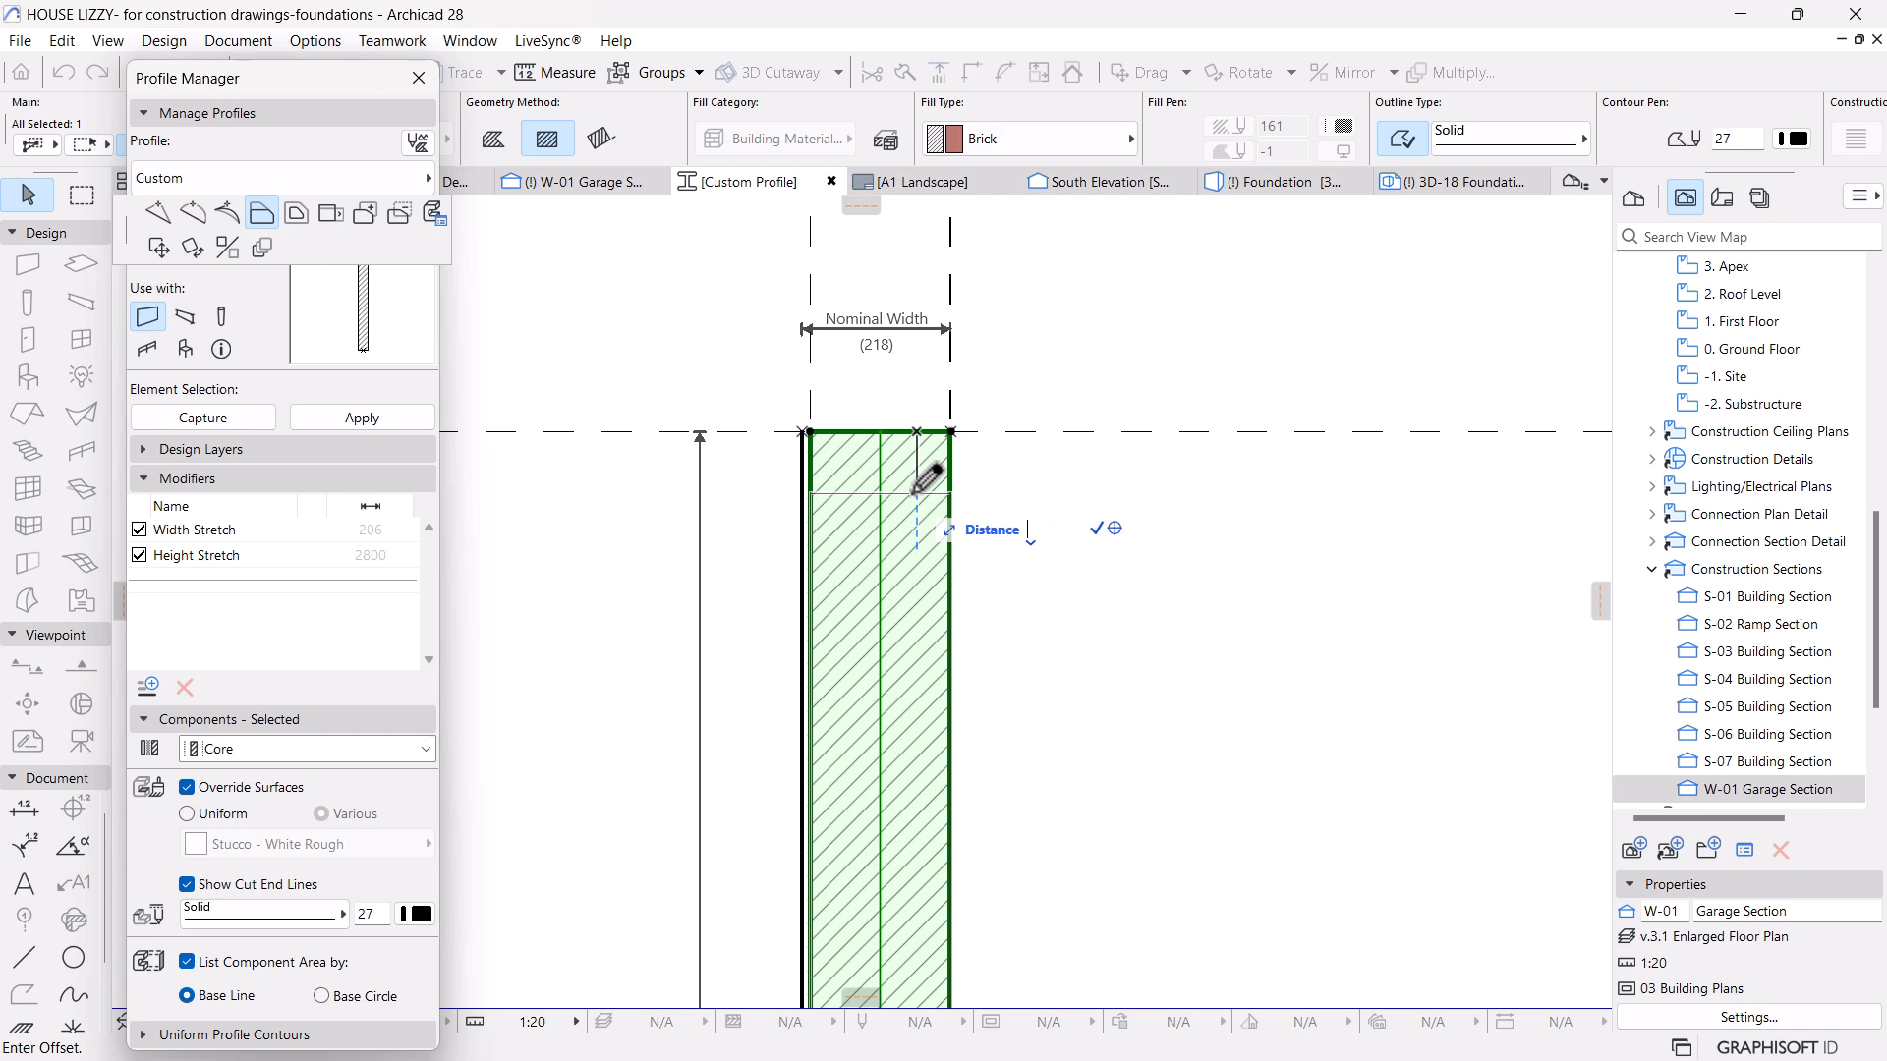
key("Return")
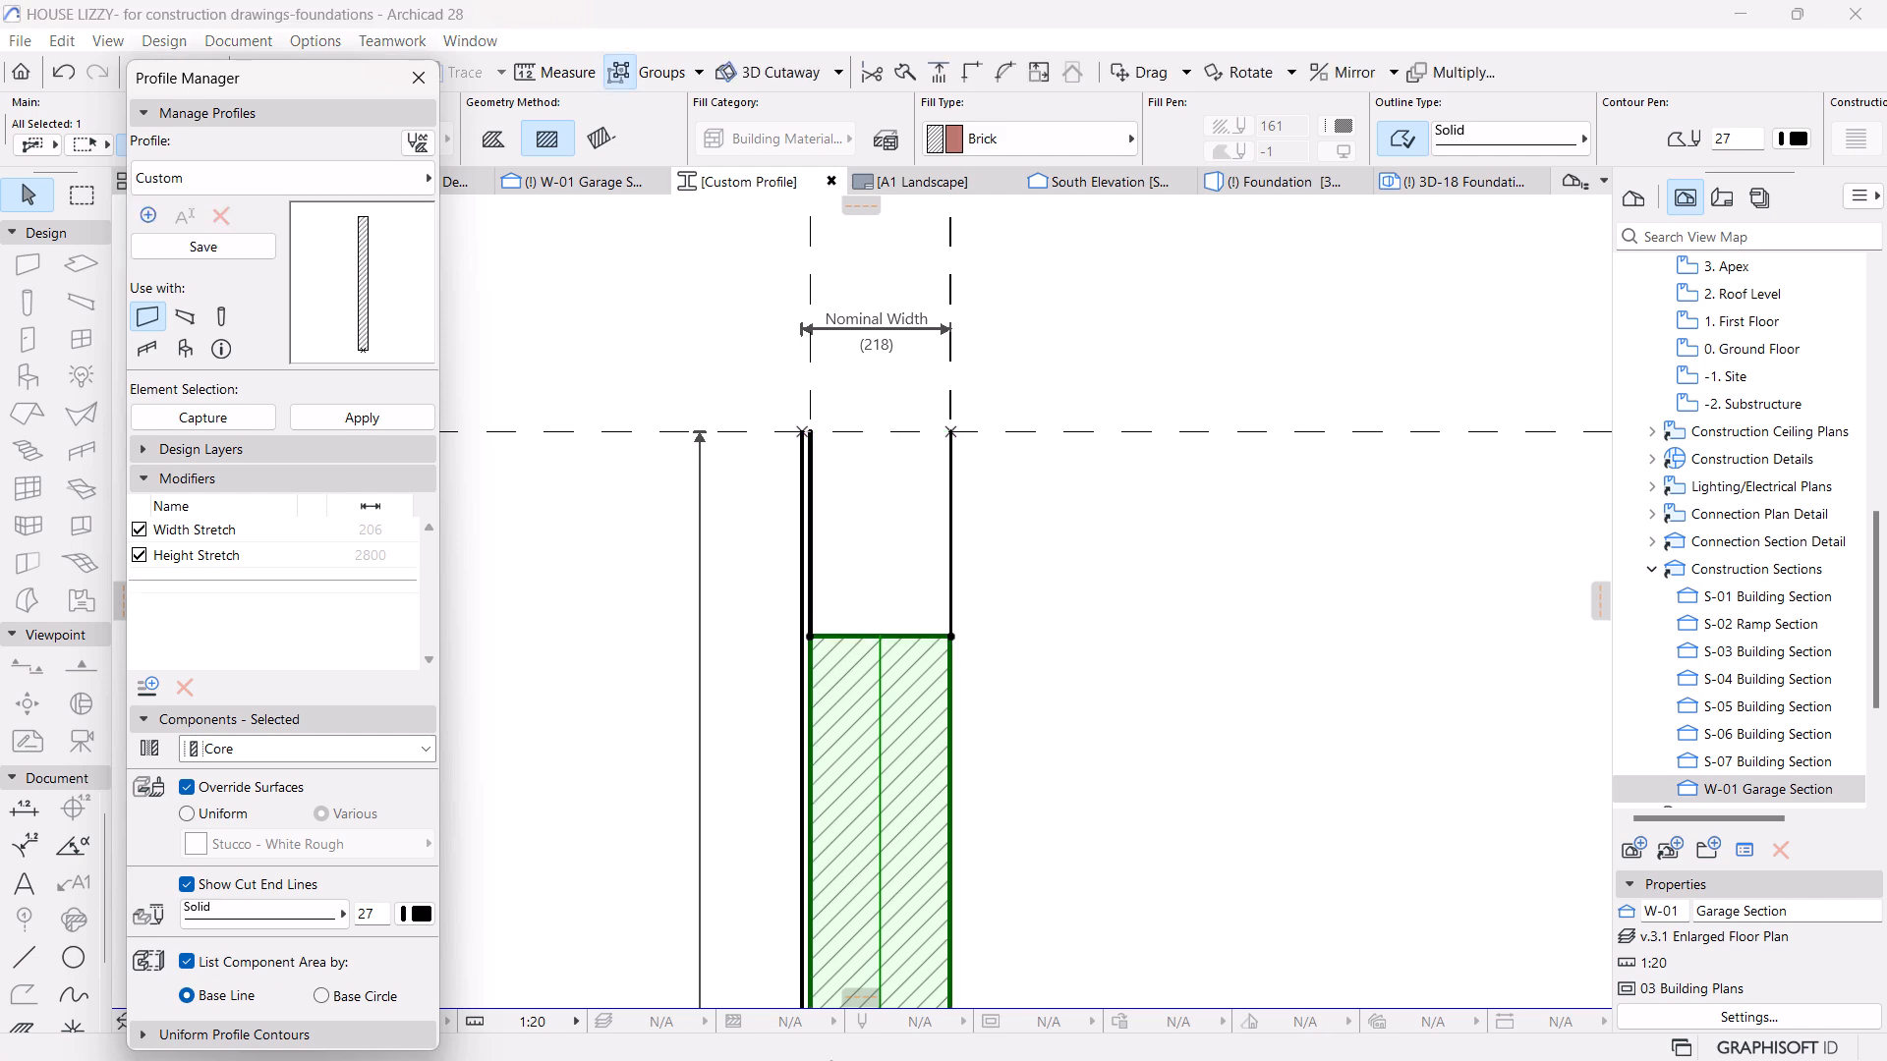
Switch to File Explorer and open the PDFs folder inside the THOBO 23x35 project's For Structural Engineer folder.
key("super")
left_click(916, 1034)
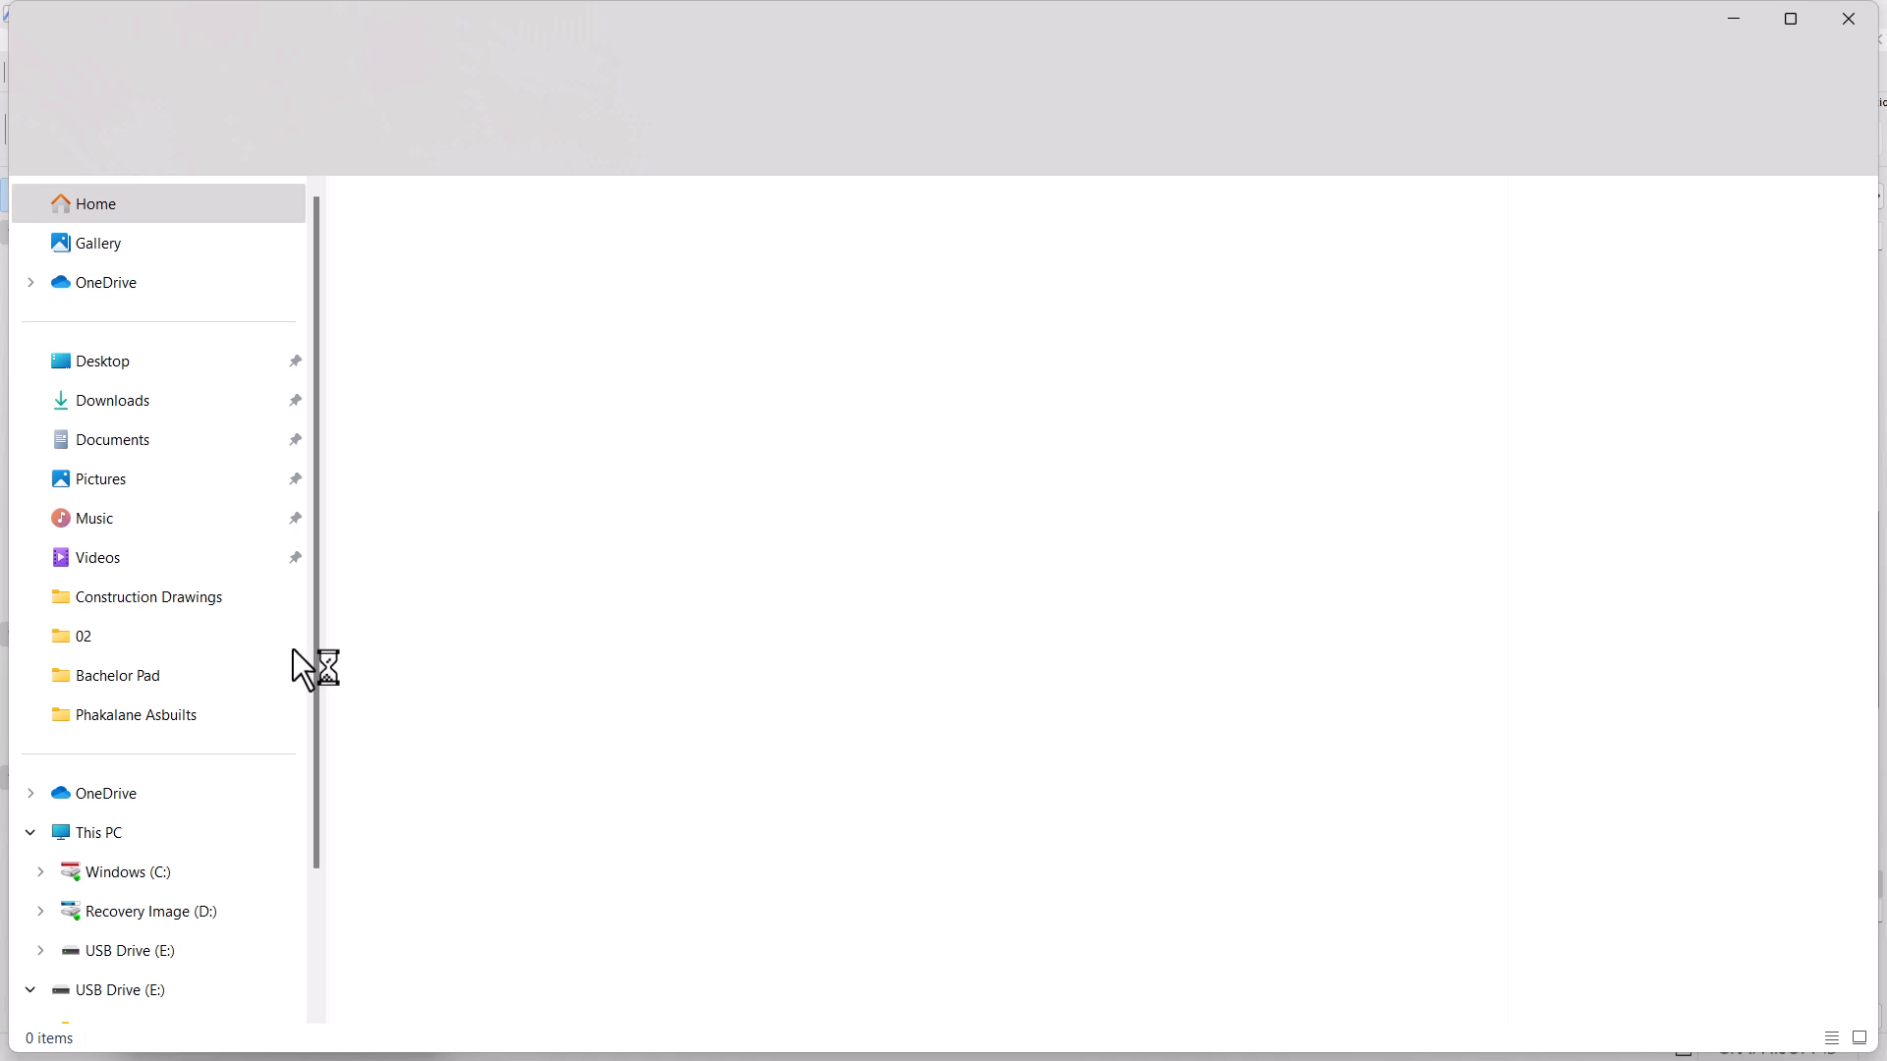
left_click(125, 609)
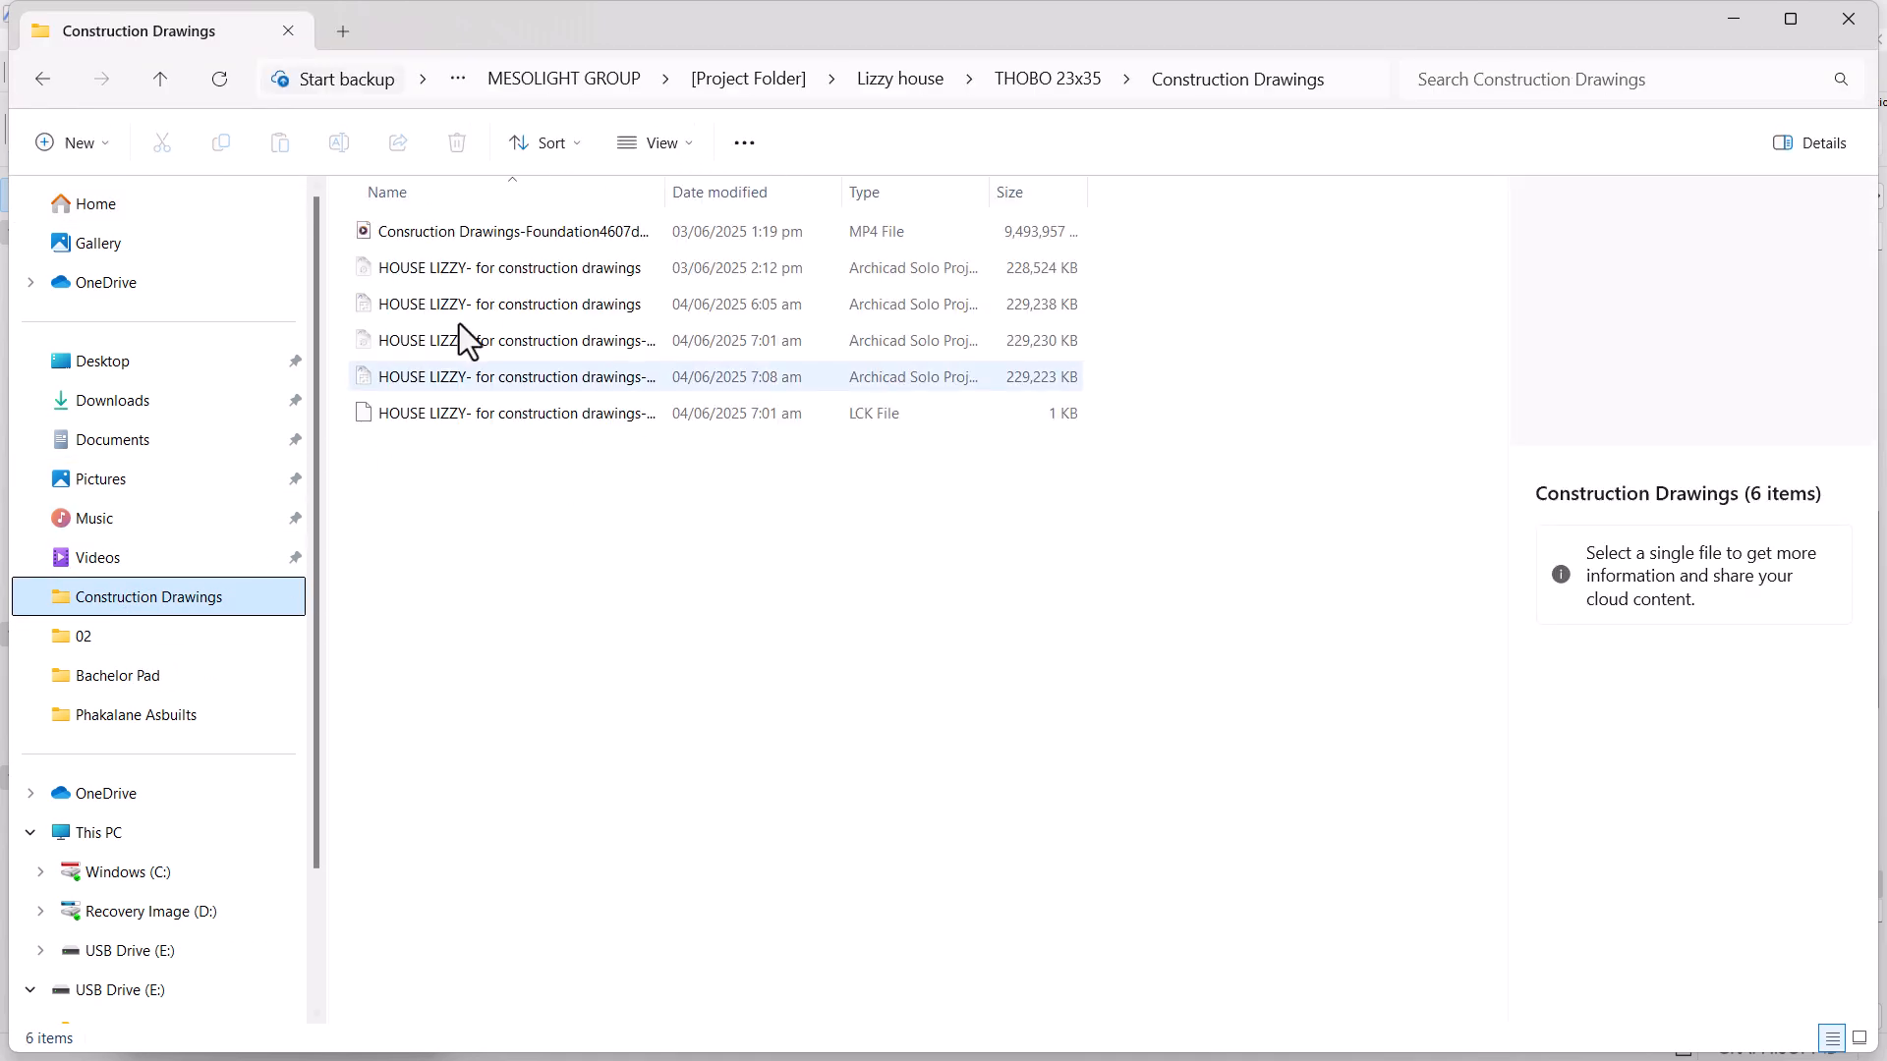
left_click(1040, 79)
double_click(435, 306)
double_click(405, 275)
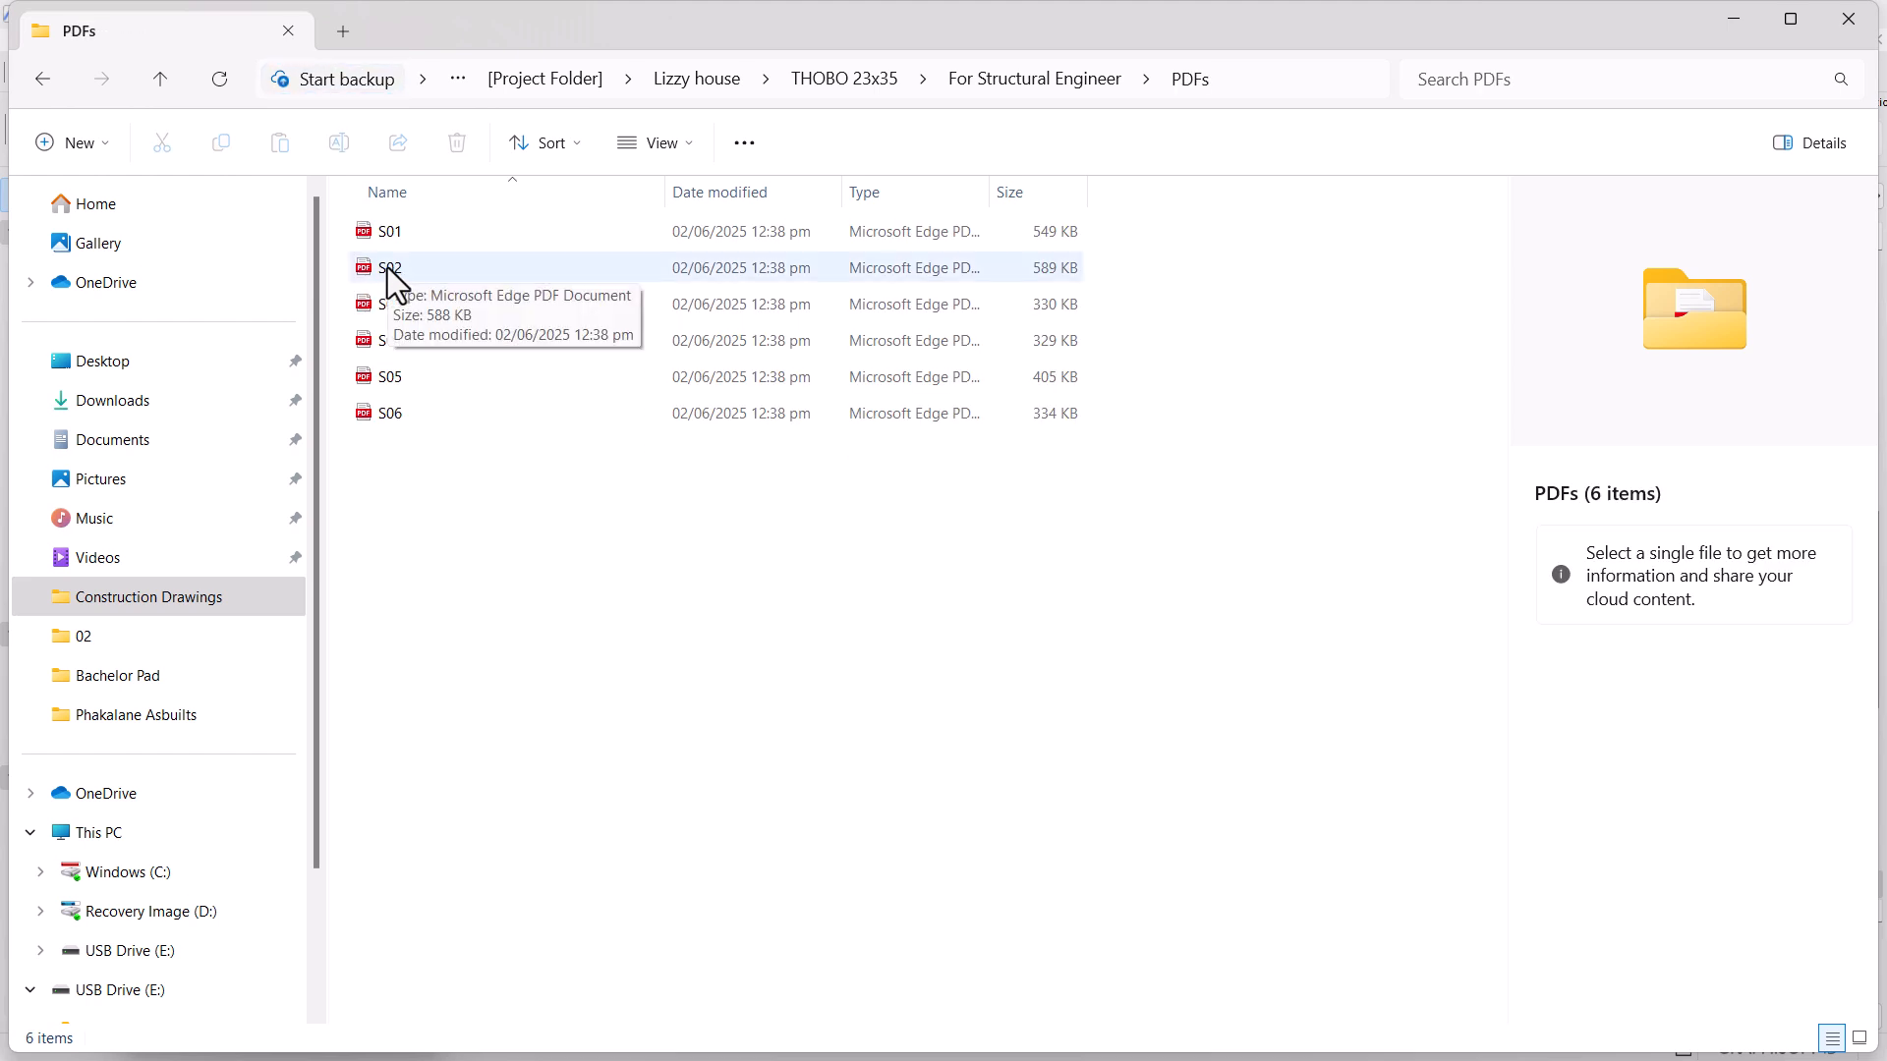
Open S02.pdf and examine the first floor beam and slab layout.
left_click(393, 281)
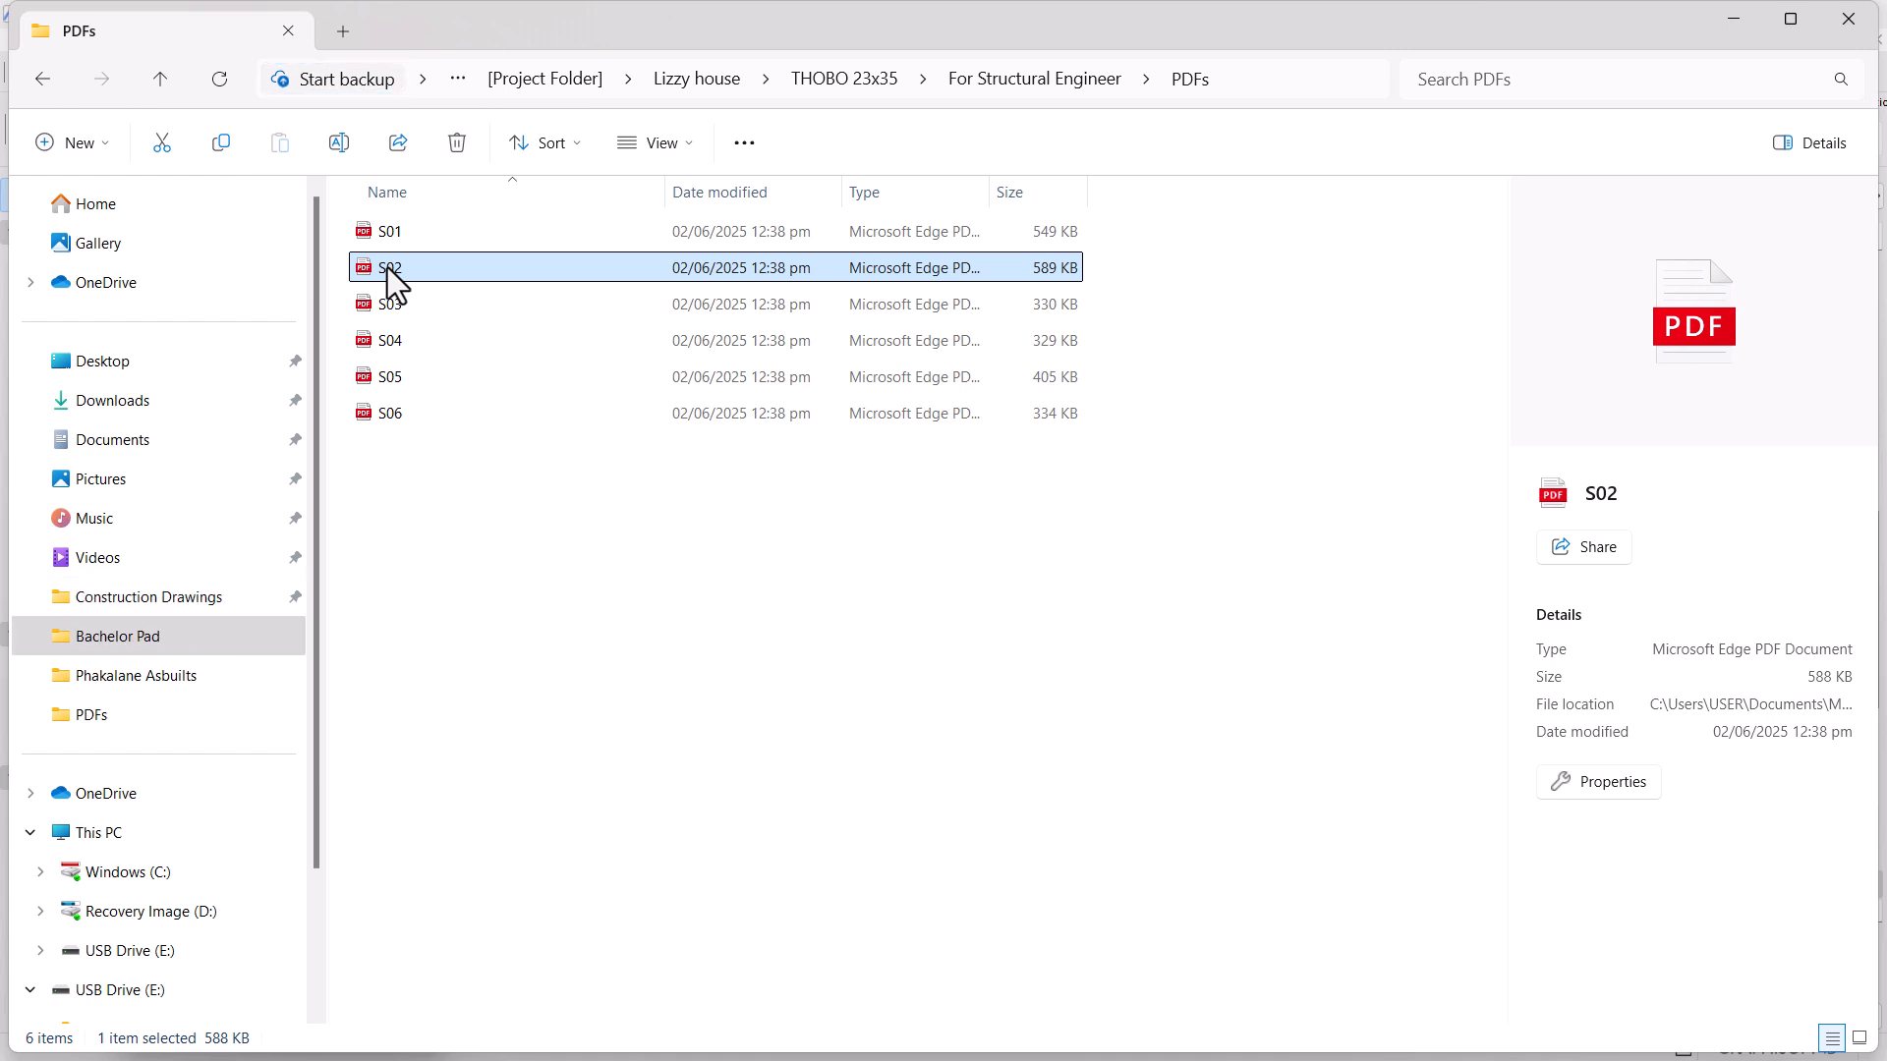
double_click(388, 268)
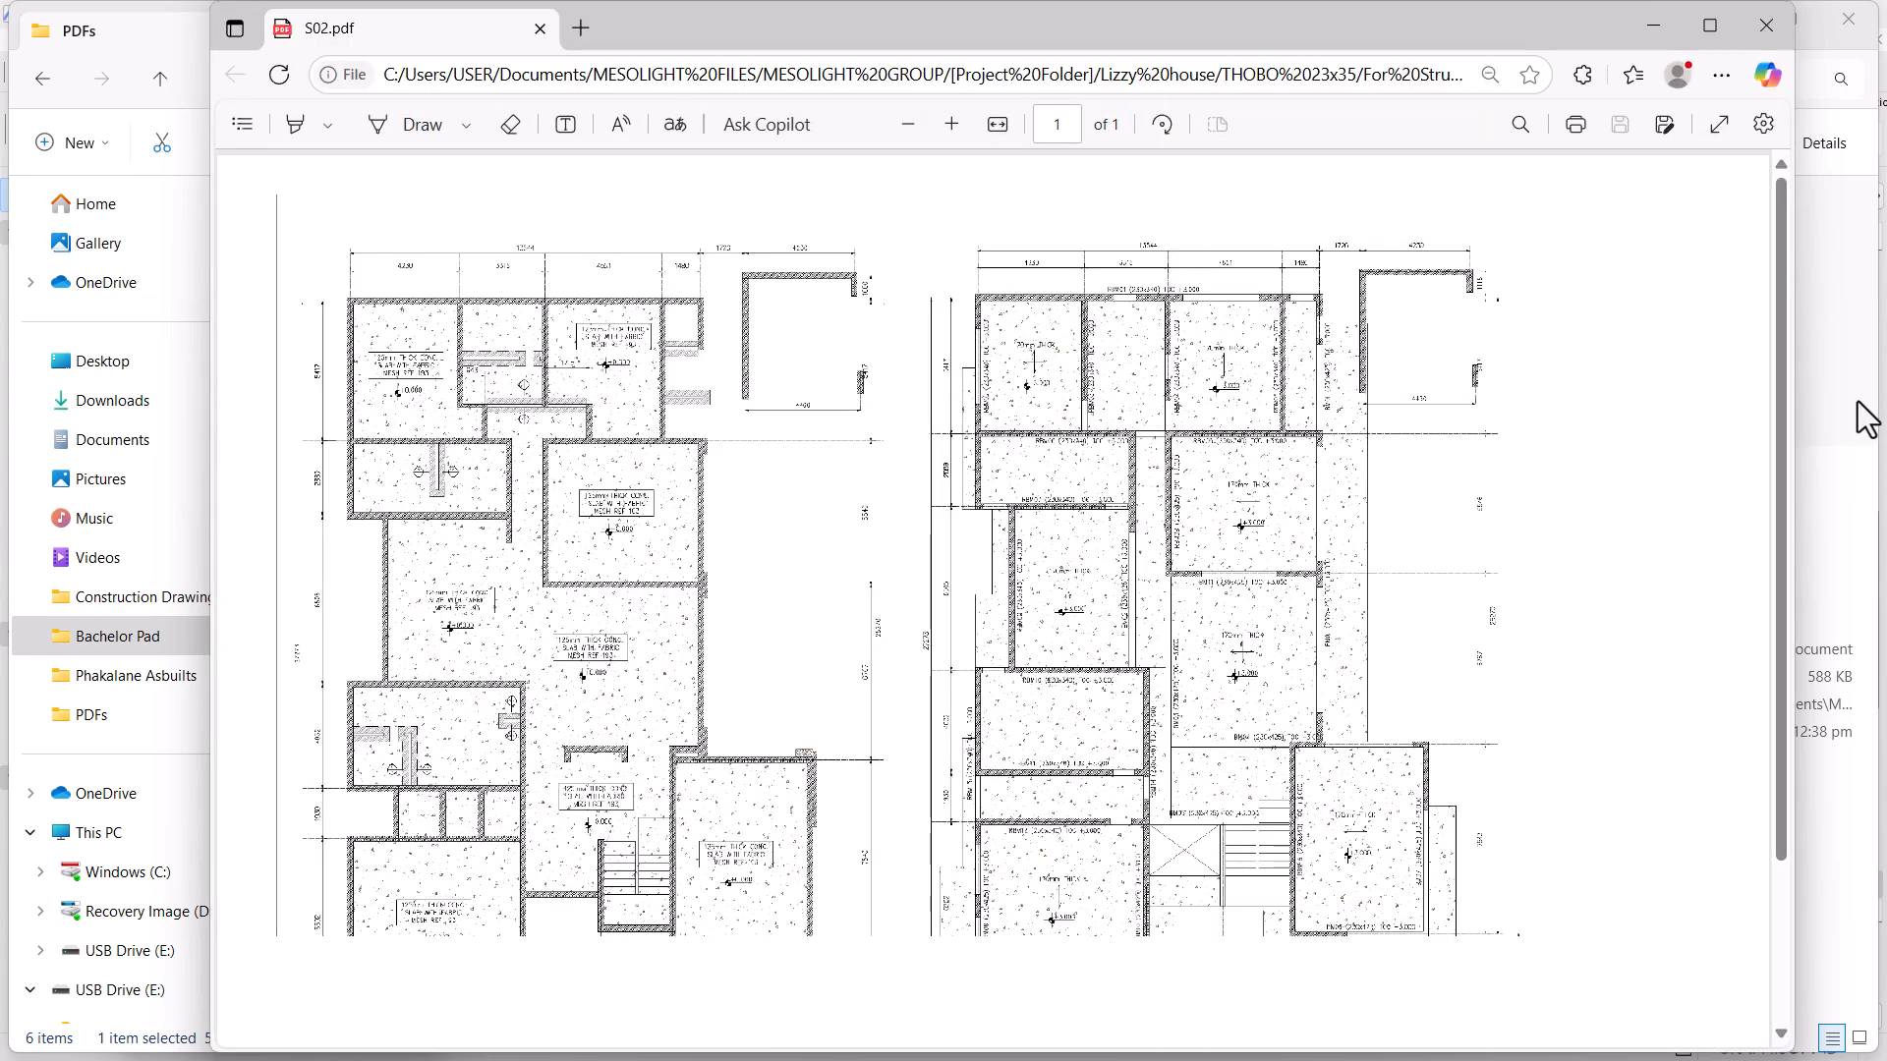
scroll(1071, 589, "down", 2)
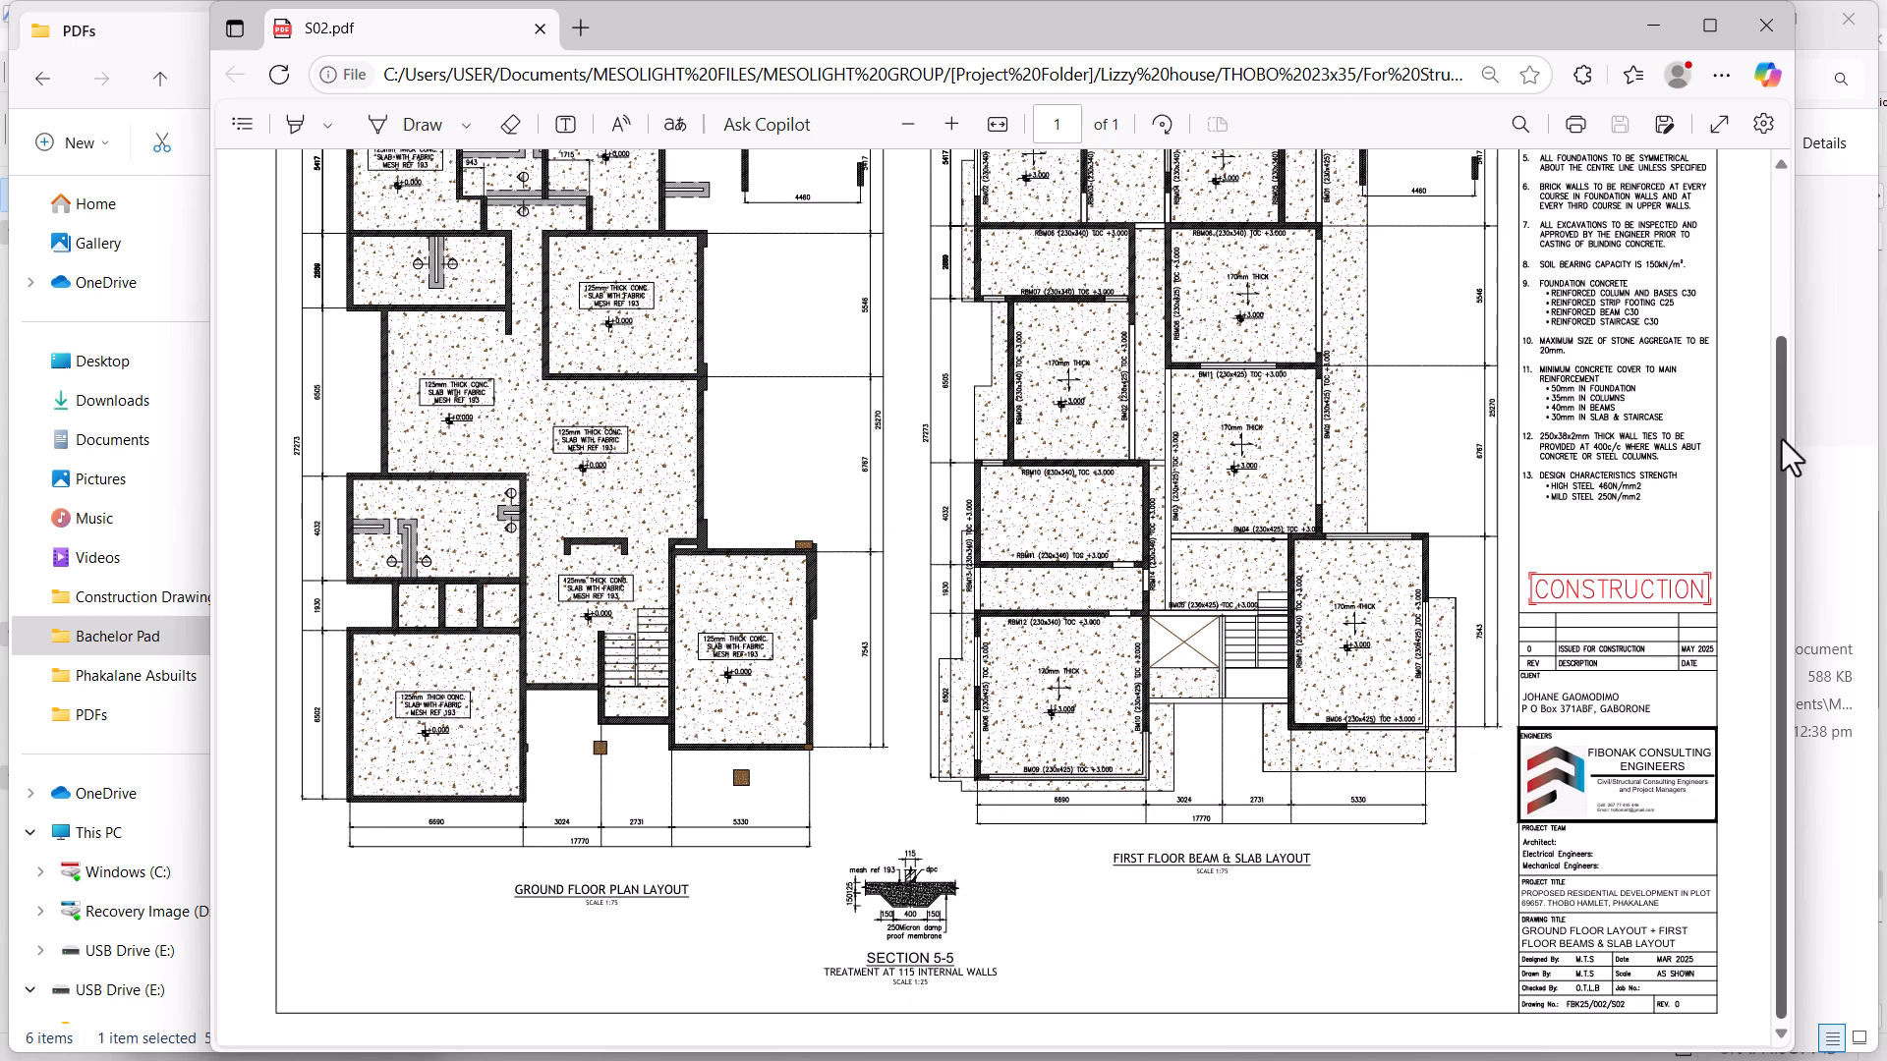
Open S03.pdf from the same folder and examine the beam elevations and cross-sections below the first floor reinforcement plan.
left_click(1825, 420)
double_click(393, 304)
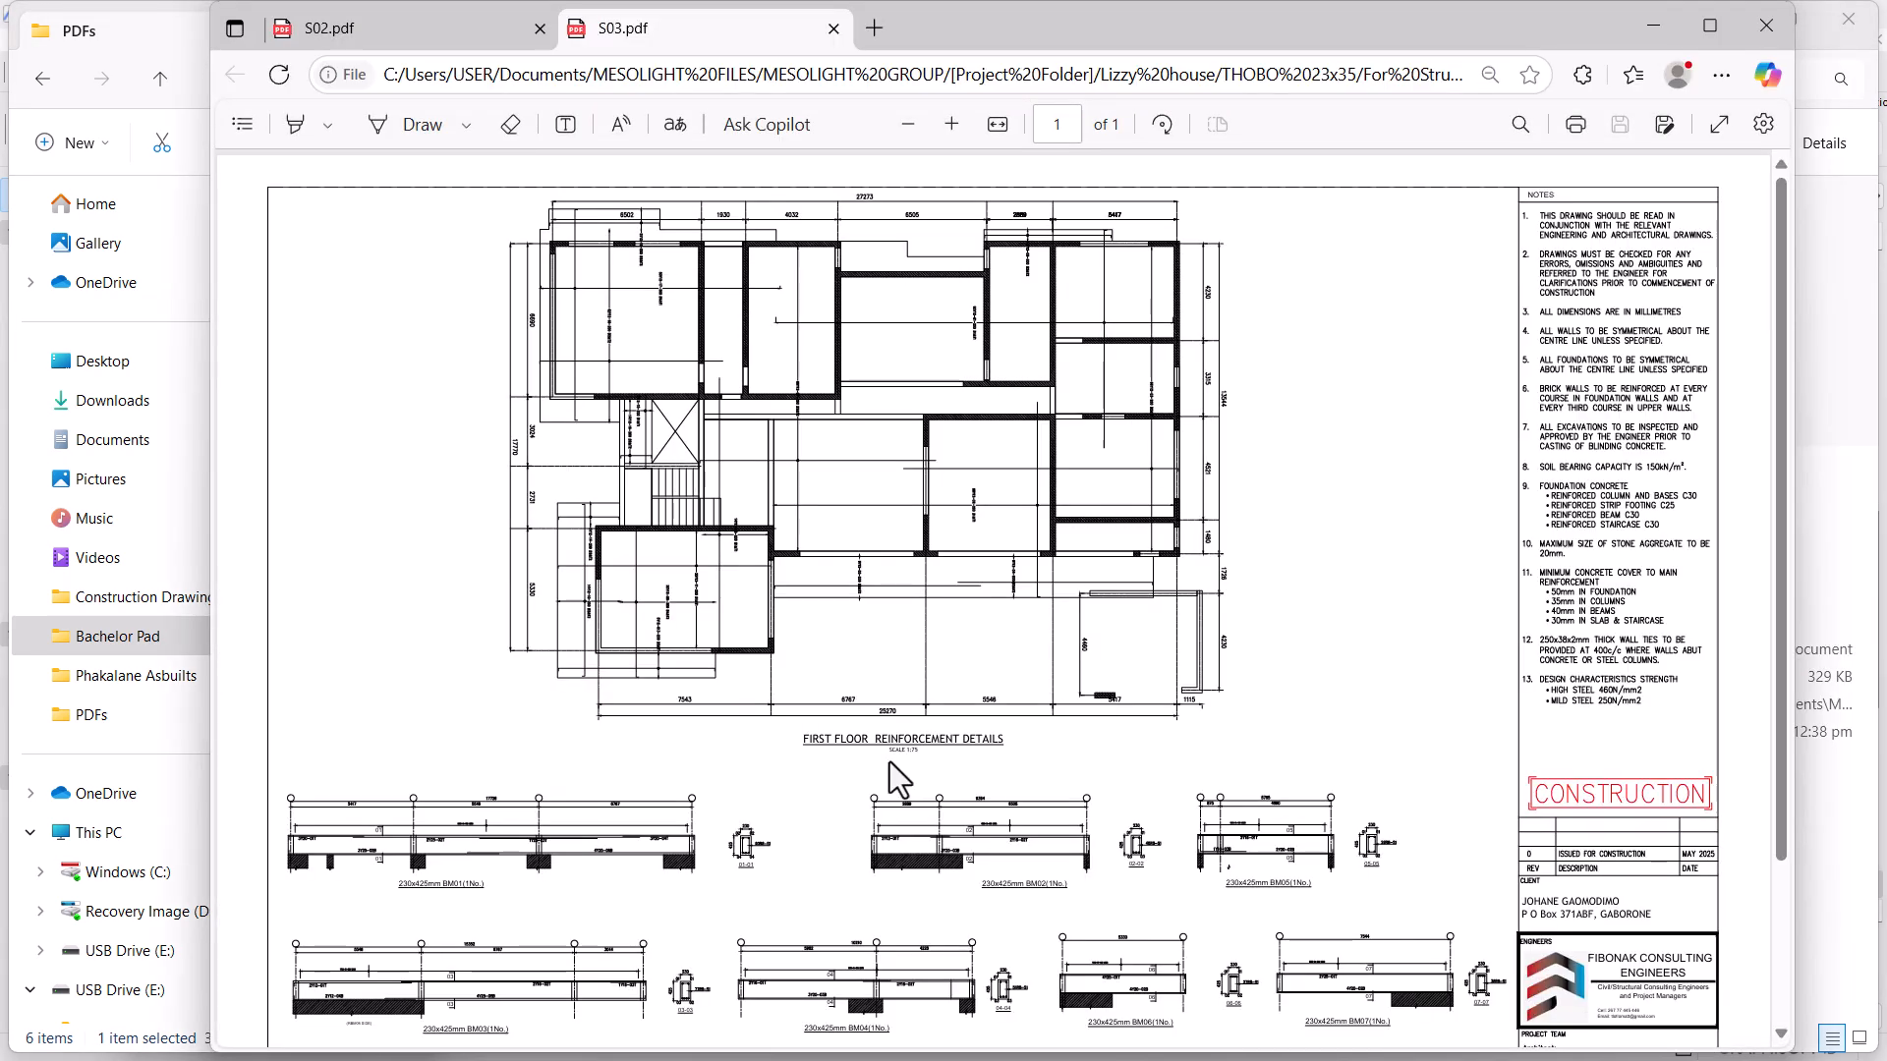
scroll(1001, 729, "down", 3)
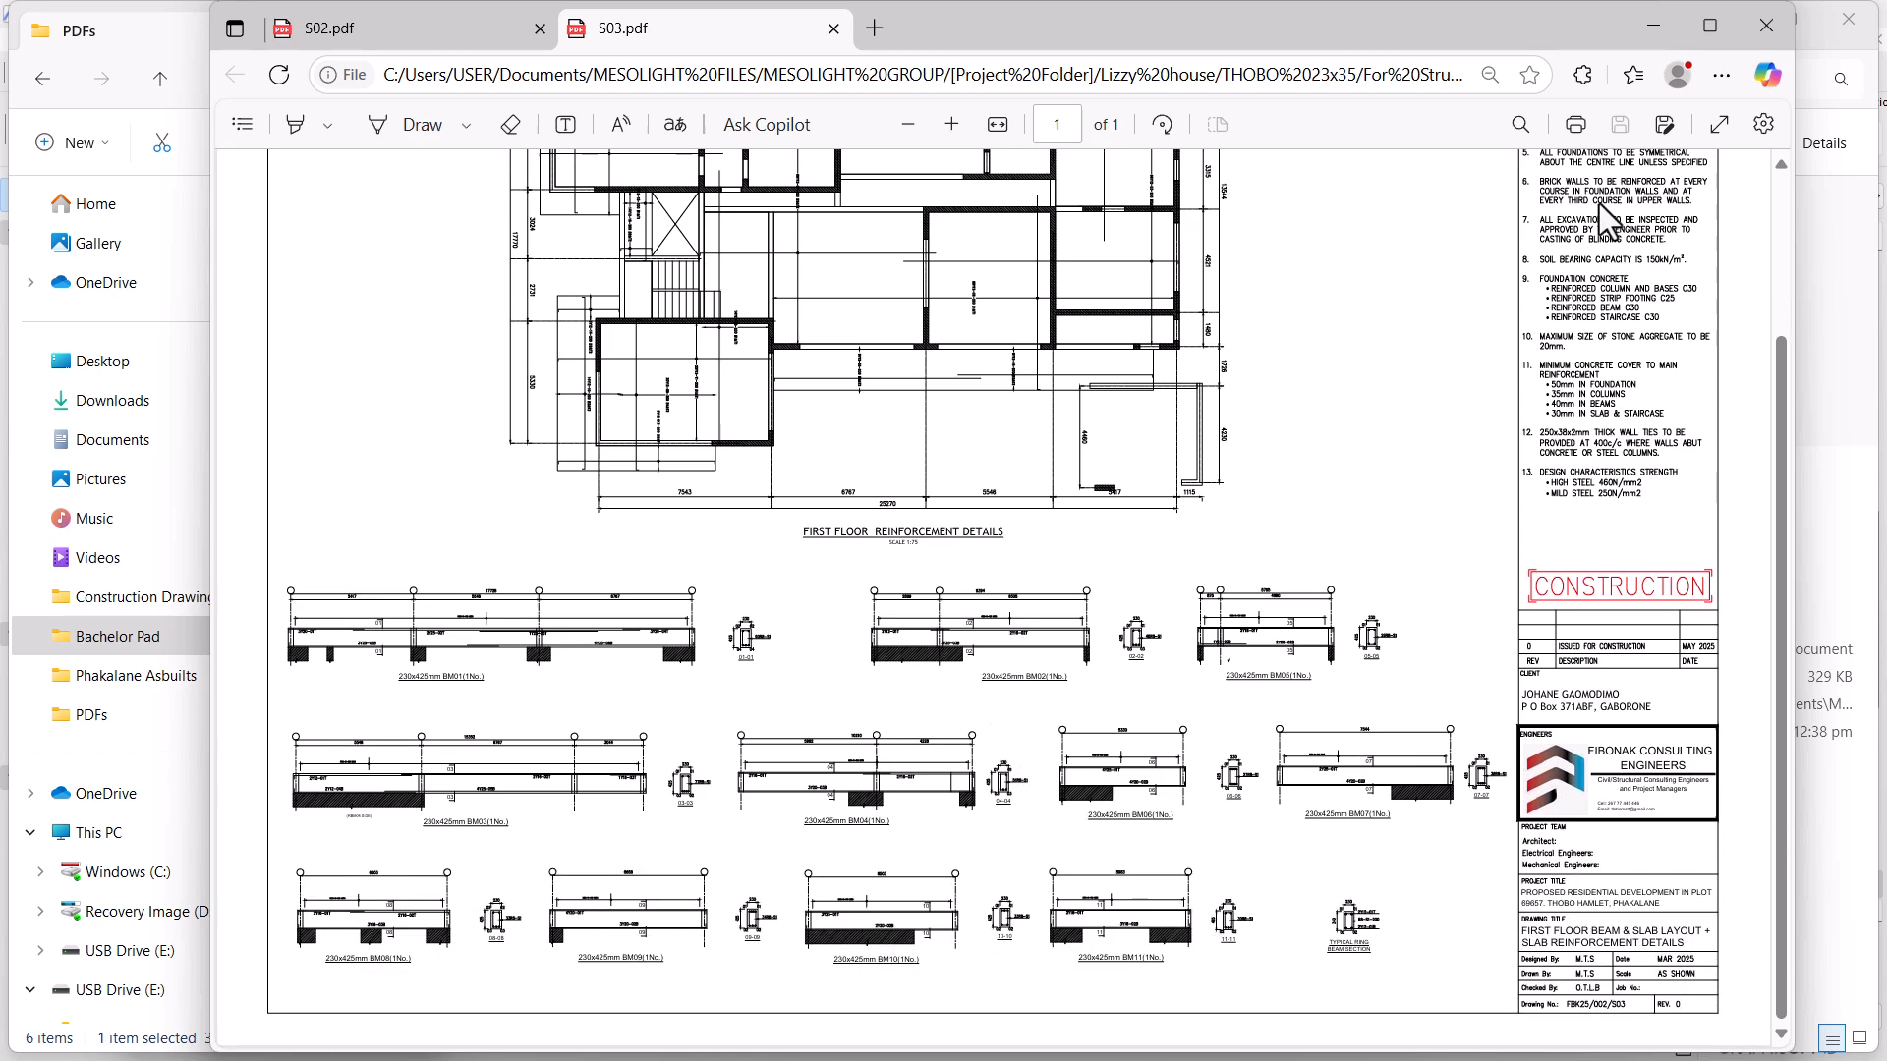
left_click(1724, 29)
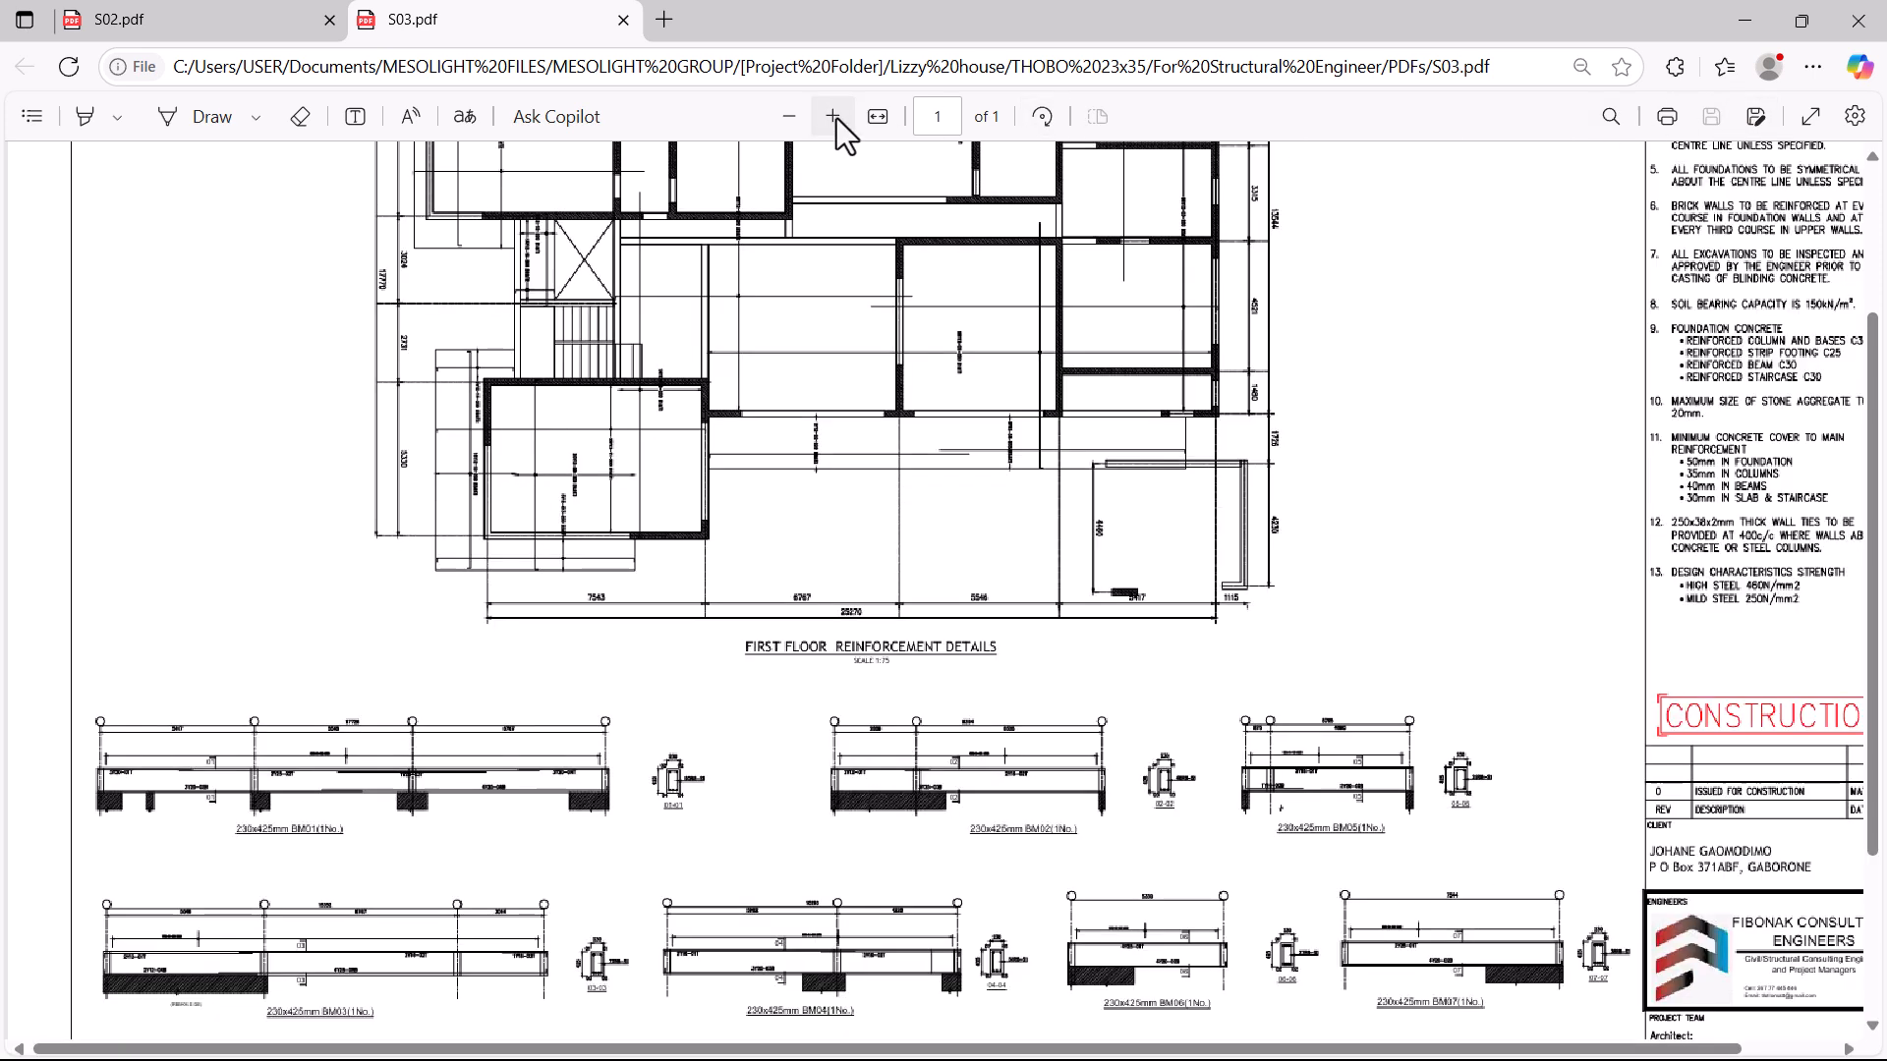
left_click(834, 117)
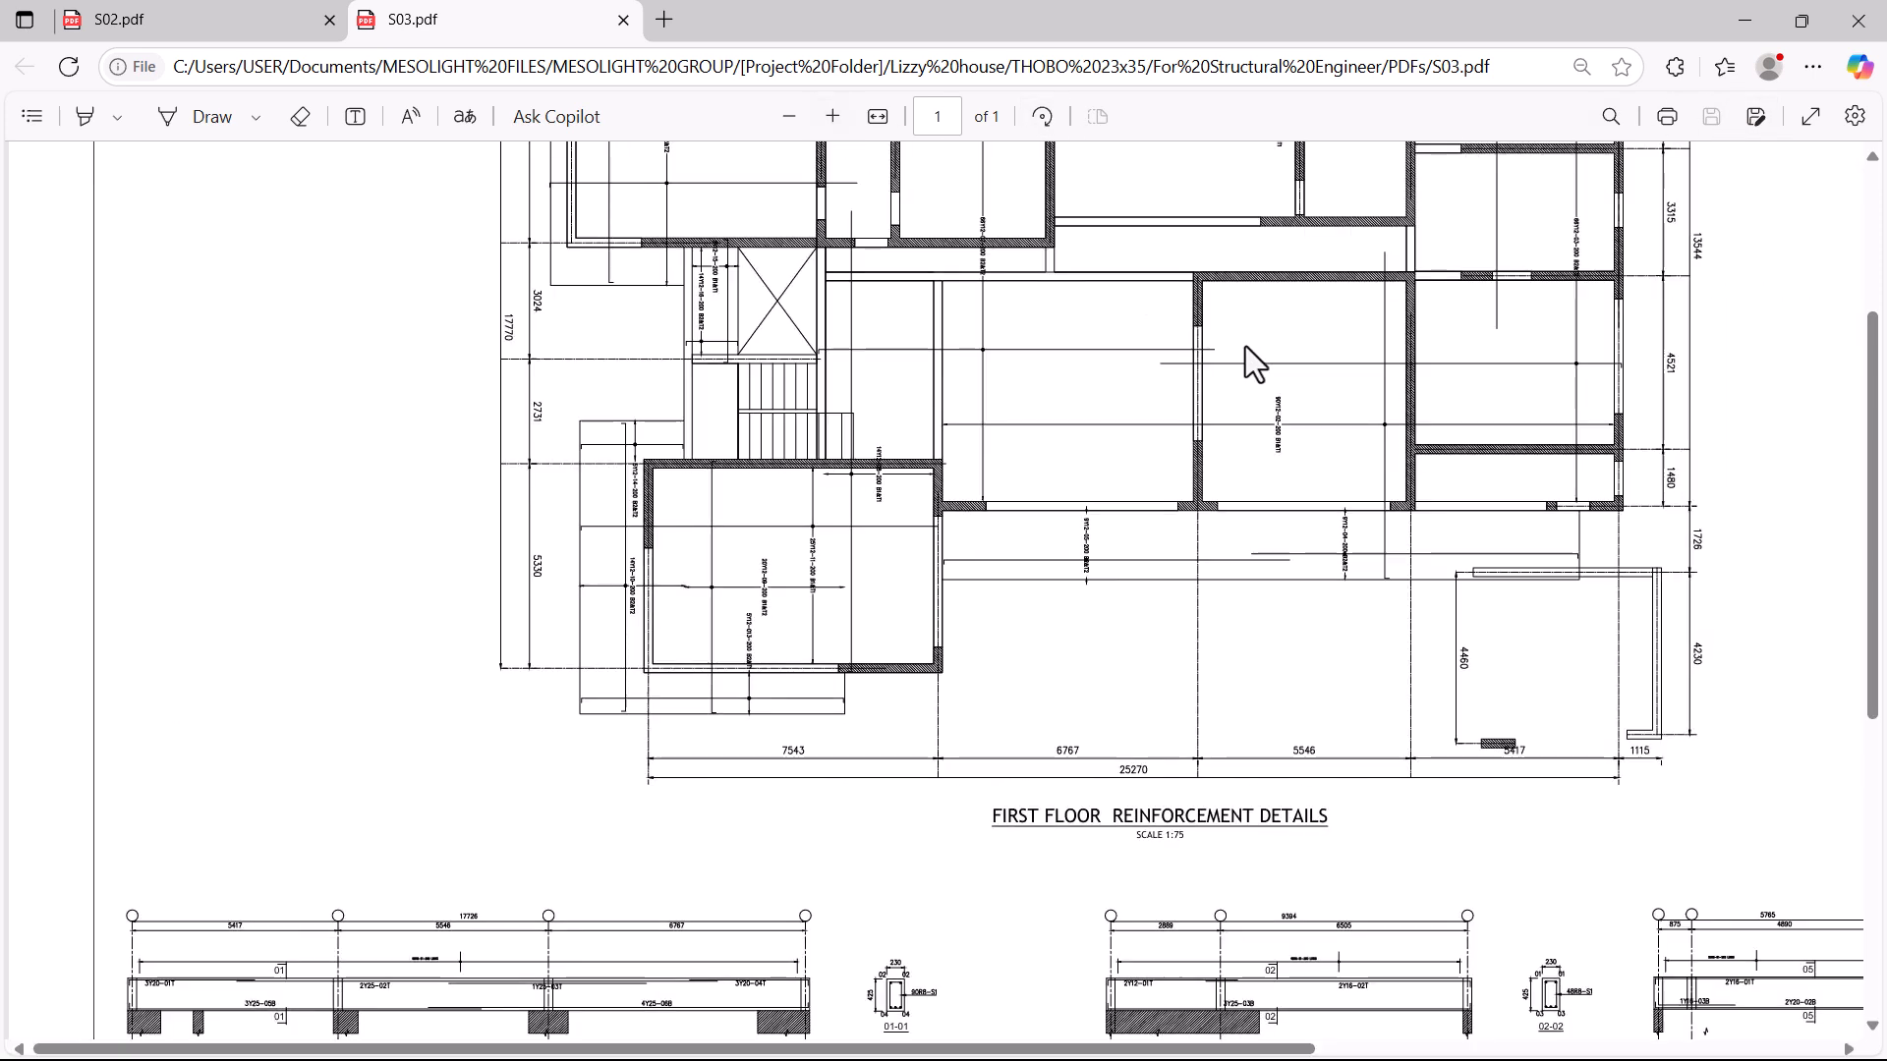
scroll(1246, 346, "down", 5)
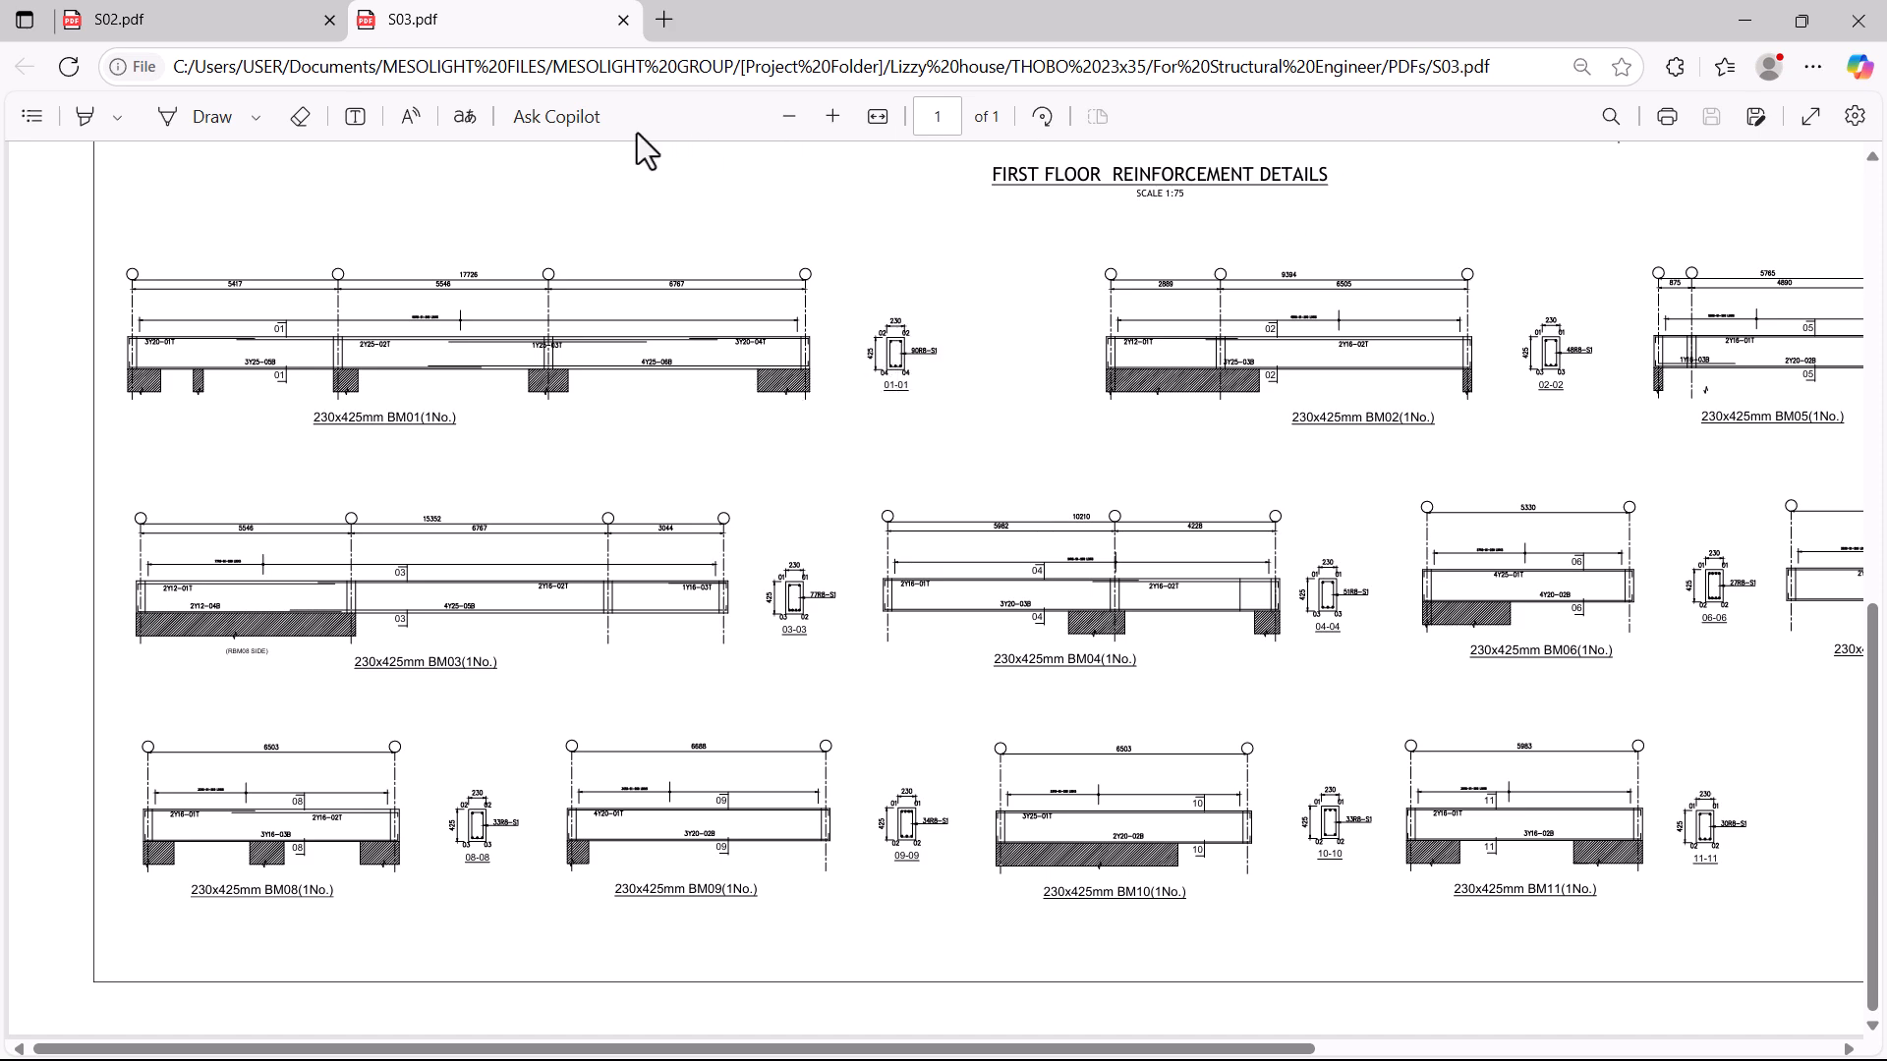
Enlarge the first floor beam reinforcement details in S03.pdf to read the beam depth, and switch back to Archicad.
left_click(833, 116)
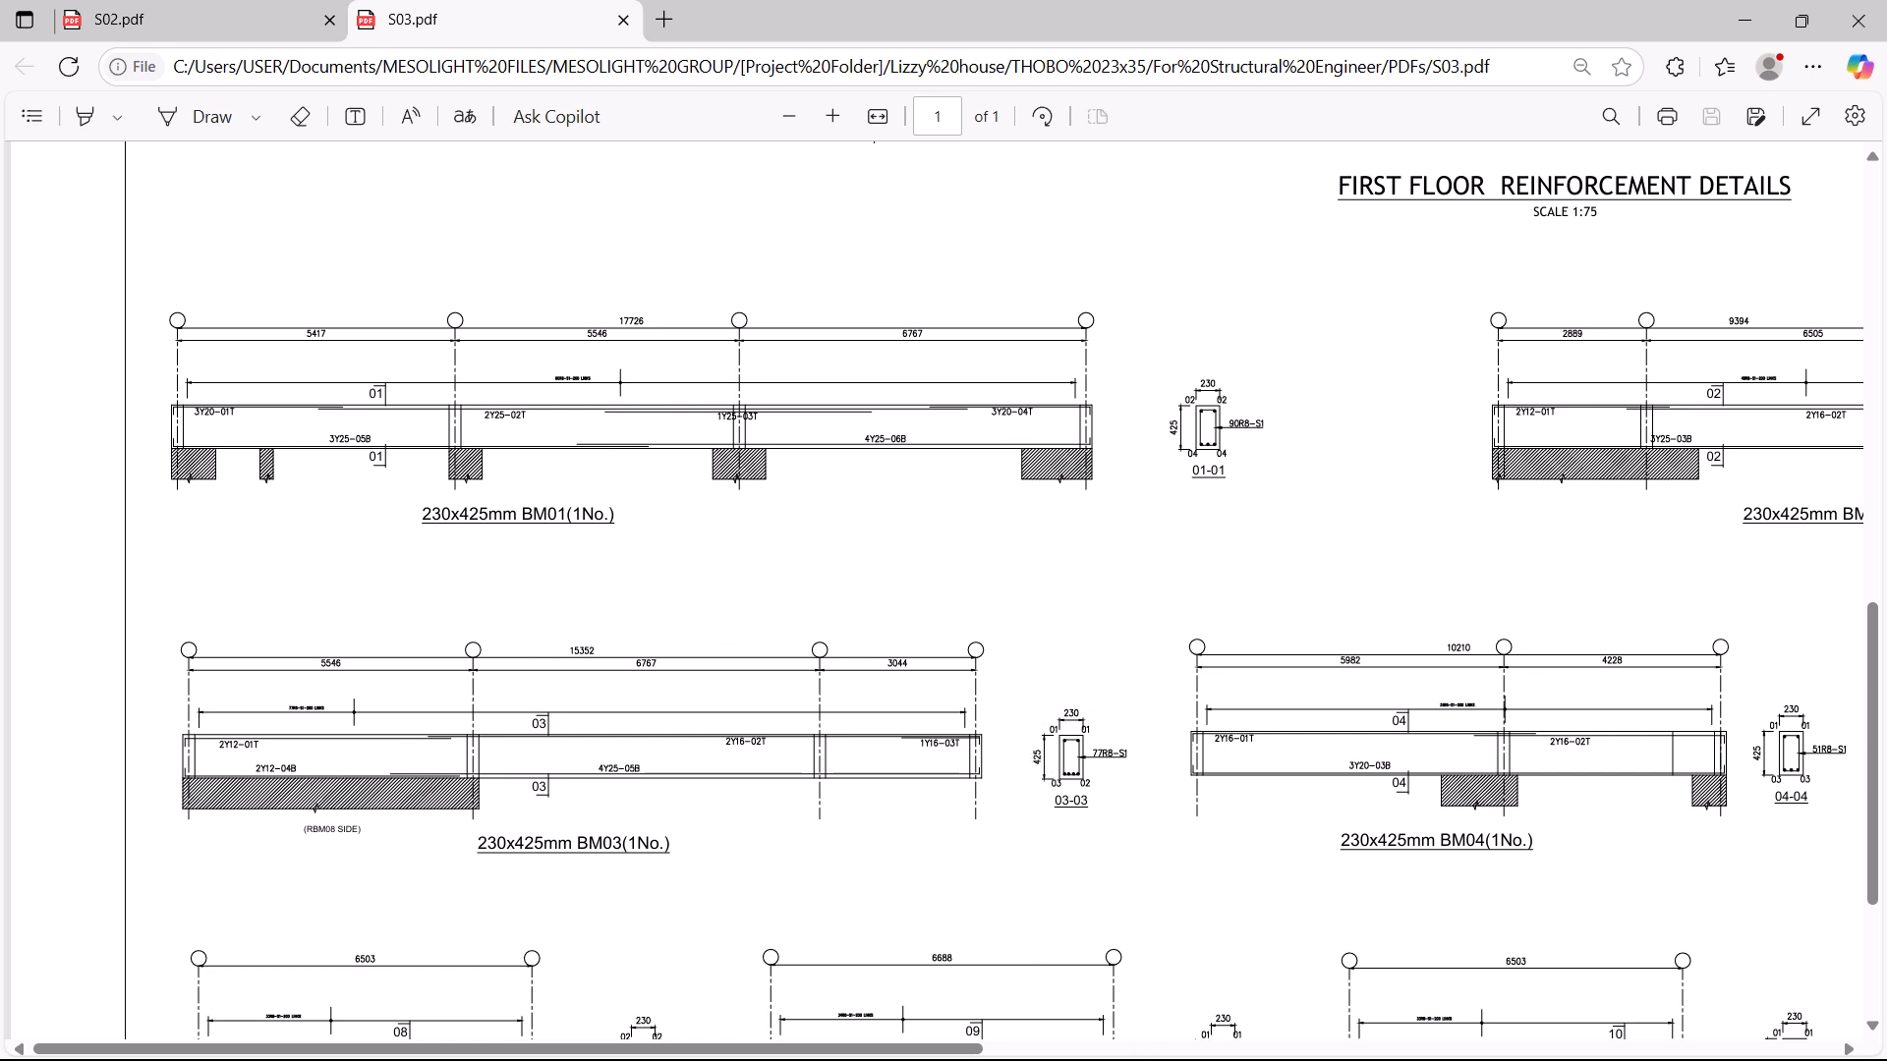
key("super")
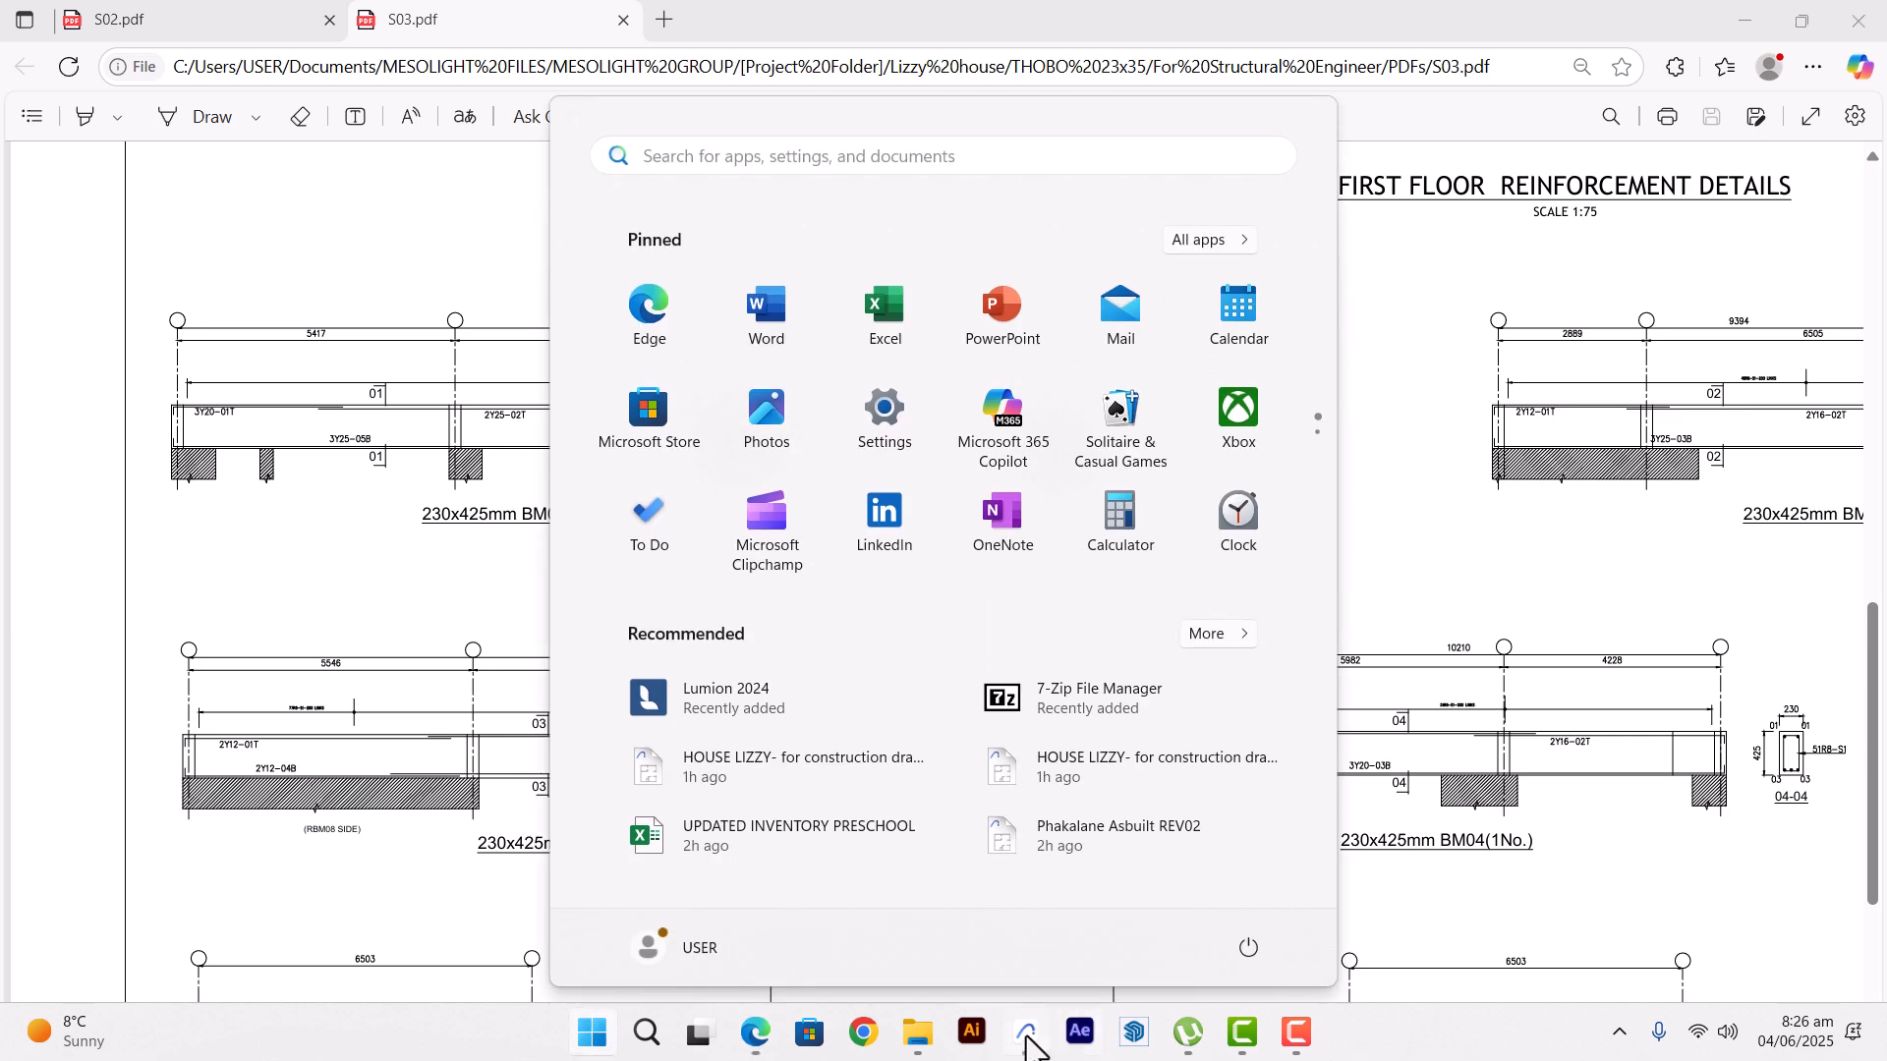
left_click(1028, 1037)
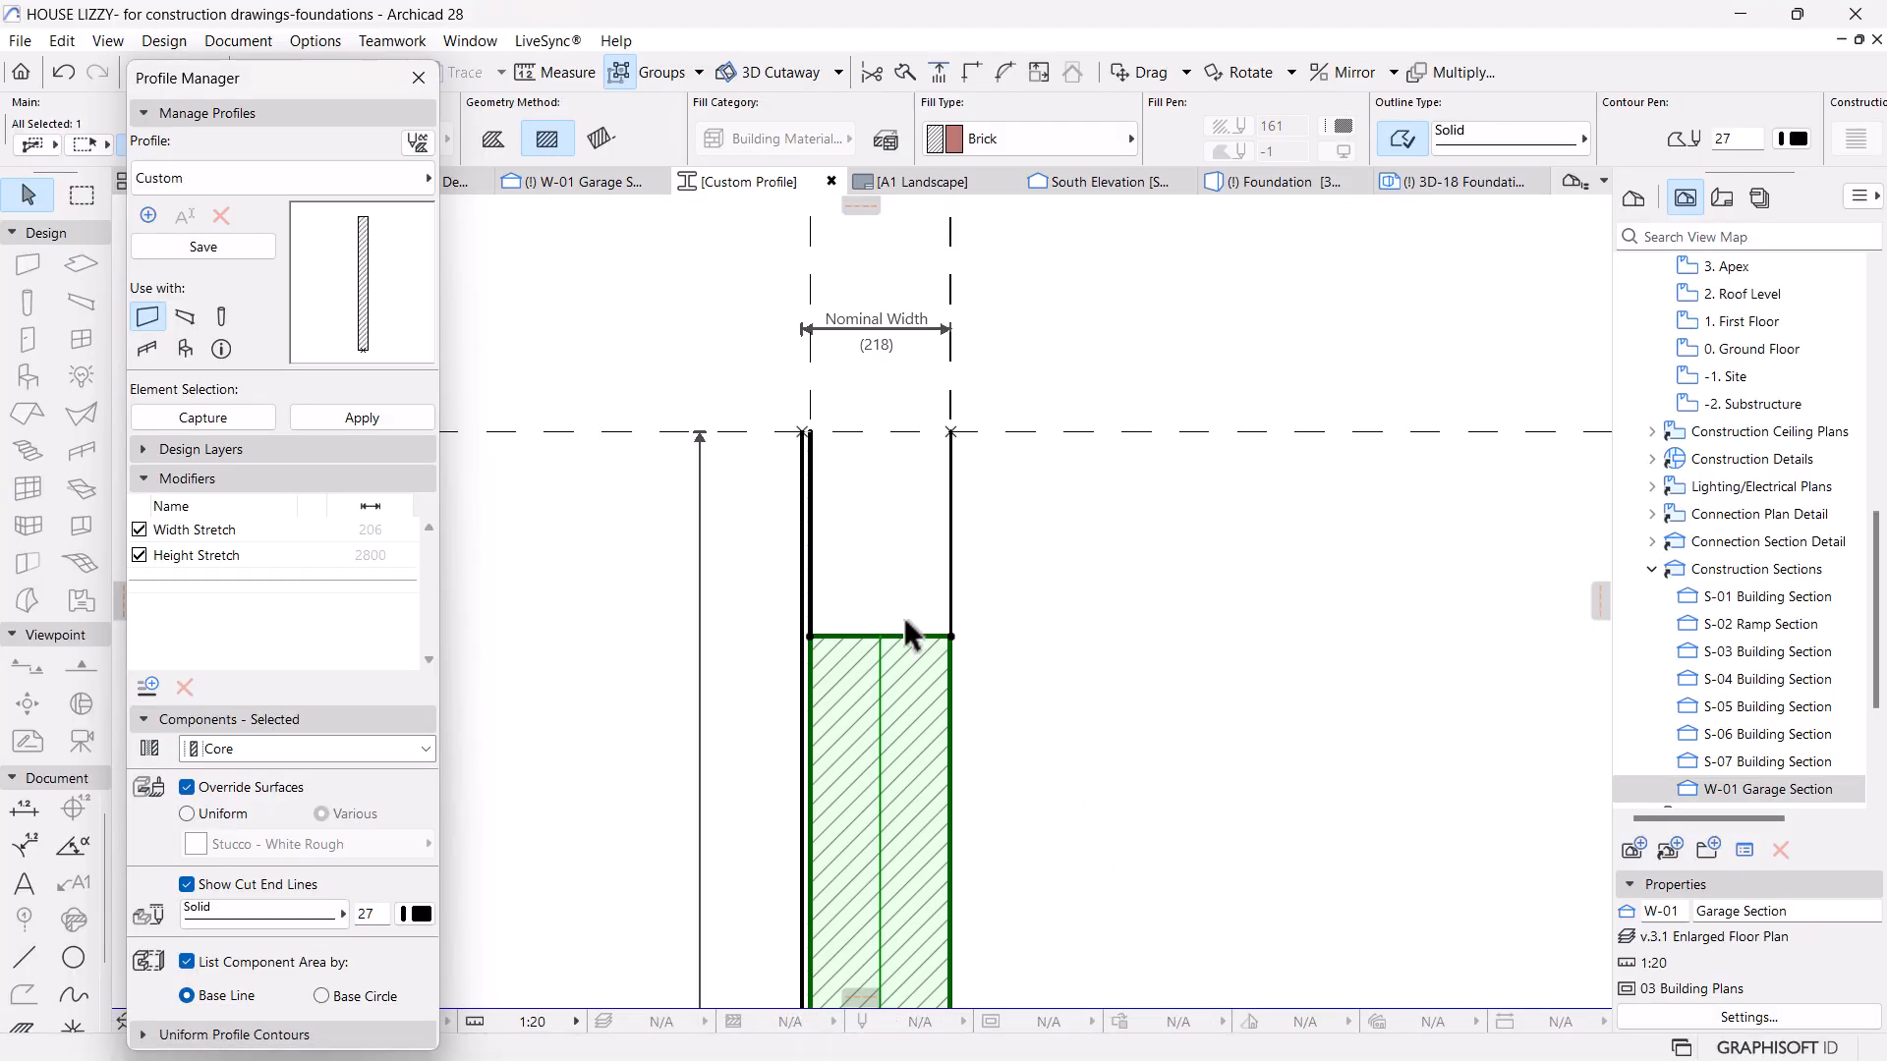
Undo the last change to the brick core's height and lower the core's top edge by 425 mm.
key("ctrl+z")
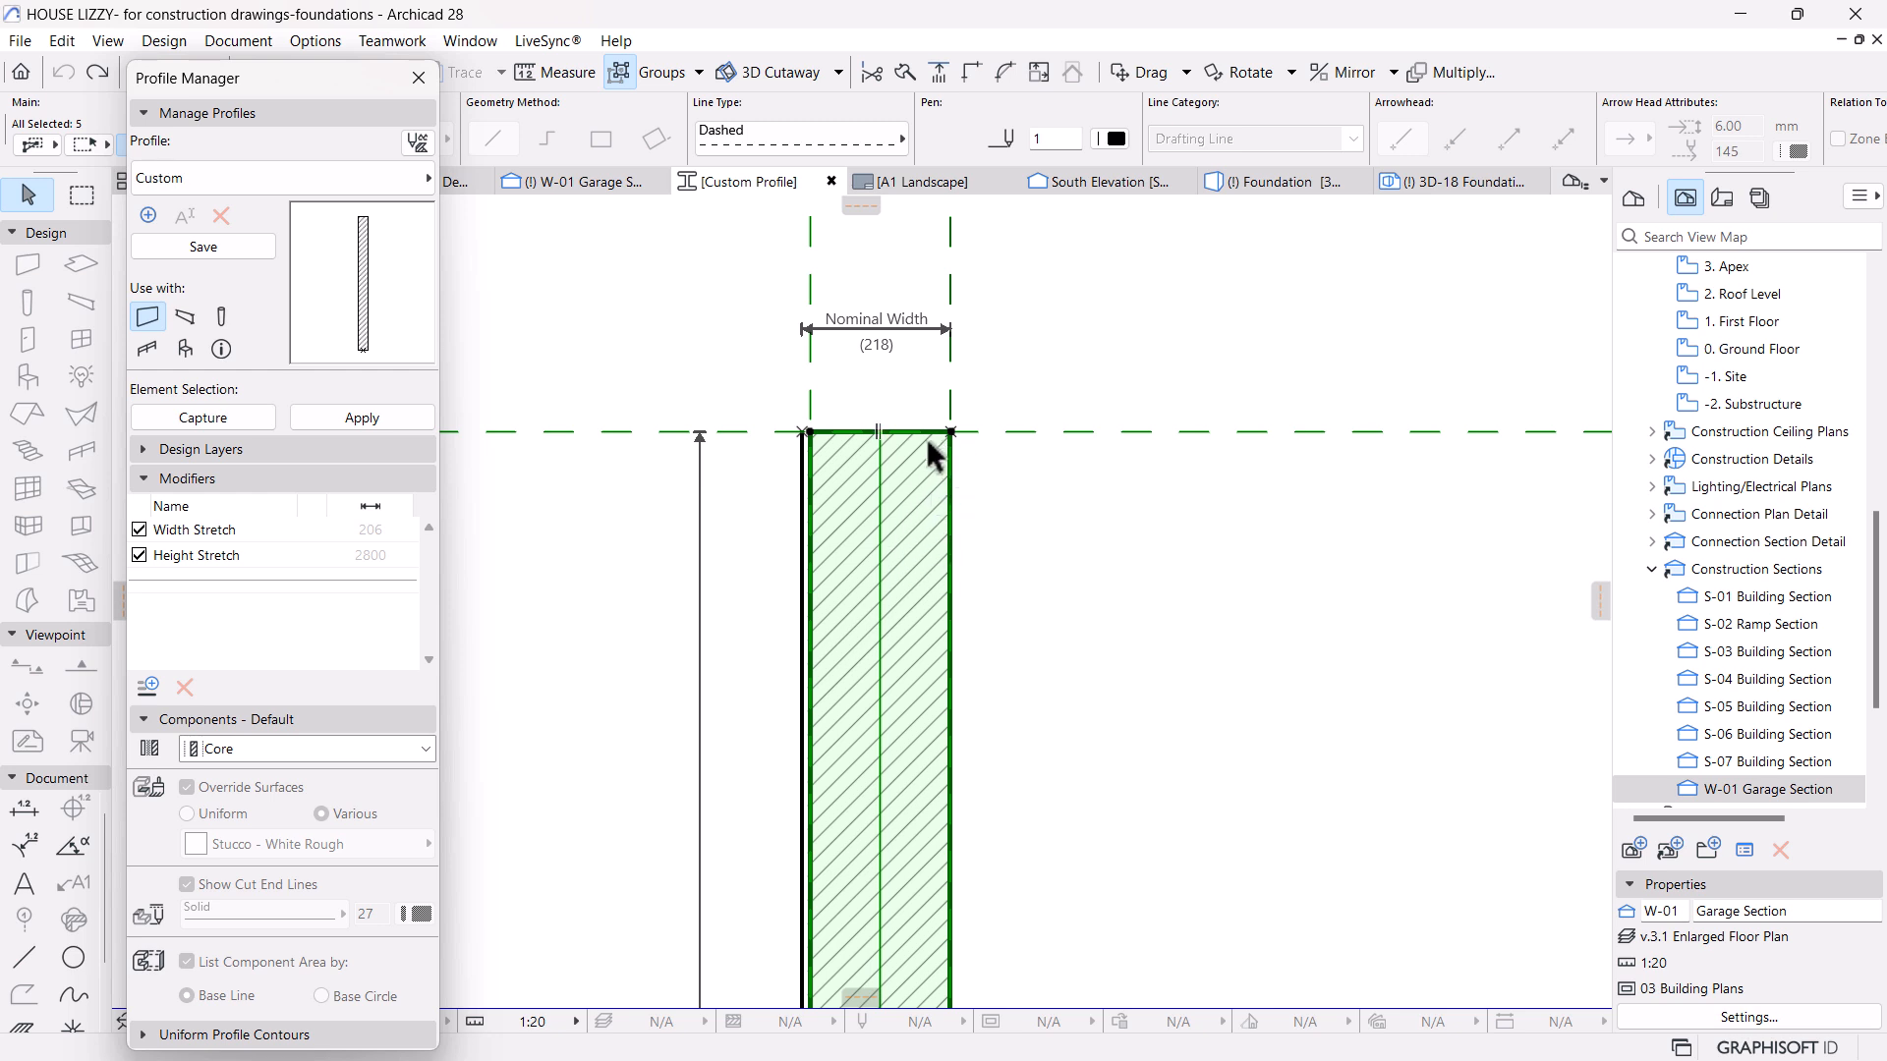
key("Escape")
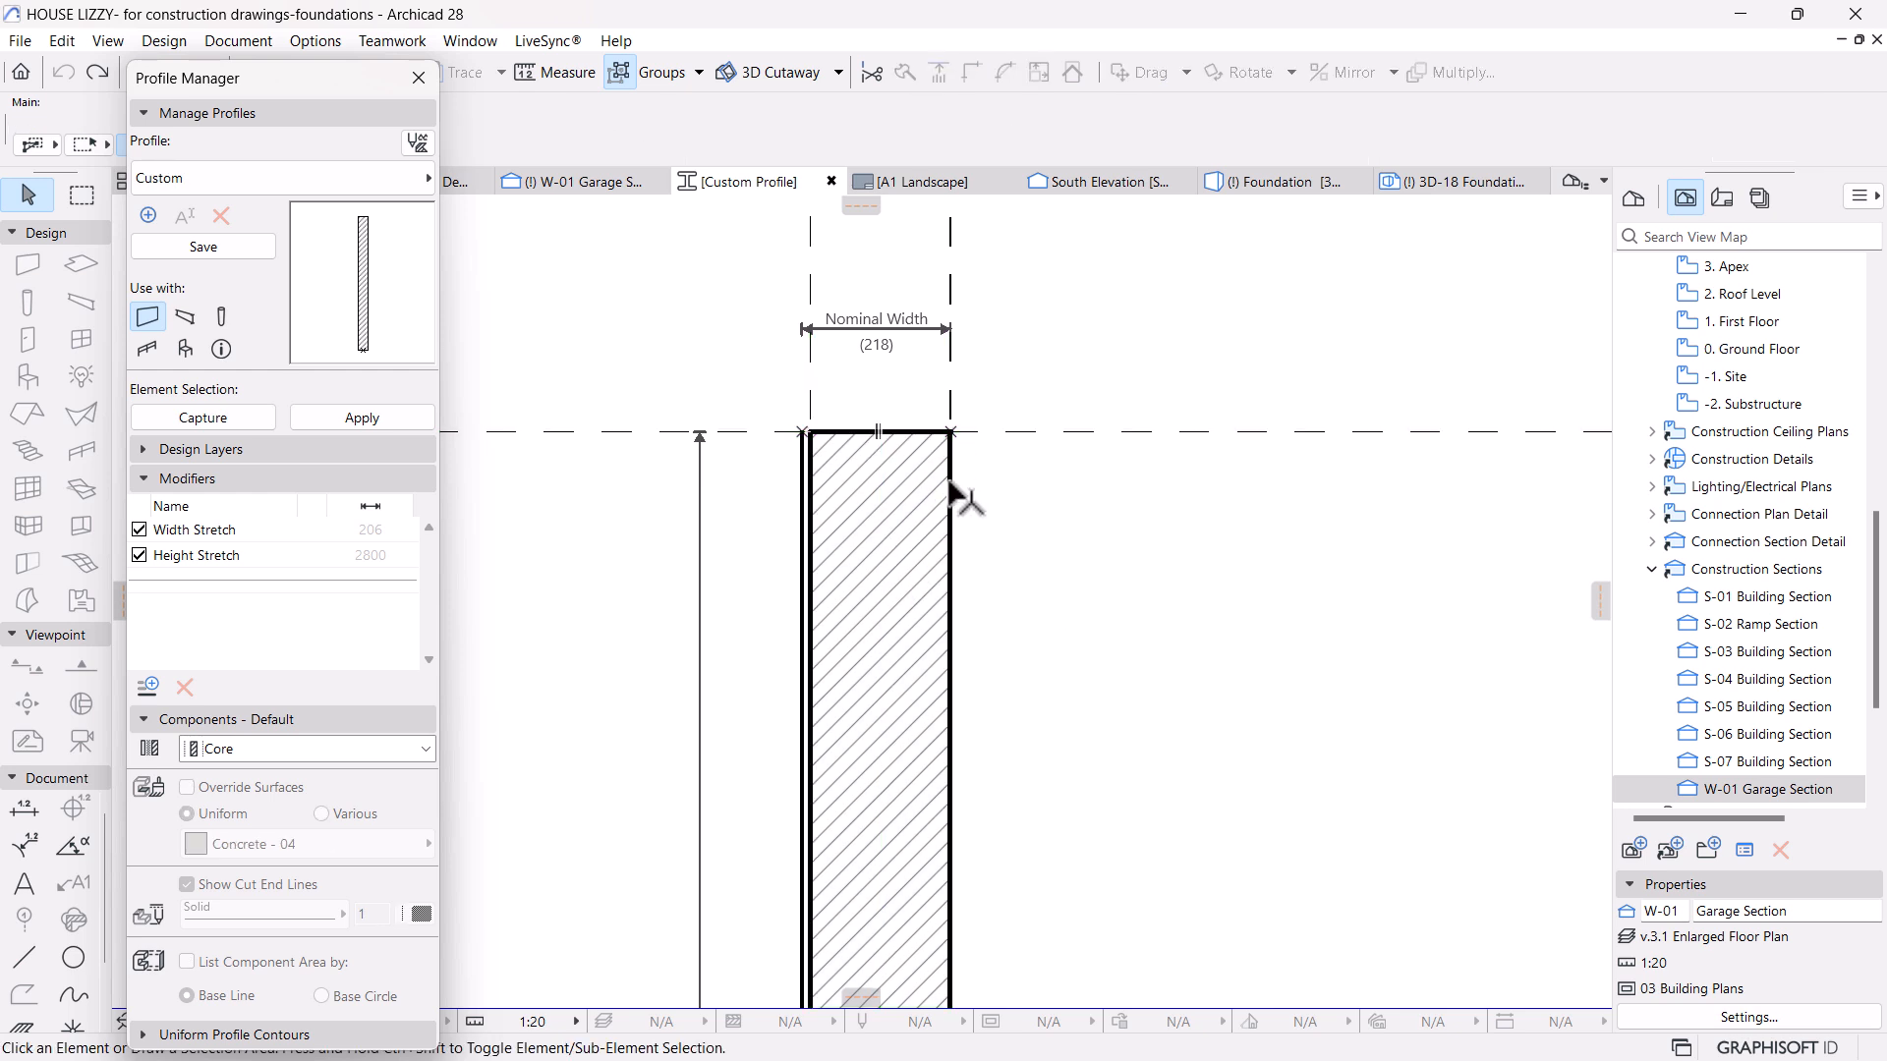
left_click(919, 440)
left_click(891, 506)
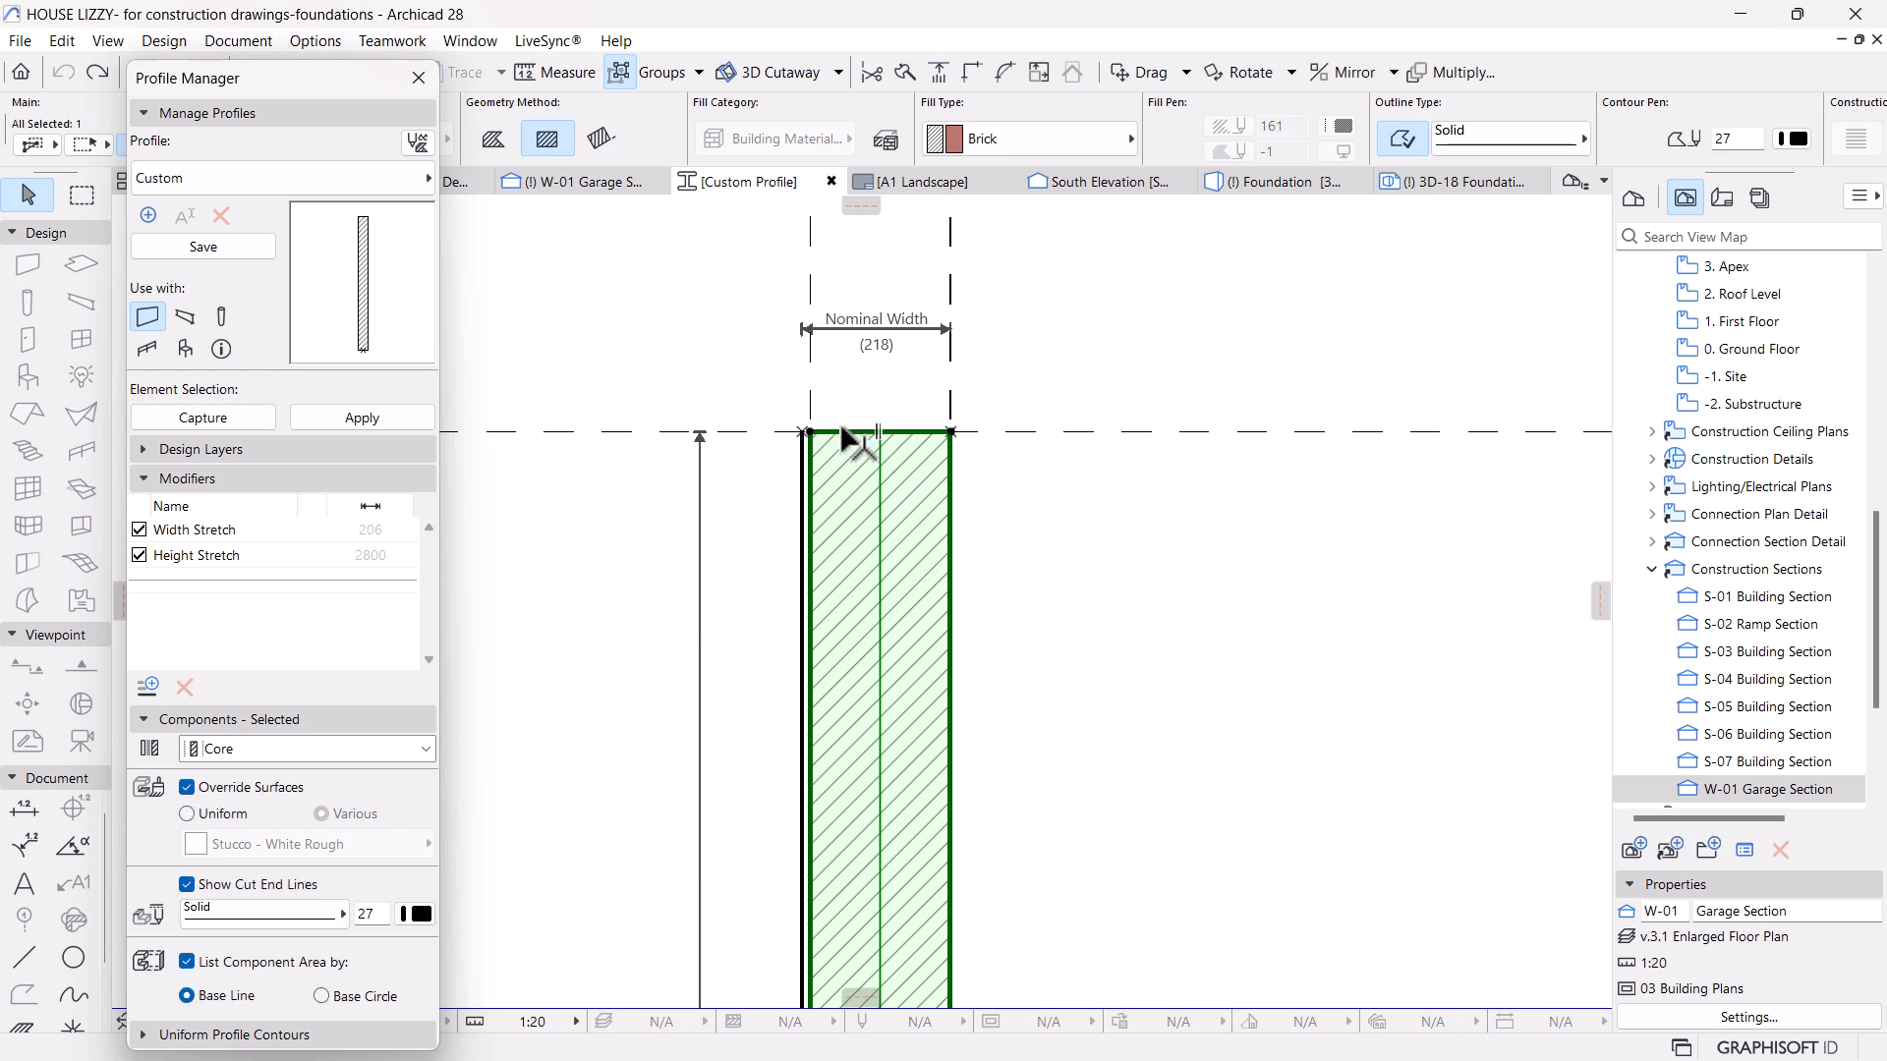
left_click(852, 439)
type("425")
key("Return")
key("Escape")
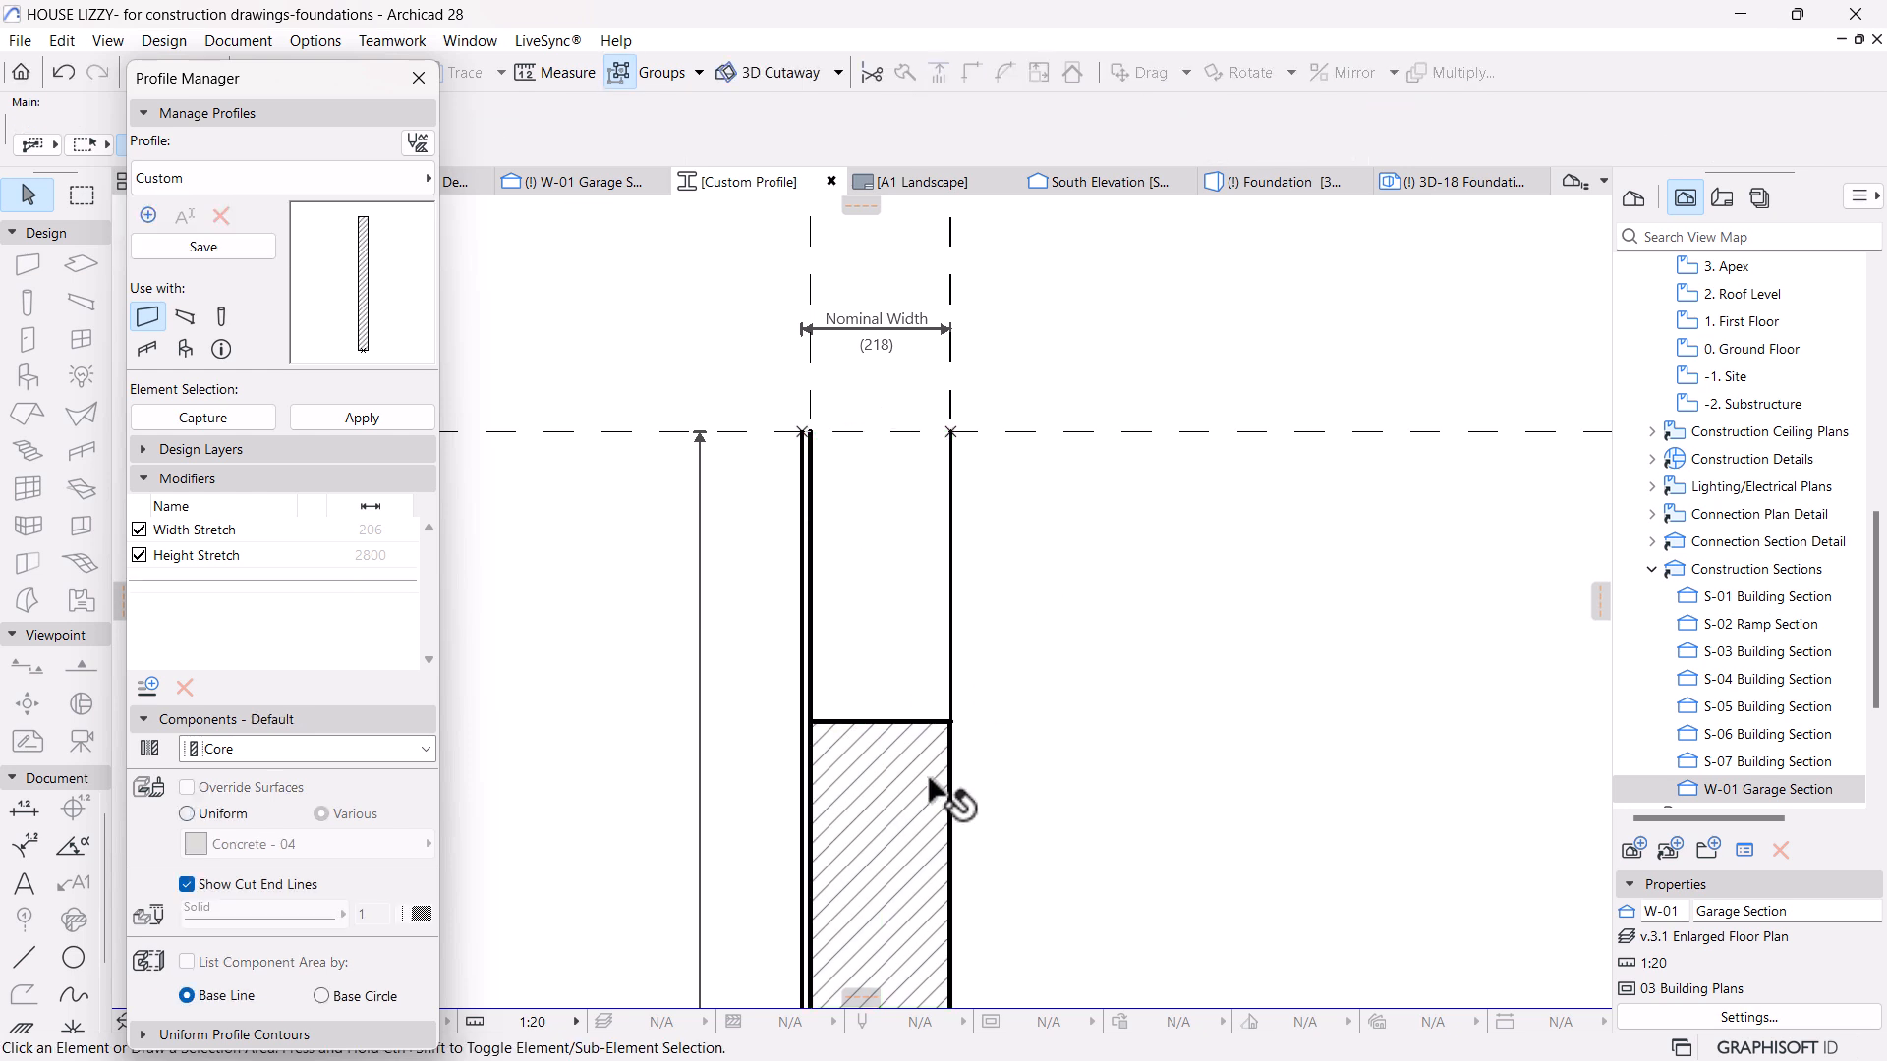
Draw a rectangular fill with the brick core's settings from the core's lowered top edge to the profile's top.
left_click(928, 782, "alt")
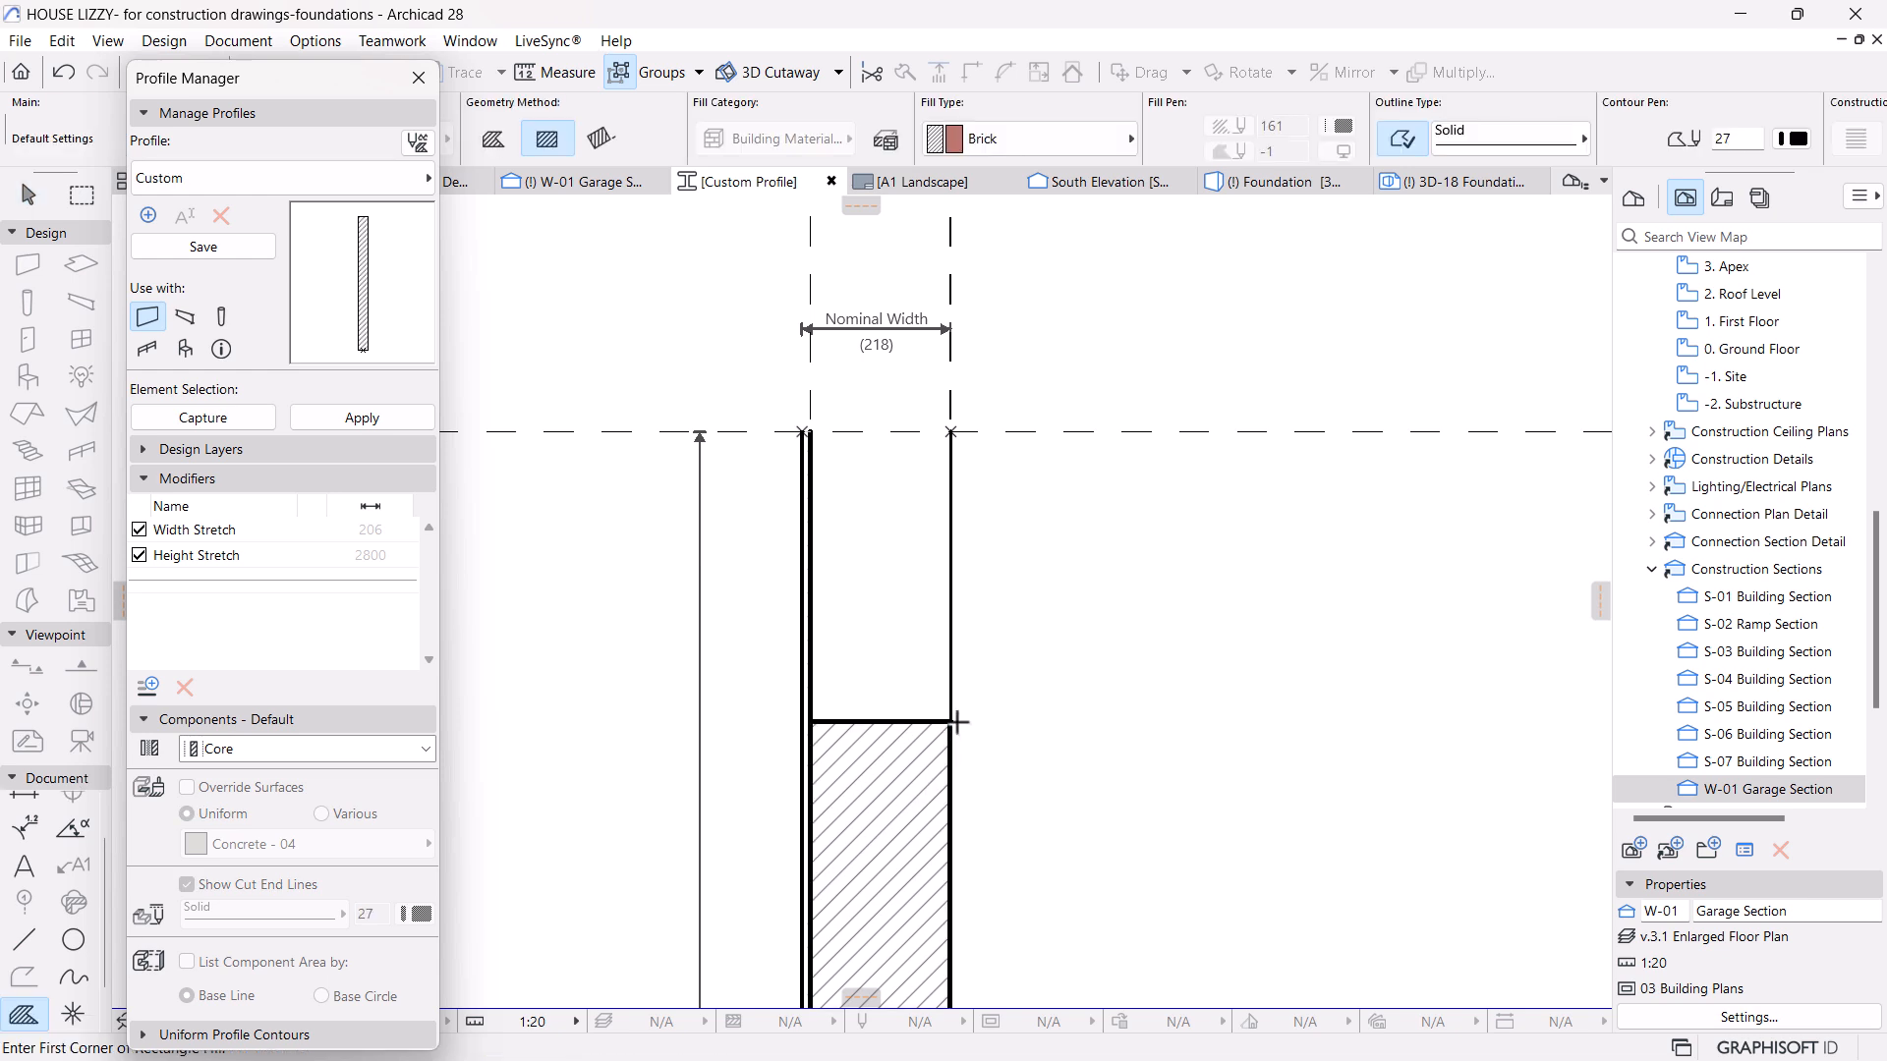
left_click(950, 722)
left_click(810, 432)
key("Escape")
Change the new upper component's building material to Concrete - Structural.
left_click(909, 535)
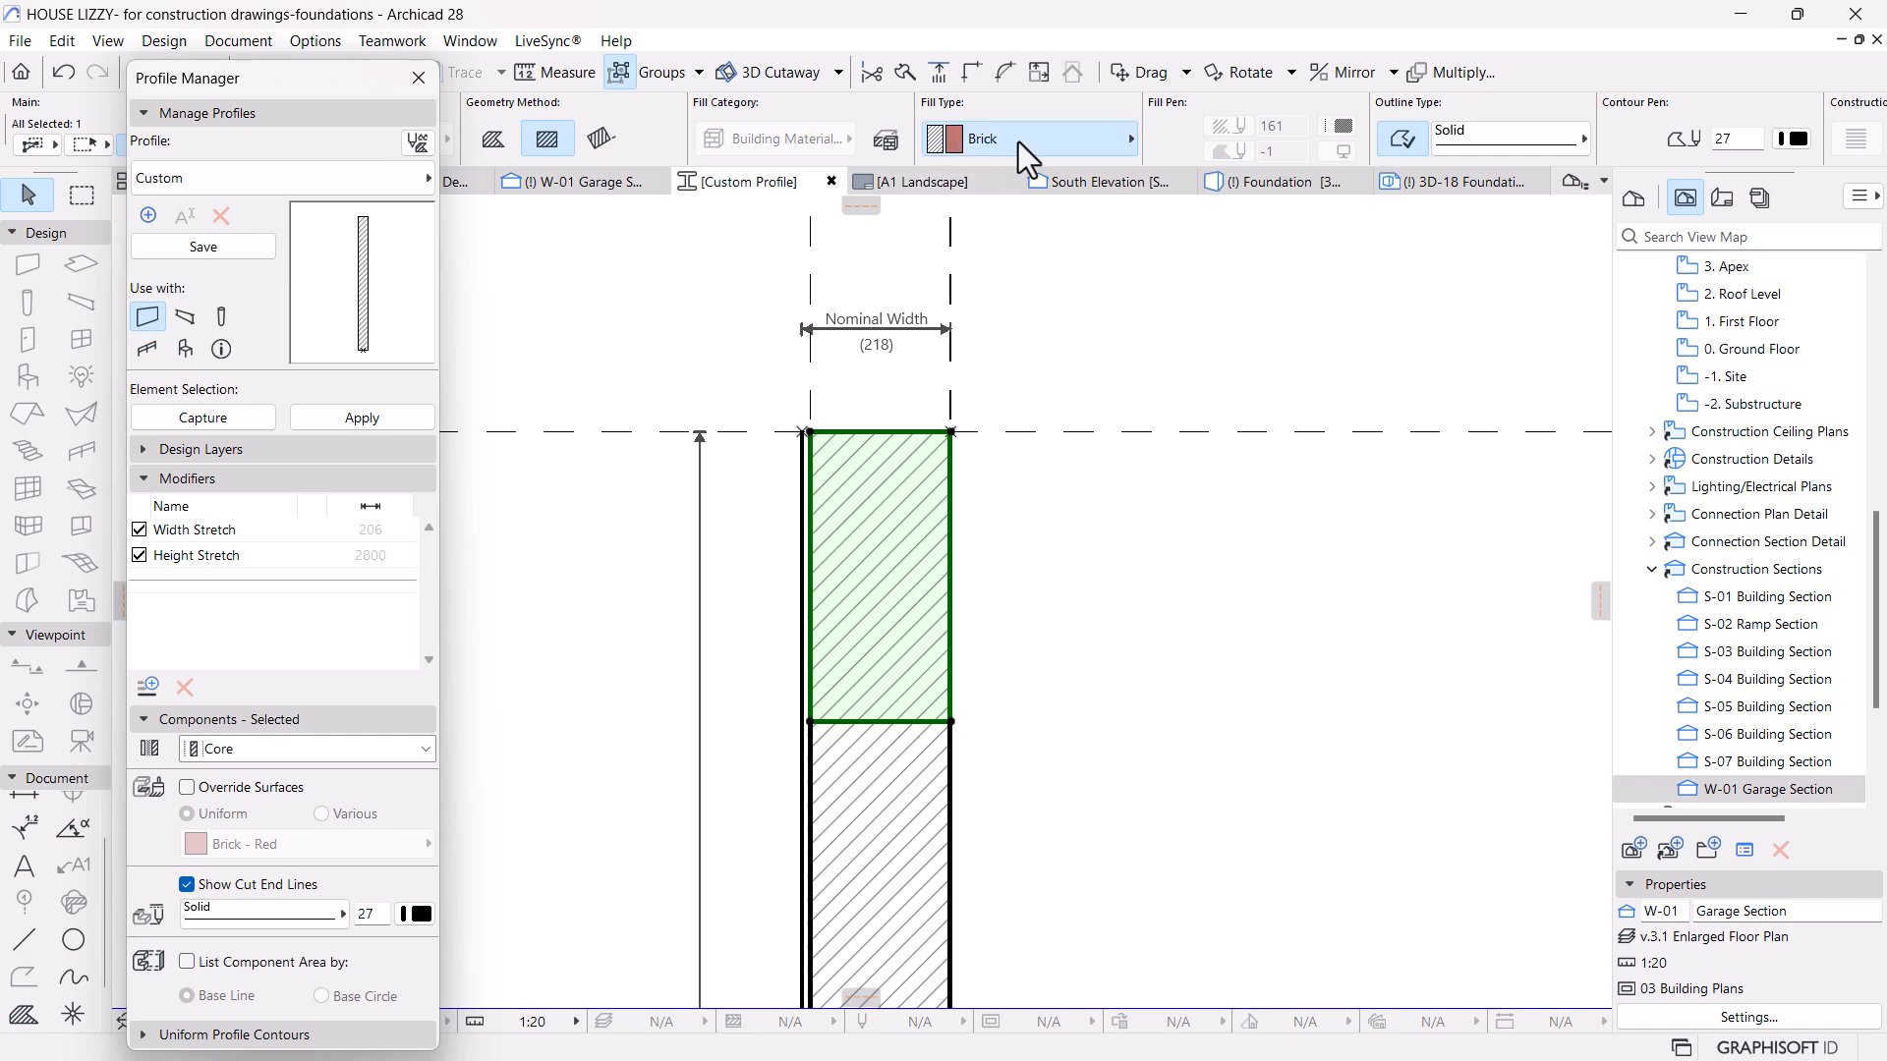
left_click(1018, 141)
type("con")
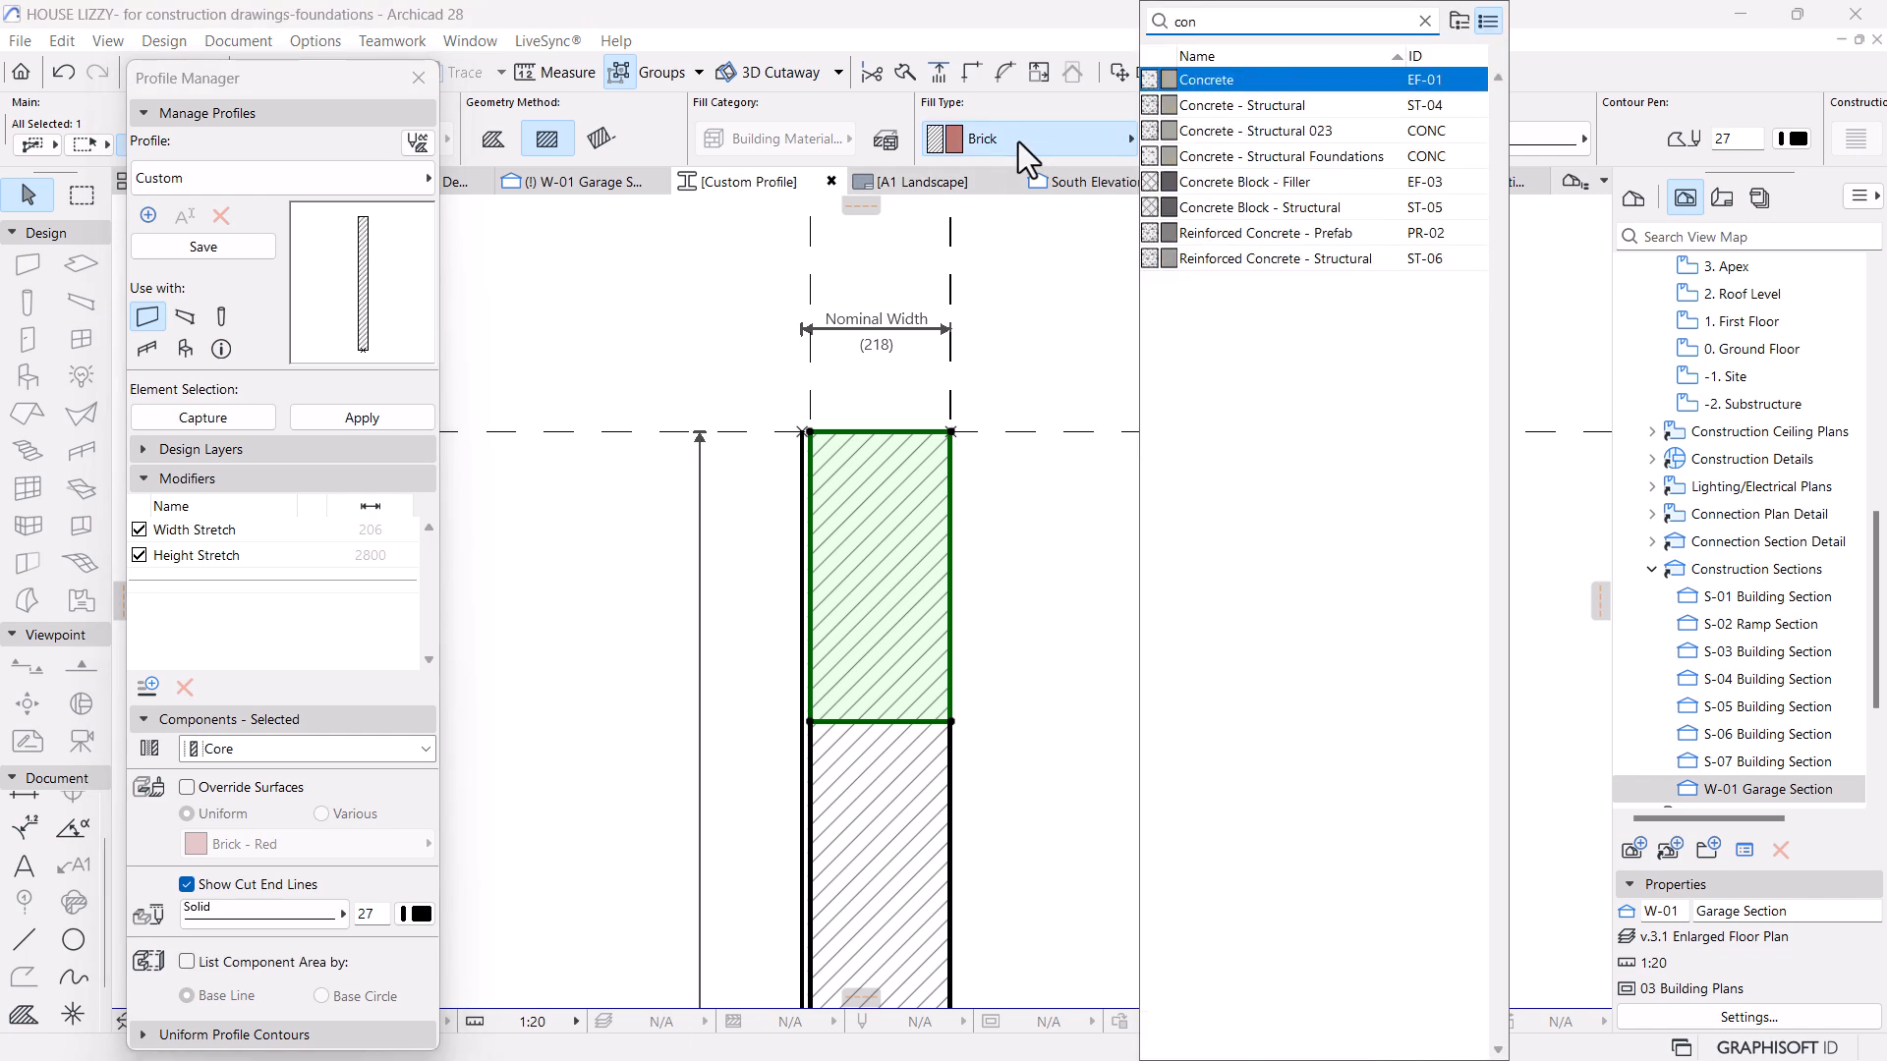
left_click(1299, 106)
left_click(993, 617)
Examine the plaster skin, the concrete-to-brick joint and the outlines along the top of the profile.
scroll(791, 728, "up", 5)
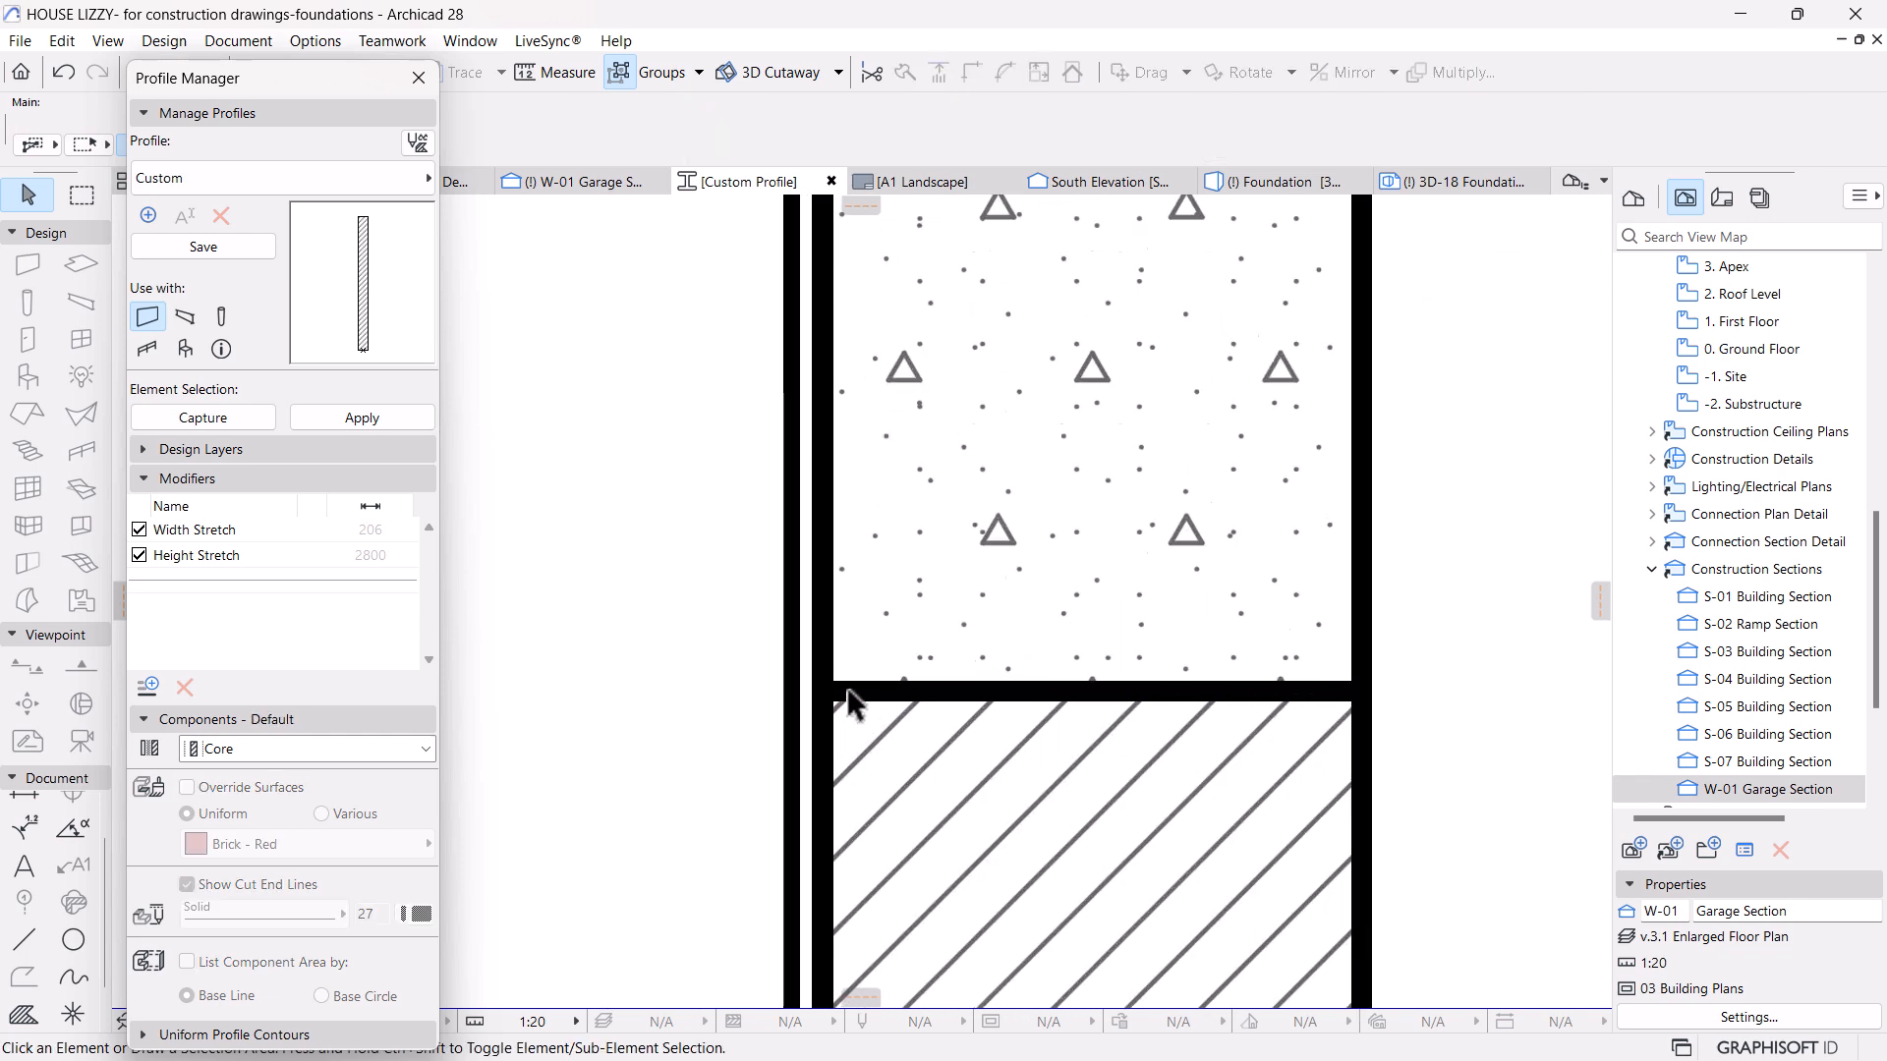
left_click(801, 615)
scroll(968, 461, "down", 5)
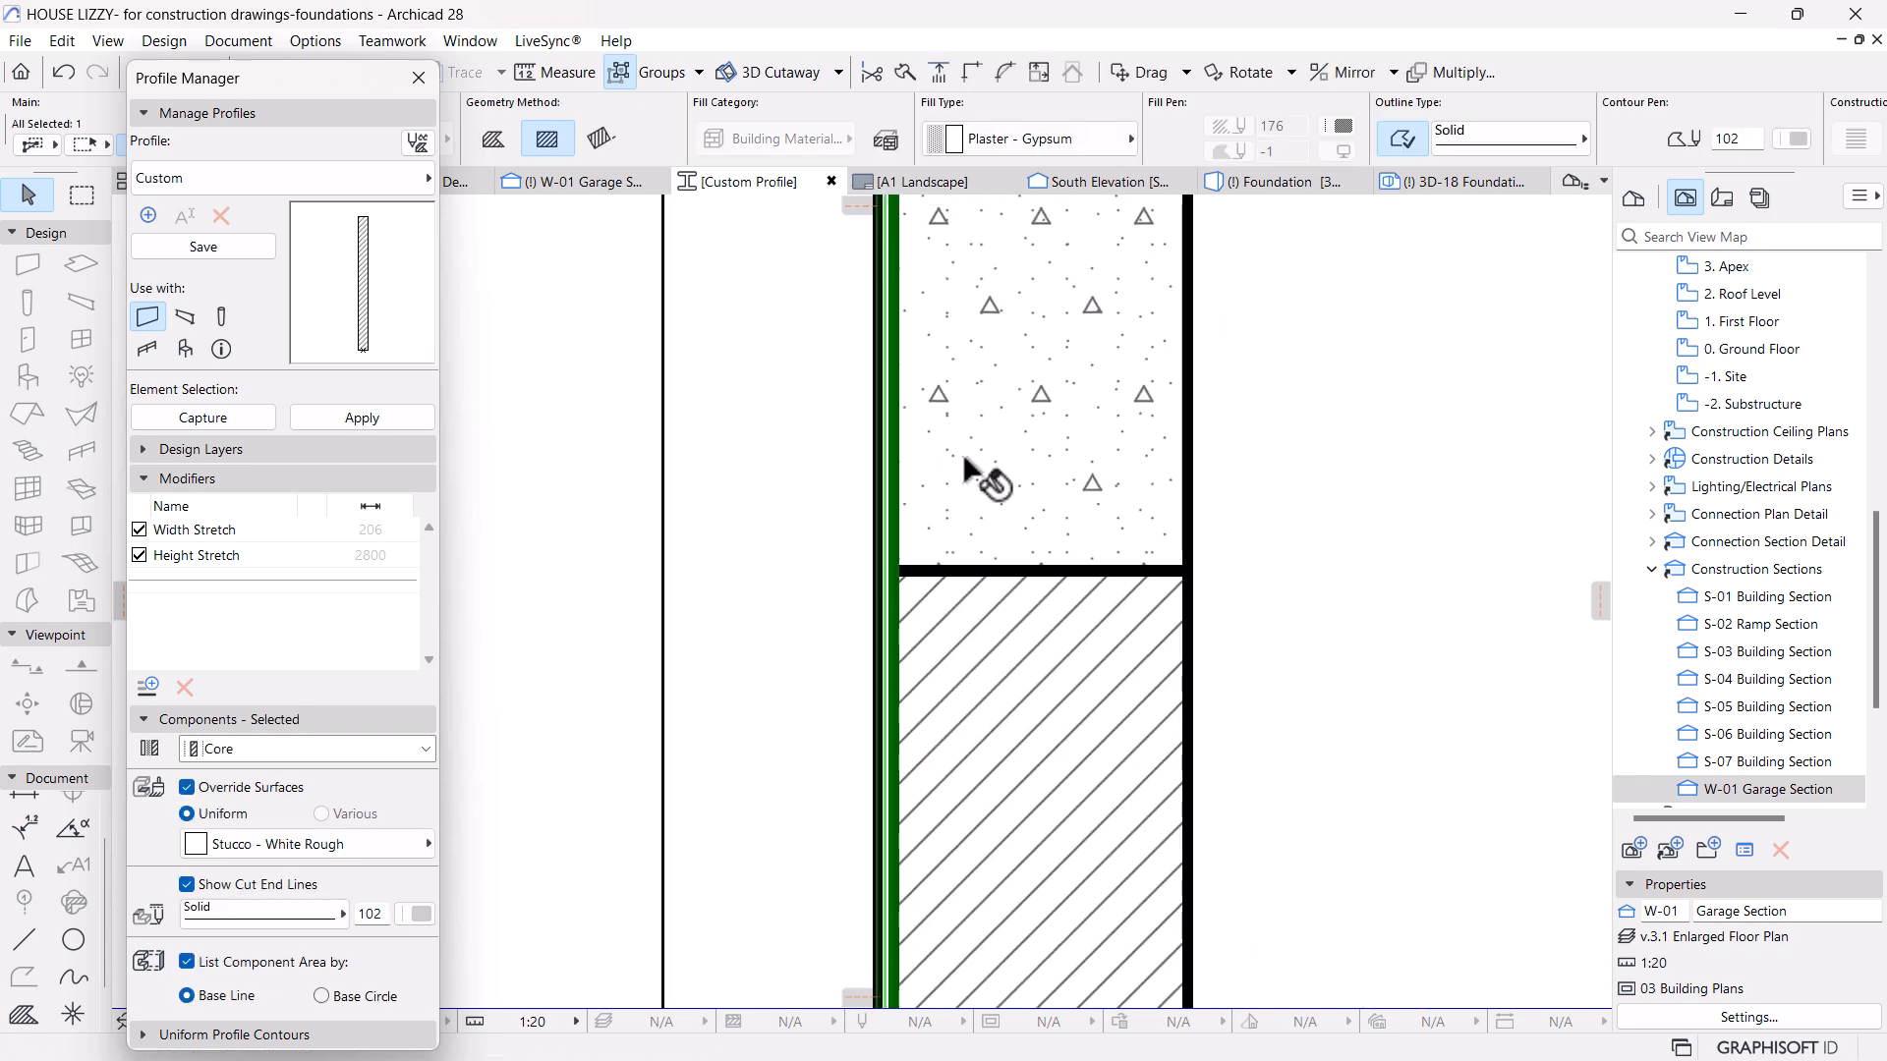
scroll(958, 393, "up", 5)
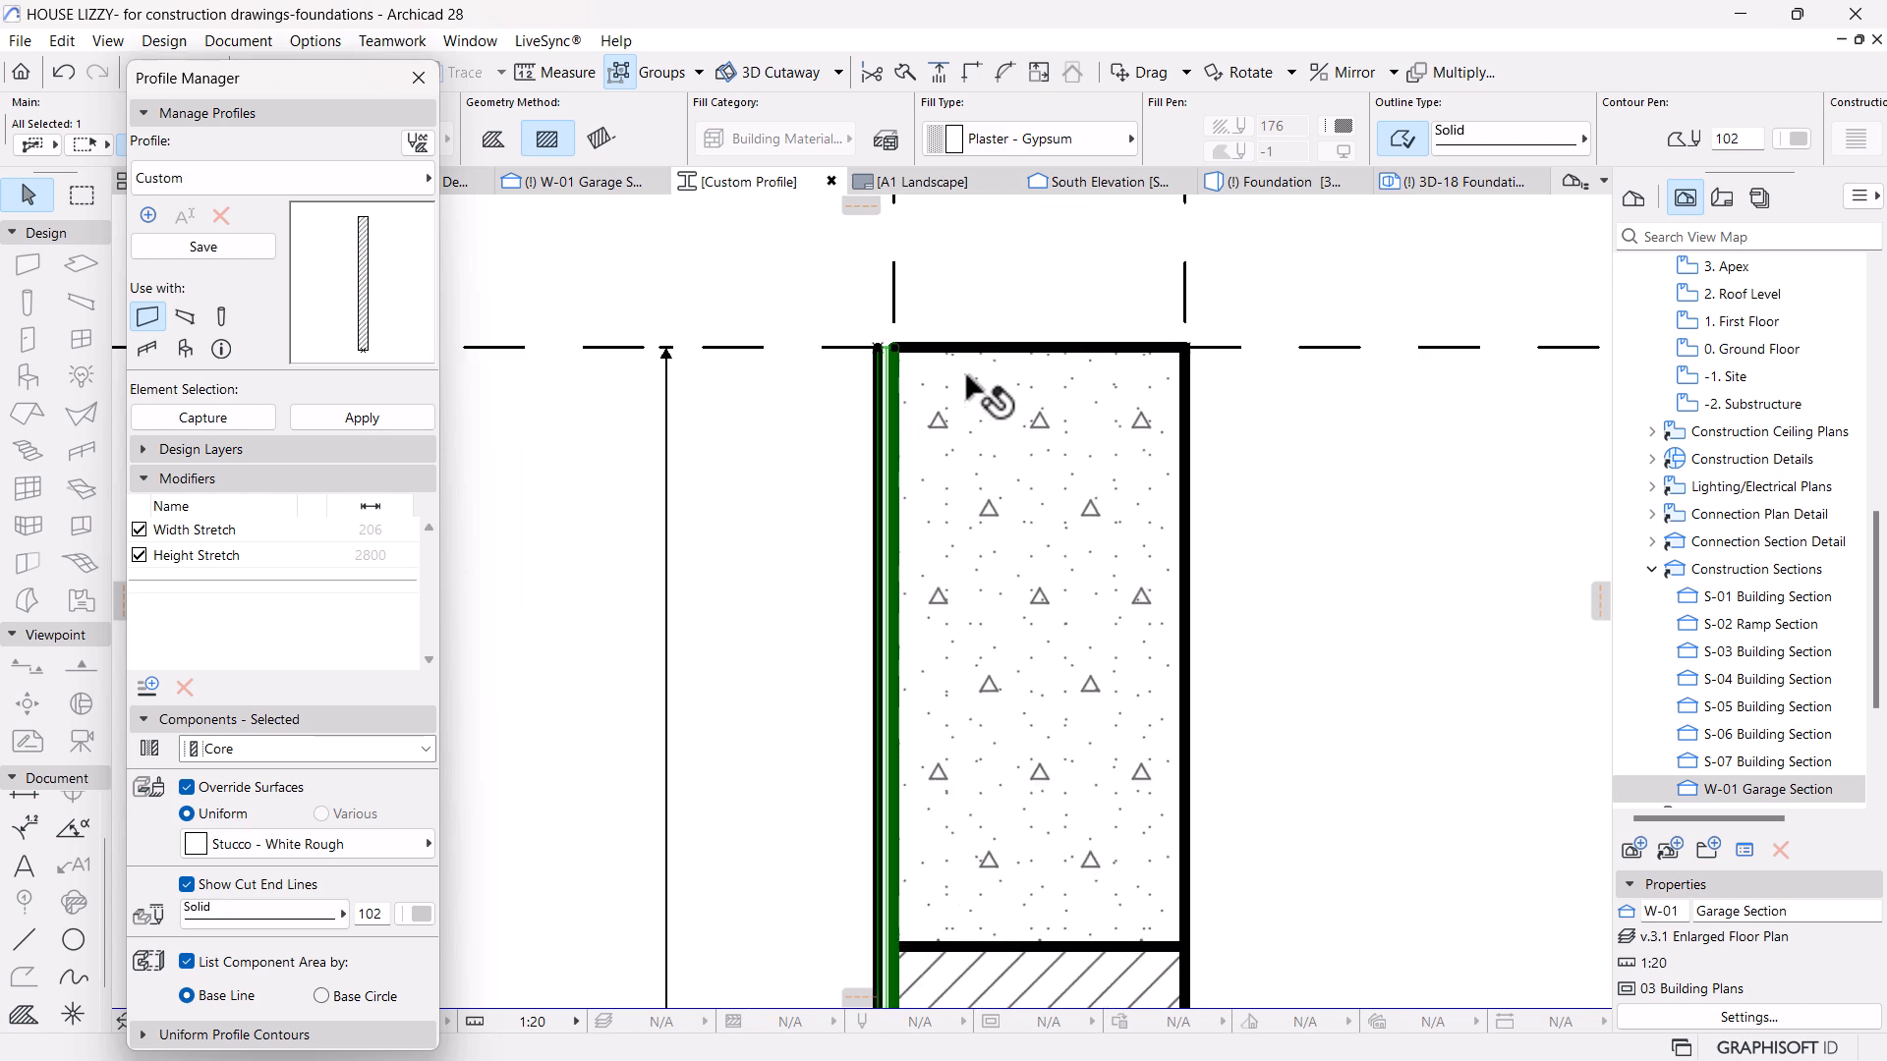
key("Escape")
left_click(836, 433)
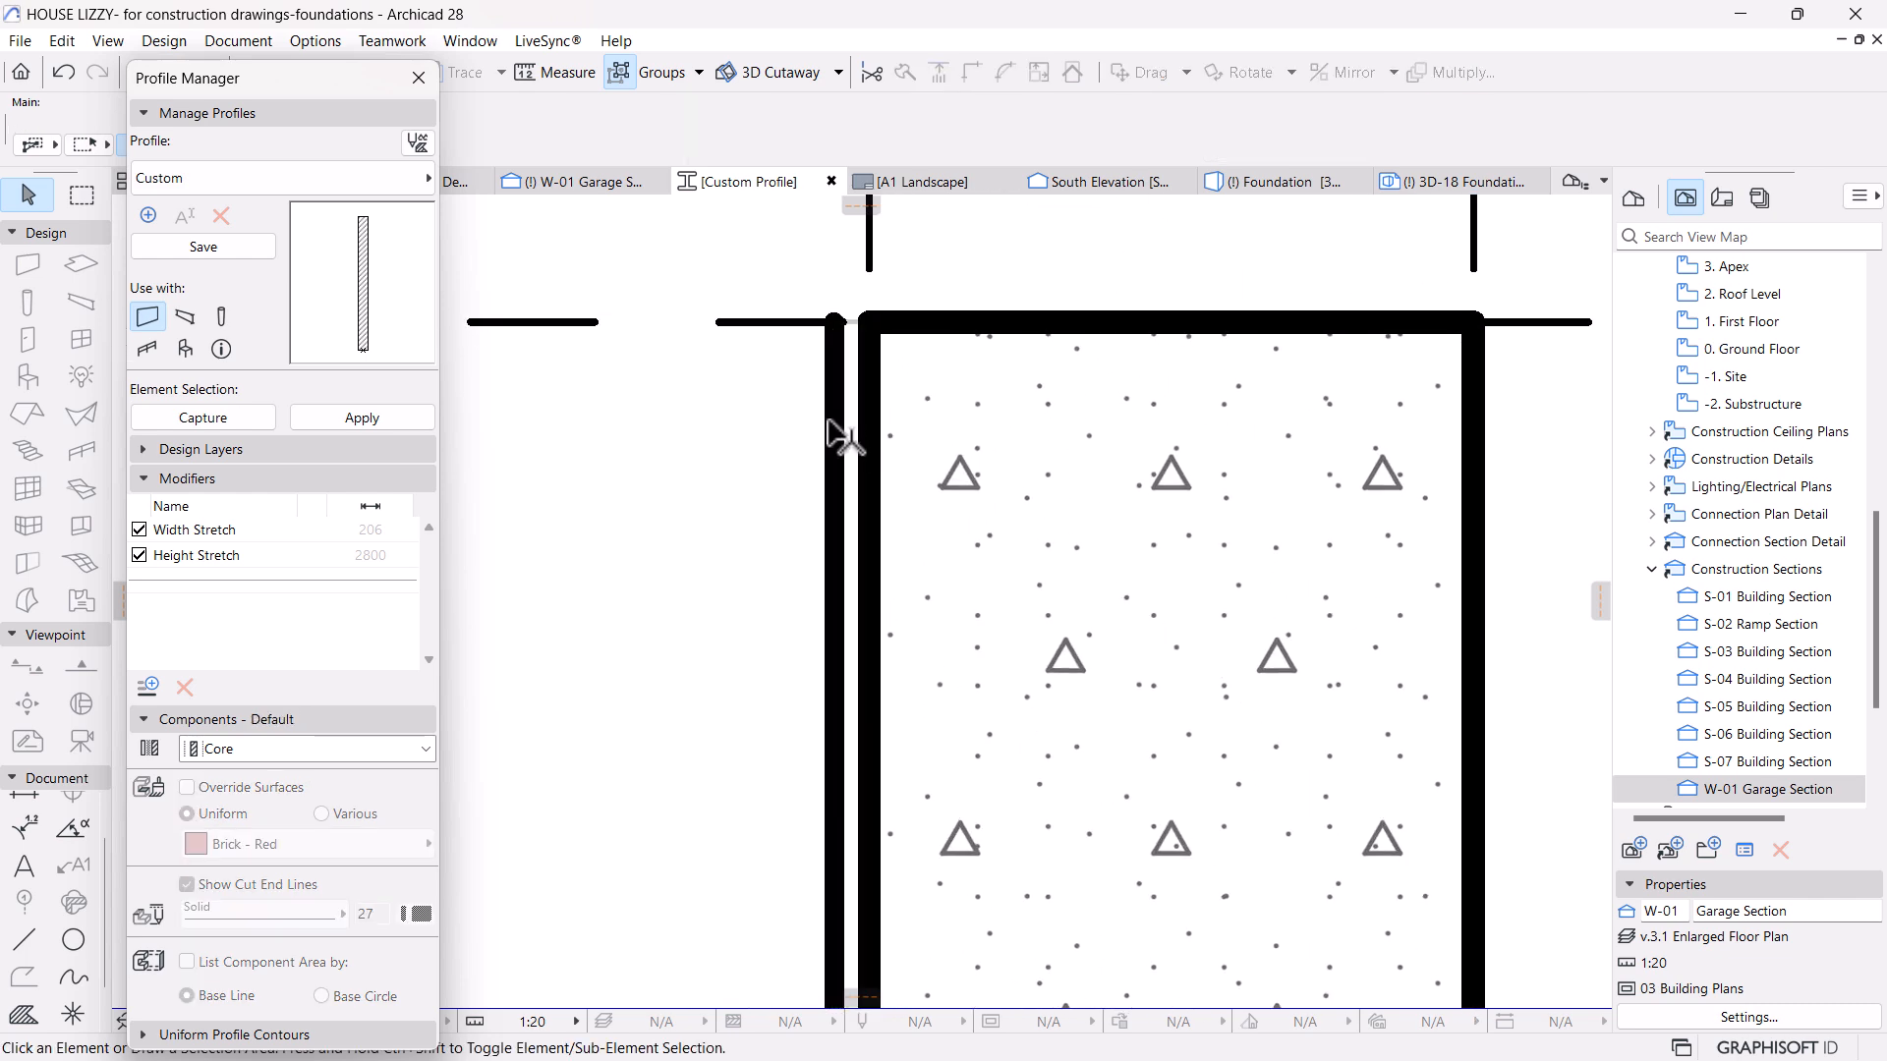
scroll(1002, 305, "down", 8)
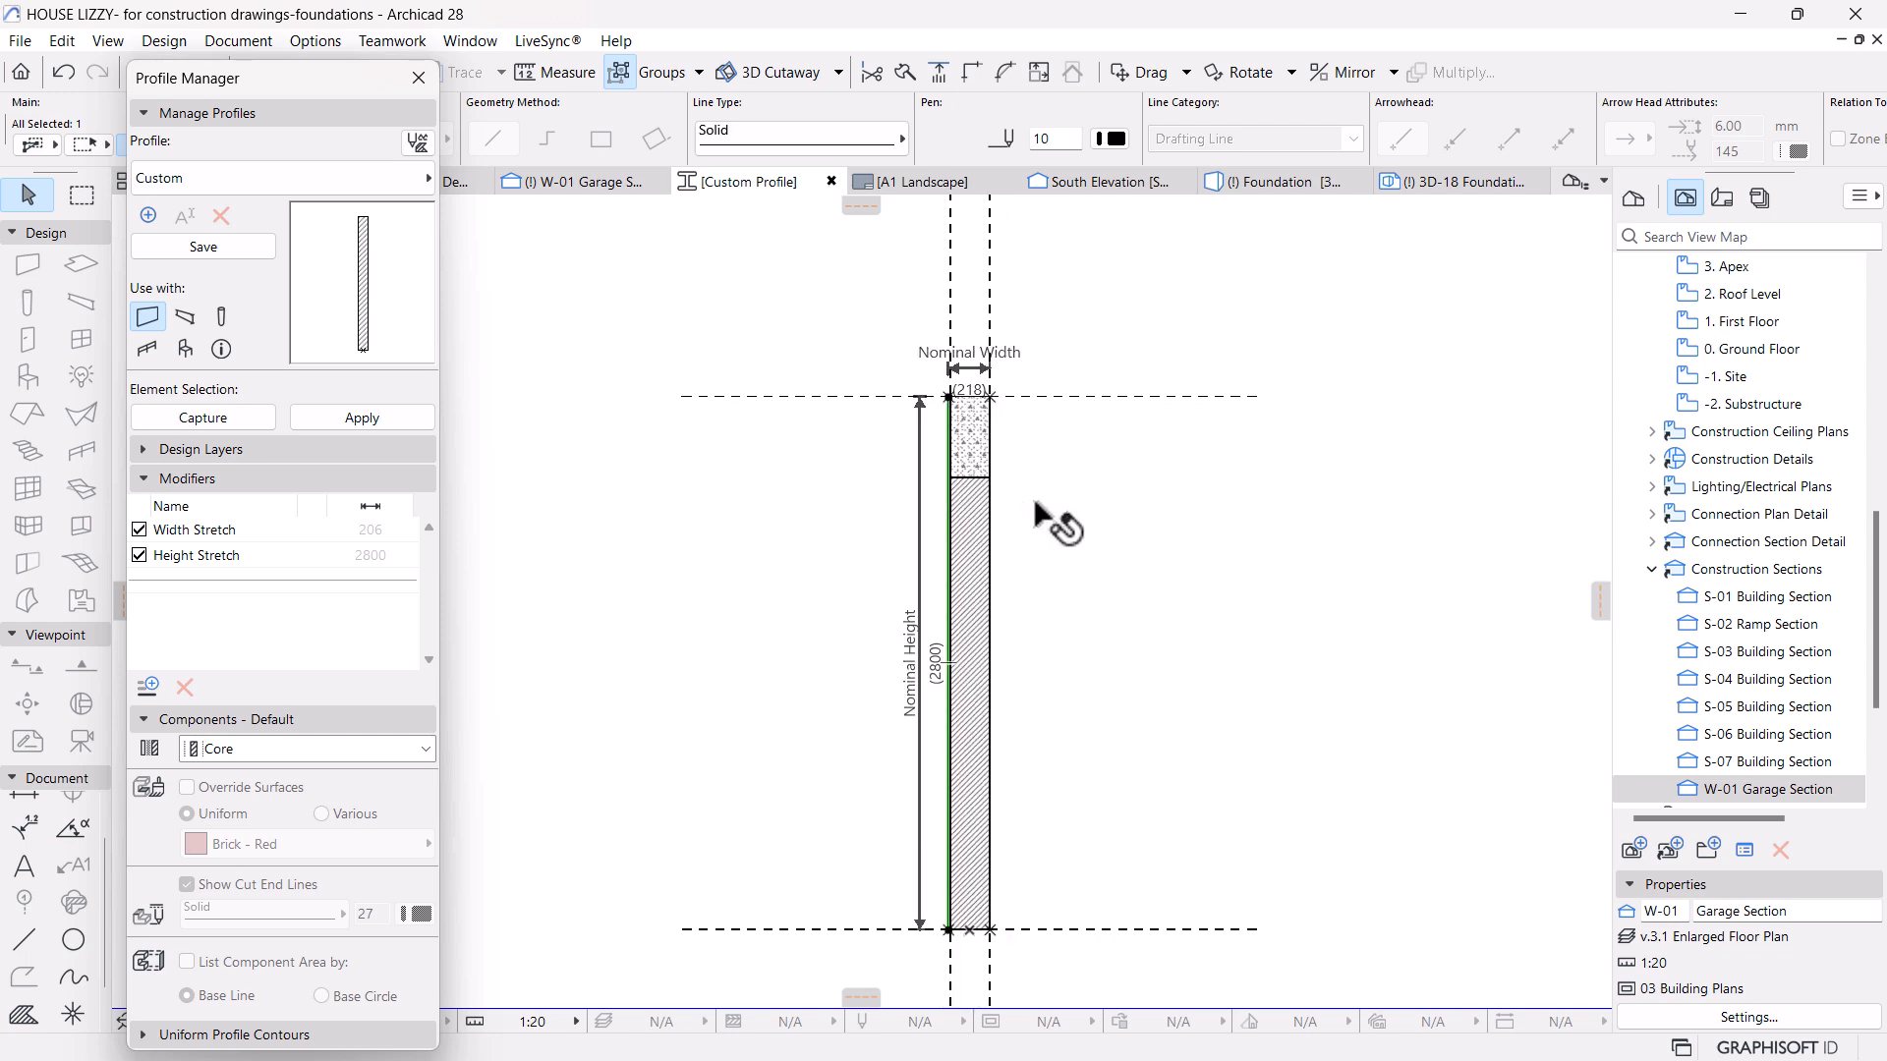
left_click(1034, 501)
scroll(939, 401, "up", 6)
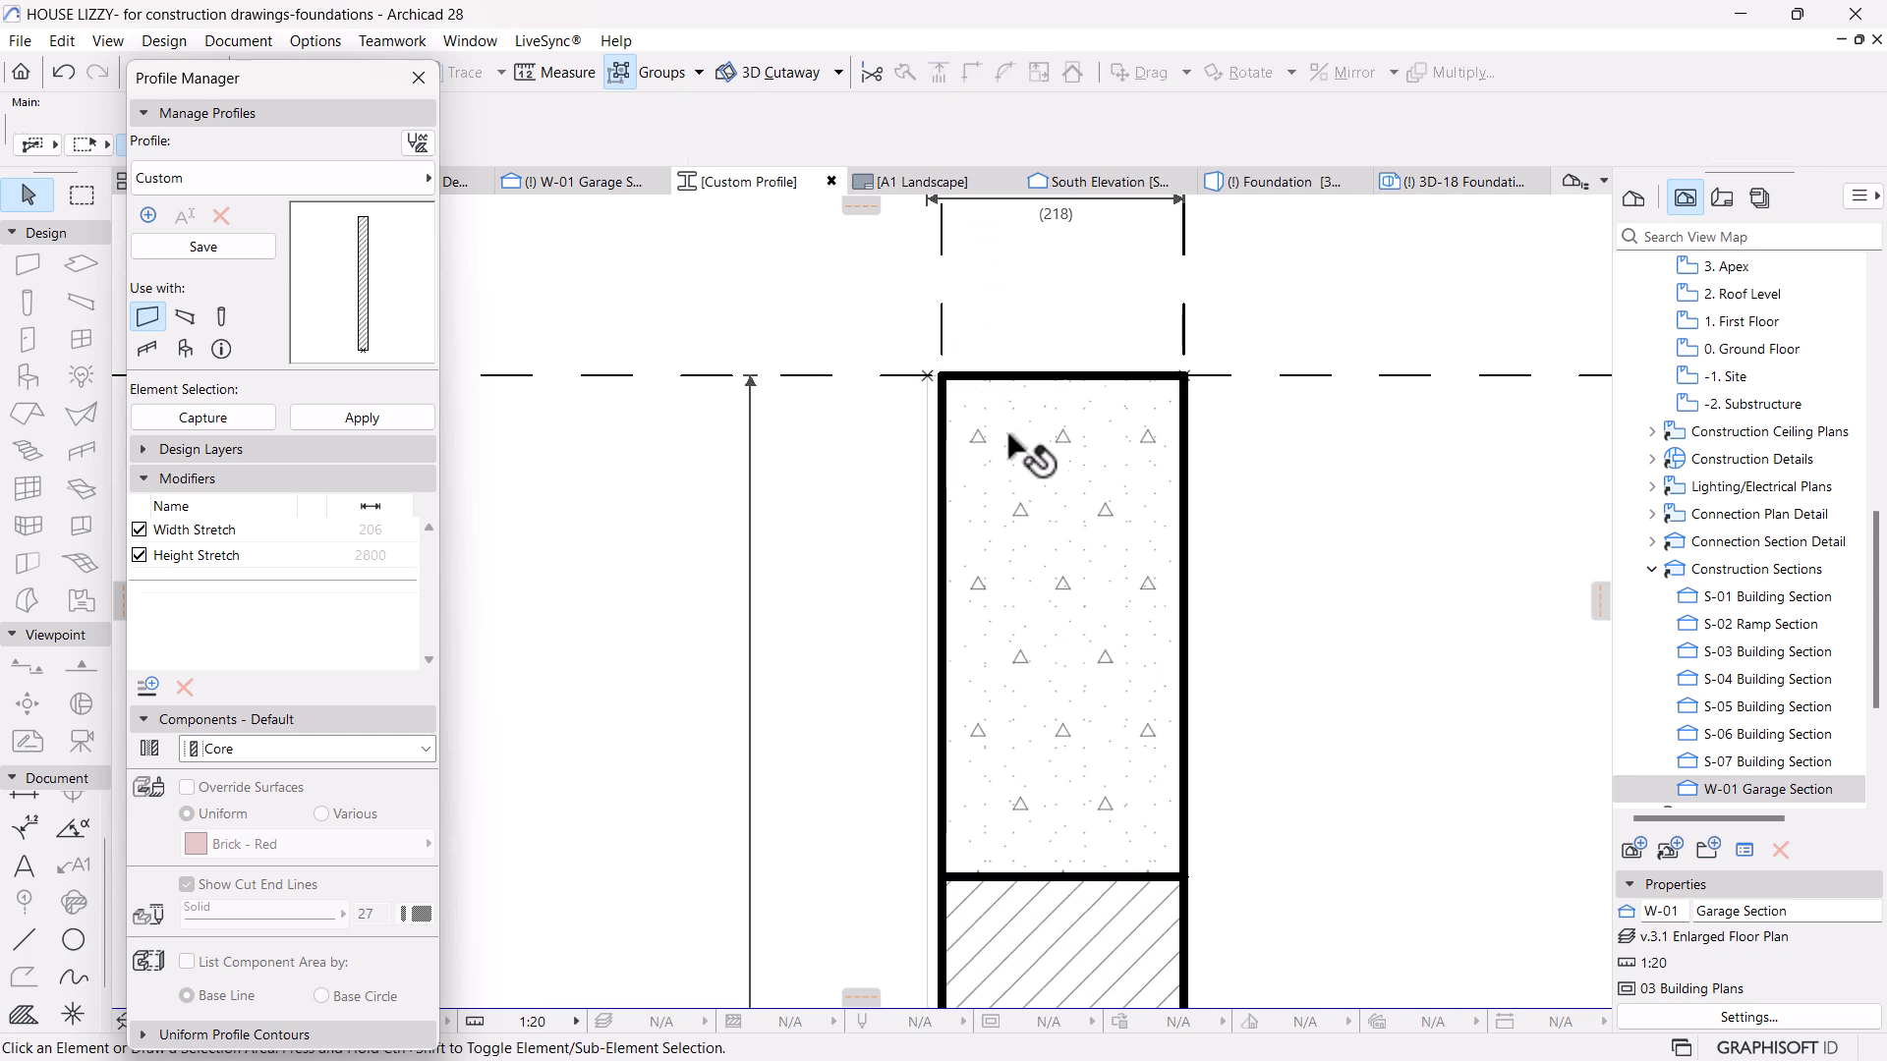
scroll(668, 535, "down", 1)
scroll(885, 624, "down", 2)
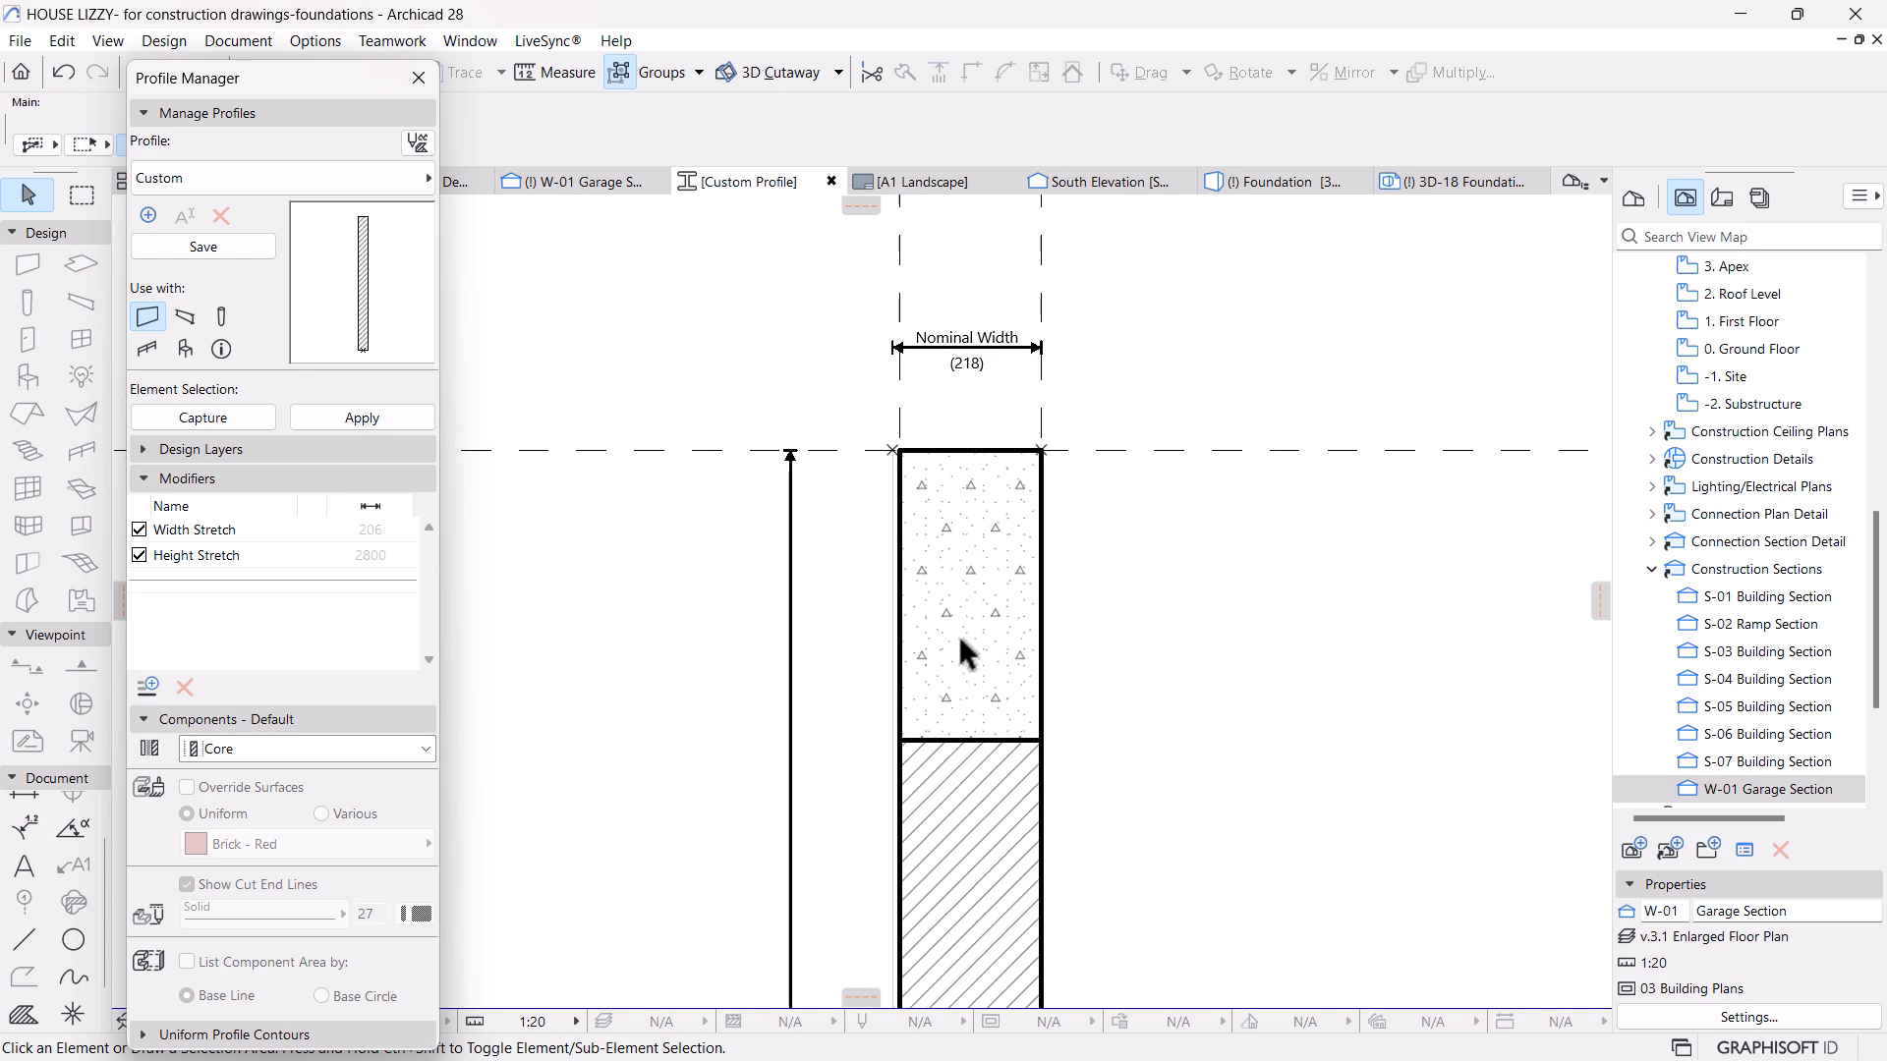
Assign a different black contour pen to the structural concrete component.
left_click(977, 596)
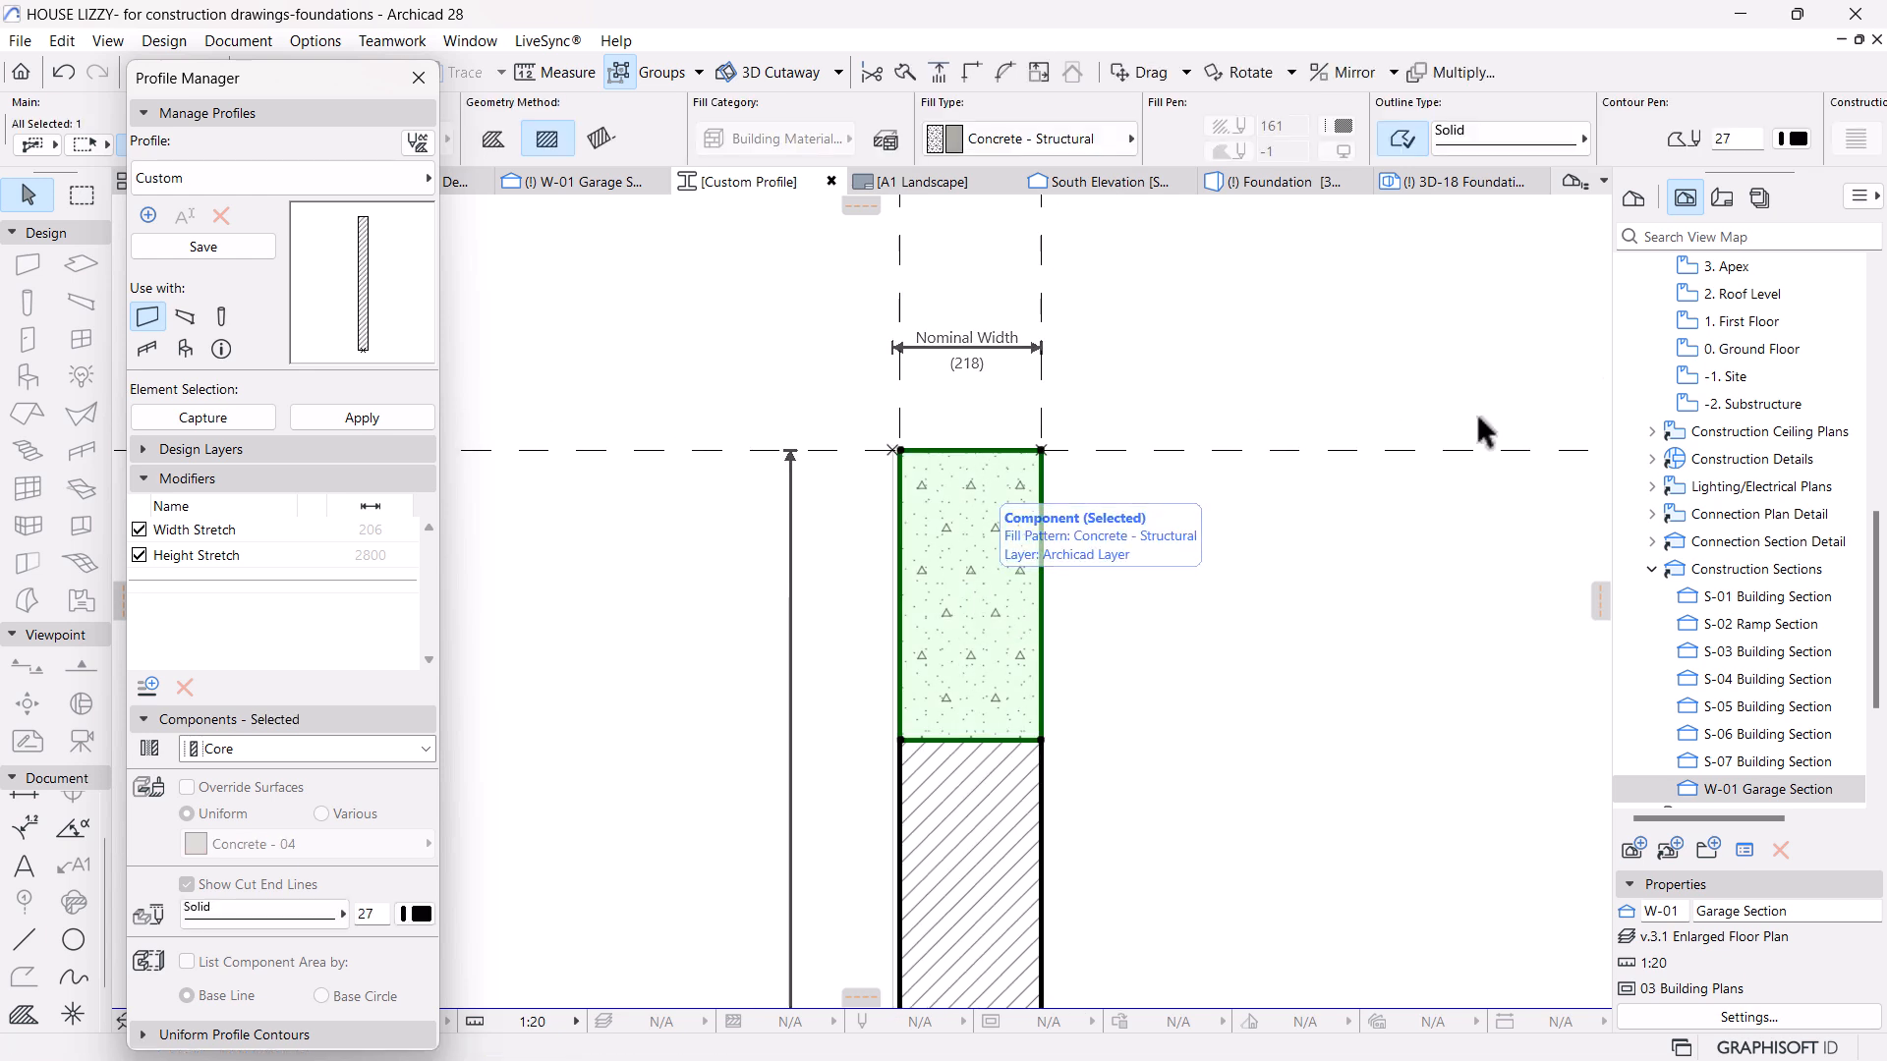
left_click(1796, 139)
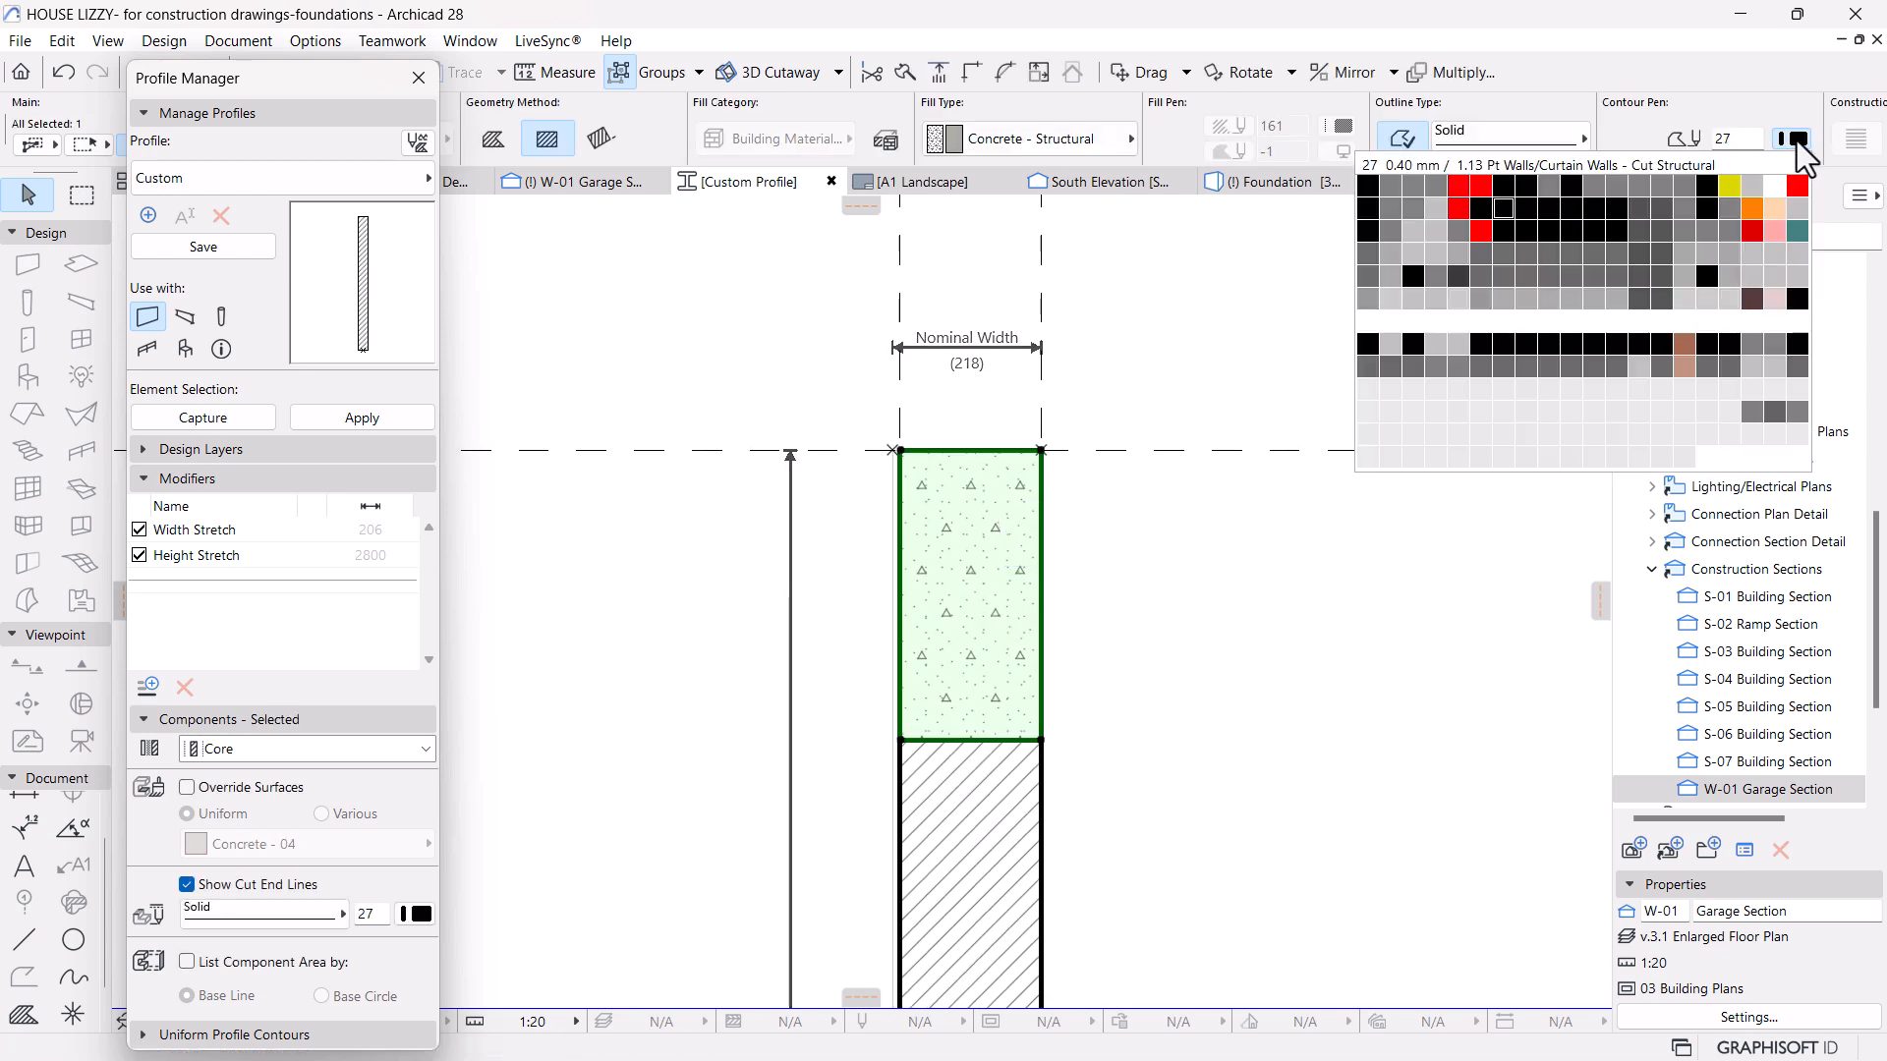
left_click(1565, 208)
key("Escape")
scroll(1049, 720, "up", 4)
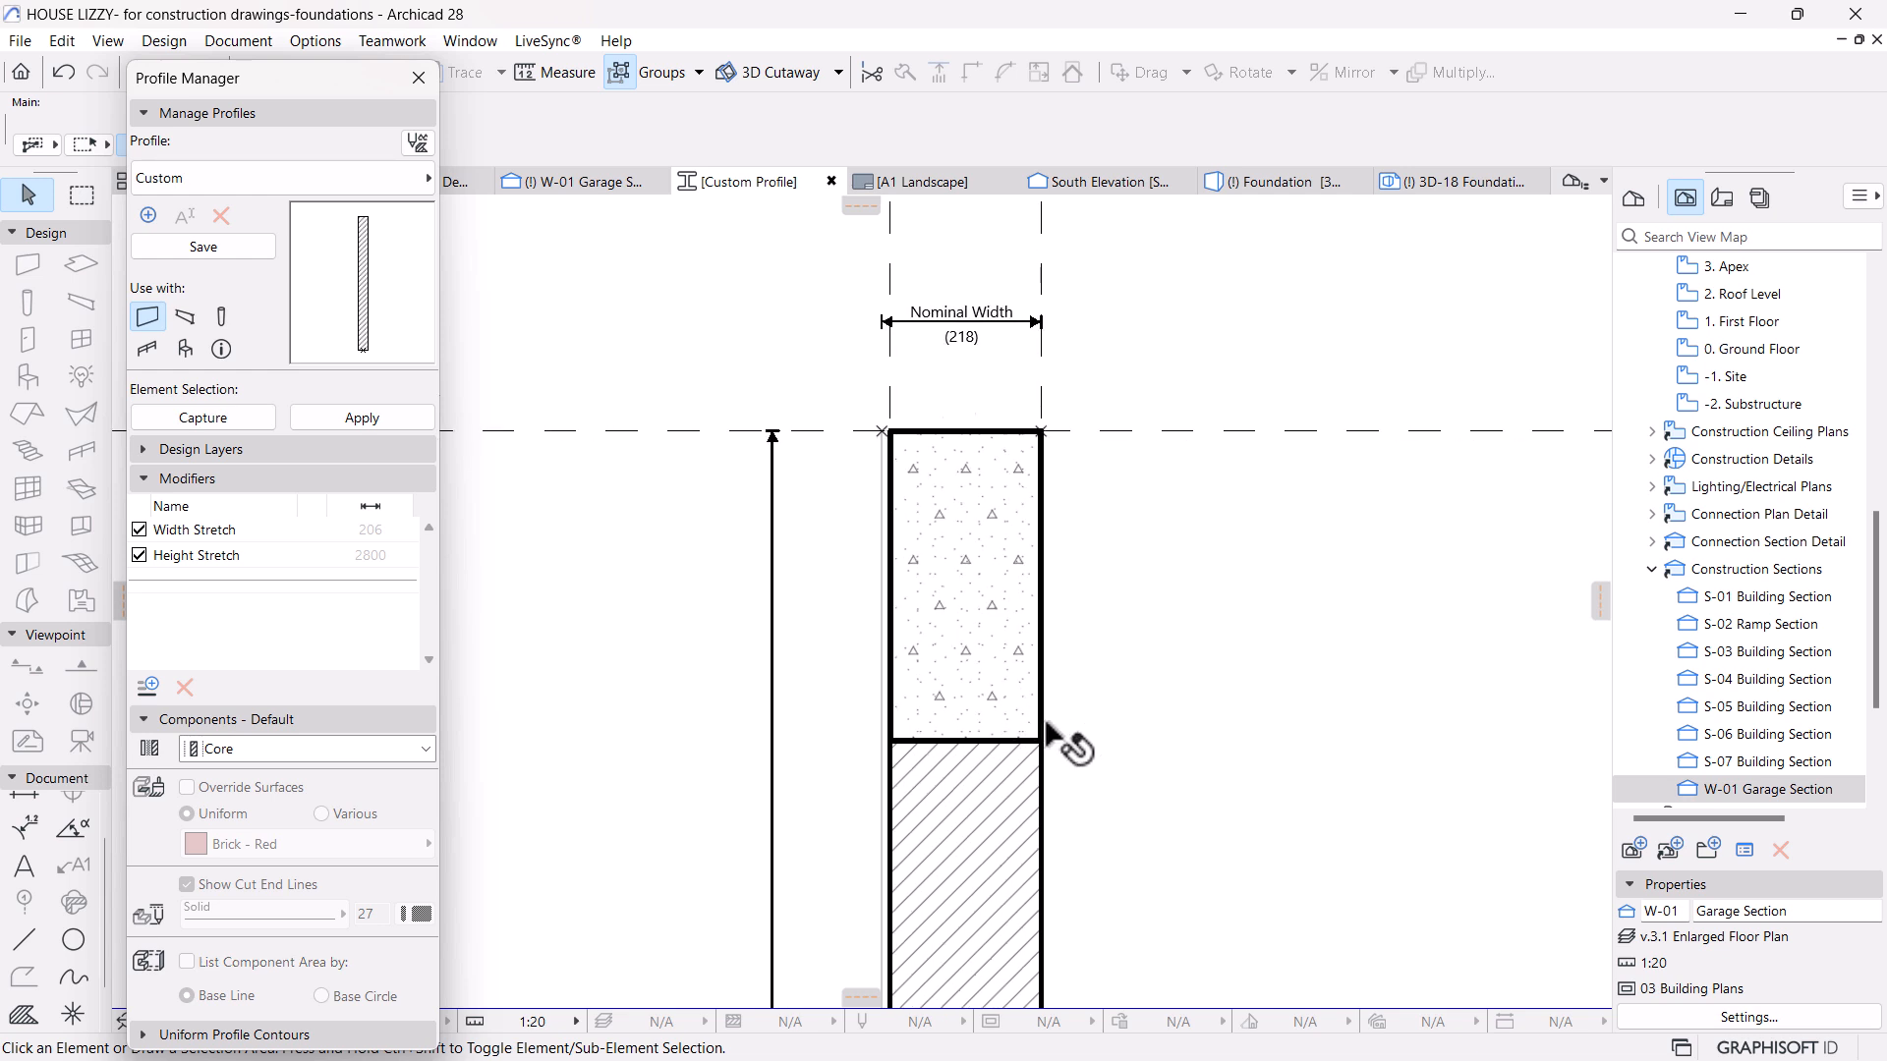
scroll(1044, 722, "down", 2)
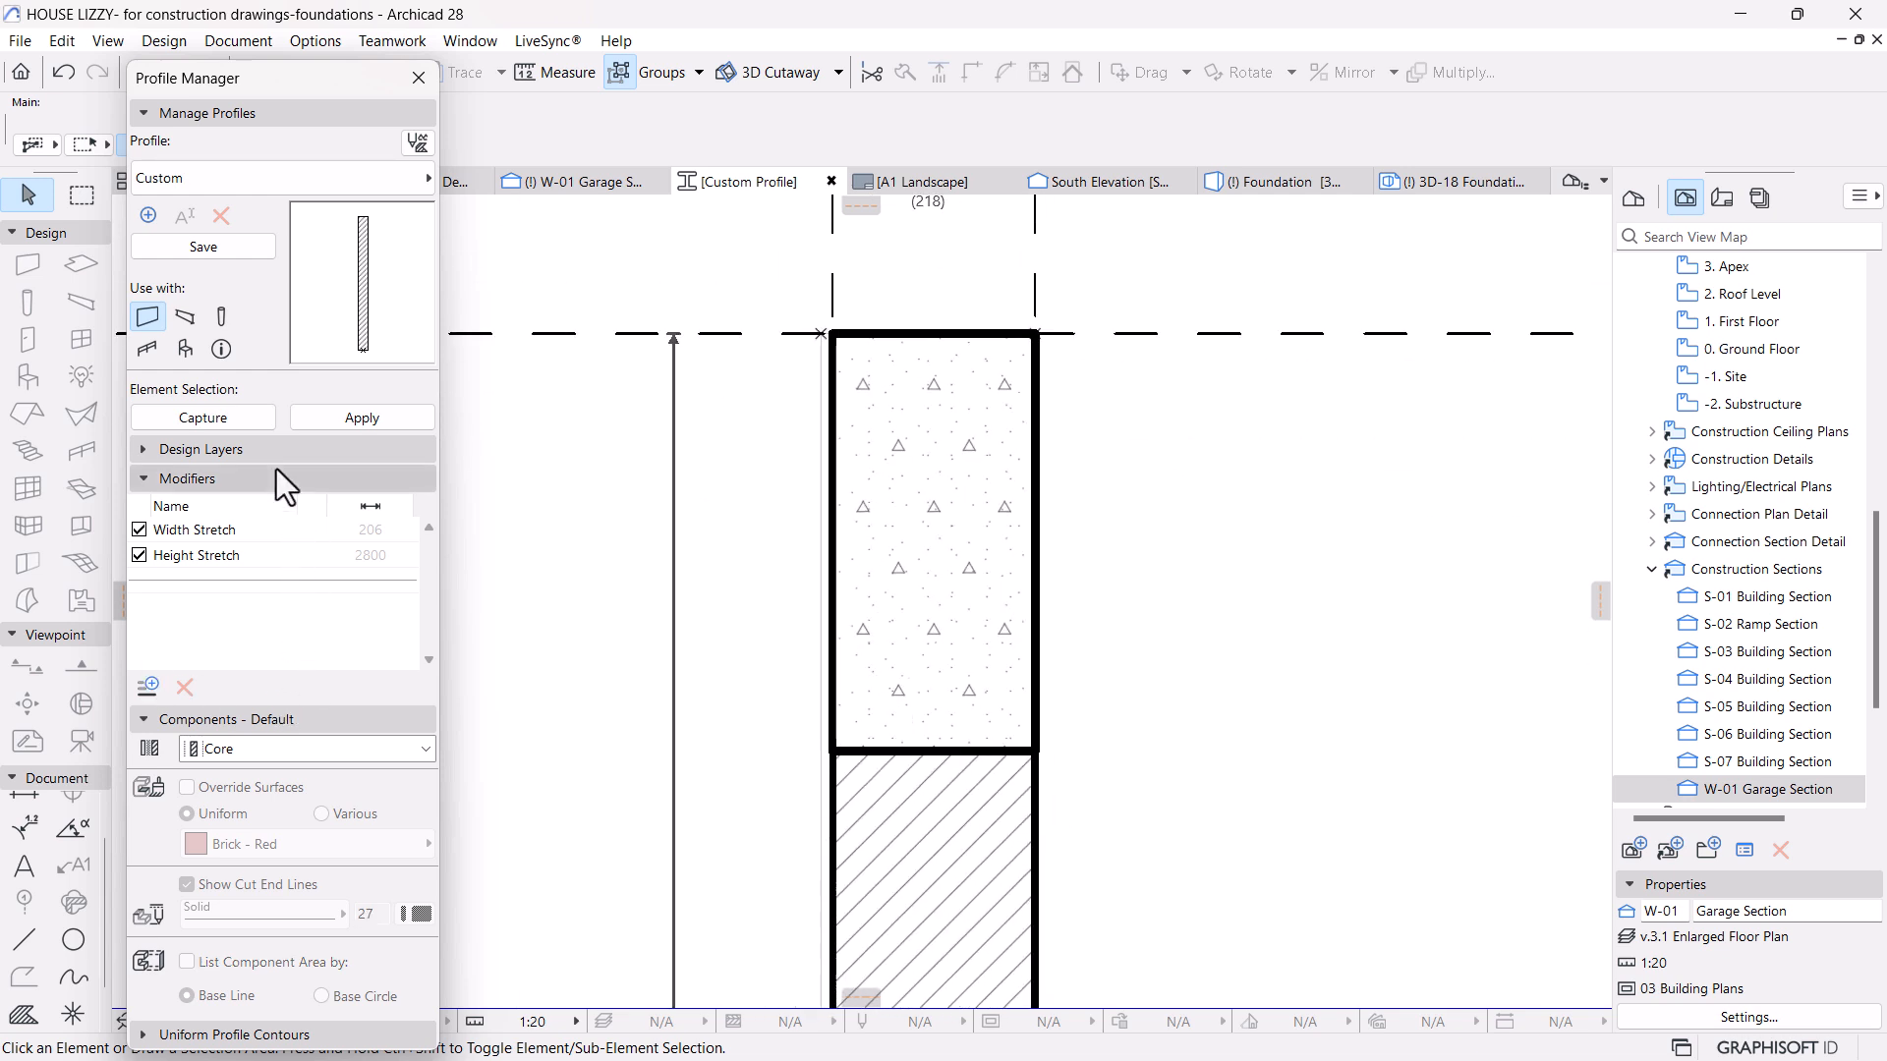
Save the custom profile under the name Garage Wall and close the profile editor.
left_click(195, 248)
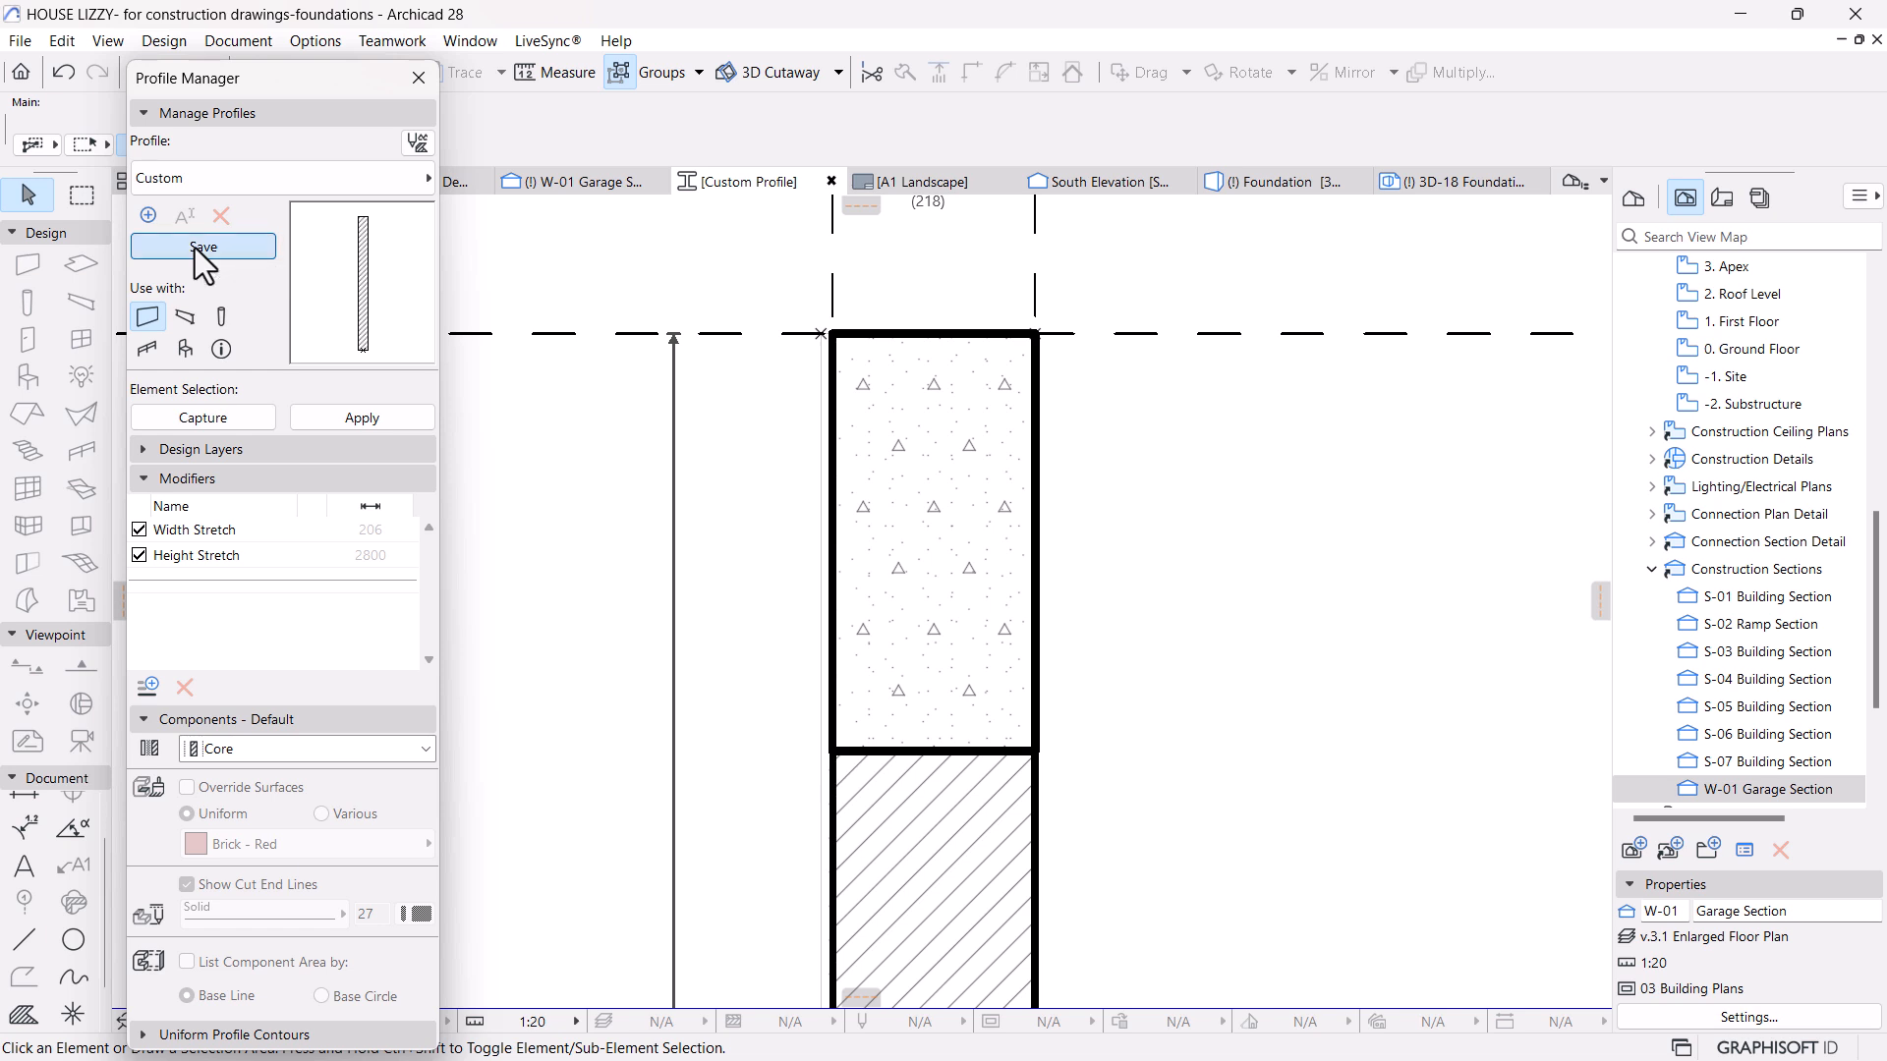
type("Gar")
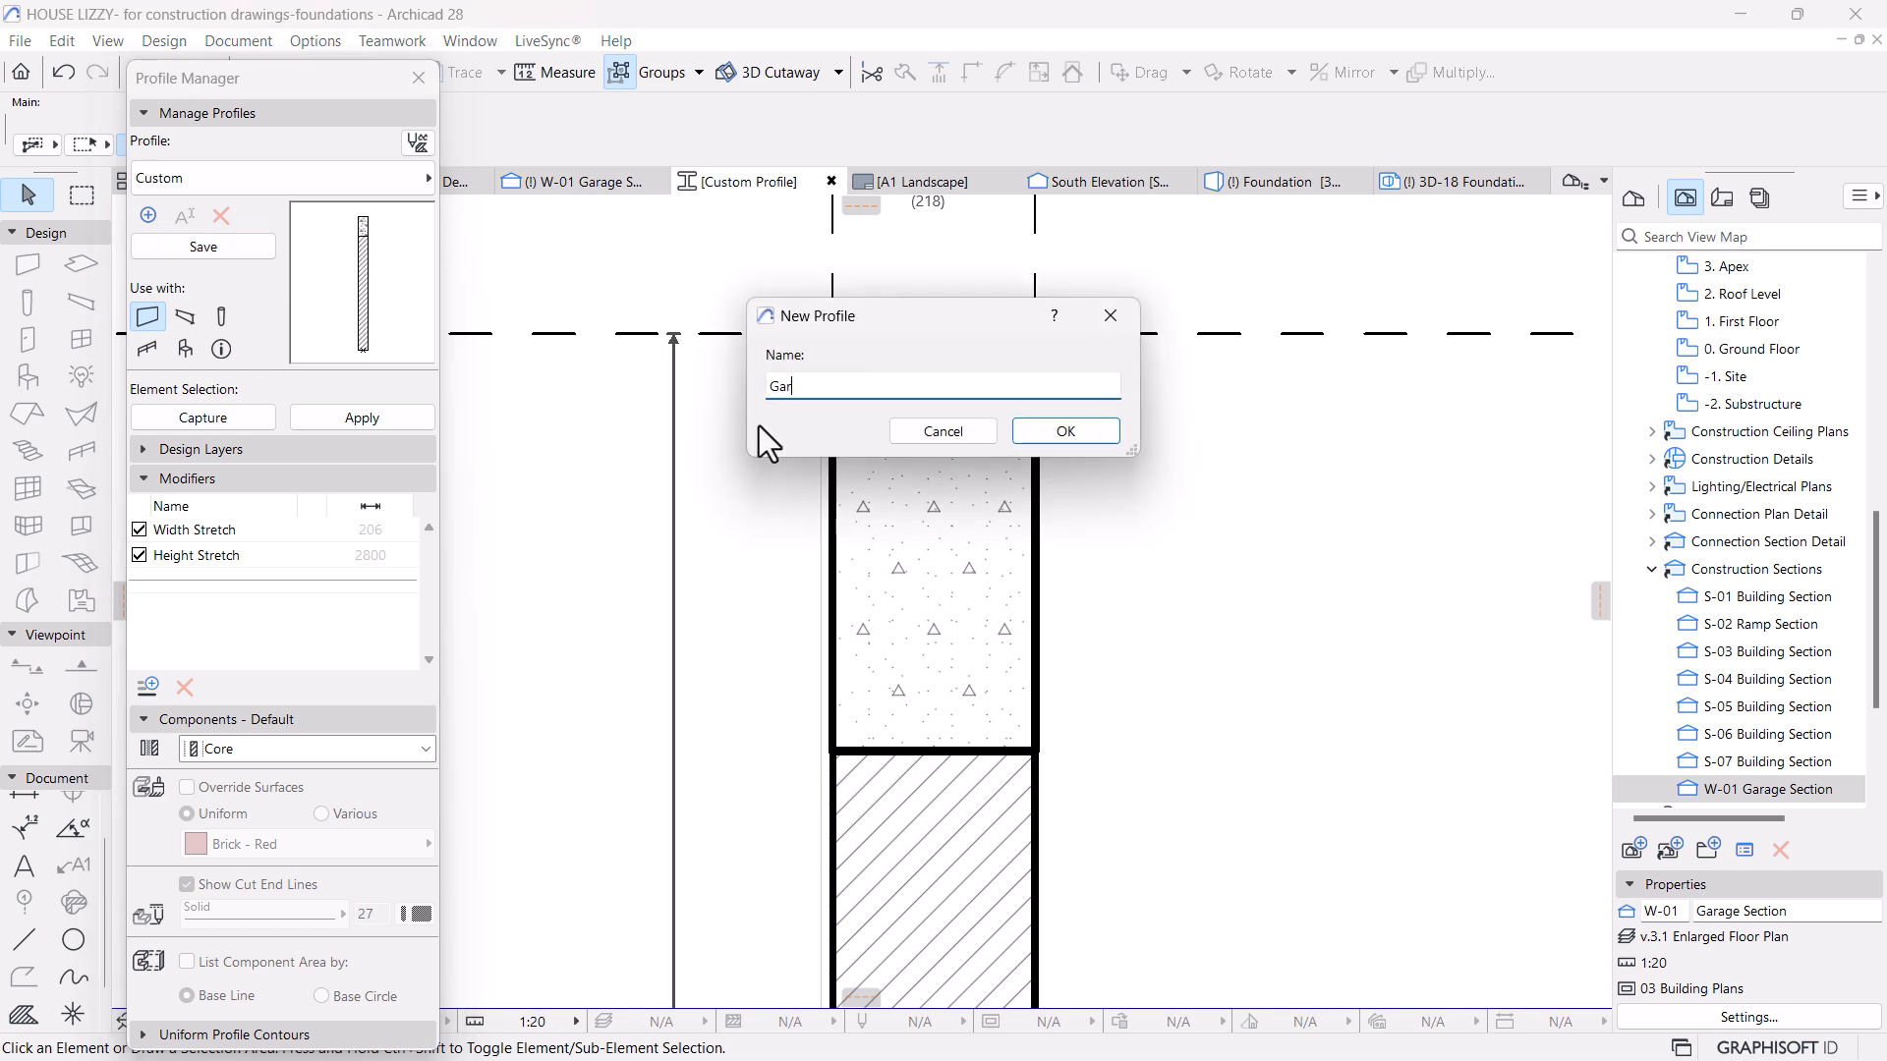
type("age Wall")
left_click(1042, 434)
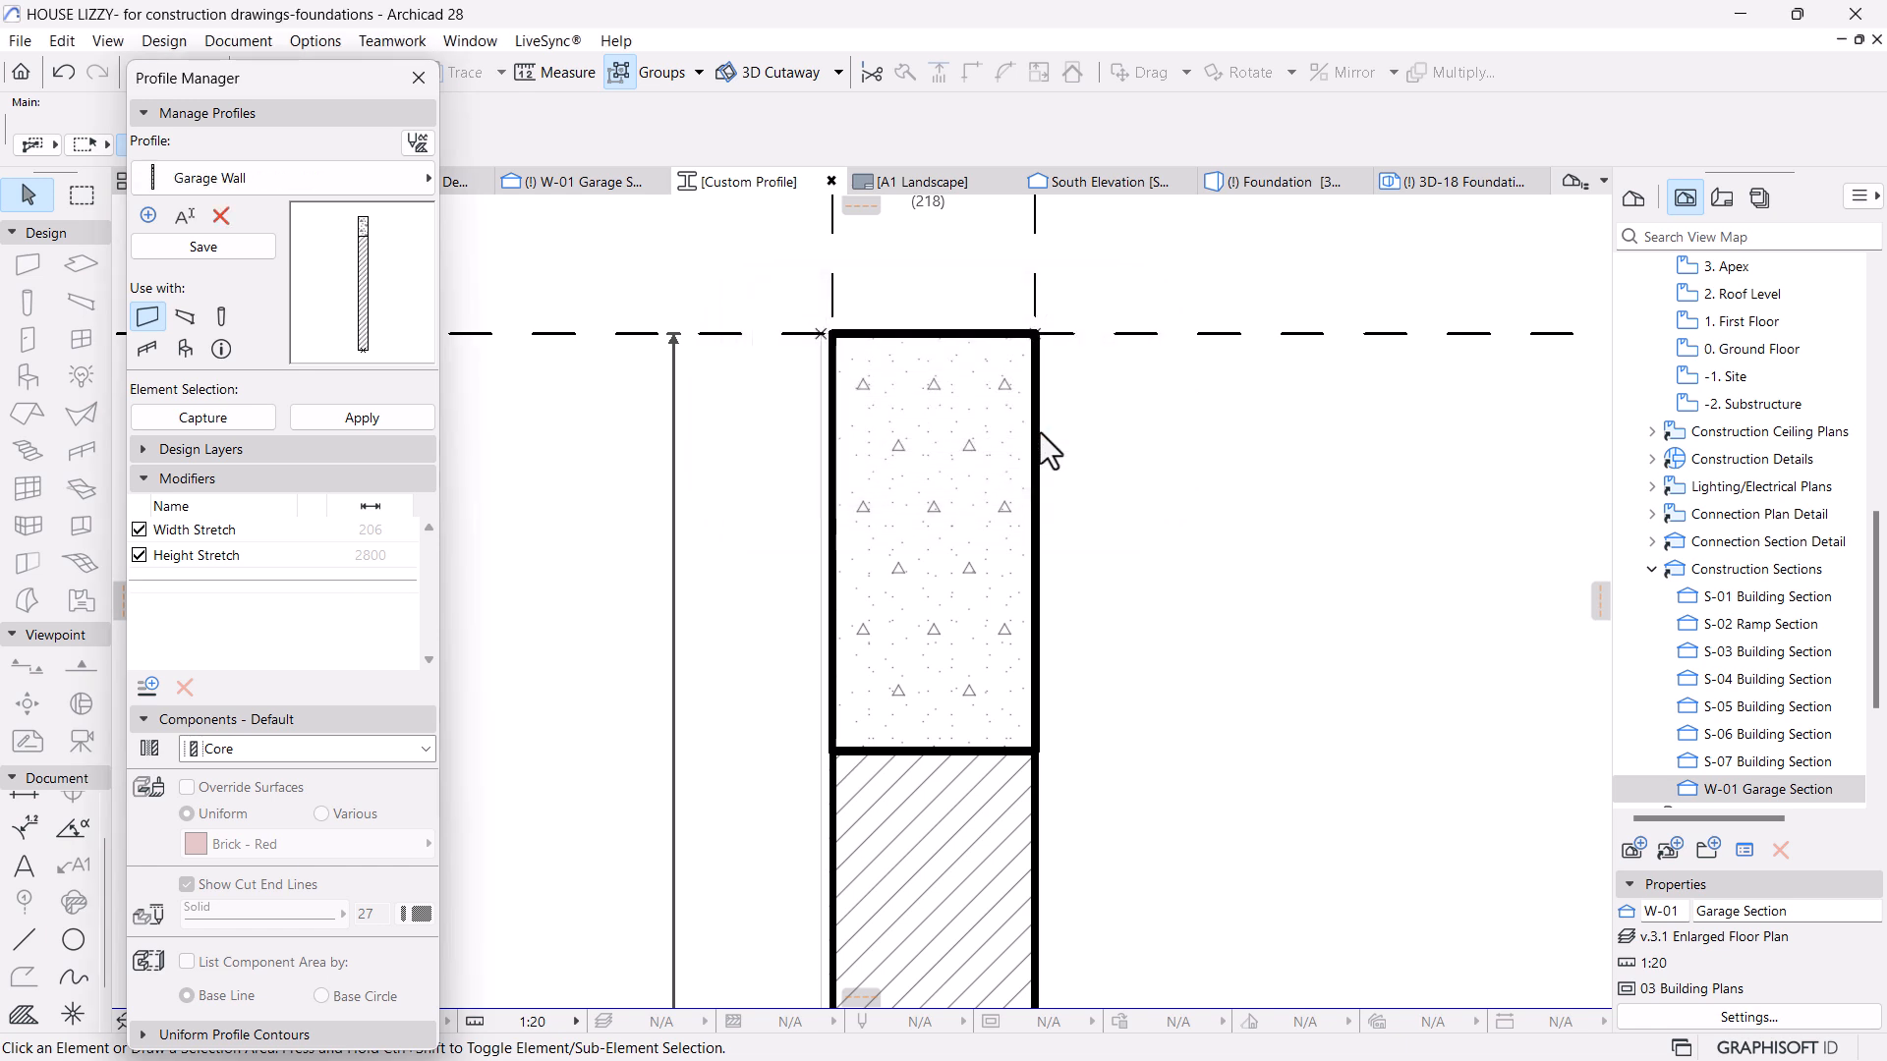
left_click(418, 77)
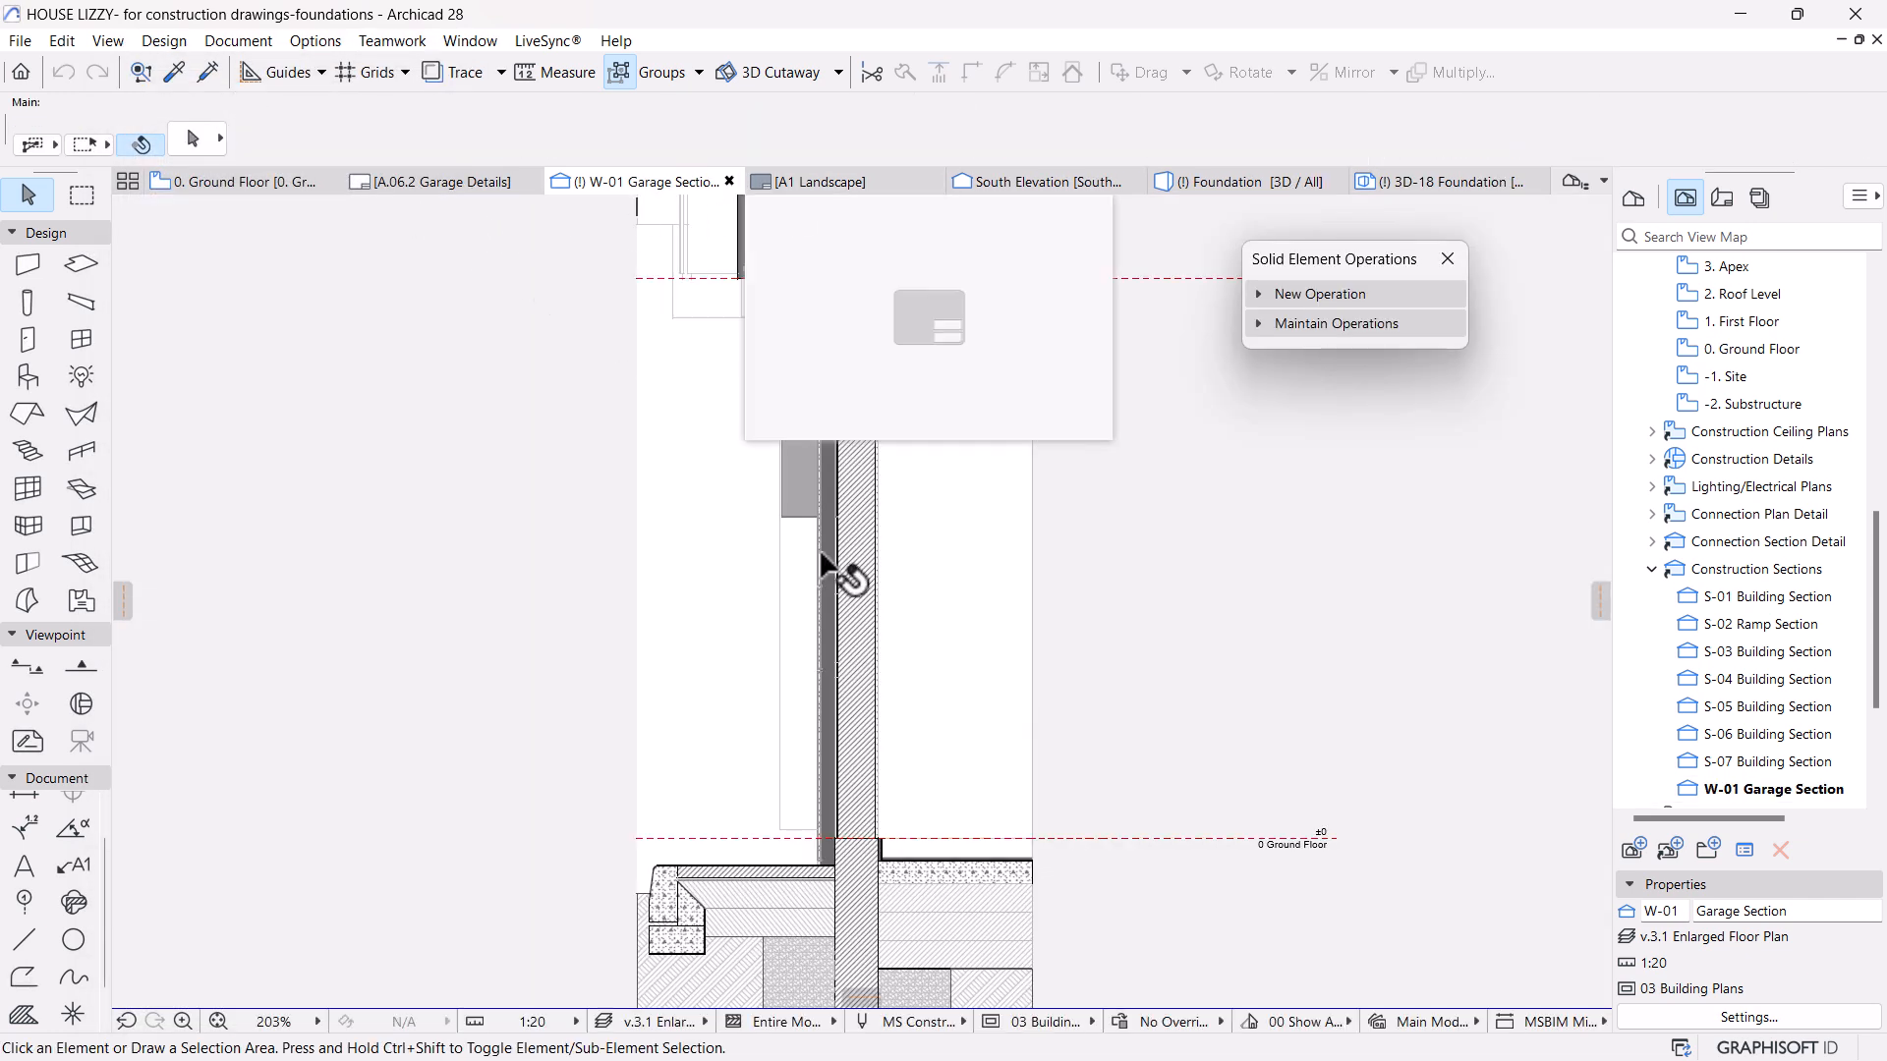
Switch the ground floor brick wall in the garage section to a complex structure using the Garage Wall profile.
left_click(855, 546)
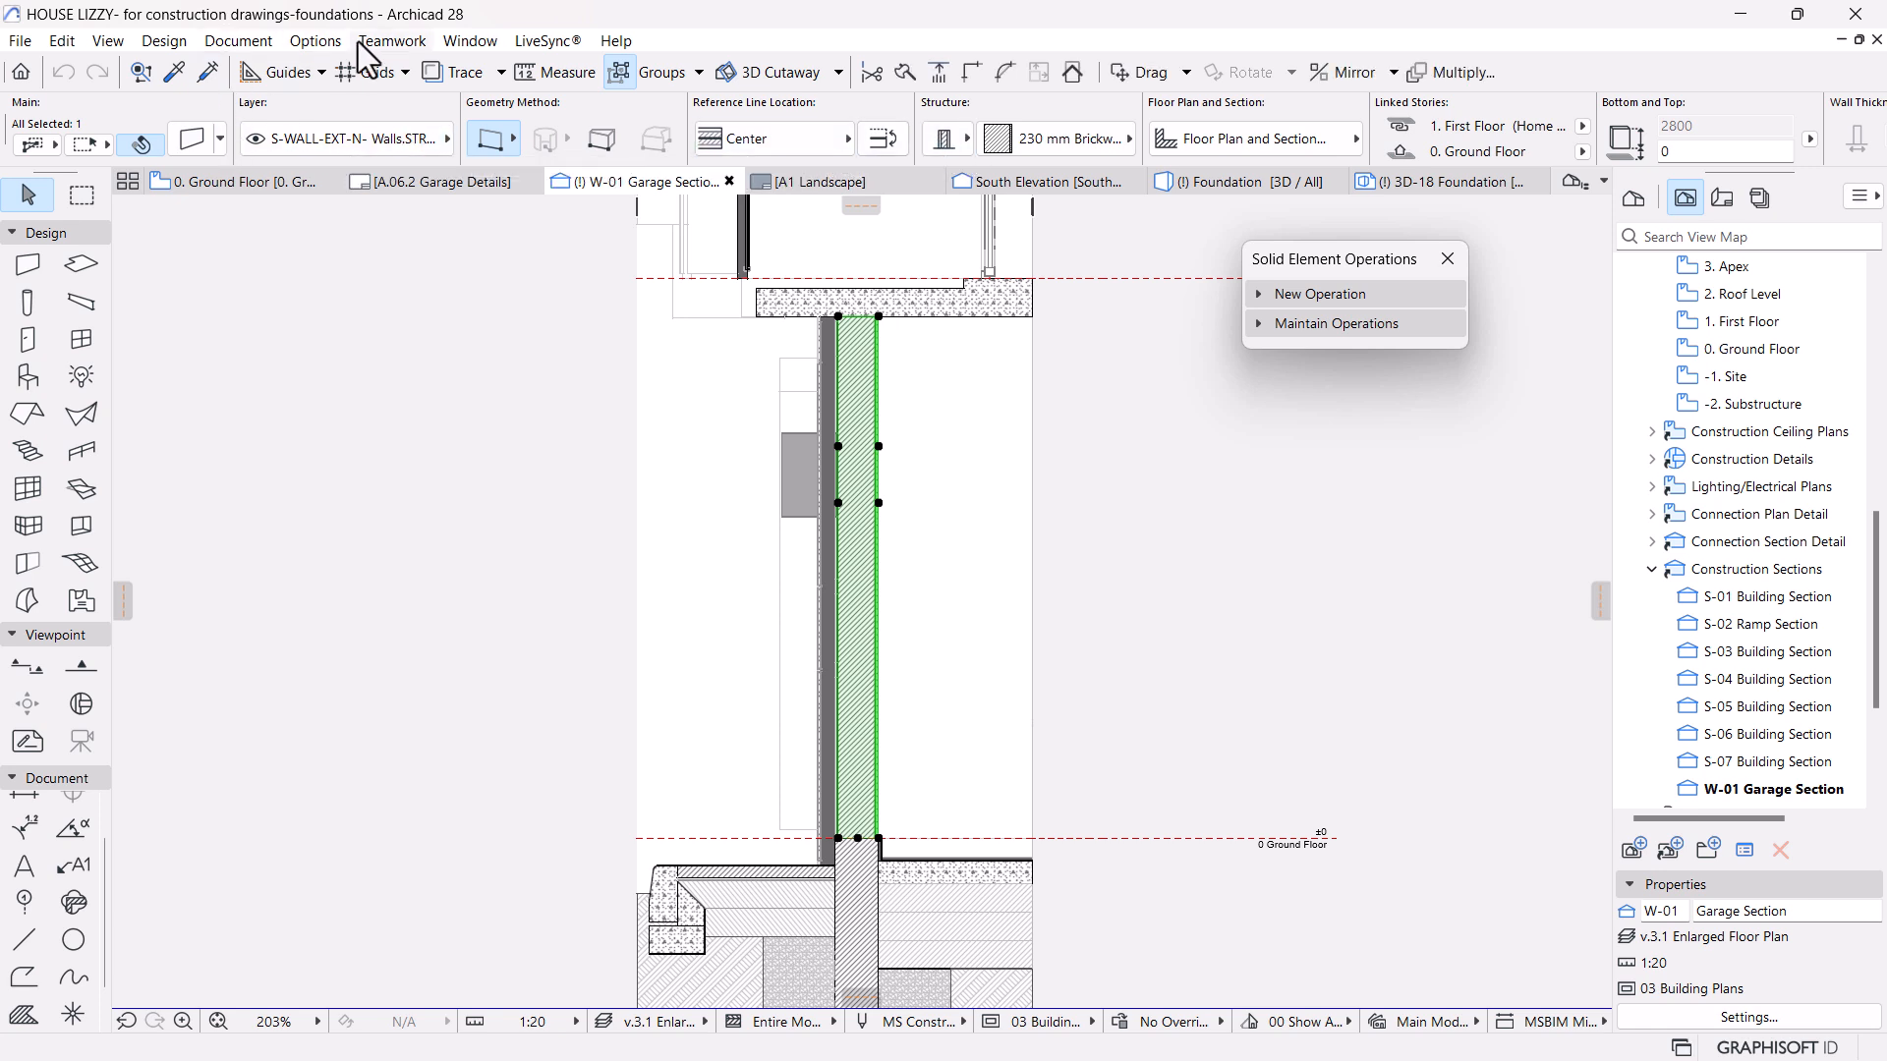
left_click(945, 140)
left_click(1056, 134)
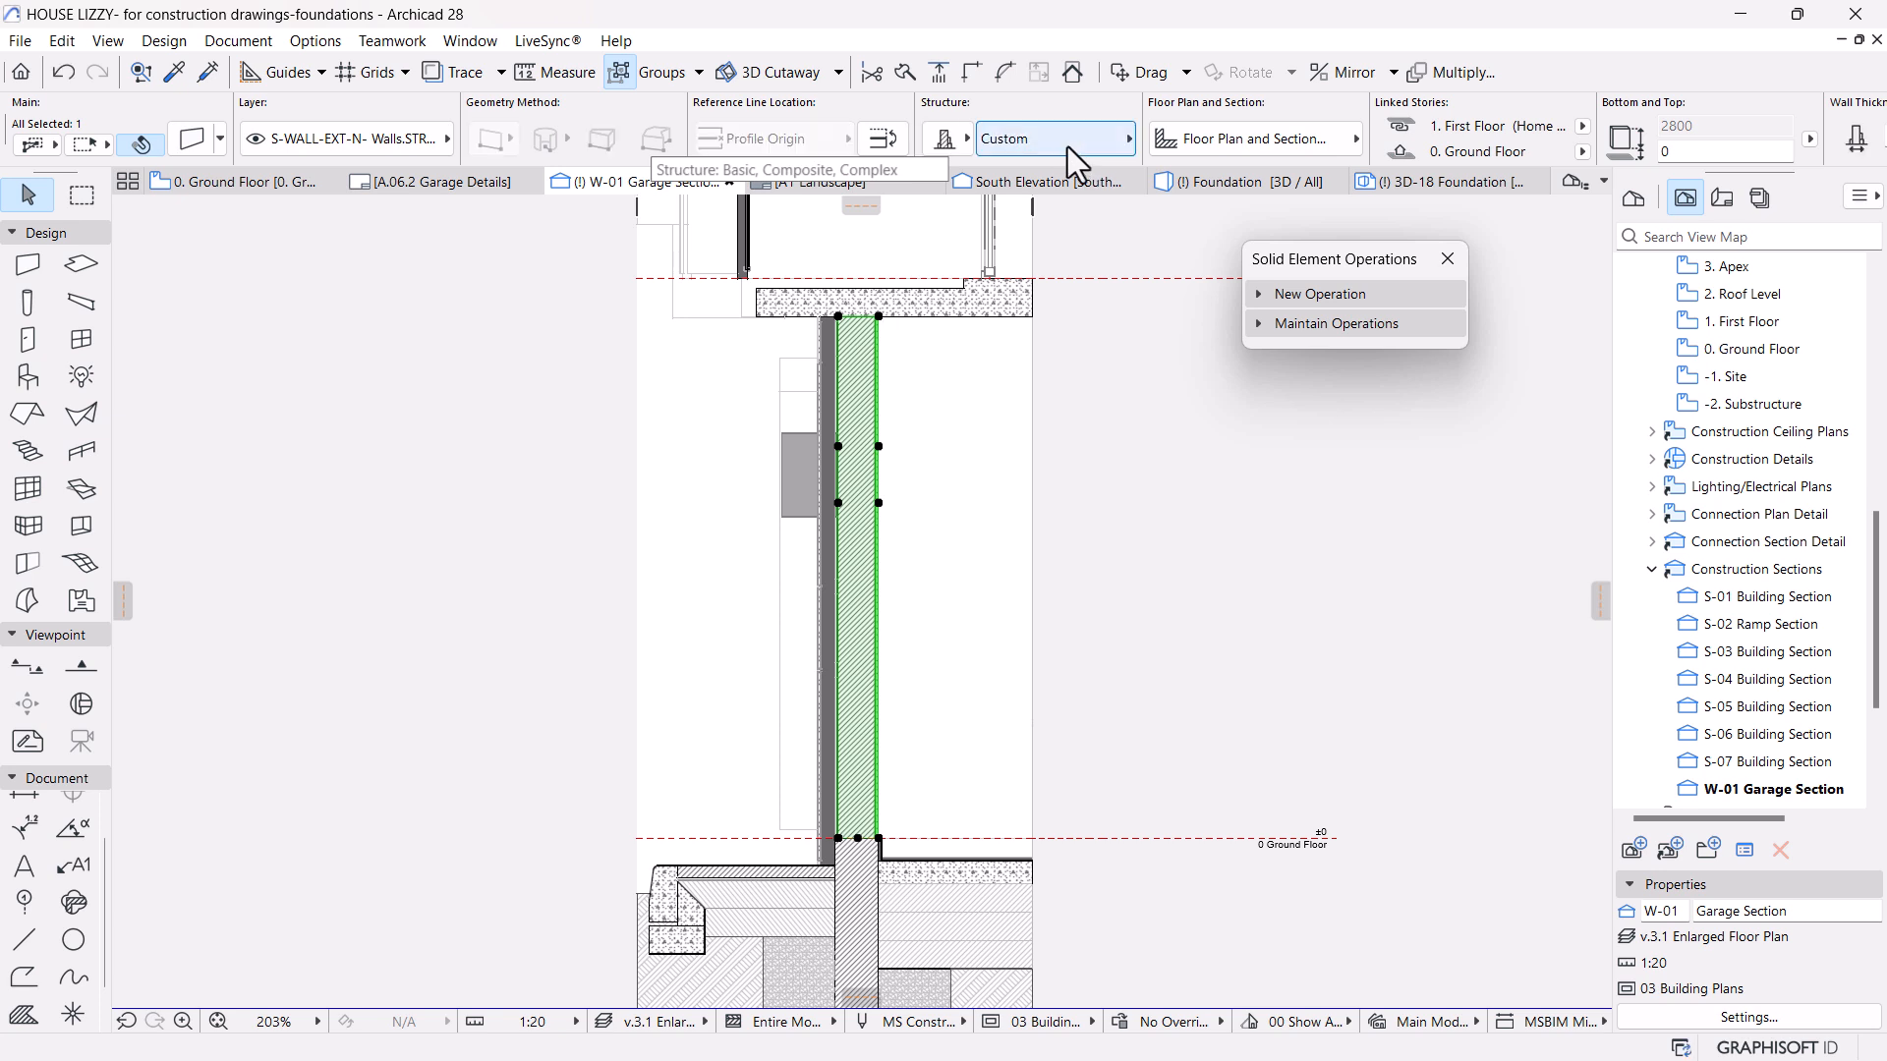
left_click(1067, 145)
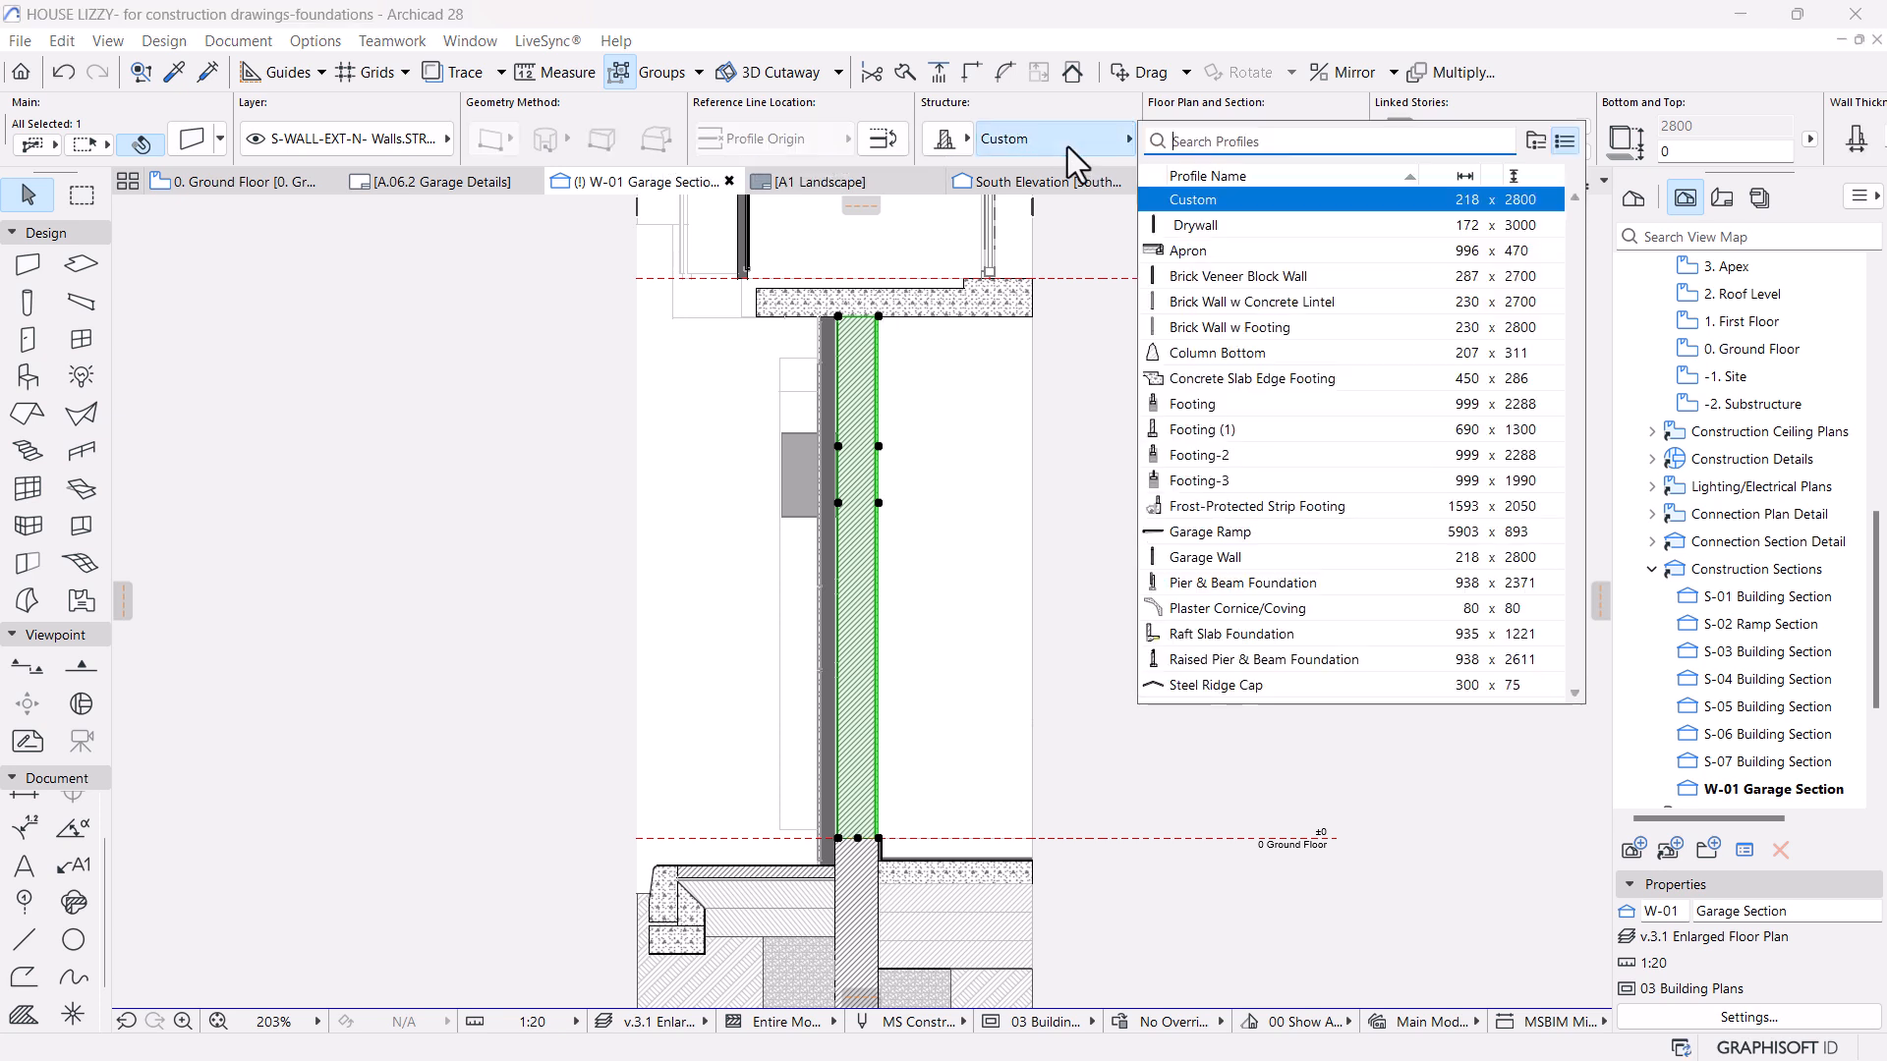
type("ga")
left_click(1191, 228)
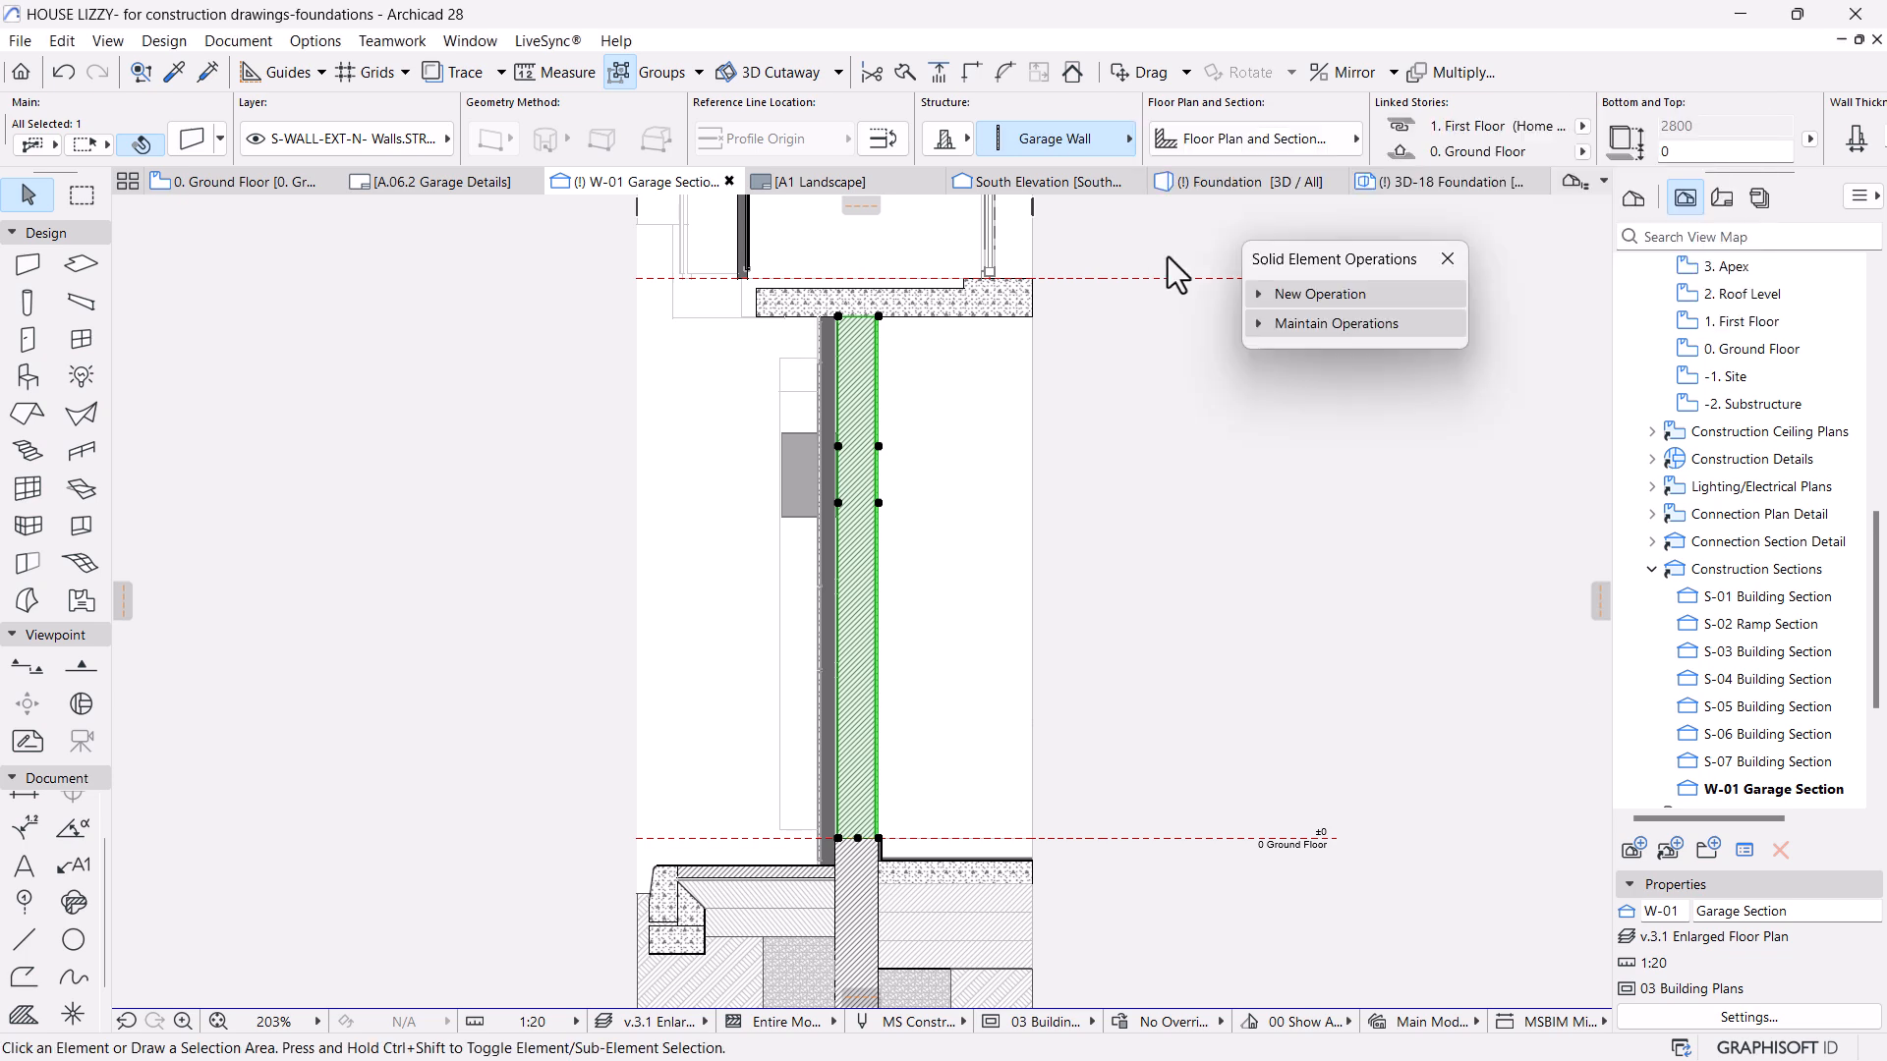
left_click(1203, 615)
Inspect the junction of the wall's concrete beam with the first floor slab and check the slab's building material.
scroll(712, 349, "up", 8)
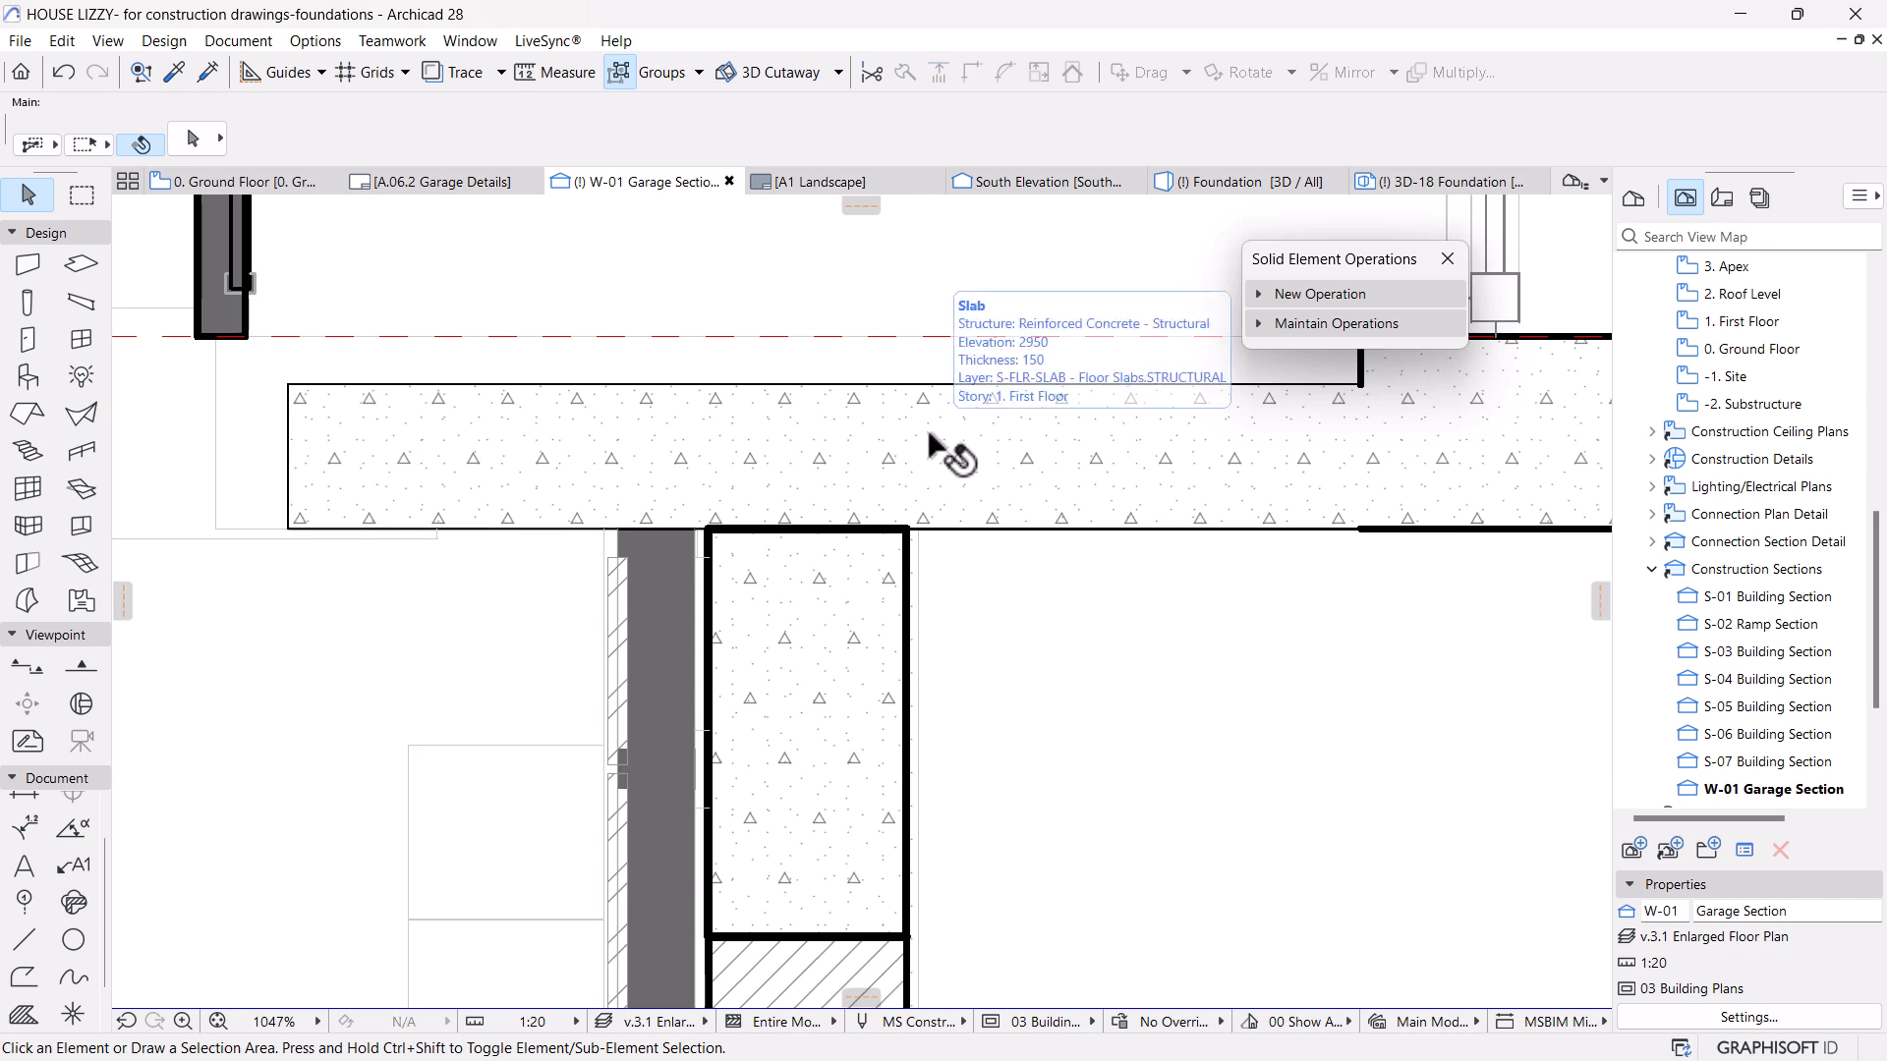
scroll(884, 476, "down", 3)
scroll(591, 433, "up", 2)
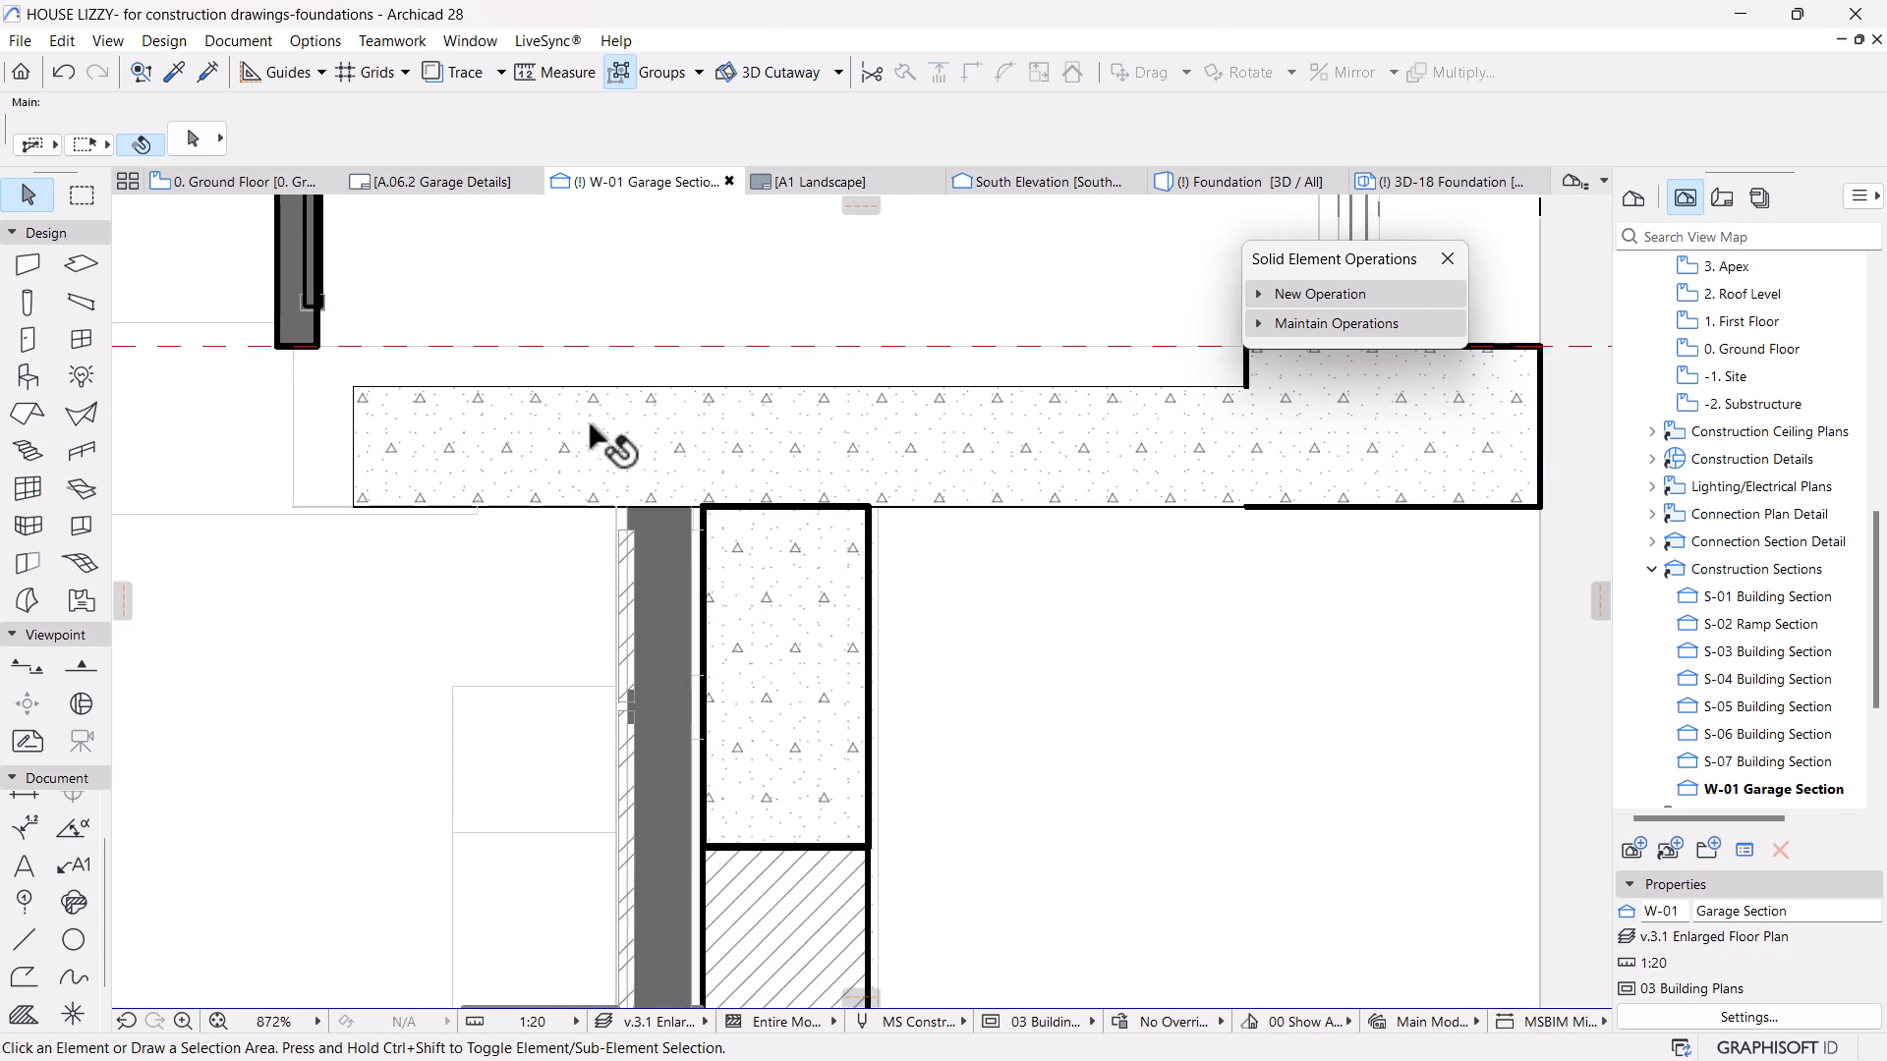
left_click(845, 486)
scroll(808, 511, "up", 1)
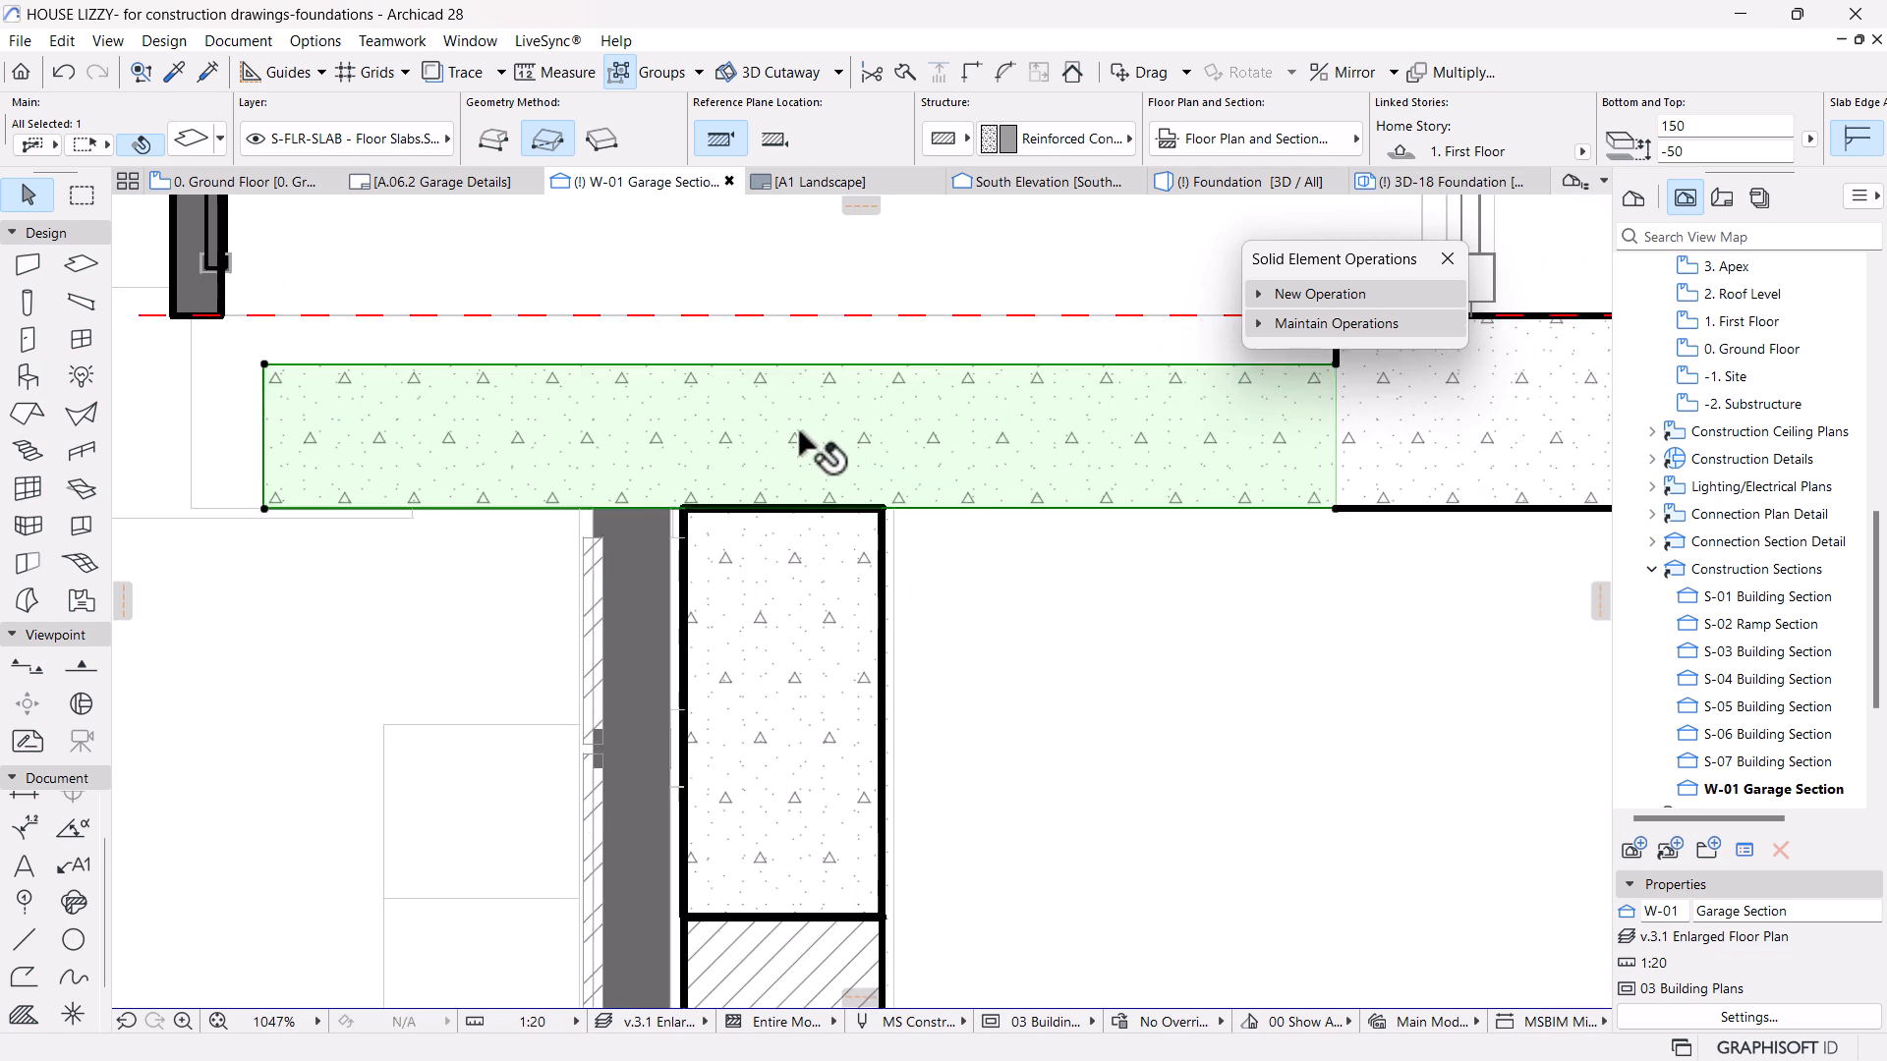
left_click(1088, 145)
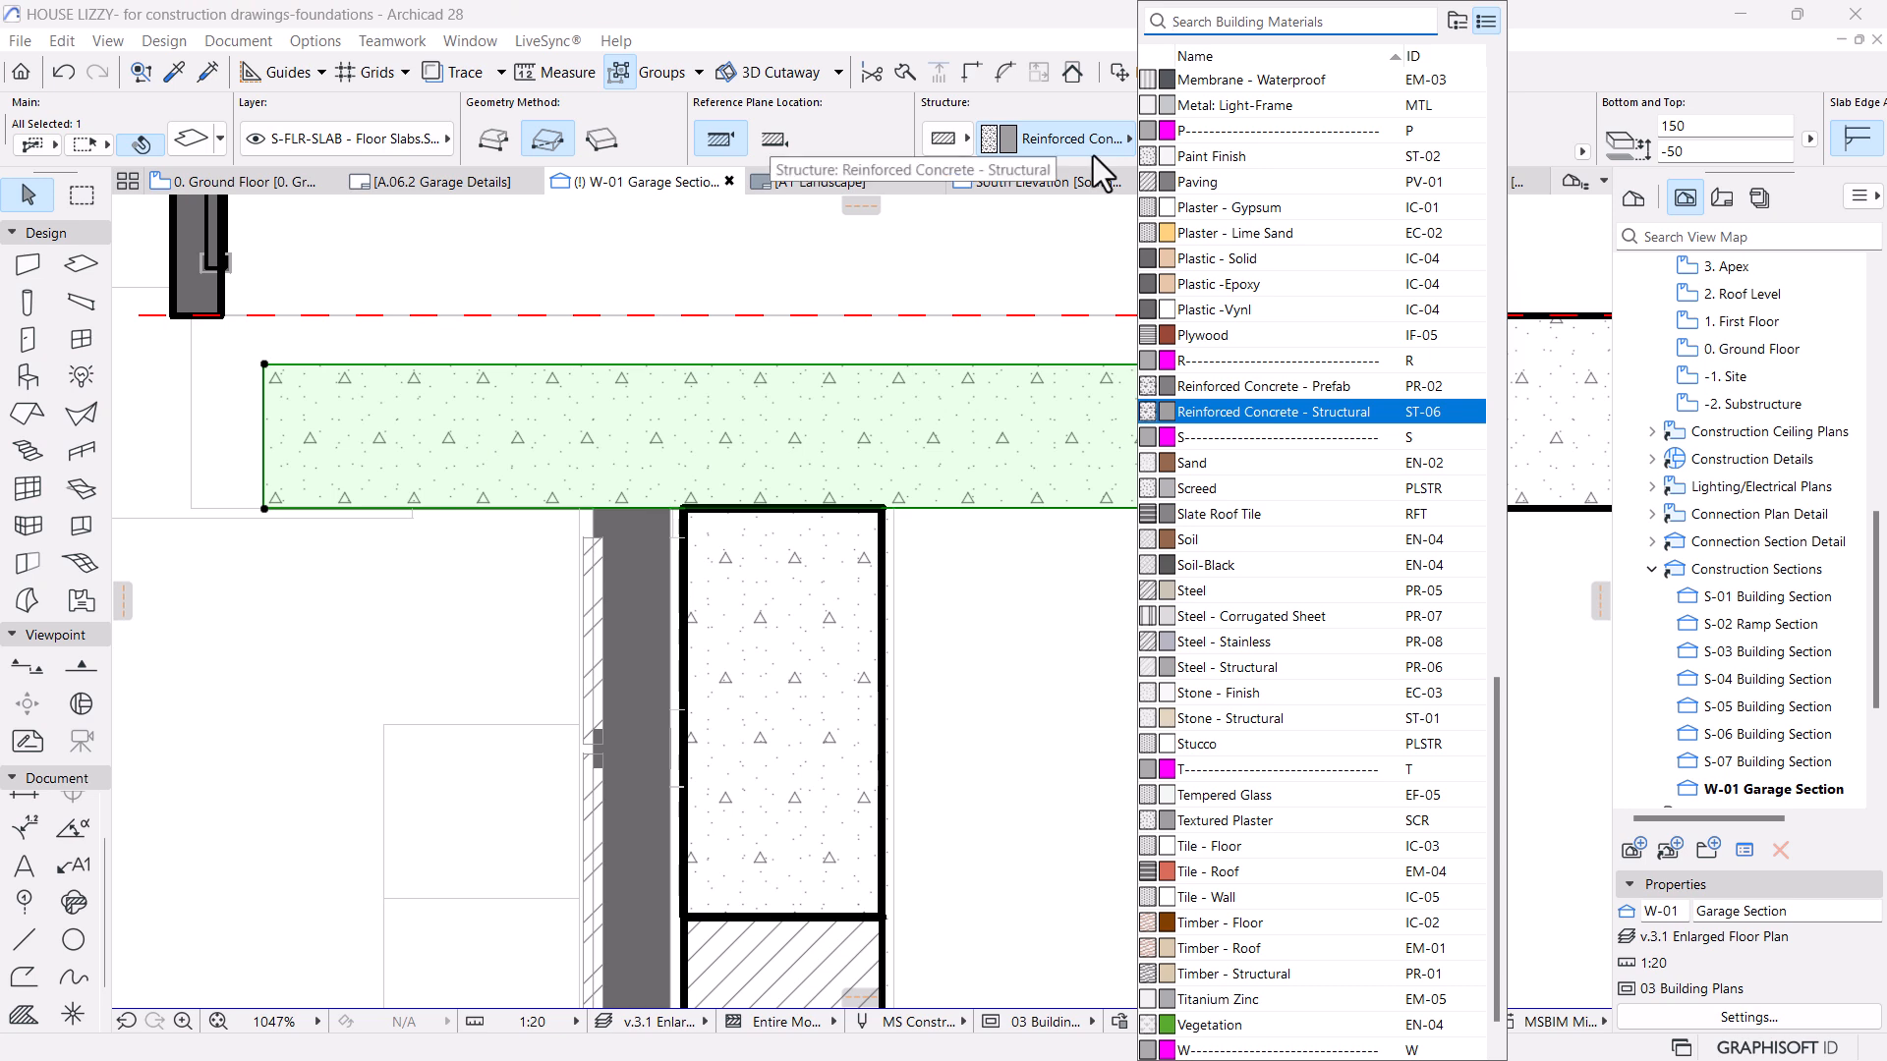
left_click(829, 573)
Open the Garage Wall profile of the wall below the slab for editing.
left_click(828, 573)
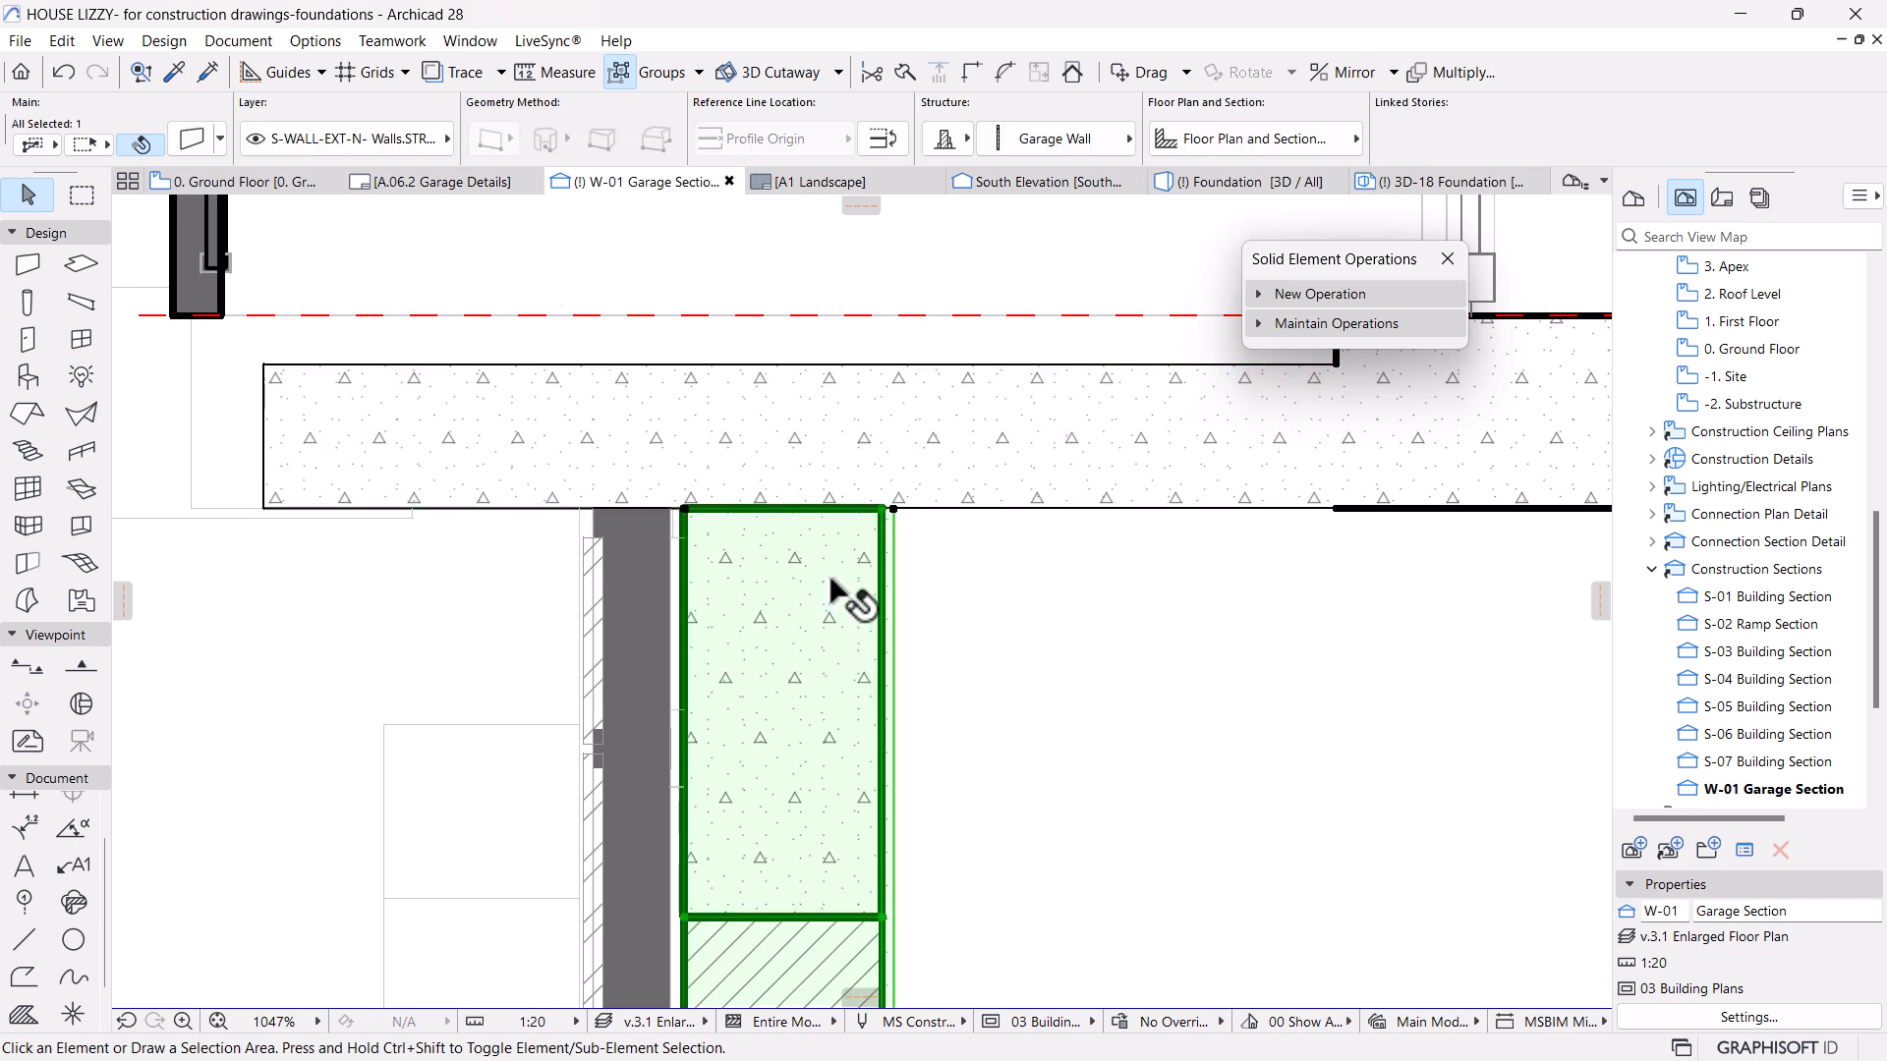
right_click(829, 574)
left_click(918, 789)
left_click(203, 246)
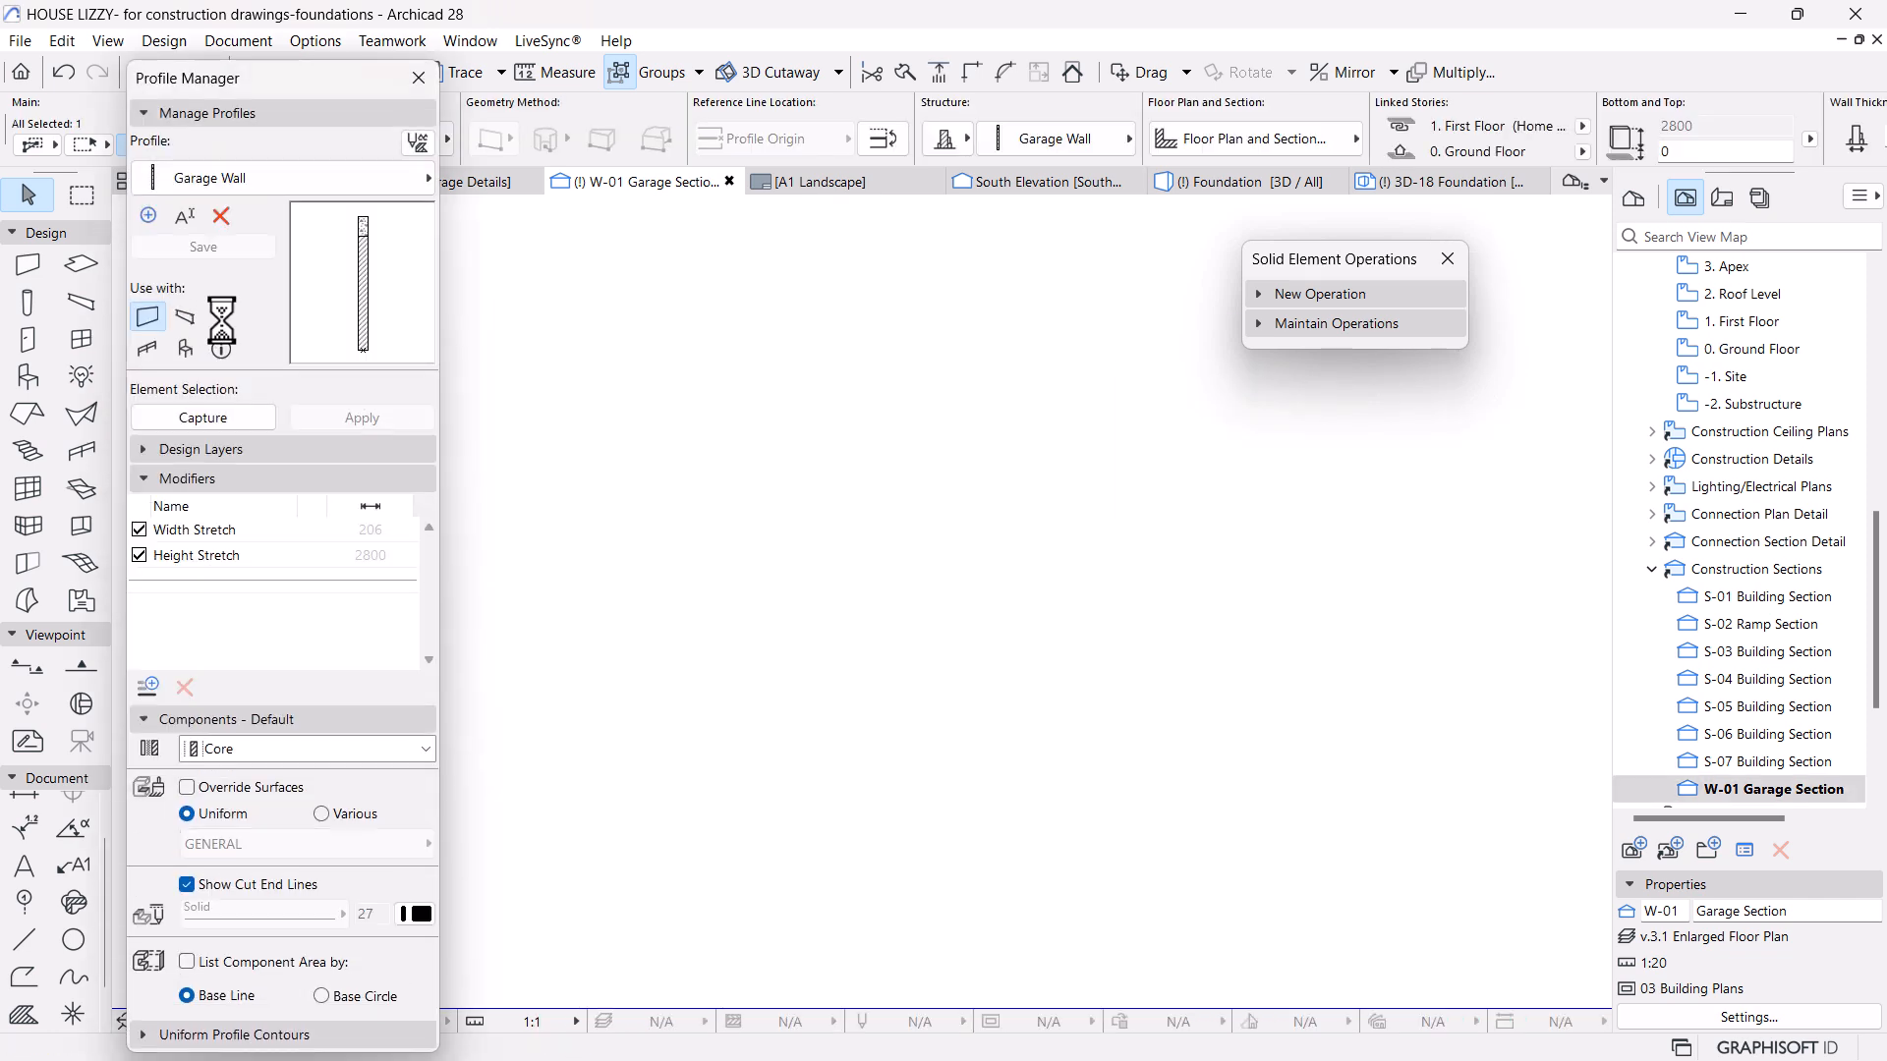
Change the concrete part of the Garage Wall profile to Reinforced Concrete - Structural, save the profile and close the Profile Manager.
scroll(918, 429, "up", 5)
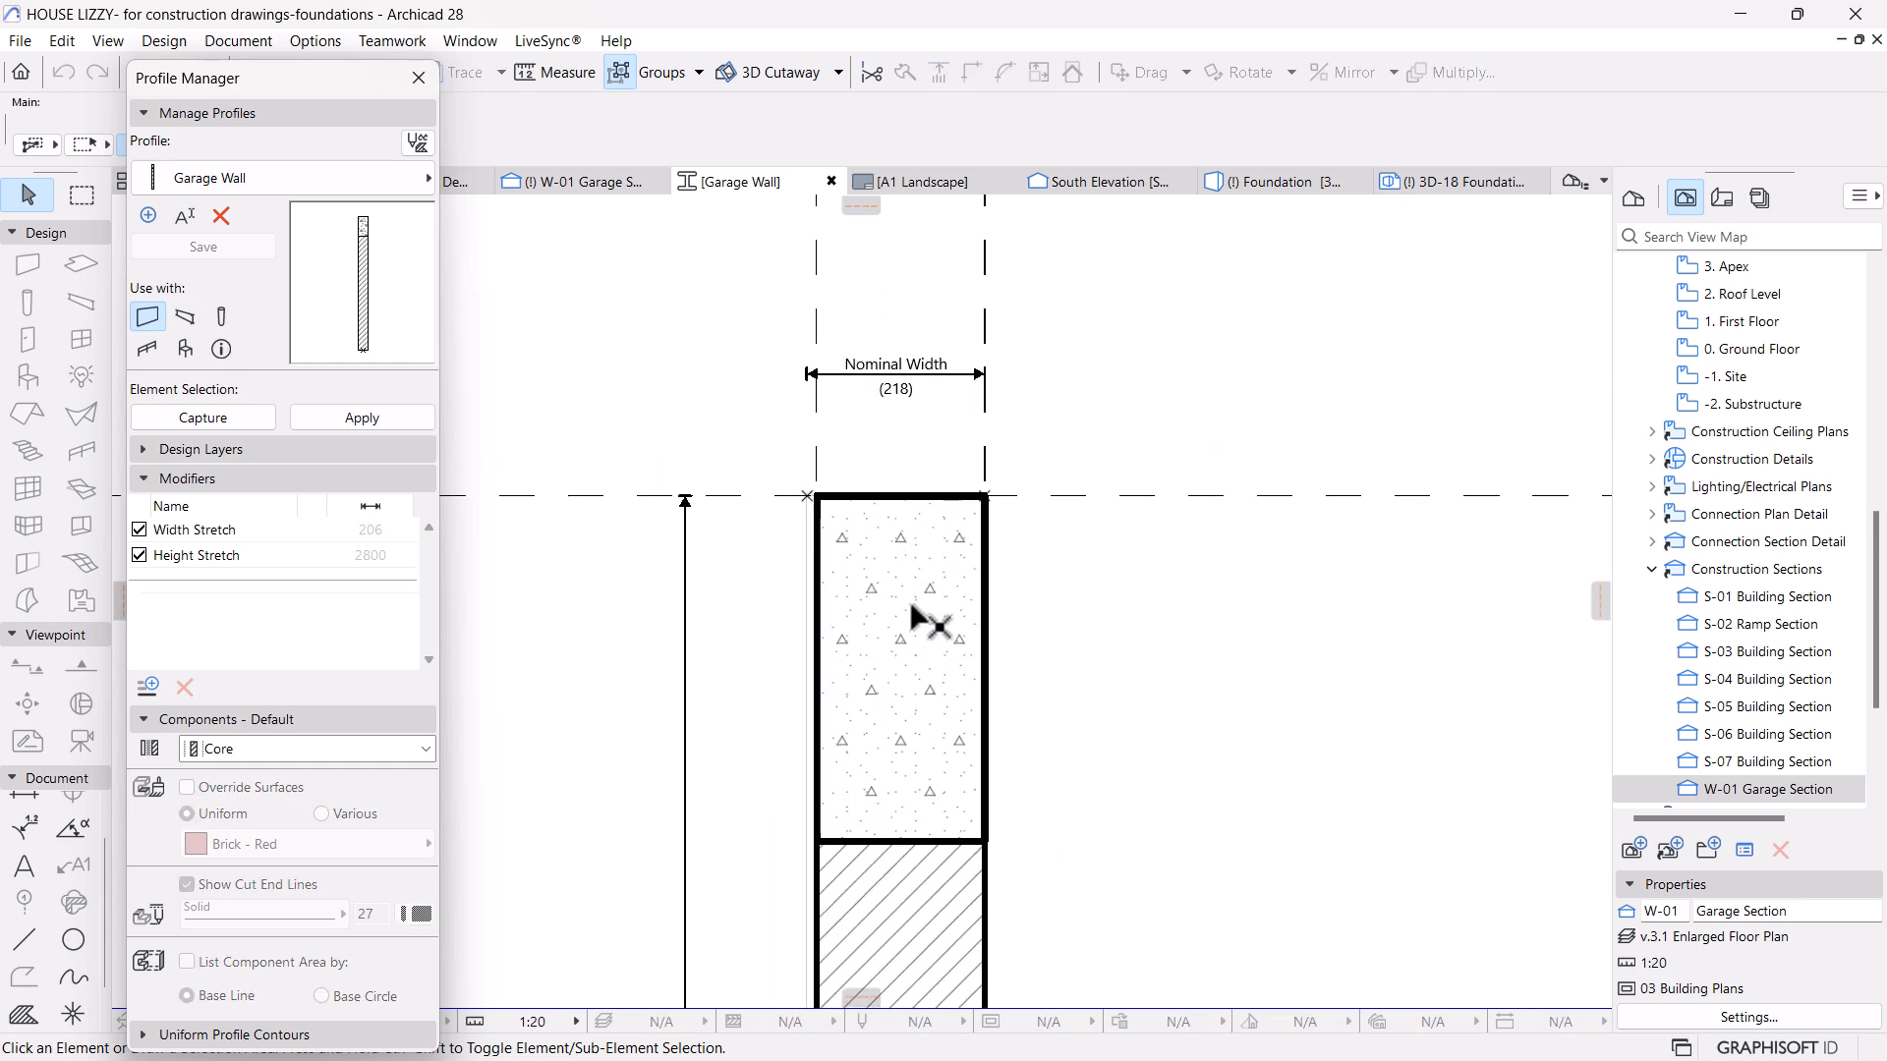
left_click(960, 511)
left_click(1106, 145)
type("r")
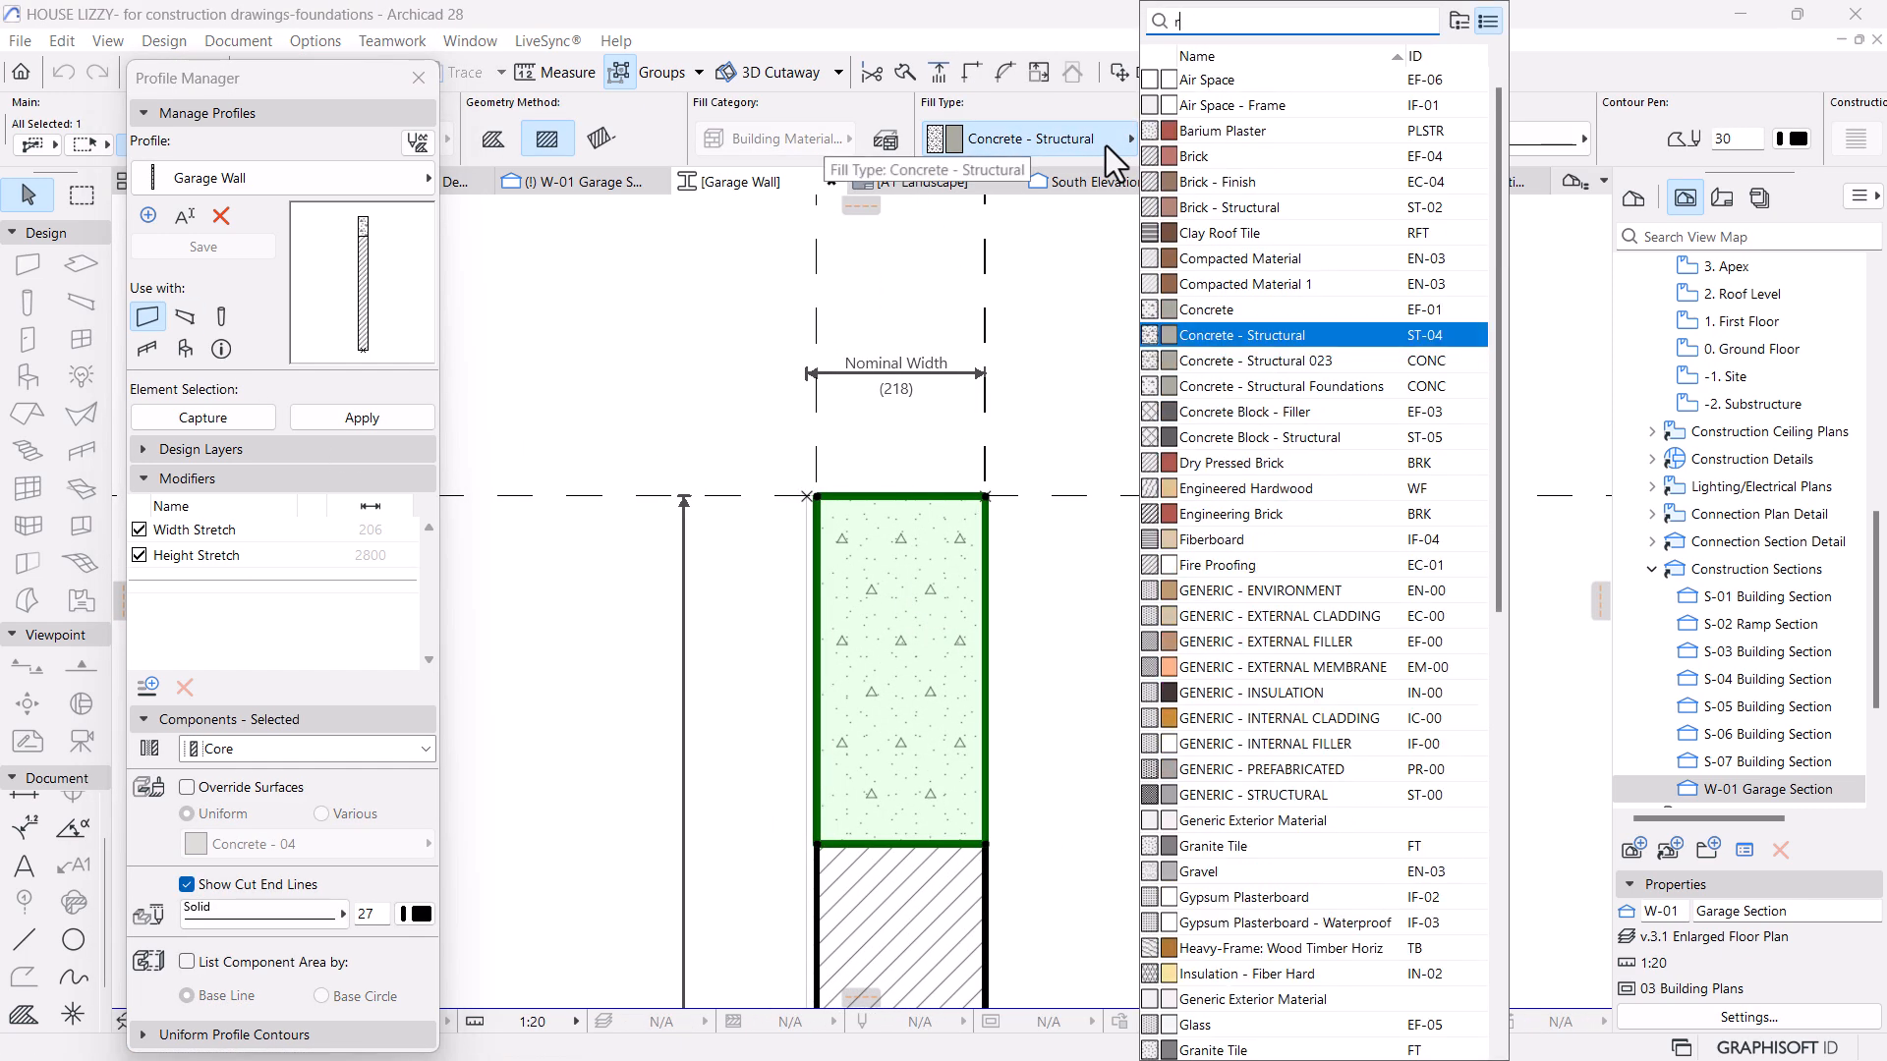
type("ein")
left_click(1337, 108)
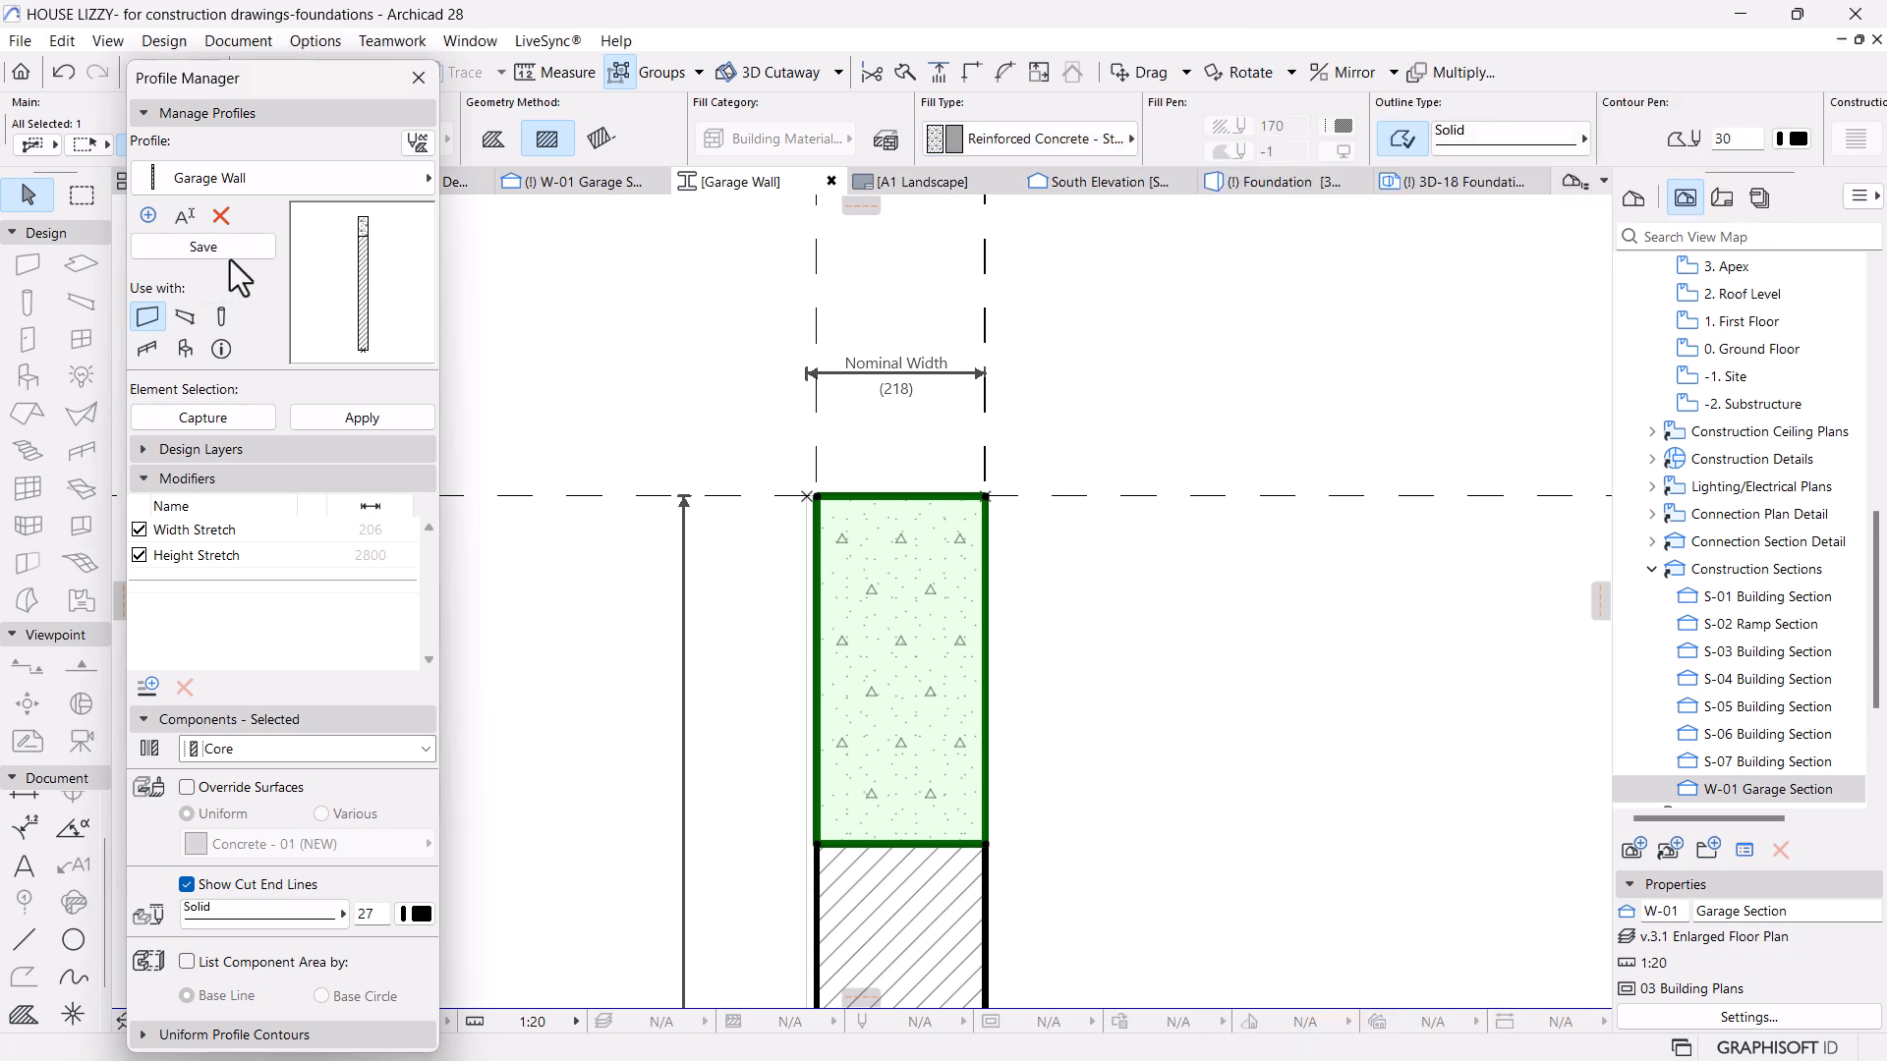
left_click(246, 246)
left_click(421, 74)
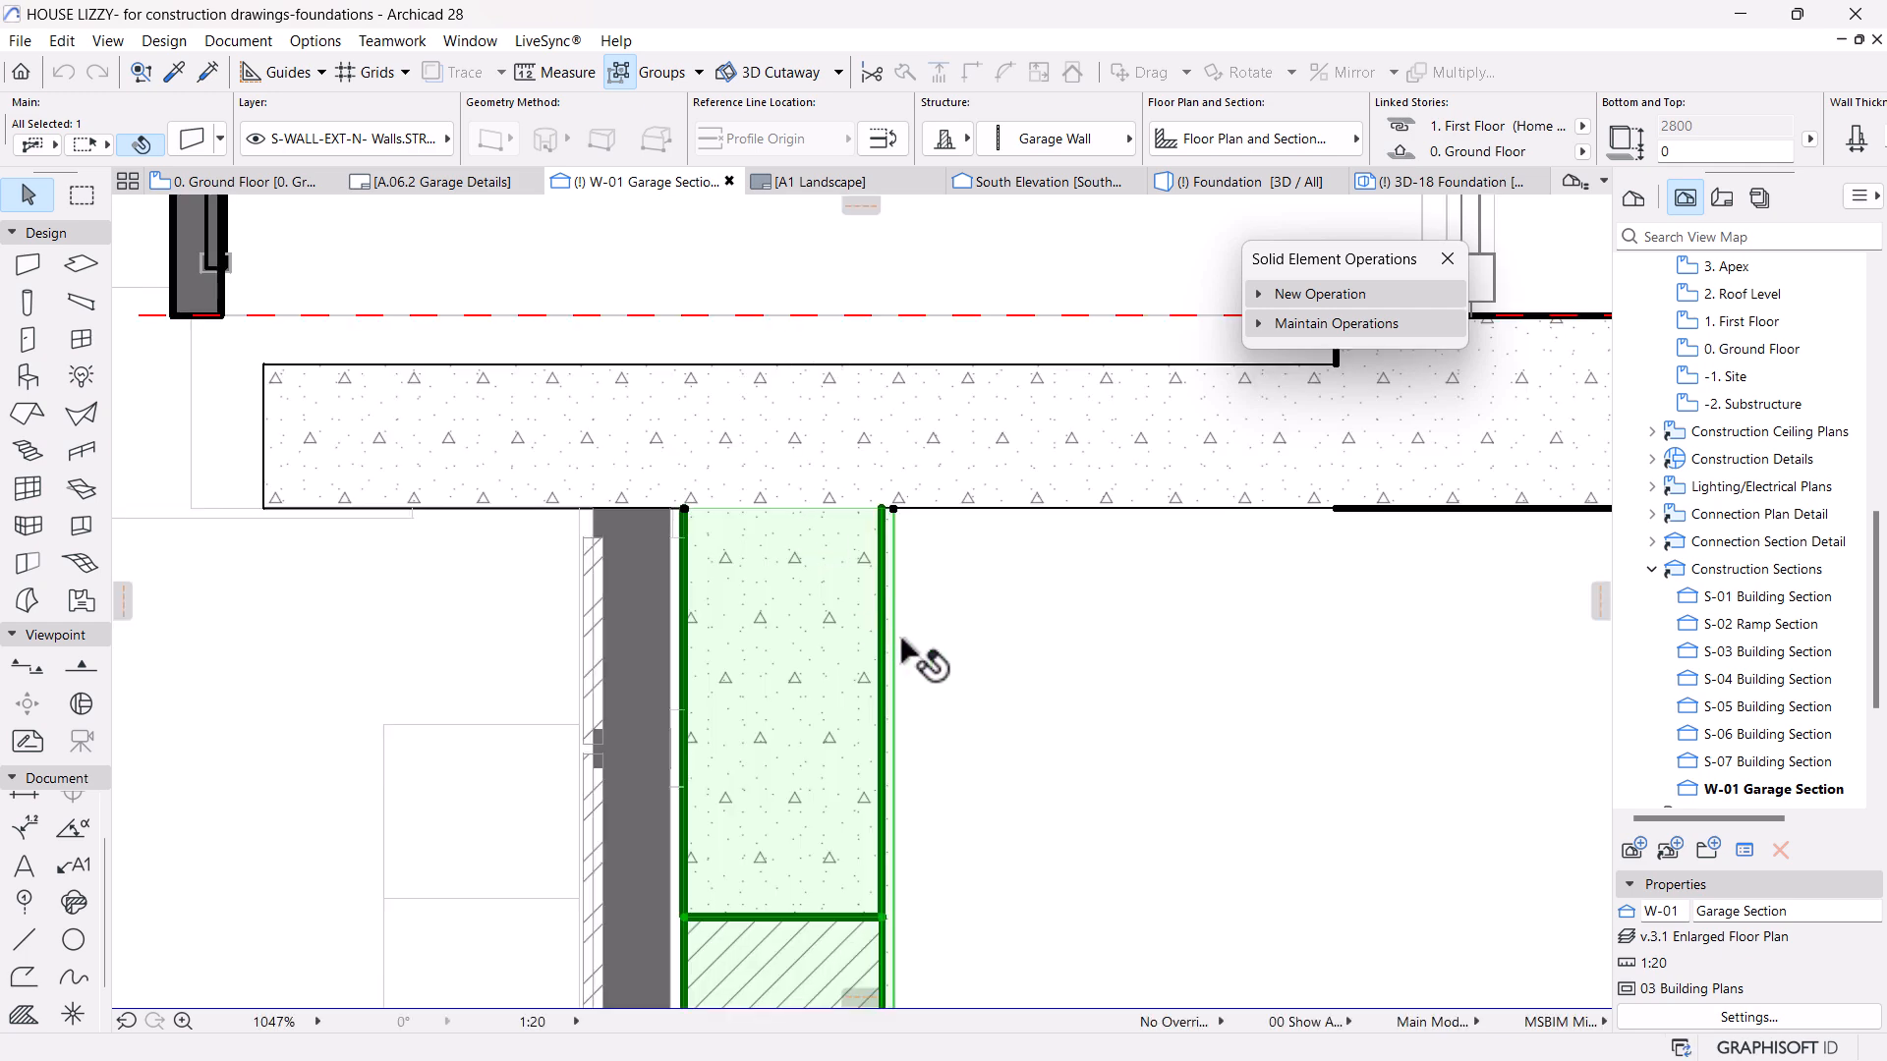
left_click(931, 588)
scroll(847, 639, "down", 2)
left_click(319, 696)
left_click(1150, 590)
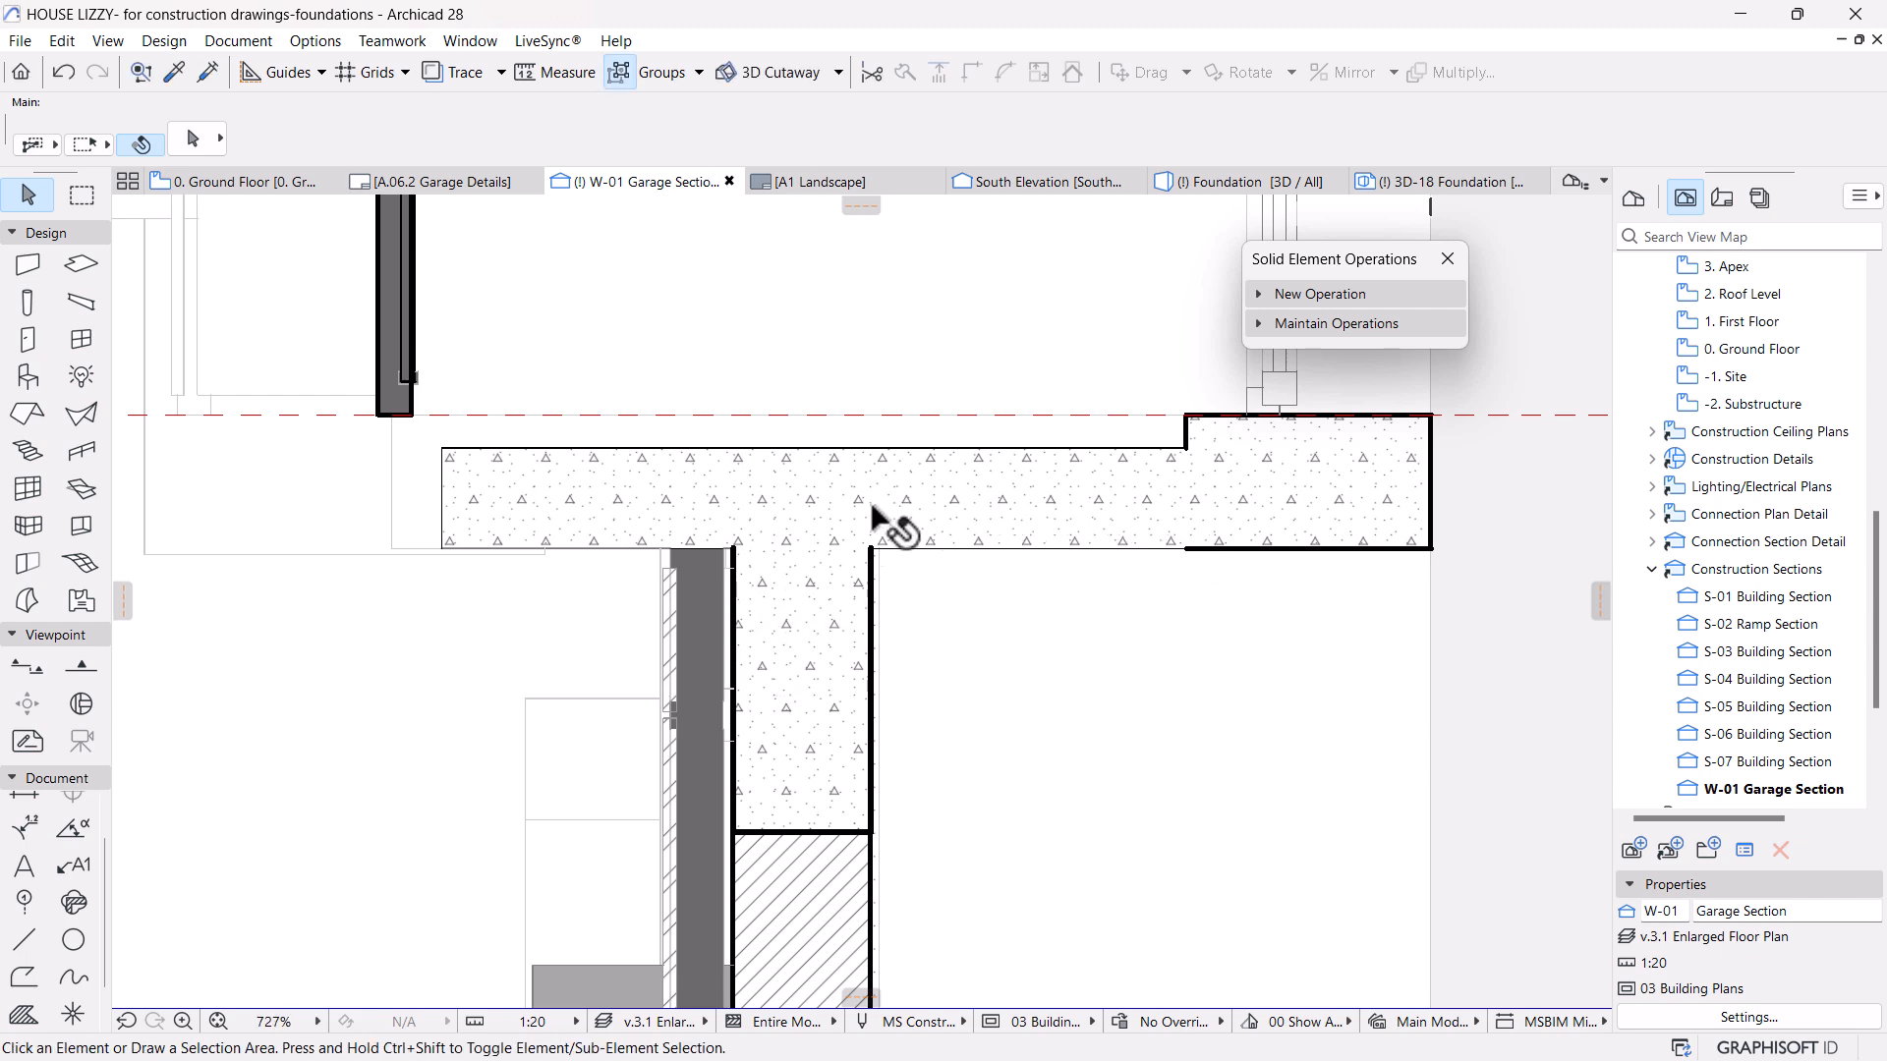
Set the cut line pen of the 150 mm first floor slab above the garage wall to pen 30, 0.50 mm.
middle_click_drag(671, 553, 812, 505)
scroll(948, 488, "up", 1)
left_click(887, 452)
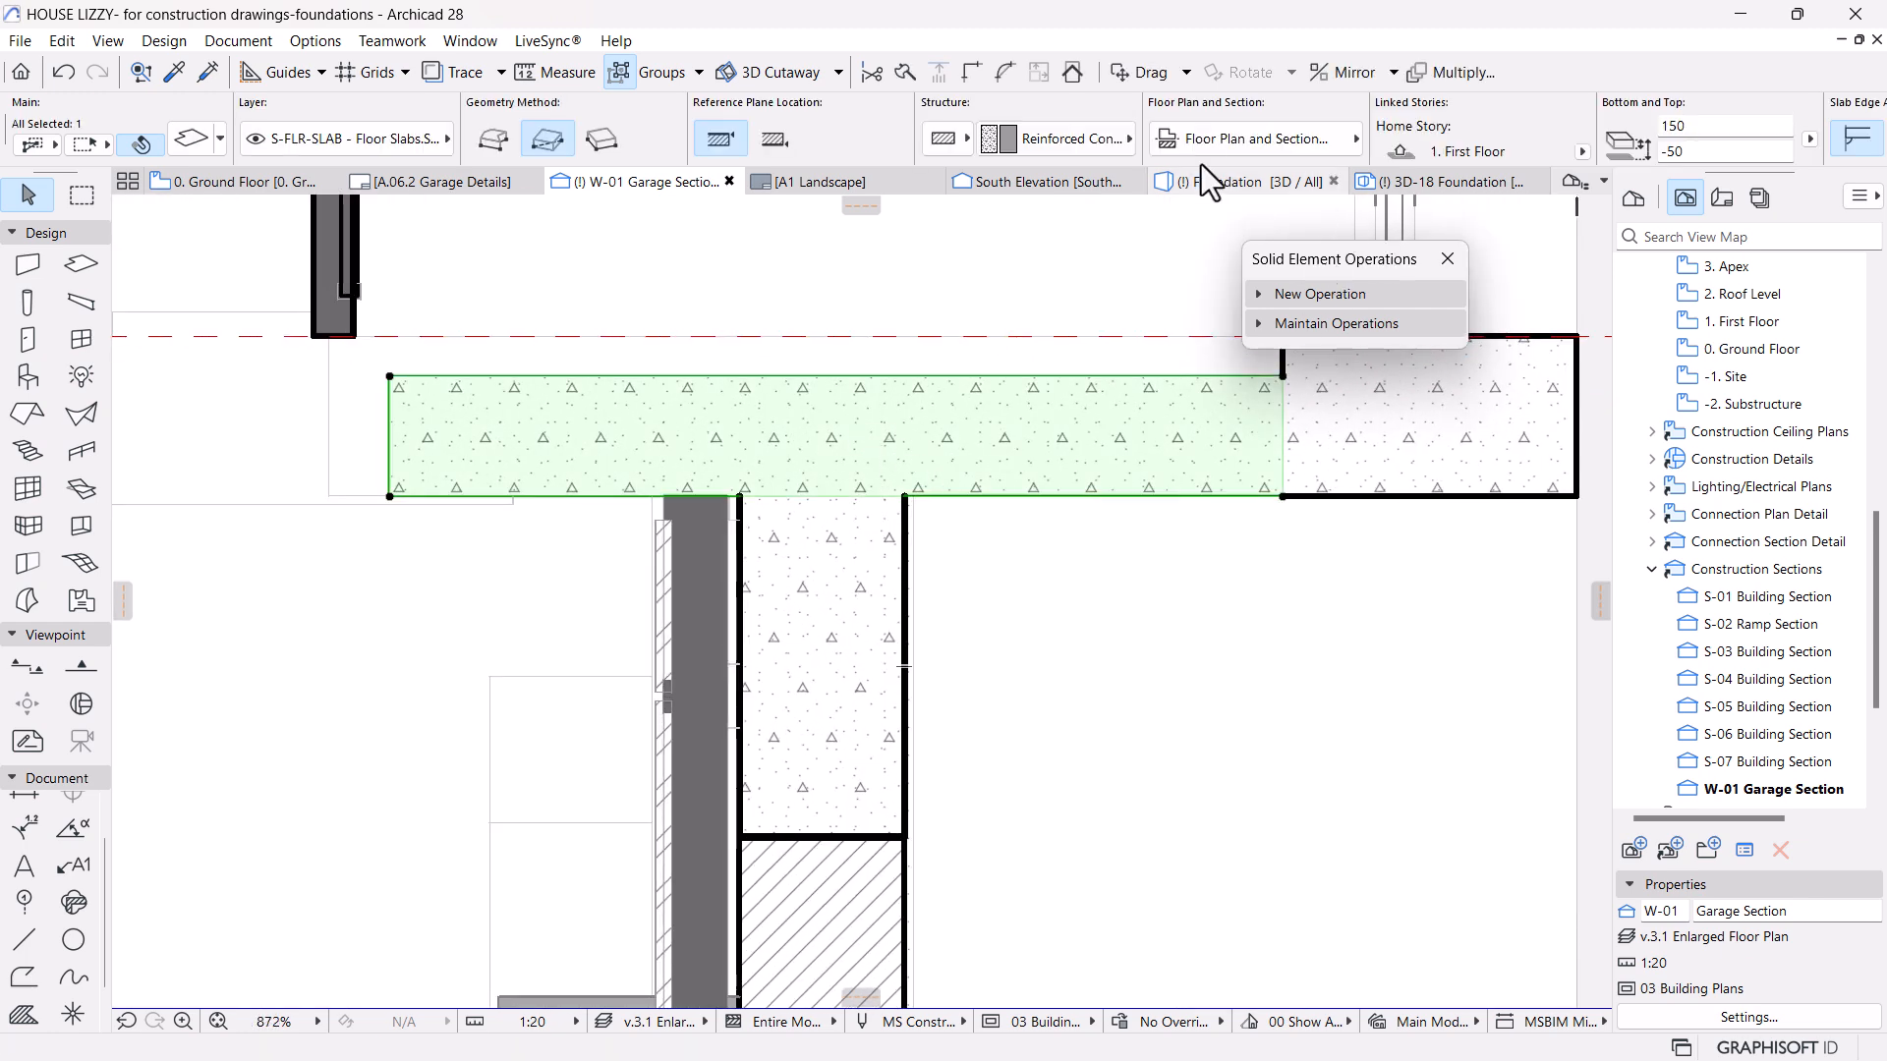
left_click(1217, 139)
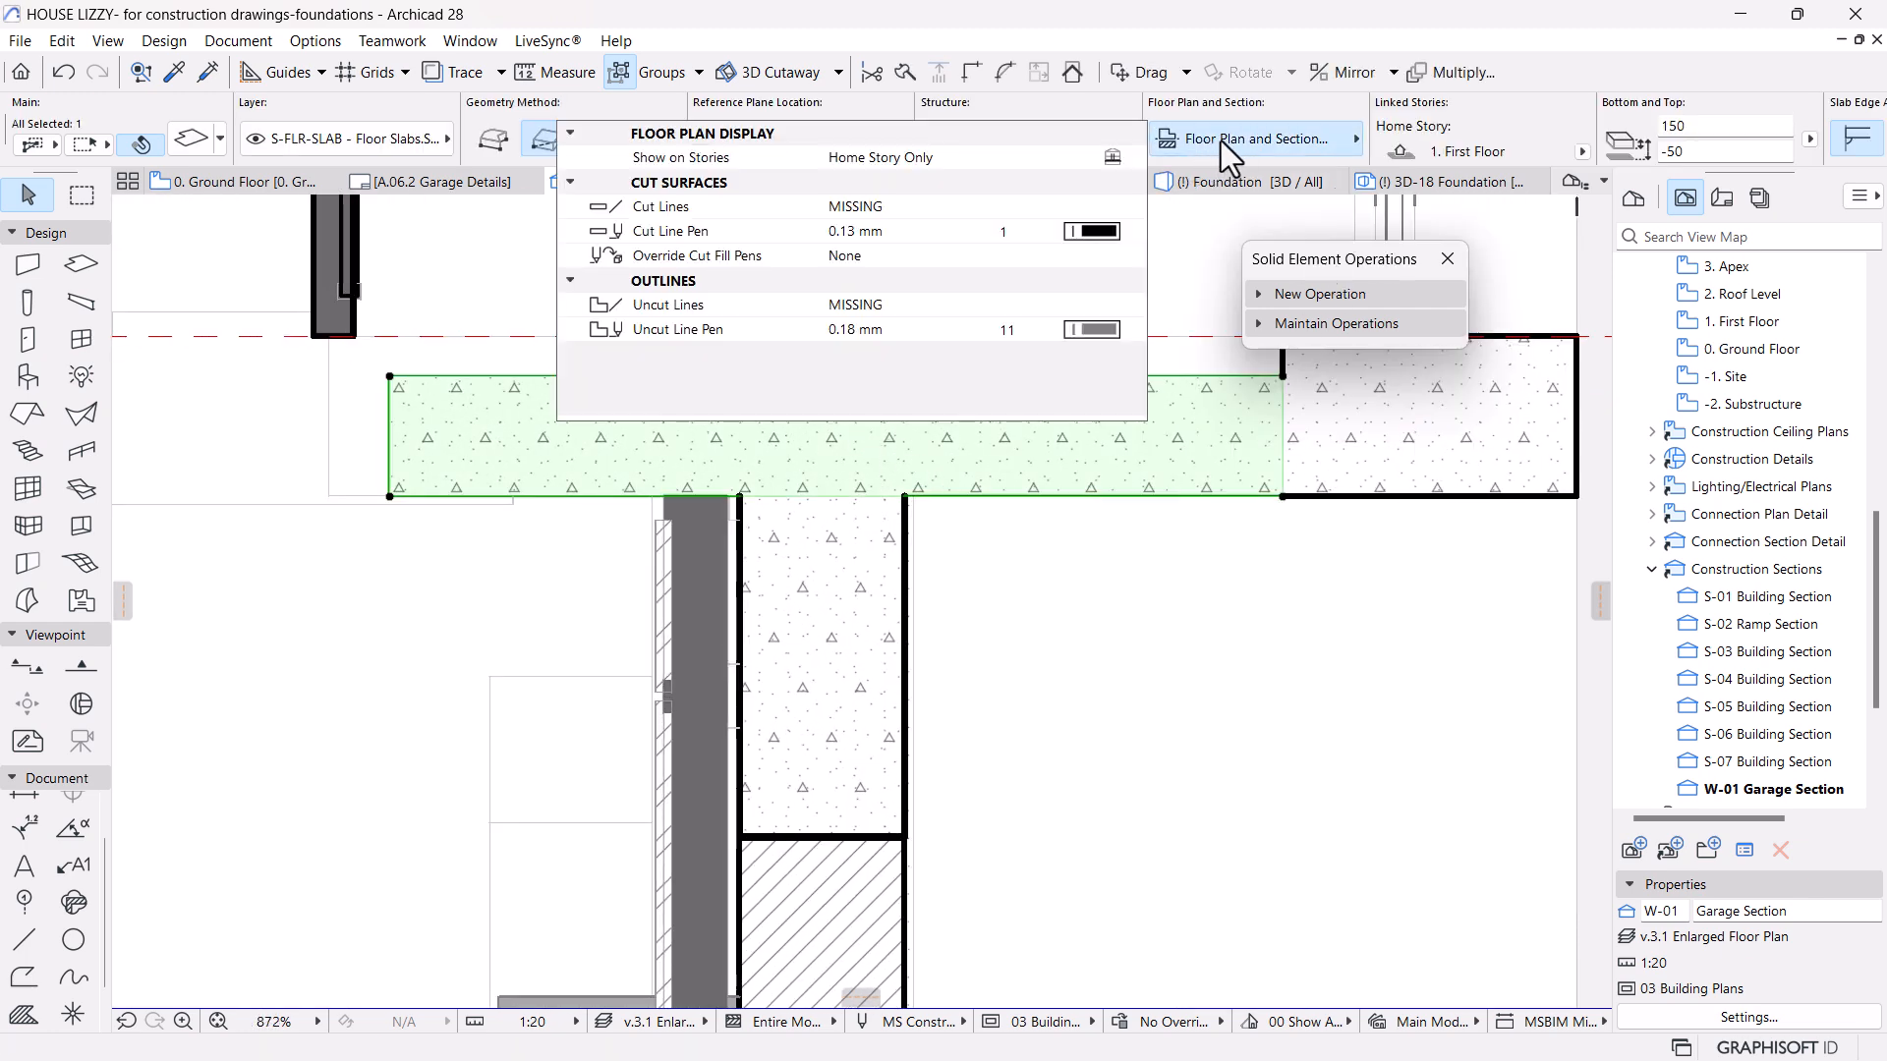
left_click(1081, 234)
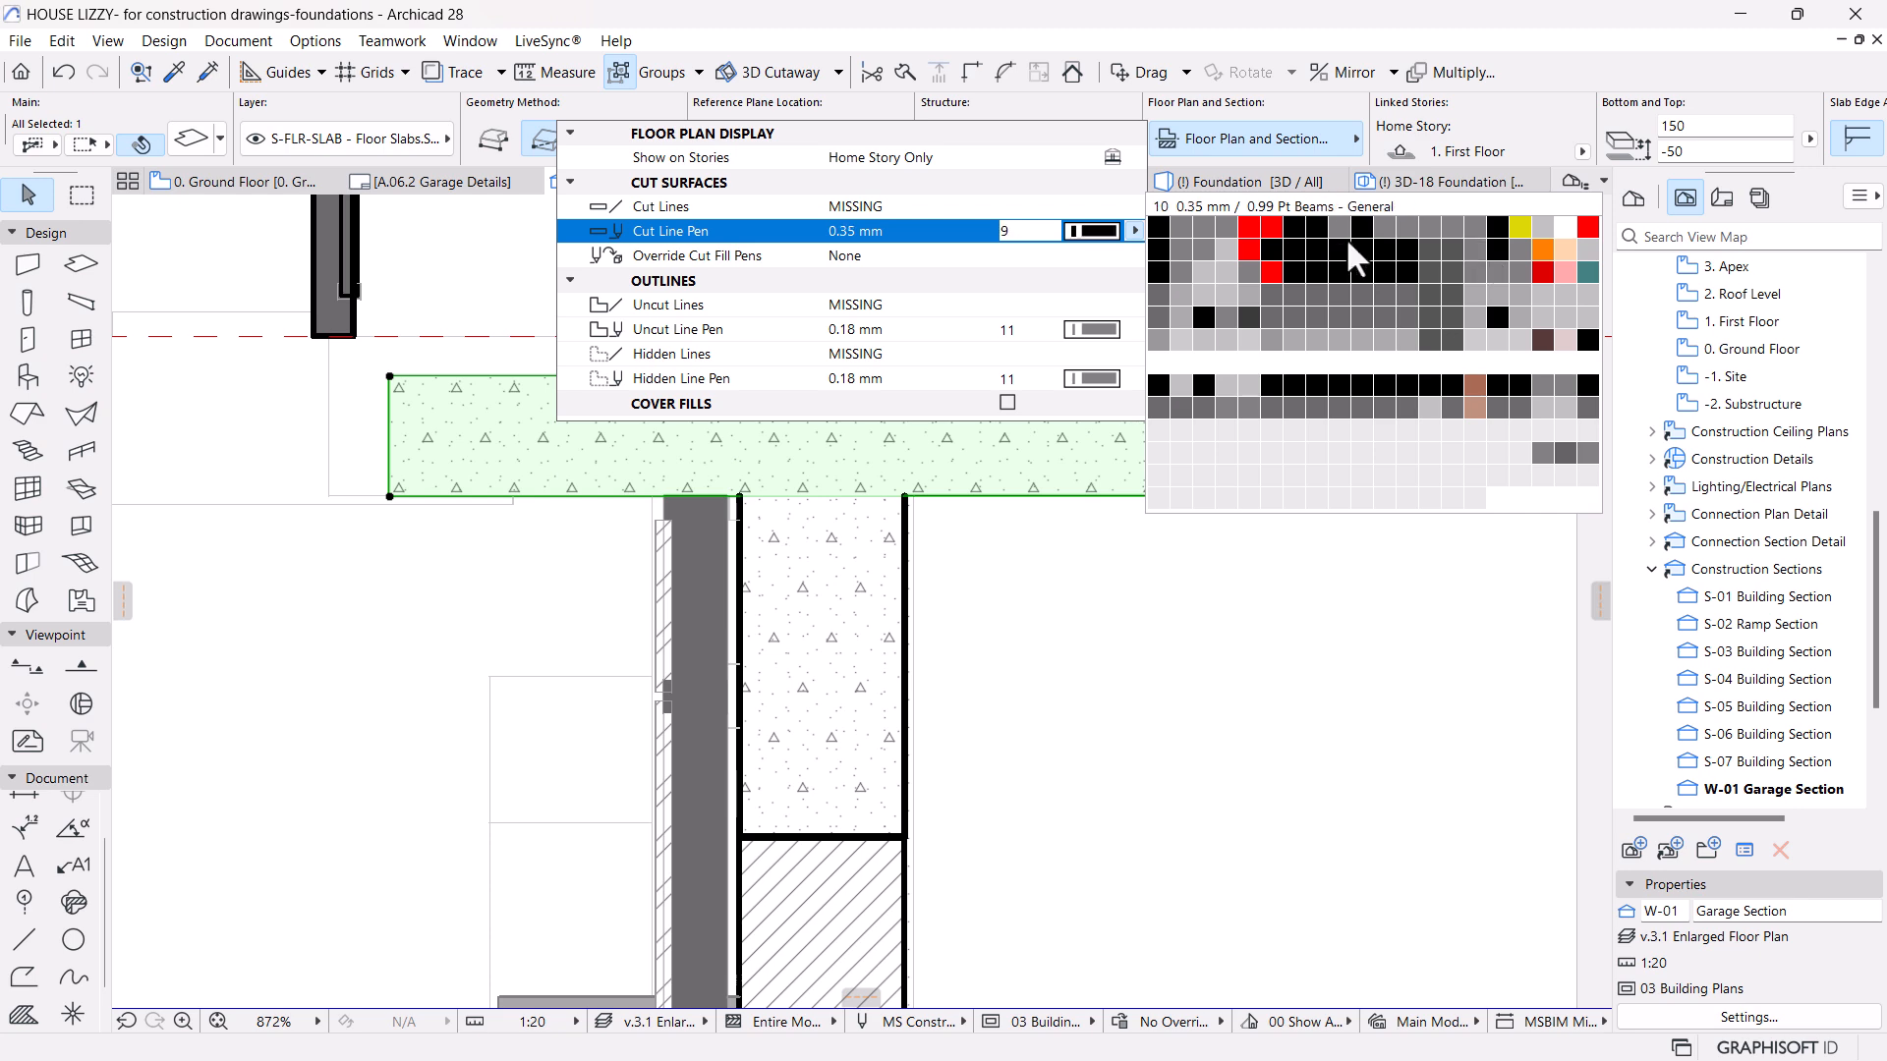
left_click(1368, 250)
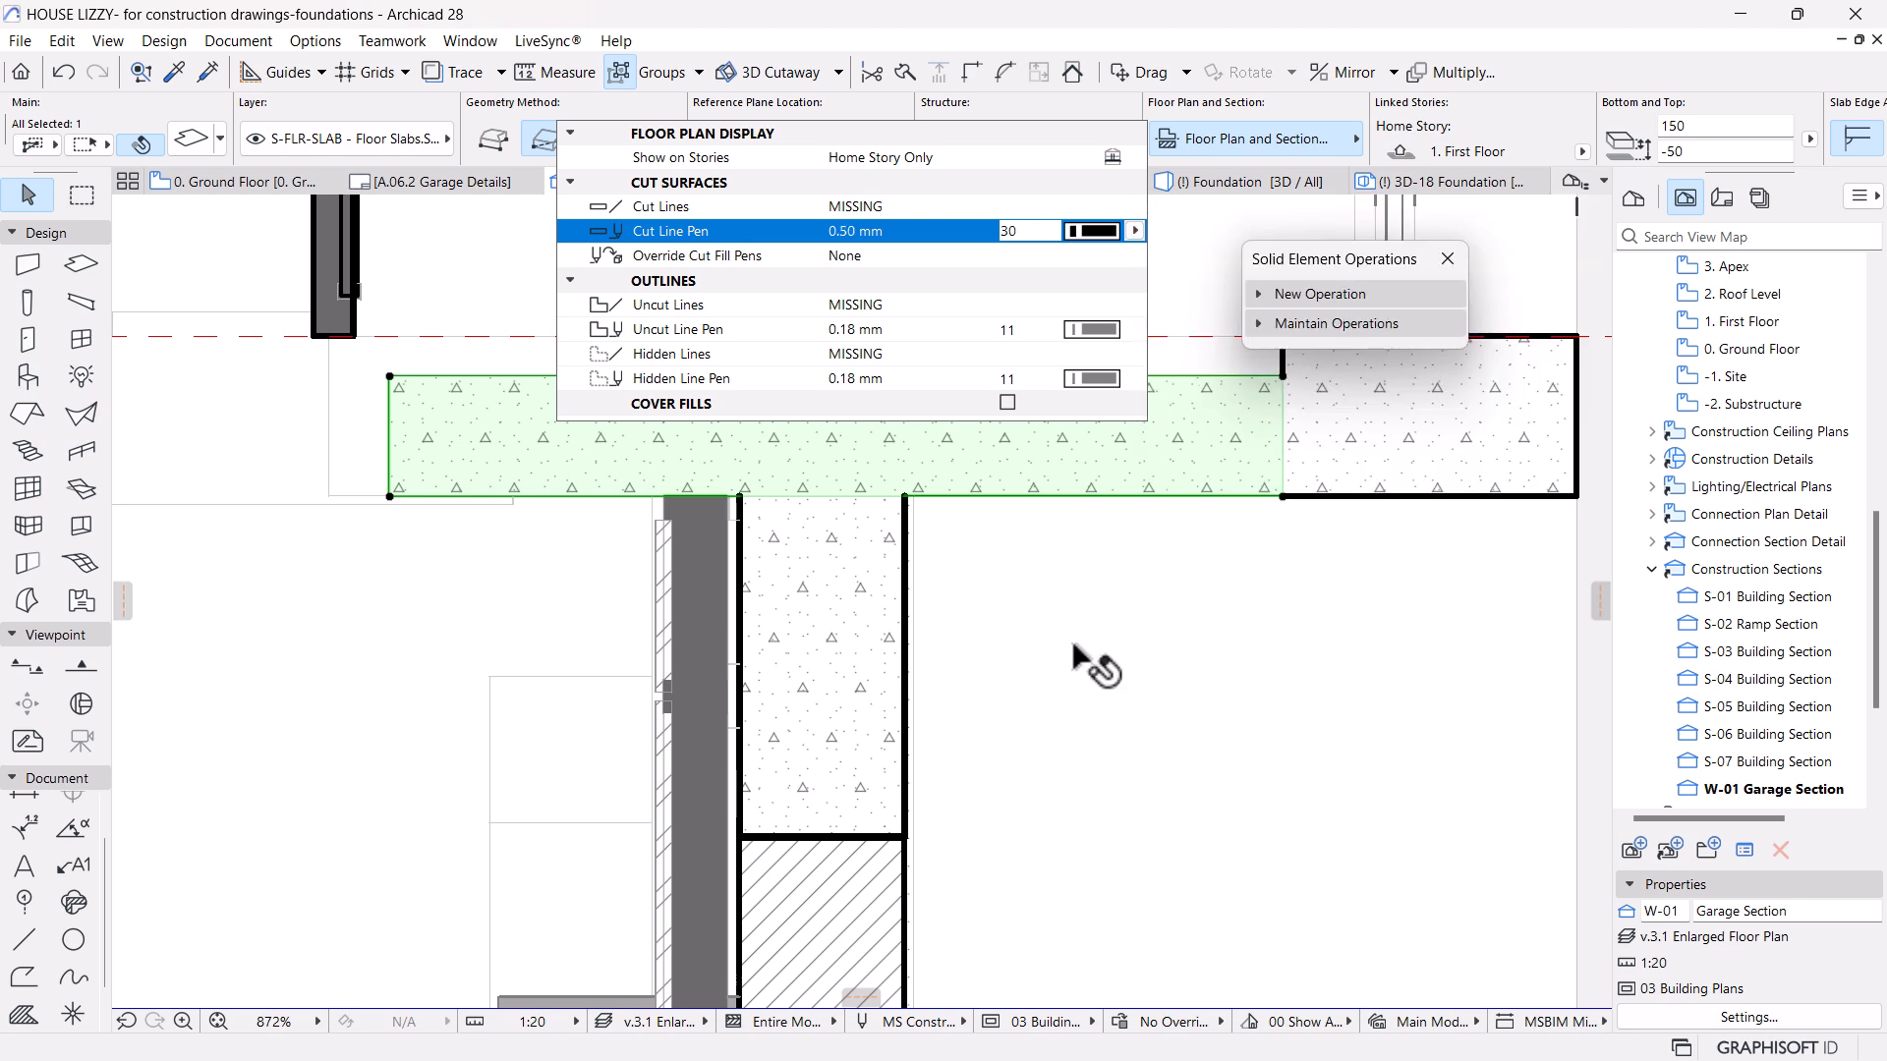
left_click(1065, 602)
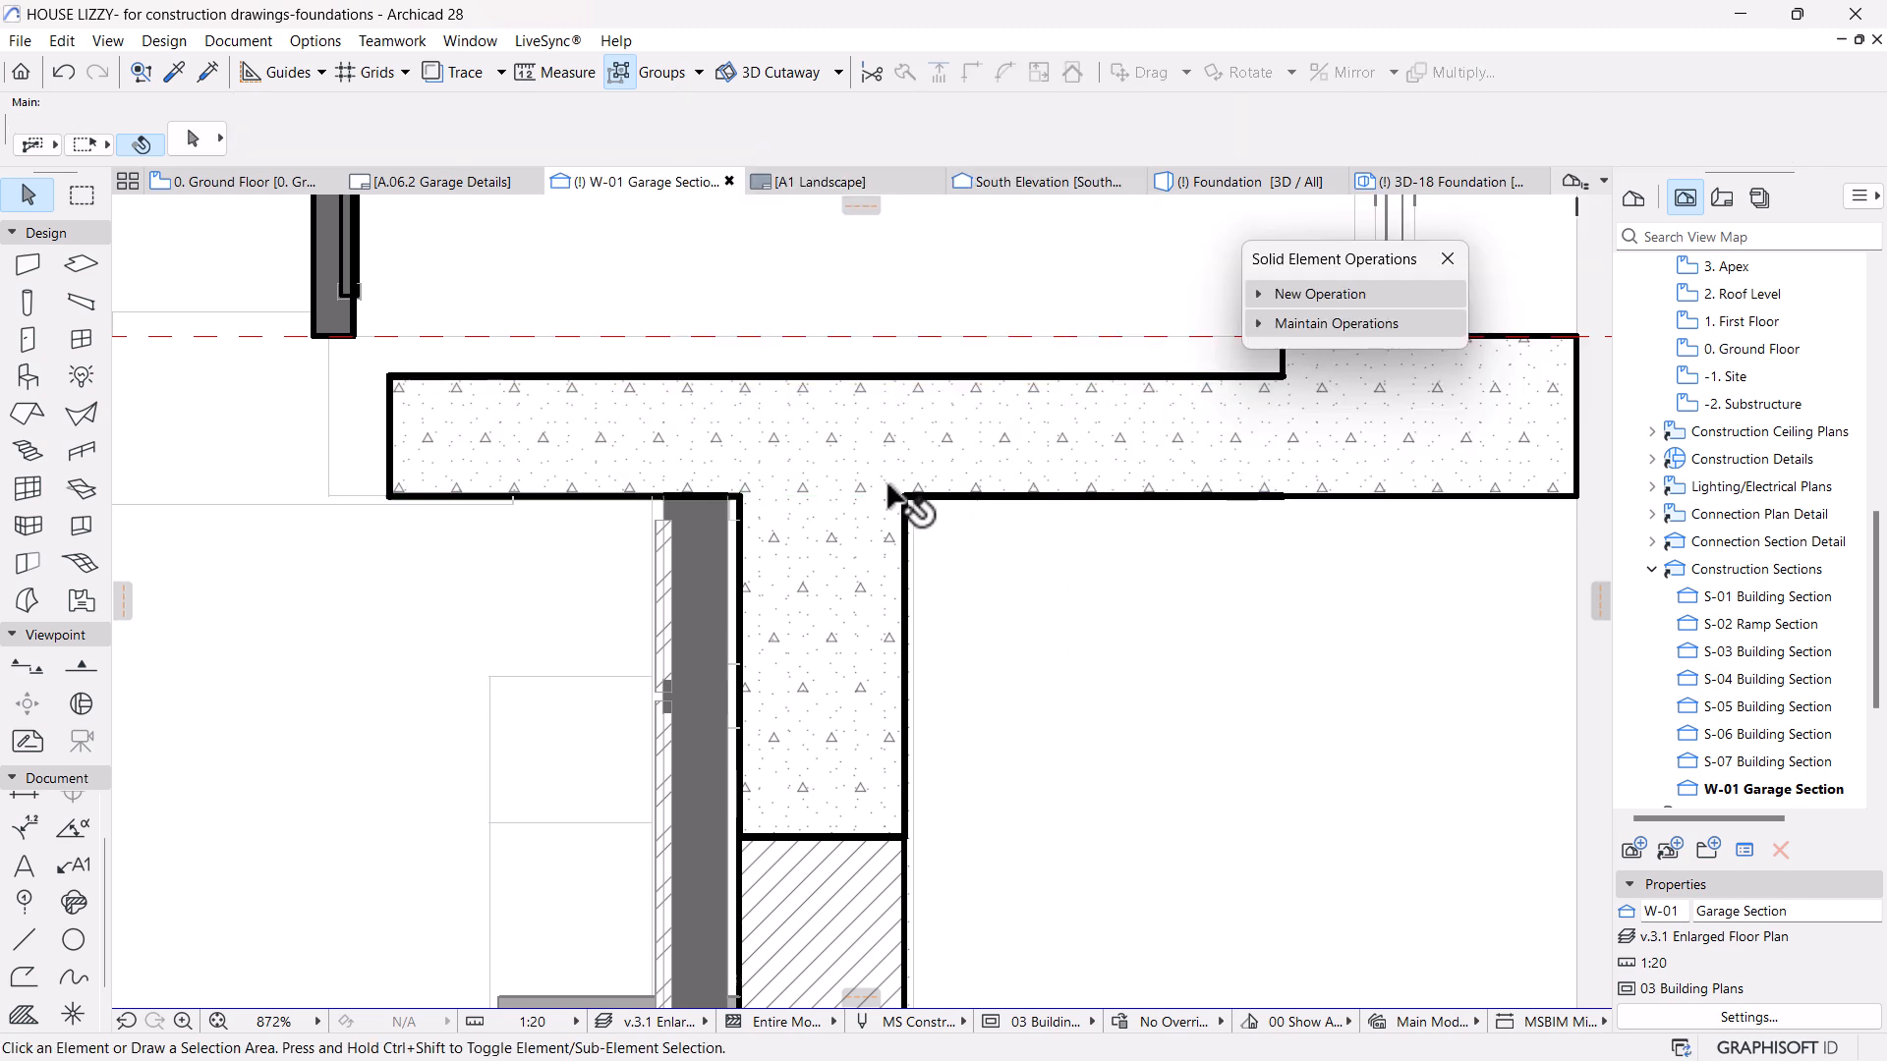
Set the cut line pen of the adjoining 200 mm first floor slab to pen 30, 0.50 mm.
scroll(910, 497, "down", 4)
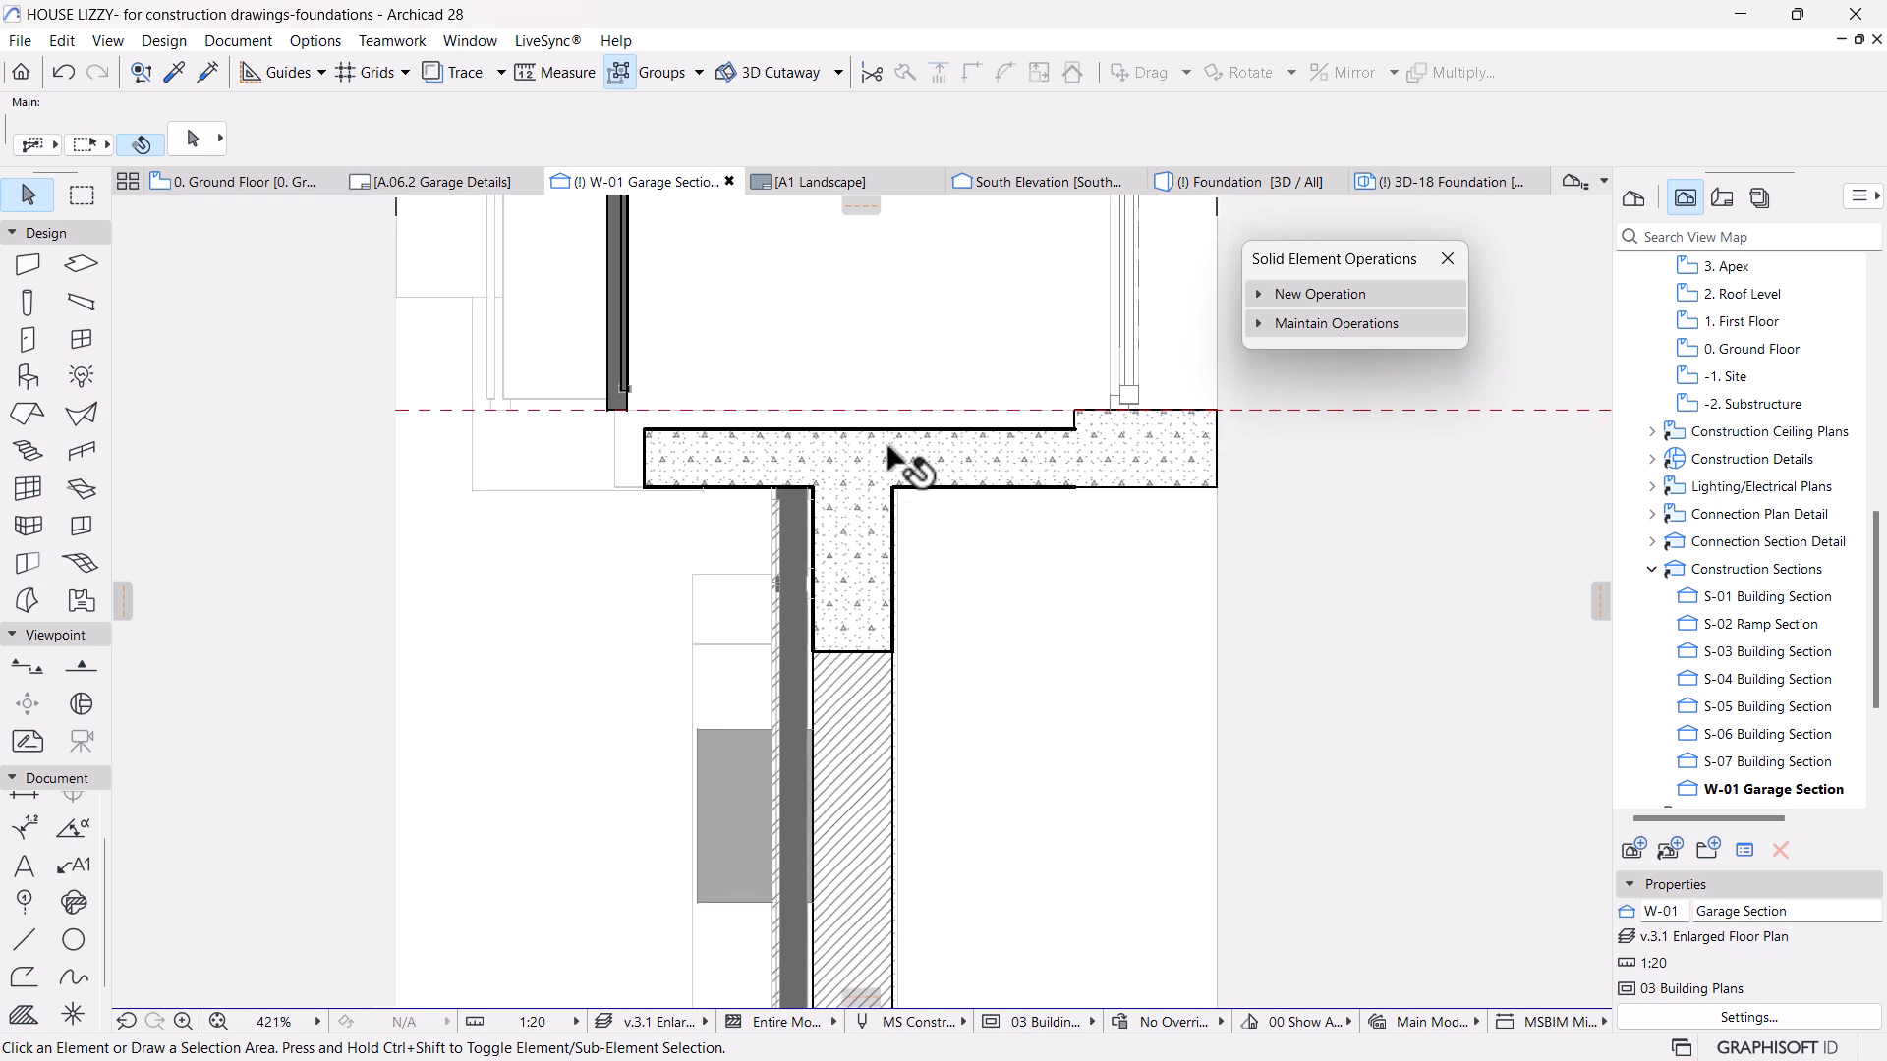
middle_click_drag(1019, 507, 995, 517)
scroll(996, 517, "up", 4)
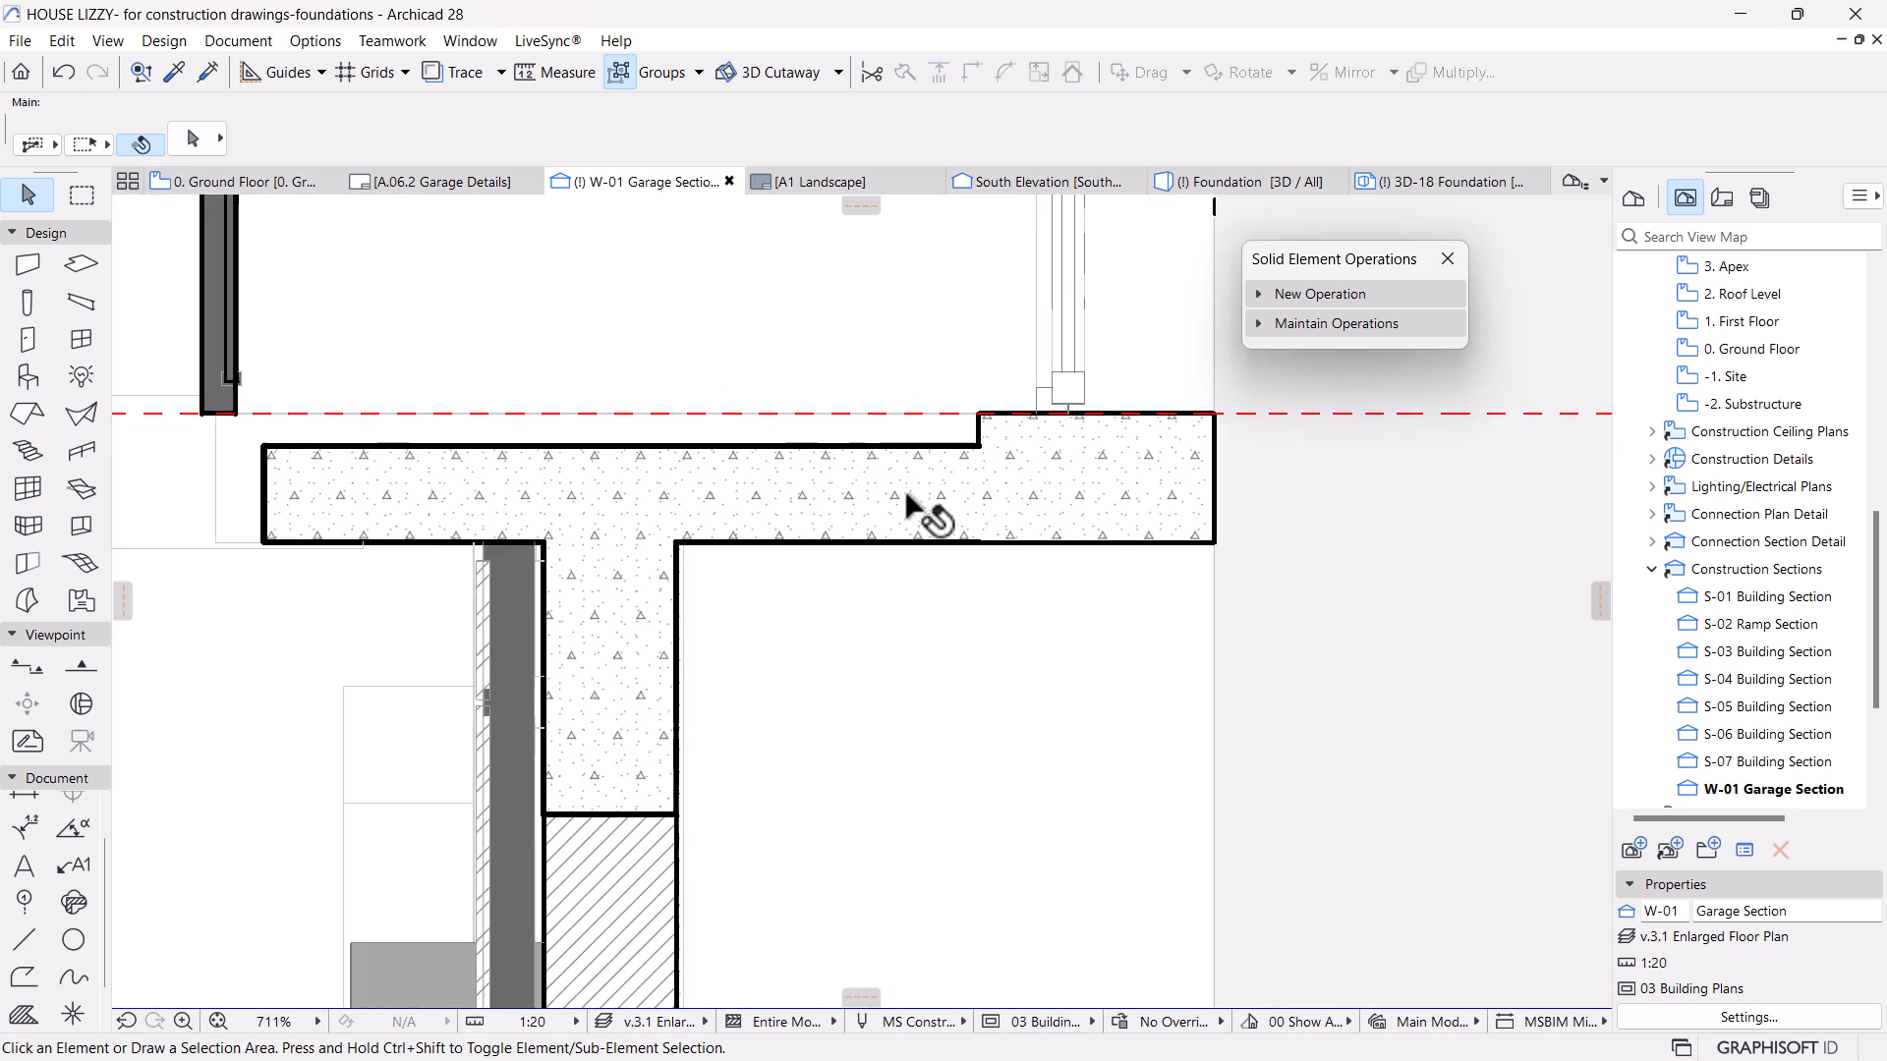
left_click(1140, 486)
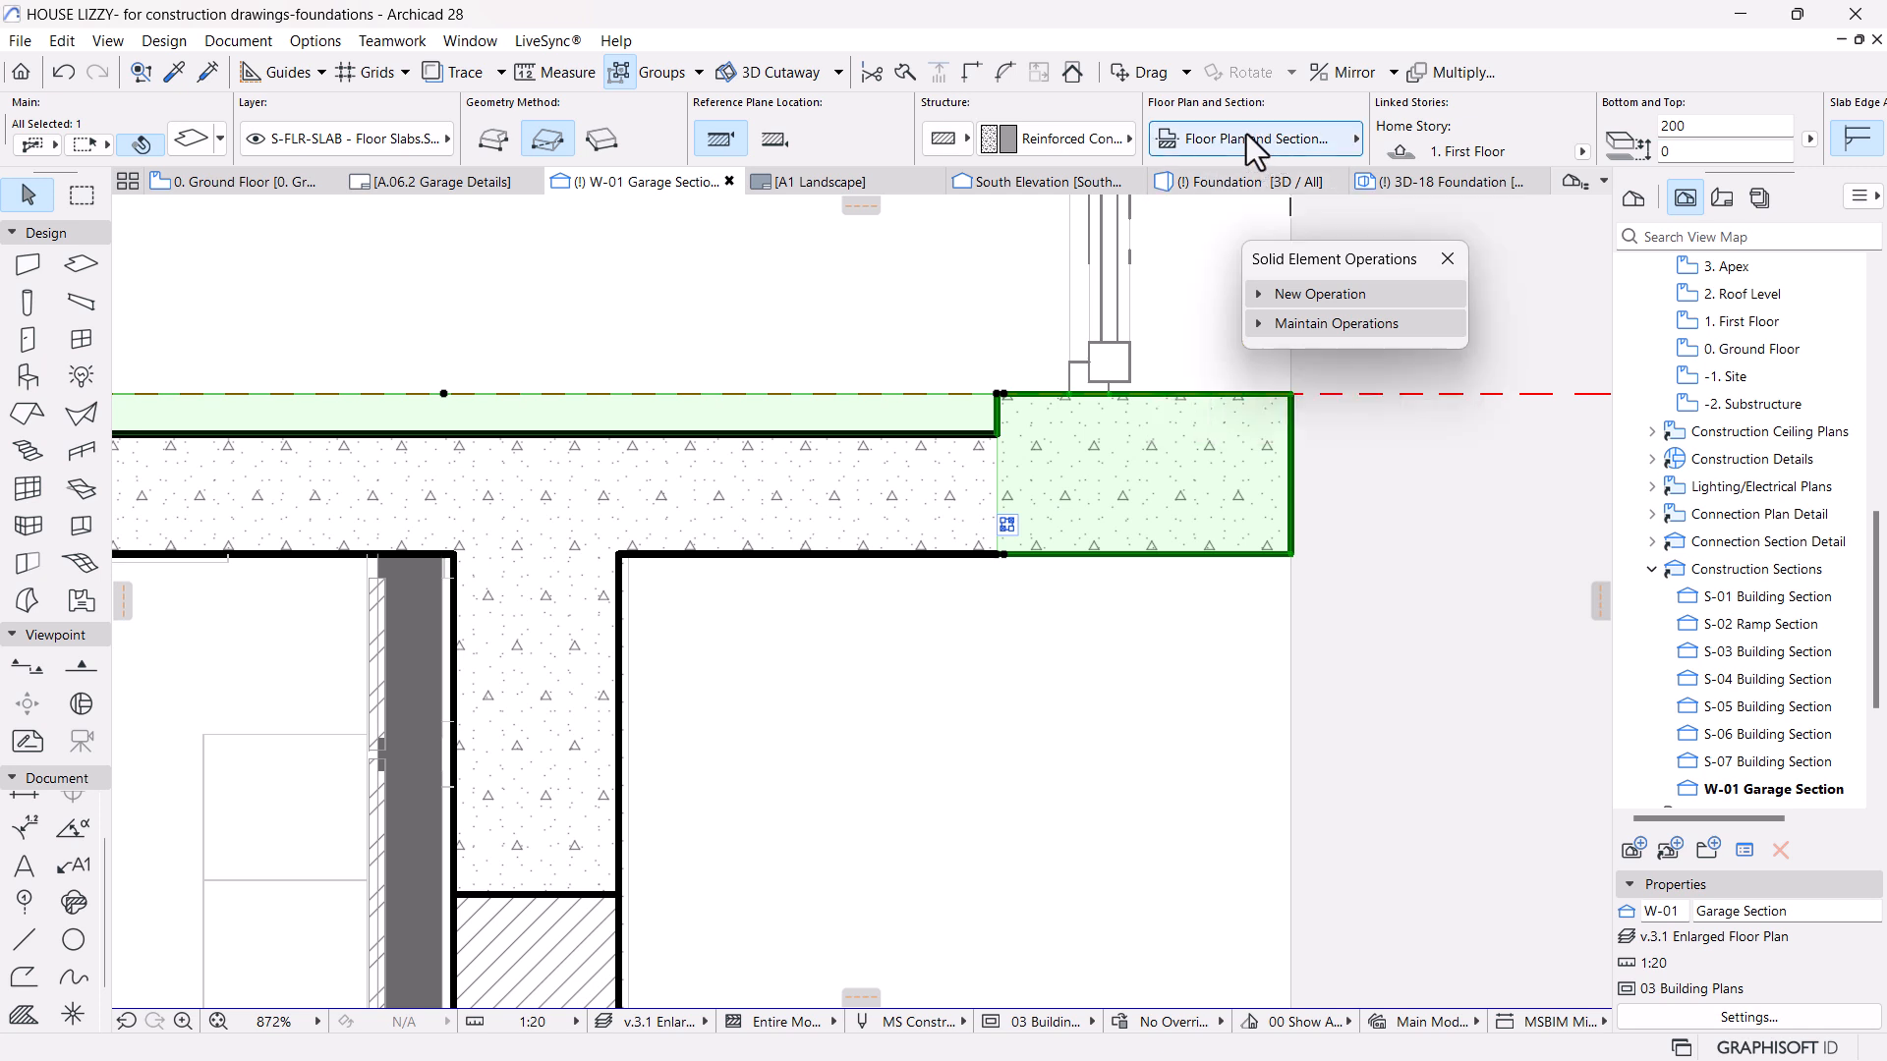
left_click(1189, 139)
left_click(1082, 232)
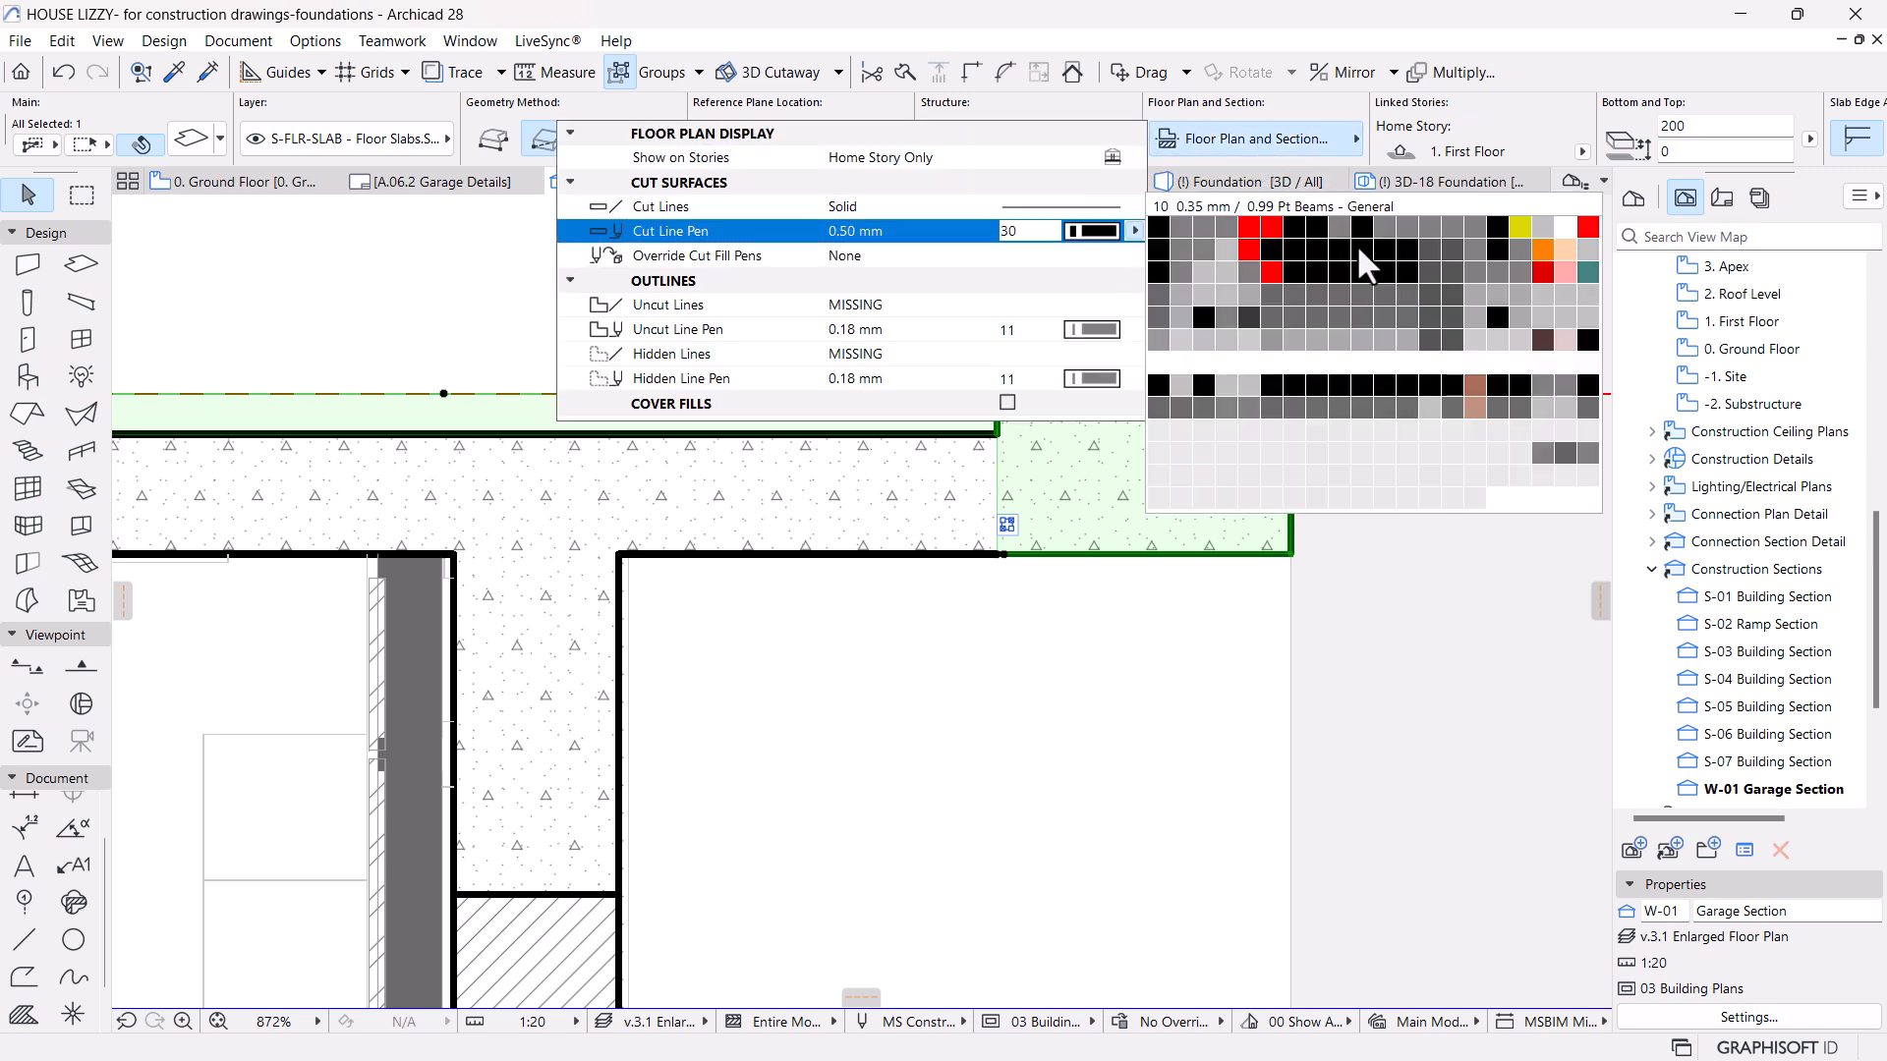
left_click(1356, 244)
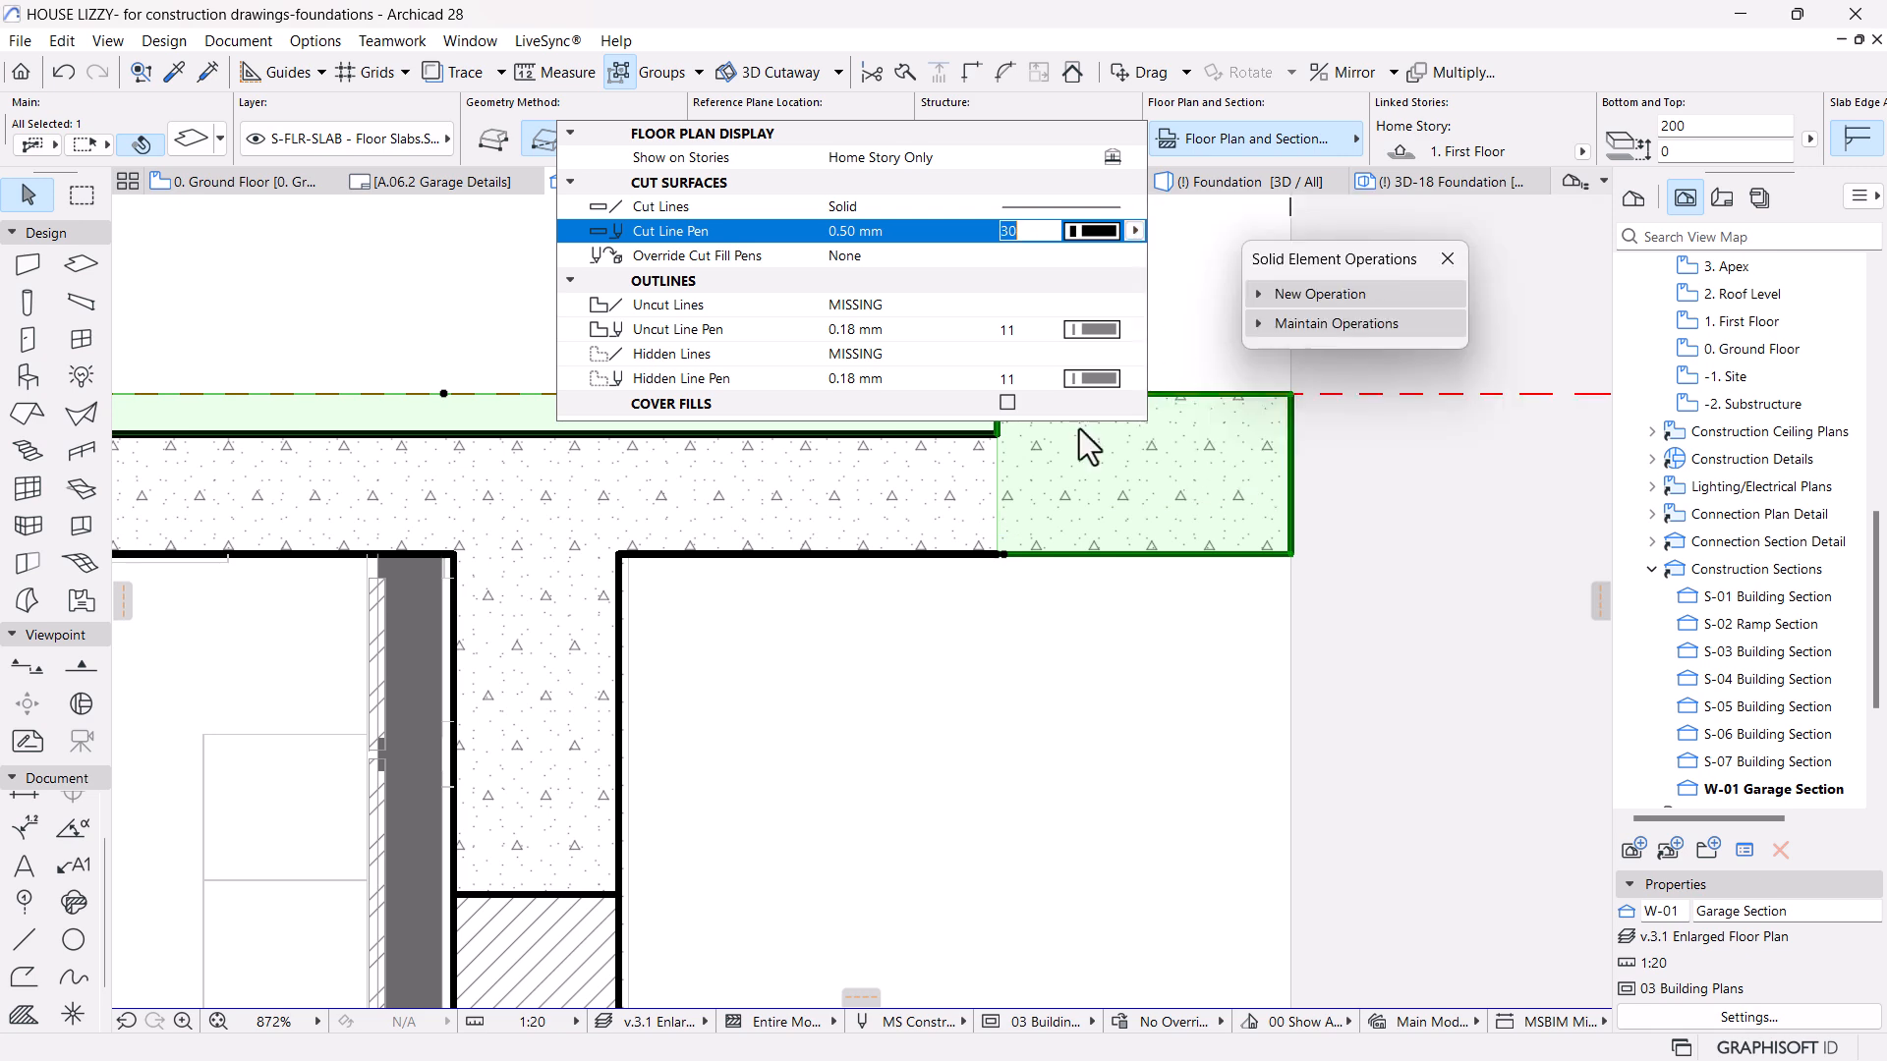
left_click(969, 696)
left_click(1039, 393)
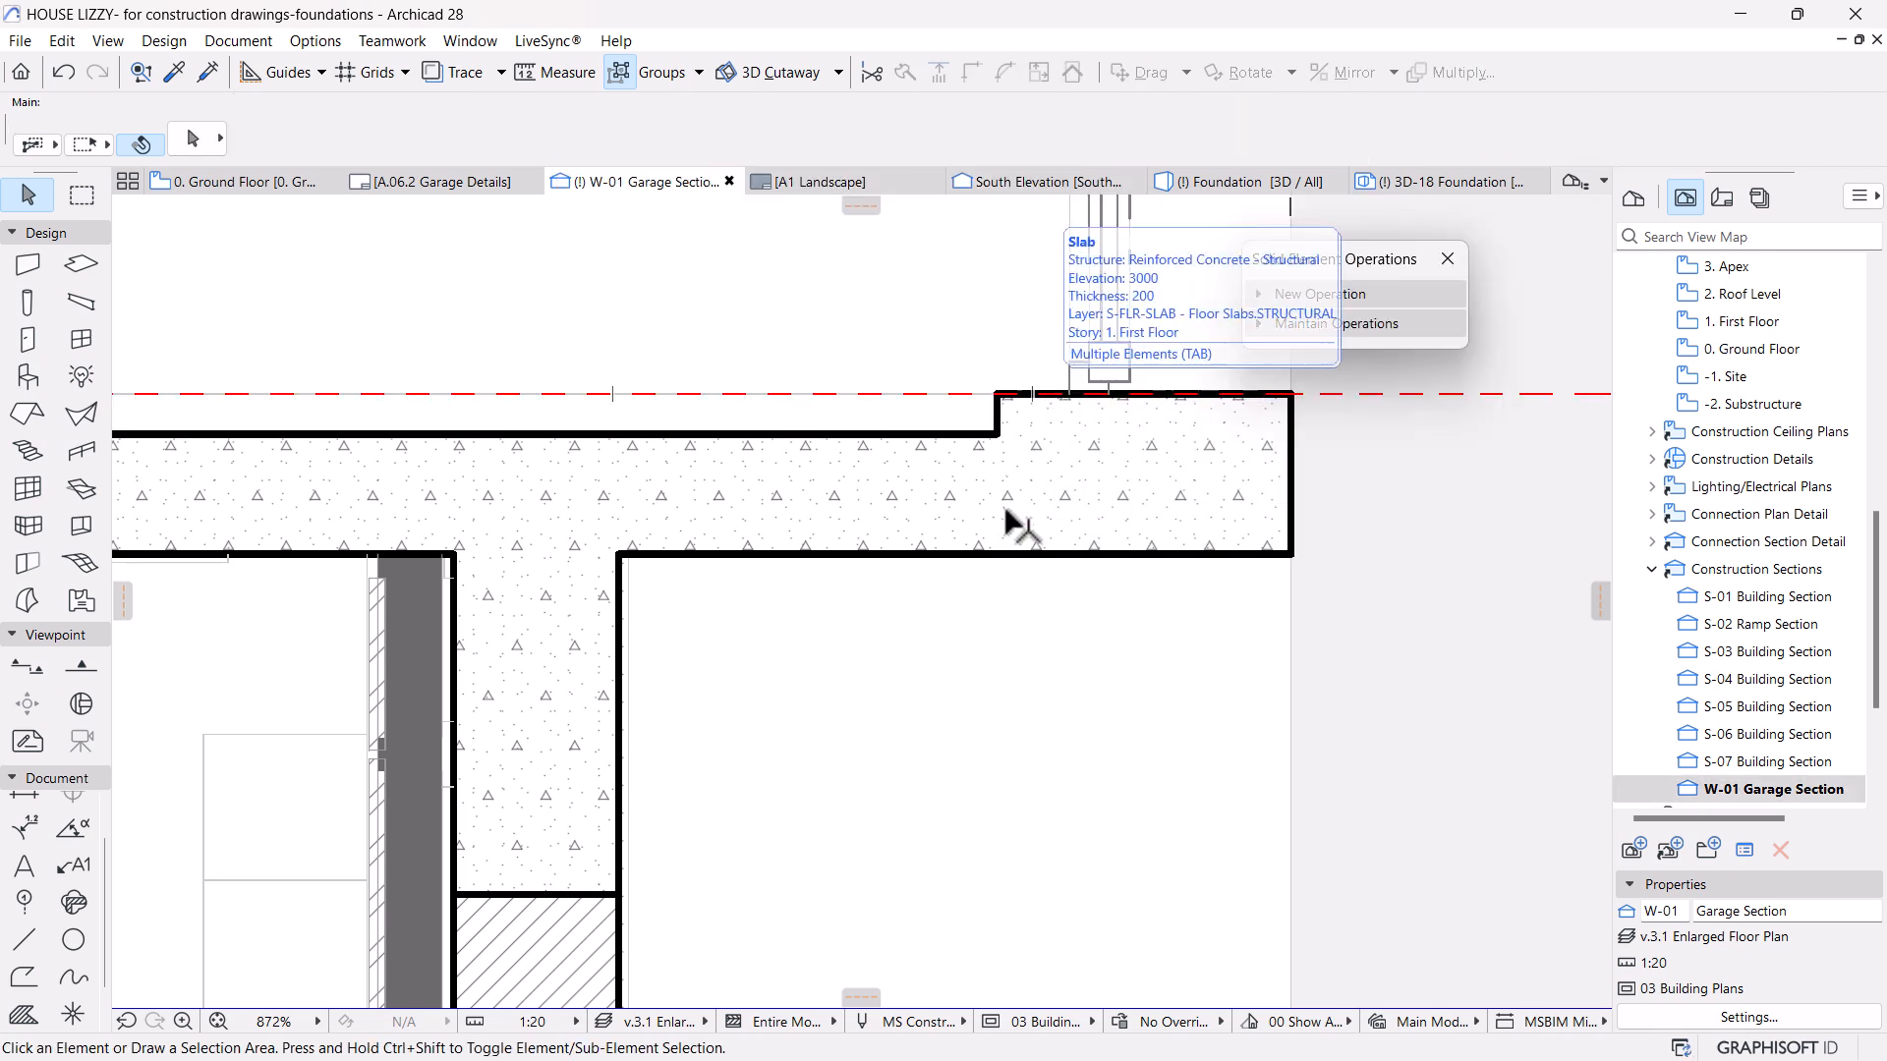
Examine how the first floor slabs, concrete beam and brick wall join in the garage section.
scroll(1007, 506, "down", 7)
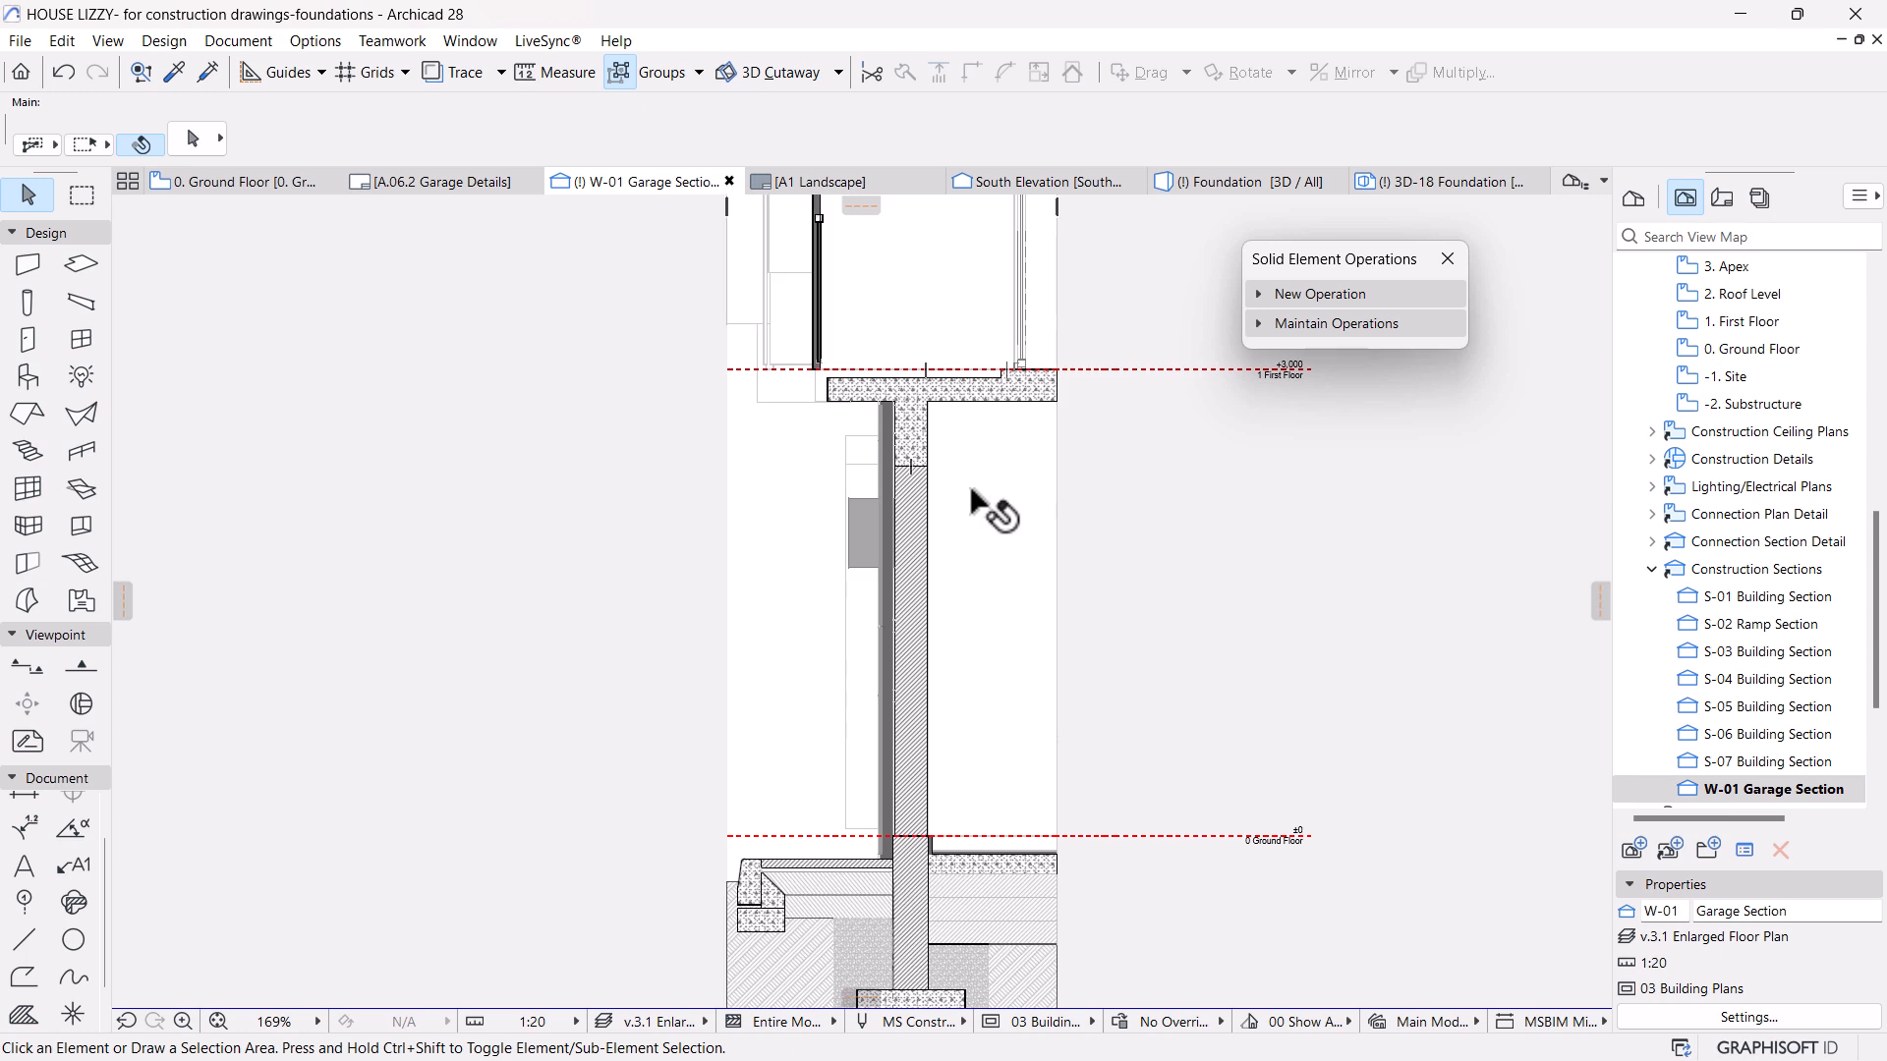
middle_click_drag(983, 560, 950, 515)
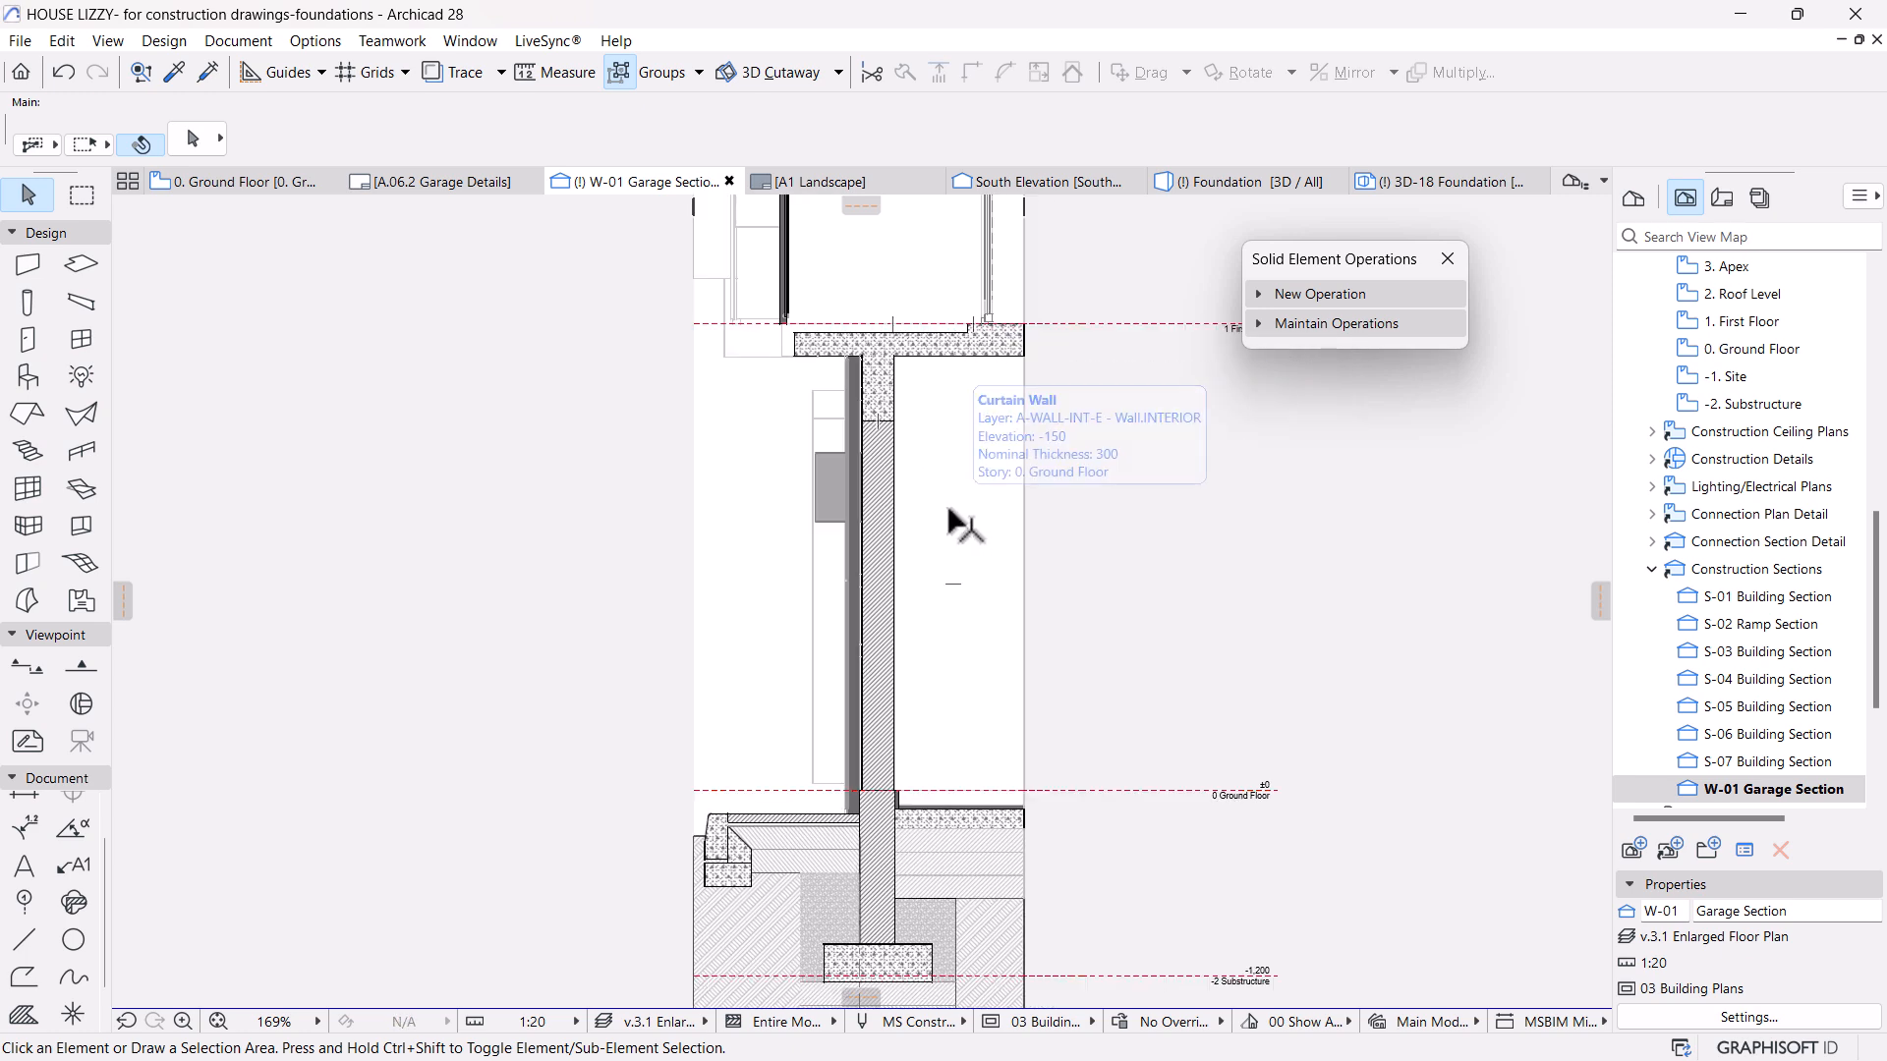
scroll(952, 403, "up", 5)
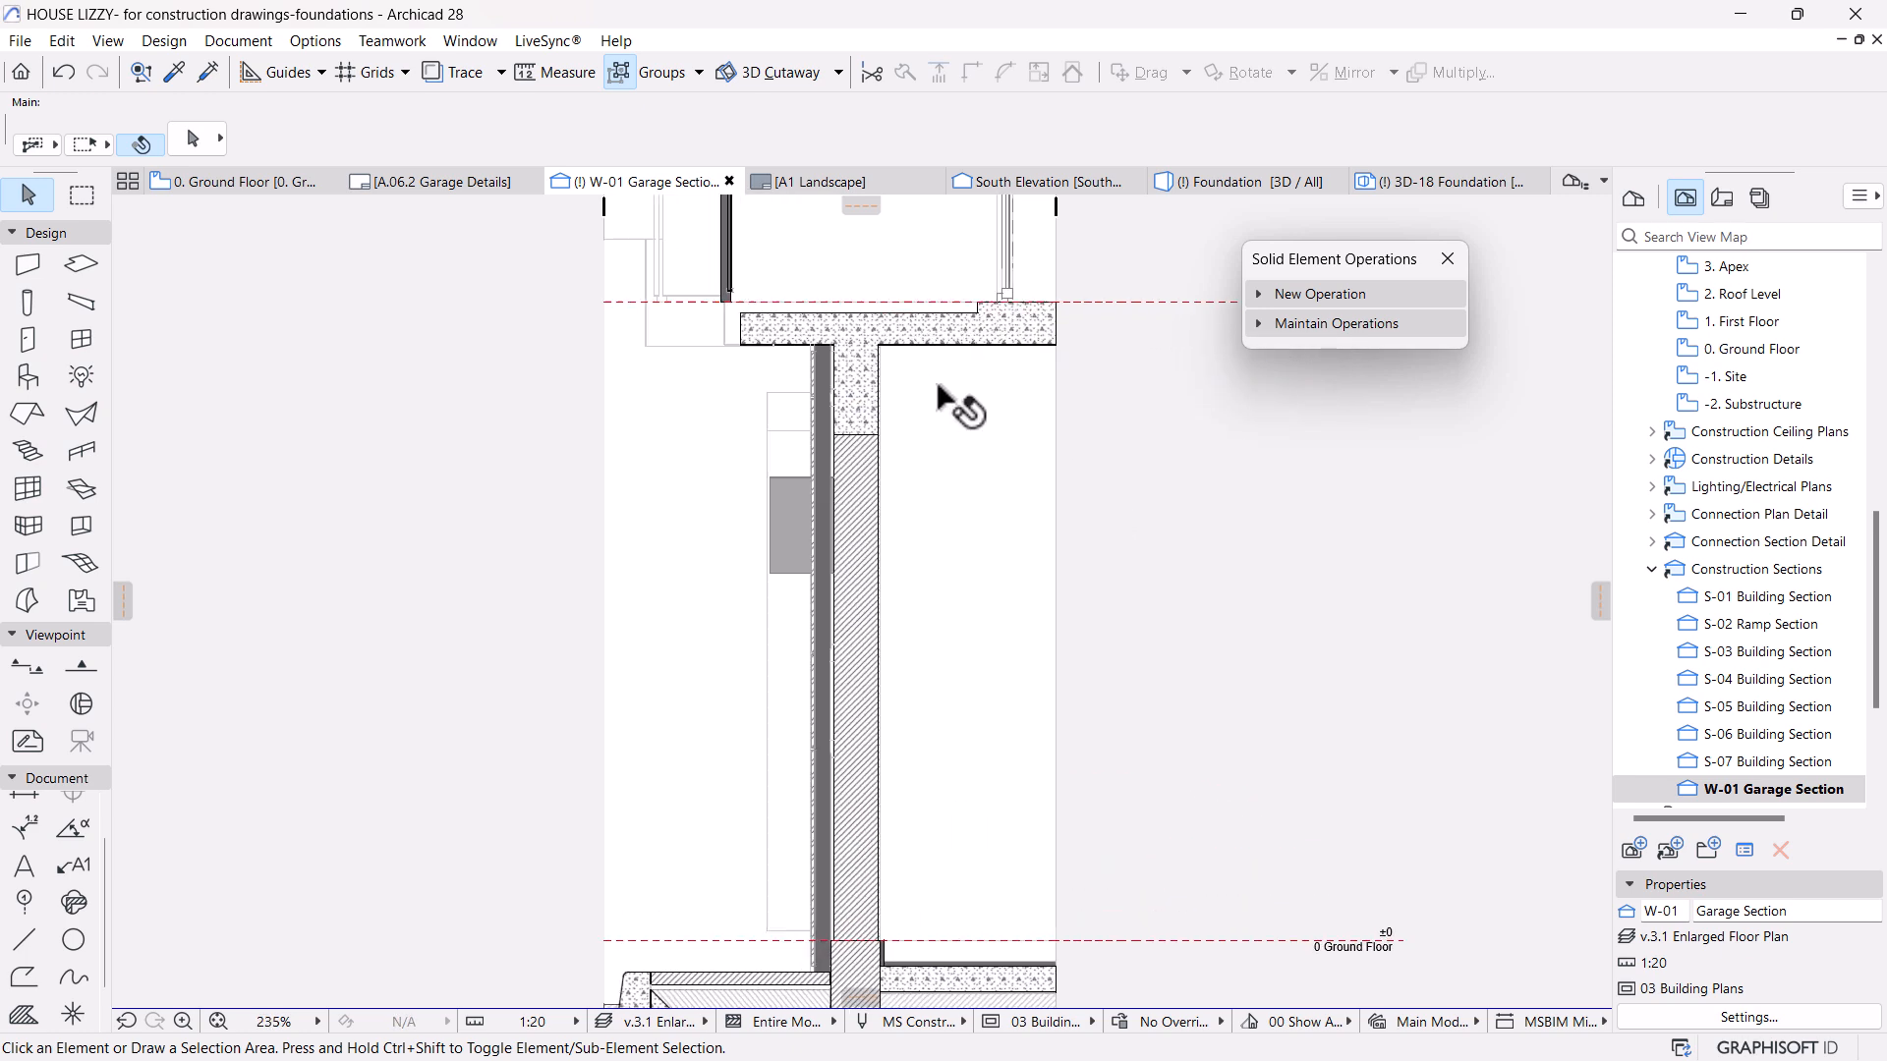
scroll(803, 376, "up", 2)
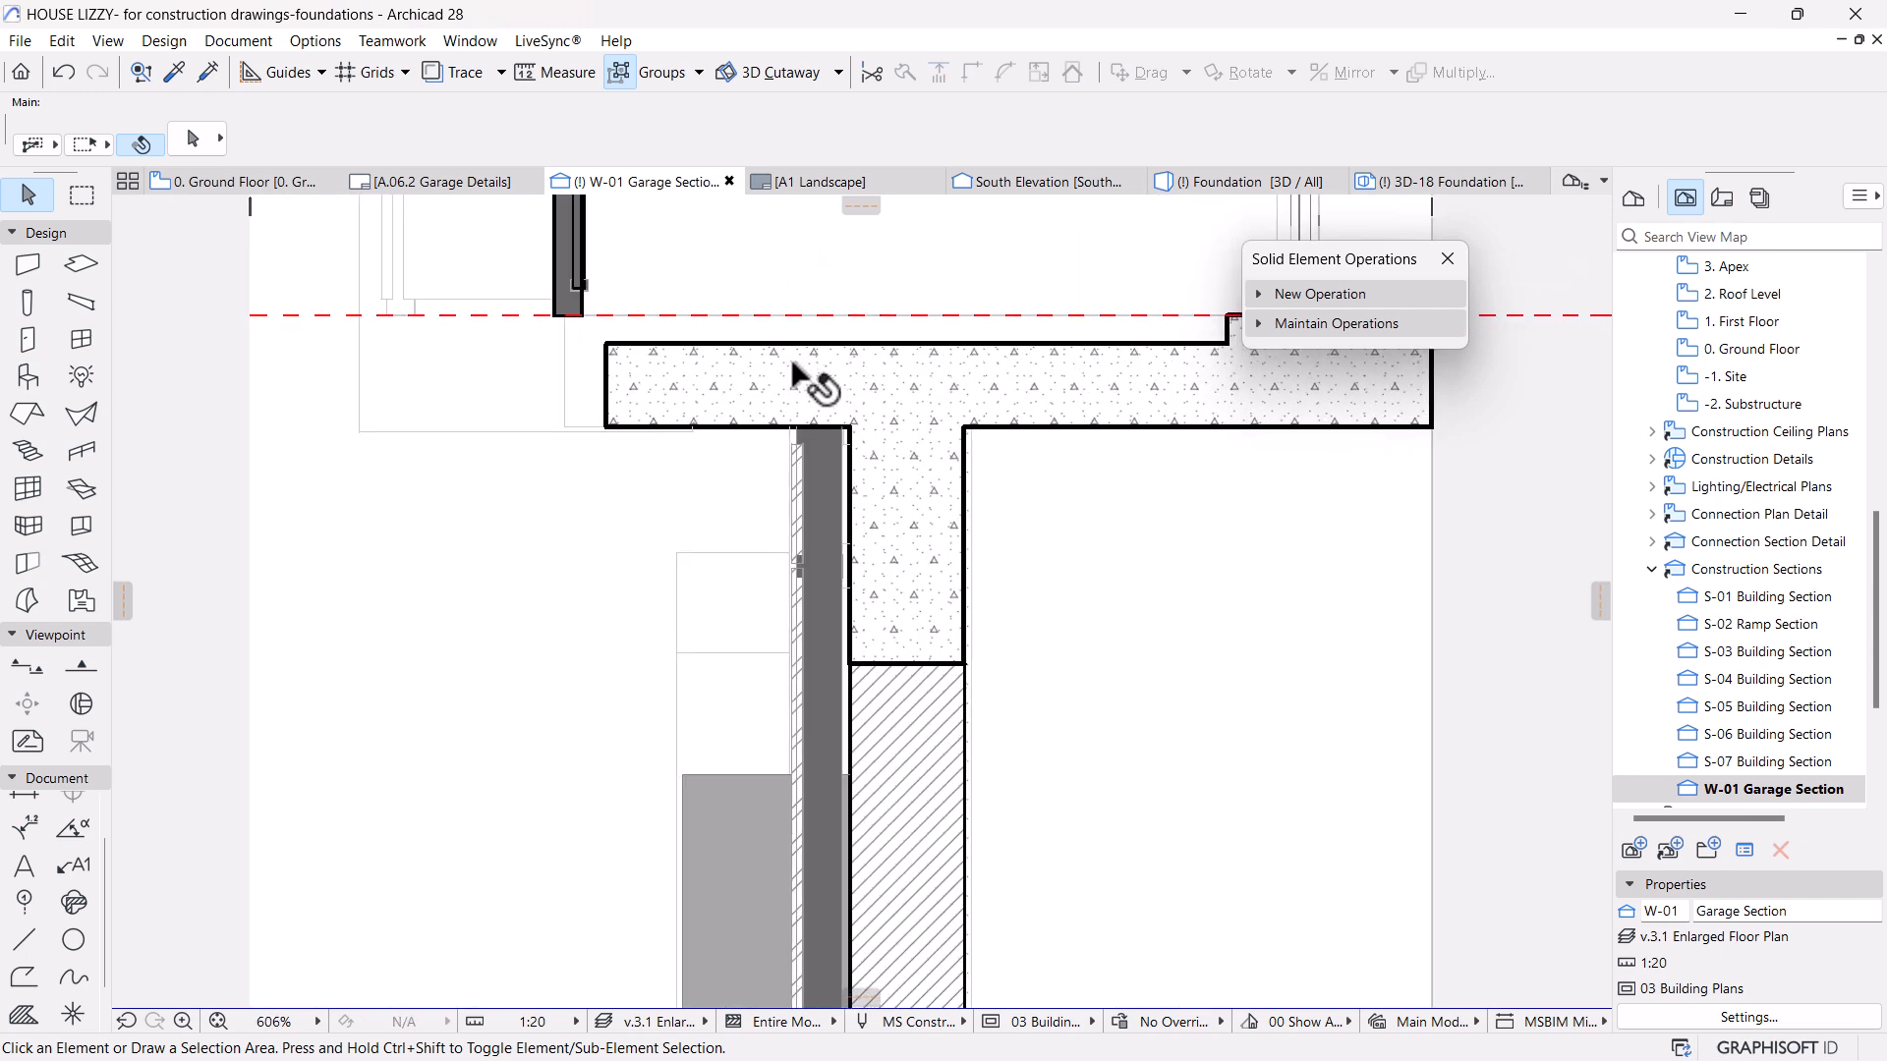
scroll(998, 446, "up", 1)
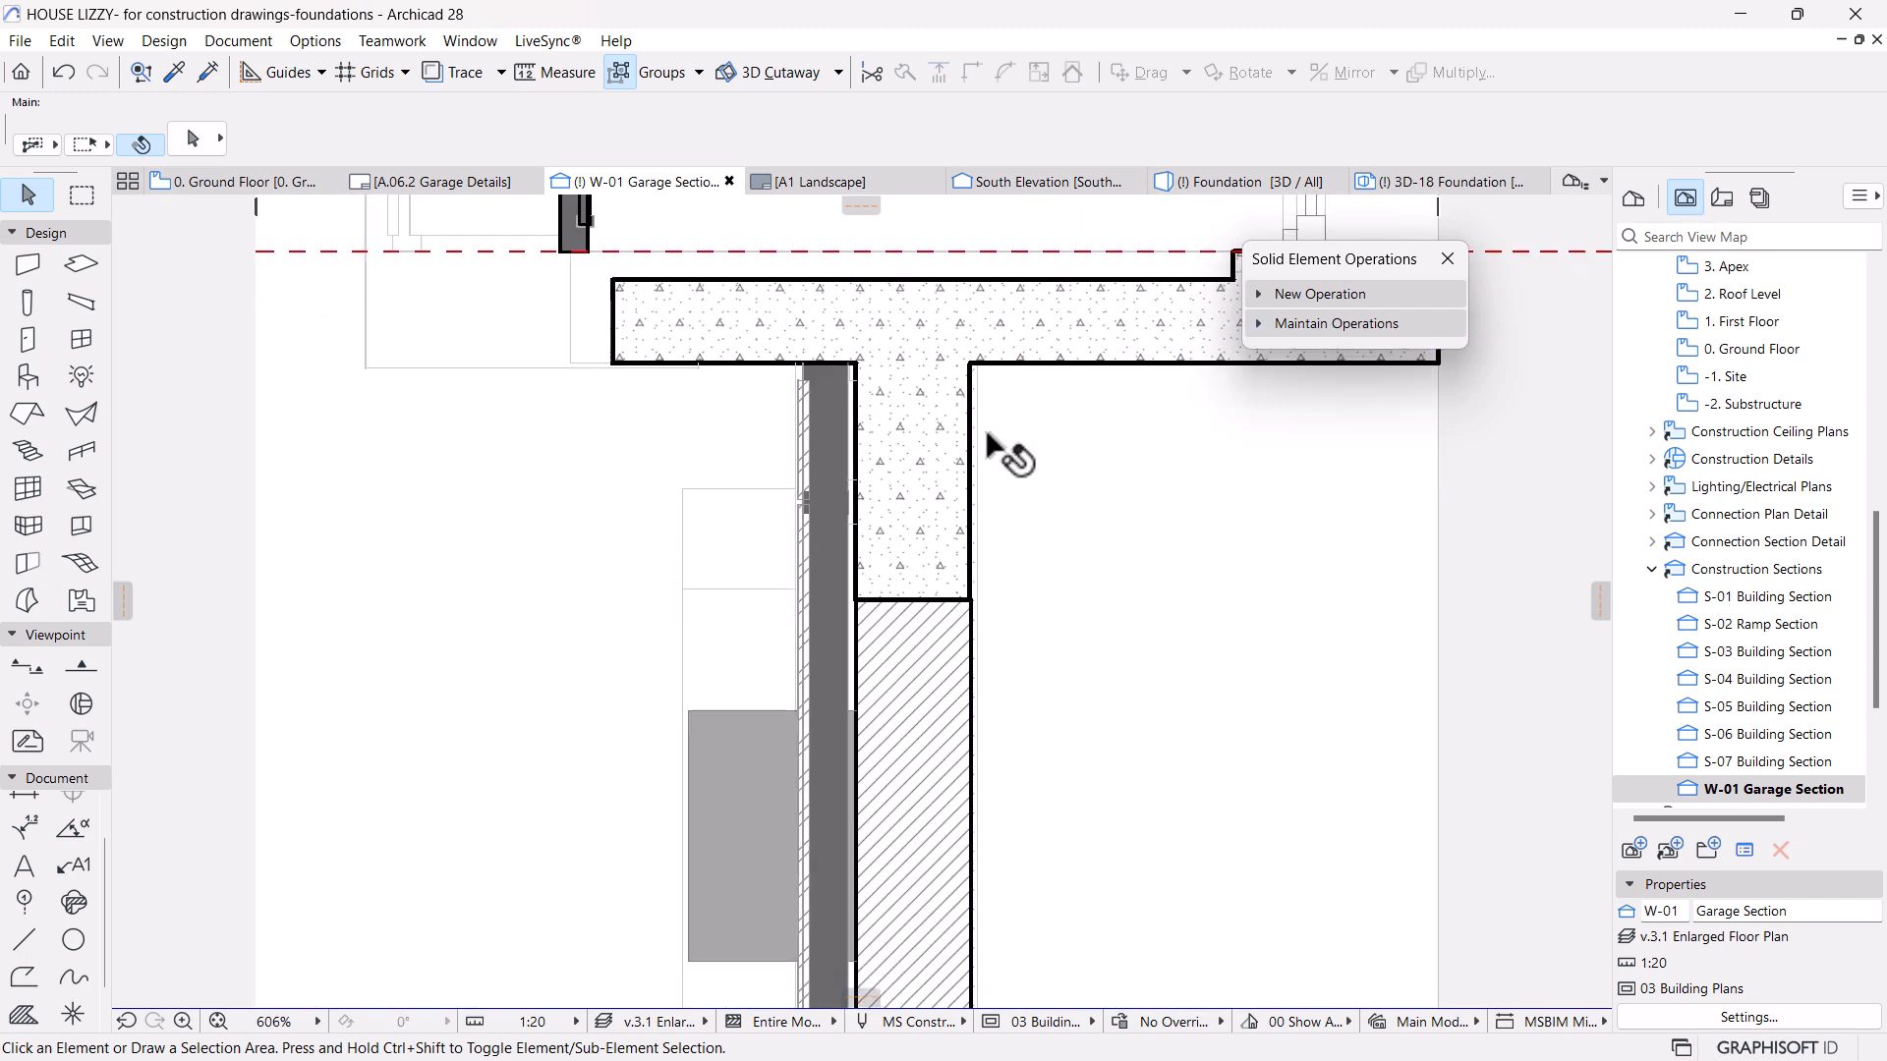
scroll(855, 475, "down", 3)
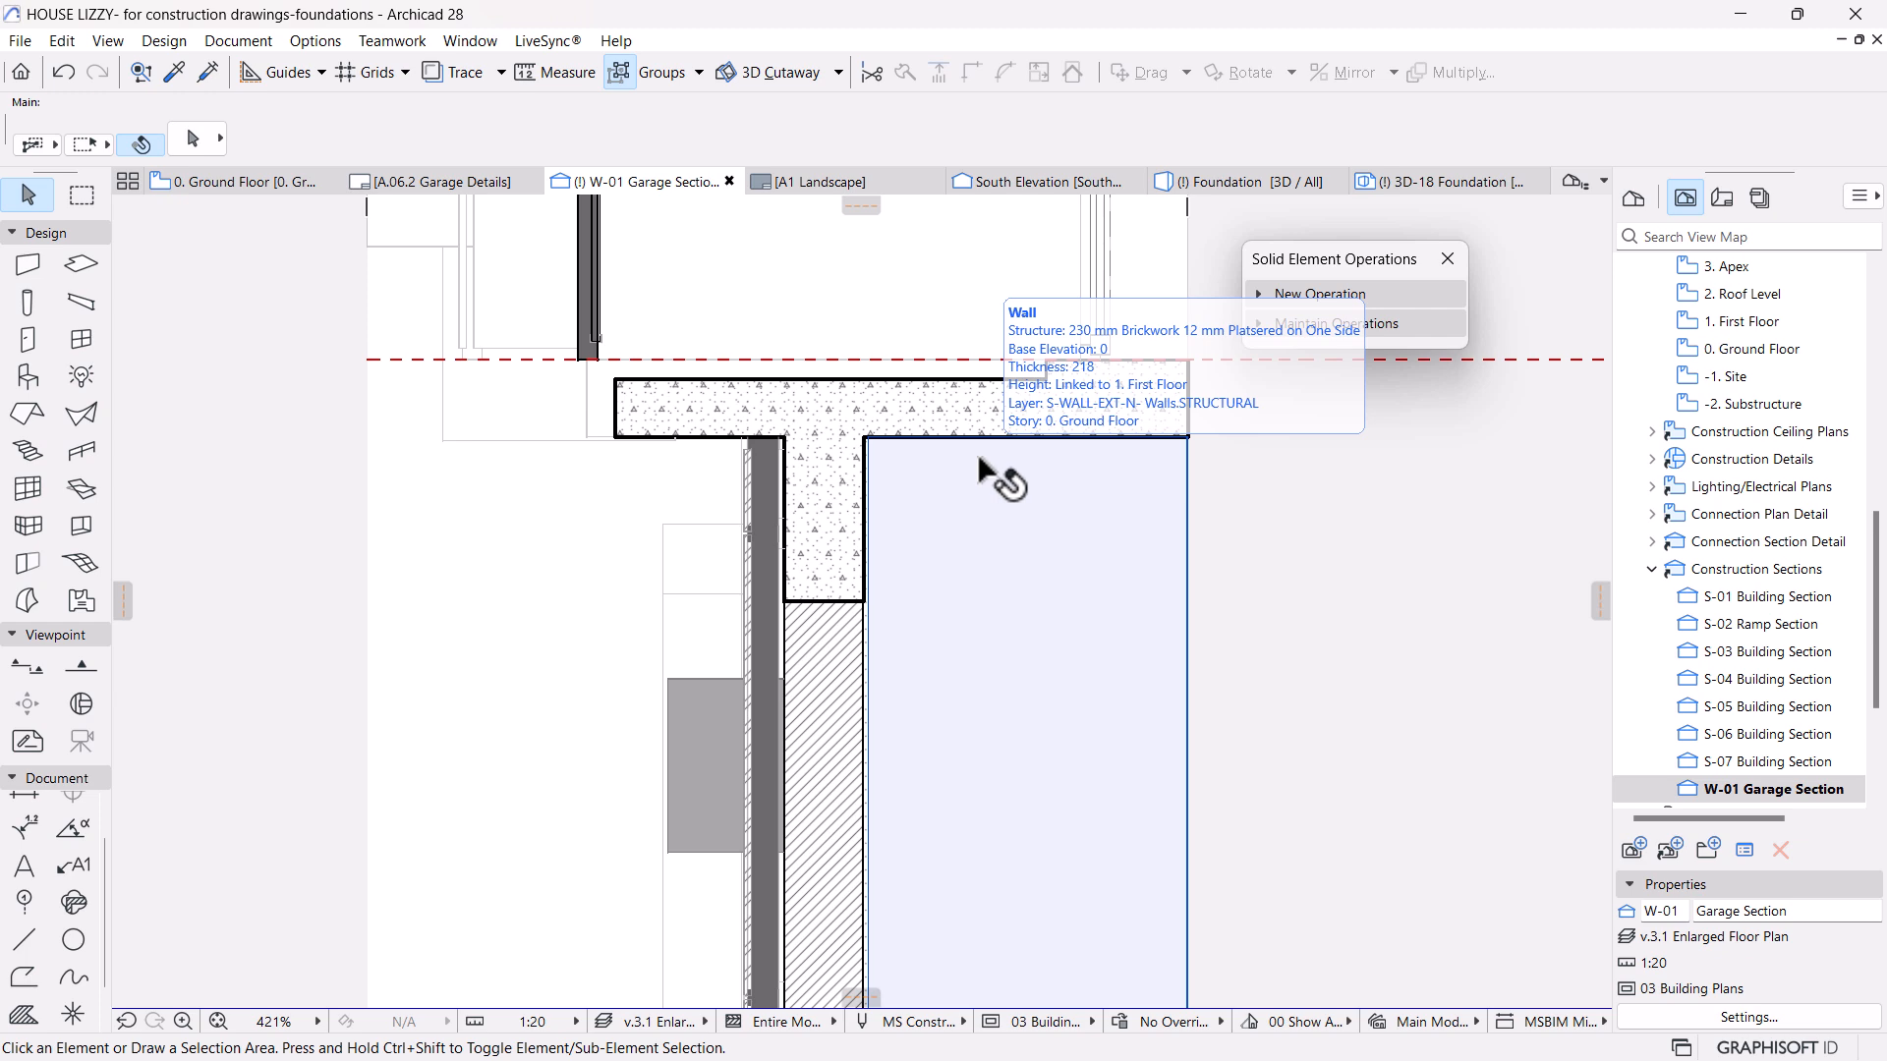
scroll(983, 454, "up", 3)
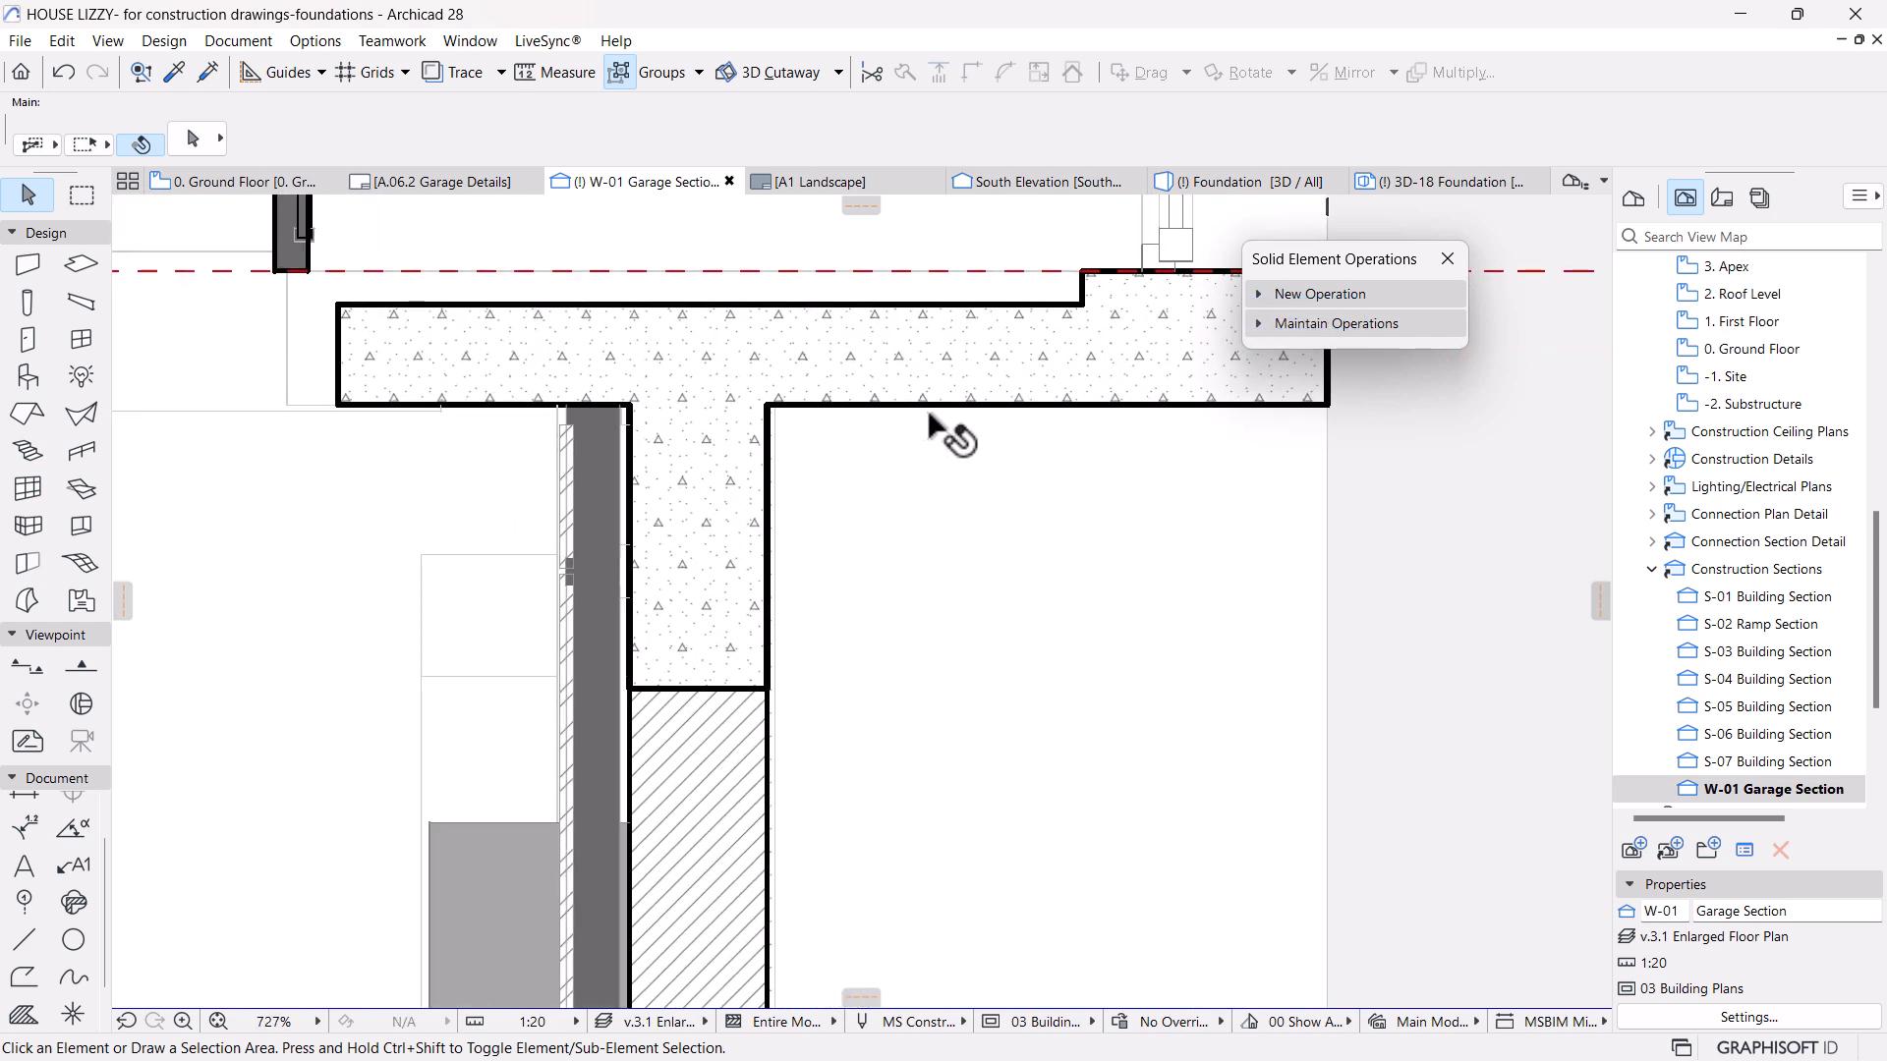
left_click(958, 398)
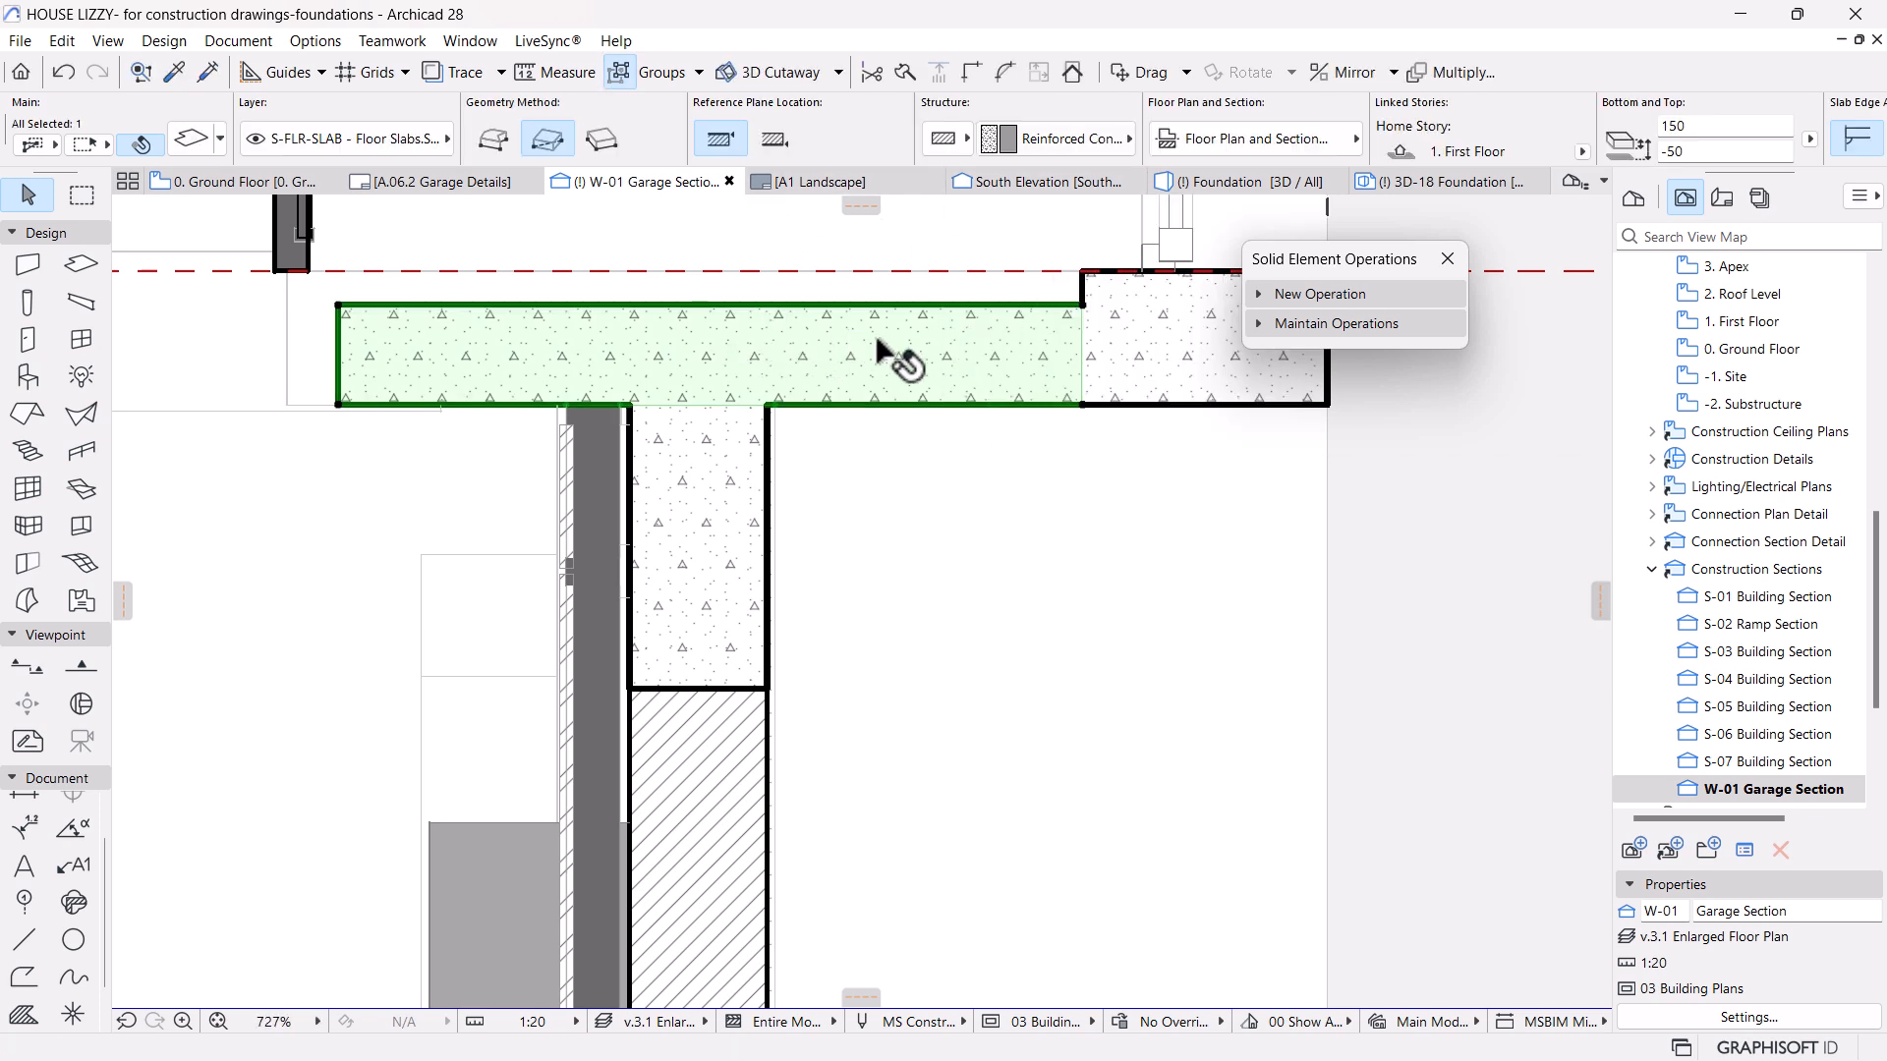
middle_click_drag(480, 451, 674, 445)
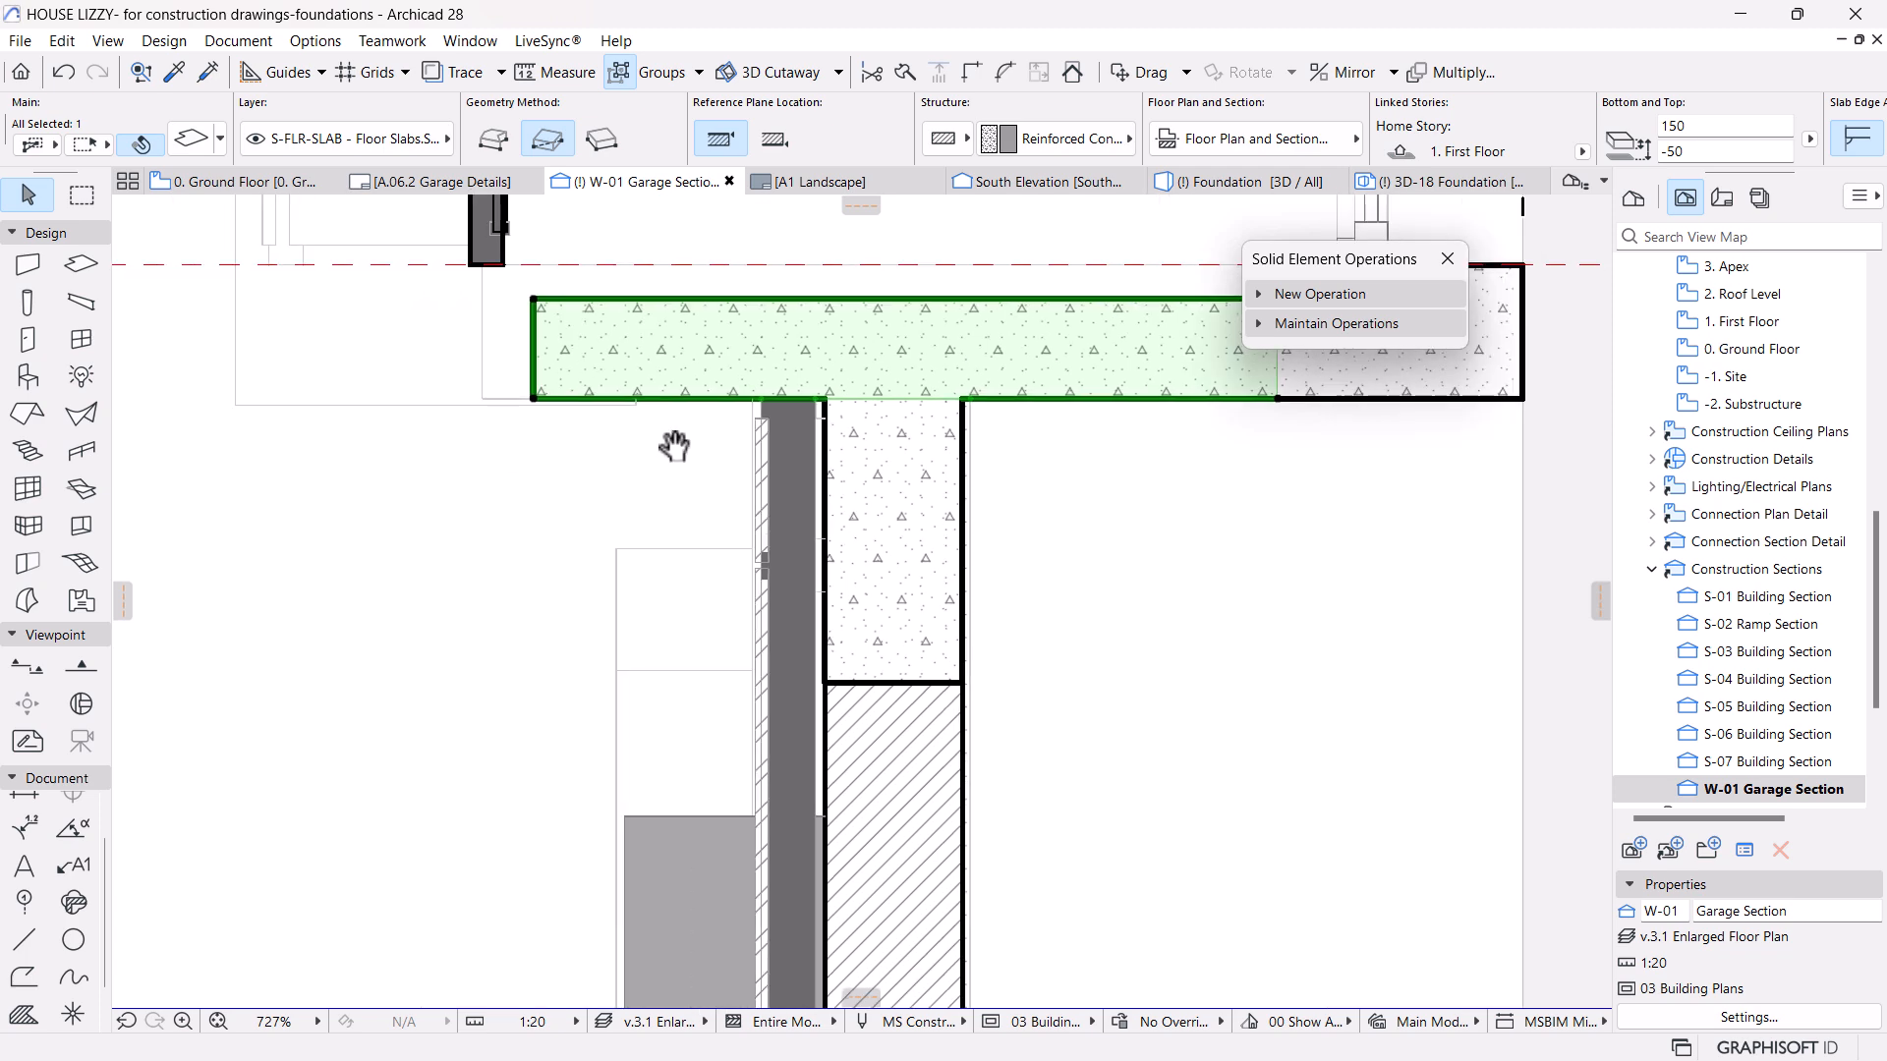
Switch to the Foundation 3D view and select the projecting first floor slab above the garage corner.
left_click(1193, 183)
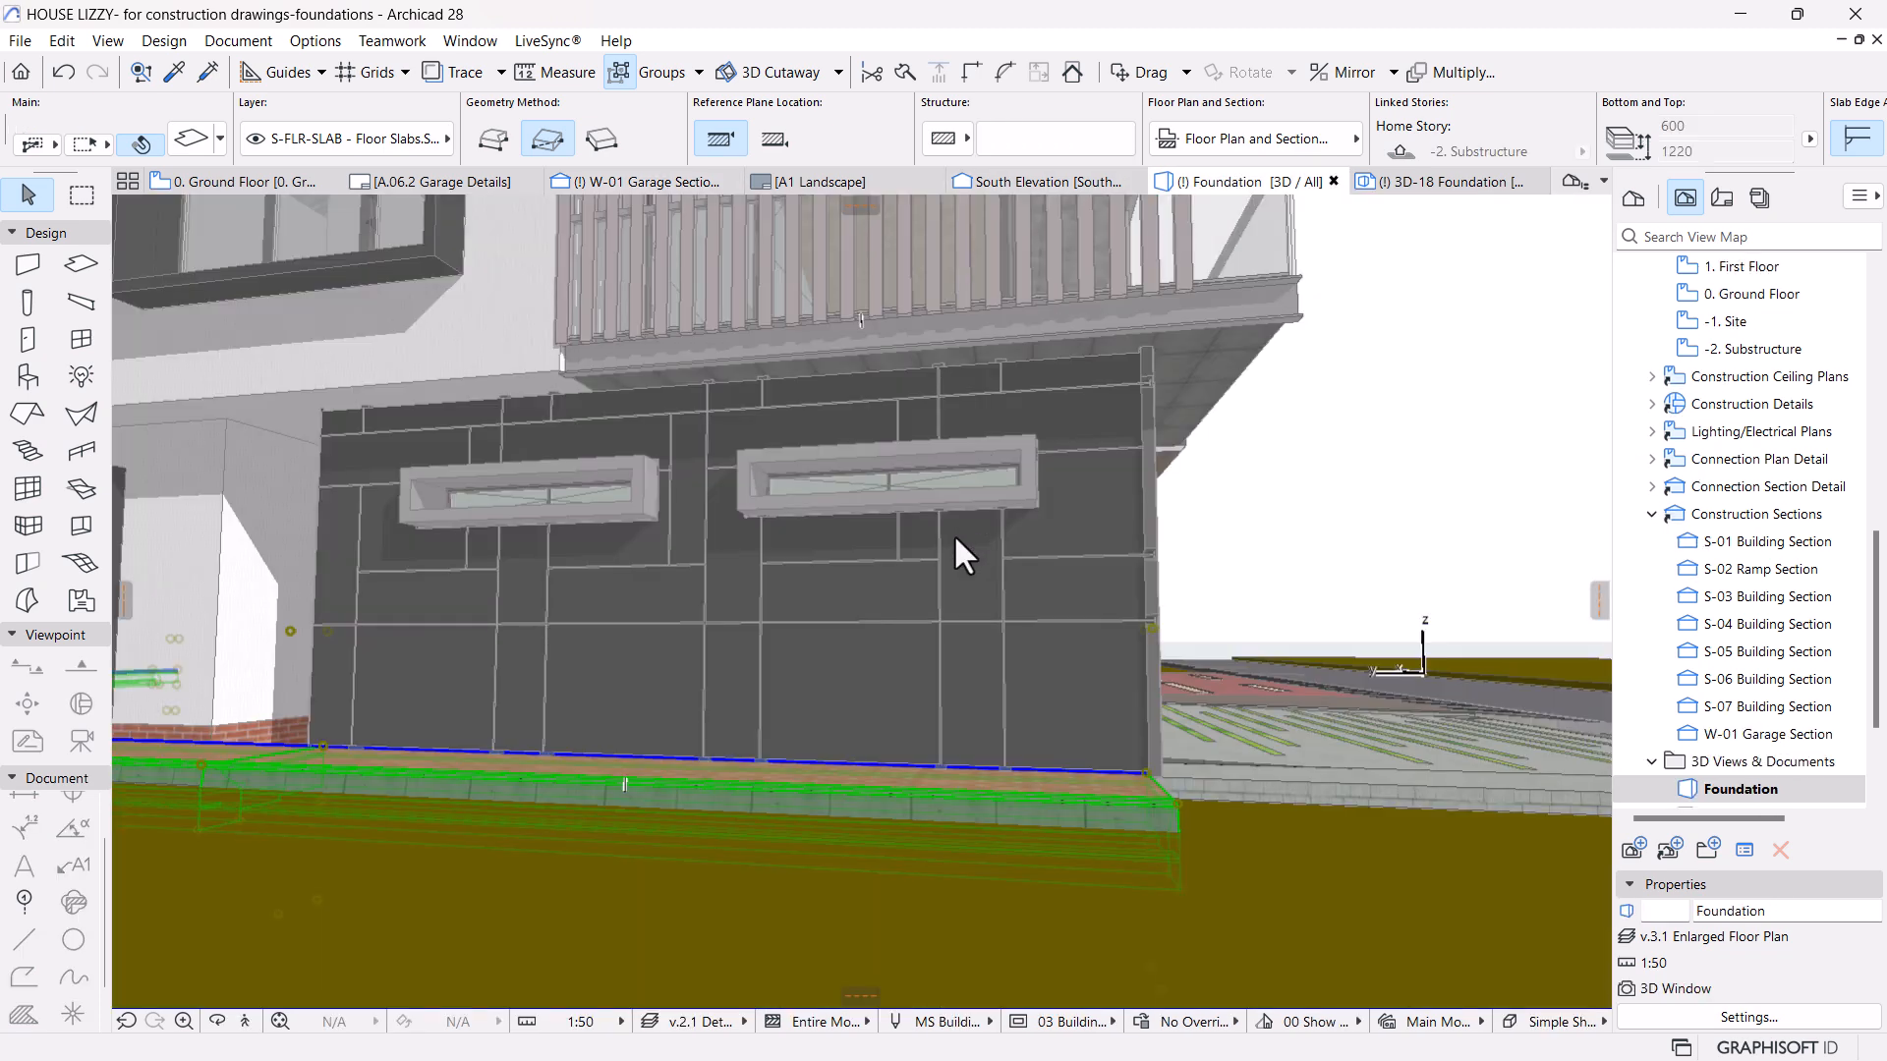
middle_click_drag(1276, 590, 872, 467, "shift")
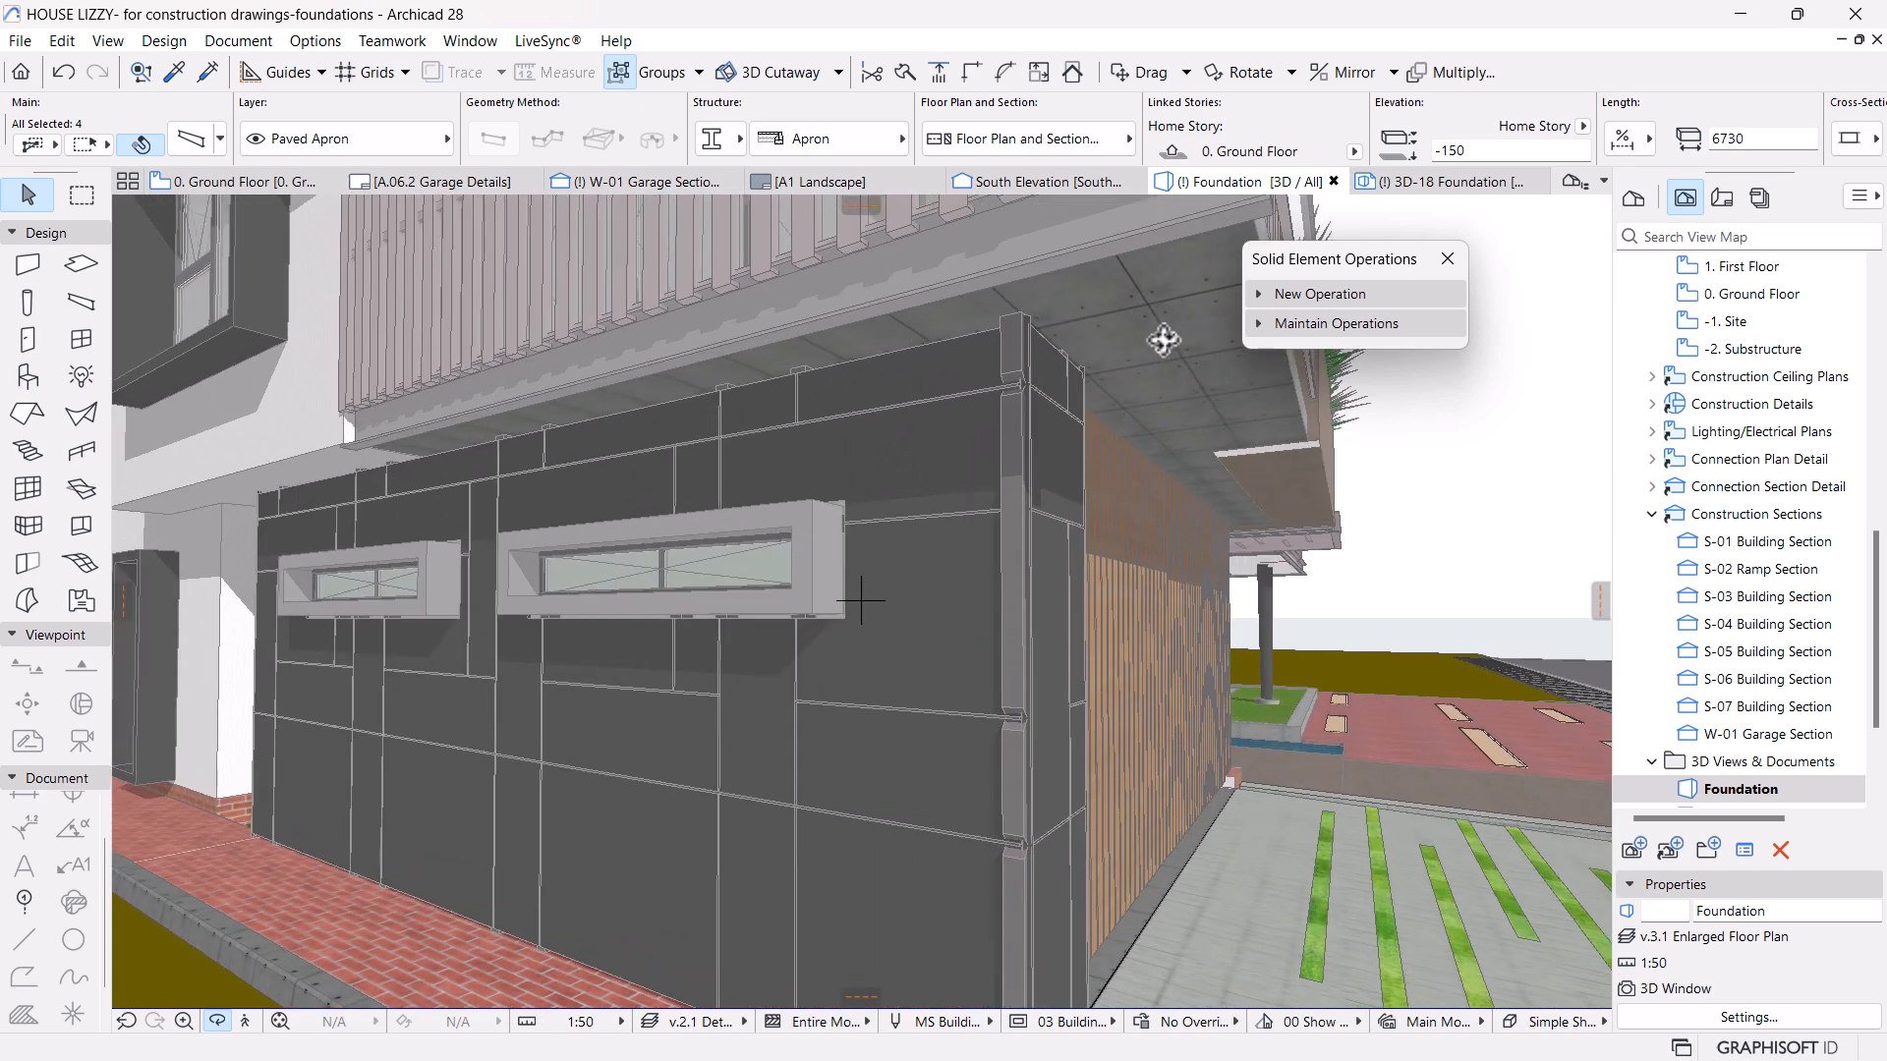
middle_click_drag(930, 504, 589, 315, "shift")
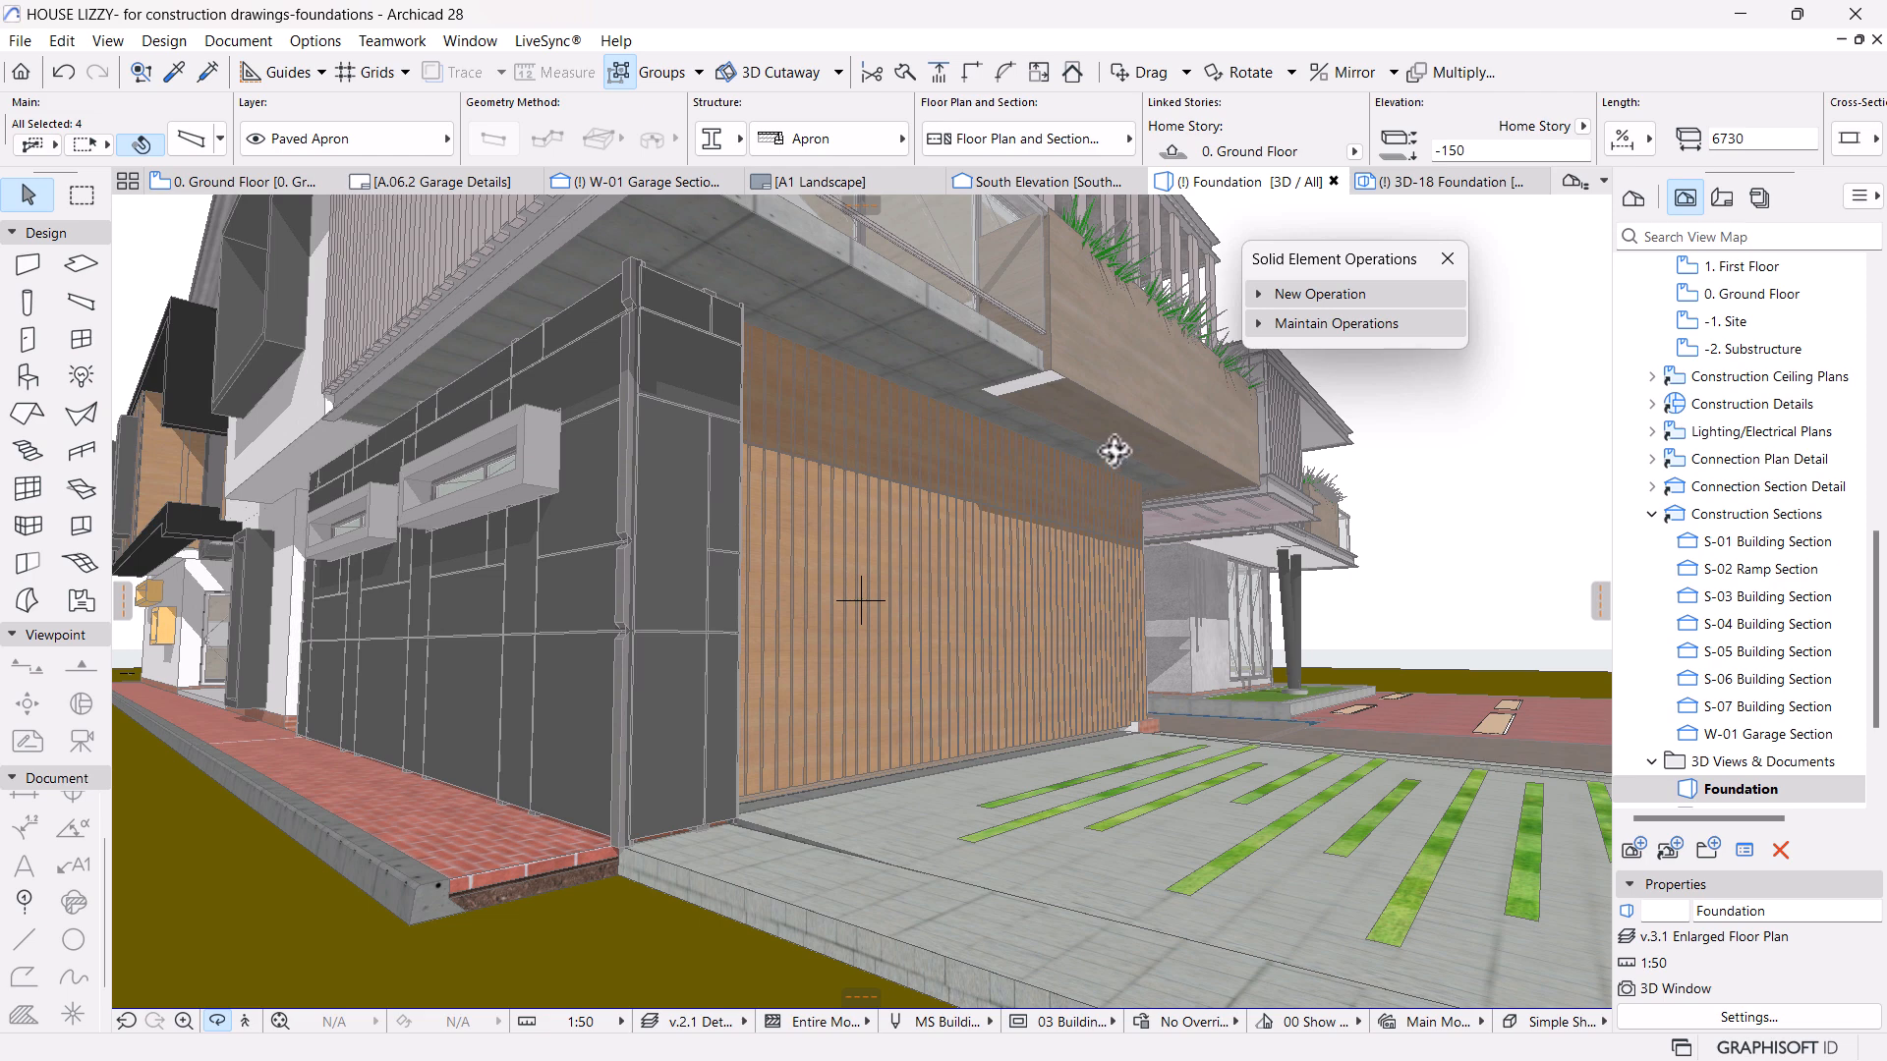
middle_click_drag(909, 308, 801, 455, "shift")
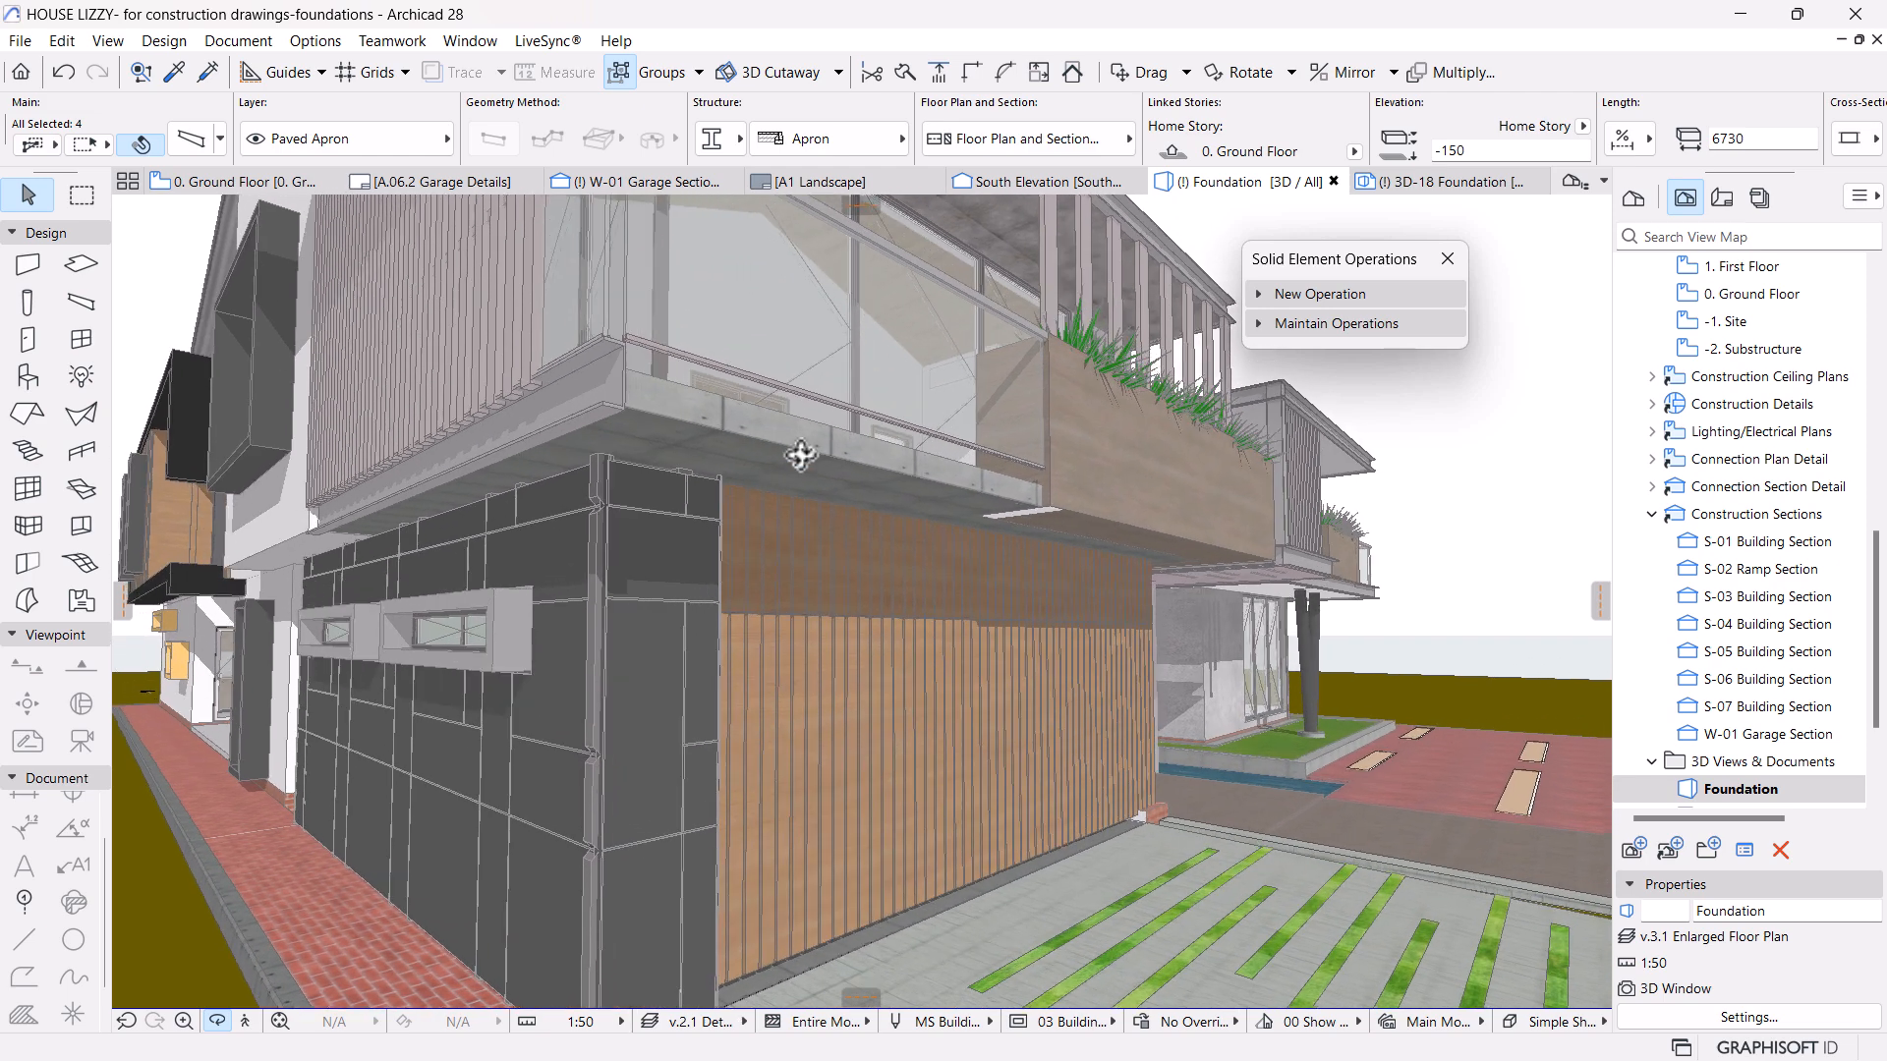
left_click(717, 437)
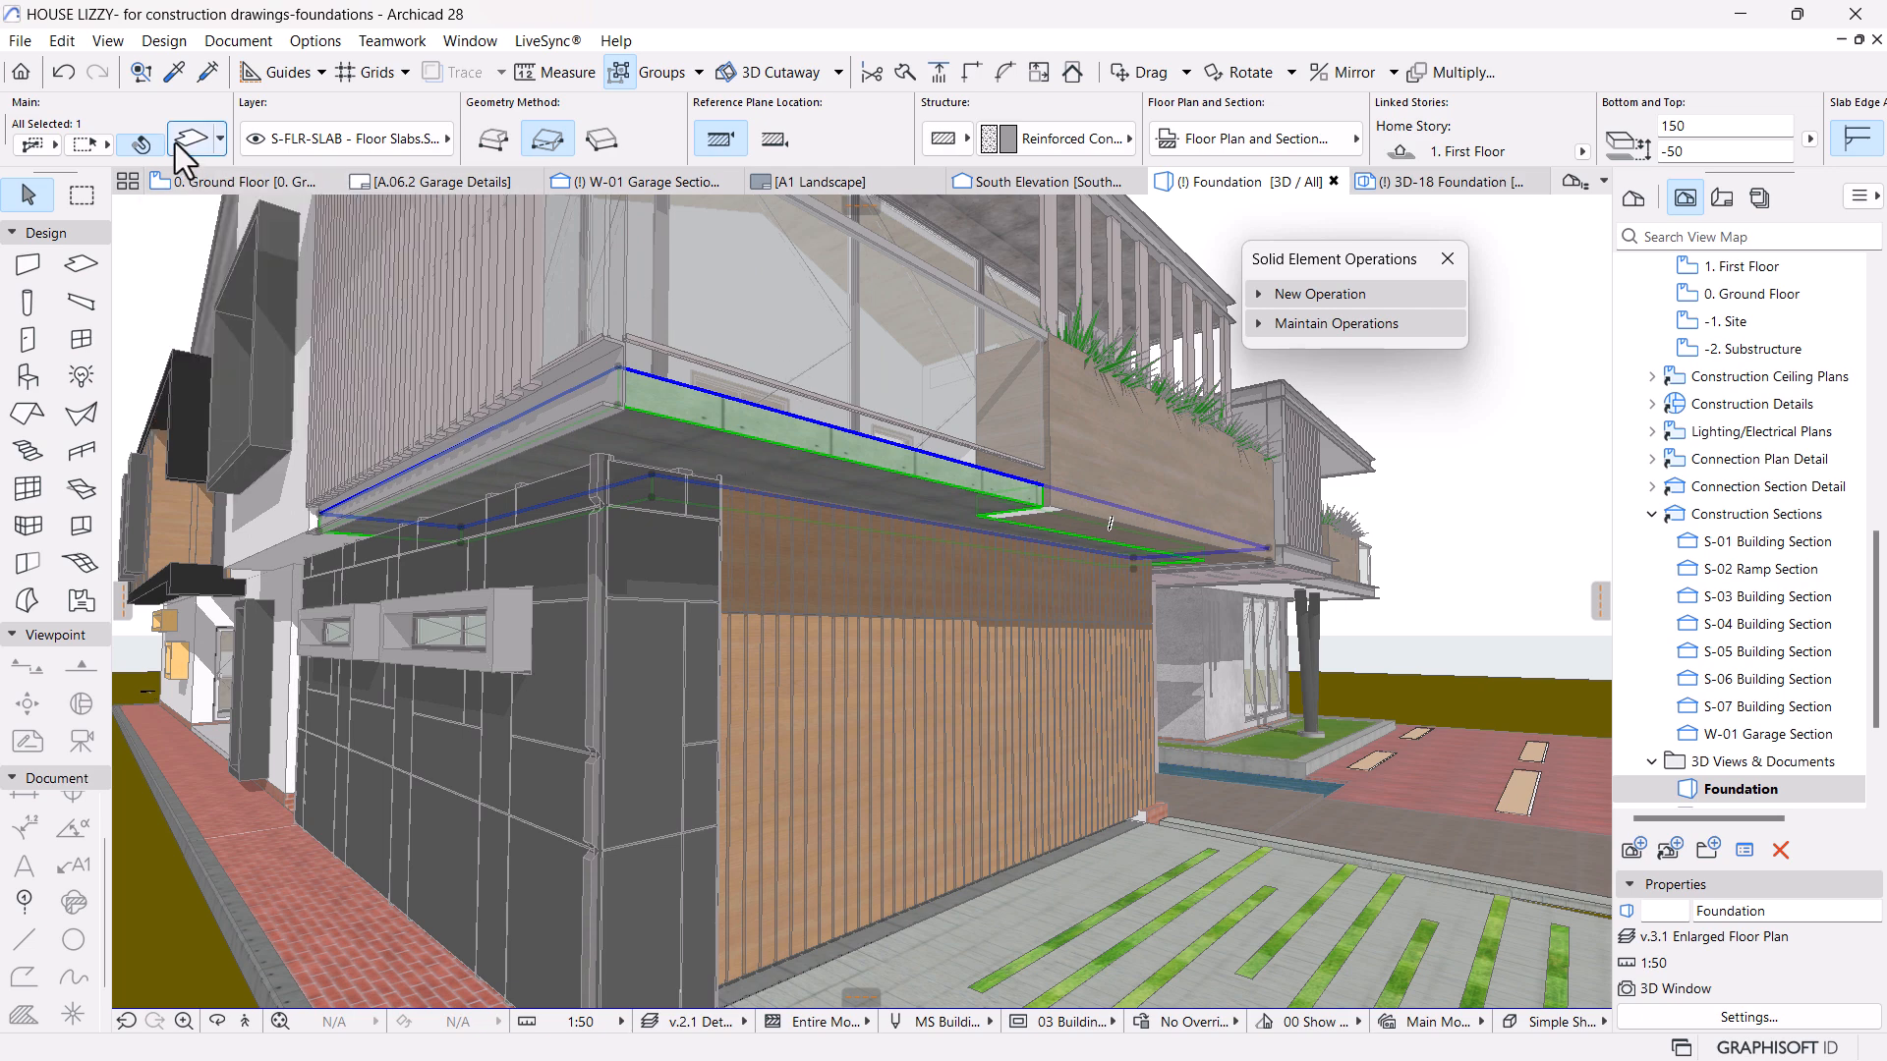
Override the bottom surface of the projecting 150 mm first floor slab with Paint - Titanium White.
double_click(634, 425)
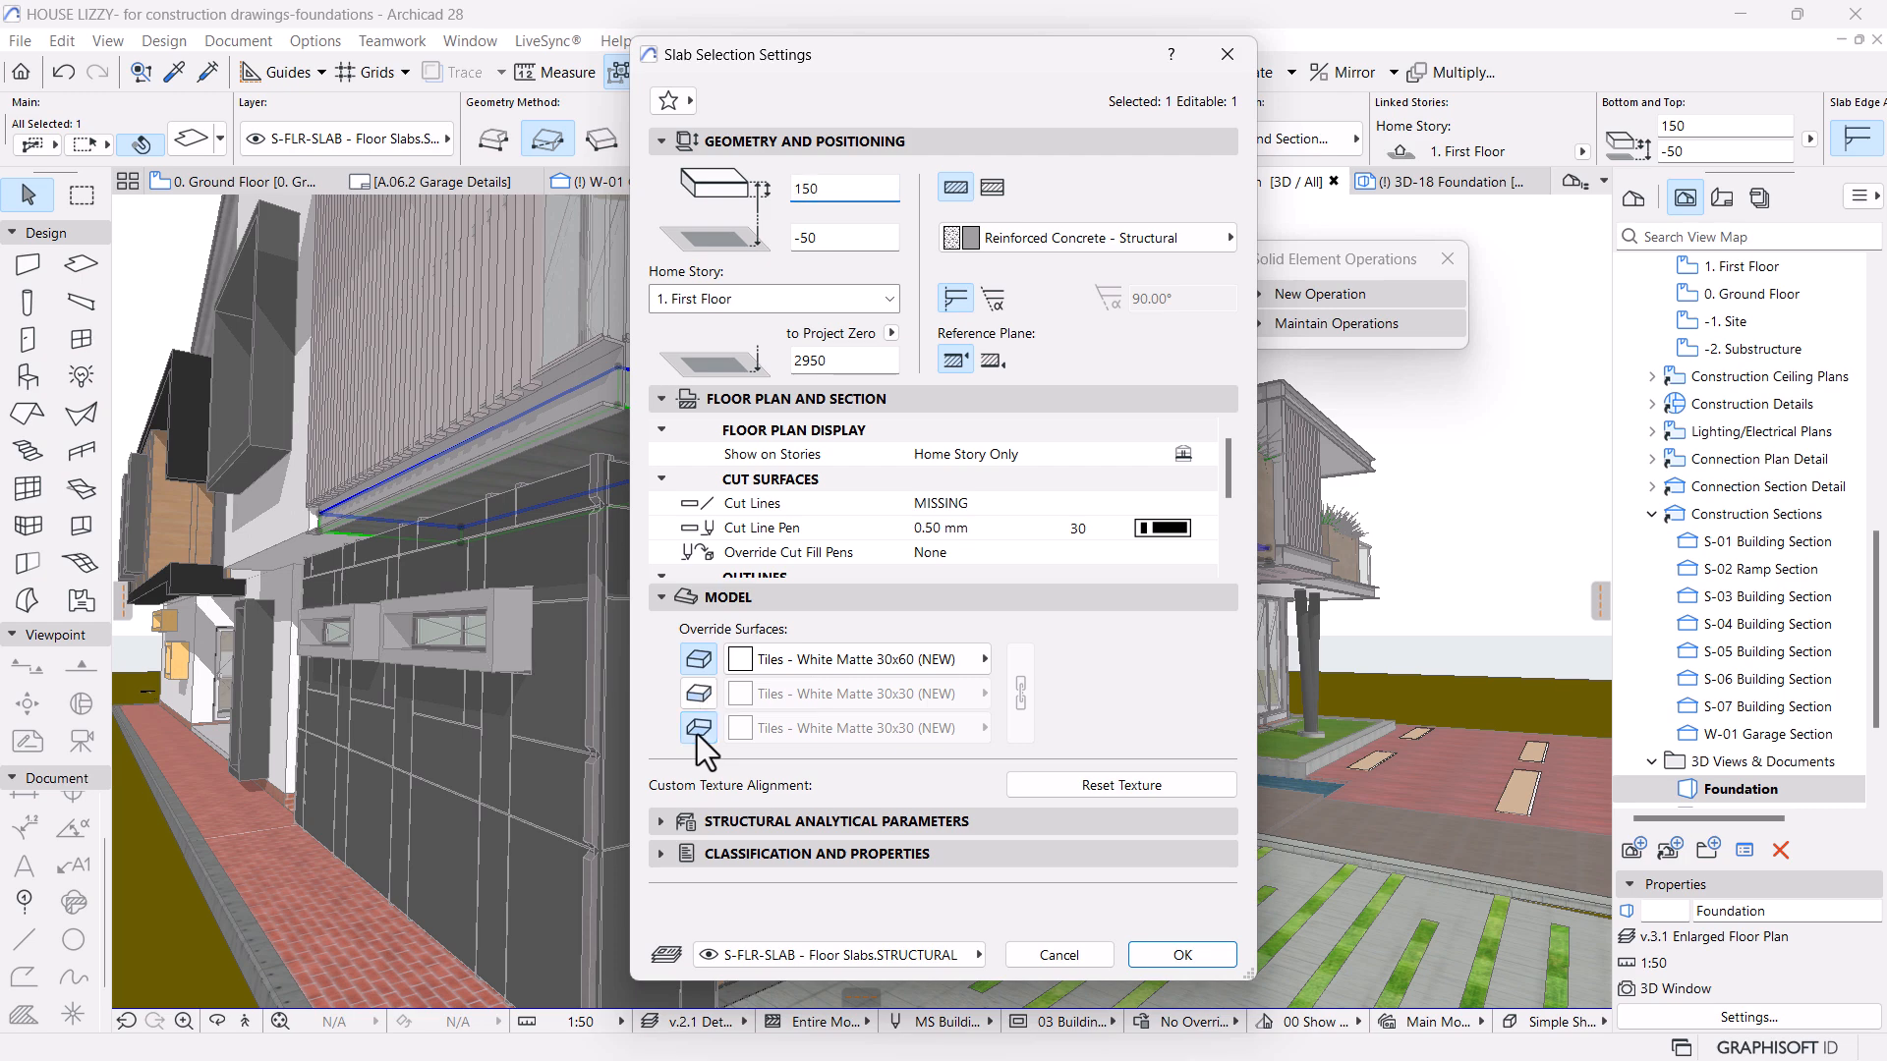
left_click(812, 737)
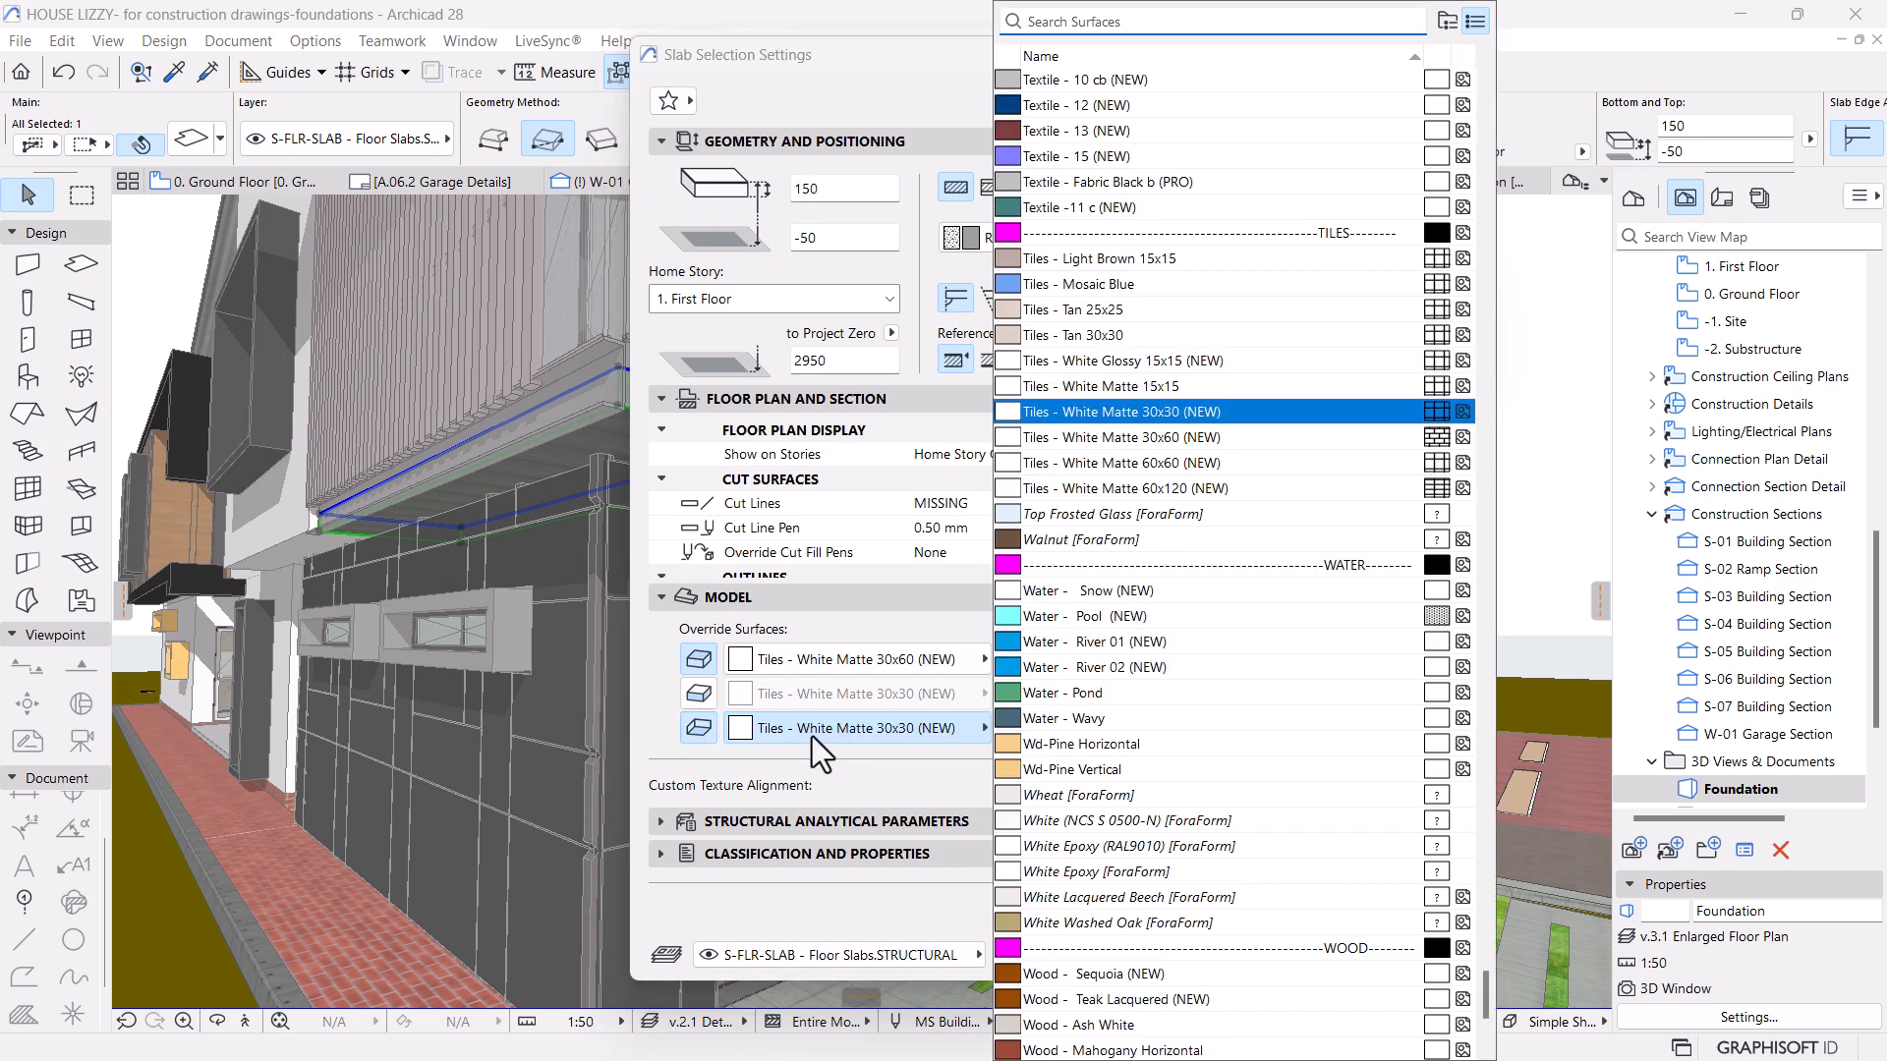
type("paint")
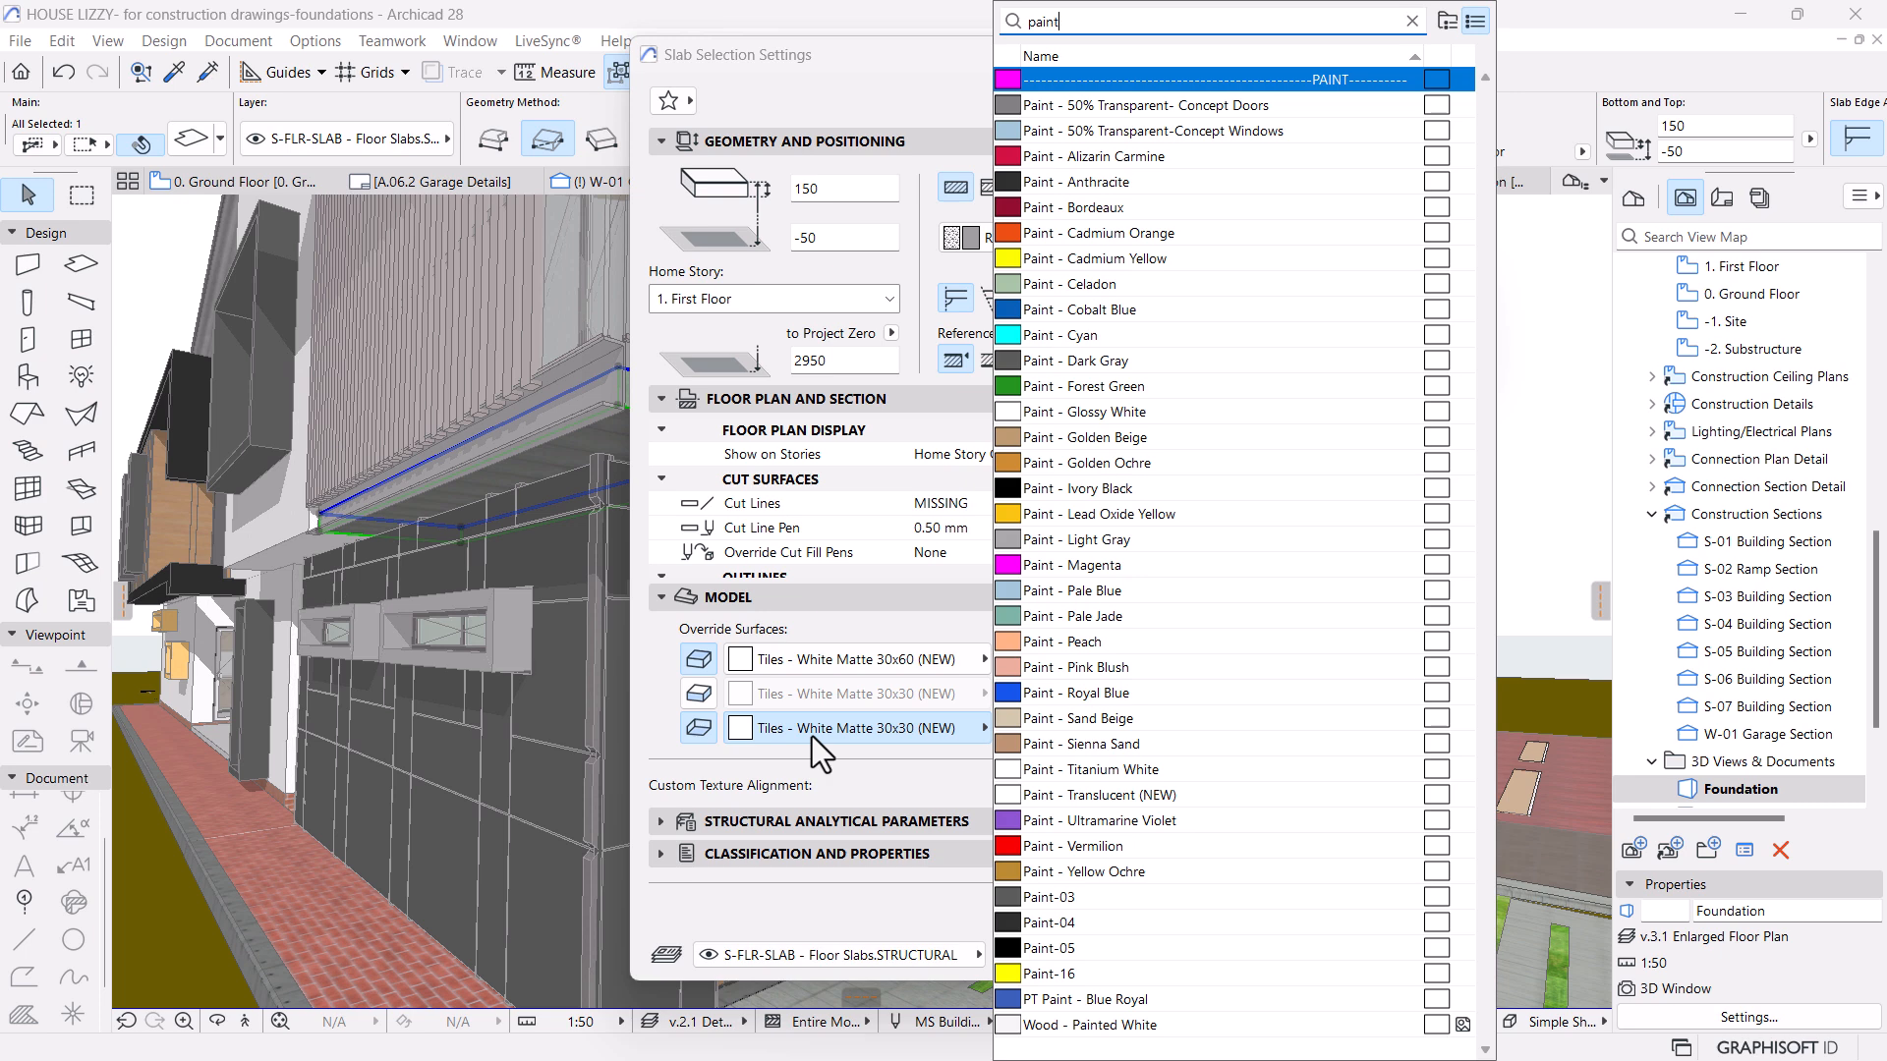
left_click(1132, 411)
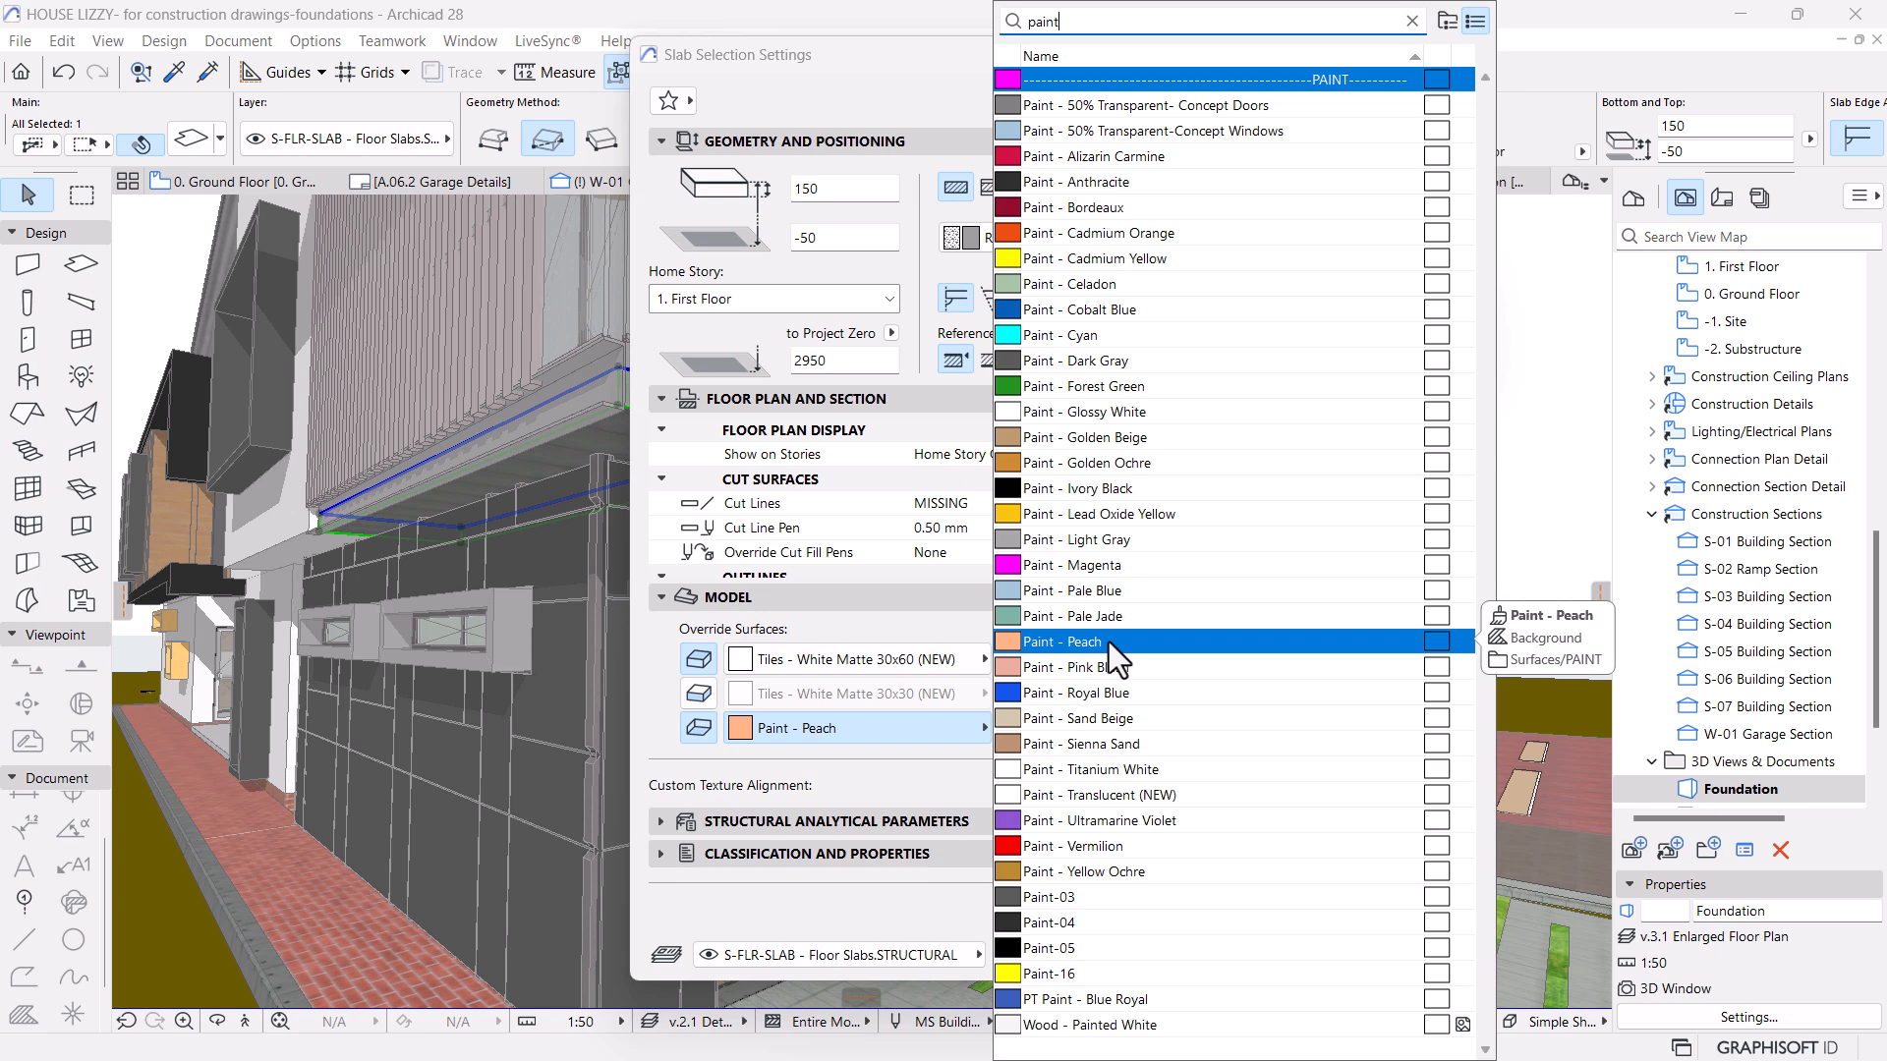
left_click(1079, 769)
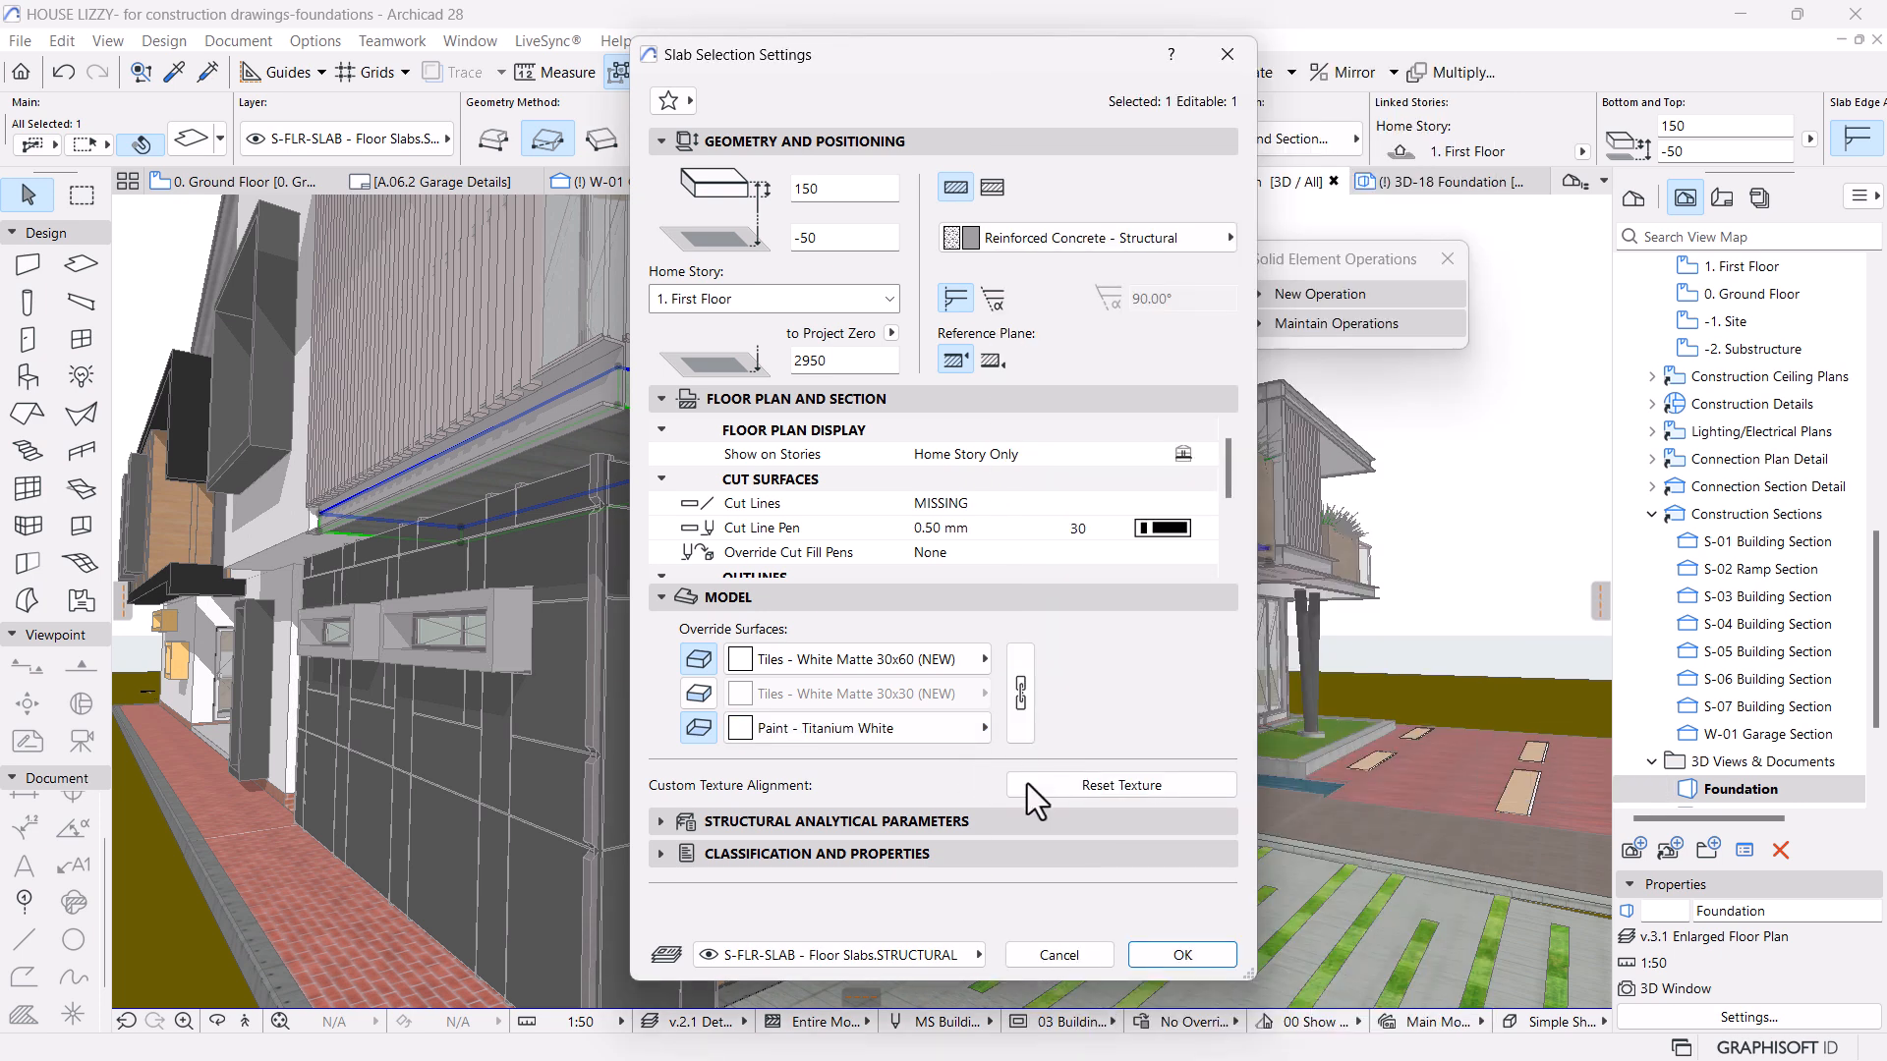
Enable the projecting slab's edge surface override, set it to Paint - Titanium White, and apply the slab settings.
left_click(699, 693)
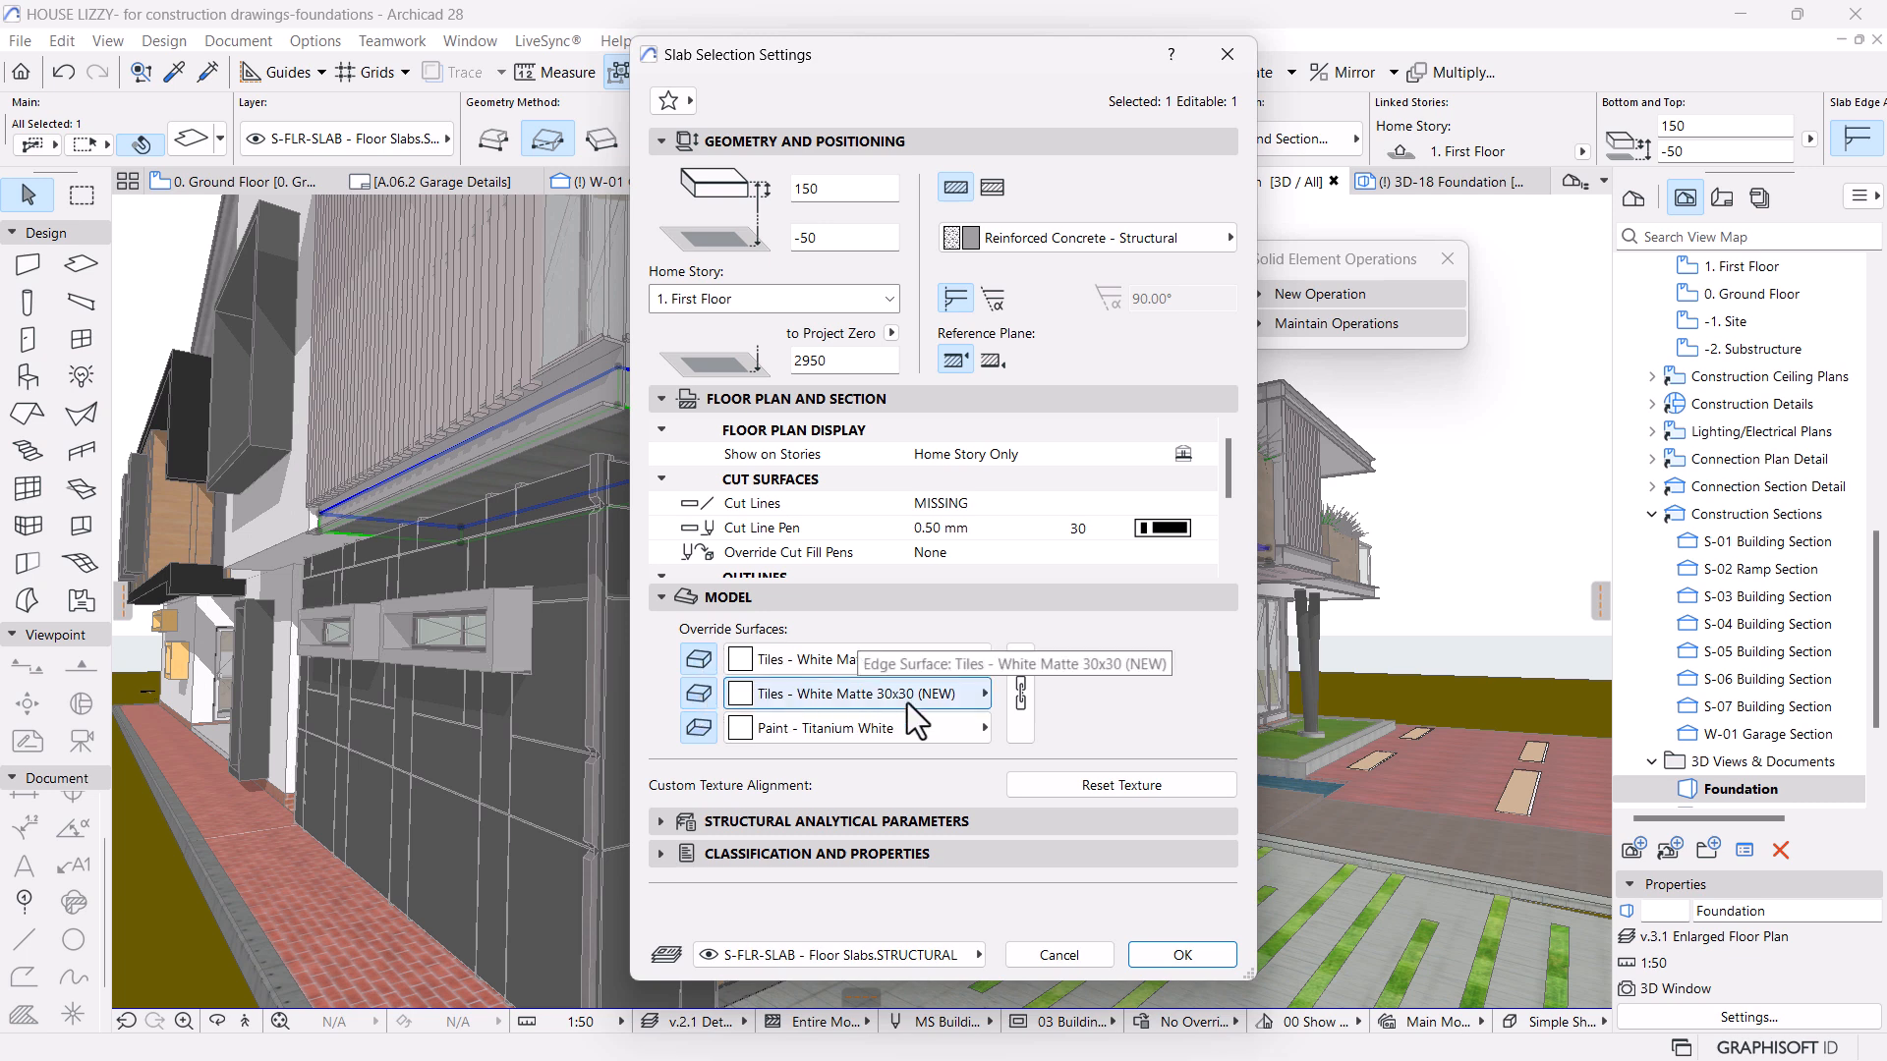
left_click(906, 704)
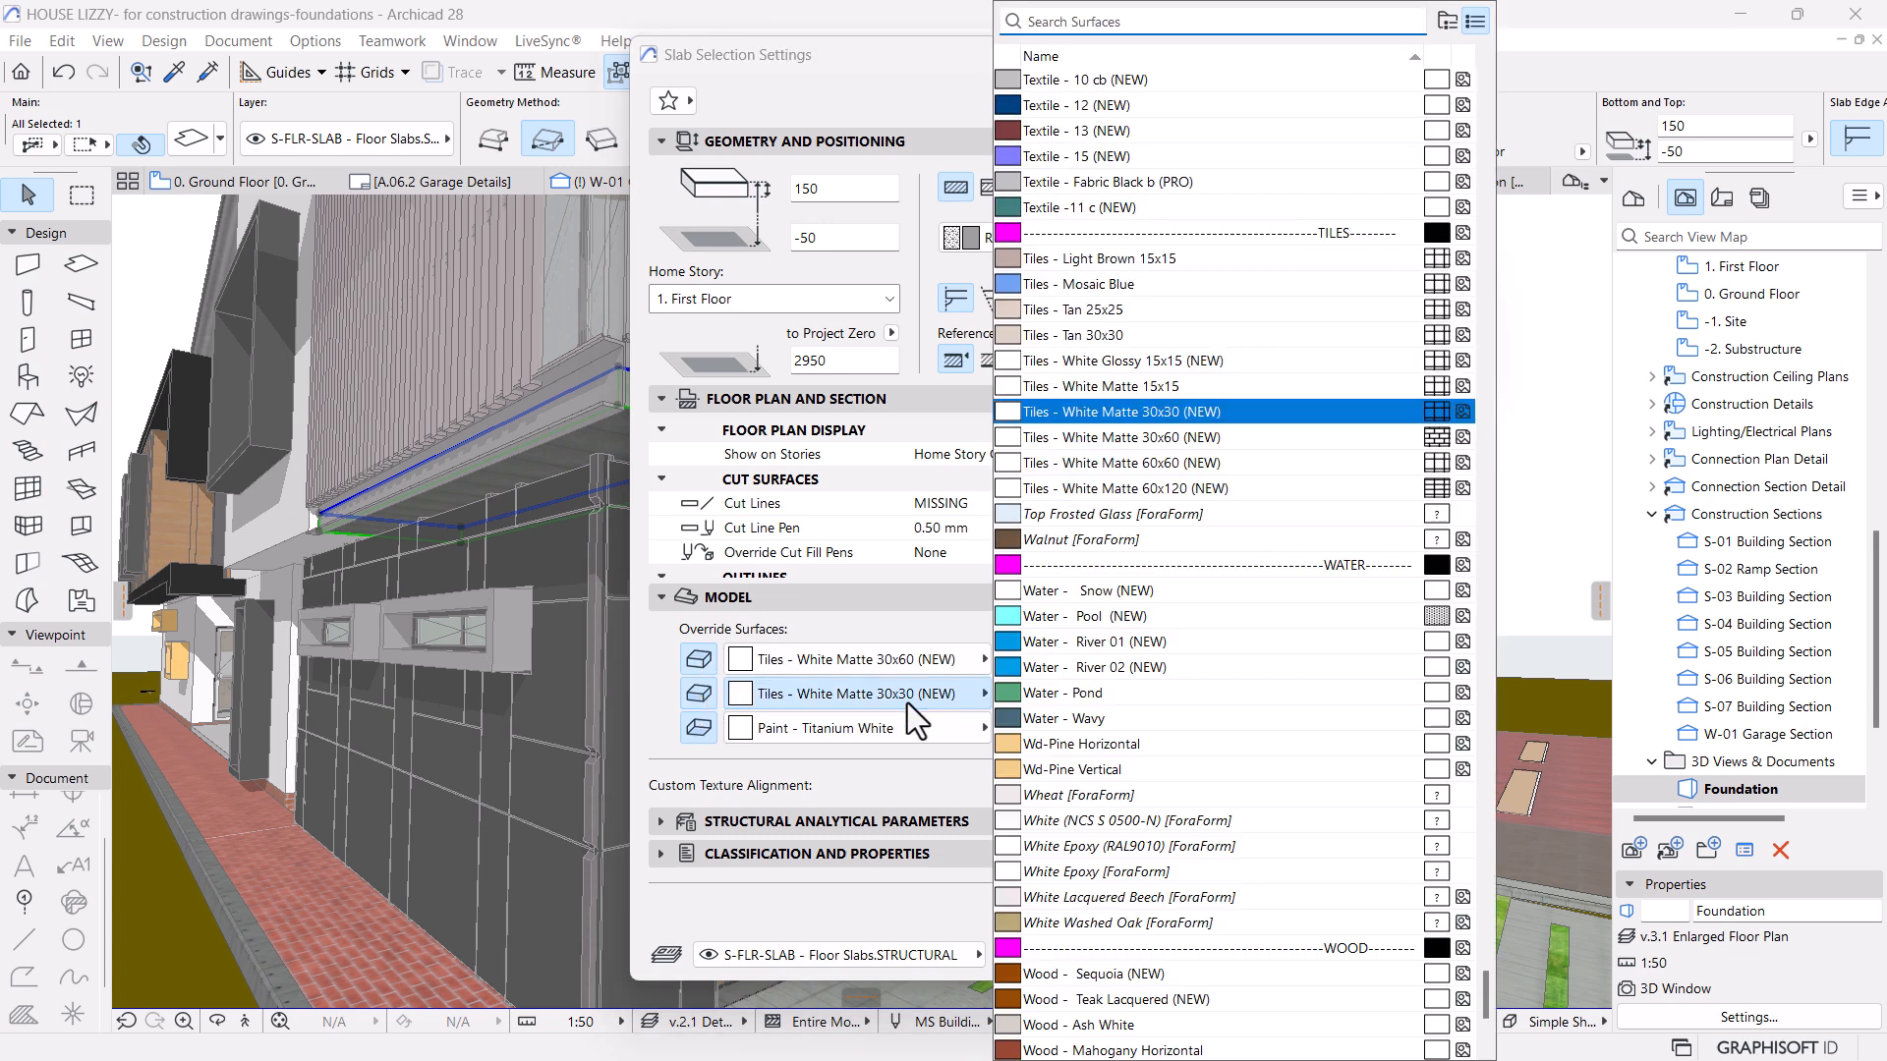
type("paint")
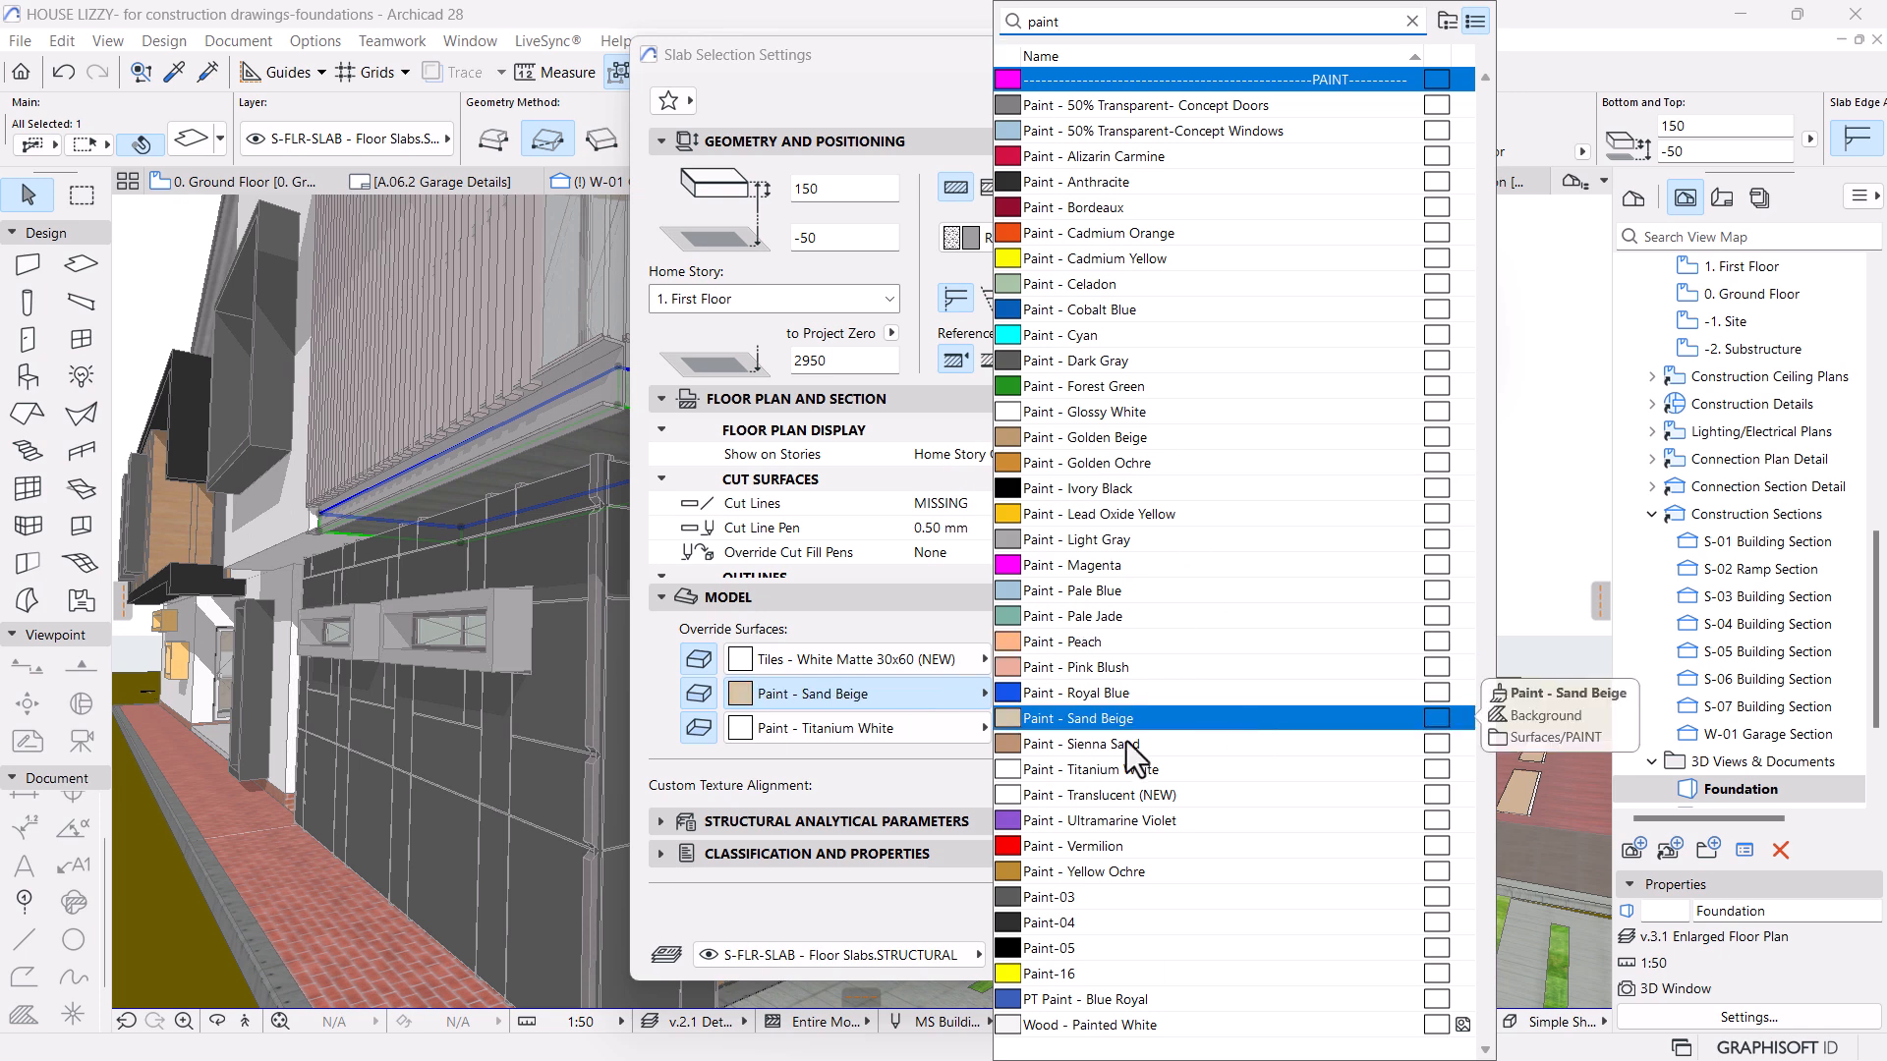
left_click(1077, 770)
left_click(1178, 955)
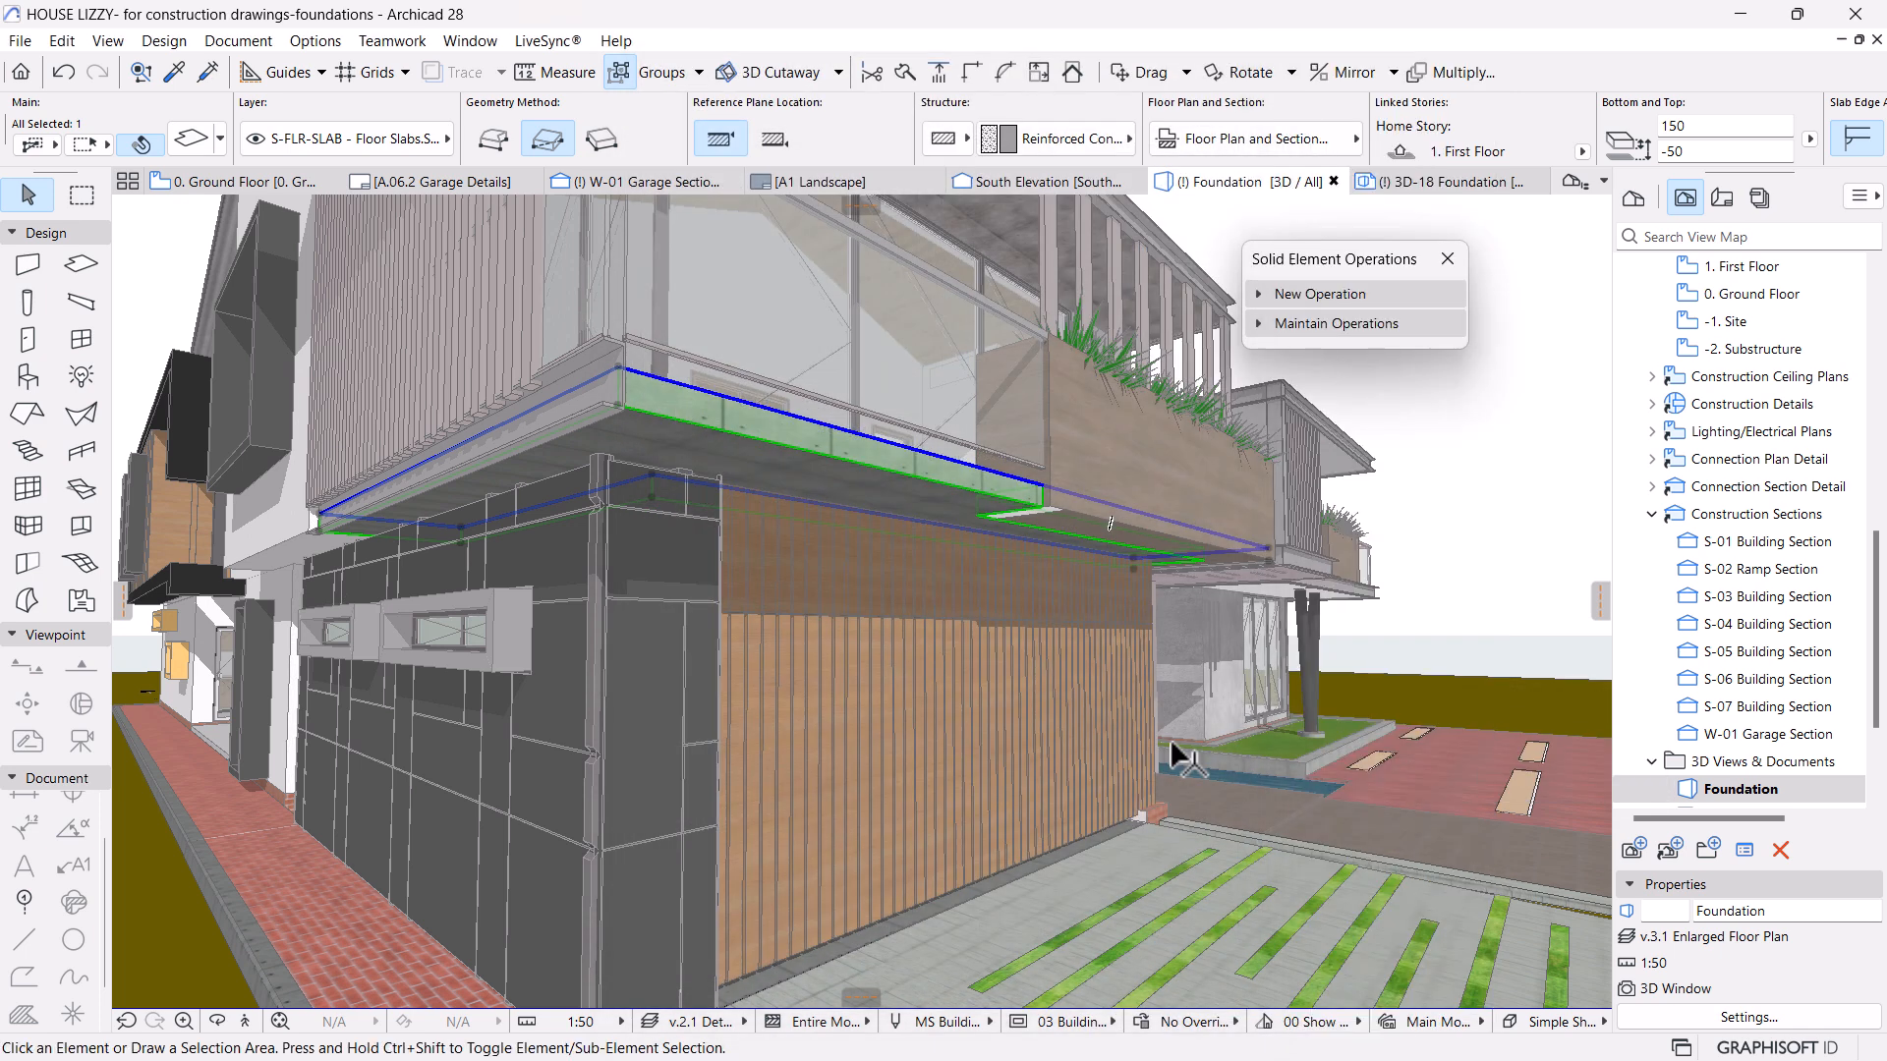
Check the surface overrides of the first floor external wall beside the slatted screen.
middle_click_drag(1153, 718, 894, 673, "shift")
scroll(732, 639, "up", 3)
scroll(730, 627, "up", 3)
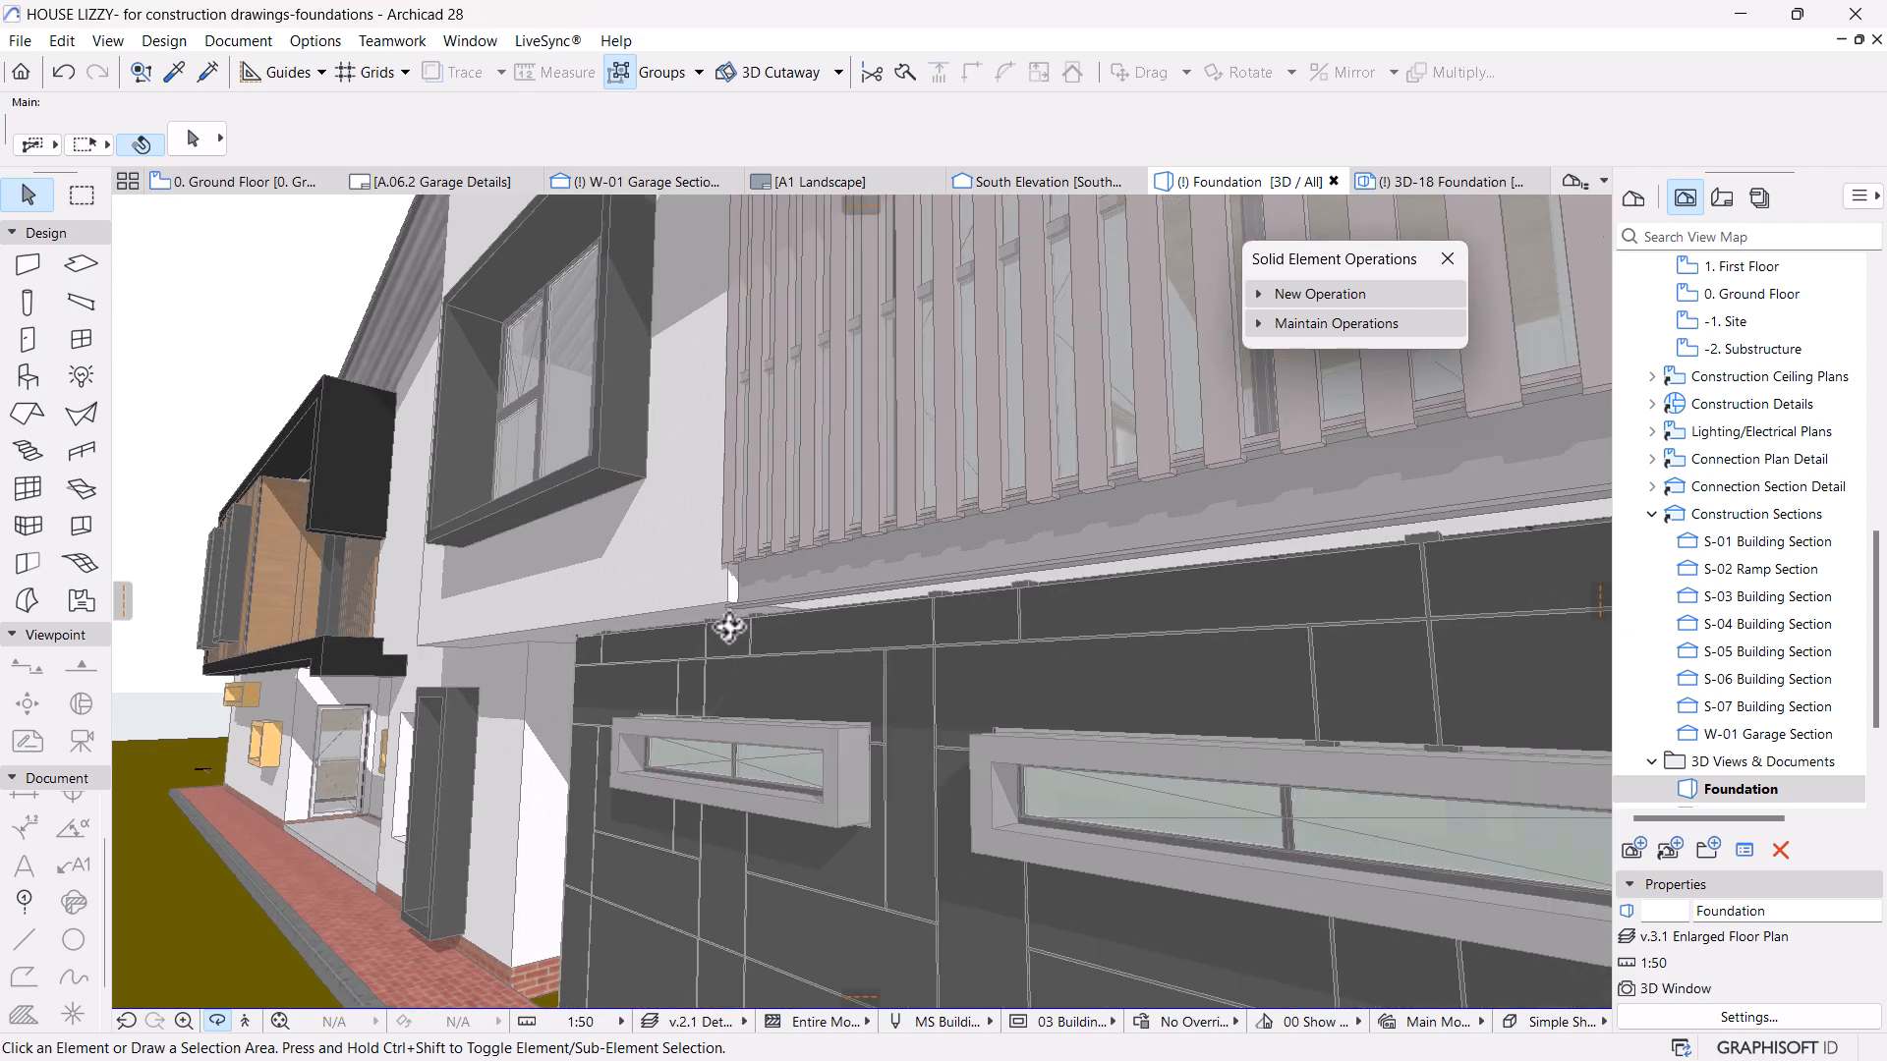
scroll(858, 569, "up", 3)
scroll(979, 553, "up", 3)
scroll(1120, 548, "up", 5)
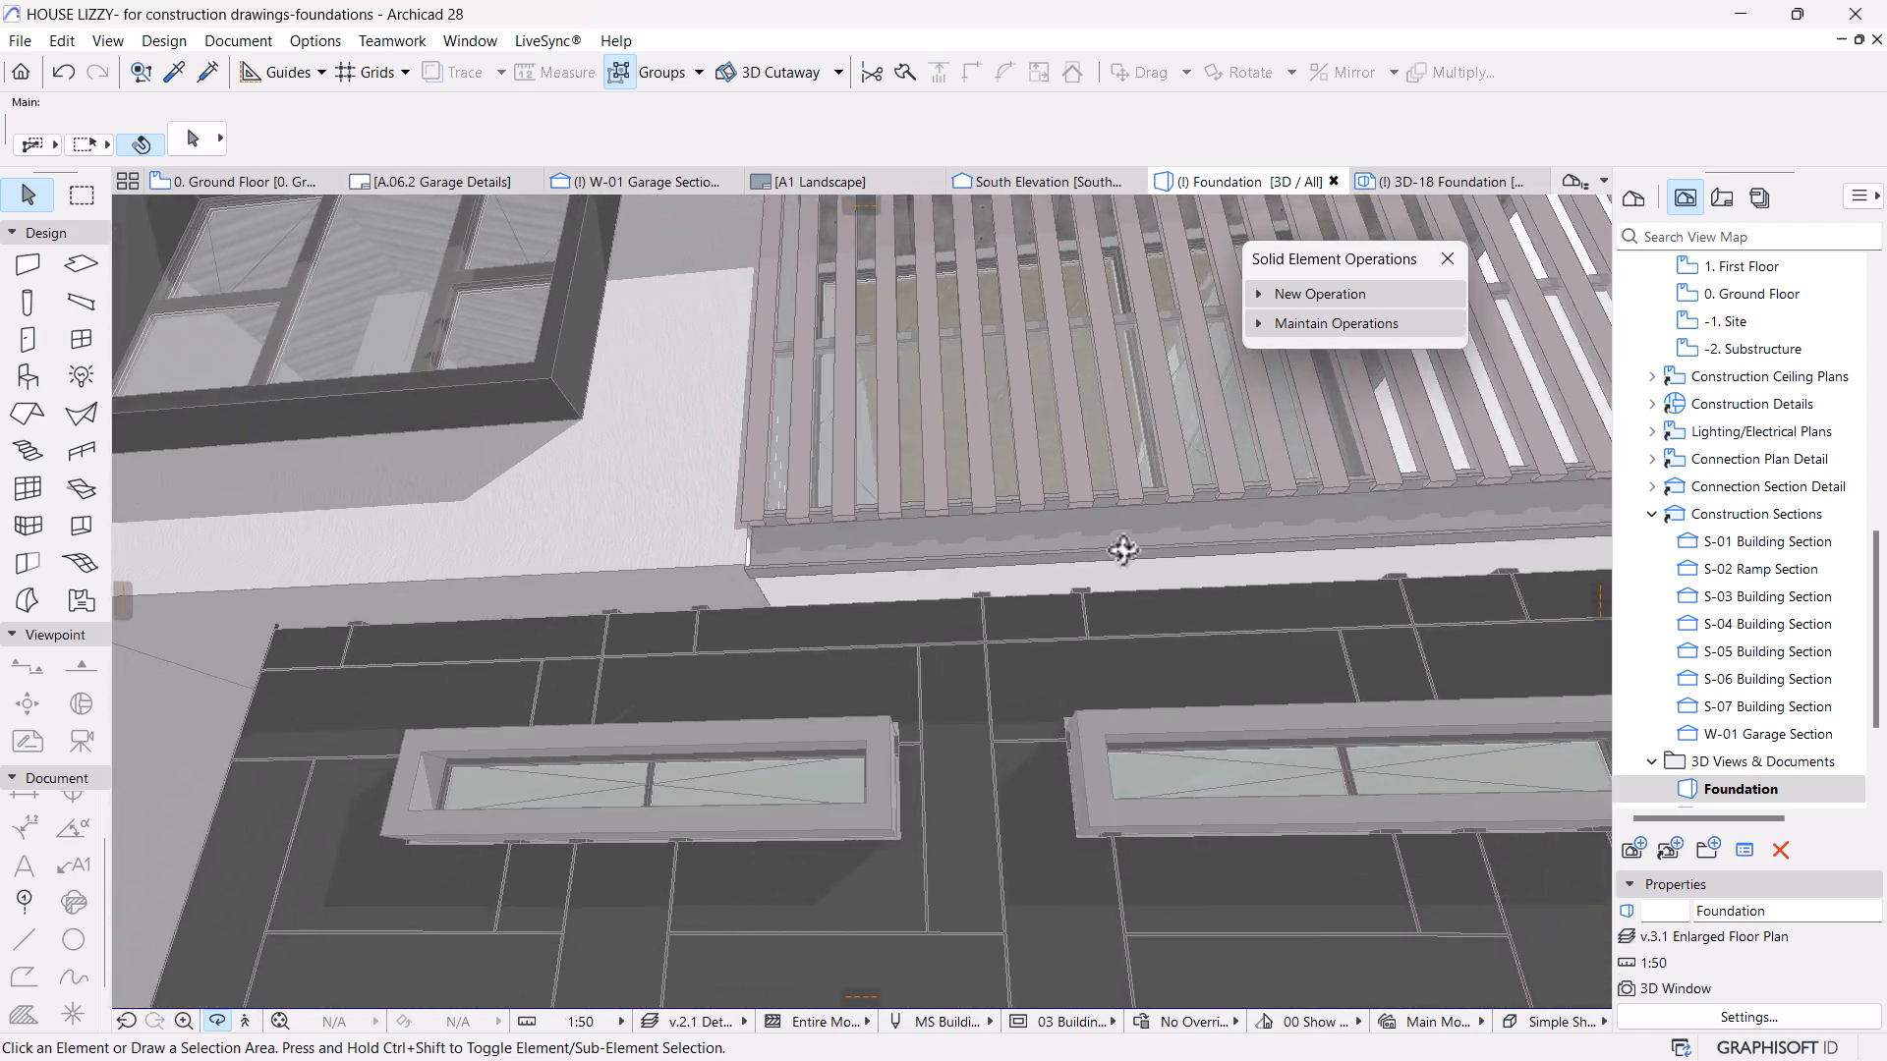
middle_click_drag(1106, 532, 1104, 504, "shift")
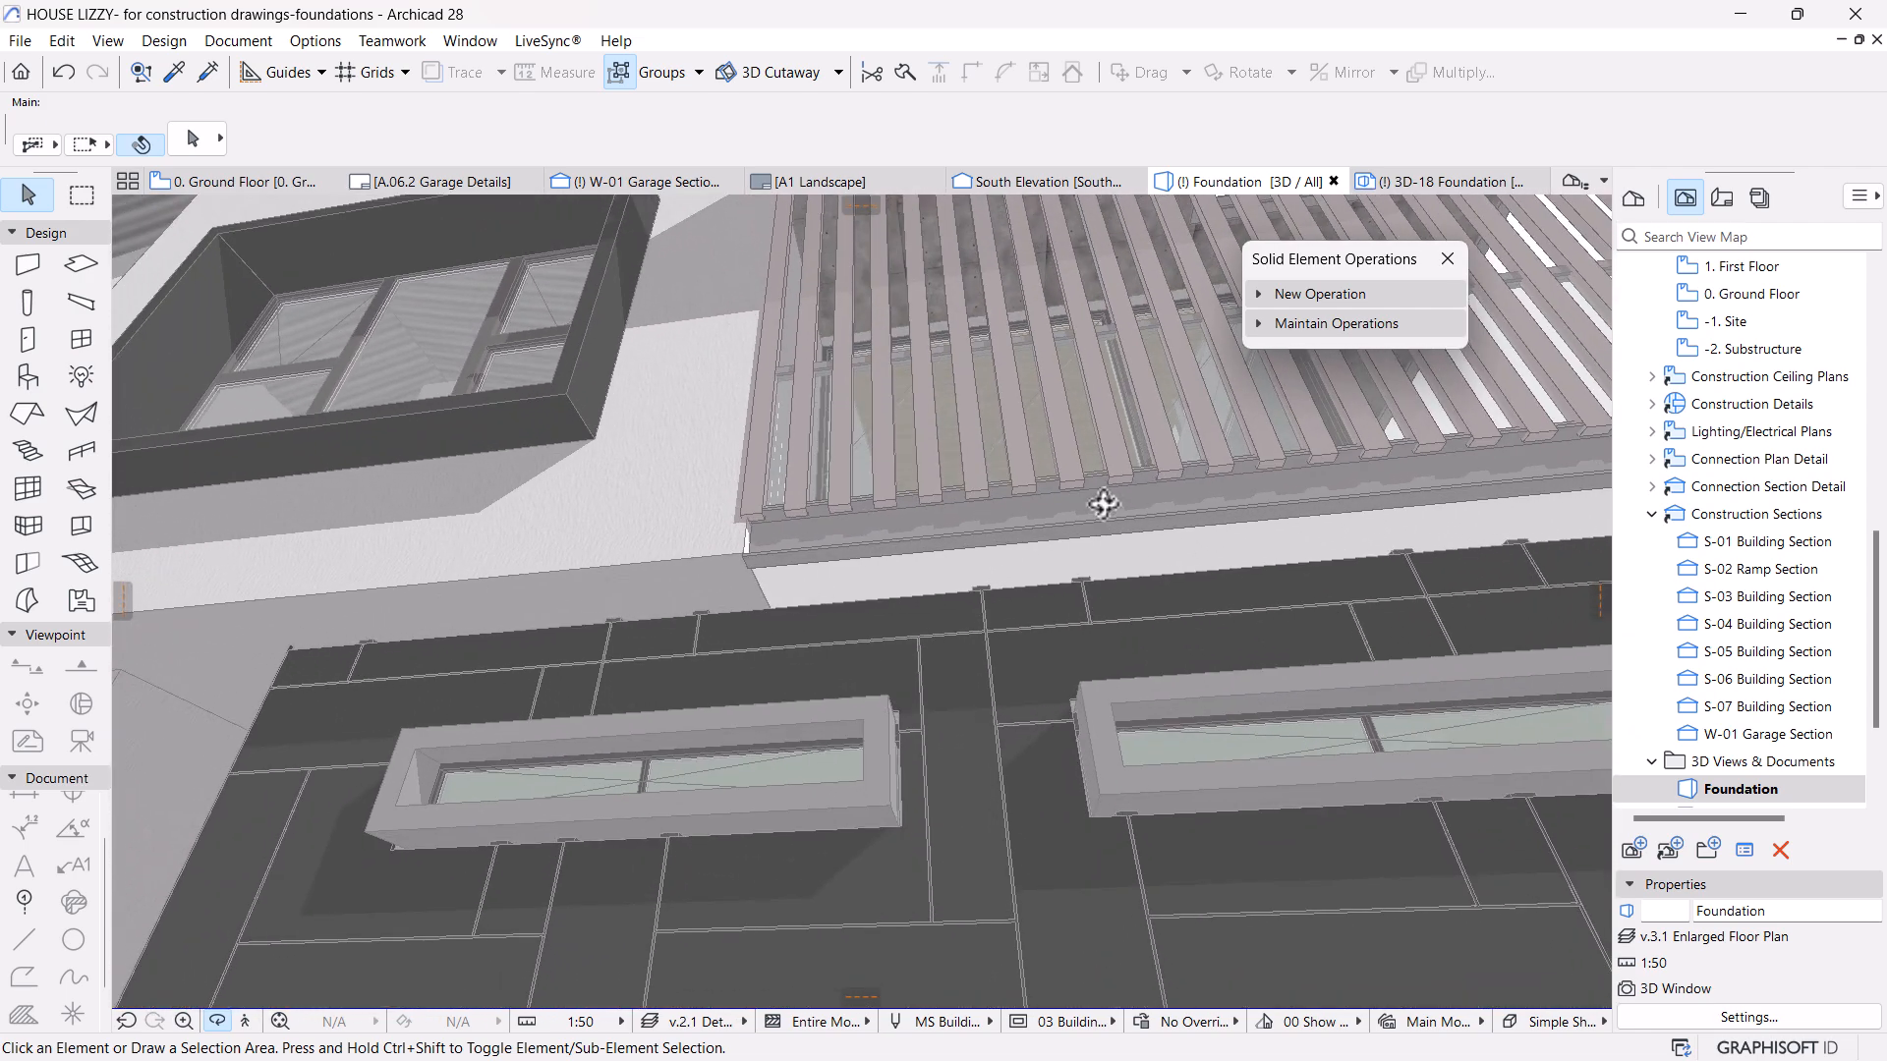
left_click(721, 464)
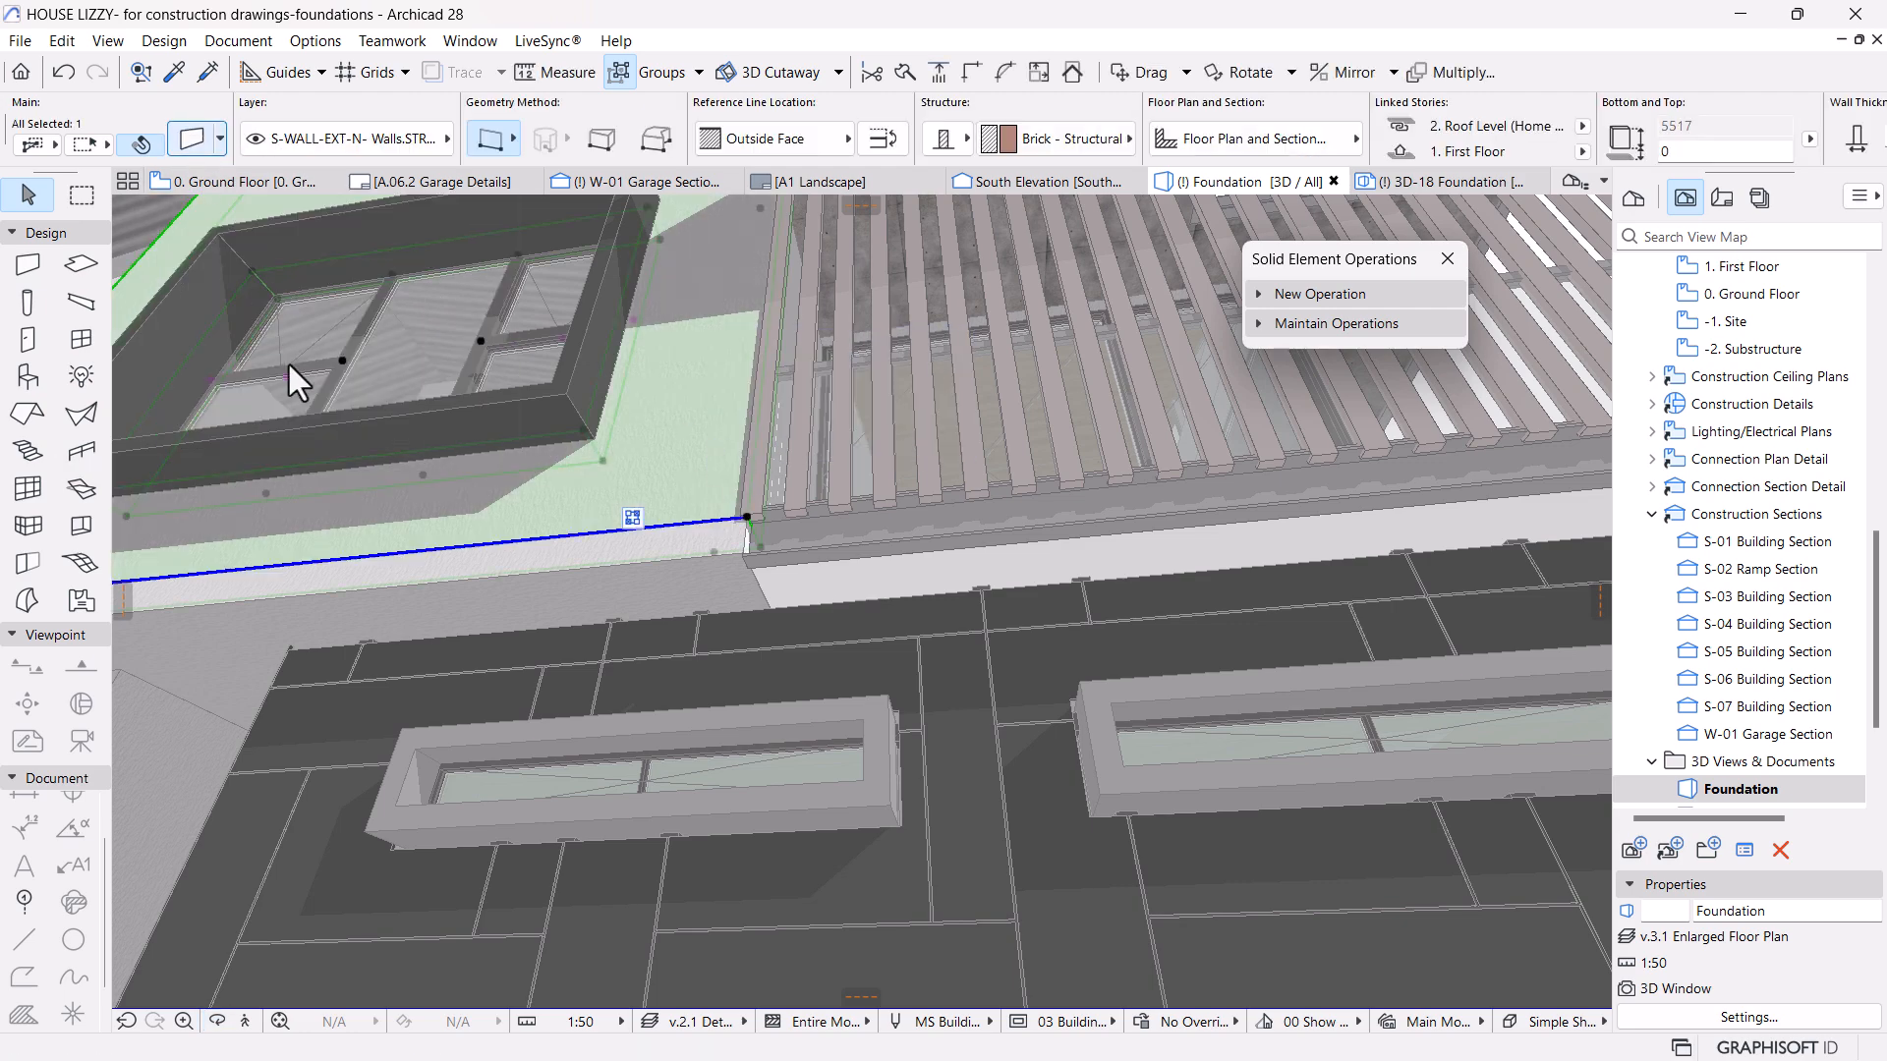
key("ctrl+t")
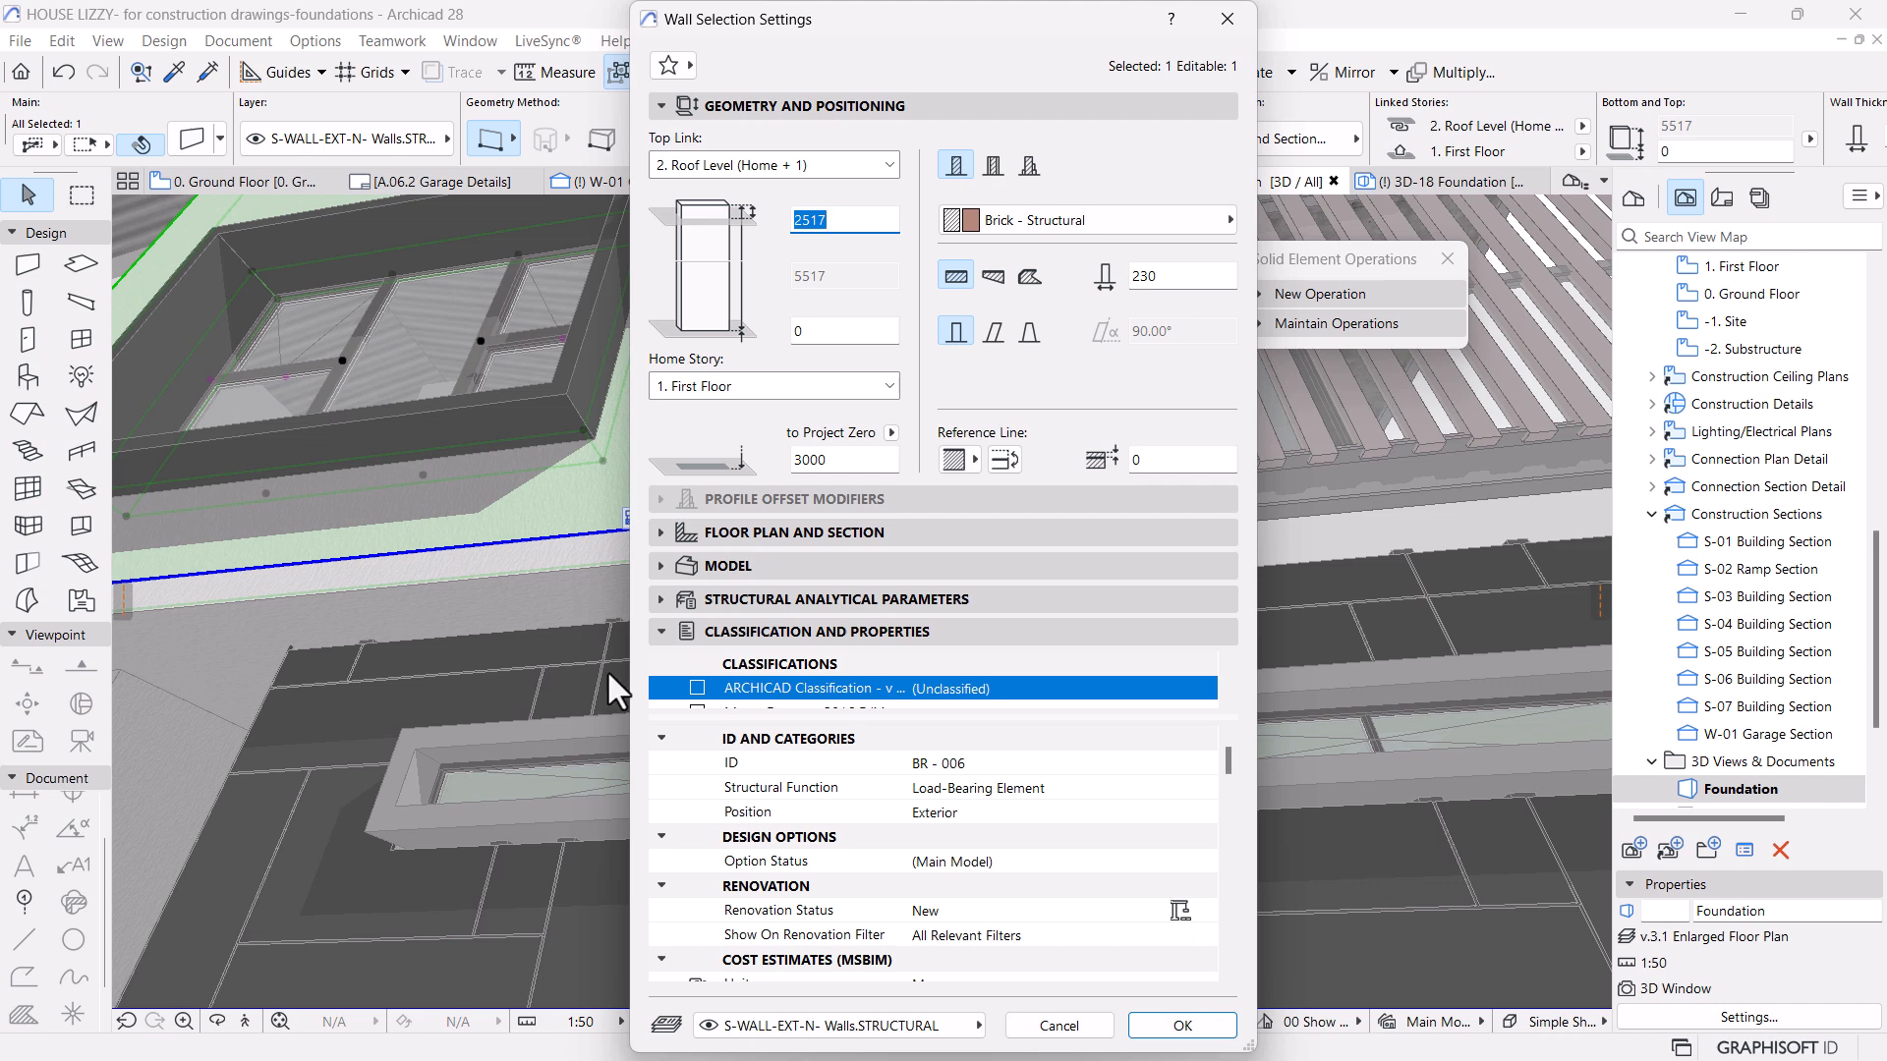
left_click(665, 568)
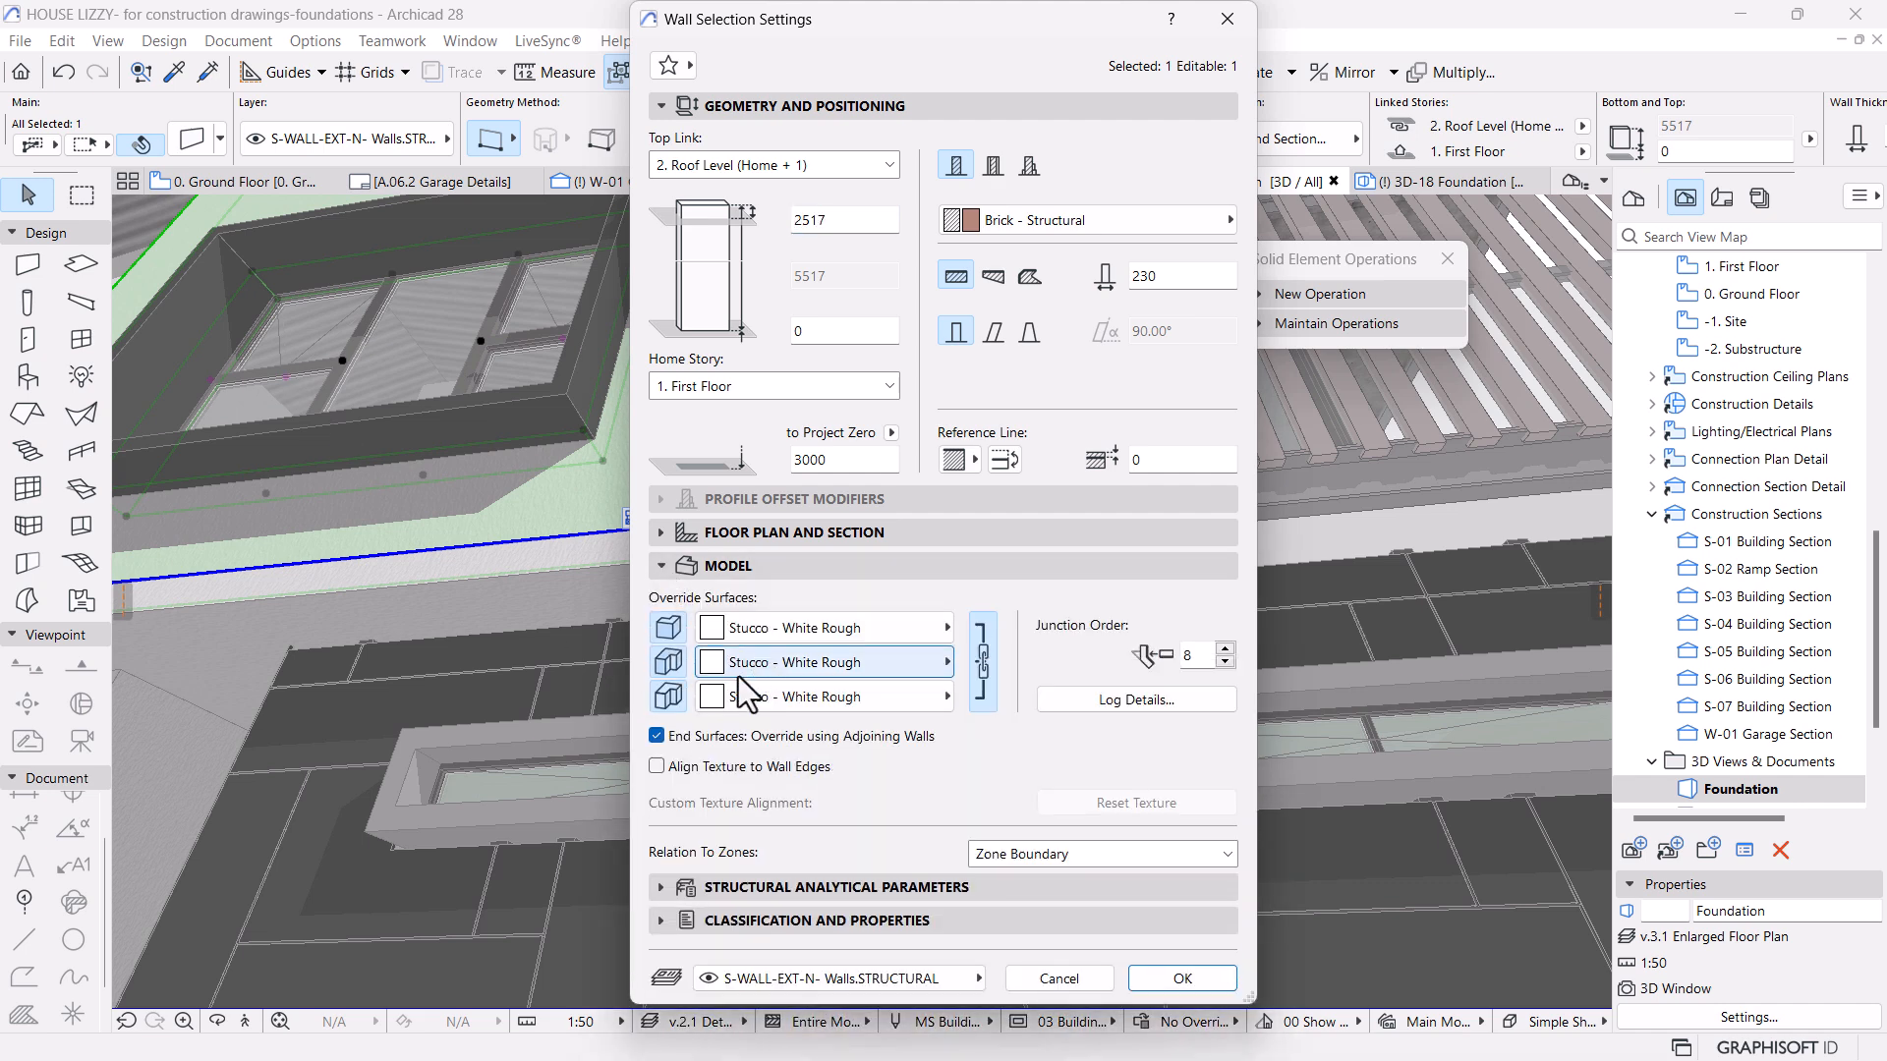
key("Escape")
Check the surface overrides of the adjoining 200 mm first floor slab below that wall.
left_click(536, 617)
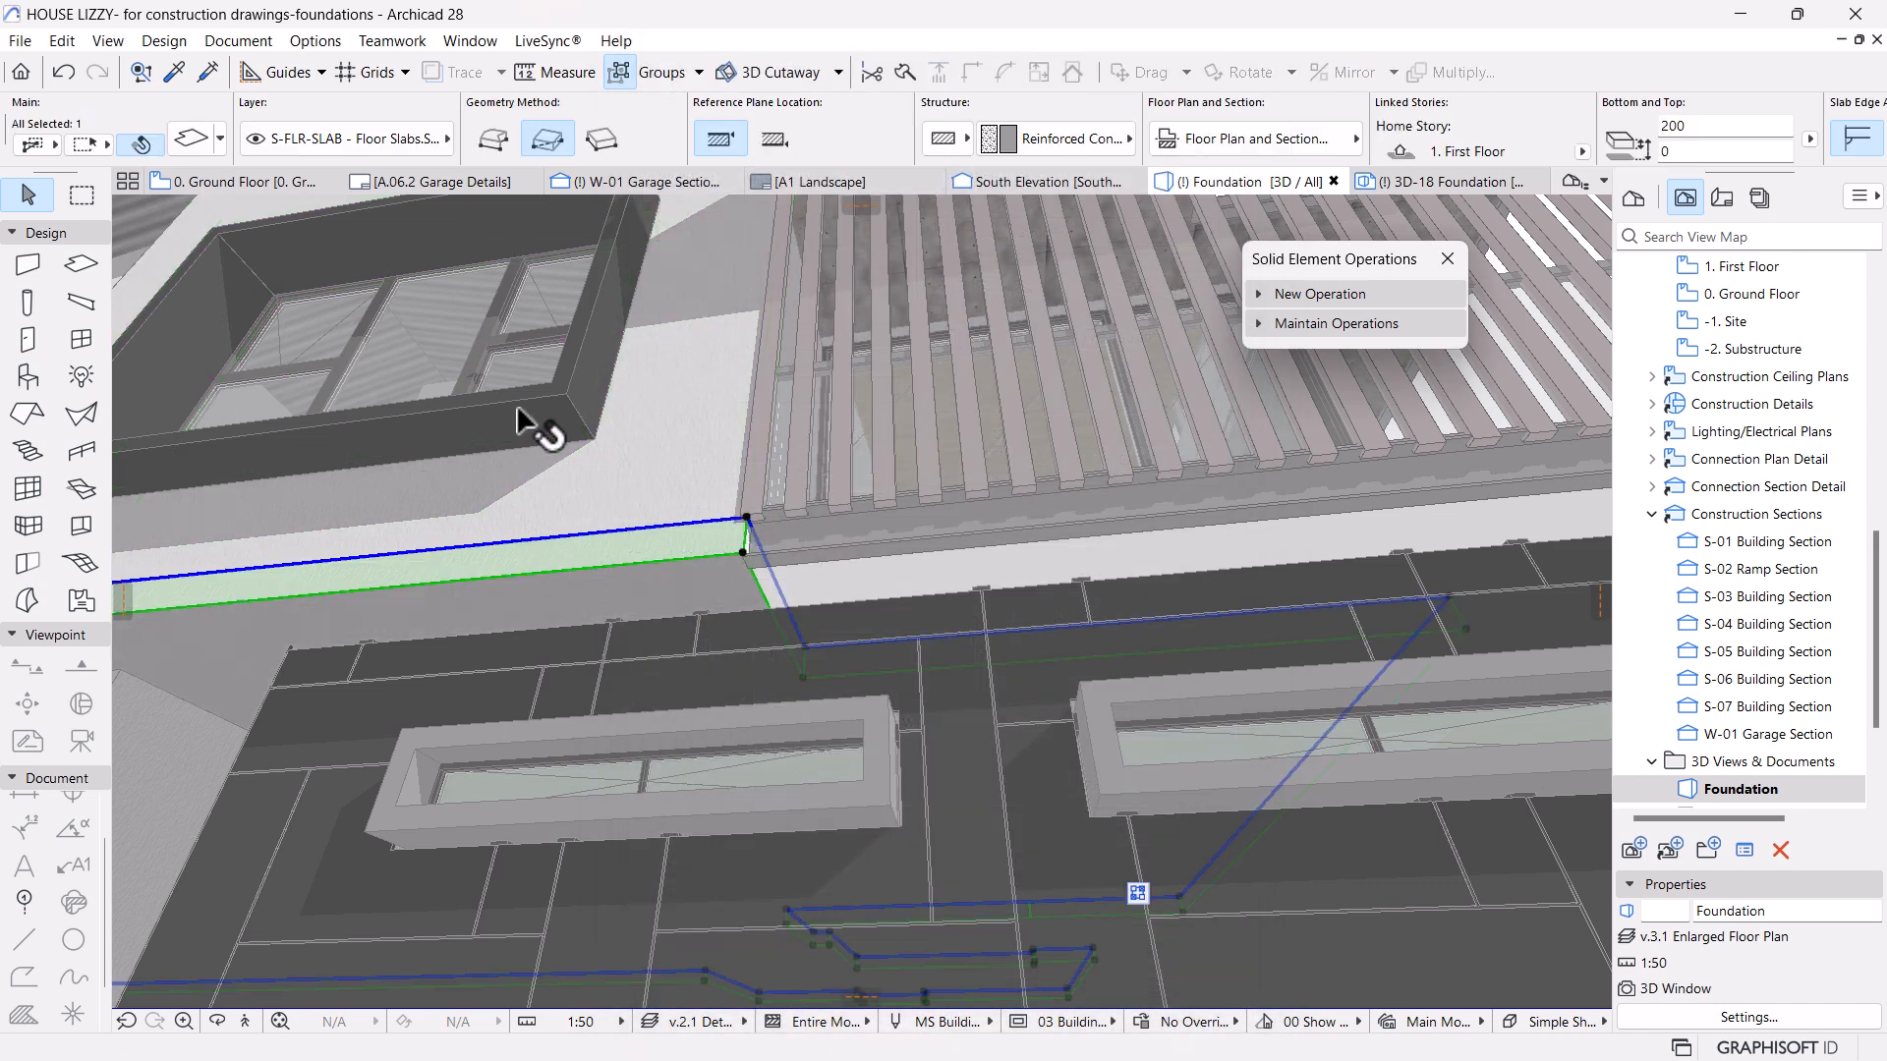
left_click(194, 138)
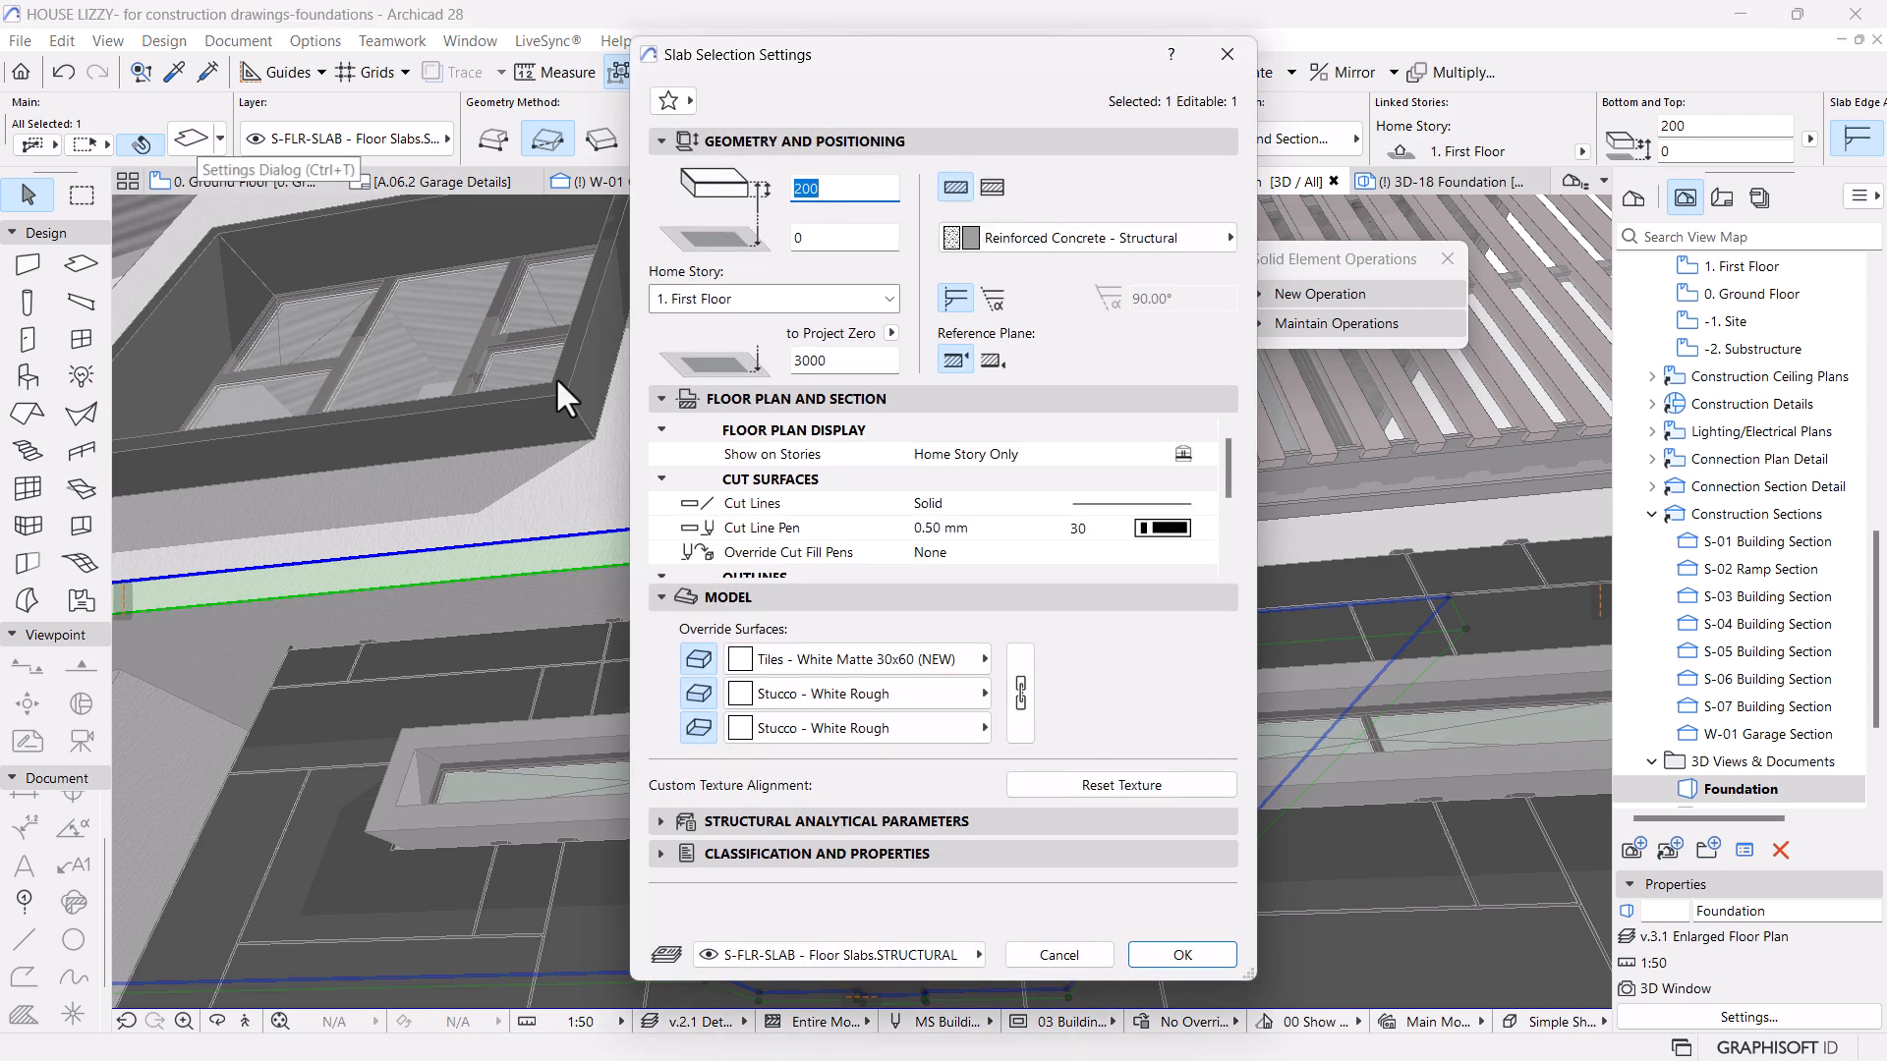
key("Escape")
key("Escape")
Set the bottom surface of the projecting 150 mm slab above the garage to Stucco - White Fine.
scroll(1283, 629, "down", 2)
middle_click_drag(1283, 629, 1037, 593)
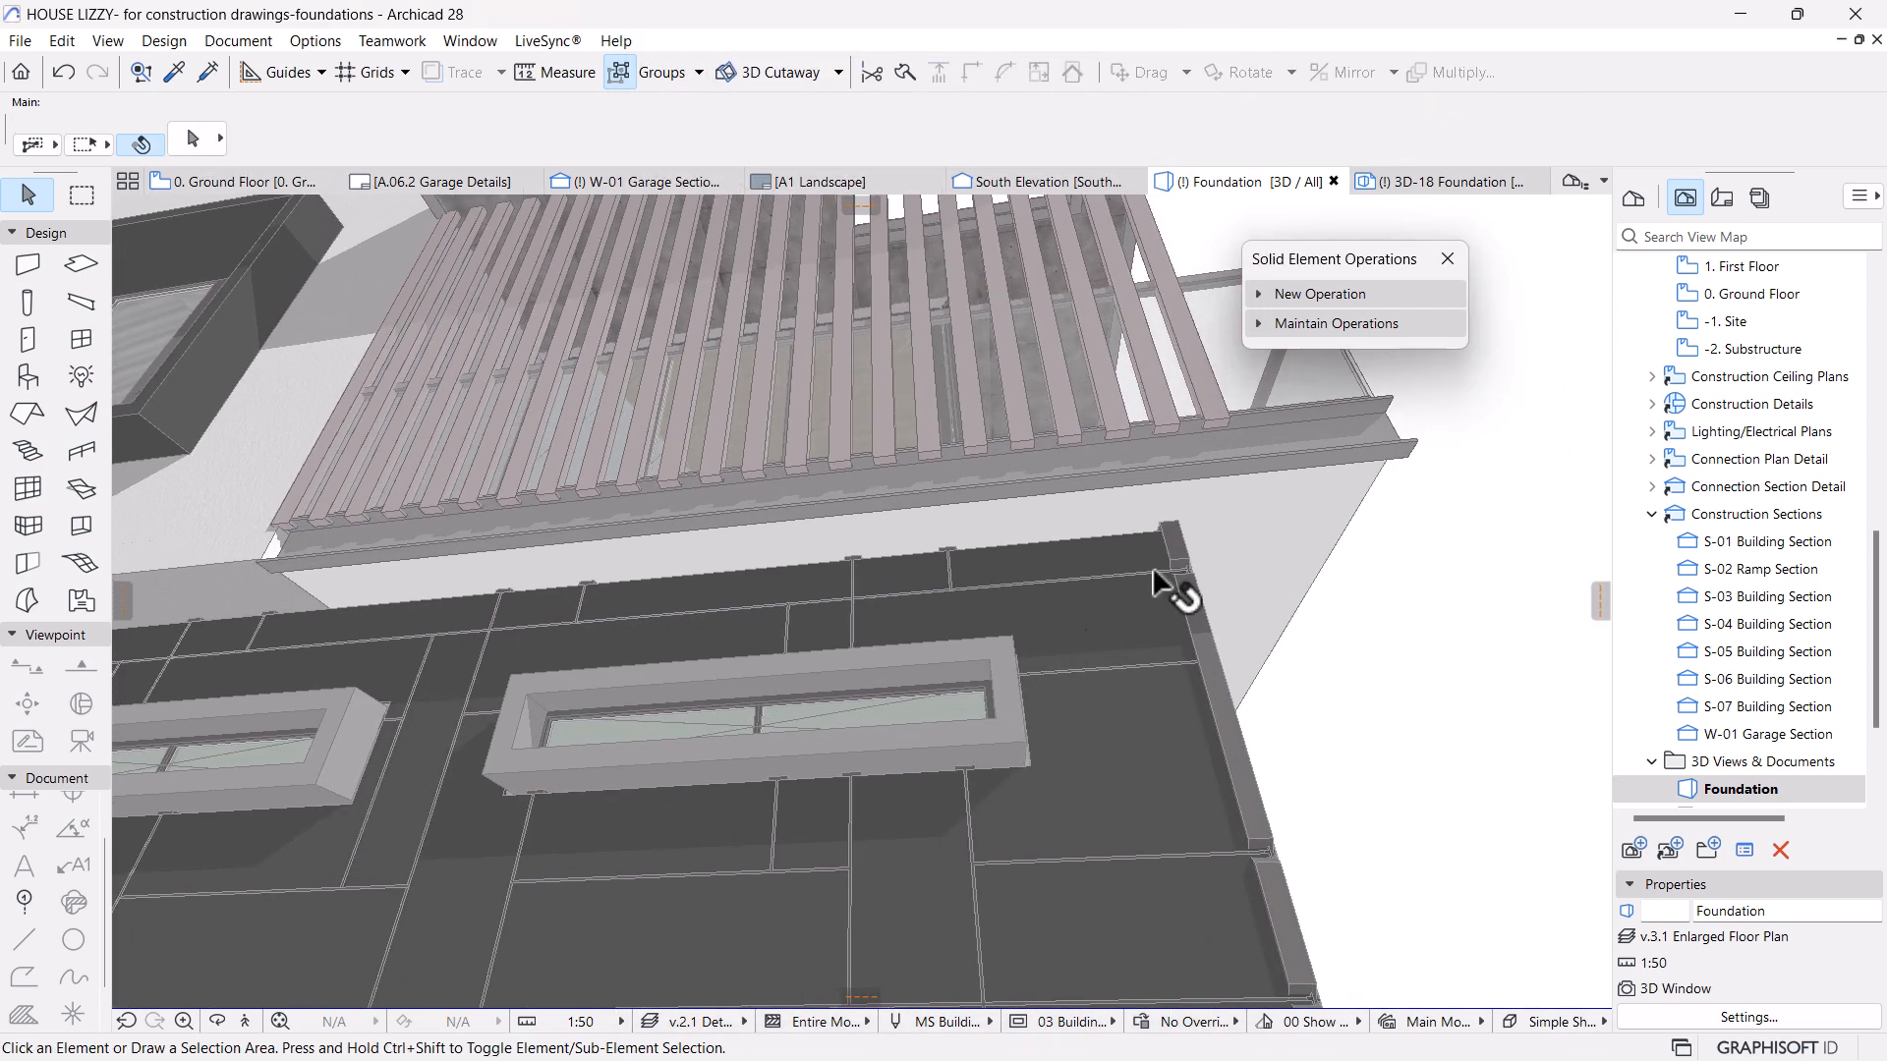
left_click(1277, 492)
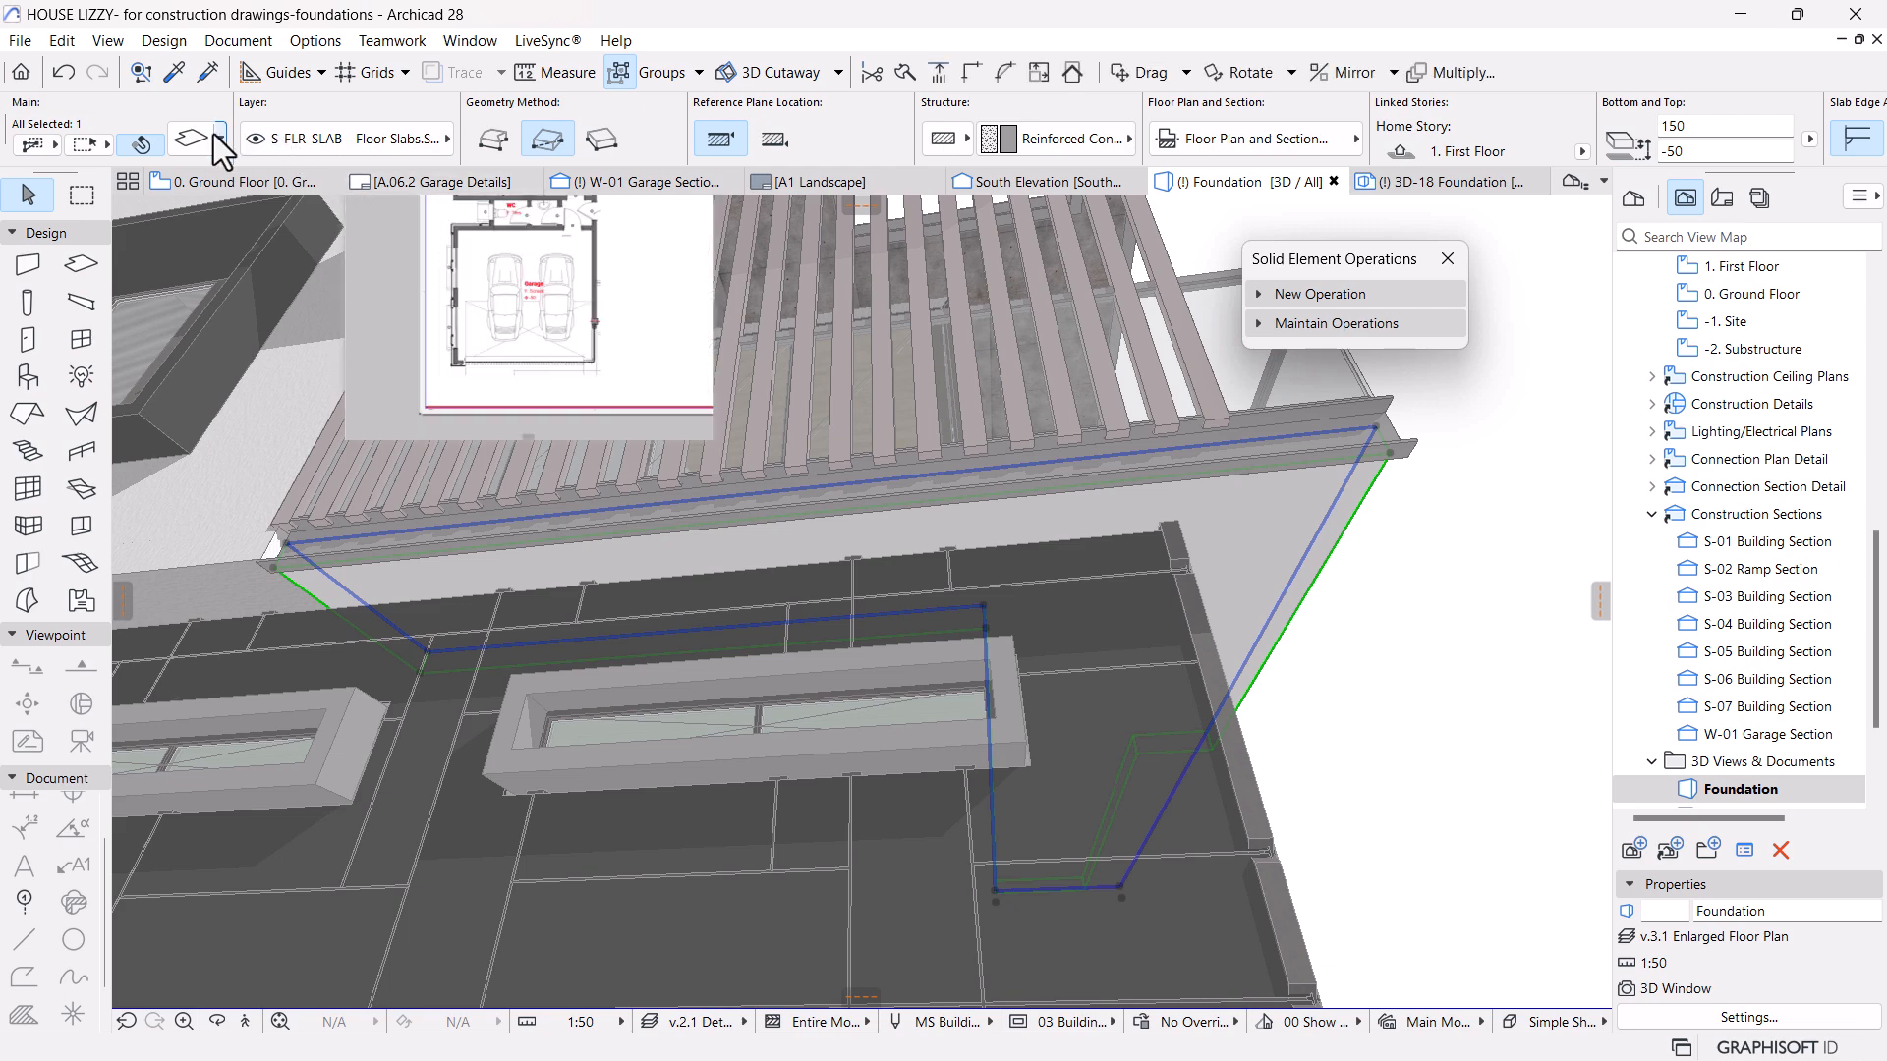
key("ctrl+t")
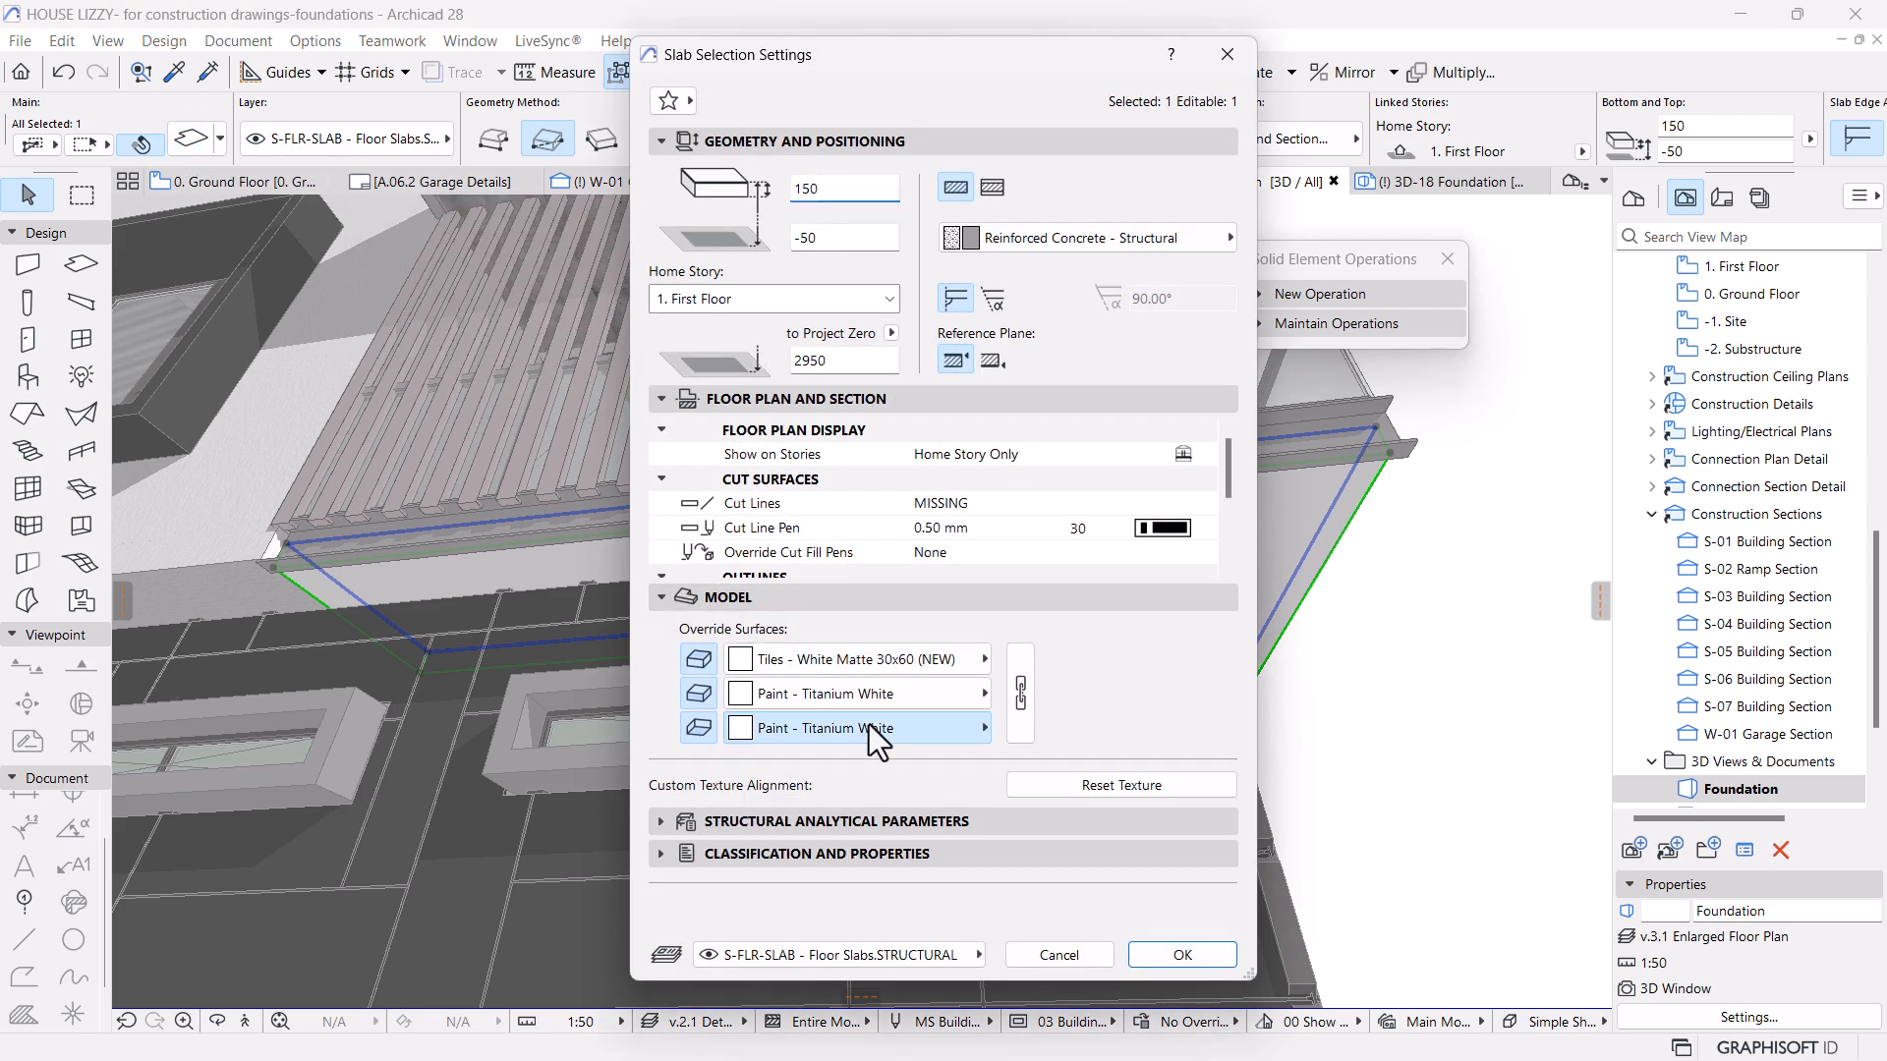
left_click(869, 728)
type("stu")
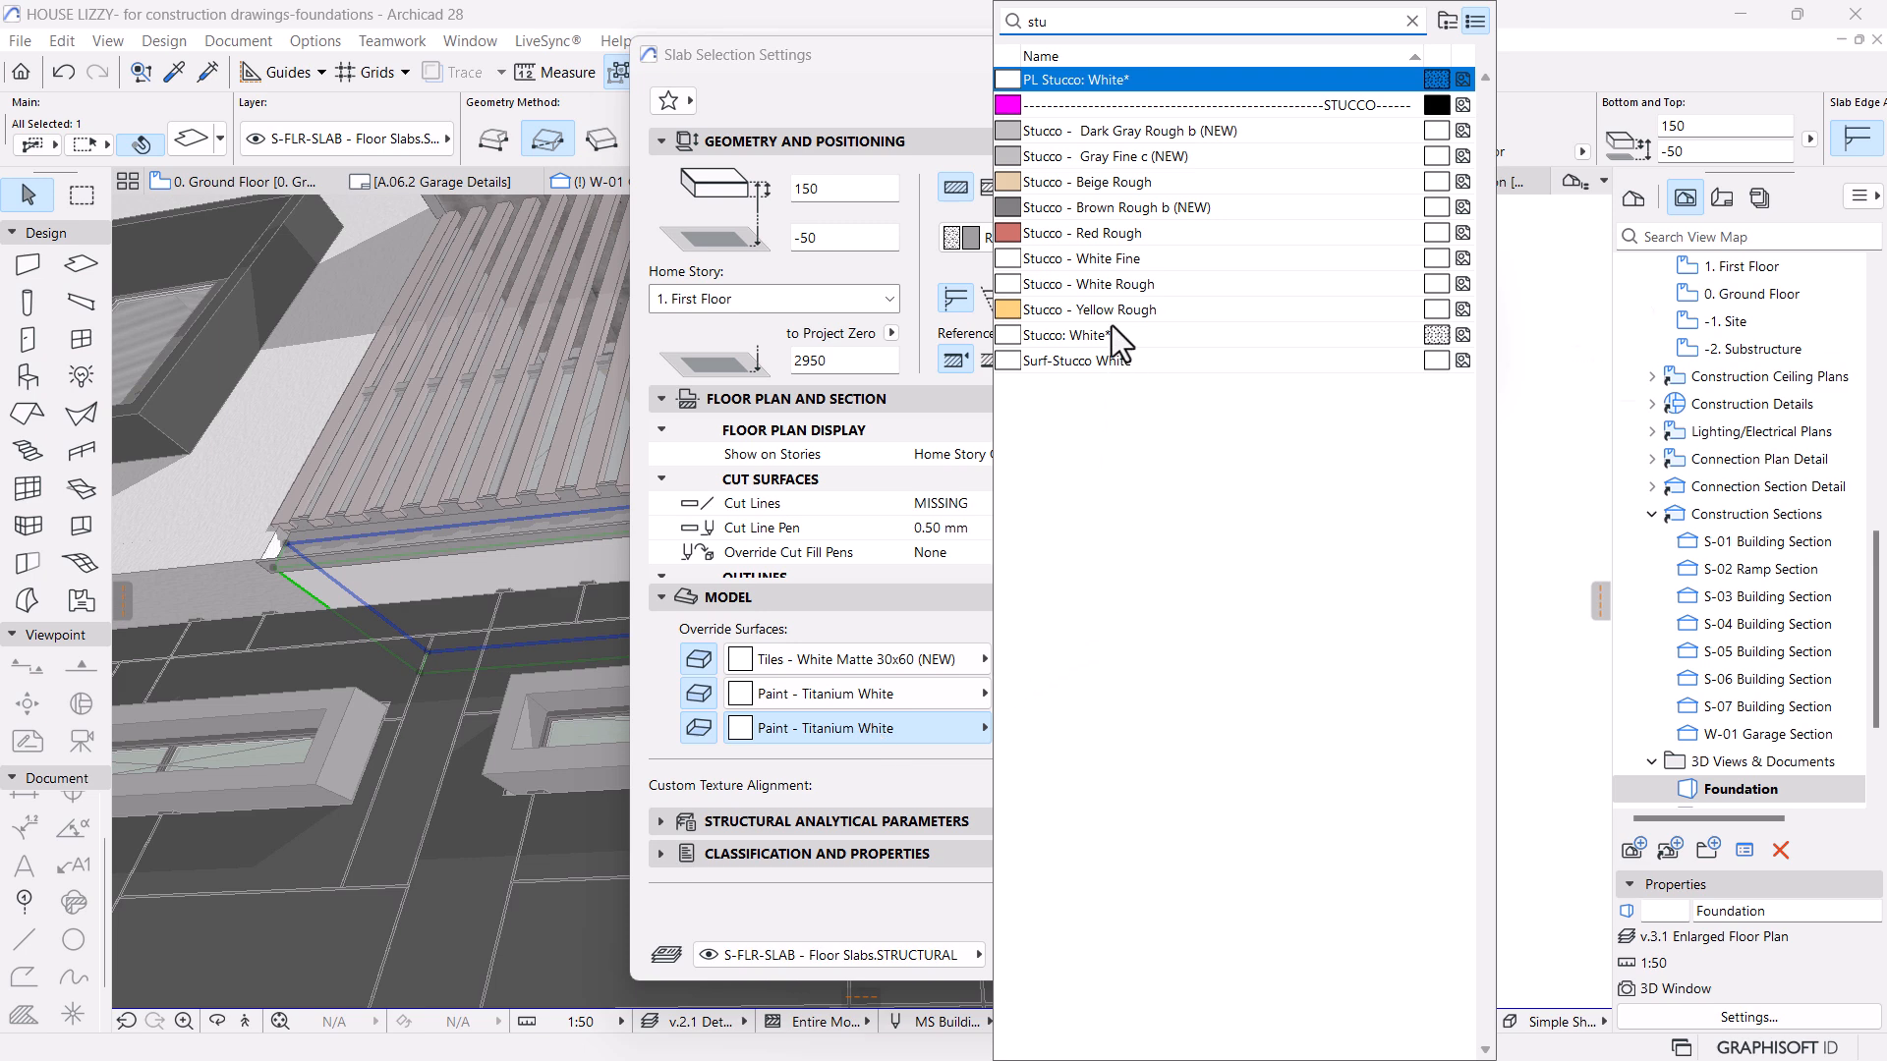
left_click(1156, 260)
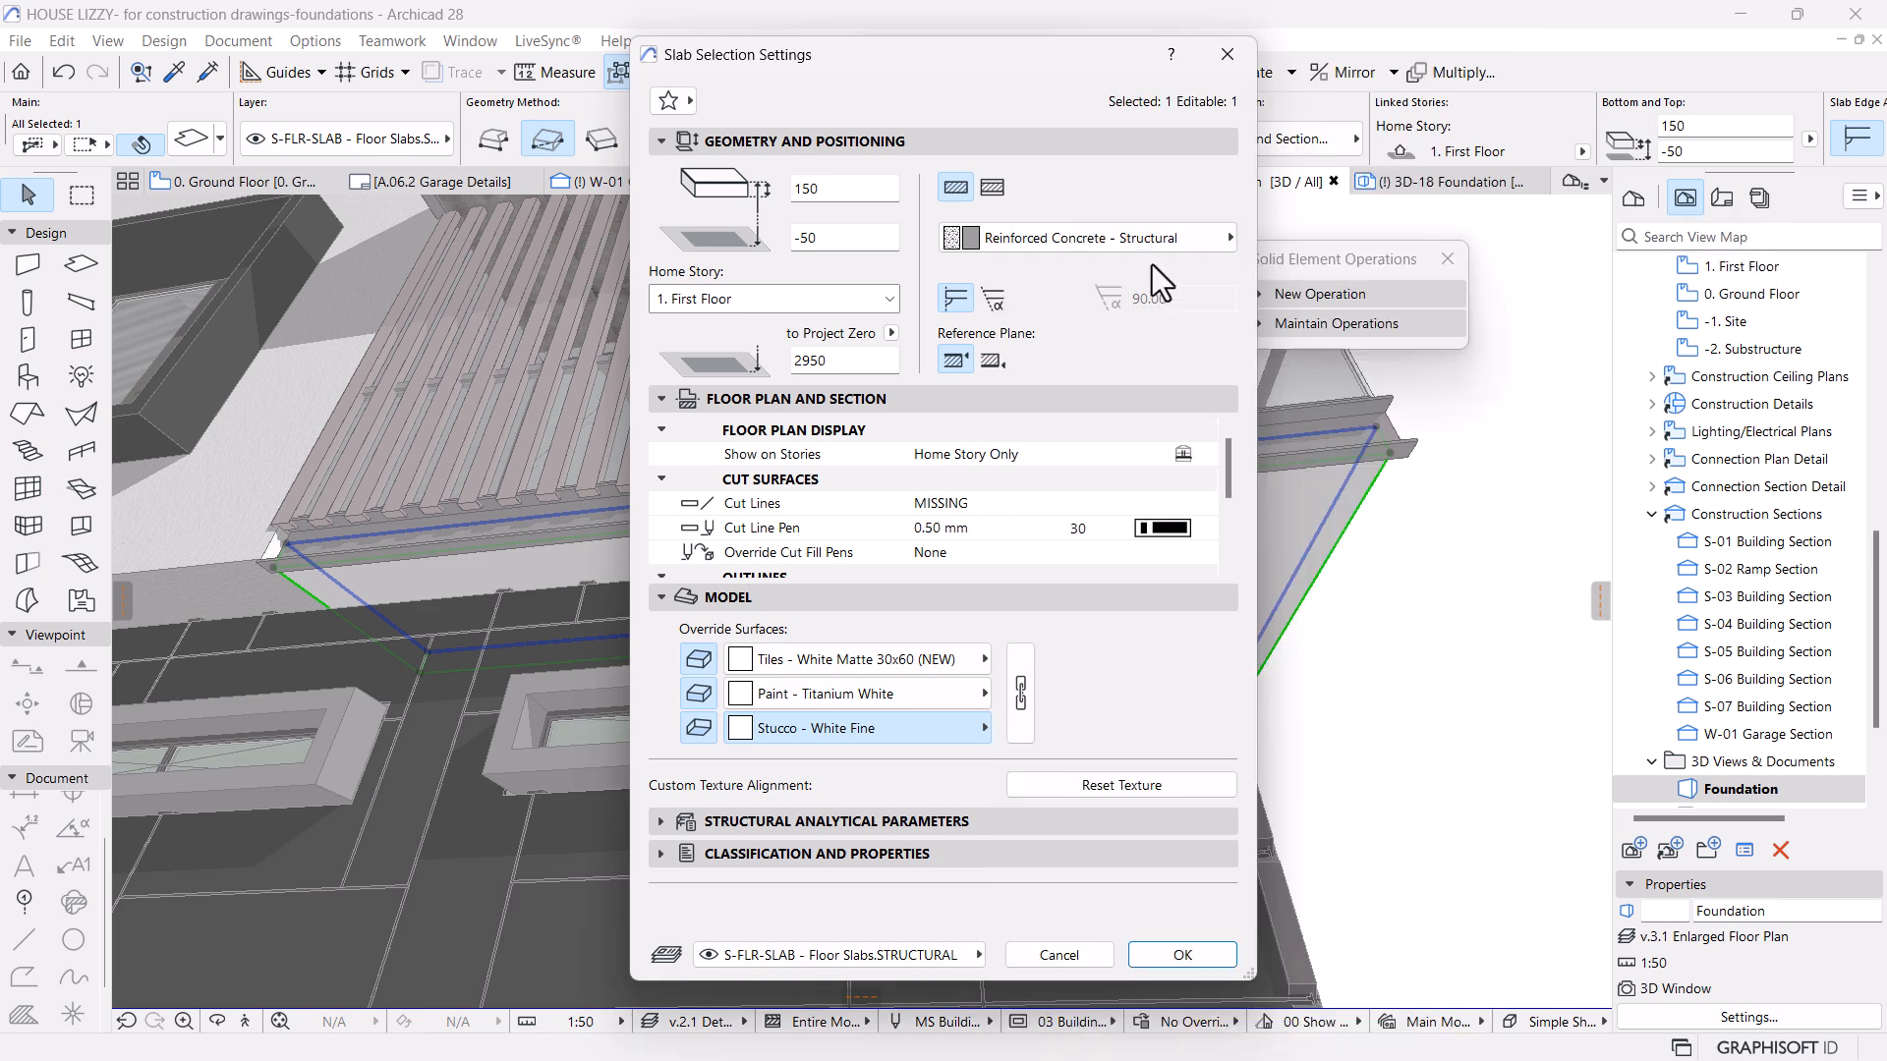
left_click(1164, 956)
Select the external wall beside the slatted screen to recheck its finish, and clear the selection.
left_click(208, 517)
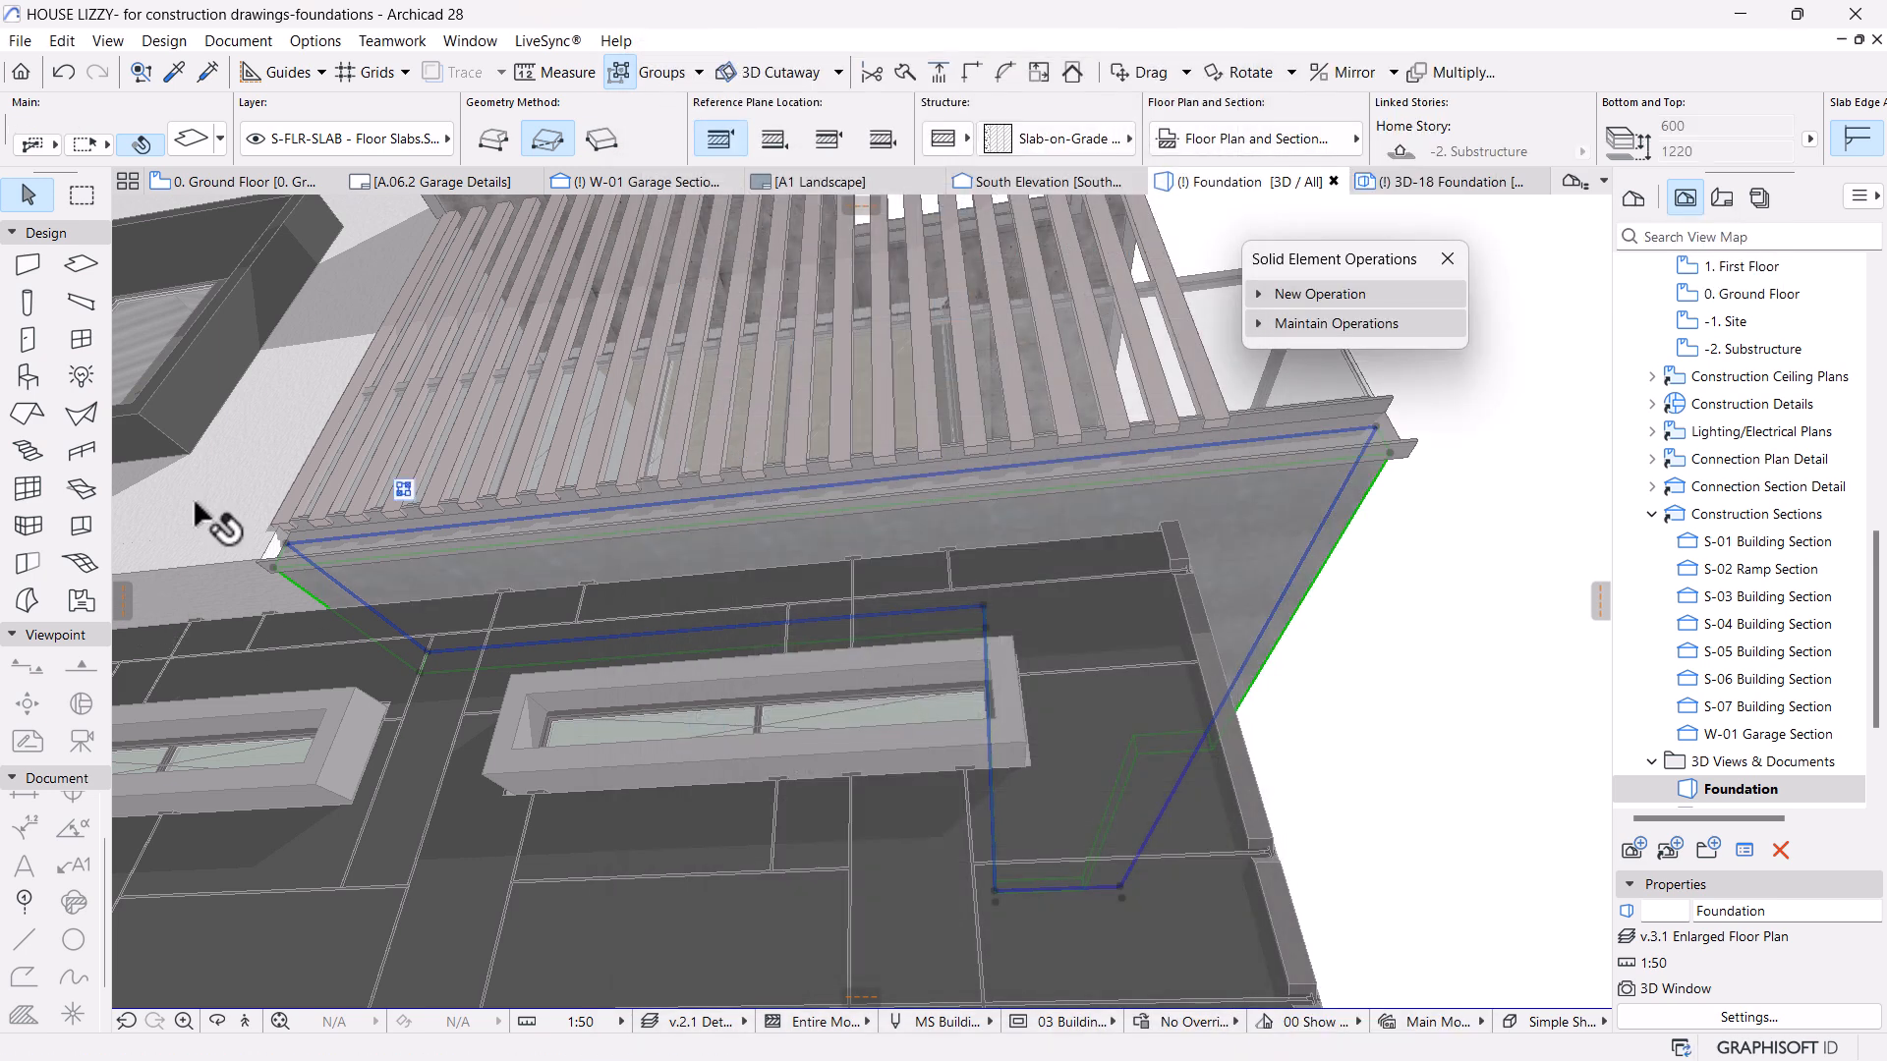
left_click(191, 140)
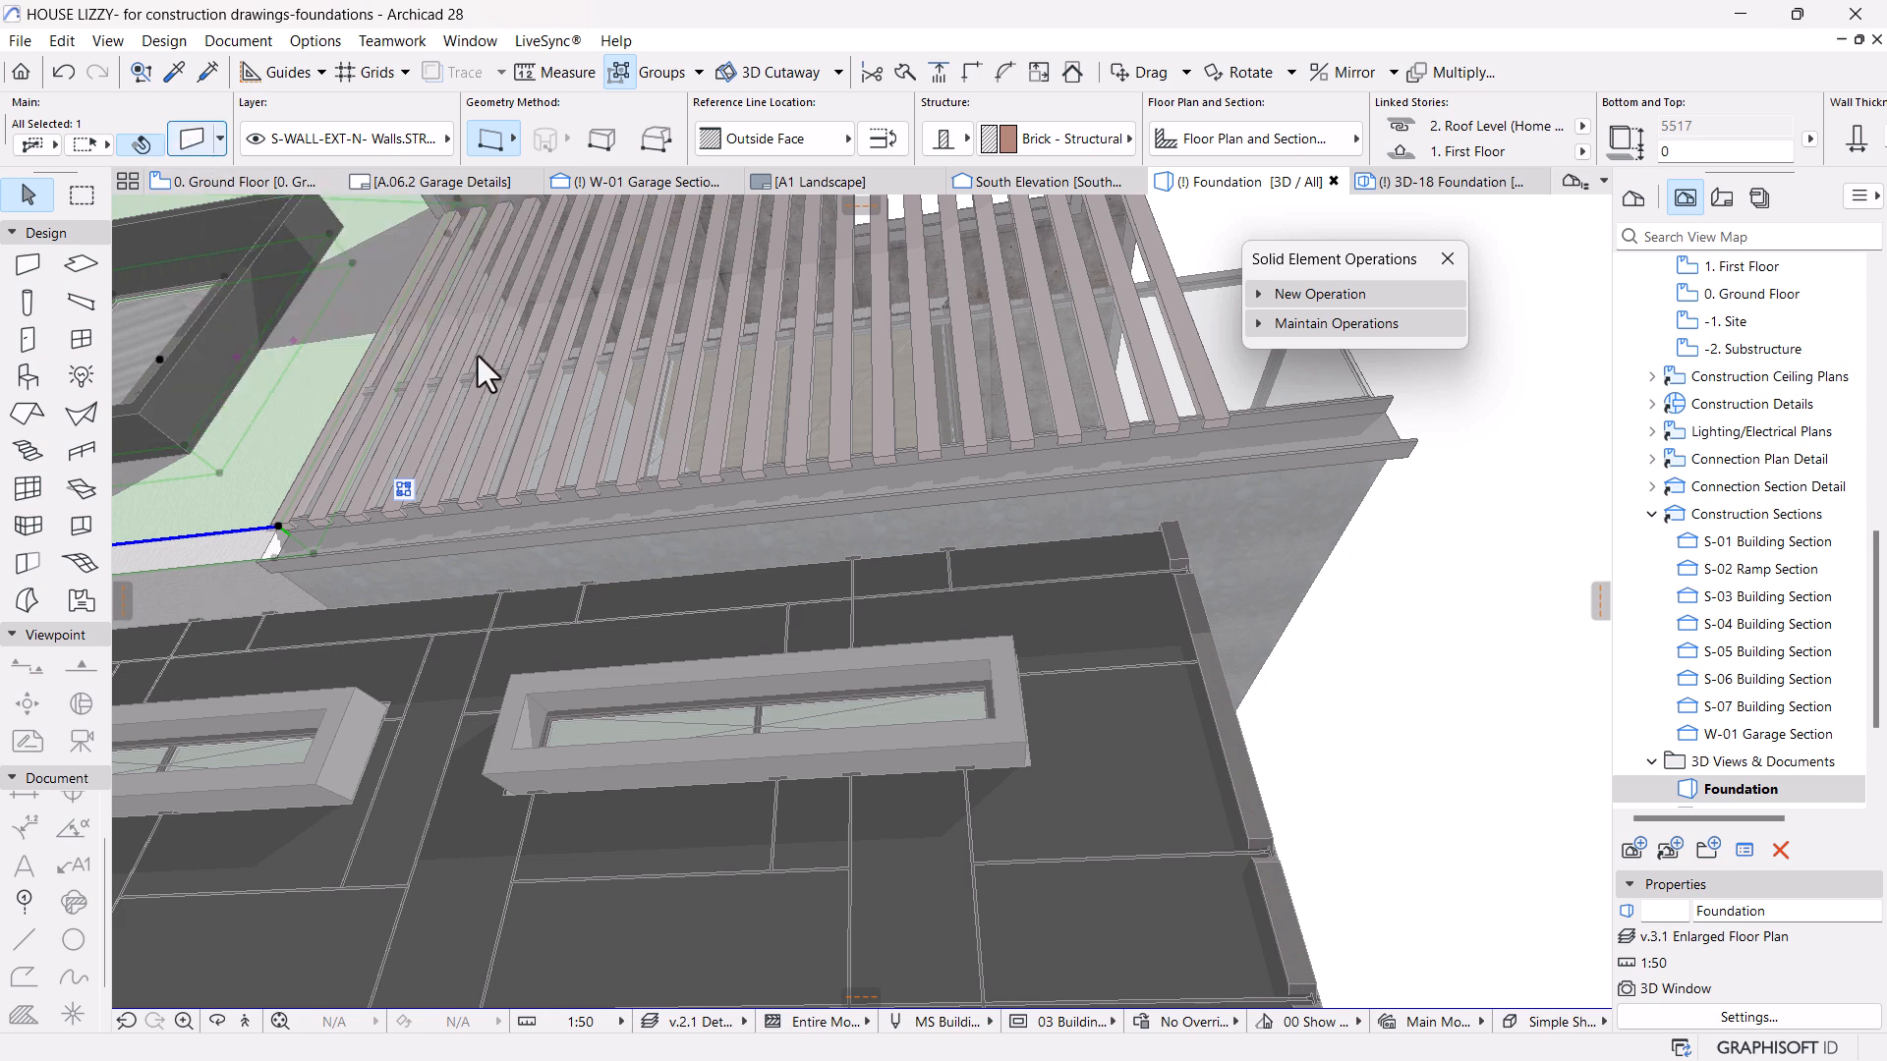
key("Escape")
left_click(1431, 623)
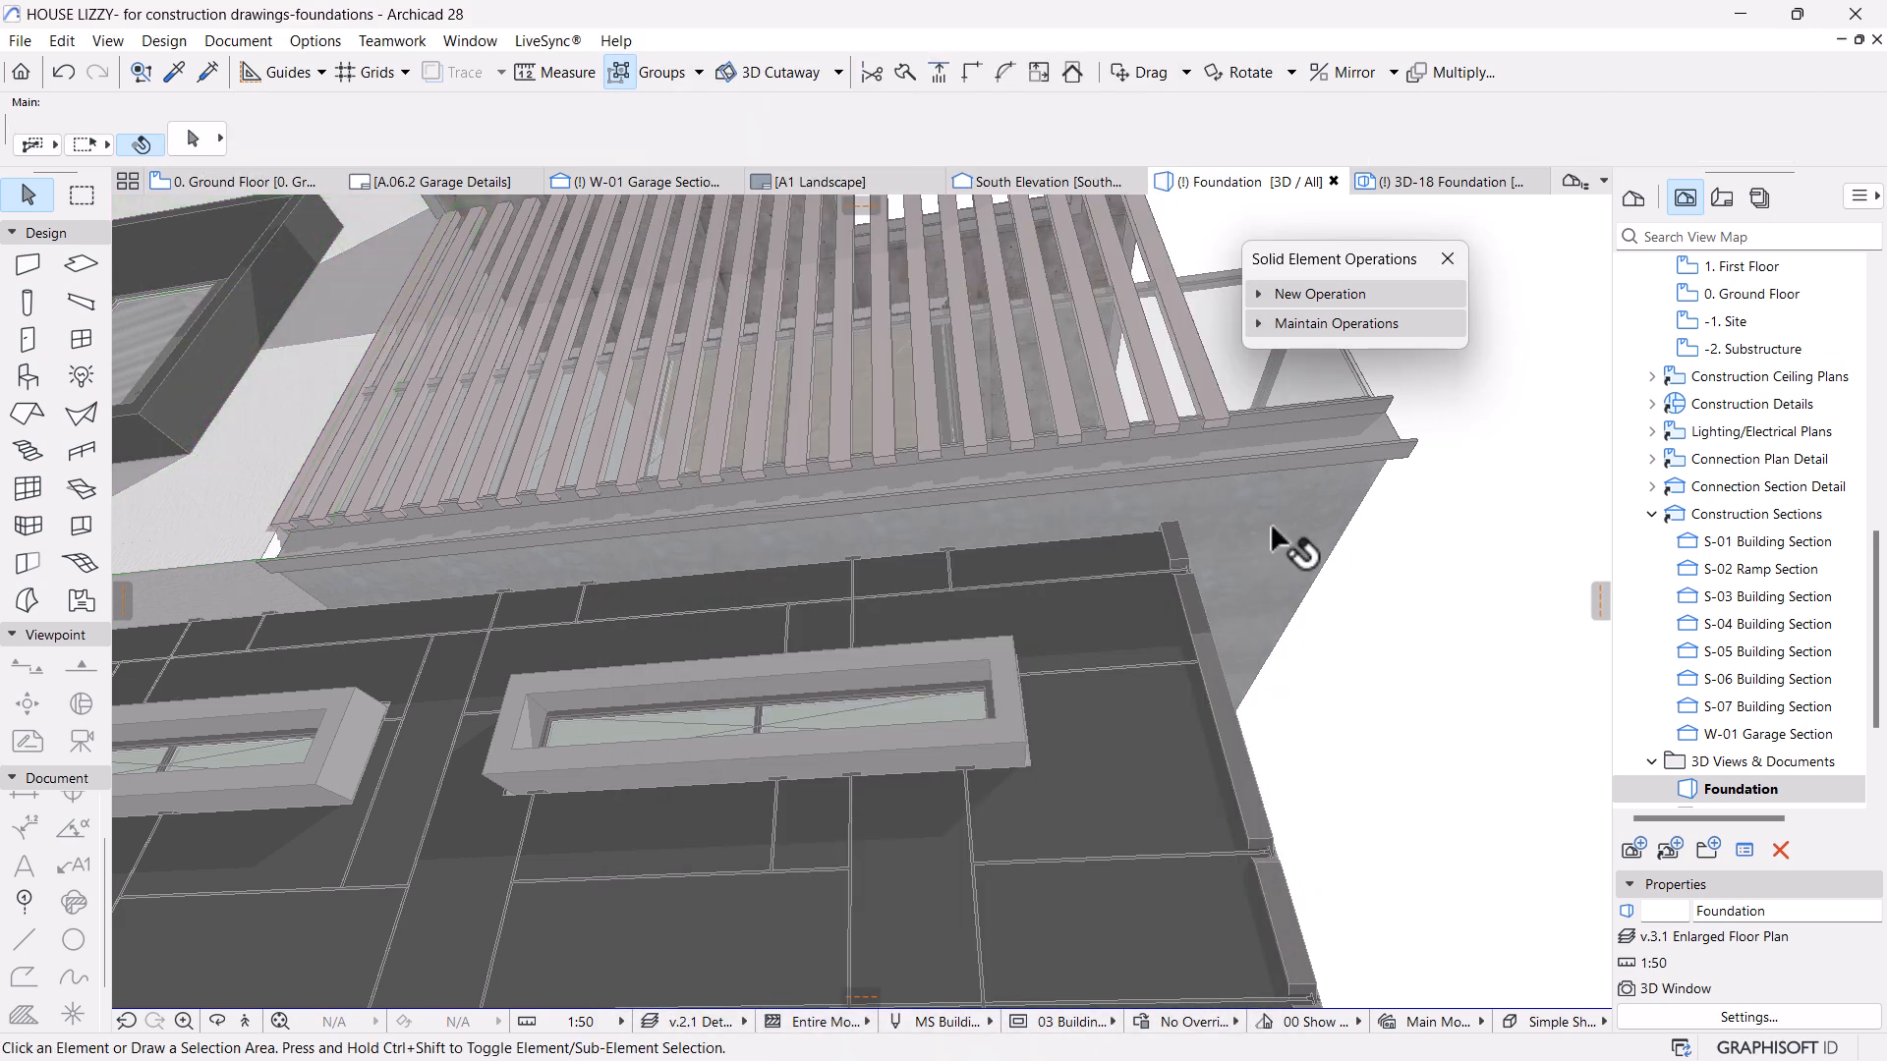
Reopen the projecting 150 mm slab's settings and set its bottom surface to Stucco - White Rough.
left_click(1270, 526)
left_click(191, 140)
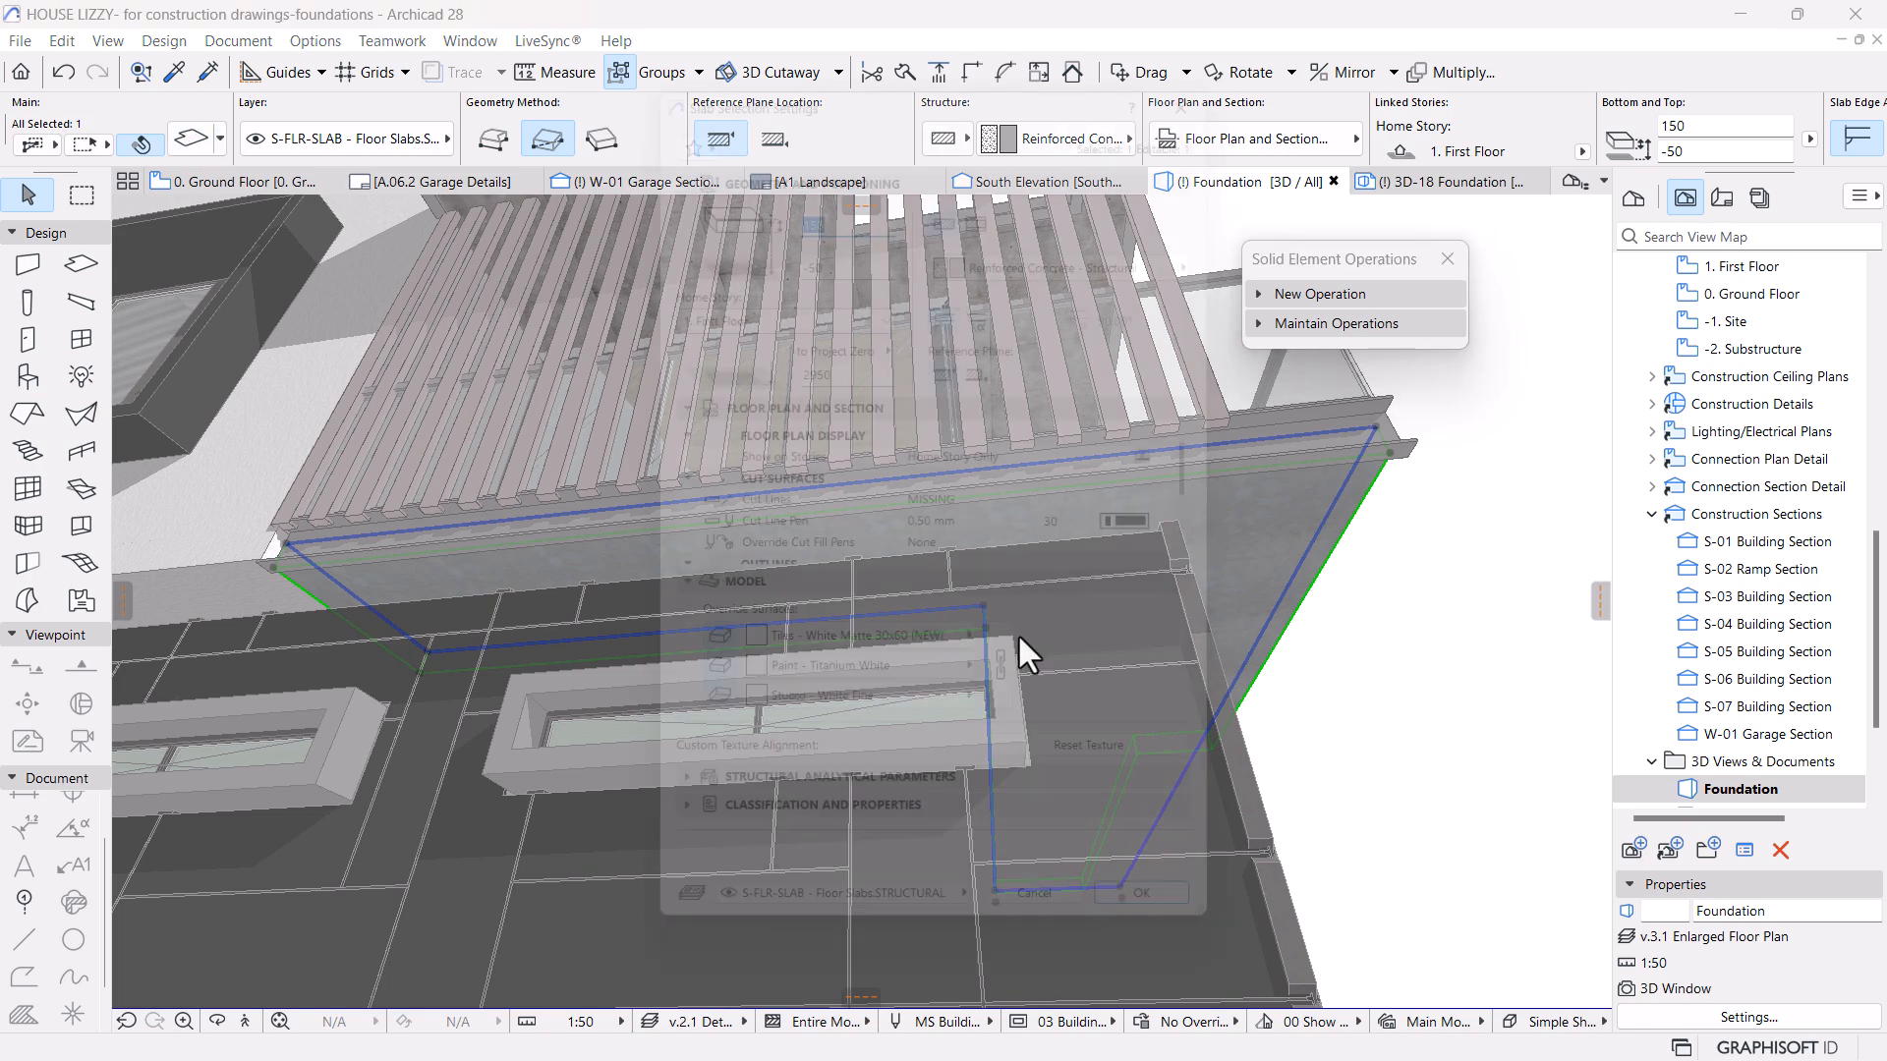
left_click(892, 728)
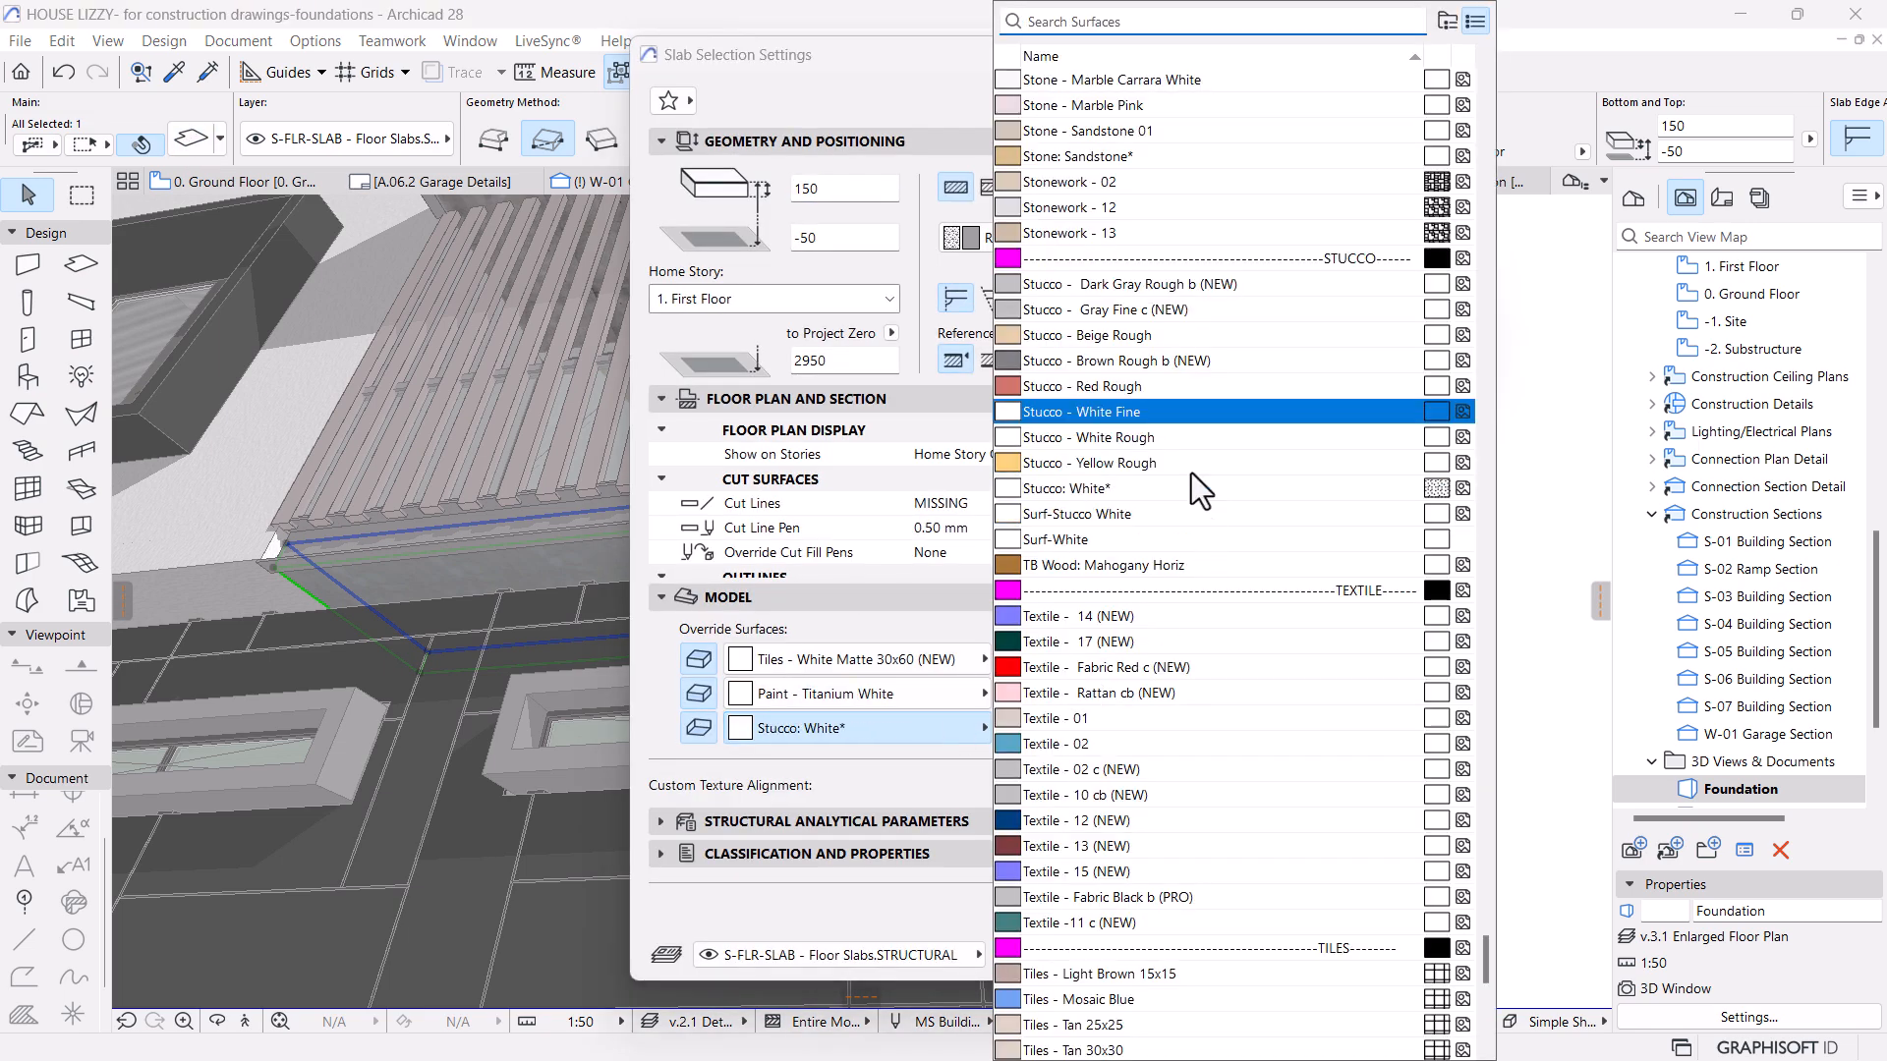
left_click(1130, 424)
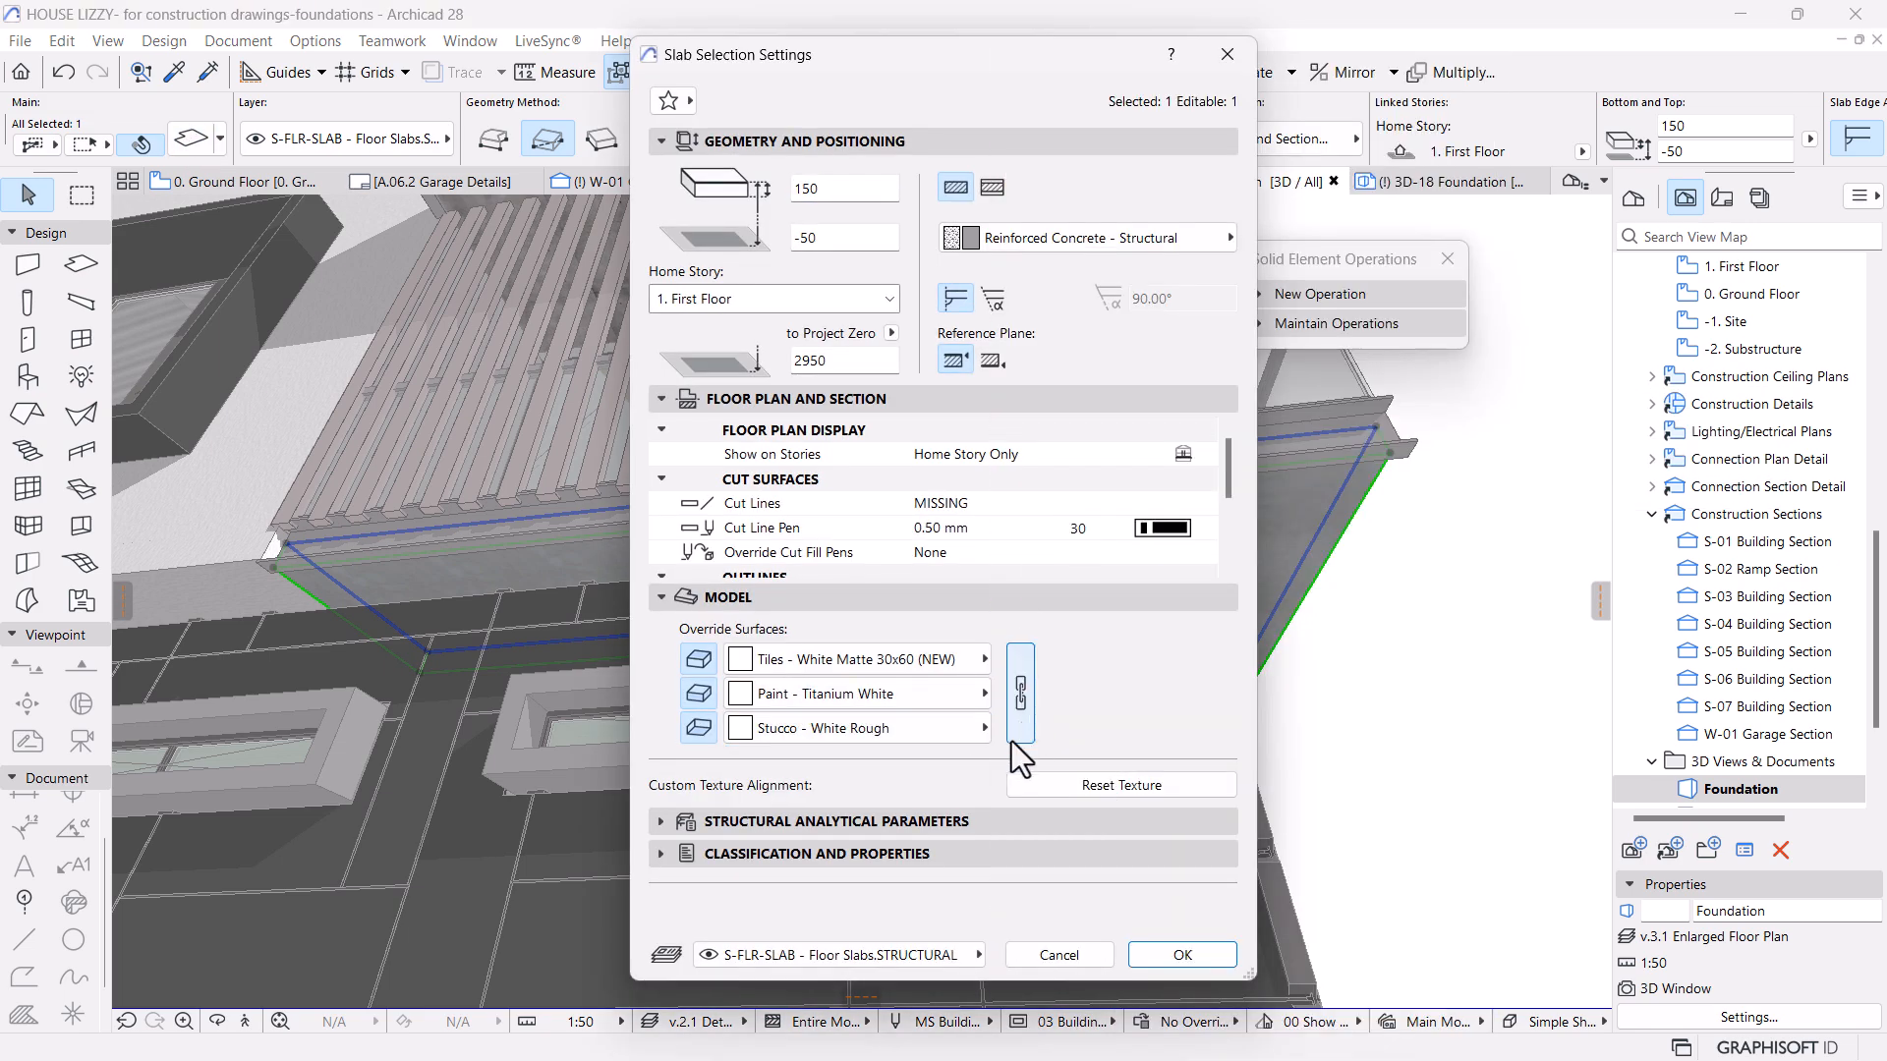
Set the projecting slab's edge surface to Stucco - White Rough, apply the settings and deselect the slab.
left_click(810, 694)
left_click(1136, 491)
type("stu")
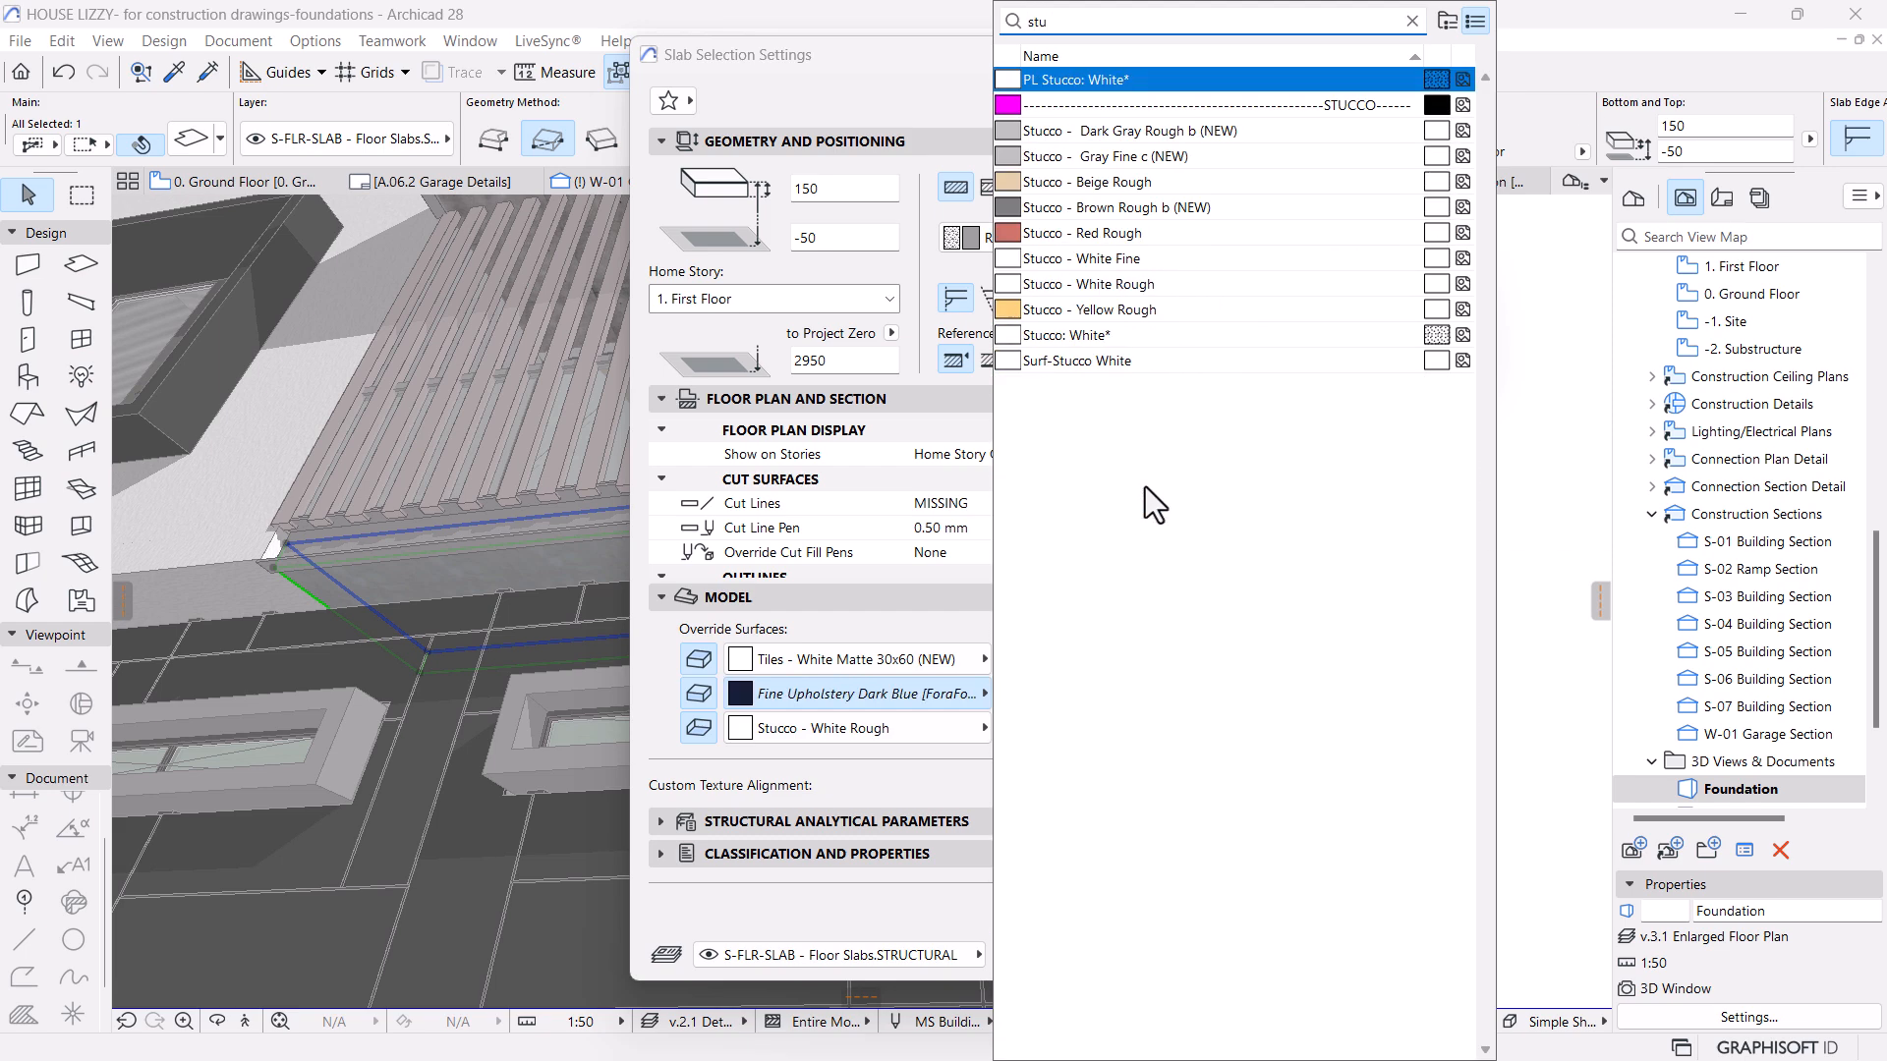
left_click(1148, 301)
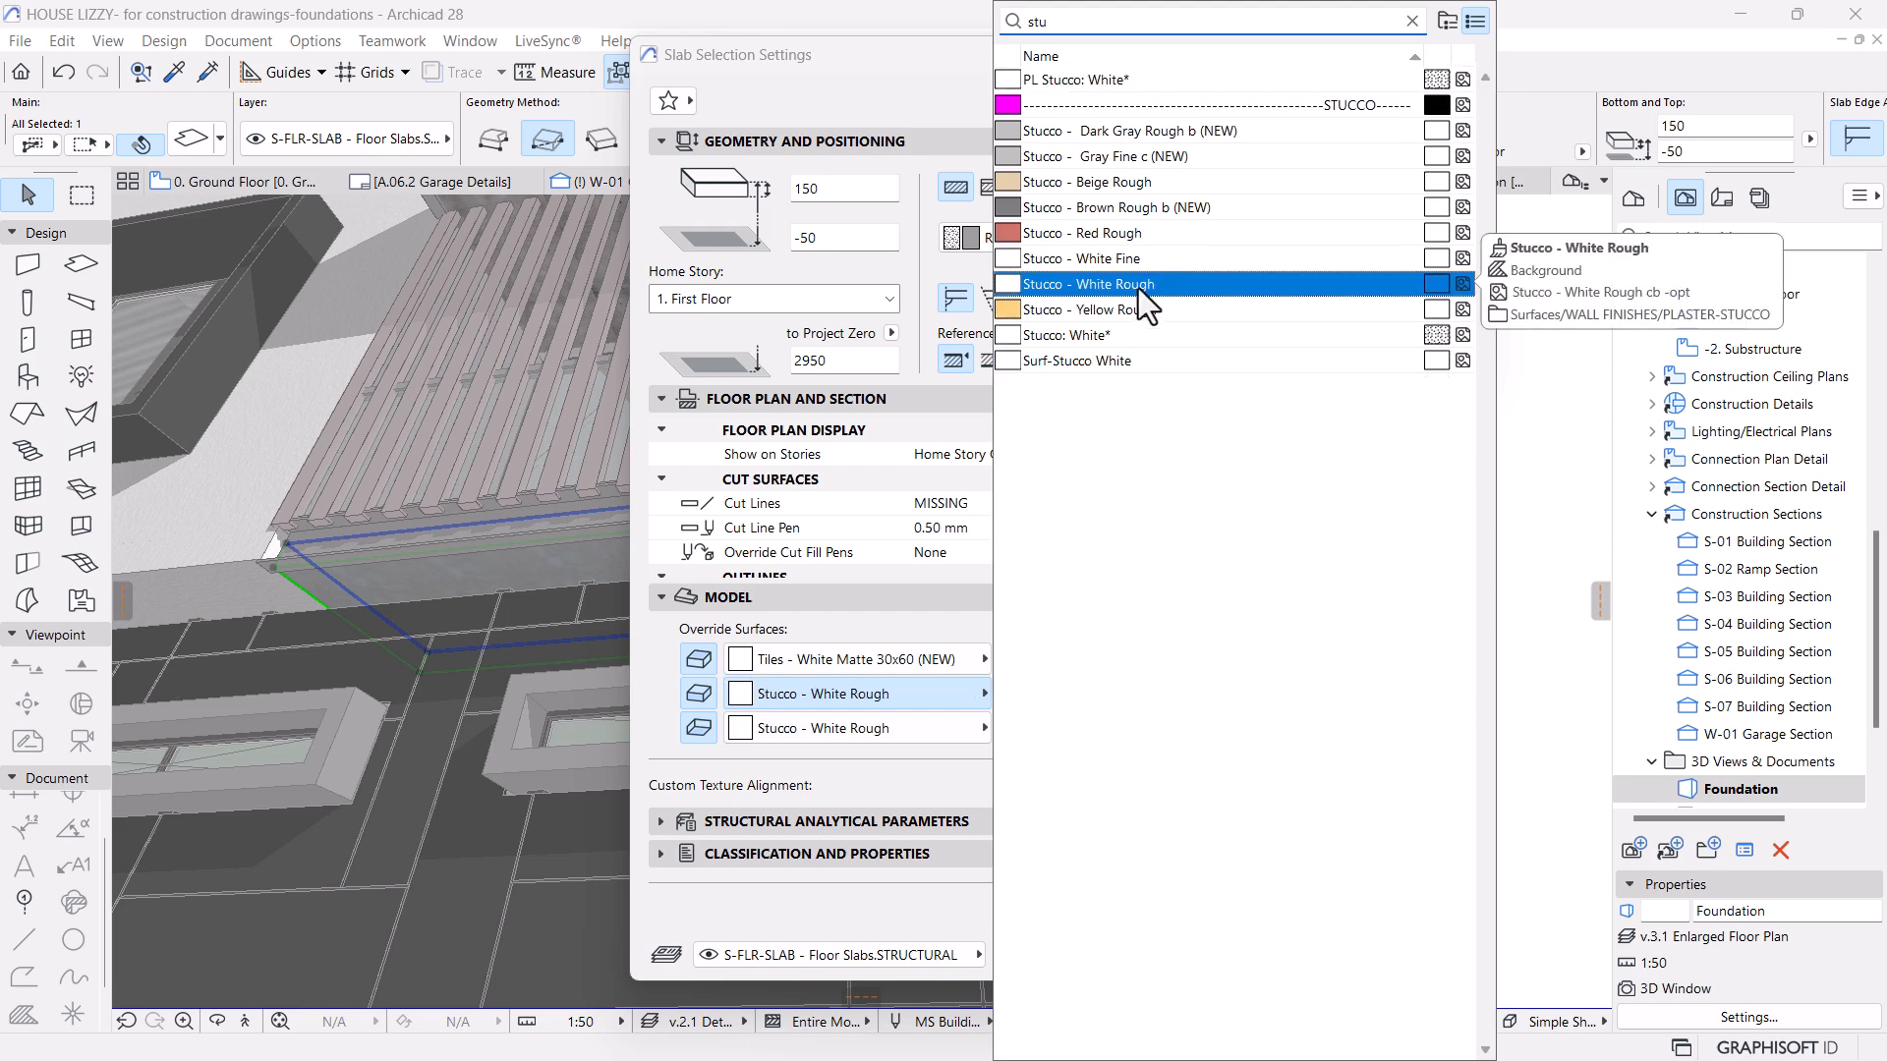
left_click(1160, 953)
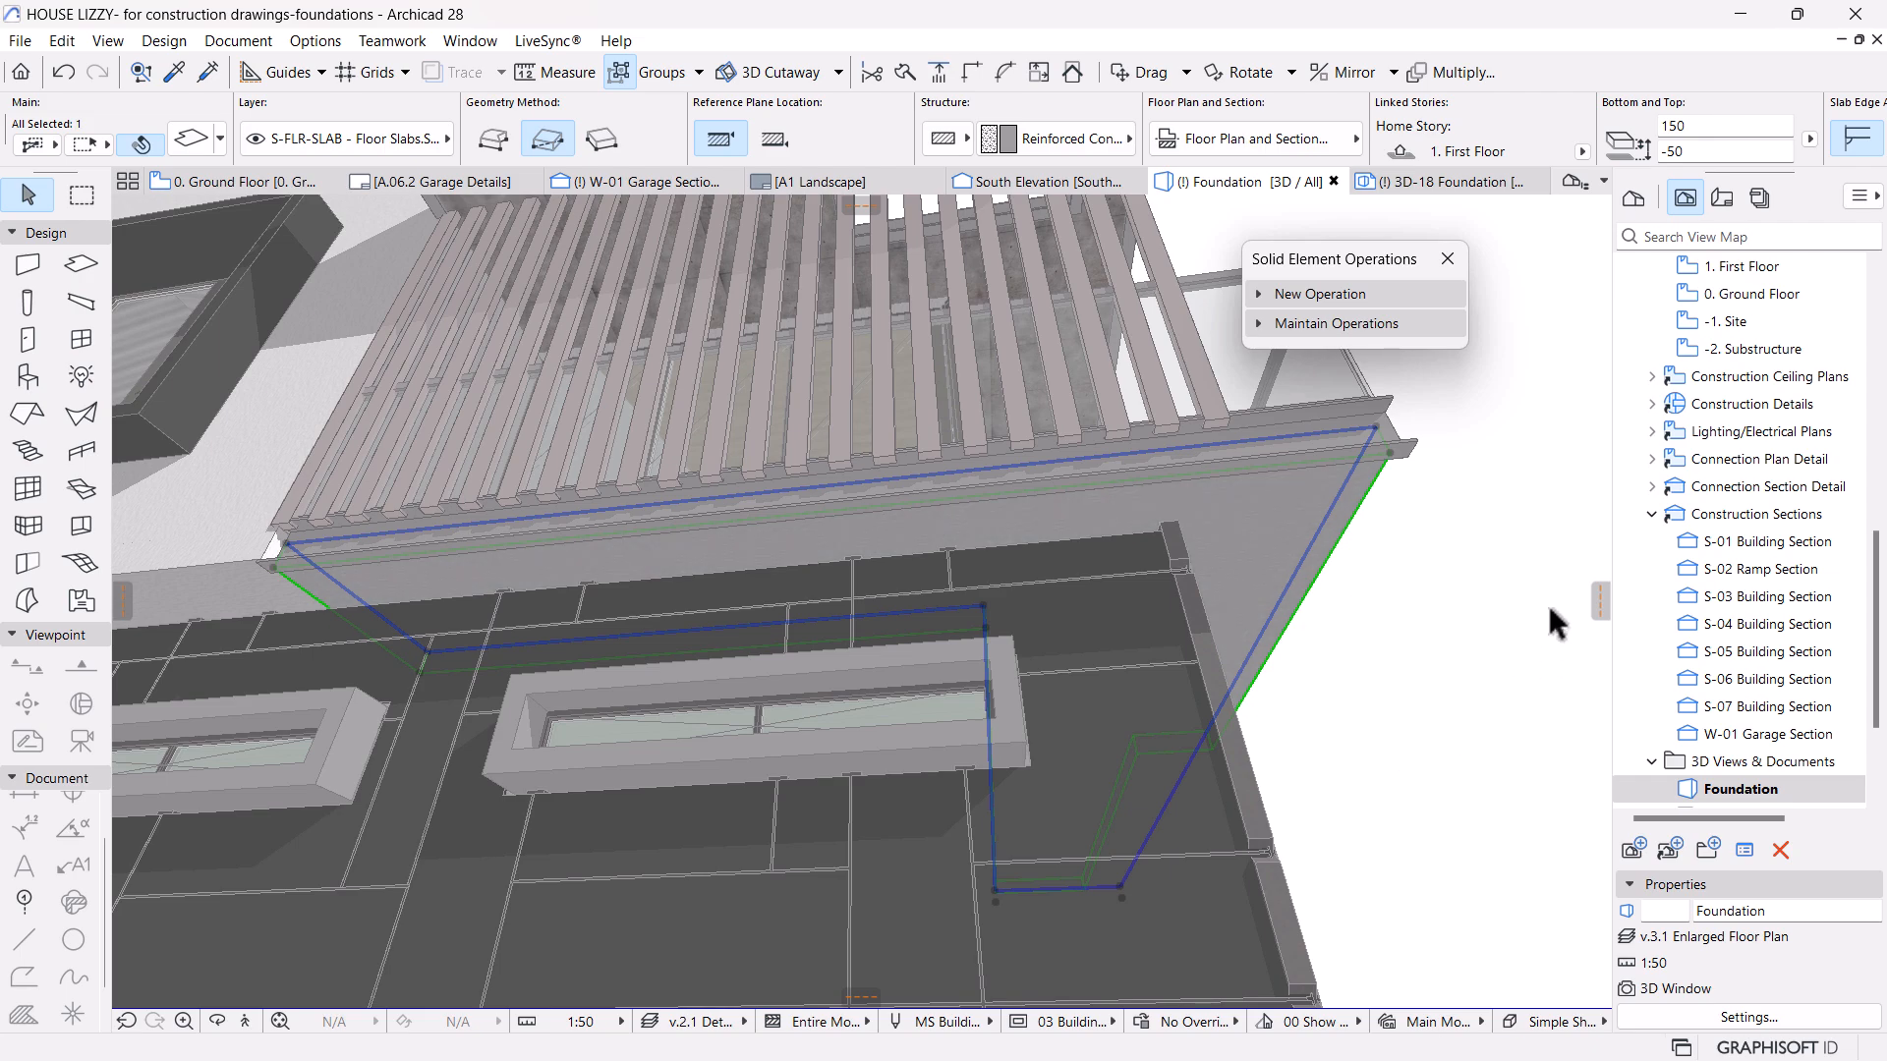
left_click(1315, 700)
Turn on the visibility of every layer in the layer settings and apply the change to the 3D model.
middle_click_drag(1139, 785, 1112, 862, "shift")
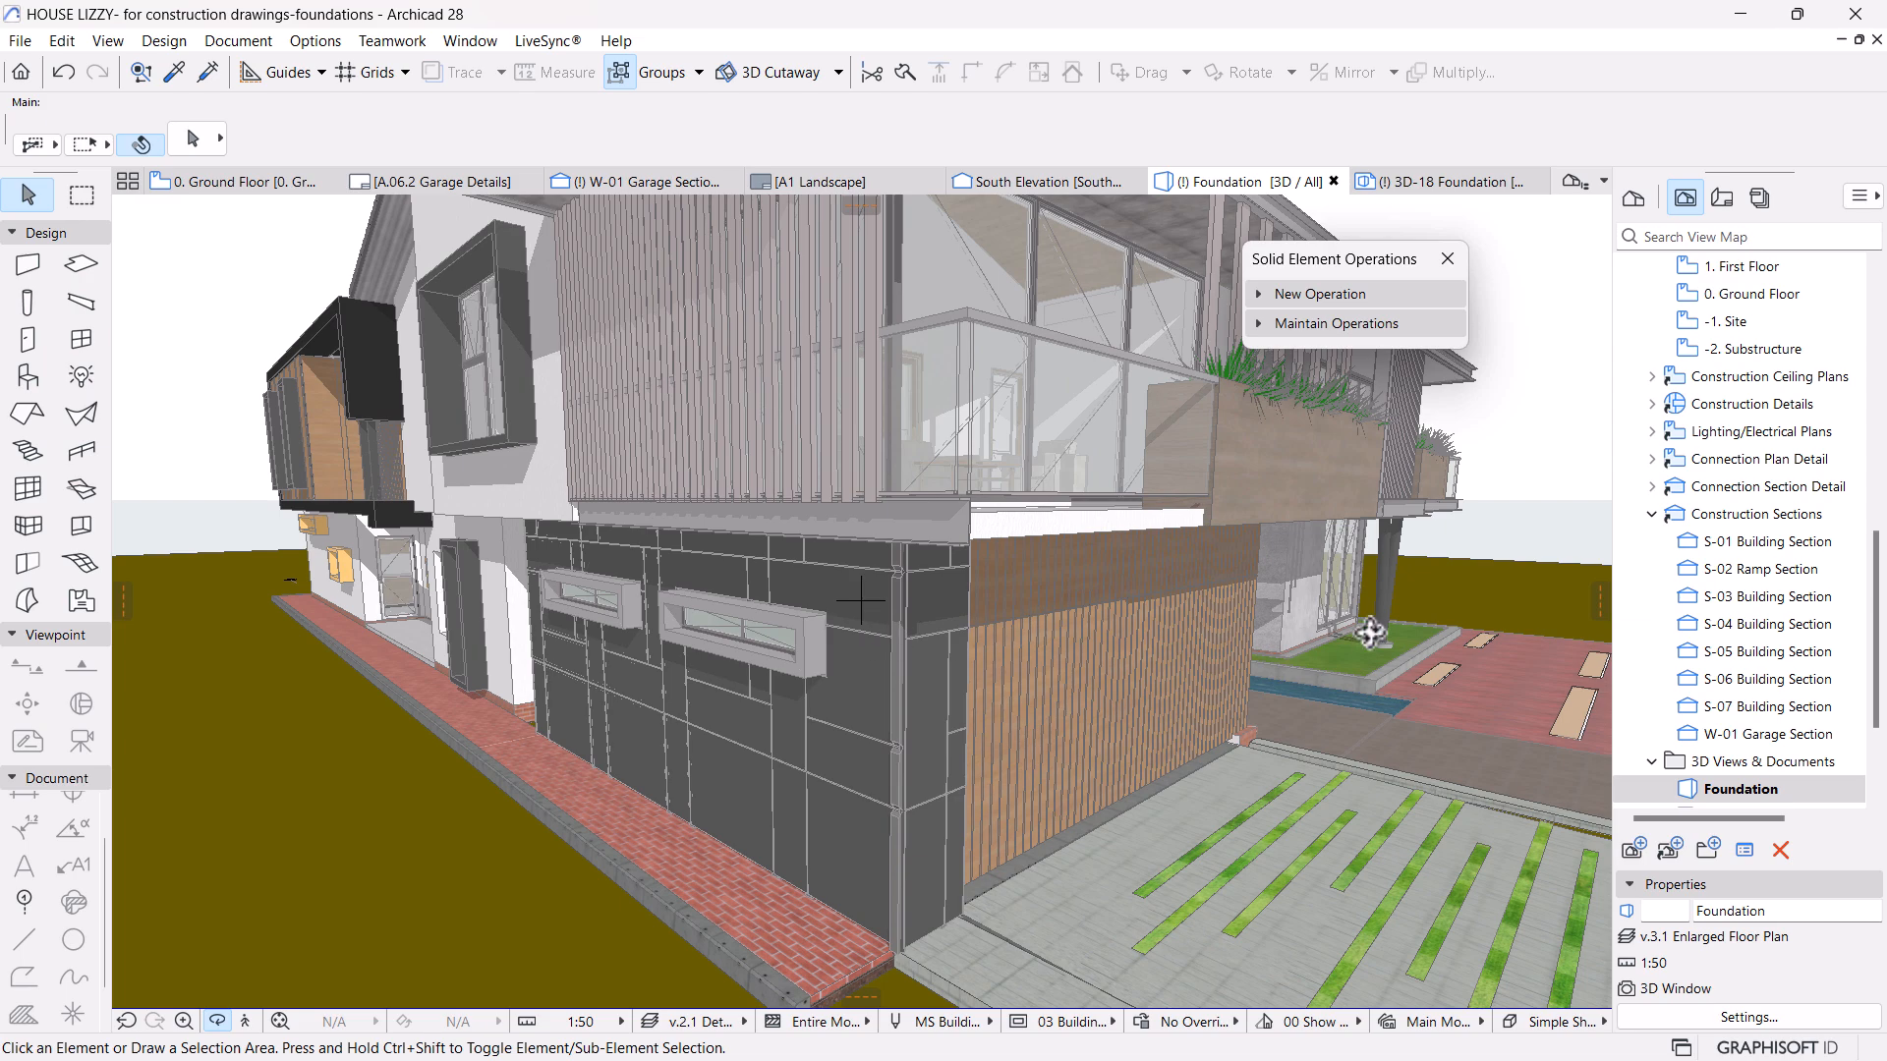
middle_click_drag(932, 747, 988, 595, "shift")
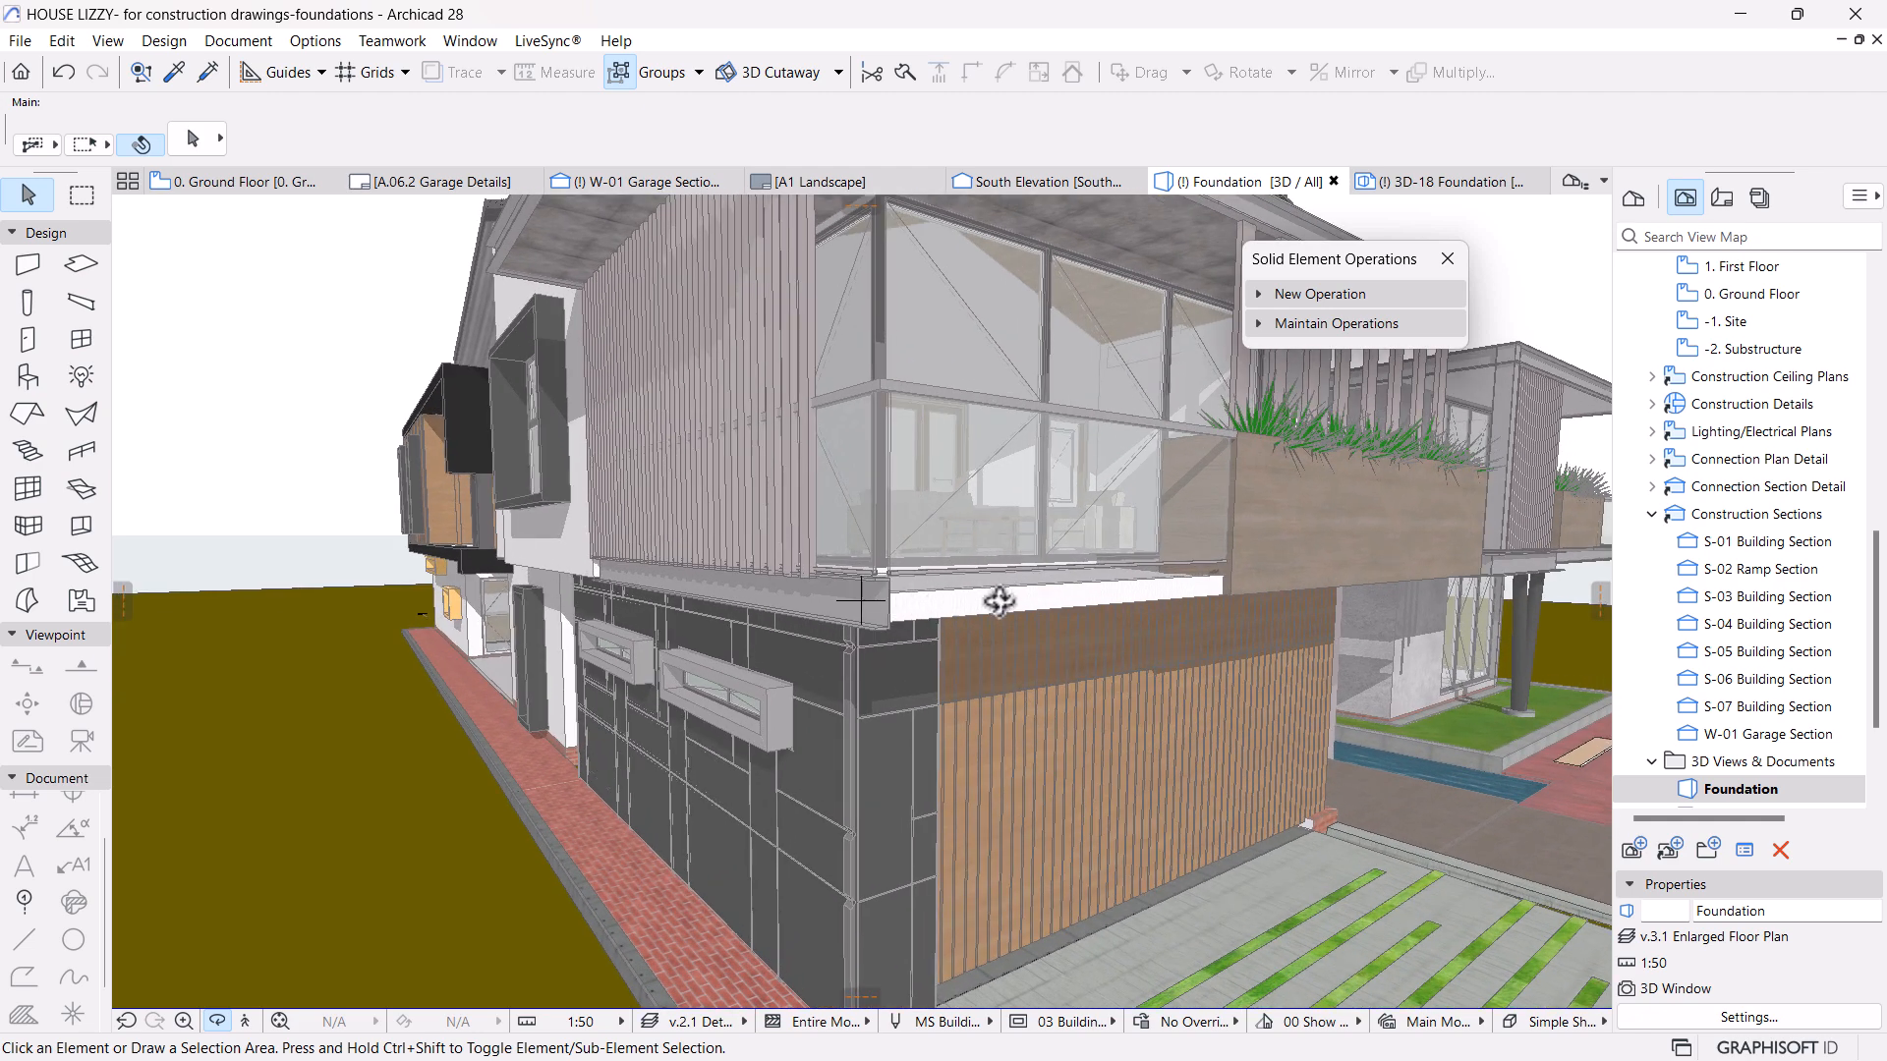
key("ctrl+l")
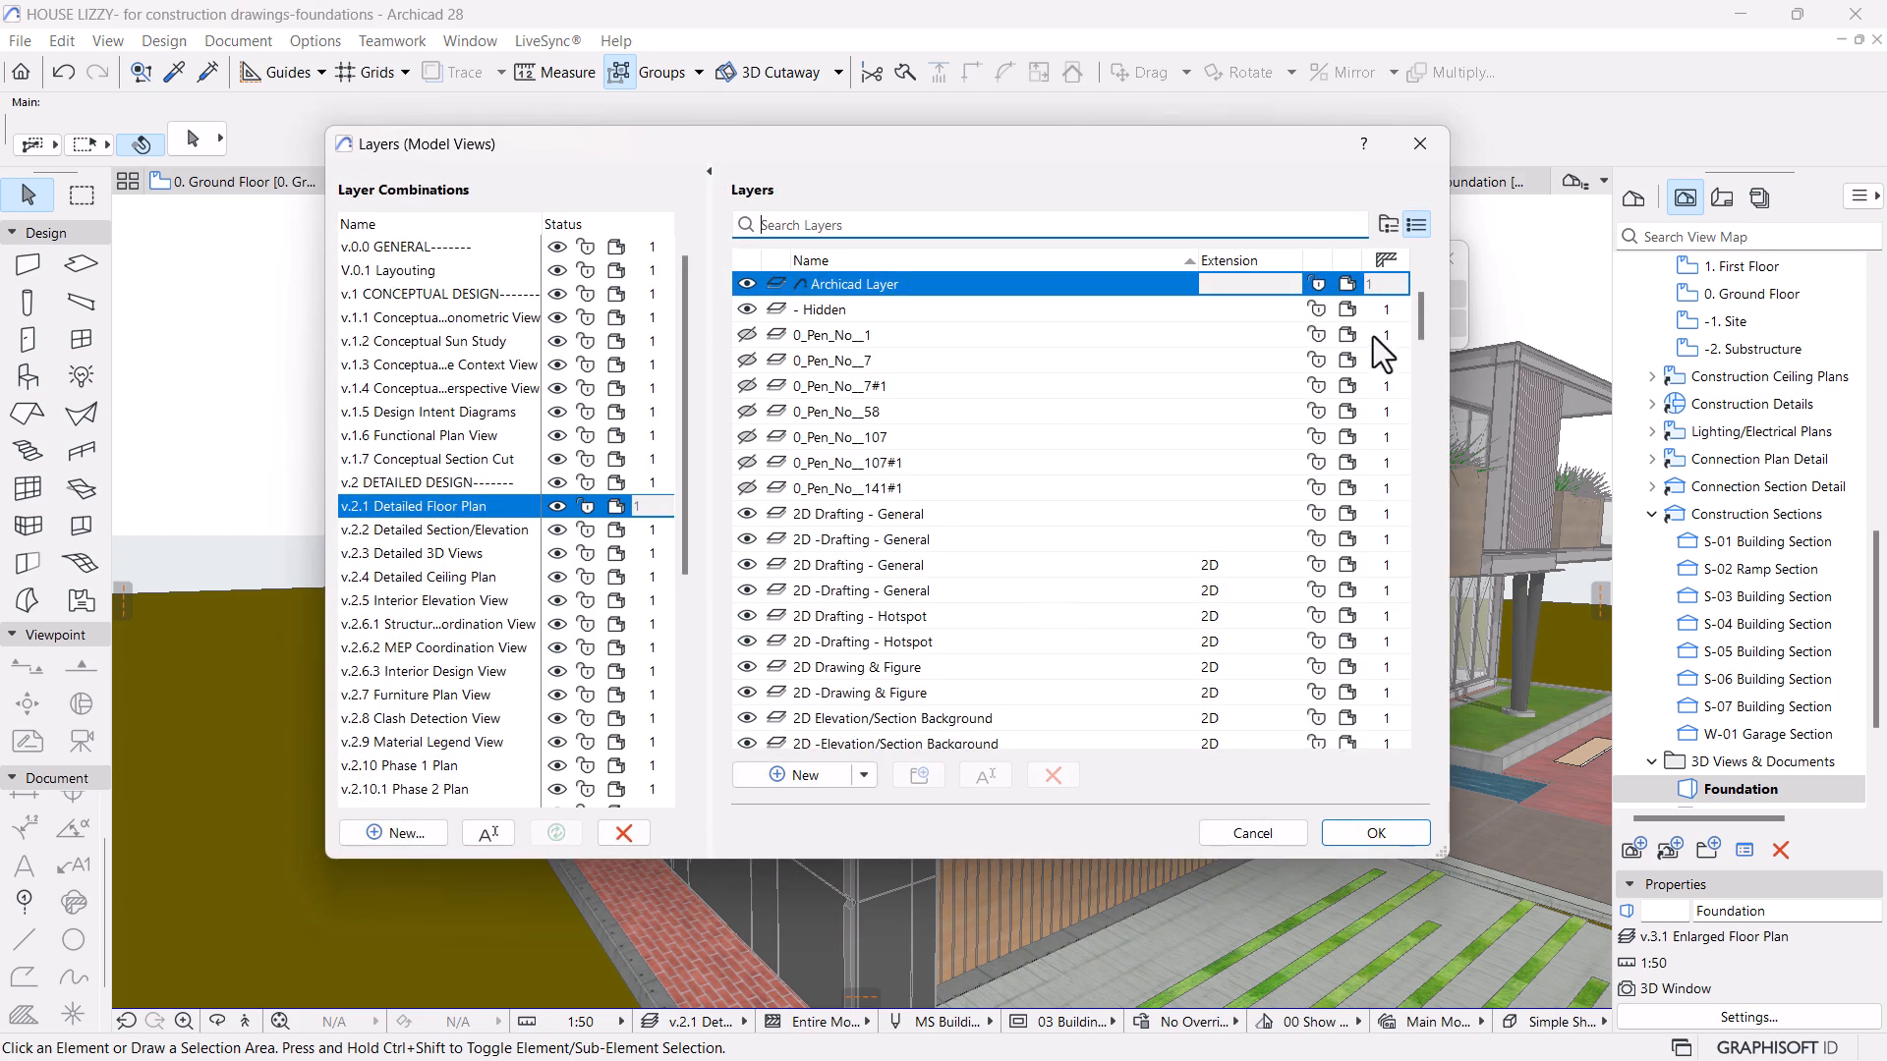
left_click_drag(1420, 324, 1420, 678)
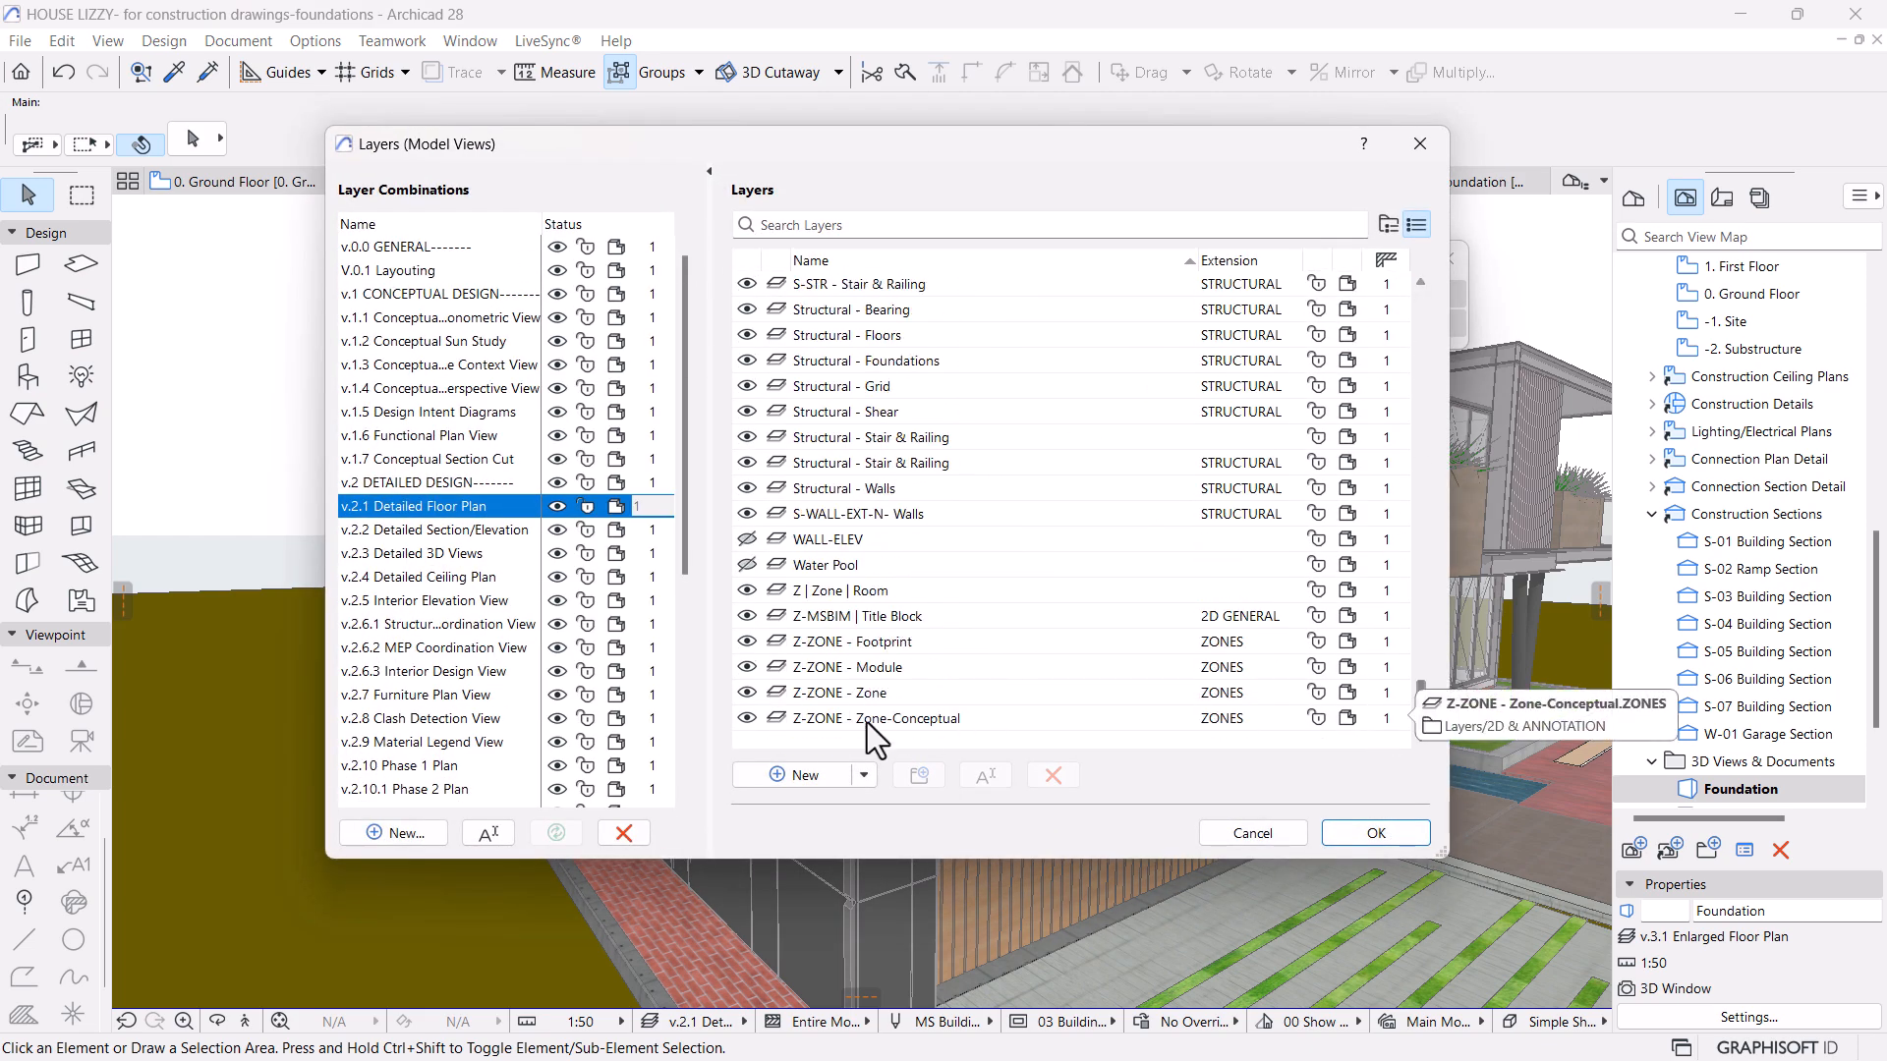
key("ctrl+a")
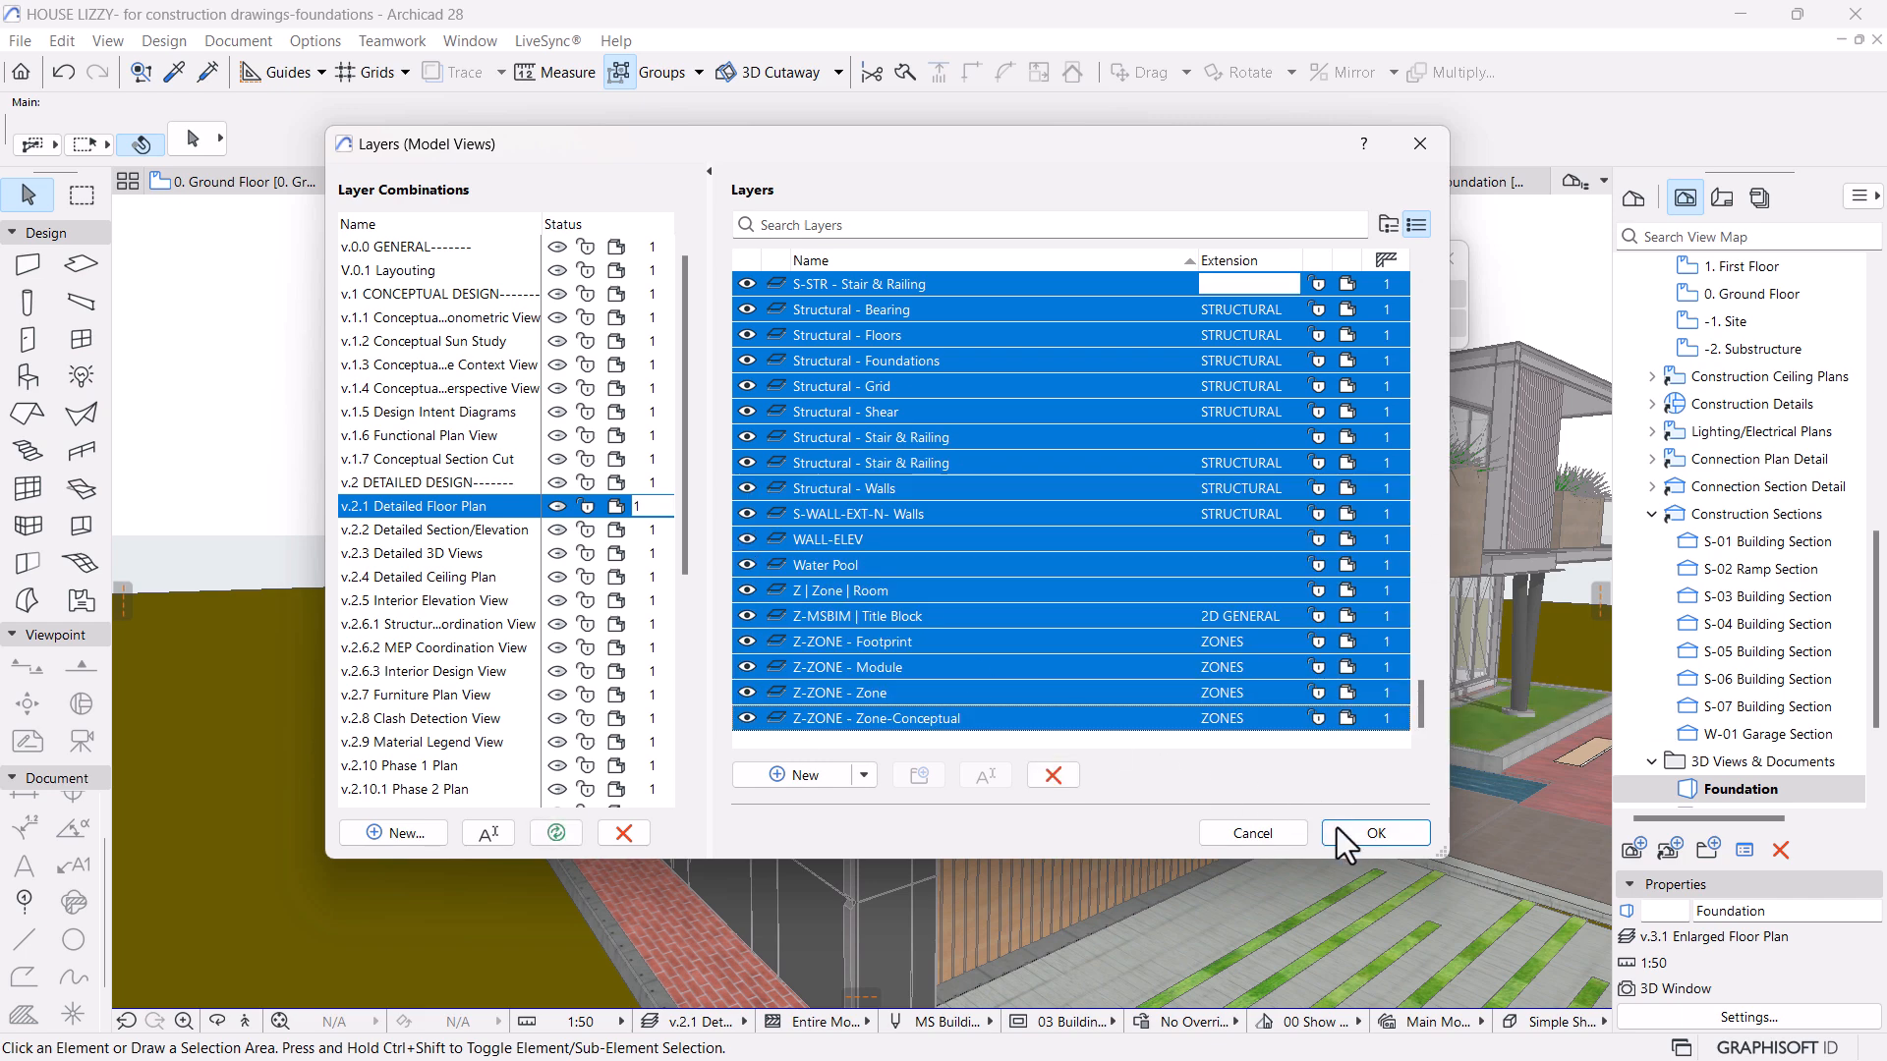
left_click(1344, 833)
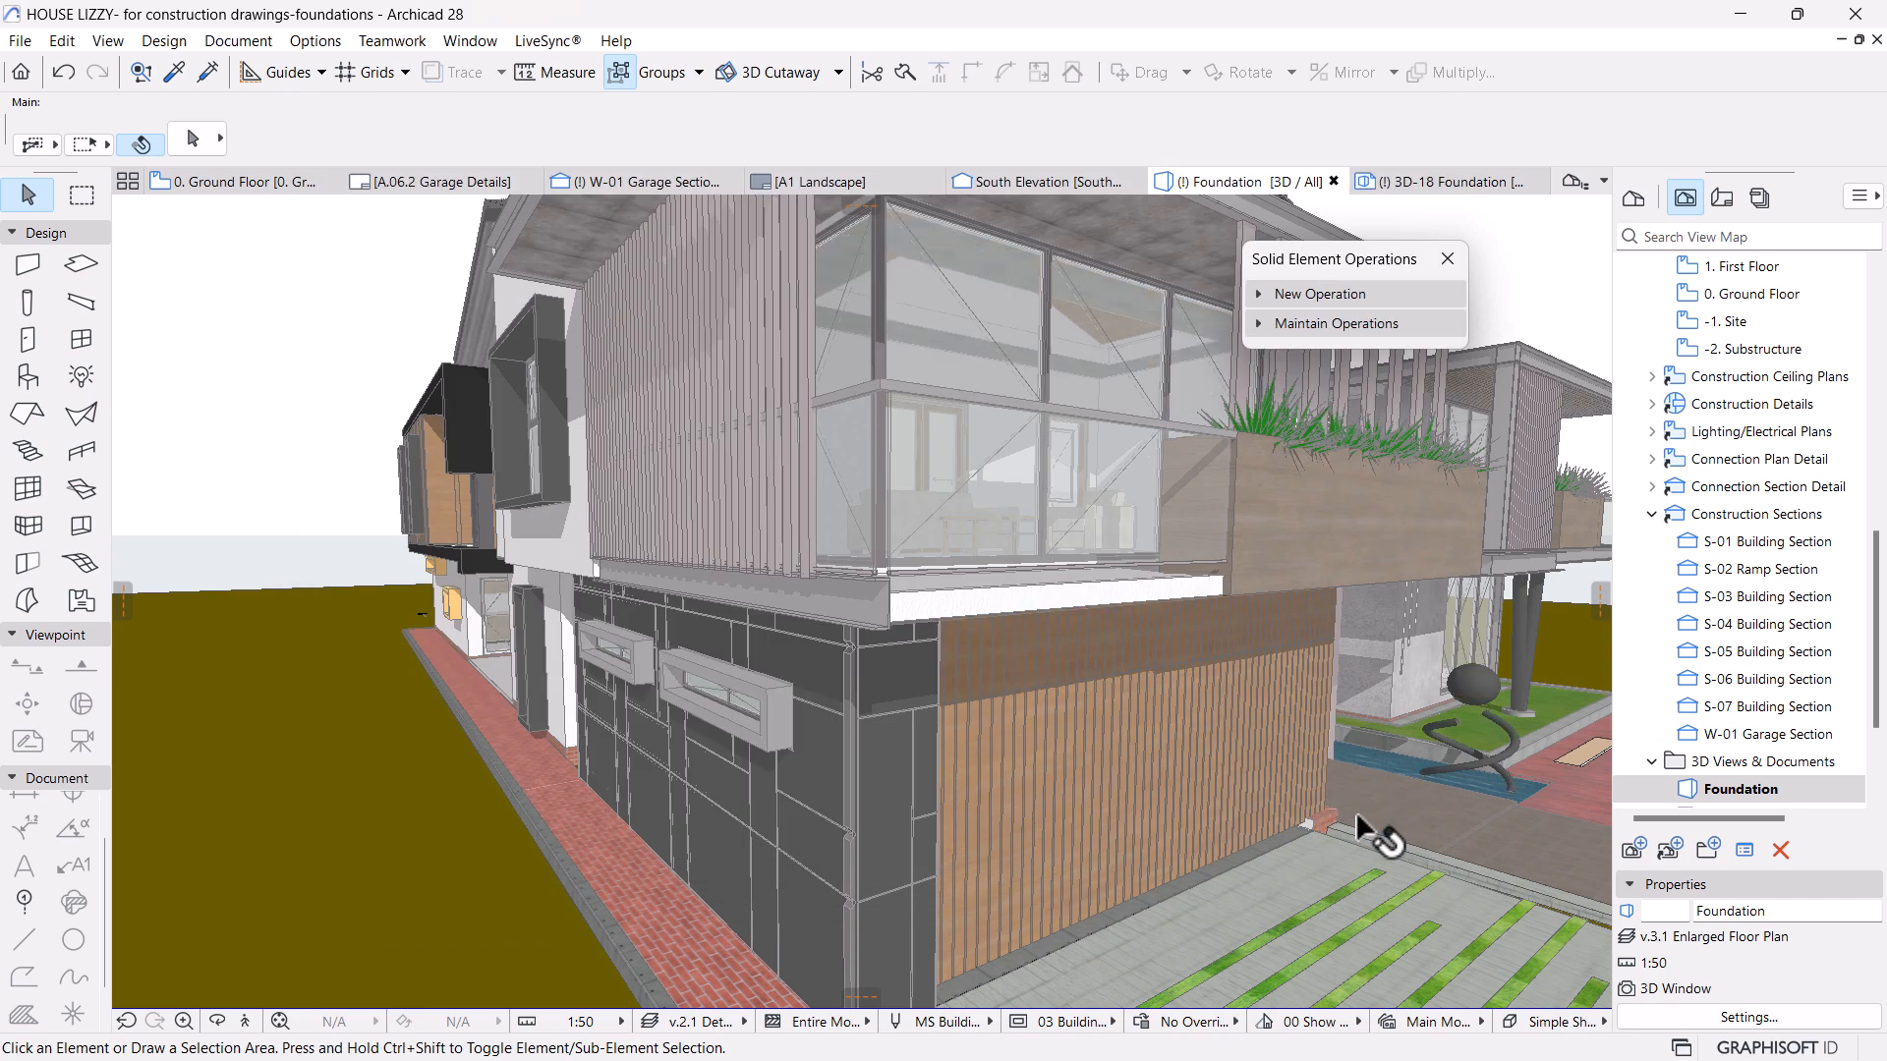
Copy the UPN260 steel beam at the roof edge down to the projecting first floor slab corner above the garage.
scroll(1113, 704, "down", 2)
middle_click_drag(1113, 704, 933, 733)
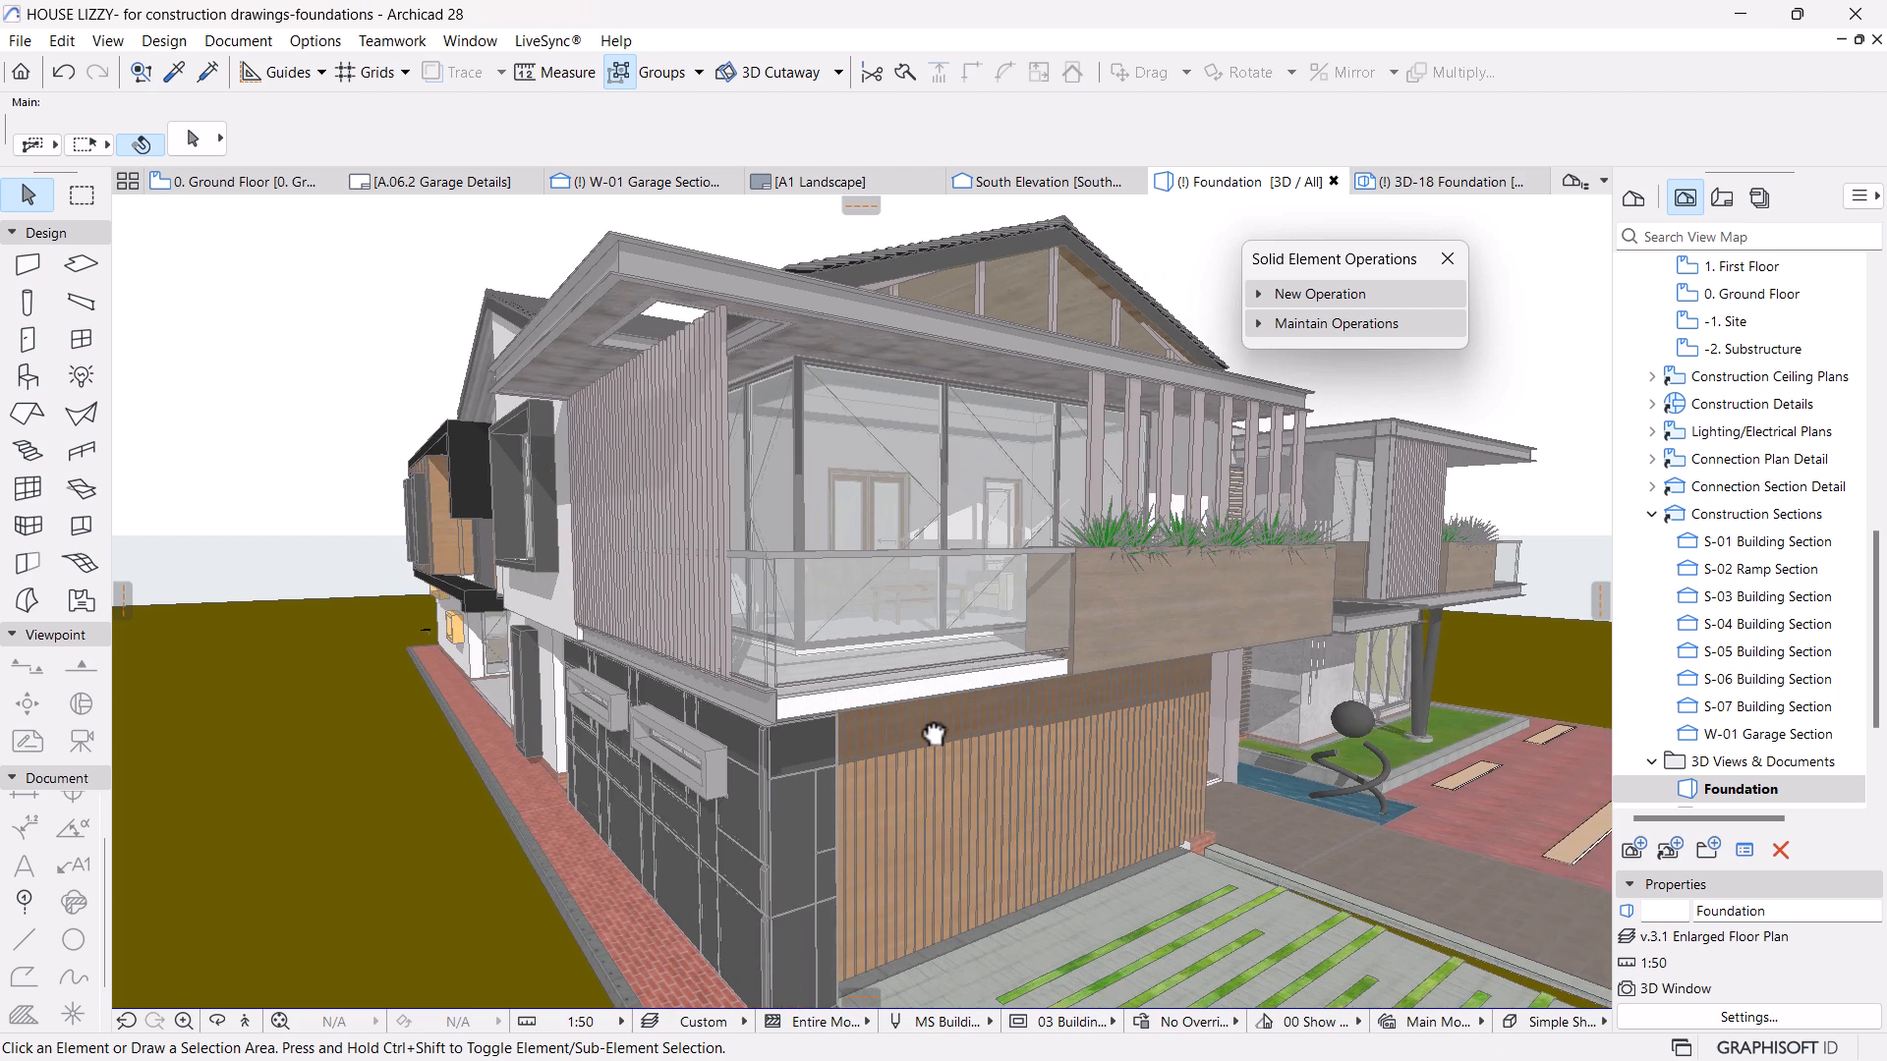
scroll(865, 664, "up", 2)
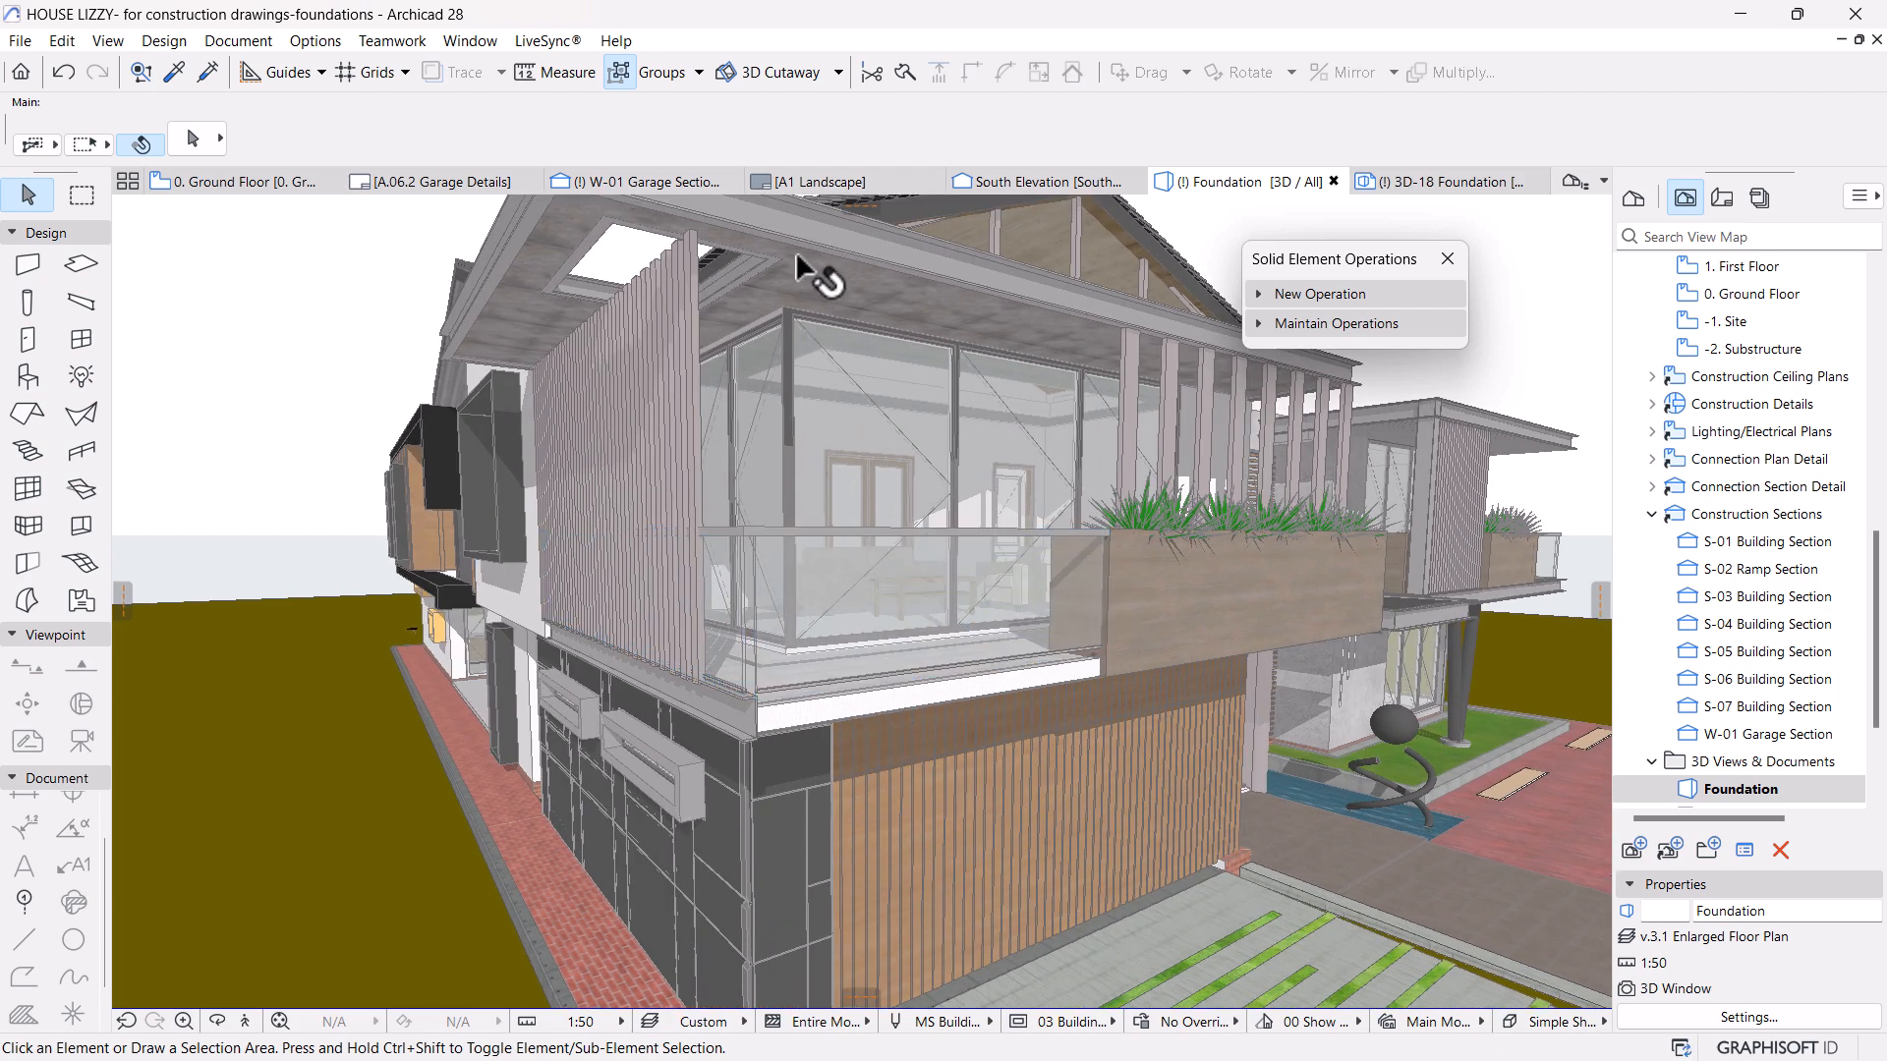
left_click(978, 536)
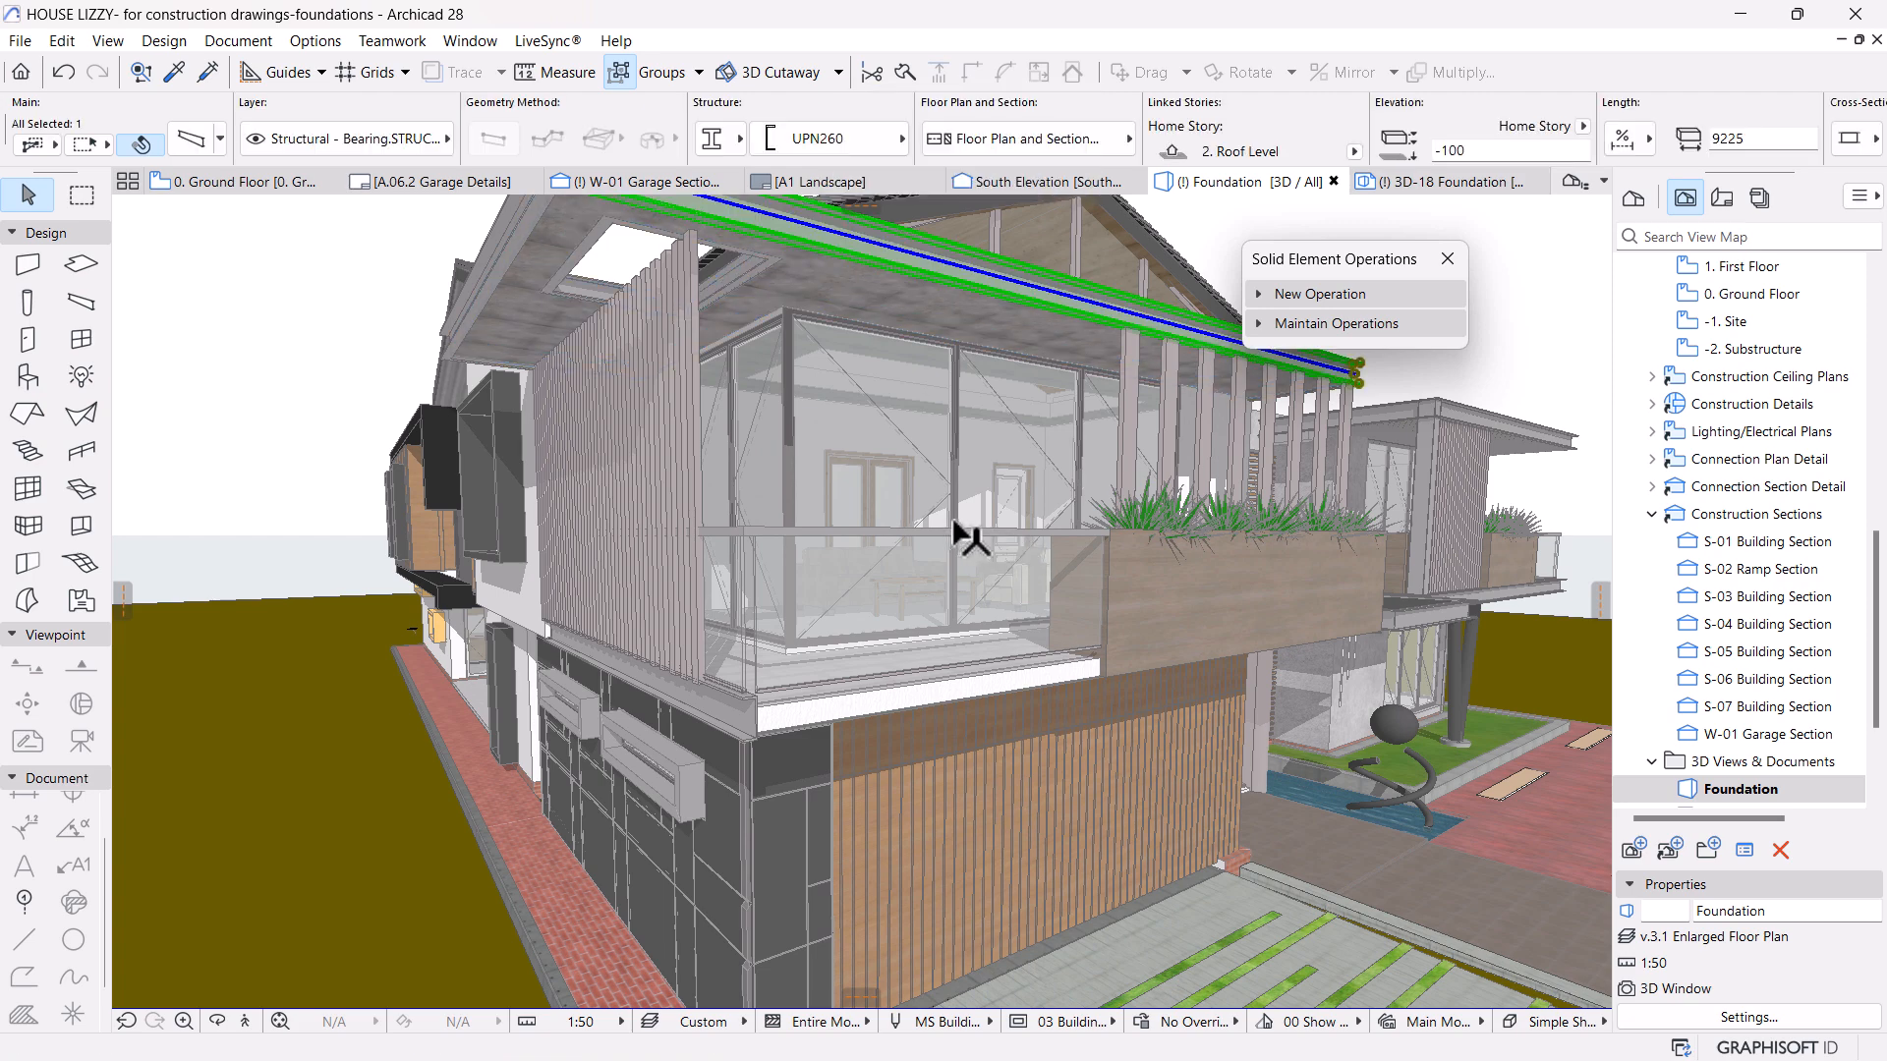
middle_click_drag(978, 536, 1023, 644)
scroll(1023, 644, "down", 2)
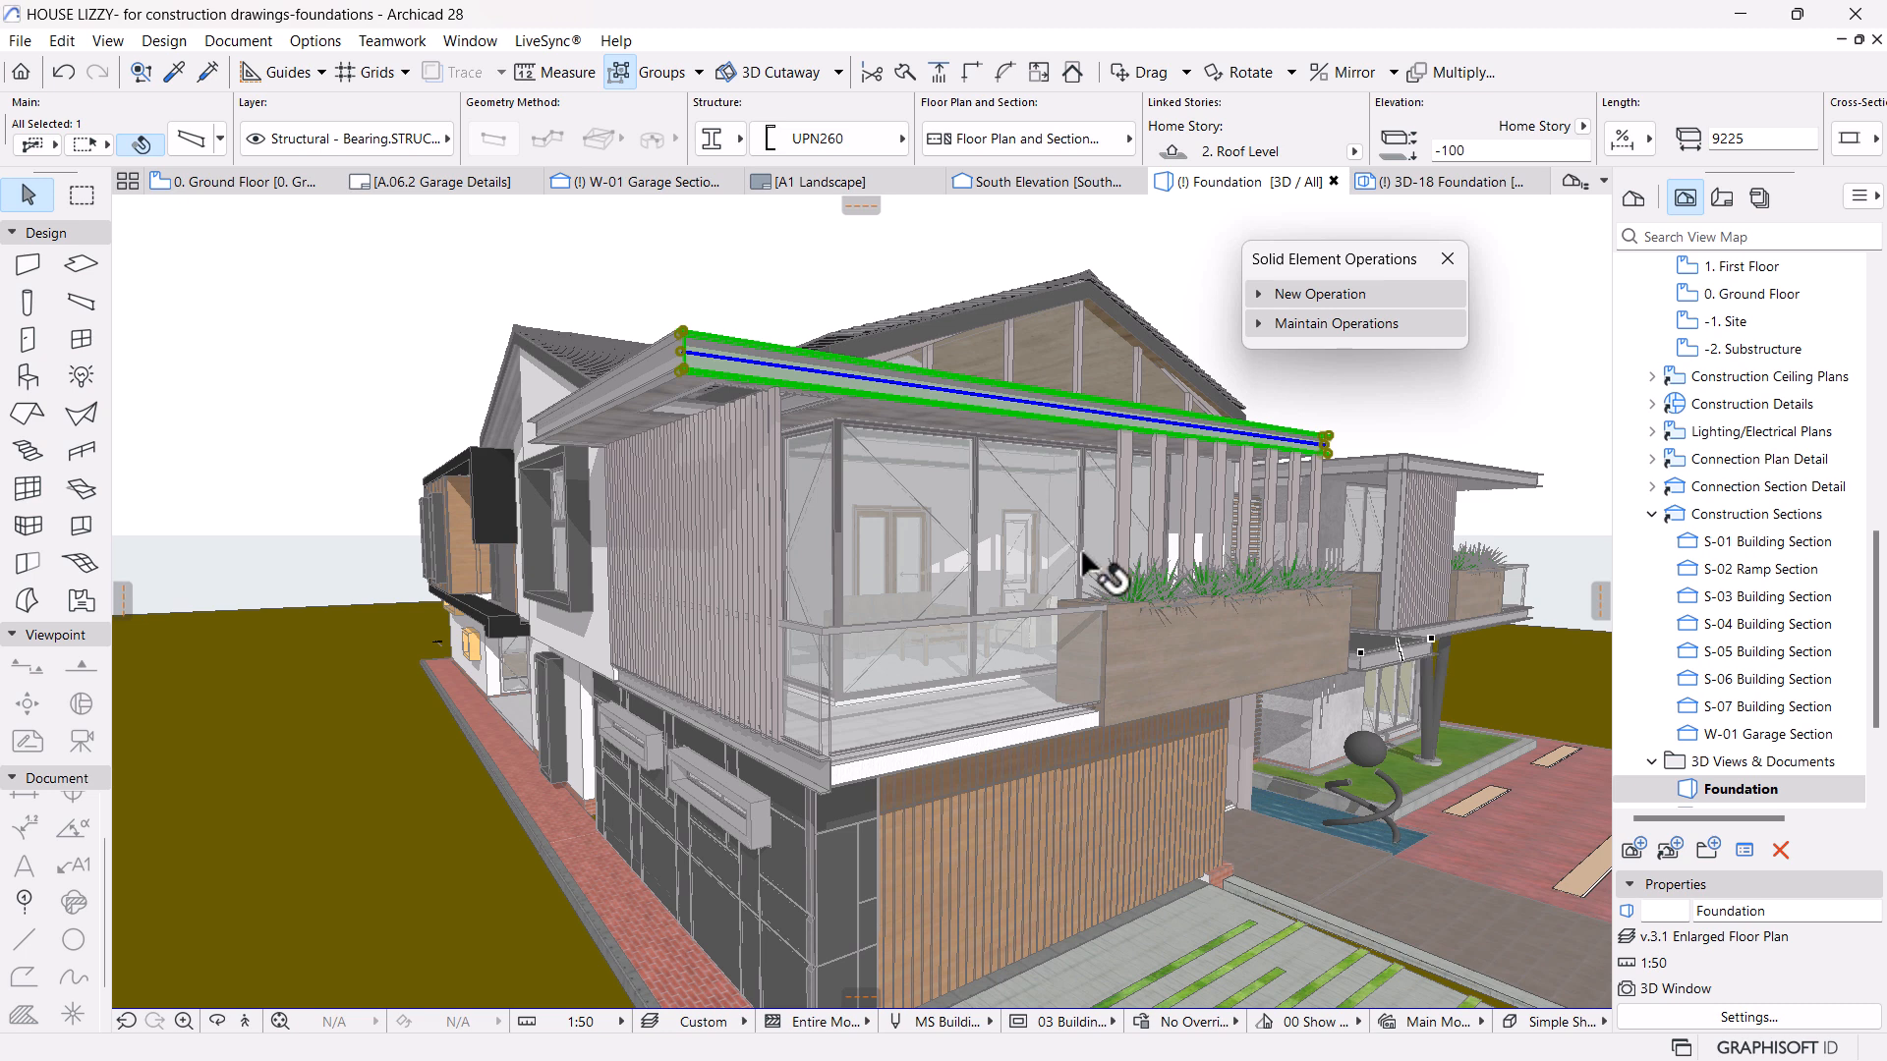
key("ctrl+shift+d")
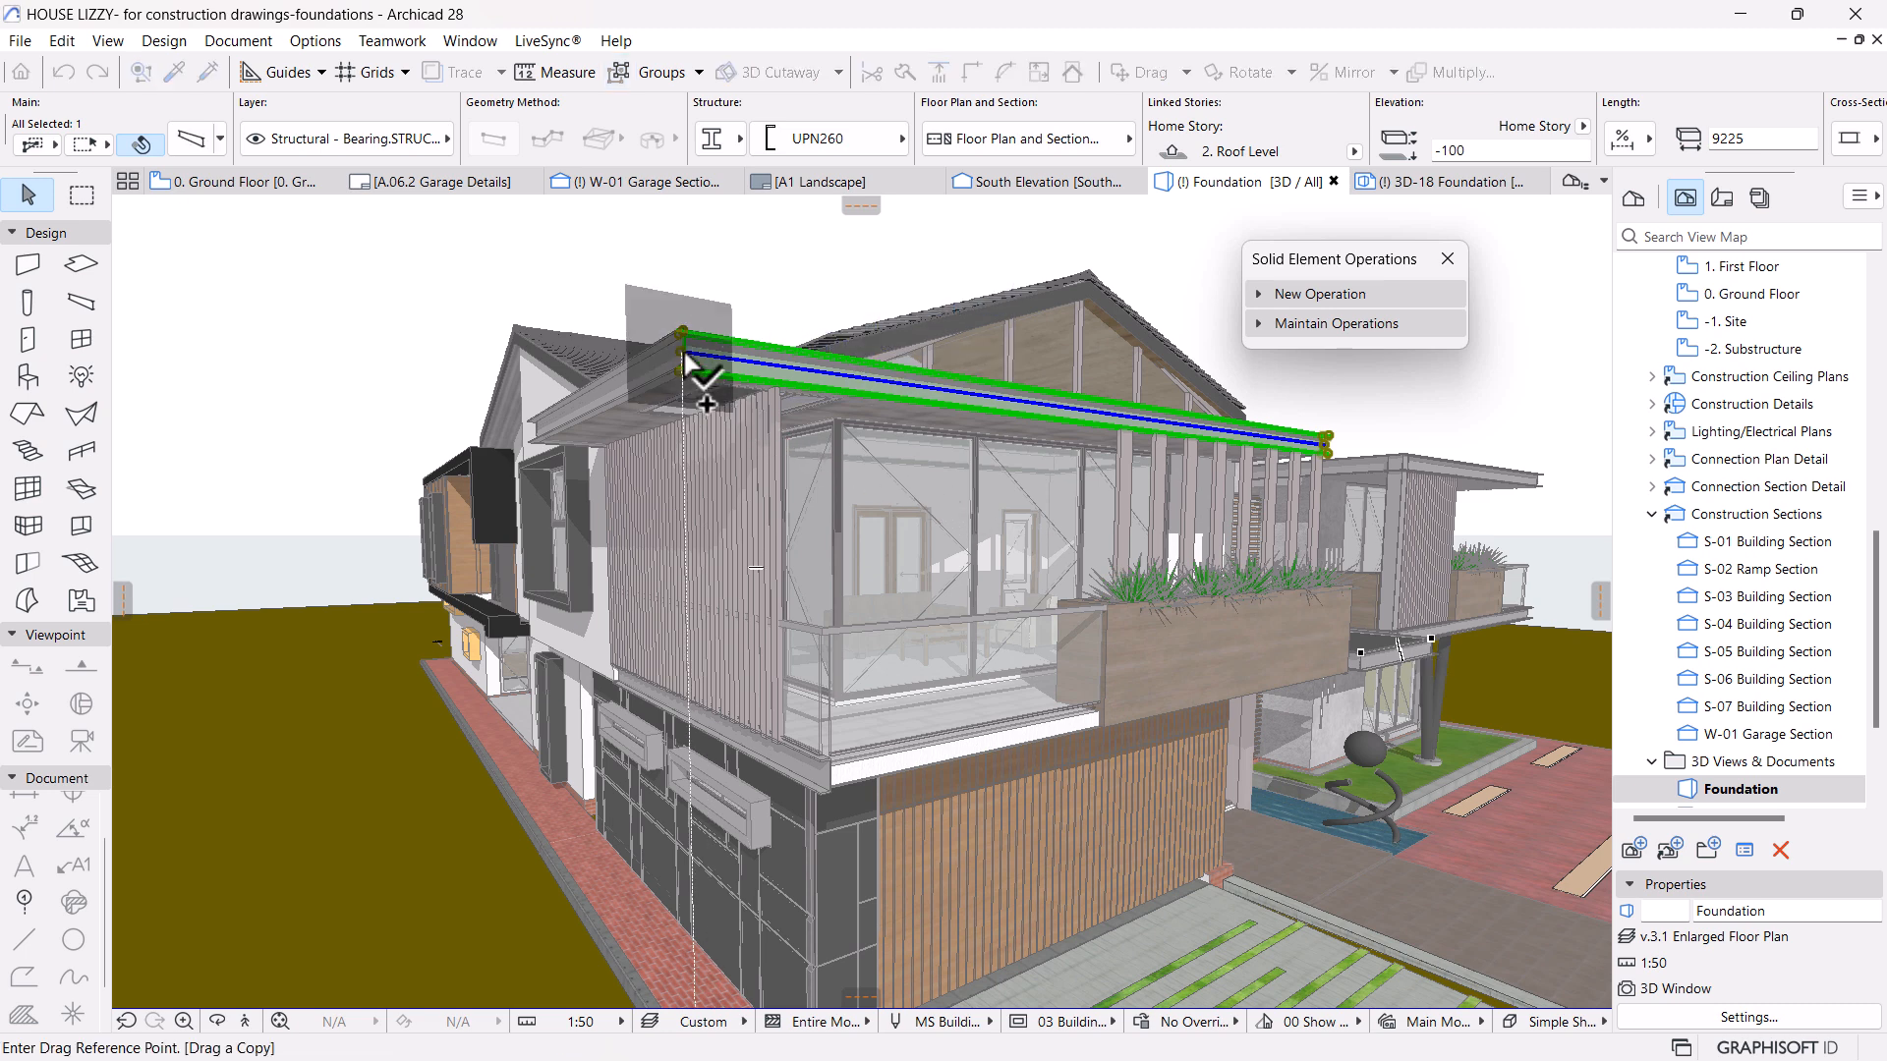
left_click(683, 356)
left_click(828, 777)
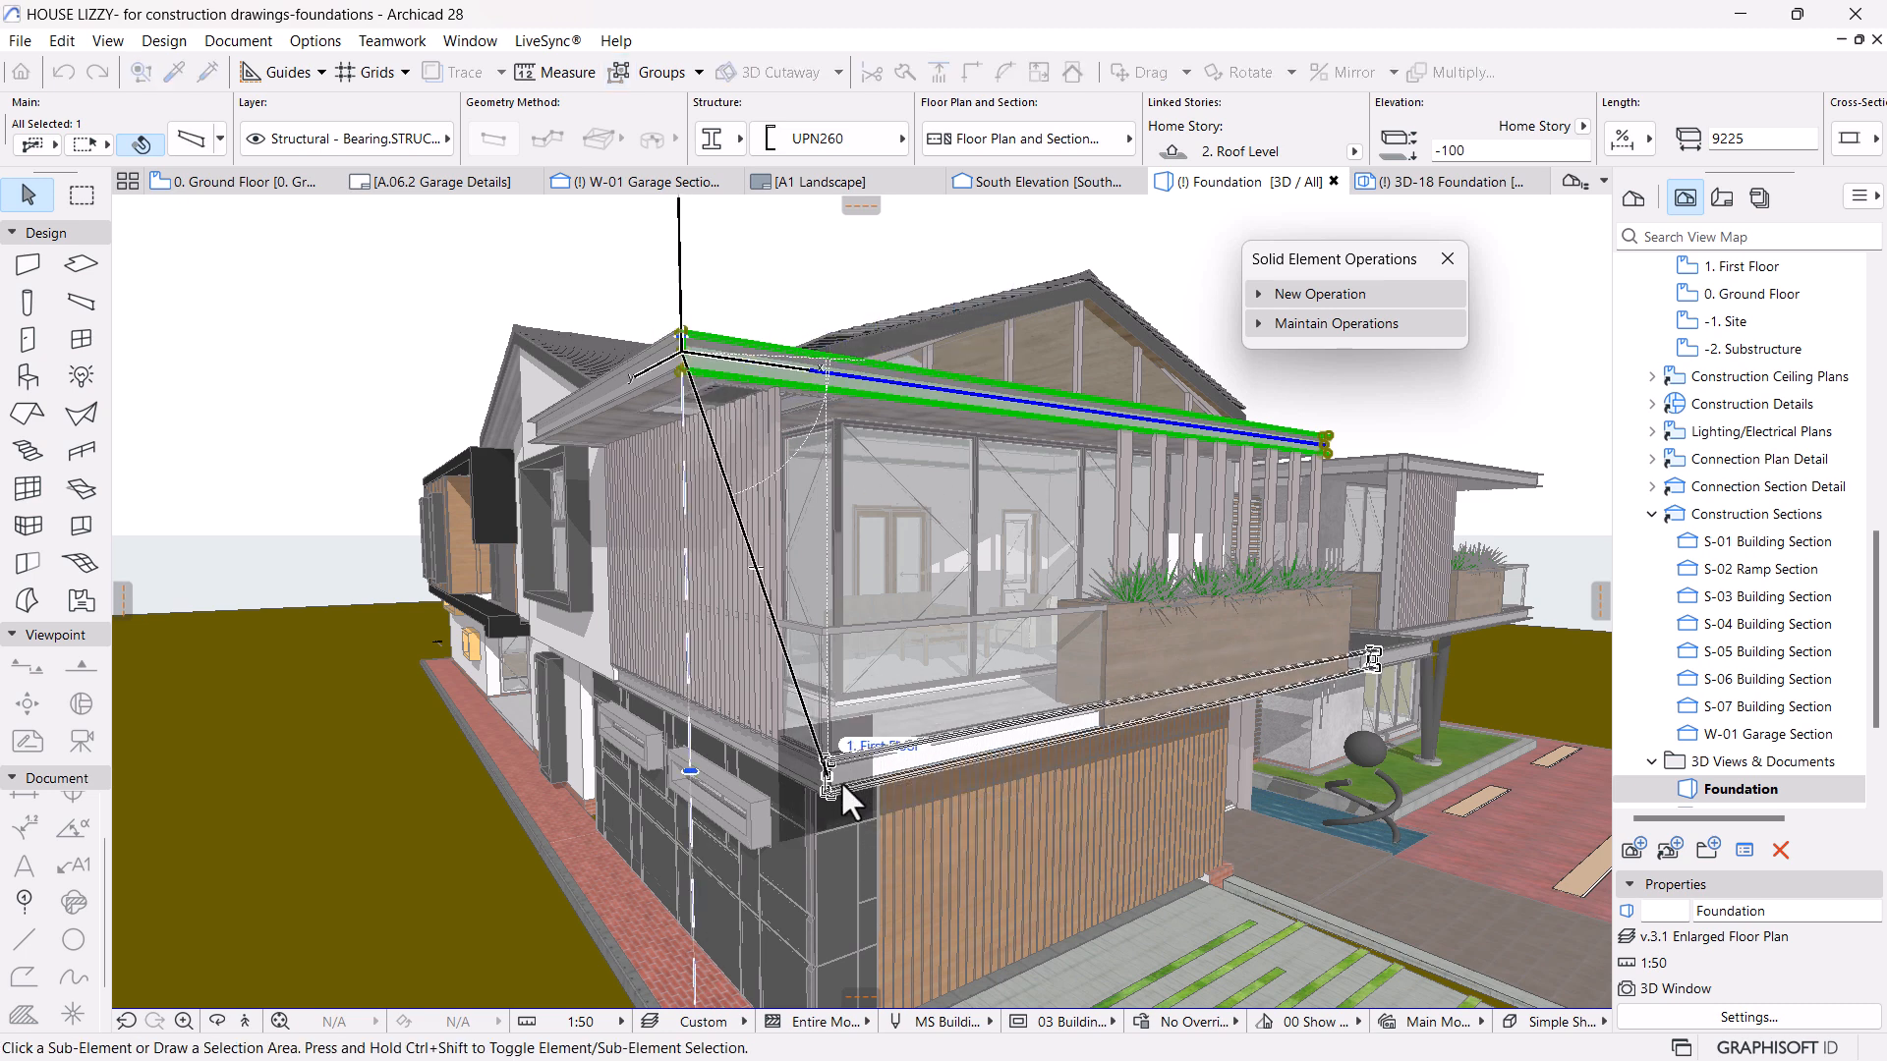
Intersect the copied beam with the existing UPN260 side beam at the slab corner, and clear the selection.
scroll(919, 767, "up", 10)
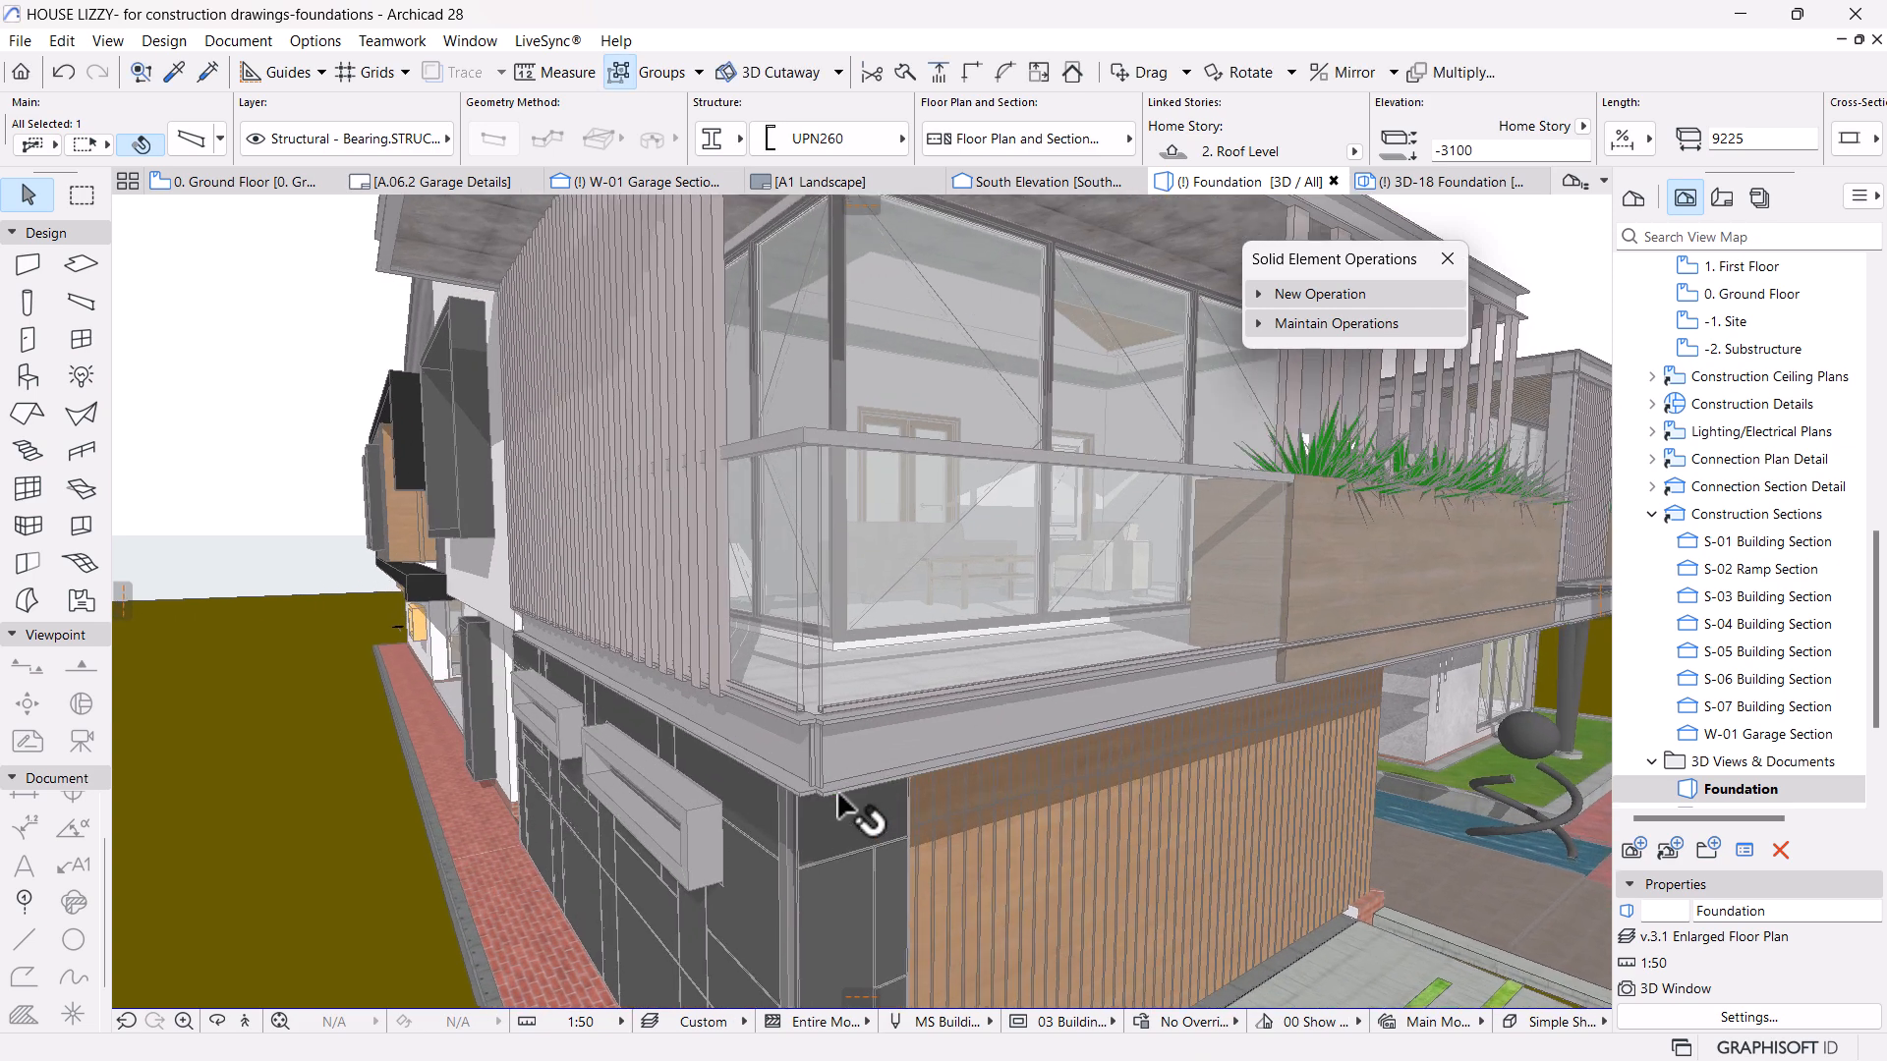
left_click(757, 706, "shift")
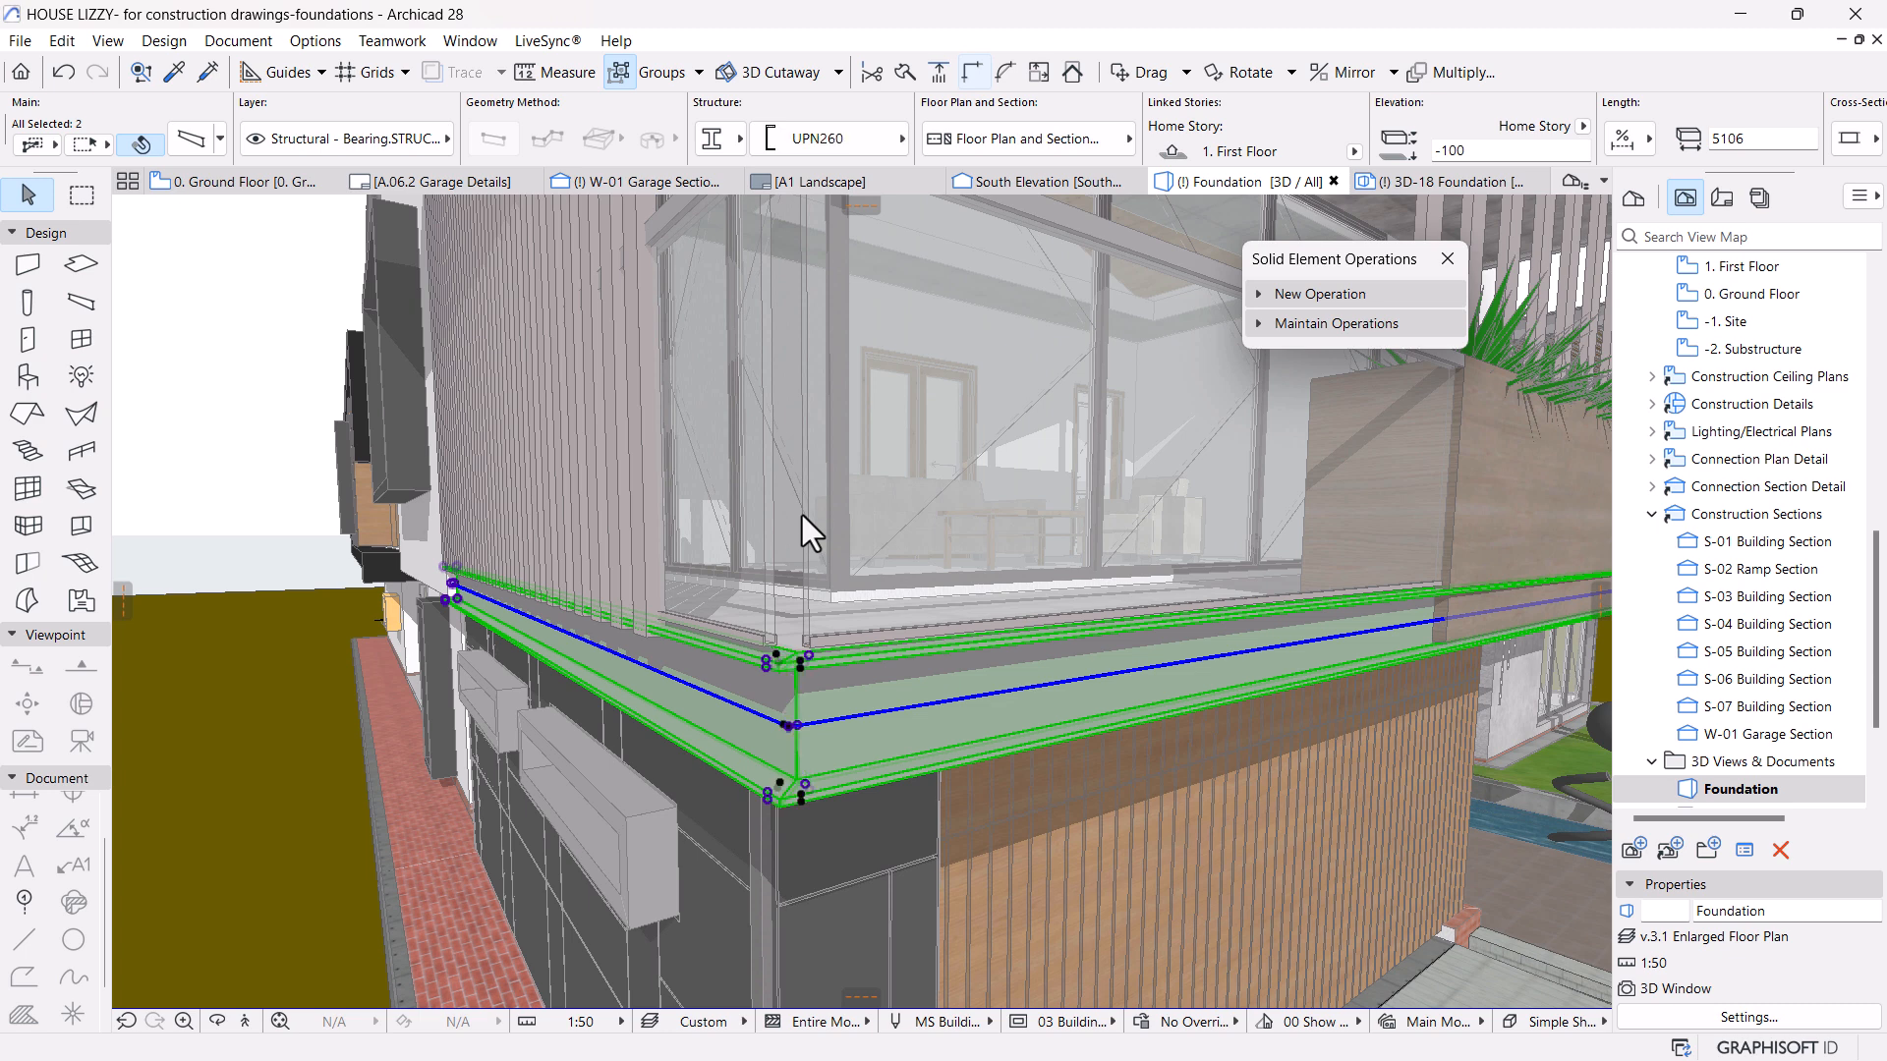
key("Escape")
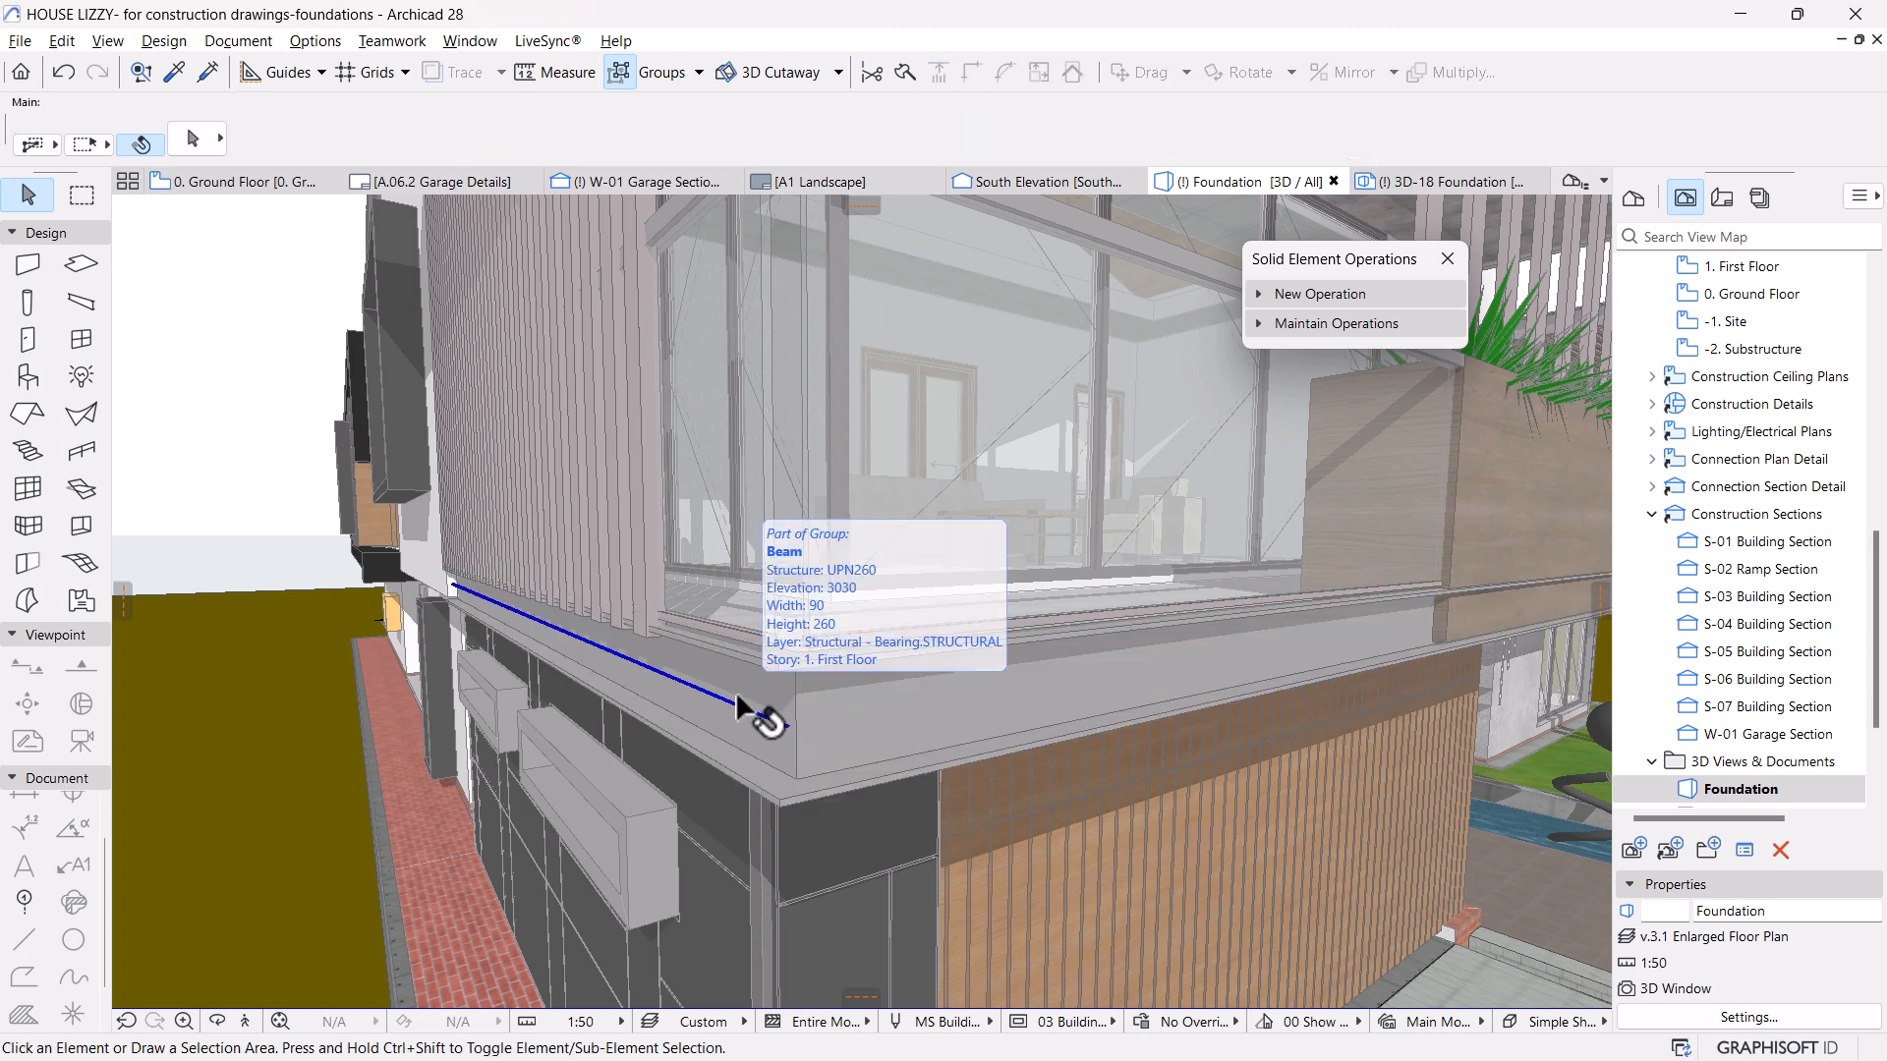
Pick up the first floor side beam's settings and transfer them to the copied front beam.
left_click(735, 693, "alt")
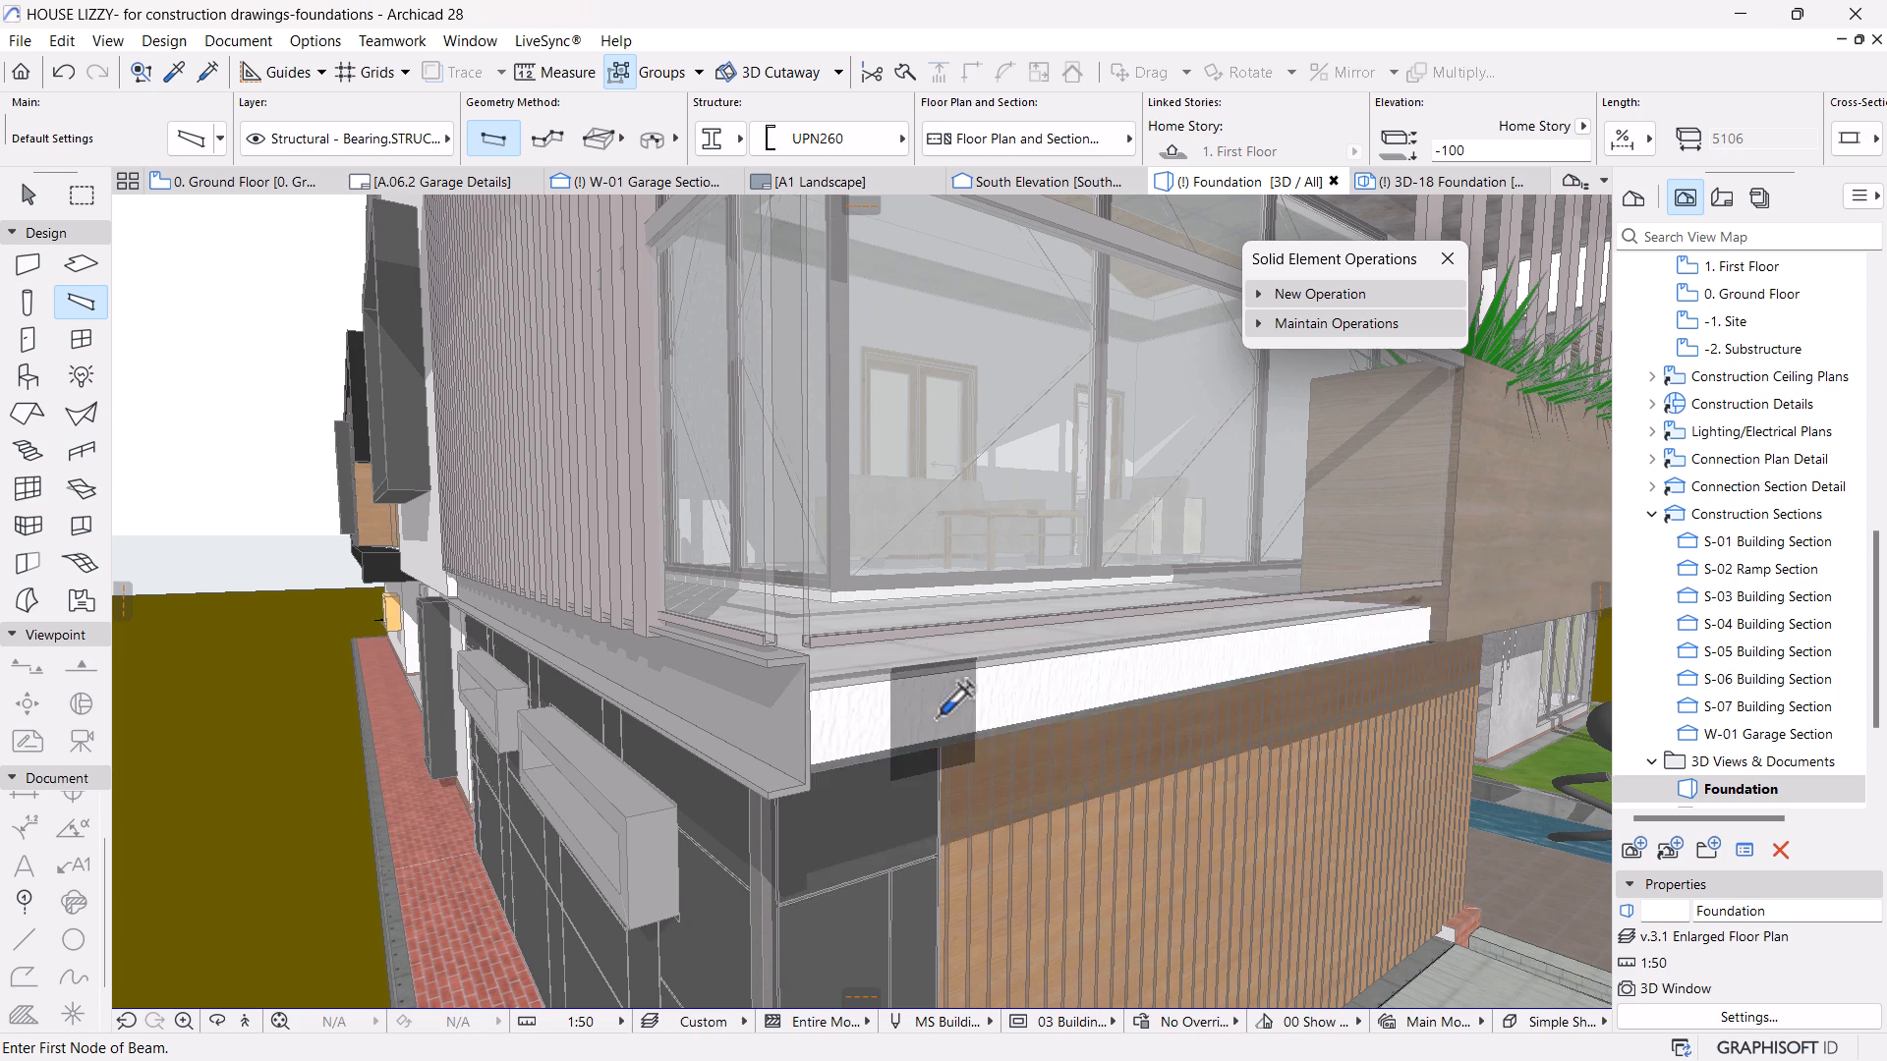
scroll(753, 749, "down", 3)
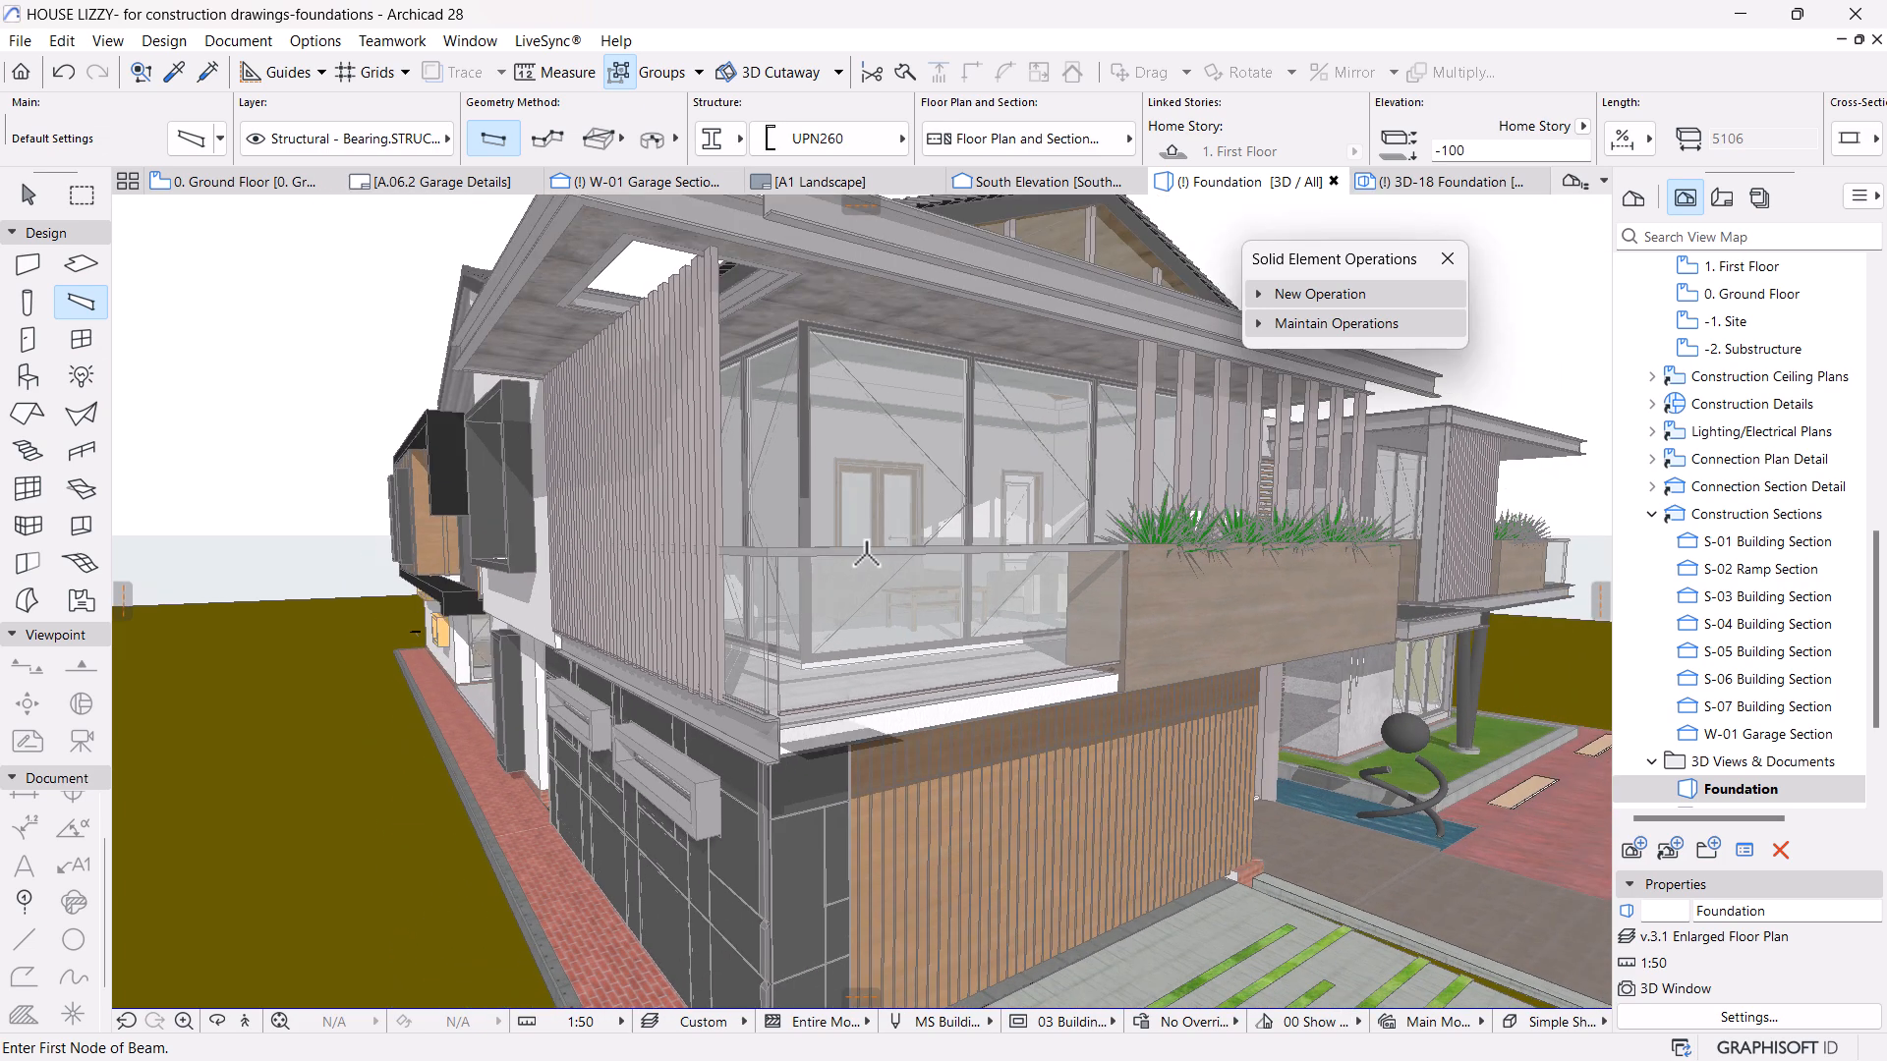
key("Escape")
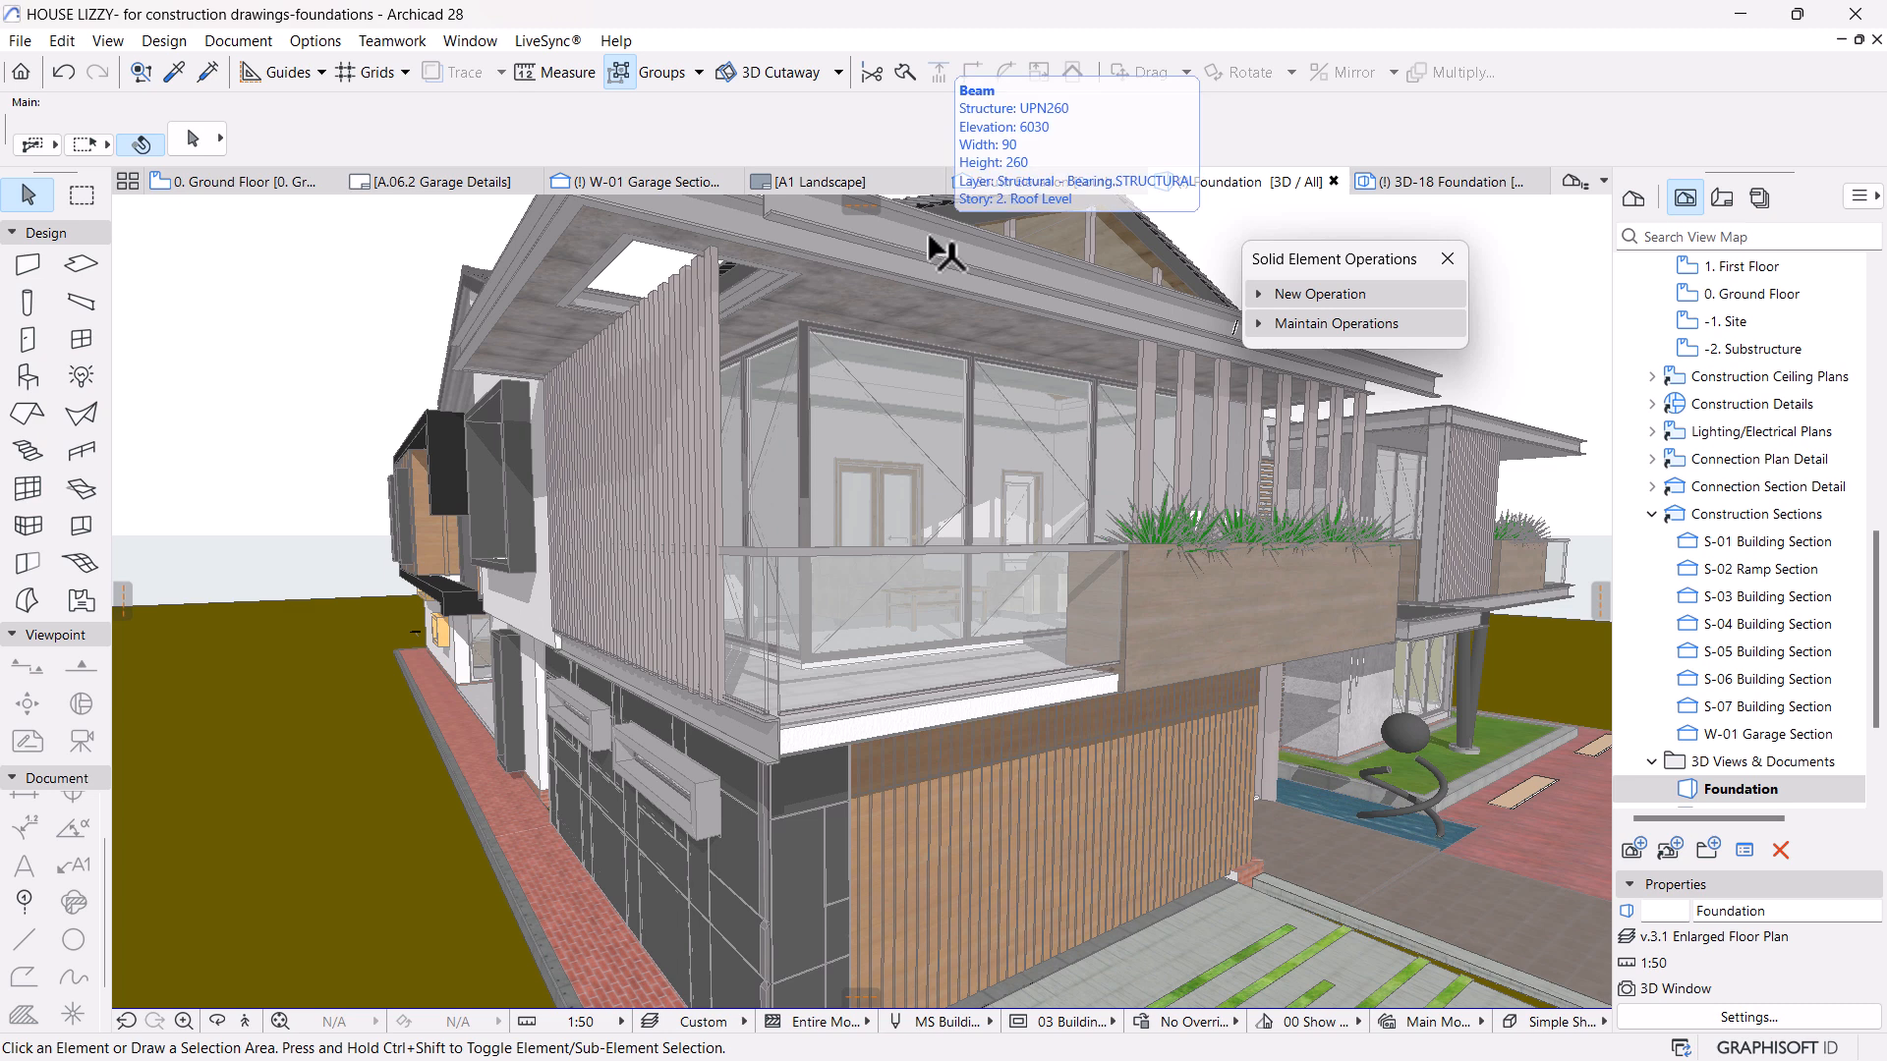
Set the home story of the copied front beam, now at roof level, to 1. First Floor.
left_click(942, 254)
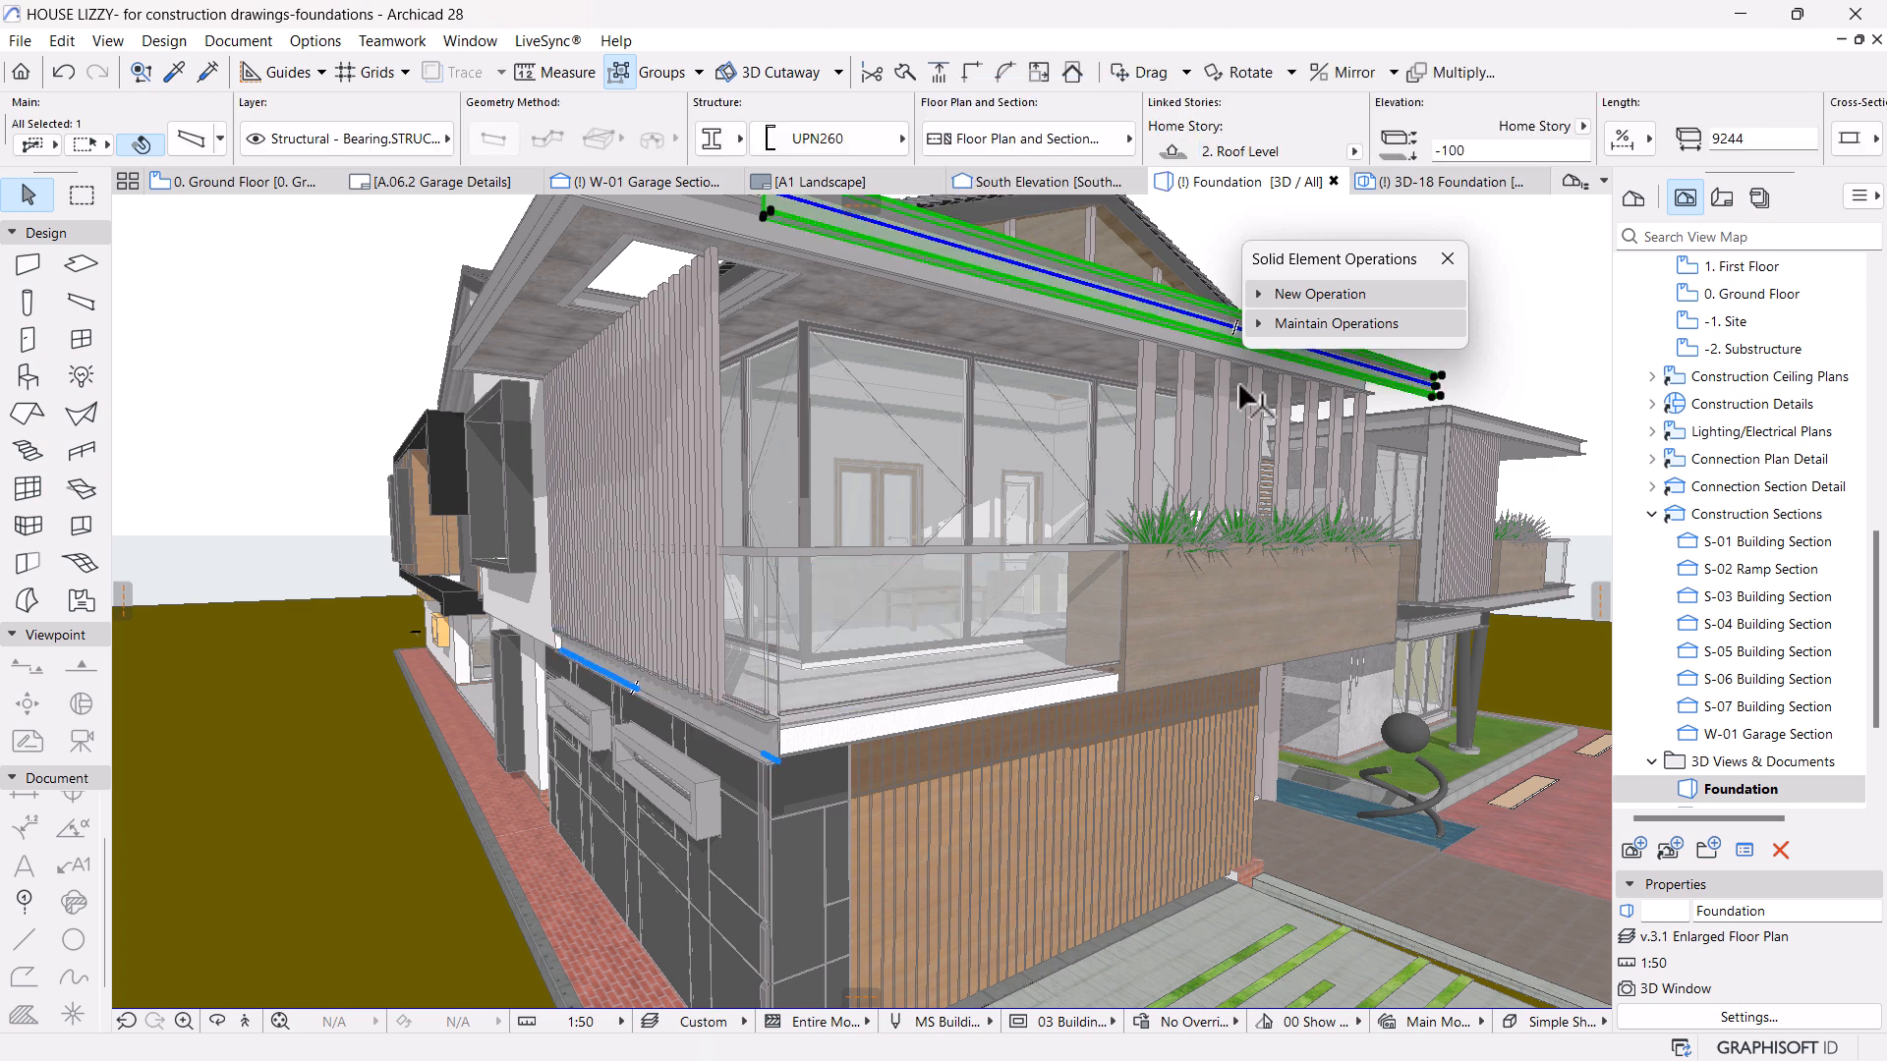
left_click(757, 742)
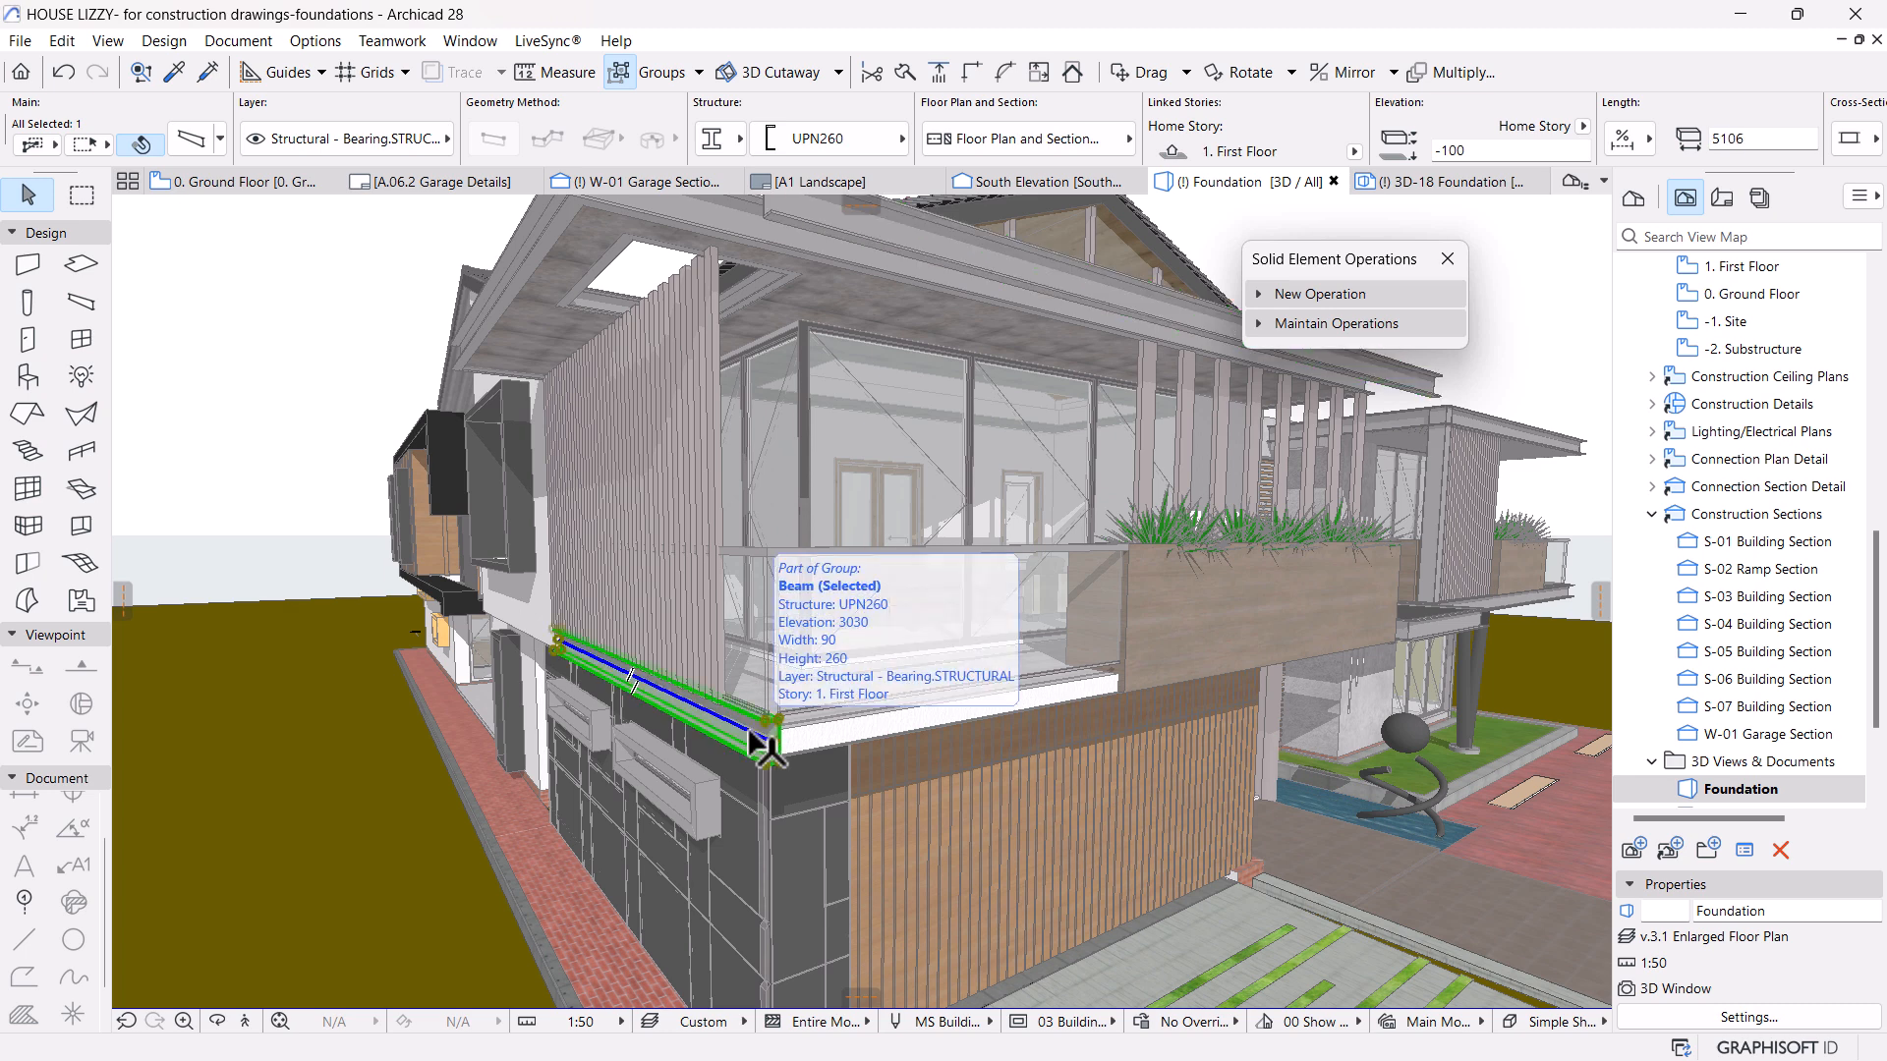
left_click(1019, 273)
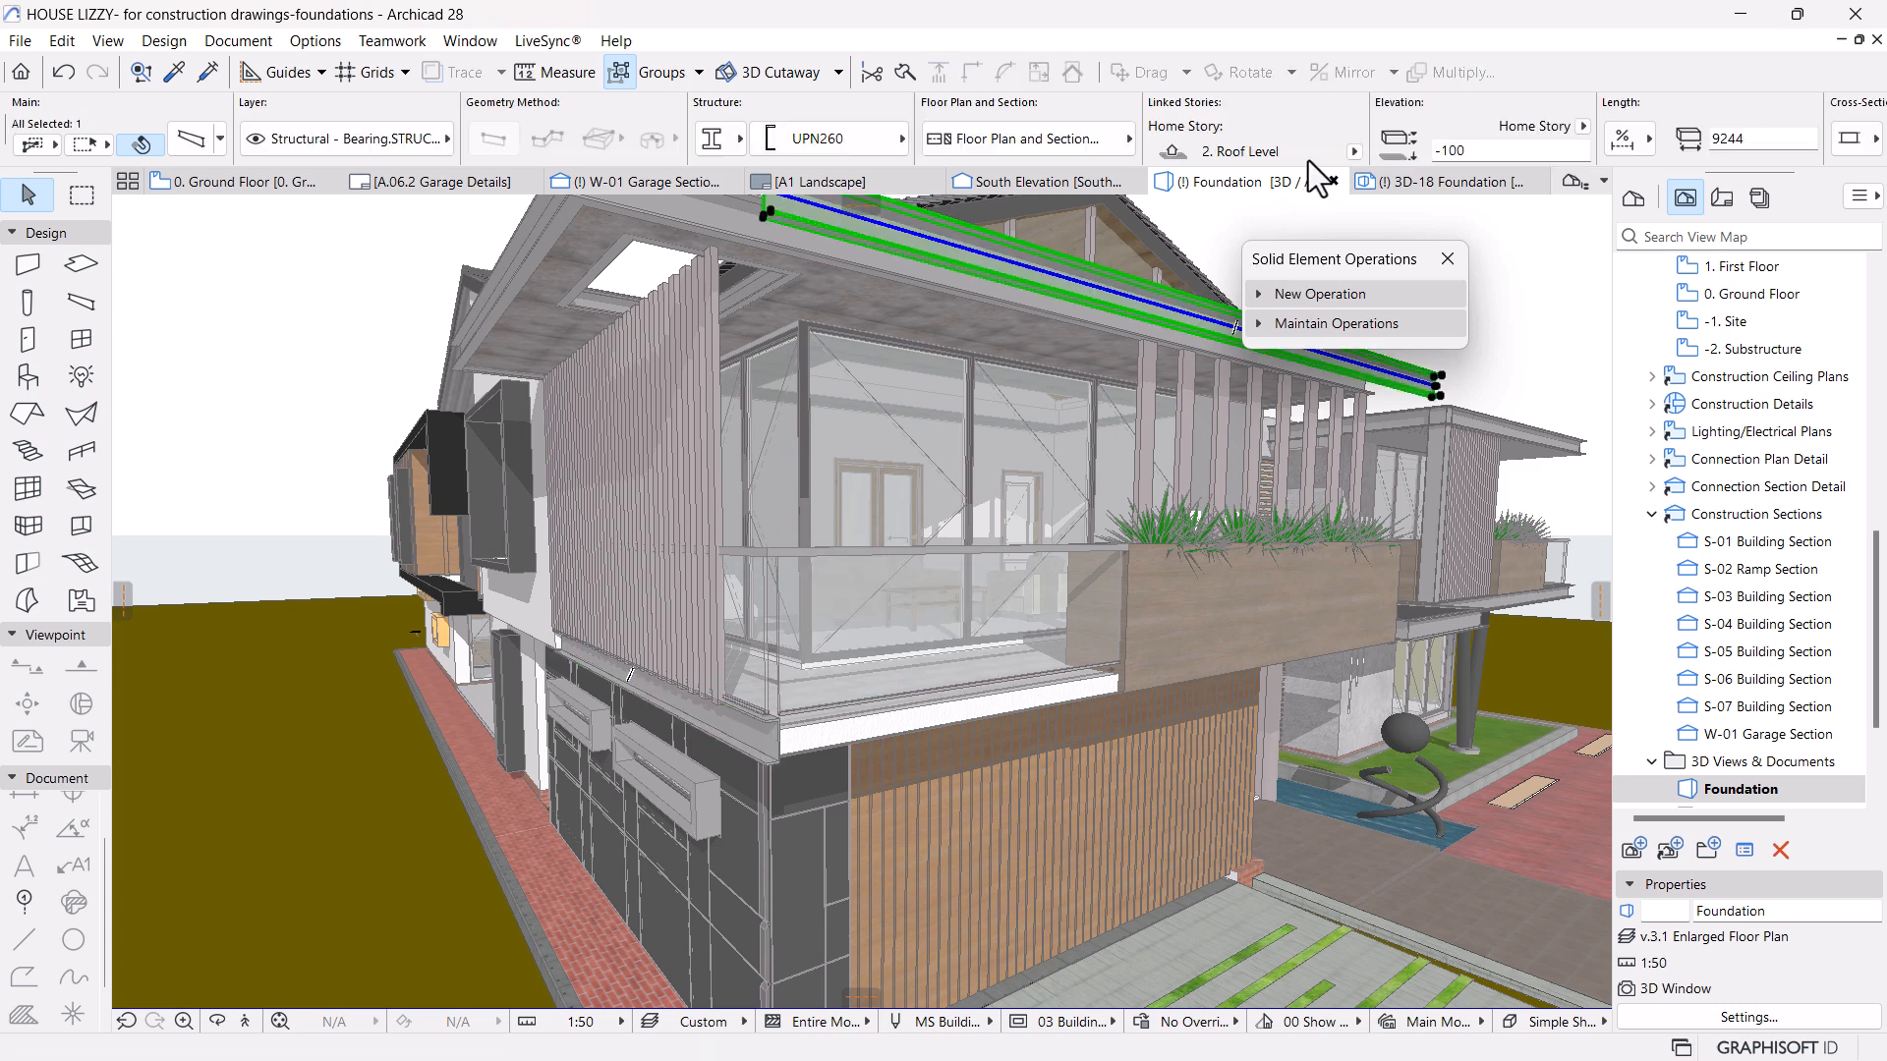
left_click(1355, 151)
left_click(1430, 186)
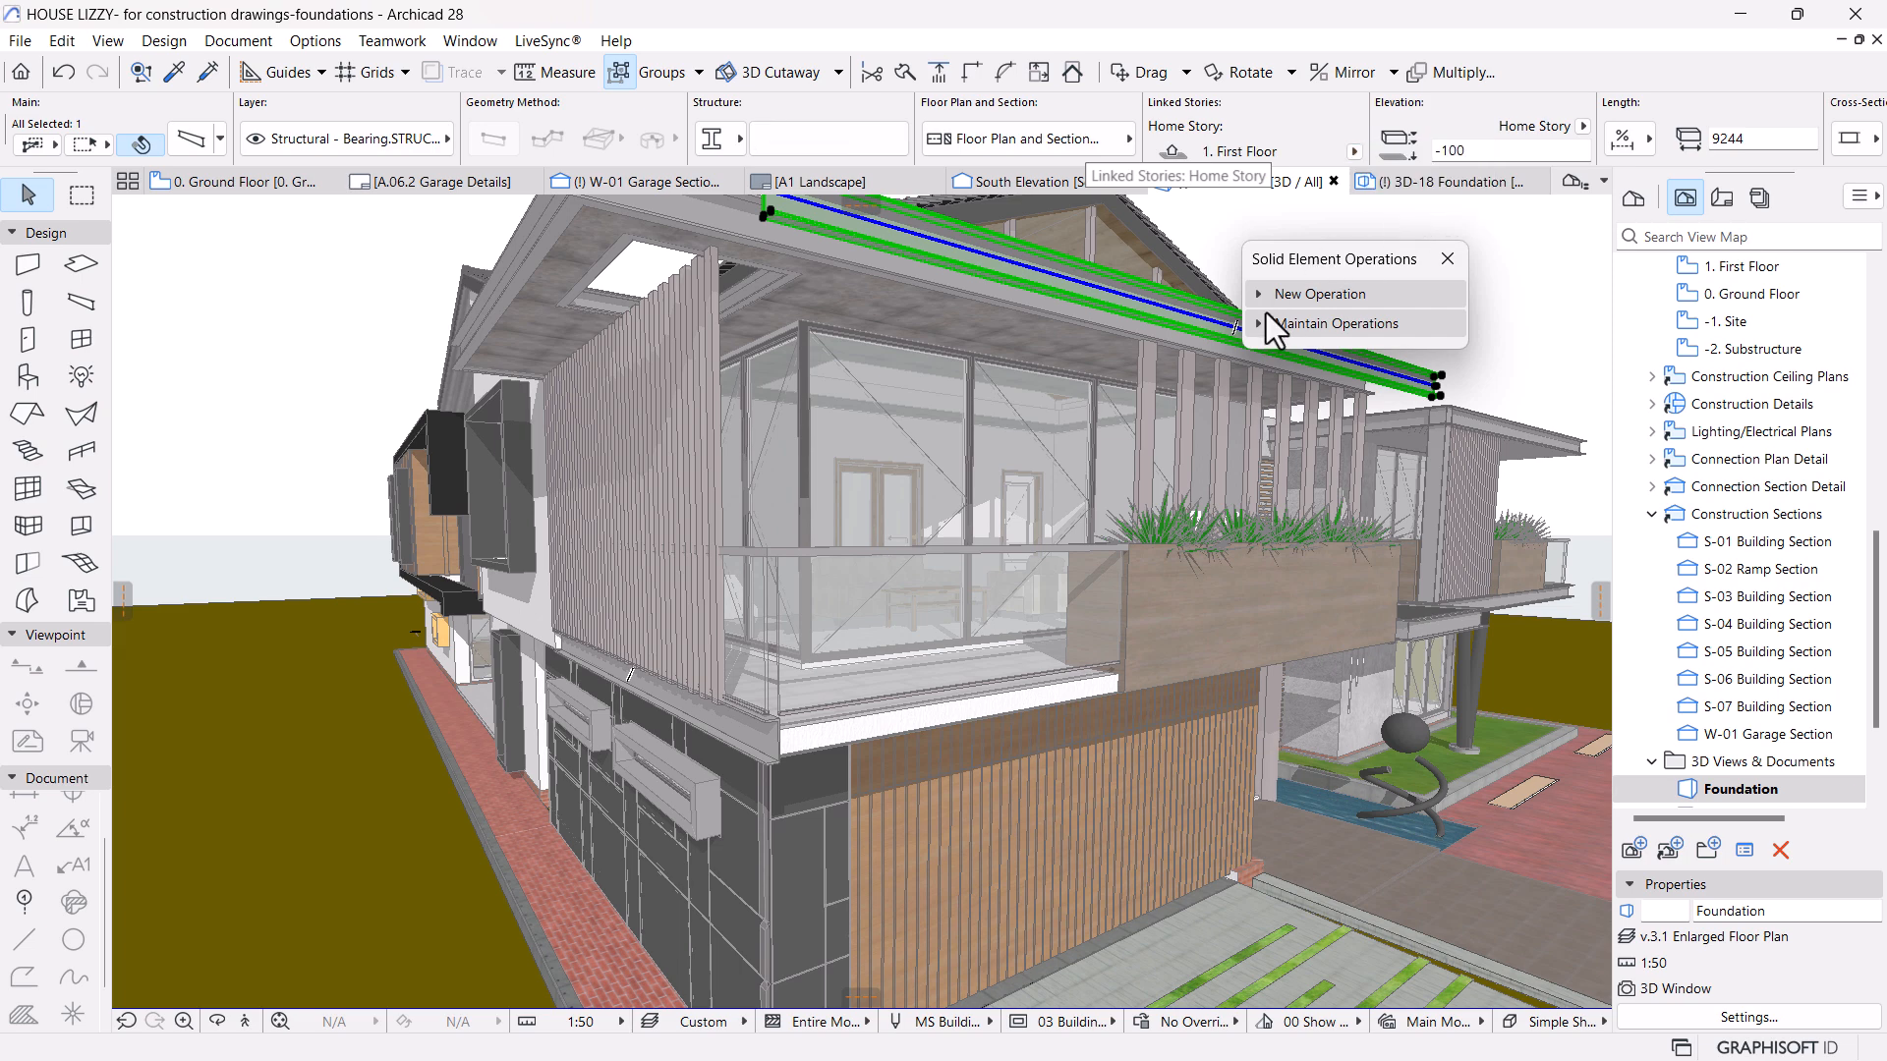
Shorten the front beam to 3185 mm so it runs from the slab corner to the timber planter box.
left_click(1422, 628)
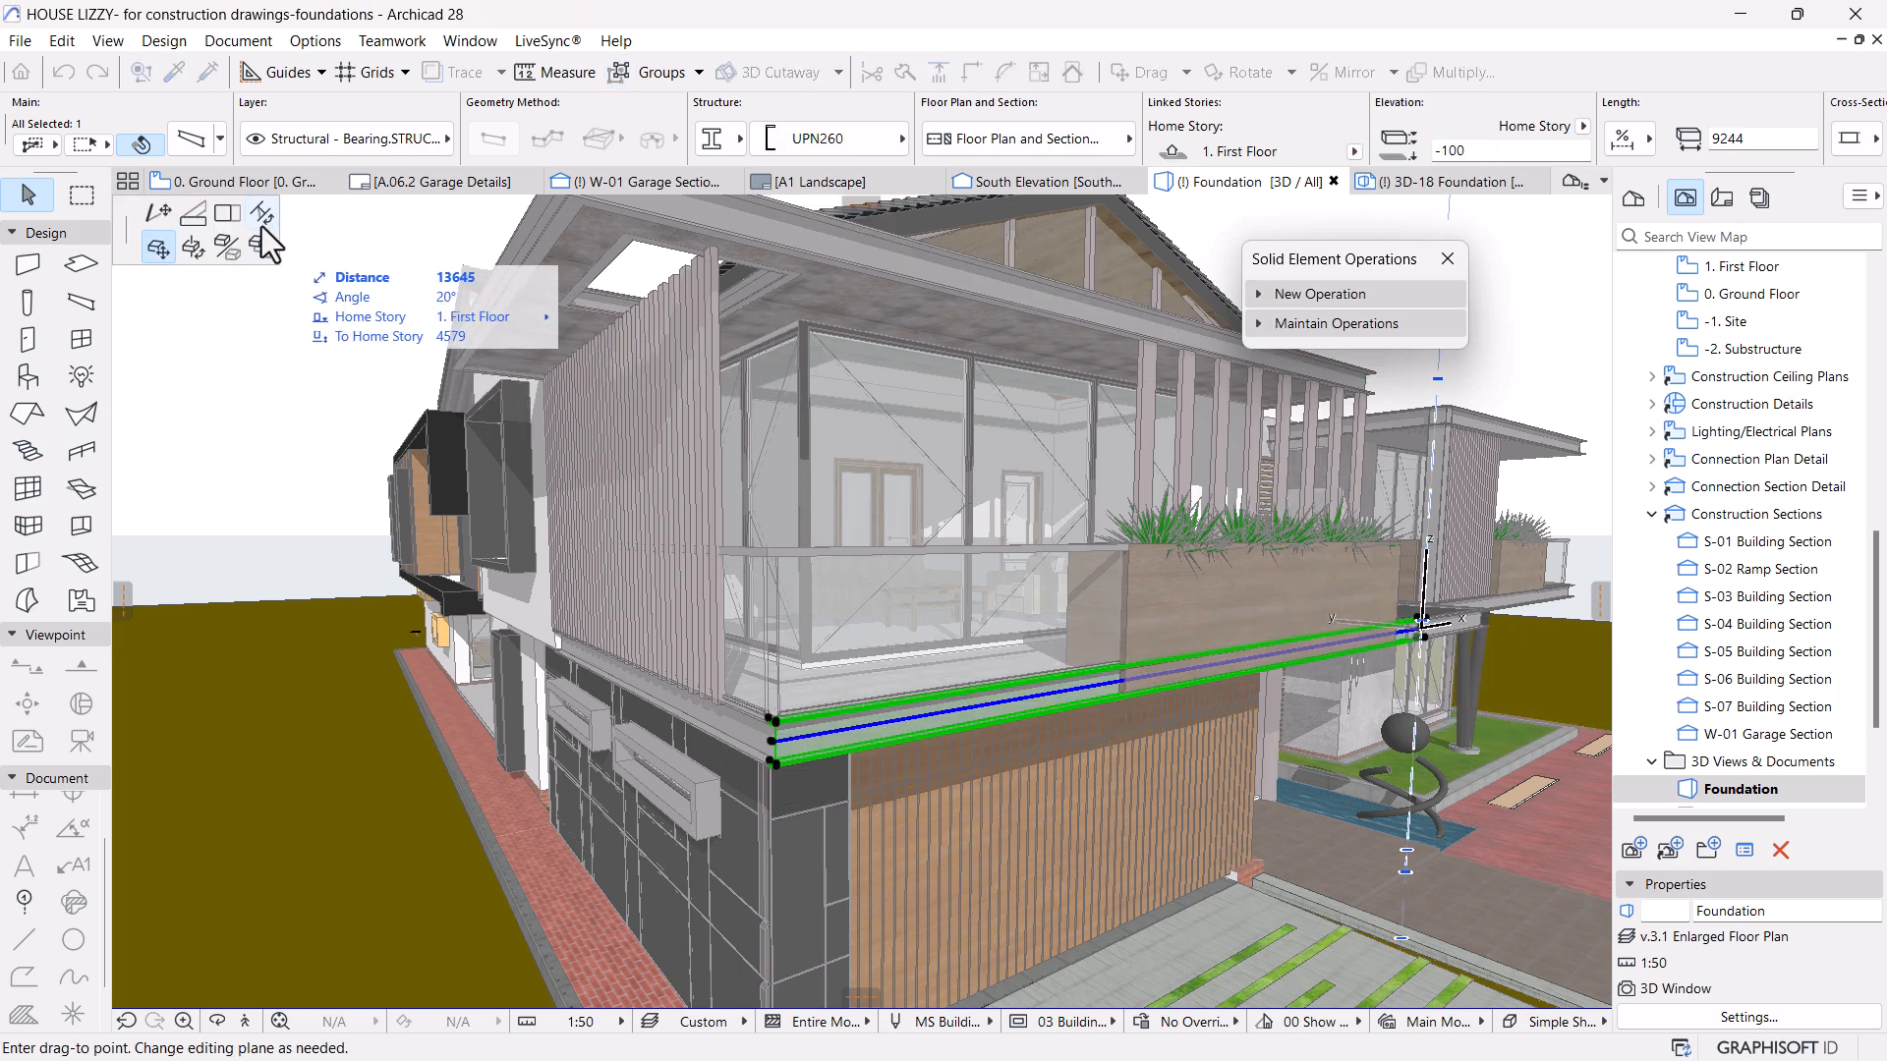
left_click(227, 212)
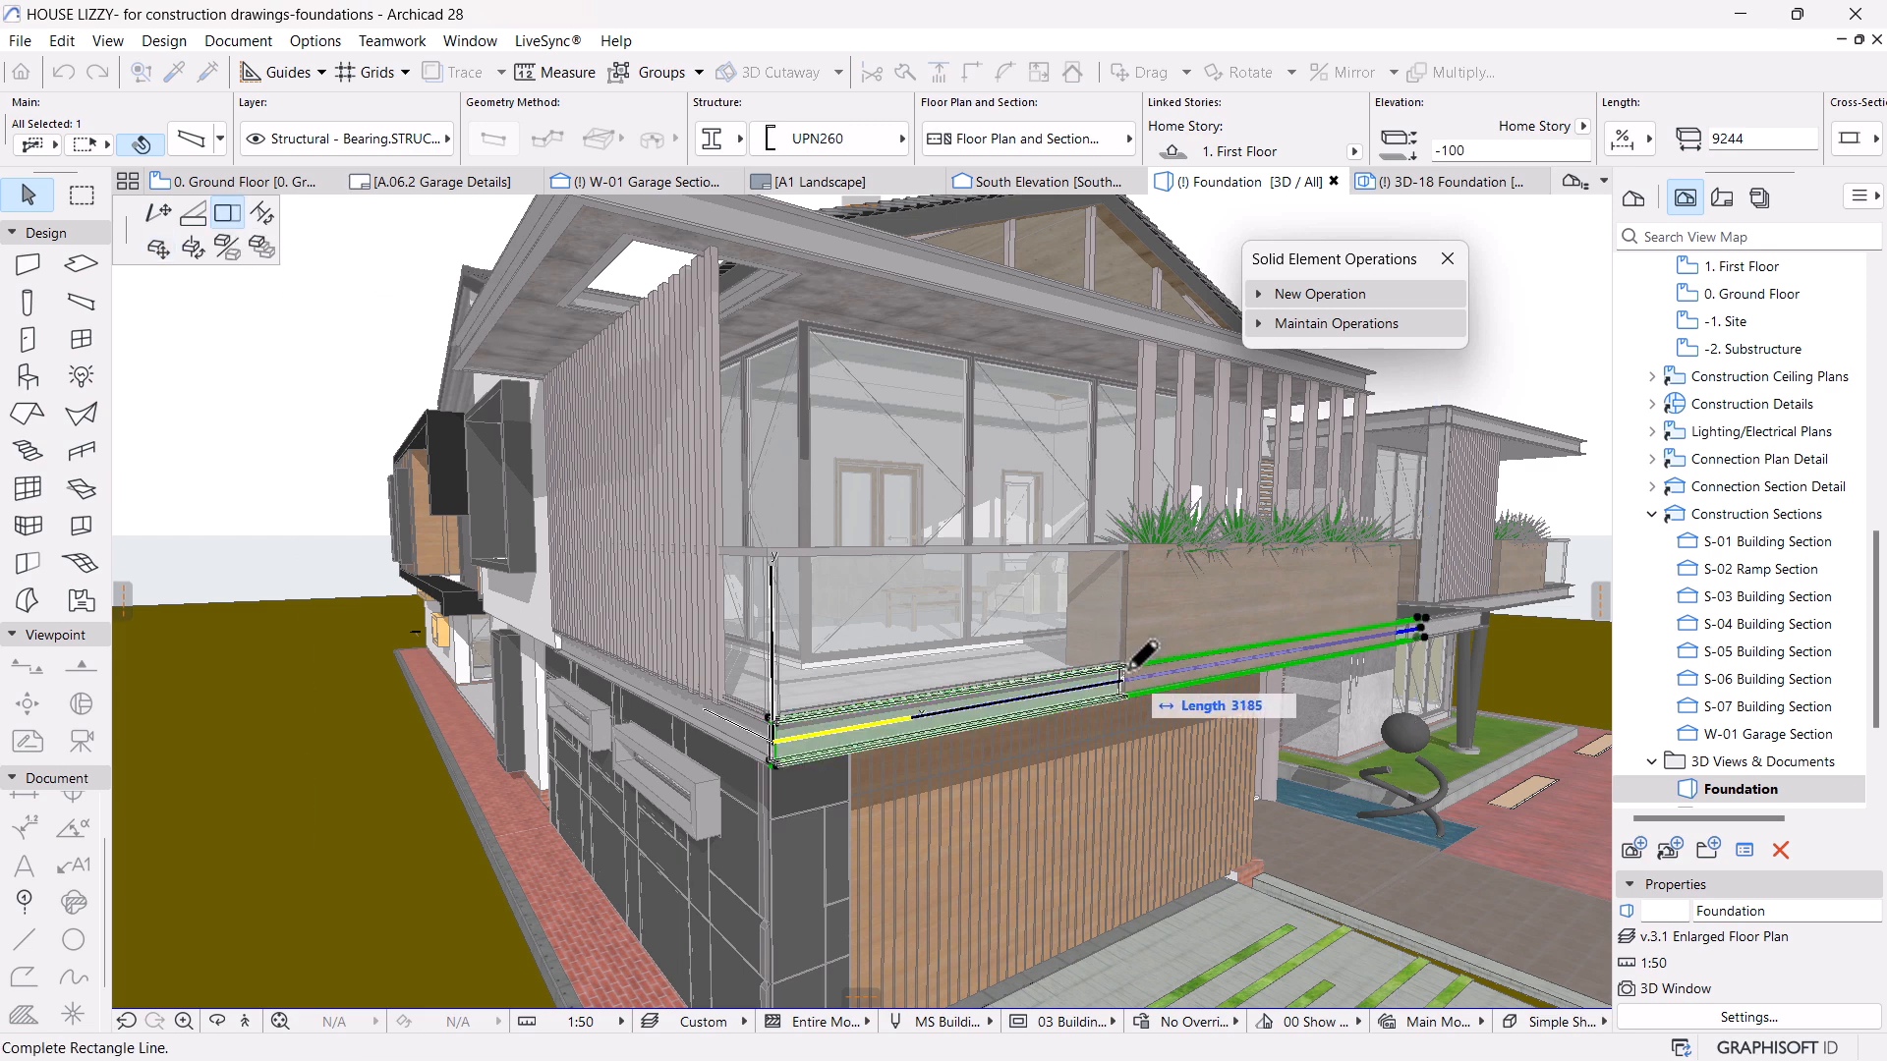
left_click(754, 746)
scroll(810, 806, "up", 5)
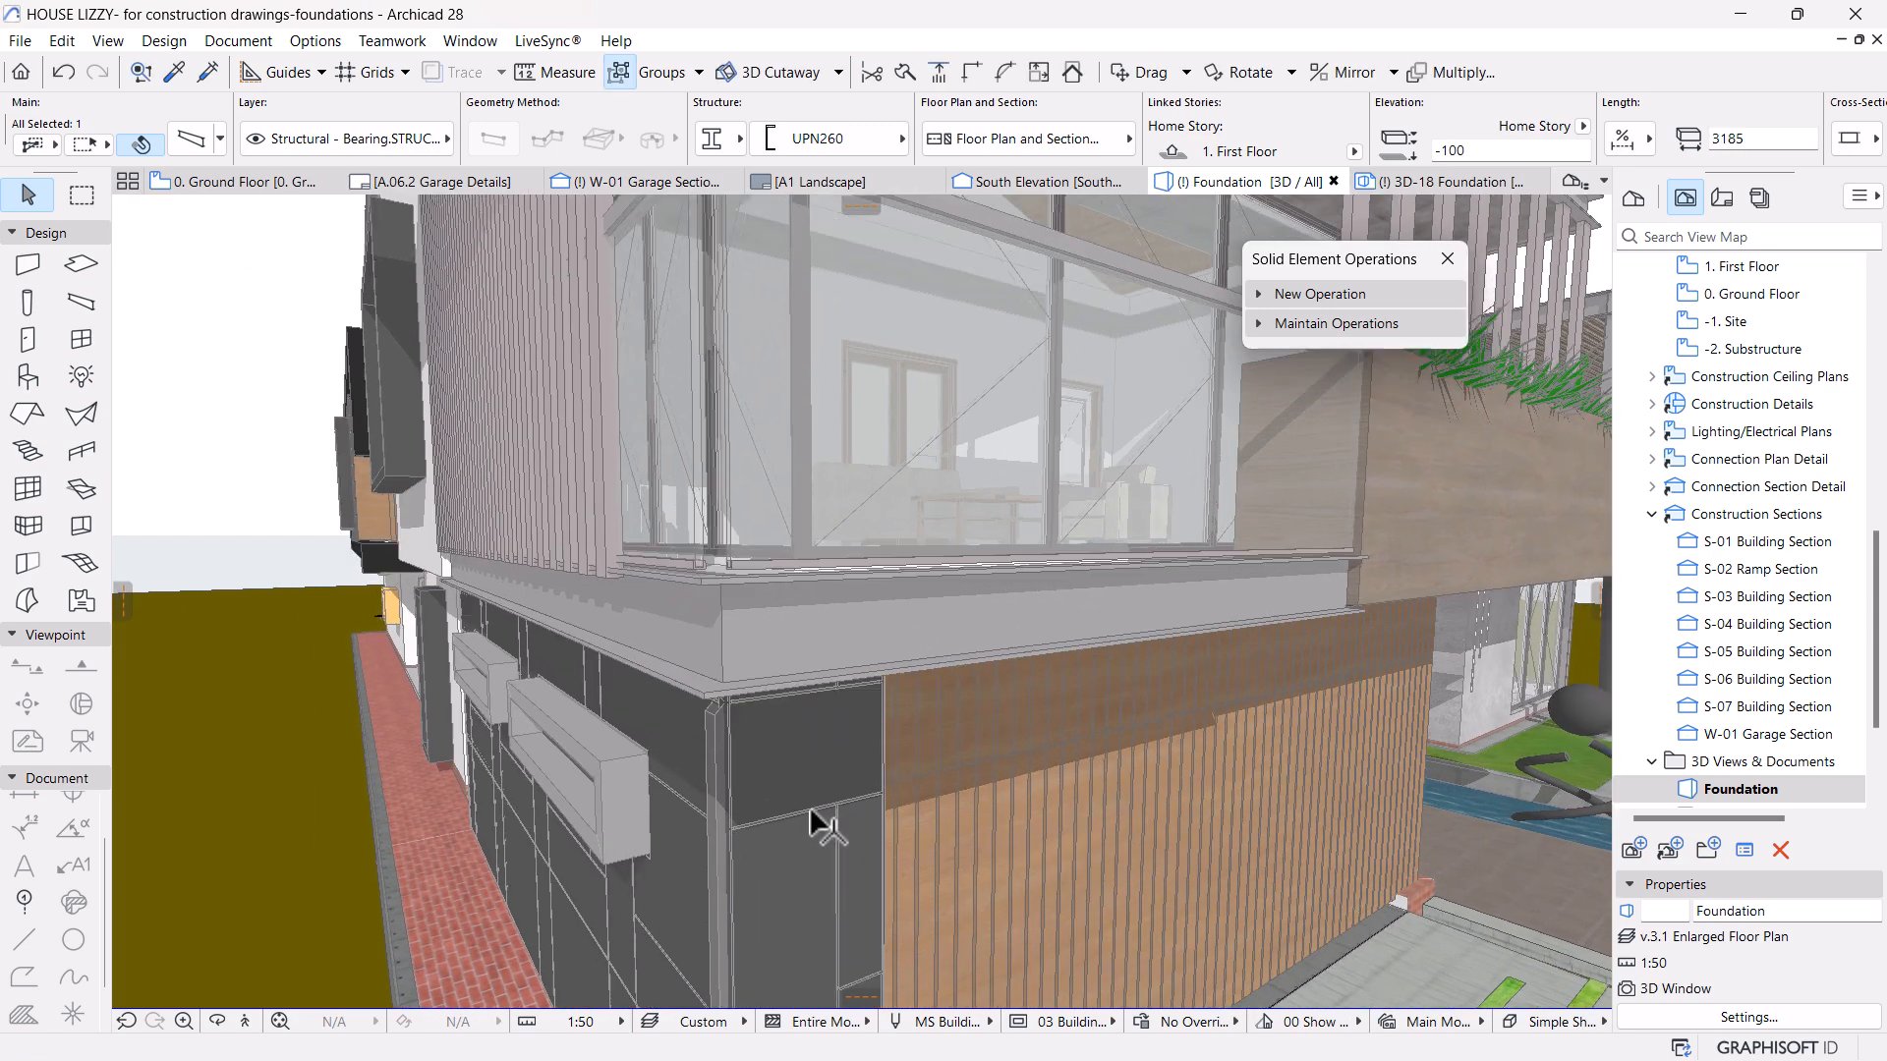
In the 0. Ground Floor plan, join the garage side wall with the short return wall beside the garage door.
middle_click_drag(978, 836, 896, 813, "shift")
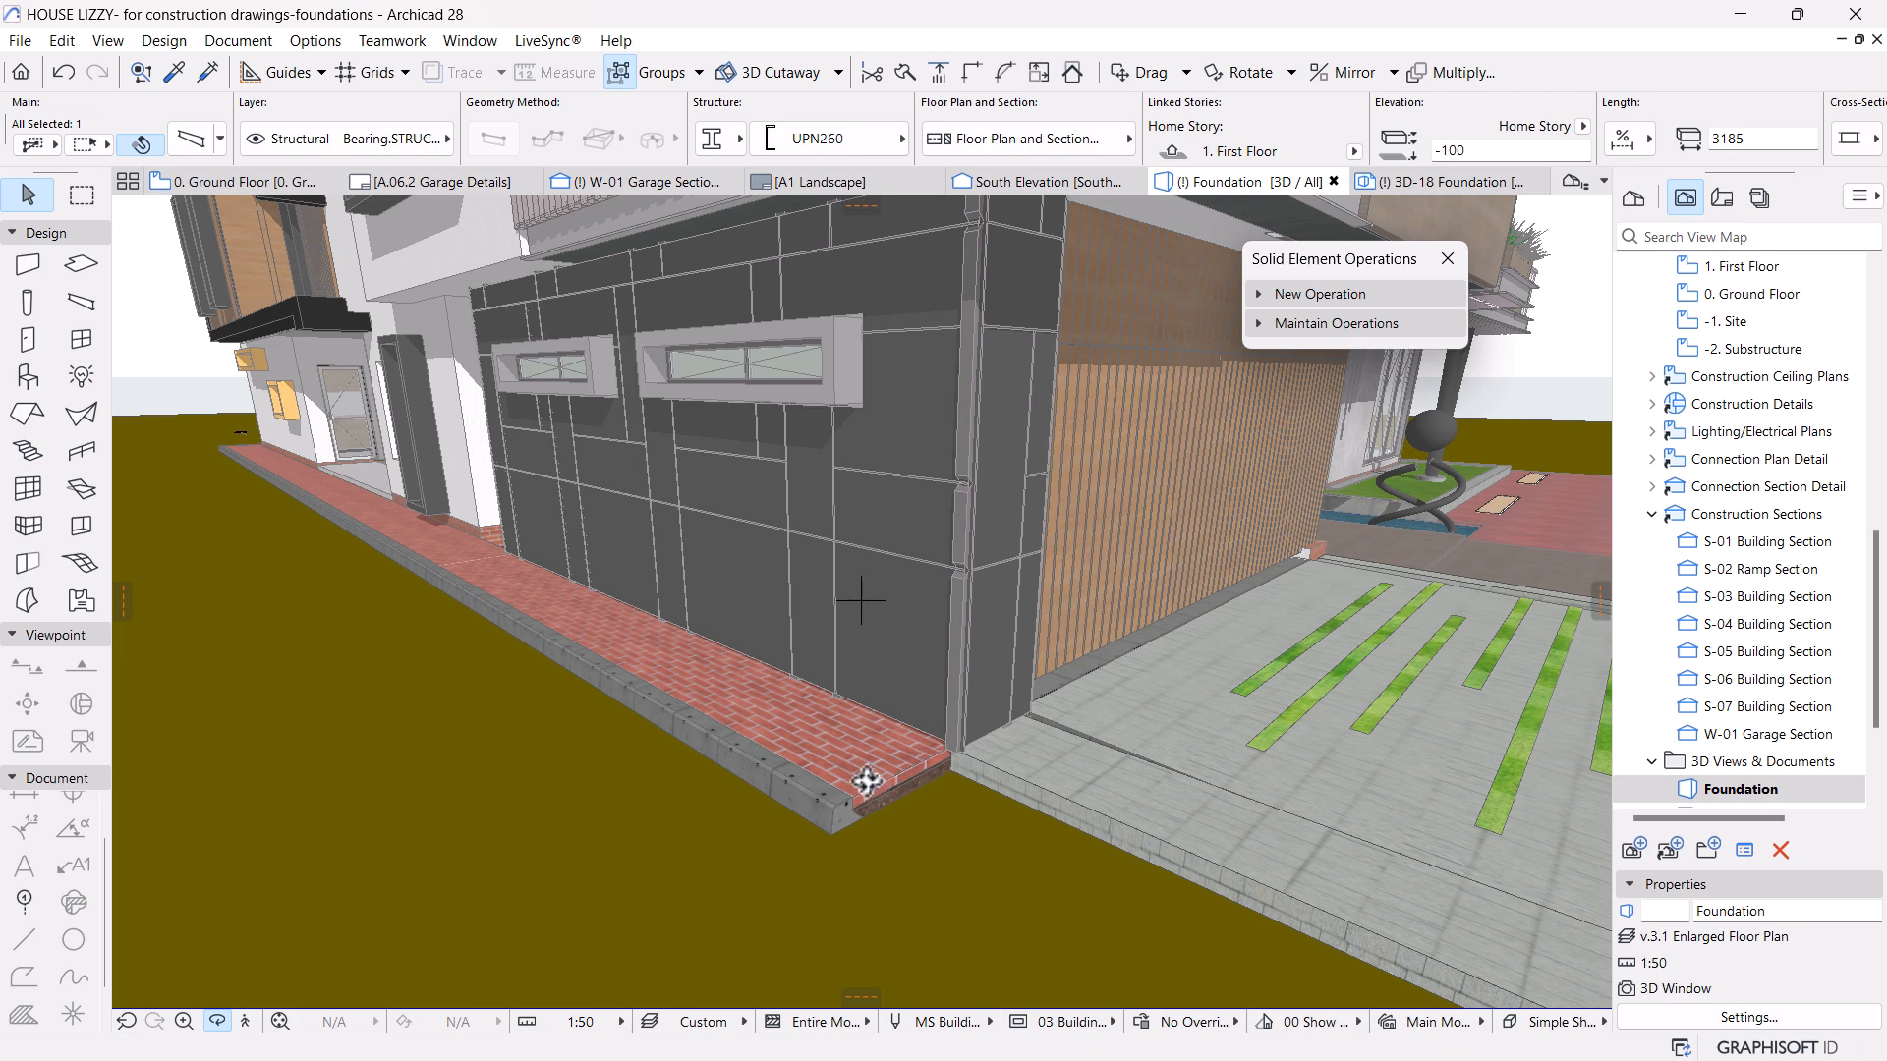
middle_click_drag(884, 806, 901, 816, "shift")
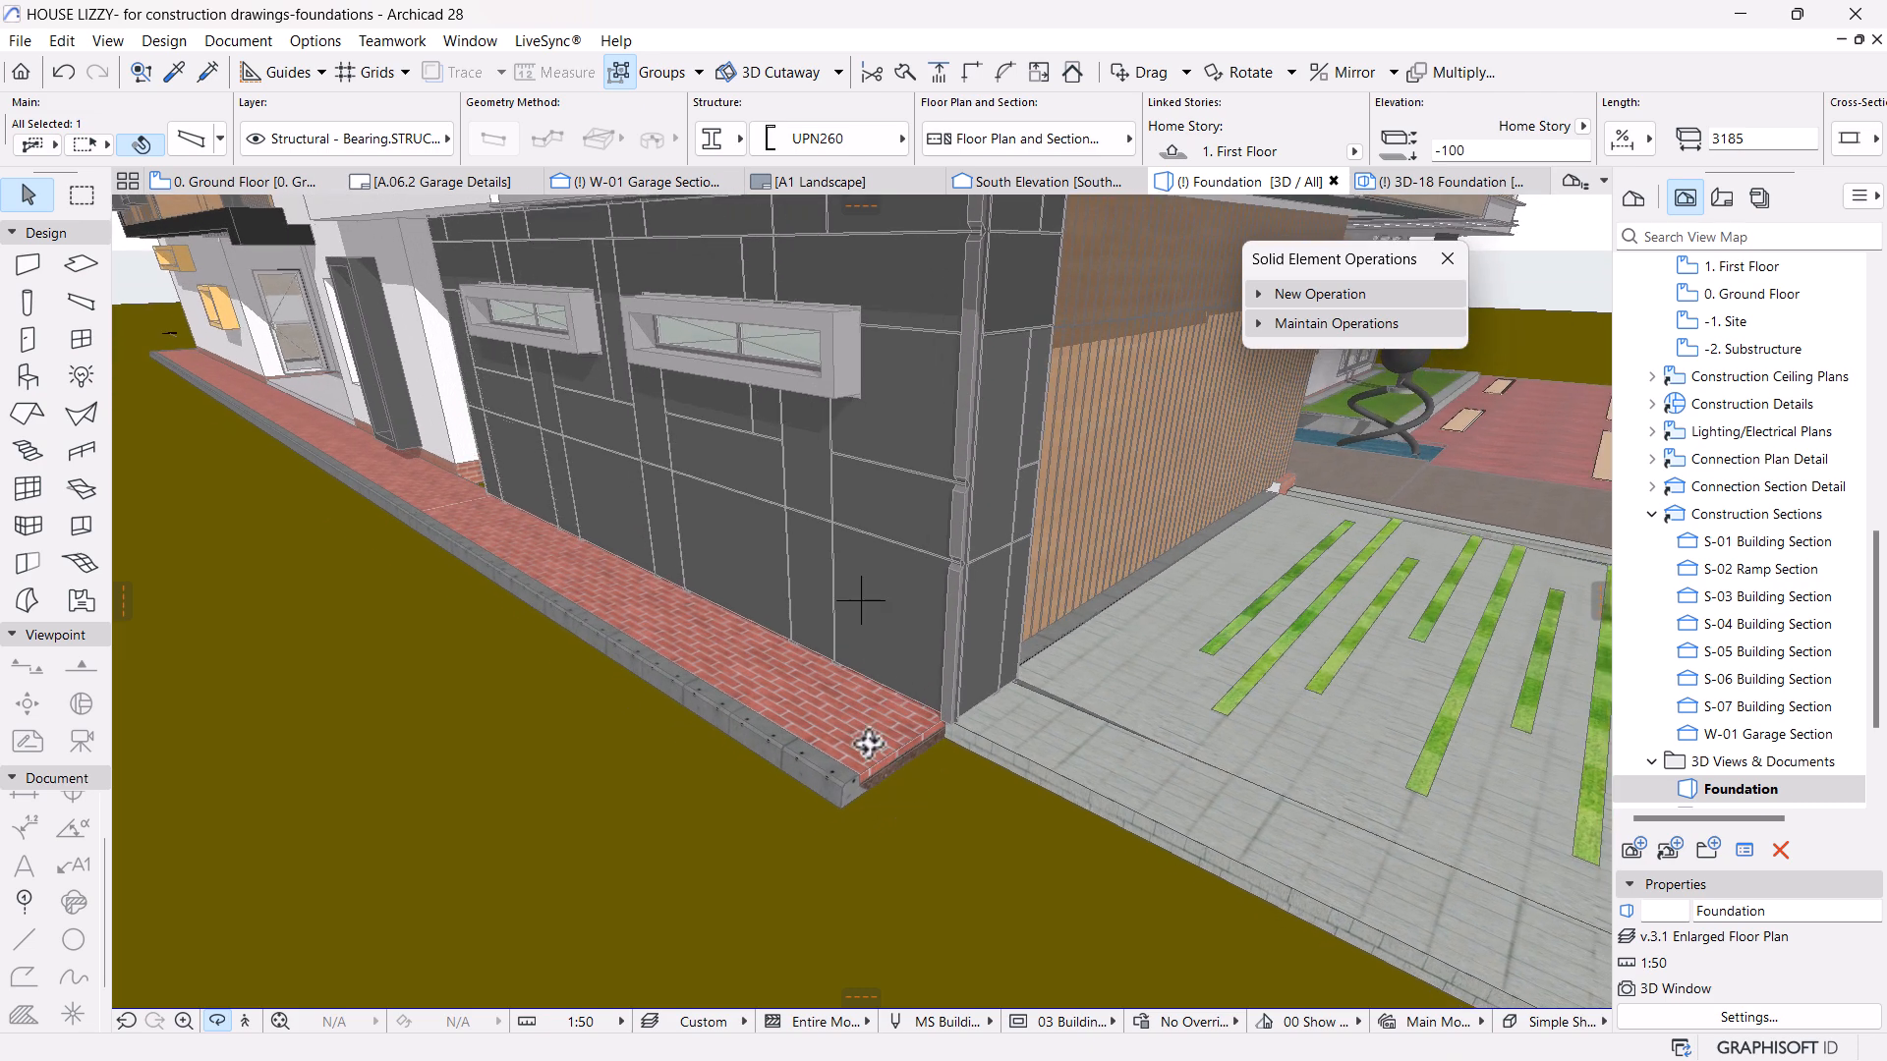
left_click(244, 183)
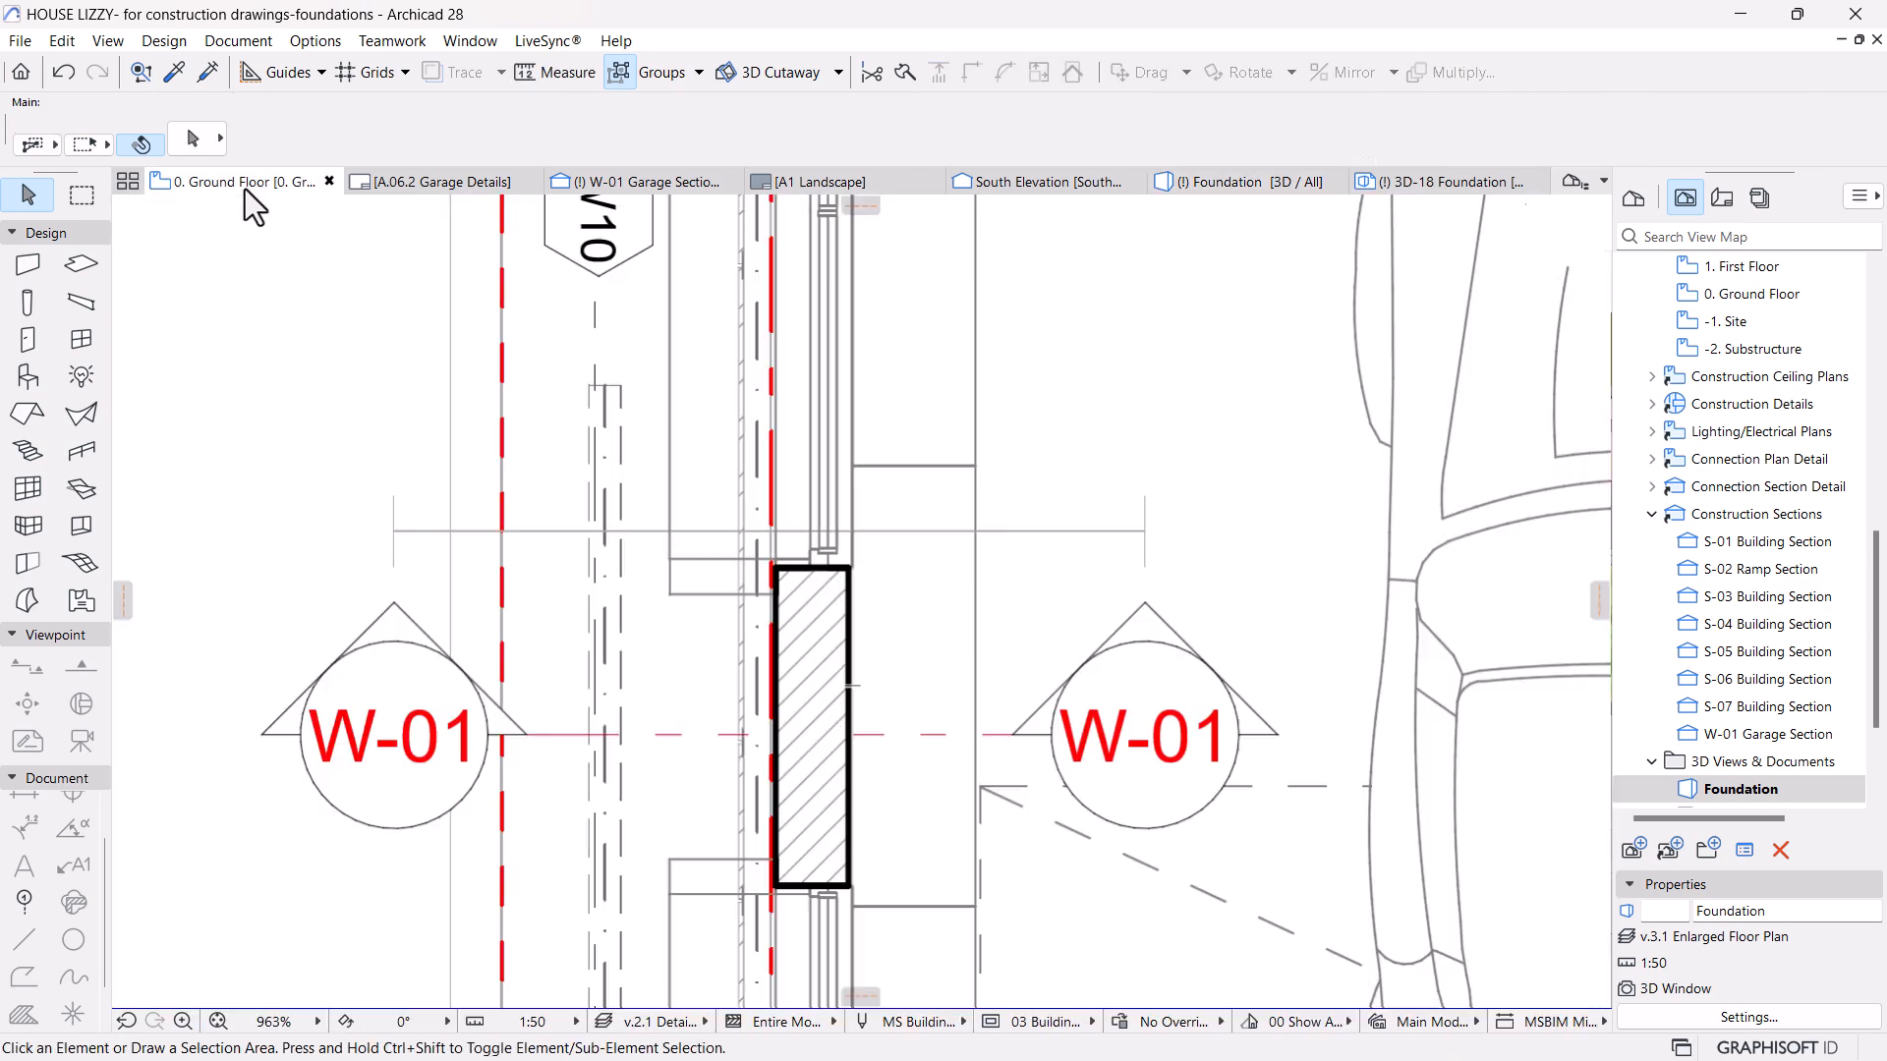
scroll(806, 504, "down", 8)
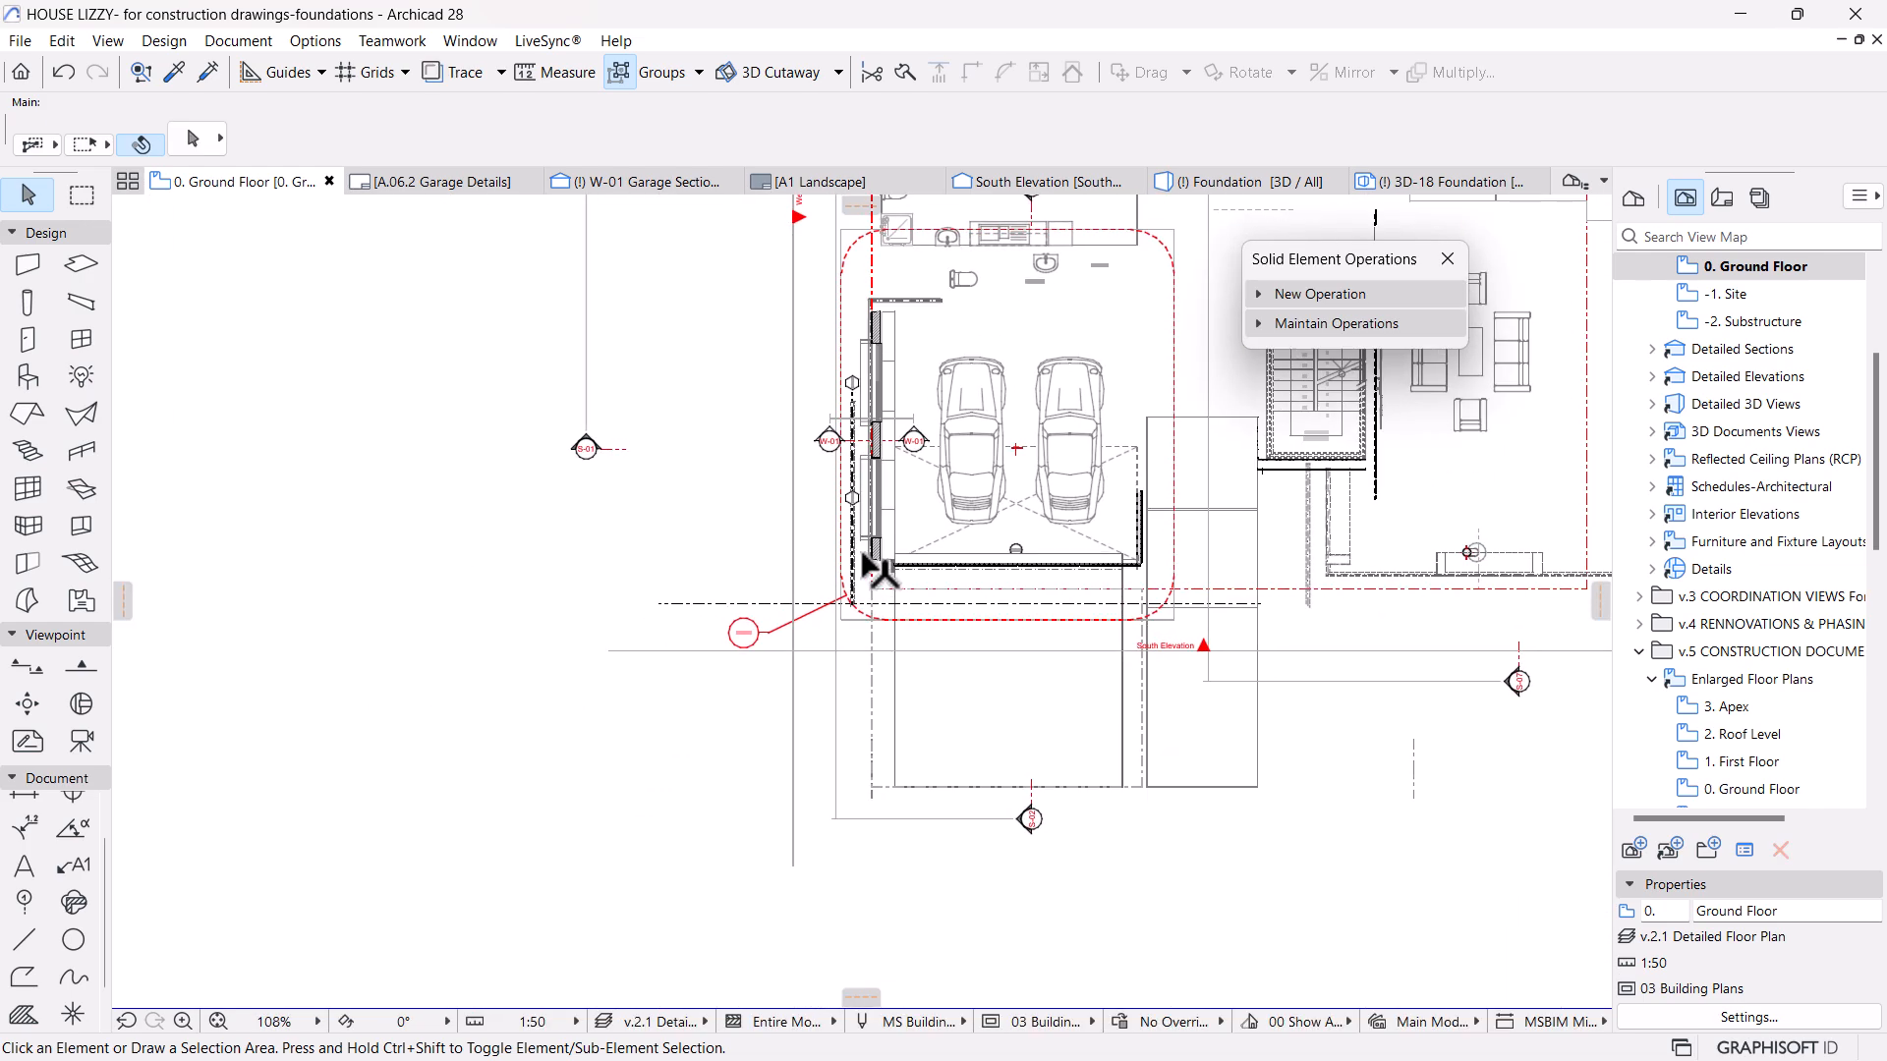
scroll(841, 509, "up", 3)
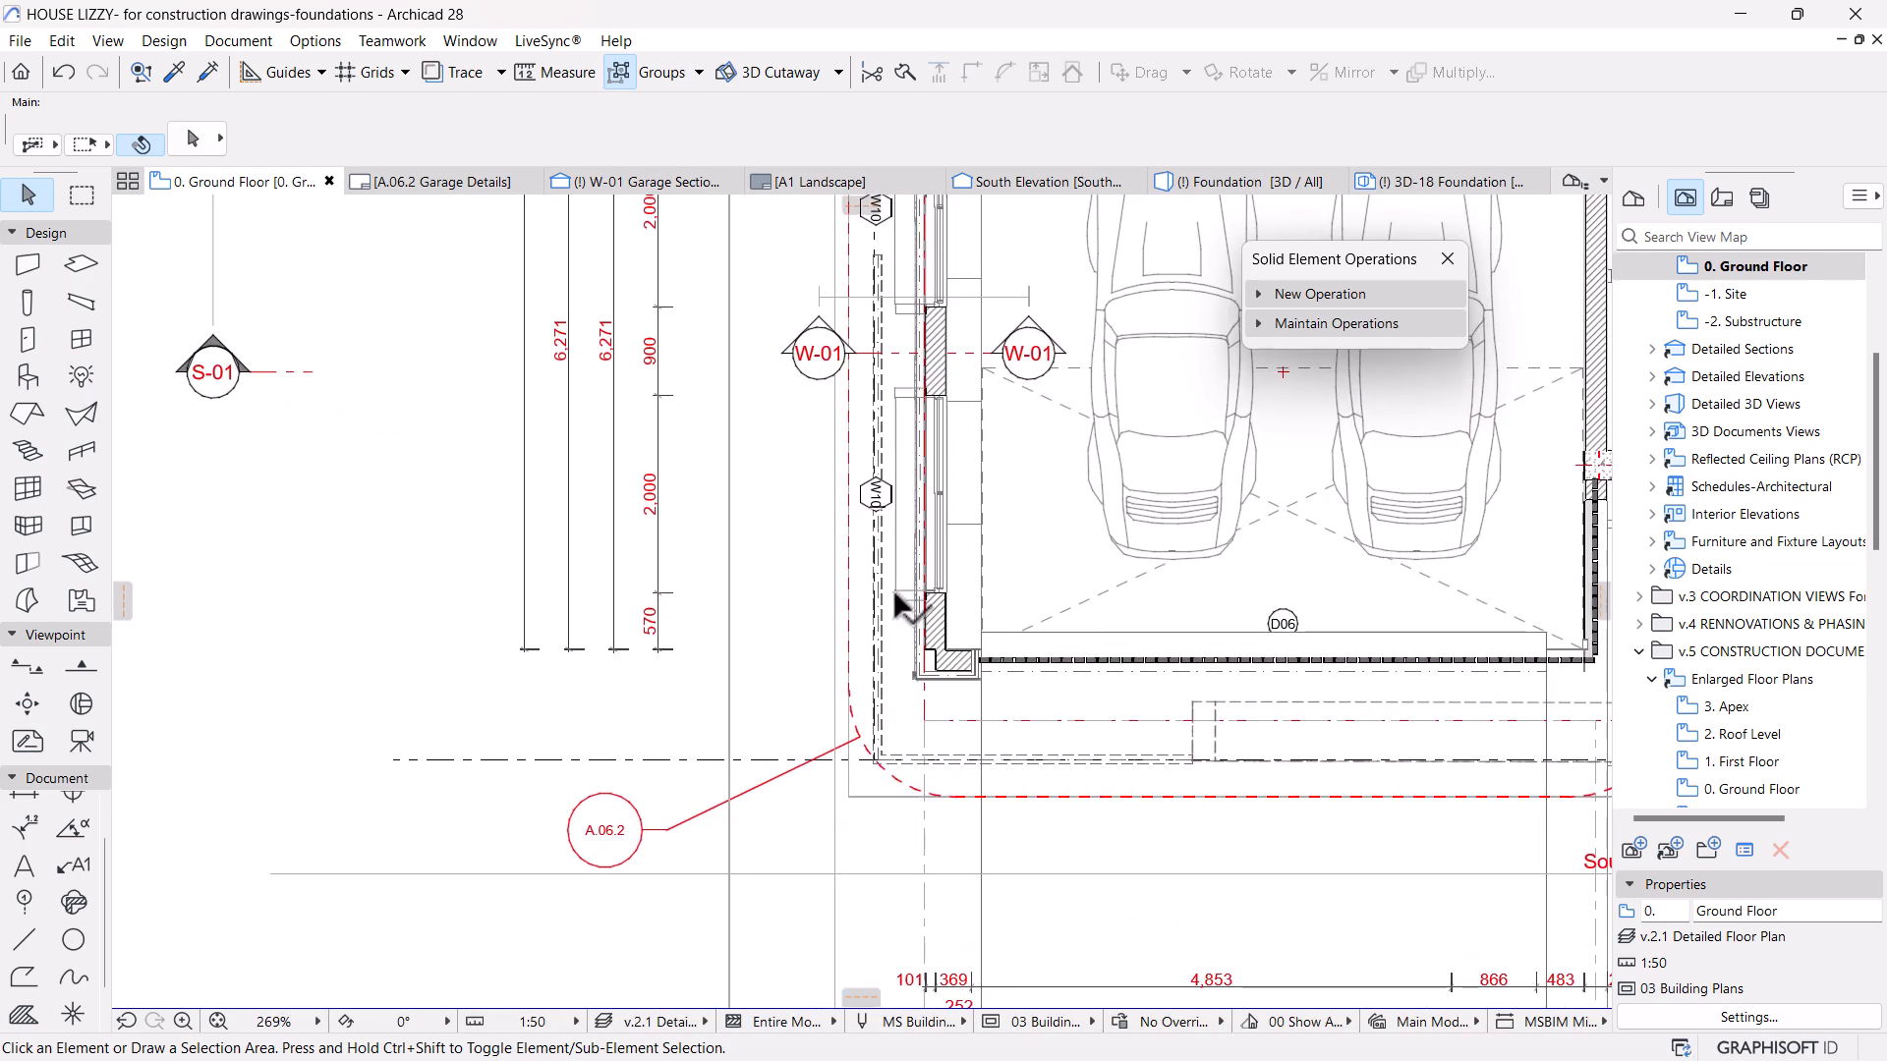
scroll(943, 634, "up", 2)
left_click(946, 634)
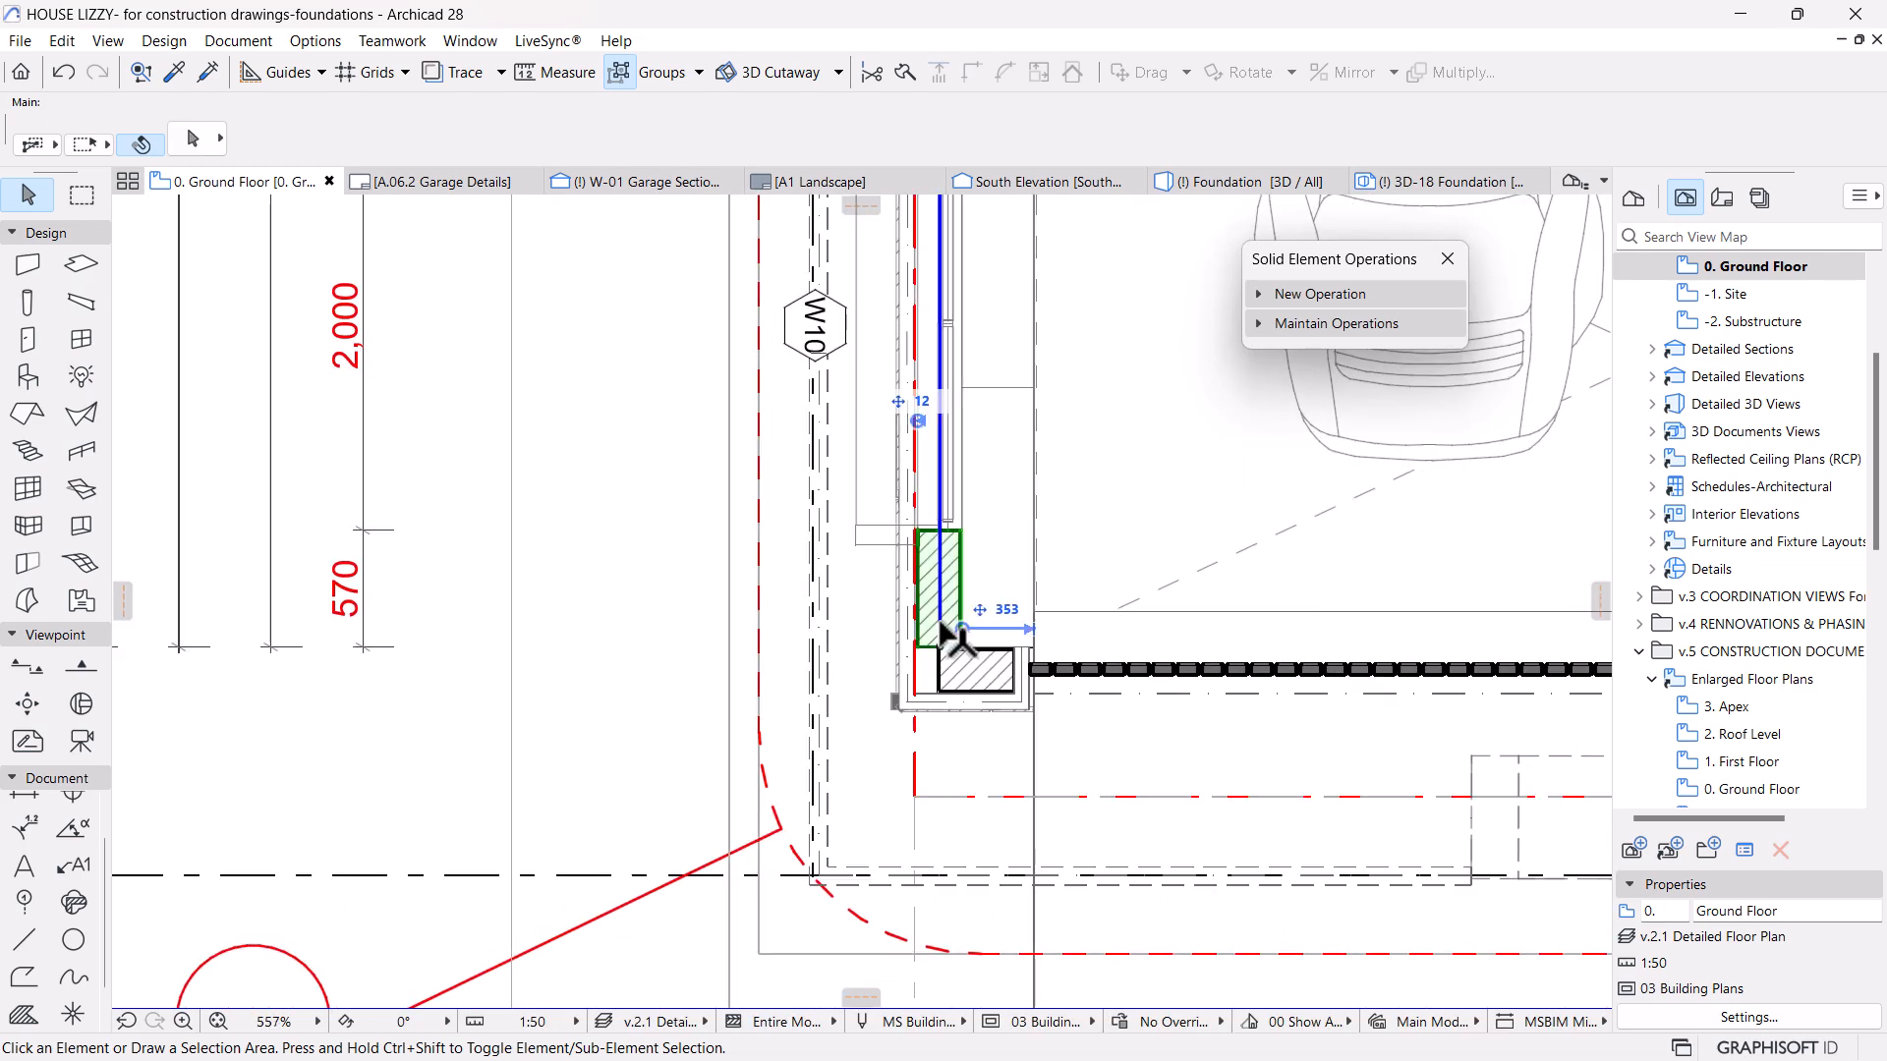
left_click(980, 676, "shift")
Join the garage side wall with the rear cross wall at their outer corner, and clear the selection.
scroll(1069, 487, "down", 5)
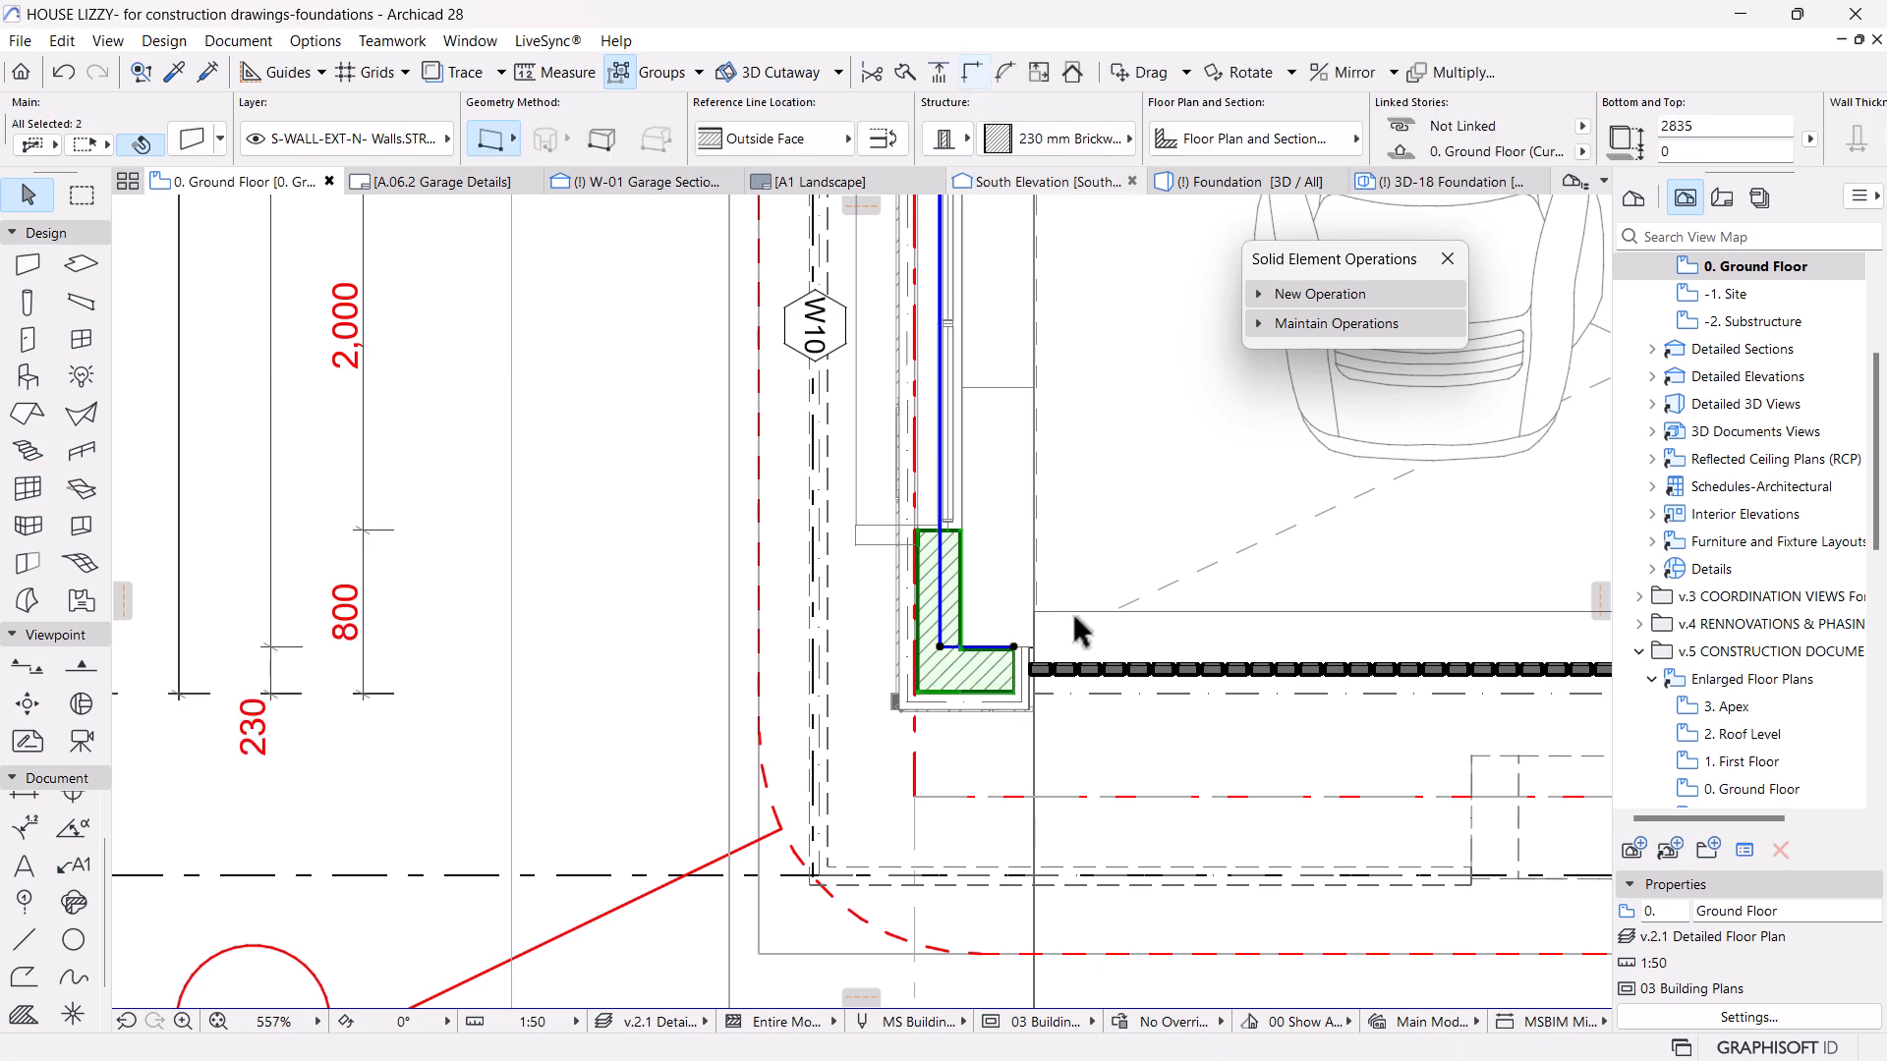
scroll(944, 408, "up", 5)
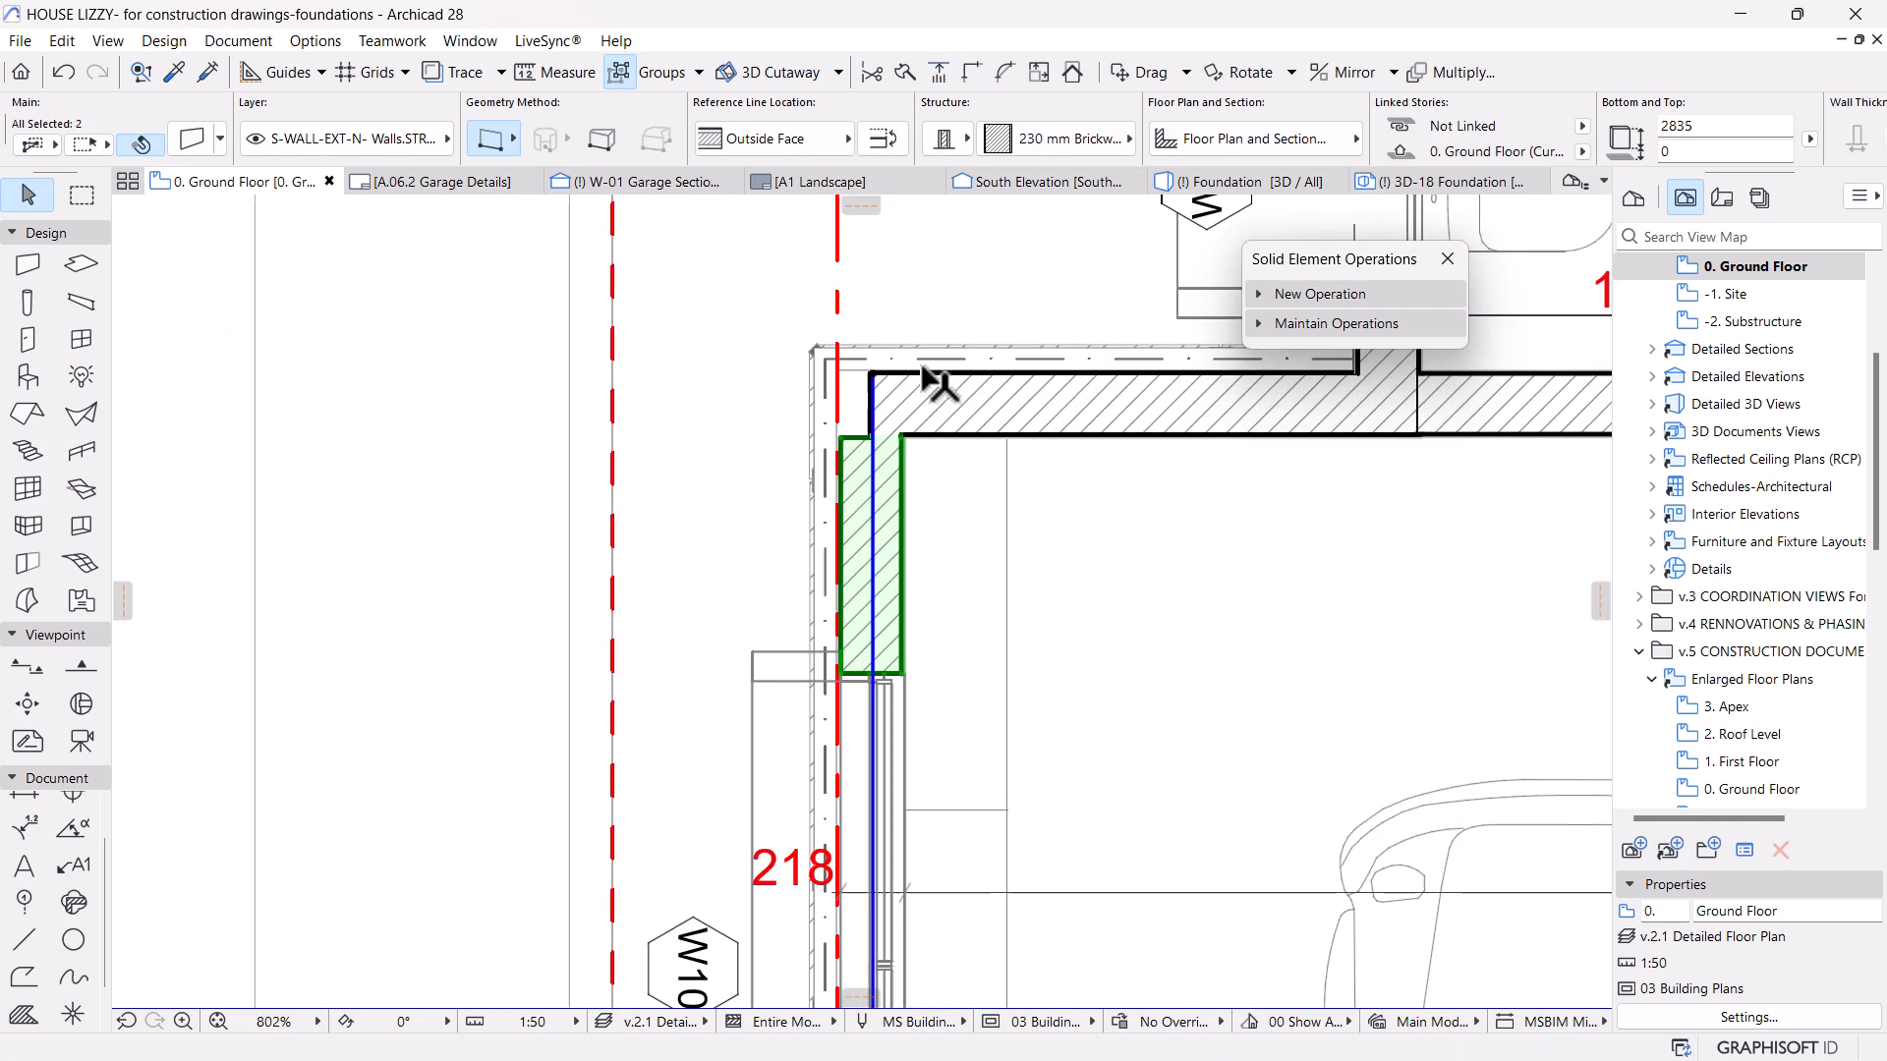
left_click(941, 406, "shift")
left_click(942, 405, "shift")
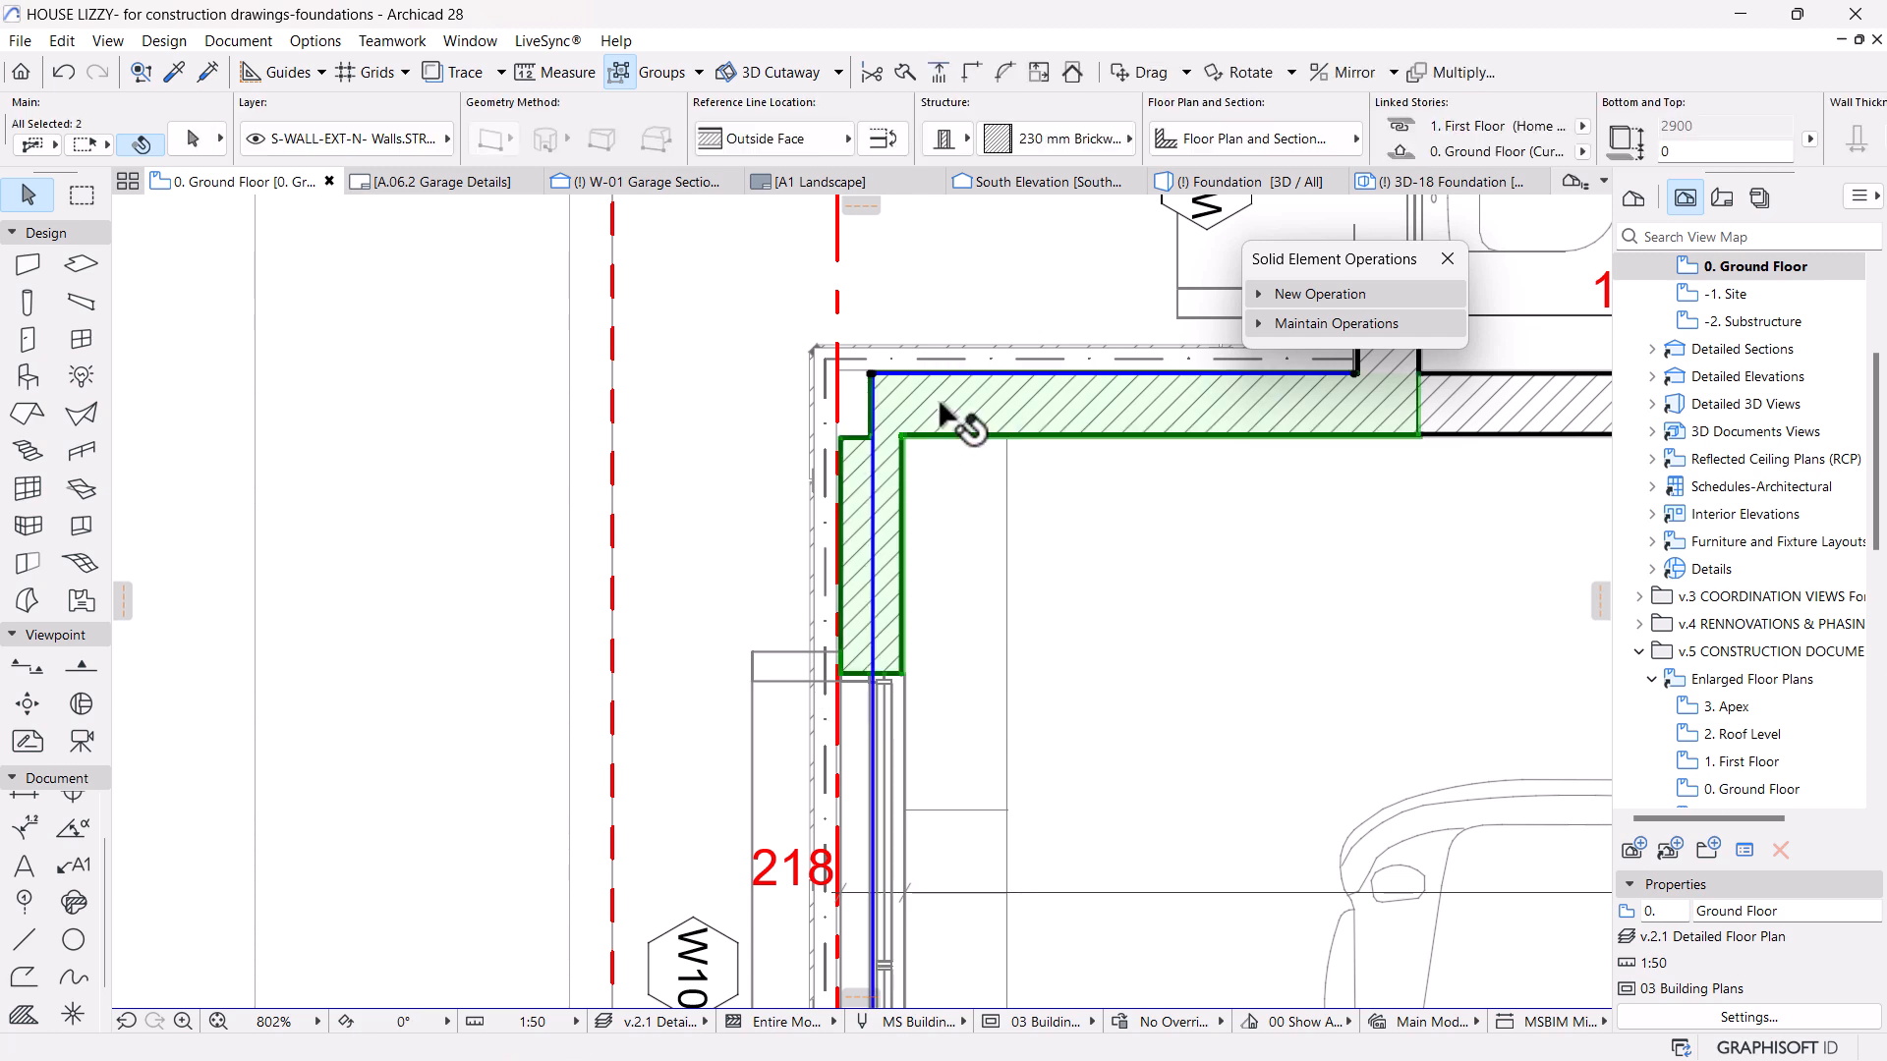
key("Escape")
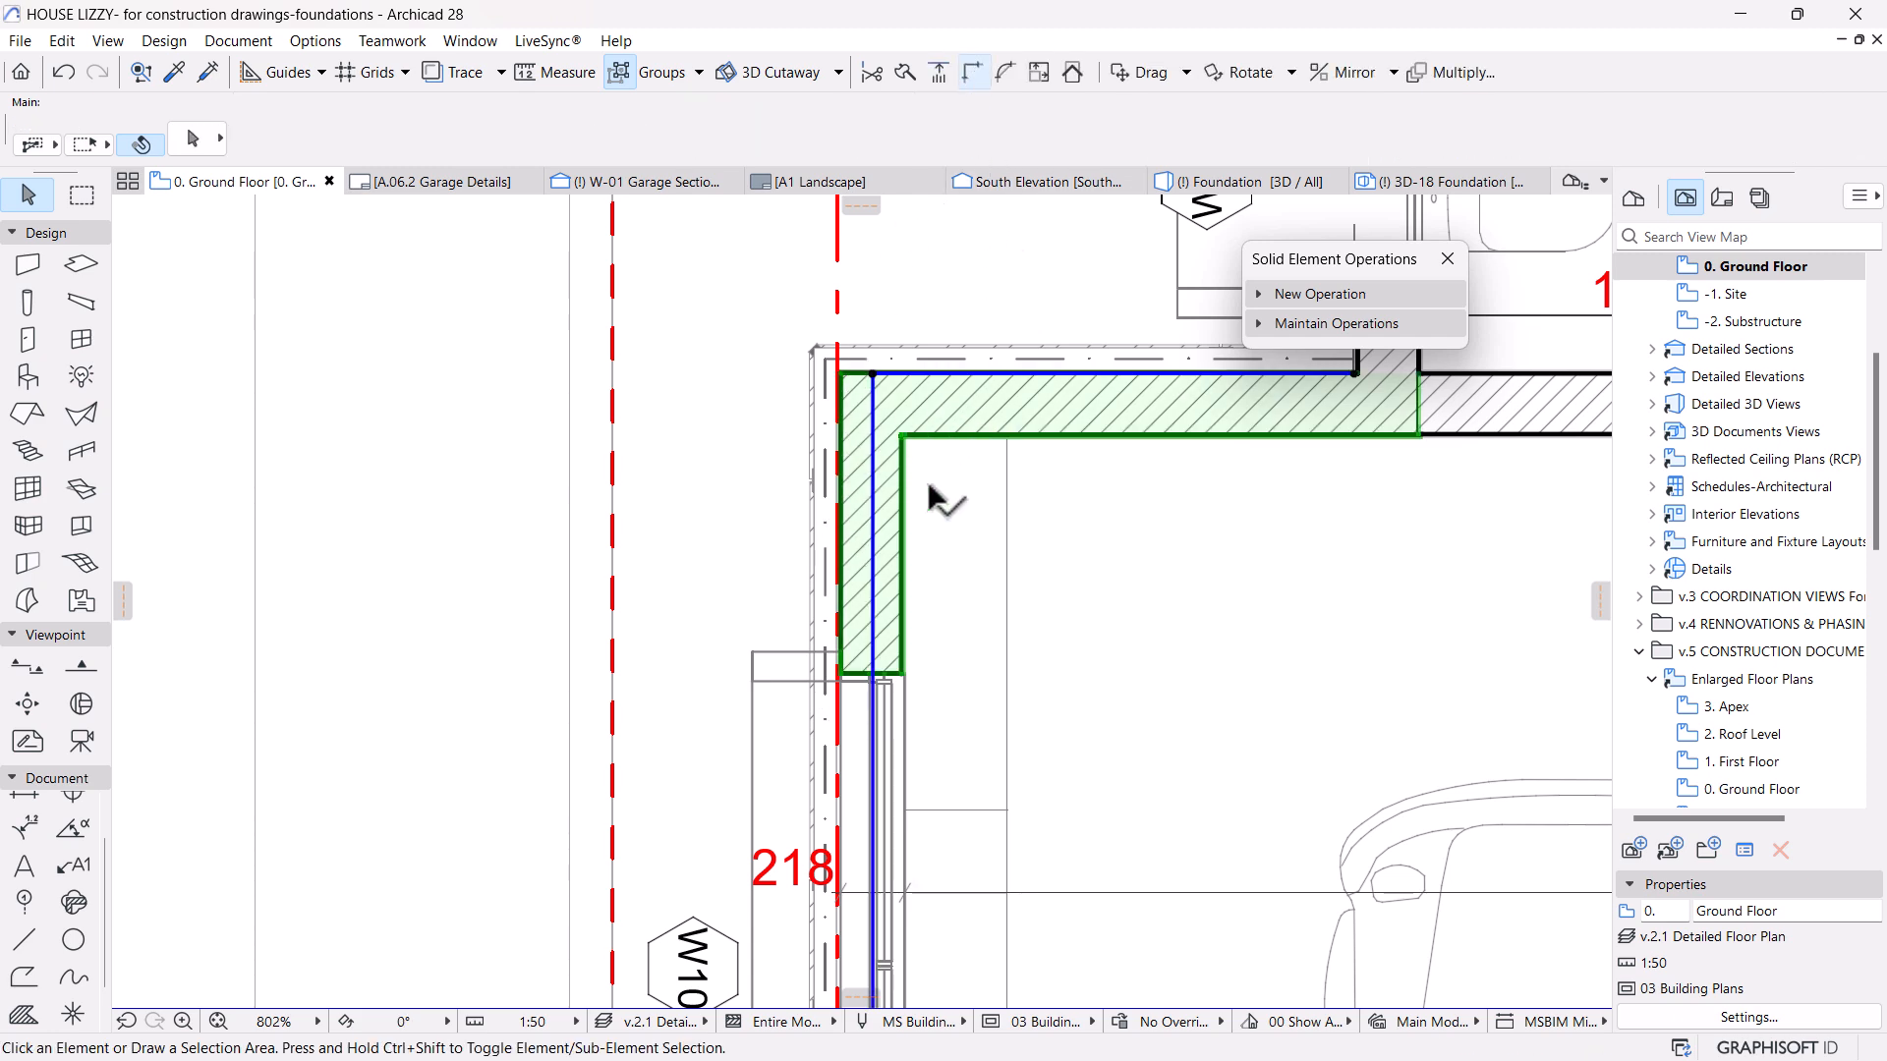
Examine the garage wall's joined corners at the rear cross wall and beside the garage door.
scroll(919, 482, "up", 6)
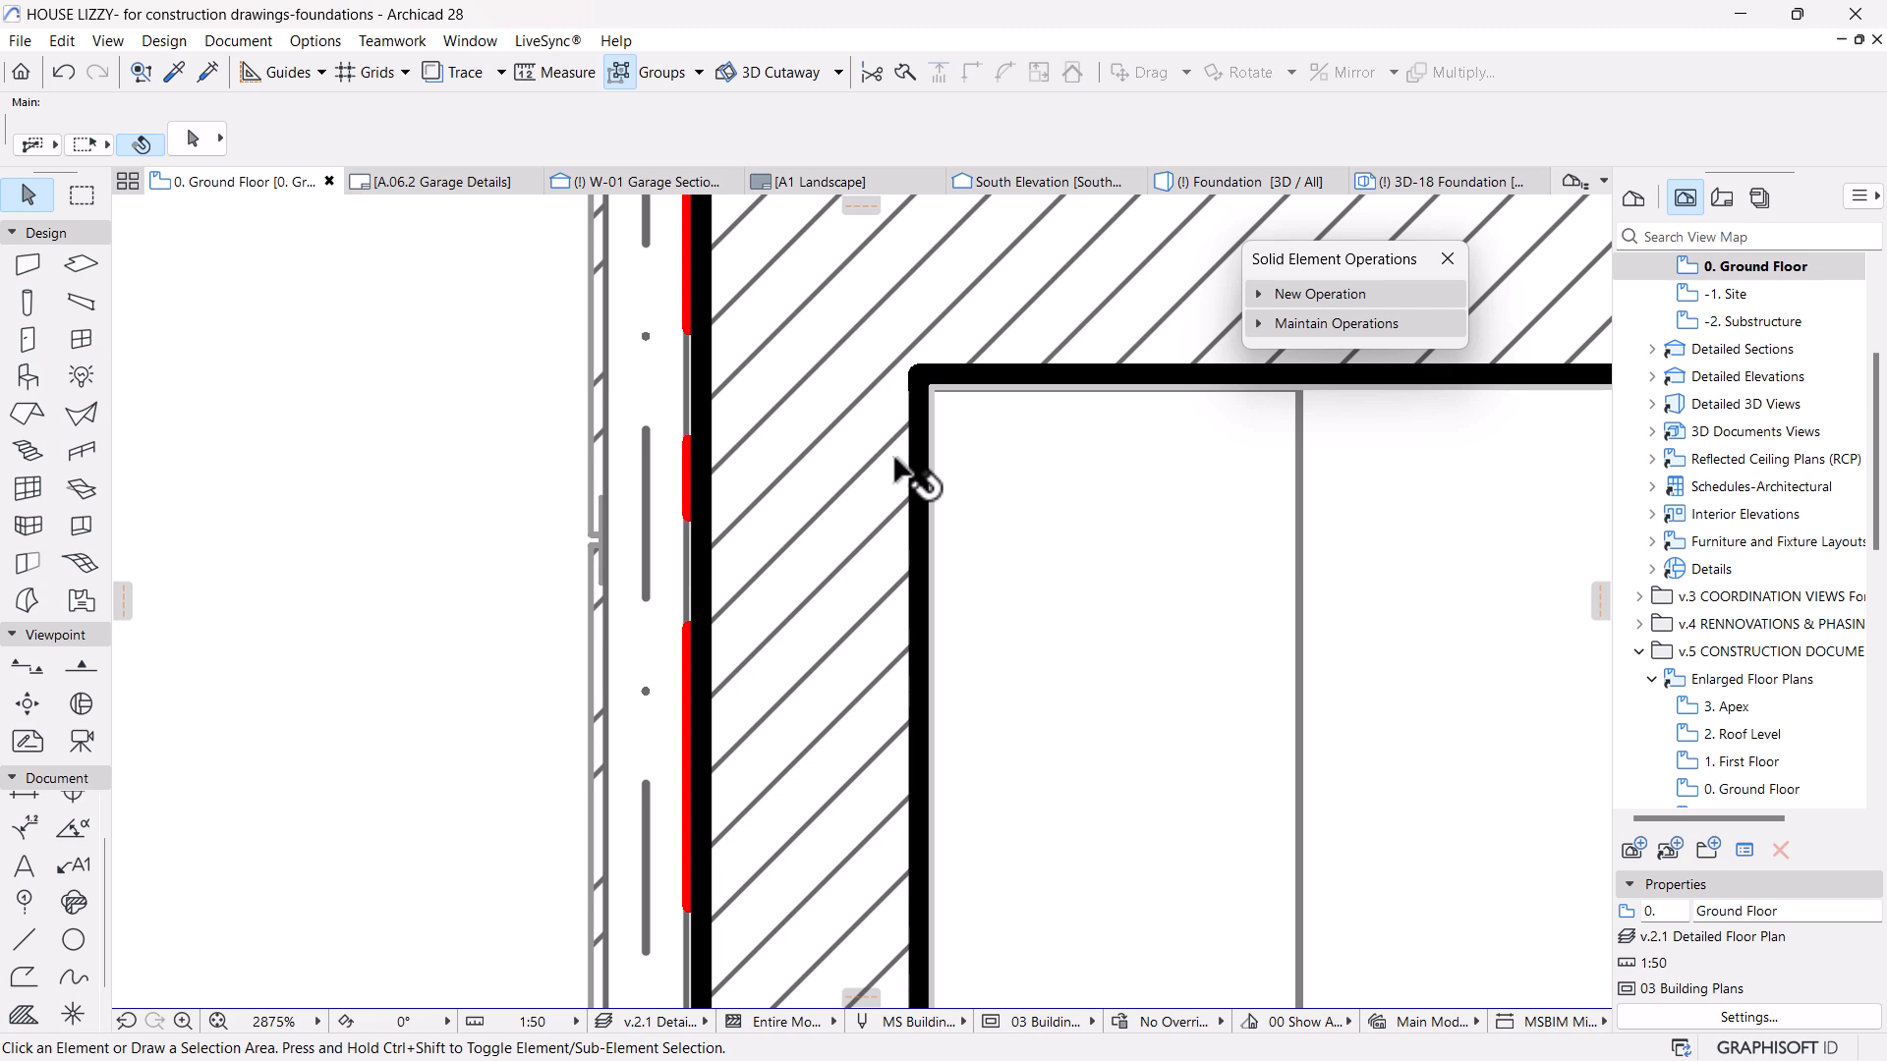
scroll(889, 476, "down", 6)
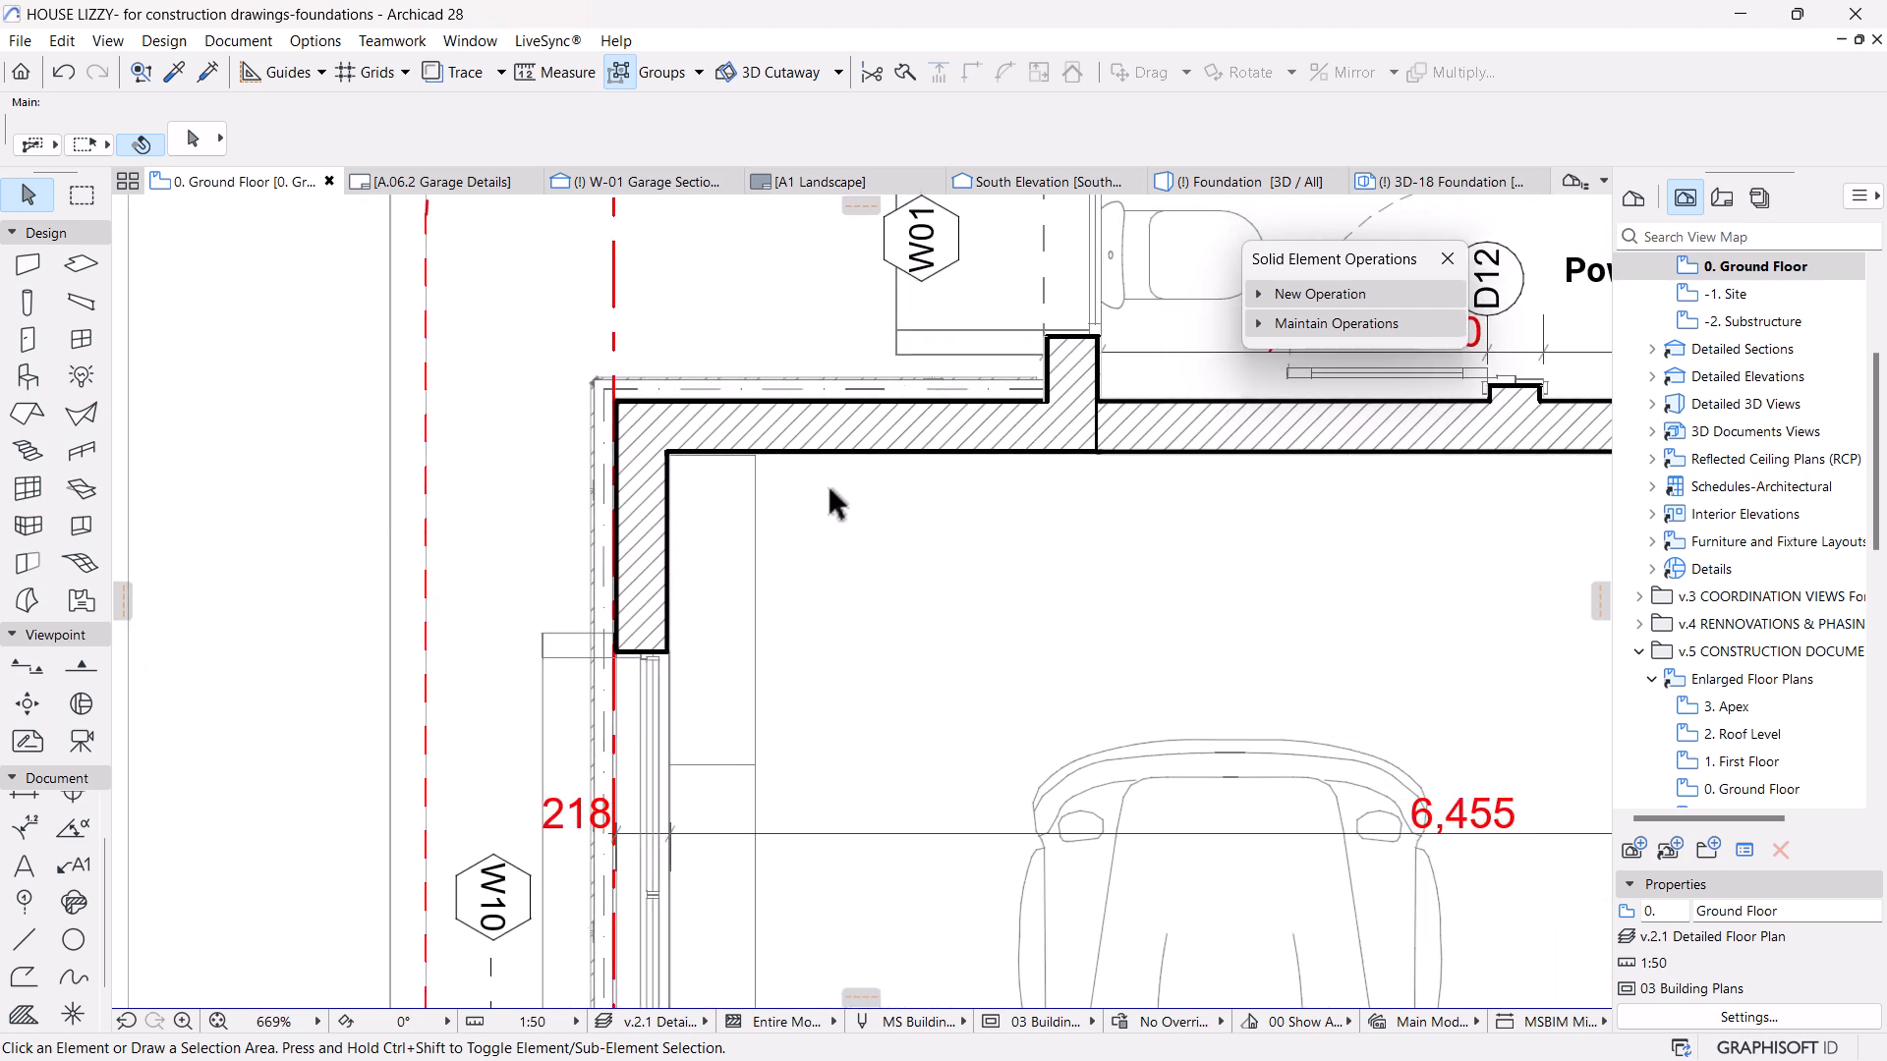
scroll(838, 418, "up", 4)
scroll(755, 394, "down", 6)
scroll(762, 540, "down", 6)
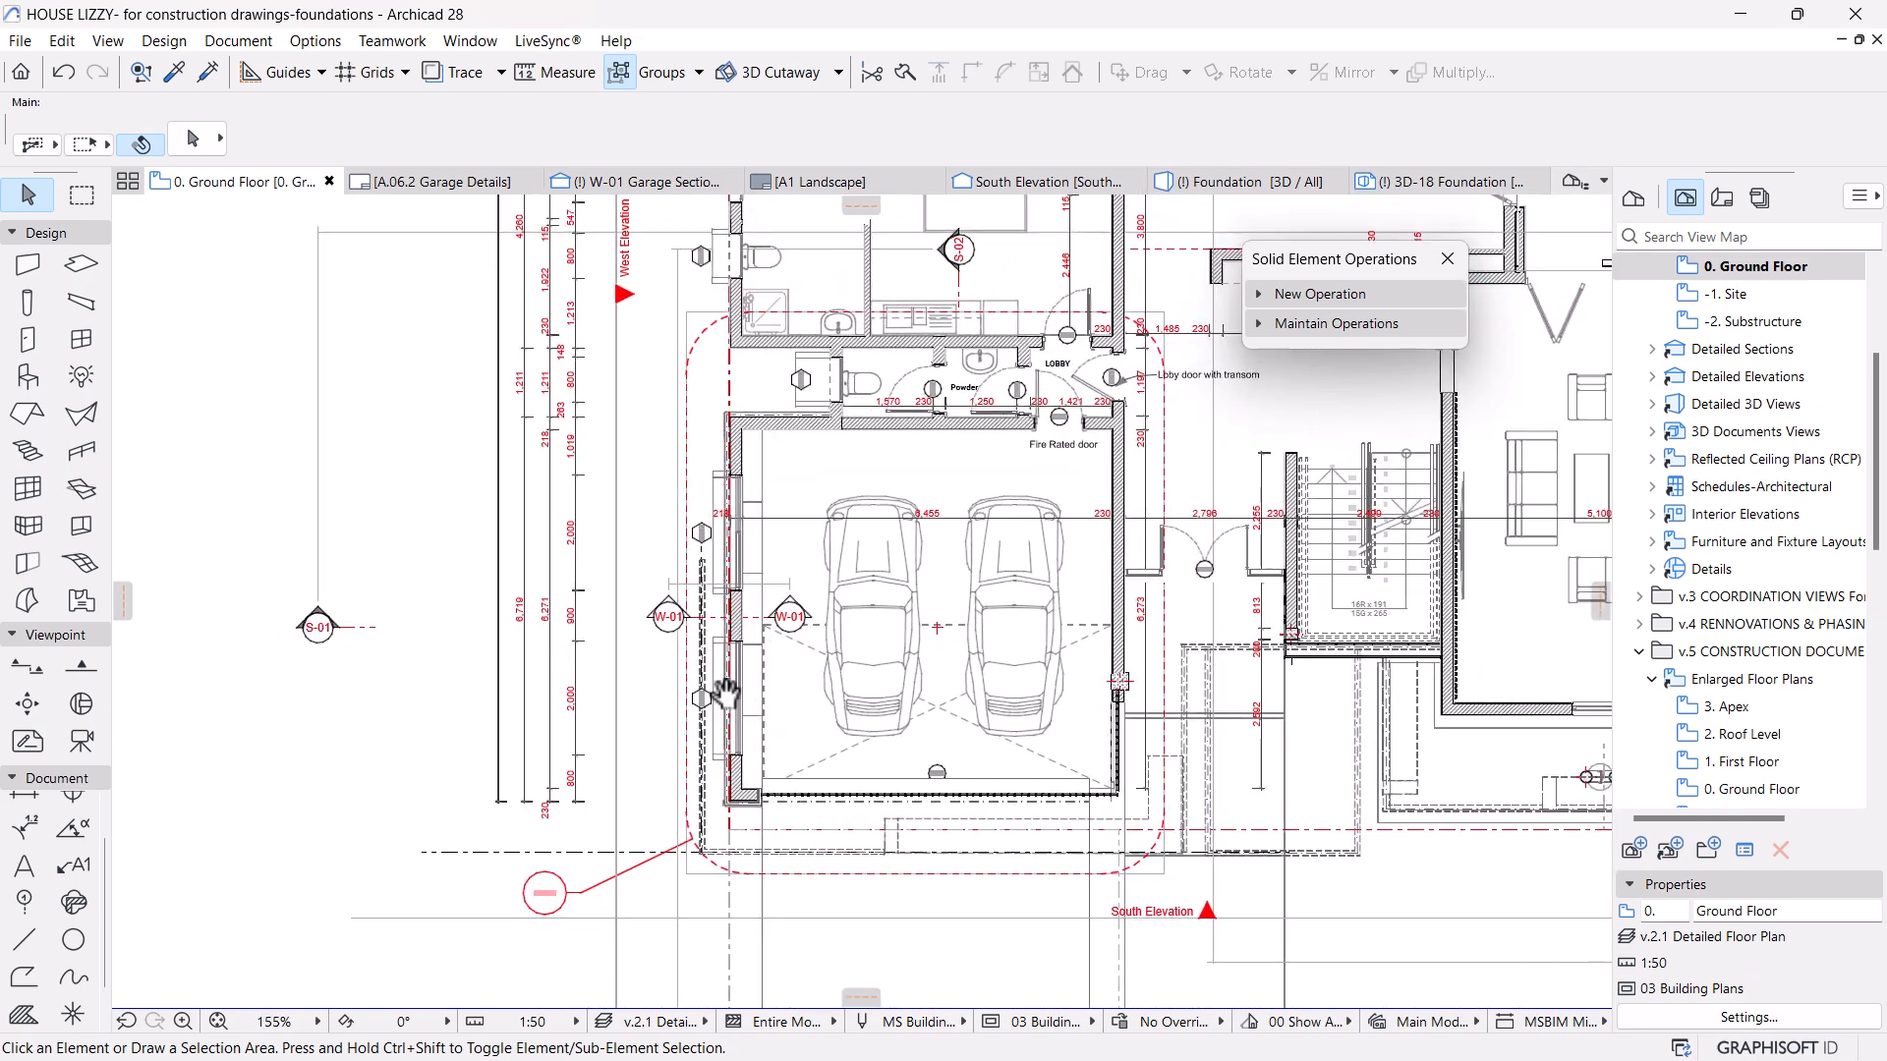
scroll(869, 694, "up", 8)
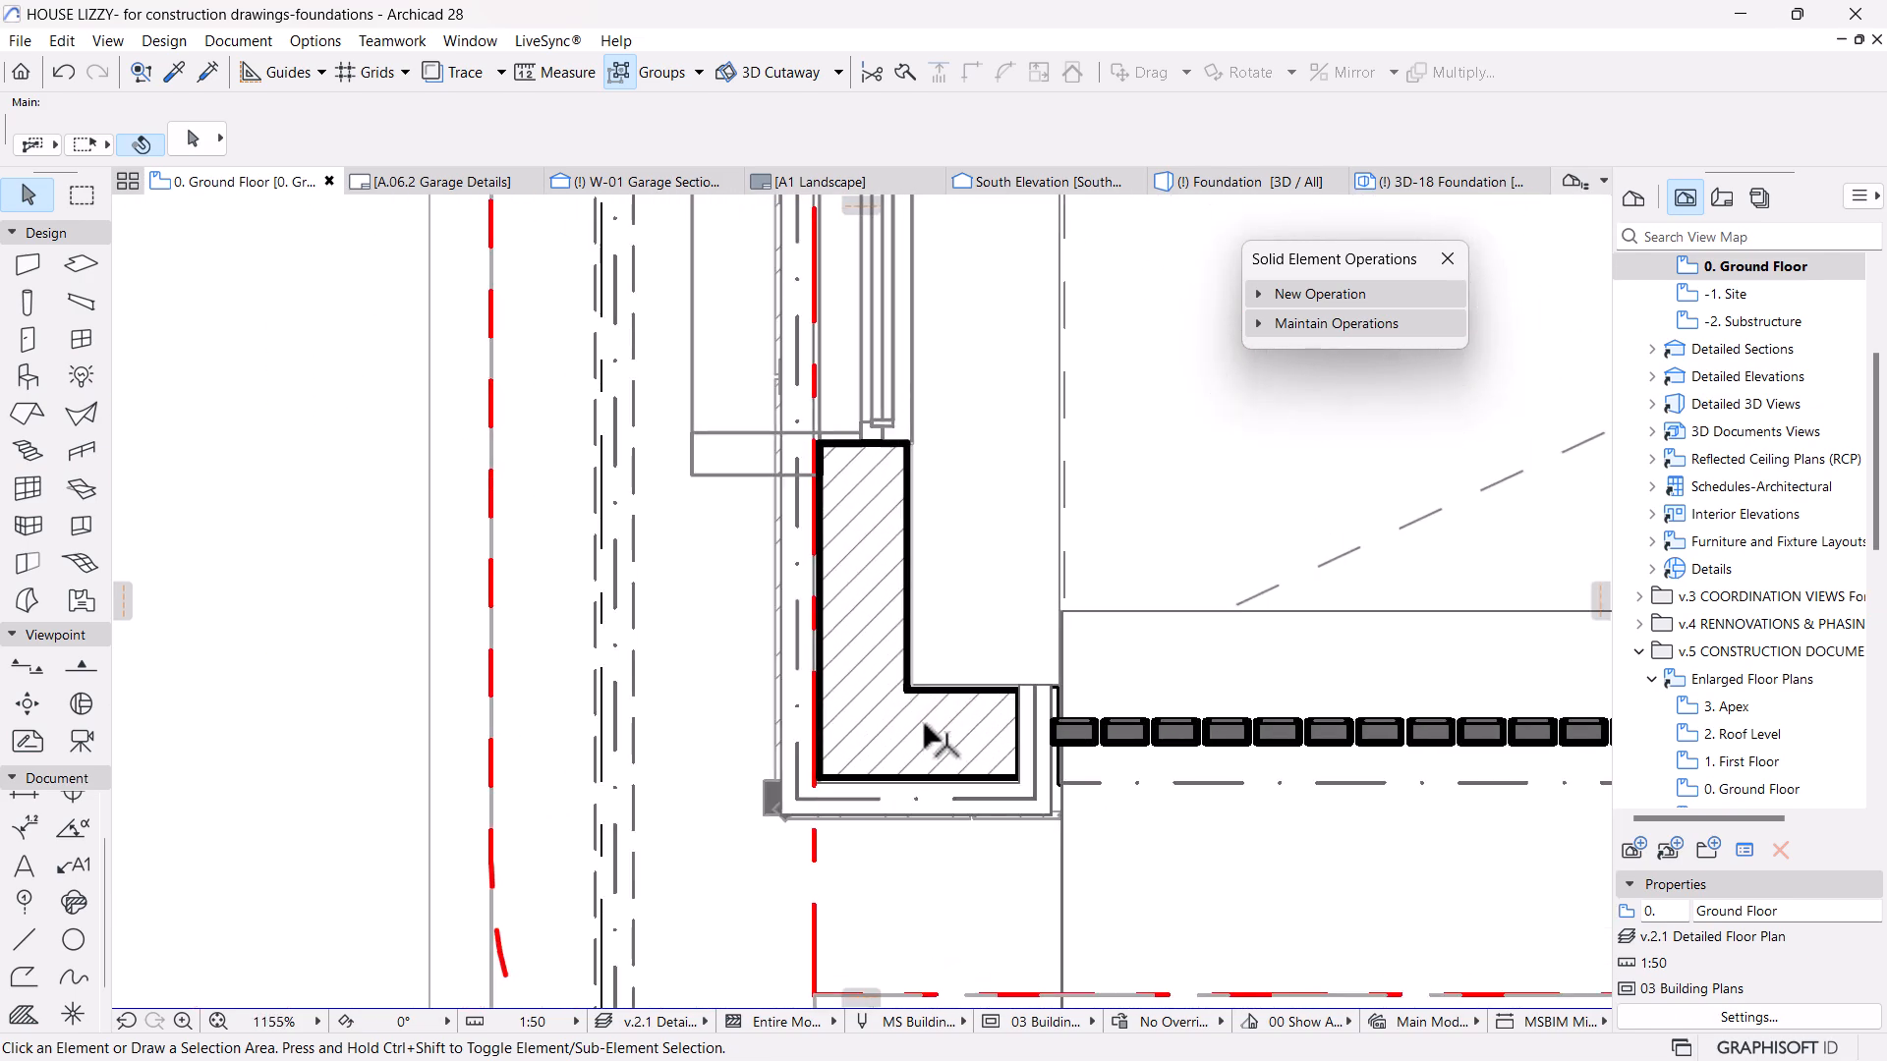
scroll(868, 687, "down", 2)
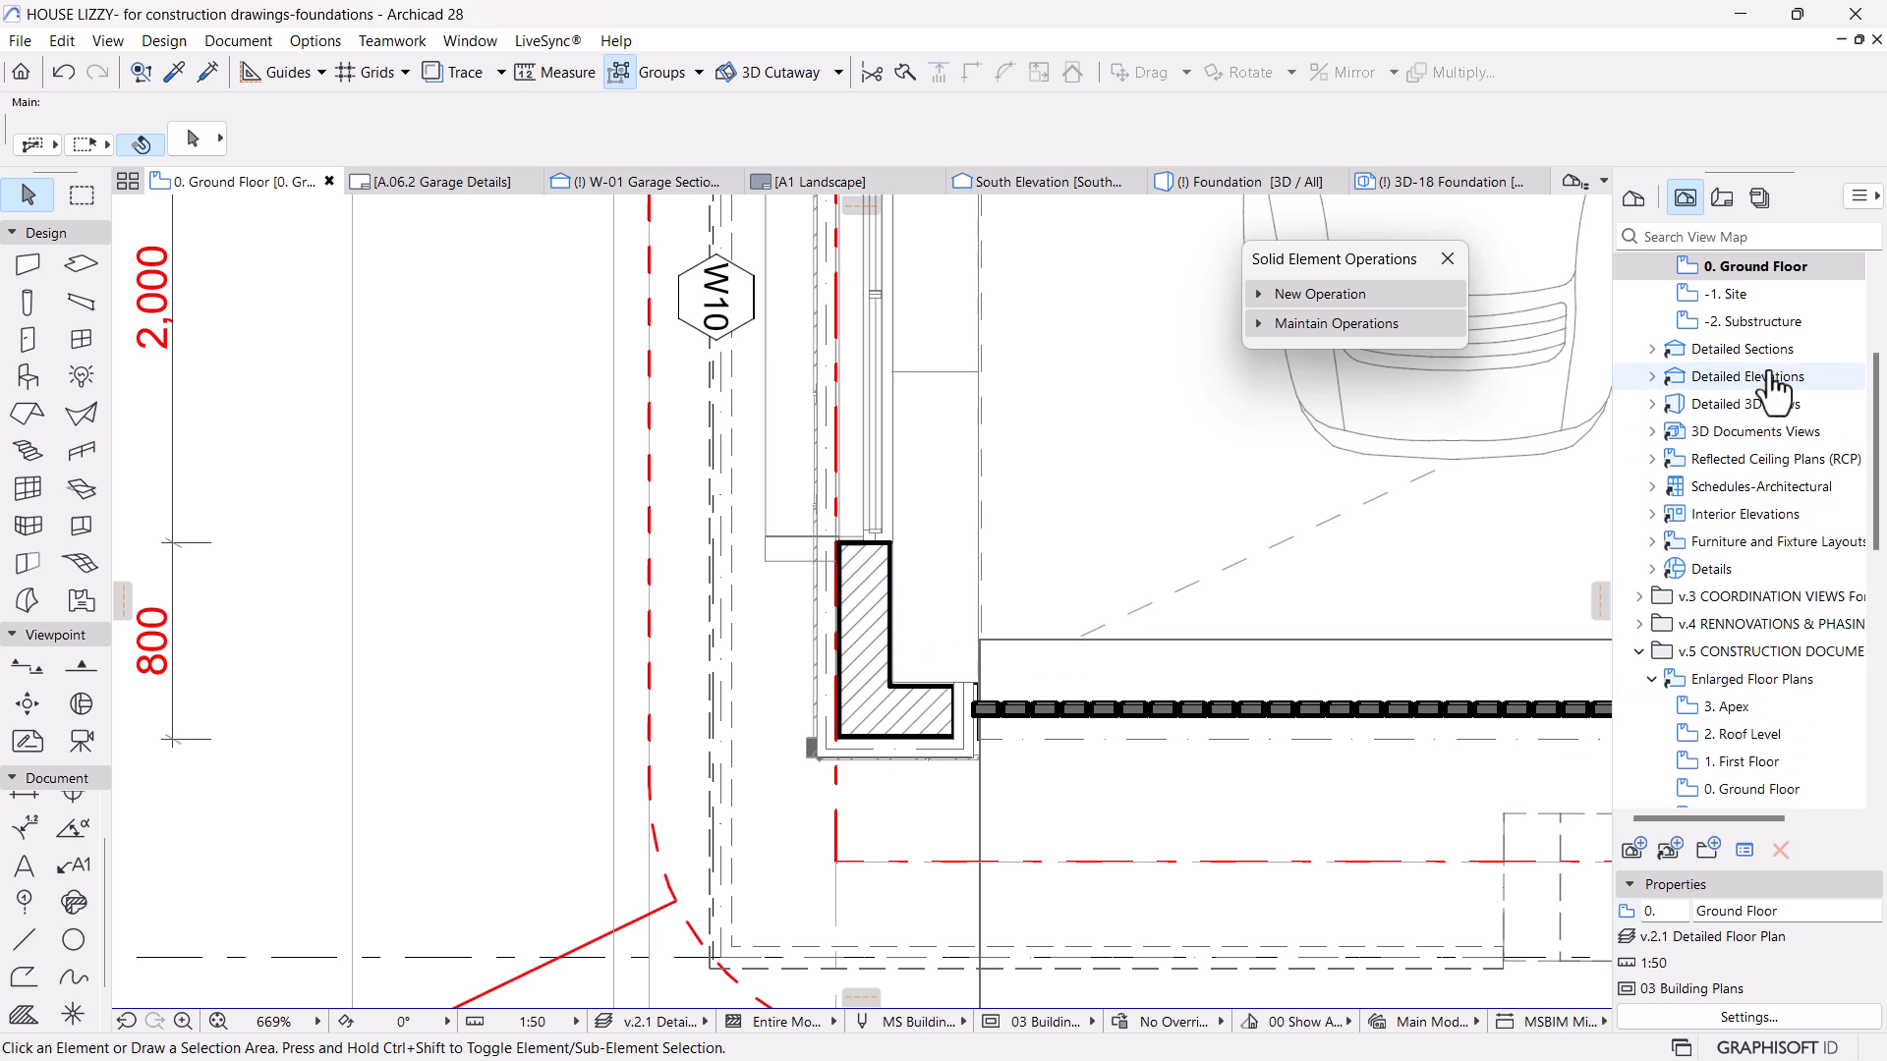
Open the 0. Ground Floor enlarged floor plan and examine the garage's front corner and its surroundings.
scroll(1764, 752, "down", 3)
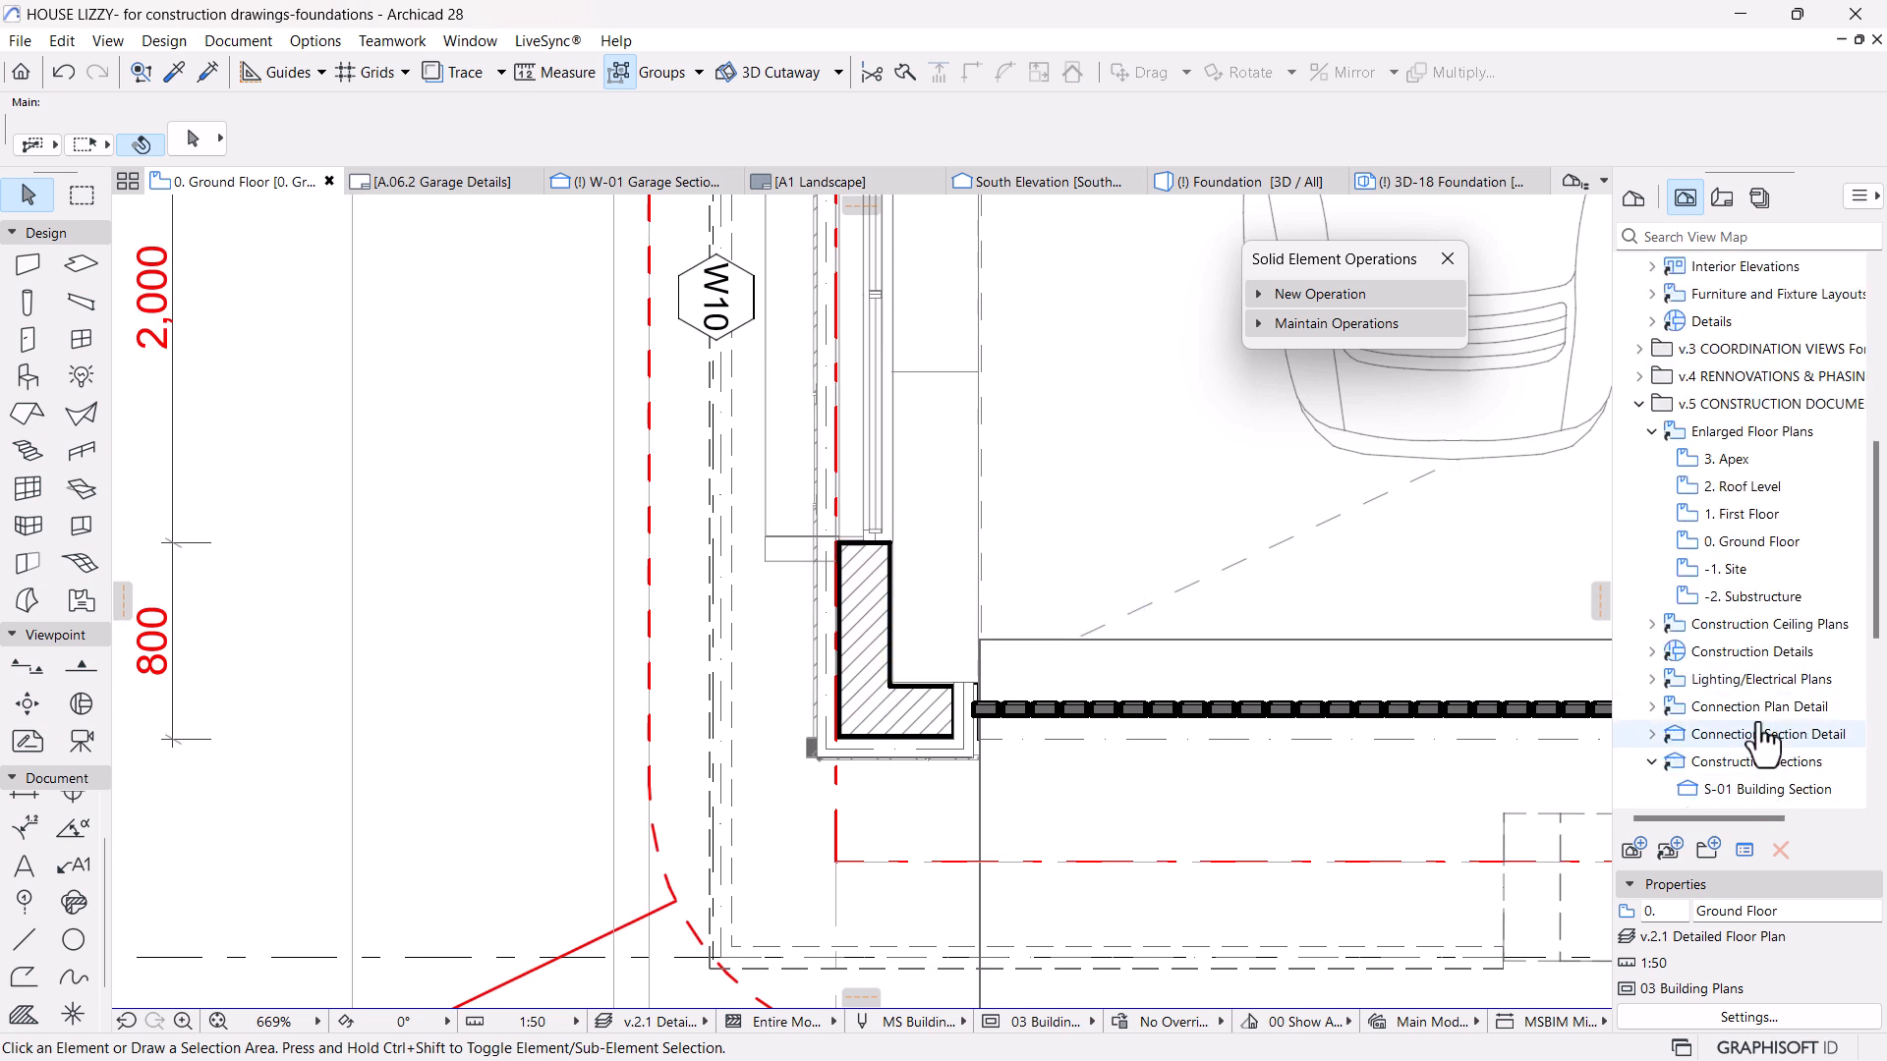
left_click(1756, 545)
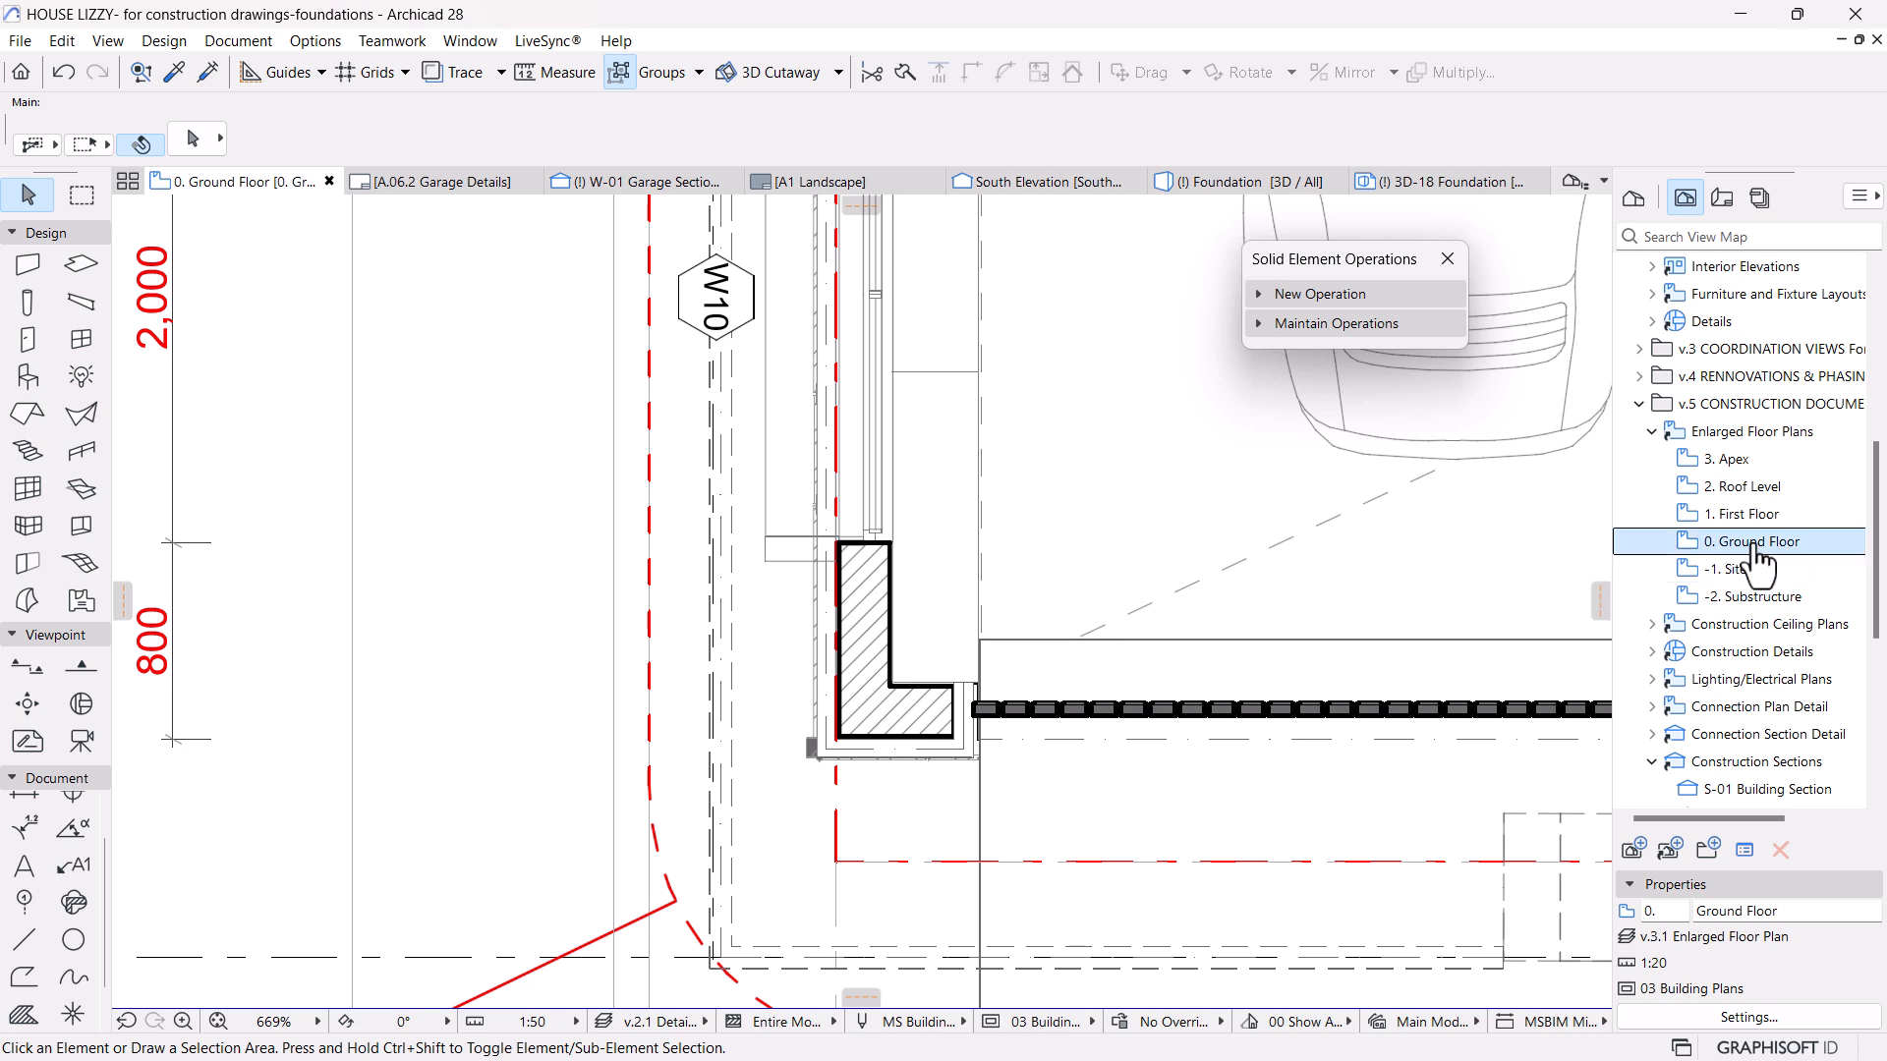
scroll(919, 619, "up", 3)
scroll(914, 624, "down", 10)
scroll(915, 686, "up", 5)
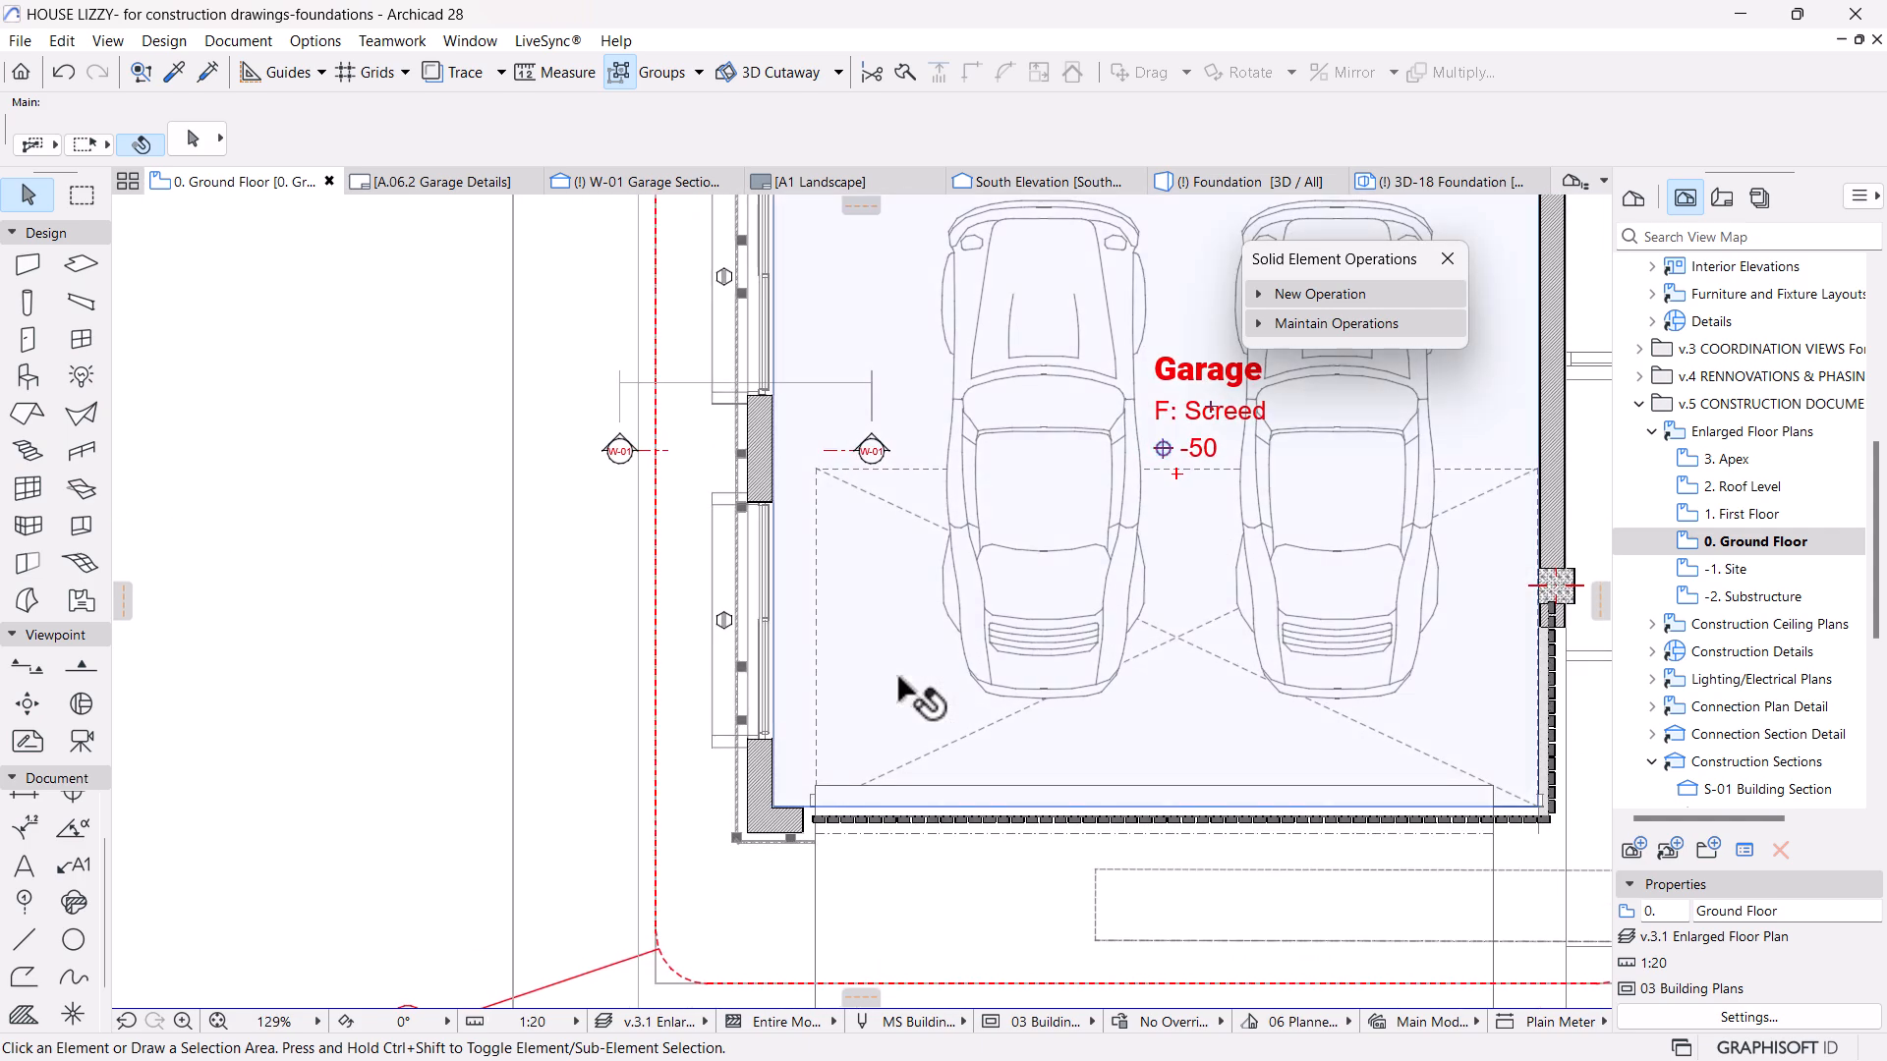
scroll(889, 652, "up", 3)
scroll(855, 737, "down", 4)
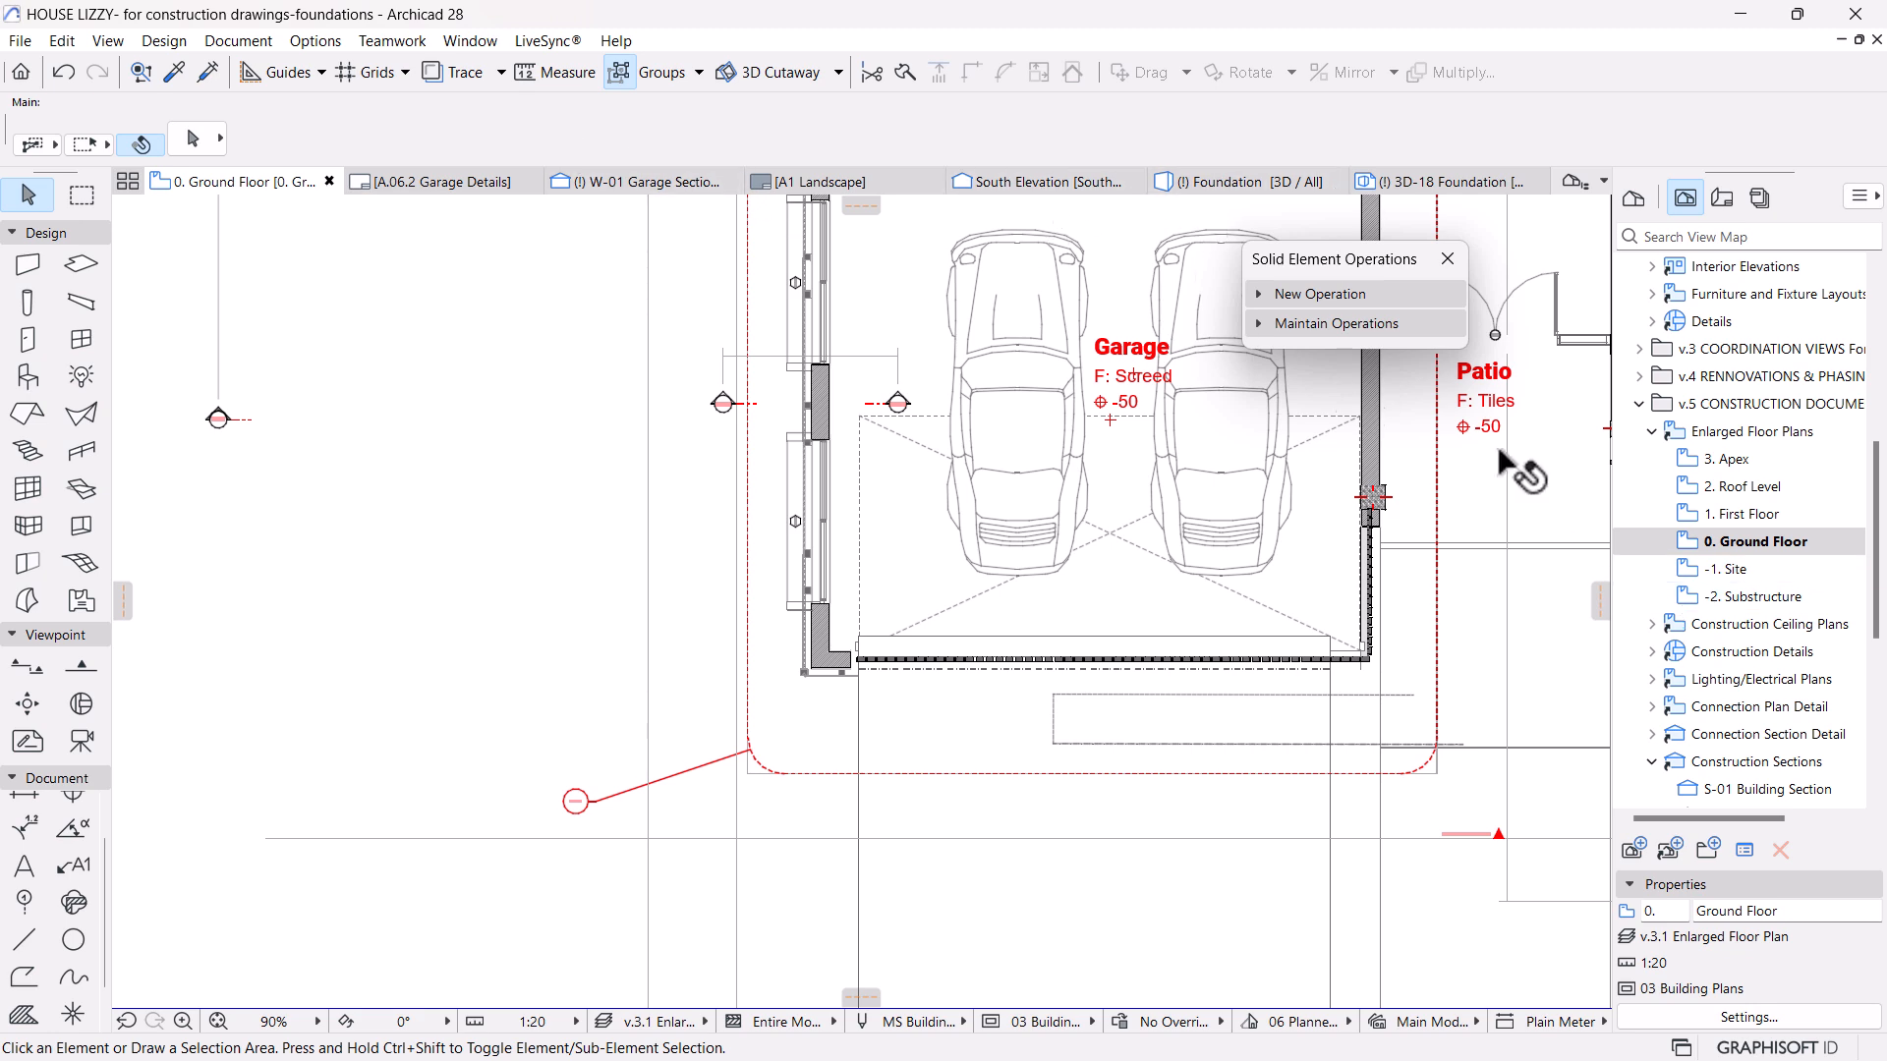
In the -2. Substructure enlarged floor plan, draw a matching paved apron beam from the driveway edge to the garage wall's outer corner.
double_click(1759, 597)
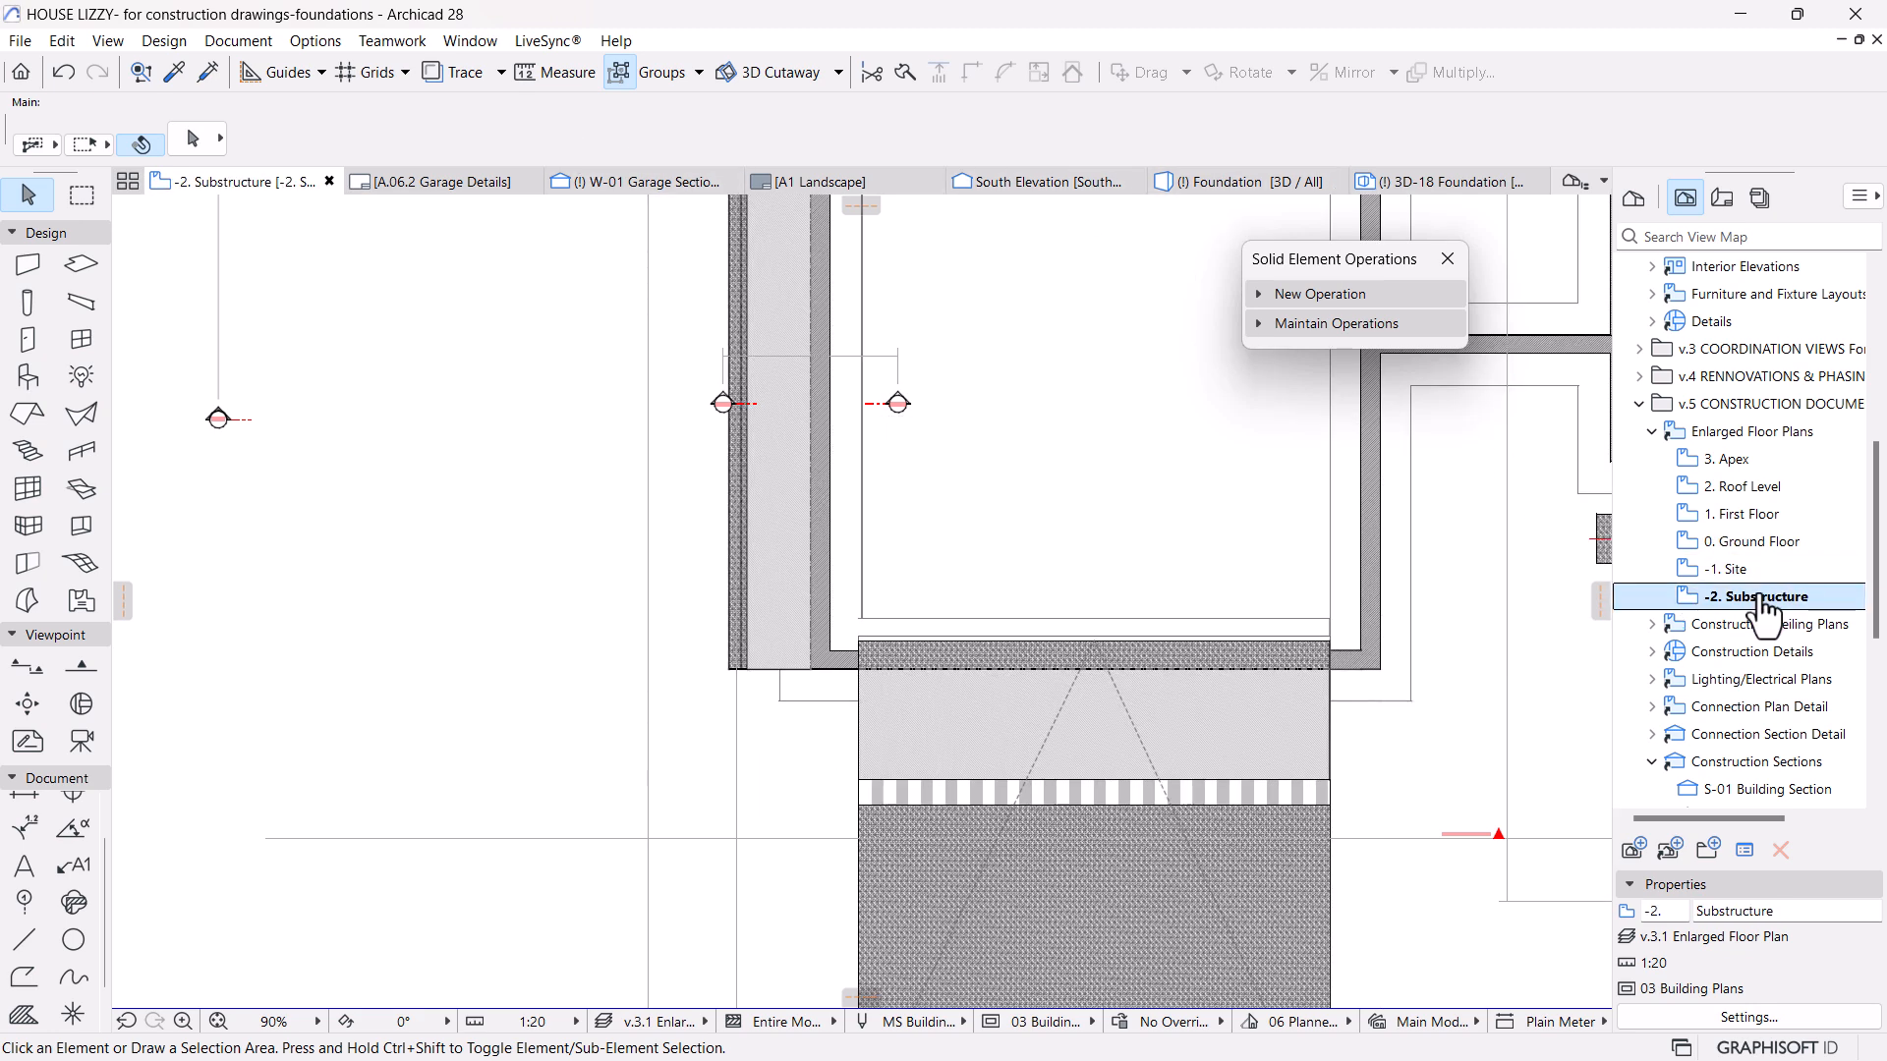
scroll(1019, 618, "down", 3)
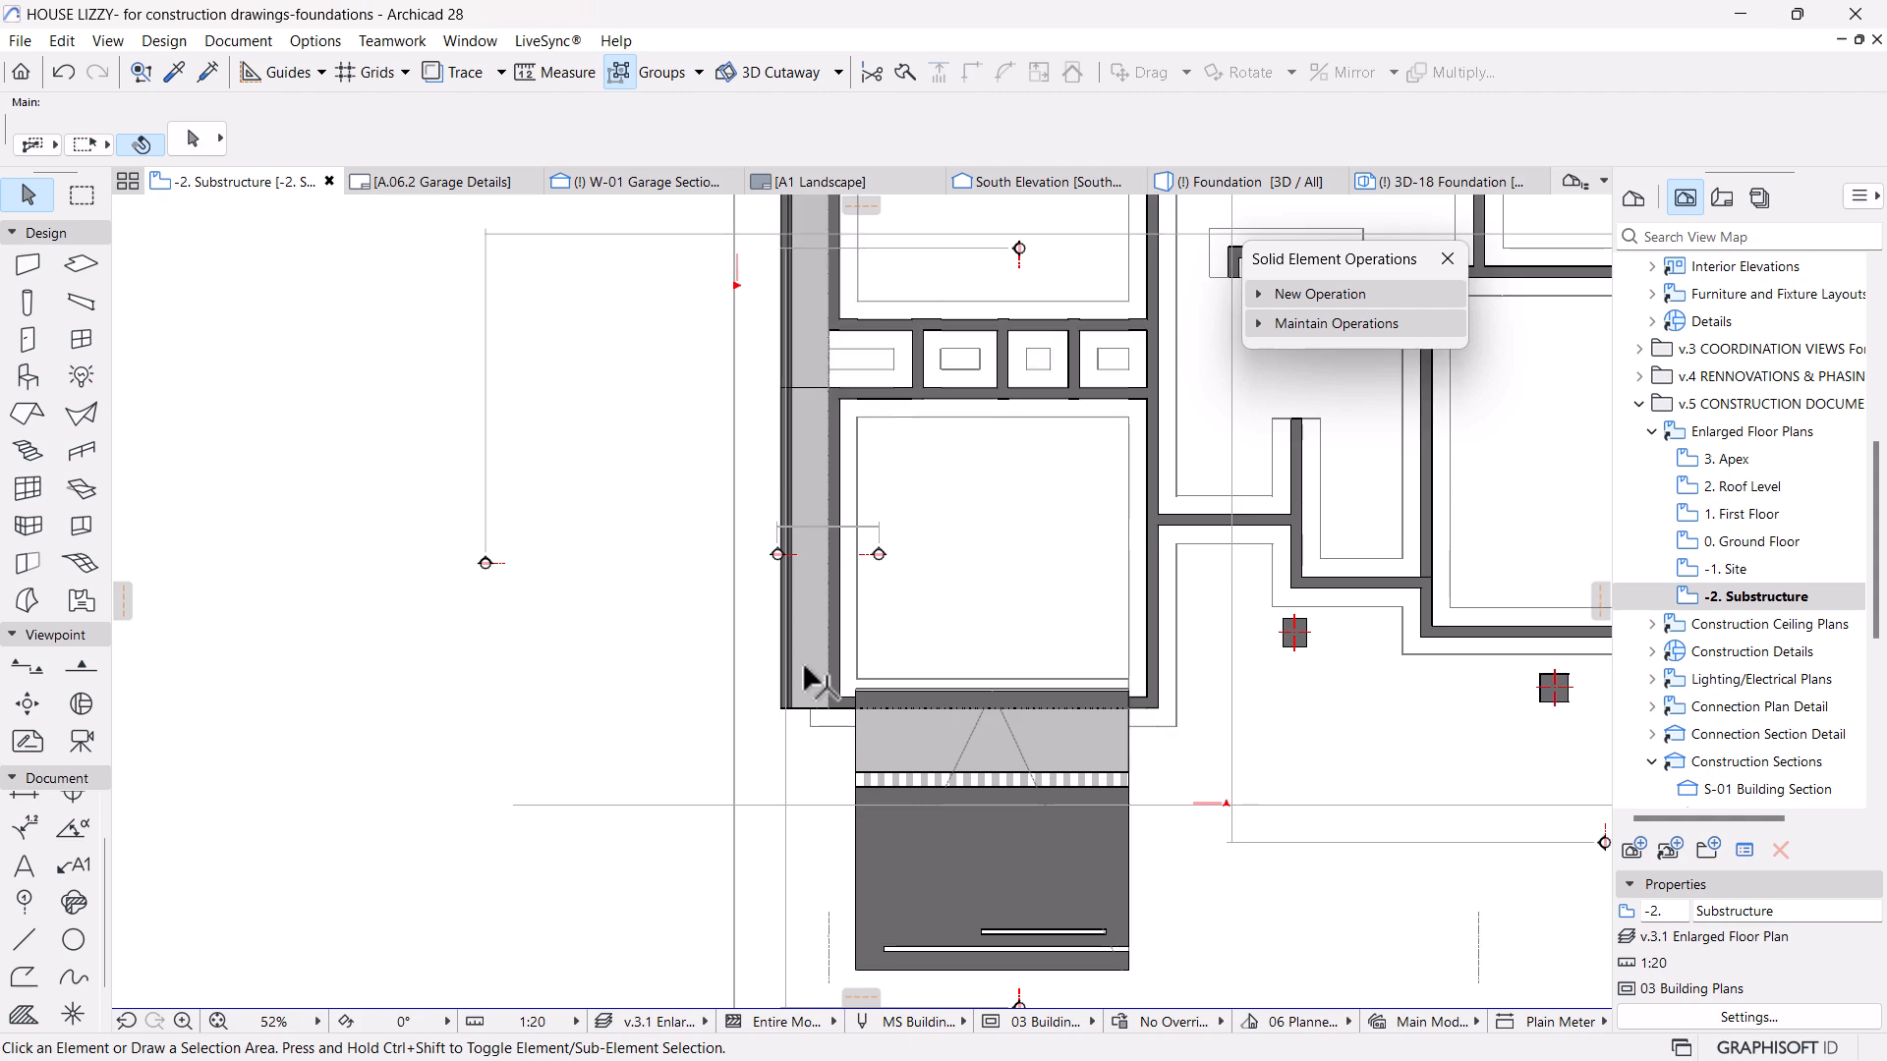
left_click(798, 647)
scroll(806, 679, "down", 3)
scroll(831, 756, "up", 6)
scroll(764, 697, "up", 2)
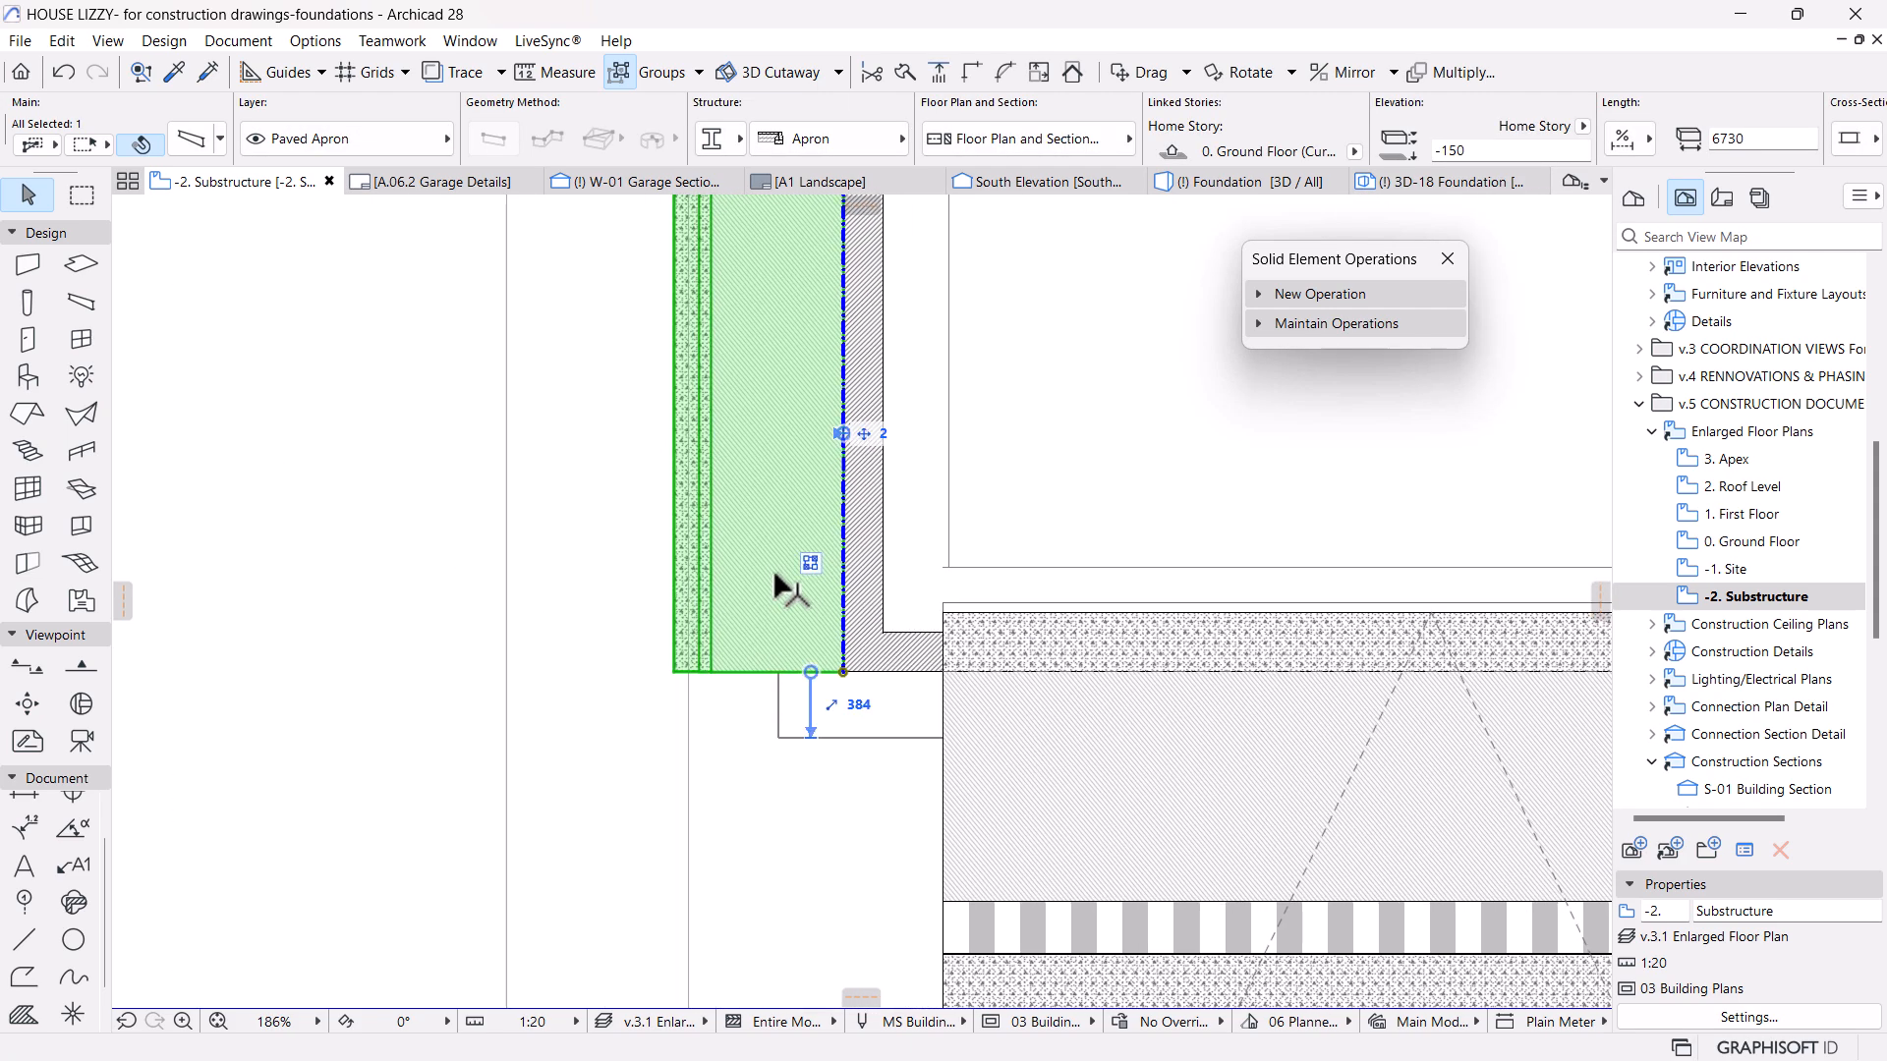
left_click(767, 559, "alt")
key("Escape")
left_click(842, 673)
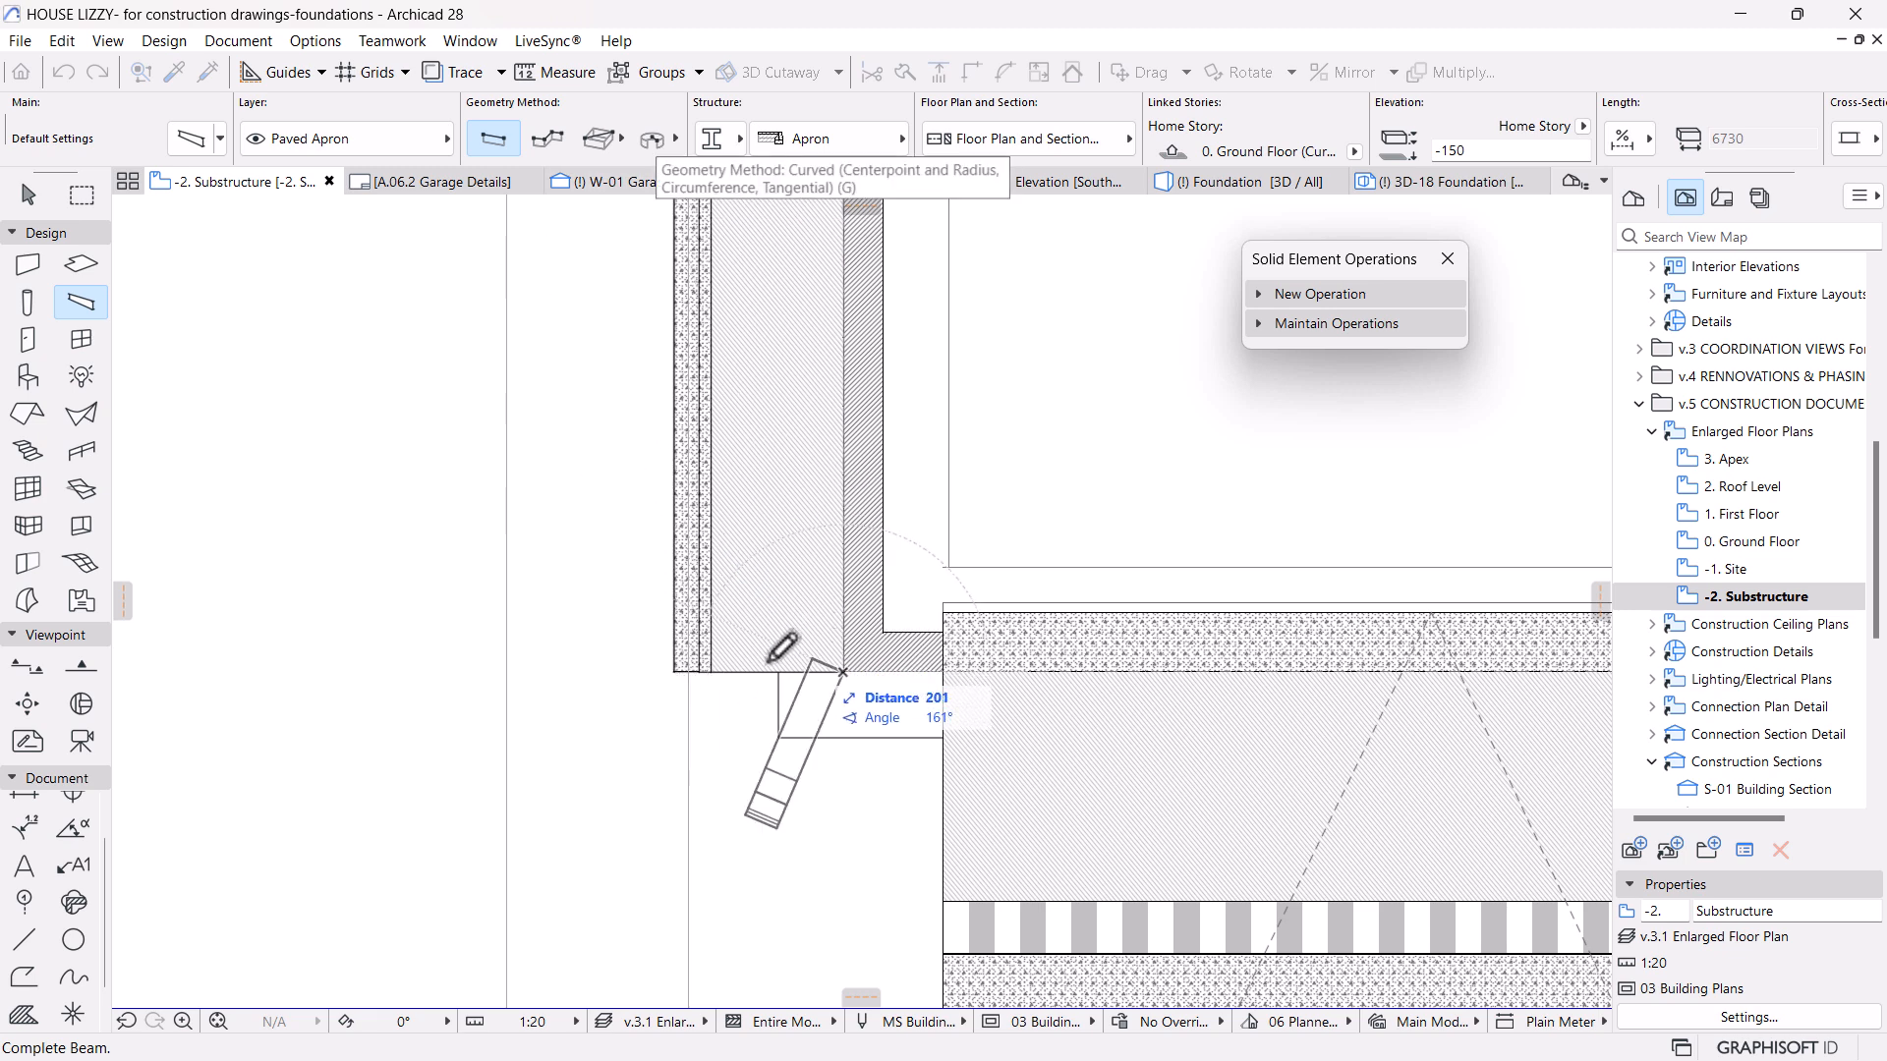
left_click(943, 672)
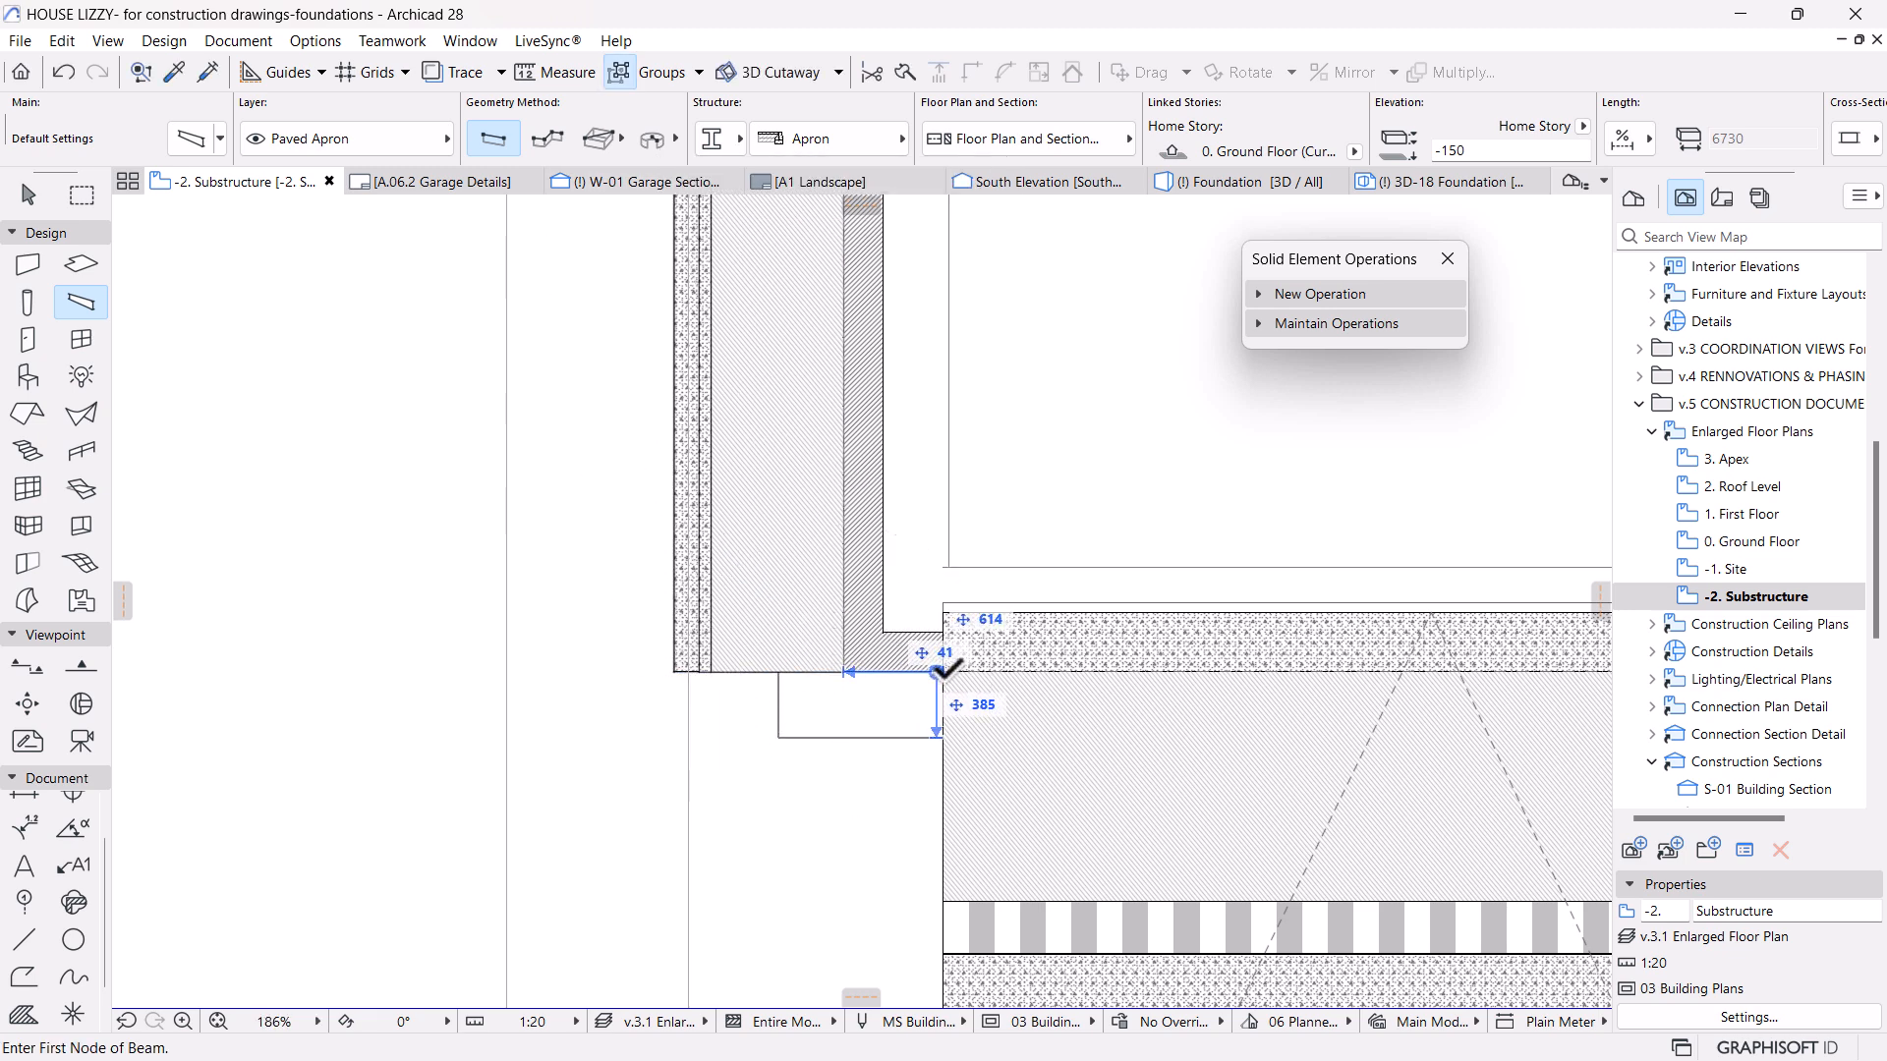
left_click(844, 673)
key("Escape")
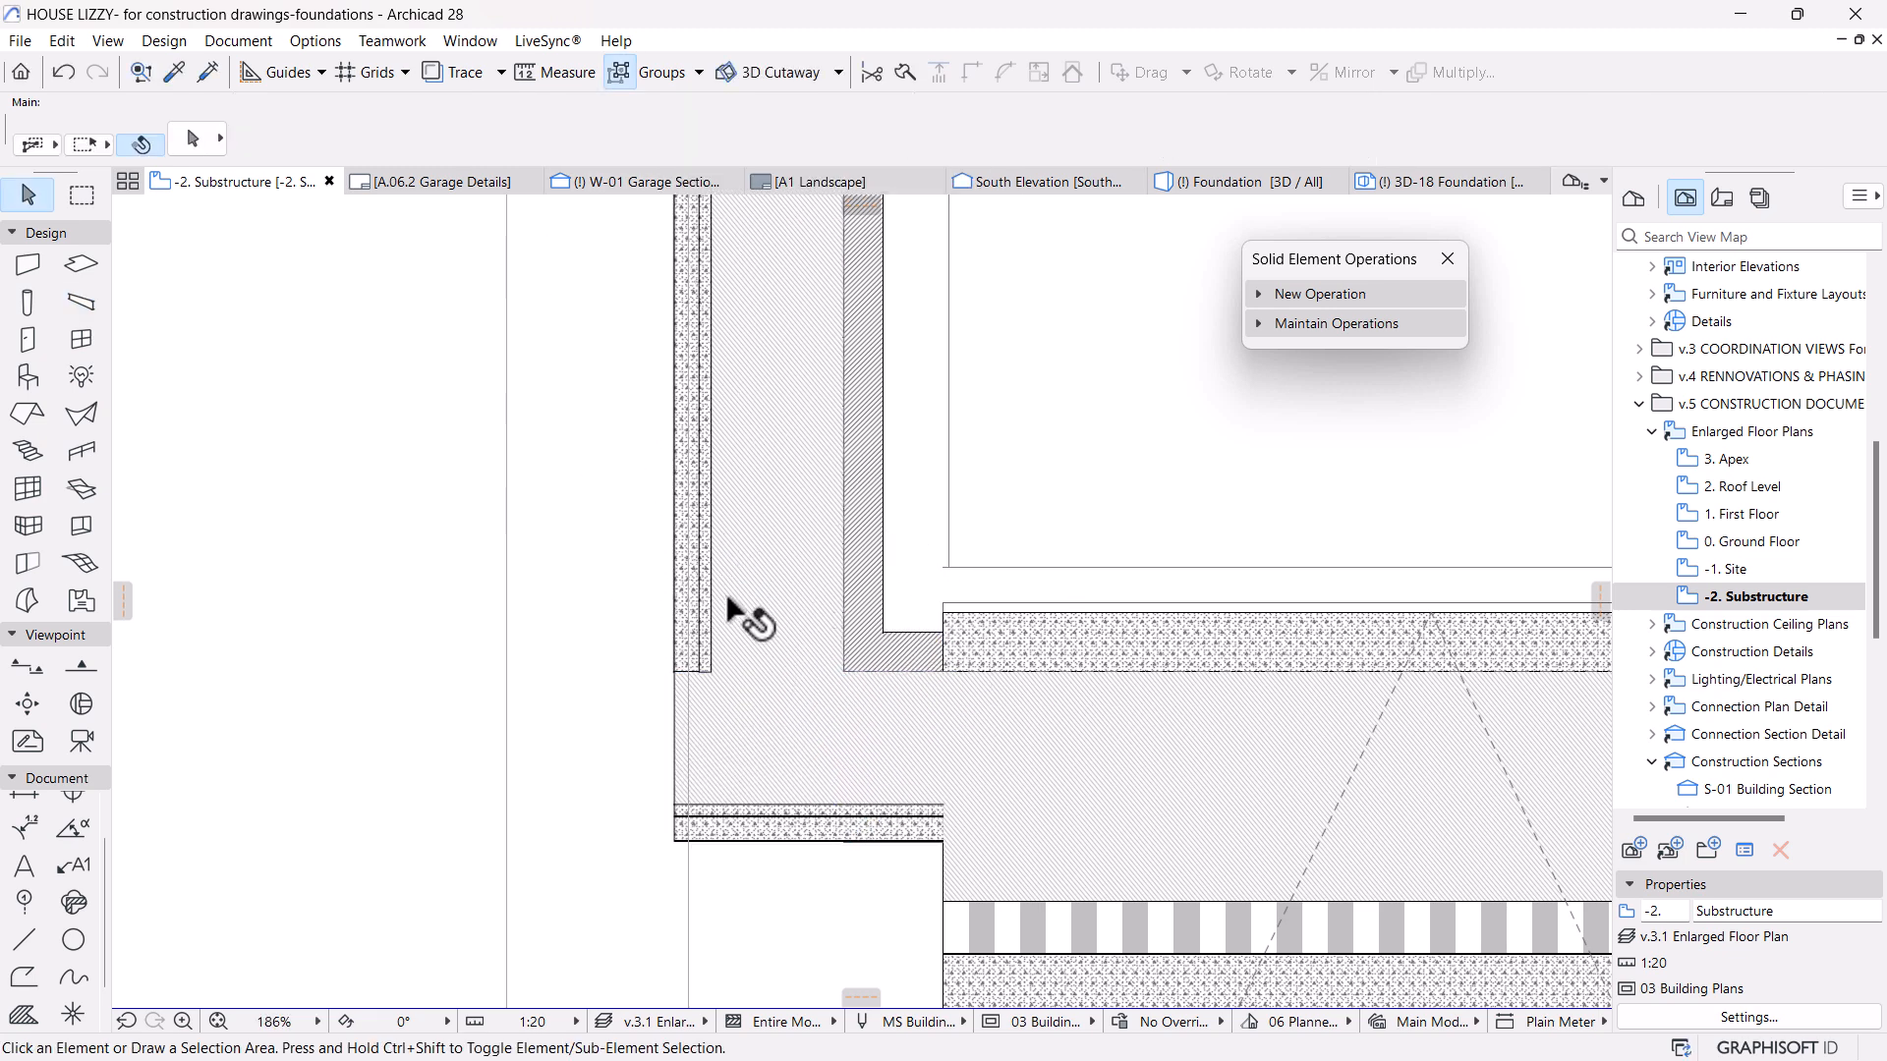
Intersect the side apron with the short front apron at their corner, and clear the selection.
left_click(723, 590)
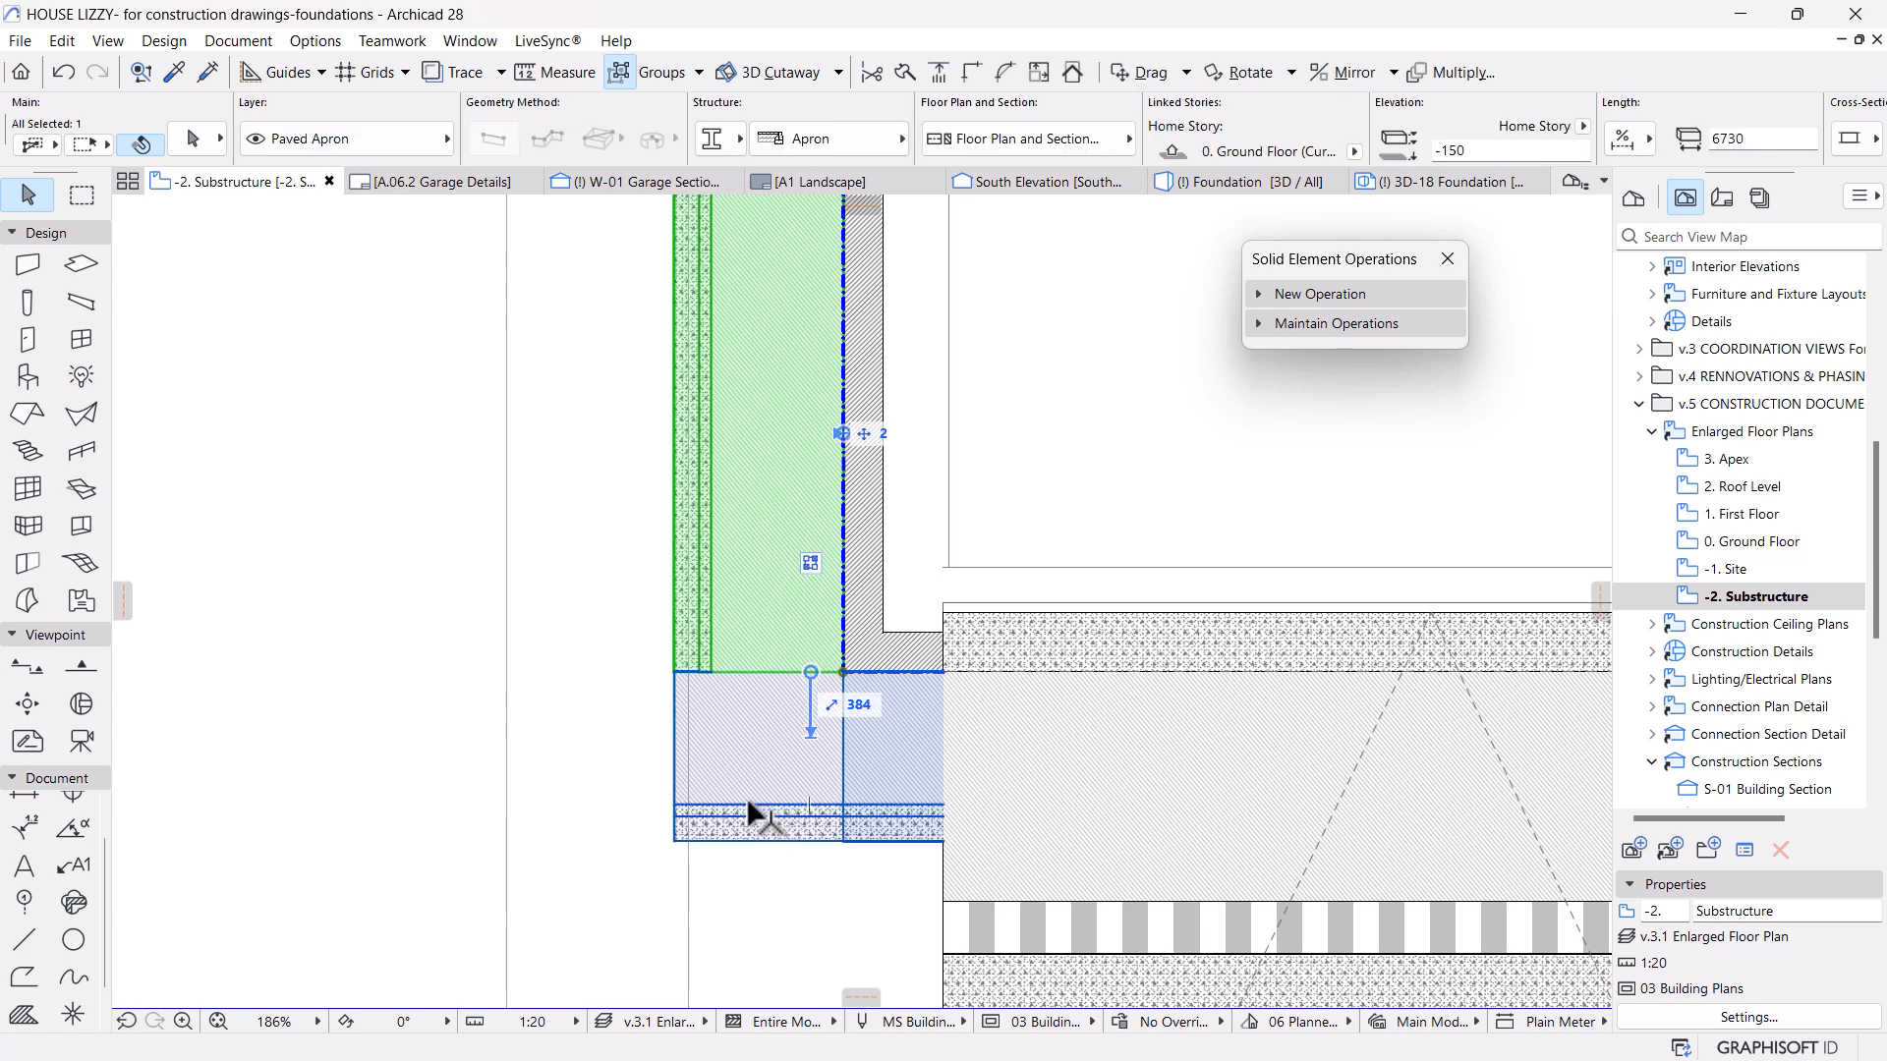
left_click(747, 798, "shift")
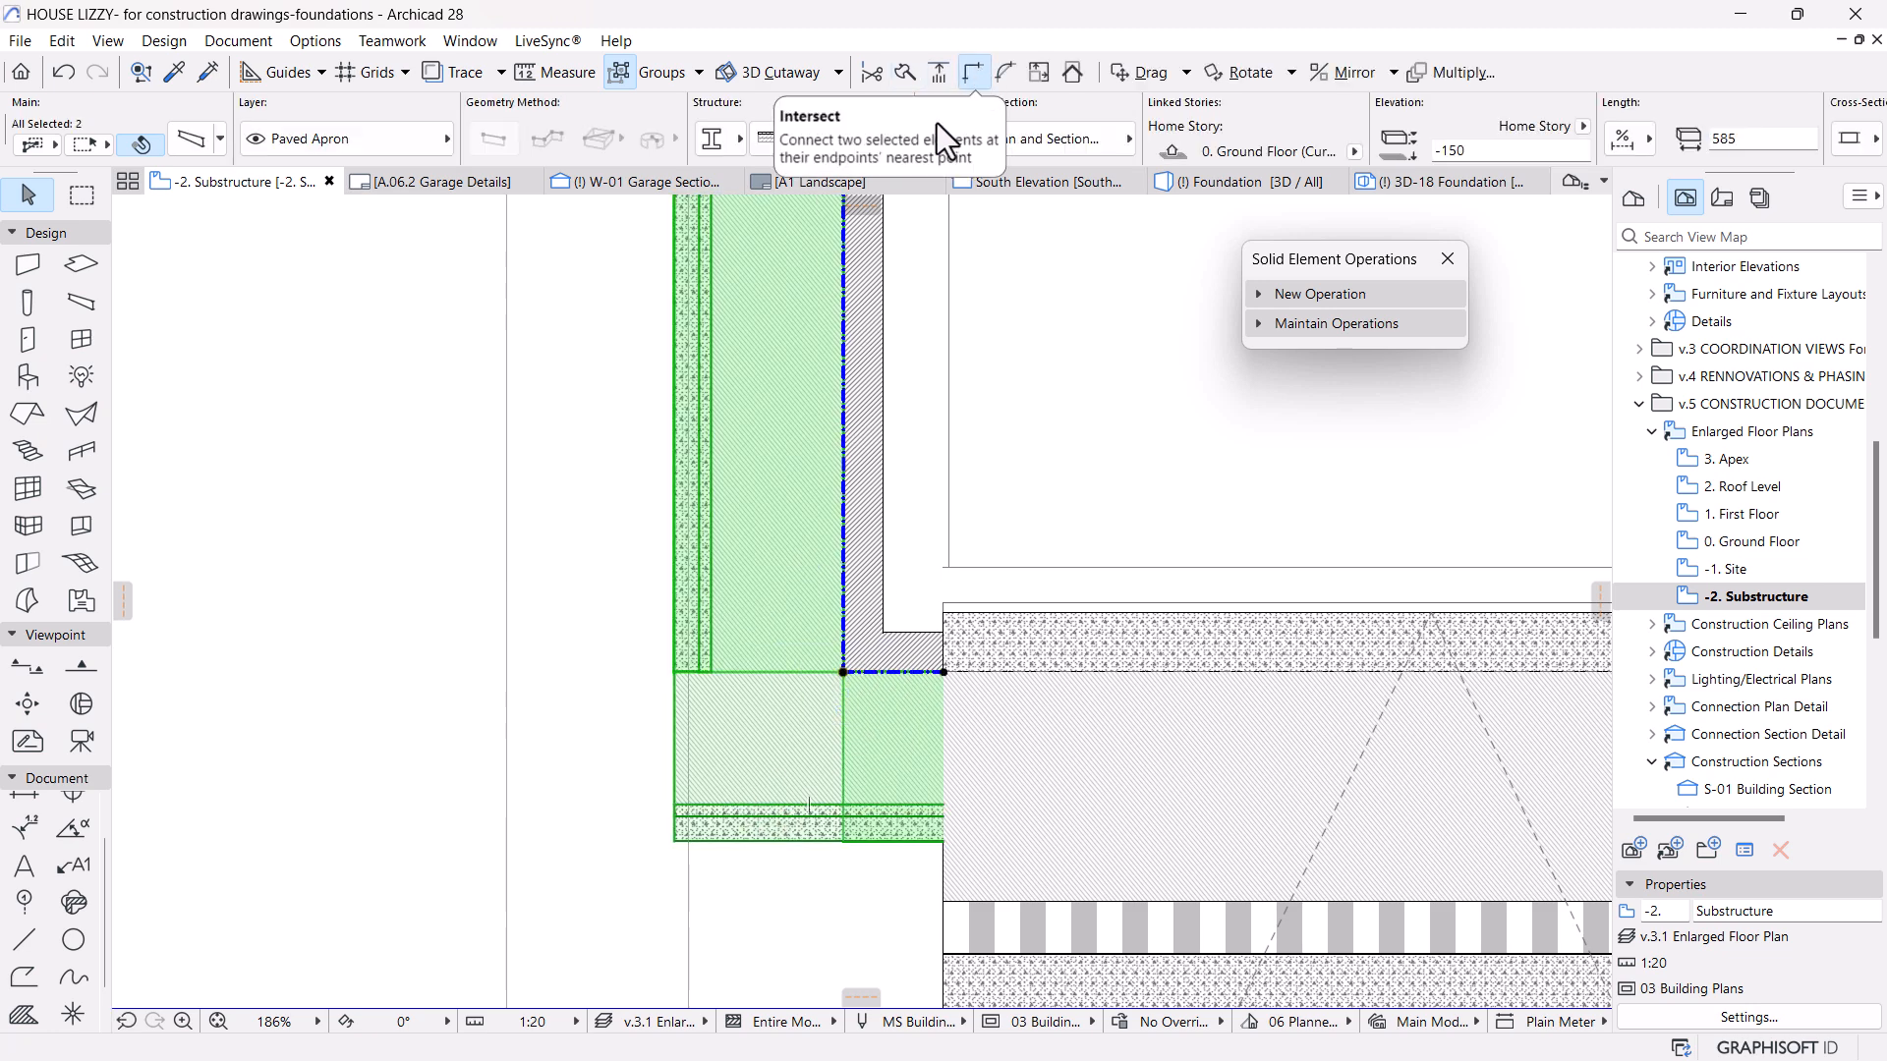
left_click(972, 73)
key("Escape")
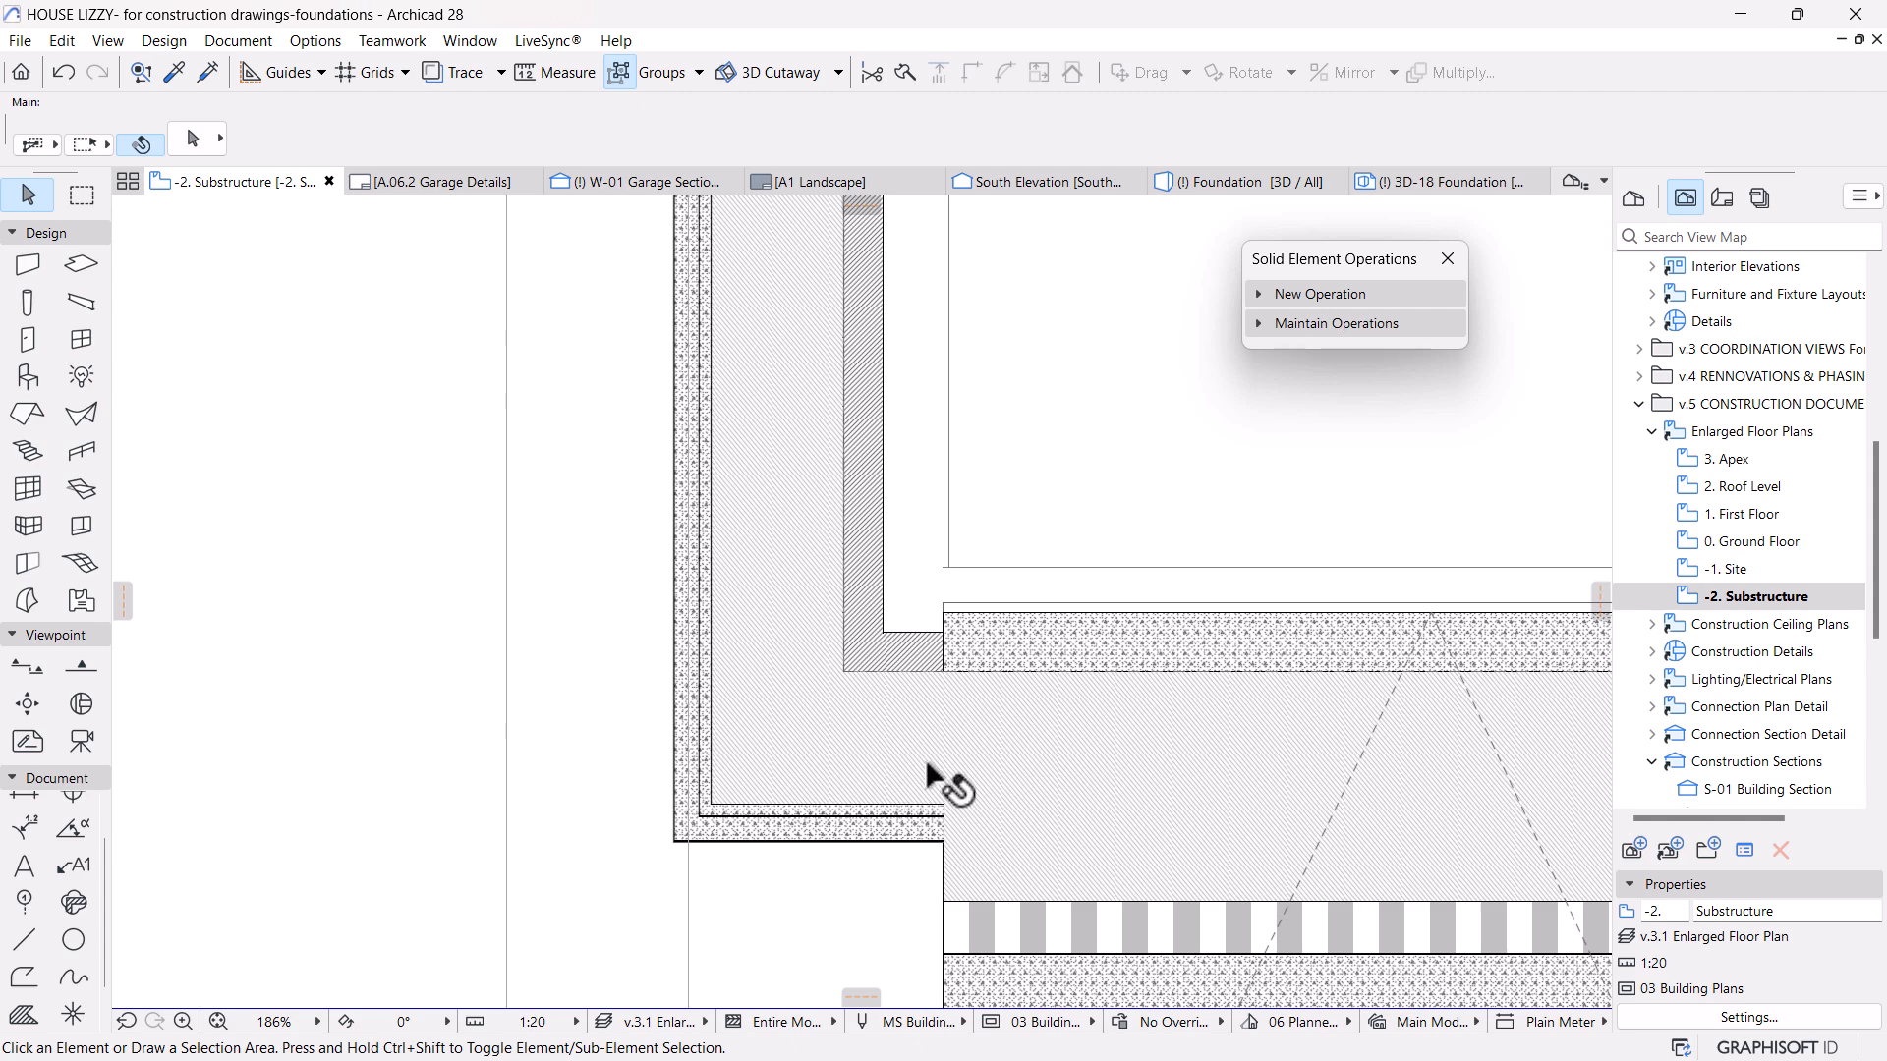
Inspect the mitred brick apron corner beside the garage door in the Foundation 3D view.
left_click(1207, 184)
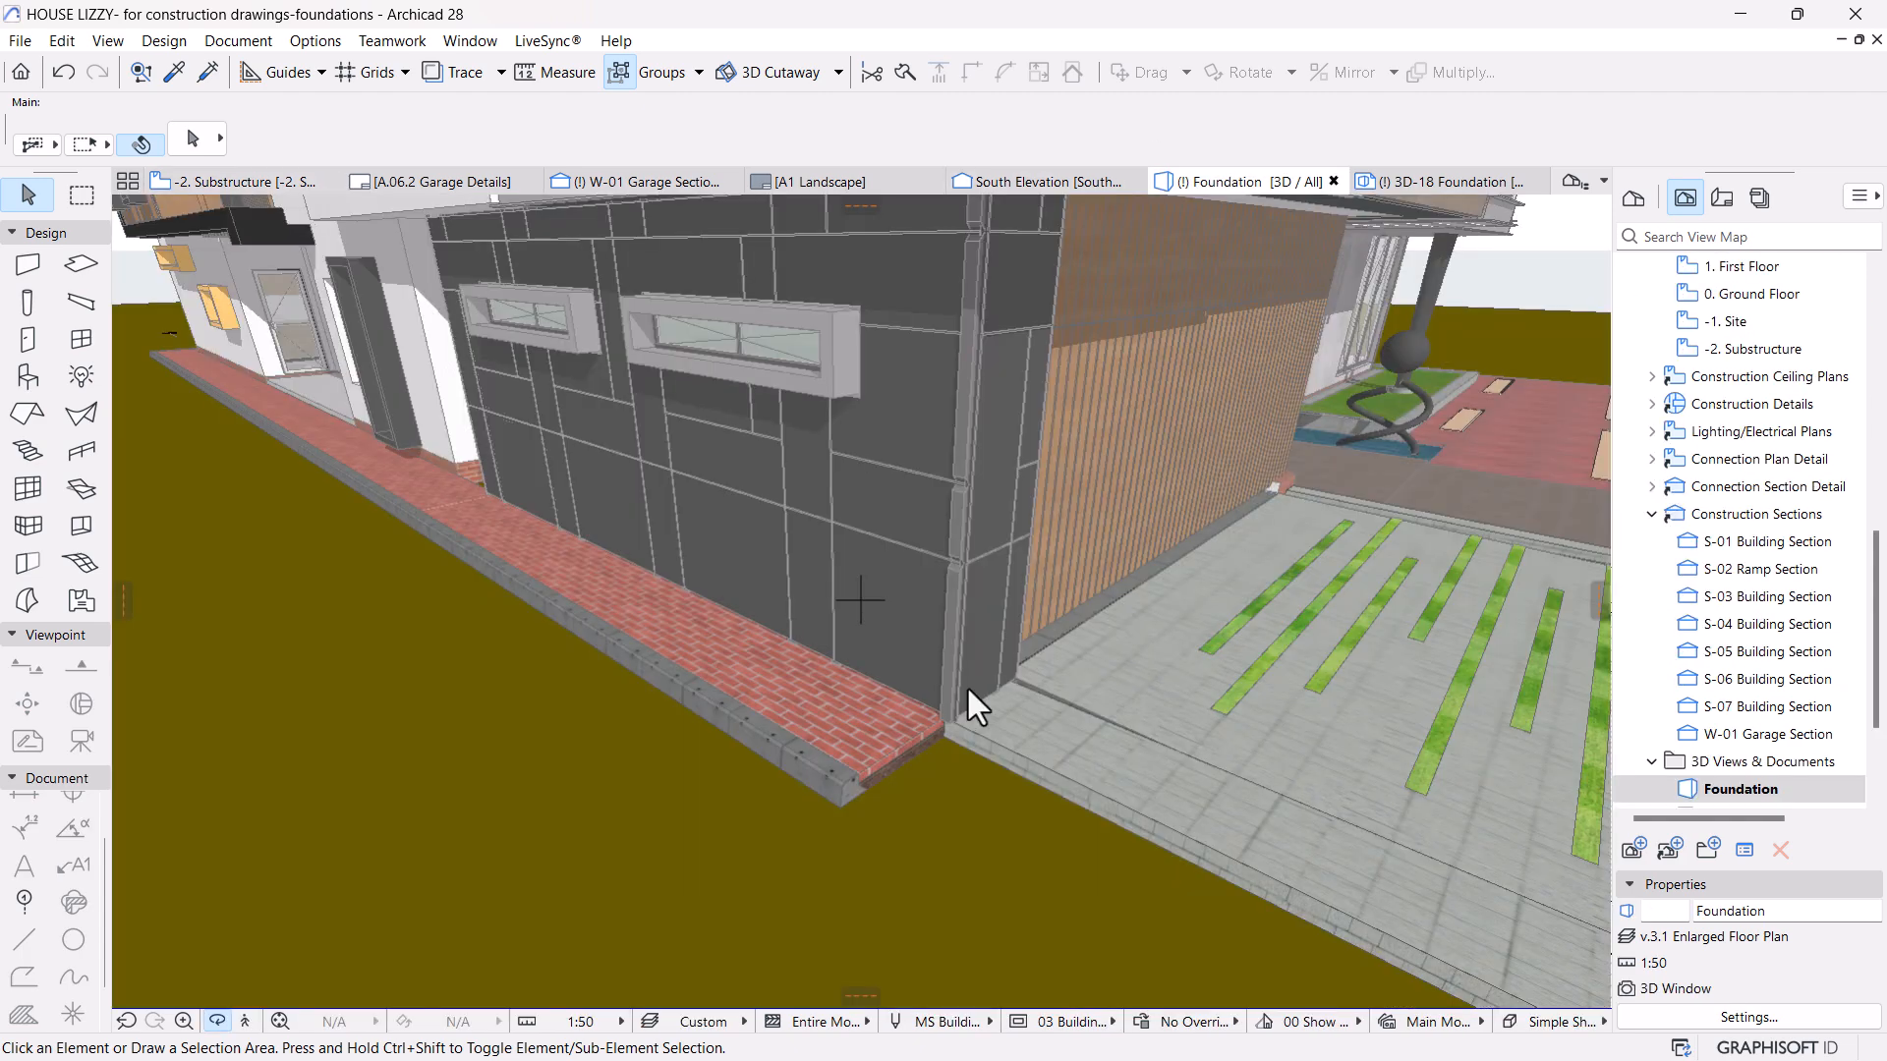
left_click_drag(1108, 752, 815, 728)
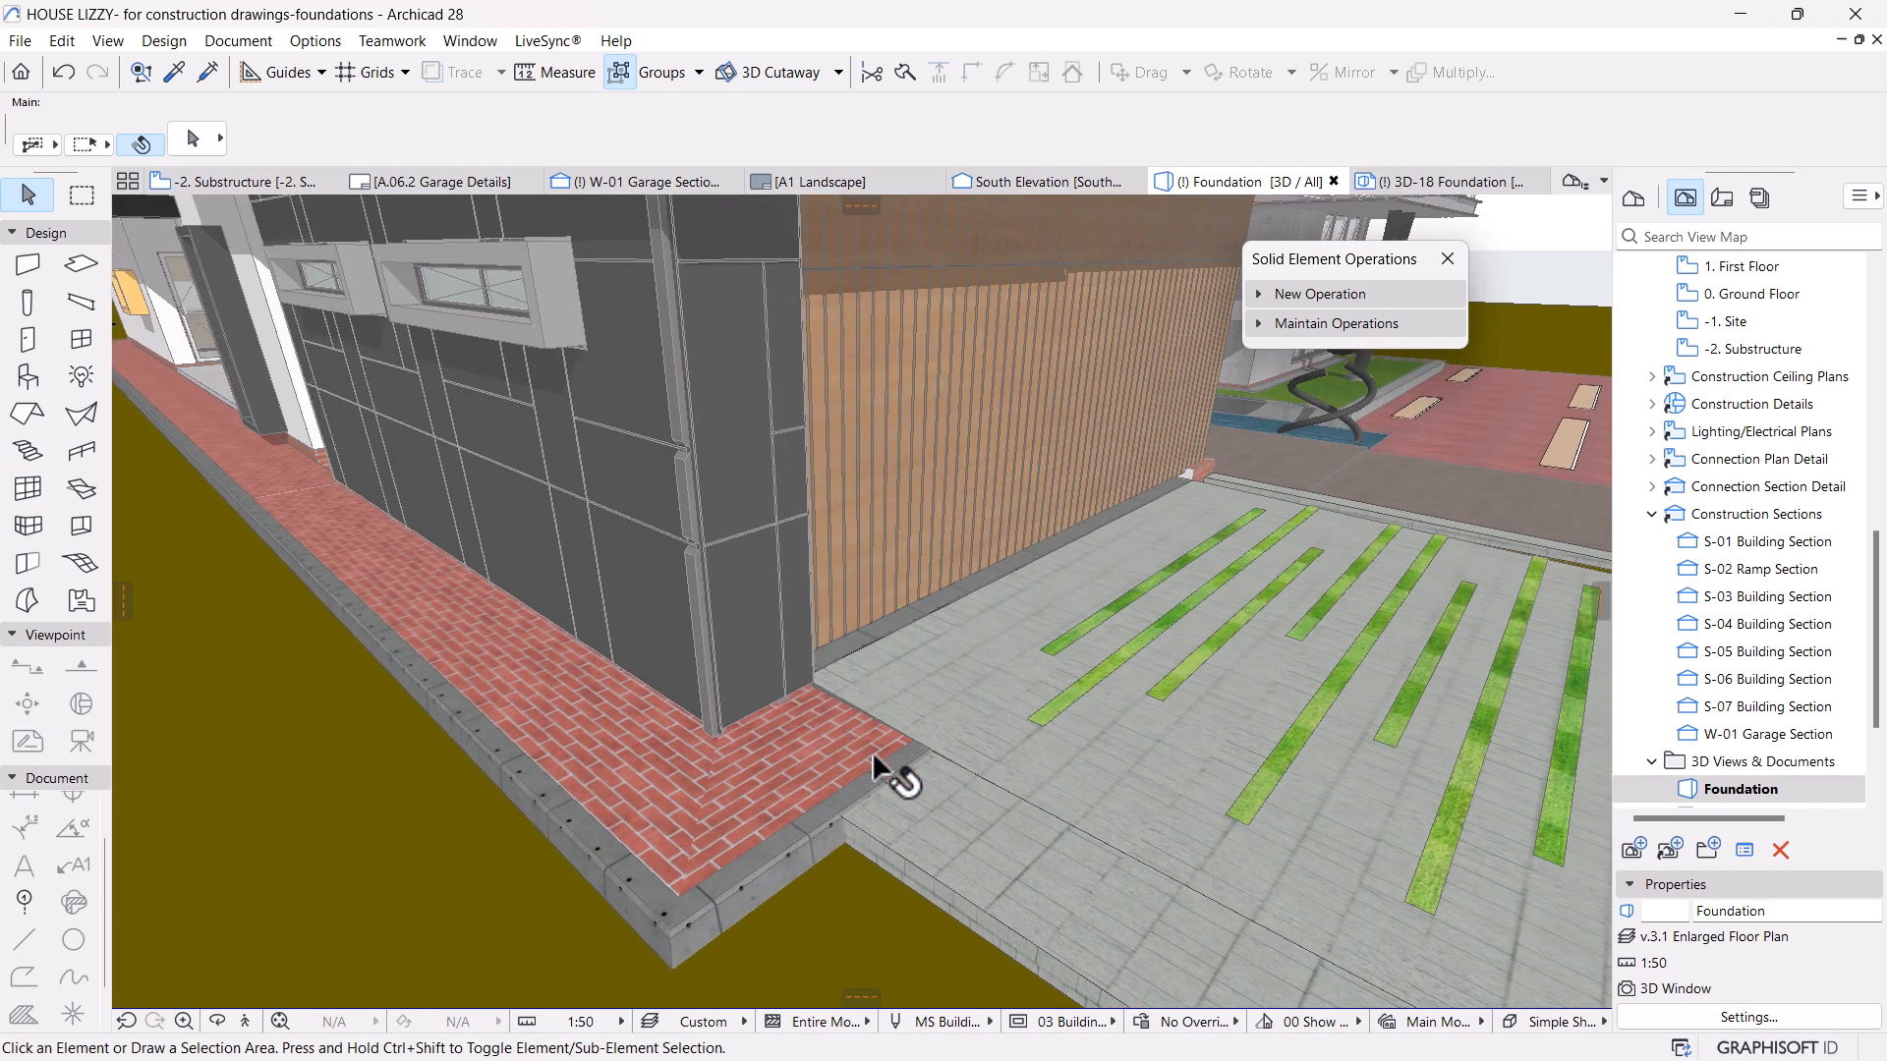
left_click_drag(981, 881, 499, 784)
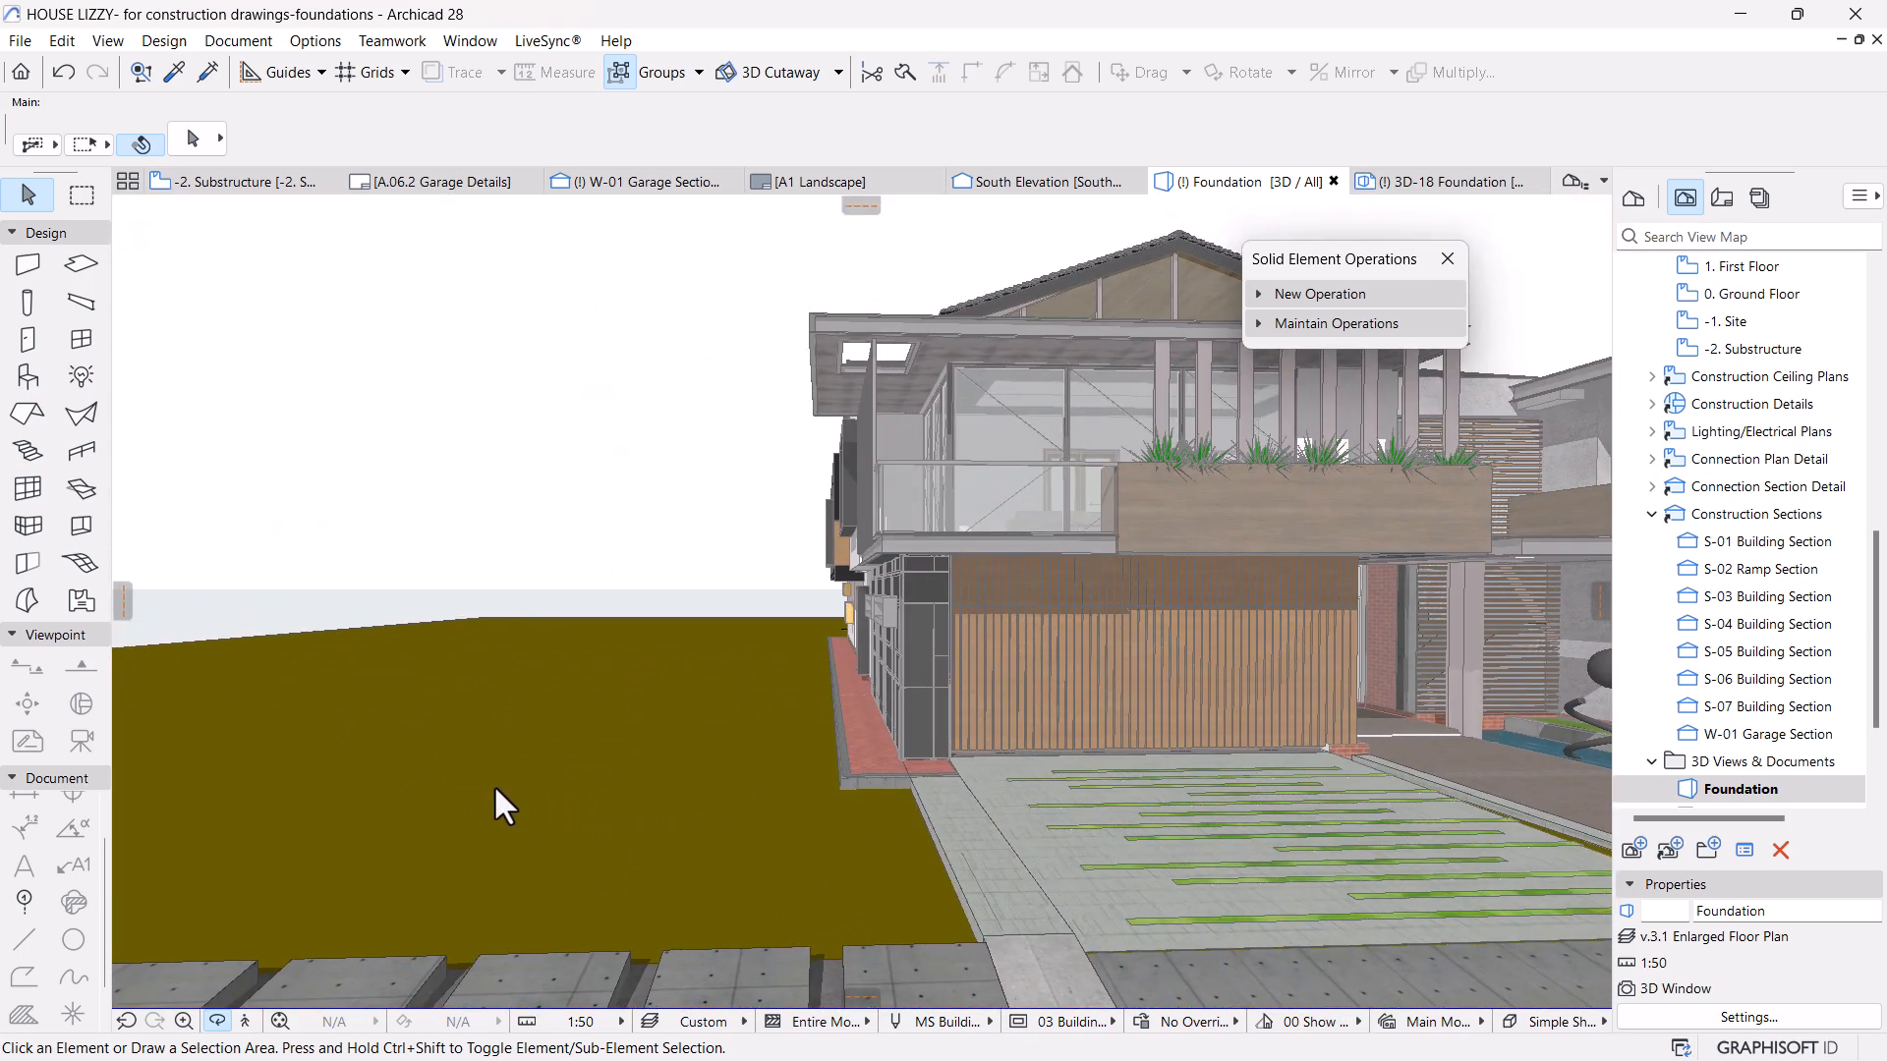
scroll(960, 777, "up", 6)
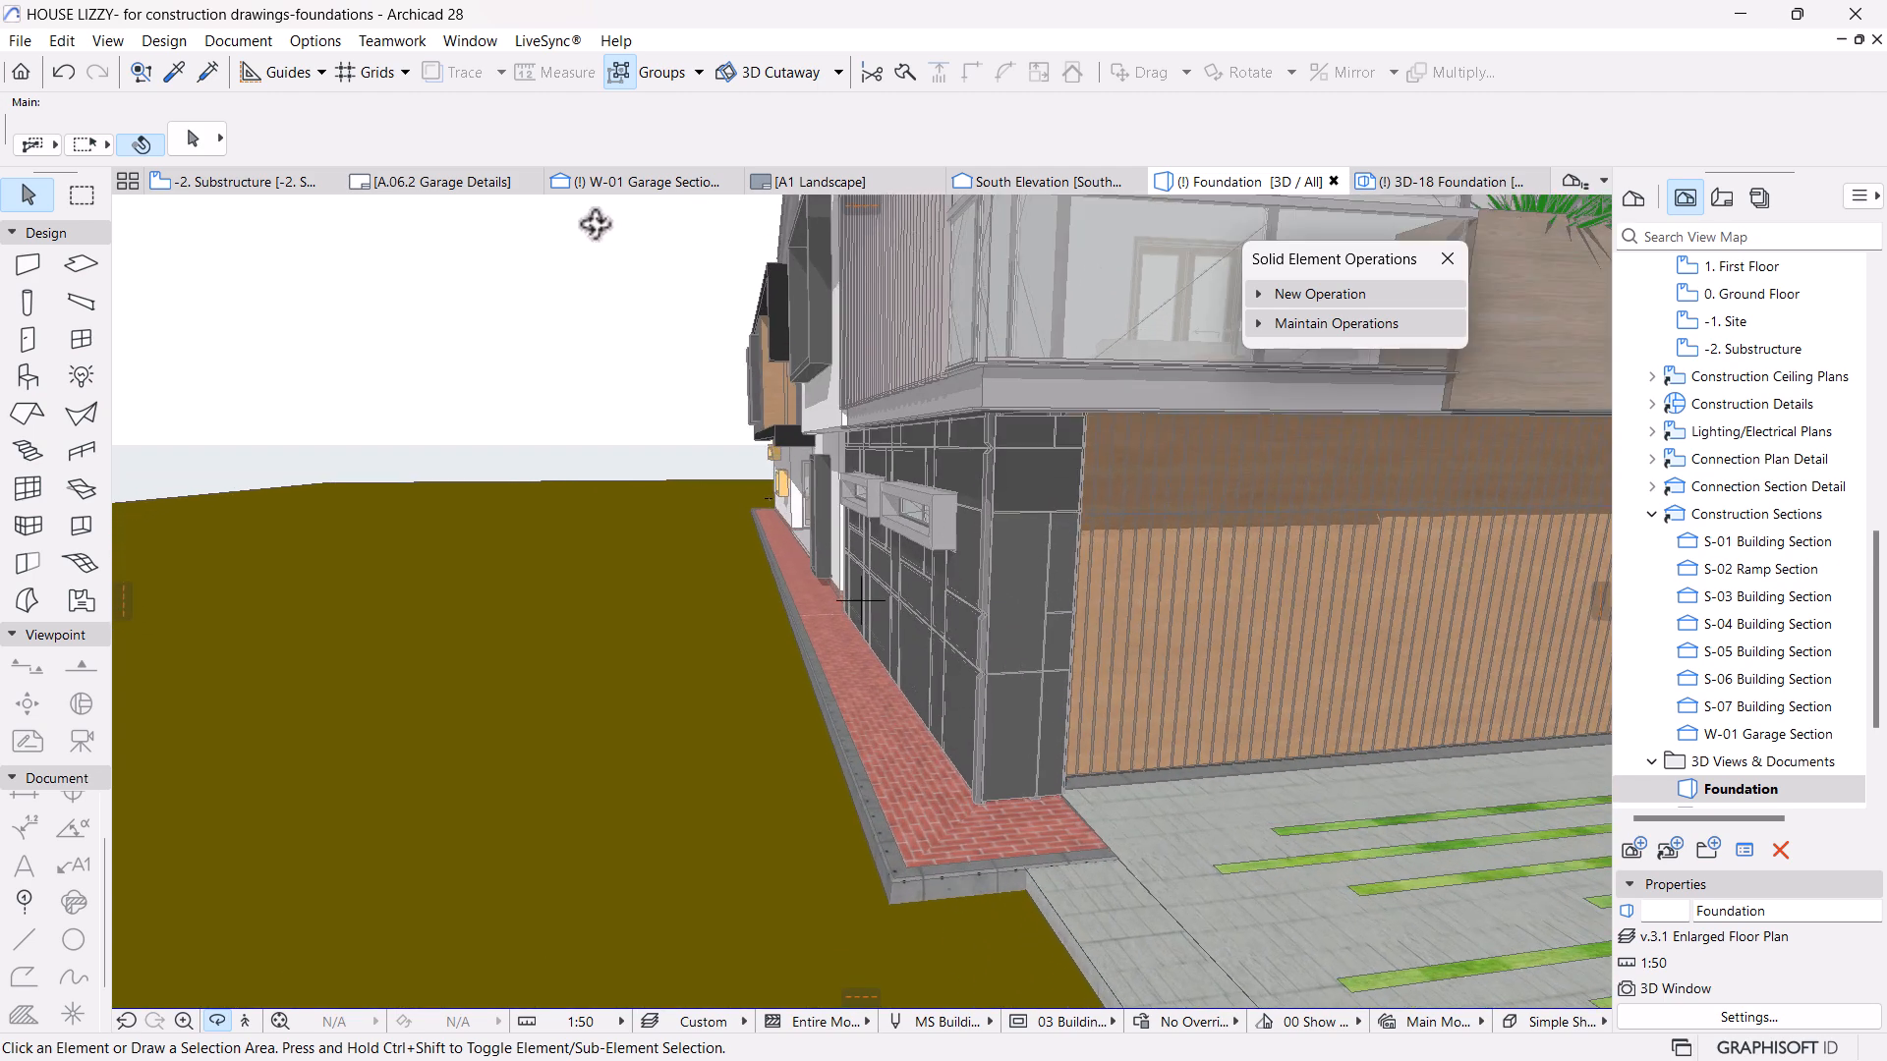
Try placing the W-01 Garage Section view on the A.06.2 Garage Details layout, and delete the placed drawing.
left_click(425, 183)
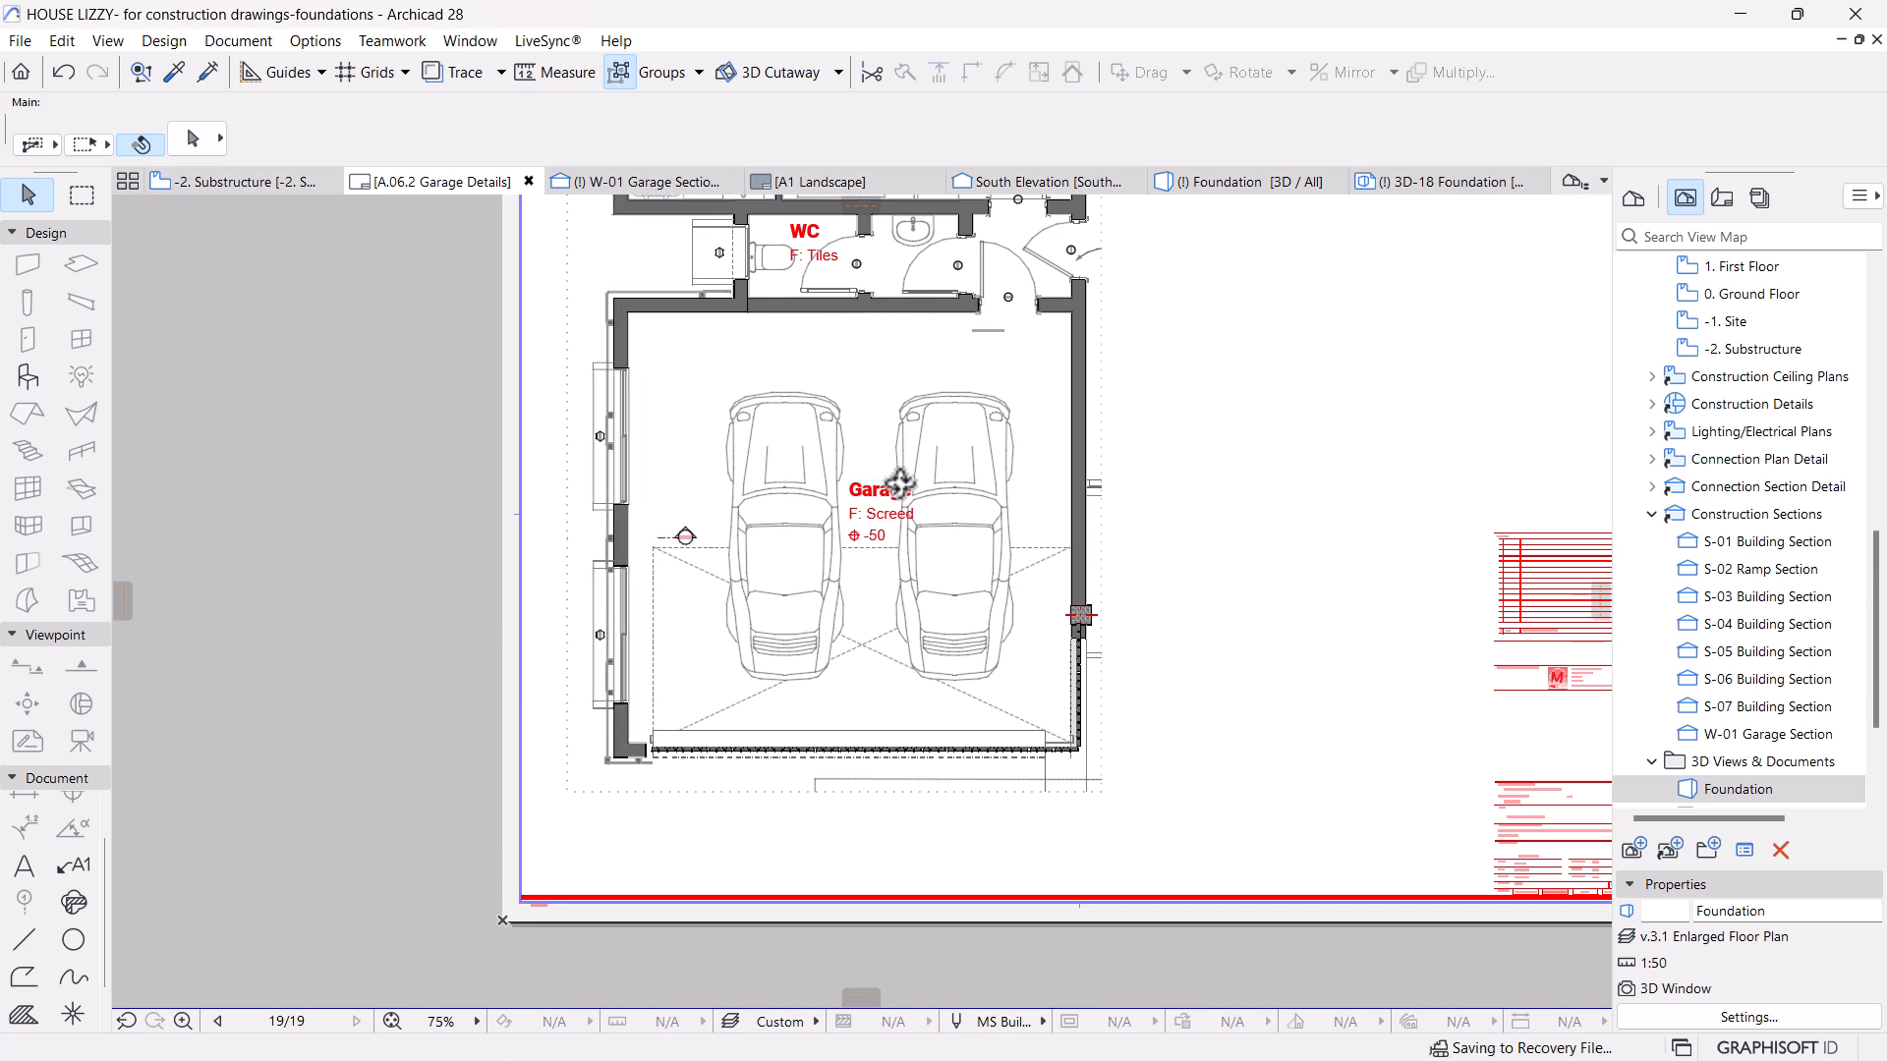
scroll(1042, 589, "down", 10)
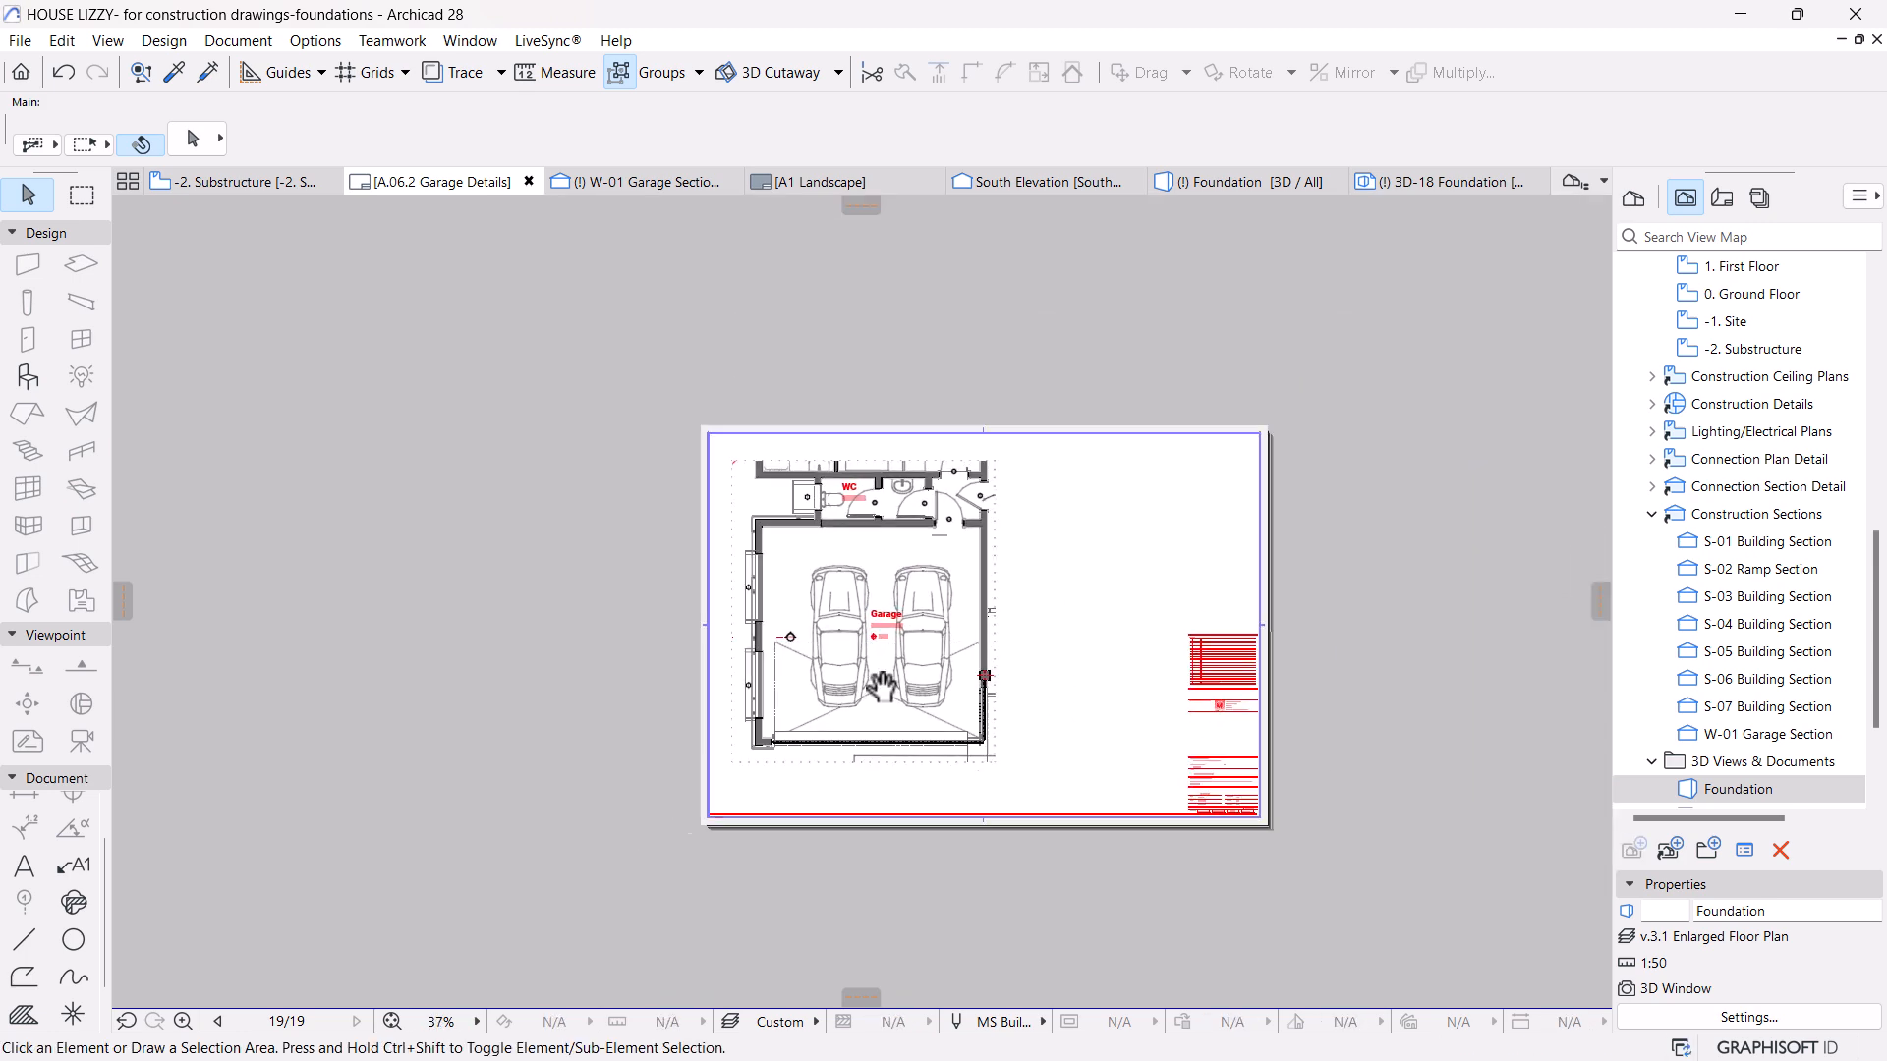
scroll(1030, 623, "up", 1)
scroll(1759, 629, "down", 2)
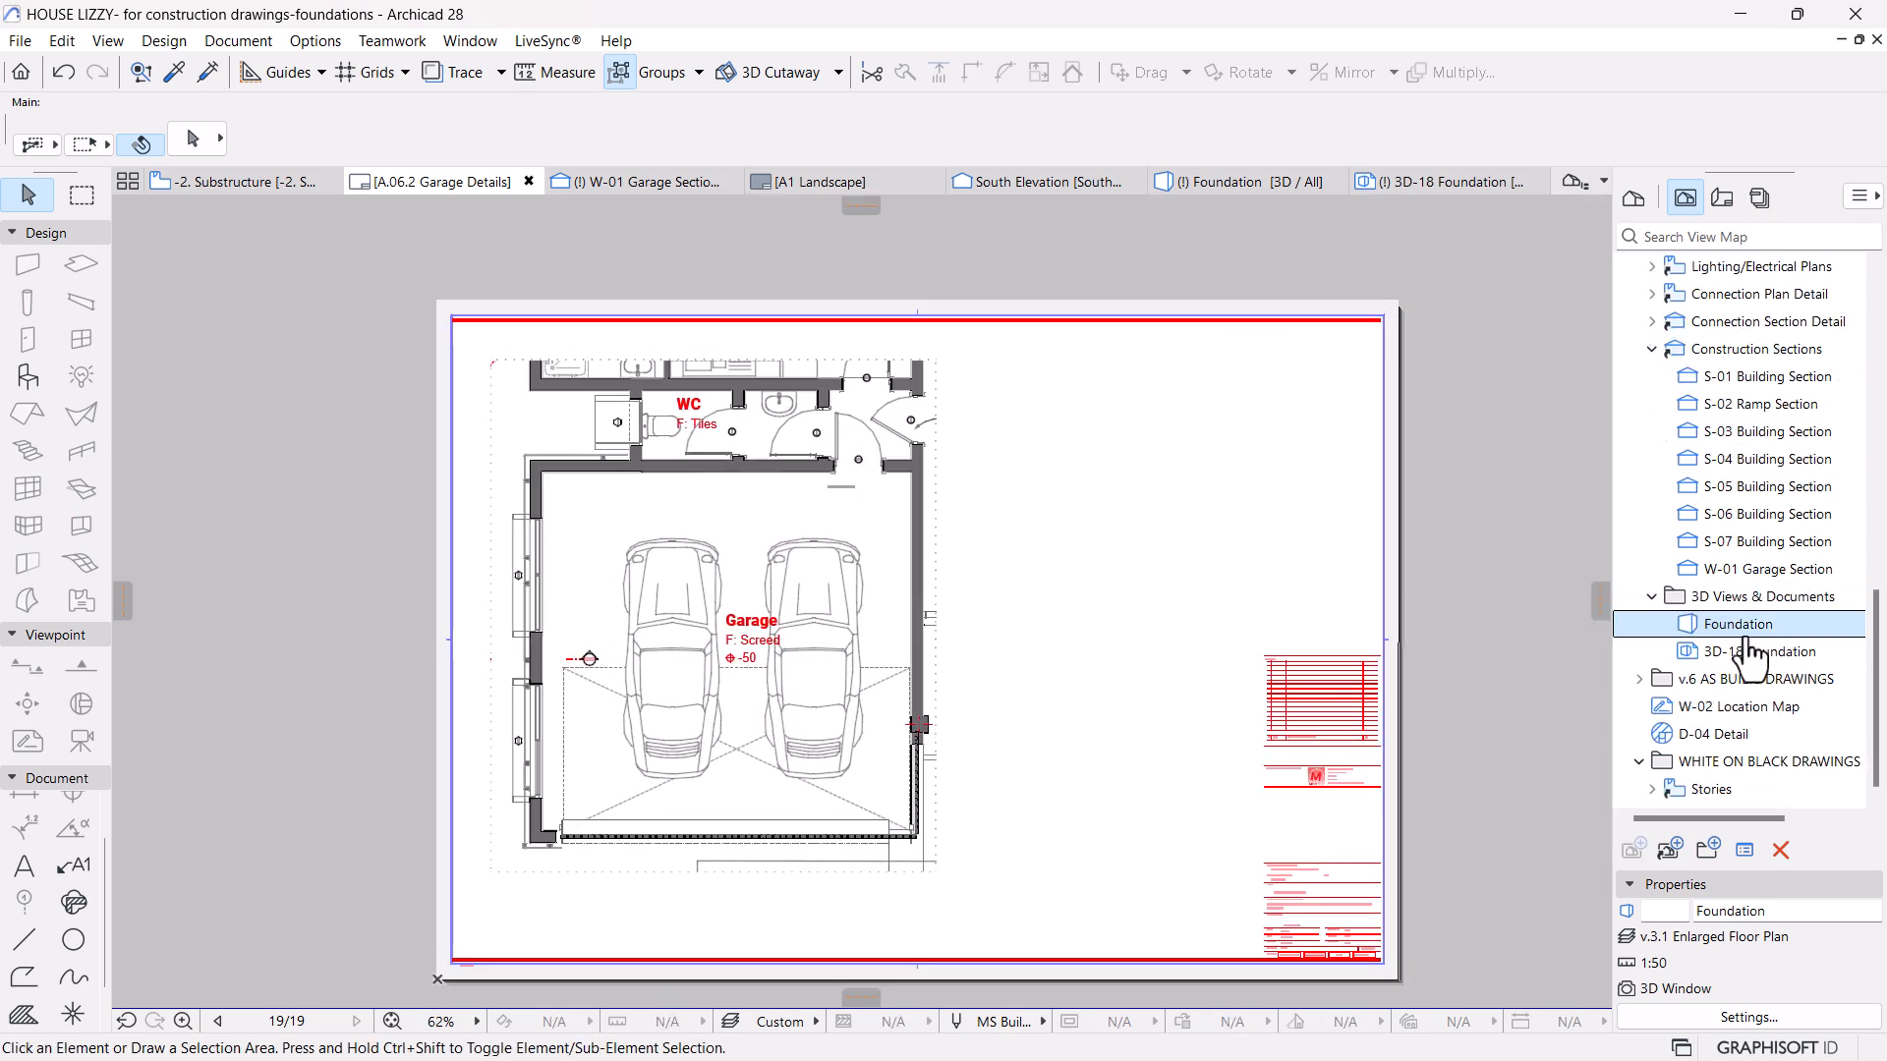
left_click_drag(1759, 569, 1088, 479)
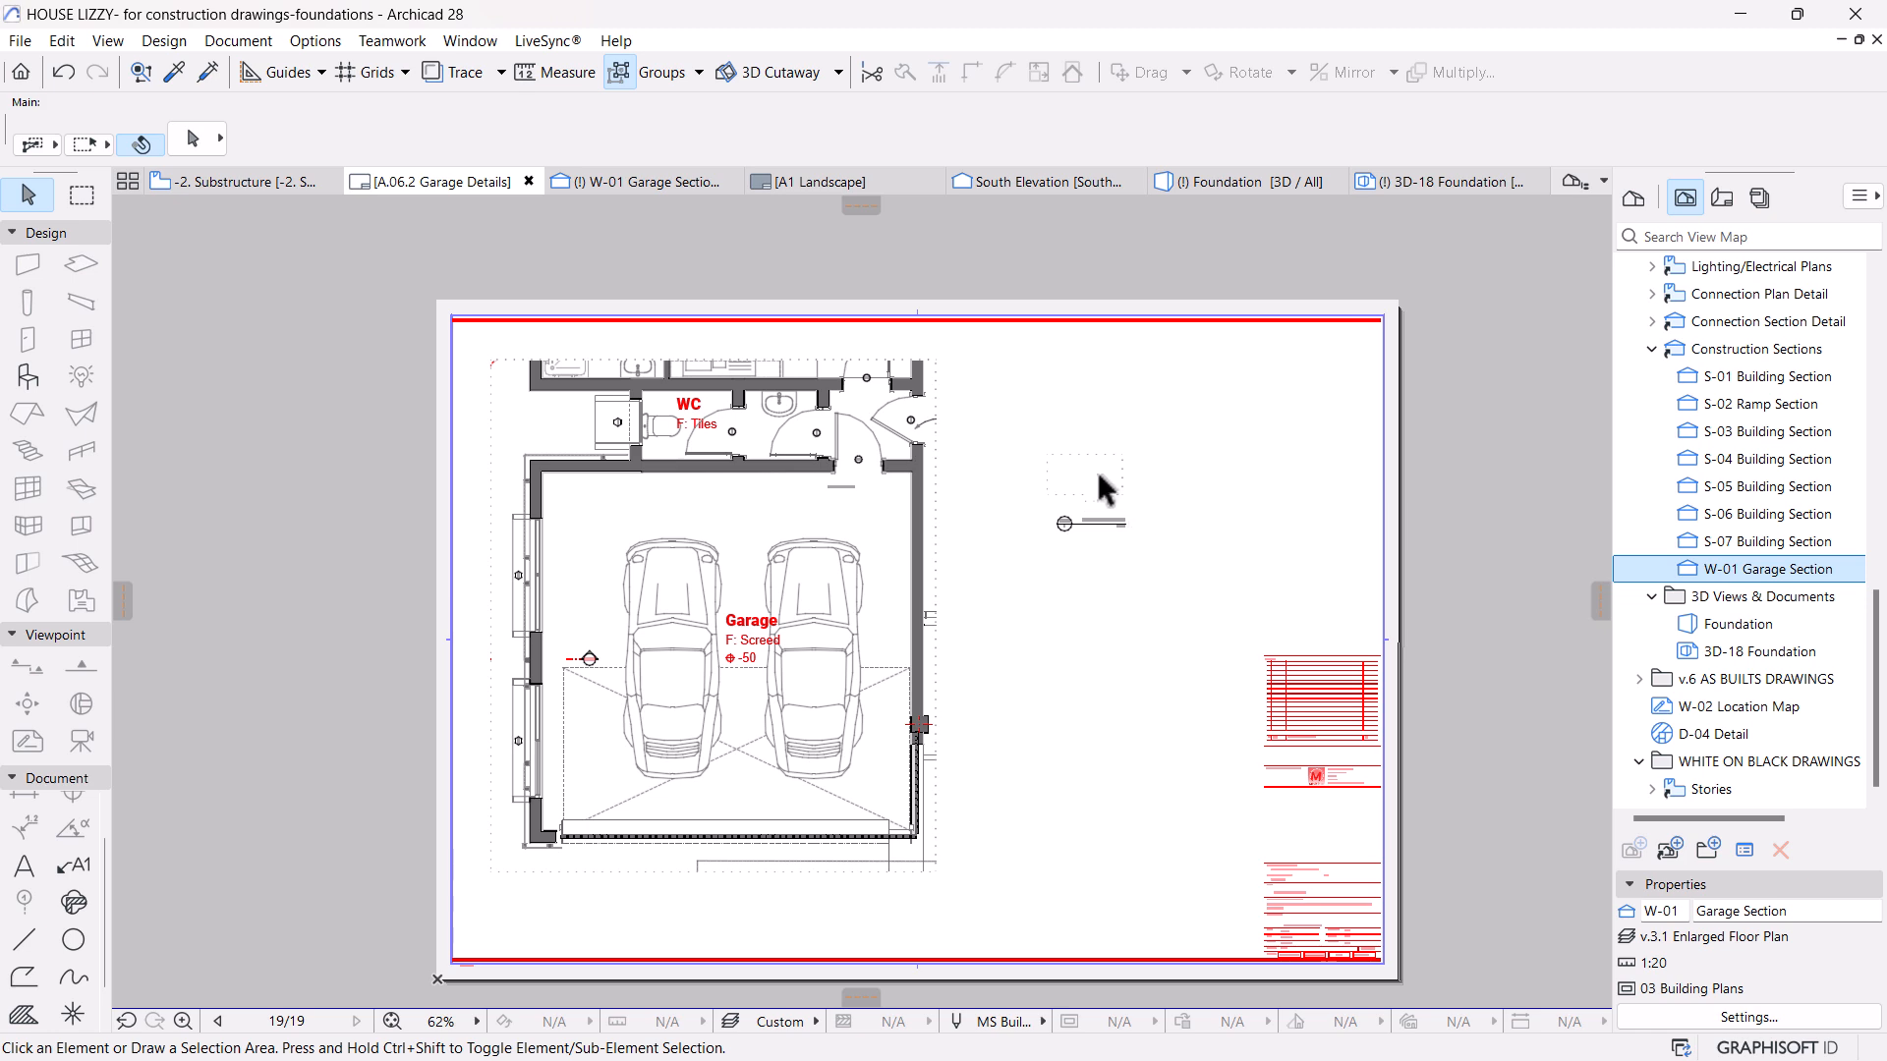
key("Delete")
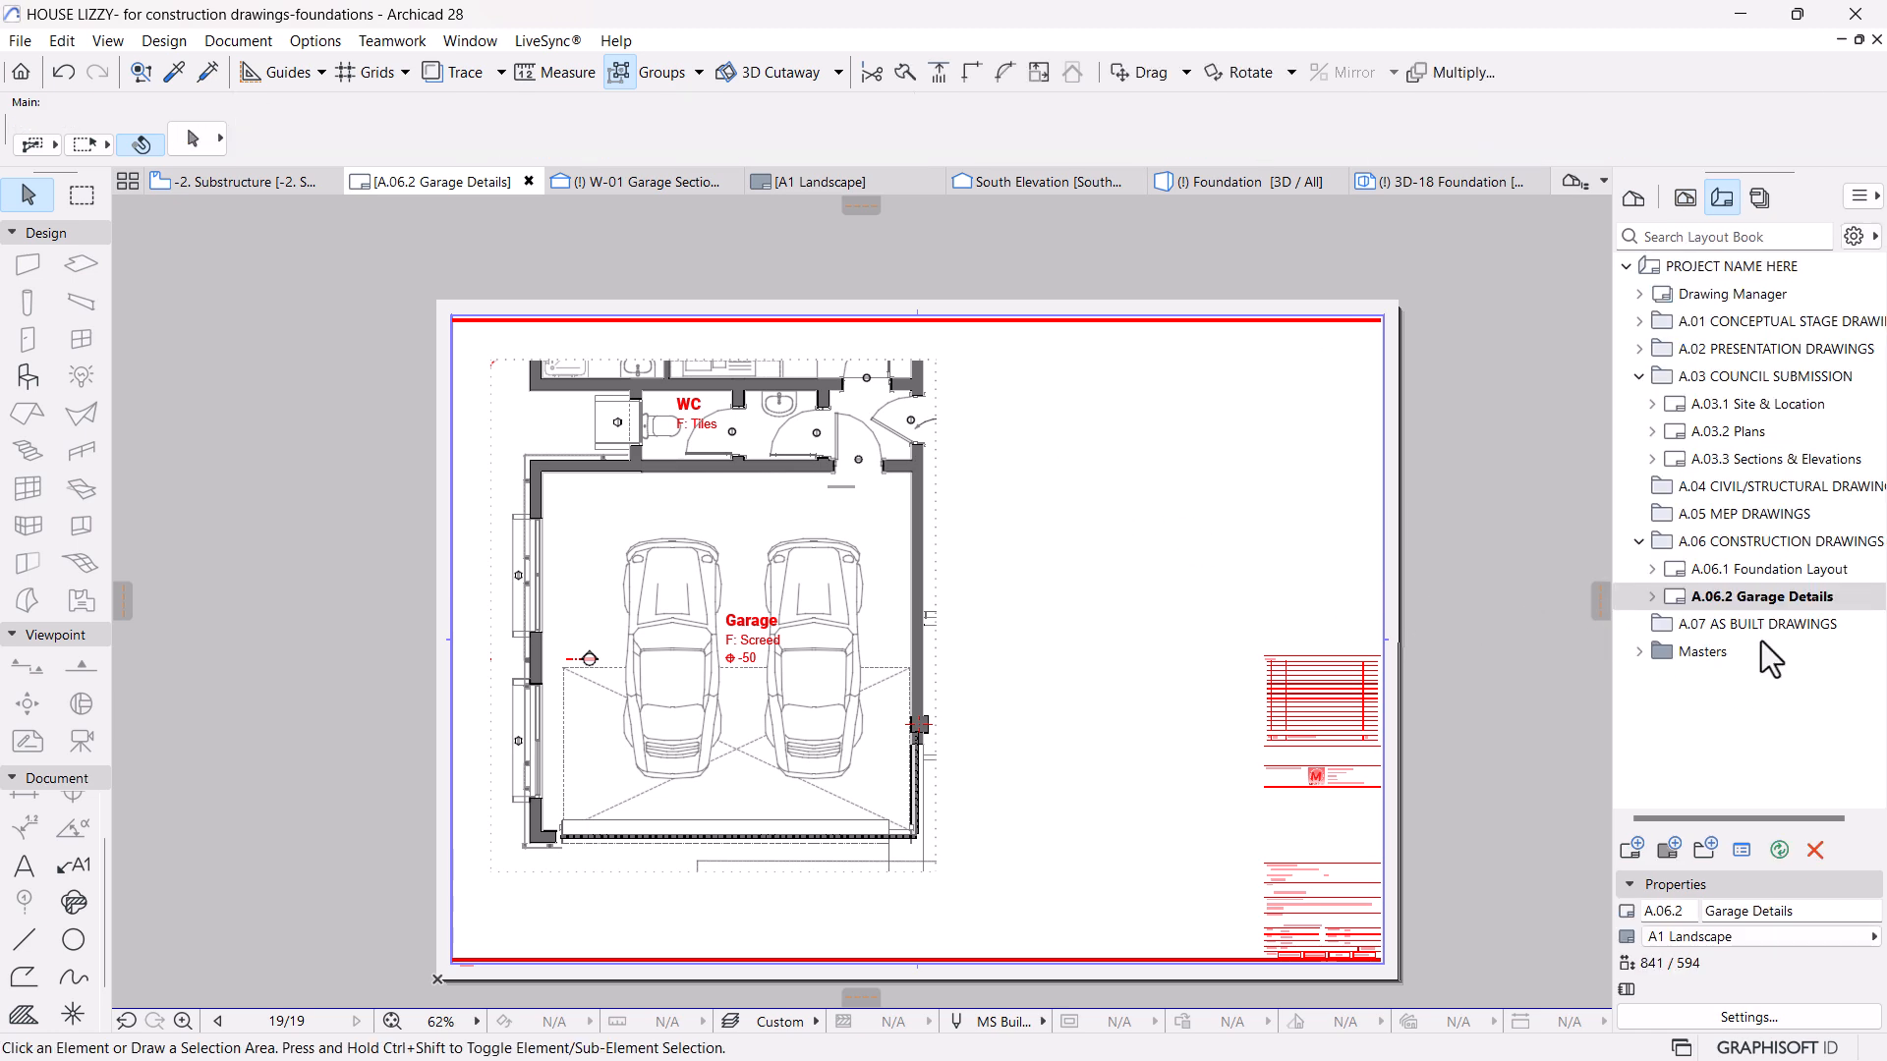
Open the W-01 Garage Section view, fit the whole section in the window, and redefine the view with the current window settings.
left_click(1686, 199)
double_click(1775, 572)
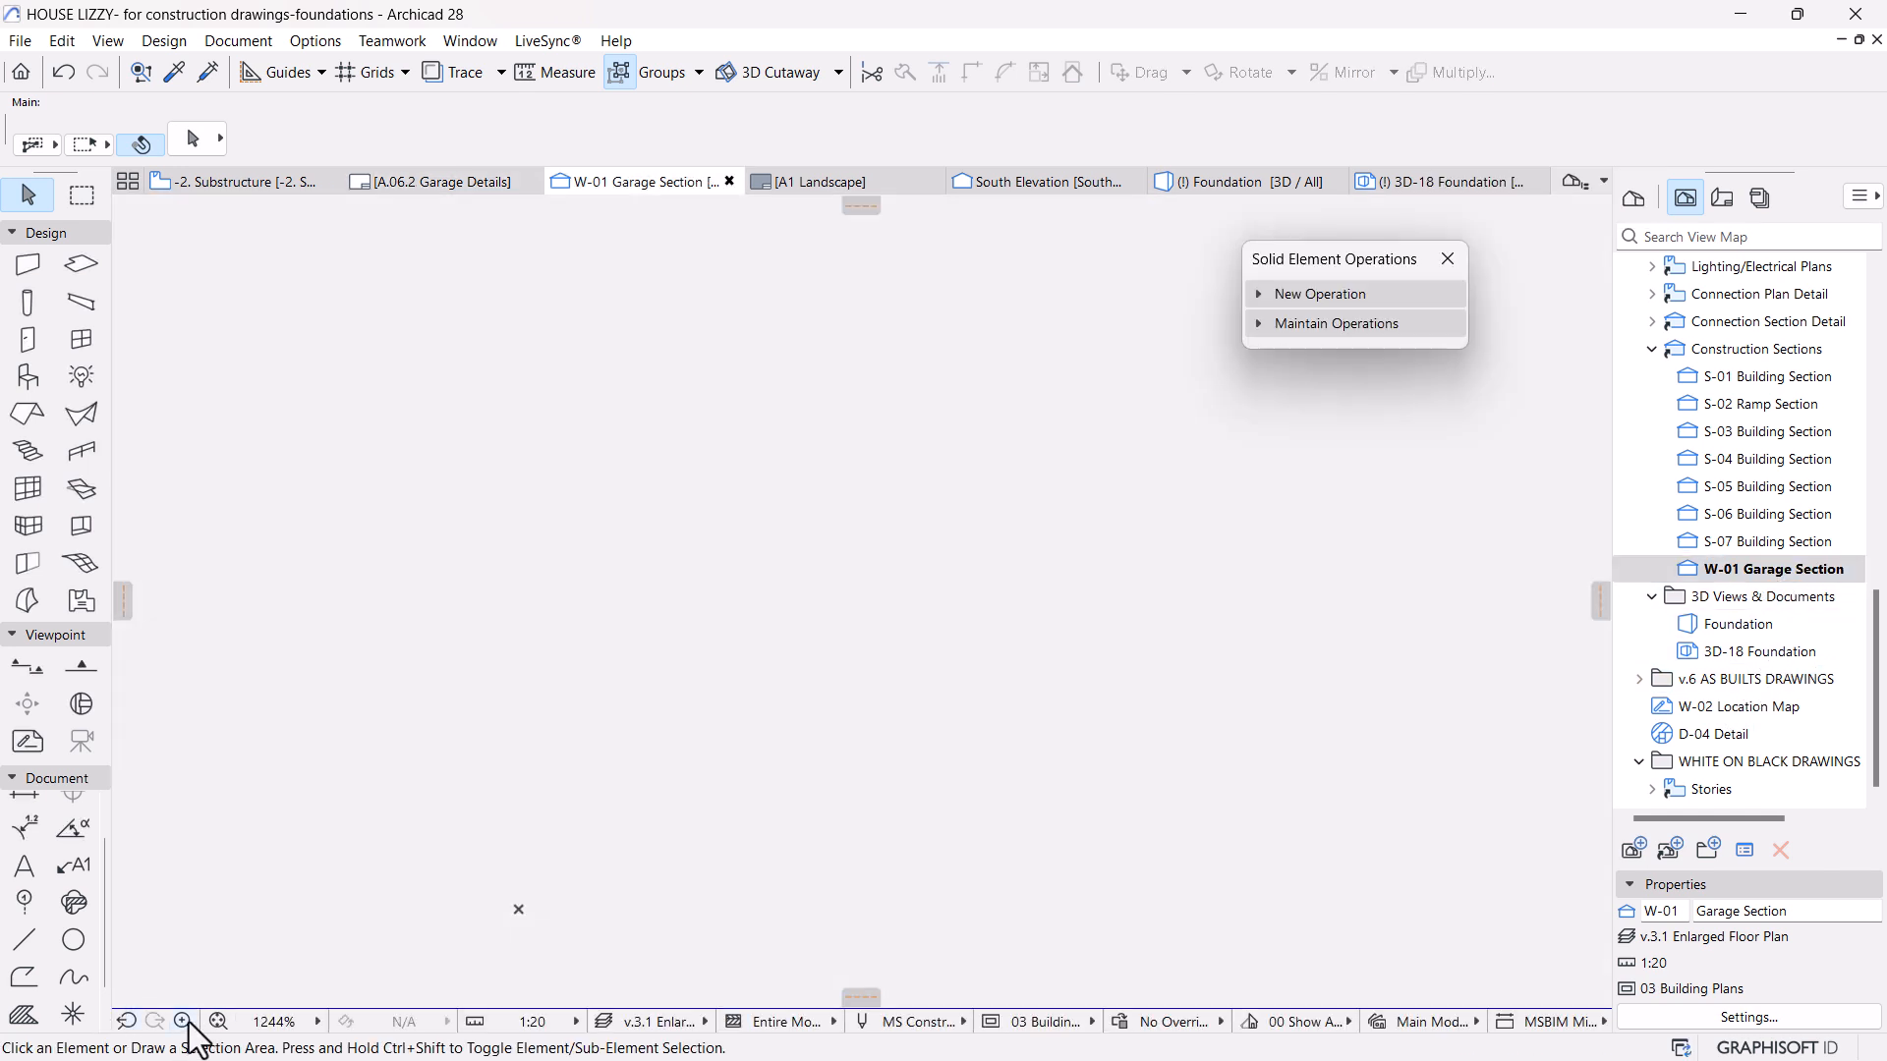
left_click(214, 1022)
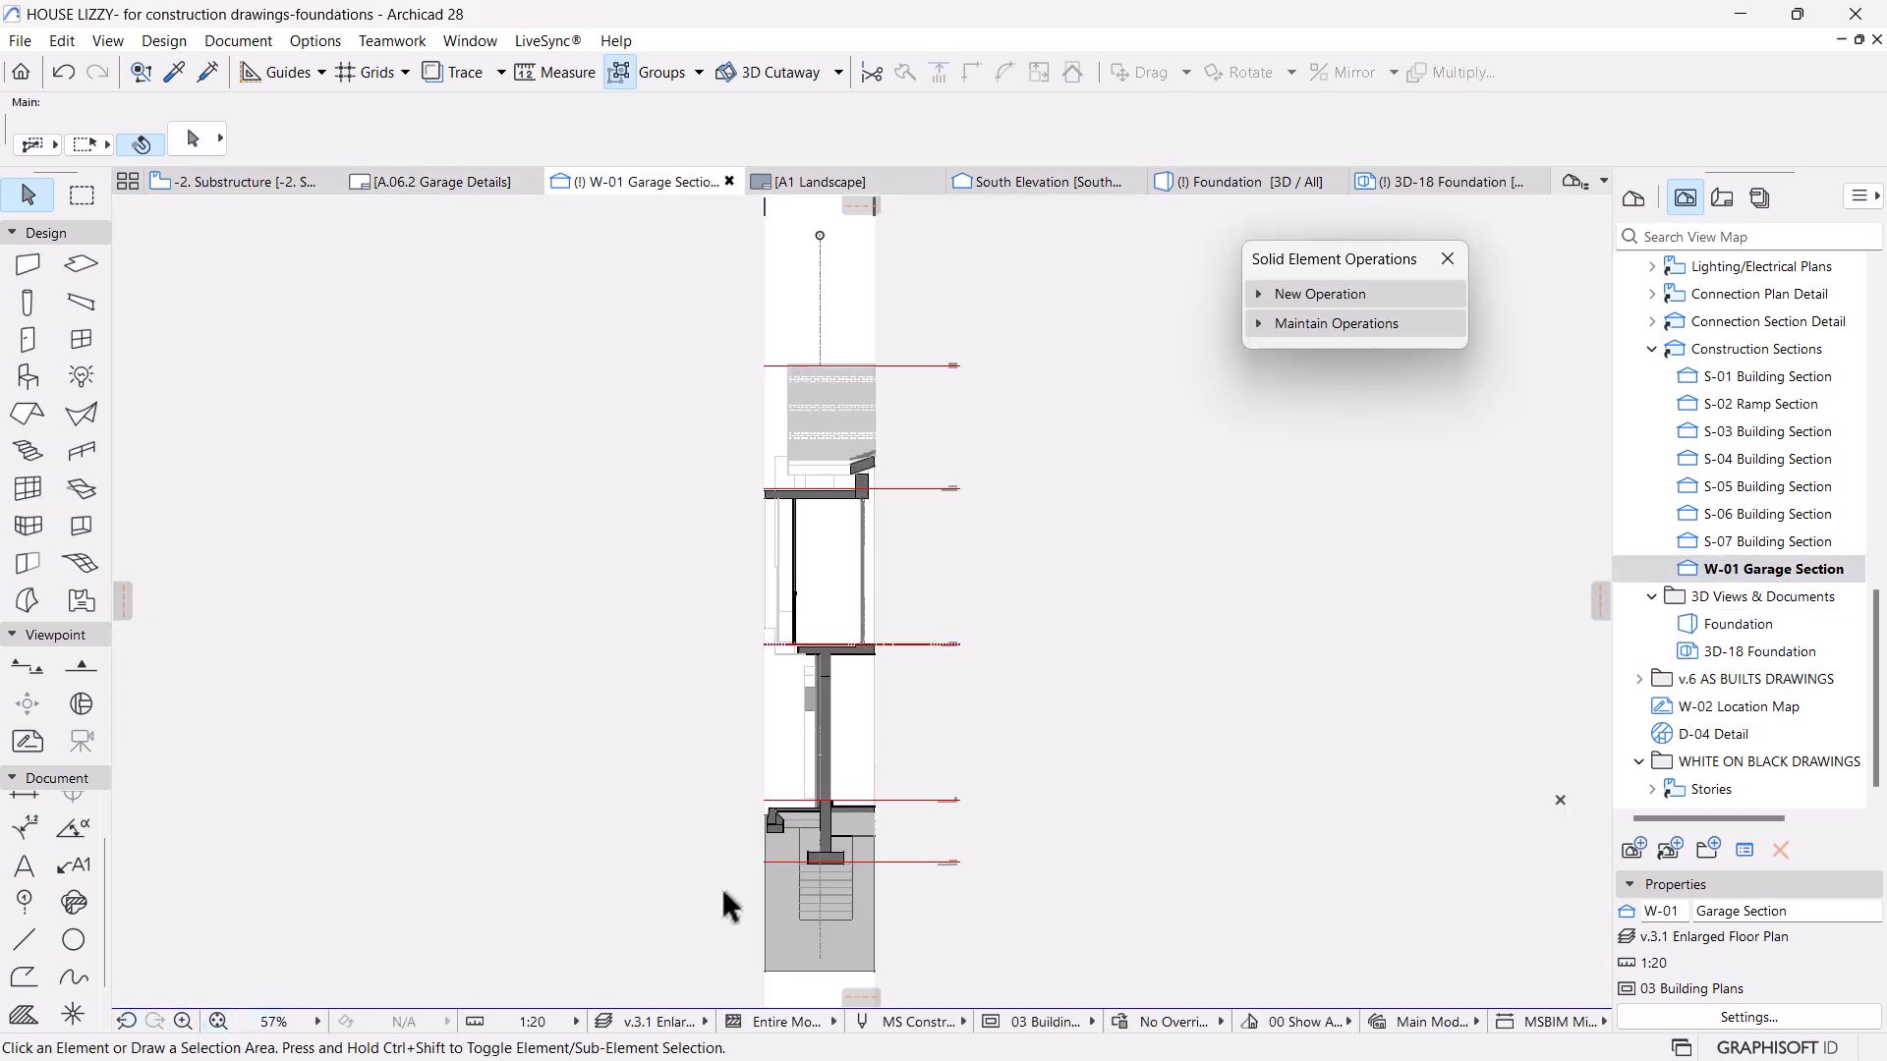
right_click(1759, 552)
left_click(1518, 476)
left_click(1759, 569)
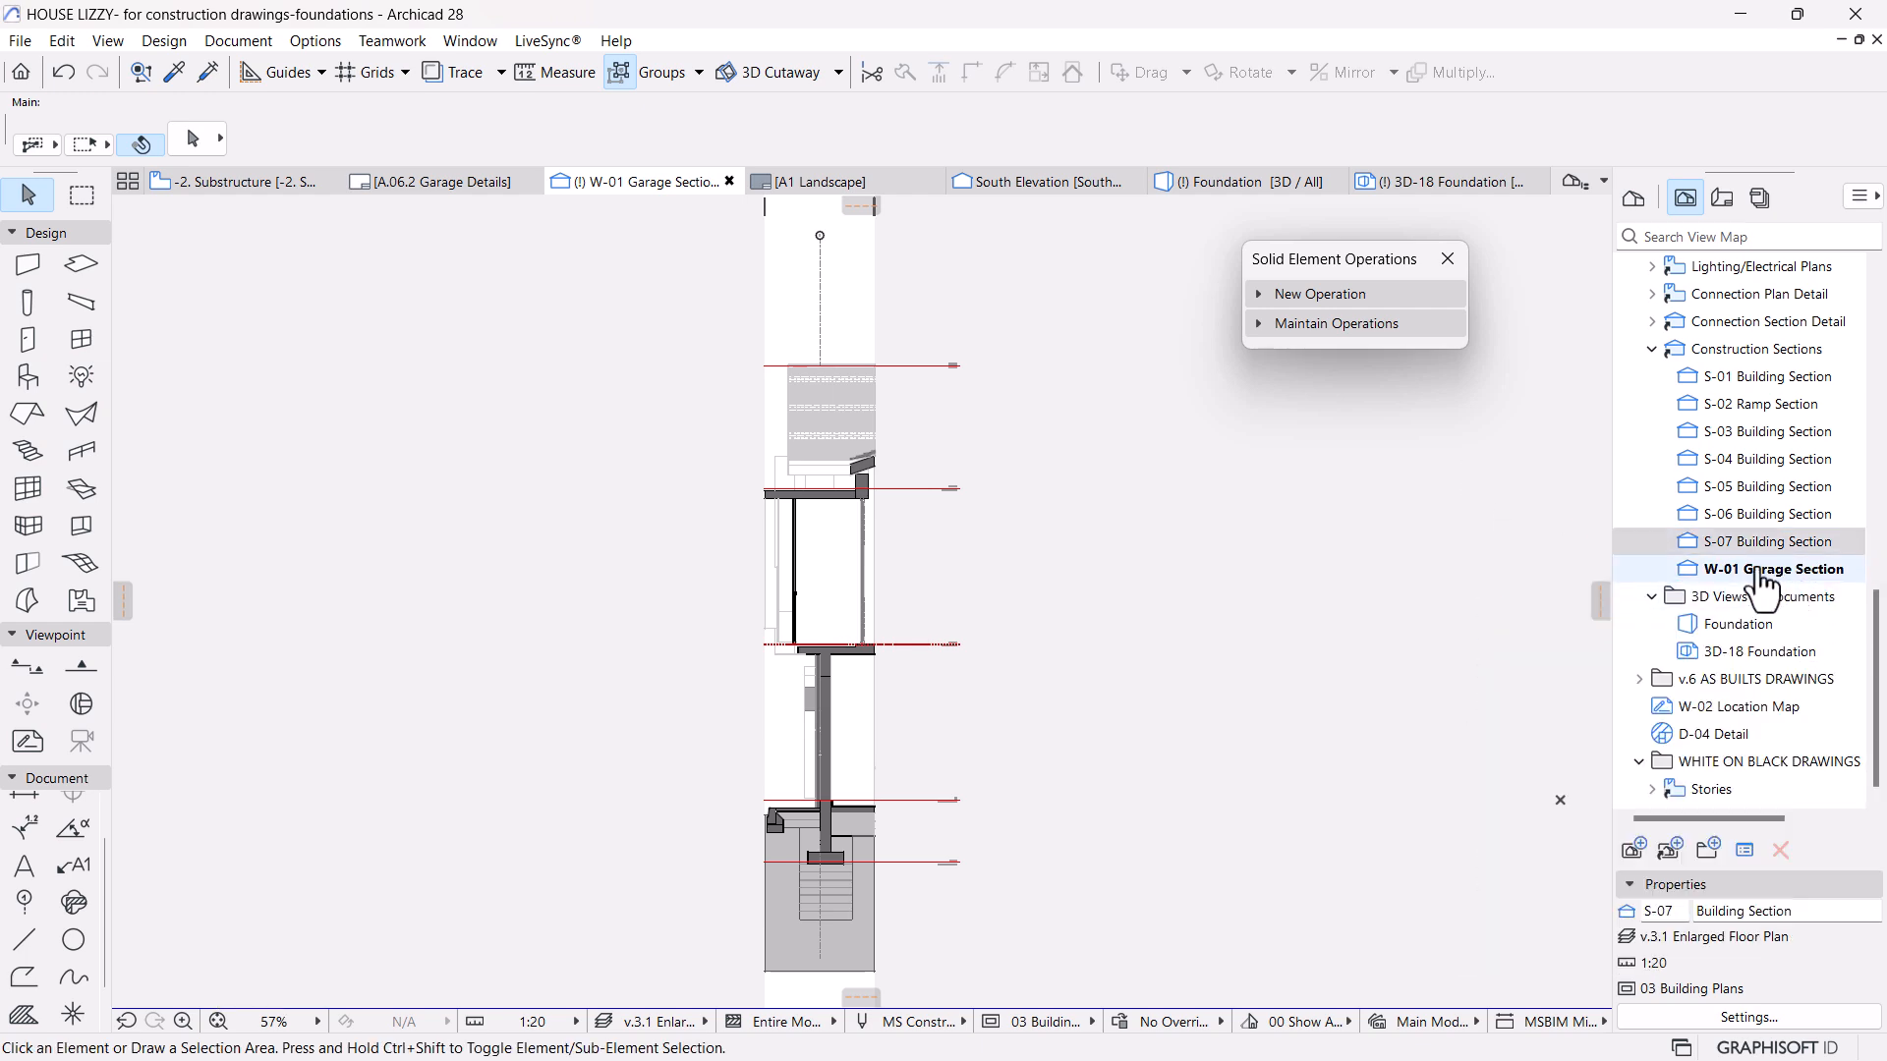
right_click(1759, 569)
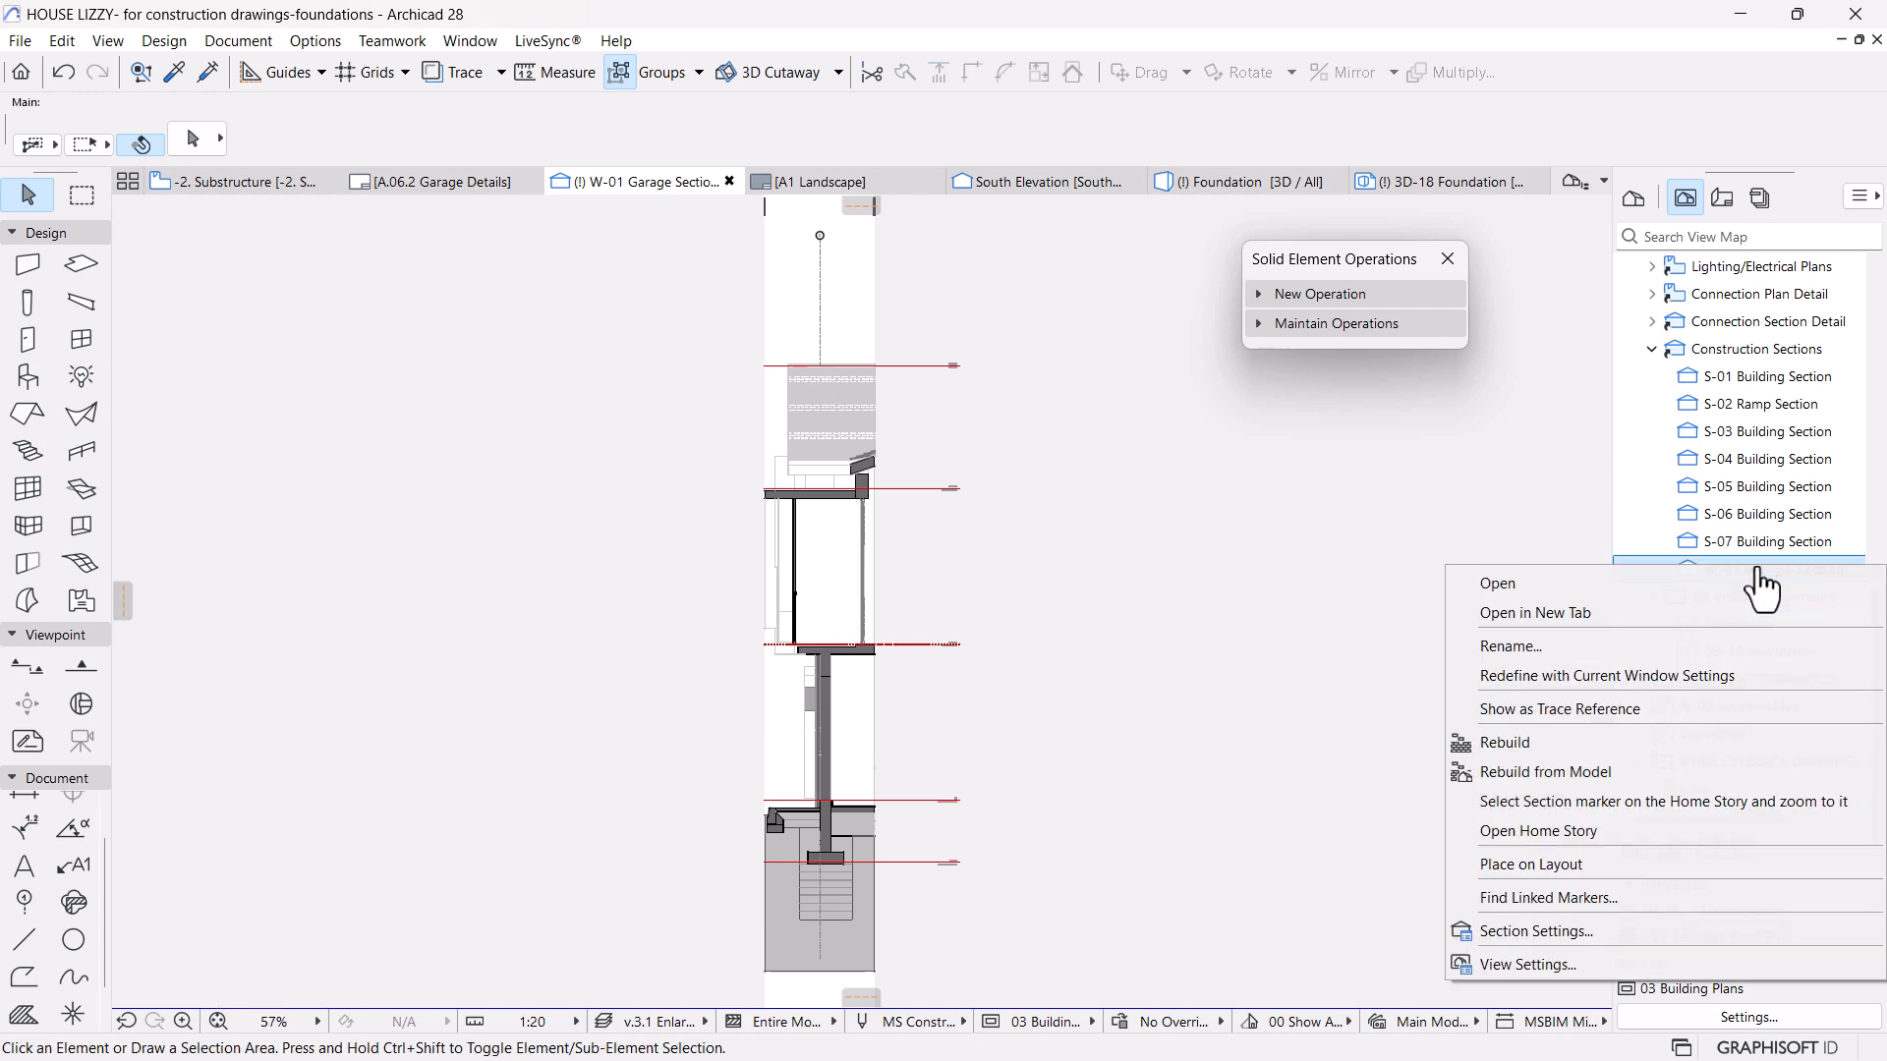
left_click(1547, 686)
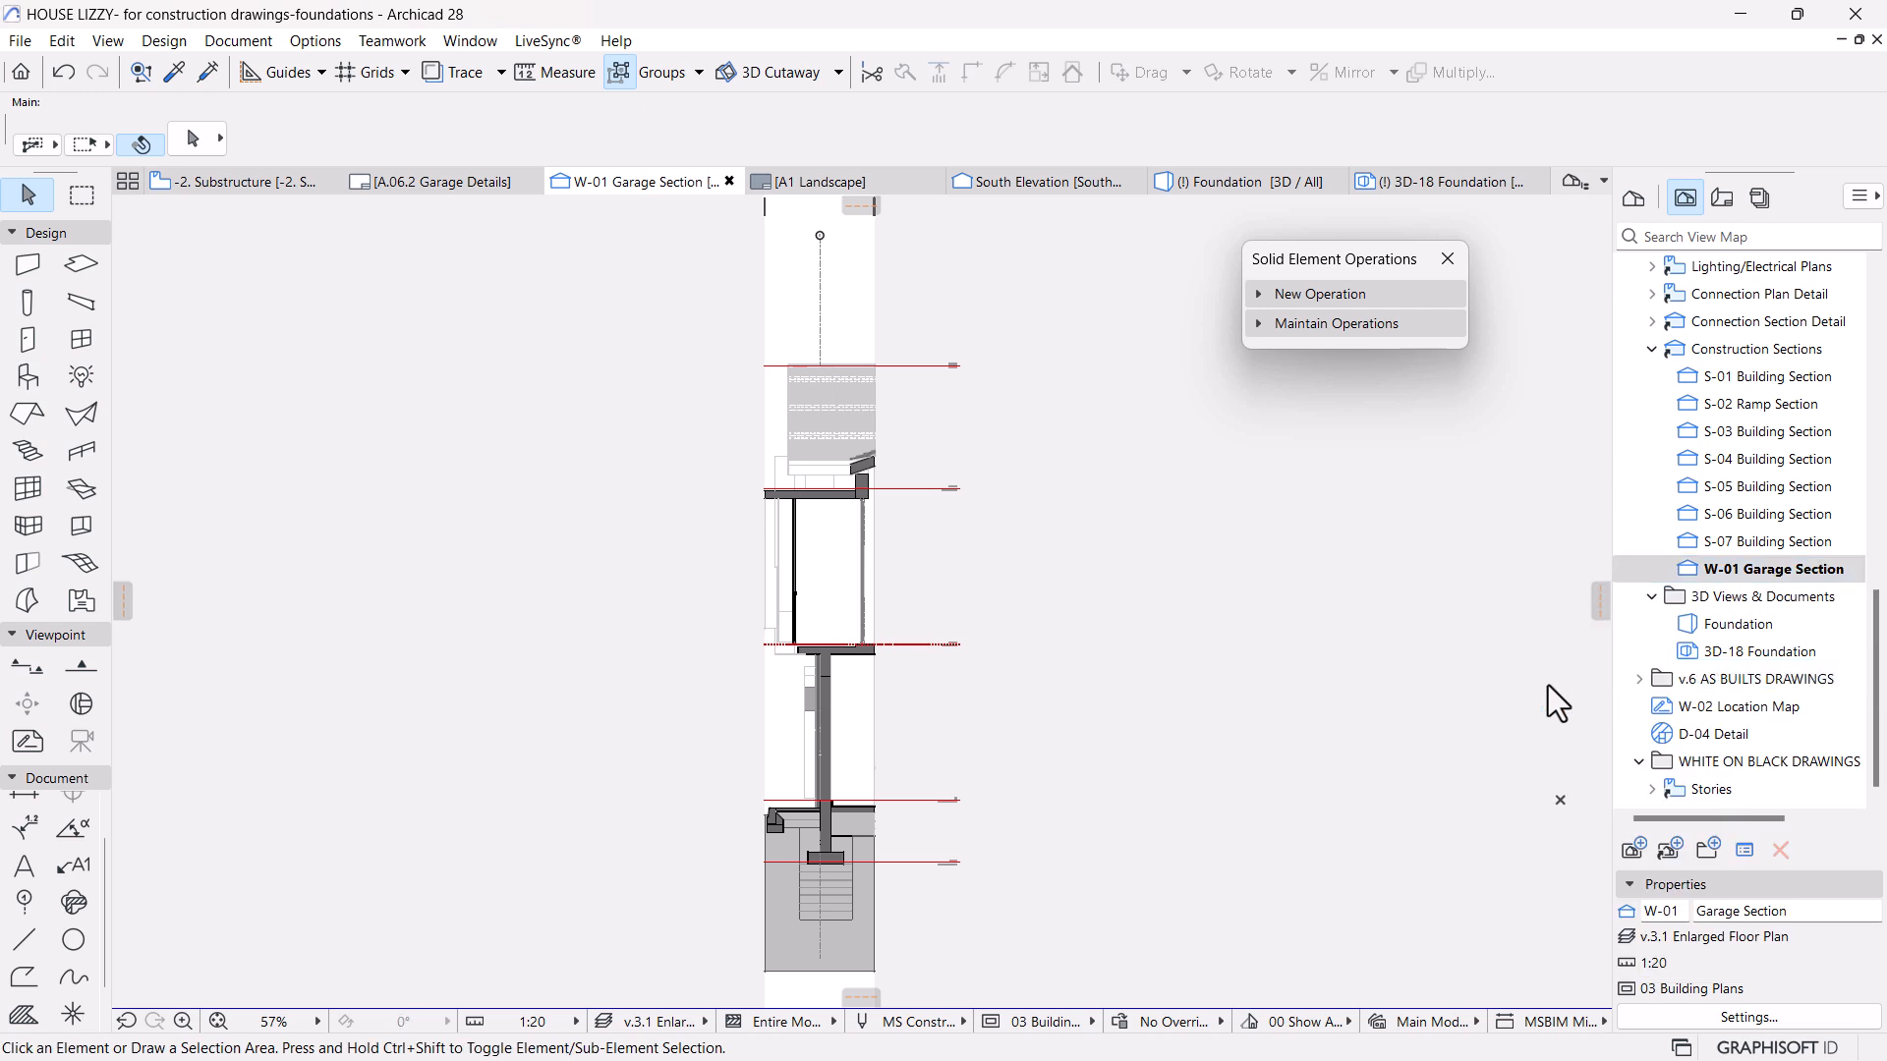
Place the W-01 Garage Section on the A.06.2 Garage Details layout beside the garage plan, and select the placed drawing.
left_click(439, 181)
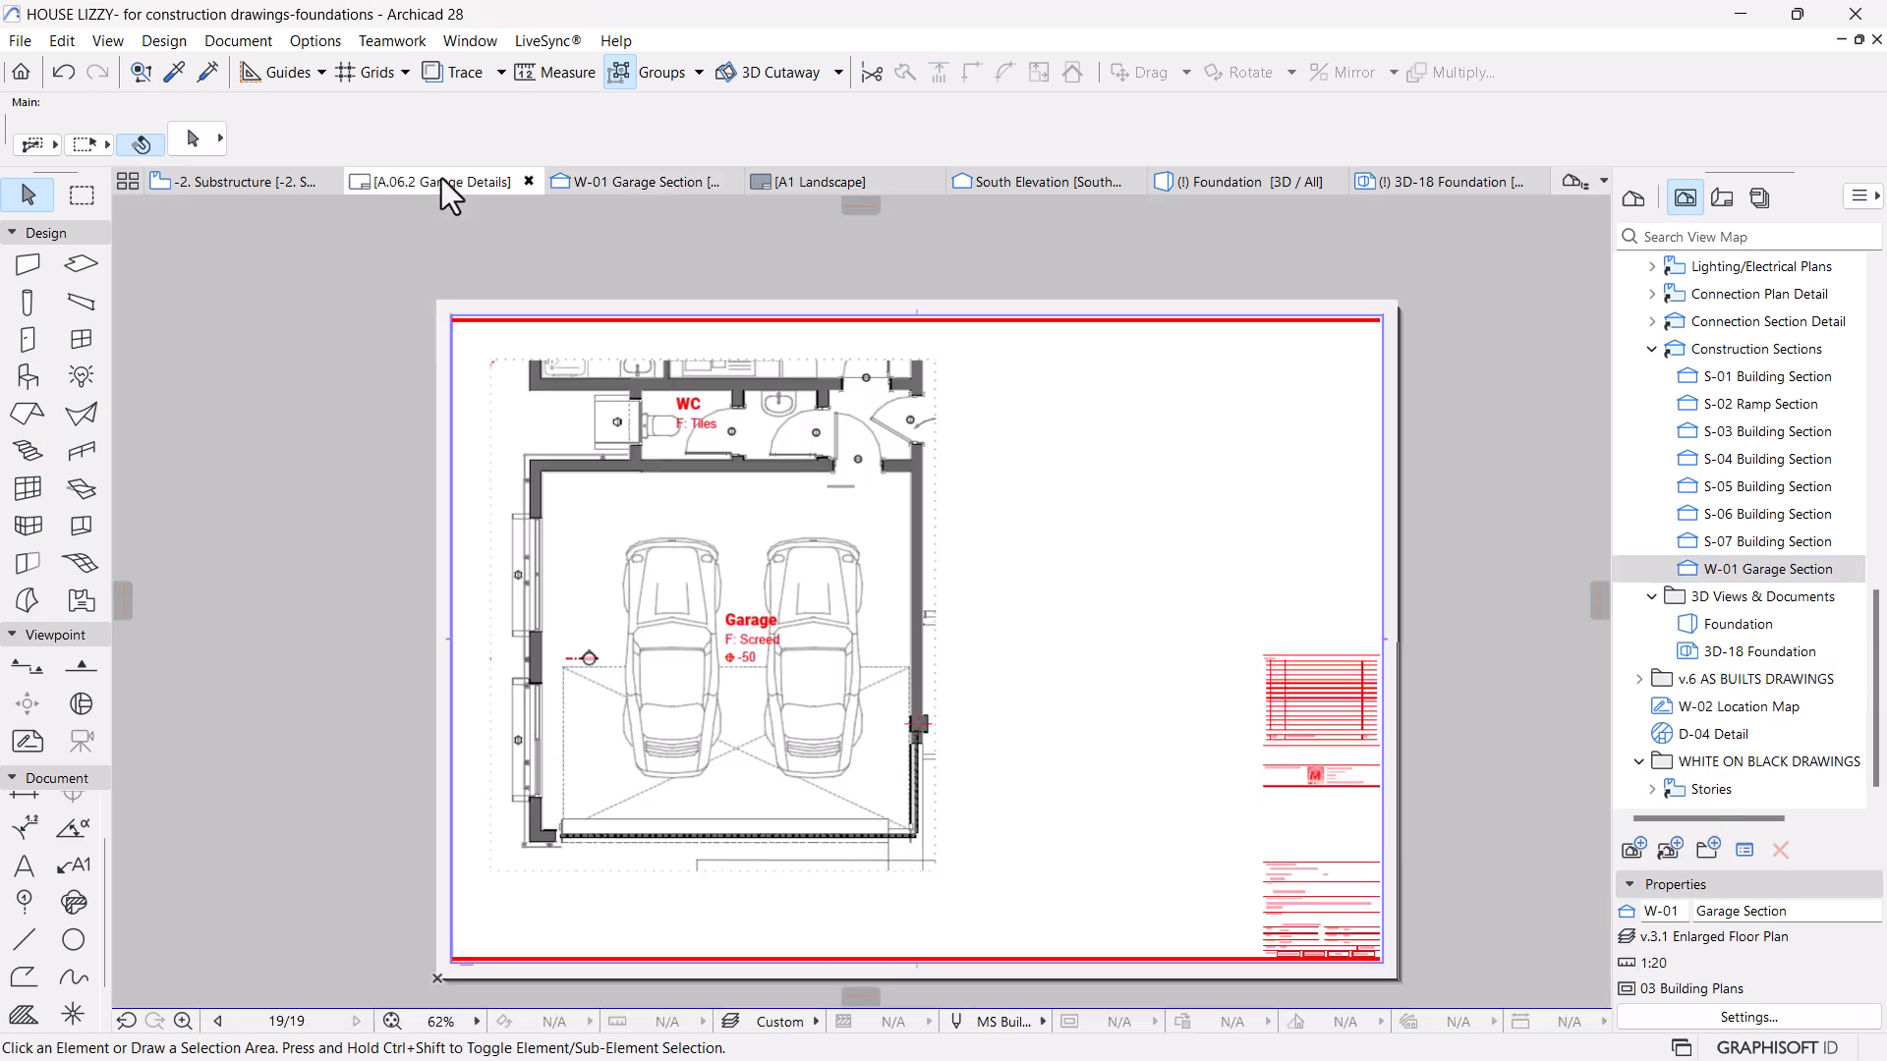
left_click_drag(1373, 567, 1085, 510)
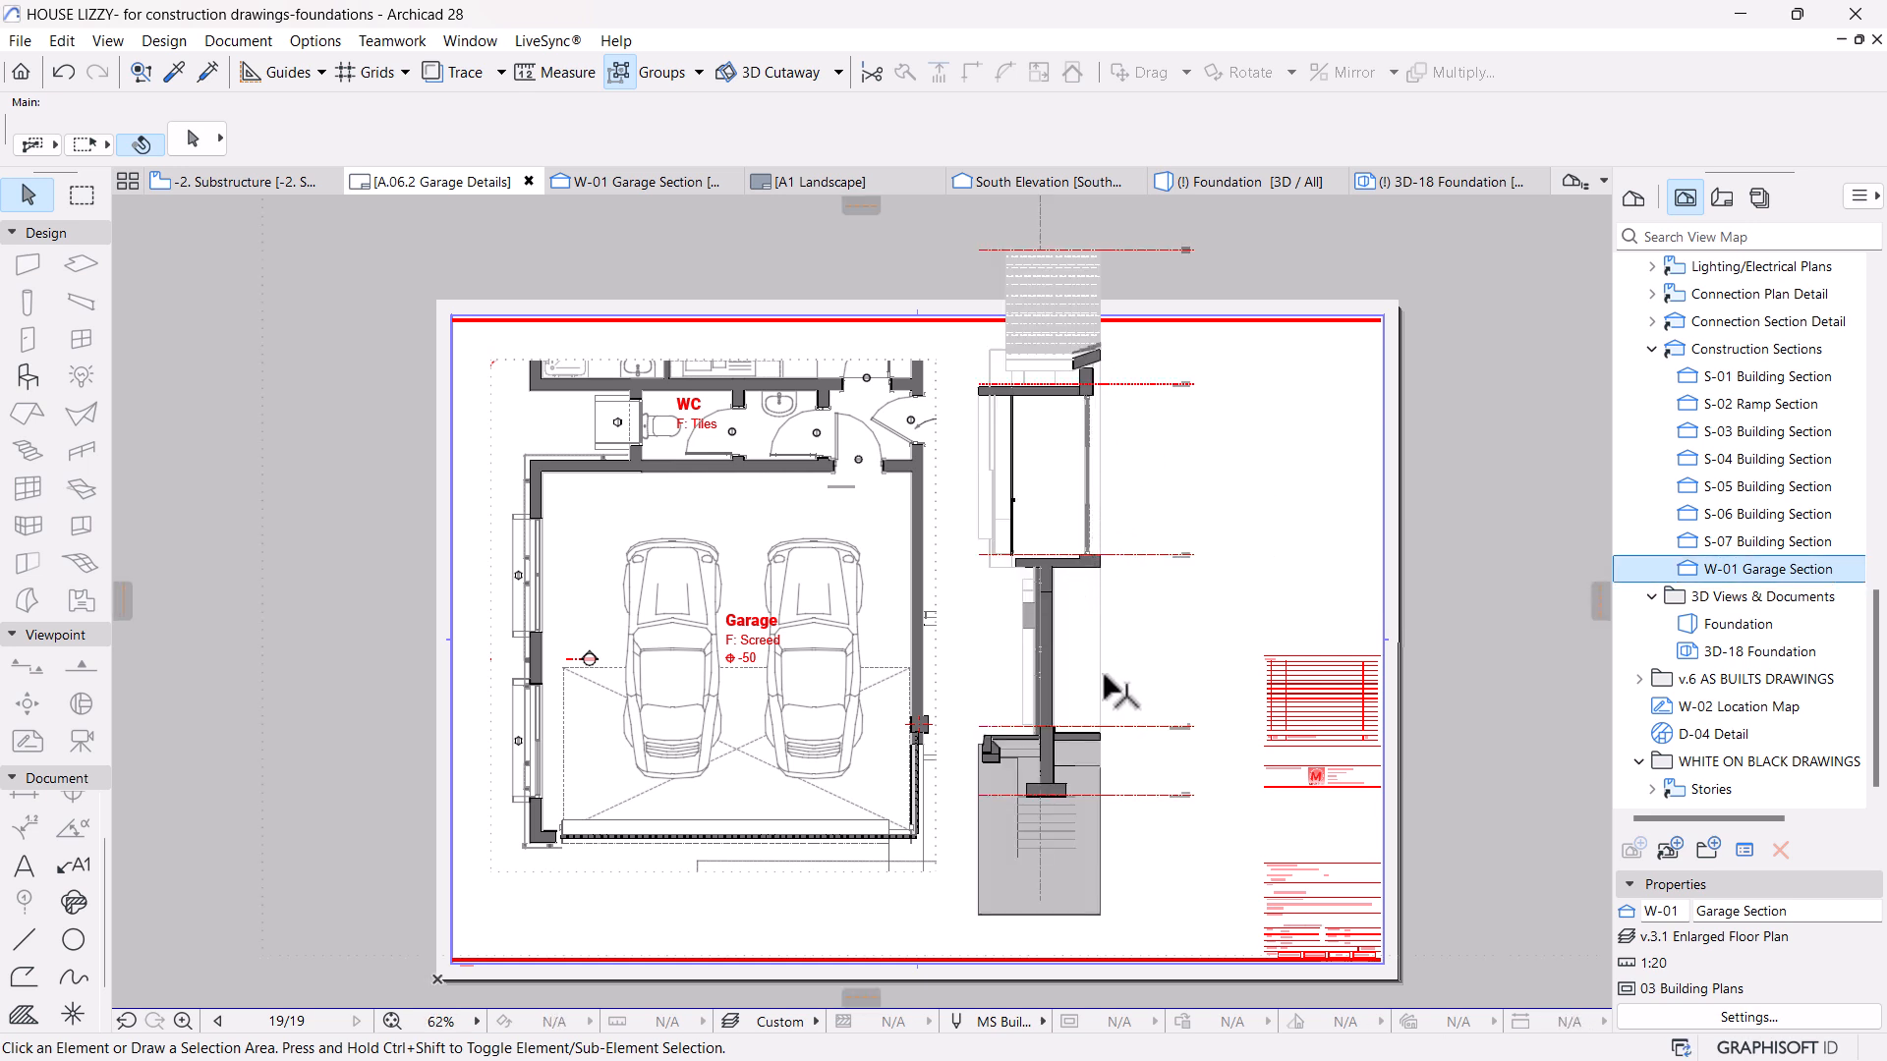
middle_click_drag(1051, 617, 945, 619)
left_click(977, 656)
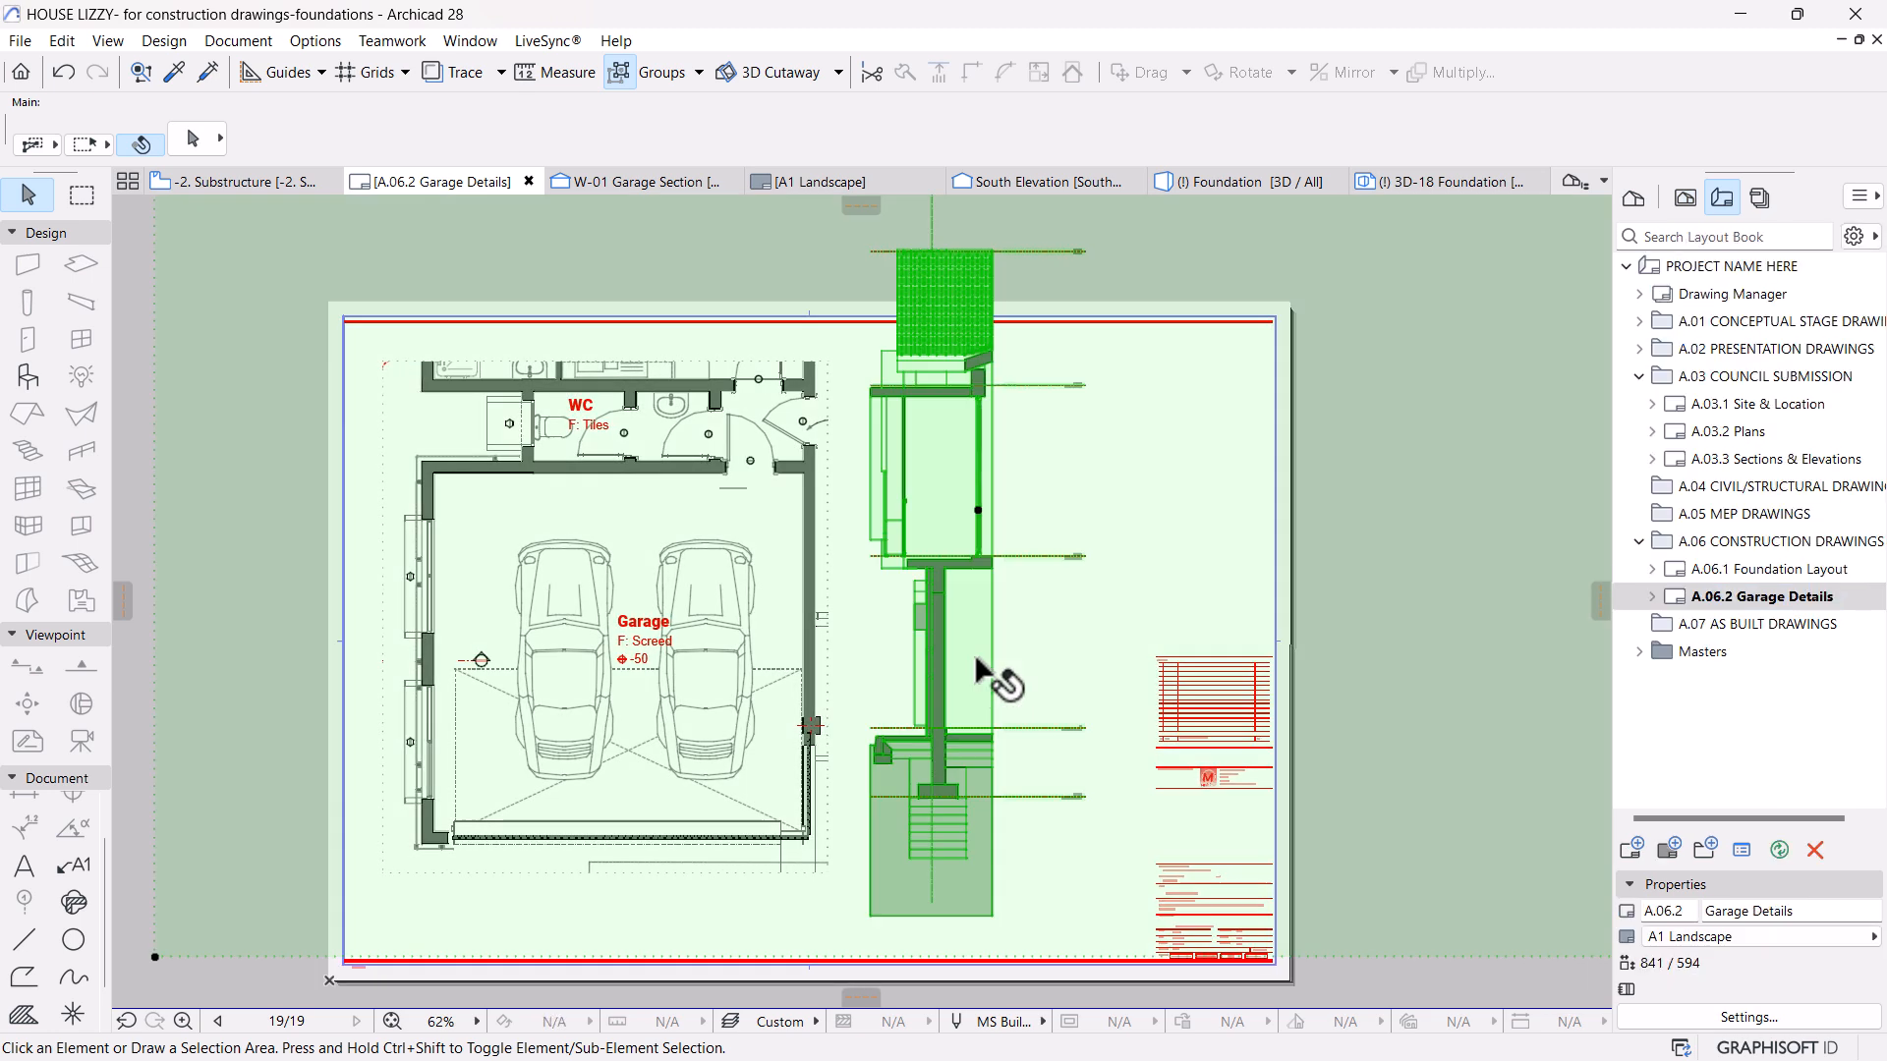
Crop both sides of the Garage Section drawing's frame close to the wall section on the layout.
scroll(1081, 629, "down", 3)
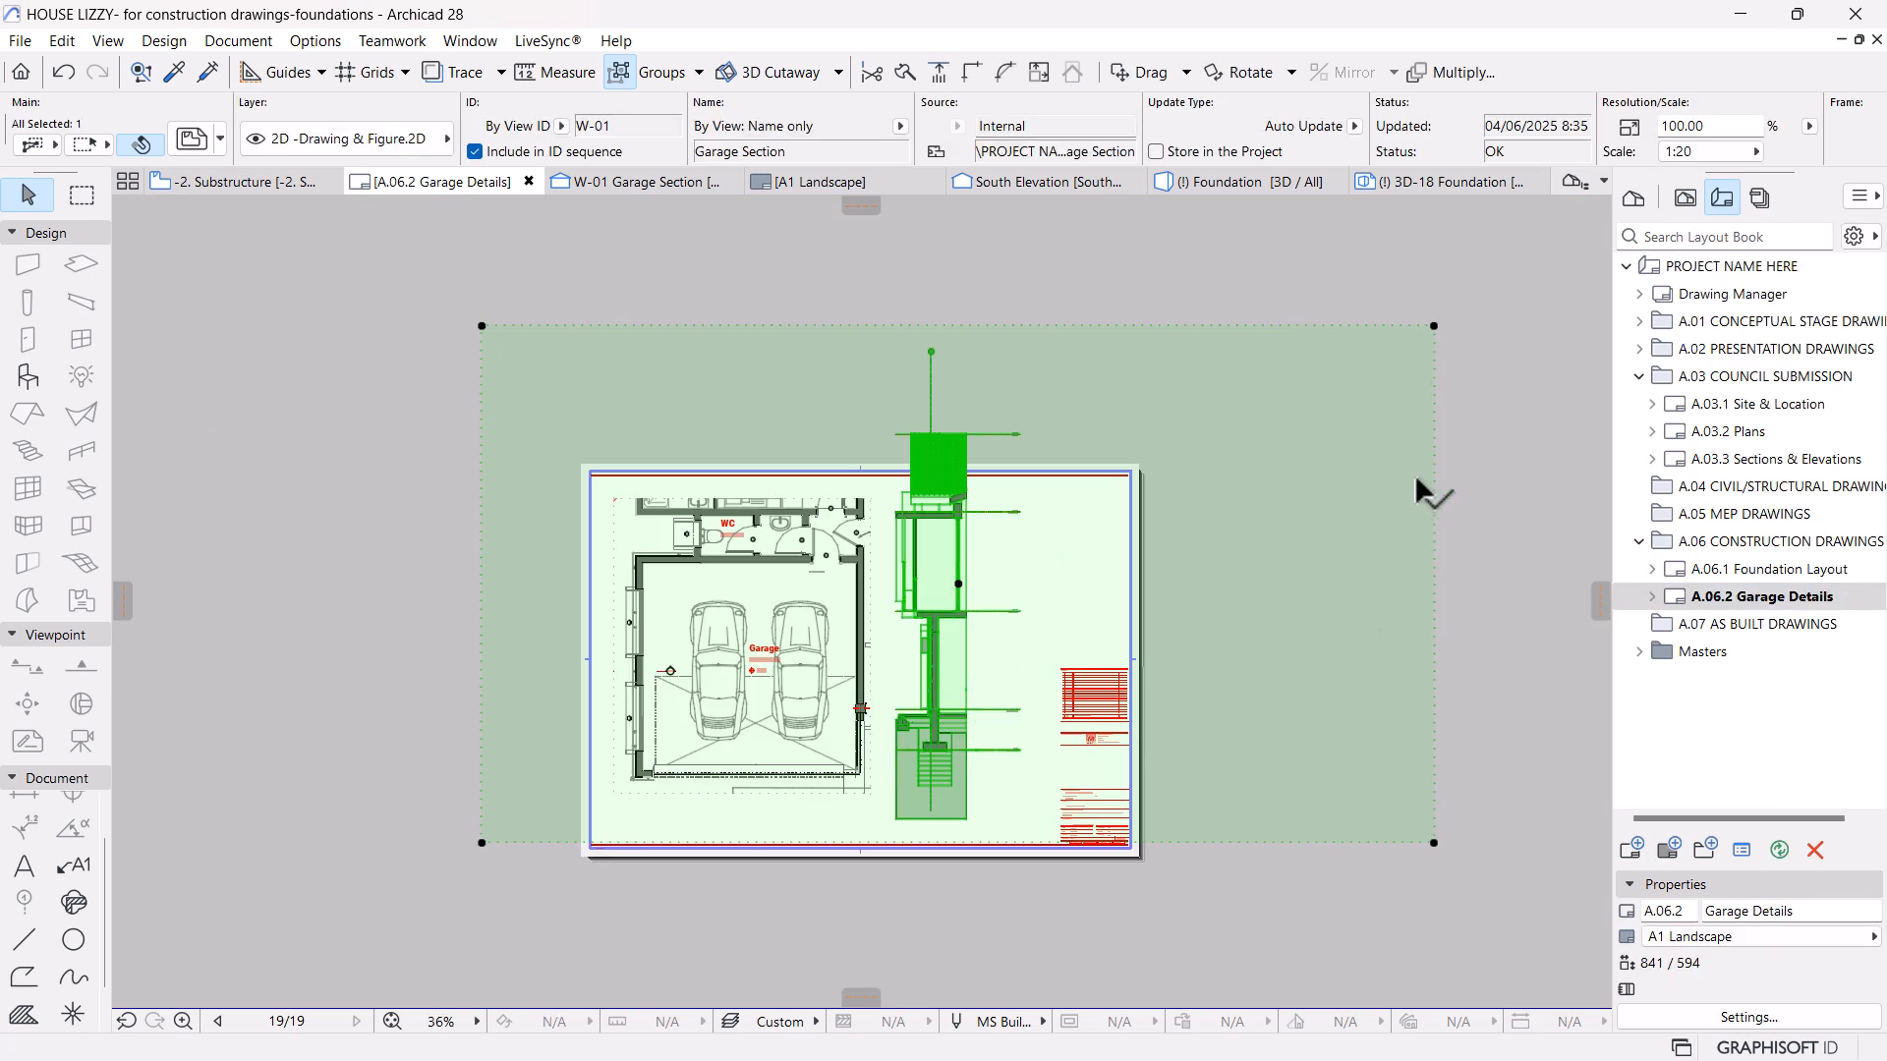
mouse_move(1432, 417)
left_mouse_down()
mouse_move(1222, 476)
mouse_move(1059, 471)
left_mouse_up()
left_click(635, 395)
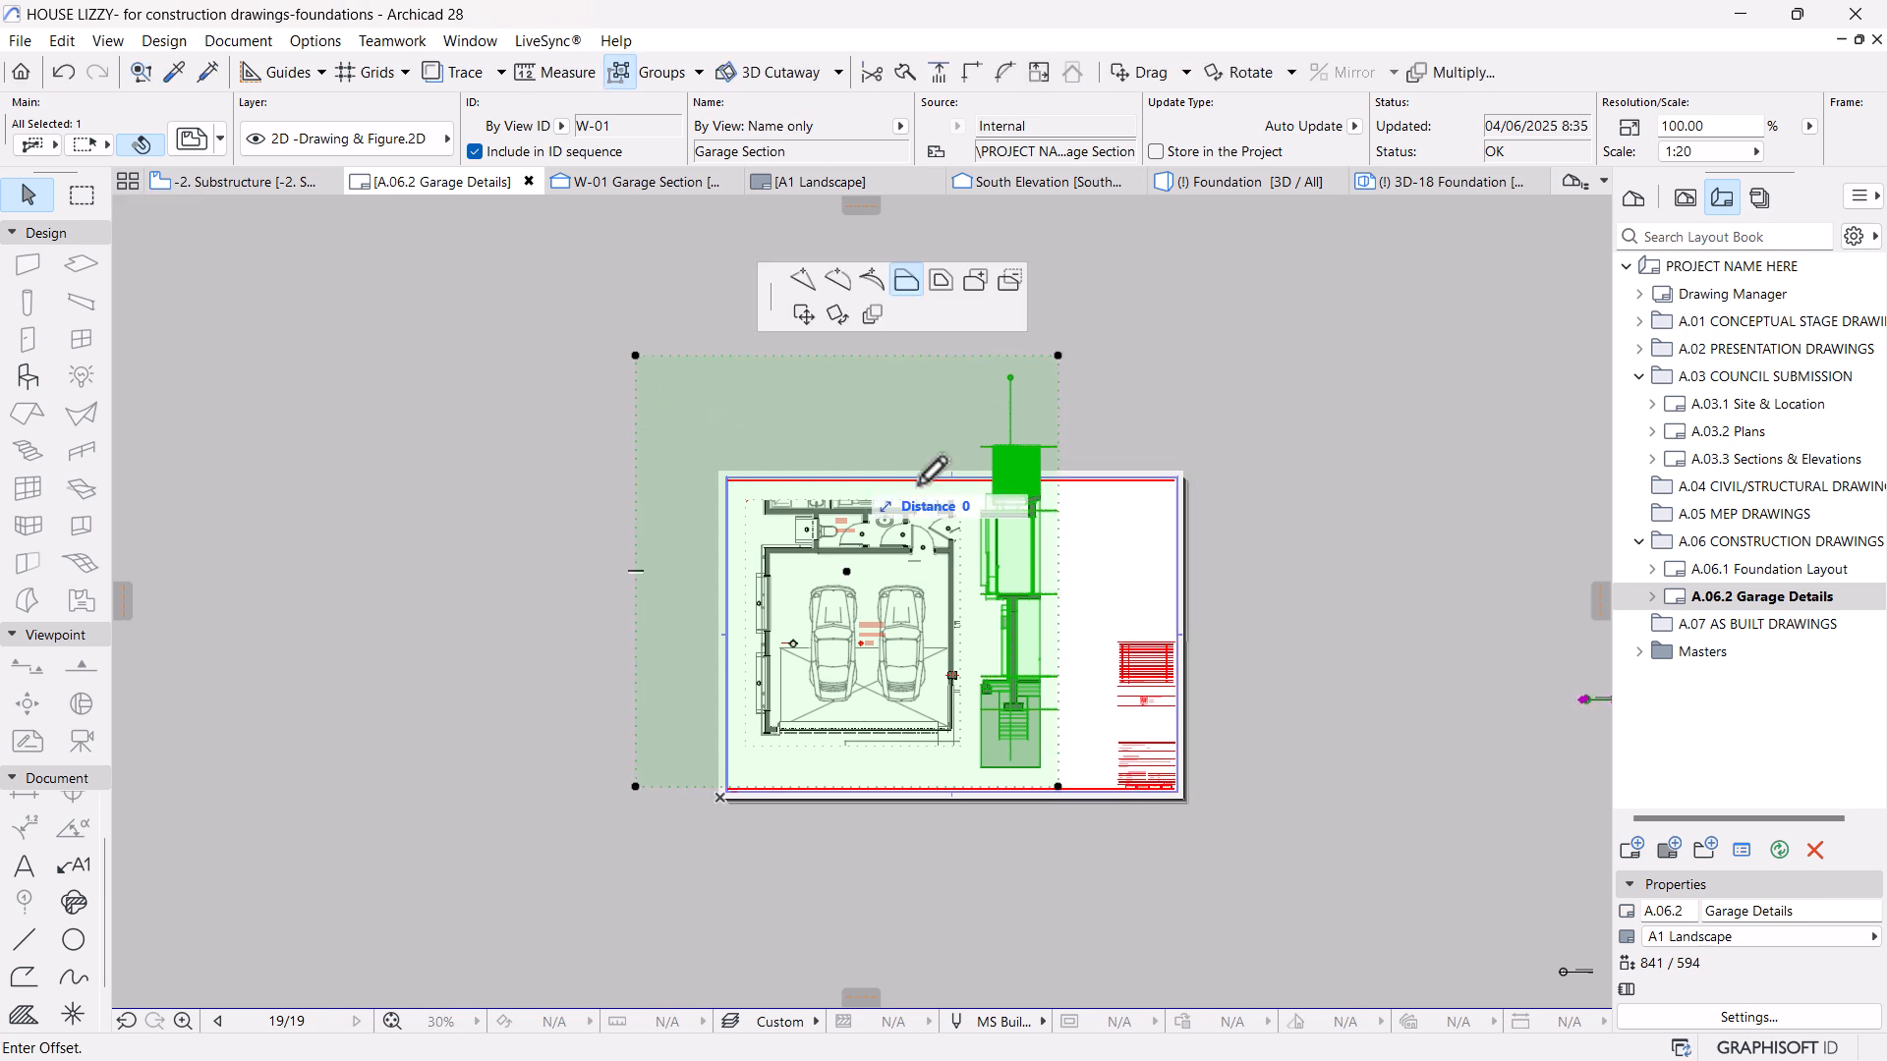
left_click(971, 462)
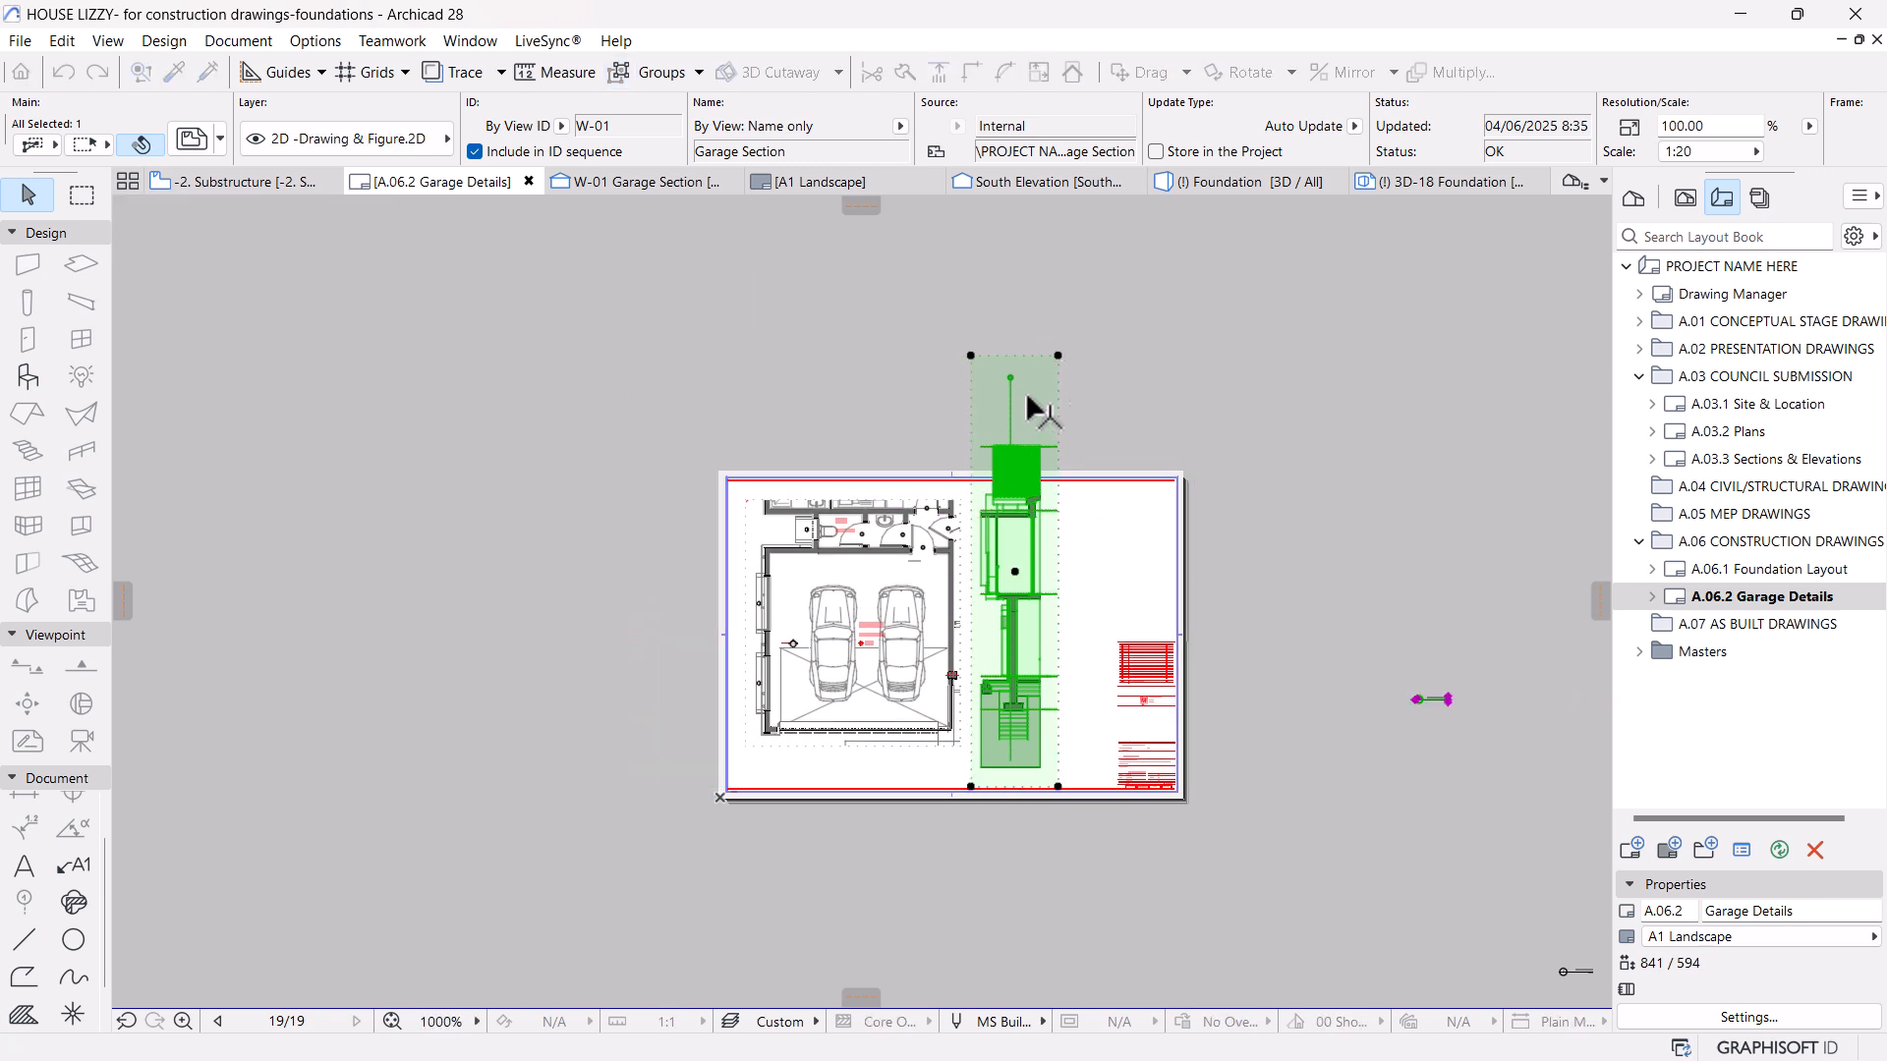
Lower the top edge of the Garage Section drawing's frame to cut through the storey above the garage.
left_click(1058, 556)
scroll(1056, 550, "up", 6)
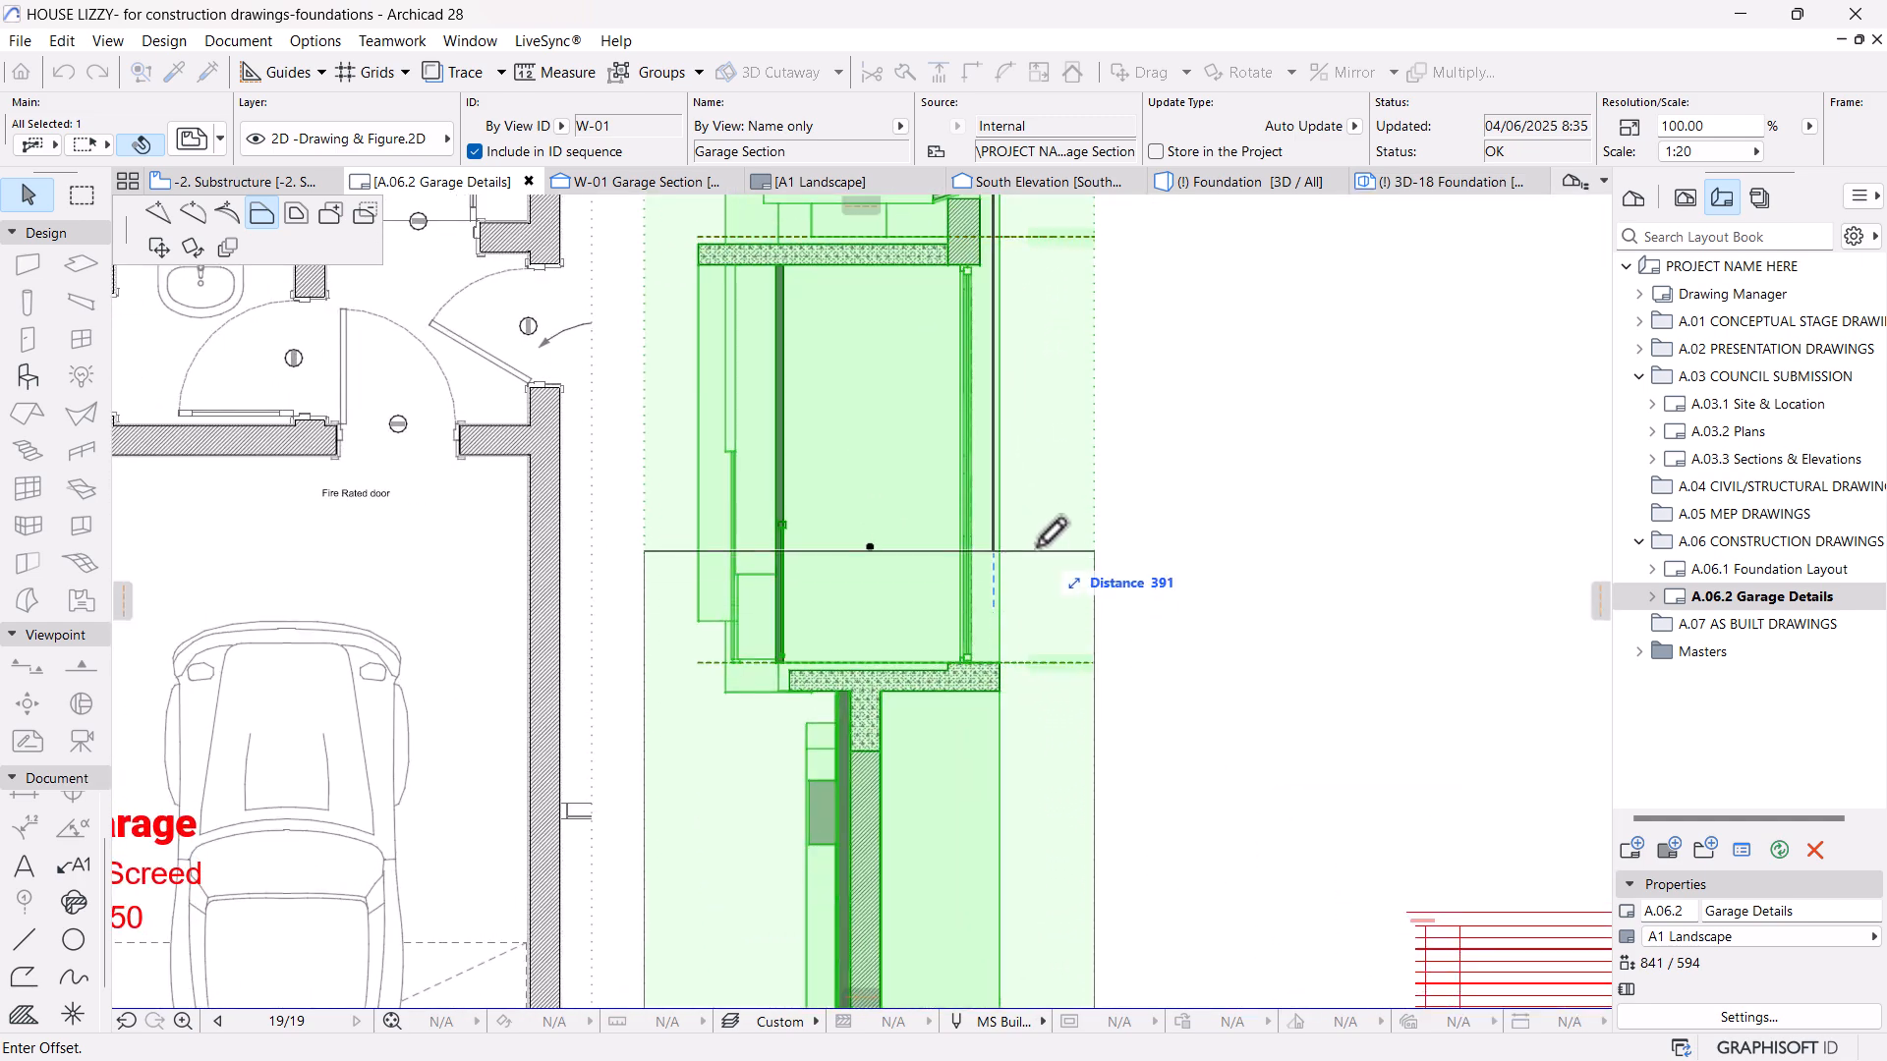
left_click(1042, 546)
scroll(1137, 535, "down", 6)
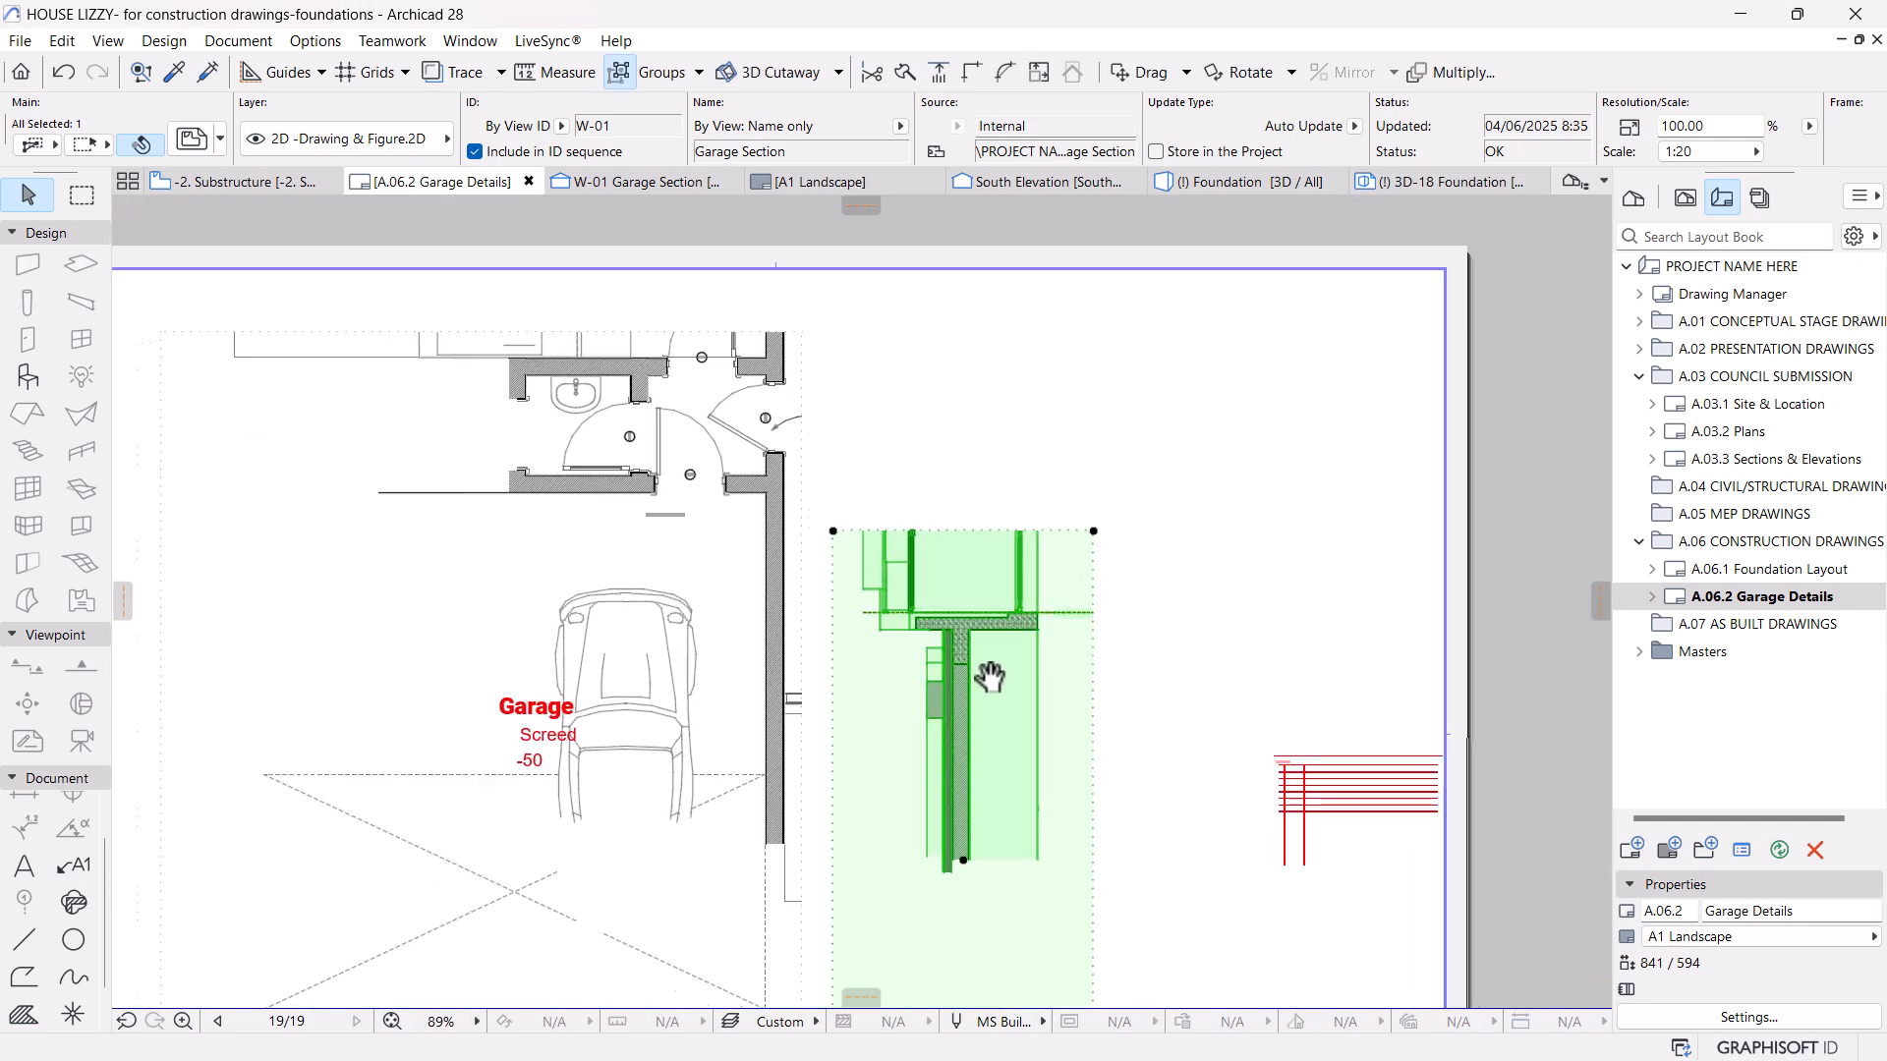
Raise the bottom edge of the Garage Section drawing's frame into the ground hatch below the footing, and deselect the drawing.
scroll(981, 687, "up", 1)
middle_click_drag(980, 688, 1029, 534)
scroll(1057, 766, "down", 1)
middle_click_drag(1057, 766, 1042, 569)
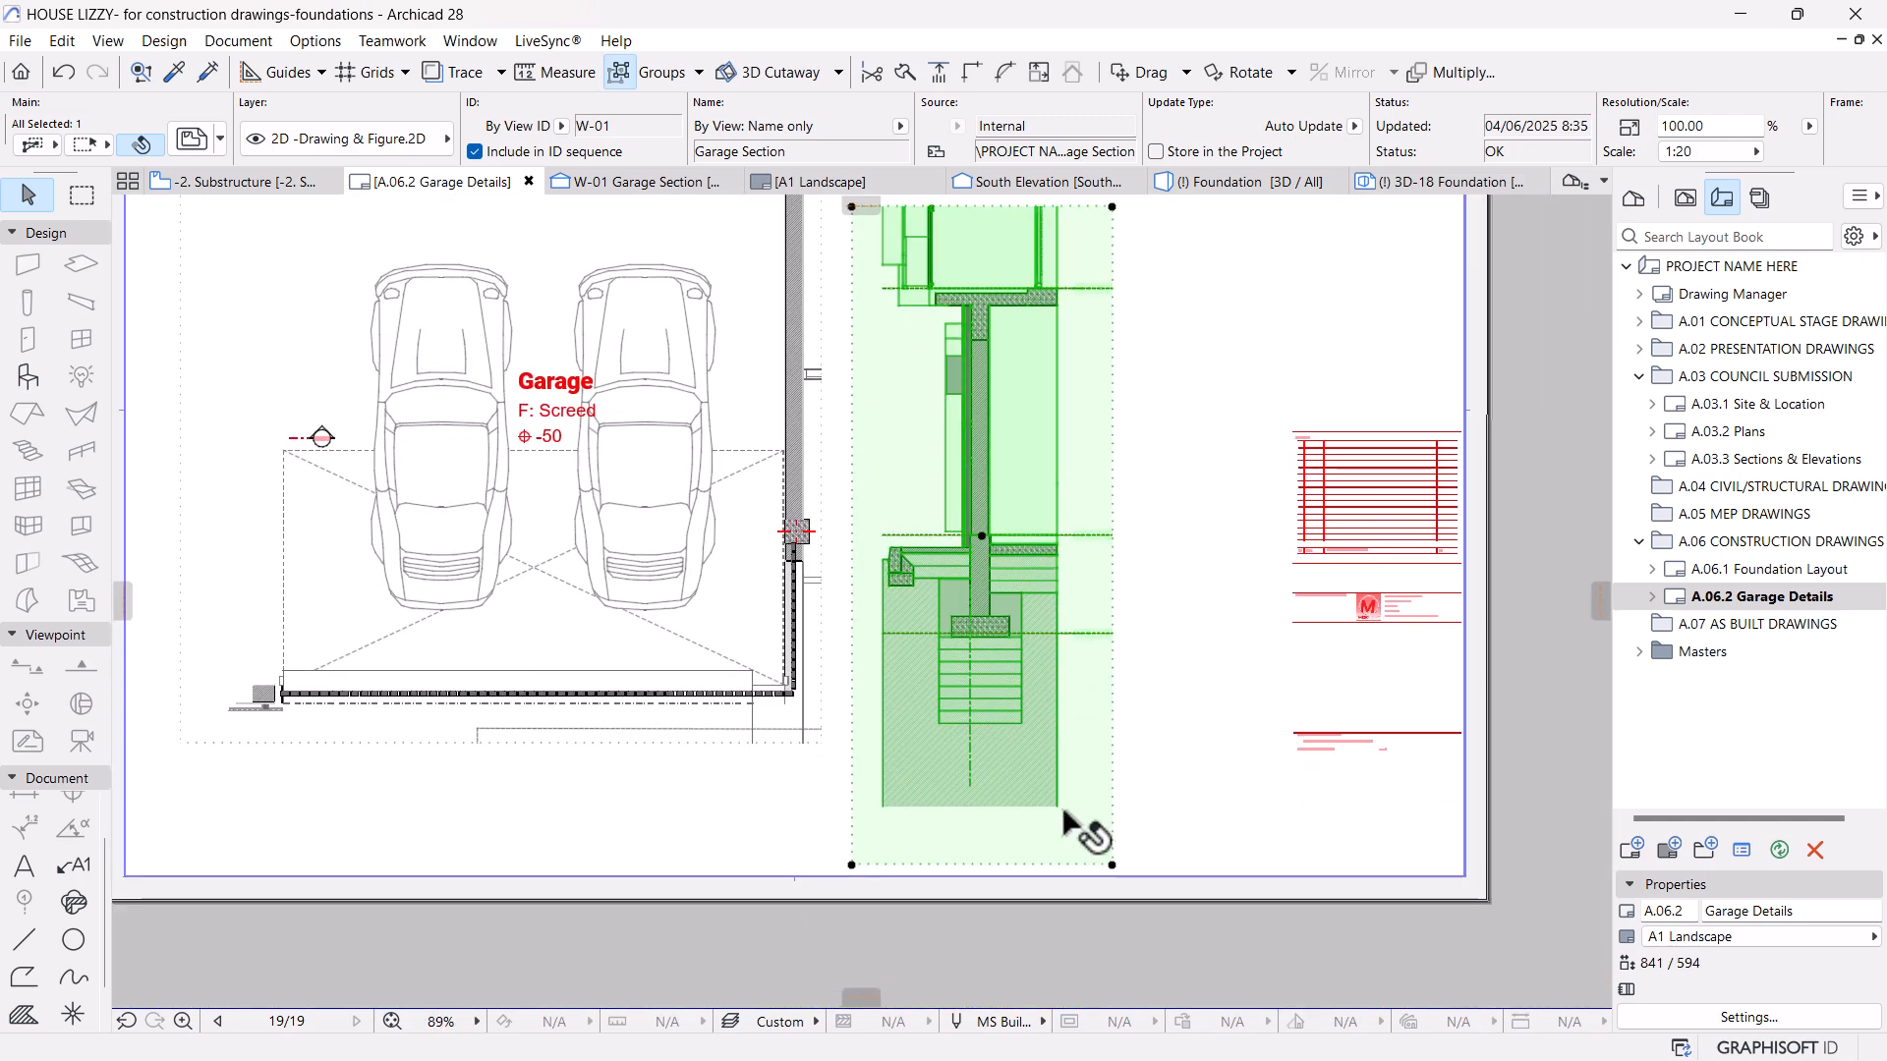
left_click(1057, 865)
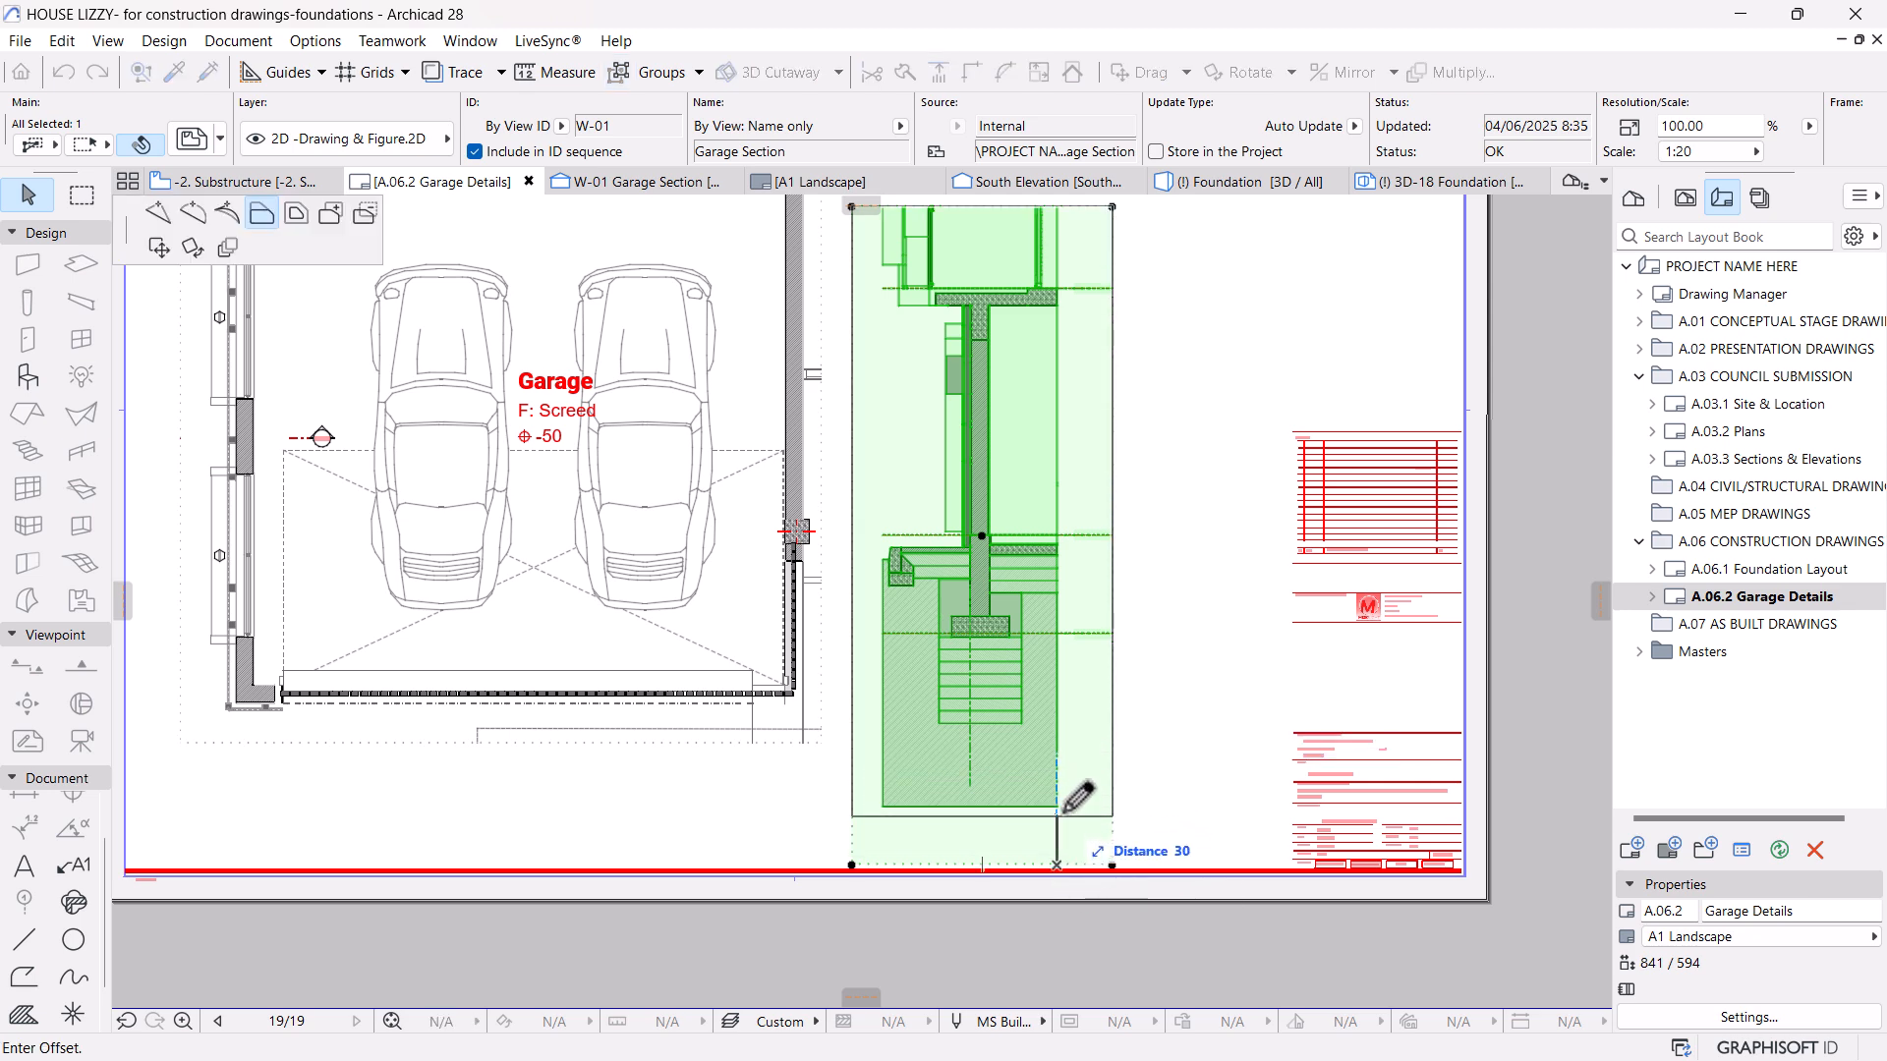
left_click(1057, 762)
left_click(1173, 678)
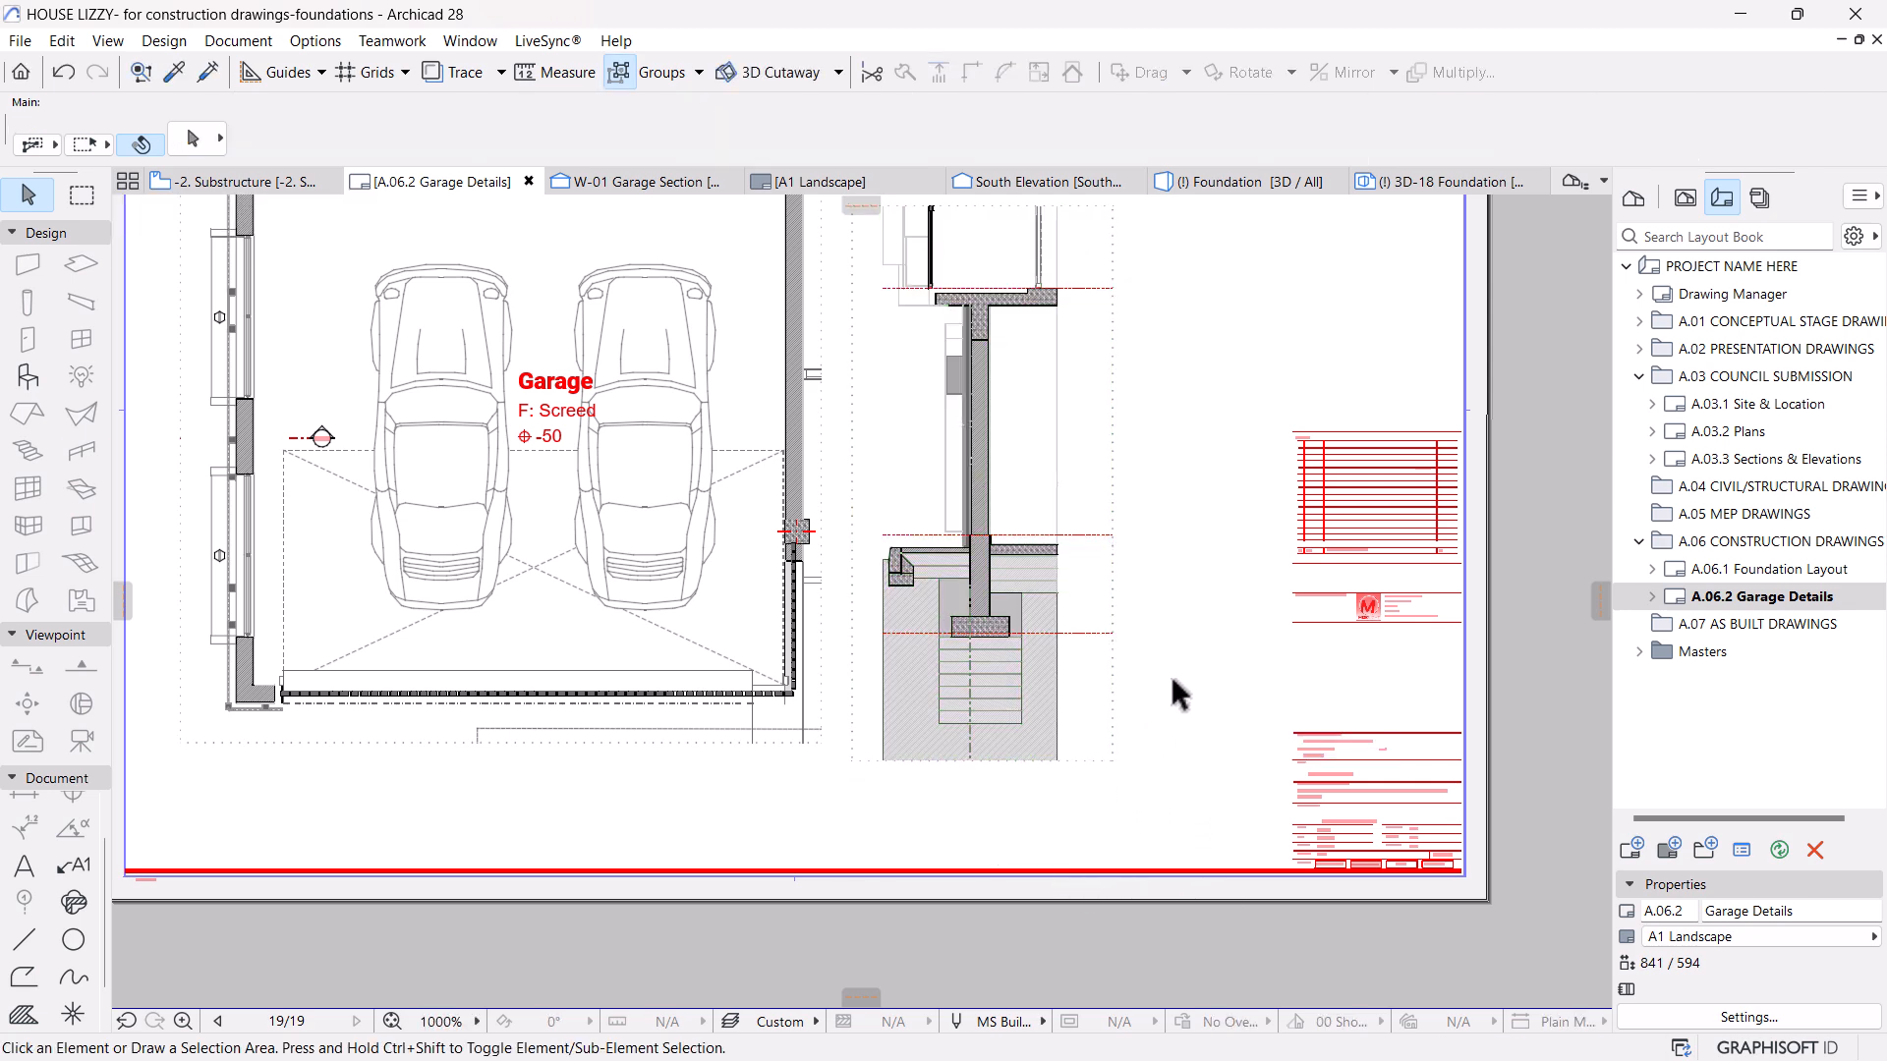
Move the cropped Garage Section drawing up the sheet, with its top just inside the layout border.
scroll(1169, 673, "down", 6)
left_click(1027, 687)
left_click_drag(1014, 698, 1034, 546)
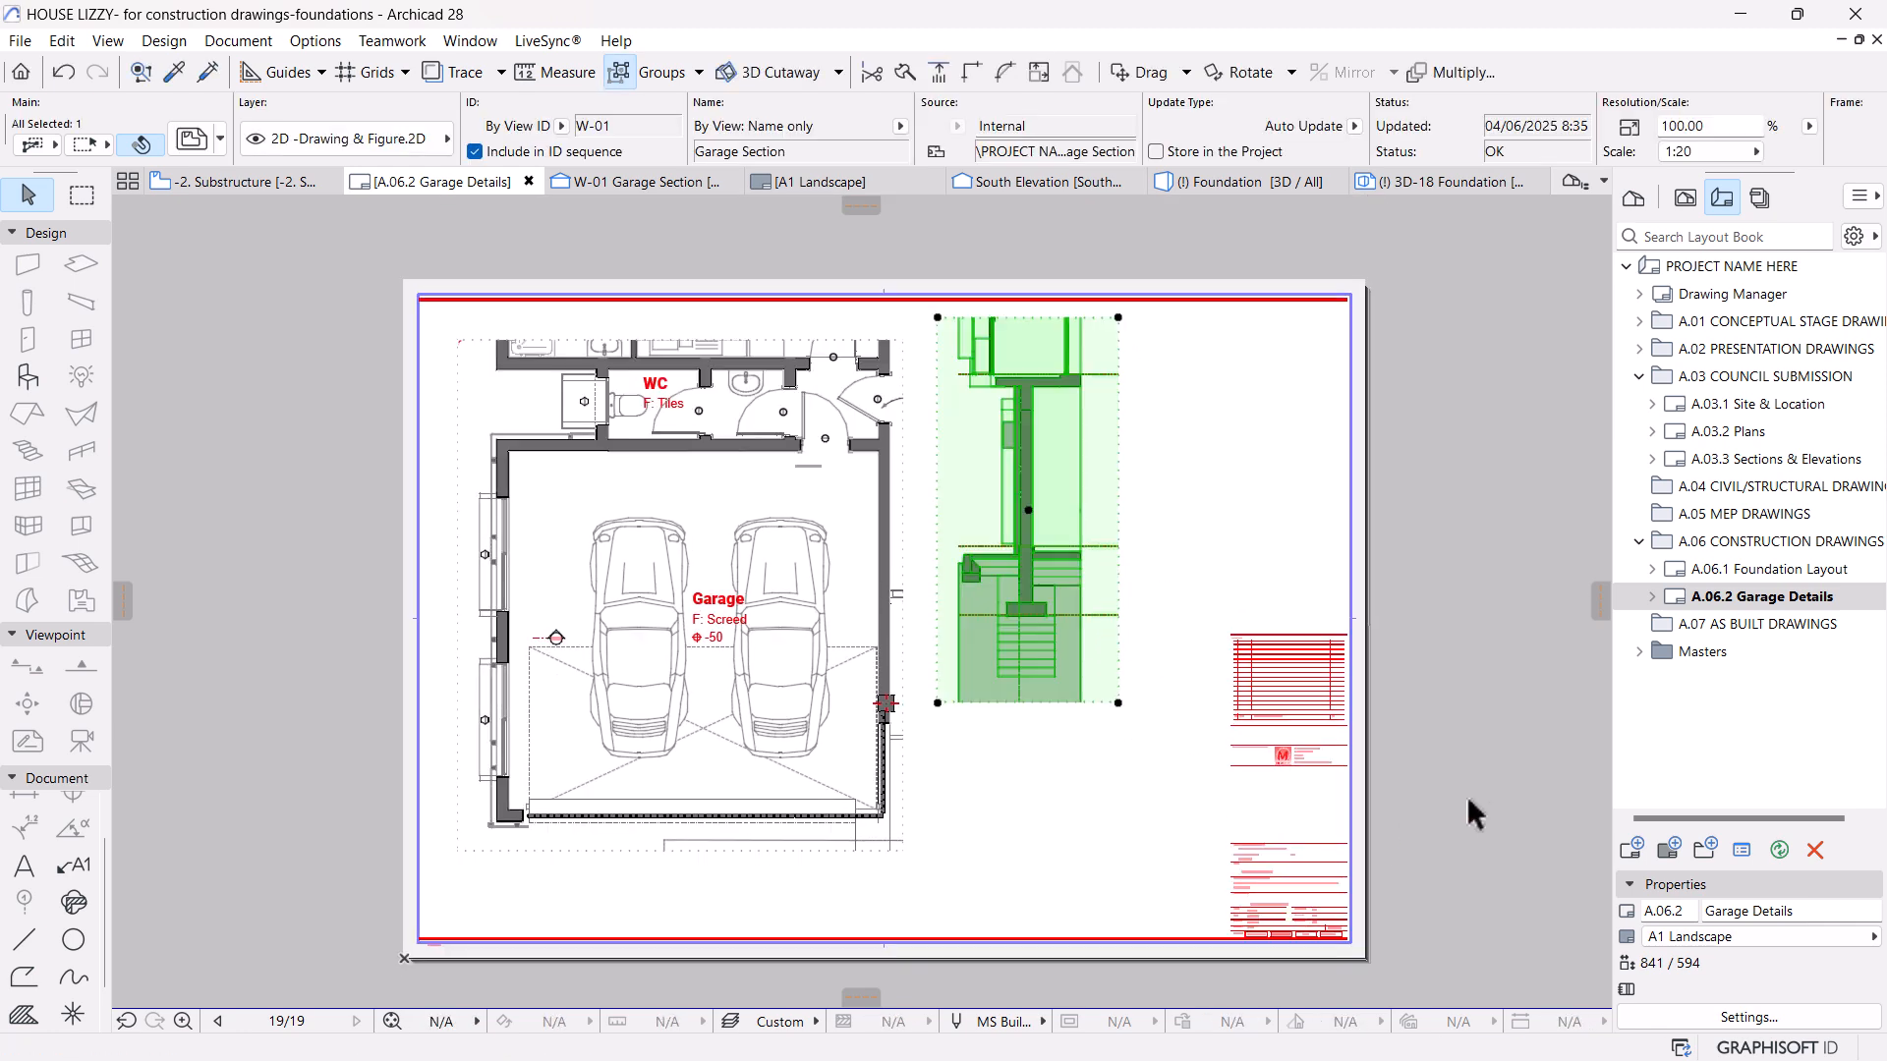
left_click(1487, 774)
Trim a little more ground hatch from the bottom edge of the Garage Section drawing's frame.
scroll(1040, 508, "up", 4)
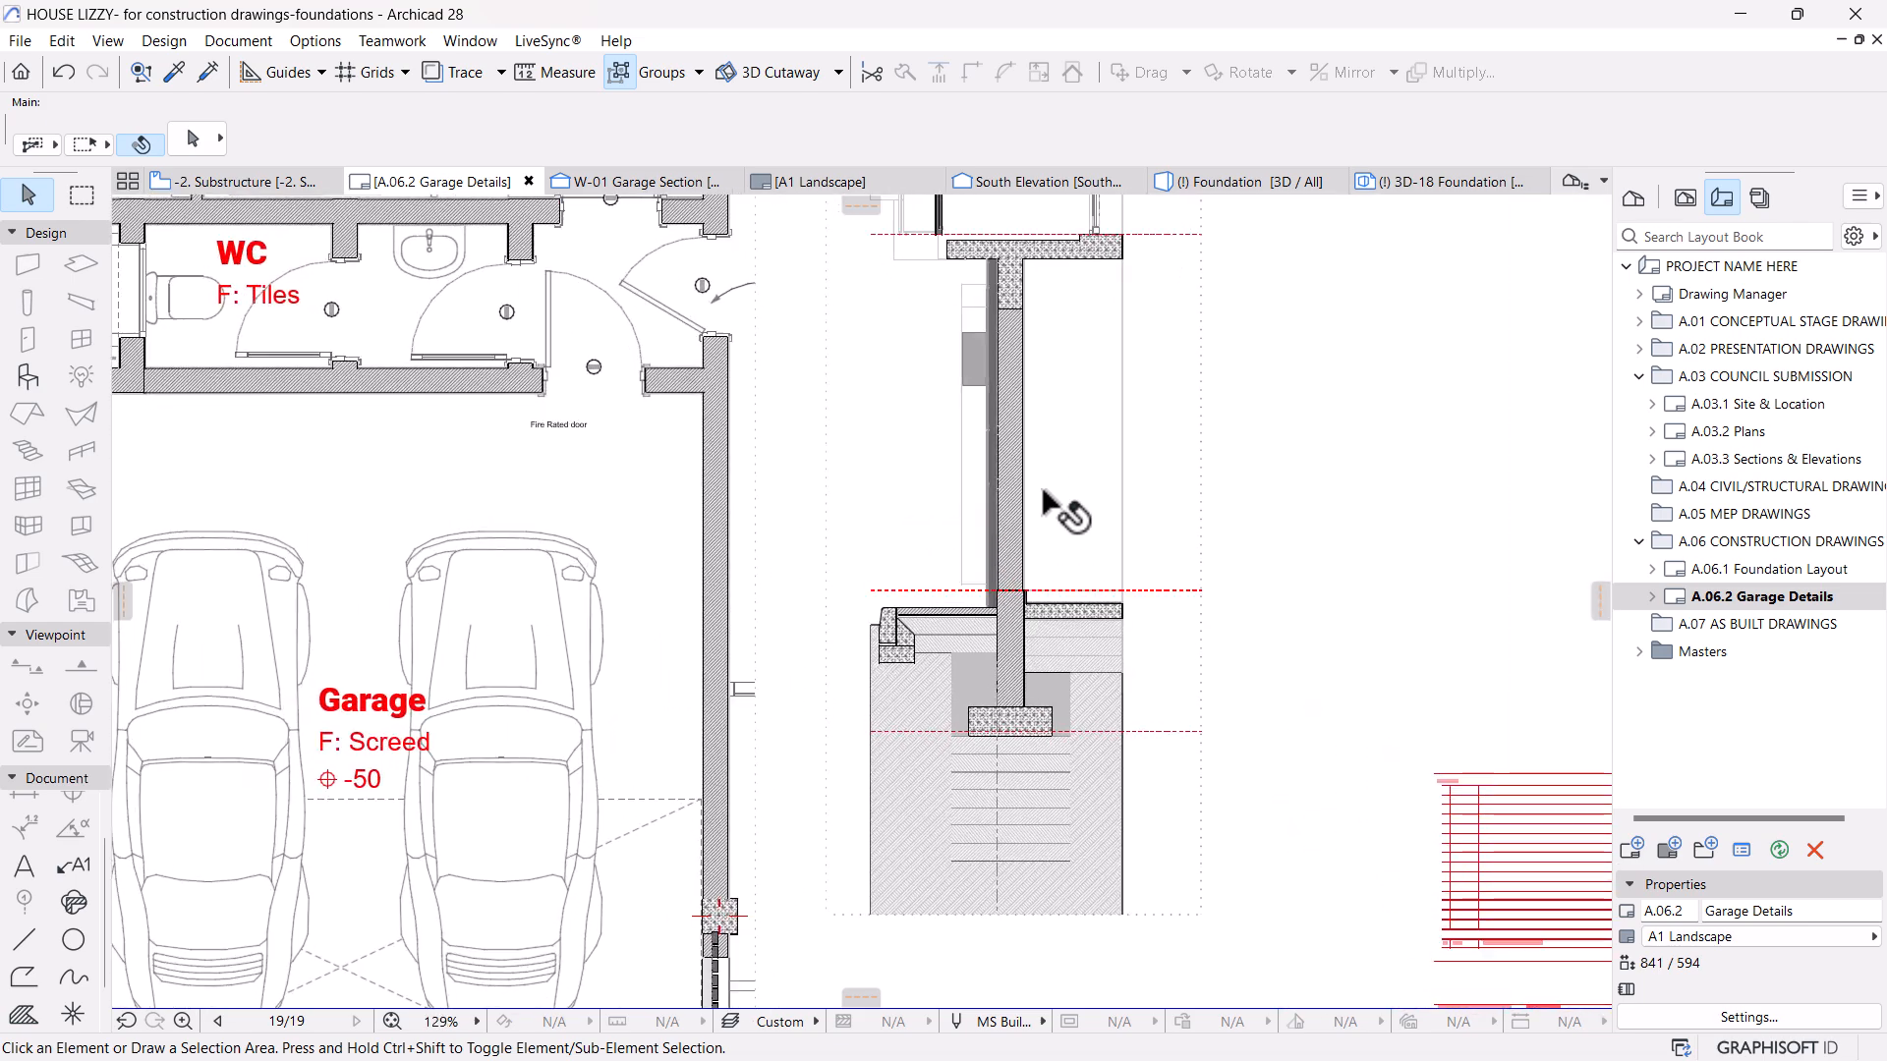
scroll(1042, 508, "down", 3)
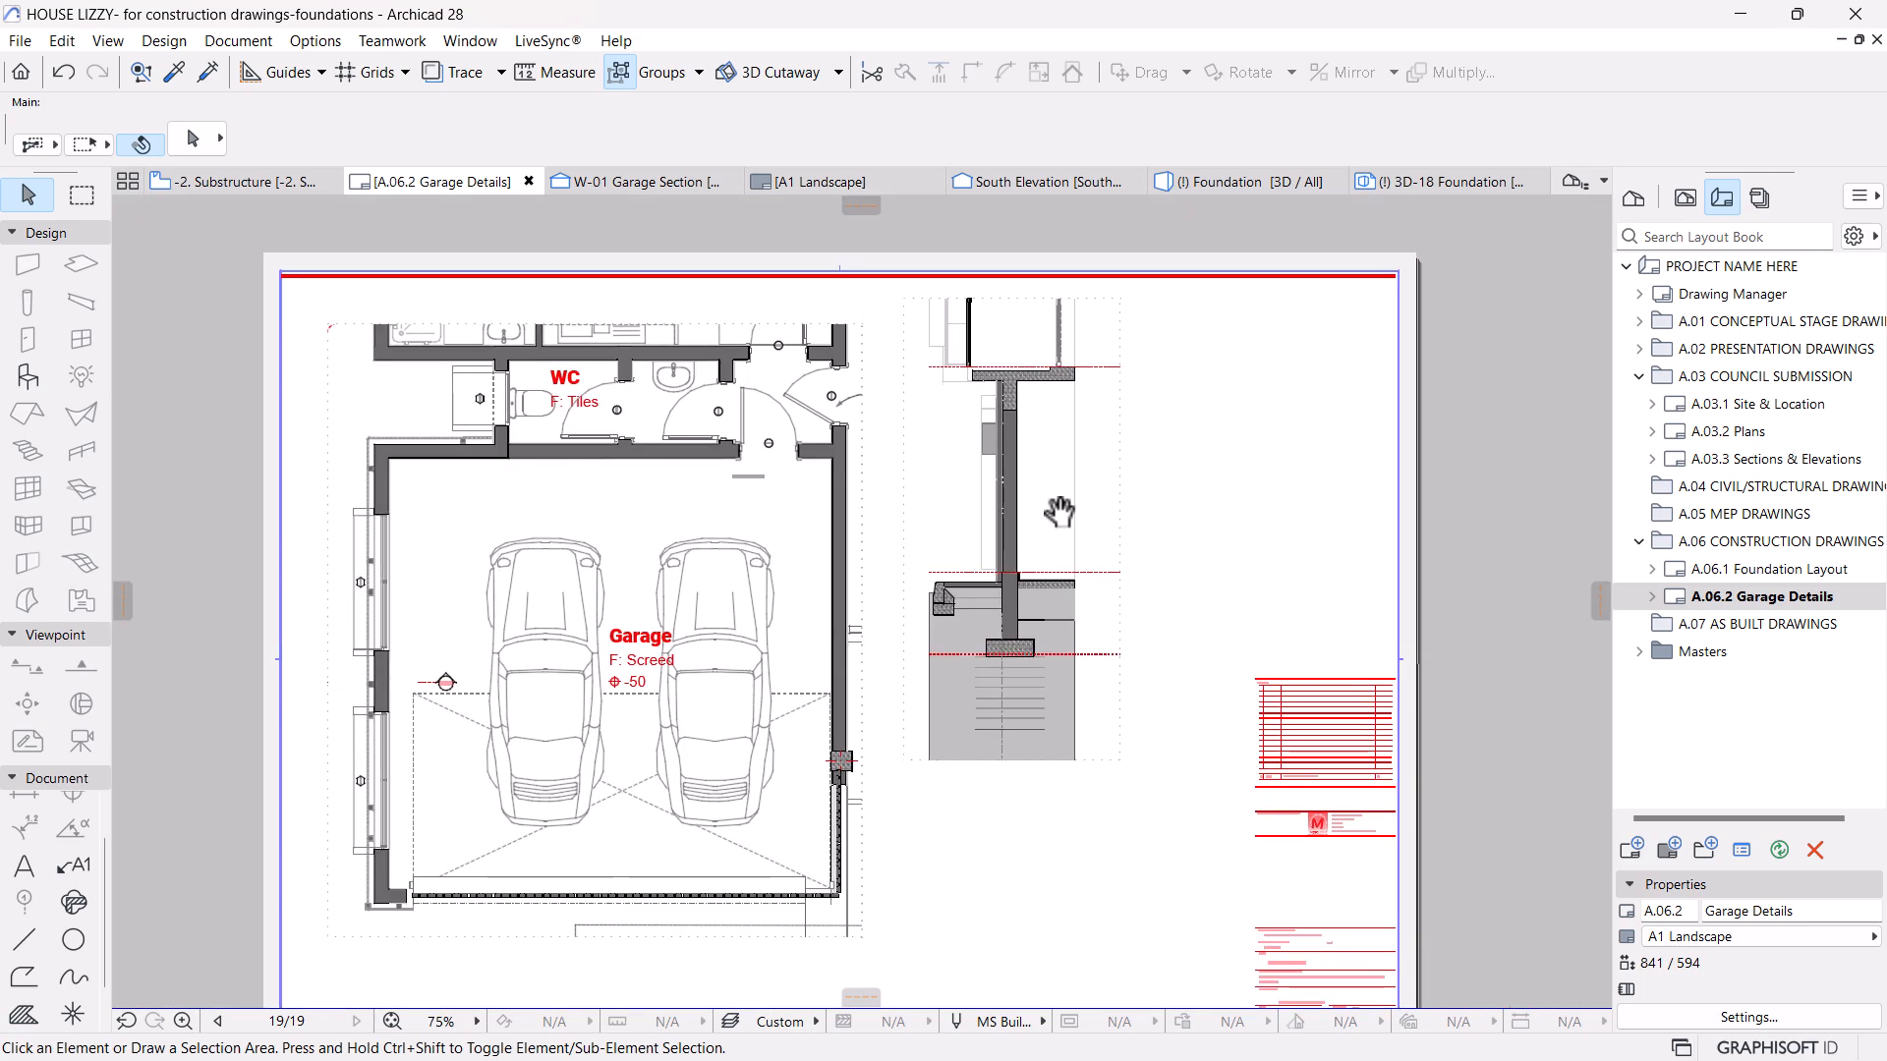
left_click(1076, 758)
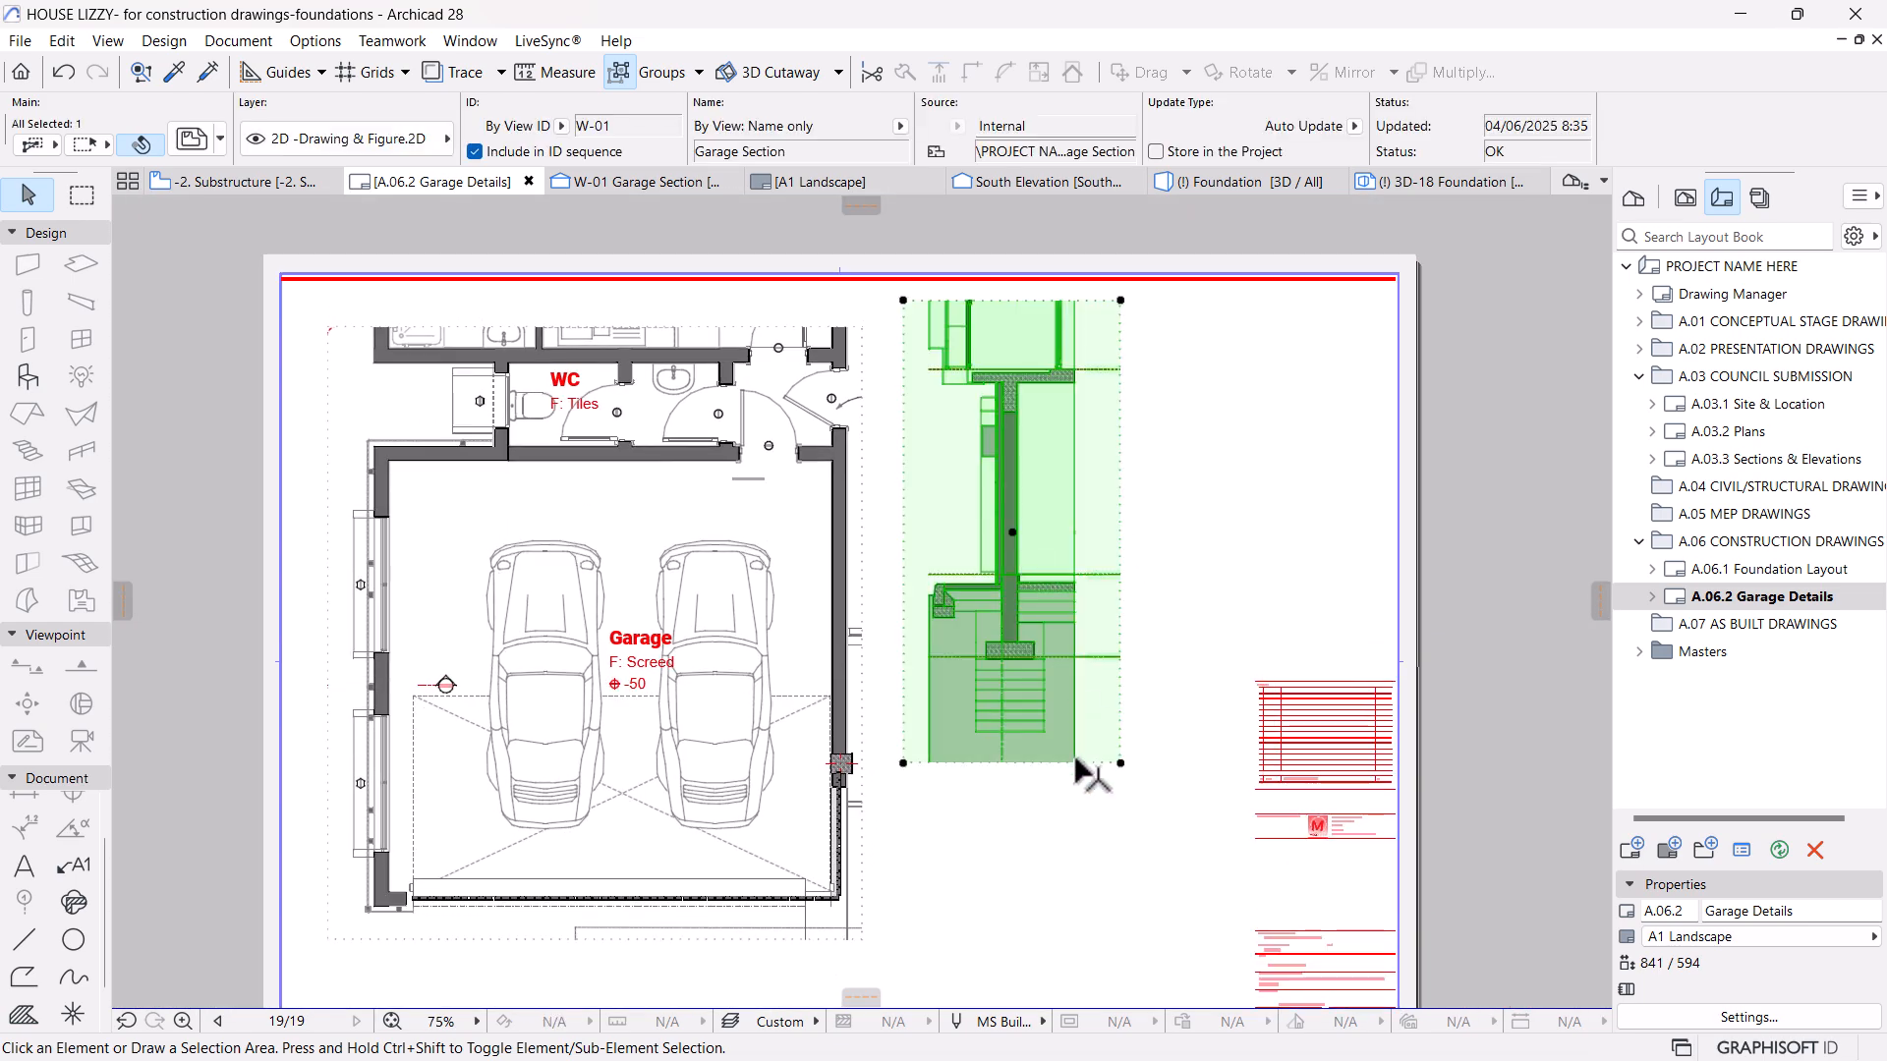
scroll(1076, 760, "up", 4)
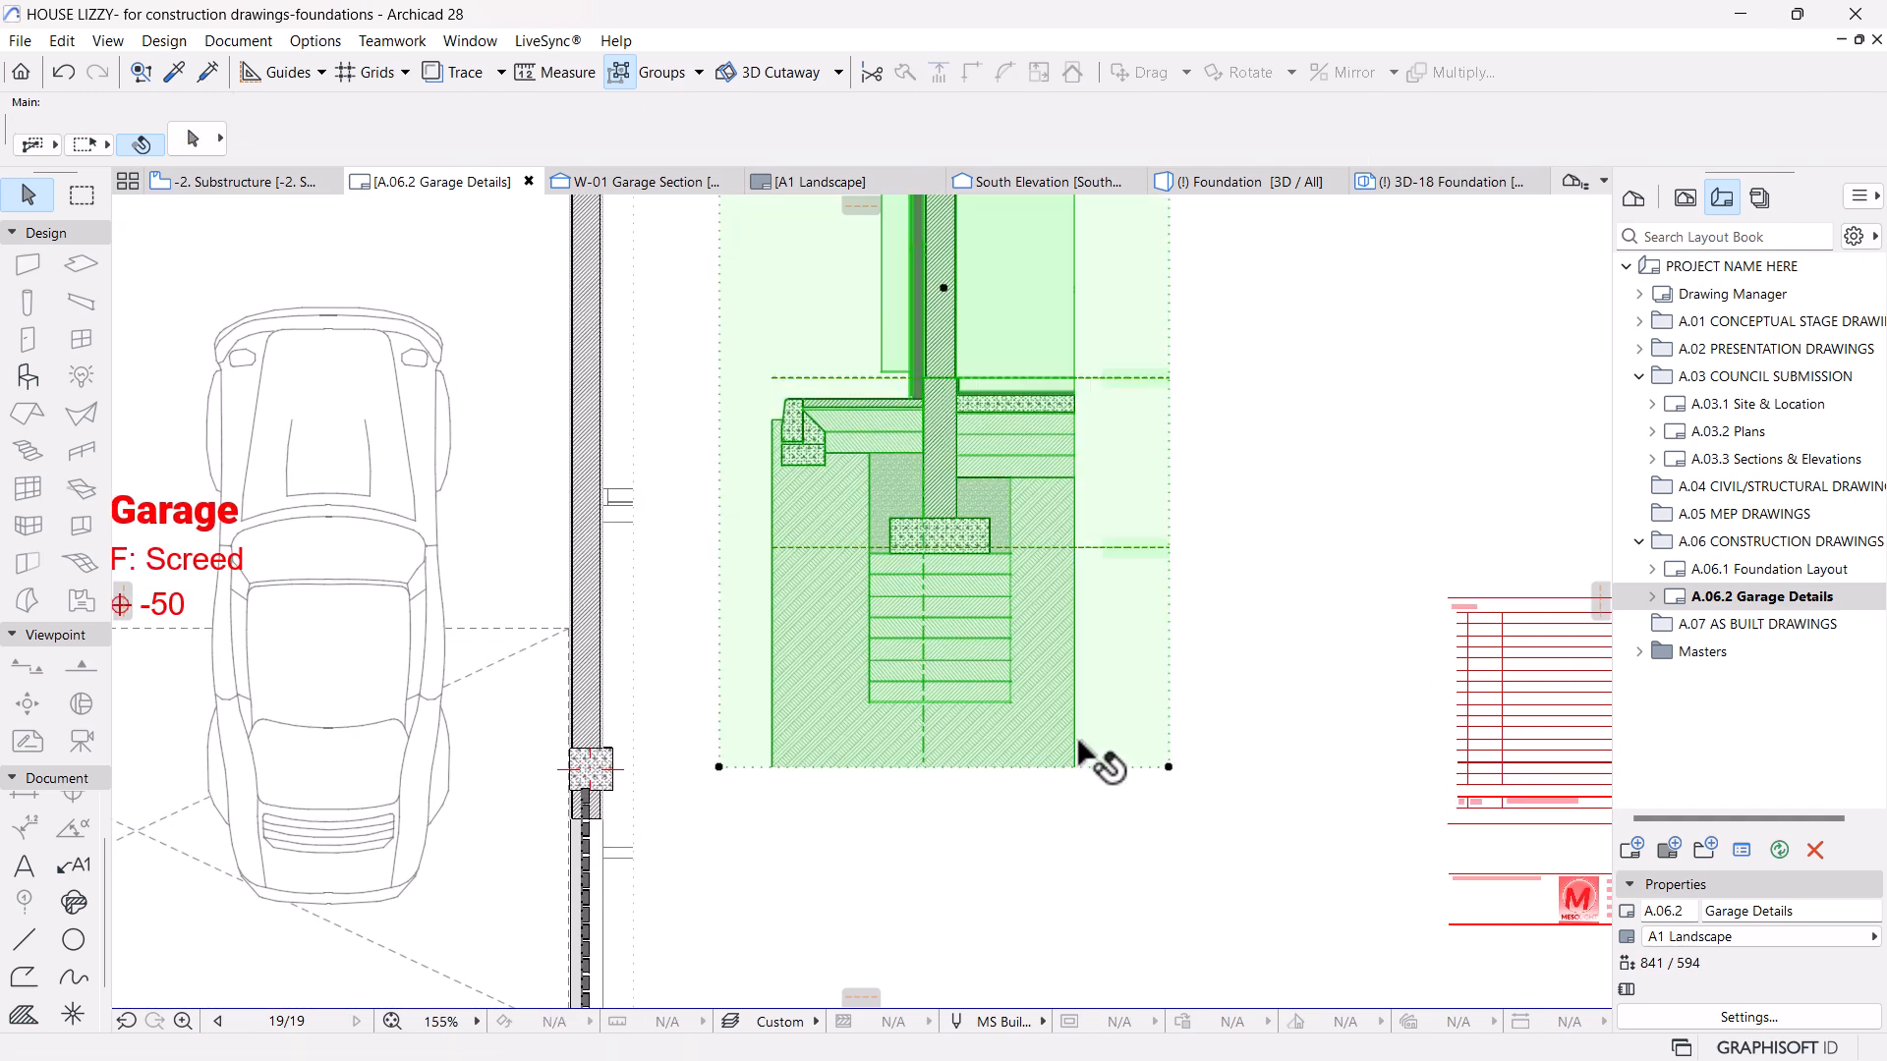
left_click(1096, 766)
left_click(1096, 718)
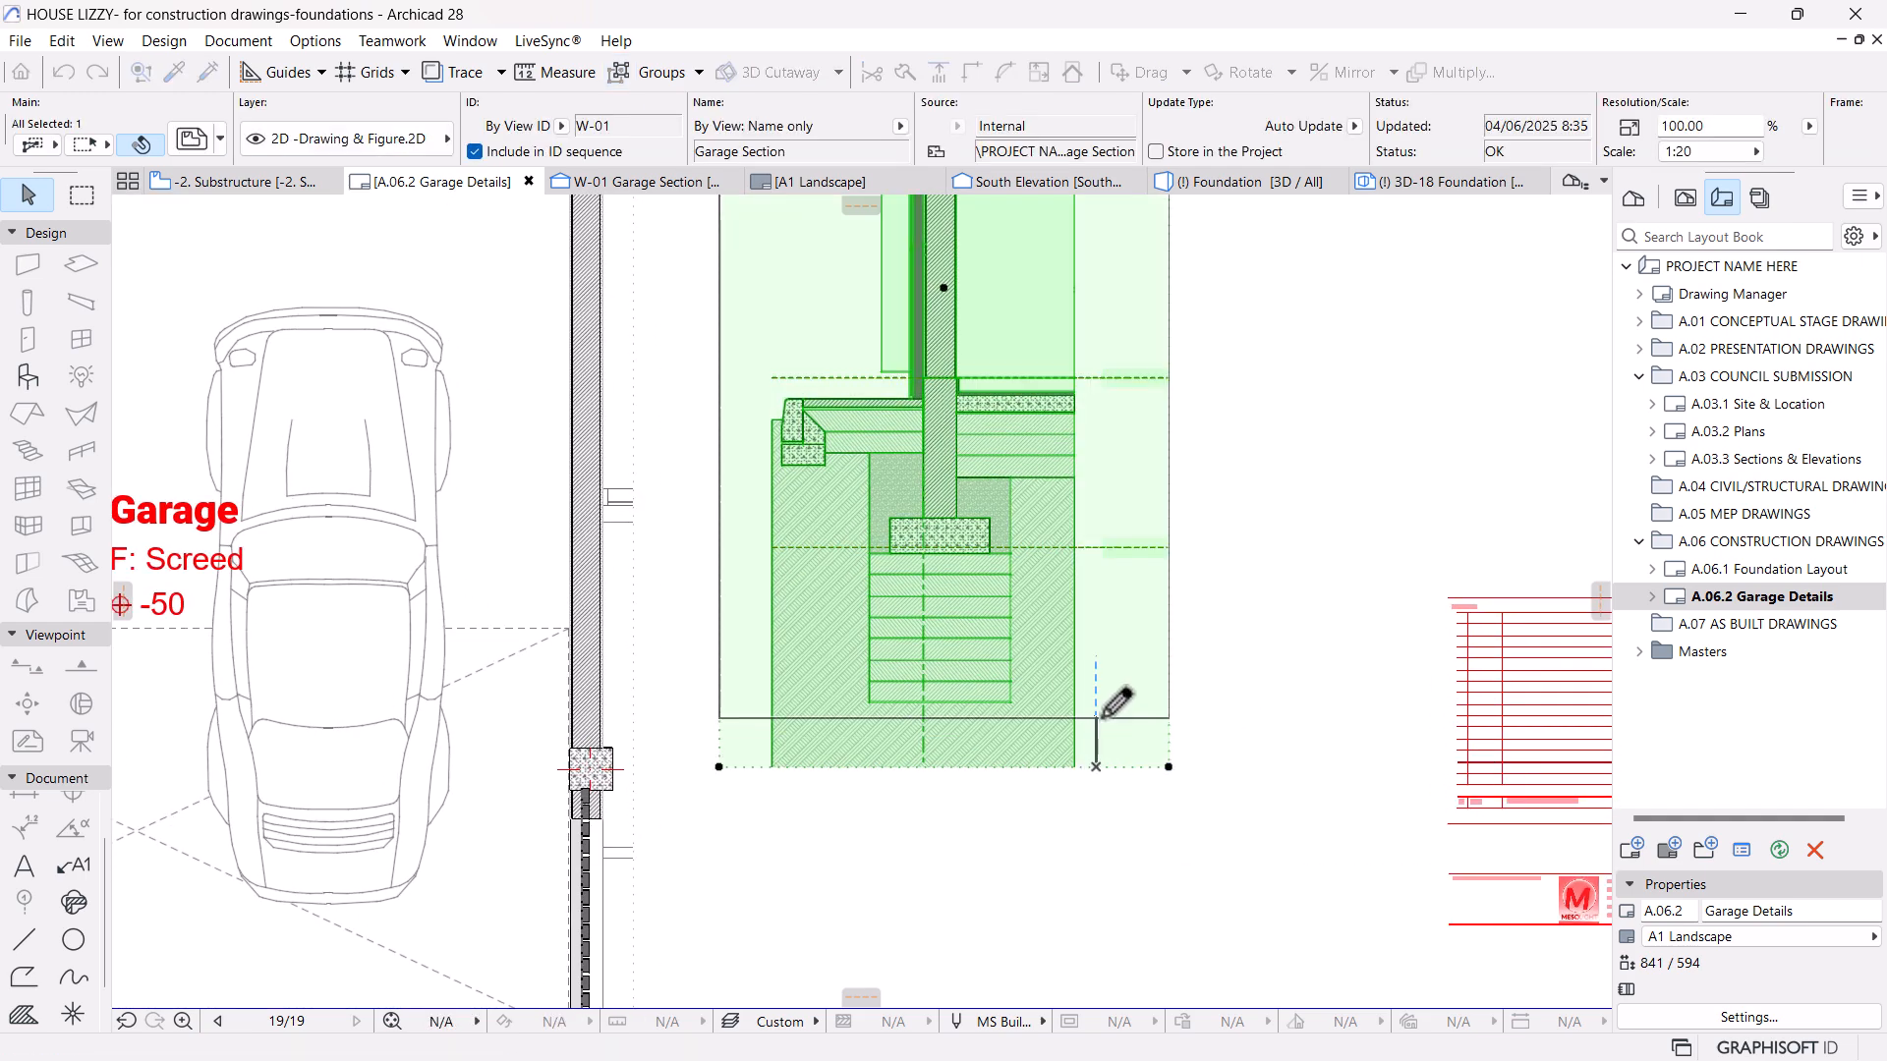
scroll(1026, 758, "down", 3)
middle_click_drag(1026, 759, 999, 936)
key("Escape")
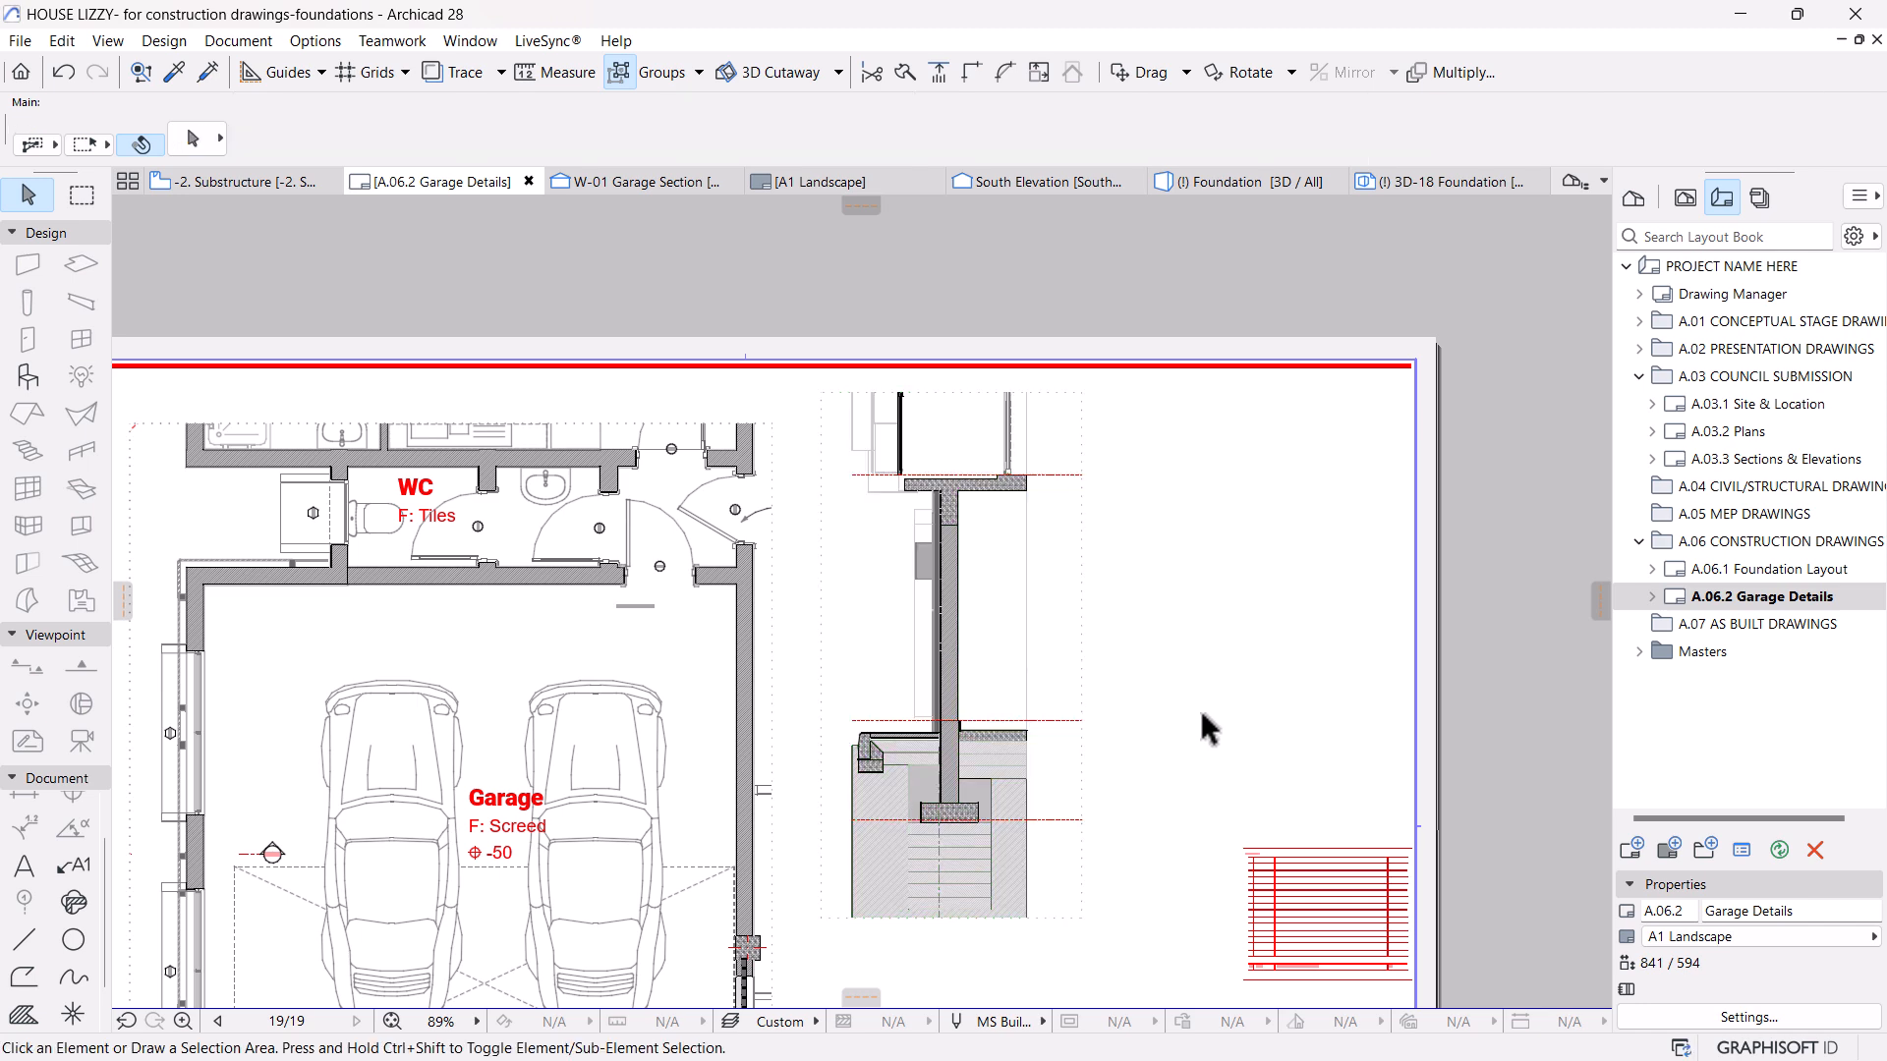
Lower the top edge of the Garage Section drawing's frame further, to just above the upper slab.
left_click(1063, 393)
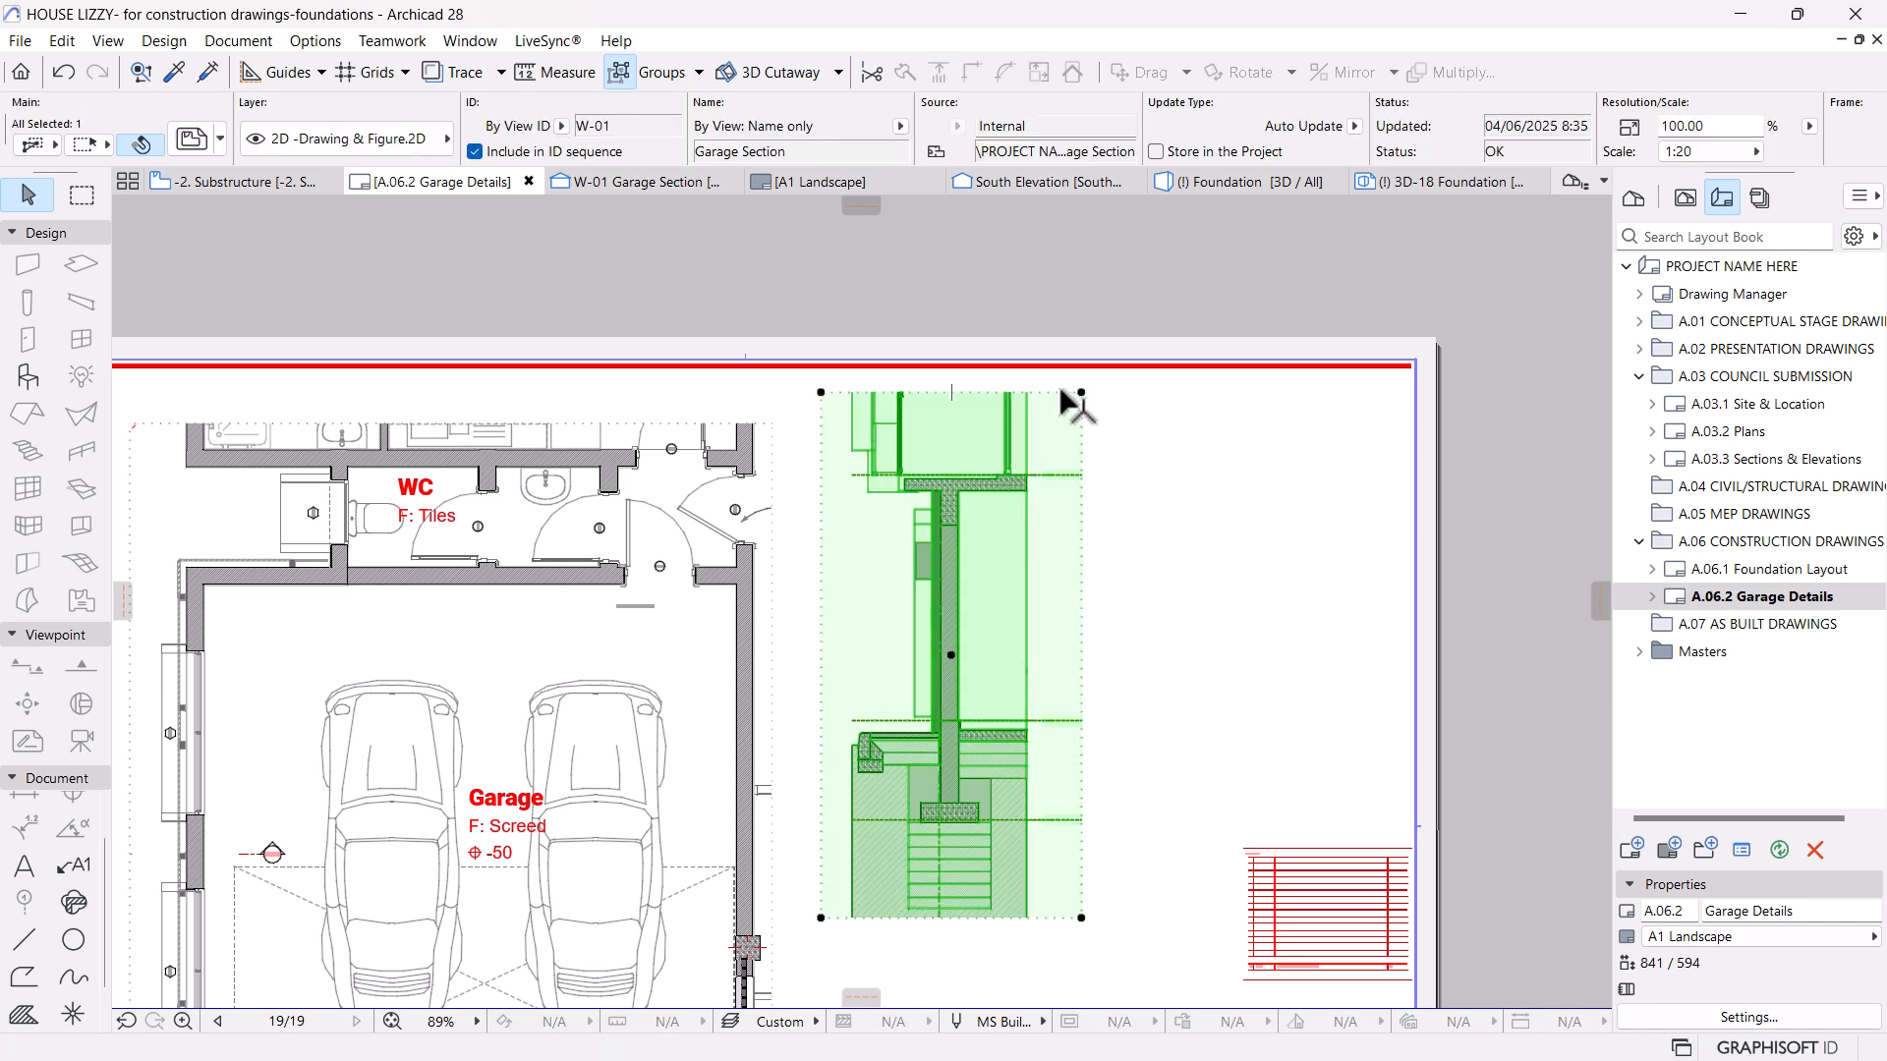
left_click(1062, 392)
left_click(1060, 444)
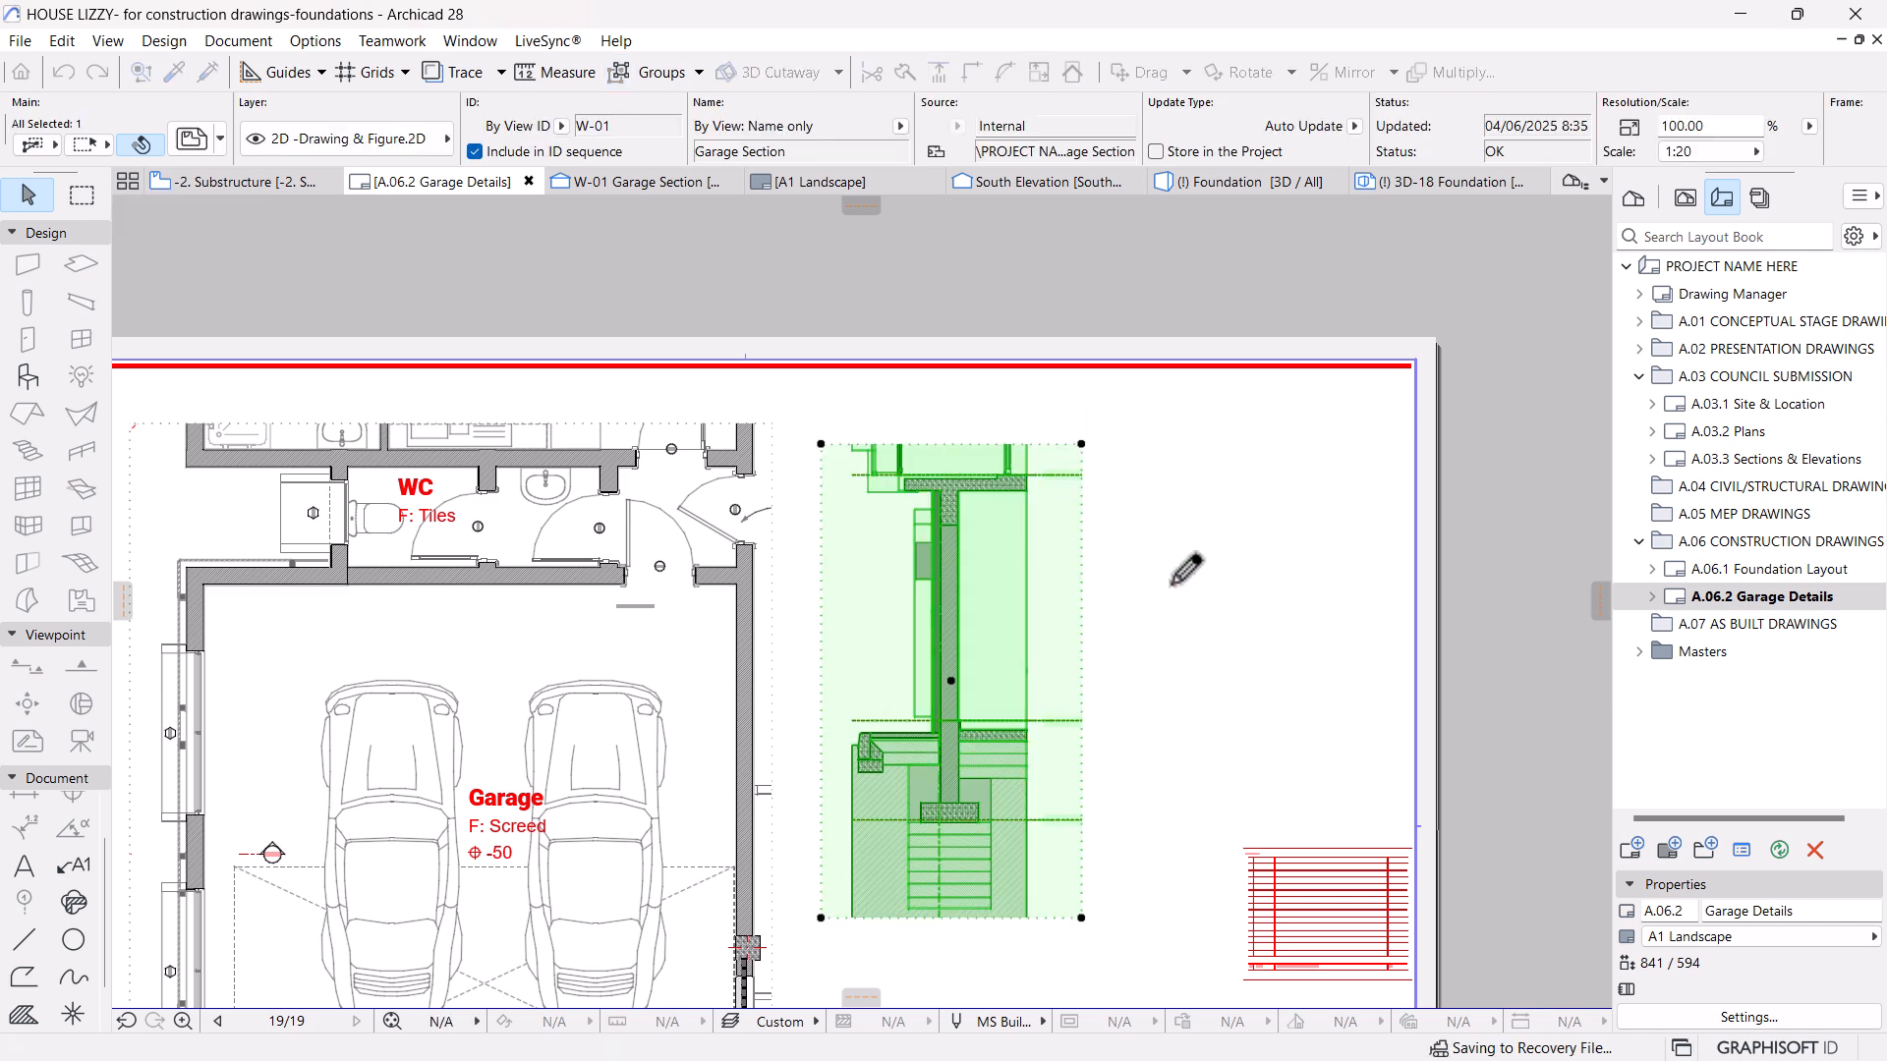
left_click(1185, 619)
Move the trimmed Garage Section drawing up the sheet again, closer to the layout's upper border.
left_click(1042, 454)
left_click_drag(1042, 446, 1048, 386)
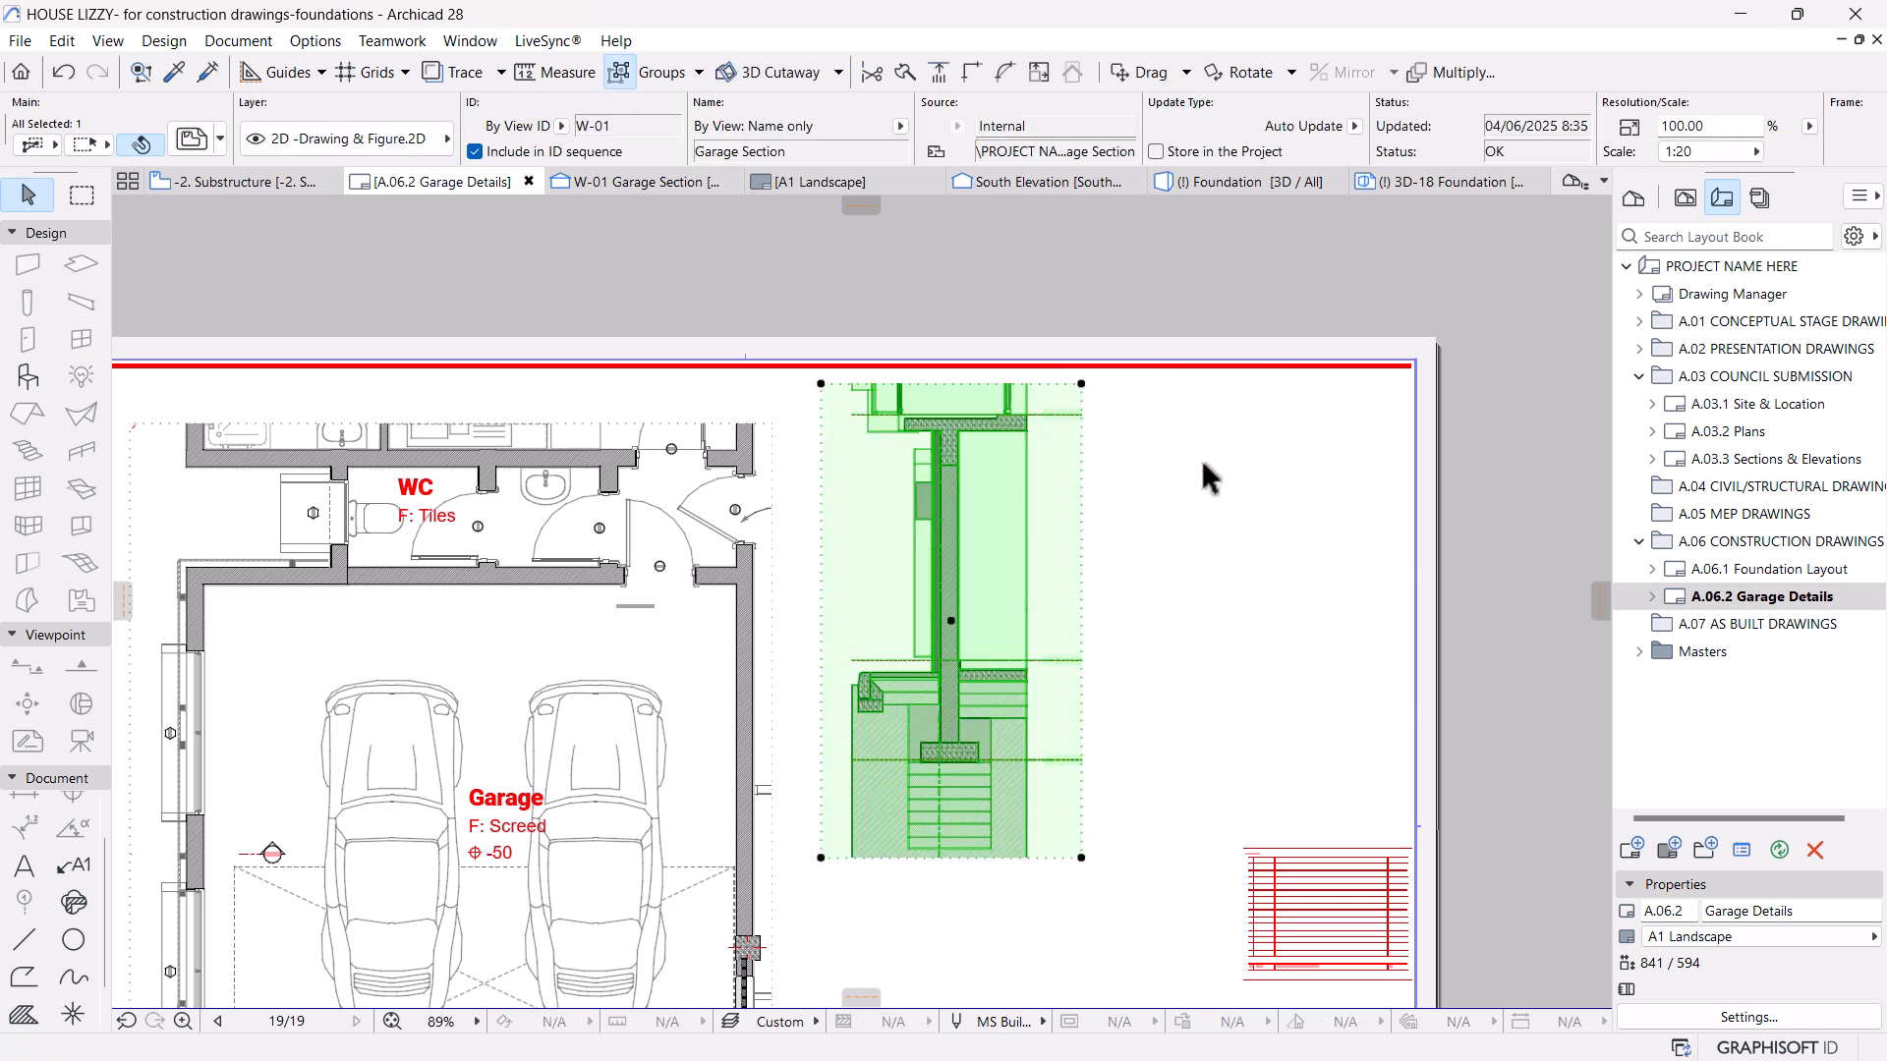
left_click(1200, 458)
scroll(1214, 499, "down", 5)
Select both layout drawings and set their title positioning from Custom to Drawing, on the bottom side.
left_click(1010, 462)
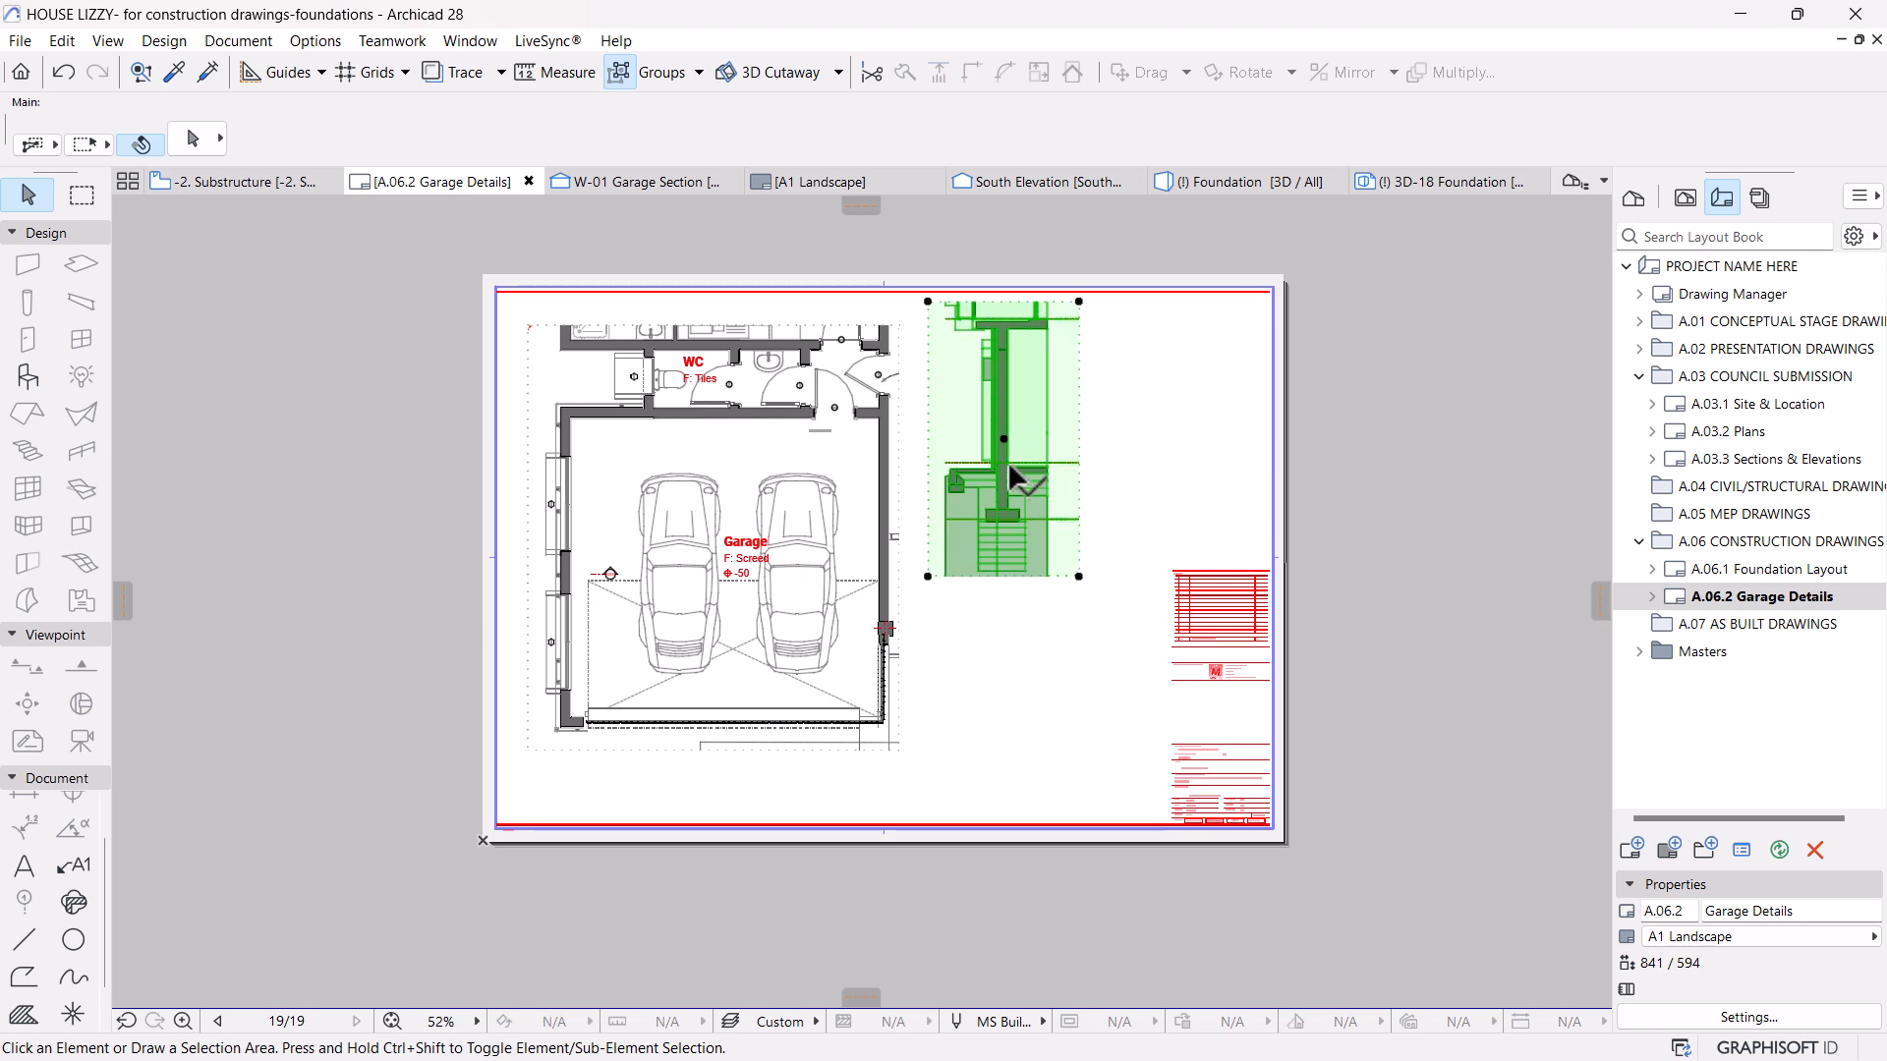
scroll(1107, 534, "down", 8)
scroll(884, 615, "up", 5)
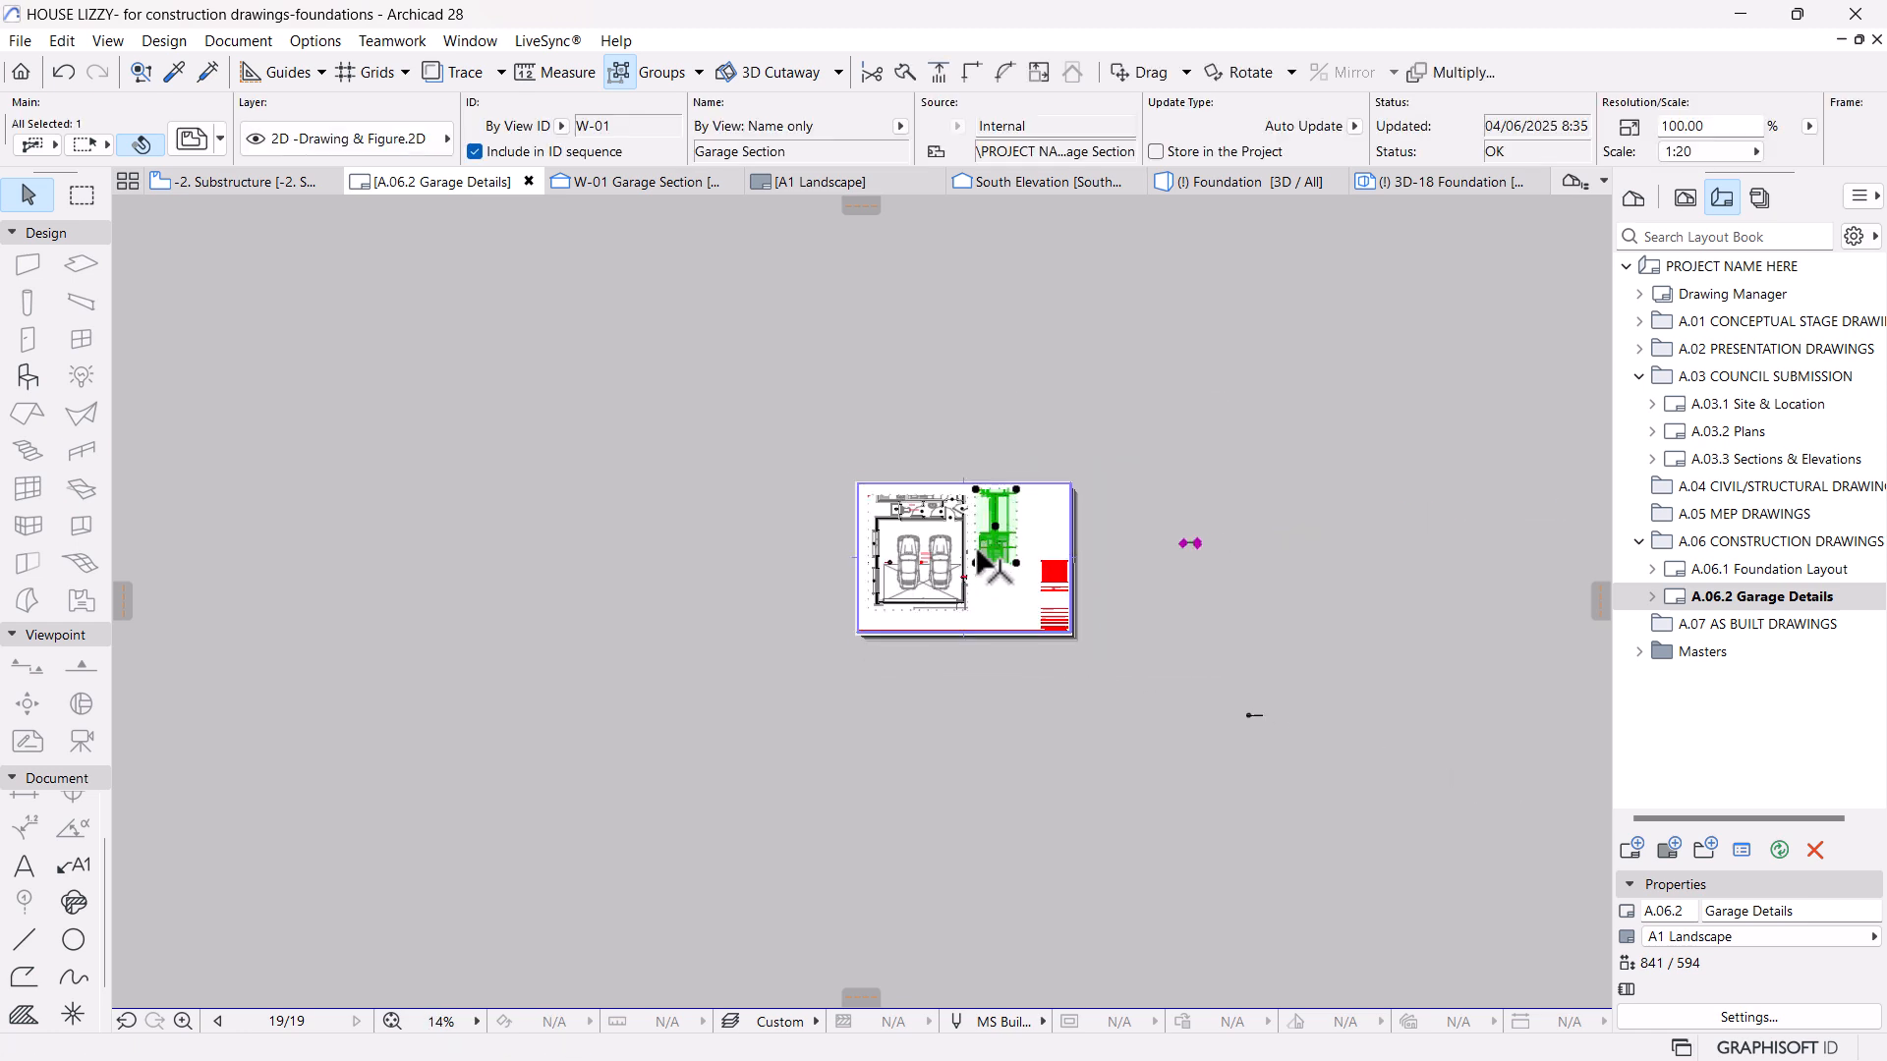
key("ctrl+a")
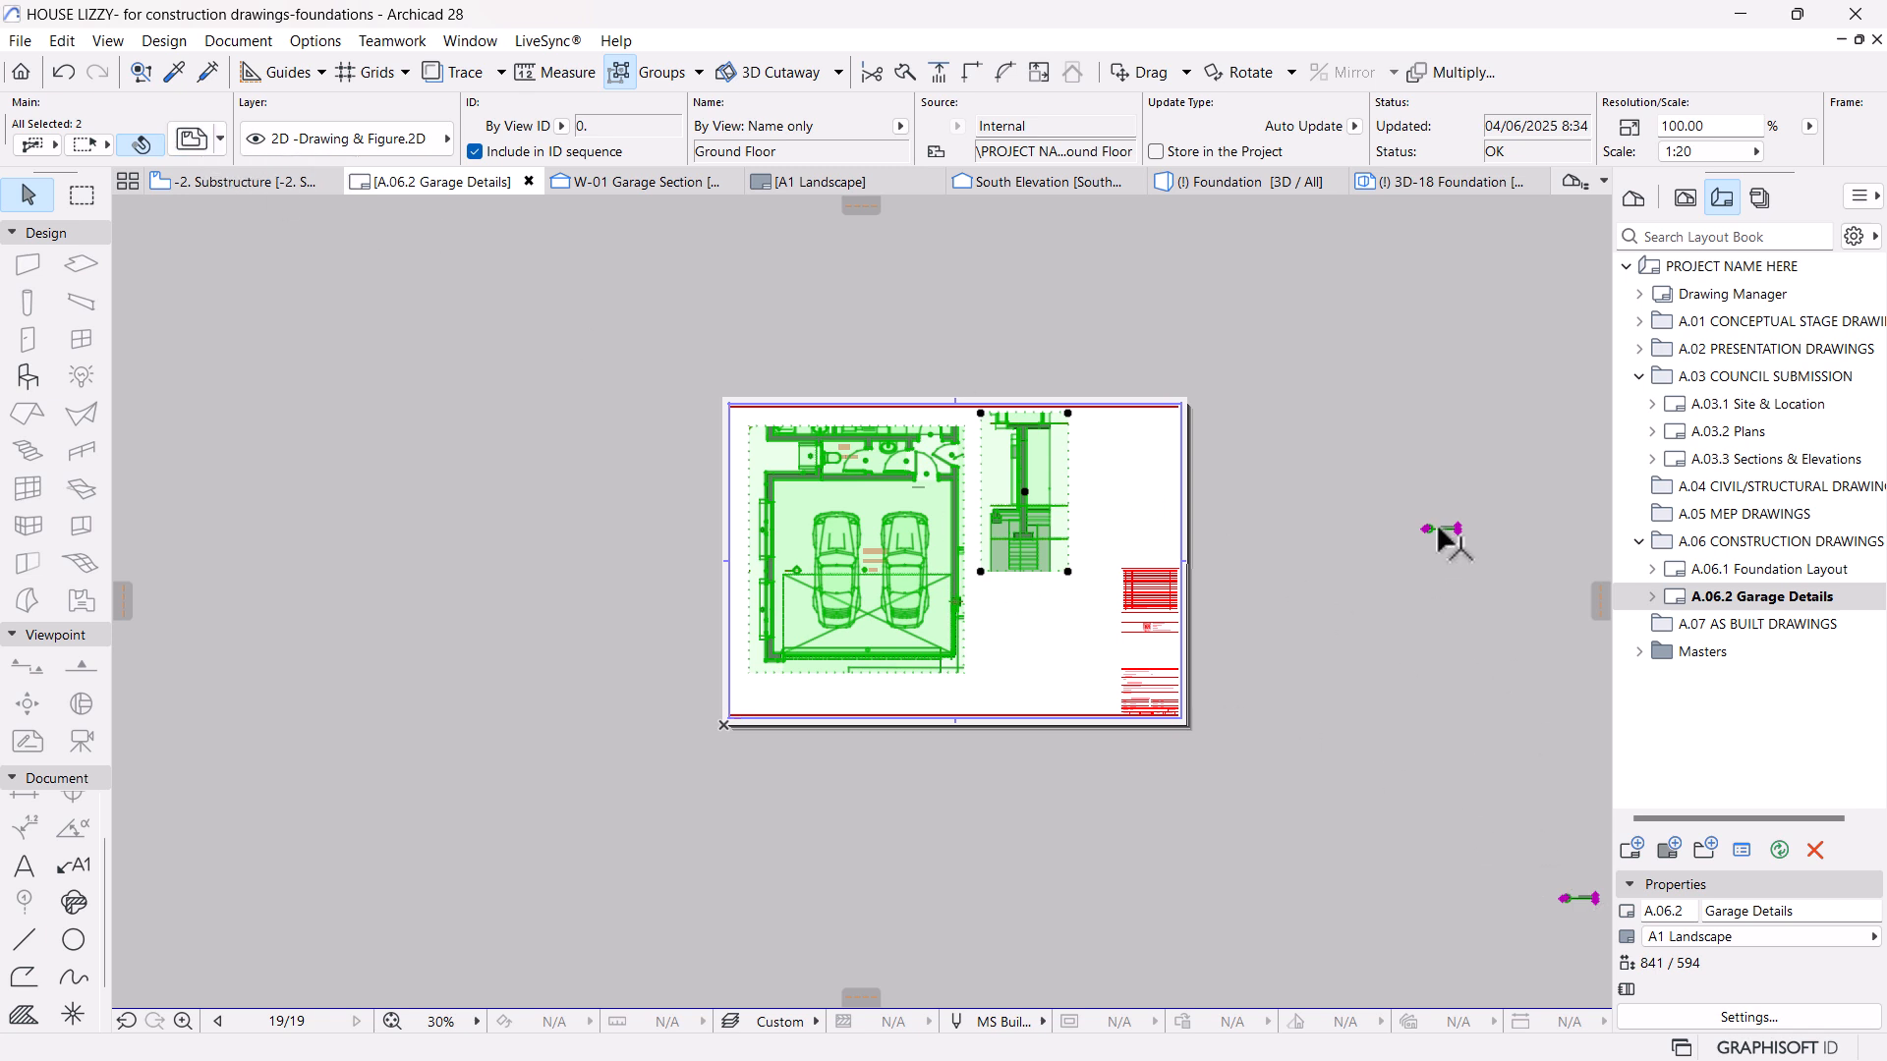
double_click(981, 480)
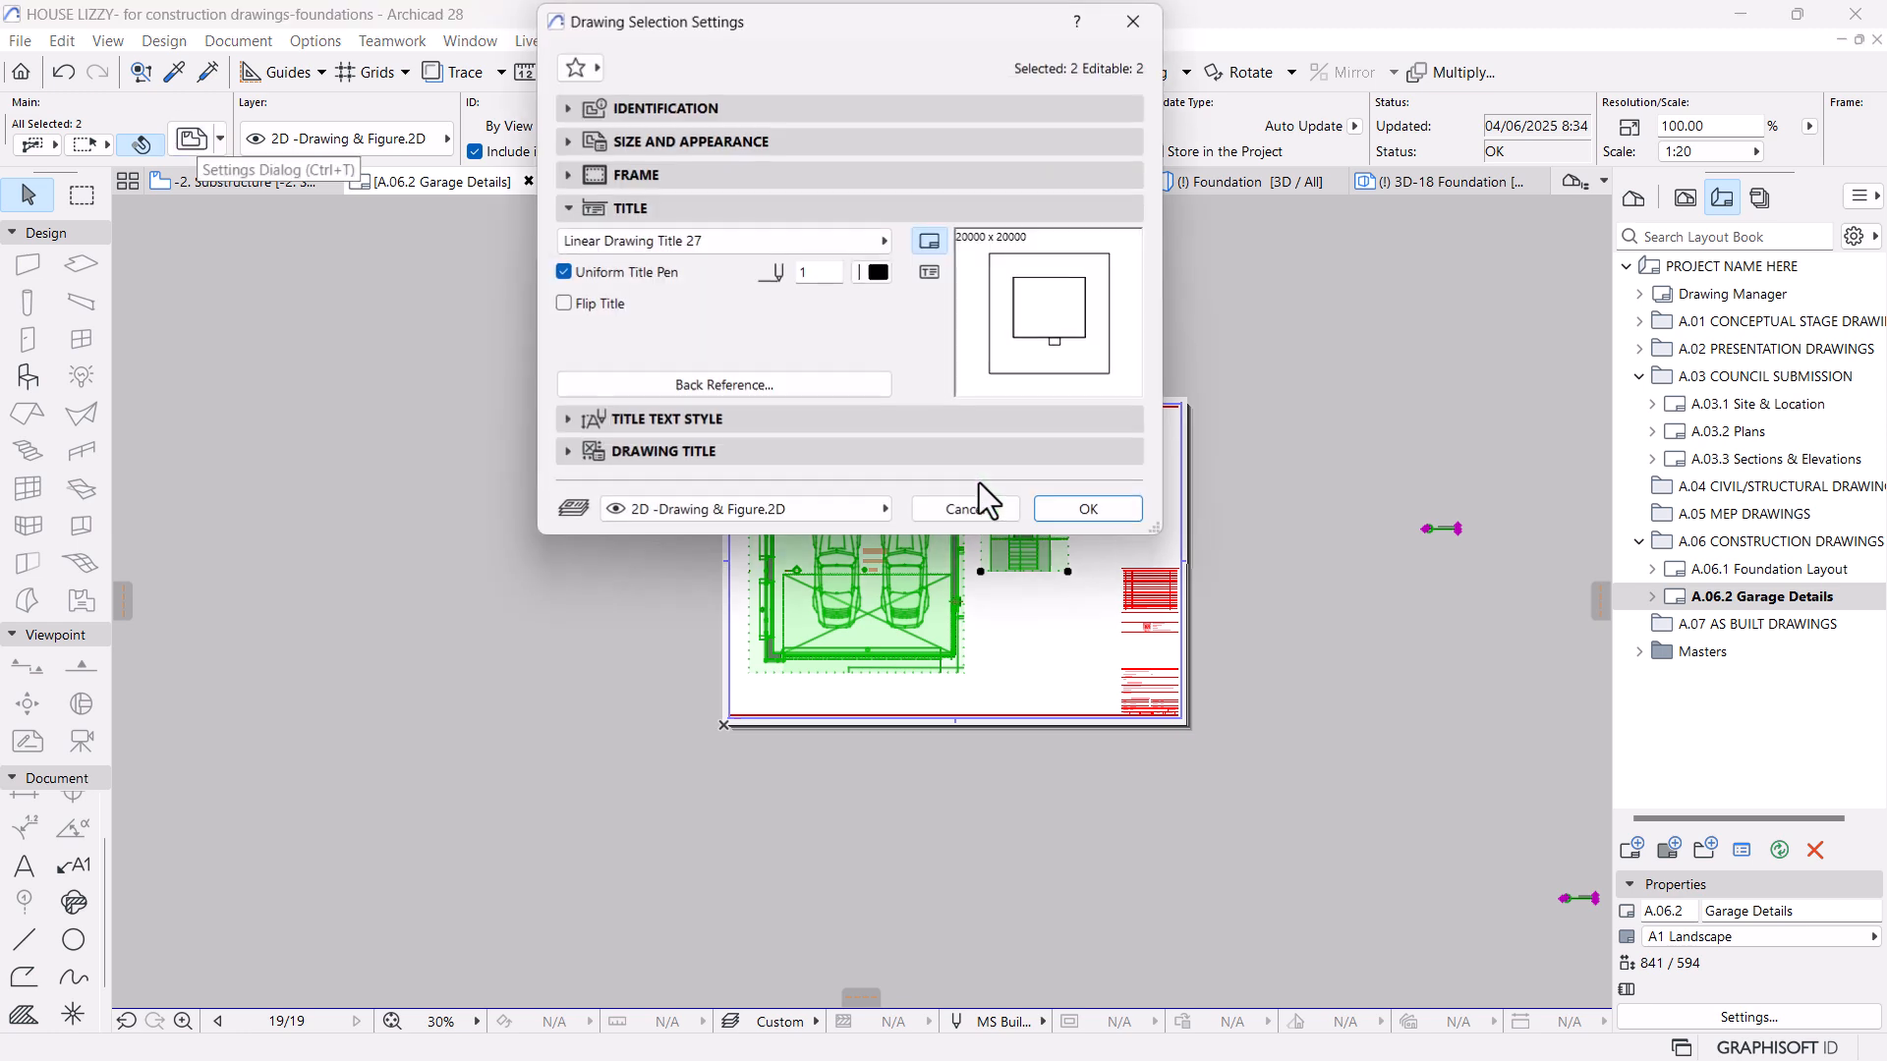
left_click(568, 451)
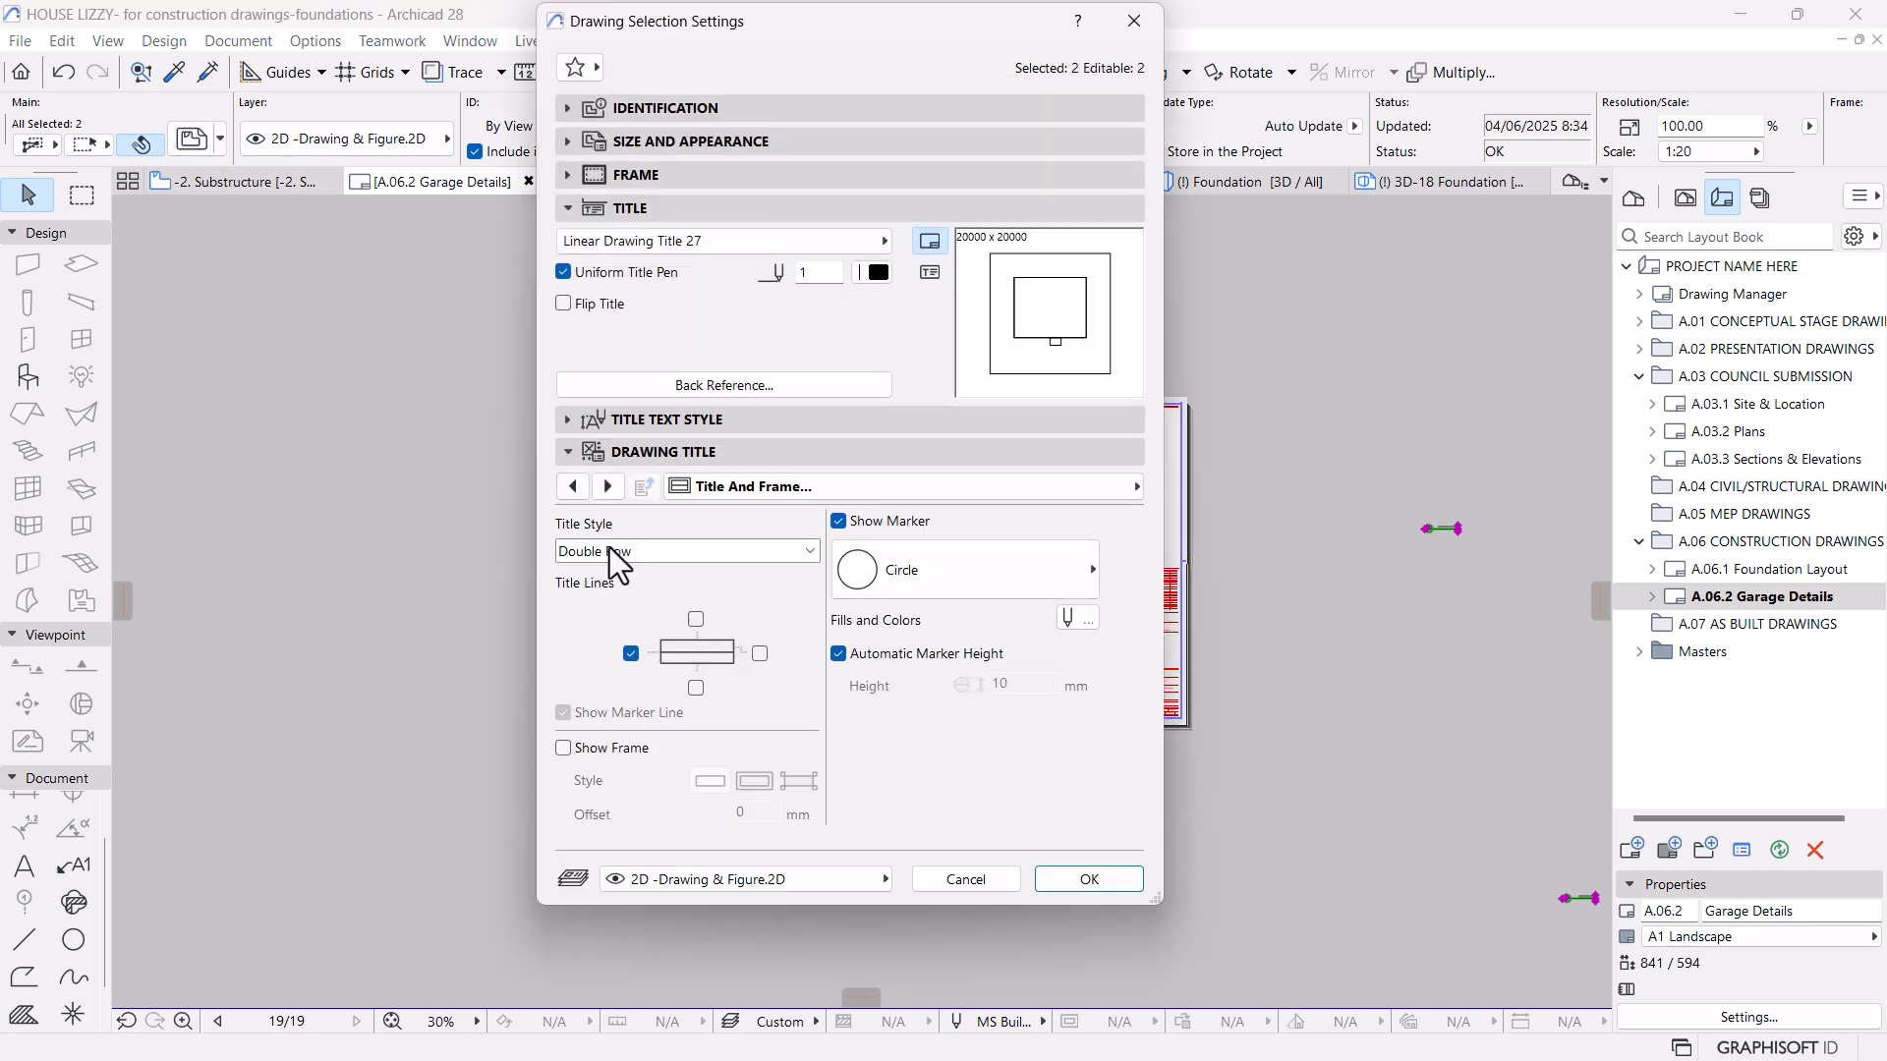
left_click(574, 485)
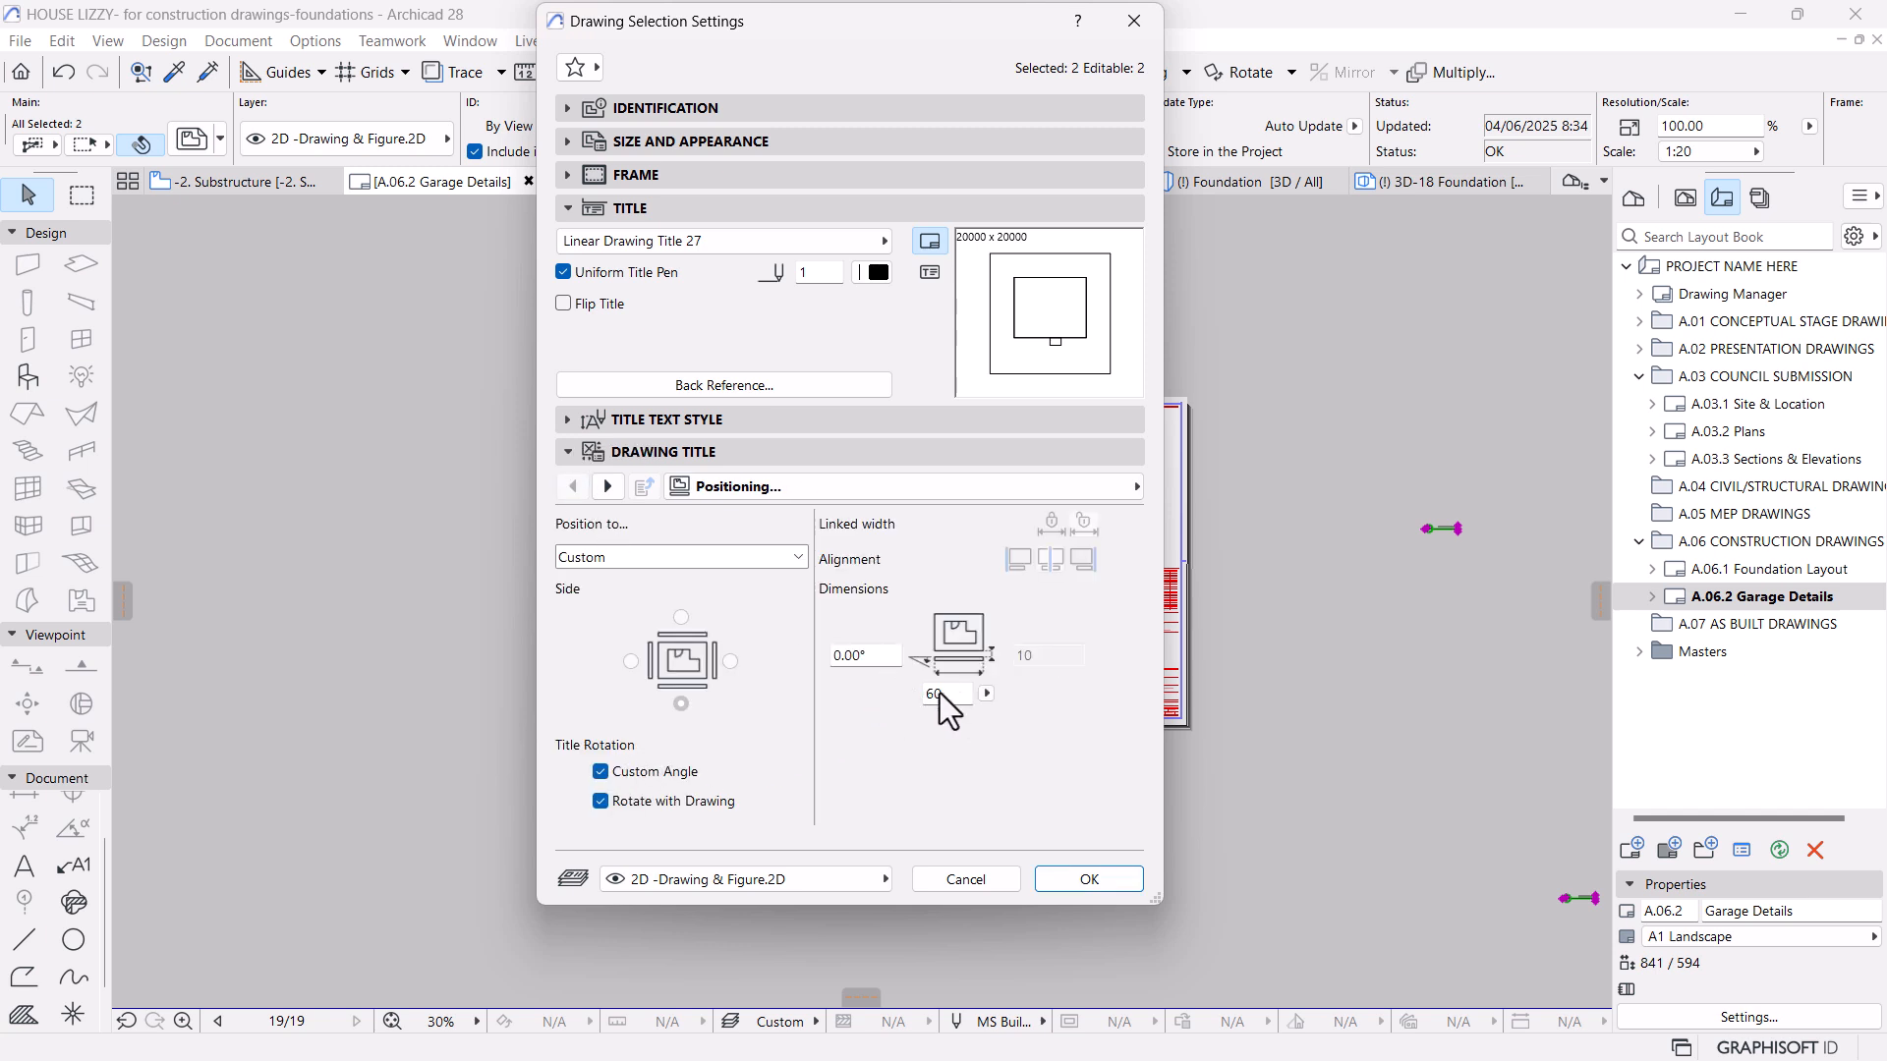
left_click(663, 552)
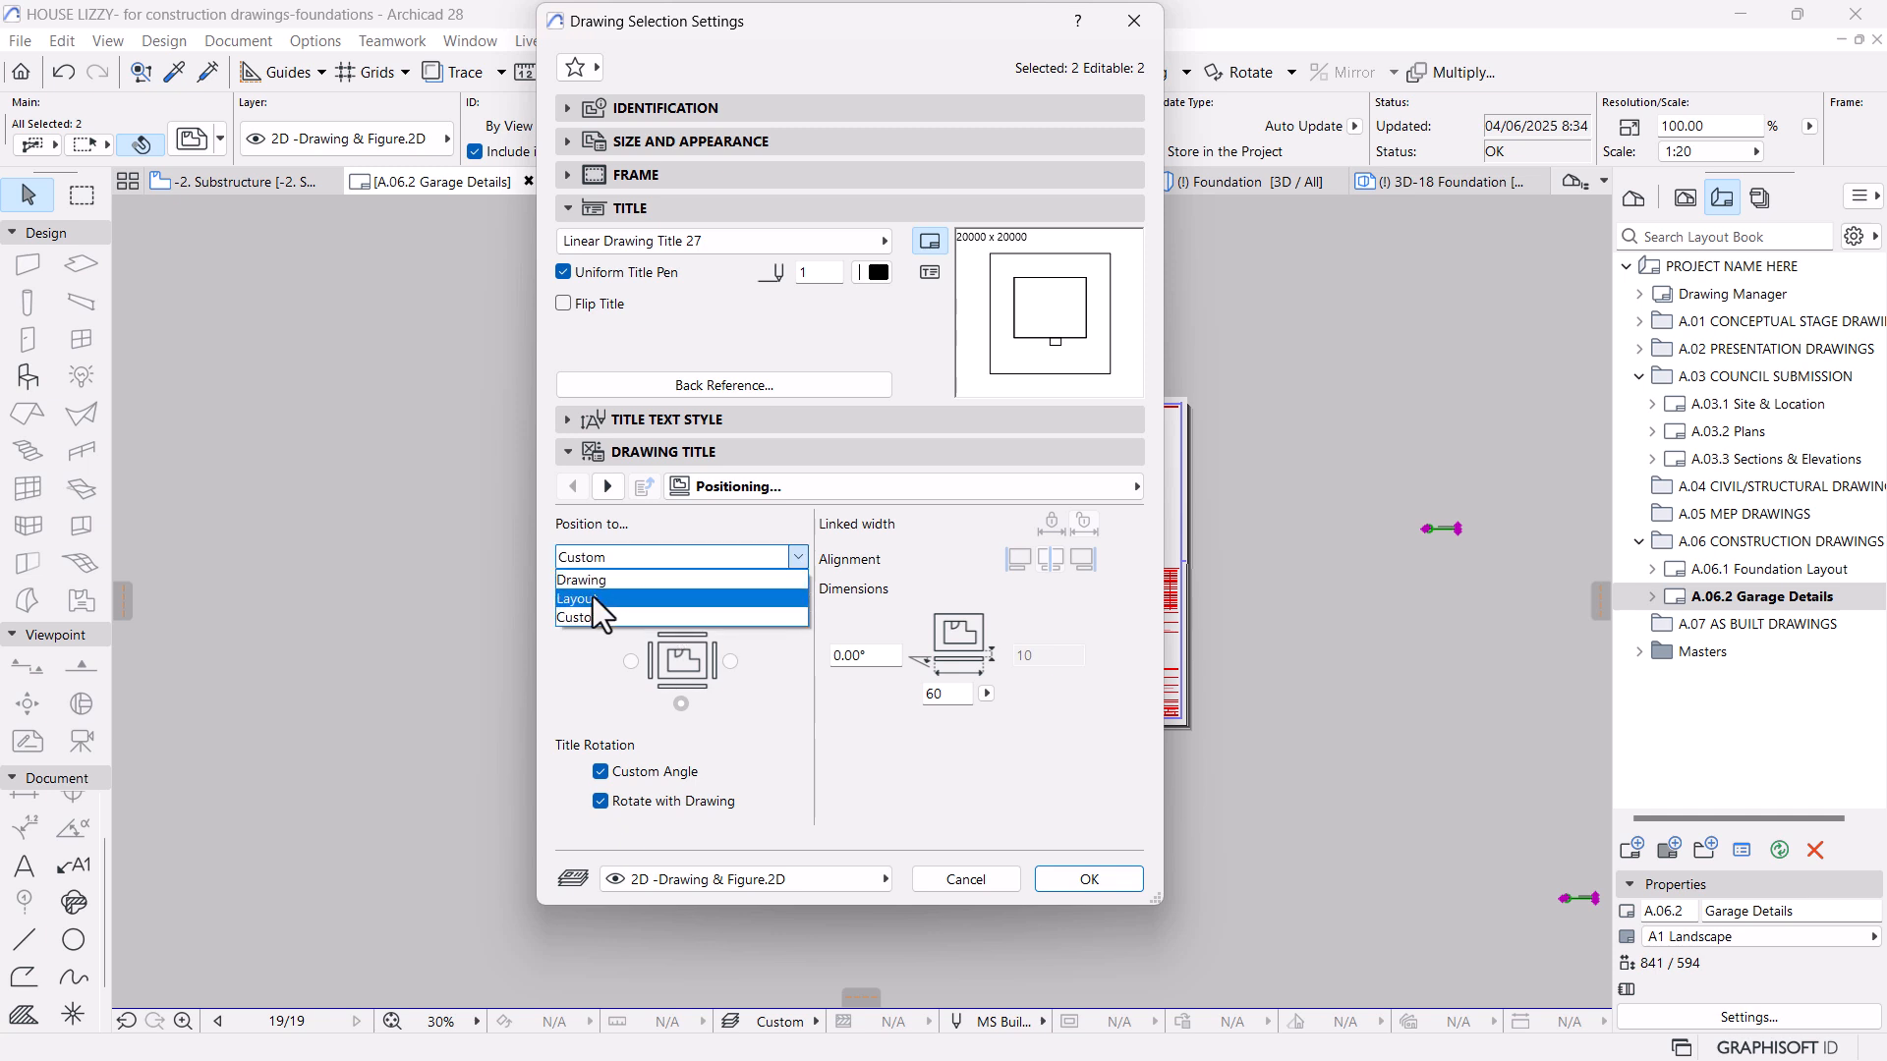
left_click(593, 583)
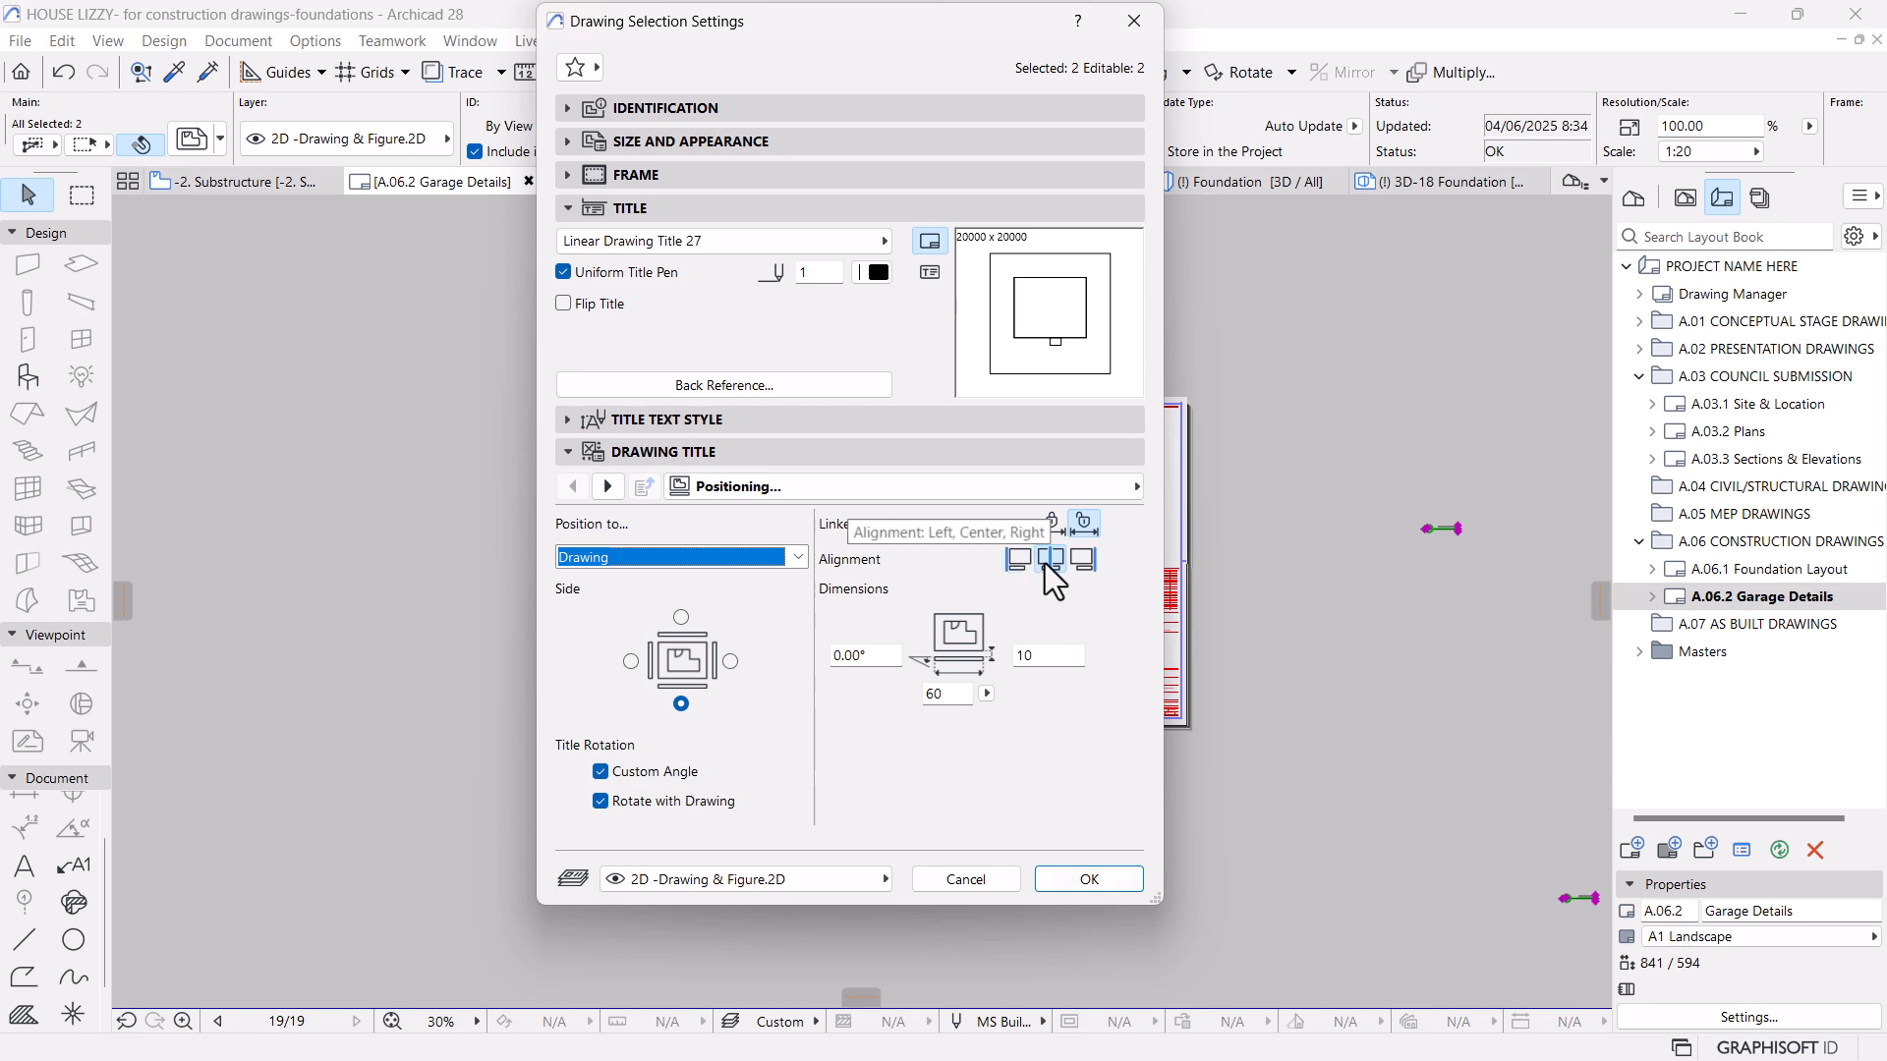
left_click(1082, 874)
left_click(1100, 809)
Extend the left edge of the garage floor plan drawing's frame outward past the windows, and update the drawing to its frame.
scroll(1027, 578, "up", 3)
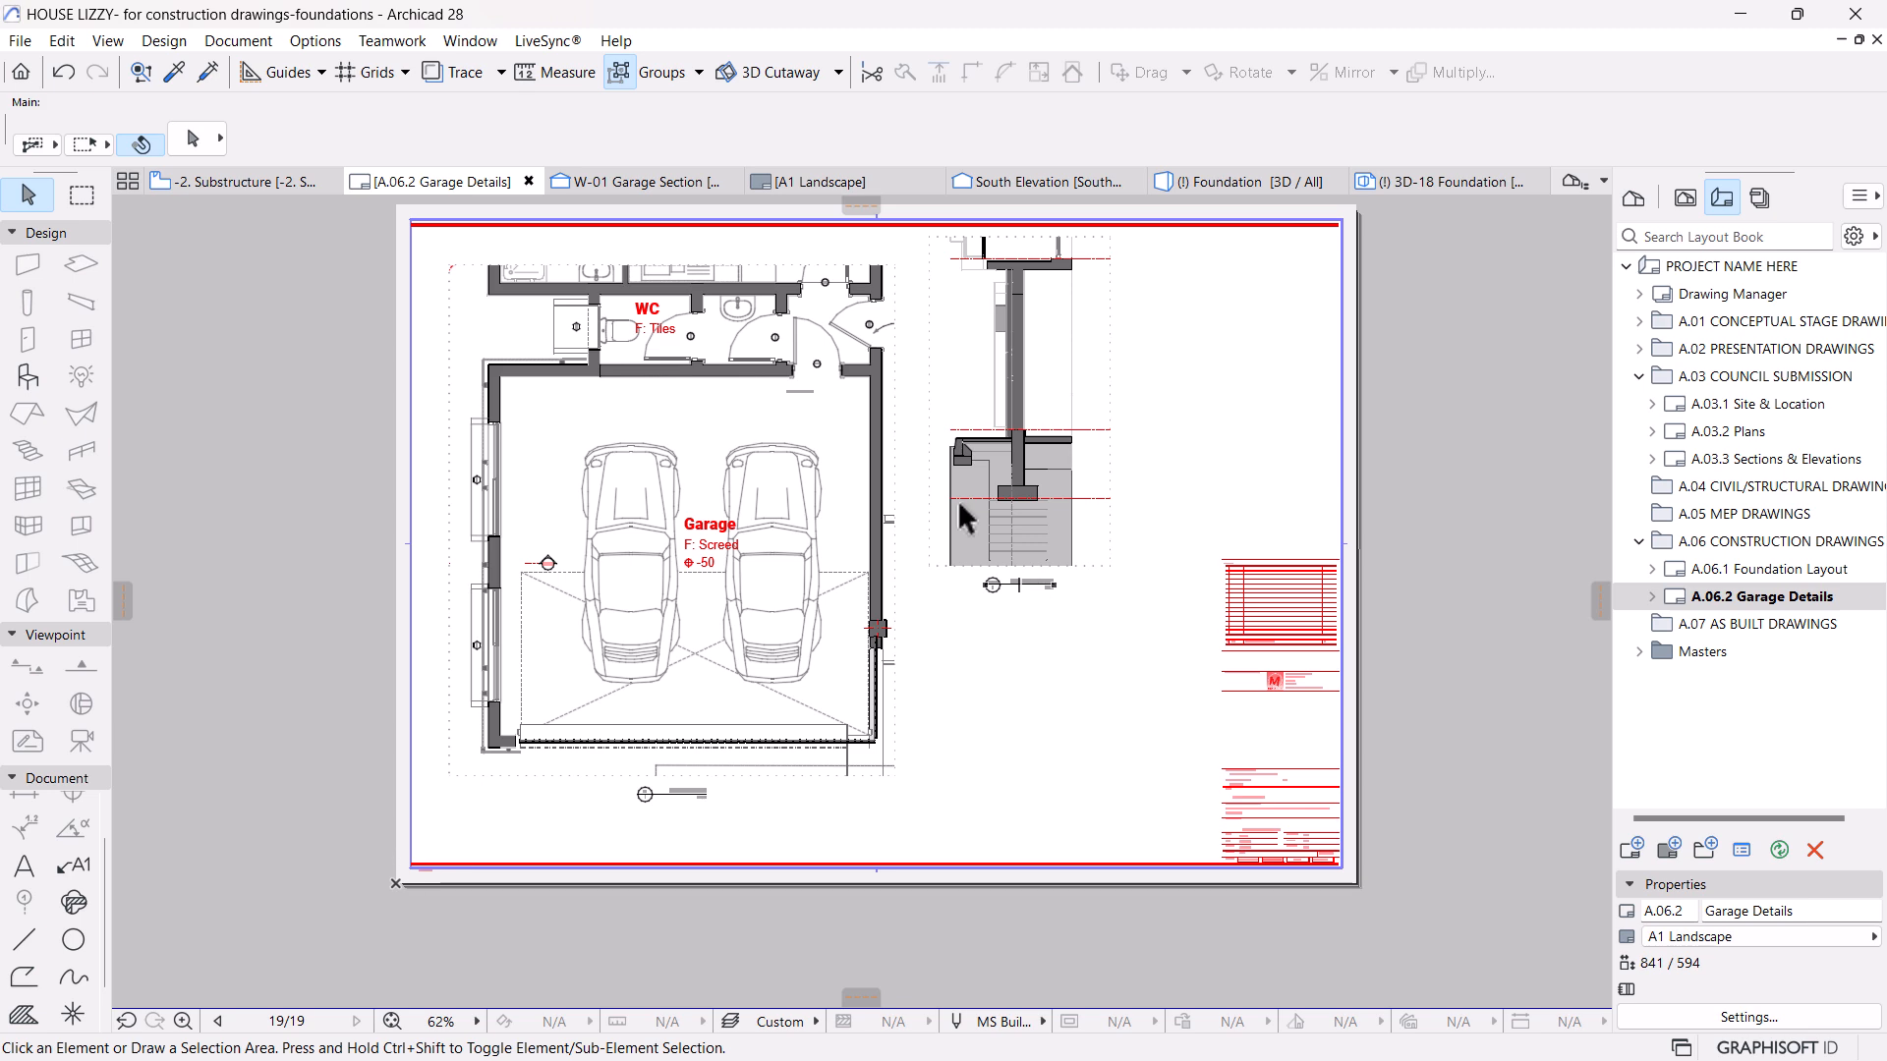
middle_click_drag(886, 539, 981, 715)
scroll(961, 730, "up", 1)
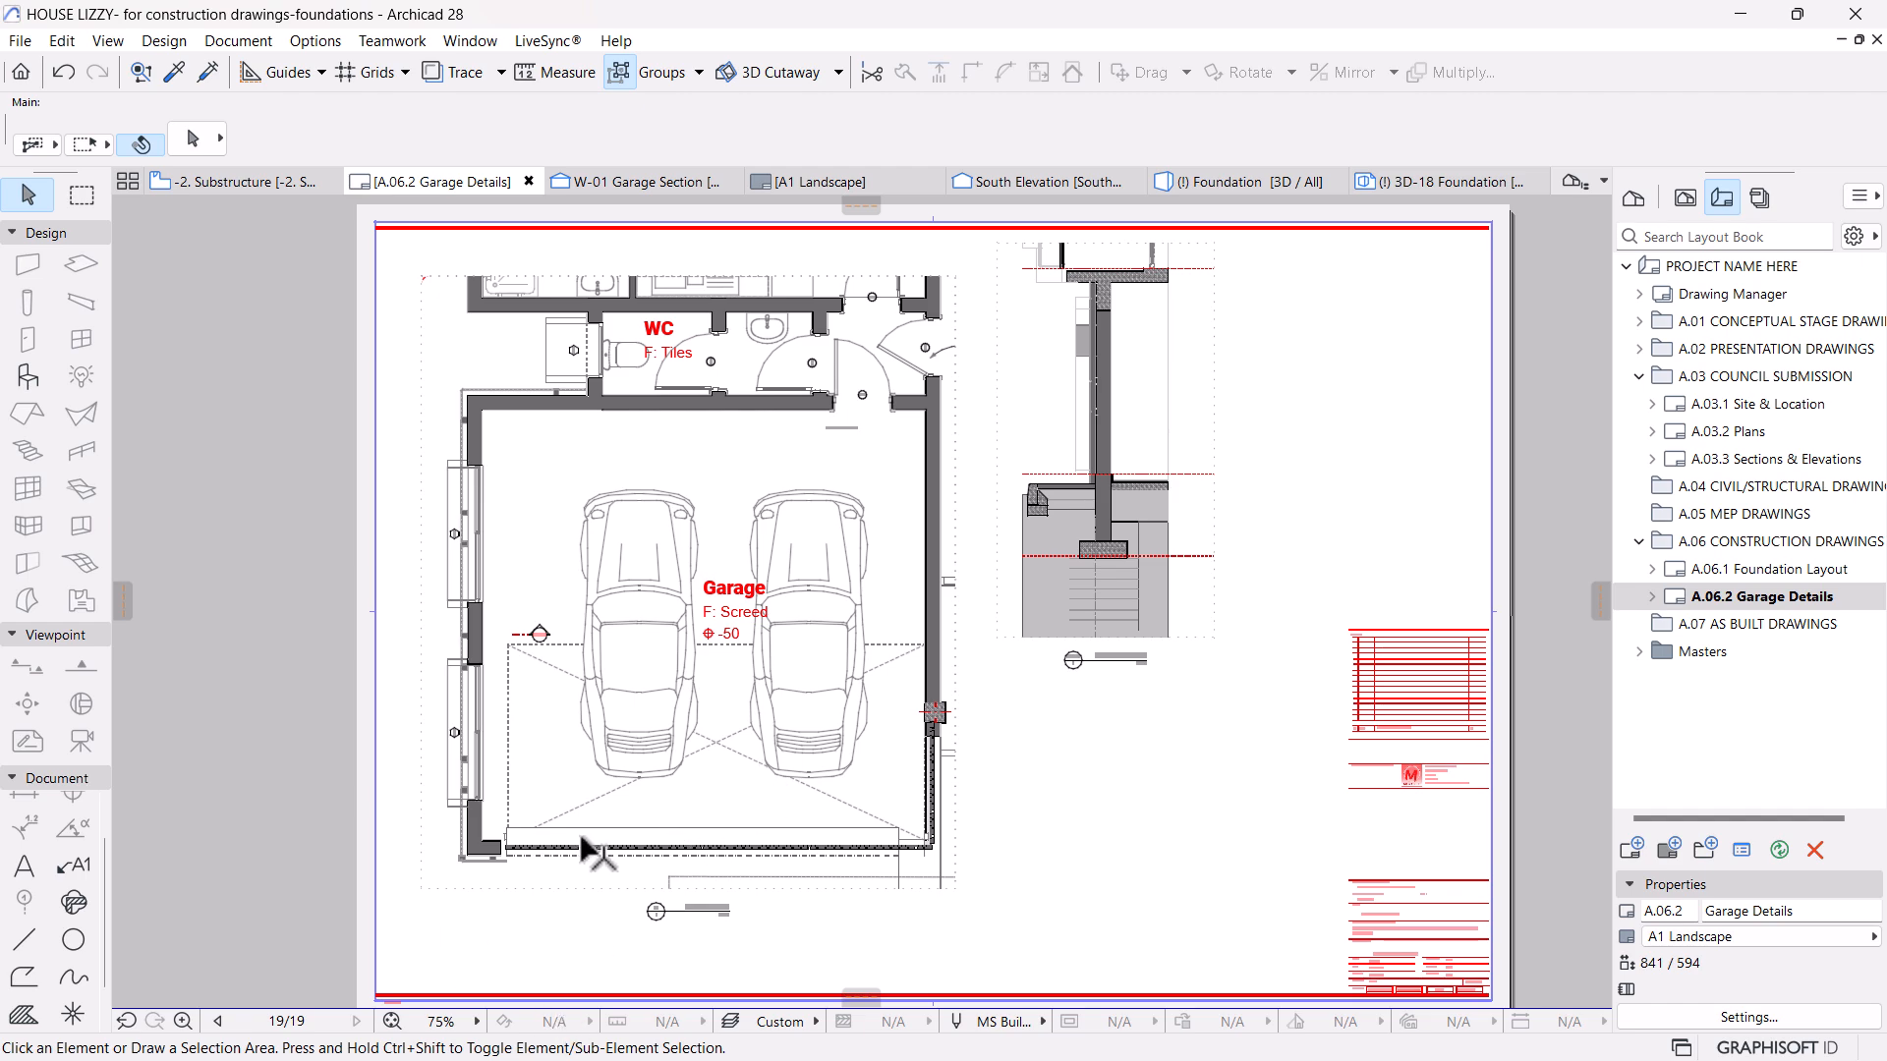
scroll(735, 808, "up", 3)
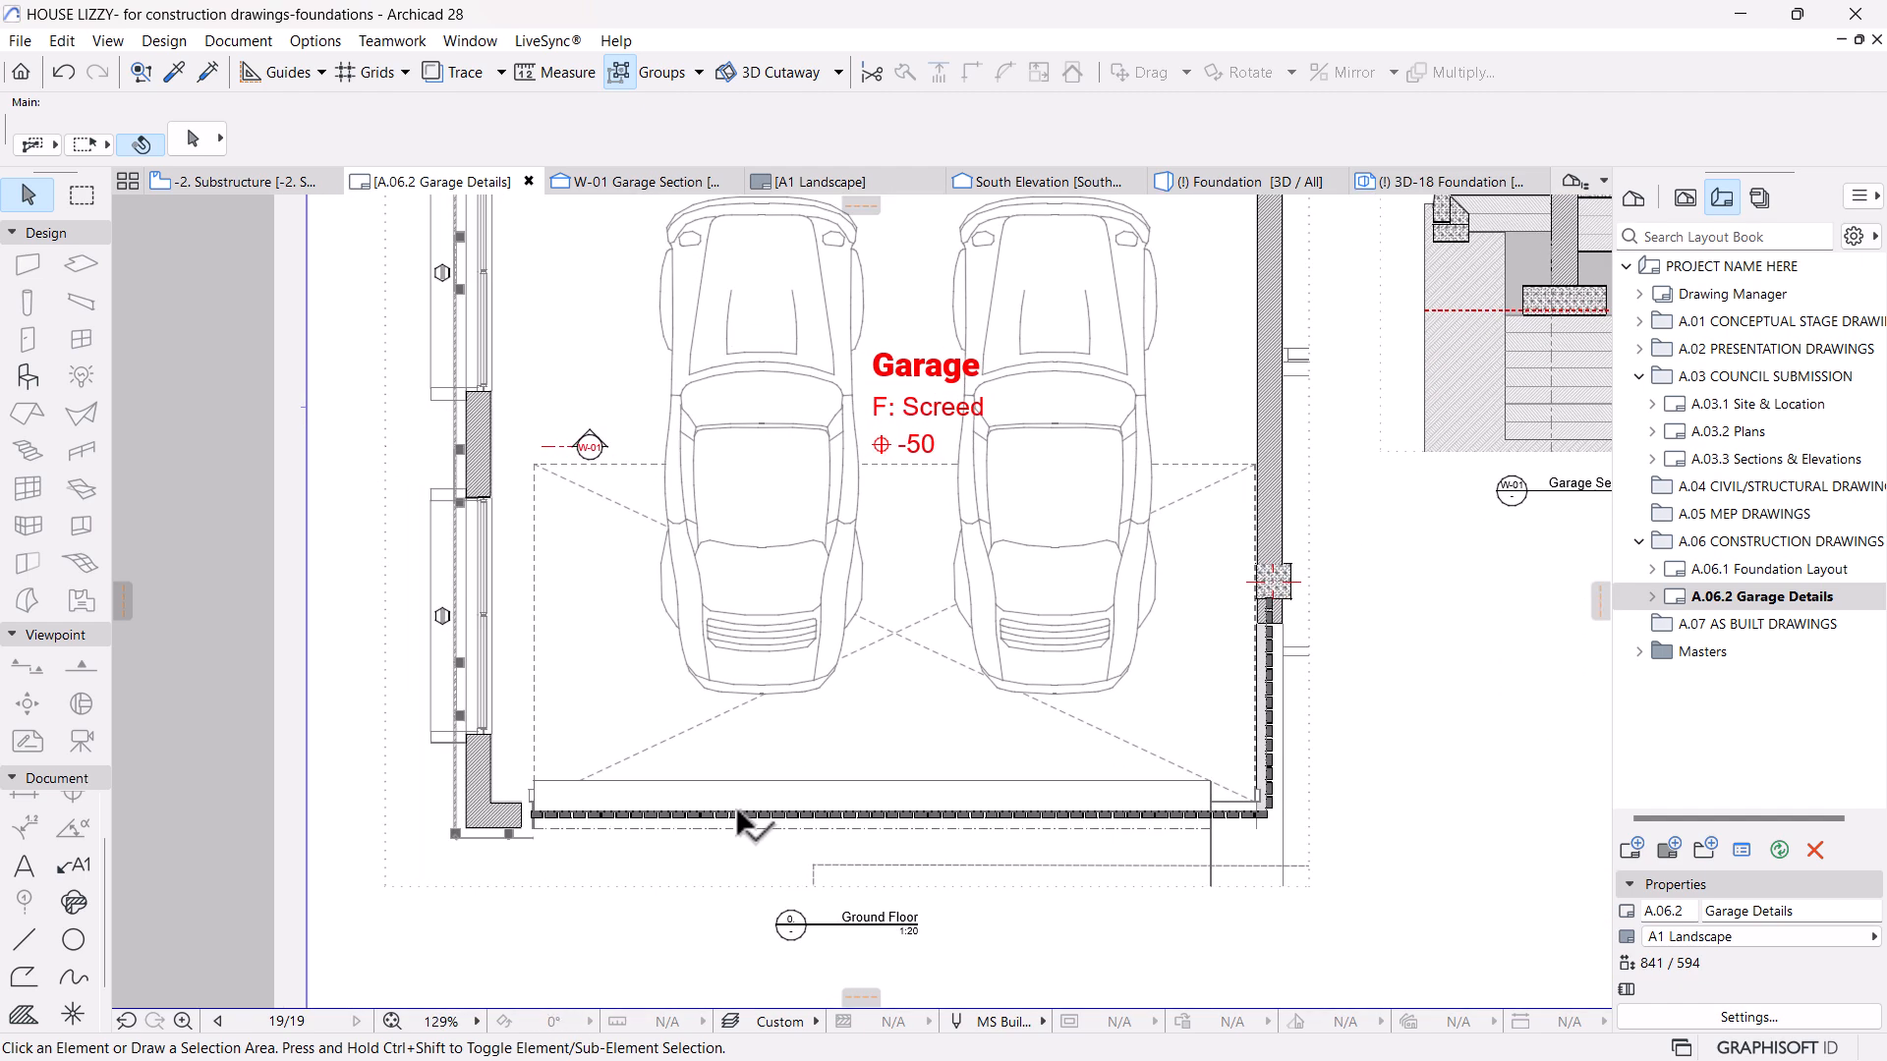
scroll(745, 821, "down", 1)
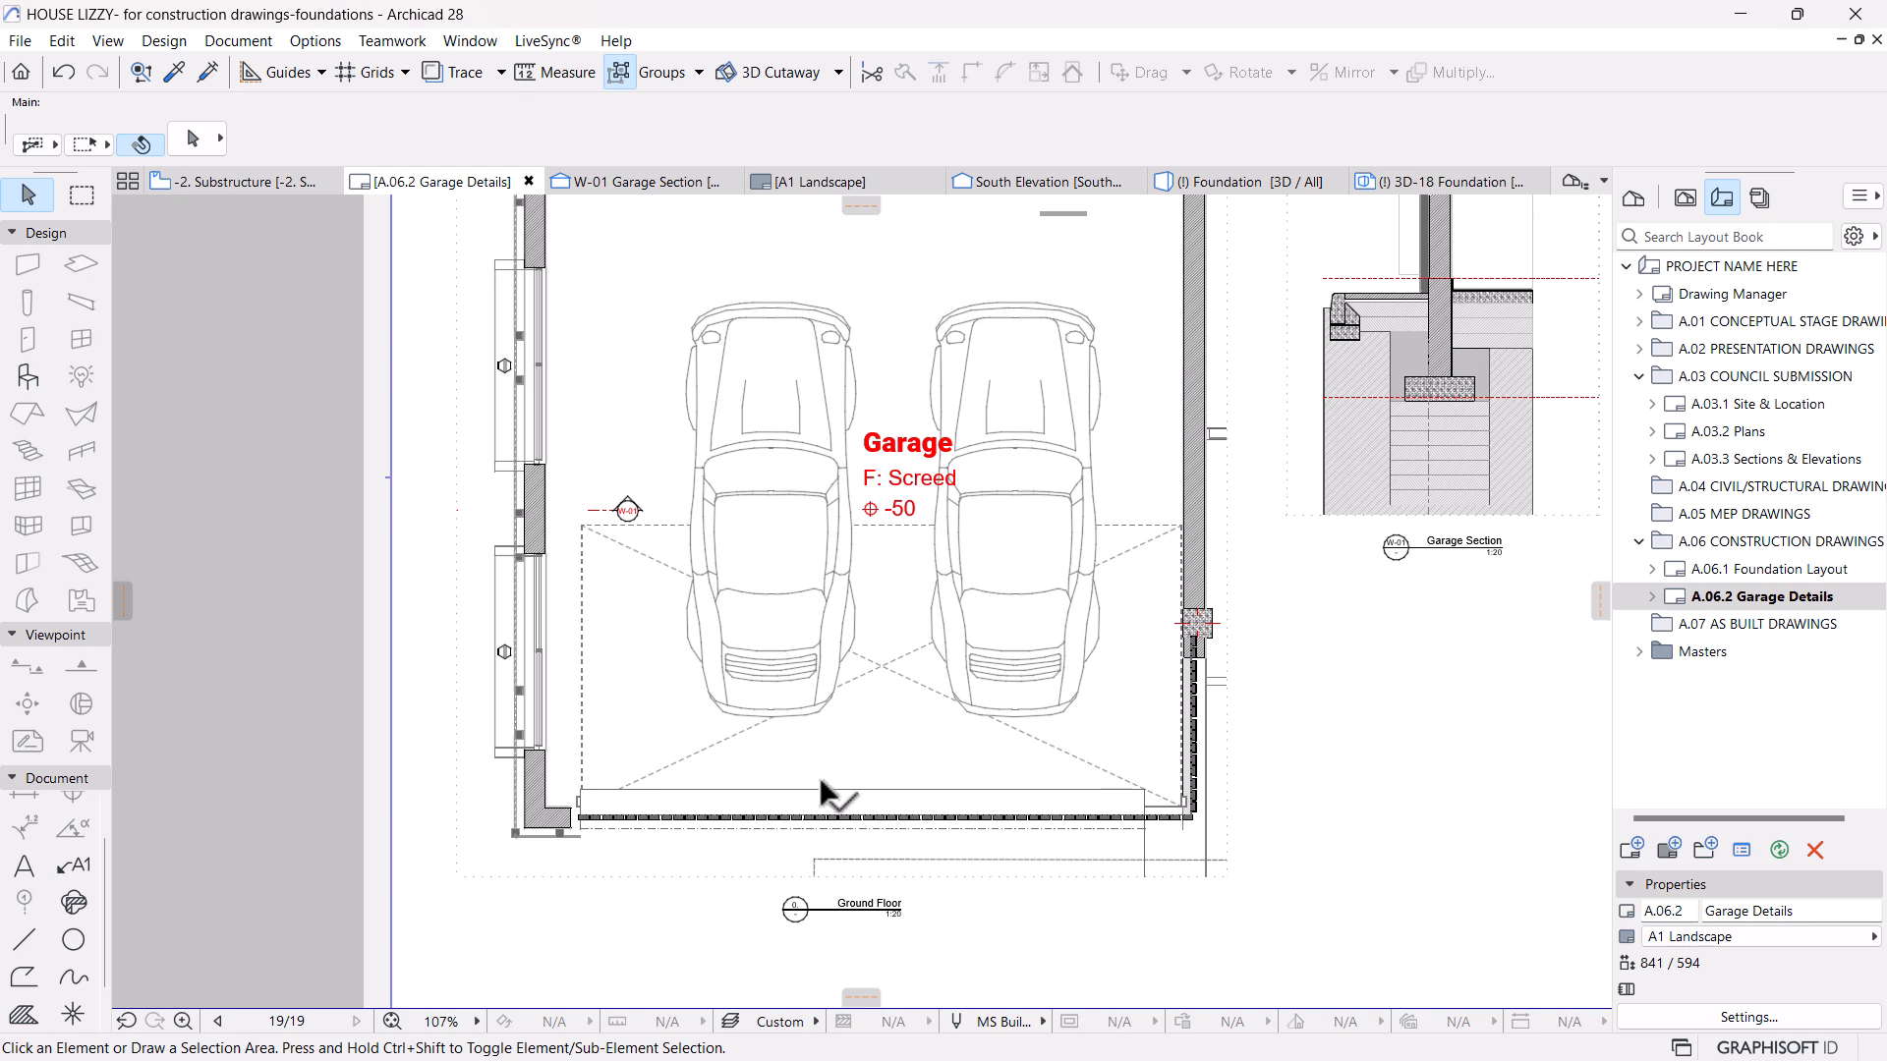
scroll(878, 781, "down", 2)
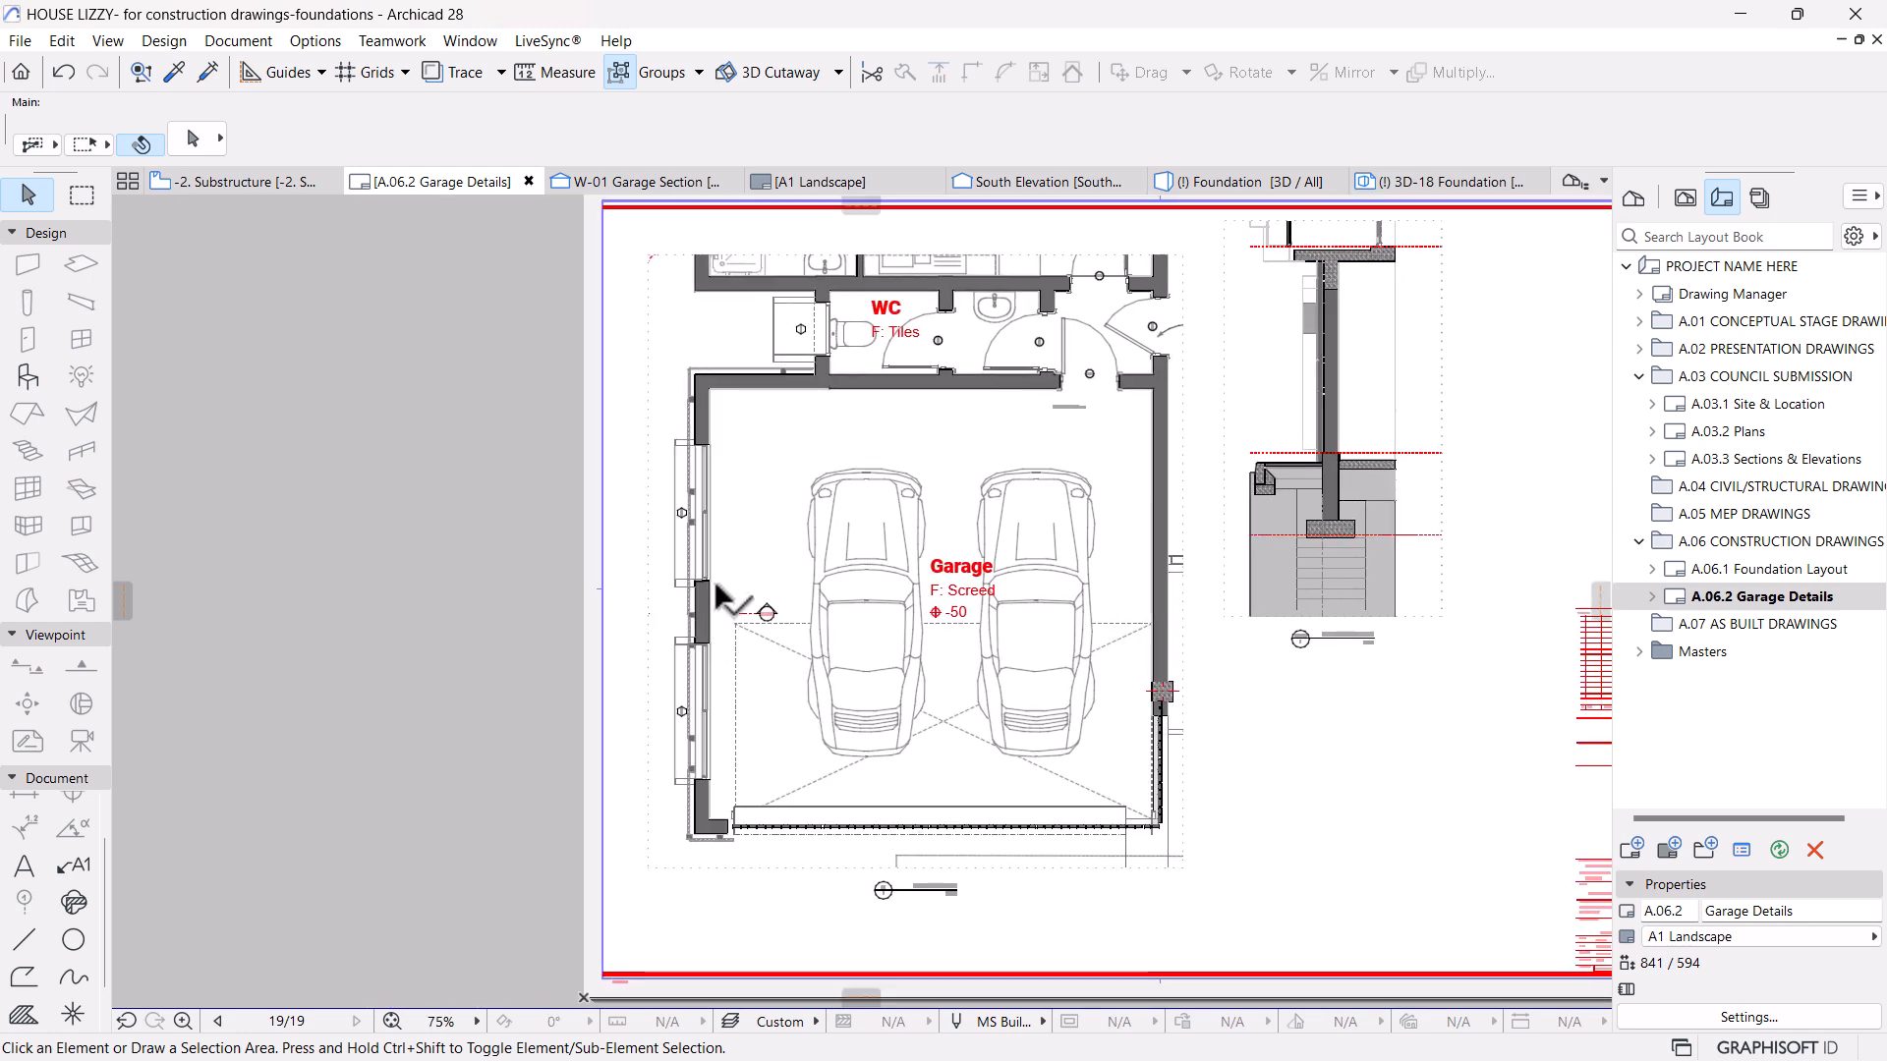
left_click(732, 585)
scroll(671, 612, "up", 1)
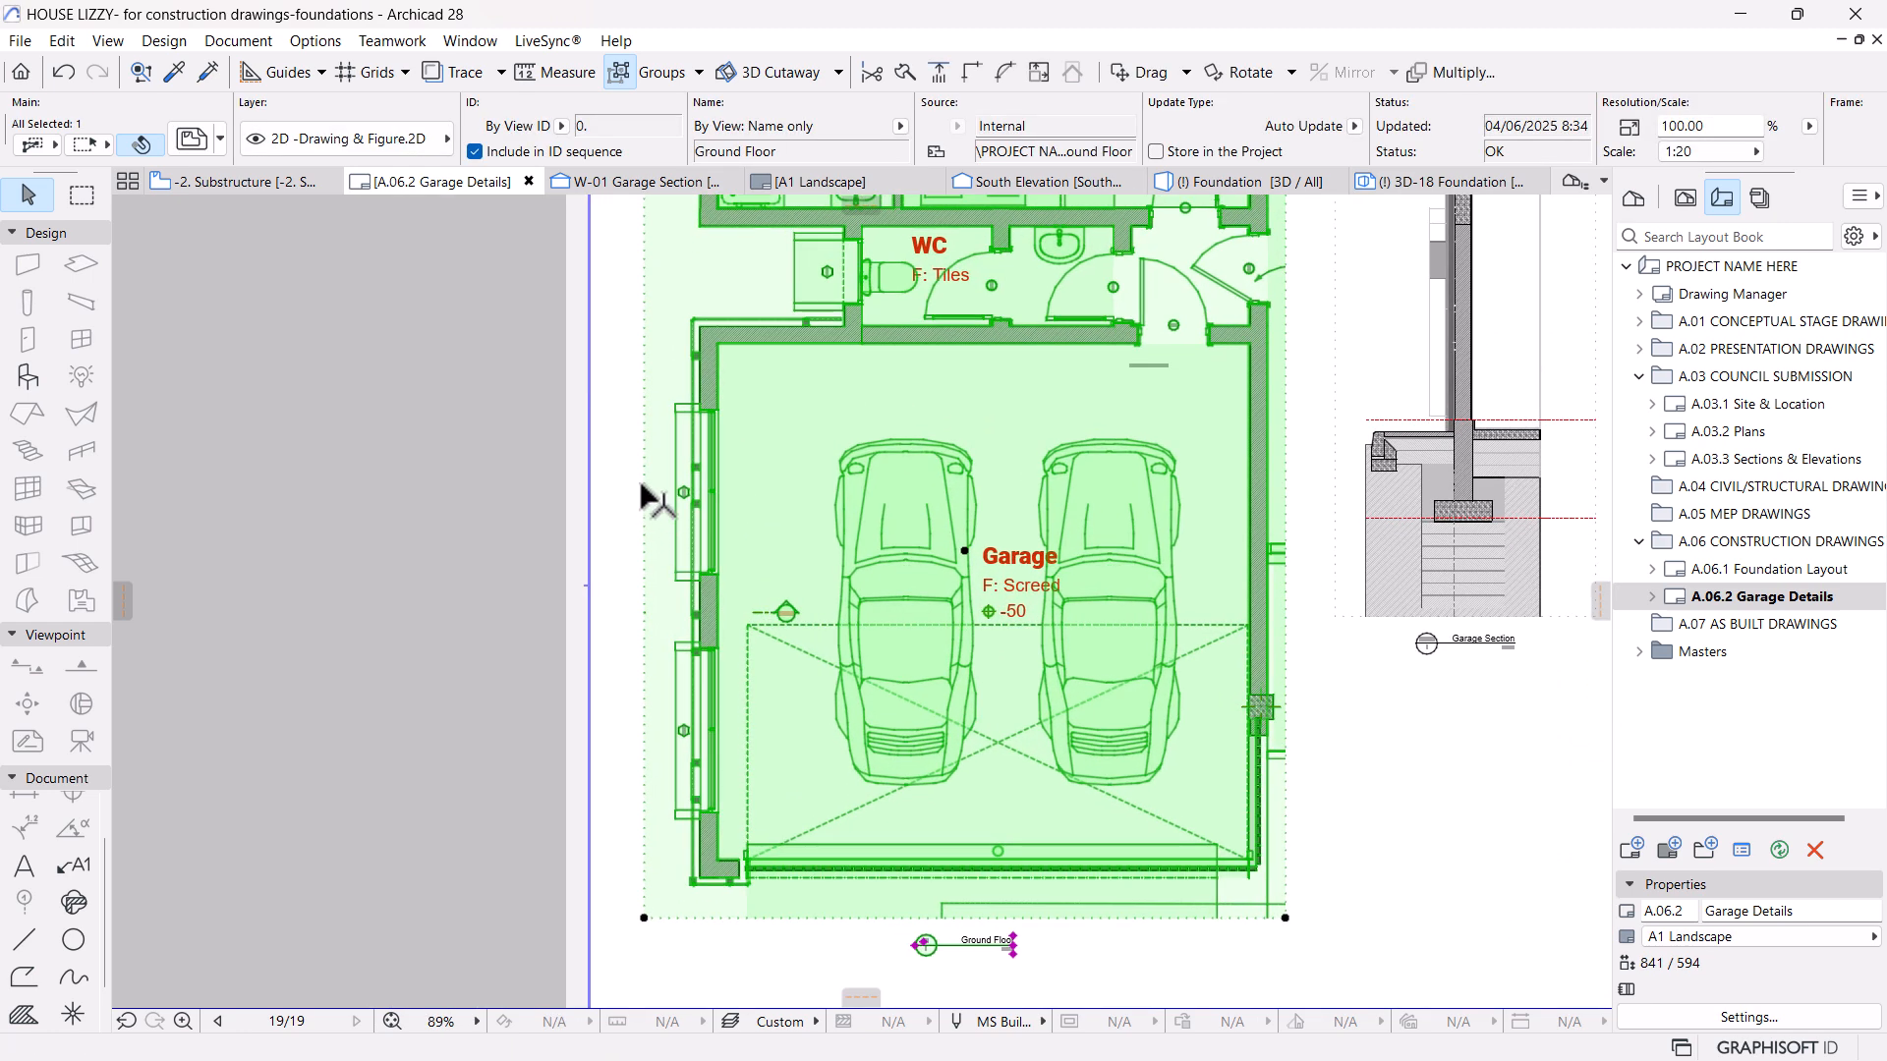
left_click(643, 491)
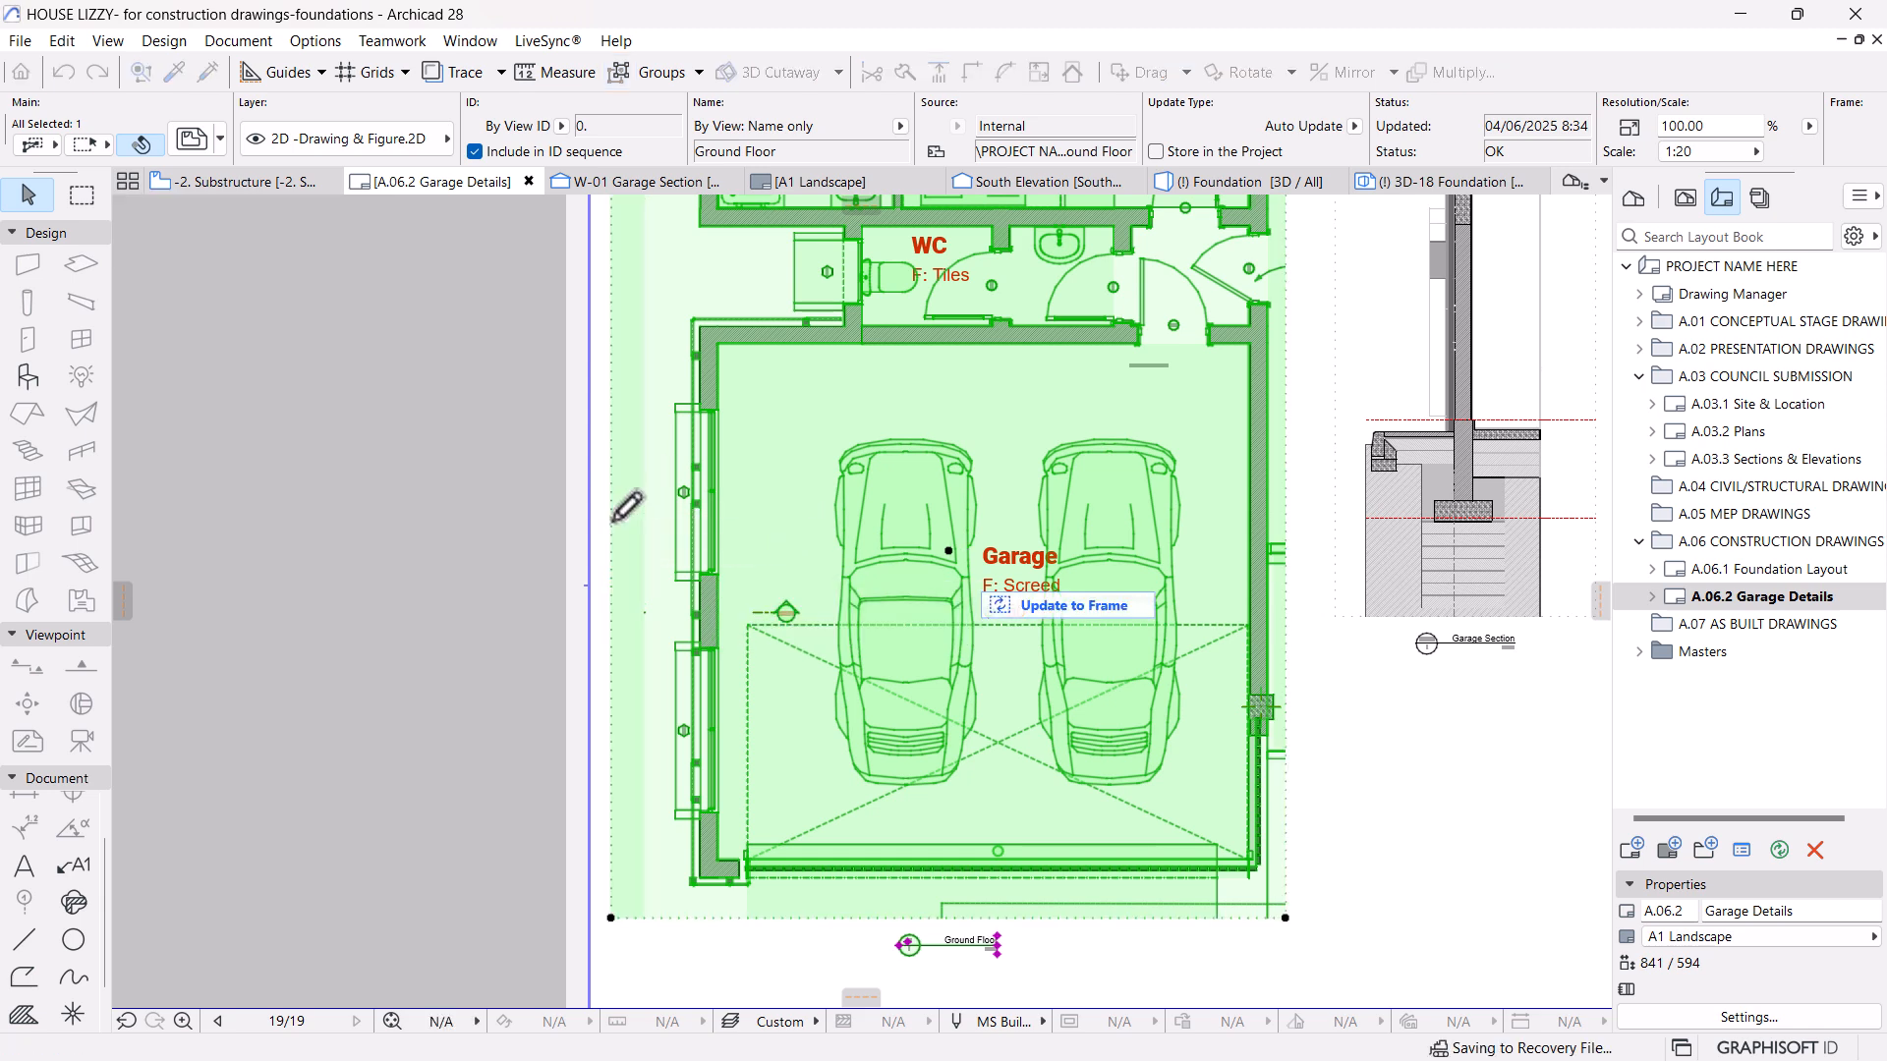
left_click(1026, 605)
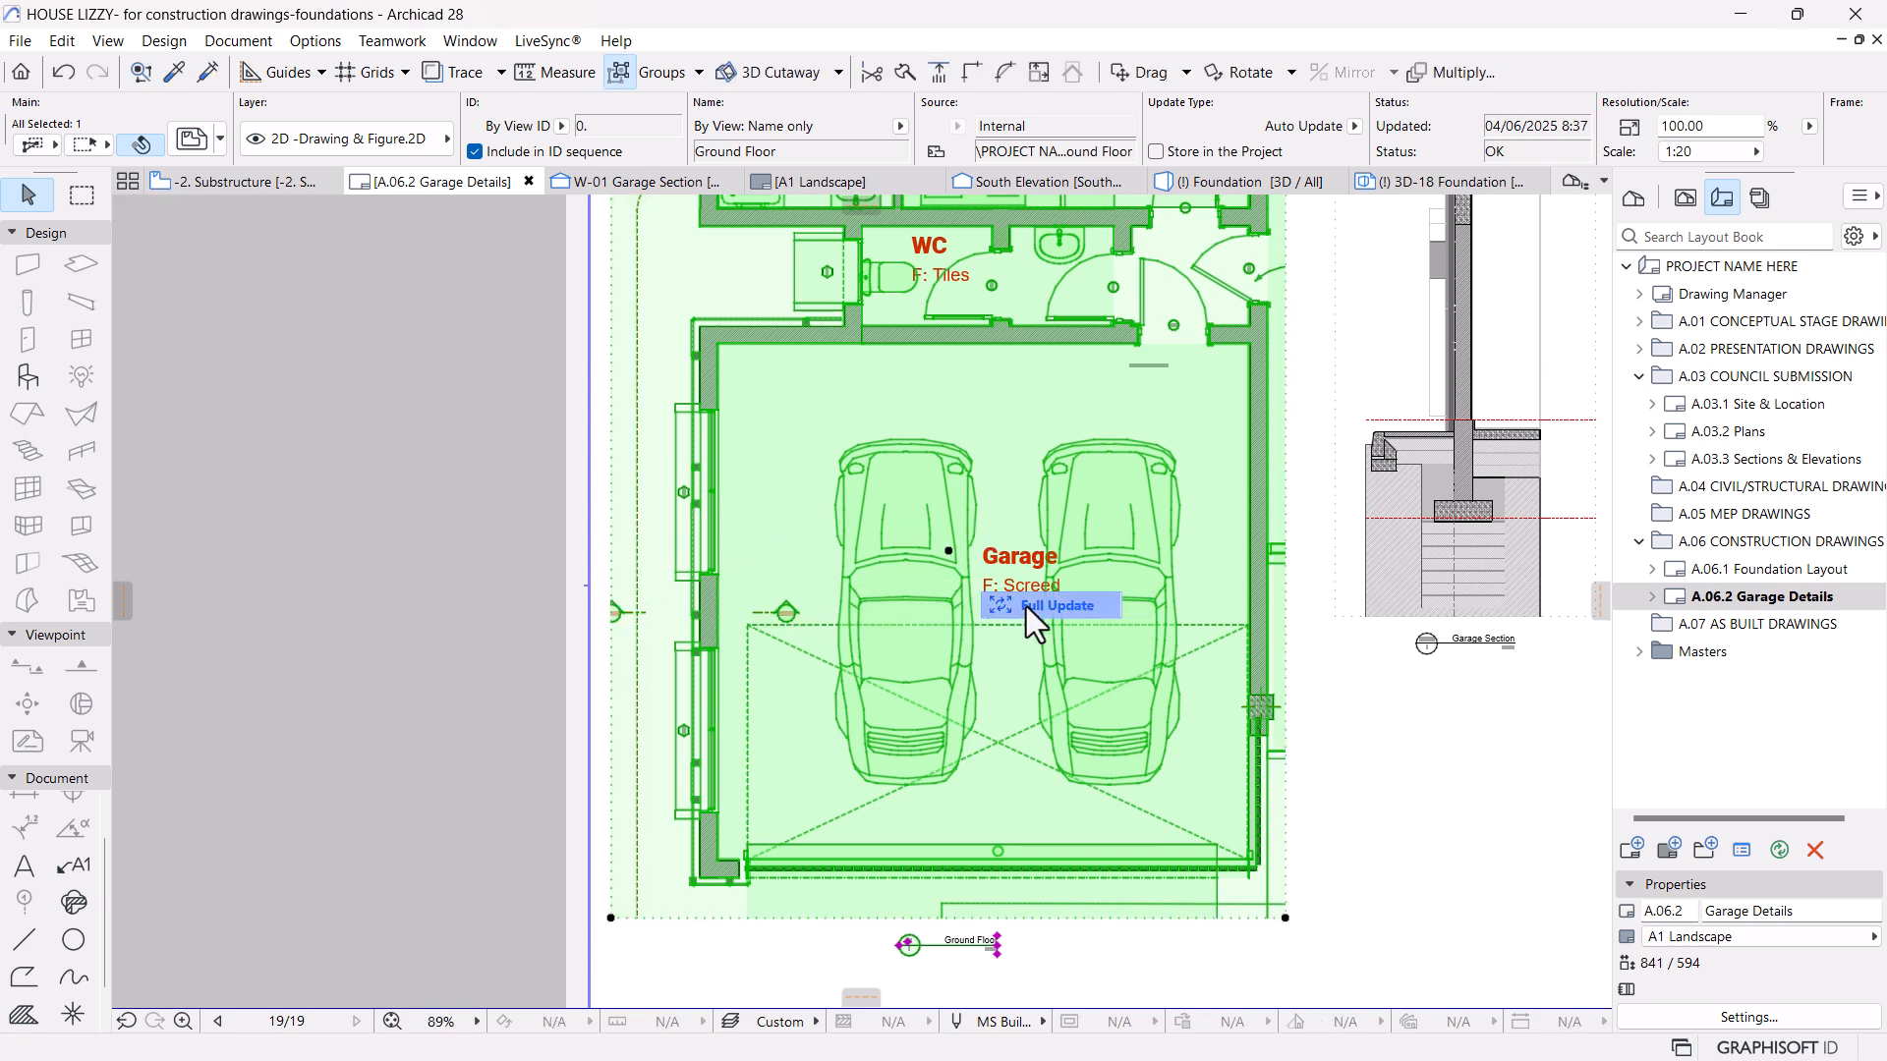
Open the enlarged floor plan view of the Ground Floor at the garage's outer wall.
left_click(209, 180)
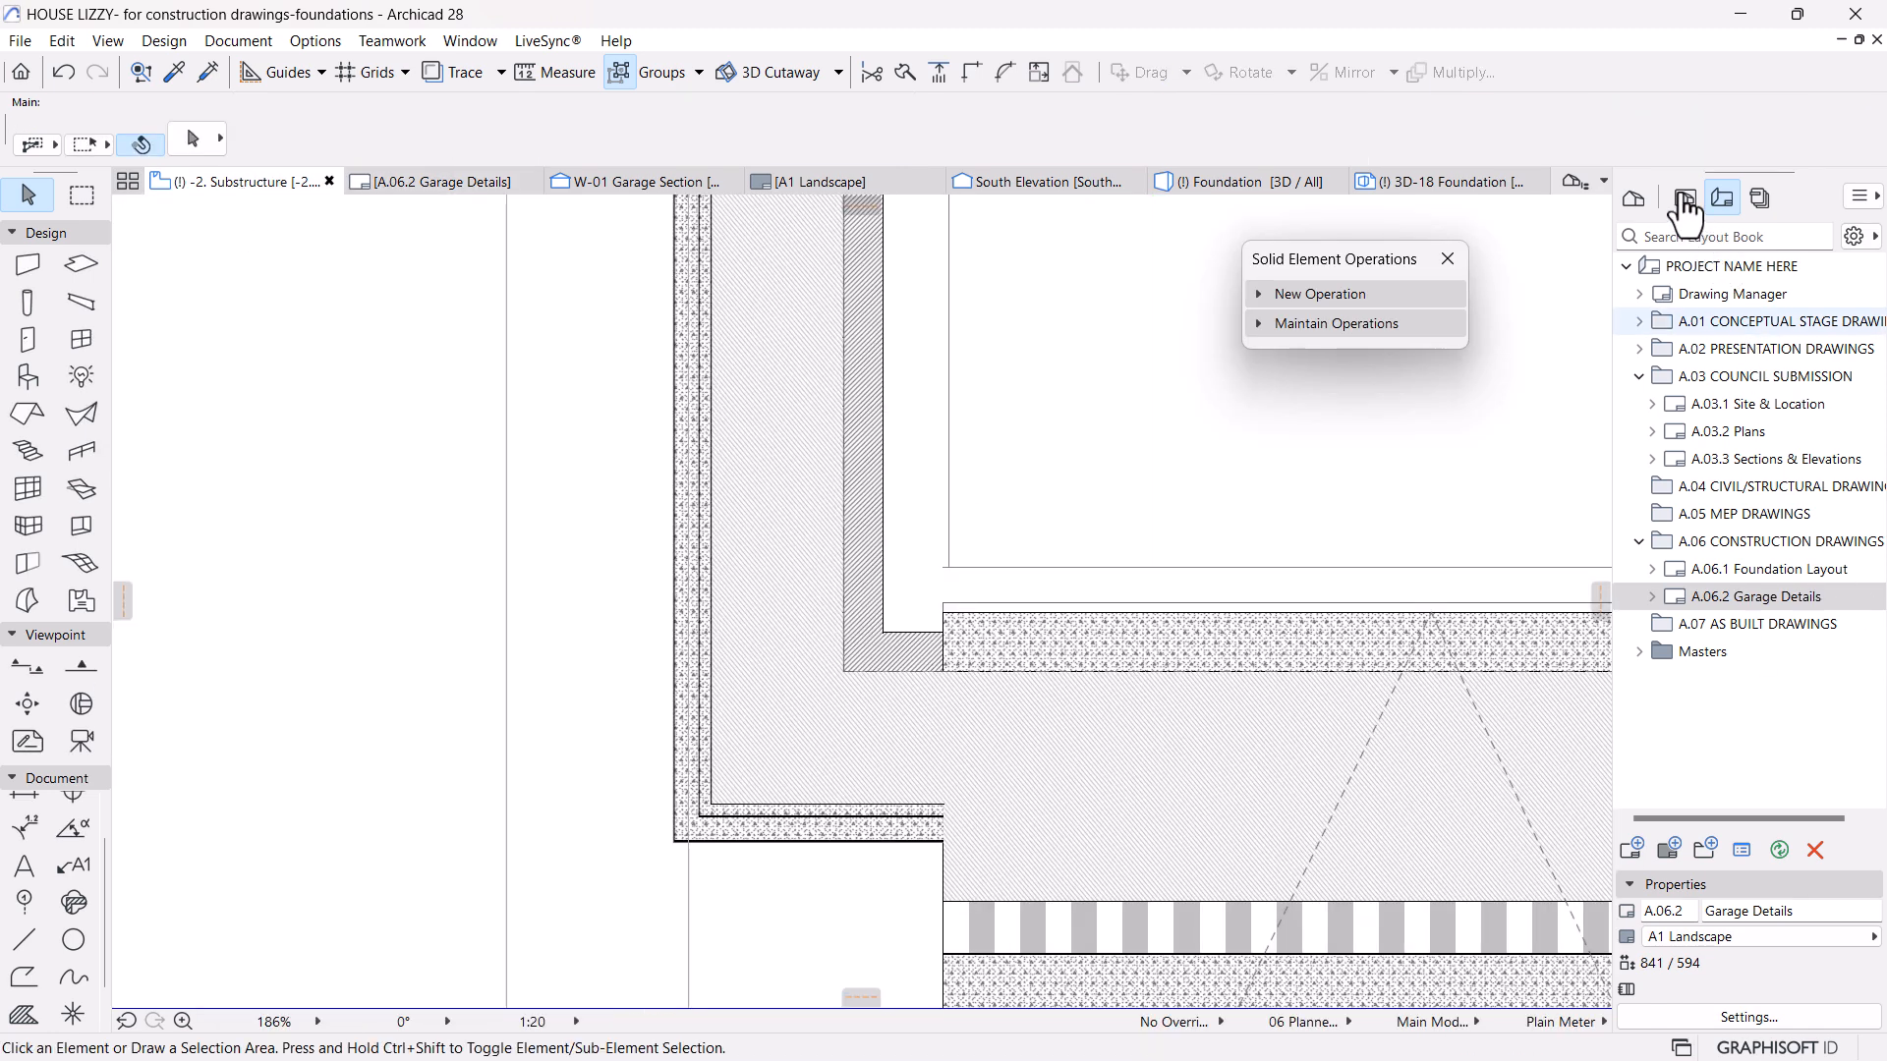
left_click(1684, 201)
scroll(1764, 531, "up", 3)
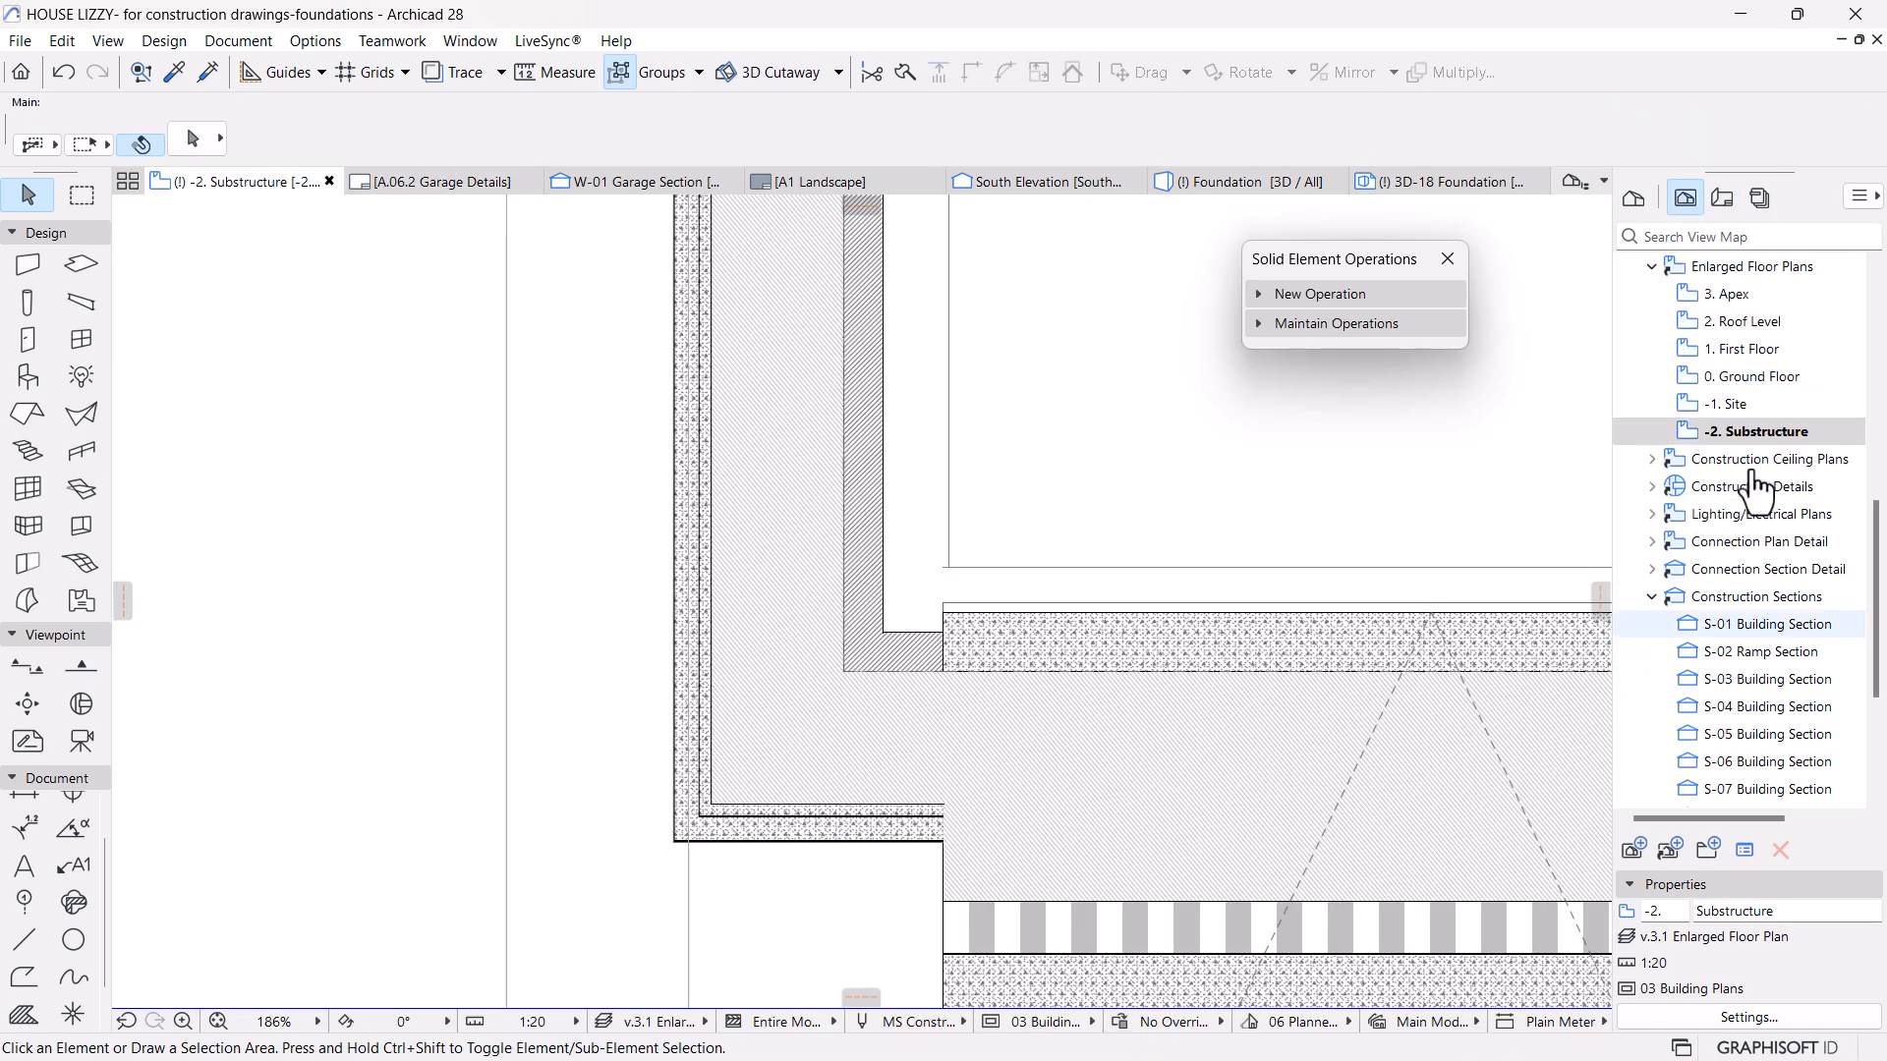
left_click(1756, 377)
scroll(877, 787, "down", 5)
scroll(877, 491, "up", 5)
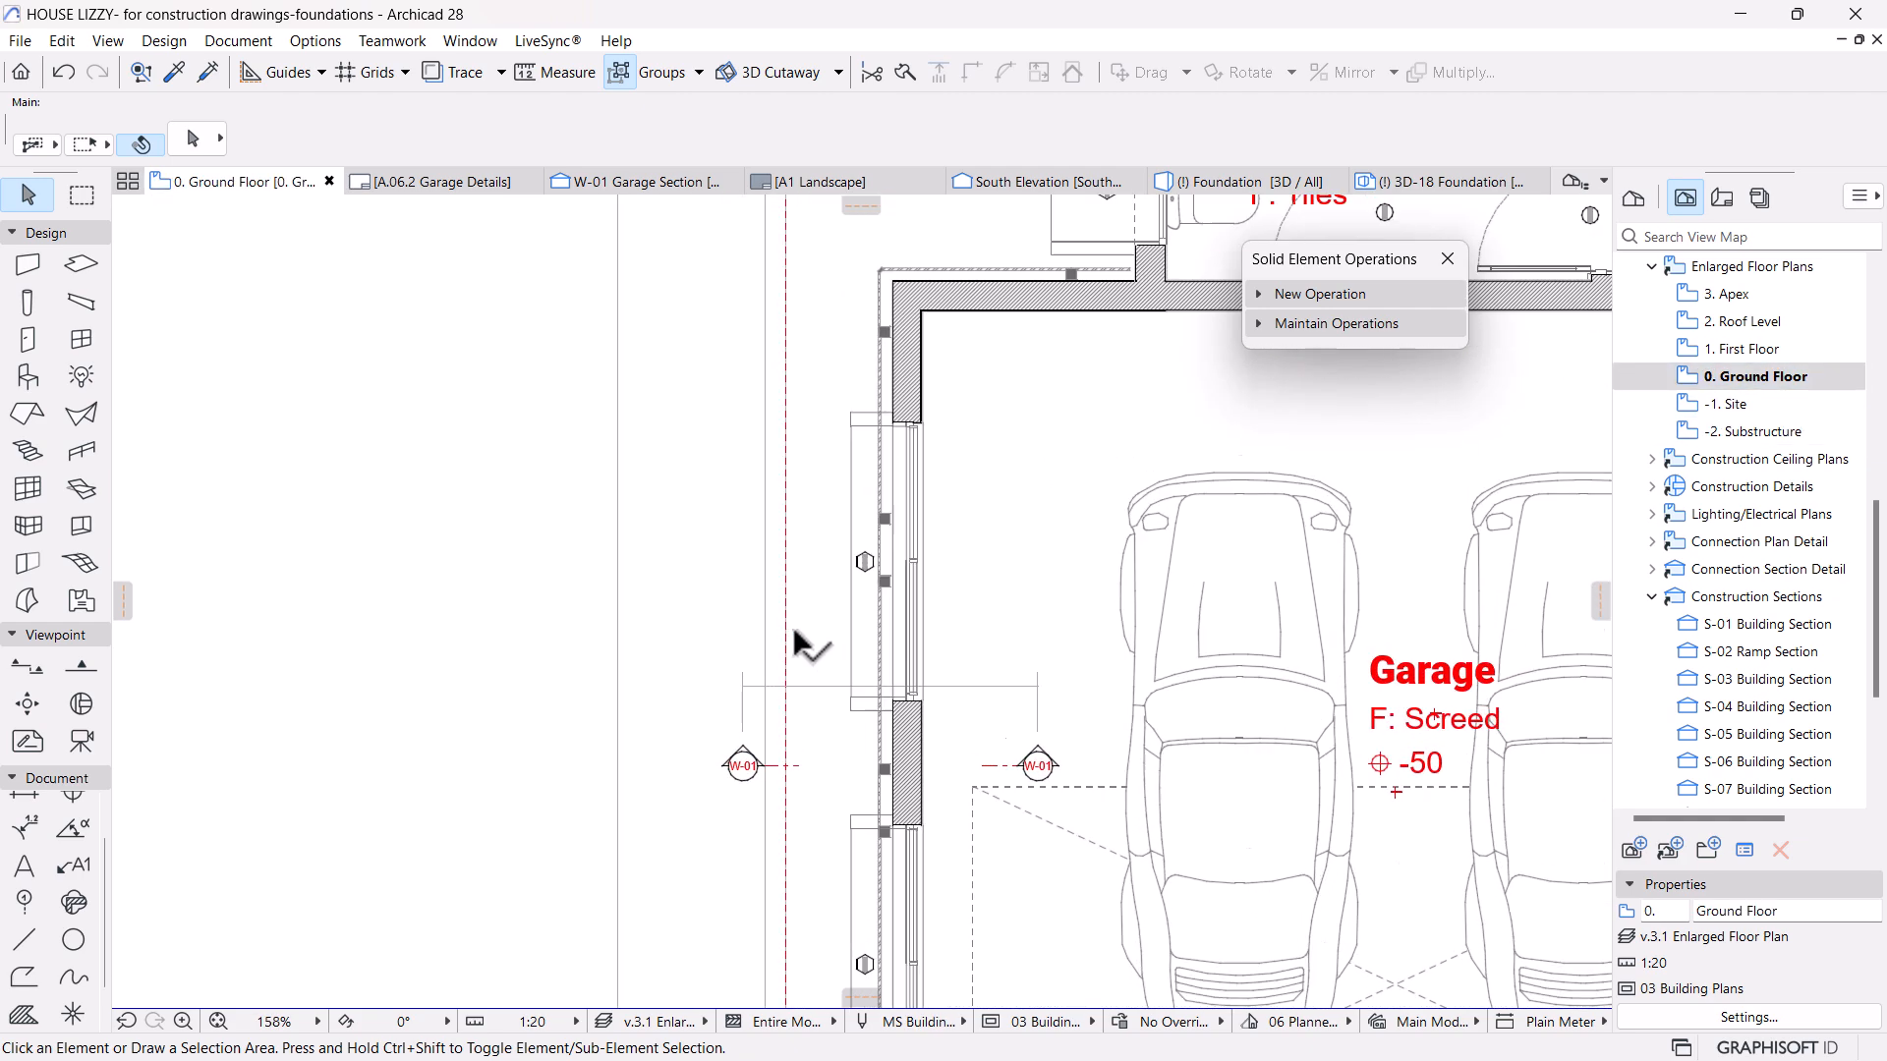
Shorten the W-01 Garage Section line from both ends so its markers sit closer to the garage's outer wall.
left_click(720, 834)
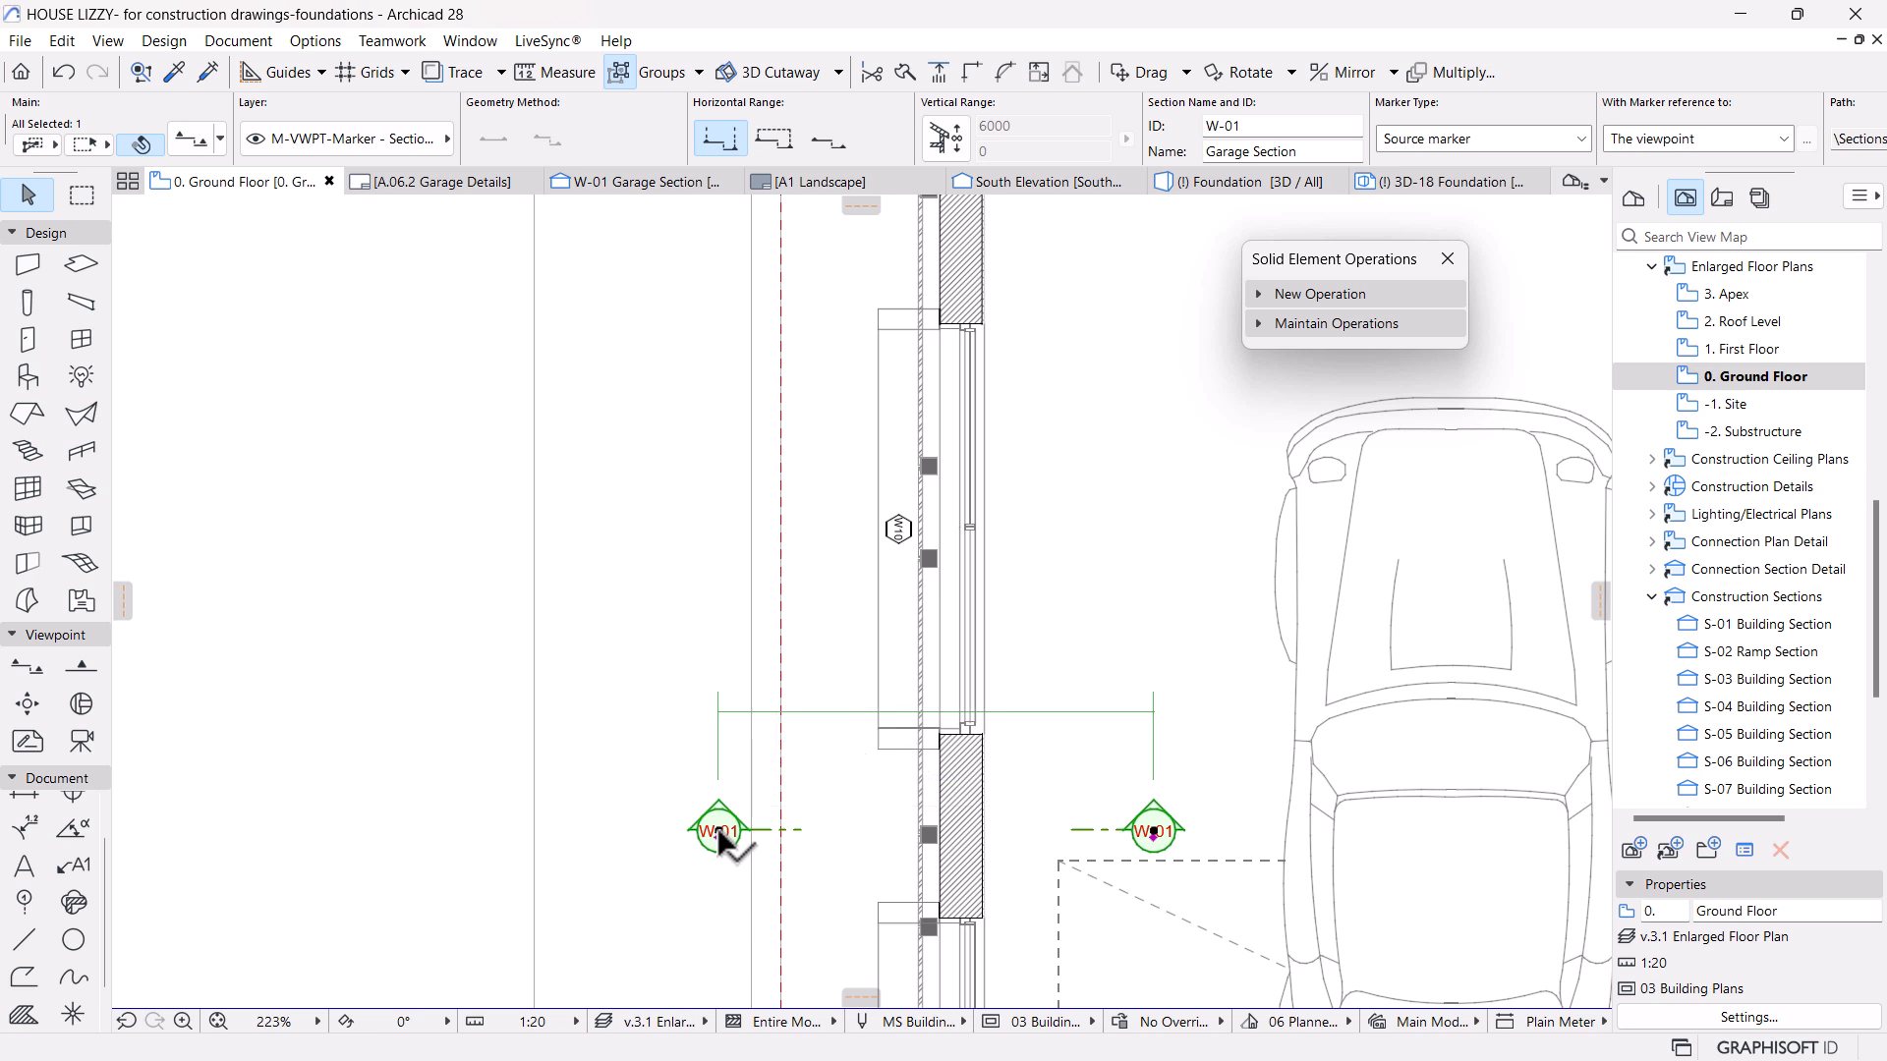
left_click(720, 834)
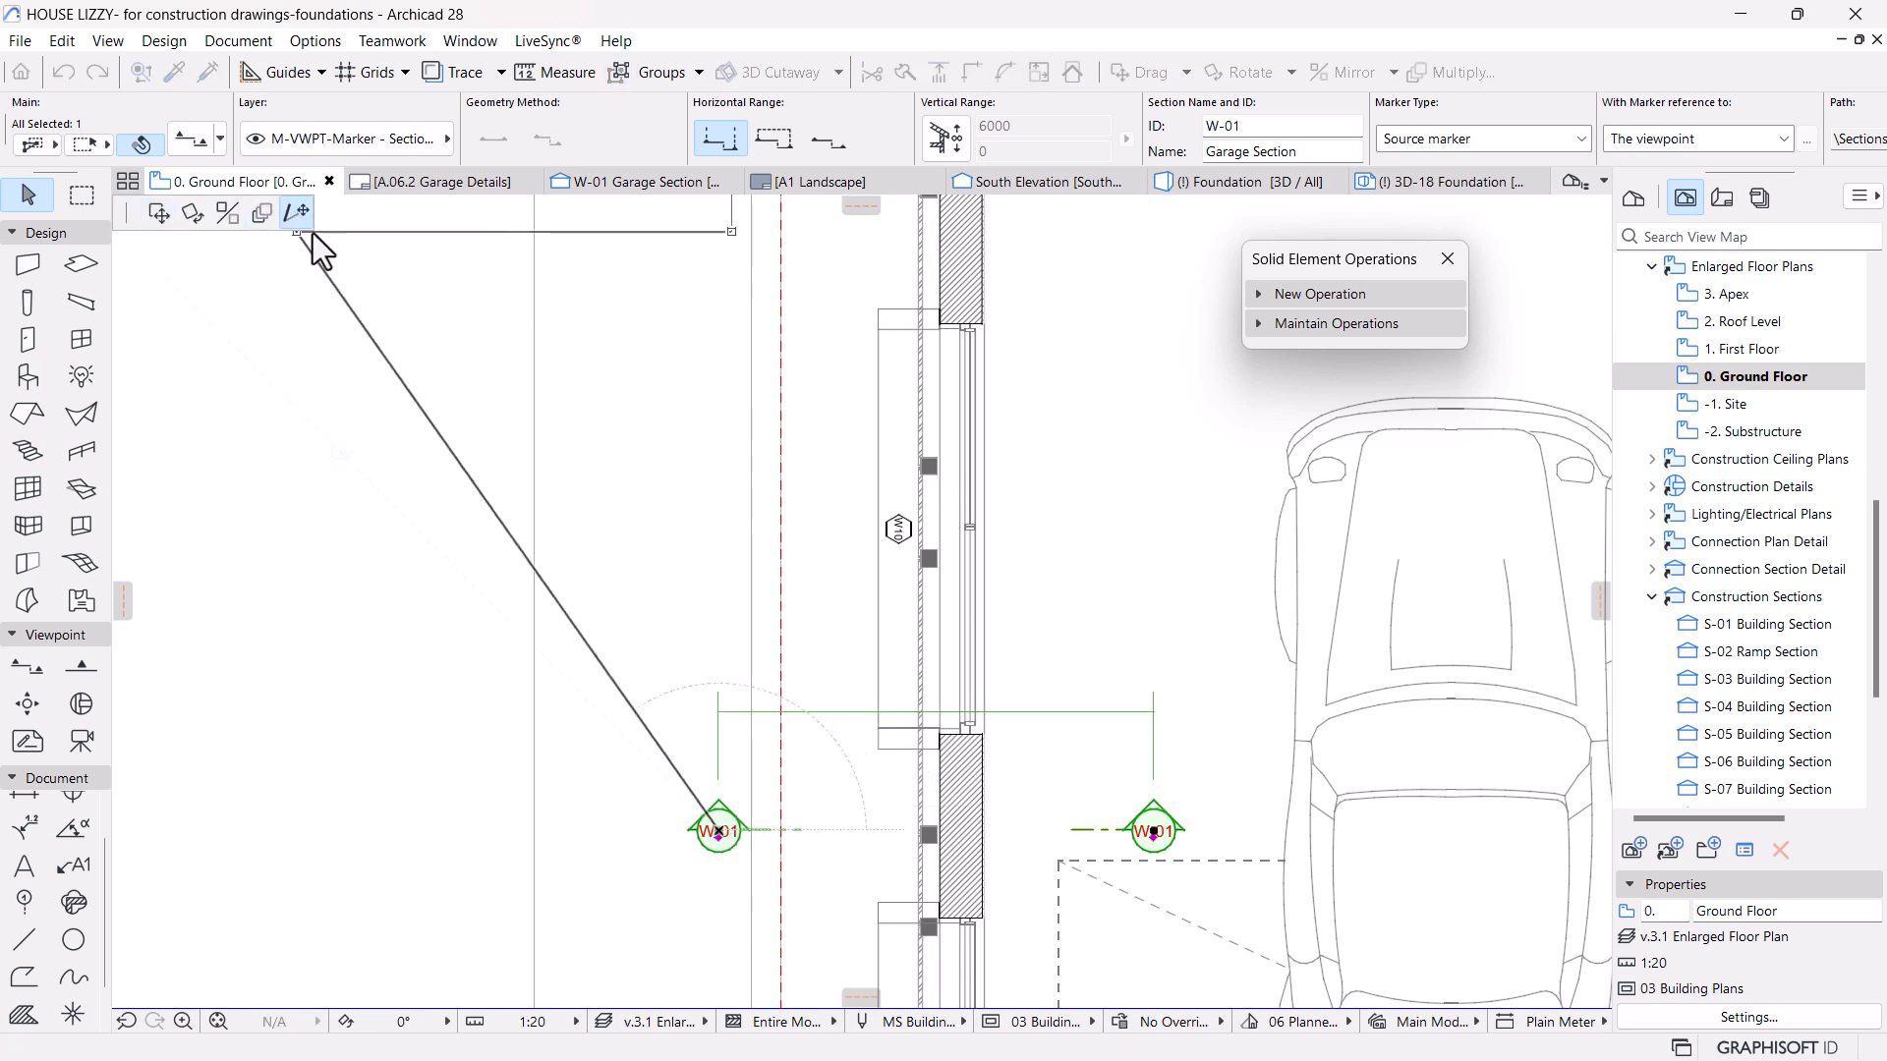
left_click(810, 834)
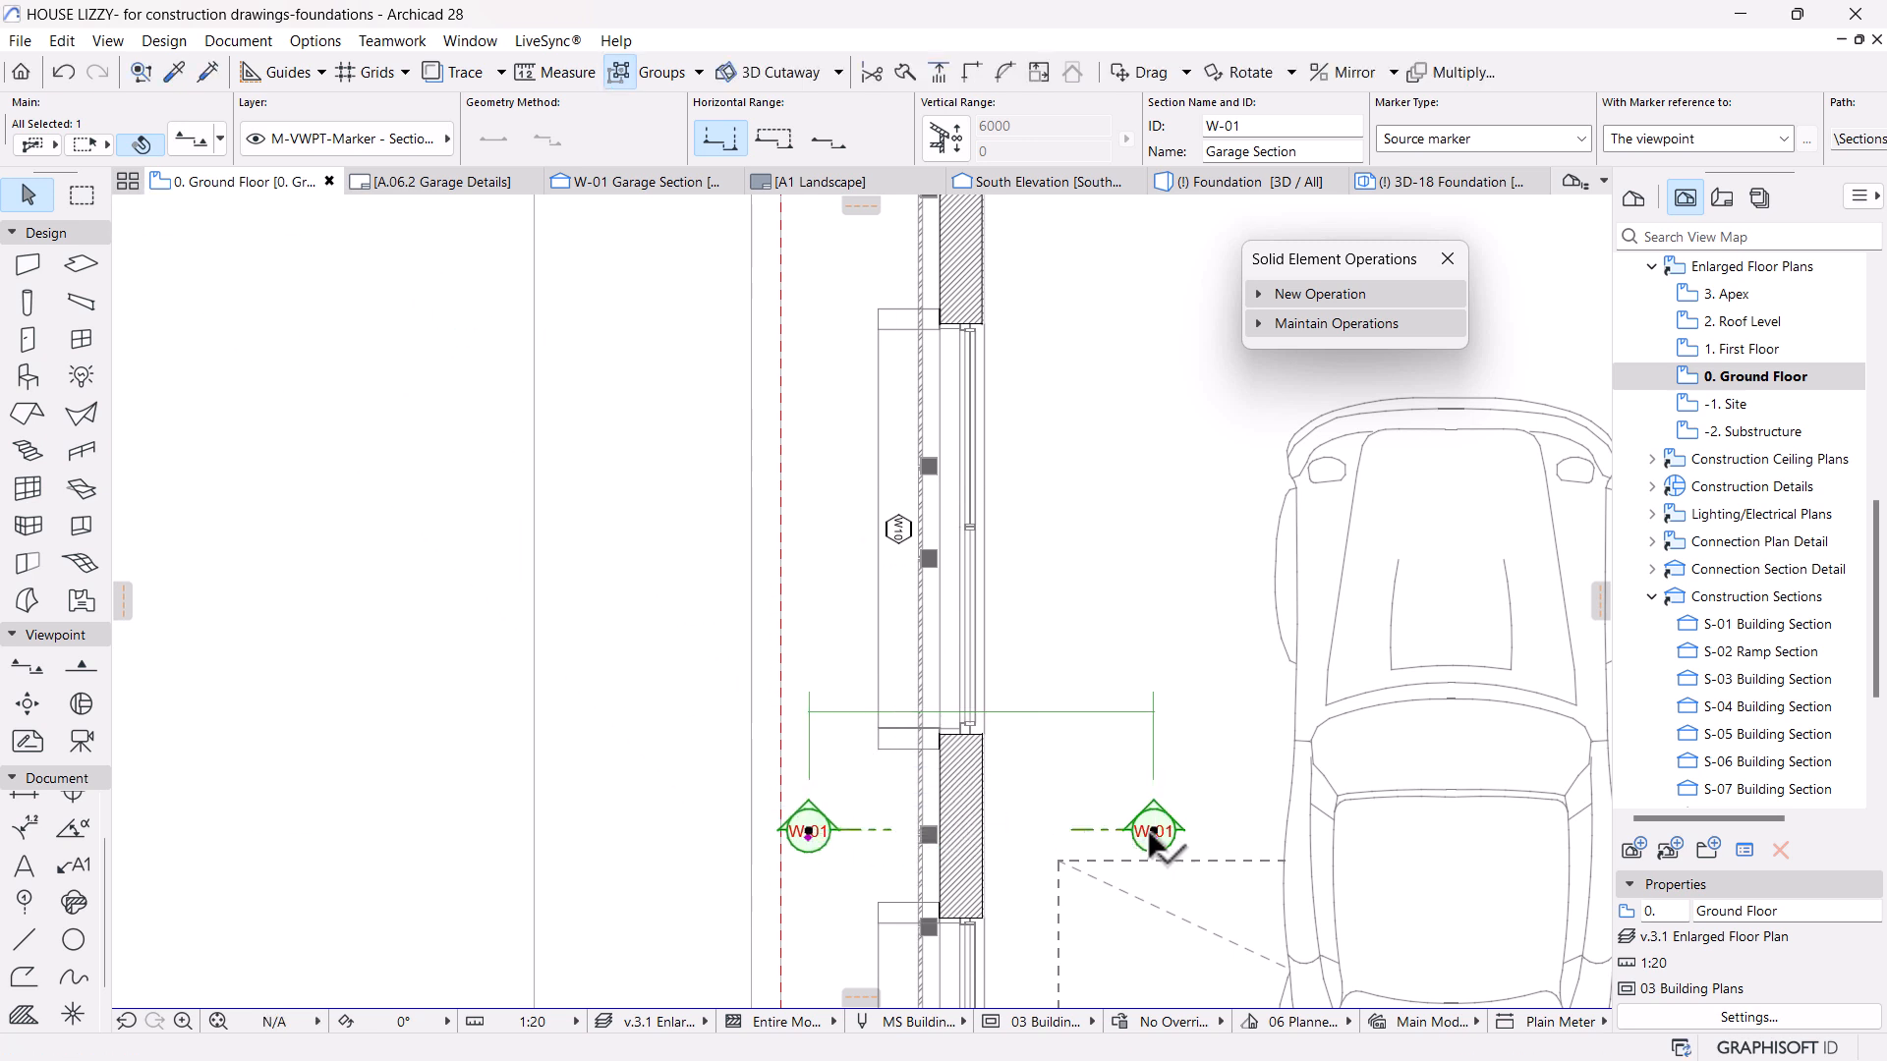
left_click(1152, 835)
left_click(1057, 831)
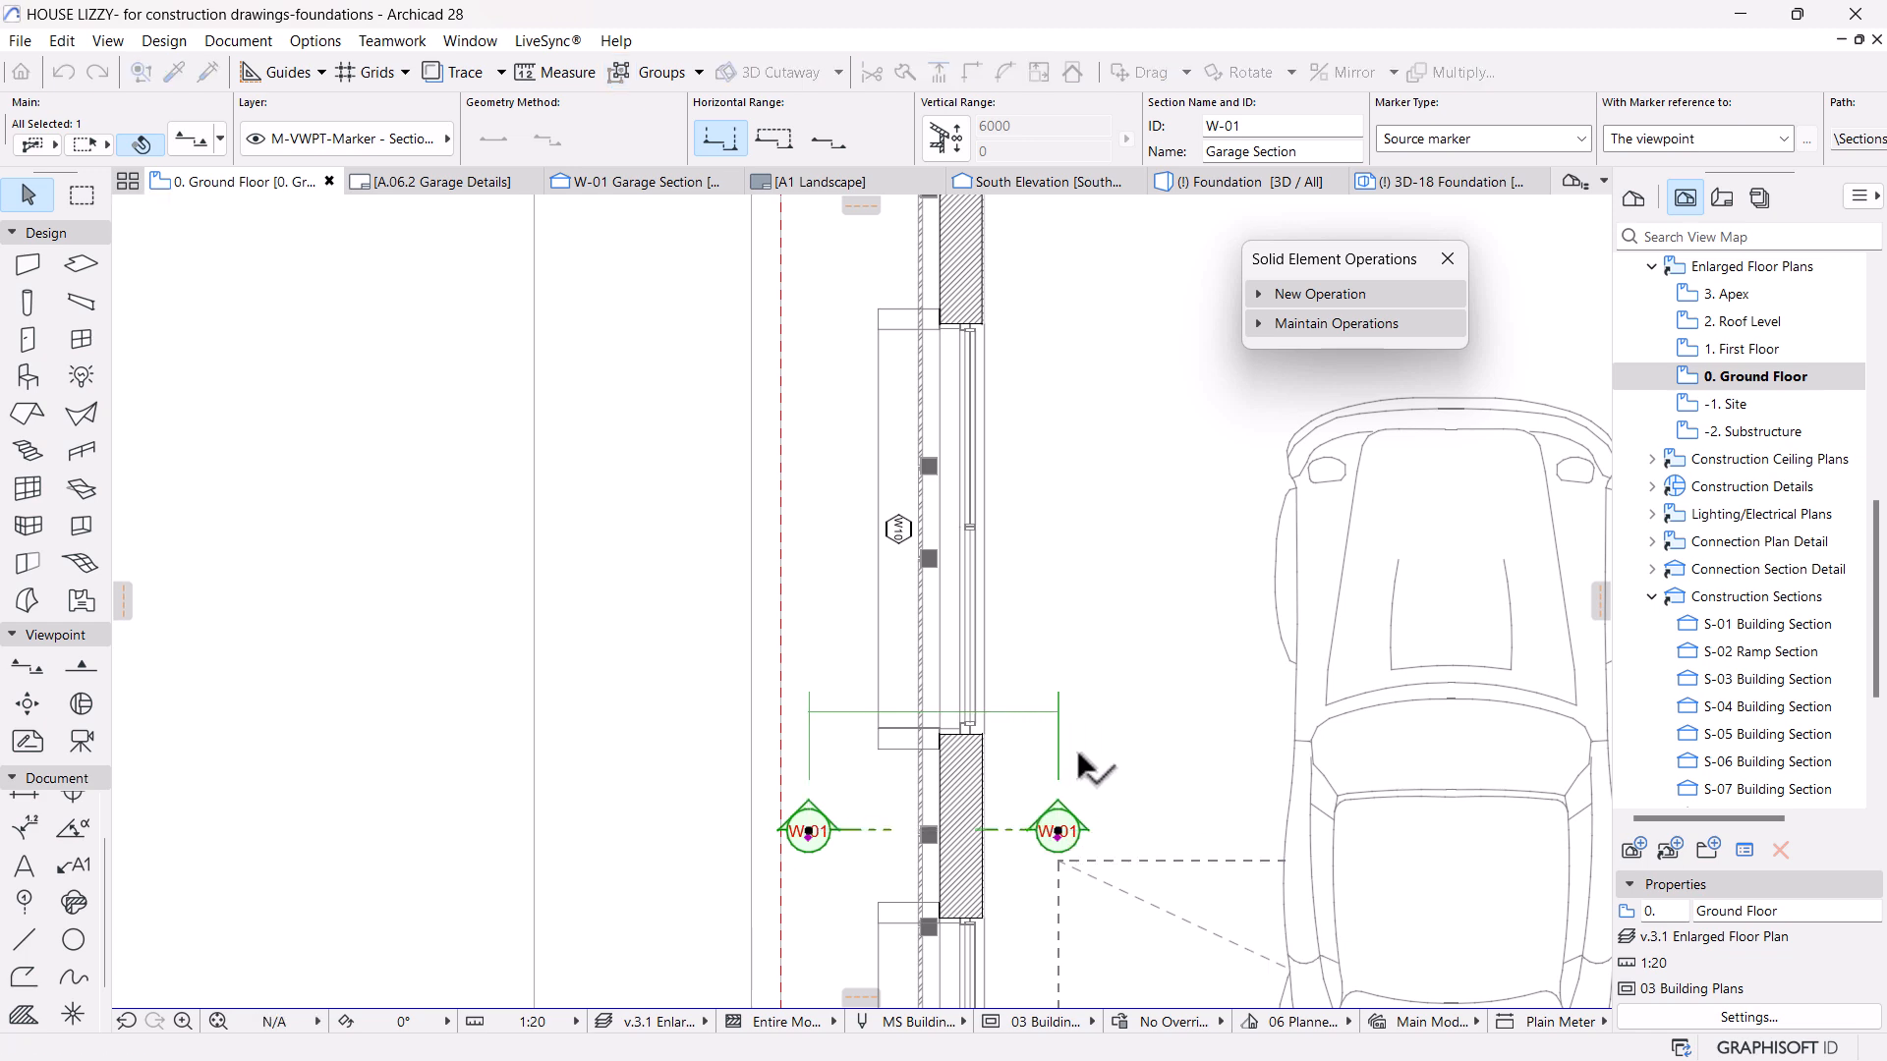
Return to the A.06.2 Garage Details layout, deselect the plan drawing and check the updated plan and section.
left_click(436, 187)
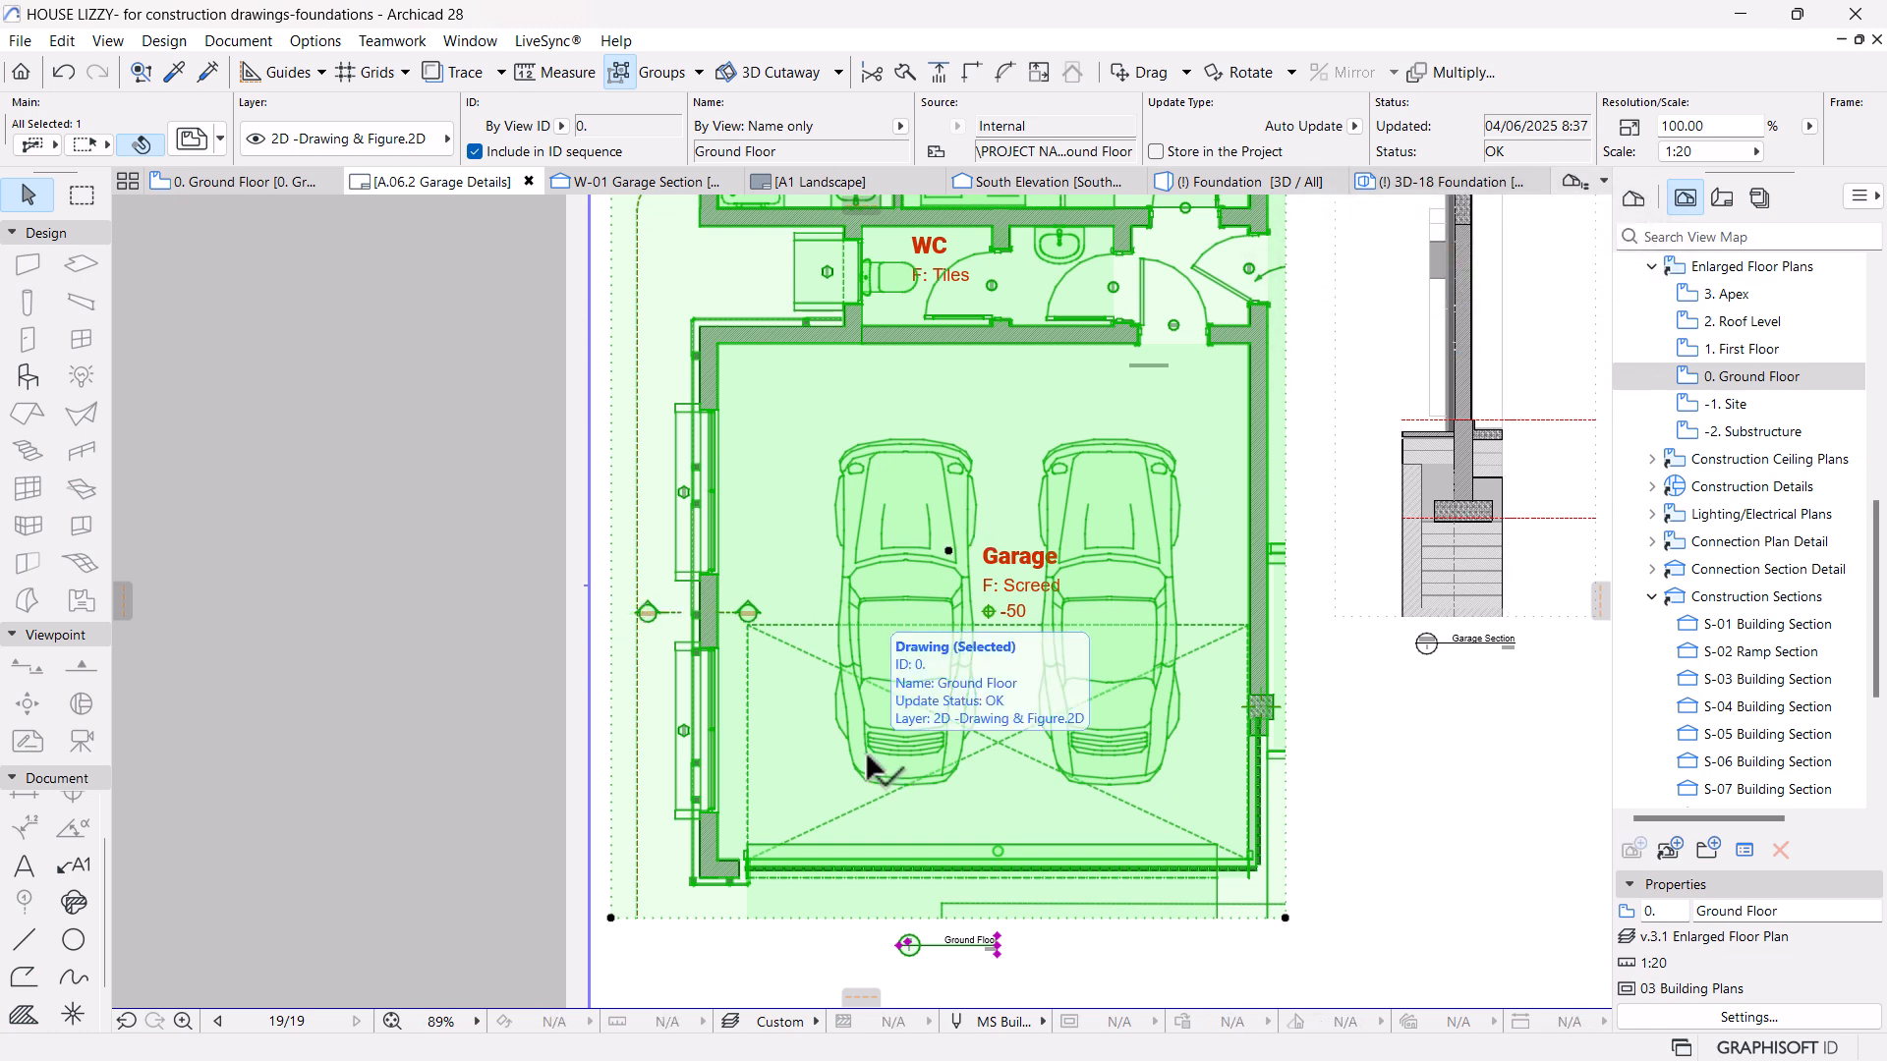
scroll(865, 771, "down", 10)
middle_click_drag(1352, 890, 1216, 835)
left_click(1430, 868)
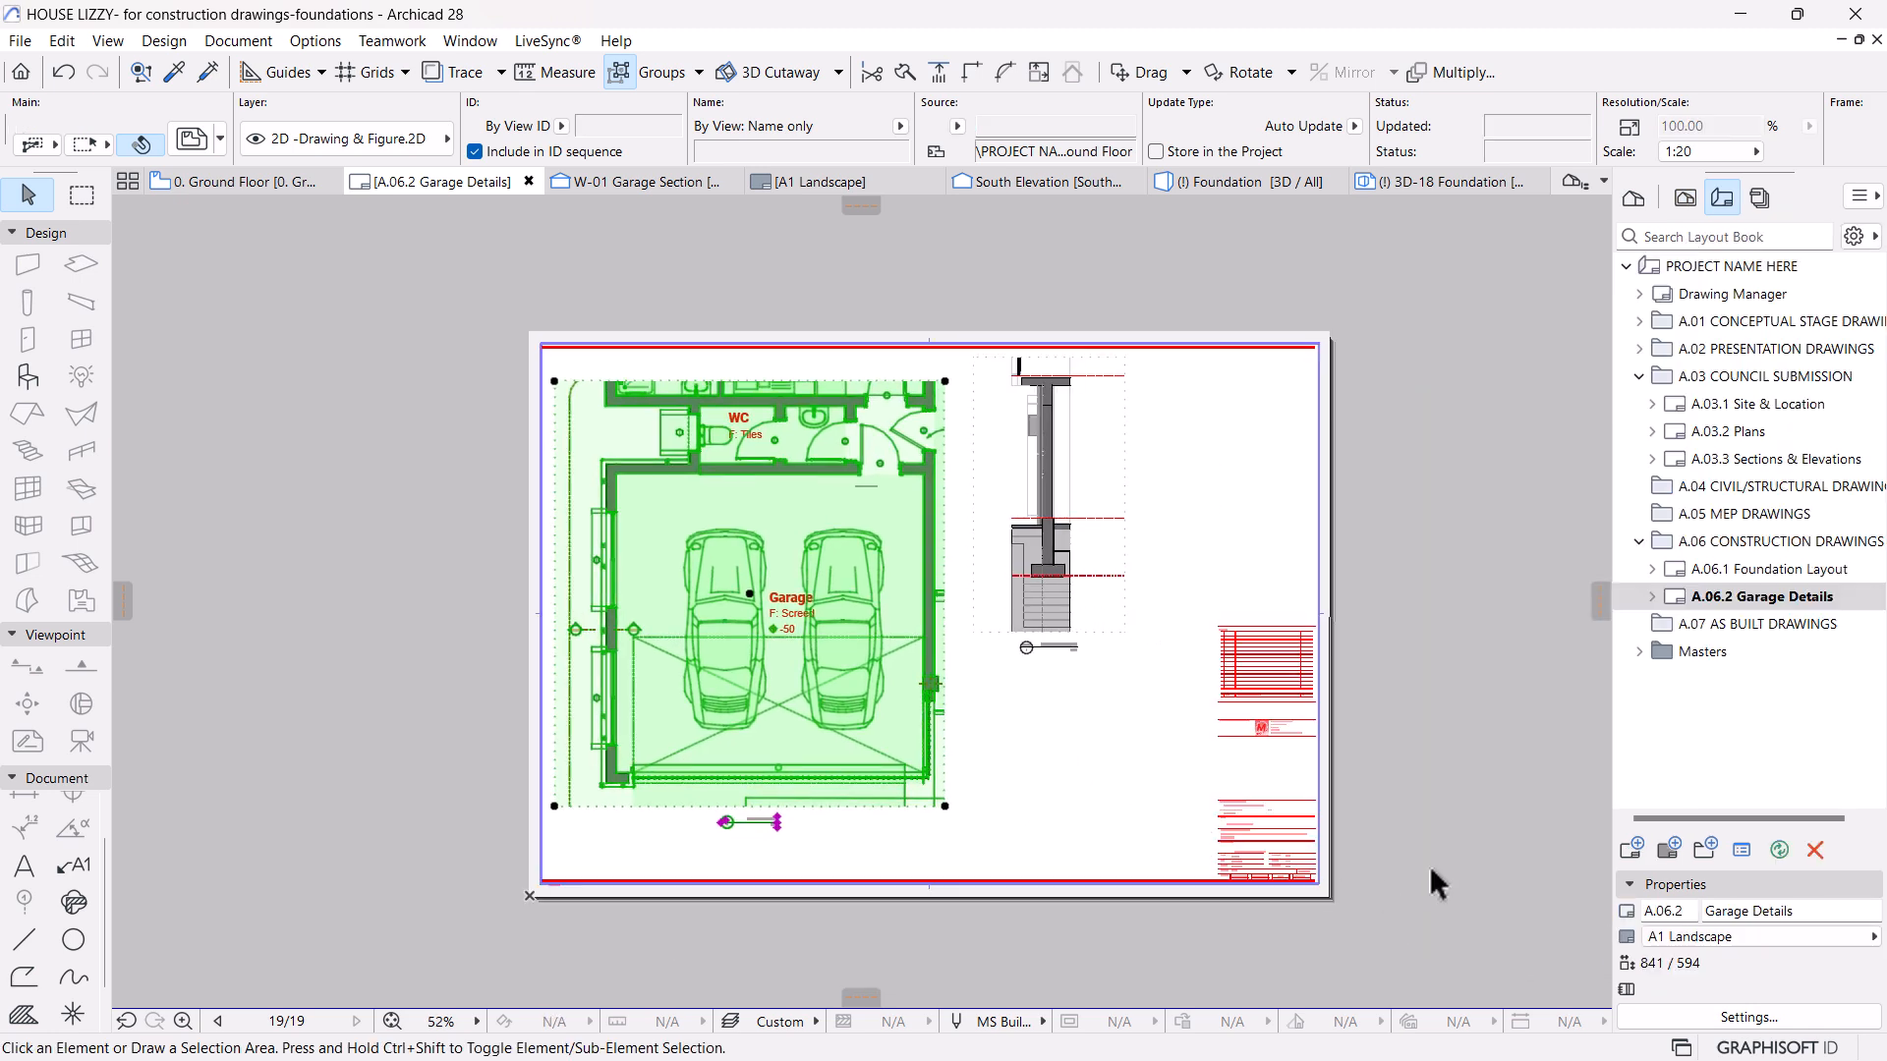
scroll(1005, 801, "up", 1)
scroll(978, 798, "up", 1)
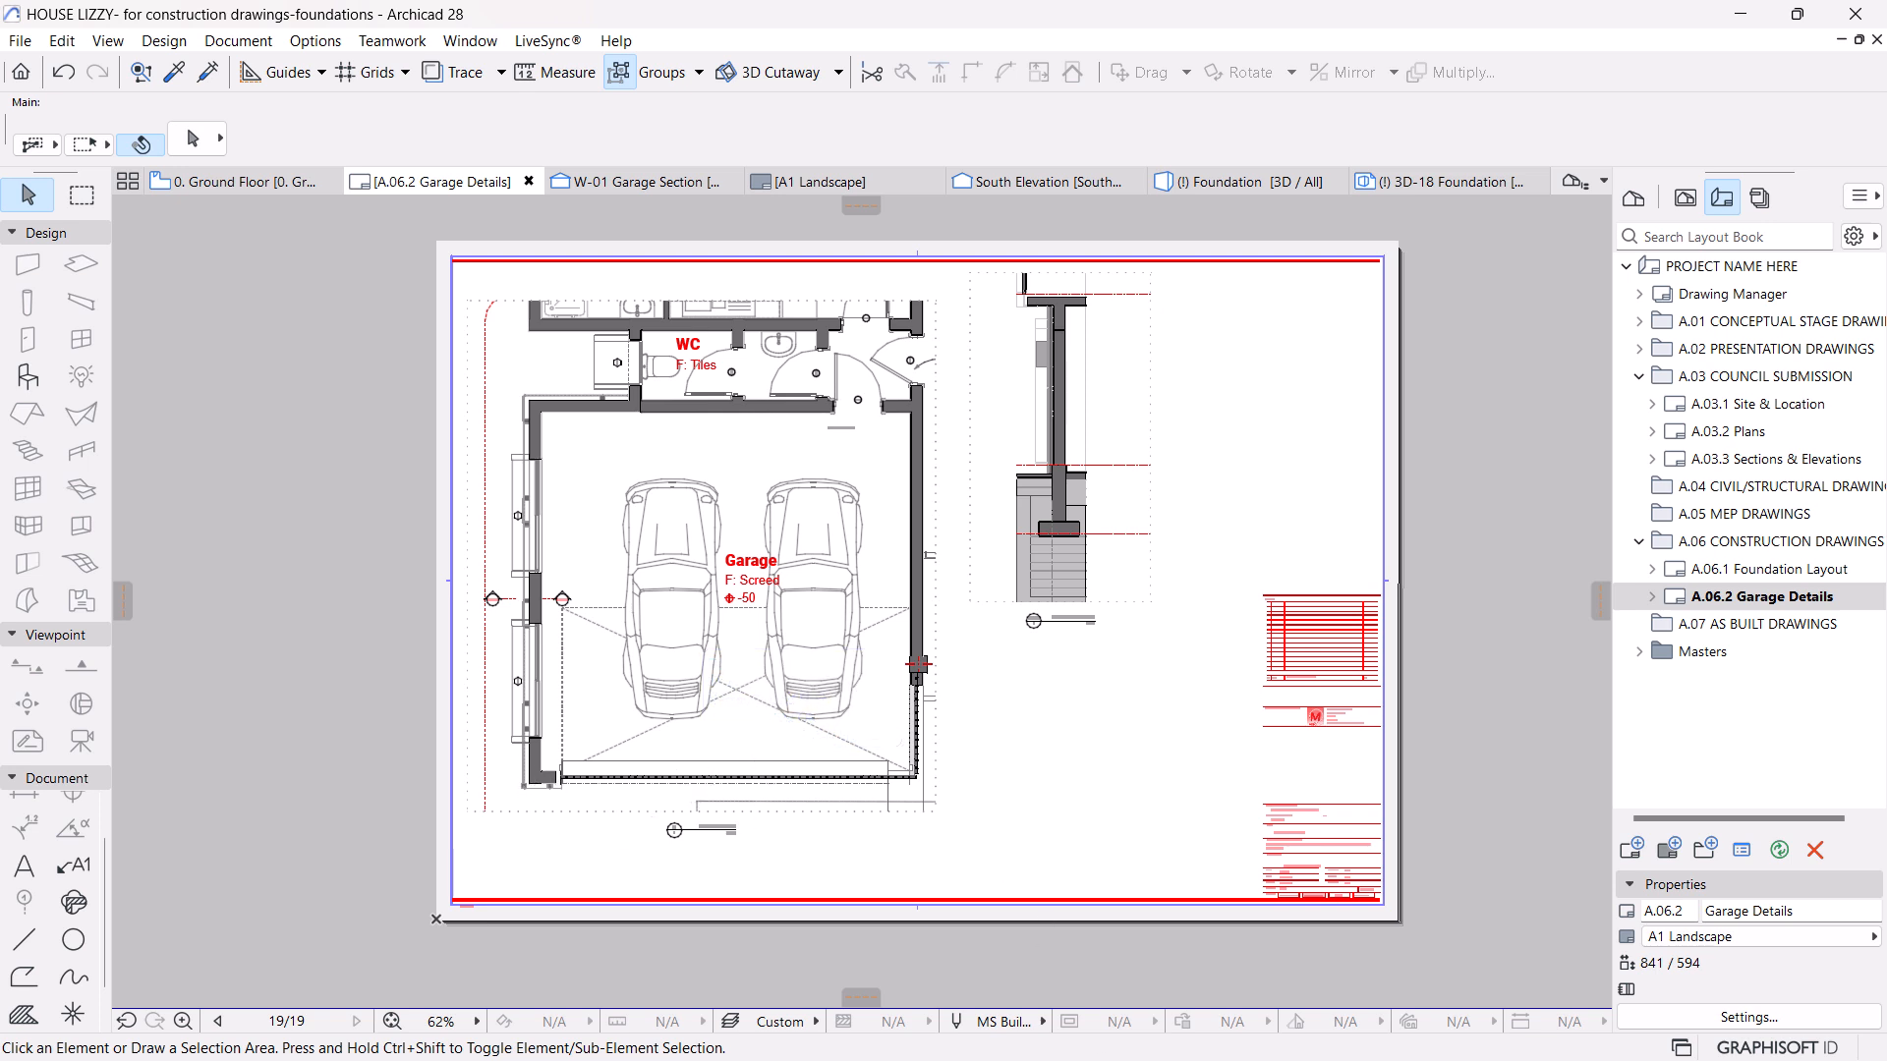
Switch to the browser to view the Pinterest garage door reference, and return to the HOUSE LIZZY construction drawings in Archicad.
key("super")
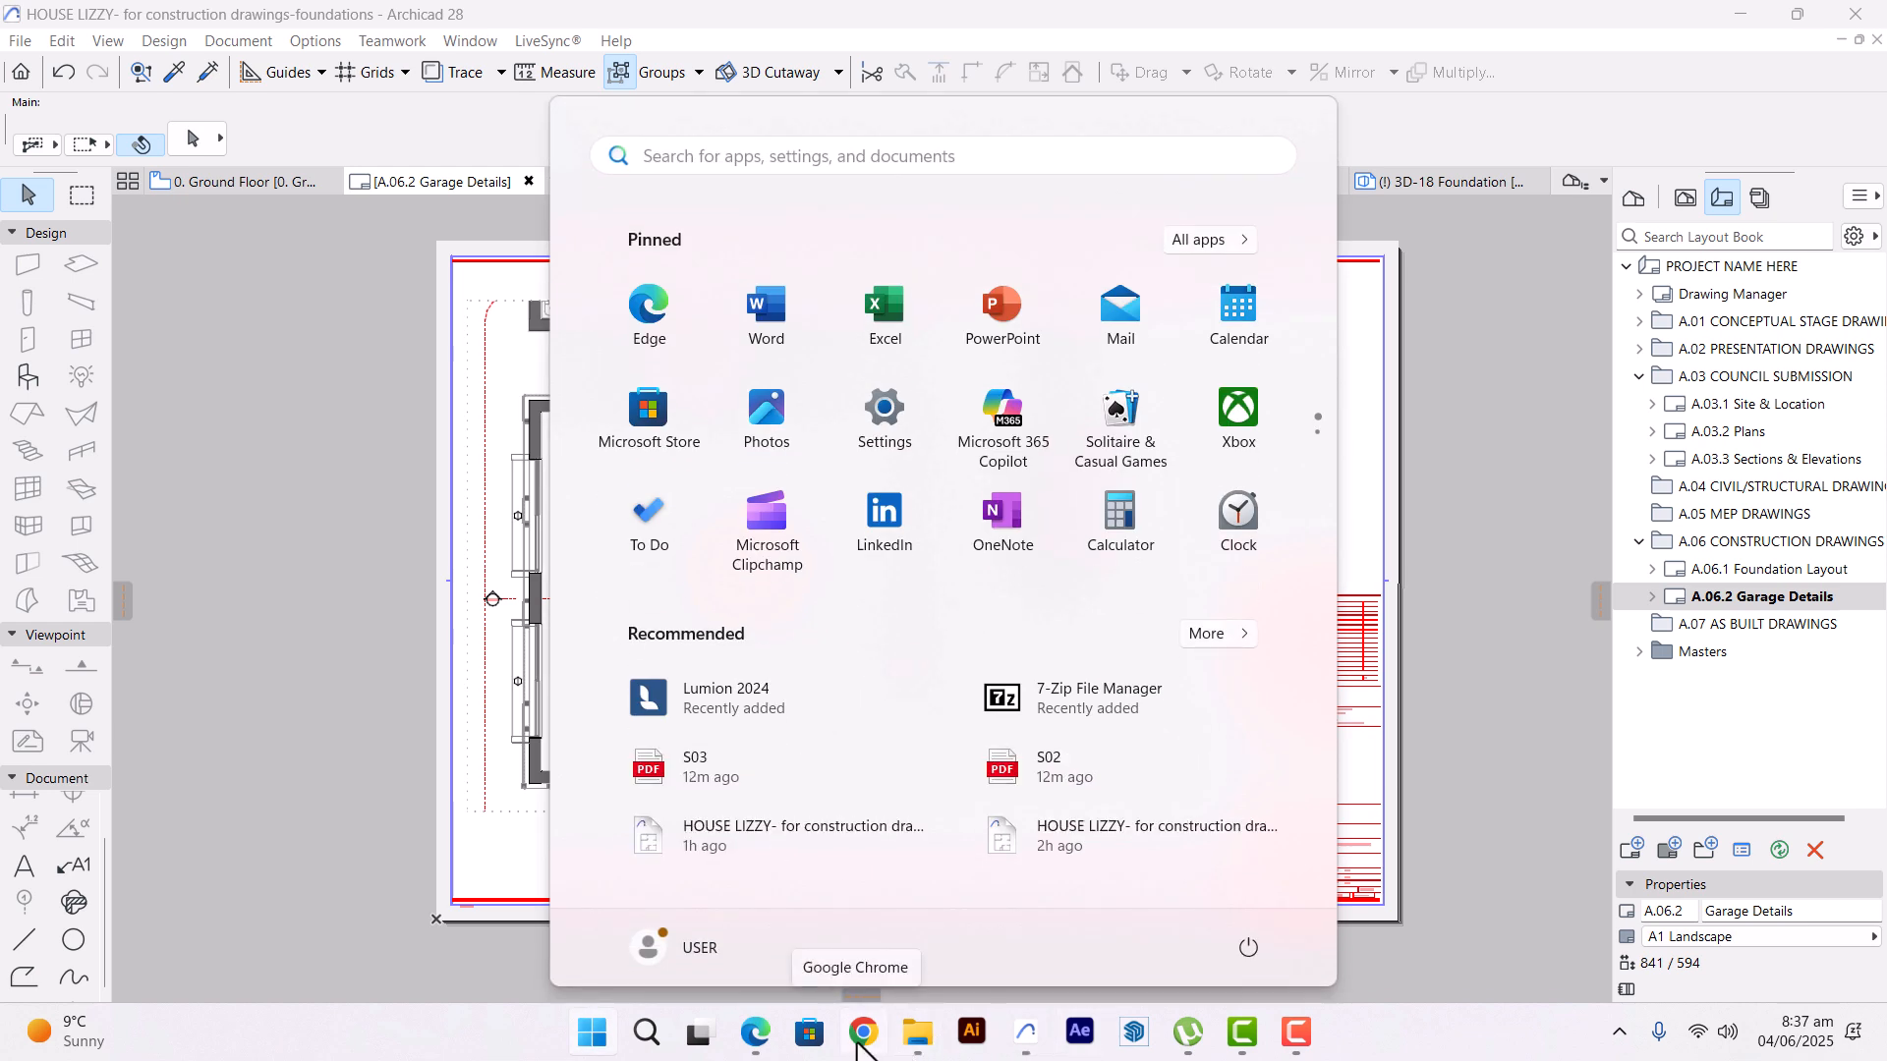
key("super")
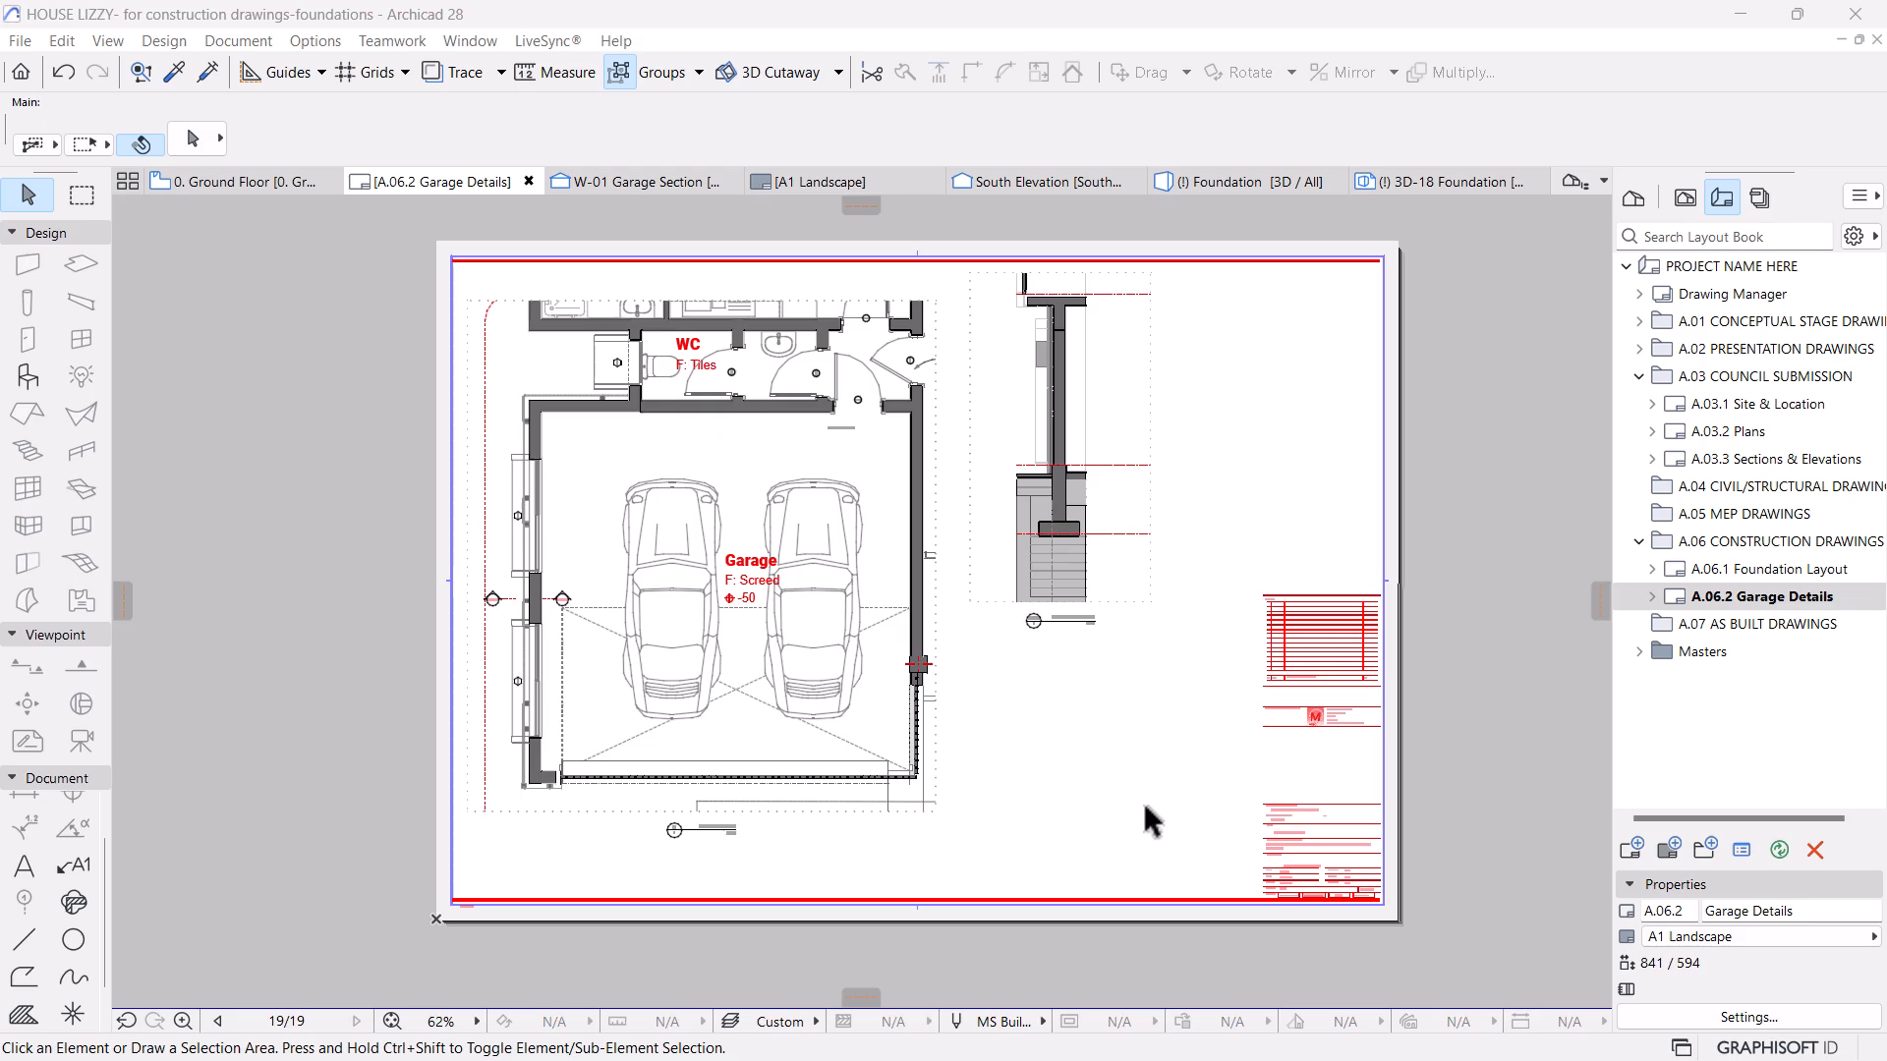
key("alt+Tab")
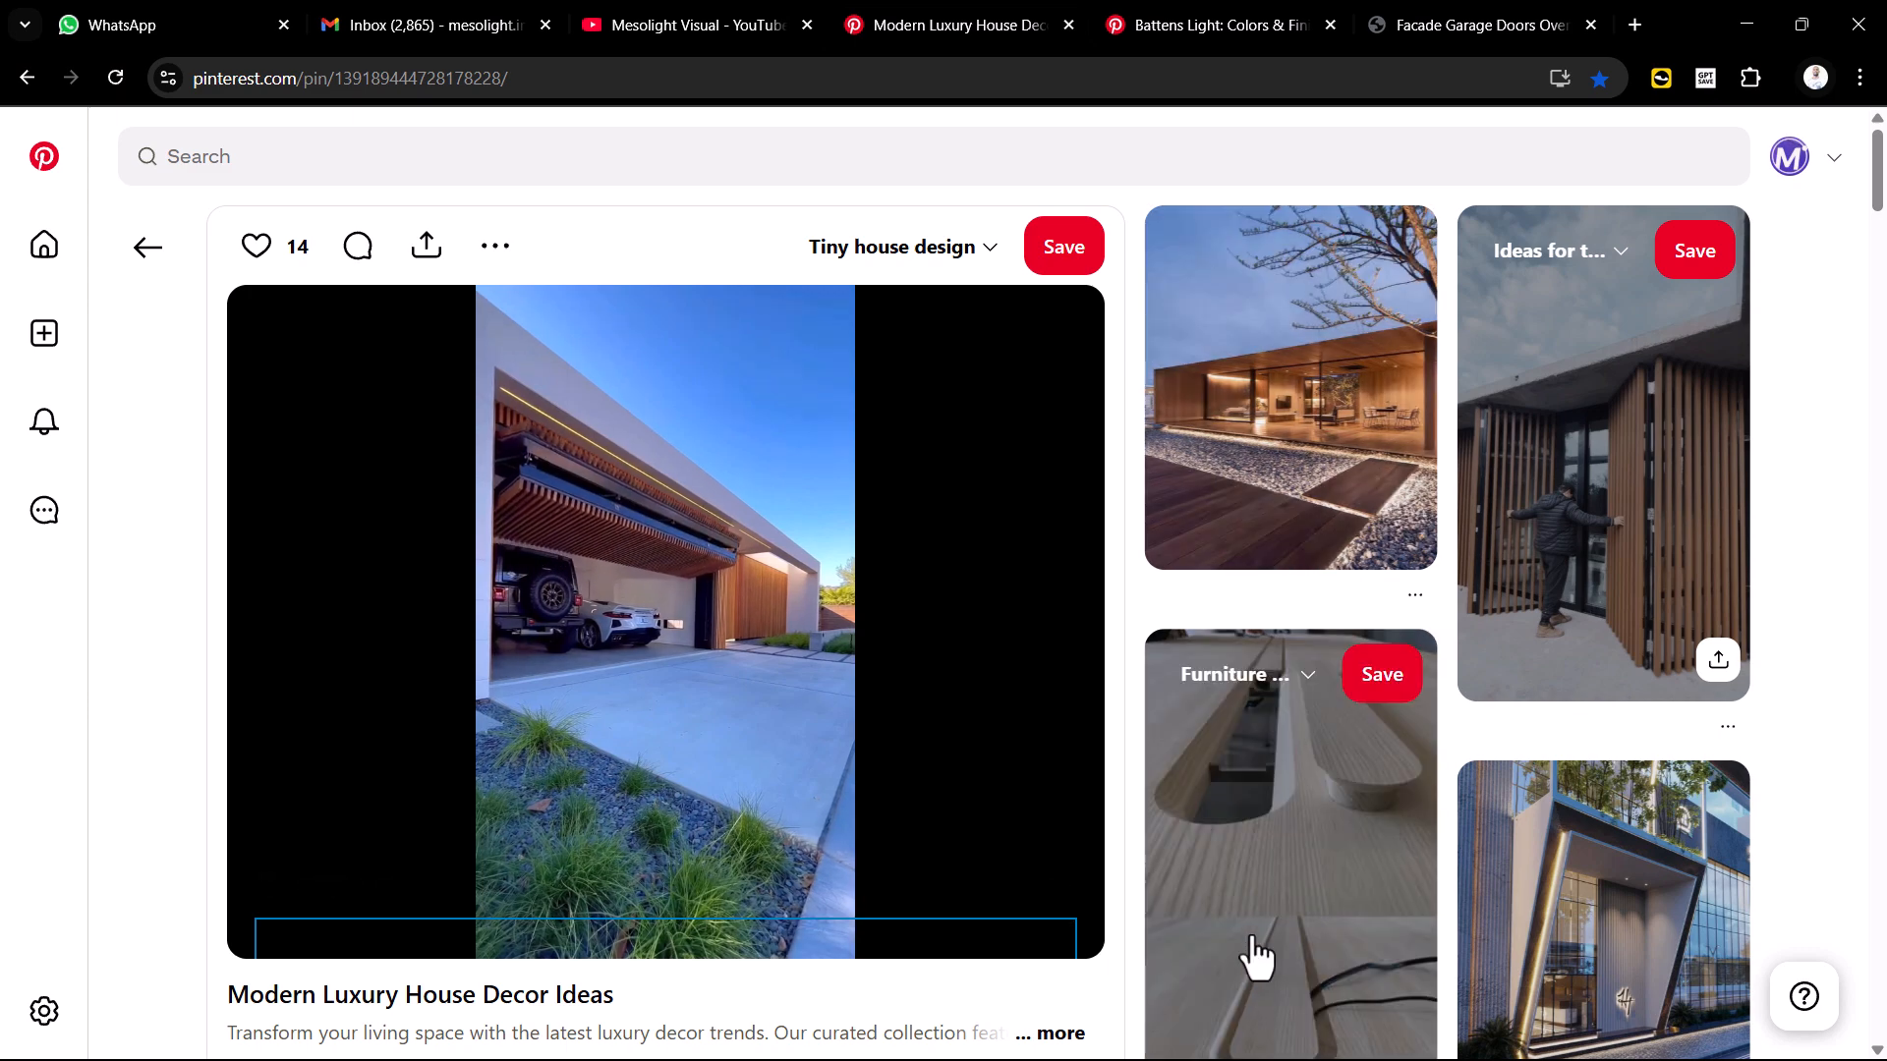
key("super")
mouse_move(1024, 1049)
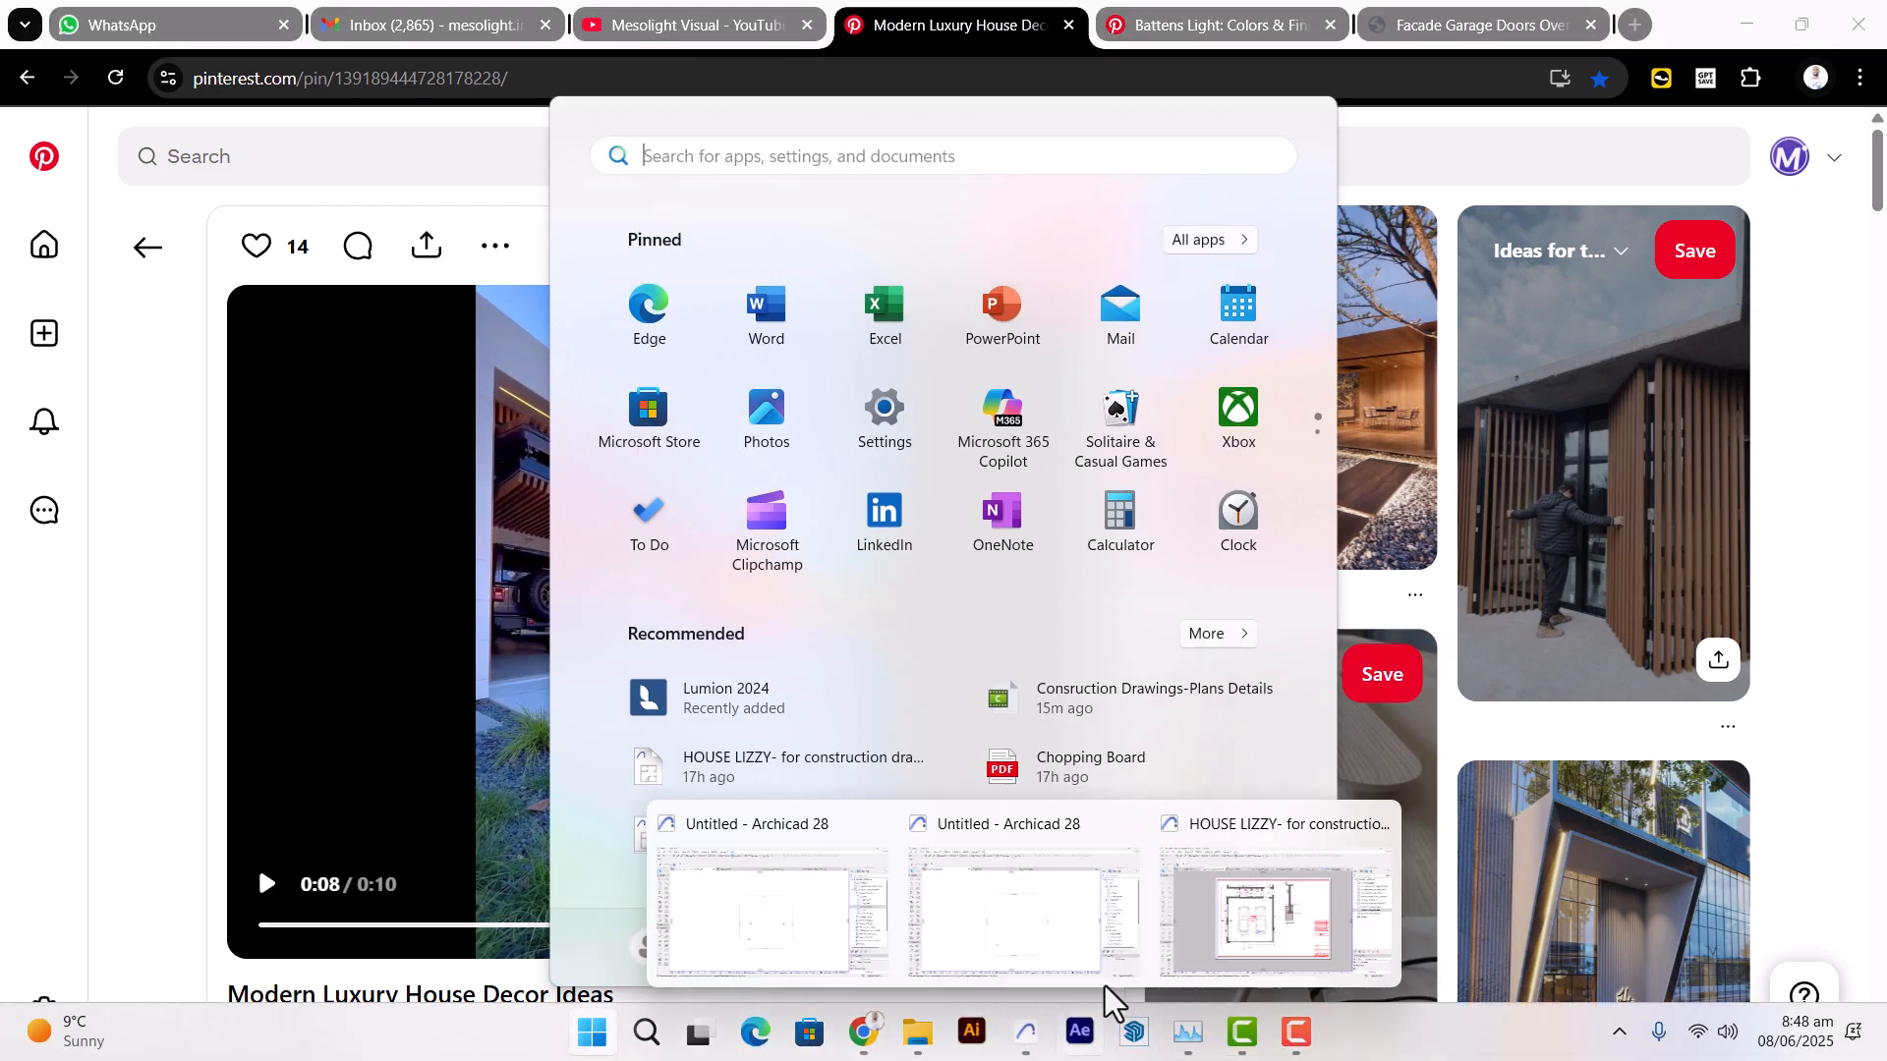
left_click(1289, 939)
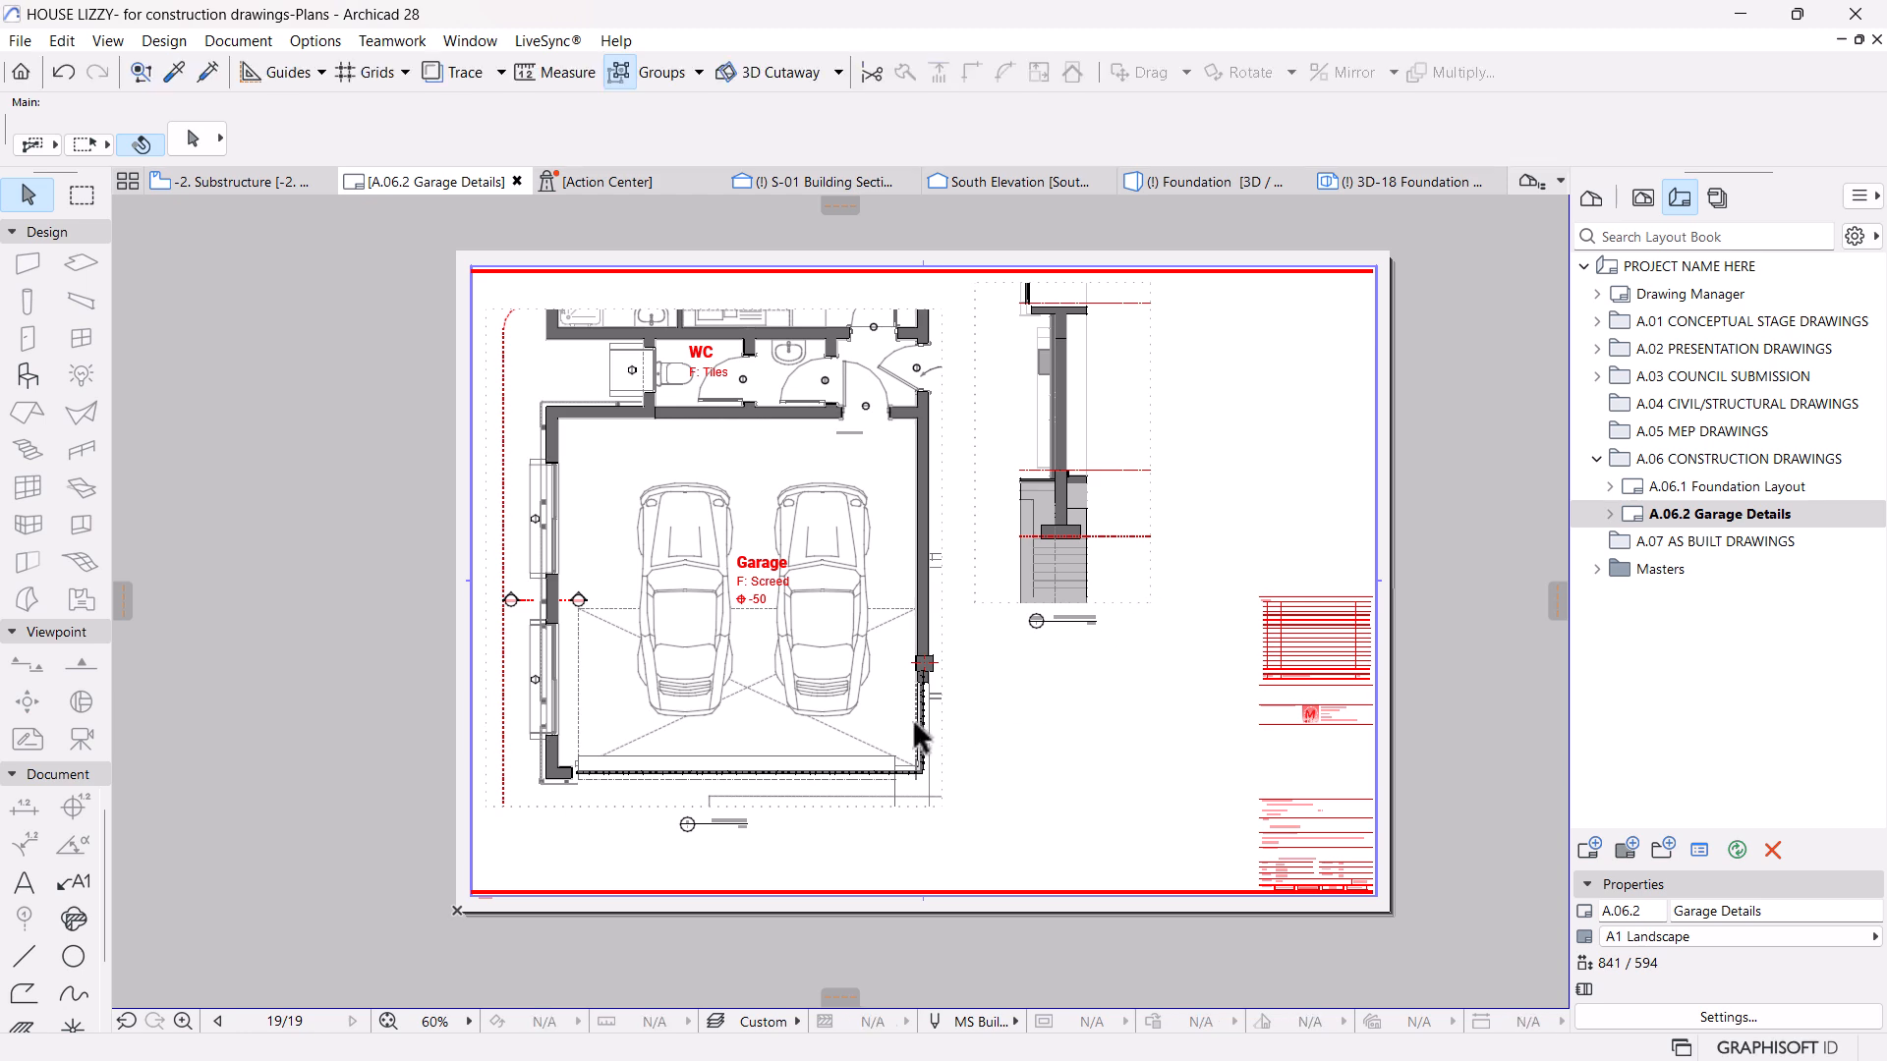
Open the source view of the garage's Ground Floor drawing from the layout.
scroll(913, 733, "up", 2)
left_click(752, 378)
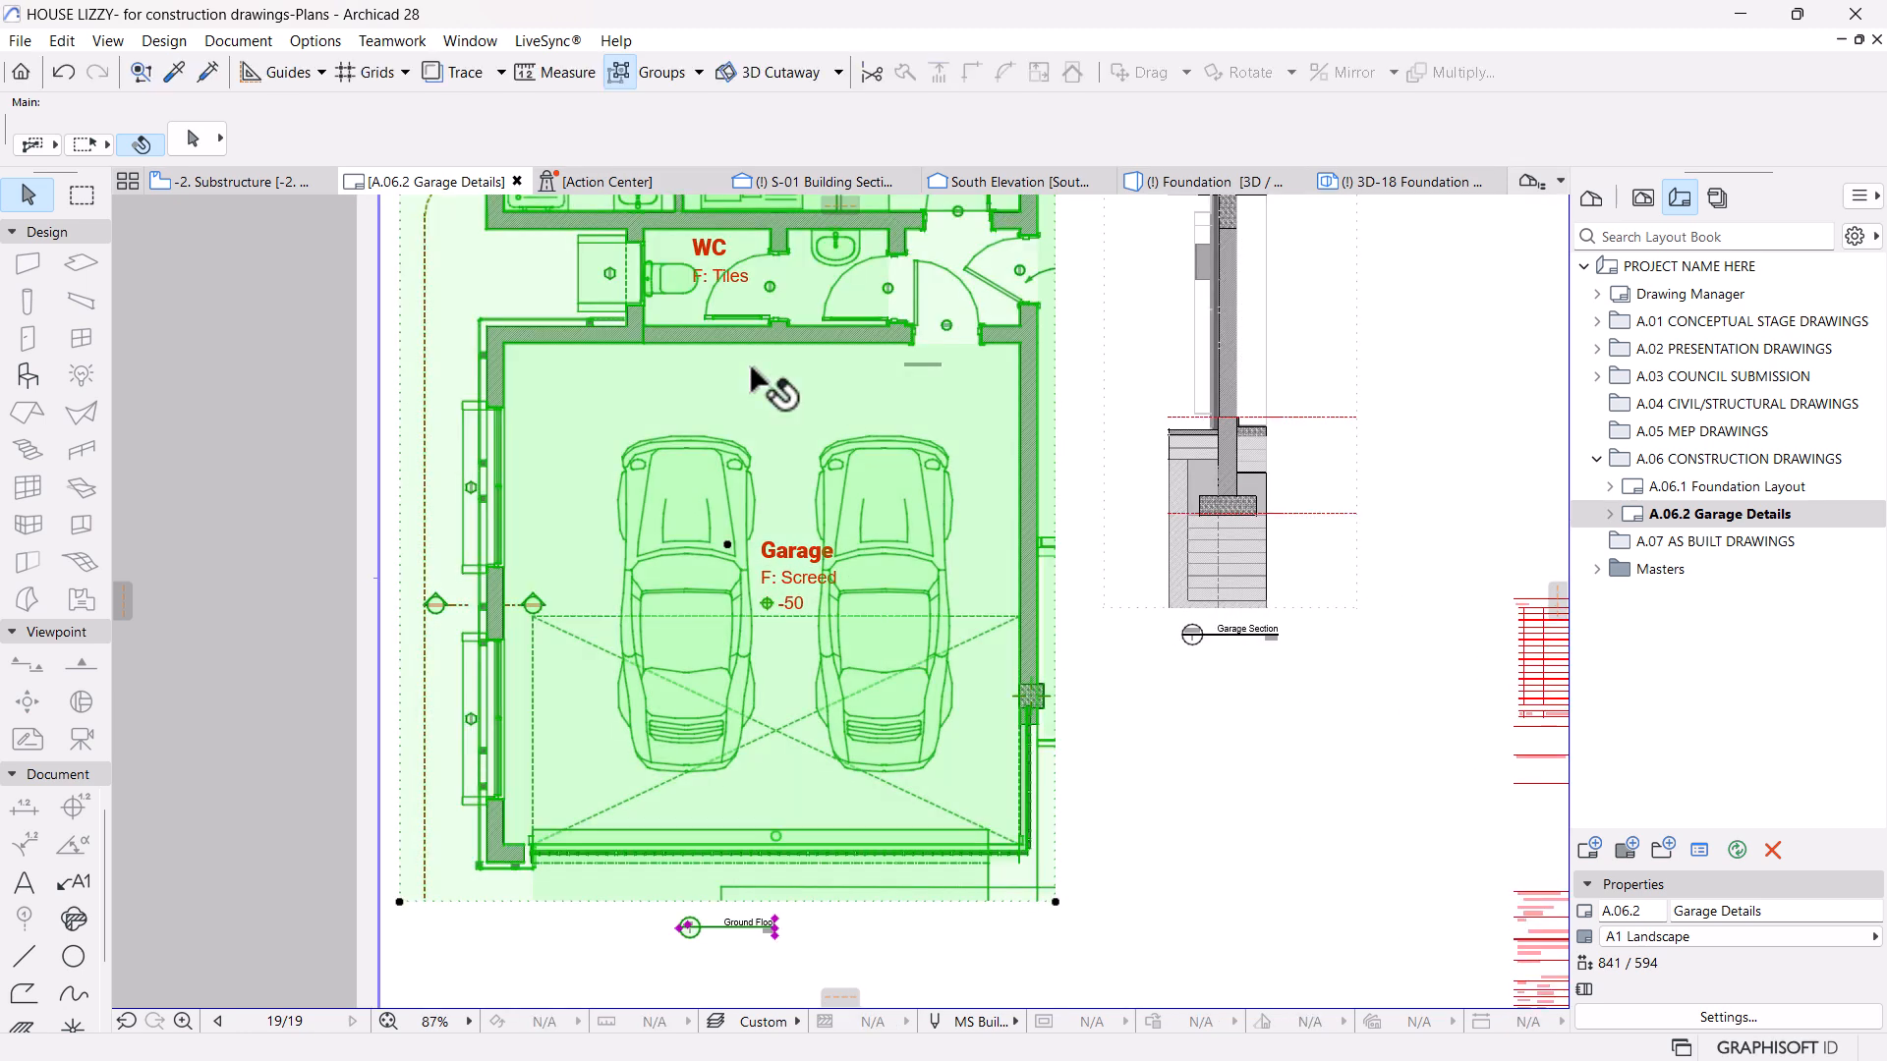
right_click(752, 374)
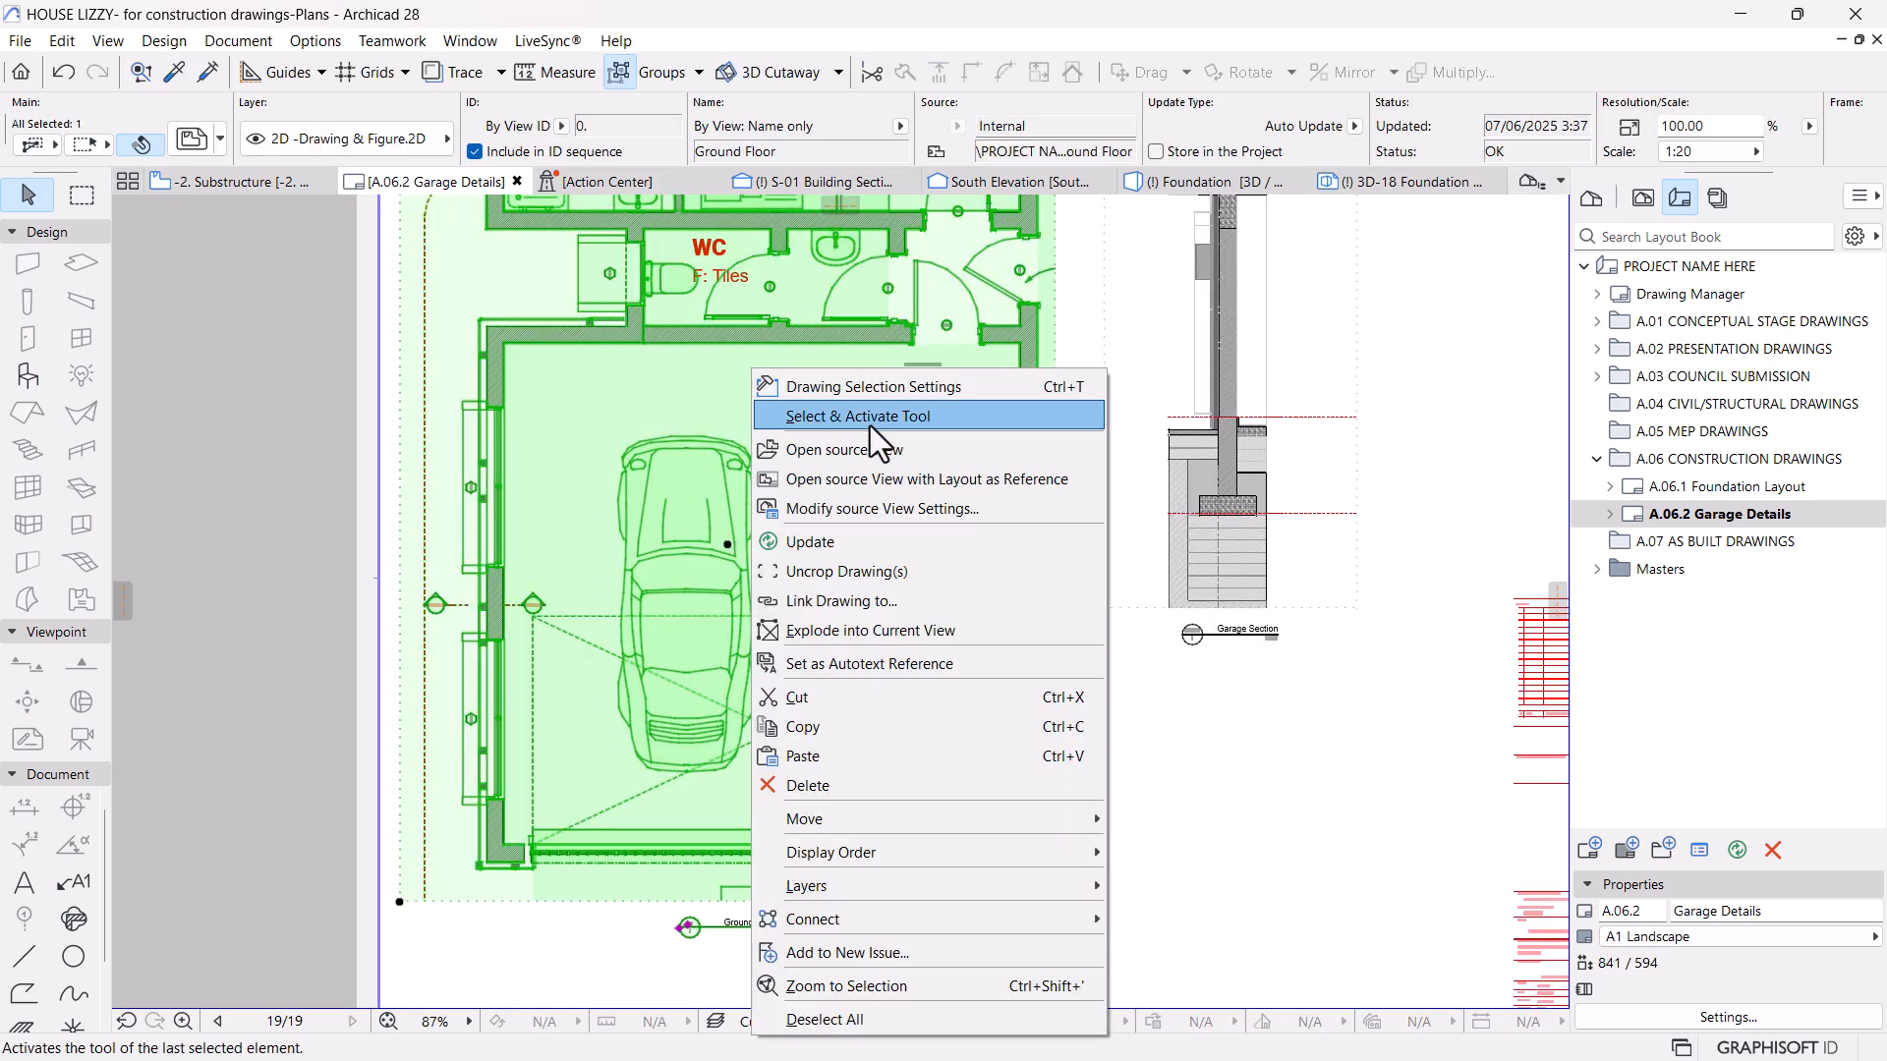
left_click(865, 451)
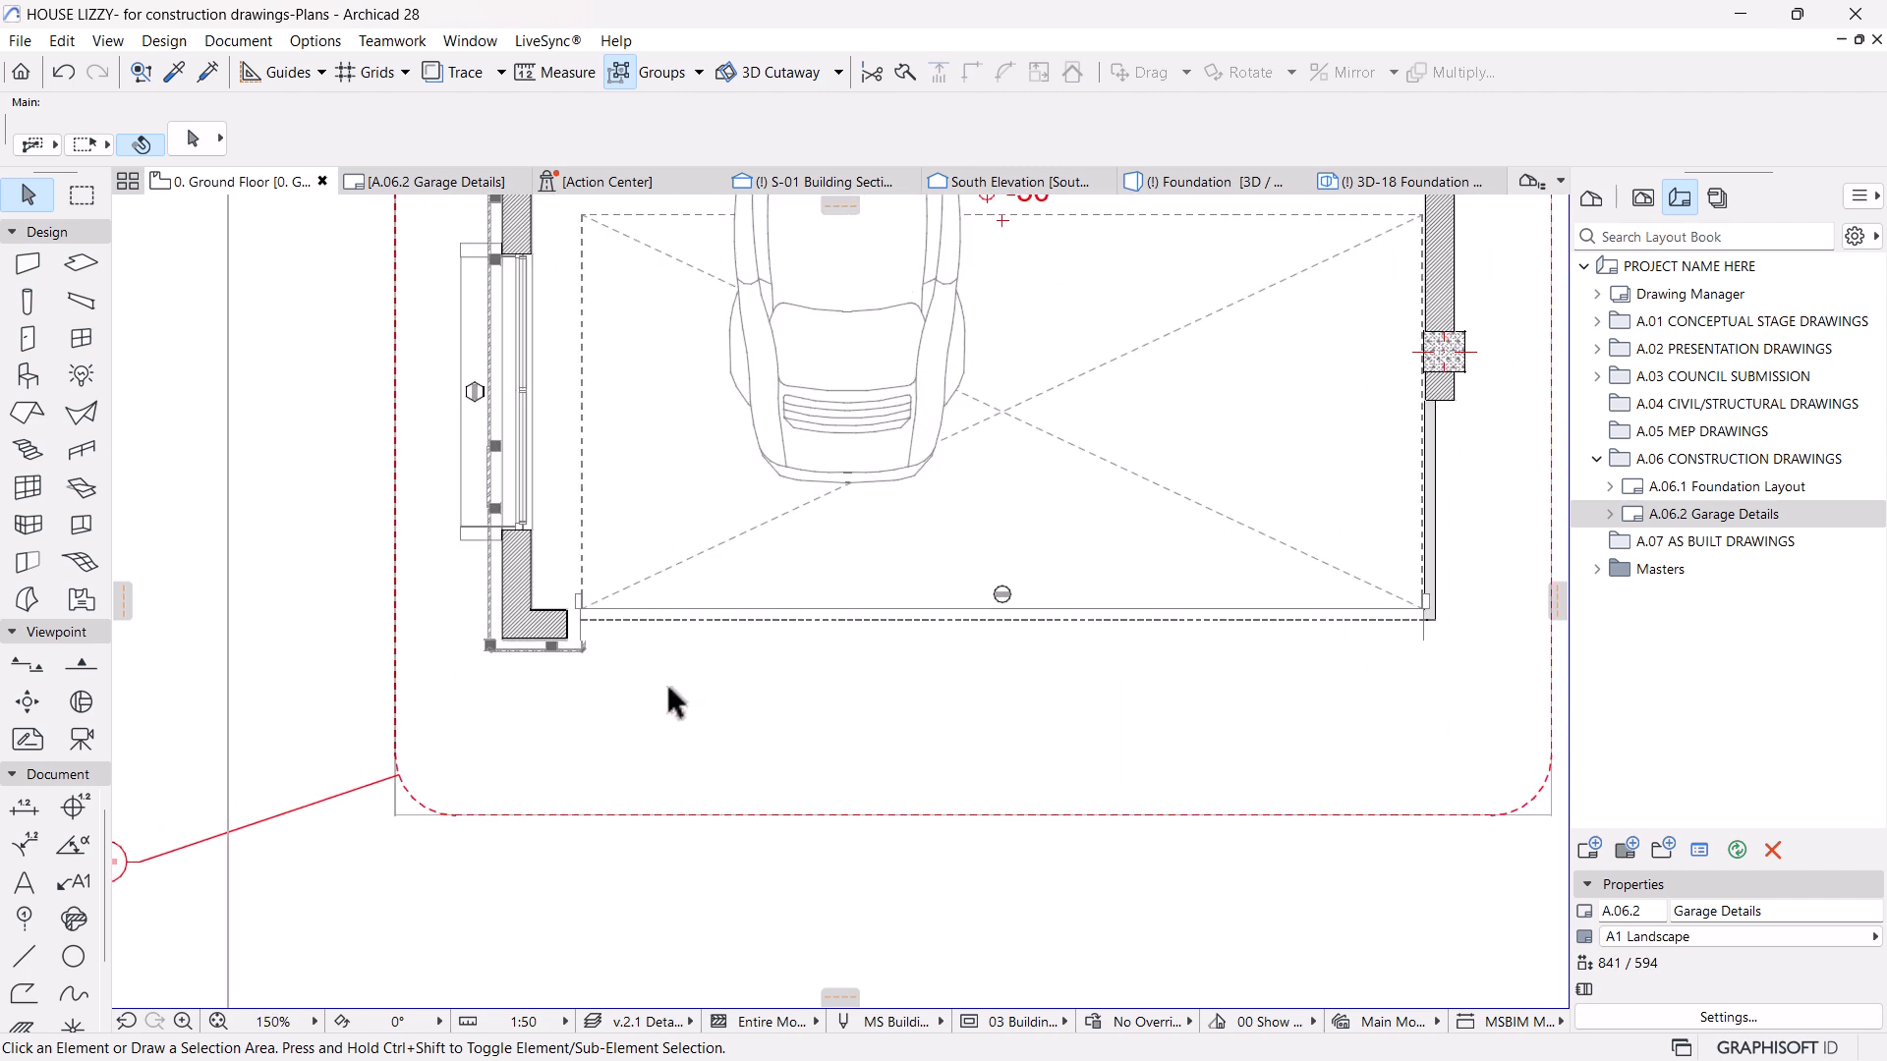
Examine the battens and wall lines along the garage door opening on the ground floor plan.
scroll(619, 628, "up", 5)
scroll(865, 589, "down", 2)
middle_click_drag(1045, 539, 653, 611)
middle_click_drag(274, 665, 484, 664)
scroll(485, 668, "up", 4)
left_click(592, 641)
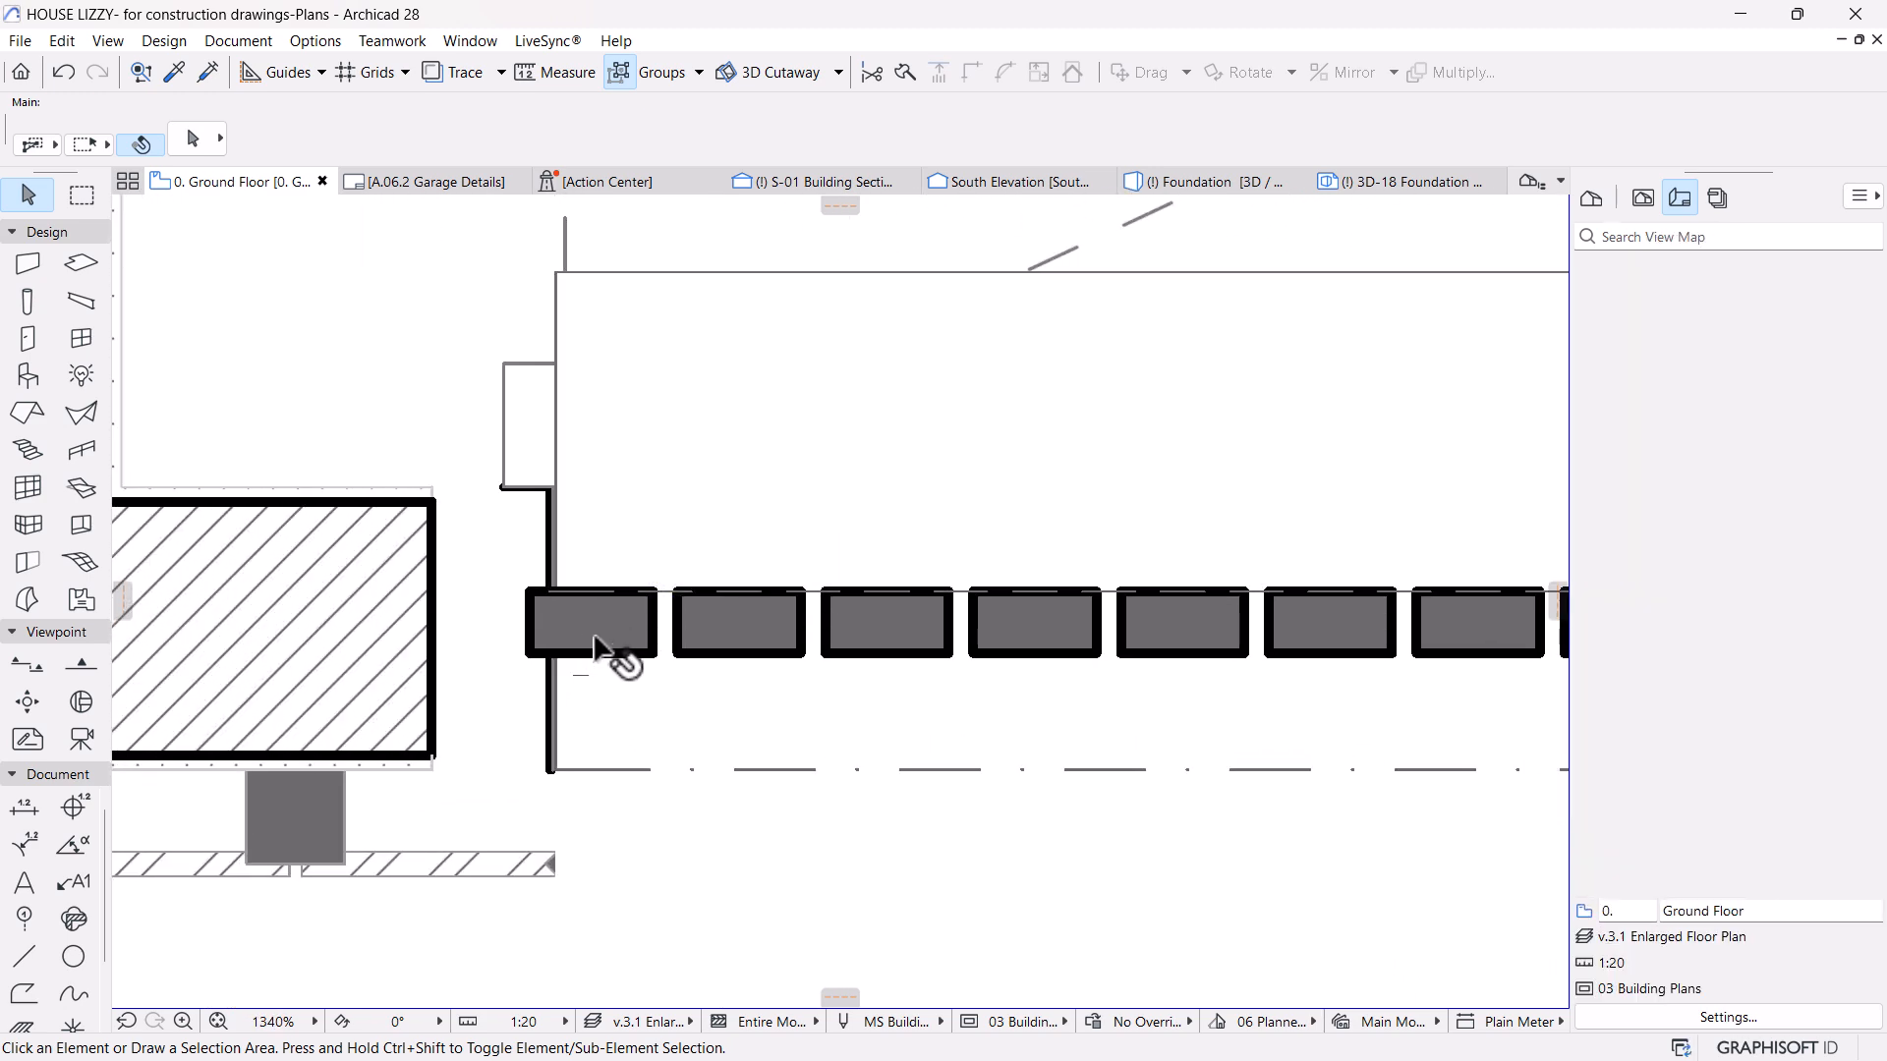
left_click(650, 715)
scroll(652, 714, "down", 7)
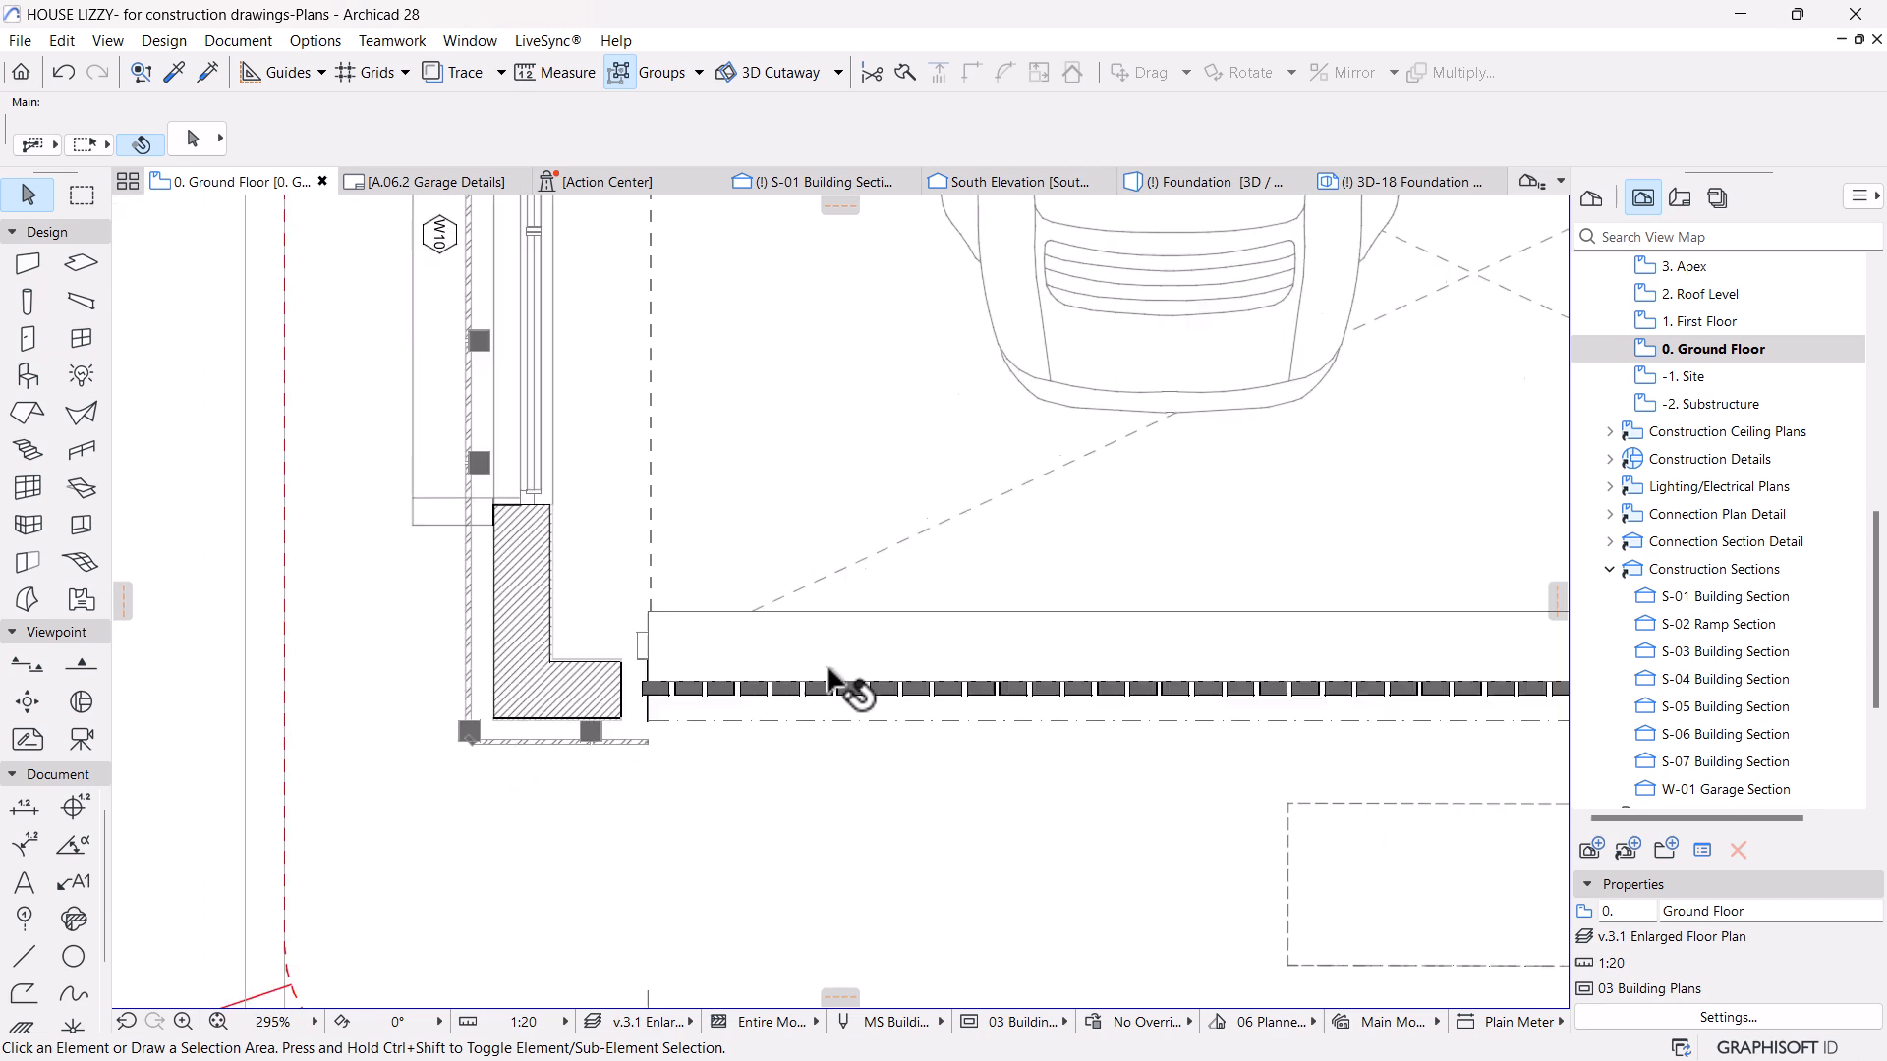
middle_click_drag(846, 701, 712, 709)
Enclose the front of the garage in a marquee and show it in 3D, viewed from inside the garage.
left_click(82, 195)
left_click(452, 527)
left_click(1523, 851)
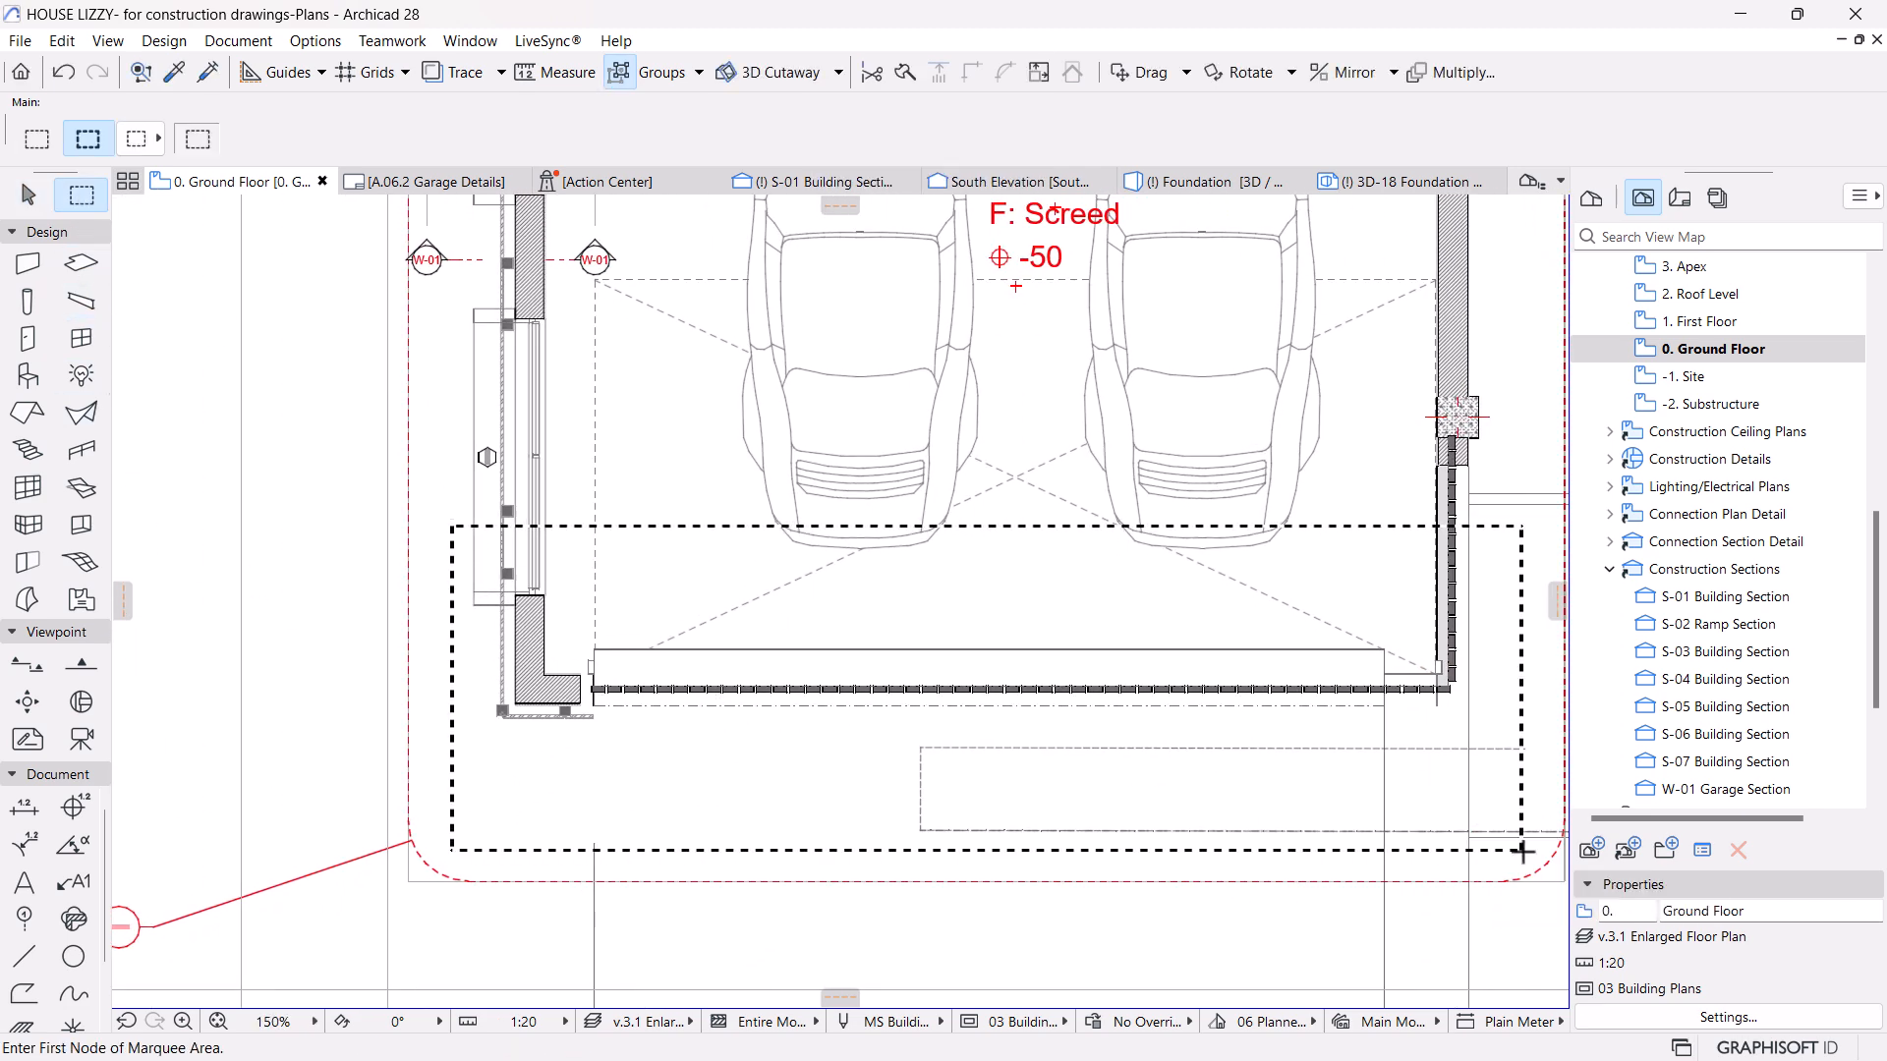
key("F5")
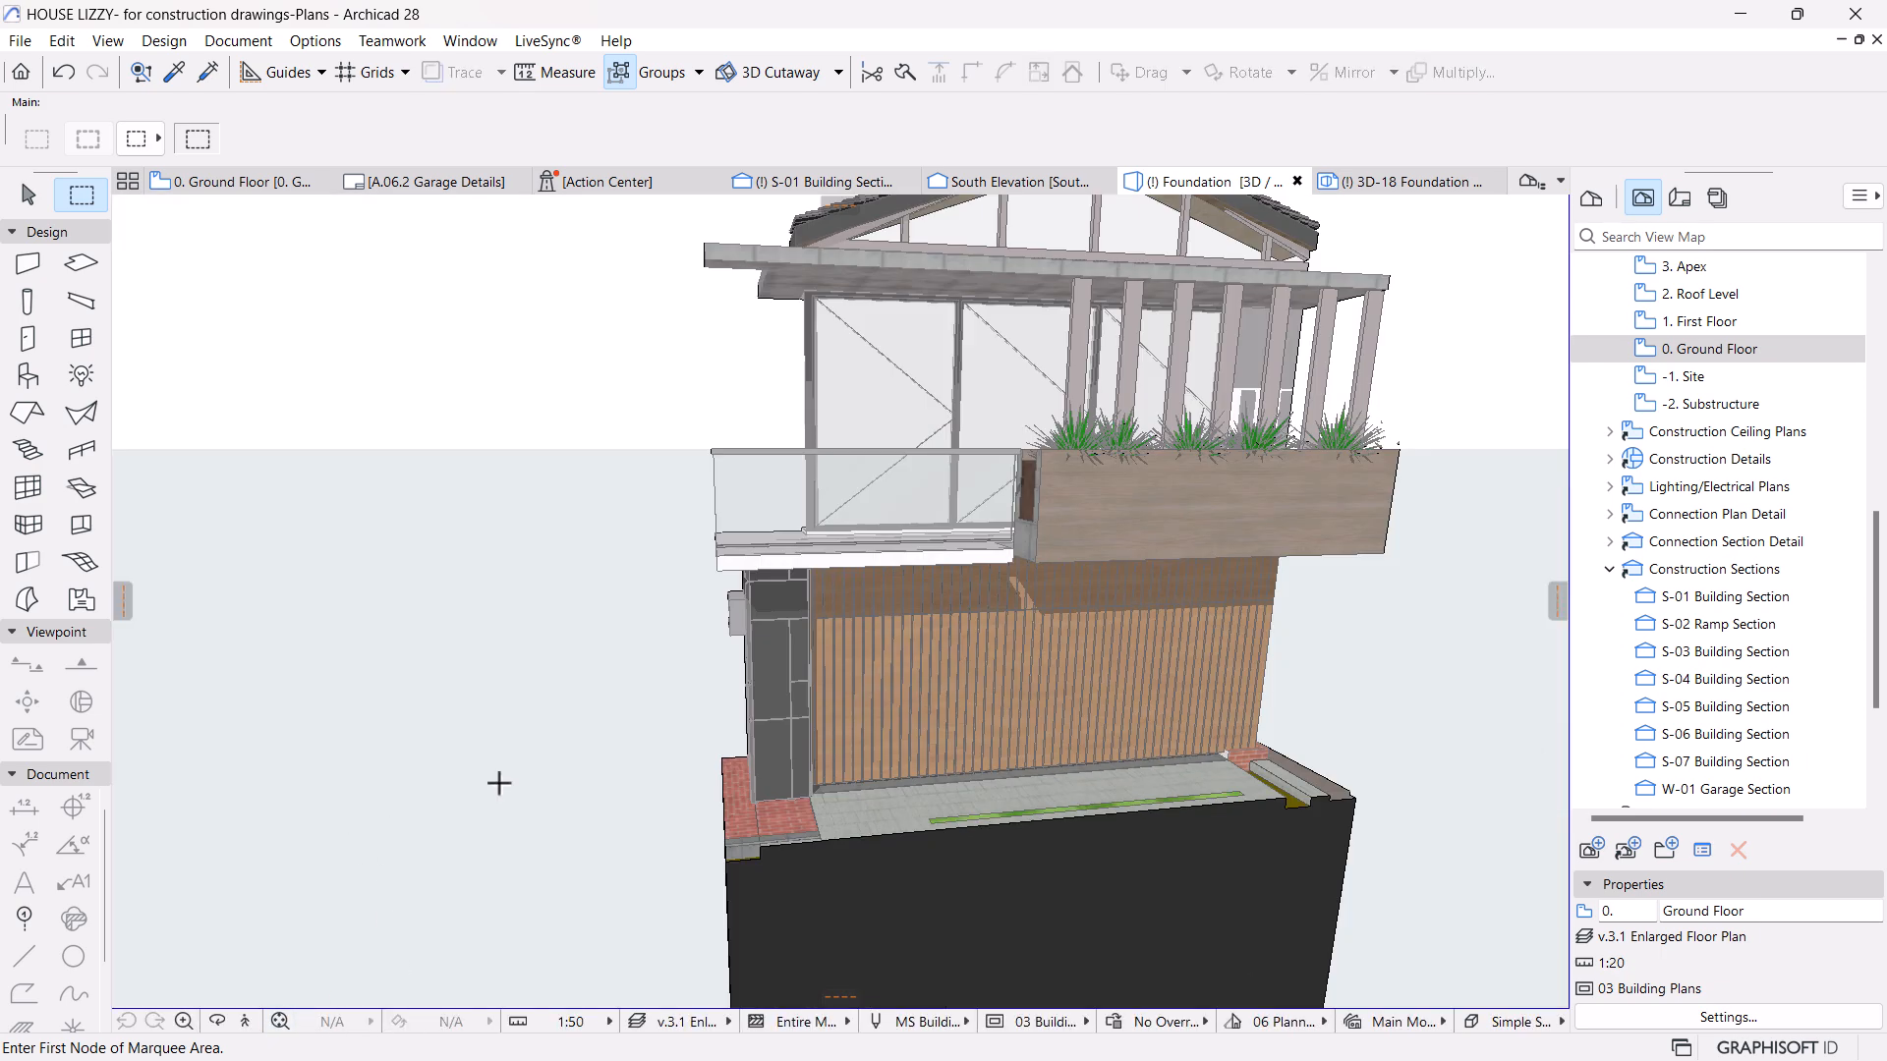
middle_click_drag(1200, 728, 813, 714, "shift")
middle_click_drag(1187, 770, 489, 771, "shift")
middle_click_drag(1307, 770, 1011, 747, "shift")
scroll(1129, 718, "up", 3)
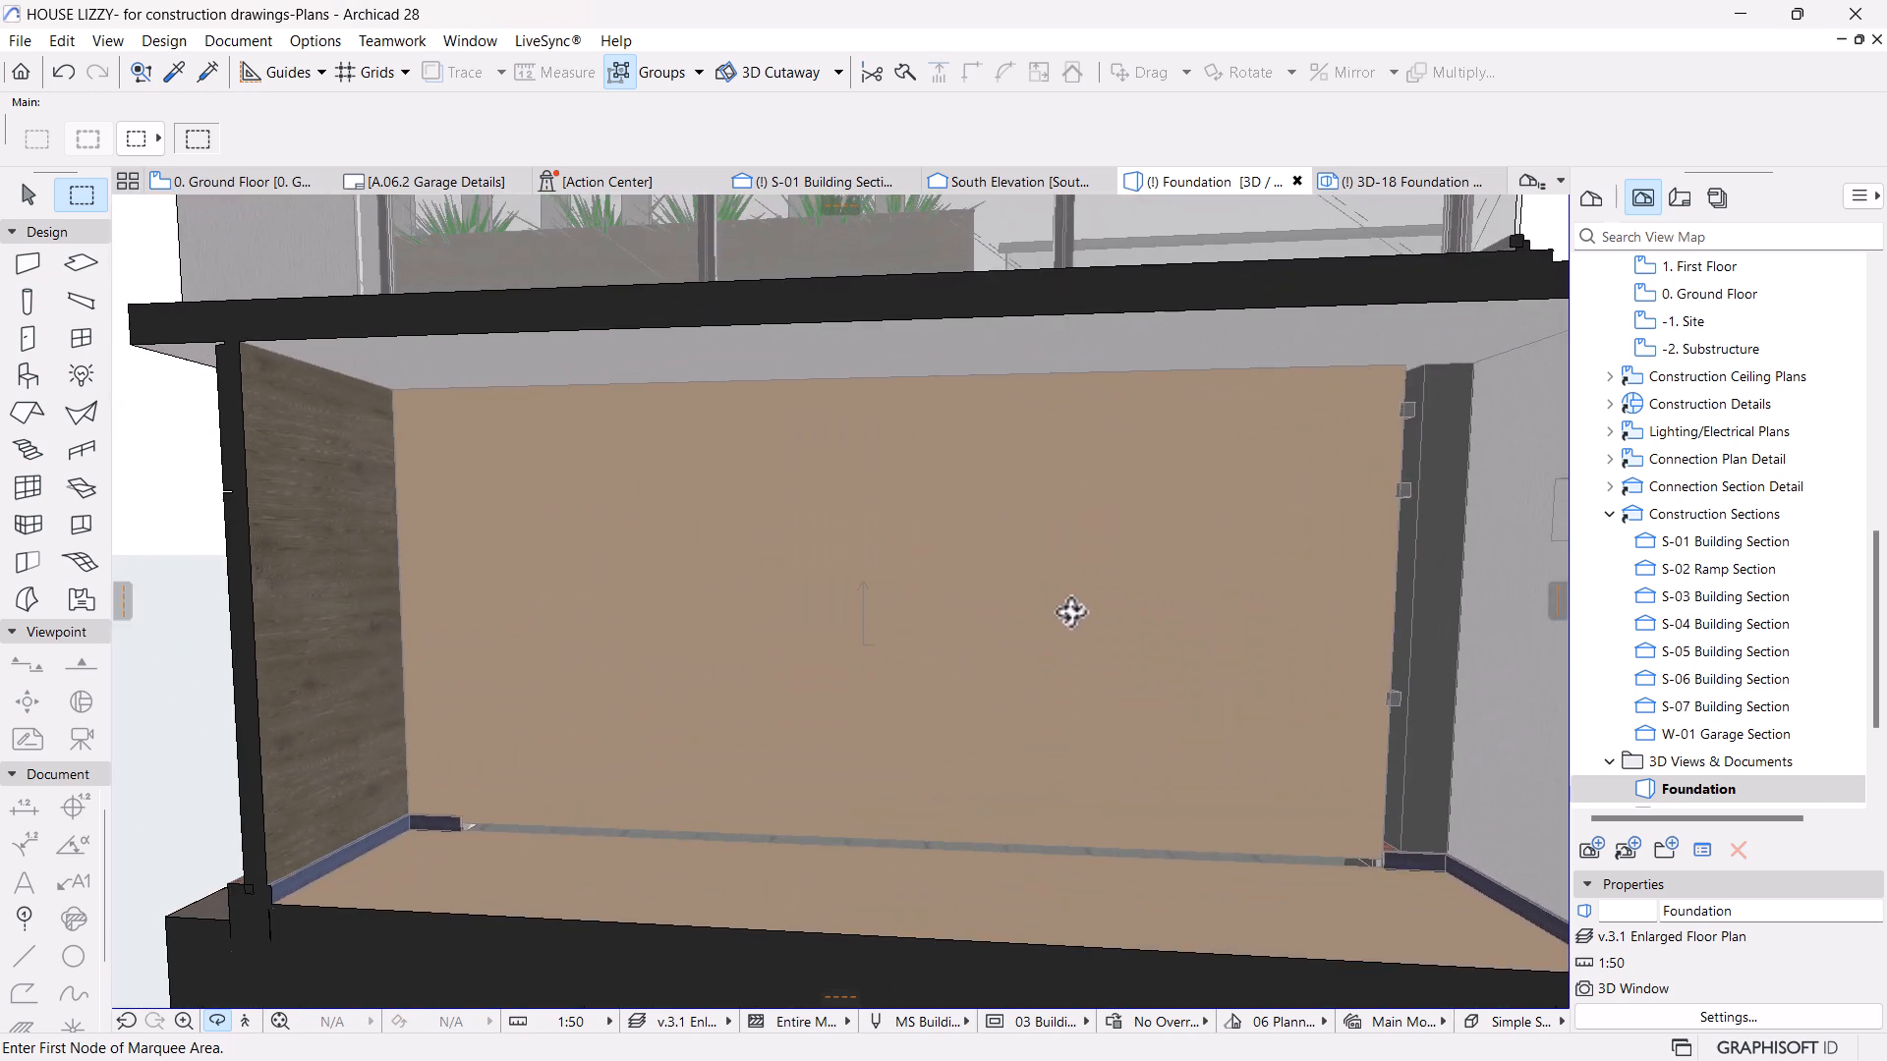
Select the overhead garage door in 3D, inspect it from inside, and check the door opening on the ground floor plan.
key("Escape")
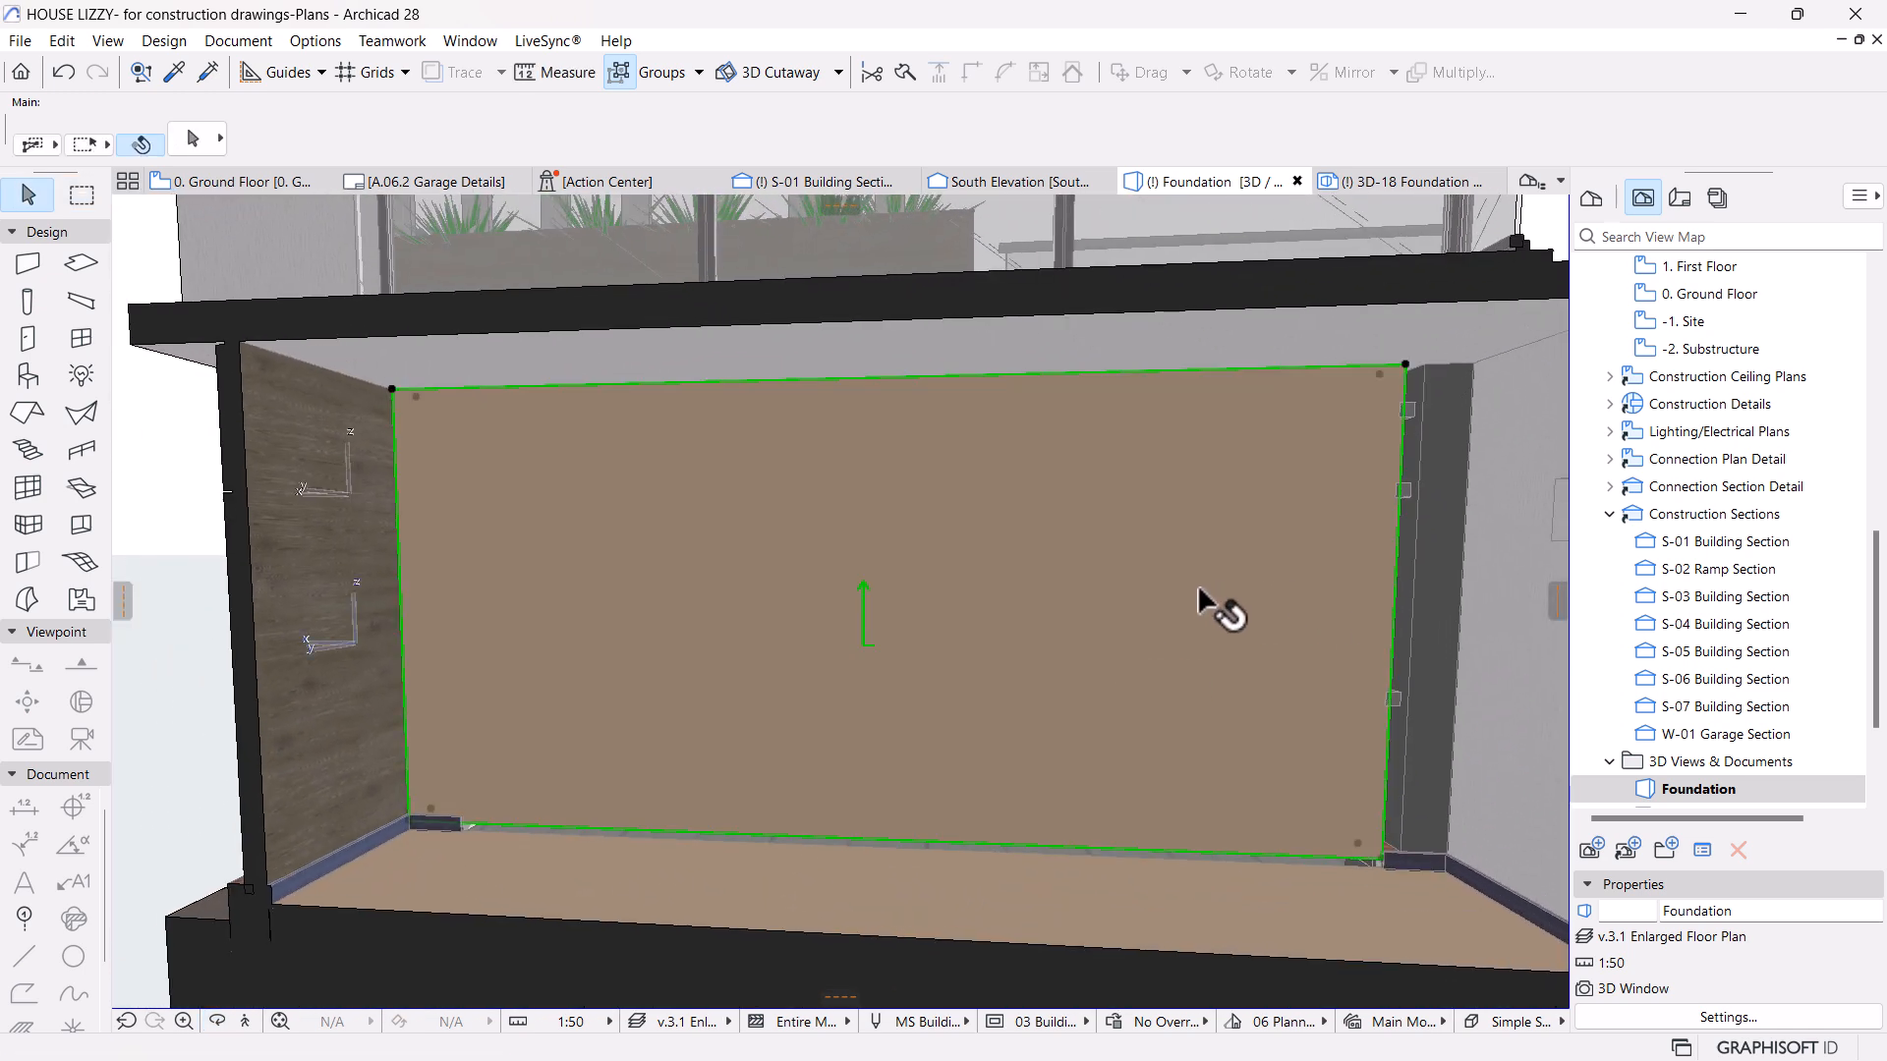
left_click(1239, 602)
middle_click_drag(995, 703, 972, 744, "shift")
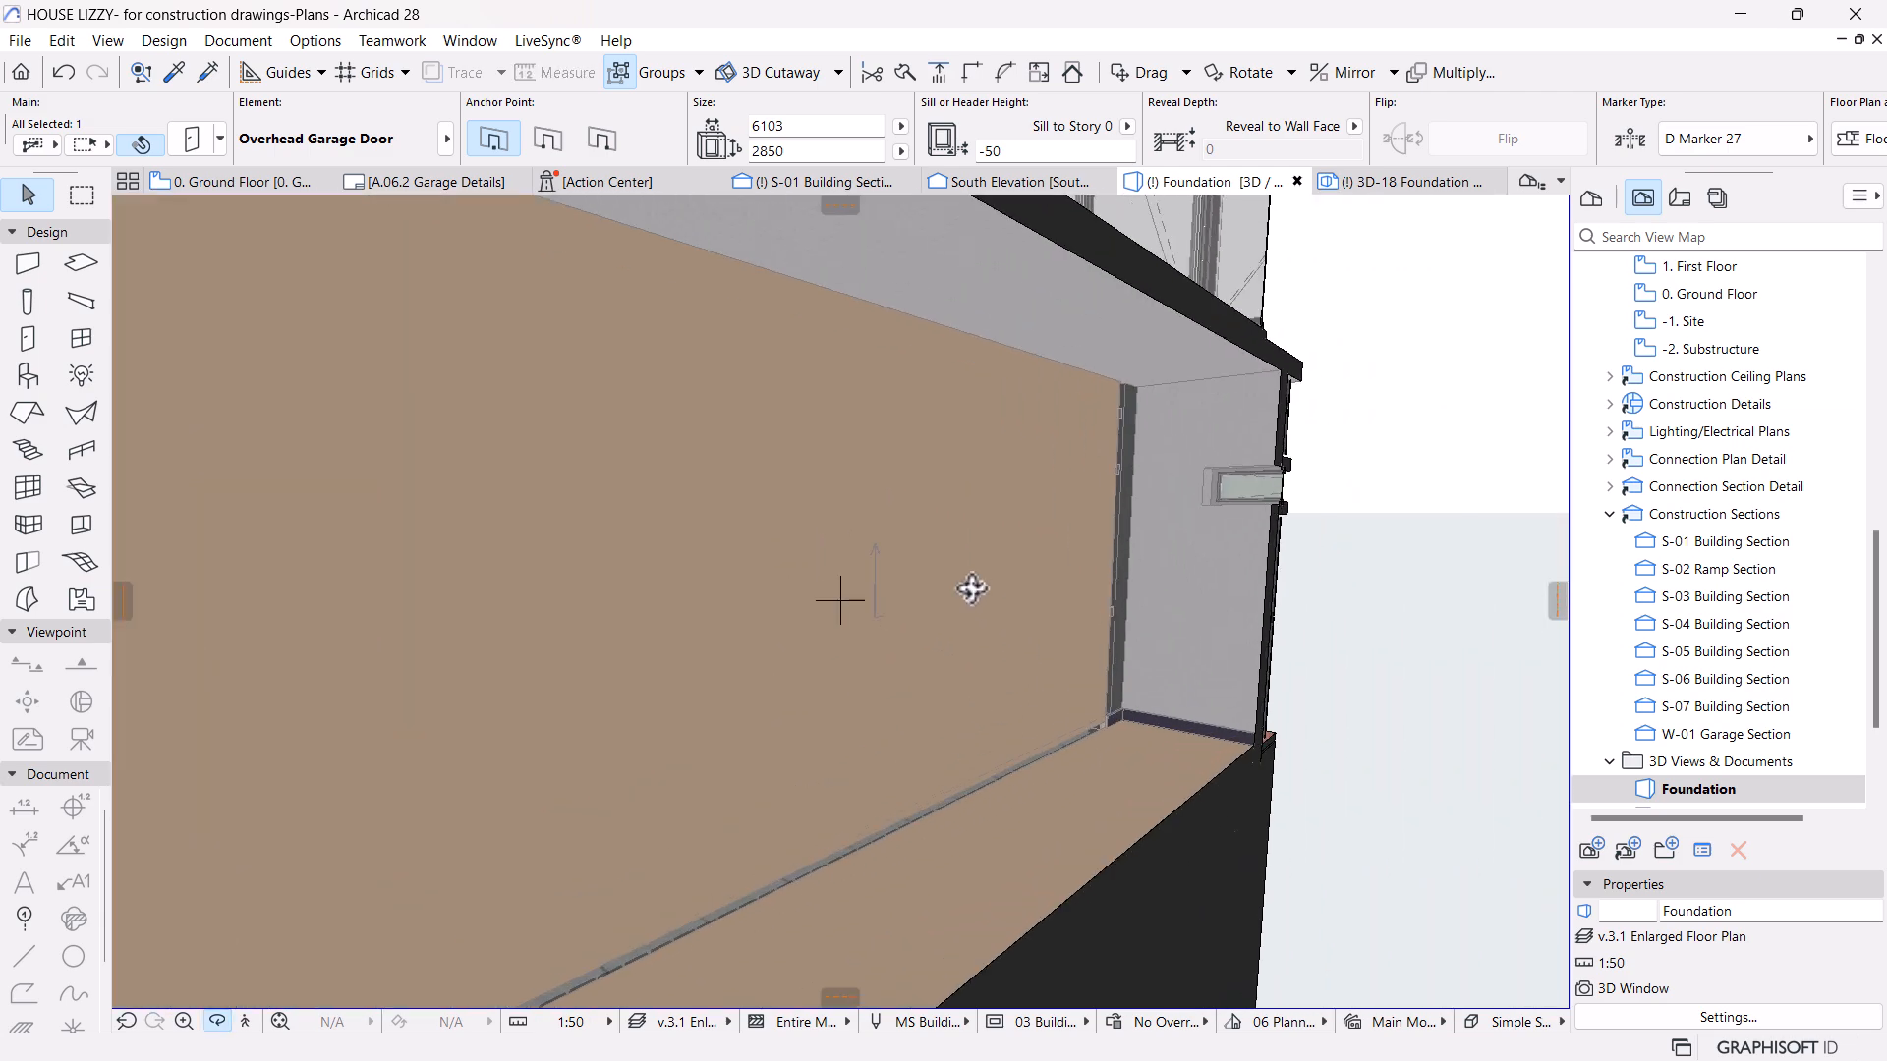
middle_click_drag(972, 589, 760, 526, "shift")
left_click(246, 183)
scroll(855, 639, "down", 3)
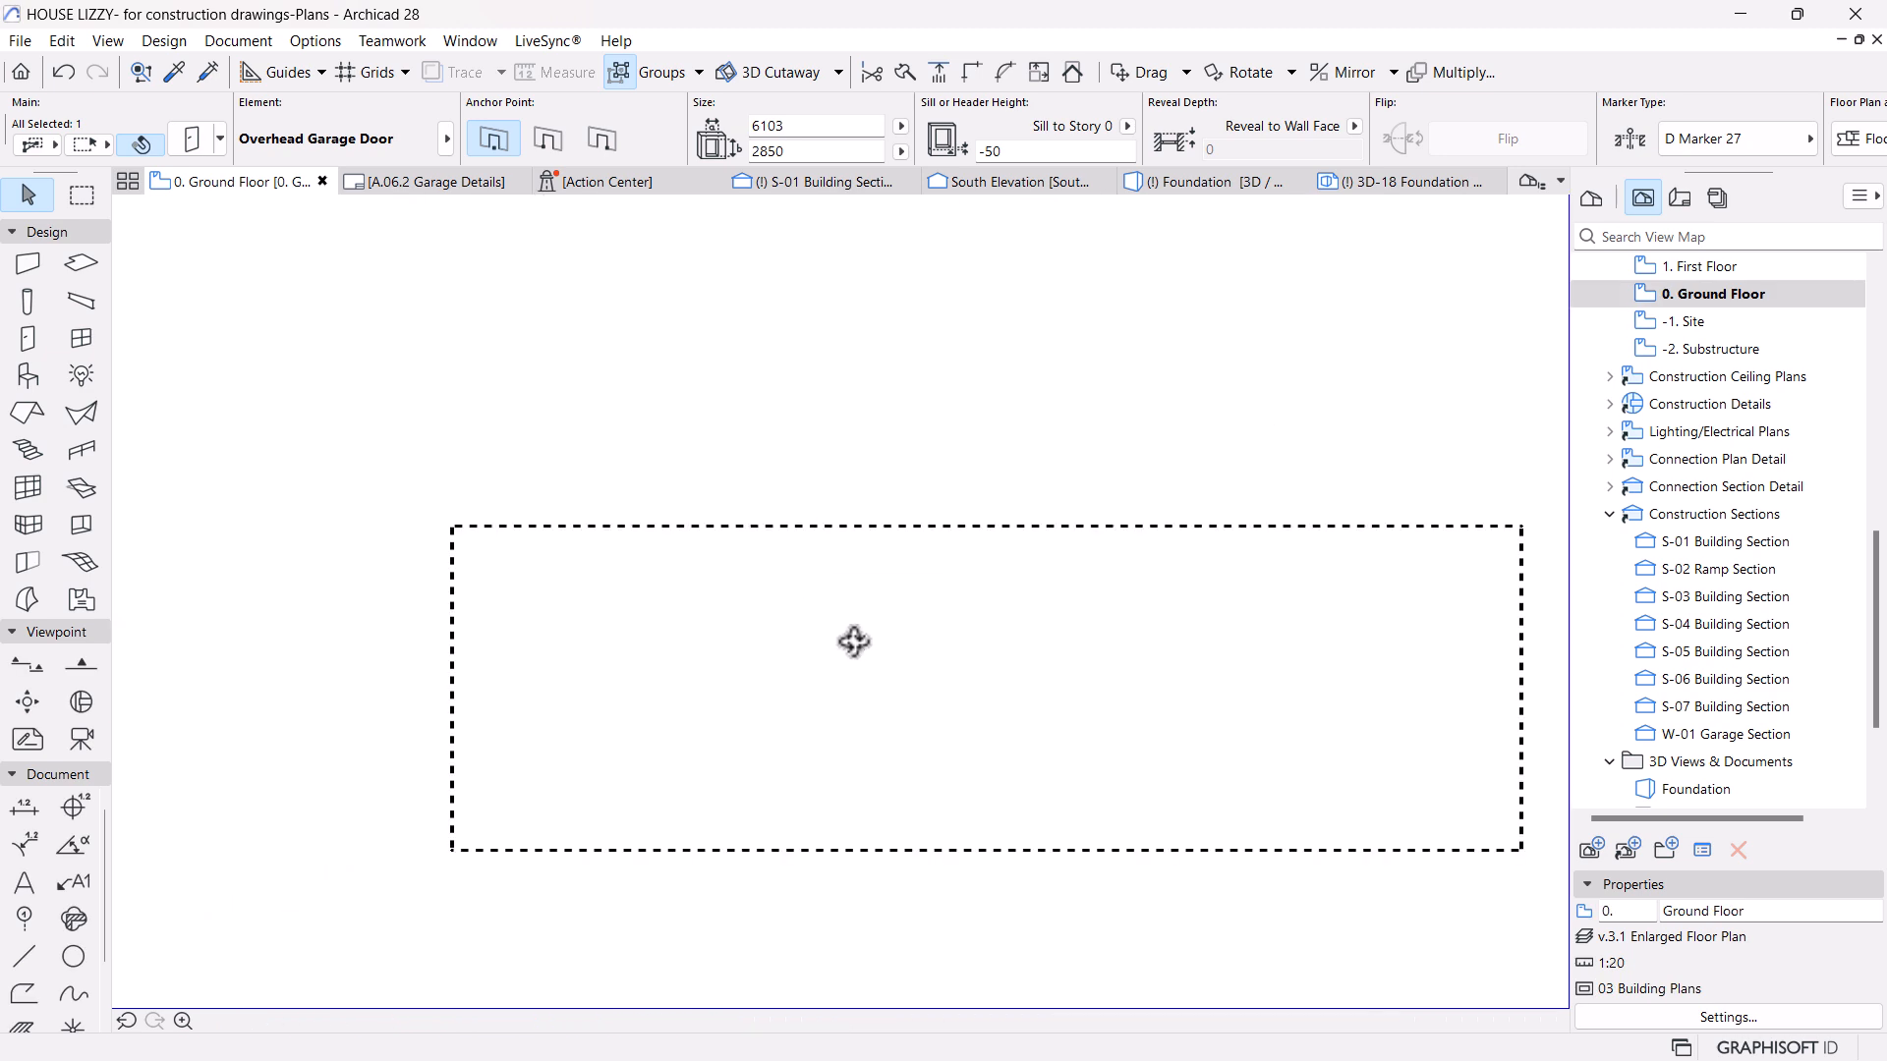
scroll(1074, 452, "up", 3)
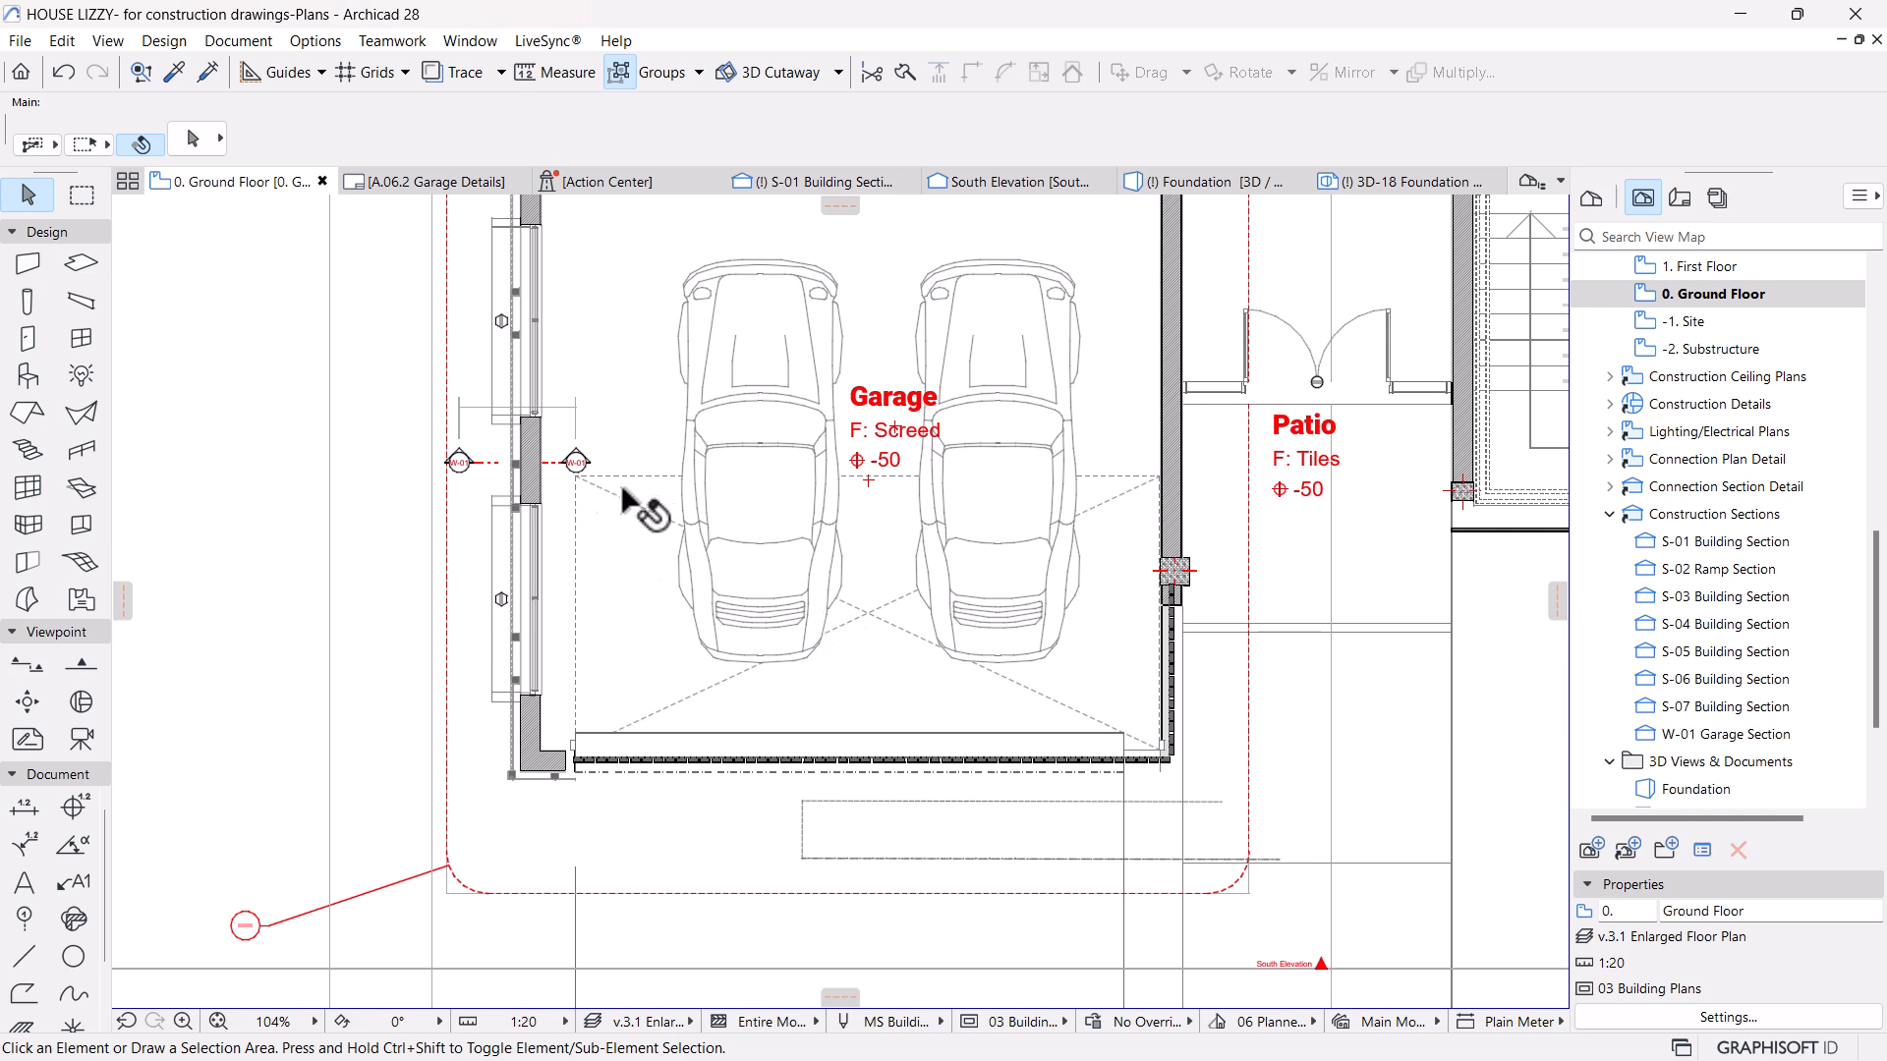
Delete the Overhead Garage Door from the front wall in the 3D view.
left_click(1211, 190)
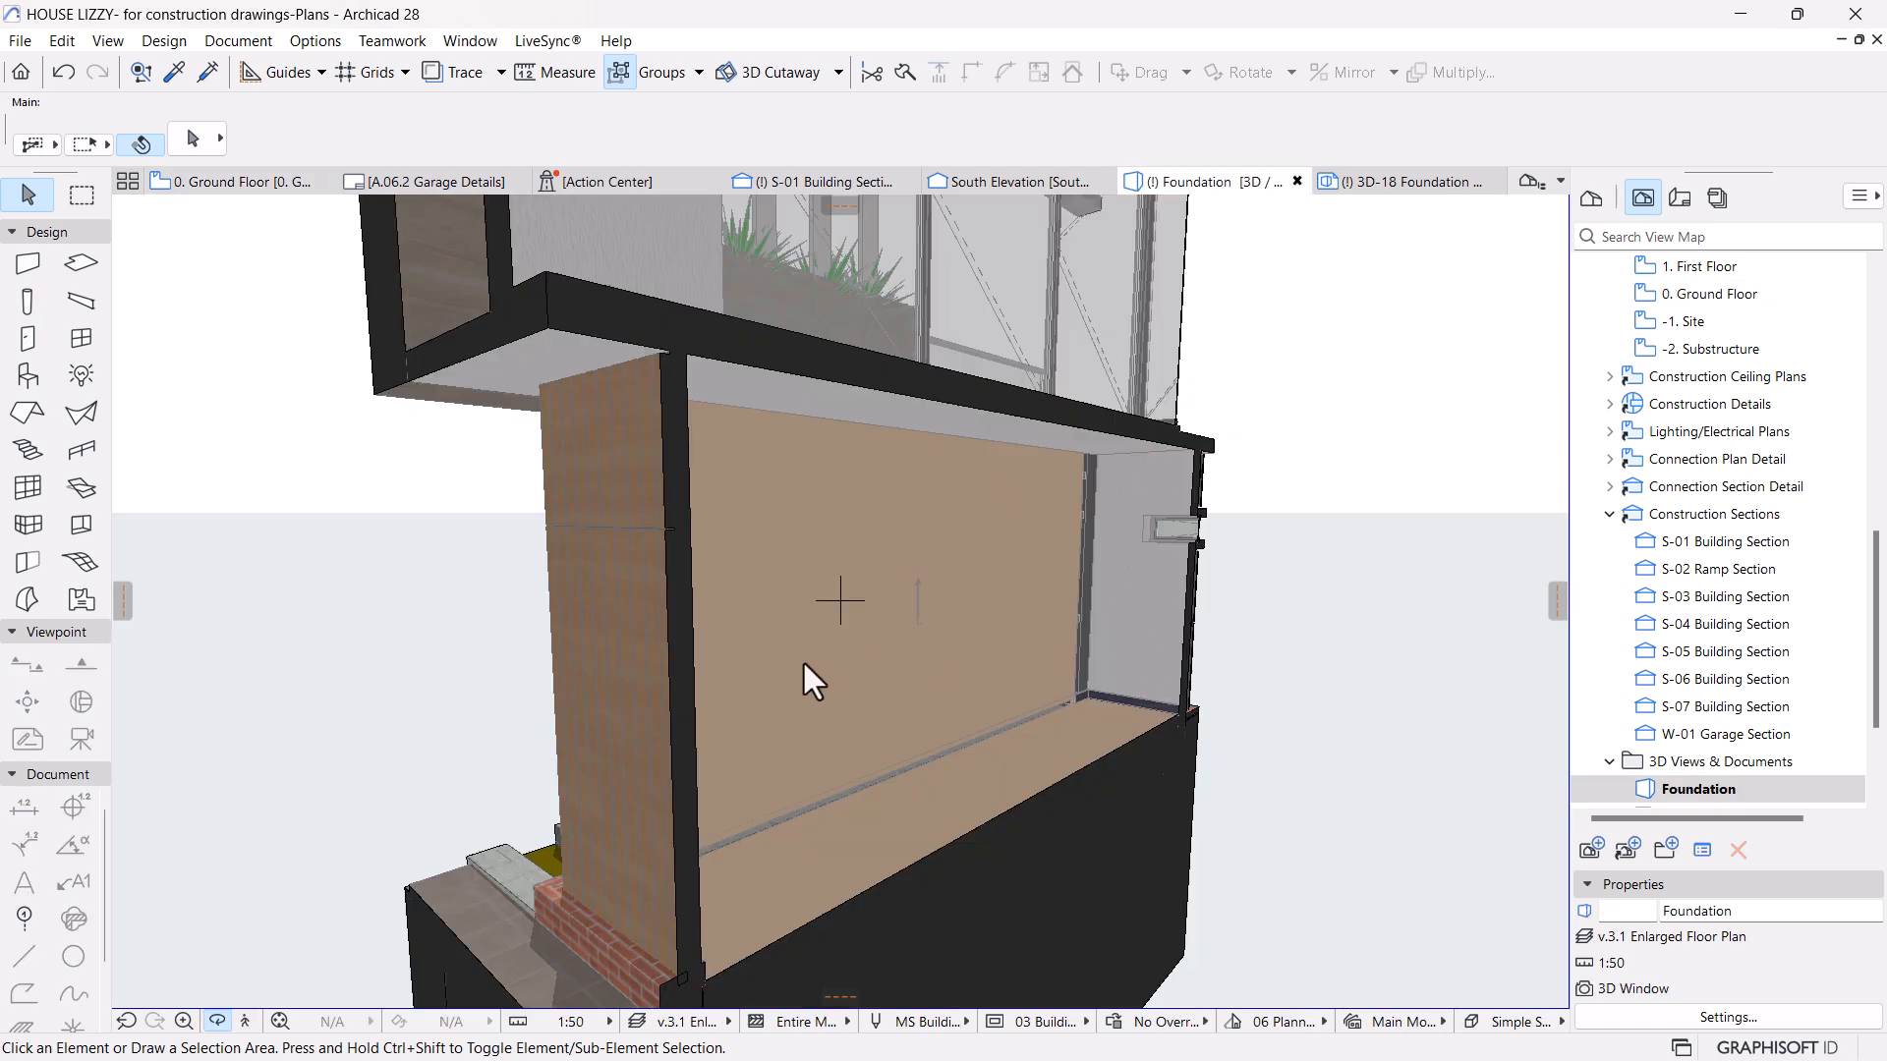
left_click(828, 591)
left_click(784, 552)
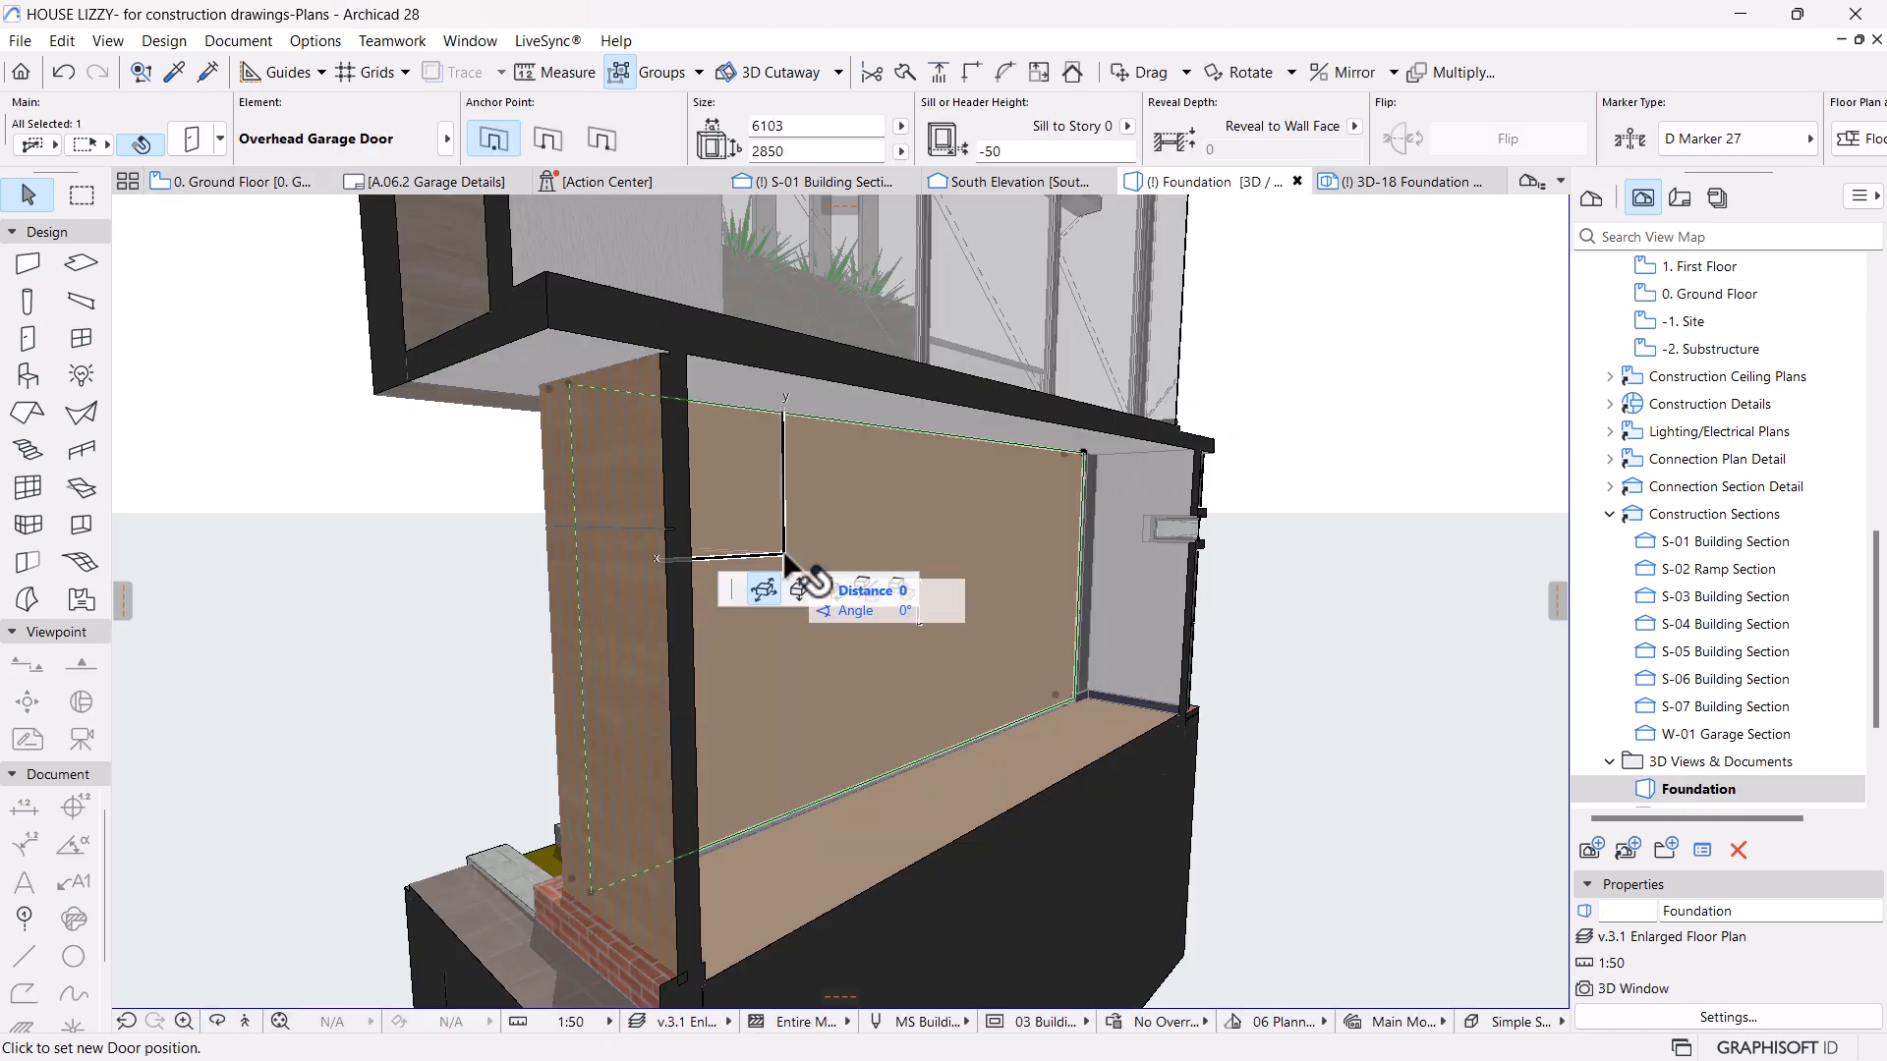
key("Escape")
key("Escape")
left_click(783, 554)
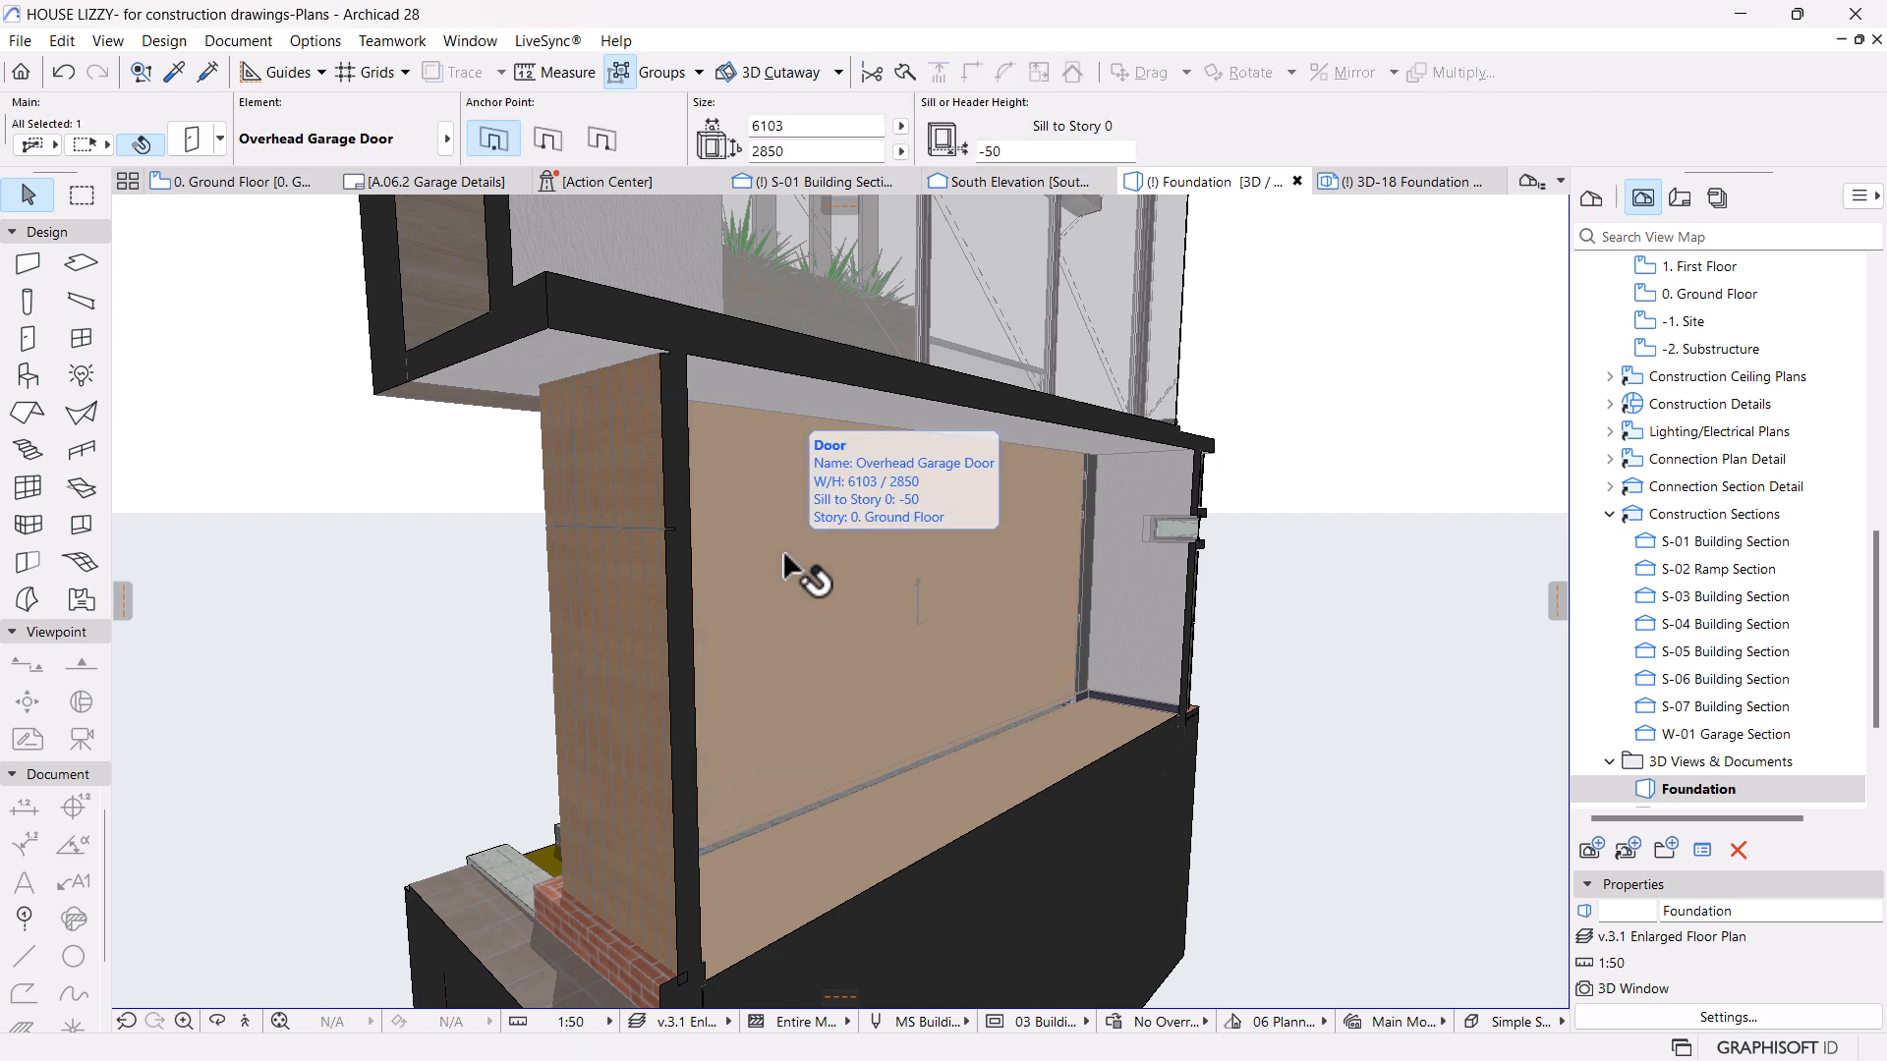
key("Escape")
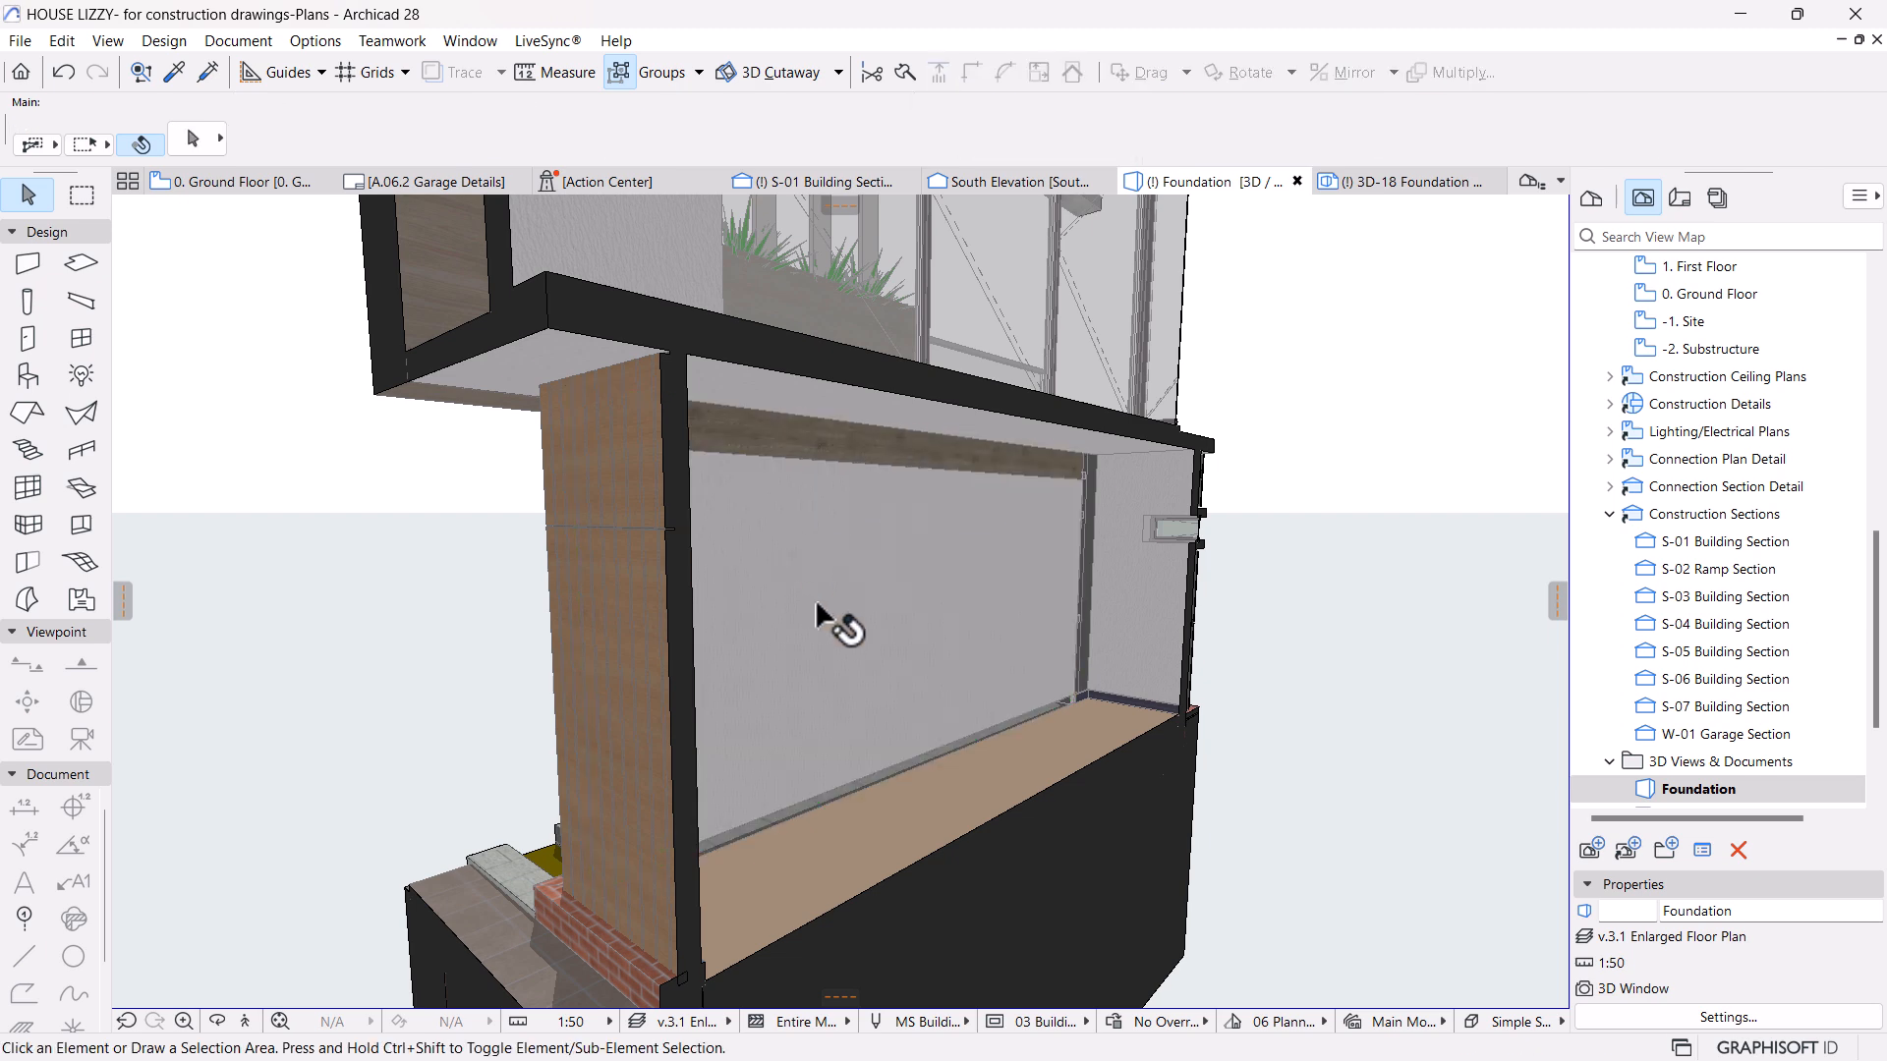
Delete the structural brick wall that closes the garage's front opening.
left_click(846, 616)
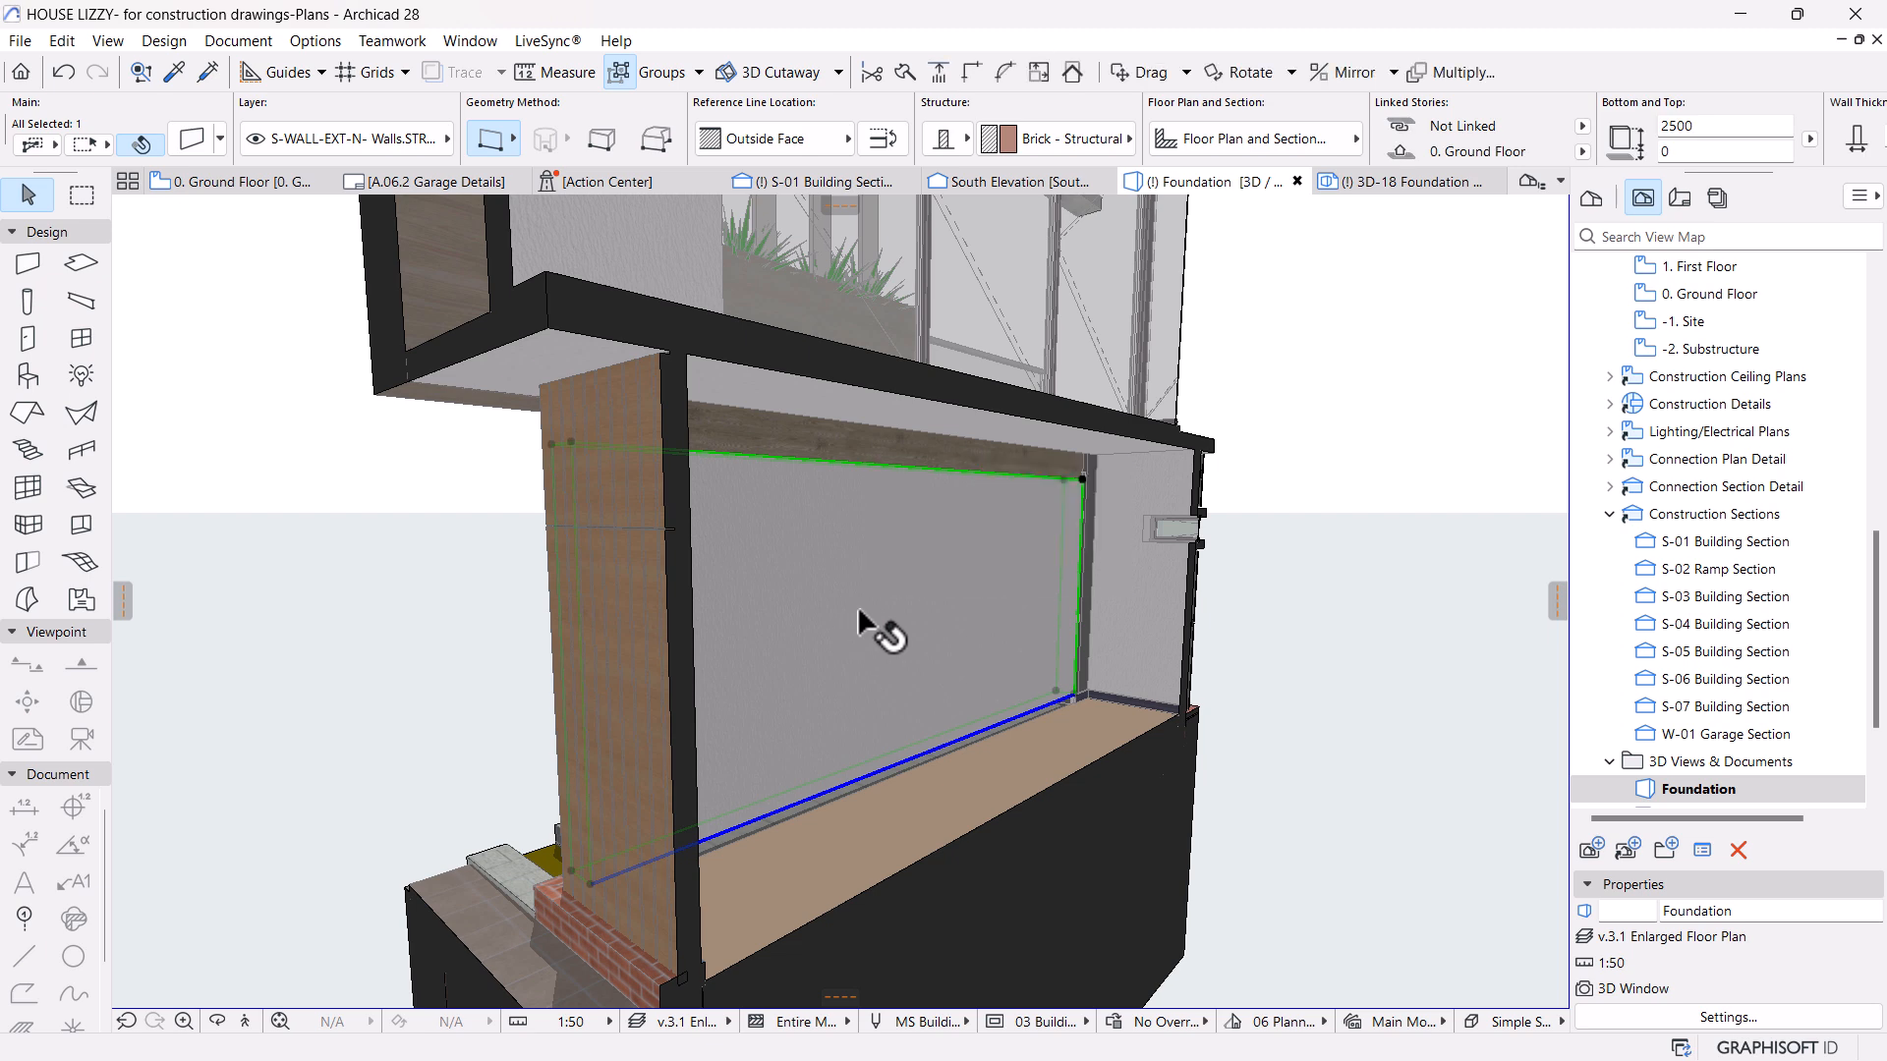
middle_click_drag(859, 652, 909, 747, "shift")
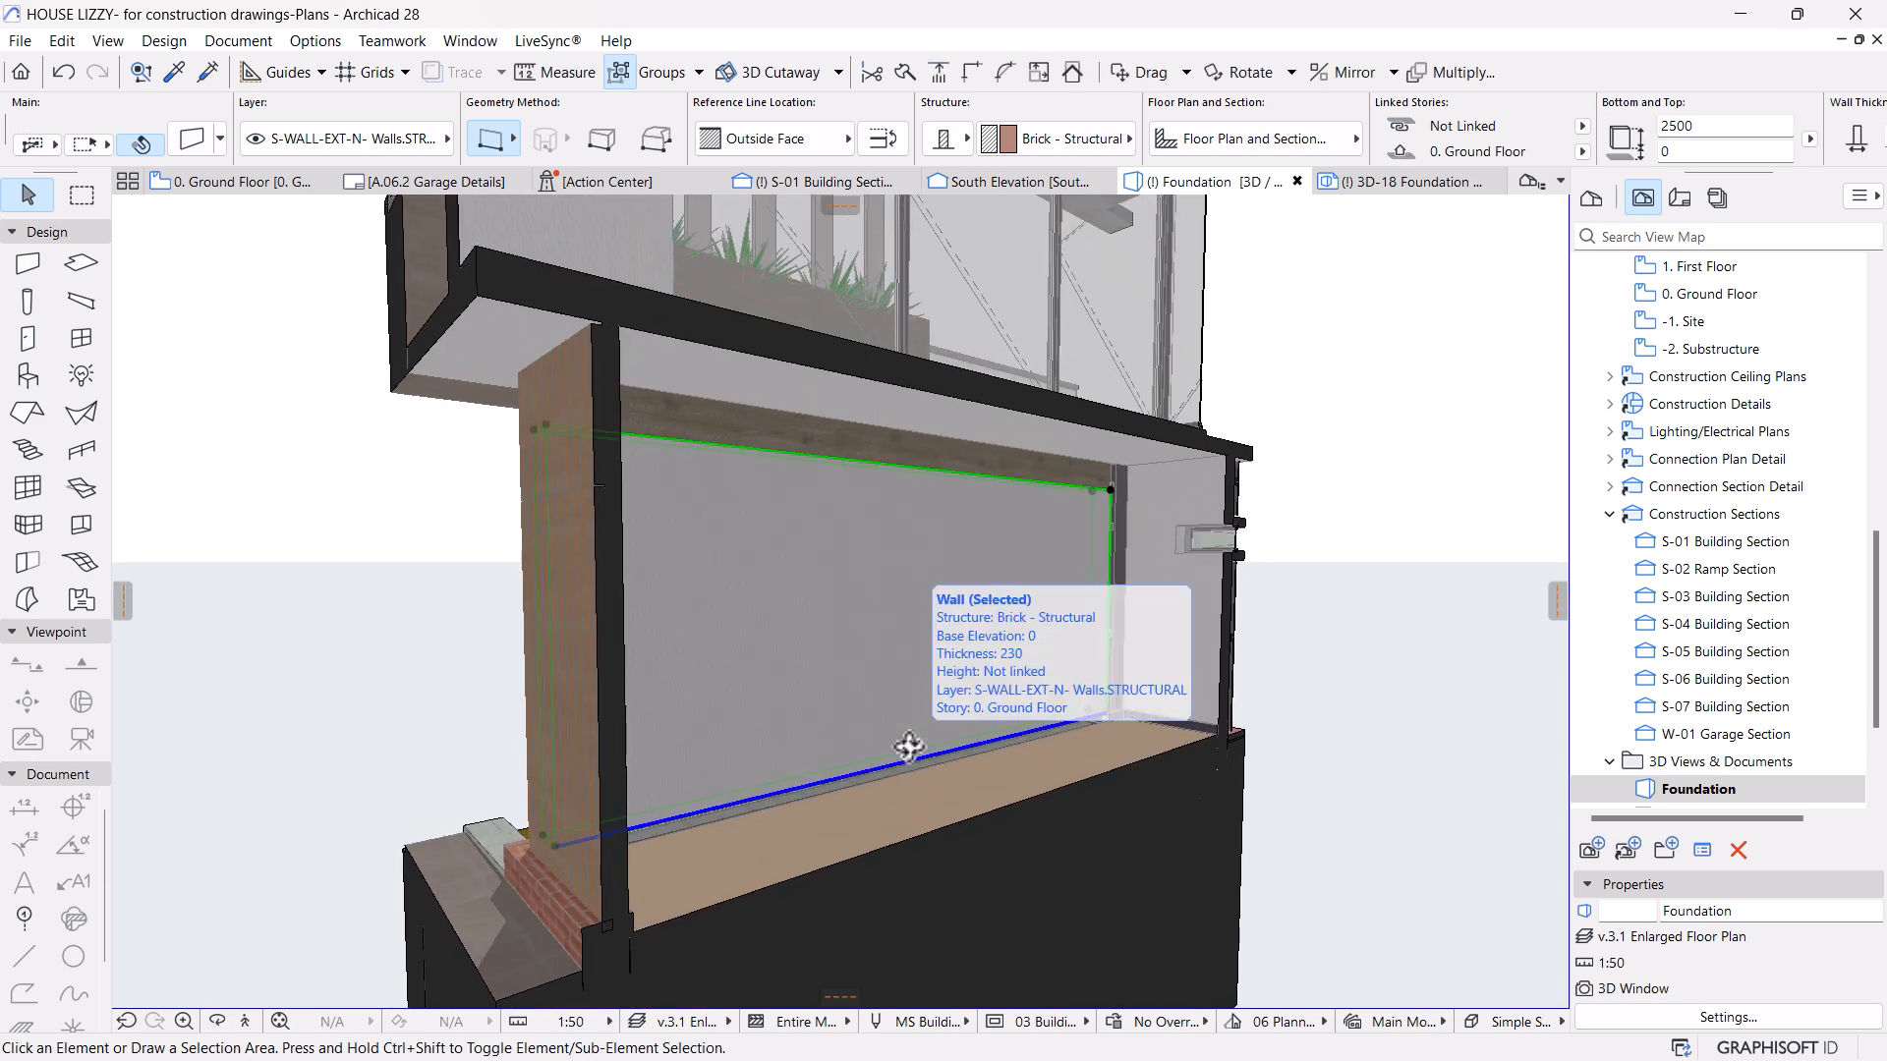
key("Escape")
key("Escape")
Delete the glass wall behind the garage's front battens, and view the battens from outside.
middle_click_drag(978, 568, 830, 649, "shift")
left_click(836, 578)
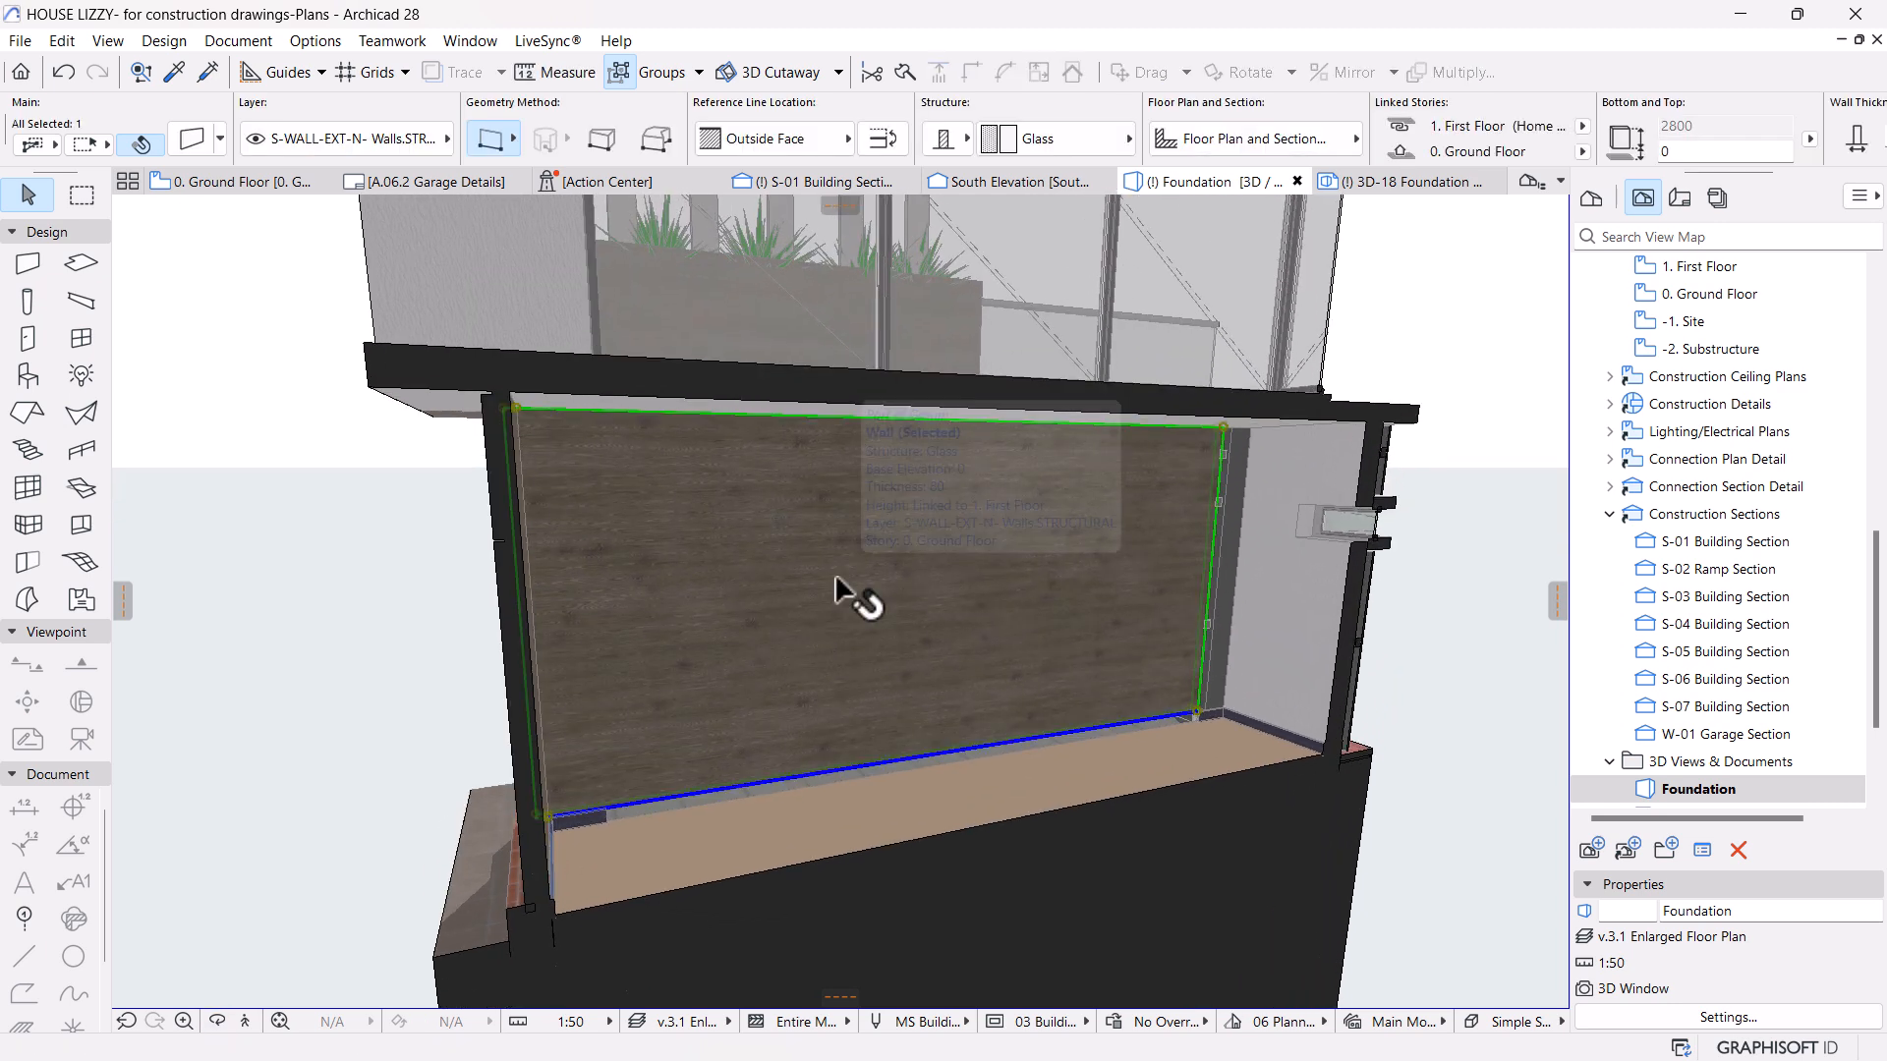
key("Delete")
middle_click_drag(834, 574, 763, 620, "shift")
scroll(529, 663, "up", 4)
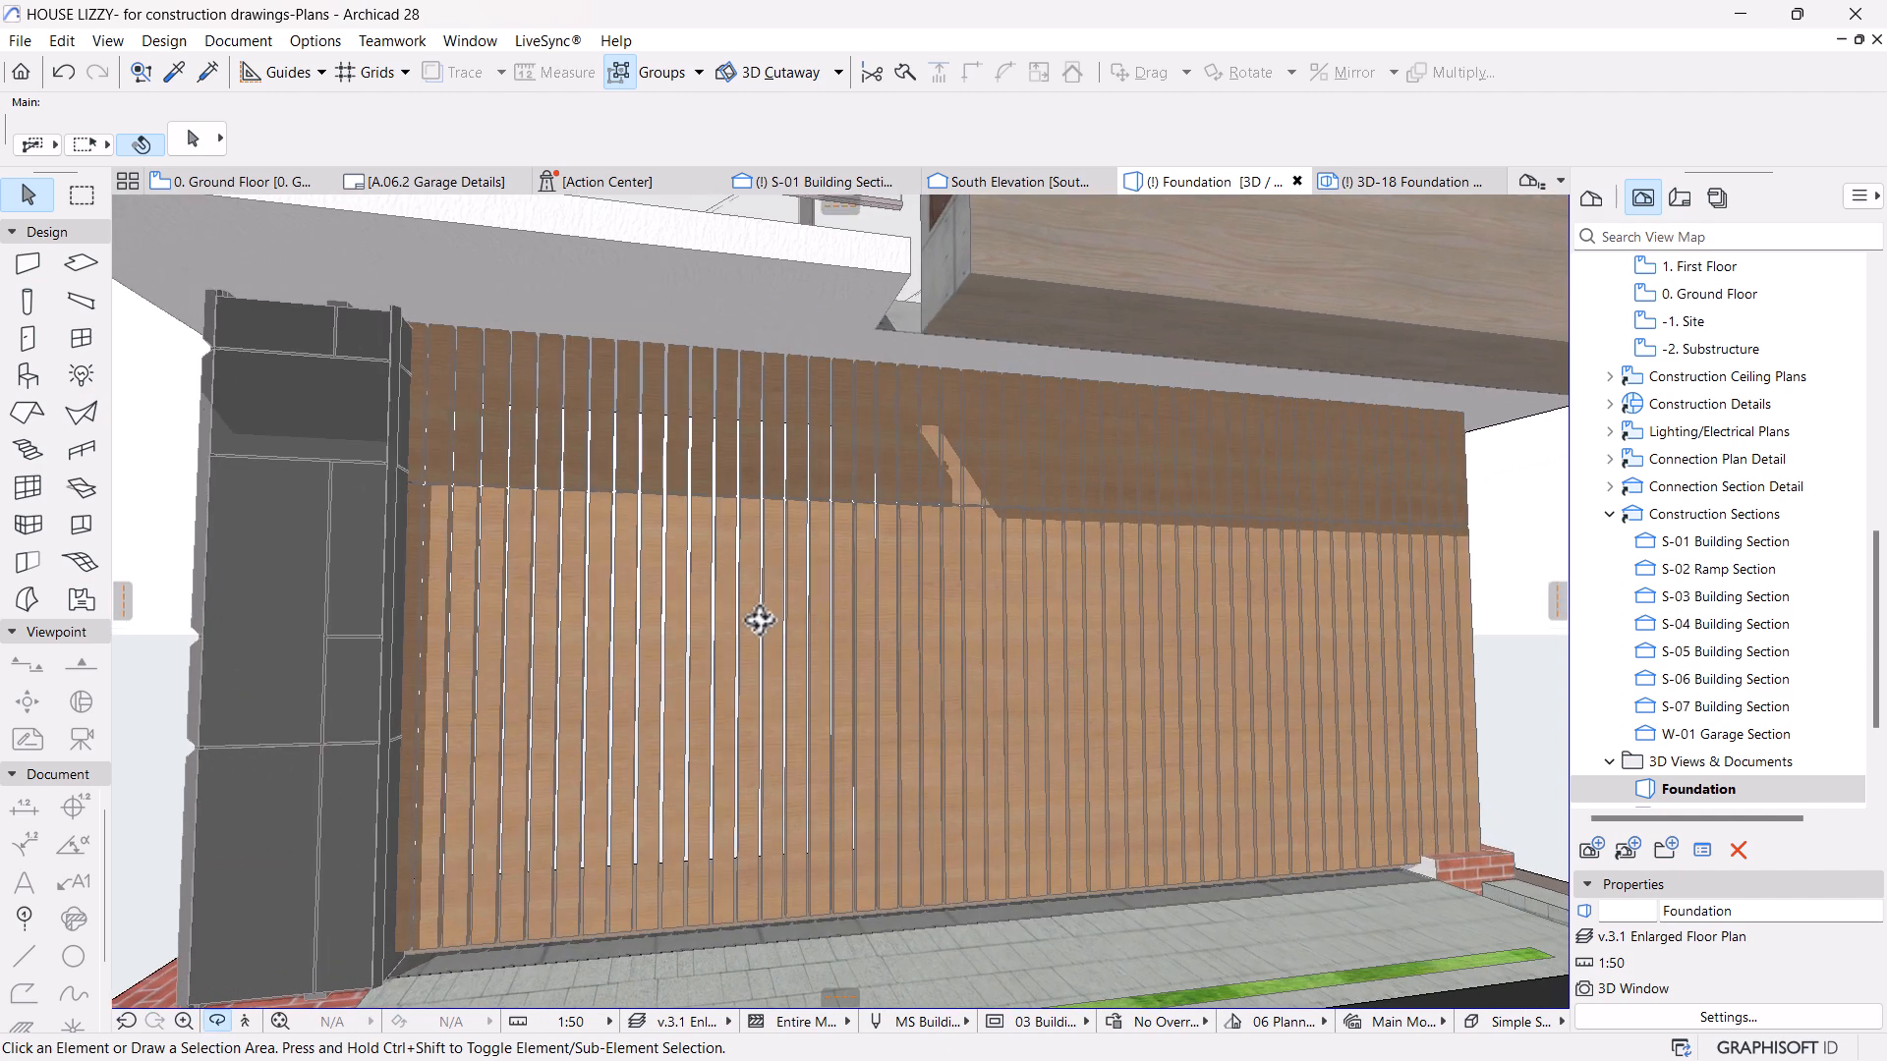
Select the lower batten curtain wall at the garage front and view it from outside.
left_click(756, 621)
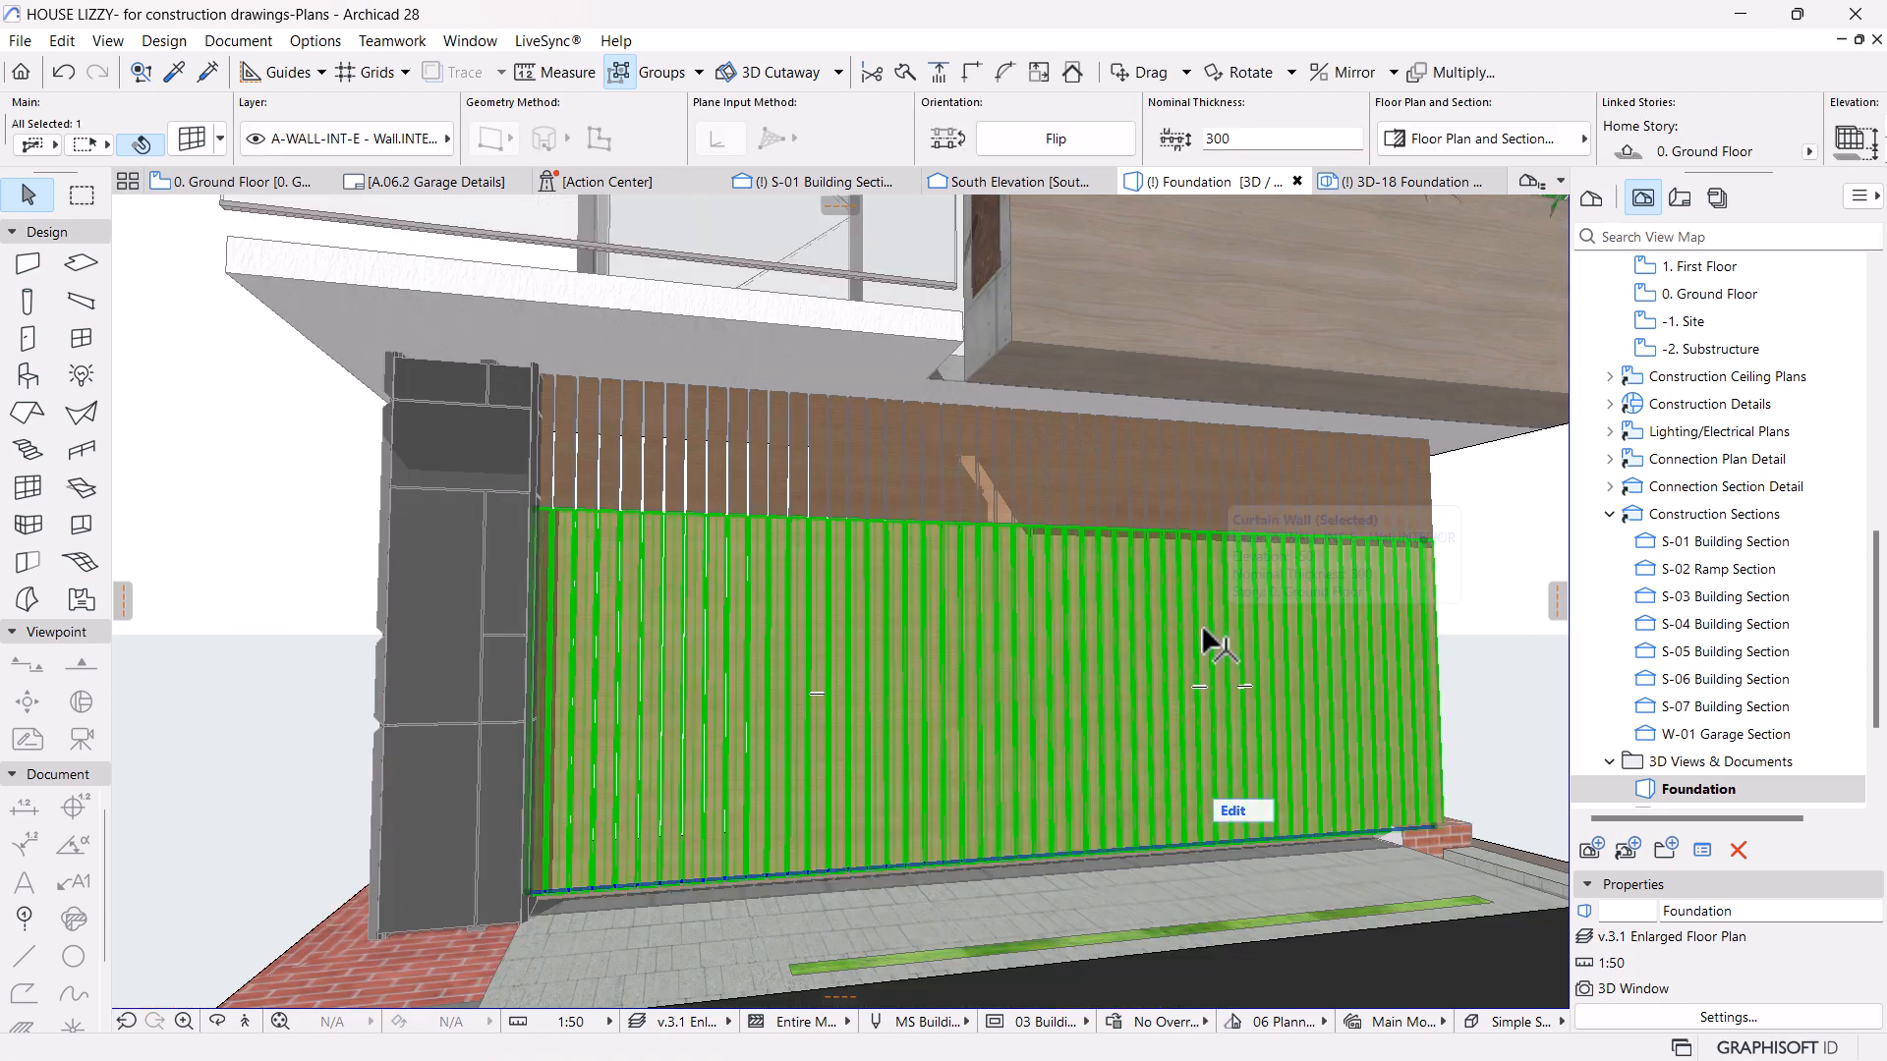
middle_click_drag(1205, 637, 980, 651, "shift")
middle_click_drag(1336, 656, 1084, 696, "shift")
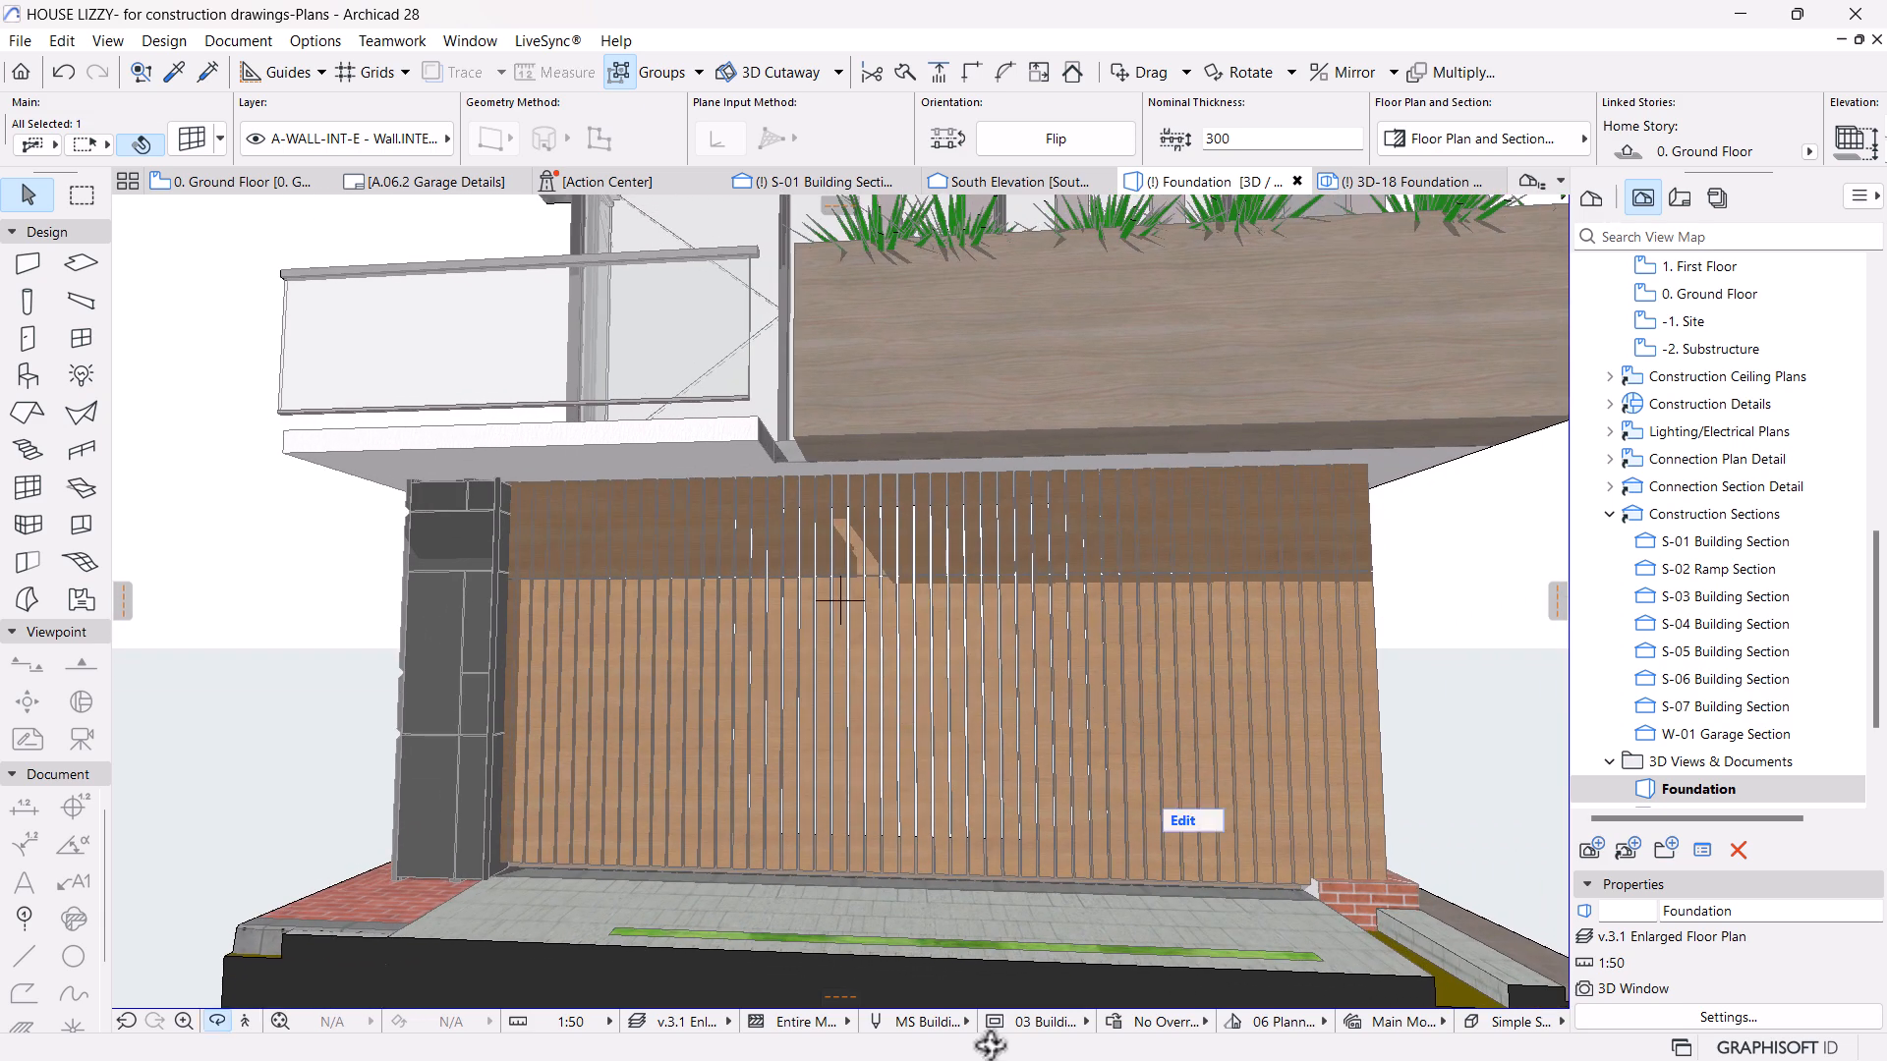
Switch to Chrome and play the Pinterest reference video of the batten-clad garage door opening.
key("super")
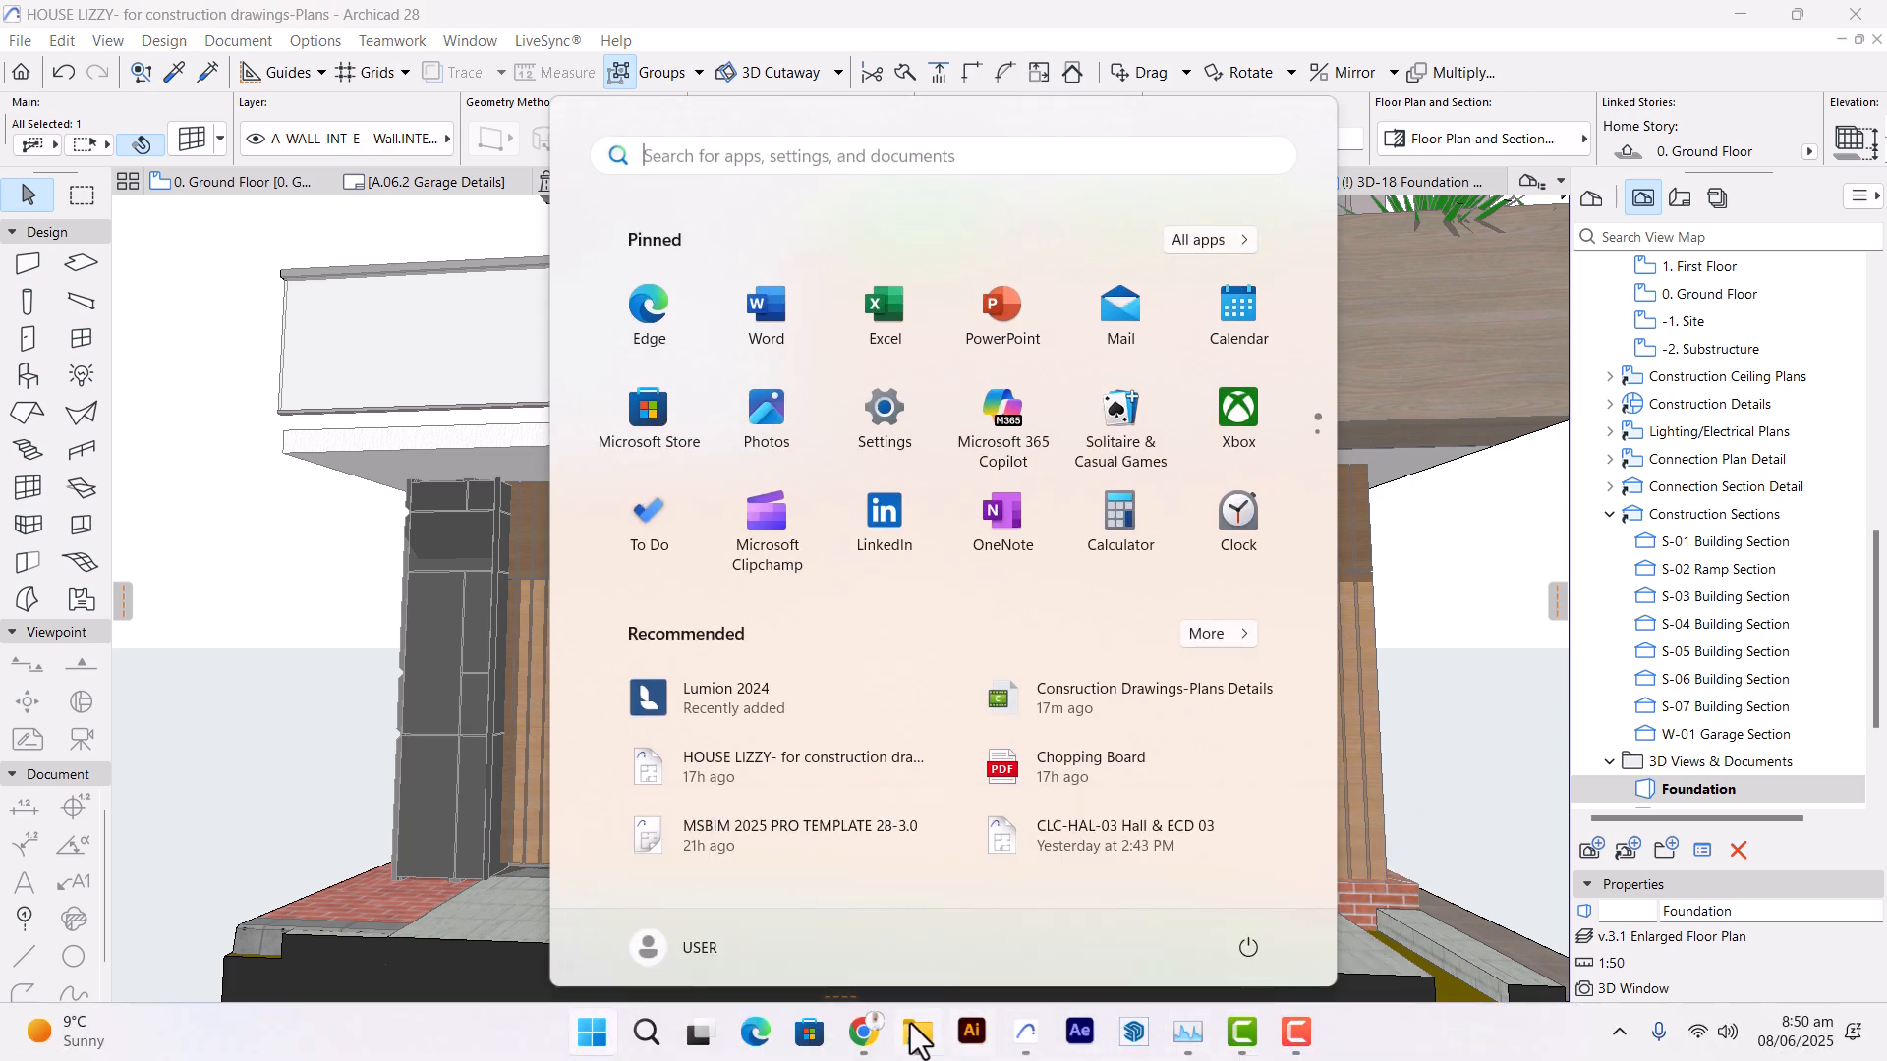
left_click(864, 1032)
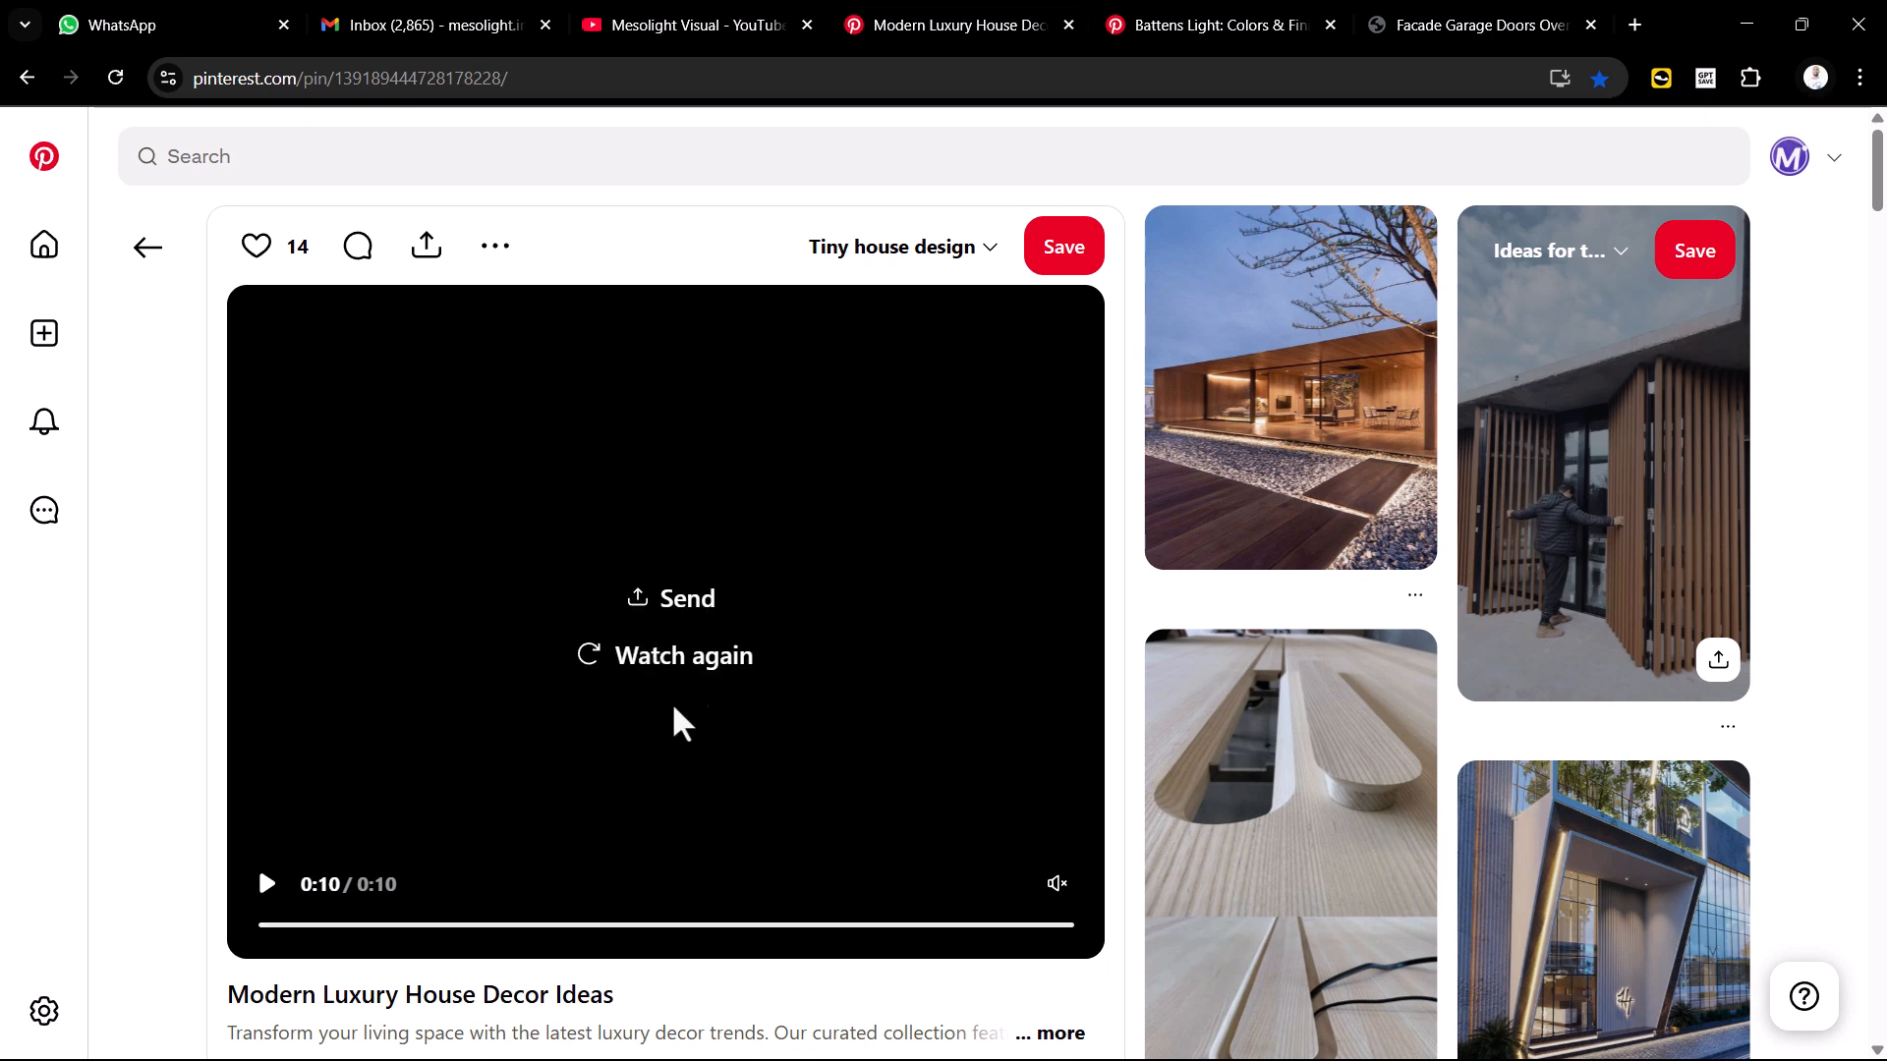
left_click(265, 884)
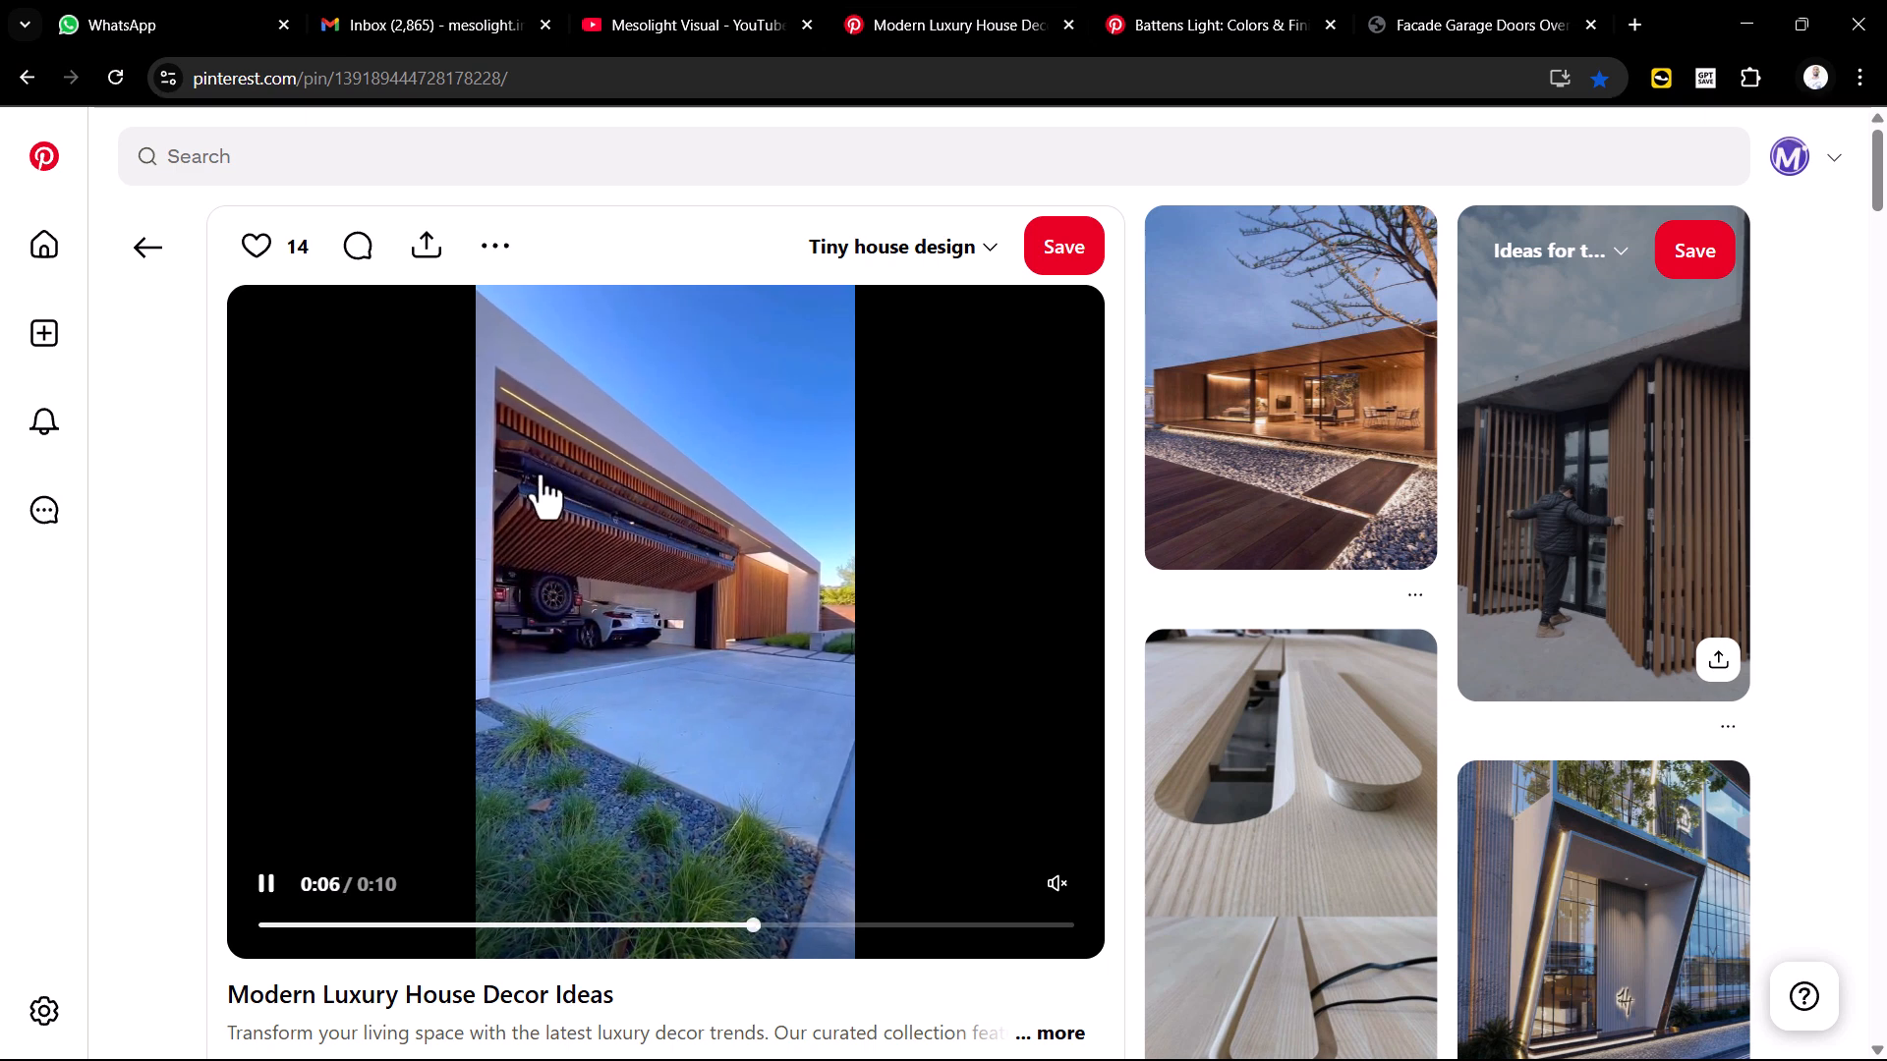
left_click(266, 884)
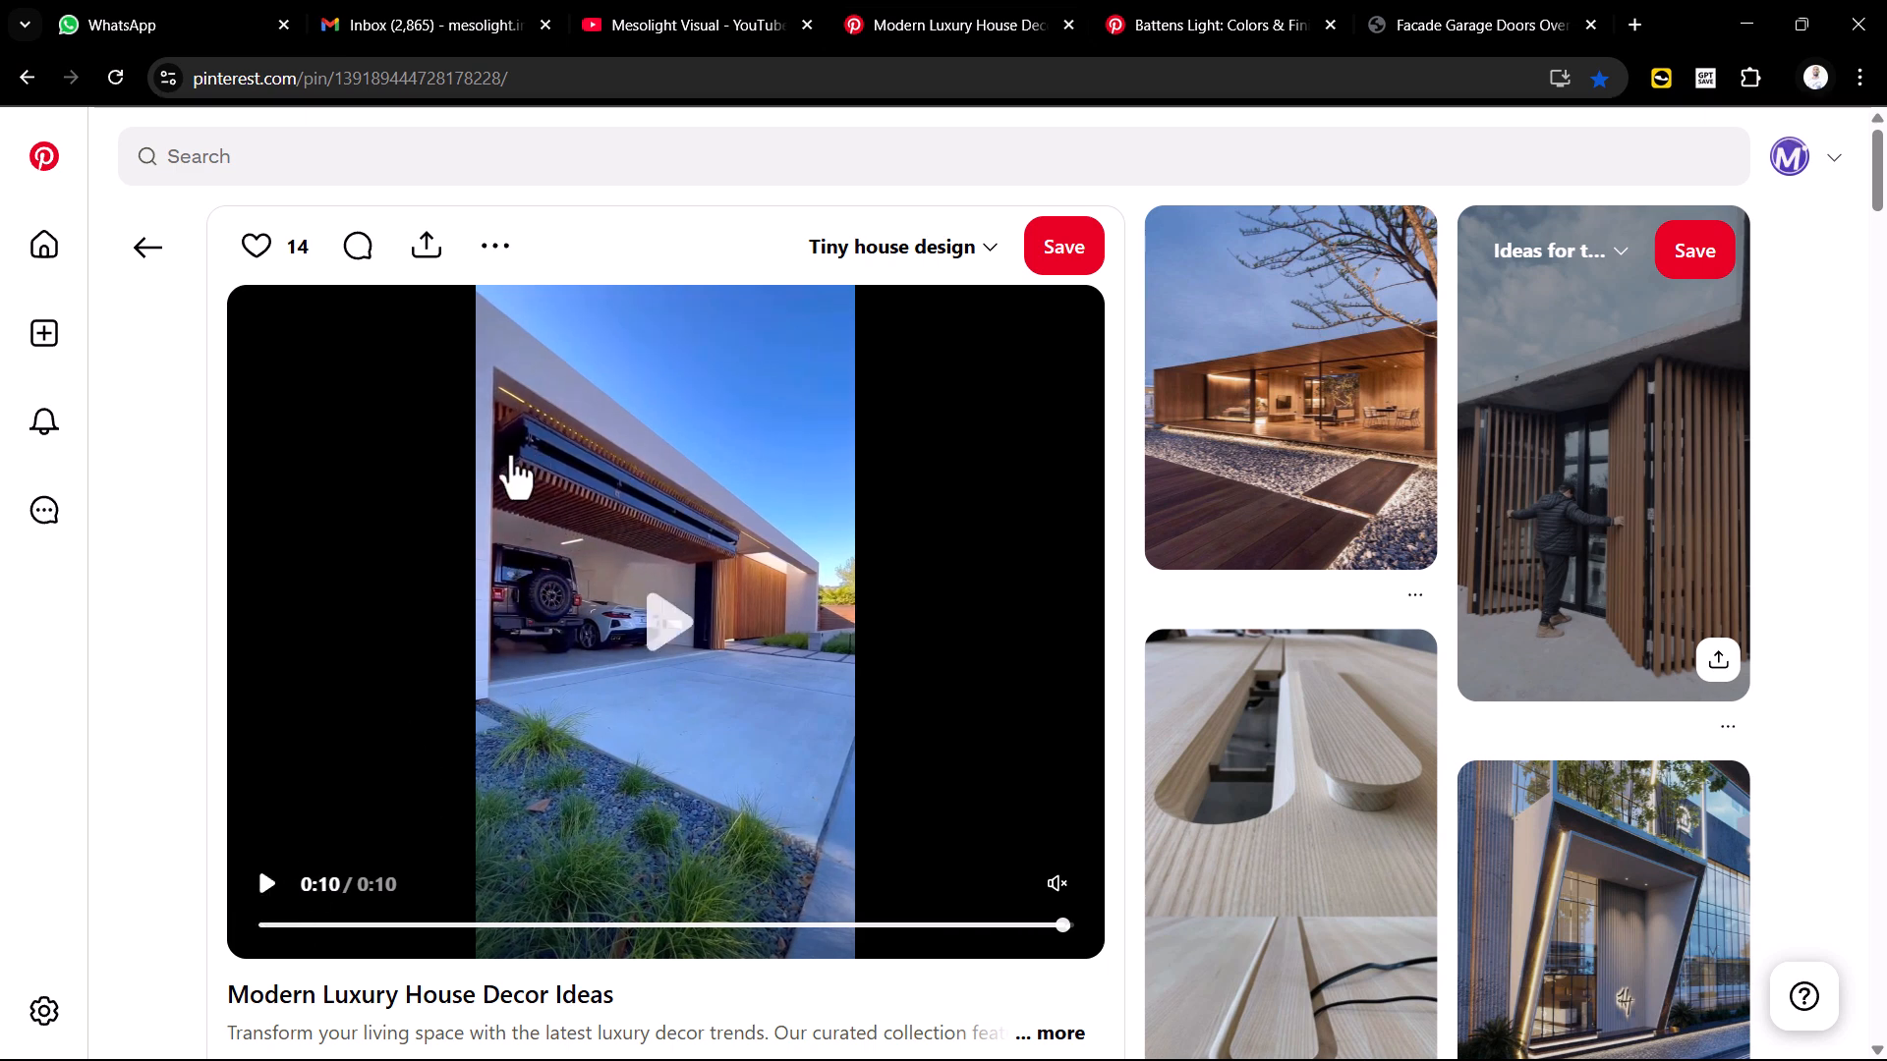
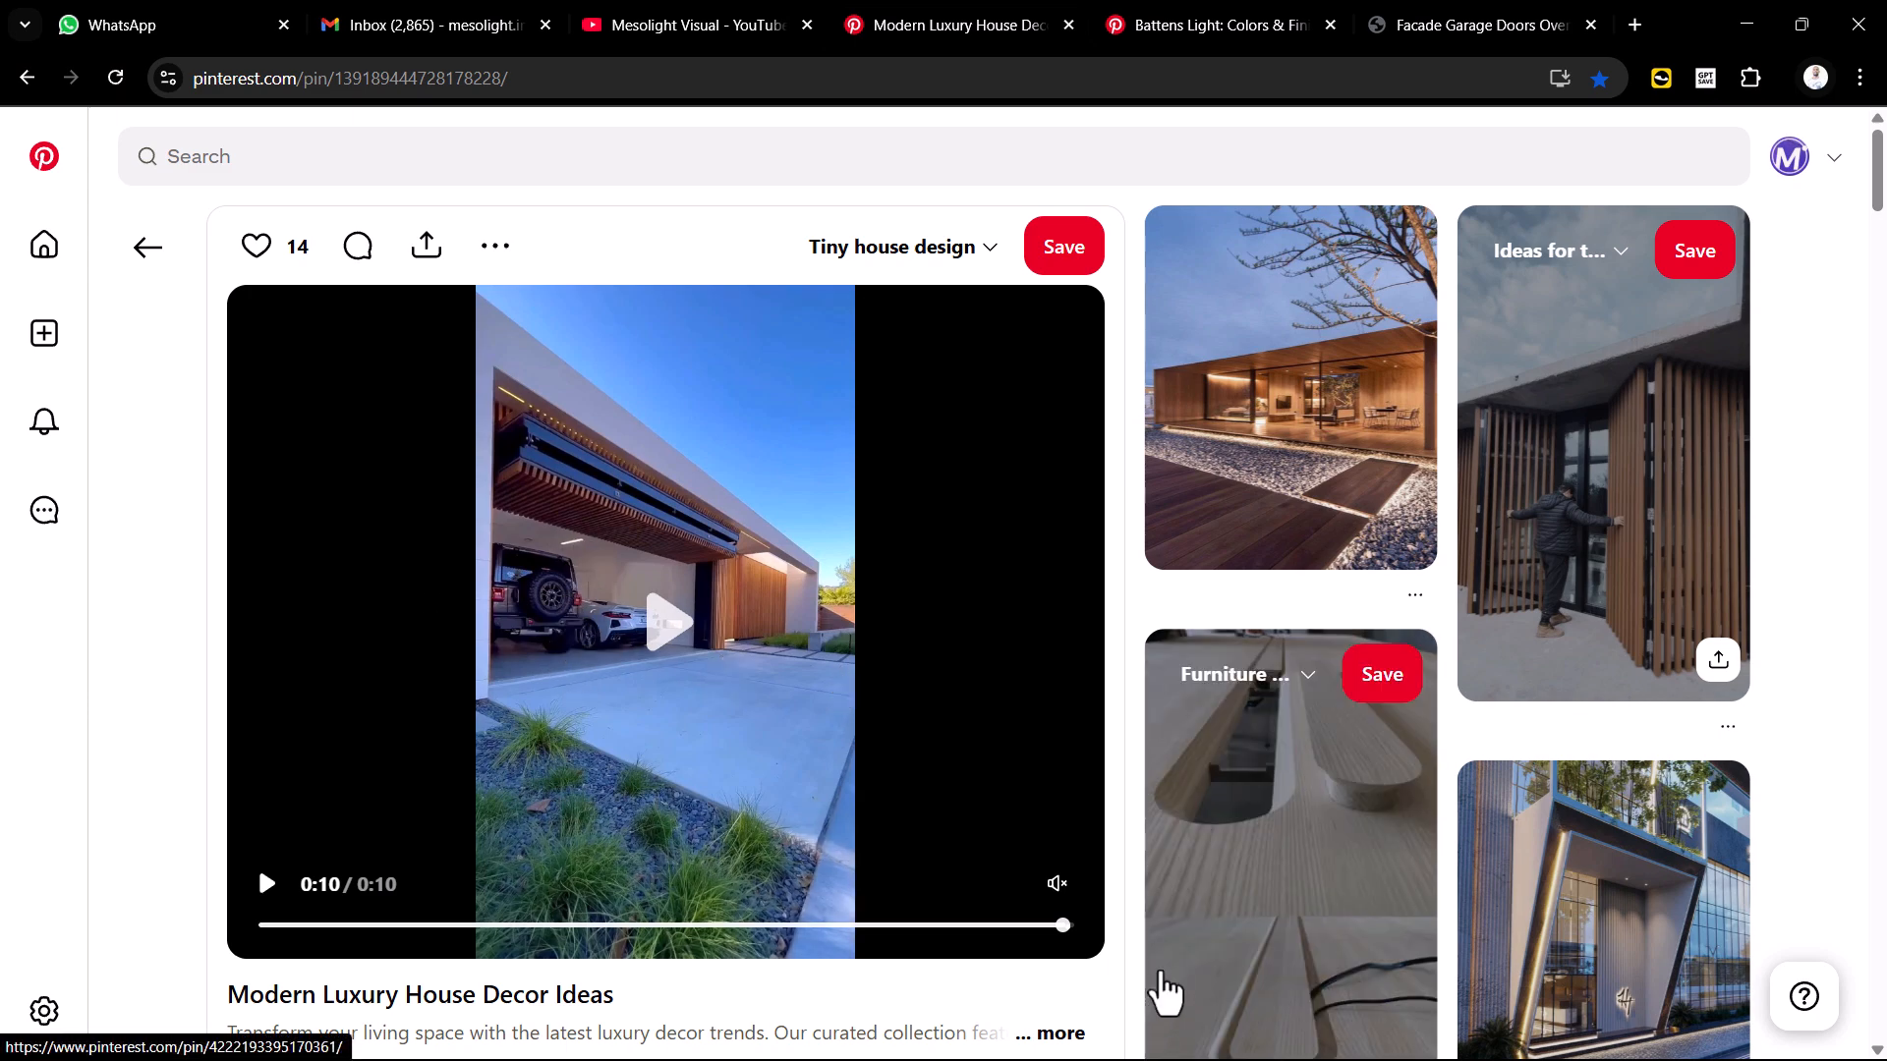
Switch back to Archicad's HOUSE LIZZY project and set the lower front batten curtain wall's height to 2500.
key("super")
mouse_move(1025, 1032)
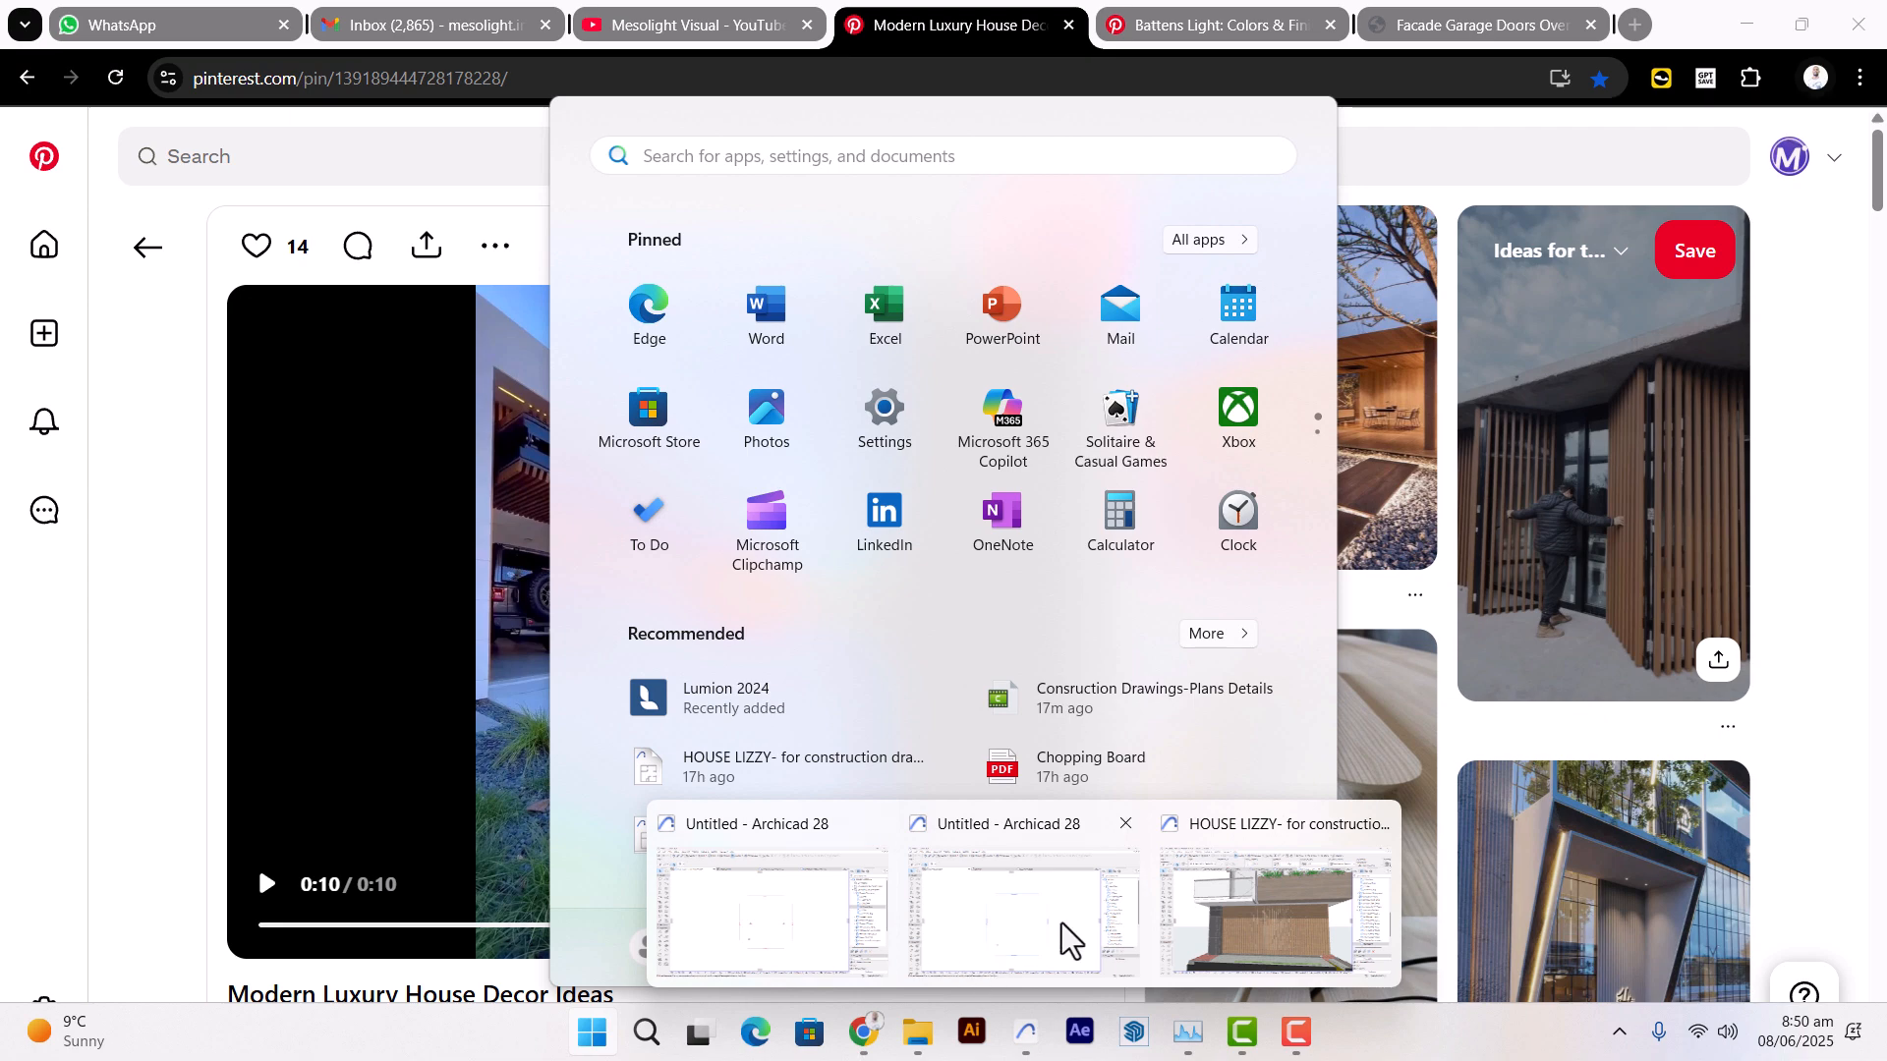
left_click(1206, 901)
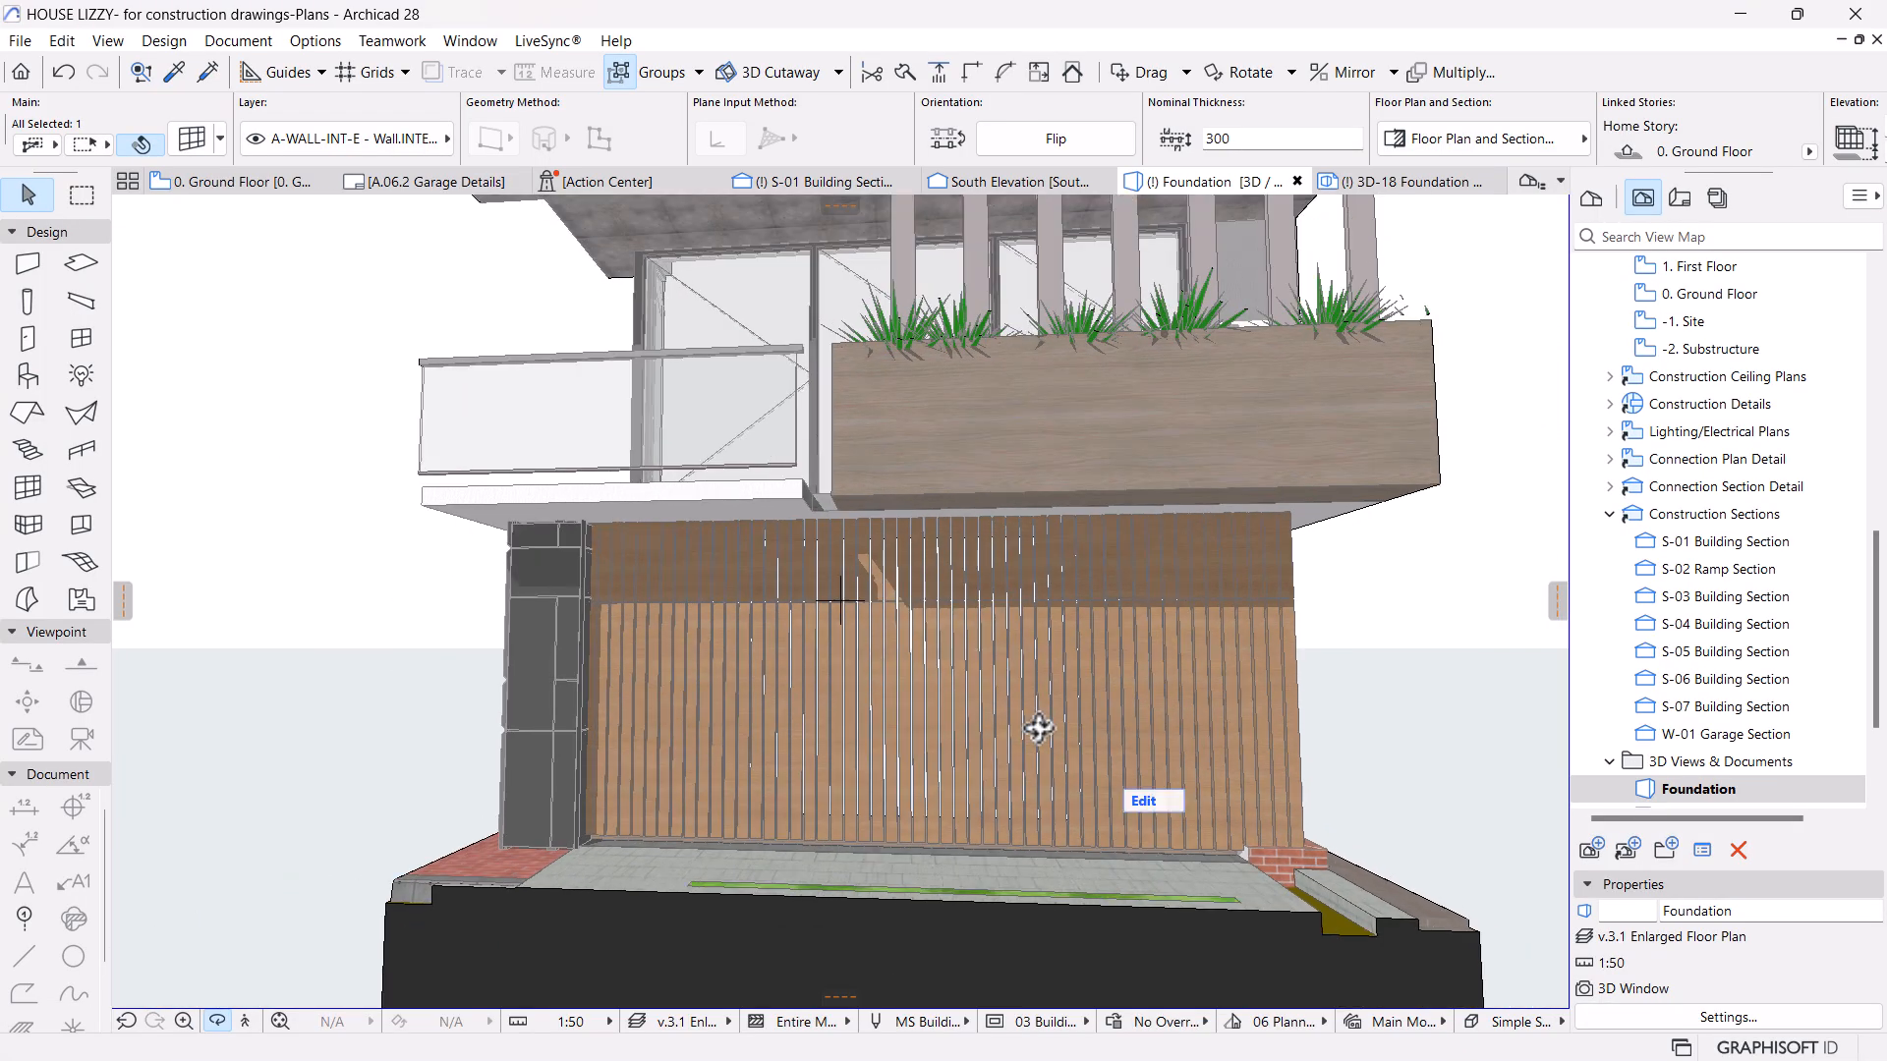
key("Escape")
key("Escape")
left_click(1193, 738)
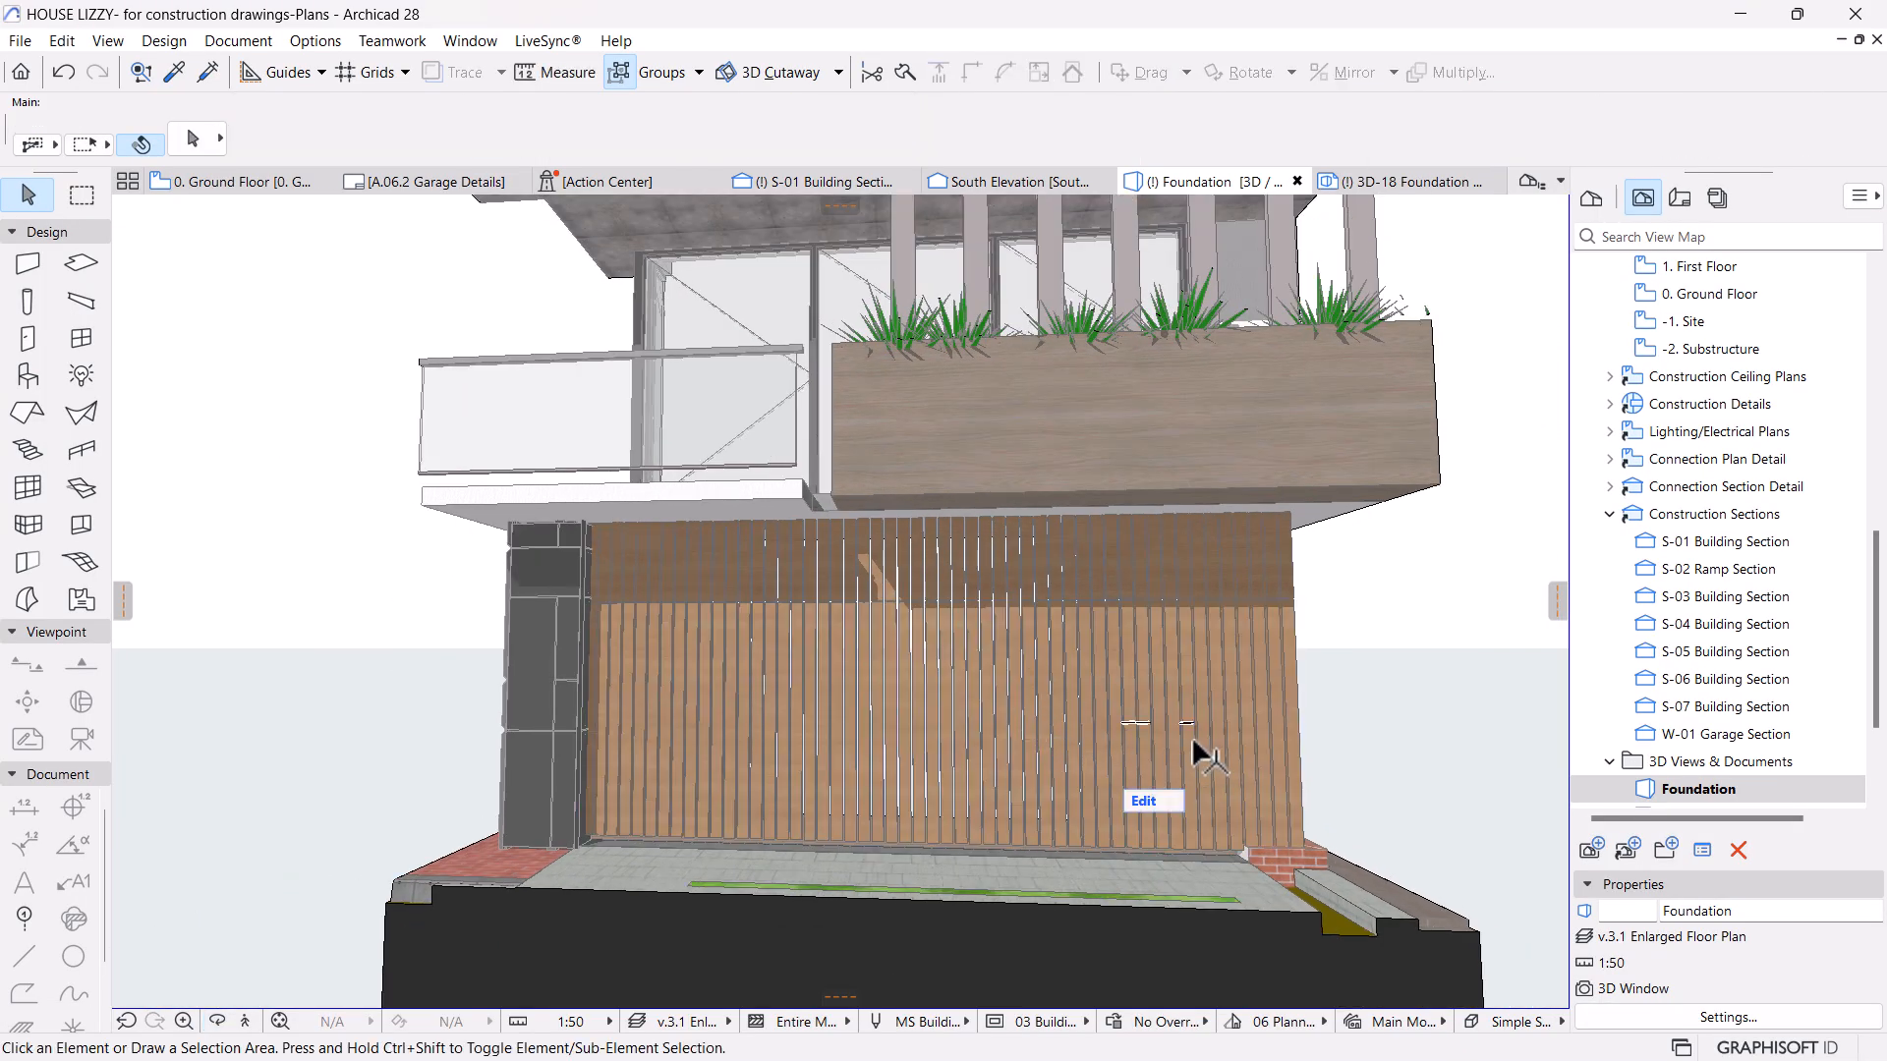
scroll(1288, 121, "down", 3)
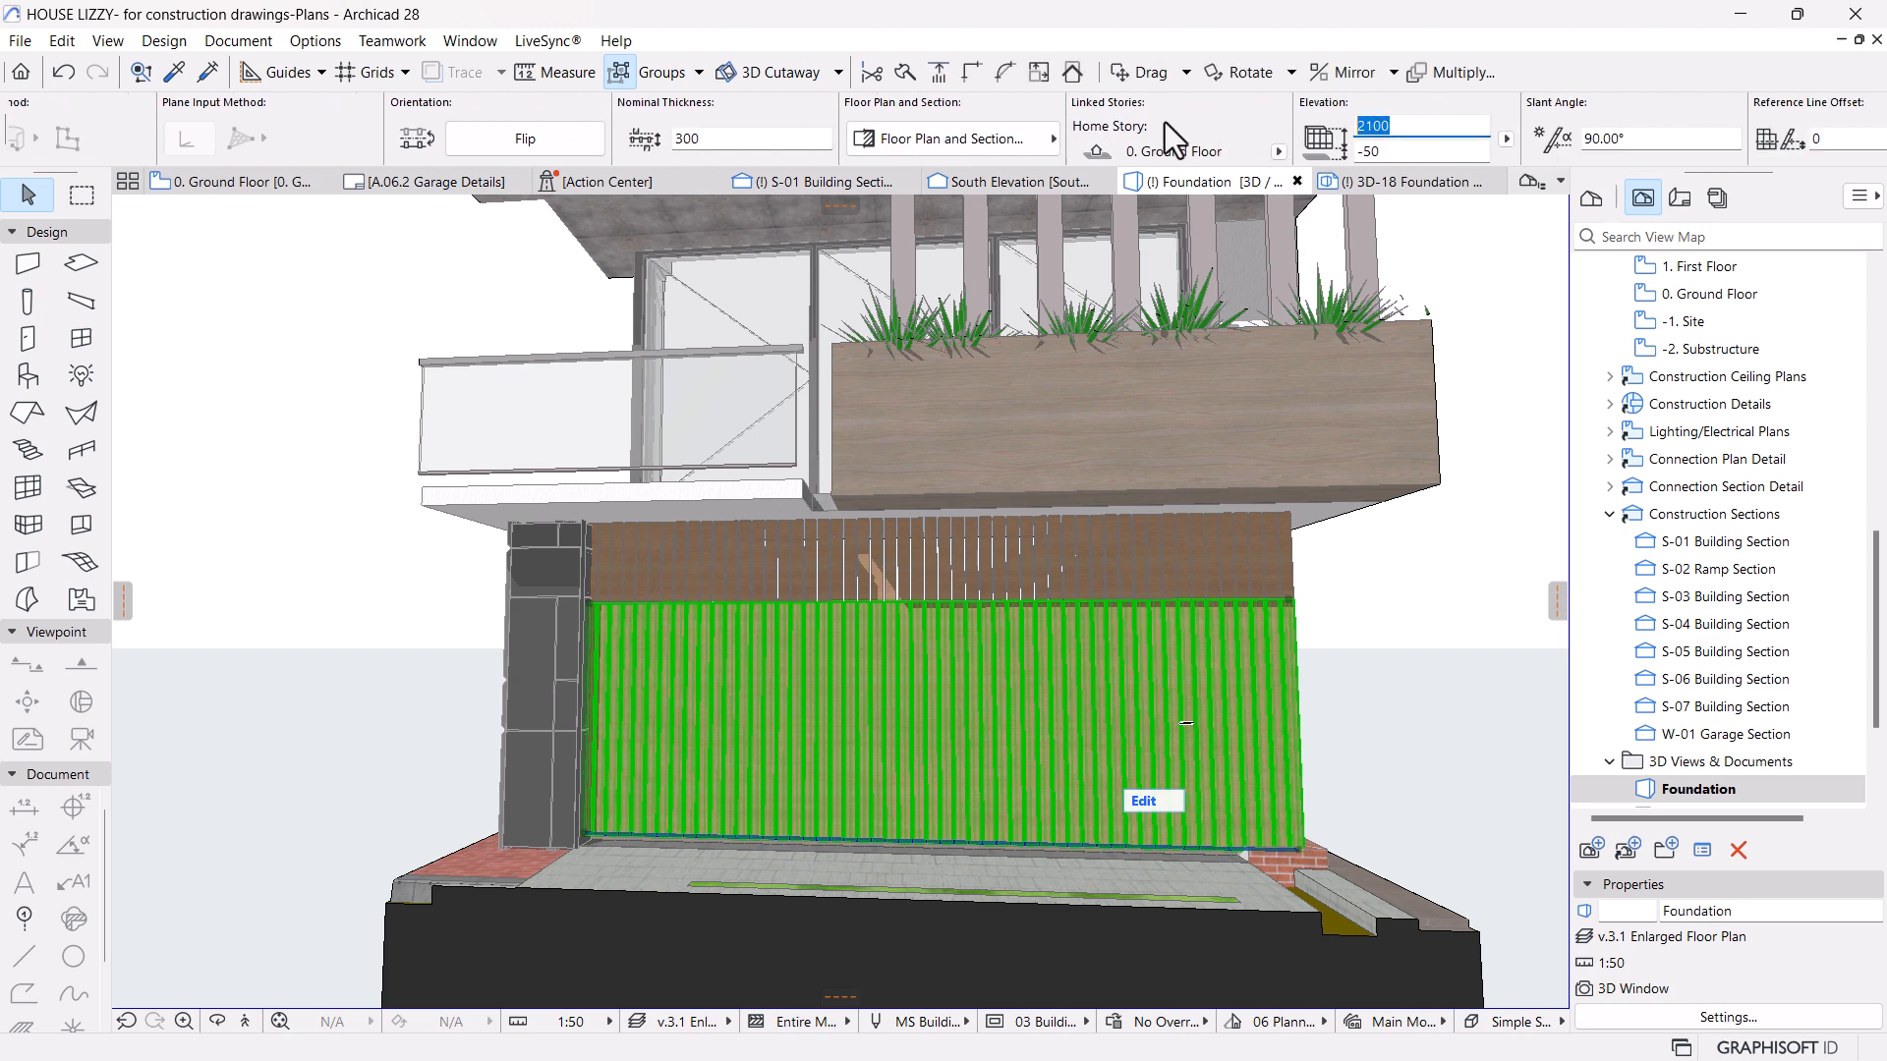
type("2500")
key("Return")
Drag the upper front batten curtain wall vertically so its base elevation is 2450, at the top of the lower battens.
left_click(1200, 526)
scroll(1454, 575, "up", 3)
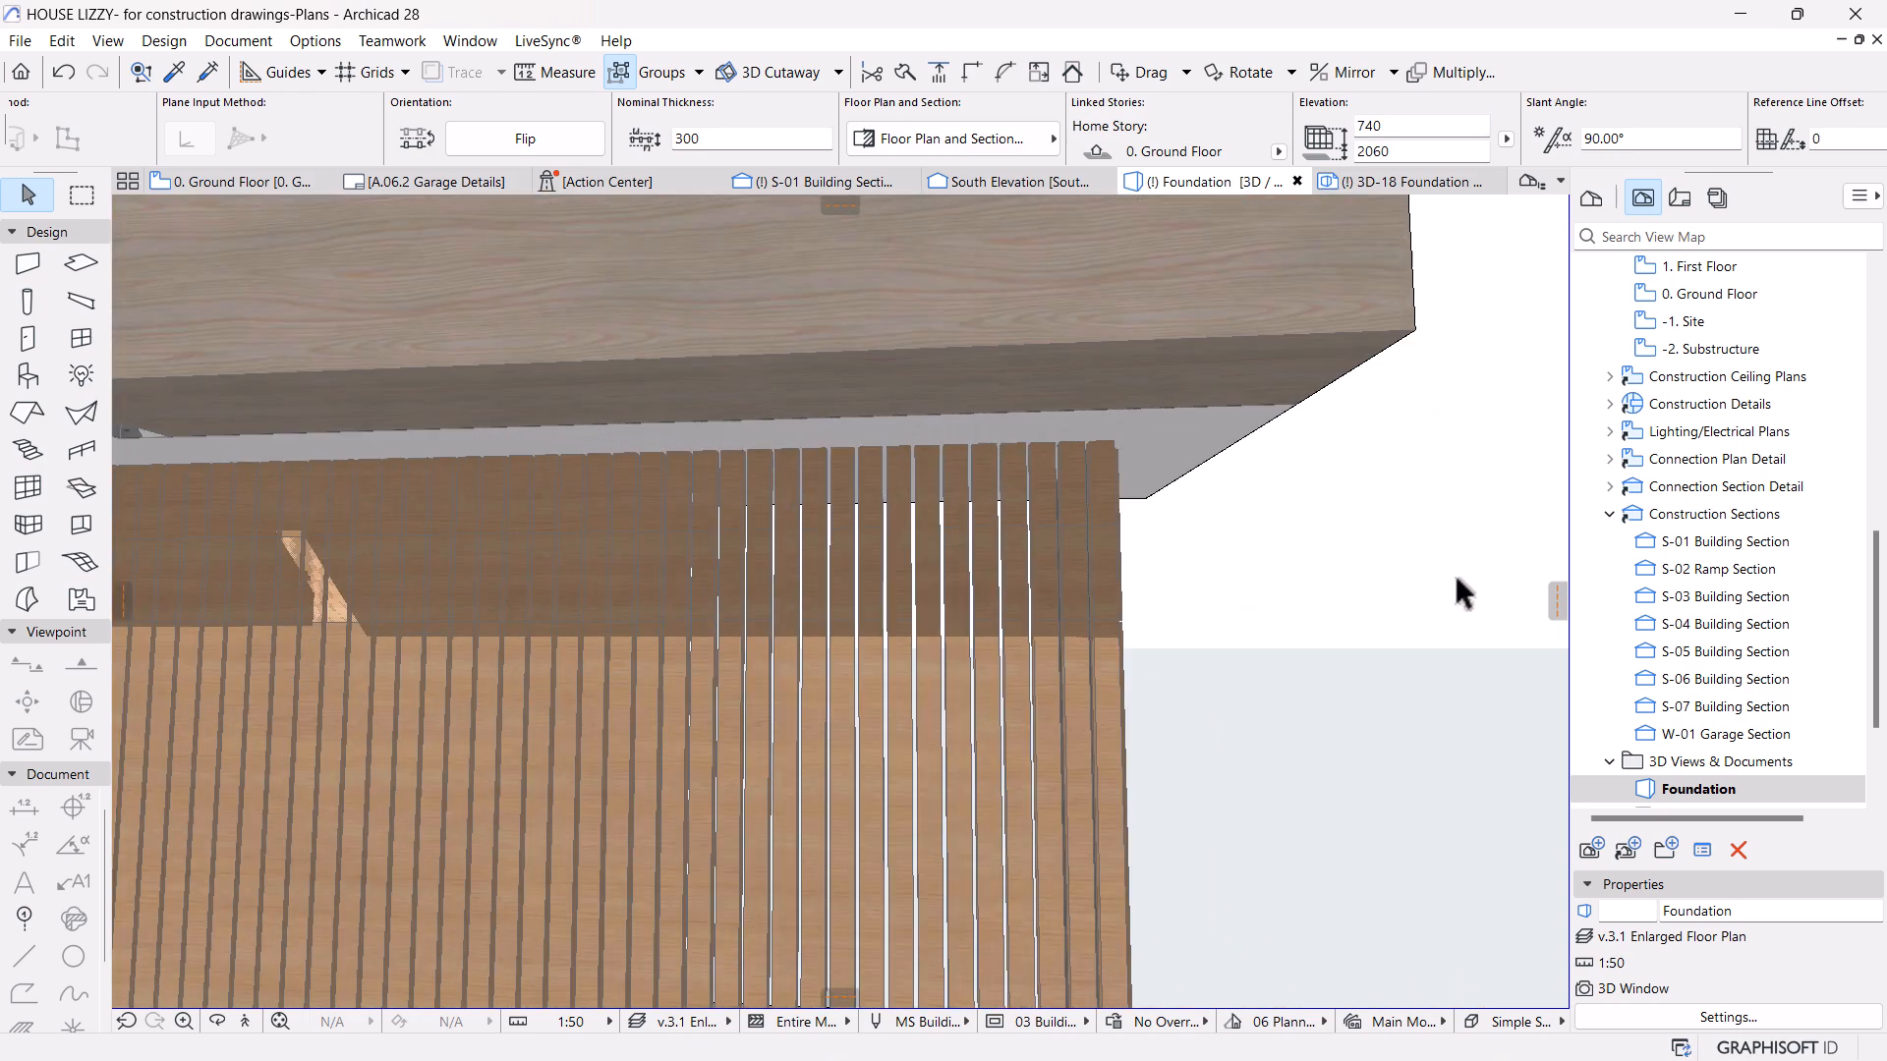
scroll(1077, 617, "up", 1)
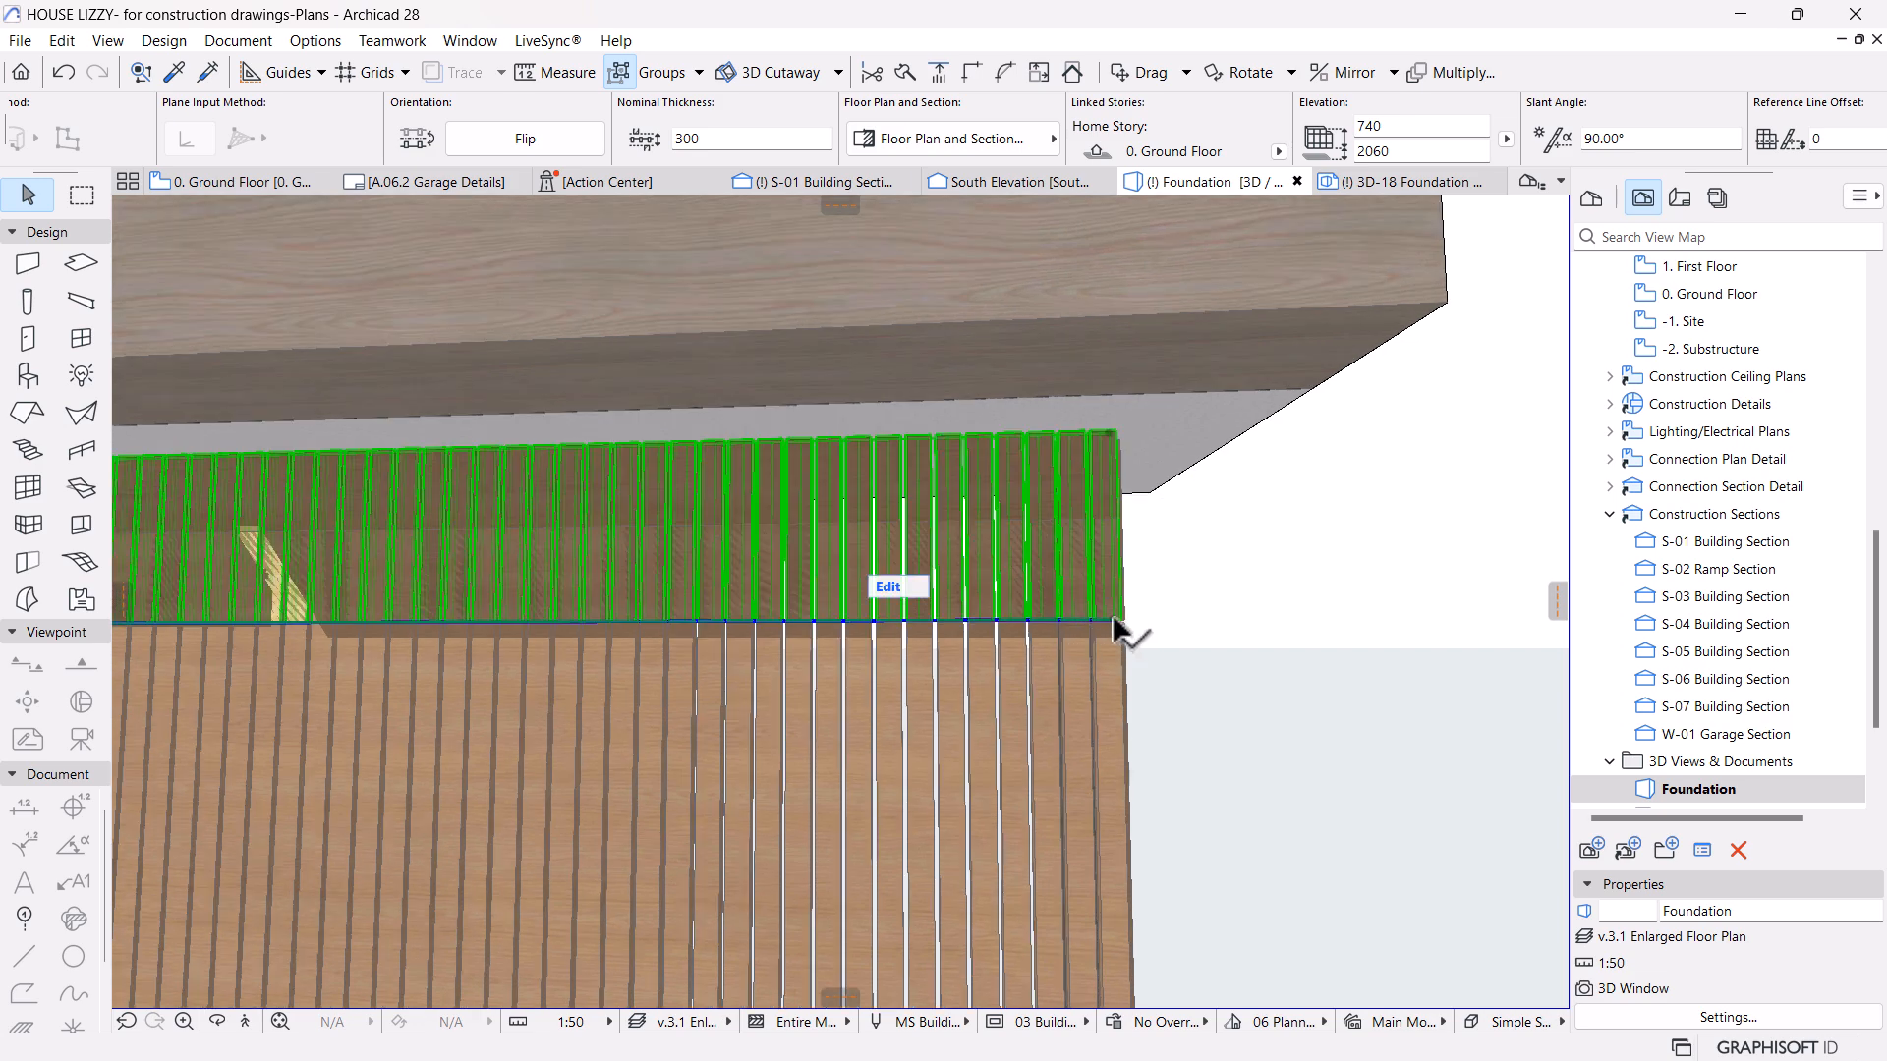
left_click(1113, 620)
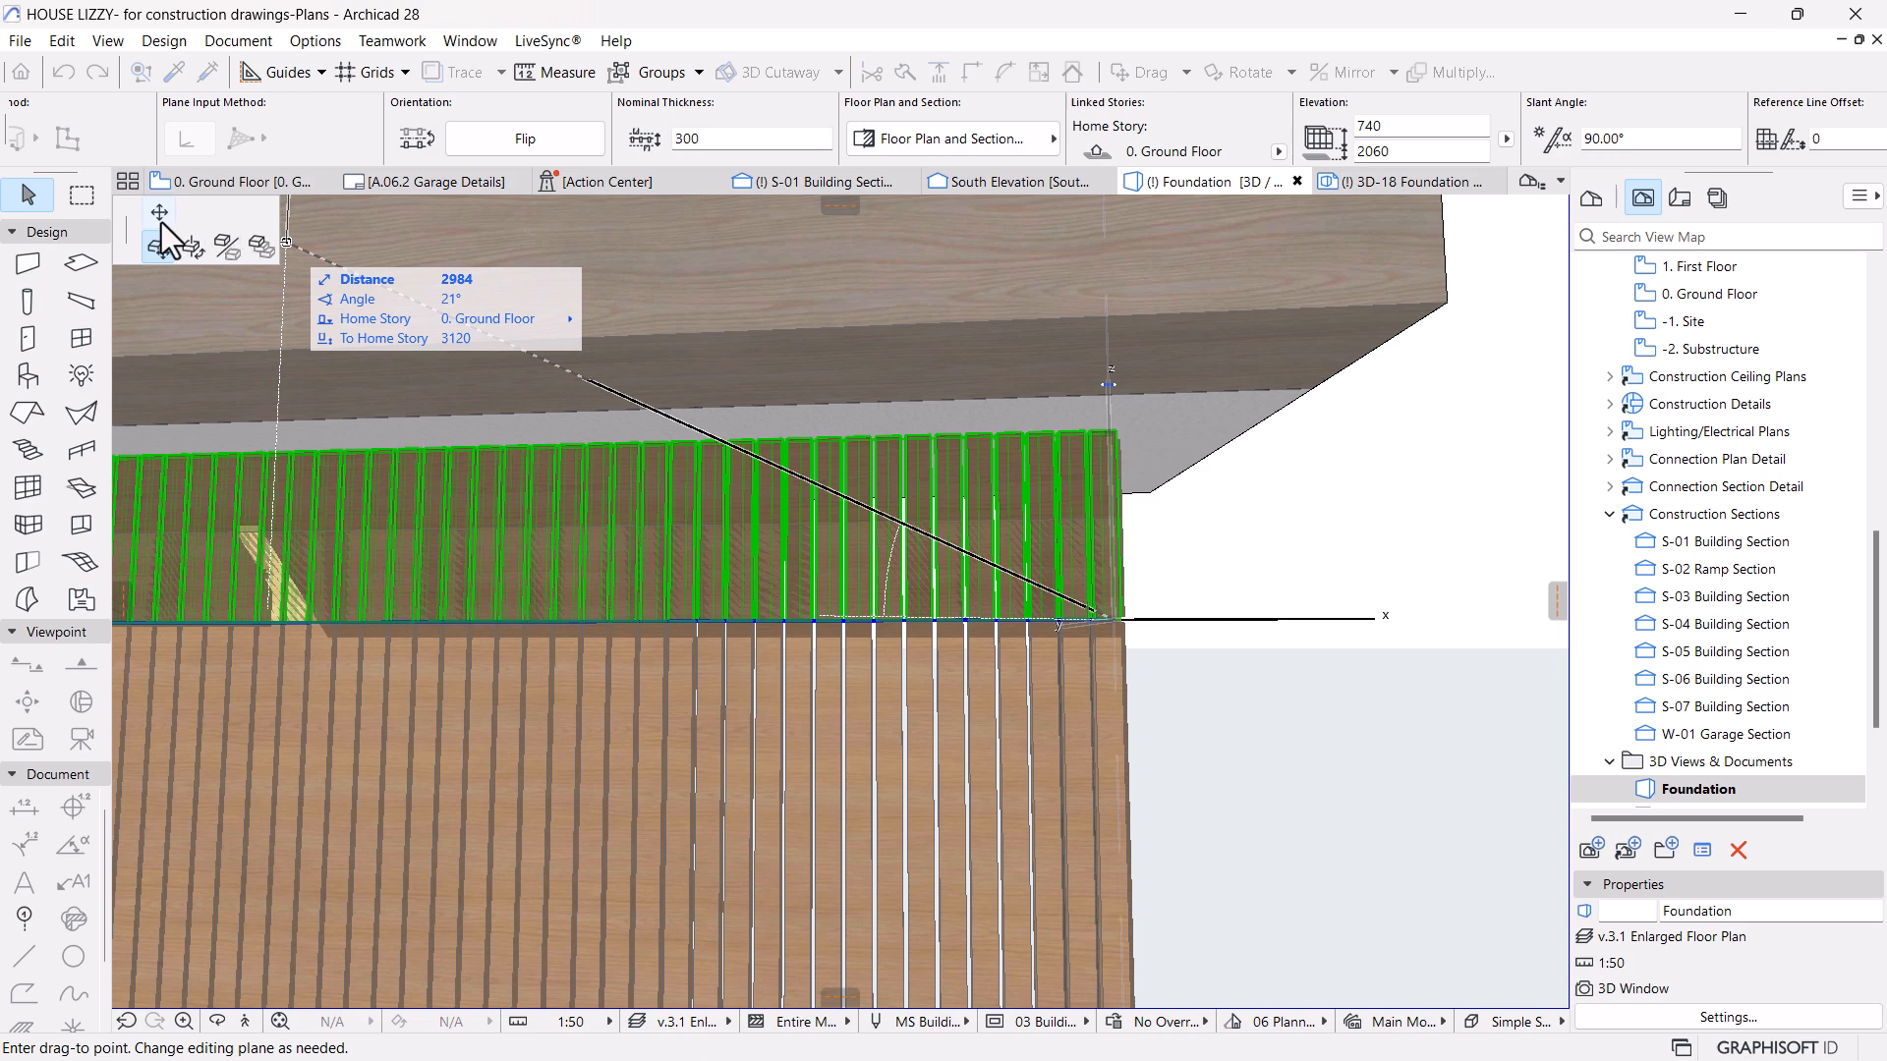
key("Escape")
key("ctrl+d")
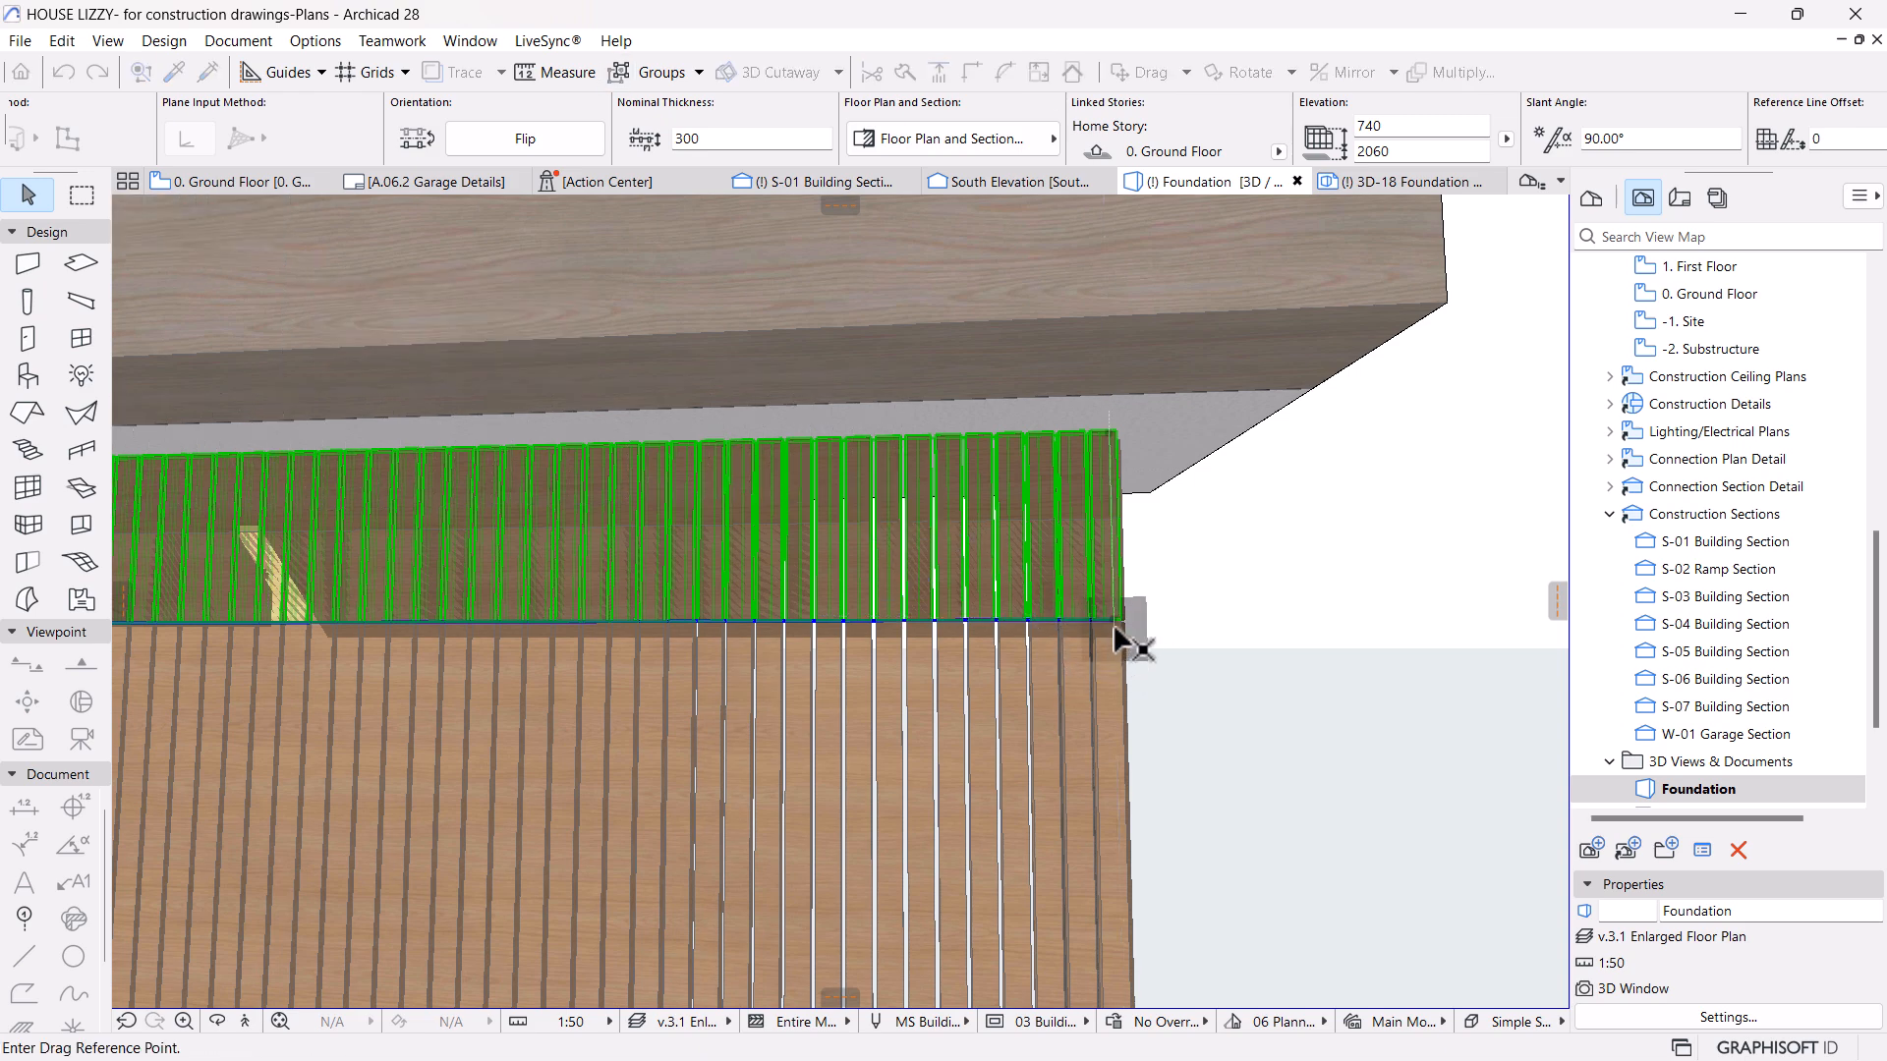
left_click(1112, 619)
left_click(1132, 536)
Nudge the upper front batten curtain wall up to a base elevation of 2452 and check its joint with the lower battens.
scroll(1162, 649, "down", 3)
scroll(1163, 619, "up", 6)
scroll(1086, 619, "down", 4)
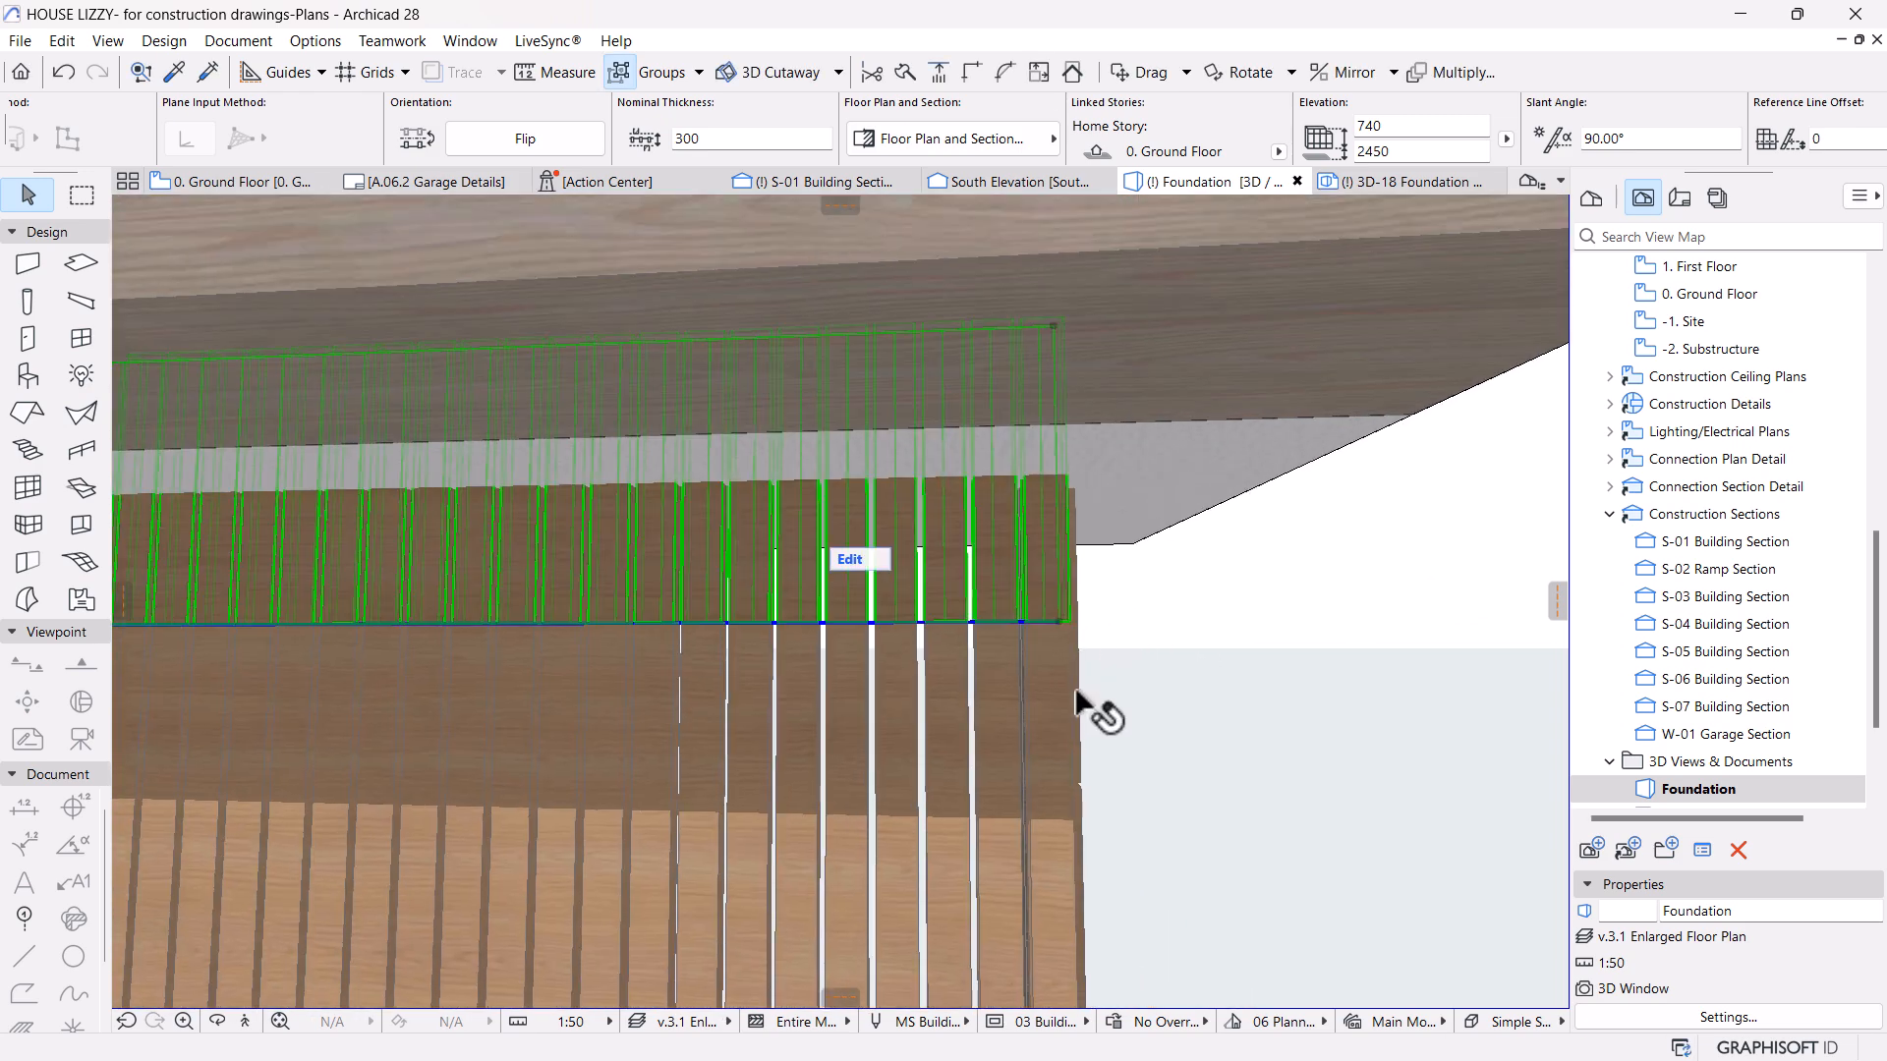
scroll(1058, 581, "up", 1)
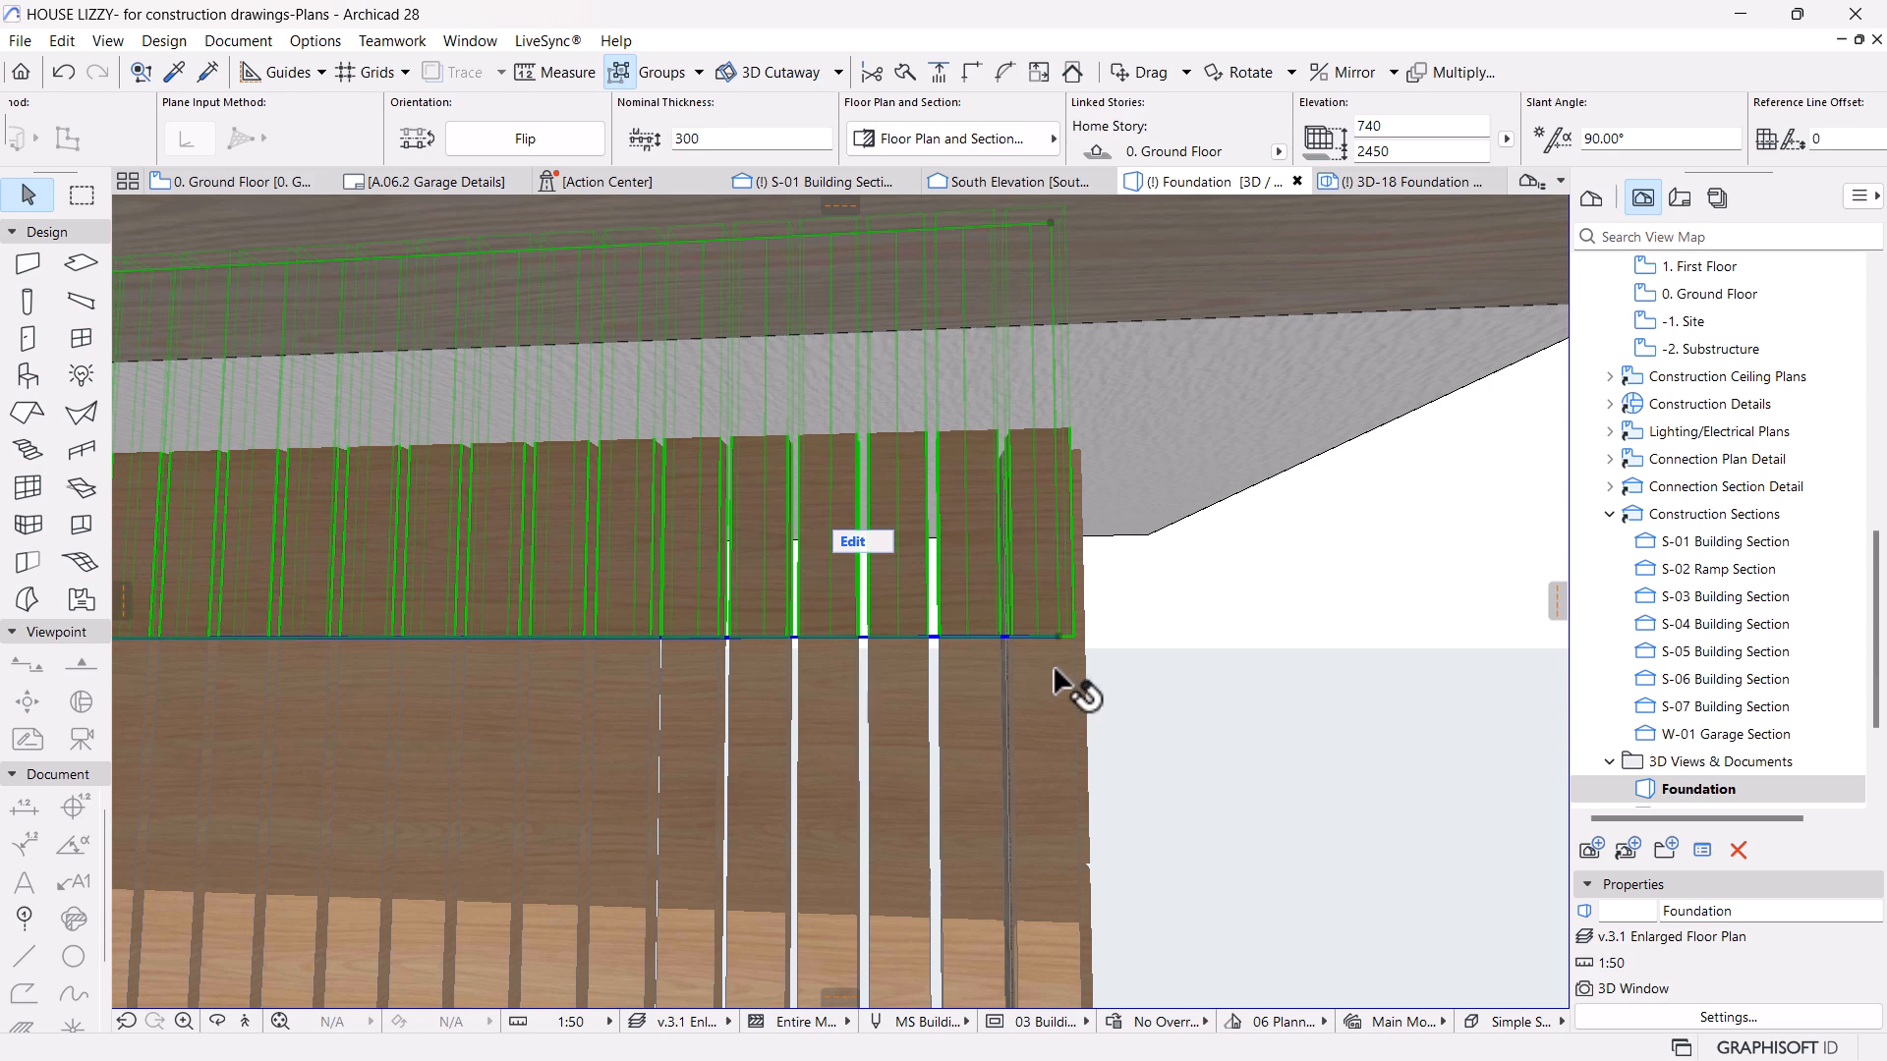
key("ctrl+d")
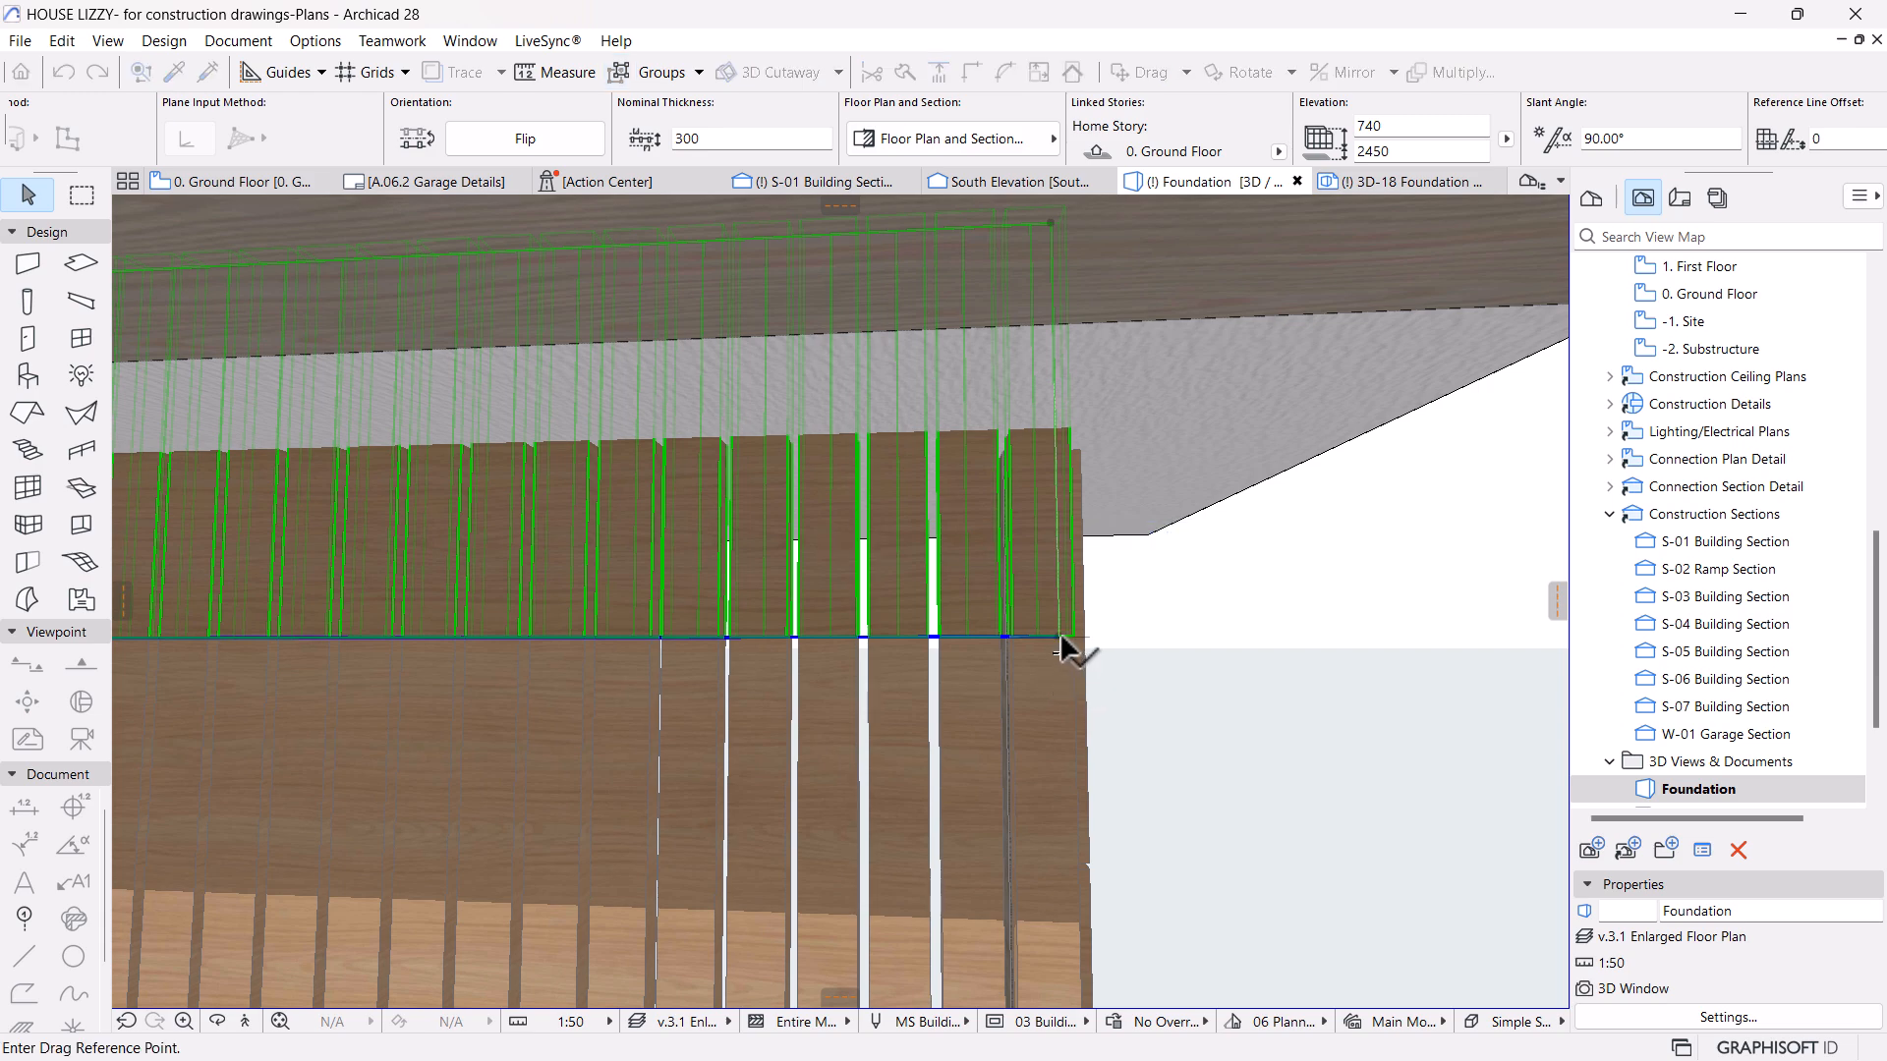
left_click(1059, 637)
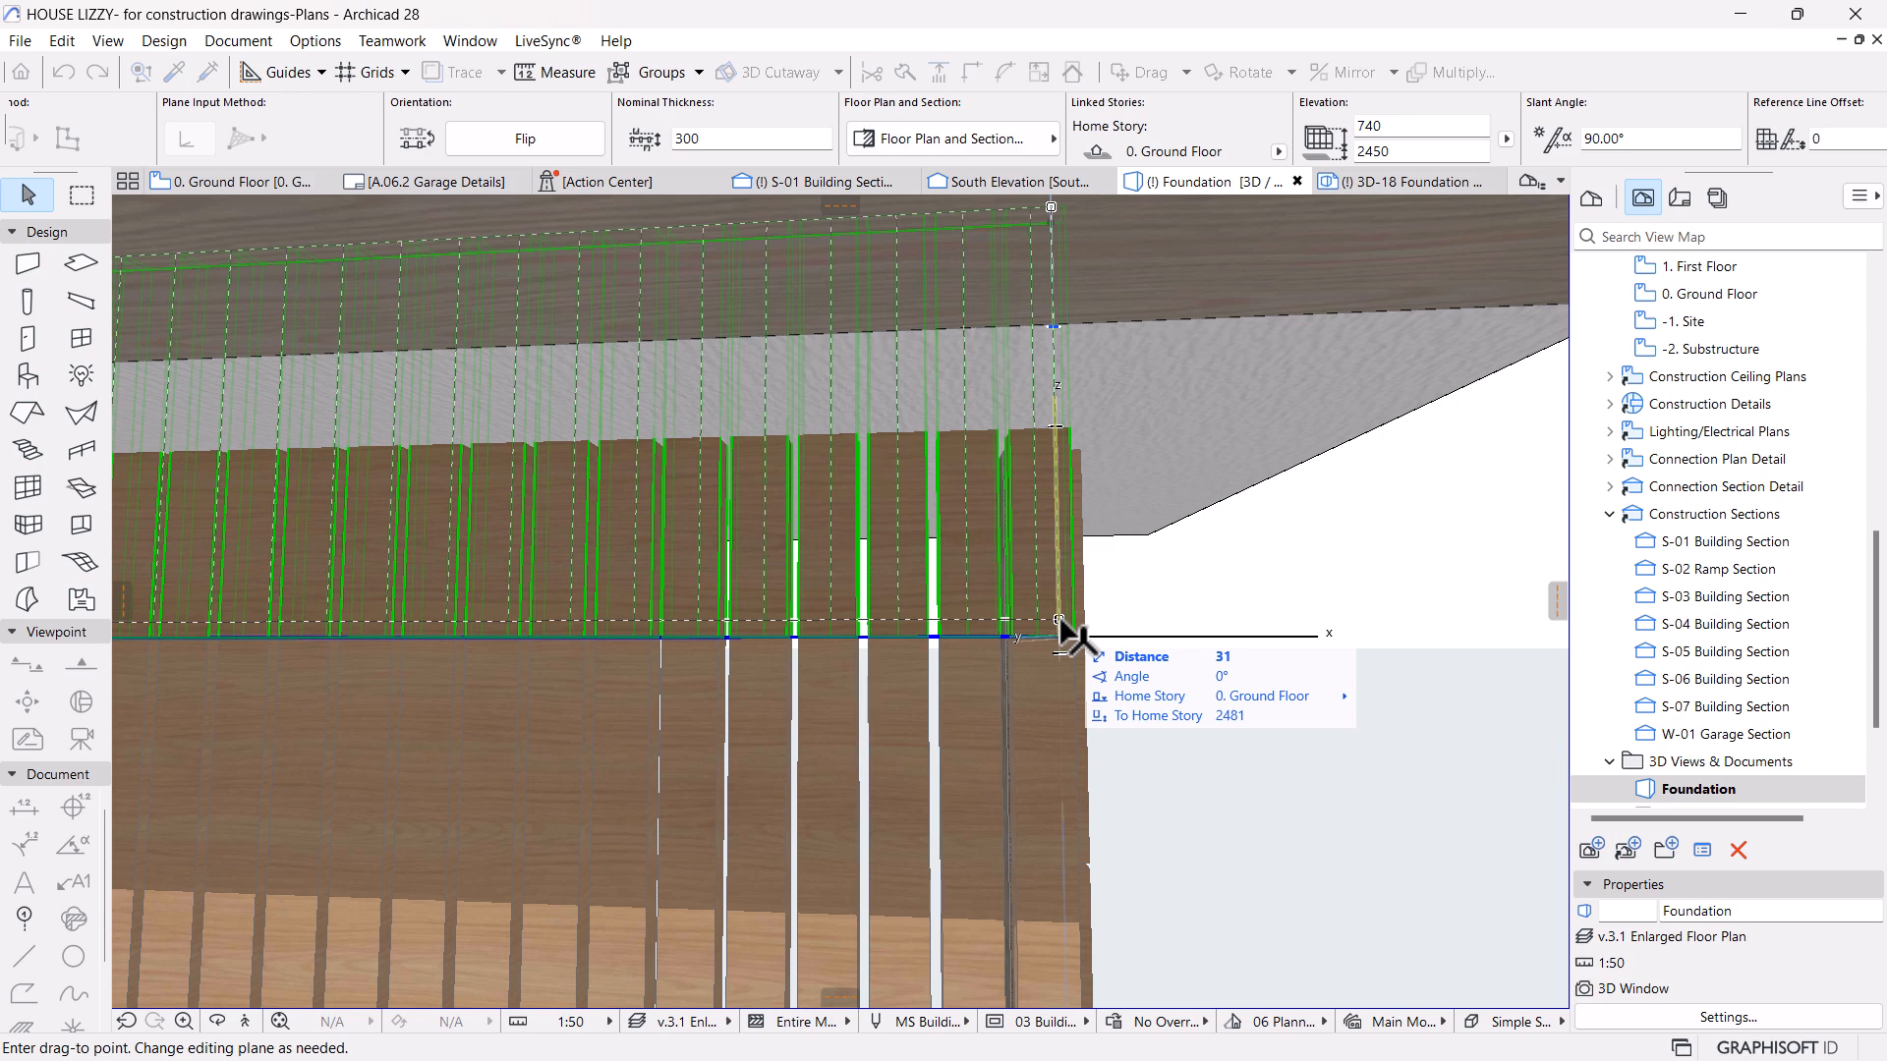
left_click(1059, 622)
scroll(1116, 687, "down", 6)
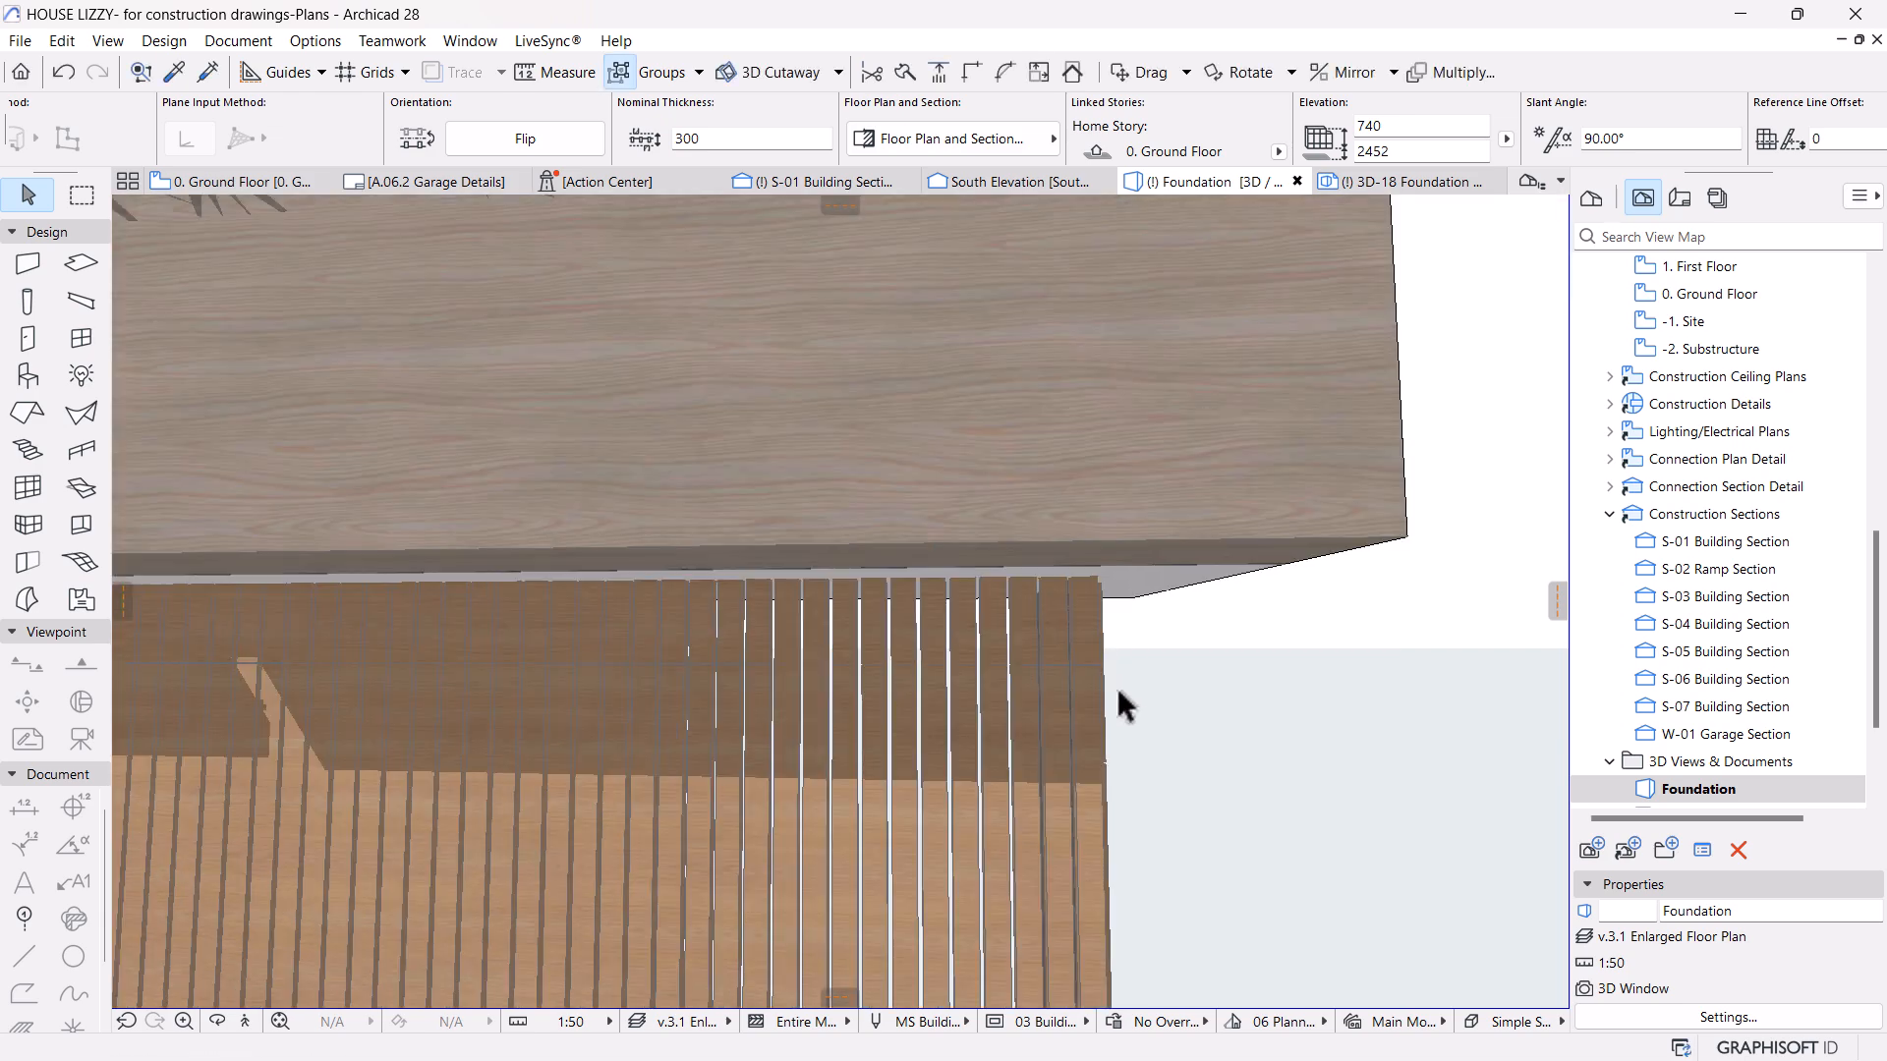
scroll(809, 749, "up", 4)
scroll(809, 748, "up", 2)
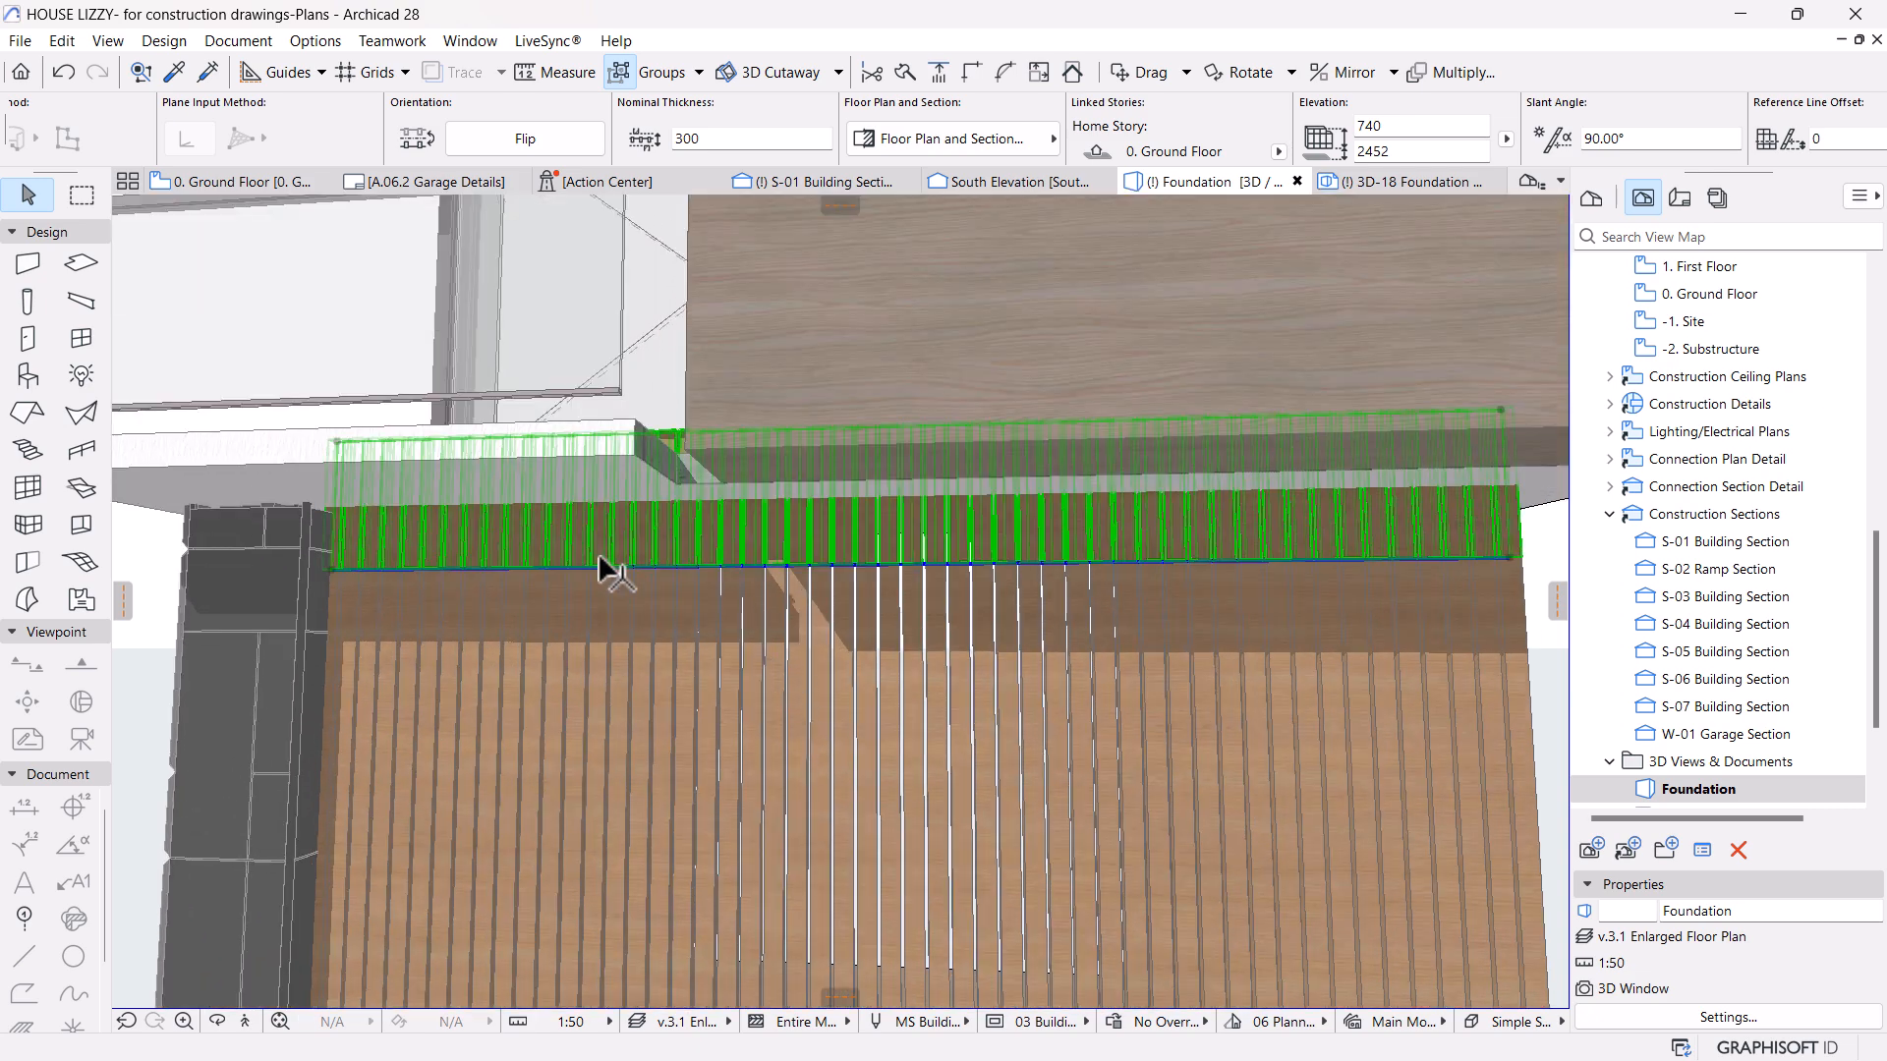
key("Escape")
Try the graphic override combinations 01 Plans - Concept, 07 Simplified Plan and 02 Plans - Submittals on the 3D view.
mouse_move(772, 773)
middle_mouse_down("shift")
mouse_move(816, 792)
mouse_move(799, 787)
middle_mouse_up("shift")
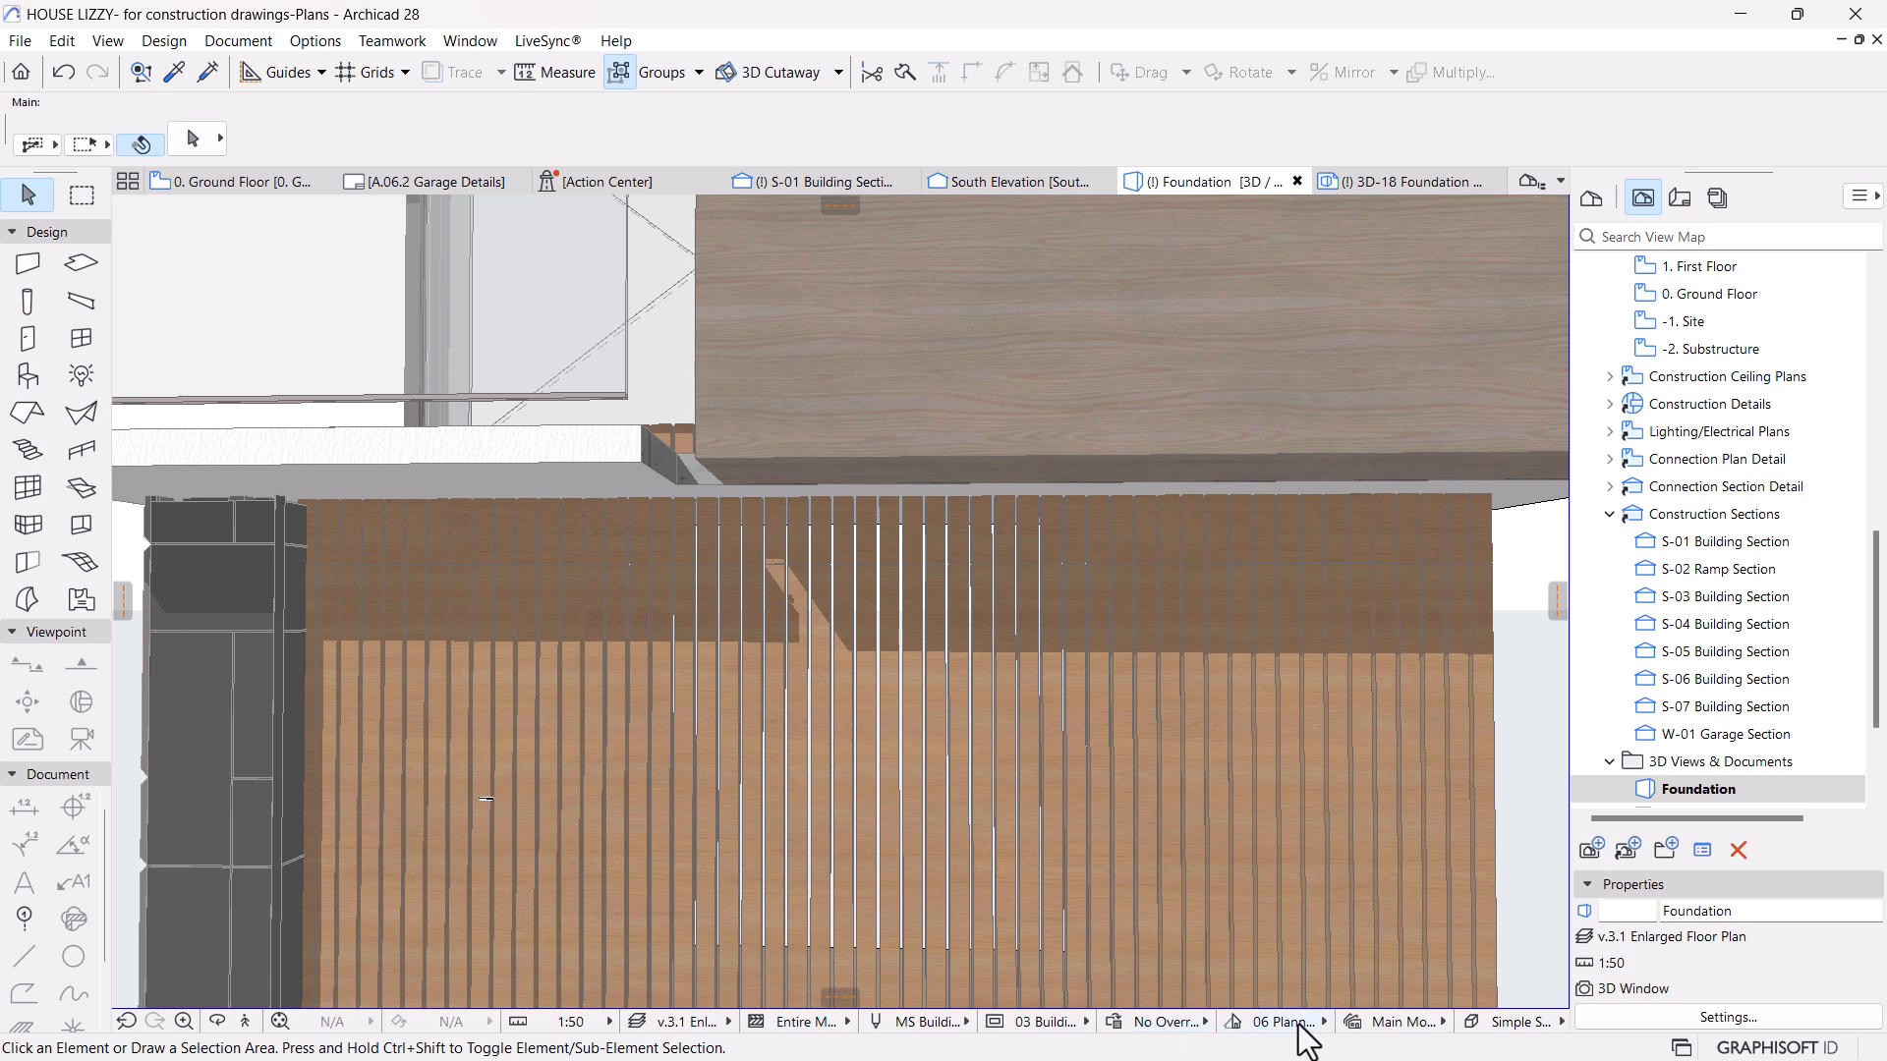
left_click(1211, 1024)
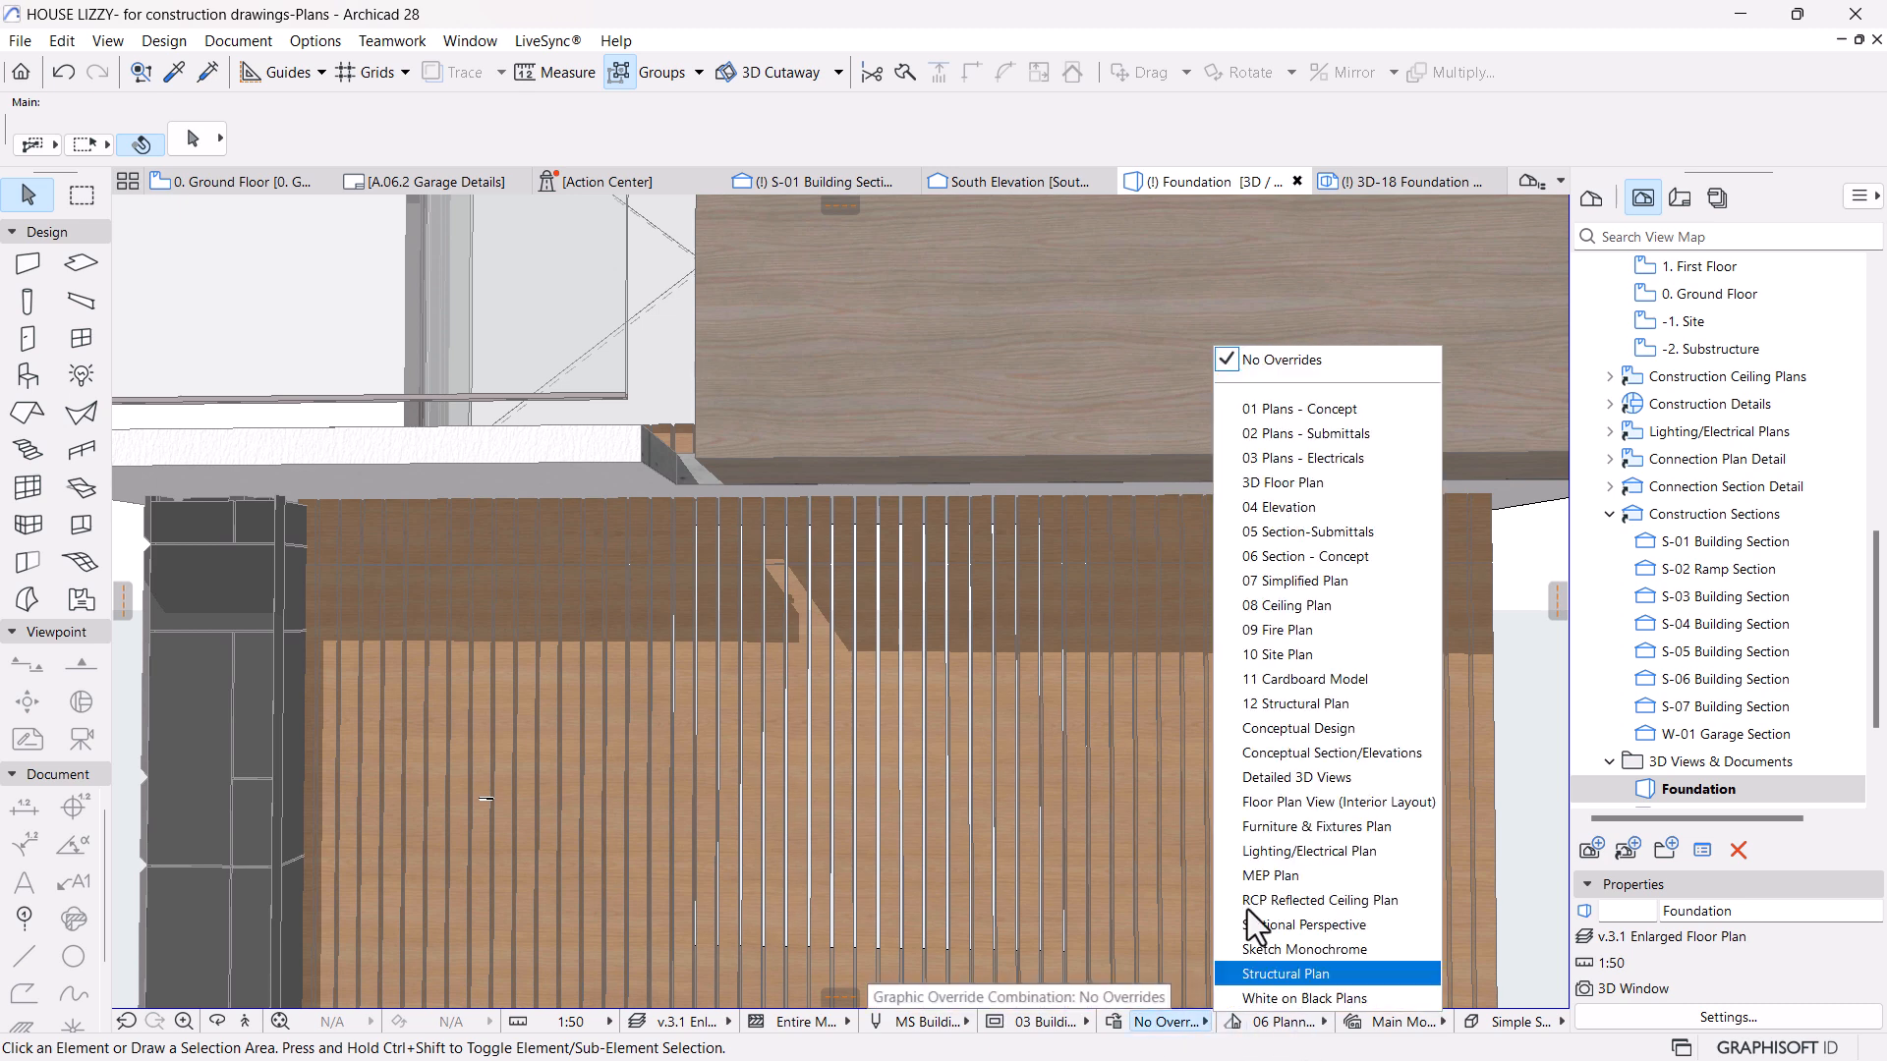
left_click(1334, 413)
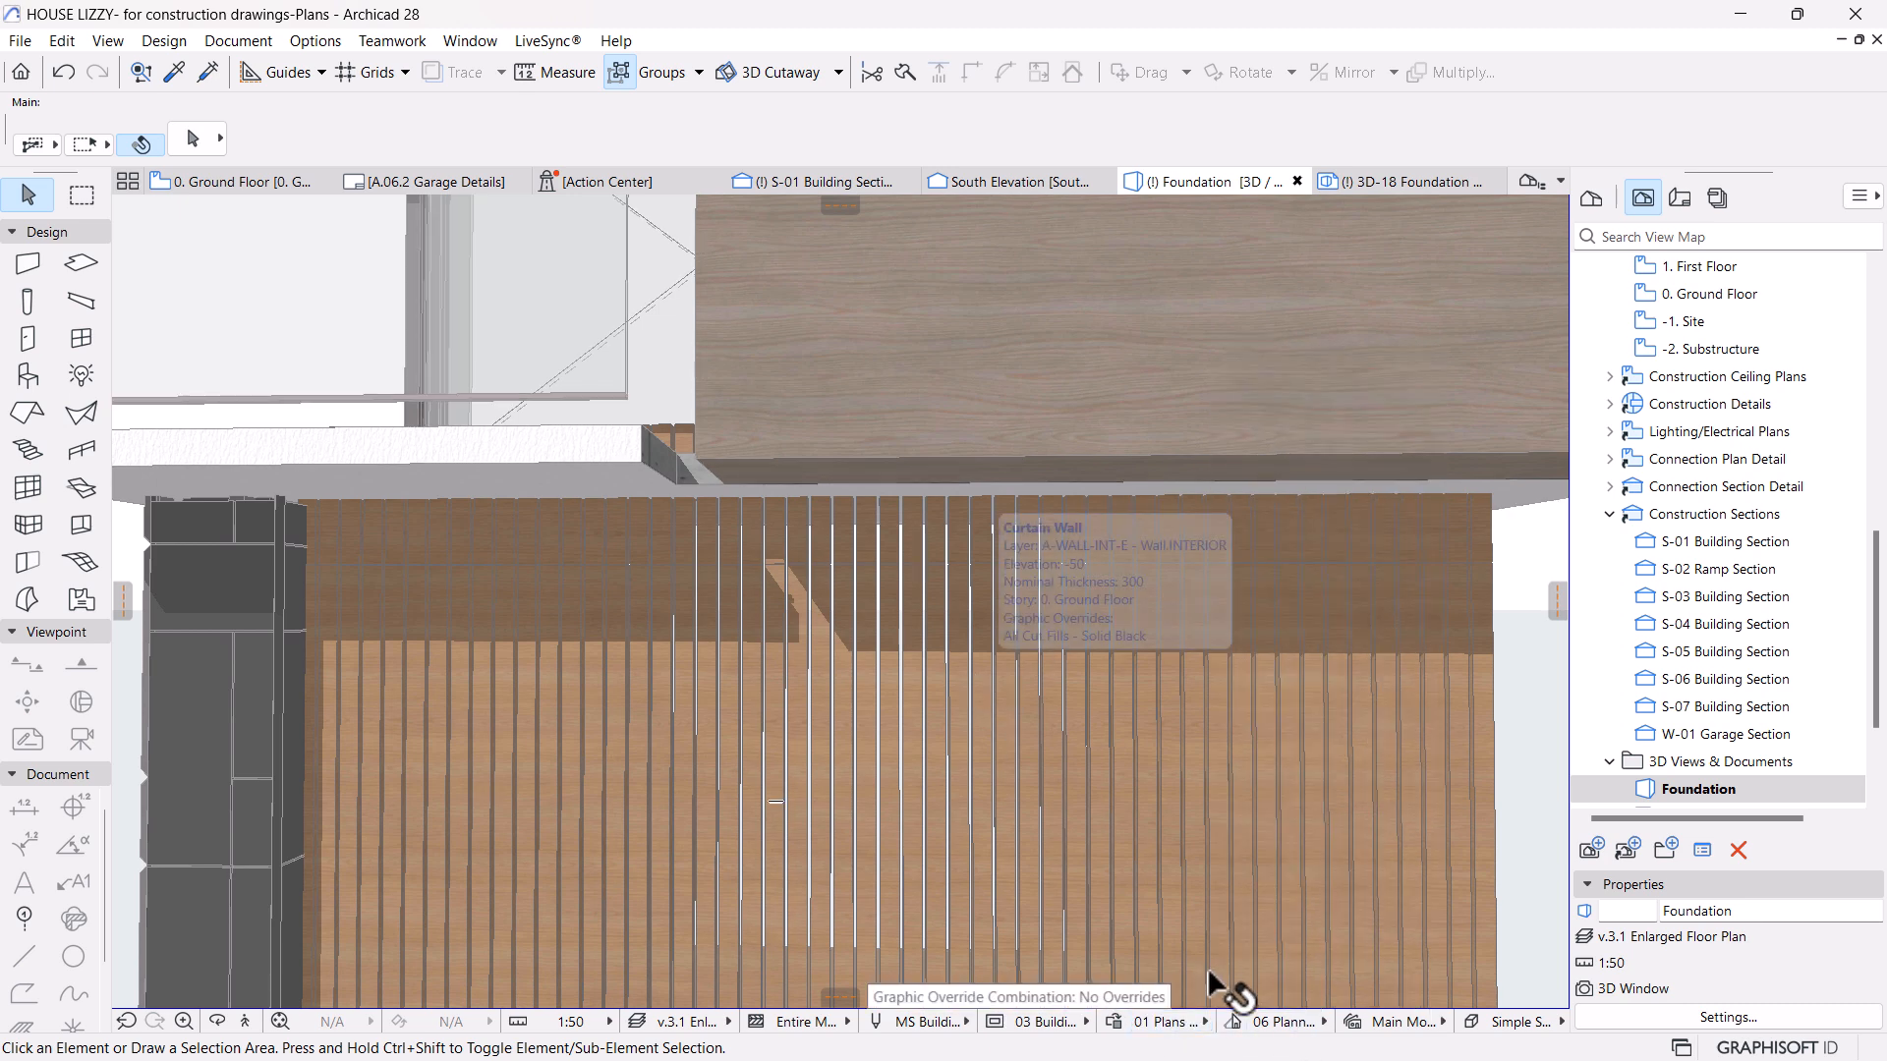
left_click(1166, 1023)
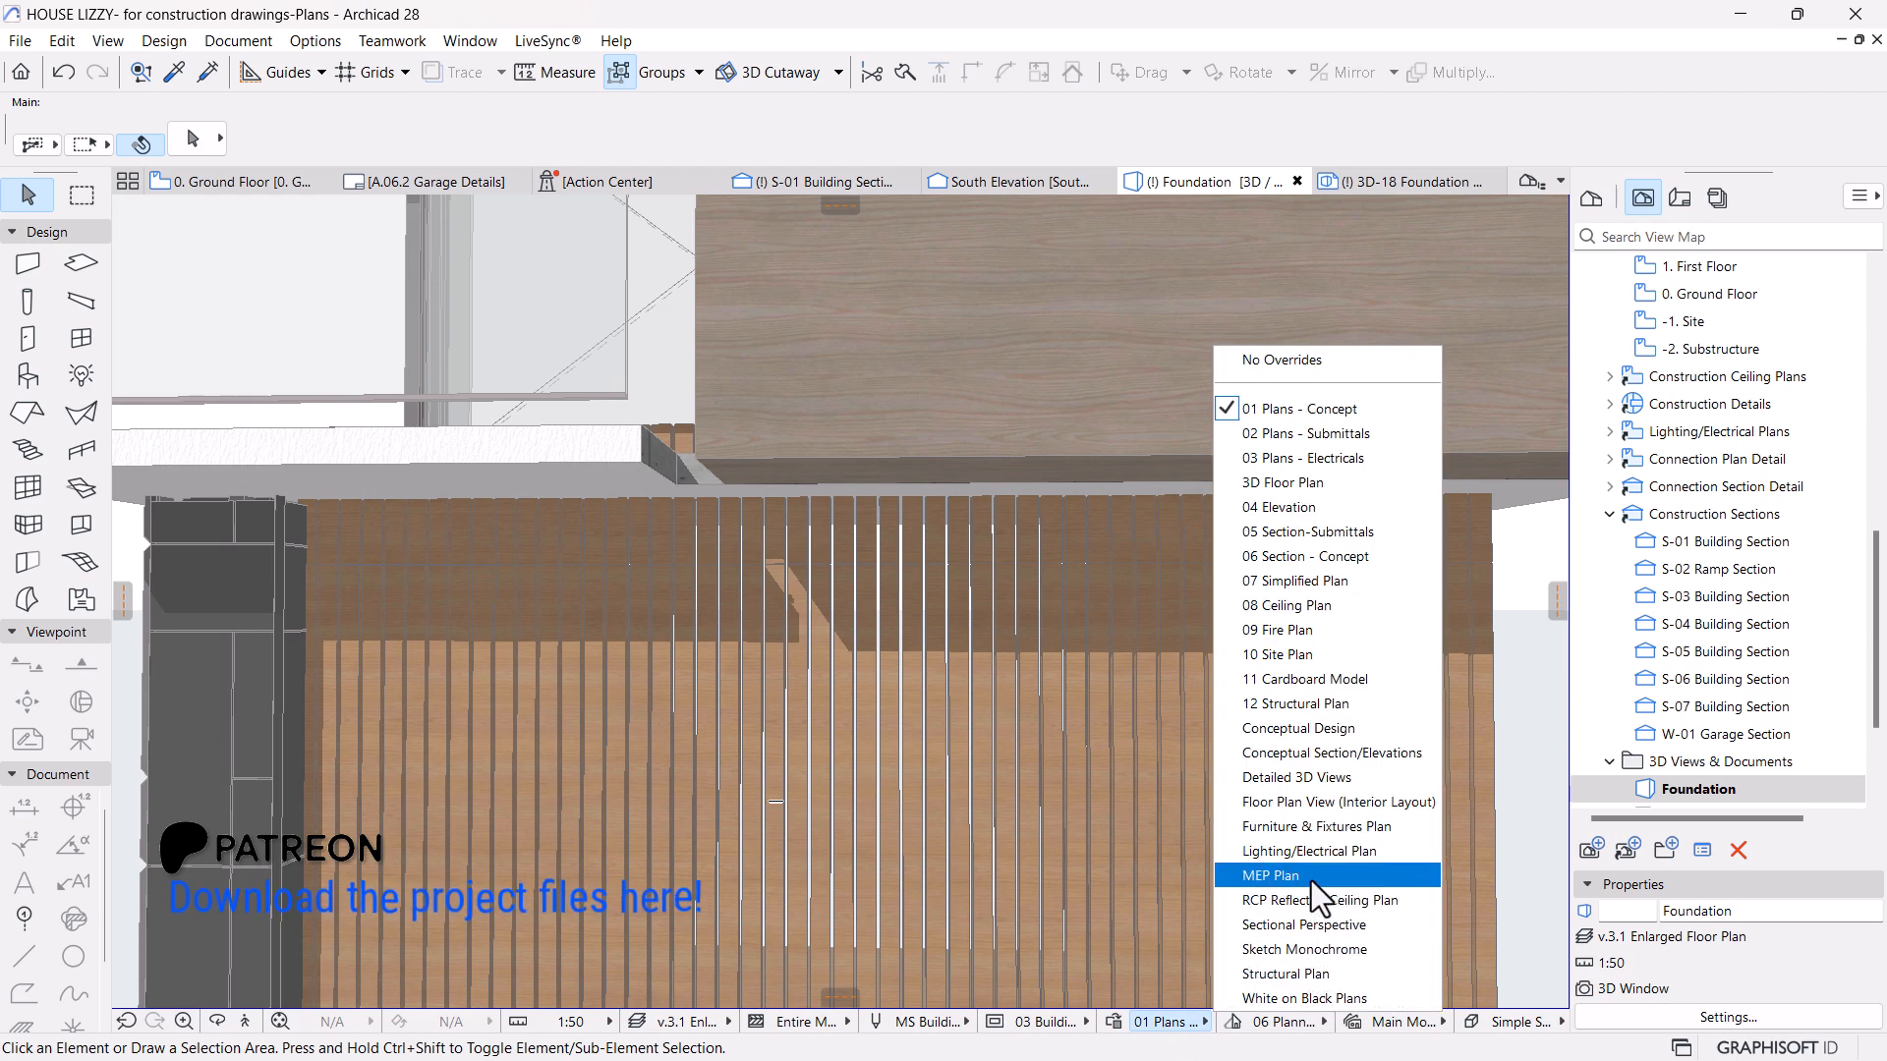
left_click(1289, 582)
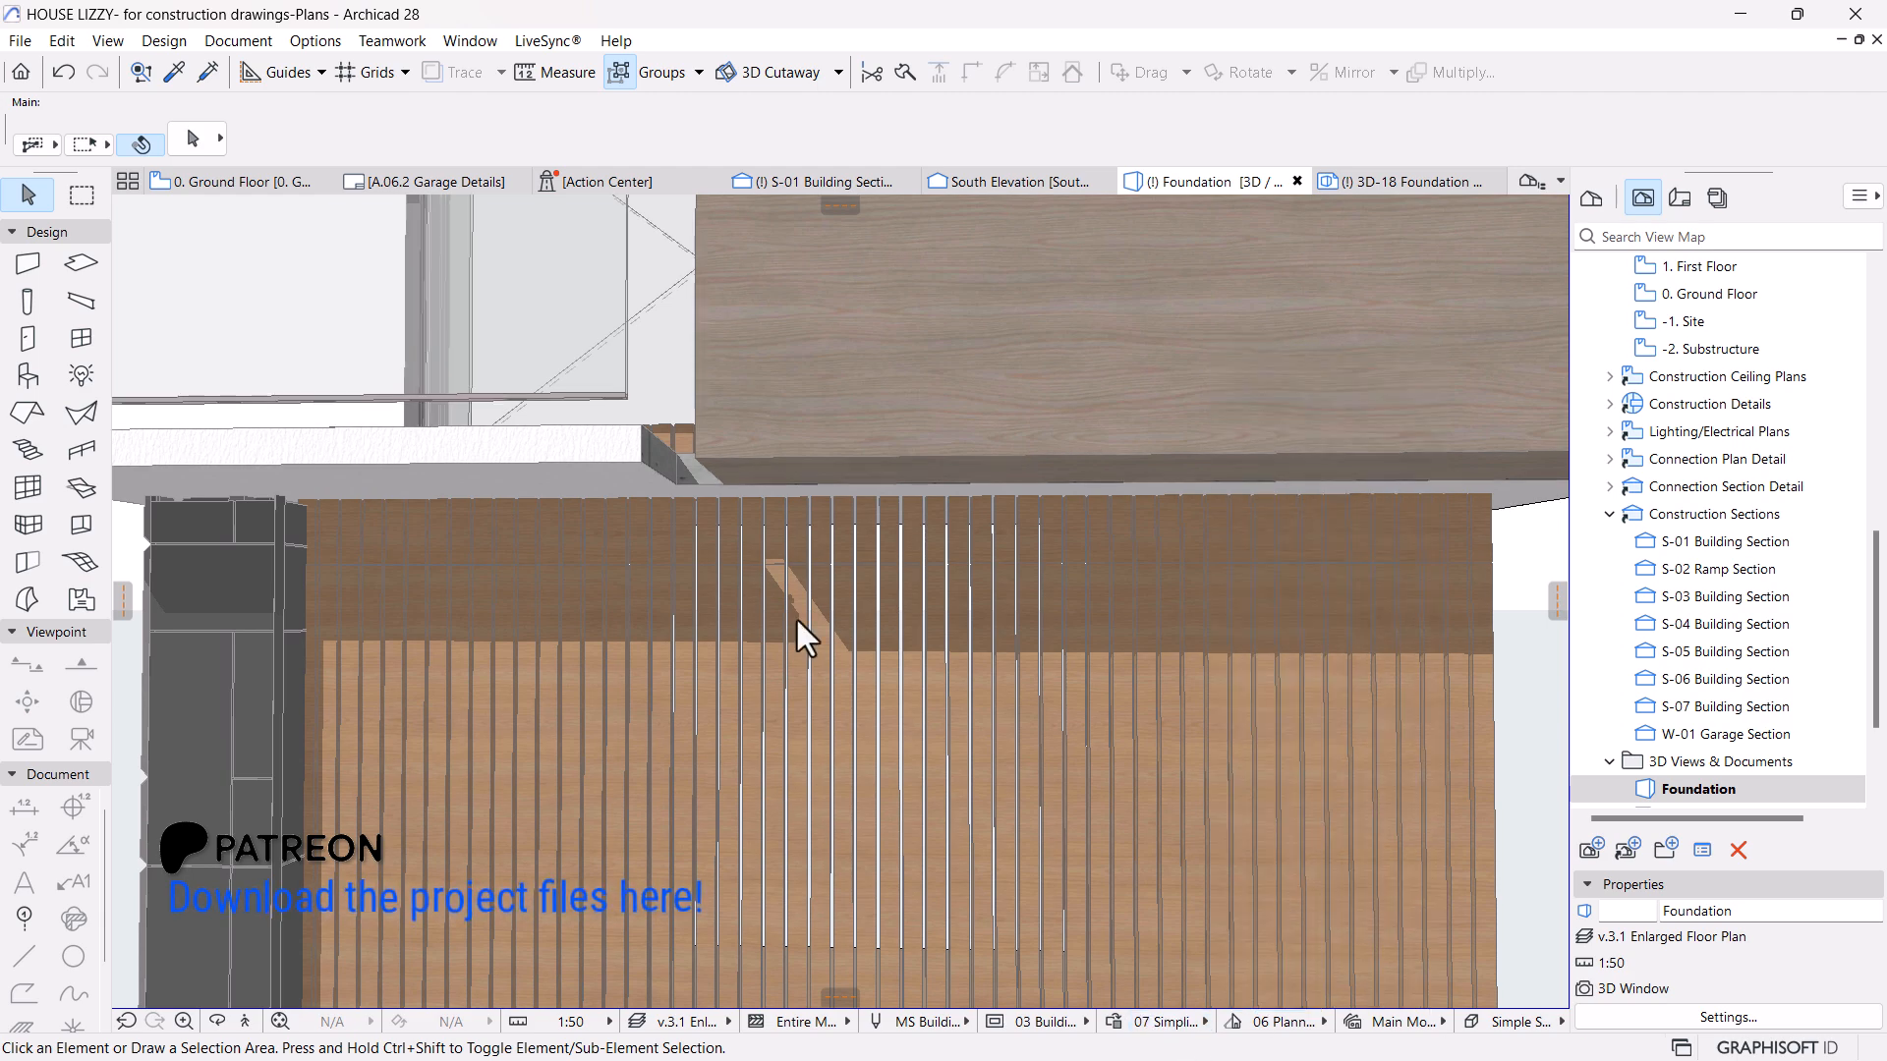
scroll(794, 616, "down", 3)
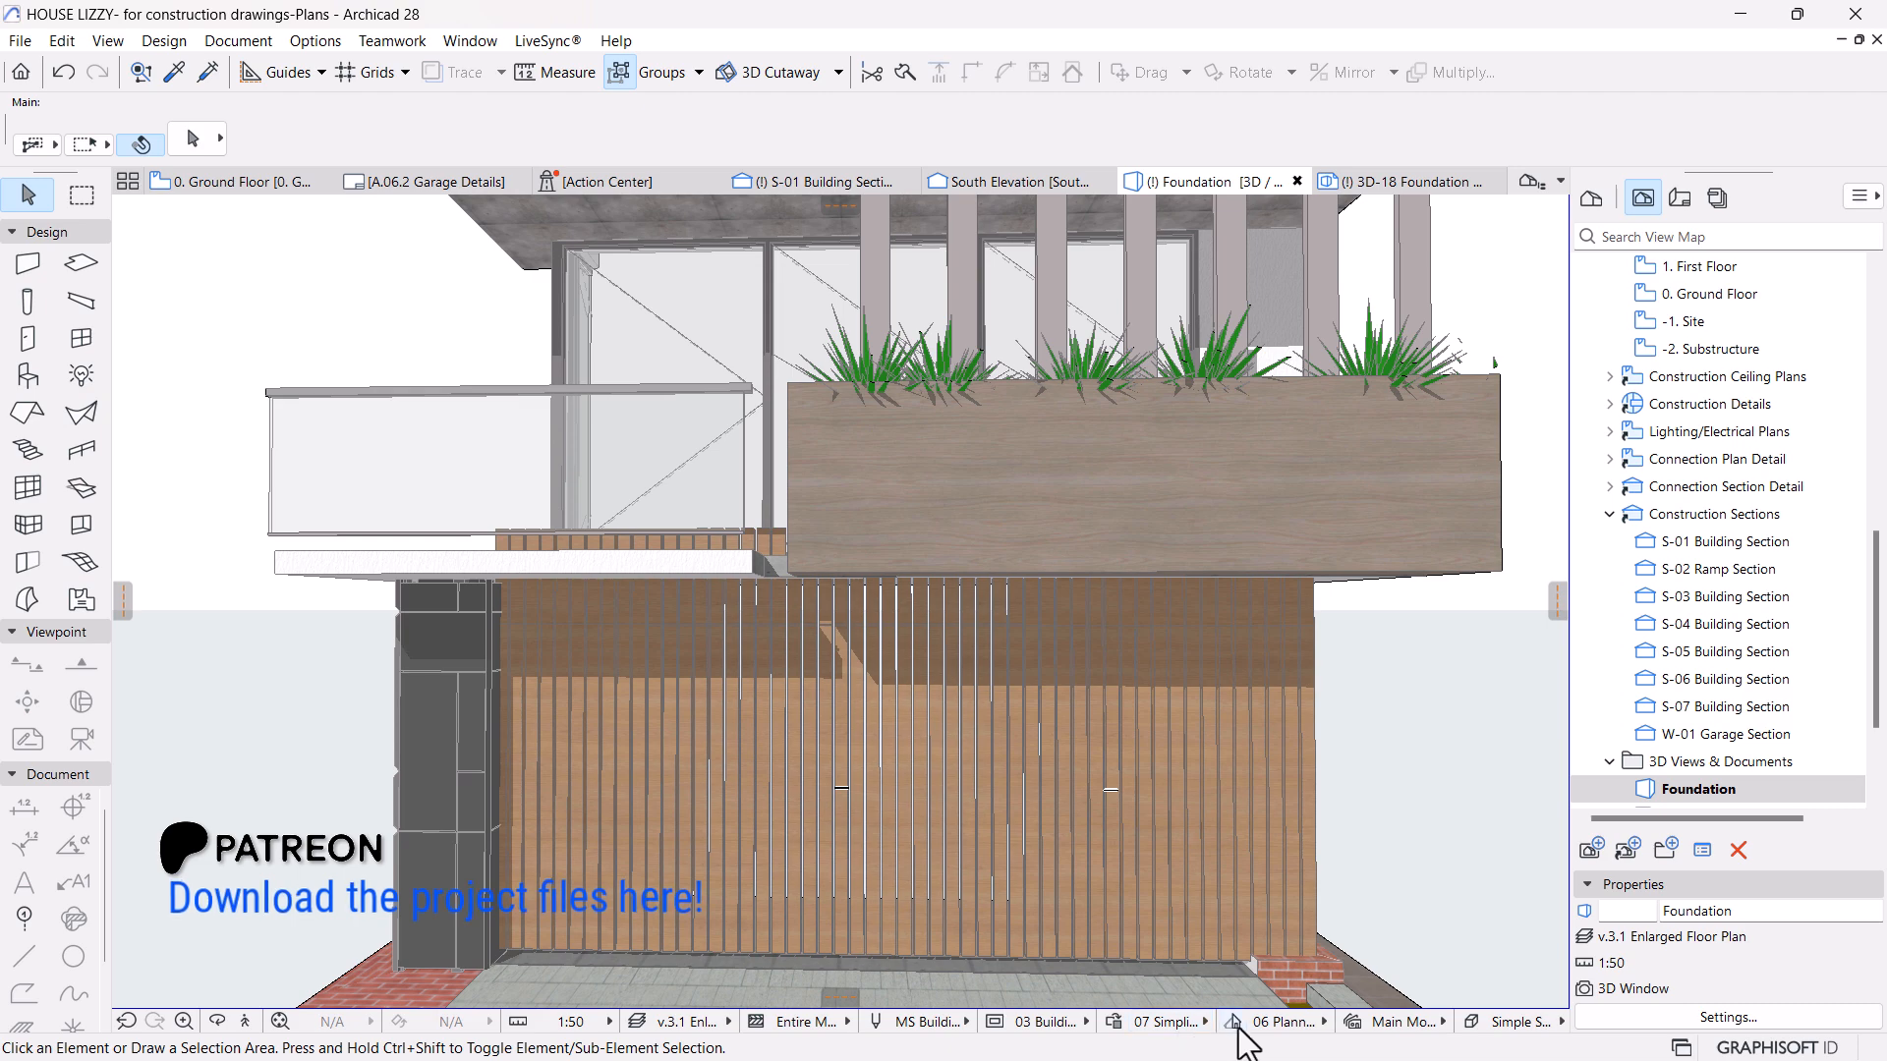
left_click(1189, 1023)
left_click(1344, 440)
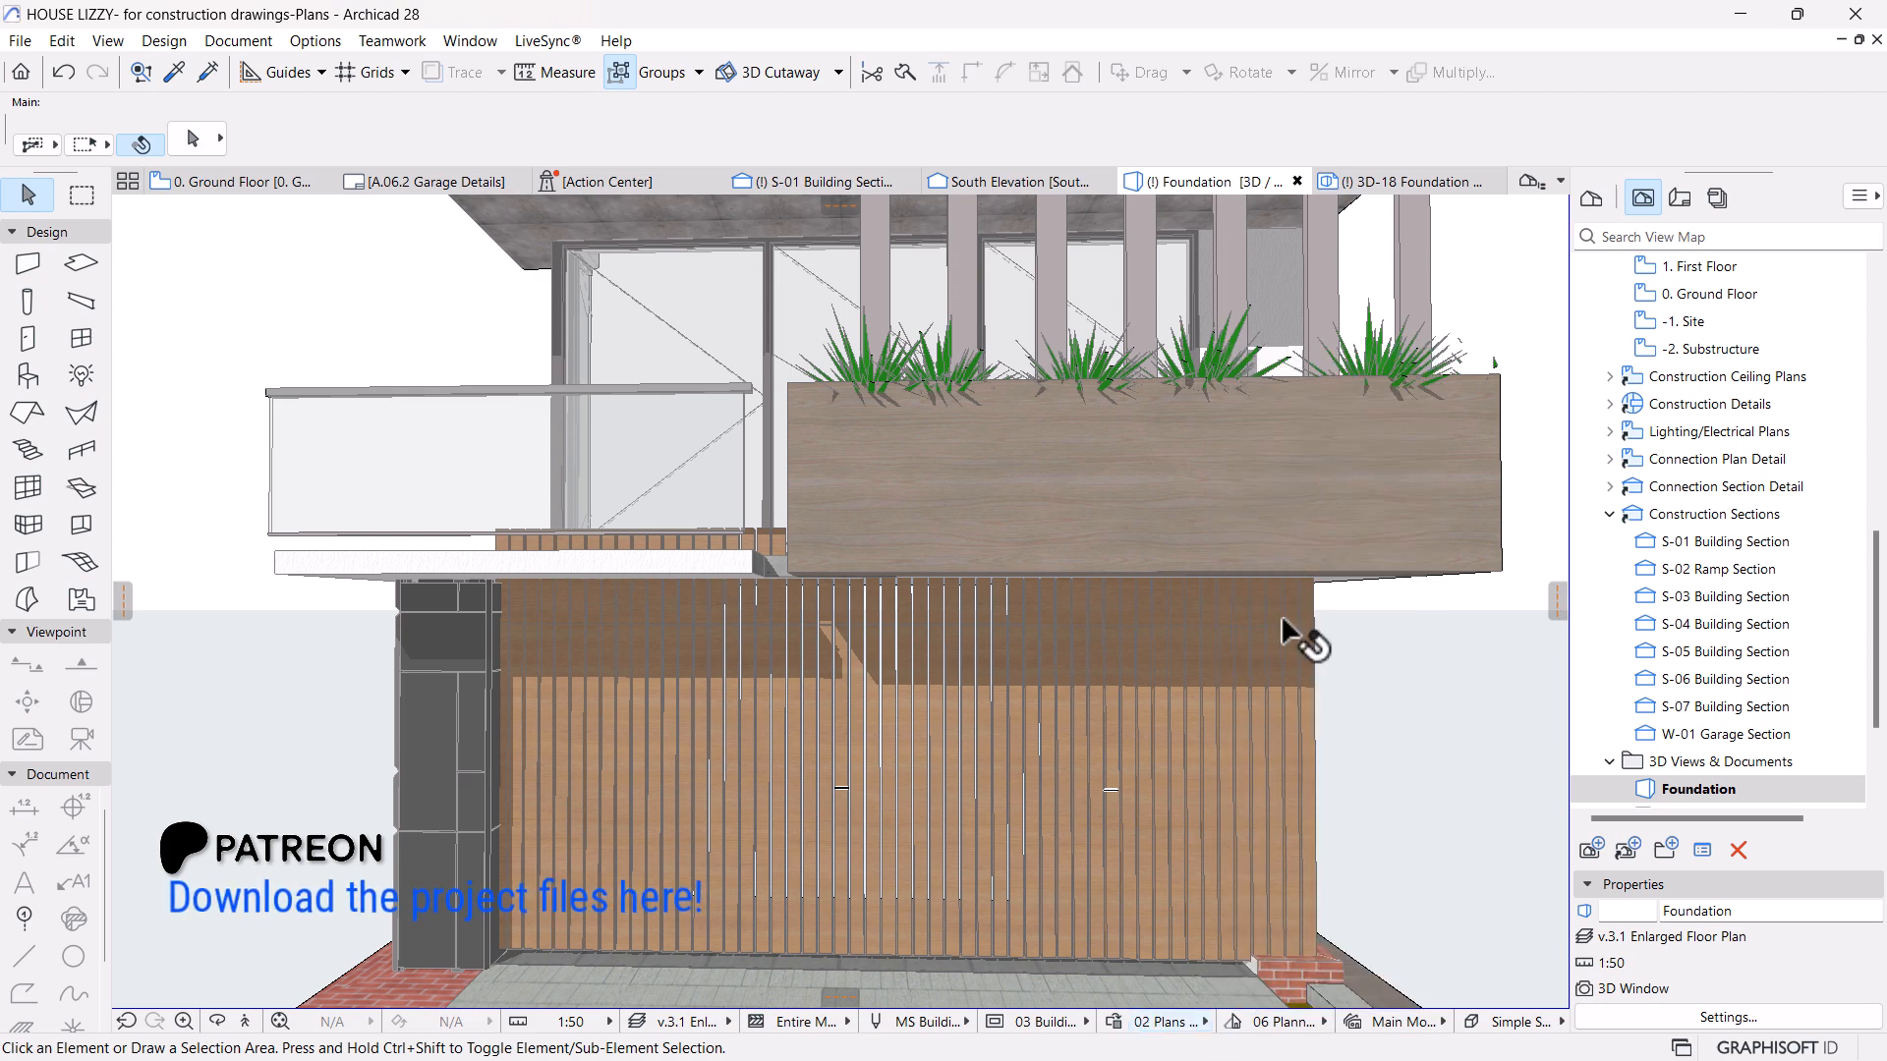
Apply the Detailed 3D Views graphic override combination to the 3D view.
left_click(1175, 1022)
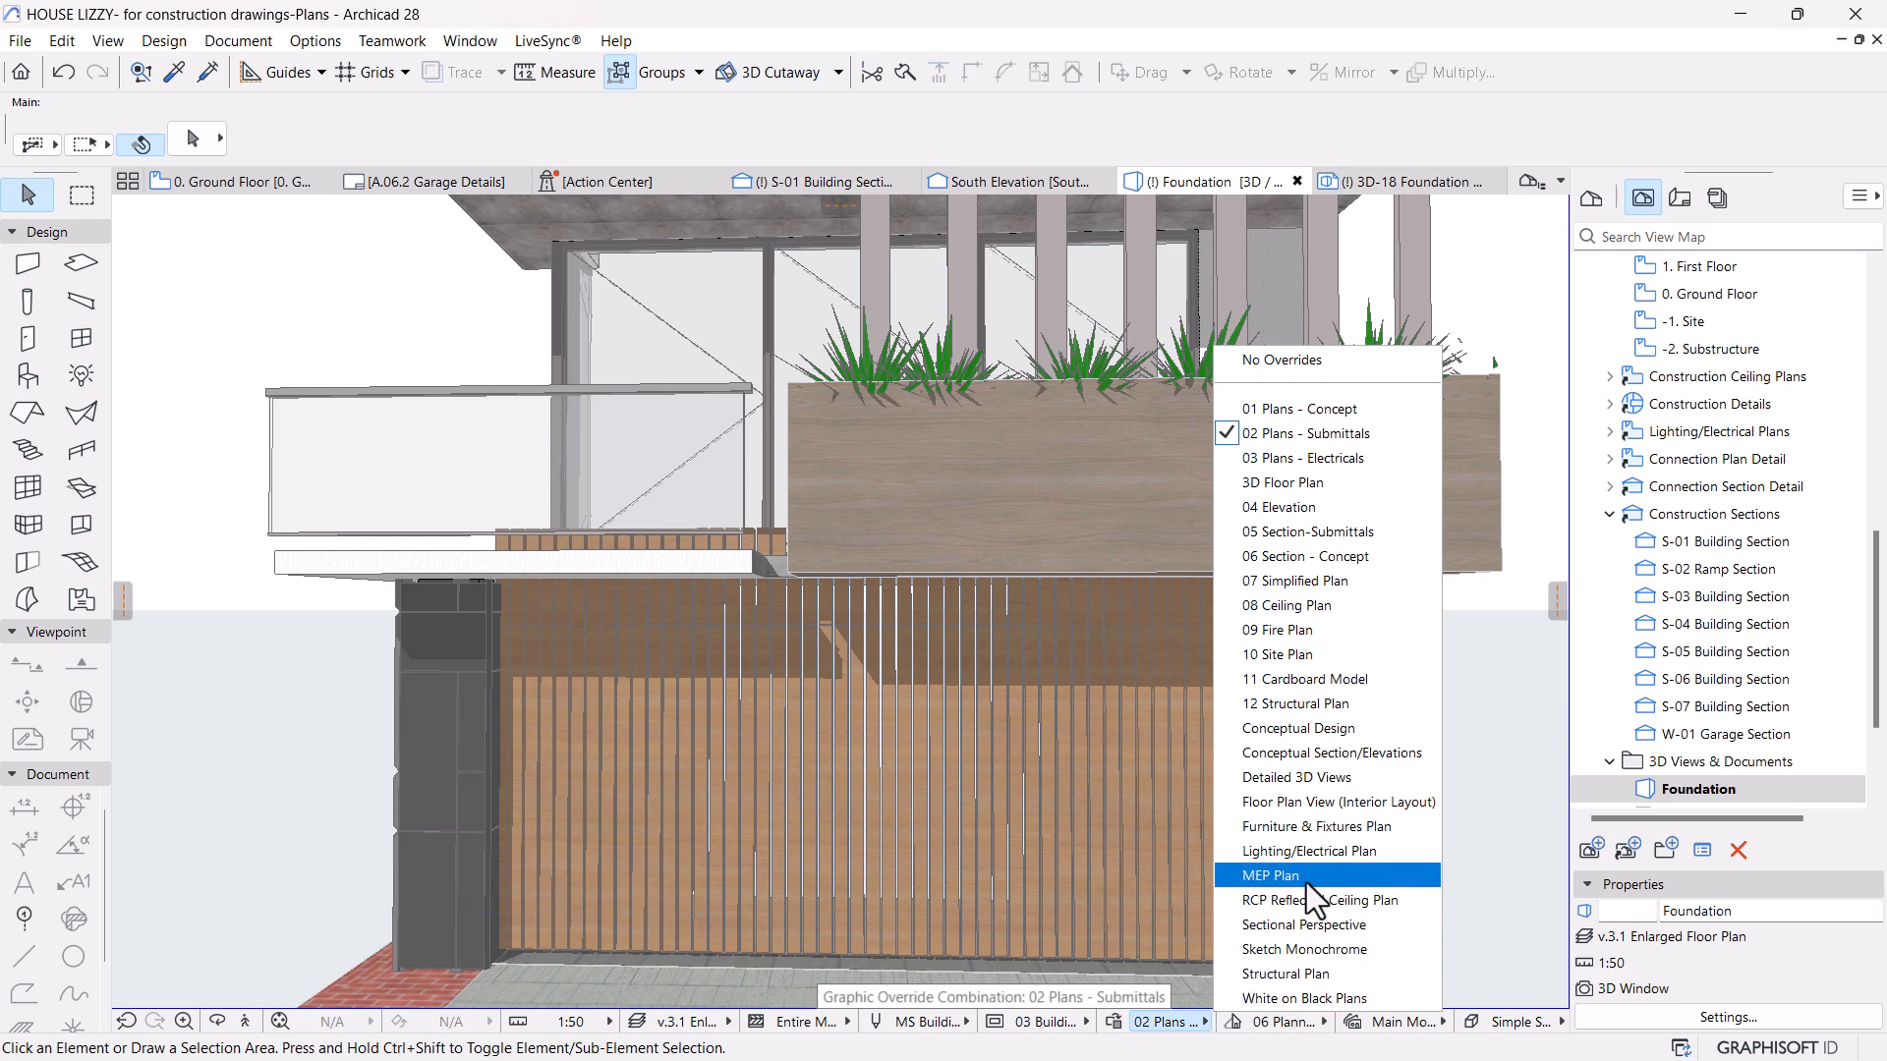
left_click(1297, 777)
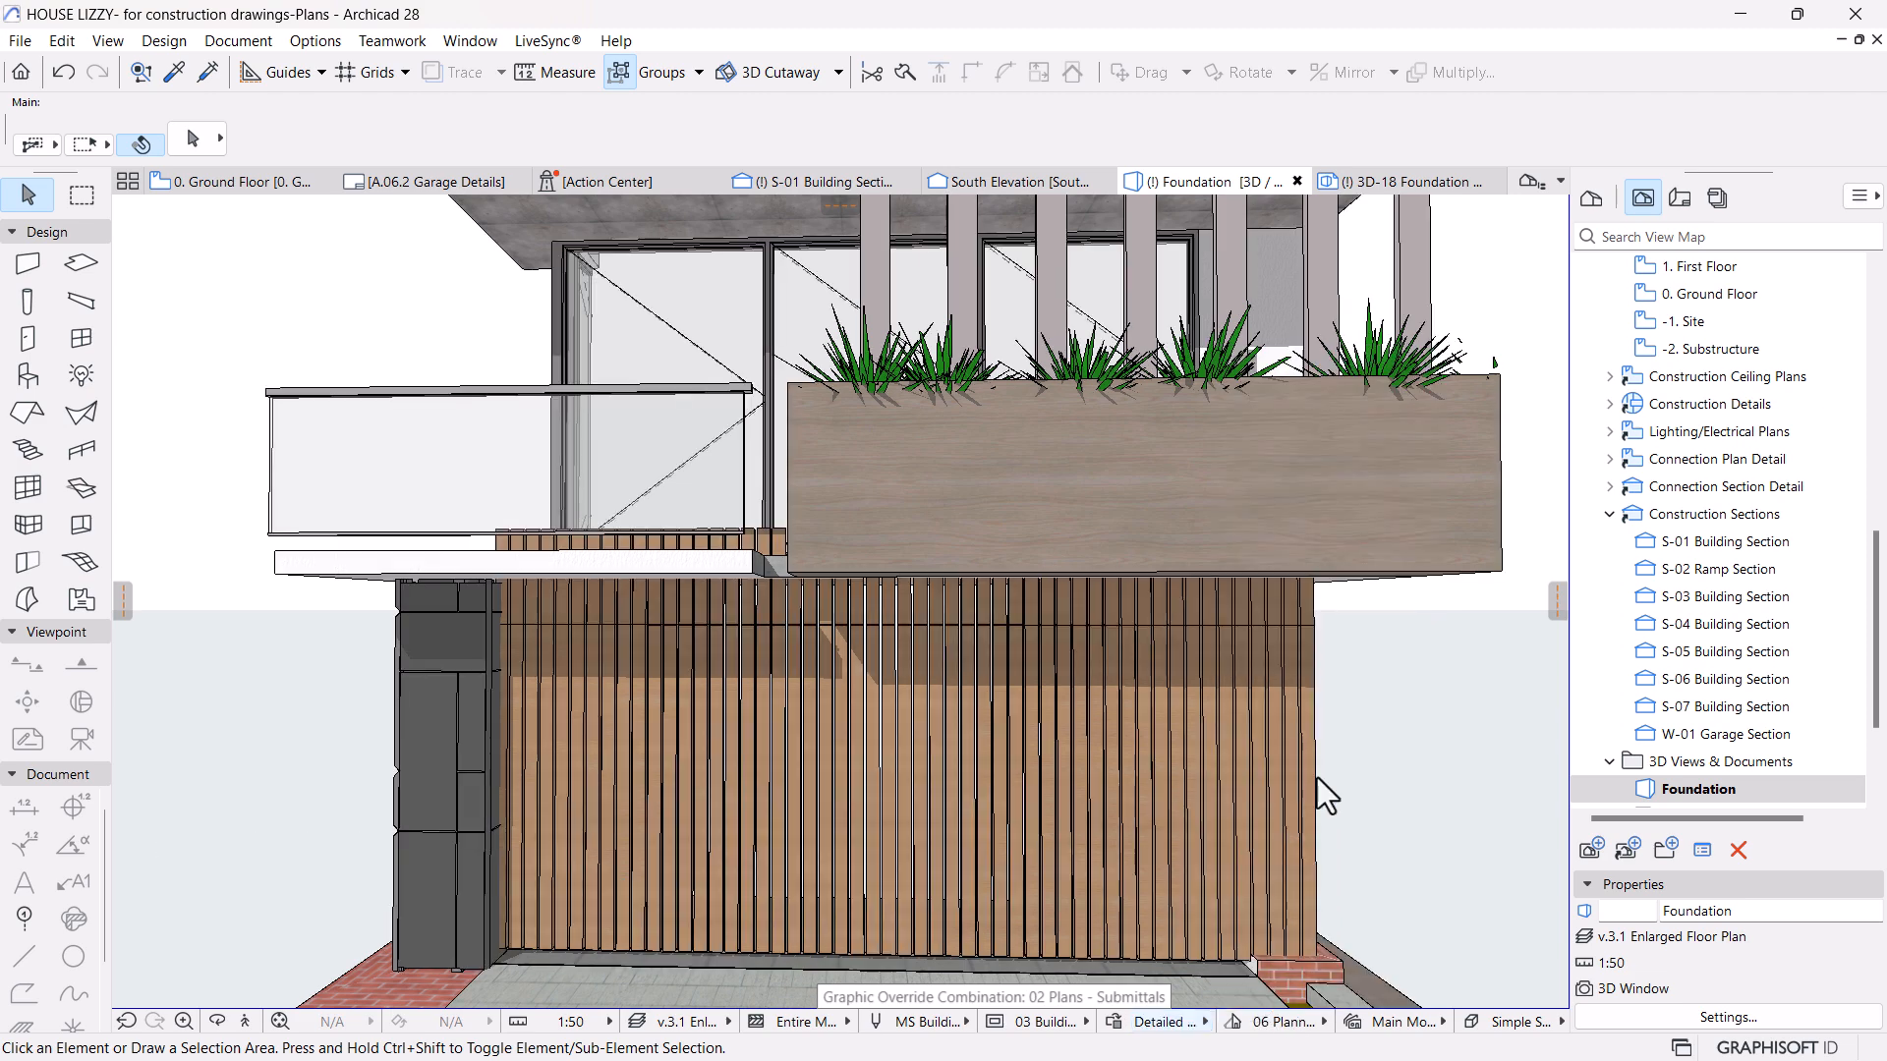
Transfer the front upper and lower batten curtain walls' settings to the matching curtain walls on the garage's side.
scroll(865, 656, "up", 3)
middle_click_drag(946, 753, 574, 635, "shift")
middle_click_drag(927, 626, 1096, 518, "shift")
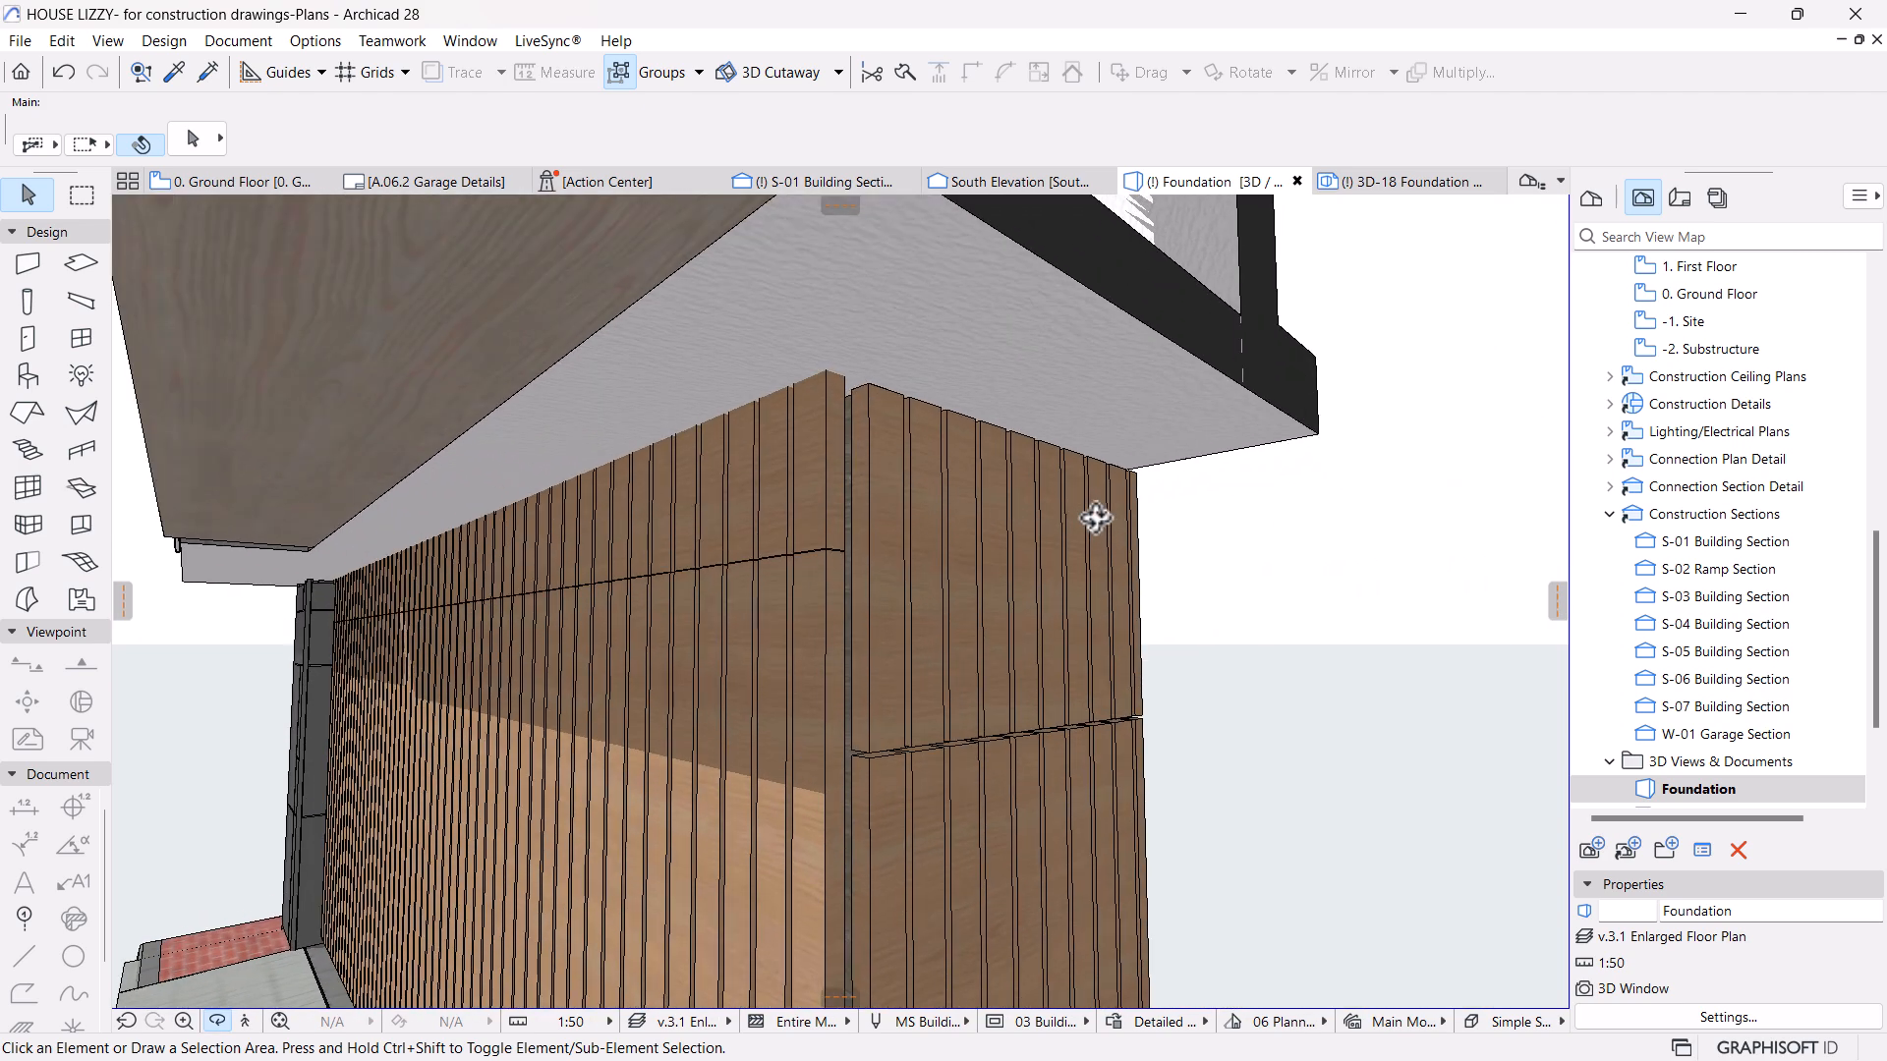
left_click(786, 486, "alt")
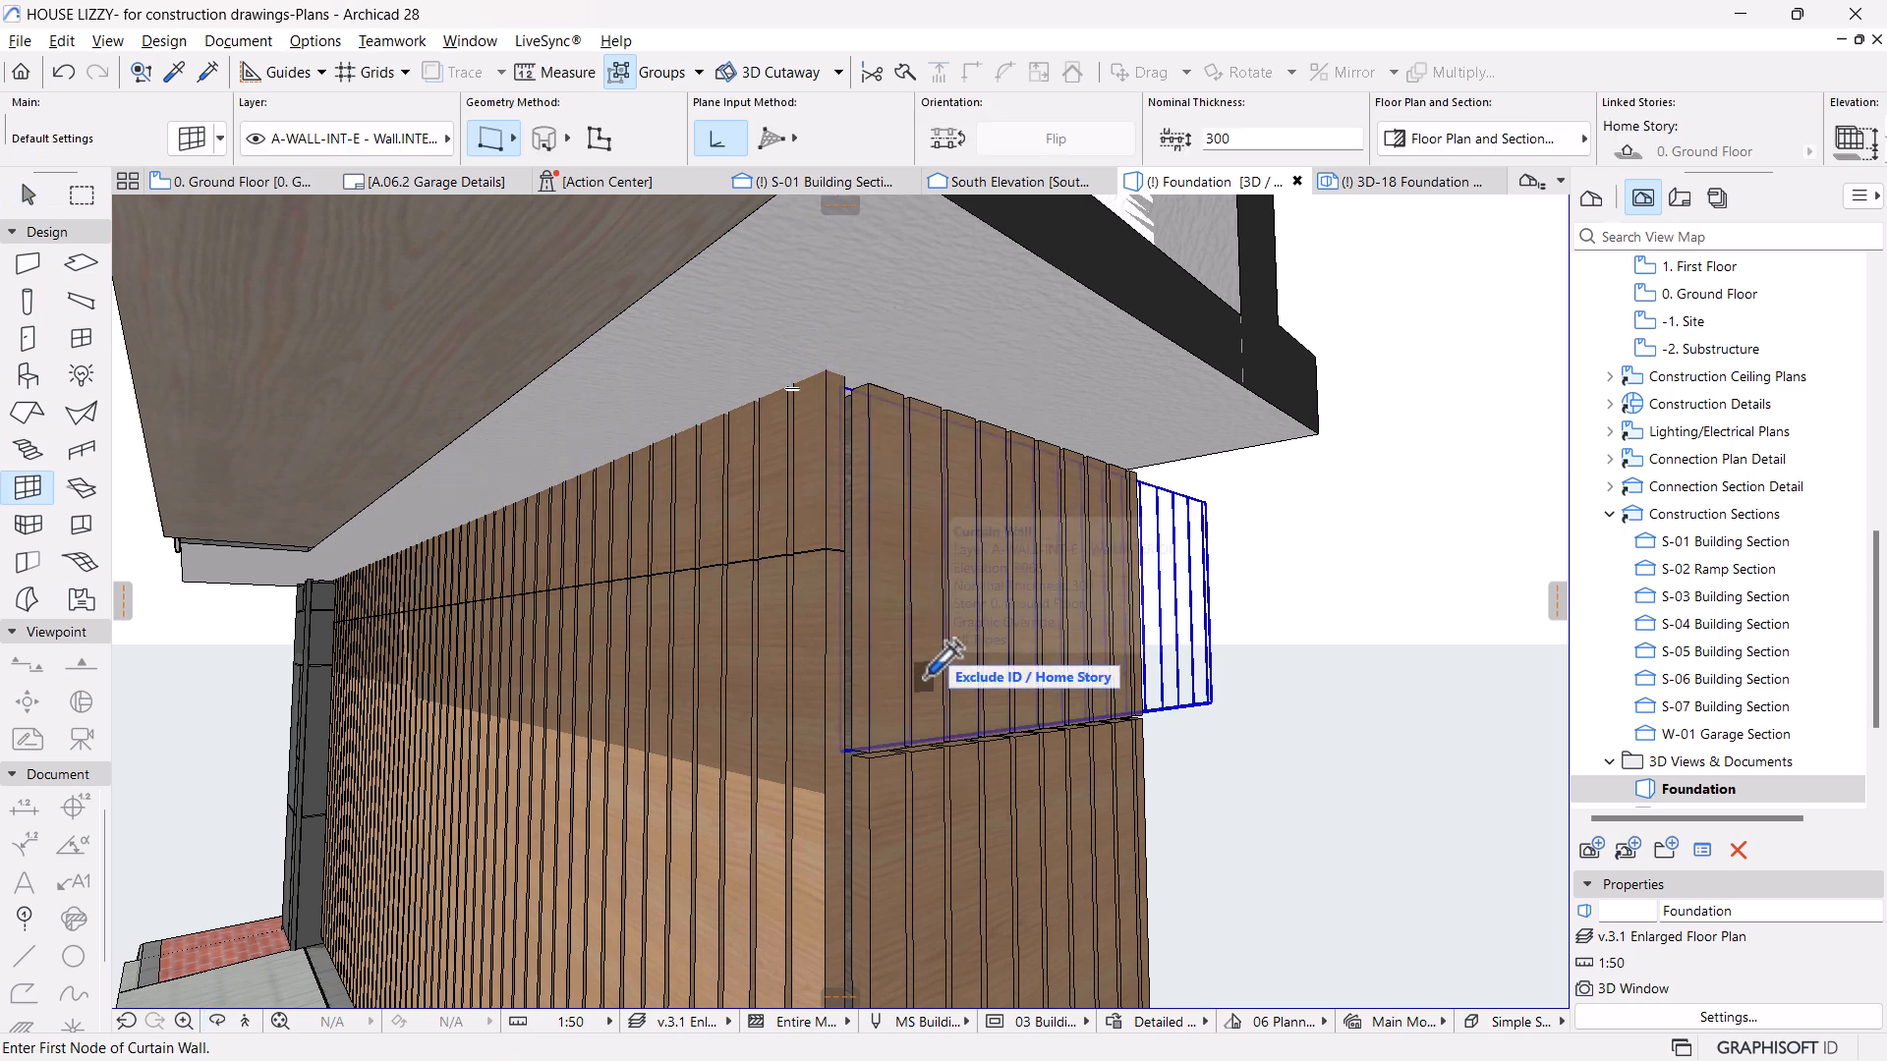
key("Escape")
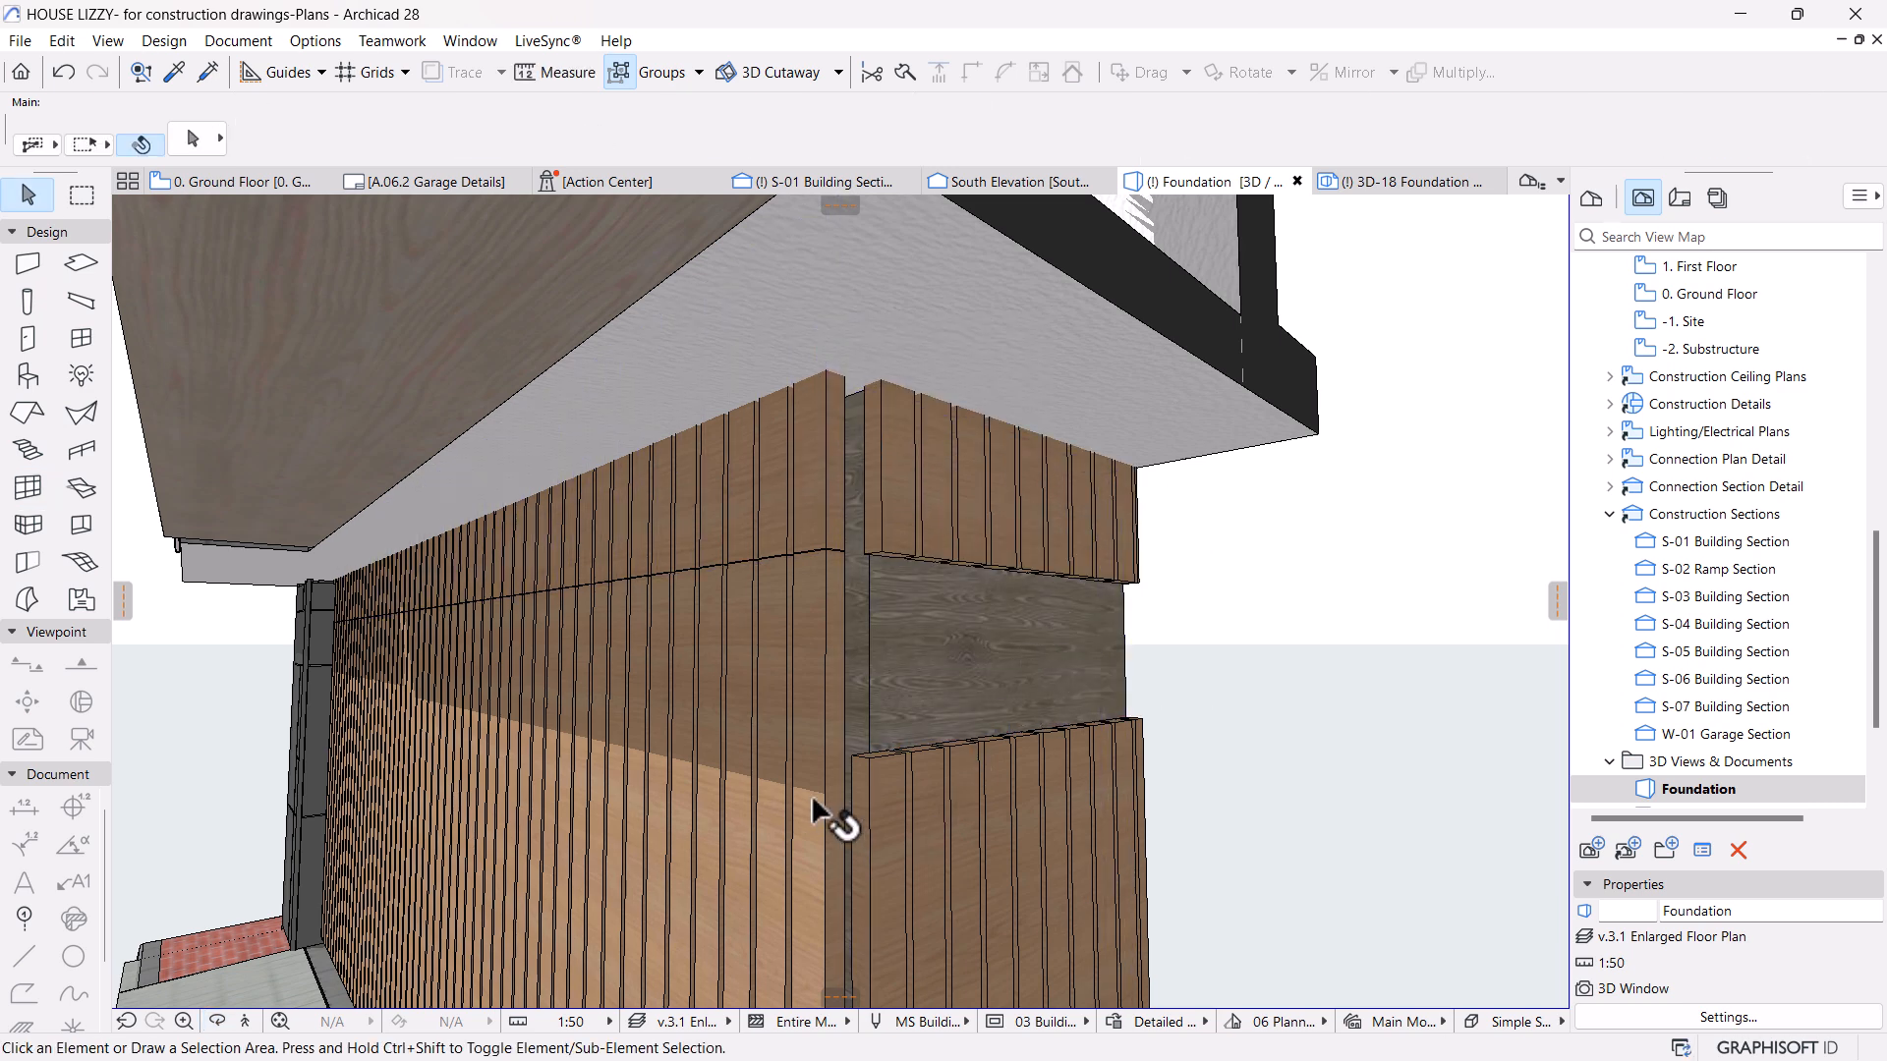
left_click(831, 724, "alt")
left_click(909, 833, "ctrl+alt")
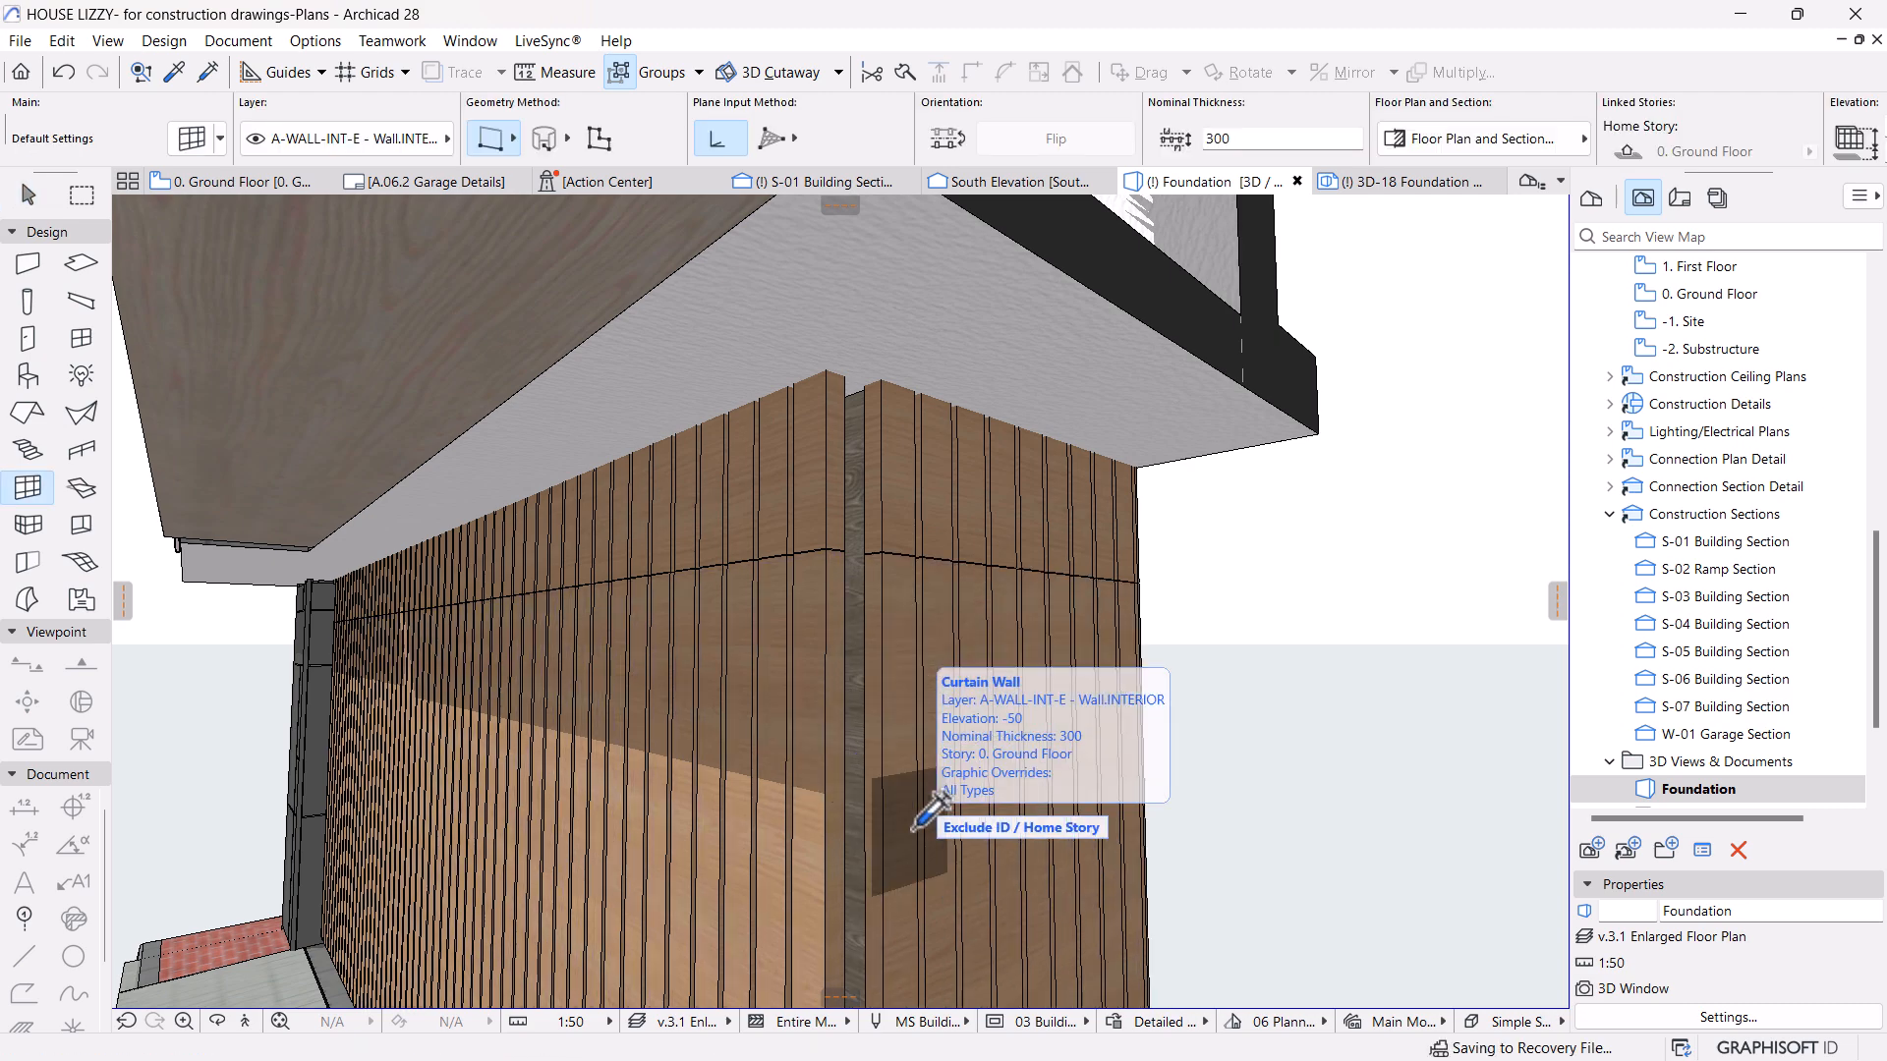
Lower the top of the garage's upper side batten curtain wall to the underside of the overhanging slab.
scroll(1074, 708, "down", 2)
middle_click_drag(938, 668, 910, 444)
key("Escape")
left_click(893, 421)
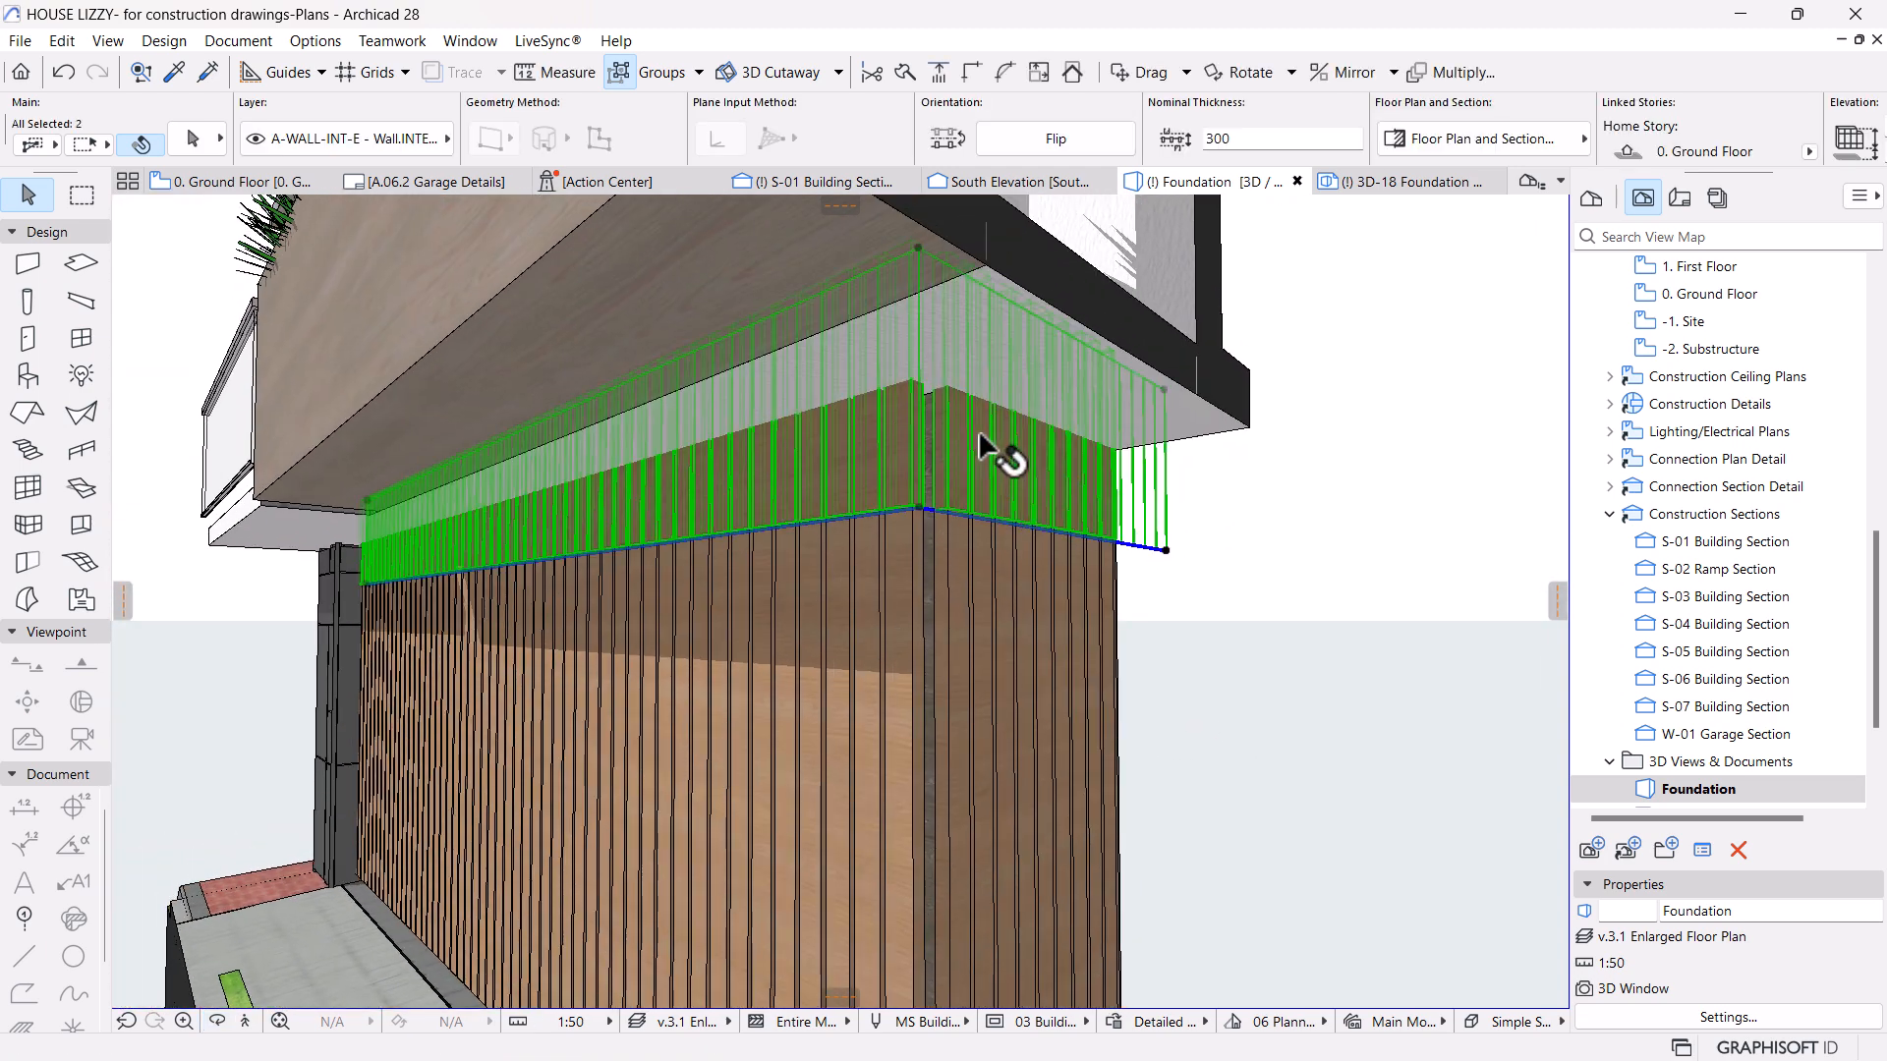
left_click(921, 258)
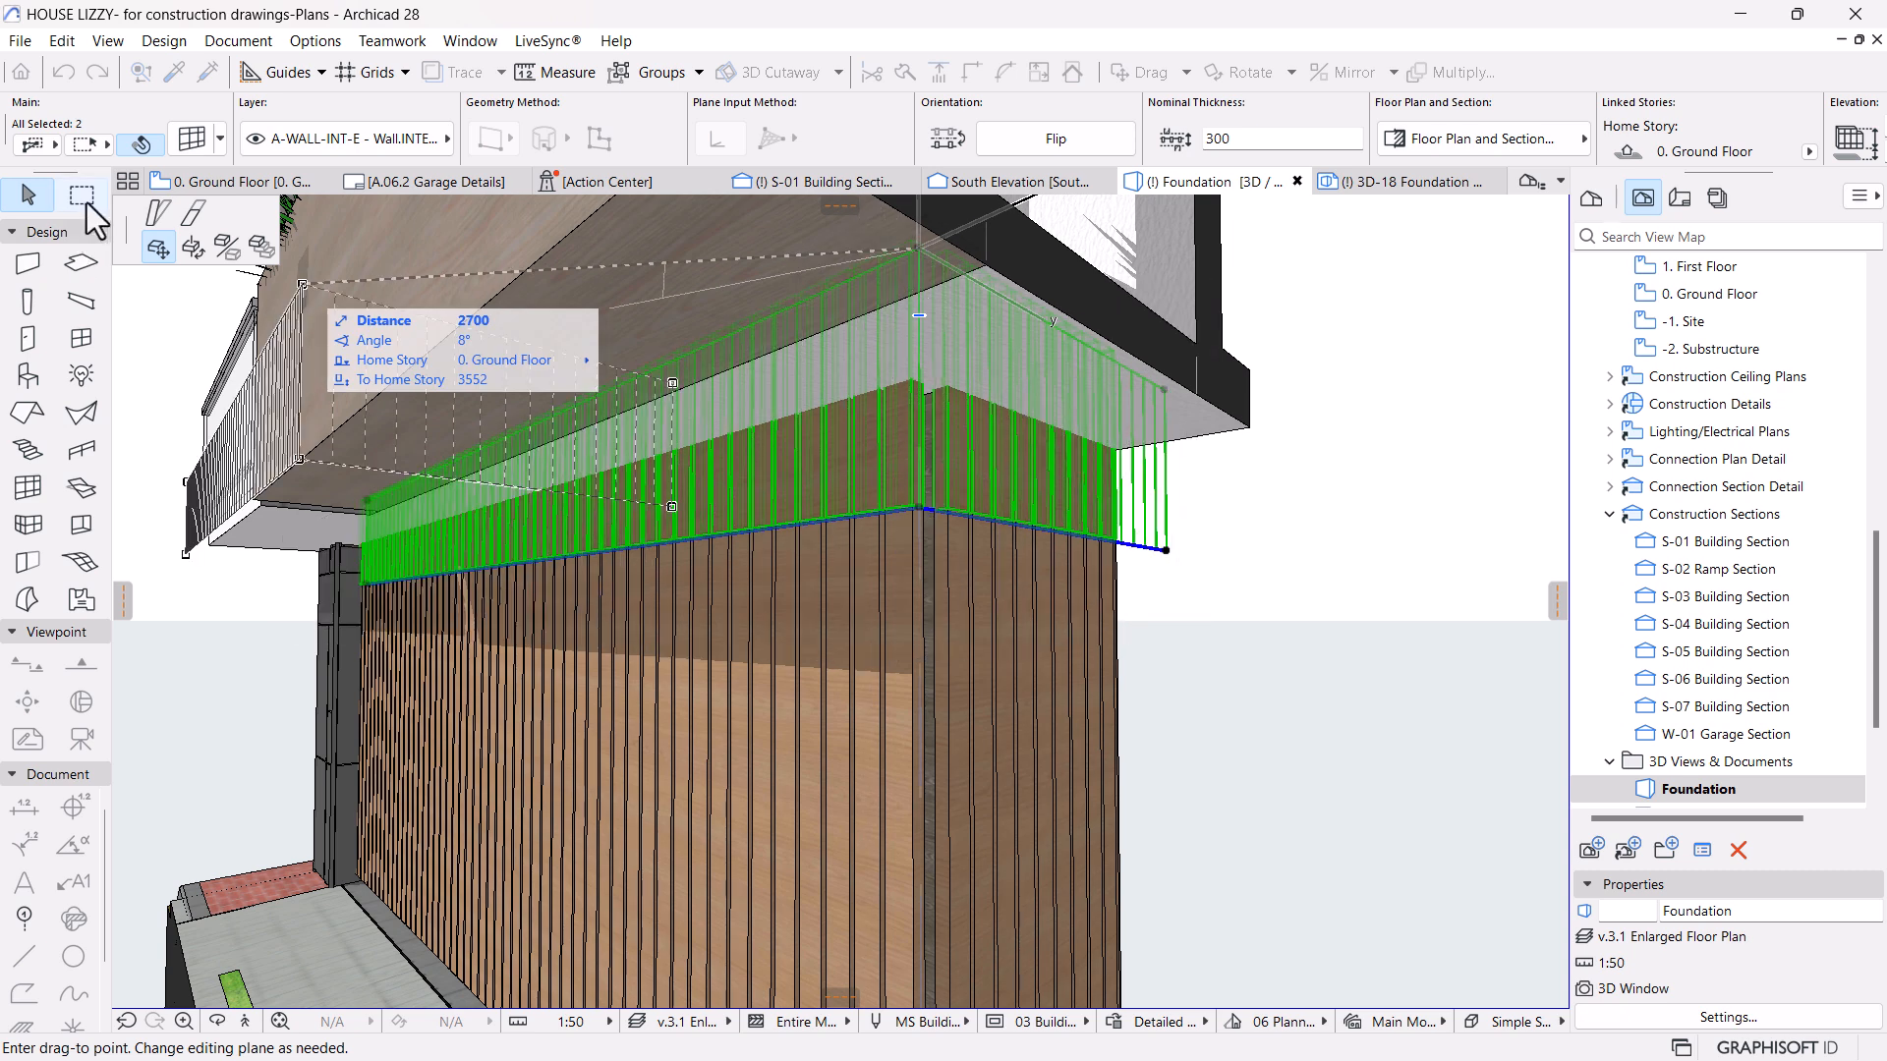
left_click(187, 214)
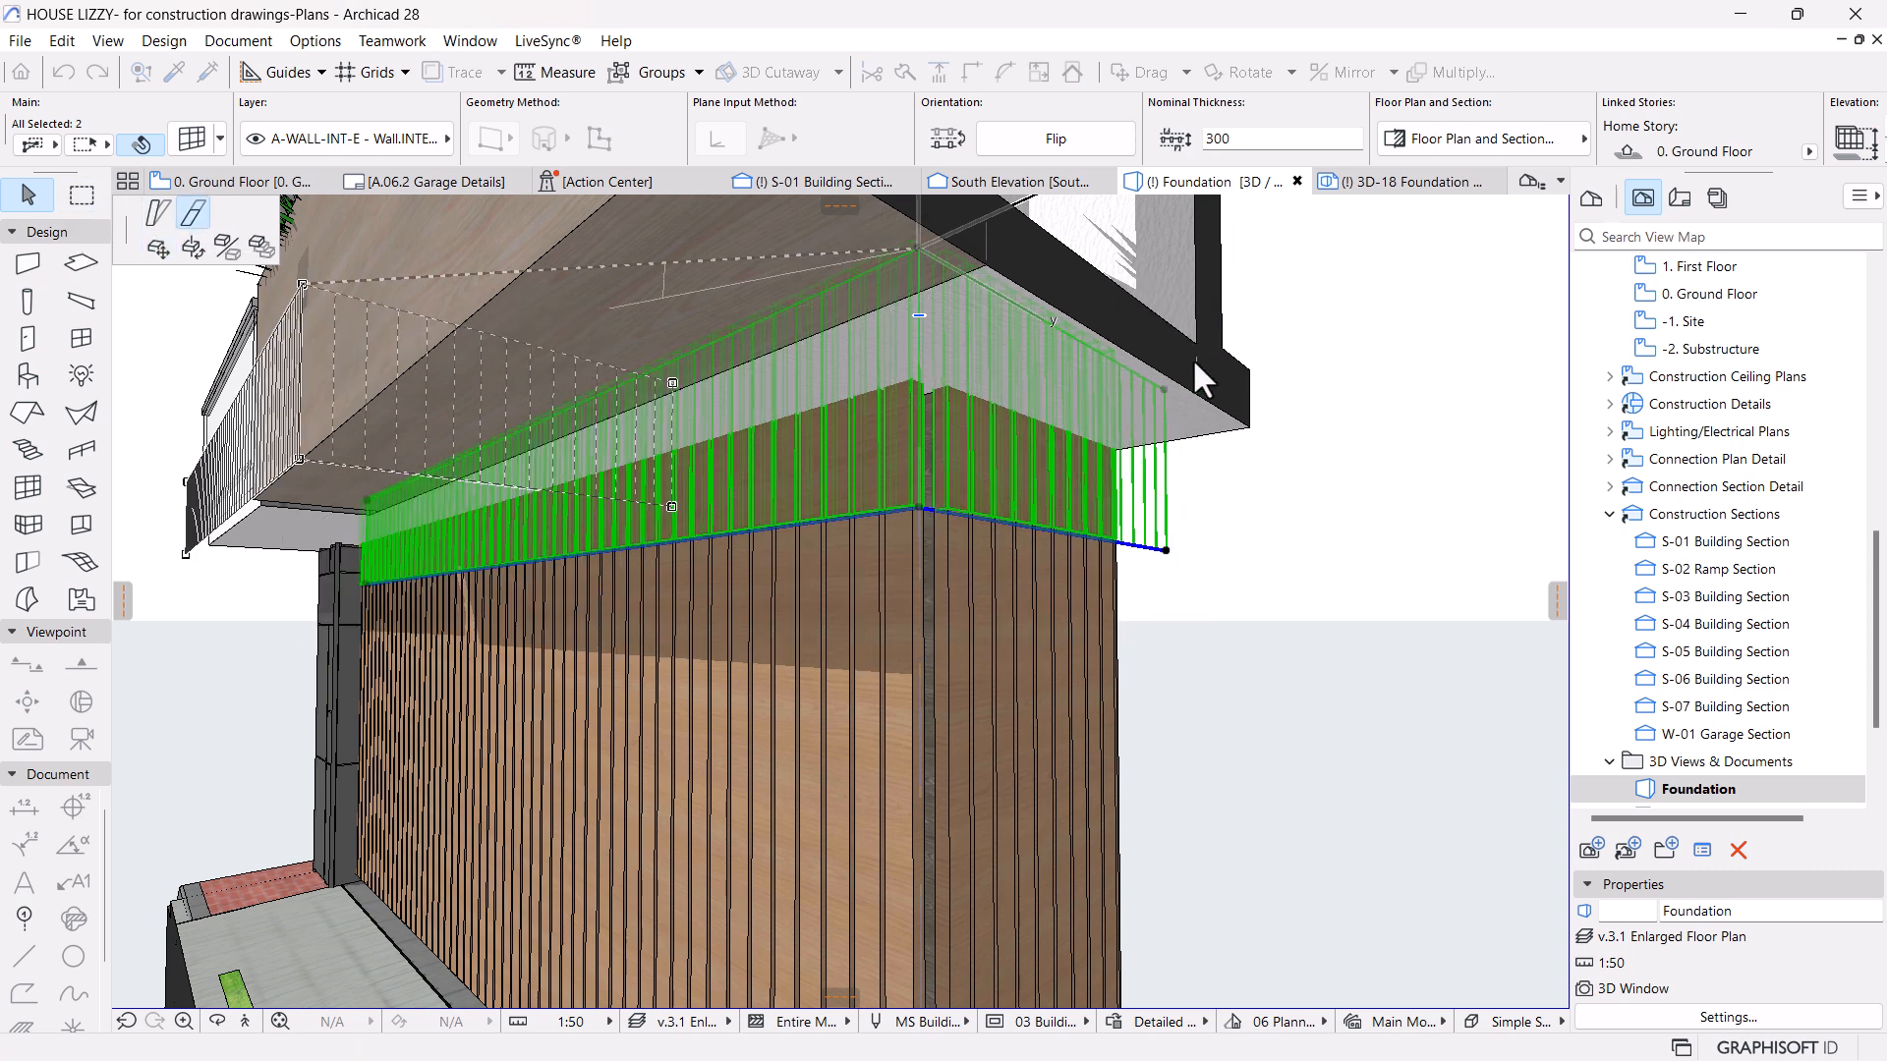
left_click(1262, 432)
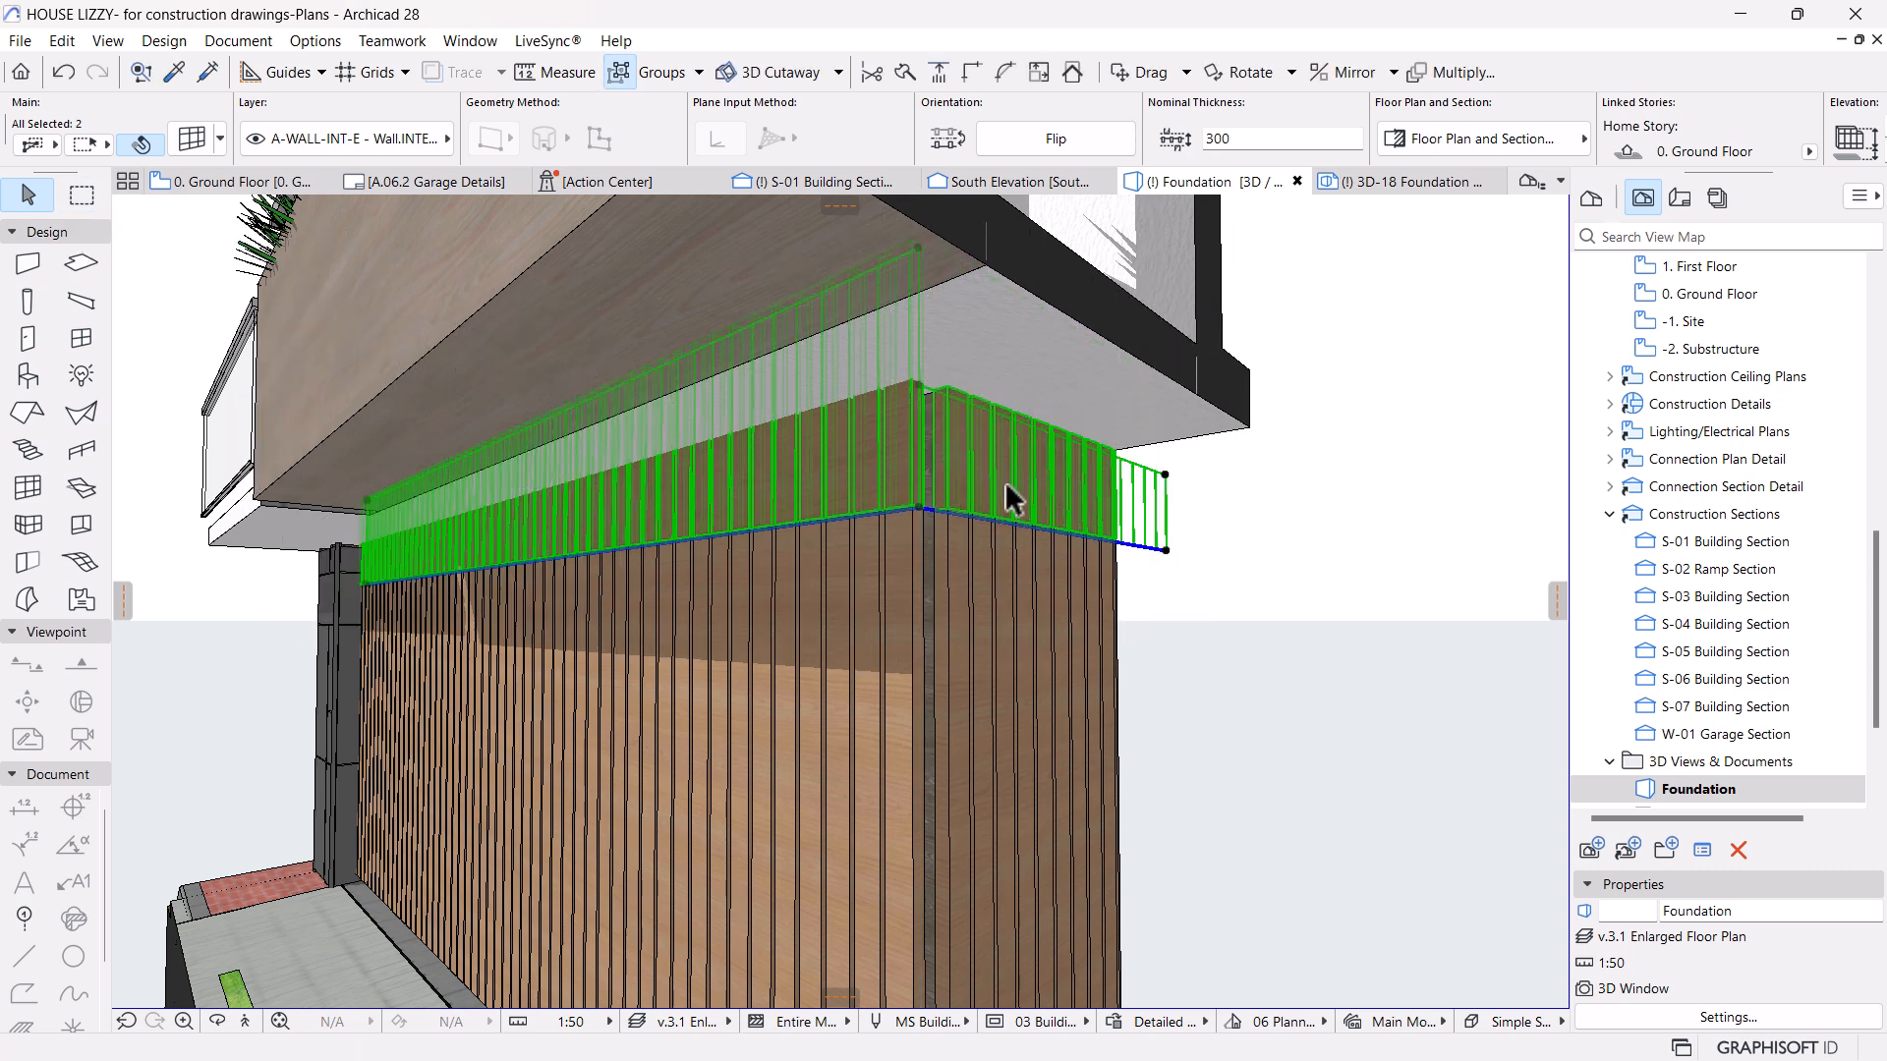
key("Escape")
left_click(863, 490, "alt")
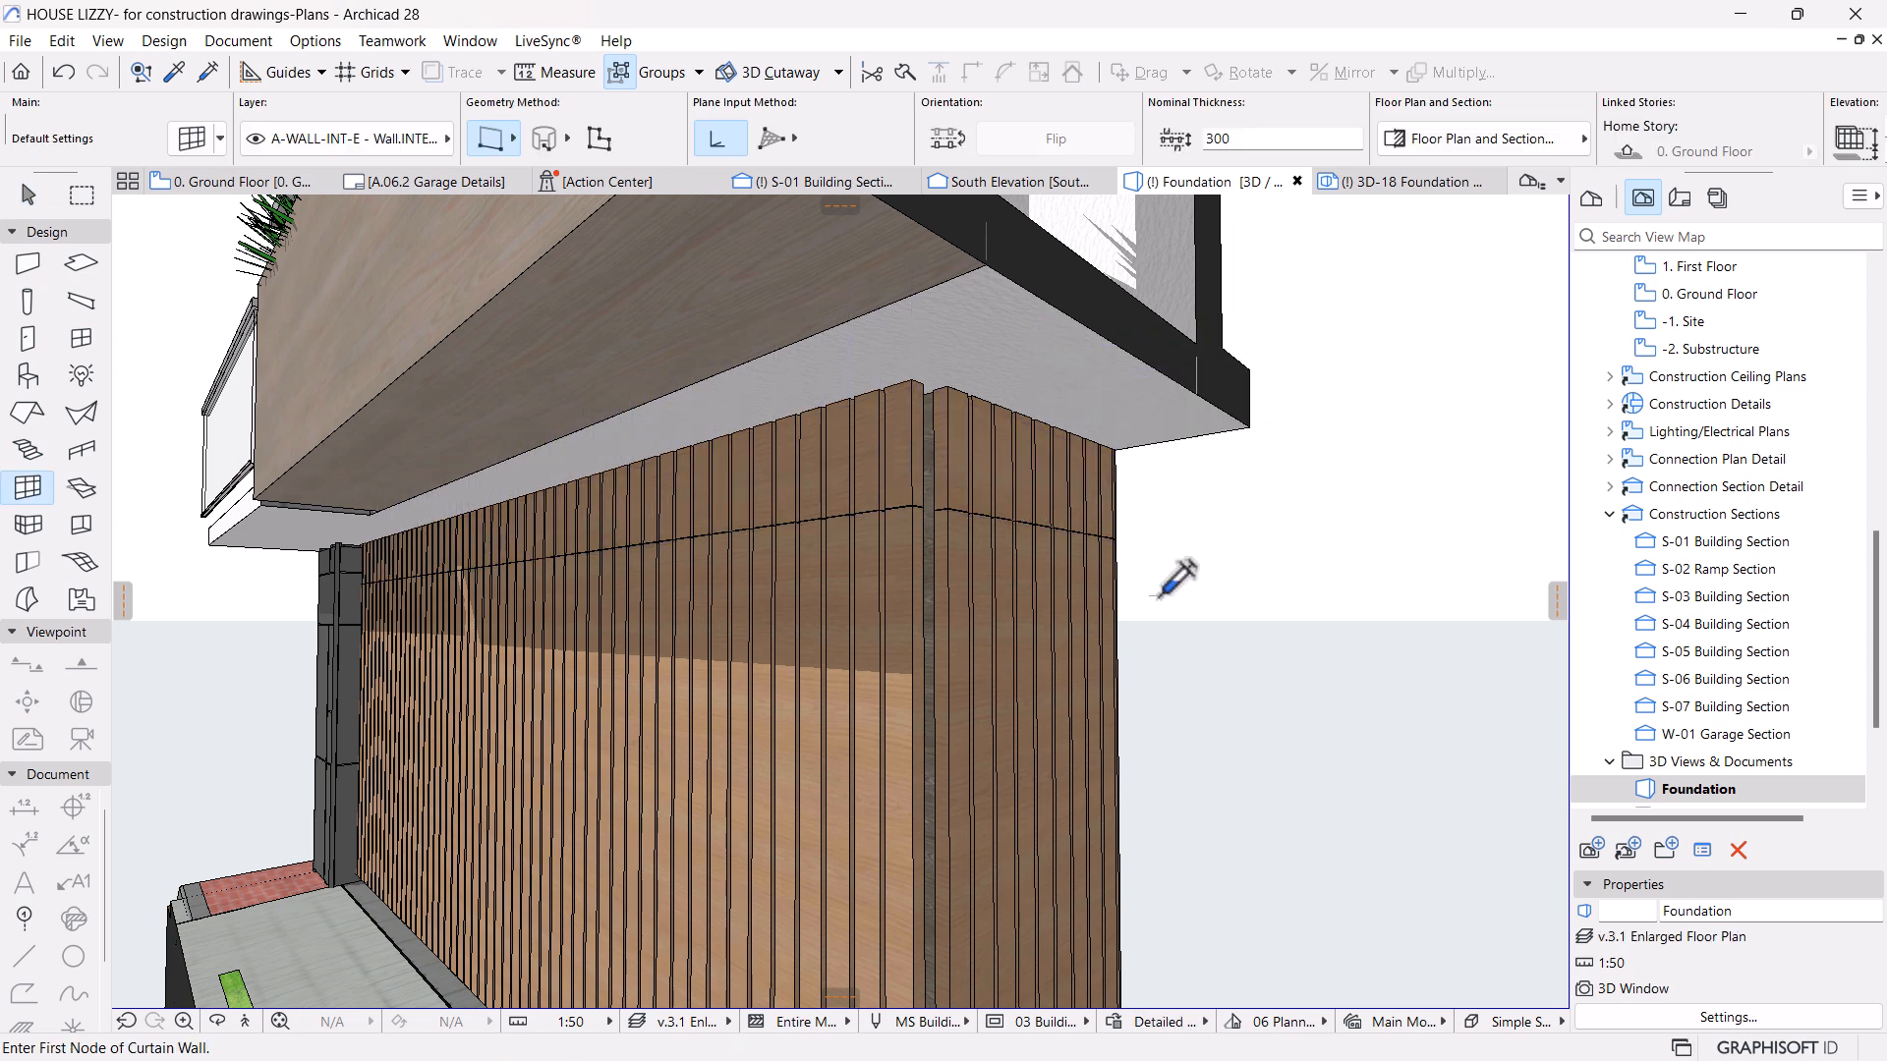
key("Escape")
Study how the batten-clad garage door opens in the Modern Luxury House Decor Ideas video on Pinterest, and return to Archicad.
scroll(1266, 623, "down", 4)
middle_click_drag(1074, 636, 1227, 675, "shift")
scroll(1126, 688, "up", 5)
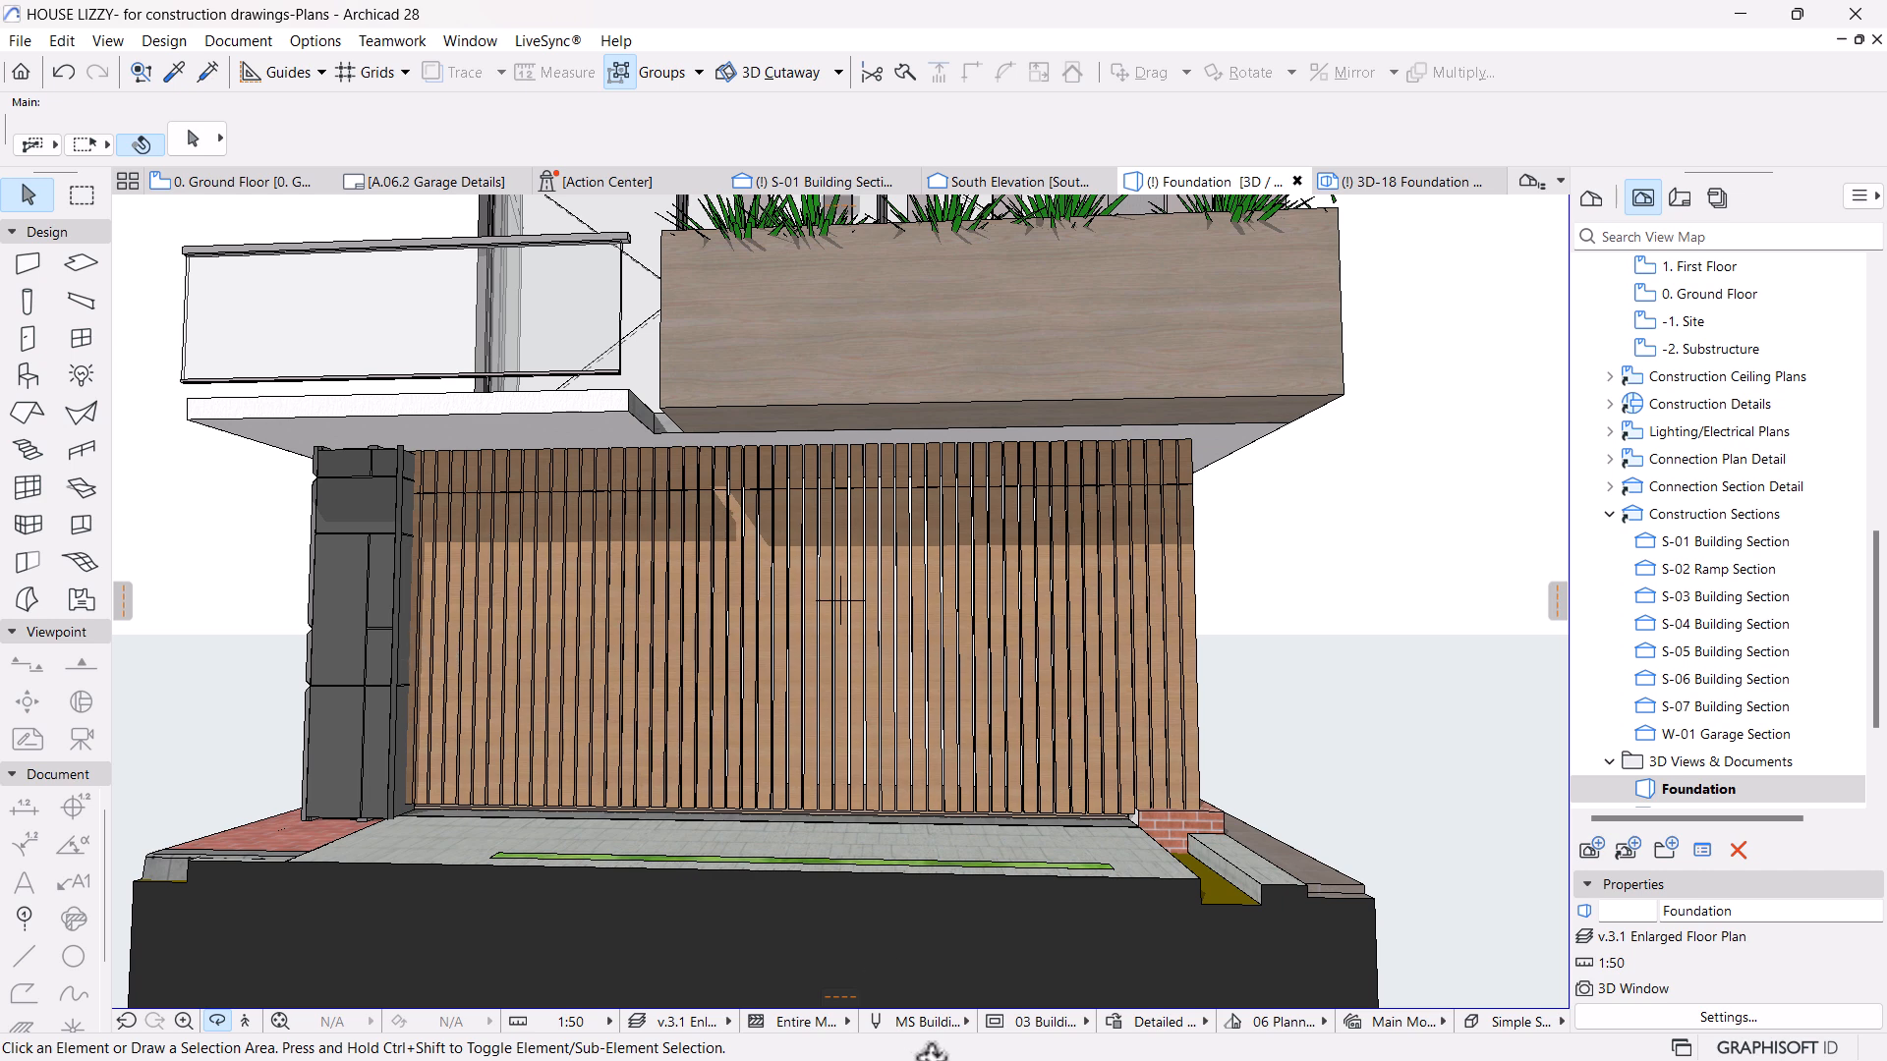
key("super")
mouse_move(943, 1058)
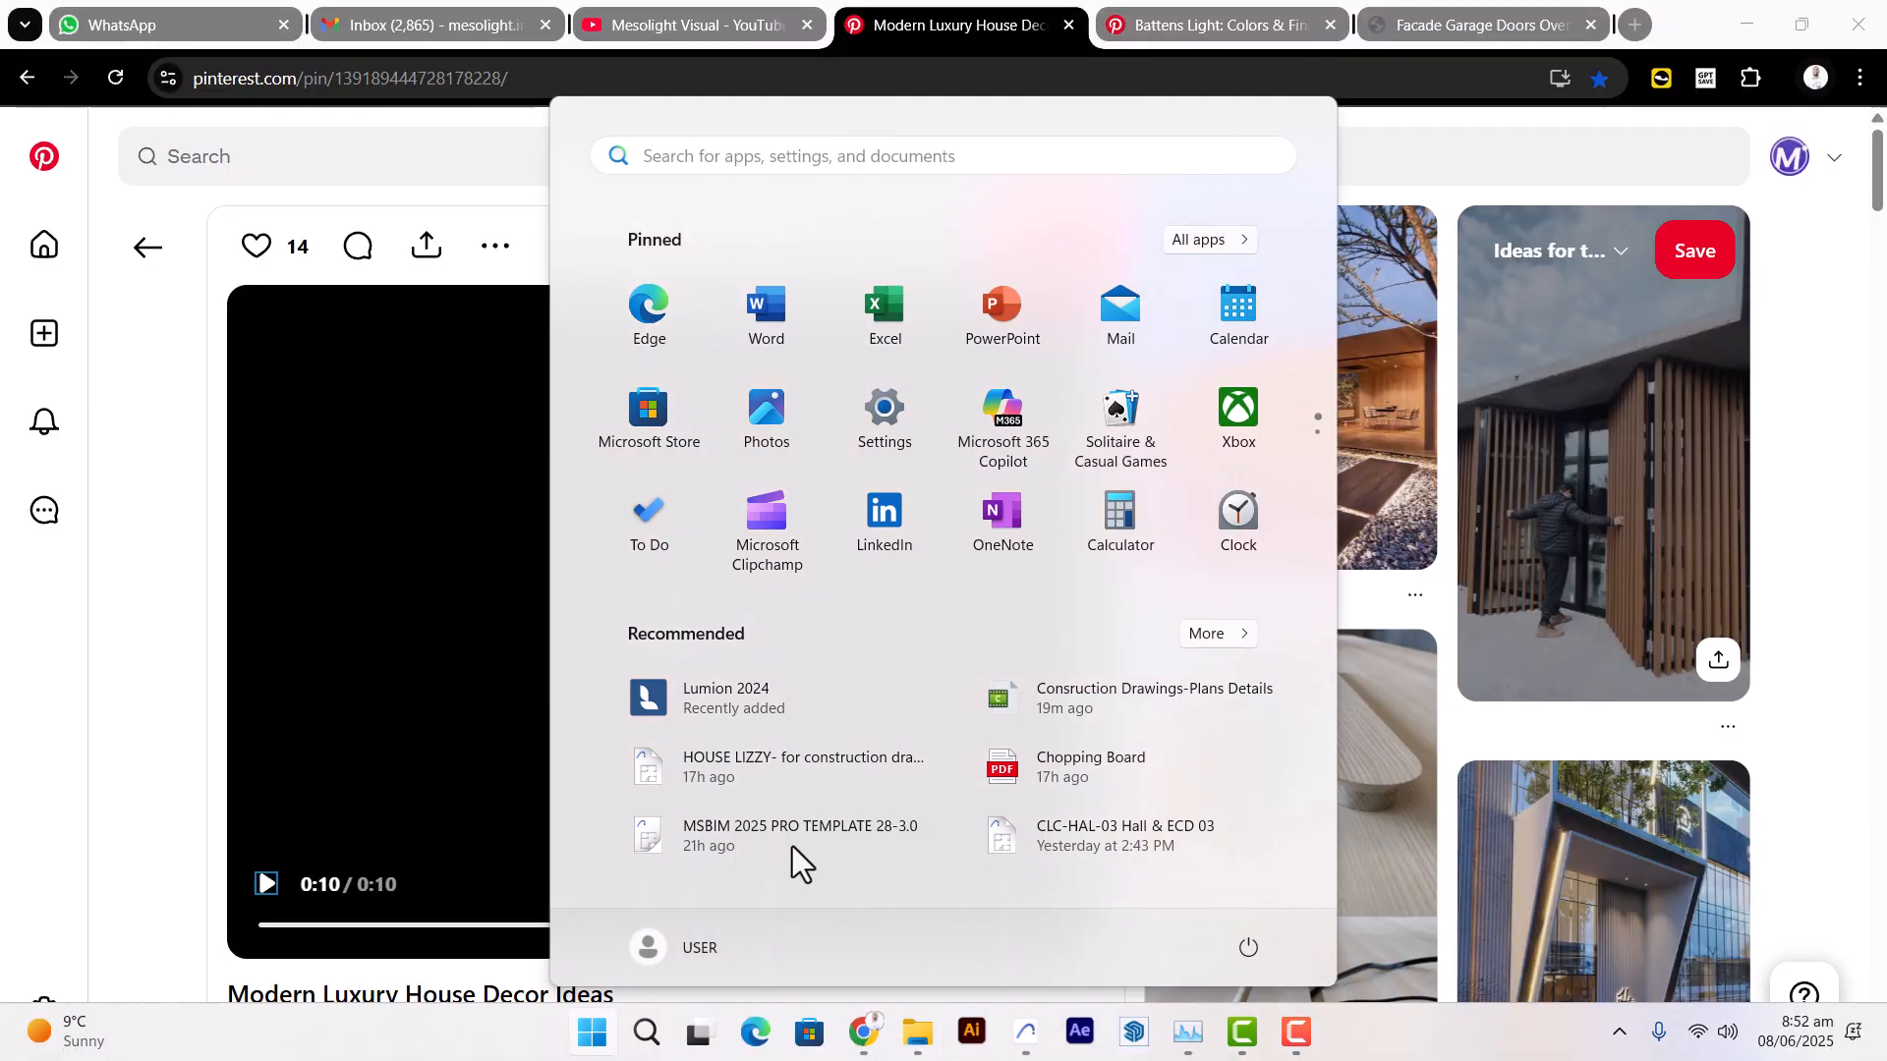
left_click(834, 897)
left_click(507, 764)
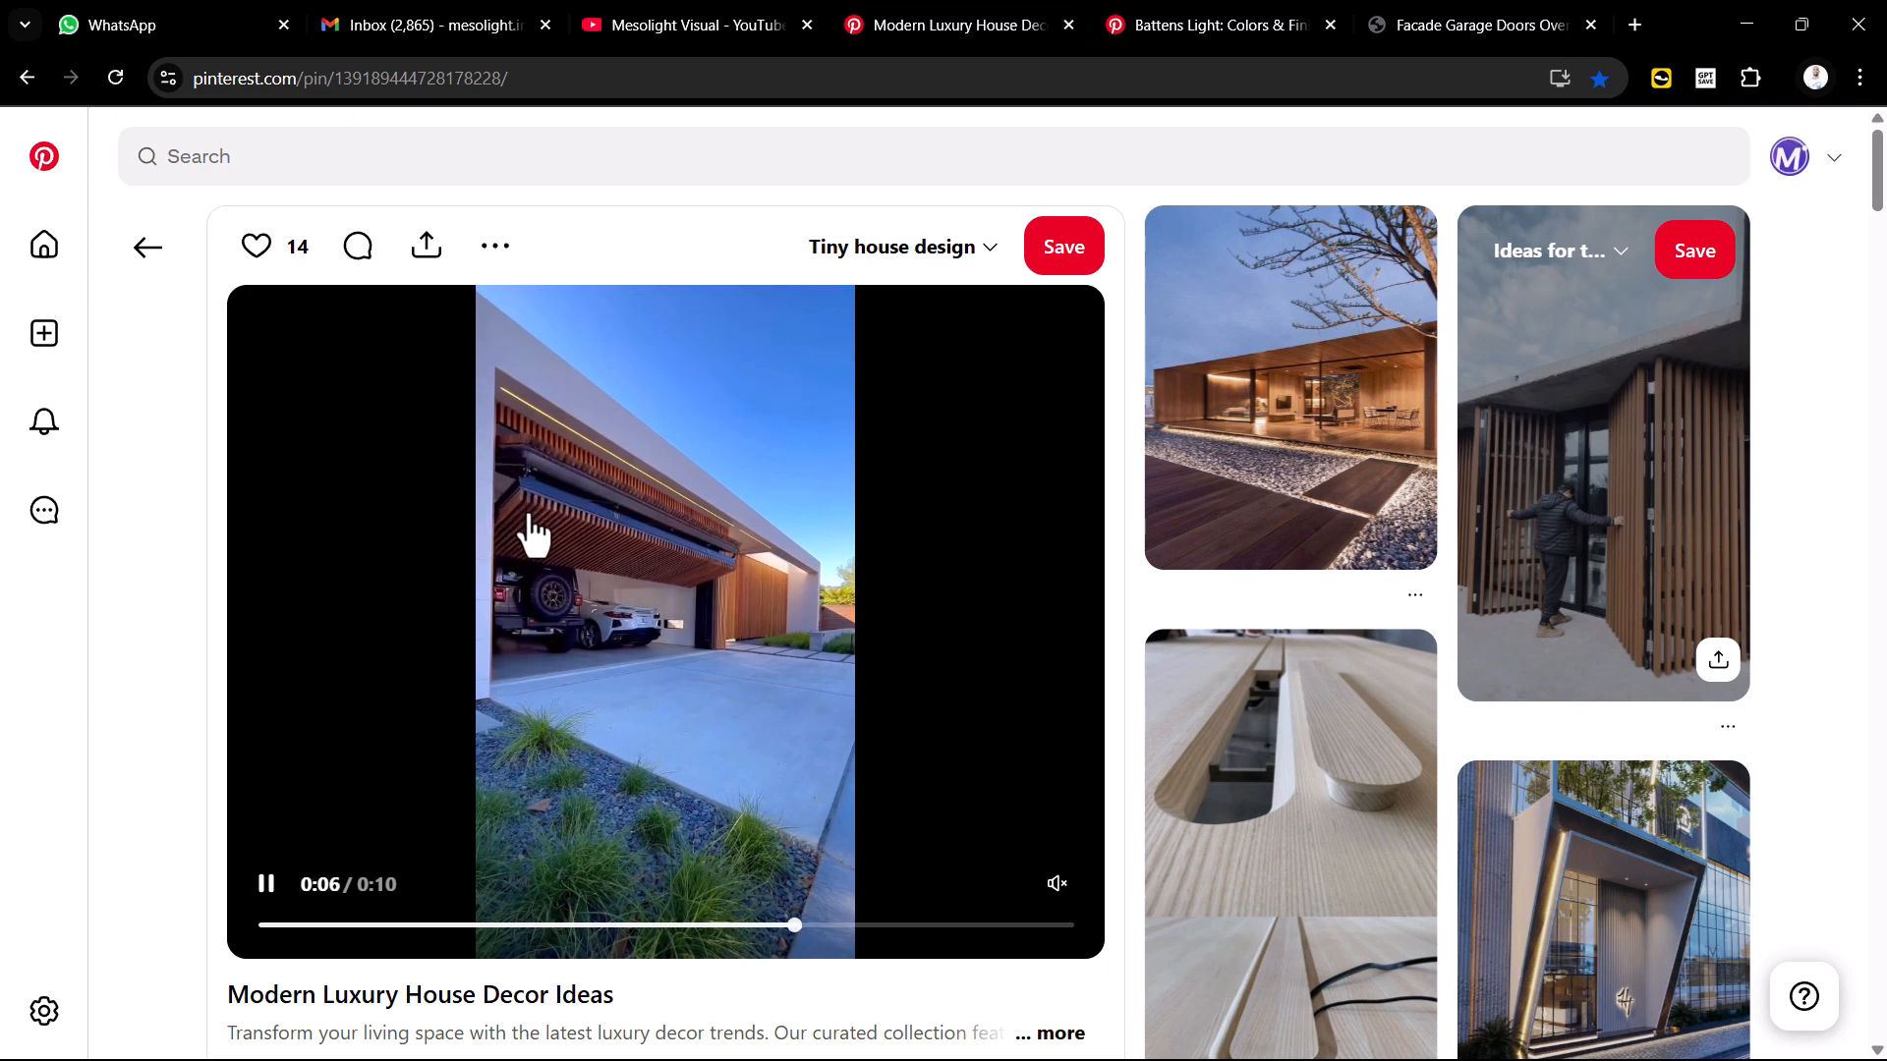
left_click(1749, 20)
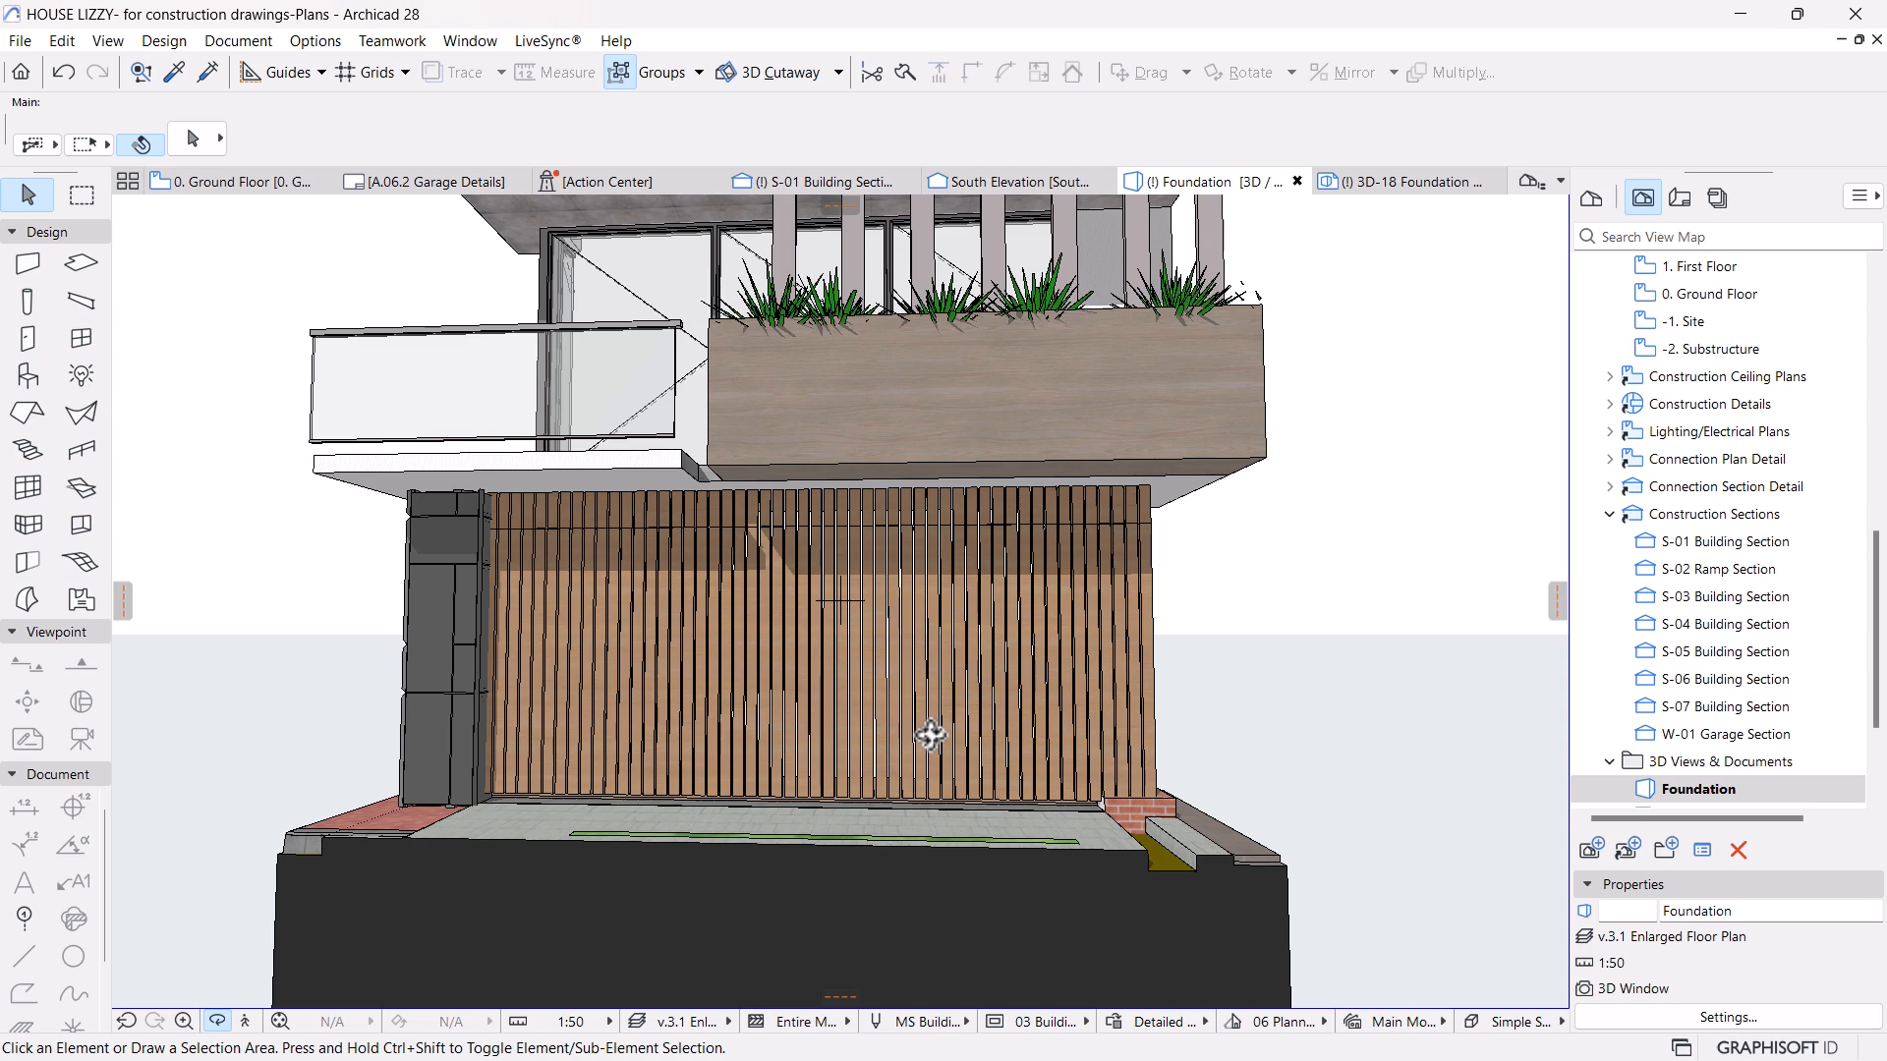
Set the height of the large lower front batten curtain wall to 1250.
left_click_drag(973, 783, 932, 801)
left_click_drag(958, 653, 1024, 653)
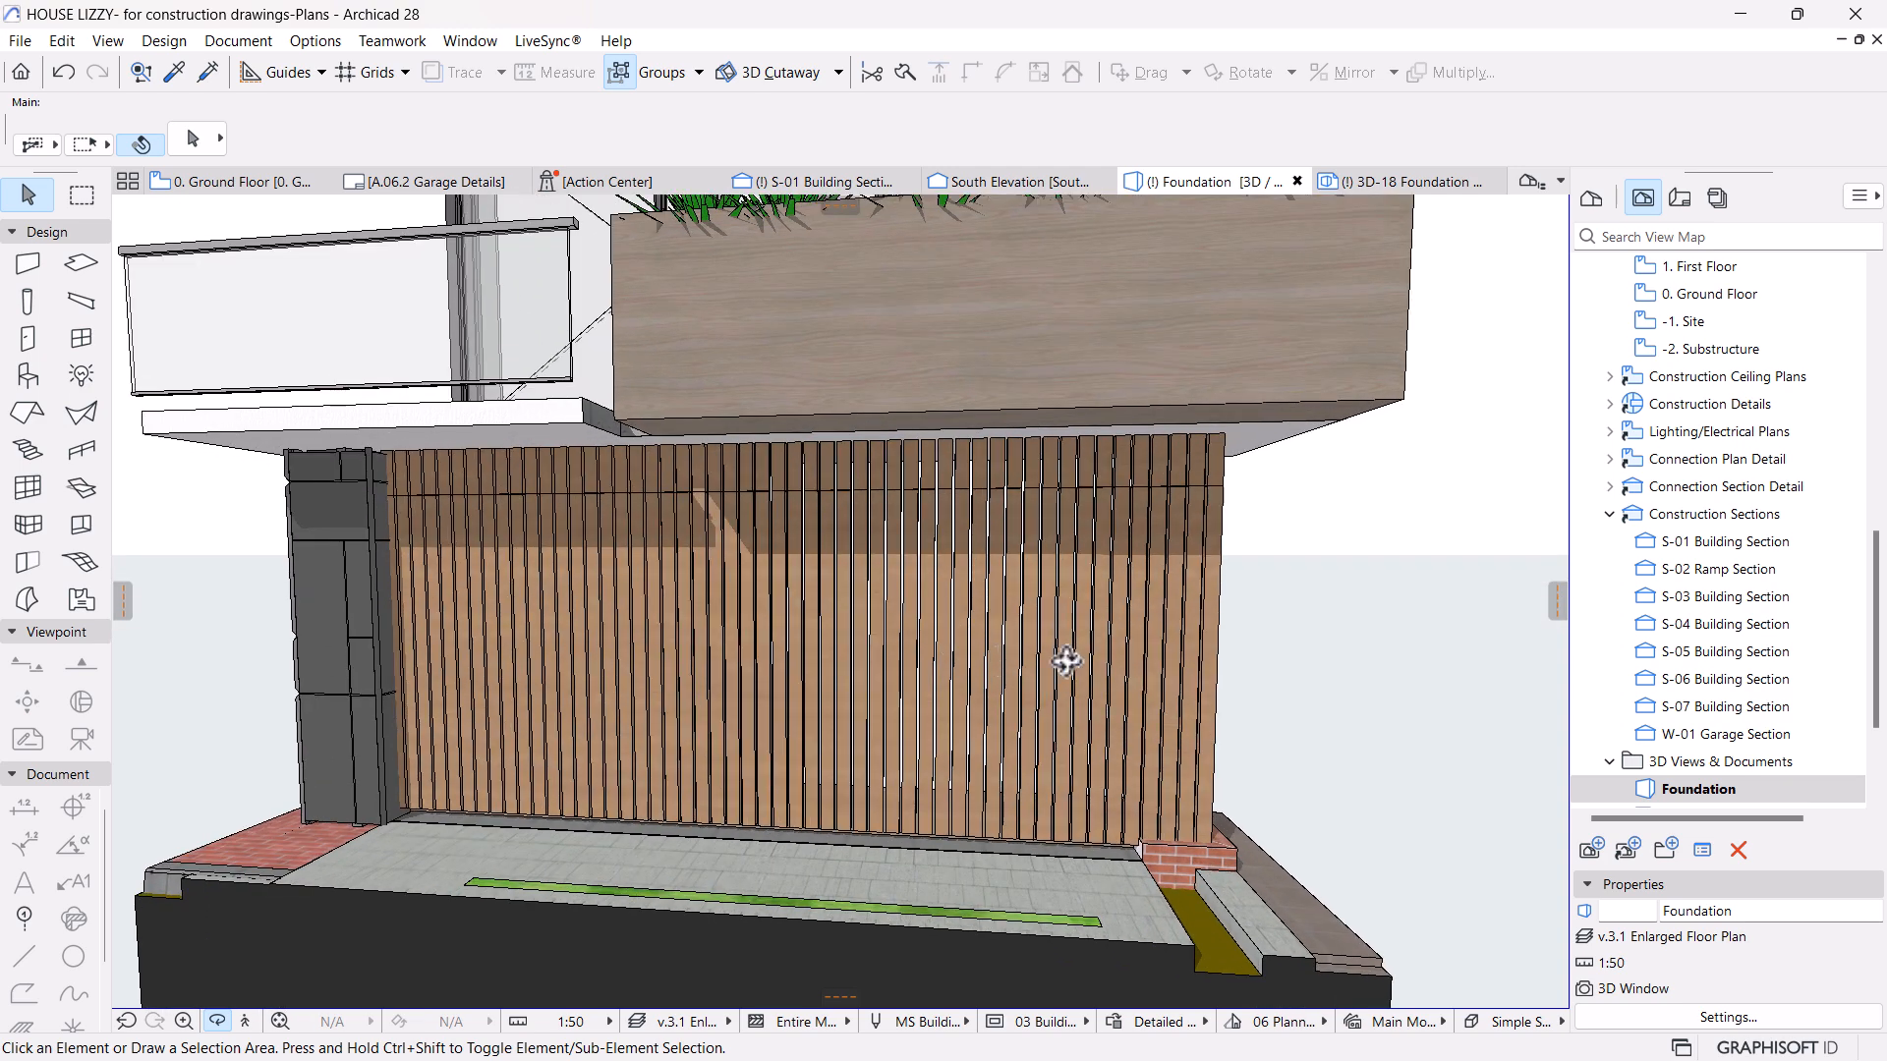
left_click(1063, 641)
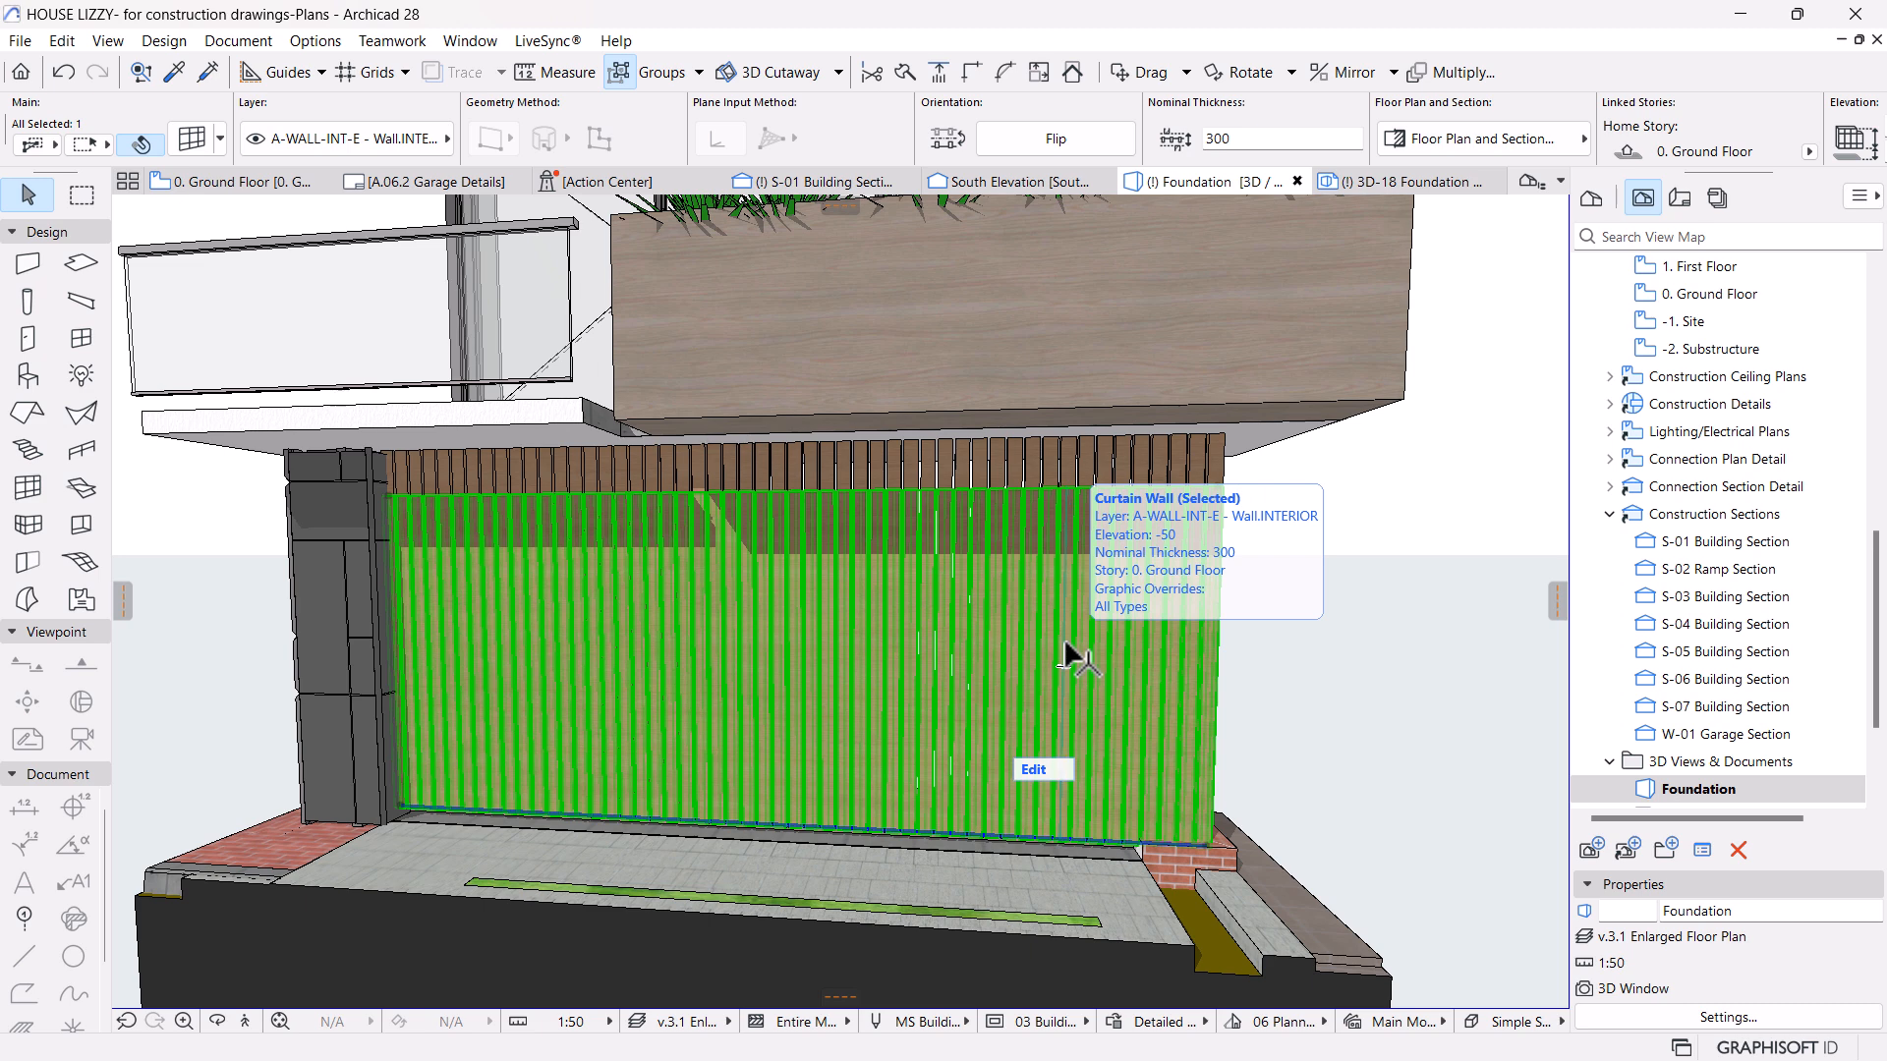
scroll(1765, 120, "down", 3)
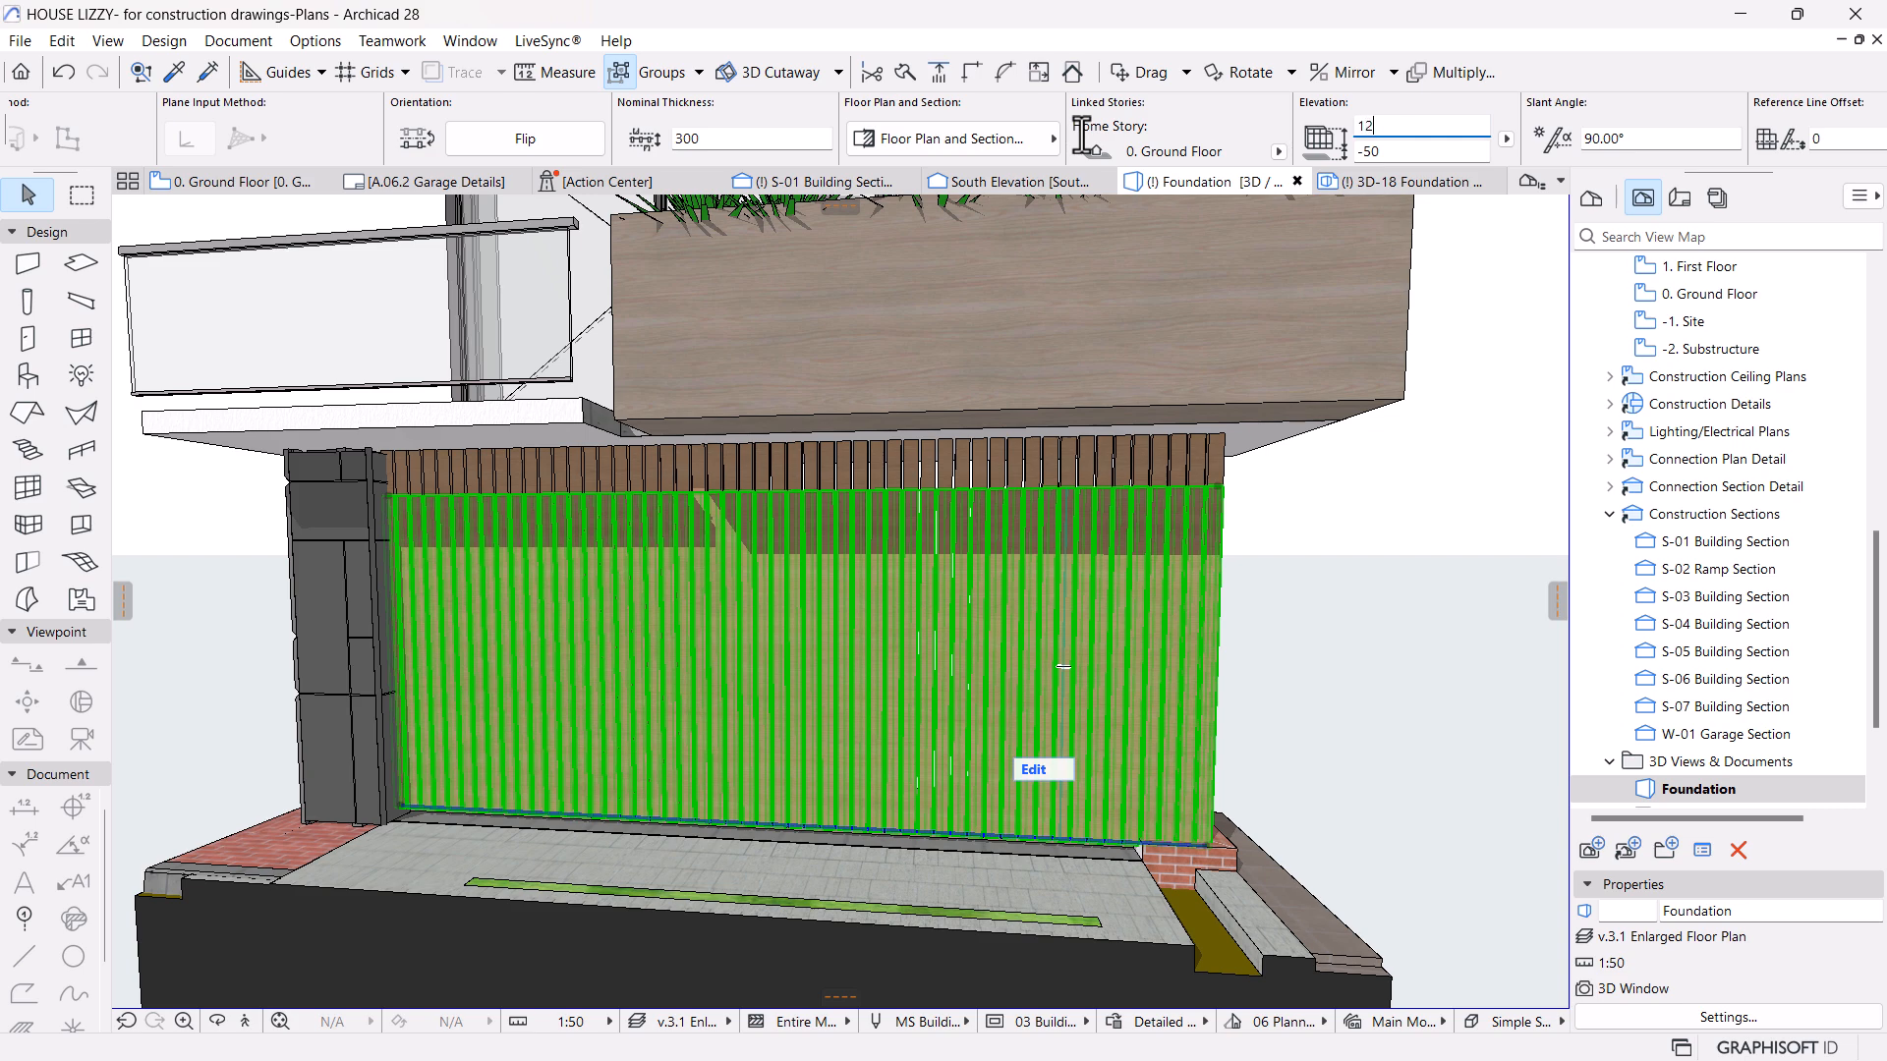
key("Return")
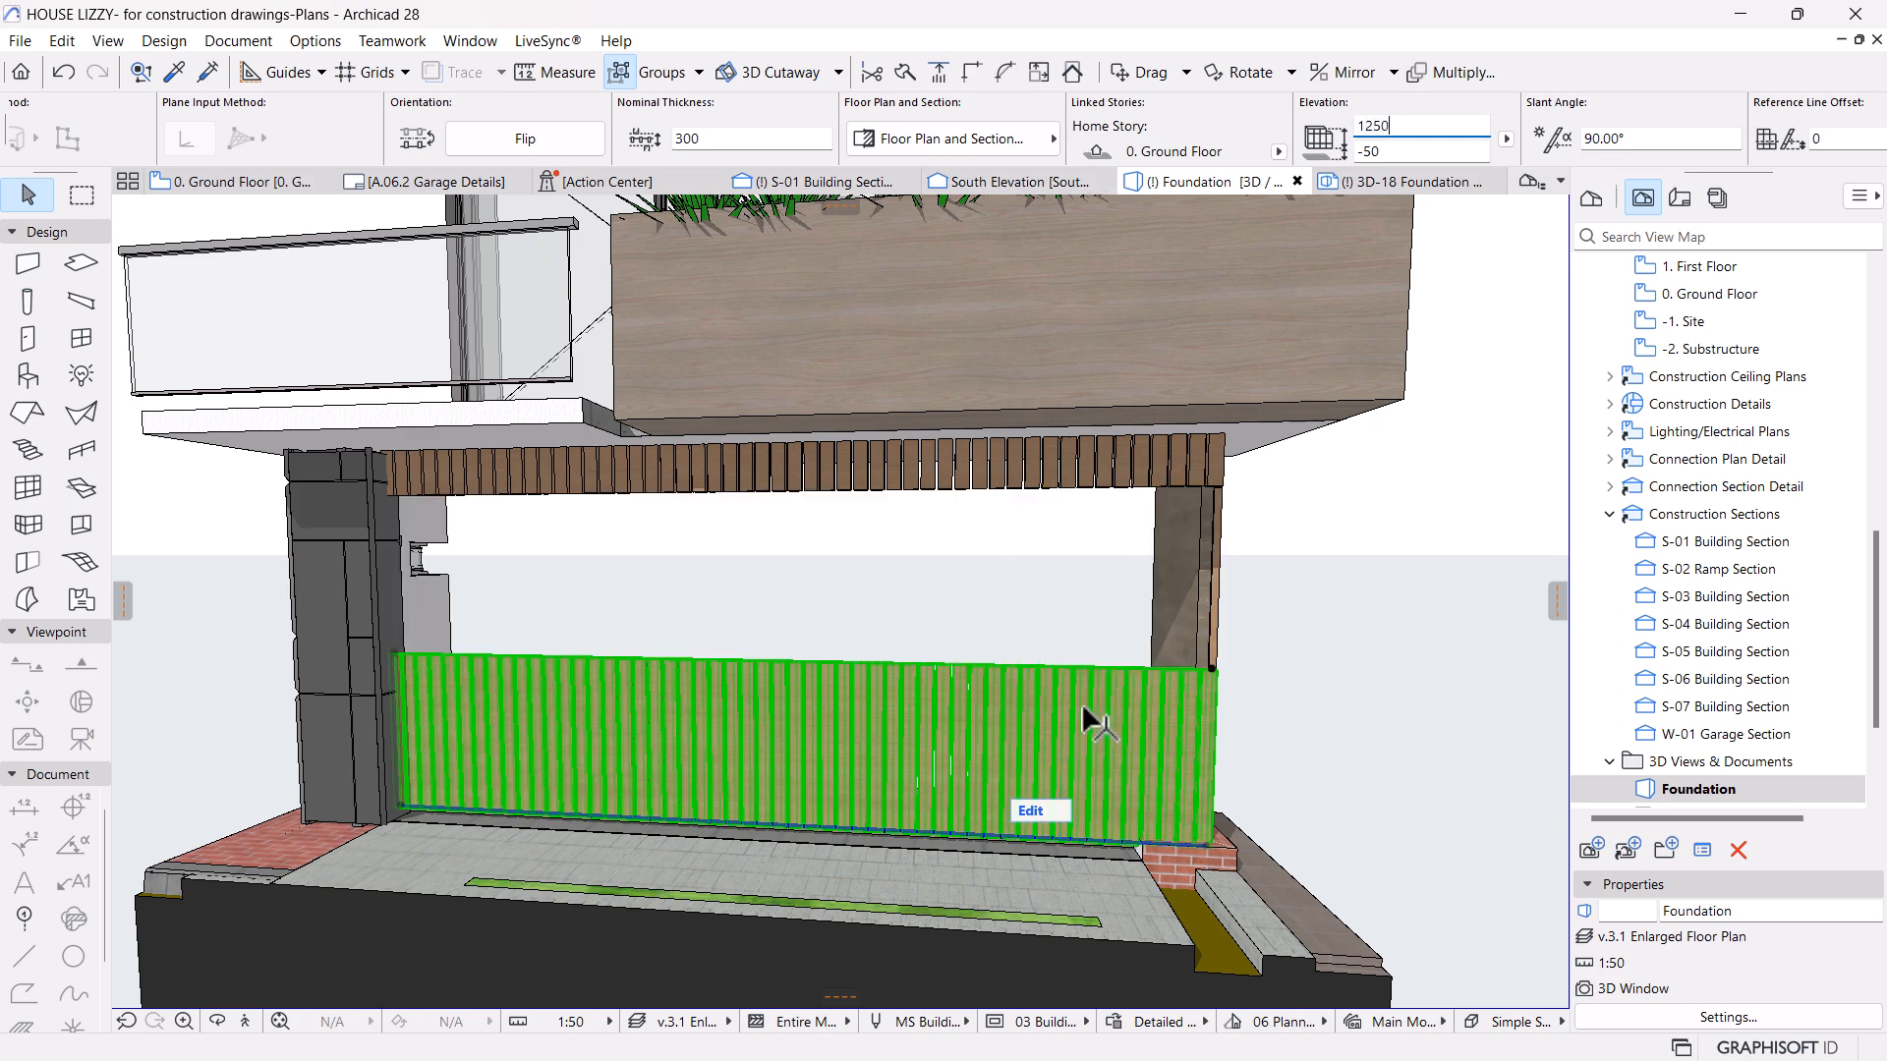
Stack a copy of the 1250-high front batten panel above the original and nudge it up to a base elevation of 1202.
left_click(1211, 860)
left_click(1218, 683)
scroll(1206, 664, "up", 5)
scroll(1208, 668, "up", 3)
key("ctrl+d")
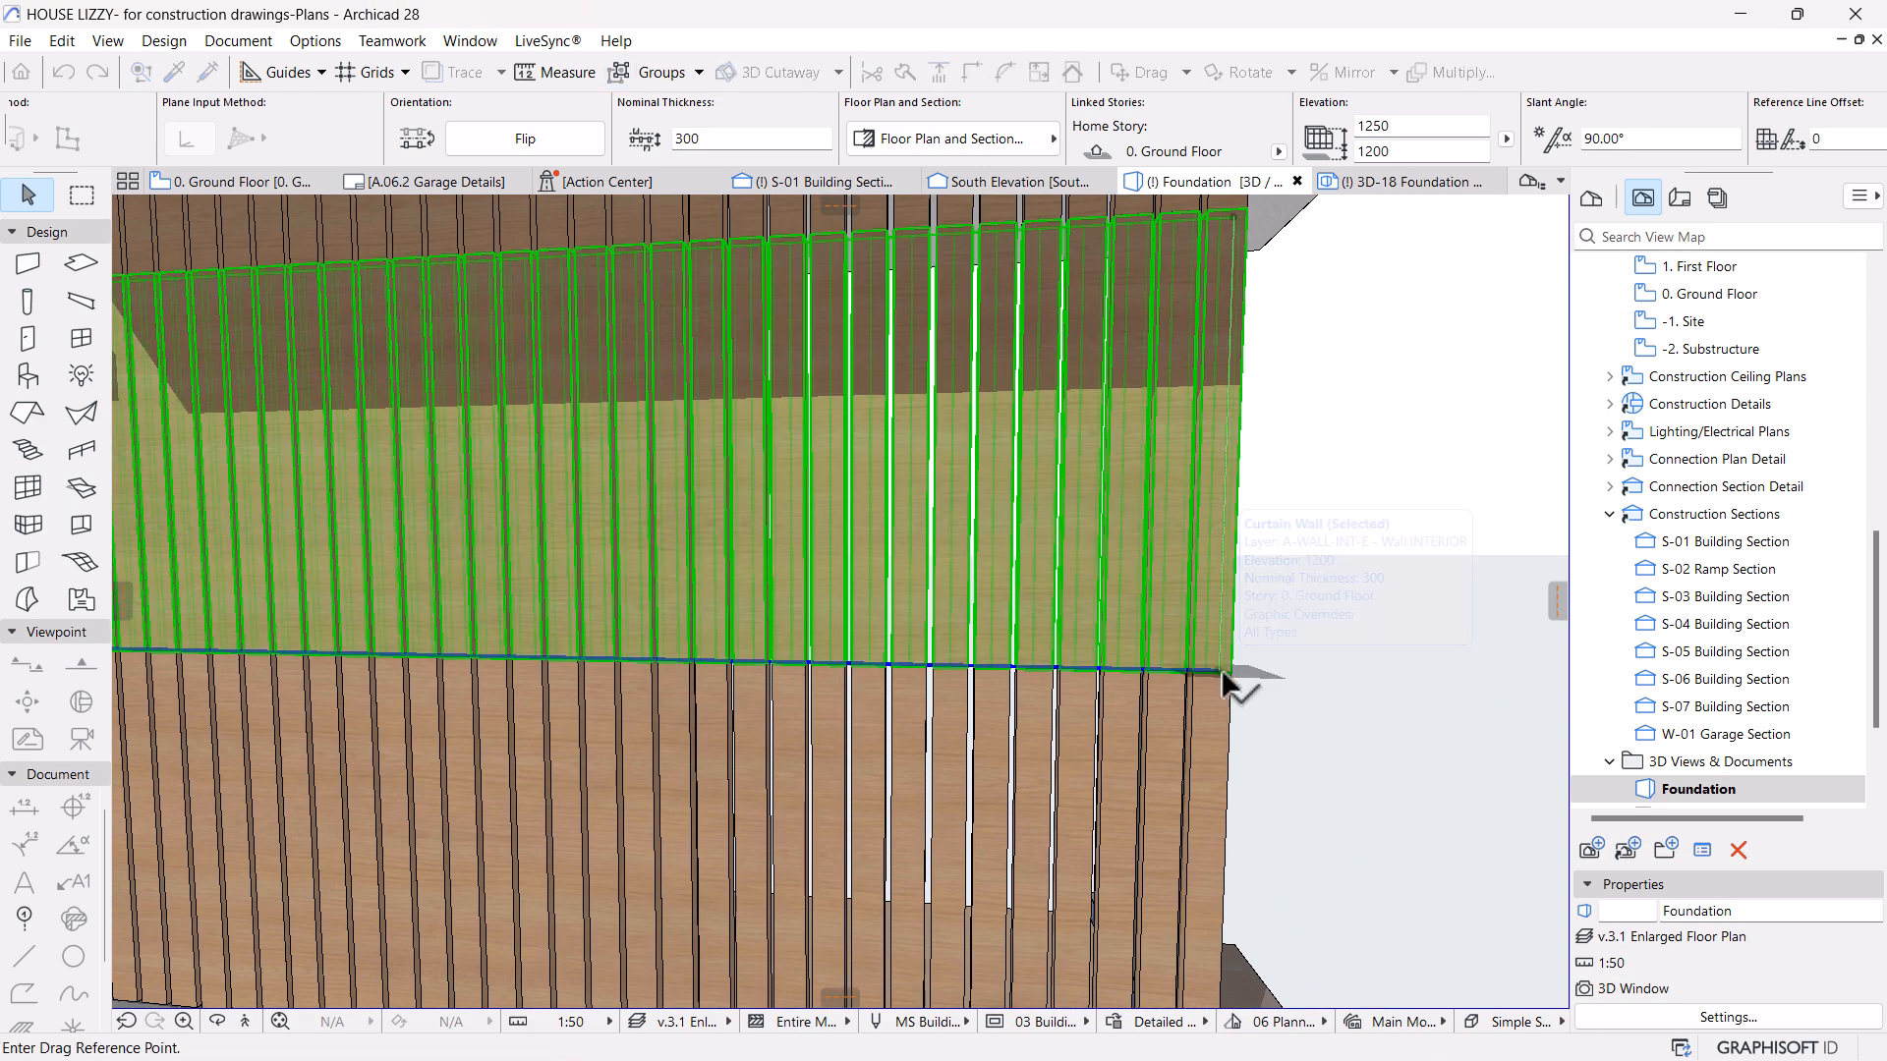
left_click(1218, 668)
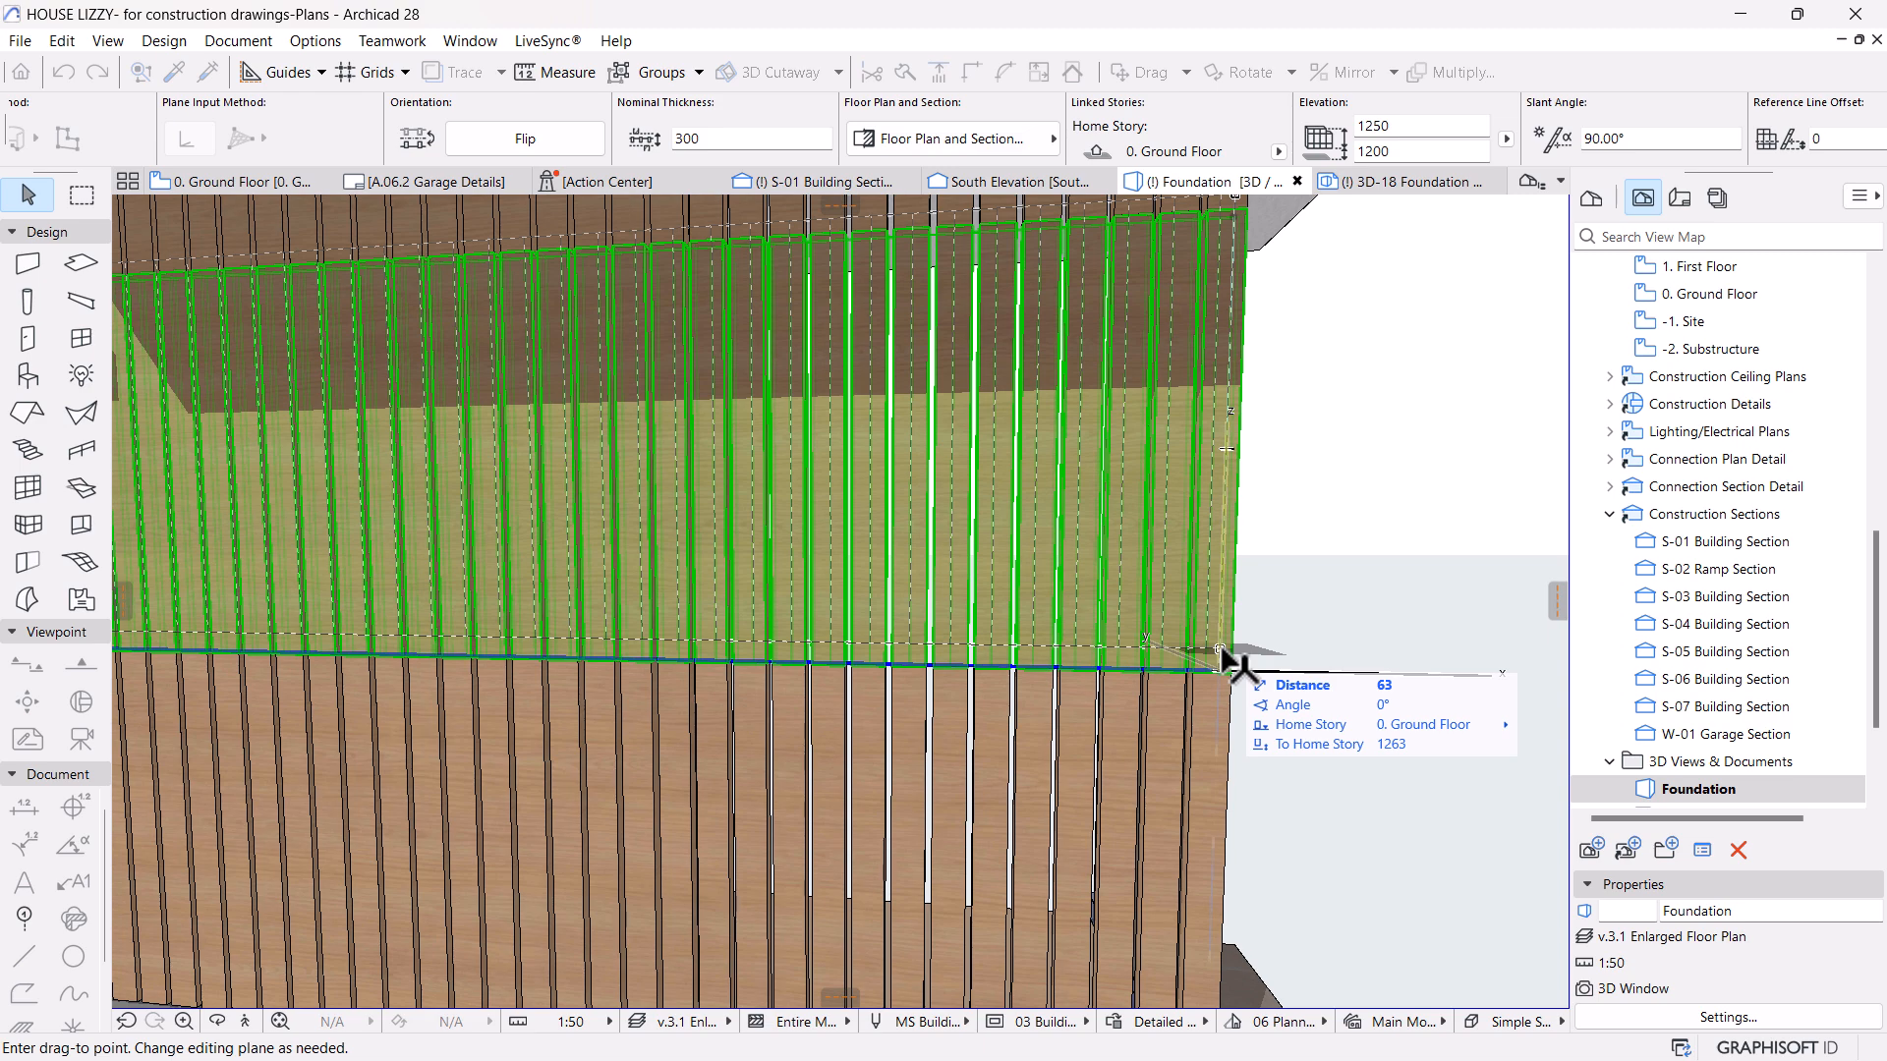
left_click(1223, 650)
scroll(856, 737, "down", 5)
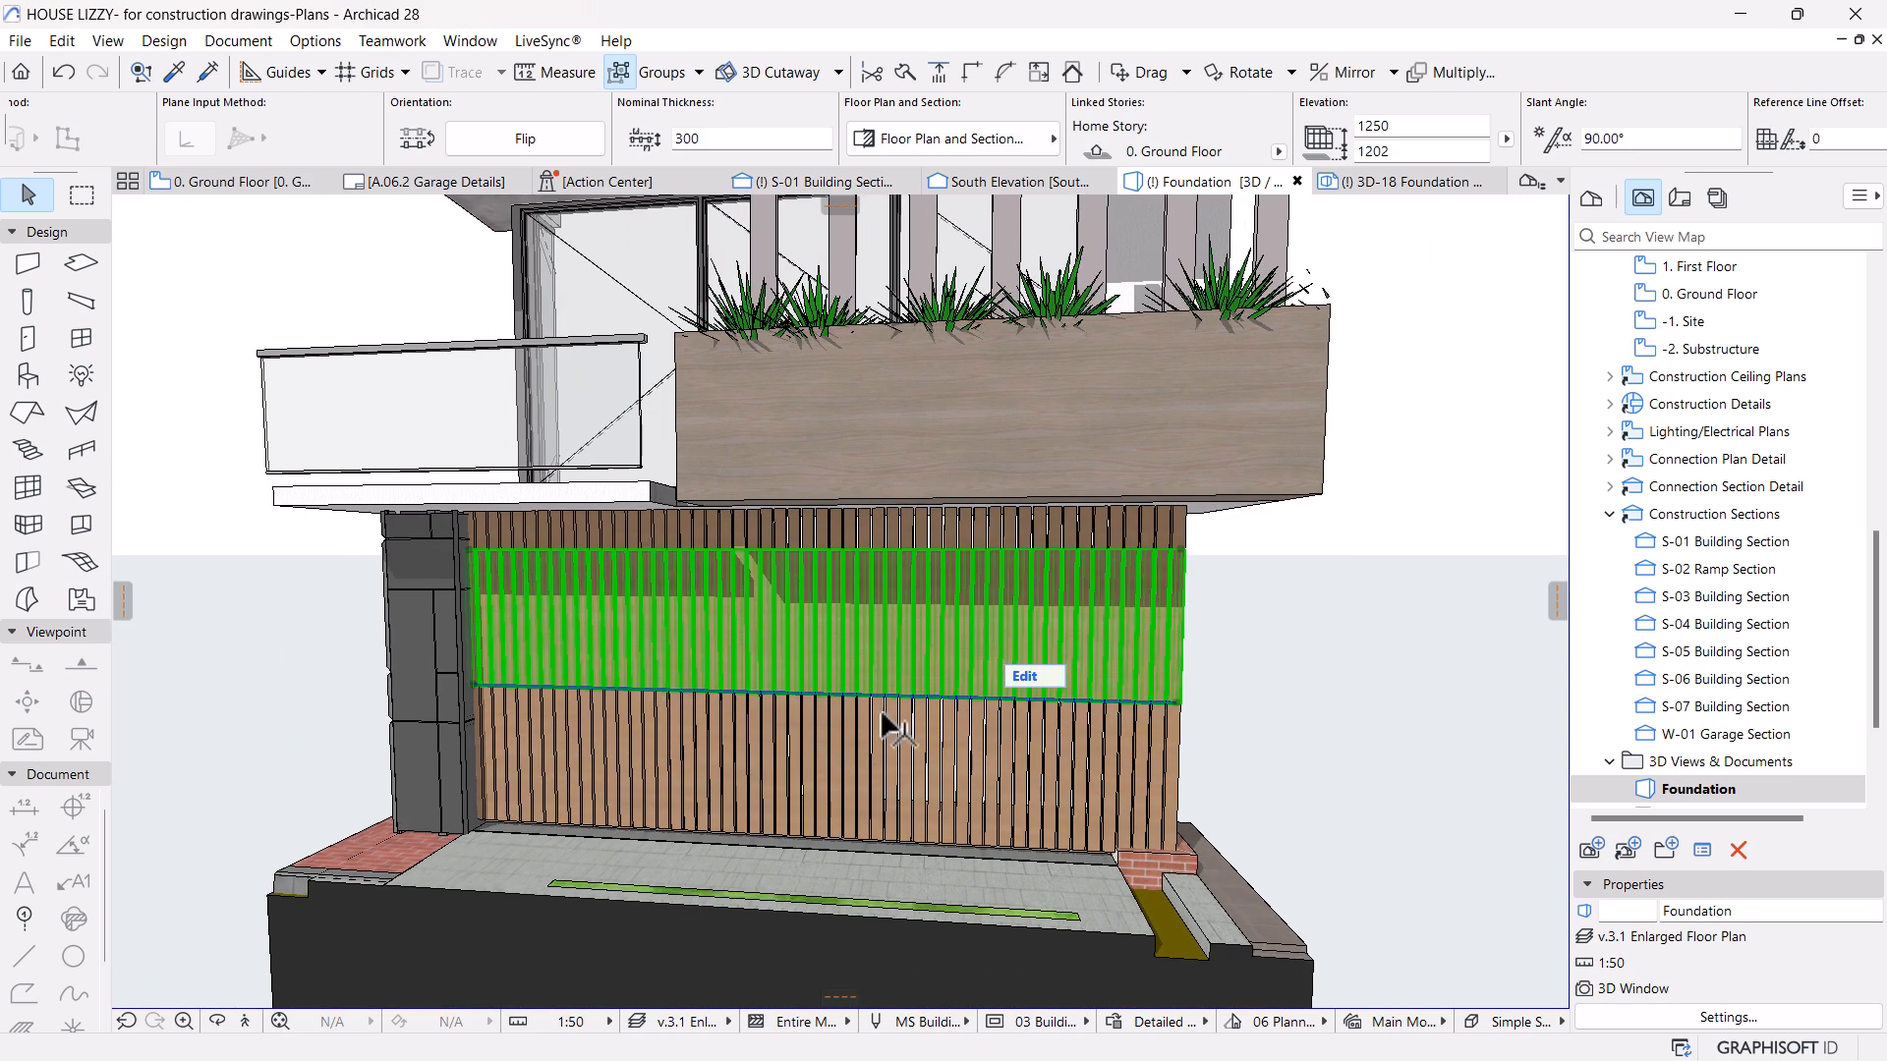
key("Escape")
Trim the height of the middle front batten panel slightly to leave a thin joint below the top battens.
scroll(1179, 668, "up", 5)
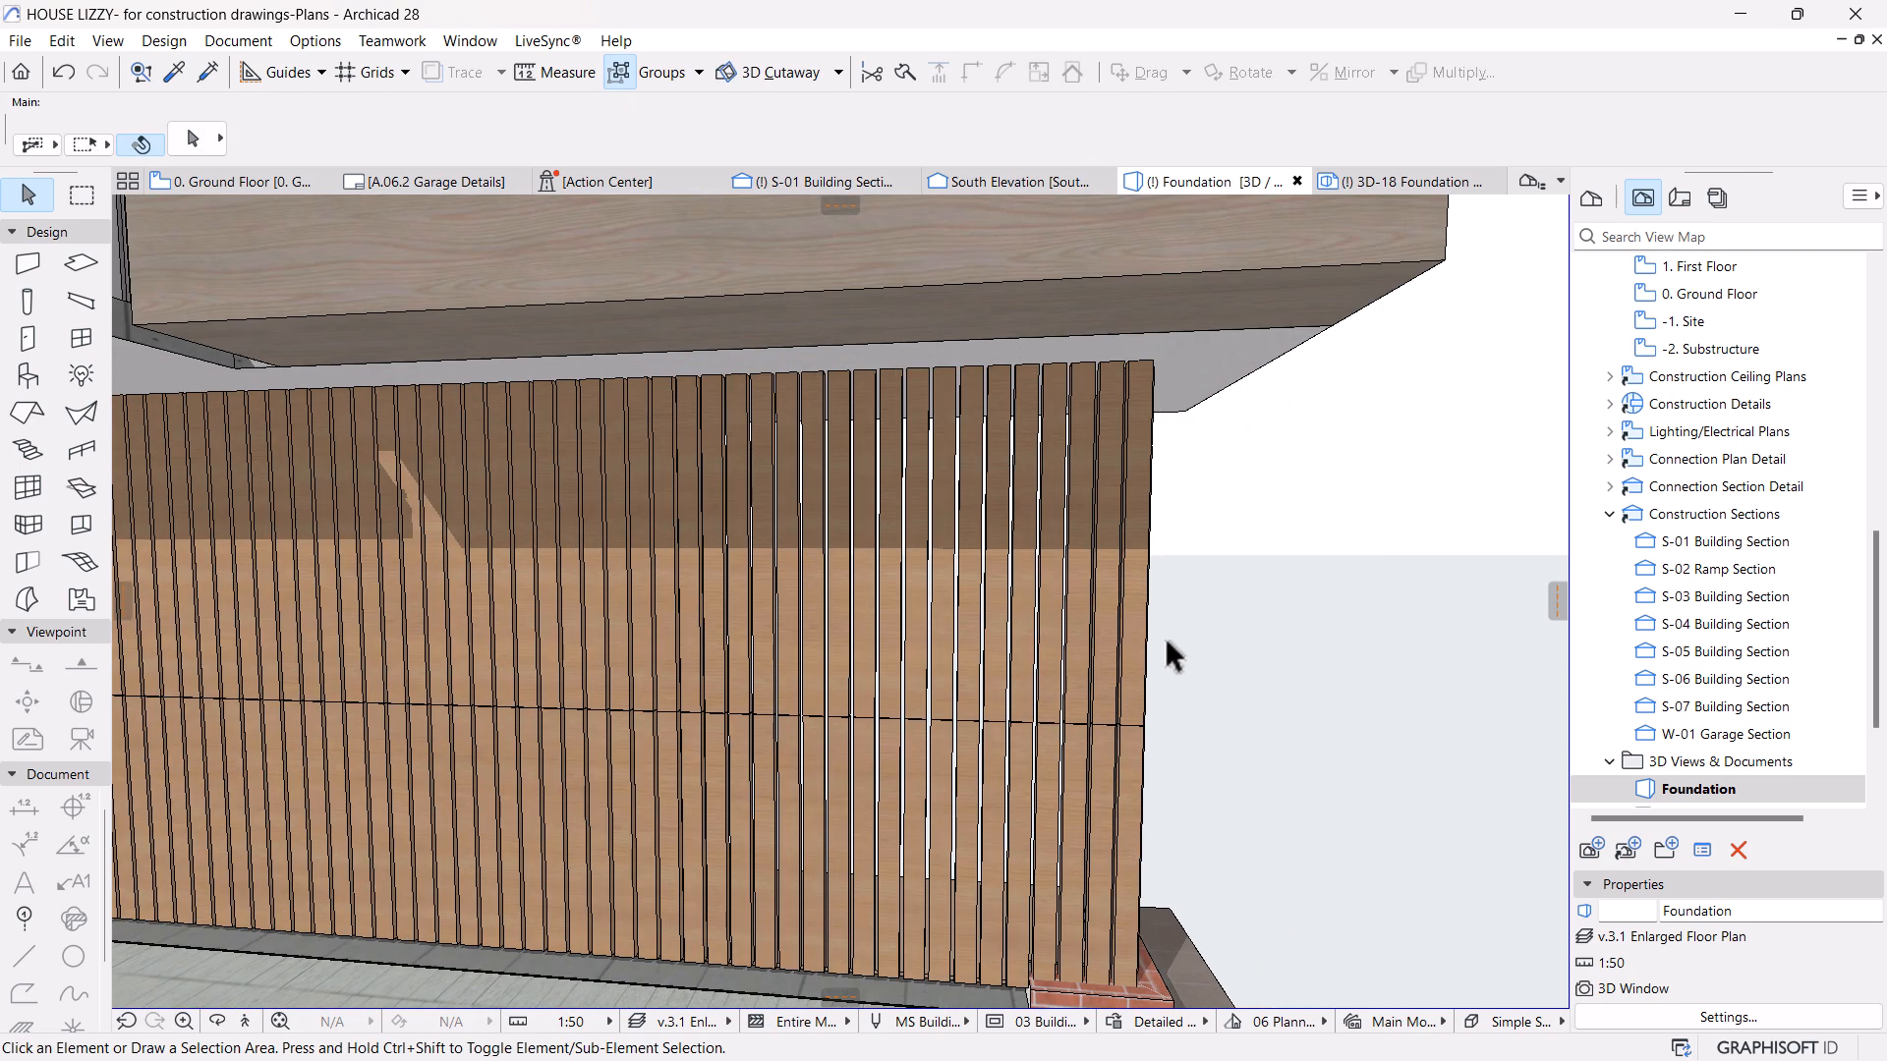
left_click(1098, 630)
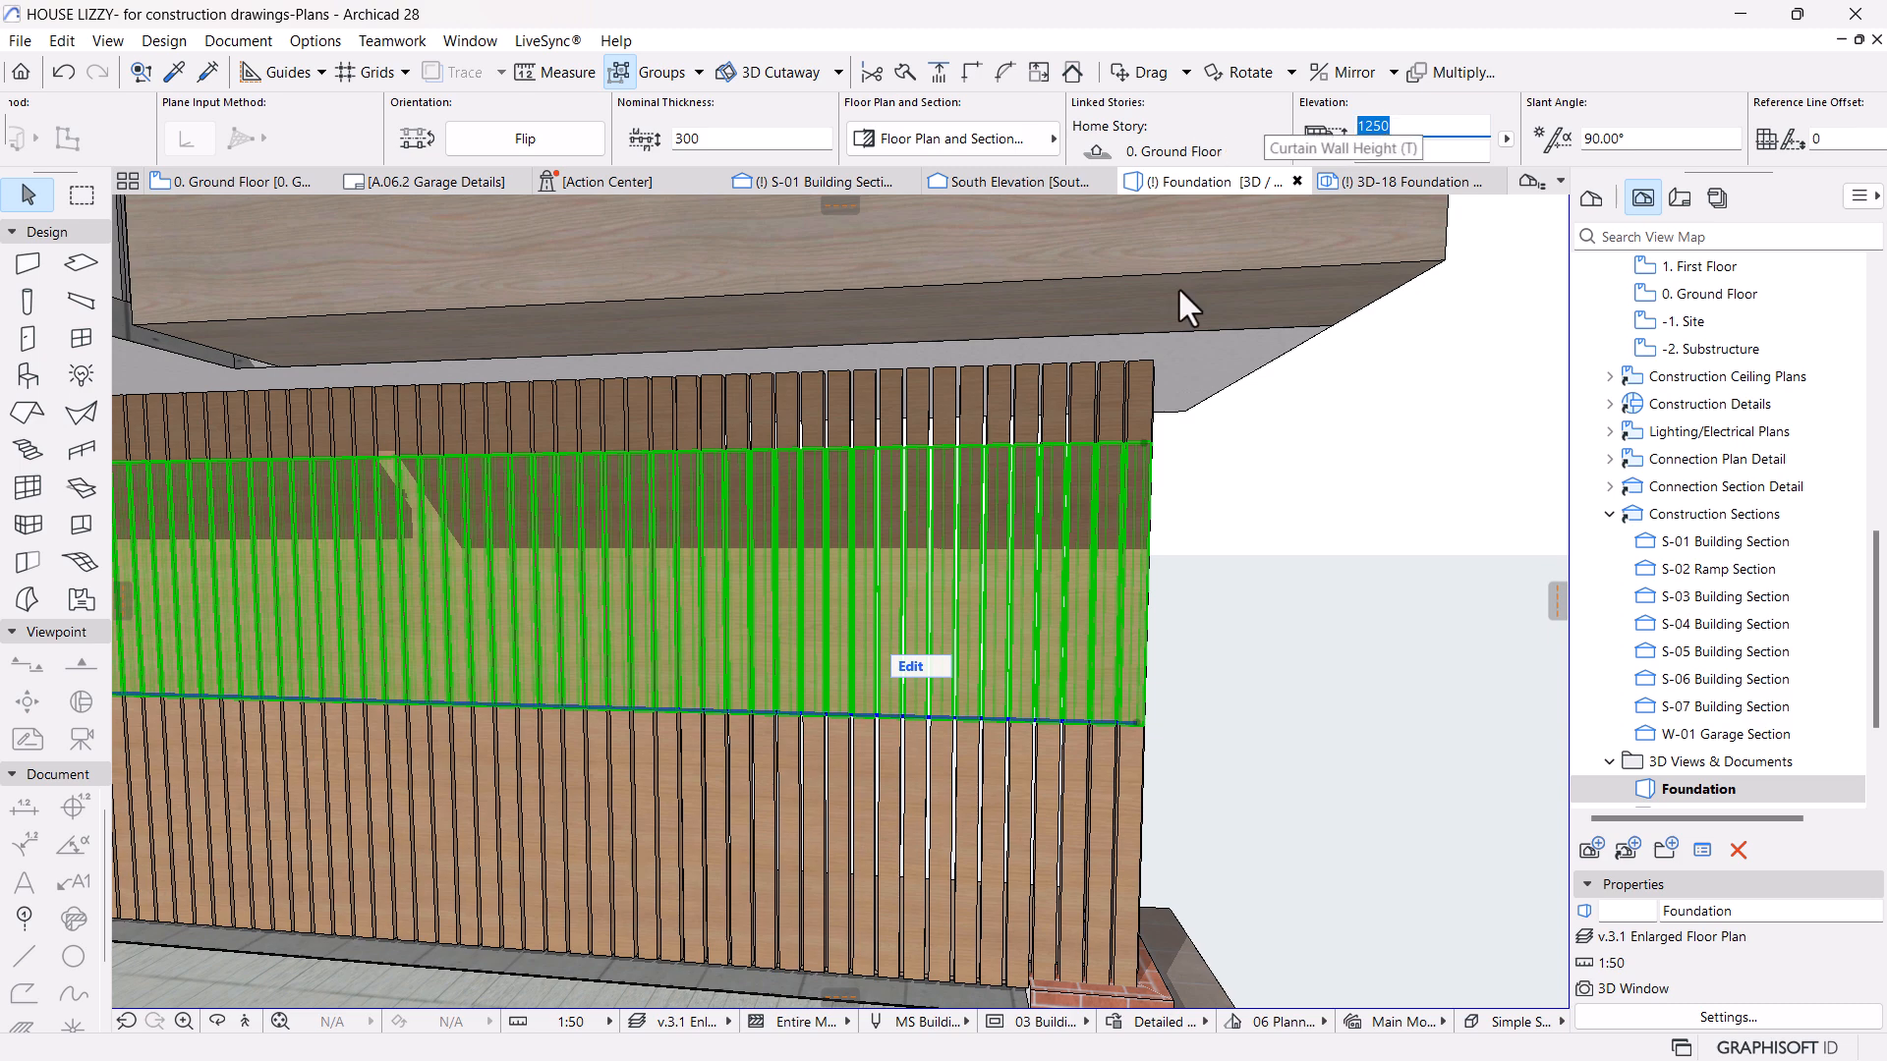
key("Escape")
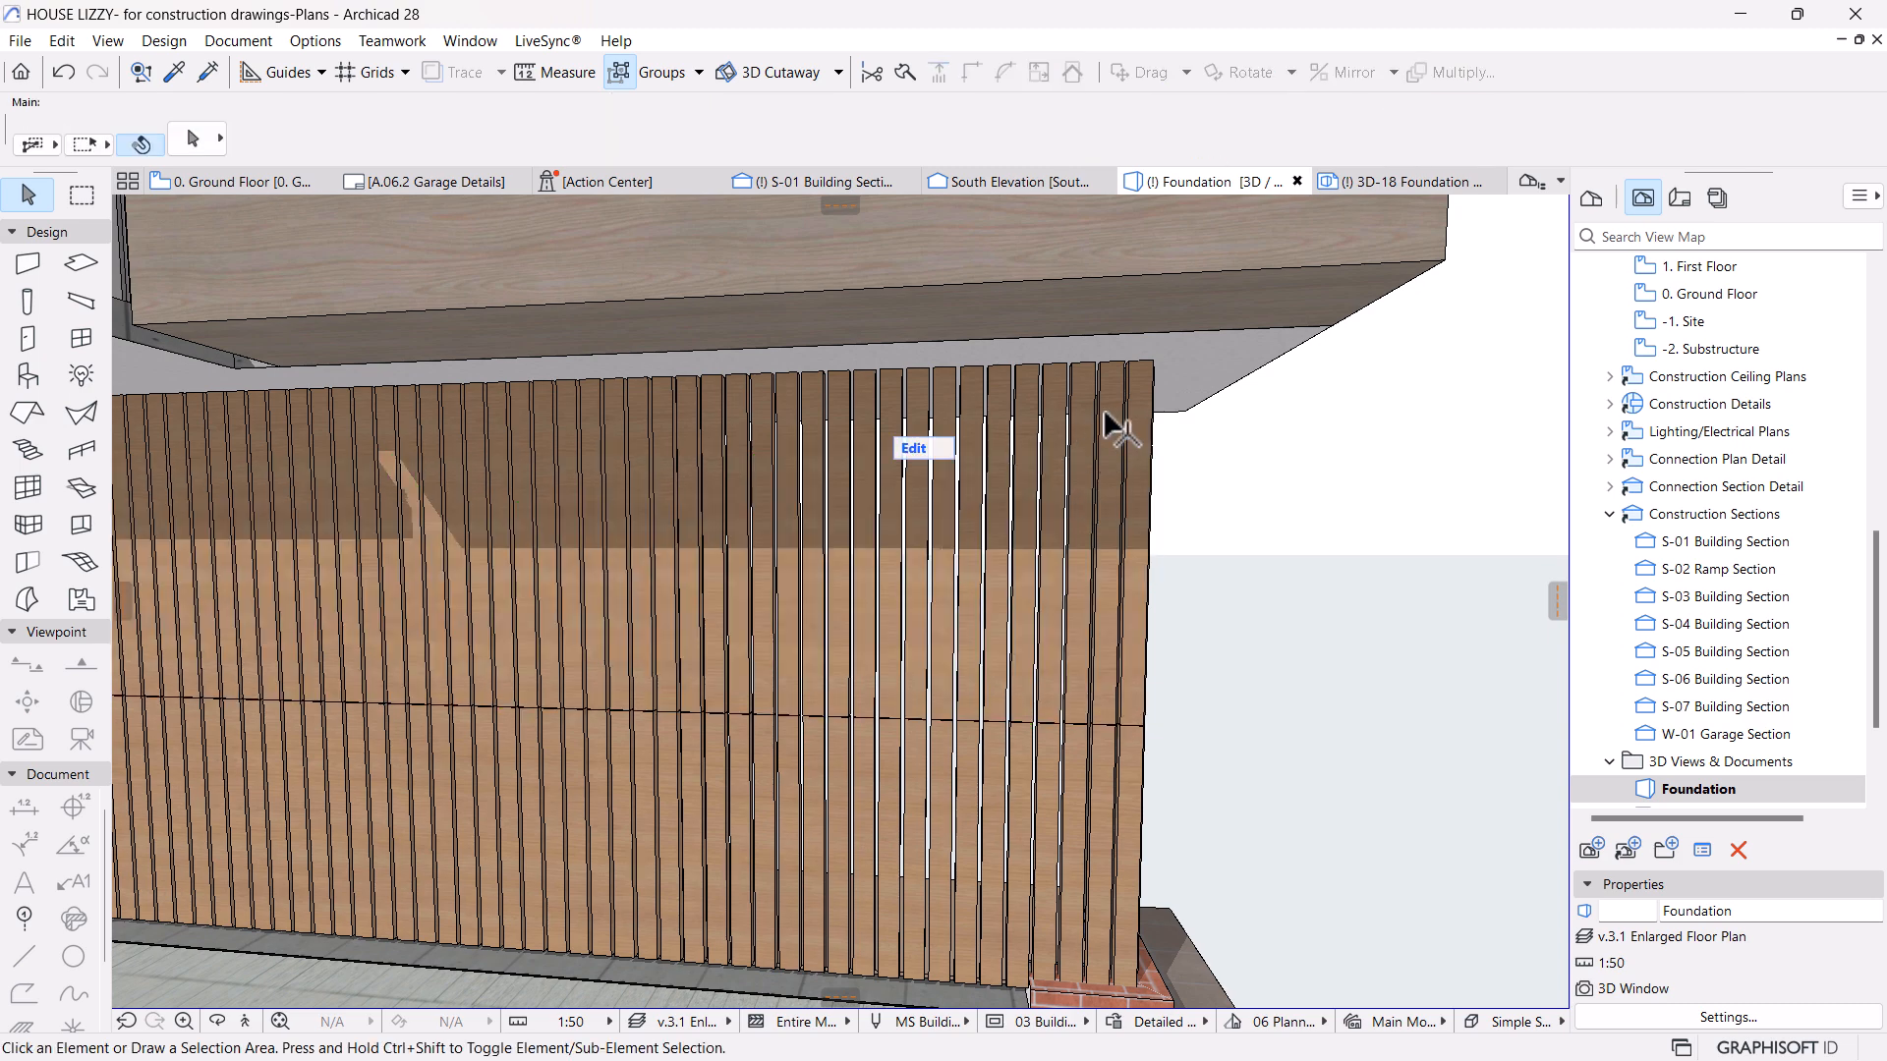
left_click(1107, 427)
left_click(1082, 499)
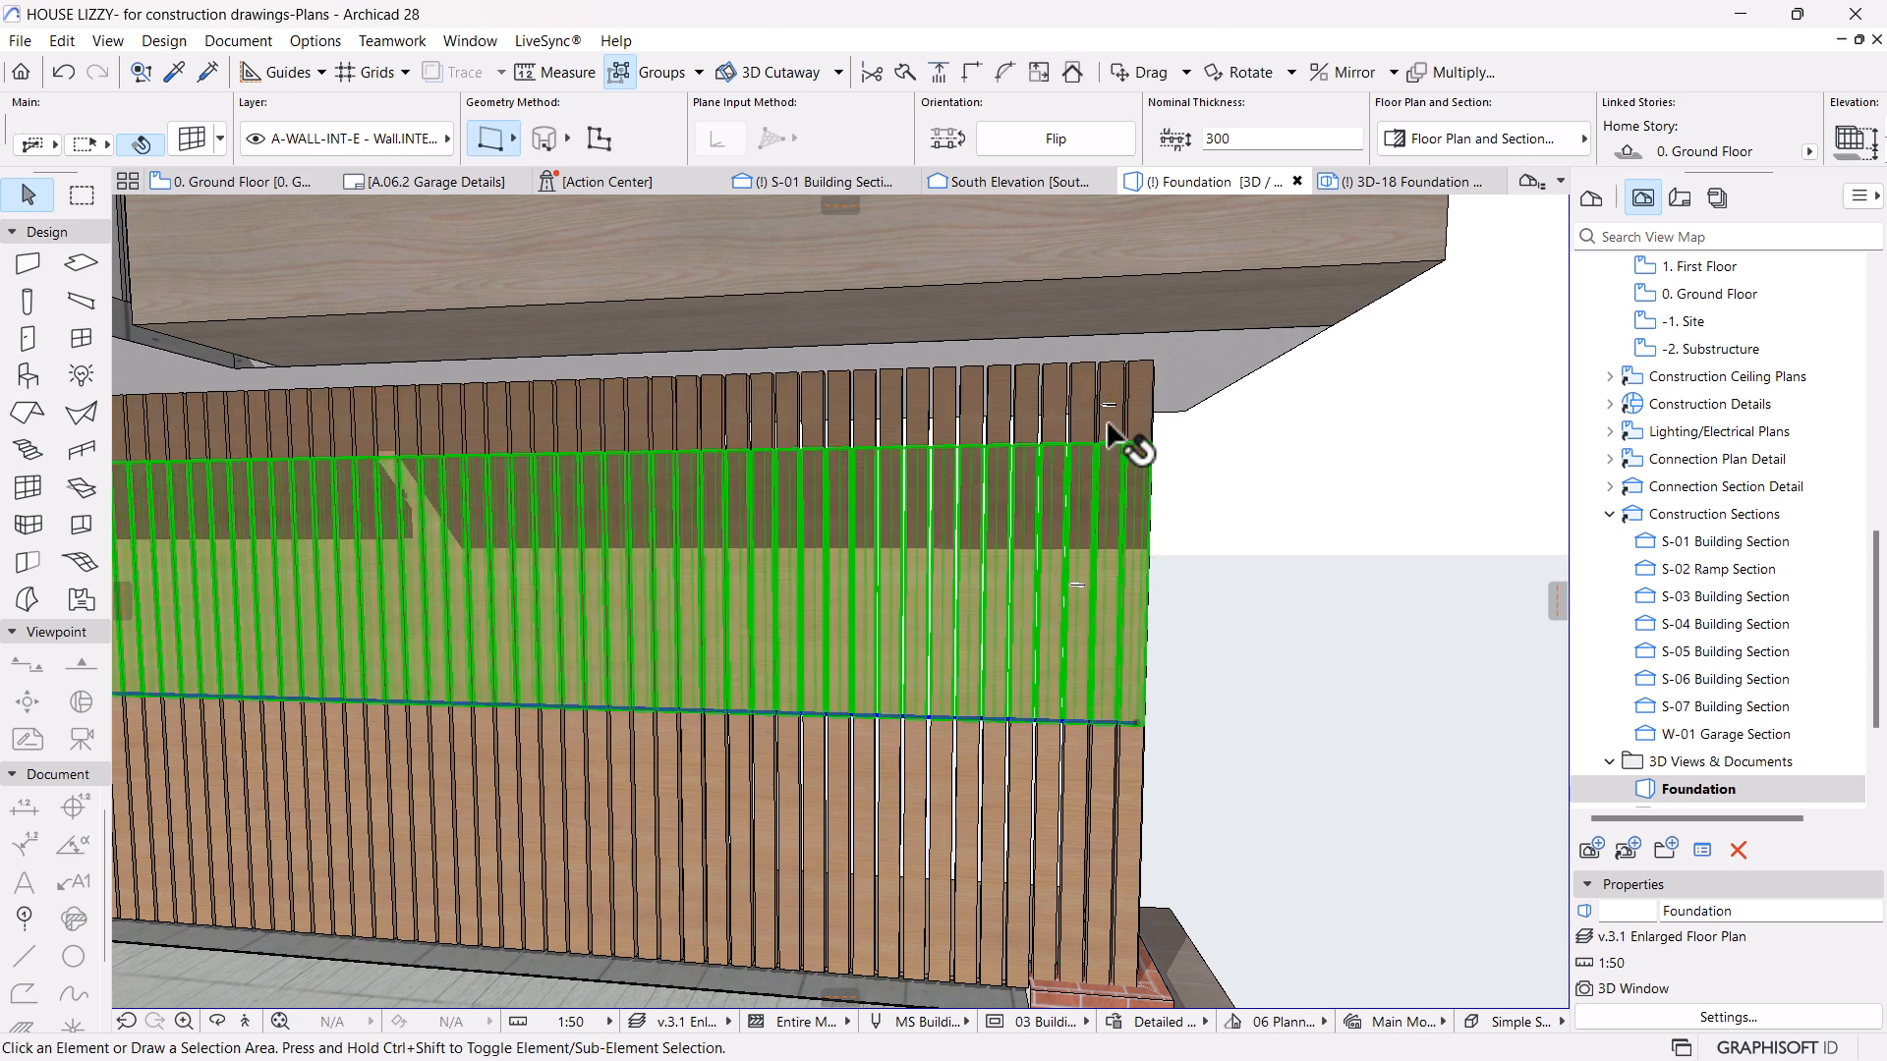
key("Escape")
left_click(1152, 462)
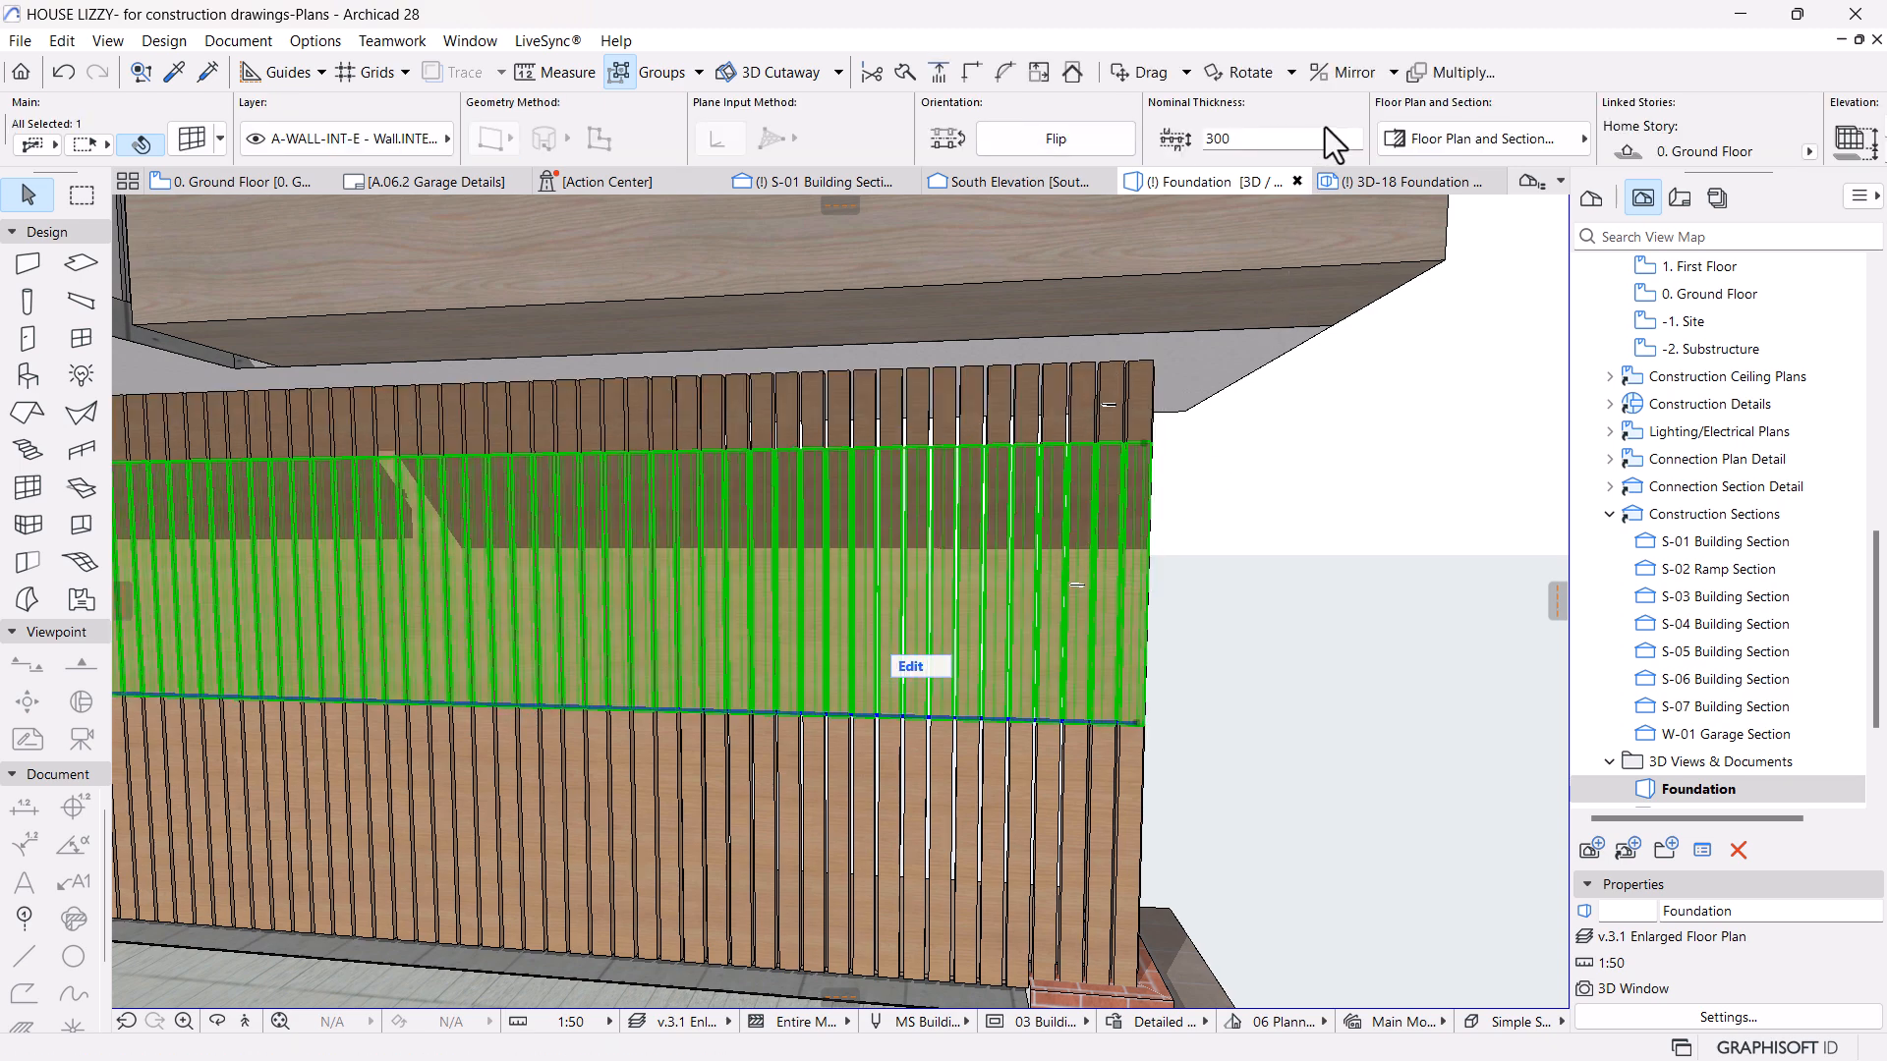
scroll(1315, 127, "down", 5)
left_click(1391, 125)
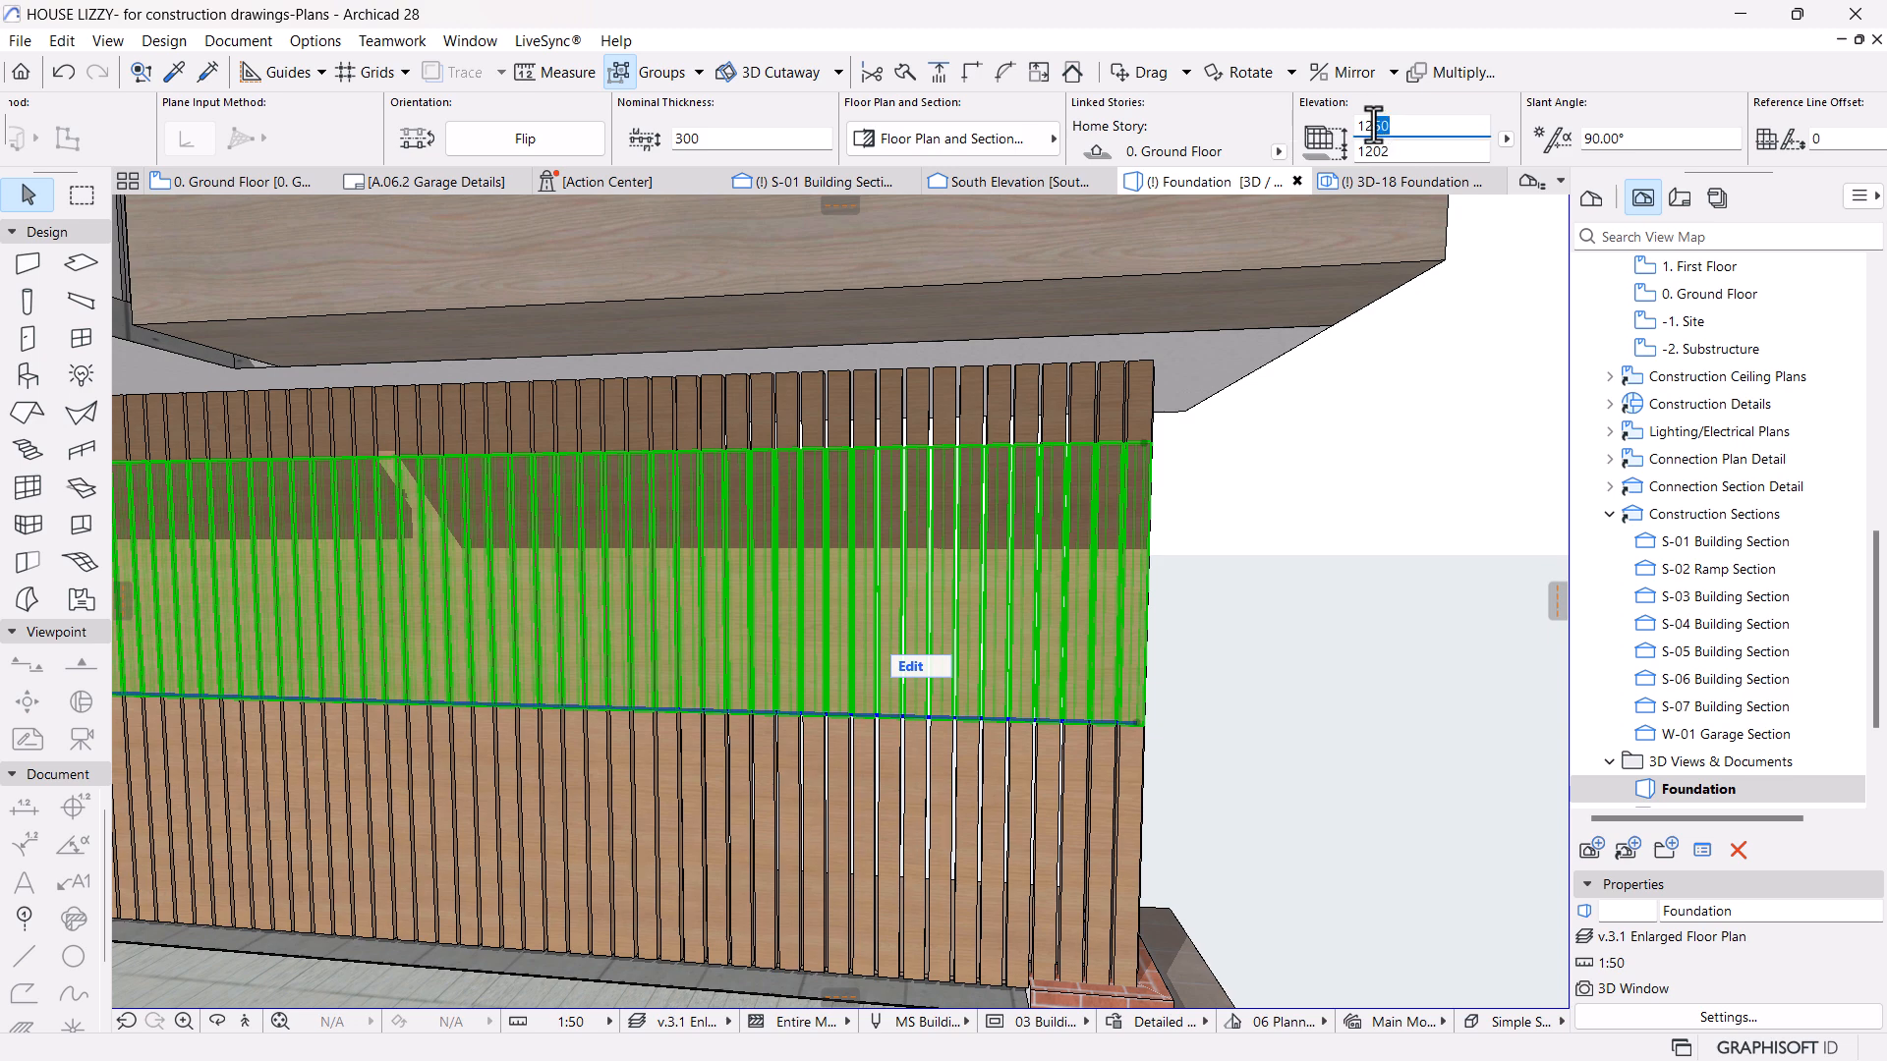
left_click(1318, 597)
Examine the Tilt Garage Door 27 leaf styles and the Vertical Sliding Garage Door 27 in the garage door library.
scroll(1218, 688, "down", 3)
middle_click_drag(1057, 695, 1165, 644)
scroll(994, 741, "down", 3)
middle_click_drag(993, 741, 926, 706, "shift")
scroll(1035, 709, "up", 1)
middle_click_drag(1115, 697, 359, 579, "shift")
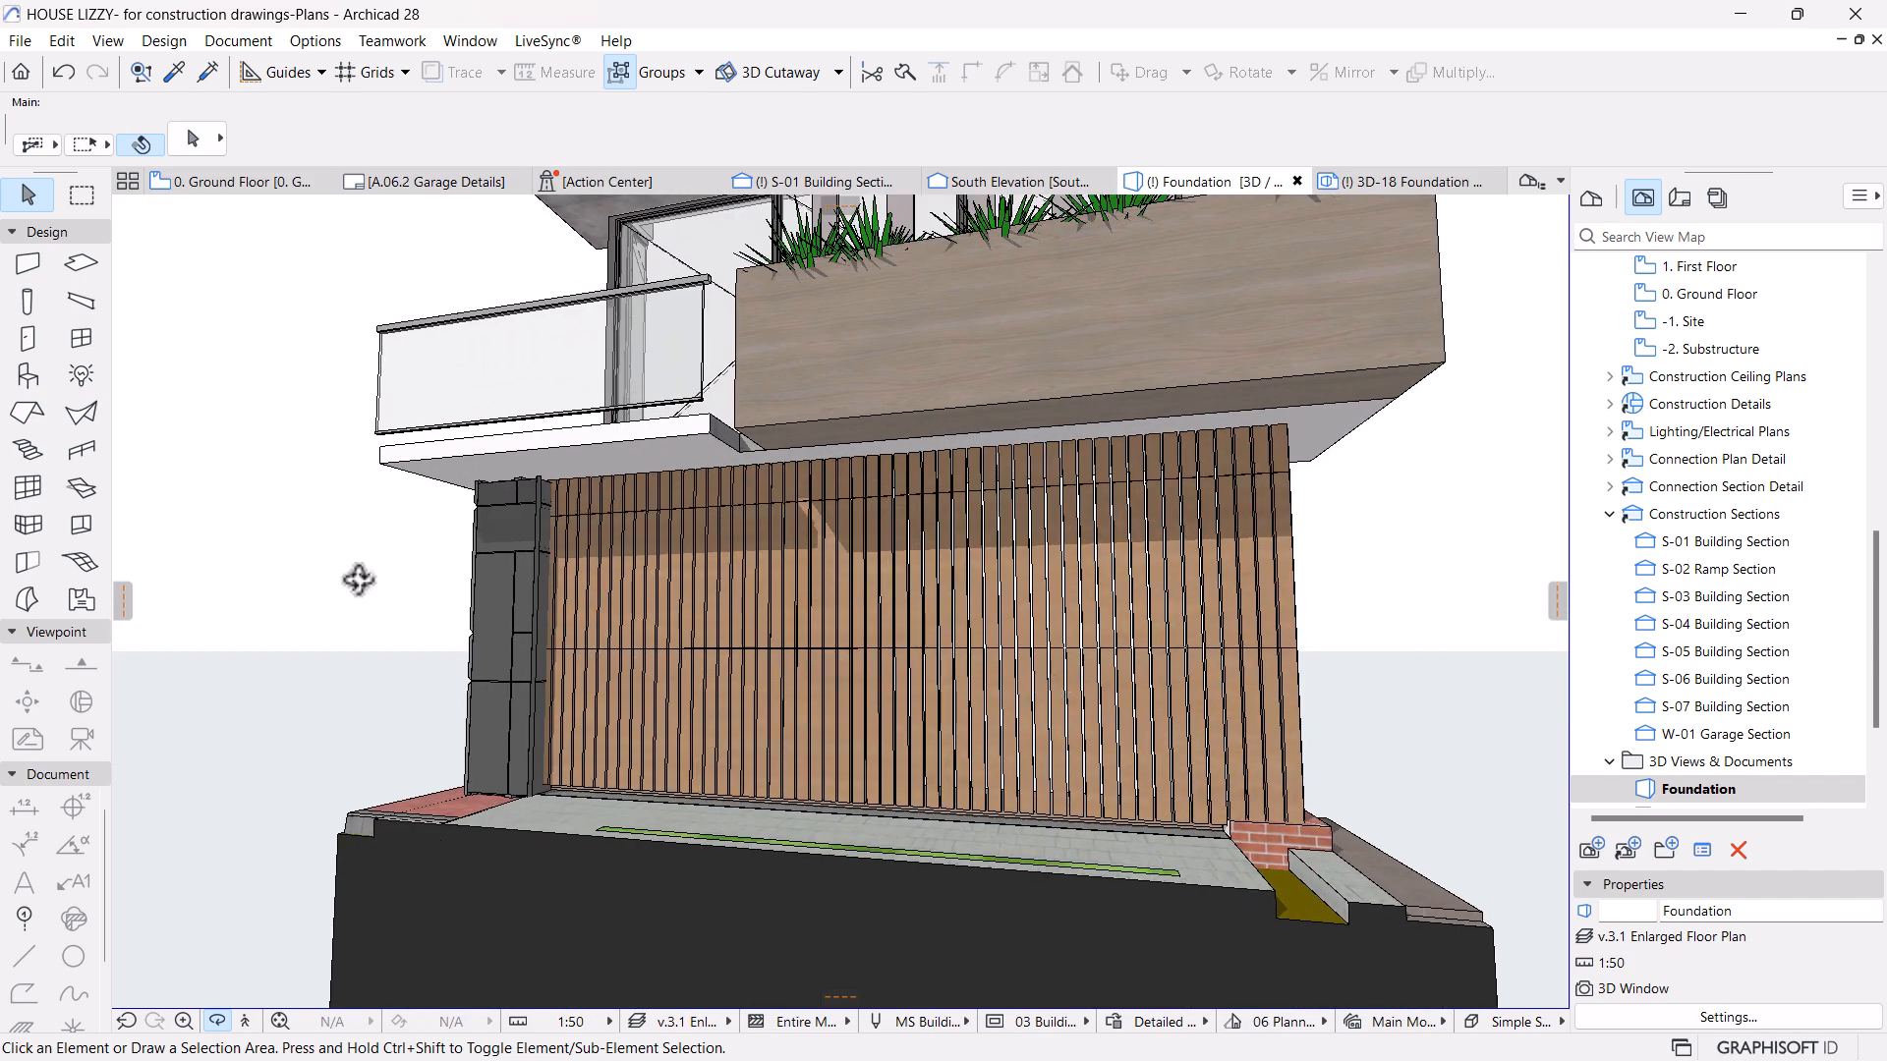
left_click(27, 342)
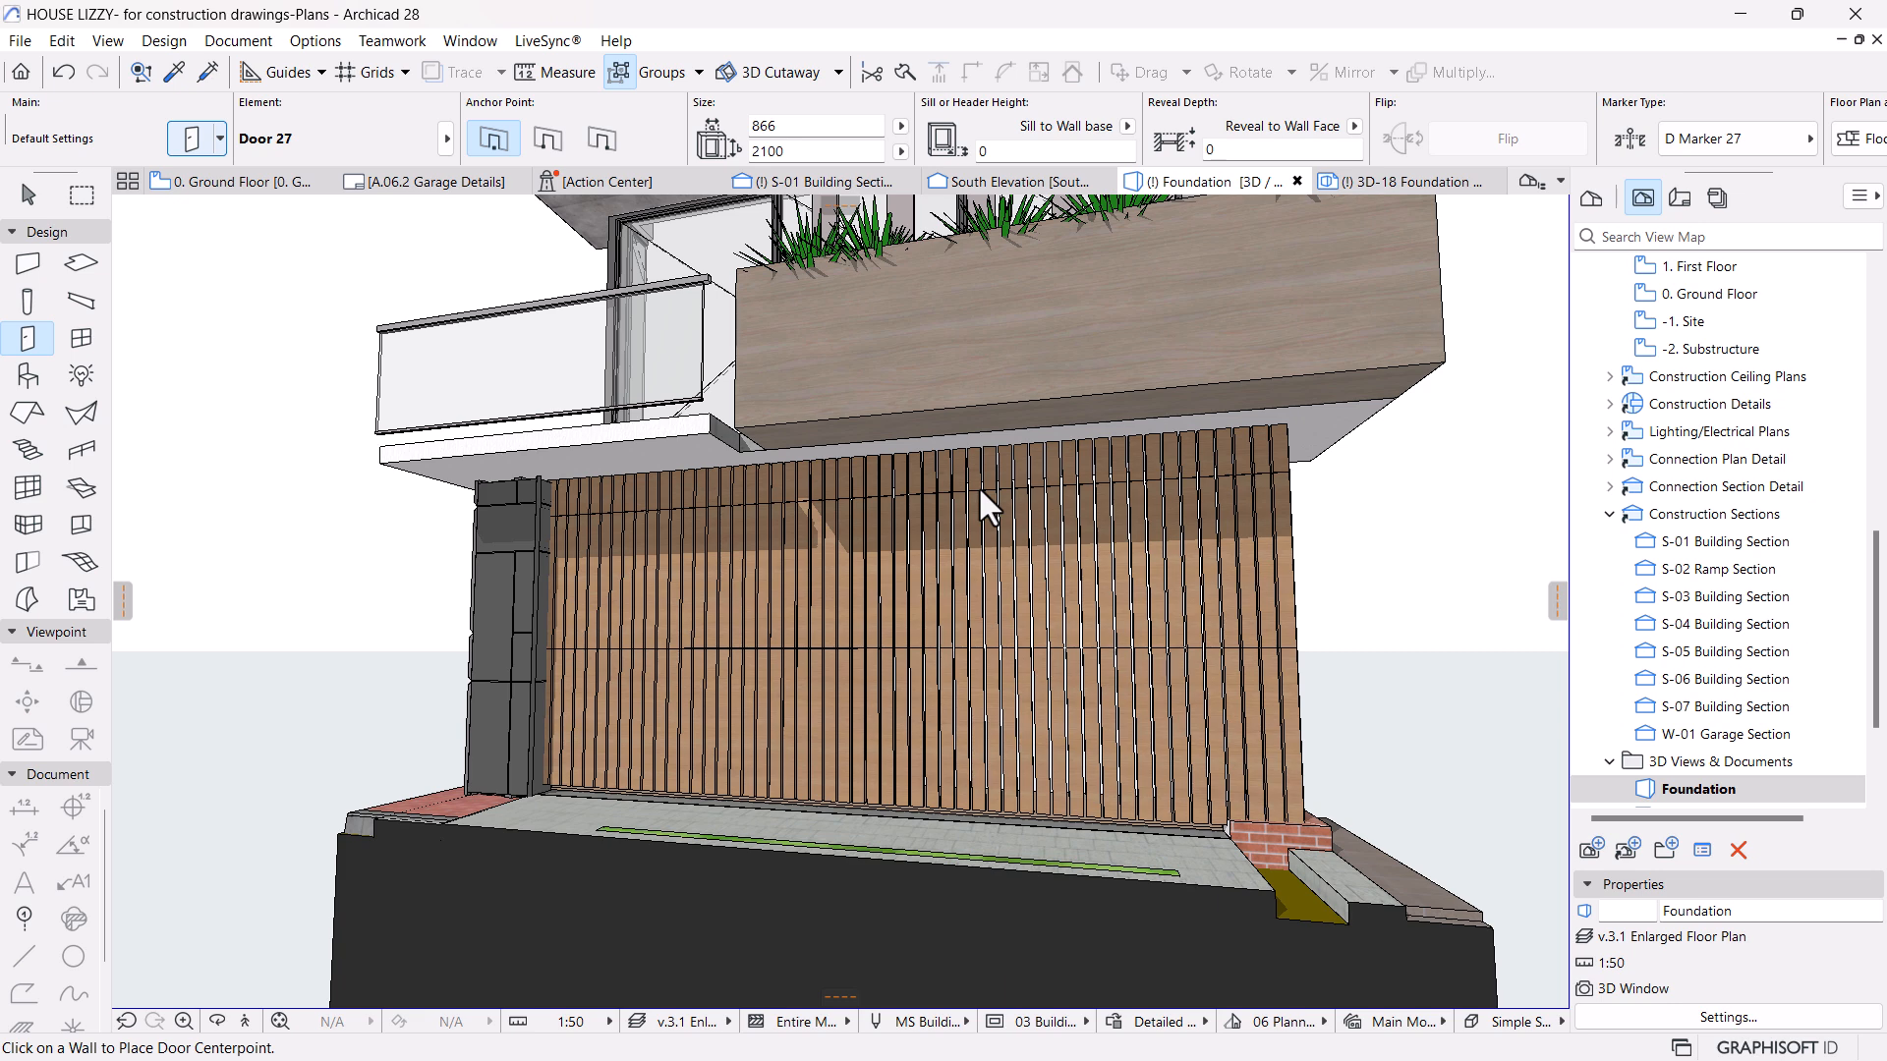
key("ctrl+t")
left_click(295, 171)
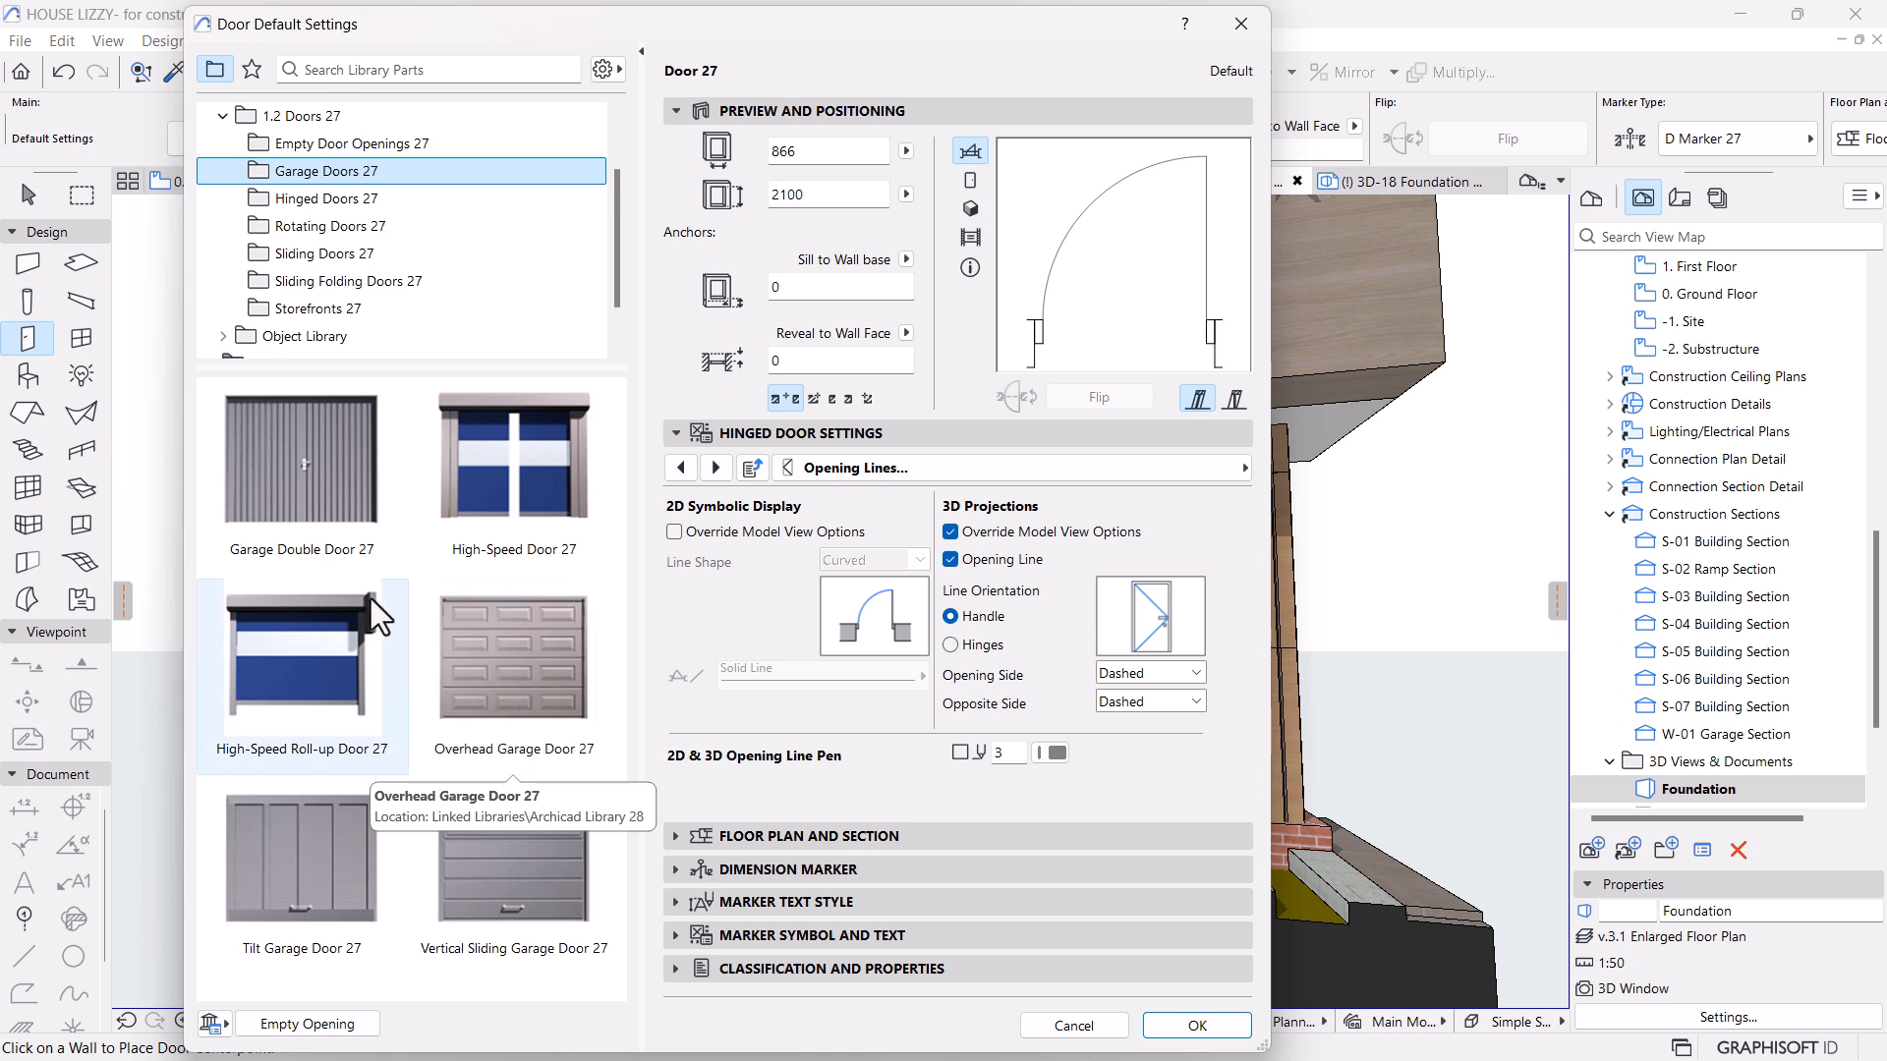
left_click(315, 876)
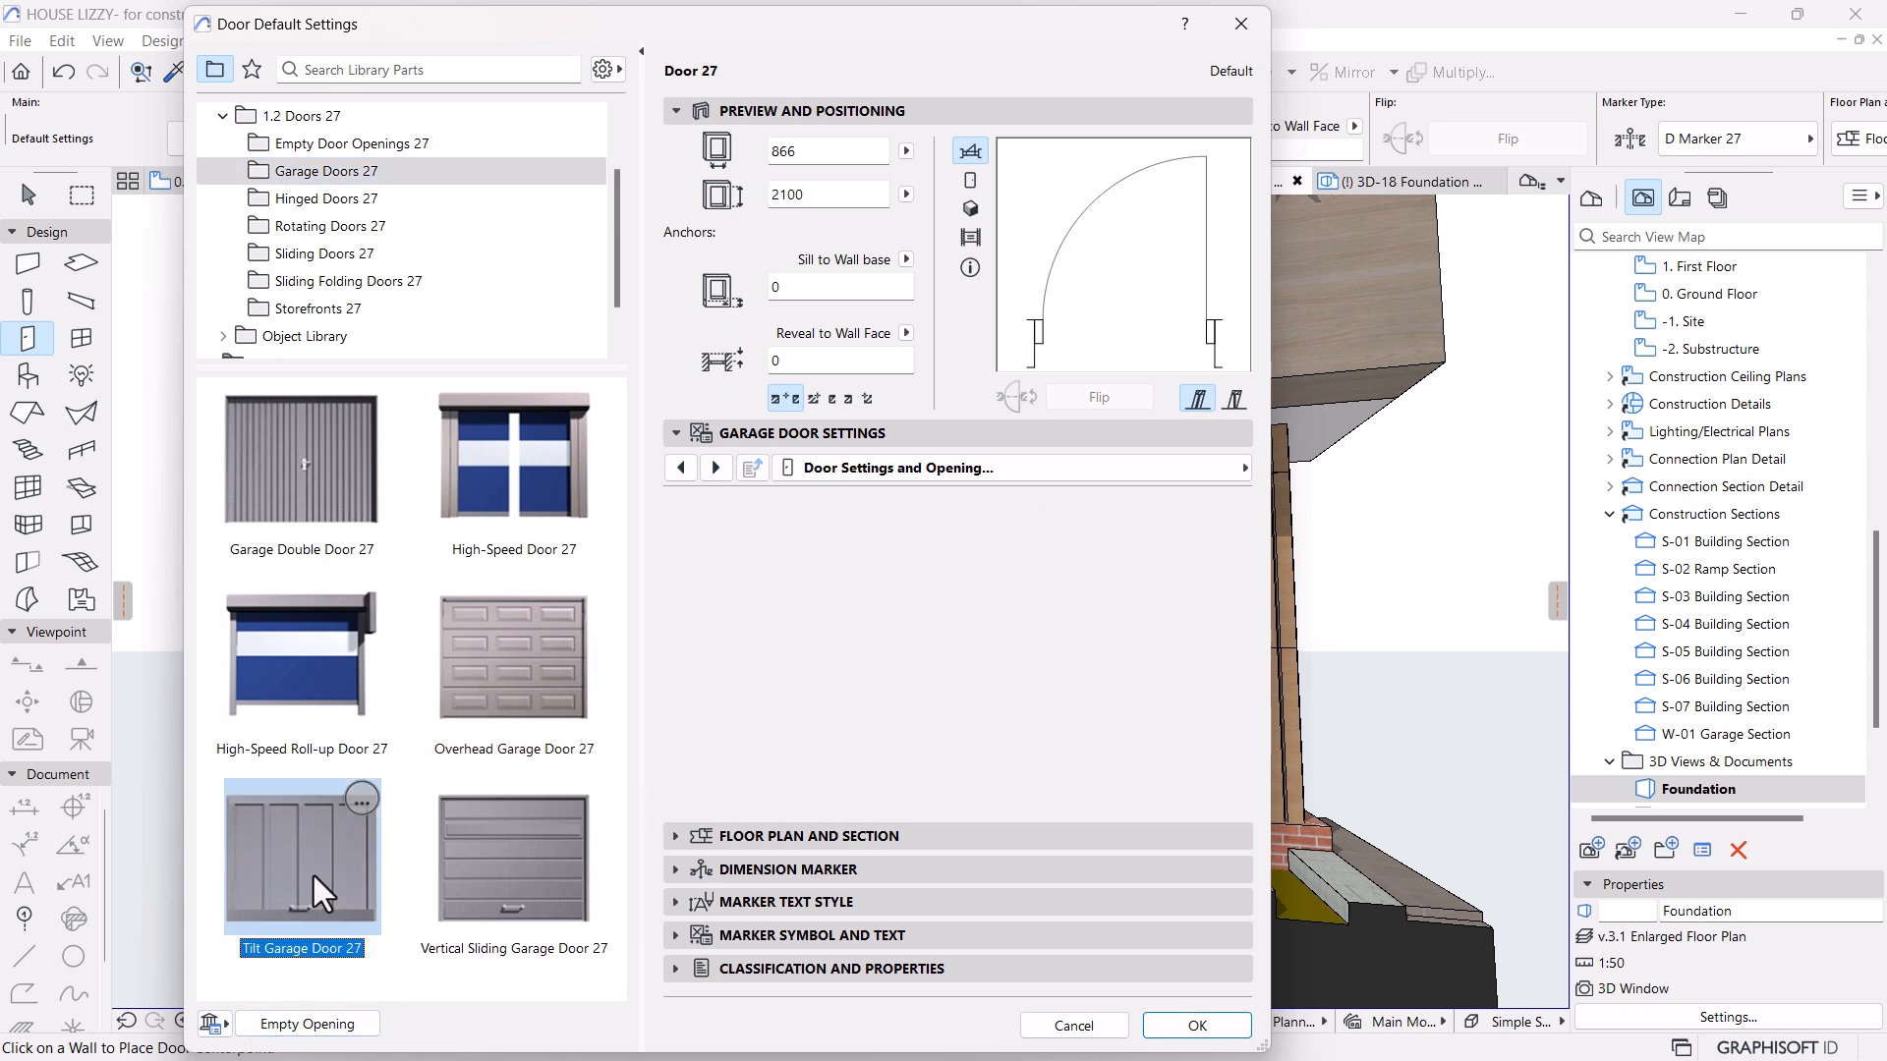
left_click(792, 604)
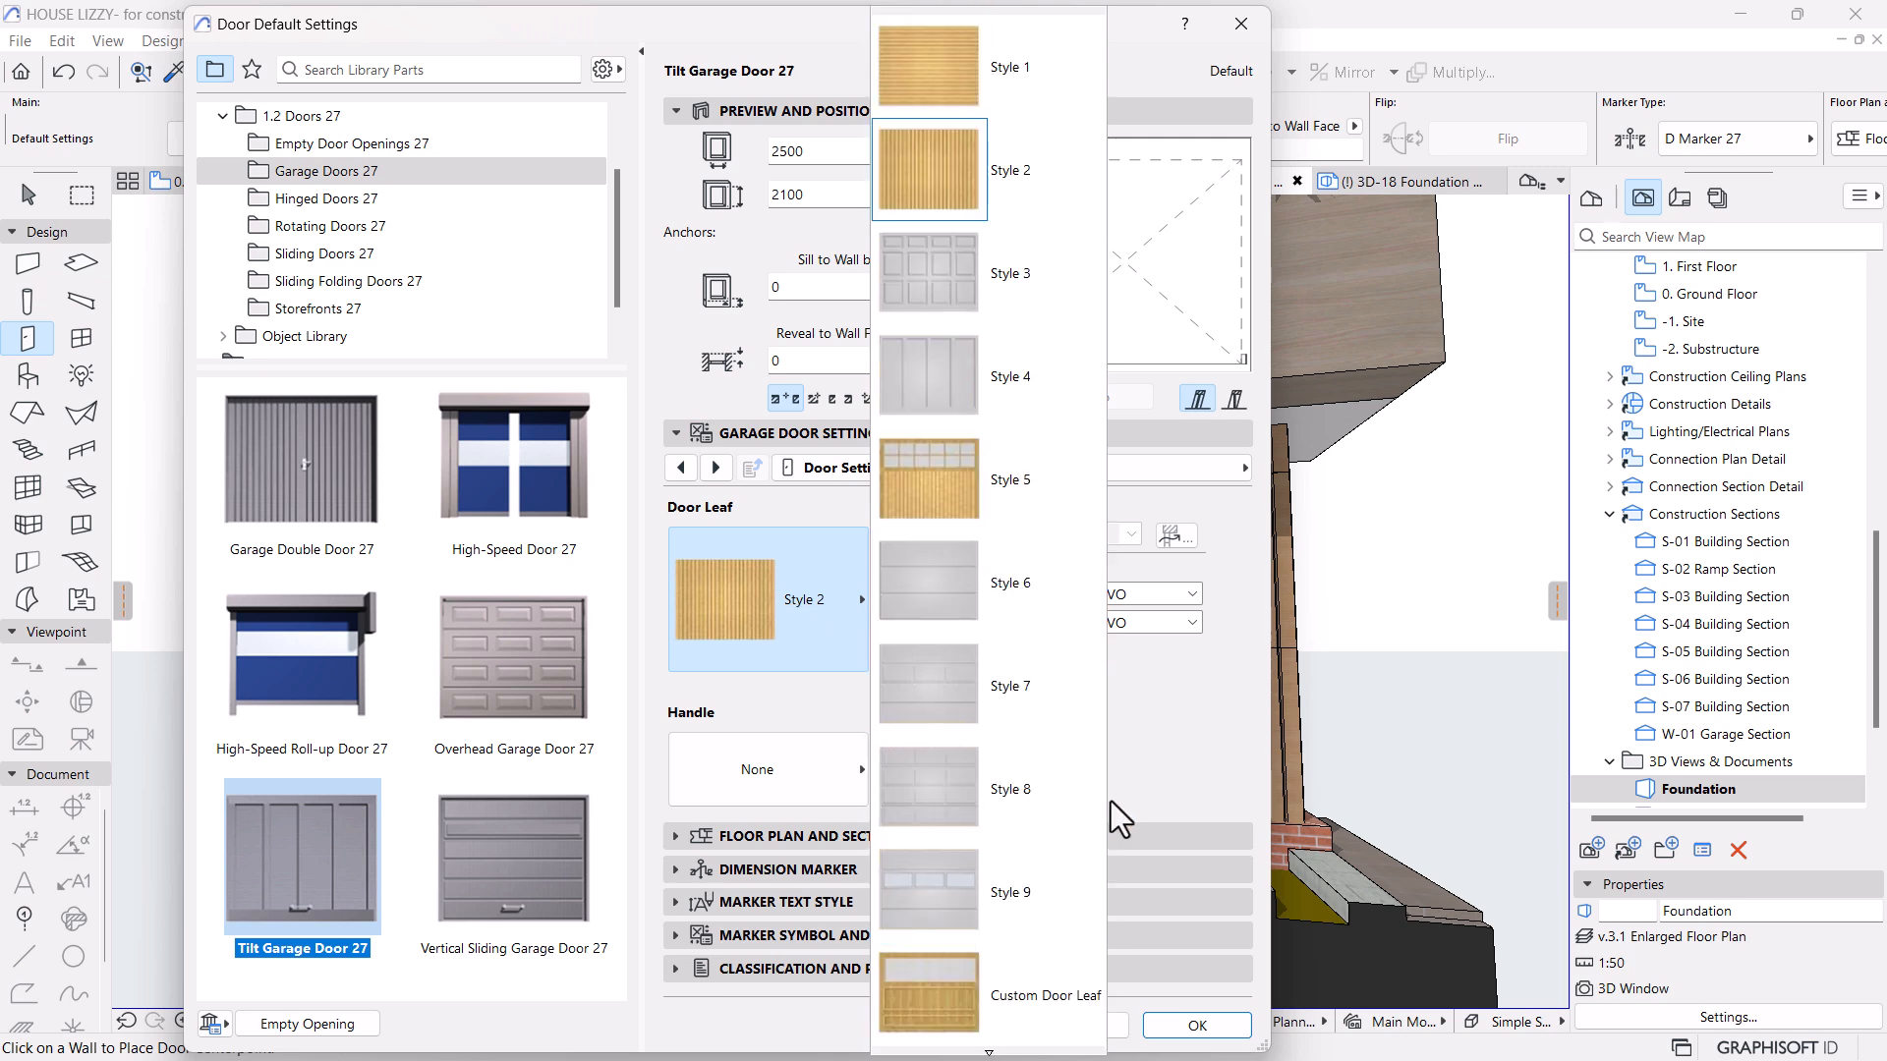
left_click(1222, 735)
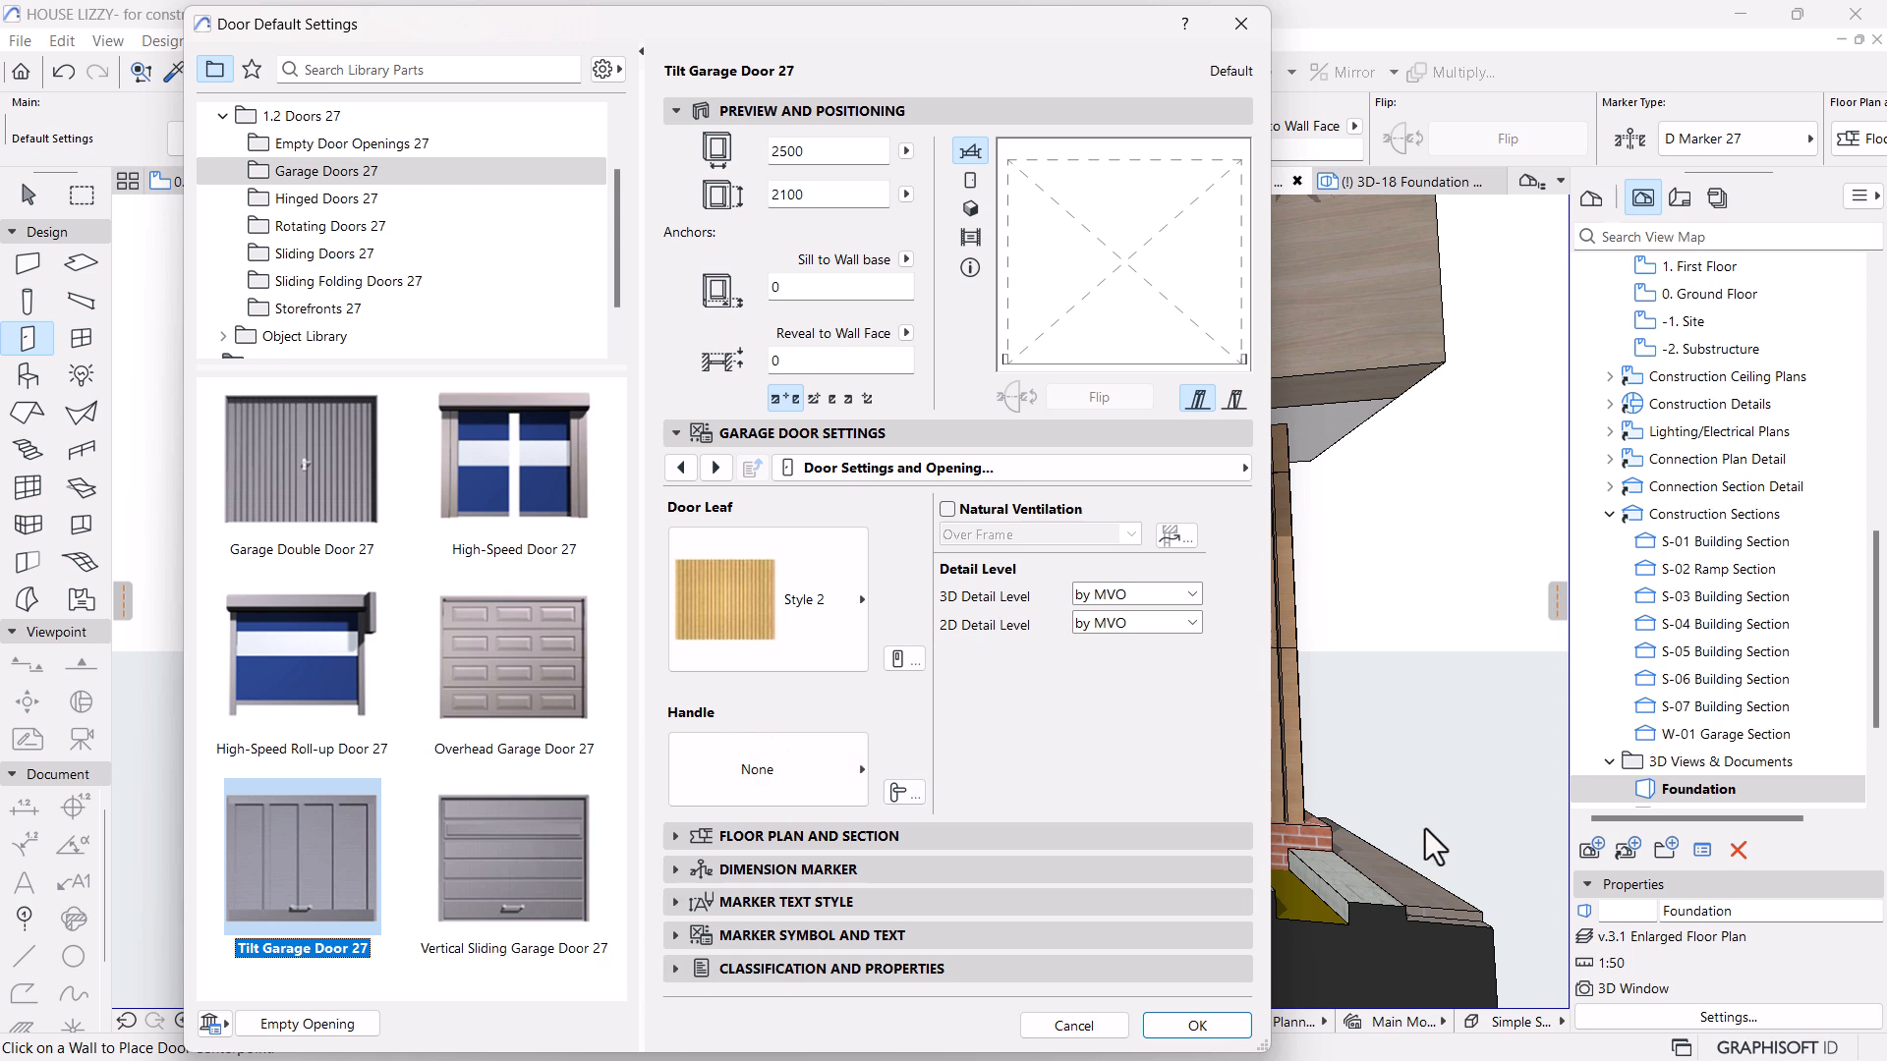
left_click(513, 882)
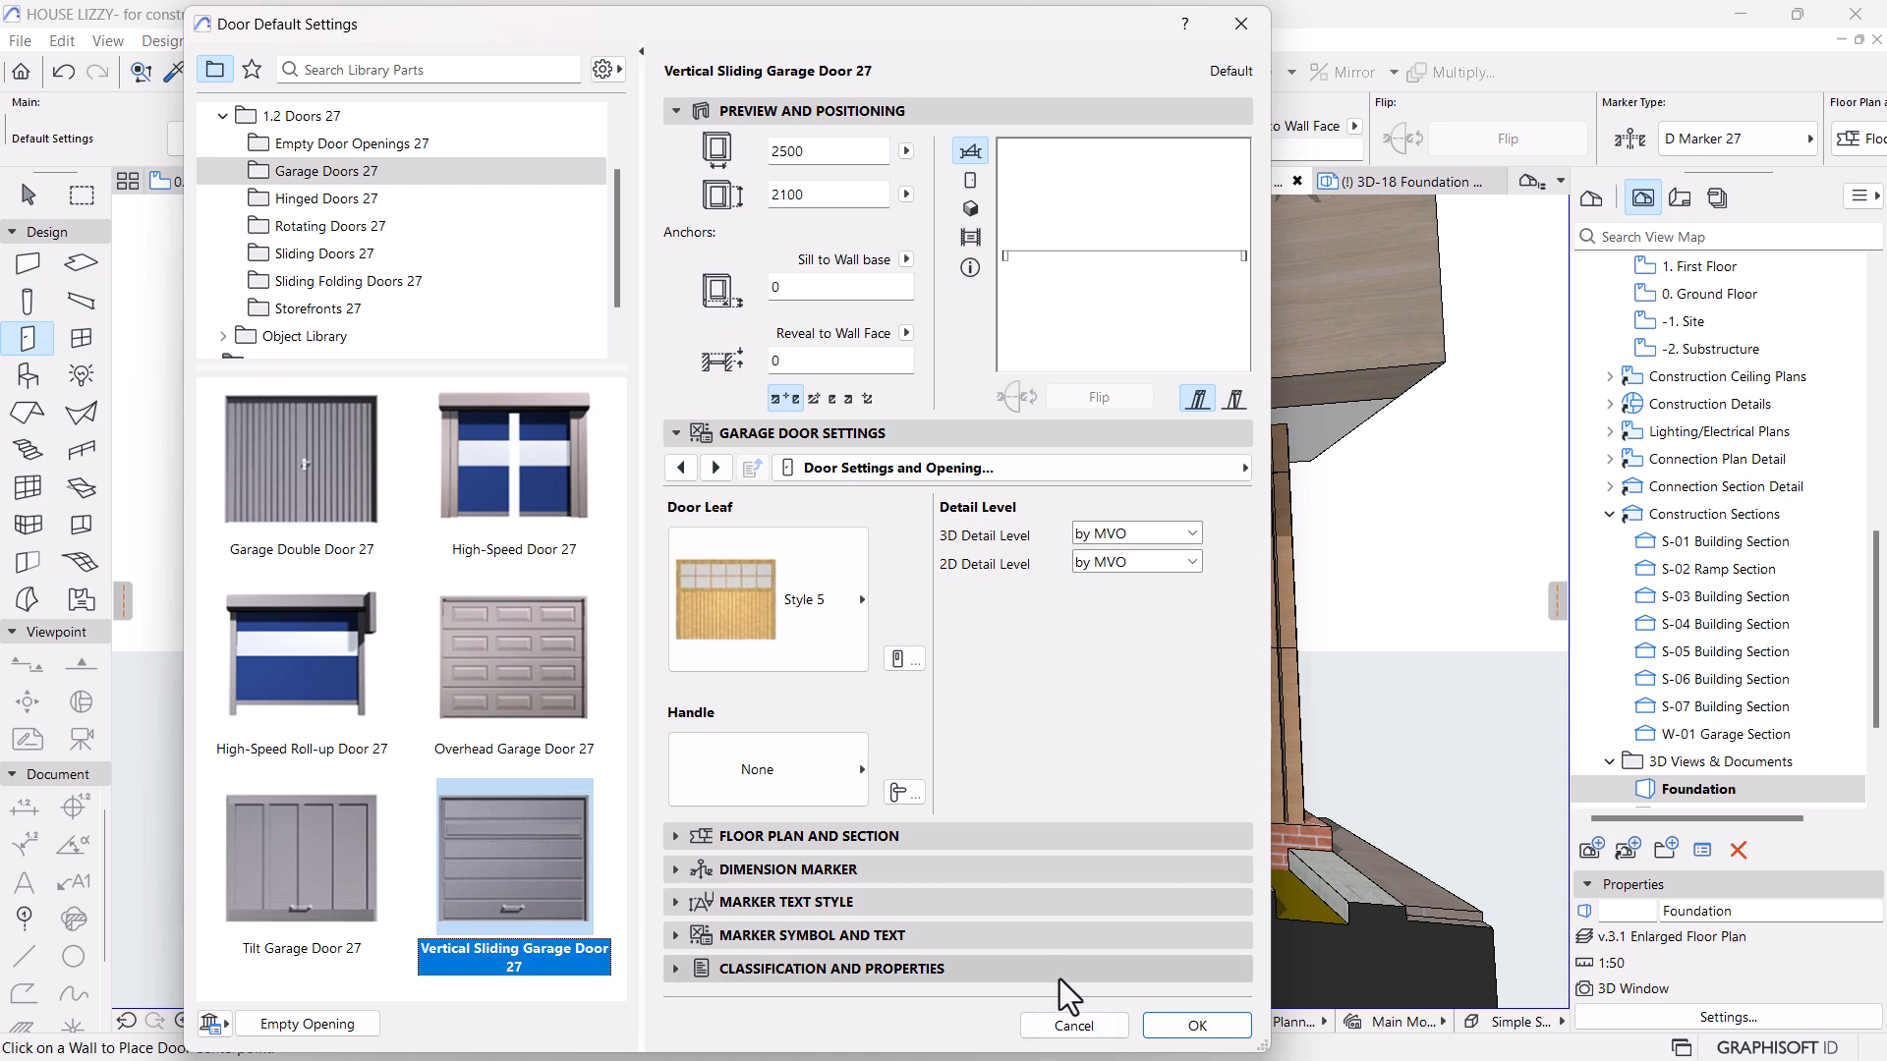
left_click(1057, 1031)
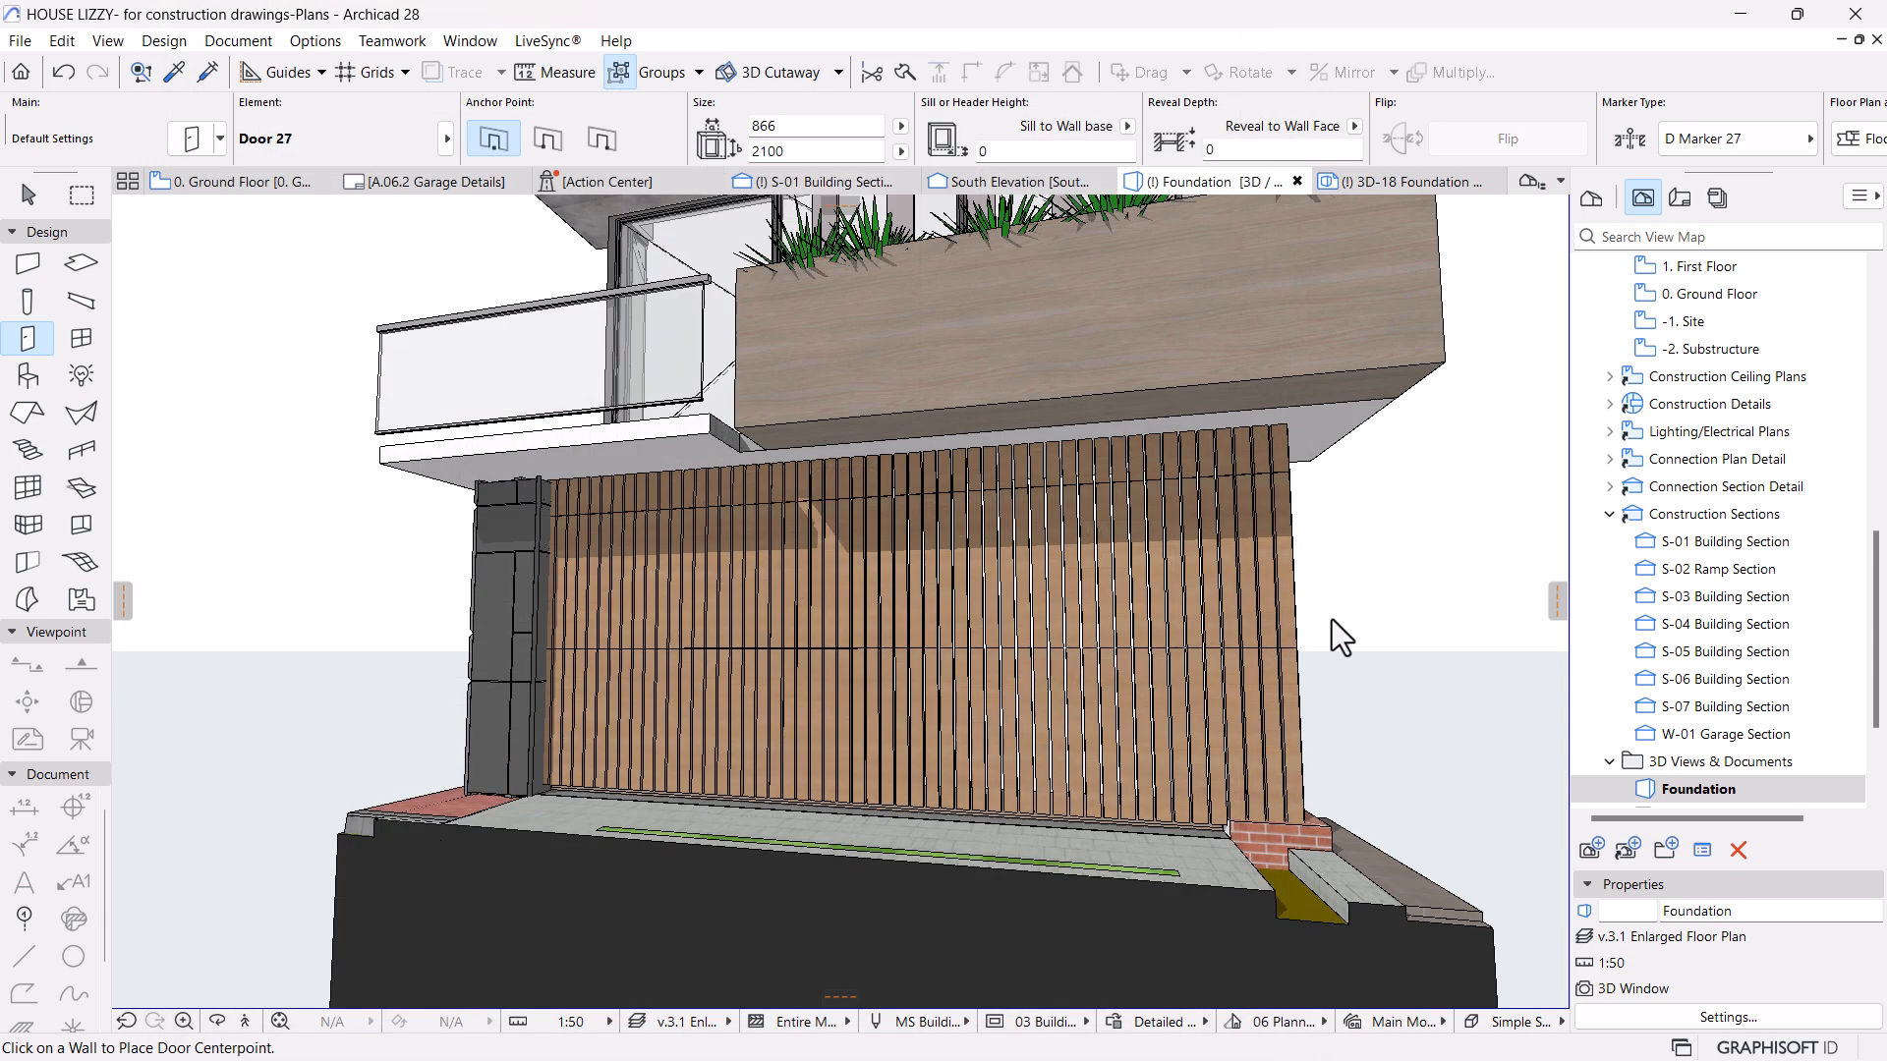
Open the A.06.2 Garage Details layout, select its Ground Floor drawing and review the sheet's arrangement.
scroll(1330, 619, "down", 3)
middle_click_drag(1179, 678, 1012, 695)
key("Escape")
mouse_move(1188, 704)
middle_mouse_down("shift")
mouse_move(799, 728)
mouse_move(1087, 682)
mouse_move(1087, 750)
mouse_move(1160, 722)
middle_mouse_up("shift")
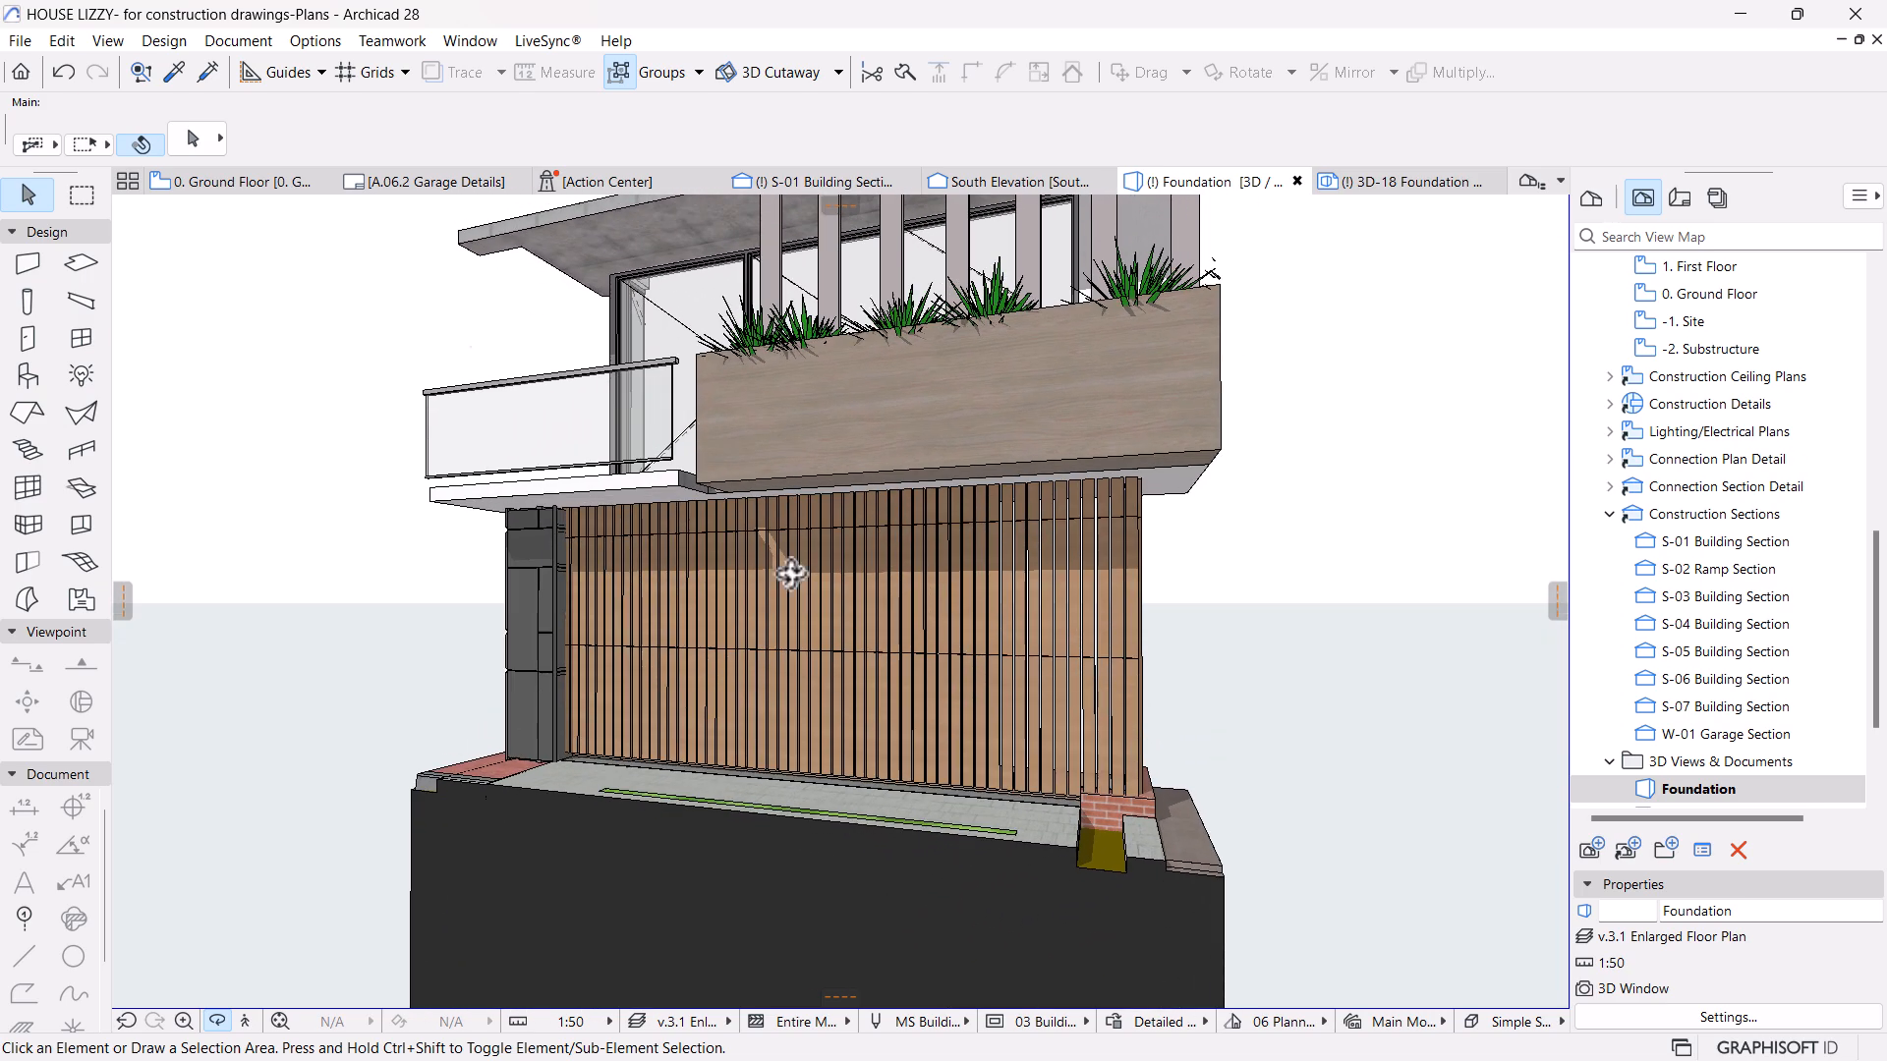
left_click(240, 182)
scroll(930, 644, "down", 3)
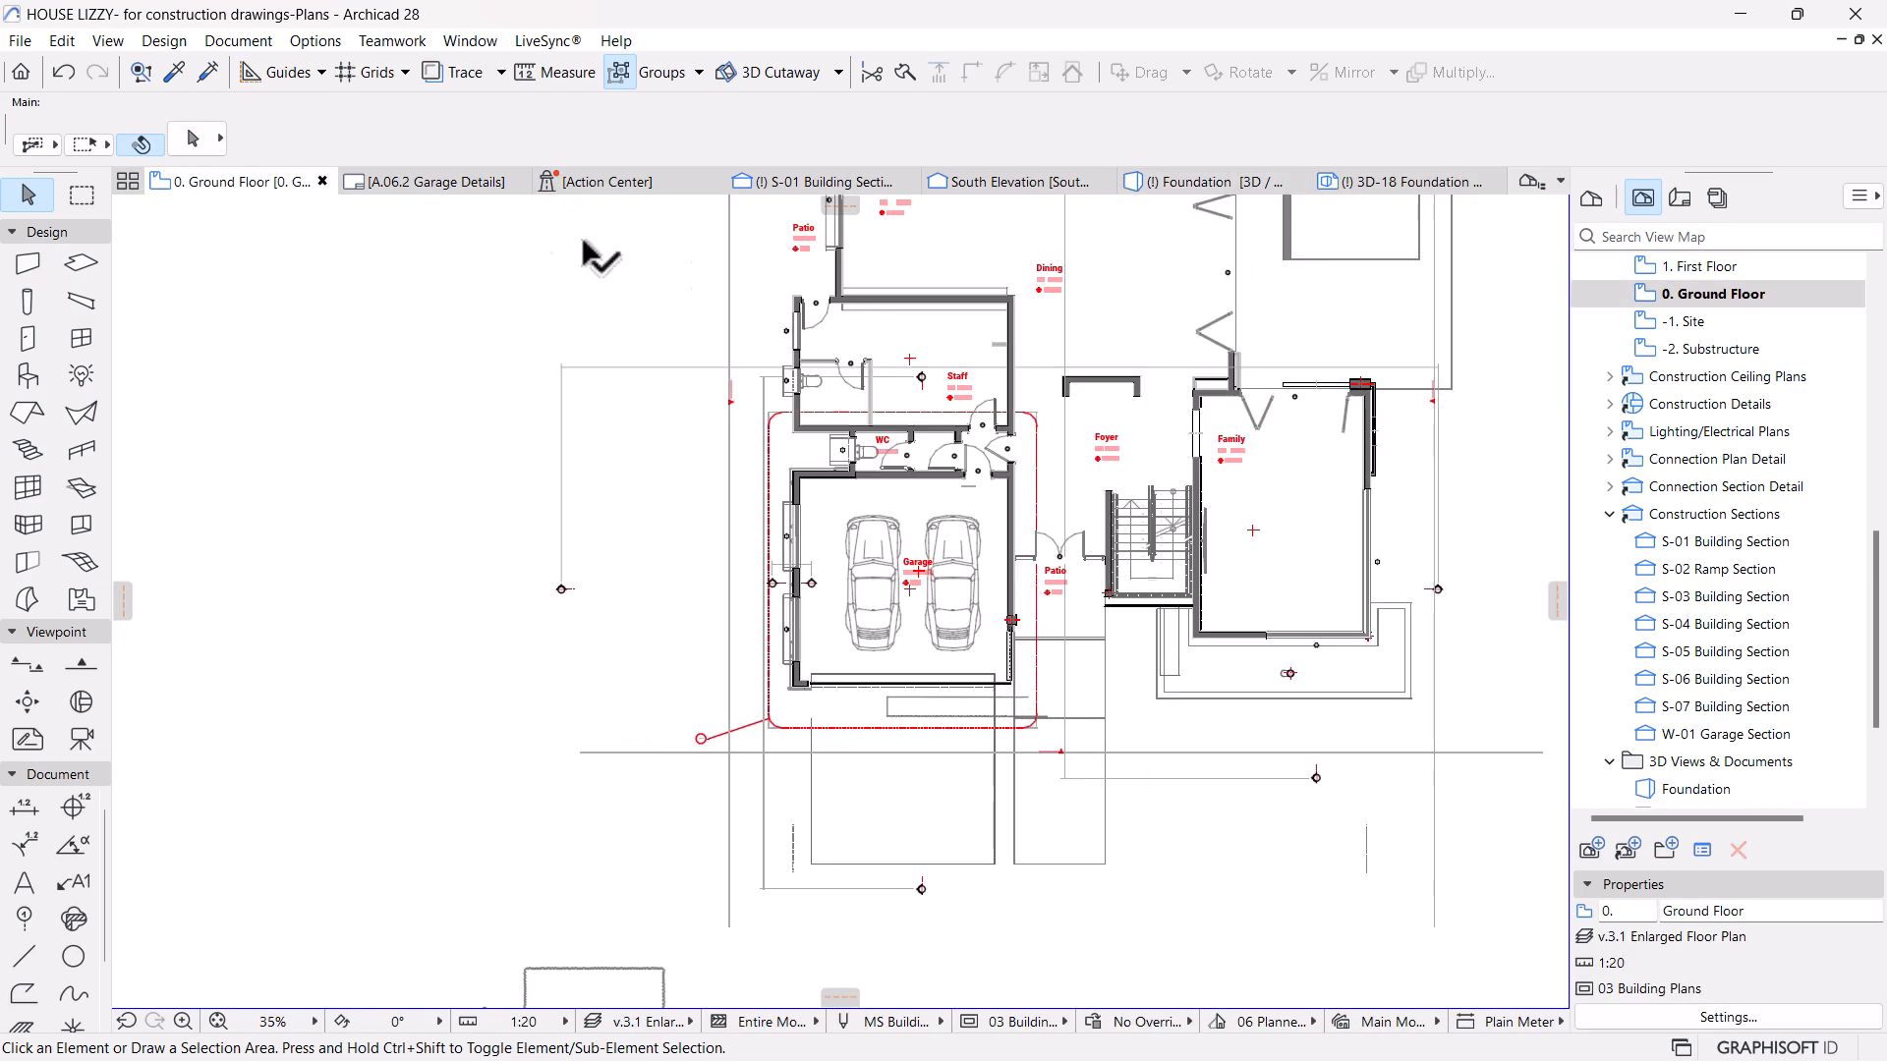
left_click(426, 182)
left_click(786, 687)
scroll(786, 688, "up", 3)
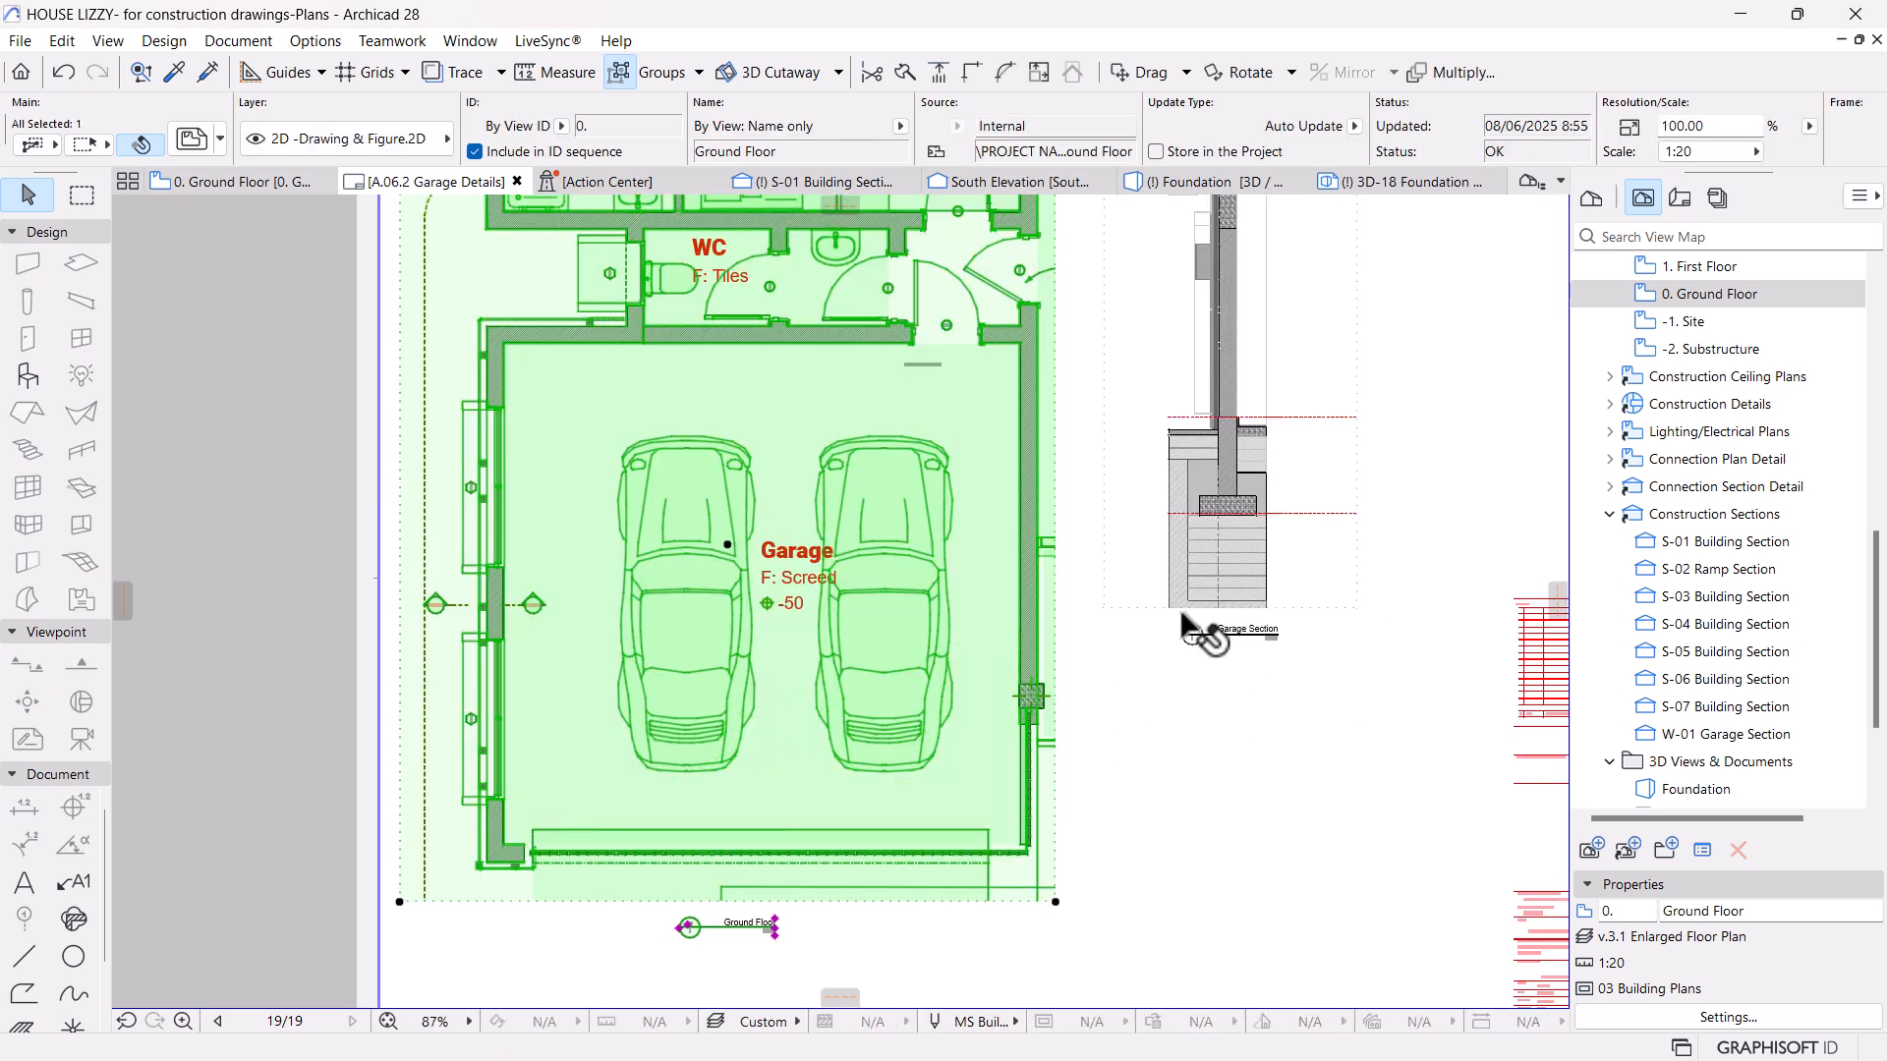
scroll(1189, 673, "down", 3)
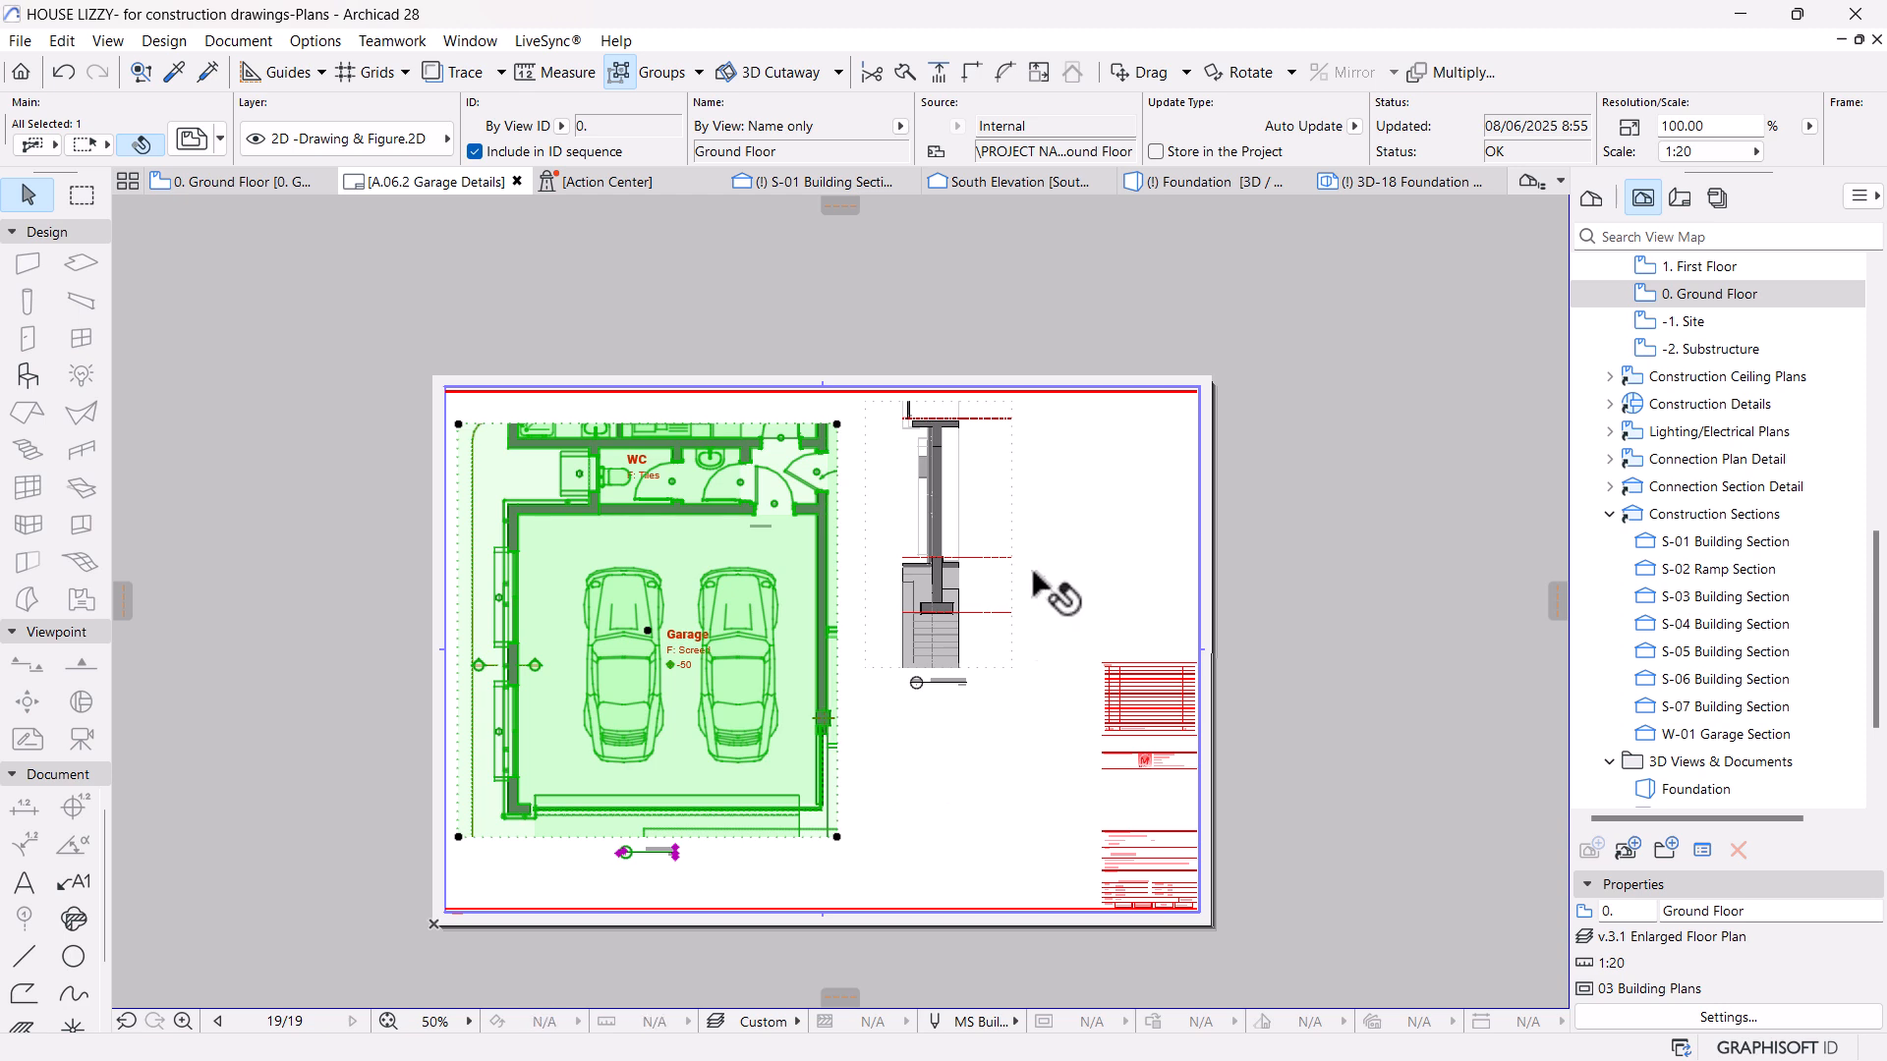
scroll(1069, 539, "up", 4)
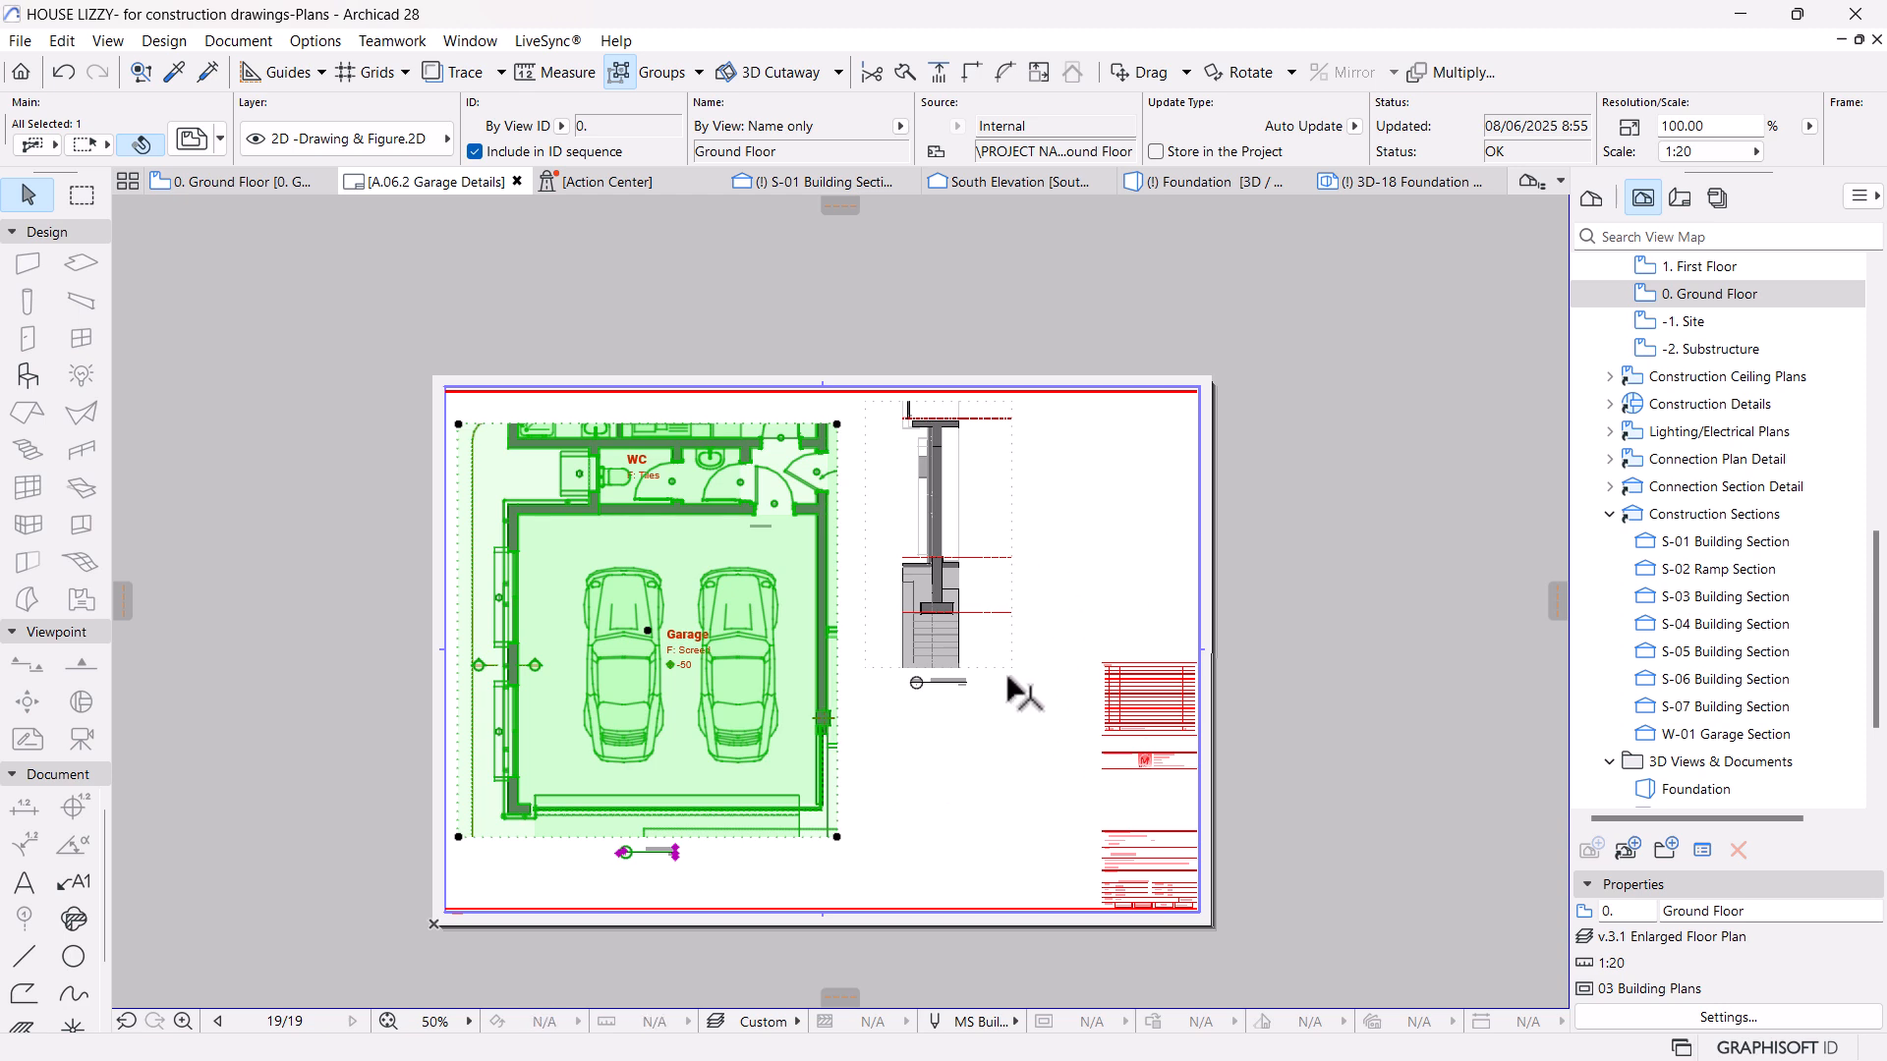
Return to the Ground Floor plan and draw an elevation line just in front of the garage door, spanning the garage width and facing inward.
scroll(1101, 511, "down", 4)
scroll(1066, 555, "up", 2)
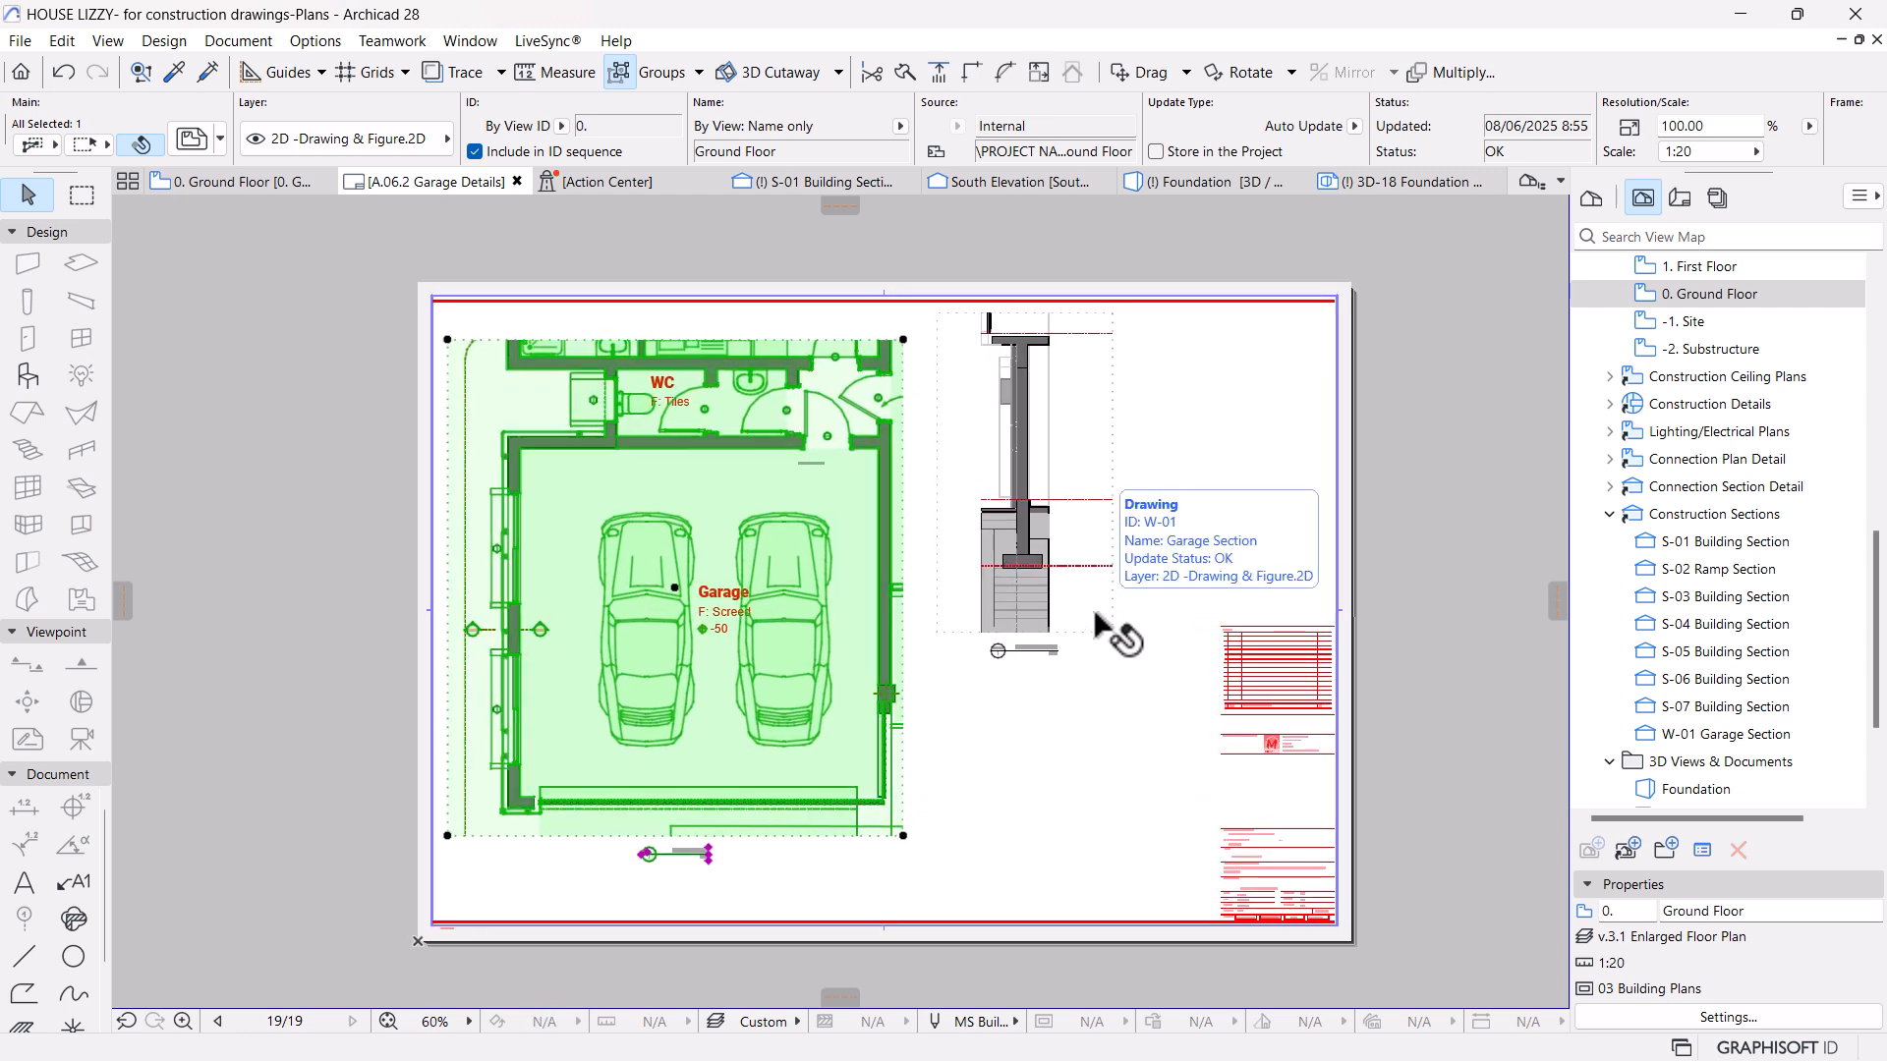
left_click(209, 181)
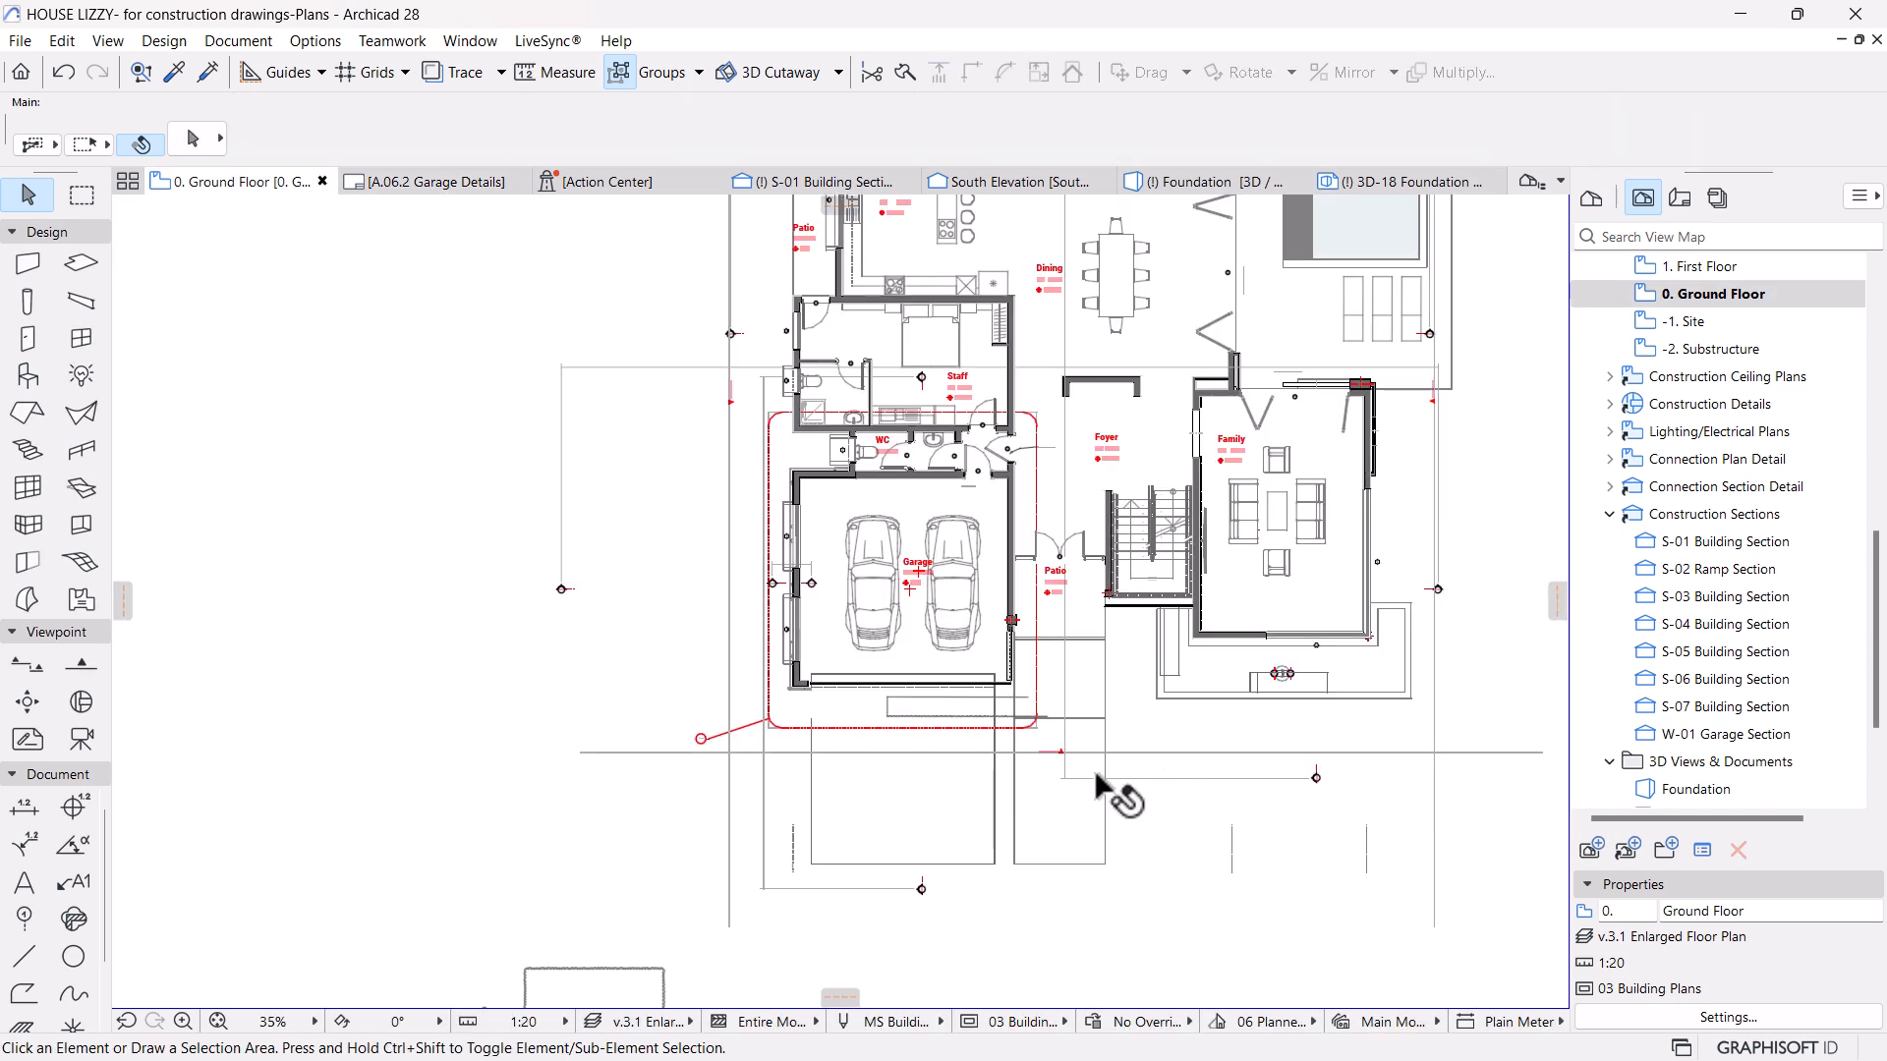
scroll(1092, 767, "up", 2)
left_click(1050, 745, "alt")
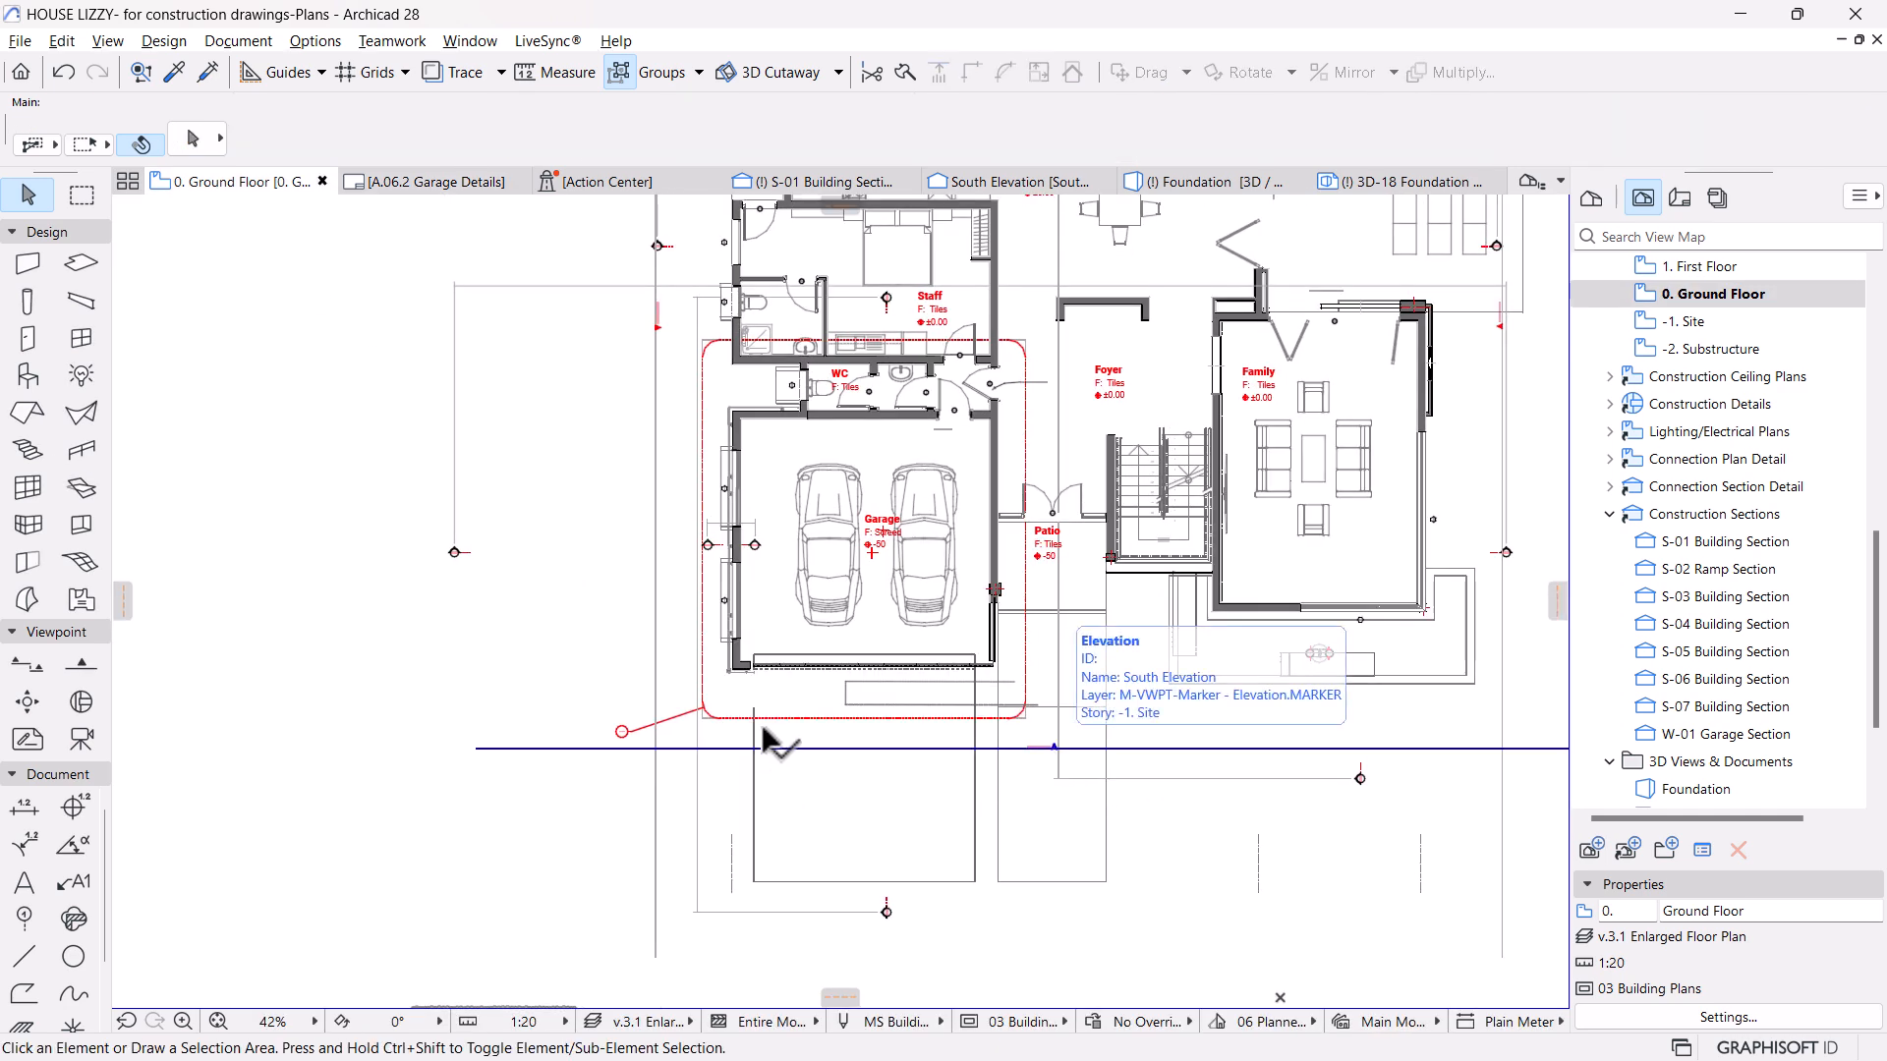
scroll(789, 696, "up", 4)
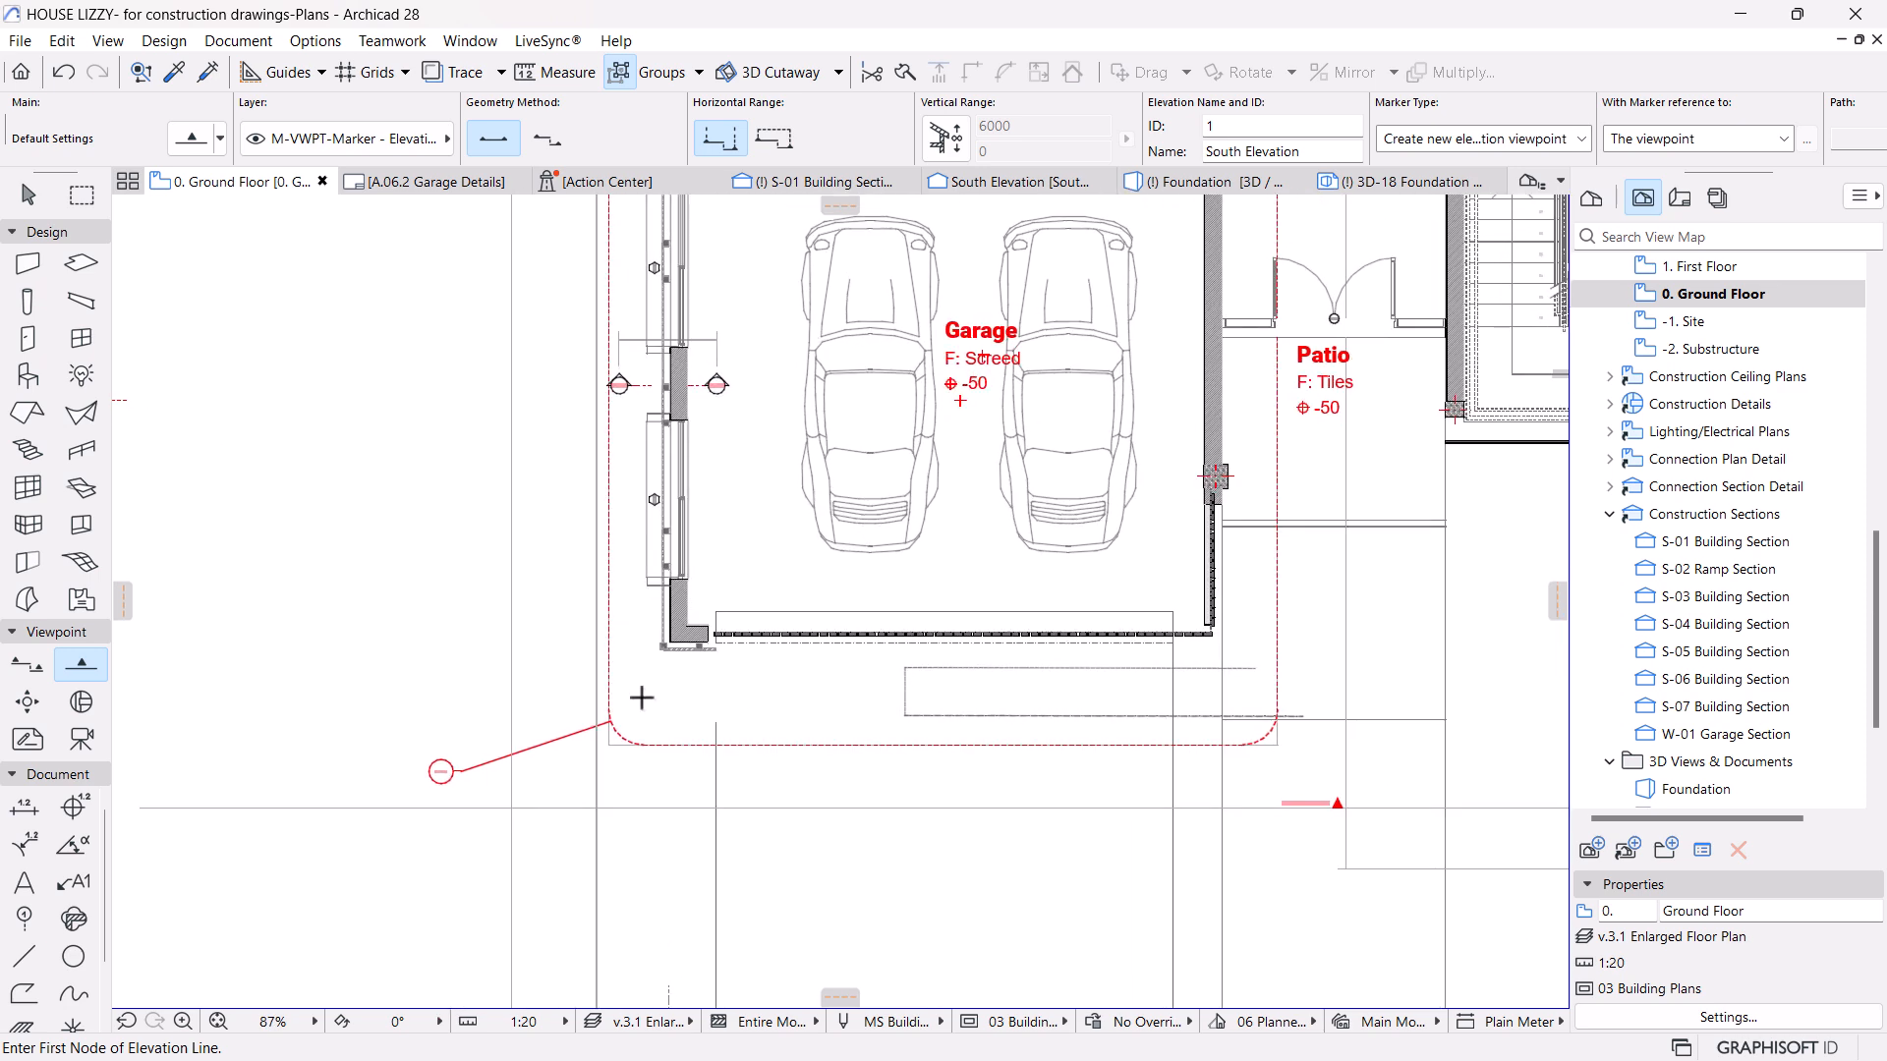
left_click(641, 700)
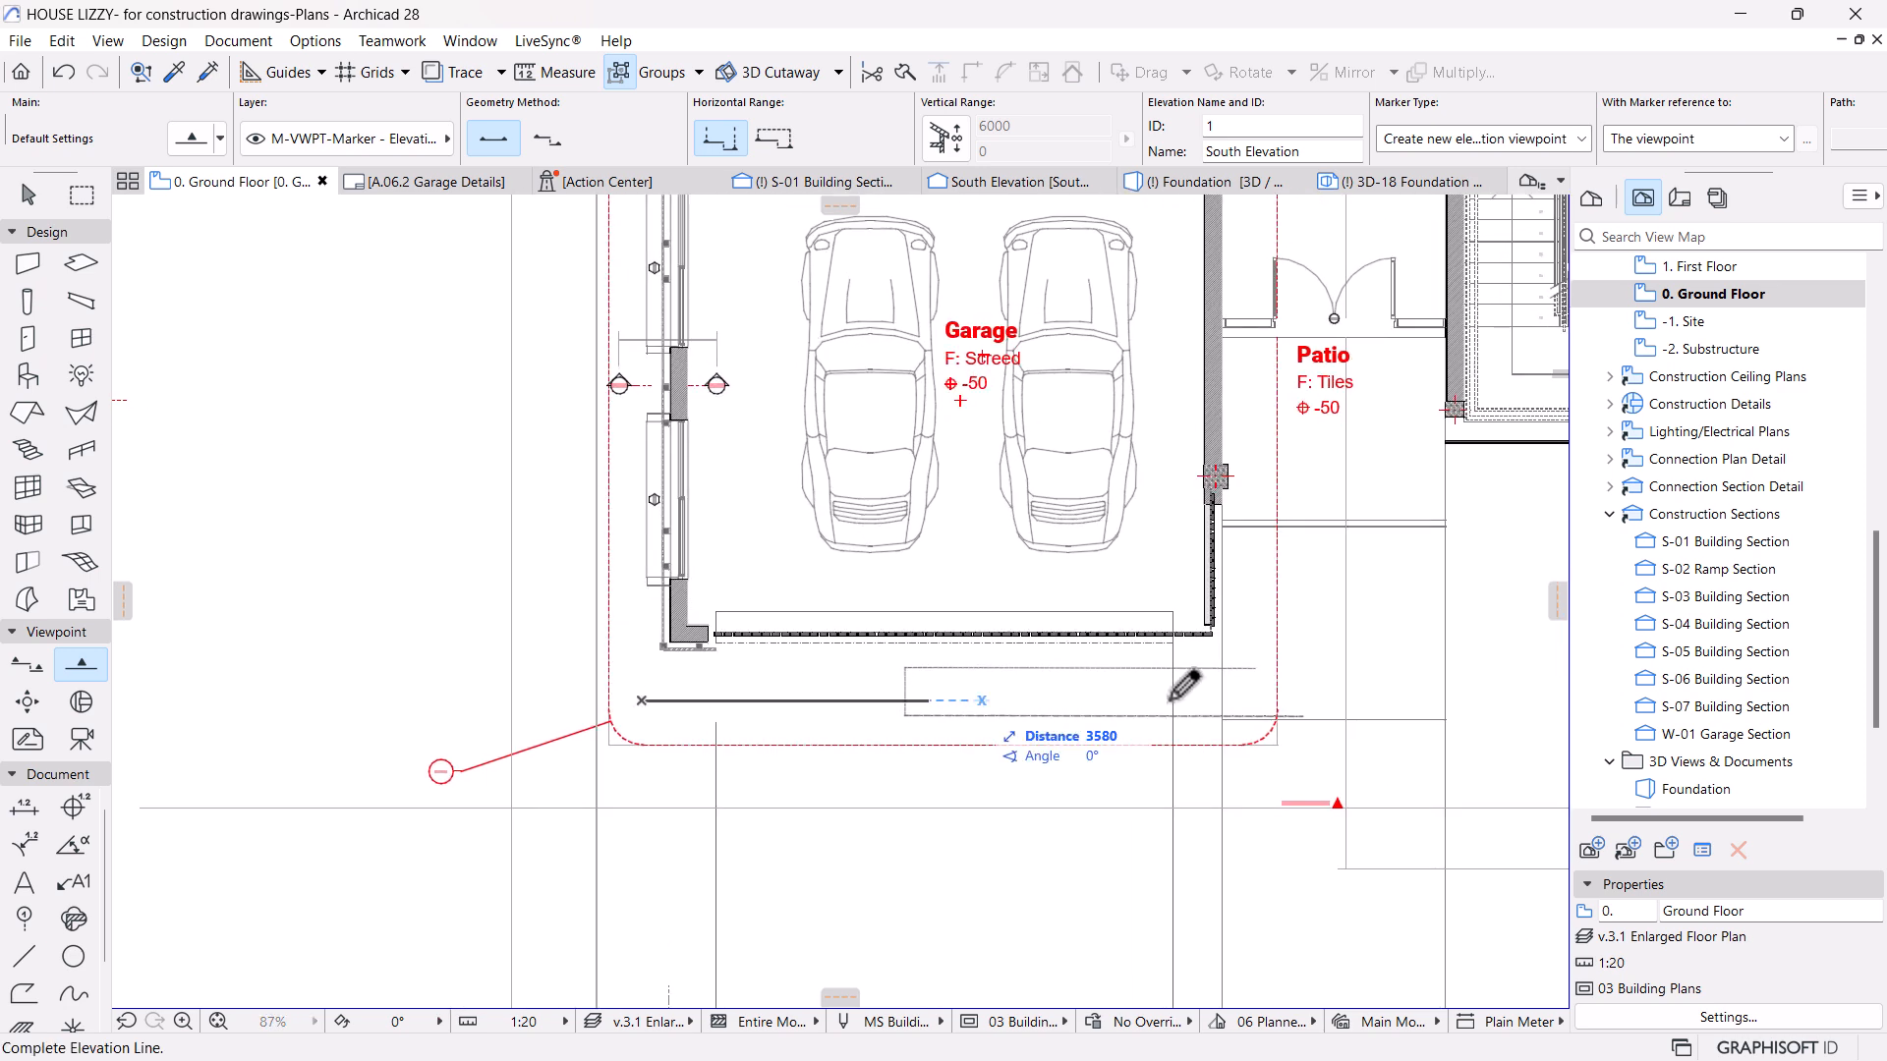
left_click(1264, 701)
left_click(962, 604)
left_click(961, 603)
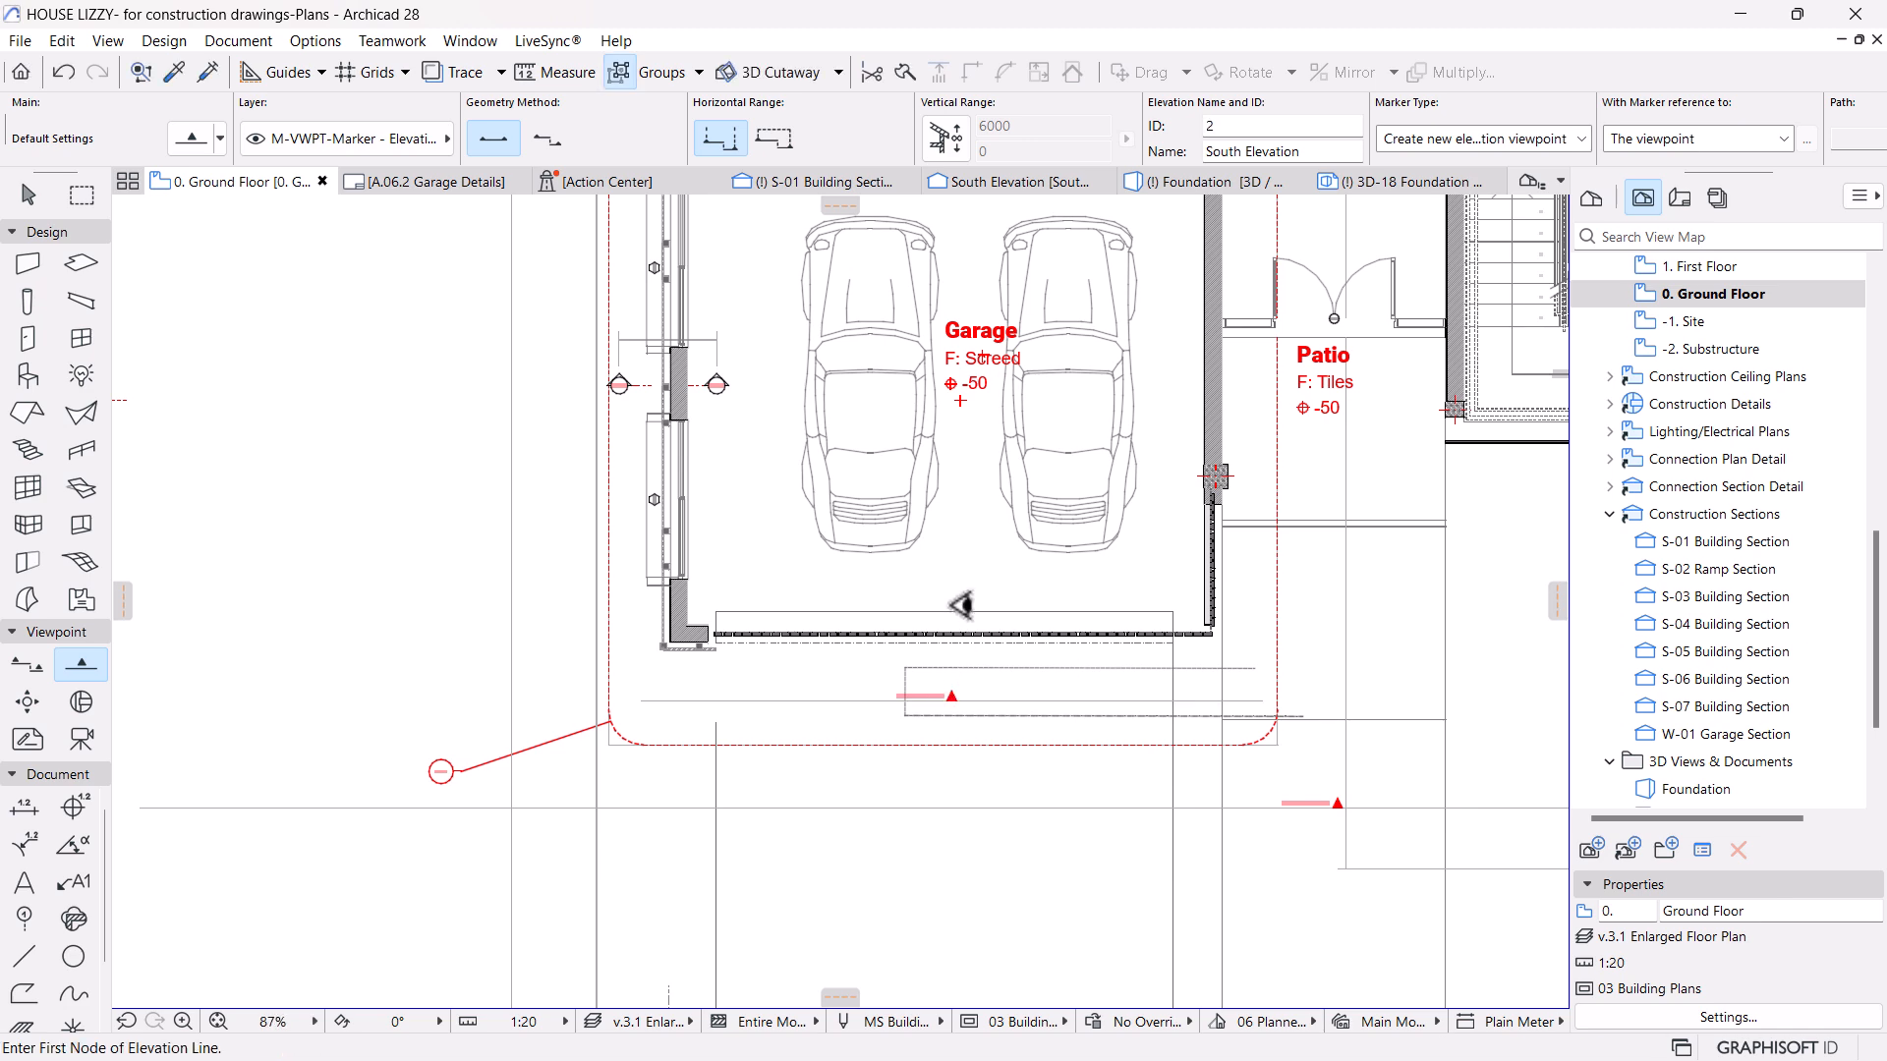
key("Escape")
Name the new elevation Garage Door Elevation and open it with the current view settings.
left_click(952, 700)
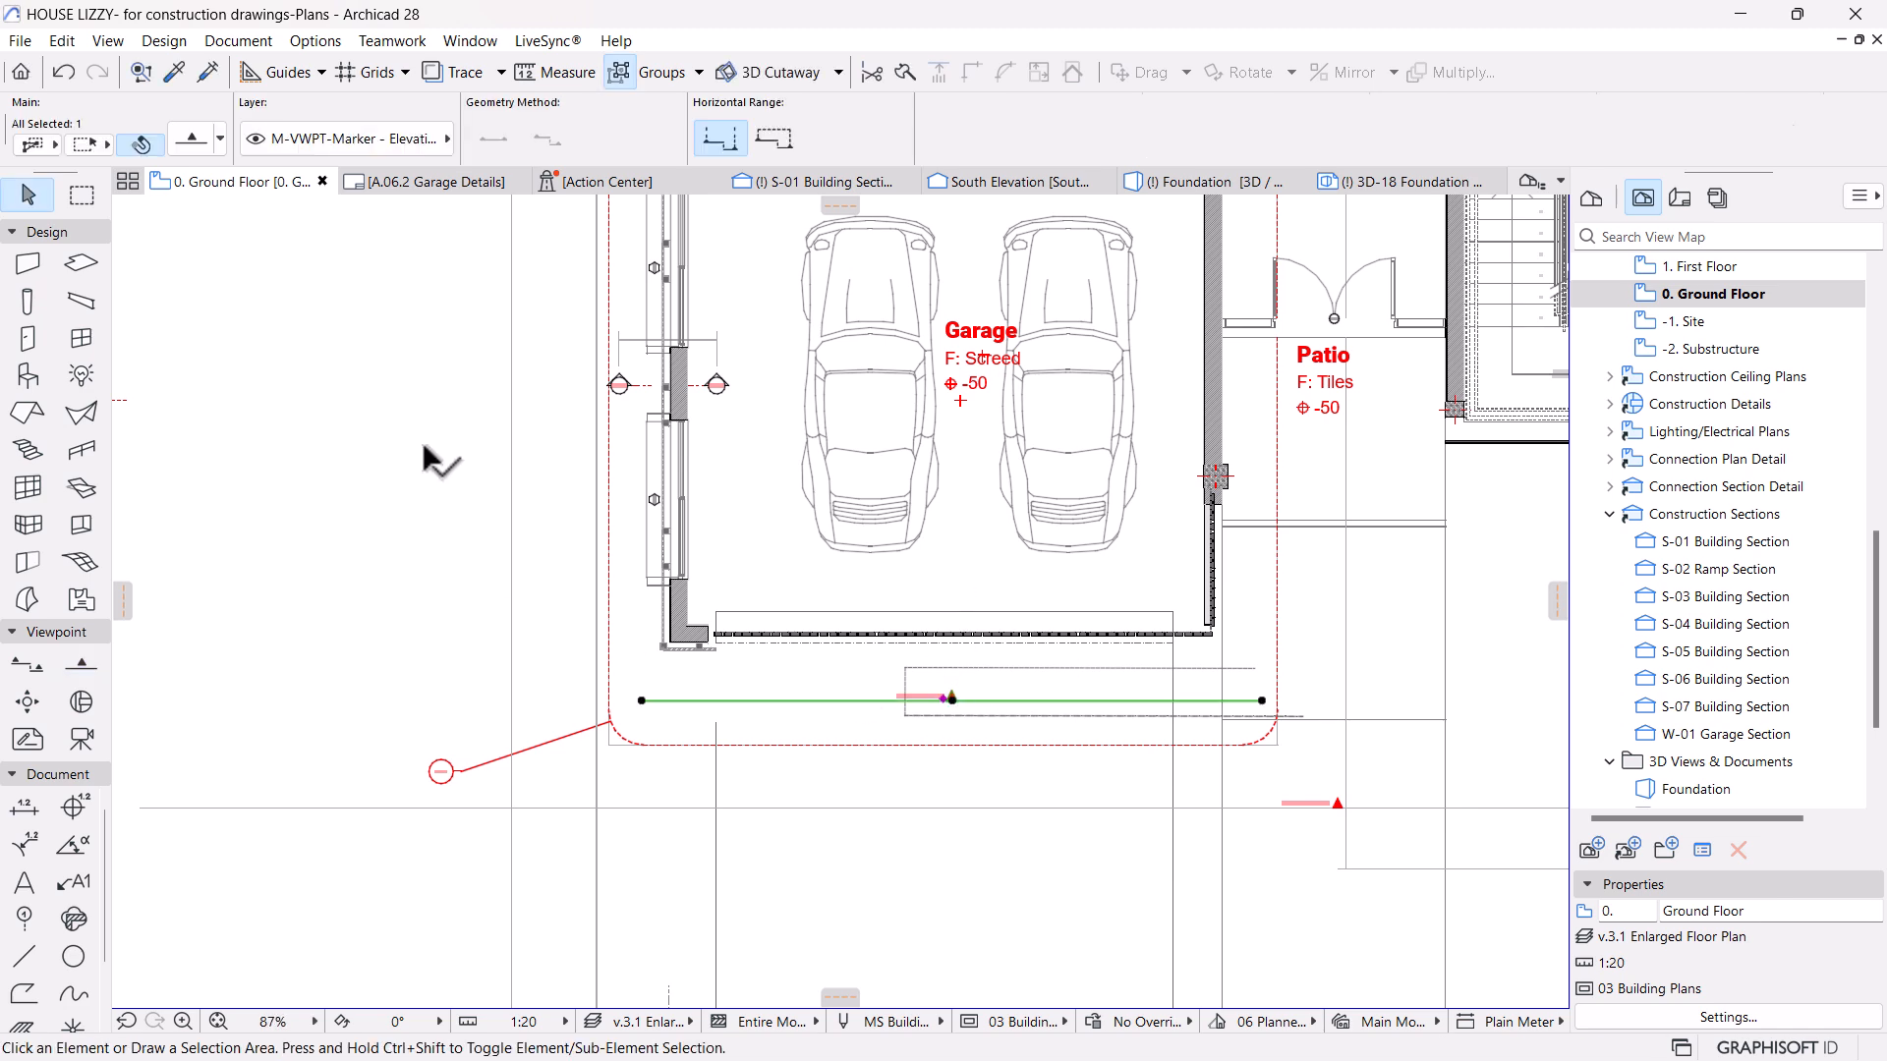
right_click(424, 448)
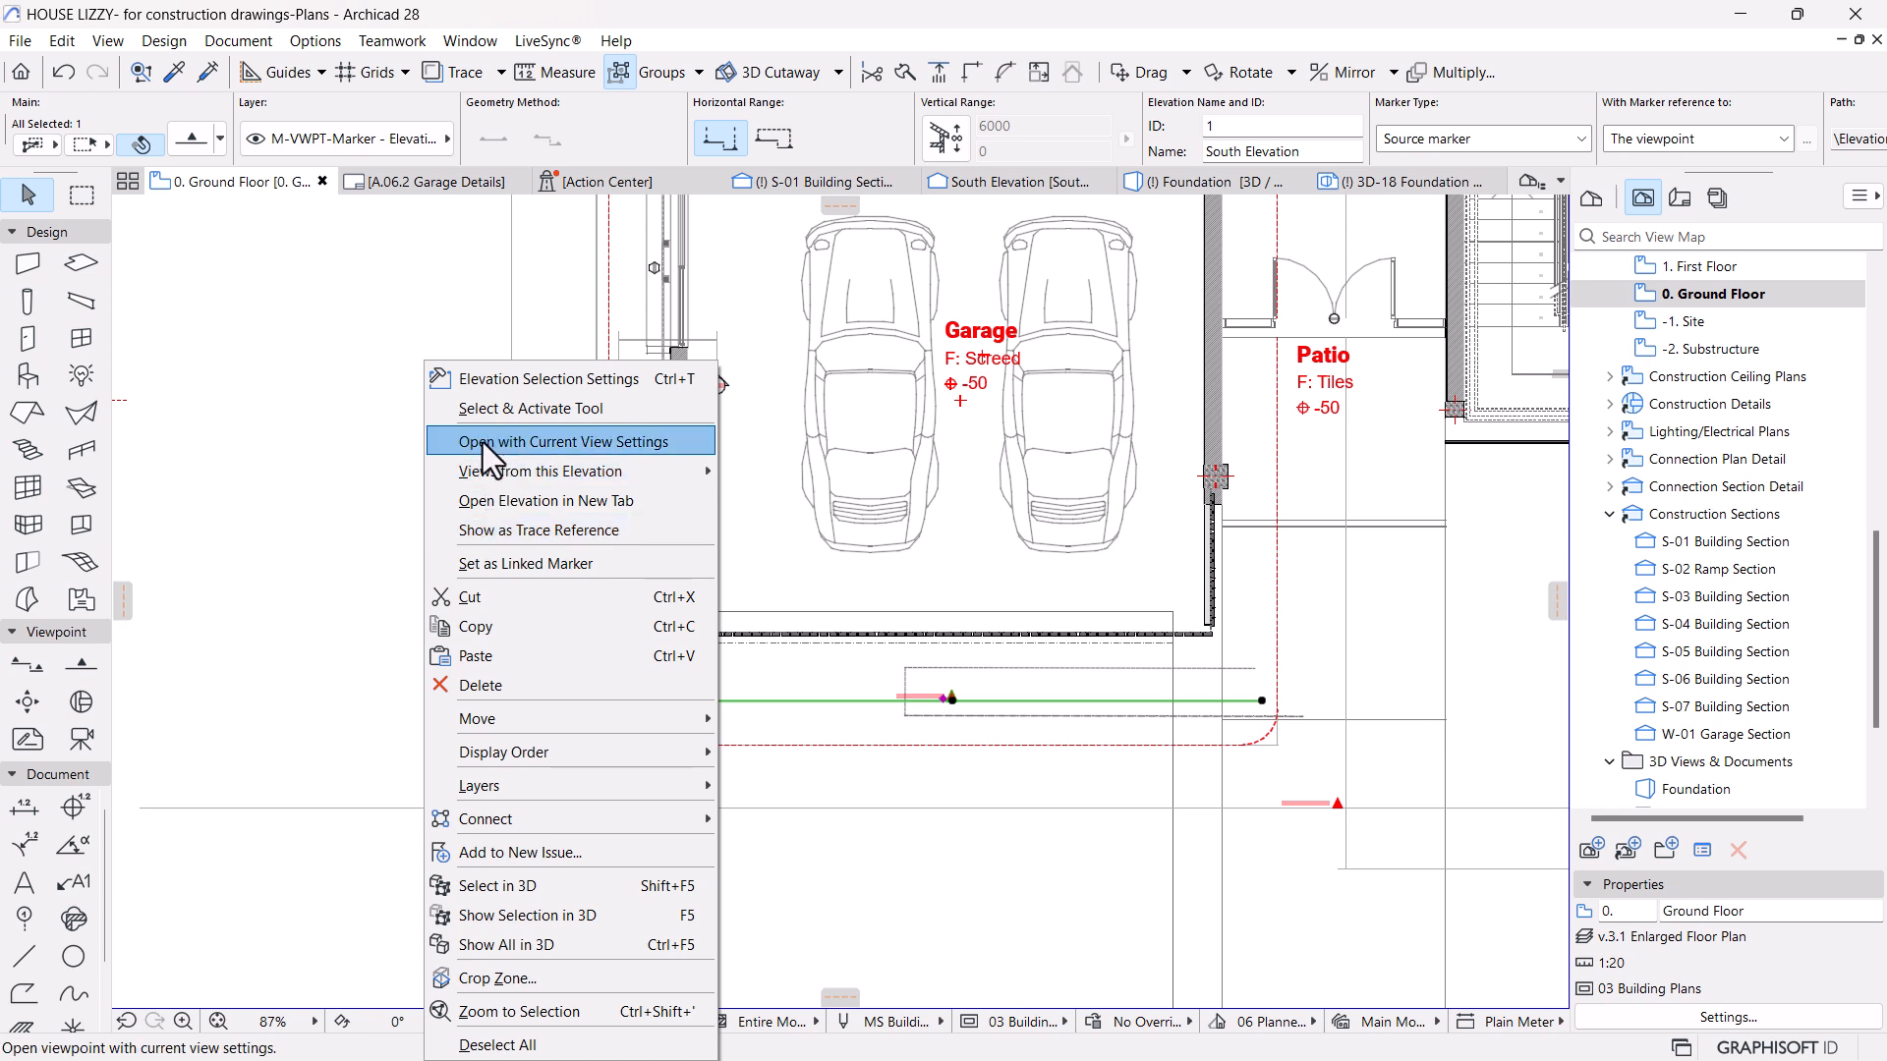
left_click(1295, 417)
left_click(1311, 153)
double_click(1231, 152)
type("Garage ")
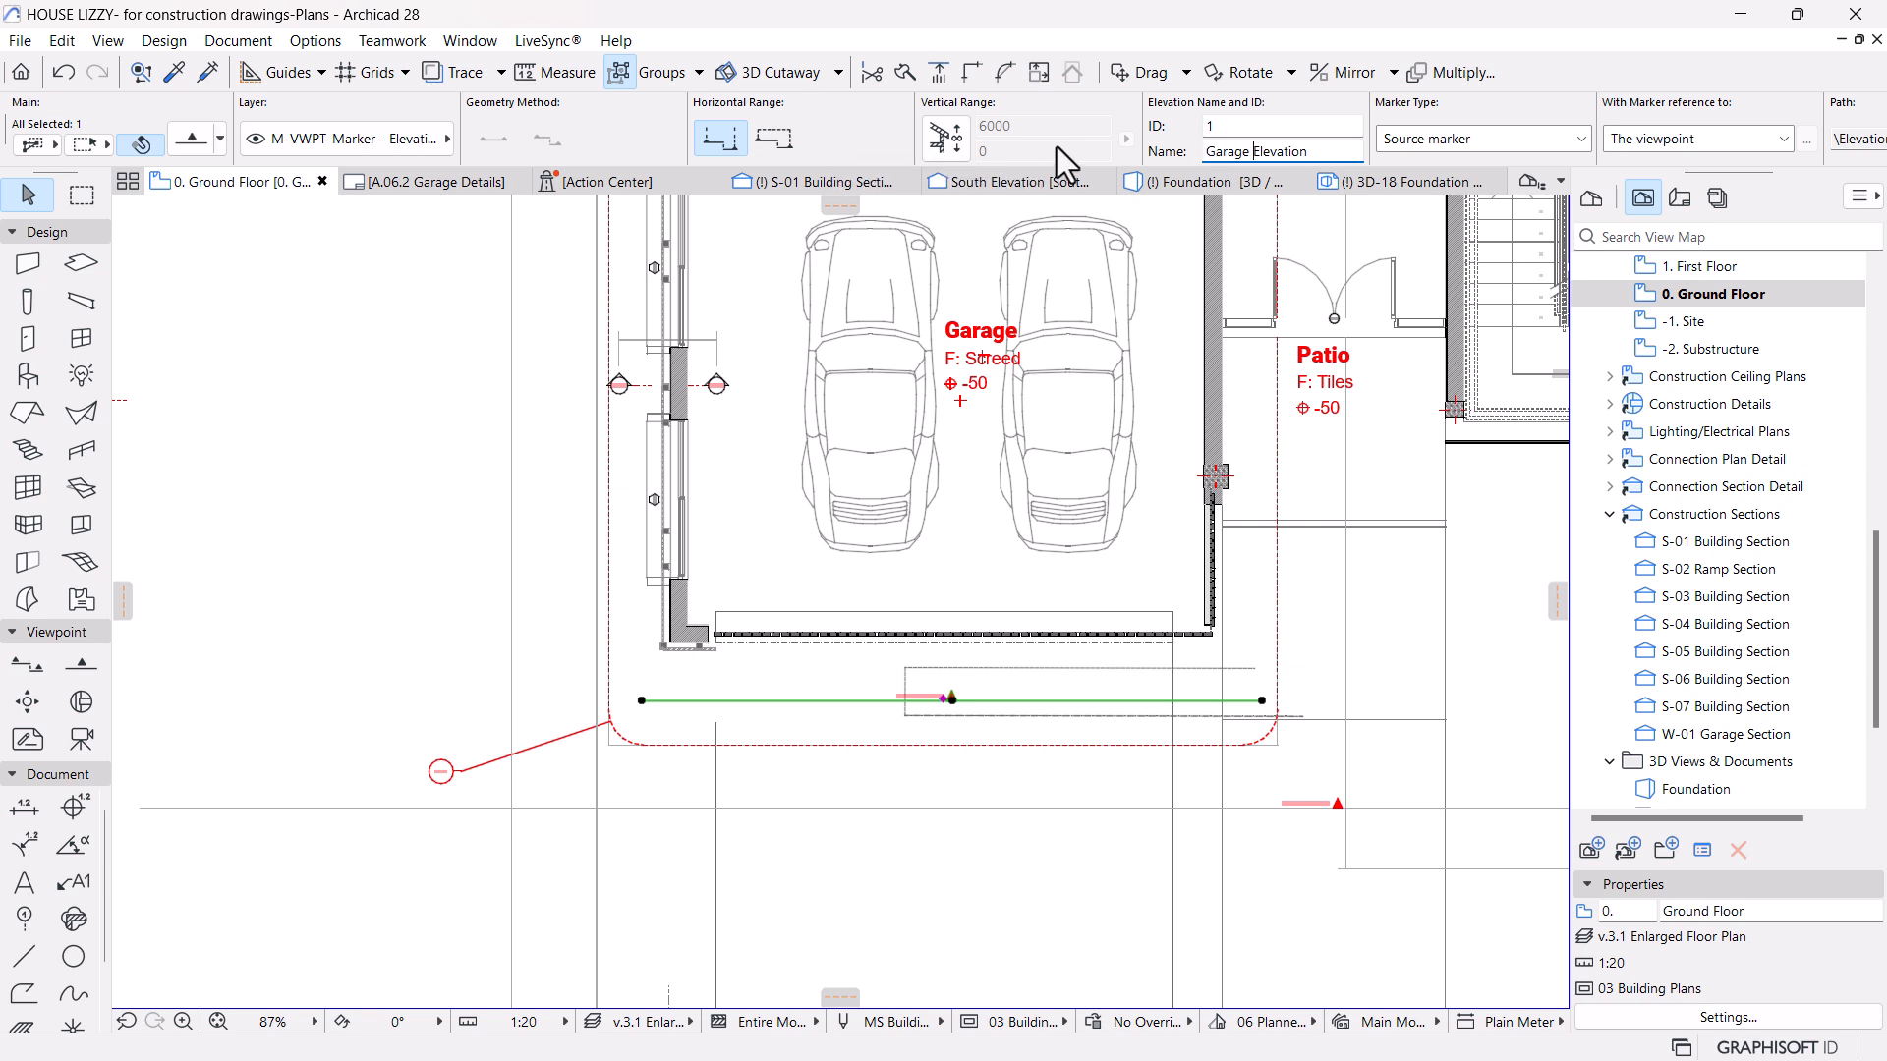
type("Door")
right_click(299, 562)
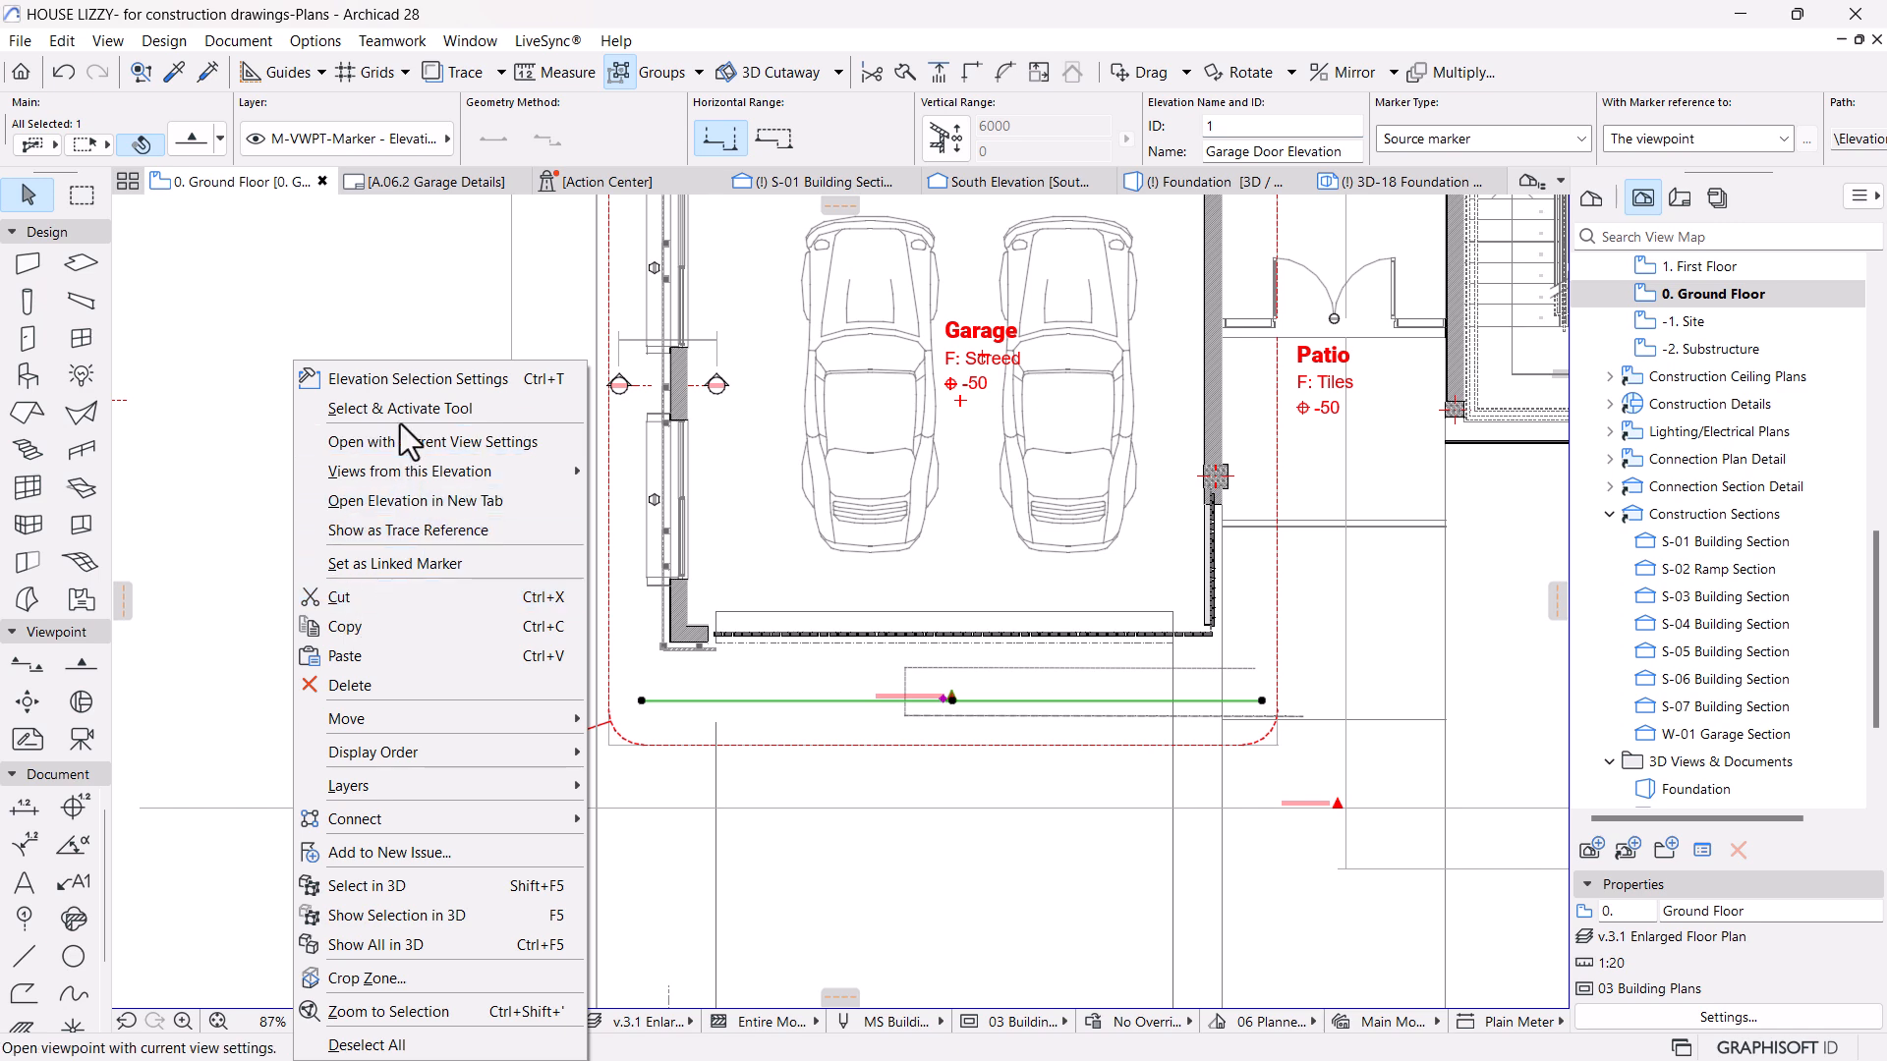
left_click(378, 439)
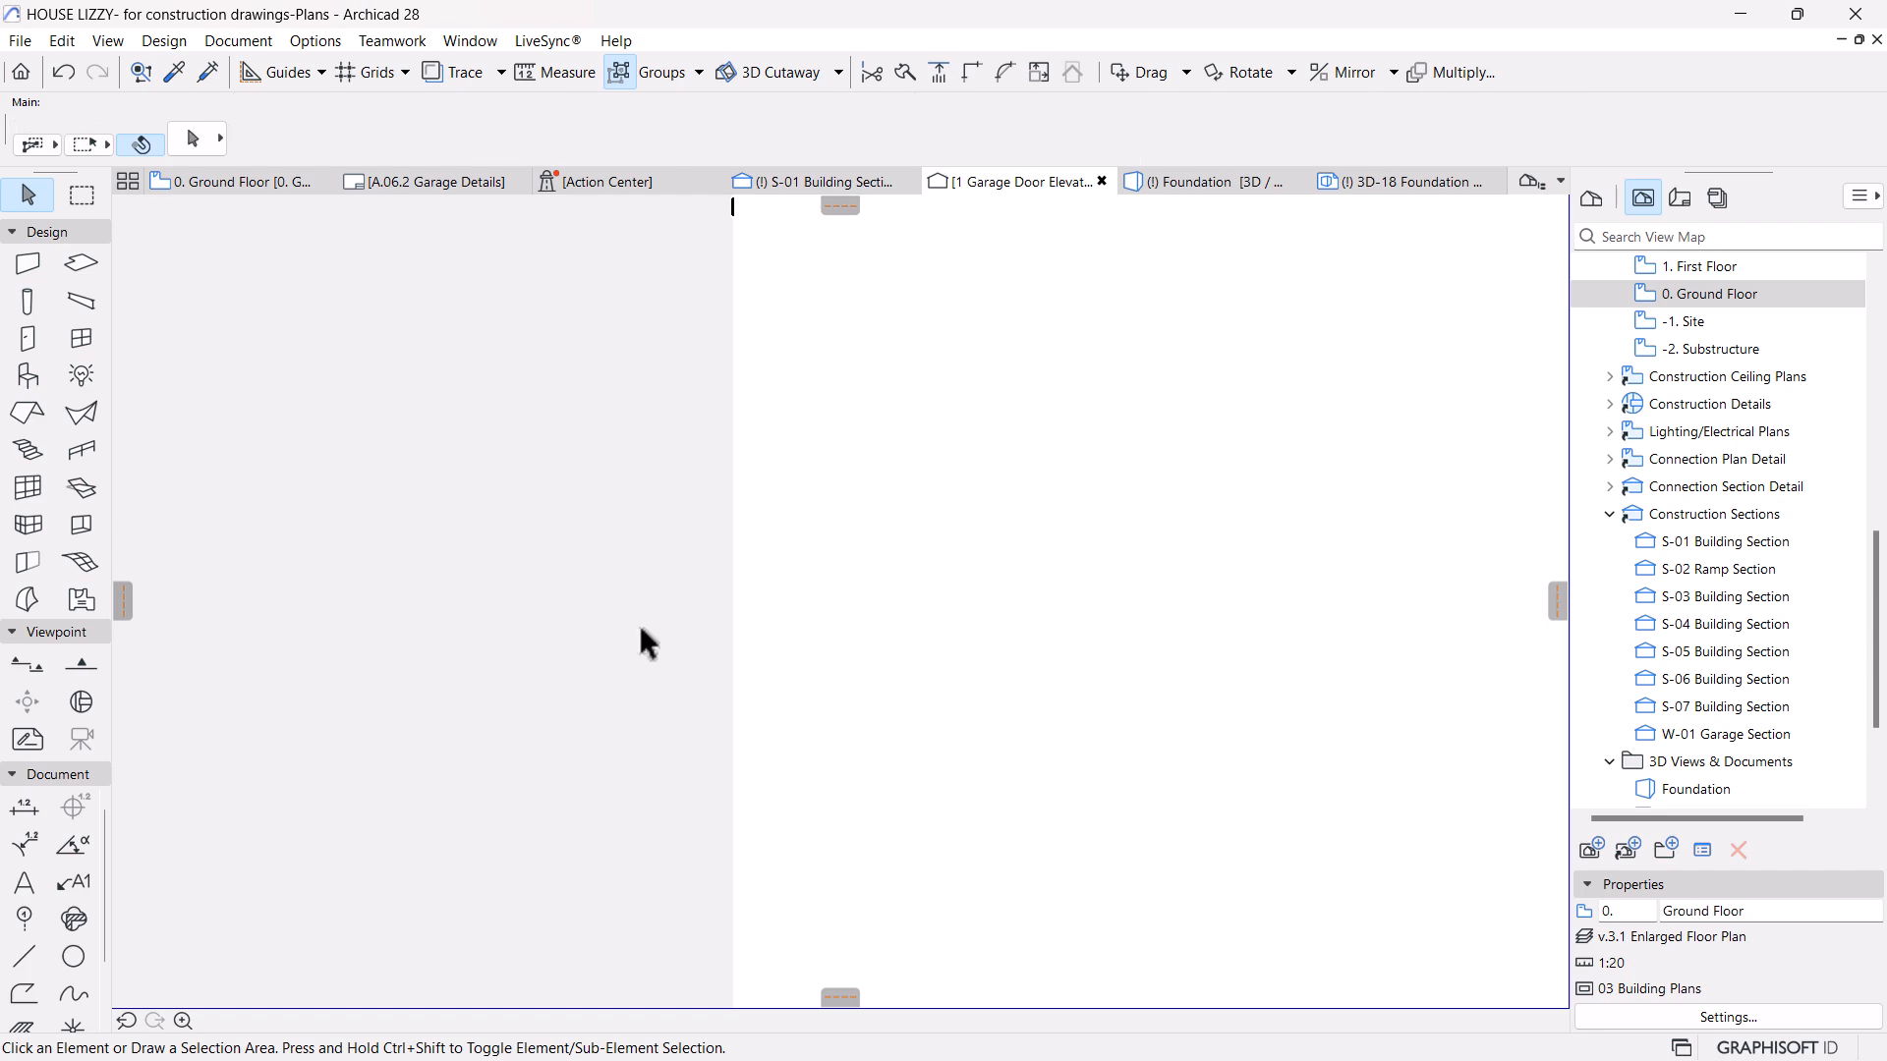
Examine the batten panels, their joints and the diagonal hatch lines in the garage door elevation.
scroll(656, 685, "up", 5)
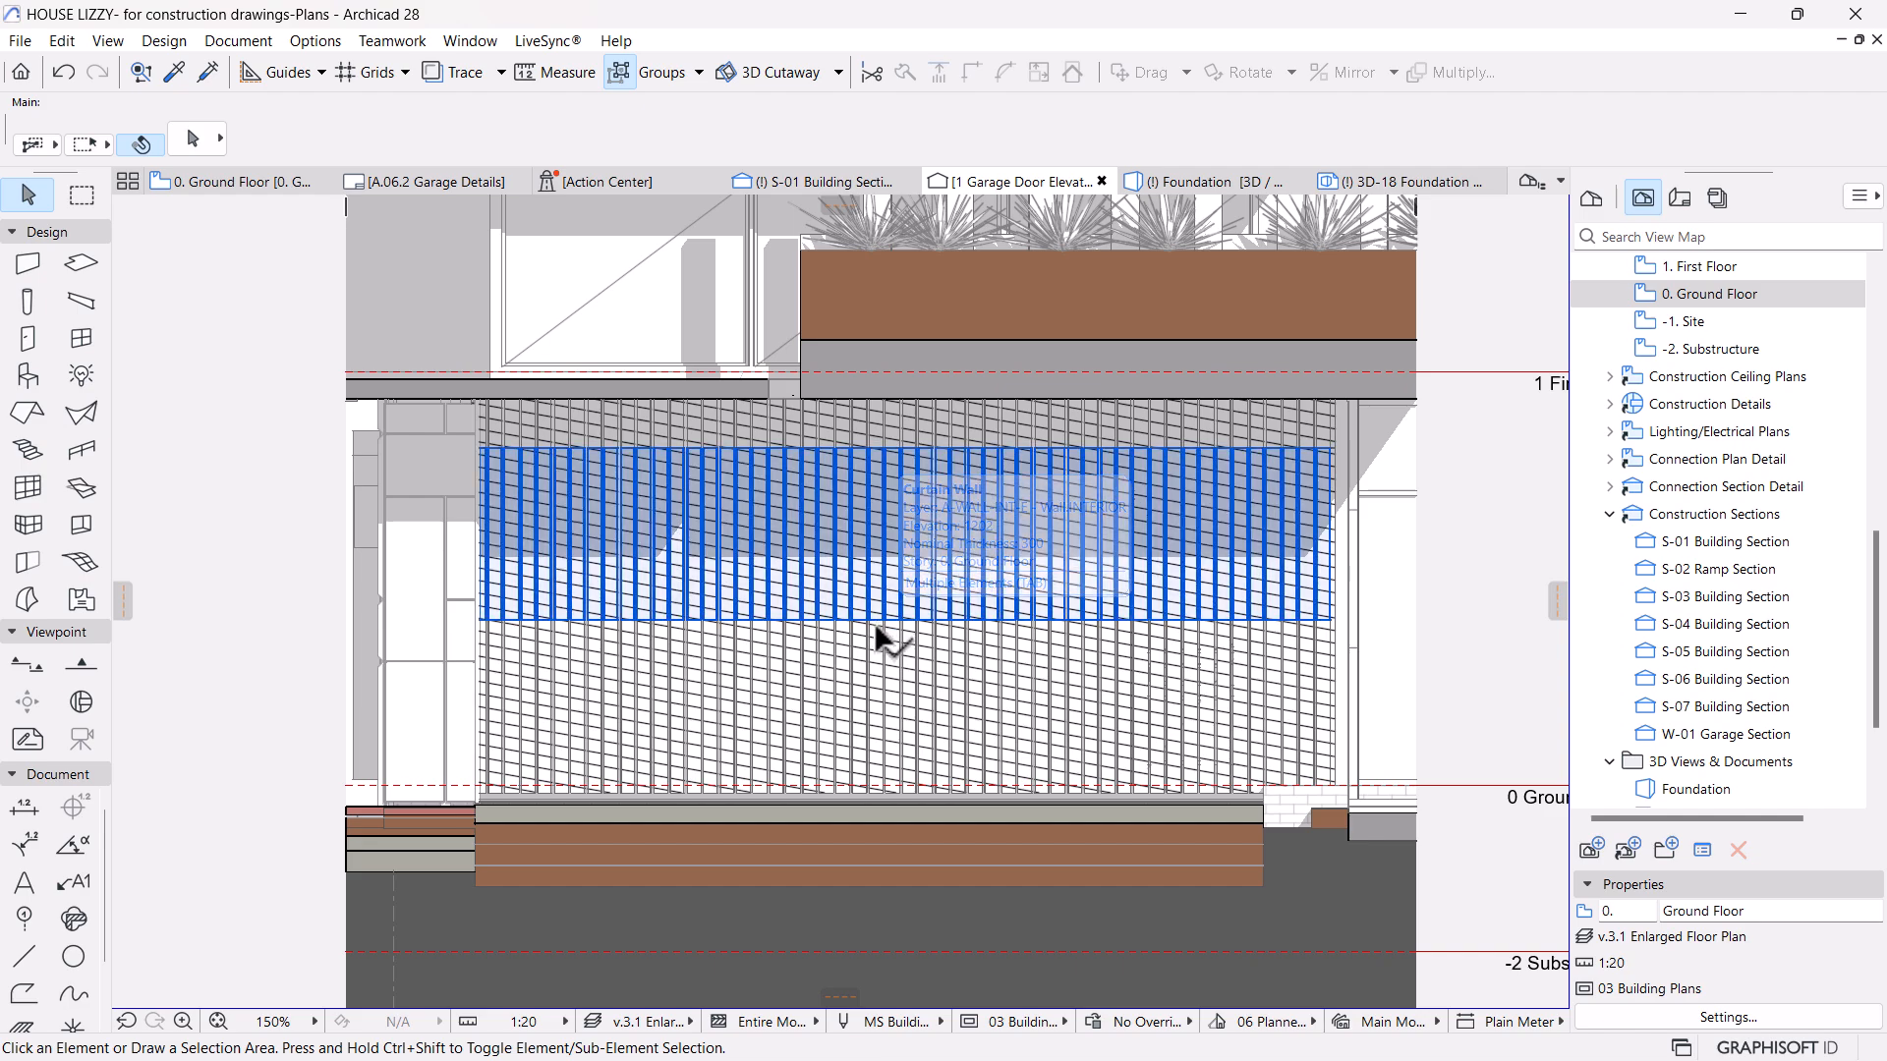
scroll(874, 628, "up", 2)
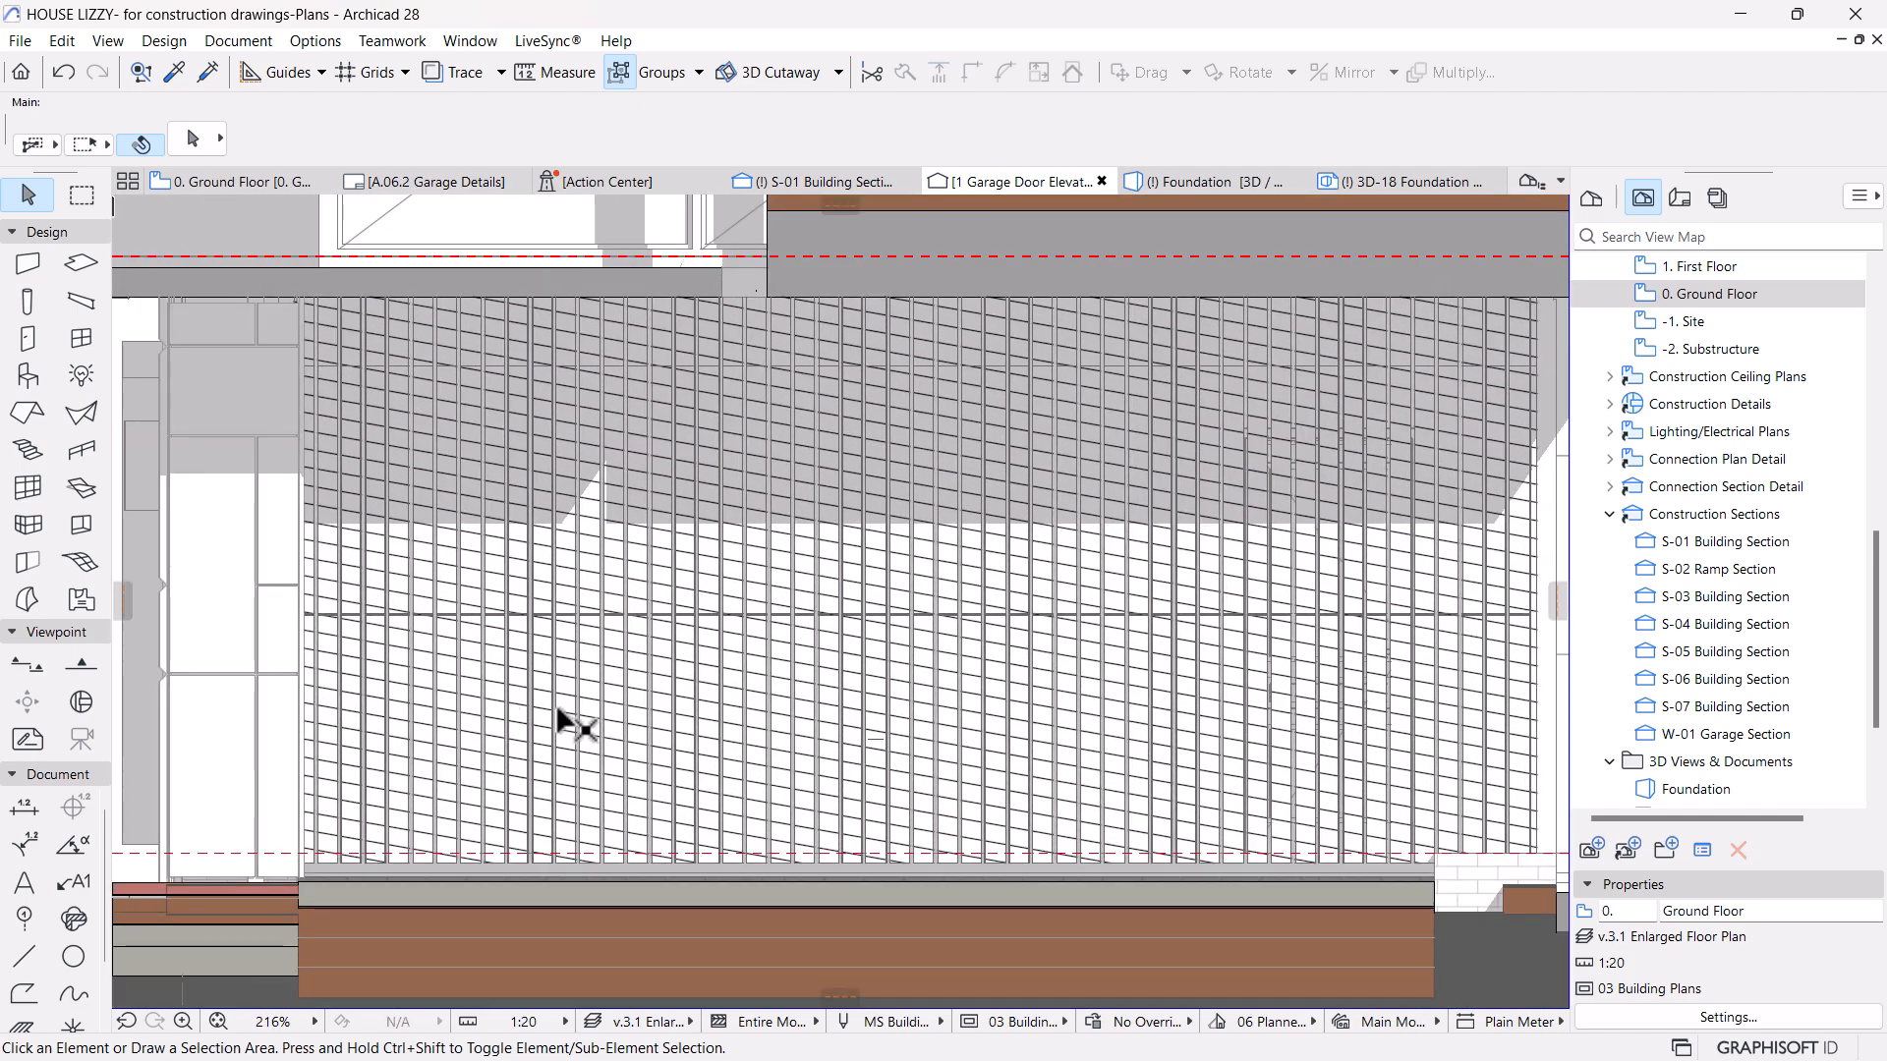
middle_click_drag(1019, 665, 981, 717)
scroll(1050, 704, "up", 3)
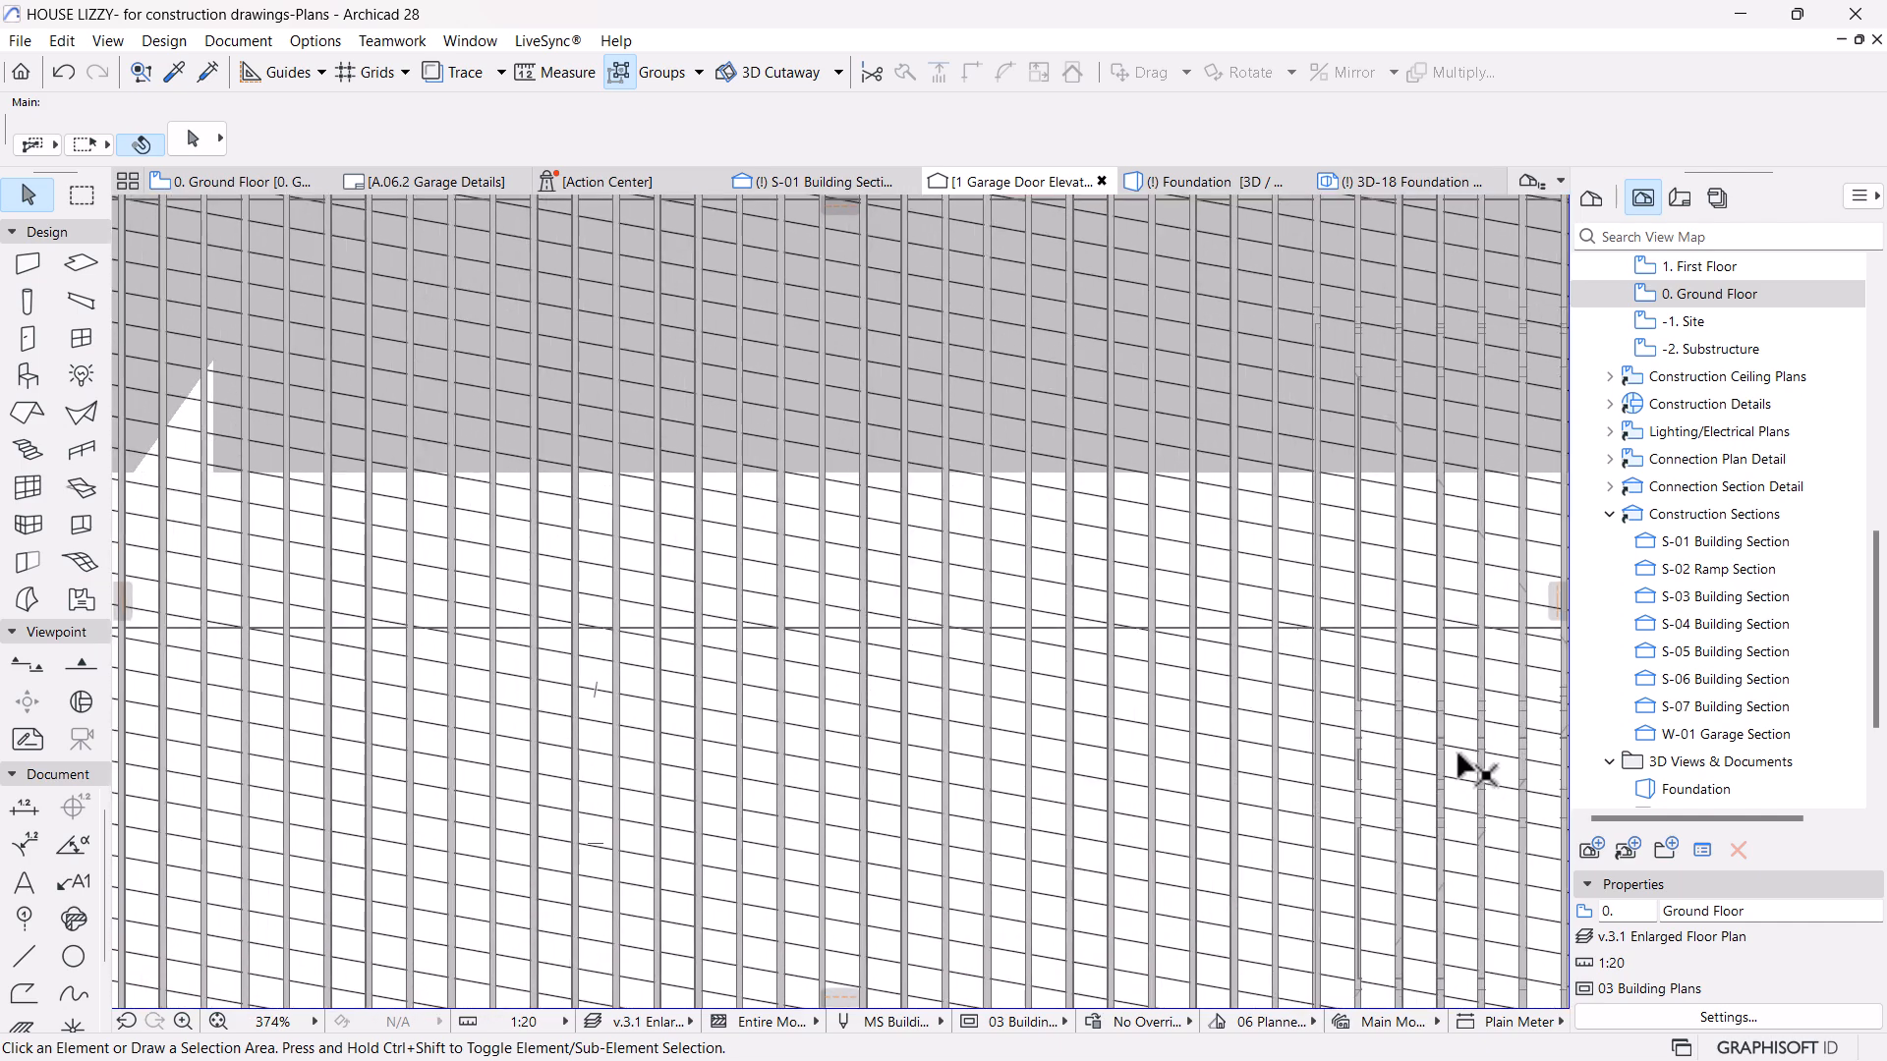
scroll(1169, 676, "down", 6)
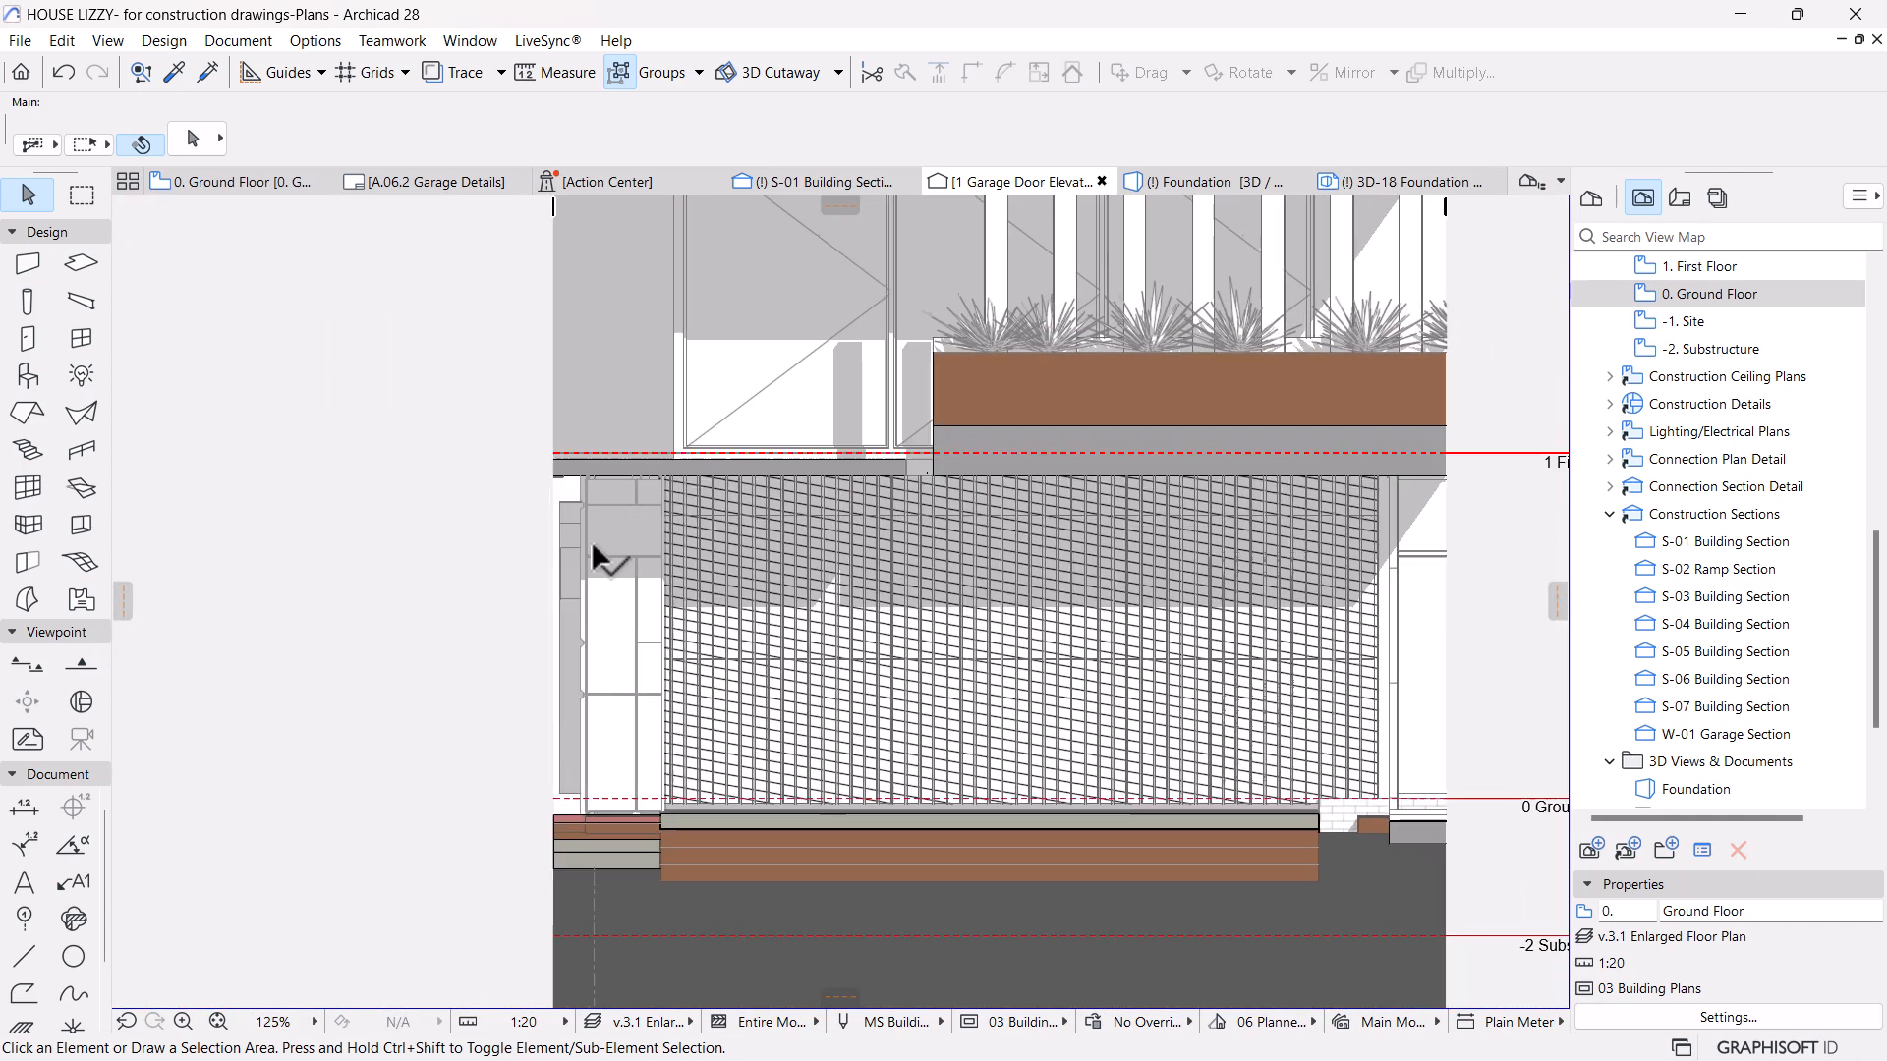
scroll(1165, 676, "up", 4)
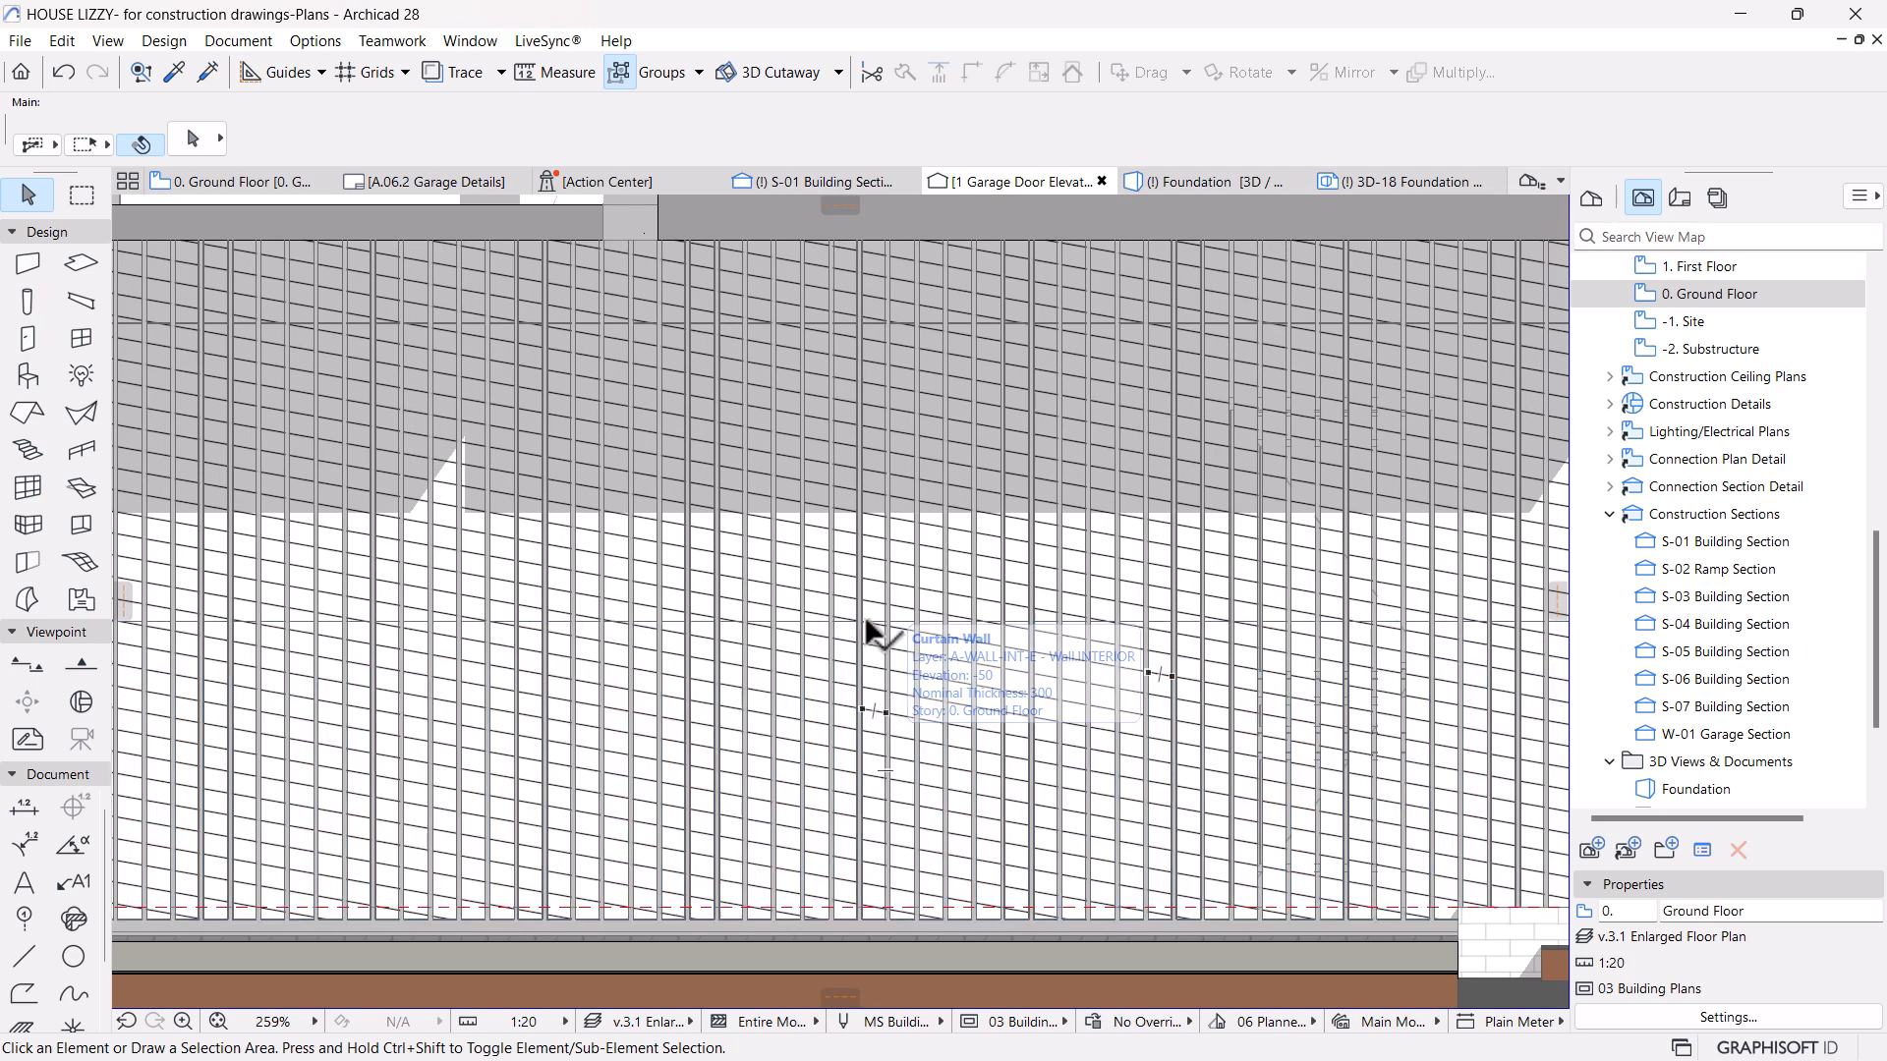
left_click(843, 544)
key("Escape")
scroll(929, 566, "down", 3)
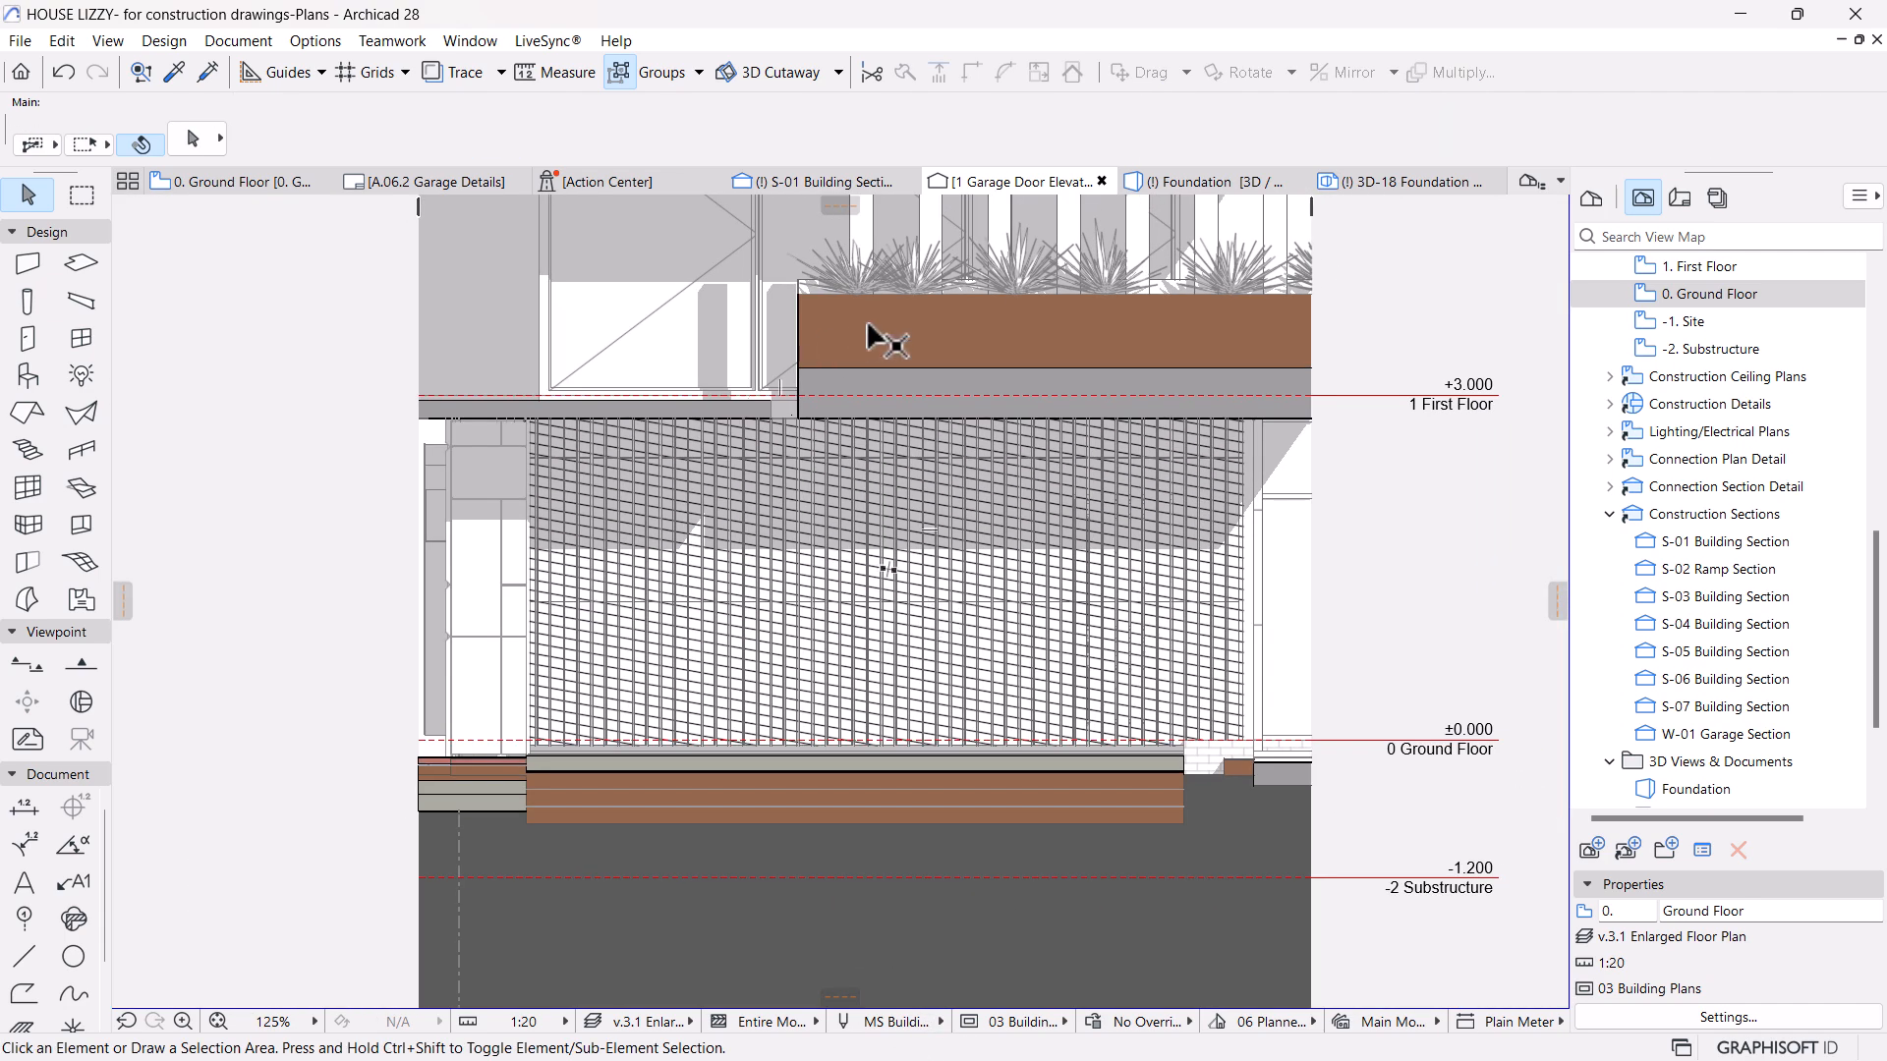
scroll(870, 652, "up", 1)
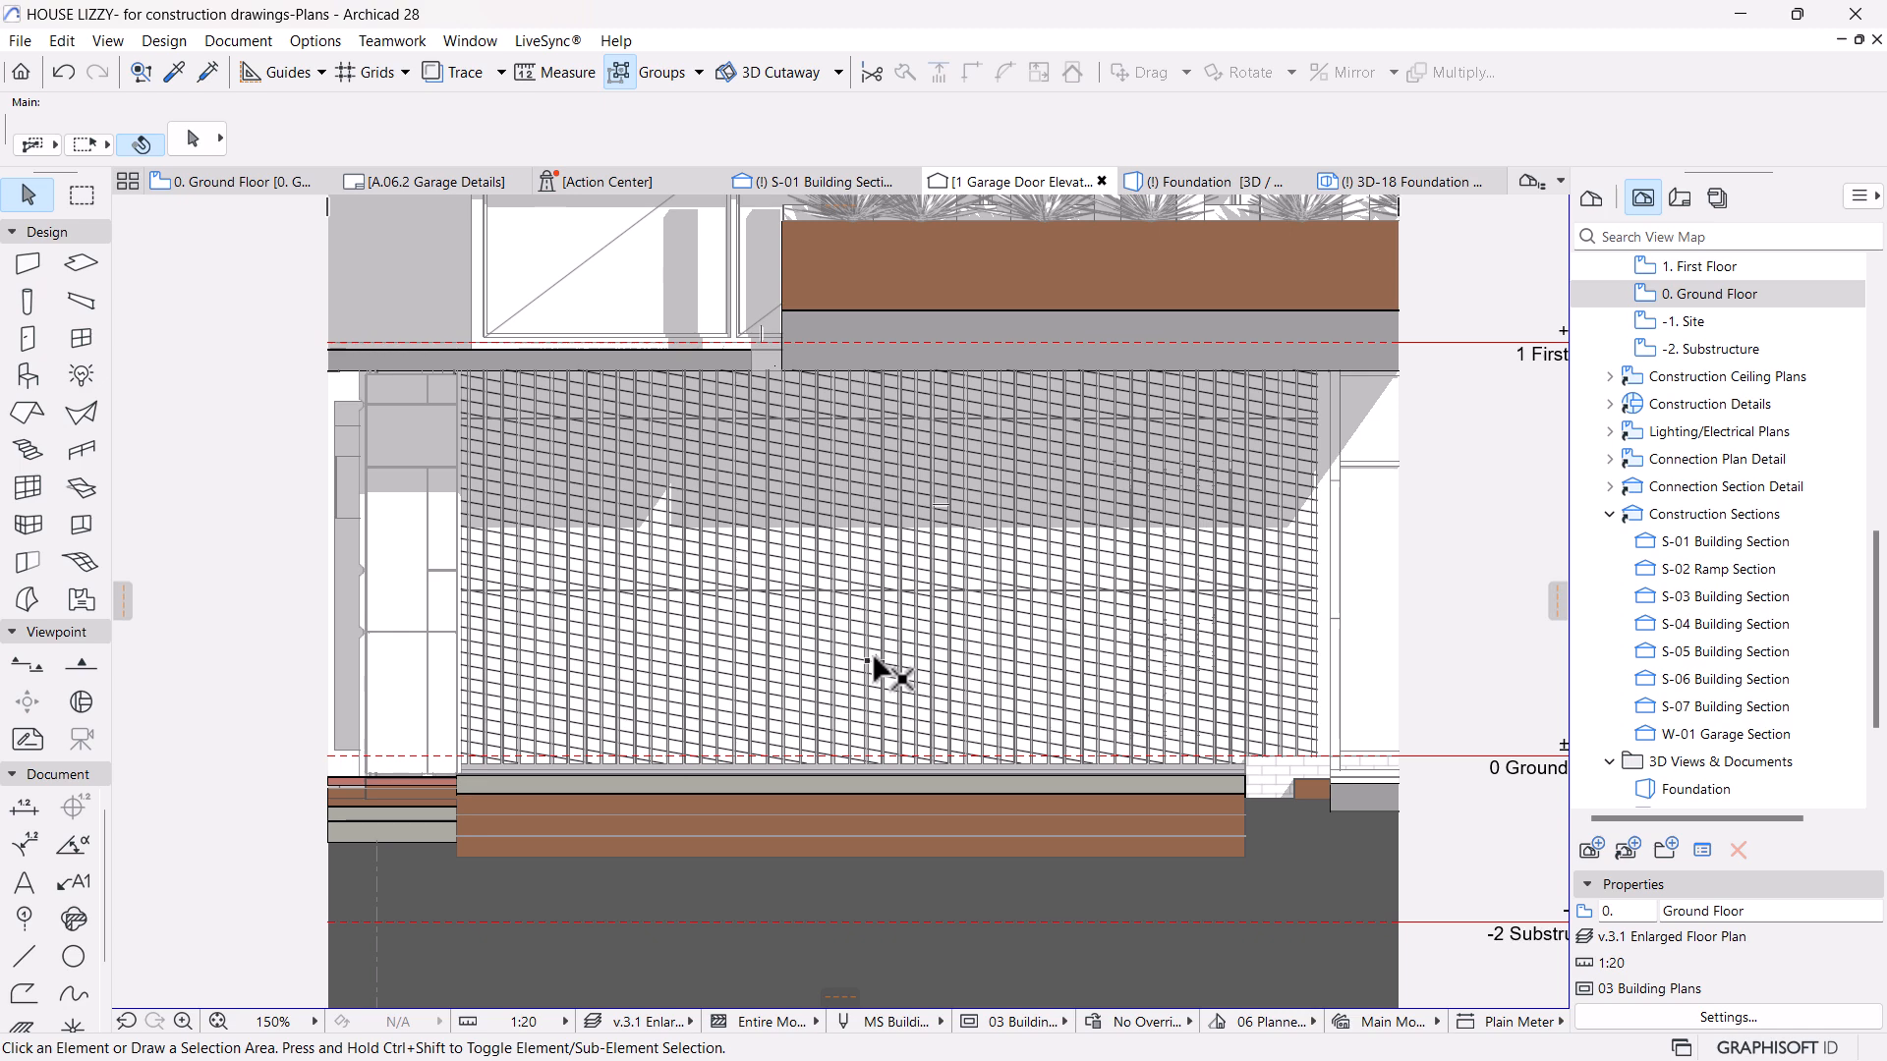
Switch to the browser to view the Battens Light: Colors & Finishes profile reference on Pinterest, and return to the Archicad elevation.
key("super")
mouse_move(863, 1032)
left_click(870, 923)
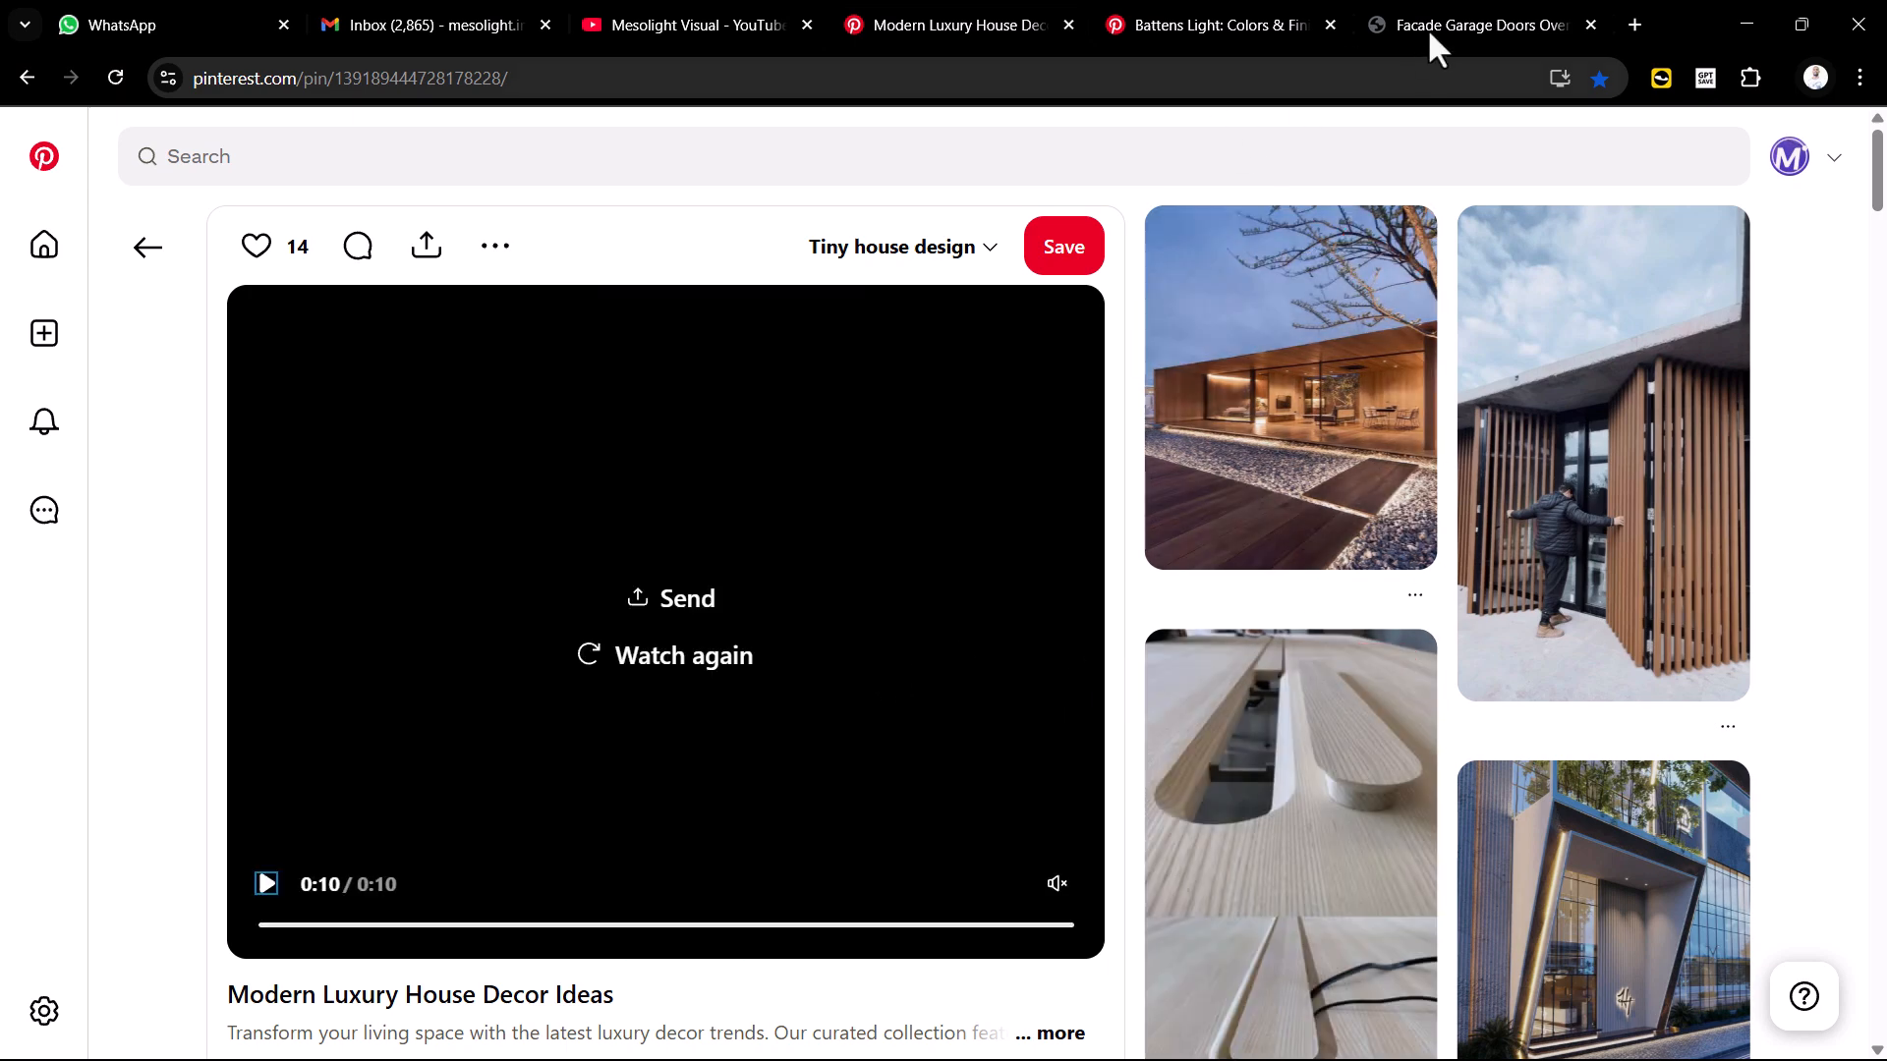
left_click(1219, 14)
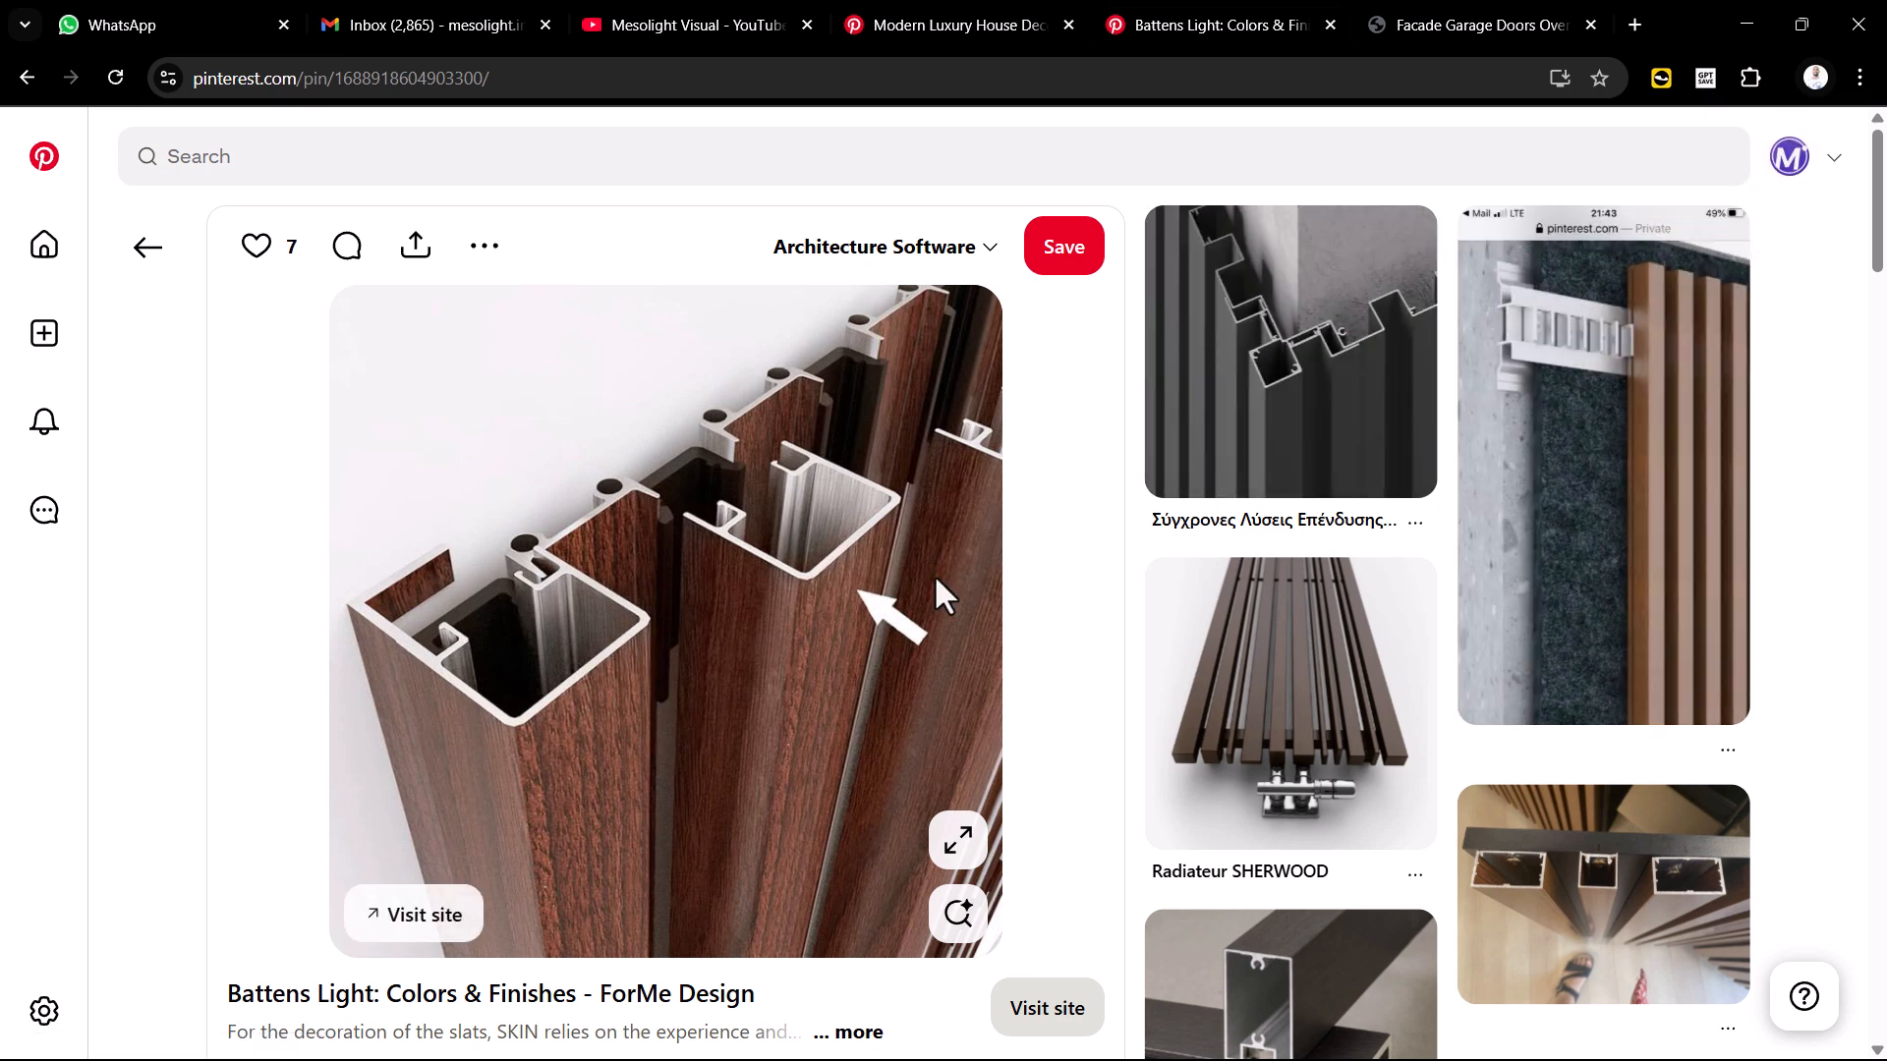
left_click(1741, 26)
Set the transom frame building material of all three front batten curtain walls to Air Space - Frame.
scroll(803, 682, "up", 4)
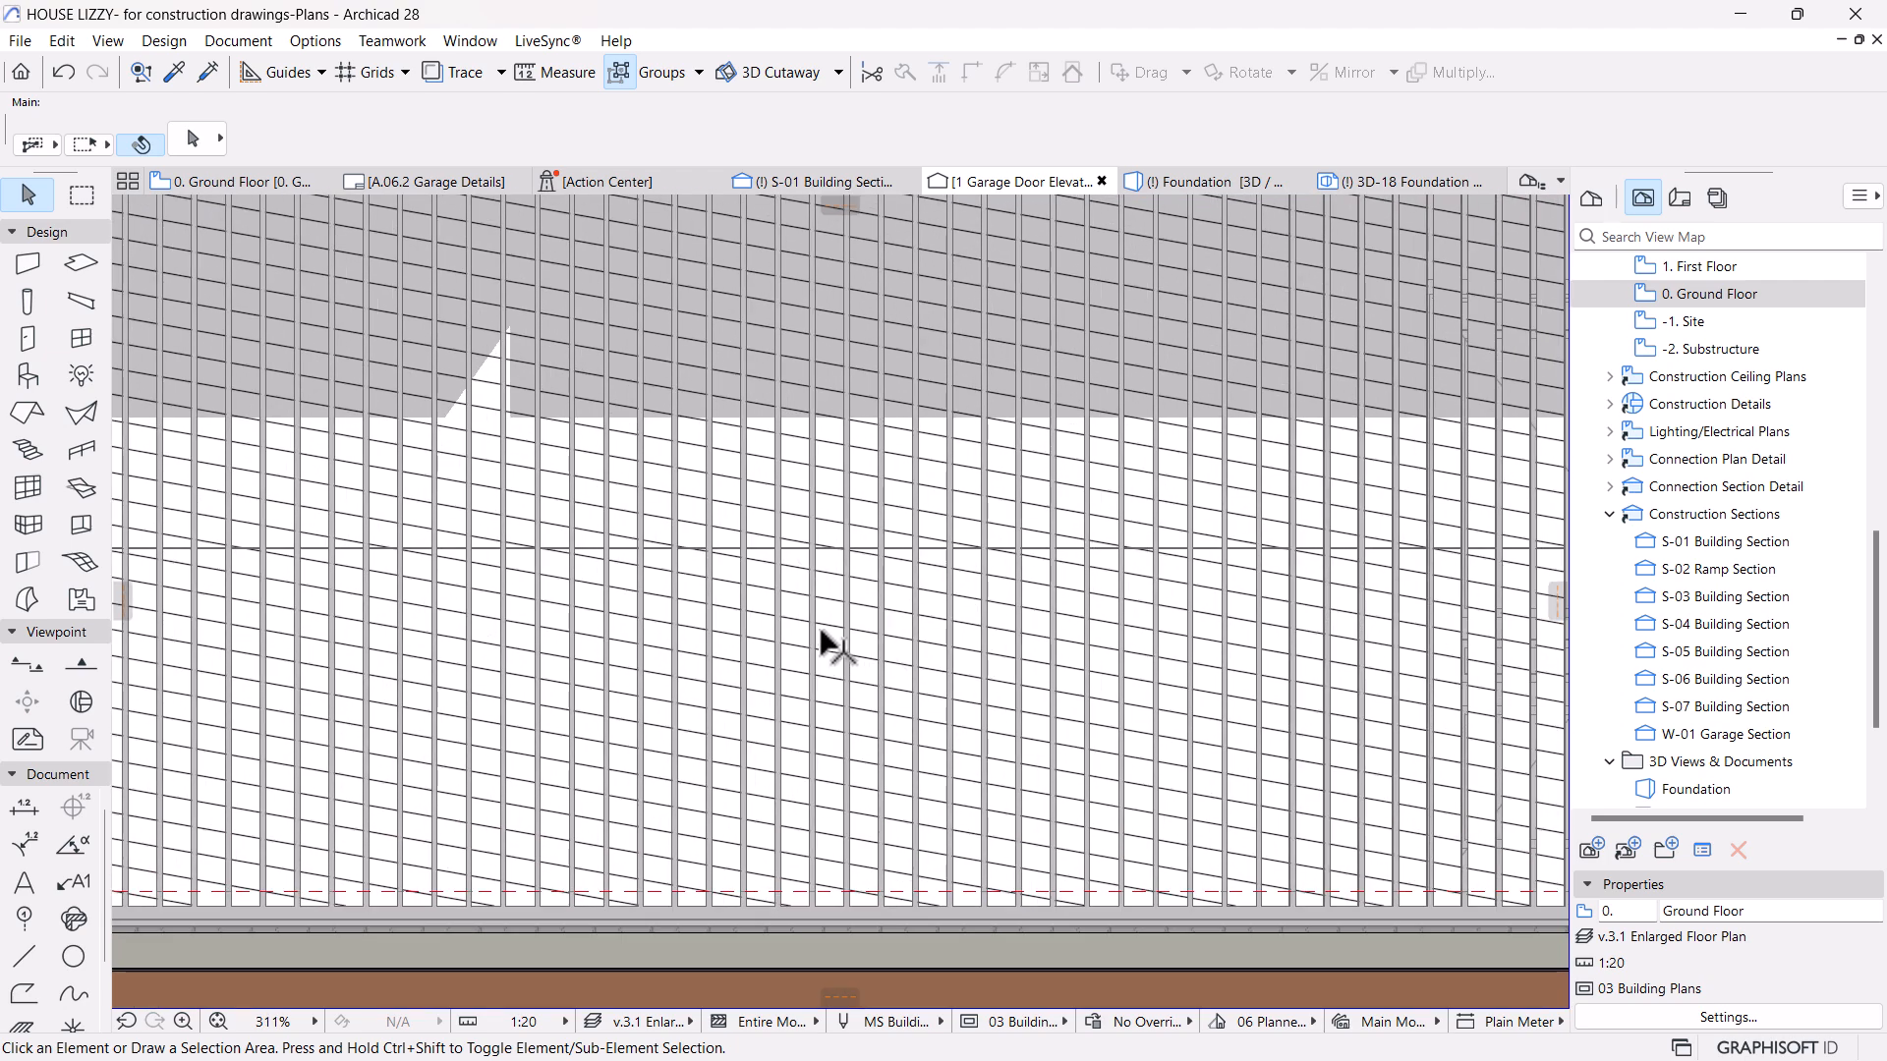
scroll(688, 673, "up", 2)
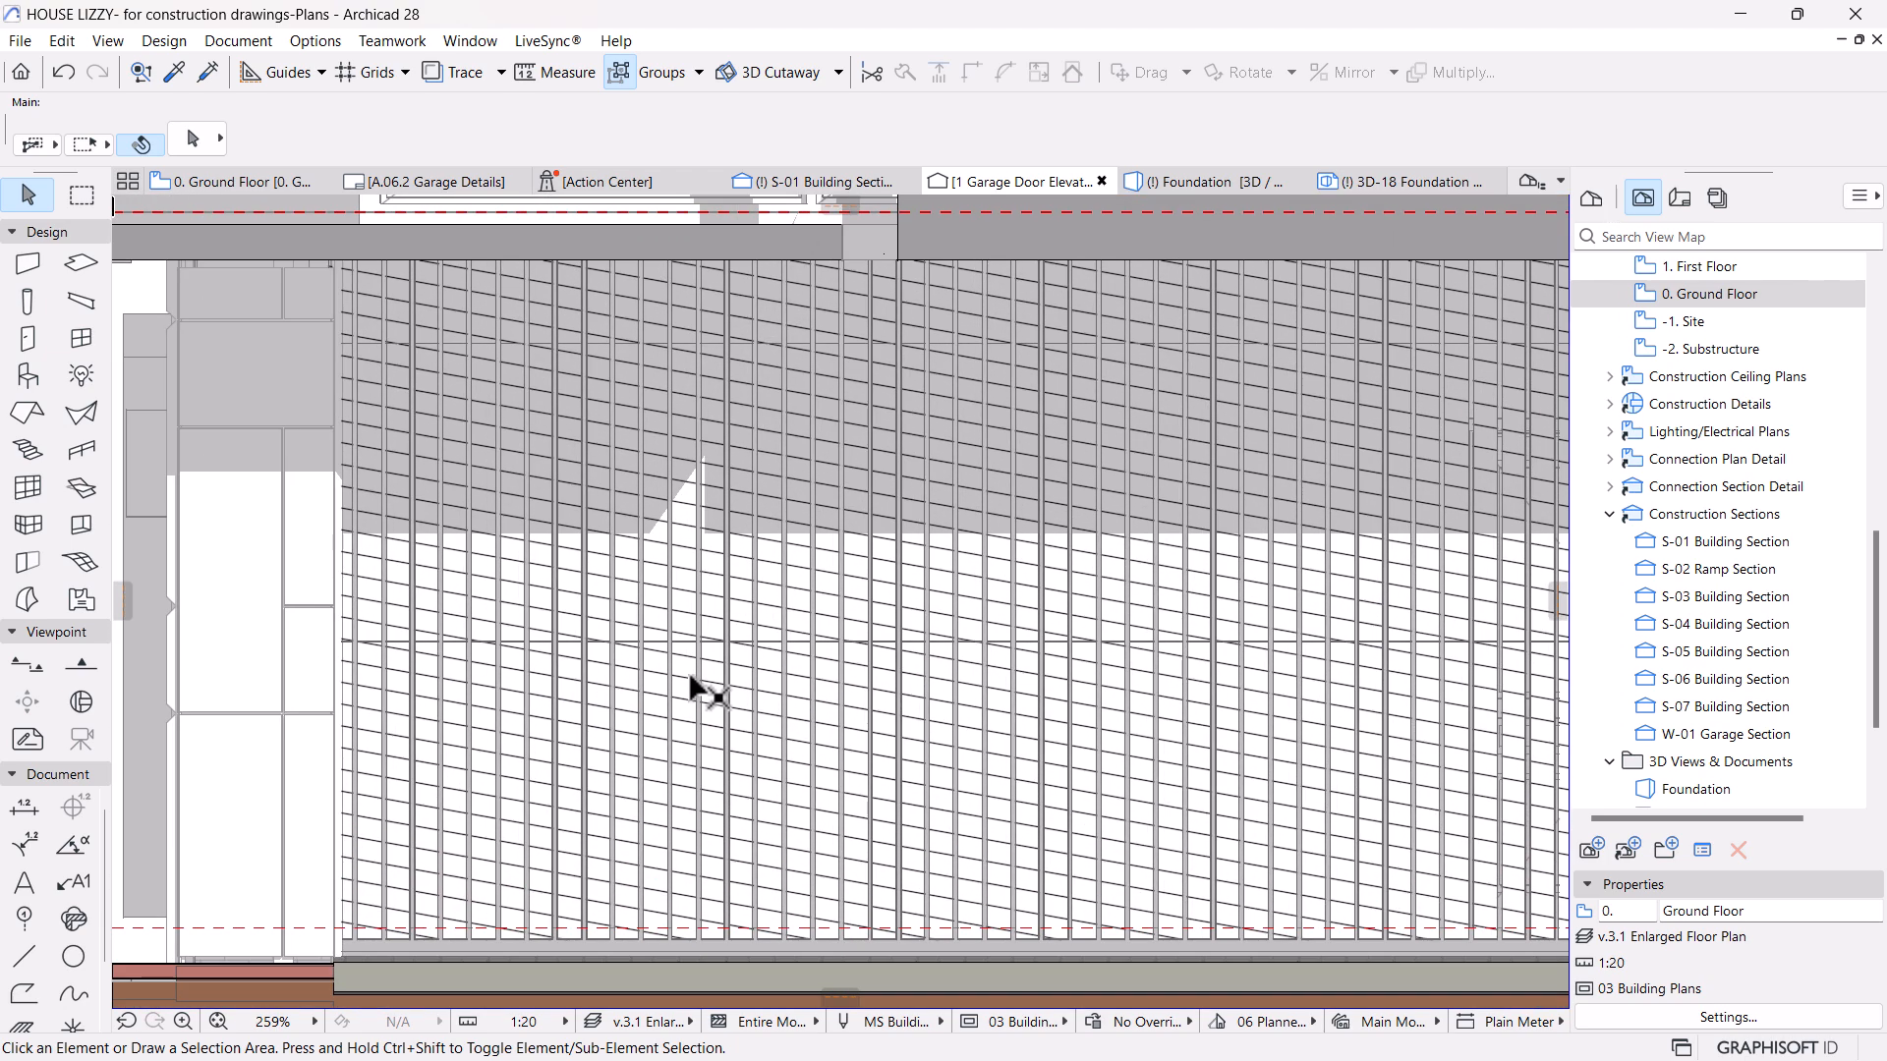
left_click(691, 732)
left_click(711, 594, "shift")
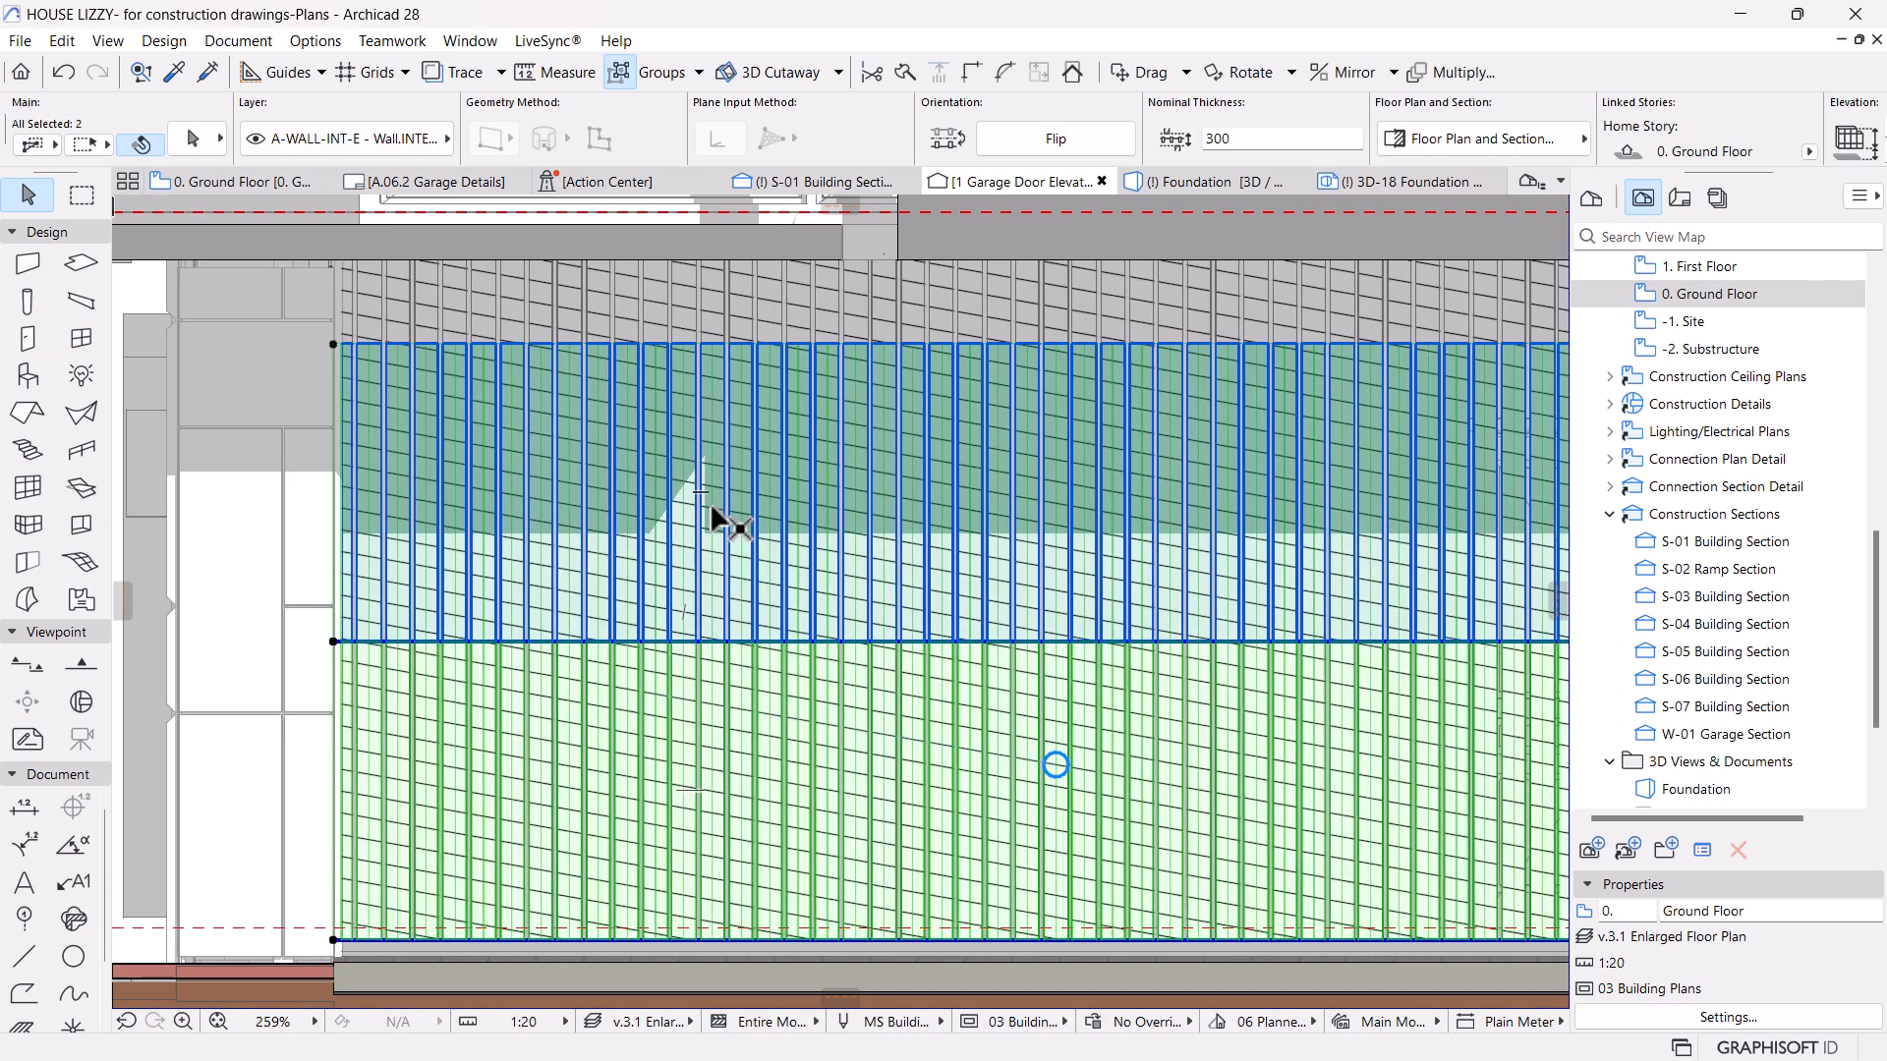
left_click(704, 315, "shift")
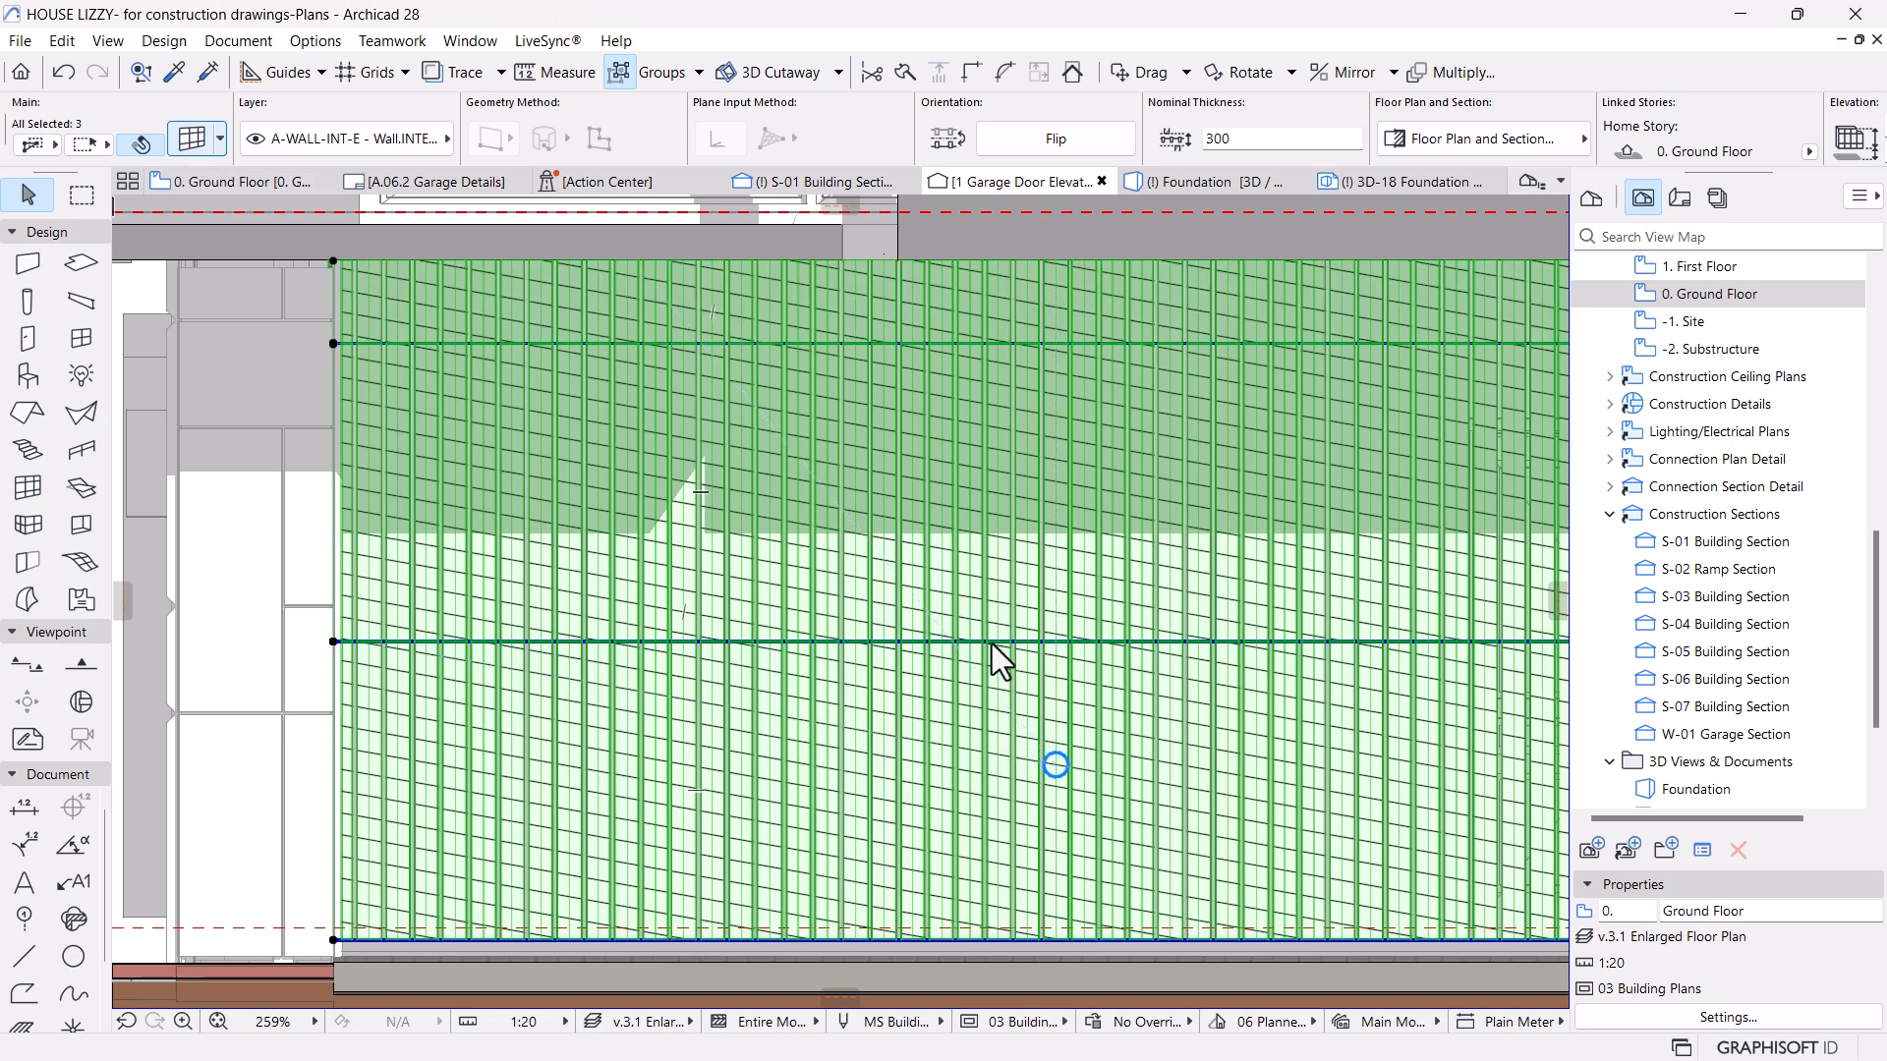
key("ctrl+t")
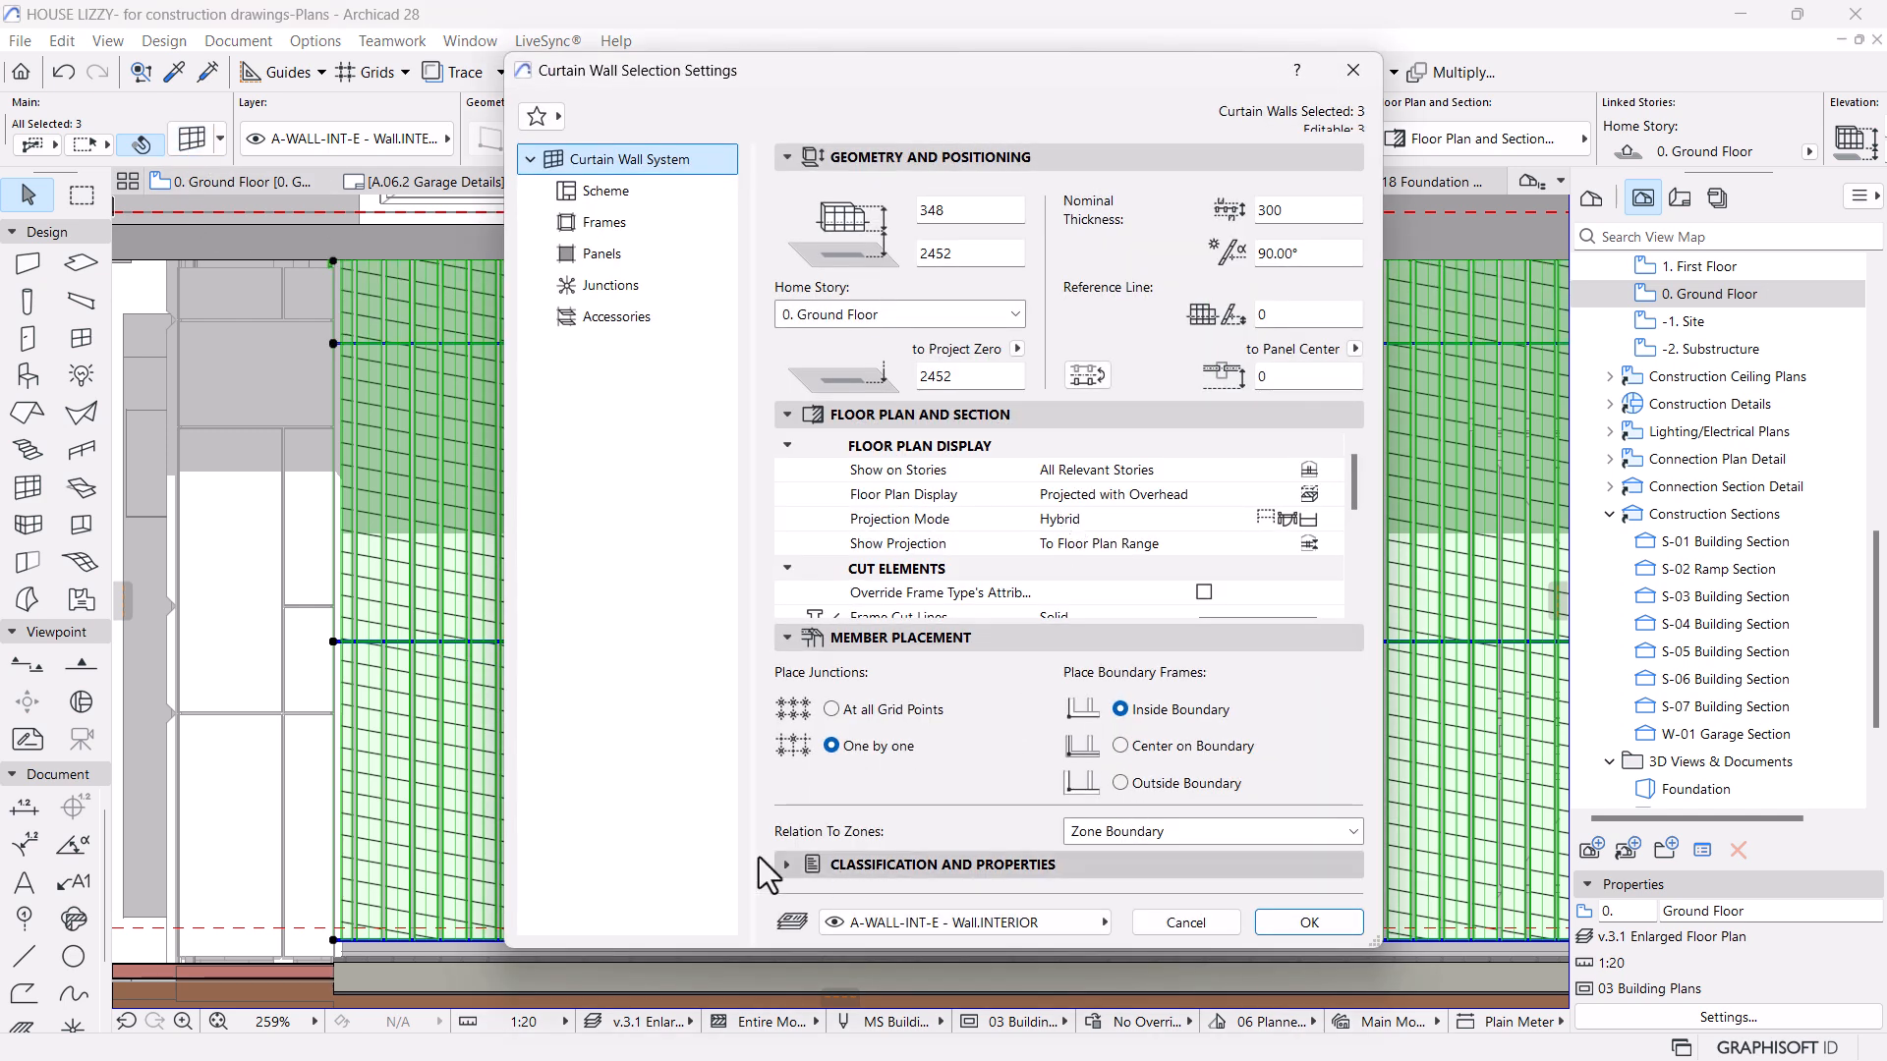
left_click(616, 234)
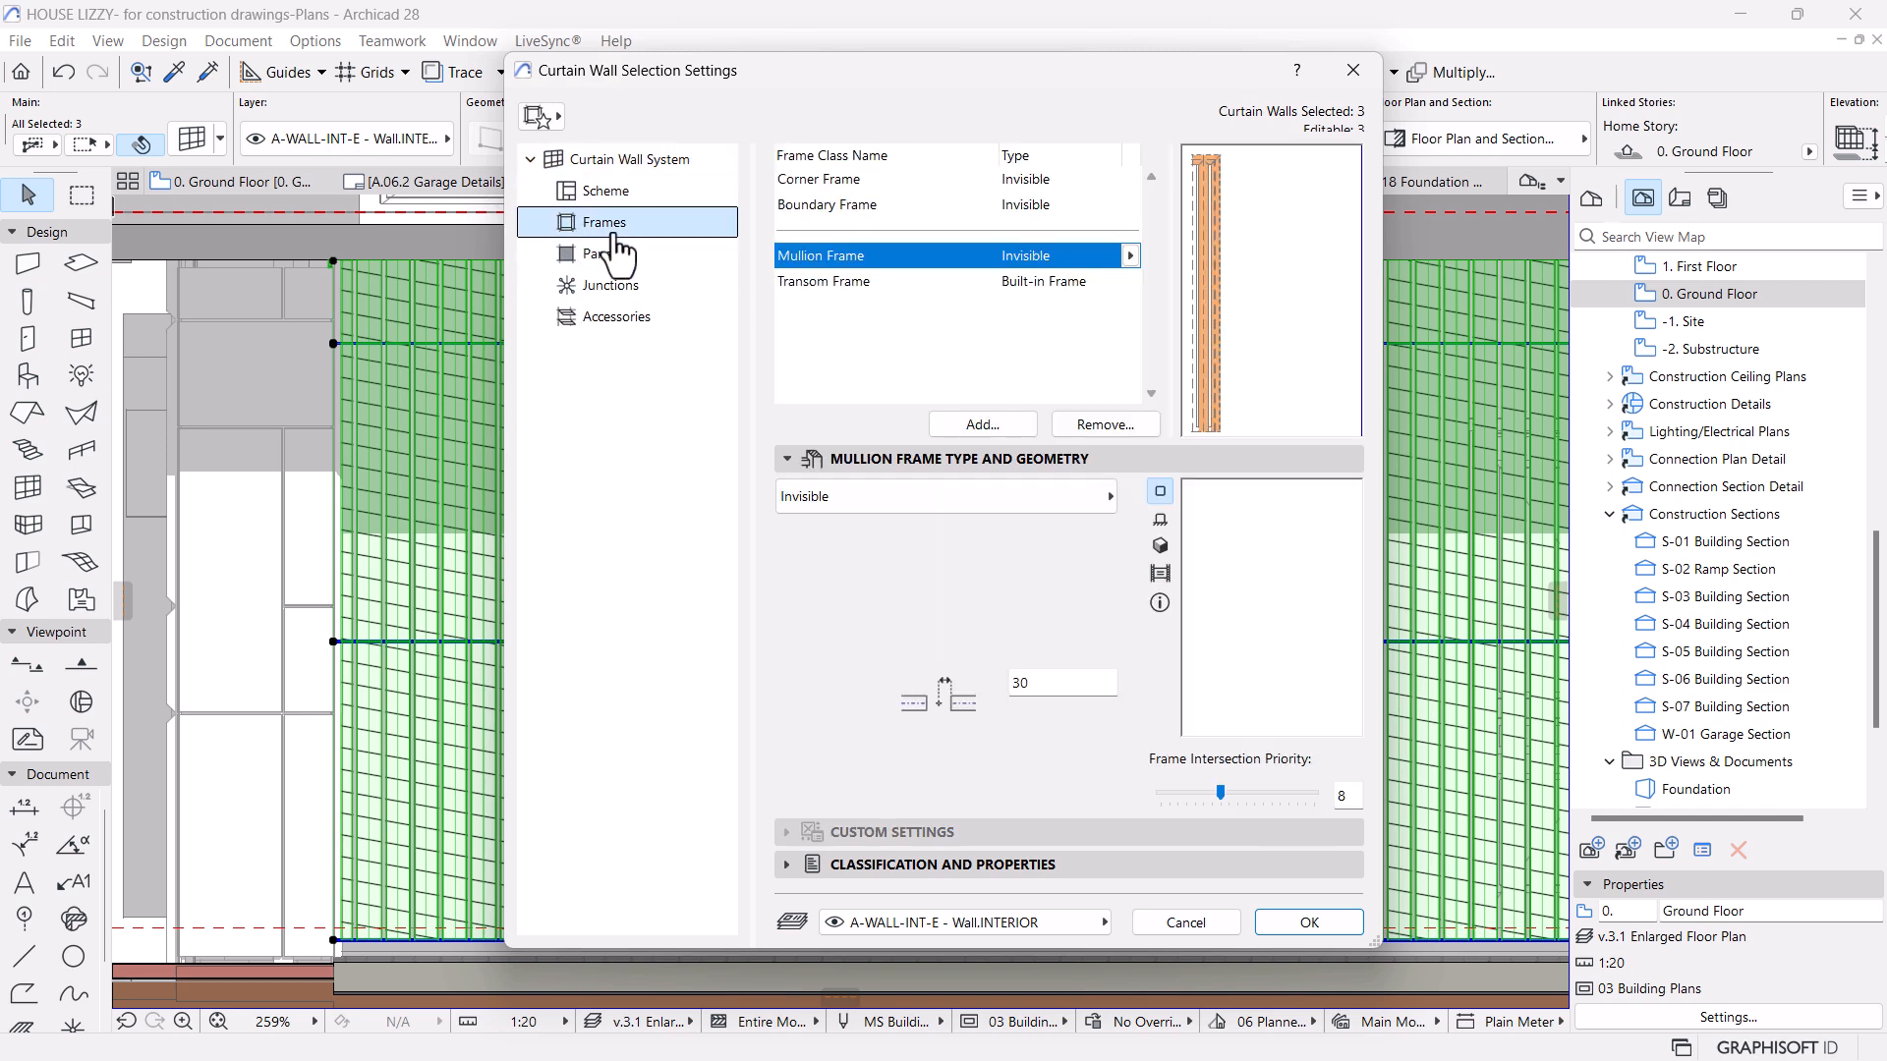
left_click(806, 281)
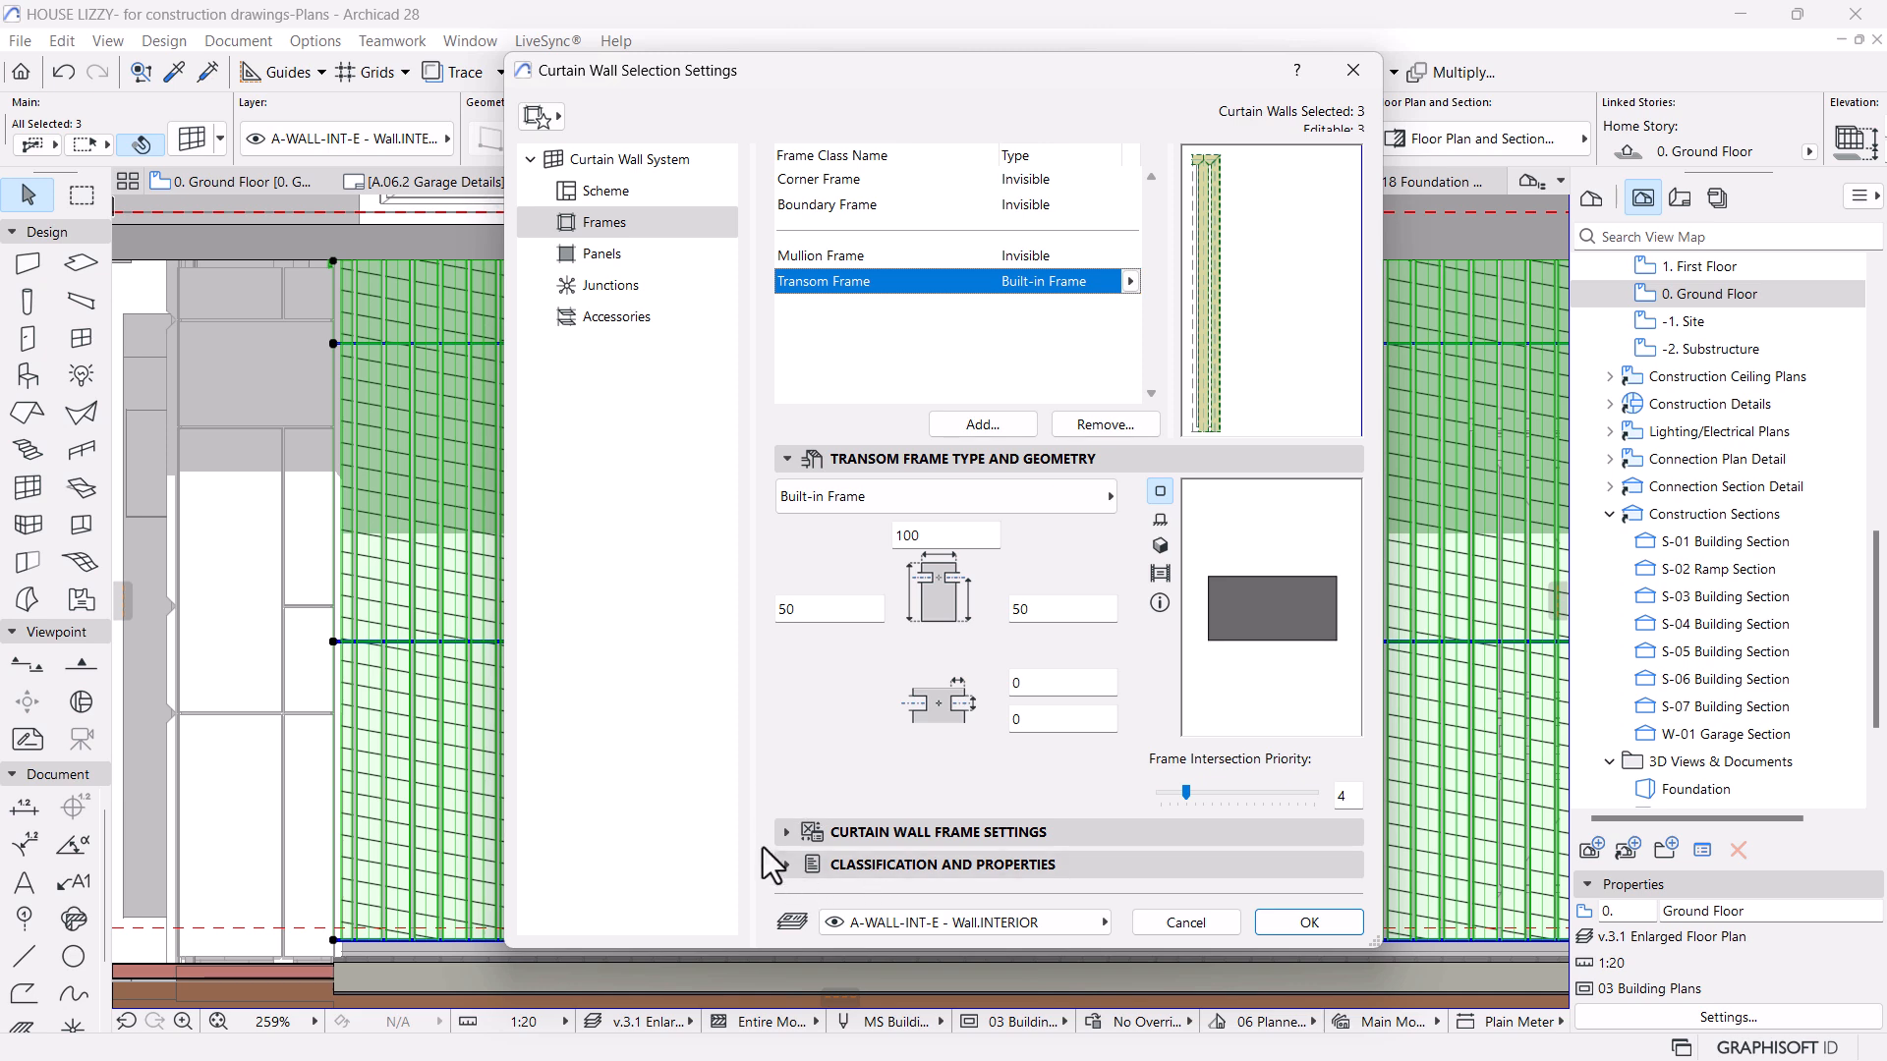
left_click(798, 834)
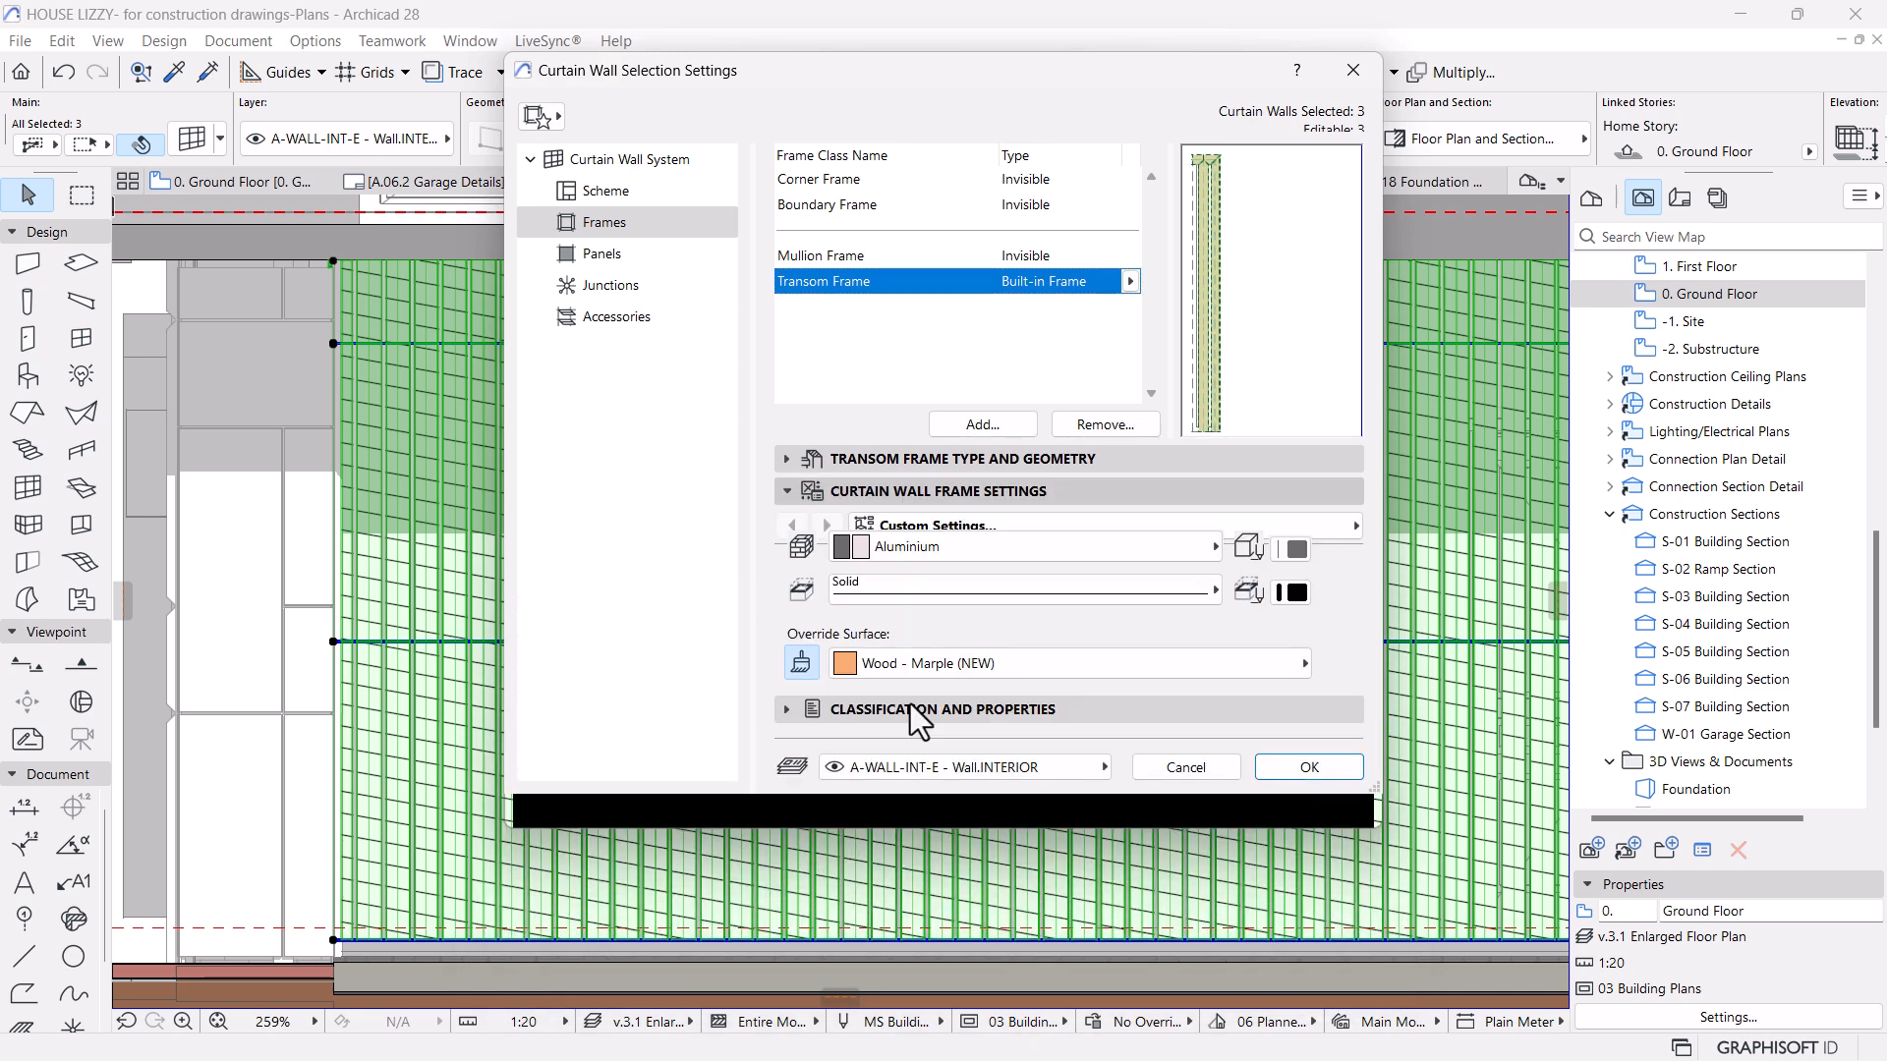
left_click(916, 547)
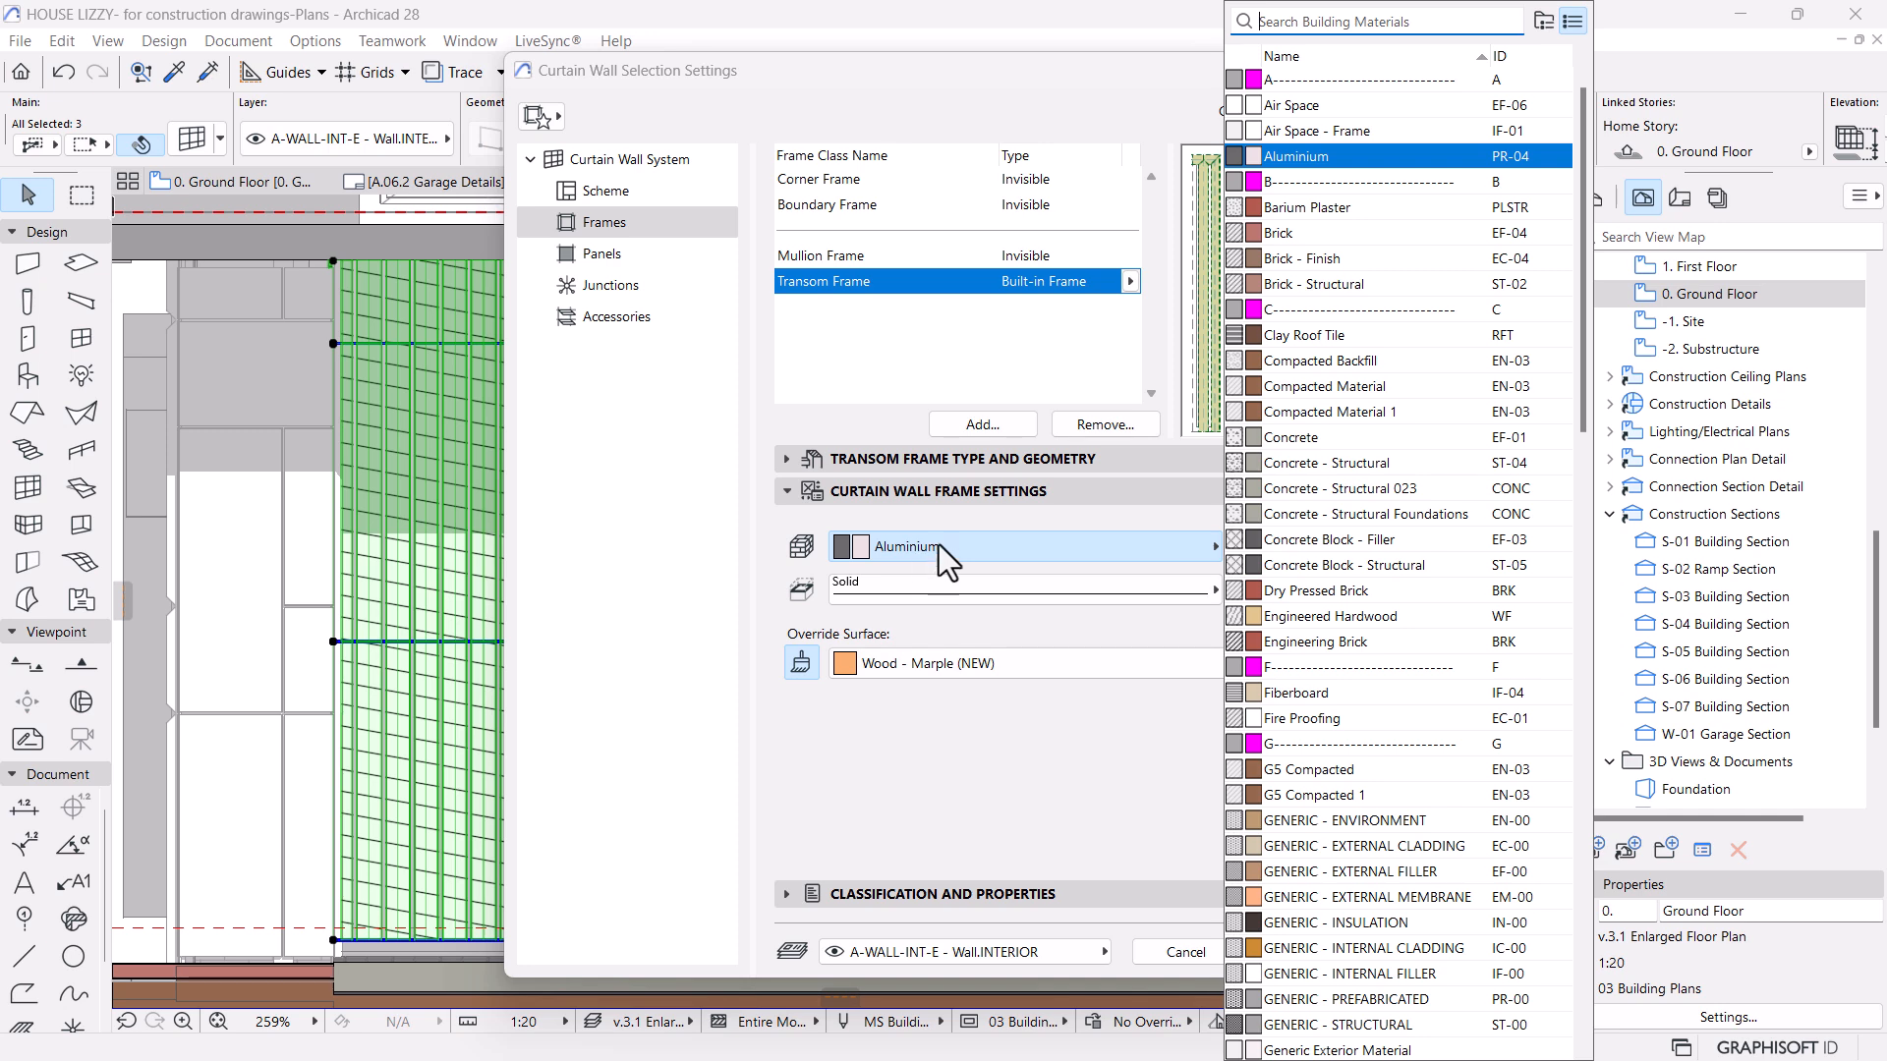
left_click(1310, 138)
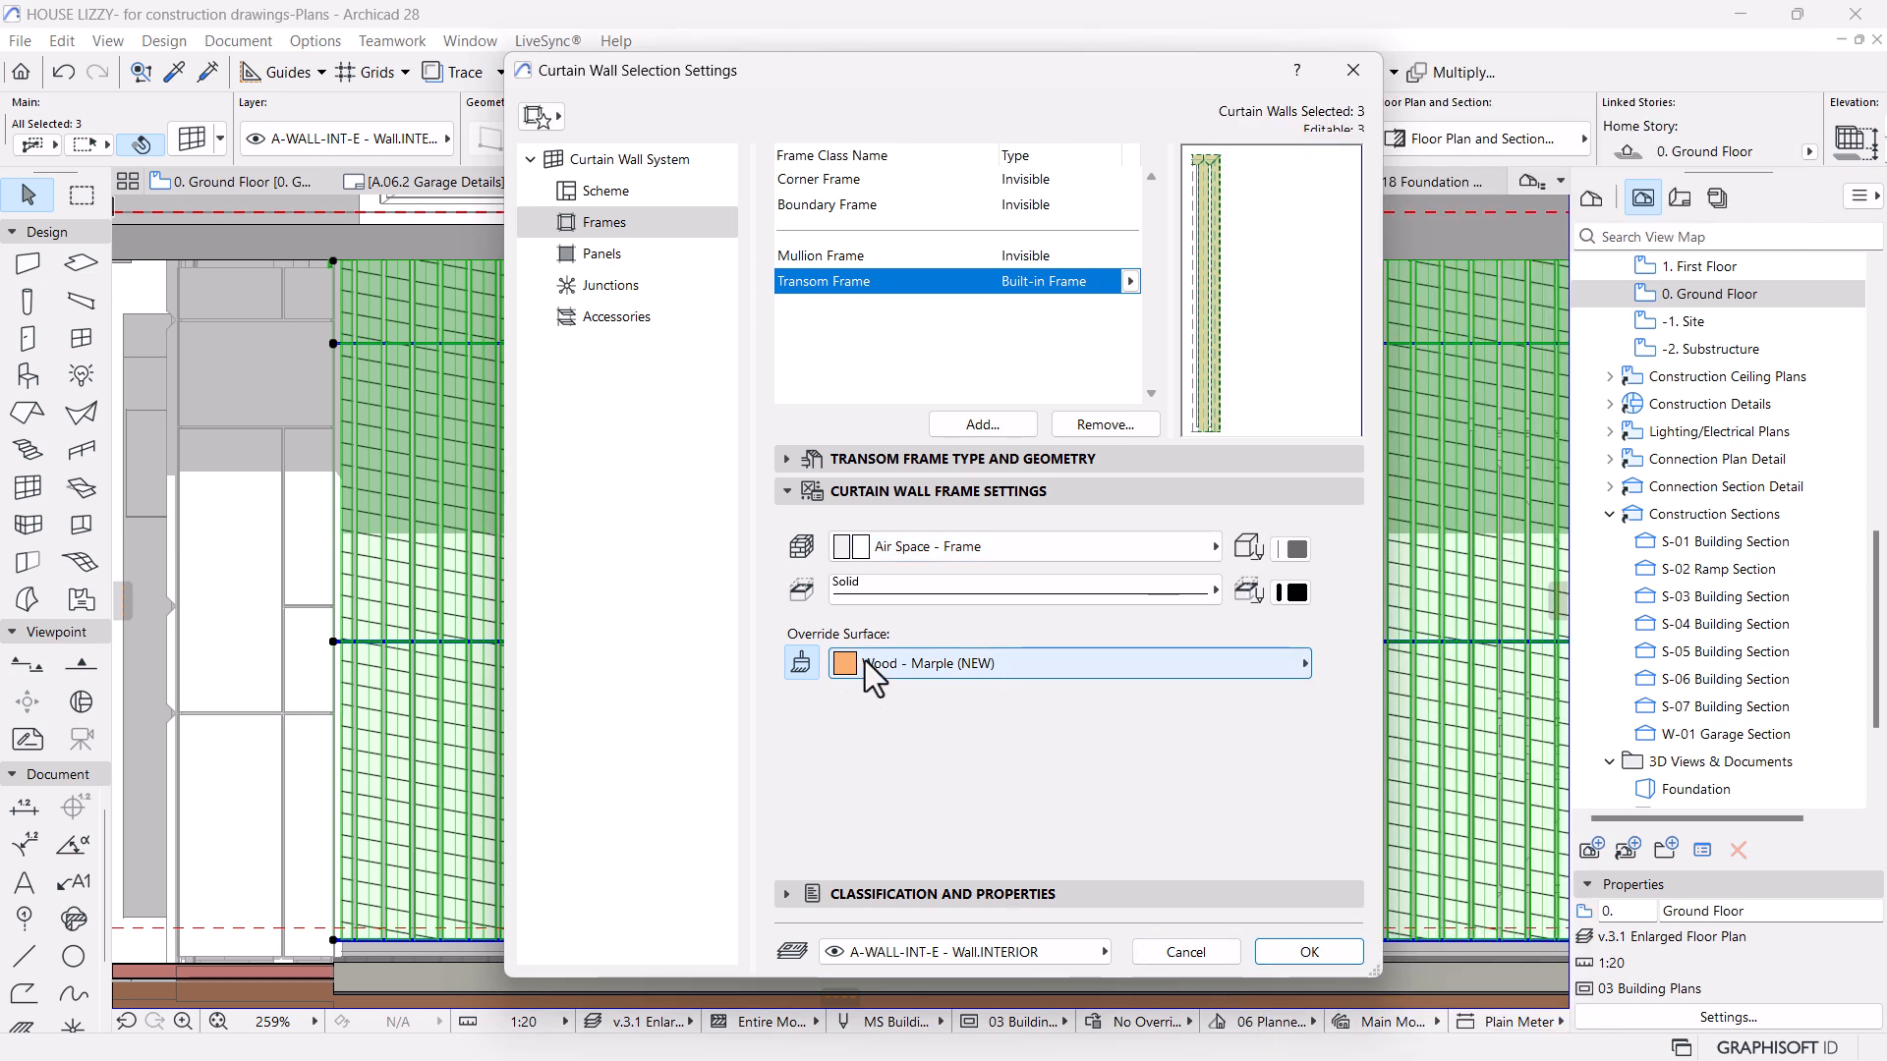
left_click(1287, 953)
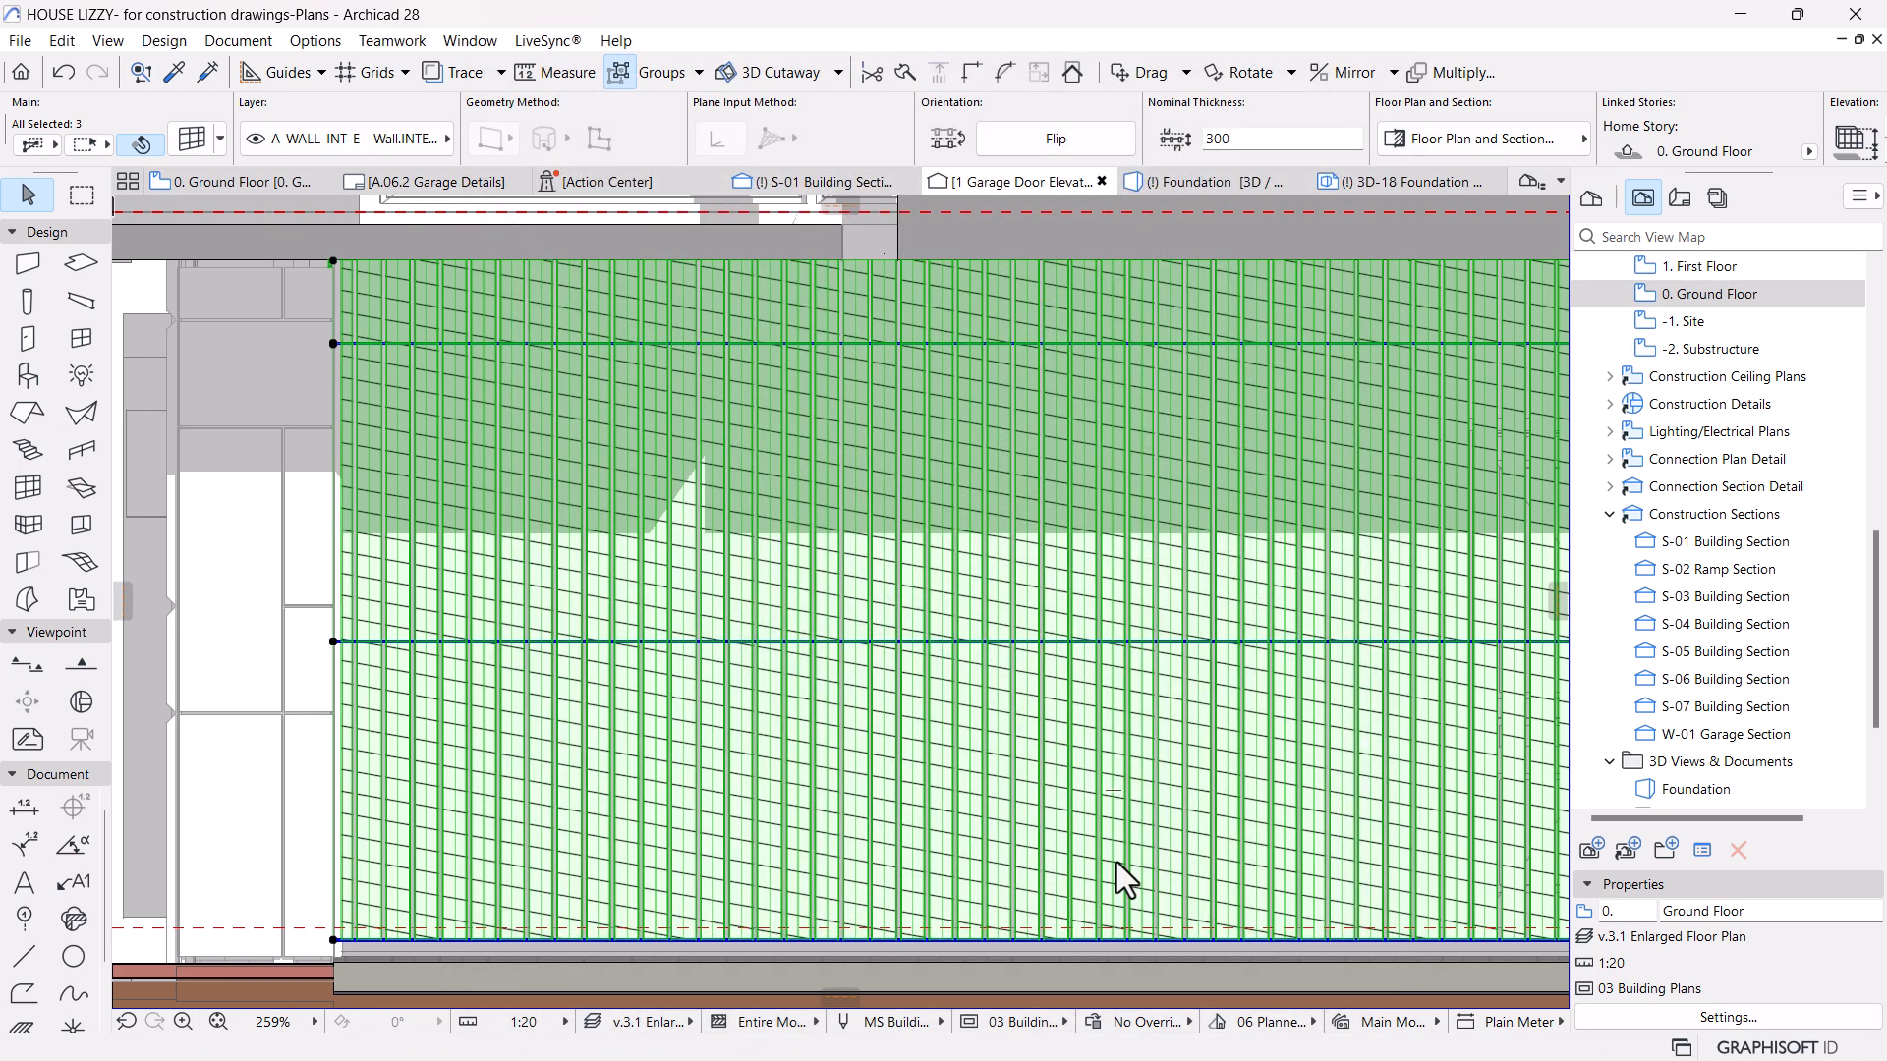
Set the Distinct Panel building material of the three selected batten curtain walls to Air Space - Frame.
scroll(703, 651, "down", 3)
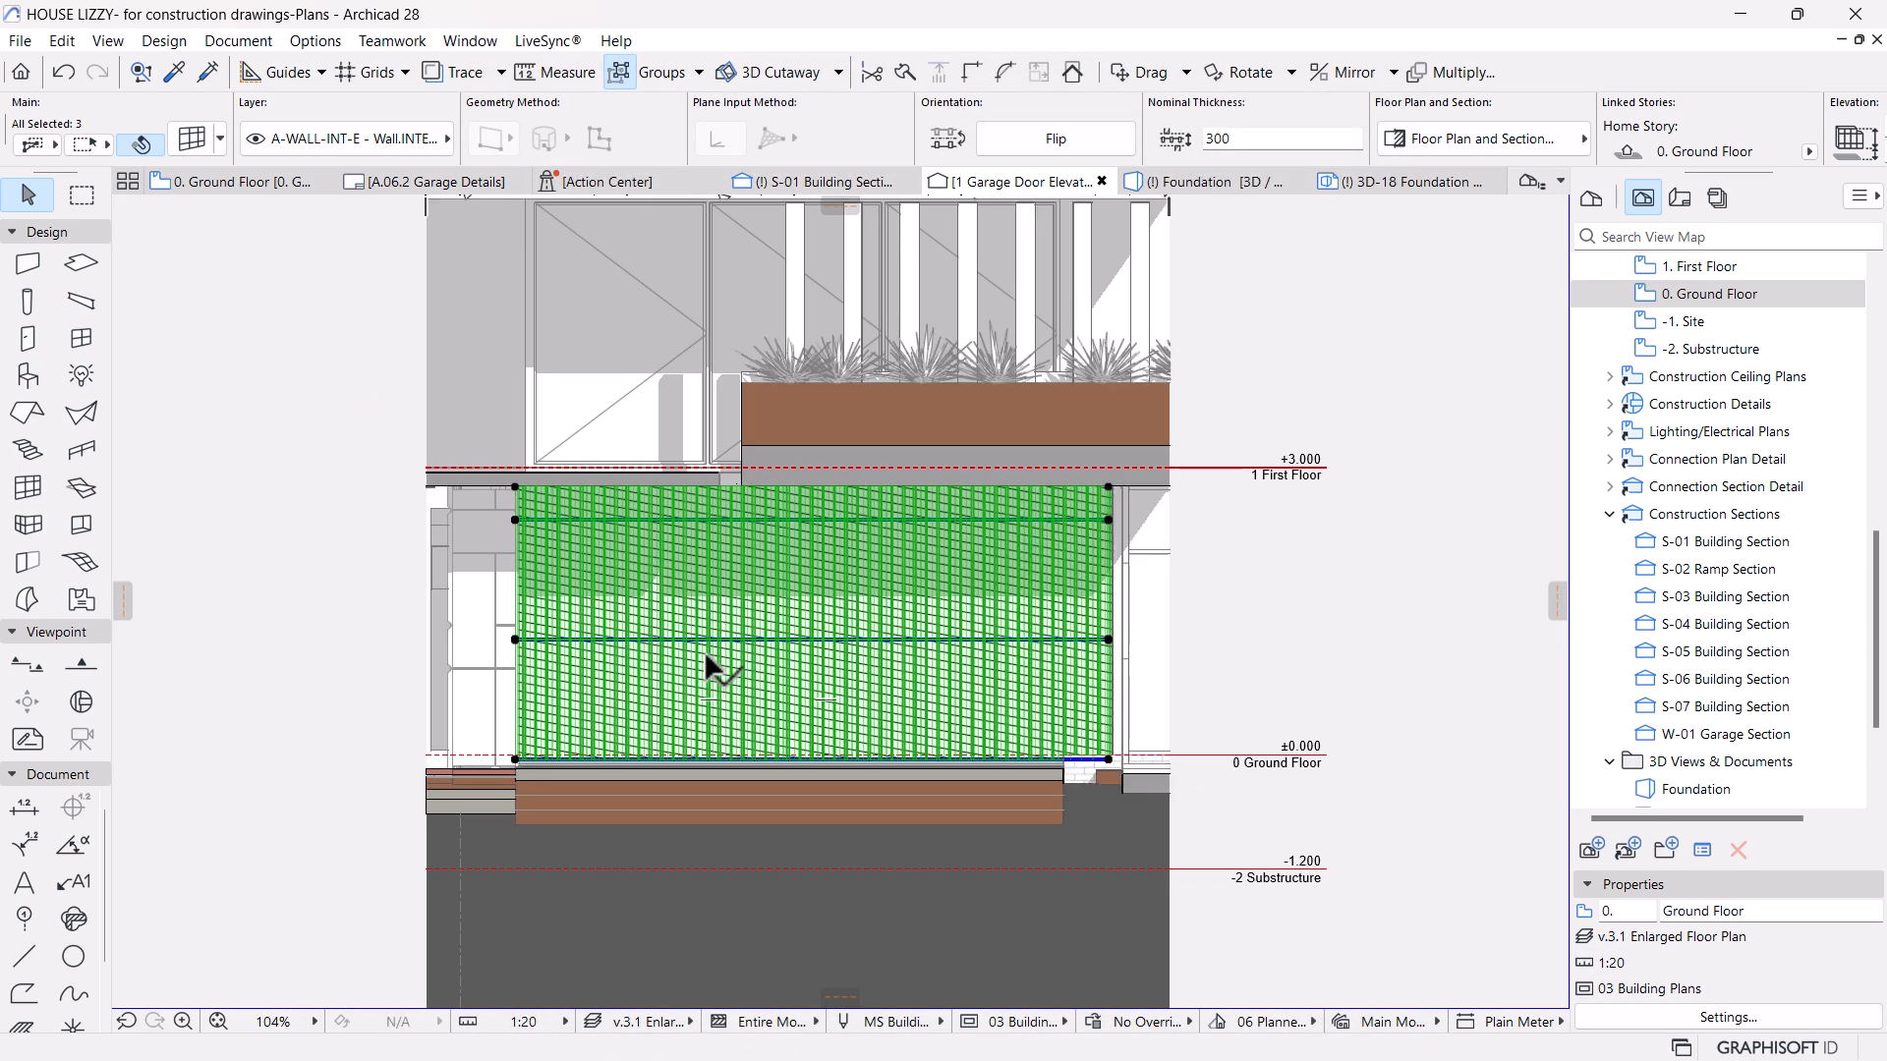
scroll(640, 572, "up", 2)
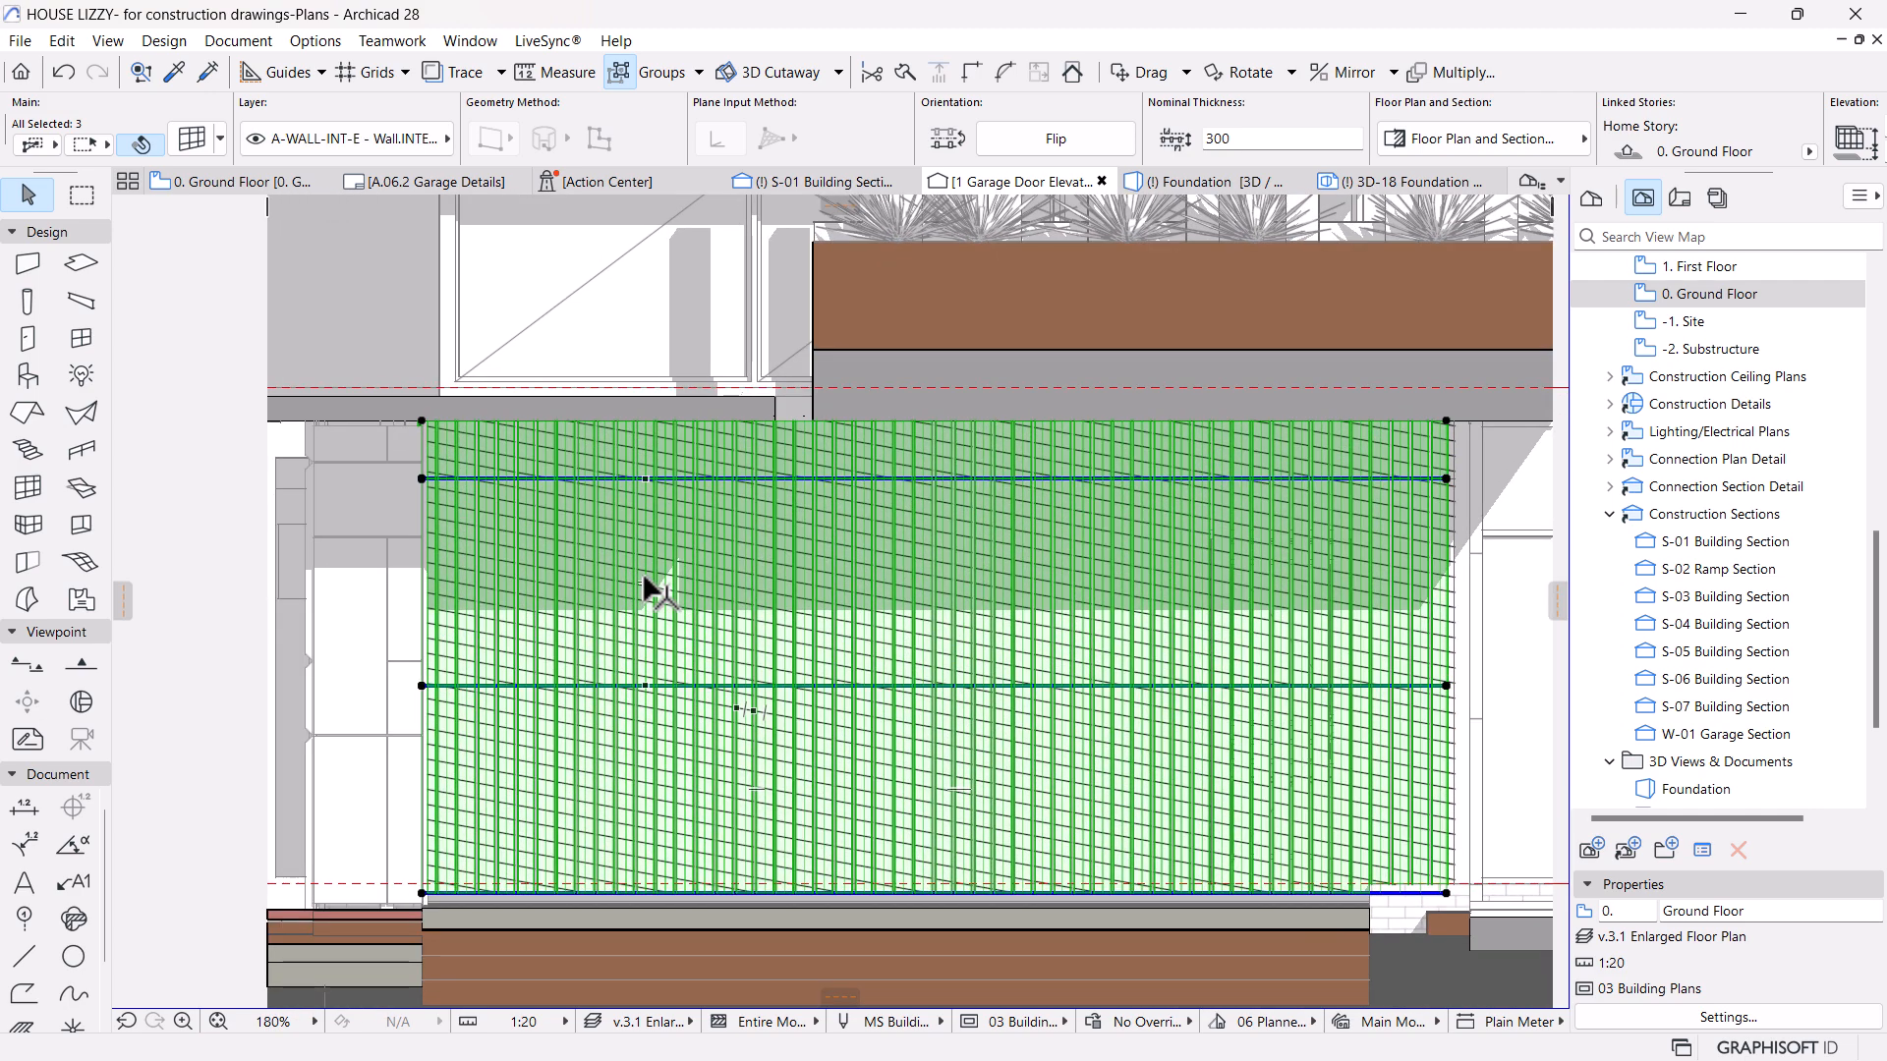
left_click(192, 134)
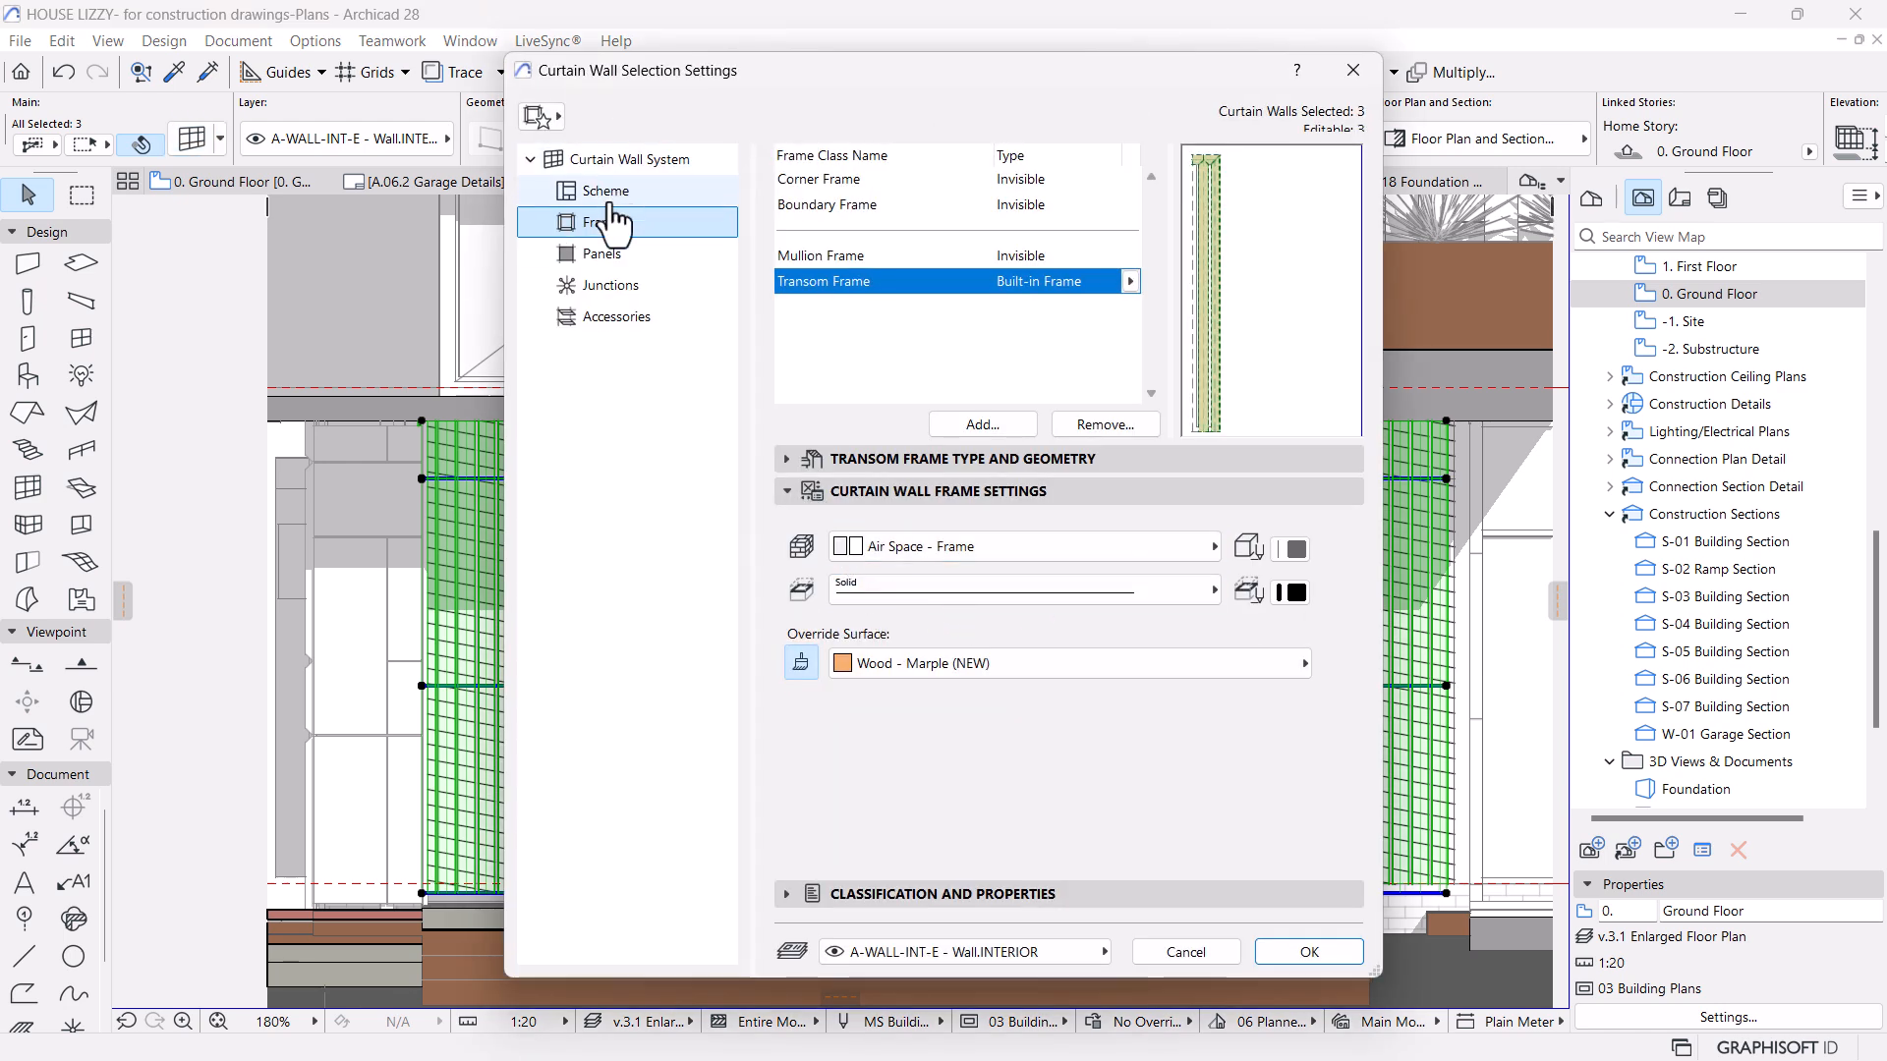
left_click(594, 256)
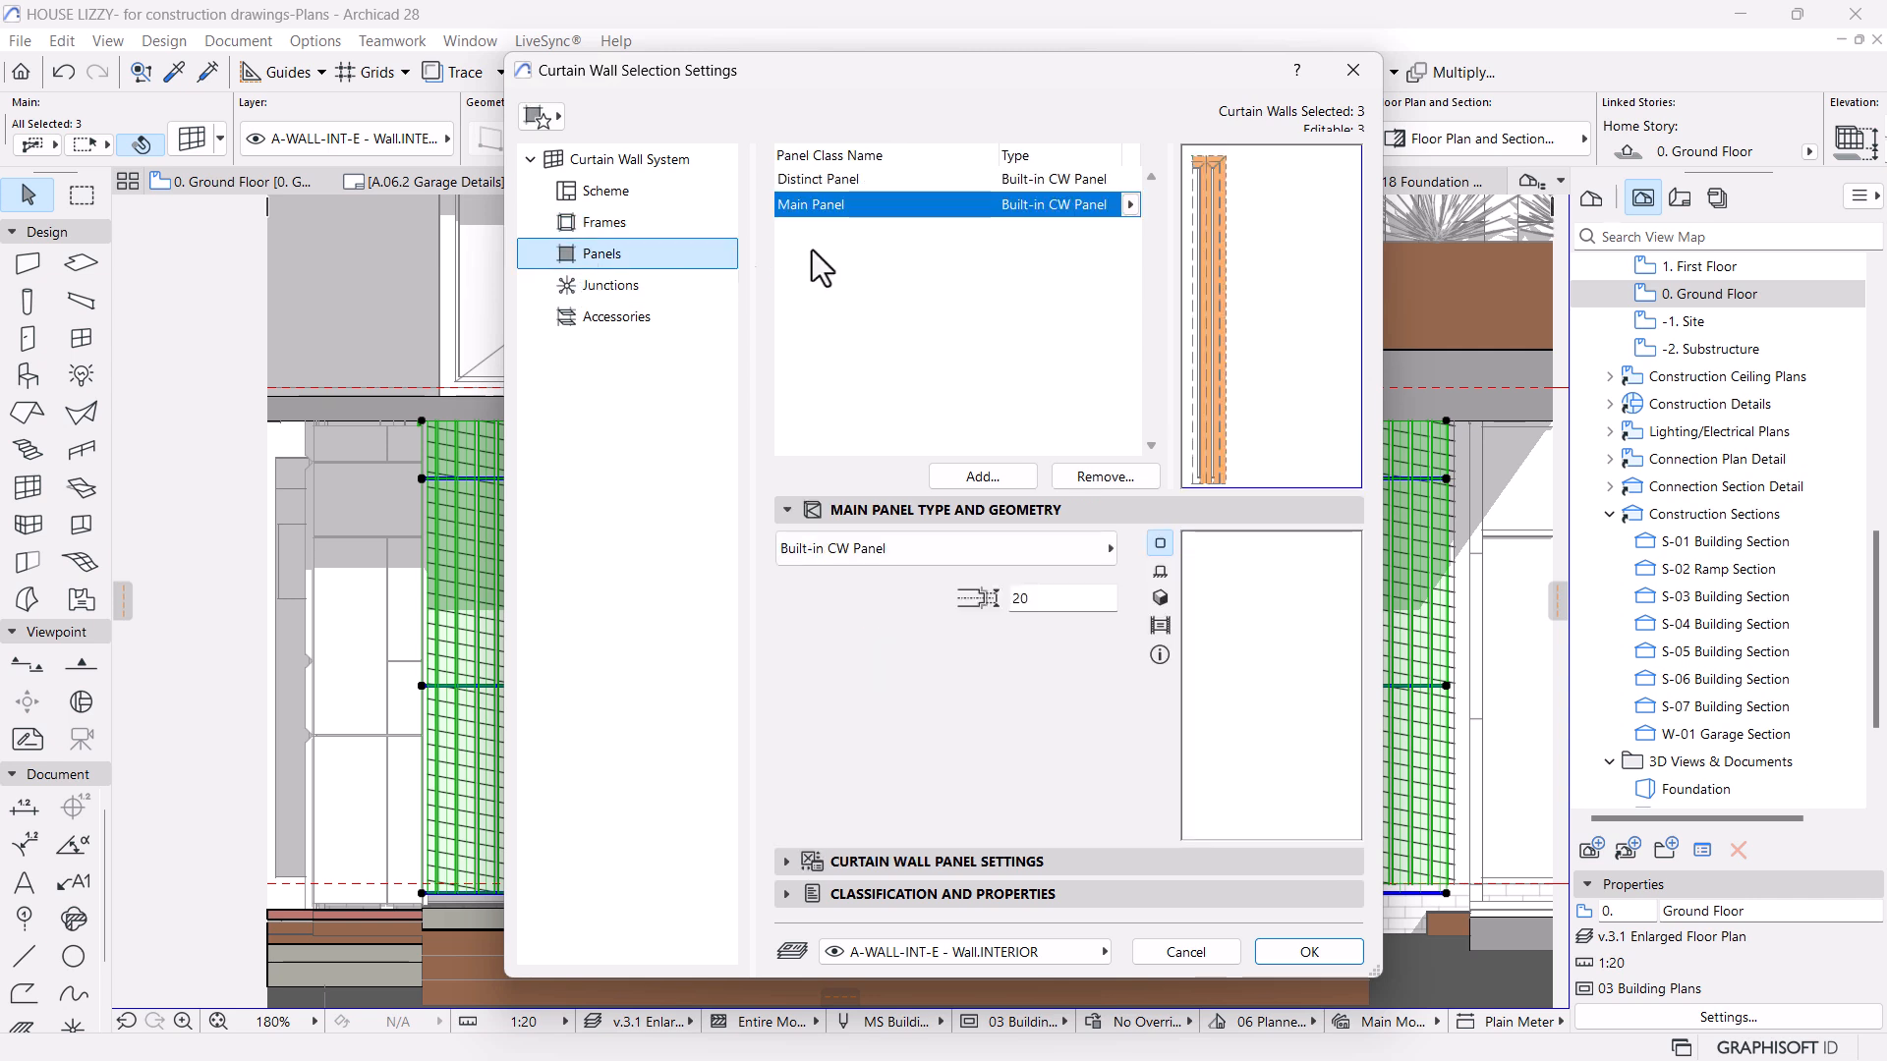
left_click(787, 862)
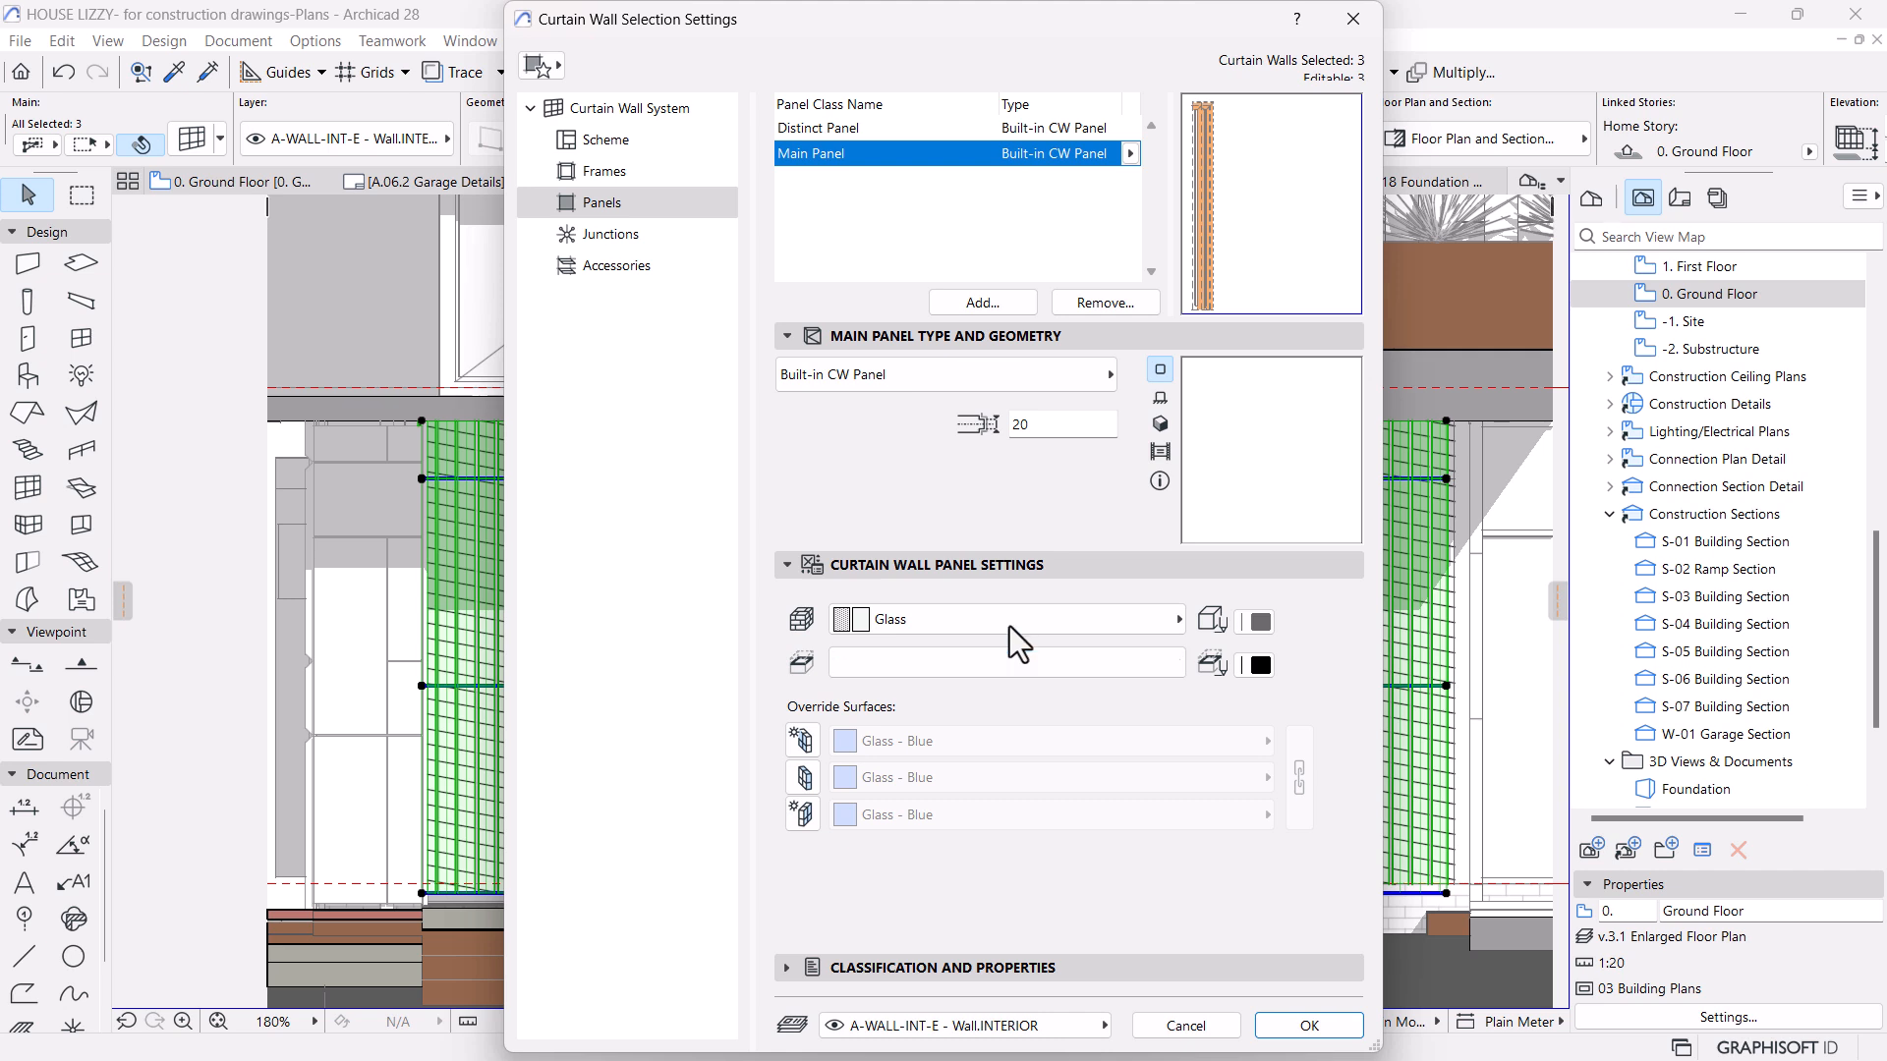
left_click(812, 132)
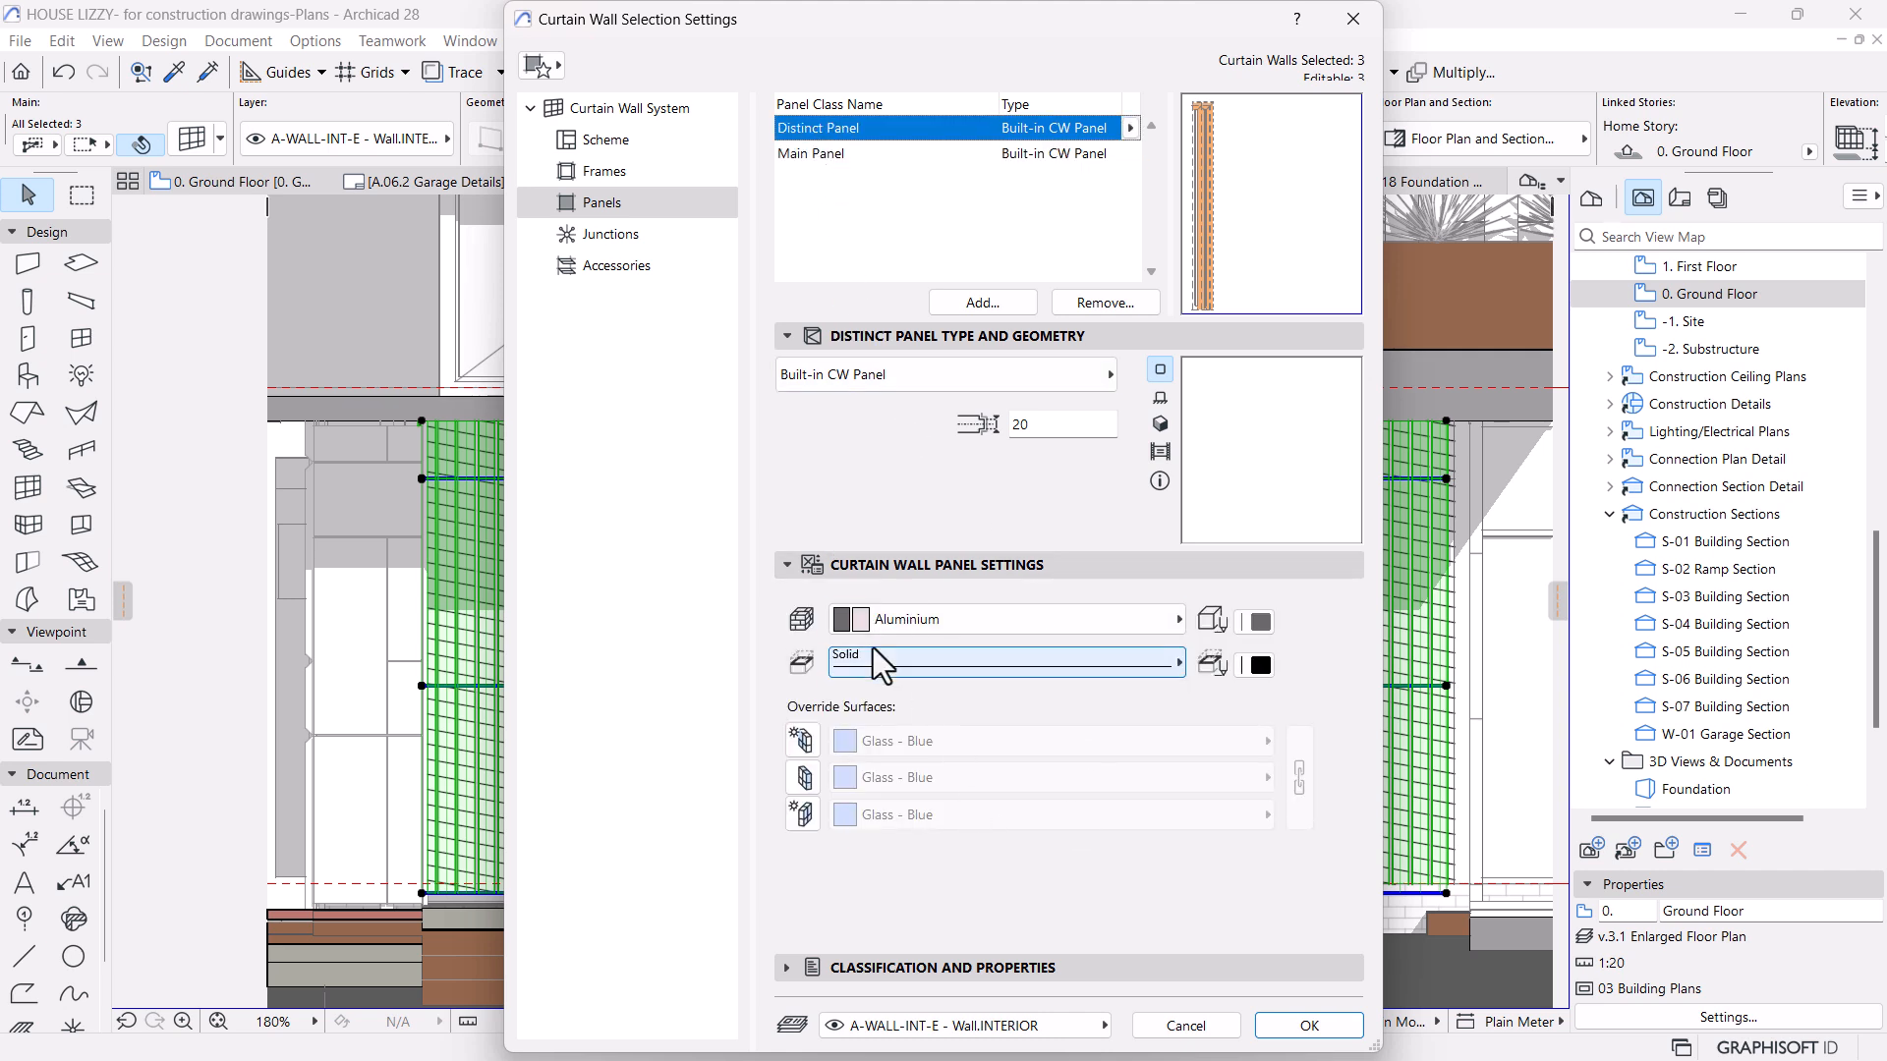
left_click(932, 621)
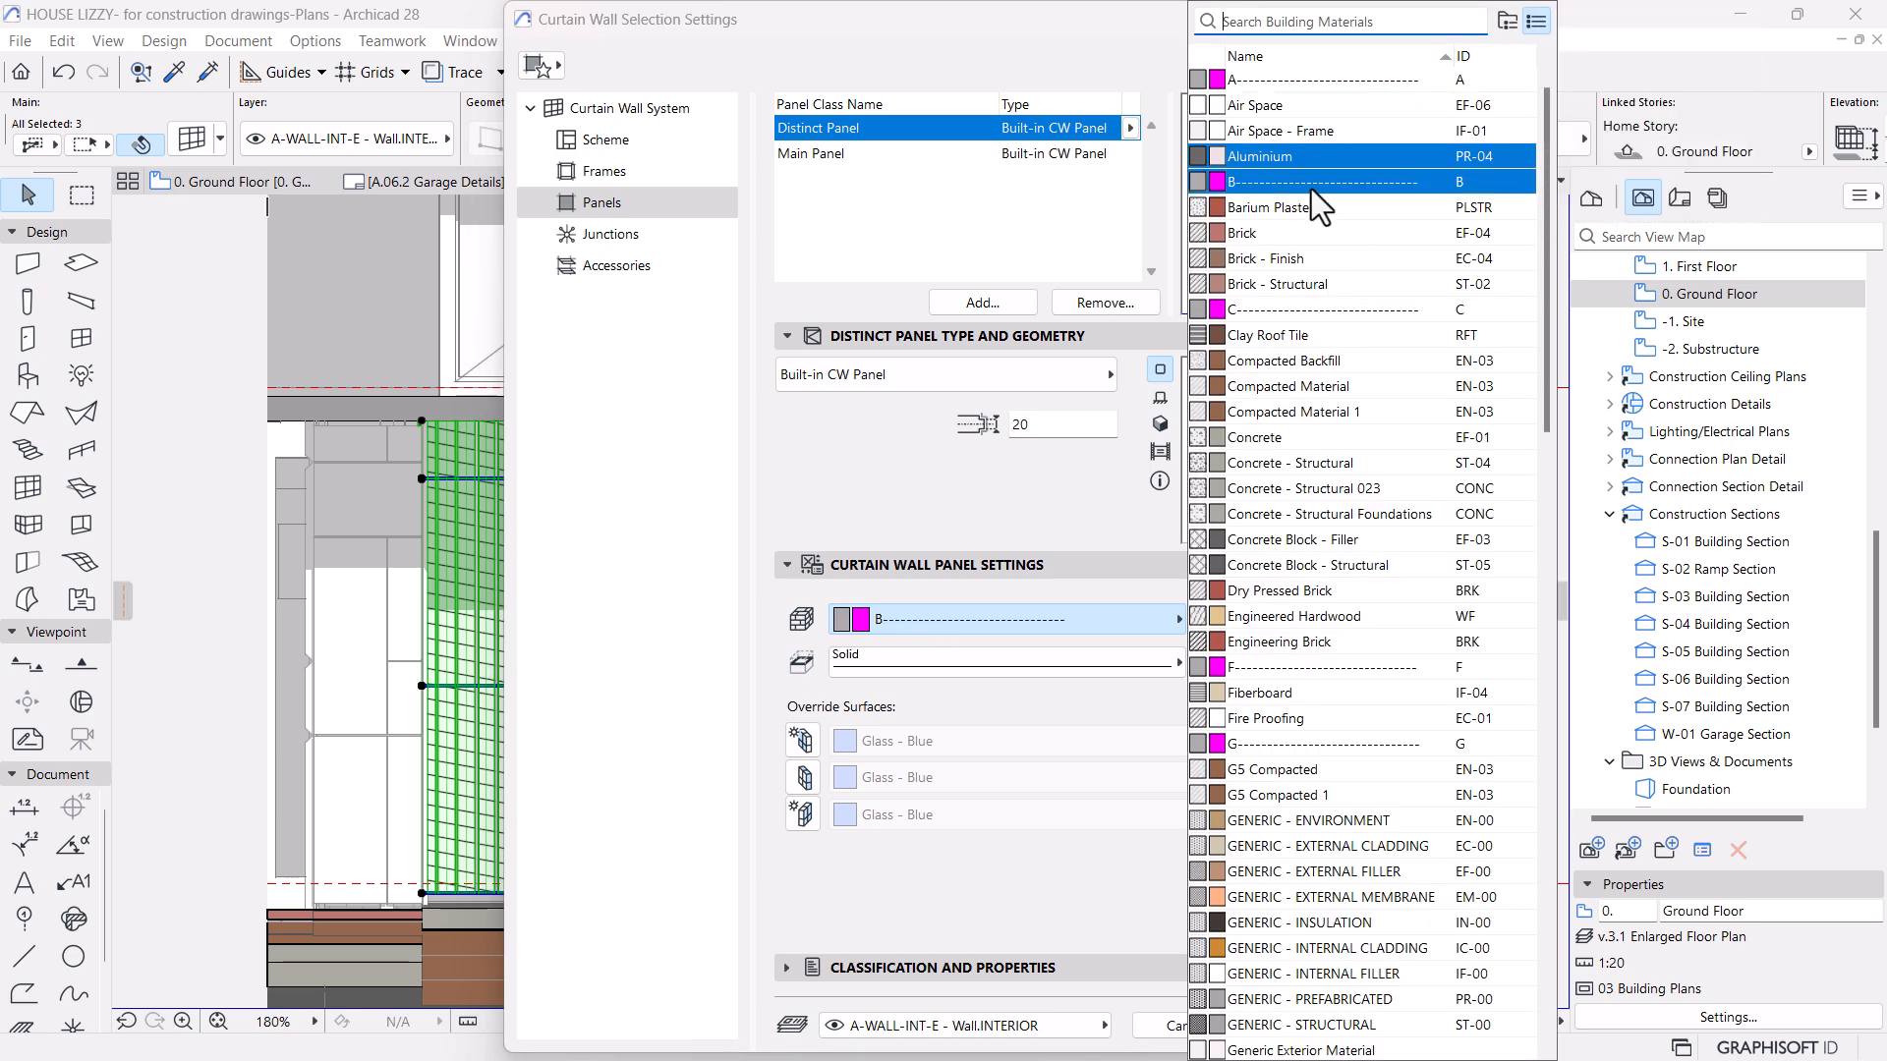
left_click(1265, 134)
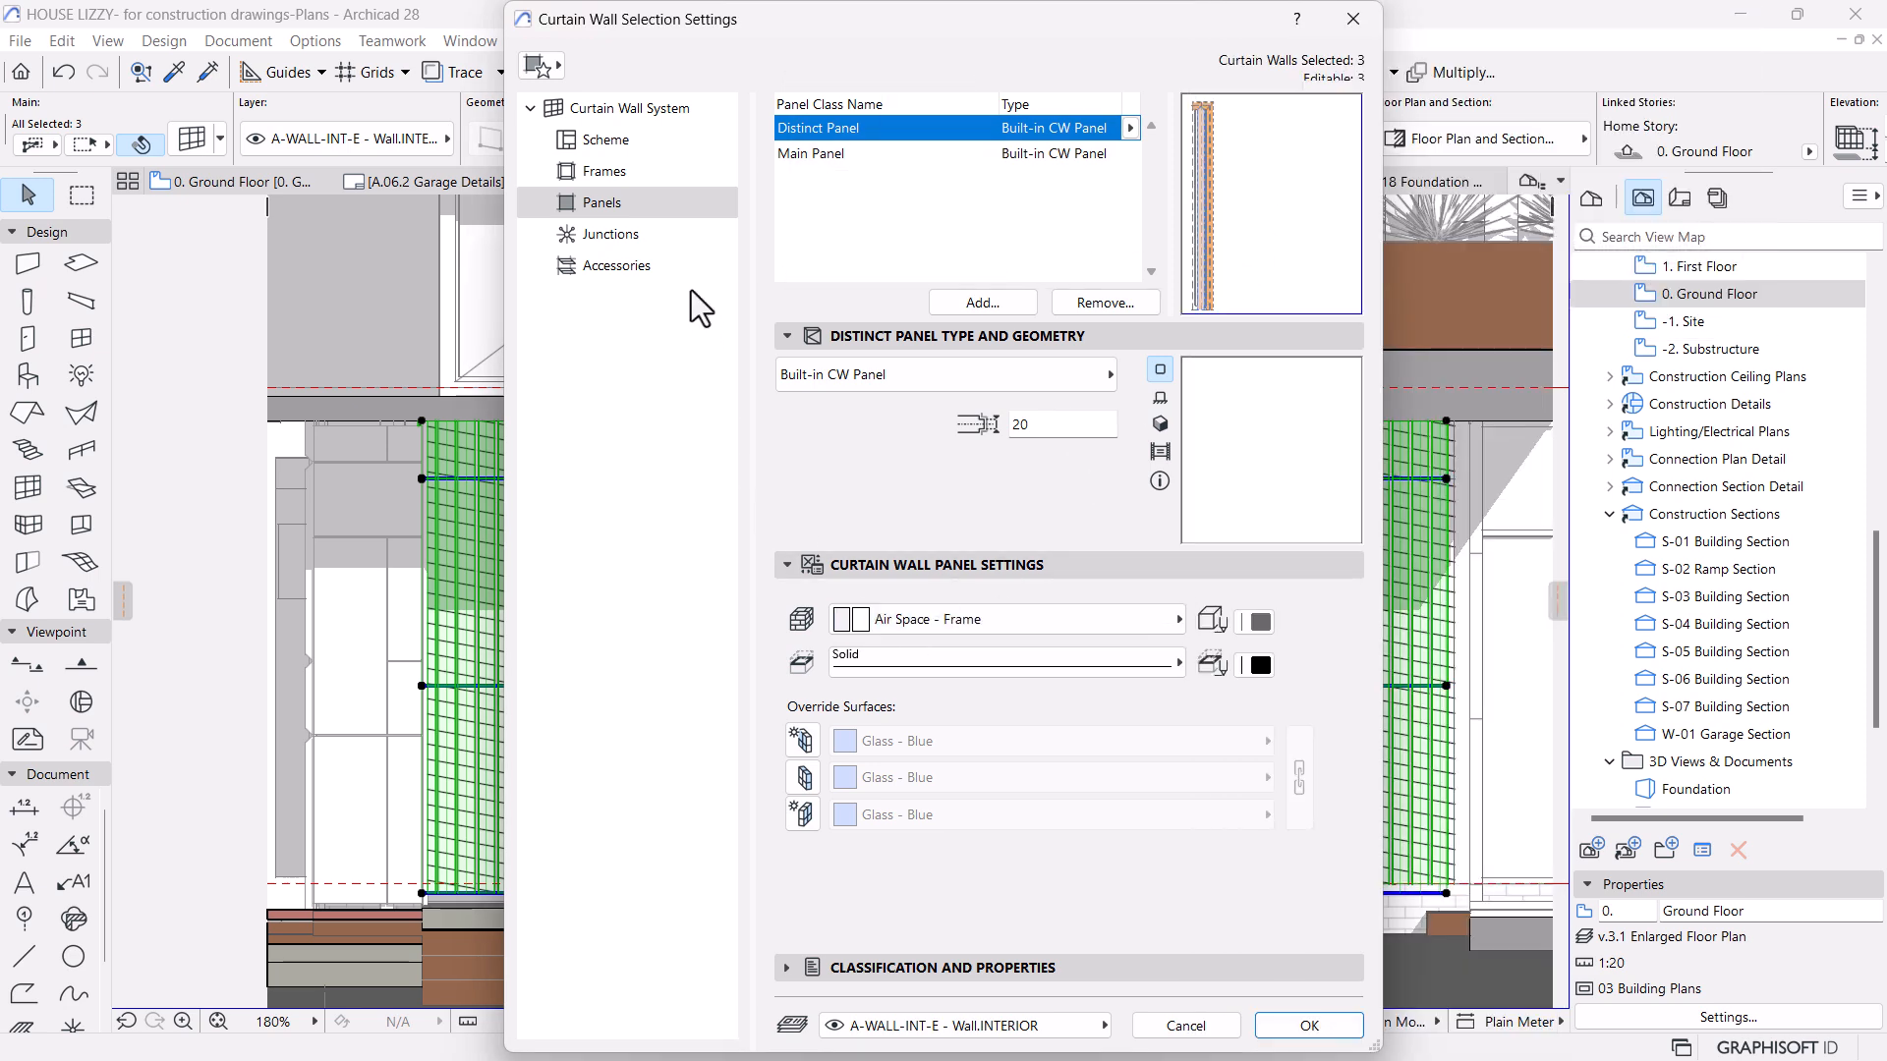
left_click(1317, 1025)
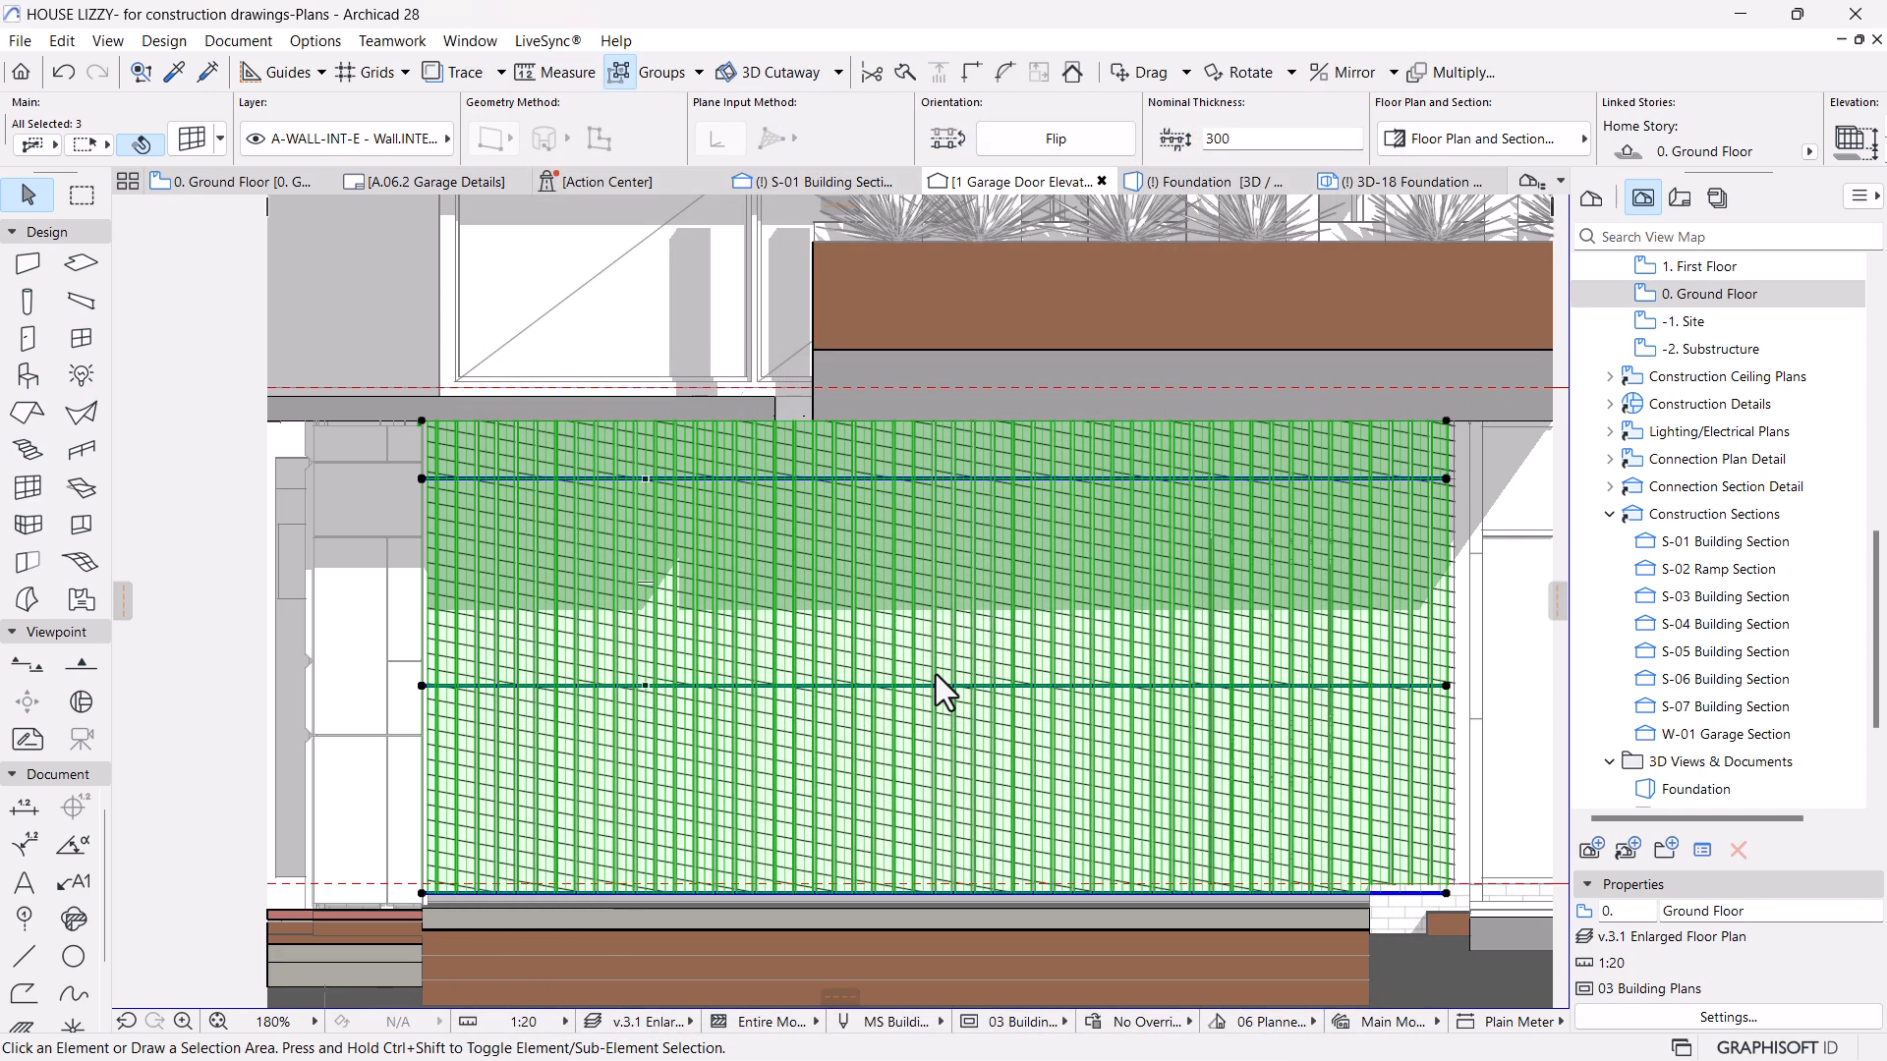
Delete the middle batten curtain wall to check what lies behind it, and undo the deletion.
scroll(936, 674, "down", 3)
scroll(1120, 676, "up", 5)
scroll(1276, 640, "up", 3)
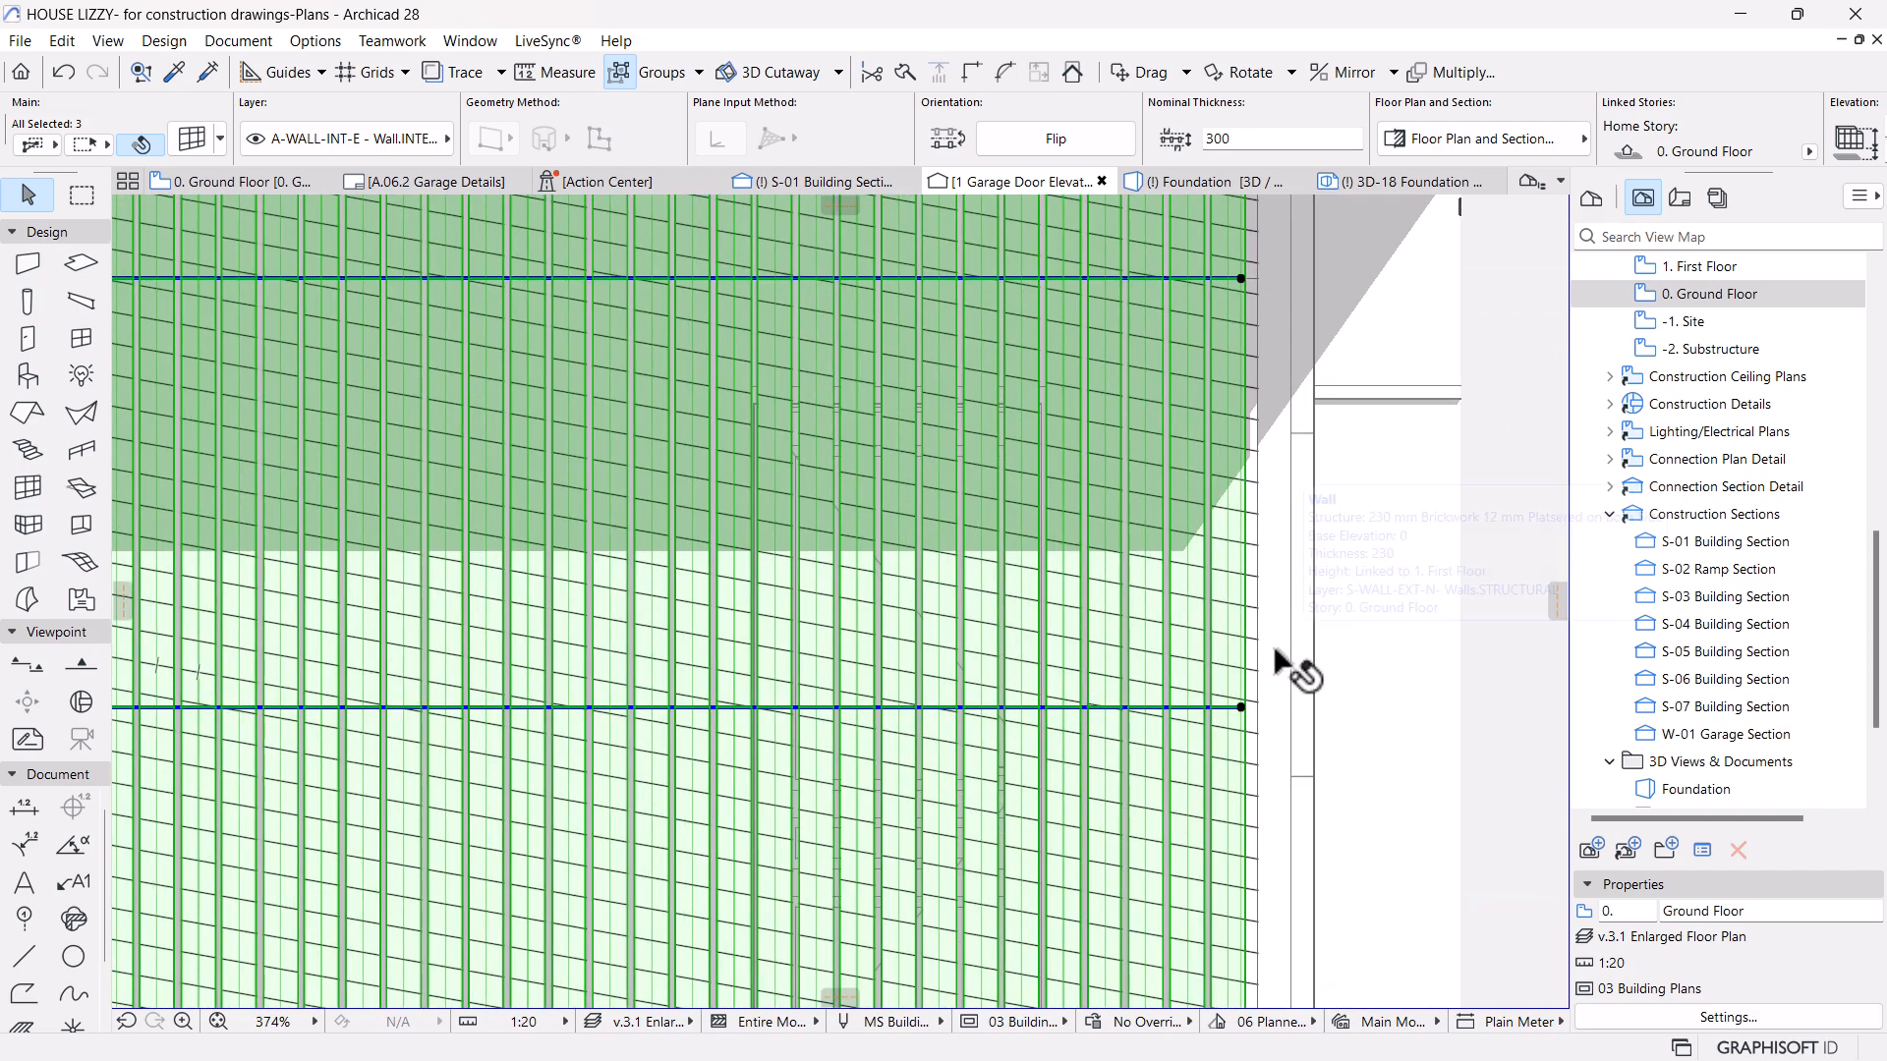
scroll(1275, 635, "up", 4)
left_click(1253, 727)
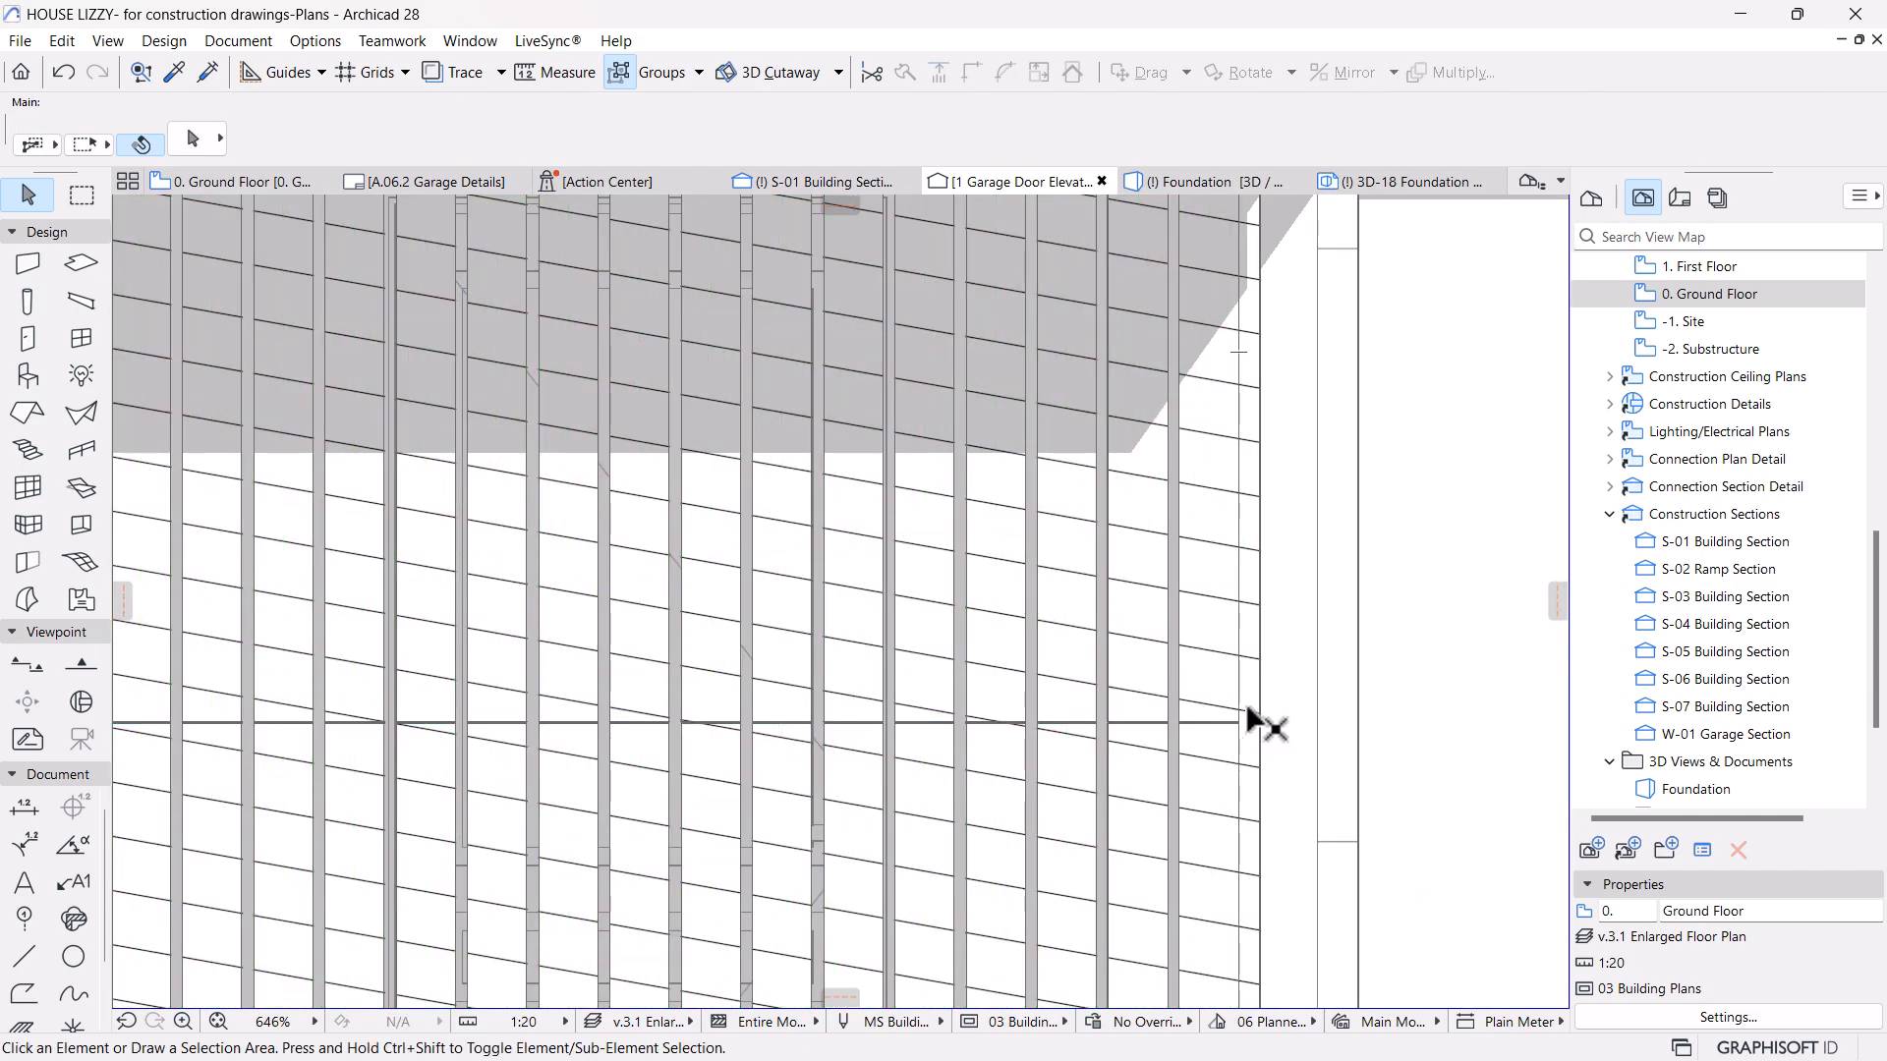
left_click(1247, 703)
left_click(1075, 675)
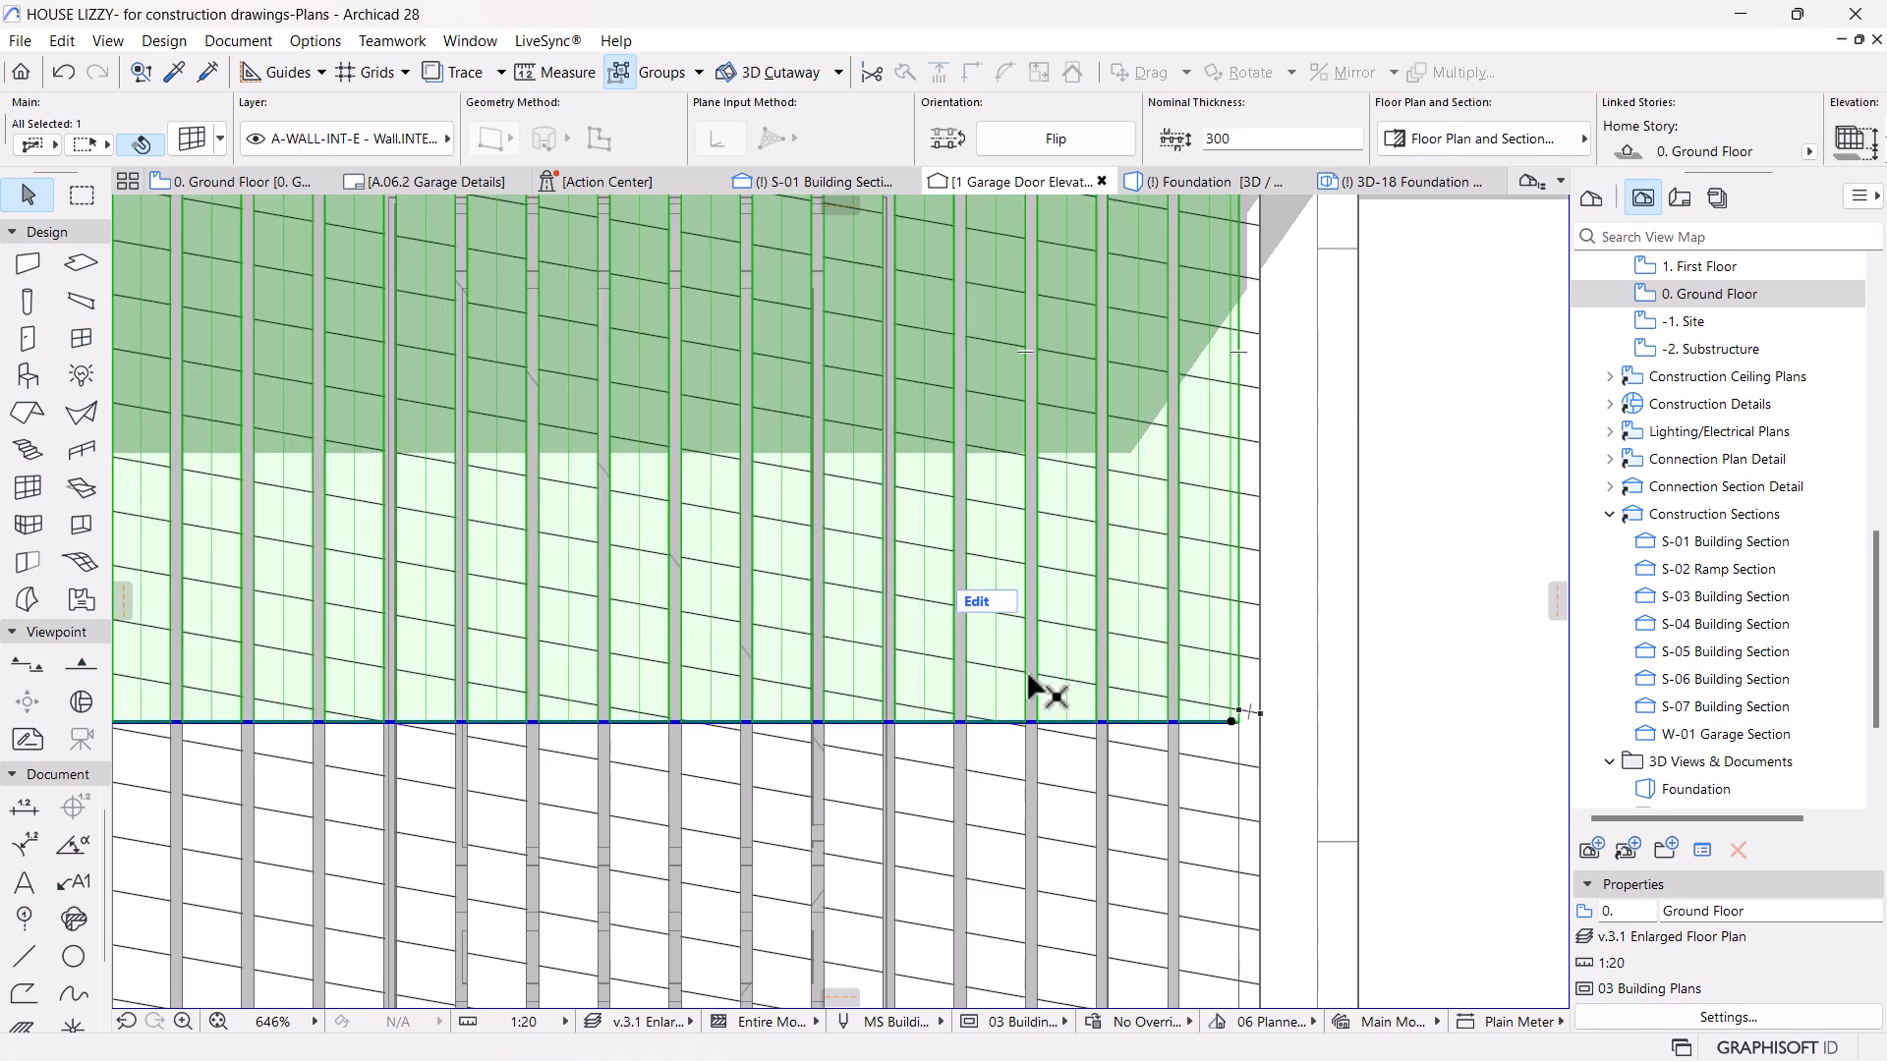
scroll(1060, 812, "down", 7)
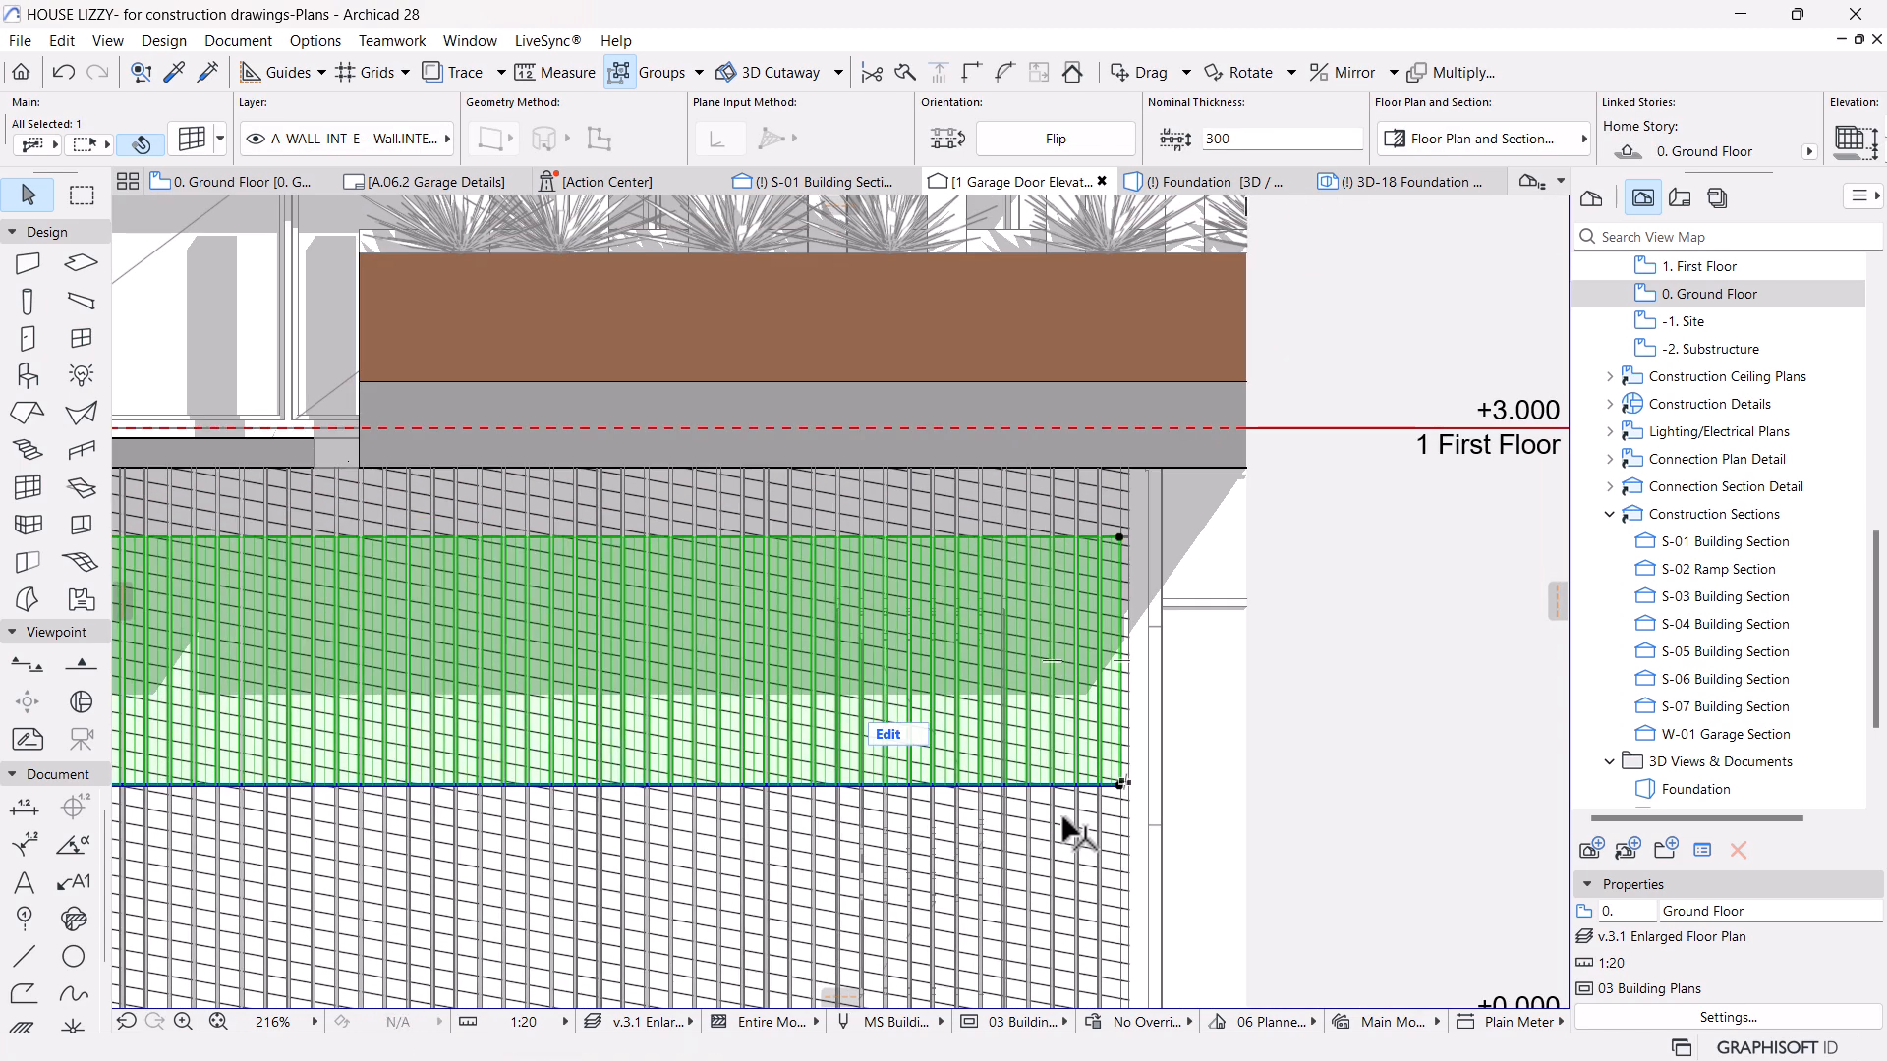
key("Delete")
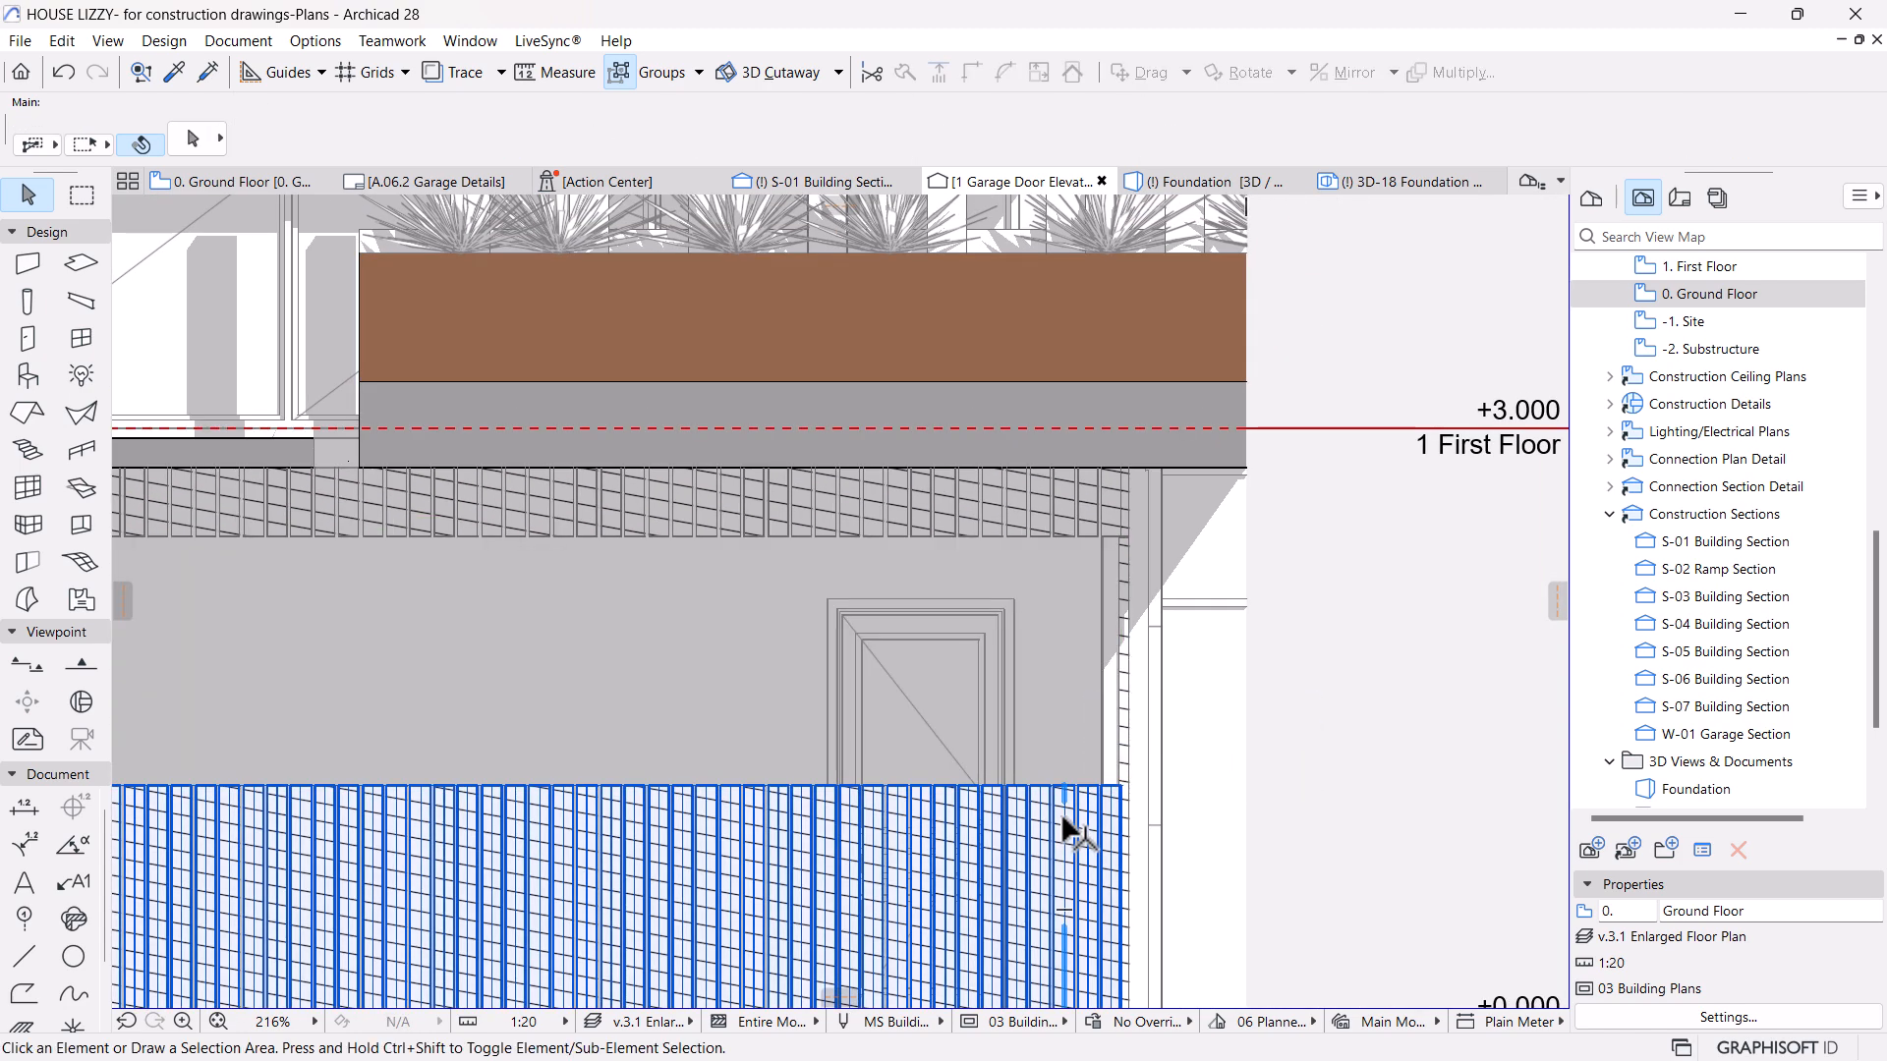
key("ctrl+z")
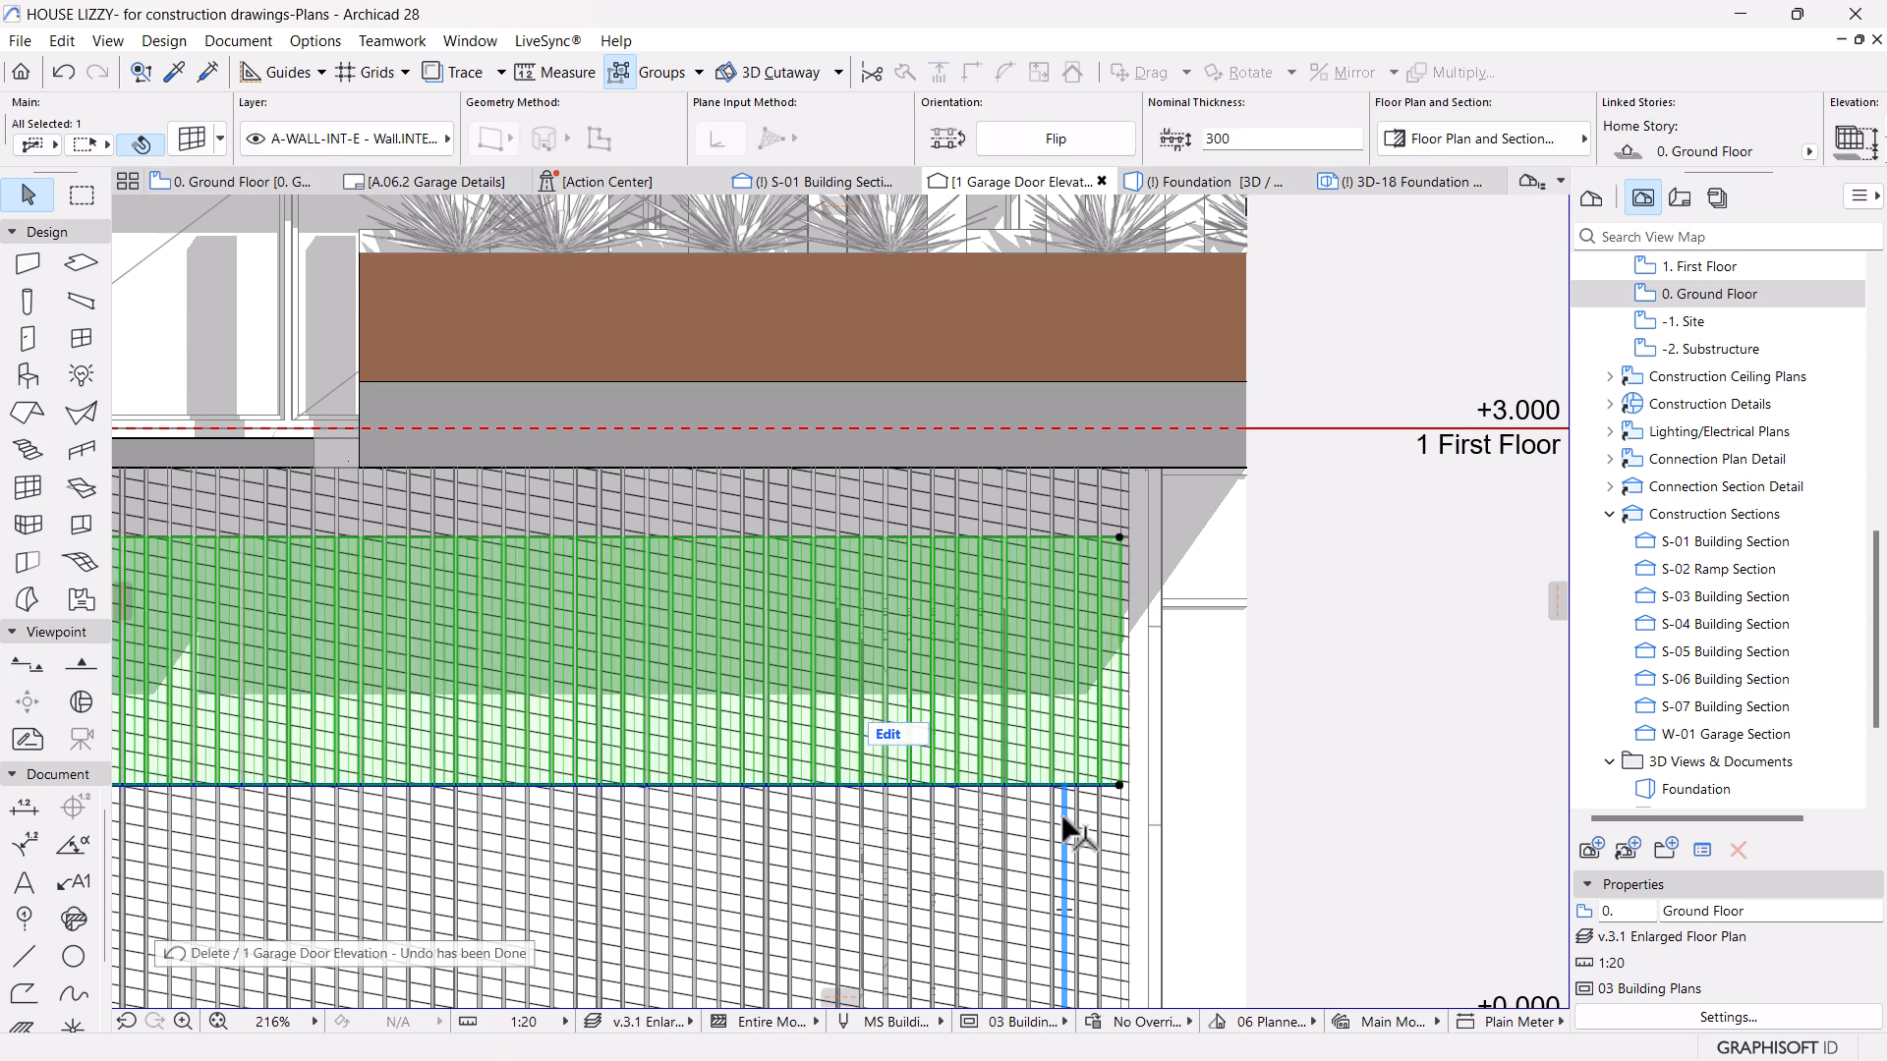
Review the floor plan and section display options and grid scheme of all three batten curtain walls.
left_click(999, 864, "shift")
left_click(967, 489, "shift")
key("ctrl+t")
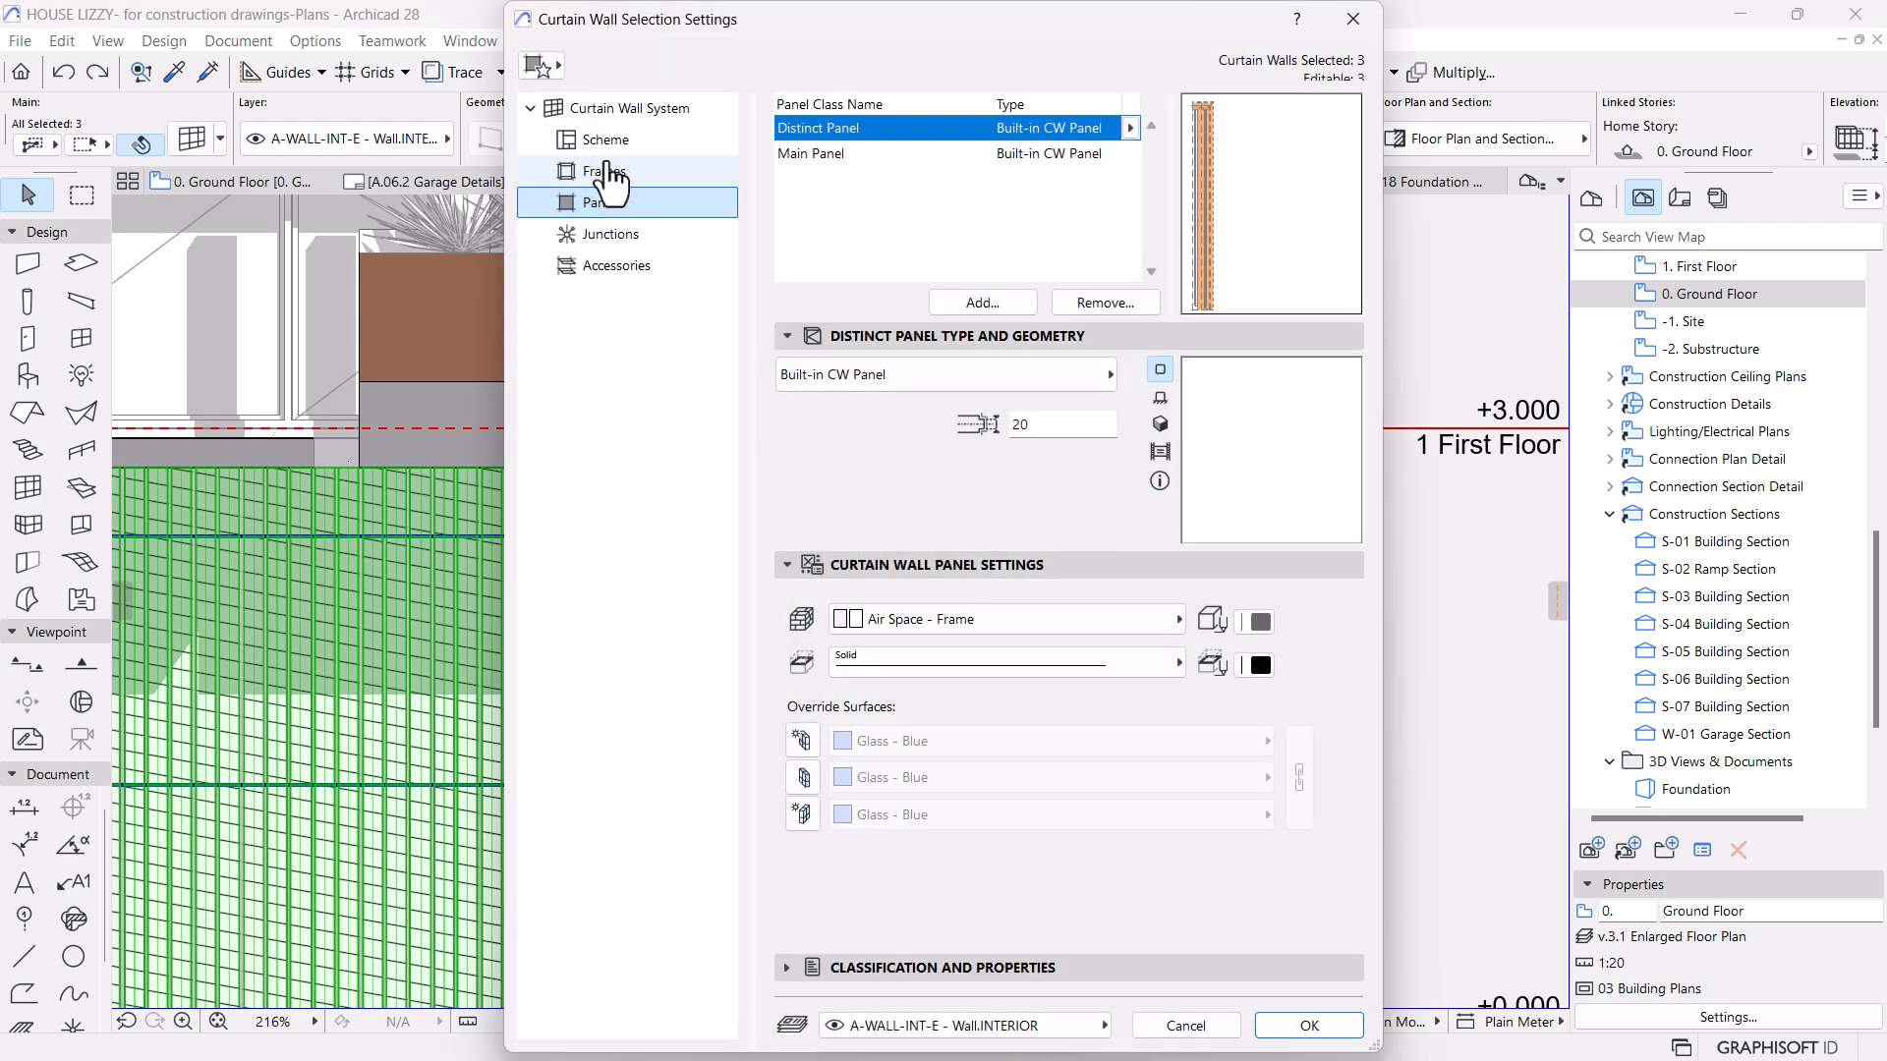
left_click(593, 110)
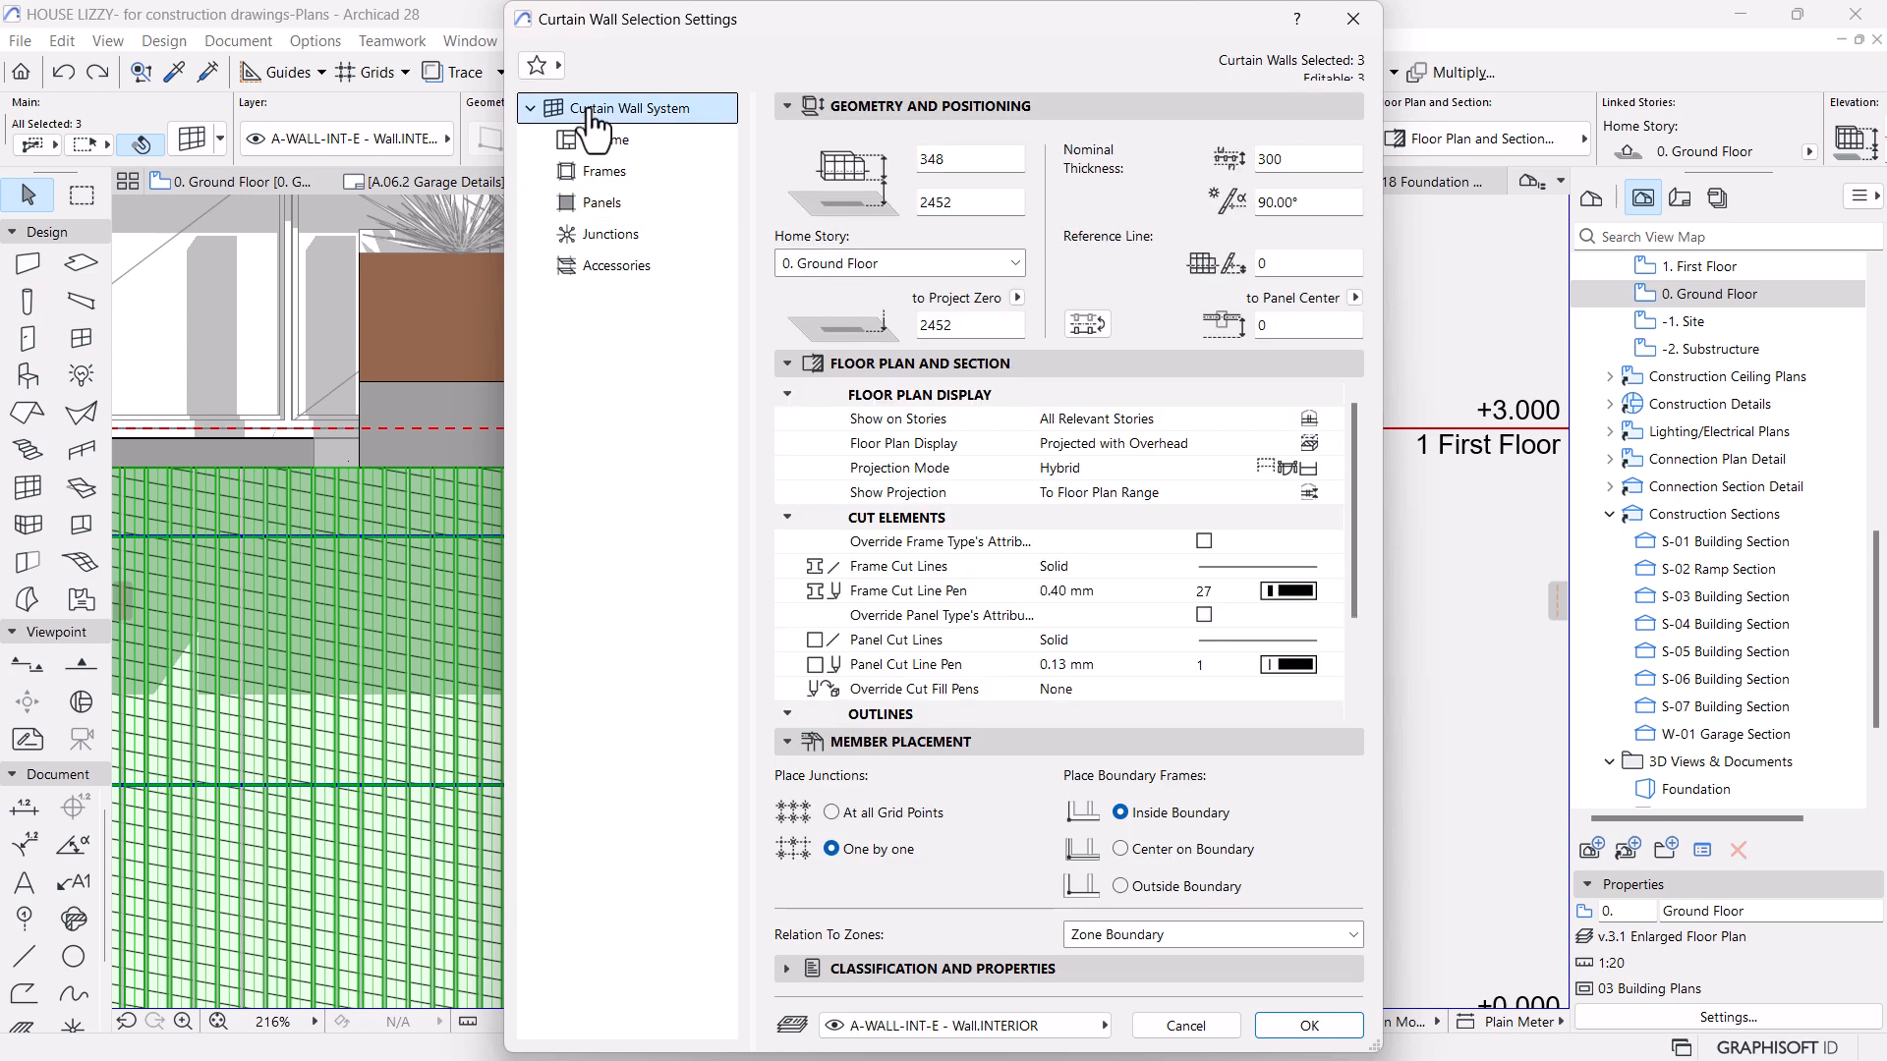
scroll(1087, 602, "down", 3)
scroll(1087, 602, "up", 3)
scroll(1087, 602, "down", 3)
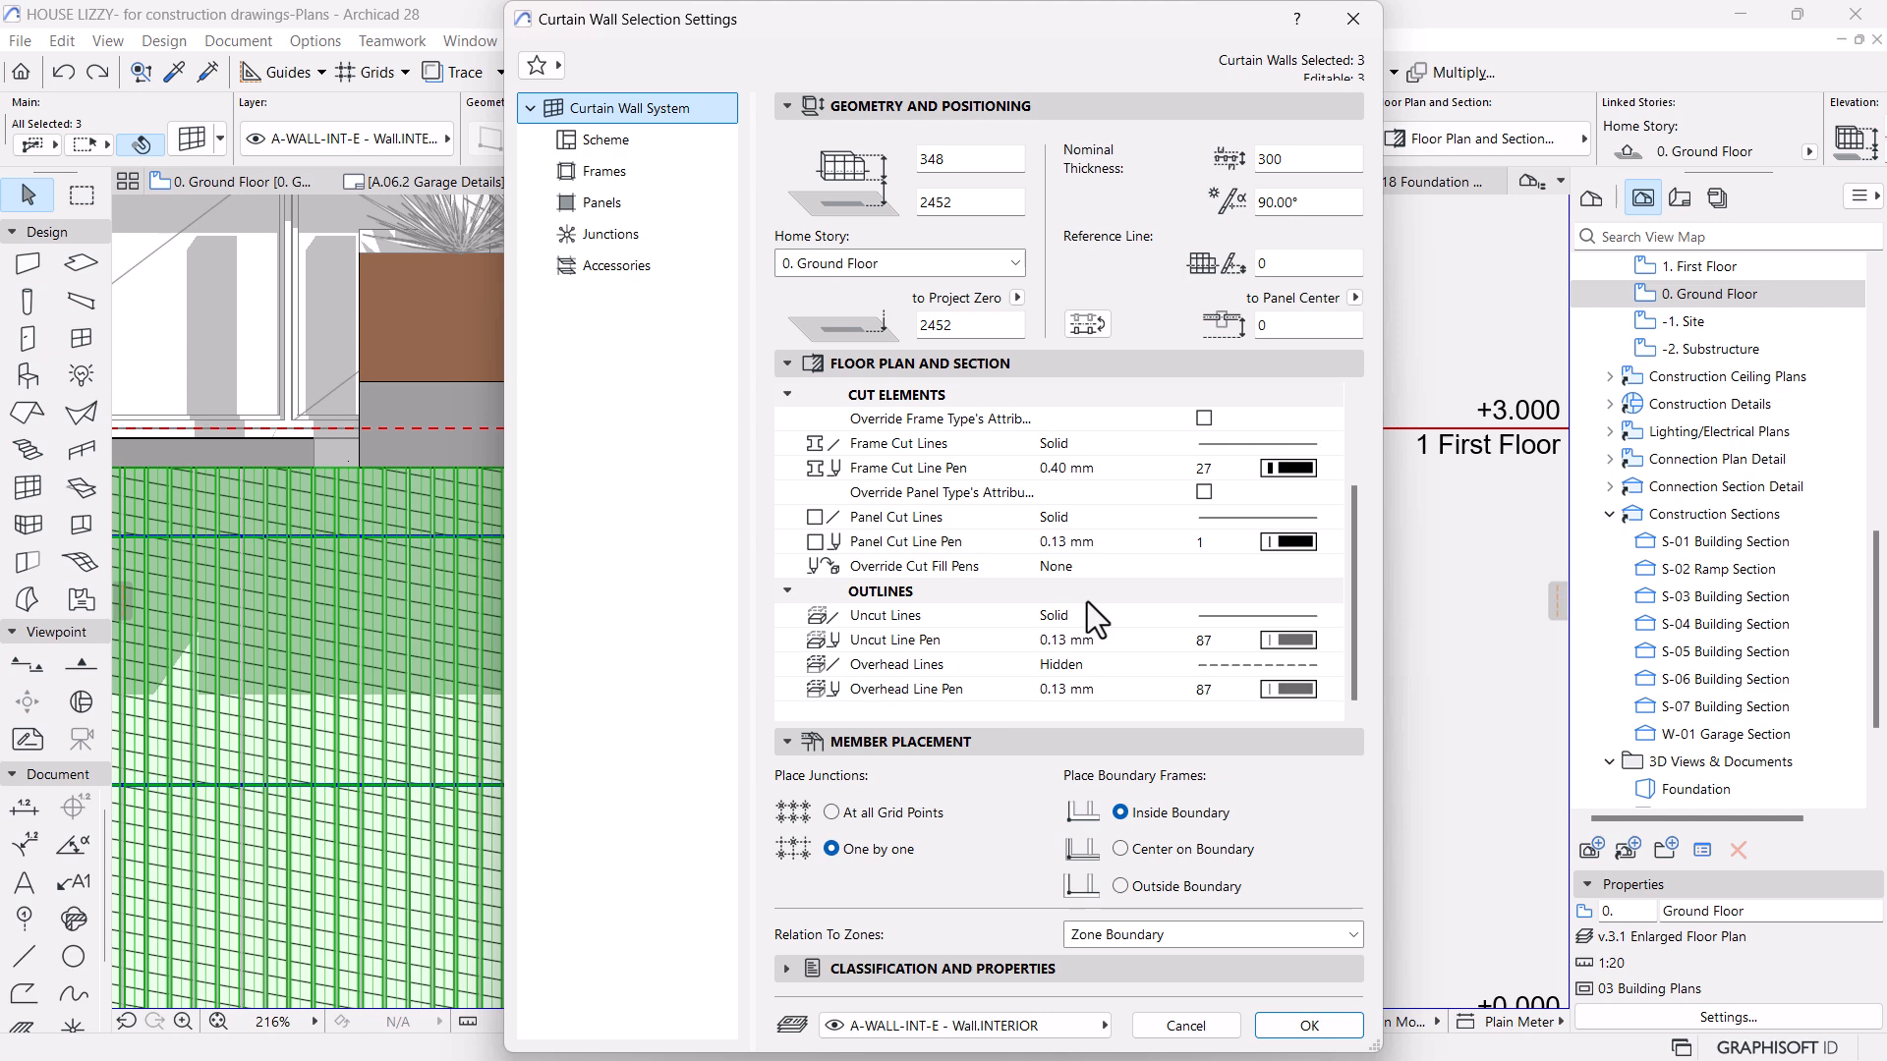
scroll(1087, 602, "up", 3)
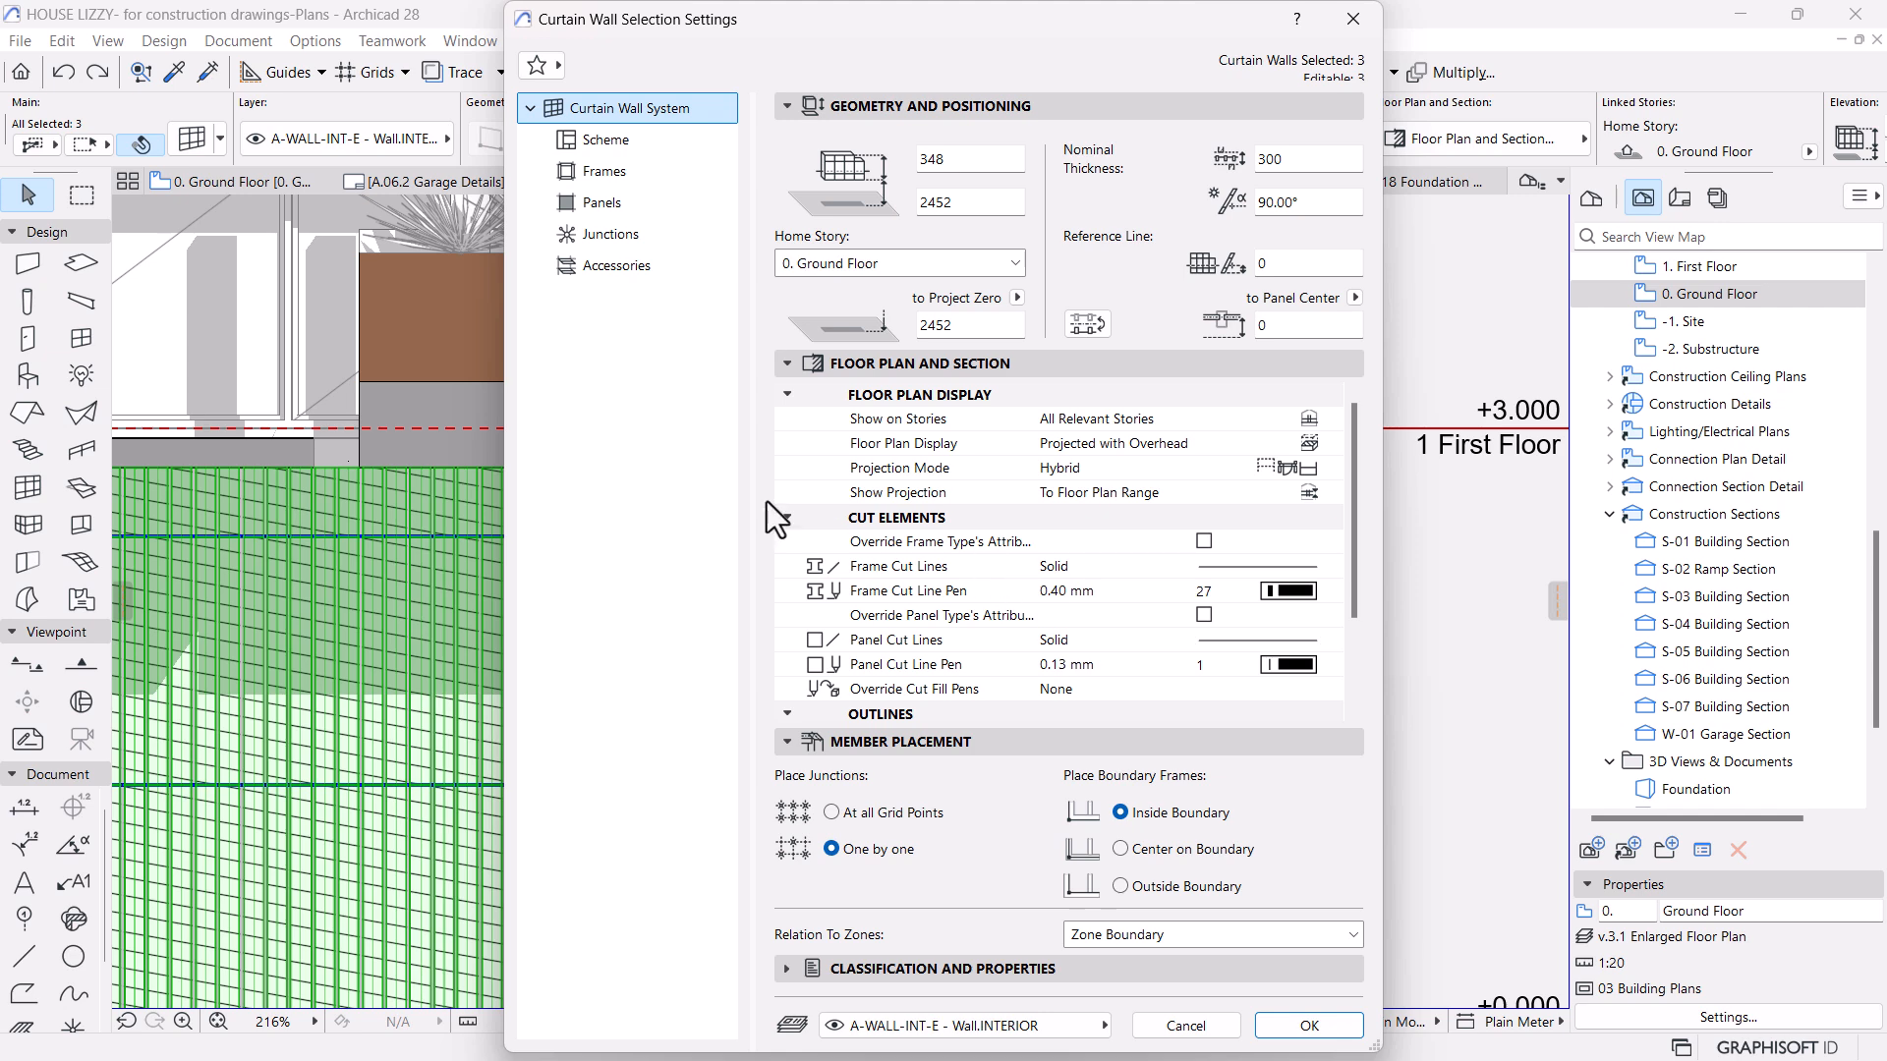
left_click(594, 140)
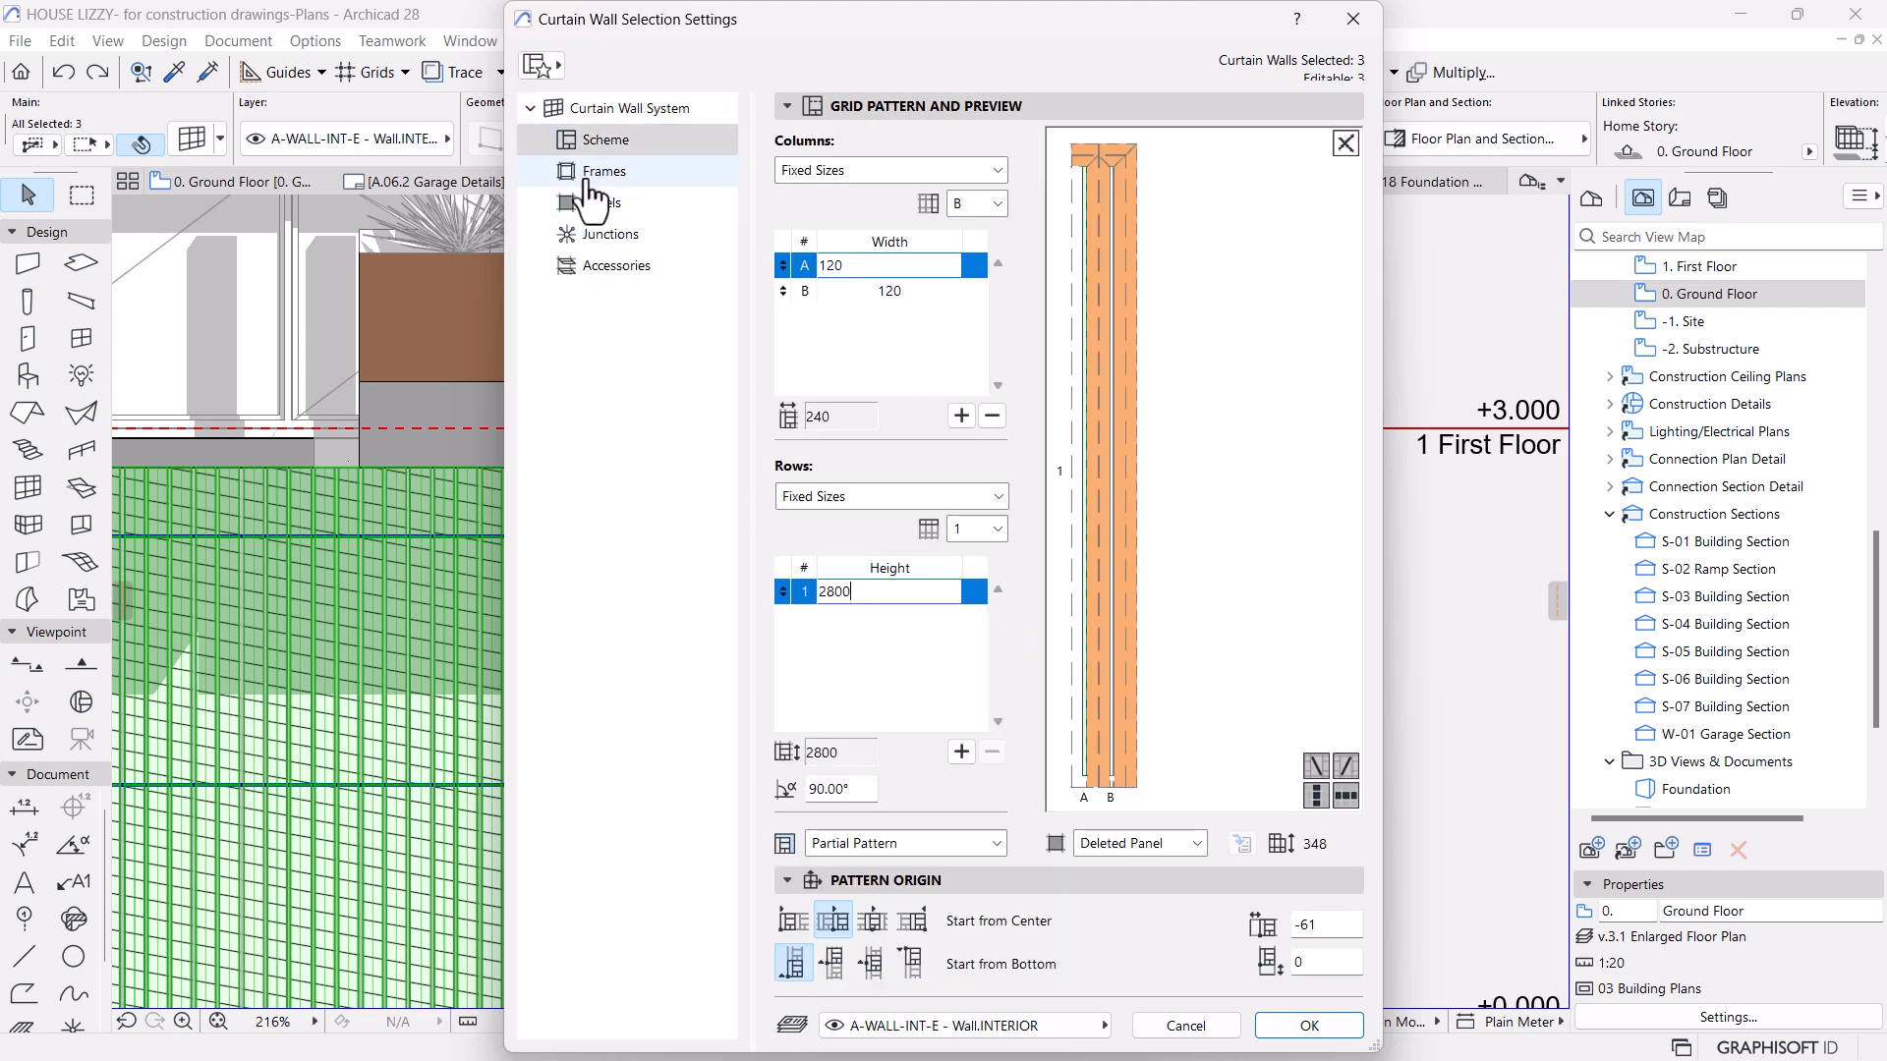
Override the transom frame surface of the three batten curtain walls with Wood - Marple Light.
left_click(592, 177)
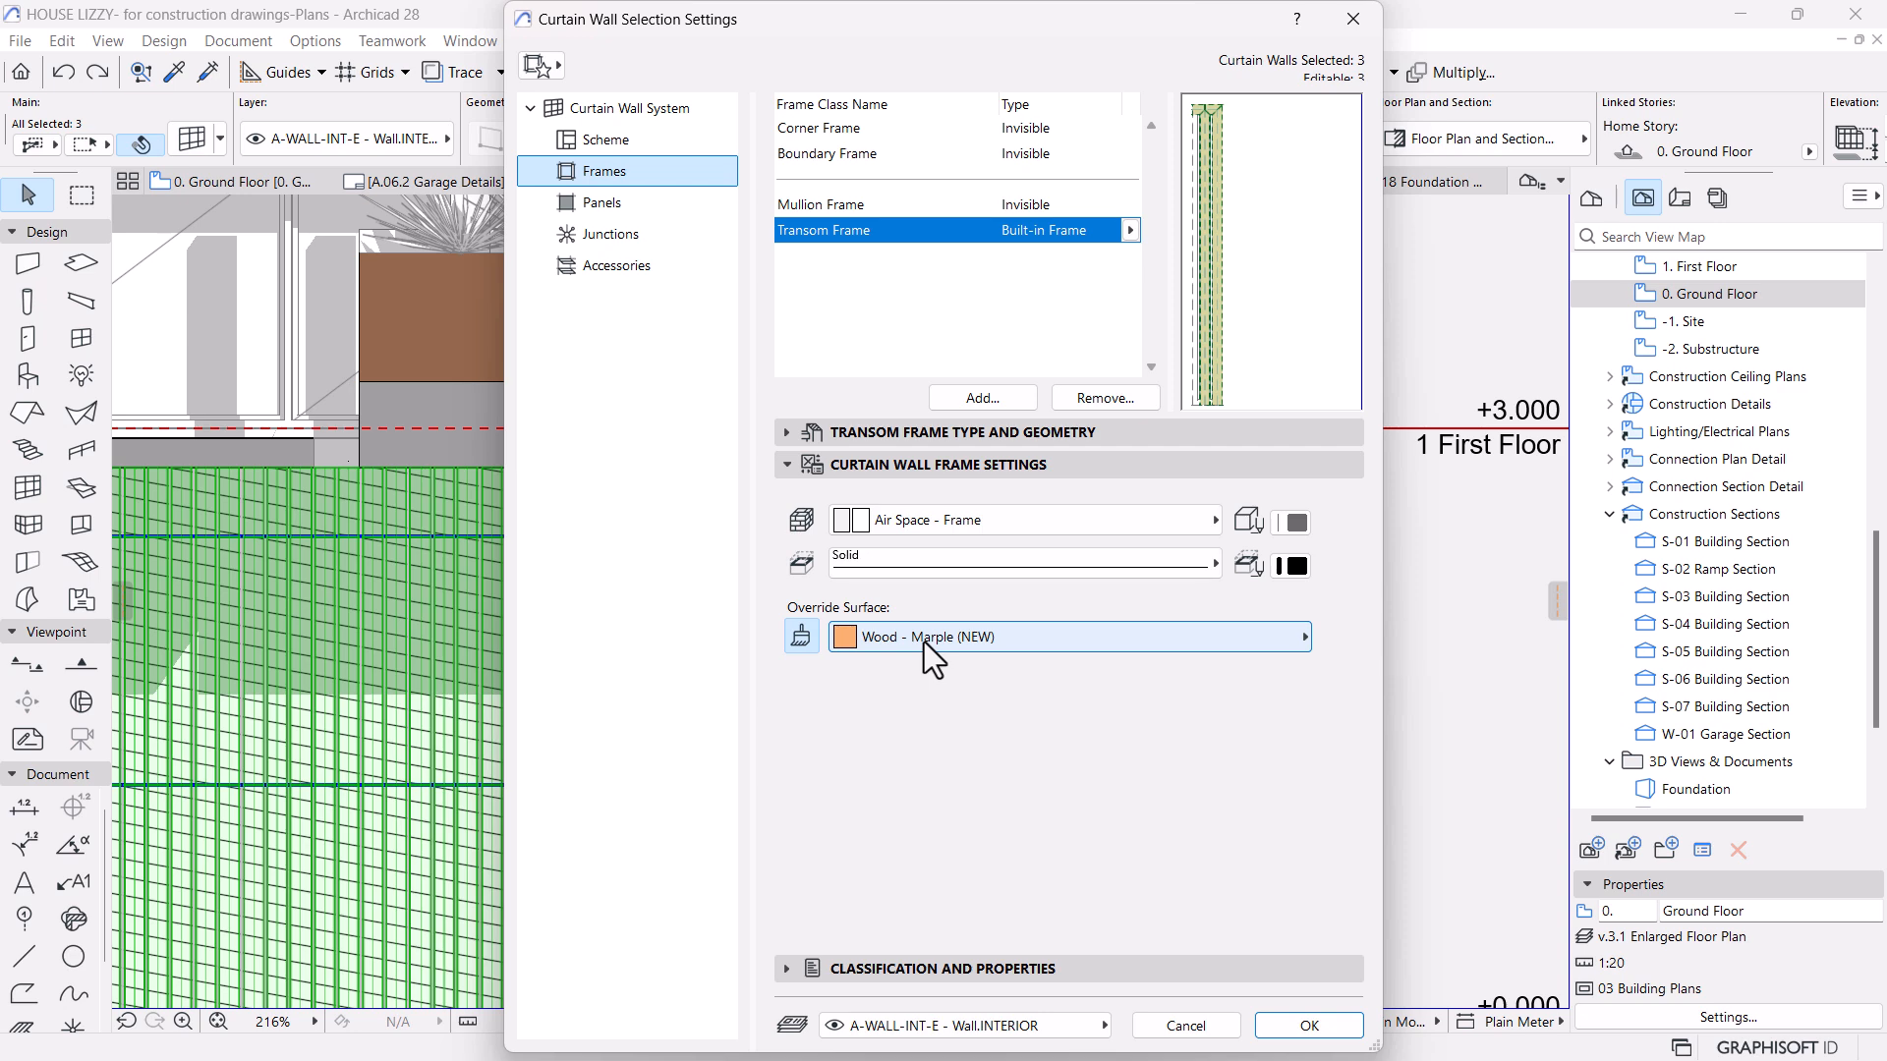
left_click(924, 641)
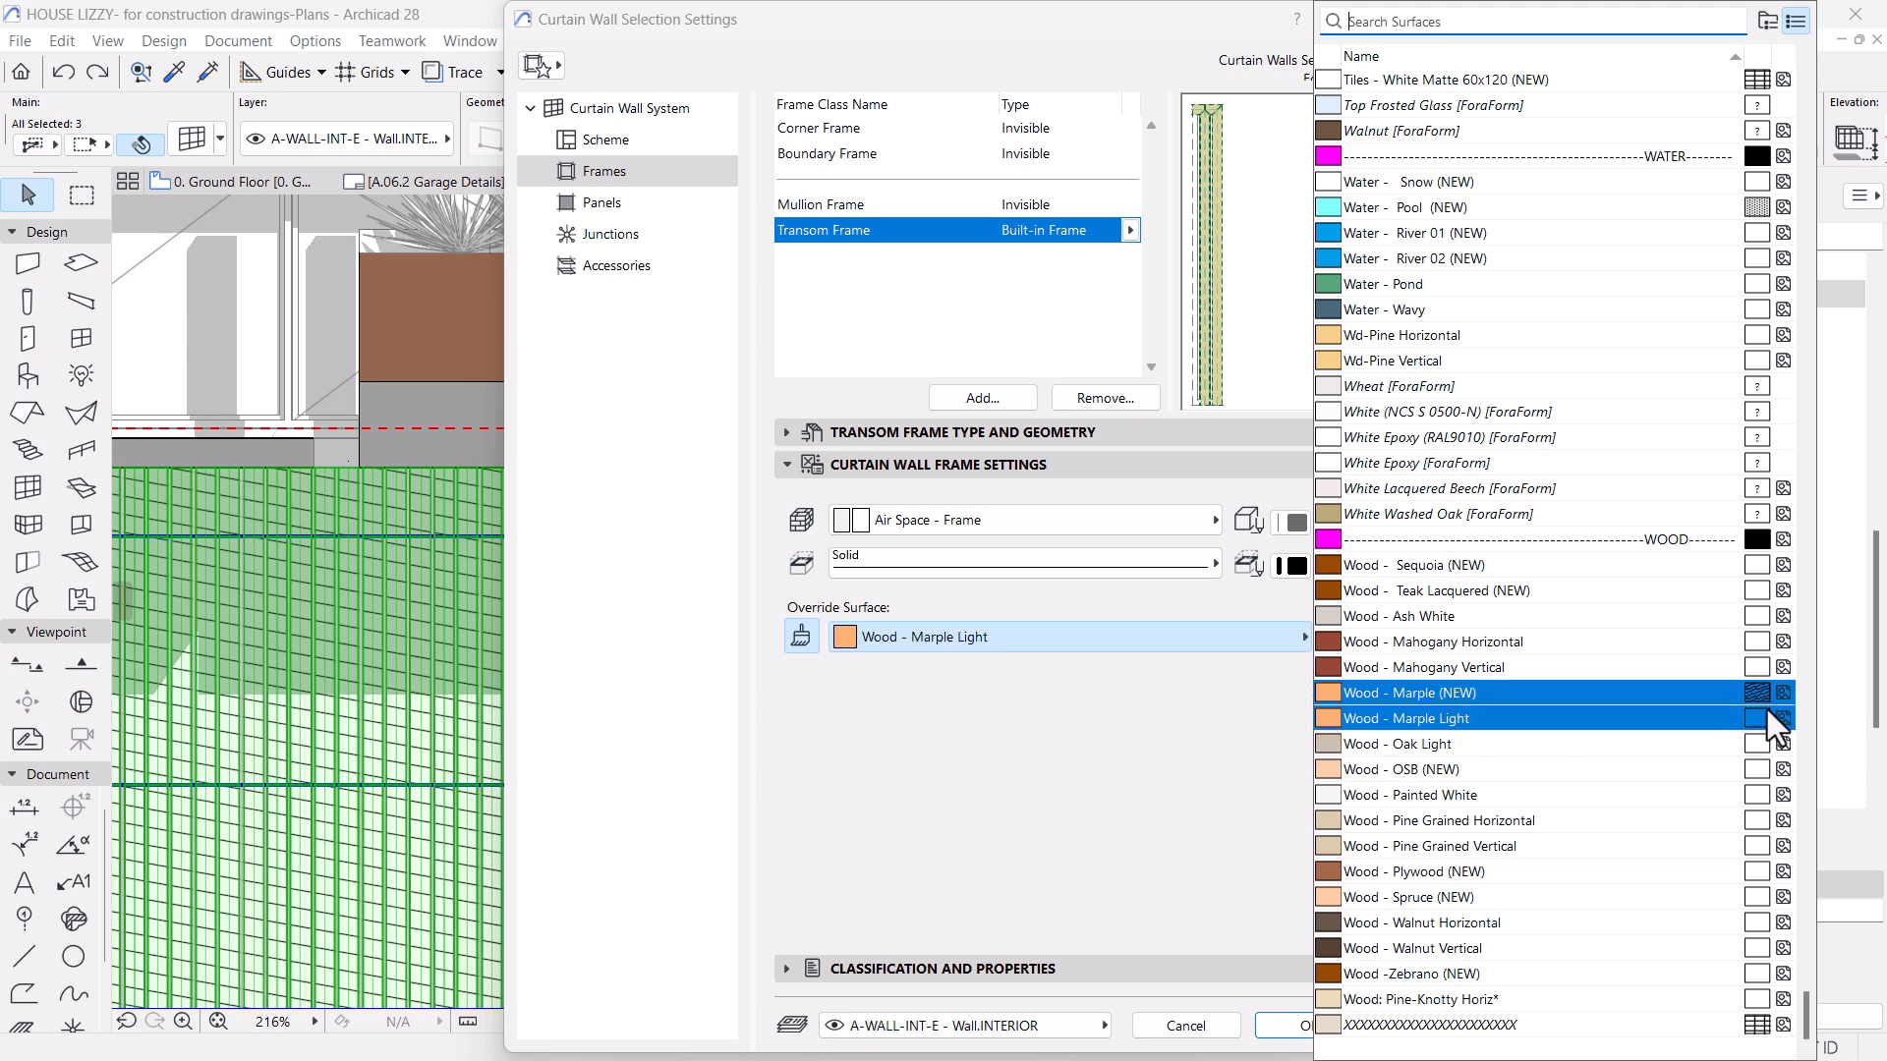
left_click(1436, 722)
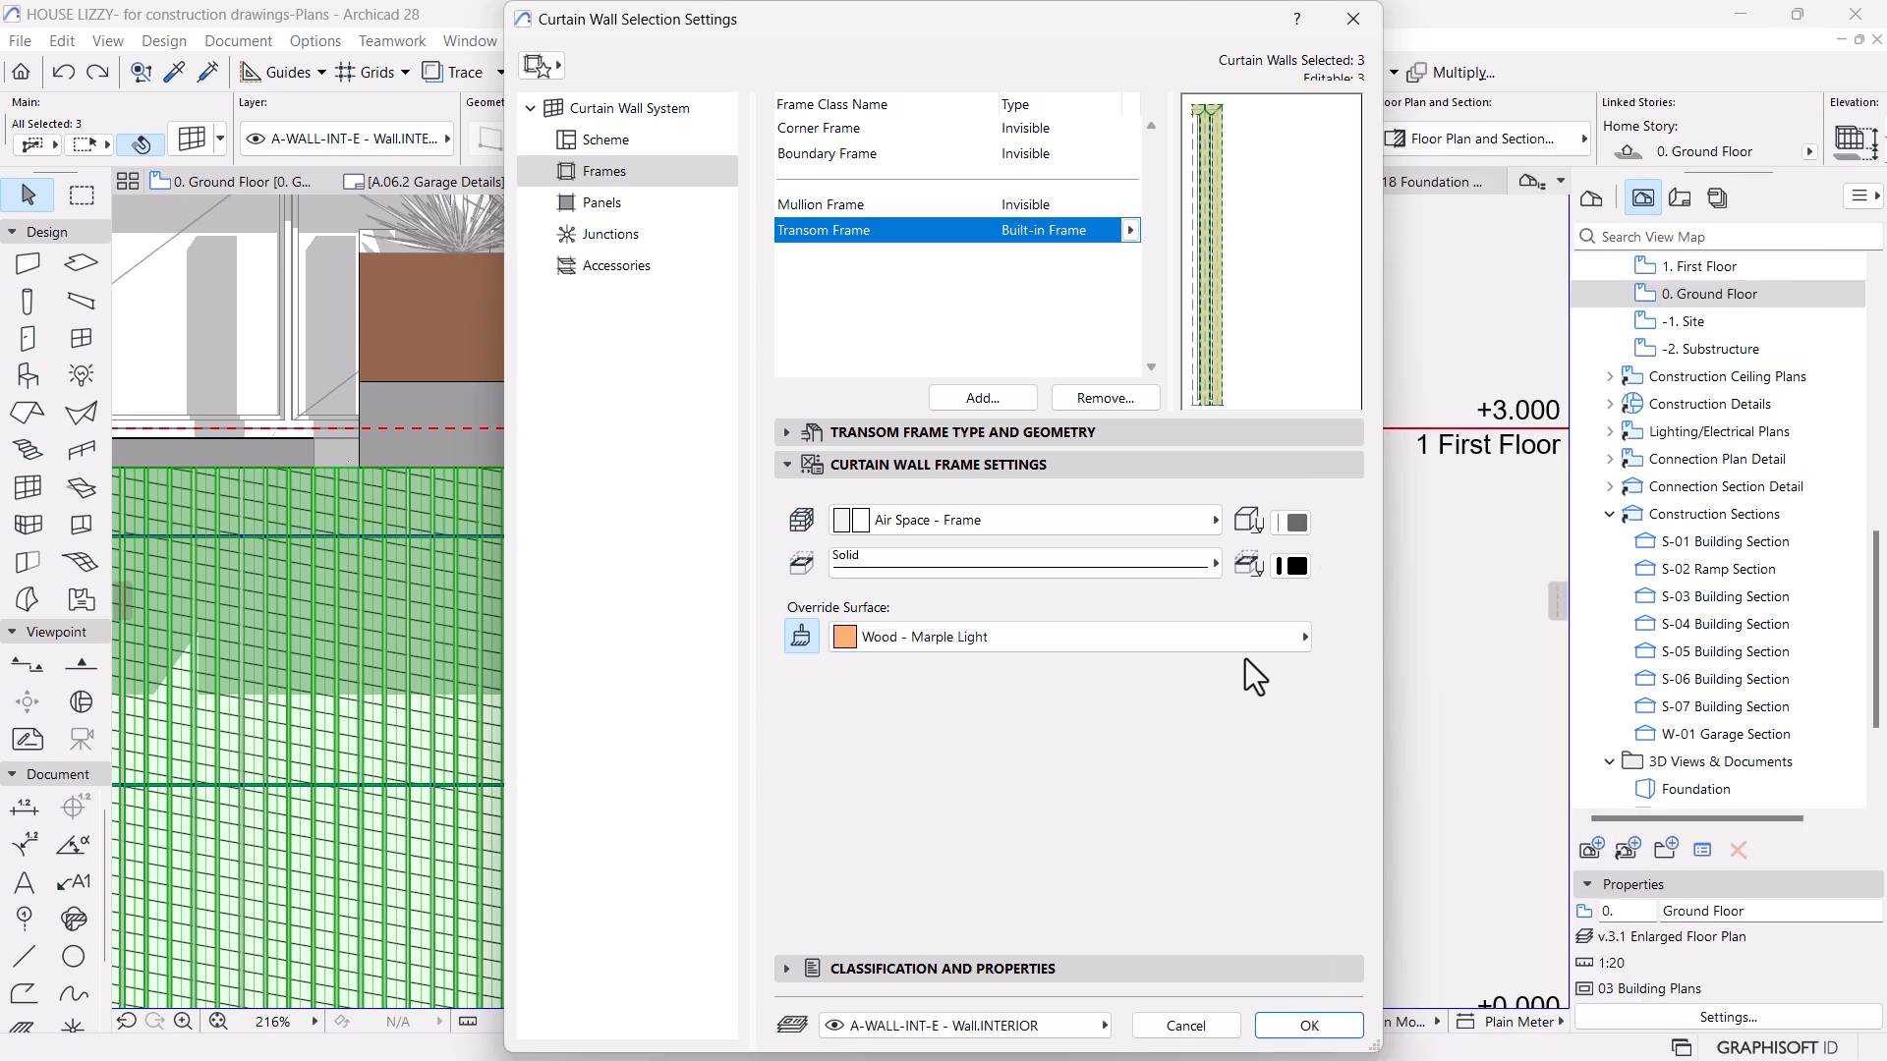
left_click(1297, 640)
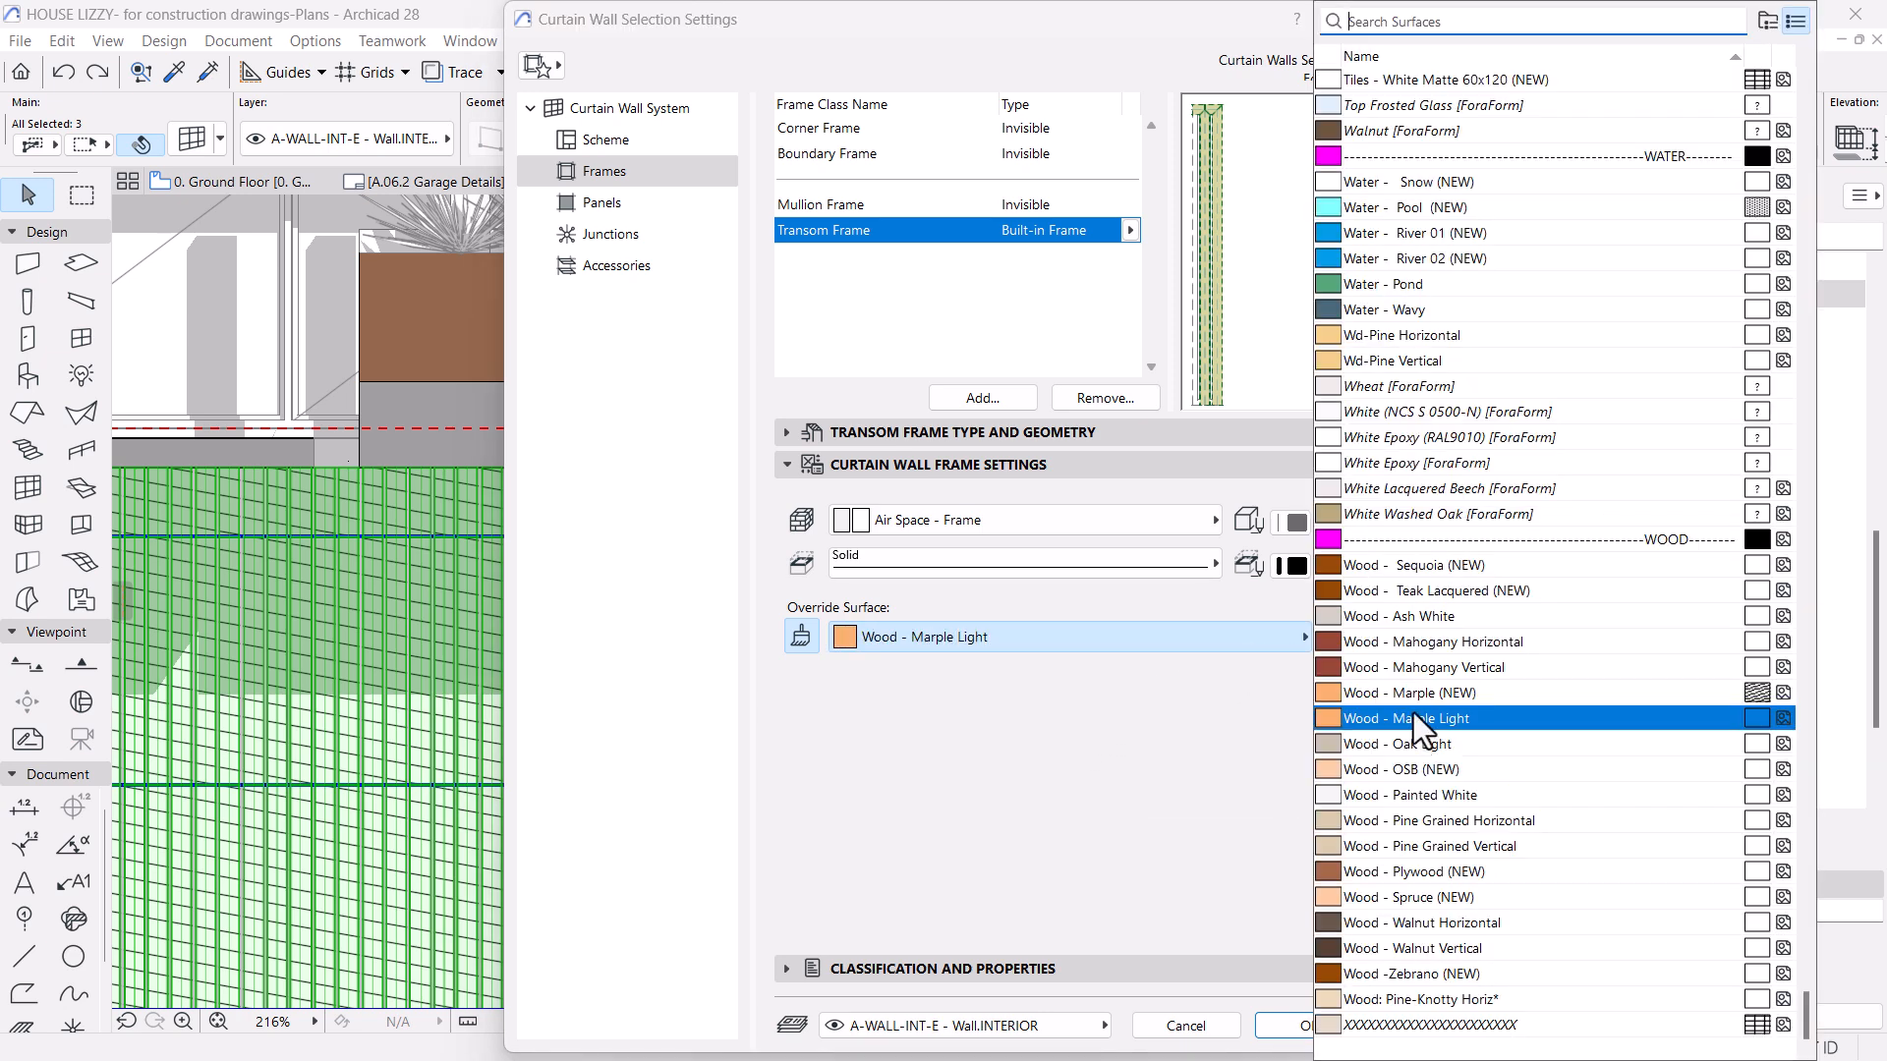
left_click(1759, 718)
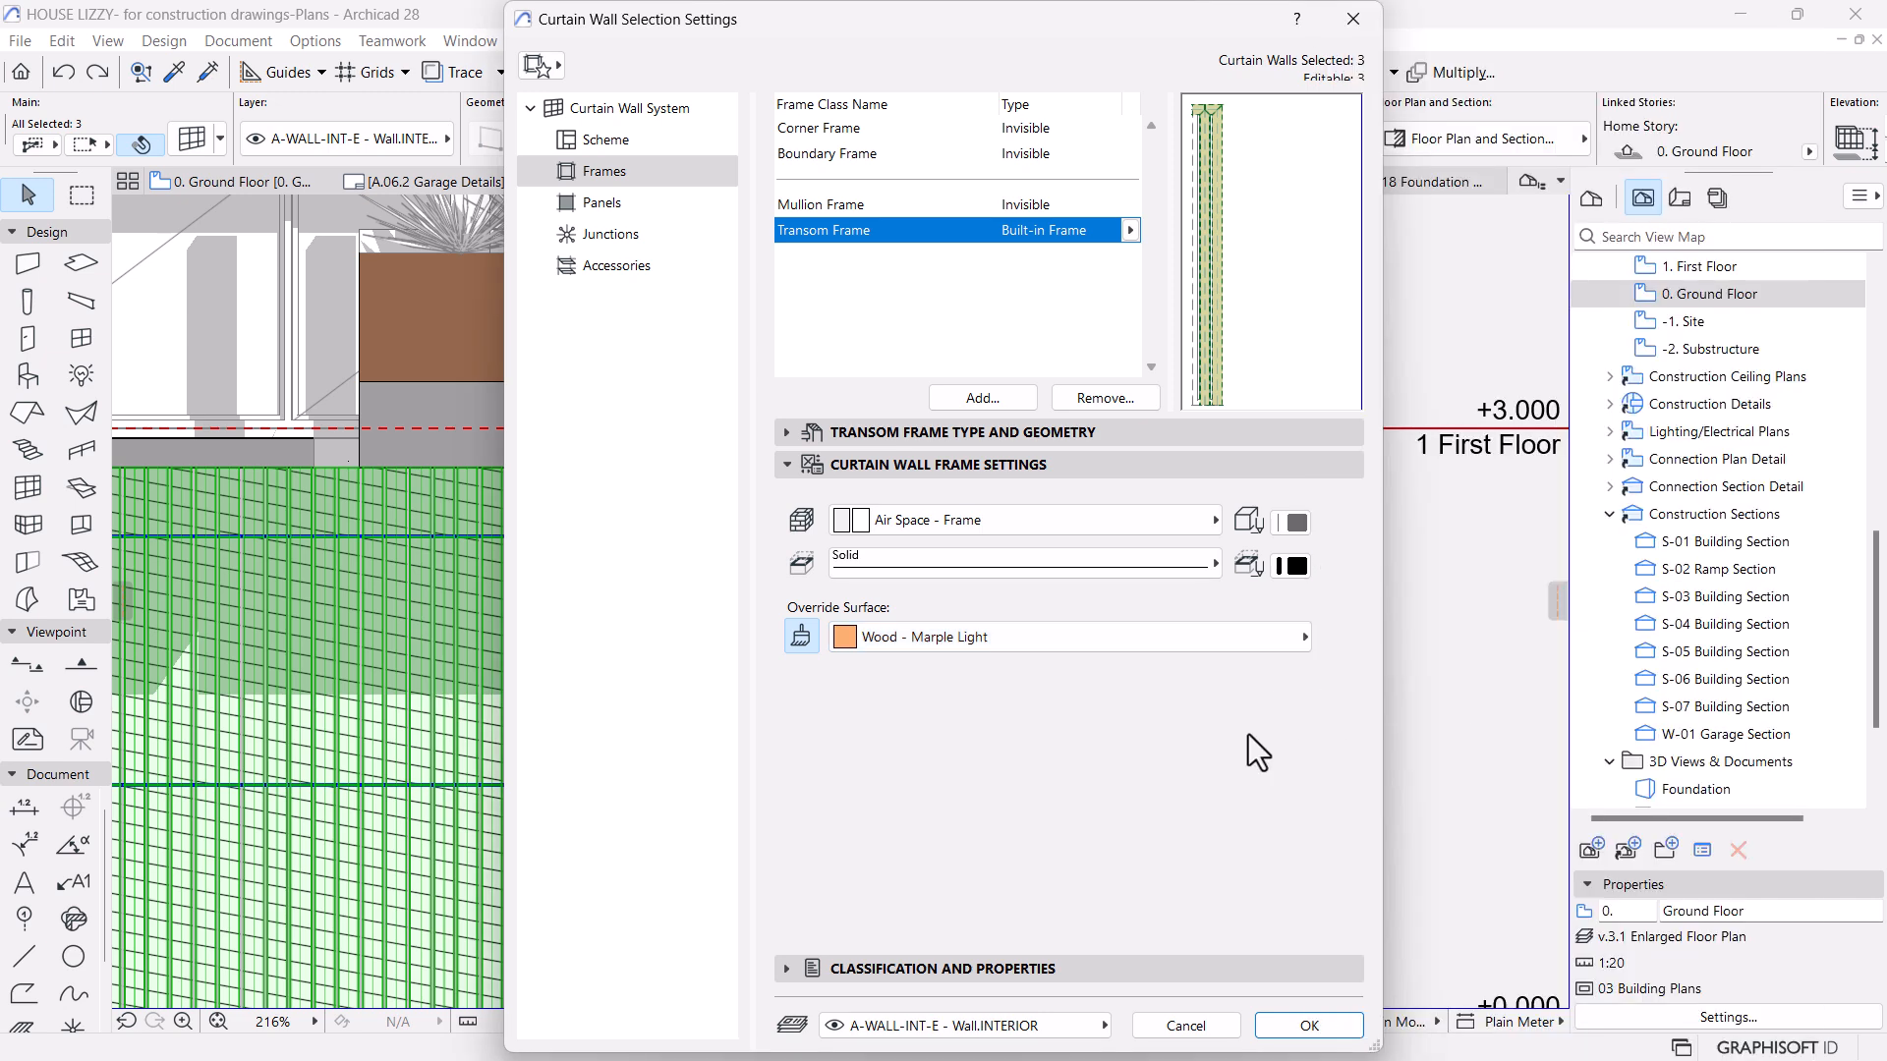
left_click(1312, 1027)
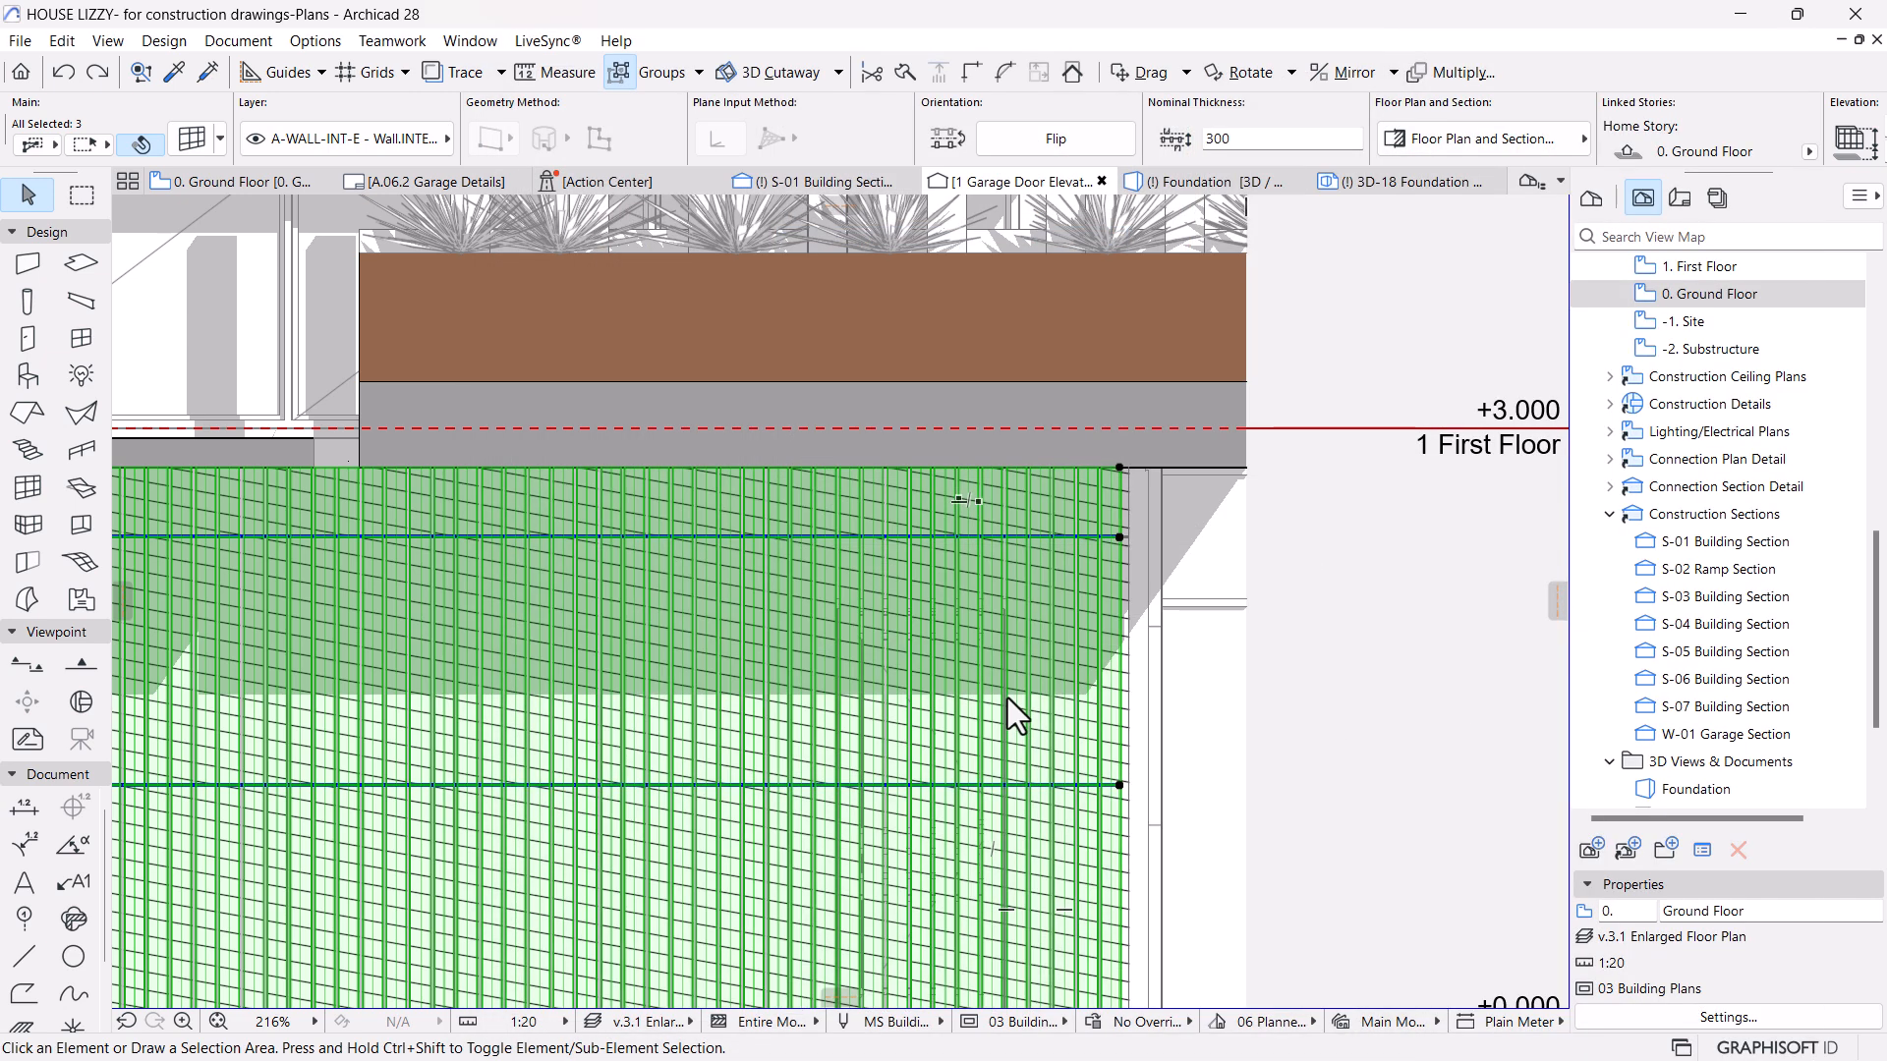
Examine the batten lines and diagonal hatching across the garage door elevation.
scroll(1086, 615, "down", 1)
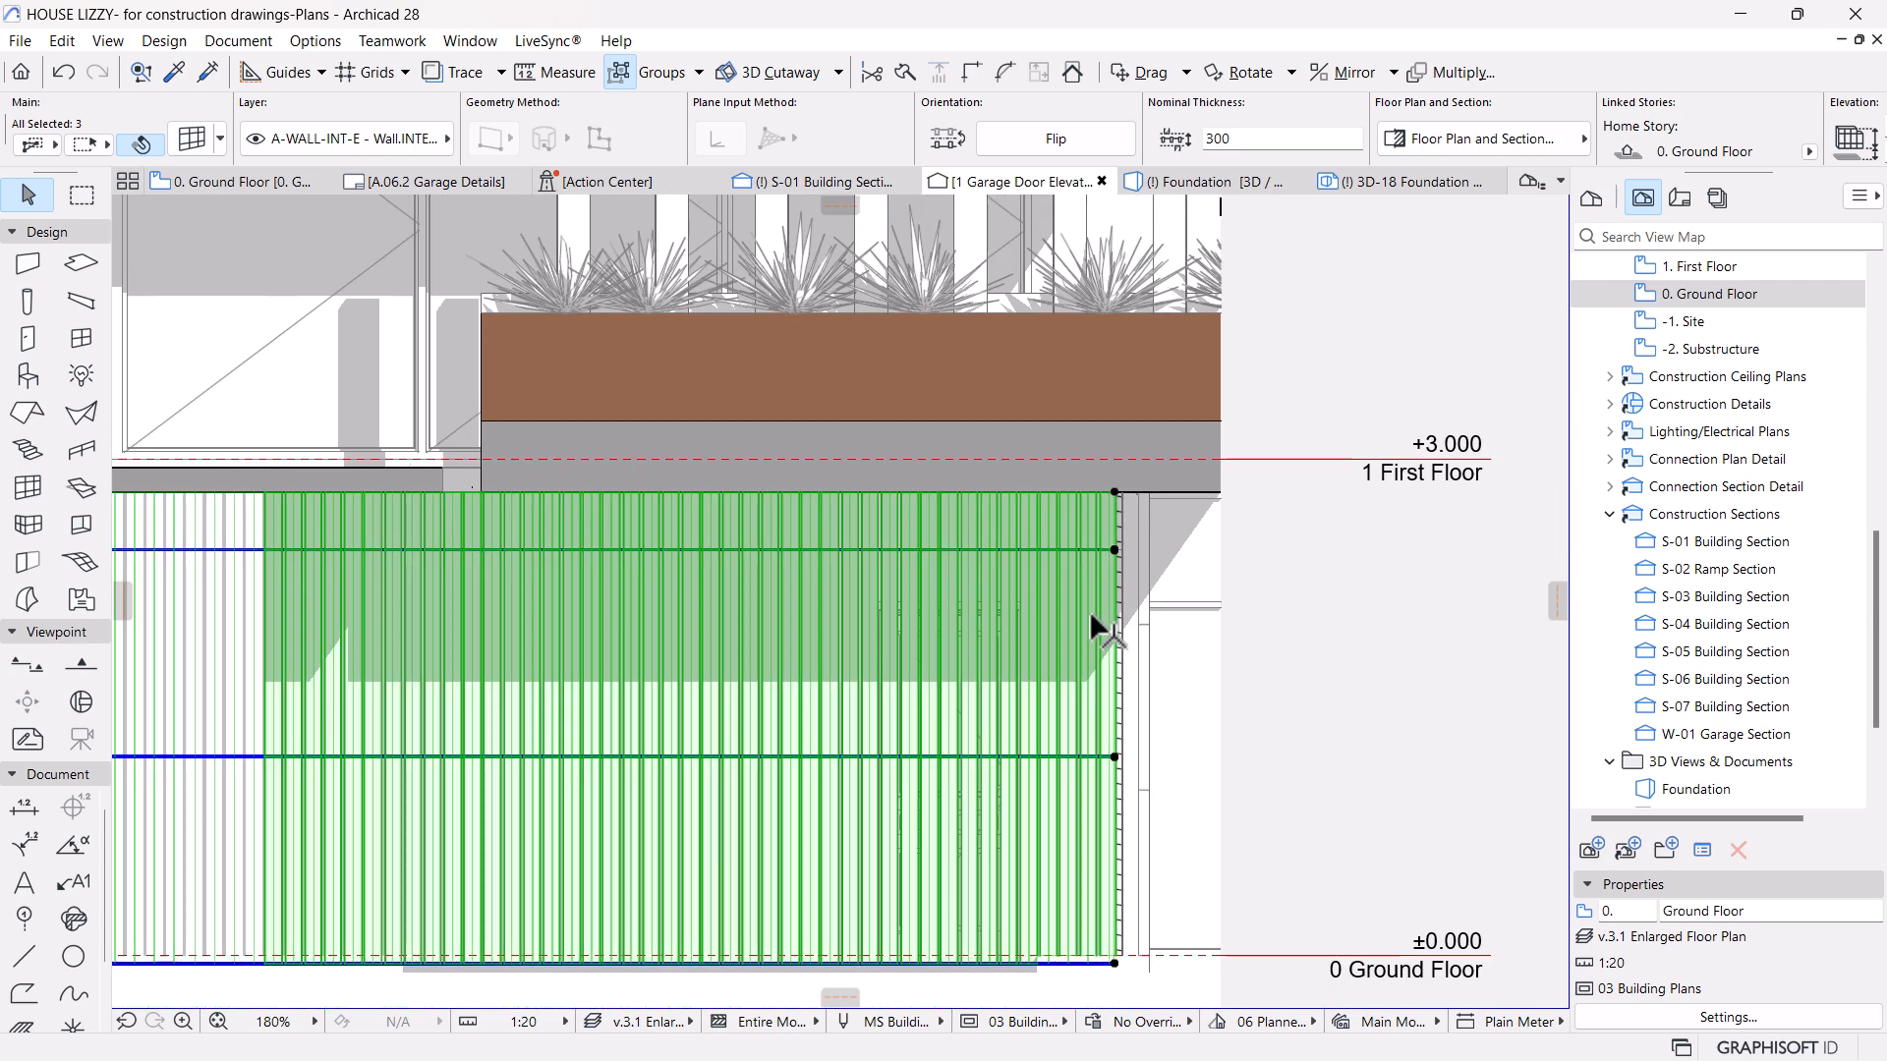
left_click(1411, 670)
scroll(1366, 804, "down", 4)
middle_click_drag(1095, 758, 1091, 659)
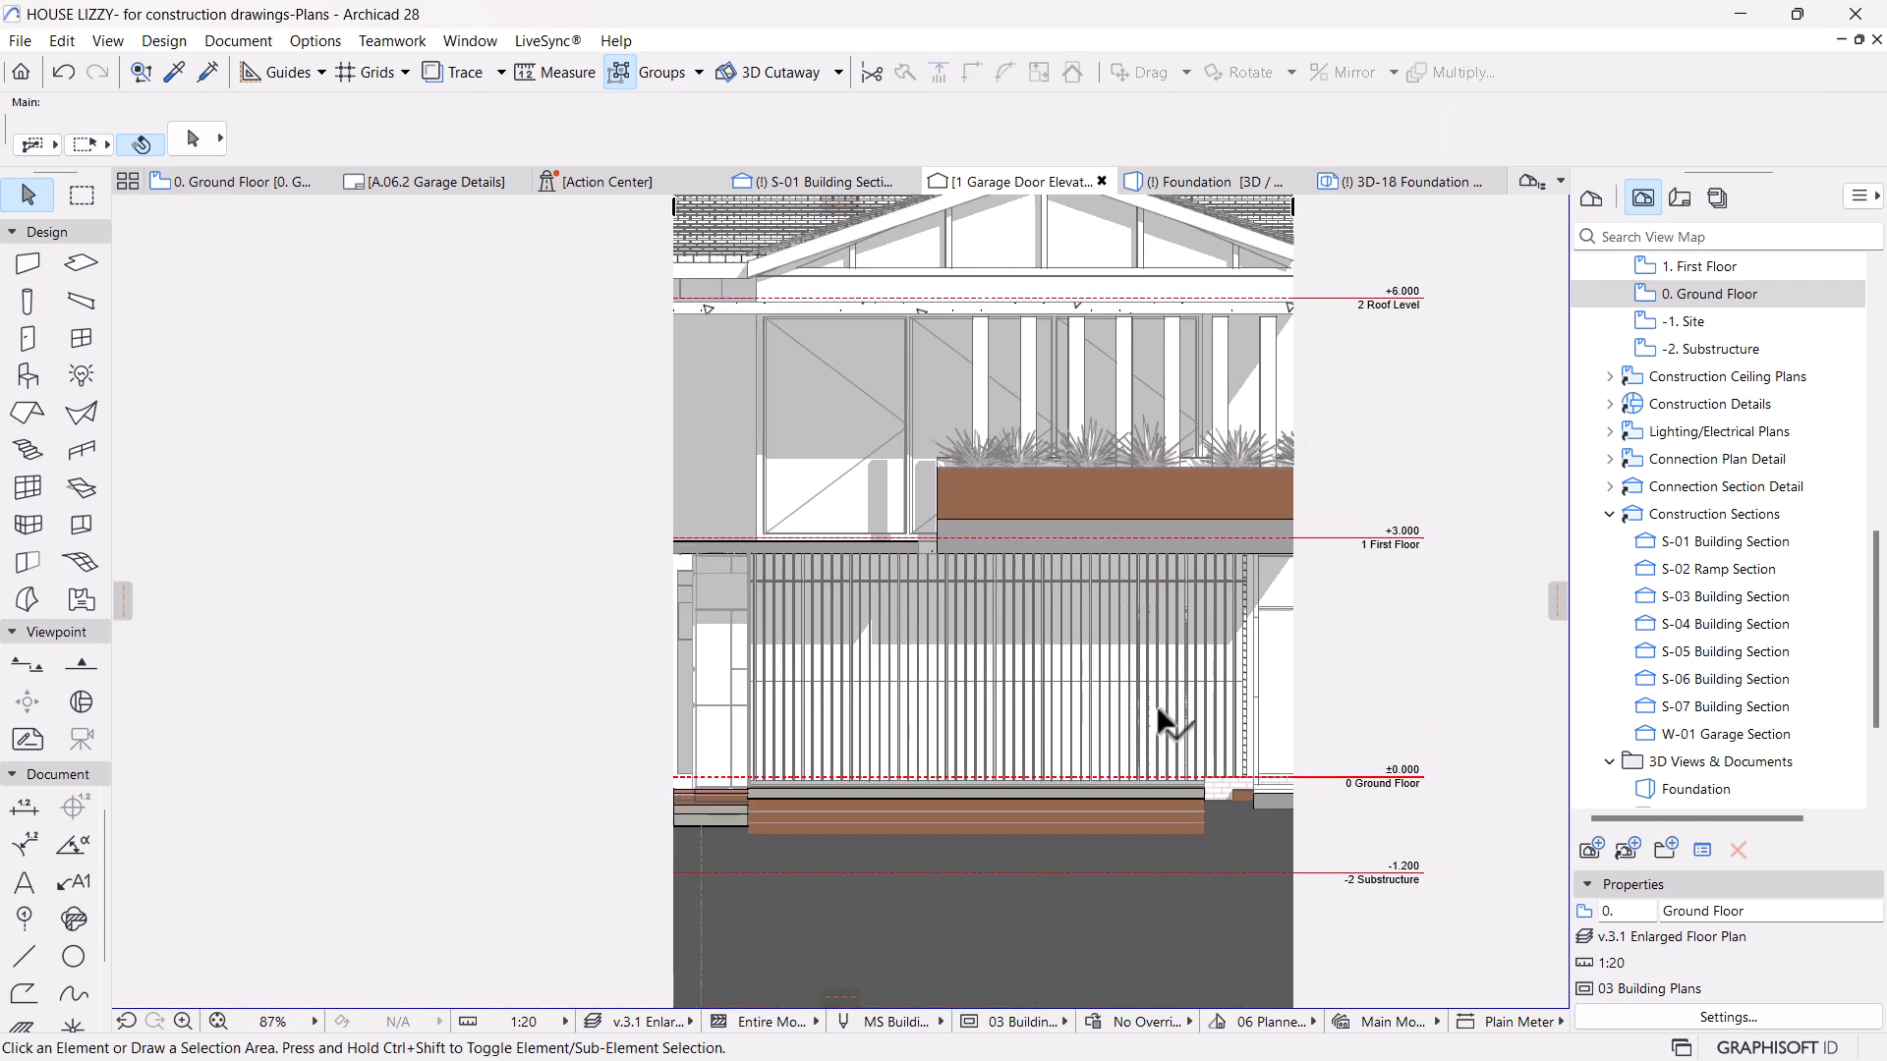
scroll(1158, 707, "up", 3)
scroll(1158, 710, "up", 2)
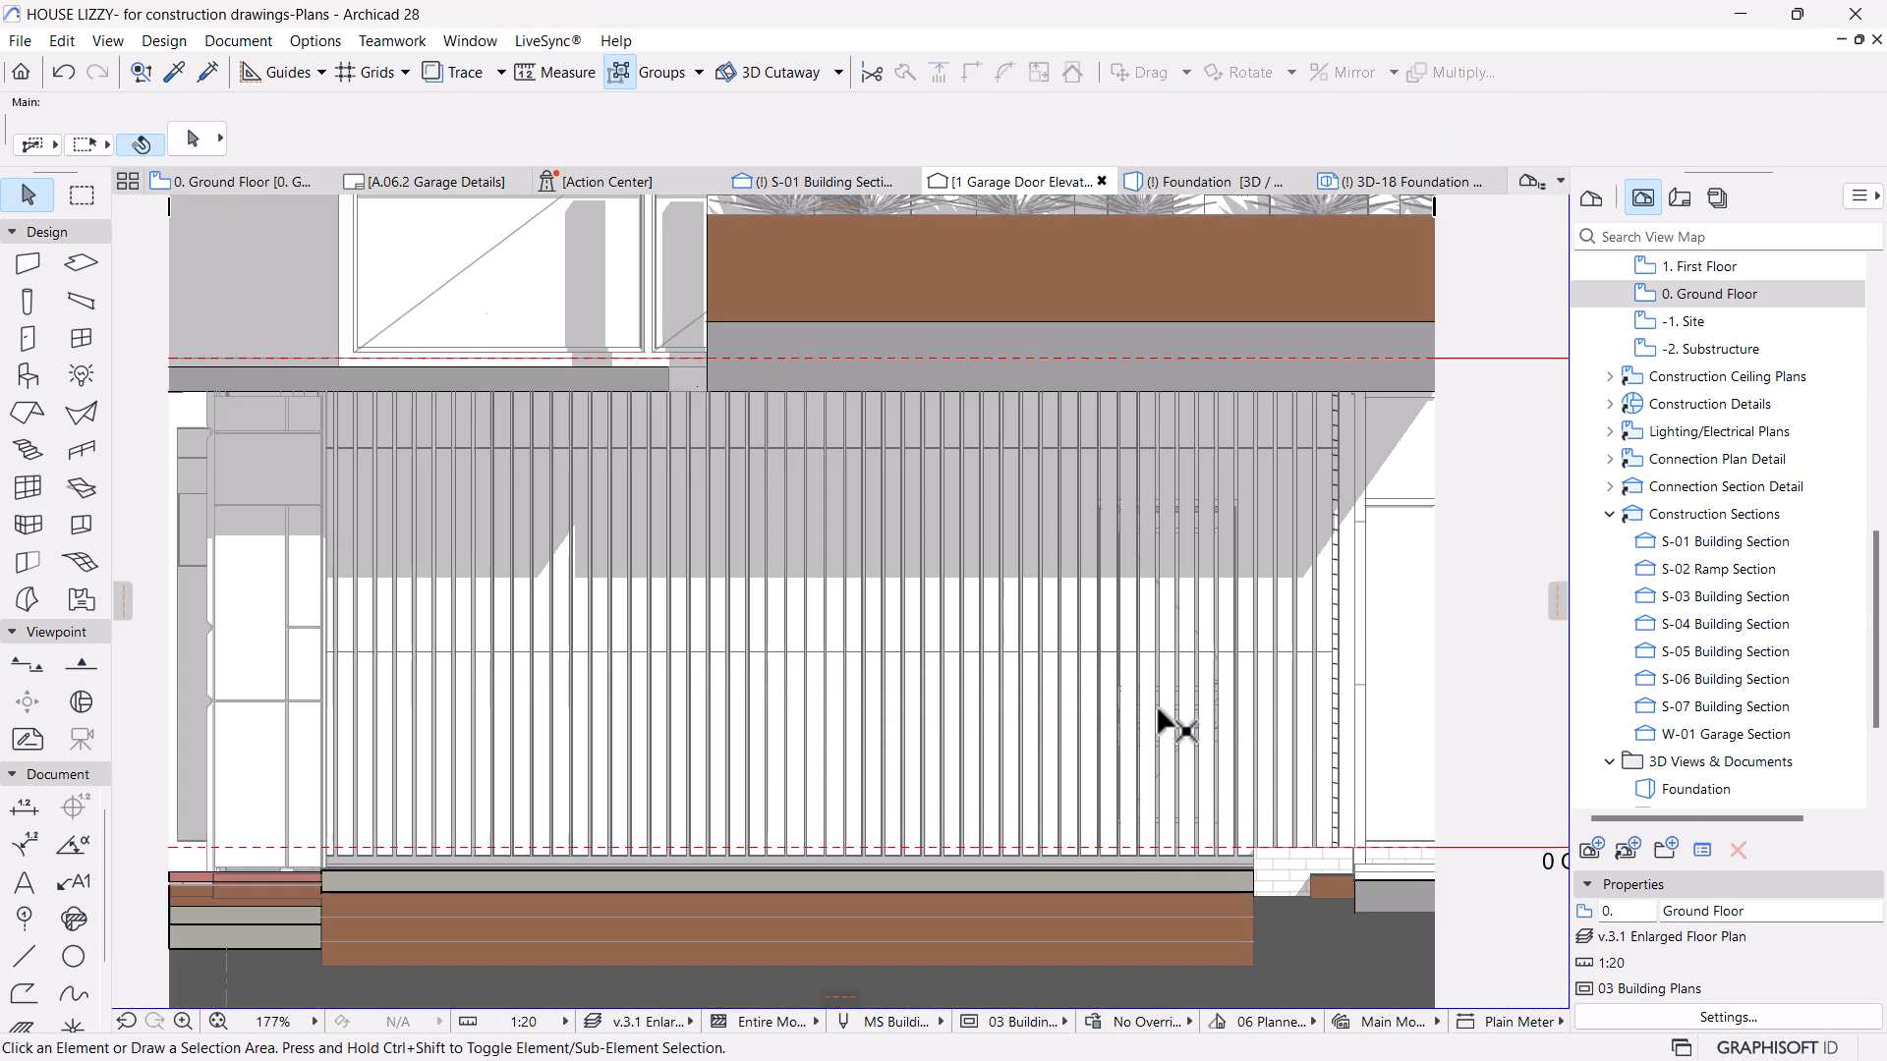
scroll(1120, 711, "down", 2)
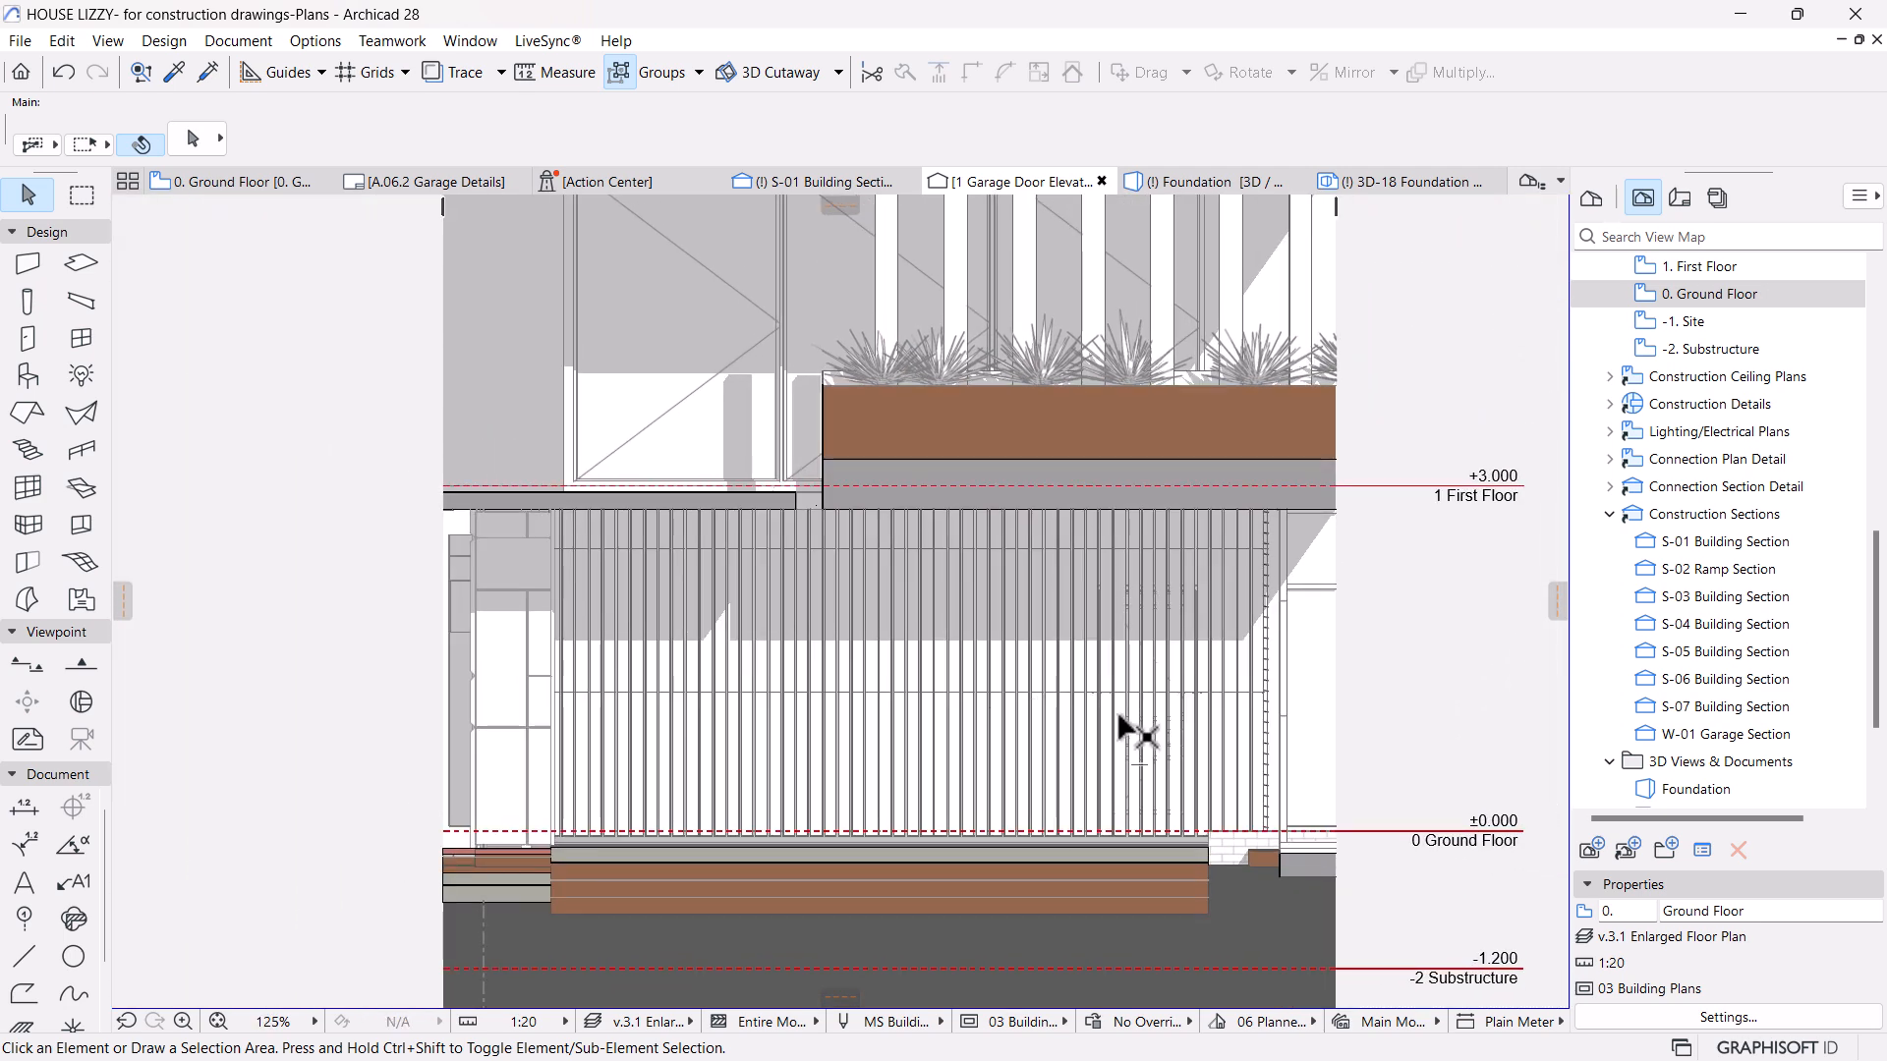
scroll(1120, 728, "down", 2)
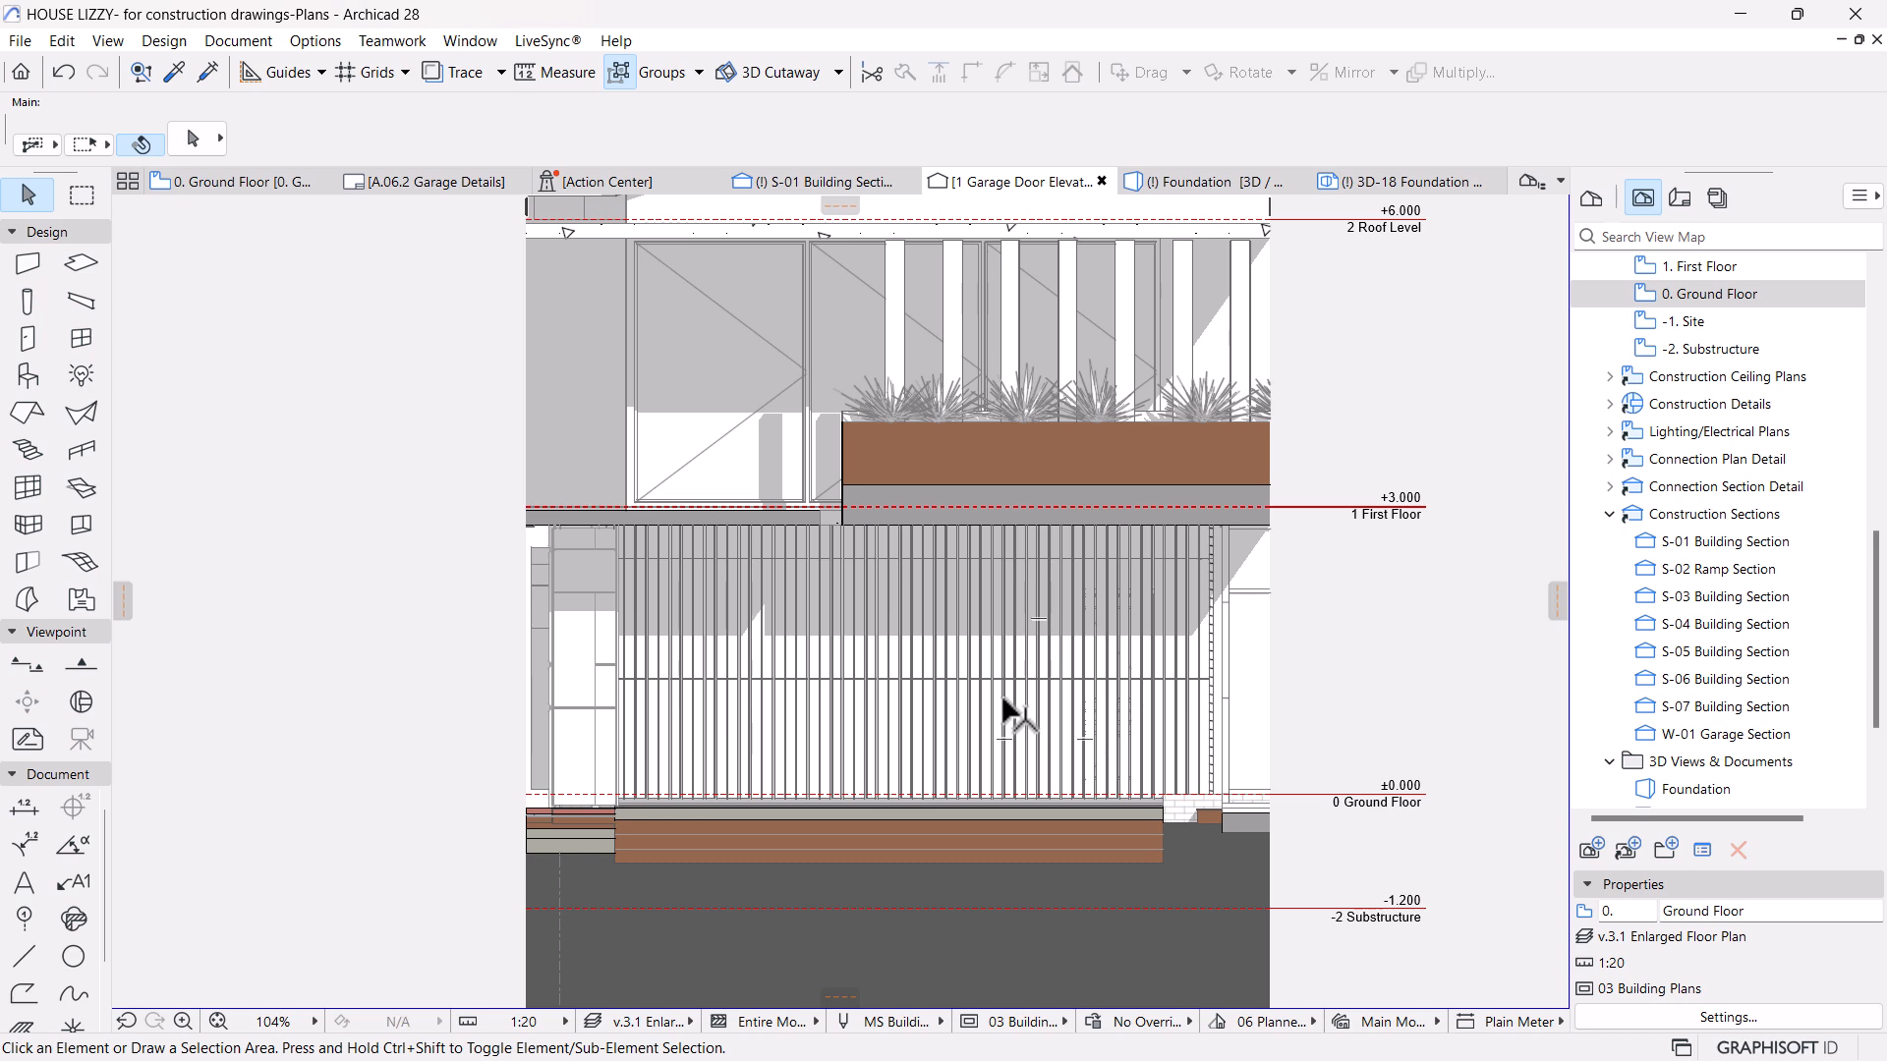
scroll(1003, 706, "up", 4)
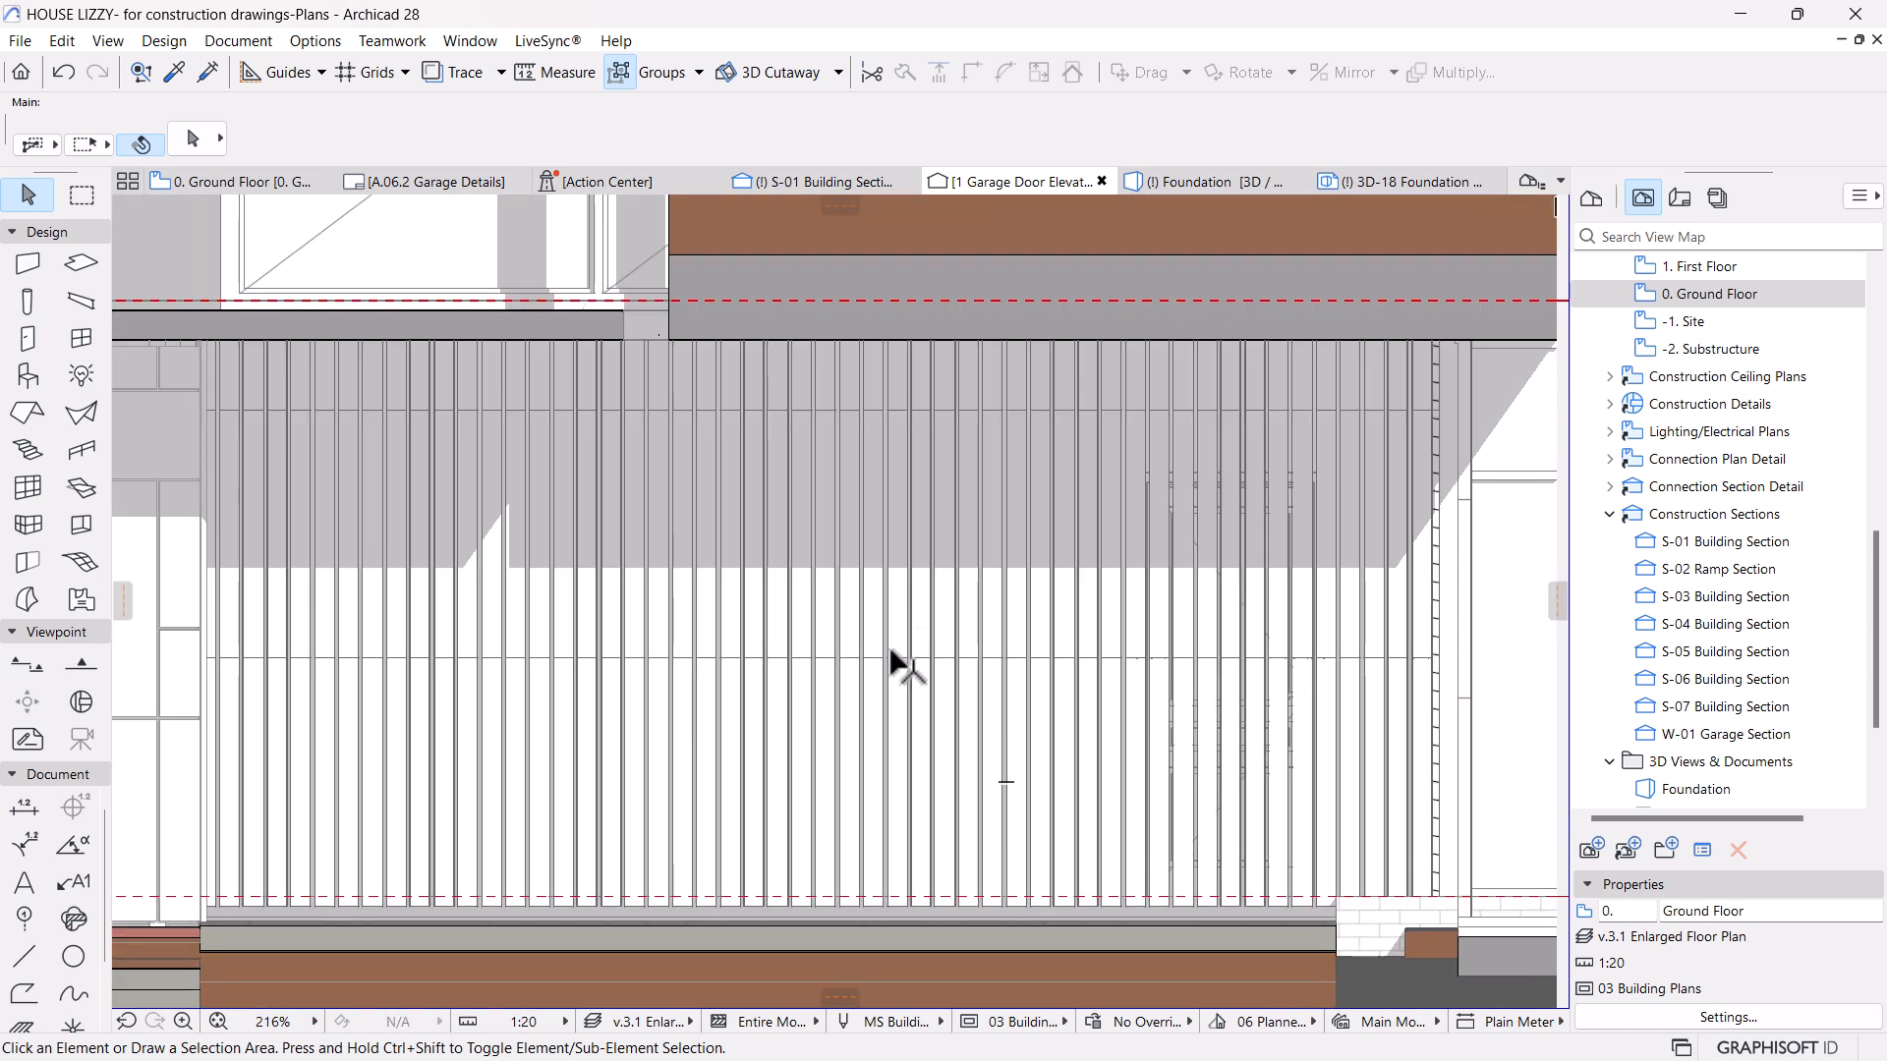
Change the transom frame surface override of the three batten curtain walls to Wood - Marple (NEW).
left_click(891, 743)
left_click(869, 616, "shift")
left_click(828, 364, "shift")
left_click(197, 138)
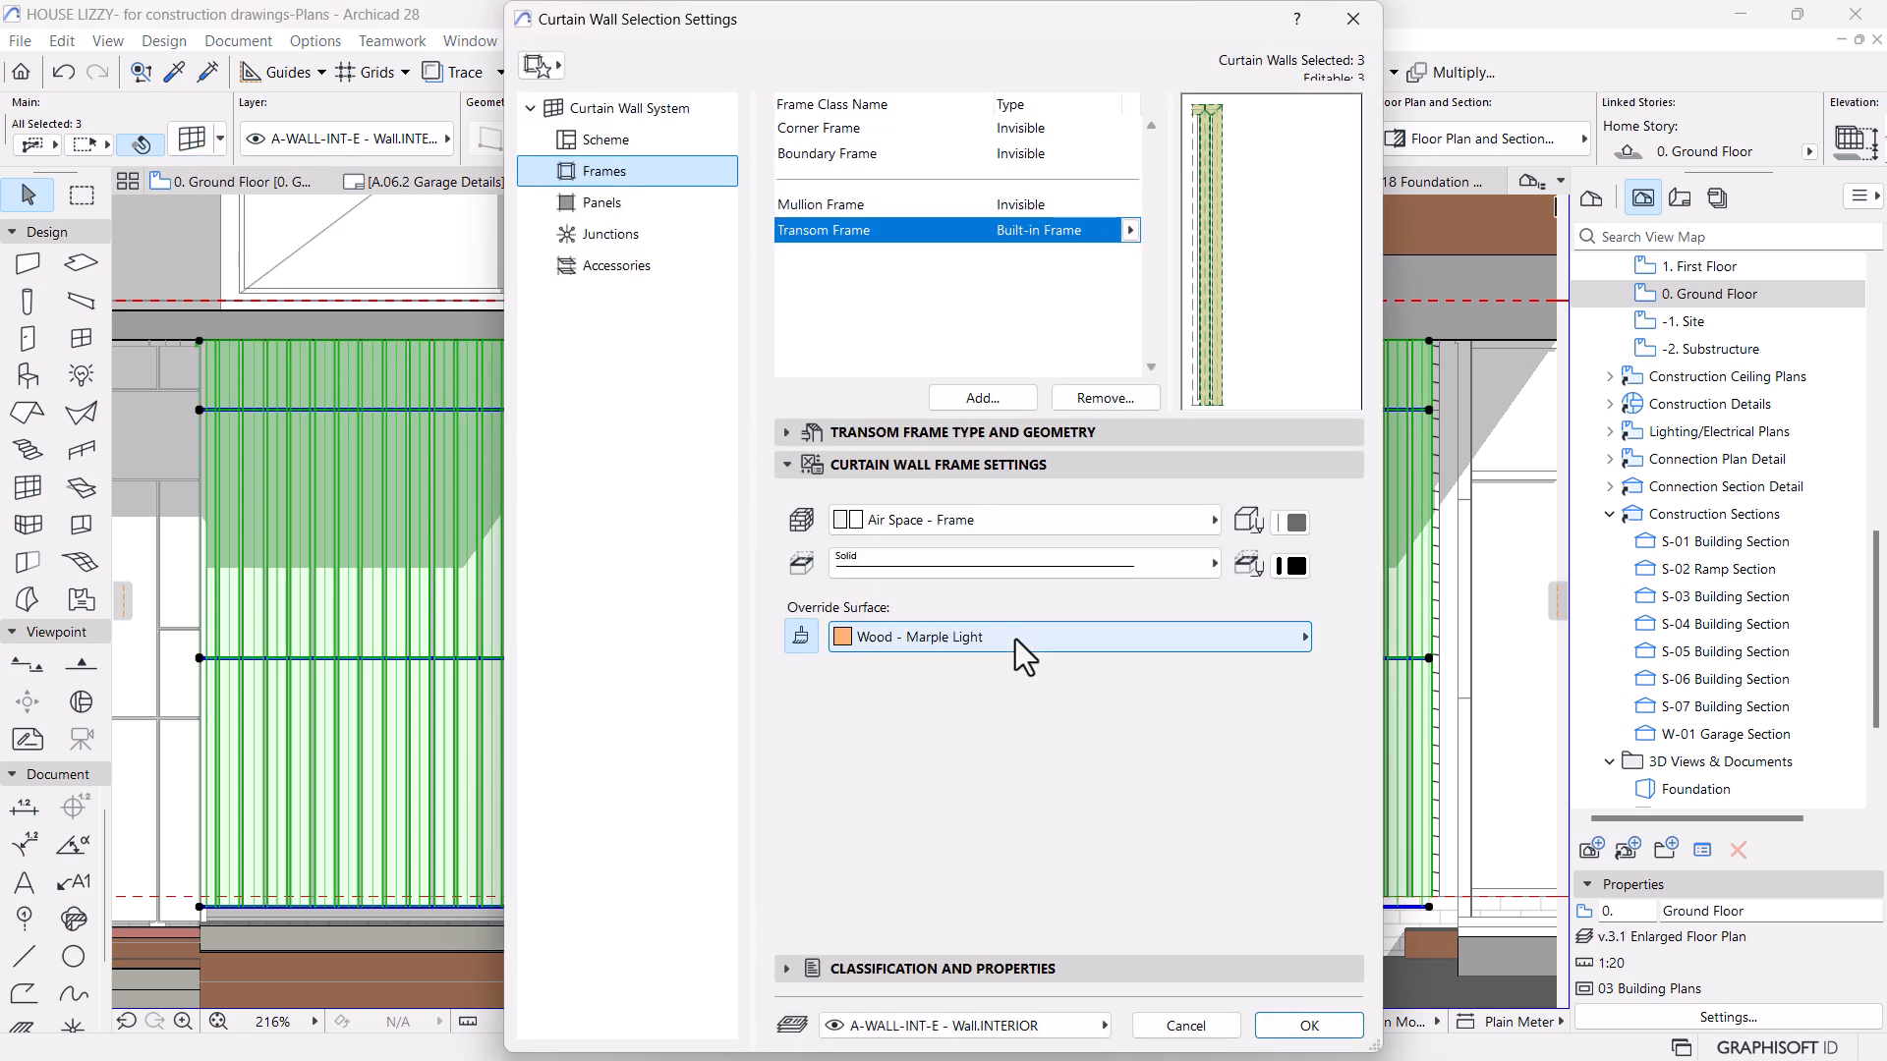
left_click(1016, 639)
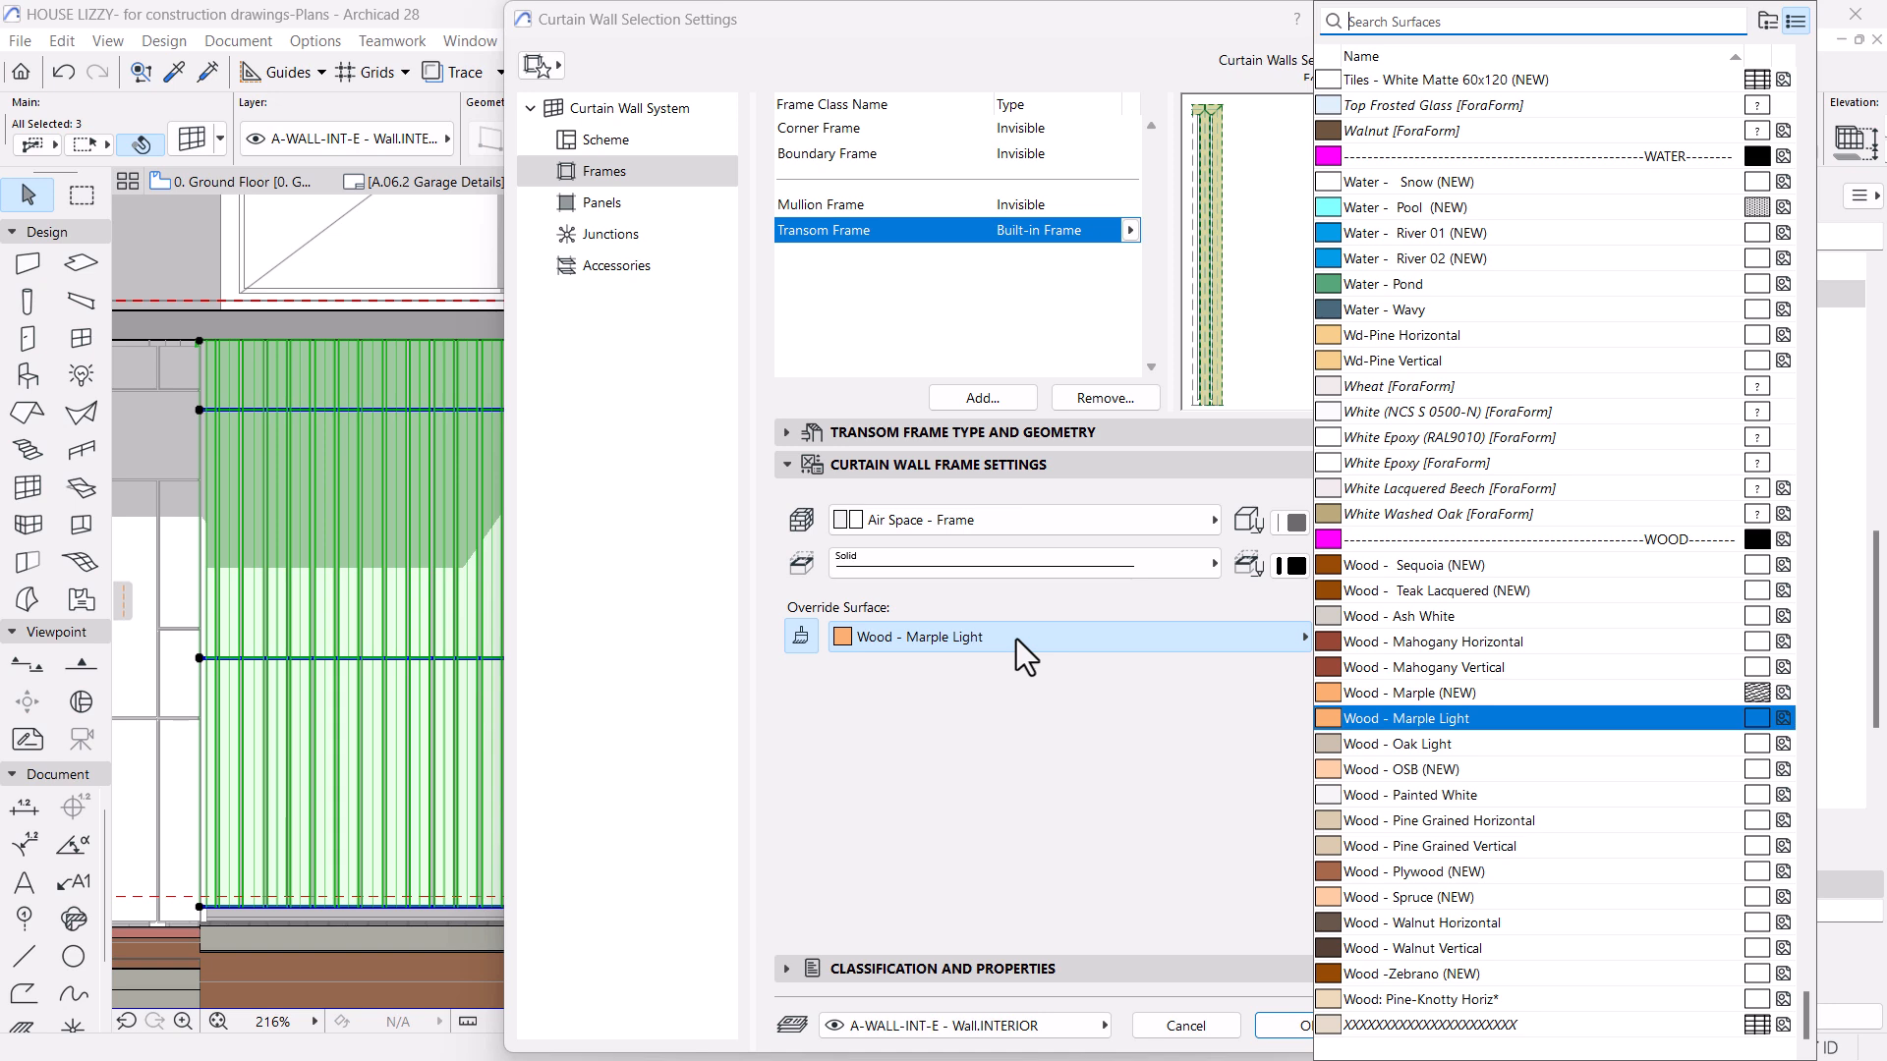
left_click(1415, 693)
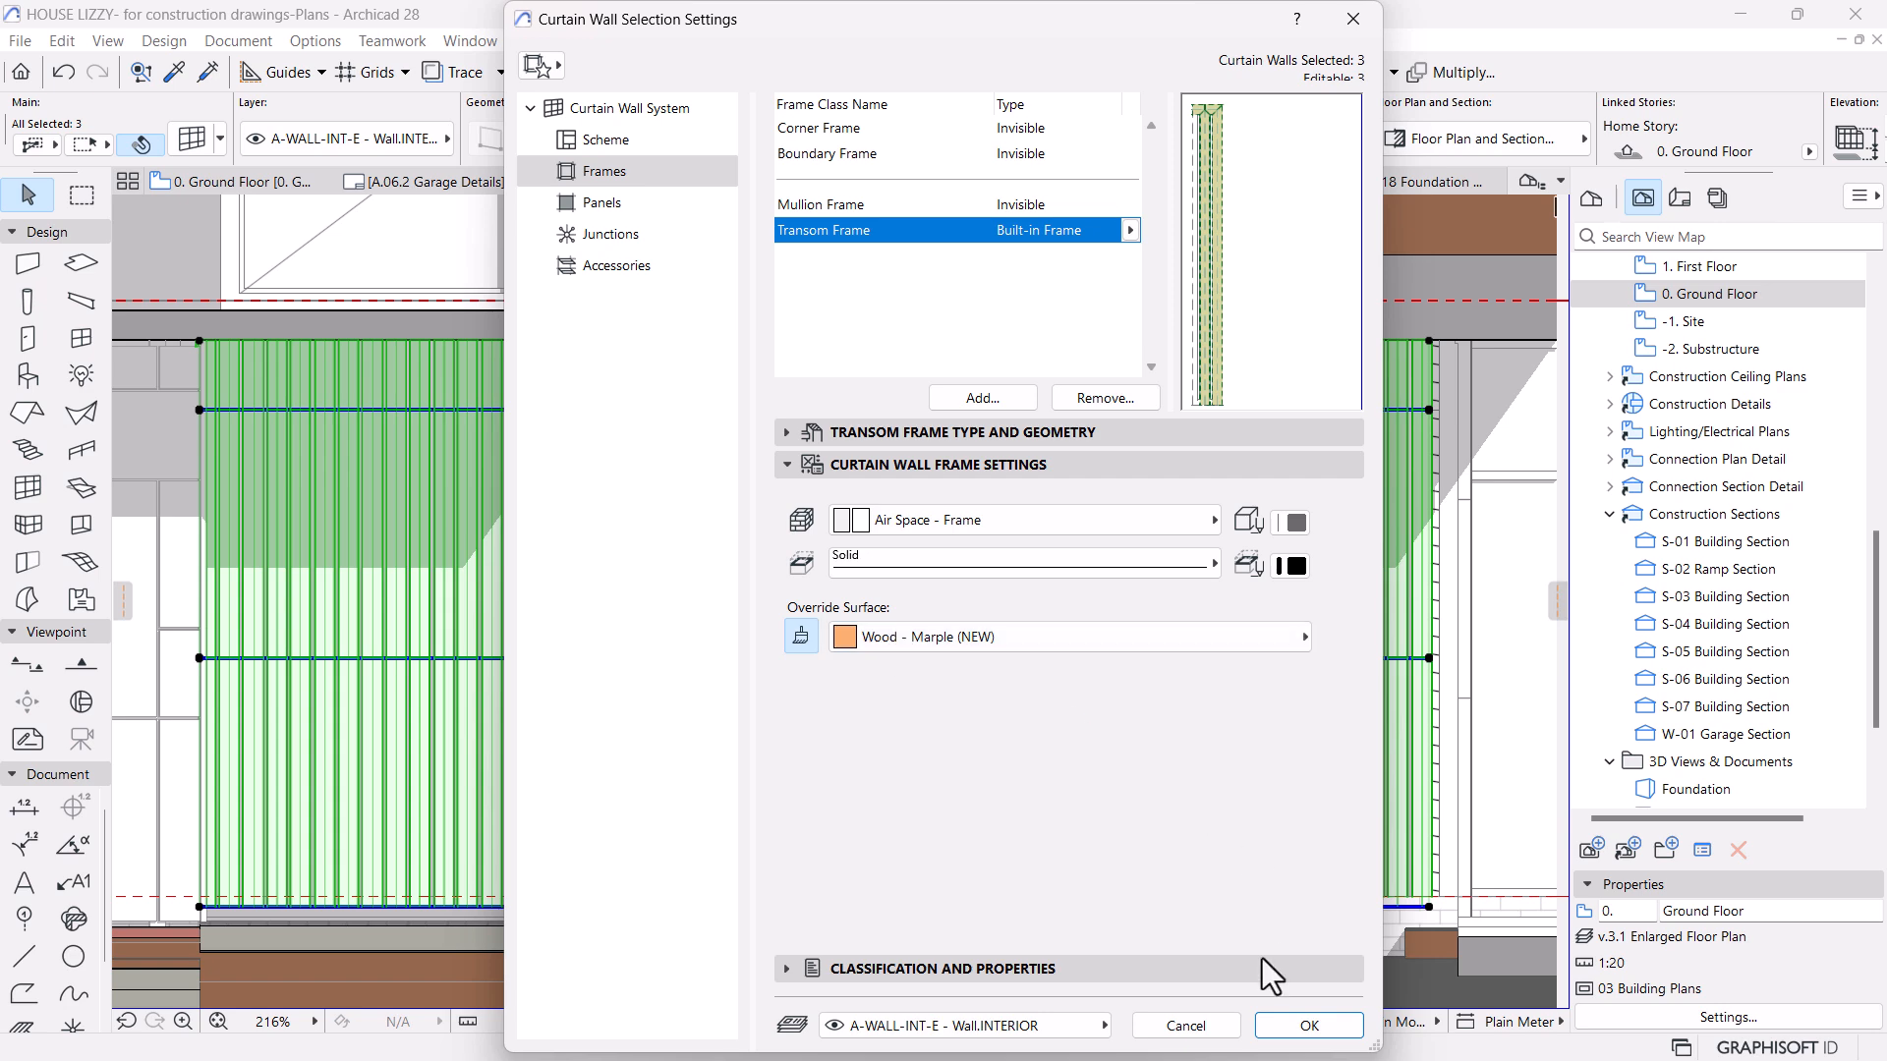
left_click(1309, 1025)
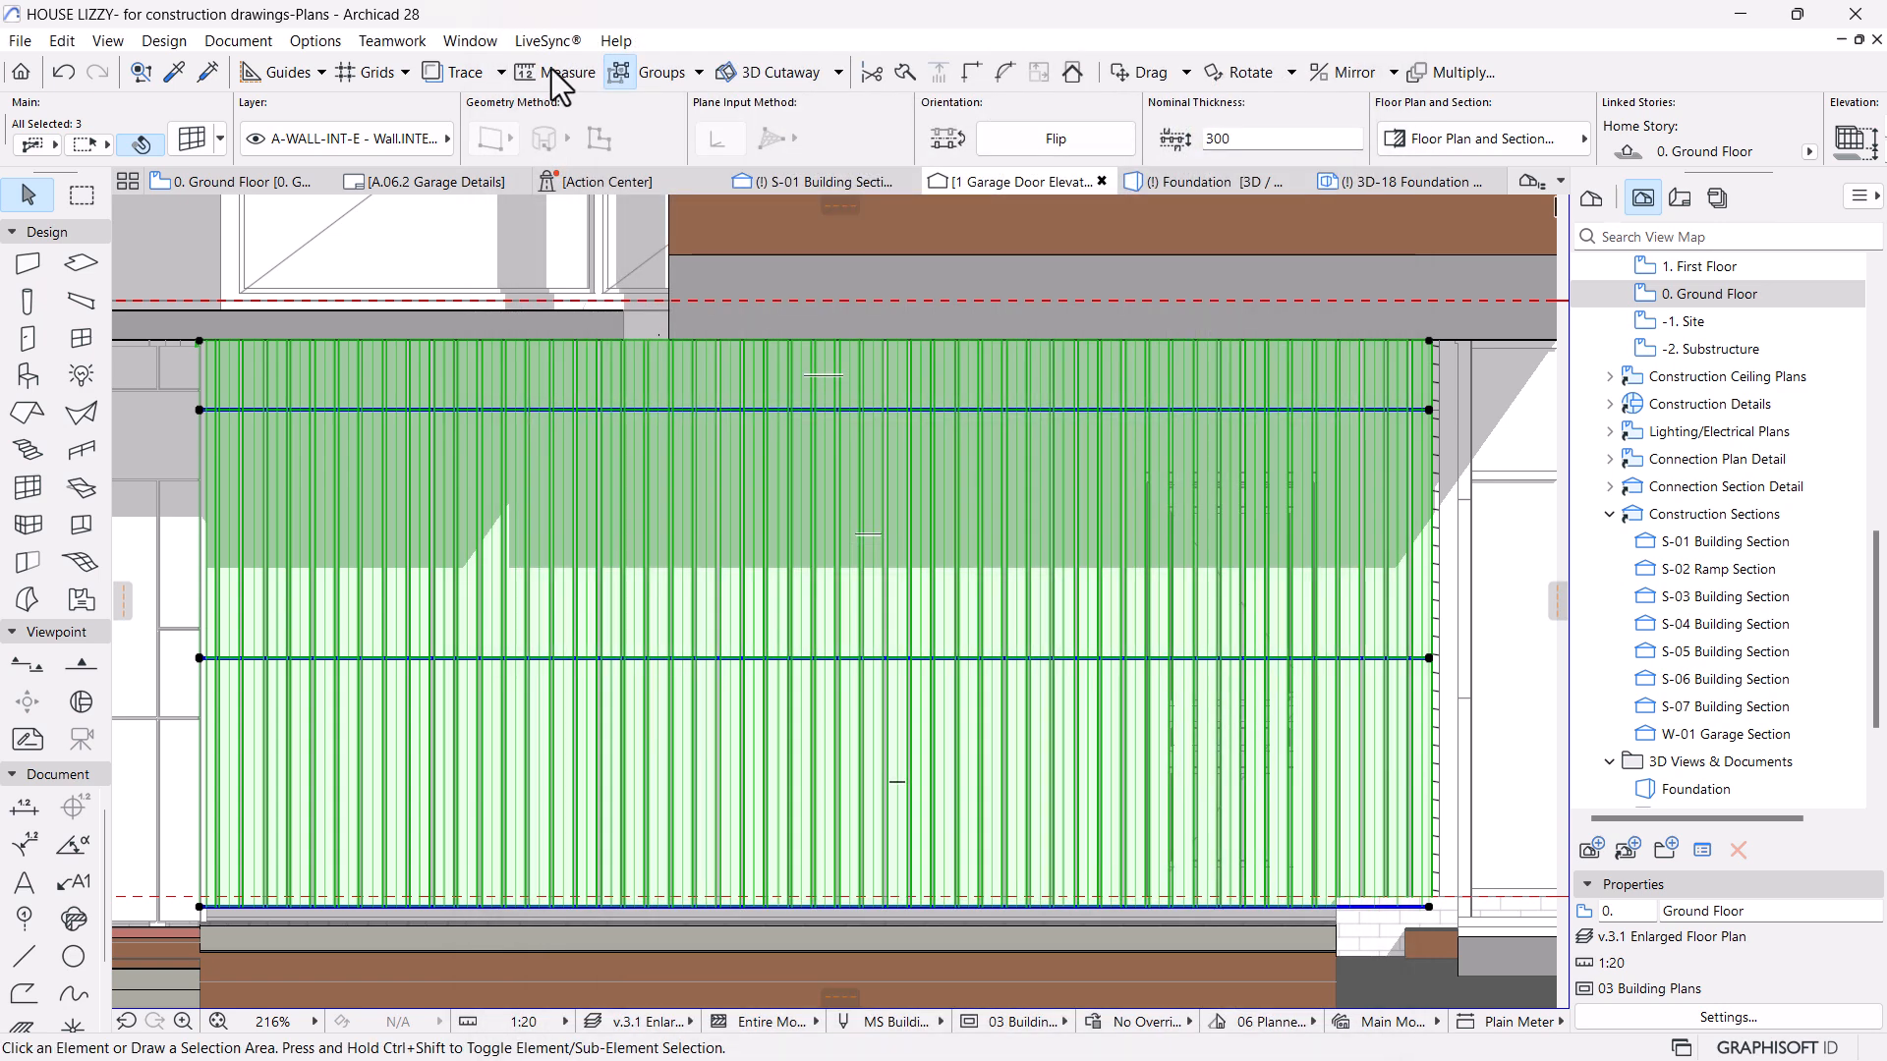
Open the project's surface attributes and select Wood - Marple (NEW) for editing.
left_click(313, 42)
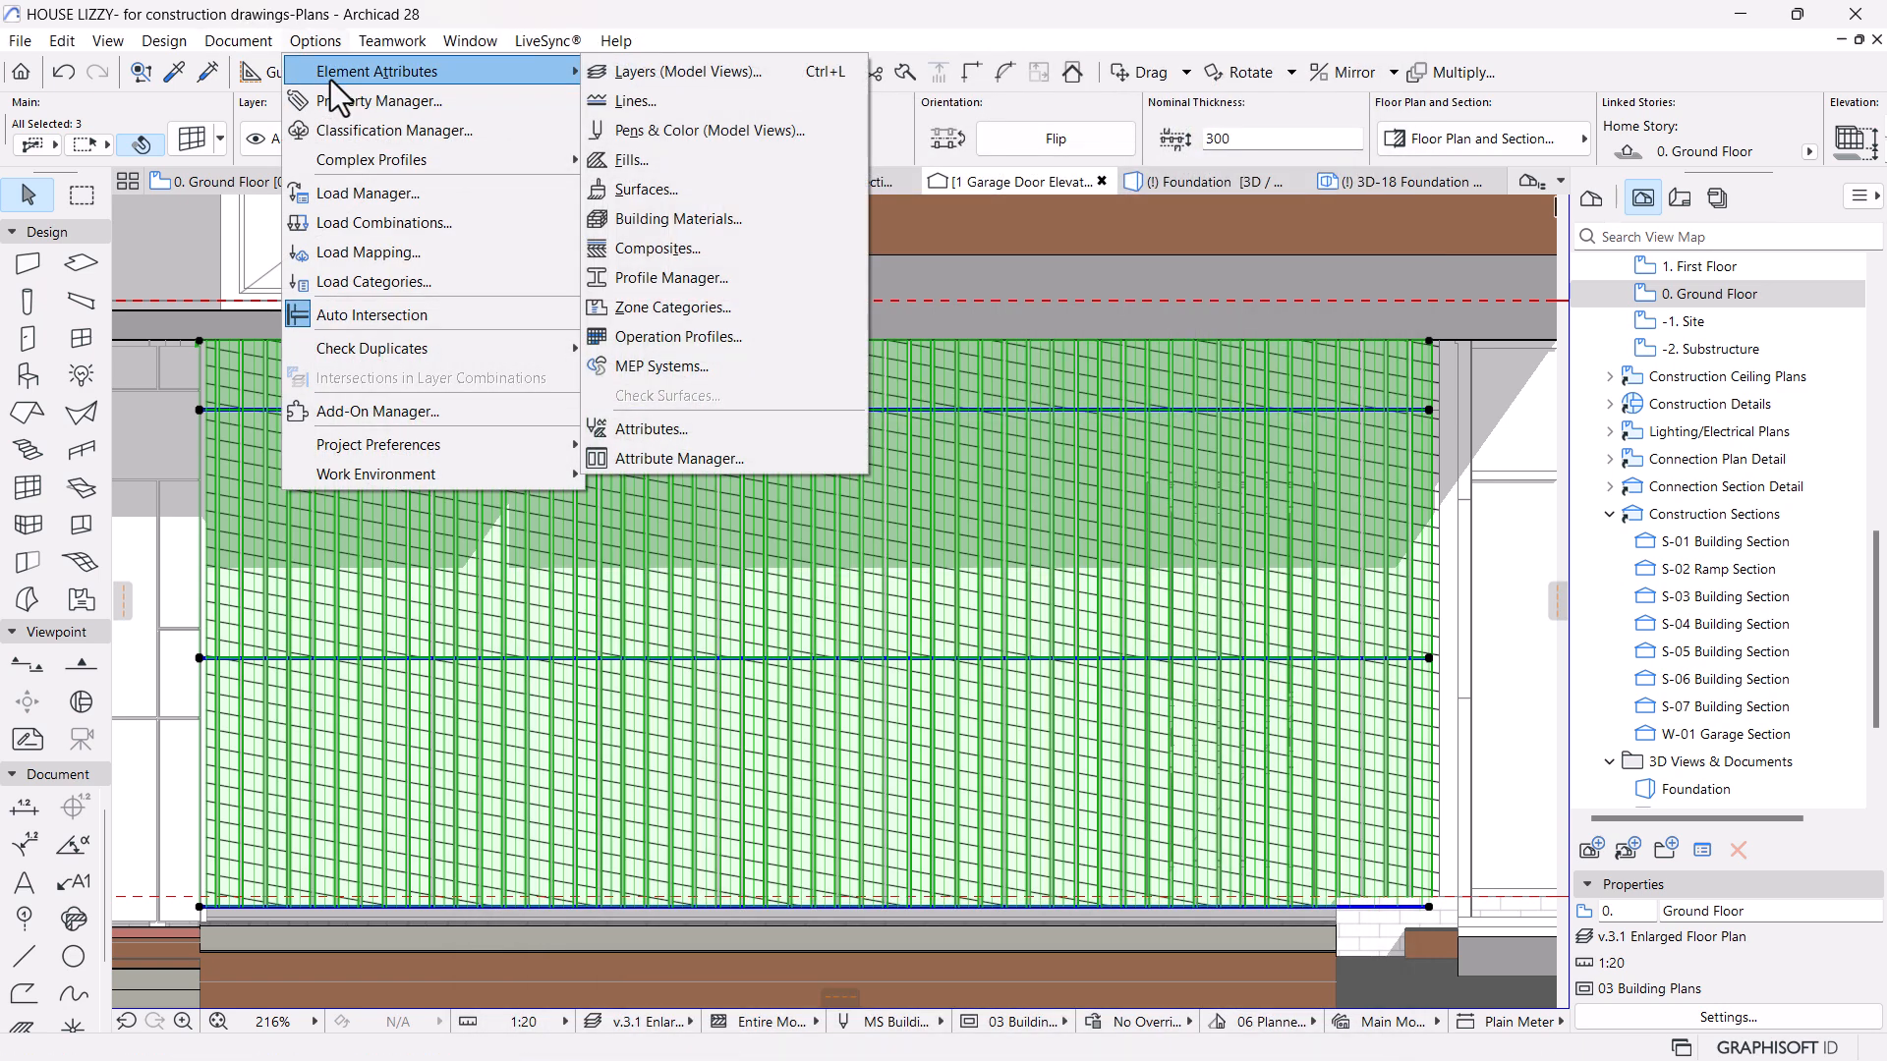
left_click(953, 267)
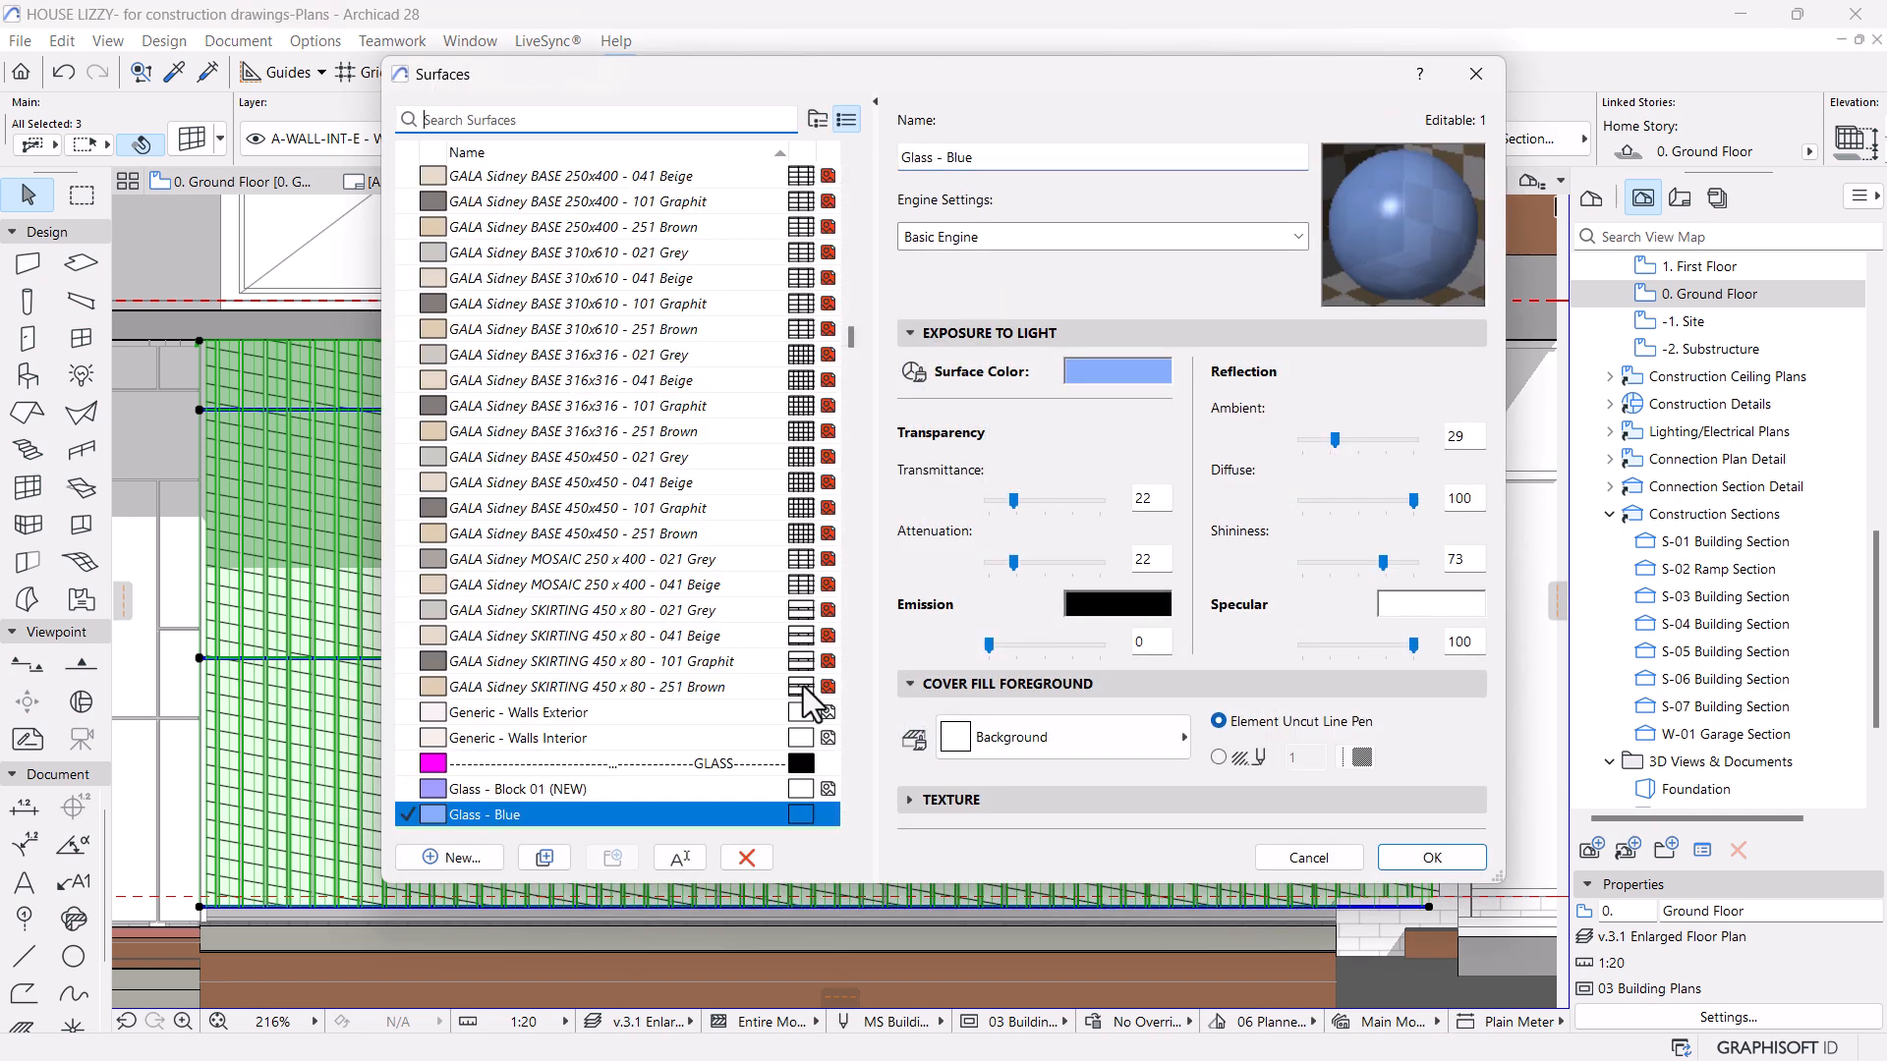
scroll(720, 355, "up", 1)
scroll(727, 372, "up", 4)
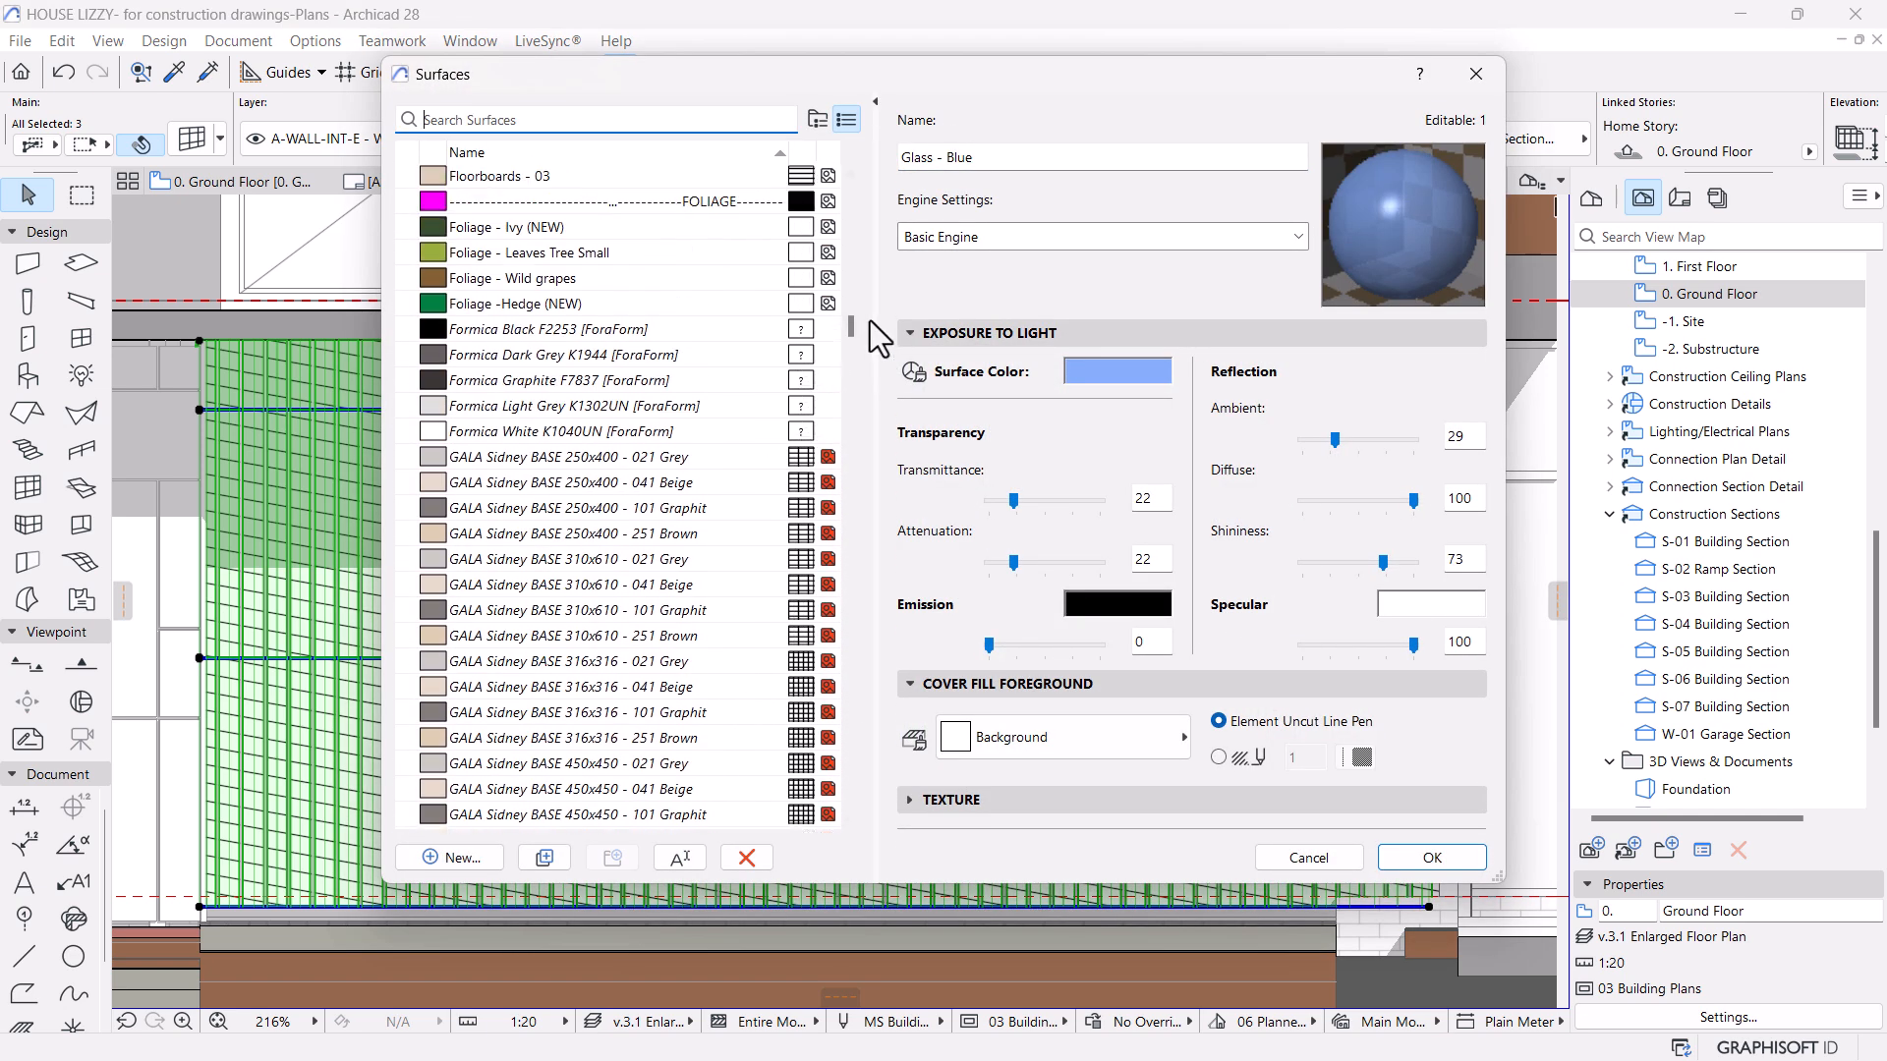
left_click_drag(851, 304, 873, 599)
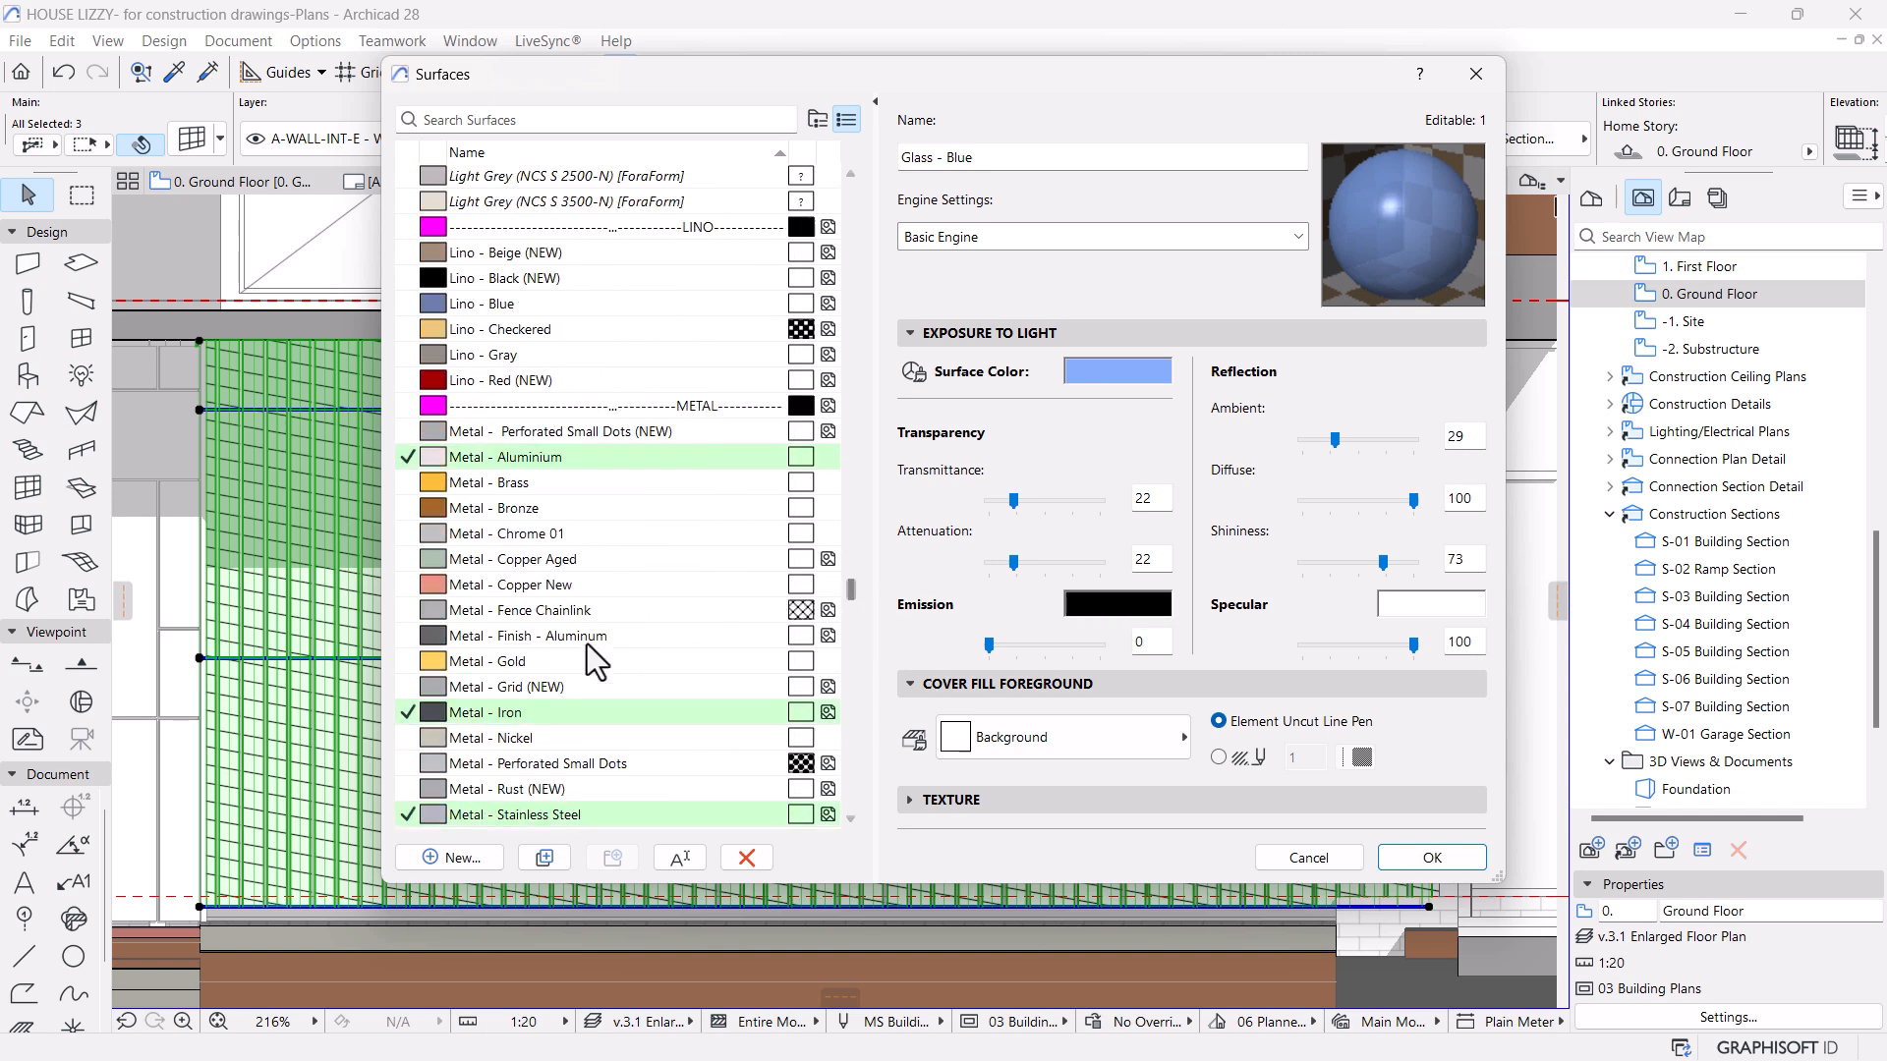
scroll(657, 629, "down", 12)
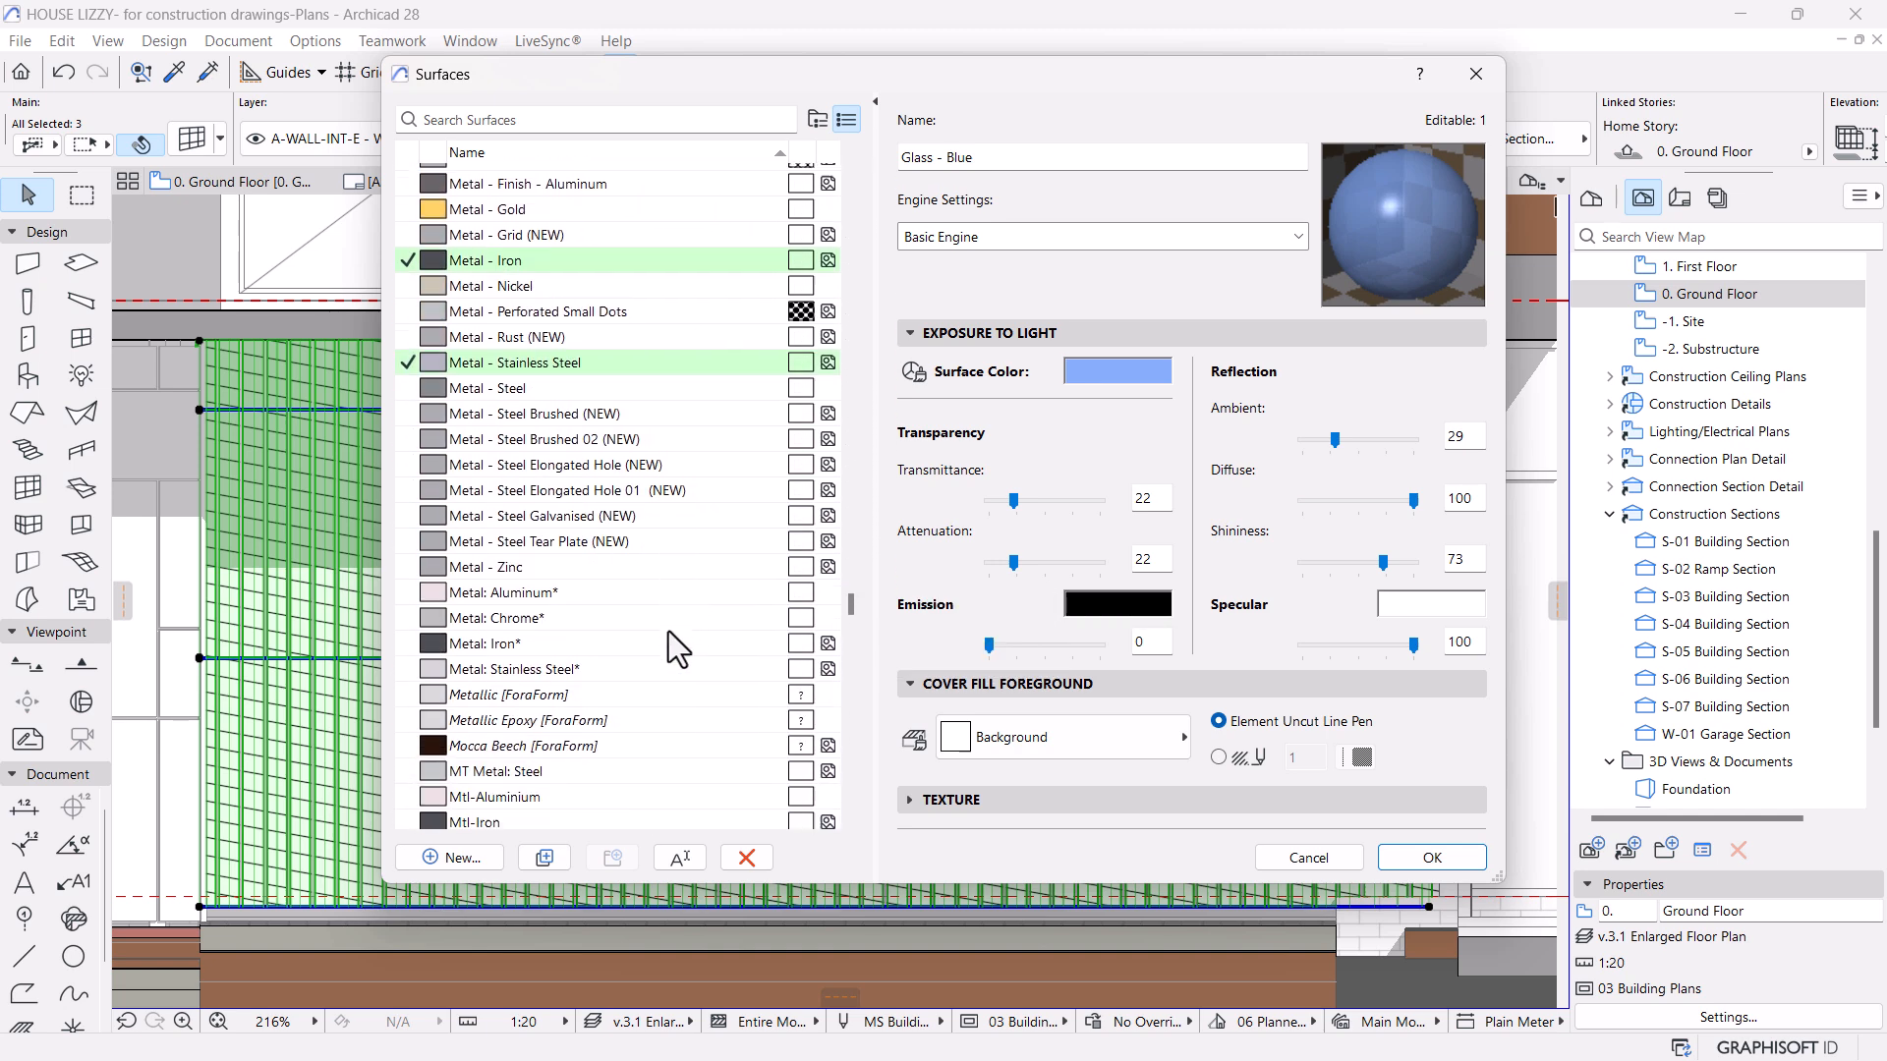
scroll(680, 632, "down", 12)
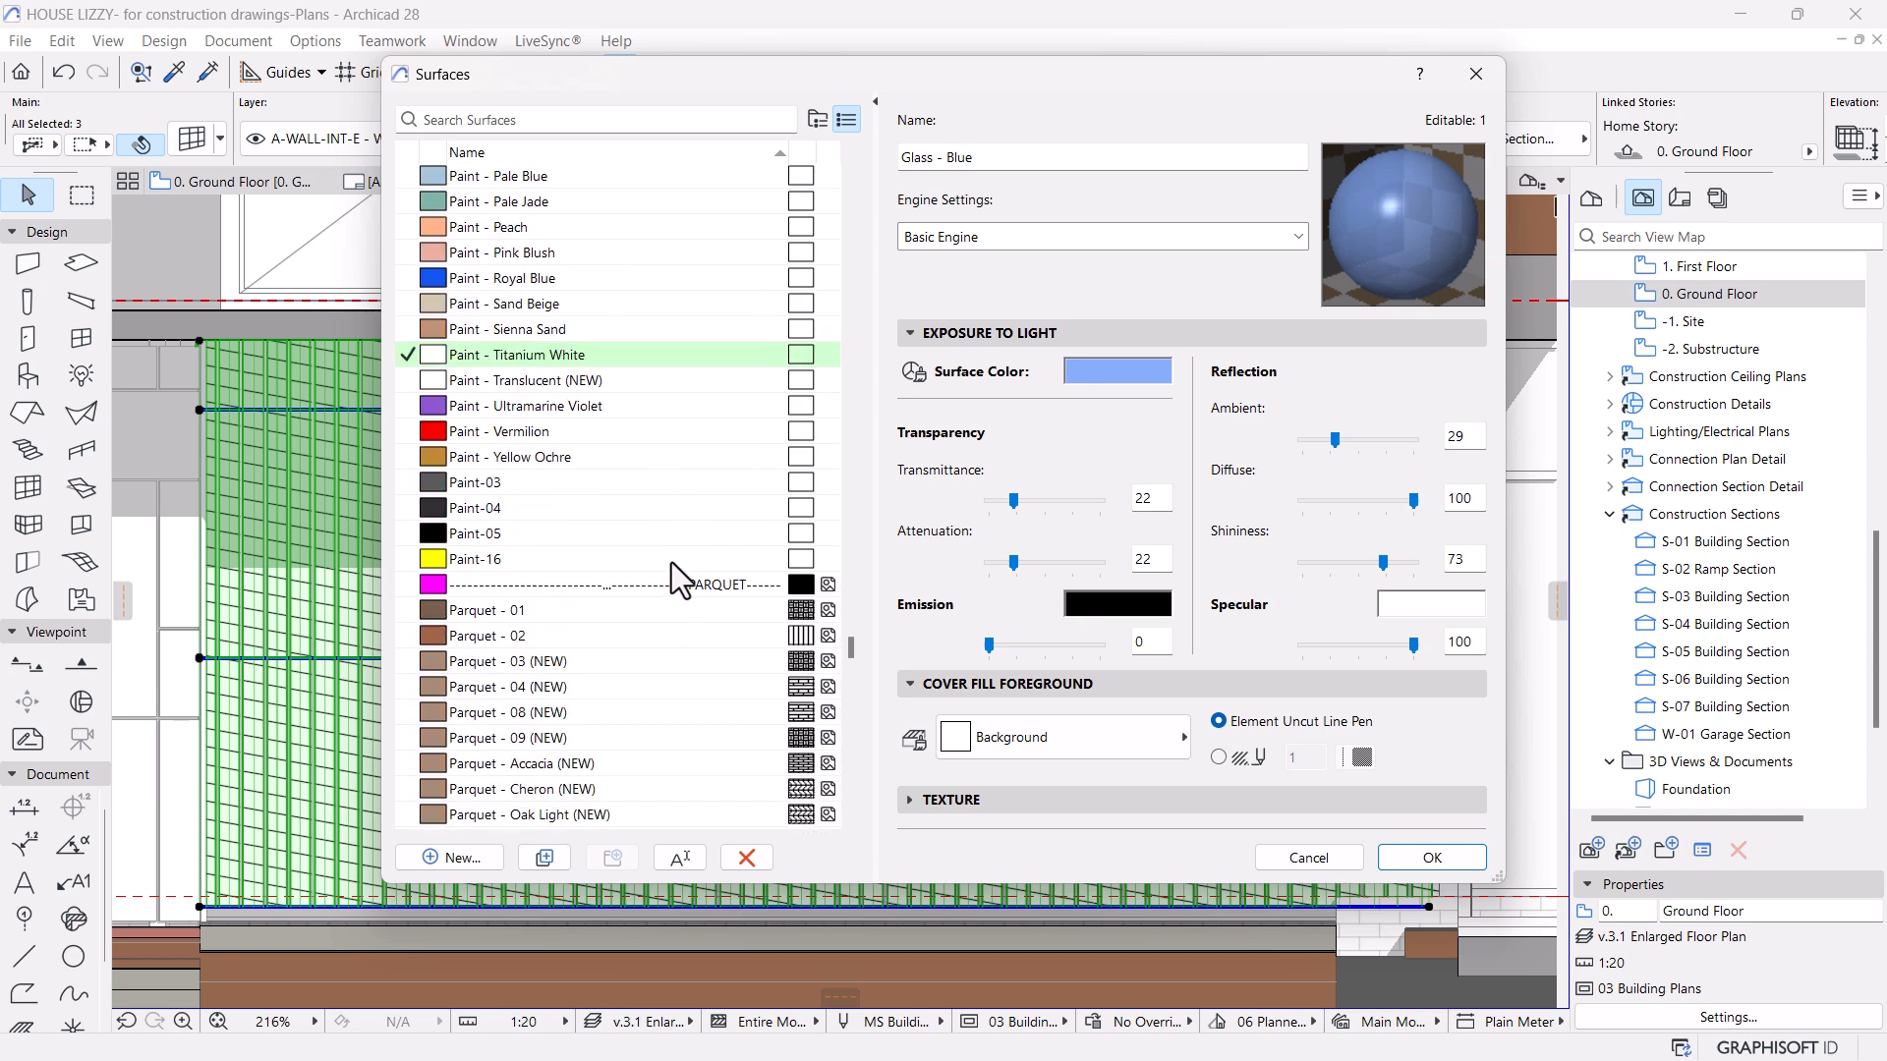
scroll(684, 565, "down", 20)
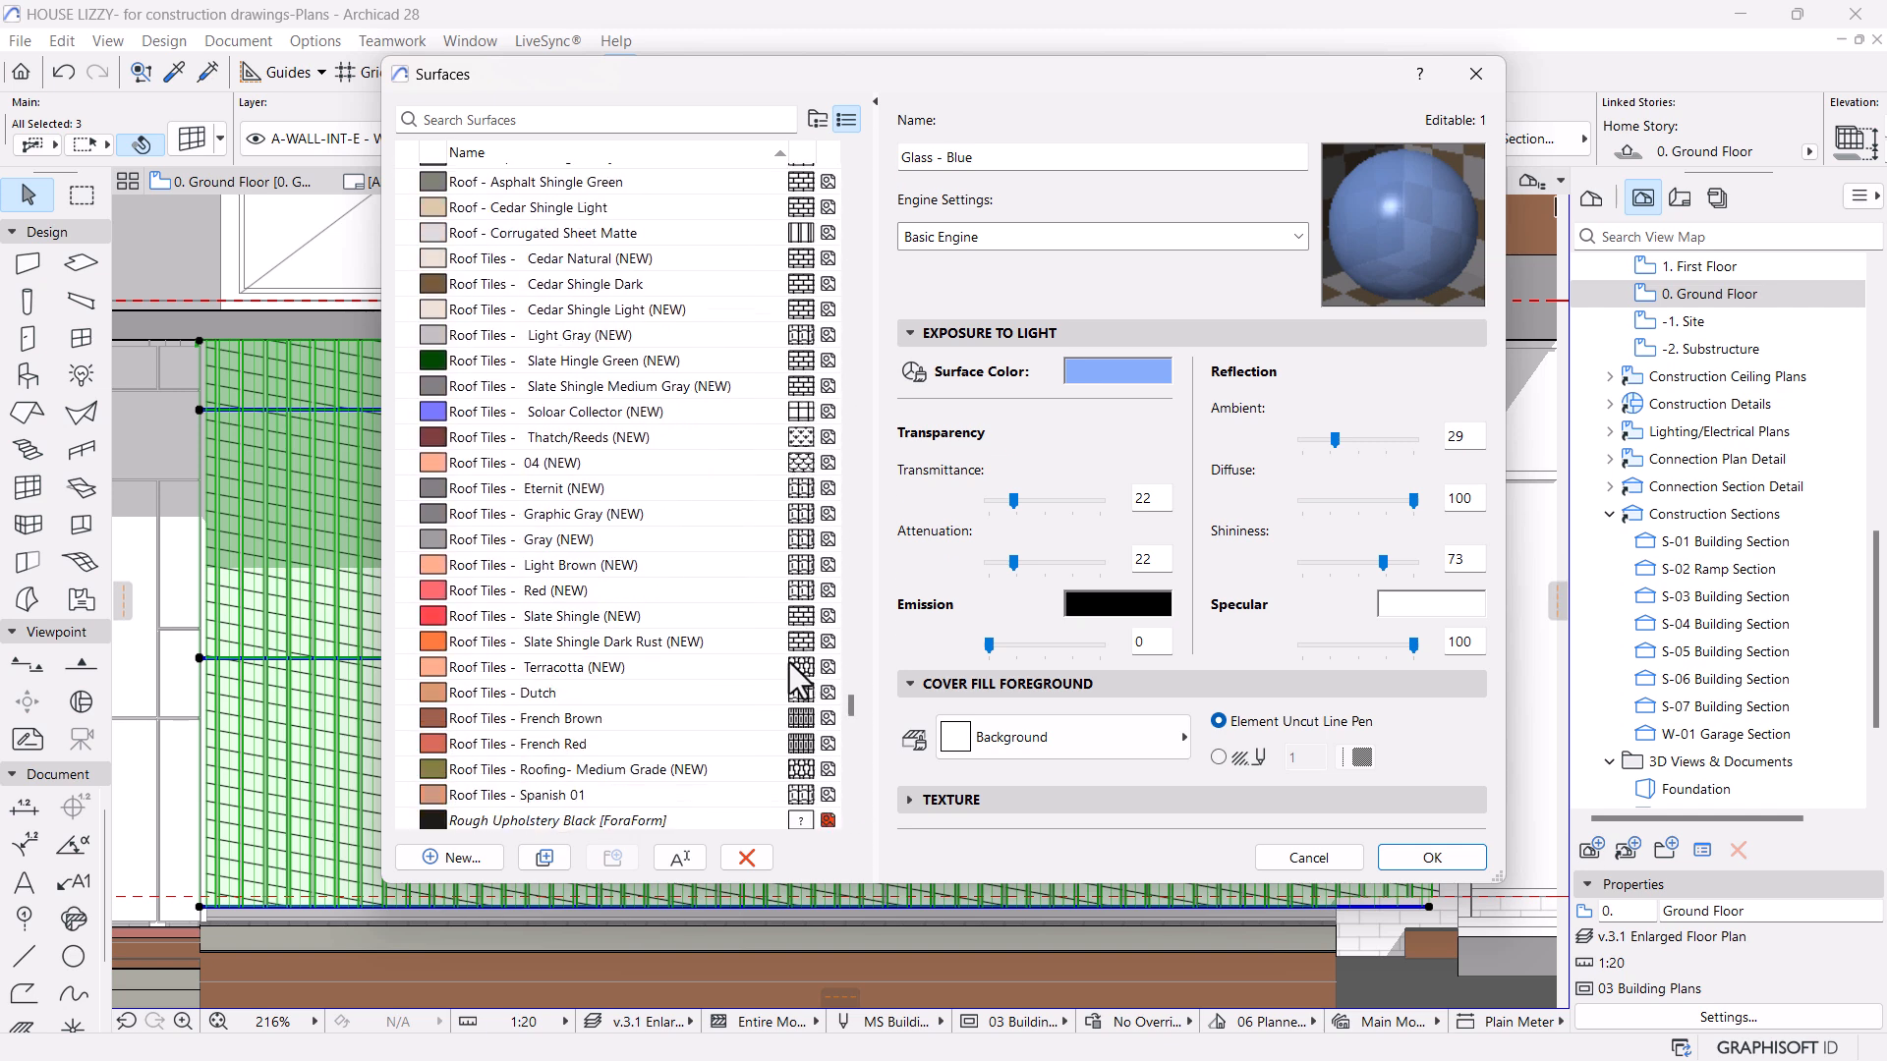
scroll(786, 667, "down", 20)
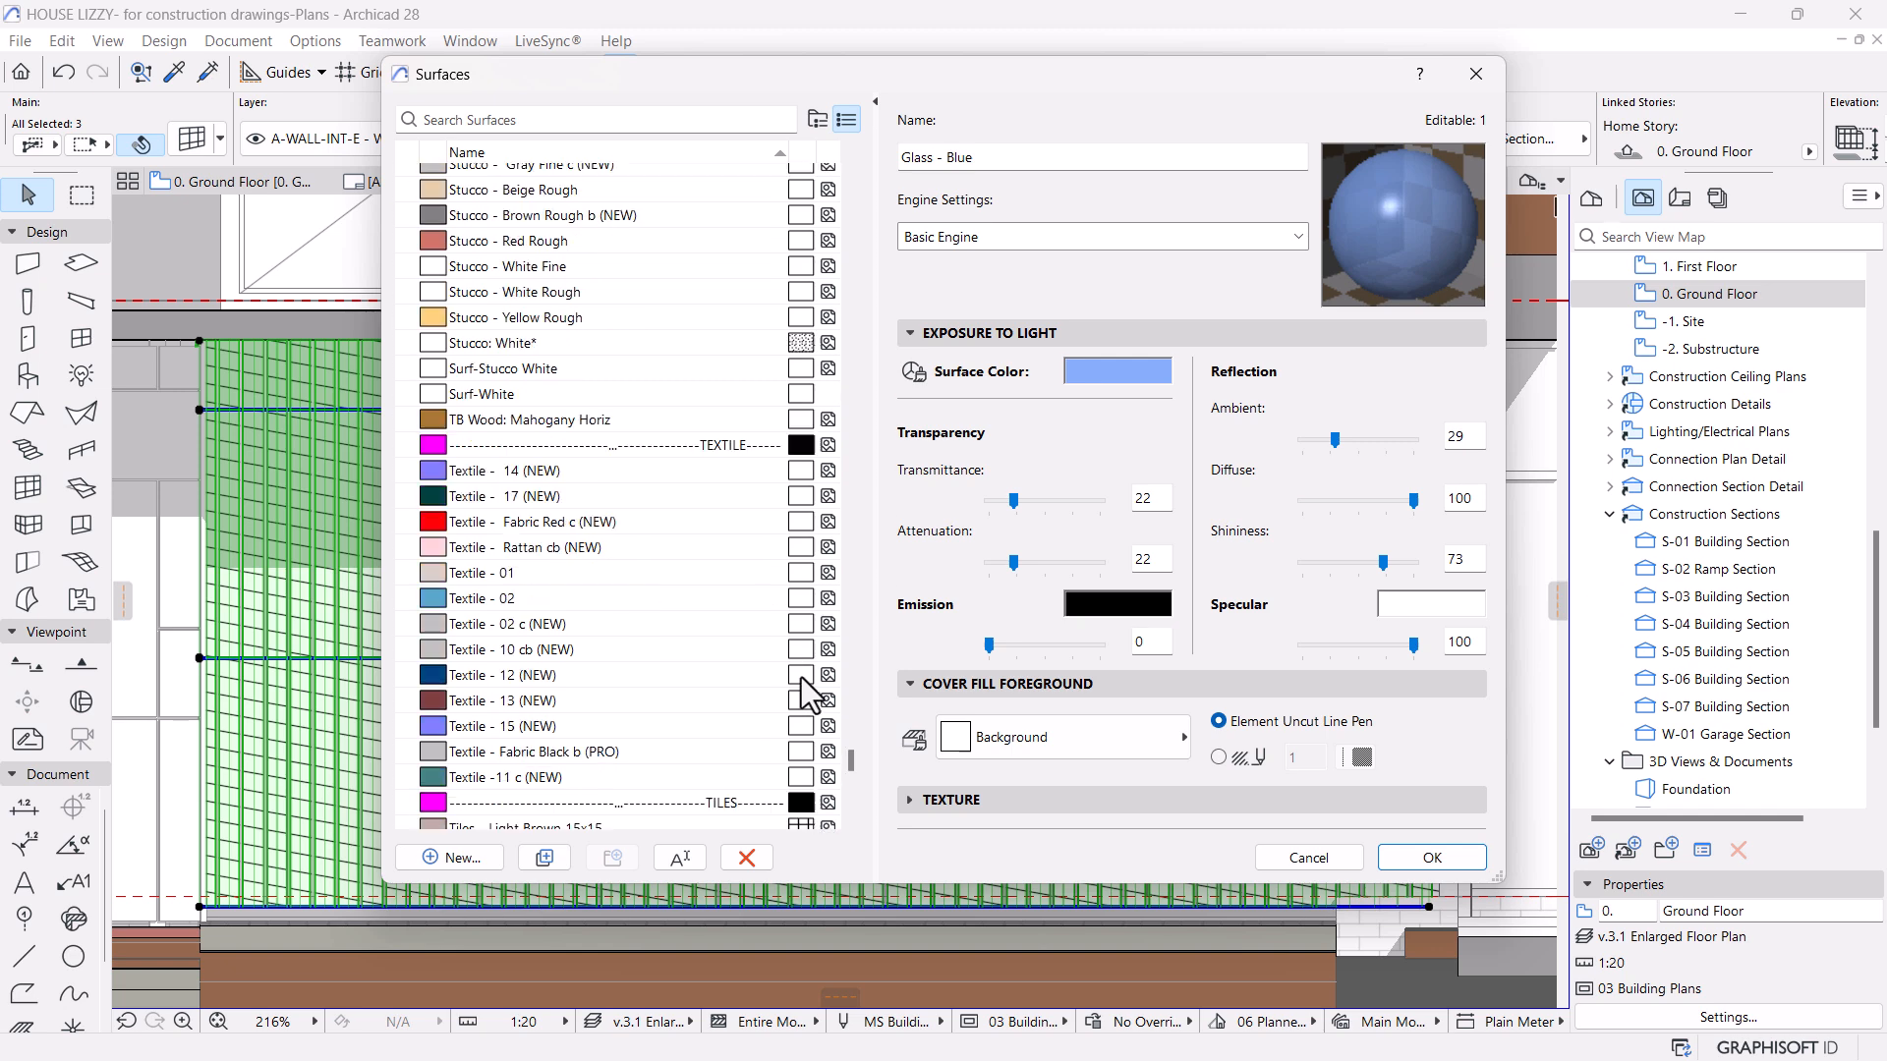
left_click_drag(857, 775, 853, 829)
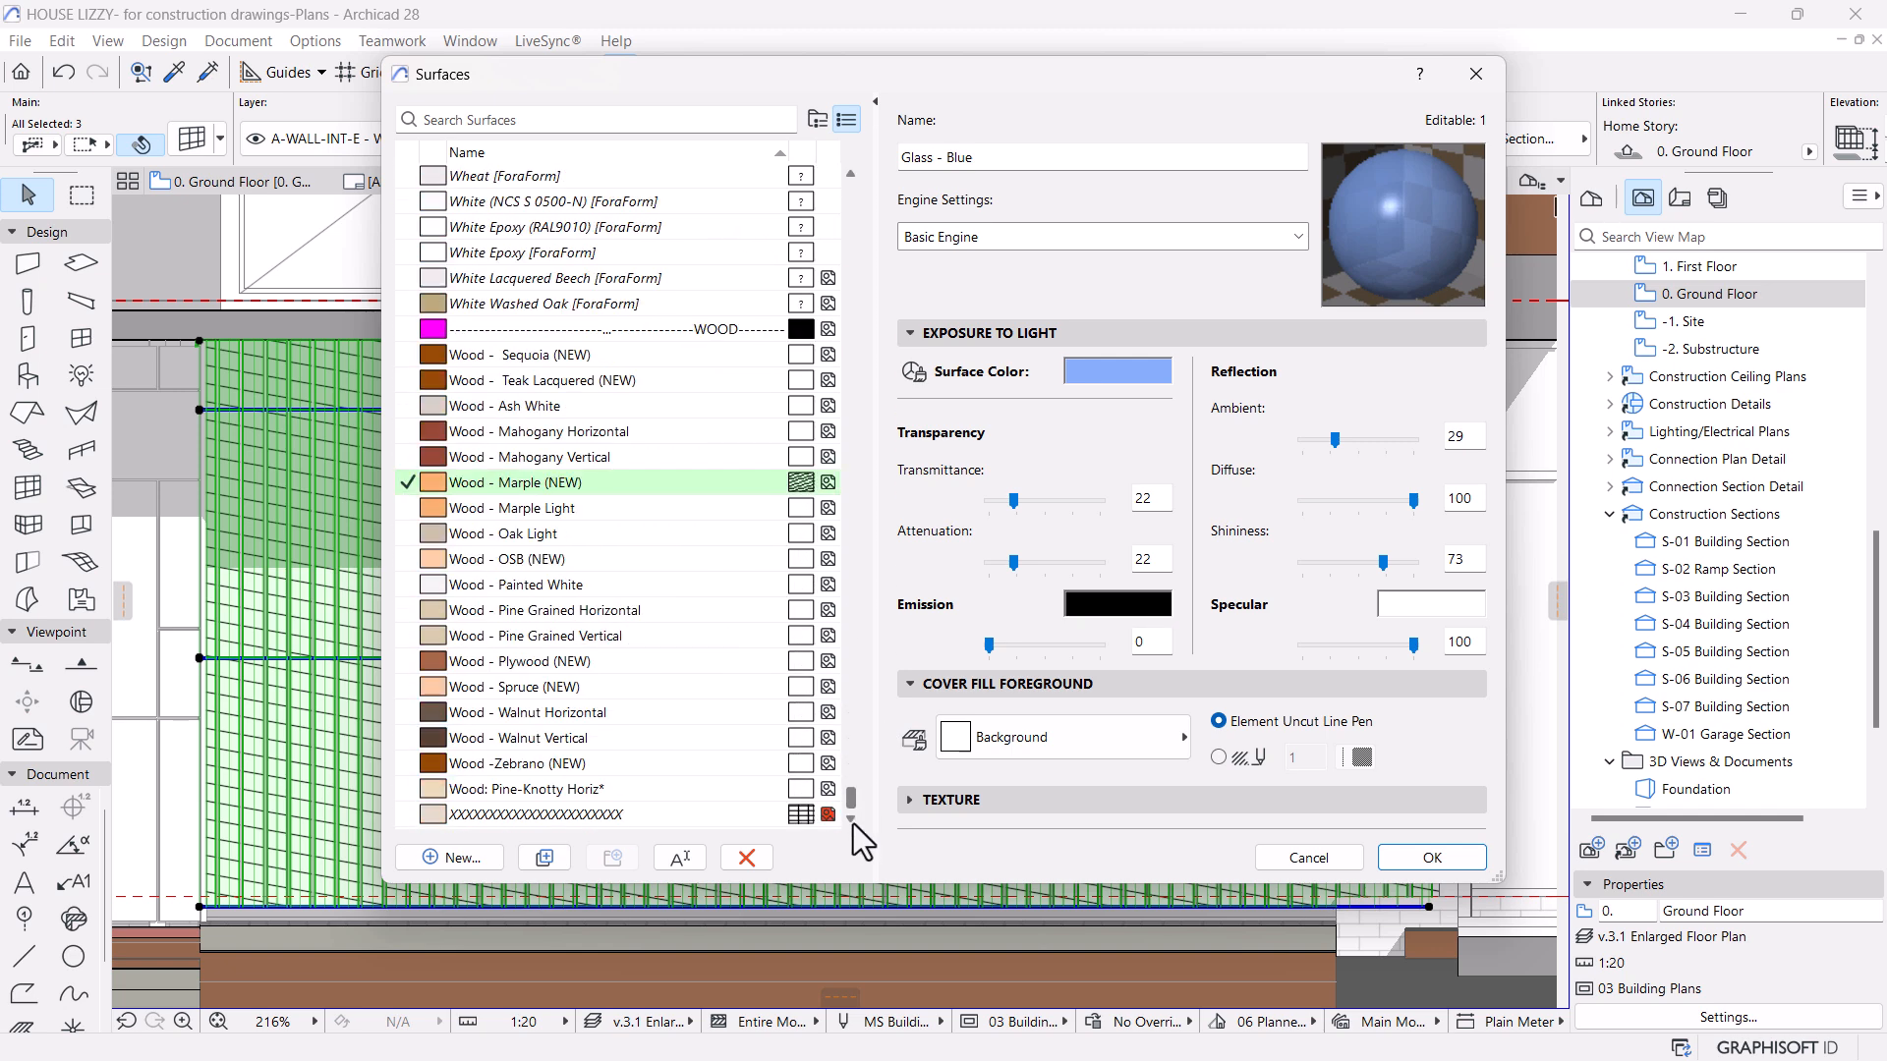
left_click(615, 478)
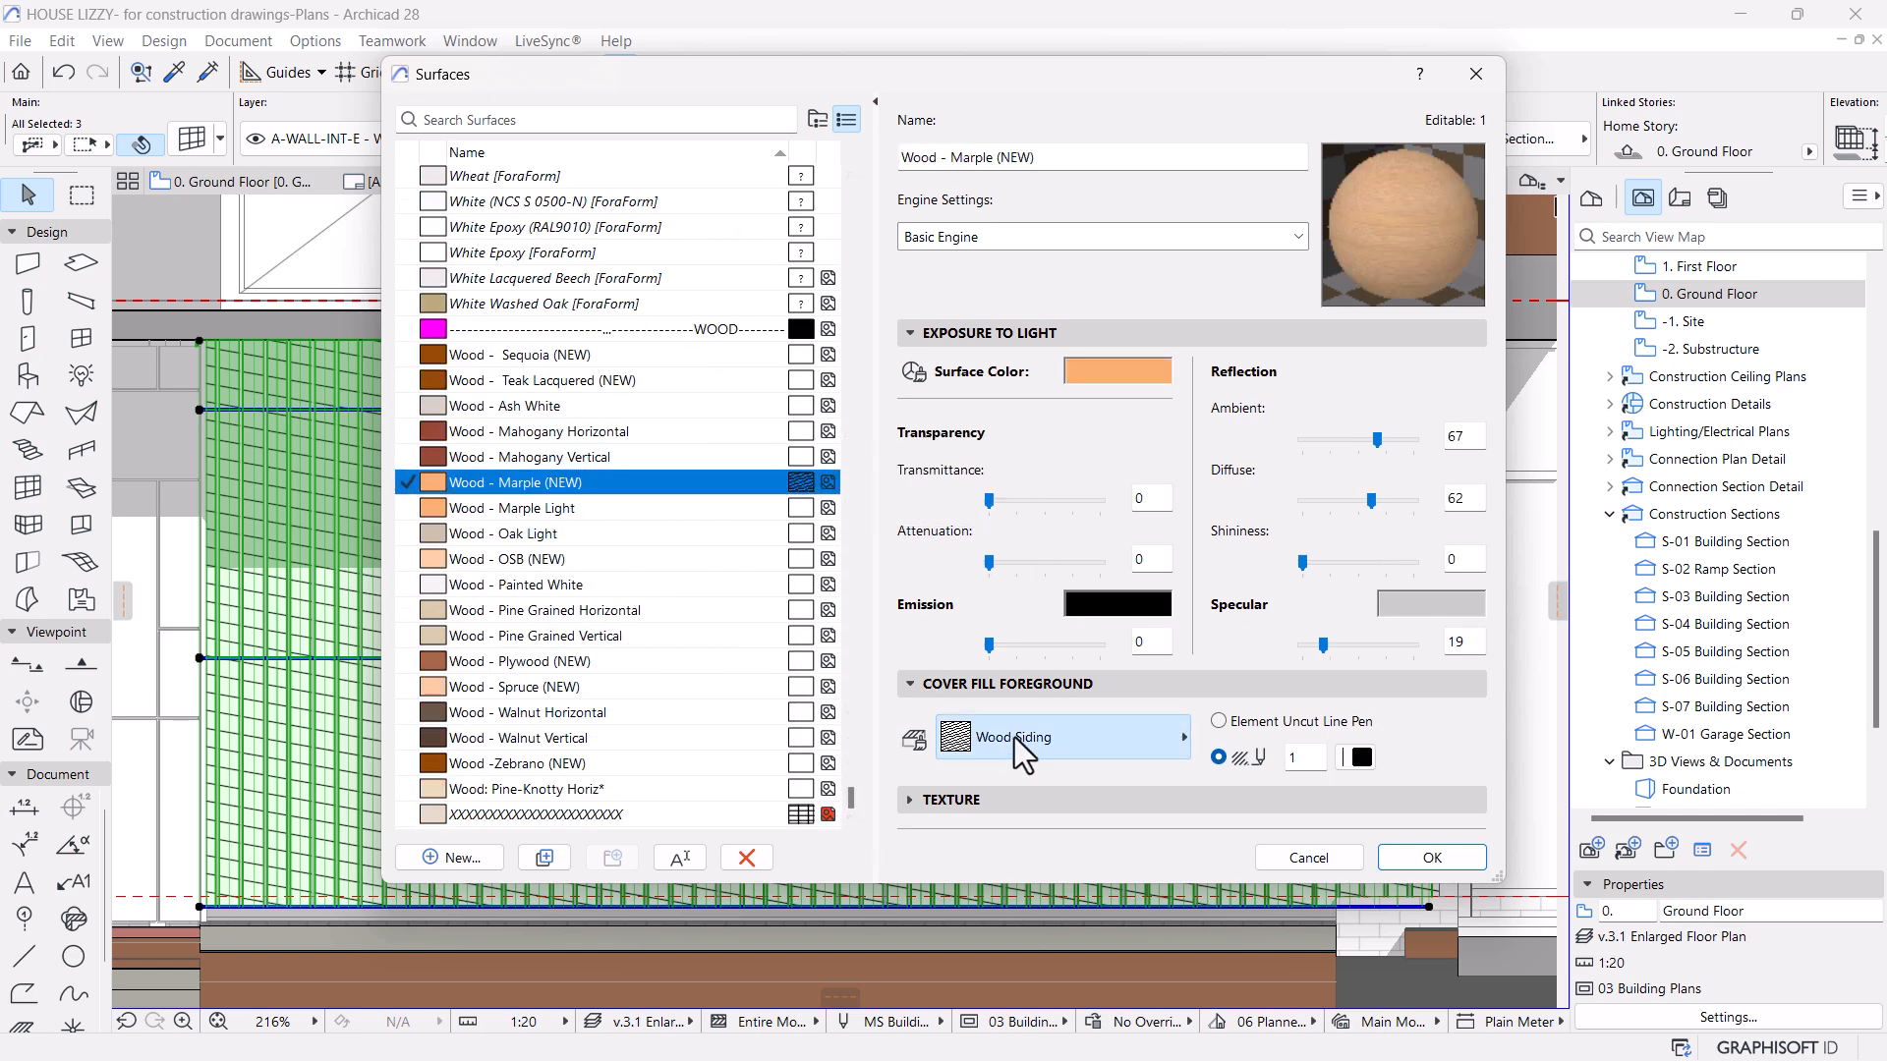
Open the cover fill foreground choices for the Wood - Marple (NEW) surface and browse the available fills.
left_click(1004, 741)
scroll(1328, 293, "up", 15)
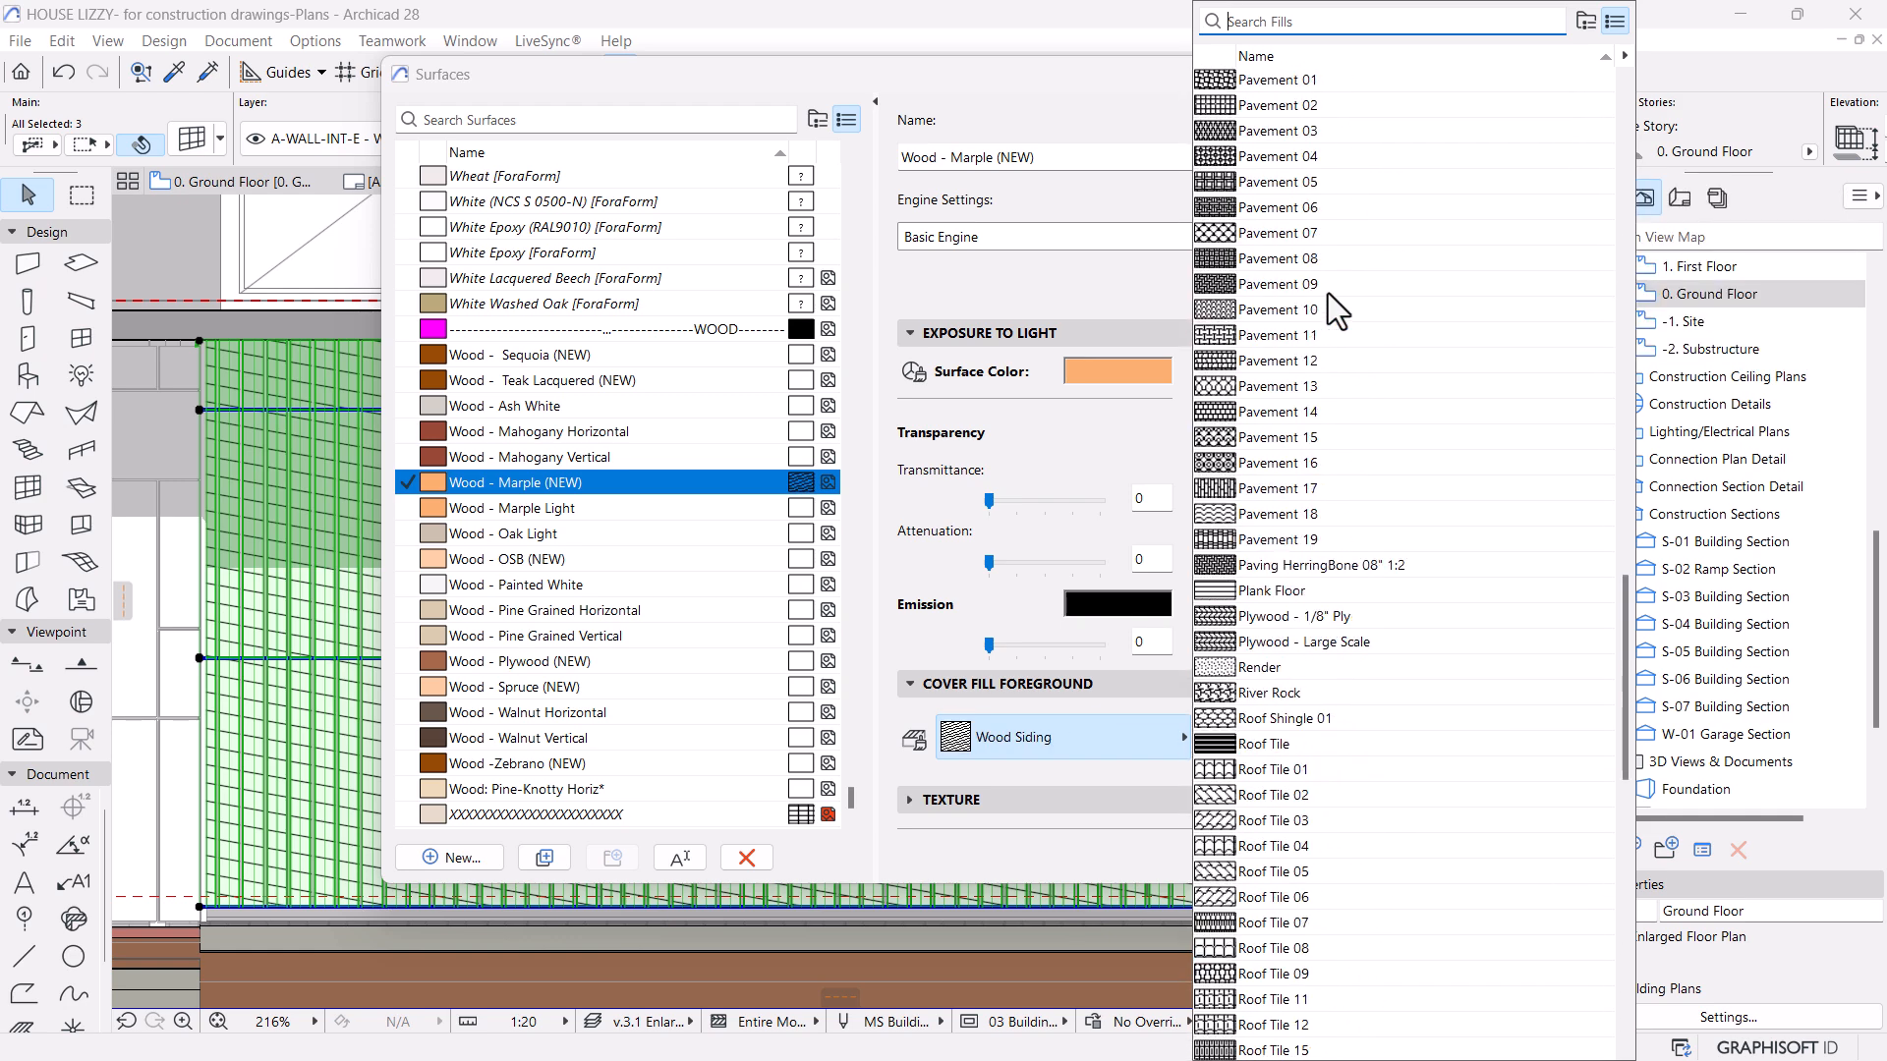
scroll(1328, 293, "up", 20)
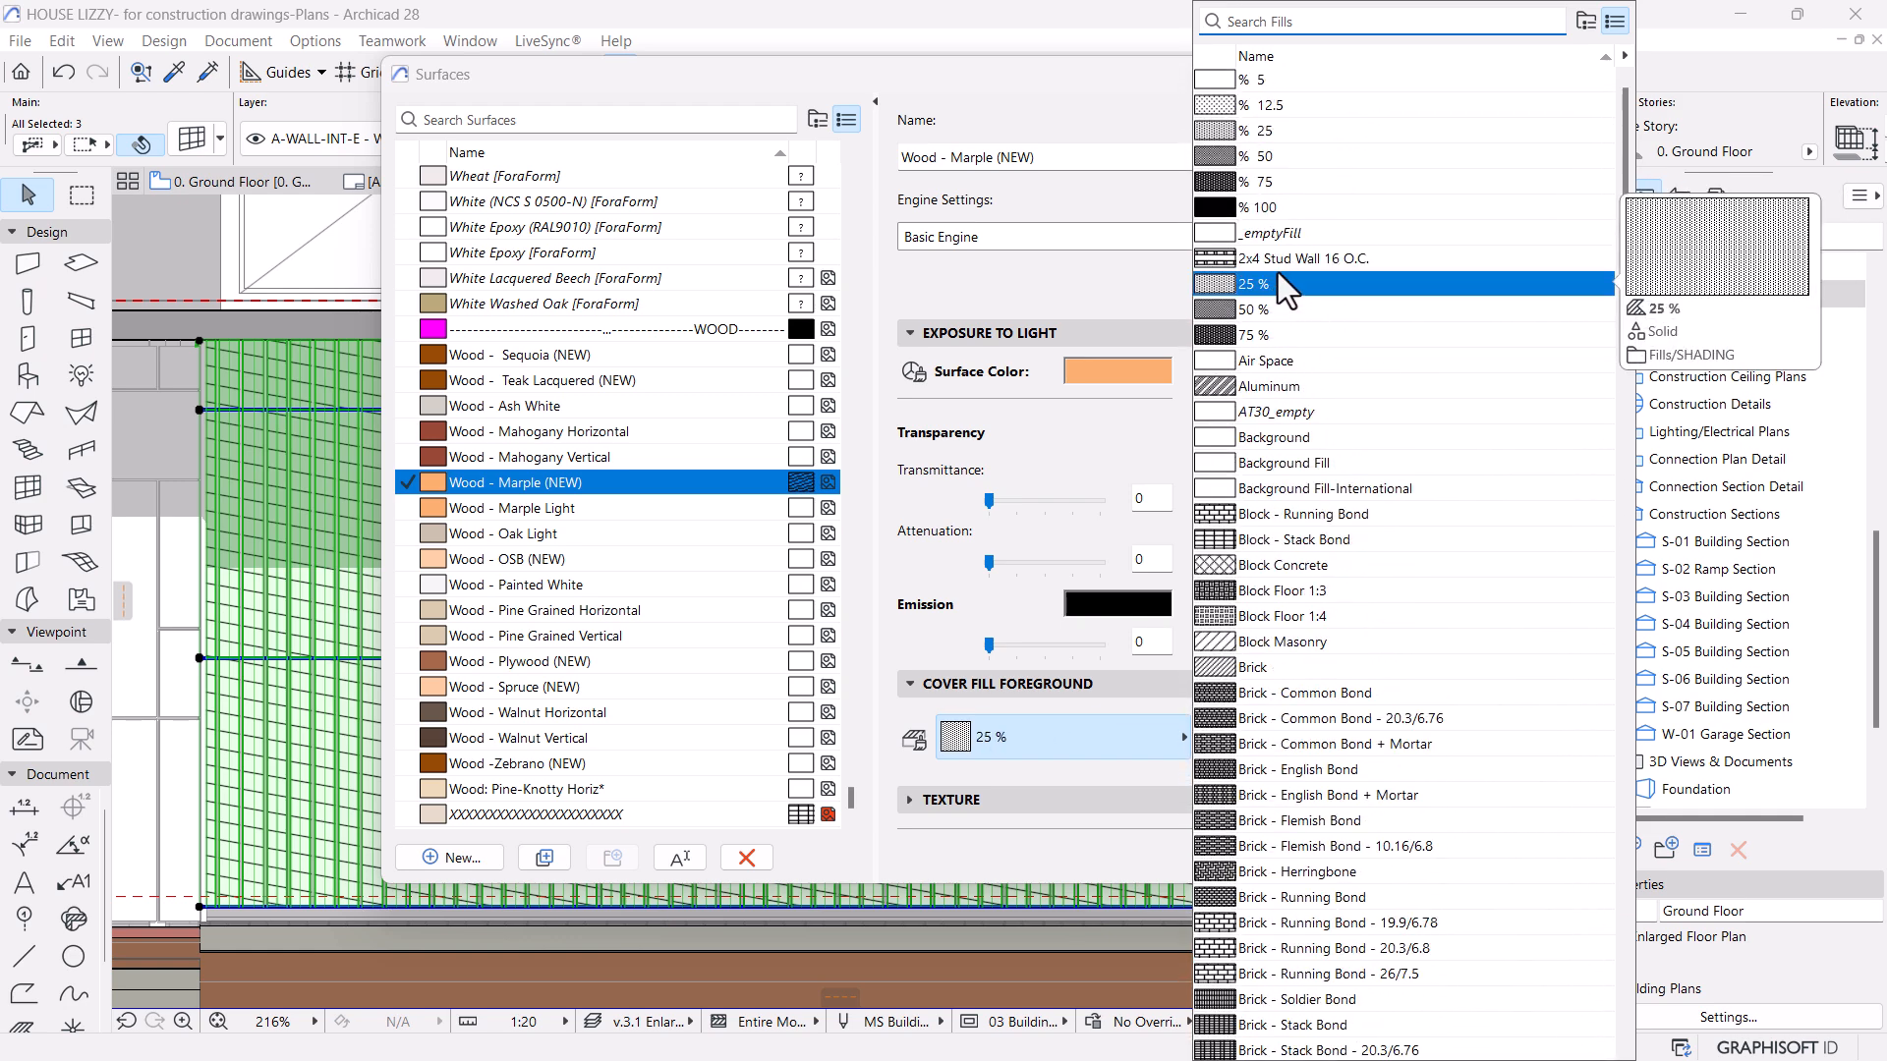
Set the cover fill foreground of the Wood - Marple (NEW) surface to % 5 and check the garage door elevation.
left_click(1266, 86)
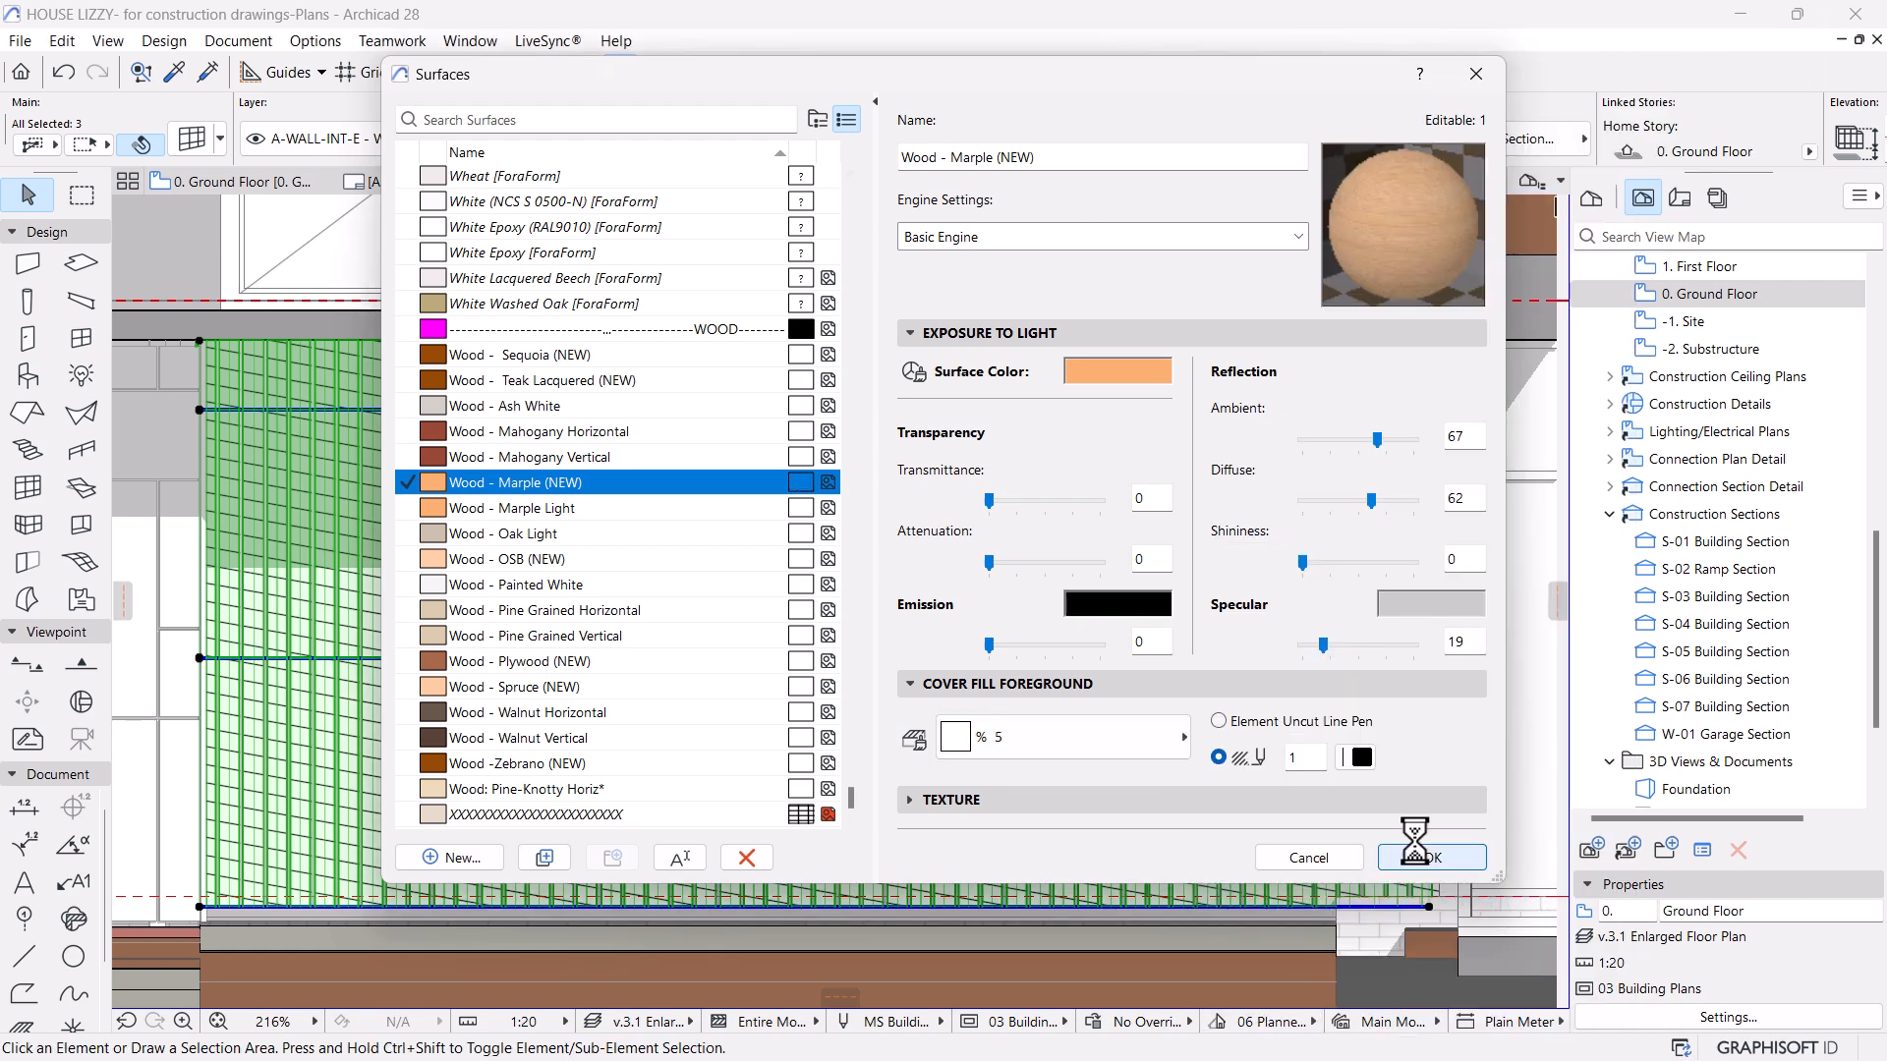
left_click(1432, 858)
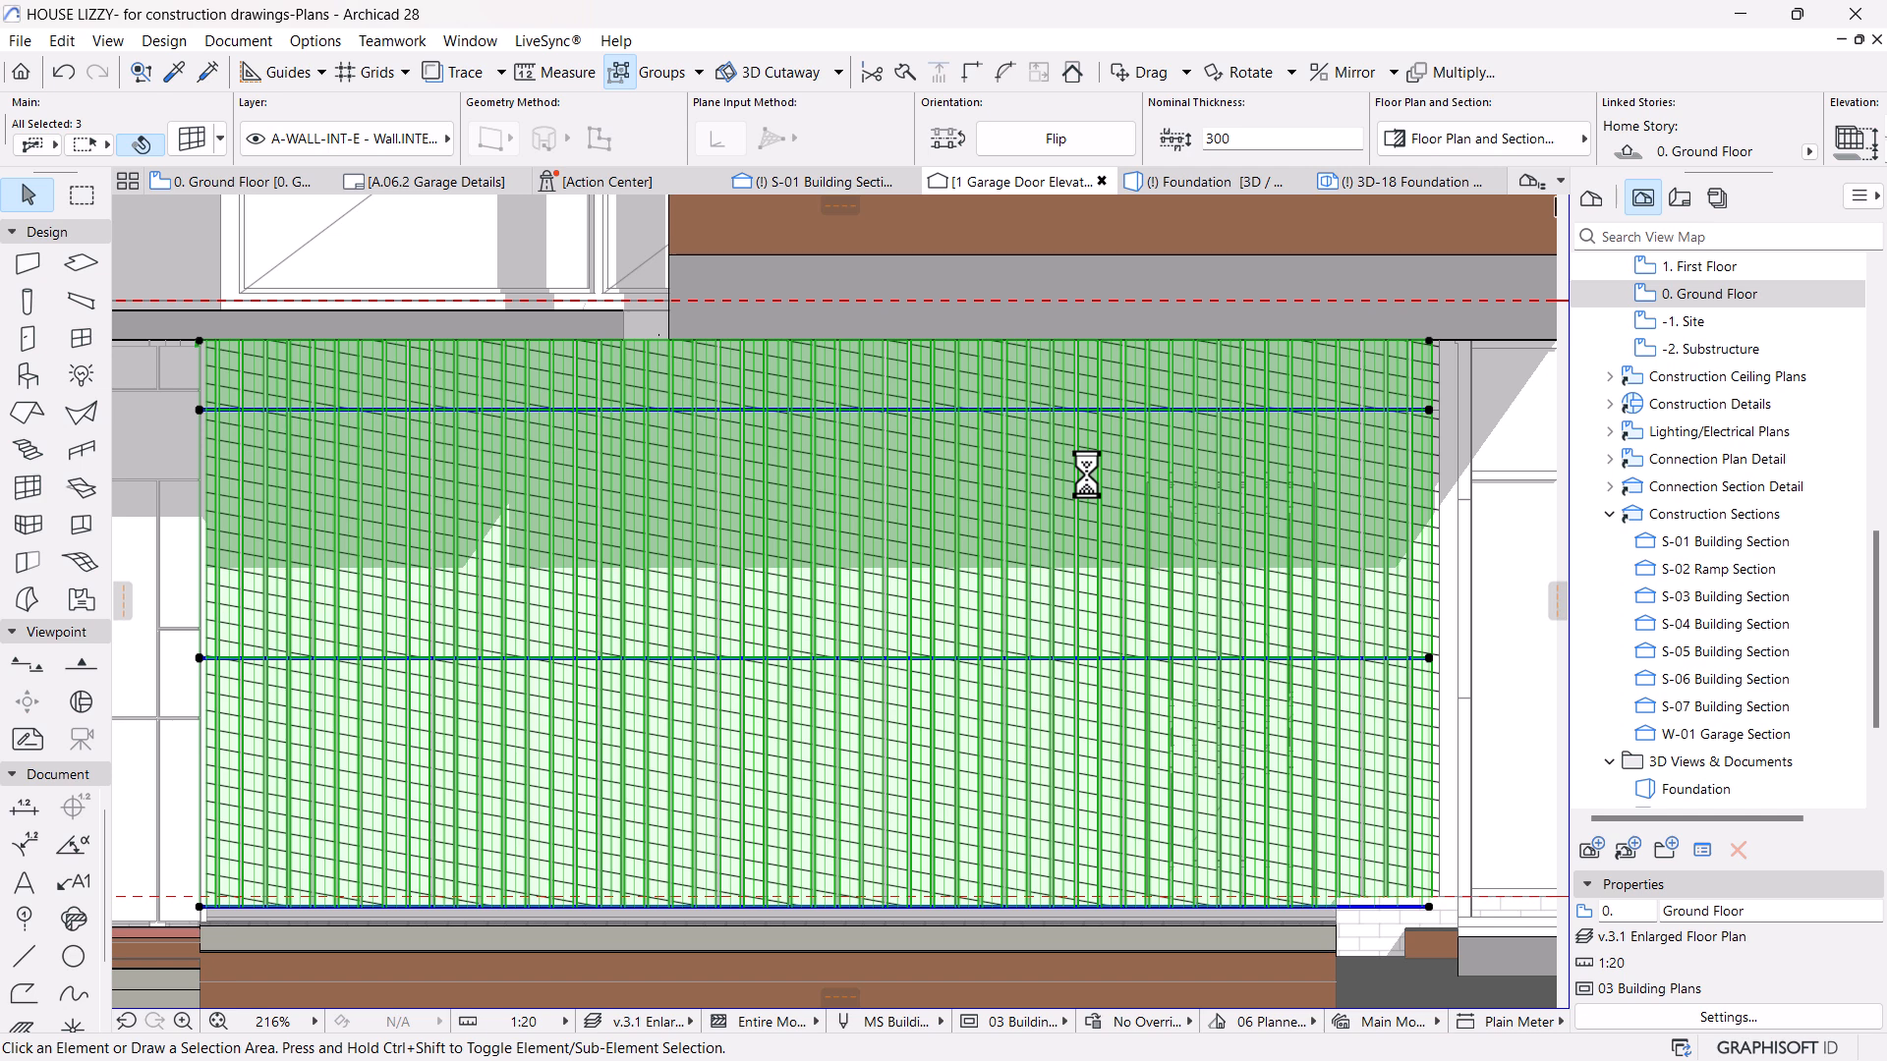
scroll(1022, 556, "down", 5)
middle_click_drag(875, 575, 875, 654)
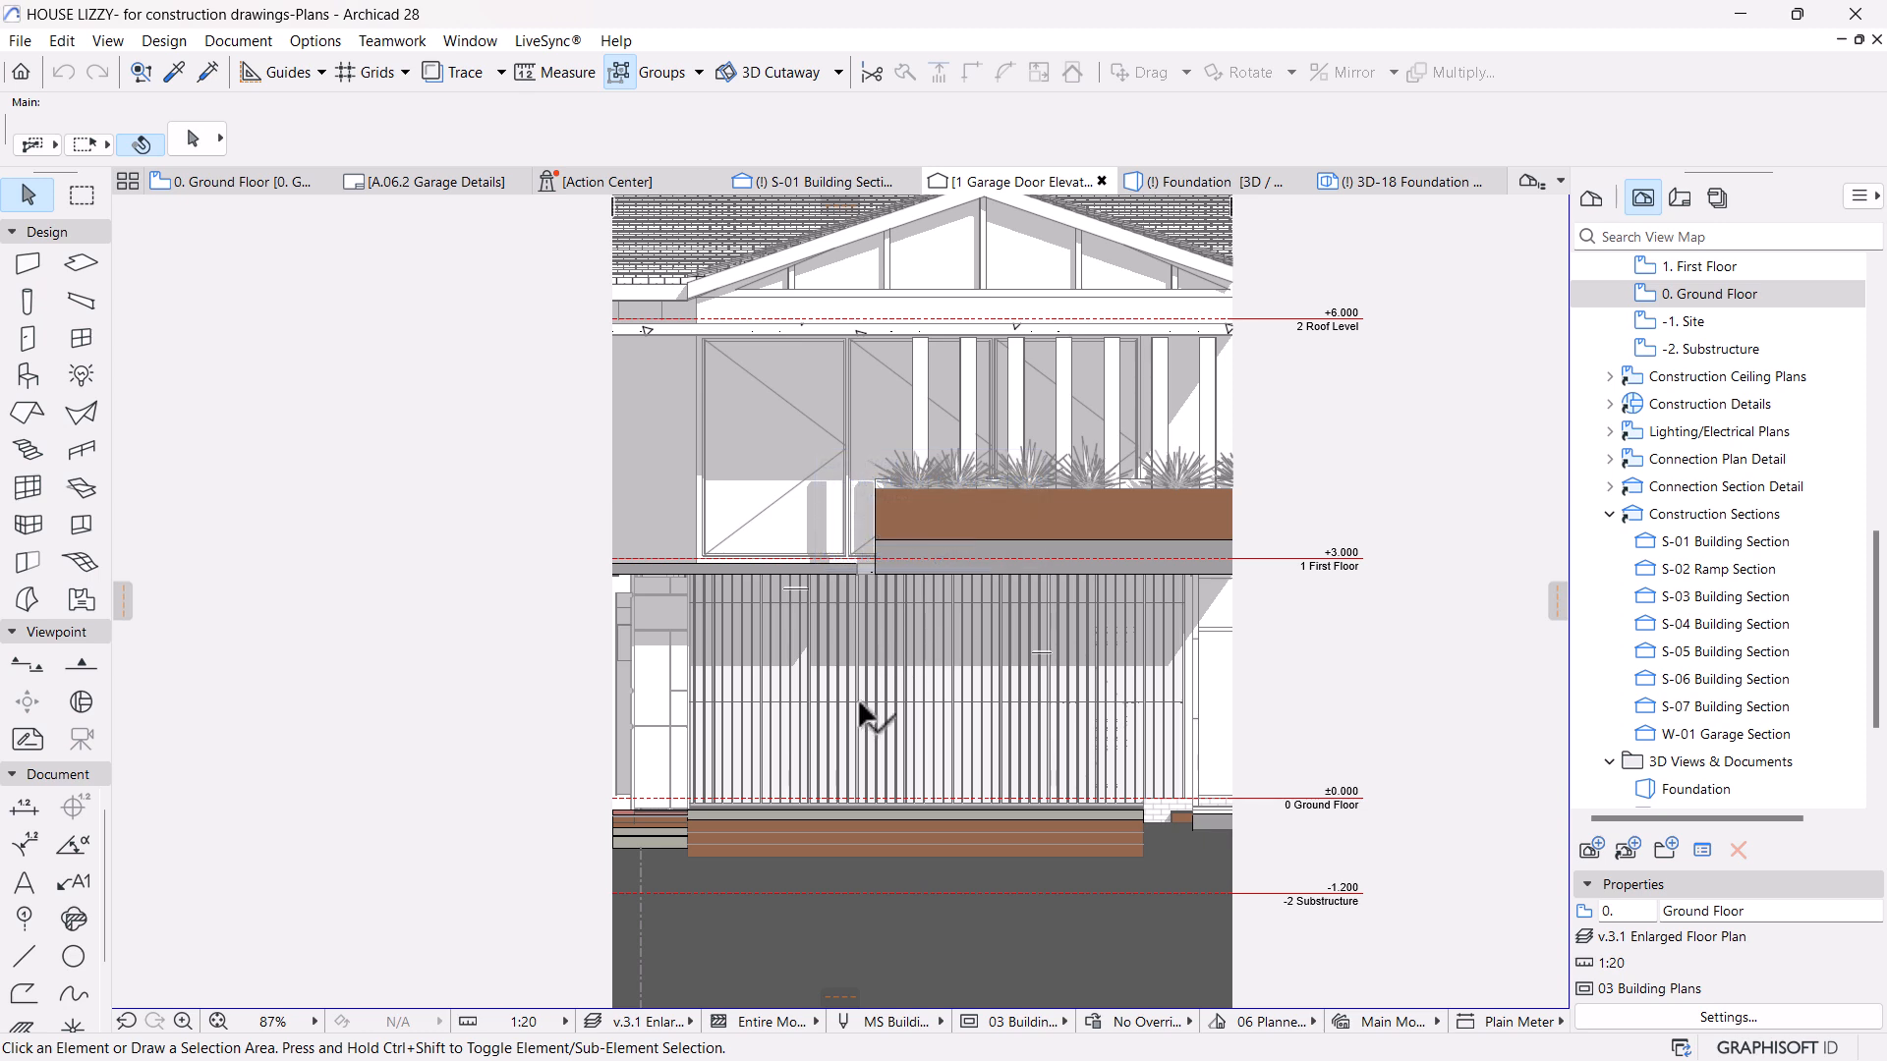
scroll(1165, 706, "up", 5)
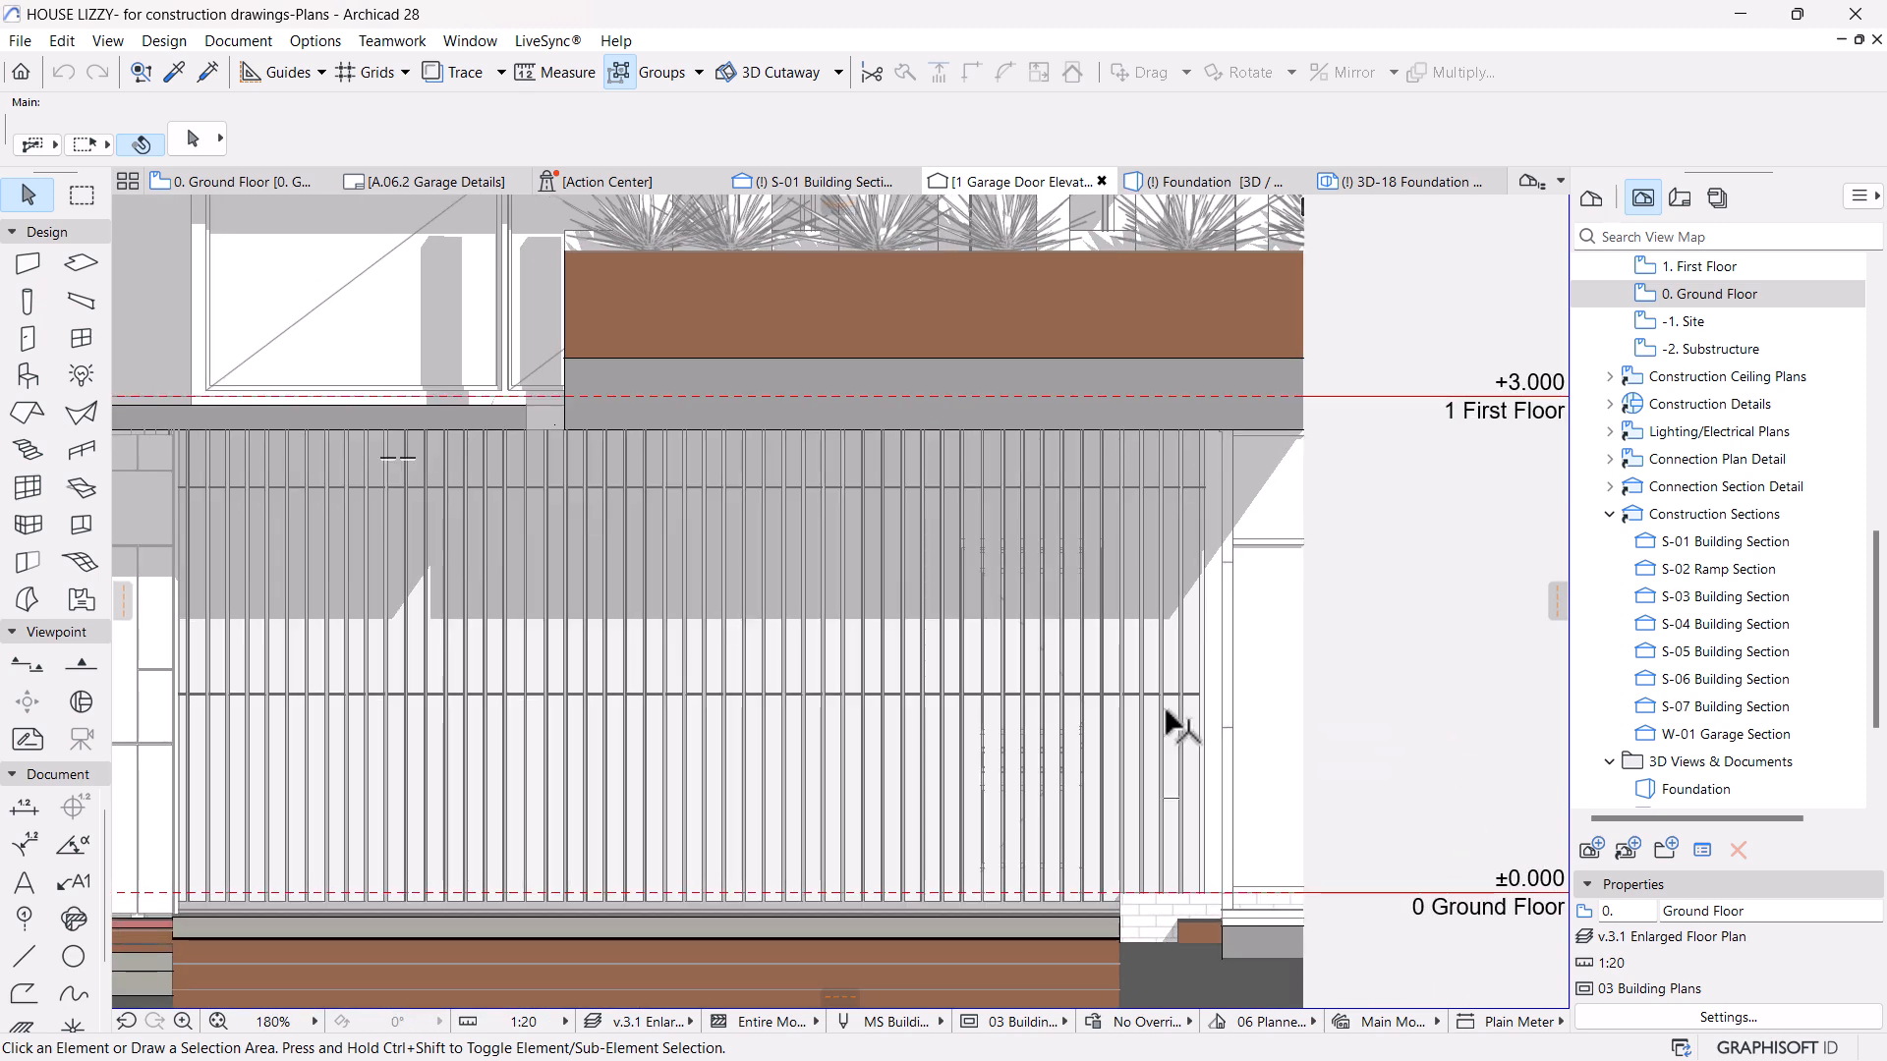
scroll(982, 639, "down", 5)
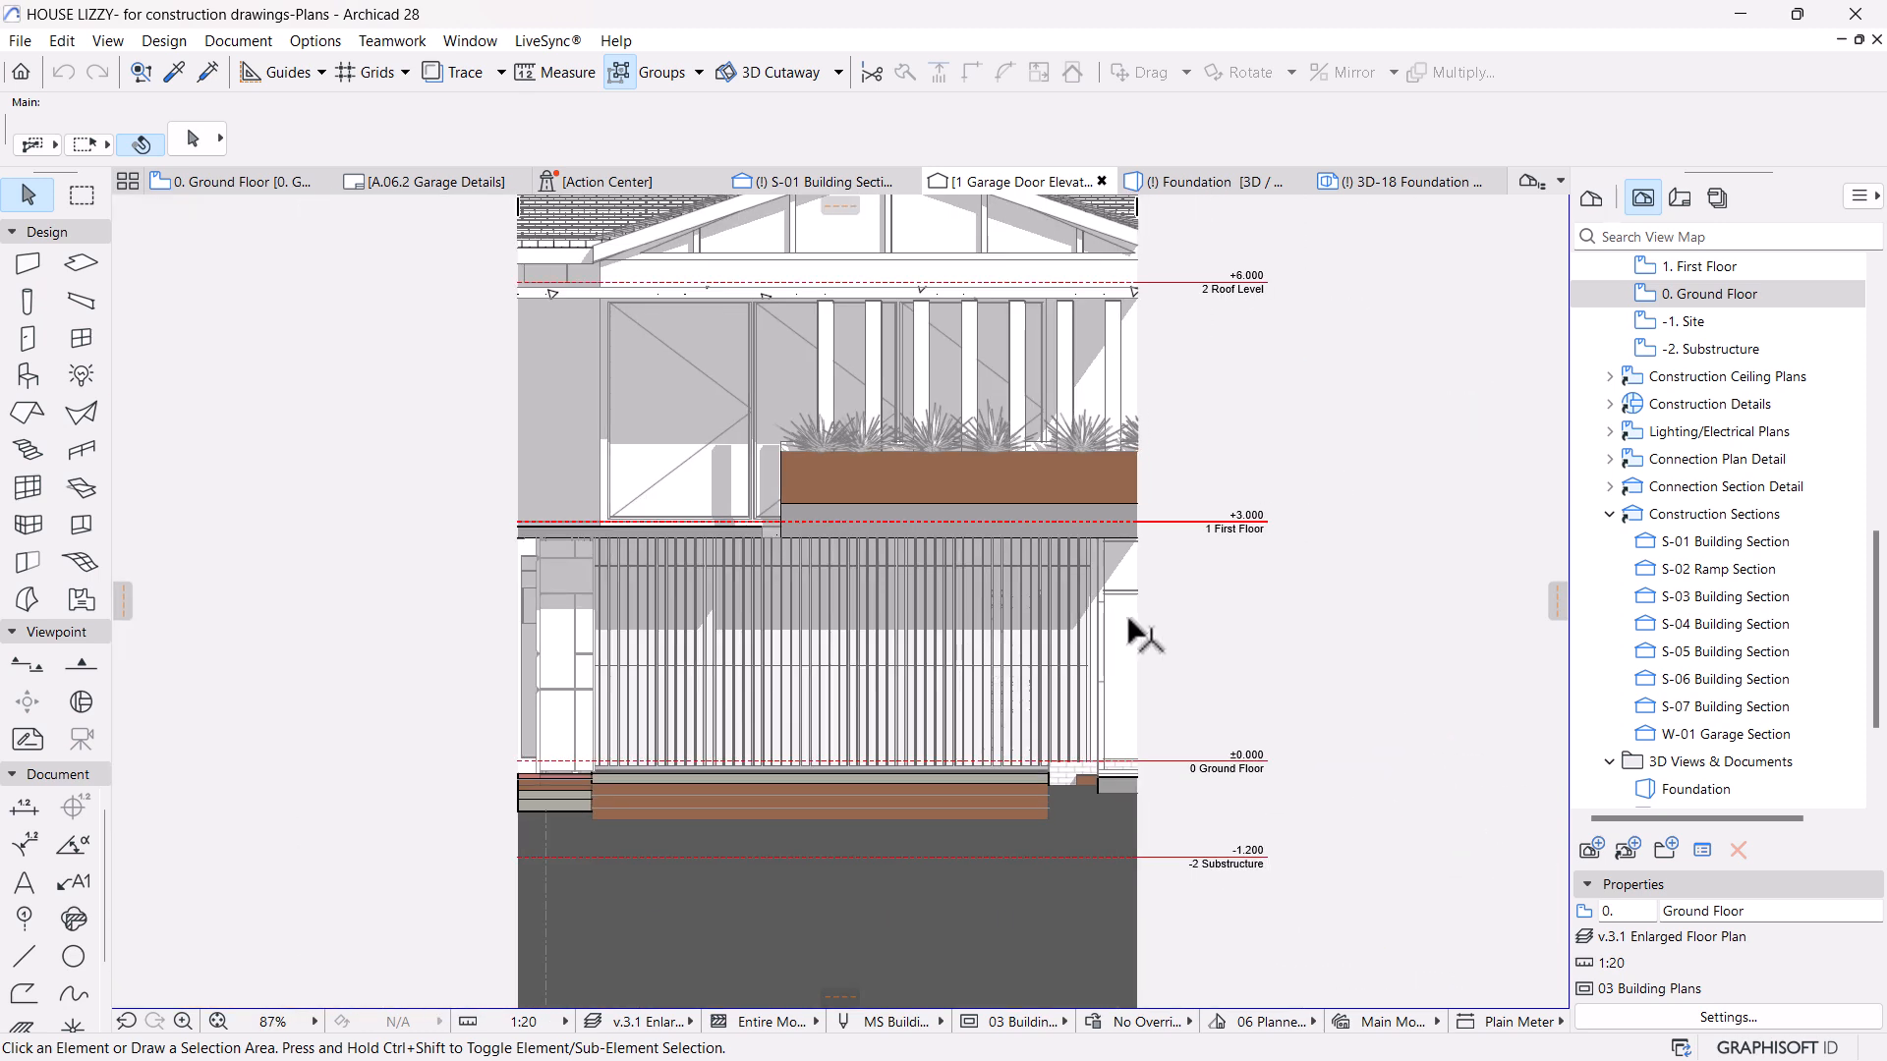
middle_click_drag(1063, 628, 1069, 649)
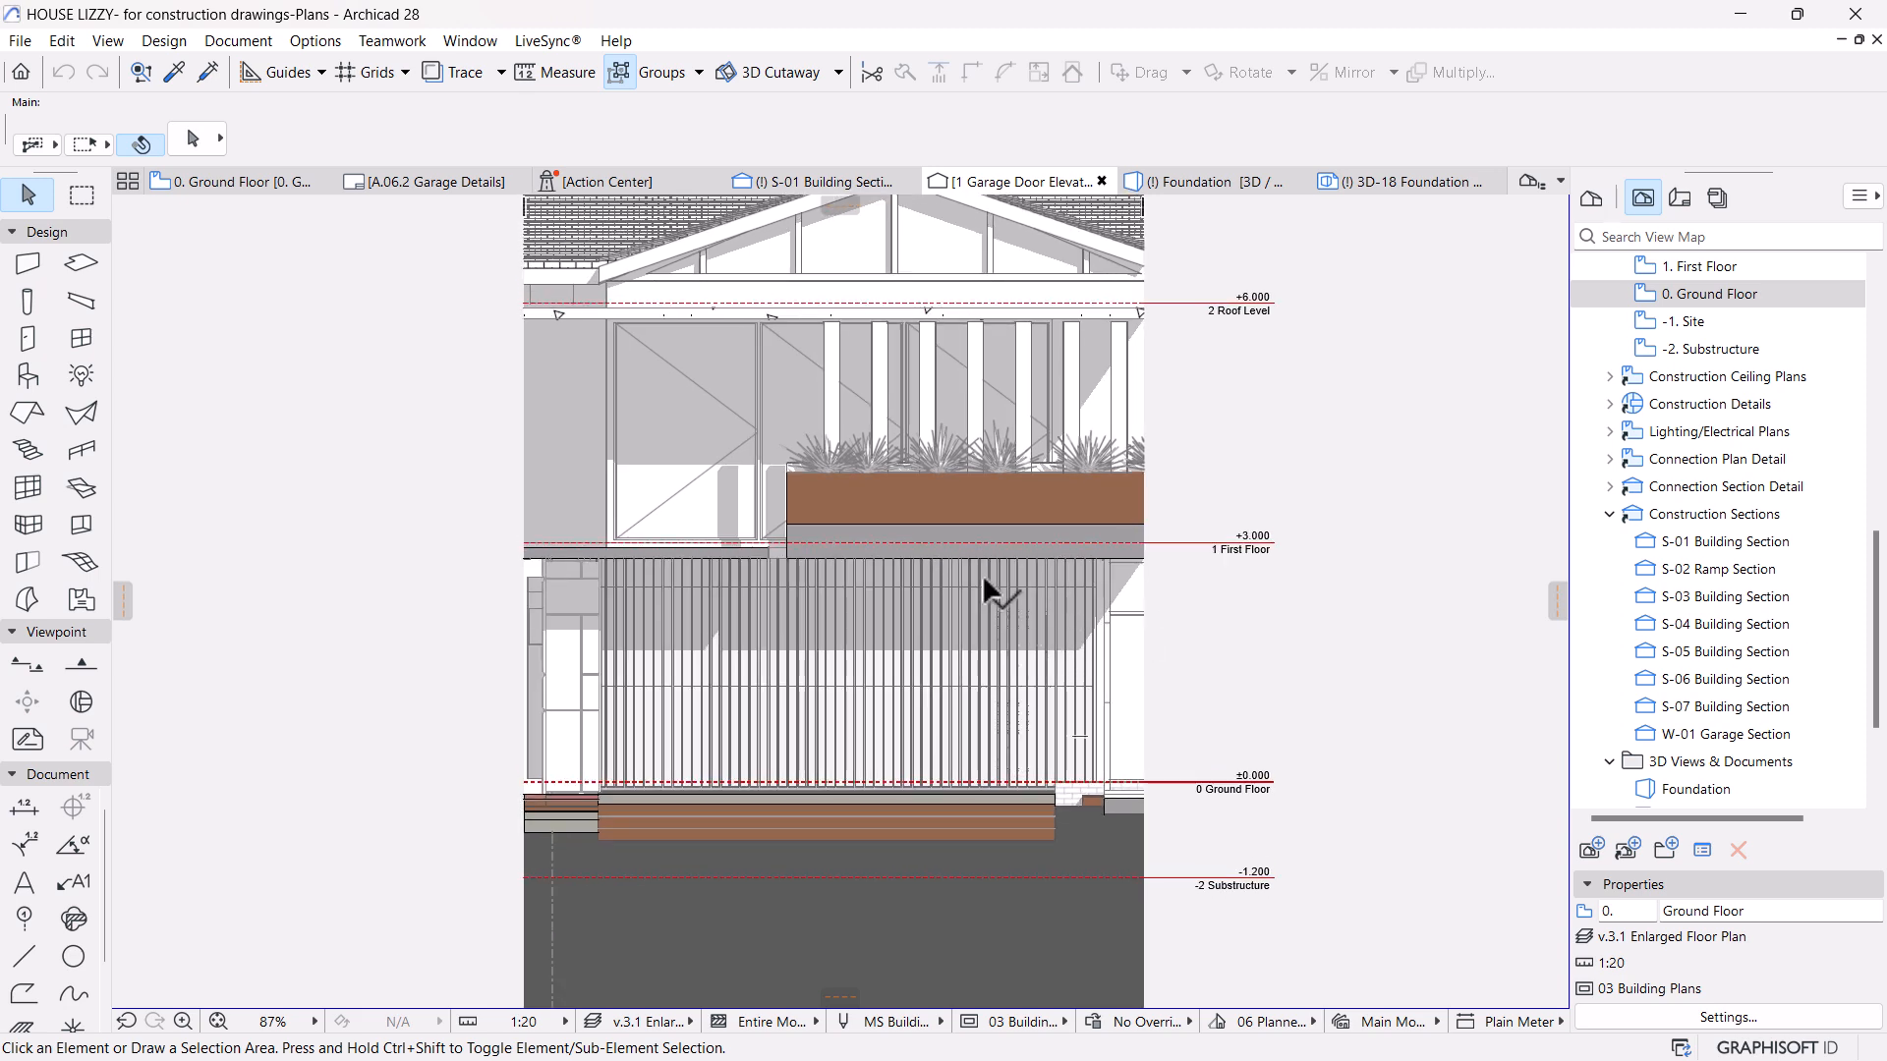
scroll(965, 535, "up", 2)
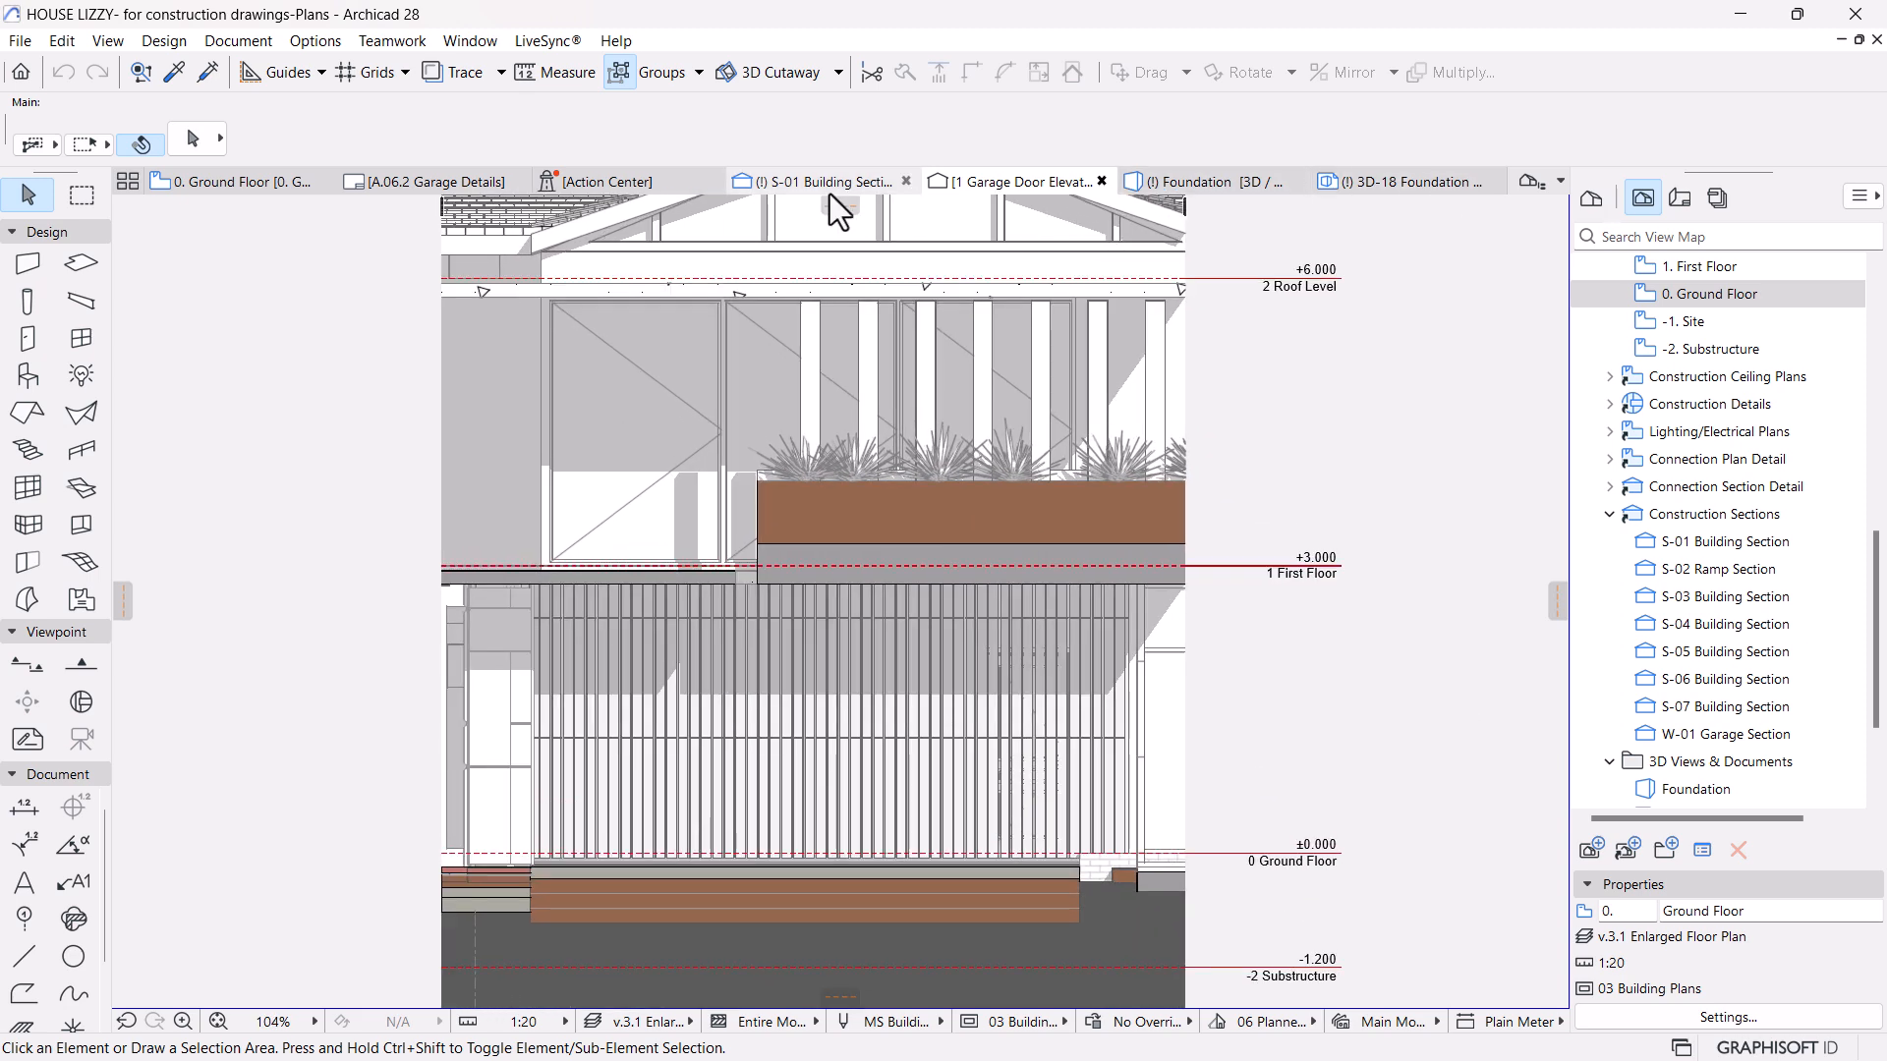
Place the 1 Garage Door Elevation view from Detailed Elevations onto the A.06.2 Garage Details layout.
left_click(437, 182)
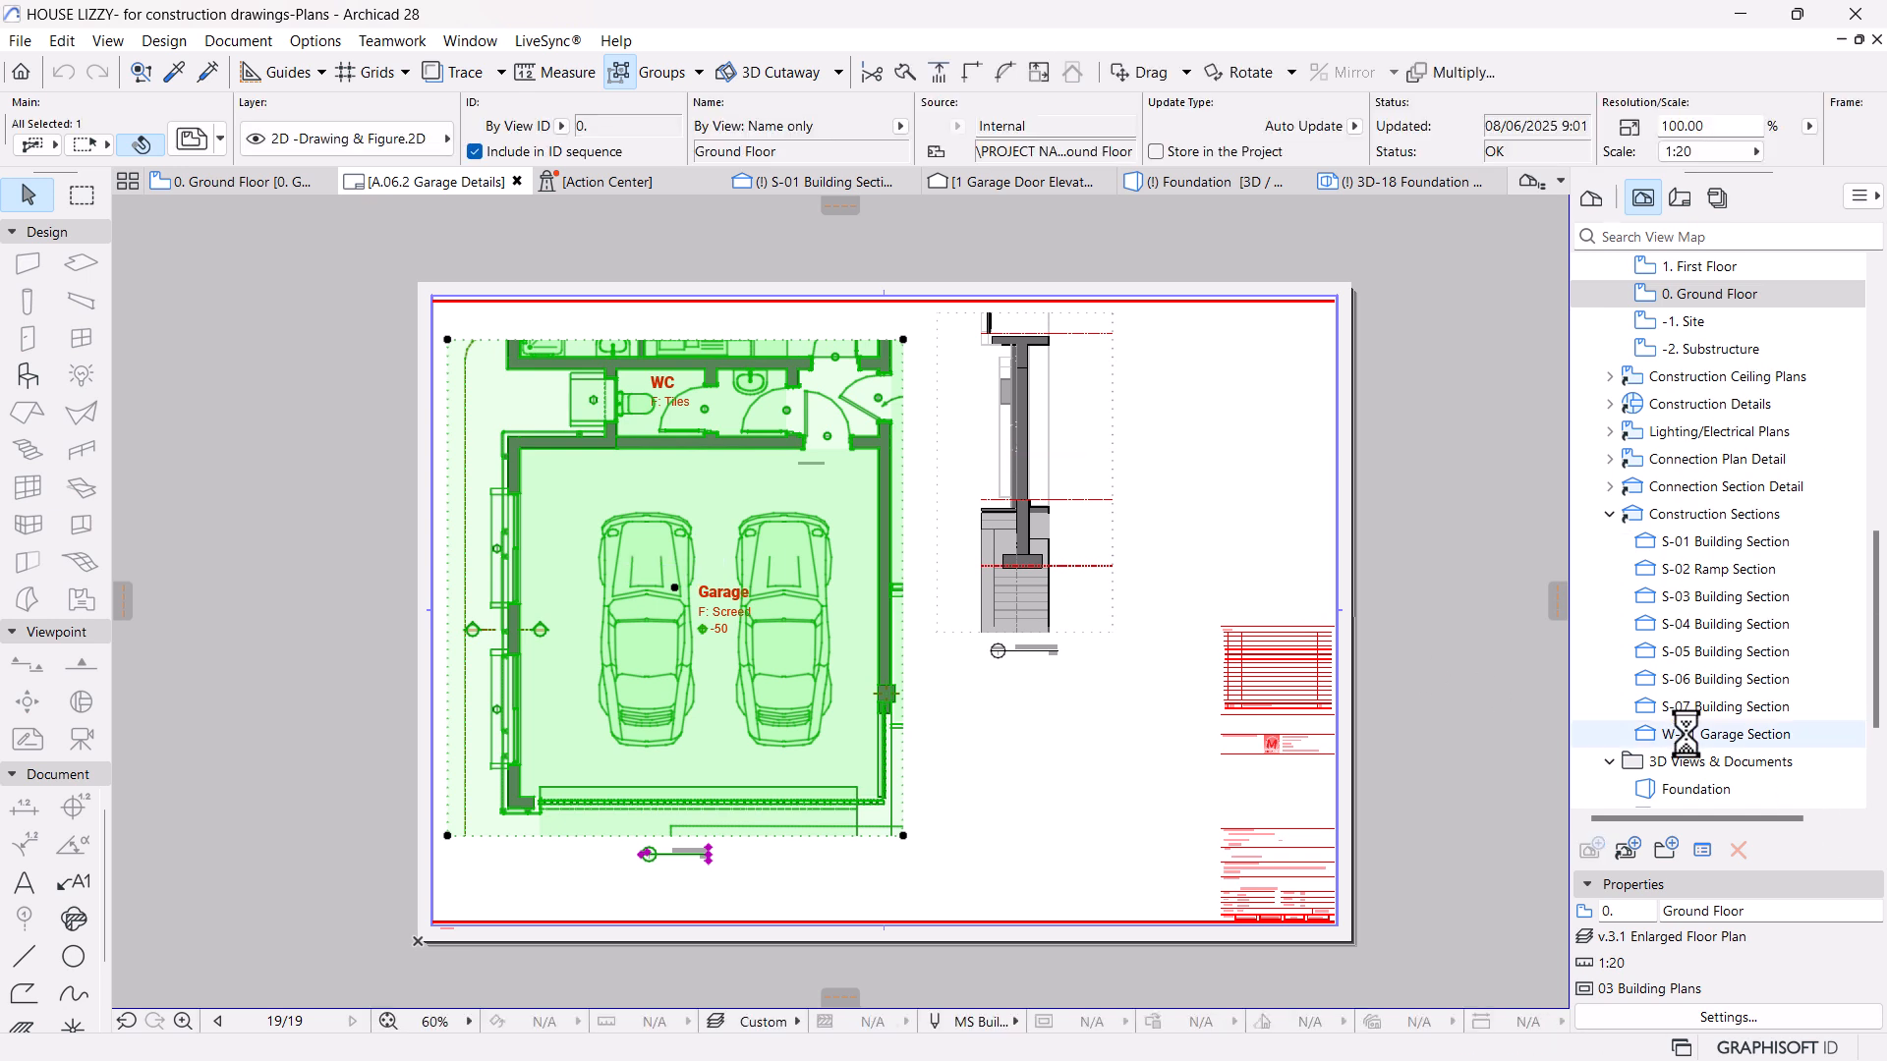
scroll(1715, 752, "up", 3)
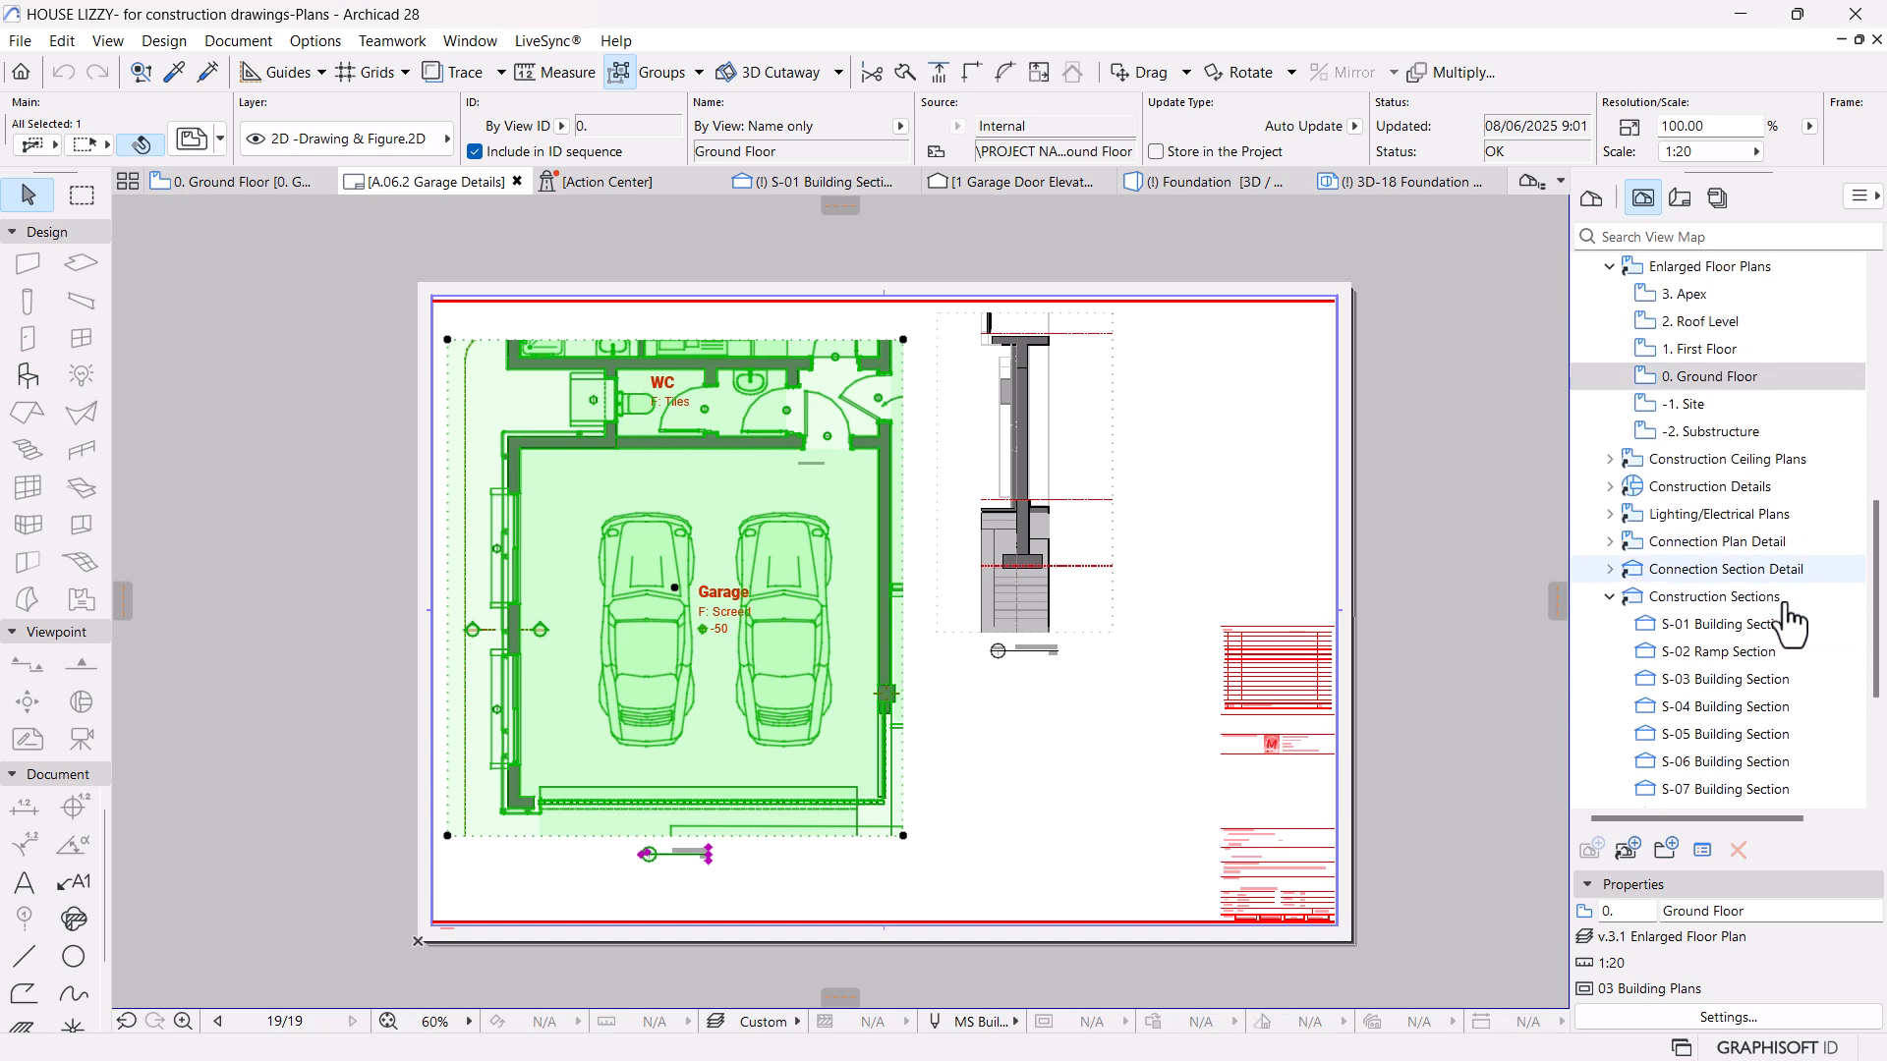
scroll(1769, 747, "down", 5)
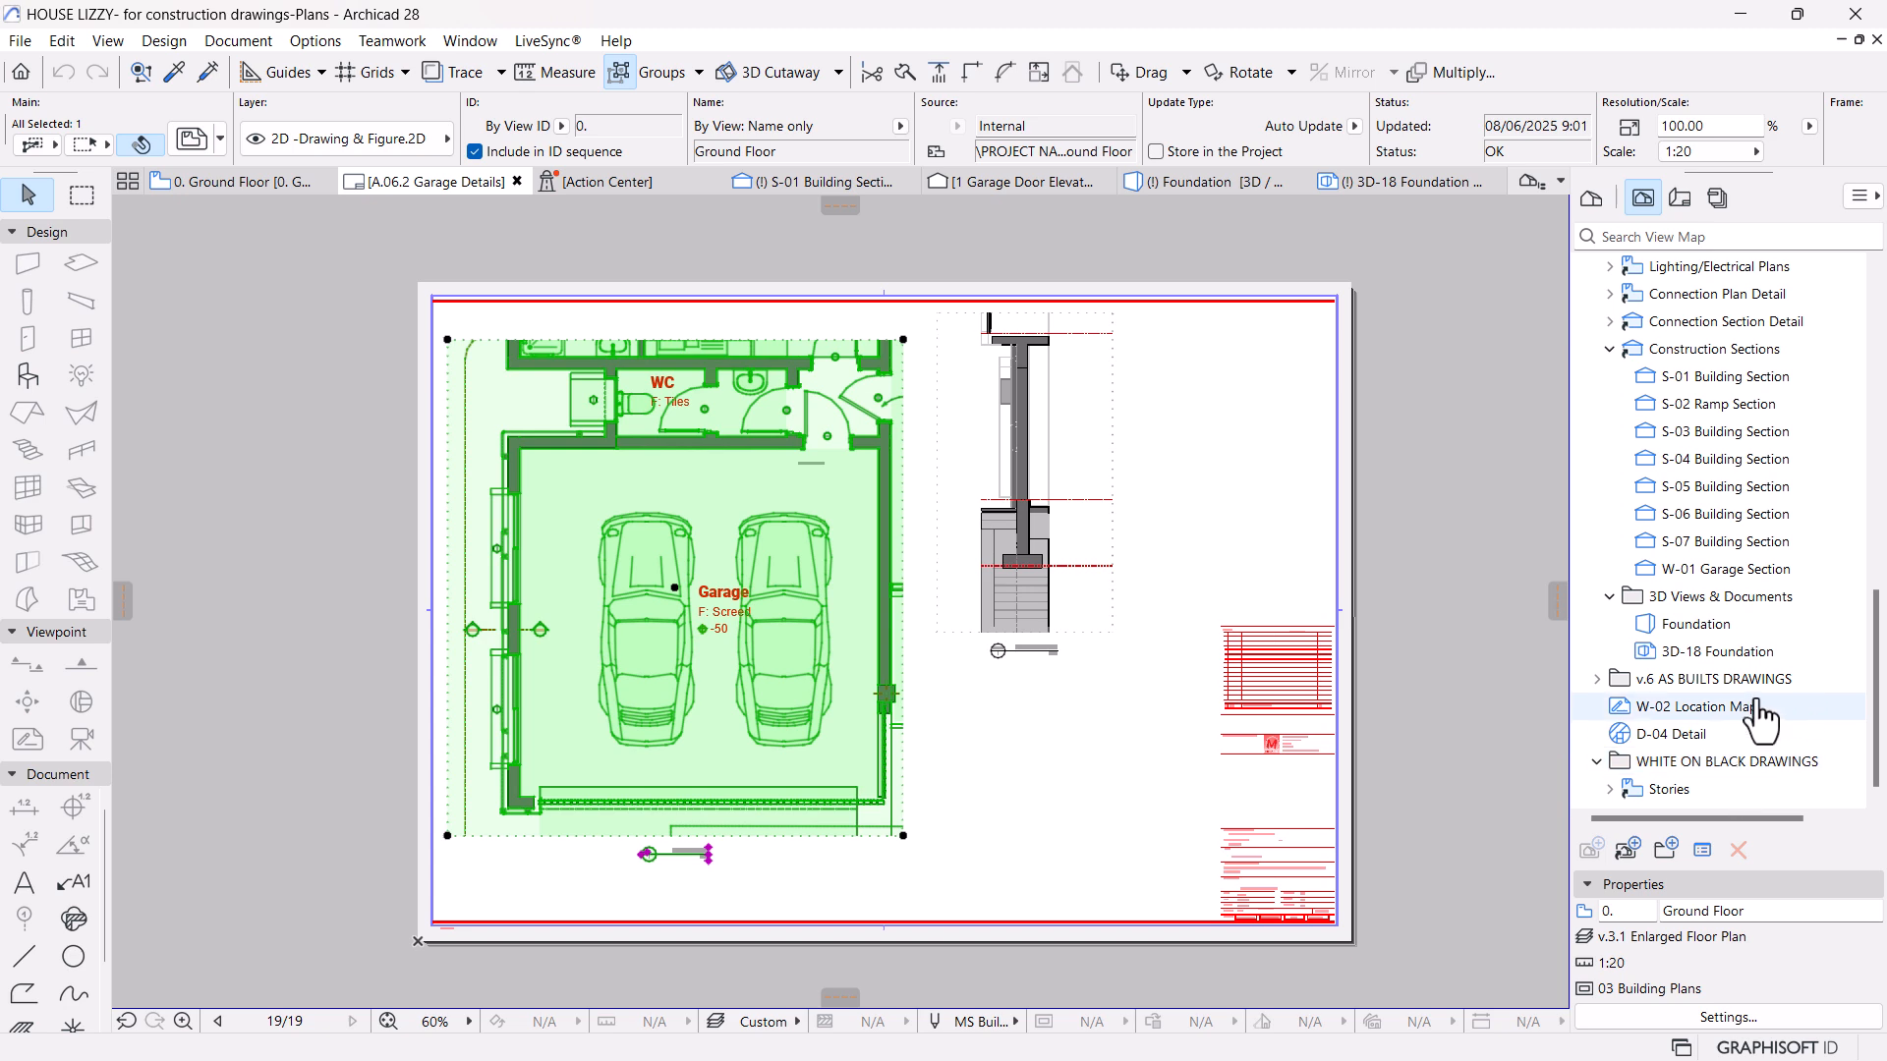
scroll(1747, 767, "up", 5)
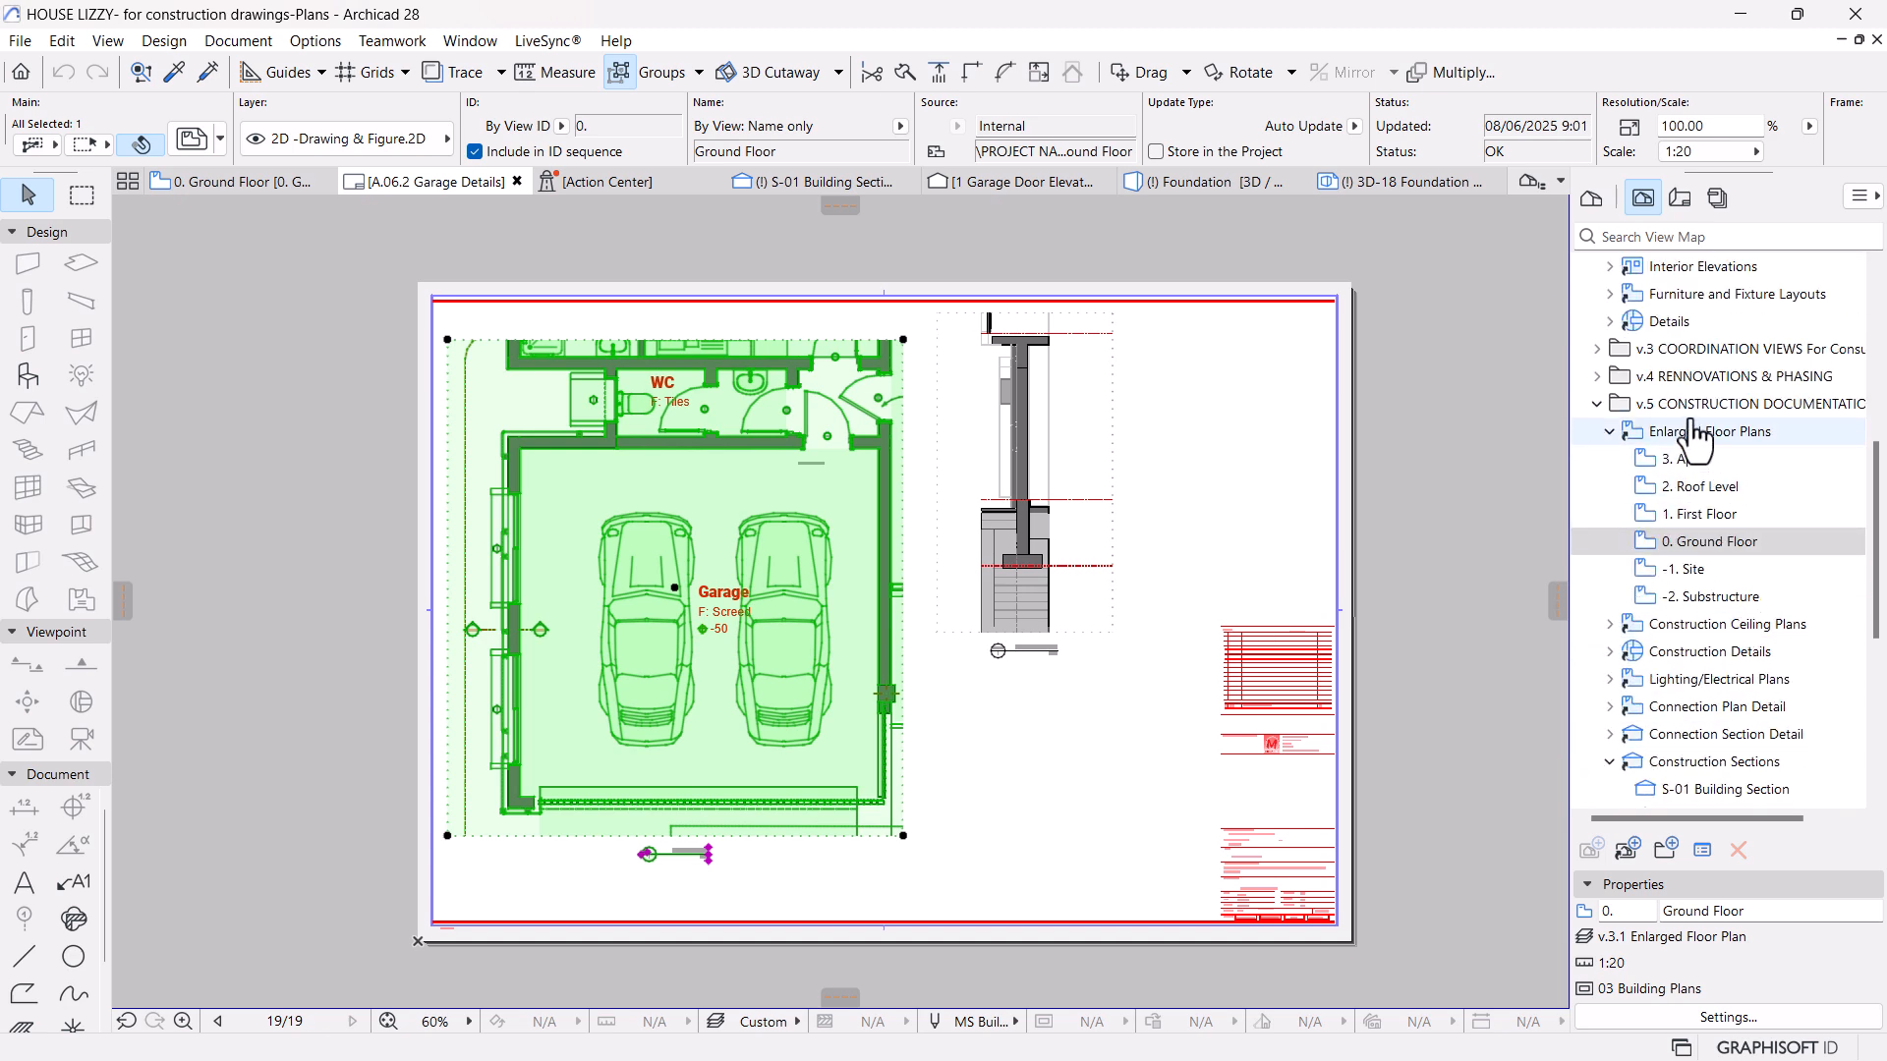
scroll(1651, 492, "up", 5)
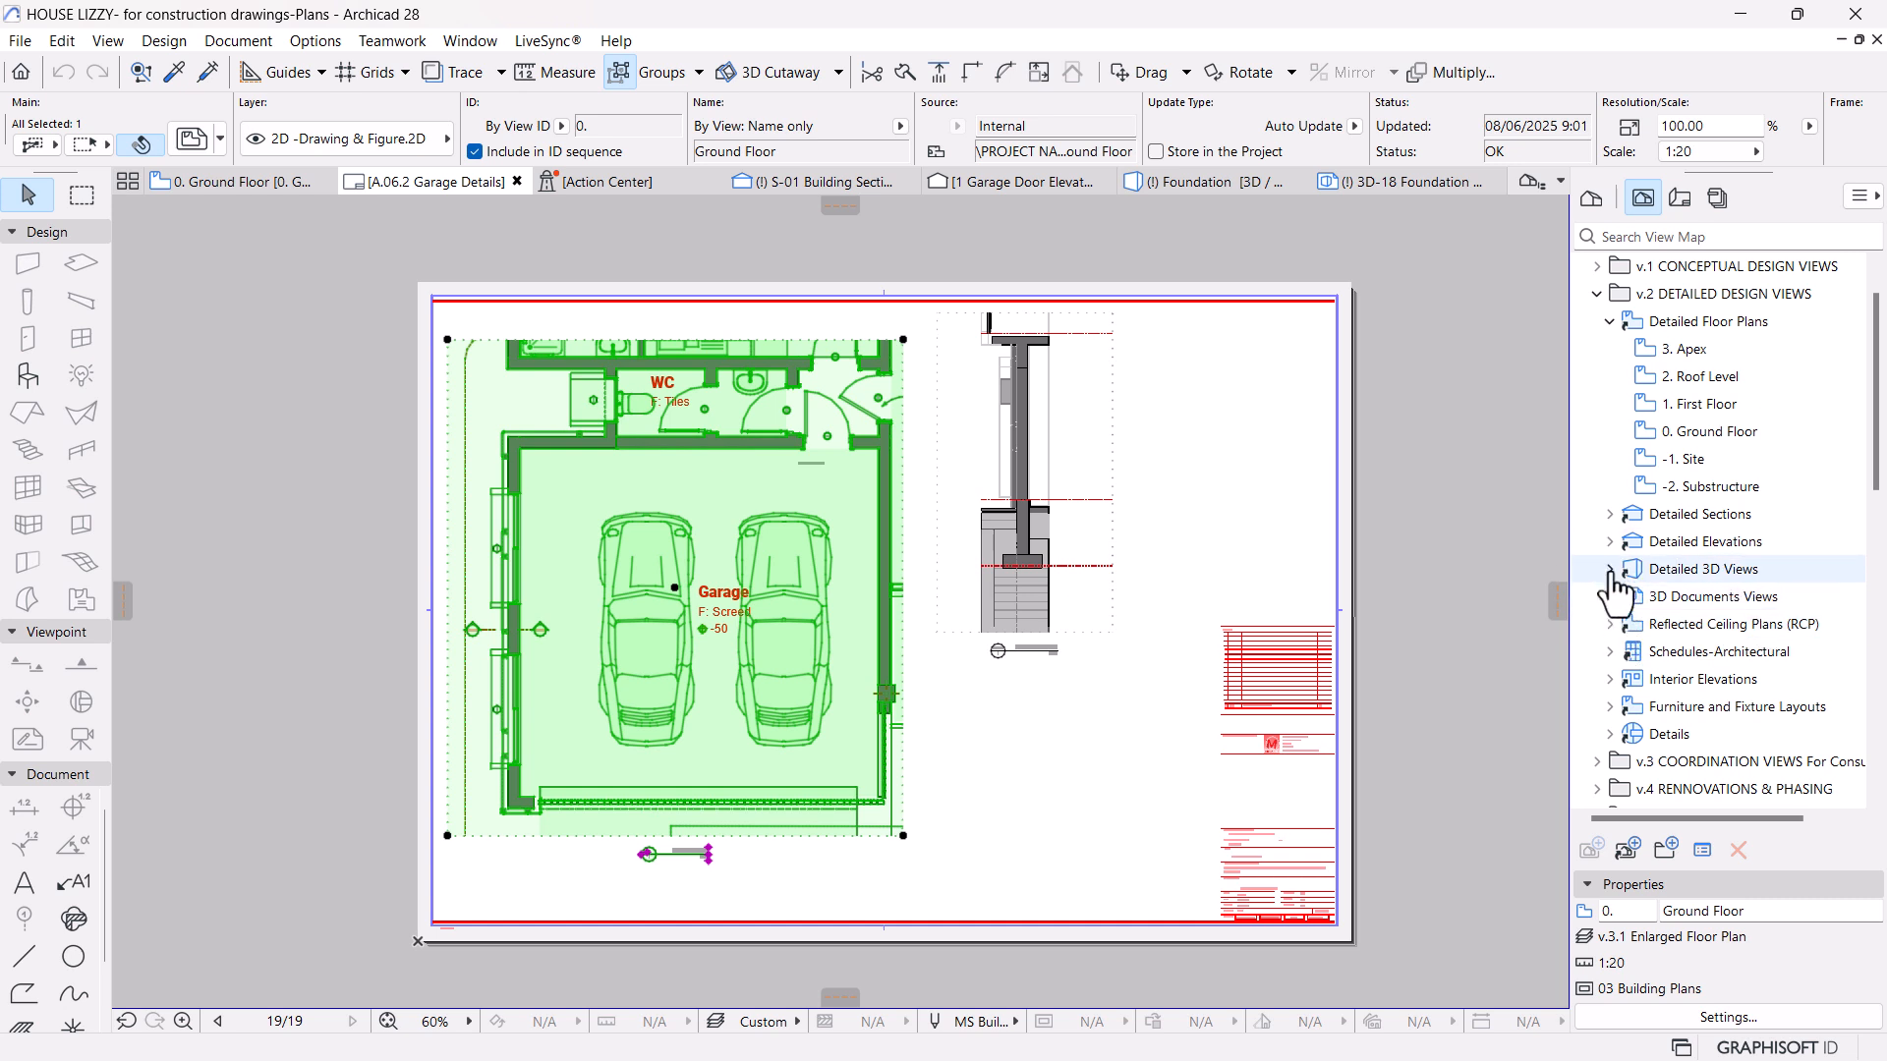
left_click(1609, 541)
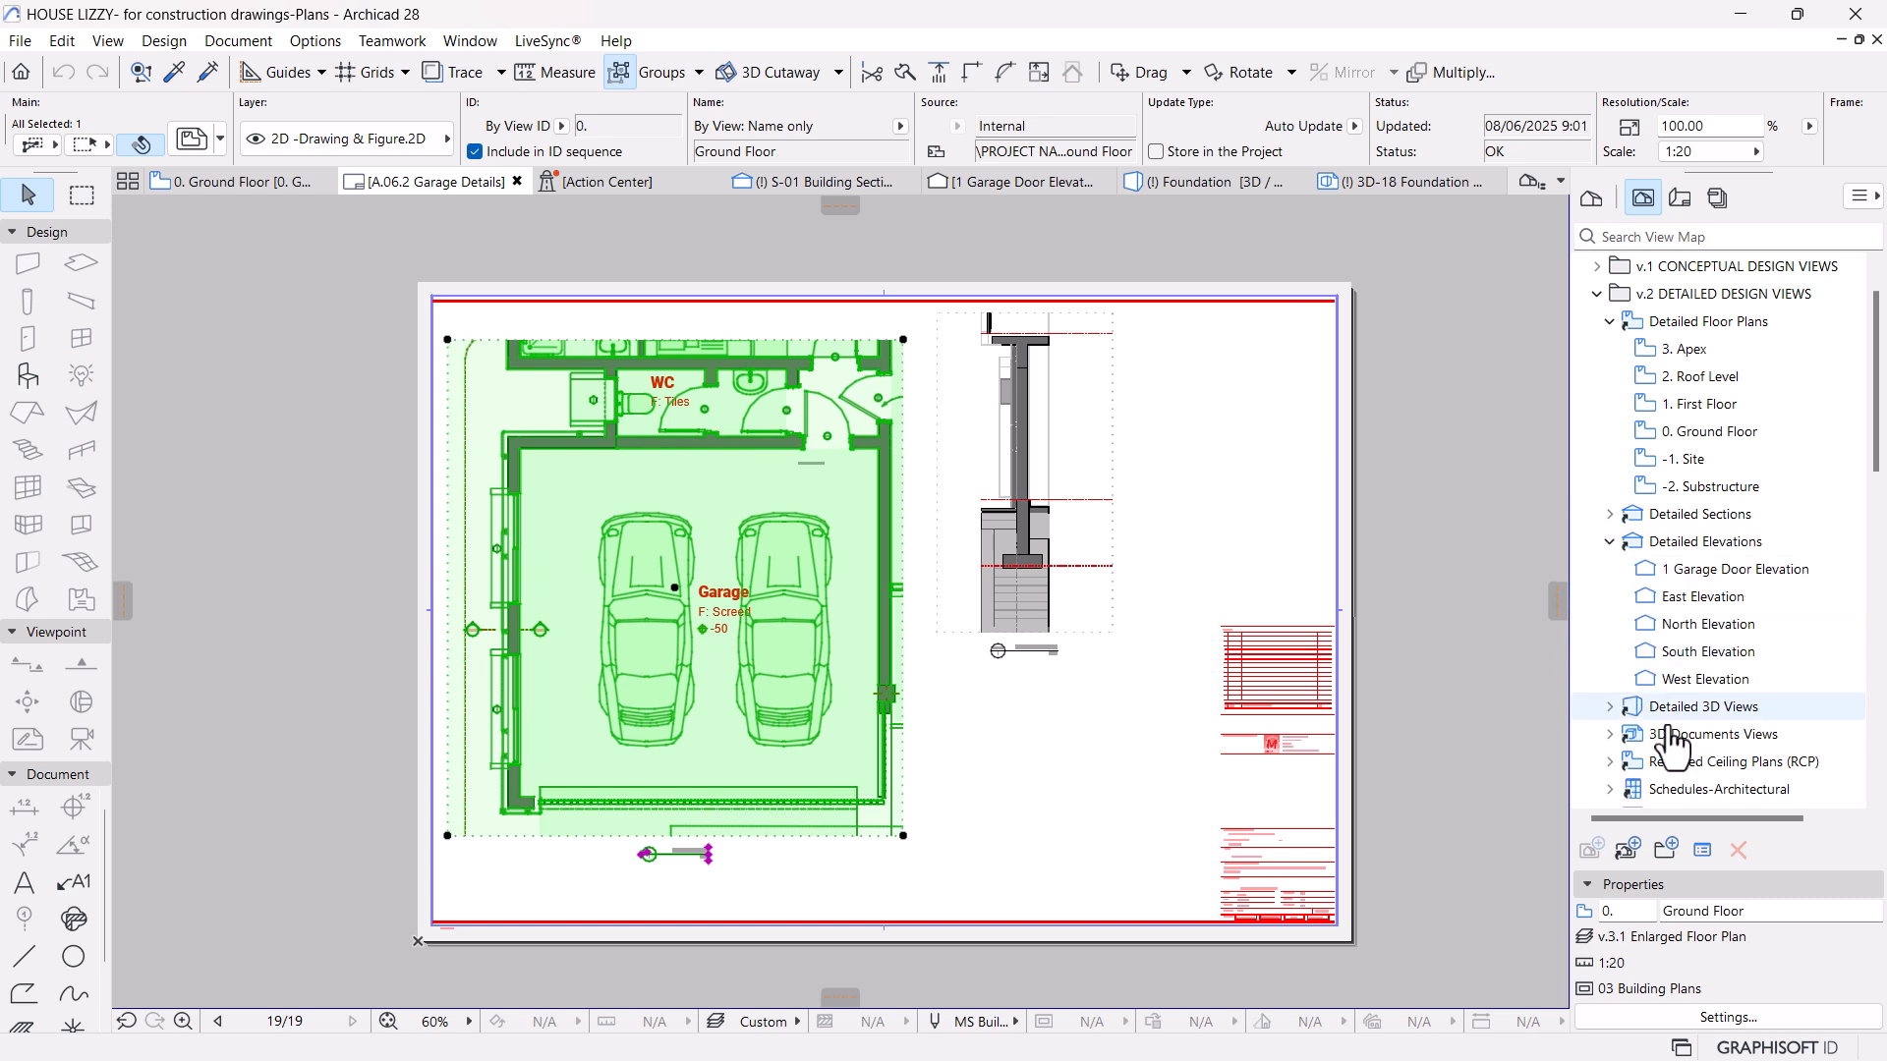
left_click_drag(1721, 569, 1050, 771)
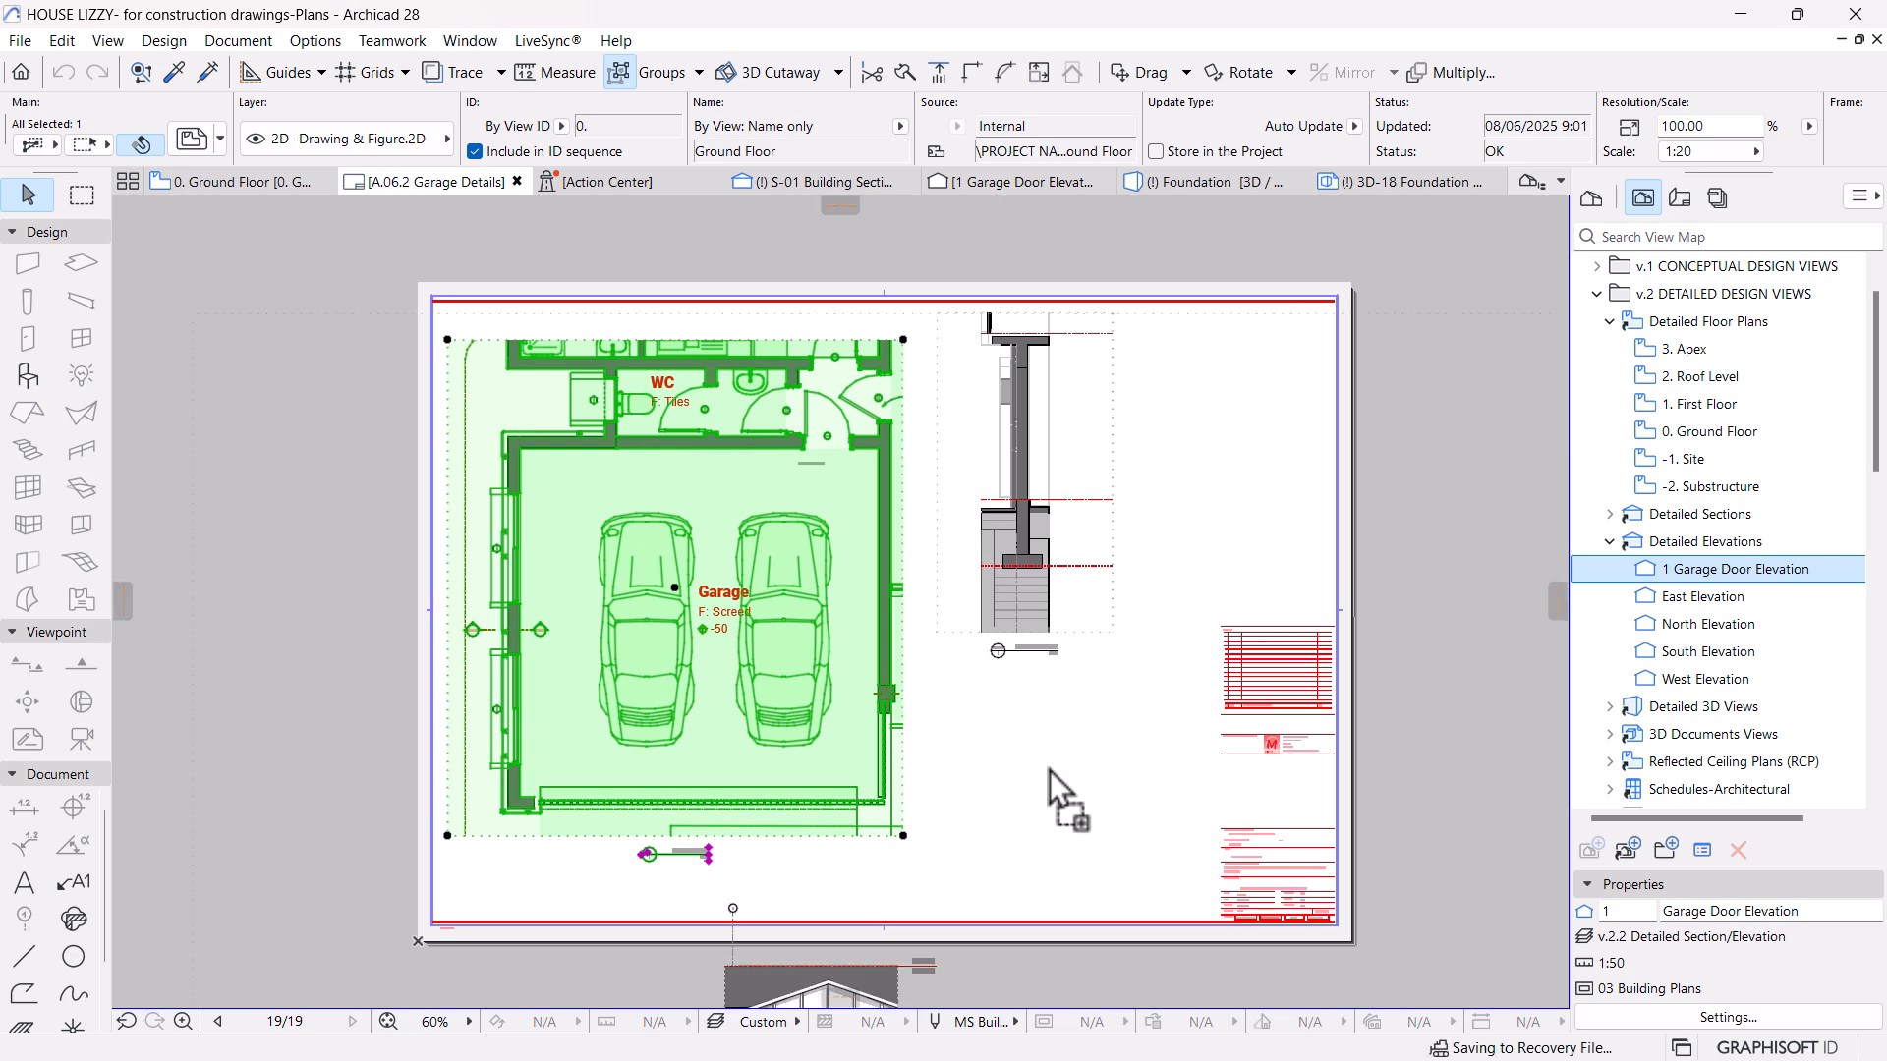
Crop the elevation drawing's frame horizontally, bringing its right edge to the level labels and its left edge to the building.
scroll(855, 413, "down", 3)
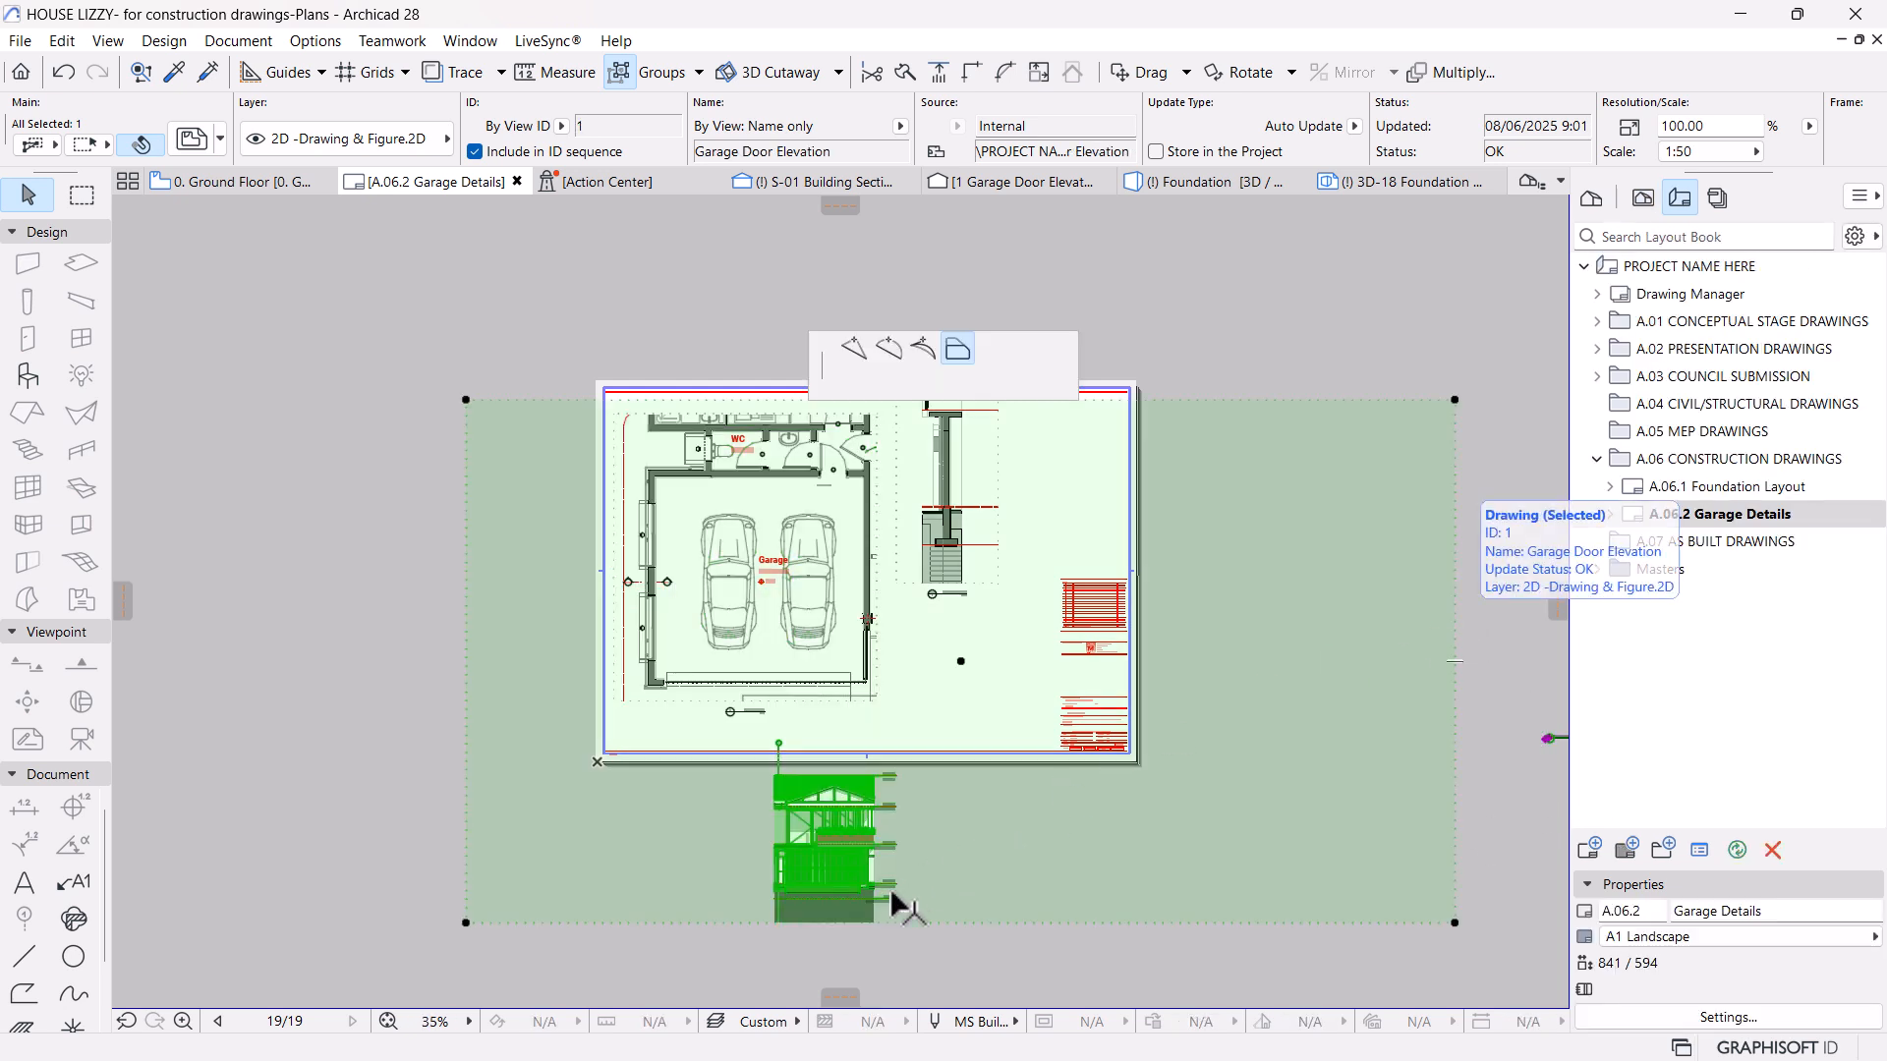
scroll(891, 922, "up", 5)
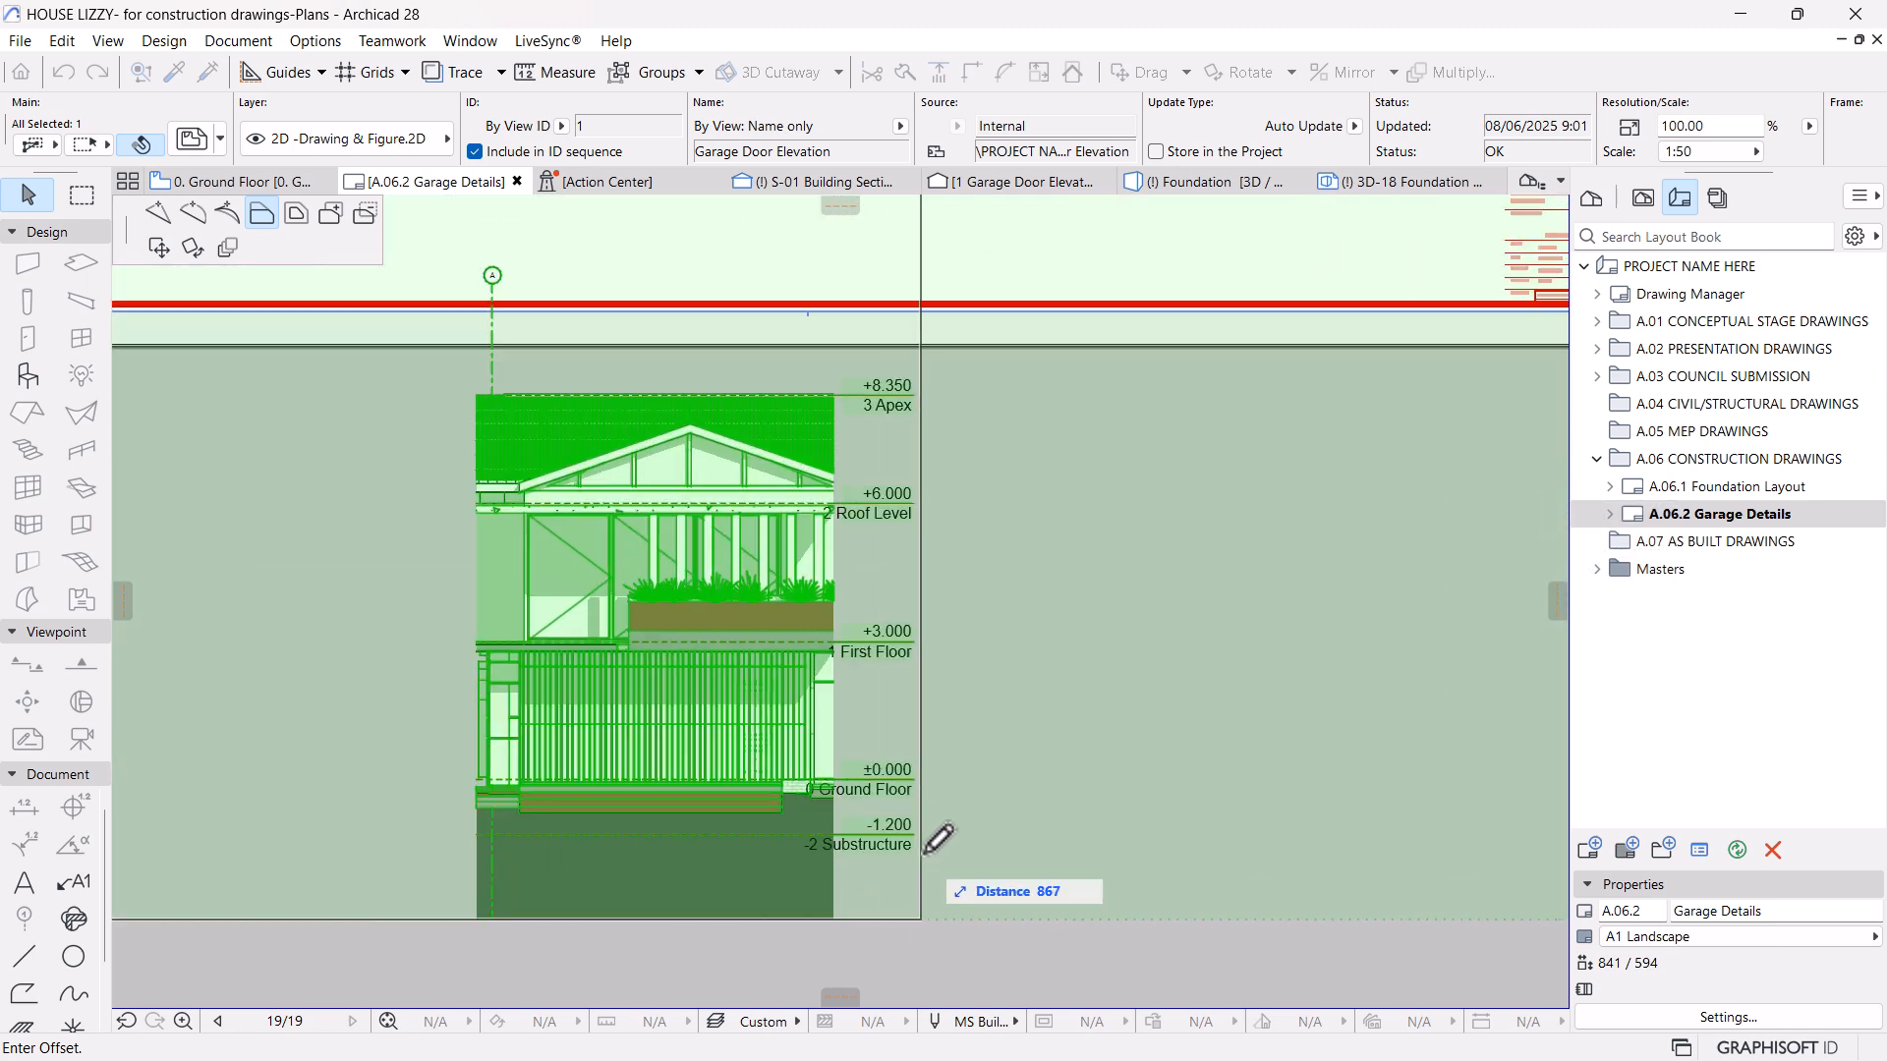
left_click(926, 851)
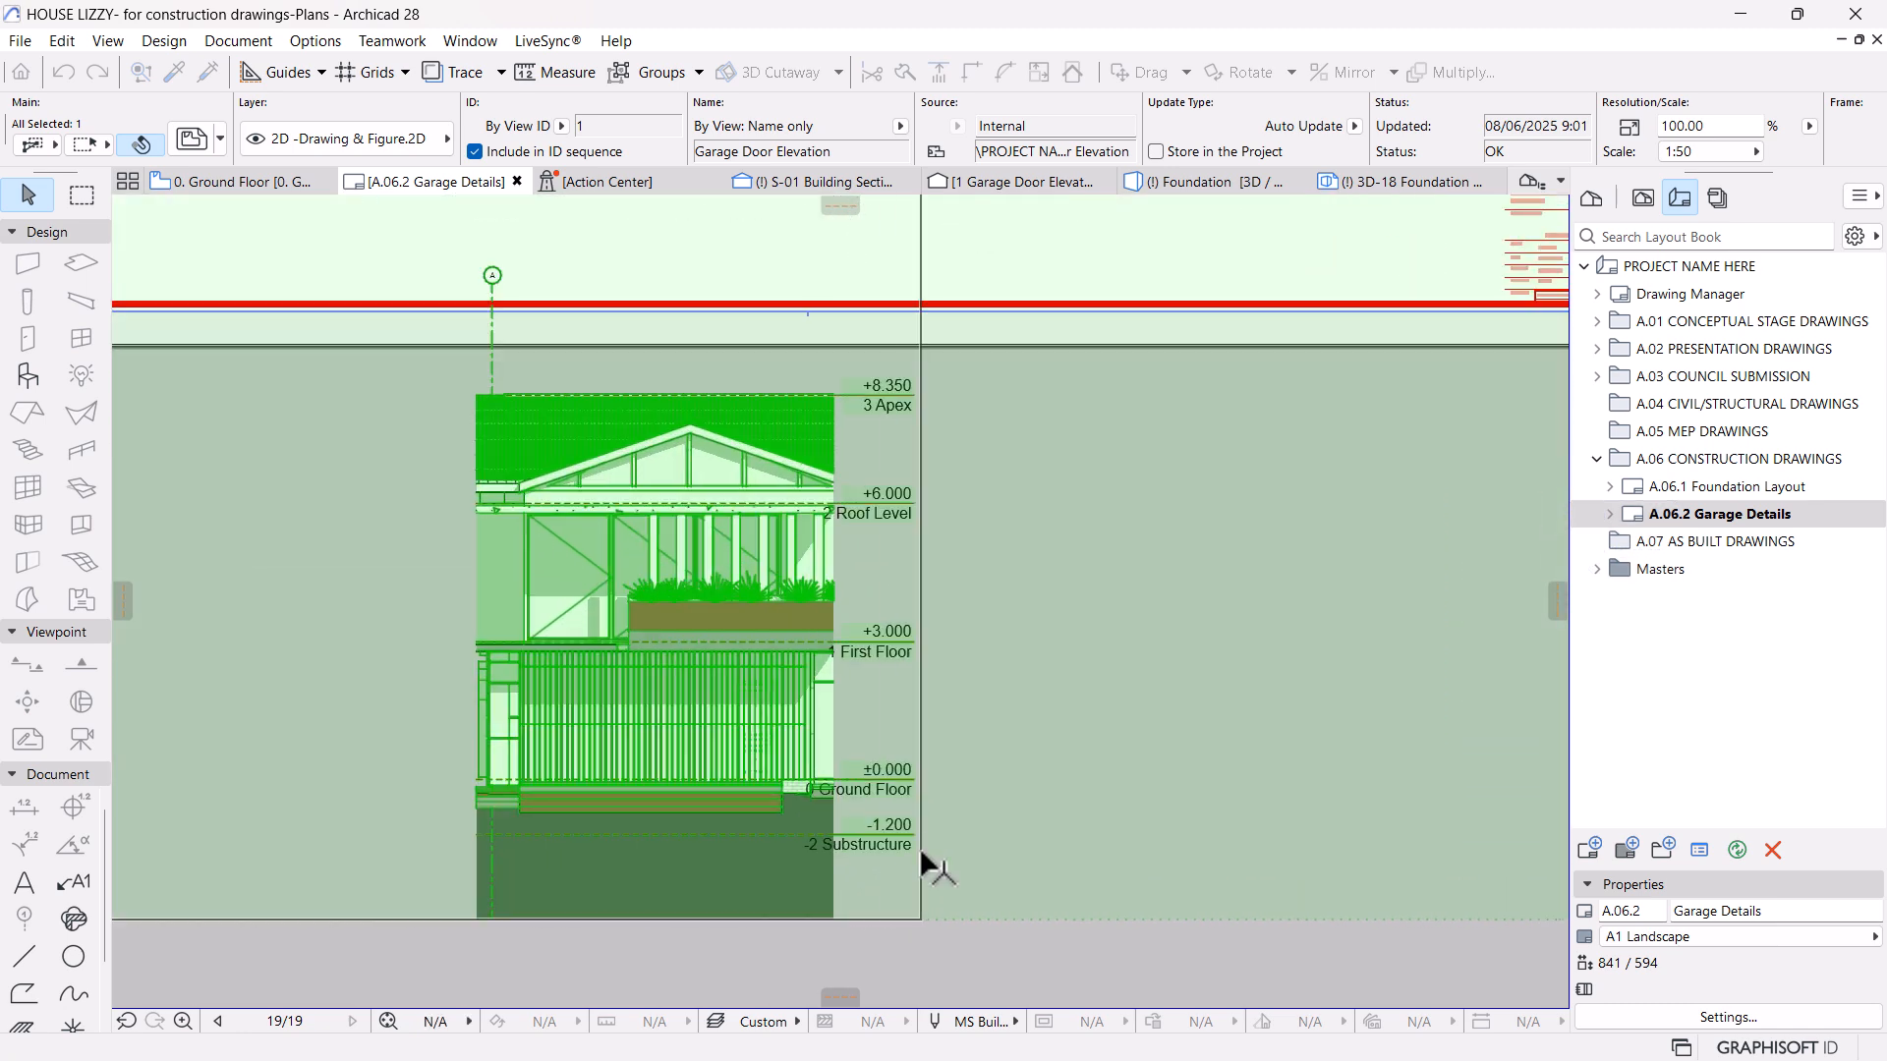
scroll(1041, 787, "down", 3)
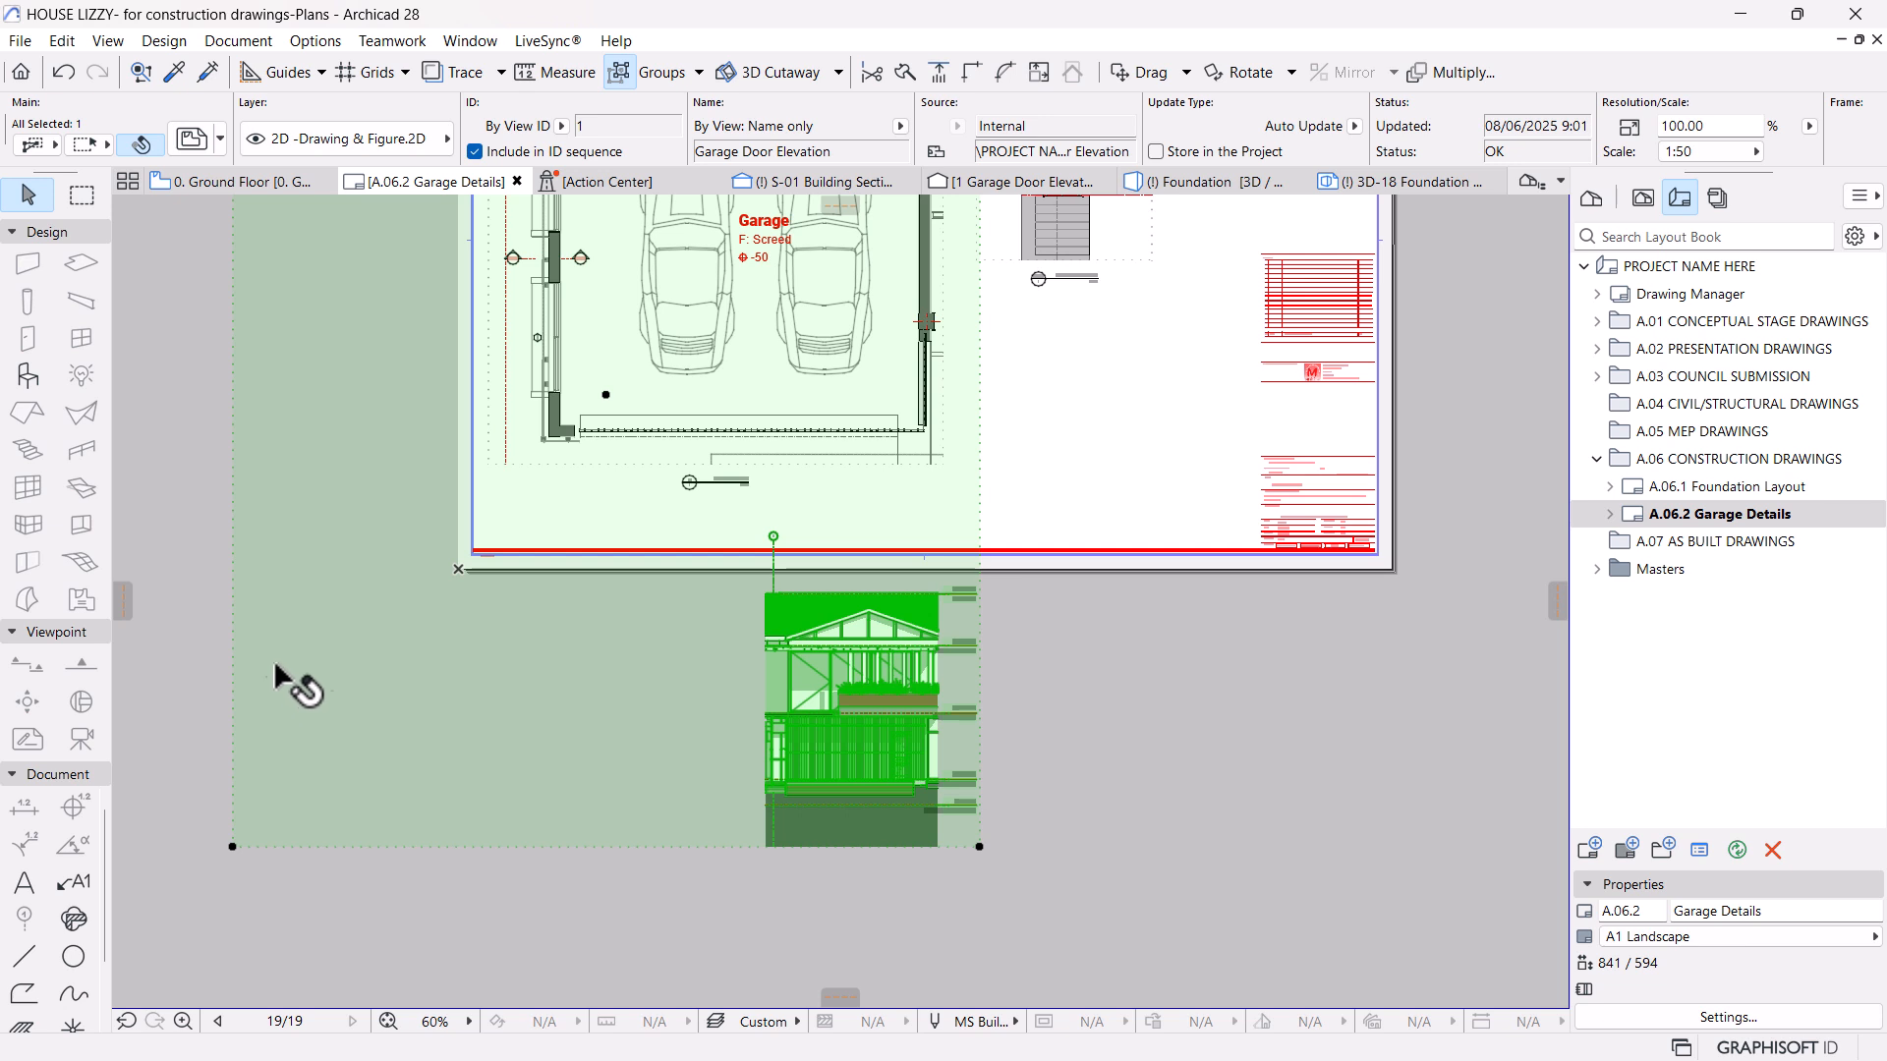
left_click(754, 788)
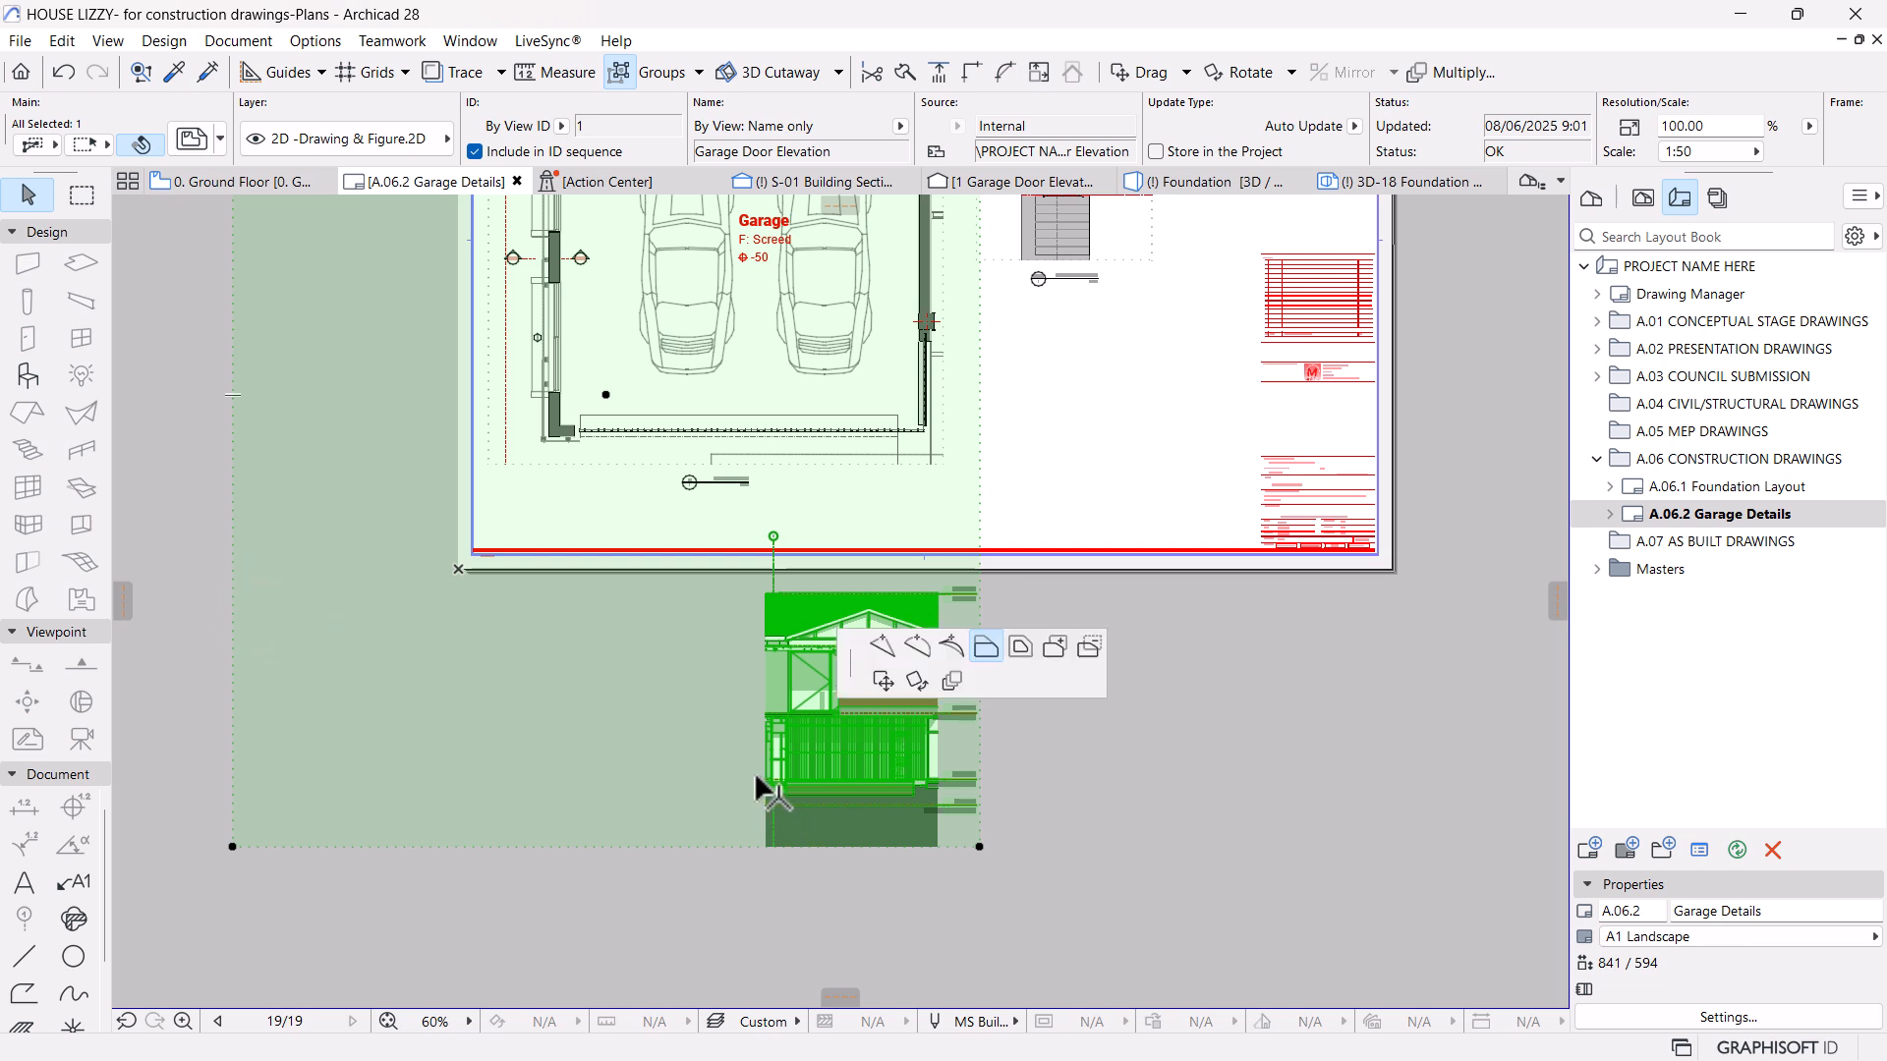
scroll(871, 751, "up", 3)
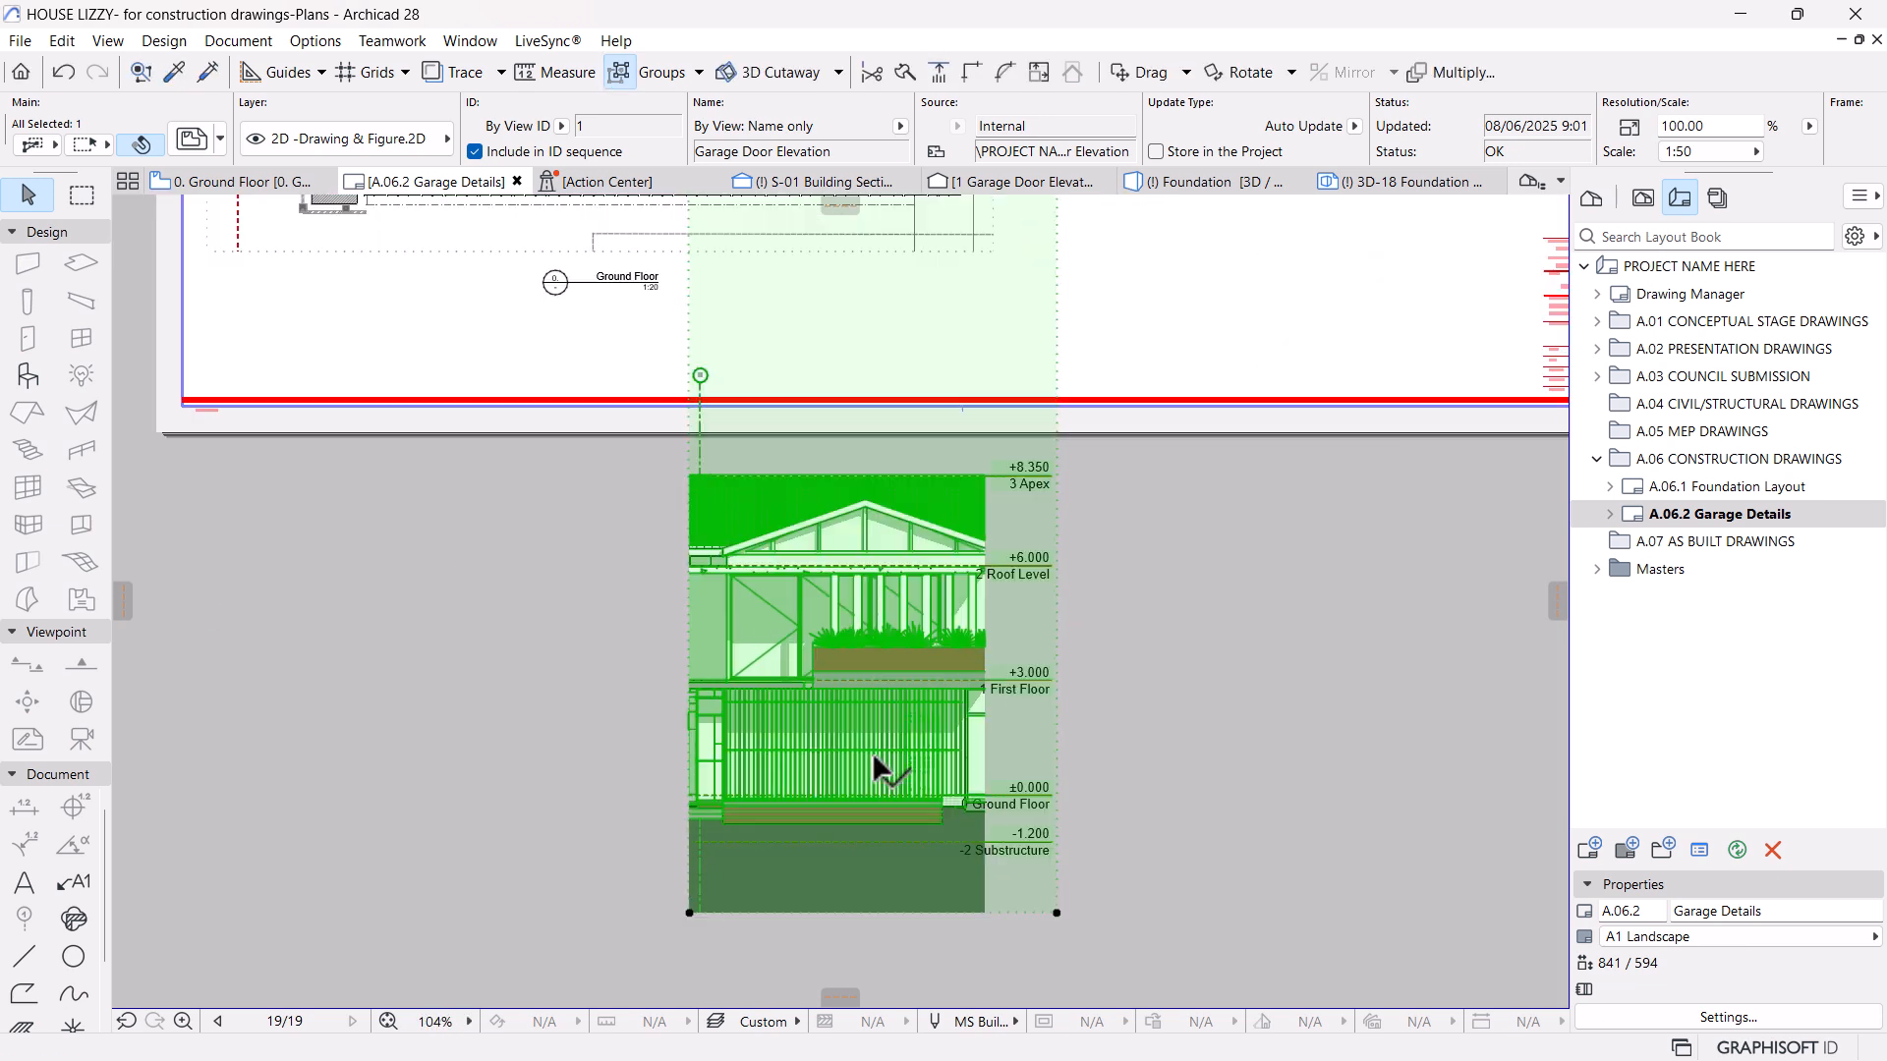
Crop the elevation drawing's frame vertically to the garage door area, from just above the planter to the base below ground floor.
scroll(989, 421, "down", 3)
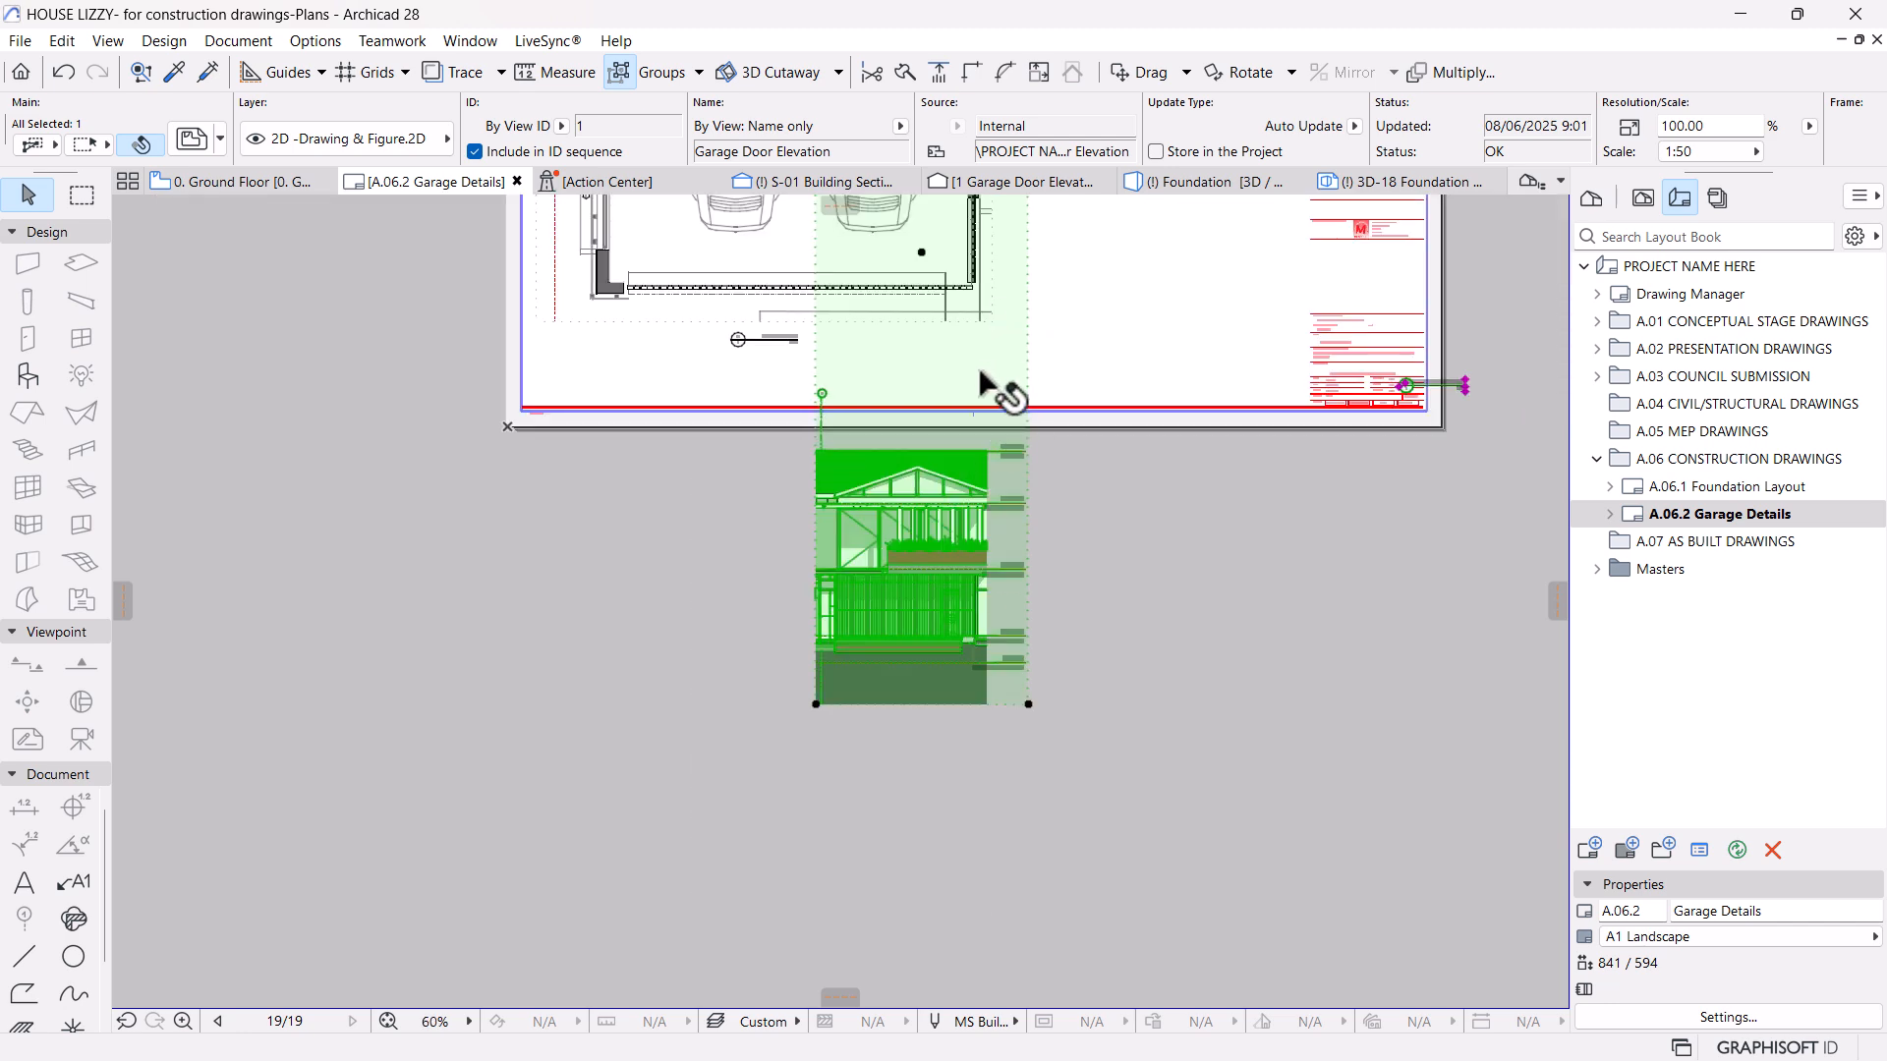
scroll(997, 393, "down", 3)
scroll(822, 776, "down", 2)
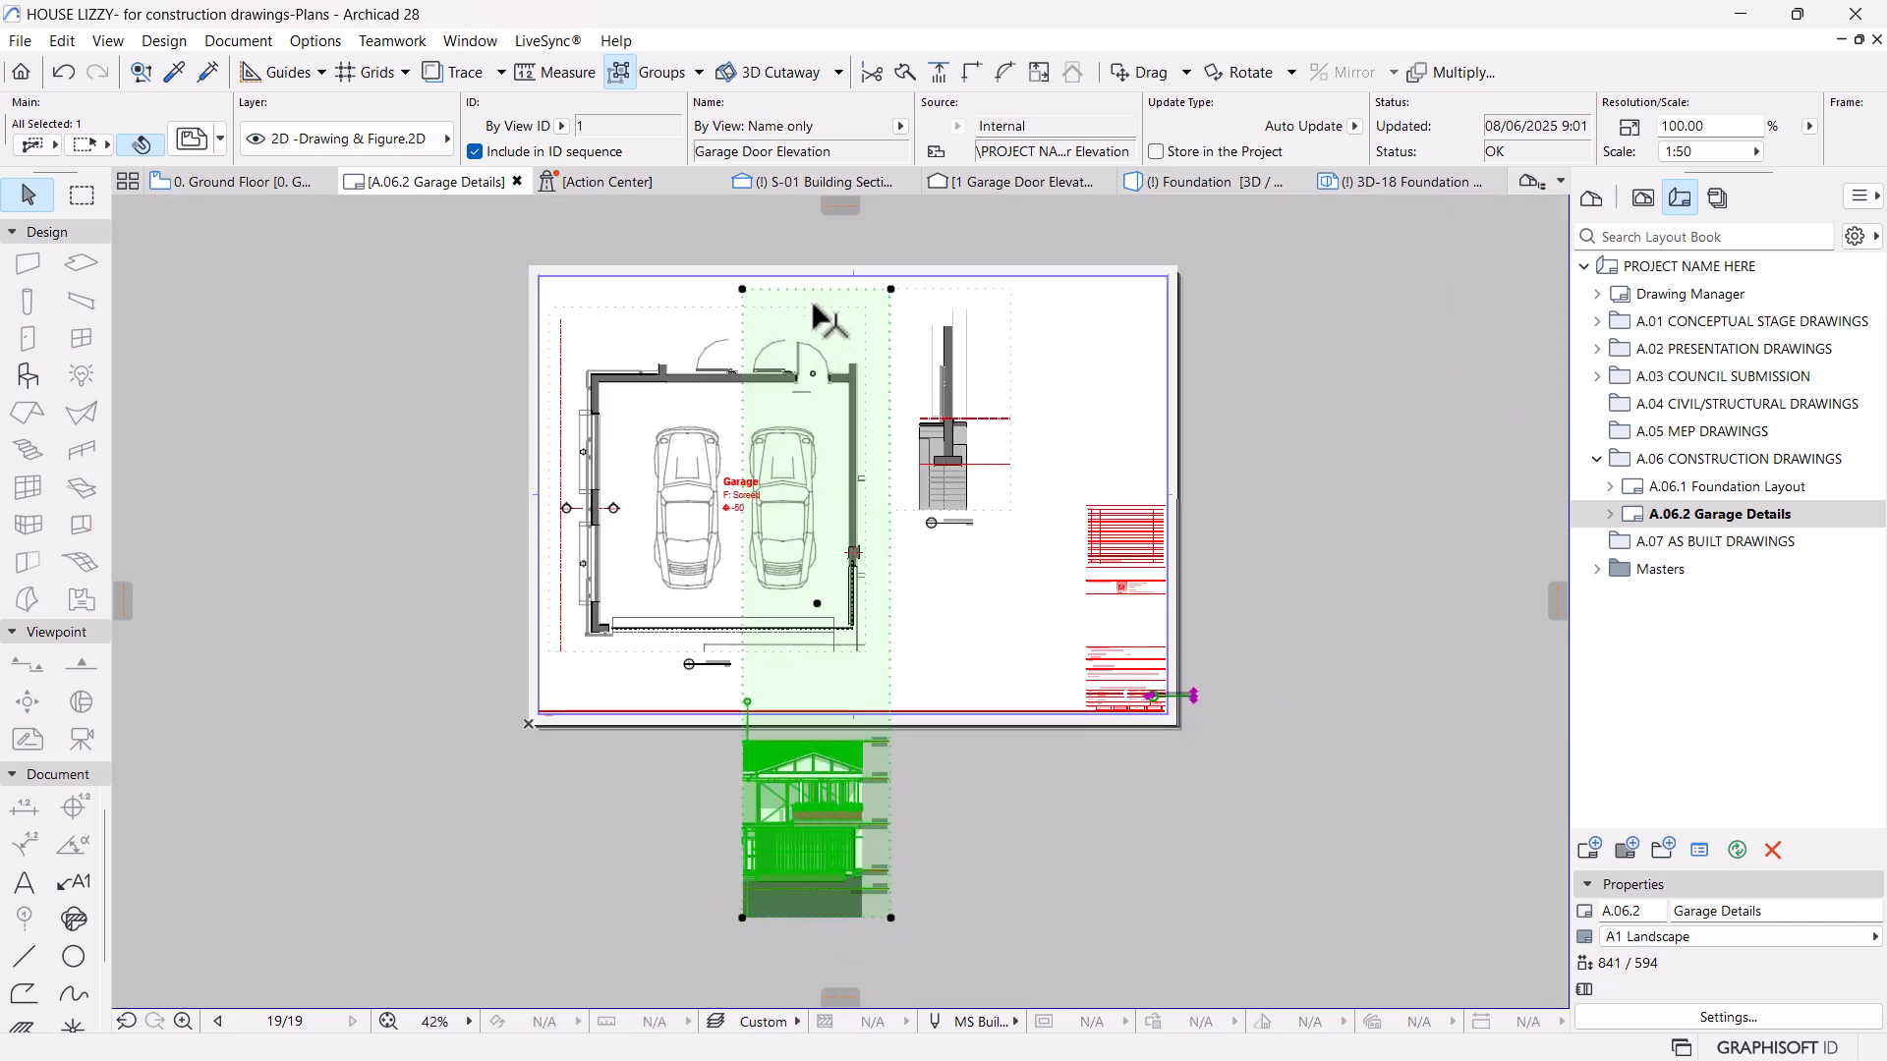
left_click(834, 918)
scroll(833, 878, "up", 5)
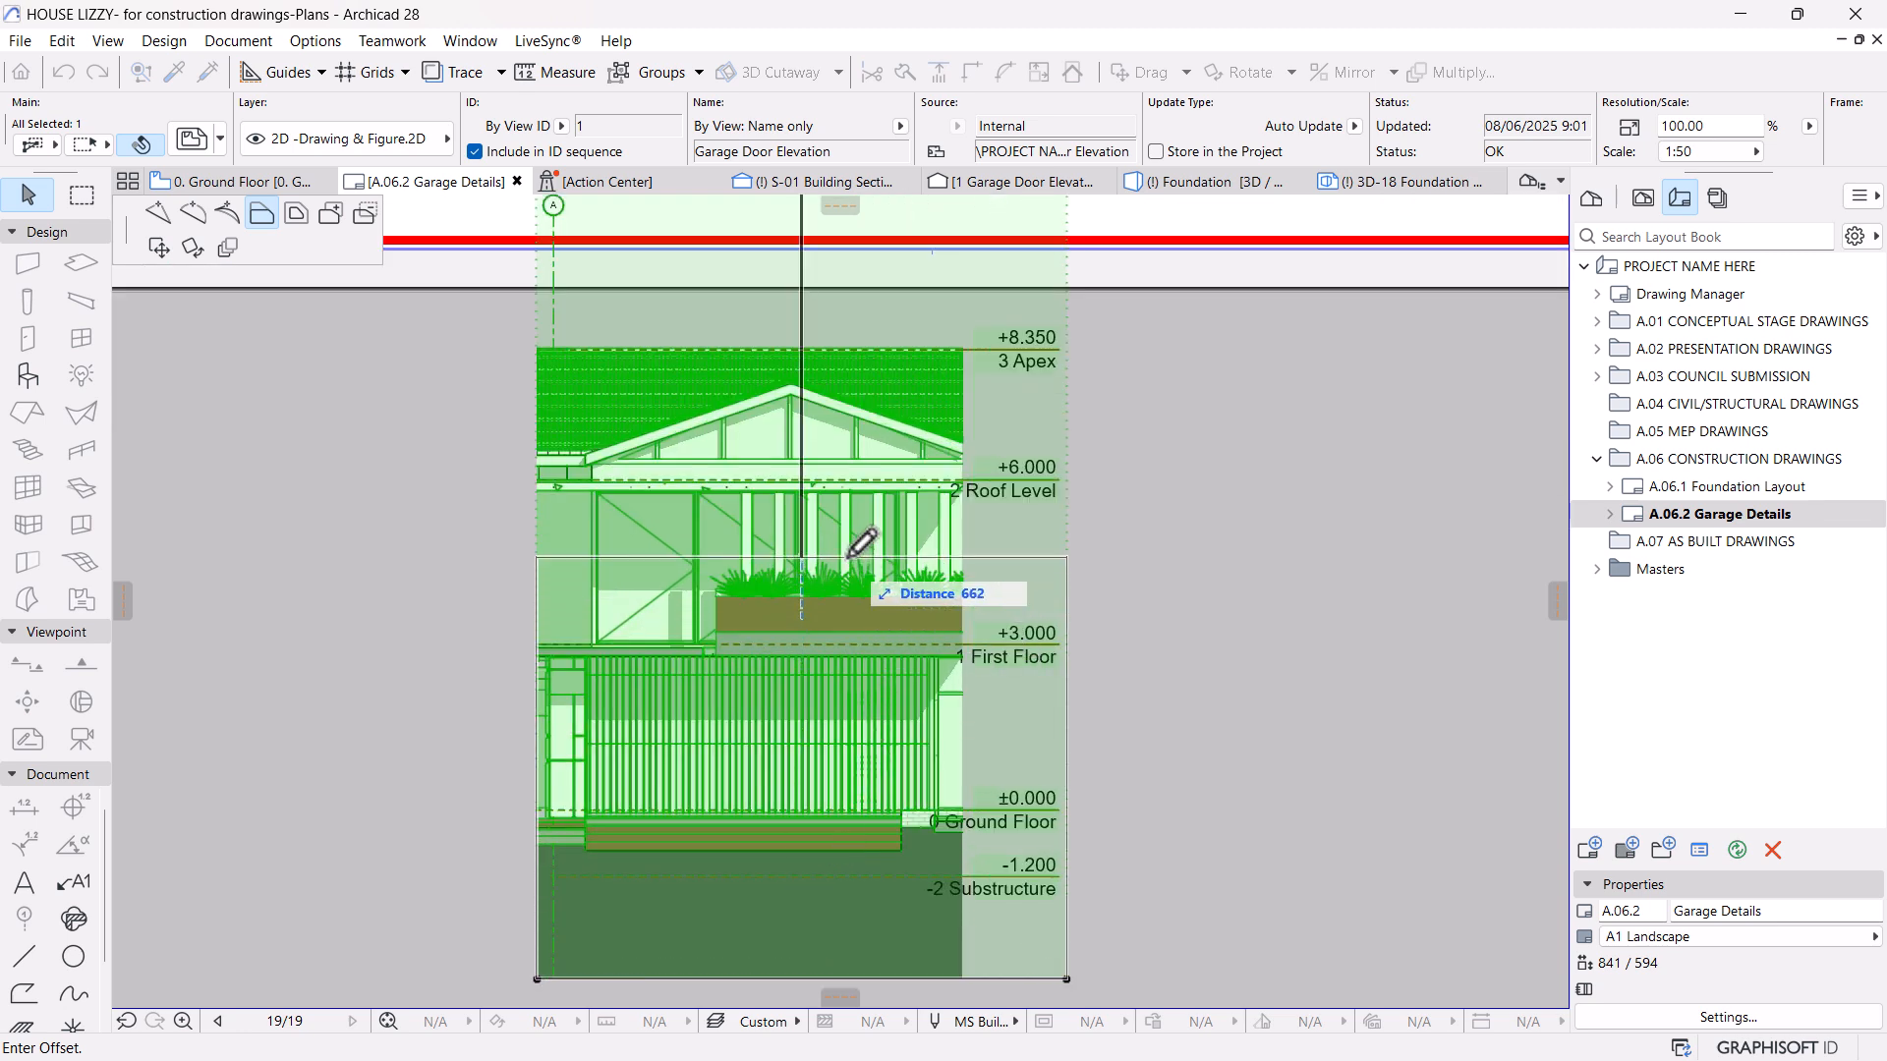
left_click(849, 556)
left_click(811, 978)
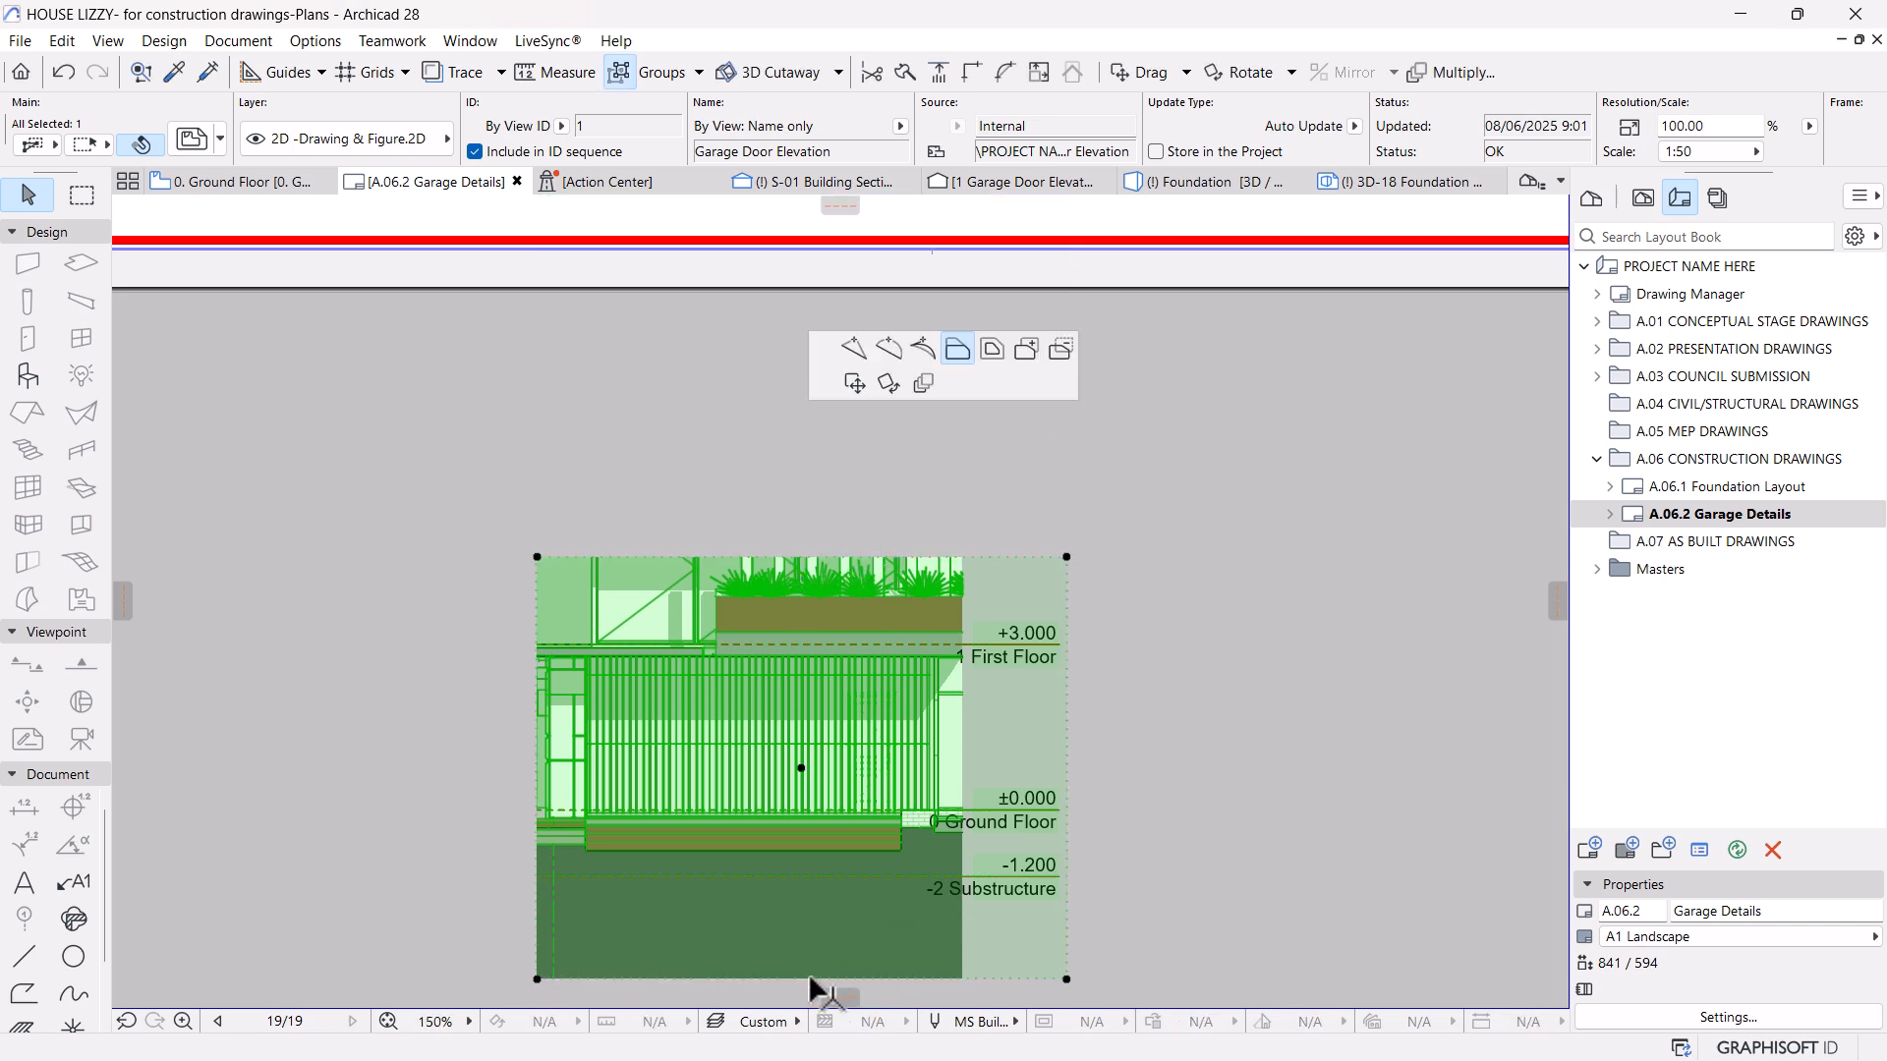
left_click(828, 847)
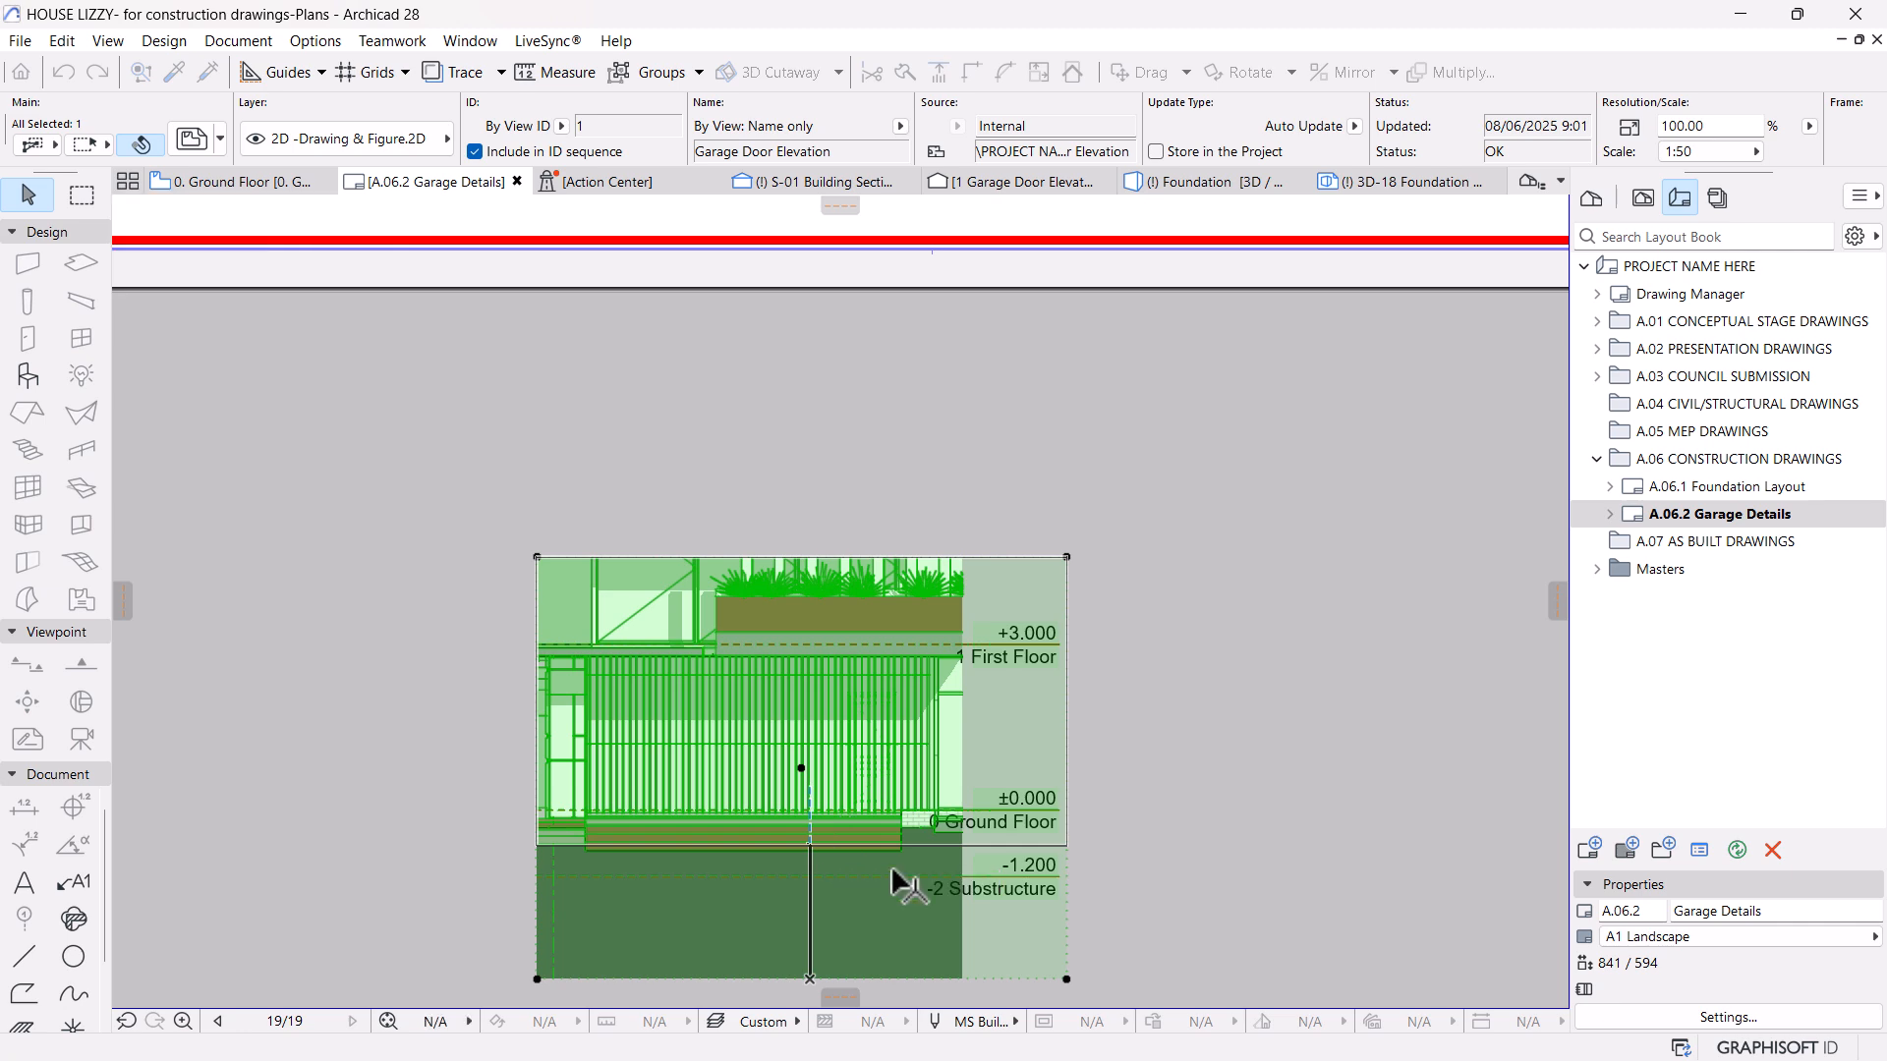
Move the cropped garage door elevation onto the sheet, directly below the garage section drawing.
scroll(829, 861, "down", 2)
scroll(829, 861, "down", 2)
key("ctrl+d")
left_click(797, 776)
scroll(684, 902, "down", 3)
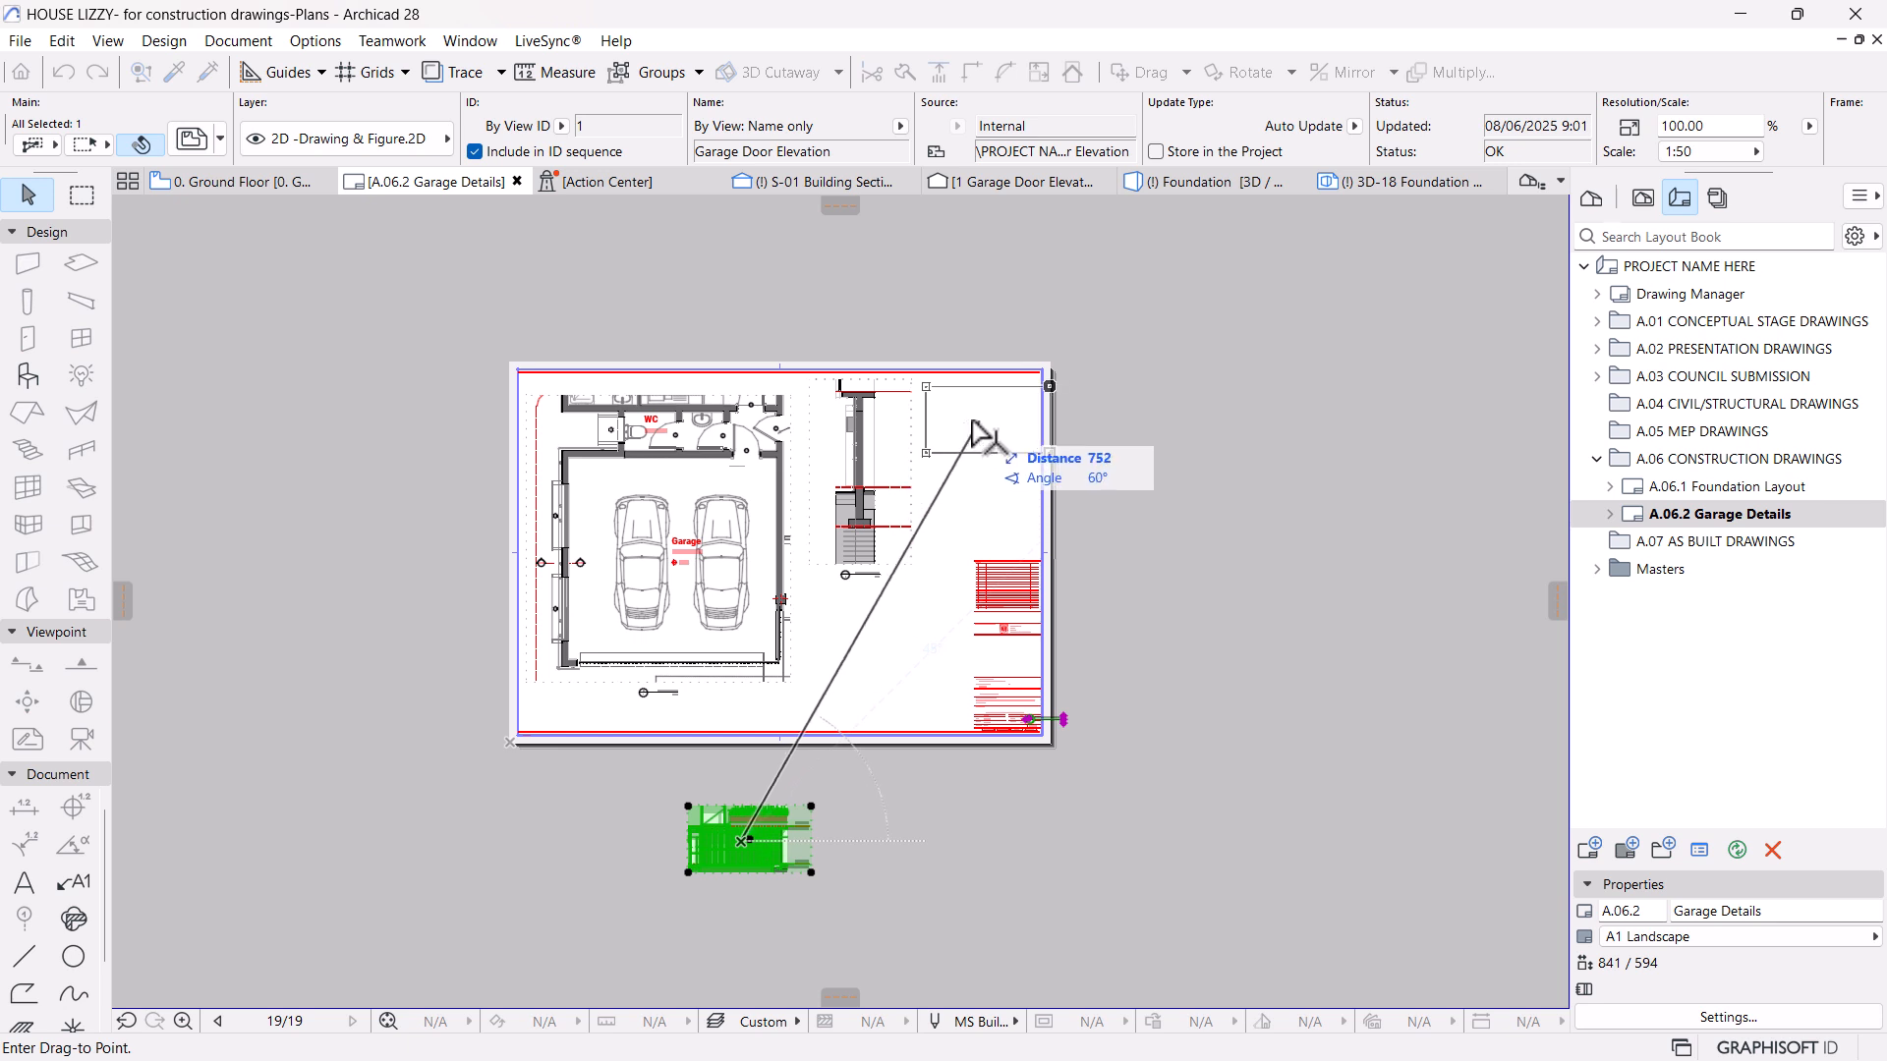
left_click(866, 685)
Change the drawing title's positioning from Custom so the title sits beneath the garage door elevation.
scroll(952, 550, "up", 3)
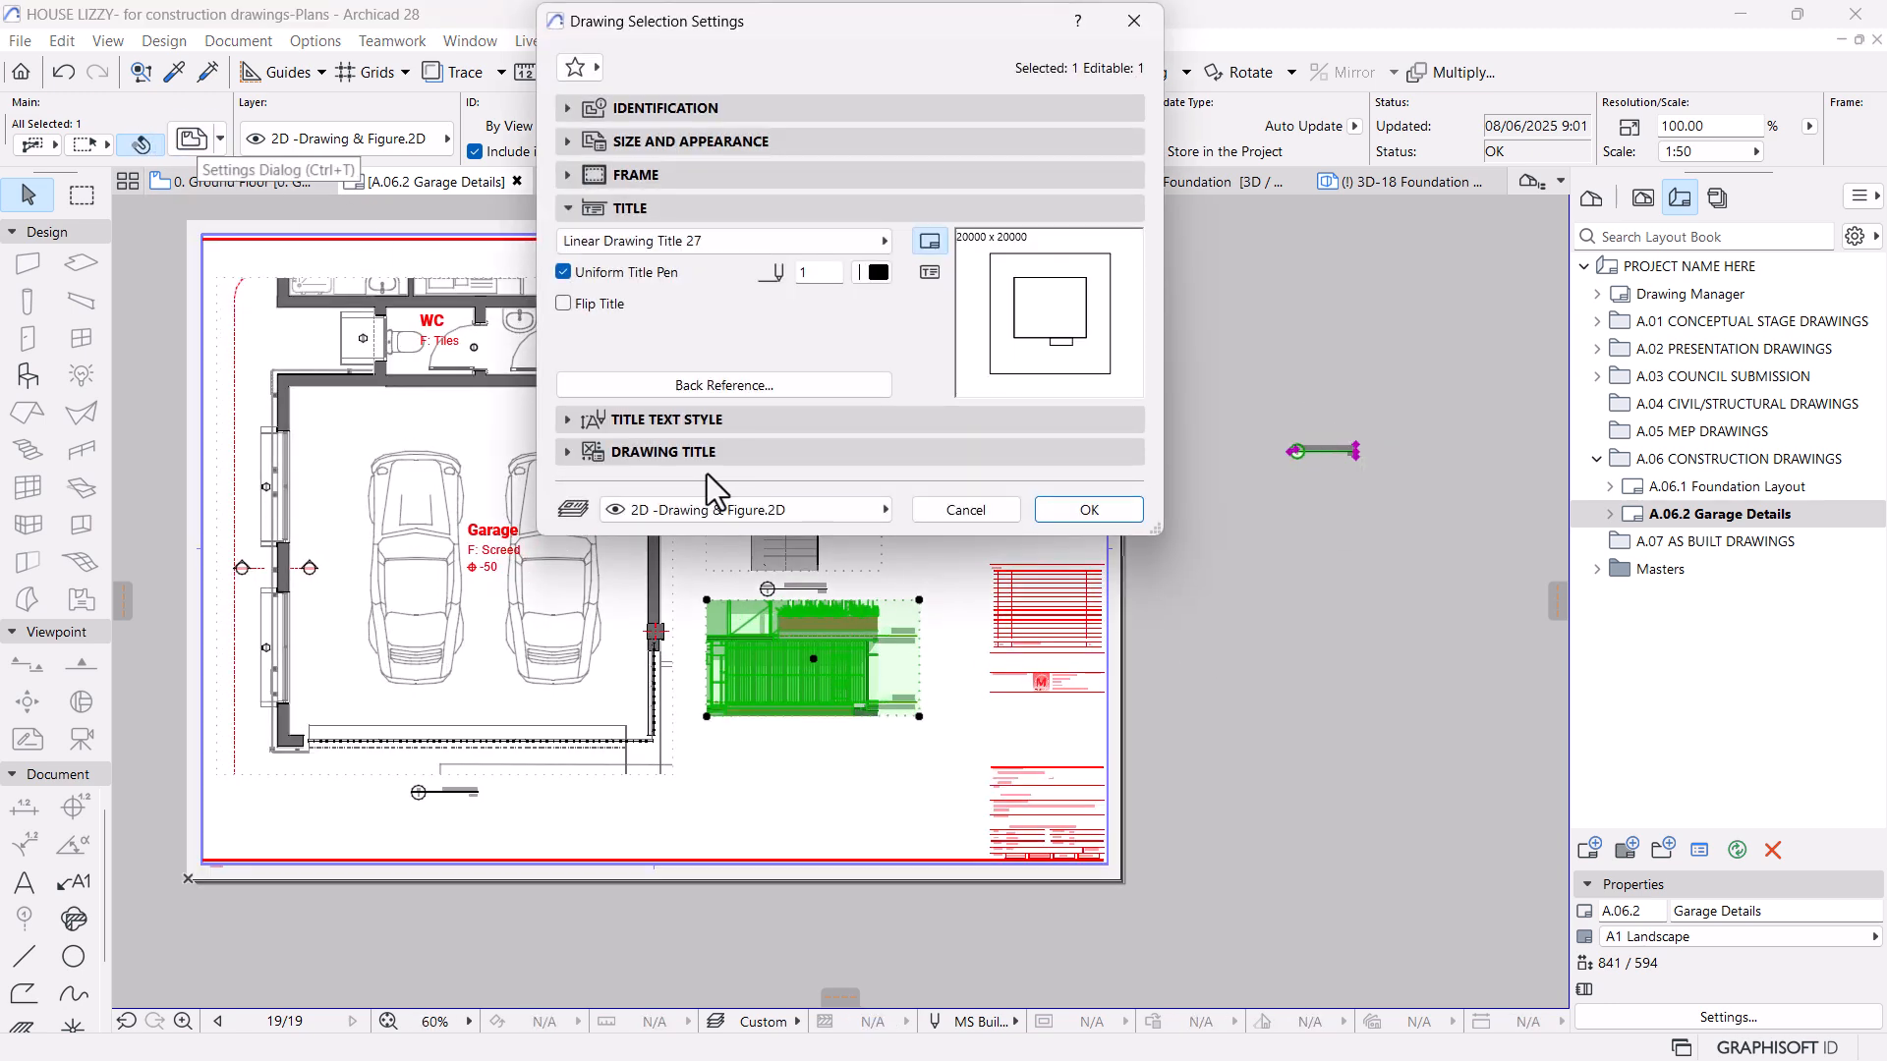
left_click(566, 451)
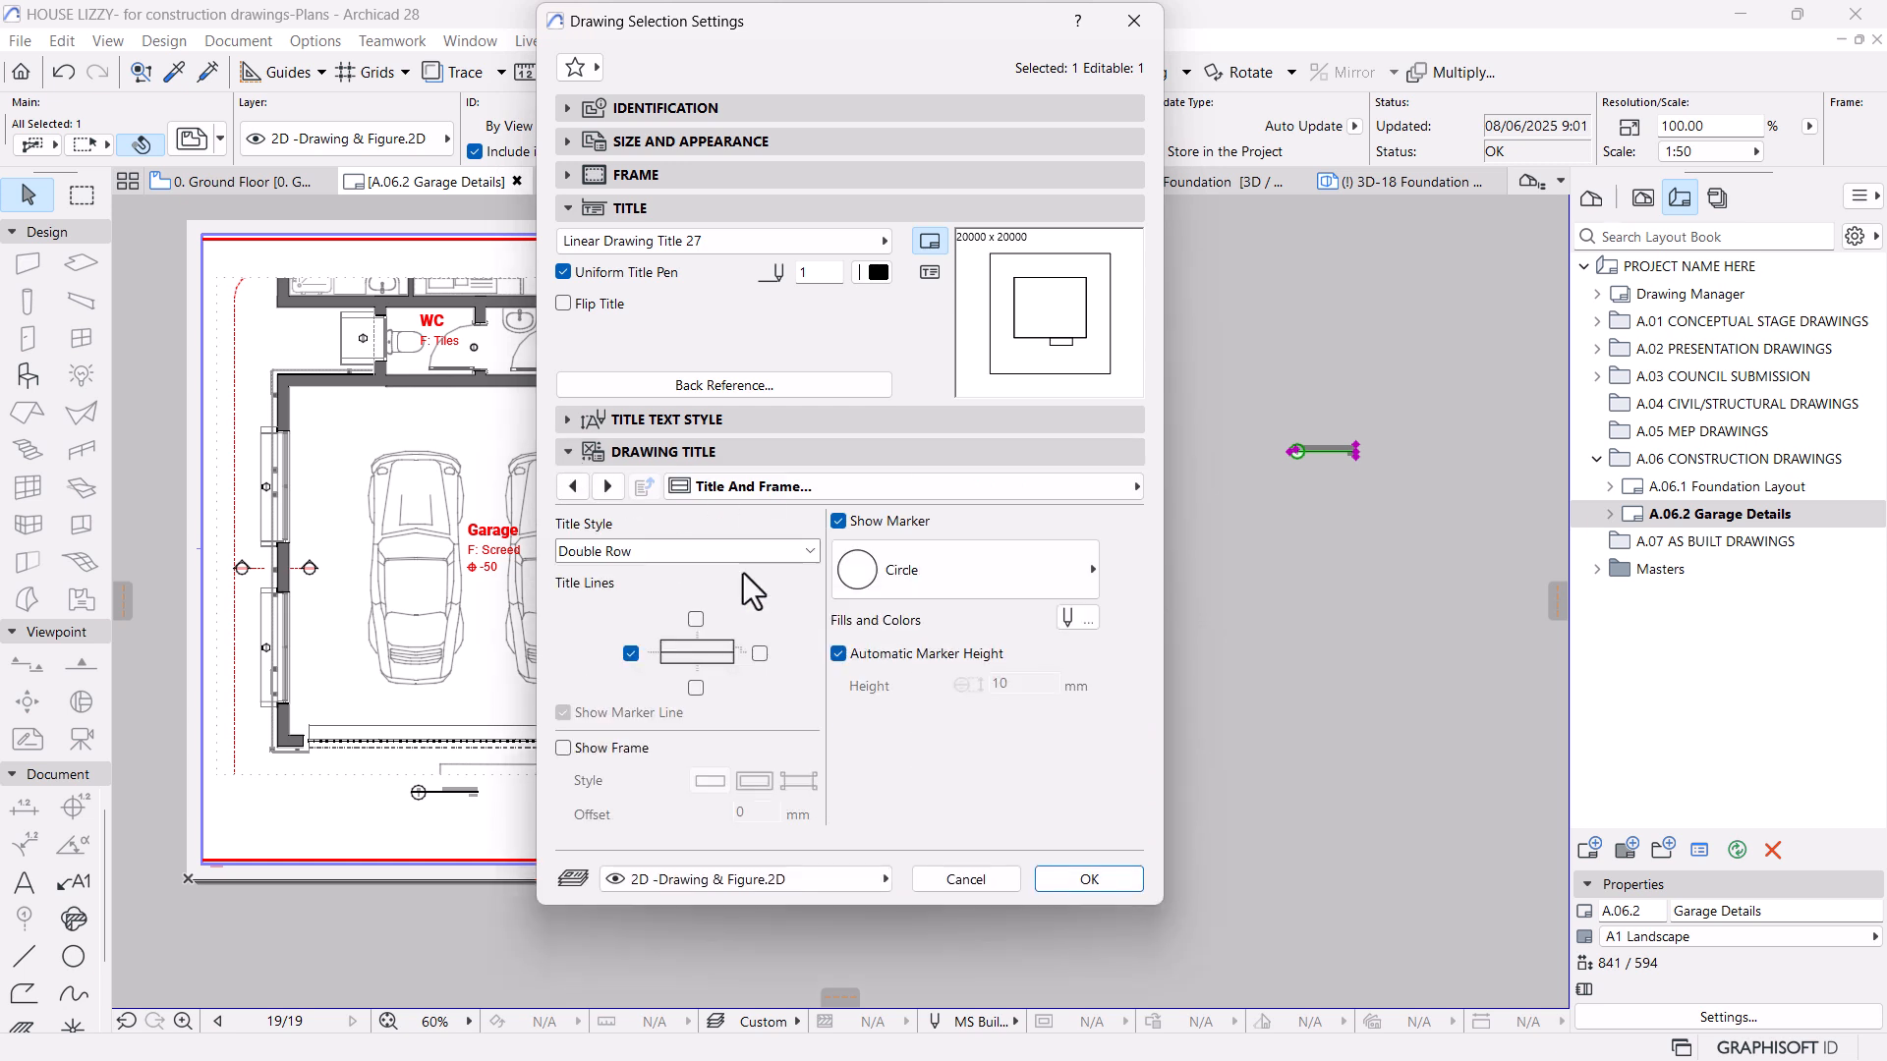
left_click(573, 485)
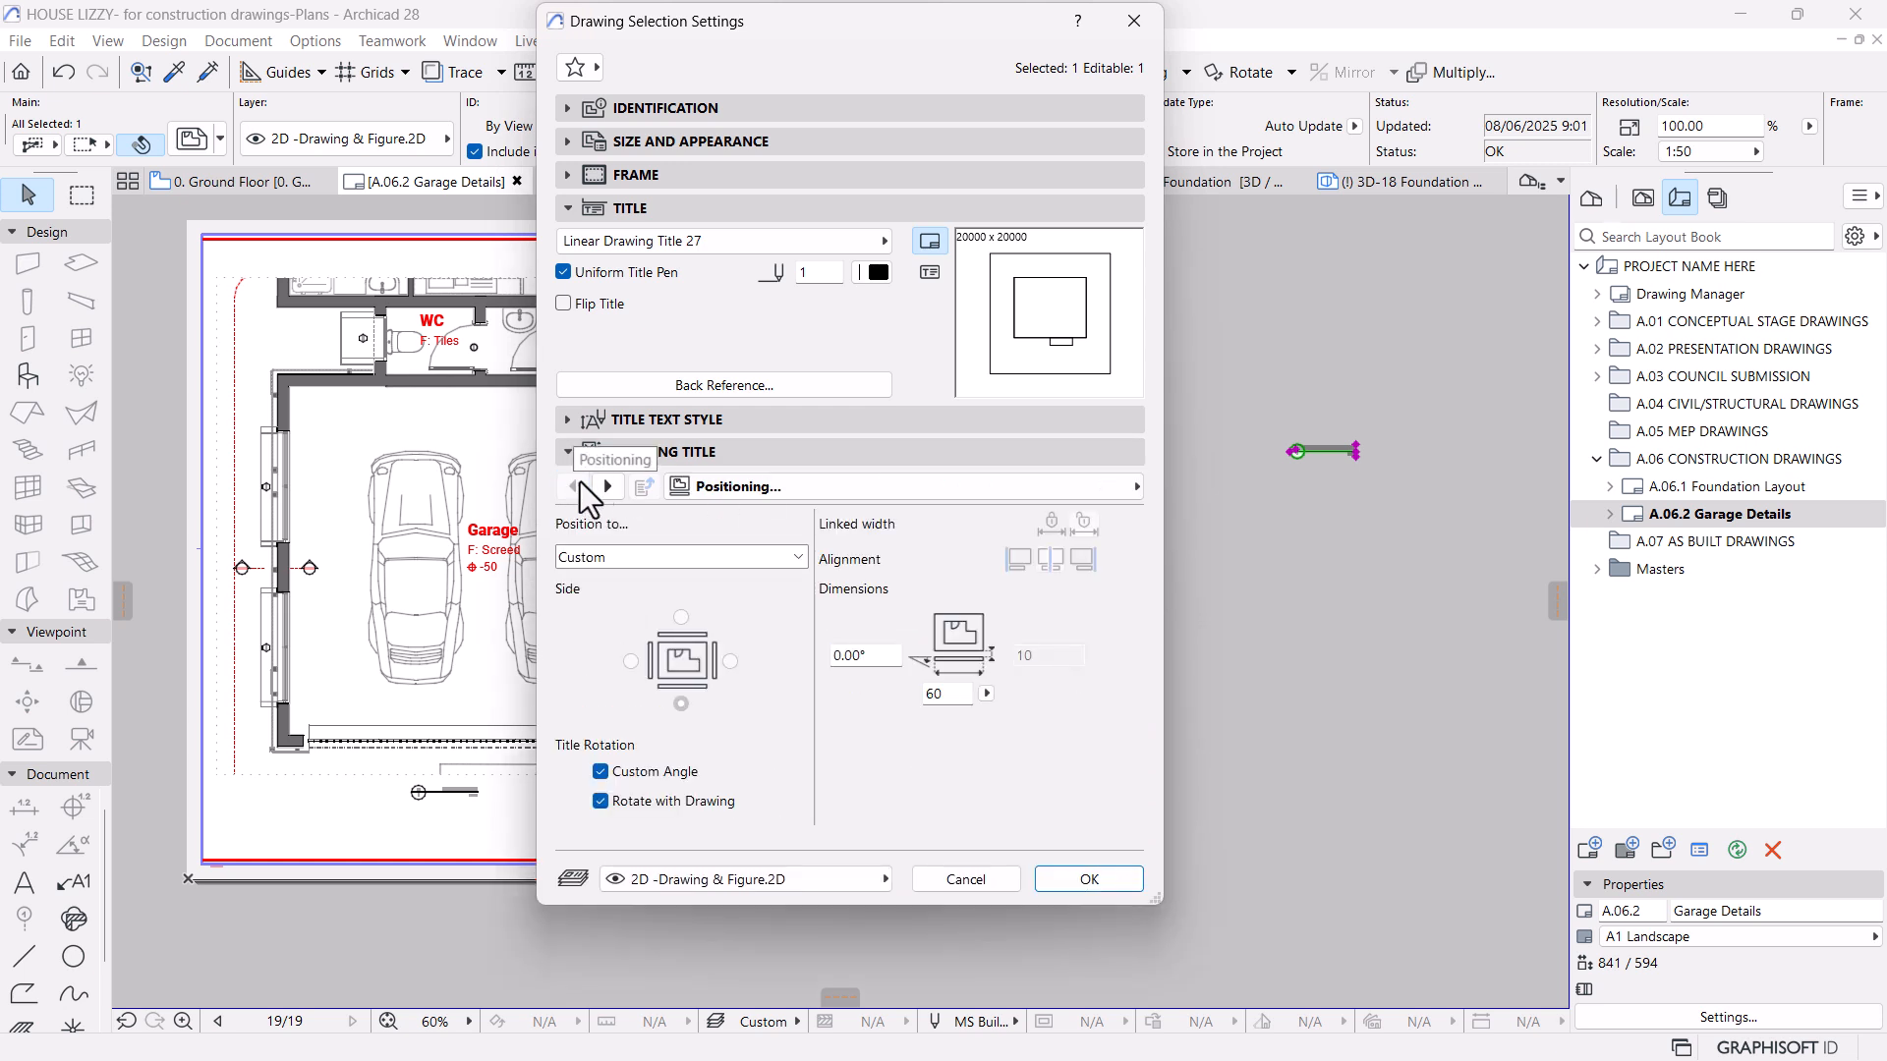
left_click(659, 560)
left_click(590, 584)
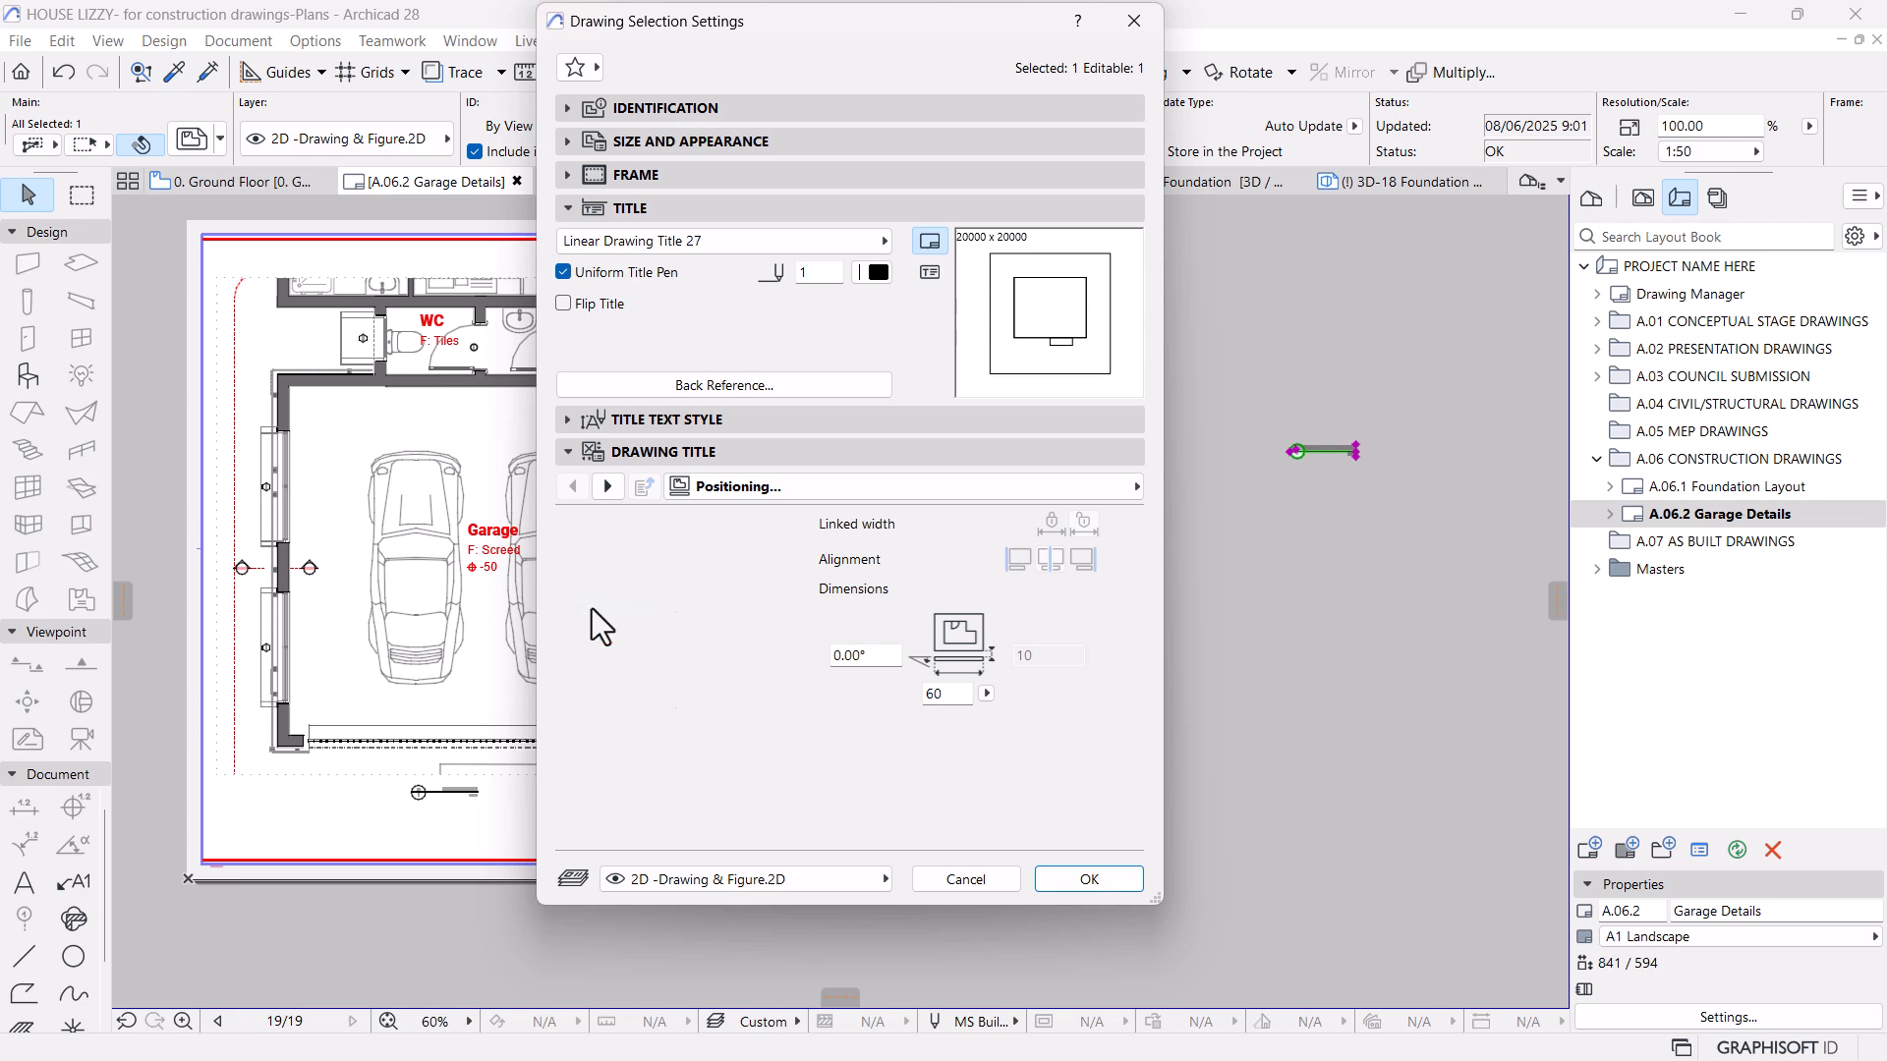
left_click(1085, 880)
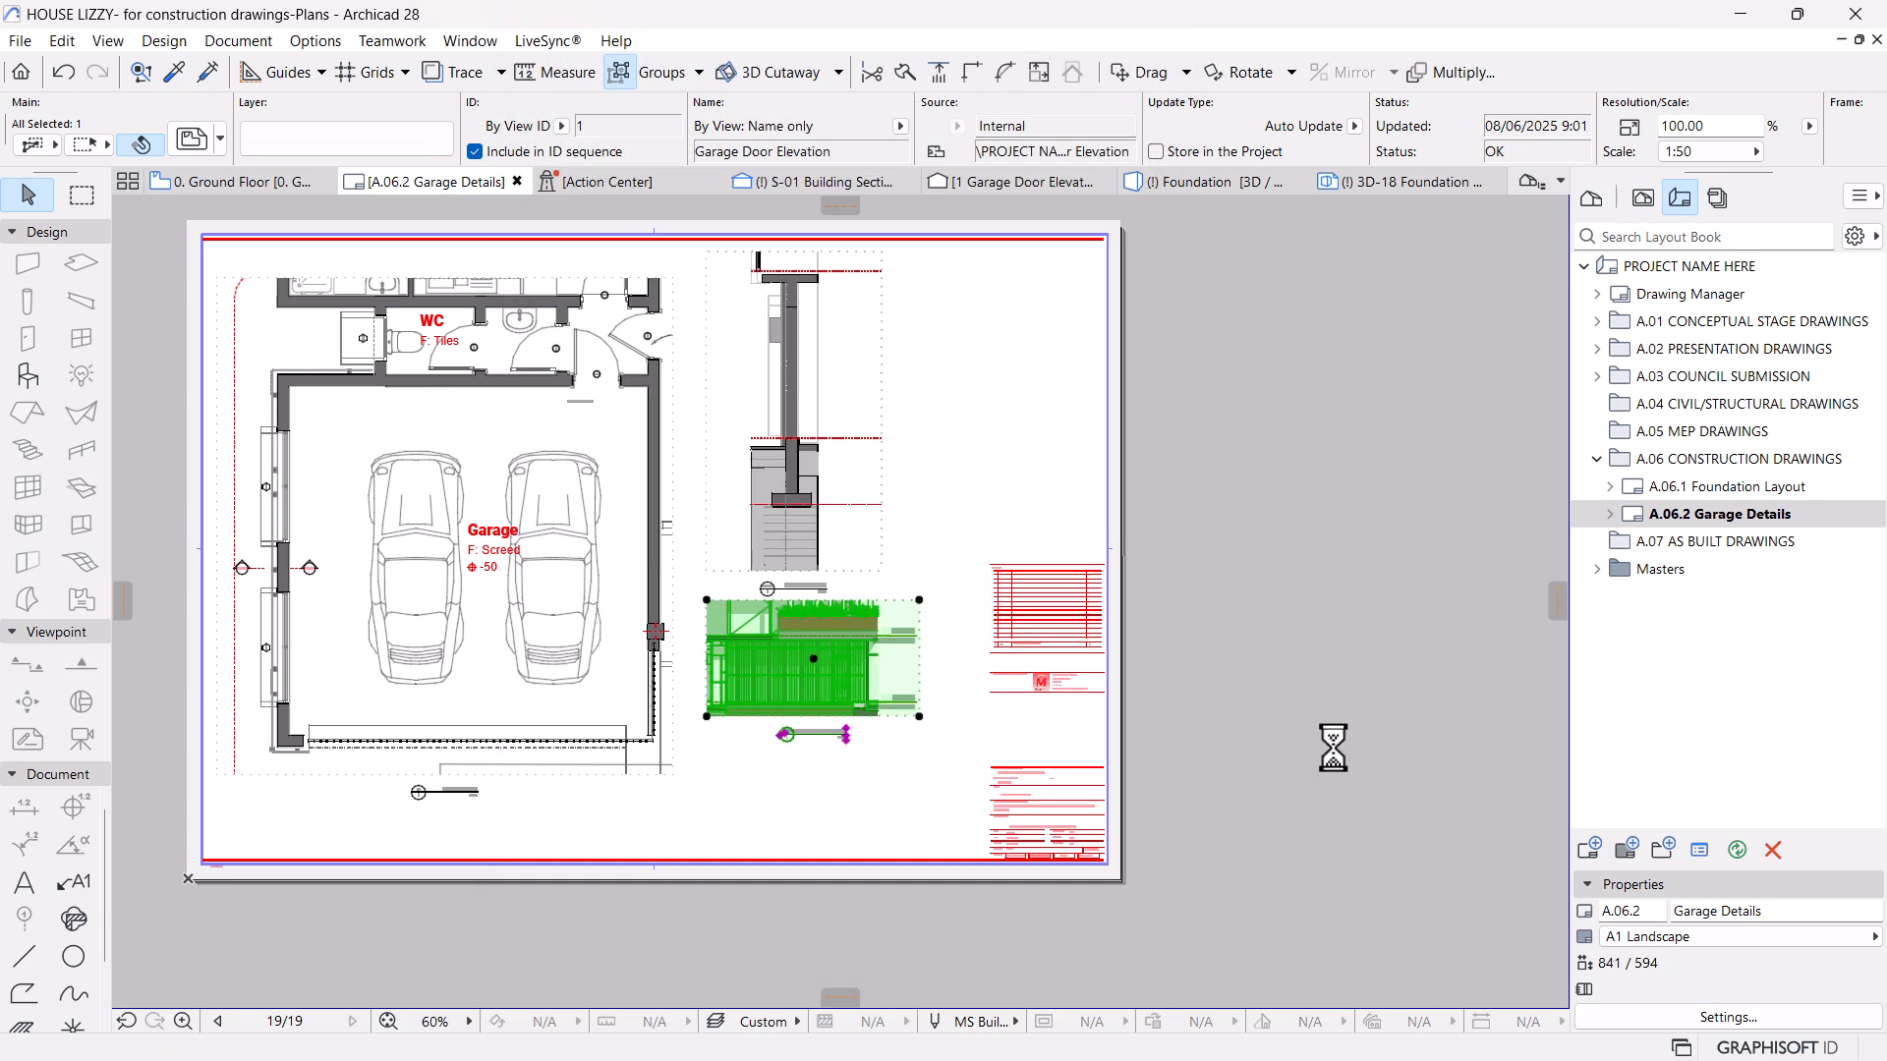
left_click(1374, 792)
Lengthen the Garage Door Elevation drawing title by stretching its line horizontally away from the marker.
scroll(890, 723, "up", 5)
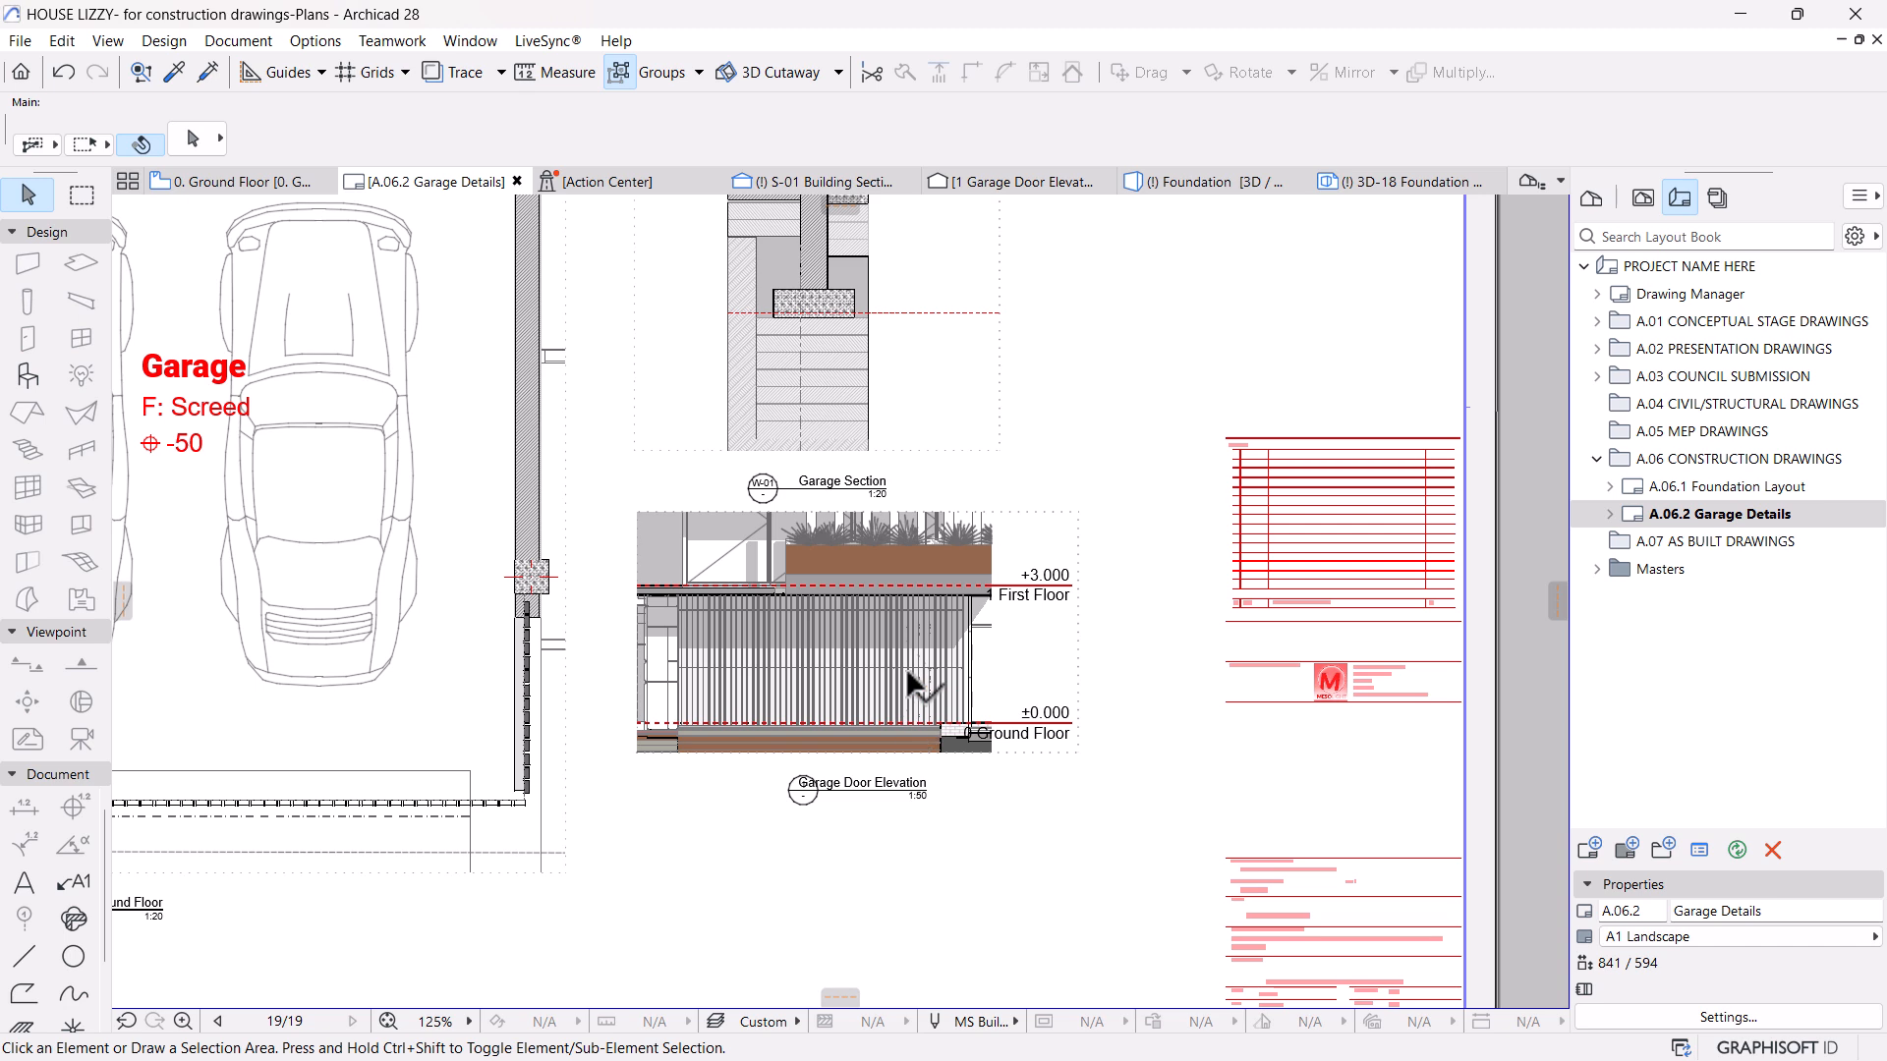
left_click(905, 669)
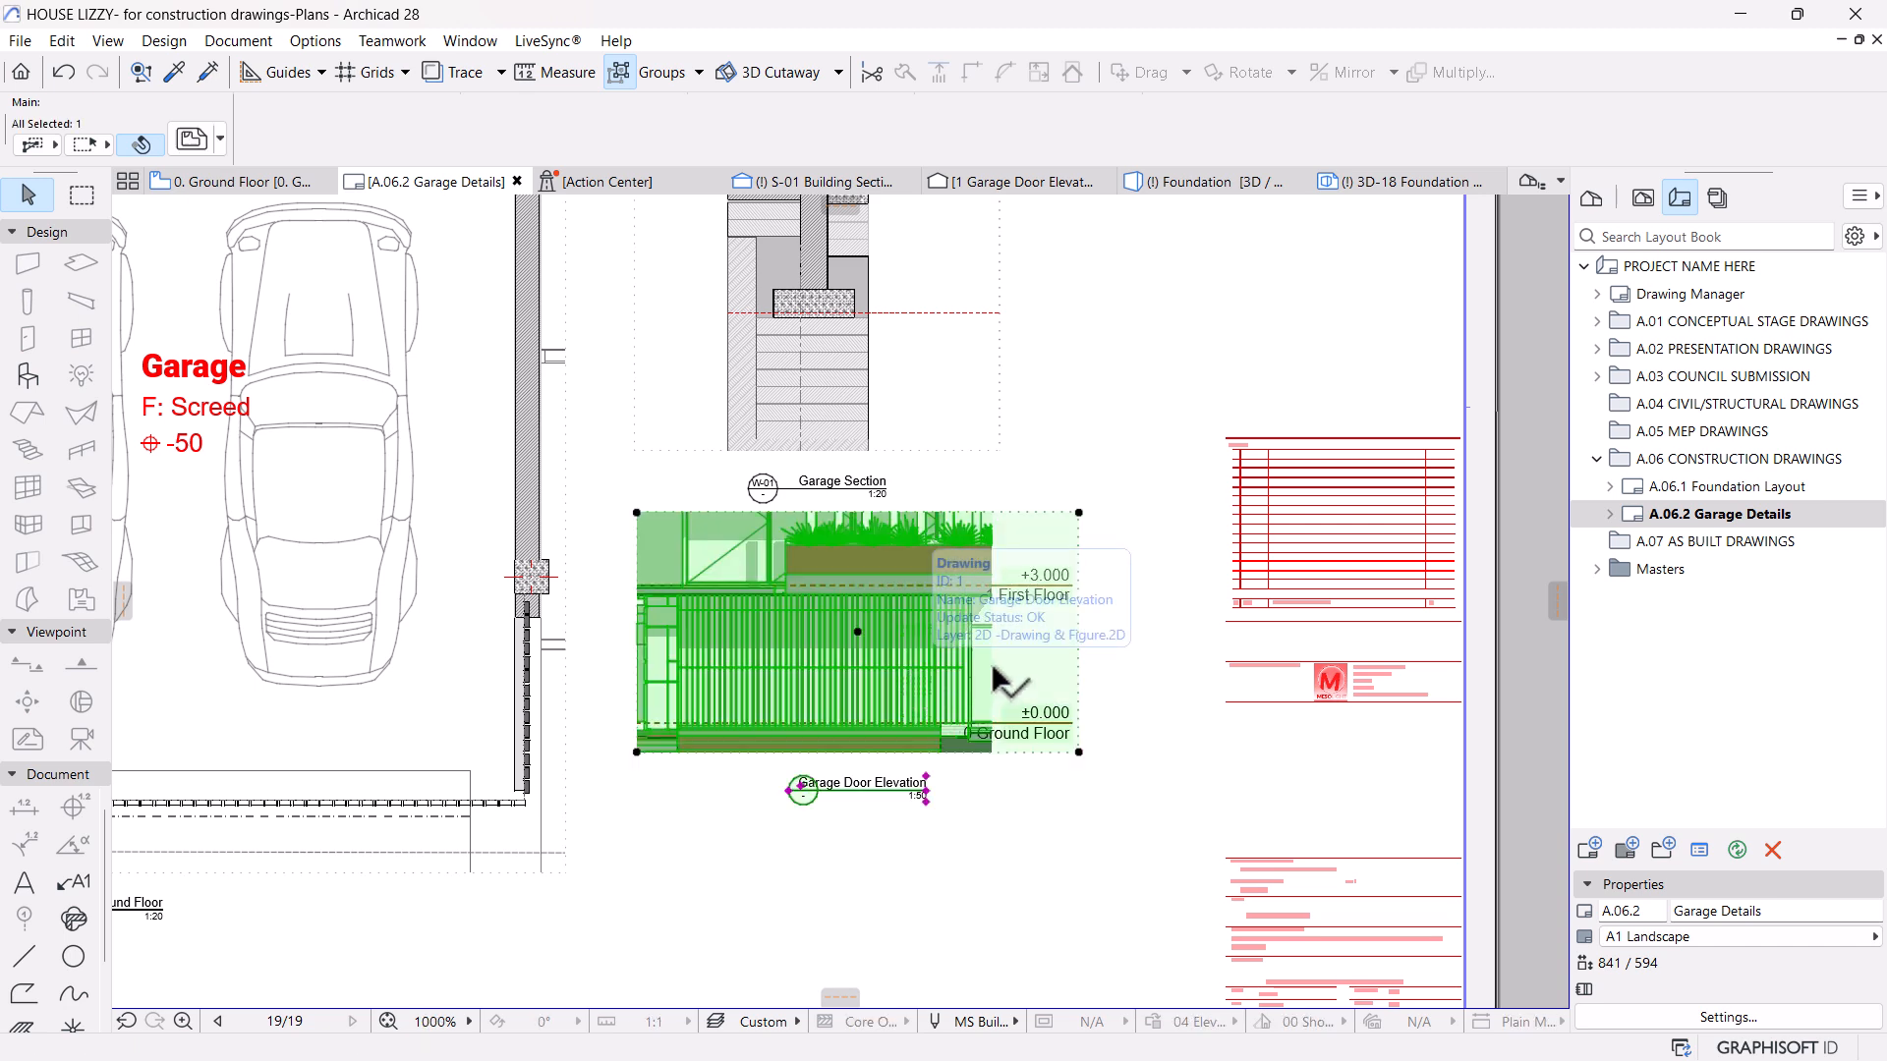
scroll(952, 599, "up", 2)
scroll(859, 611, "up", 1)
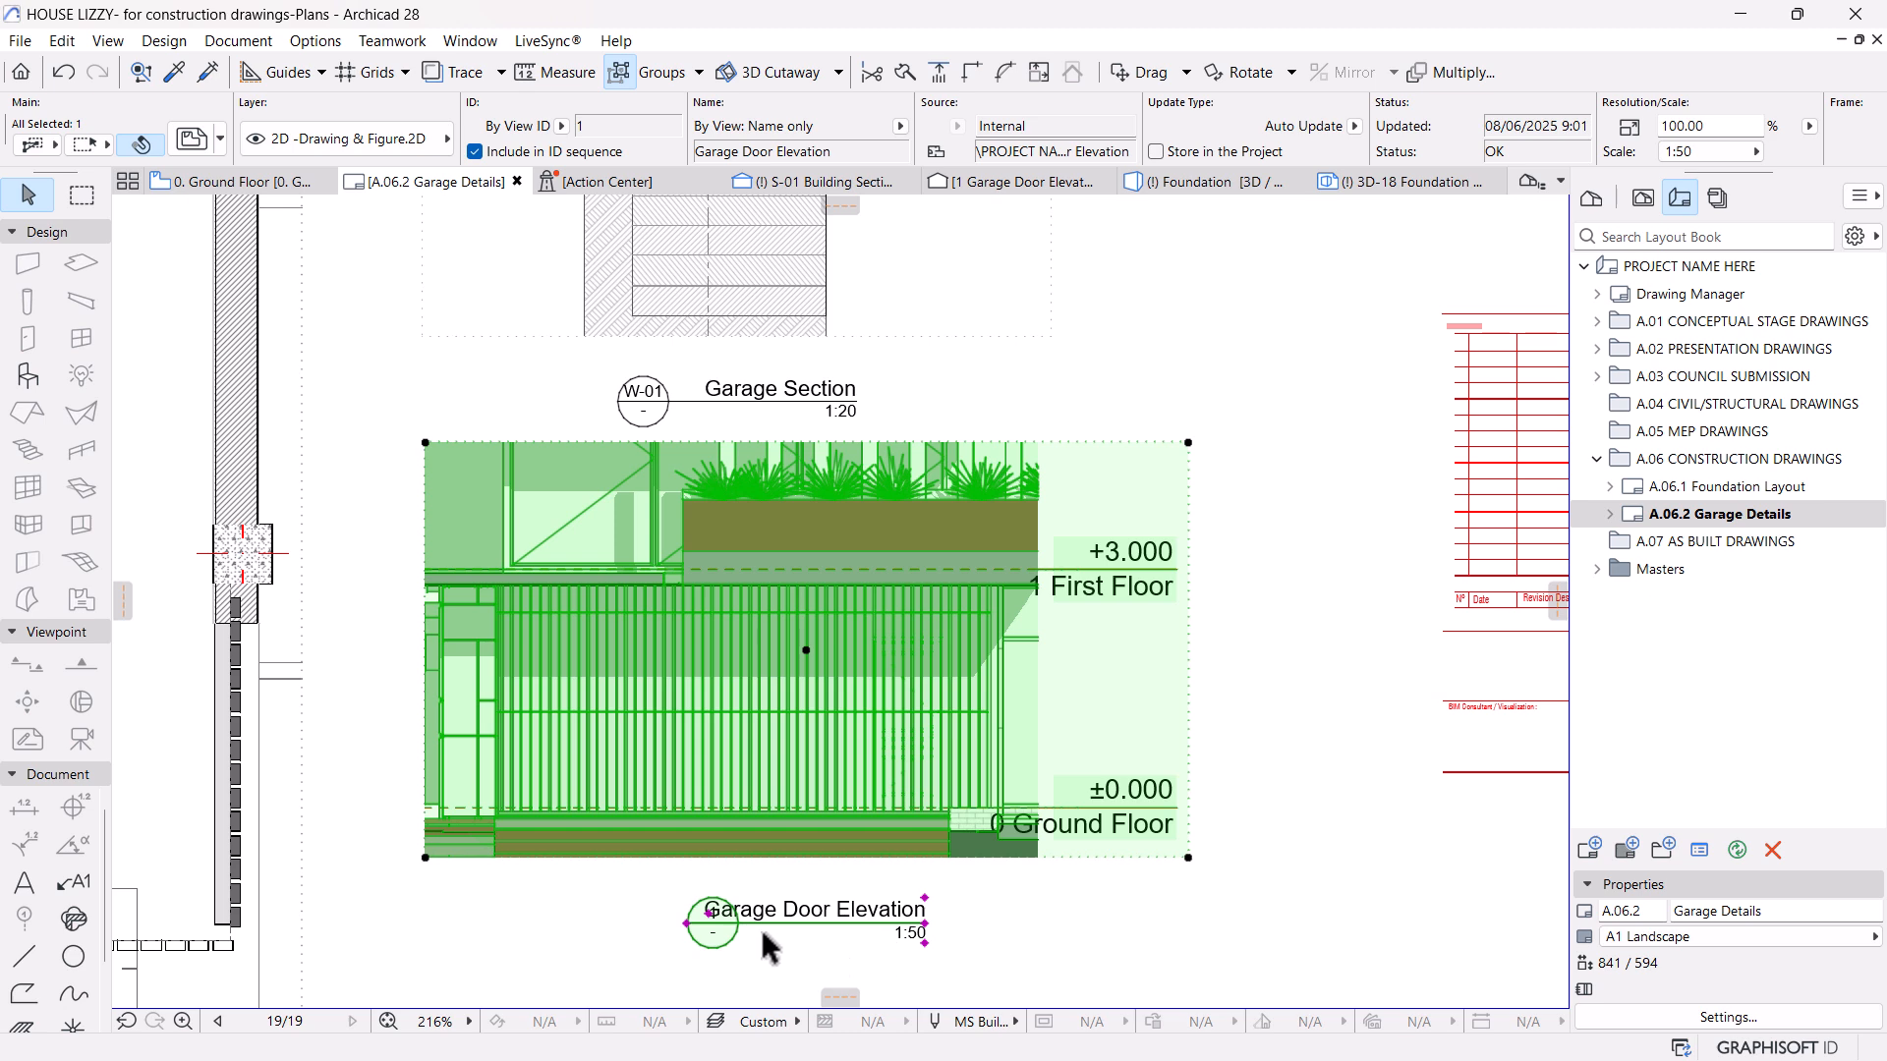
left_click(925, 924)
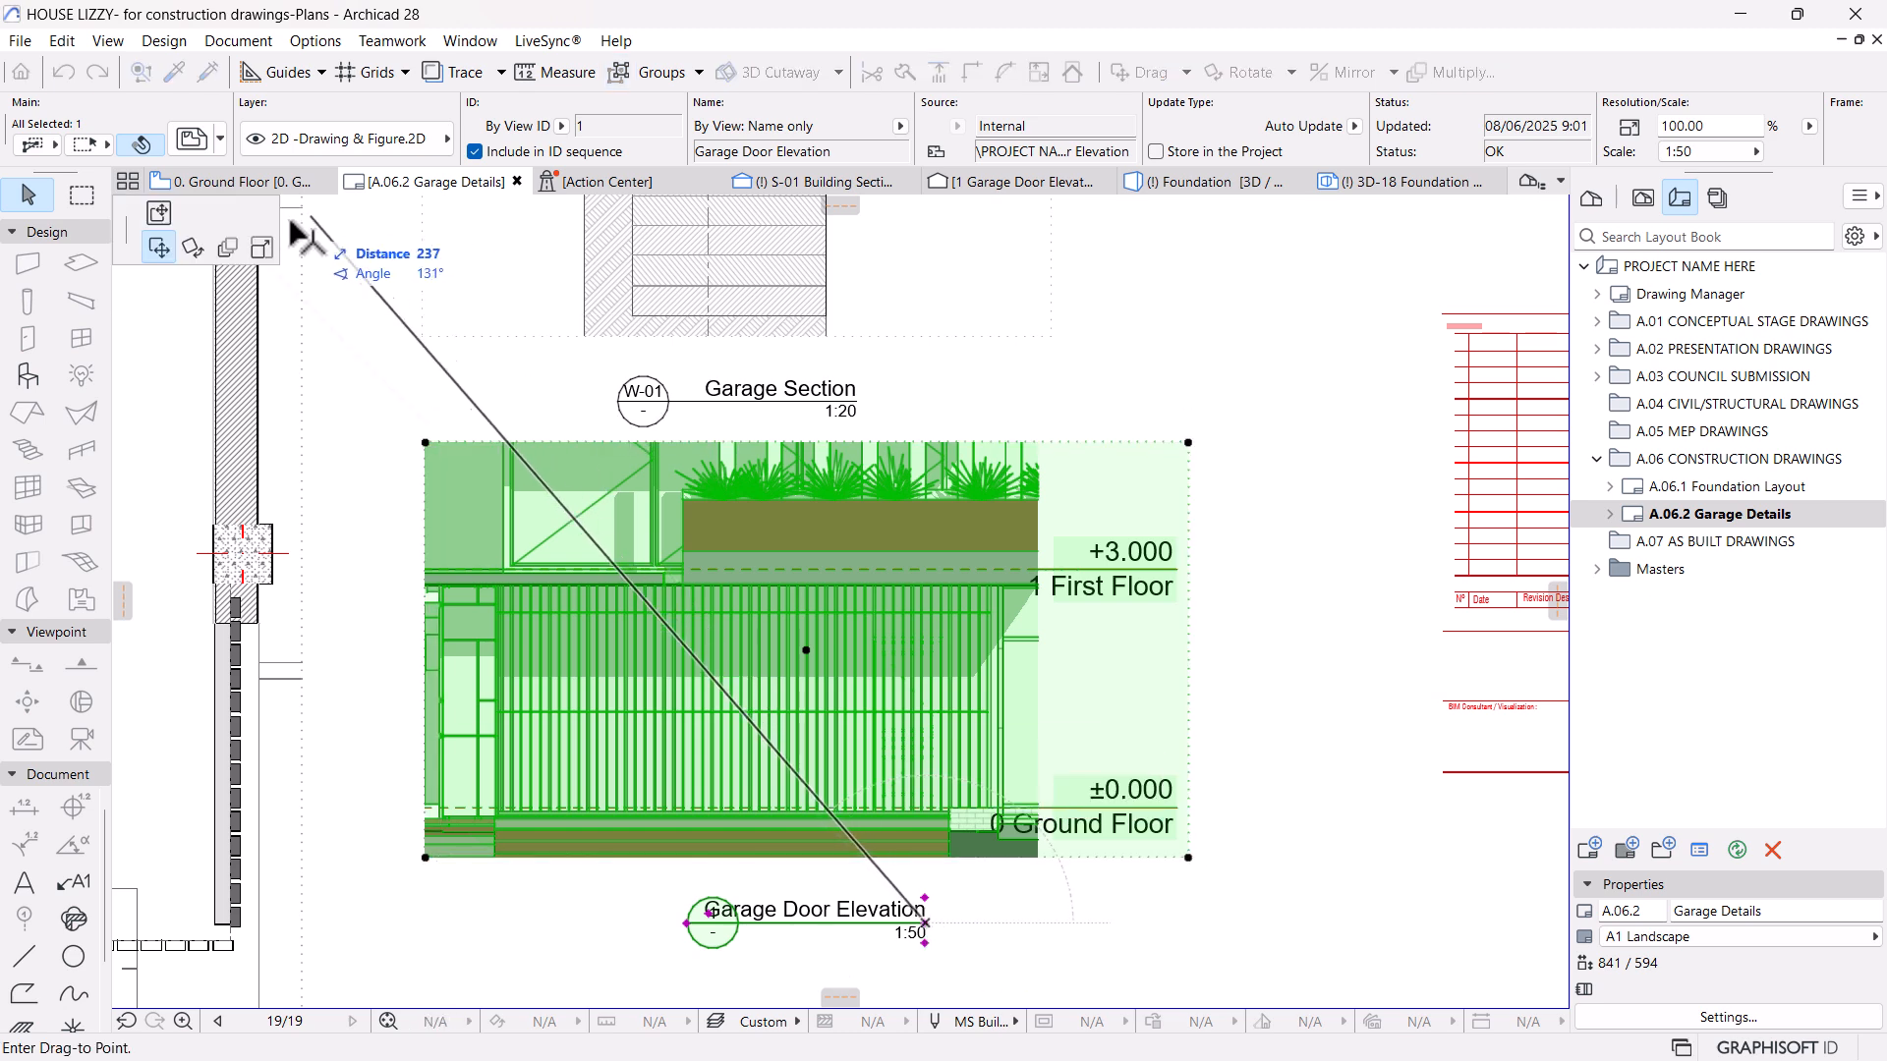
left_click(263, 249)
left_click(1081, 922)
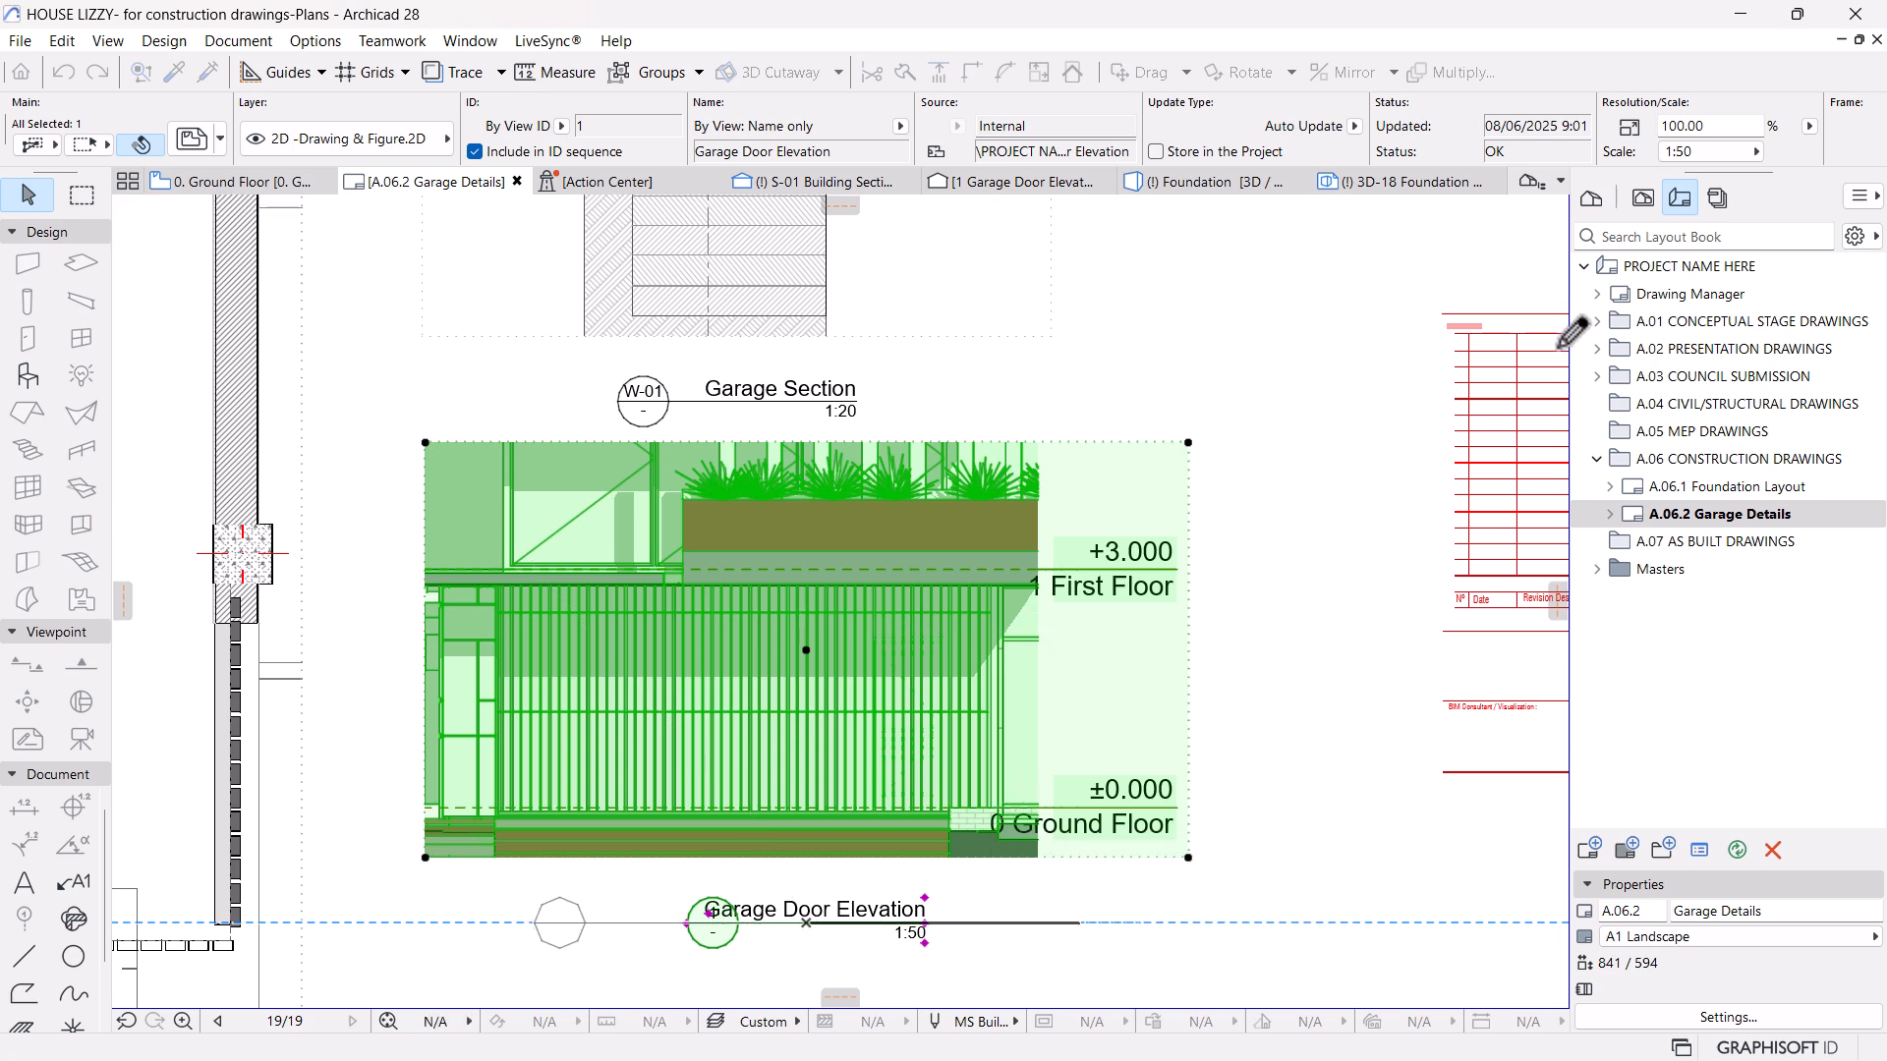
Set the Garage Door Elevation view's scale to 1:20 in its view settings.
left_click(1642, 197)
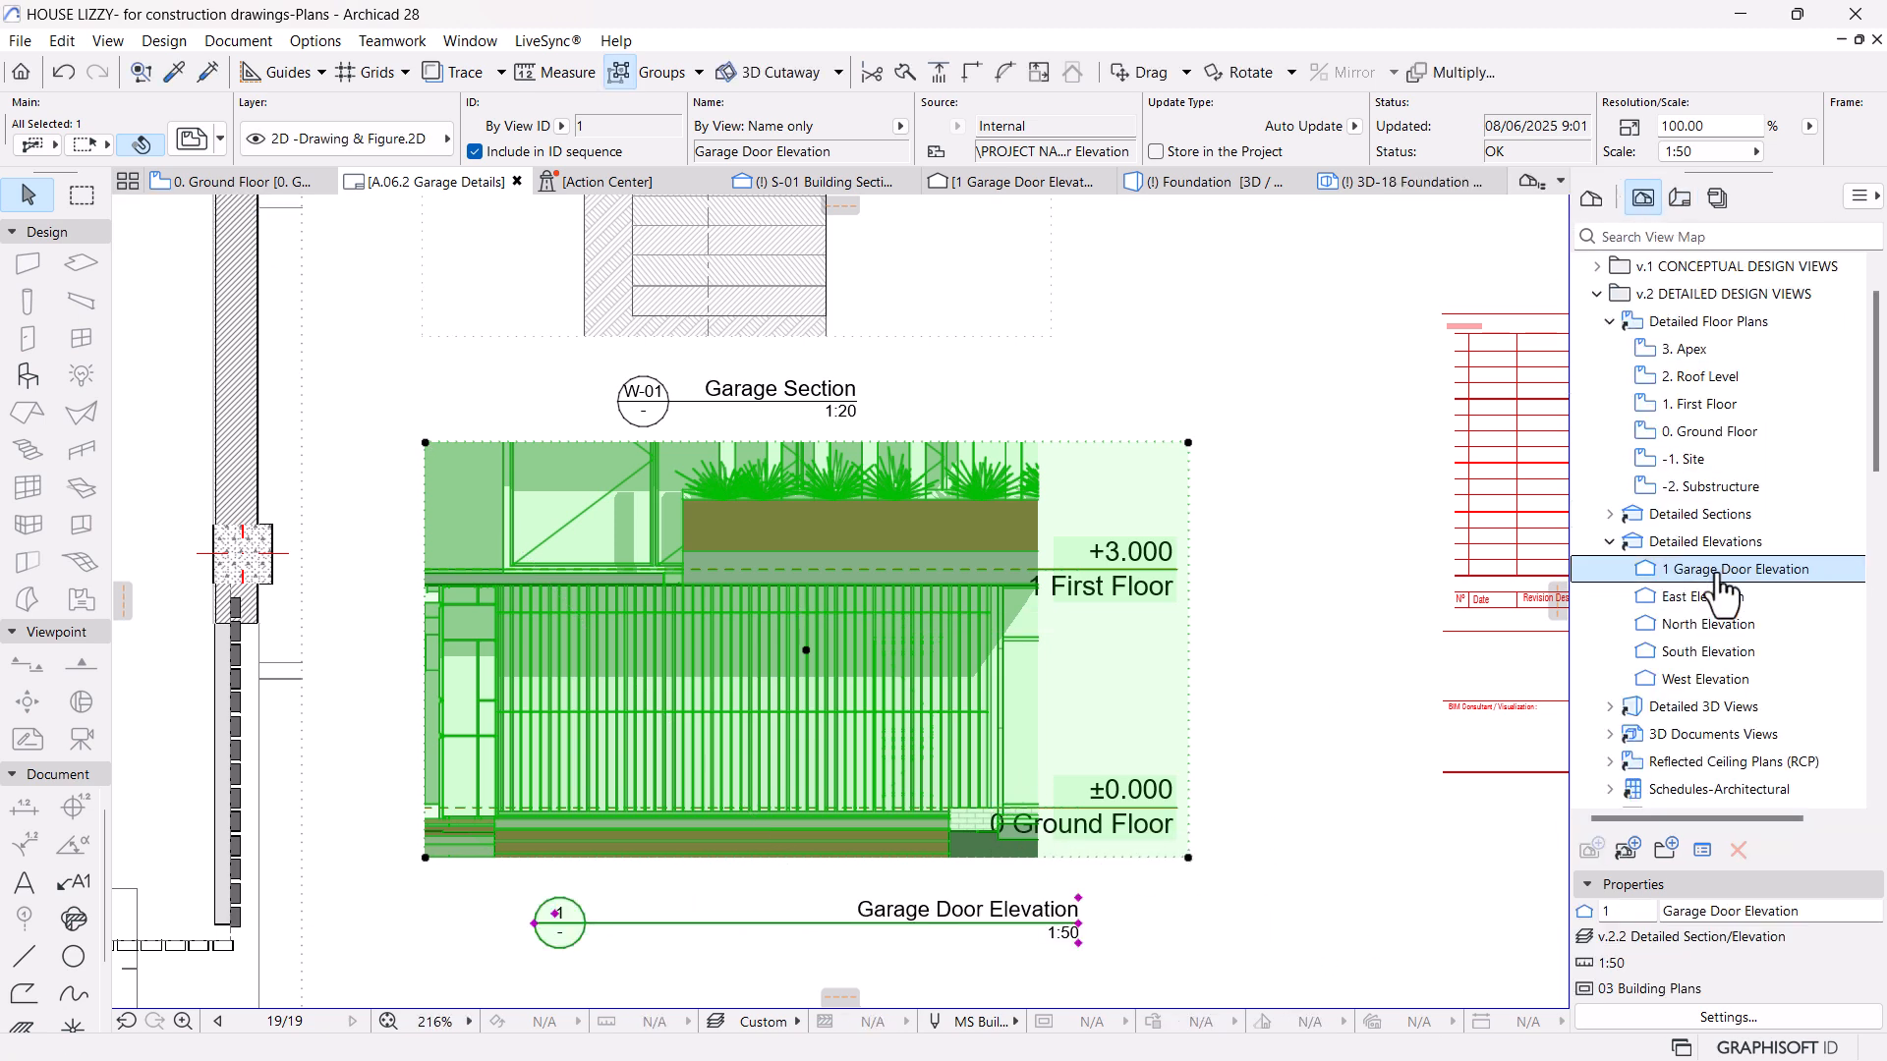
right_click(1715, 570)
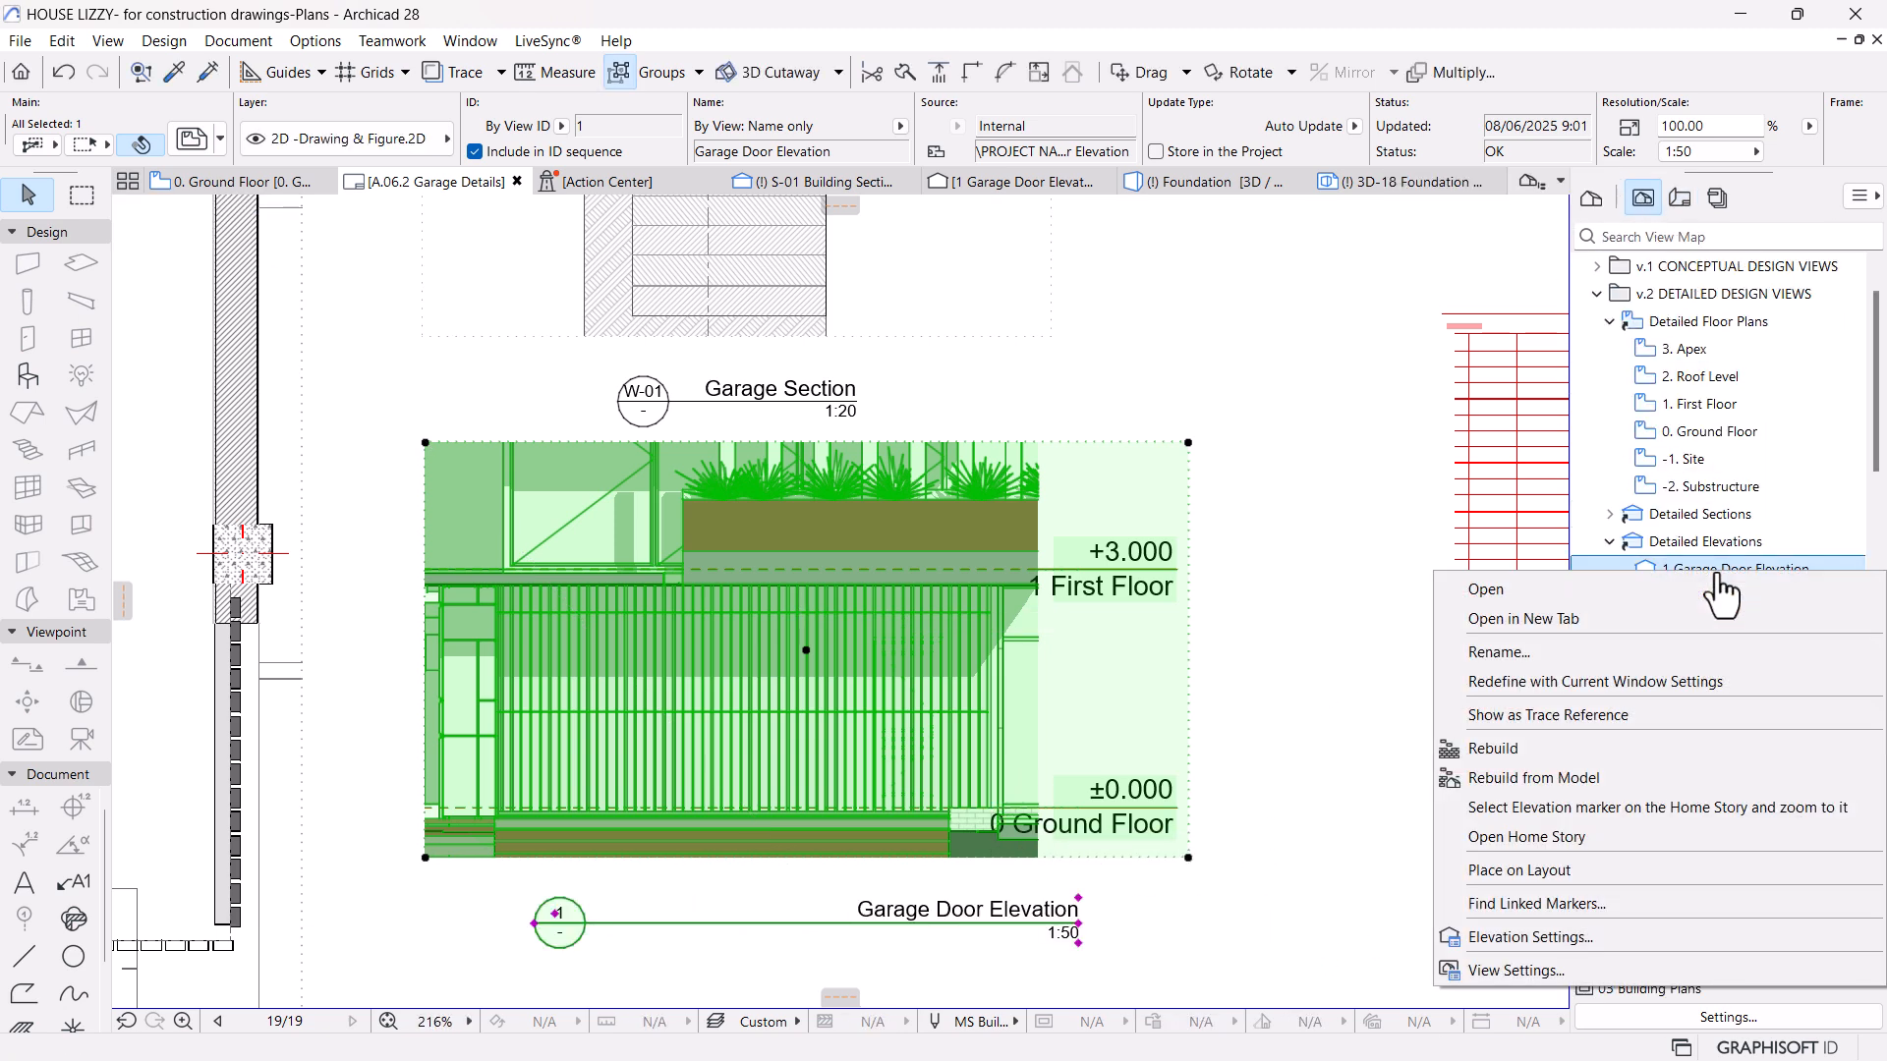
left_click(1500, 966)
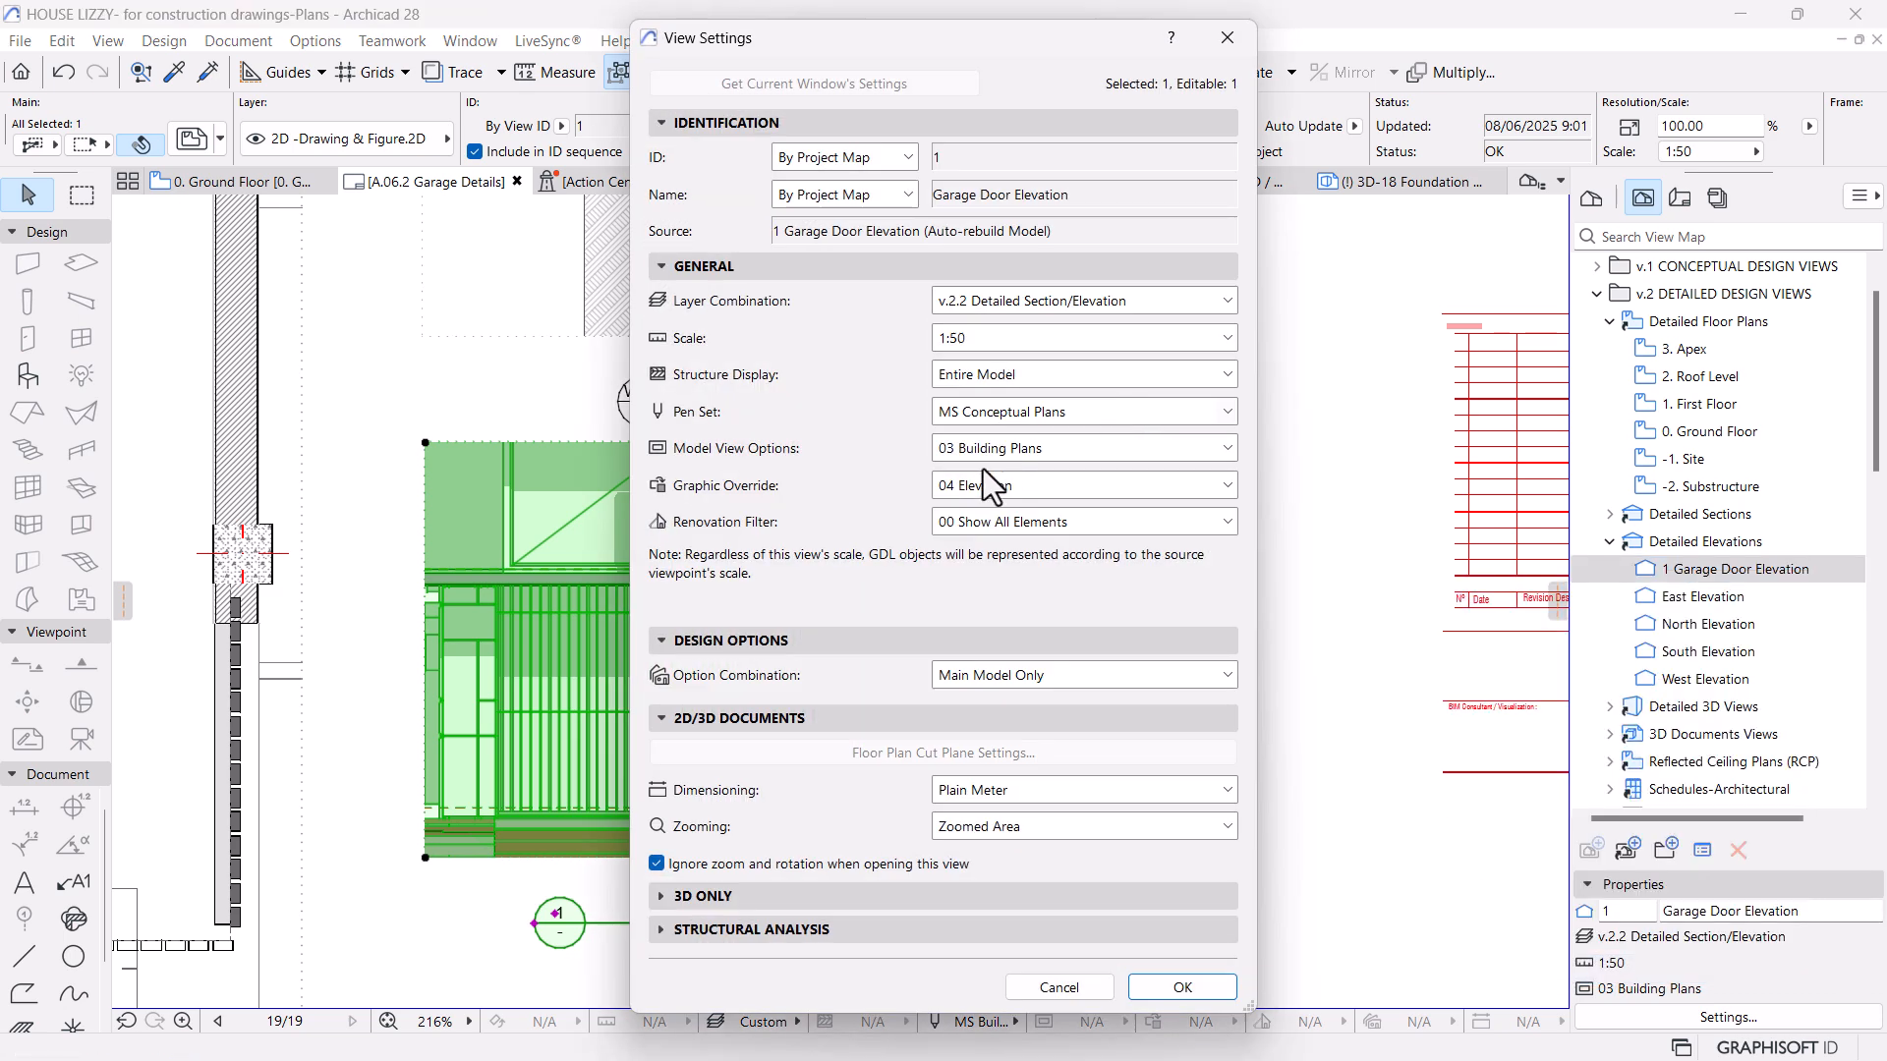
left_click(1025, 334)
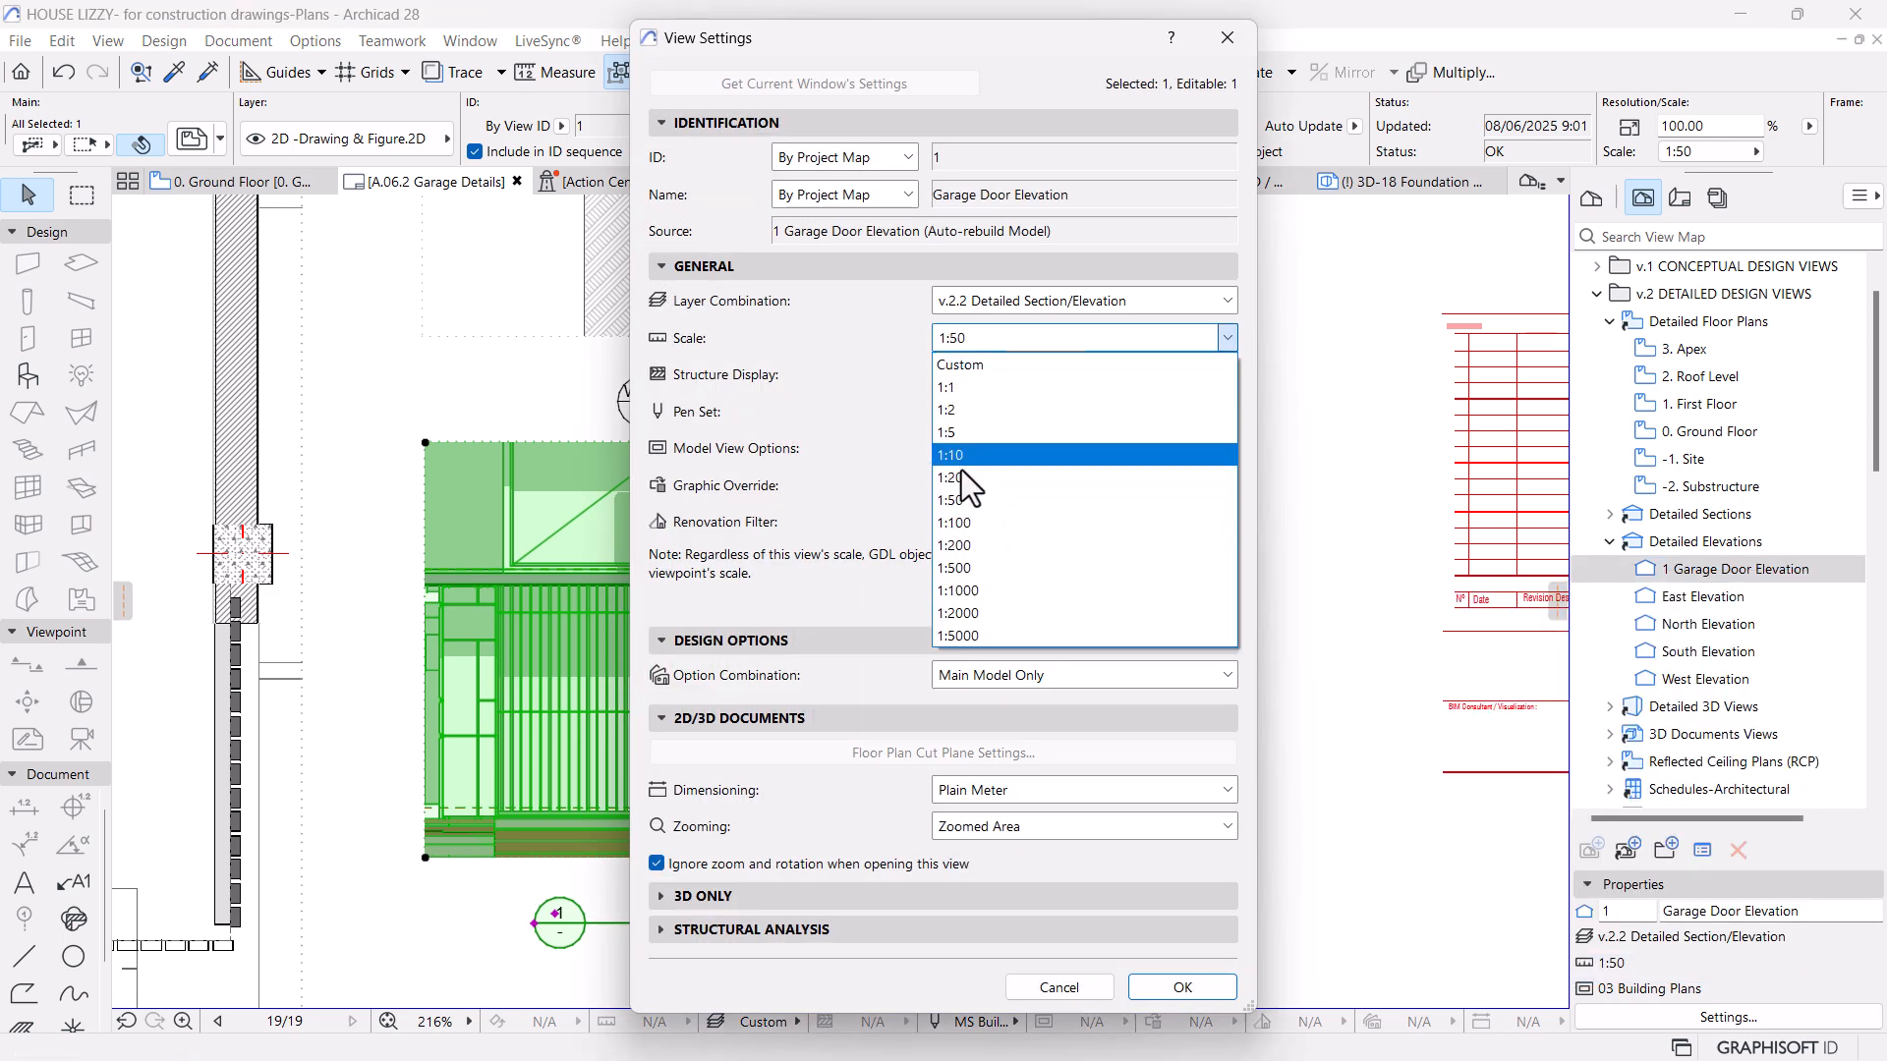
left_click(967, 496)
left_click(1187, 989)
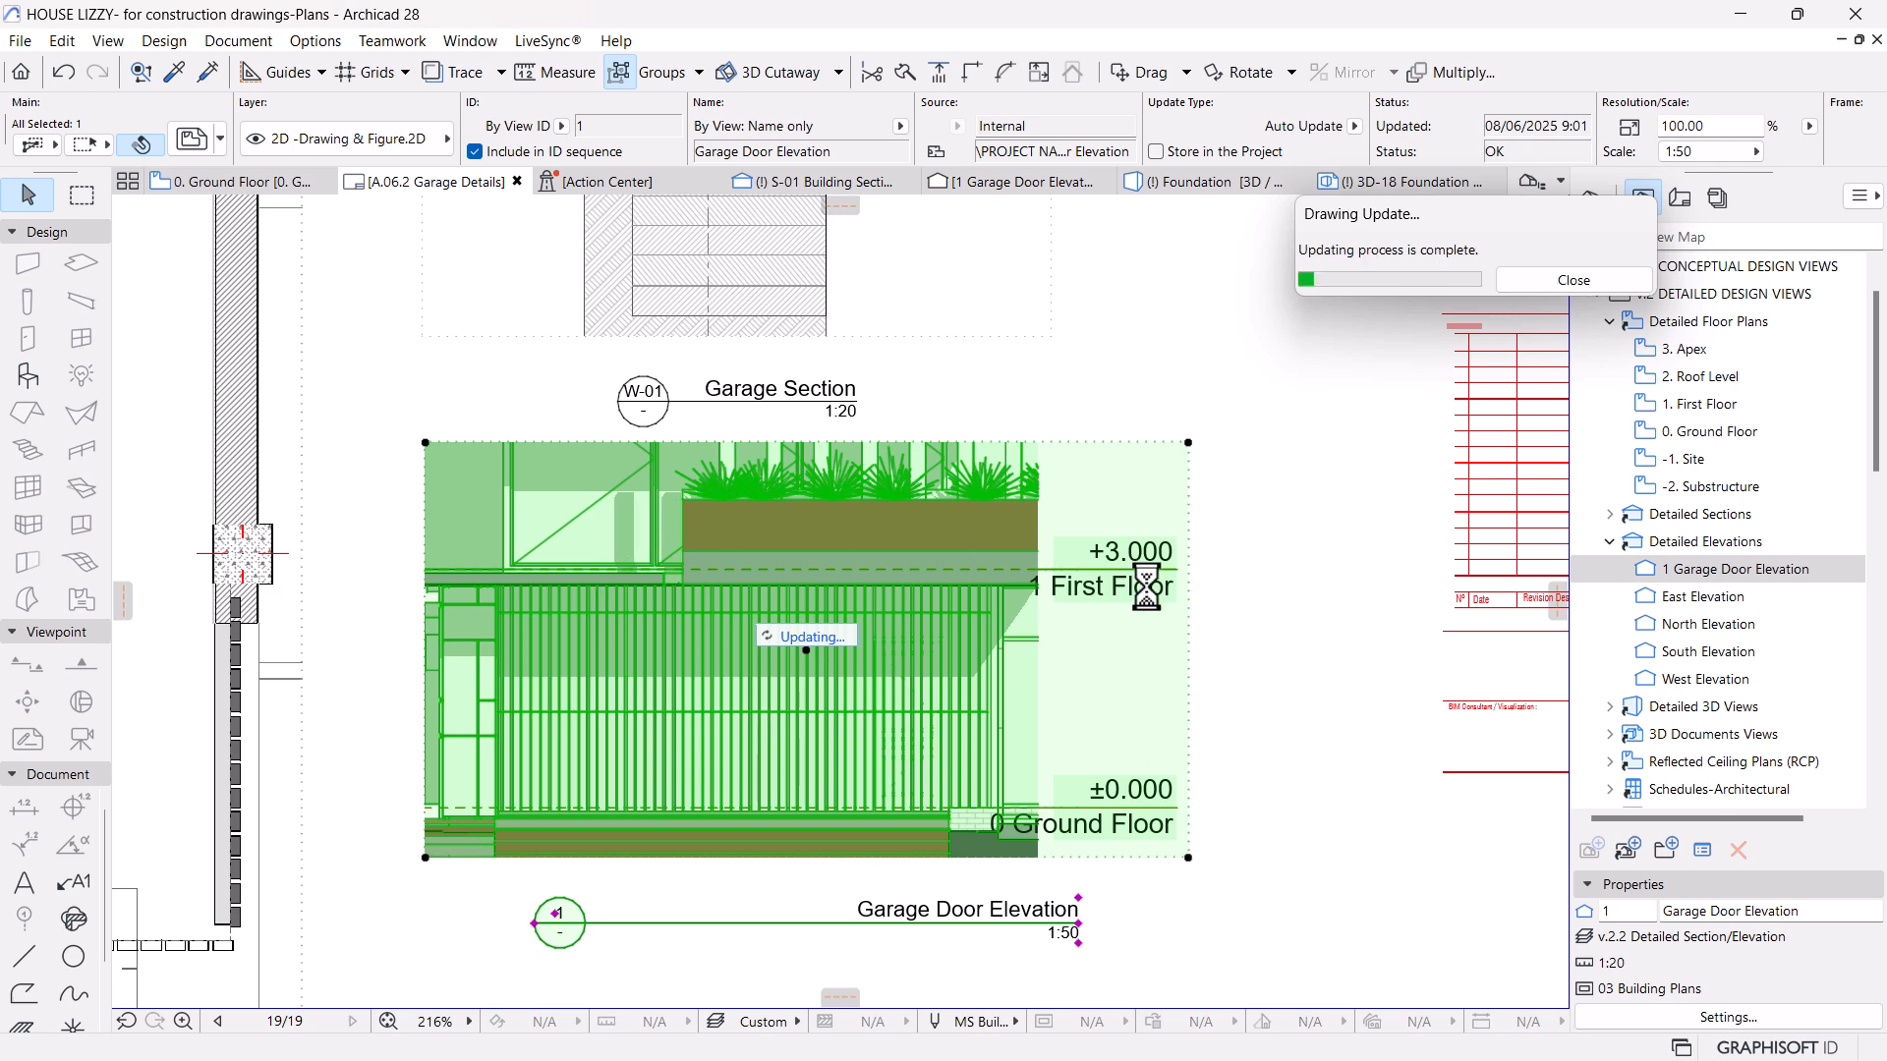
Move the rescaled elevation over the garage plan, trim its empty right side and raise its upper edge above the door.
scroll(1258, 687, "down", 4)
mouse_move(939, 671)
left_mouse_down()
mouse_move(943, 776)
mouse_move(482, 768)
left_mouse_up()
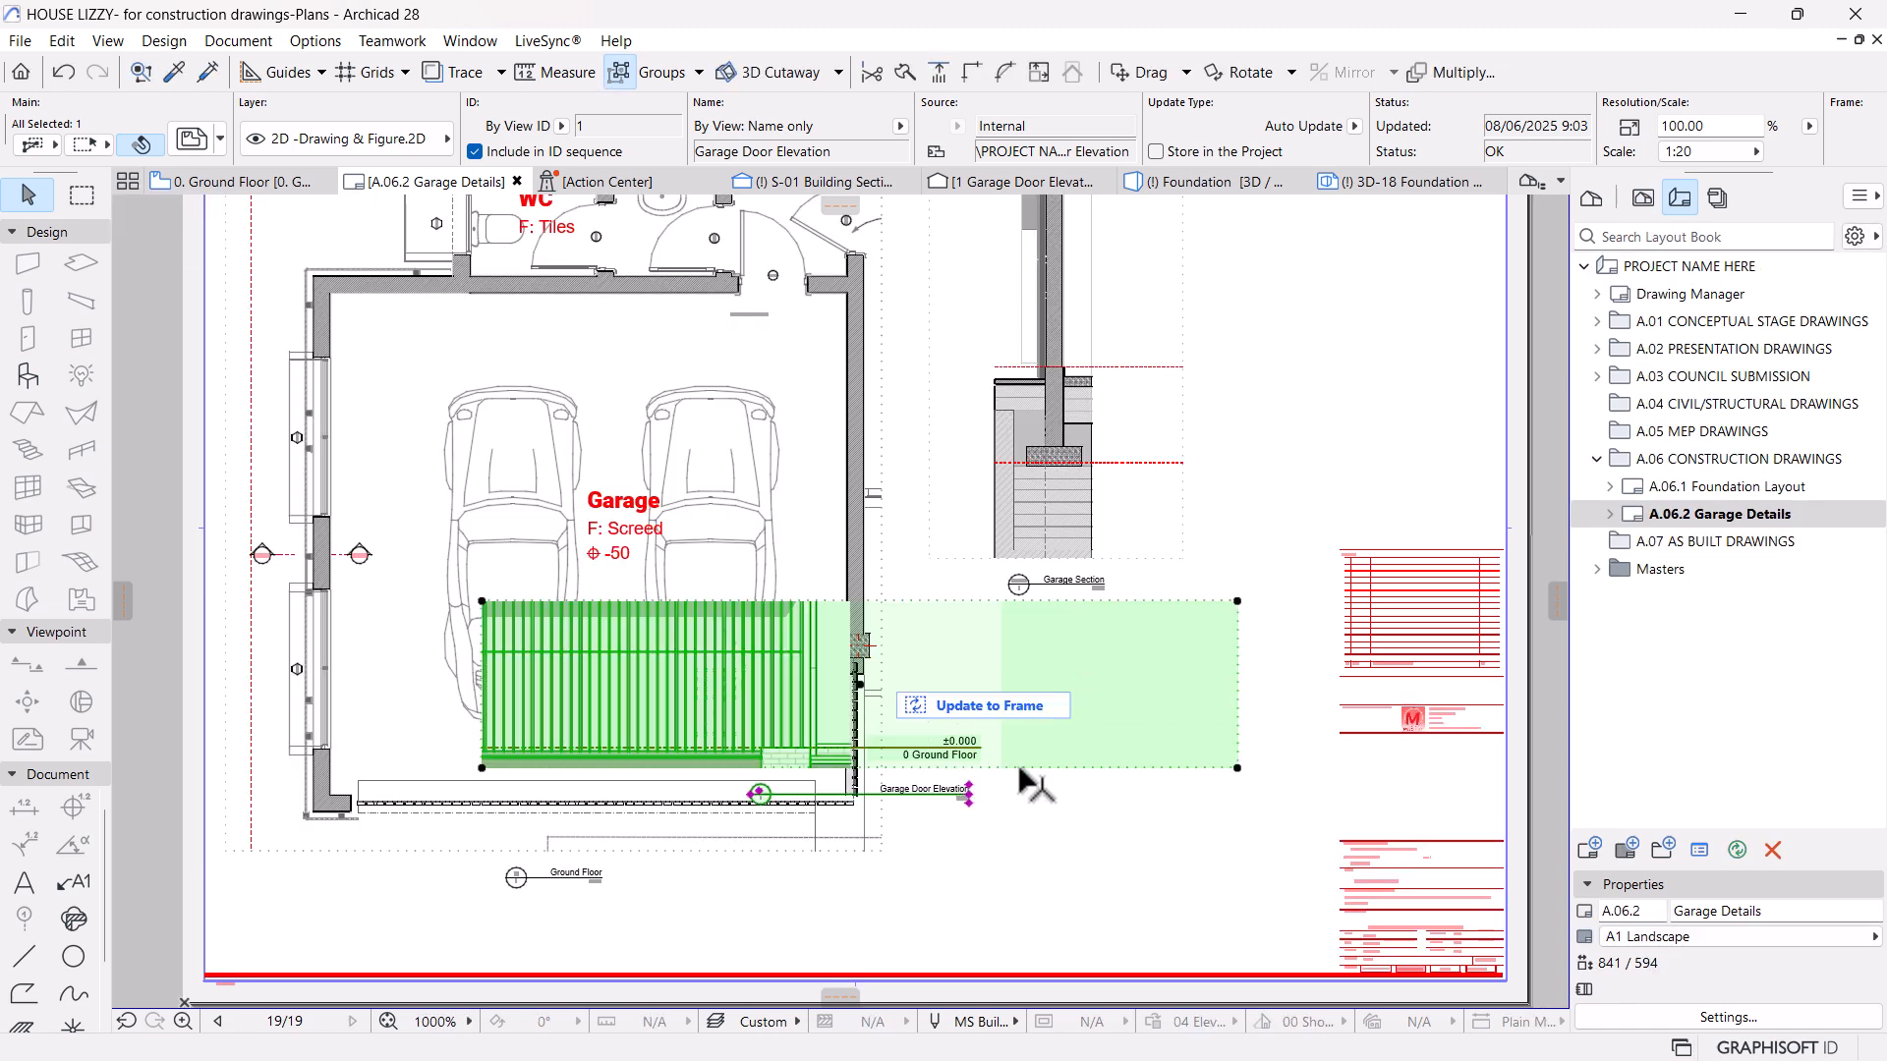
left_click(1237, 640)
left_click(858, 640)
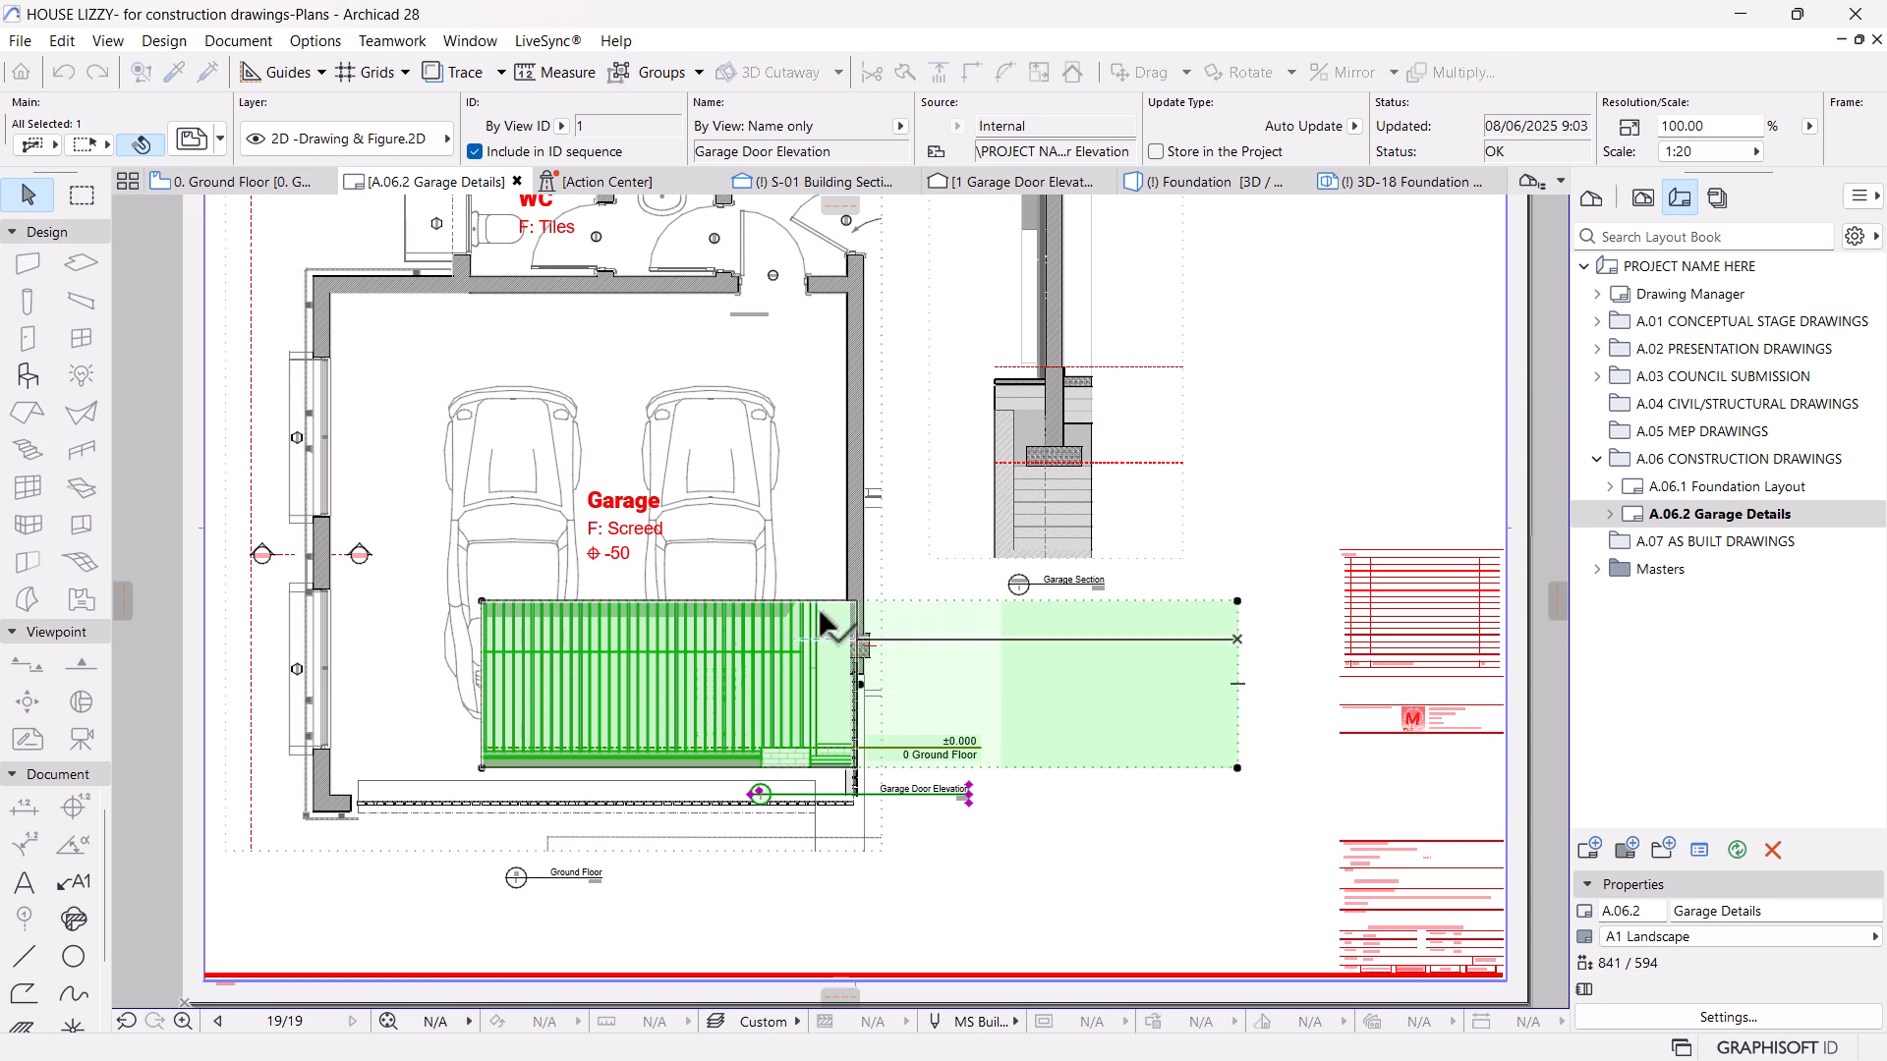
left_click(833, 599)
left_click(799, 484)
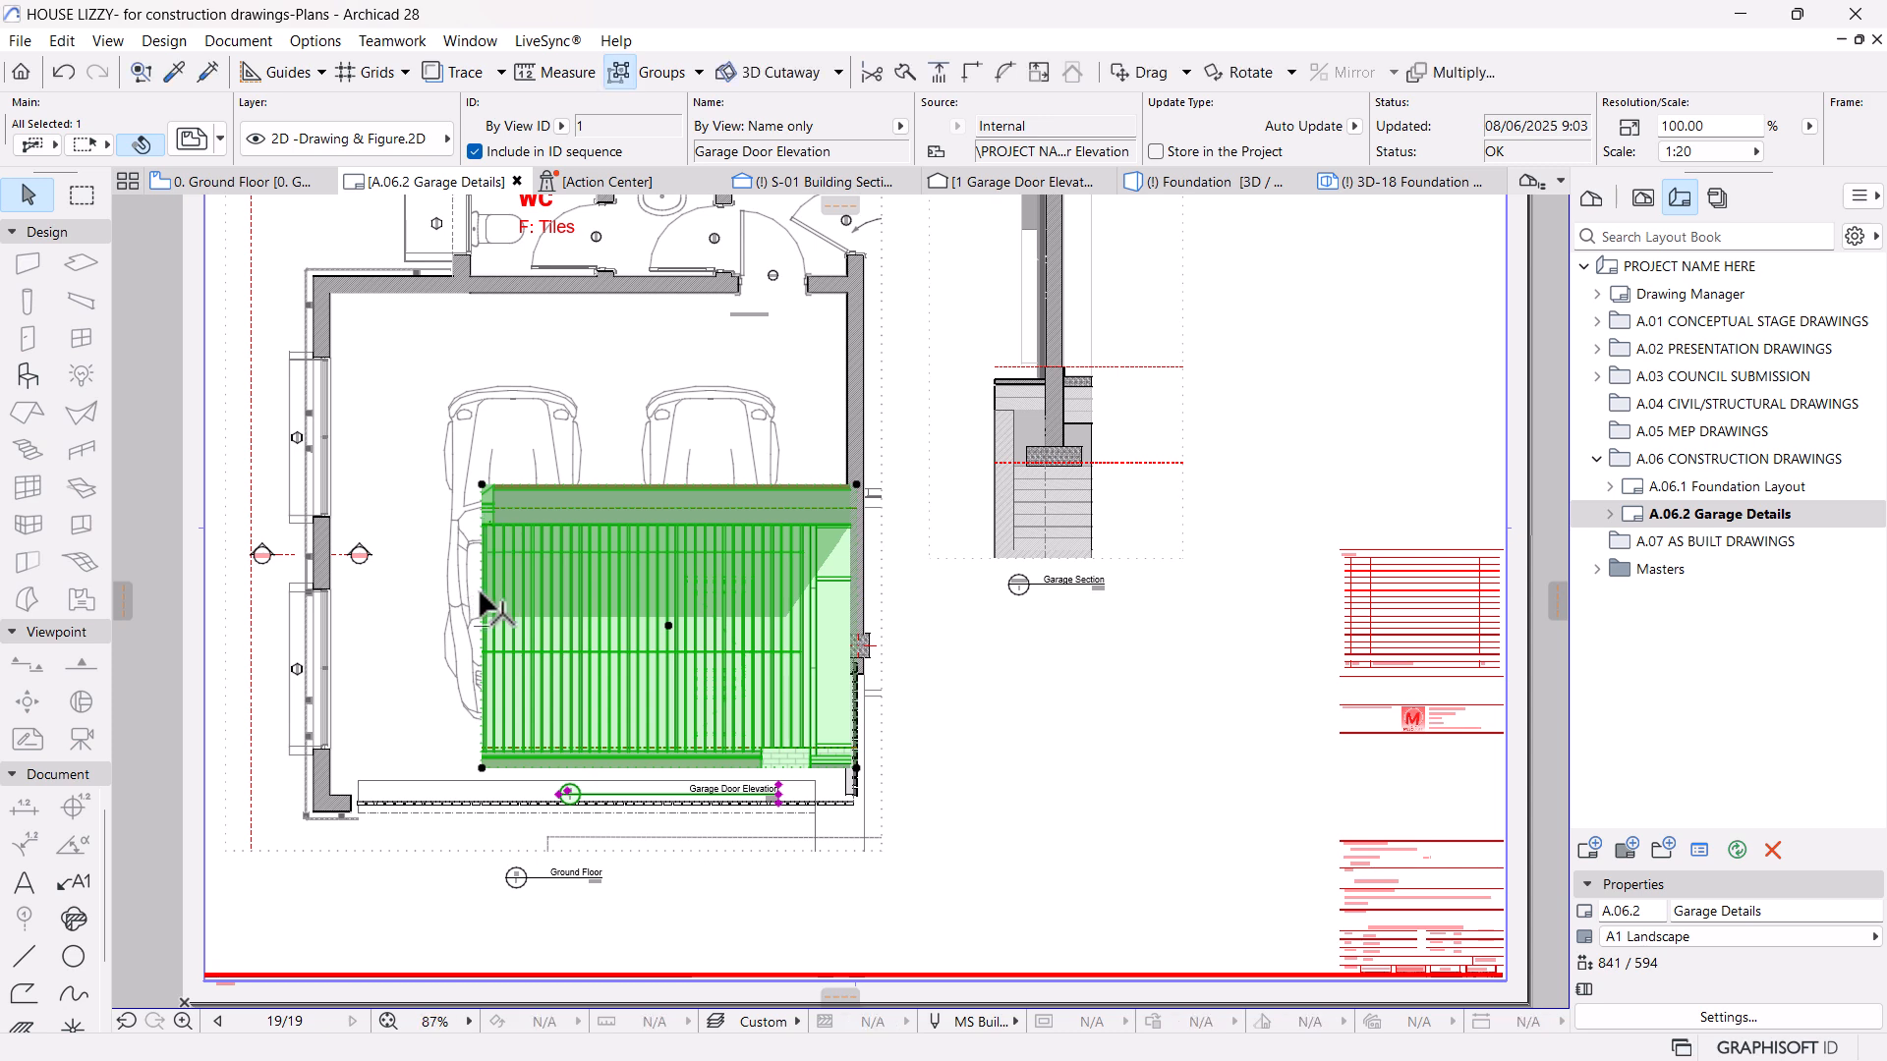
Extend the elevation's frame leftward past the building and slightly downward to include the whole garage door area.
left_click(479, 588)
left_click(222, 649)
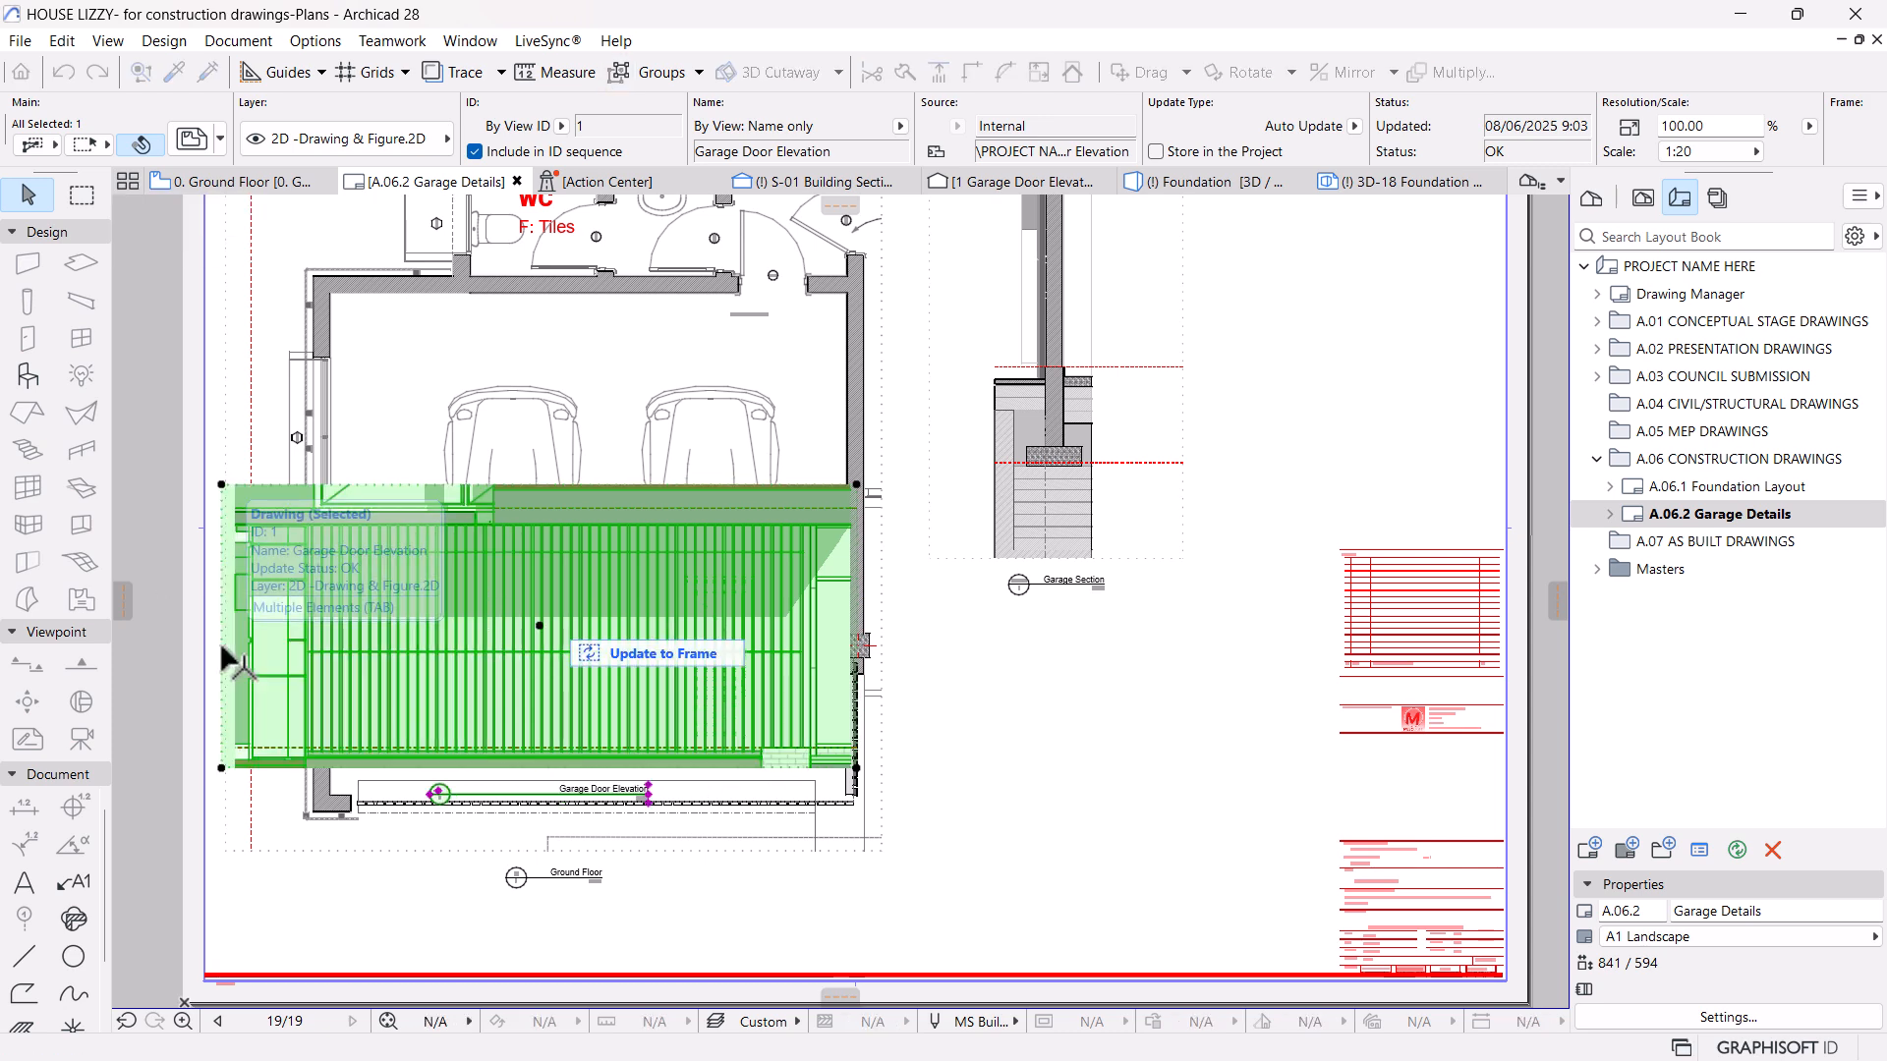
left_click(222, 652)
left_click(160, 662)
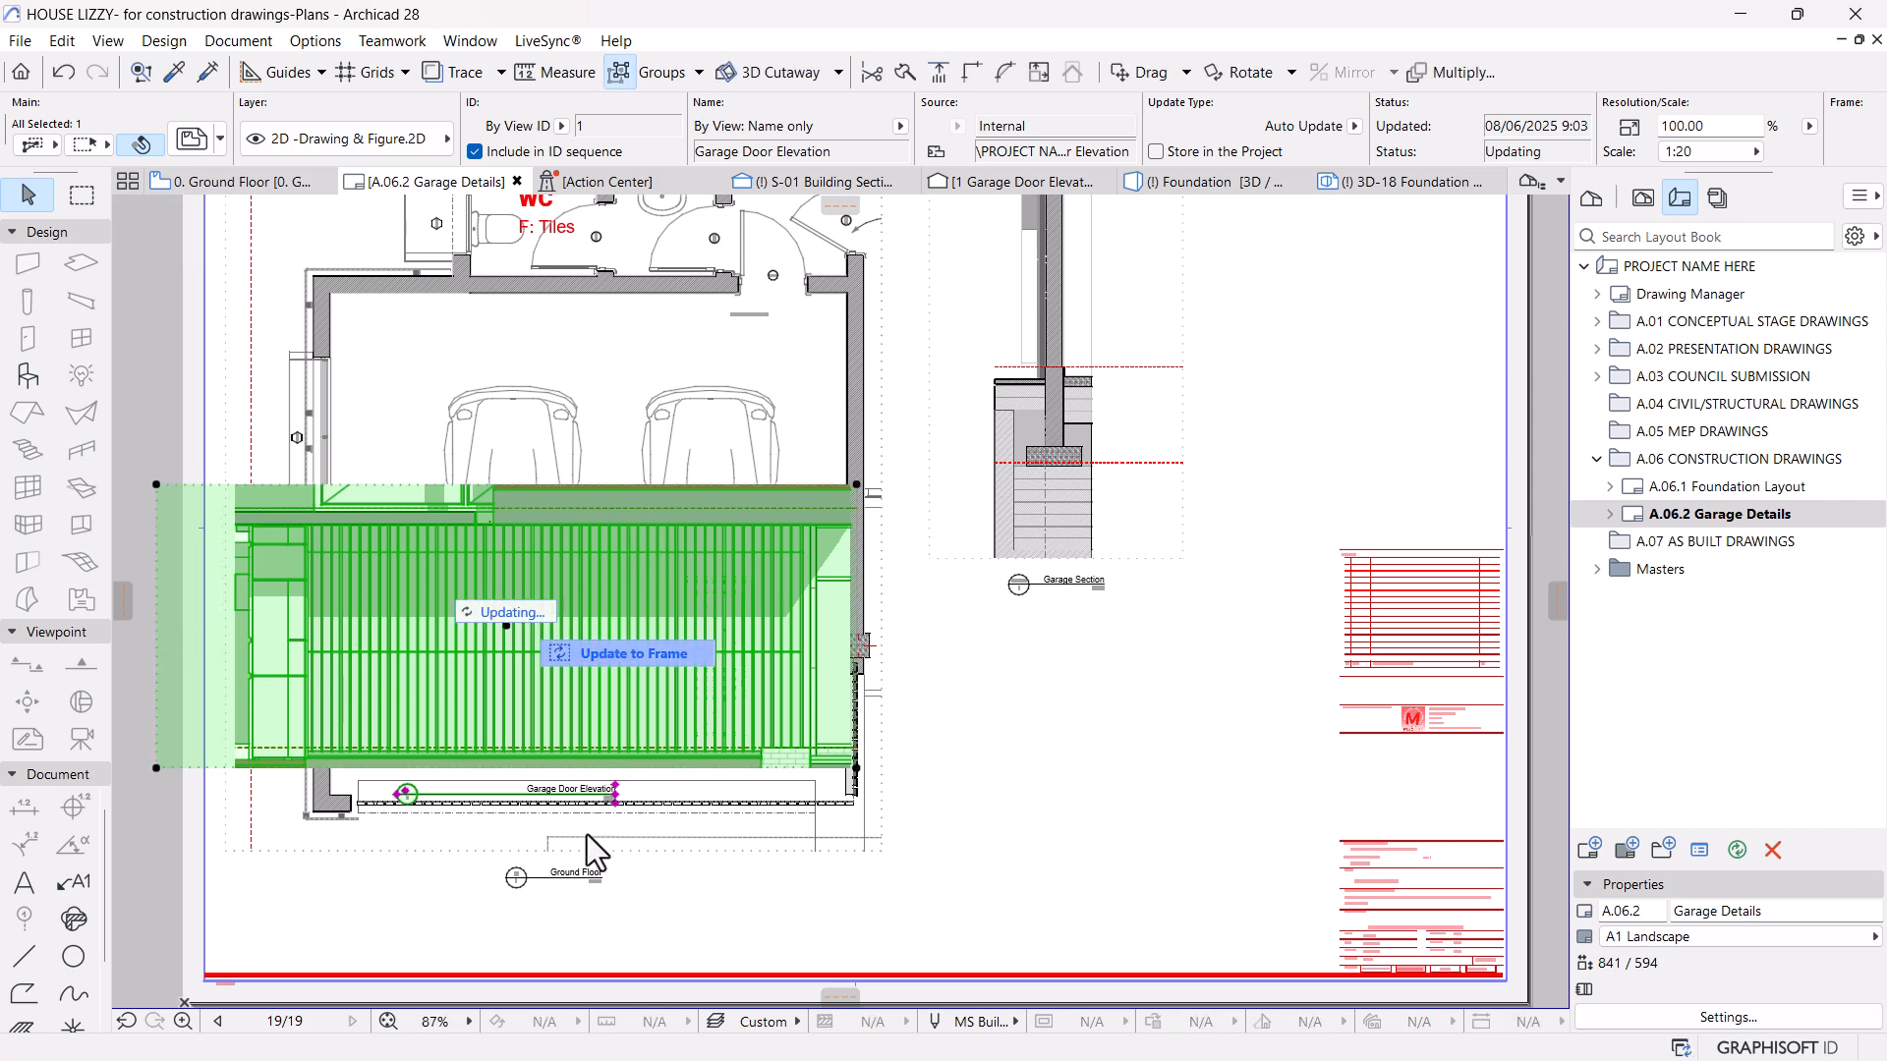
left_click(178, 766)
left_click(178, 782)
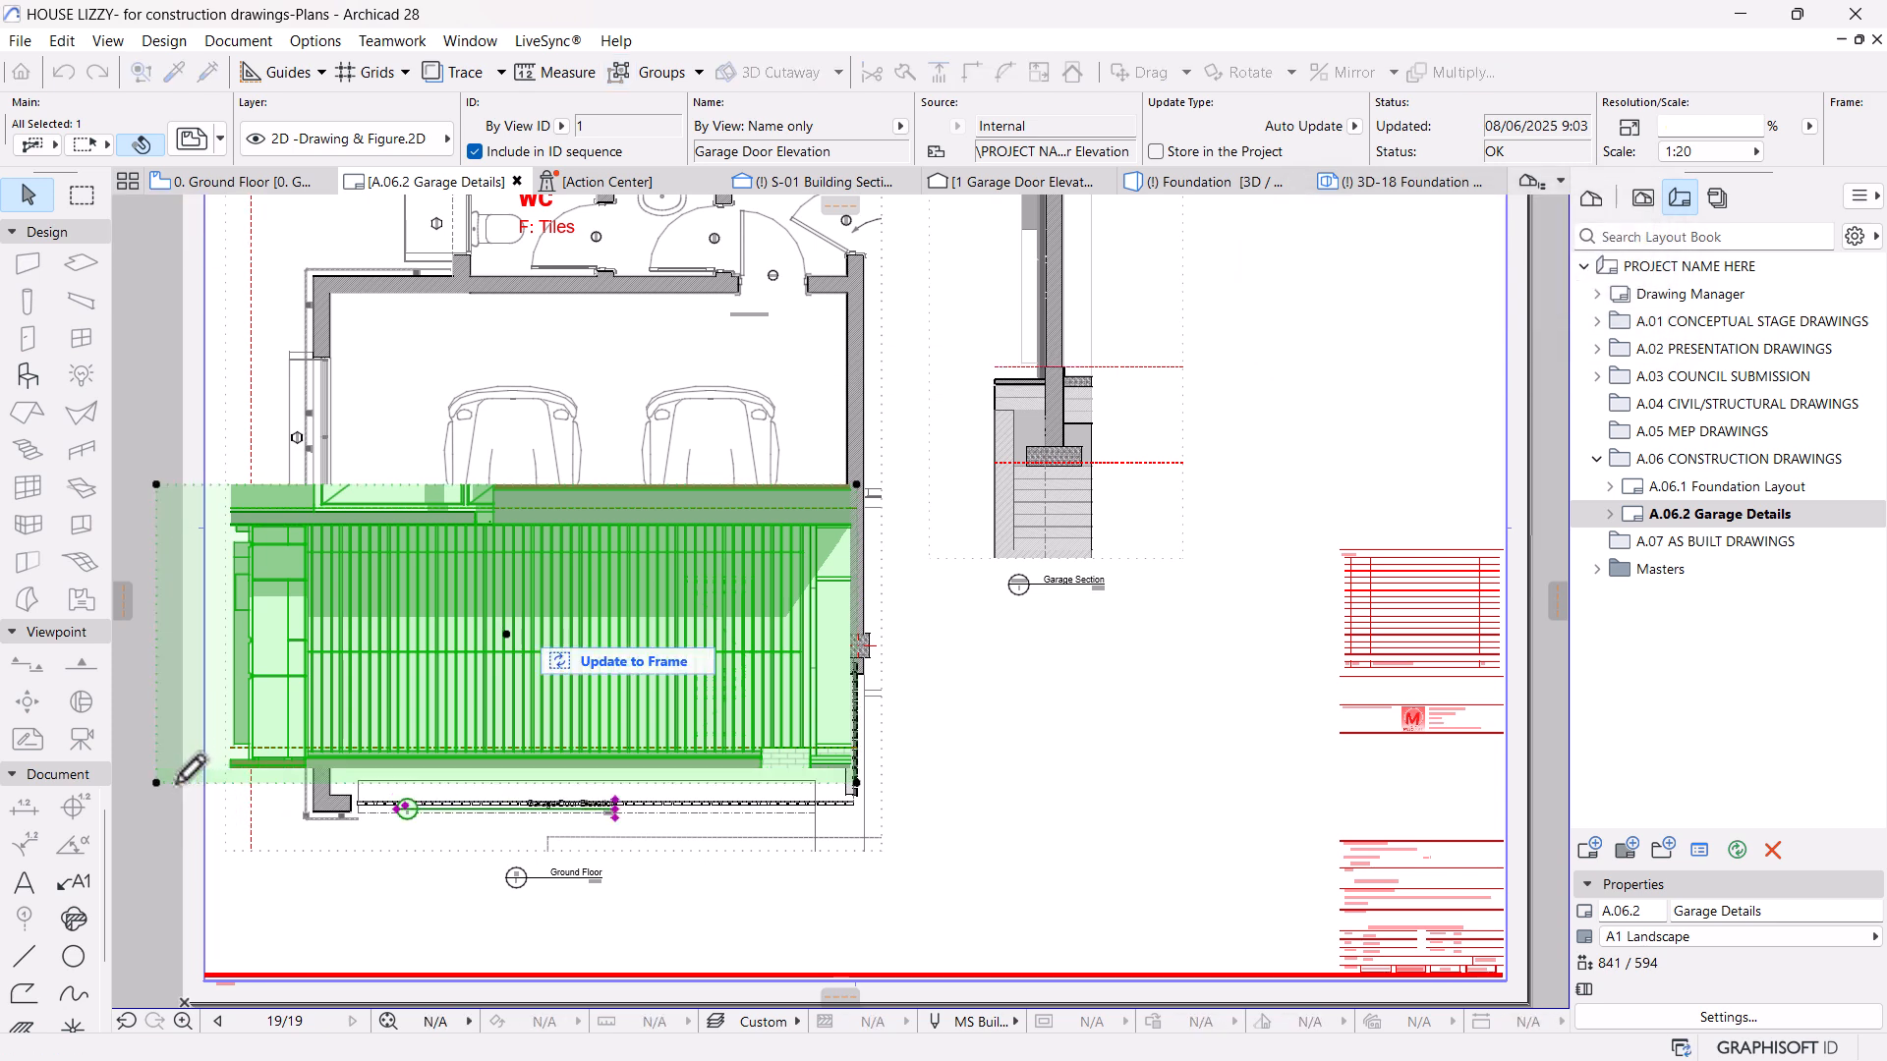
Move the elevation below the garage section and trim the empty strip along its left edge.
scroll(593, 709, "down", 10)
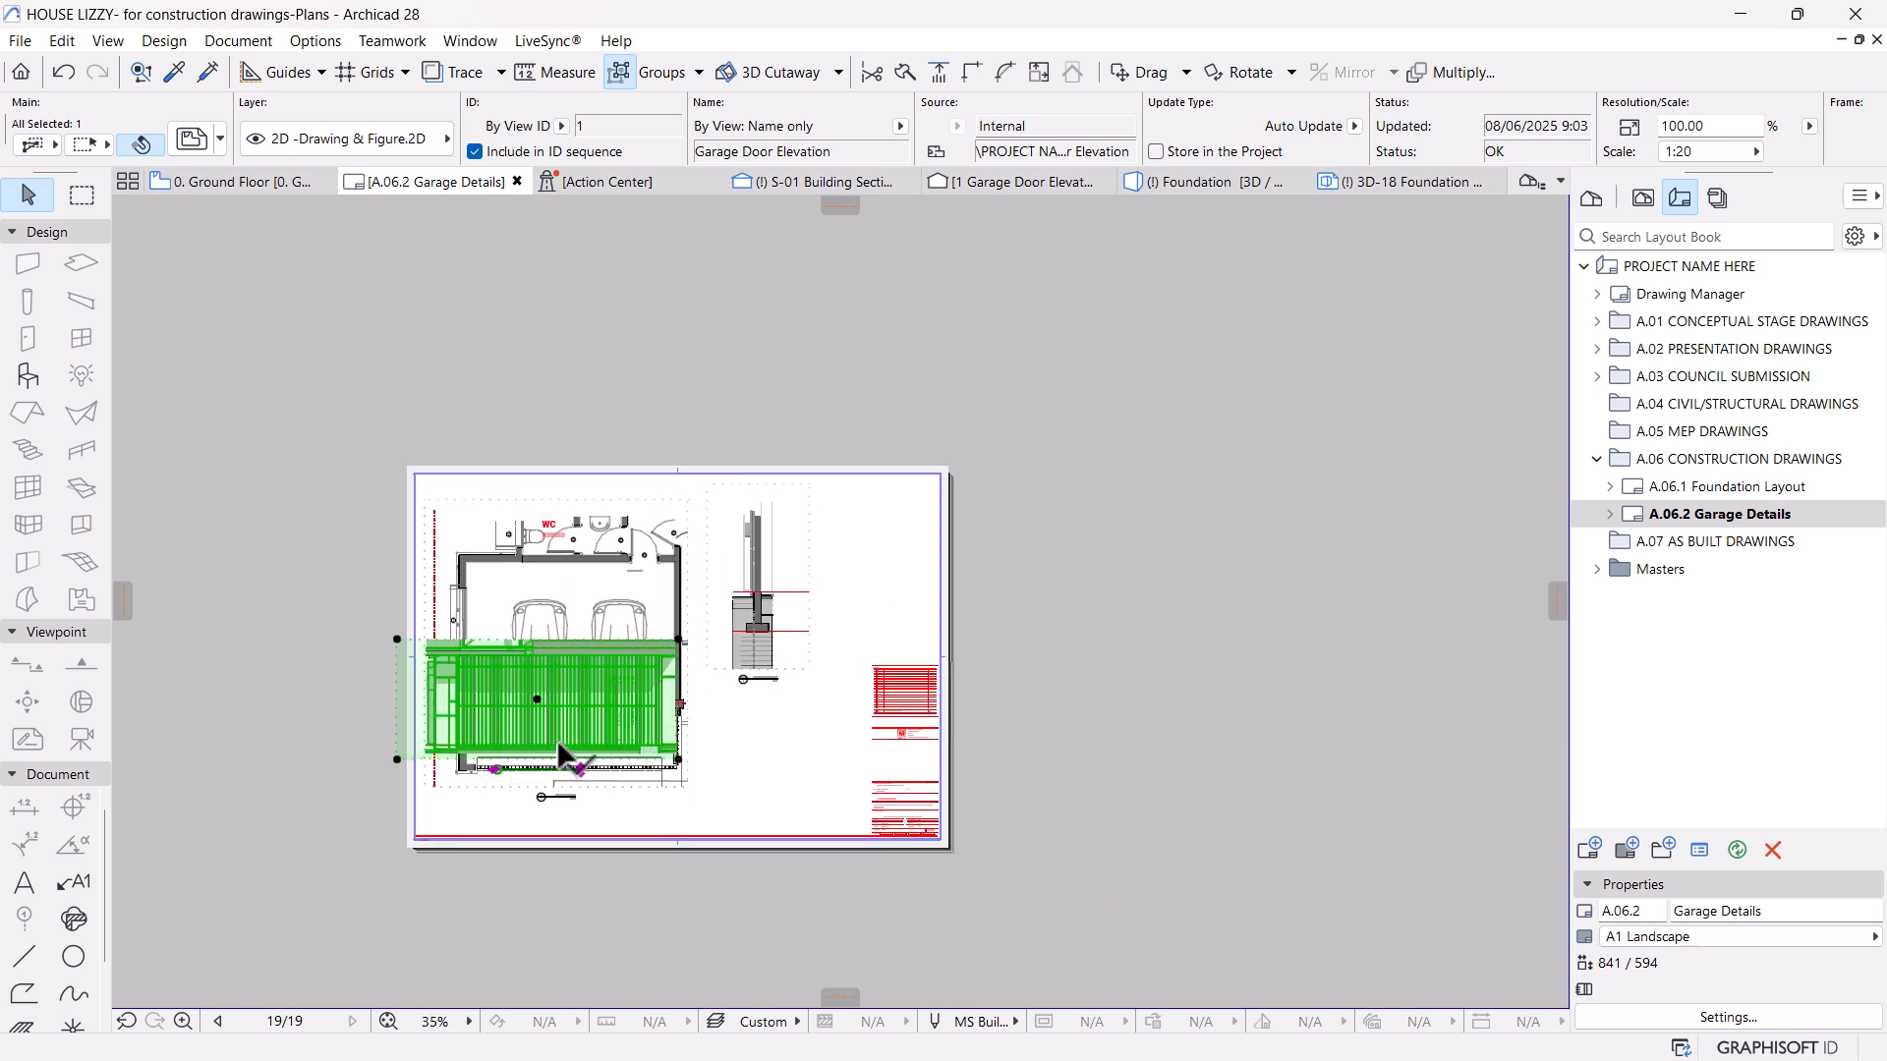
left_click_drag(533, 694, 826, 743)
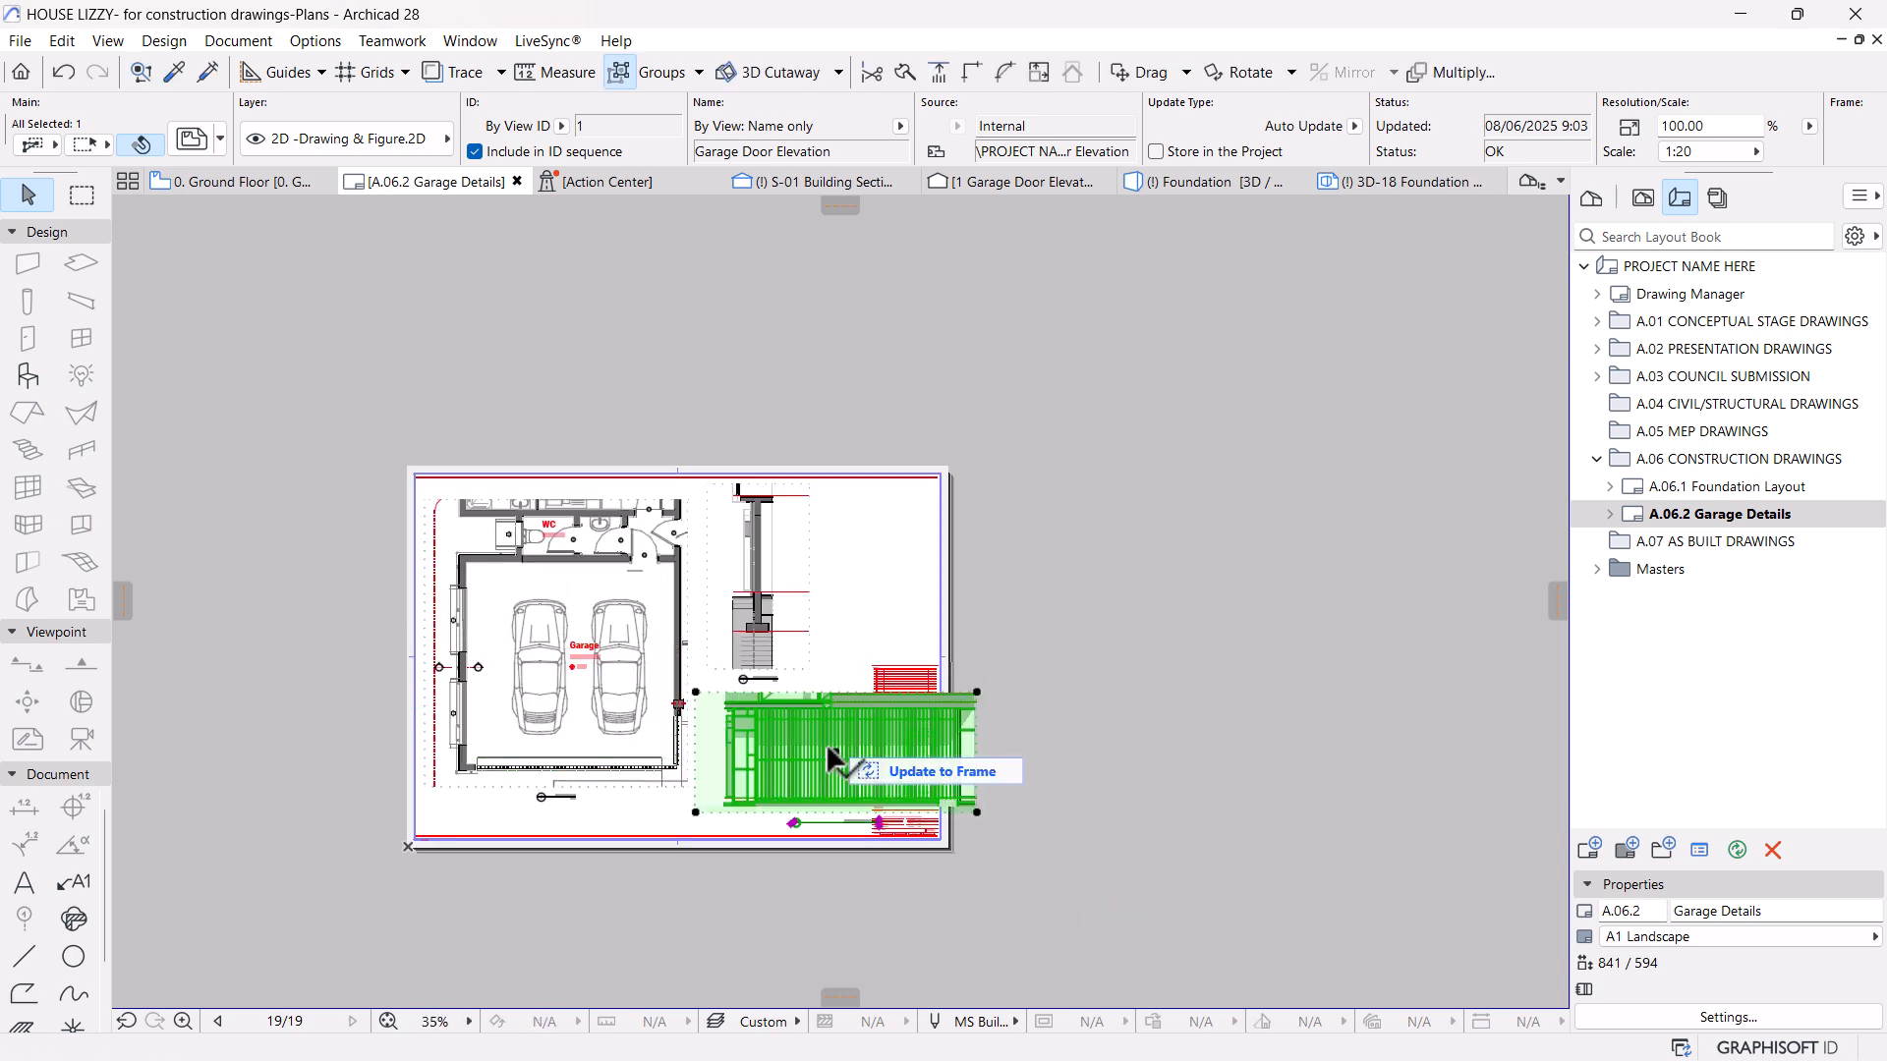
scroll(825, 743, "up", 3)
scroll(884, 752, "down", 1)
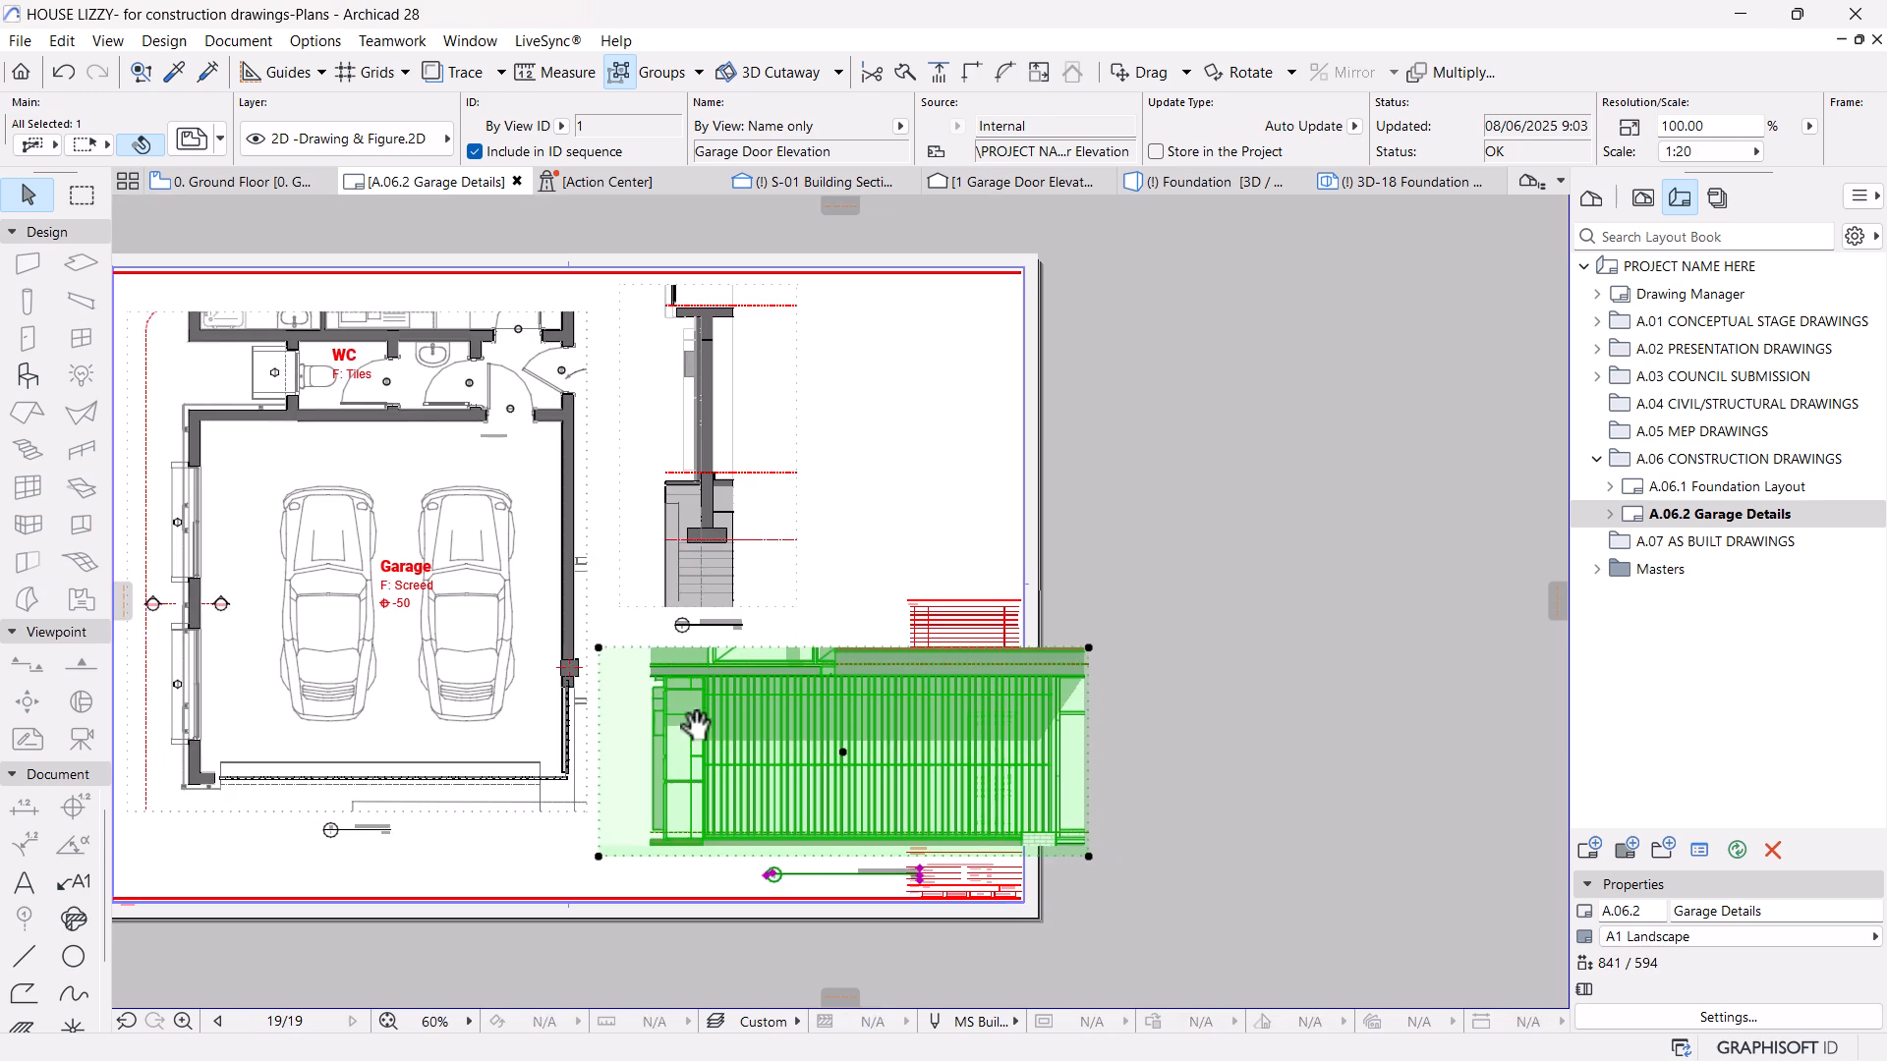
middle_click_drag(676, 702, 764, 762)
scroll(793, 767, "up", 1)
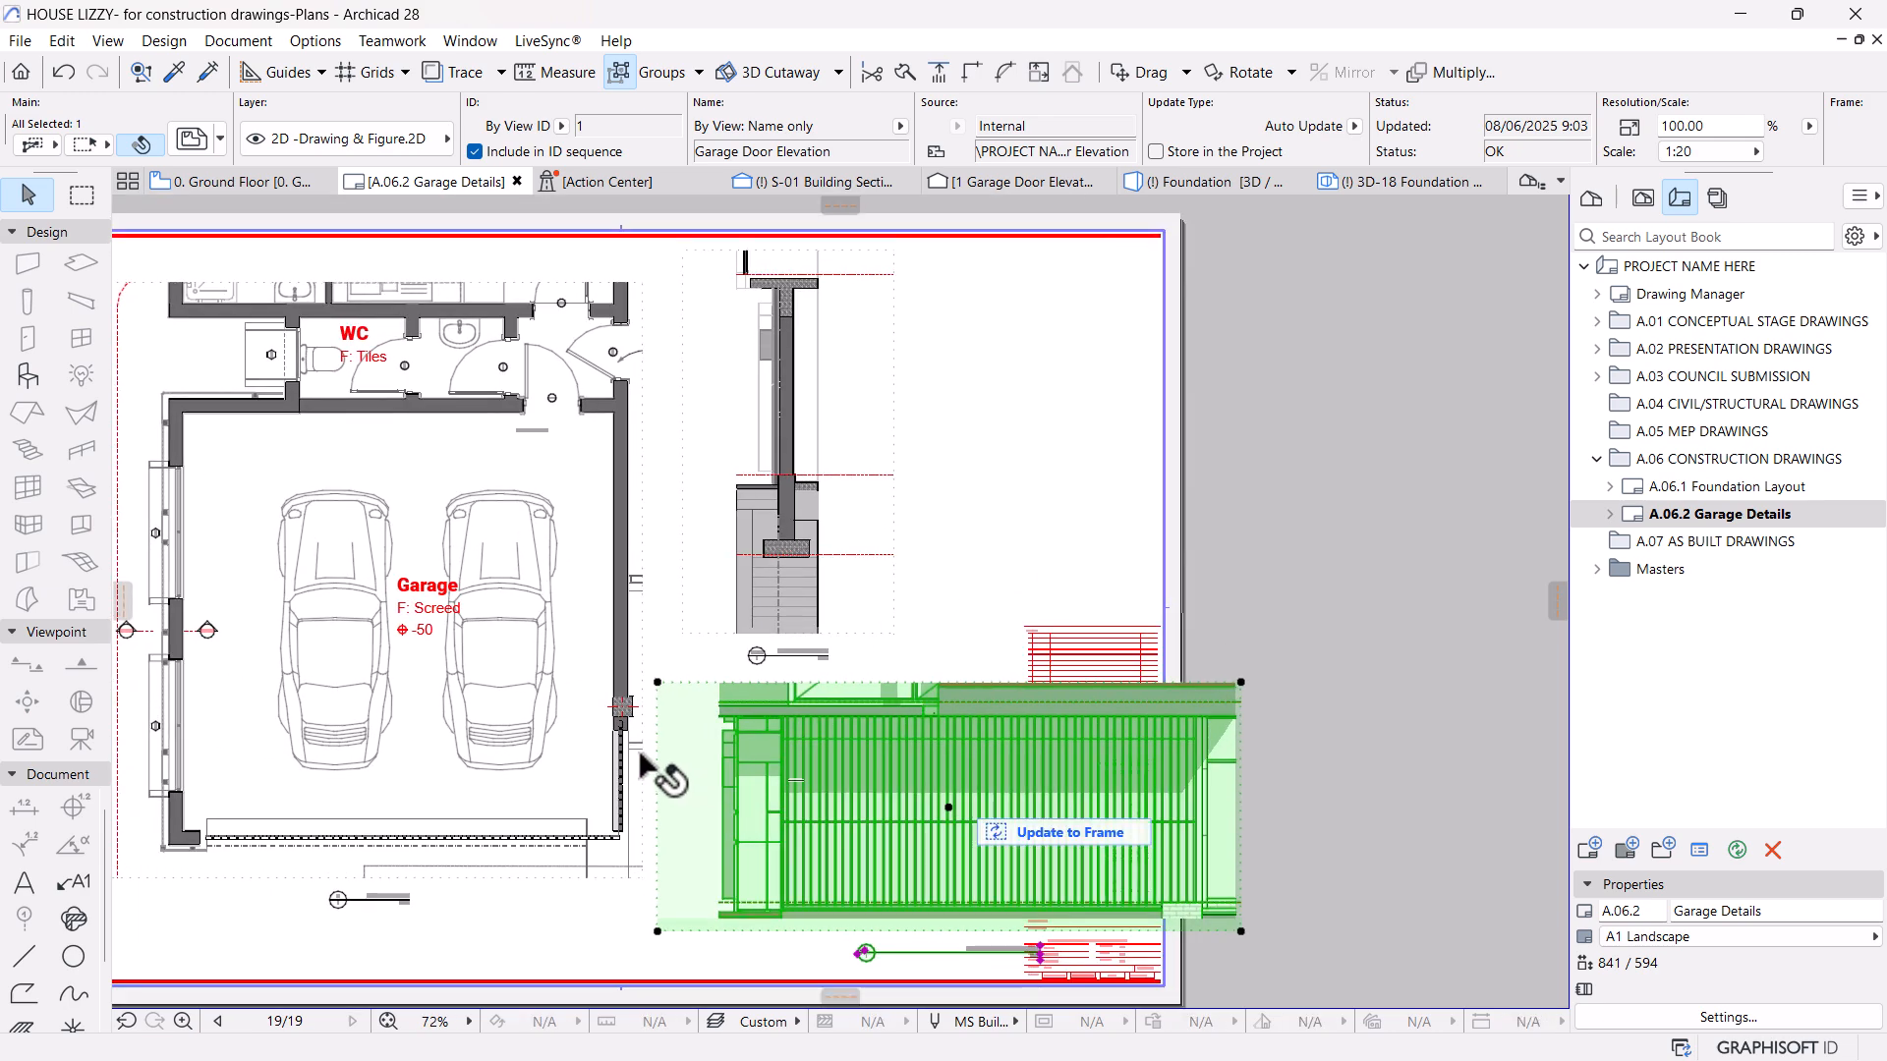
left_click(692, 738)
left_click(703, 732)
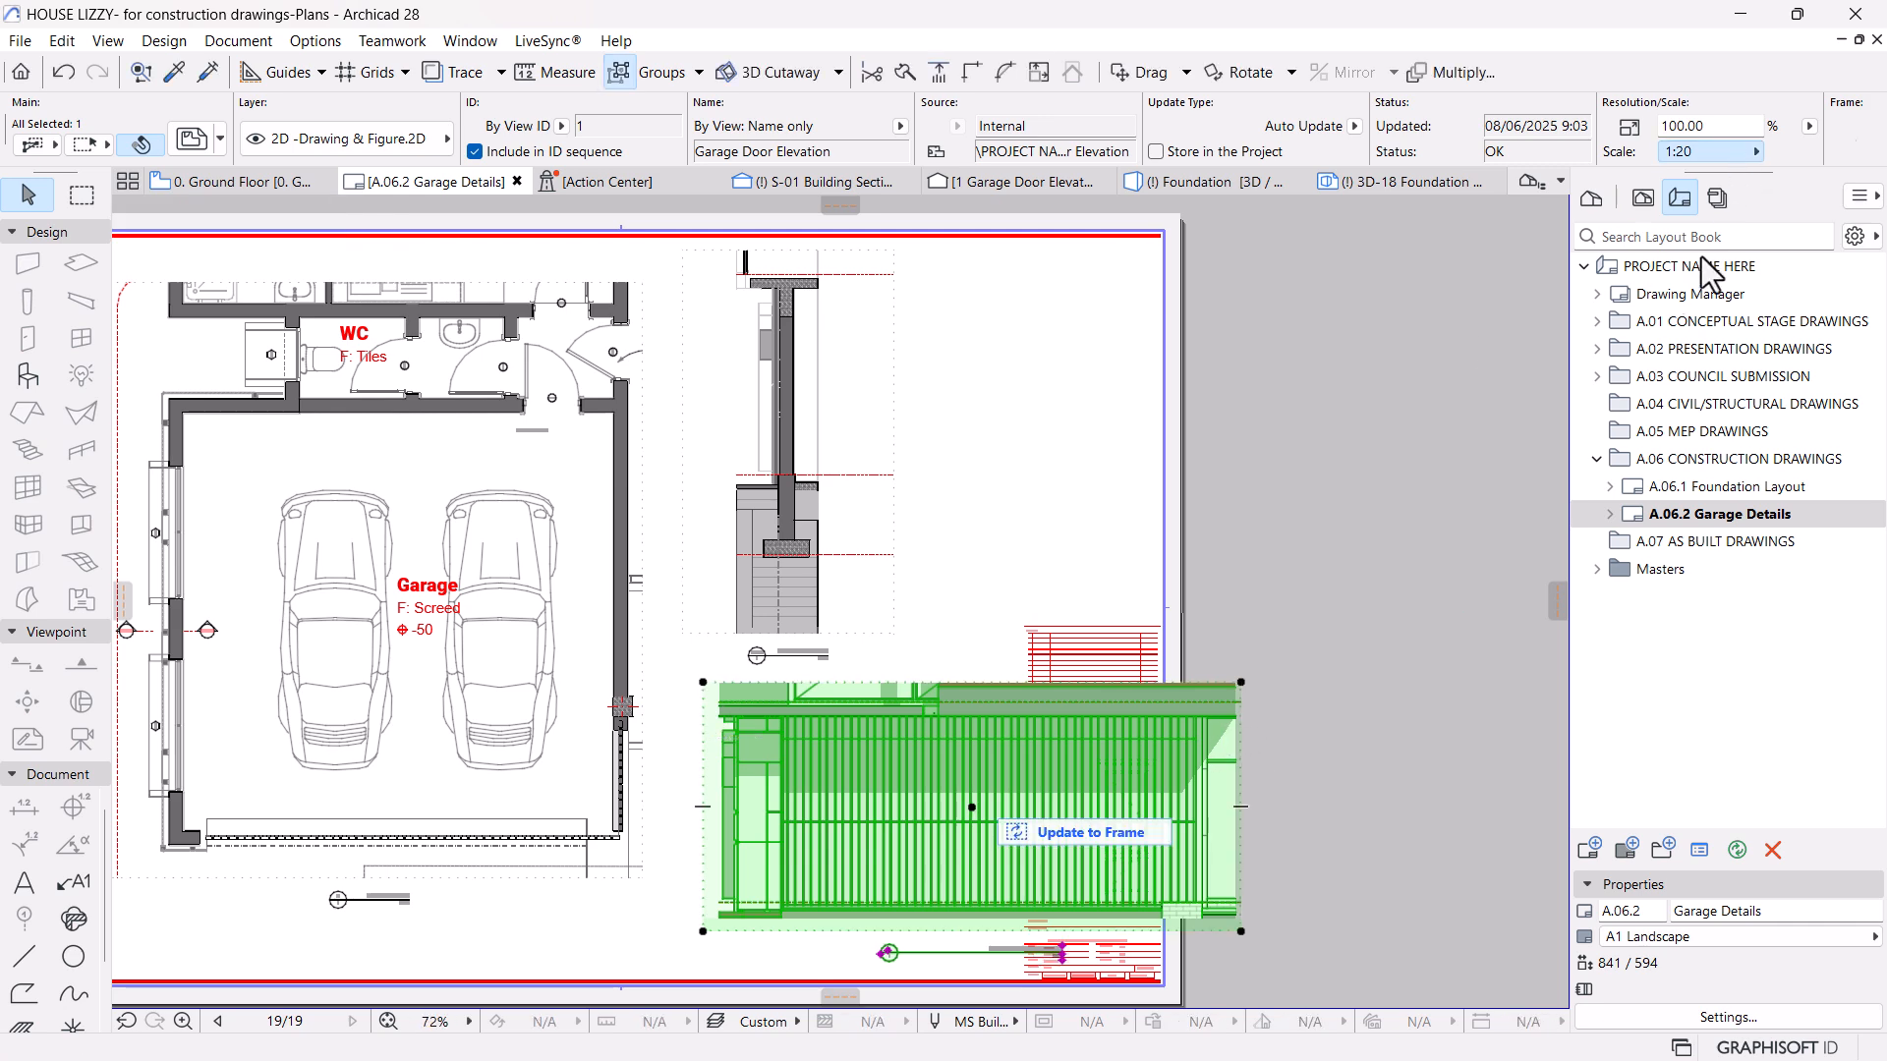
Set the placed garage door elevation's drawing scale to a custom 1:25.
left_click(1755, 151)
left_click(1821, 153)
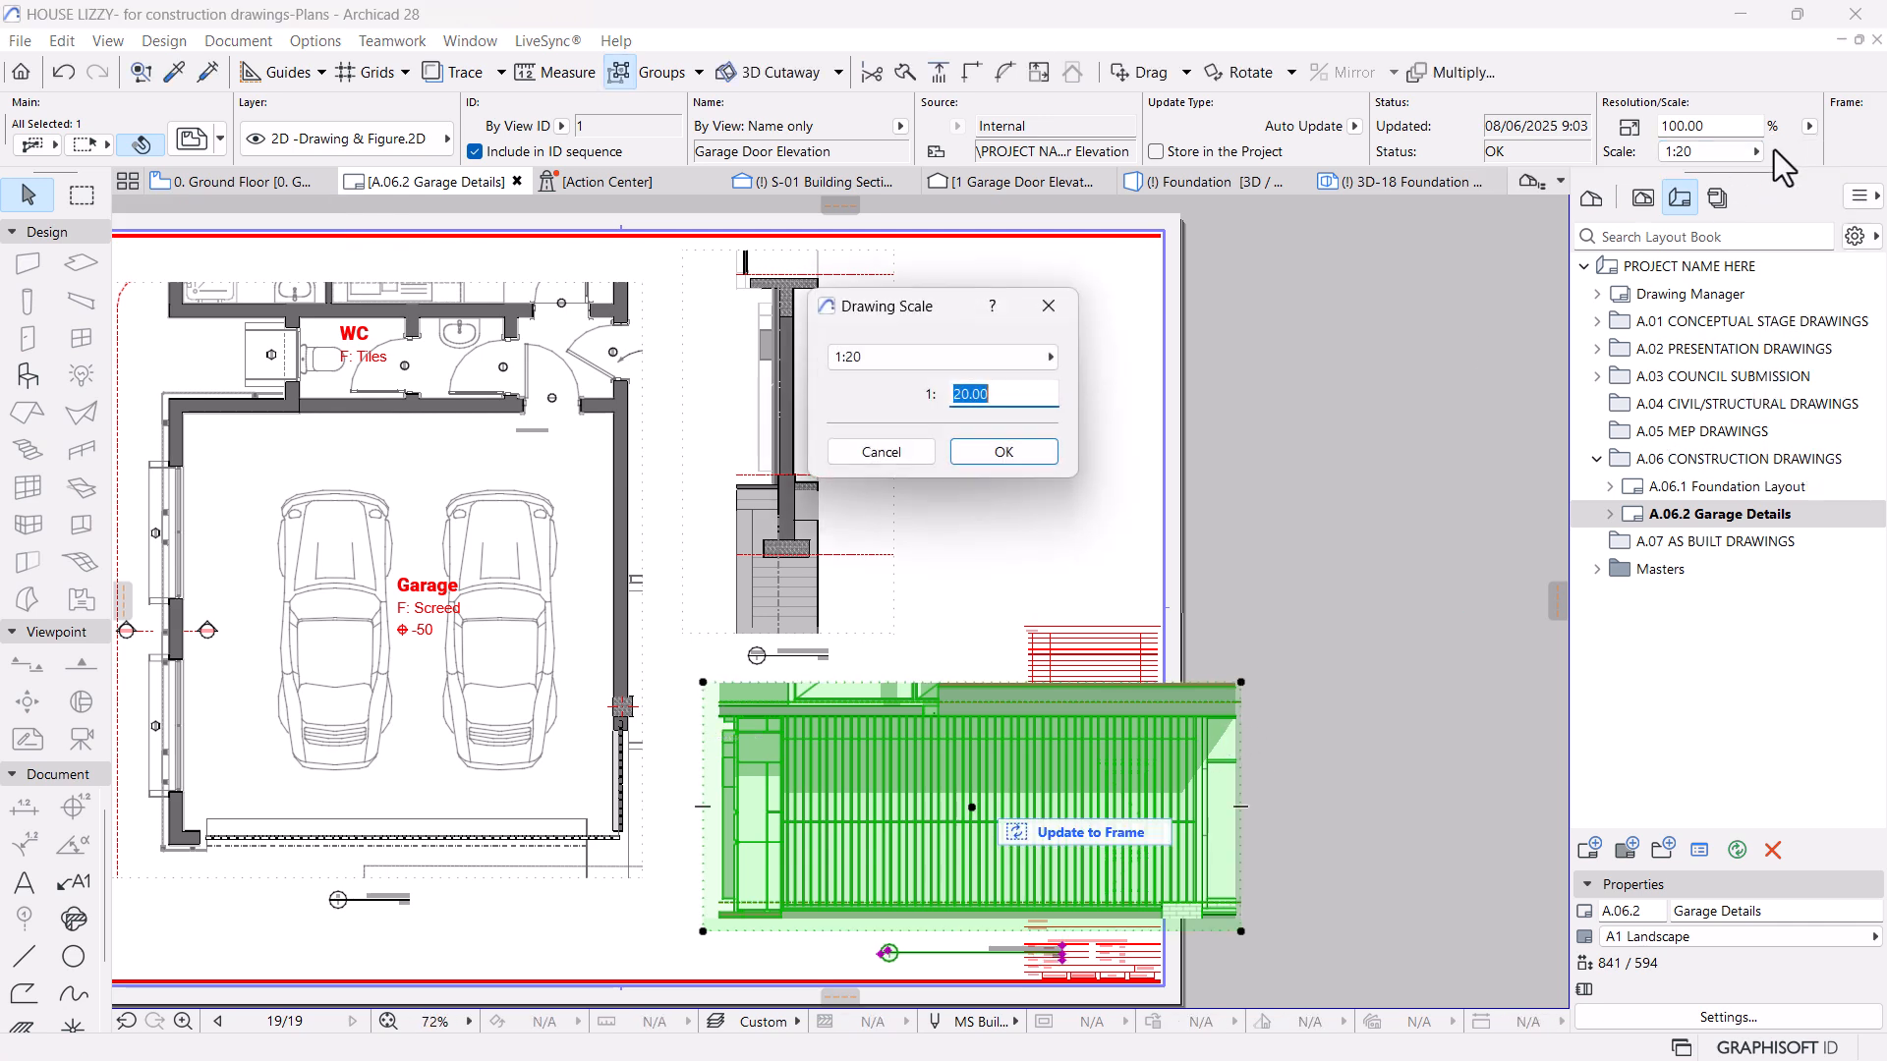
type("25")
key("Return")
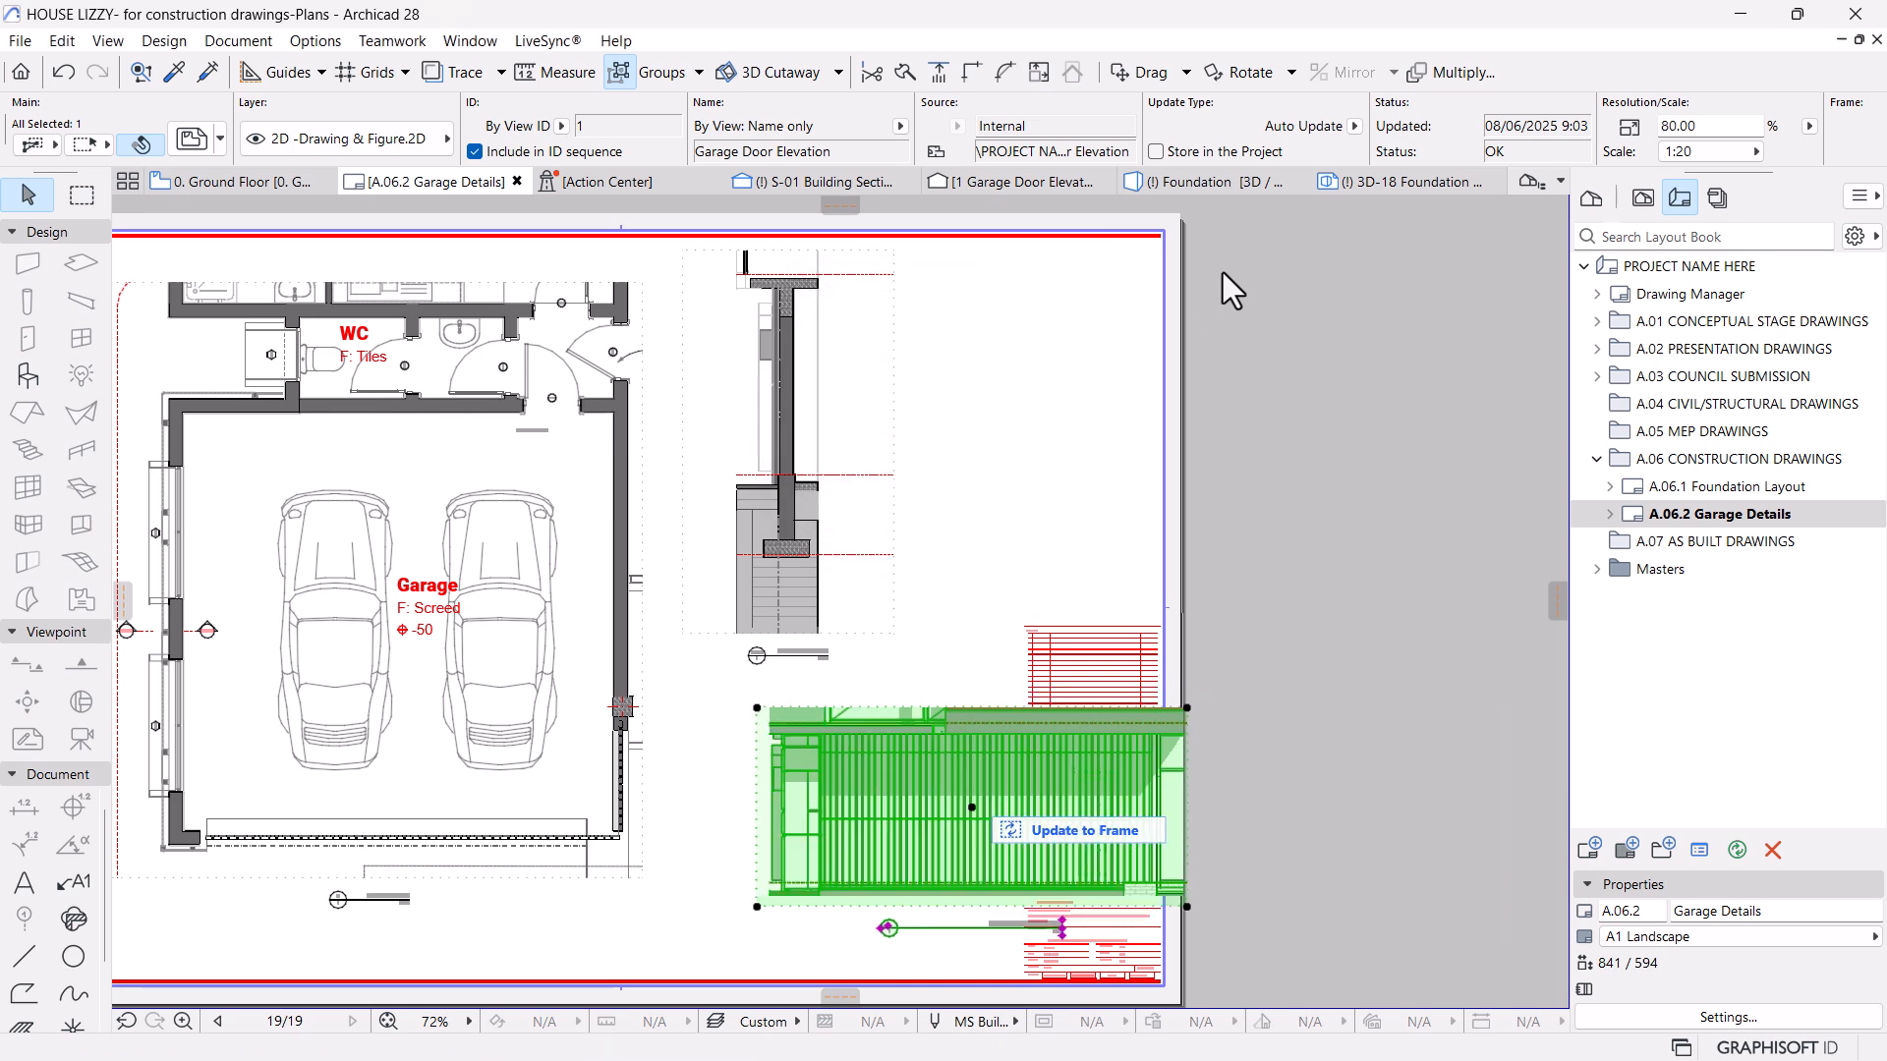
Move the rescaled elevation into the gap between the garage plan and the title block, near the sheet's lower border.
scroll(970, 688, "down", 3)
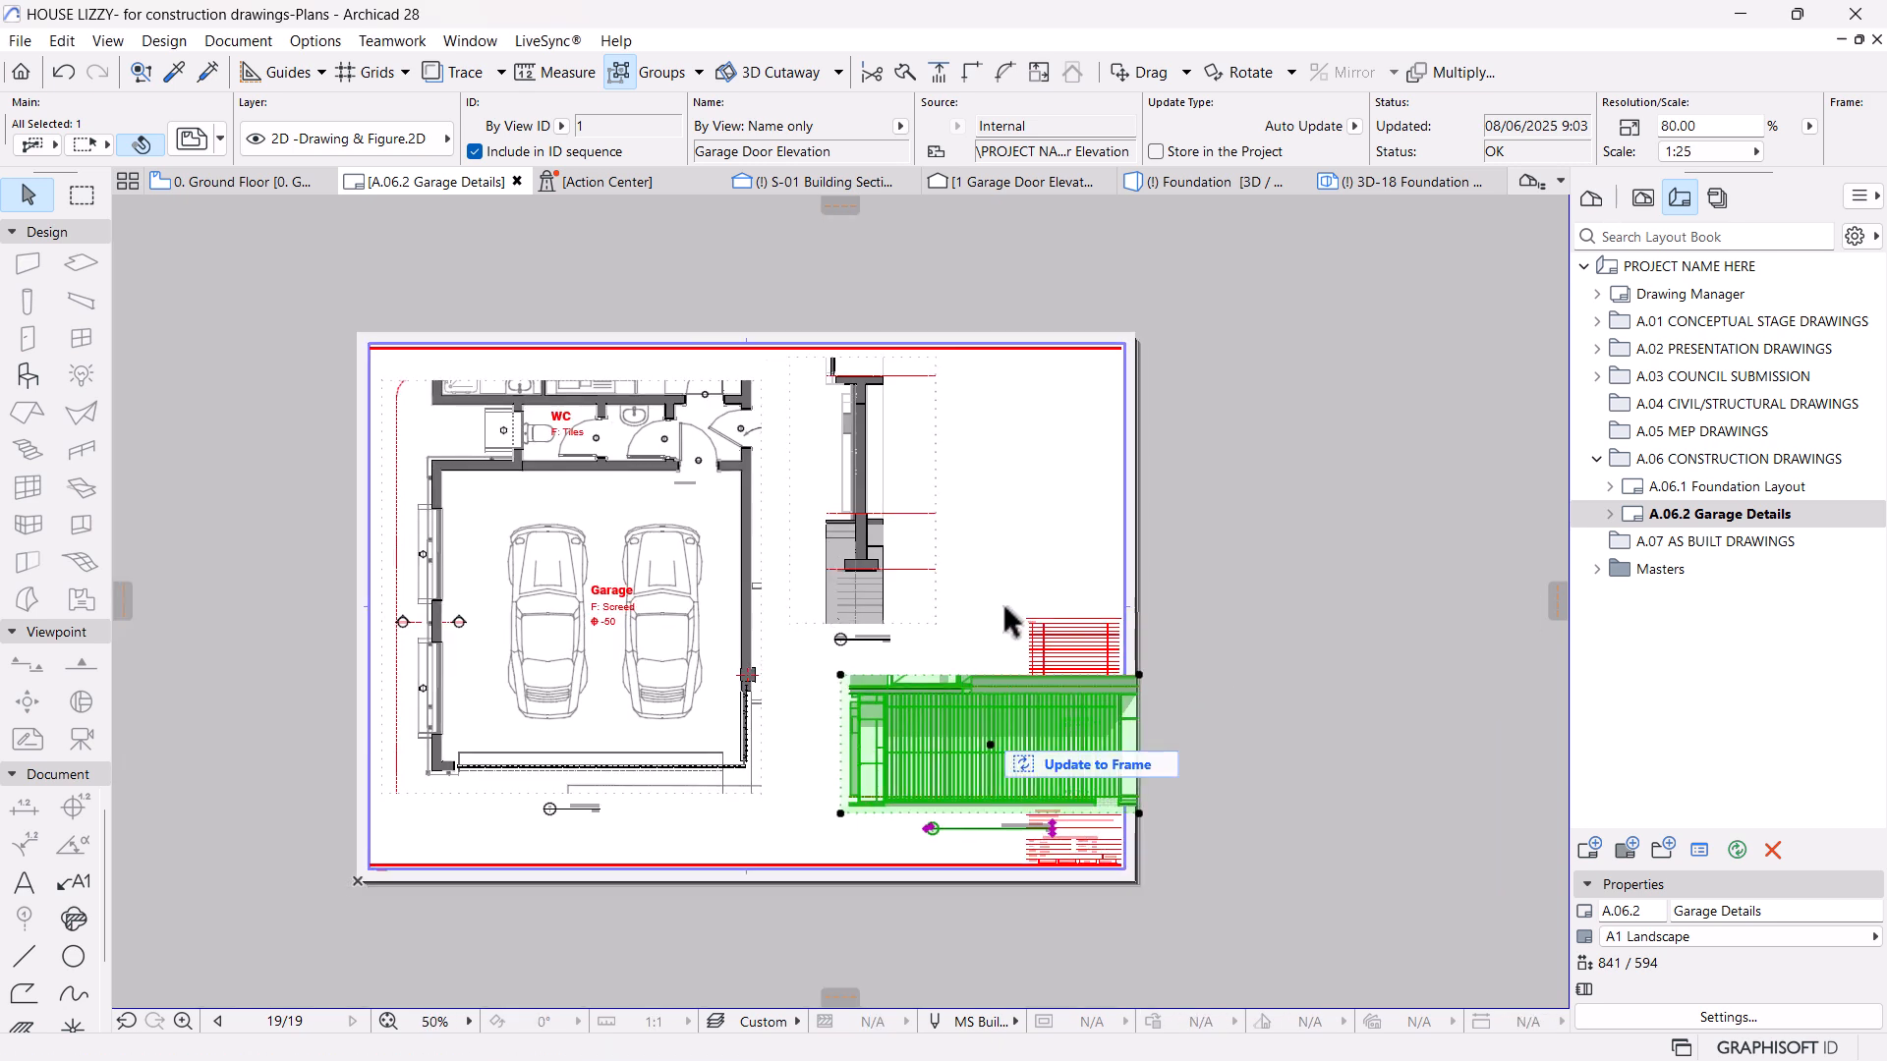
mouse_move(957, 736)
left_mouse_down()
mouse_move(851, 751)
mouse_move(880, 680)
mouse_move(841, 771)
left_mouse_up()
left_click(1243, 862)
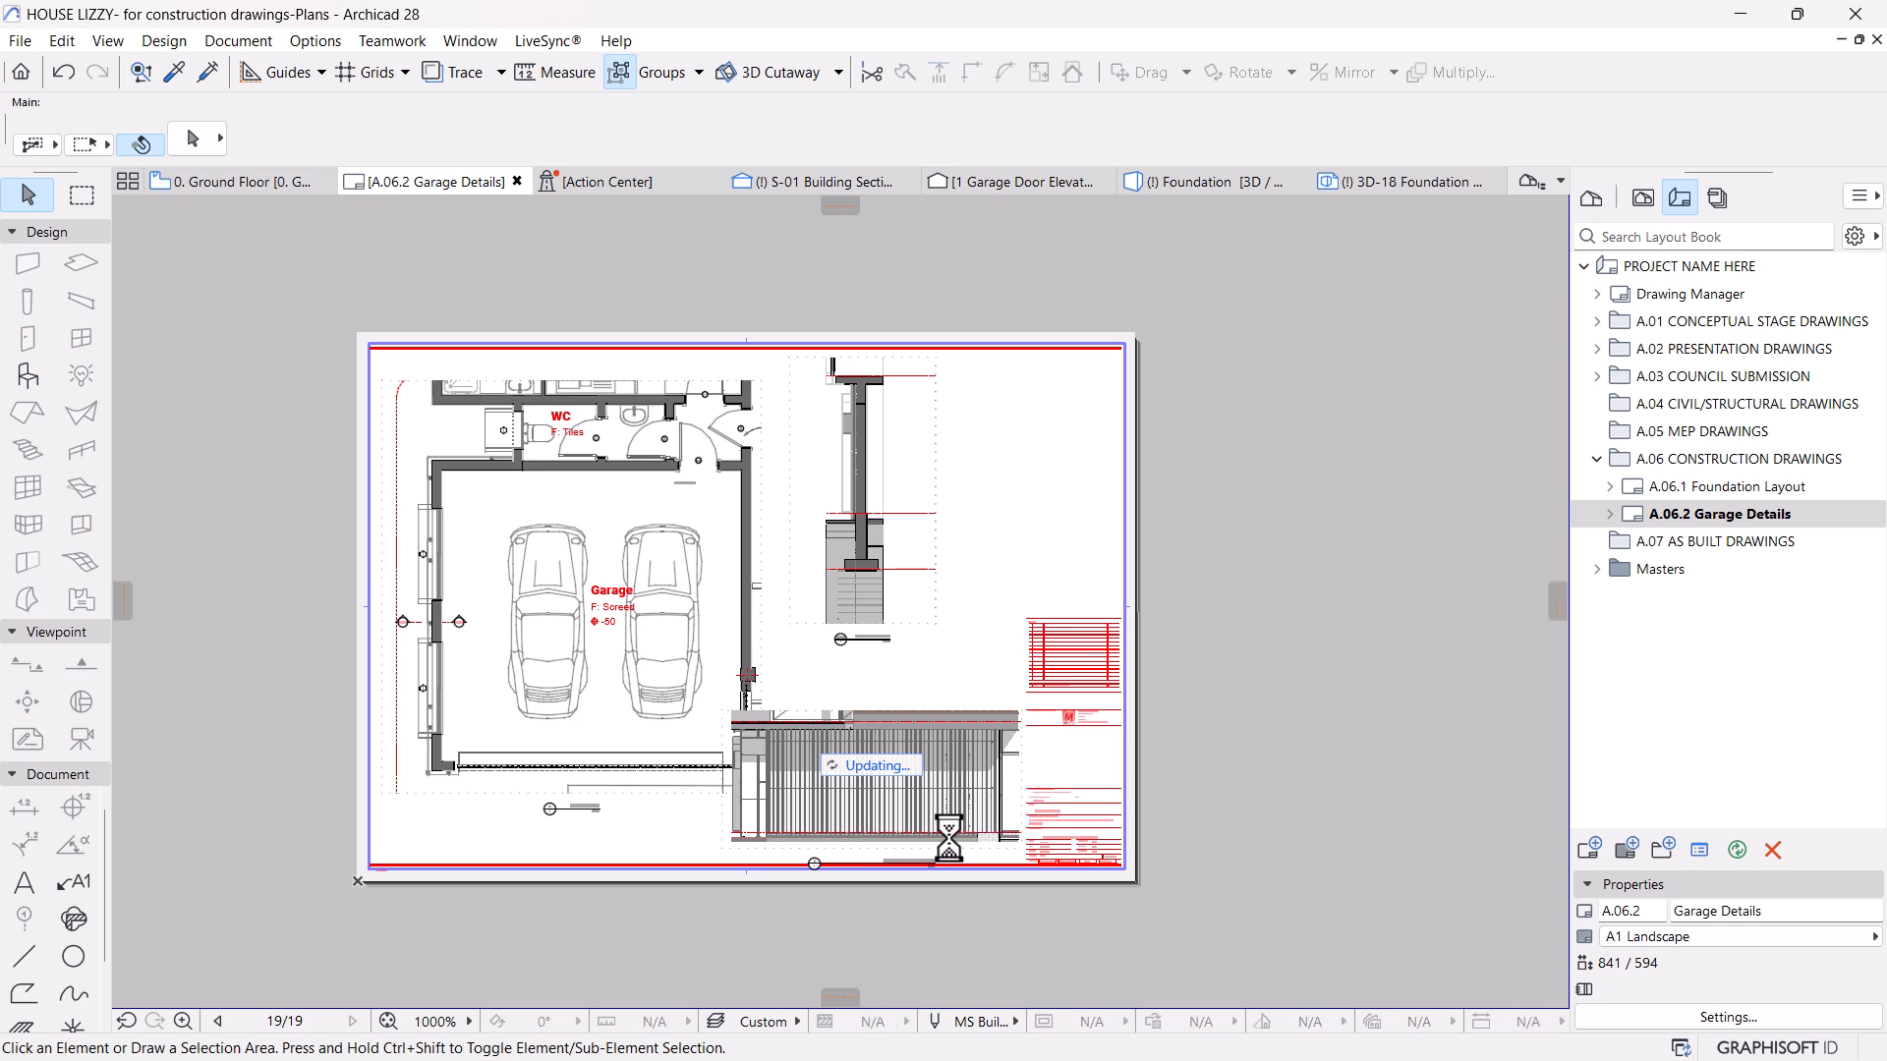
Crop the elevation's right and left edges closer to the walls on either side of the garage door.
scroll(951, 825, "up", 5)
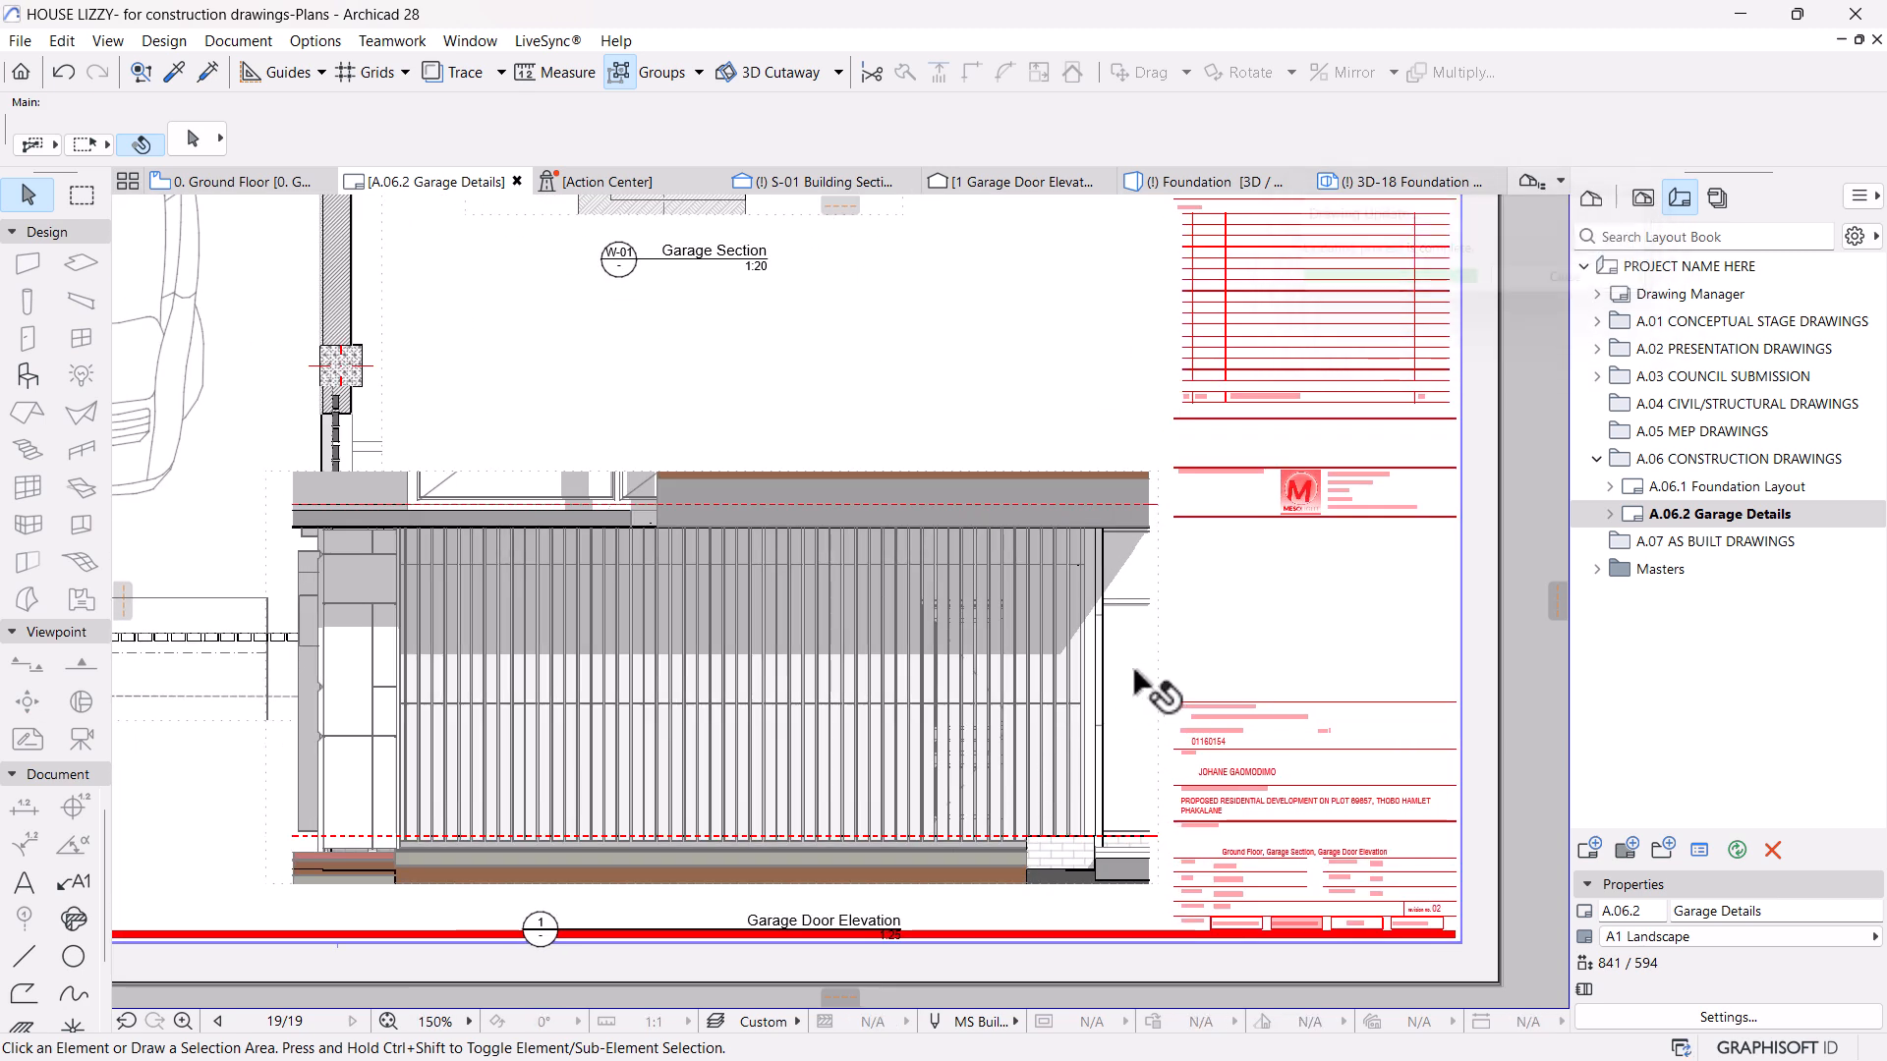
left_click(1152, 636)
left_click(1152, 636)
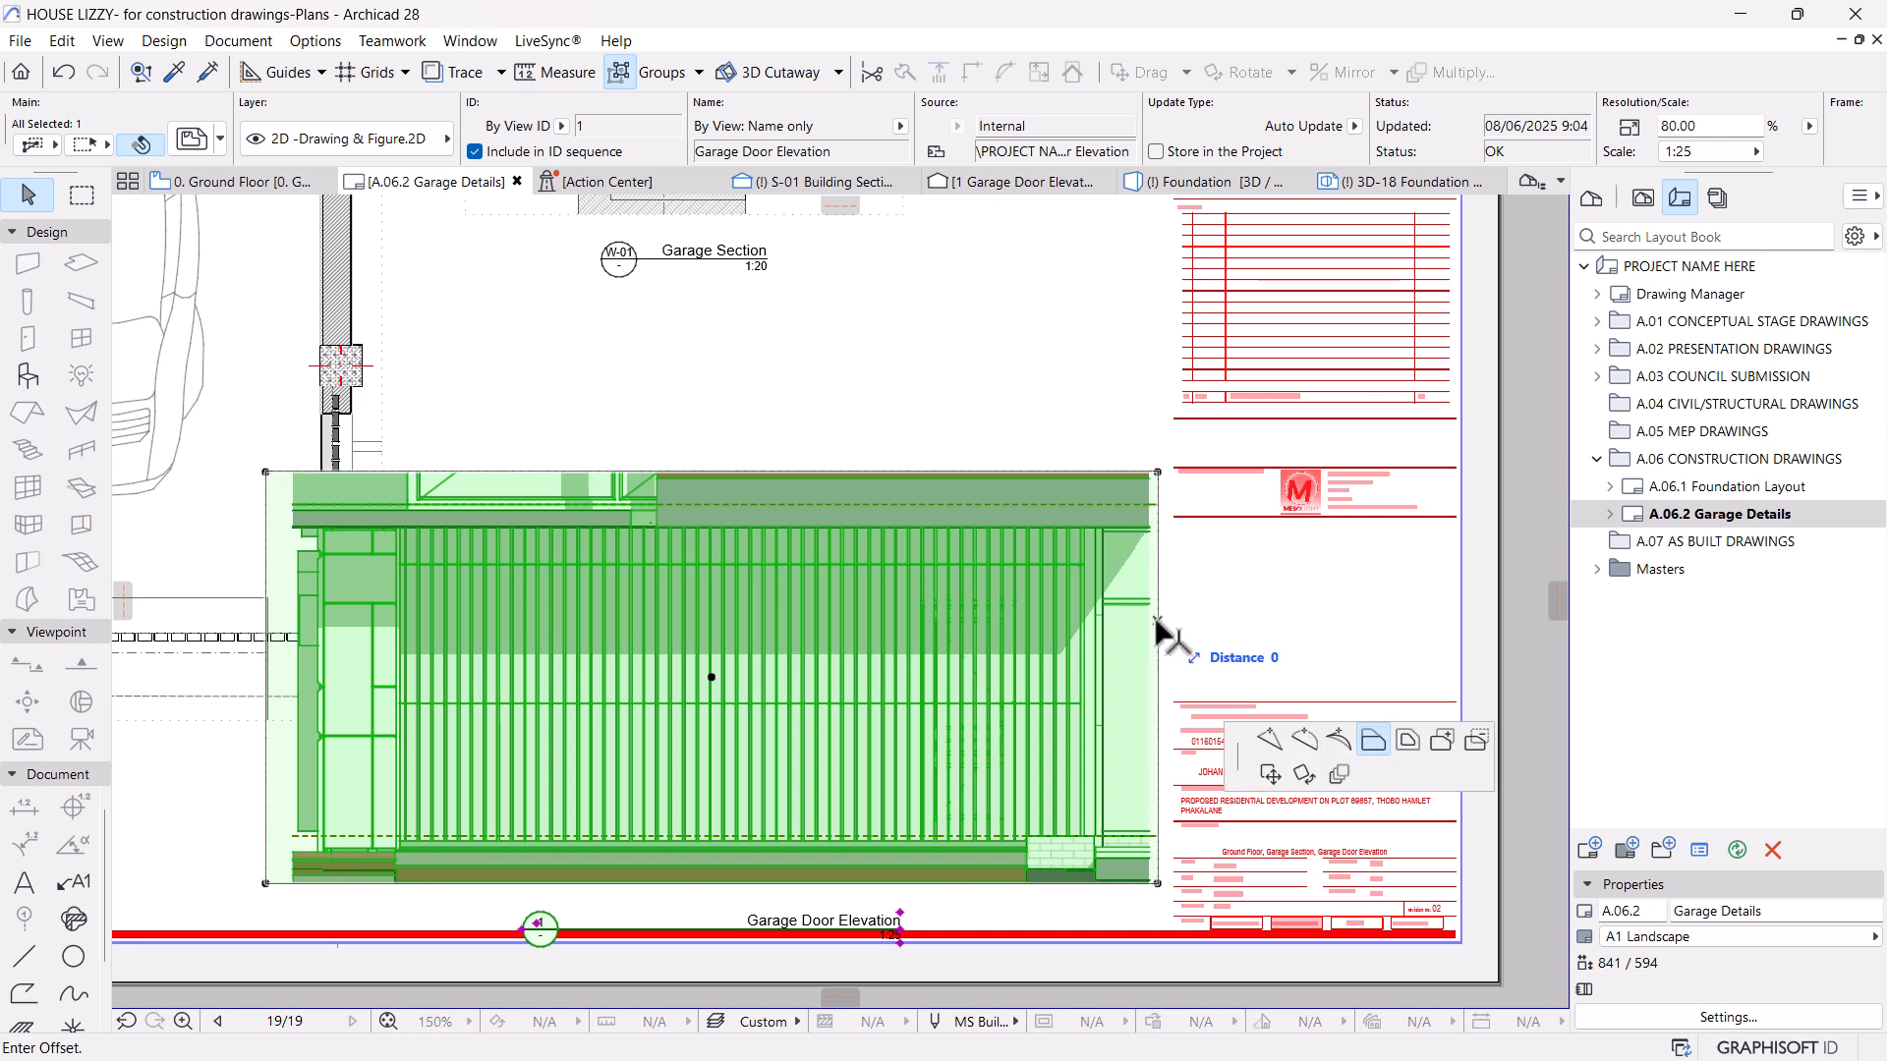
left_click(1123, 673)
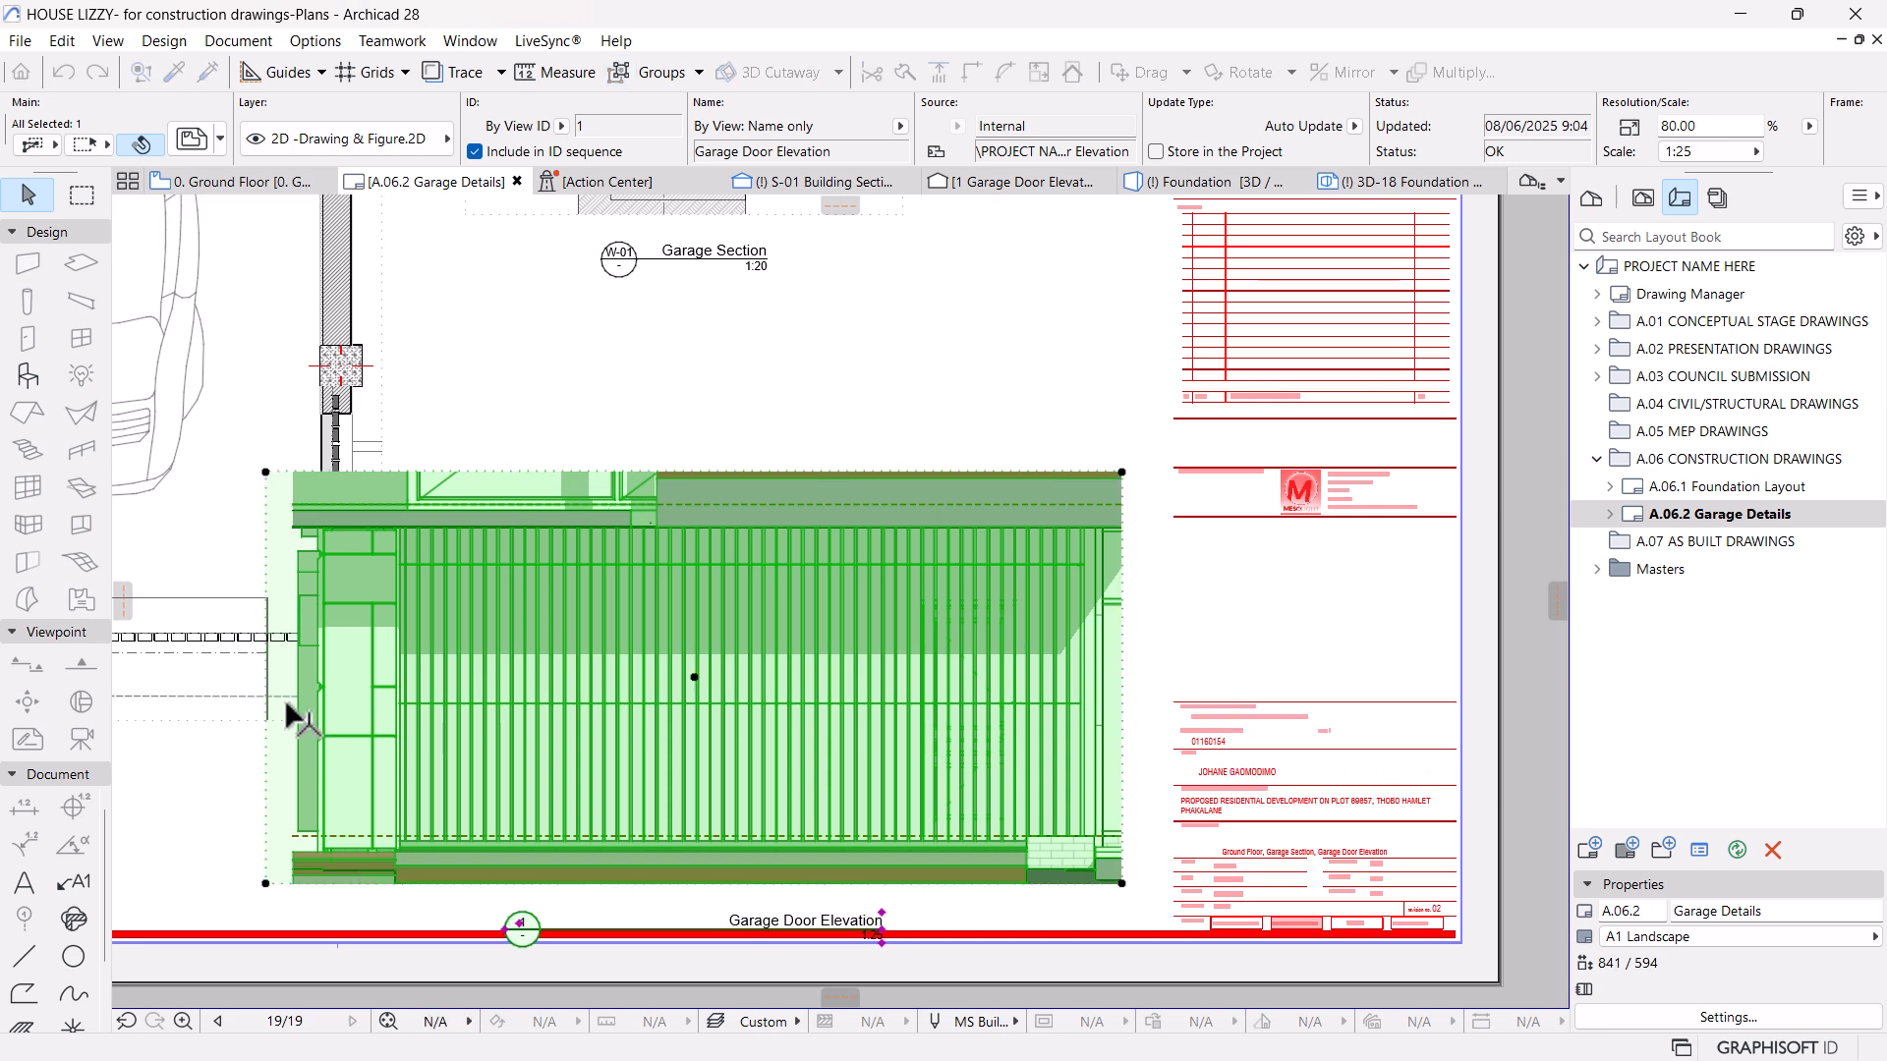
left_click(265, 752)
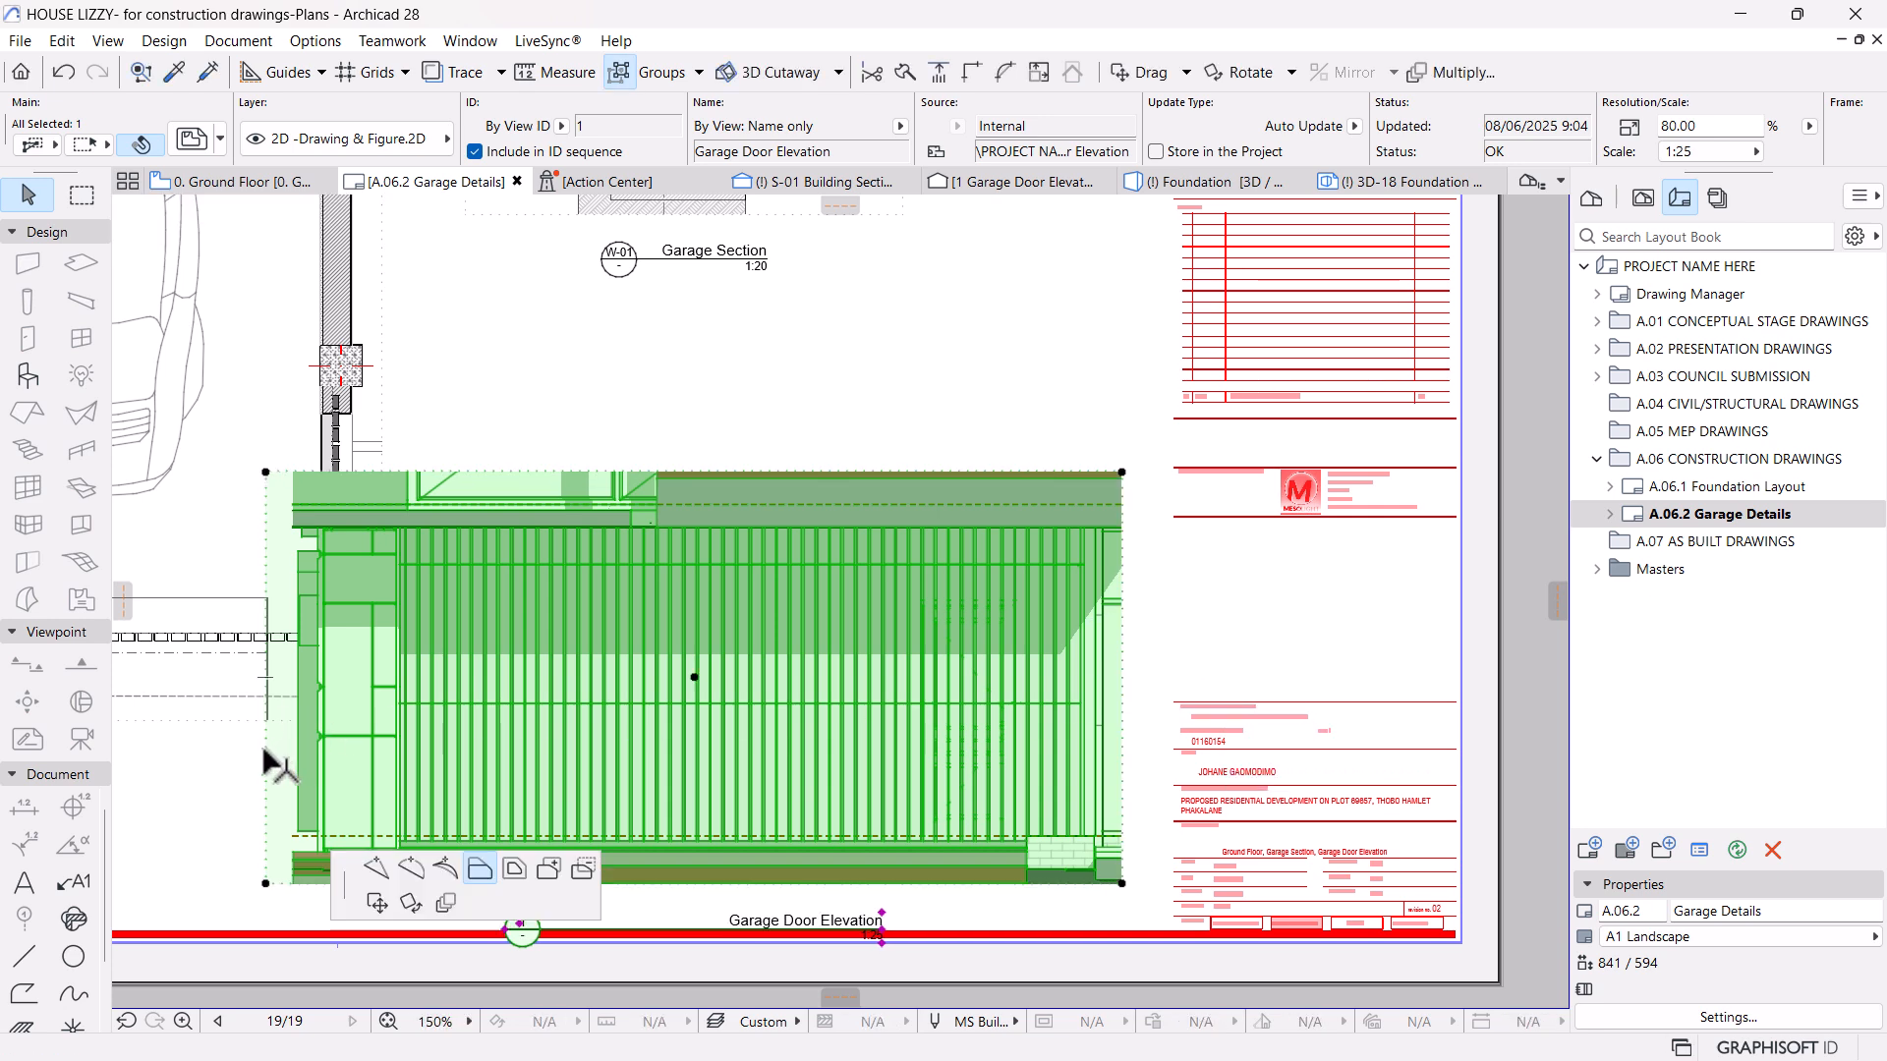
left_click(312, 703)
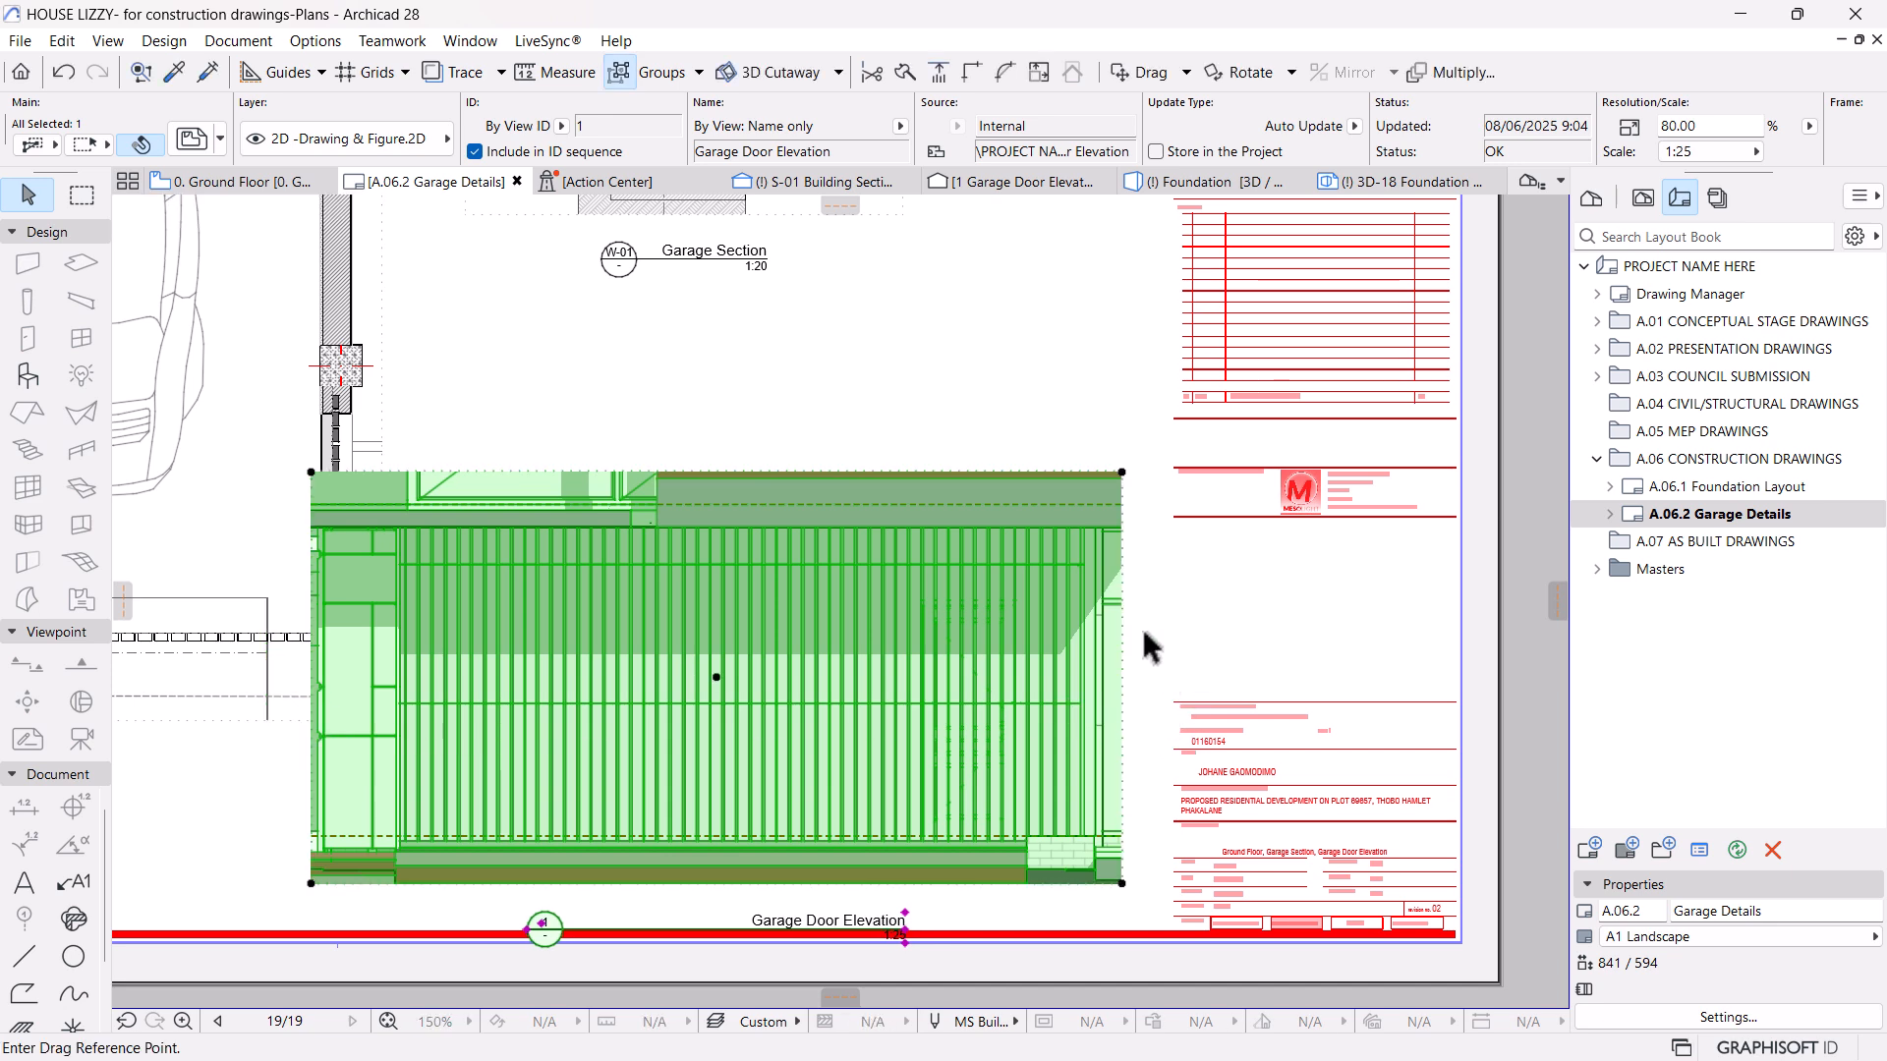
Shift the cropped elevation horizontally to the right, close against the title block.
left_click(1121, 592)
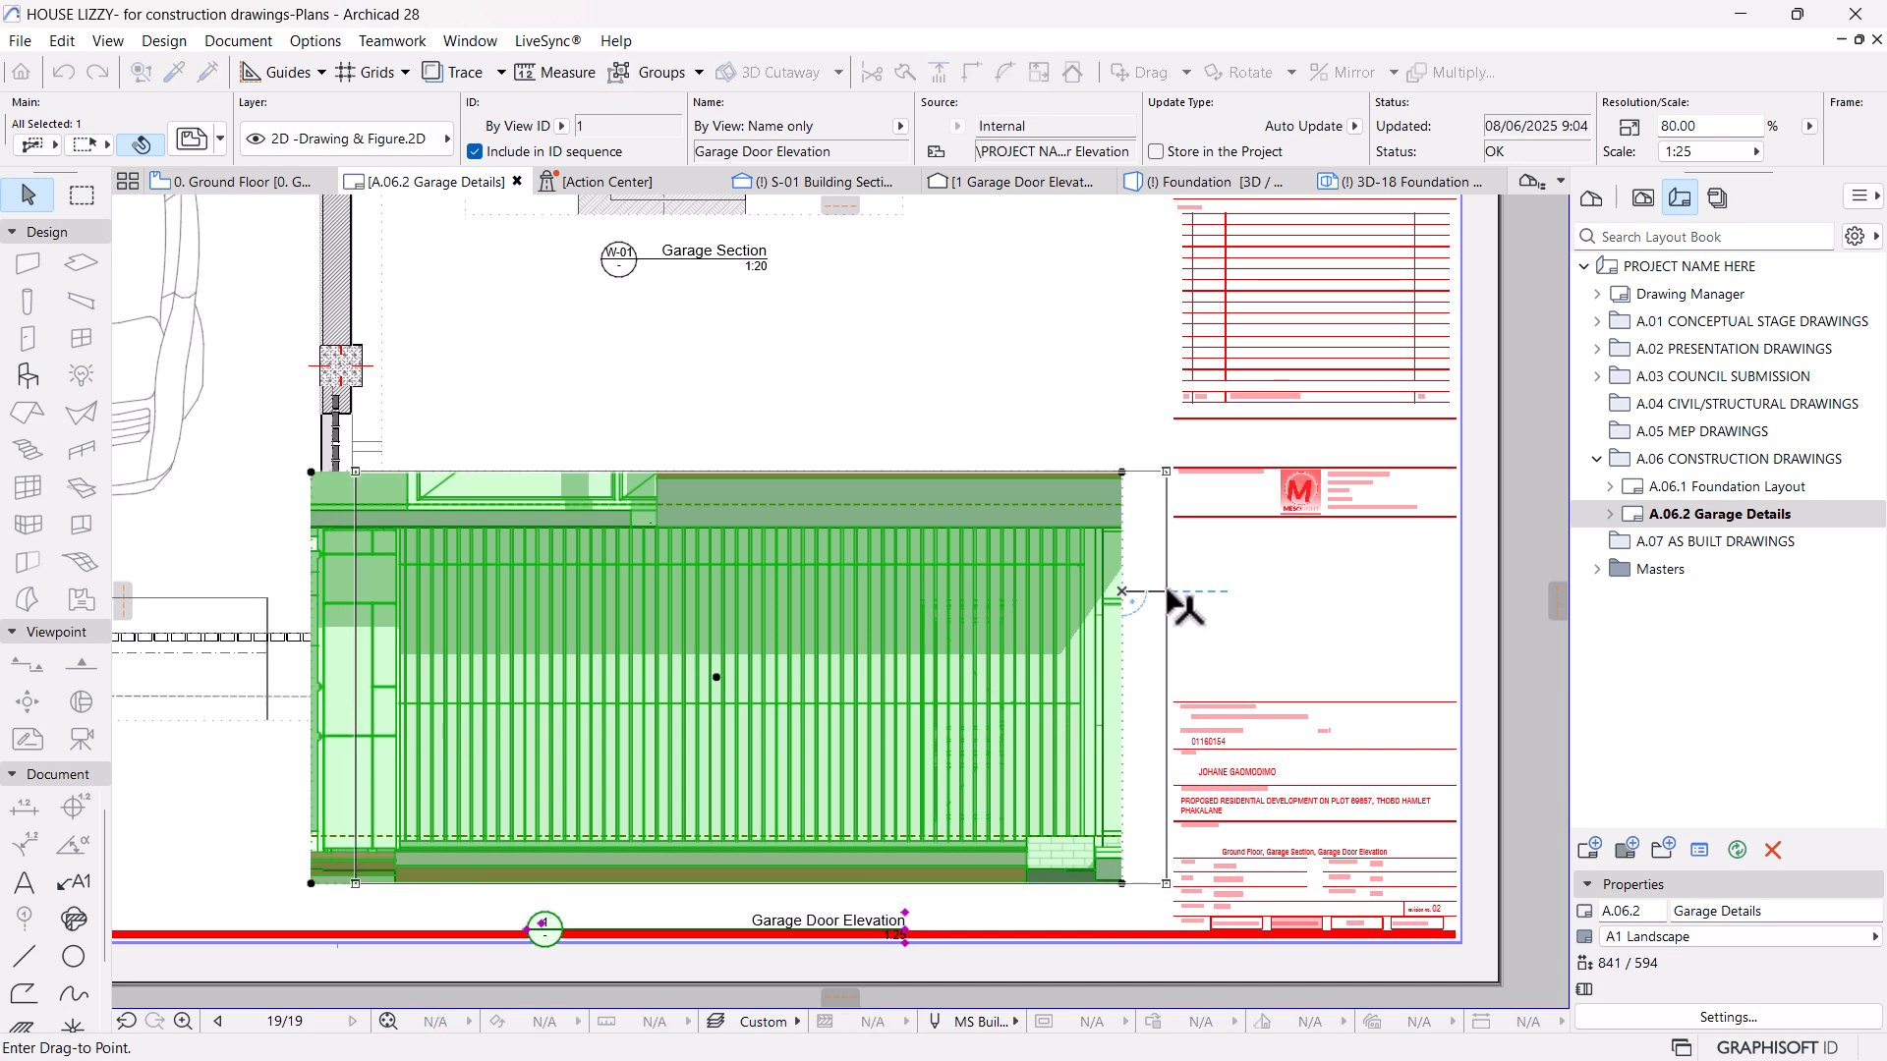
left_click(1166, 591)
key("Escape")
scroll(1282, 771, "down", 4)
middle_click_drag(1001, 807, 1002, 828)
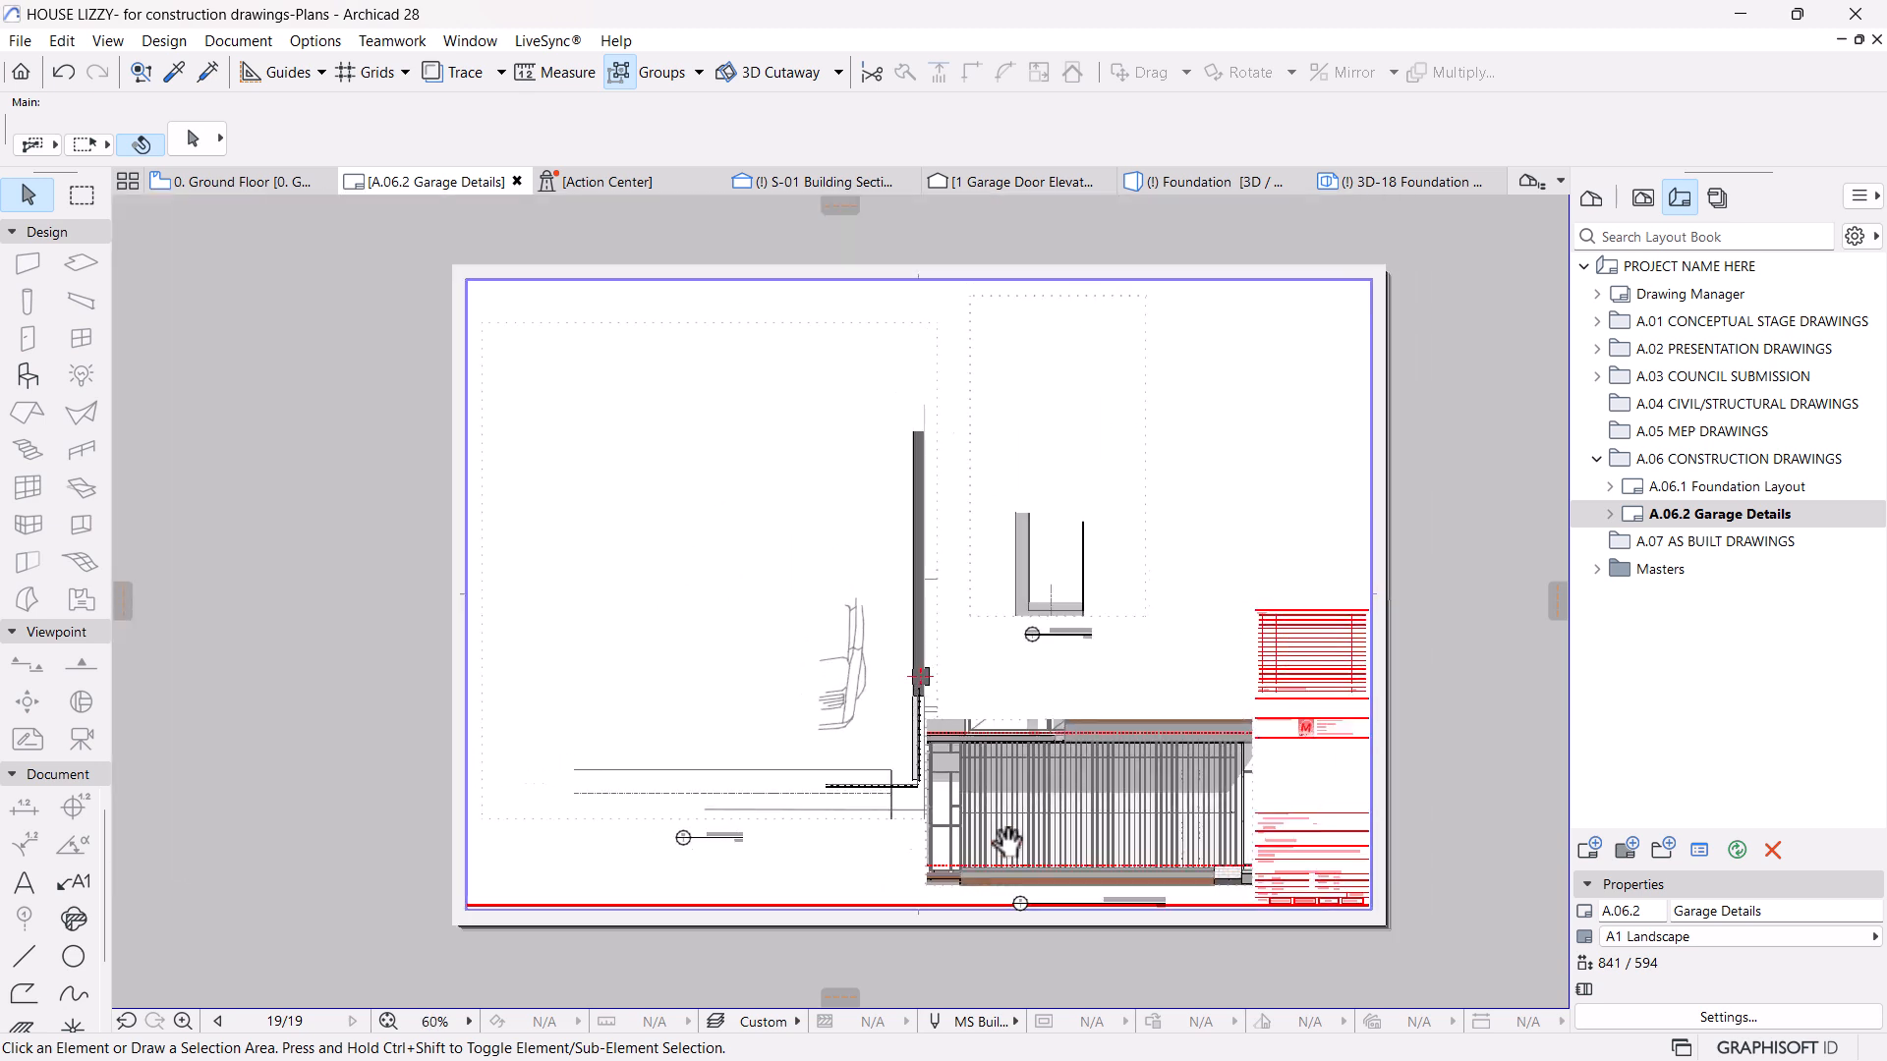
Move the Ground Floor garage plan drawing horizontally left about 24 mm, up to the sheet's left border line.
left_click(725, 770)
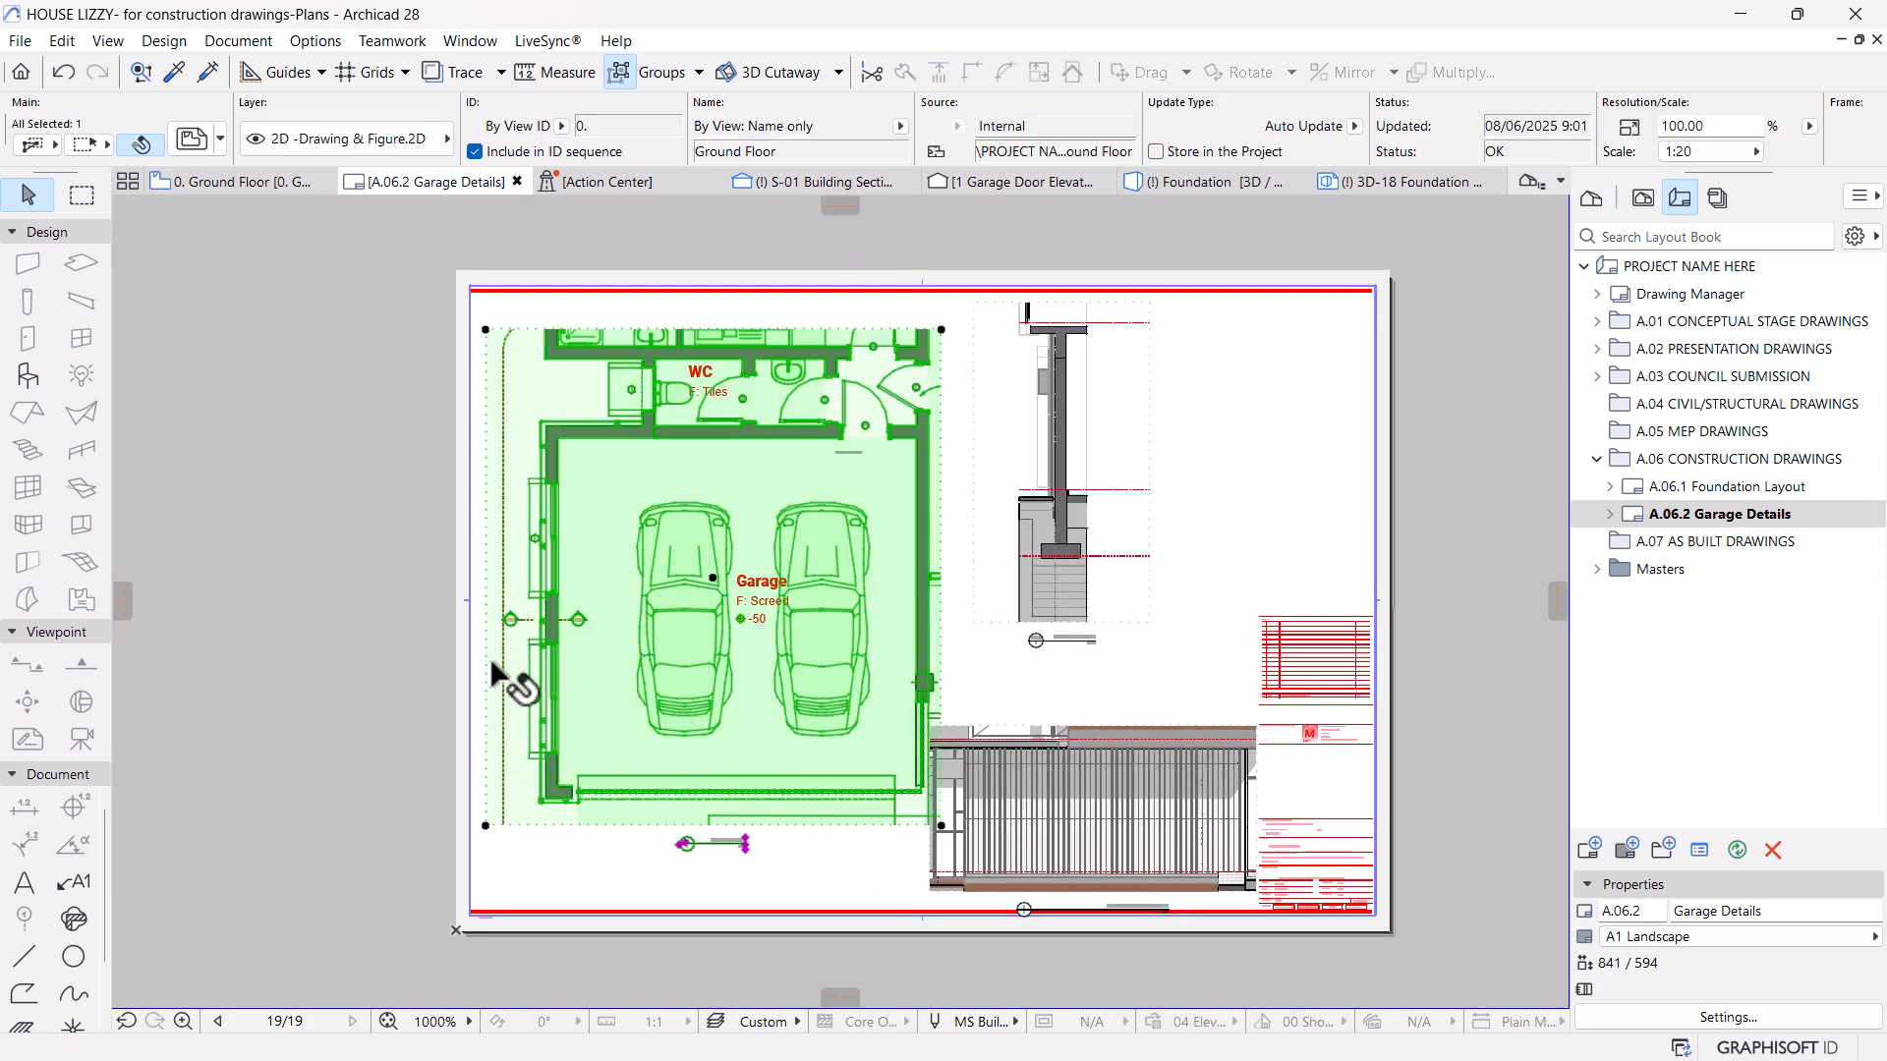
scroll(497, 685, "up", 3)
left_click(484, 634)
left_click(509, 629)
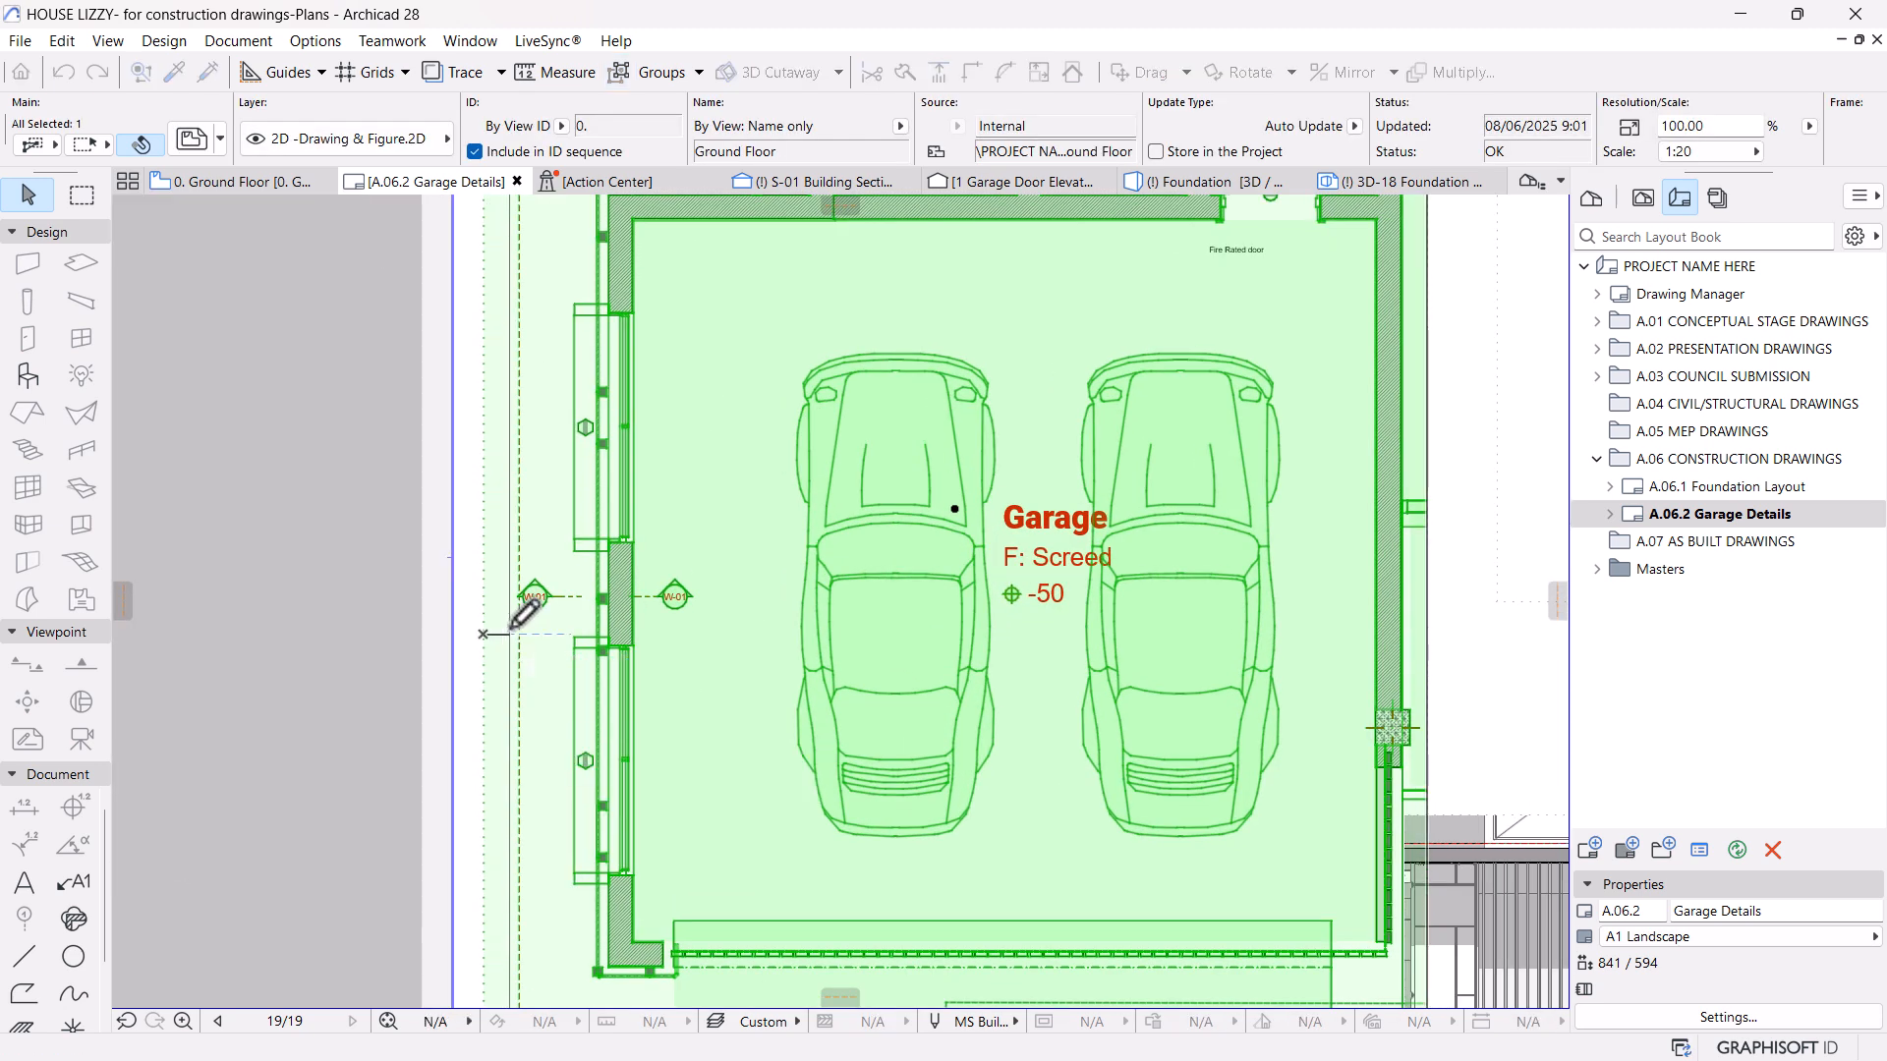
left_click_drag(508, 628, 455, 627)
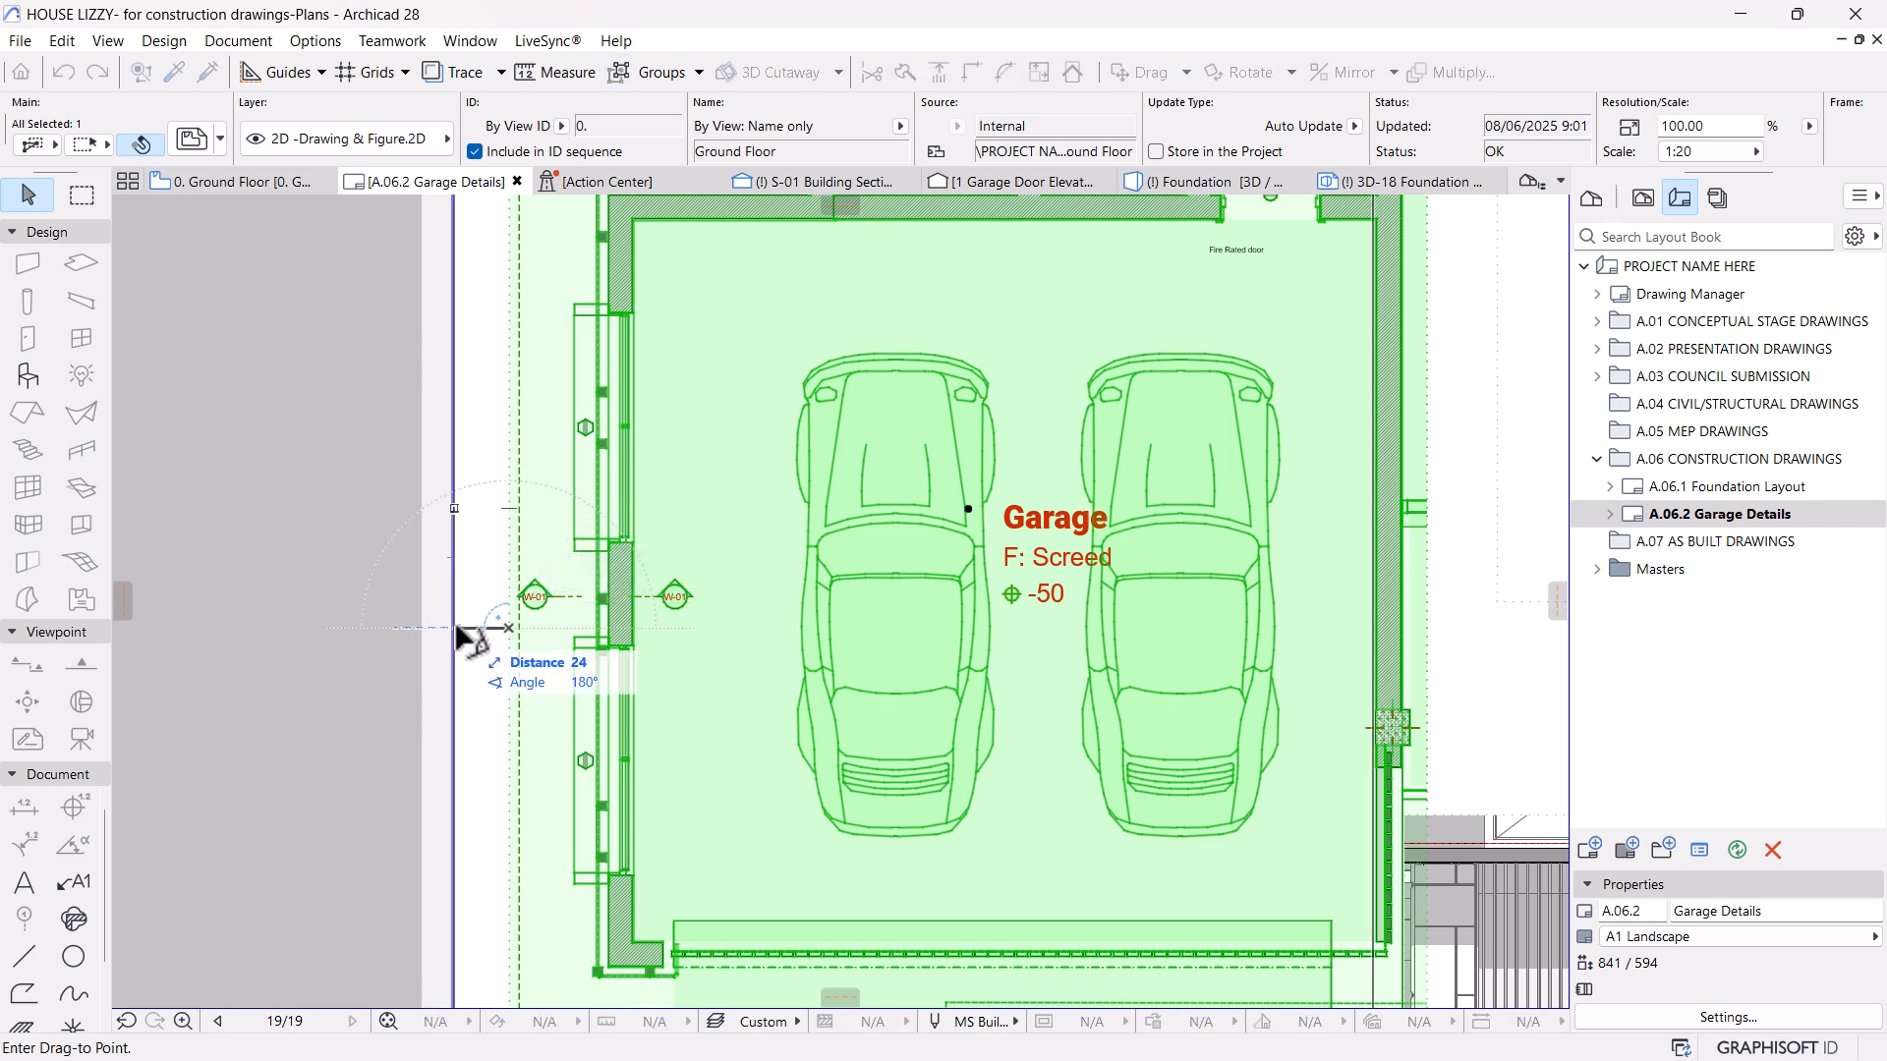
left_click(455, 627)
scroll(687, 598, "down", 6)
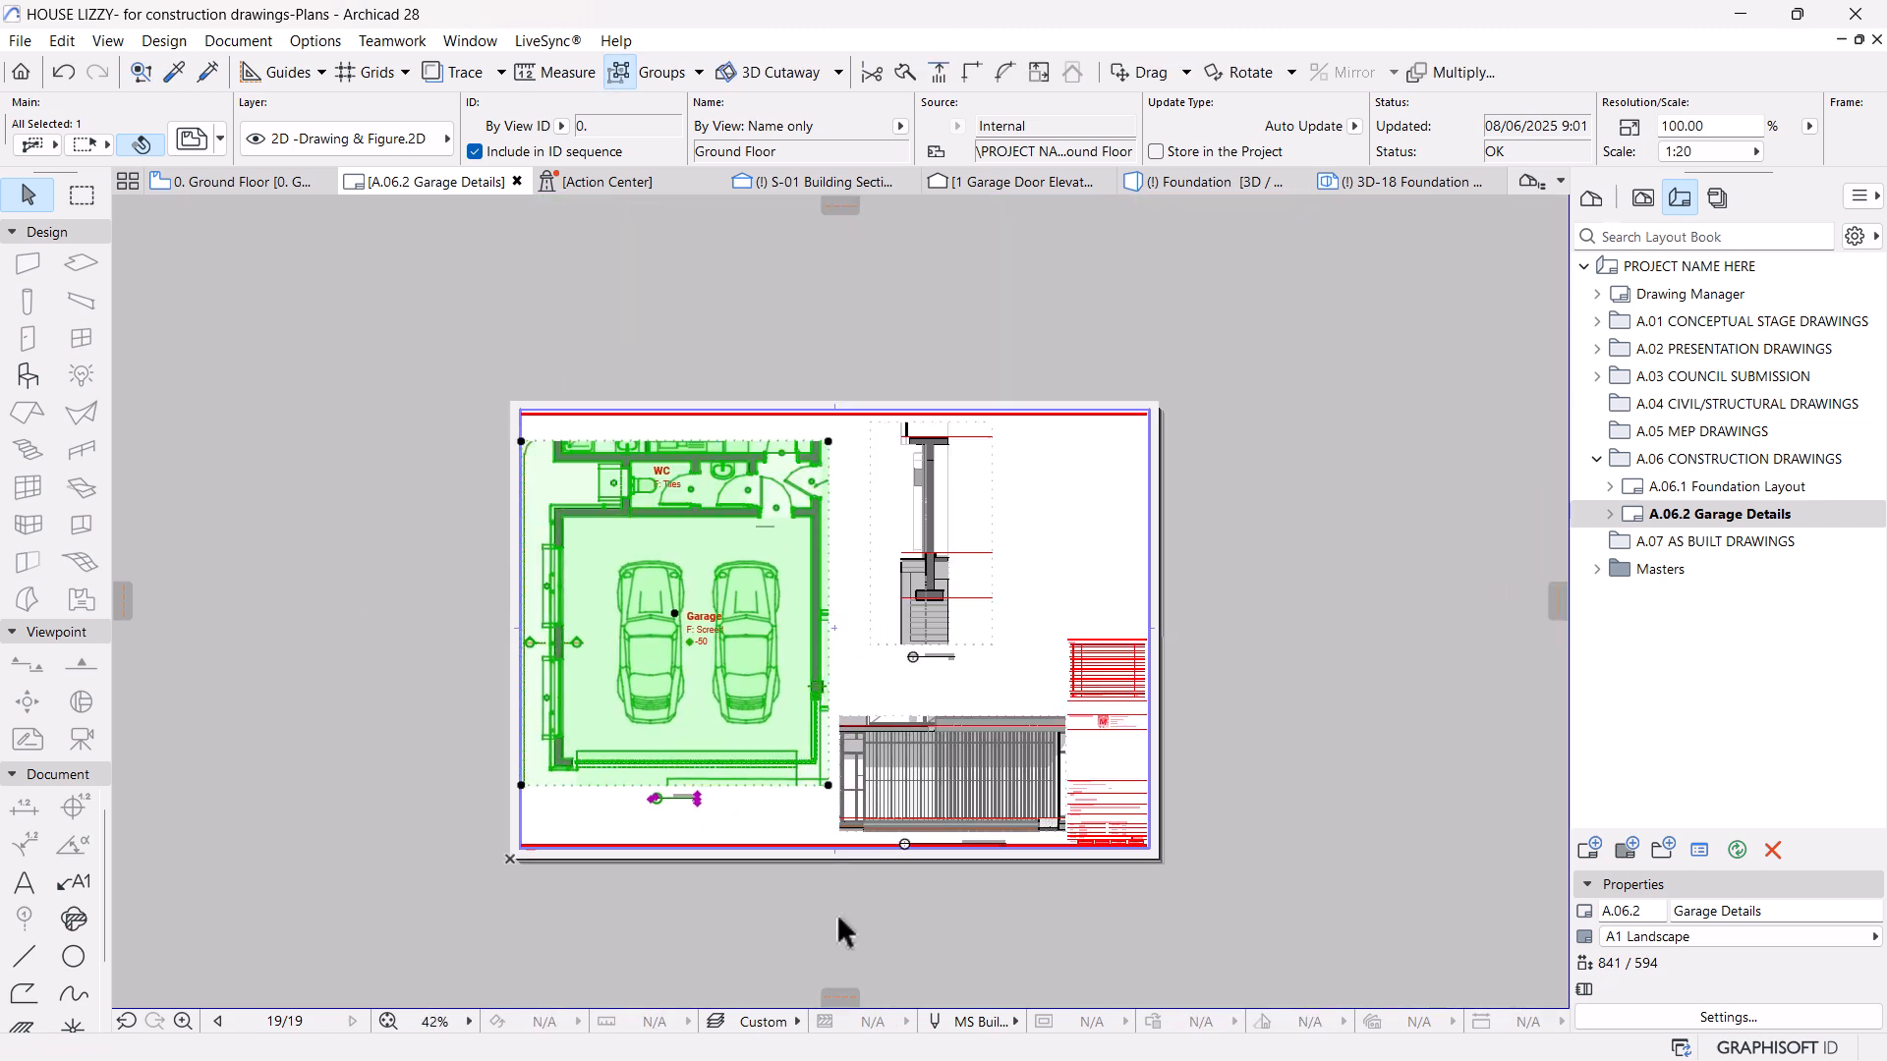
key("Escape")
Move the garage door elevation straight up about 18 mm so its title clears the sheet's lower border.
scroll(942, 776, "up", 3)
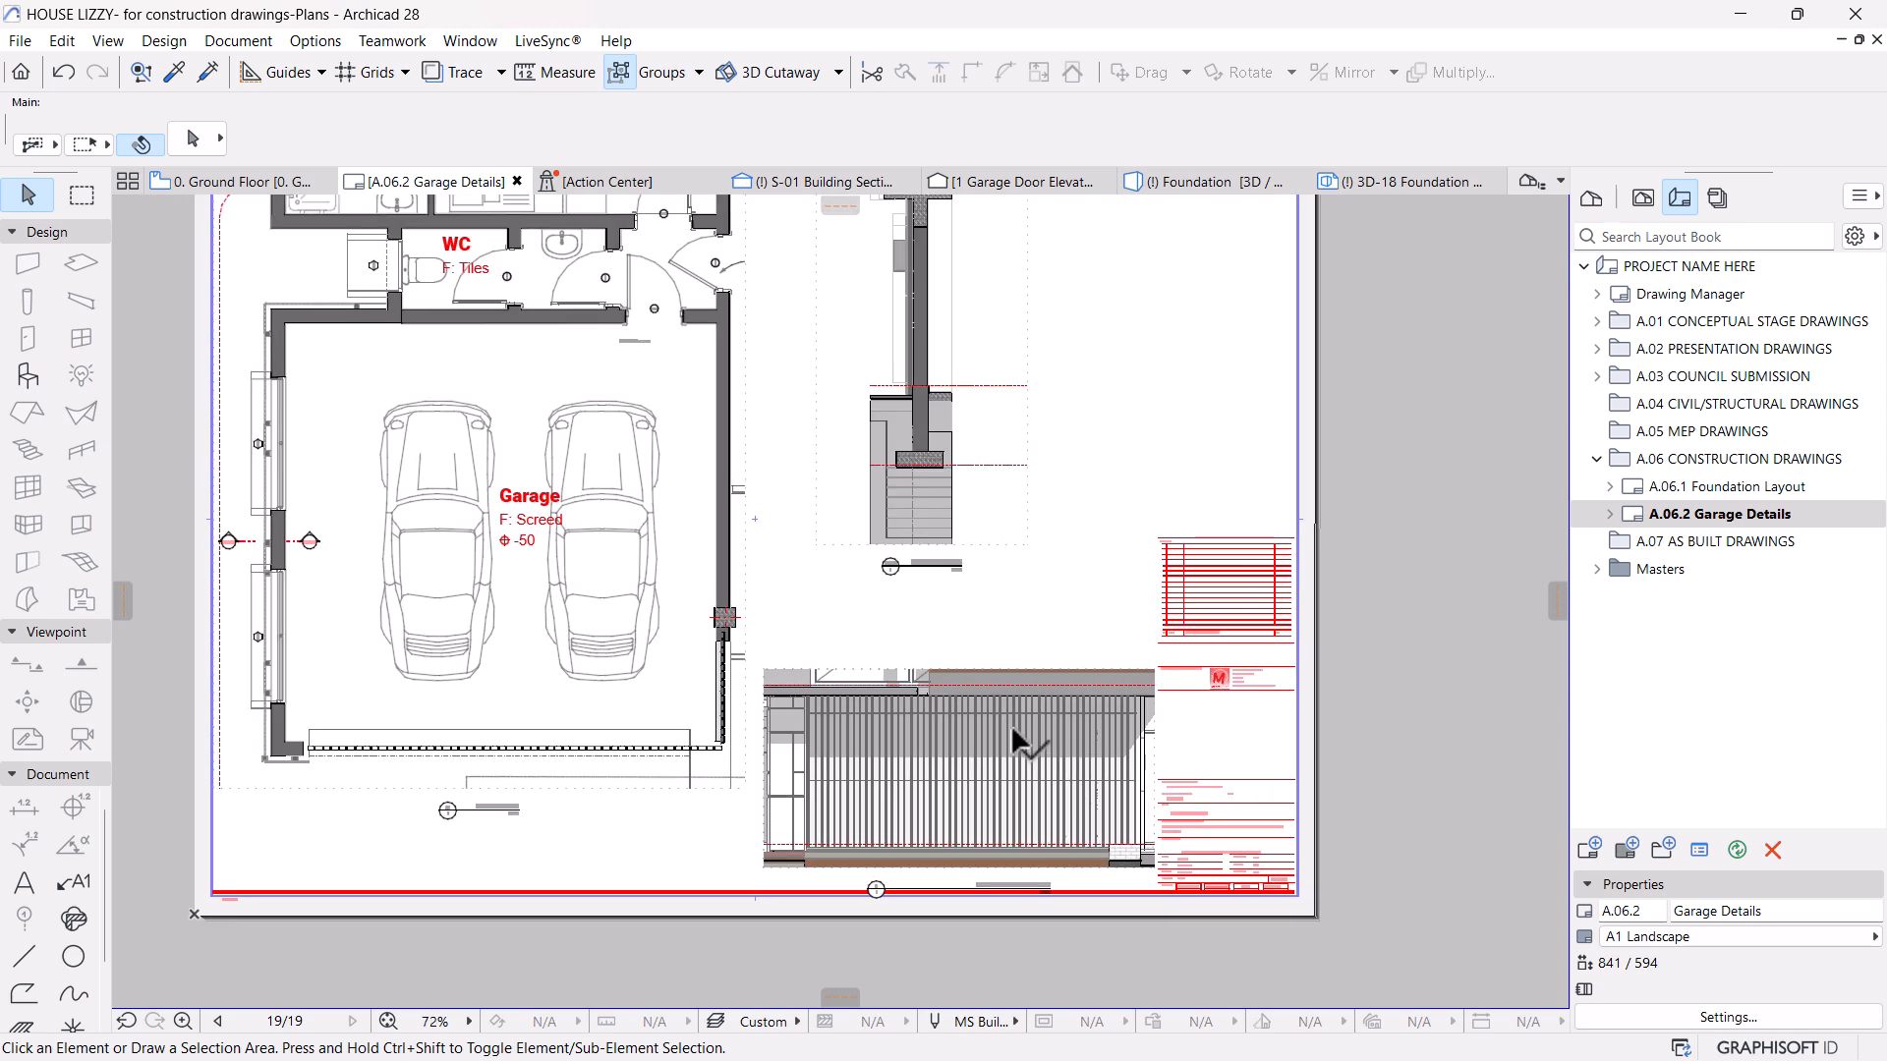
left_click(1013, 730)
left_click_drag(1050, 663, 1048, 638)
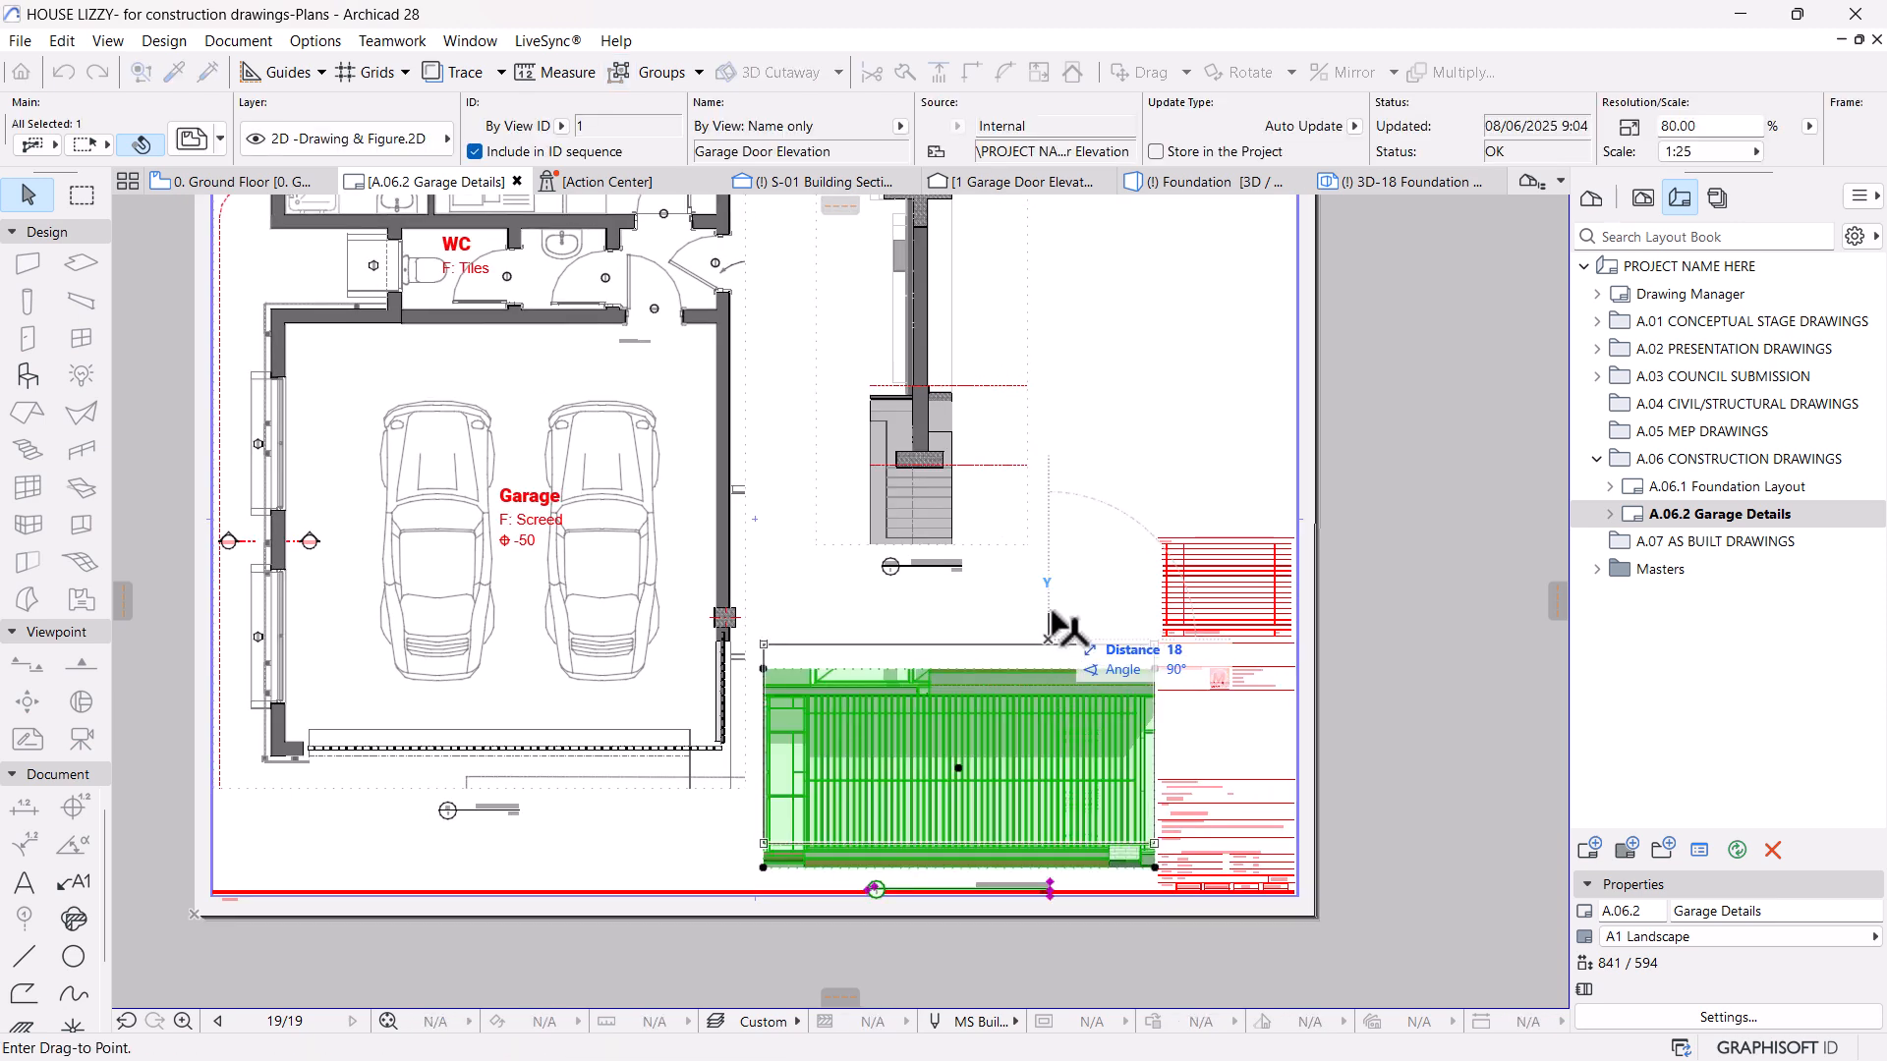
left_click(1048, 630)
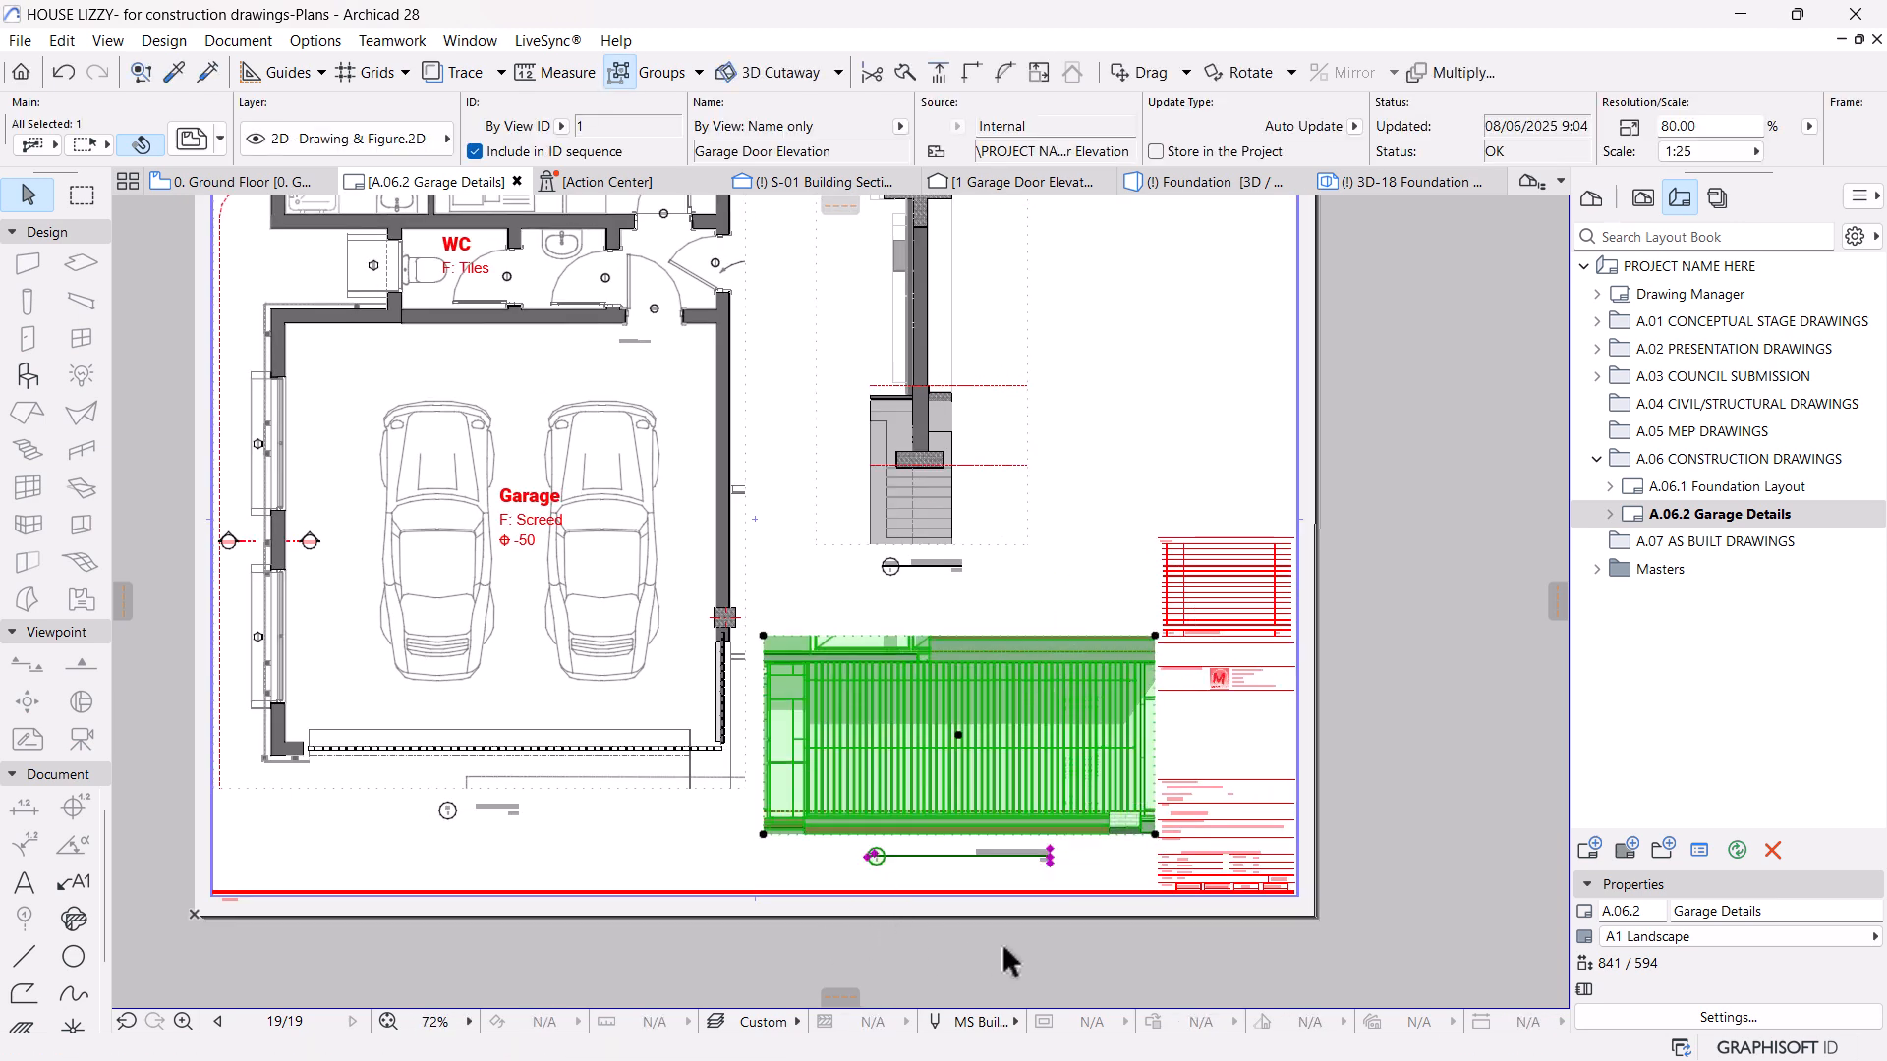
key("Escape")
scroll(1061, 936, "down", 2)
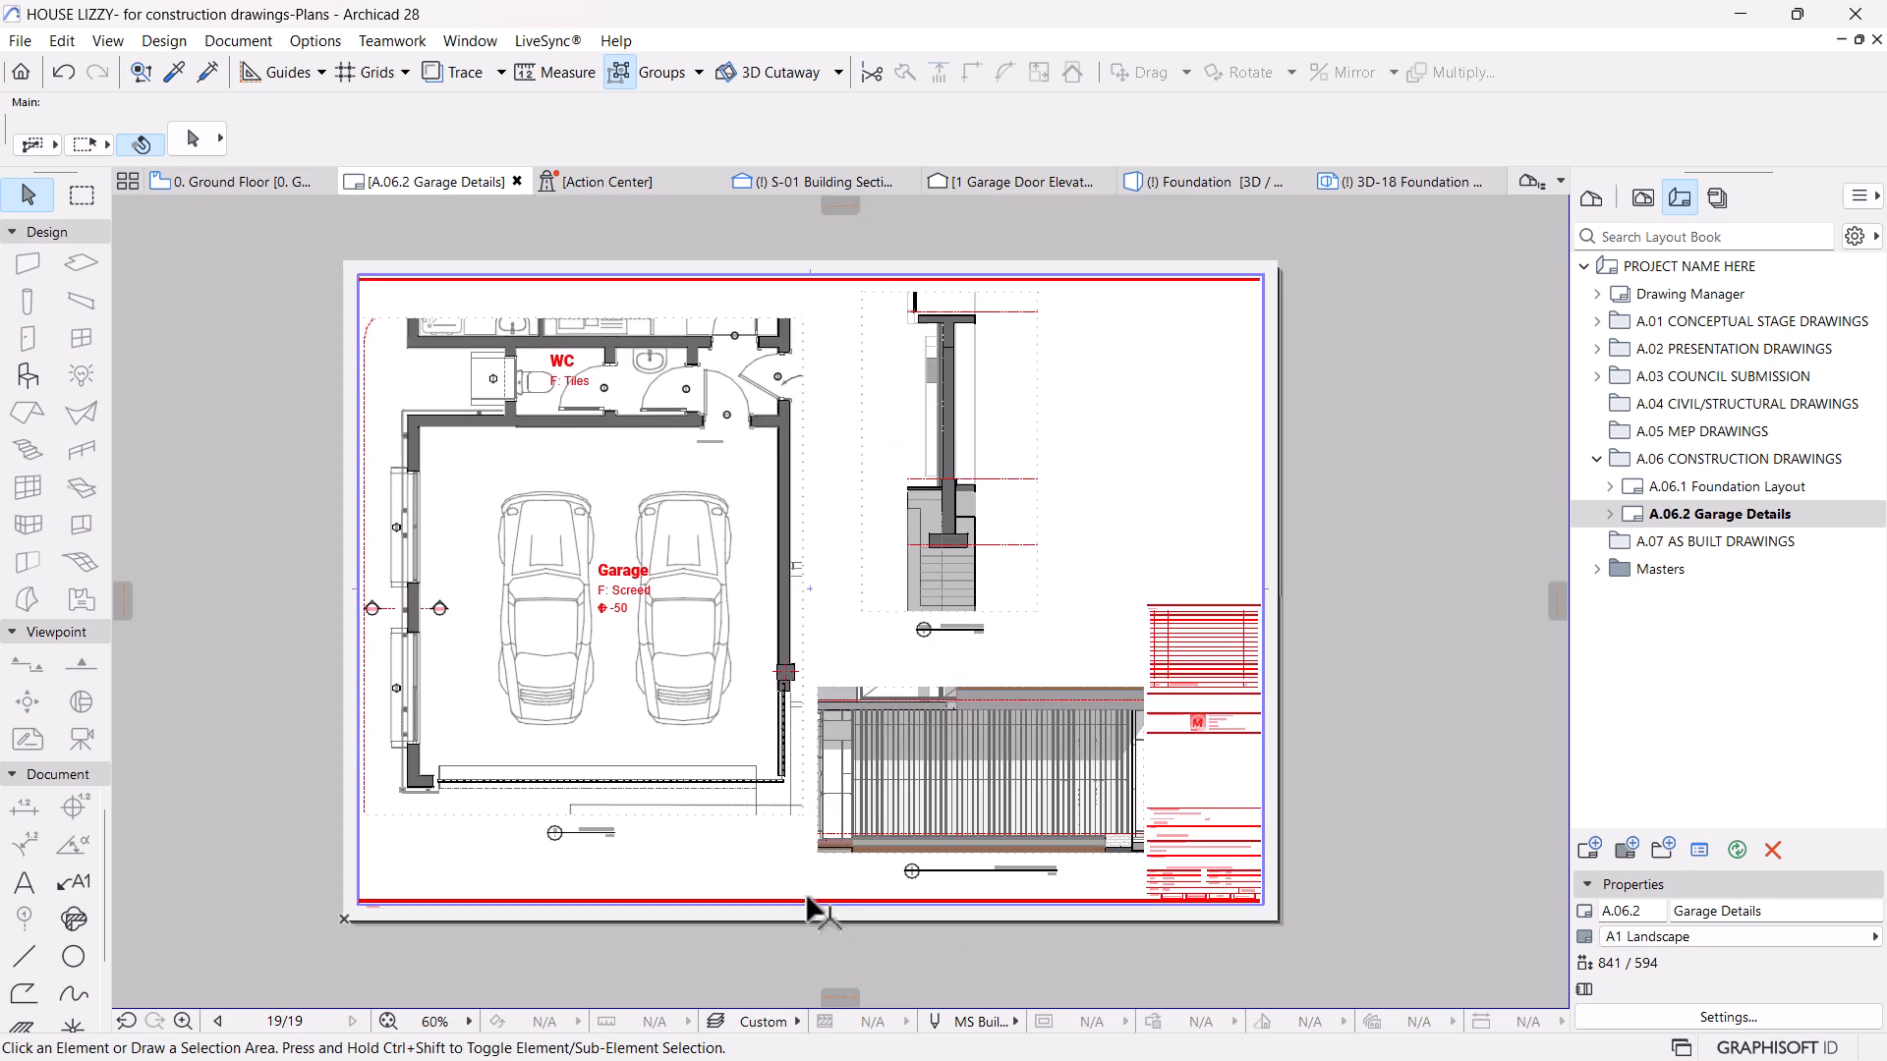
left_click(701, 676)
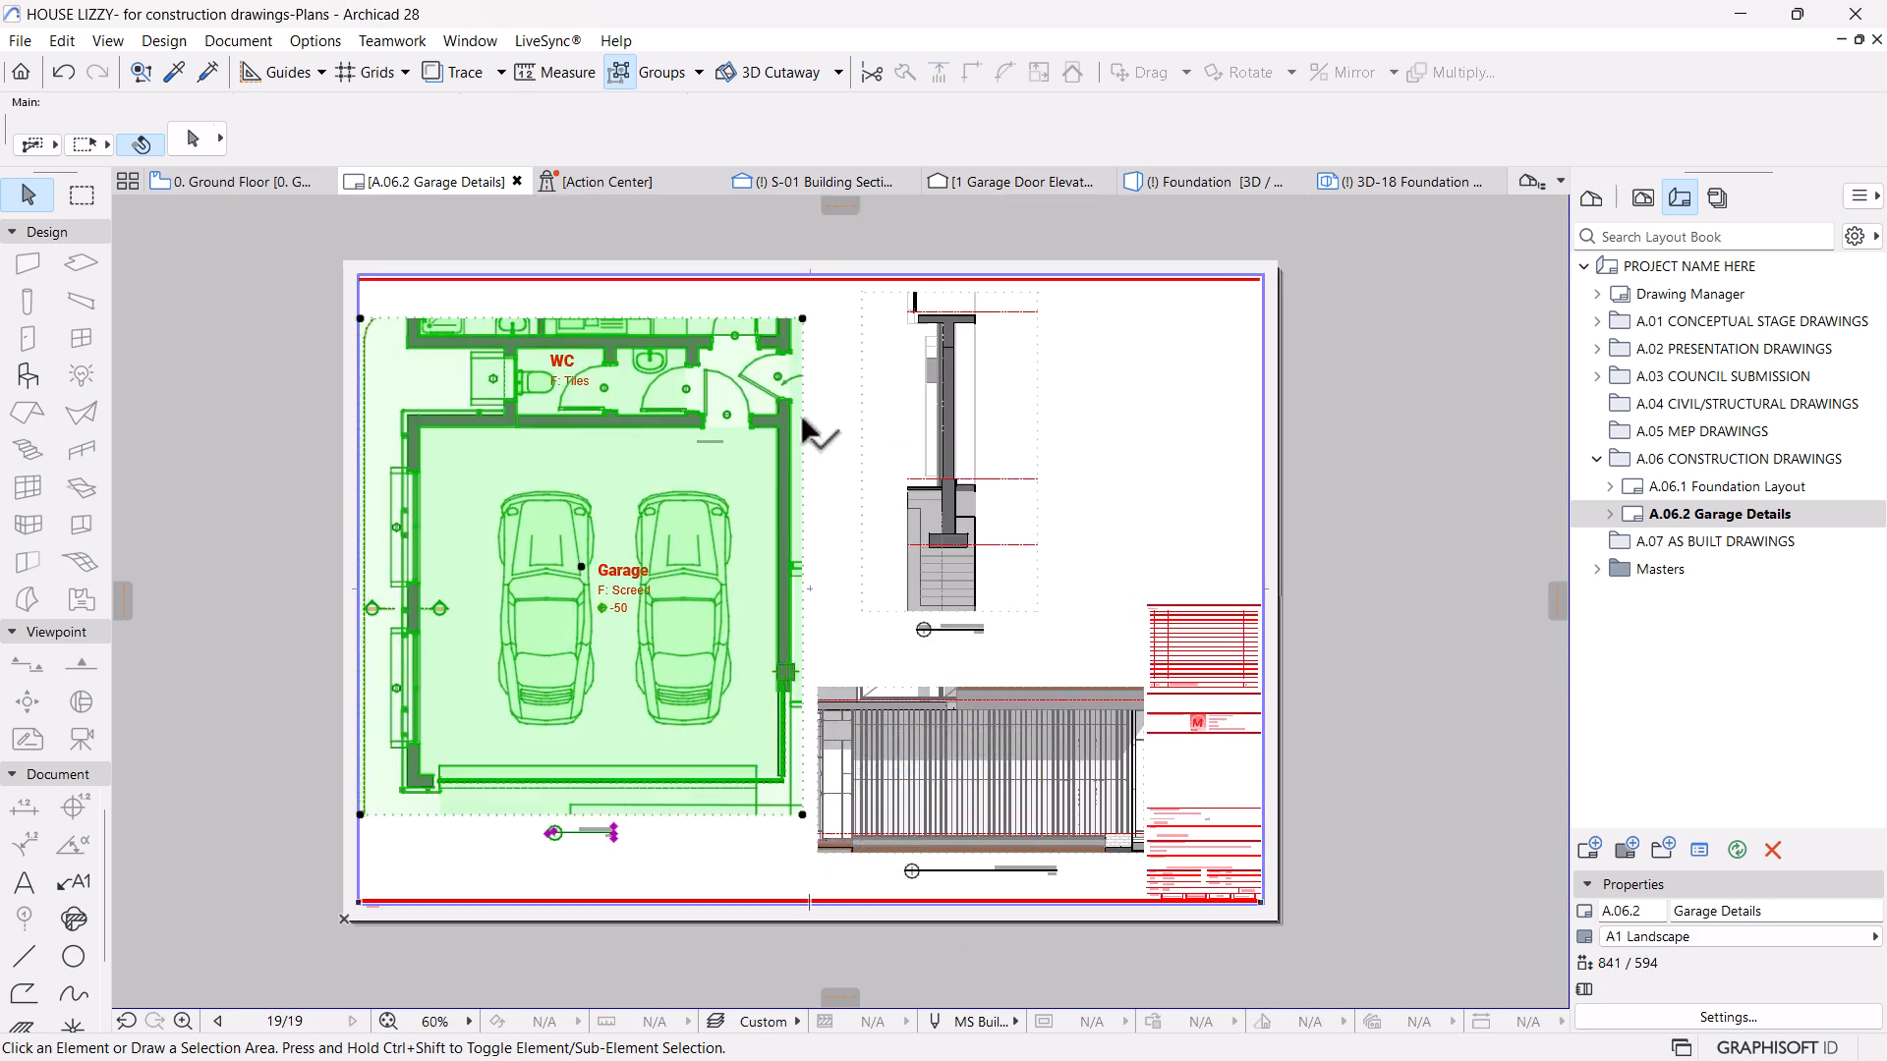
key("ctrl+d")
key("Escape")
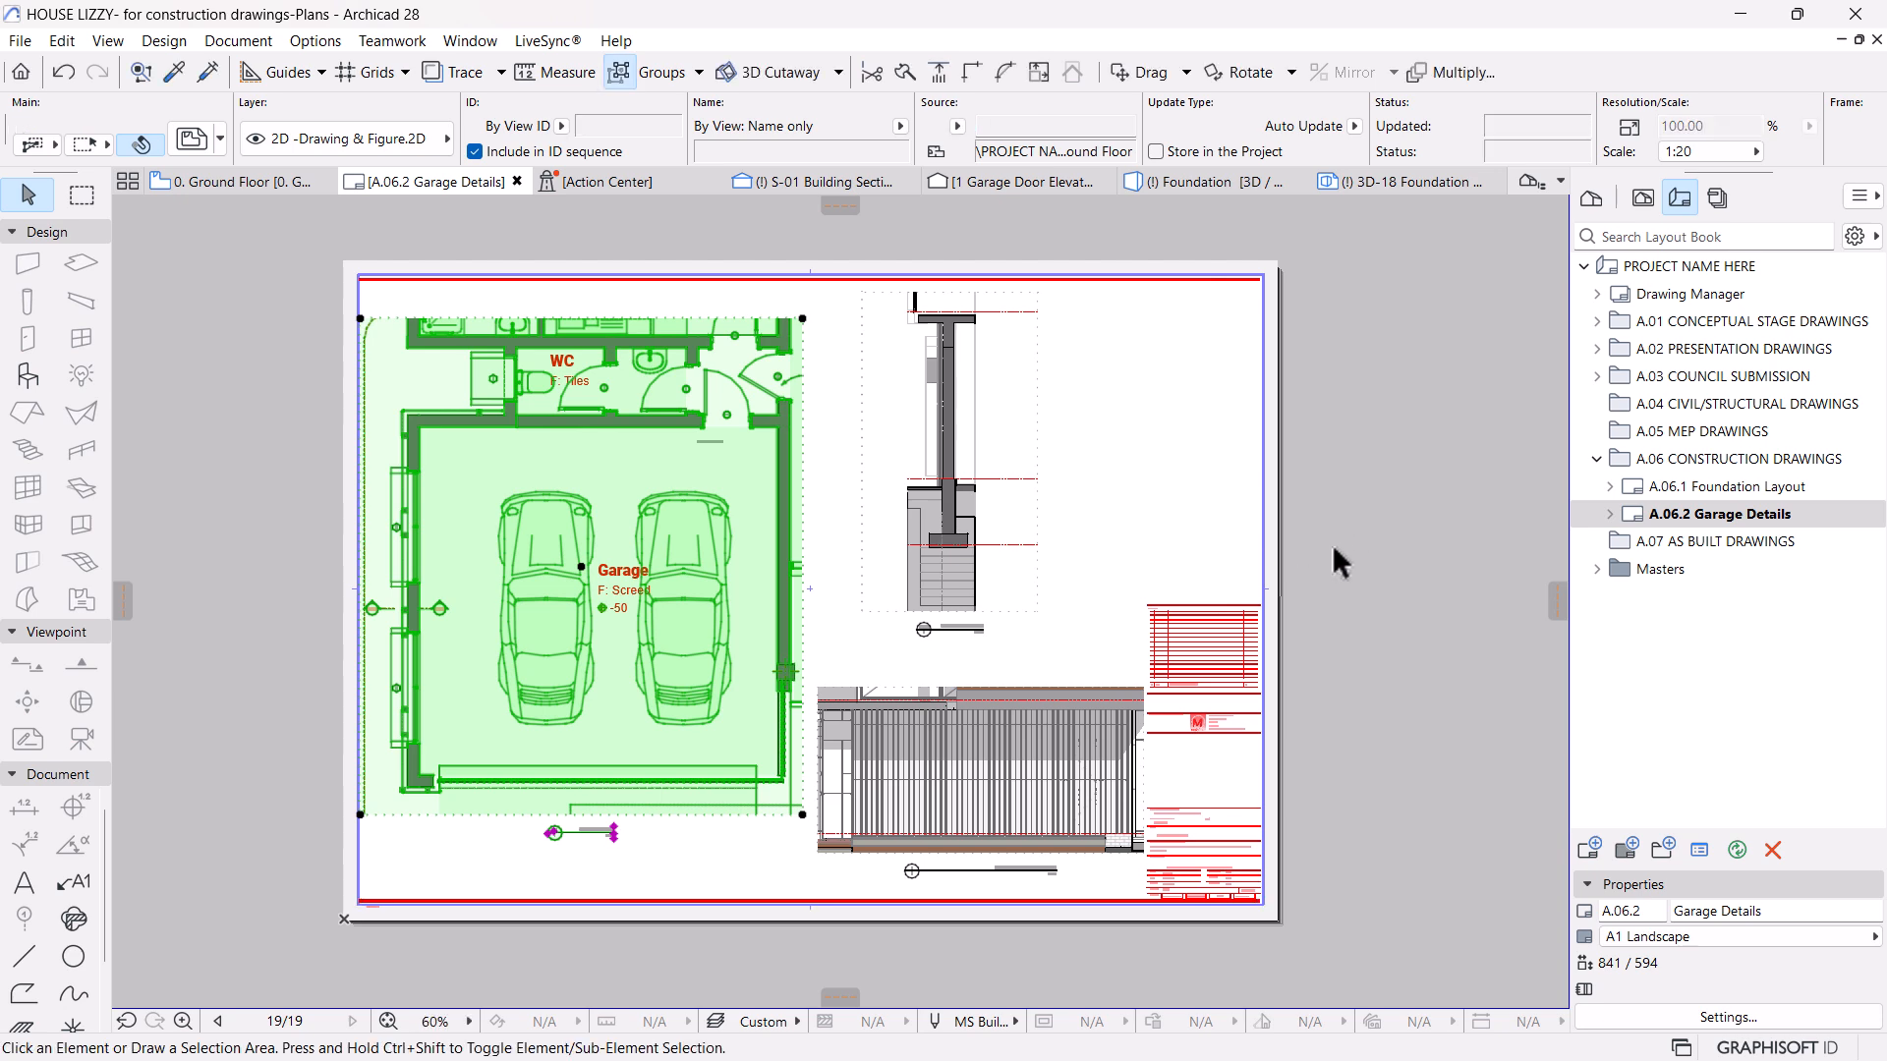
key("Escape")
Nudge the garage door elevation slightly left to leave a small gap before the title block.
middle_click_drag(1009, 608, 934, 630)
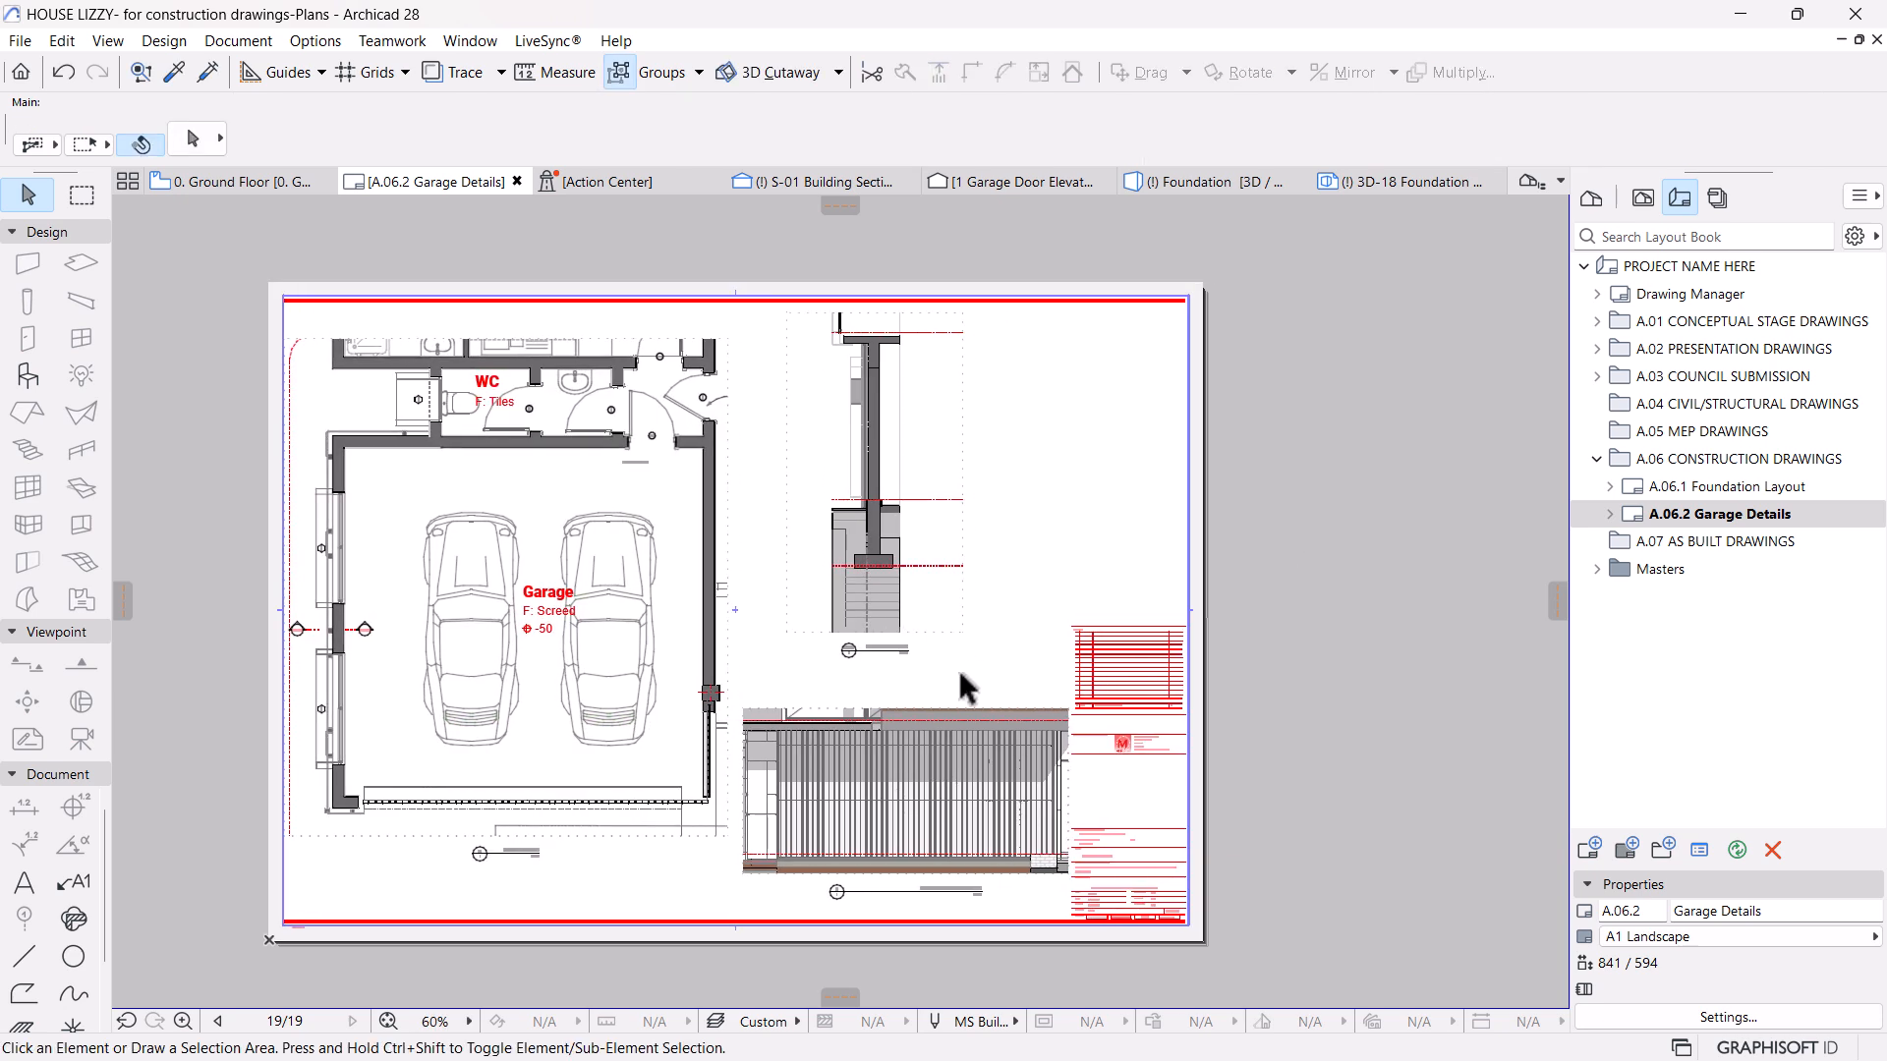
scroll(970, 468, "up", 2)
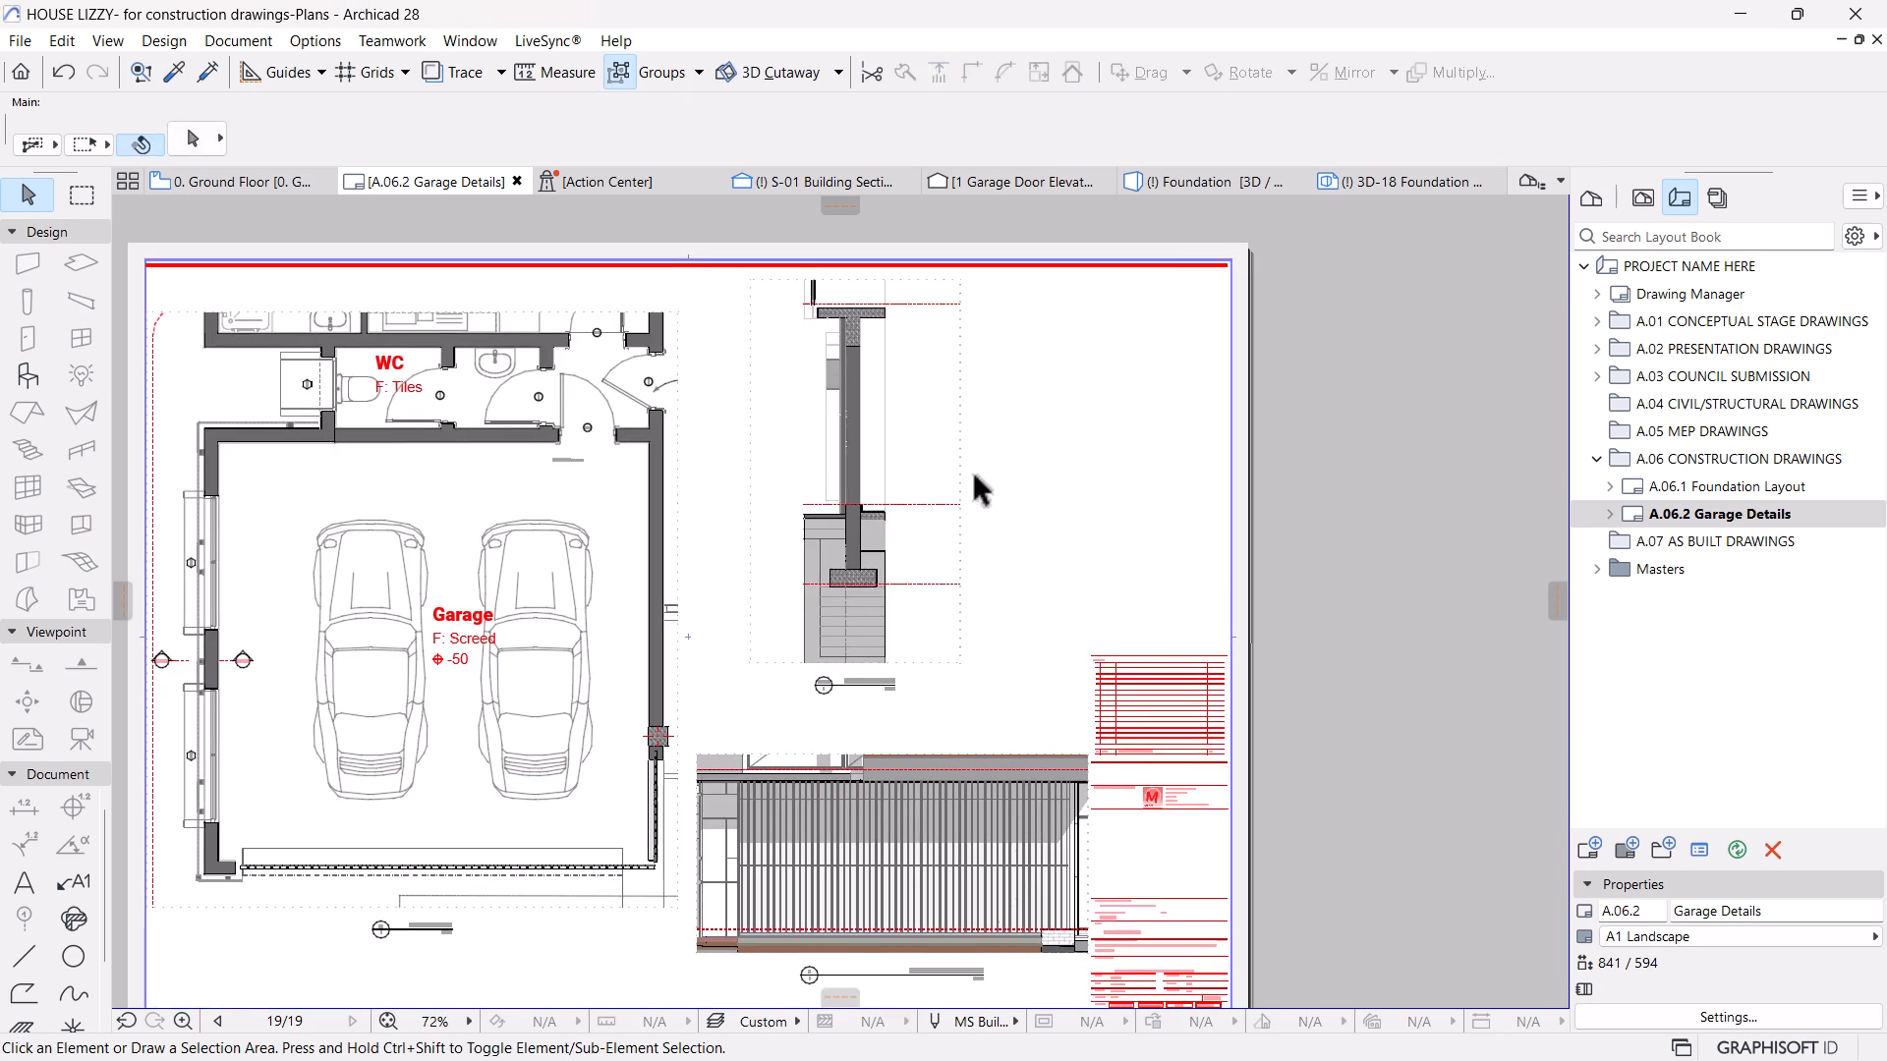
middle_click_drag(956, 629, 1016, 597)
scroll(990, 606, "up", 1)
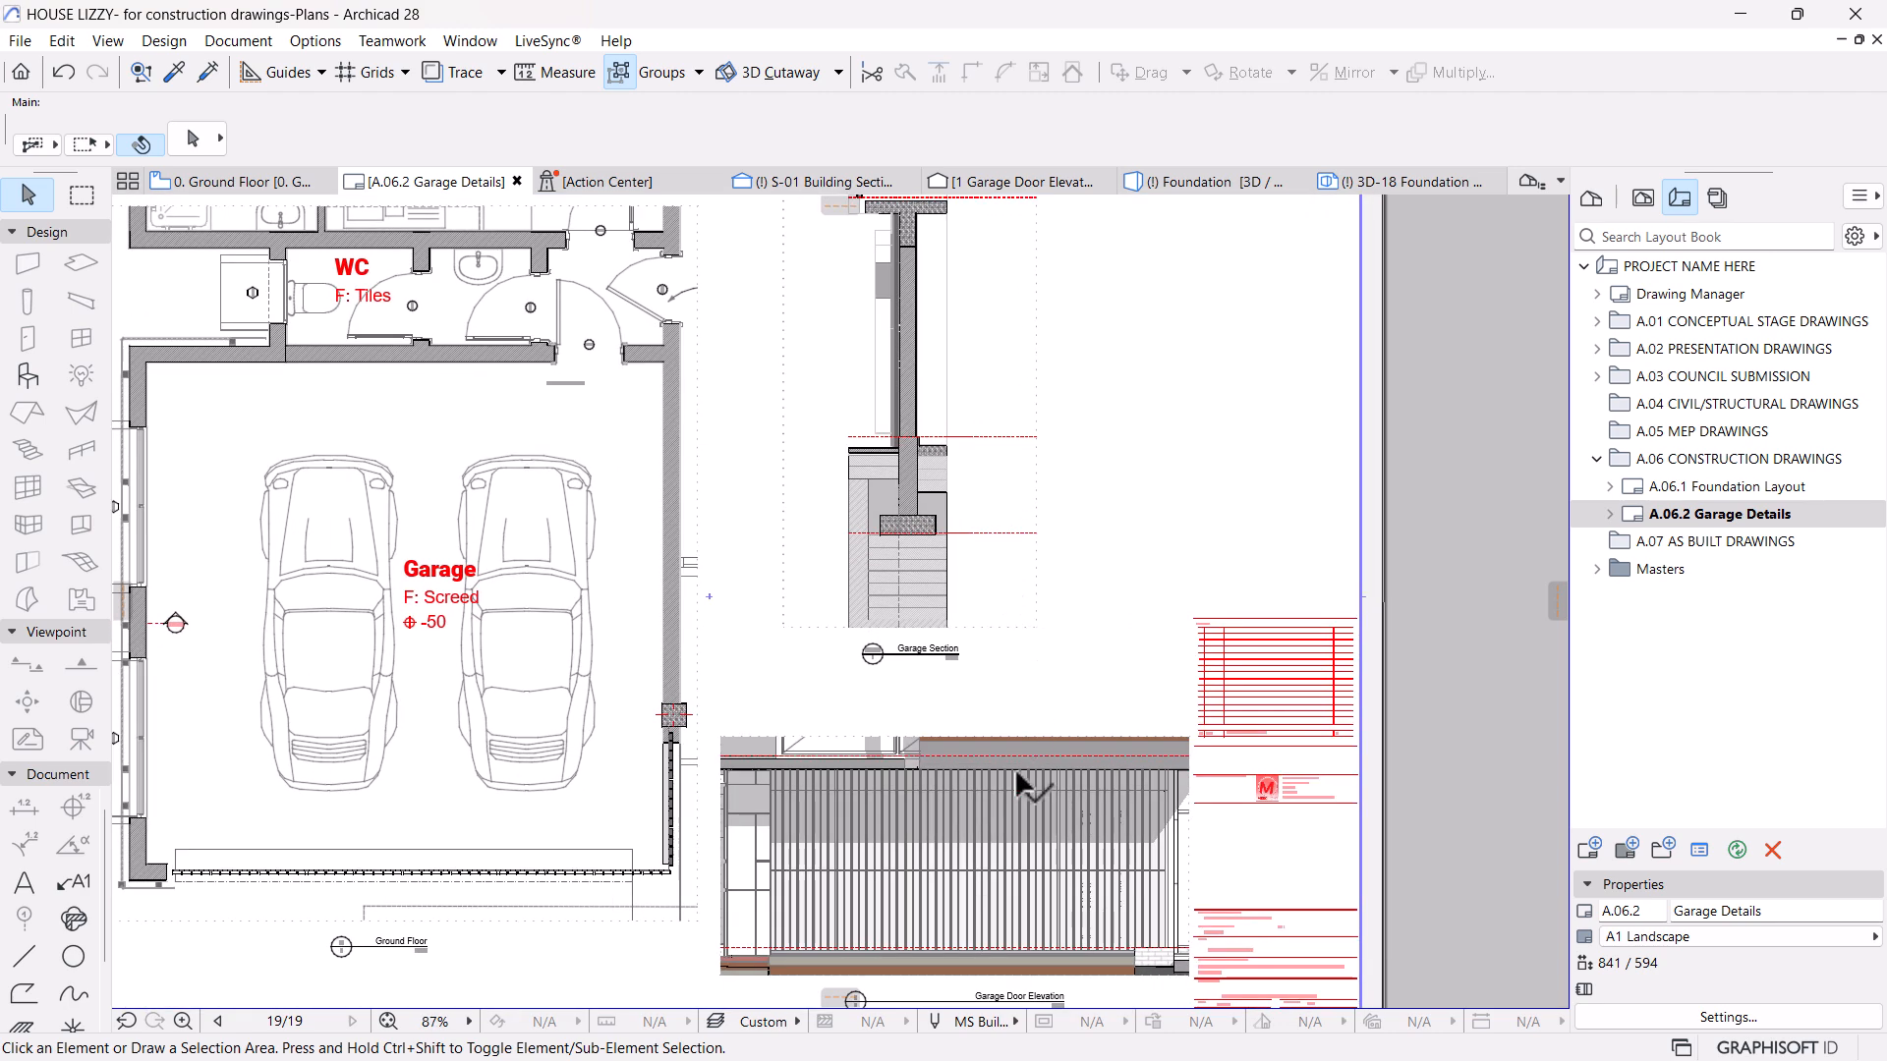
scroll(1028, 757, "up", 2)
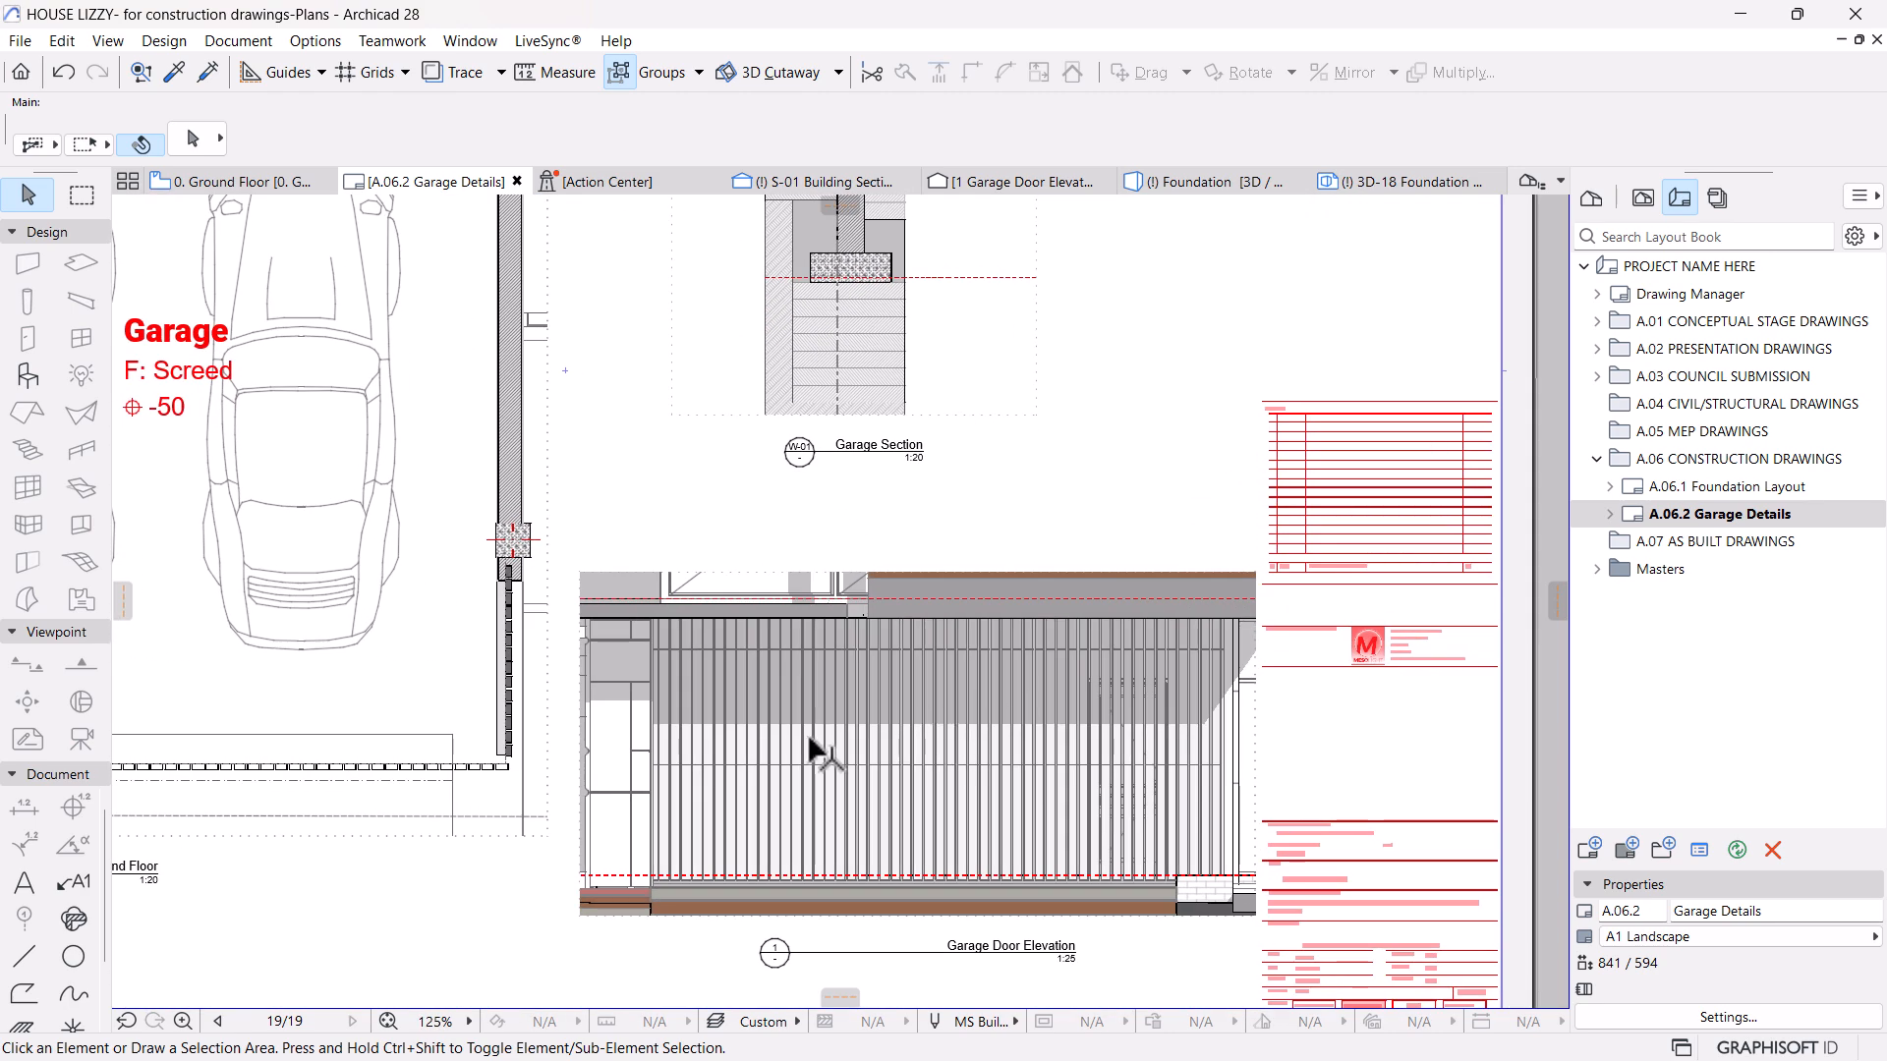
scroll(959, 681, "down", 3)
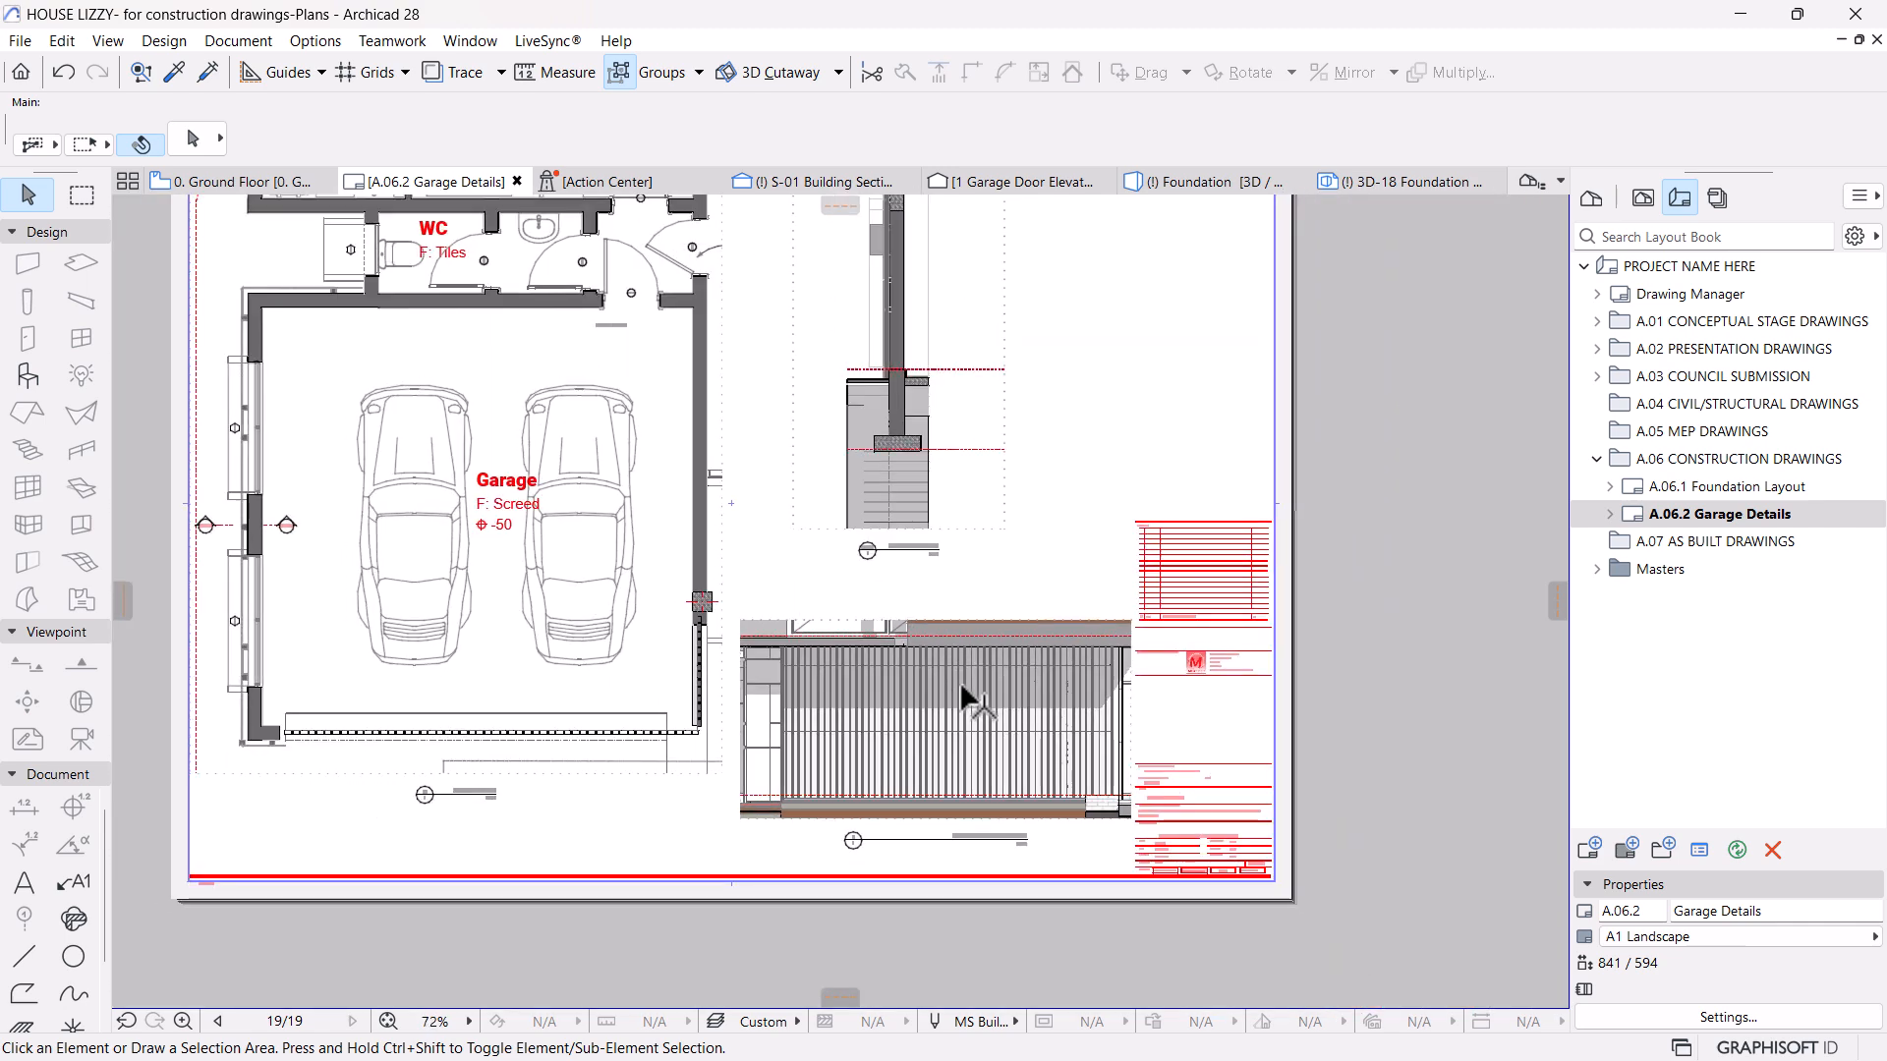
scroll(934, 721, "up", 2)
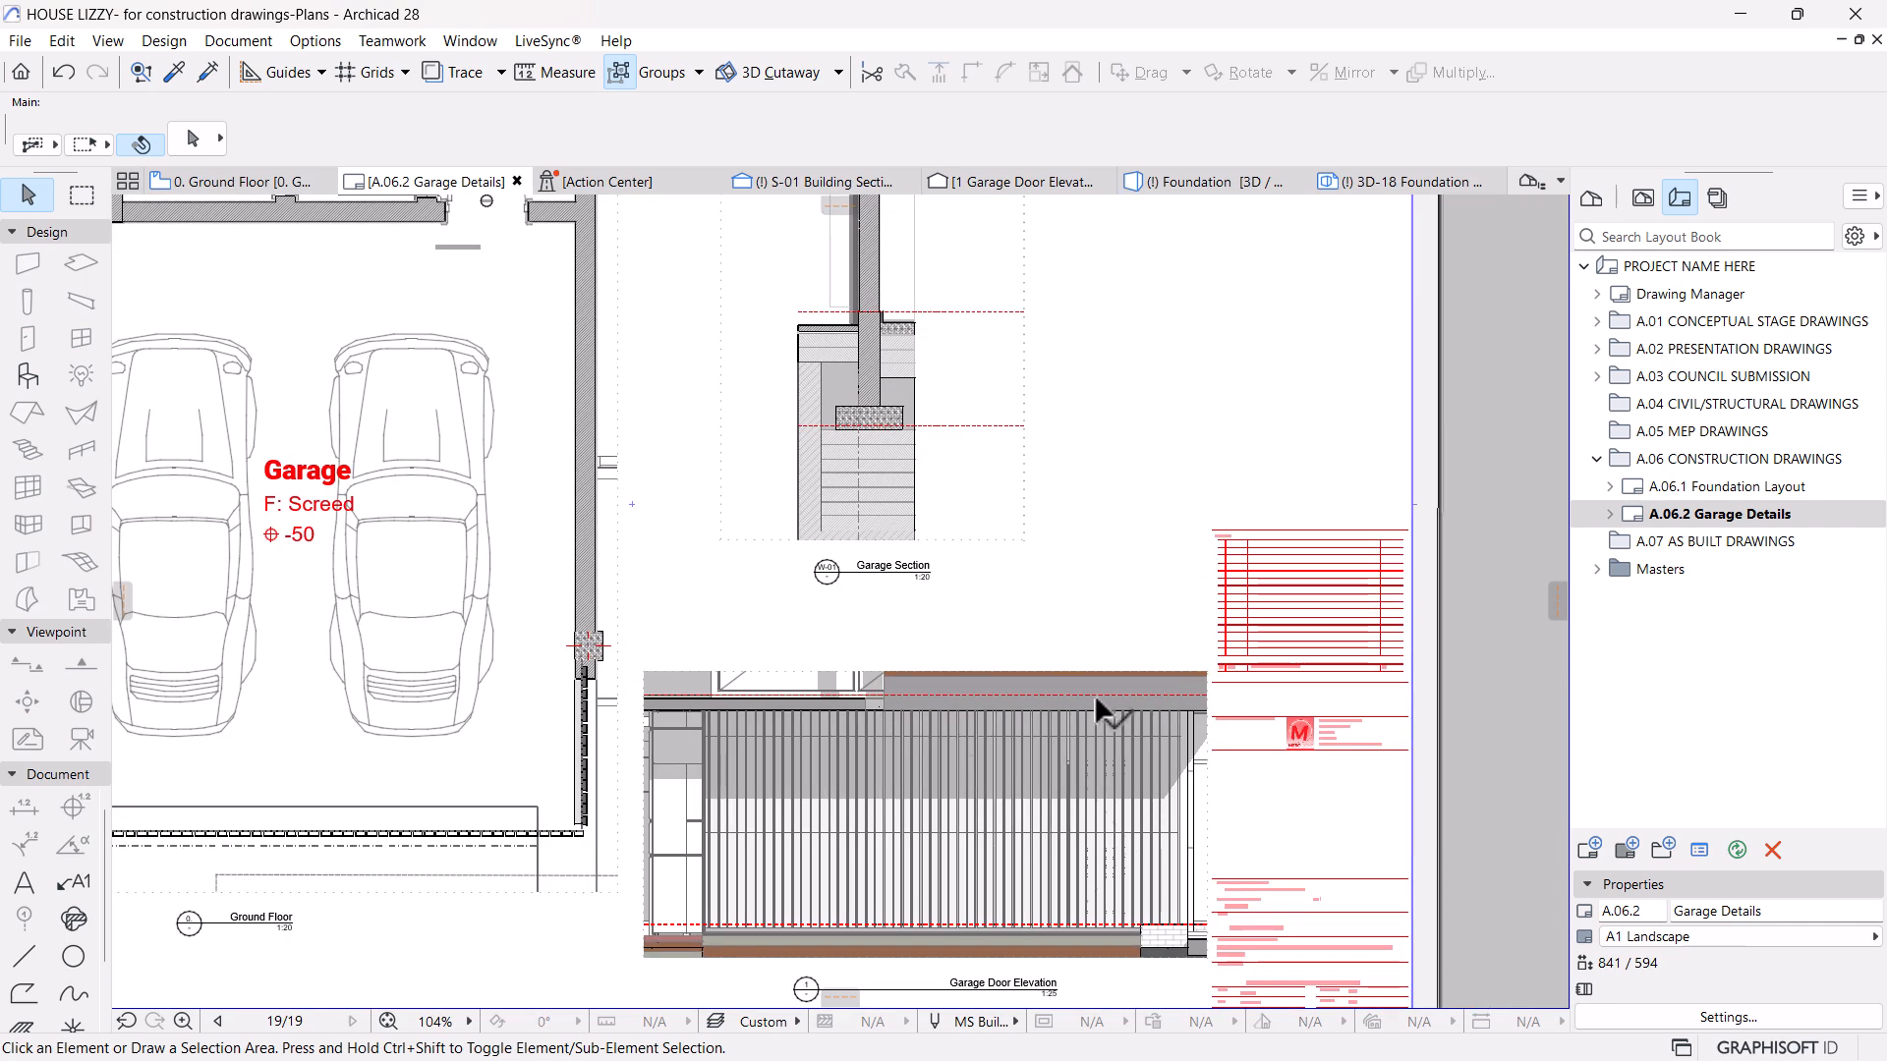
left_click(1094, 694)
left_click_drag(1207, 672, 1198, 676)
scroll(1140, 560, "down", 2)
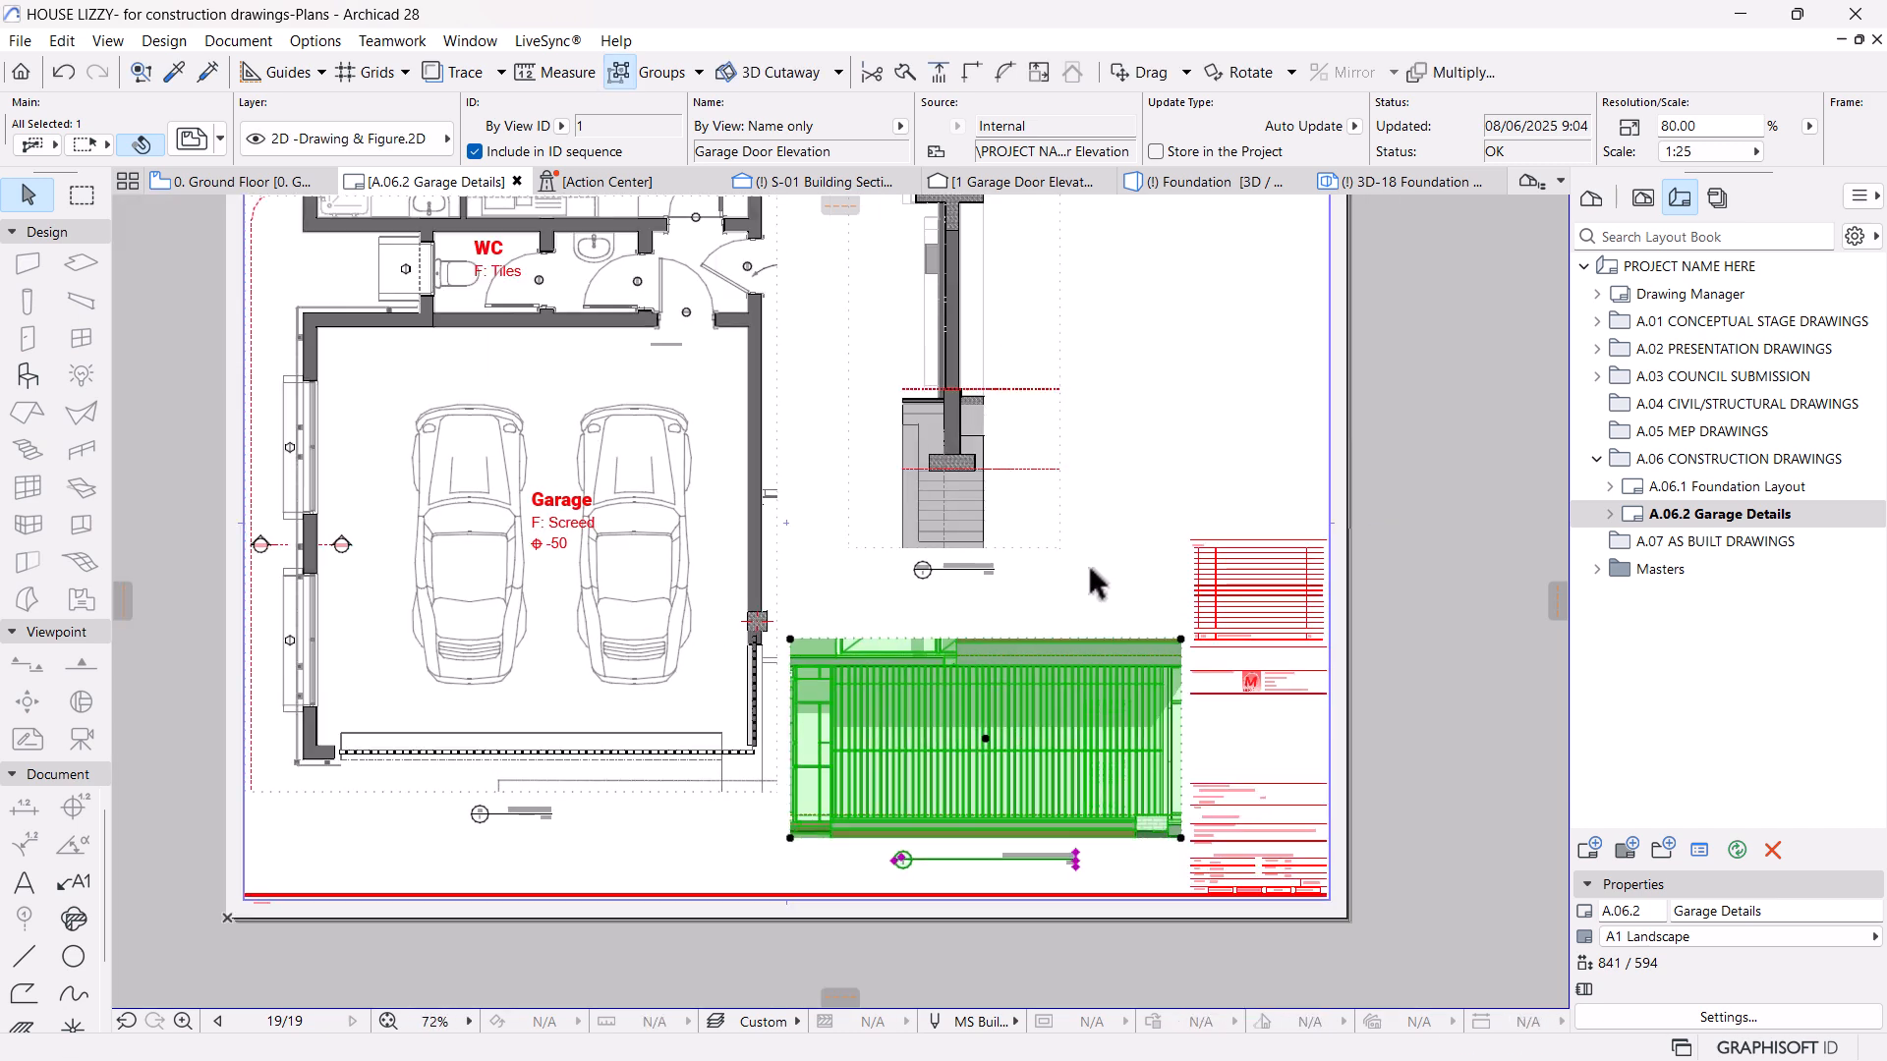
Close the open Action Center and keep the Garage Details layout in view.
scroll(1088, 569, "down", 1)
scroll(1046, 419, "up", 1)
scroll(1047, 420, "up", 1)
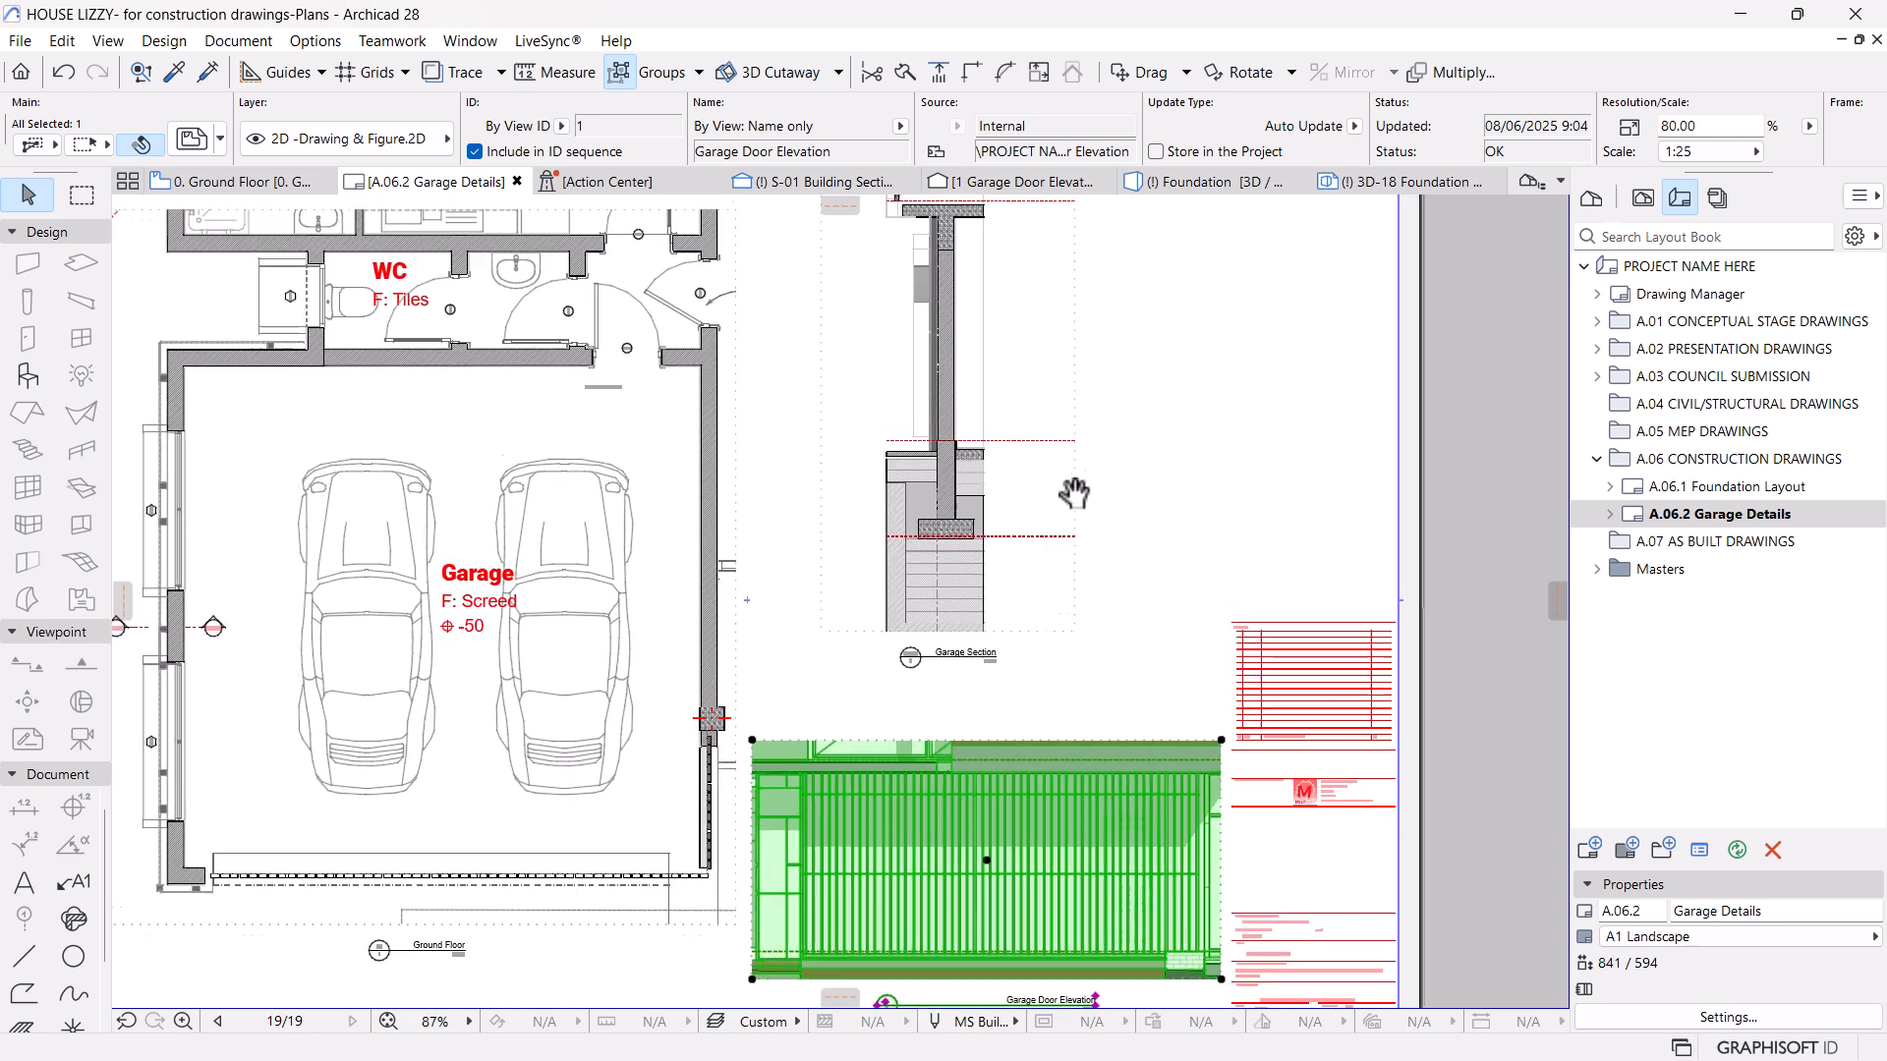
middle_click_drag(1081, 452, 1051, 688)
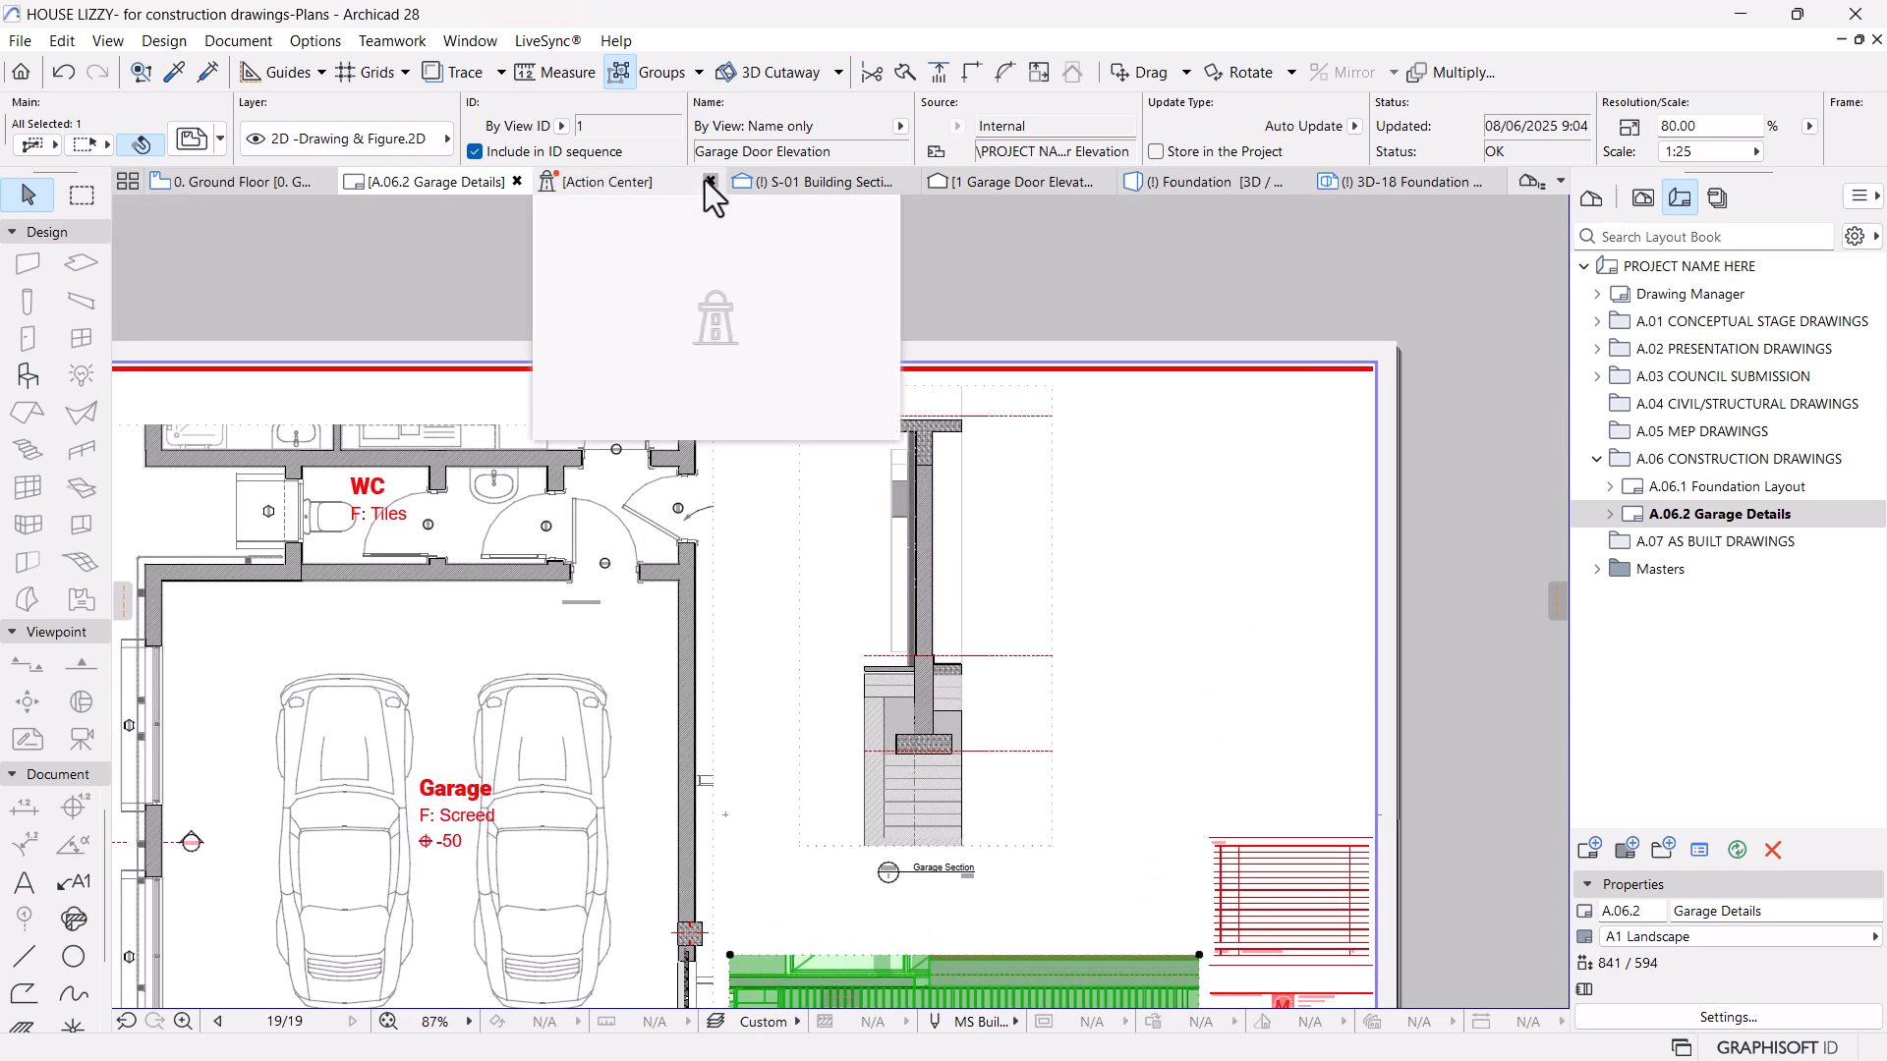
left_click(708, 181)
scroll(1142, 628, "up", 2)
scroll(1143, 628, "down", 3)
middle_click_drag(1104, 645, 1136, 660)
scroll(1086, 694, "up", 1)
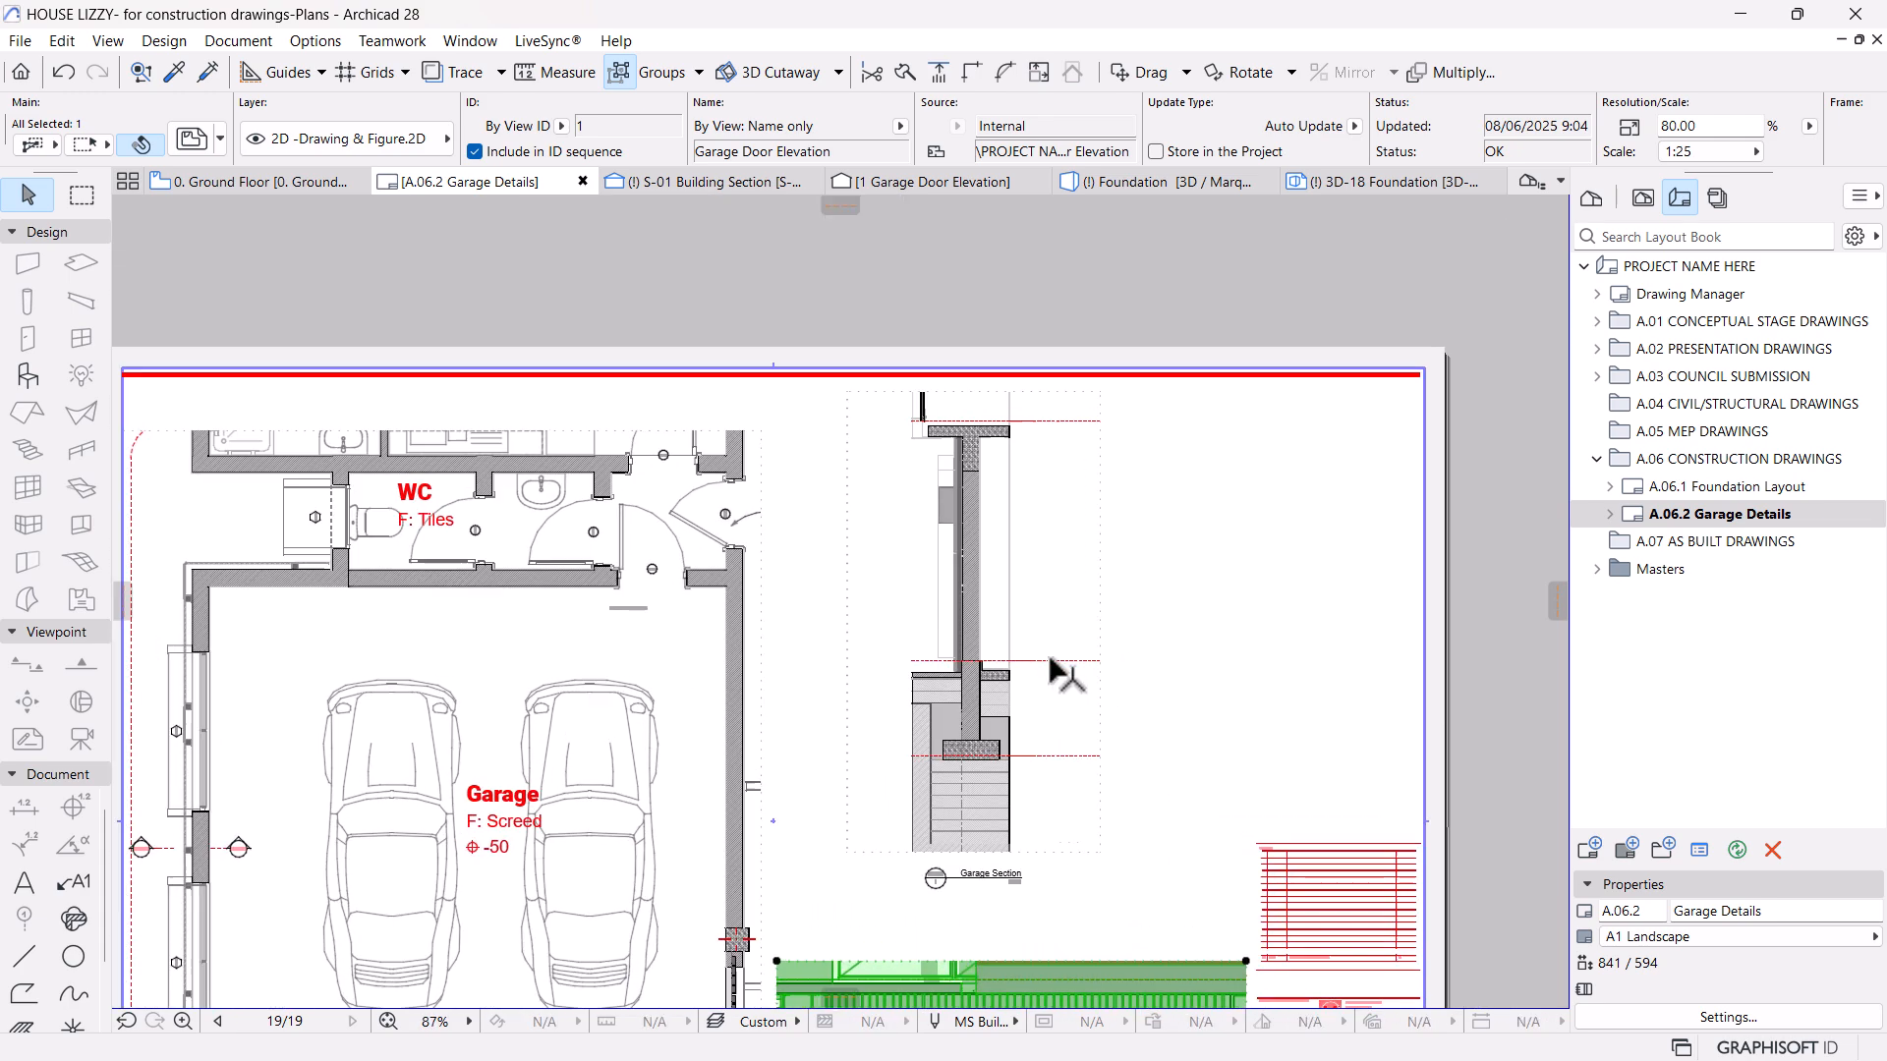
Open the Ground Floor plan, examine the garage door and its elevation marker, and clear the selection.
left_click(237, 191)
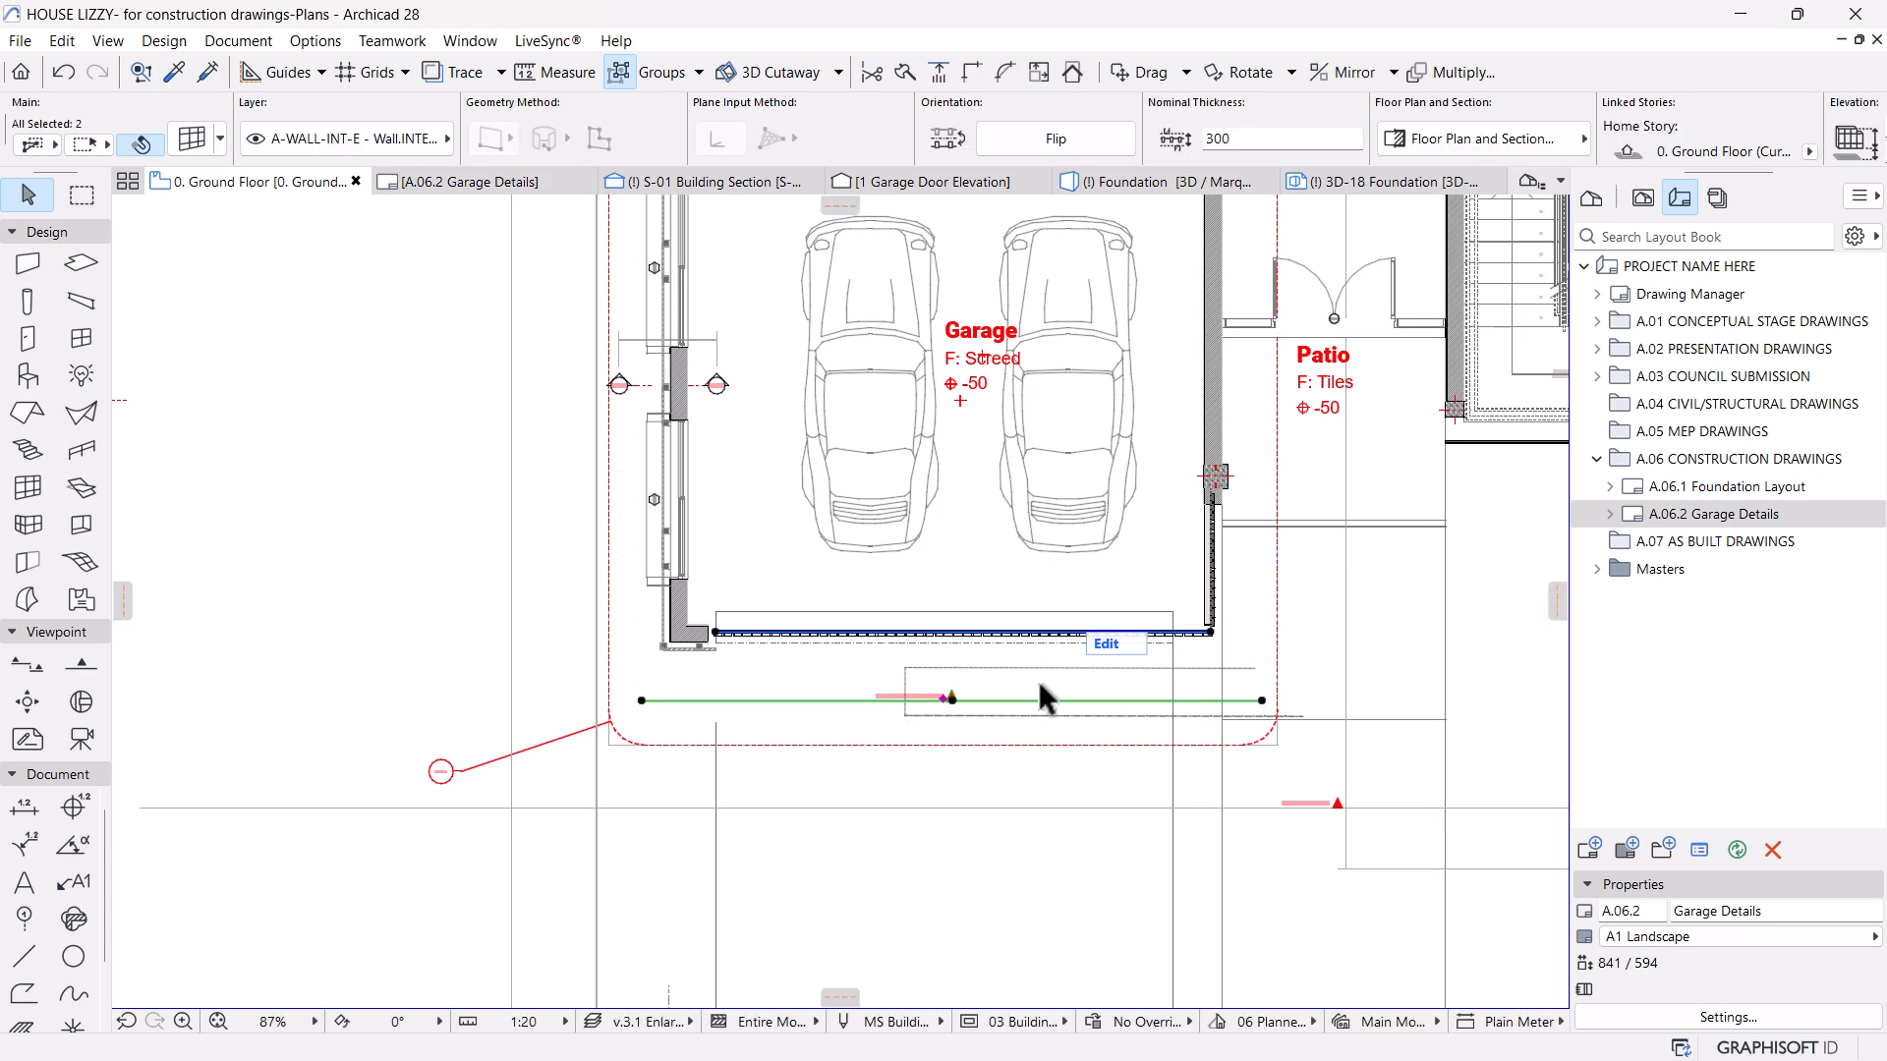
scroll(1042, 693, "up", 4)
scroll(1454, 572, "up", 2)
scroll(1228, 634, "down", 3)
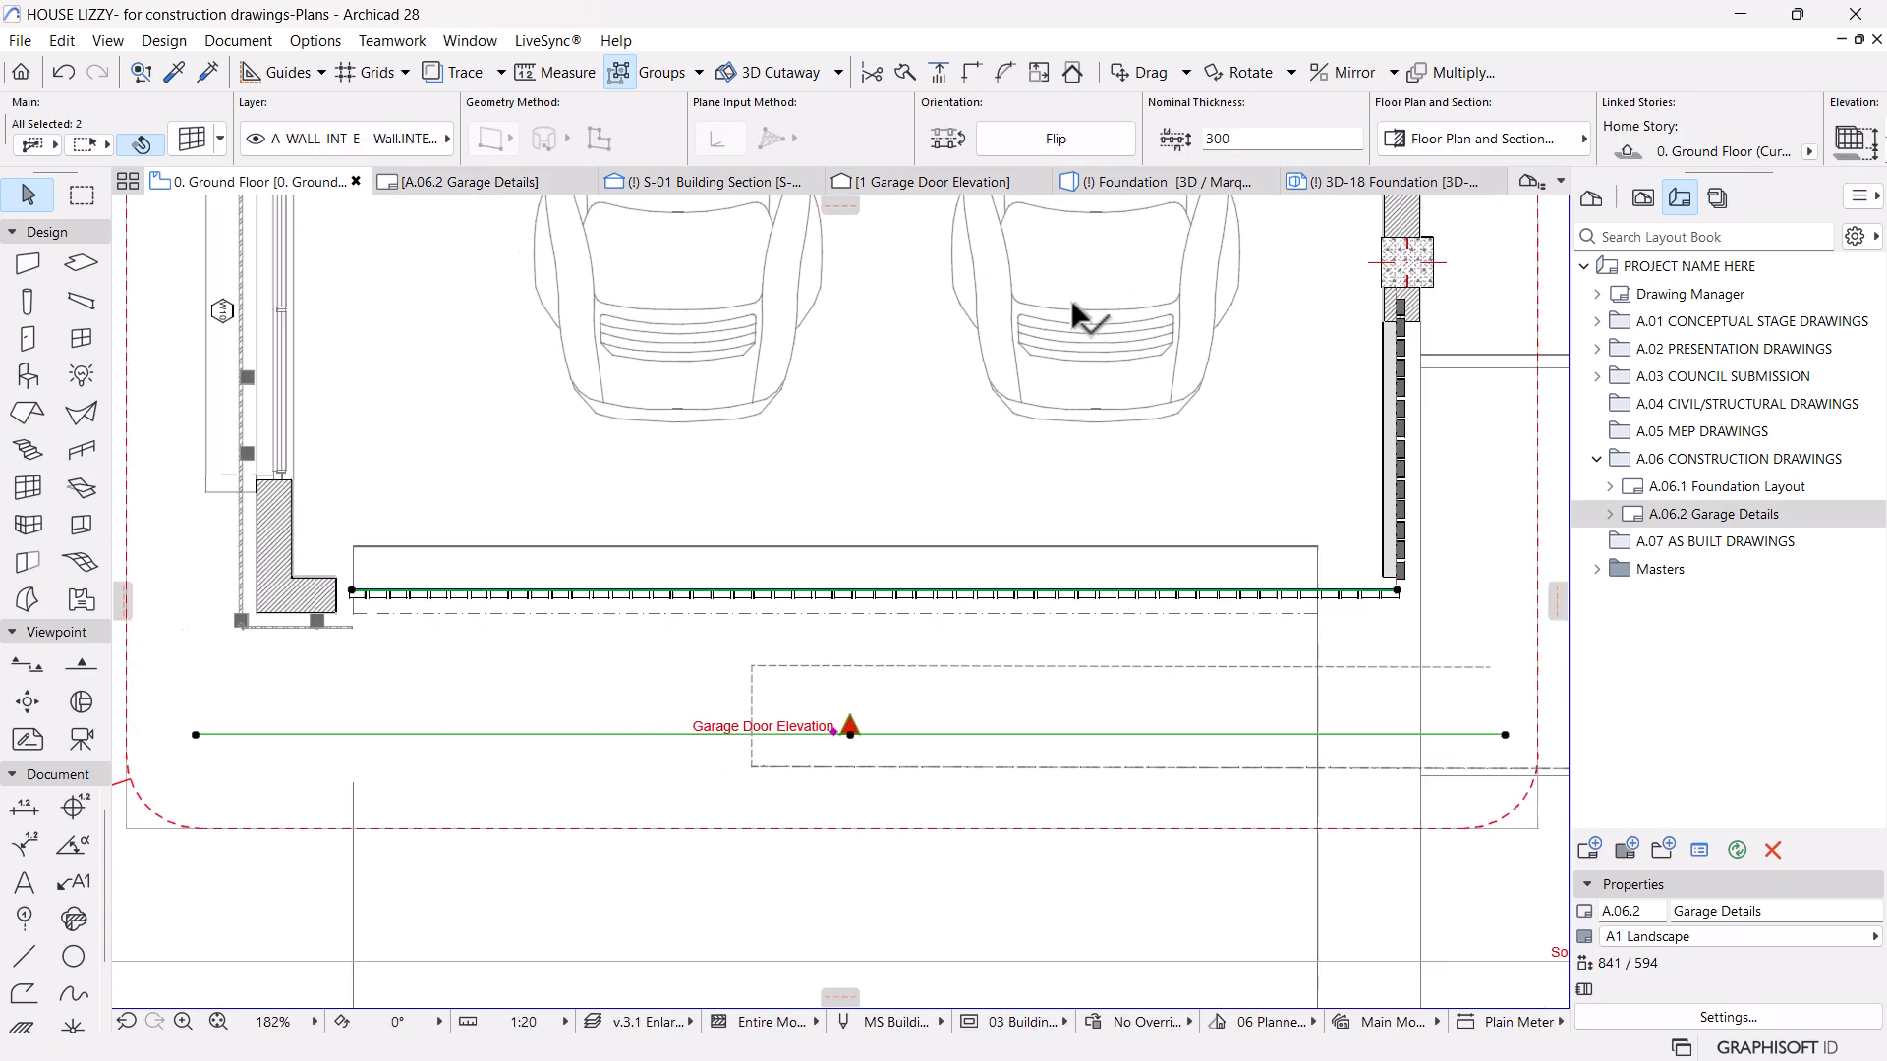
key("Escape")
Show the complete model in the Foundation 3D view and select the three stacked slatted walls of the garage door.
left_click(1081, 185)
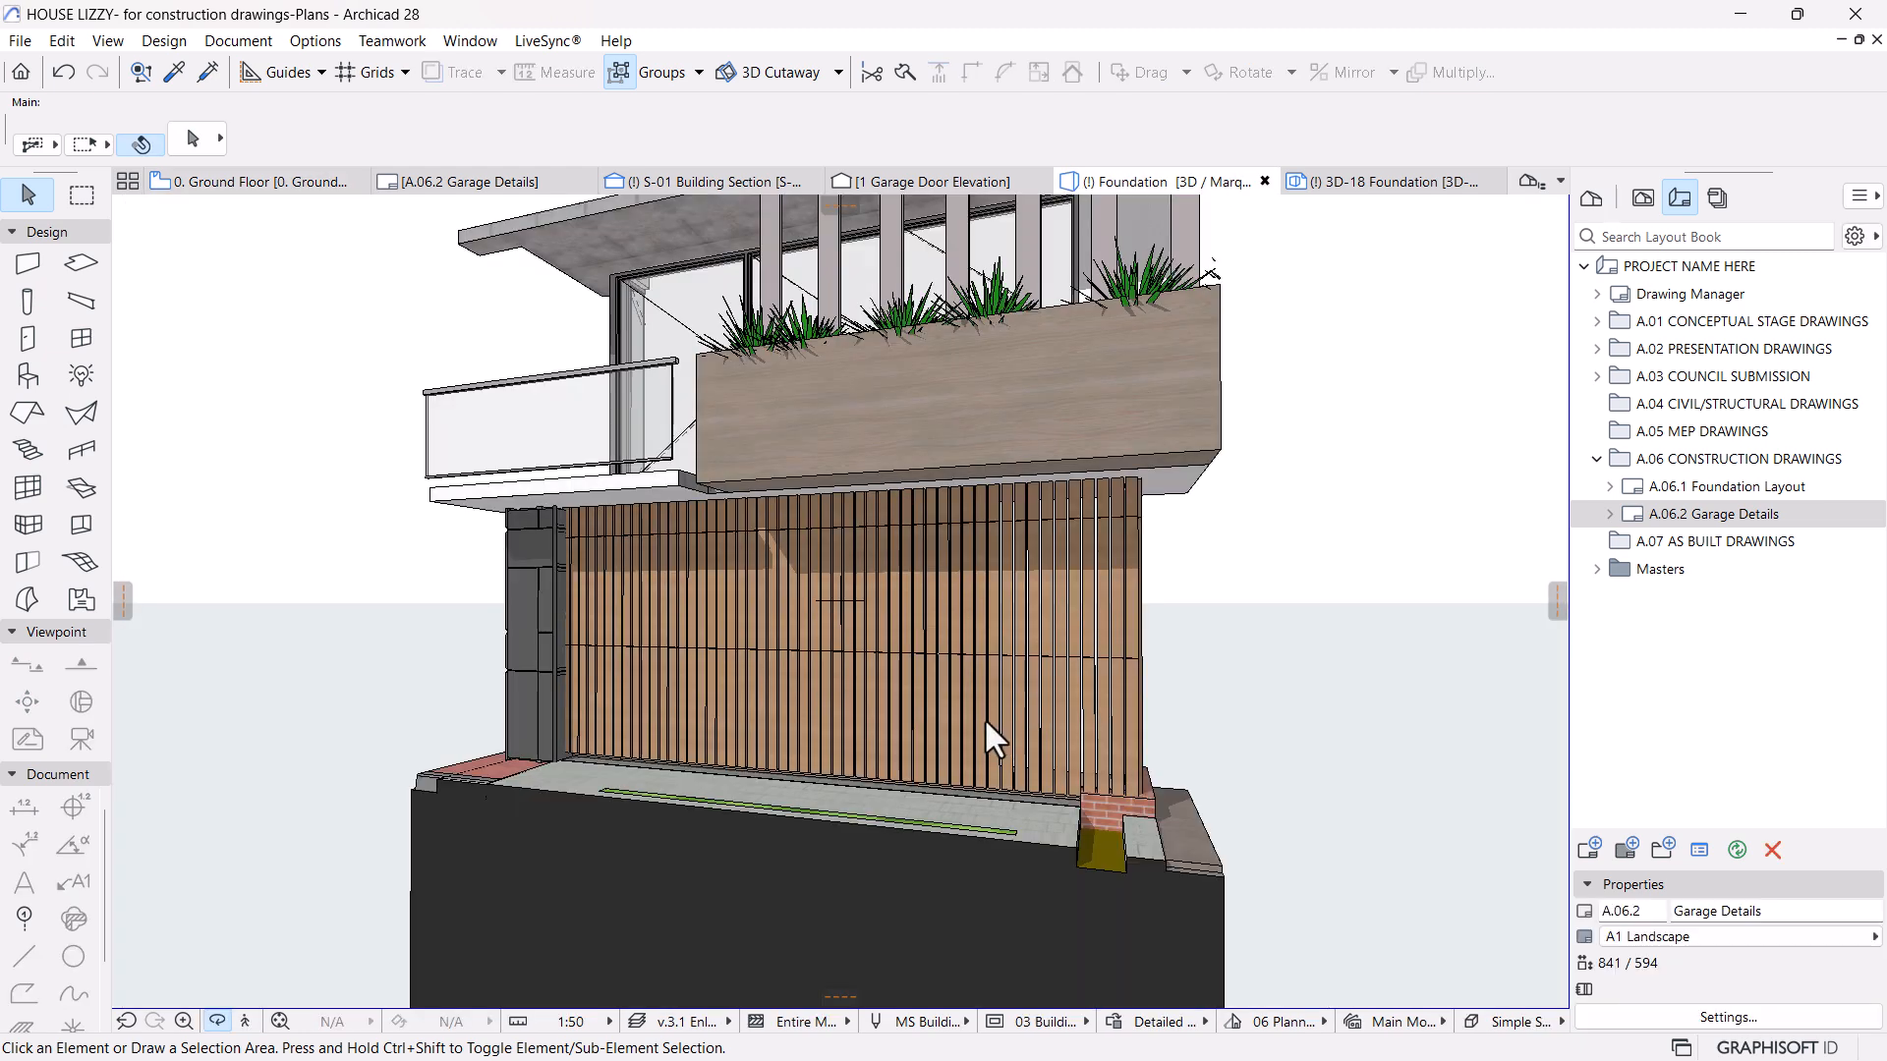
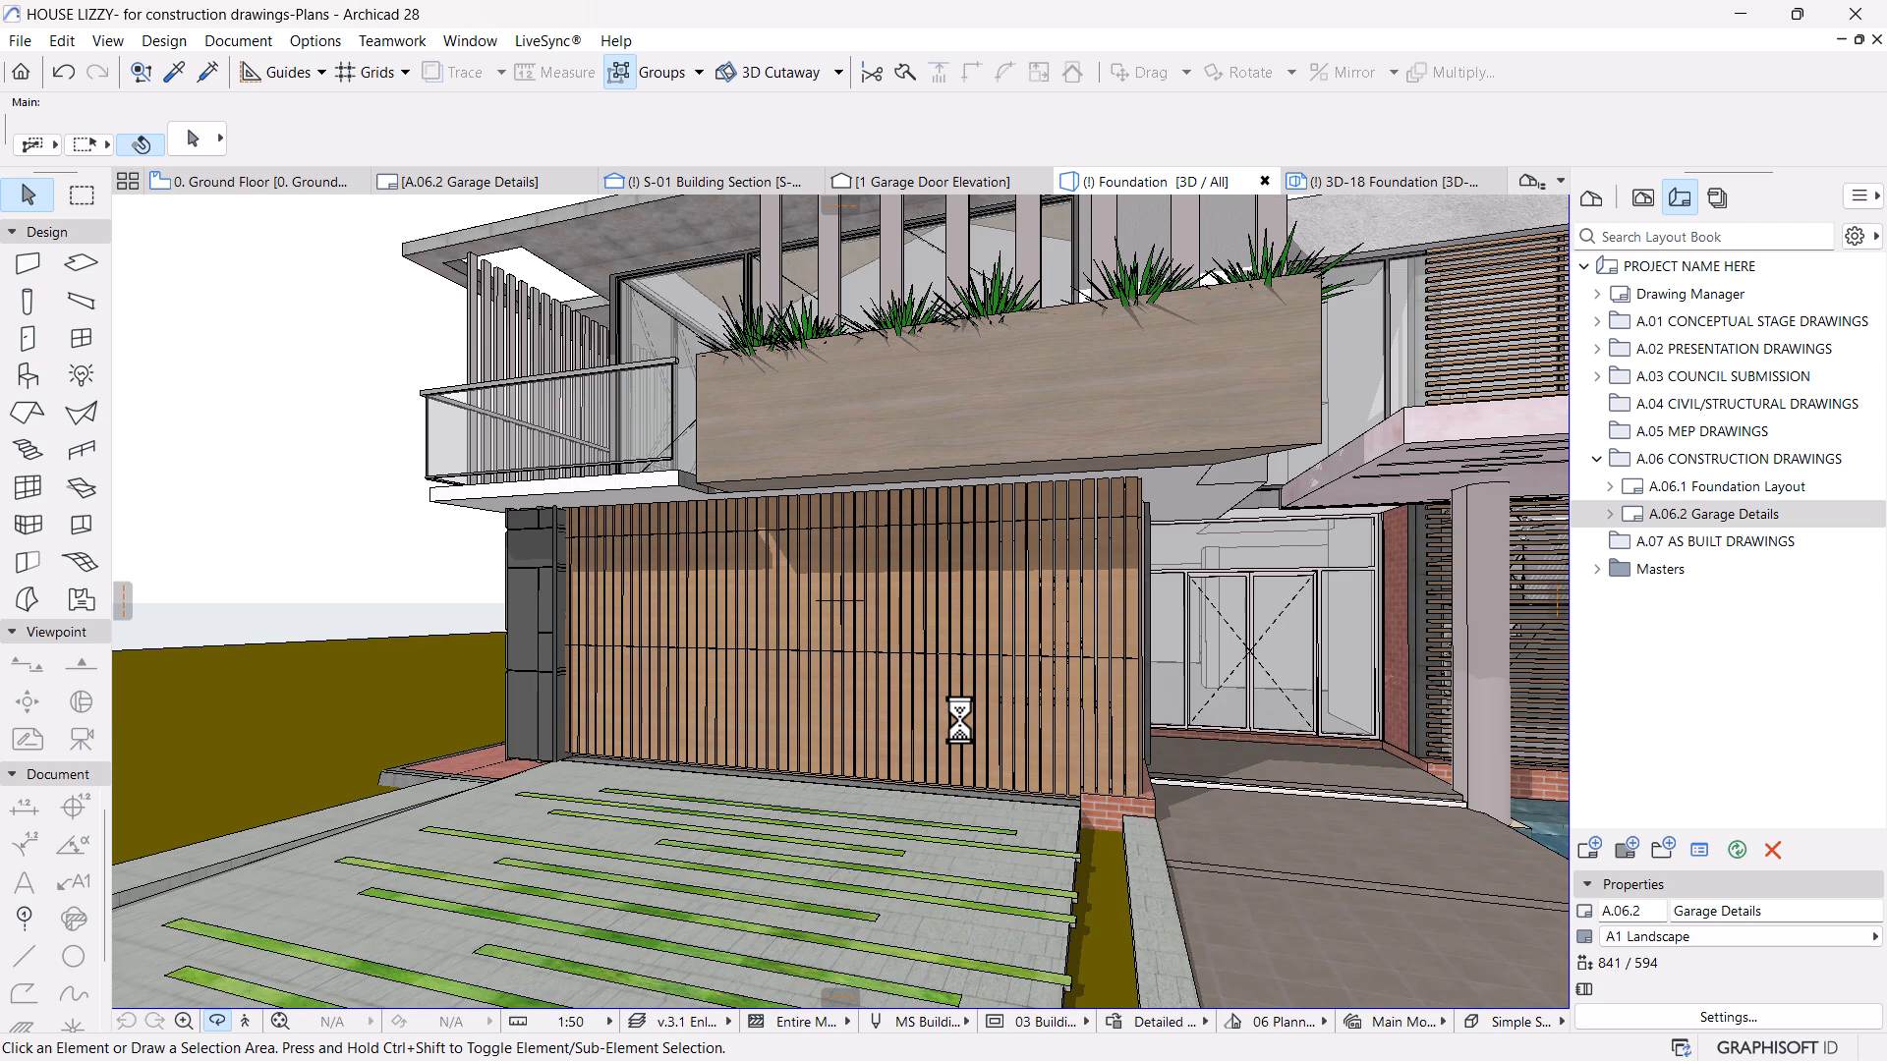
left_click(916, 725)
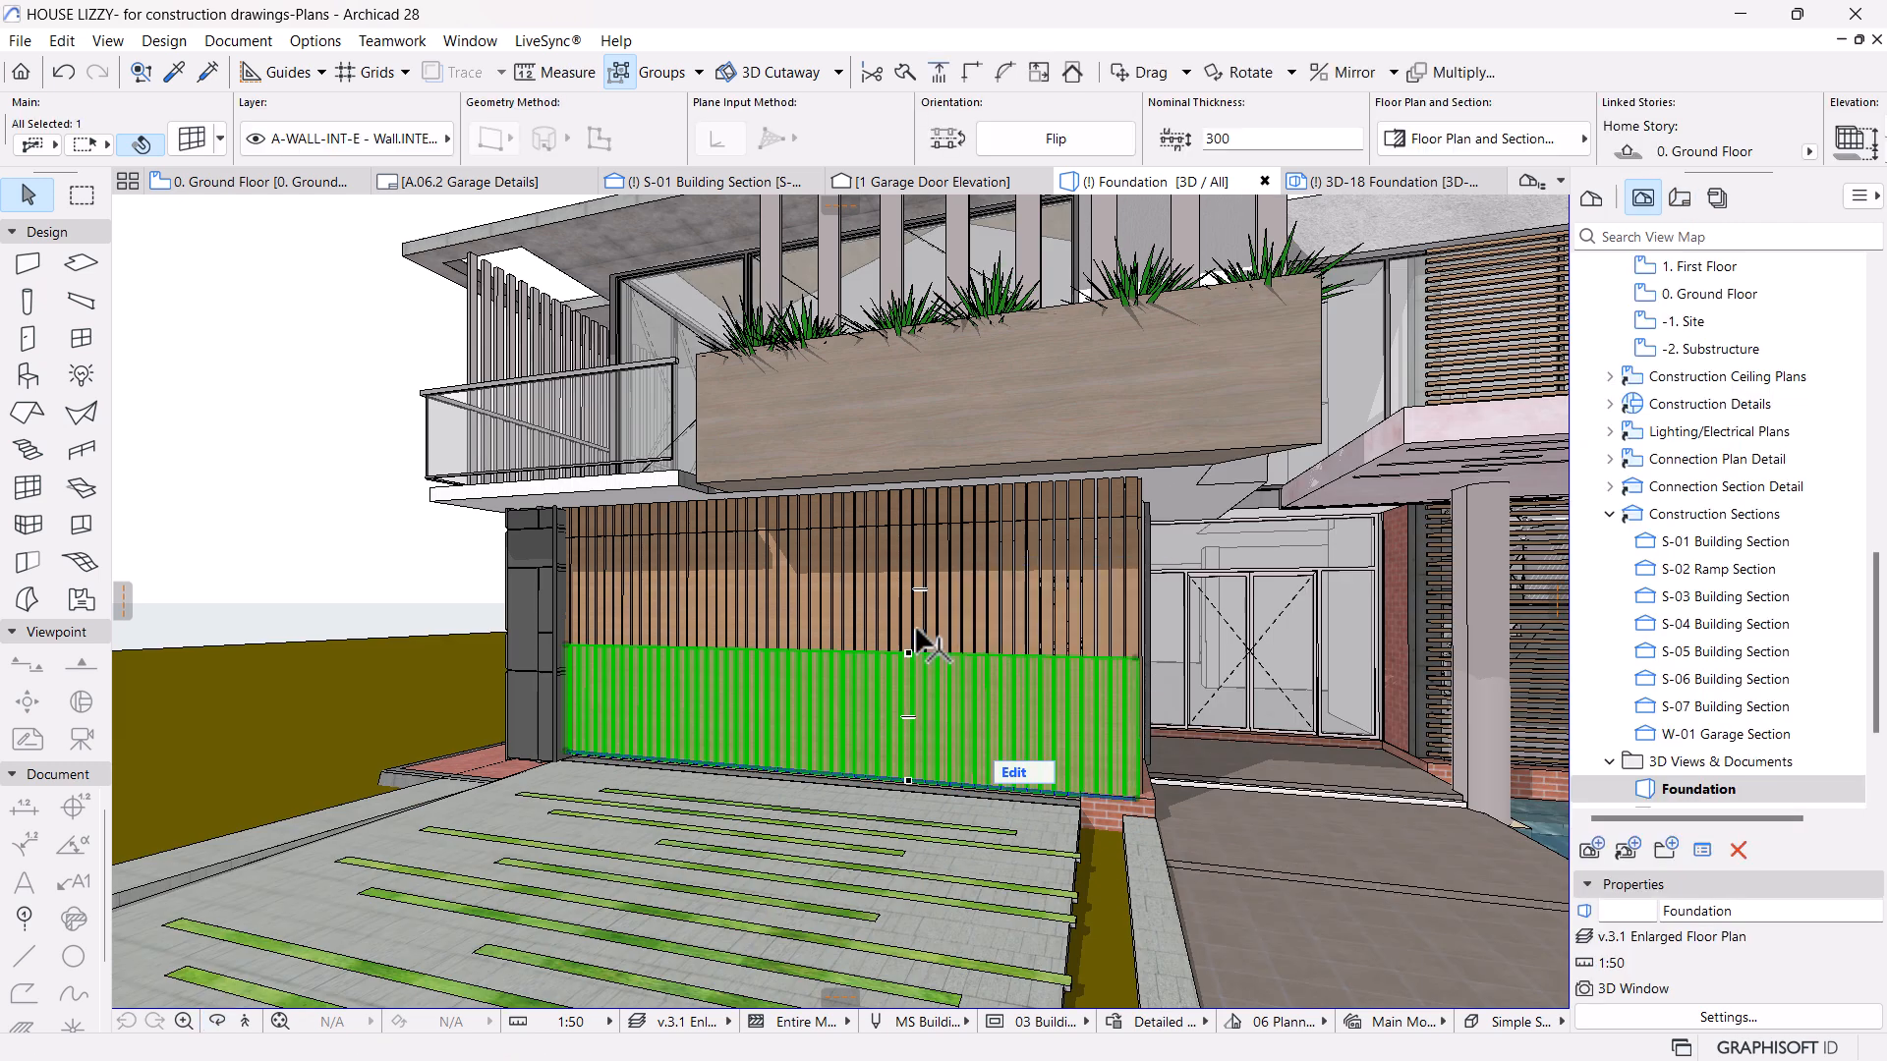
left_click(945, 503, "shift")
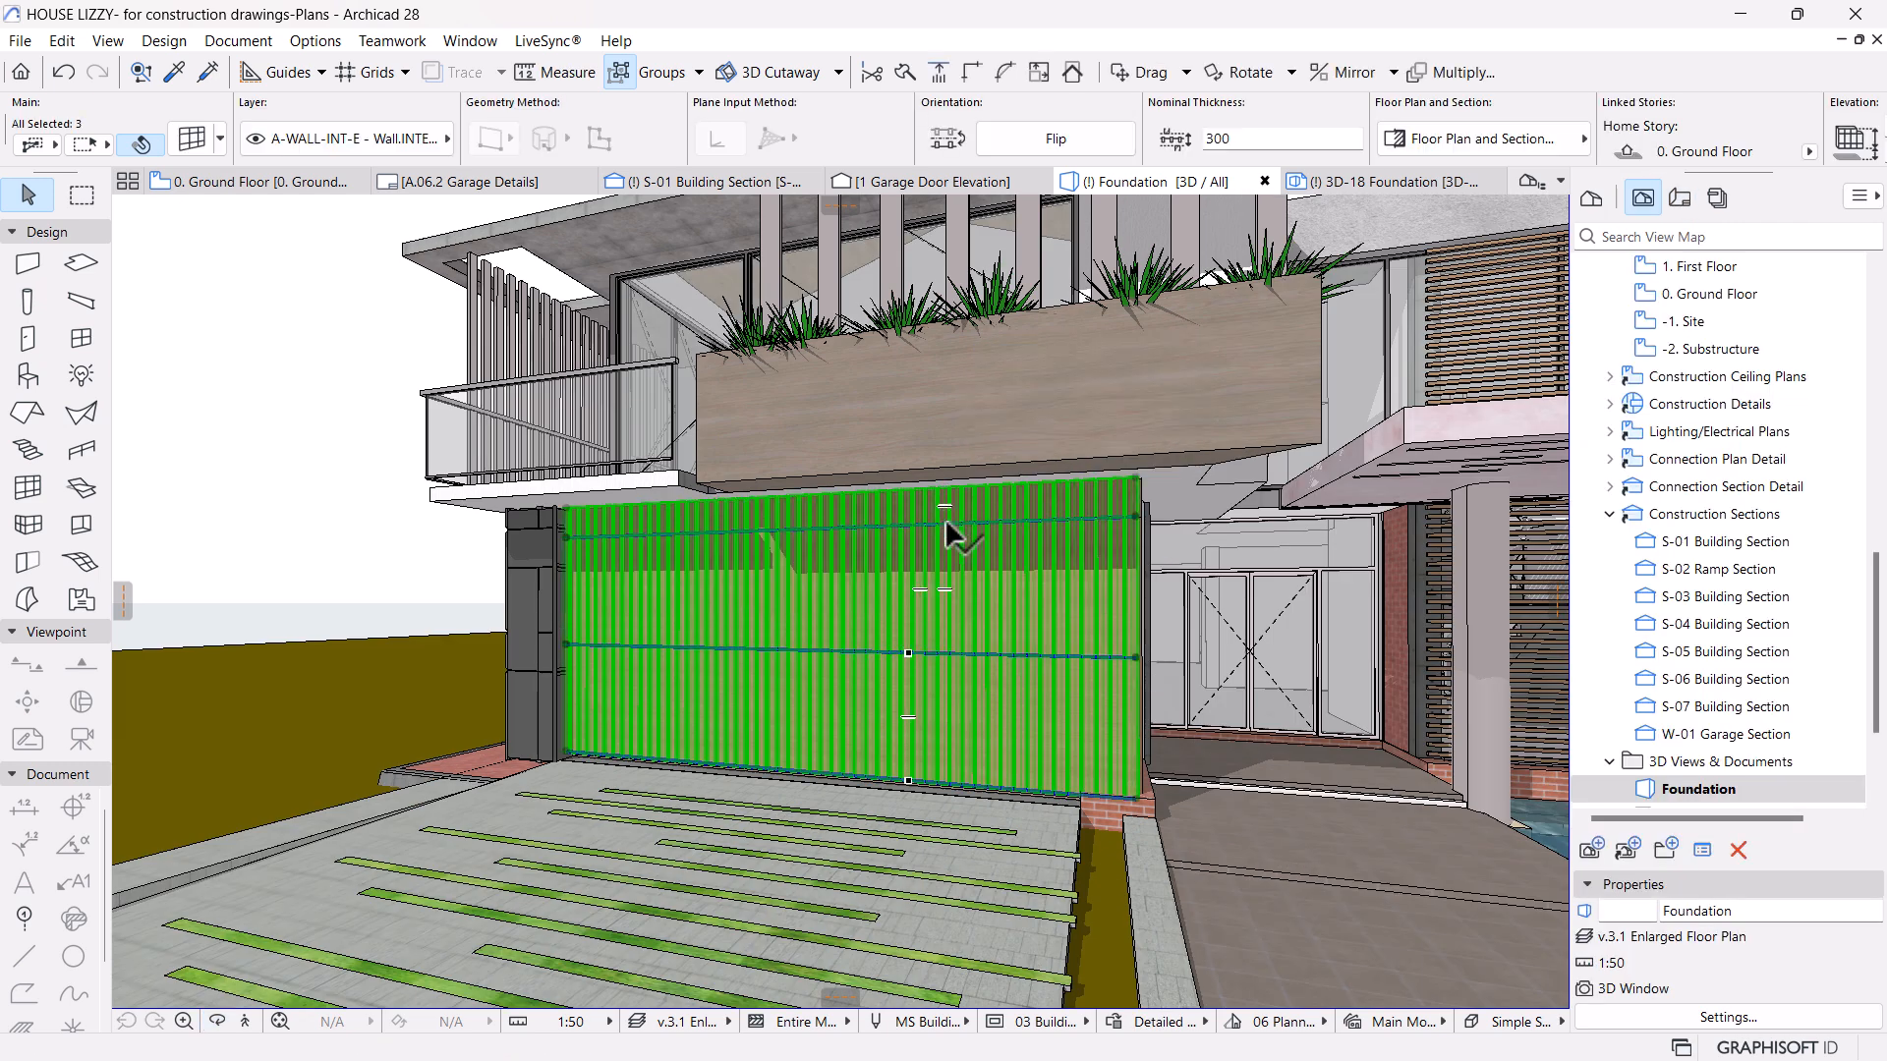
Place a copy of the selected garage door walls on the open ground beside the house.
scroll(999, 683, "down", 2)
middle_click_drag(998, 683, 1077, 895)
key("ctrl+d")
left_click(1332, 902)
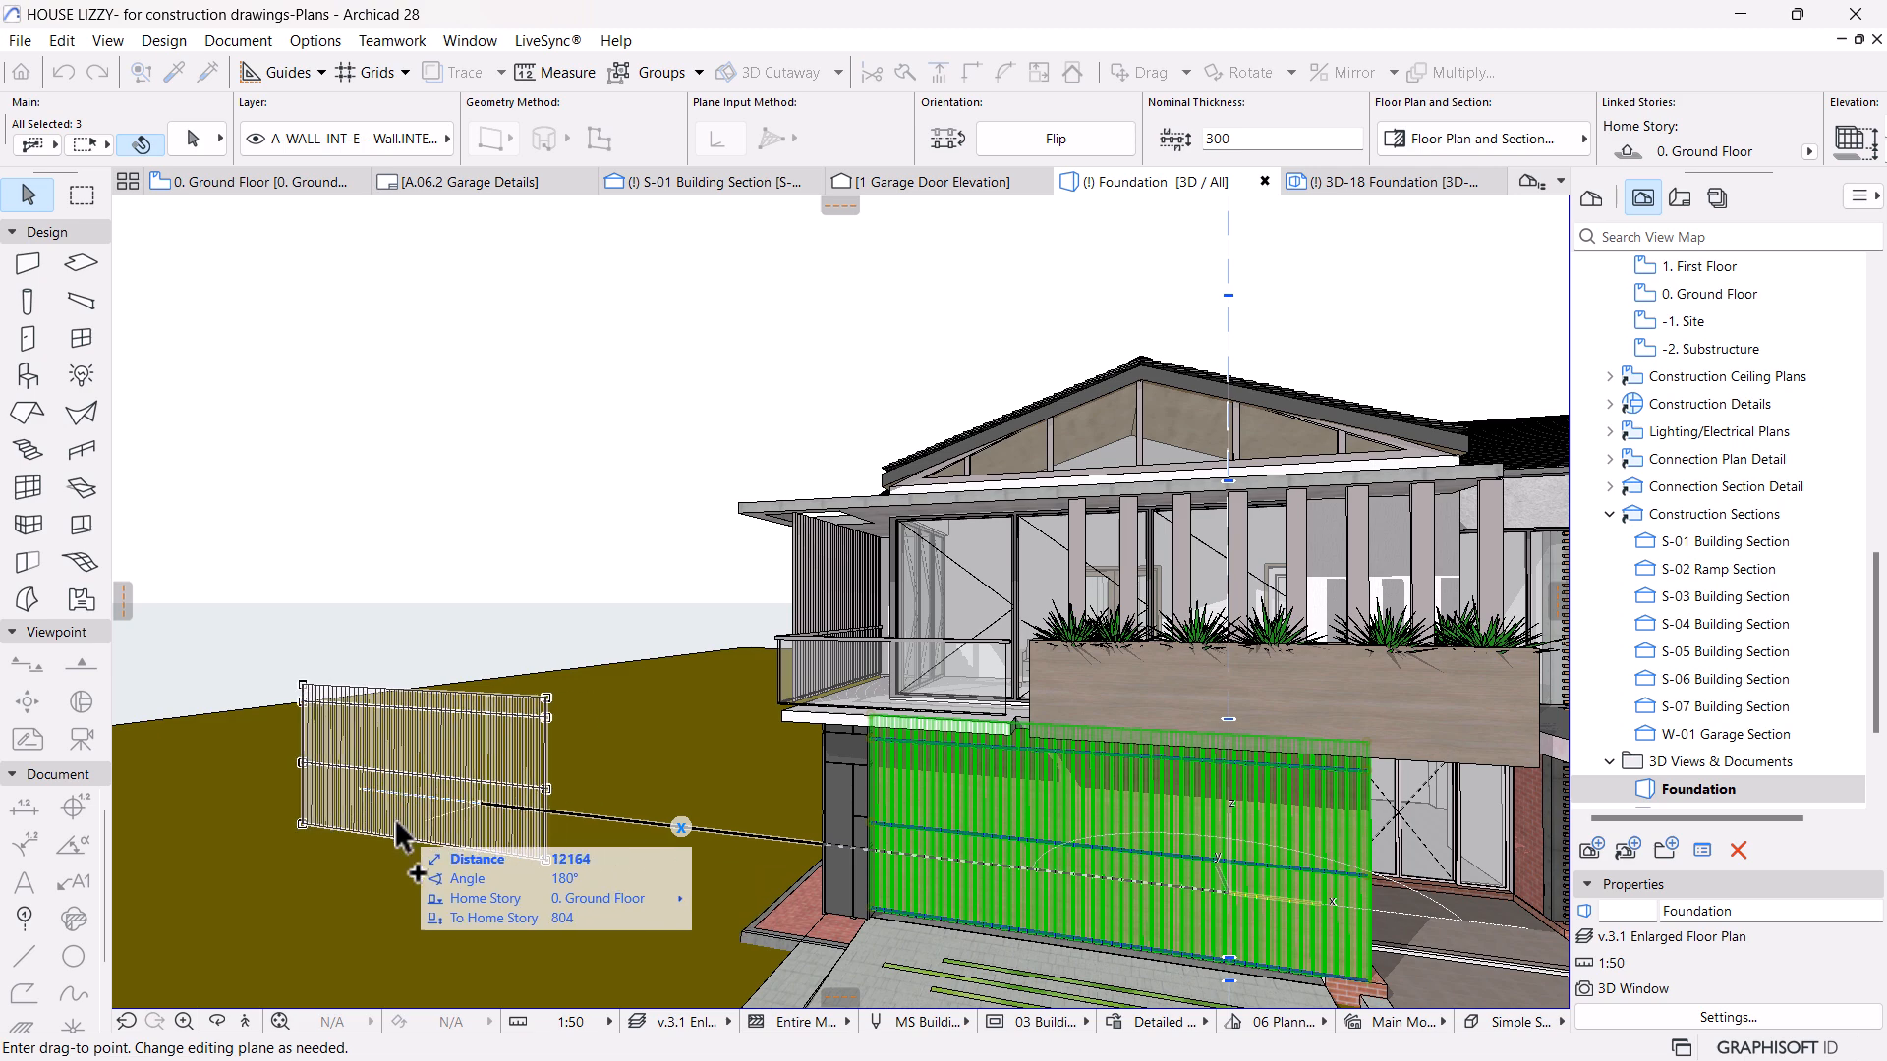
left_click(362, 808)
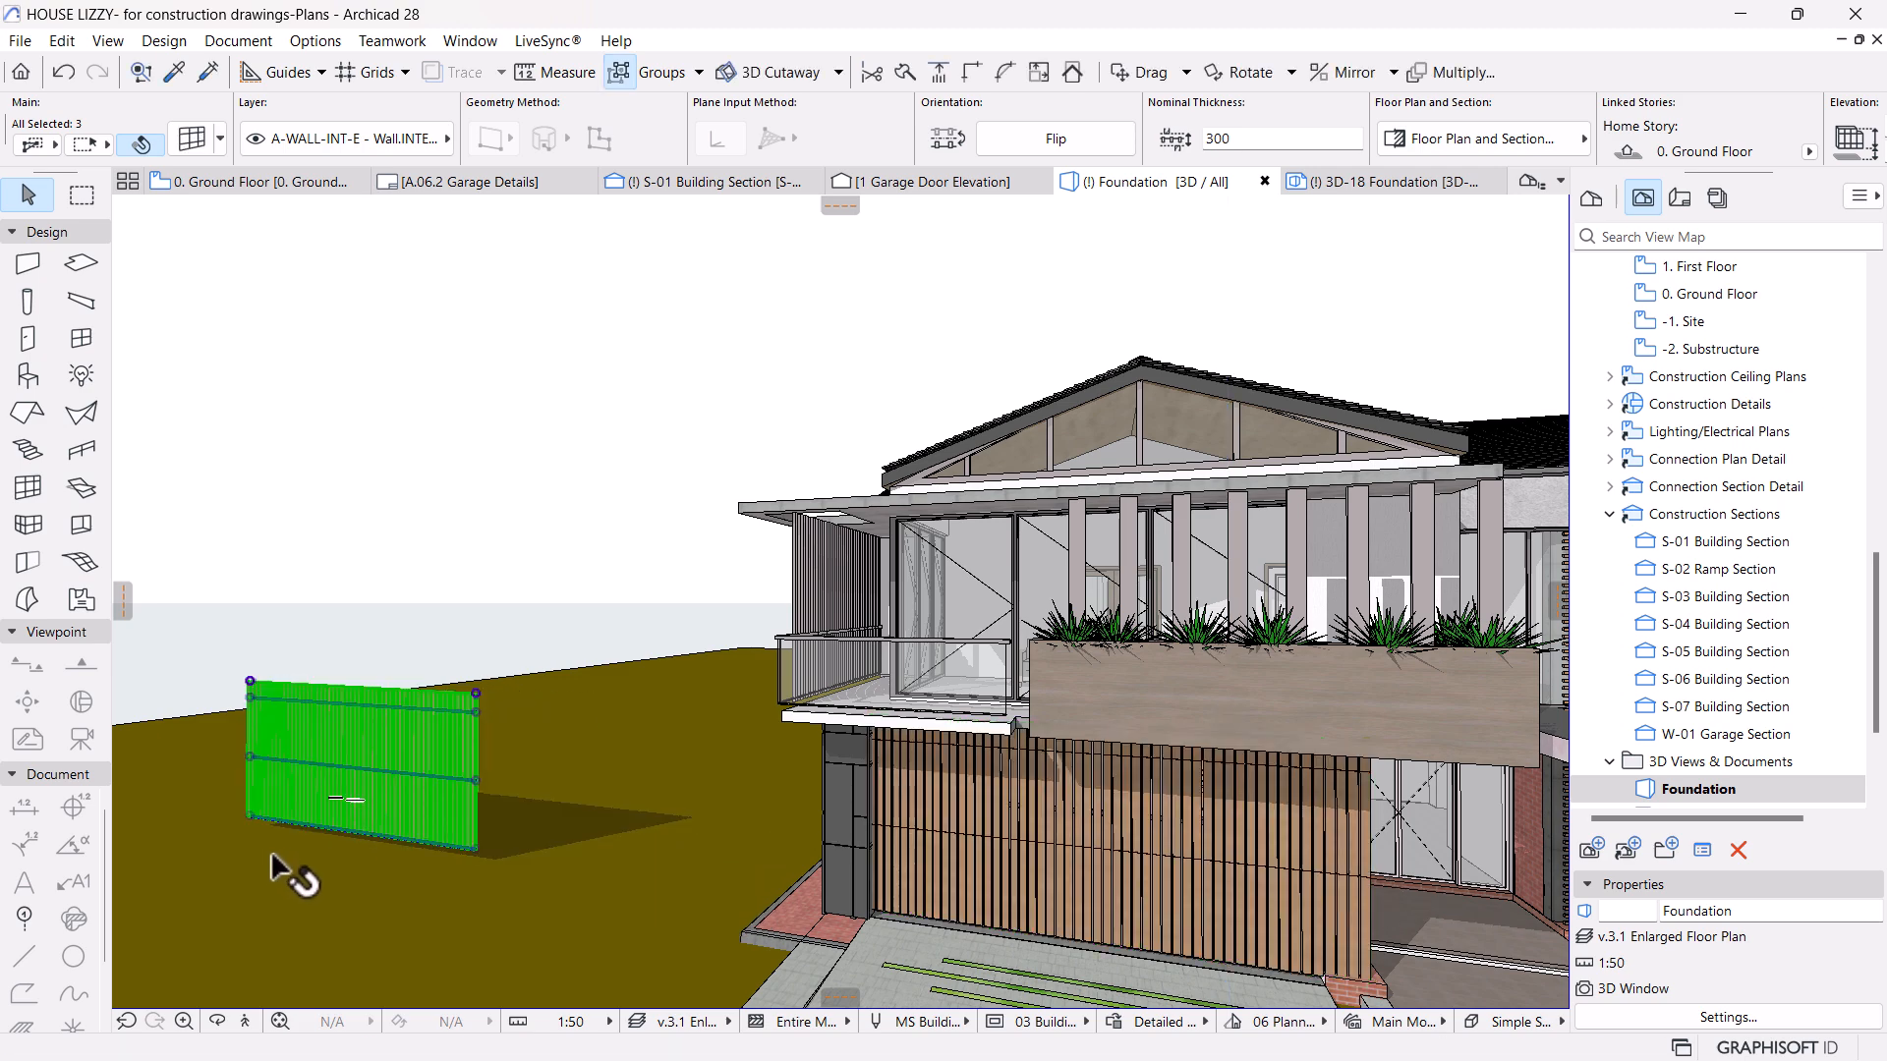
Examine the copied garage door walls up close from several angles and undo the copy.
middle_click_drag(261, 873, 580, 833)
scroll(708, 826, "up", 6)
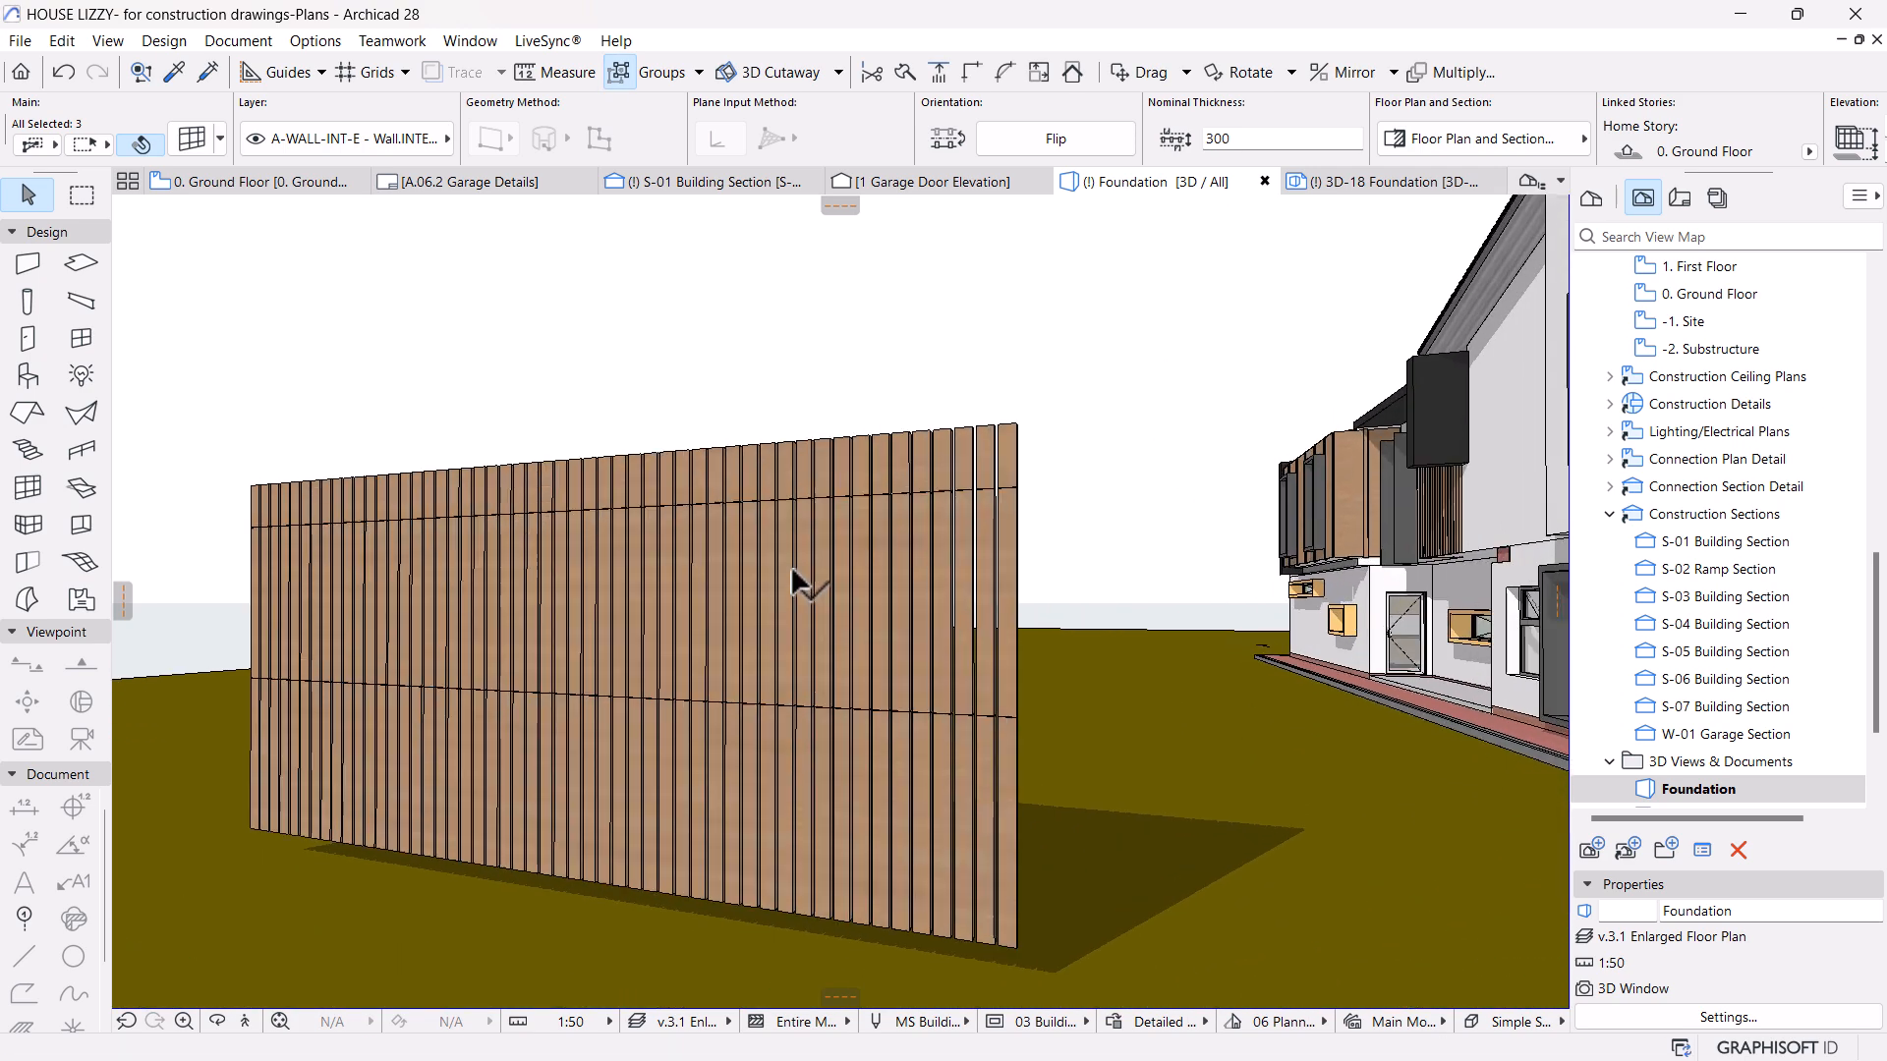
scroll(737, 677, "up", 1)
middle_click_drag(737, 677, 788, 765)
key("Escape")
scroll(694, 758, "down", 4)
middle_click_drag(1023, 779, 501, 665)
scroll(501, 665, "down", 2)
middle_click_drag(1023, 811, 988, 806, "shift")
key("ctrl+z")
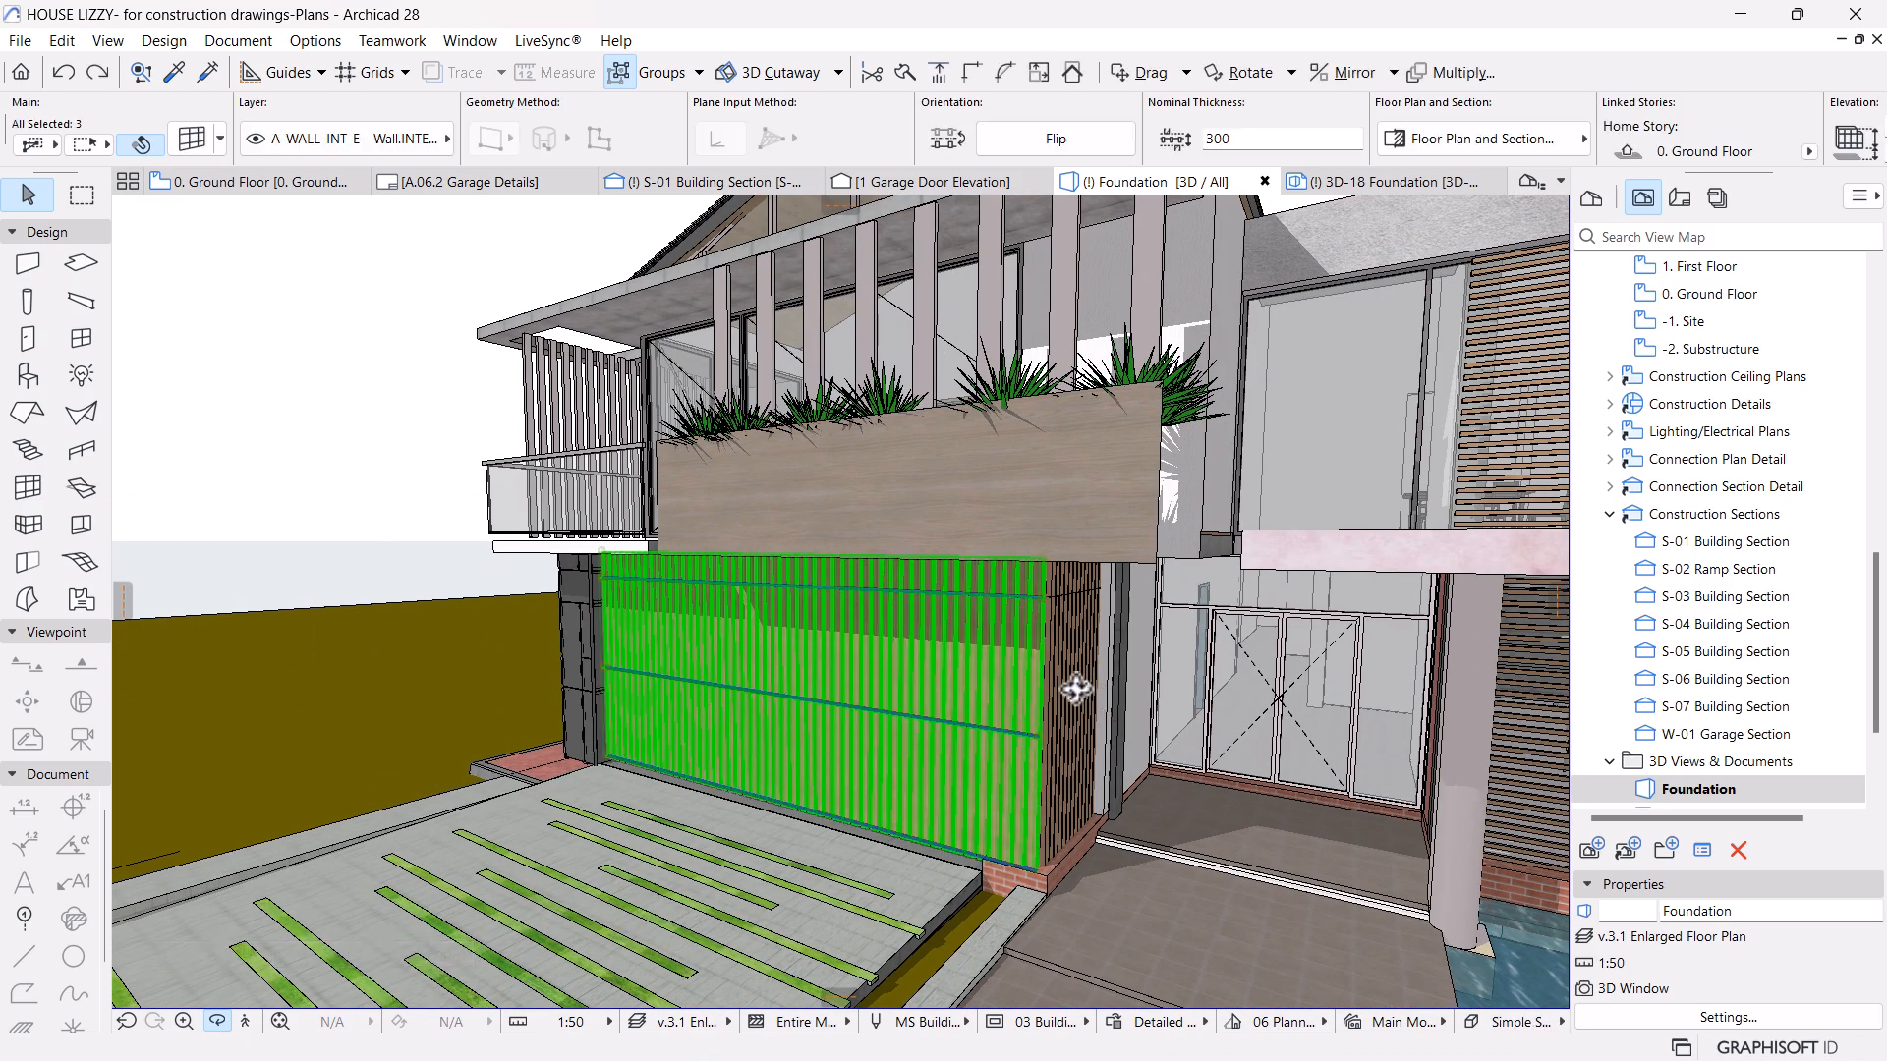
Add the slatted walls on the garage's side and the dark wall at the opposite corner to the garage door selection.
left_click(1068, 586, "shift")
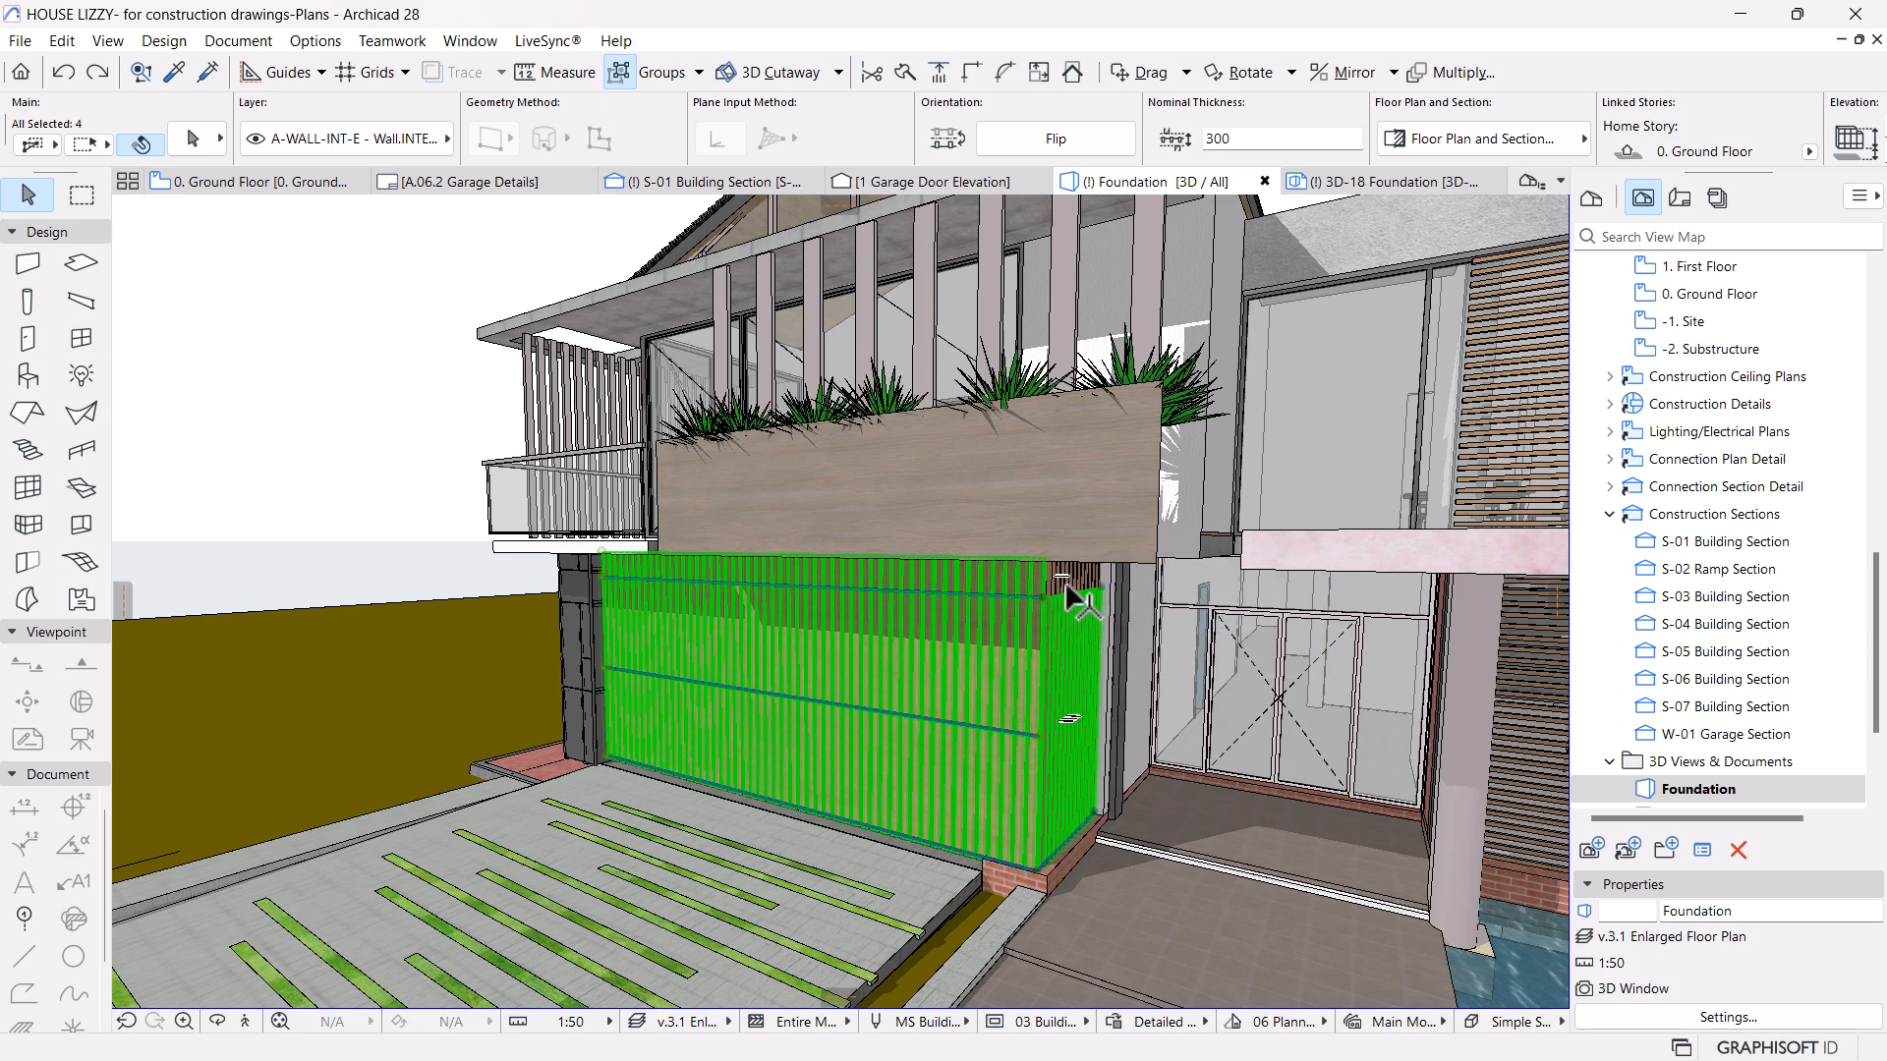
scroll(939, 761, "down", 1)
middle_click_drag(681, 791, 923, 853)
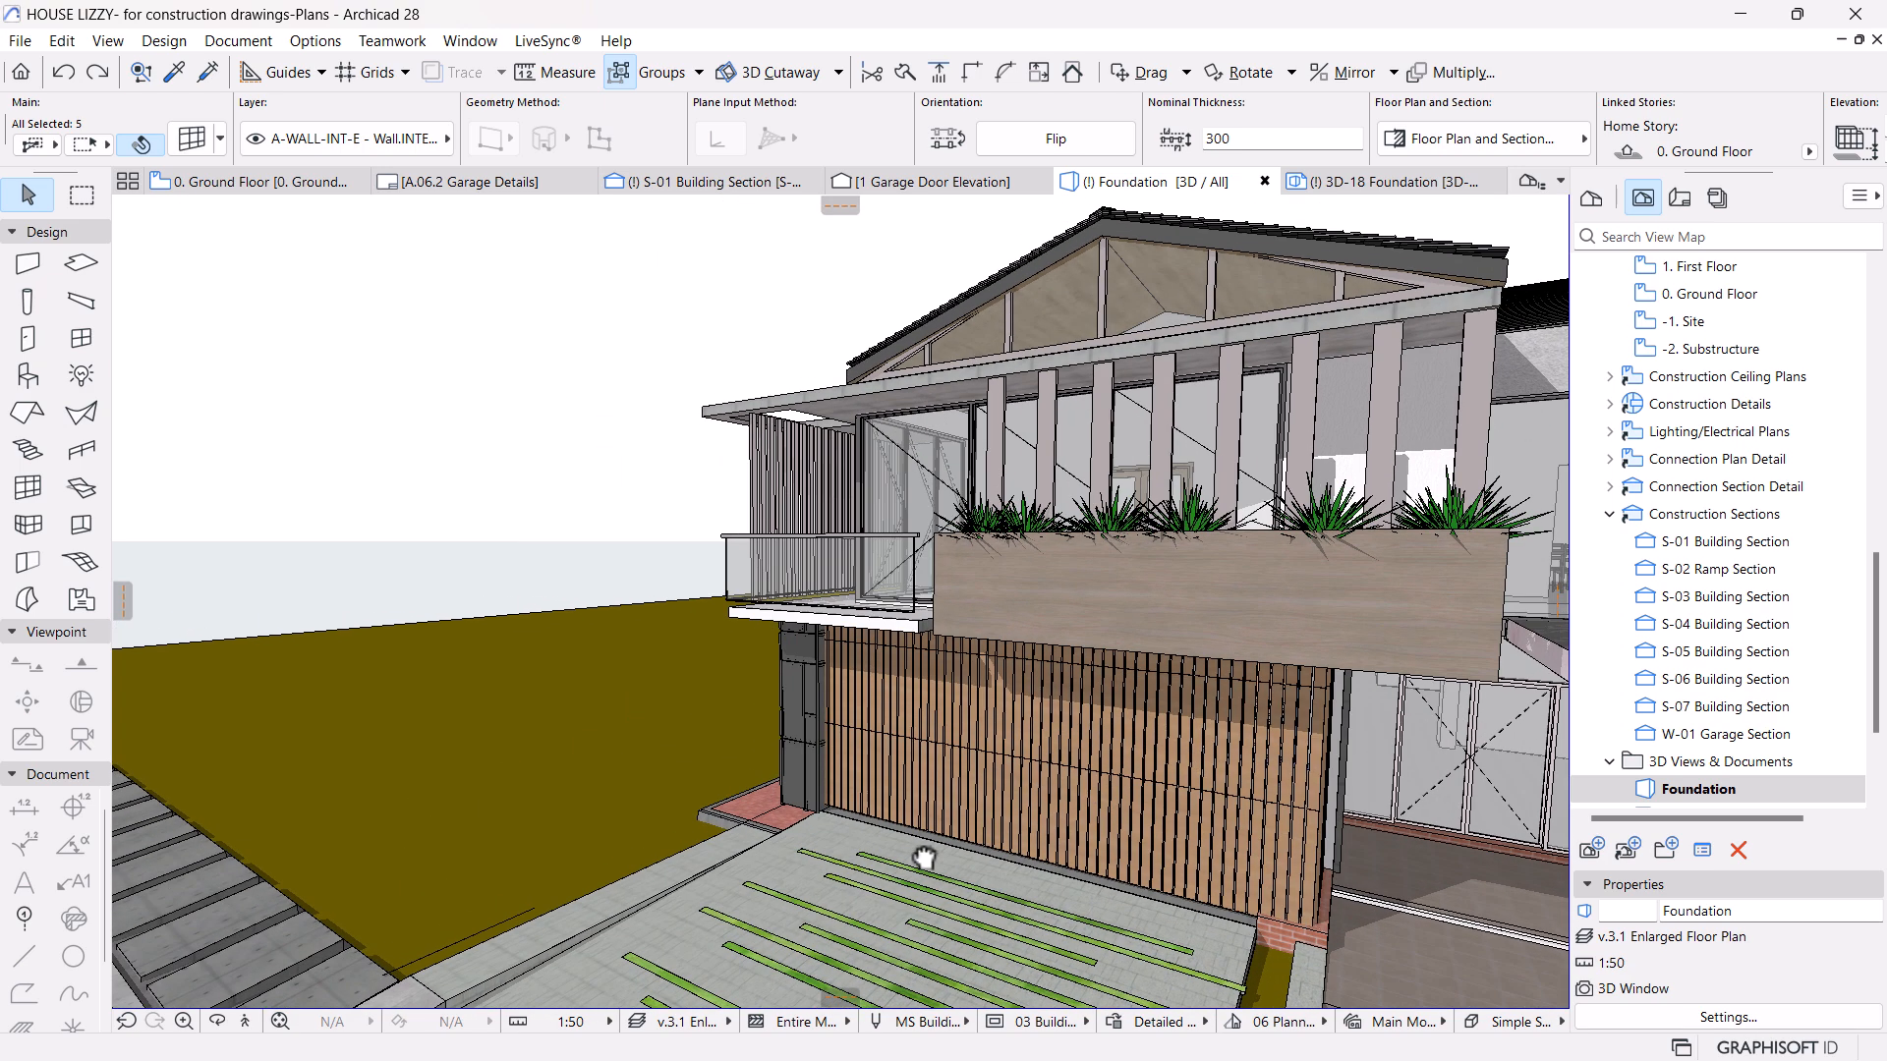
left_click(814, 773, "shift")
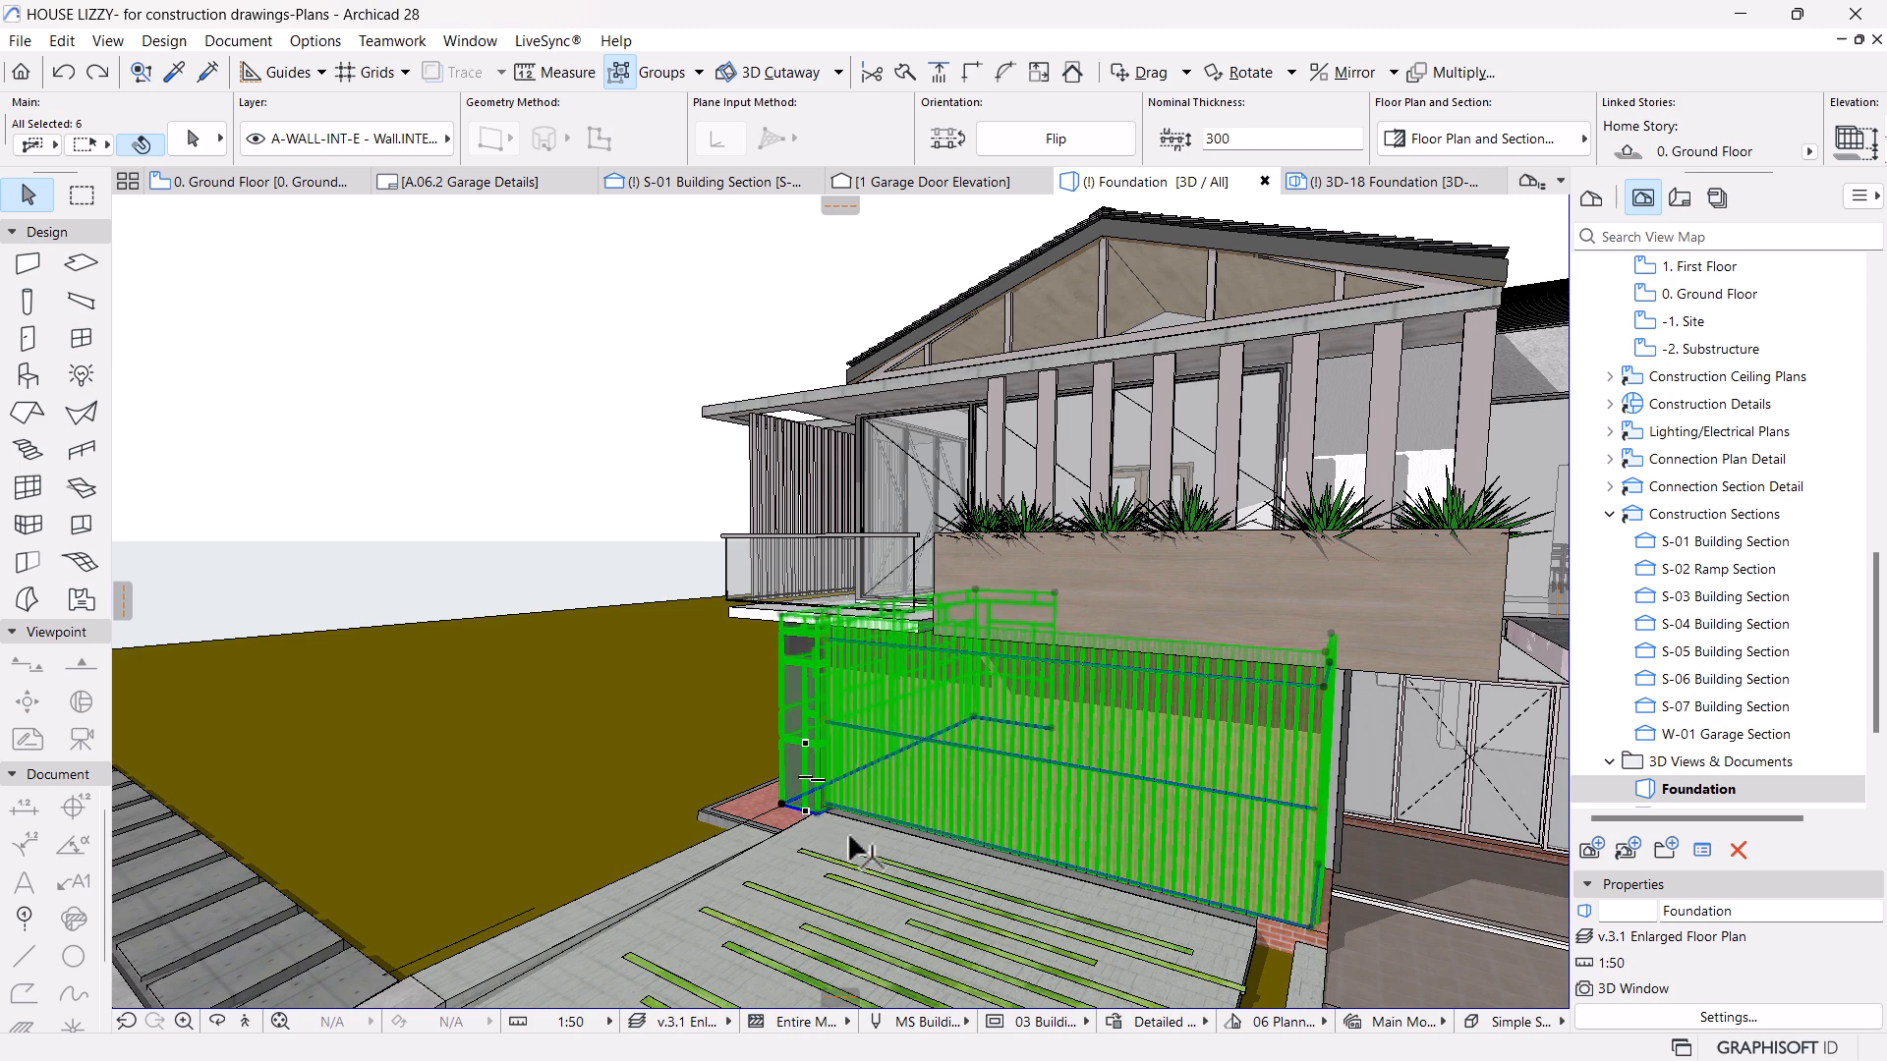
Try placing a copy of the selected garage walls on the open ground beside the house, inspect it, and undo the copy.
key("ctrl+shift+d")
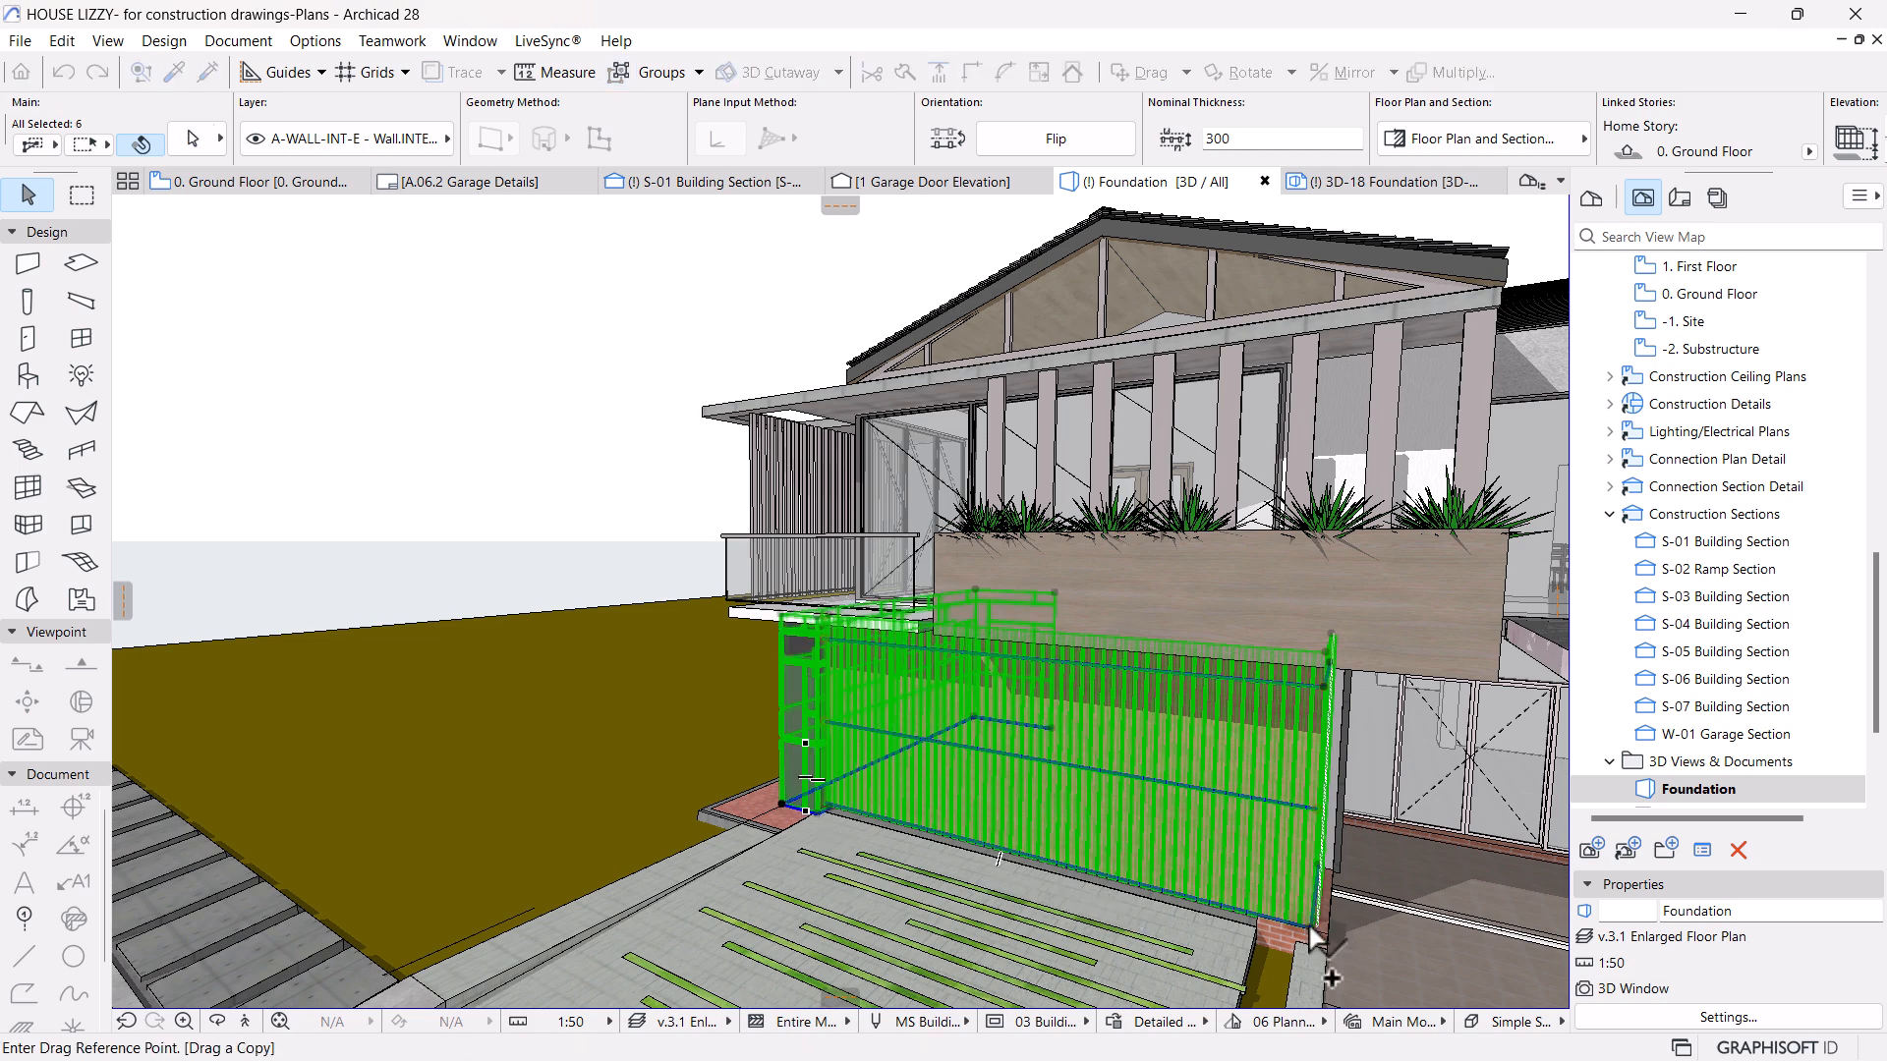
left_click(1310, 929)
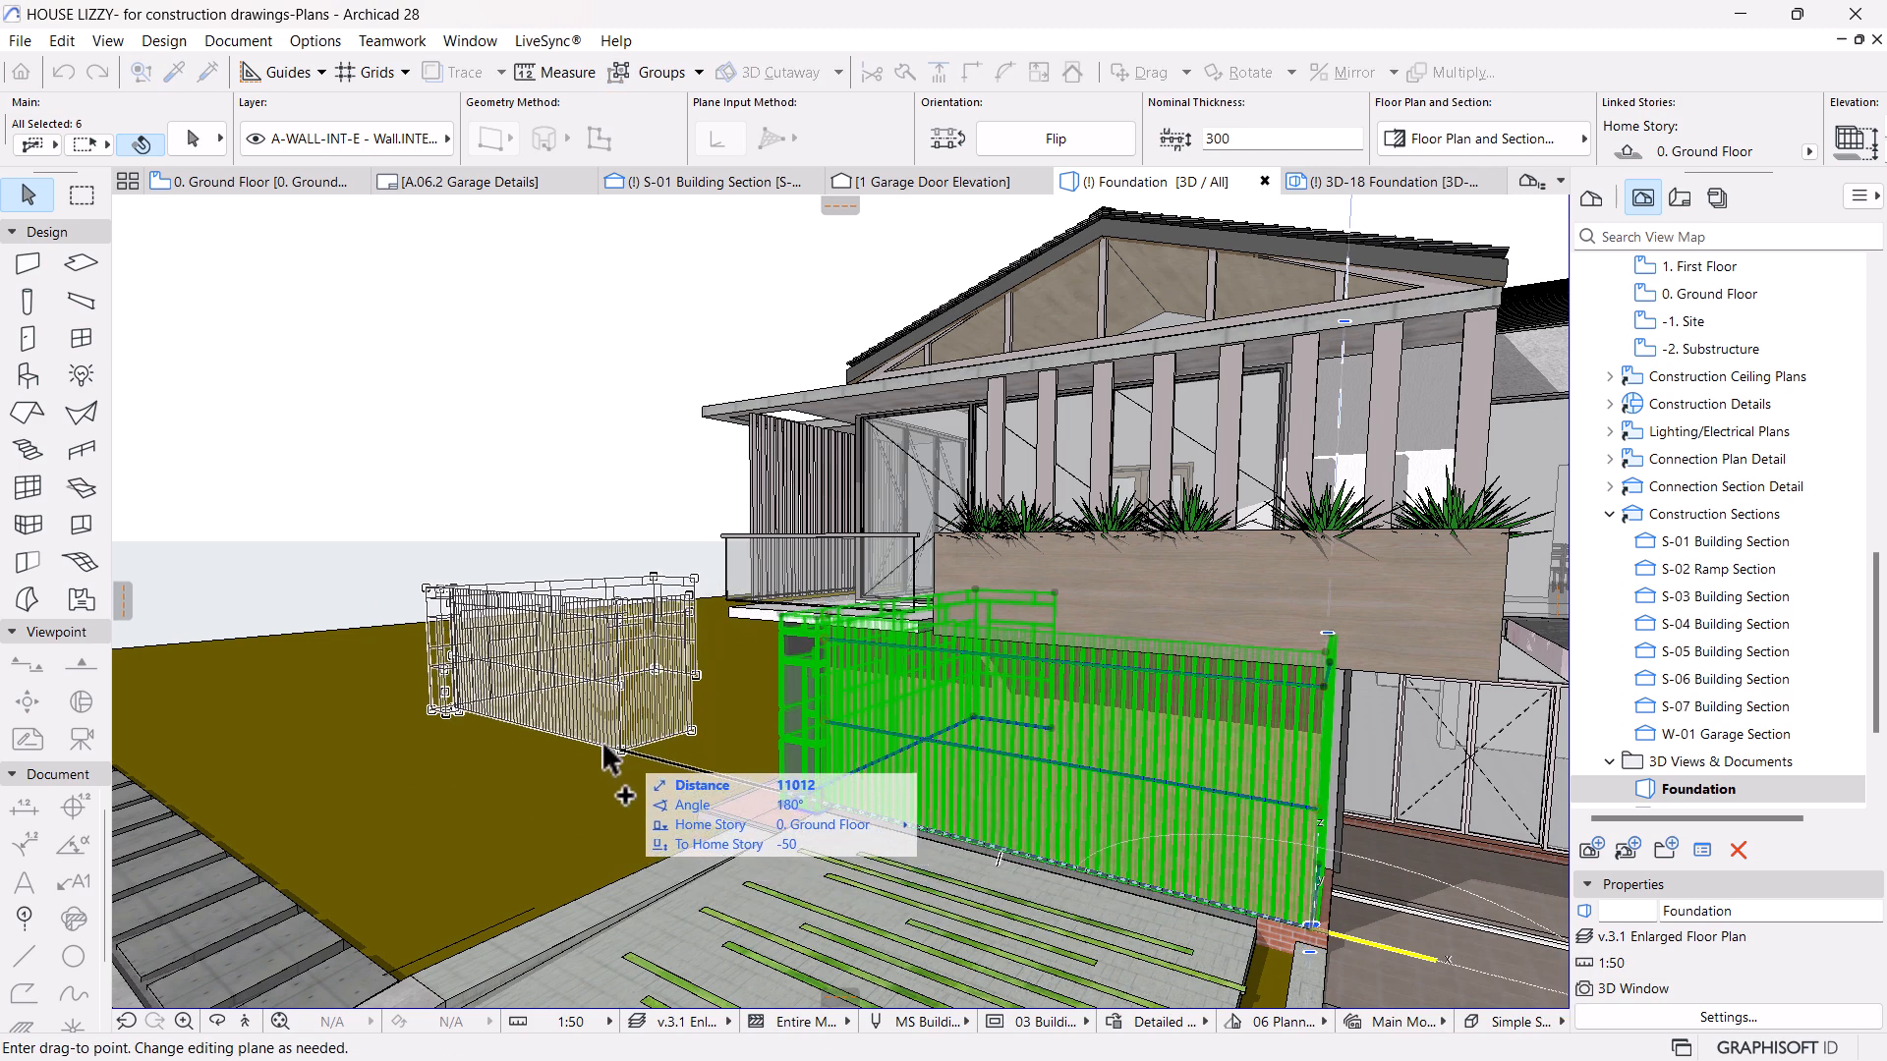
left_click(522, 723)
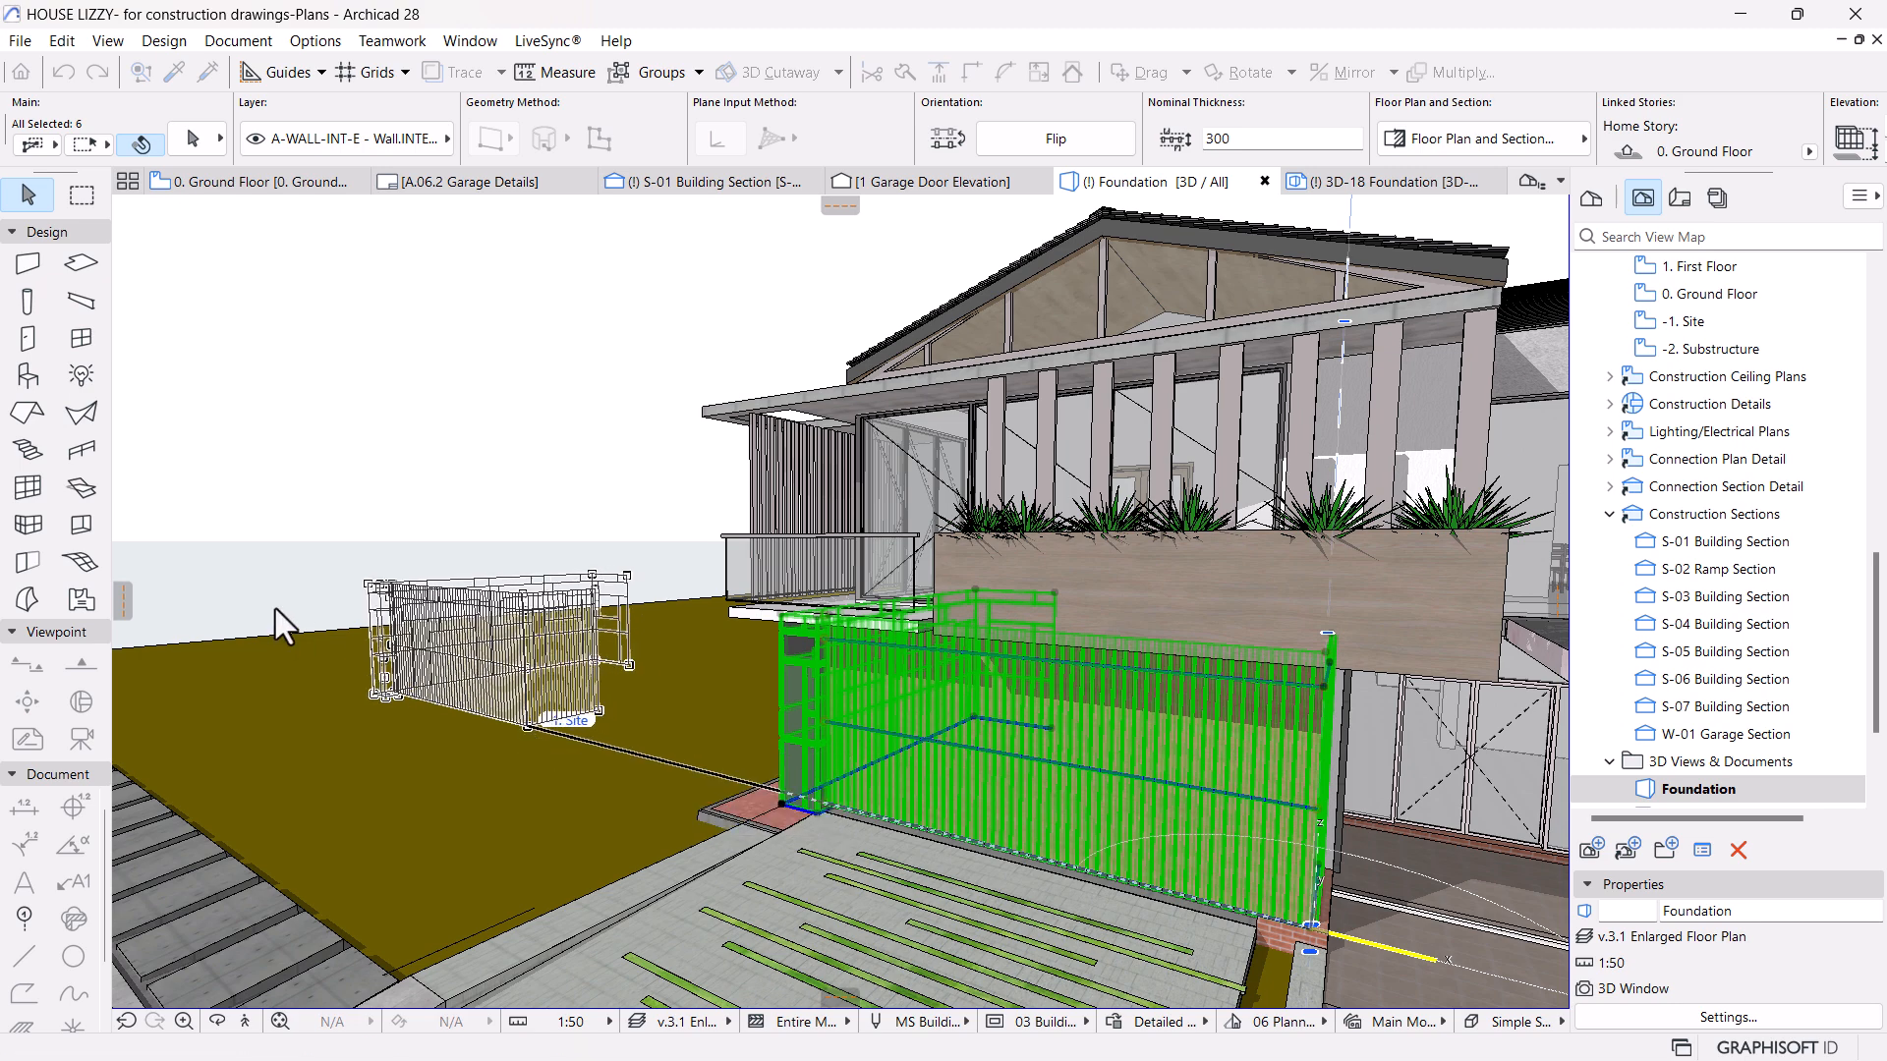
scroll(275, 607, "up", 2)
scroll(273, 601, "up", 4)
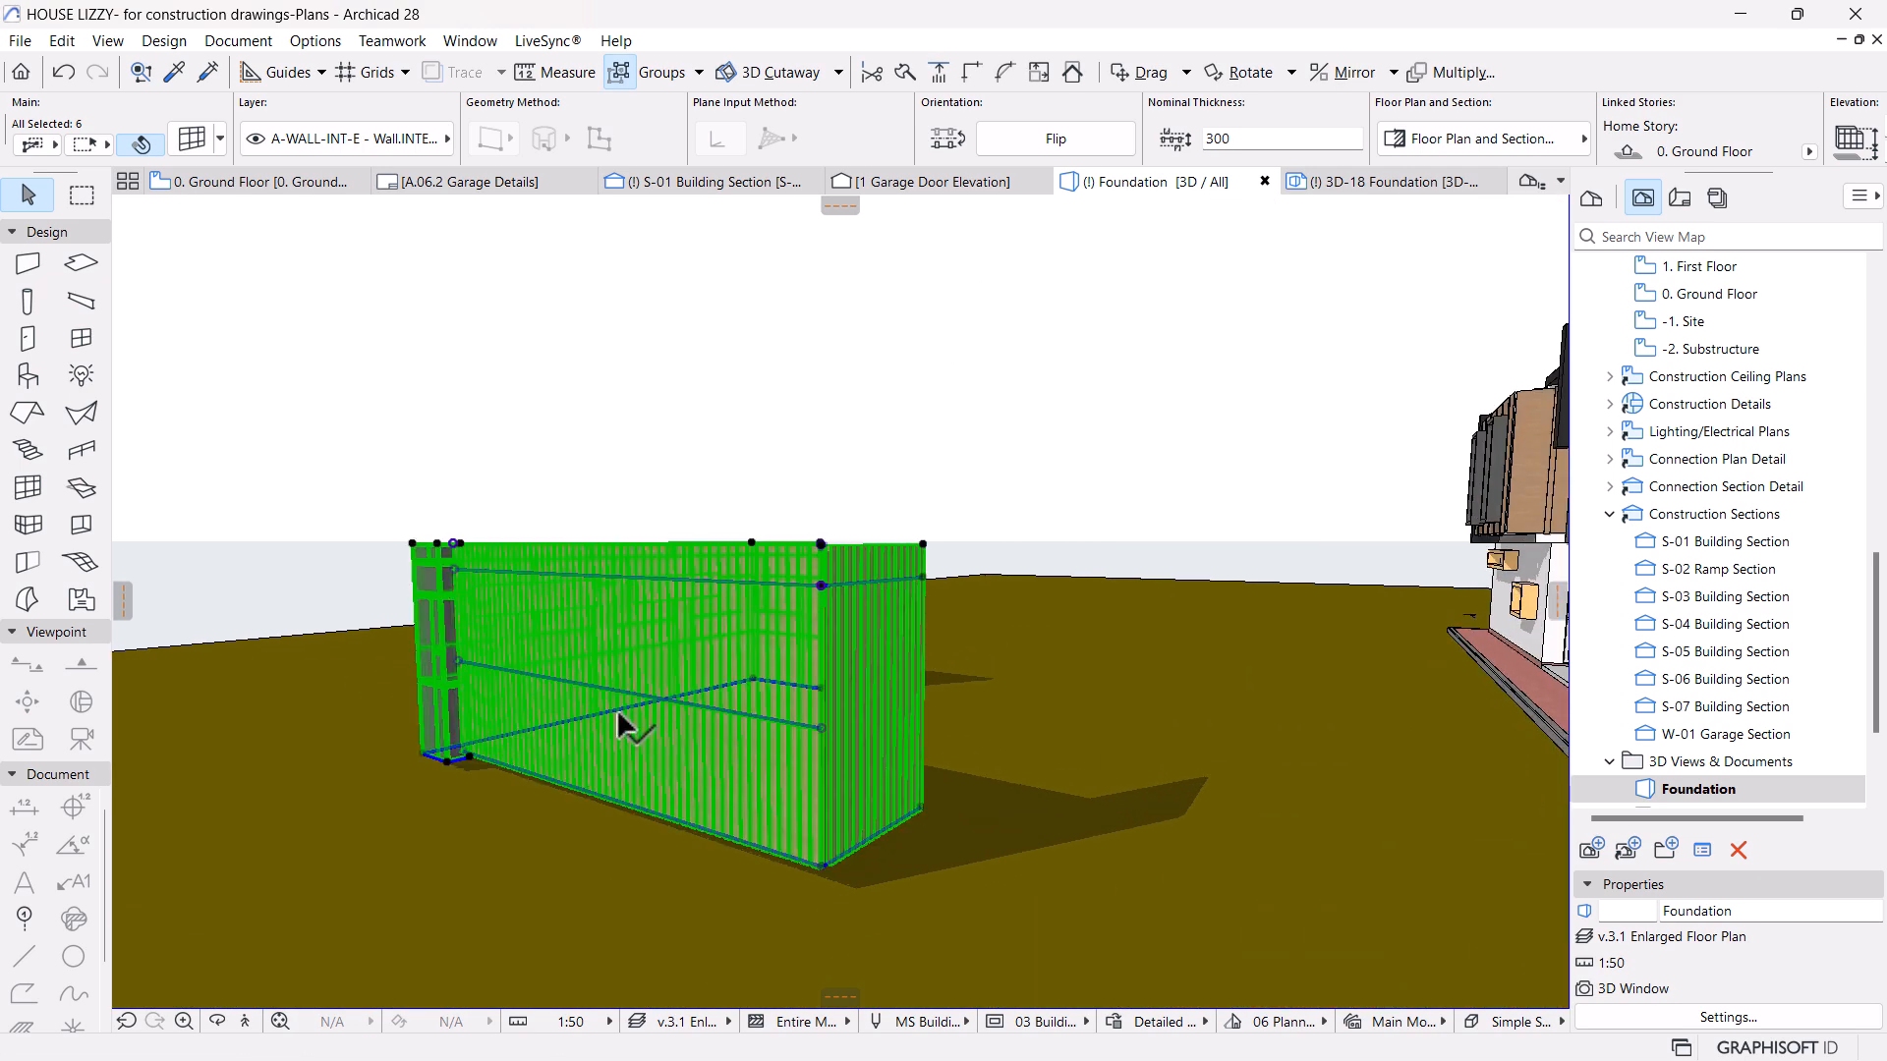
middle_click_drag(619, 718, 583, 681)
middle_click_drag(583, 681, 580, 699)
scroll(505, 737, "down", 6)
scroll(593, 803, "down", 1)
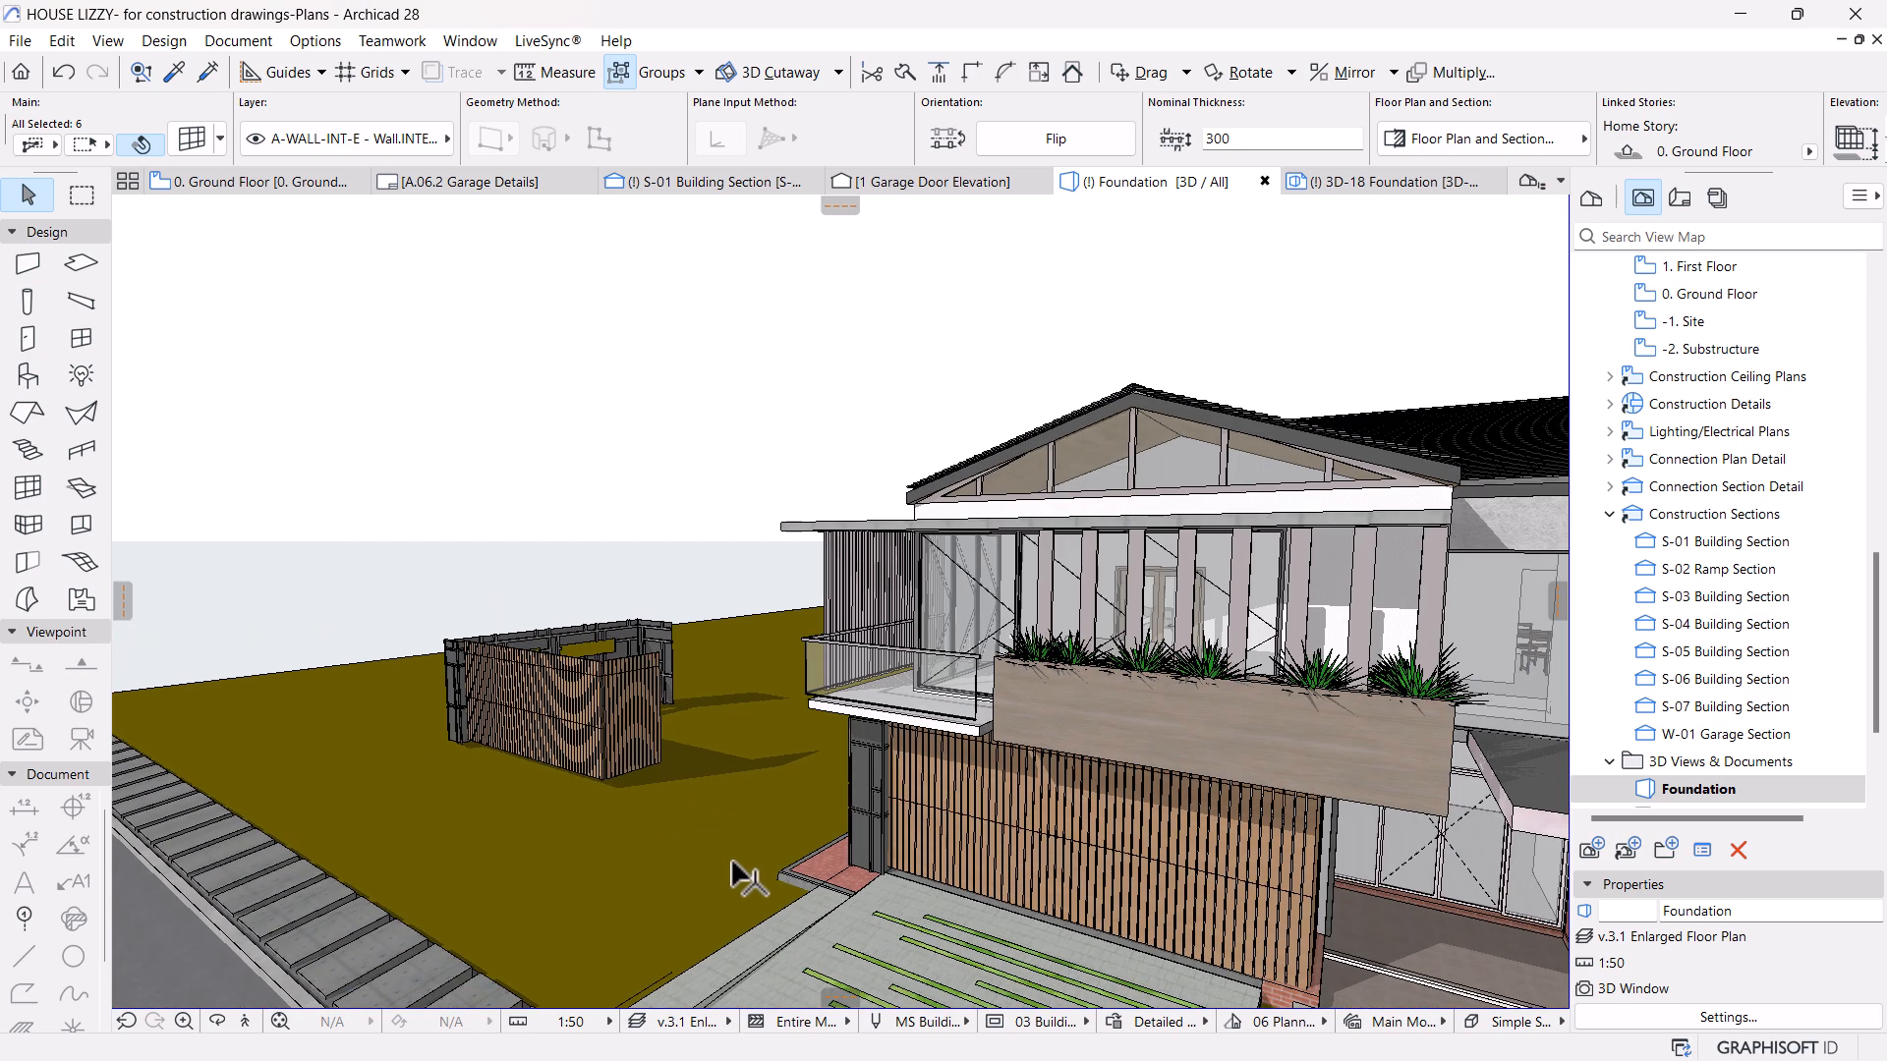
key("ctrl+z")
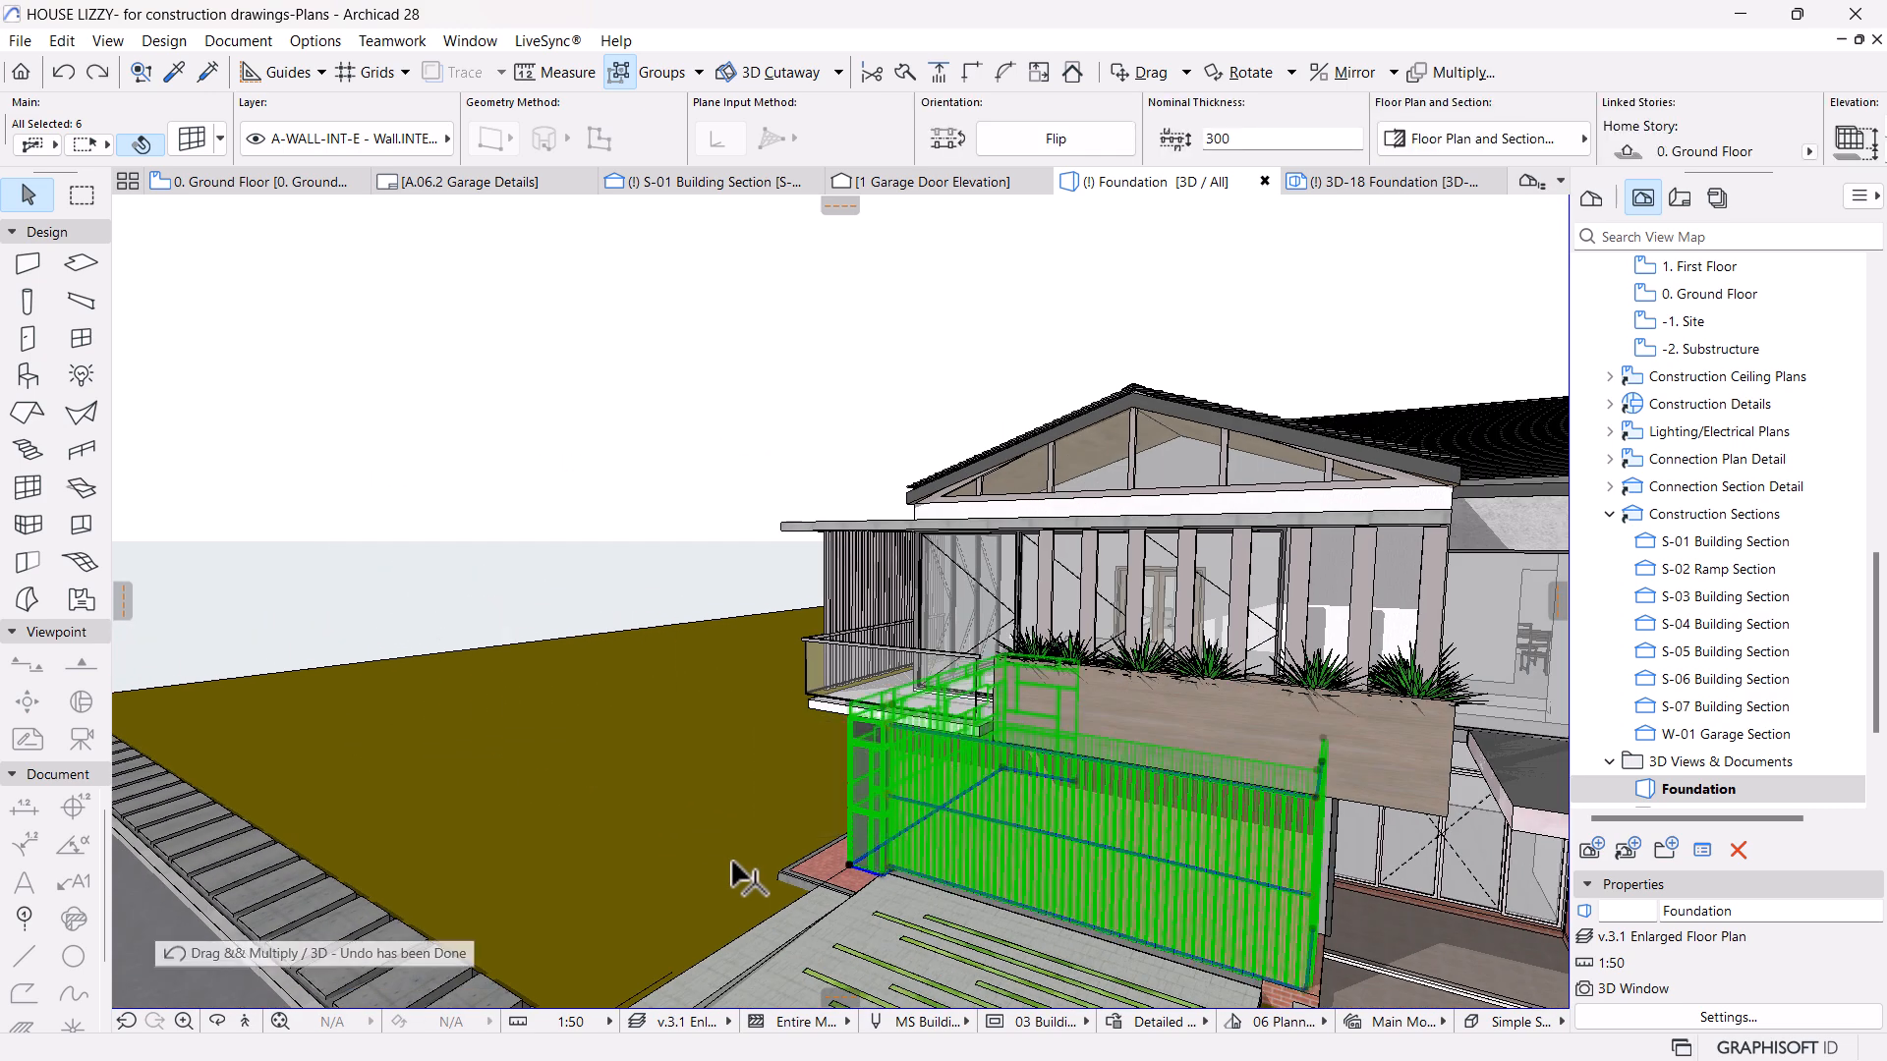
Switch the 3D model's layer combination to v.2.1 Detailed Floor Plan.
middle_click_drag(1052, 859, 1316, 772, "shift")
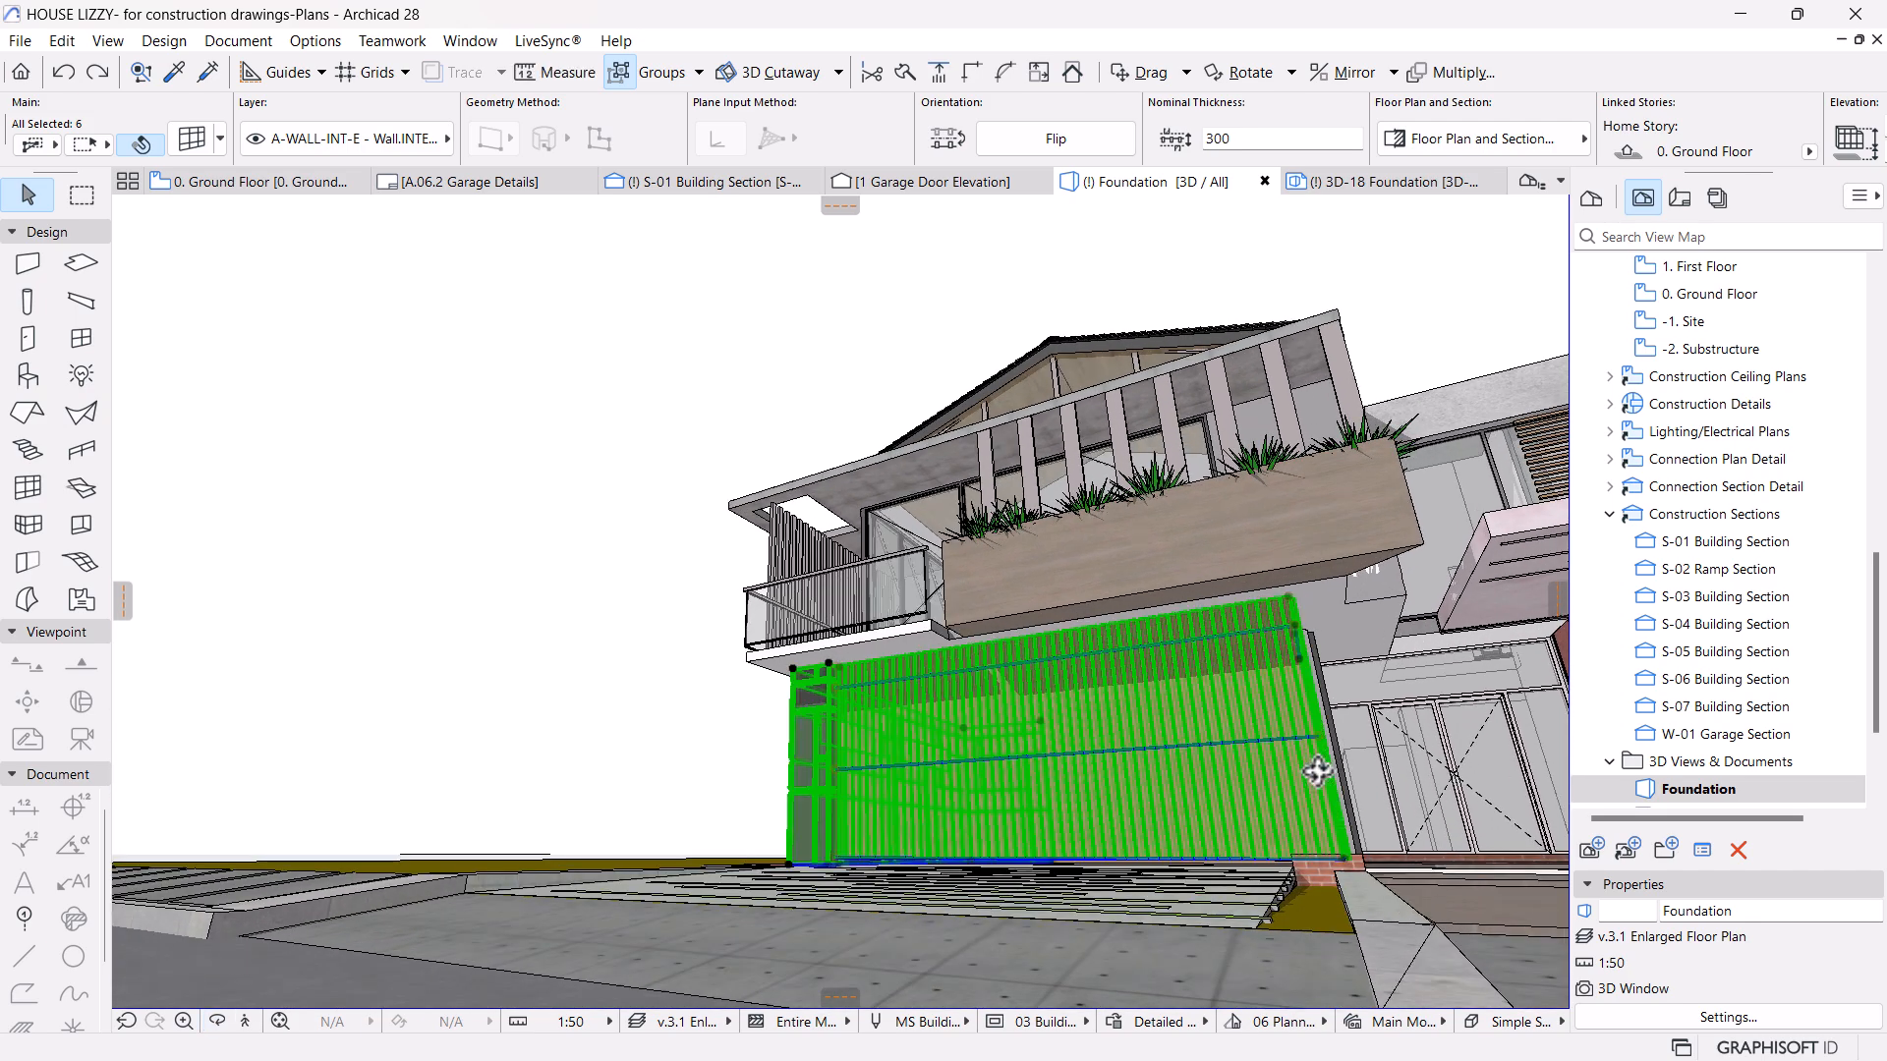
key("ctrl+l")
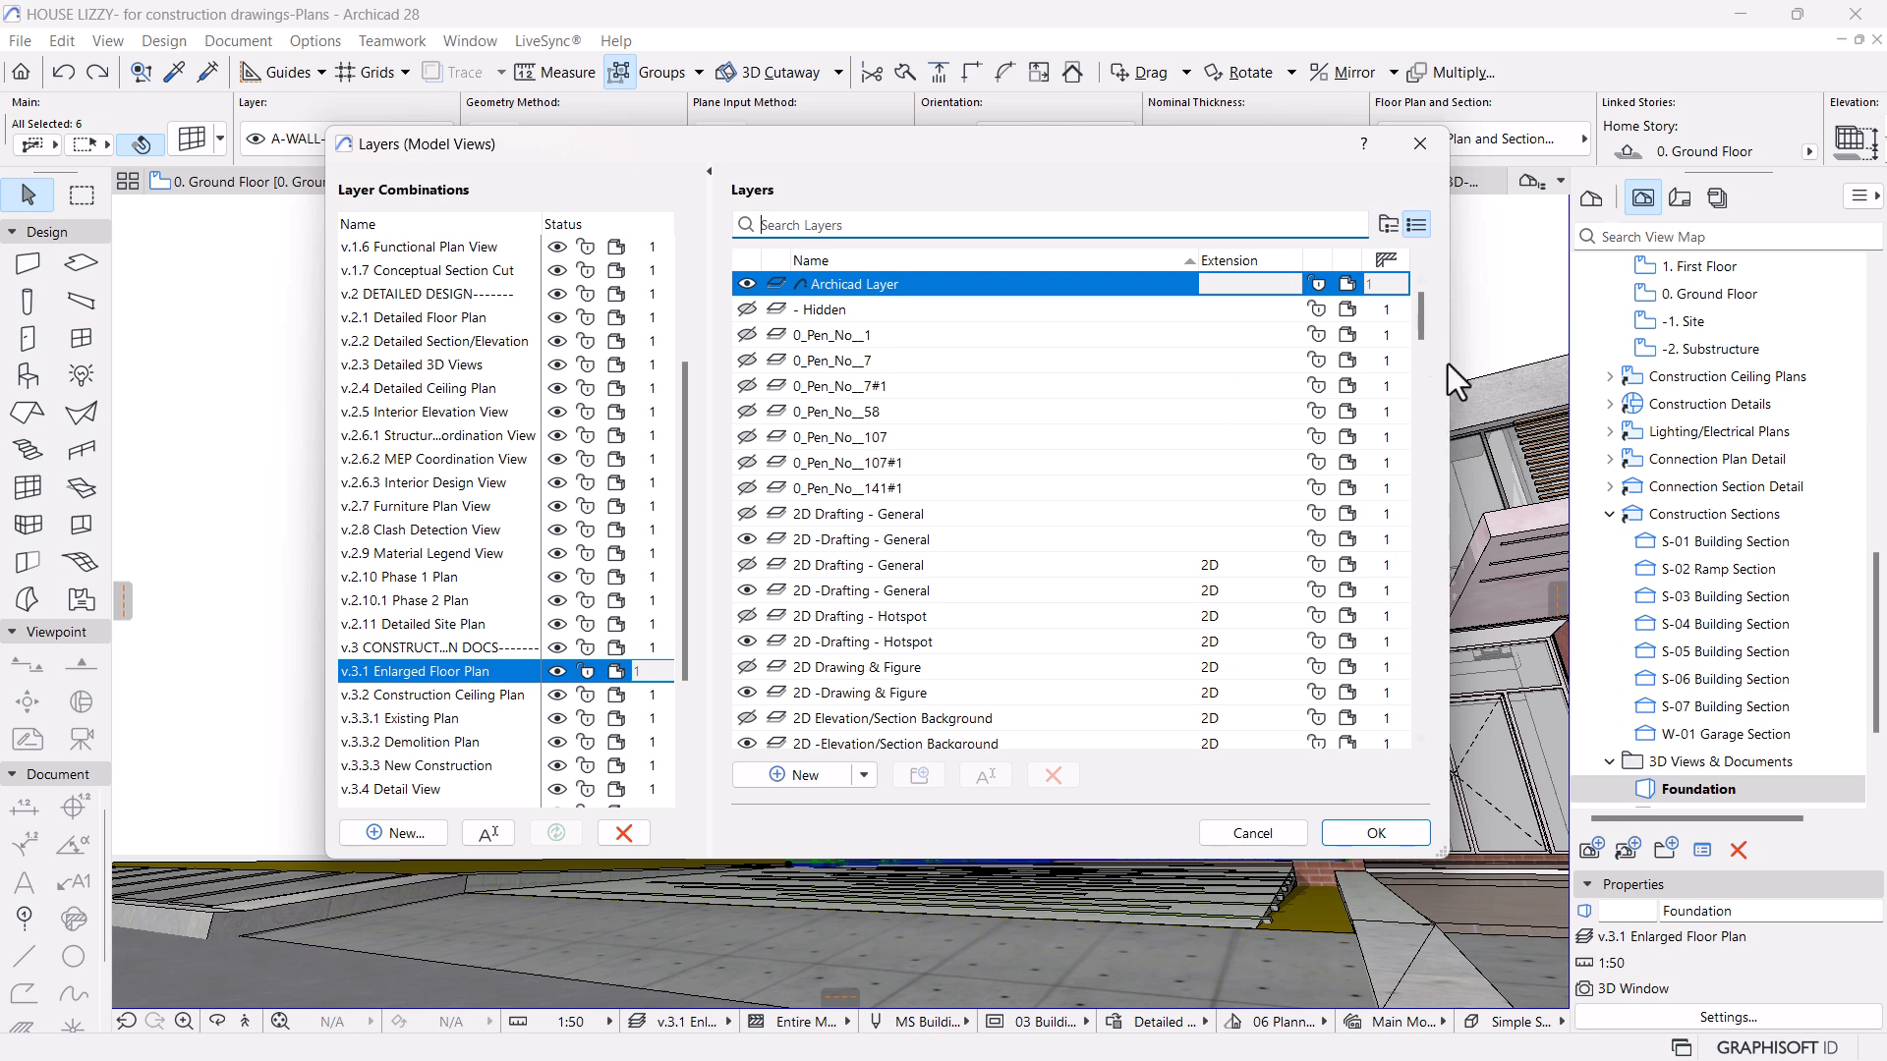
left_click(470, 319)
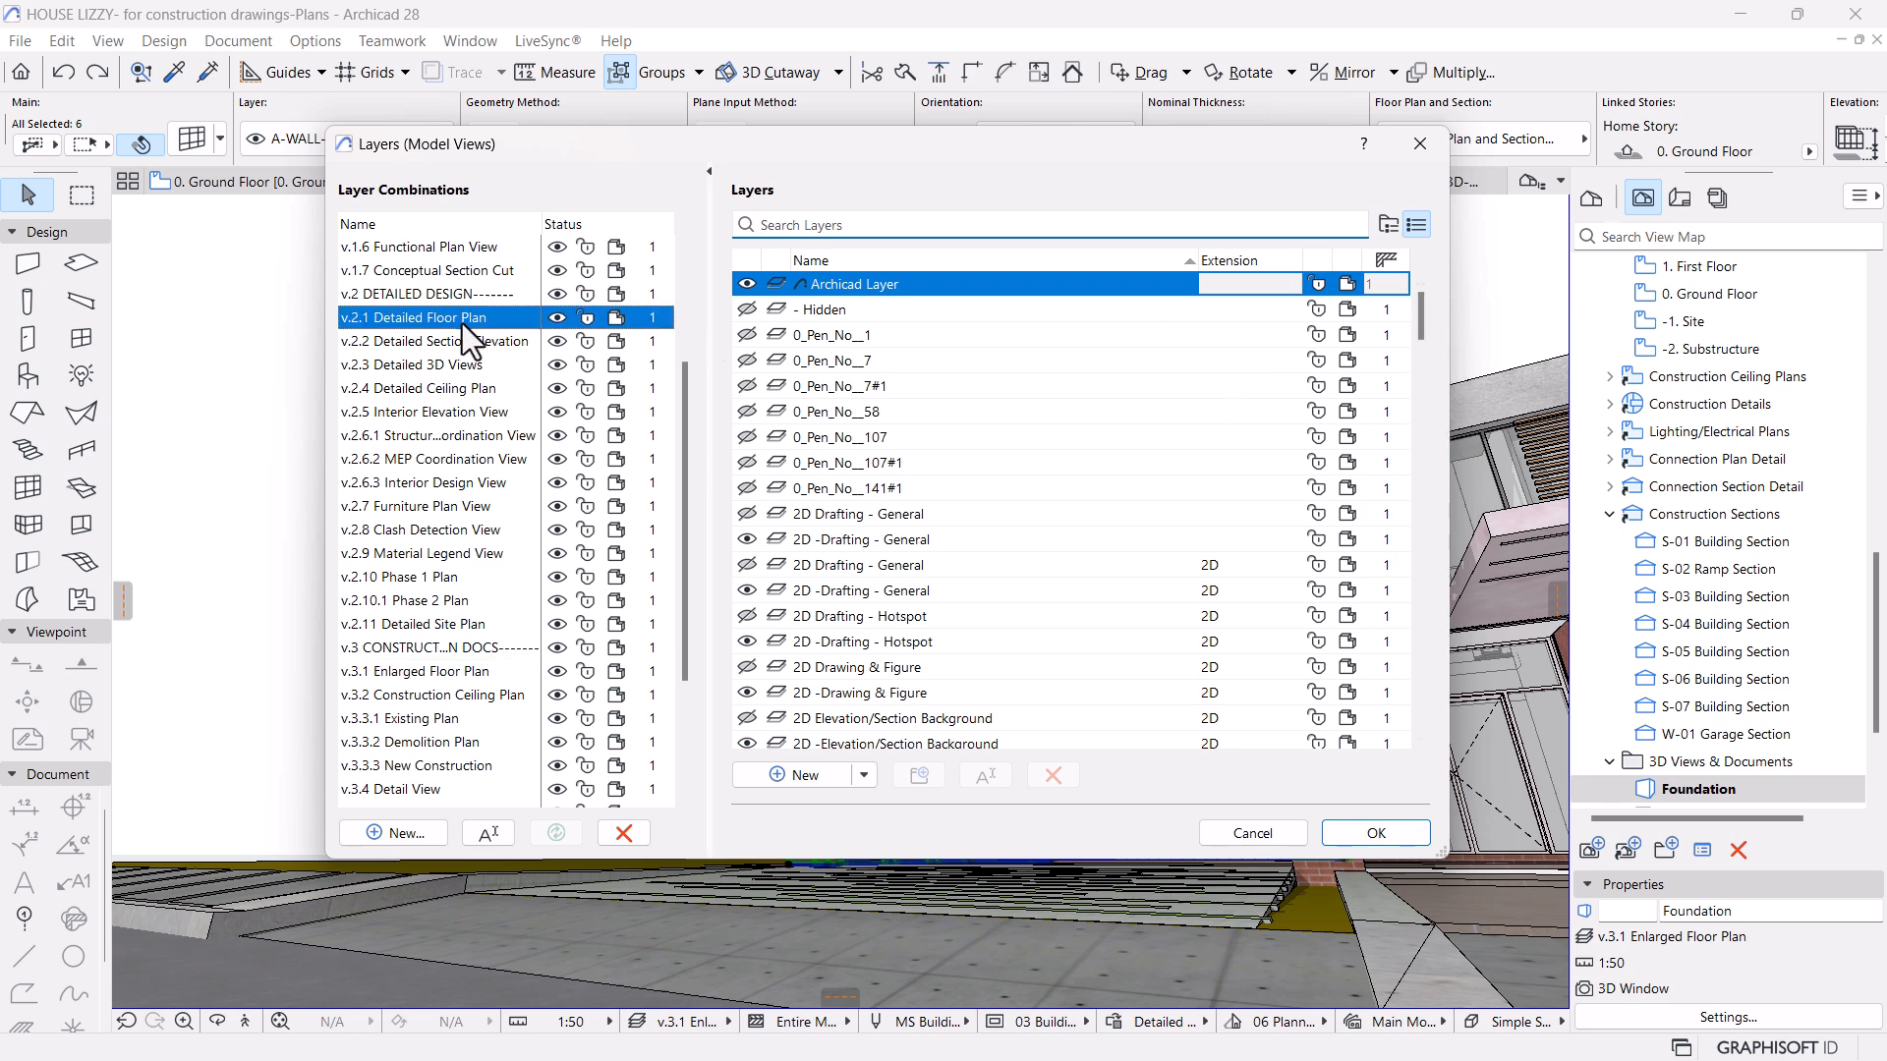
left_click(1376, 833)
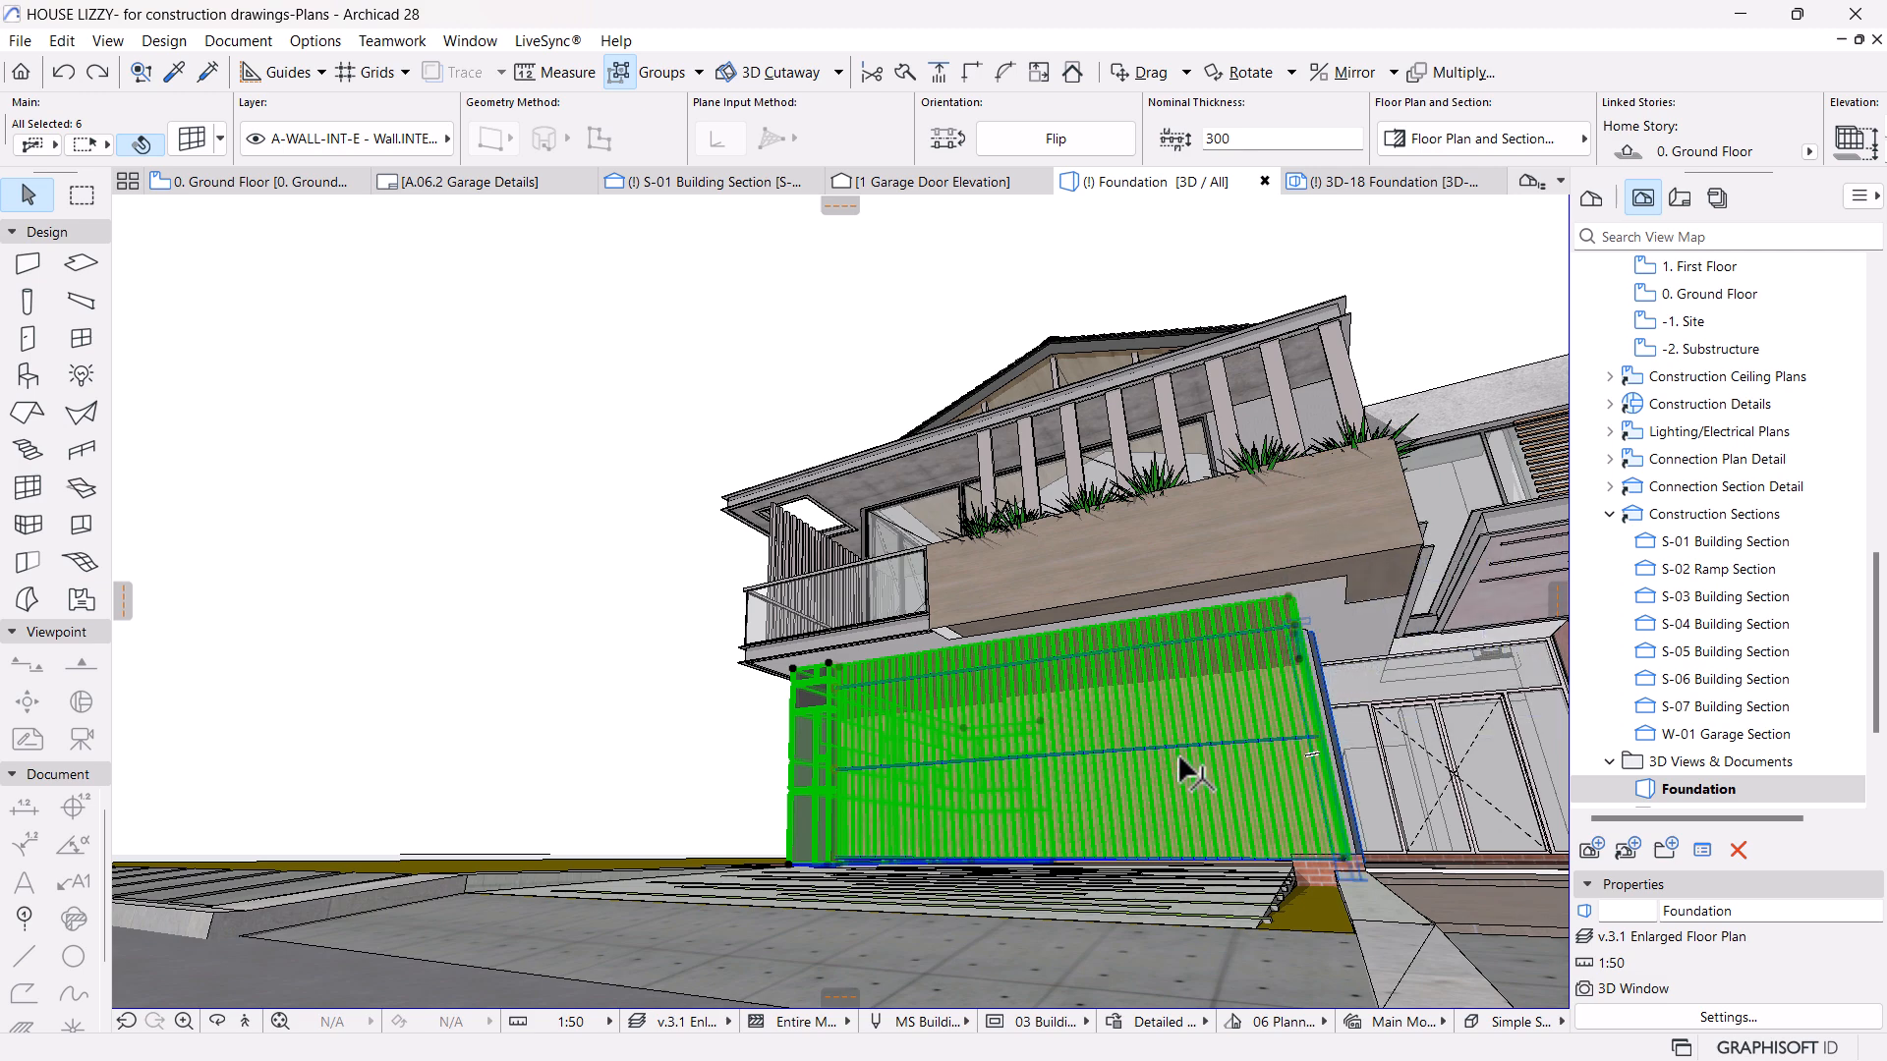
Add the concrete floor slab above the garage door to the selected walls.
scroll(1304, 632, "up", 3)
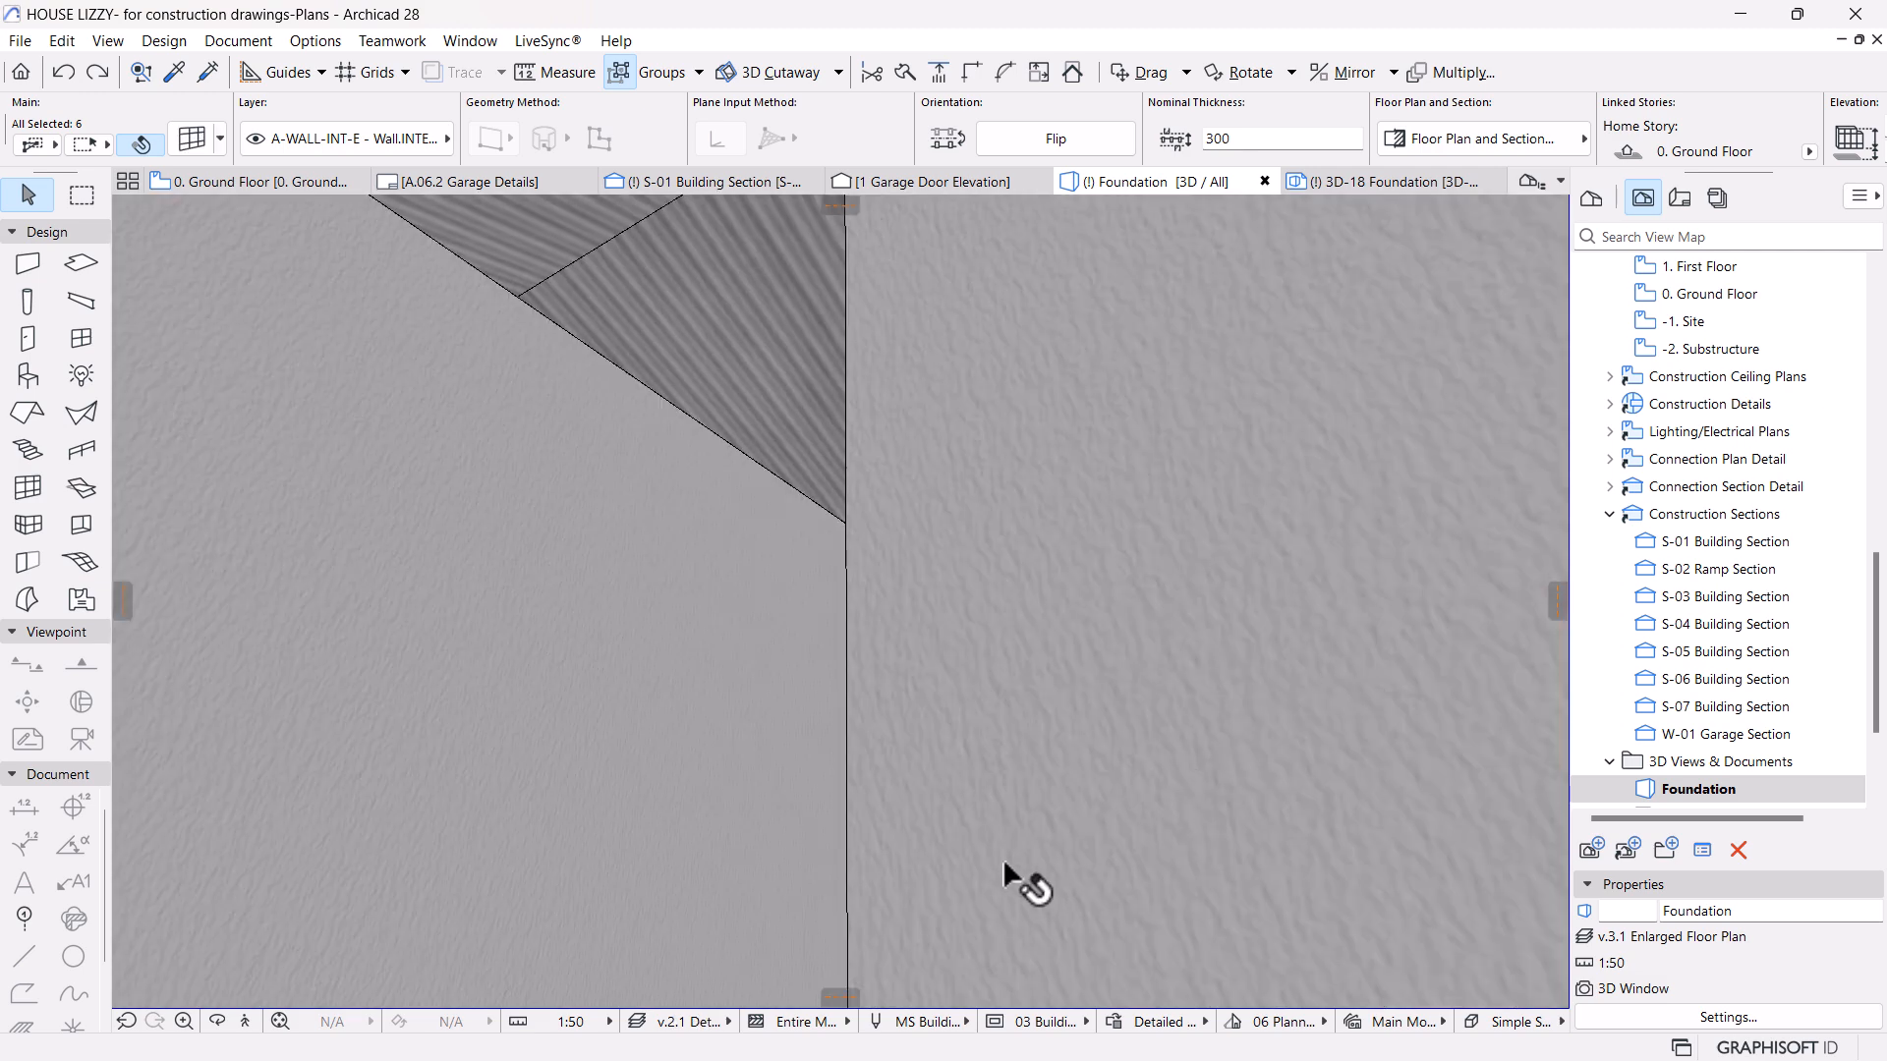
scroll(1026, 792, "down", 6)
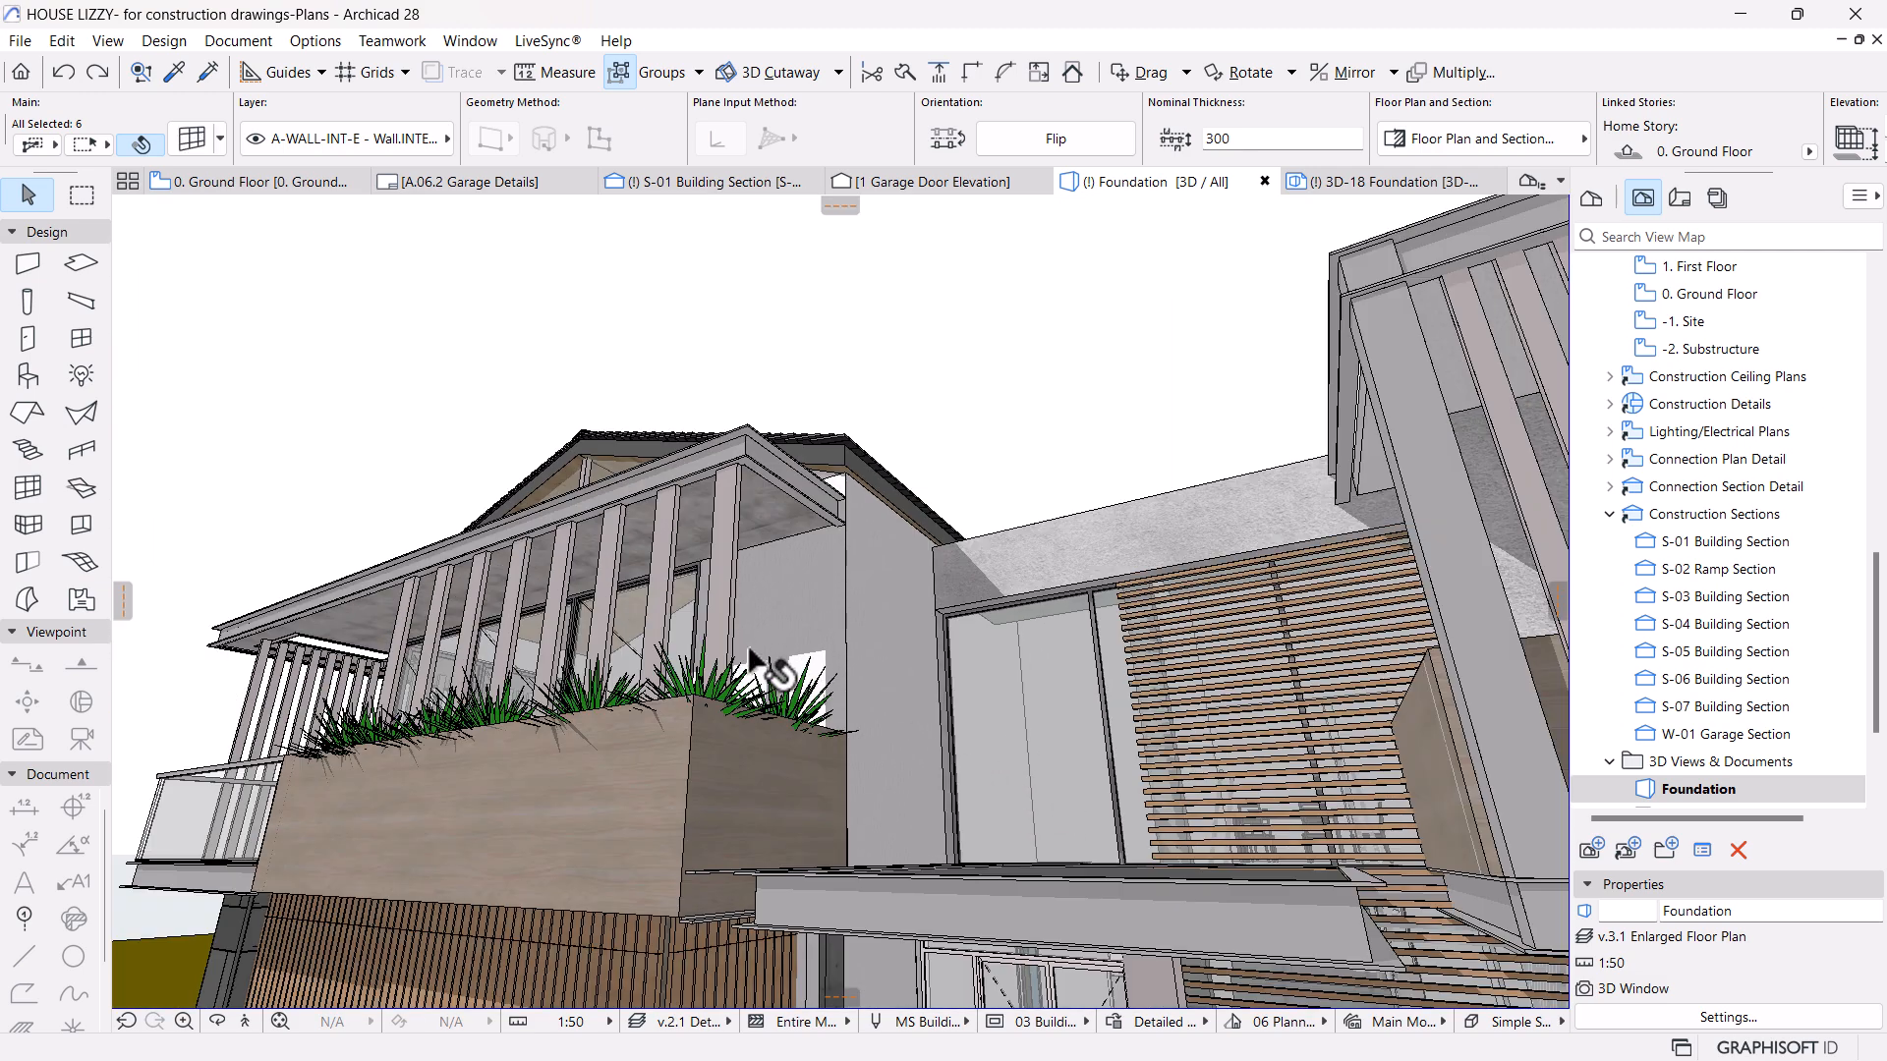
middle_click_drag(747, 646, 1061, 481)
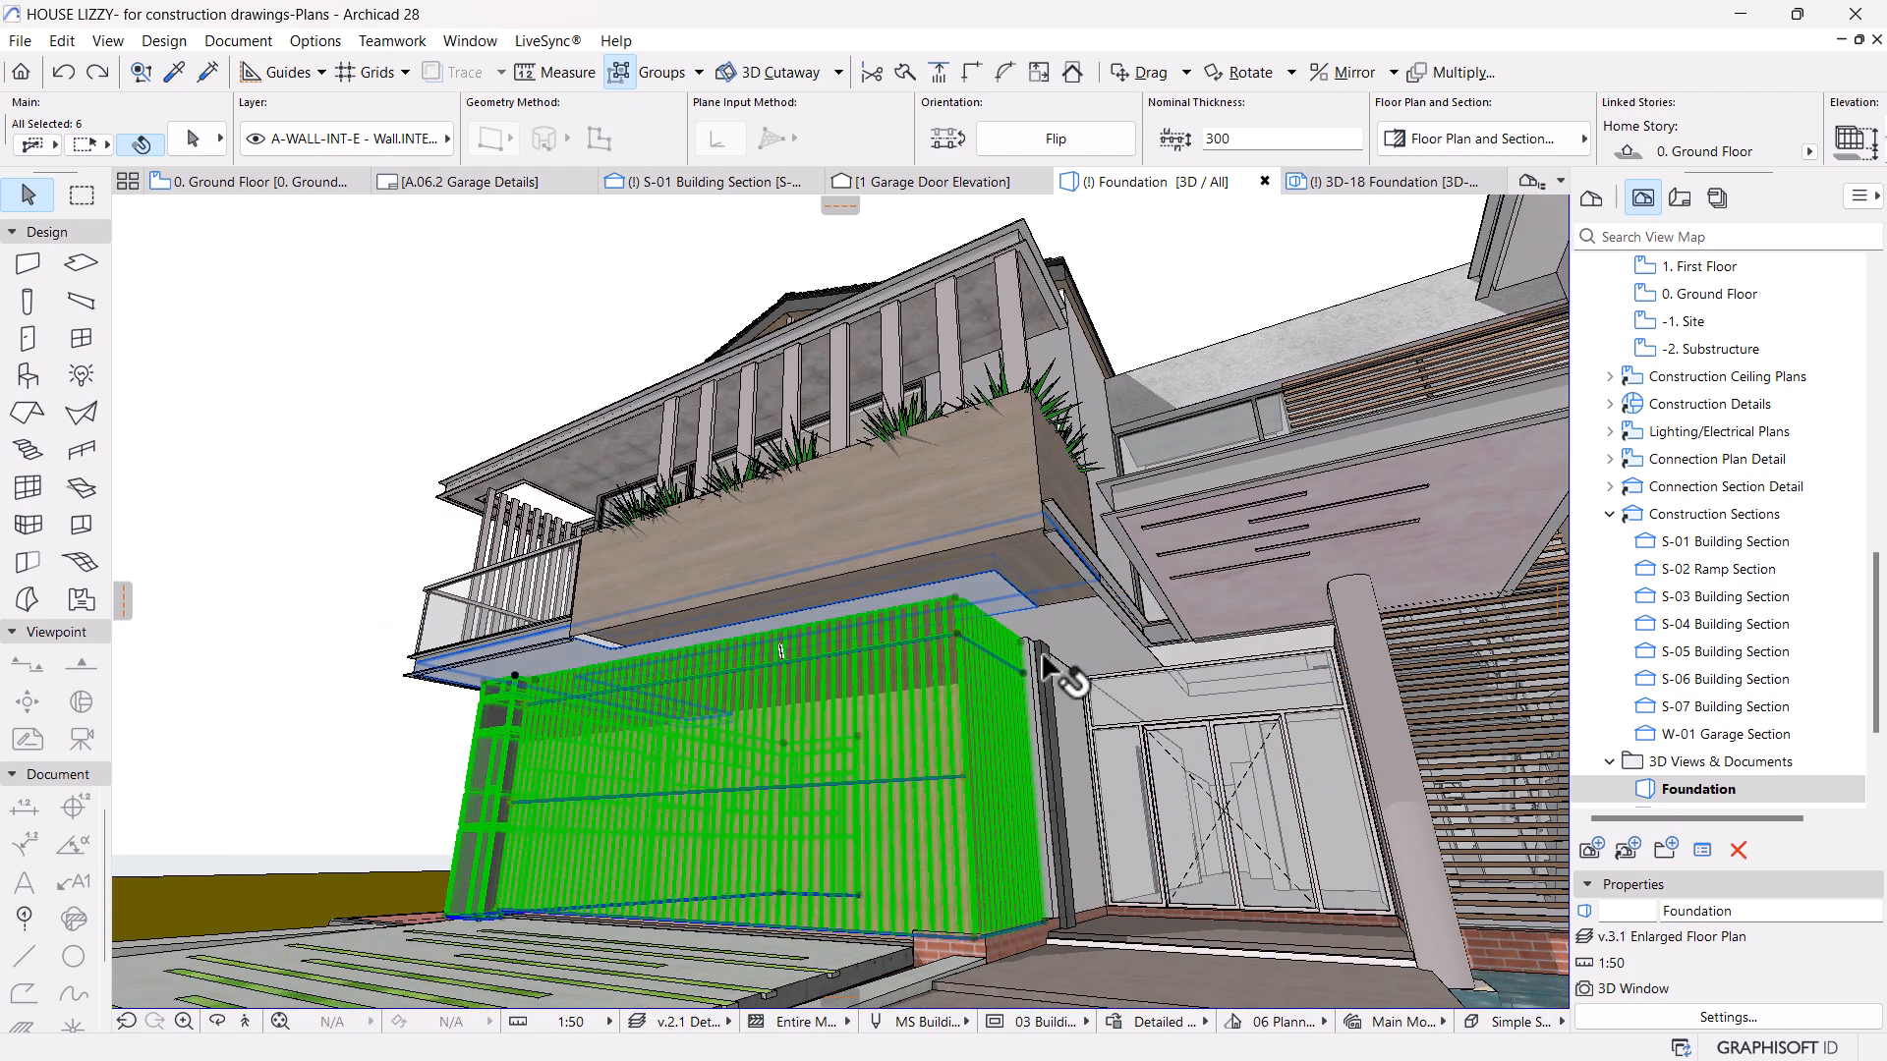
left_click(1056, 619, "shift")
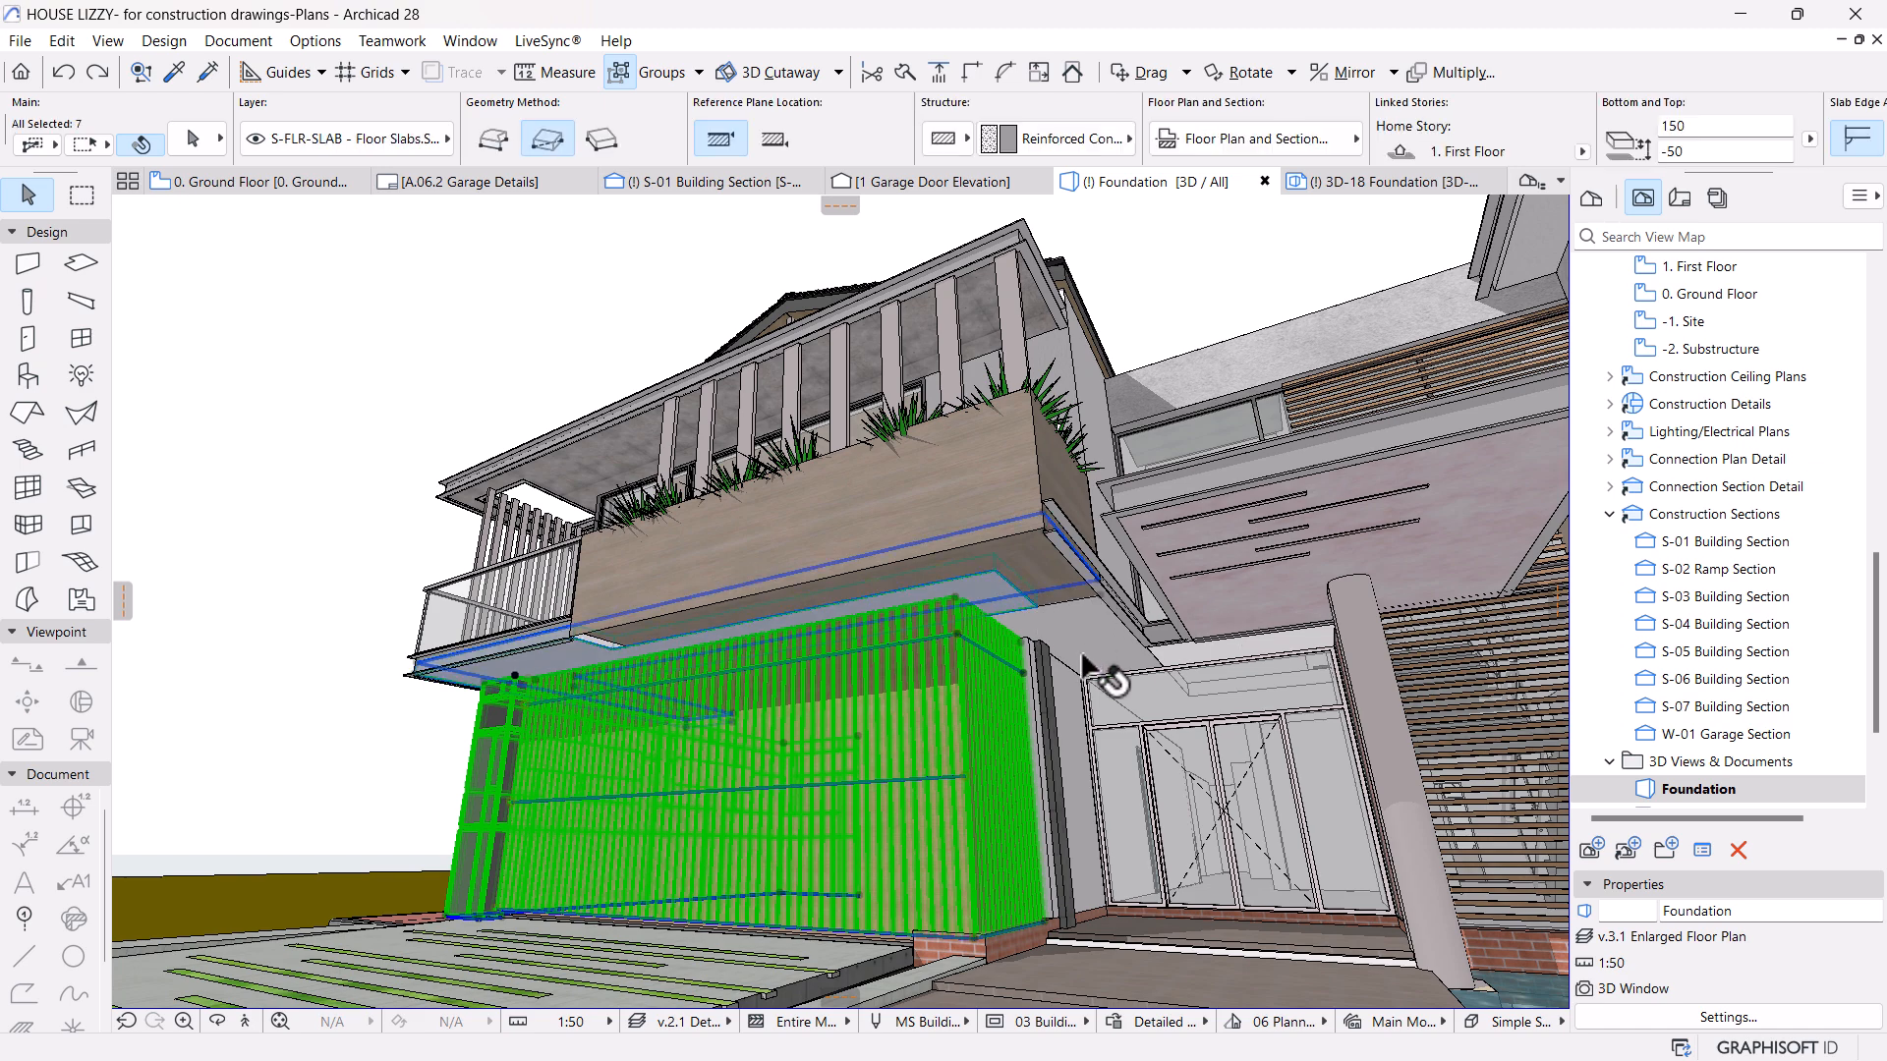
Place a copy of the selected garage walls and slab on the open ground about 14.1 m from the original and inspect it.
scroll(1214, 811, "down", 4)
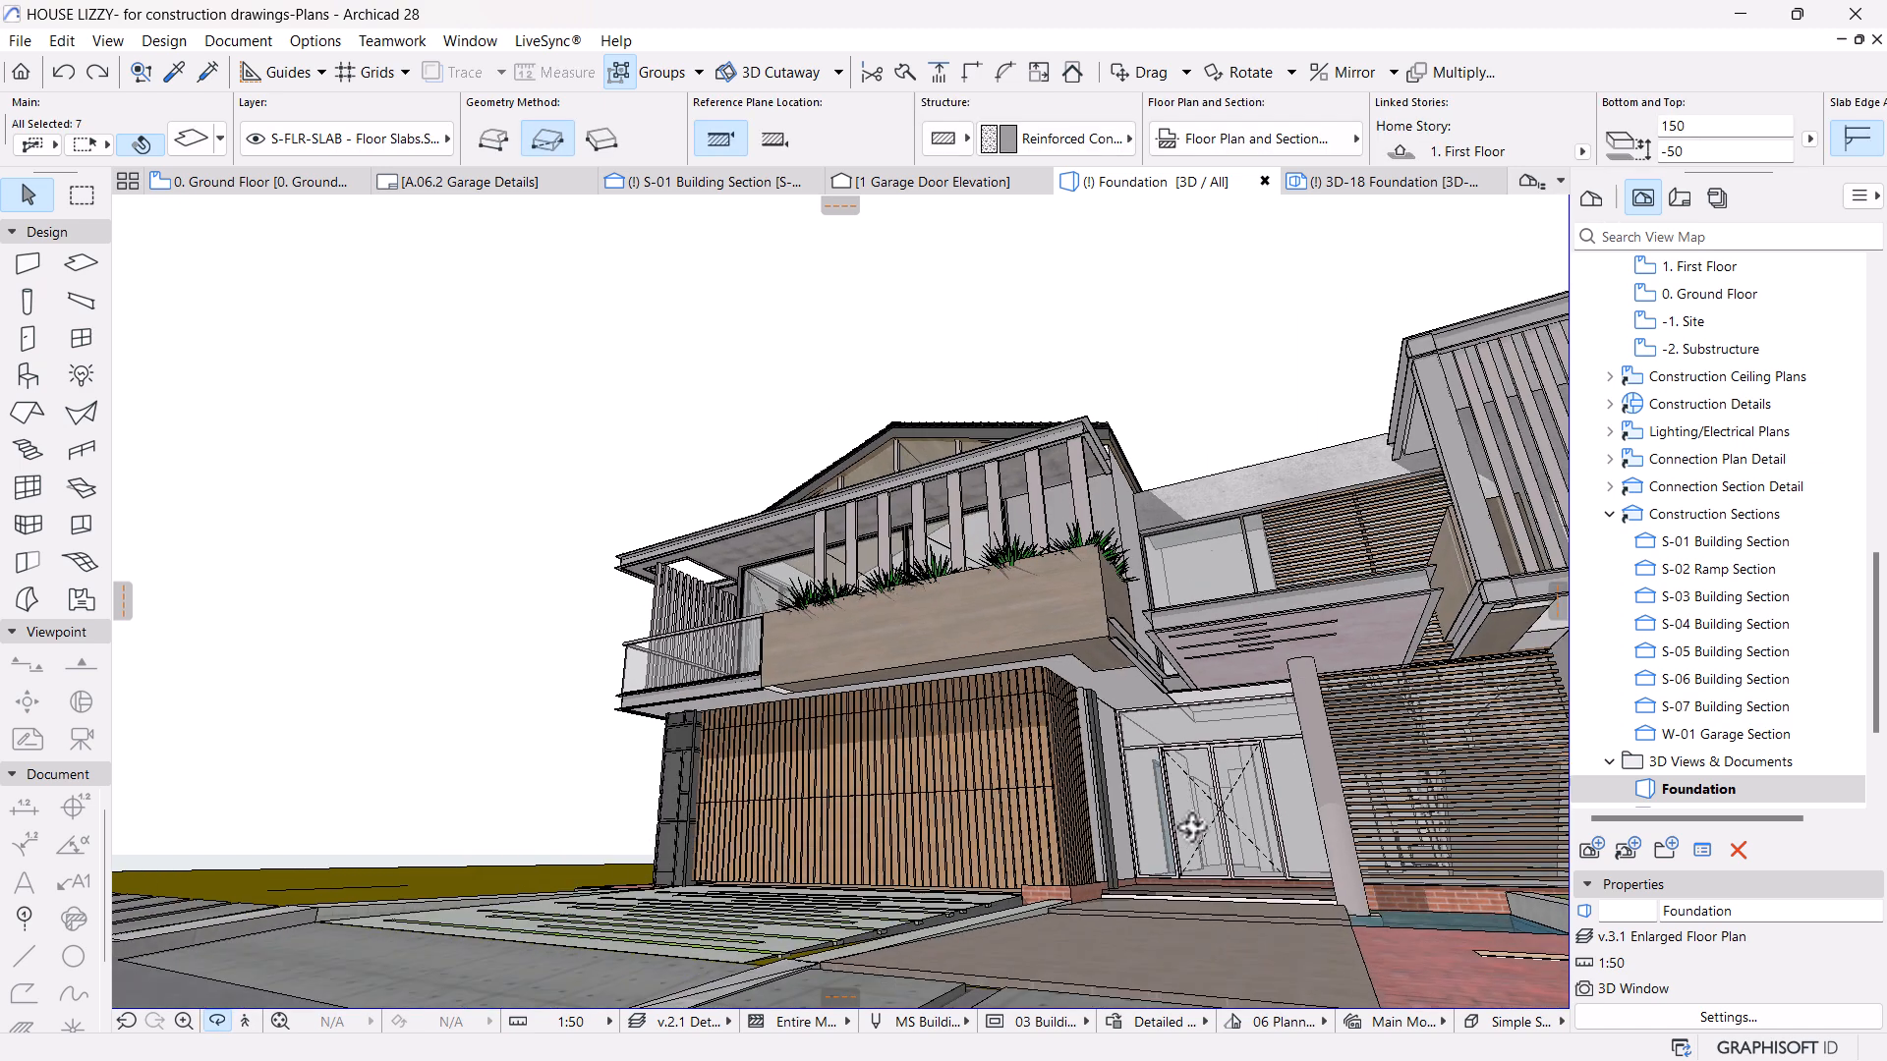
middle_click_drag(1107, 837, 1177, 917, "shift")
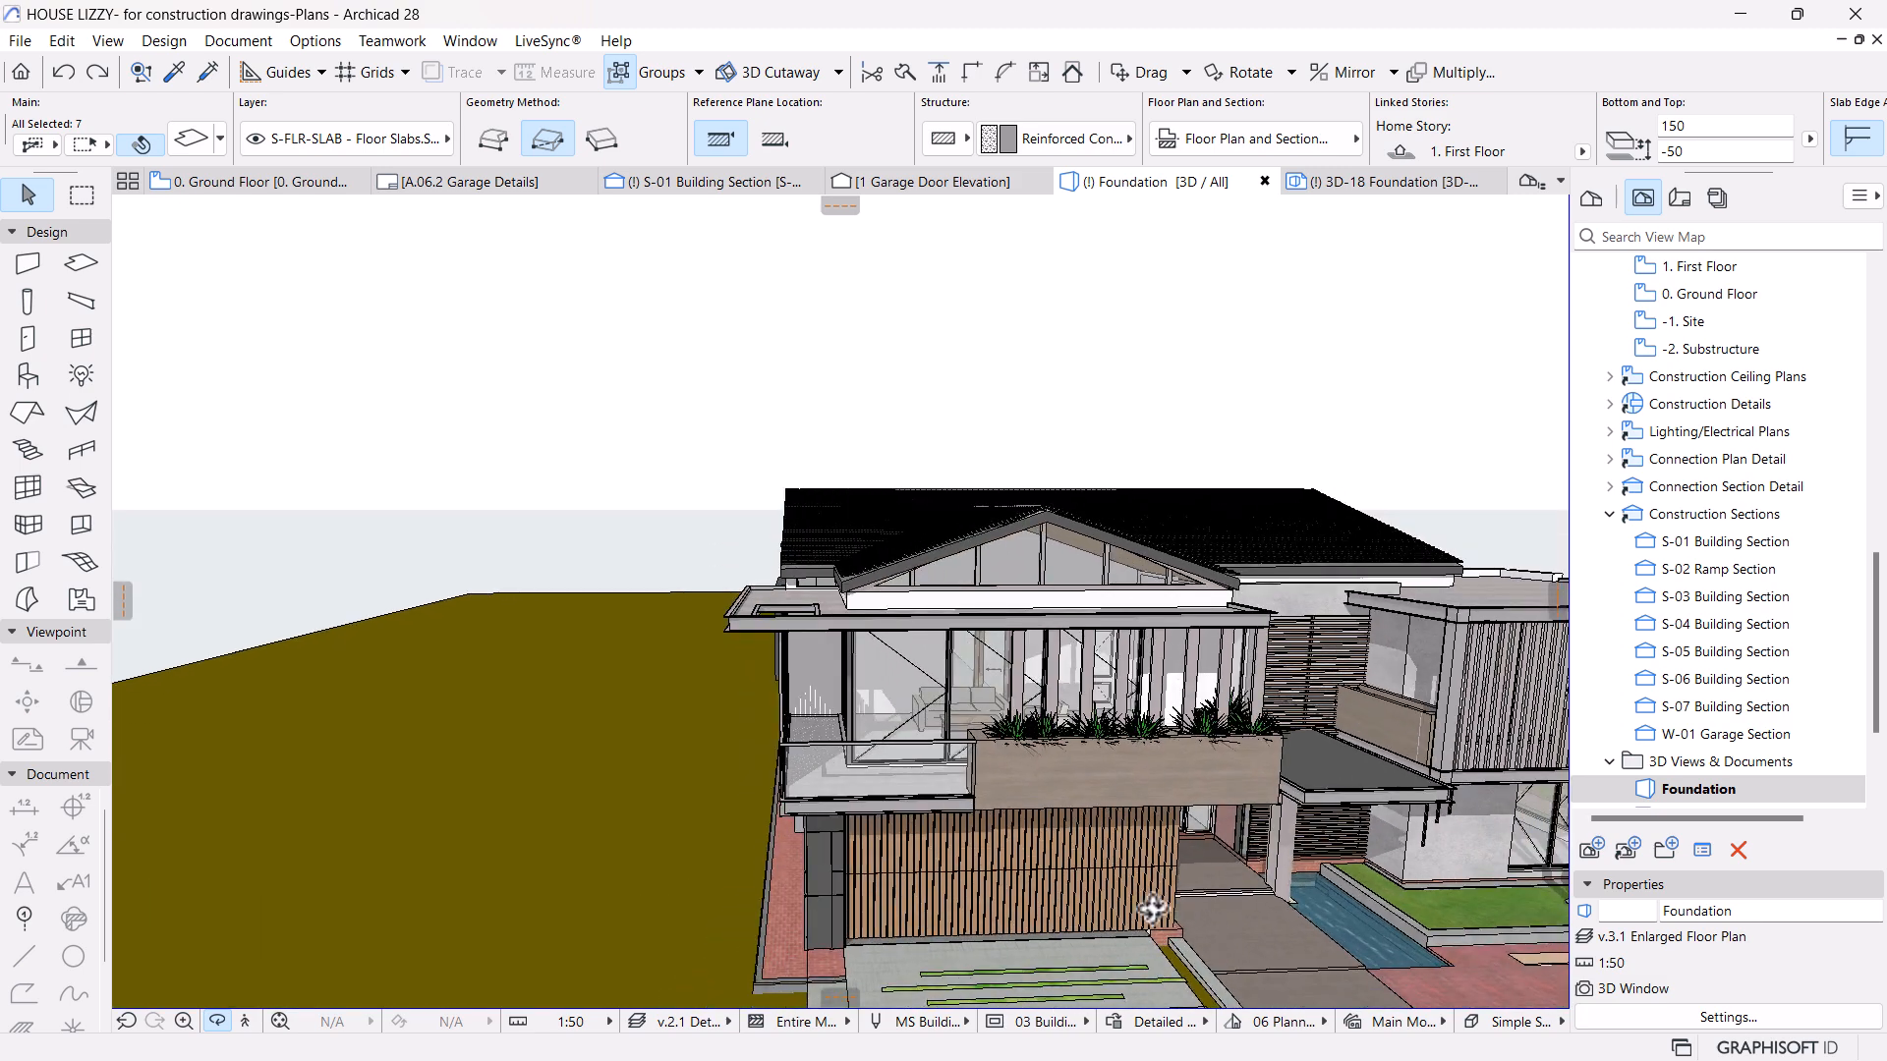
key("ctrl+d")
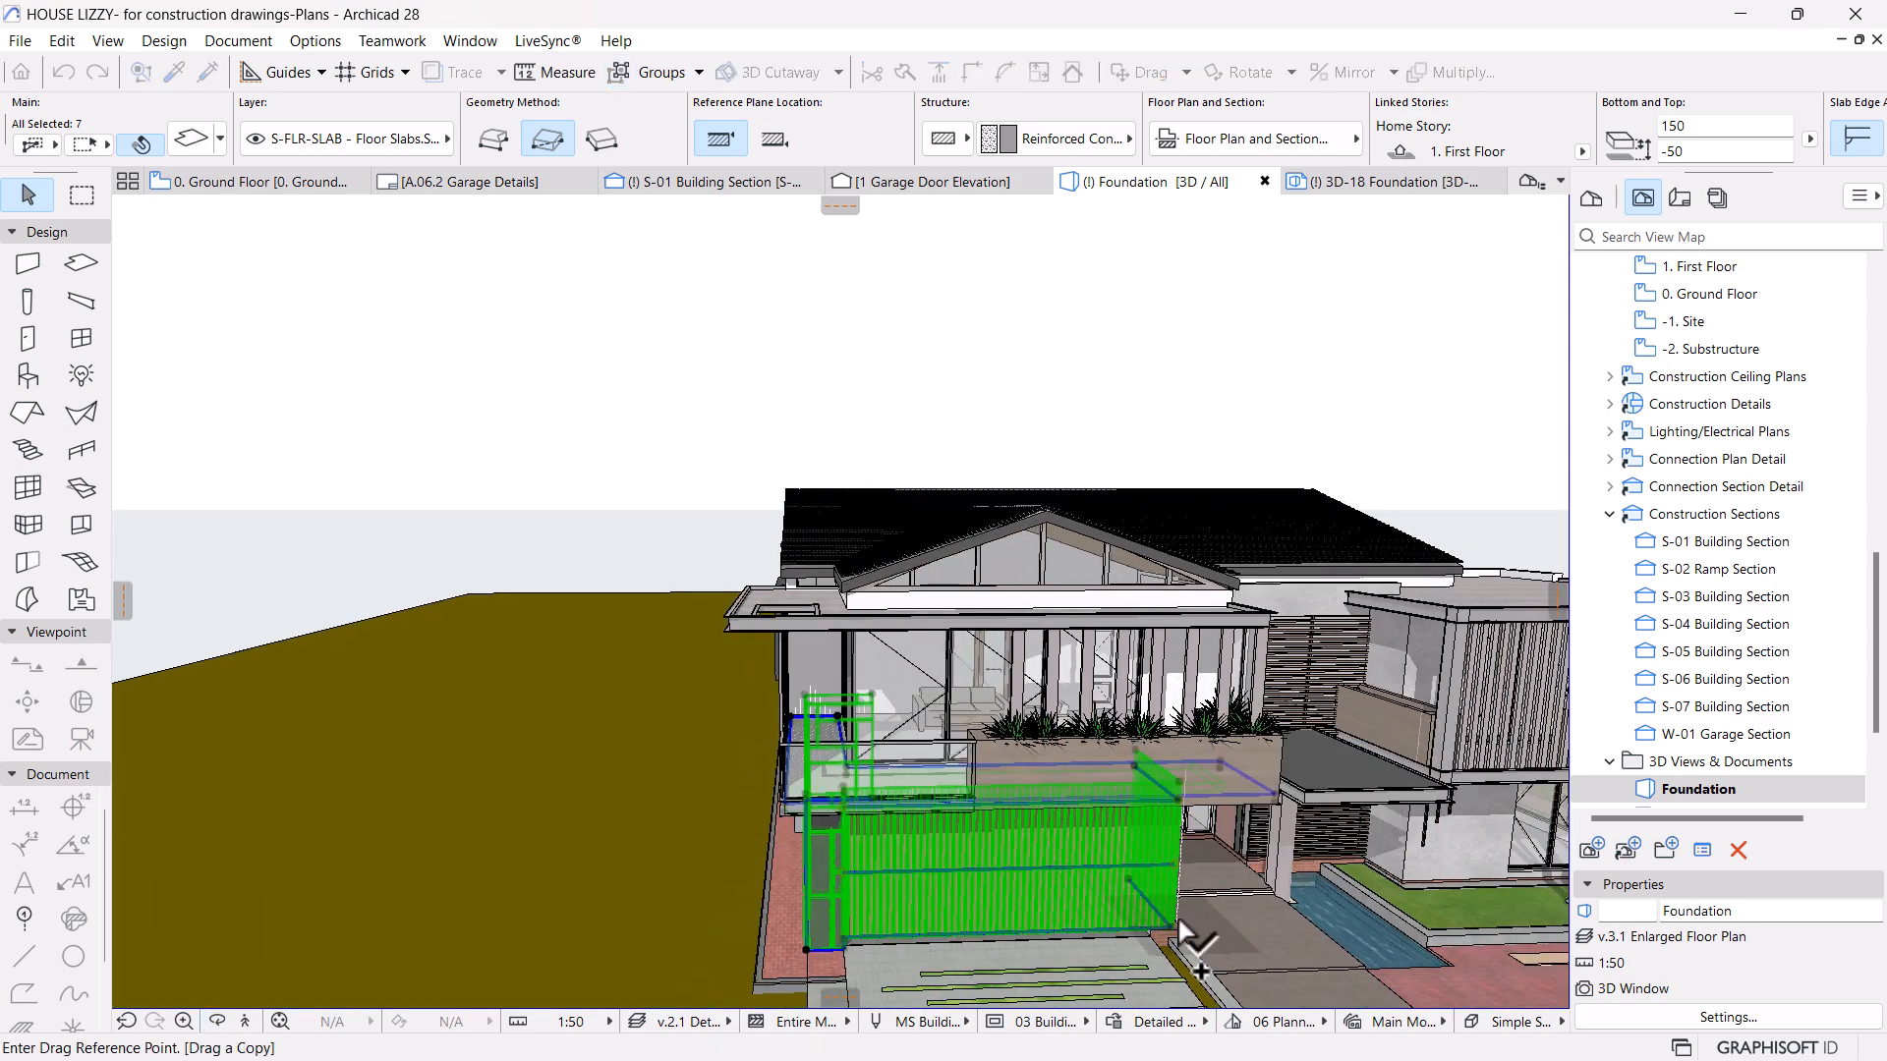
left_click(1170, 928)
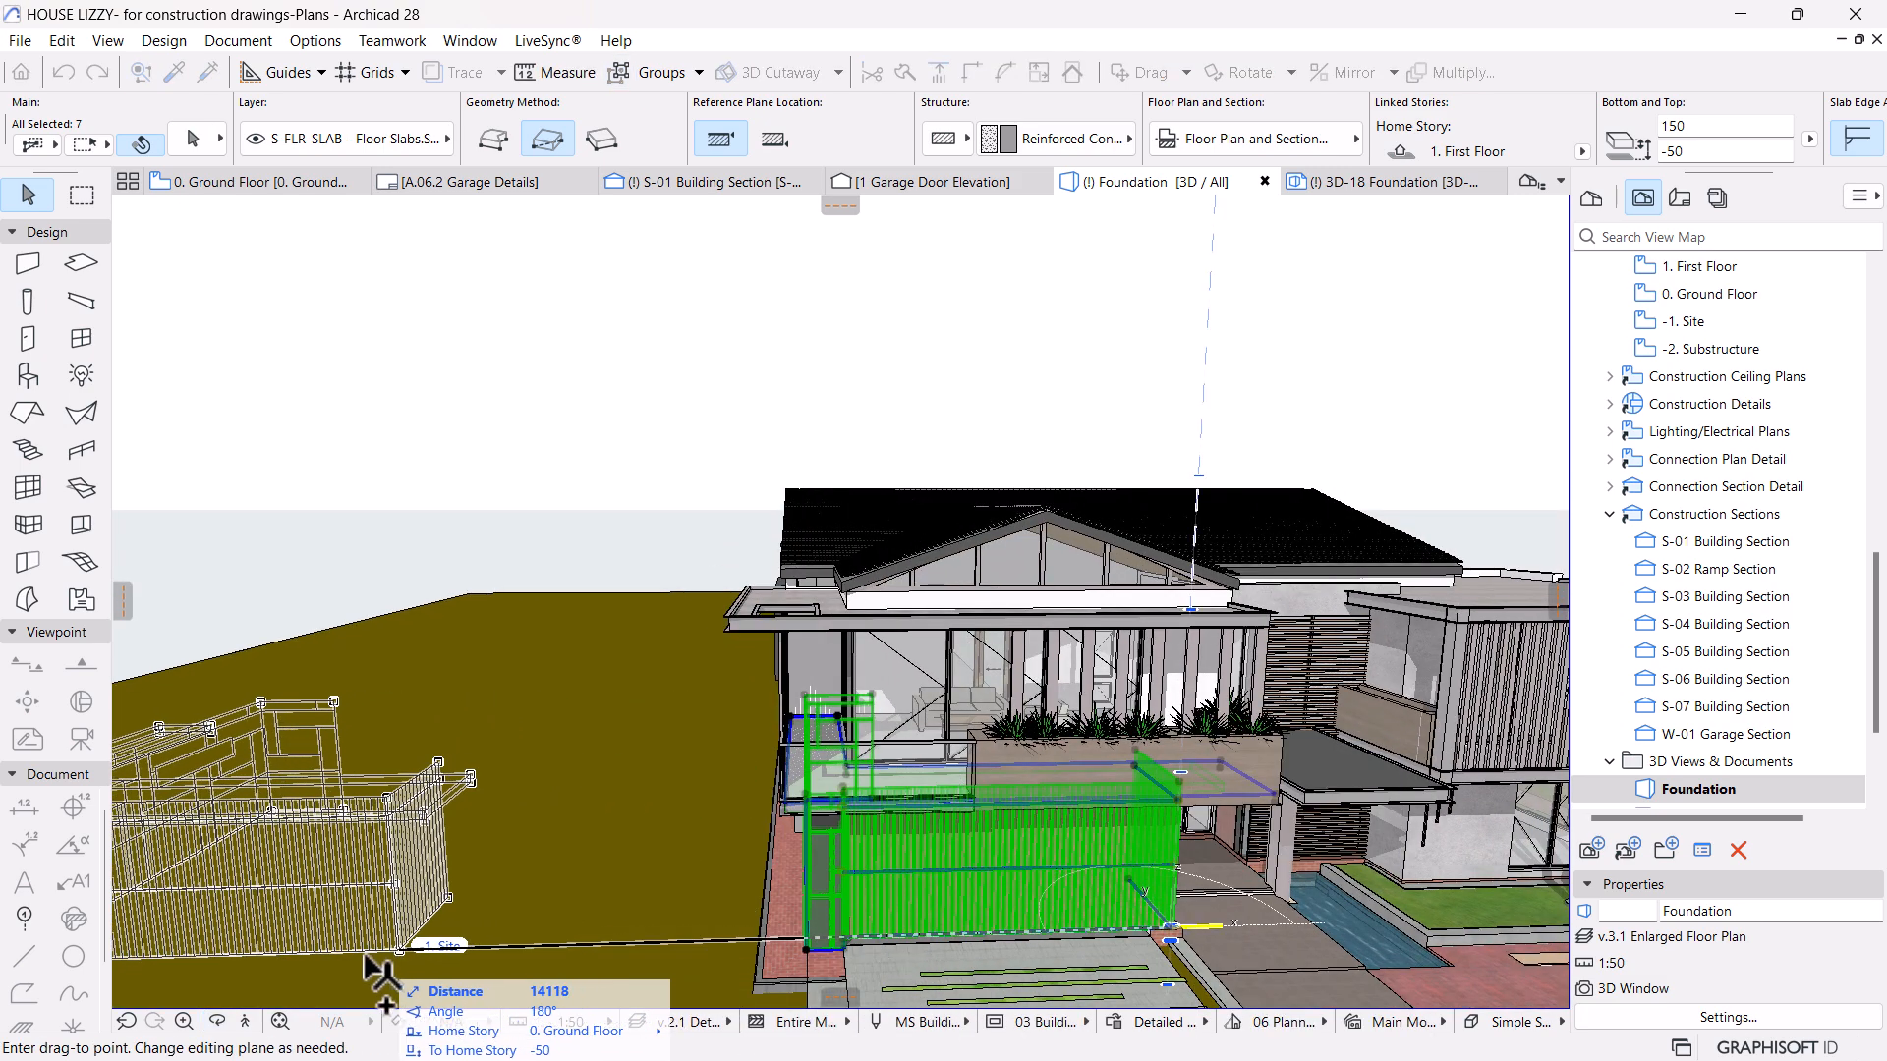
left_click(366, 954)
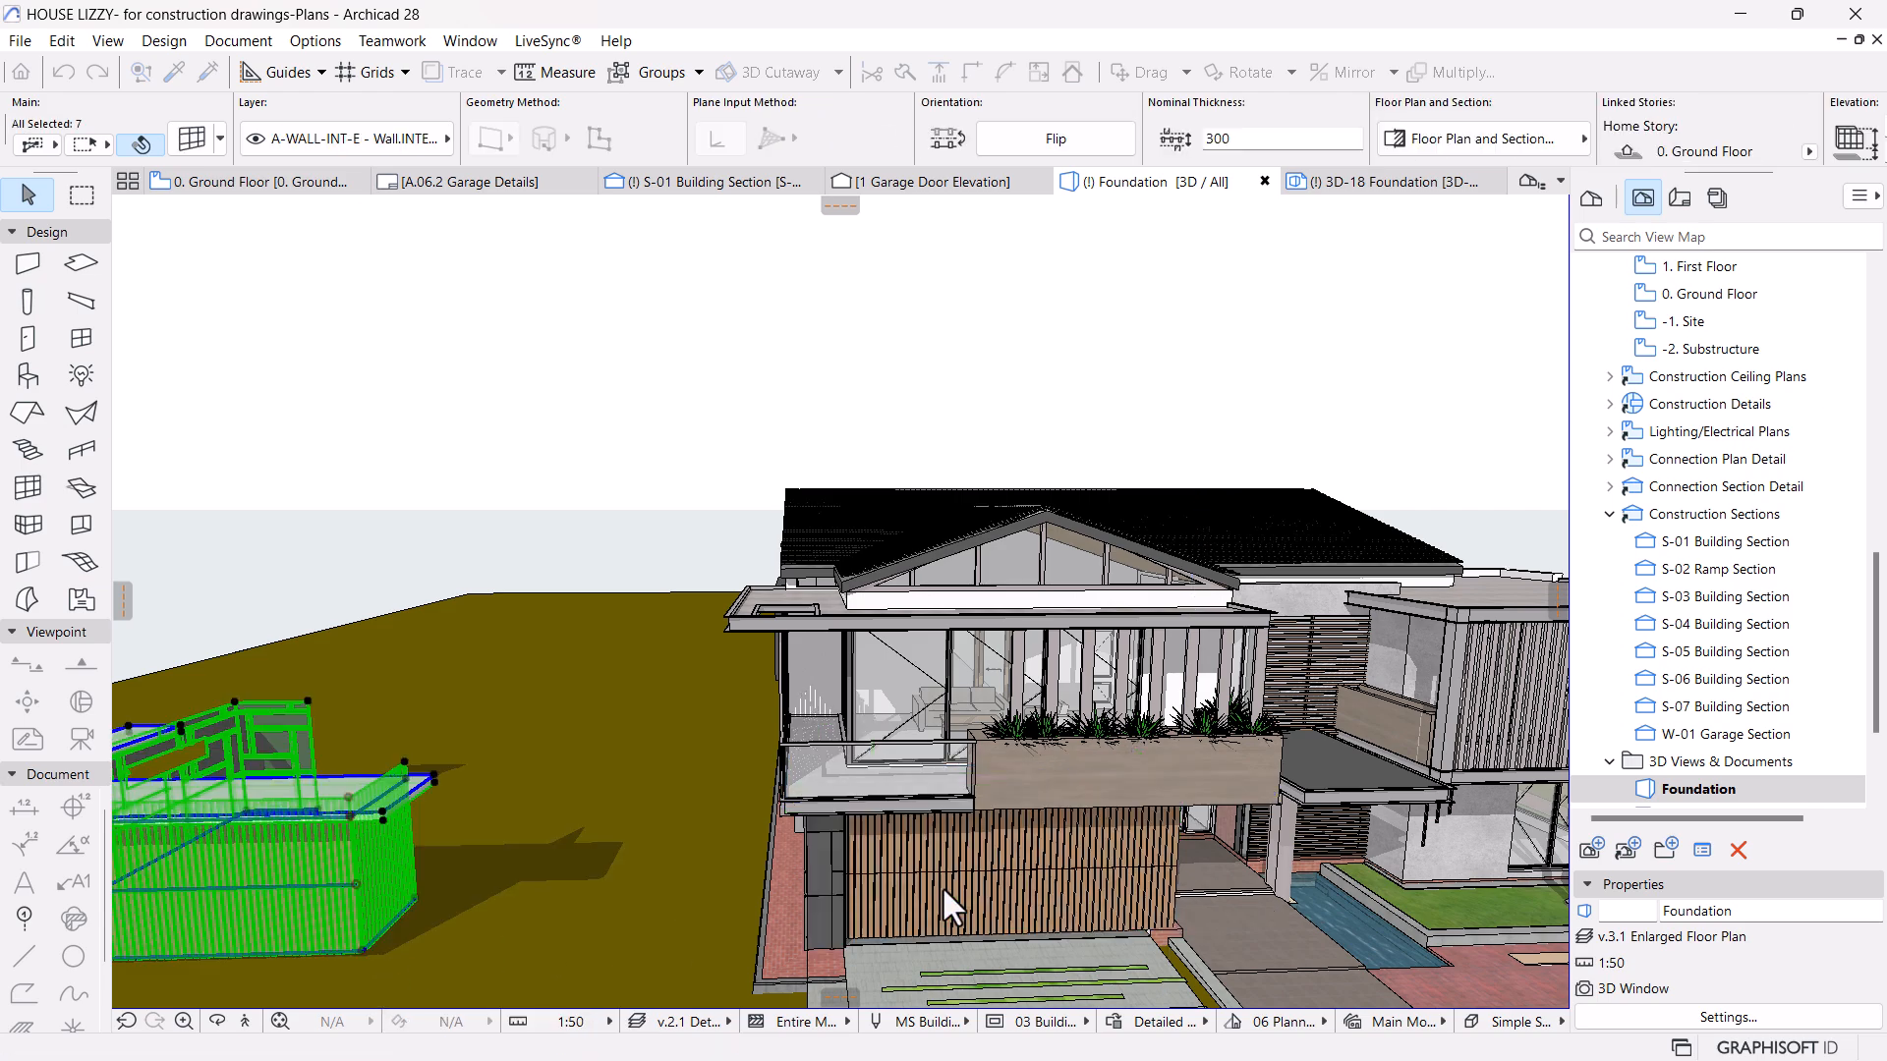
middle_click_drag(941, 894, 765, 833, "shift")
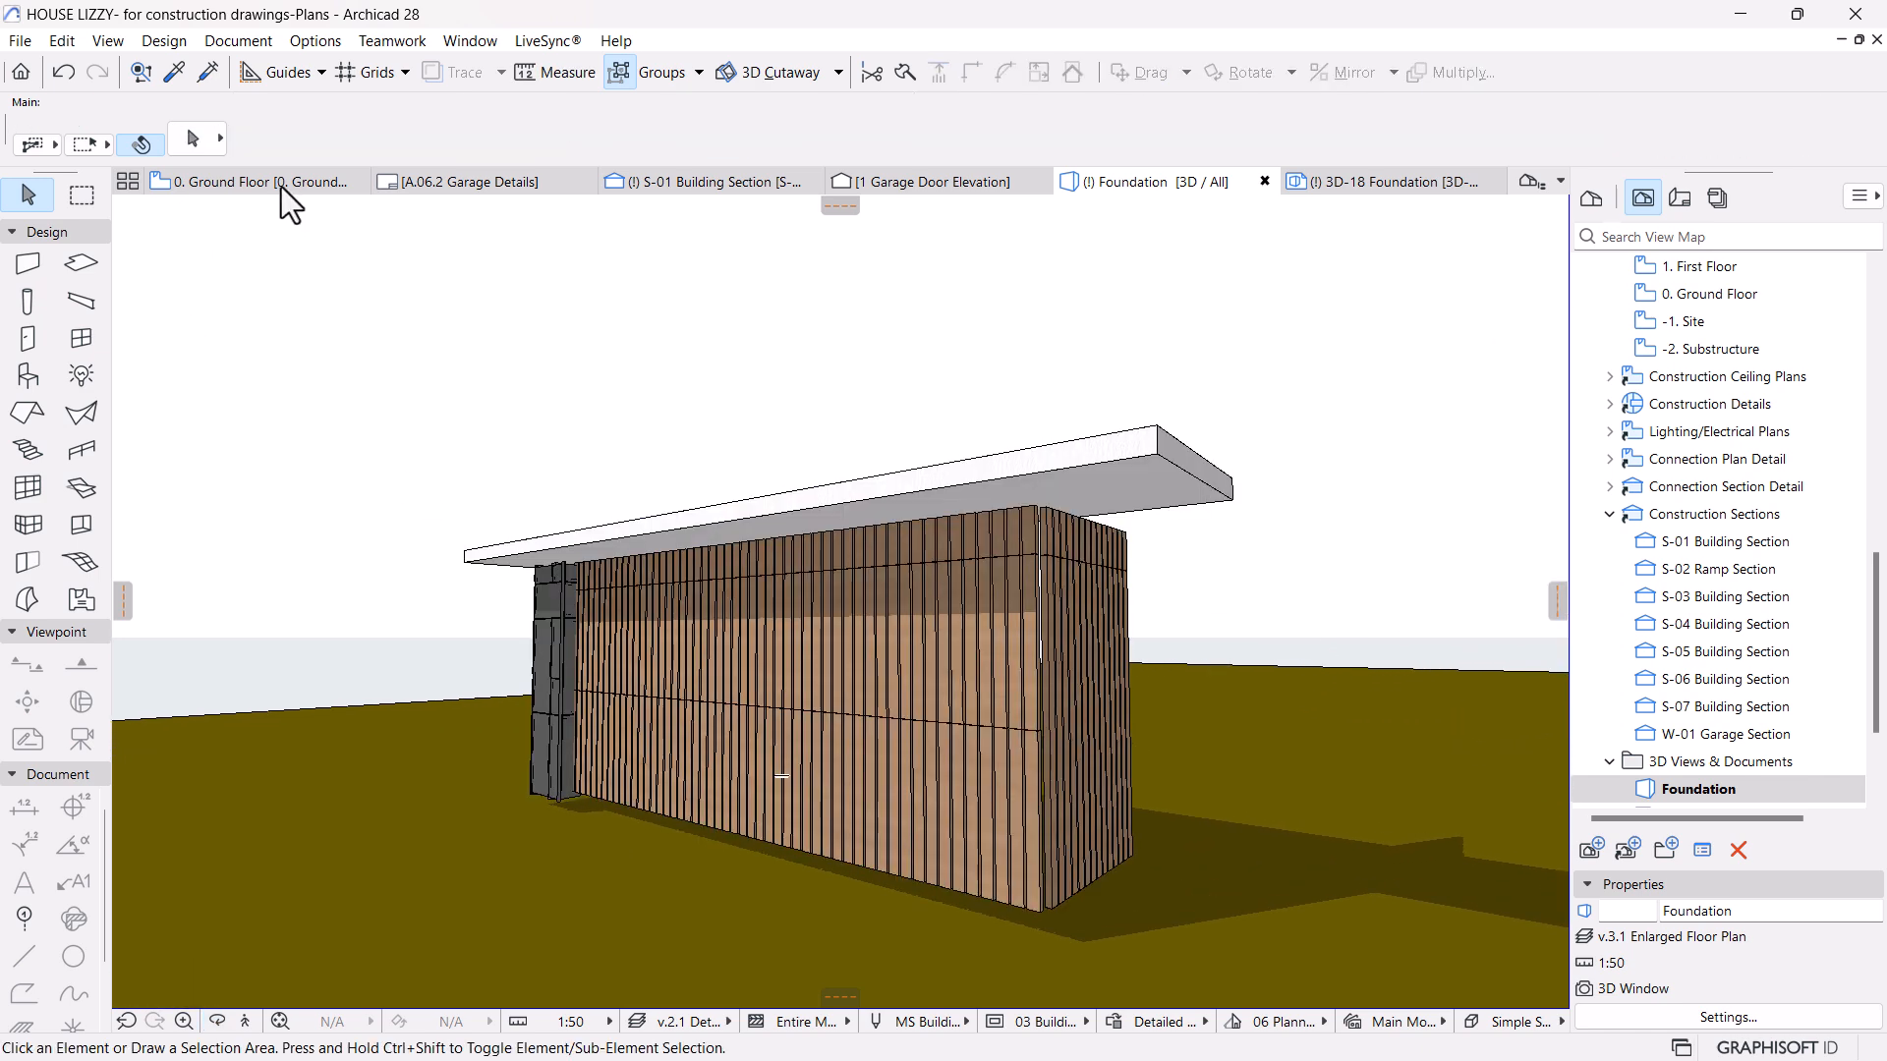
Draw an elevation line about 1.1 m long across the copied garage door on the Ground Floor plan, using the Garage Door Elevation marker's settings.
left_click(280, 185)
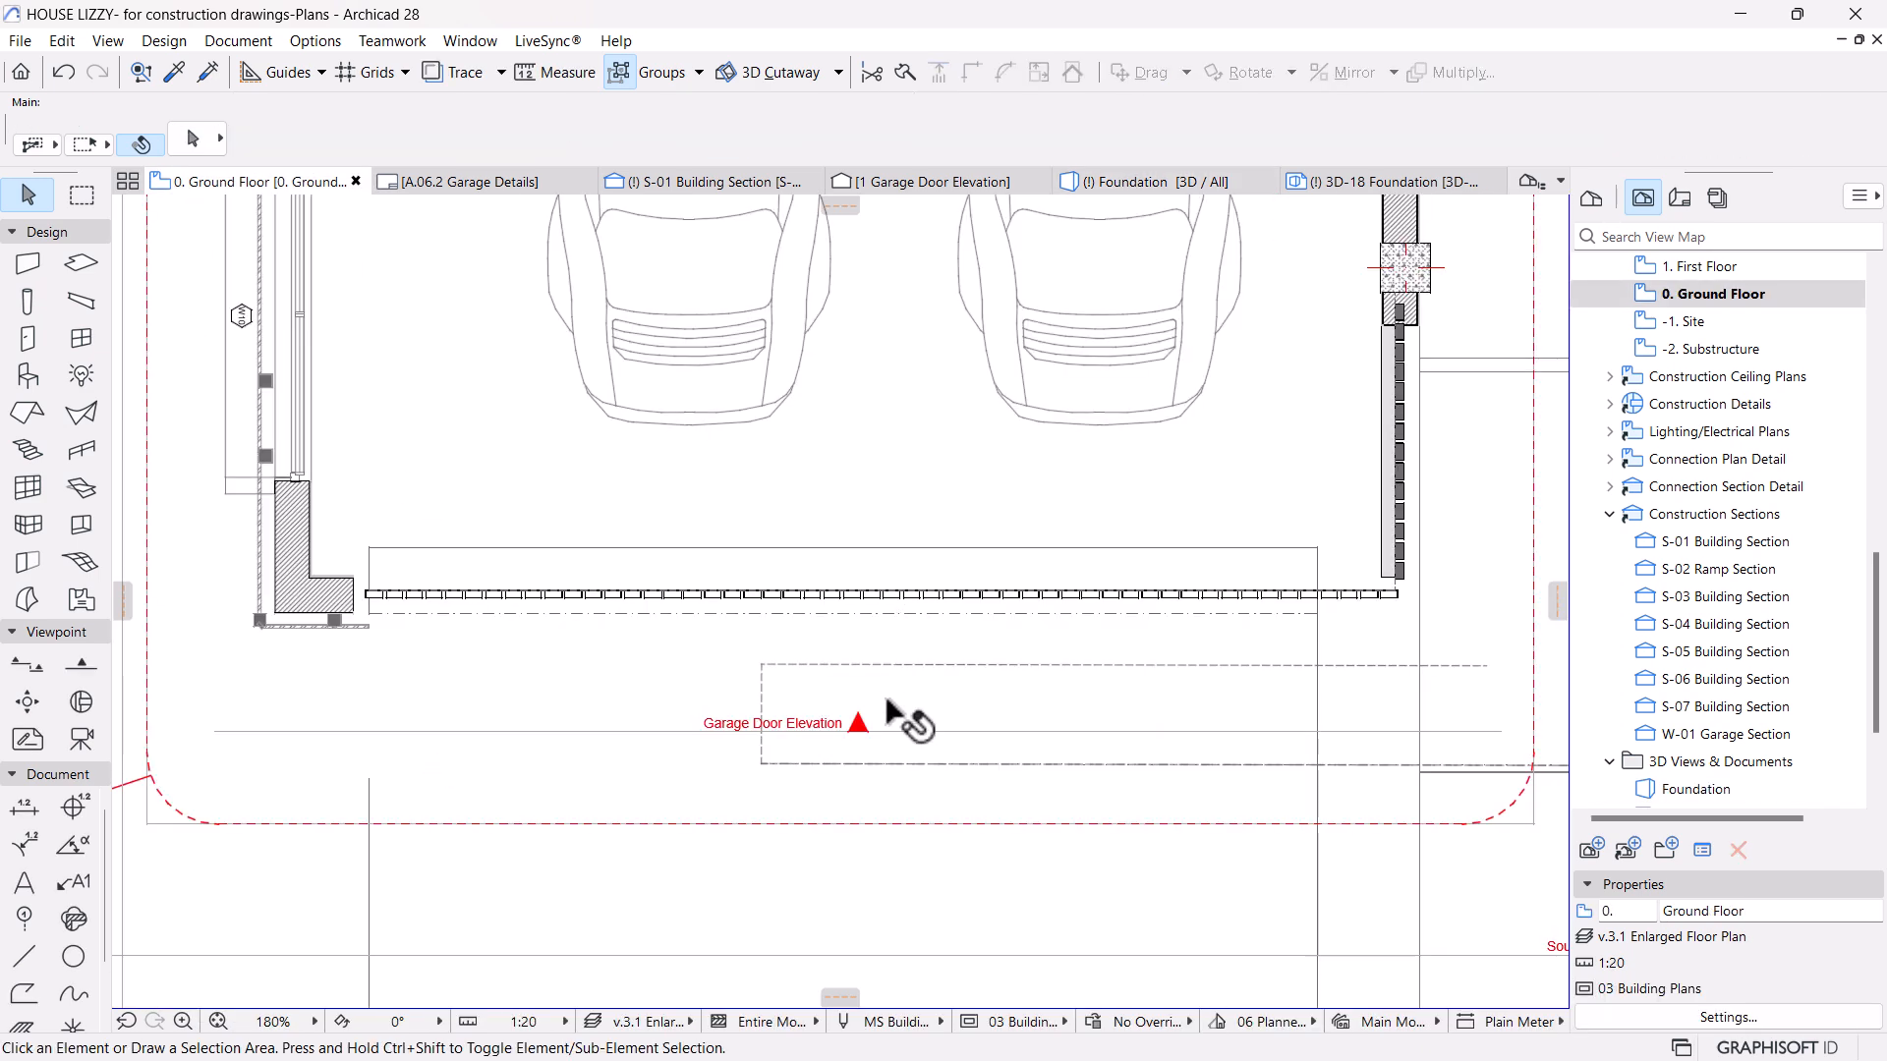
left_click(1250, 685, "alt")
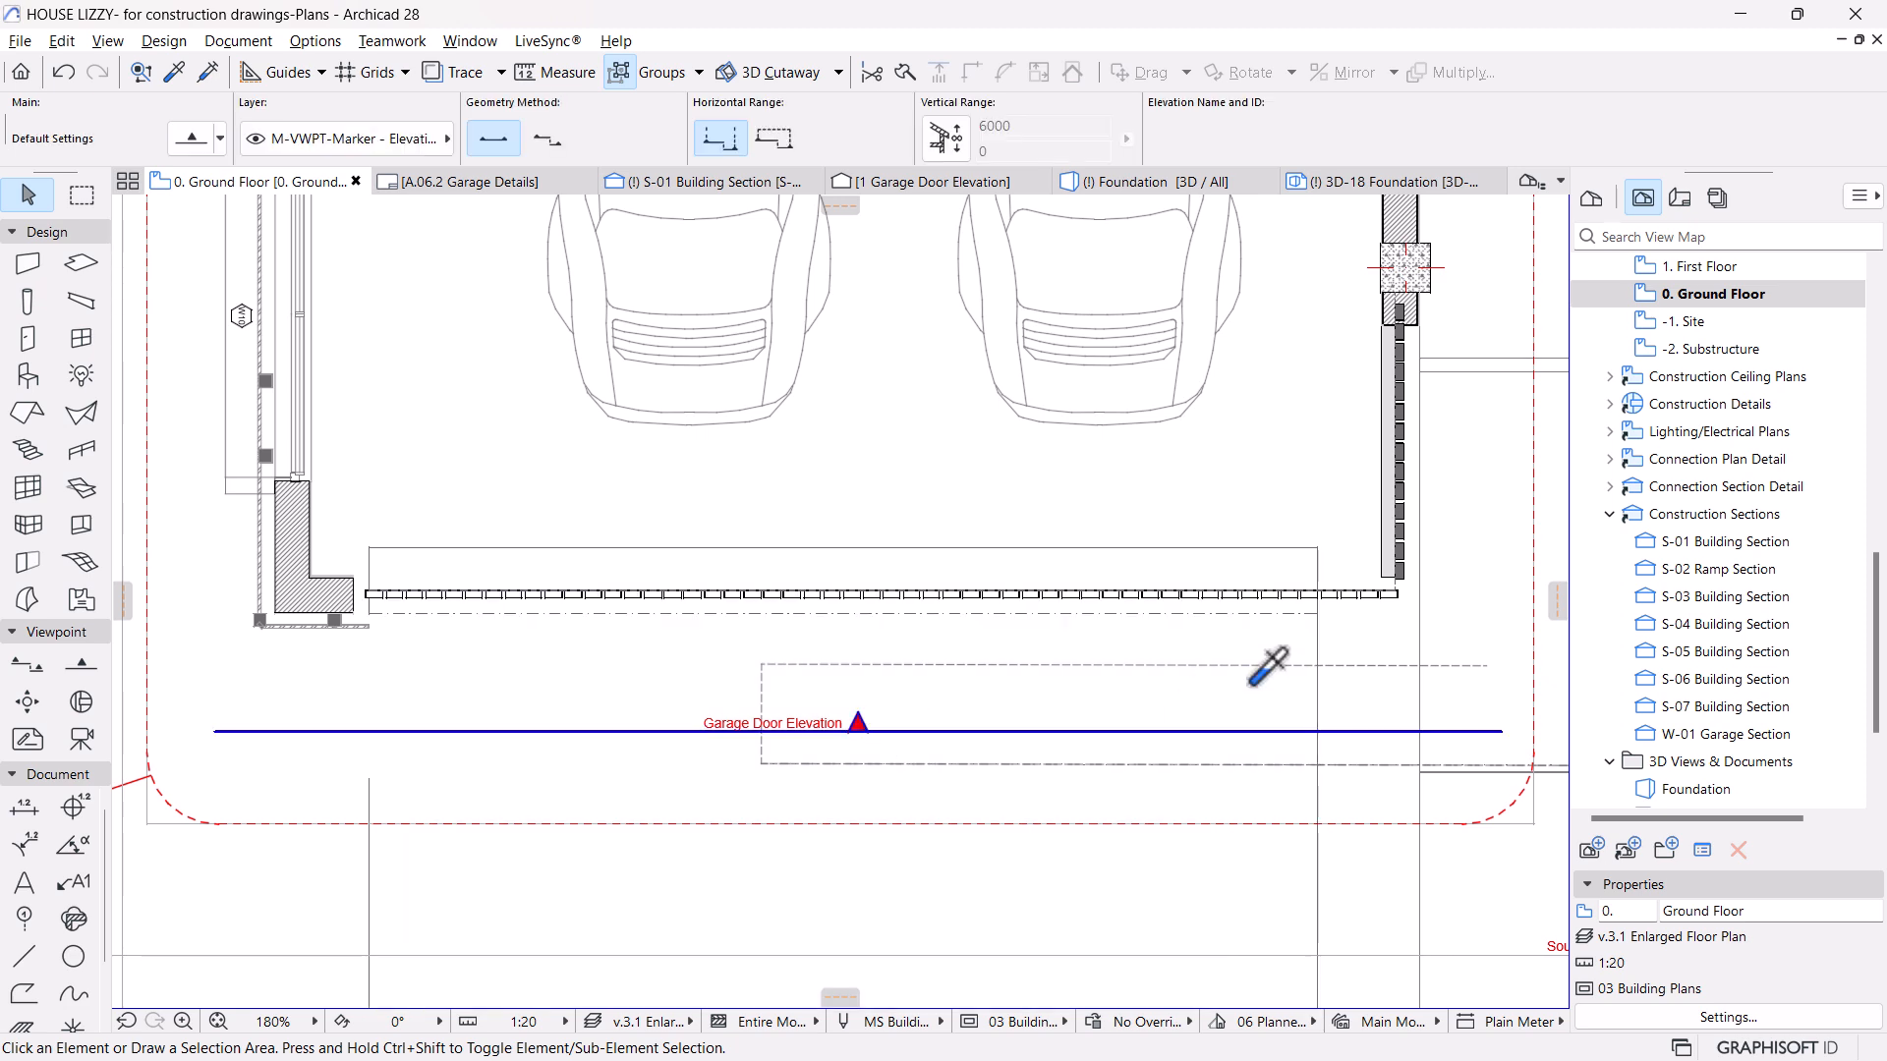
scroll(1255, 678, "down", 6)
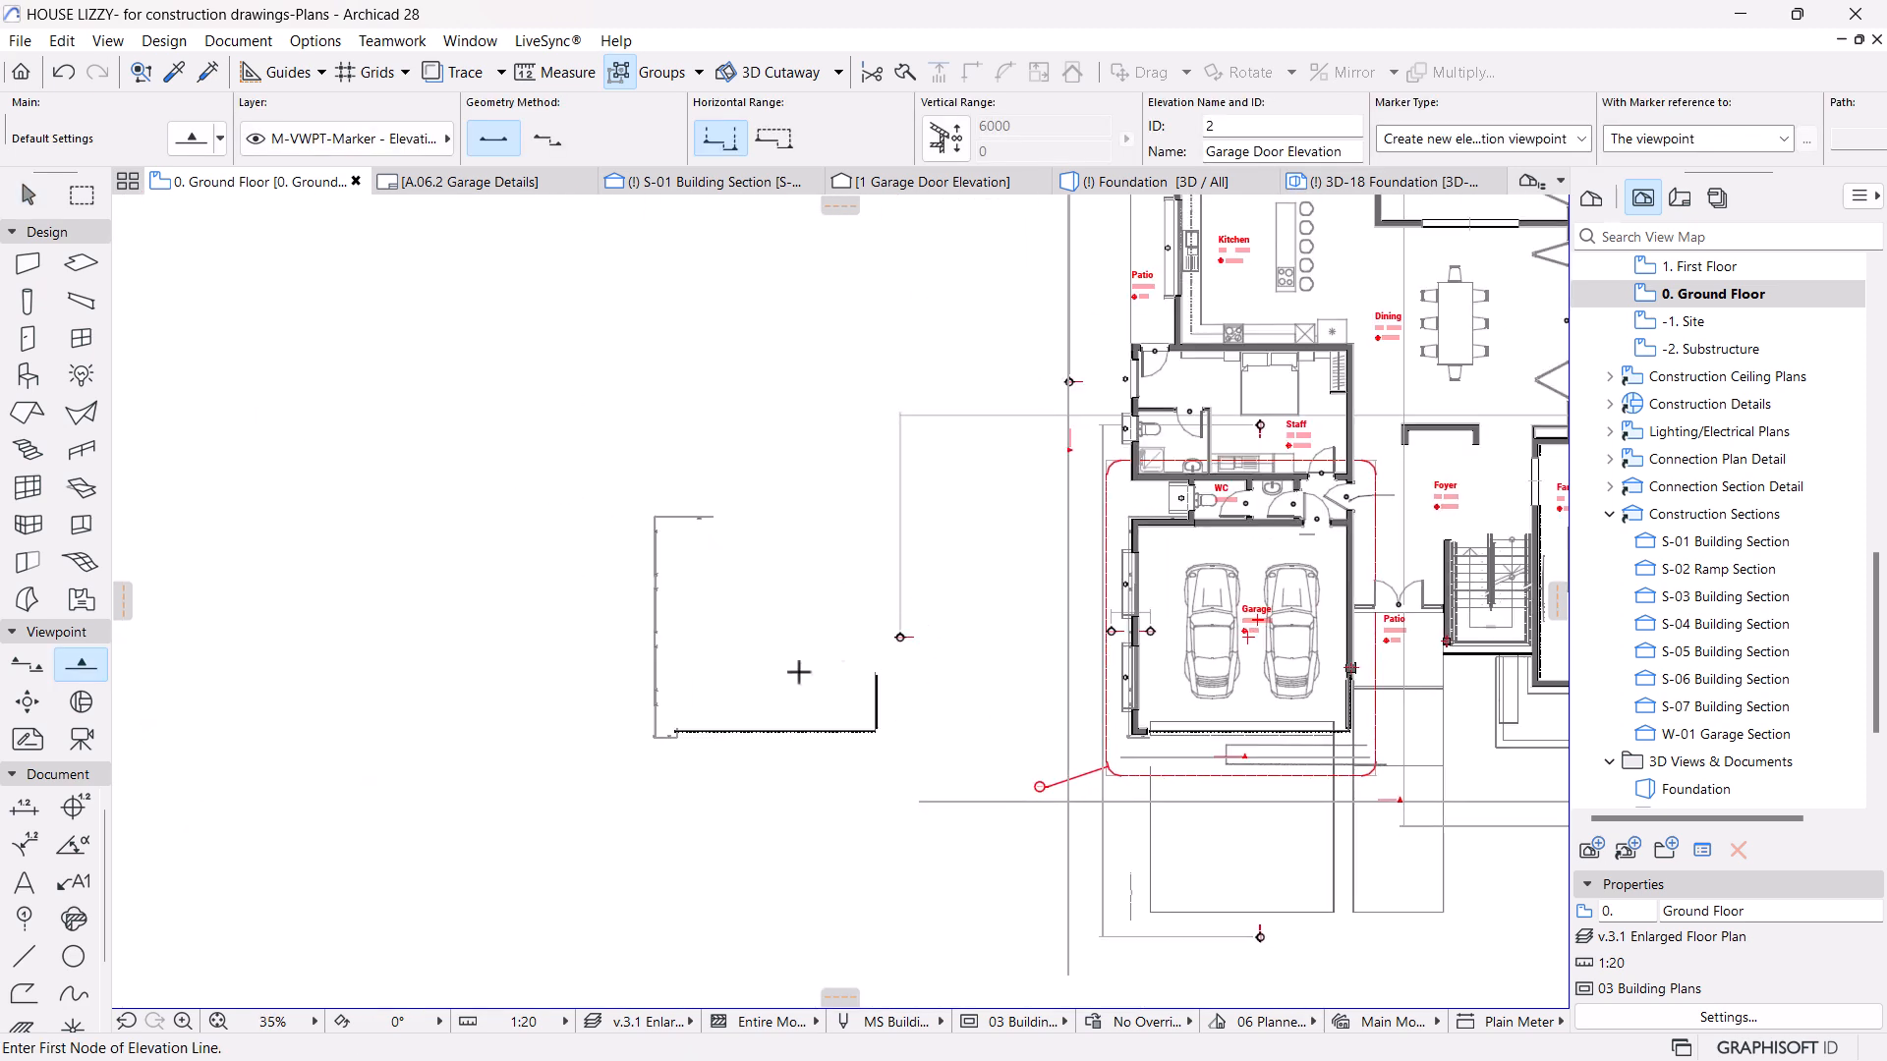
scroll(704, 734, "up", 4)
left_click(852, 663)
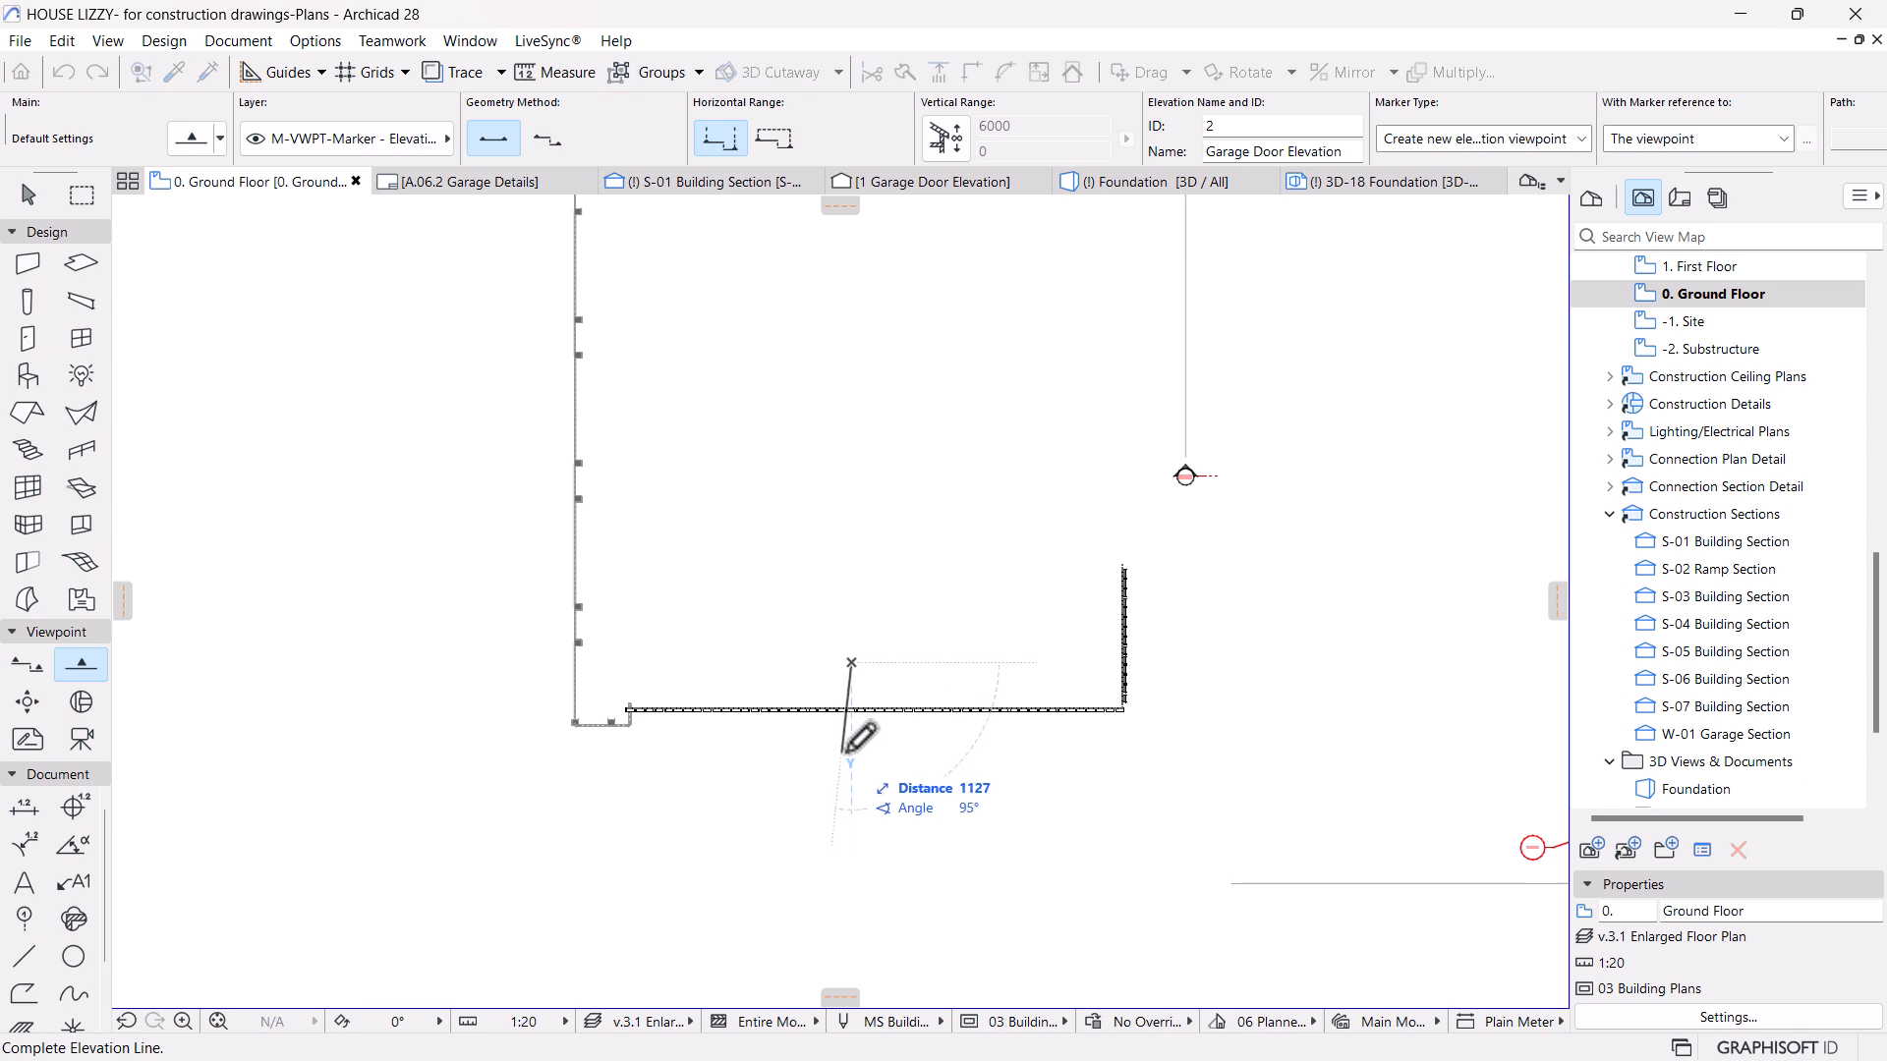
left_click(851, 755)
left_click(880, 661)
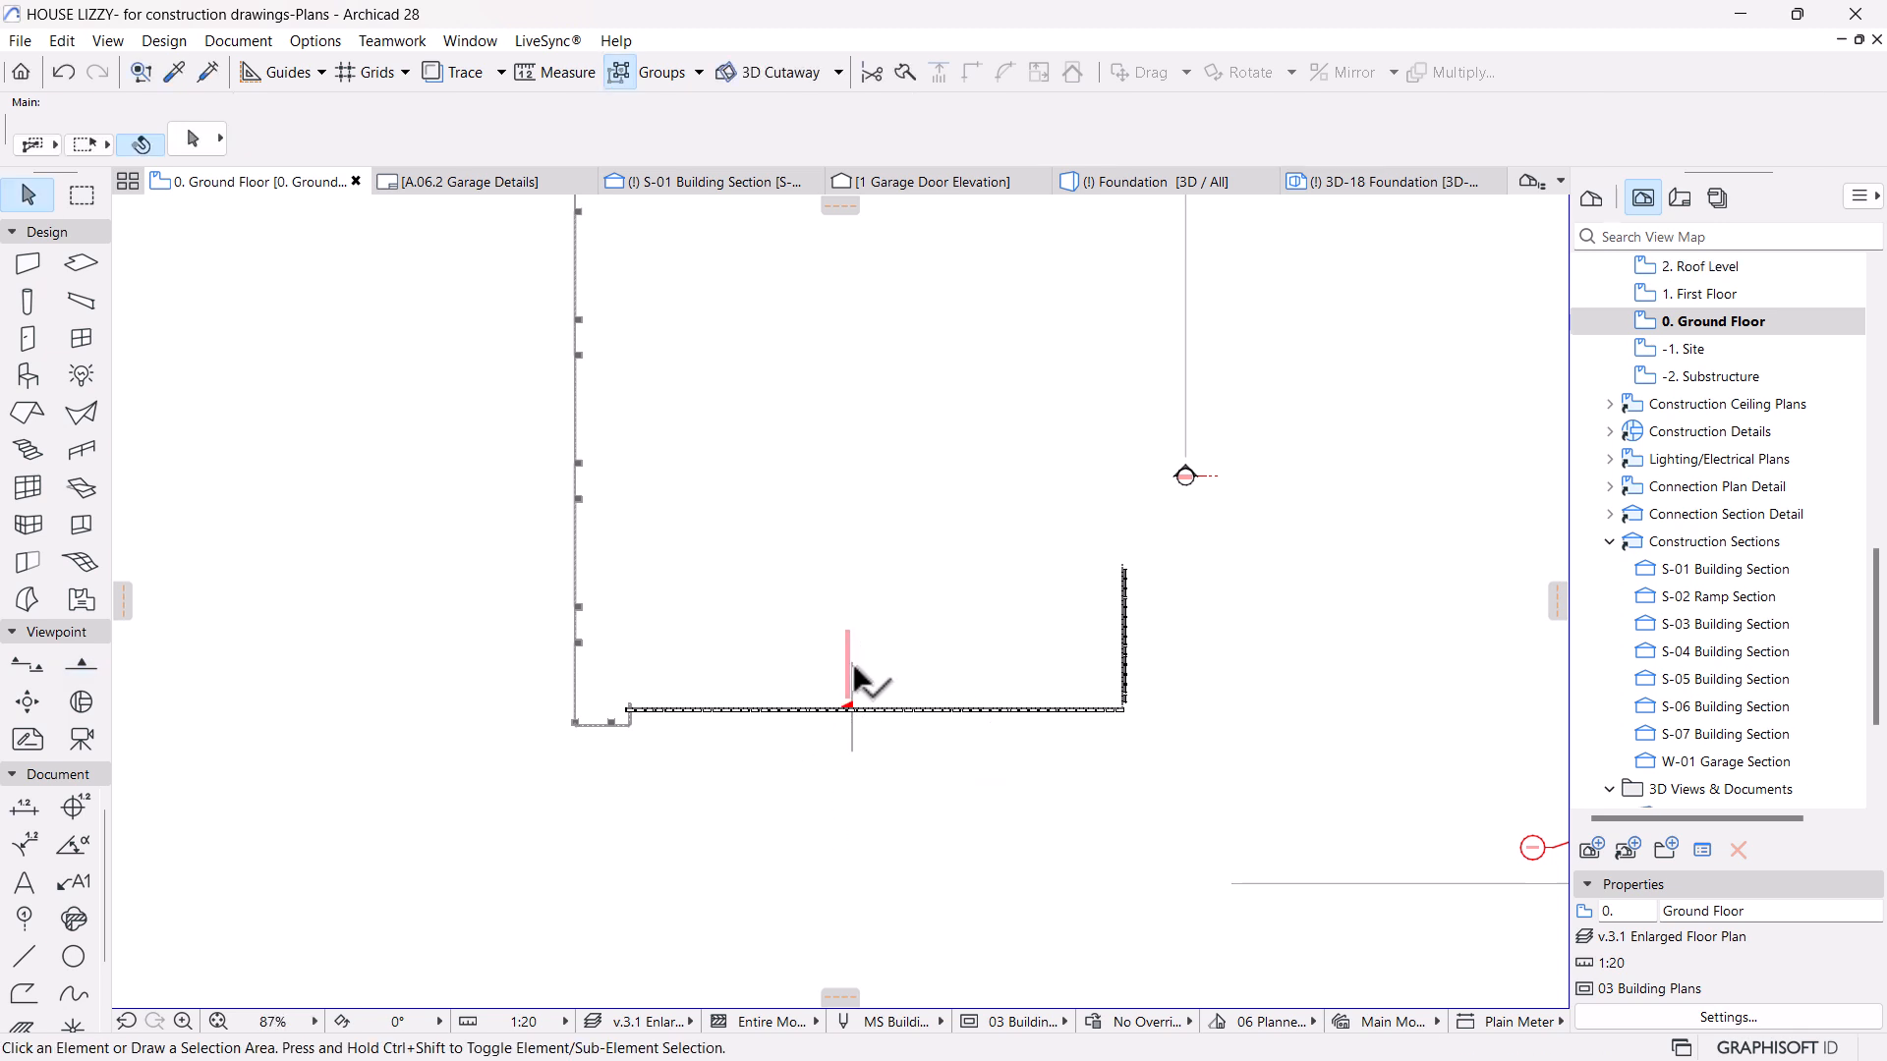
Open the new elevation and rotate the lowest curtain wall panel 90° about its upper end so it lies horizontally outward.
right_click(869, 362)
left_click(929, 441)
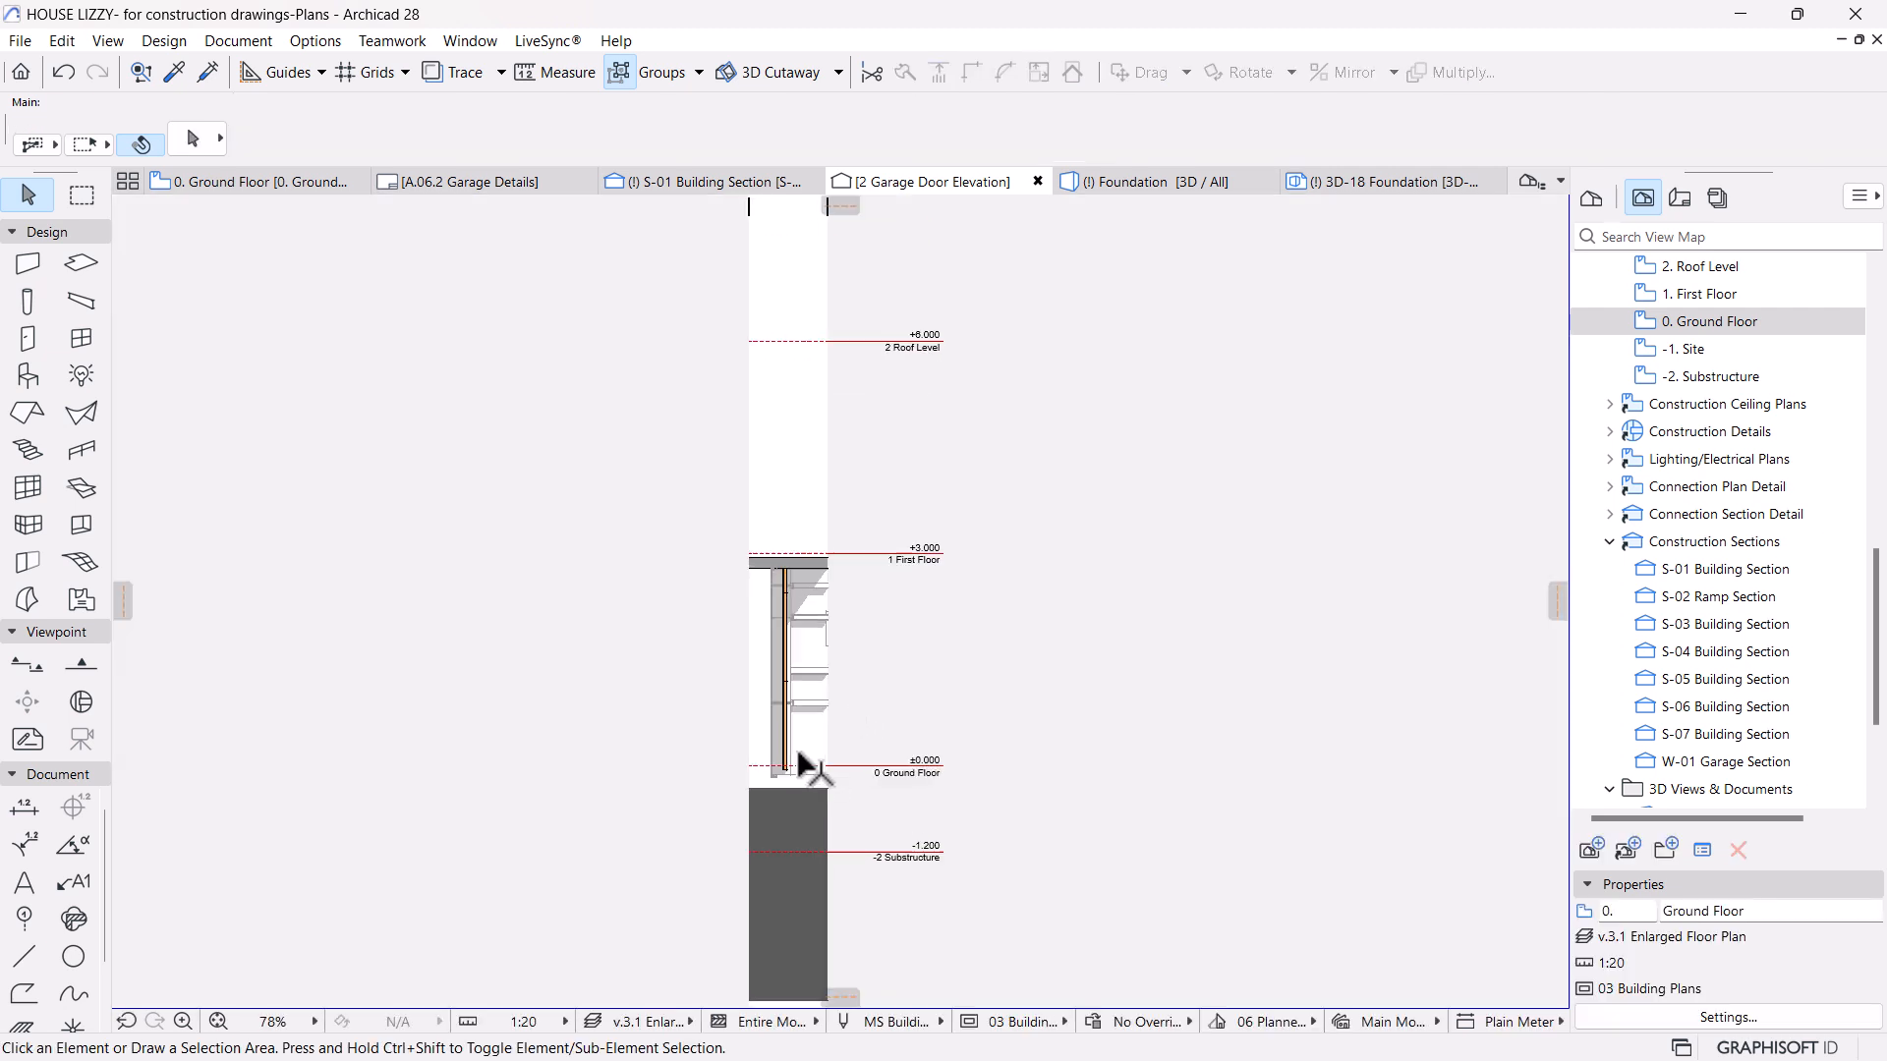
scroll(786, 737, "up", 3)
left_click(777, 702)
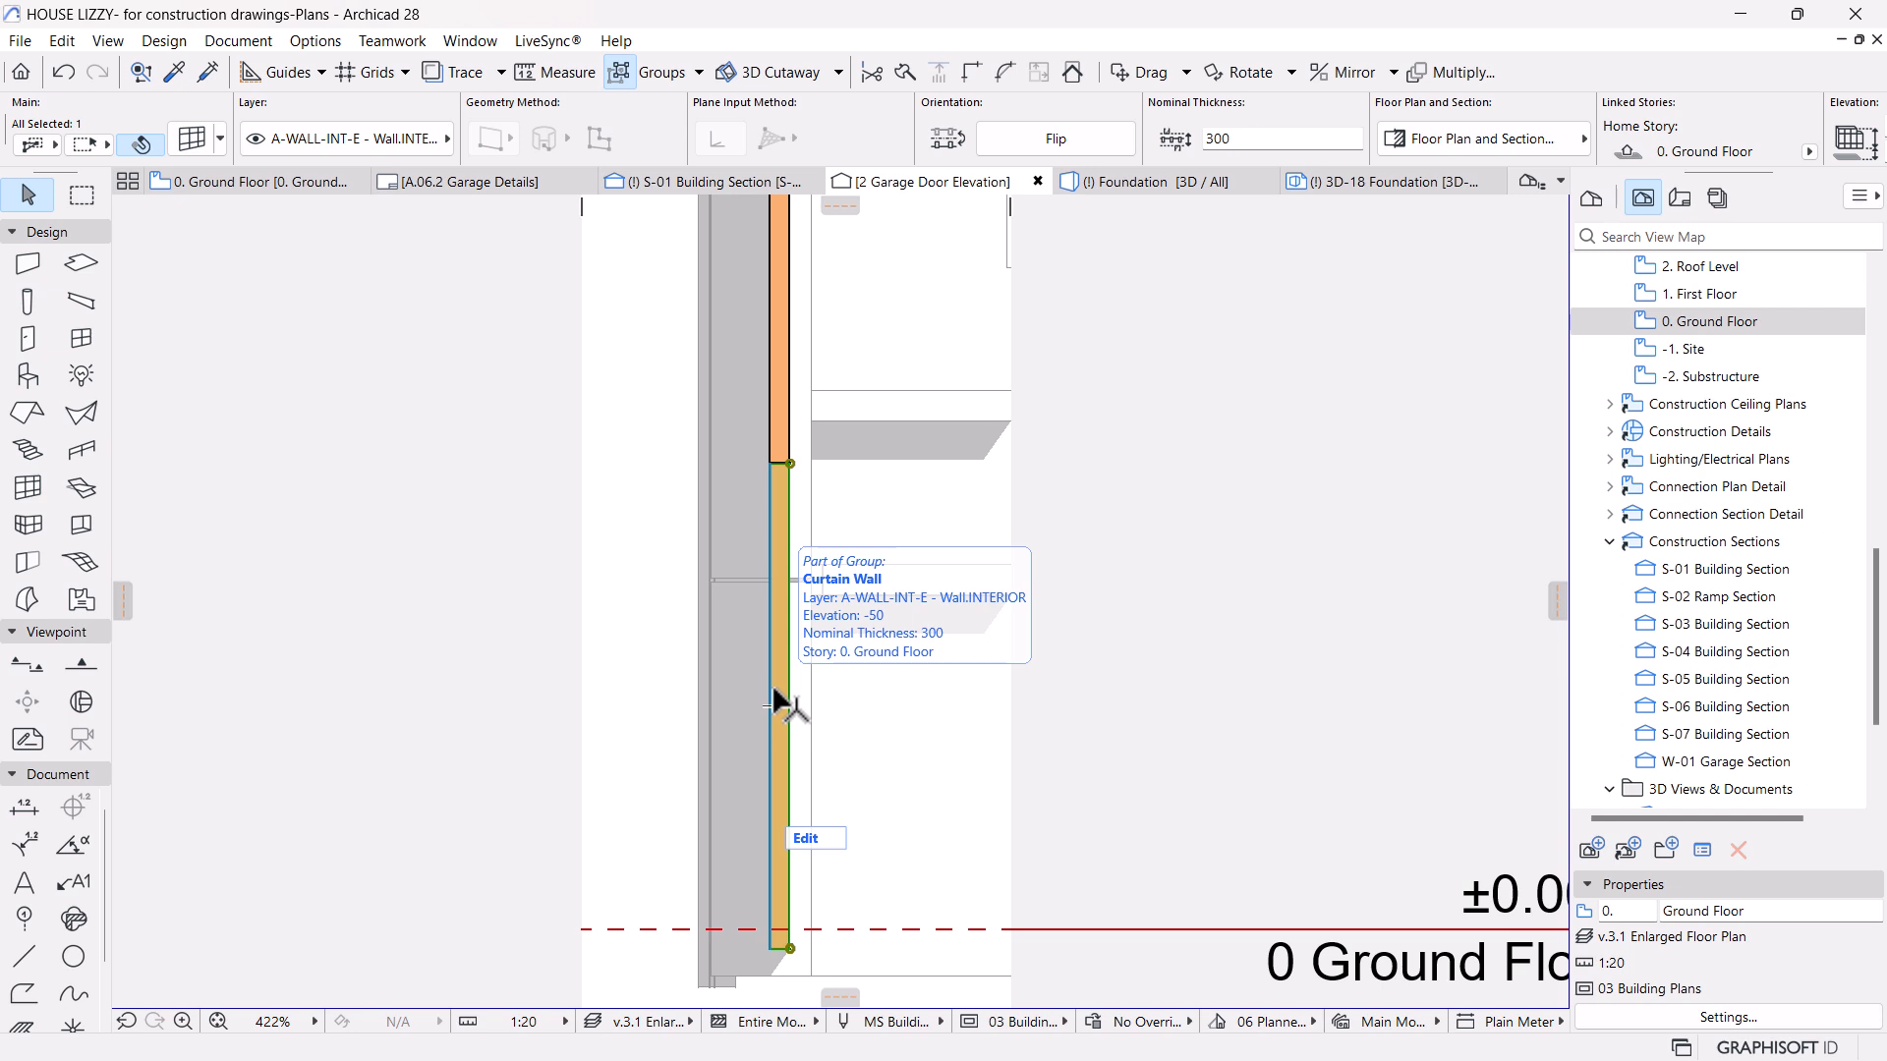
key("ctrl+e")
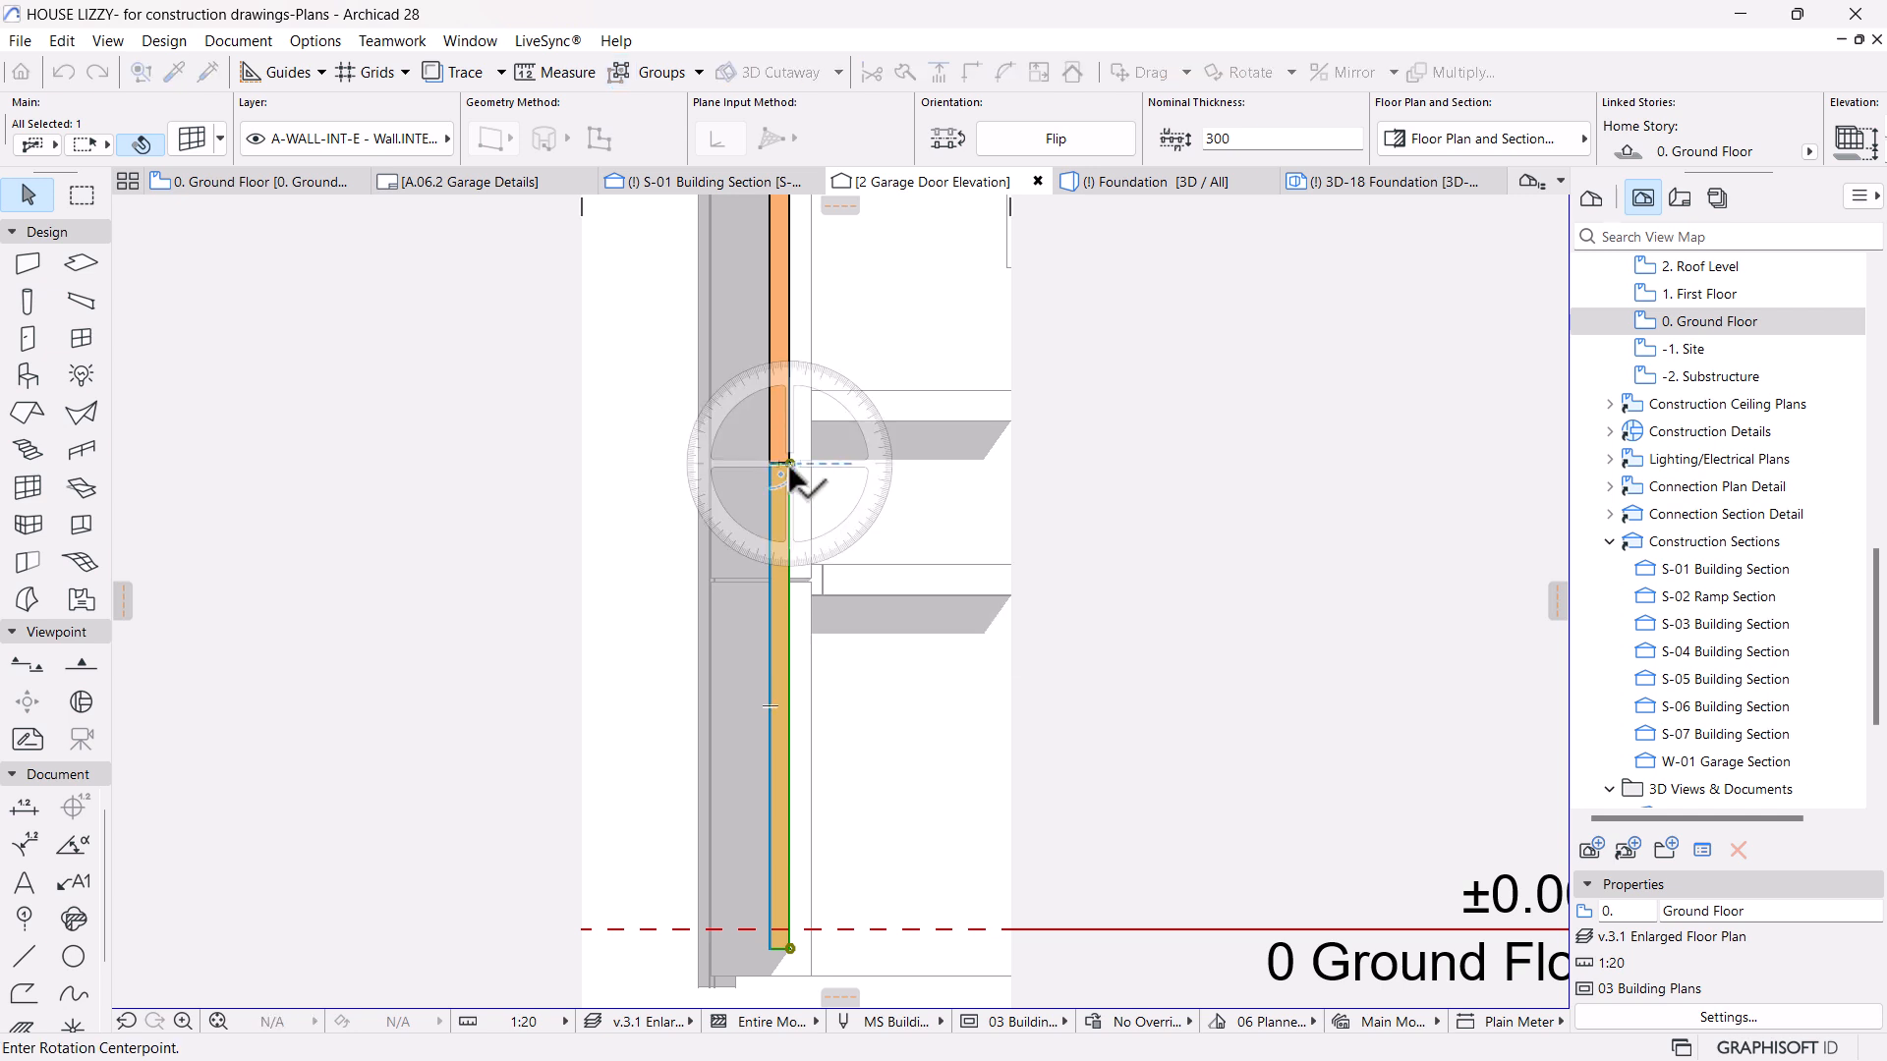
left_click(789, 463)
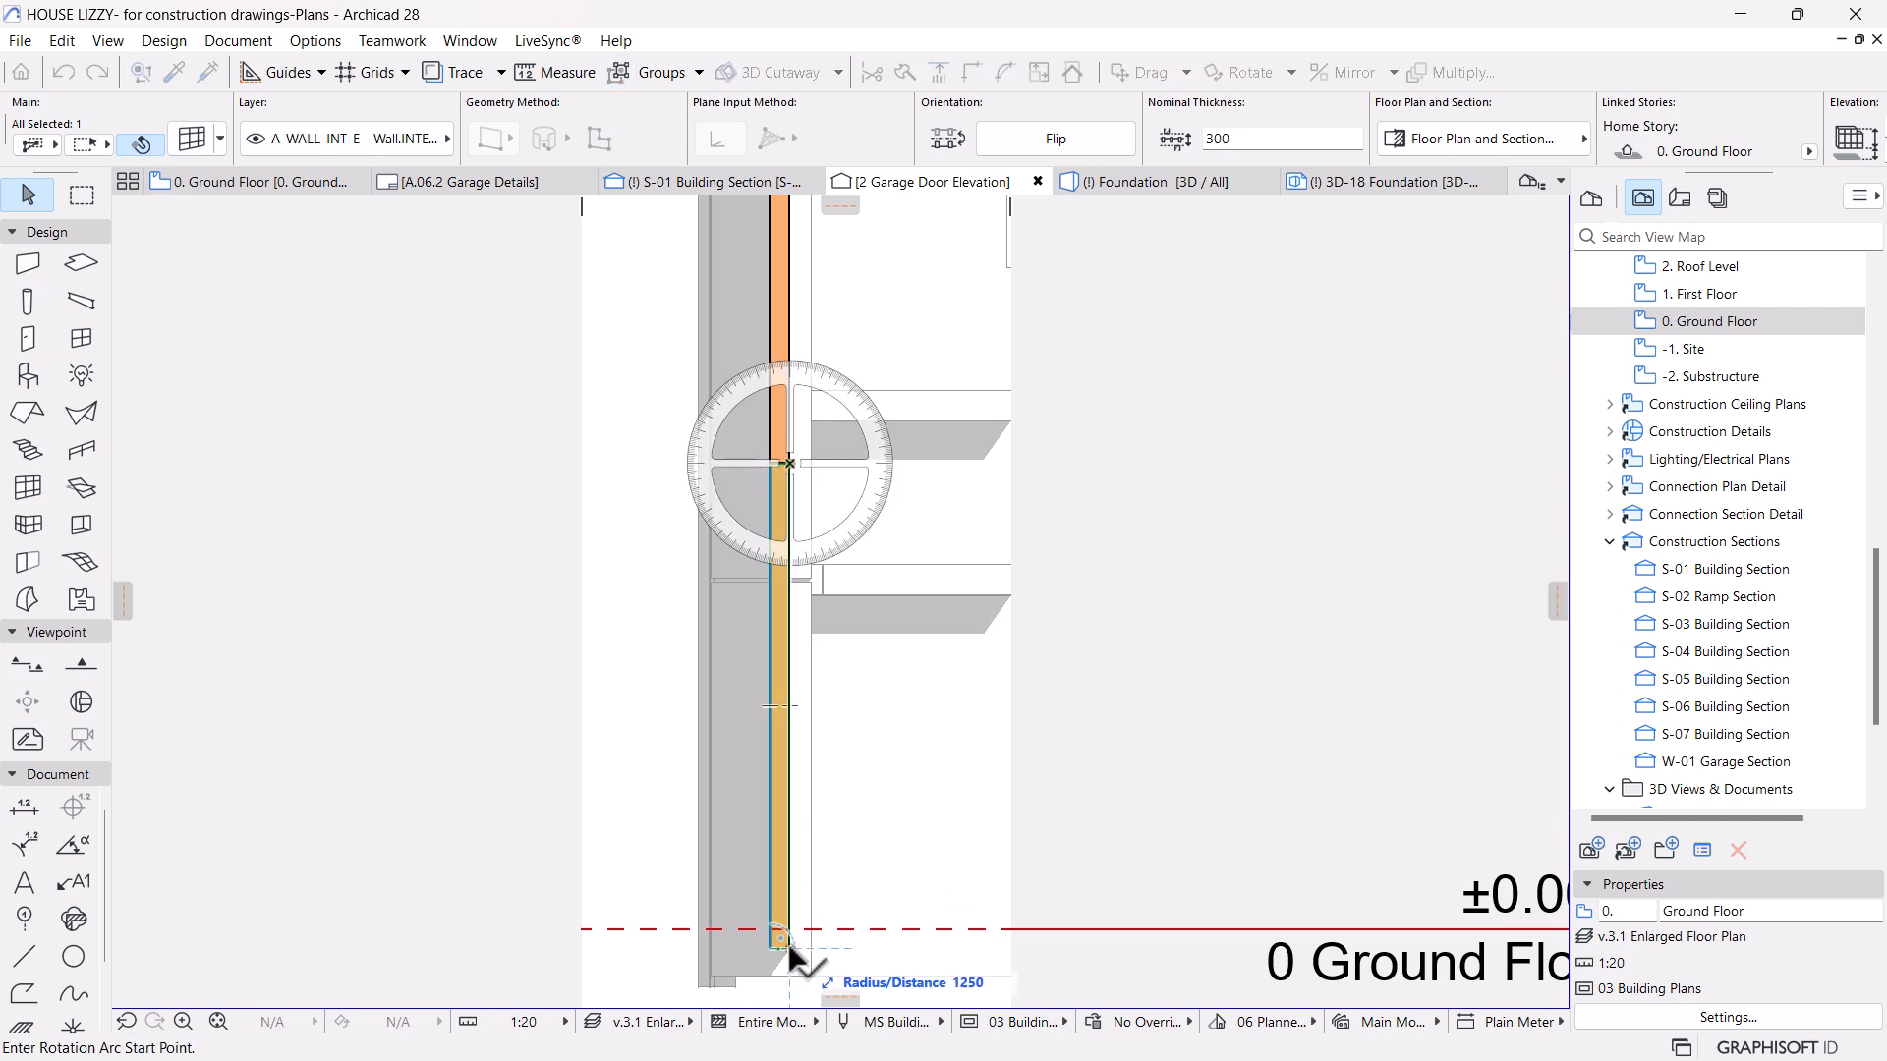
left_click(788, 946)
left_click(1081, 464)
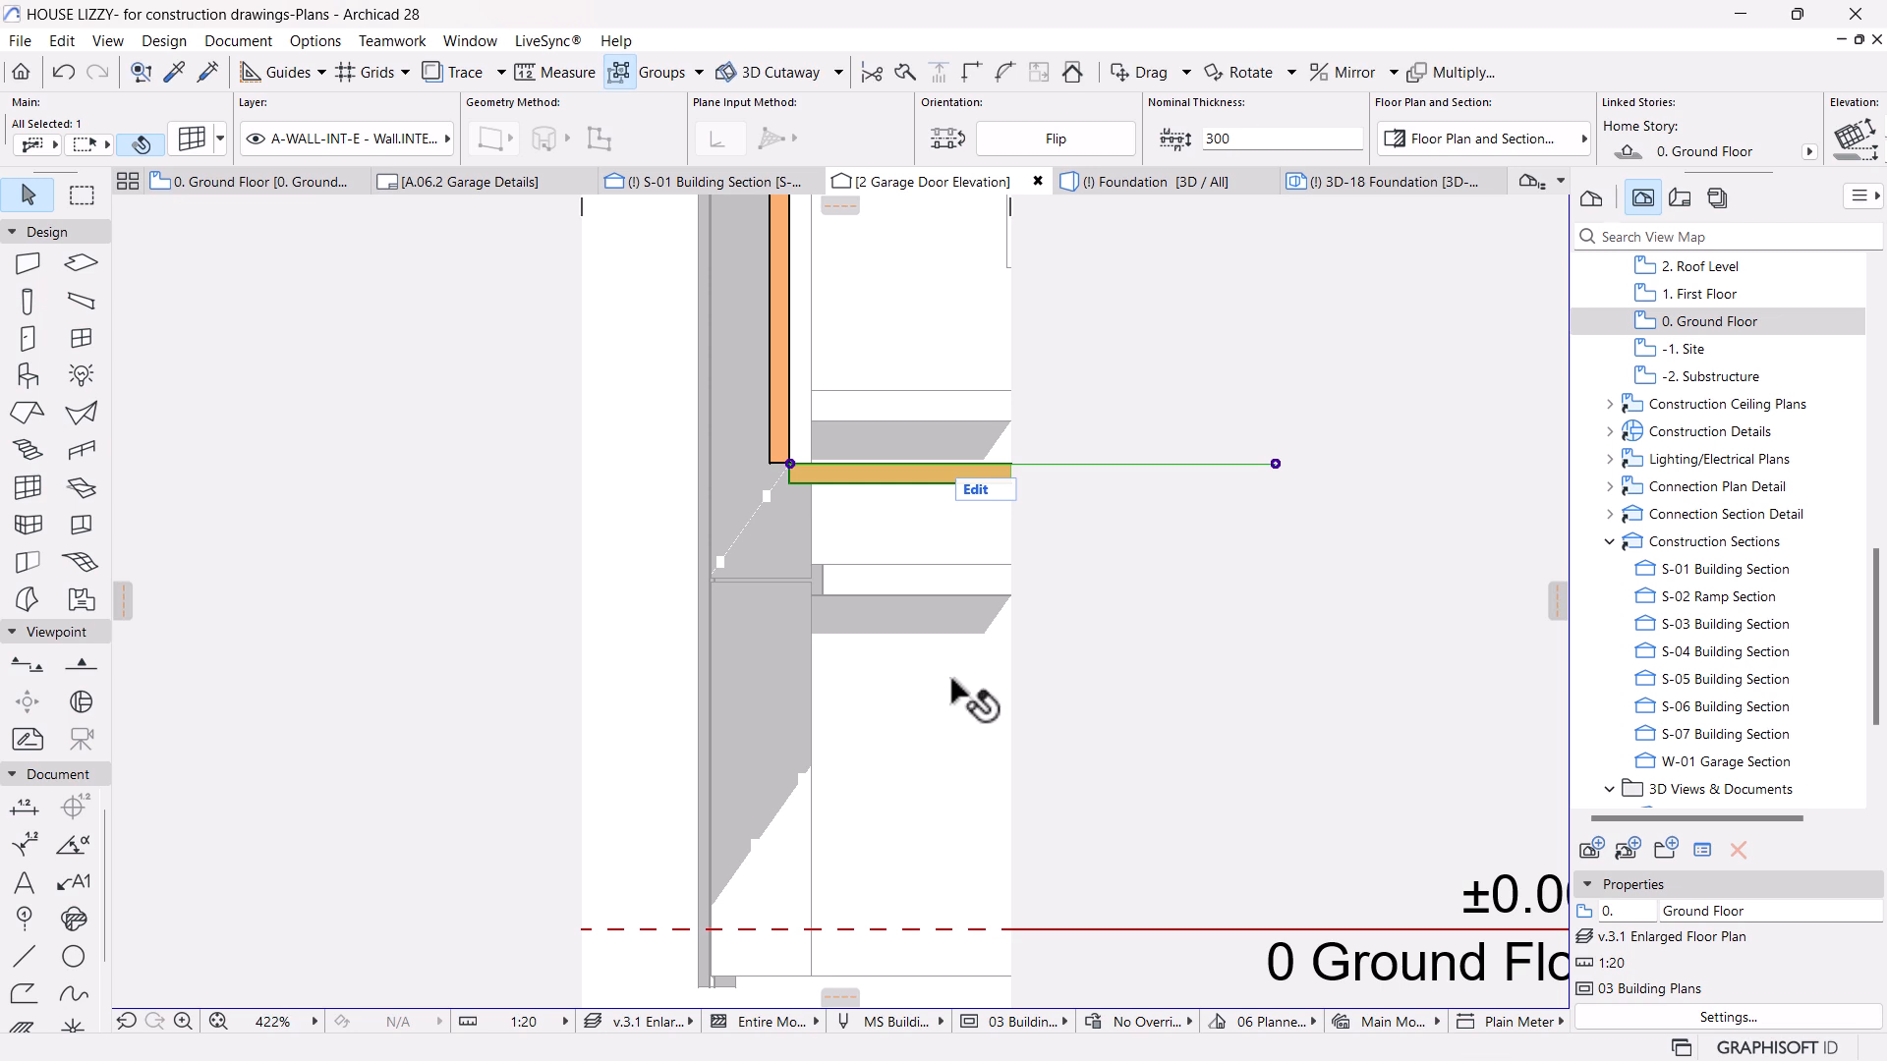
Rotate the curtain wall panel above the horizontal one 90° about its upper end so it points horizontally outward.
scroll(952, 678, "down", 3)
middle_click_drag(849, 673, 765, 825)
scroll(749, 770, "up", 5)
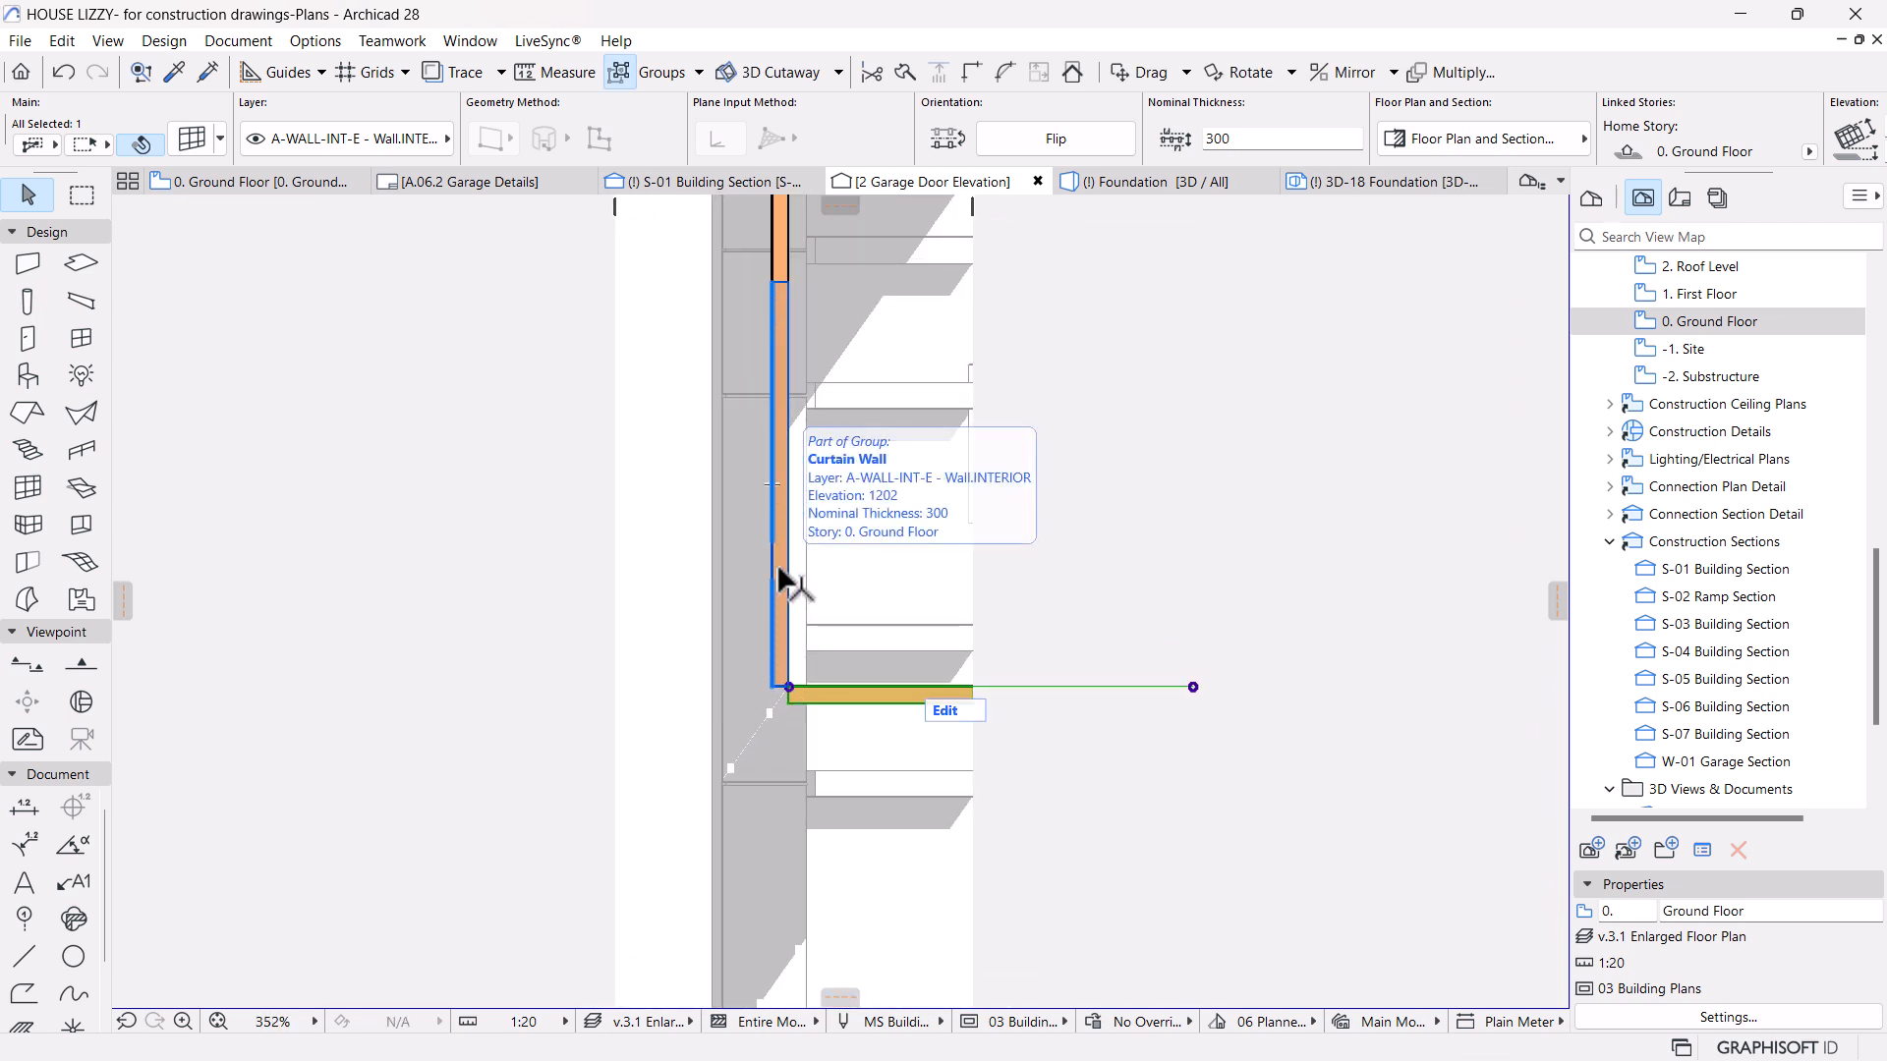
left_click(778, 570)
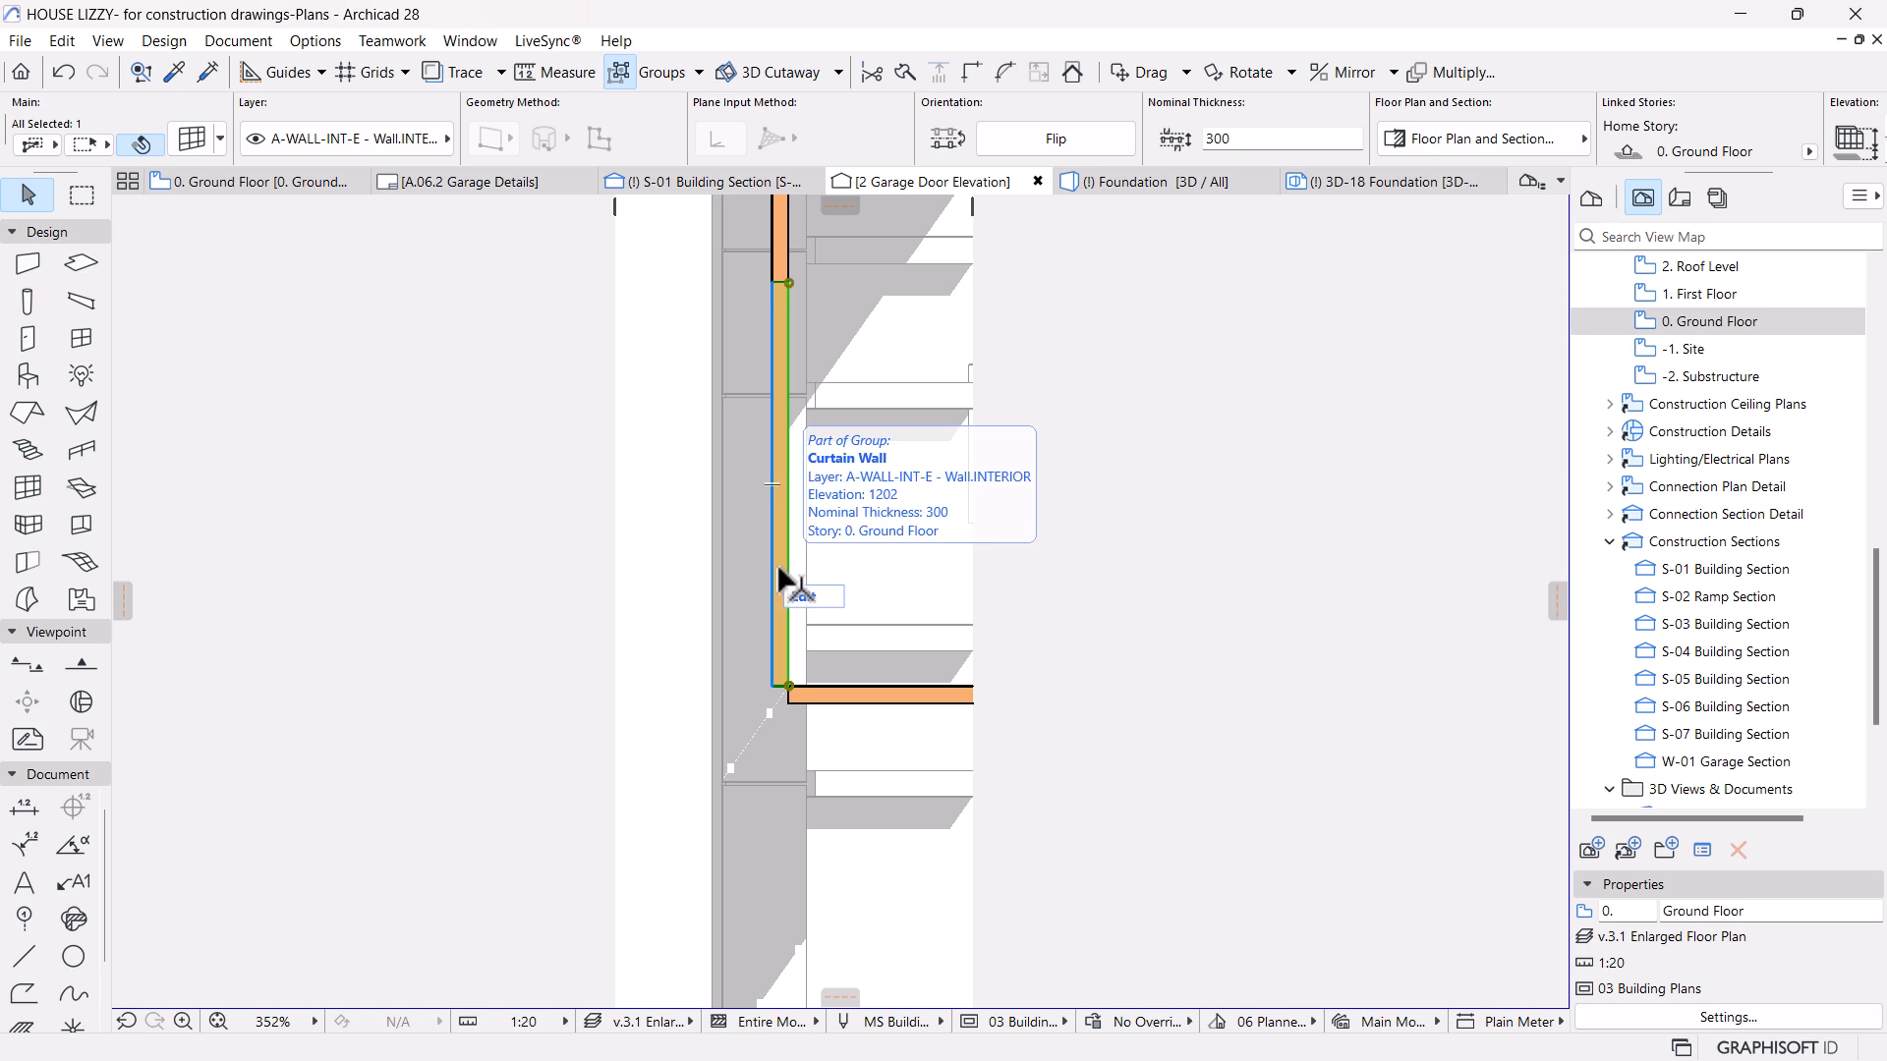
key("ctrl+e")
left_click(786, 283)
left_click(789, 686)
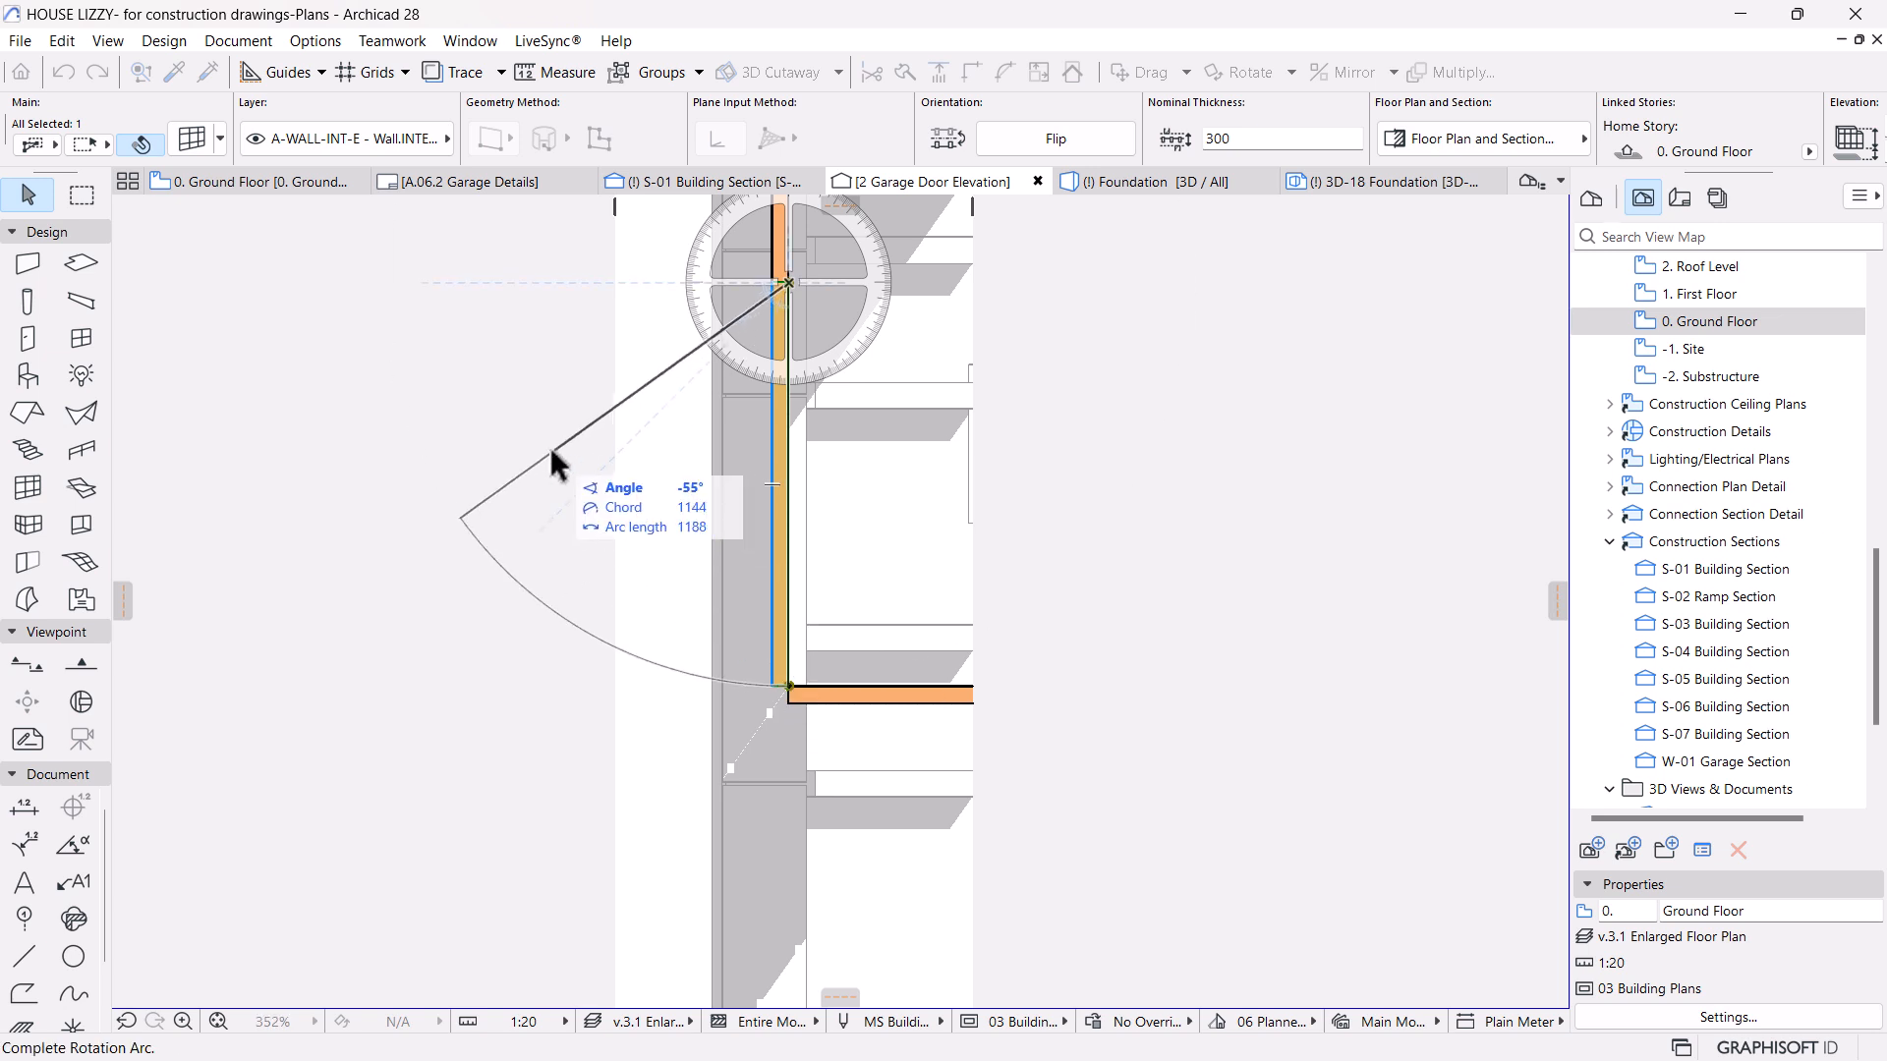
left_click(492, 291)
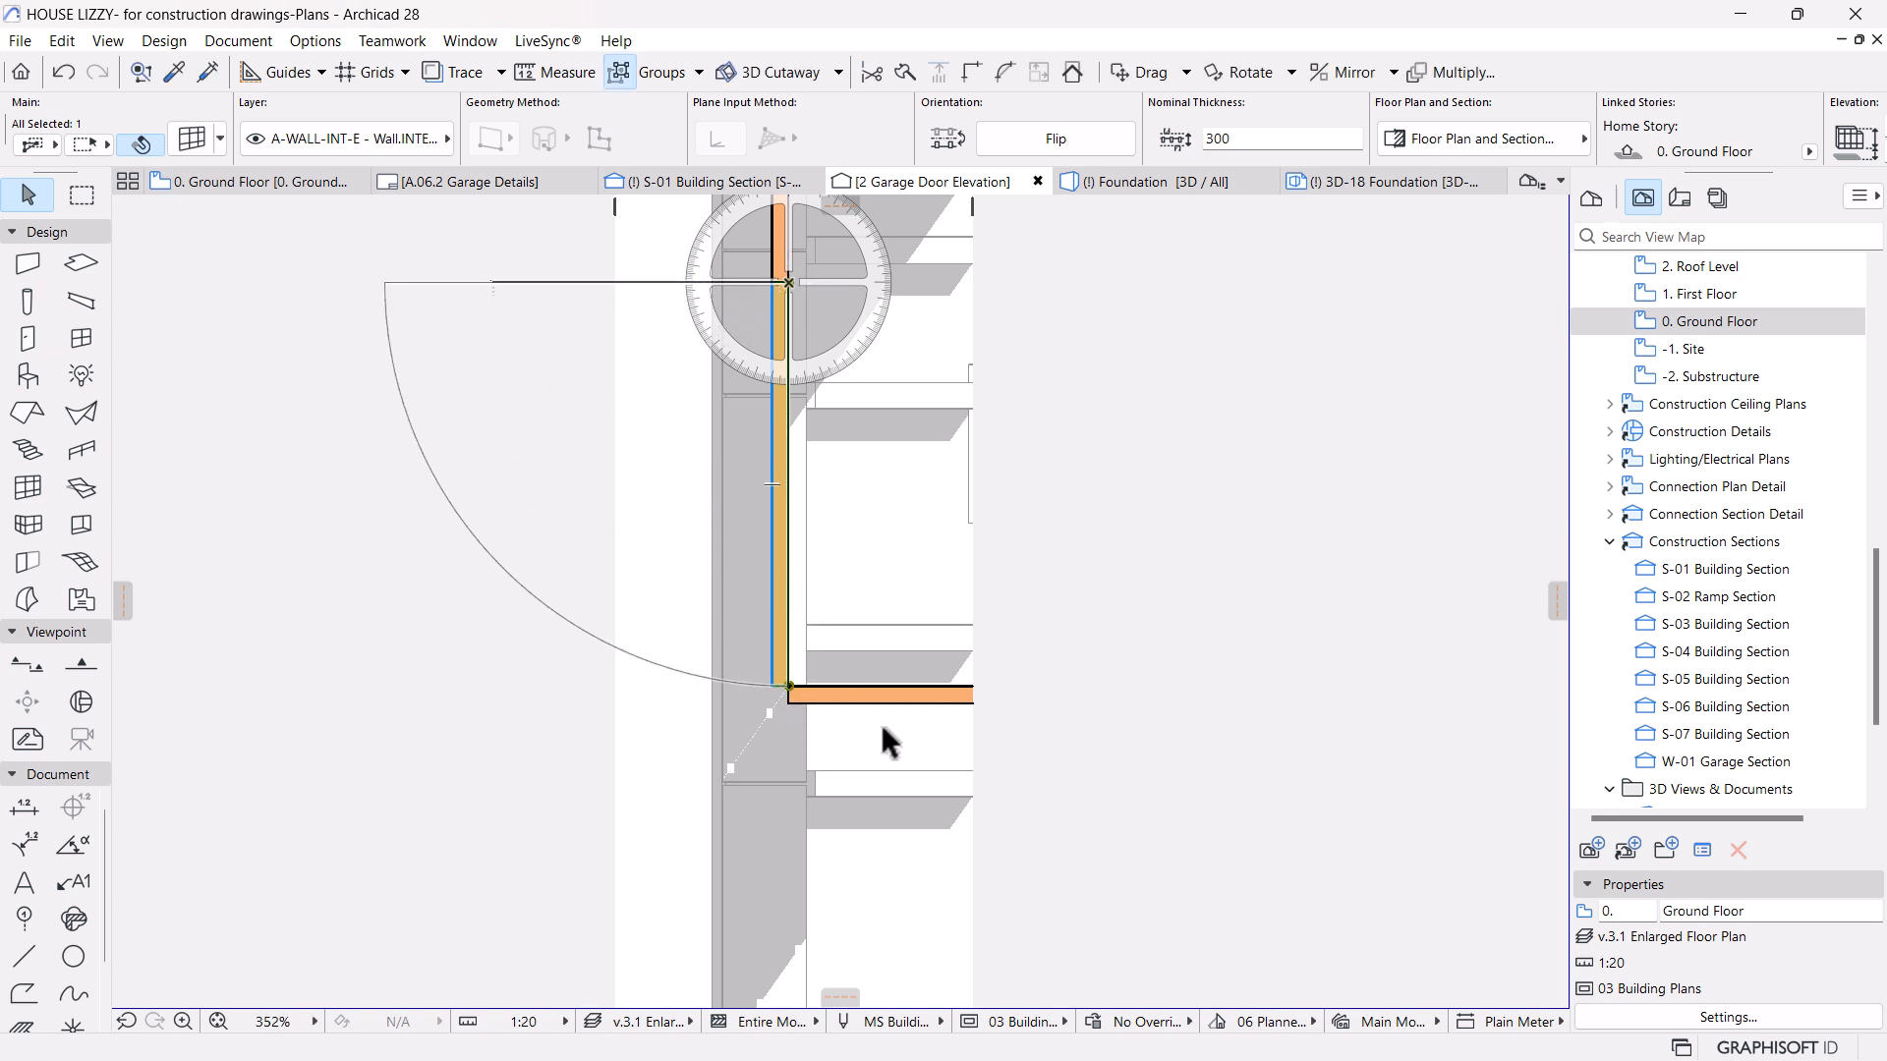
Move the lowest horizontal door panel up and outward to just below the other horizontal panel.
left_click(789, 686)
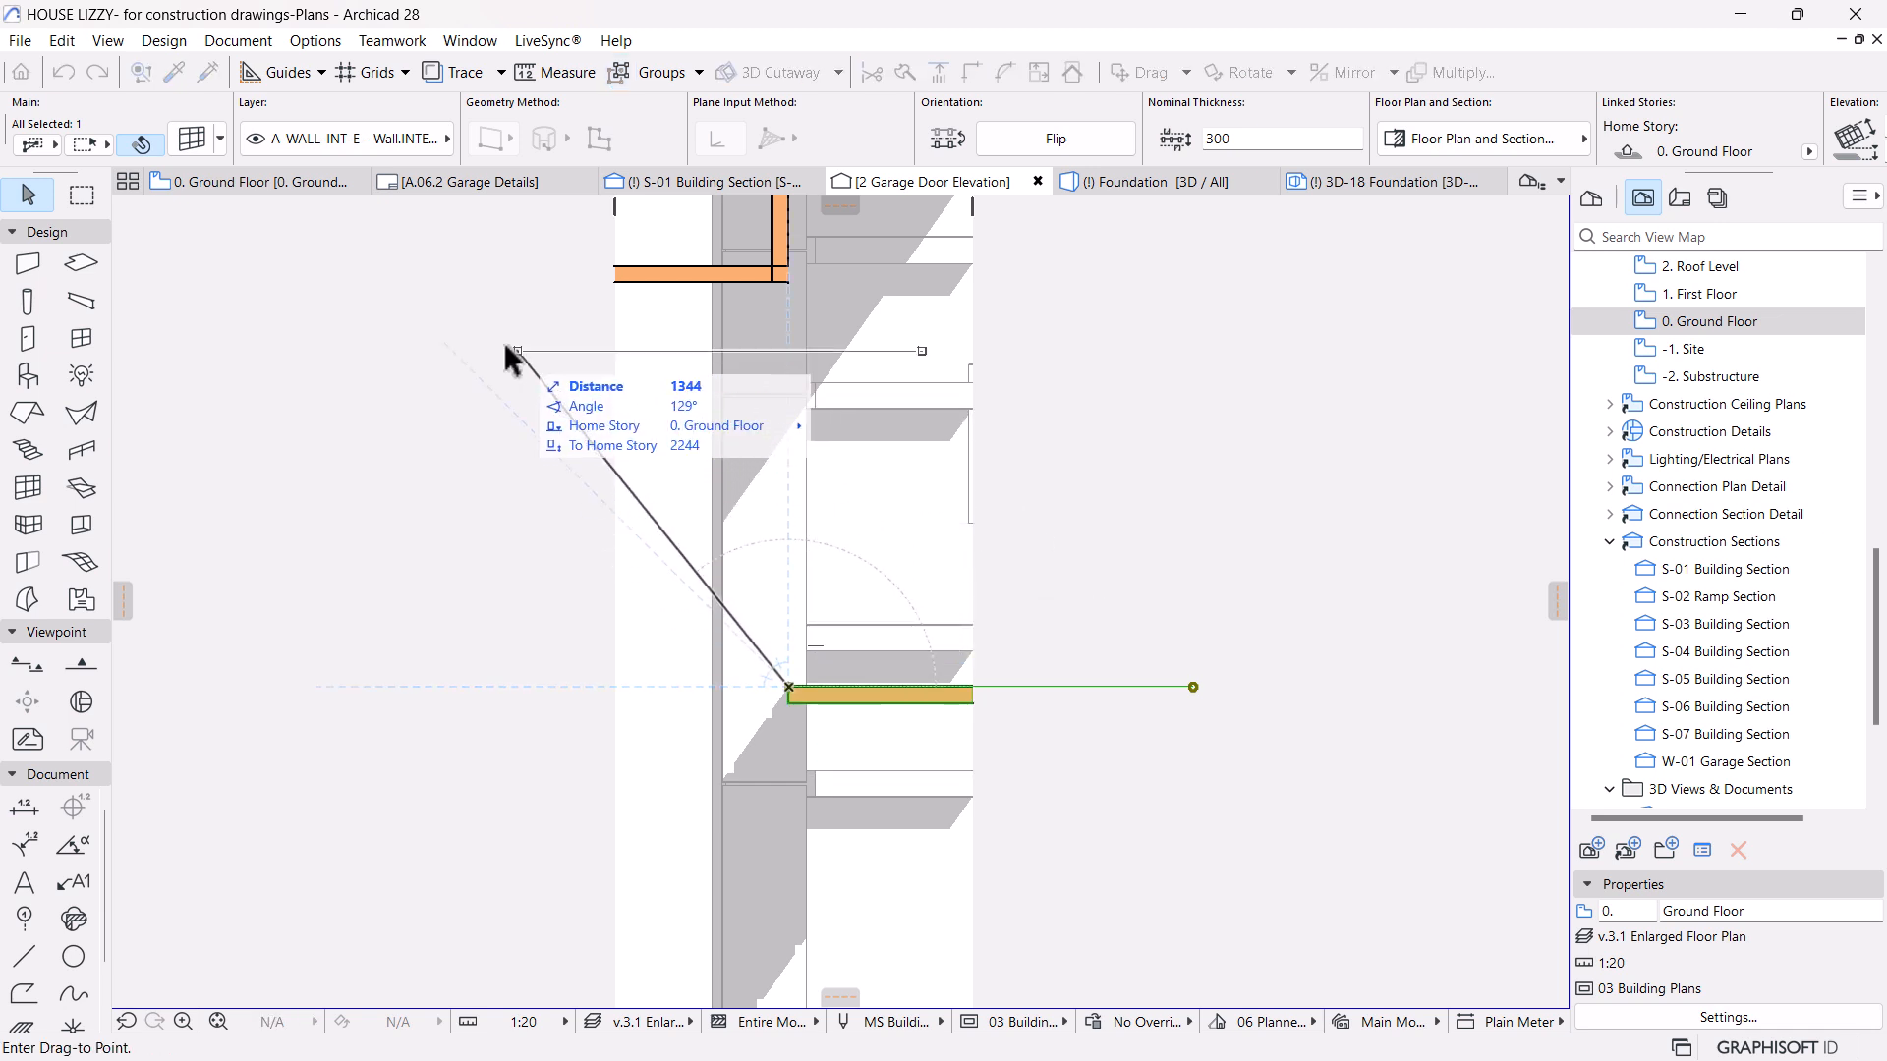
left_click(457, 356)
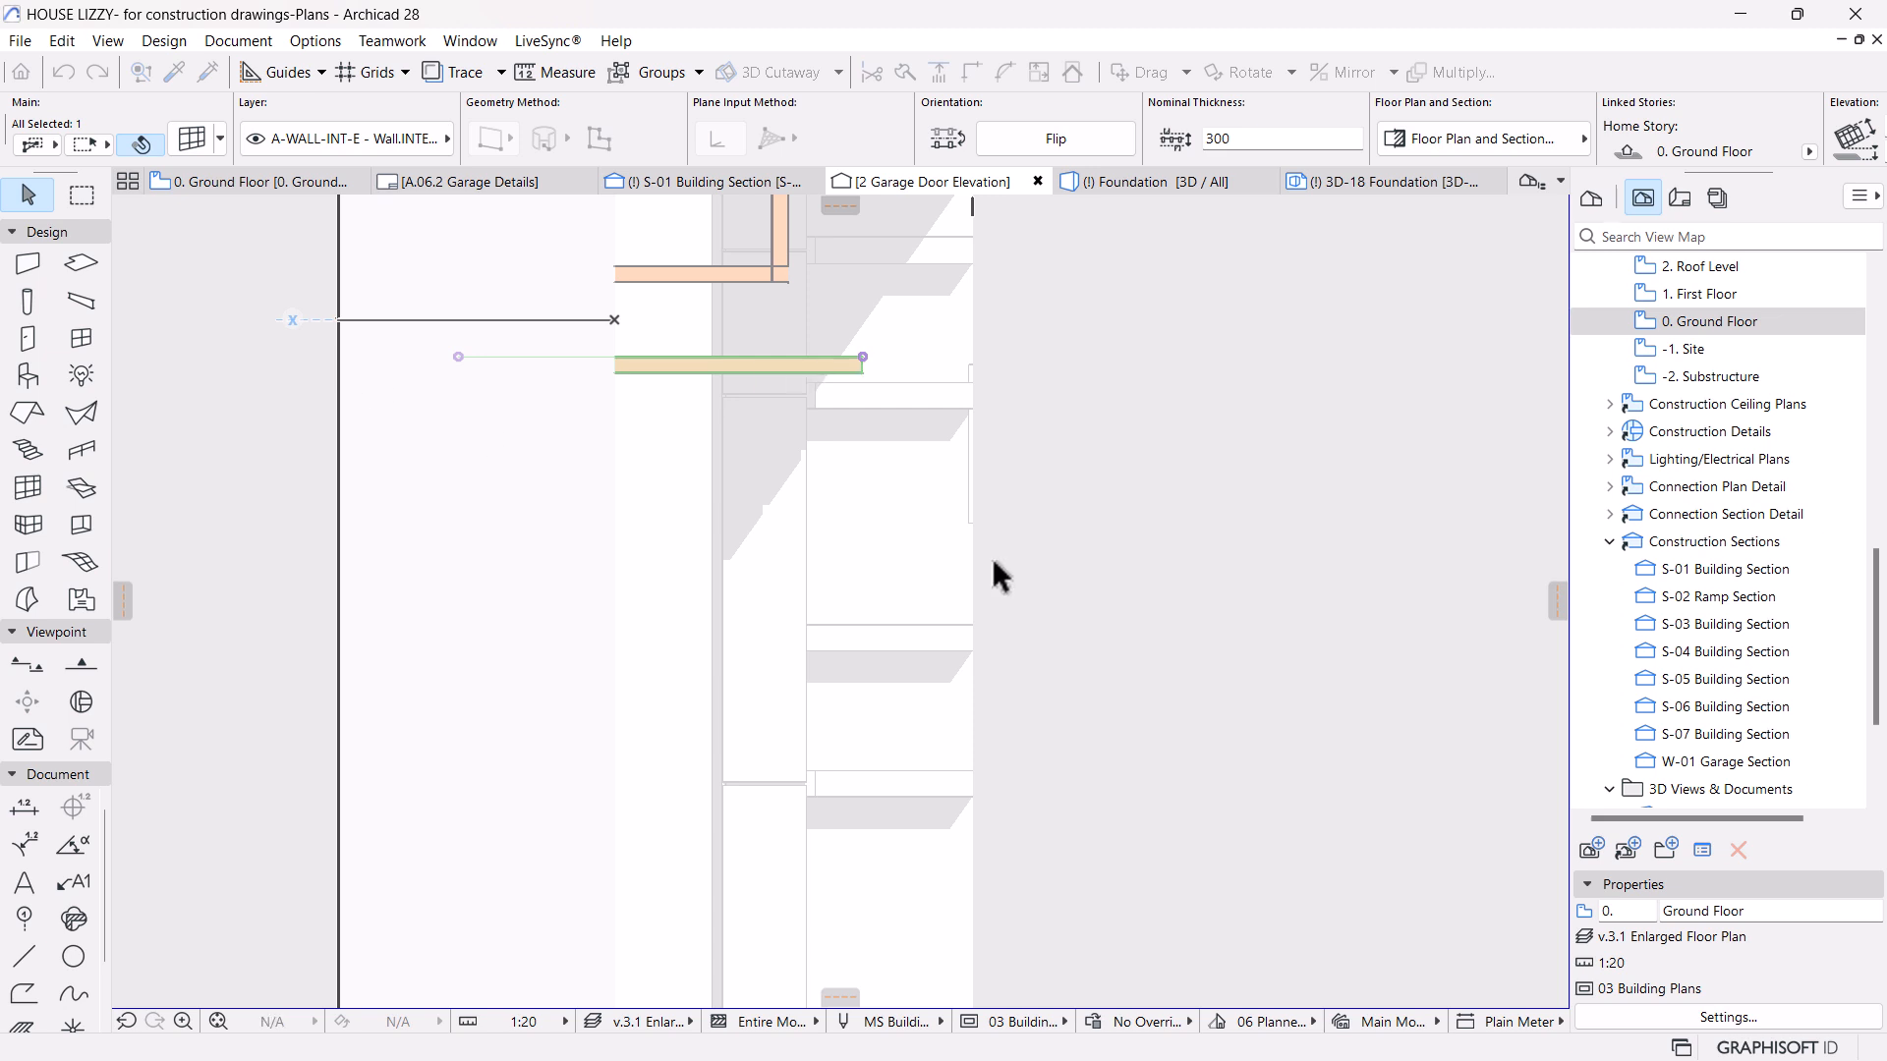
scroll(1030, 628, "down", 2)
scroll(1011, 539, "up", 3)
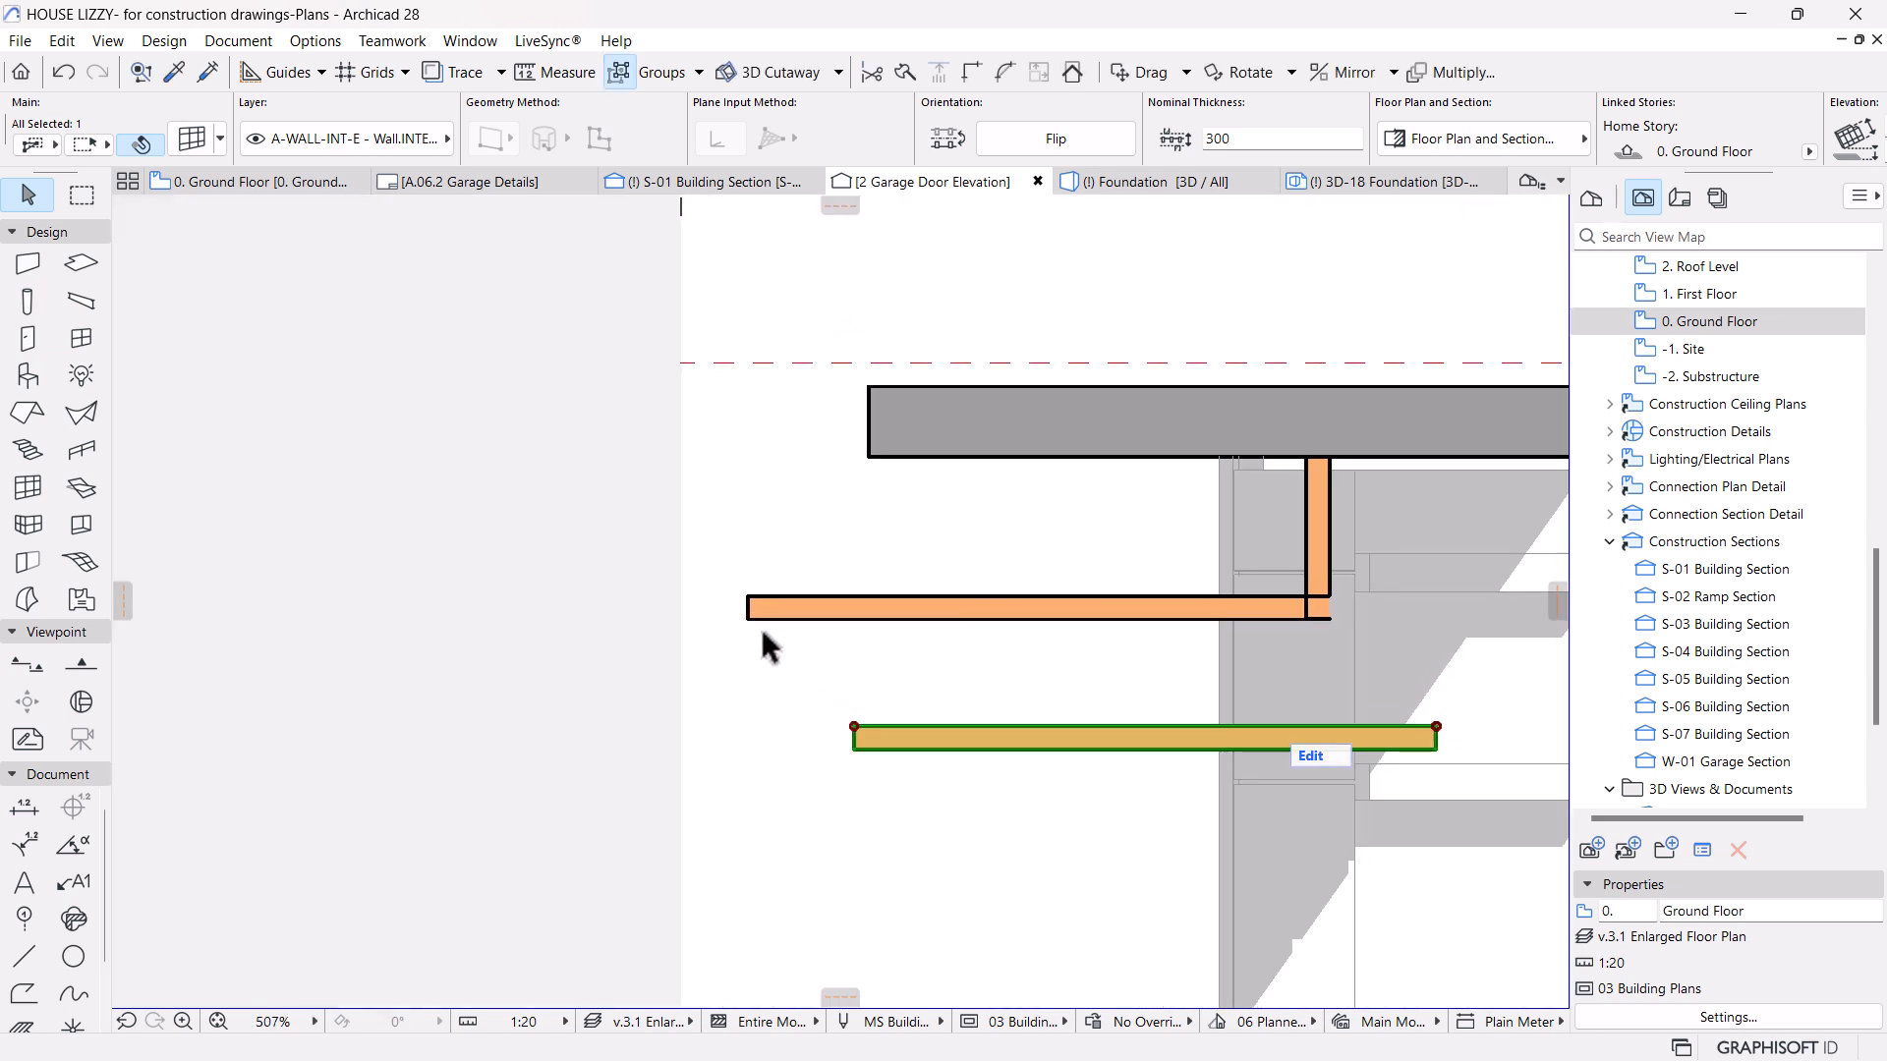
Rotate the upper horizontal panel about its inner end so its outer end slopes slightly downward.
key("ctrl+e")
left_click(1328, 619)
left_click(749, 619)
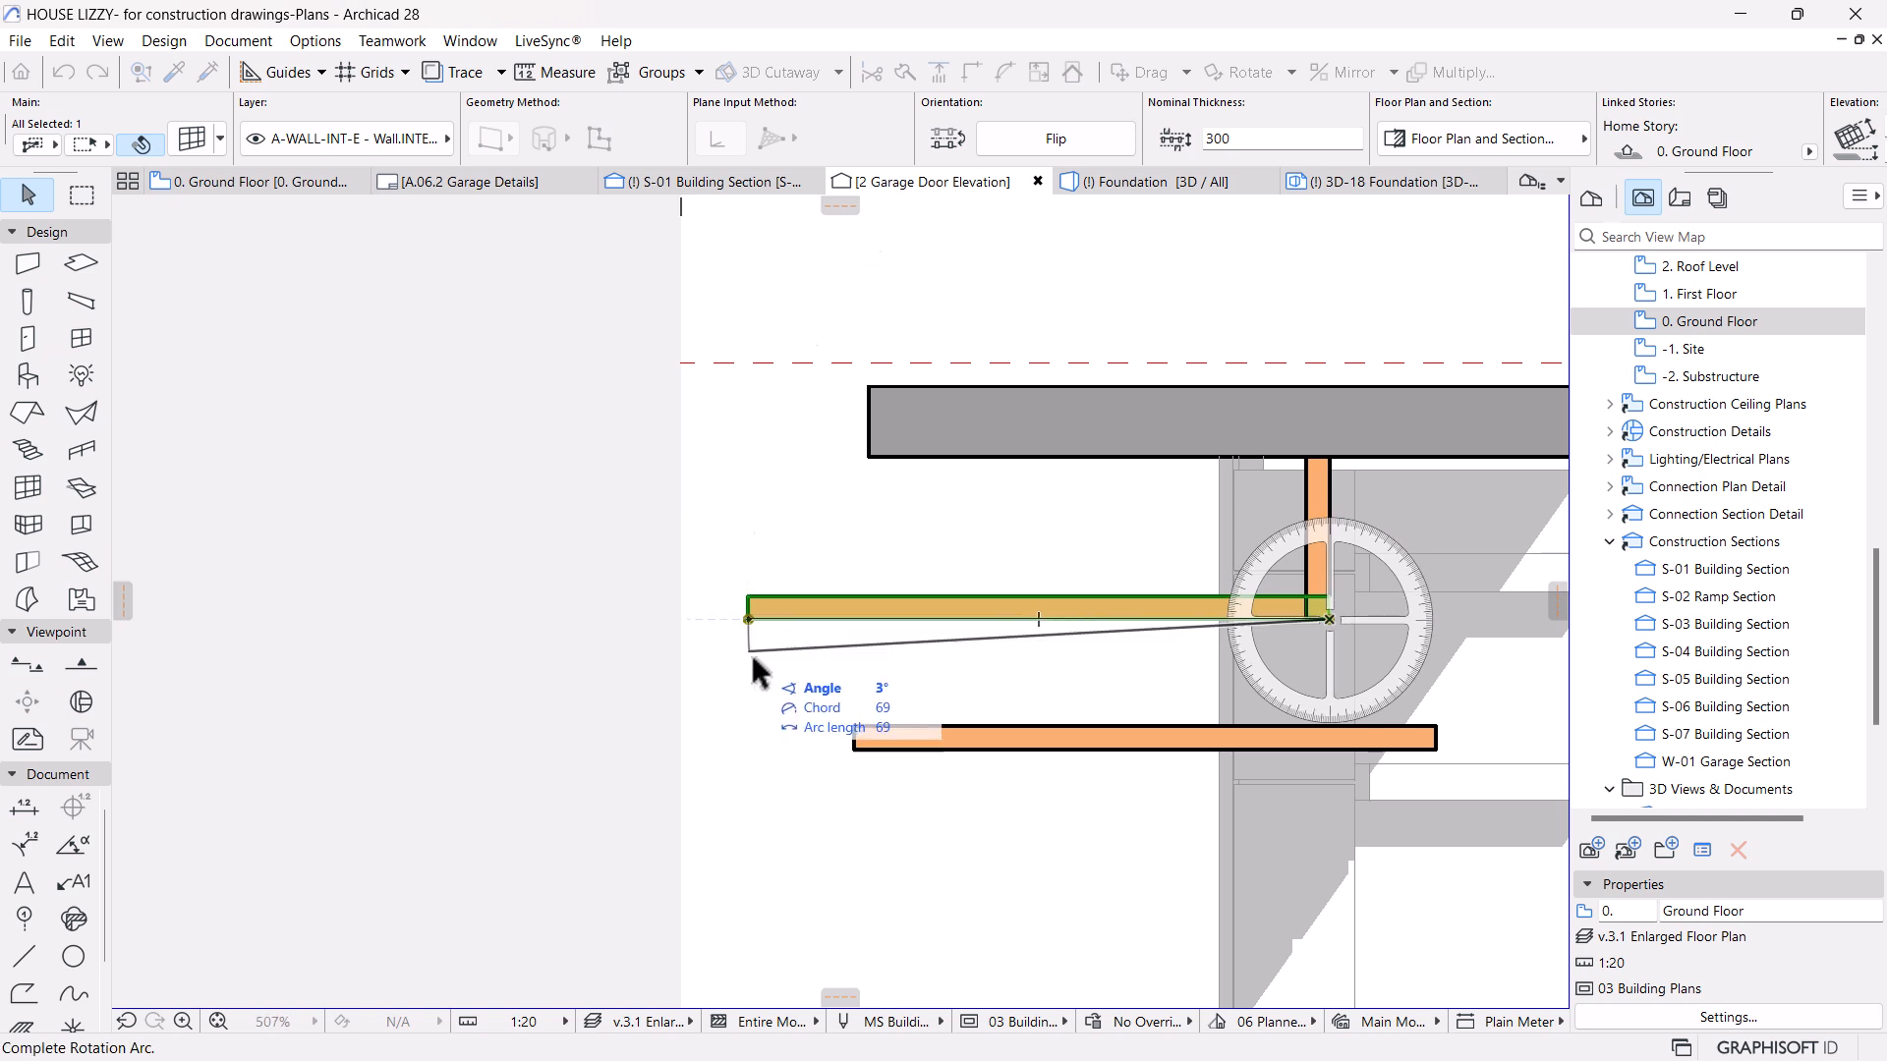
left_click(764, 708)
Move the lower panel to the upper panel's outer lower corner and rotate it about 10° downward around that point.
left_click(855, 732)
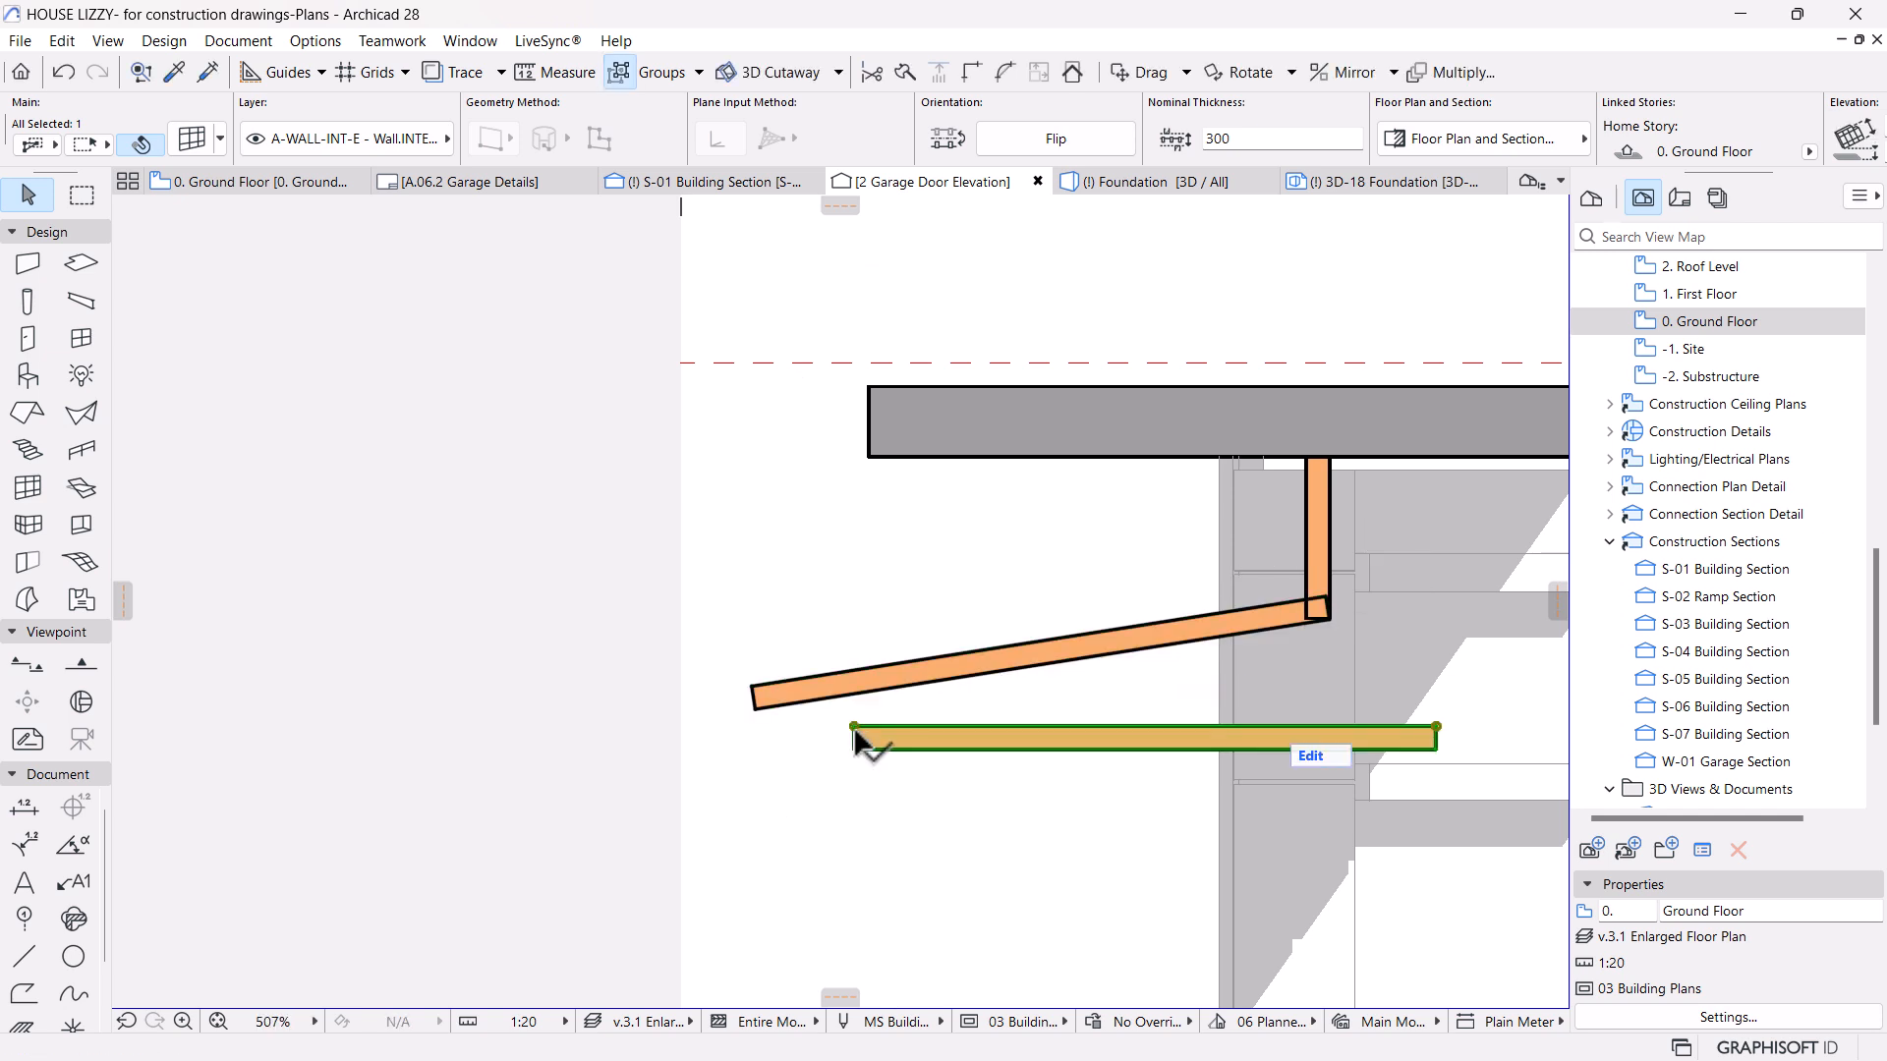
key("ctrl+e")
left_click(853, 726)
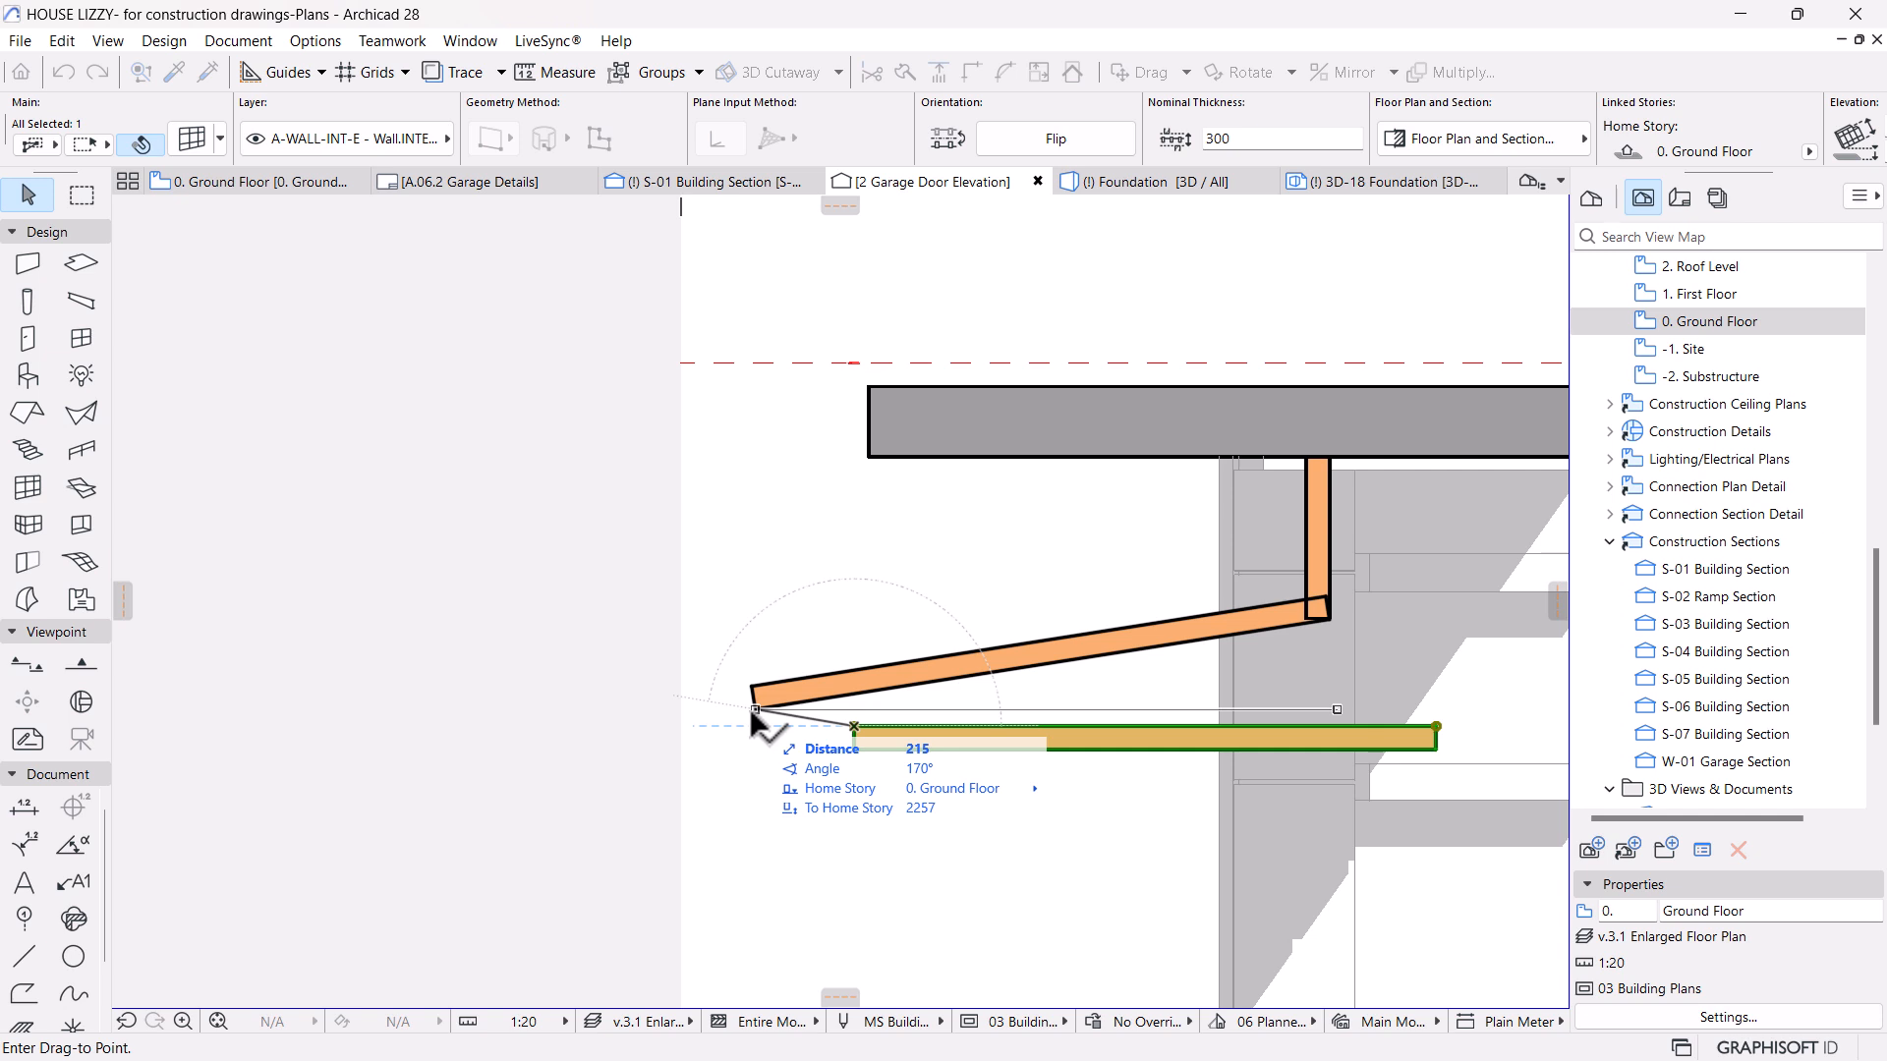
left_click(743, 735)
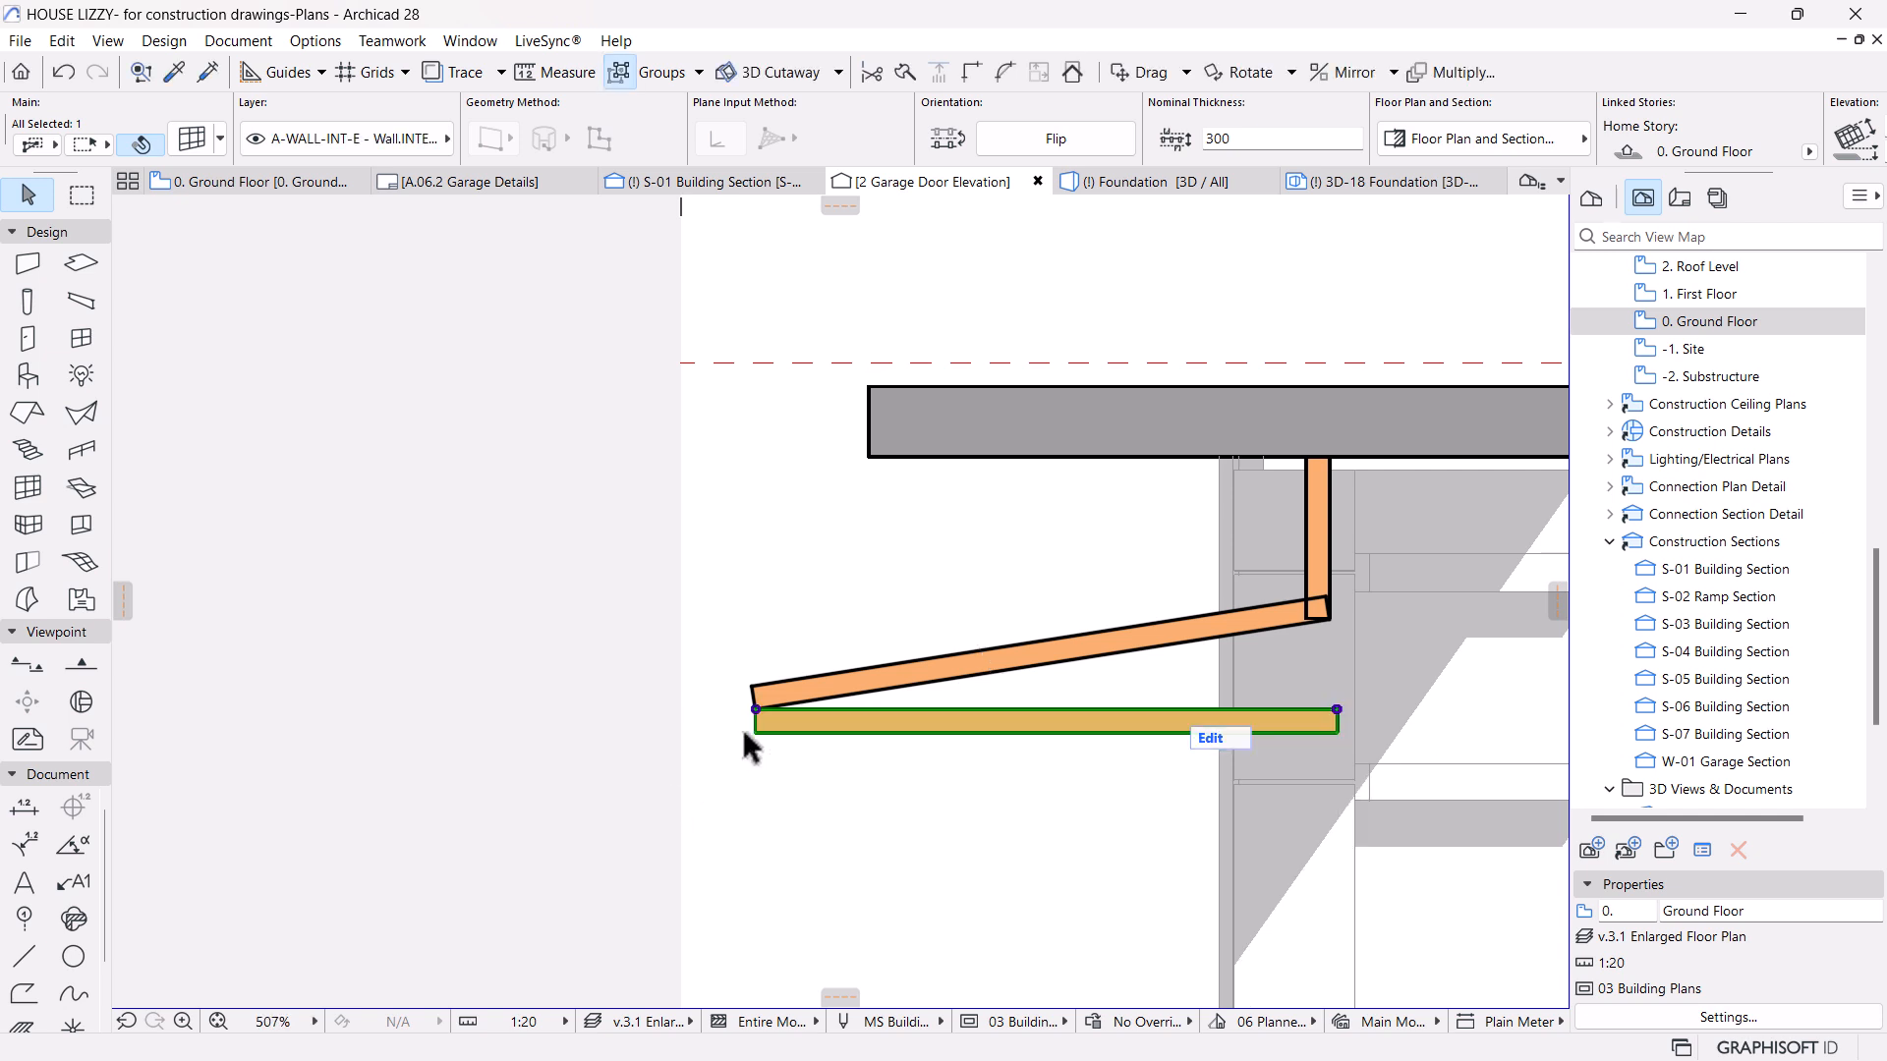
key("ctrl+e")
left_click(754, 709)
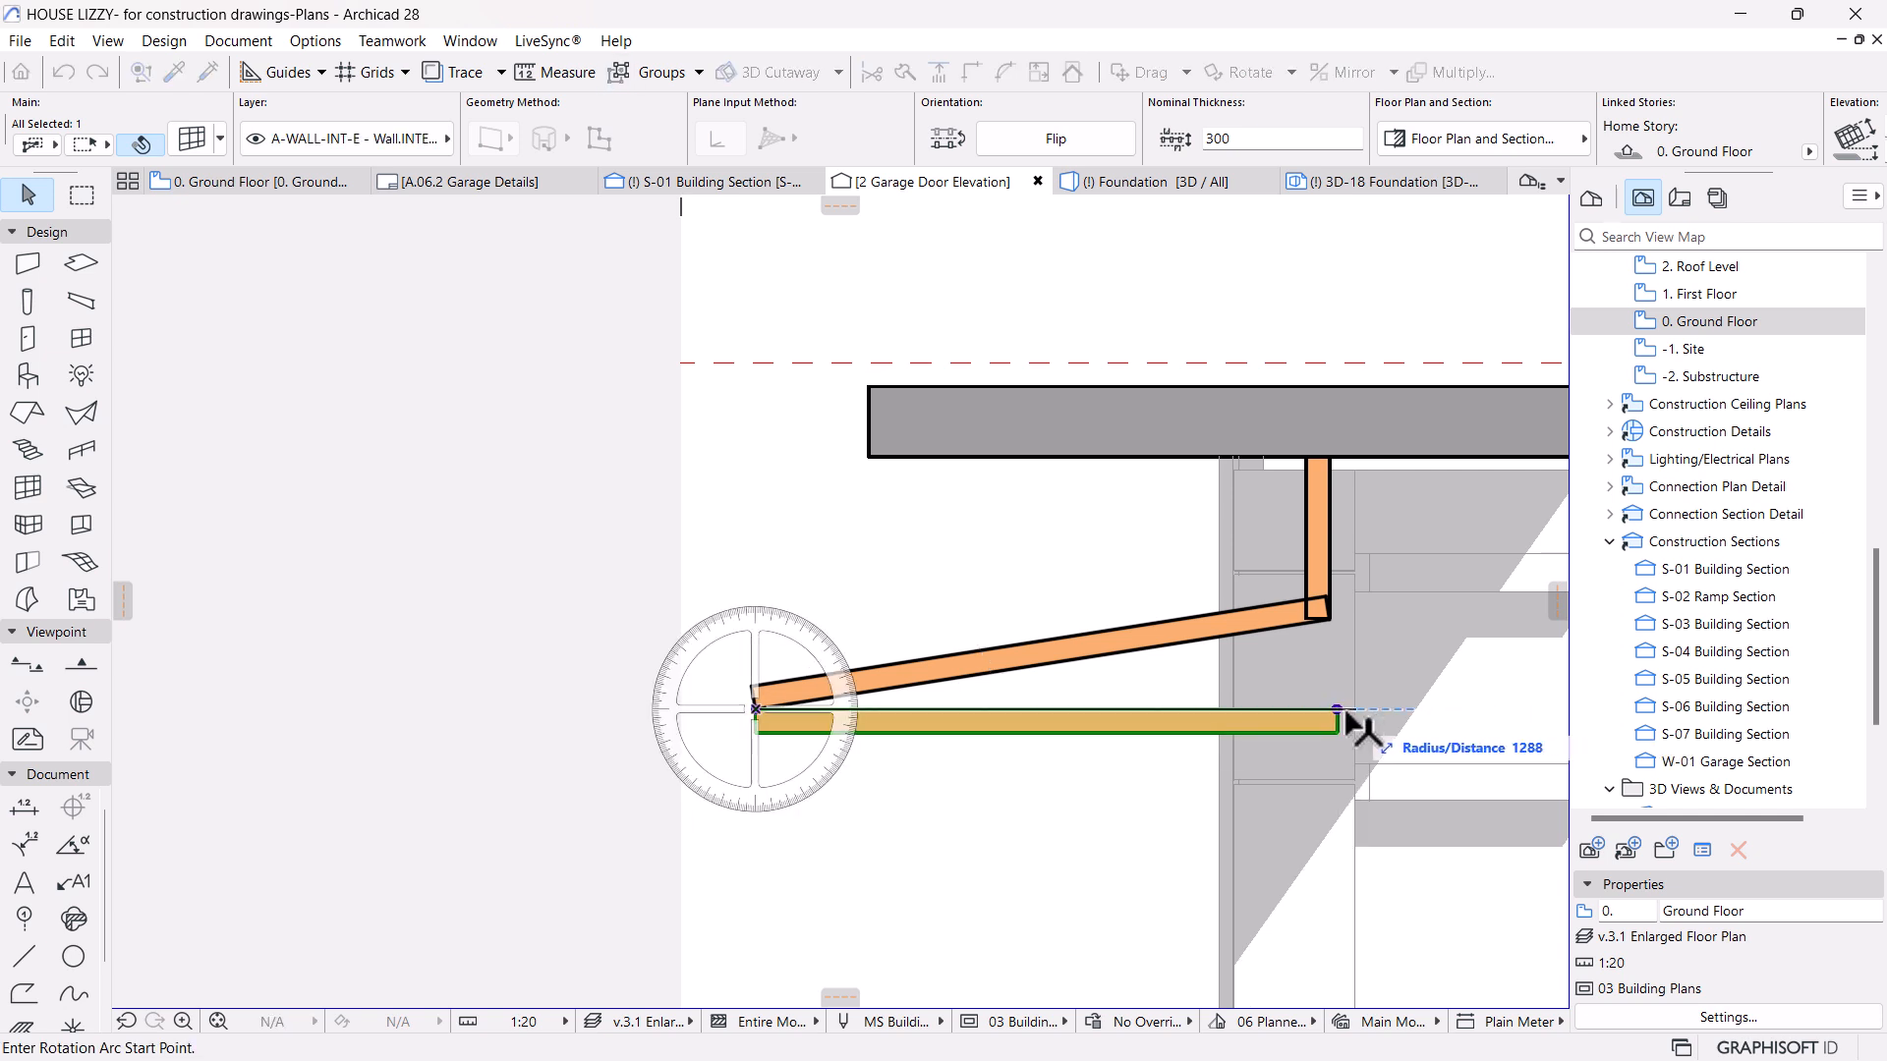
left_click(1336, 708)
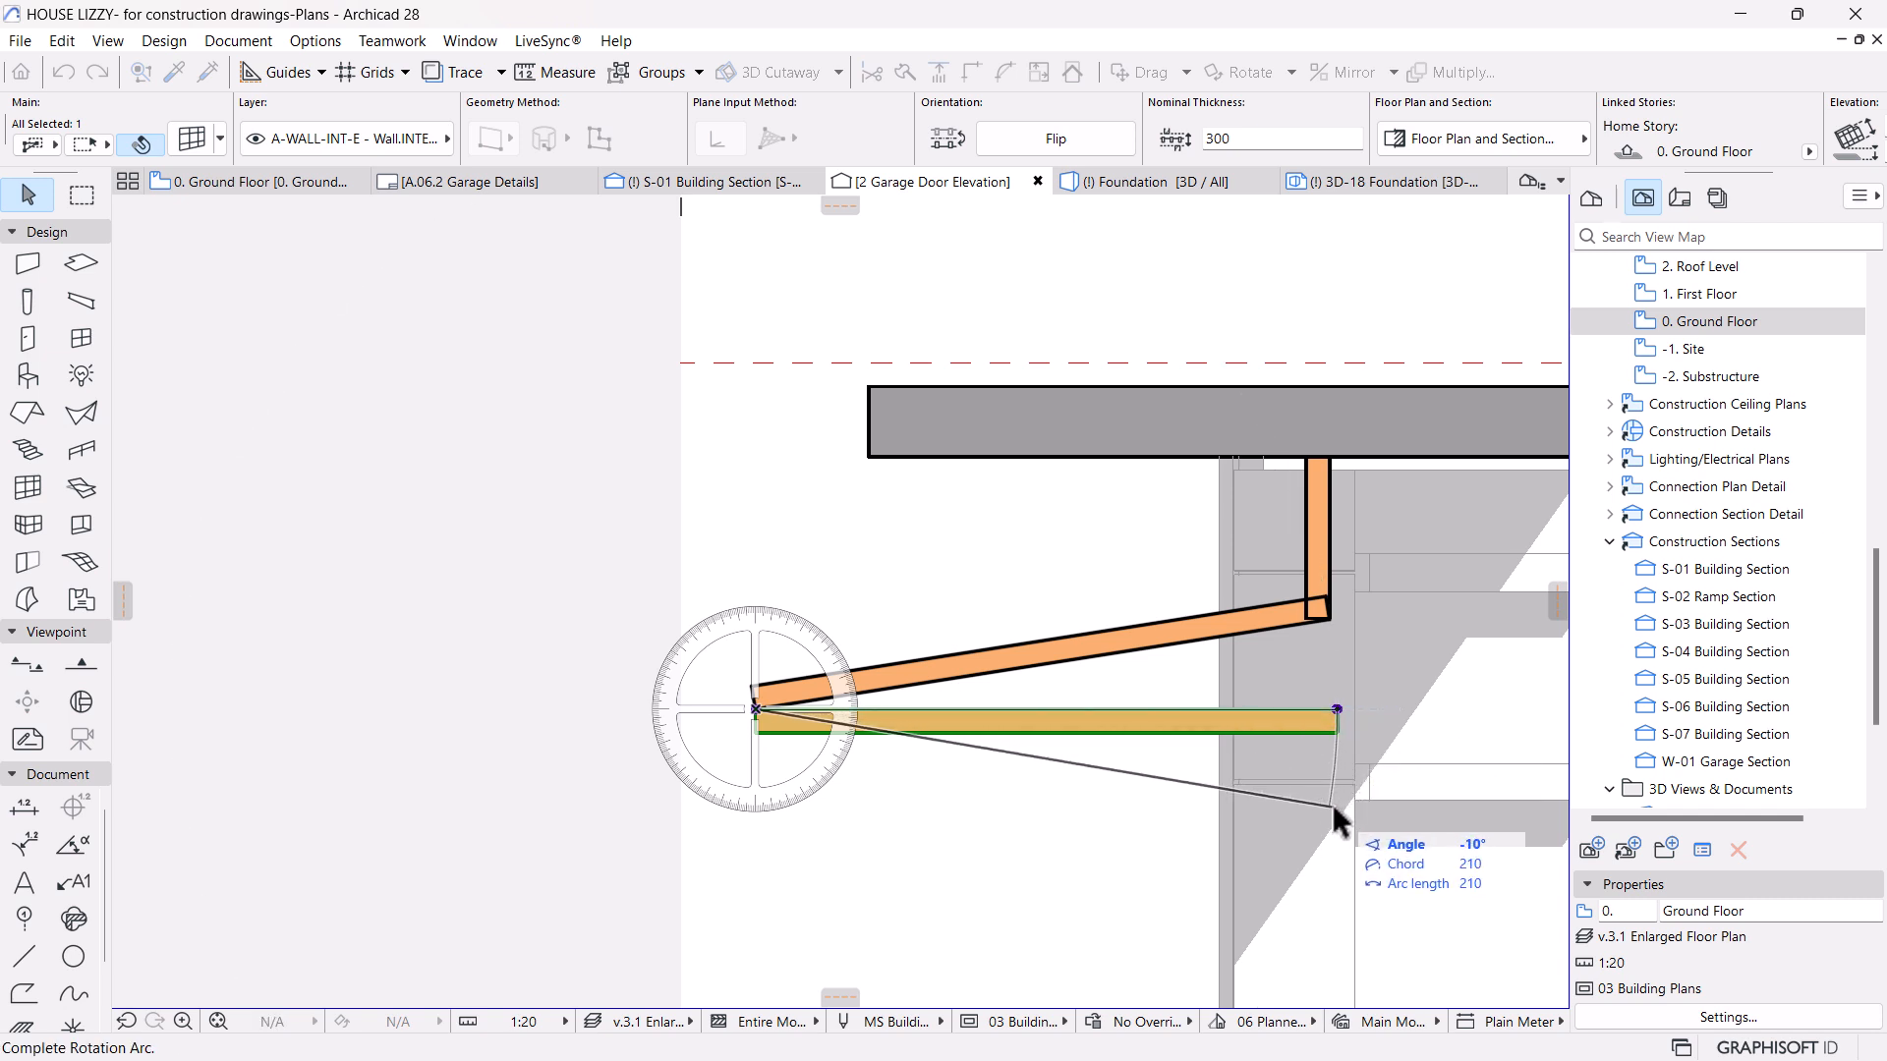
left_click(1332, 803)
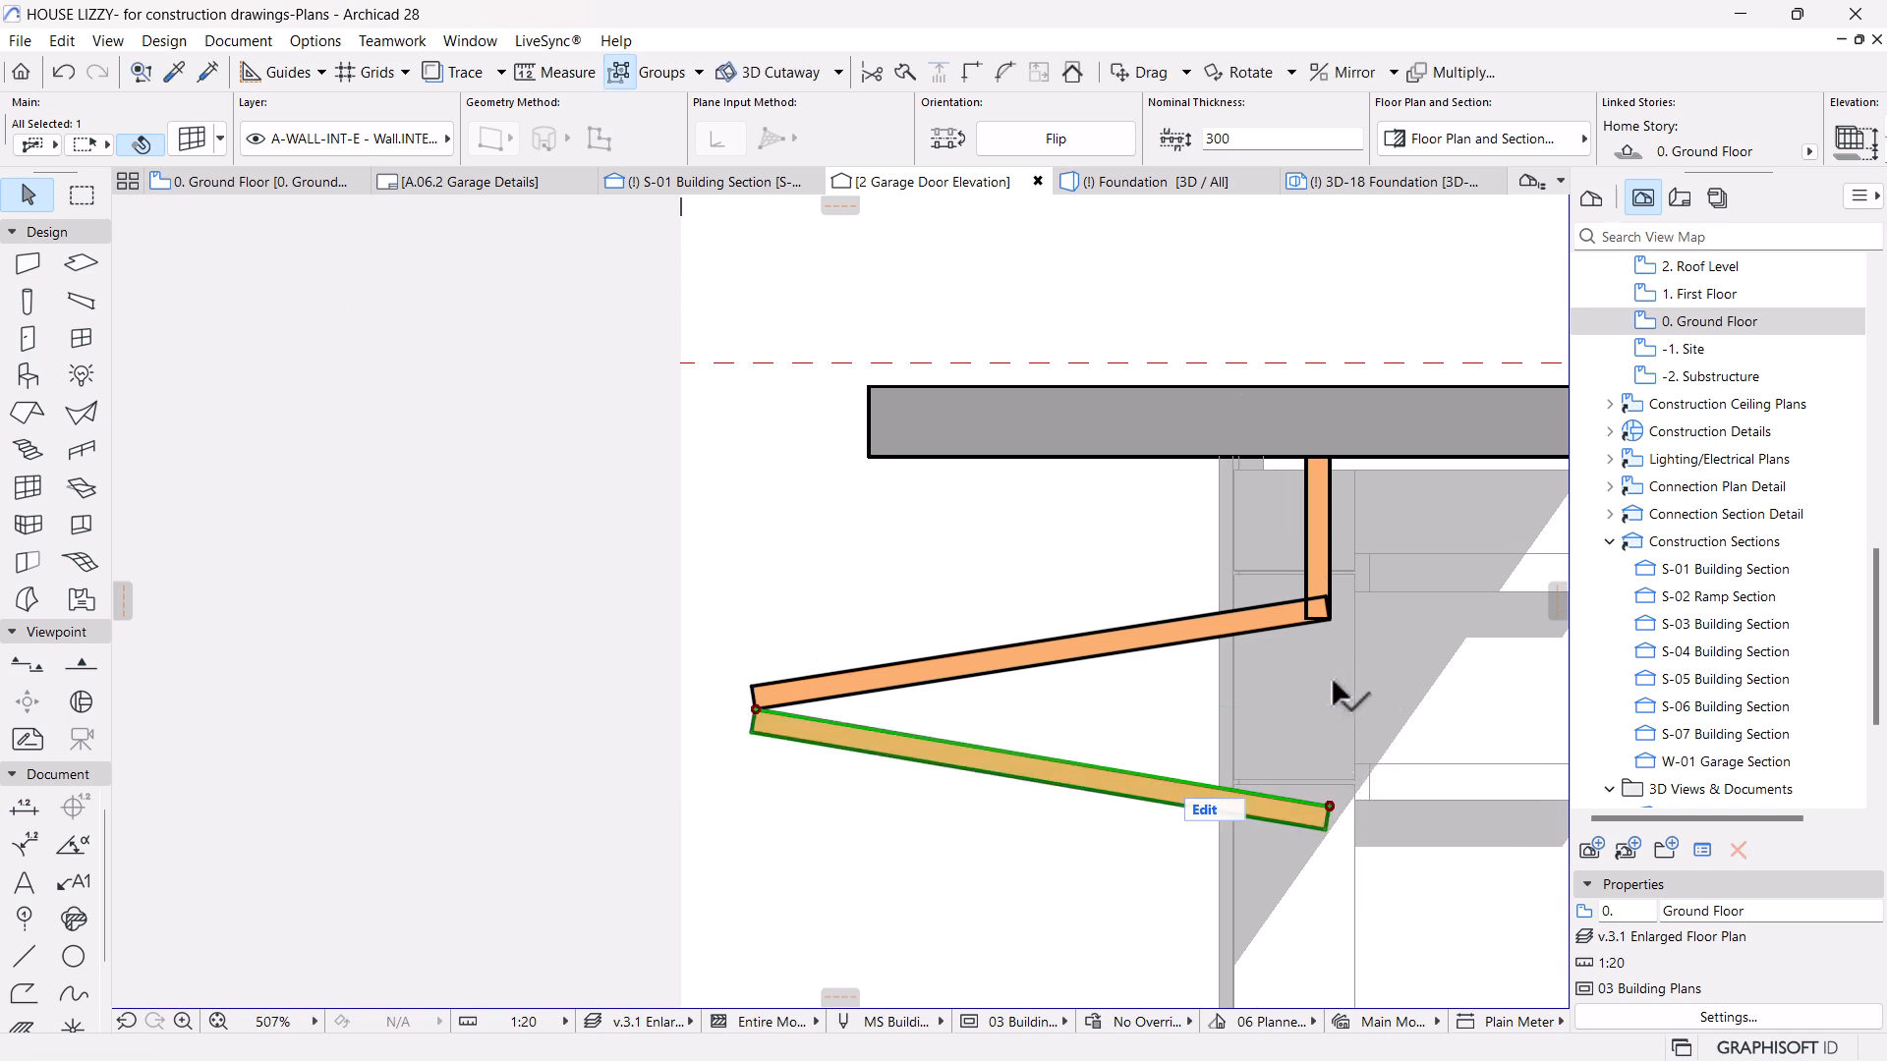
Move both folded panels down 50 mm so the upper one hangs directly below the fixed vertical panel.
left_click(1126, 633, "shift")
scroll(1375, 619, "up", 1)
scroll(1376, 617, "up", 4)
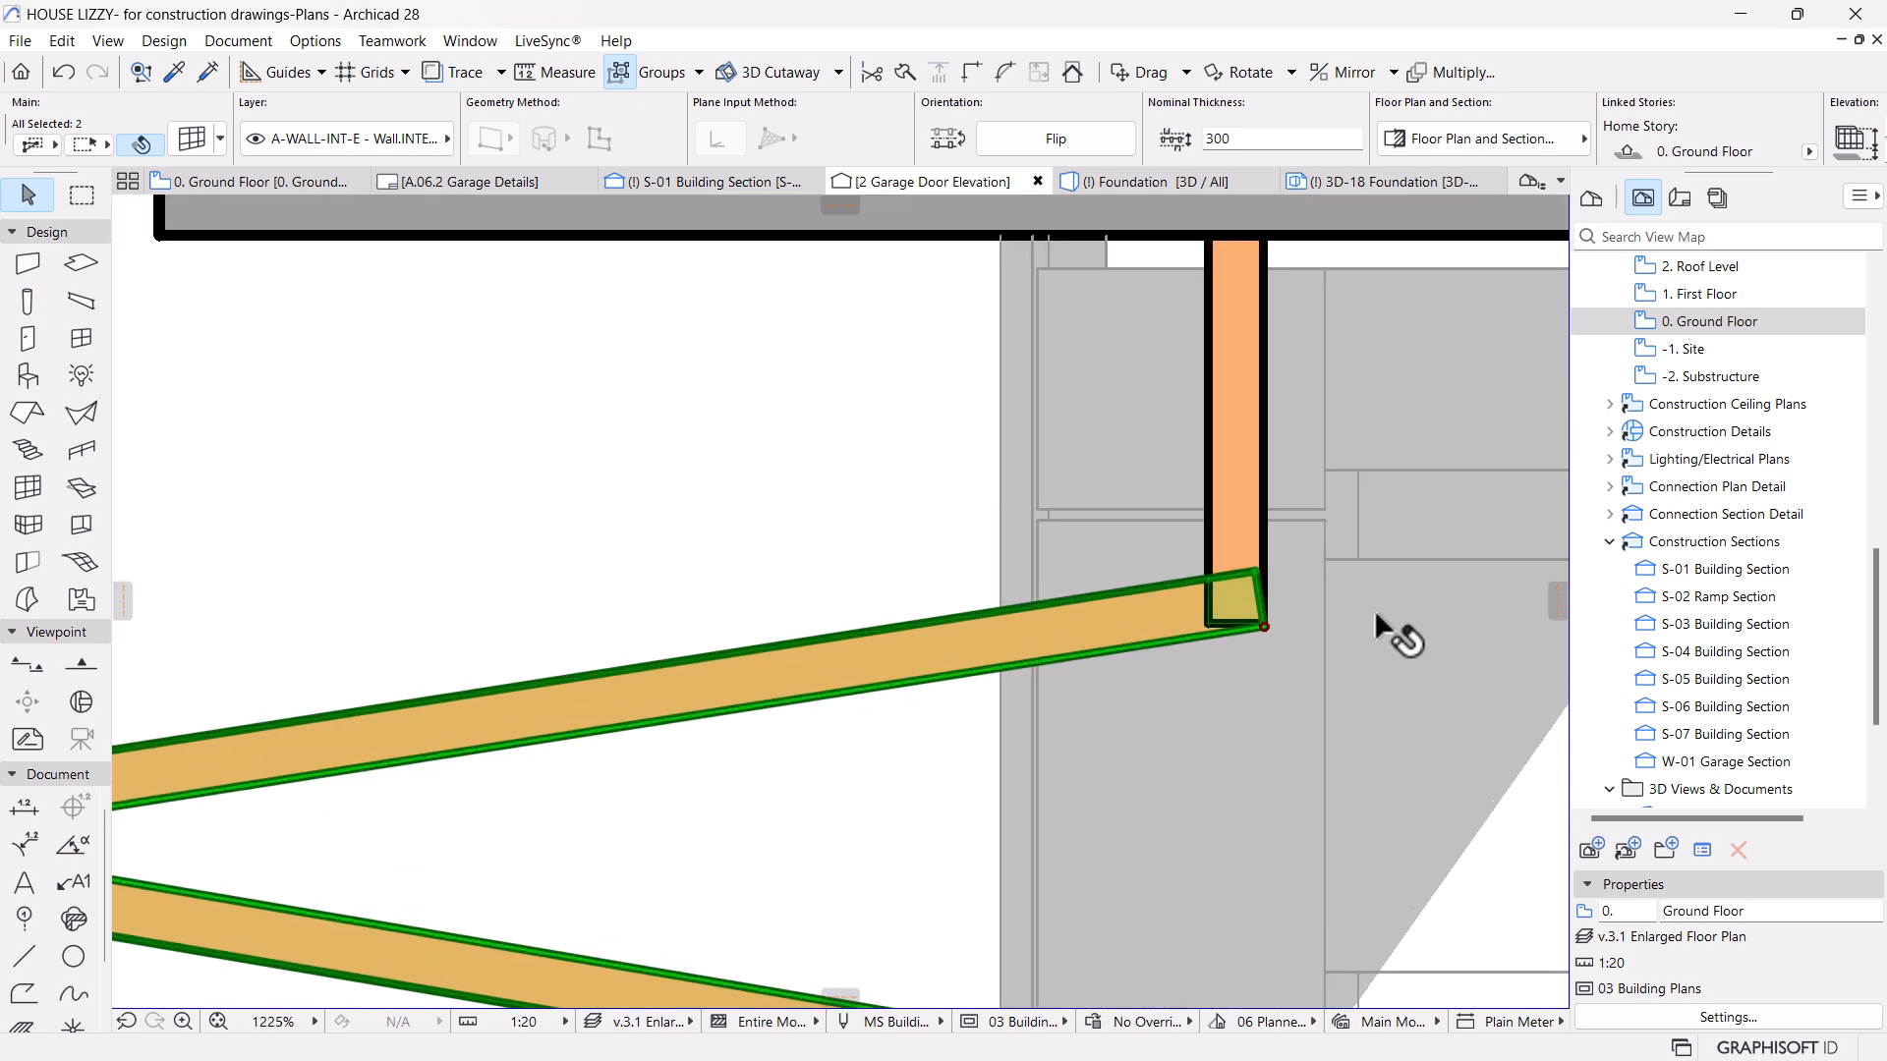
key("ctrl+d")
left_click(1251, 569)
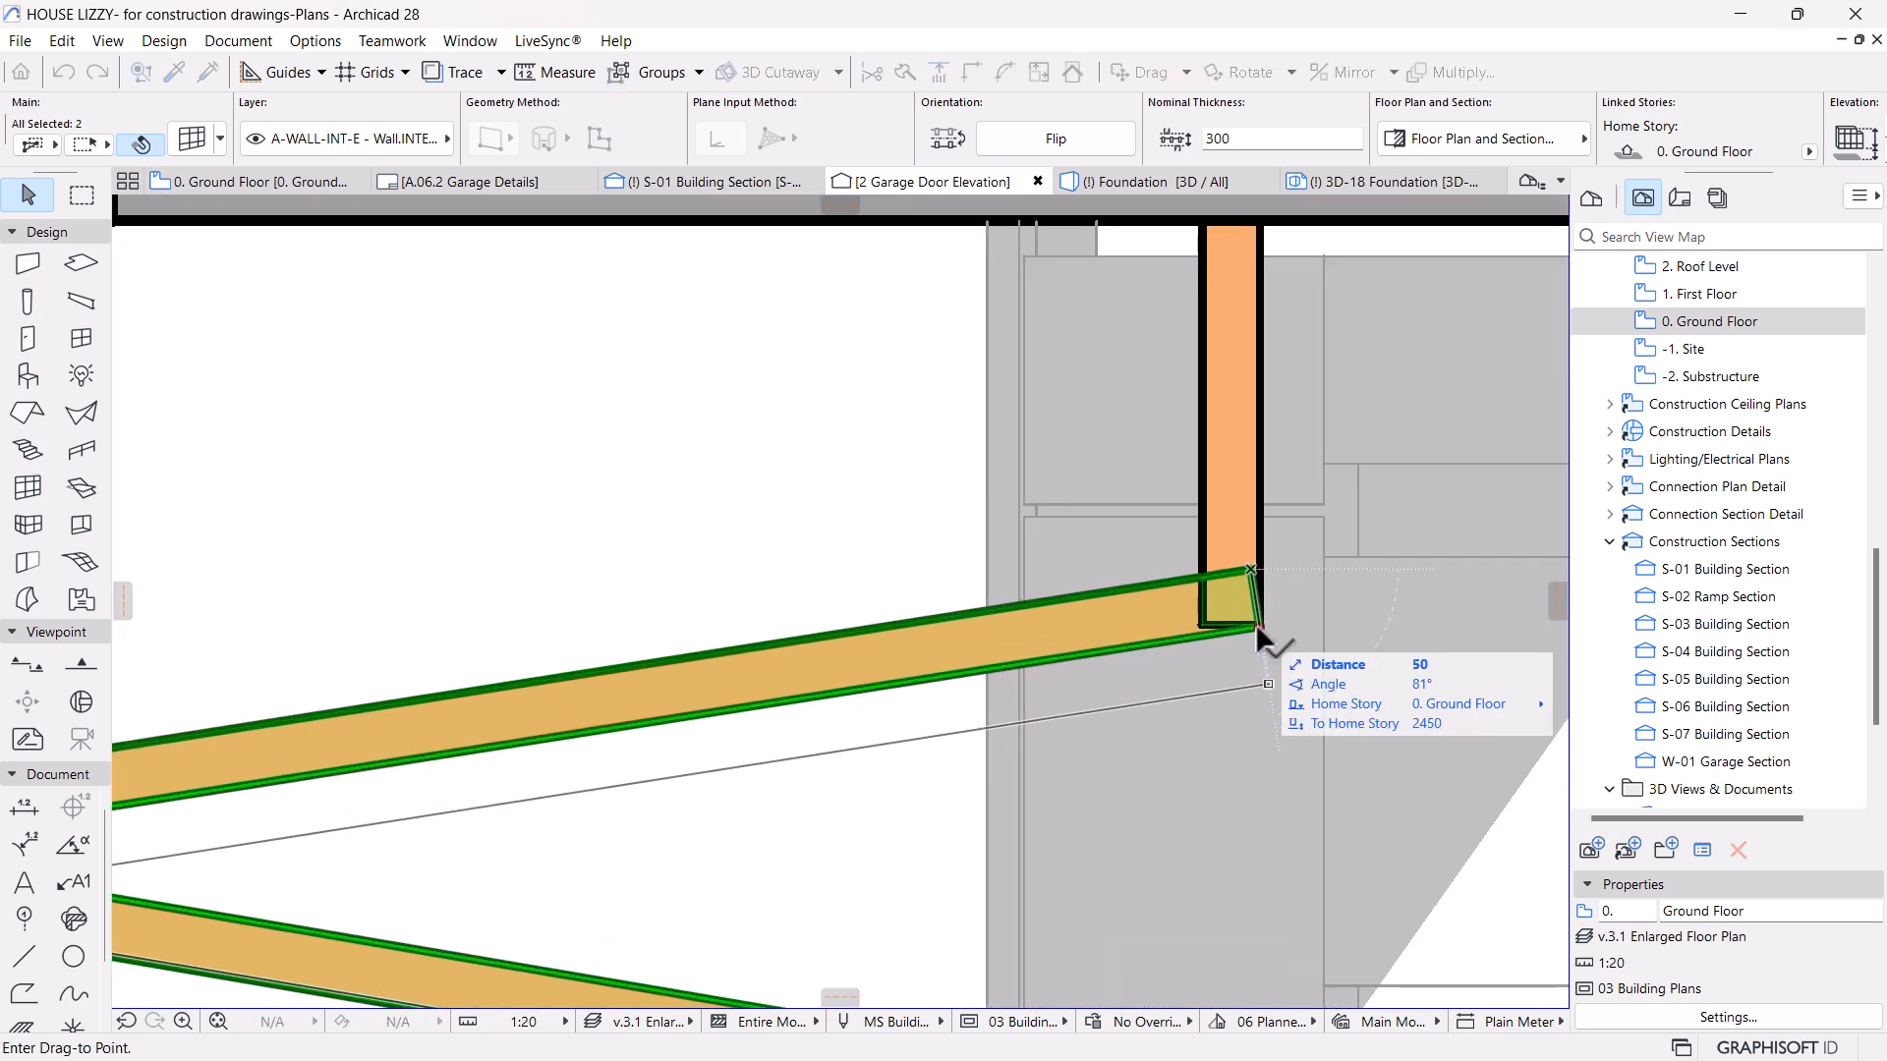
left_click(1256, 623)
scroll(1235, 615, "down", 9)
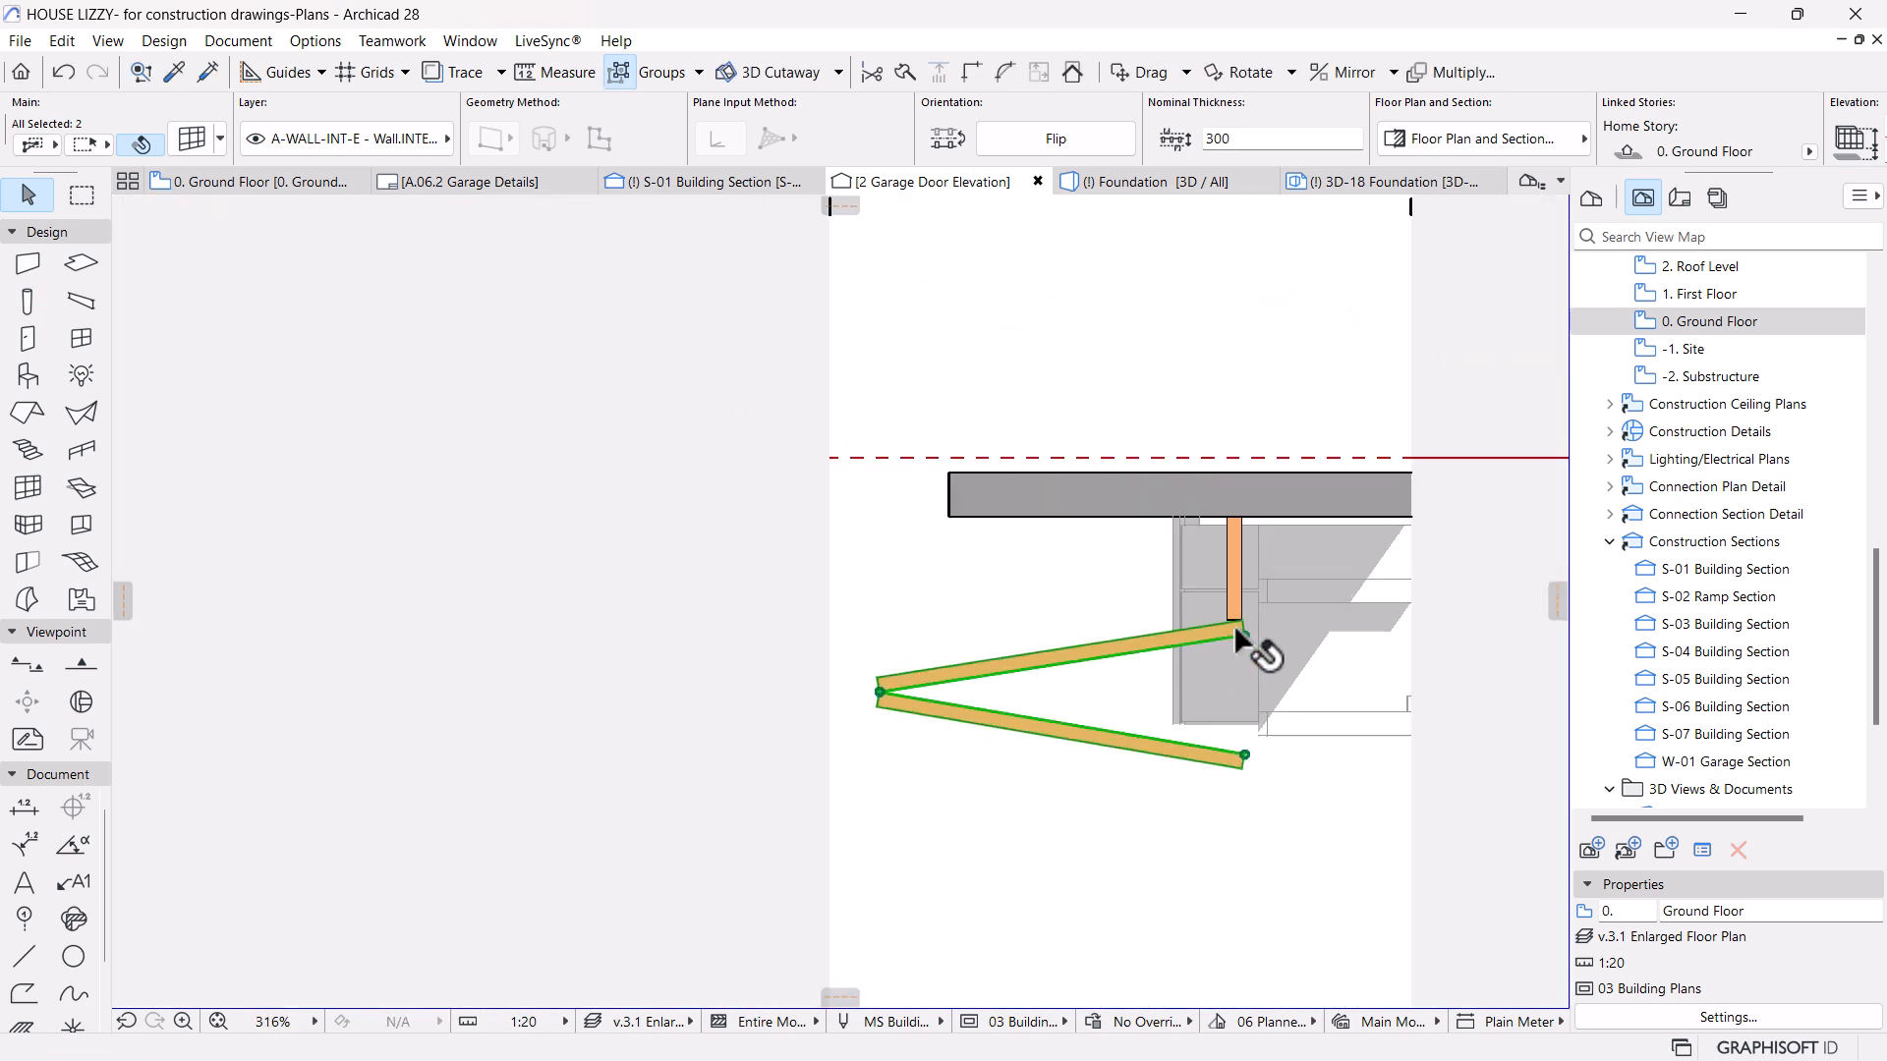
left_click(797, 809)
Inspect the folded door panels in the elevation and in the Foundation 3D view.
middle_click_drag(796, 798, 973, 640)
scroll(973, 640, "up", 2)
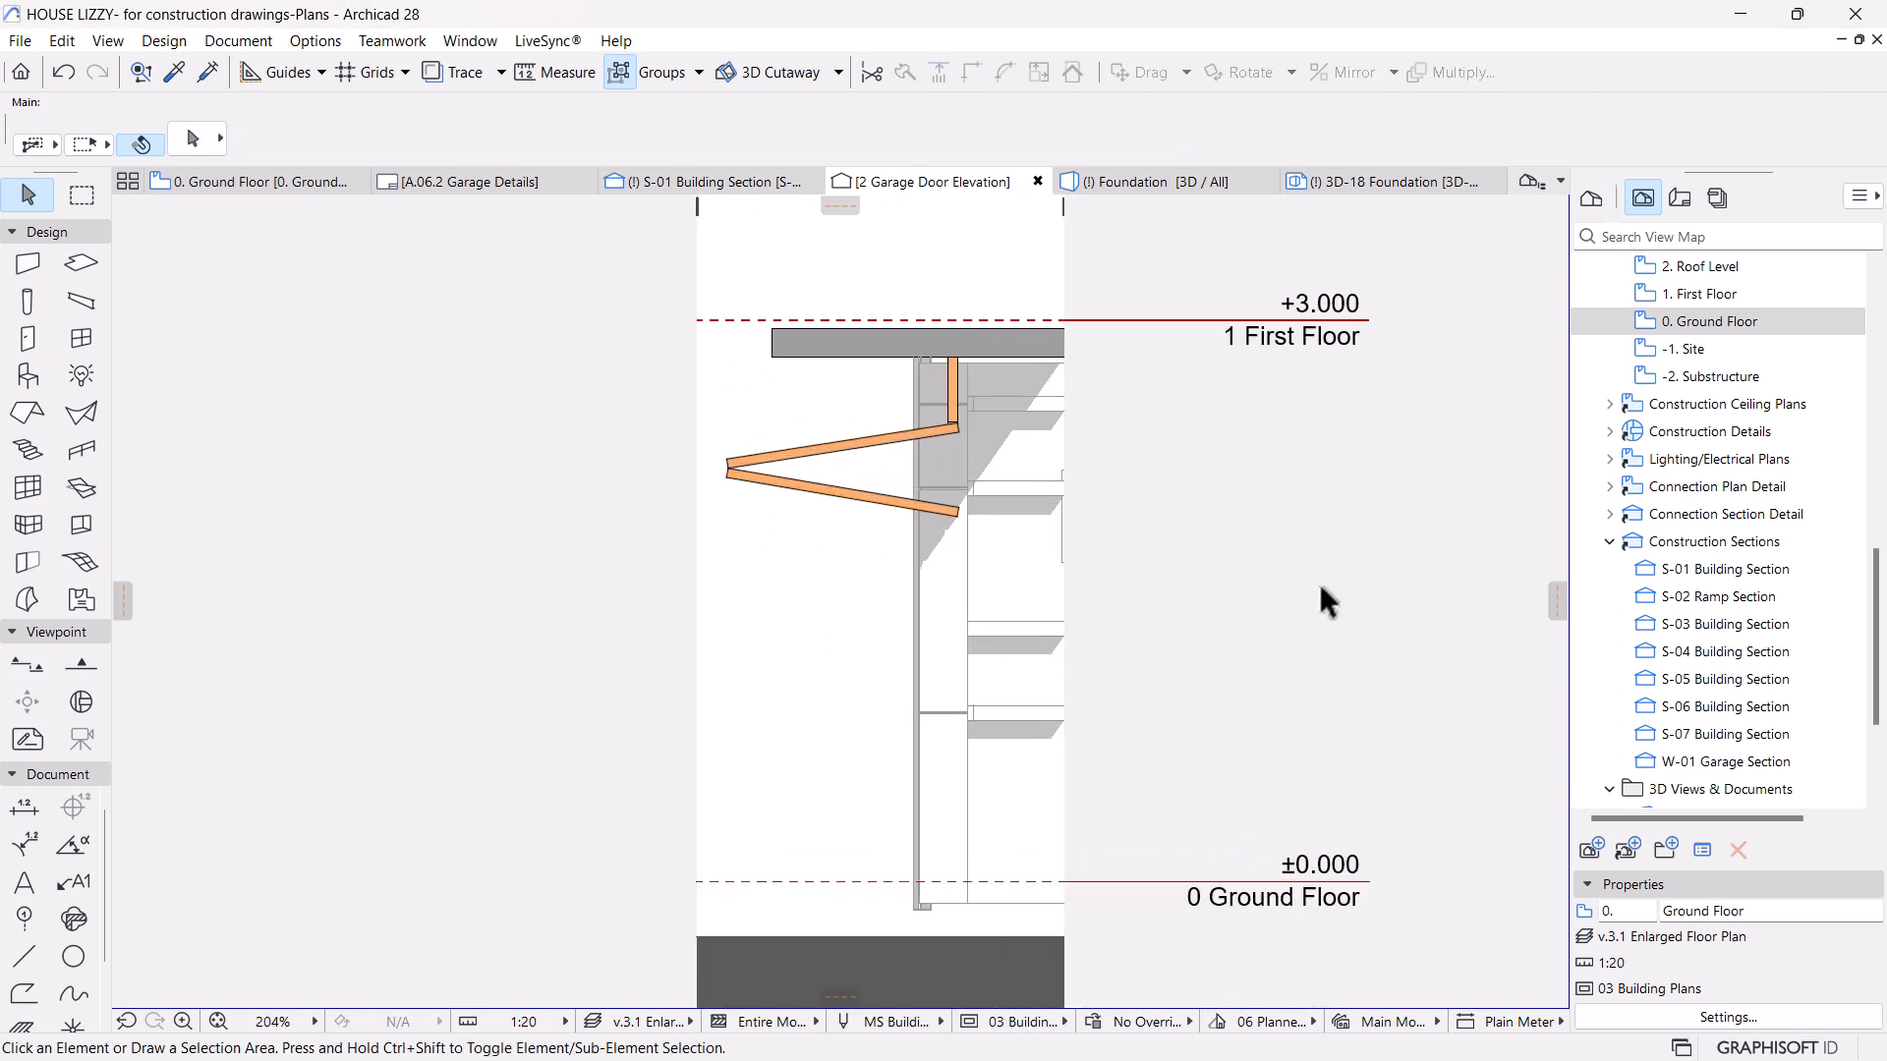
scroll(1078, 544, "down", 2)
middle_click_drag(1078, 544, 1029, 715)
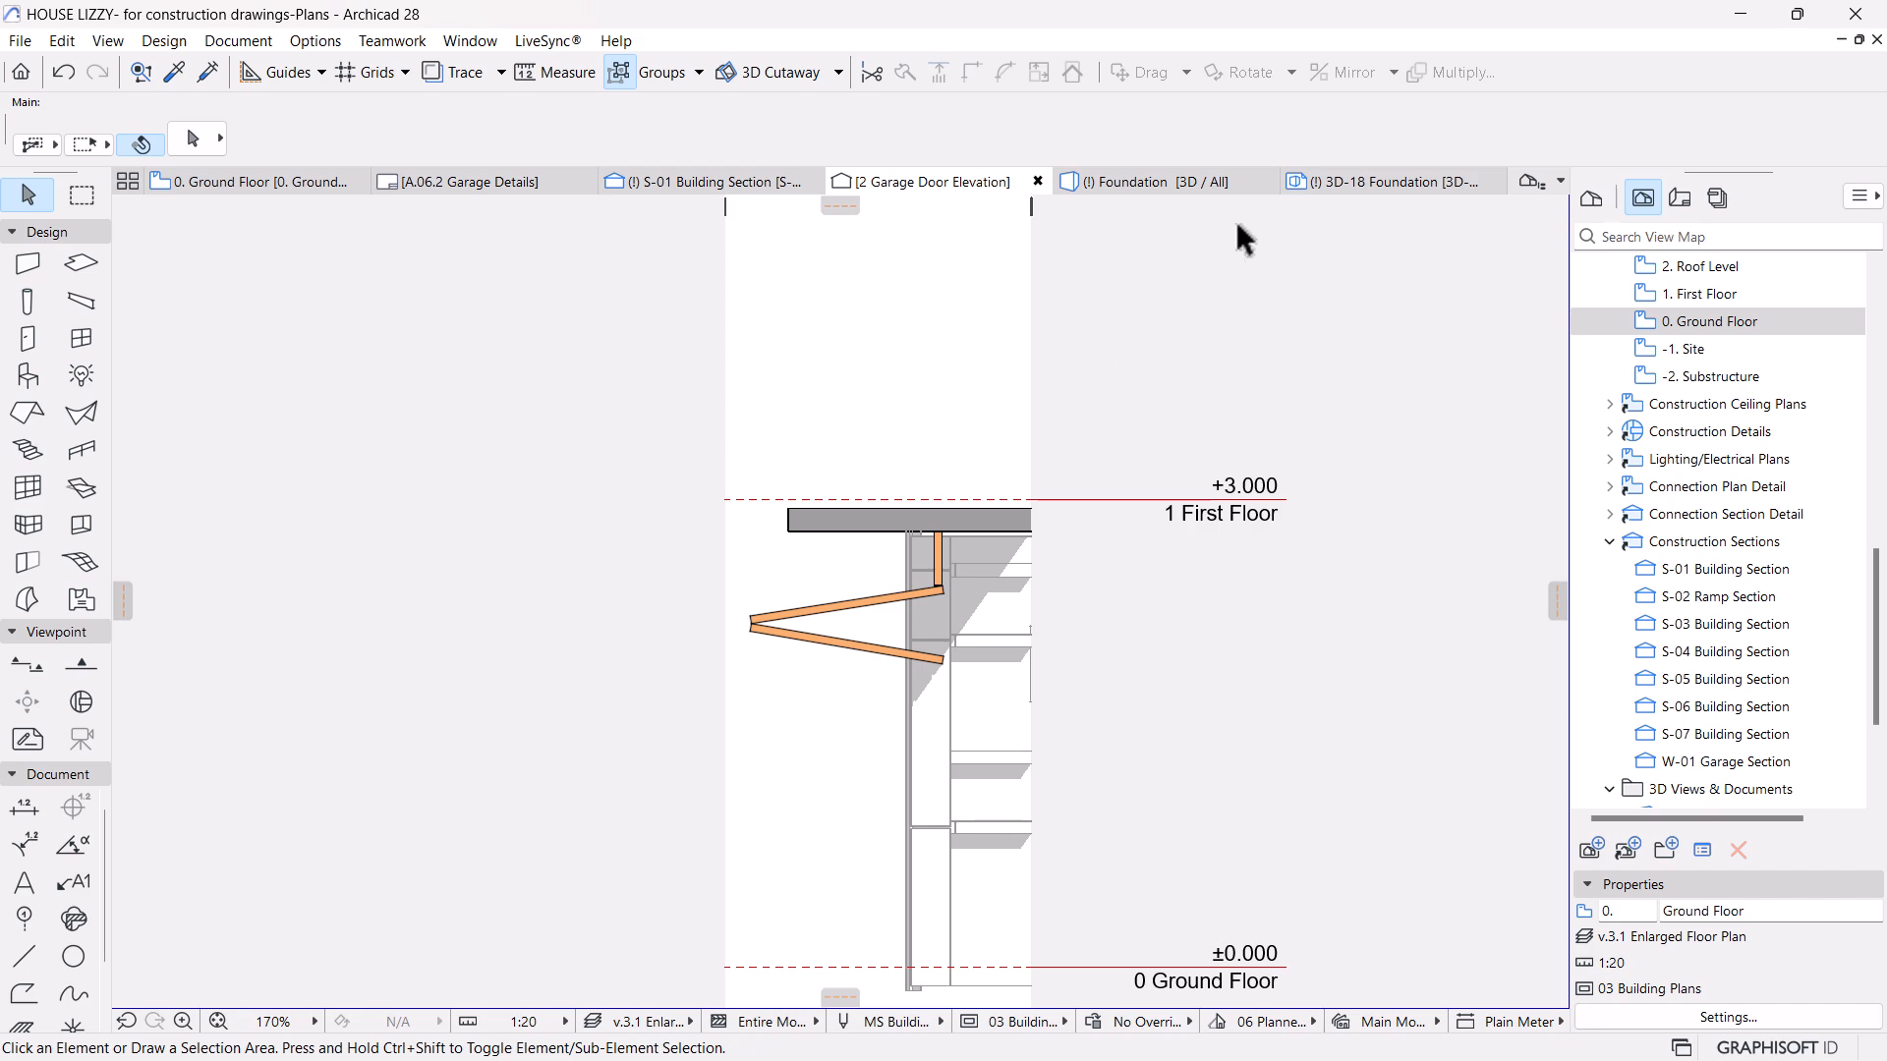
left_click(1170, 187)
middle_click_drag(928, 602, 358, 328, "shift")
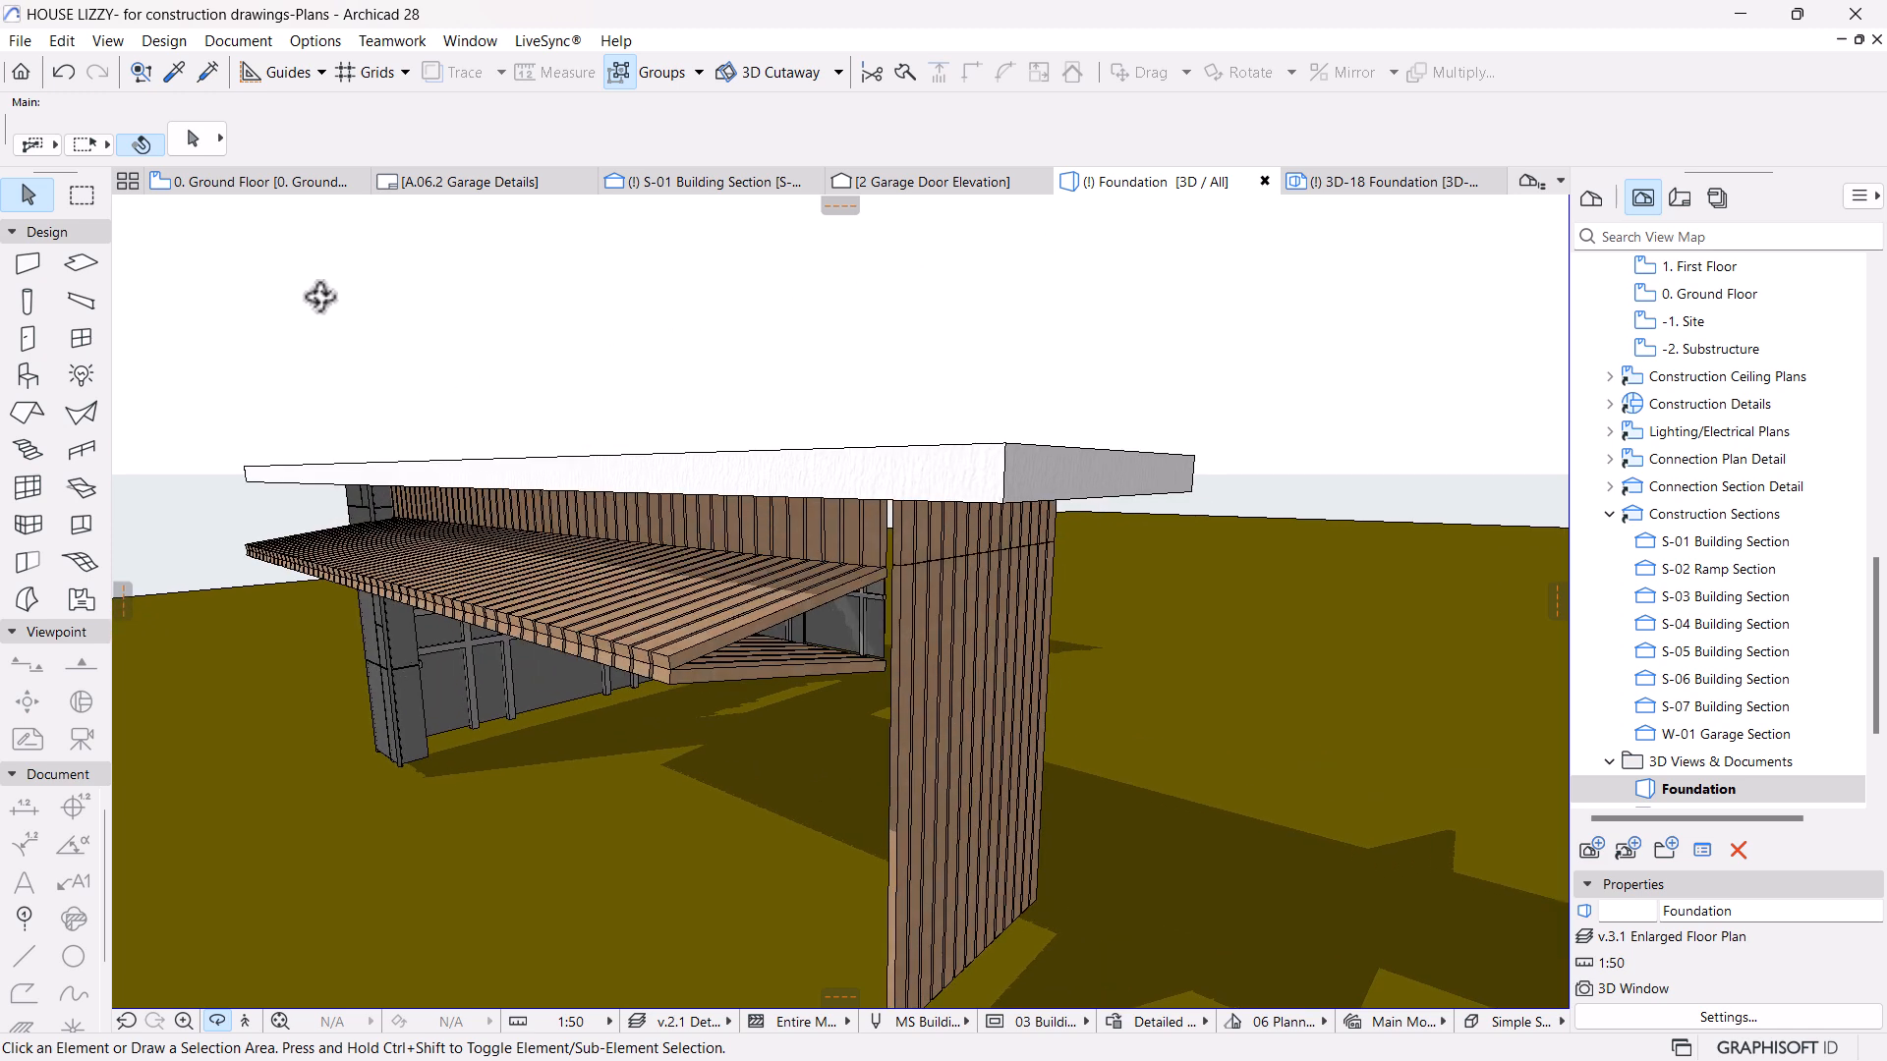
Delete the Garage Door Elevation marker across the copied door on the Ground Floor plan, together with its viewpoint.
left_click(276, 191)
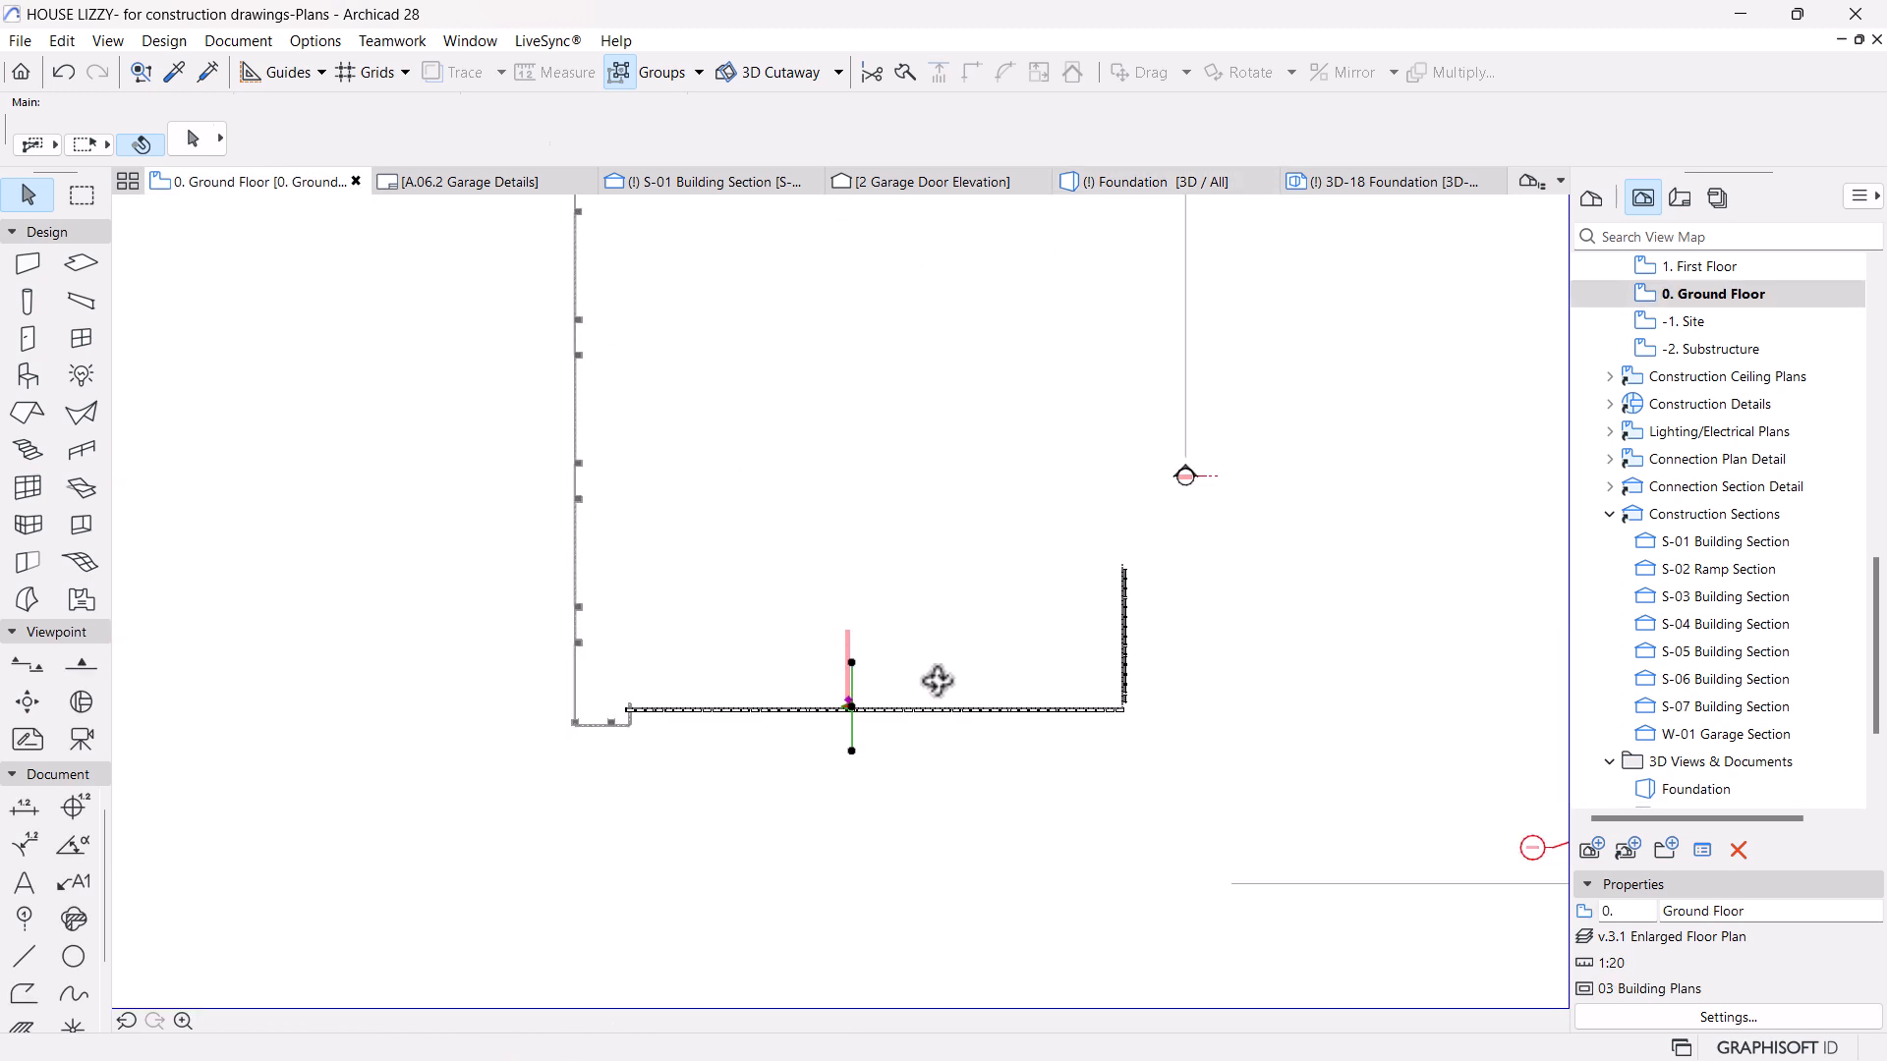
scroll(828, 685, "down", 3)
scroll(849, 720, "up", 5)
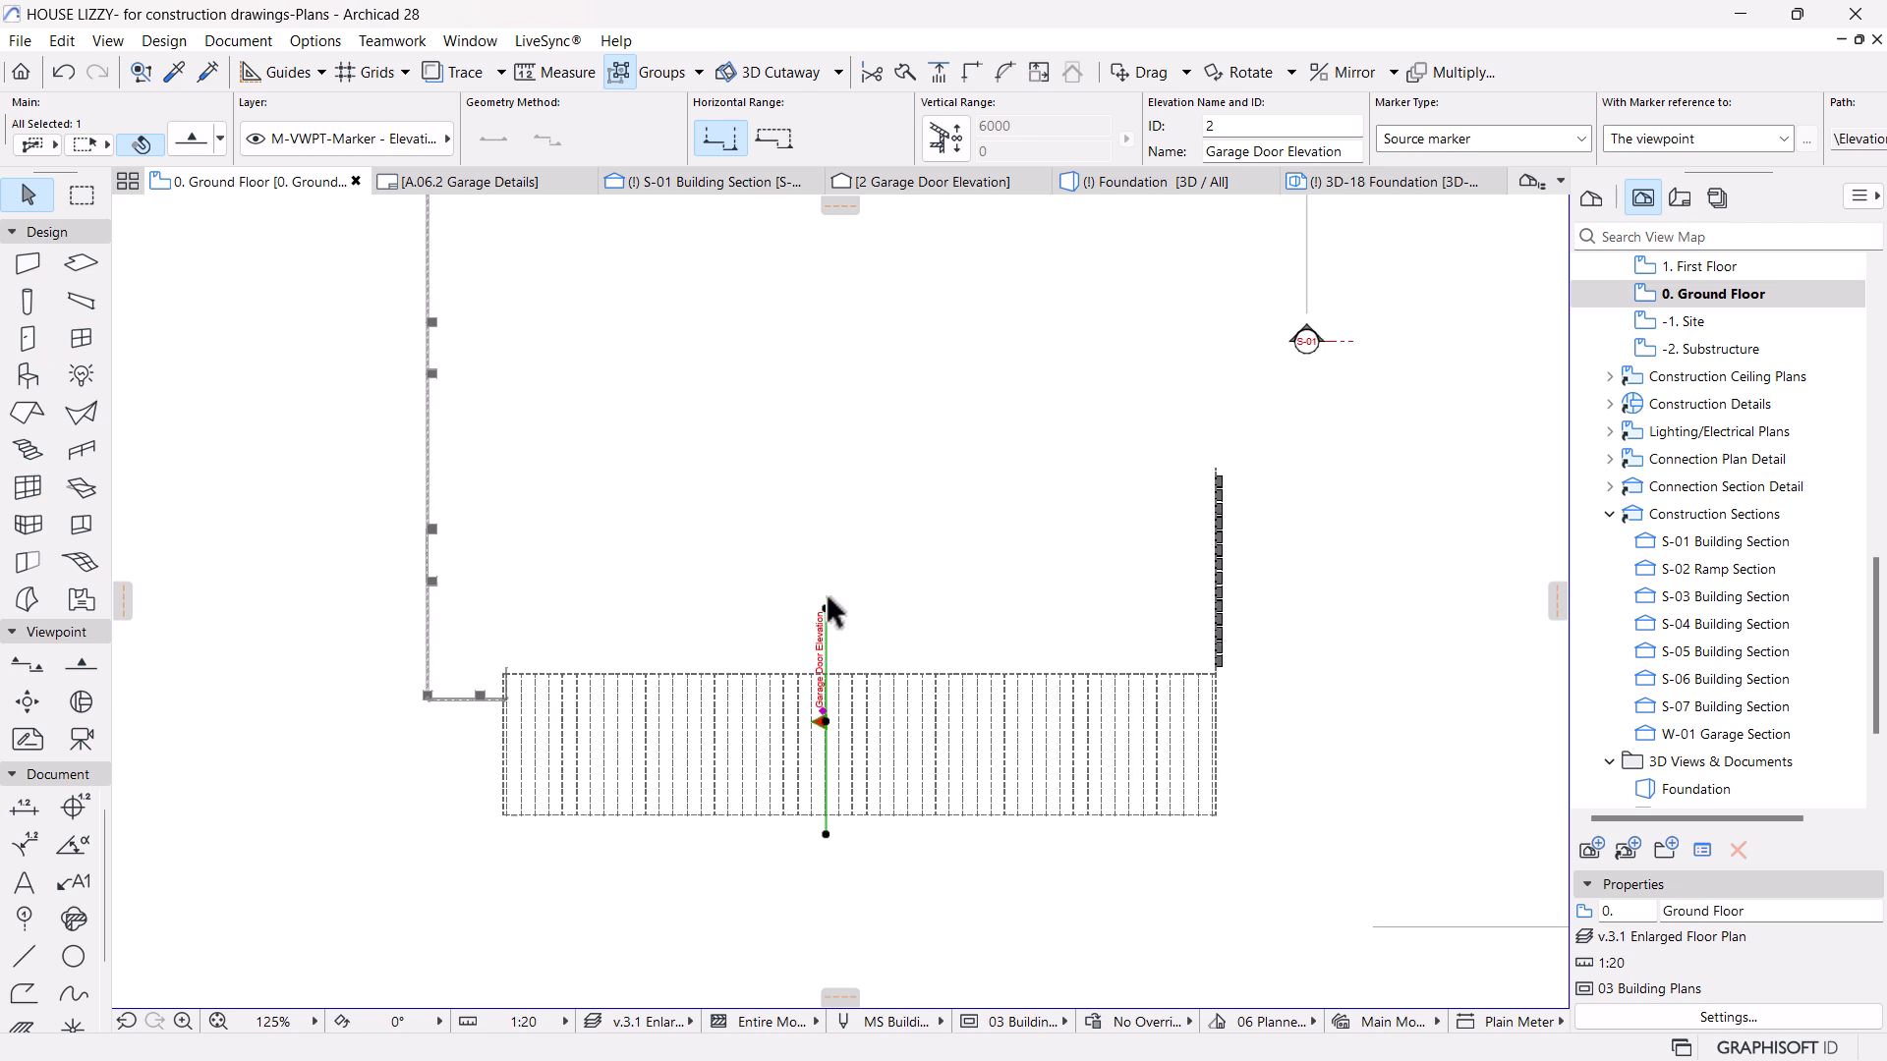
key("Escape")
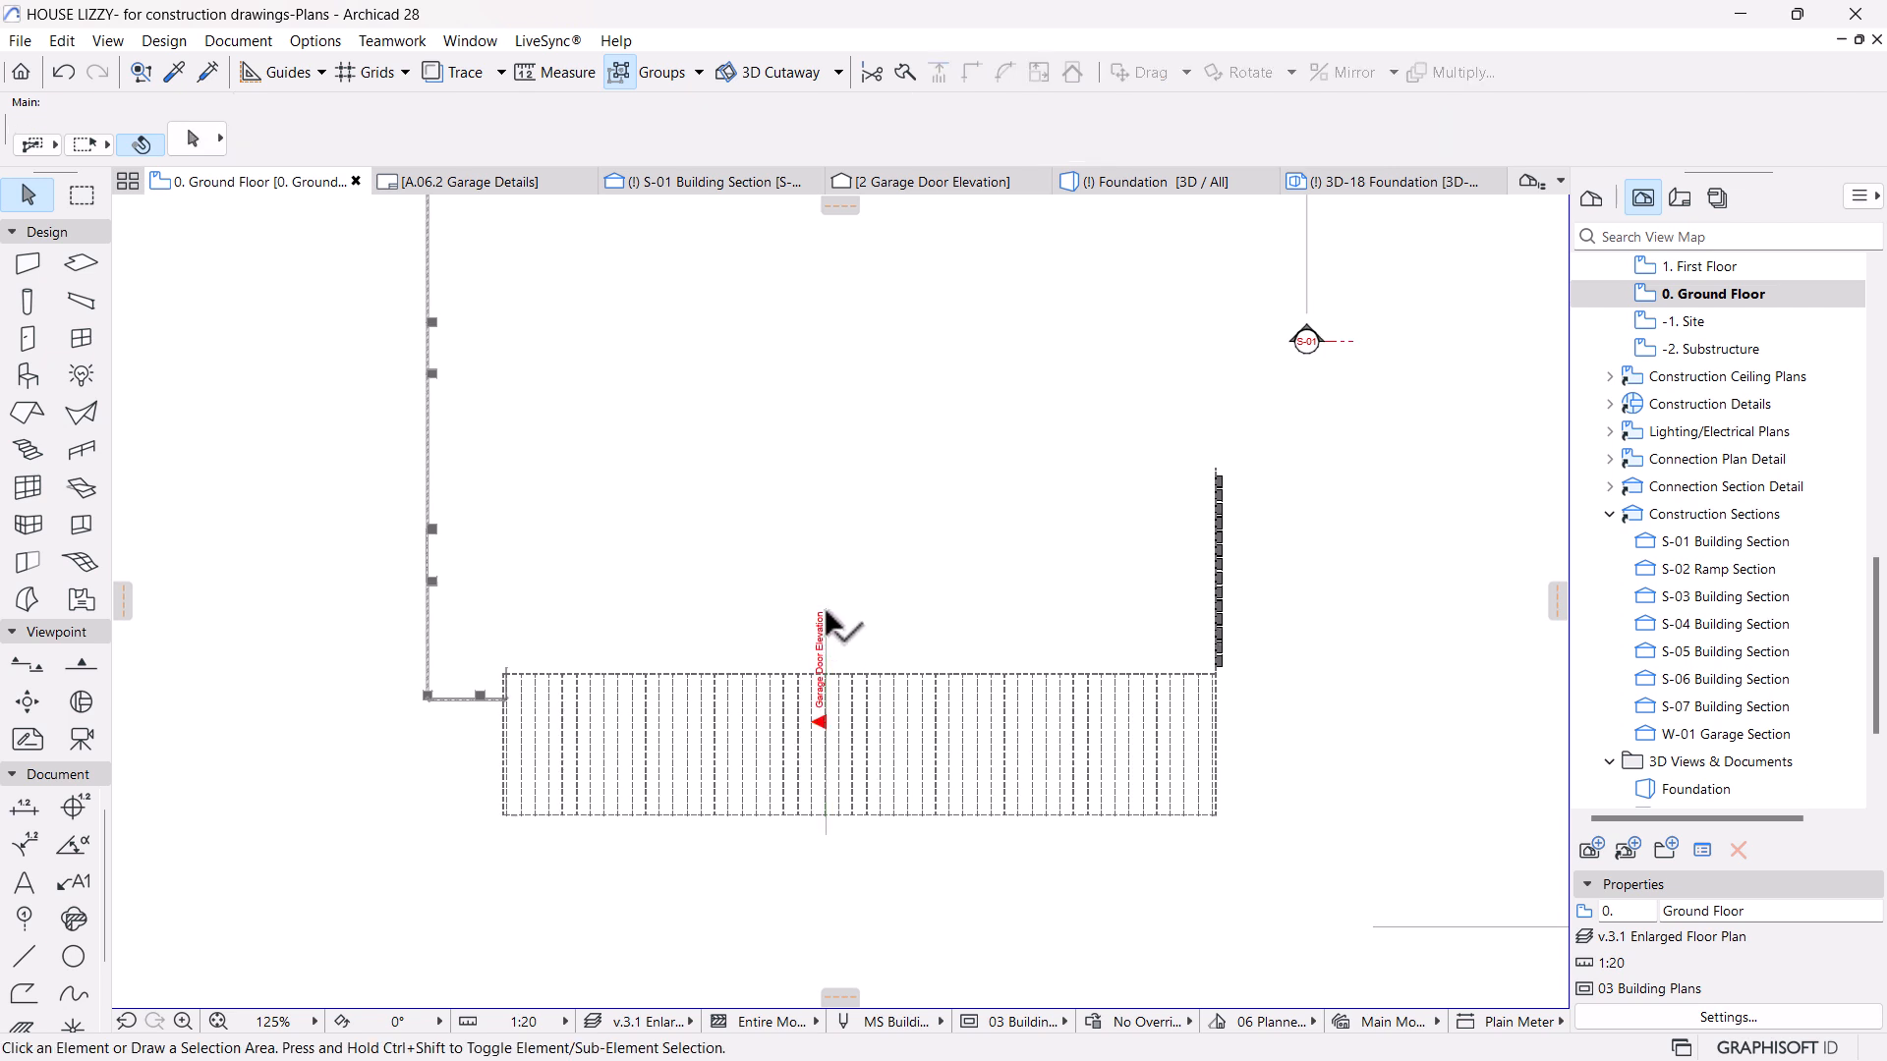
left_click(816, 645)
key("Delete")
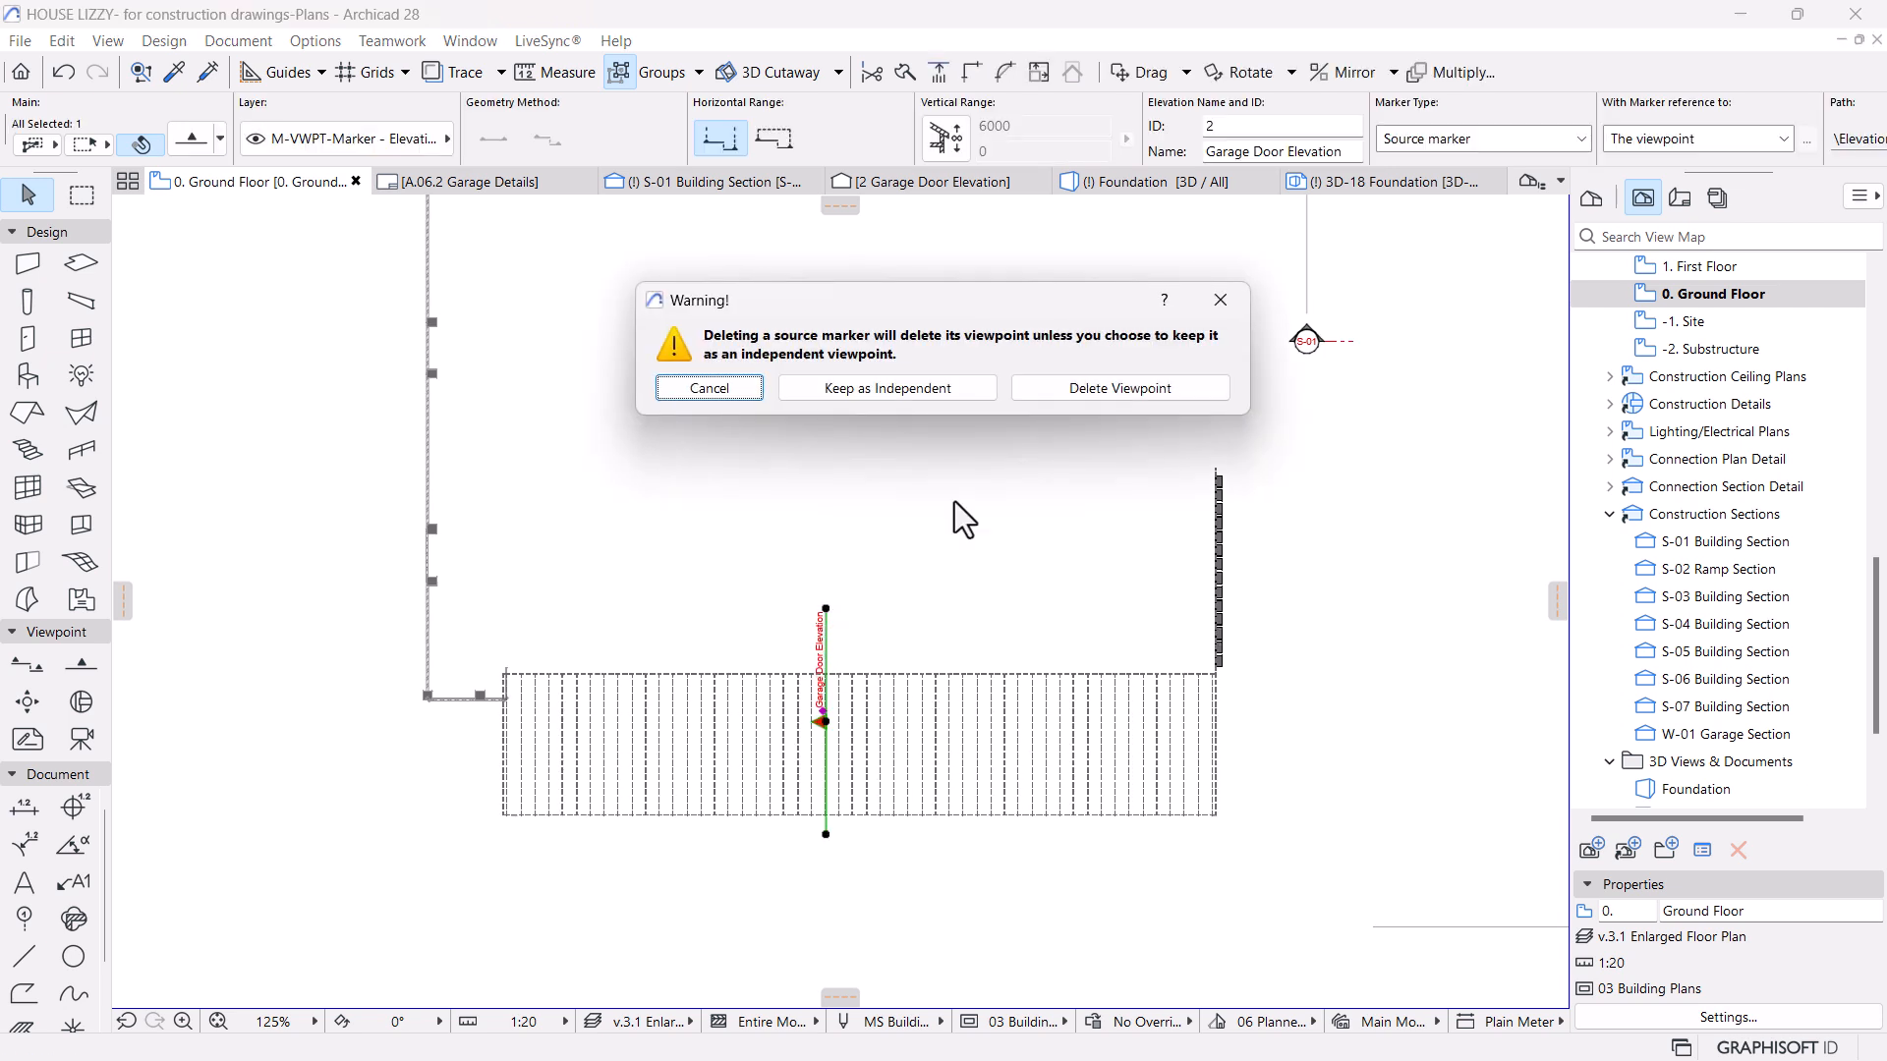
left_click(1106, 391)
left_click(1049, 471)
Draw limited-depth section S-08 across the copied garage door, facing its closed side wall, using an existing section marker's settings.
scroll(872, 577, "down", 6)
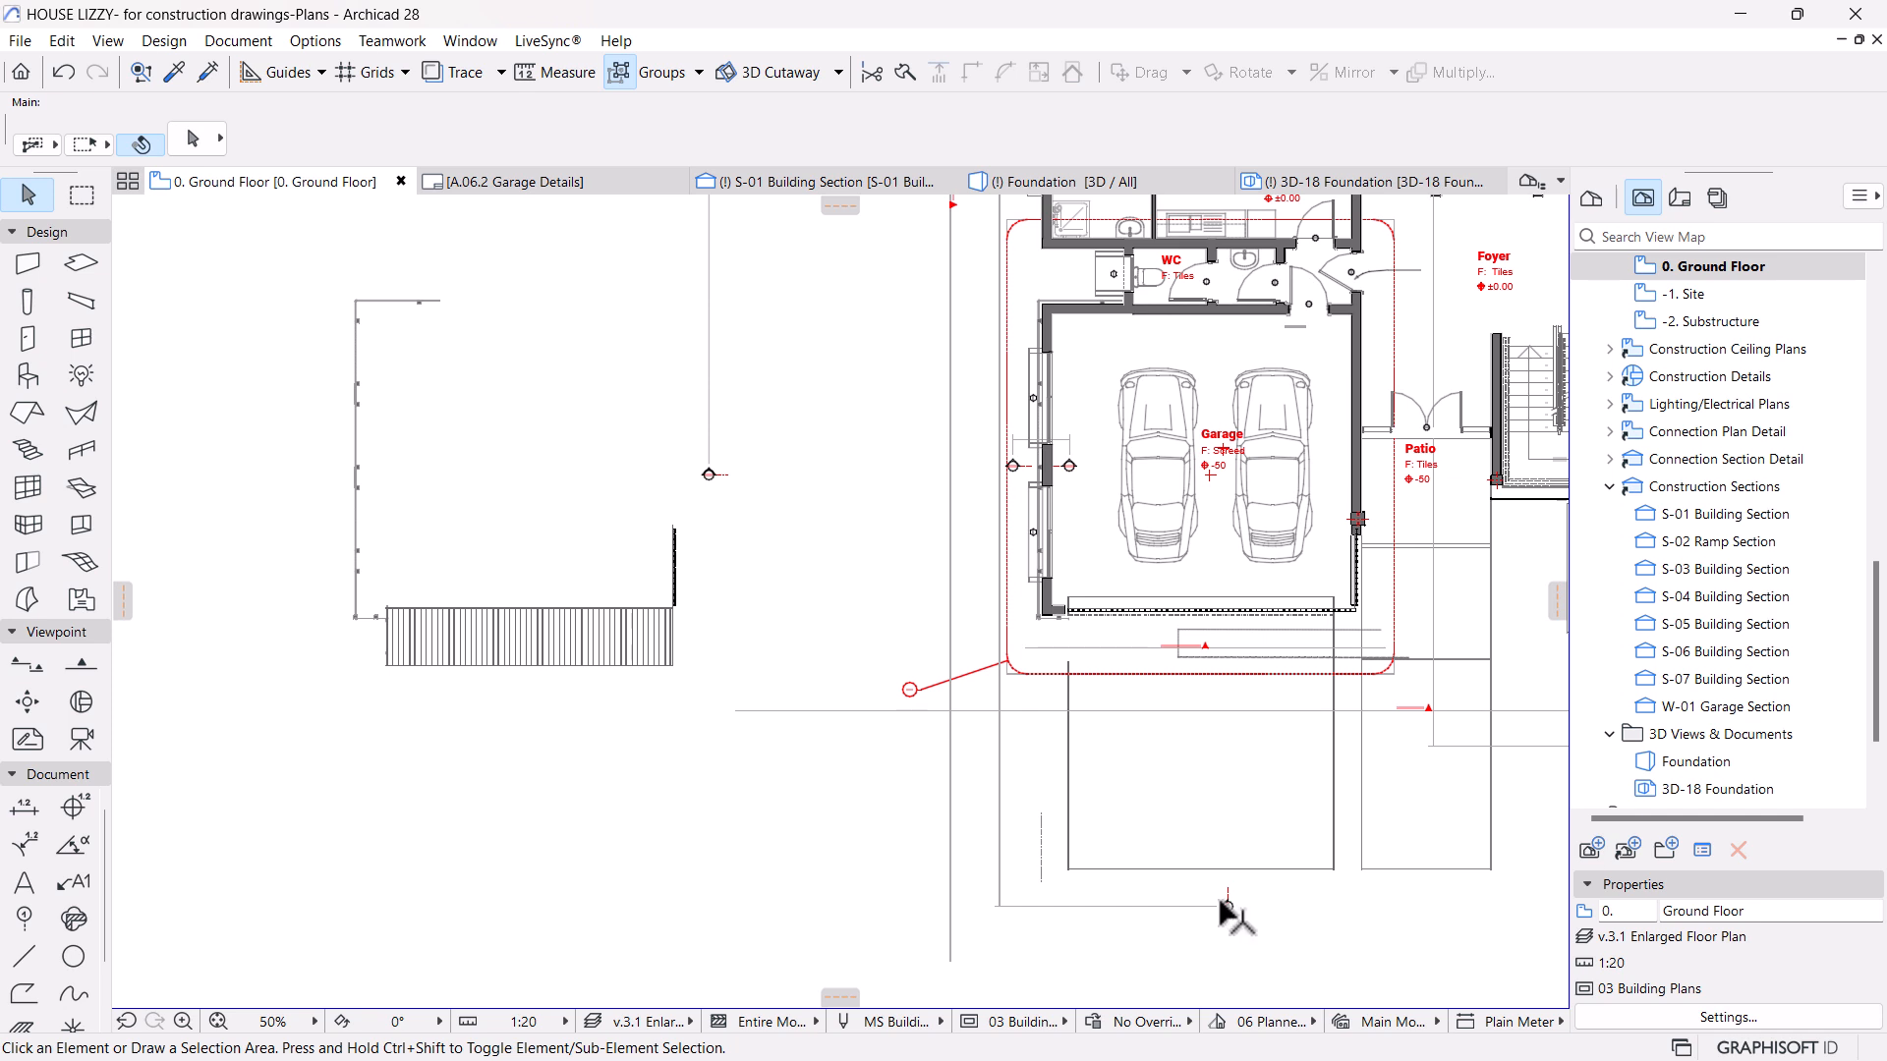
left_click(560, 634, "alt")
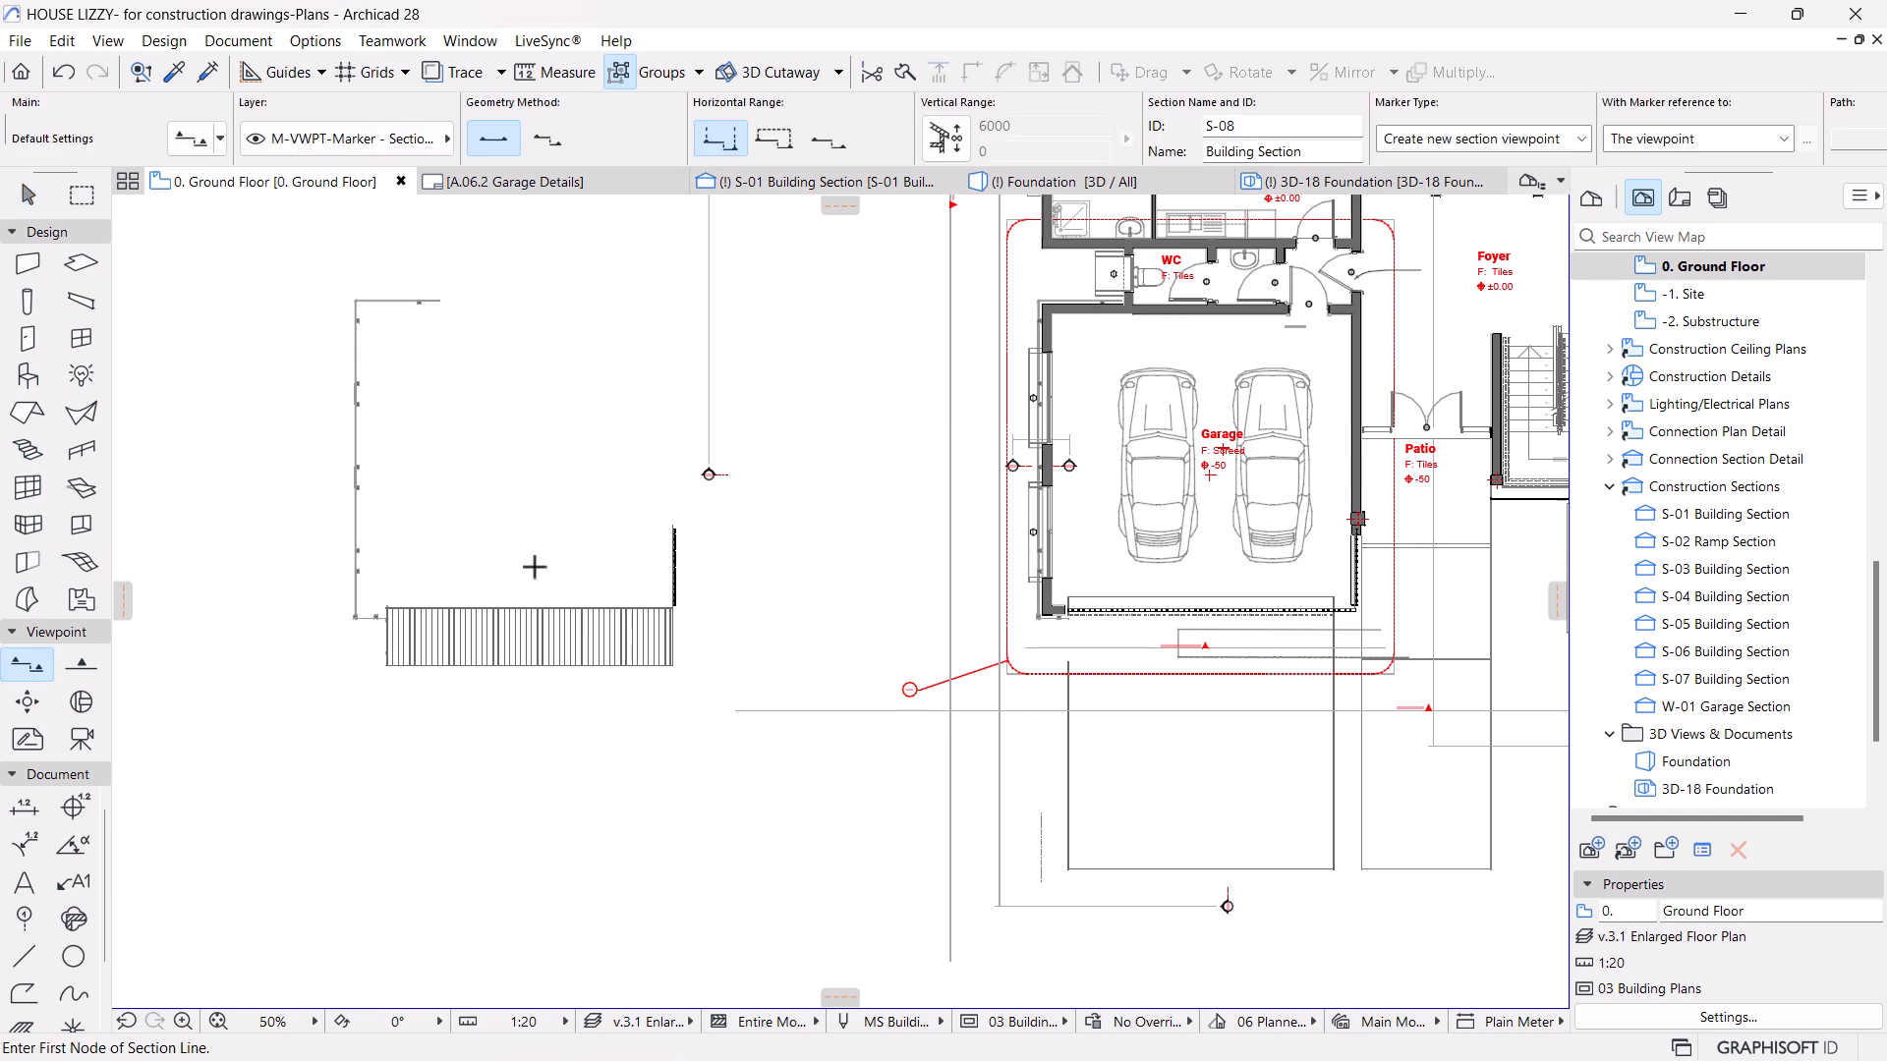
left_click(534, 566)
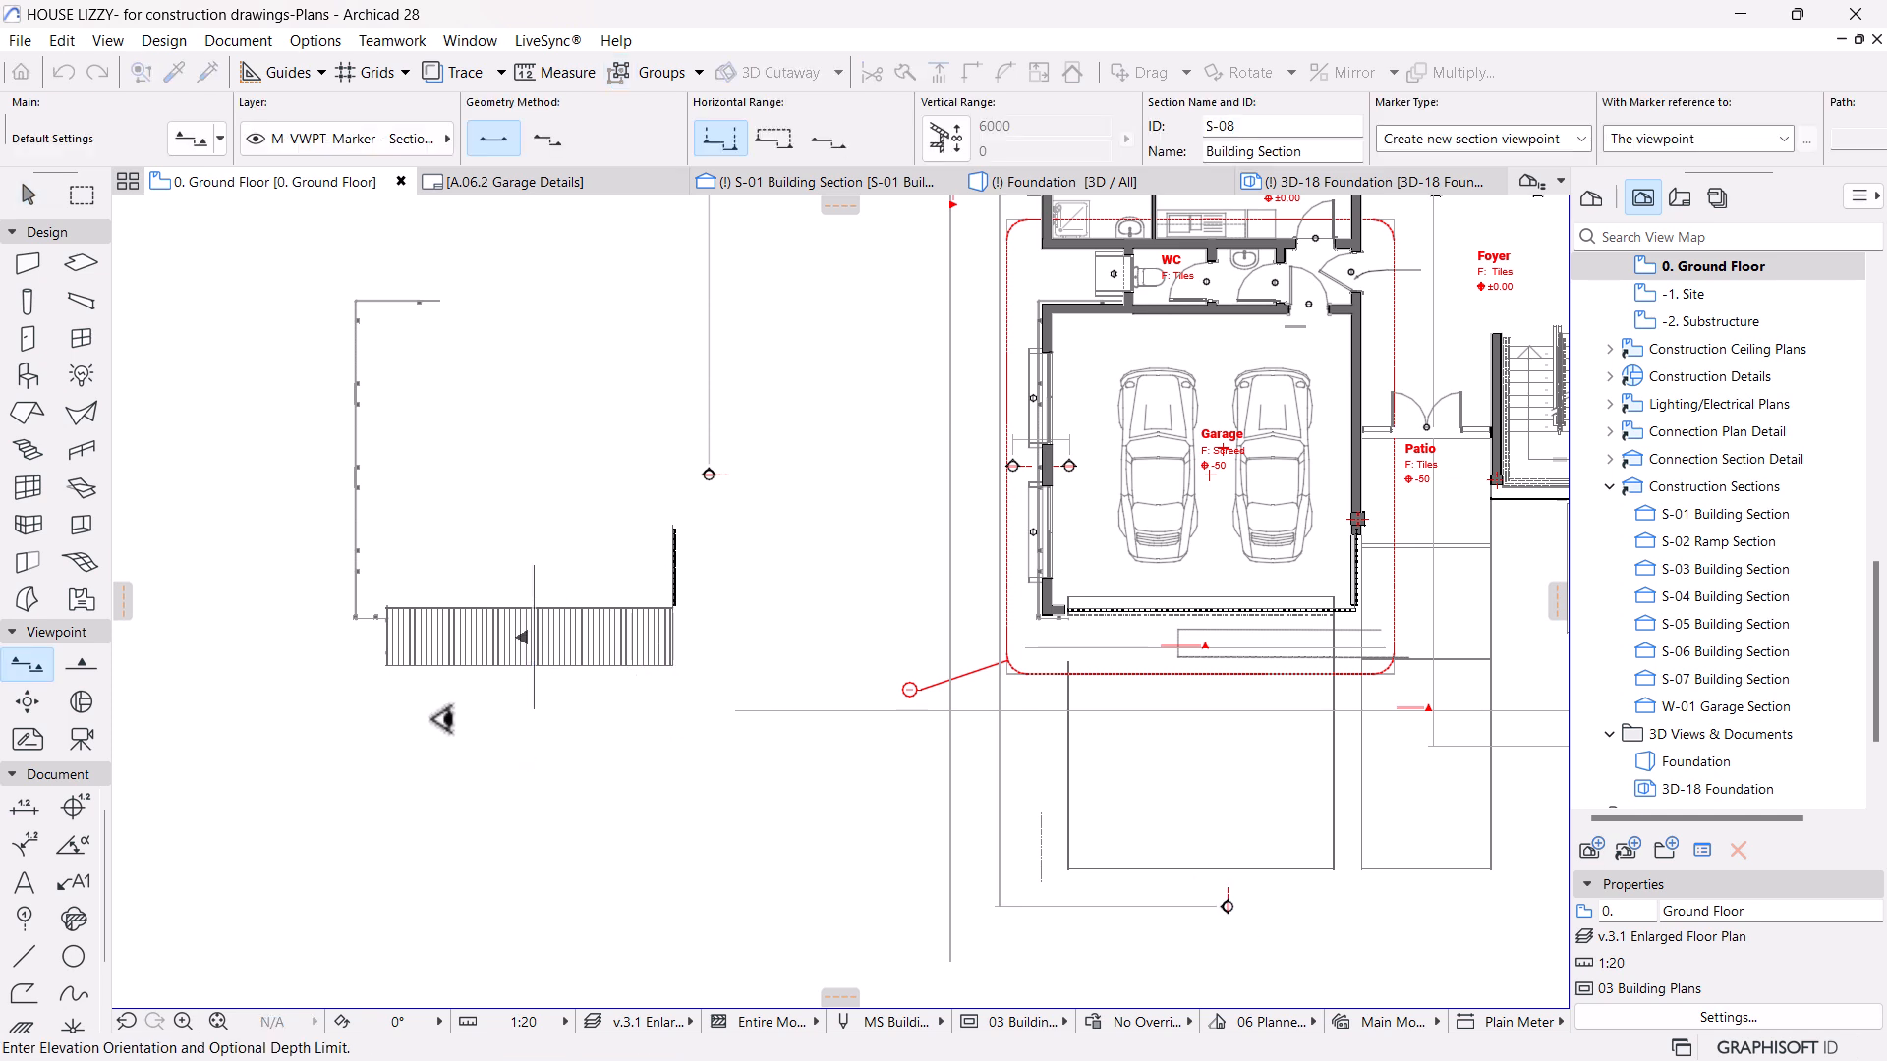
left_click(437, 719)
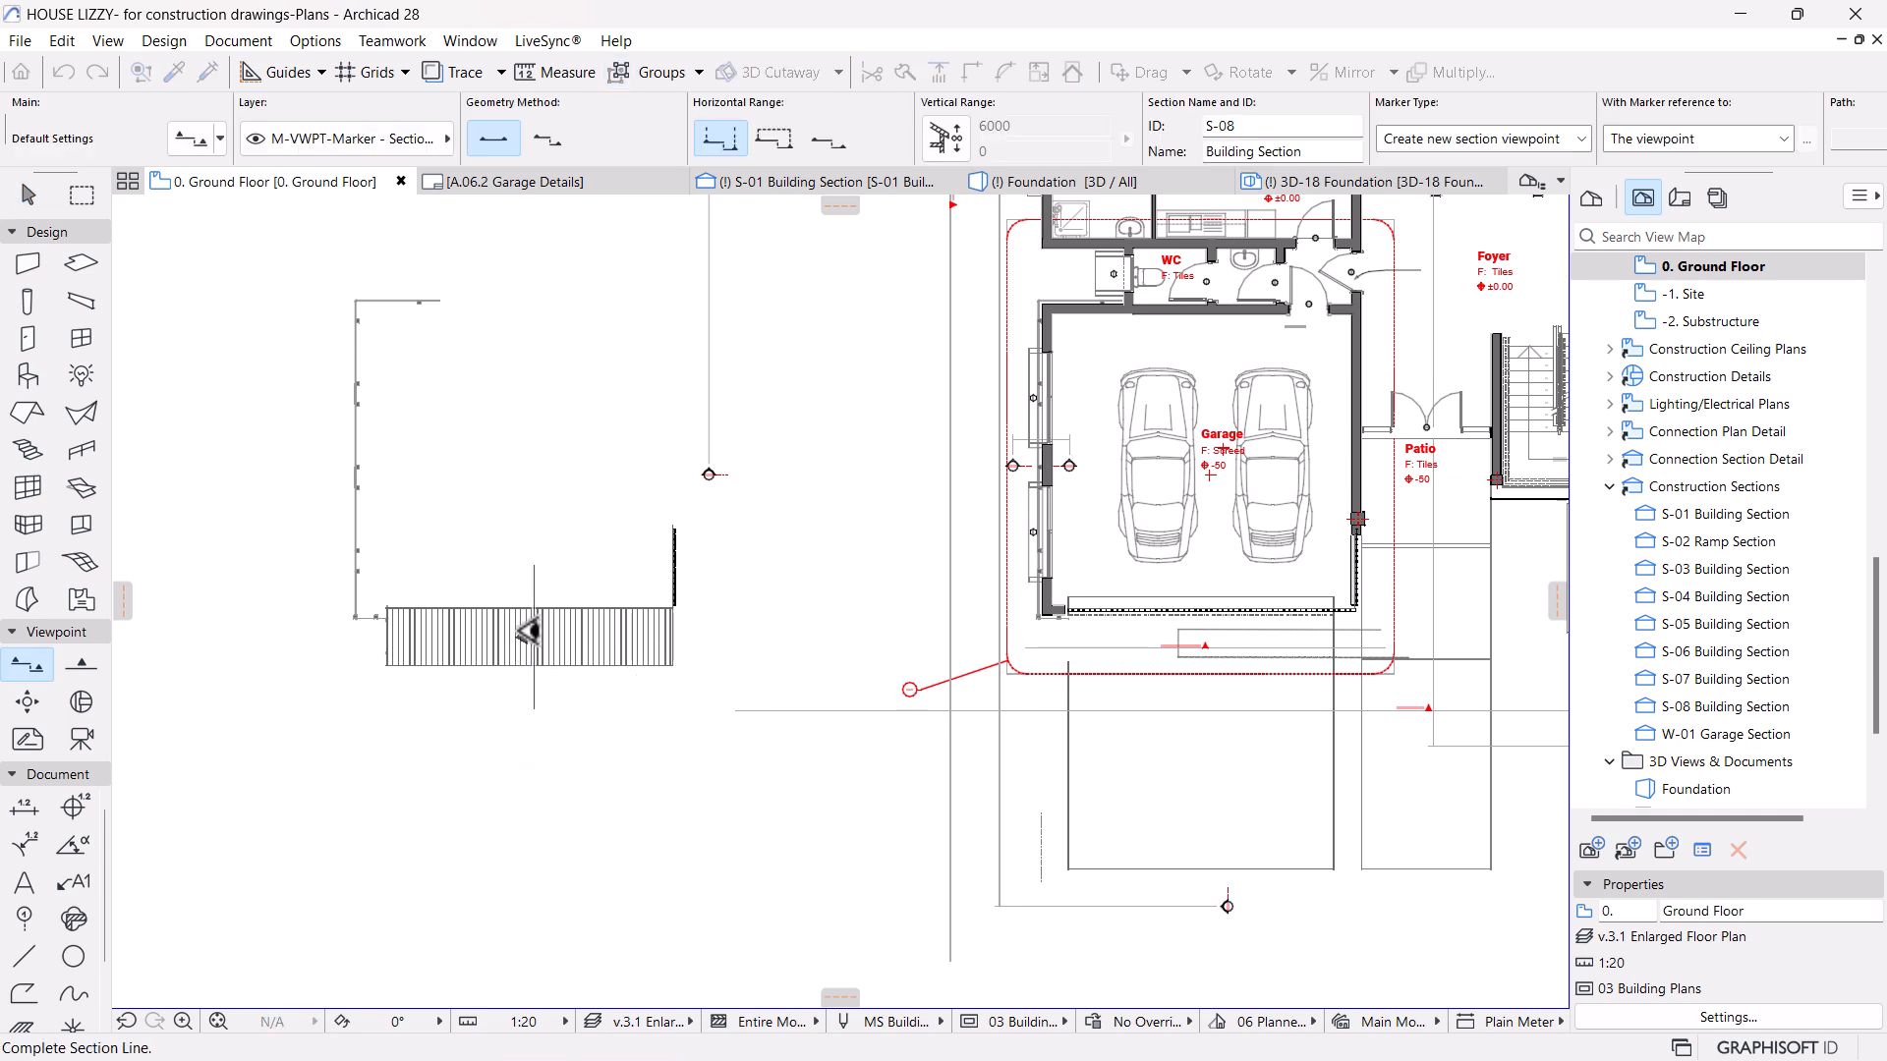
Open section S-08 with the current view settings, examine the folded door and its surroundings, and return to the Ground Floor plan.
right_click(558, 425)
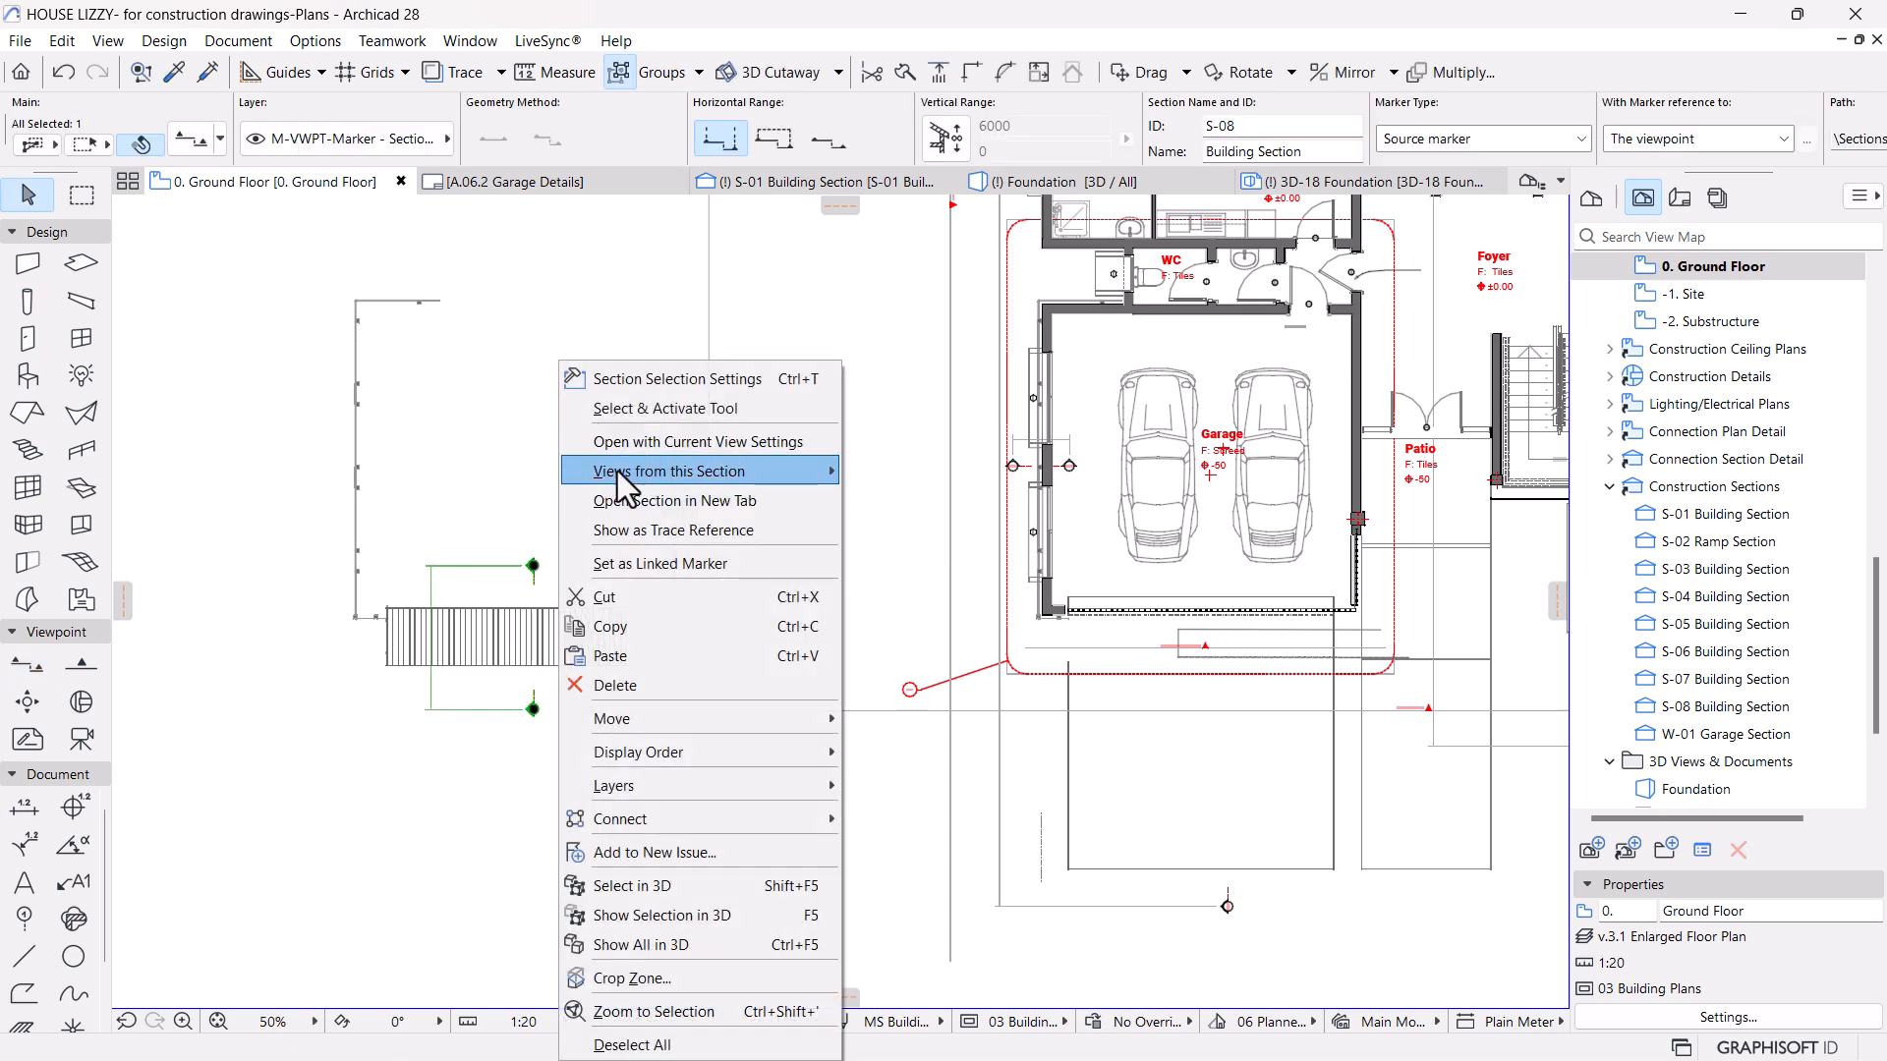
left_click(648, 441)
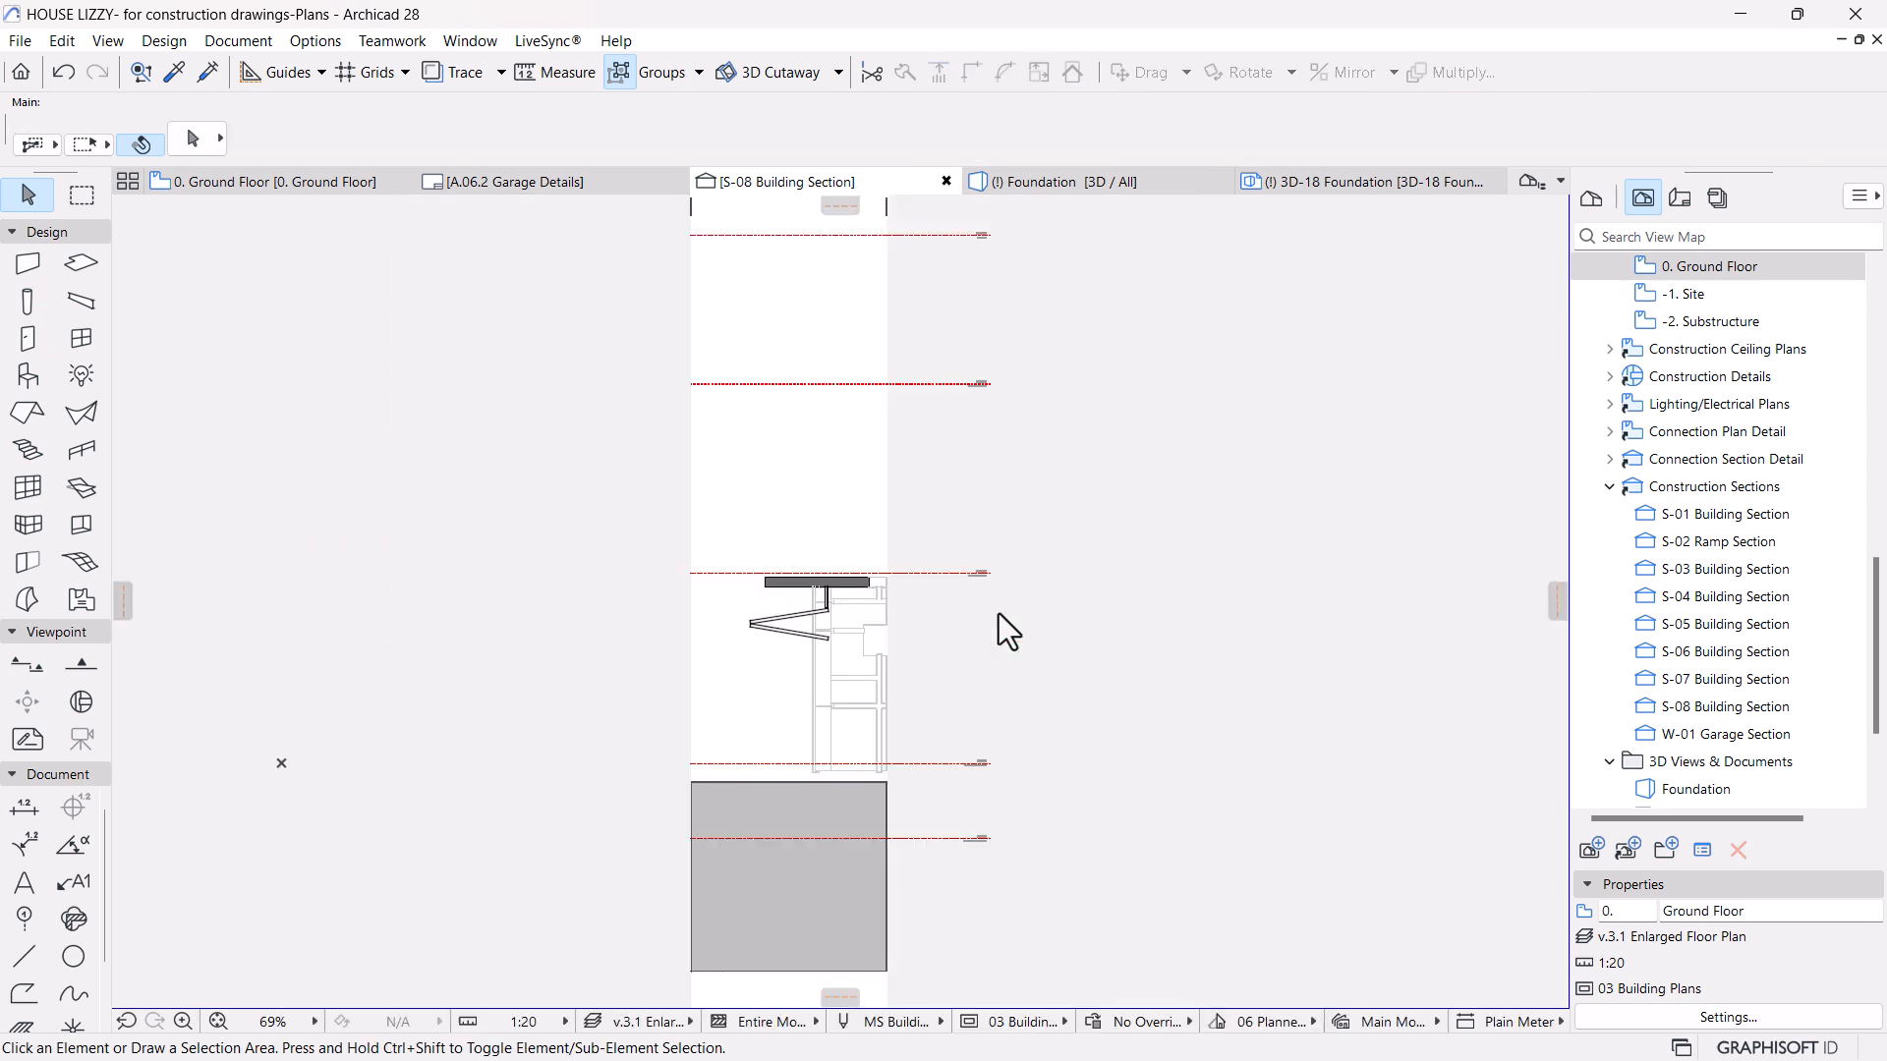
scroll(842, 729, "up", 3)
middle_click_drag(827, 626, 842, 598)
scroll(879, 535, "up", 2)
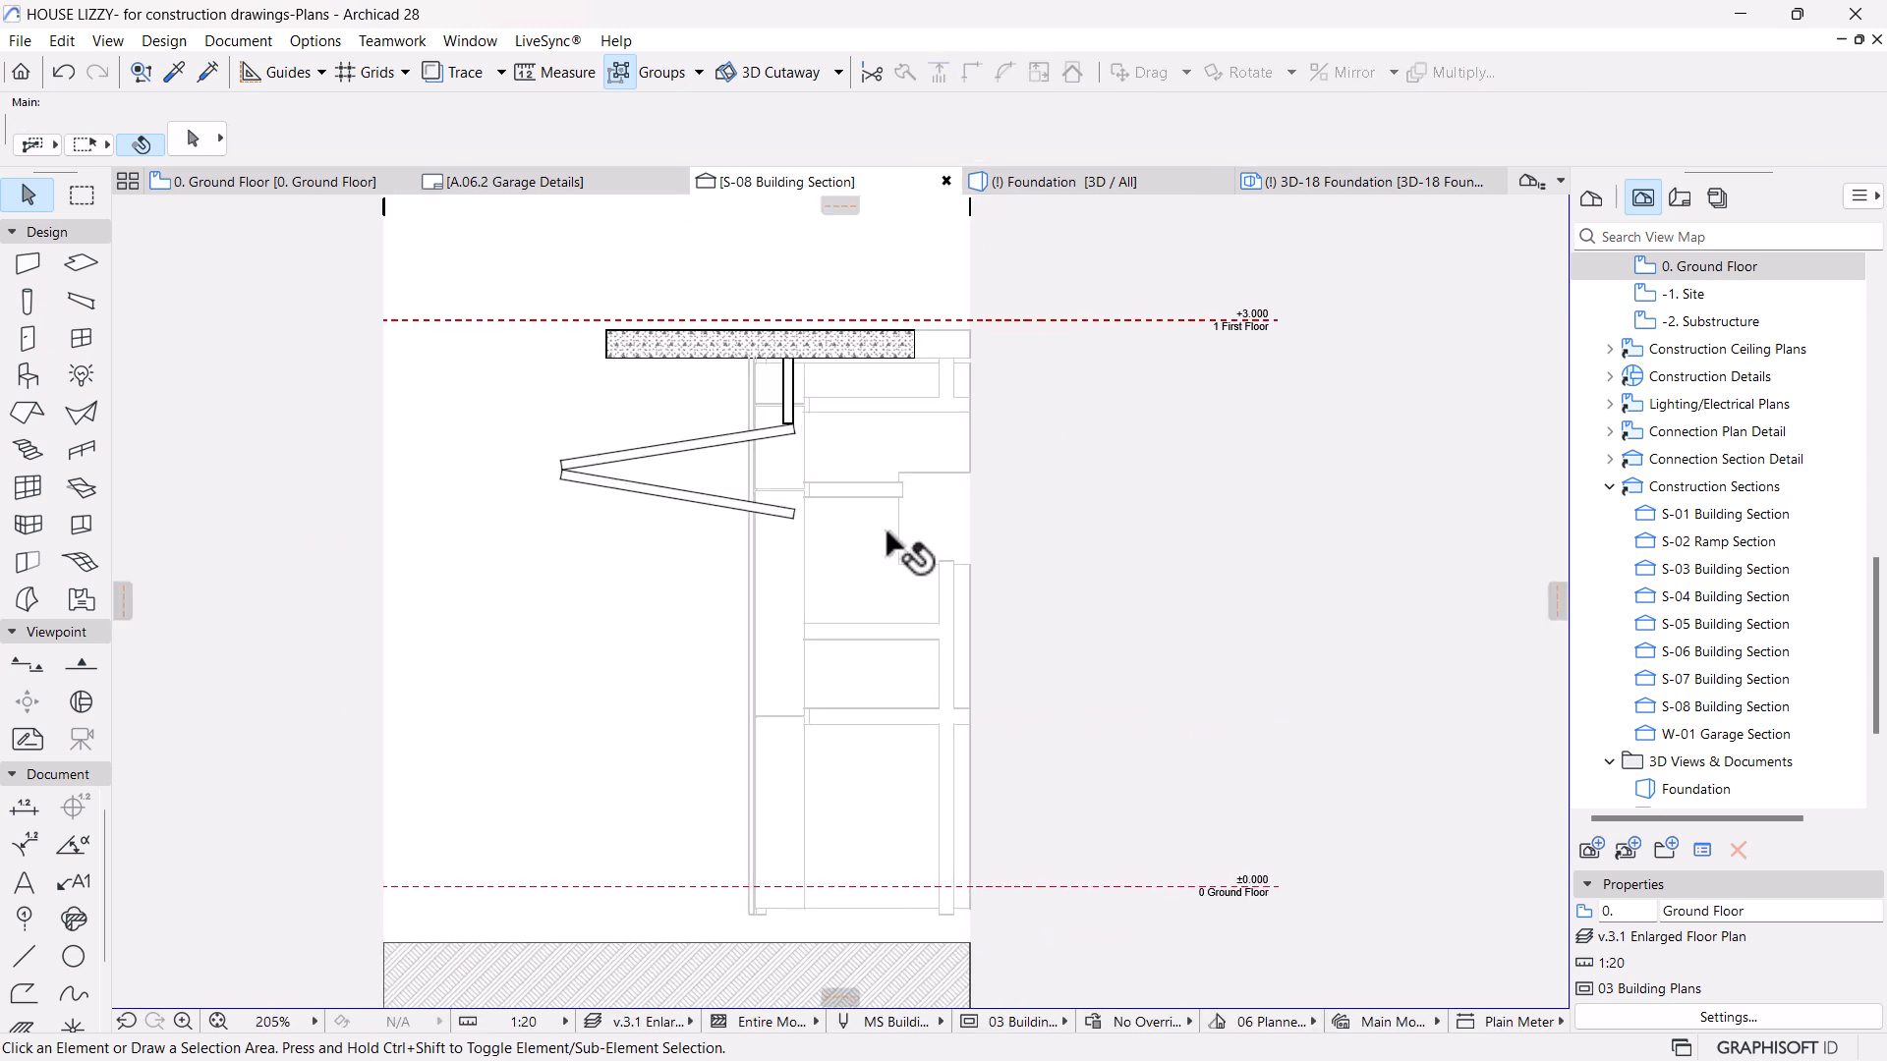
scroll(909, 539, "down", 3)
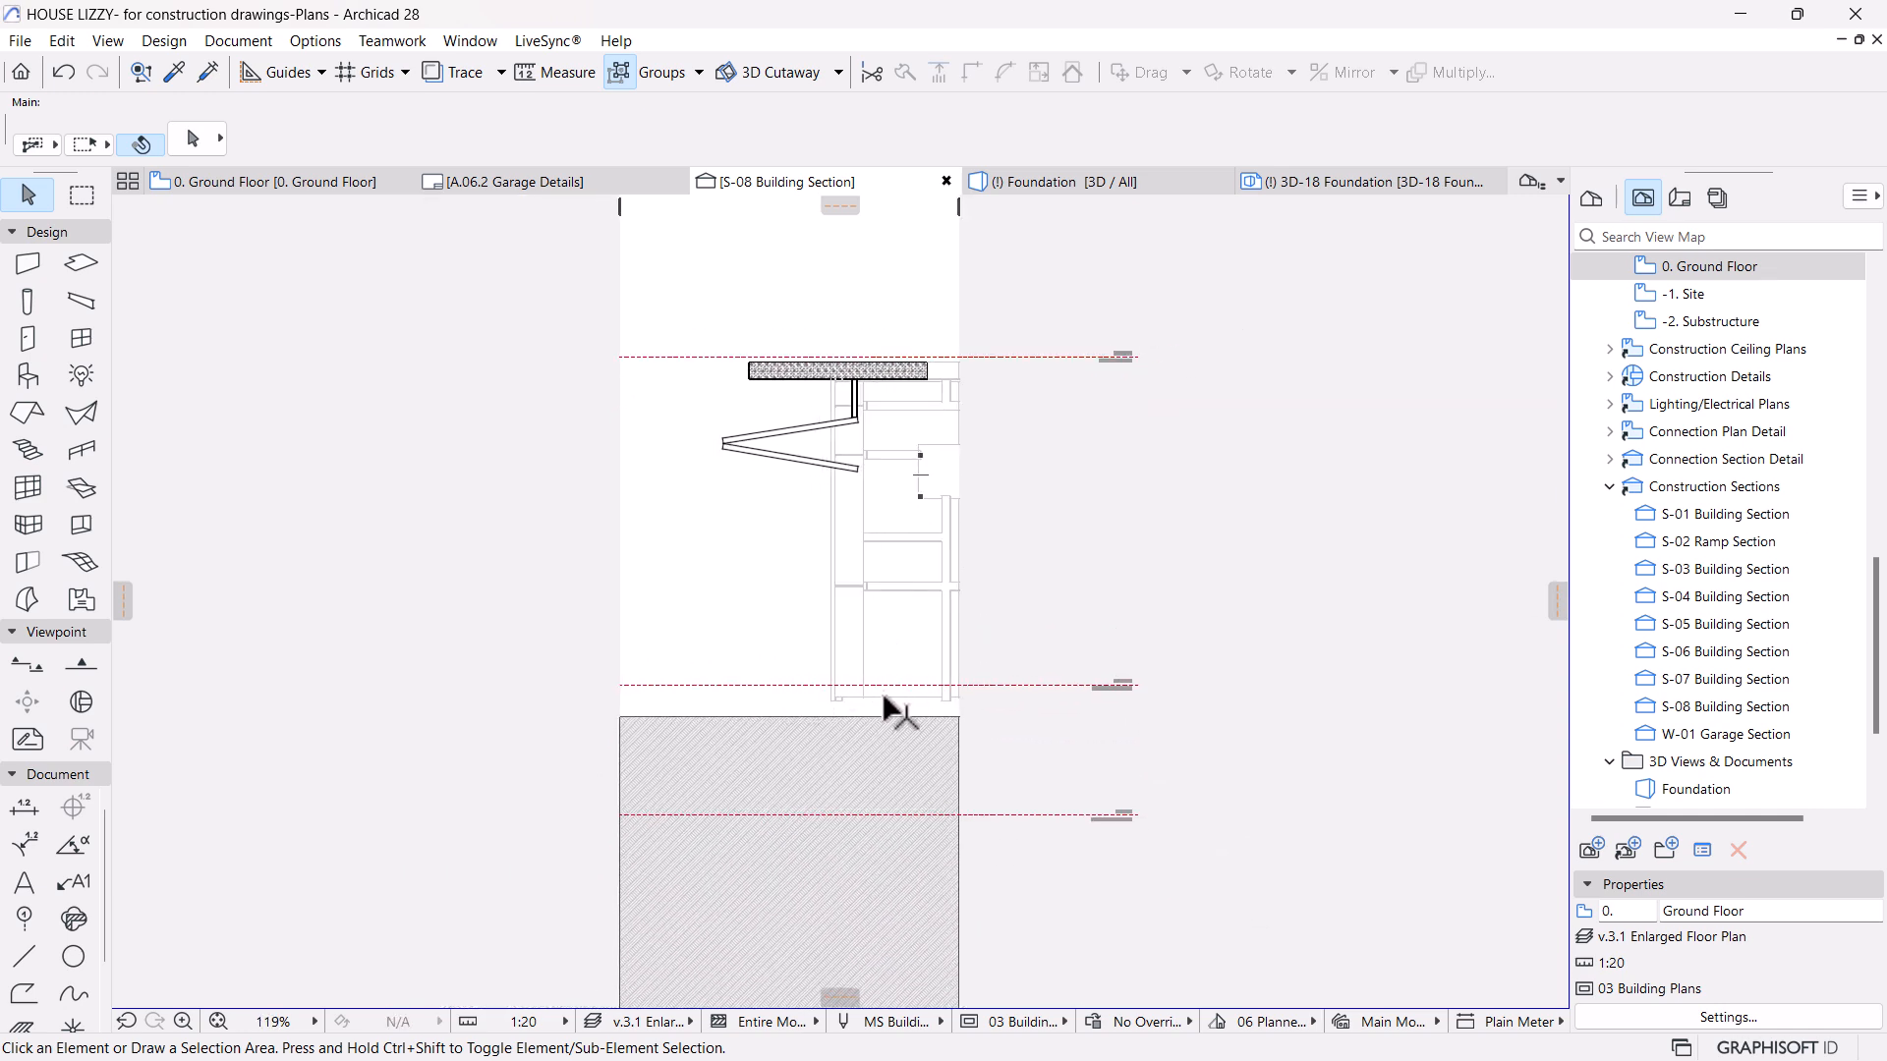
scroll(1077, 692, "up", 3)
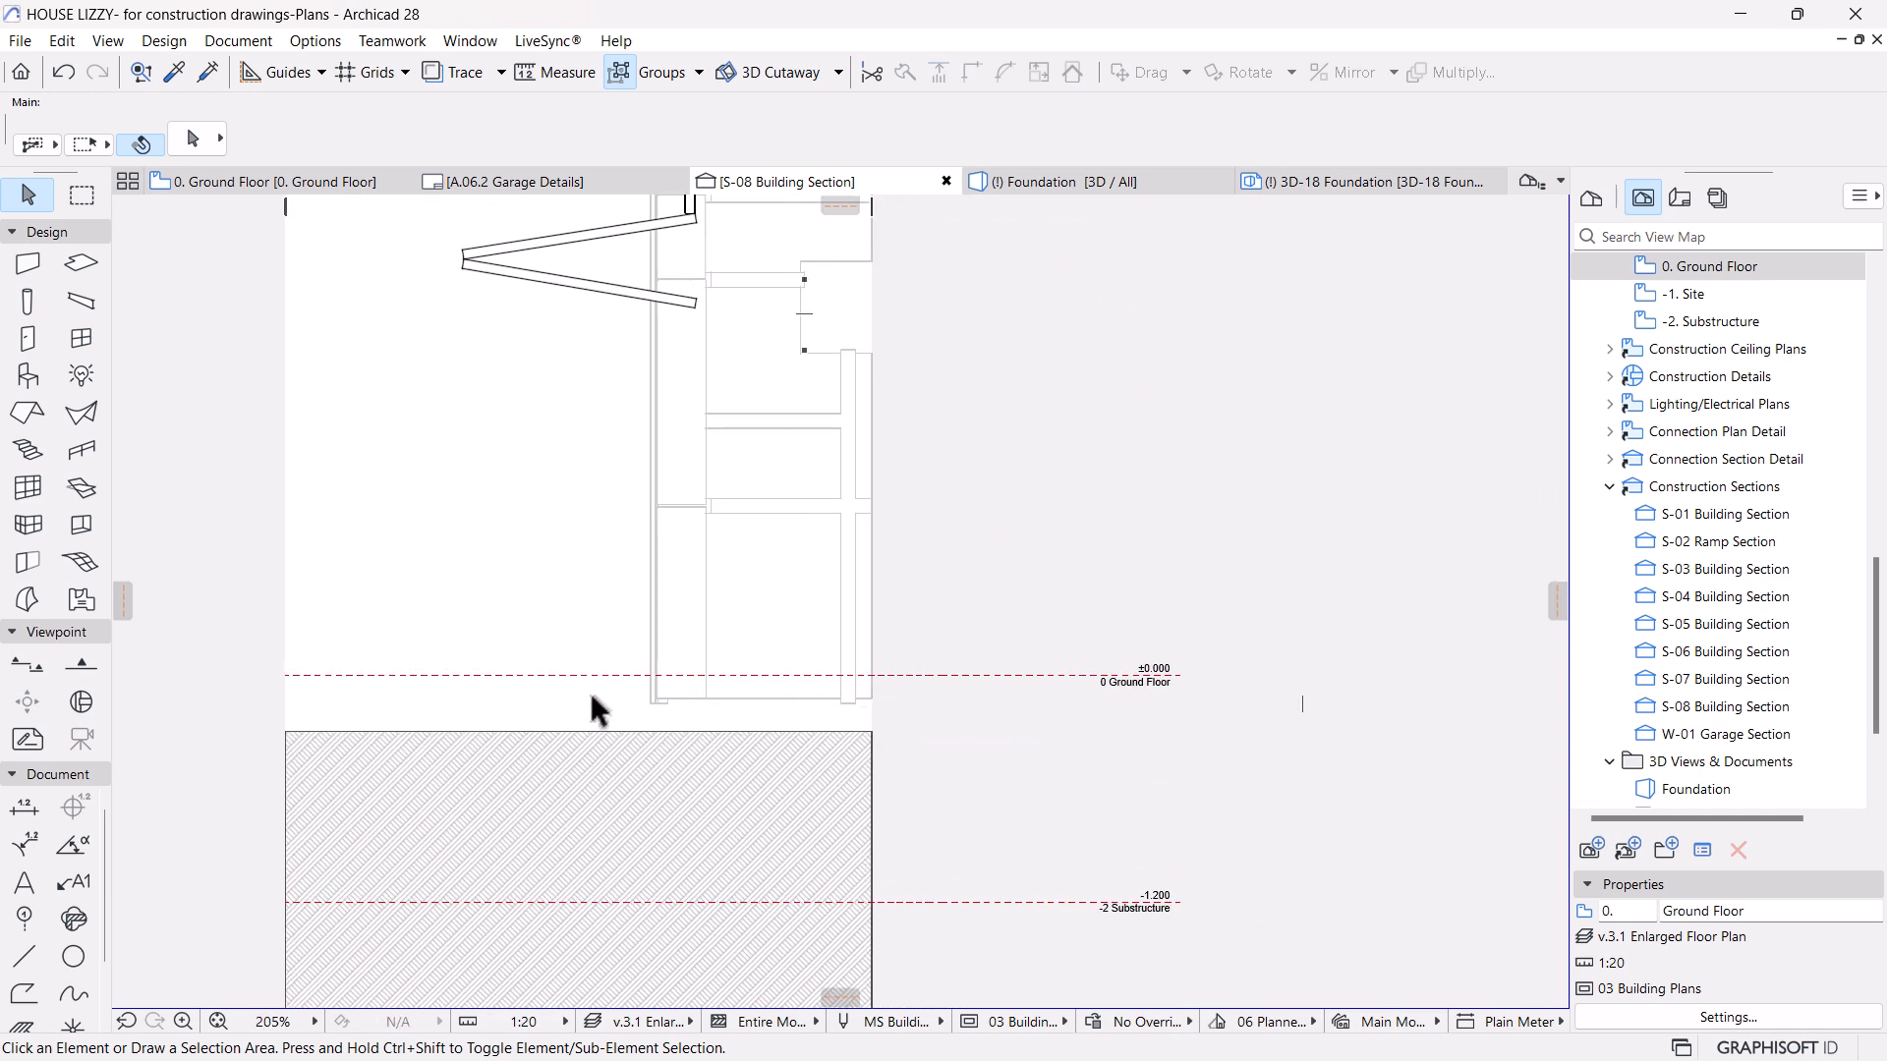
middle_click_drag(947, 671, 875, 693)
left_click(257, 181)
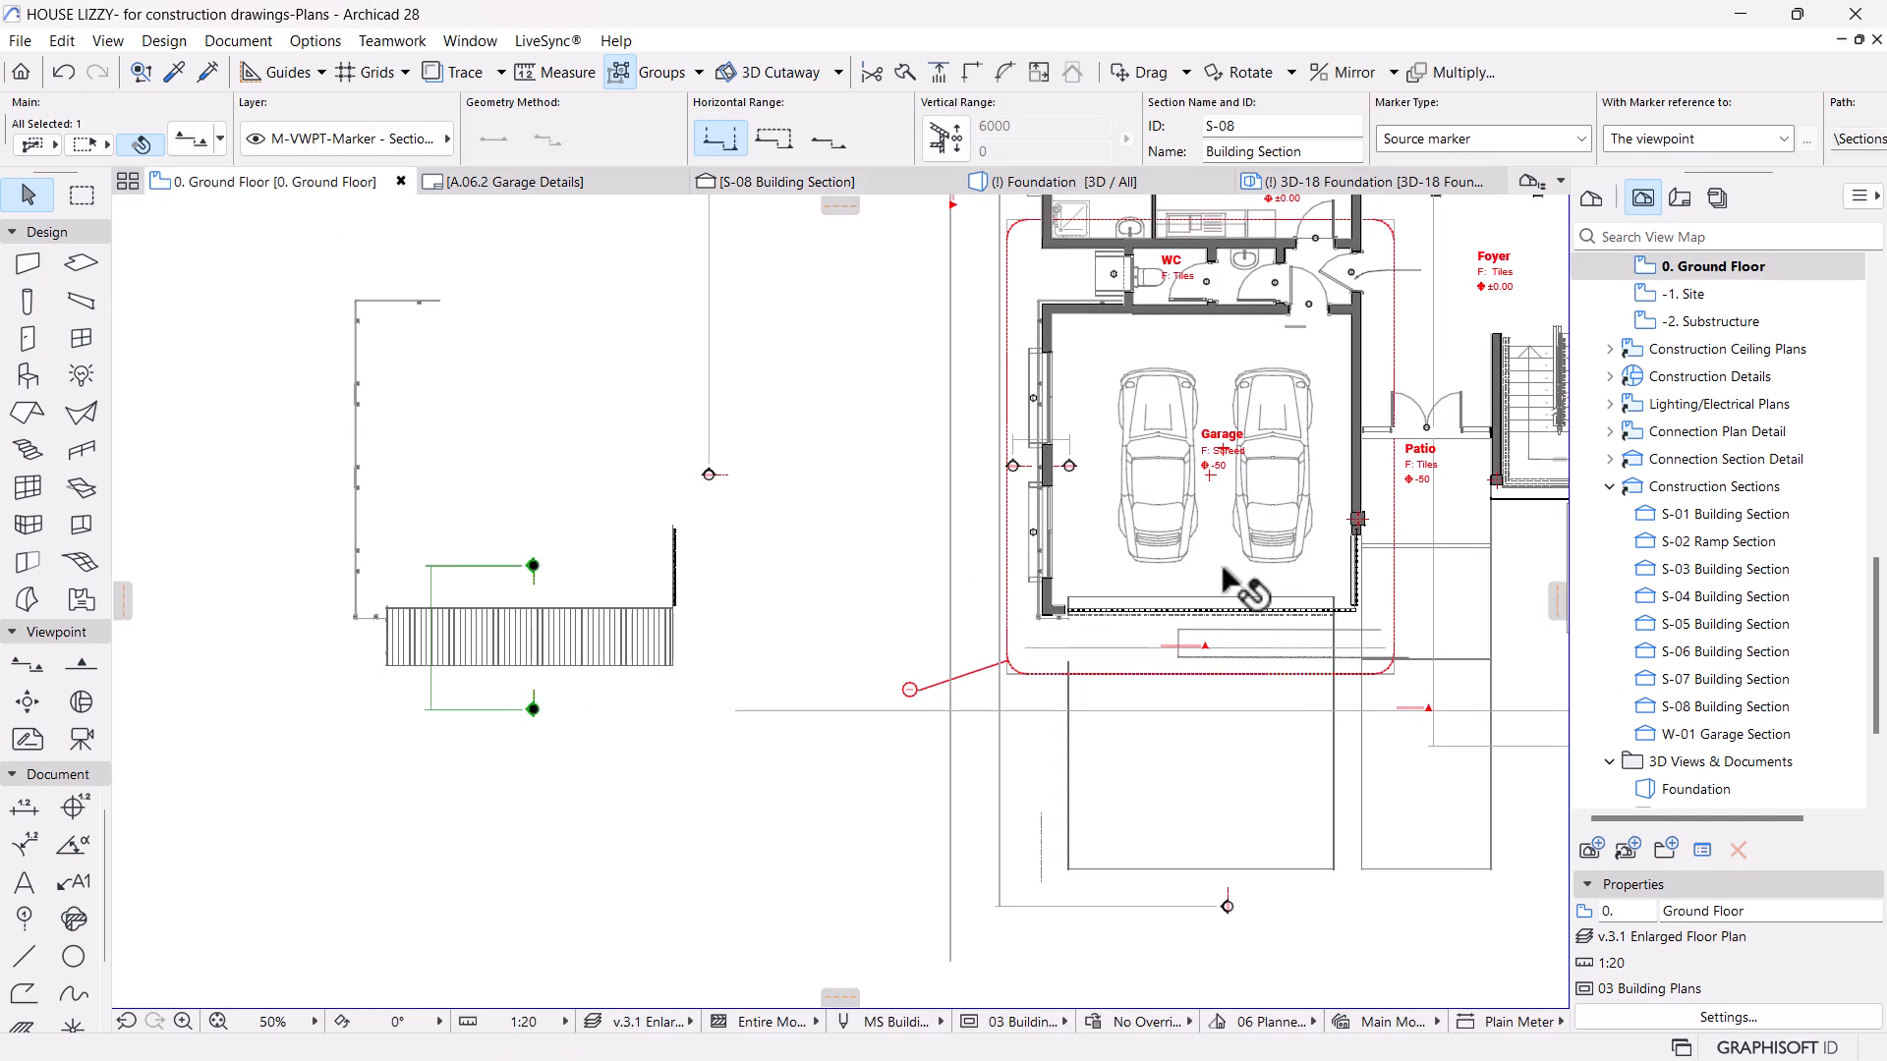
key("Escape")
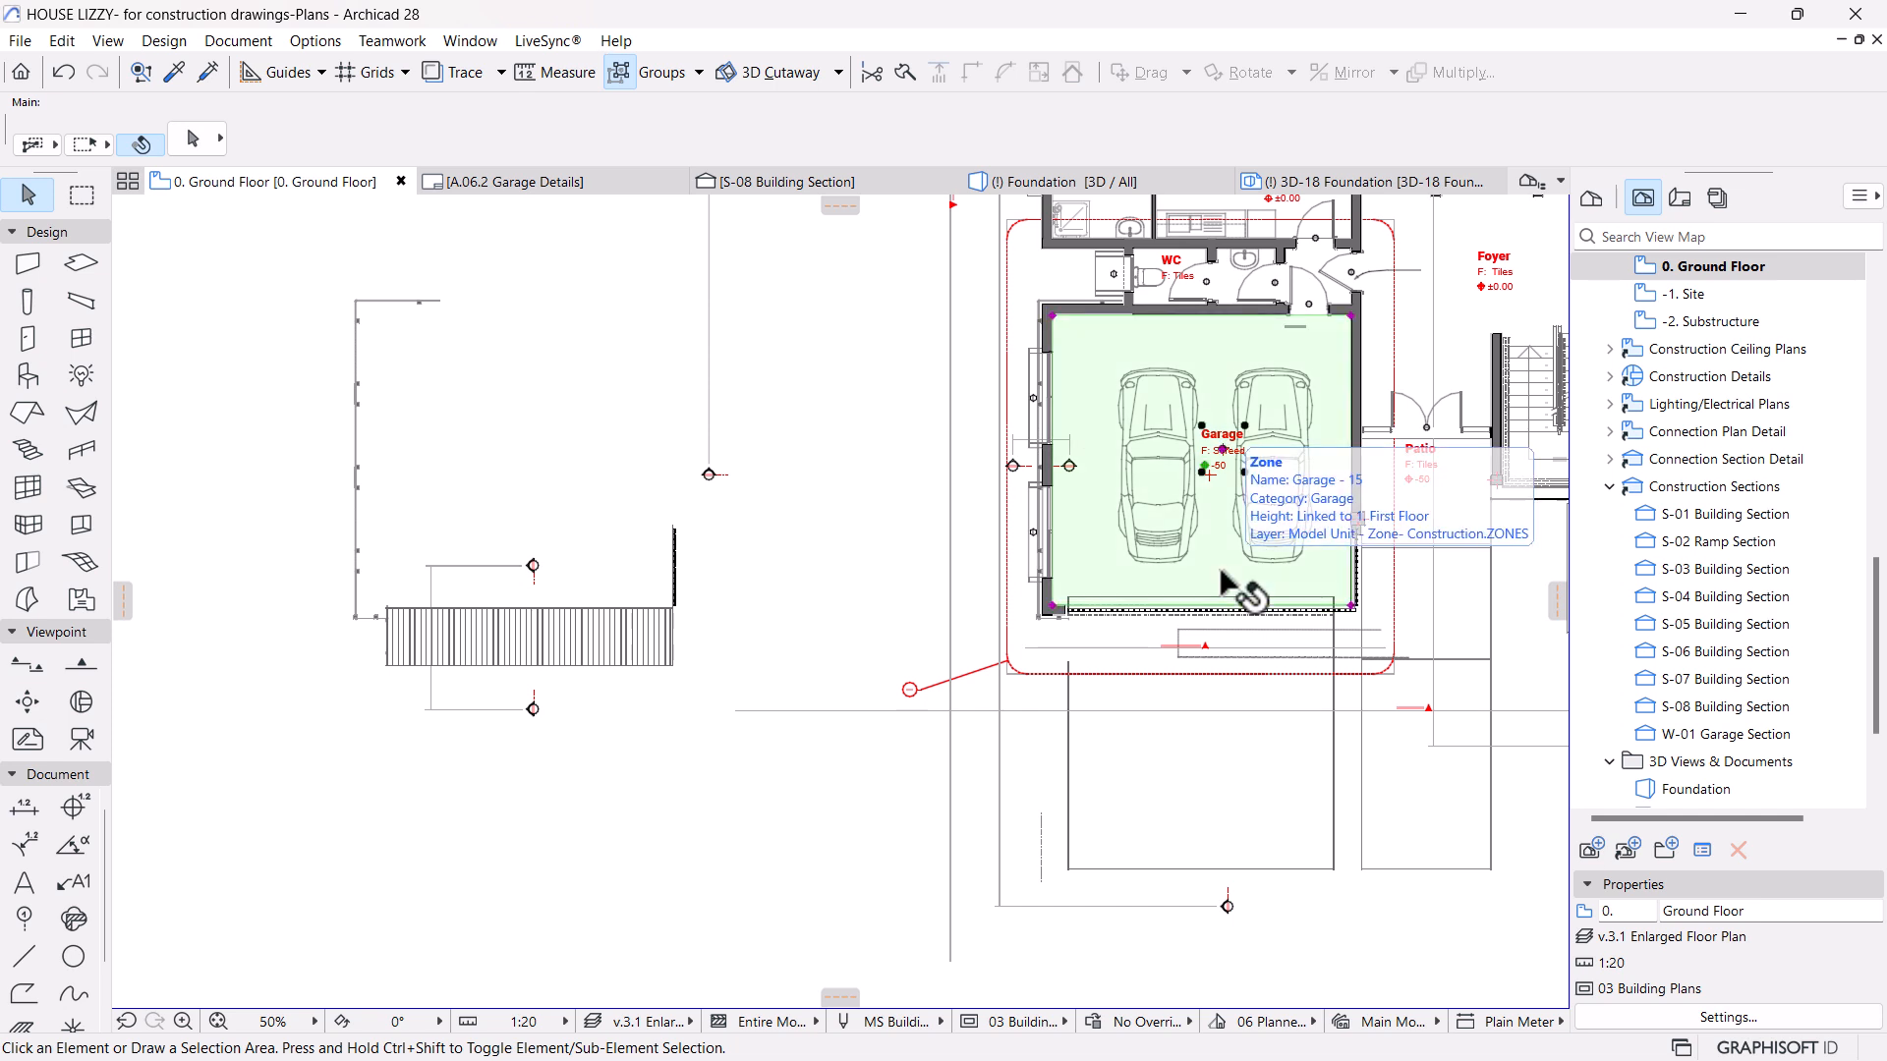
Open the Substructure plan and place a copy of the garage floor slab beneath the copied garage.
key("Escape")
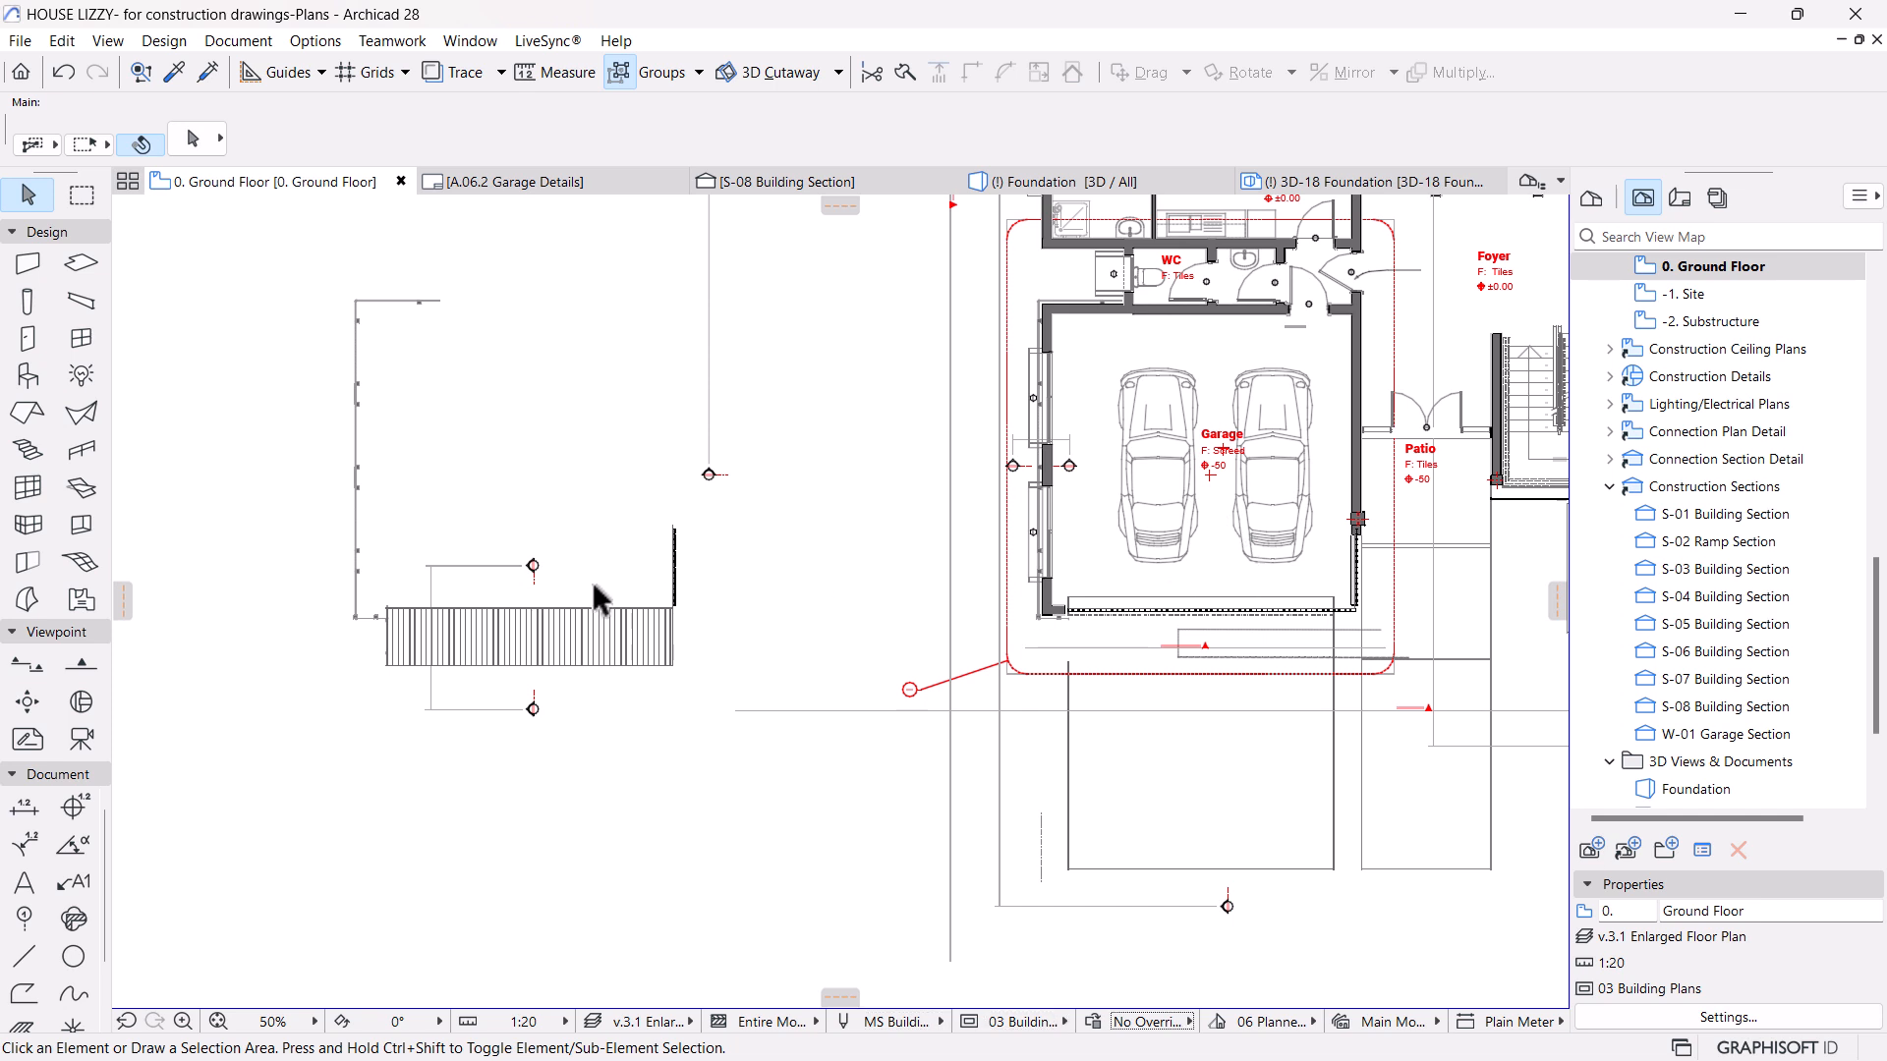
left_click(1700, 325)
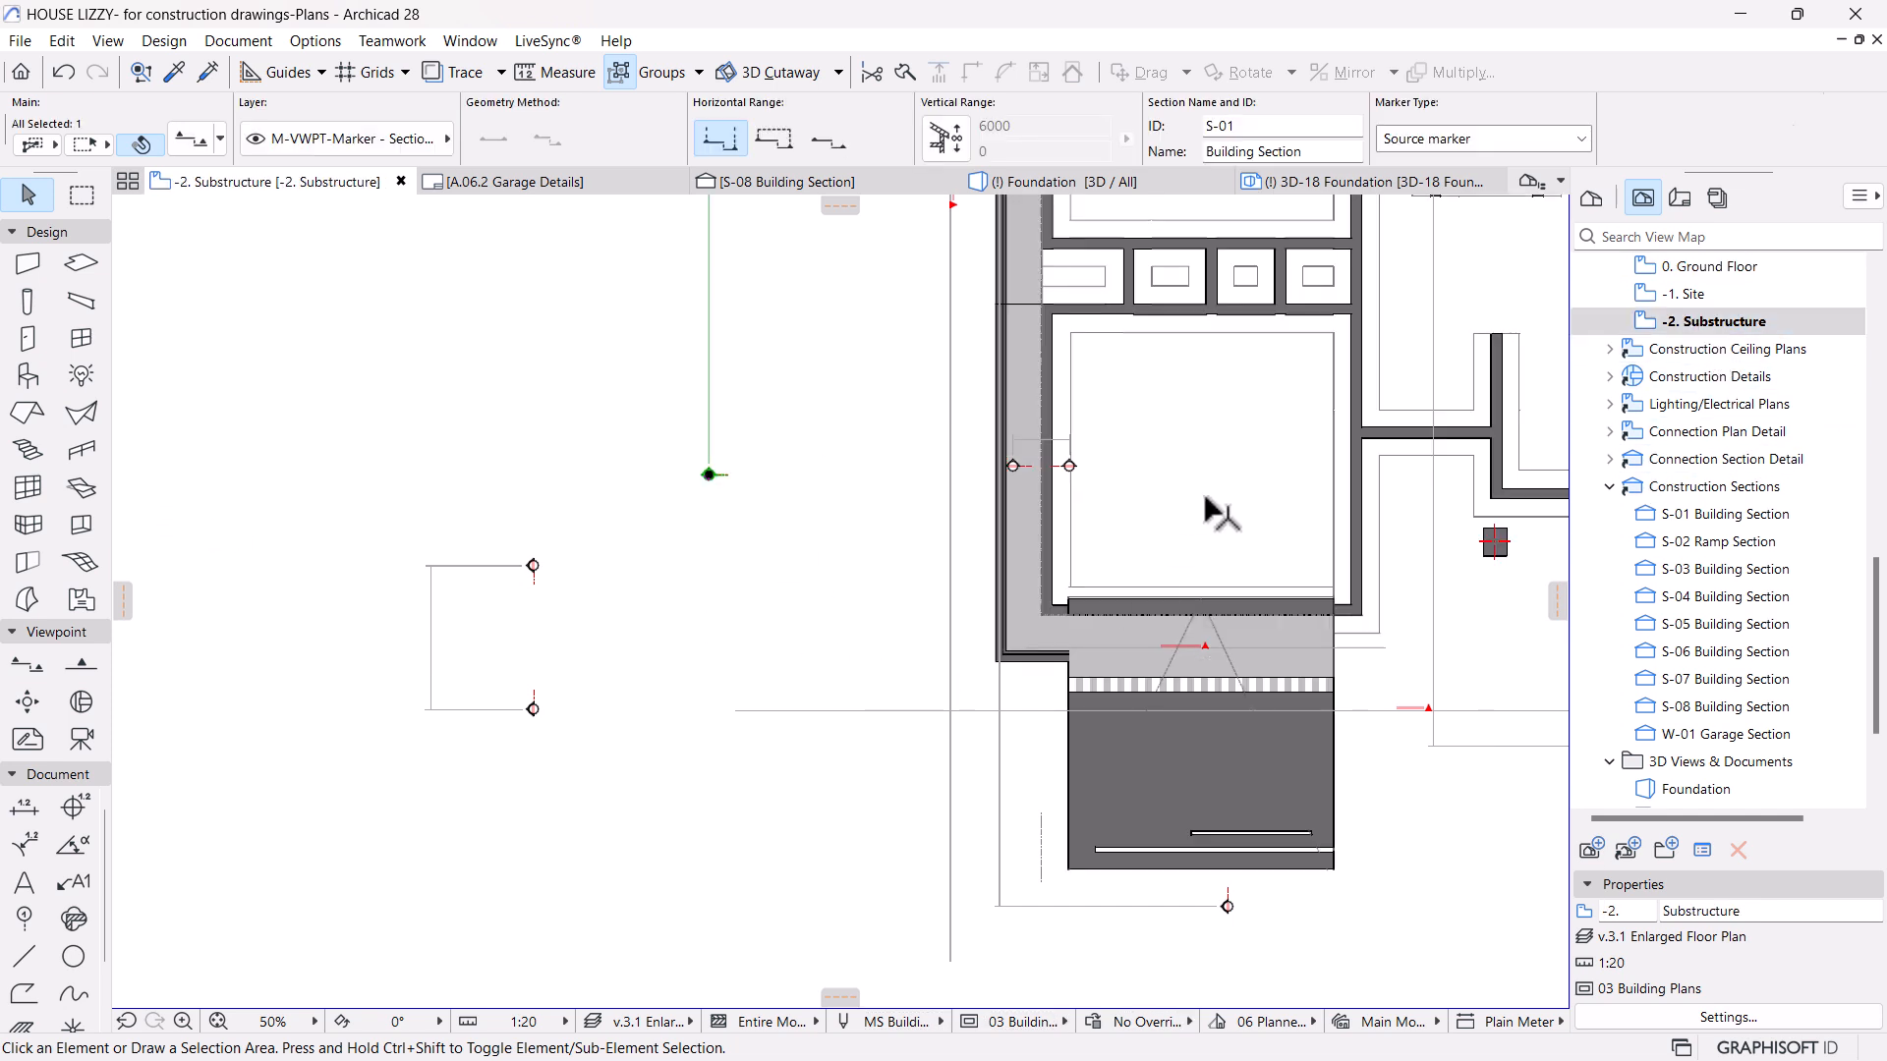
left_click(1213, 516)
left_click_drag(1253, 507, 568, 531)
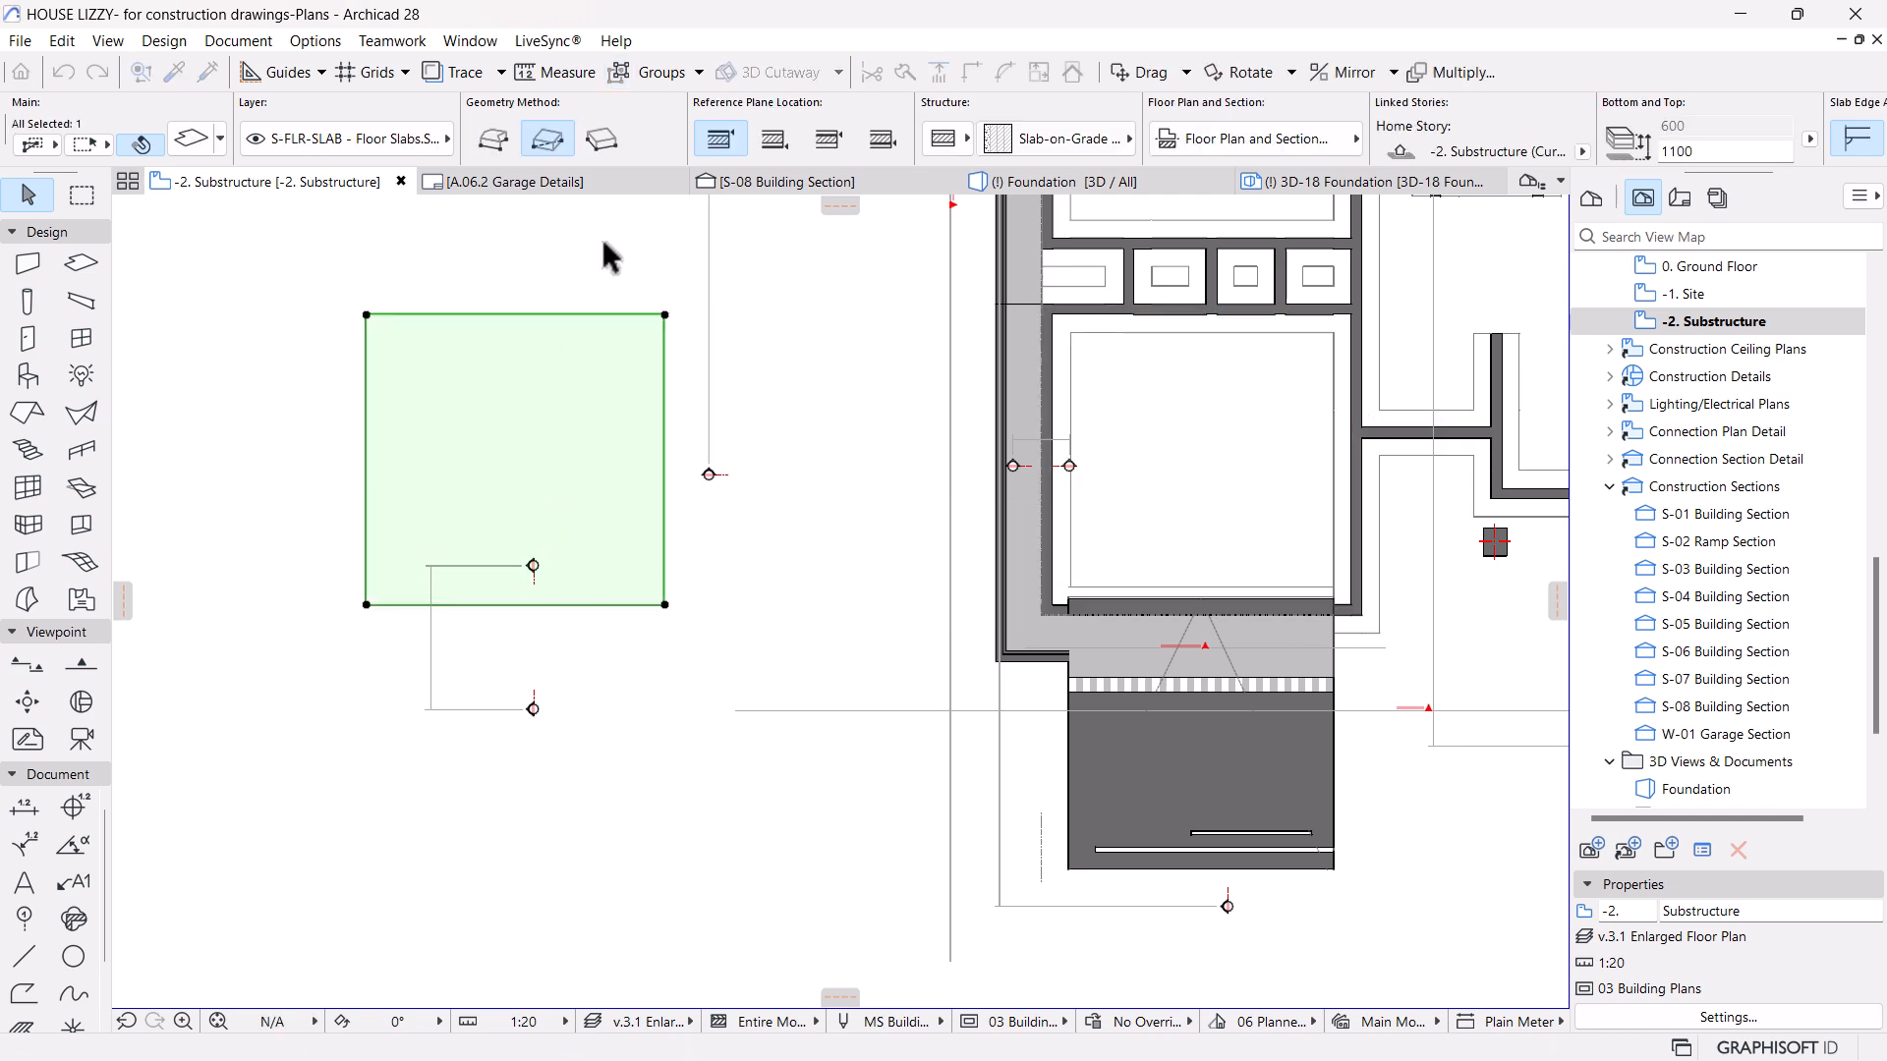
Examine the copied garage's floor slab and folded door in section S-08, return to the Substructure plan and clear the slab selection.
left_click(858, 192)
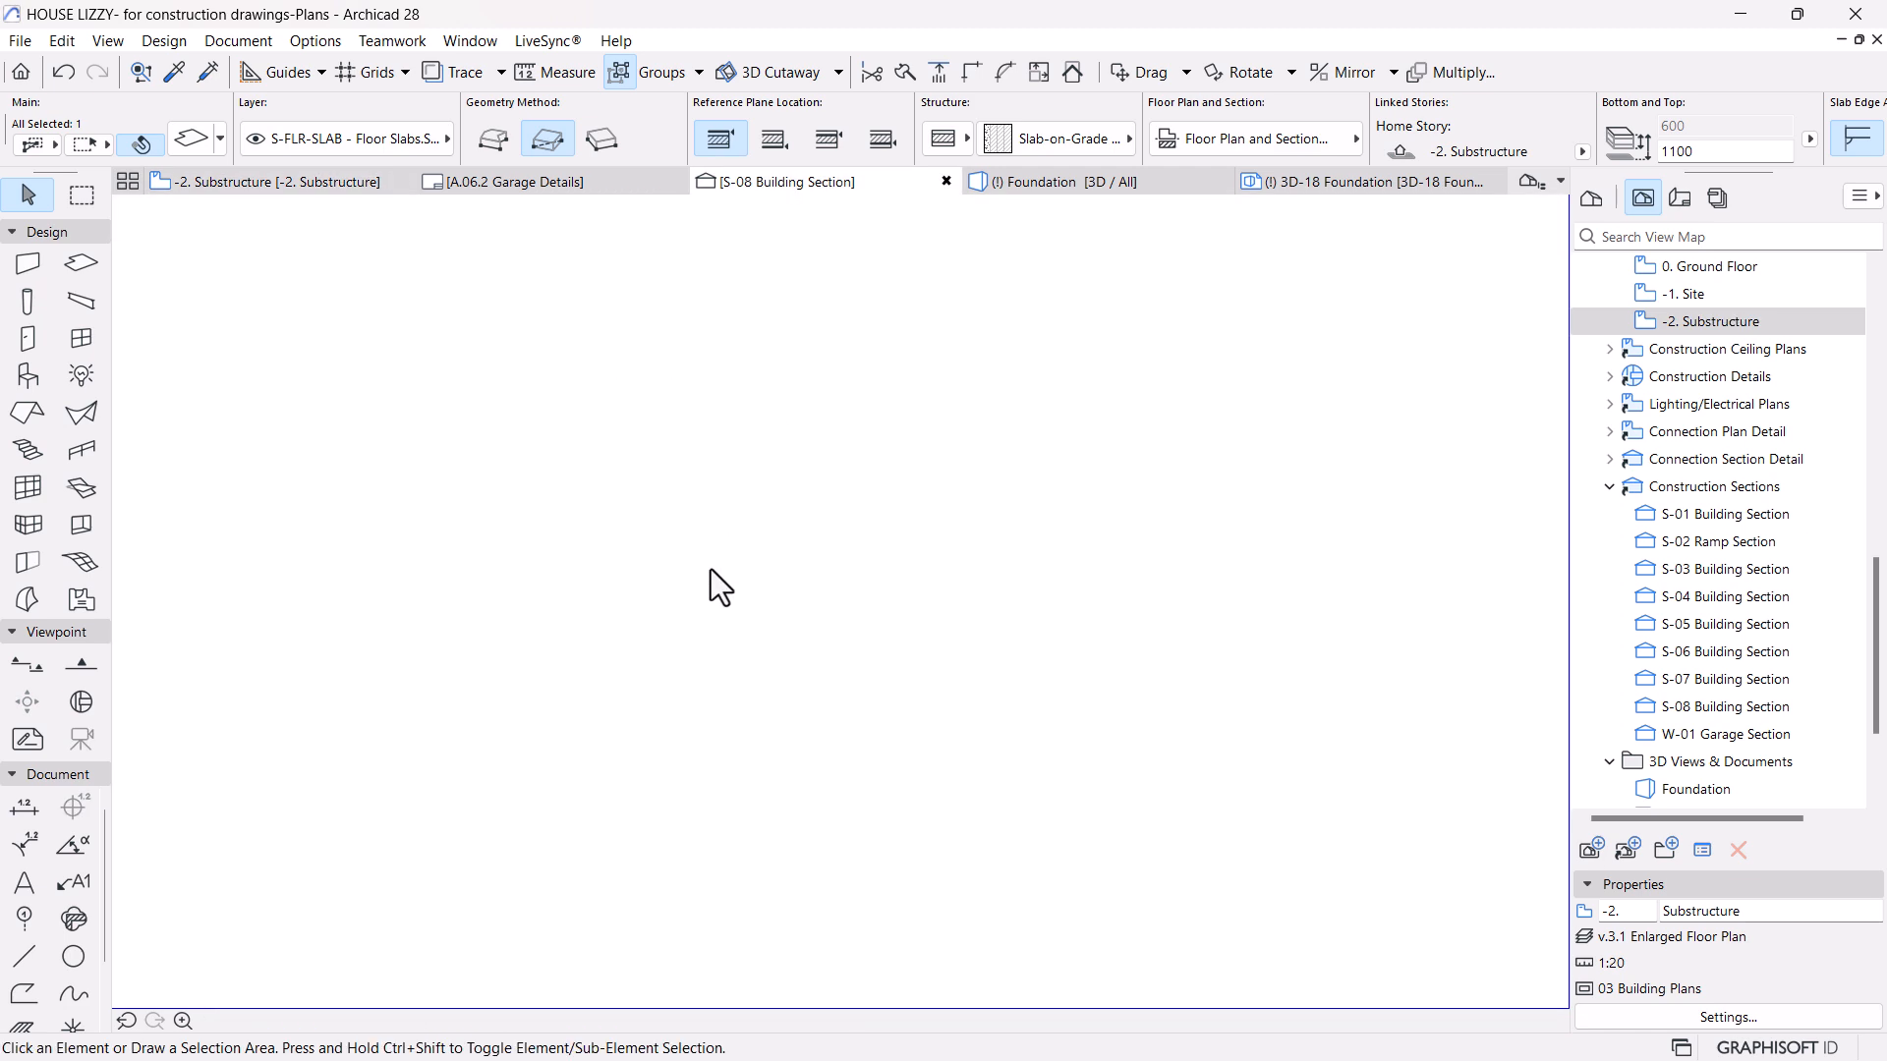
scroll(725, 839, "up", 2)
scroll(727, 841, "down", 3)
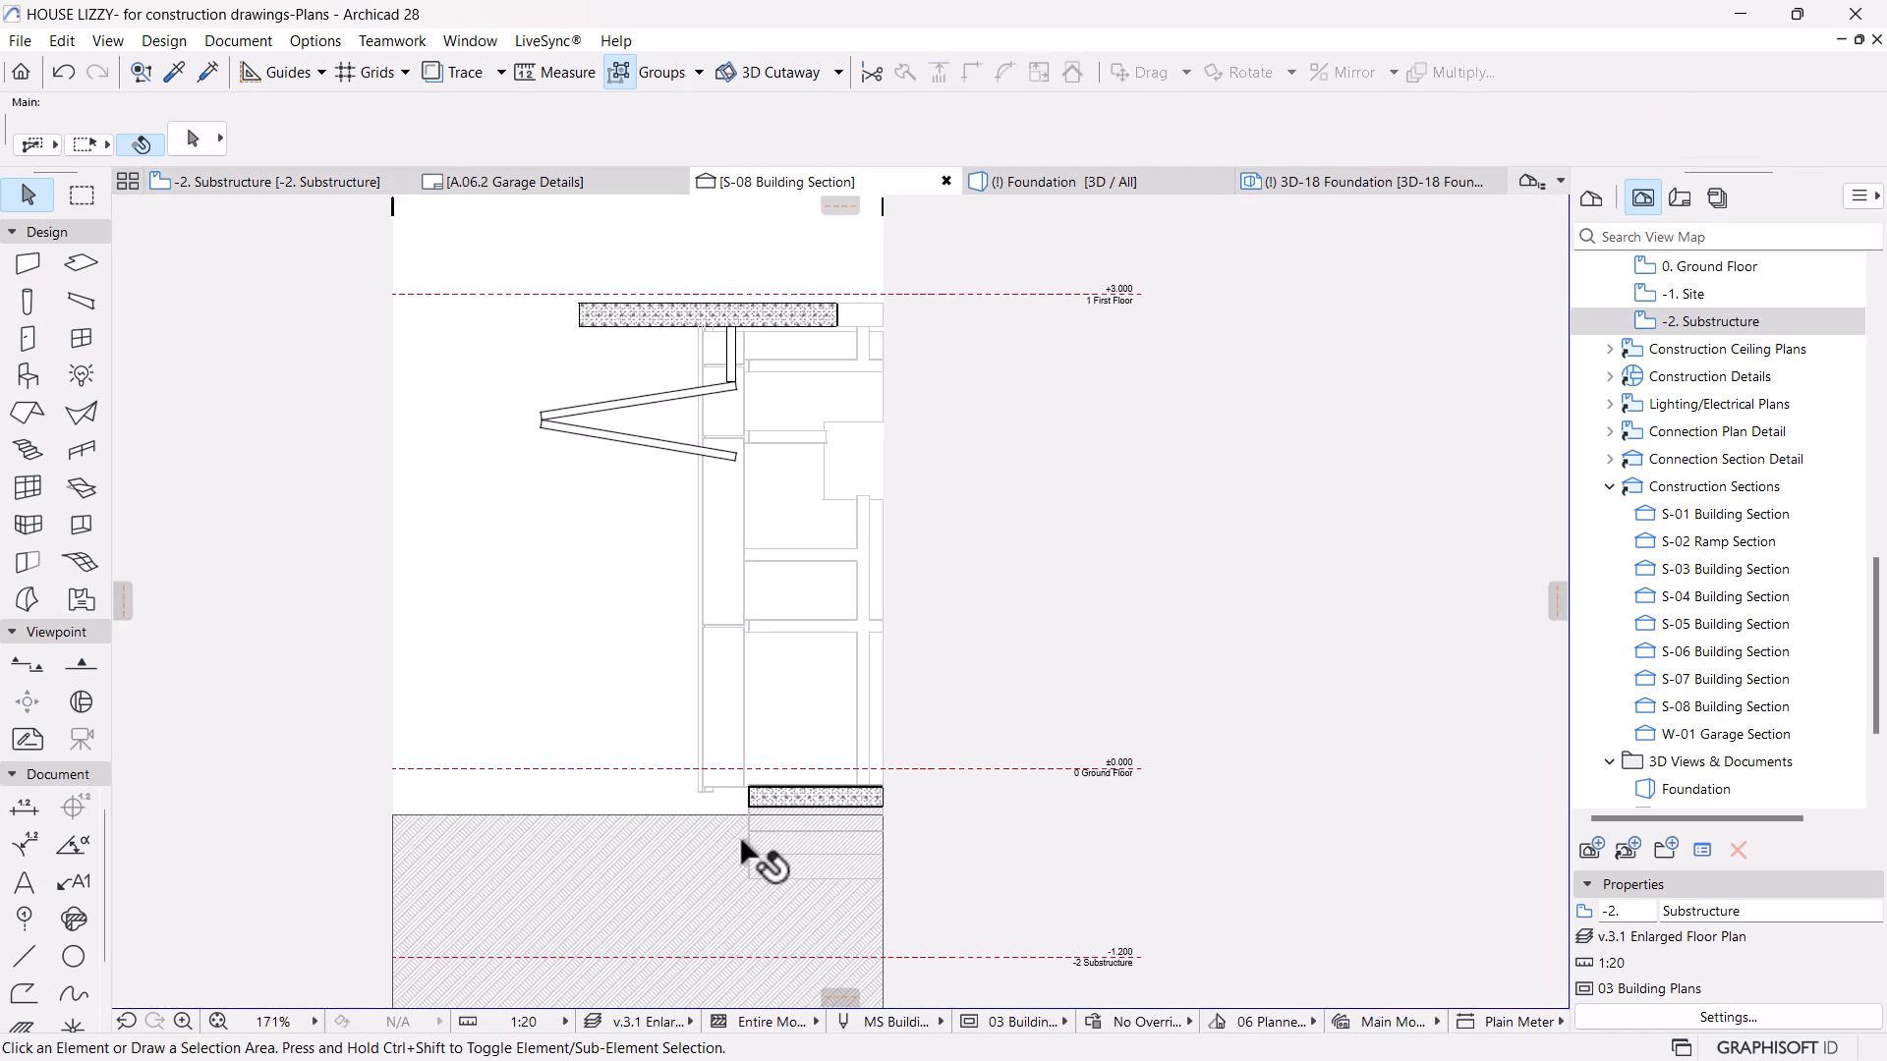
scroll(792, 810, "up", 1)
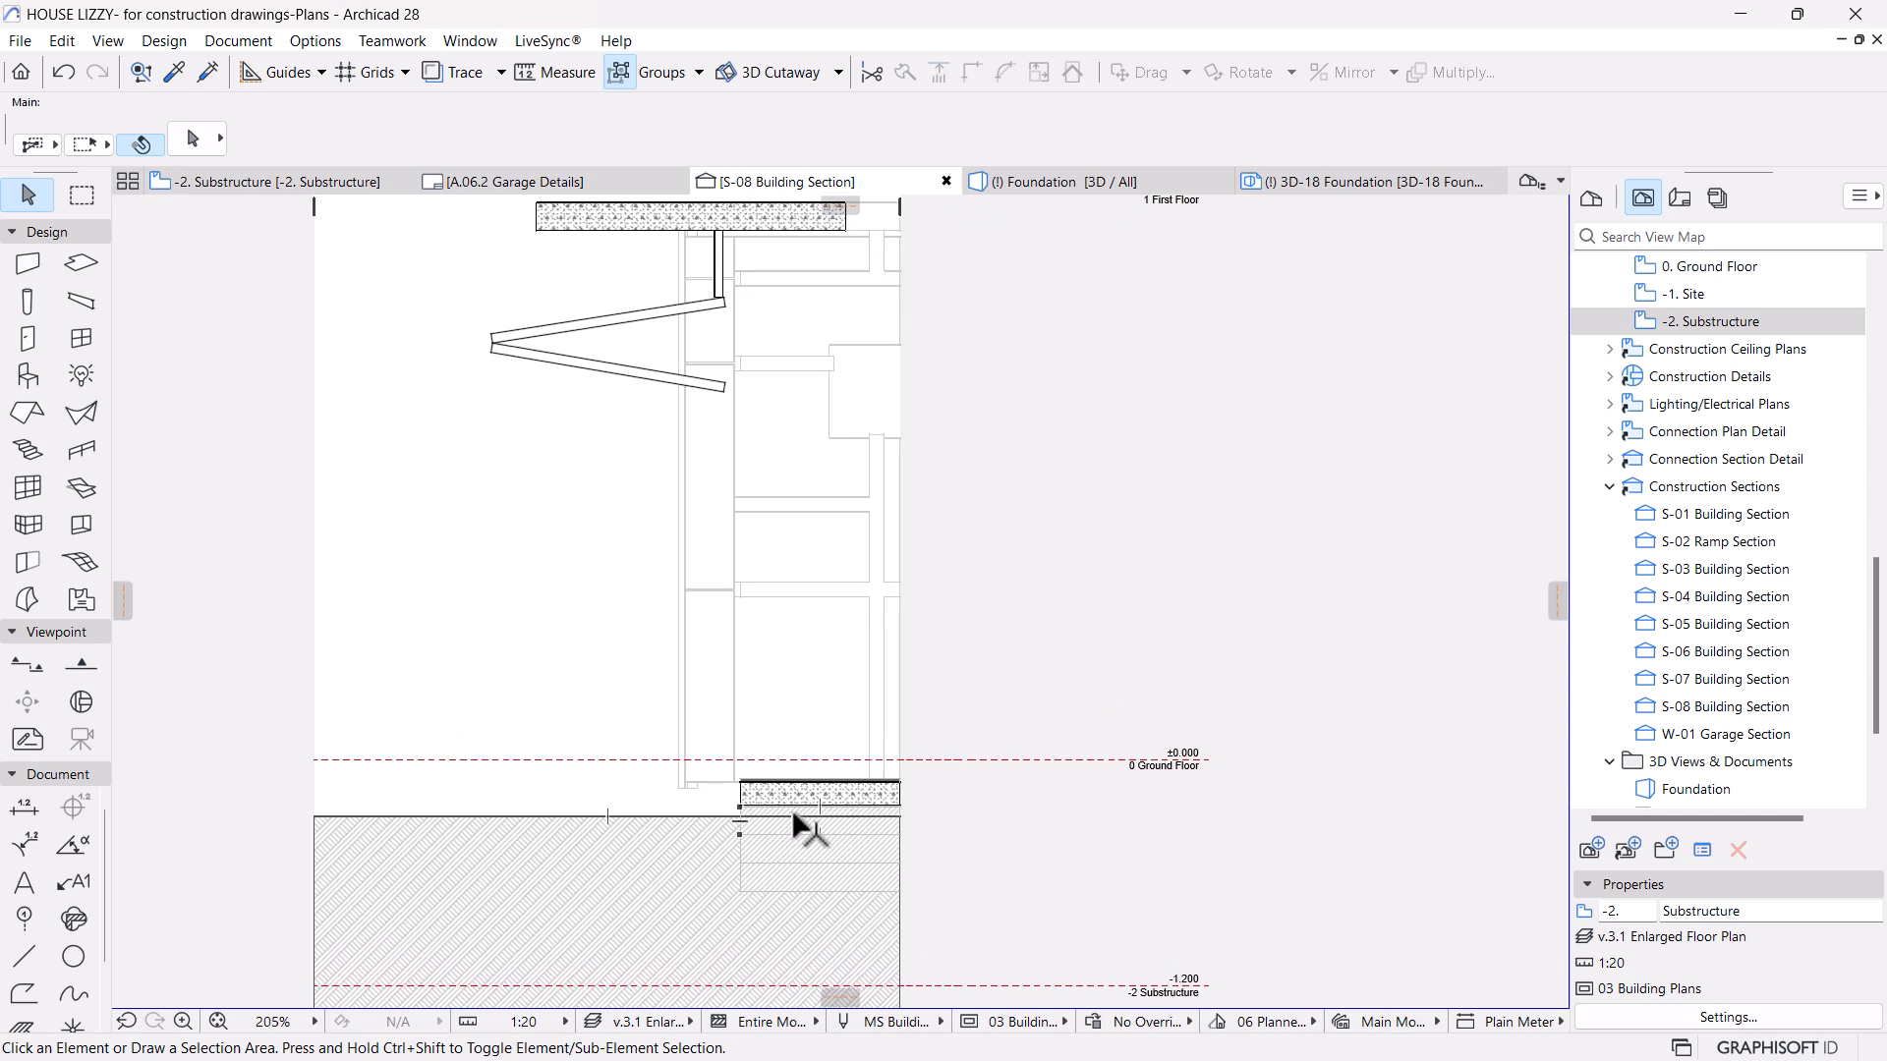
scroll(798, 806, "down", 2)
scroll(824, 696, "up", 2)
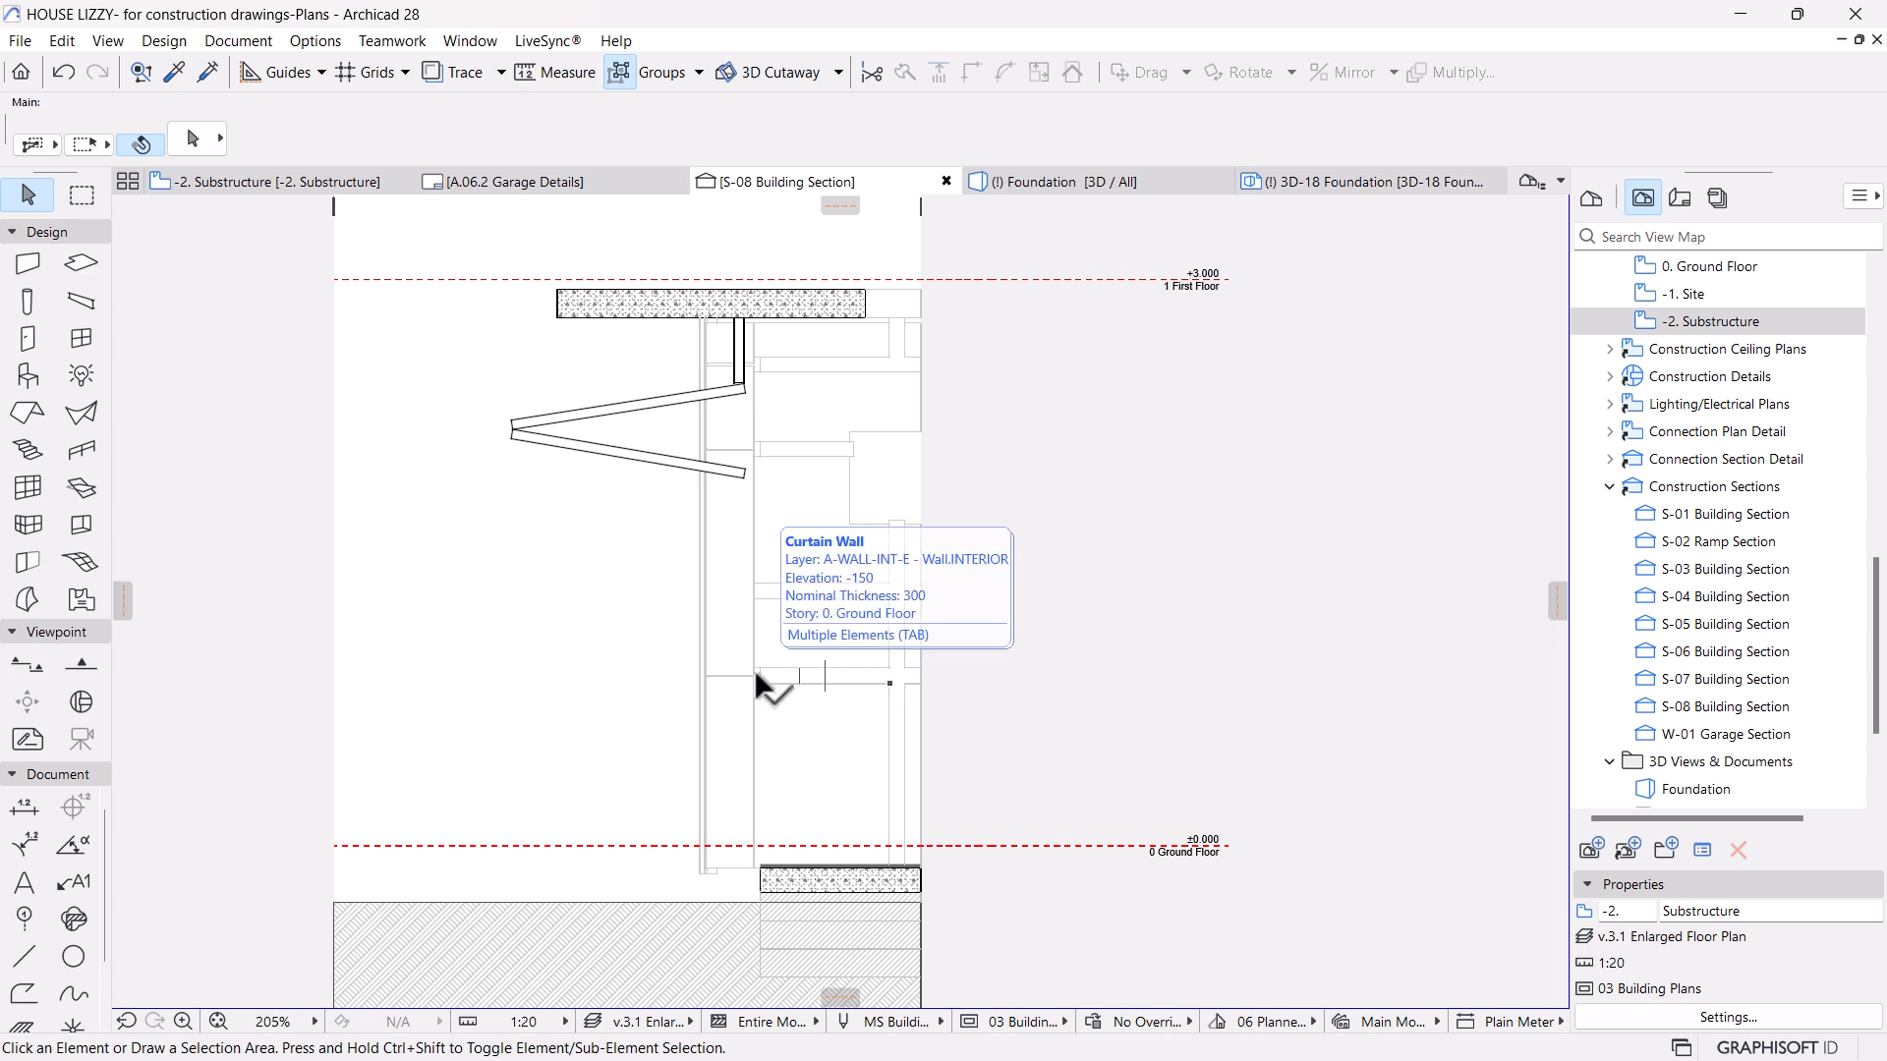
middle_click_drag(734, 487, 737, 569)
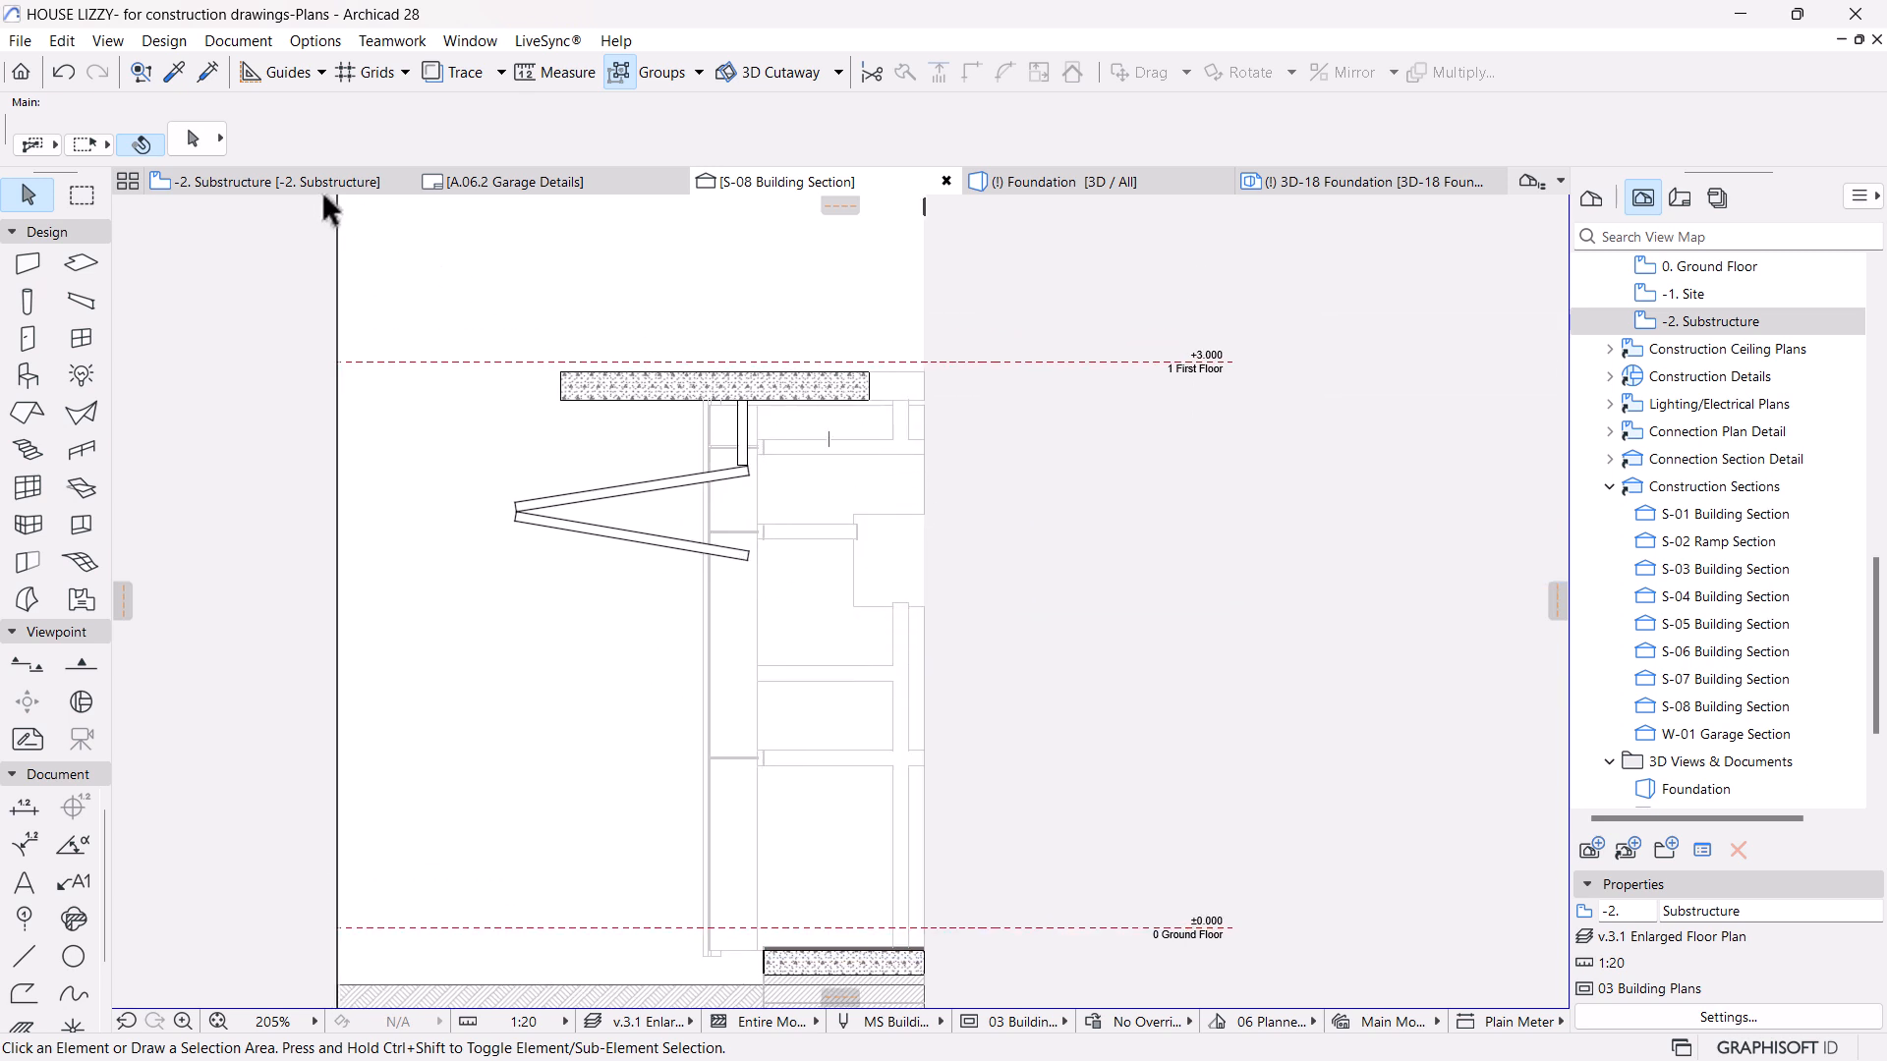
left_click(275, 181)
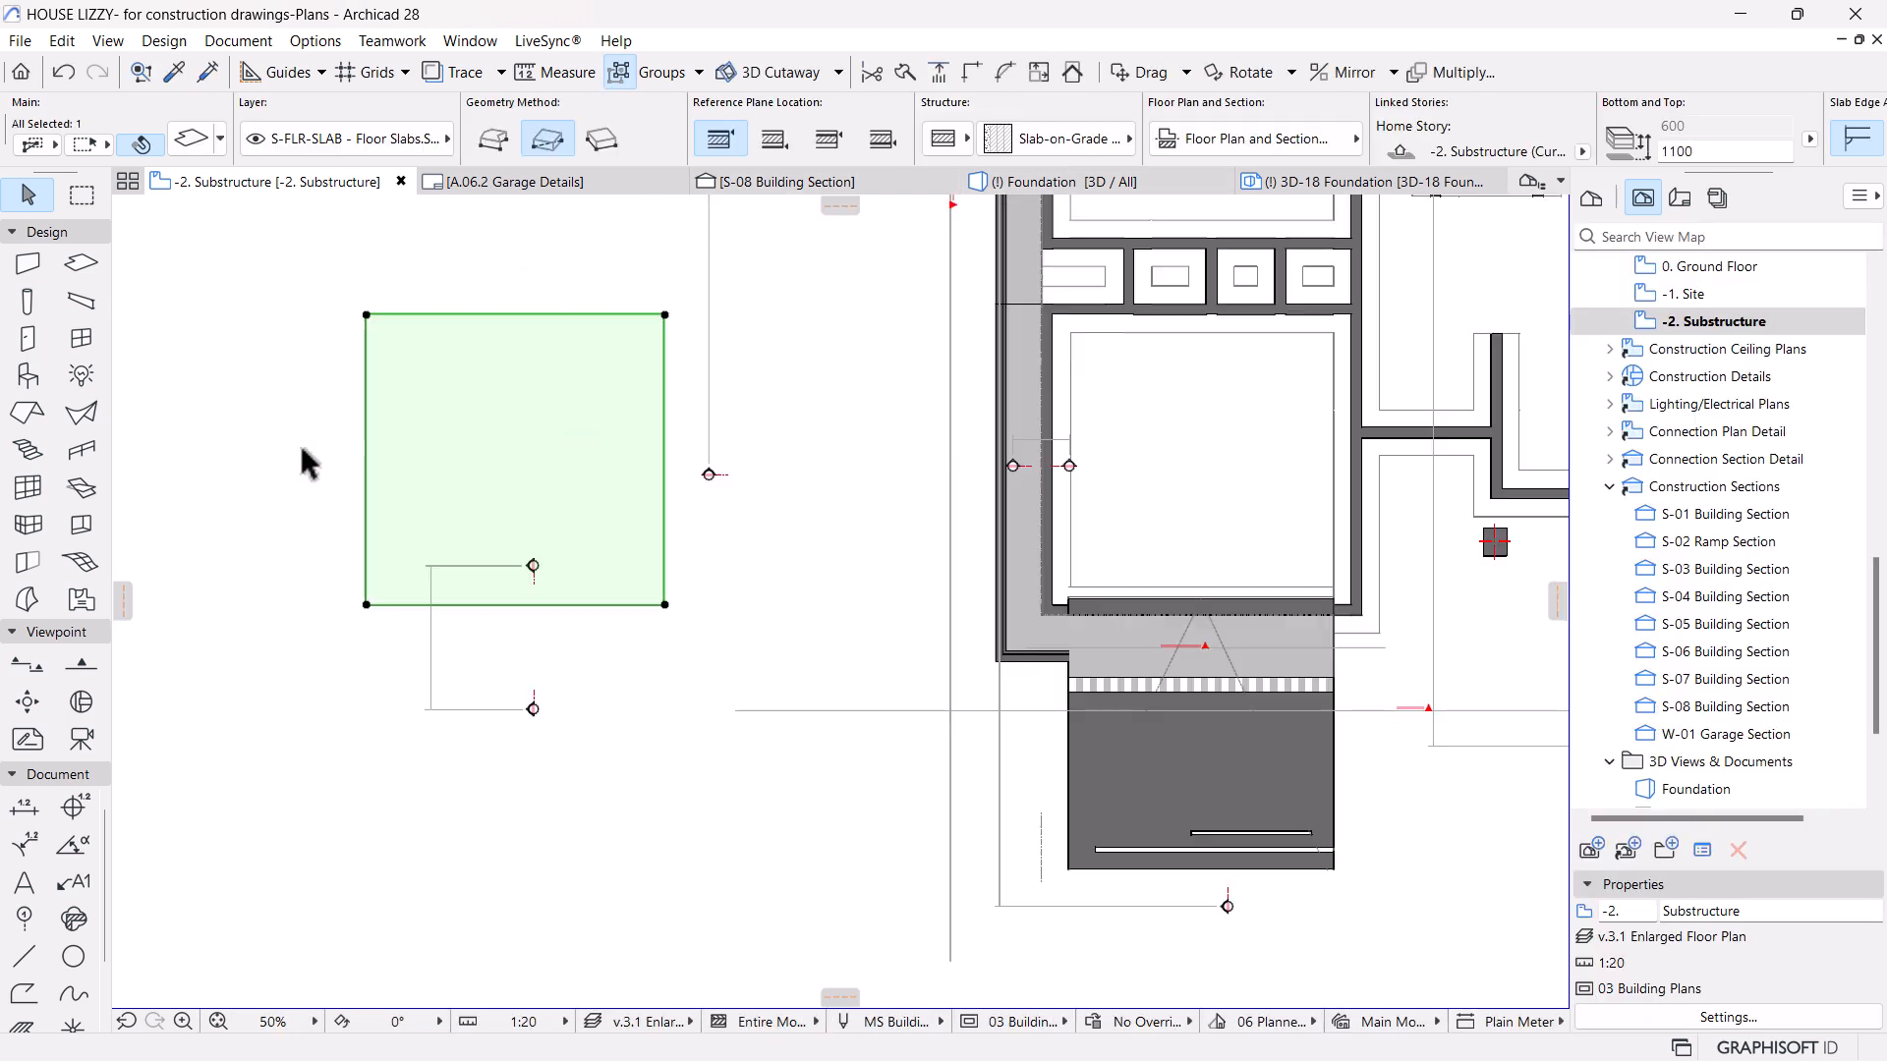
left_click(357, 497)
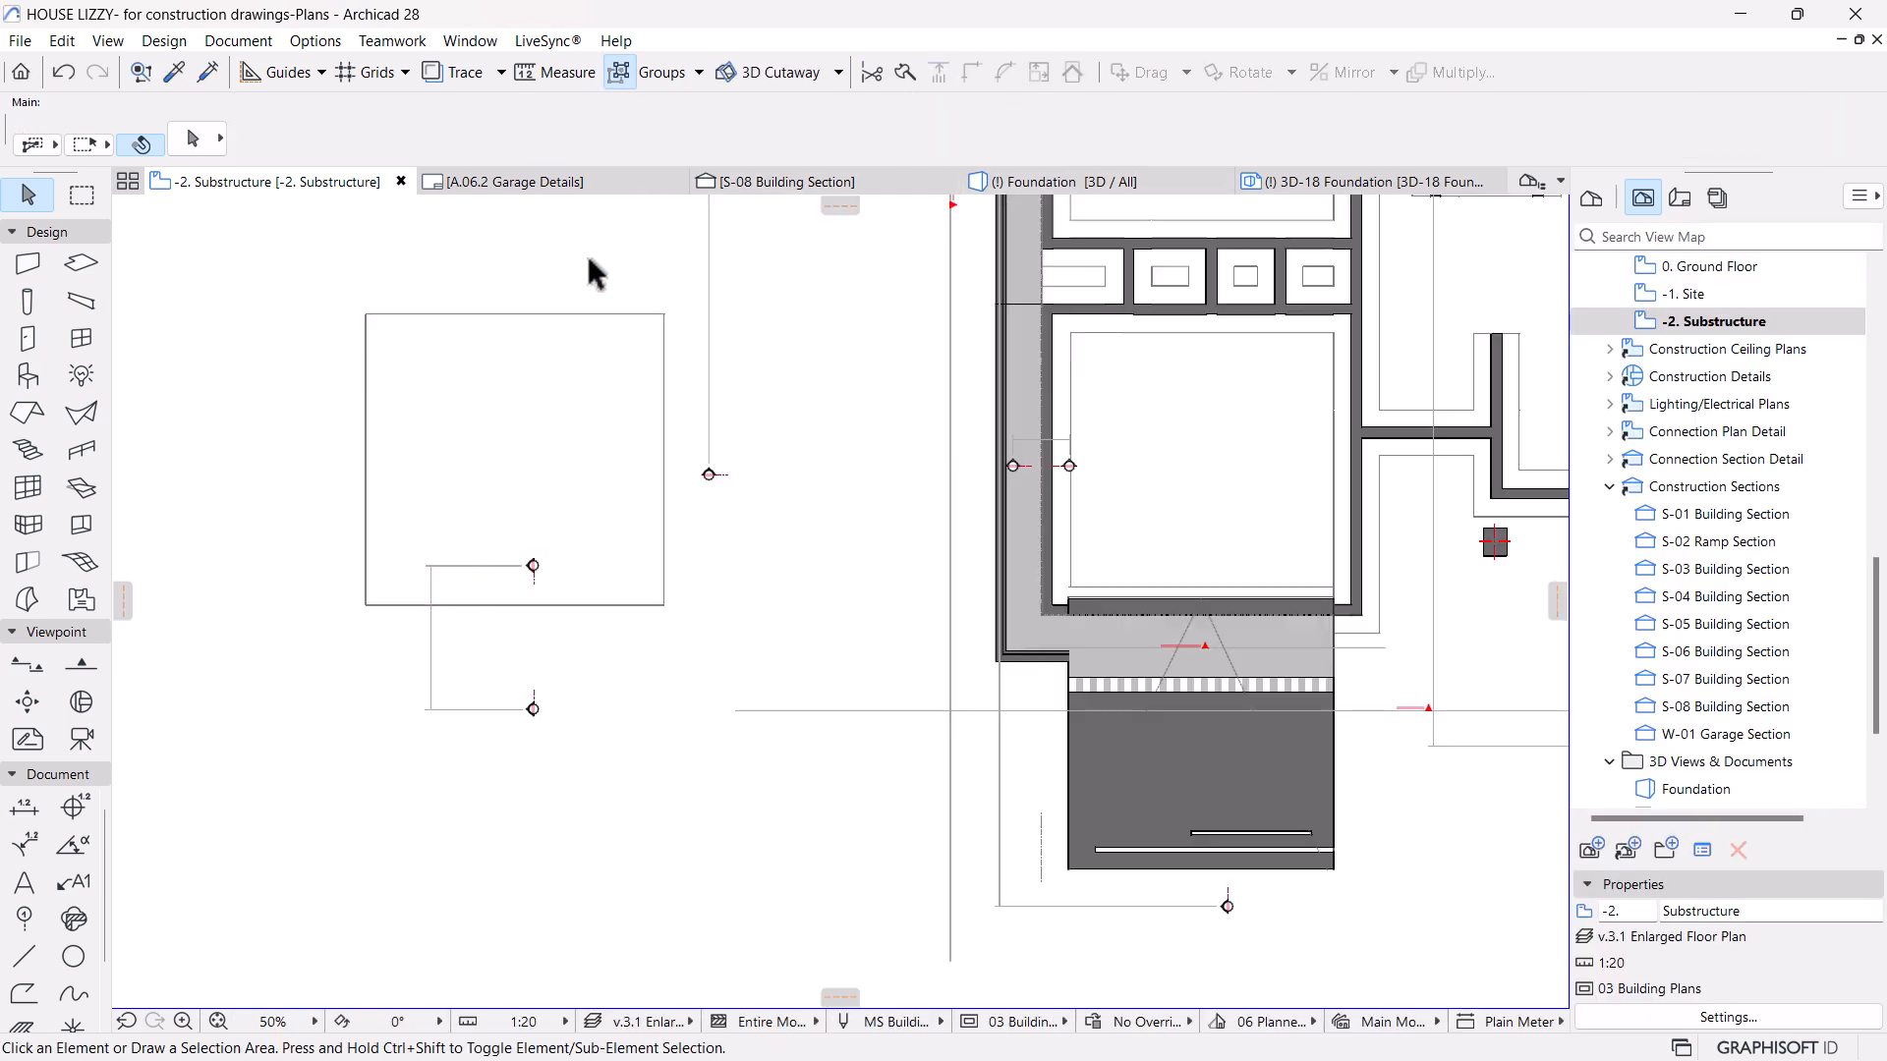
Draw a rectangular marquee around the front-left part of the copied garage on the Substructure plan and display that area in 3D.
left_click(81, 195)
left_click(531, 503)
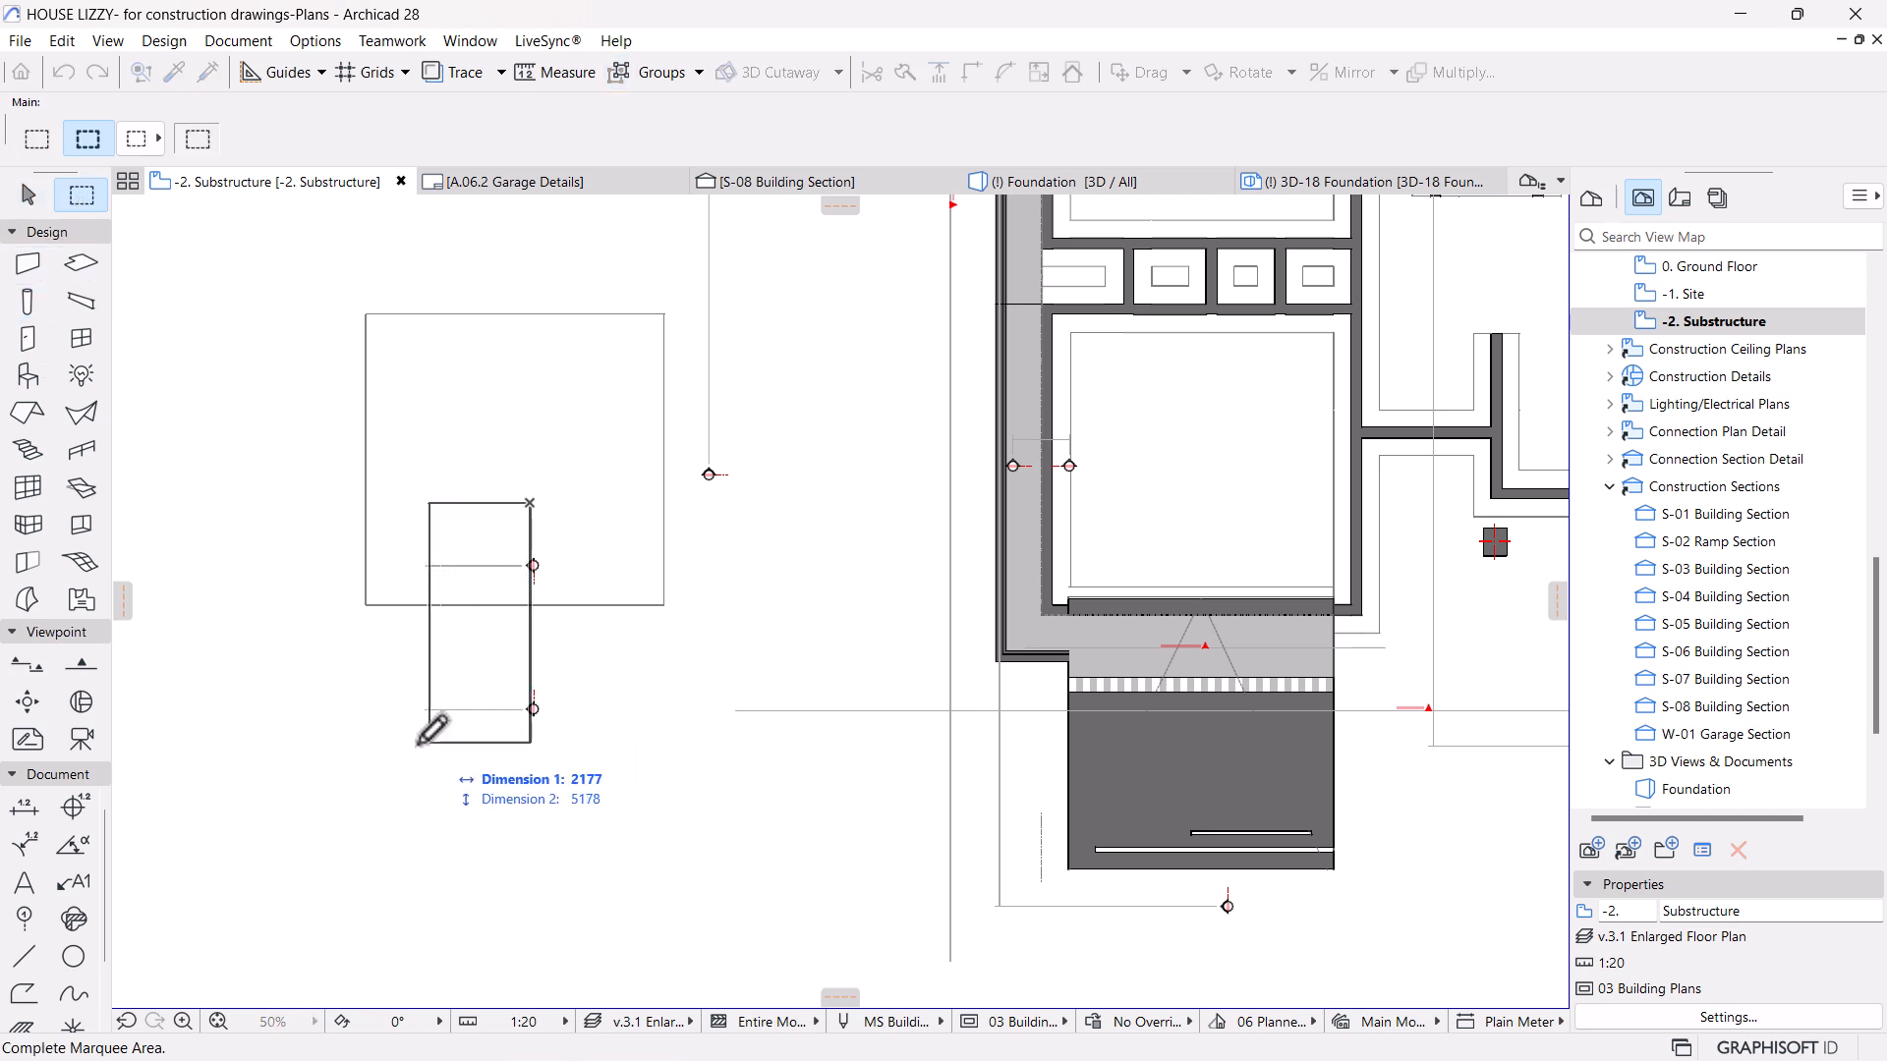
left_click(345, 711)
key("F5")
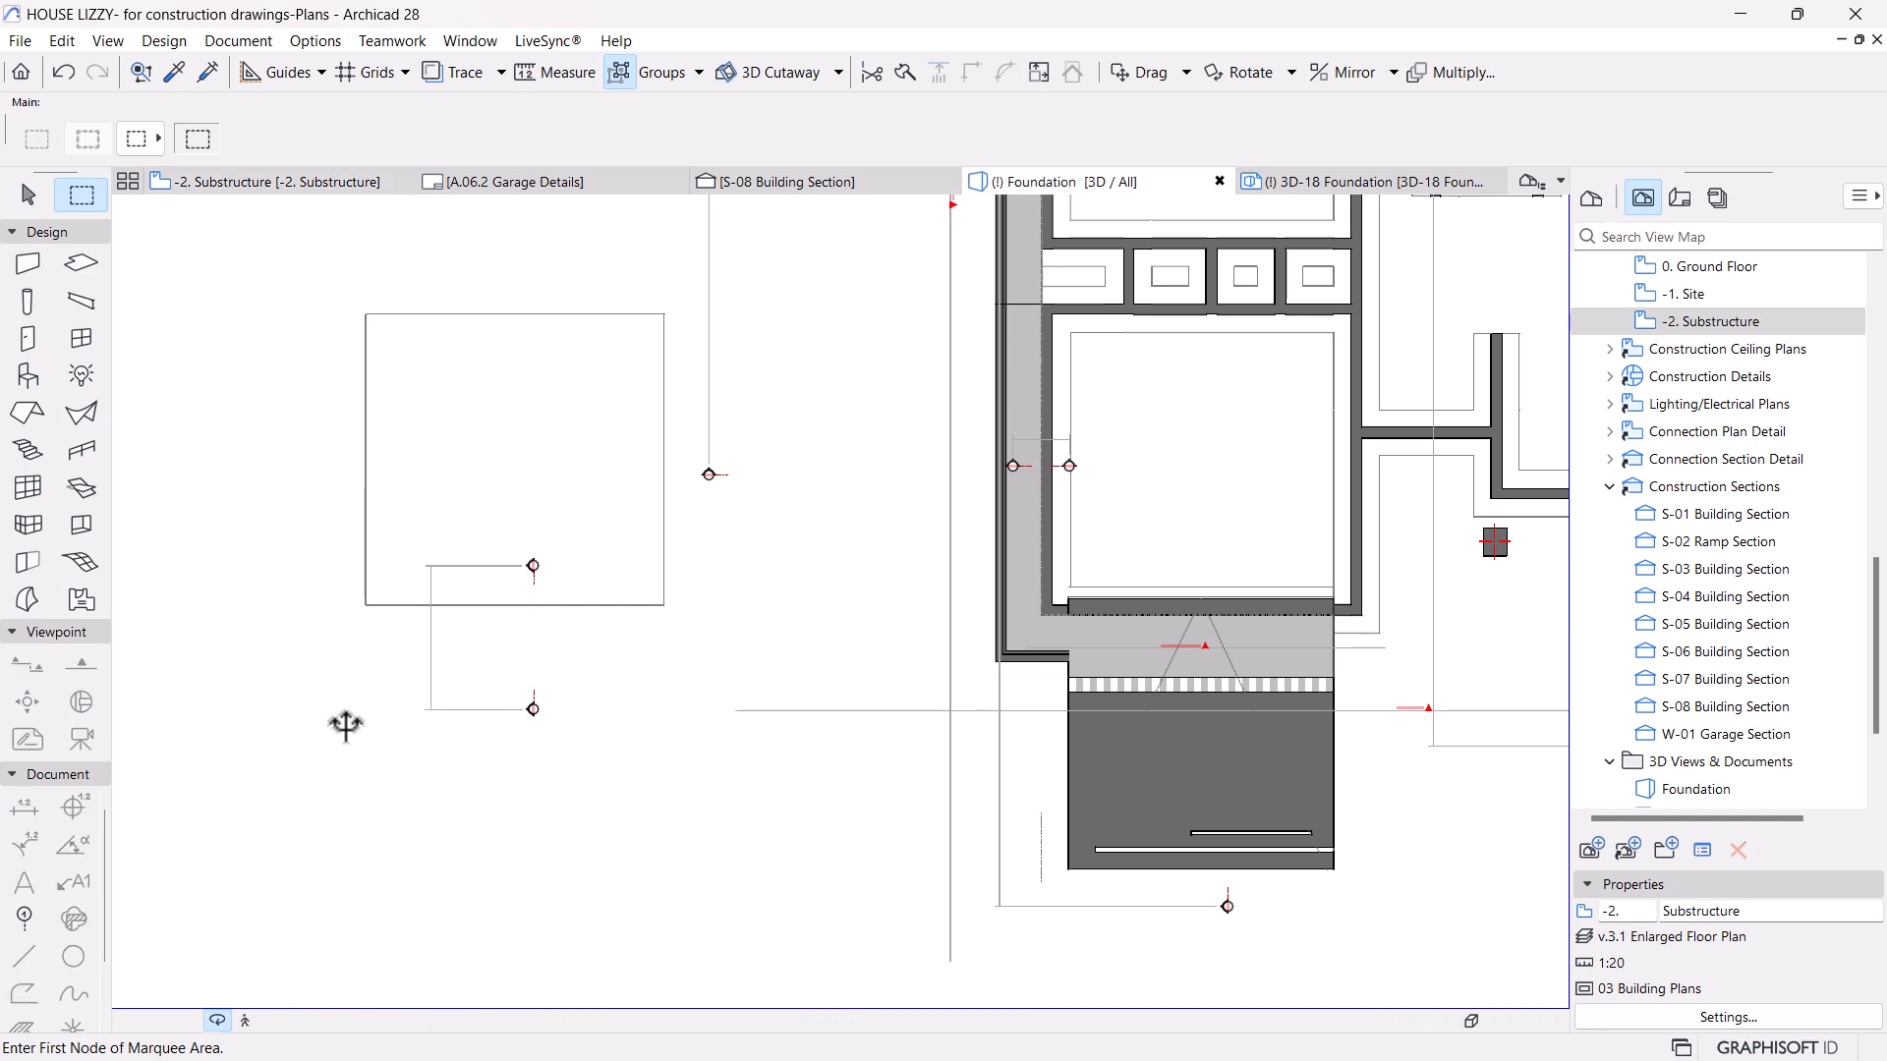
middle_click_drag(539, 785, 813, 472)
scroll(673, 704, "up", 2)
scroll(820, 476, "up", 3)
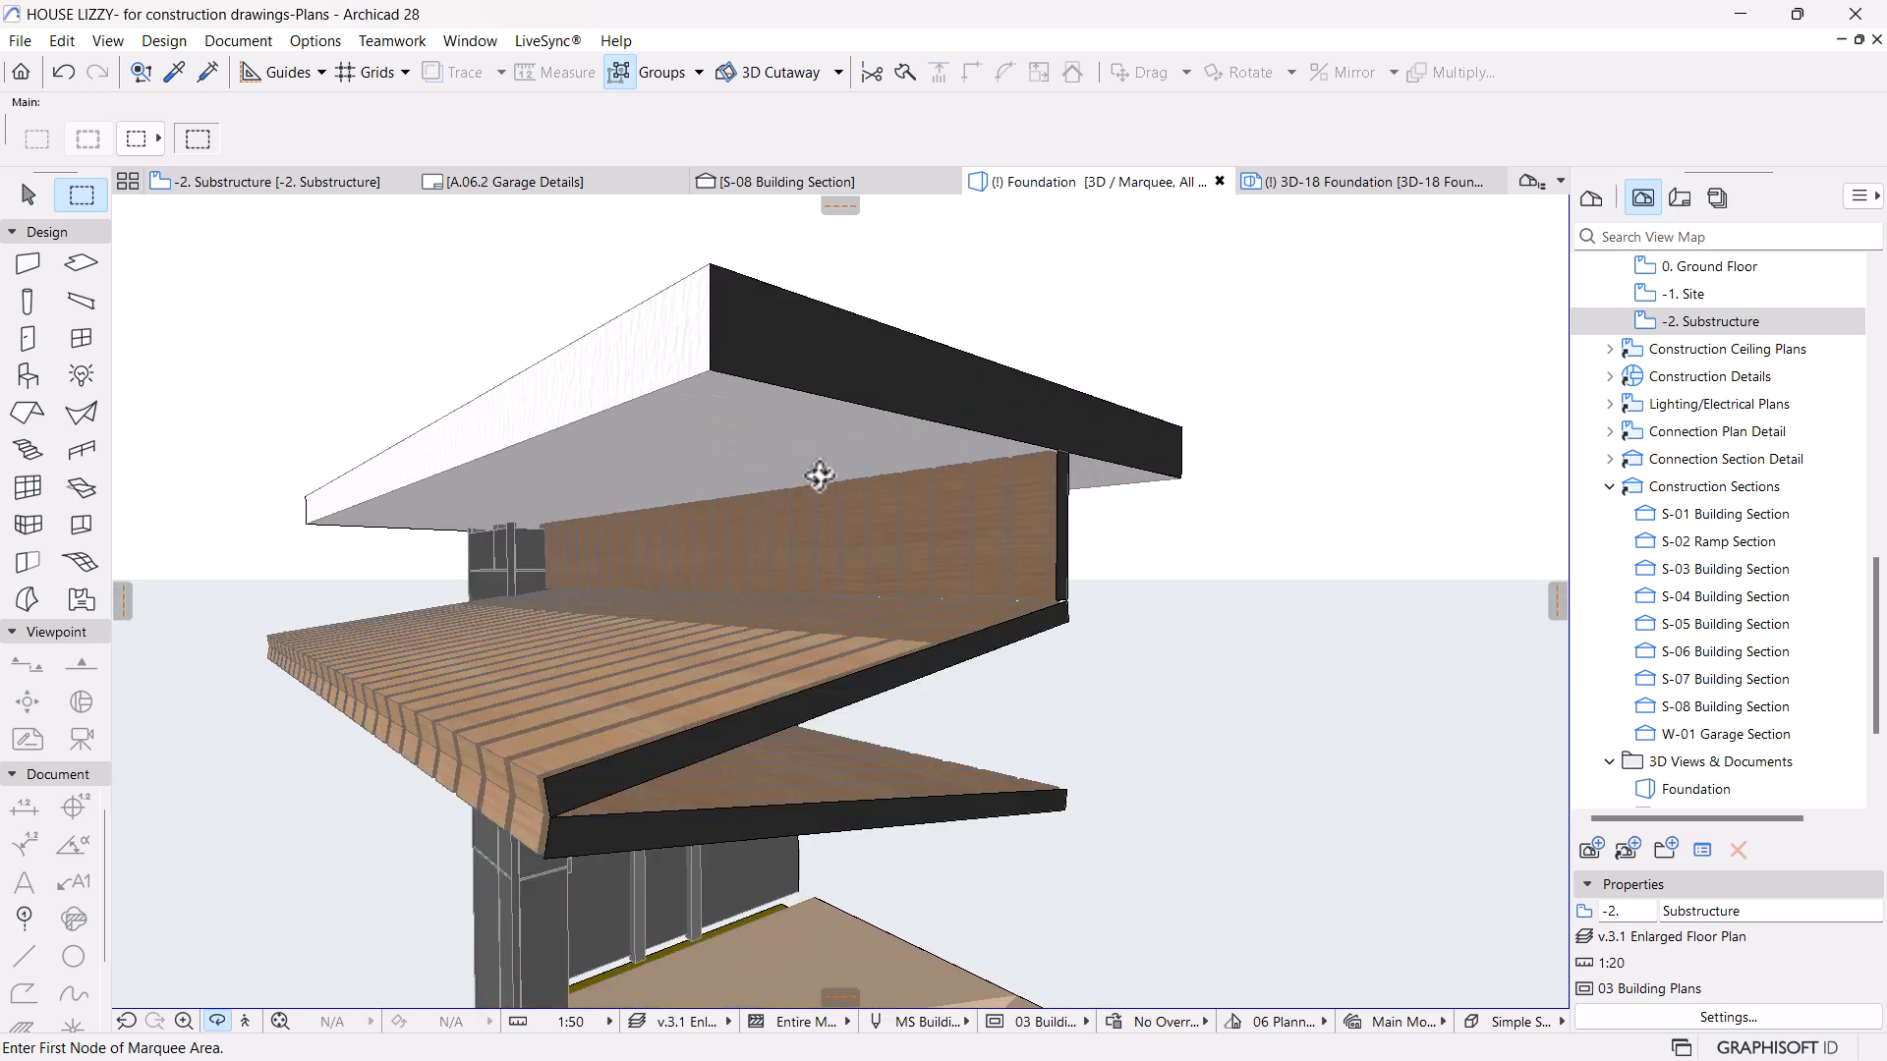
Inspect the two folded door panels in the cut 3D view and check the available design options.
left_click(698, 701, "shift")
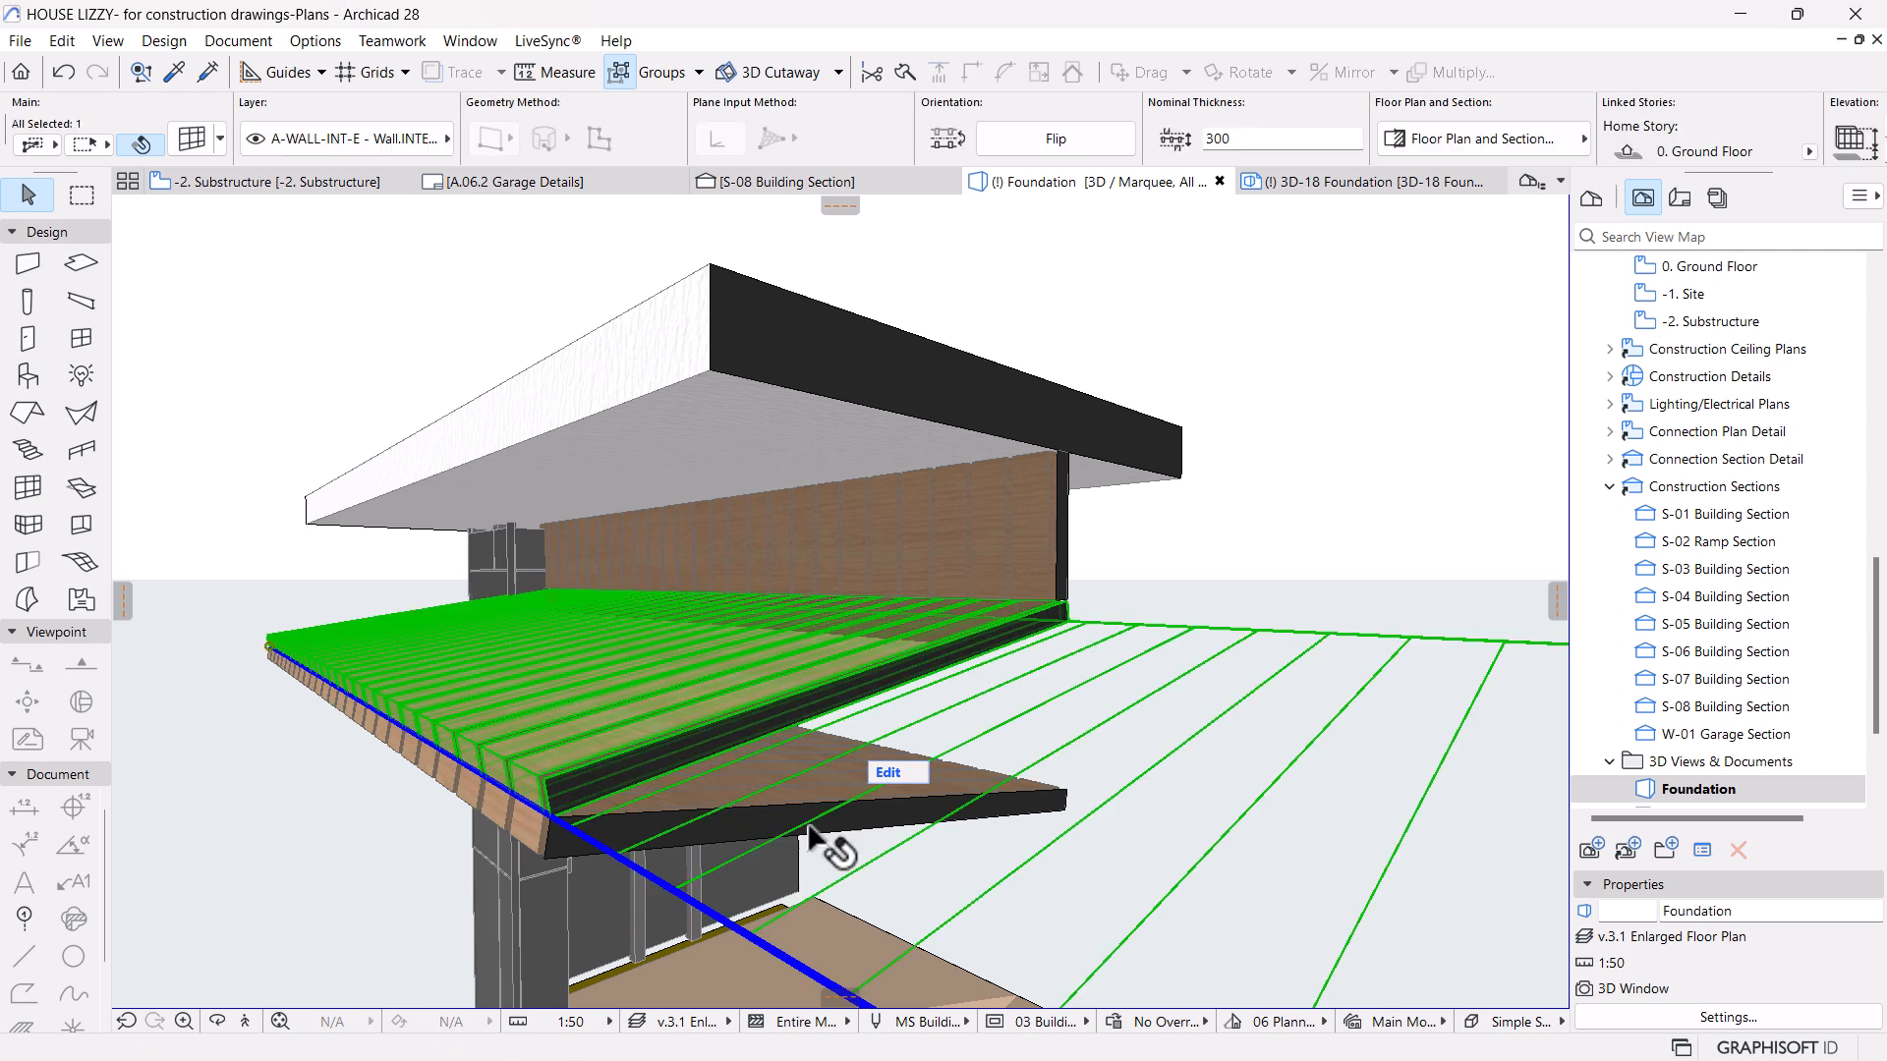
left_click(529, 842, "shift")
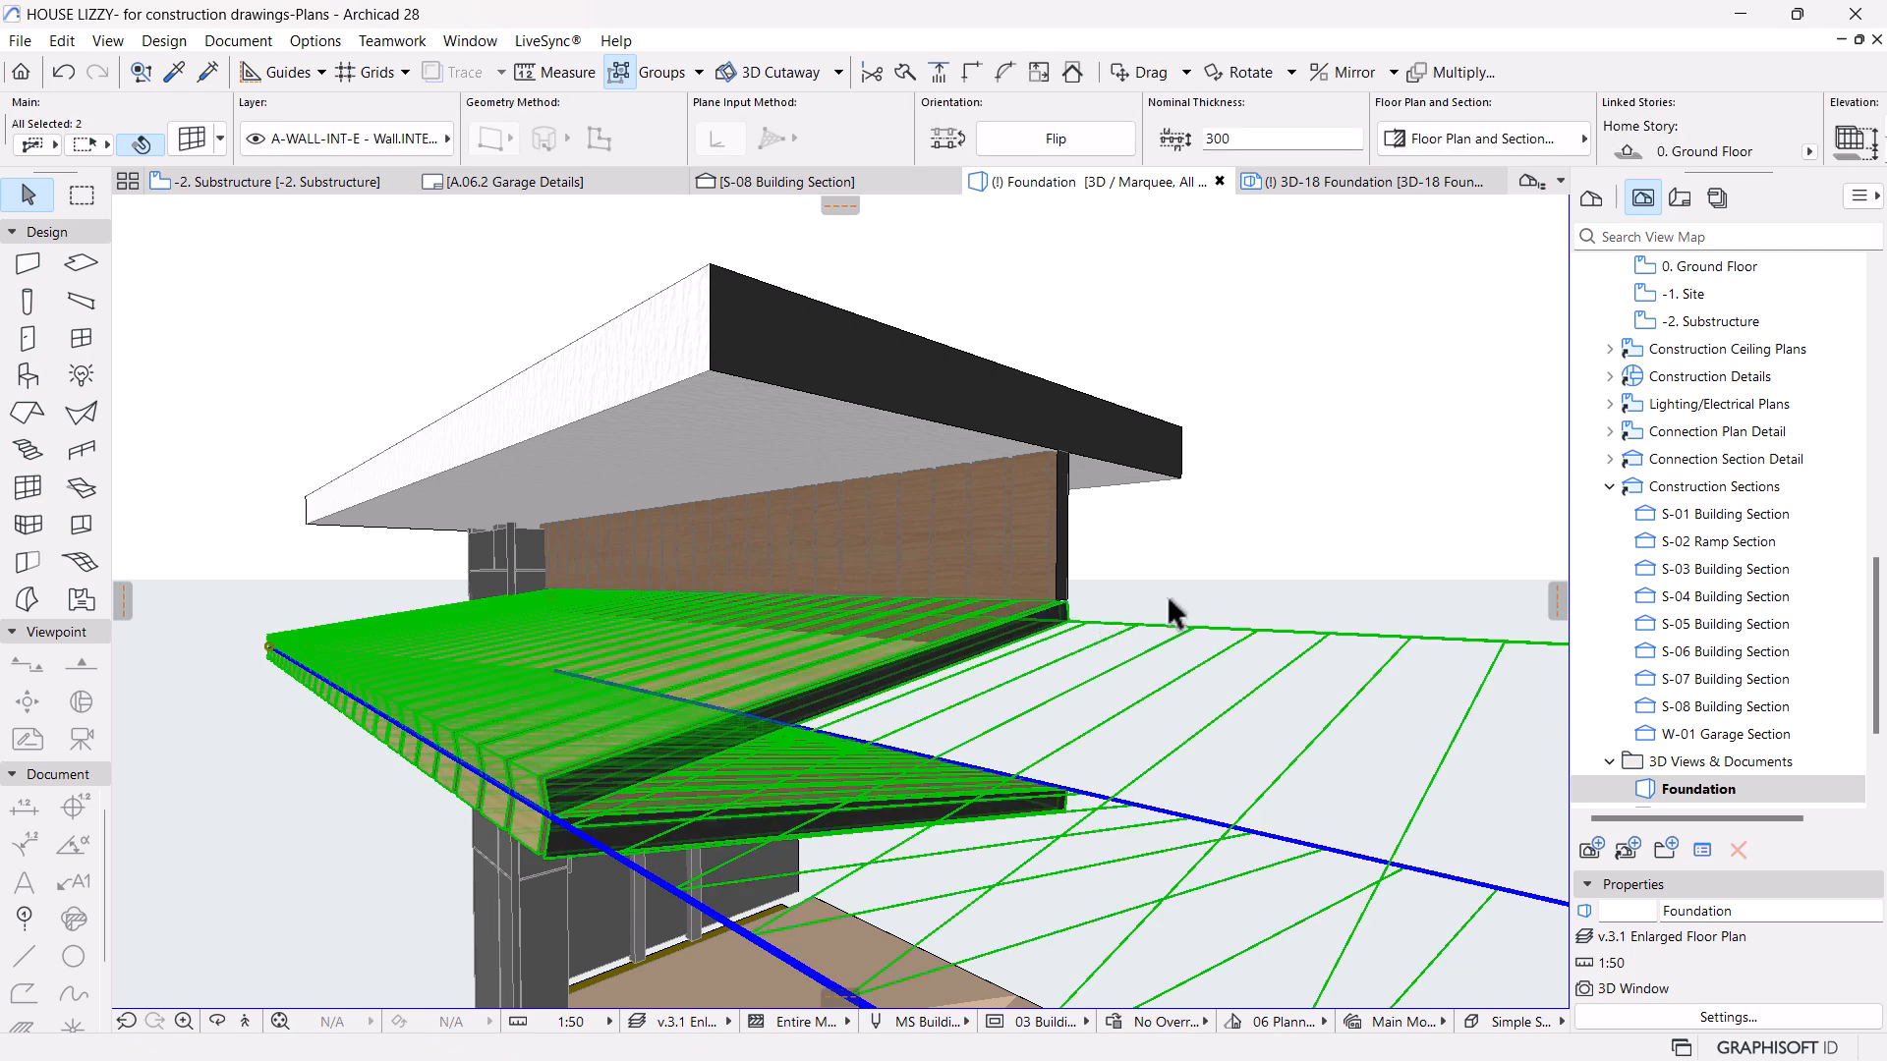
key("Escape")
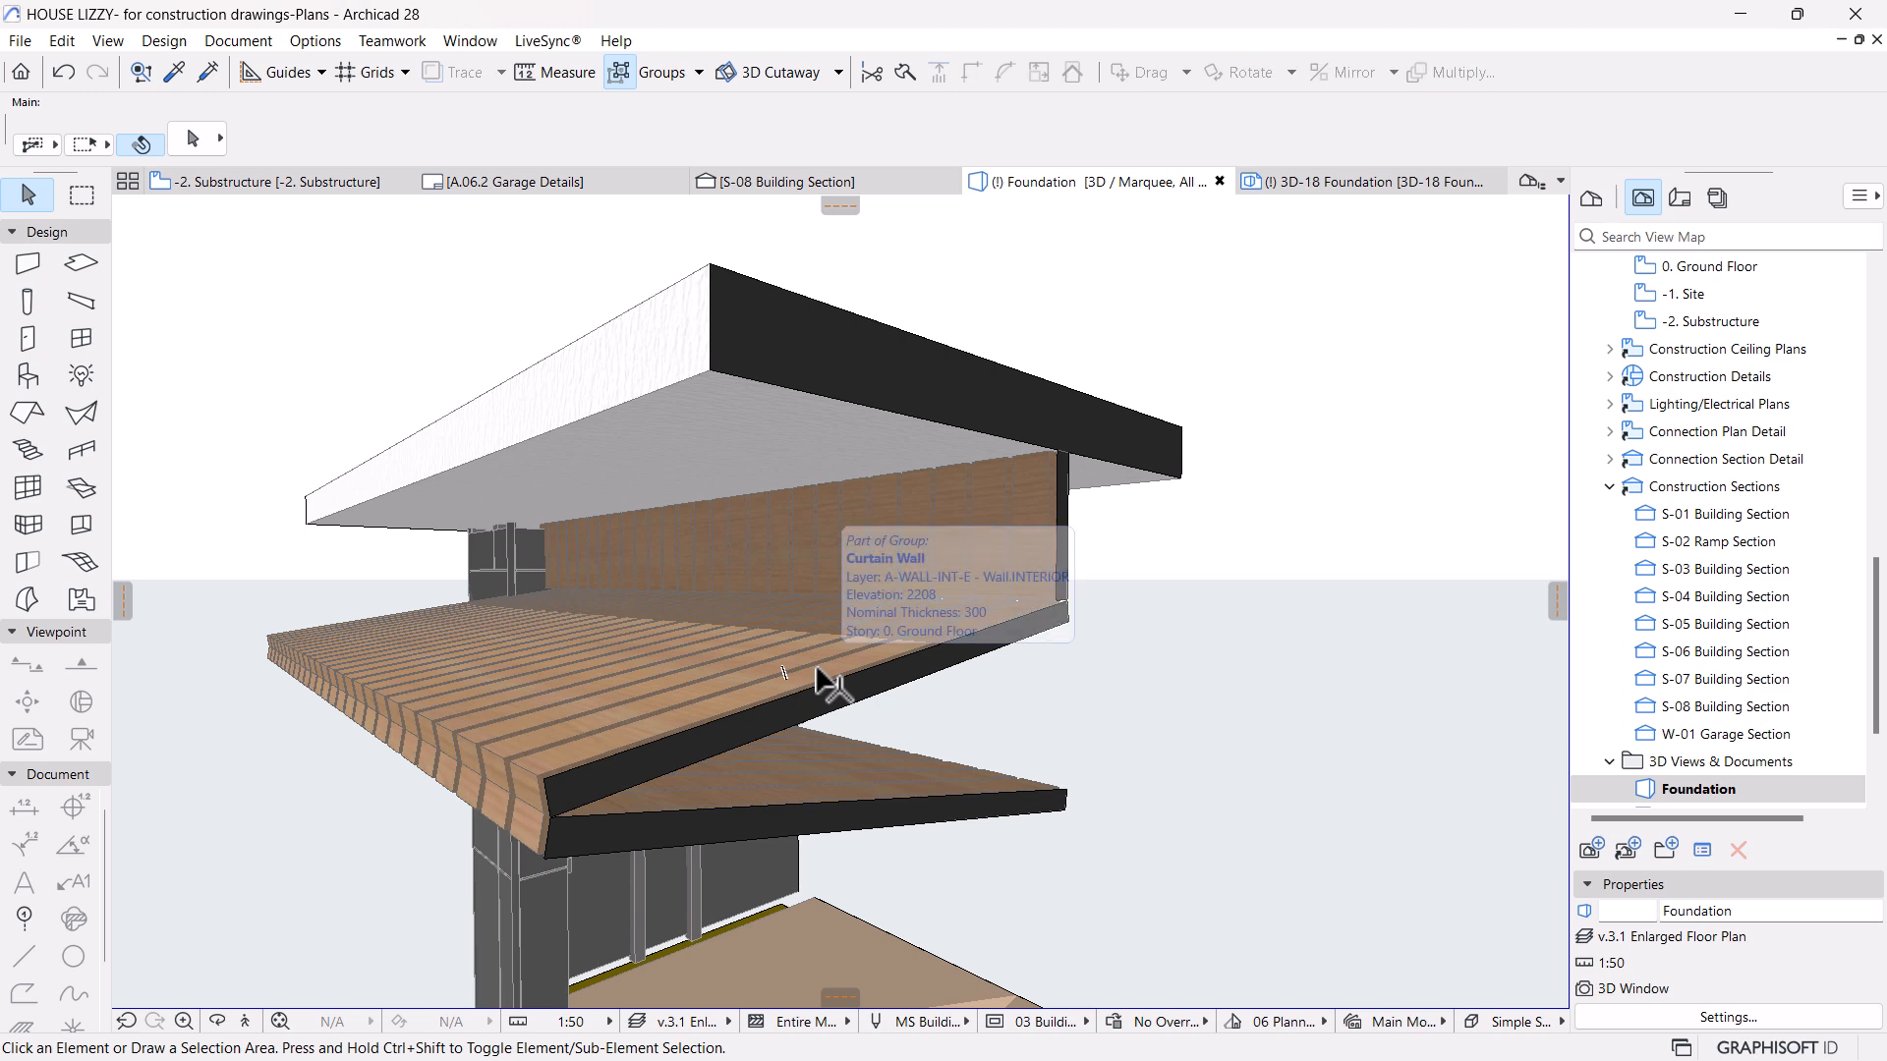
scroll(419, 370, "down", 2)
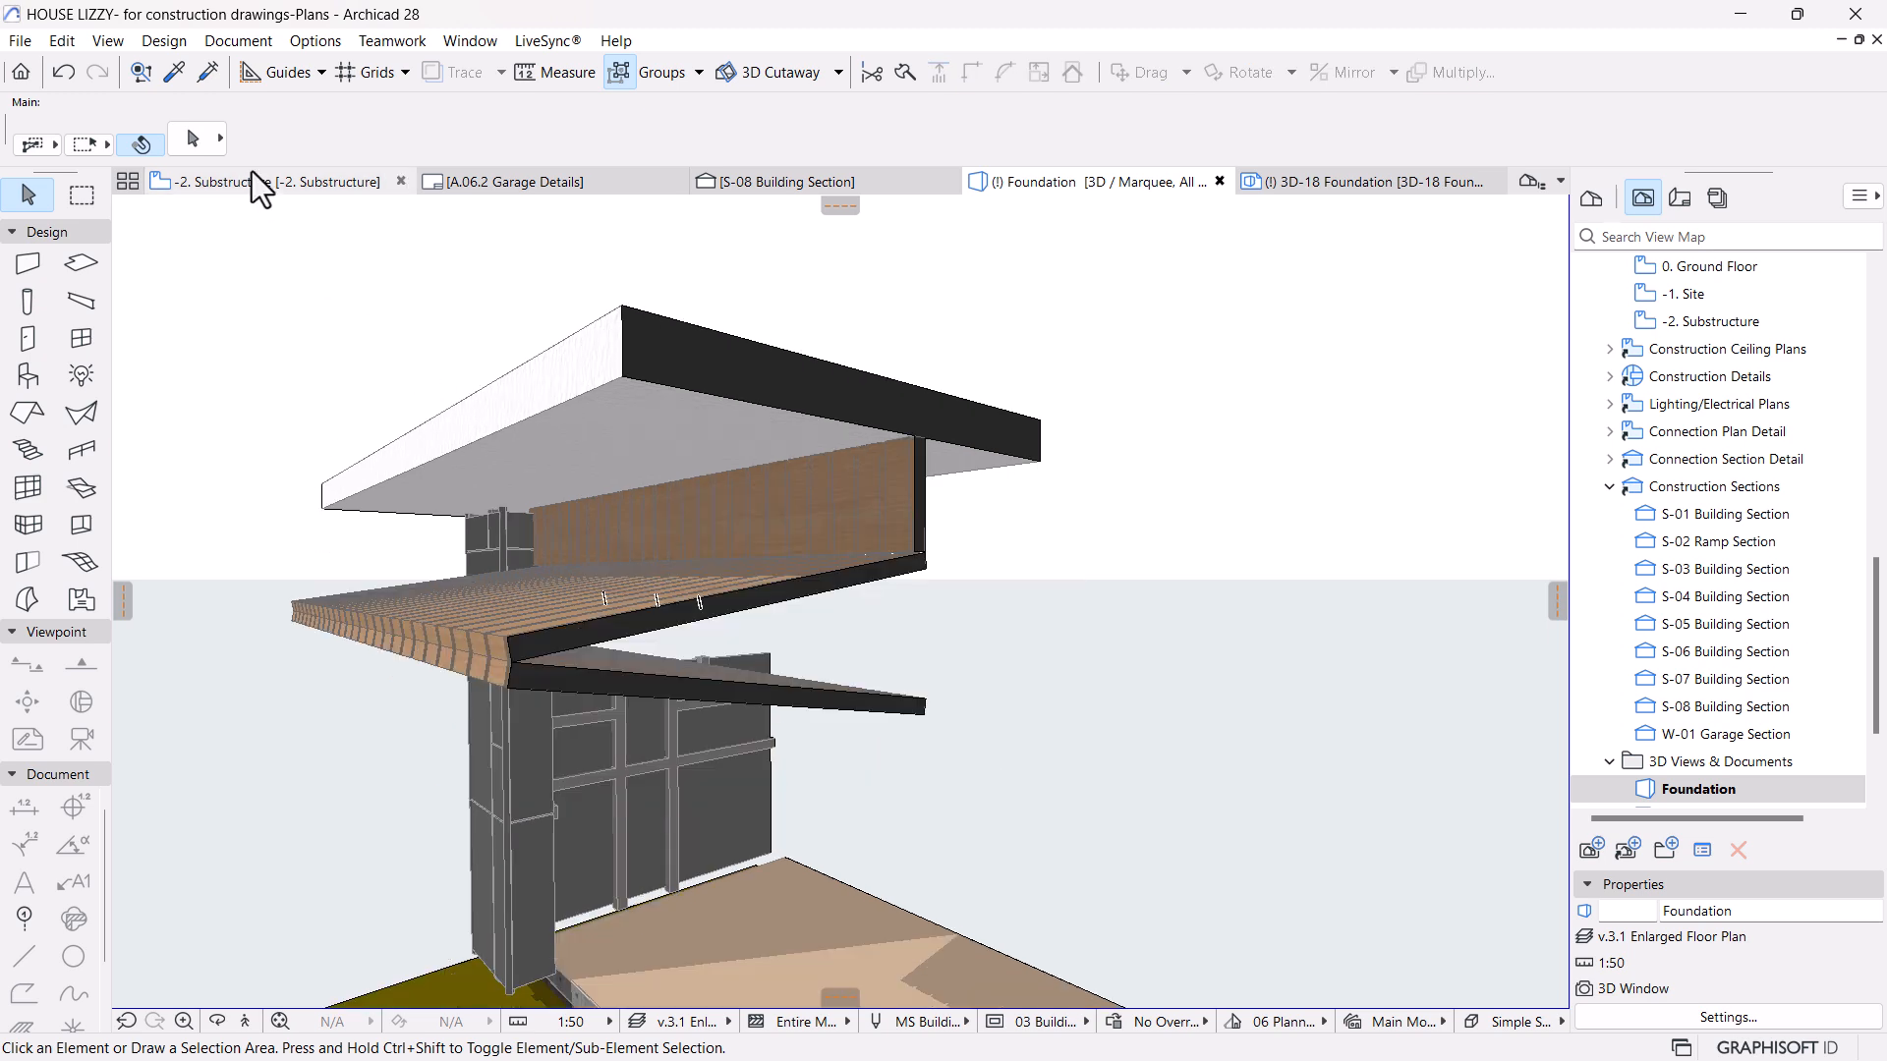
mouse_move(240, 175)
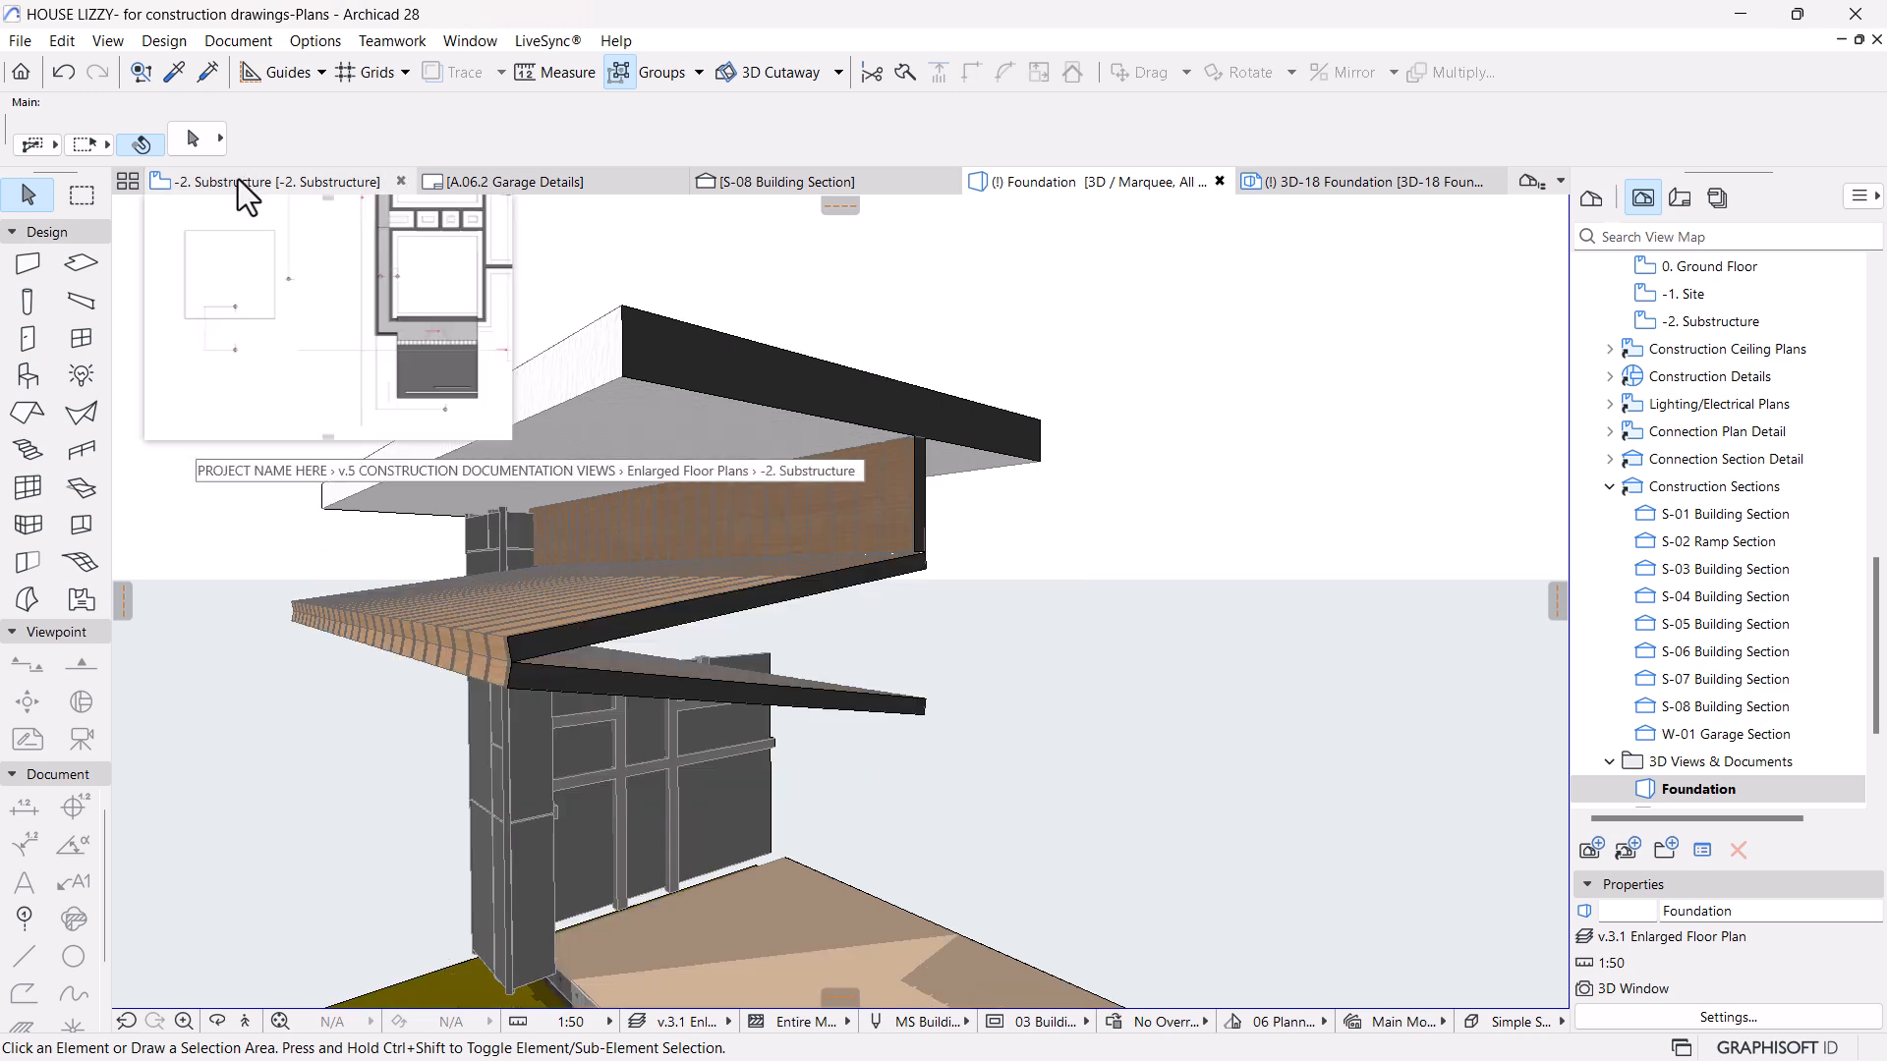
scroll(709, 590, "down", 2)
middle_click_drag(709, 593, 842, 682)
left_click(1108, 738)
left_click(979, 720)
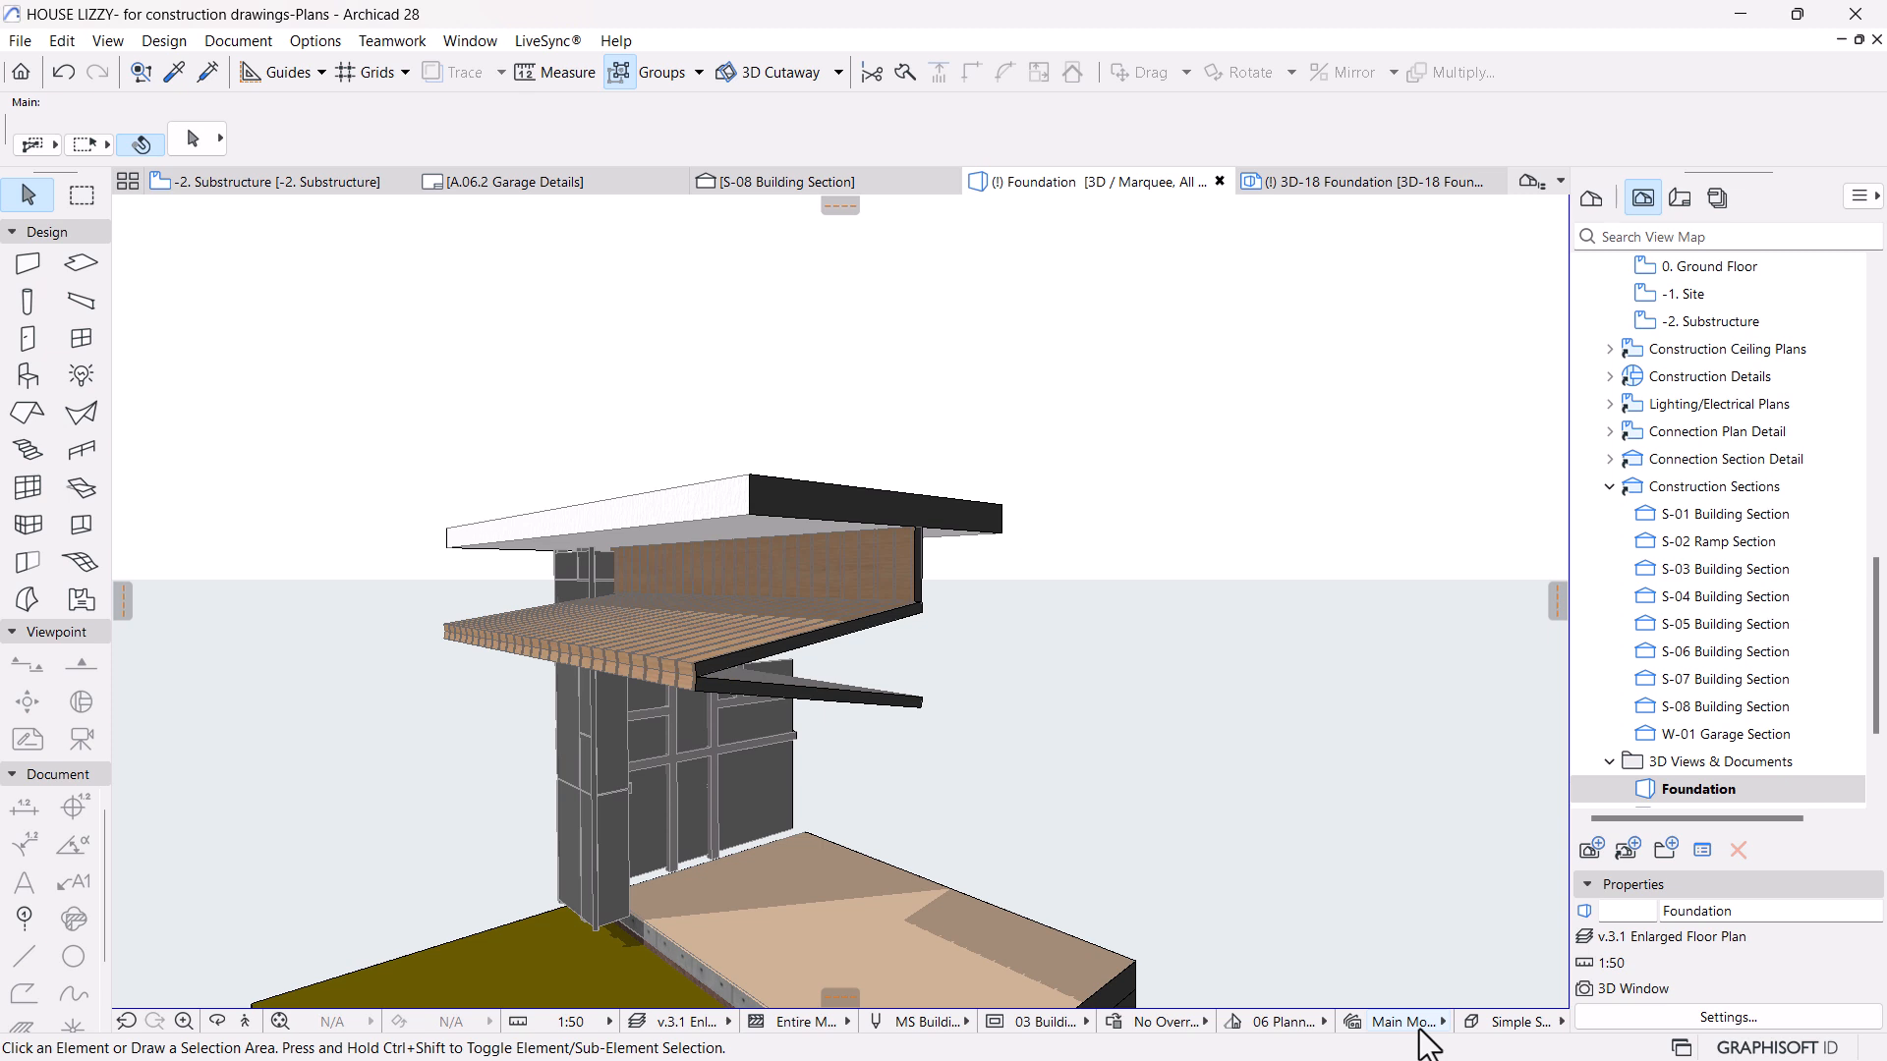
left_click(1419, 1027)
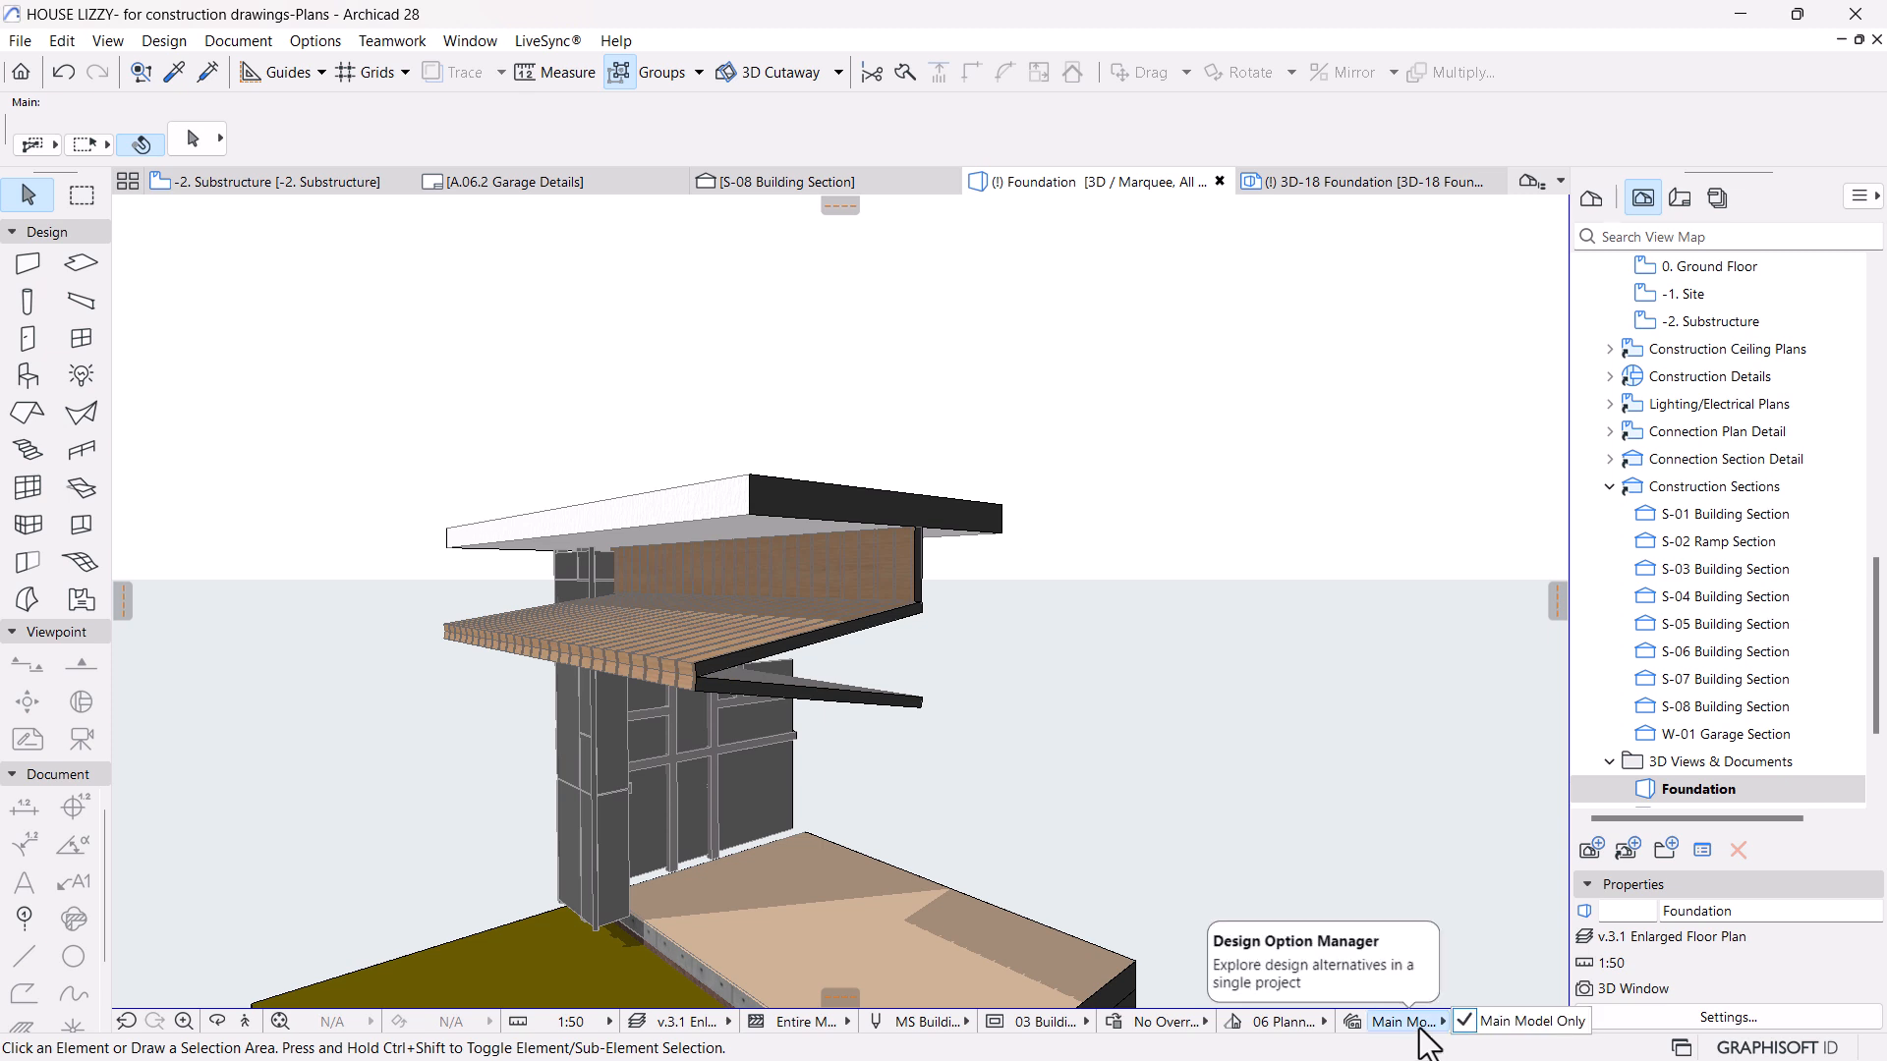
left_click(1199, 722)
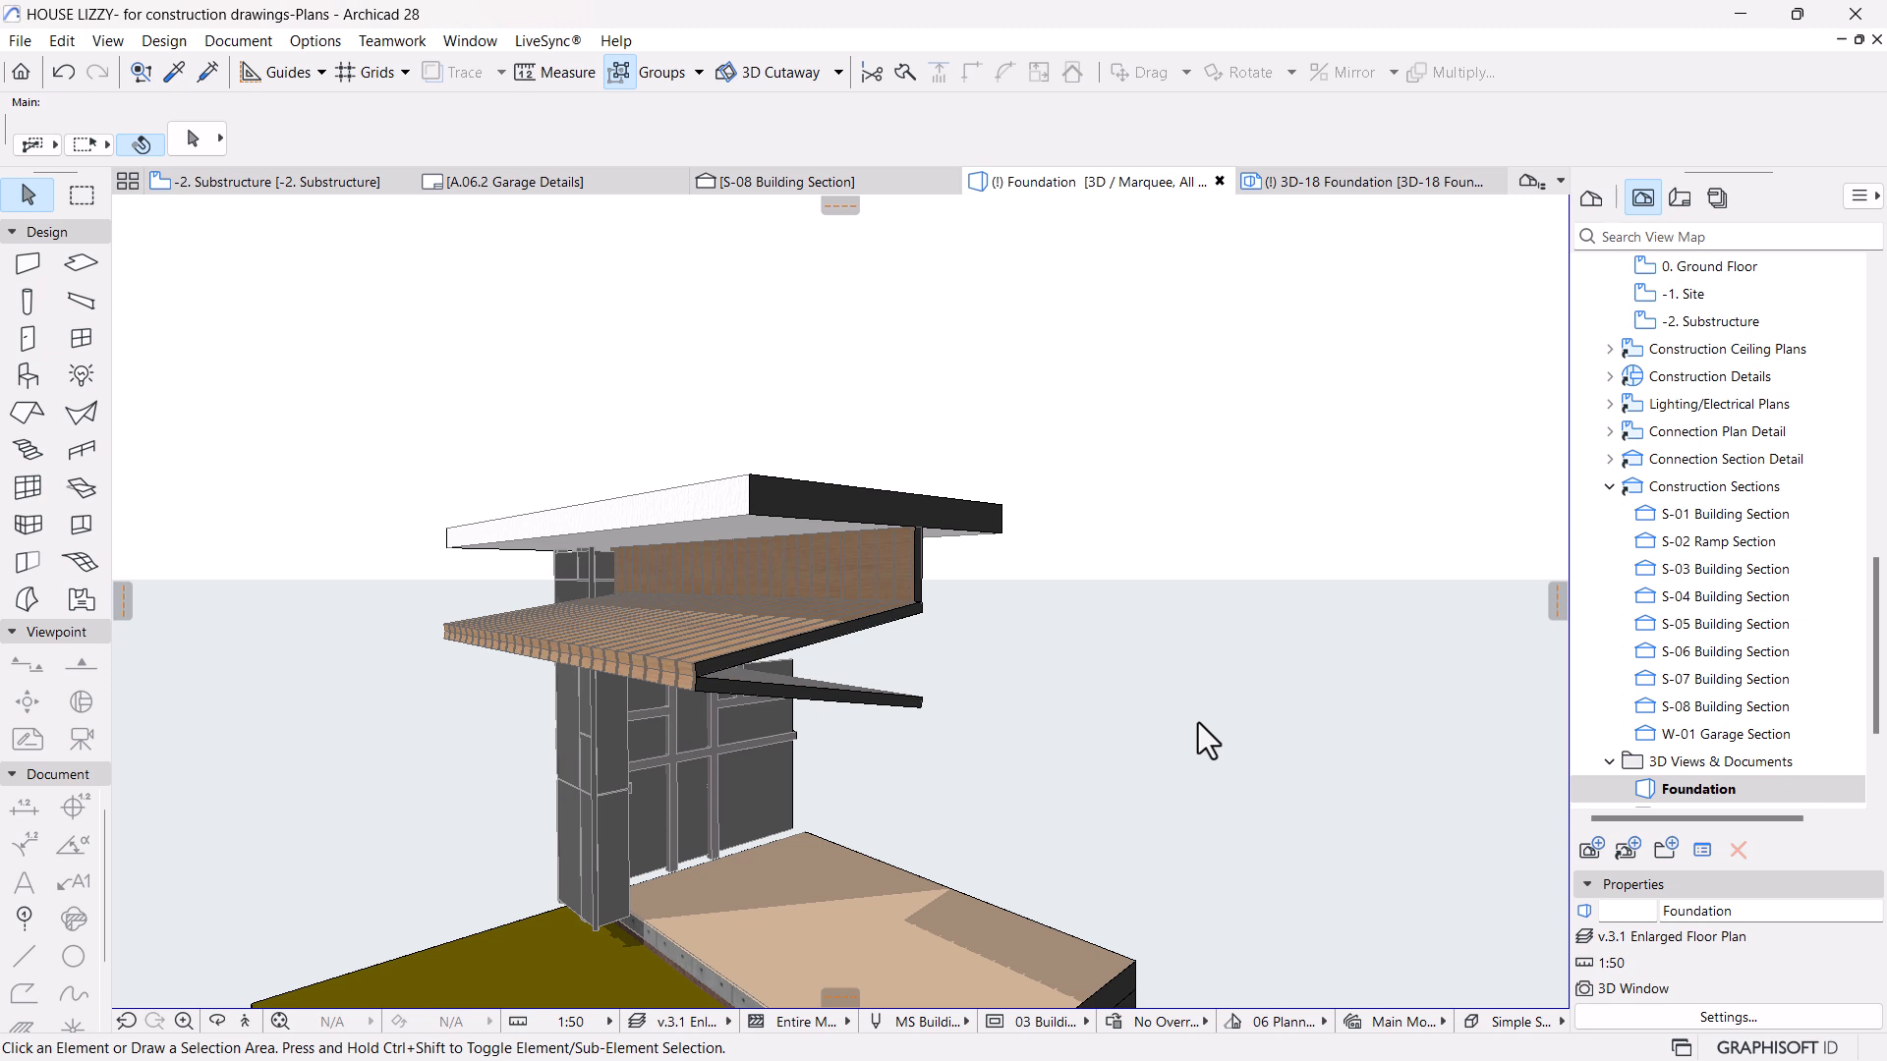
On the Ground Floor plan, suspend groups and move the two folded door panels from the copied garage to the original garage door's right end.
left_click(323, 181)
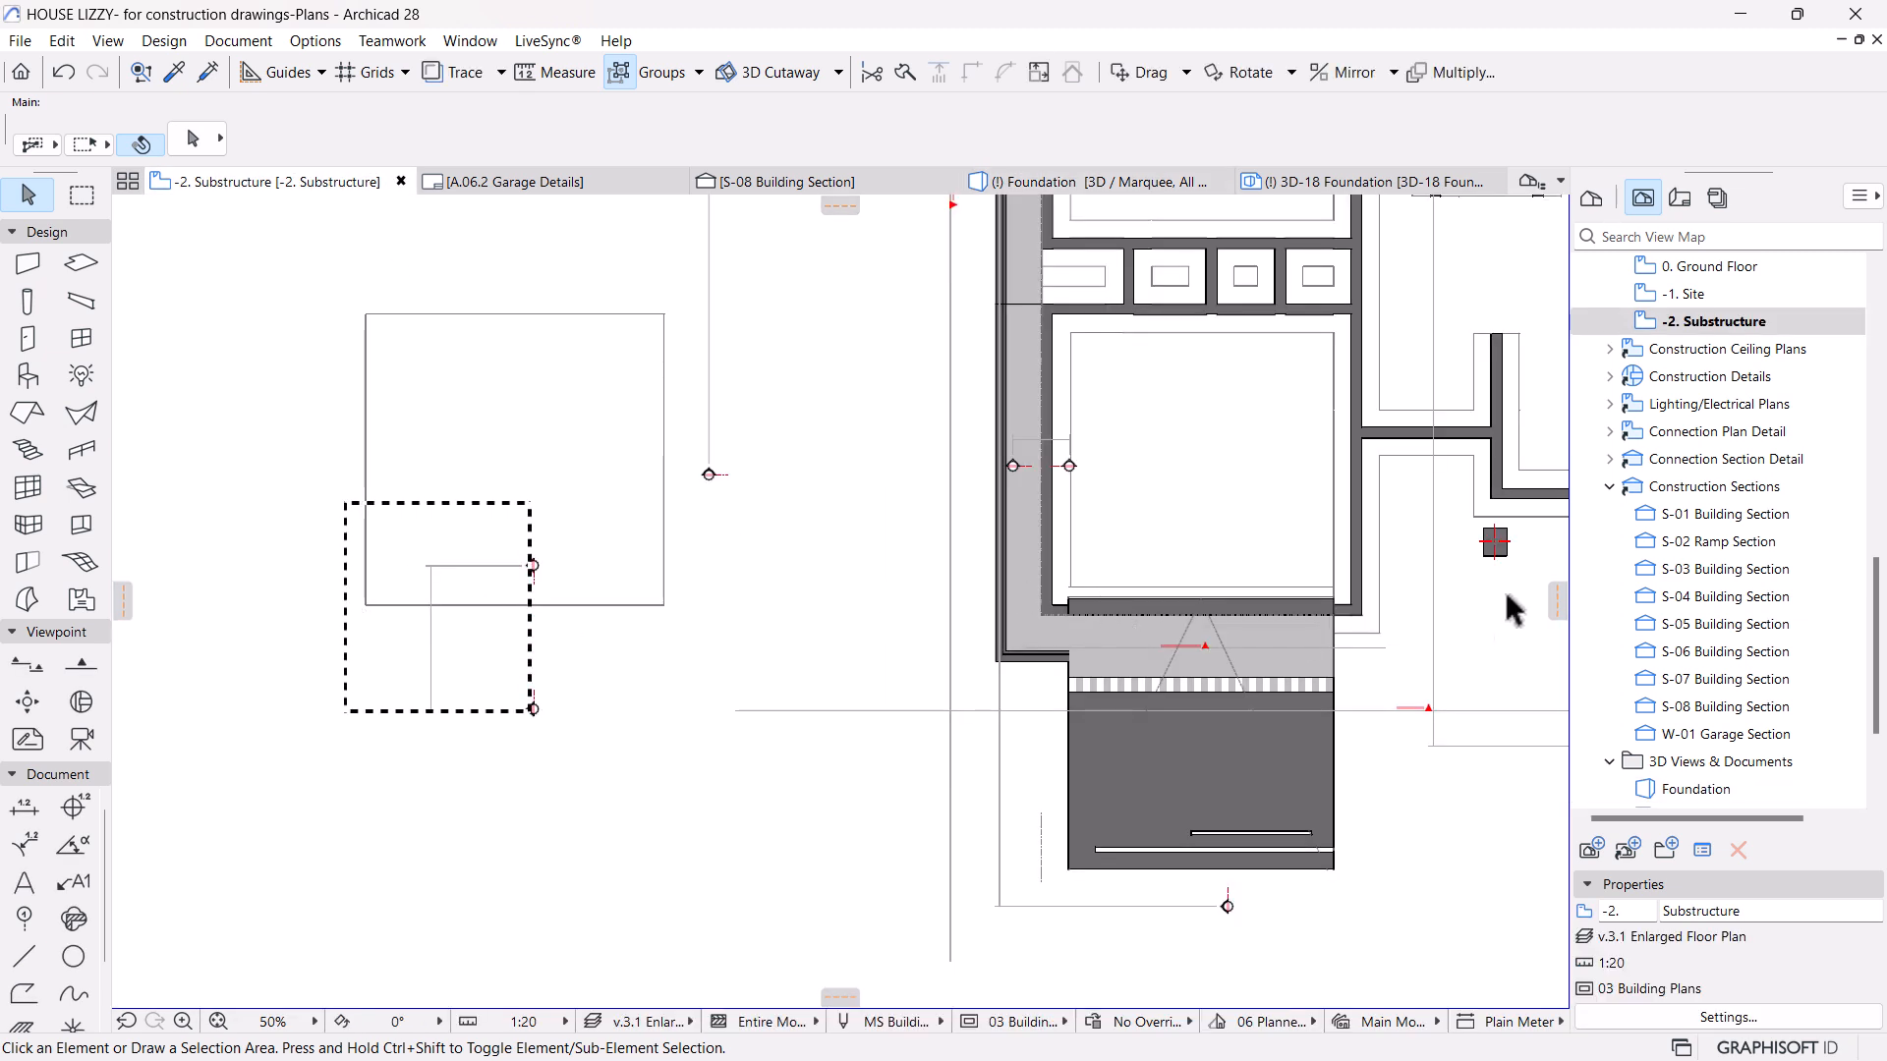
scroll(1695, 354, "up", 3)
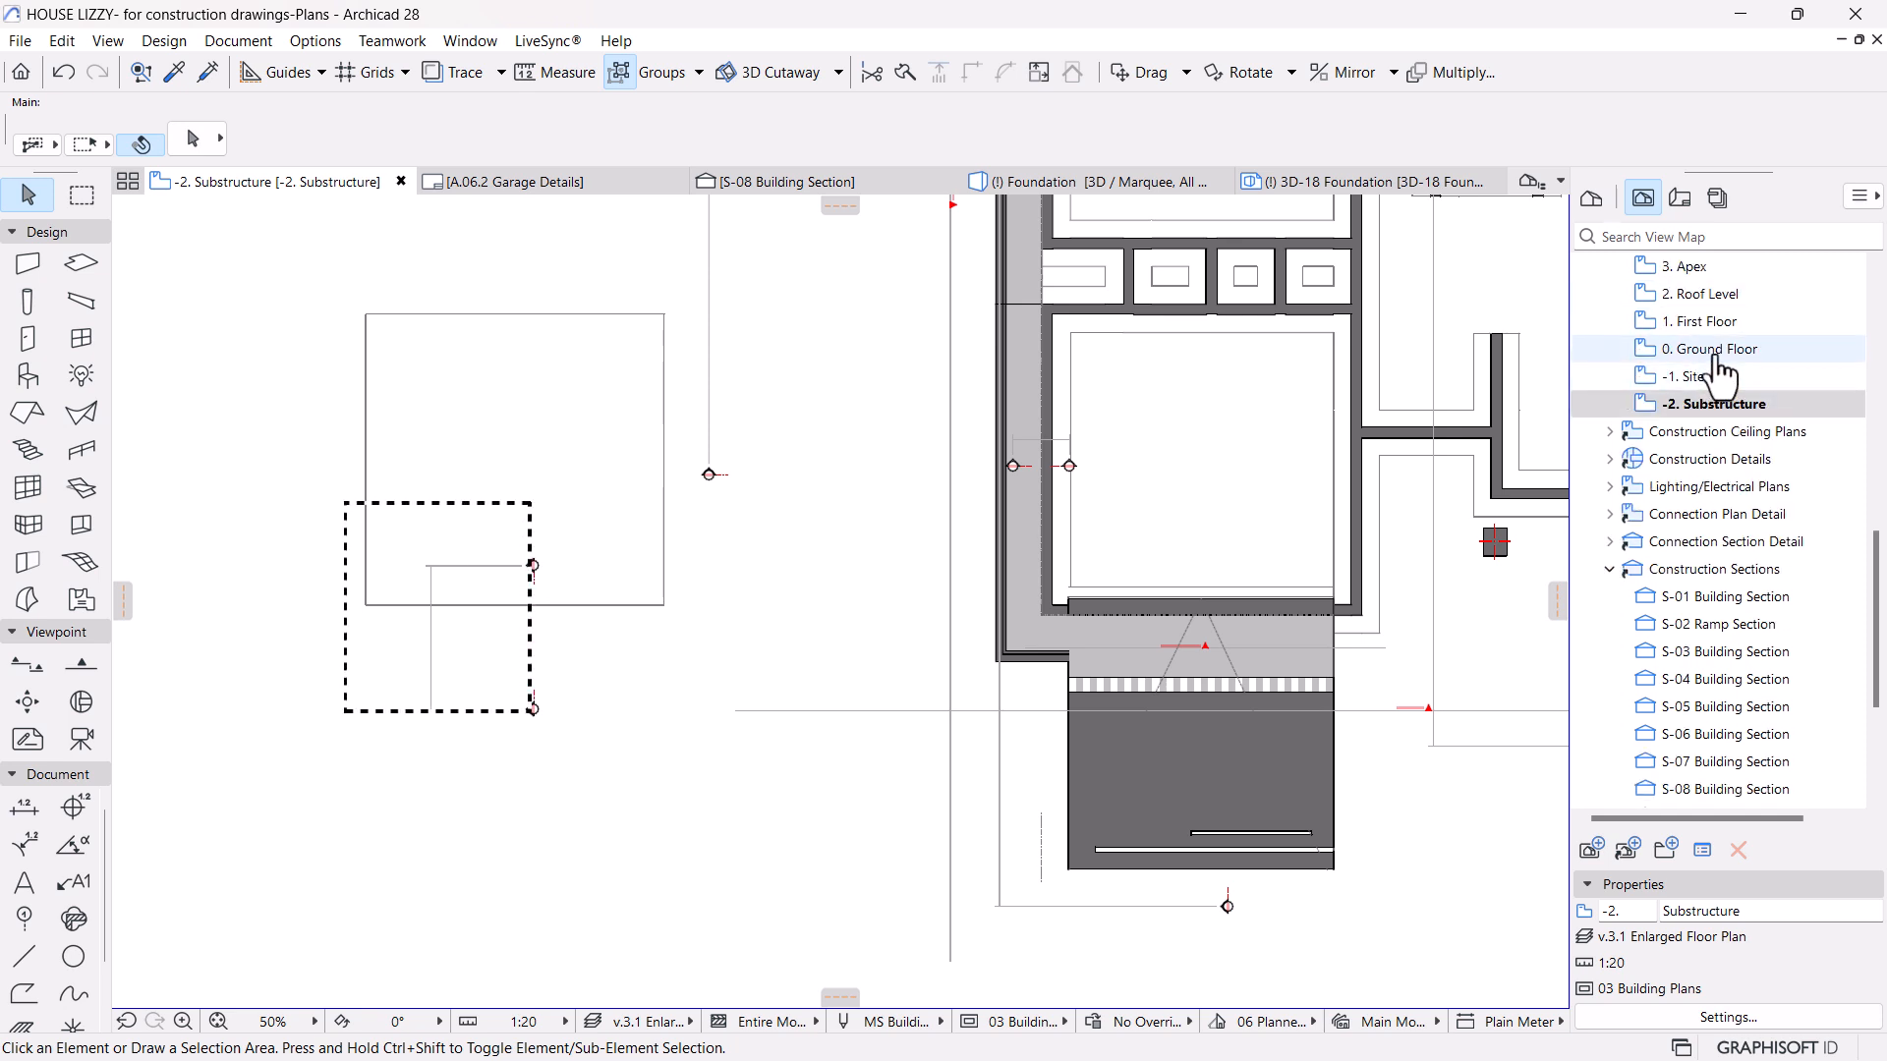
double_click(1698, 349)
left_click(481, 673)
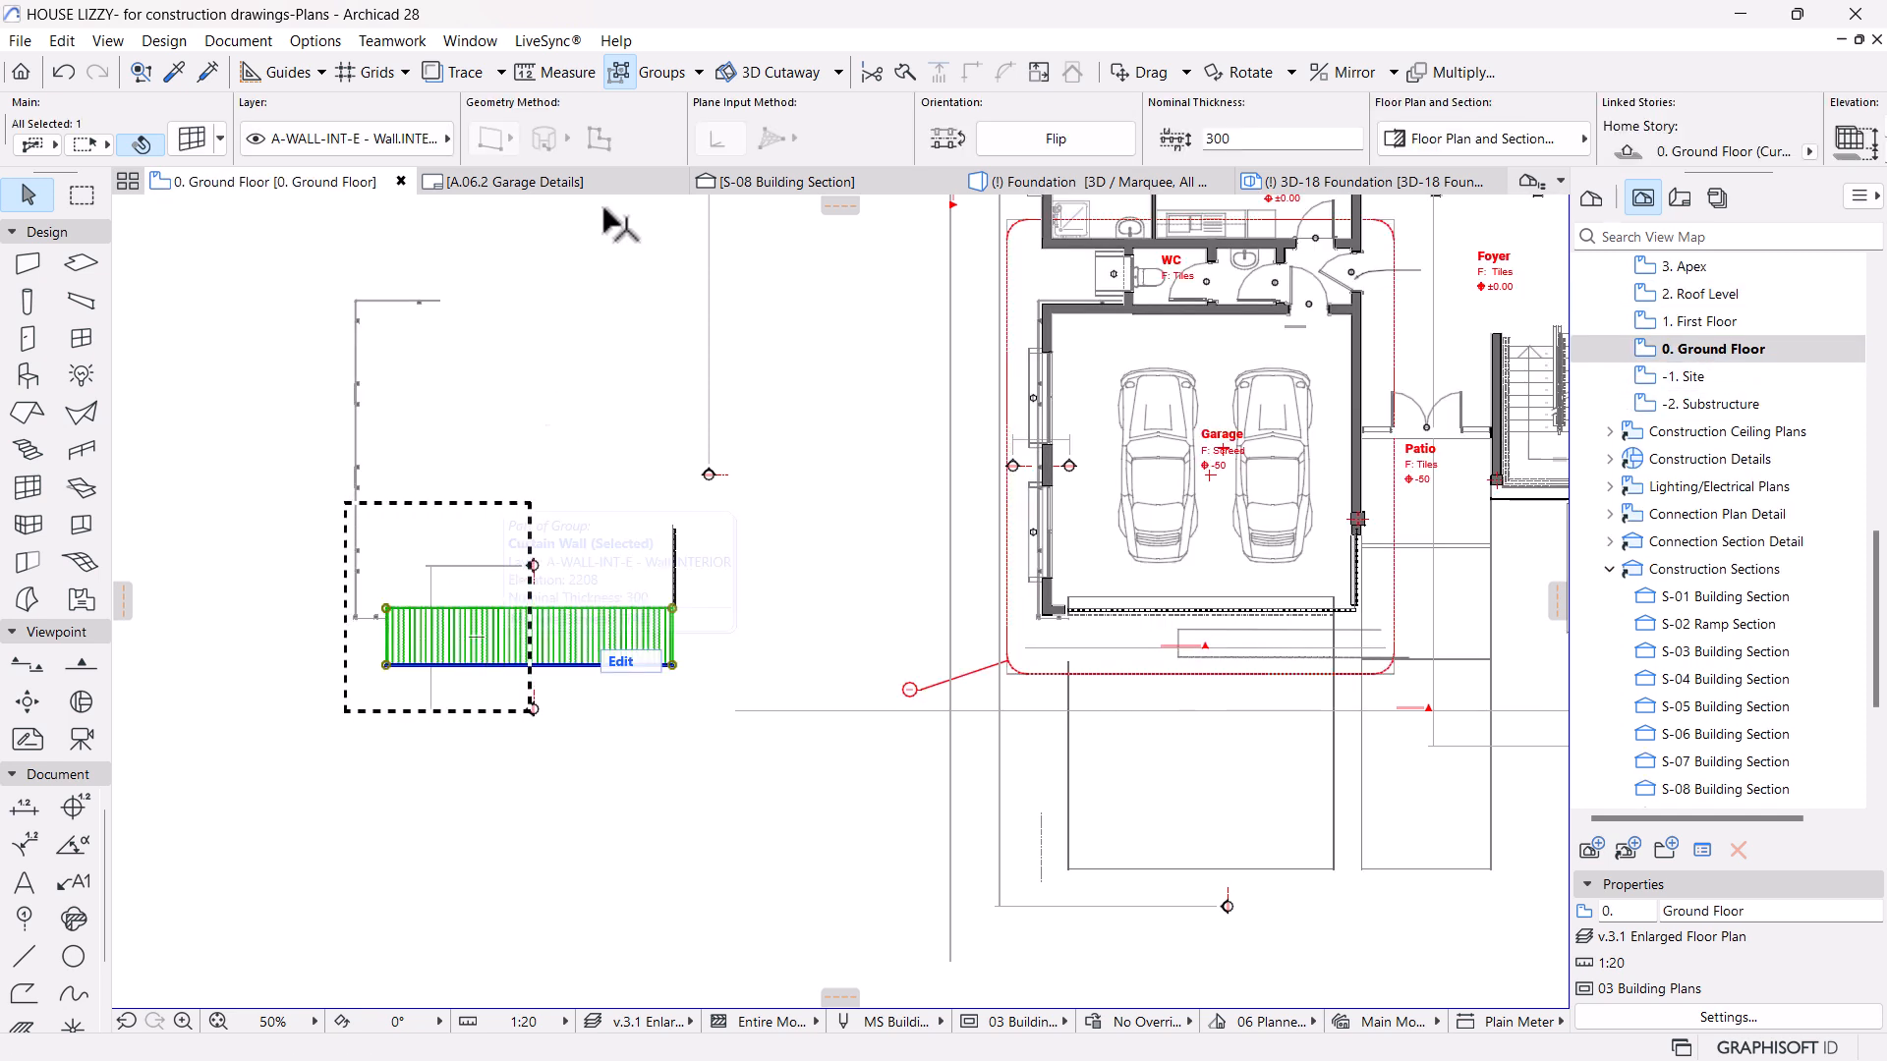
left_click(618, 73)
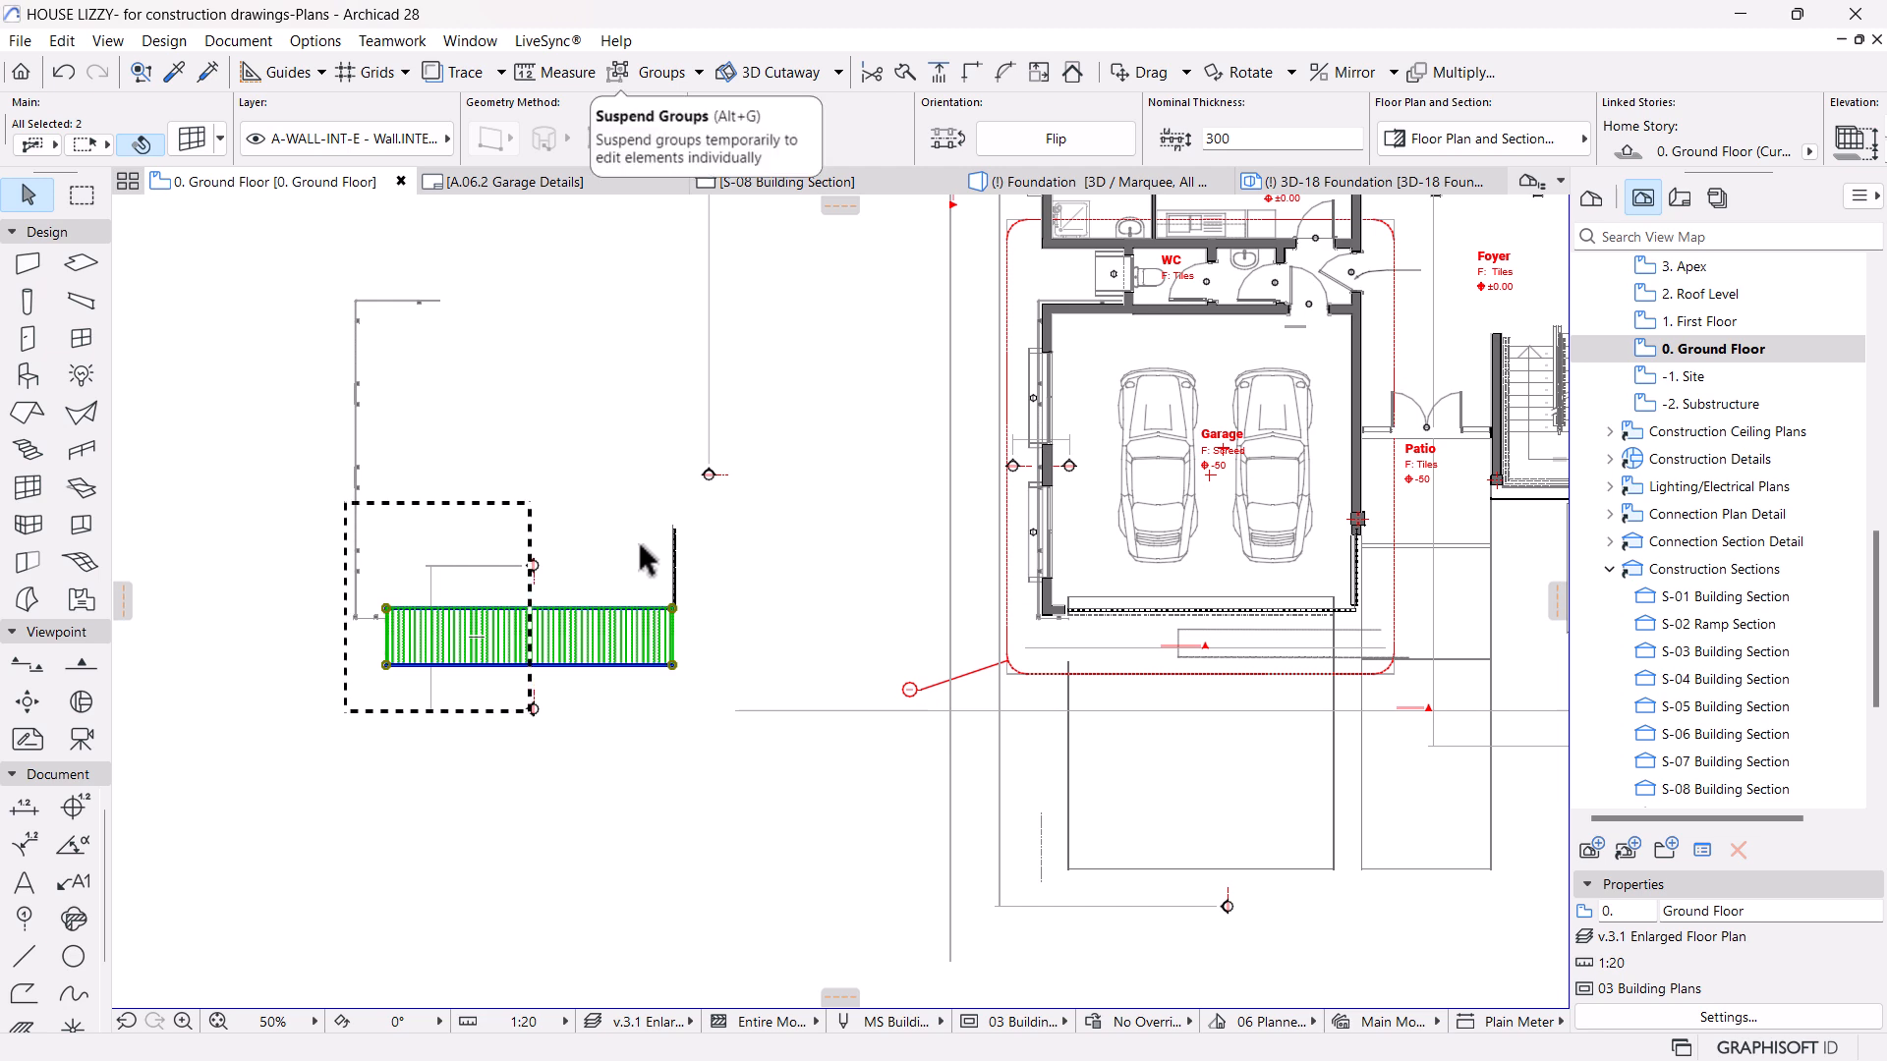
key("ctrl+d")
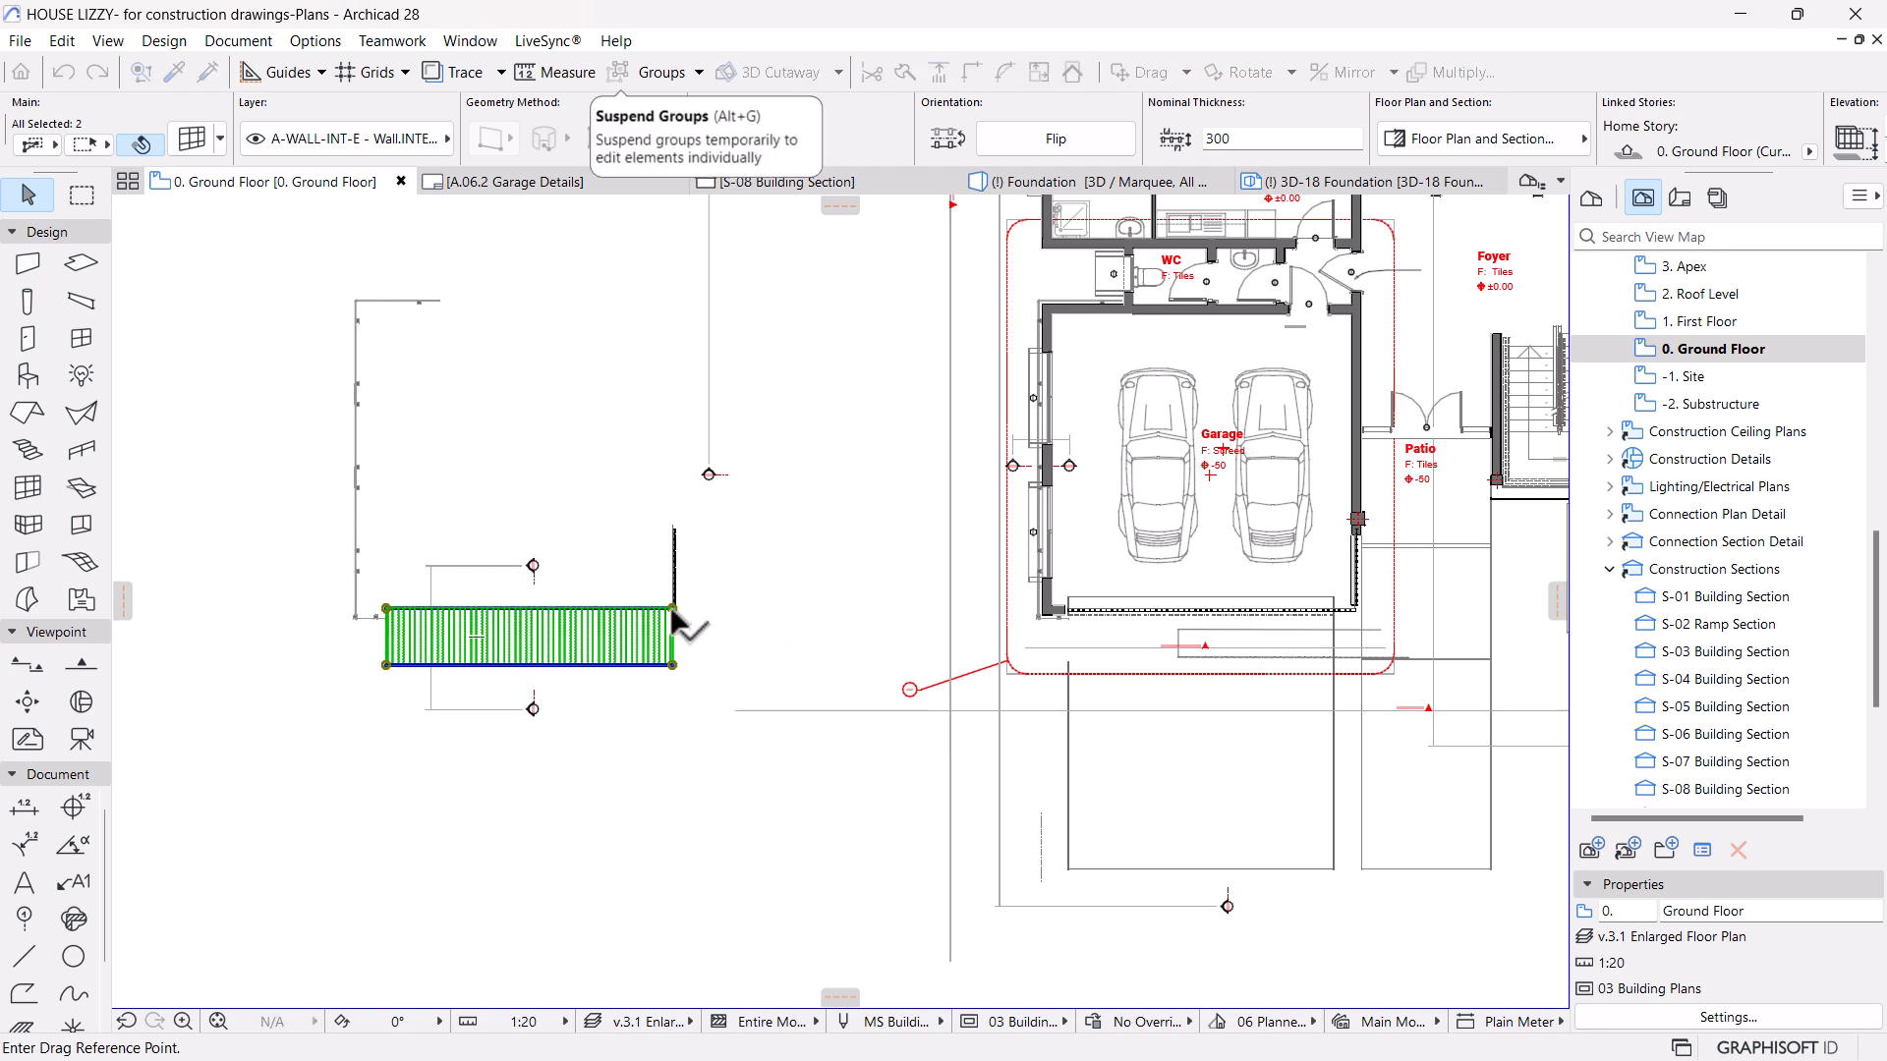
left_click(673, 609)
scroll(1356, 629, "up", 5)
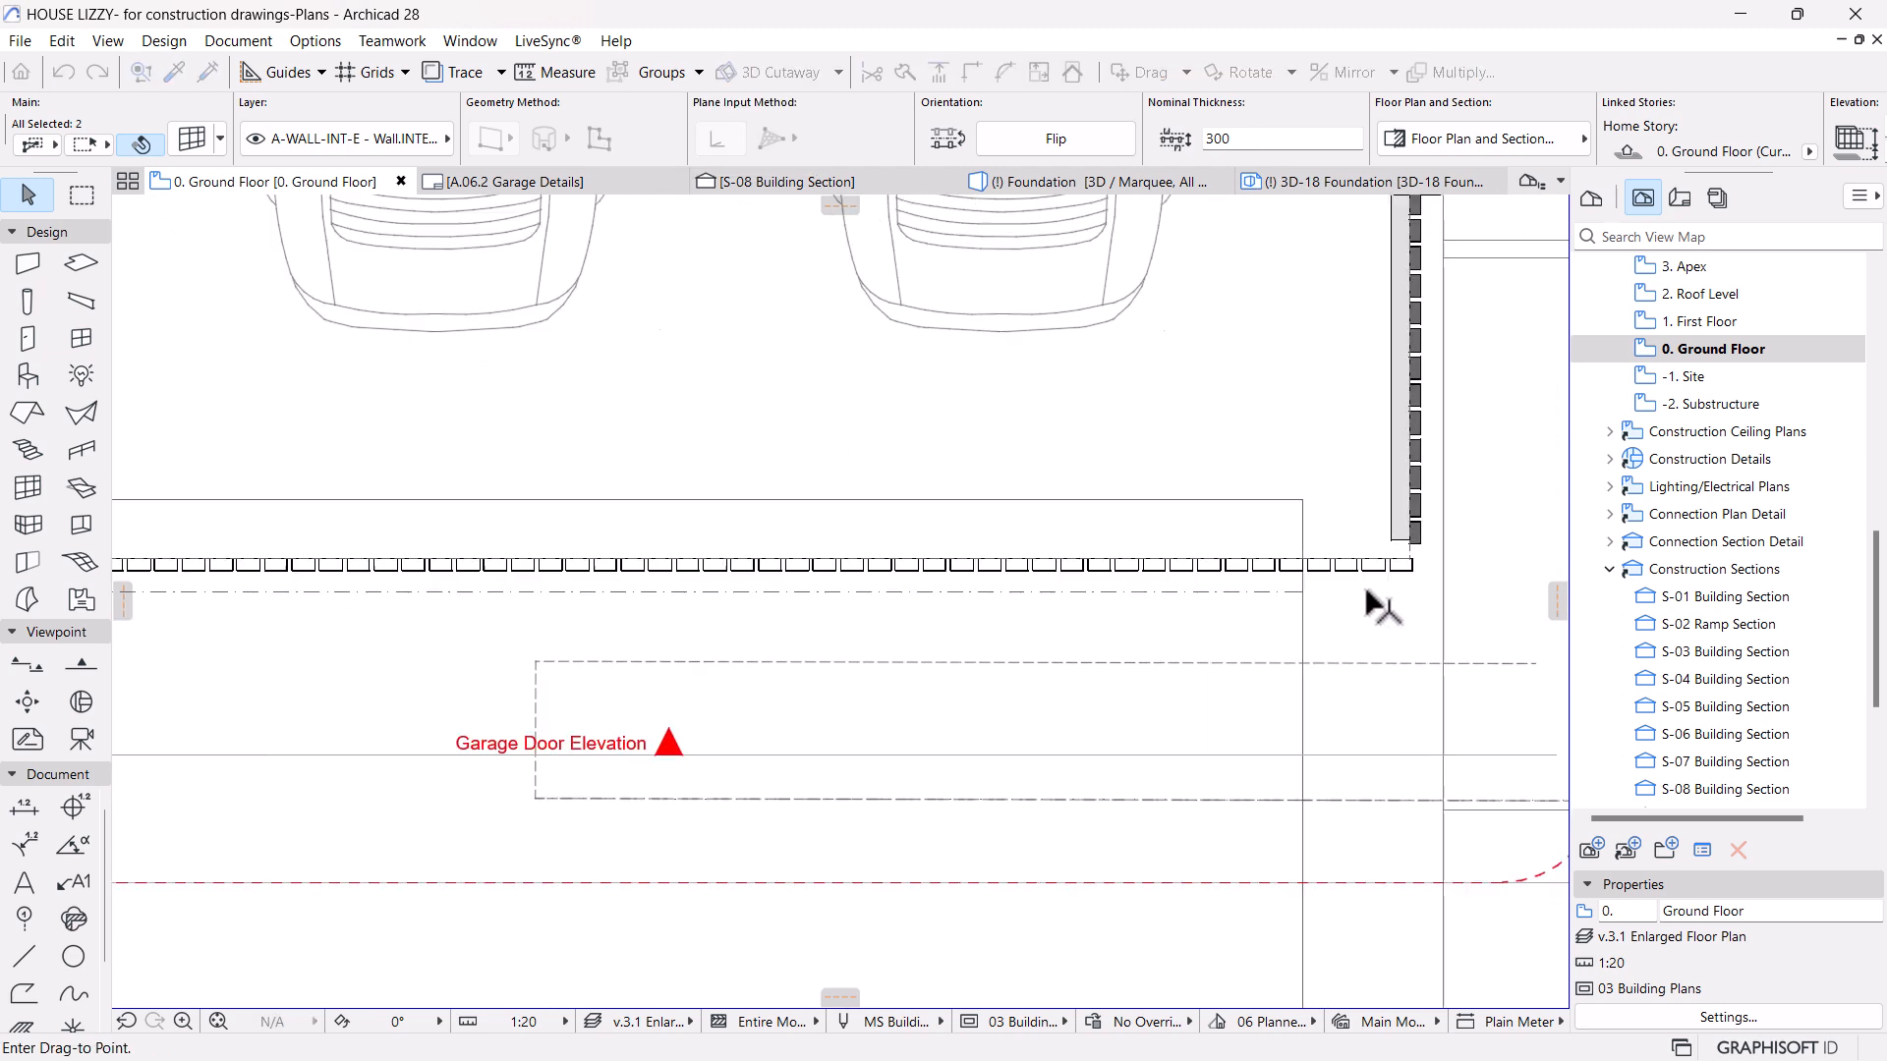
scroll(1450, 562, "up", 5)
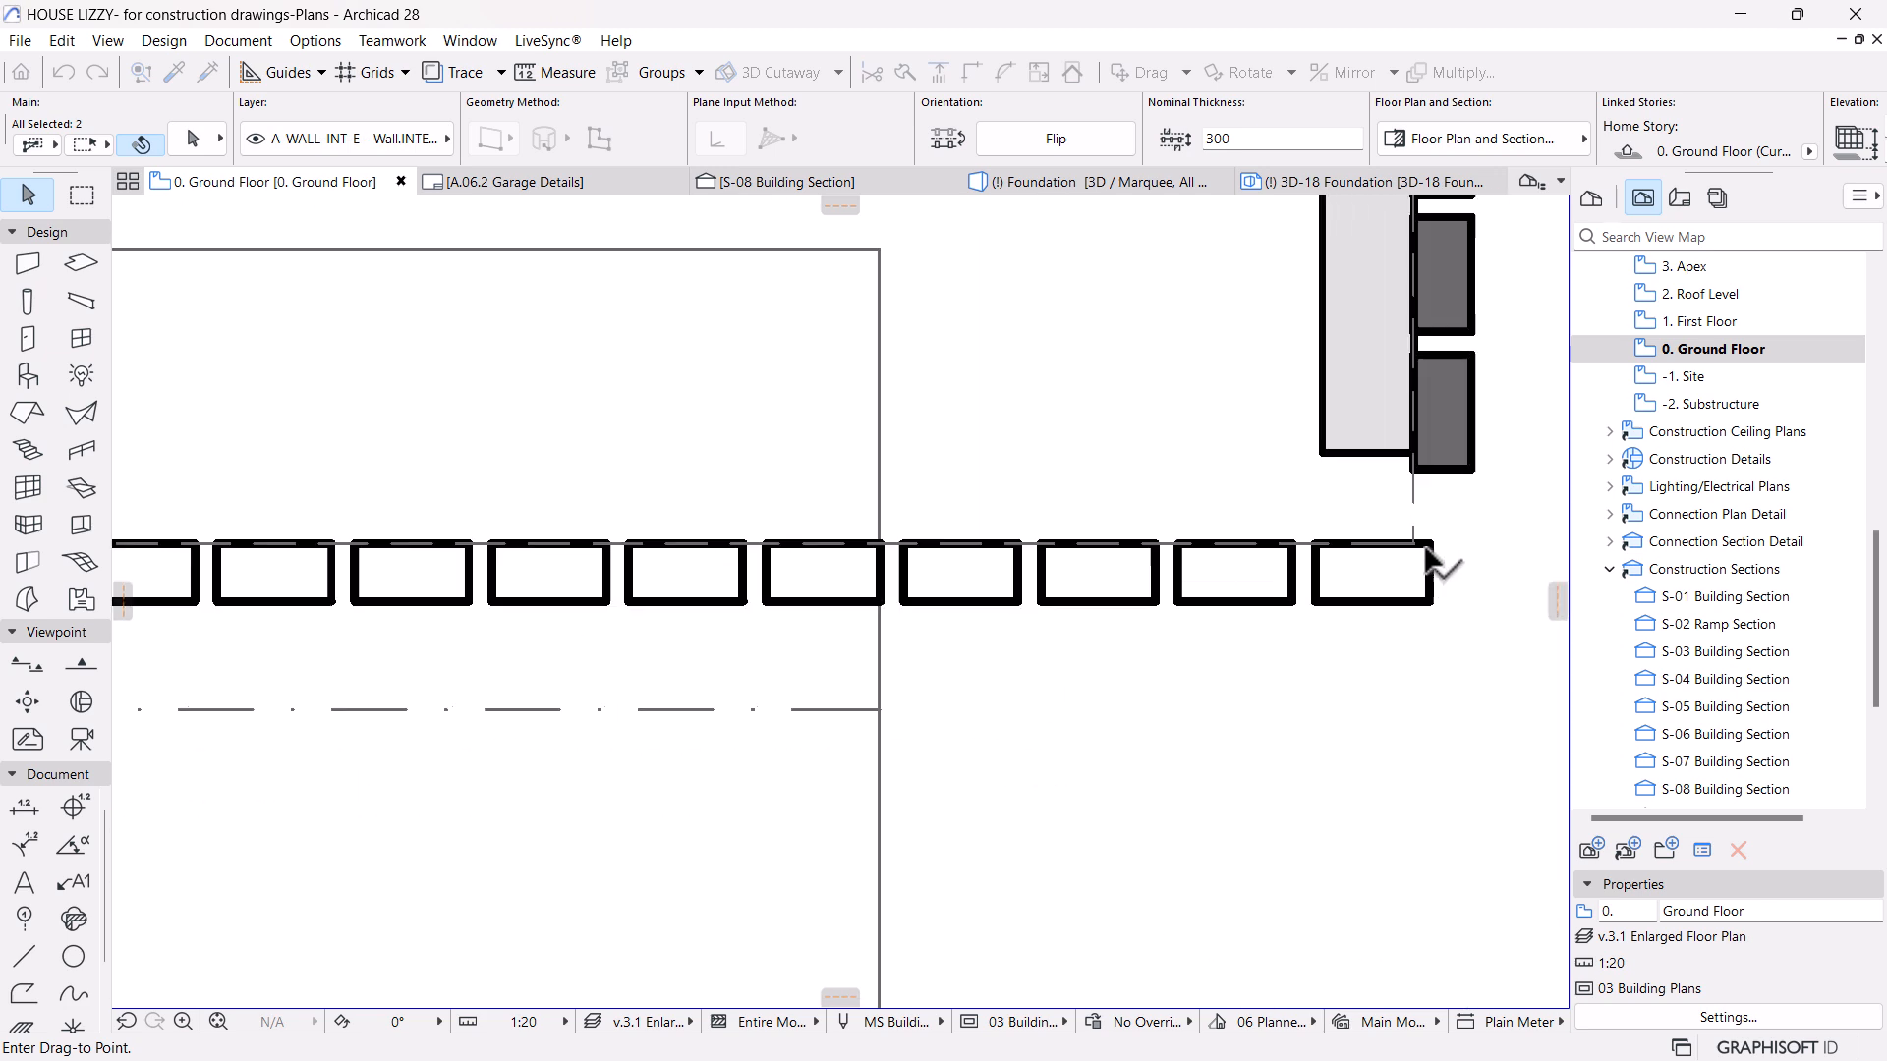
left_click(1430, 543)
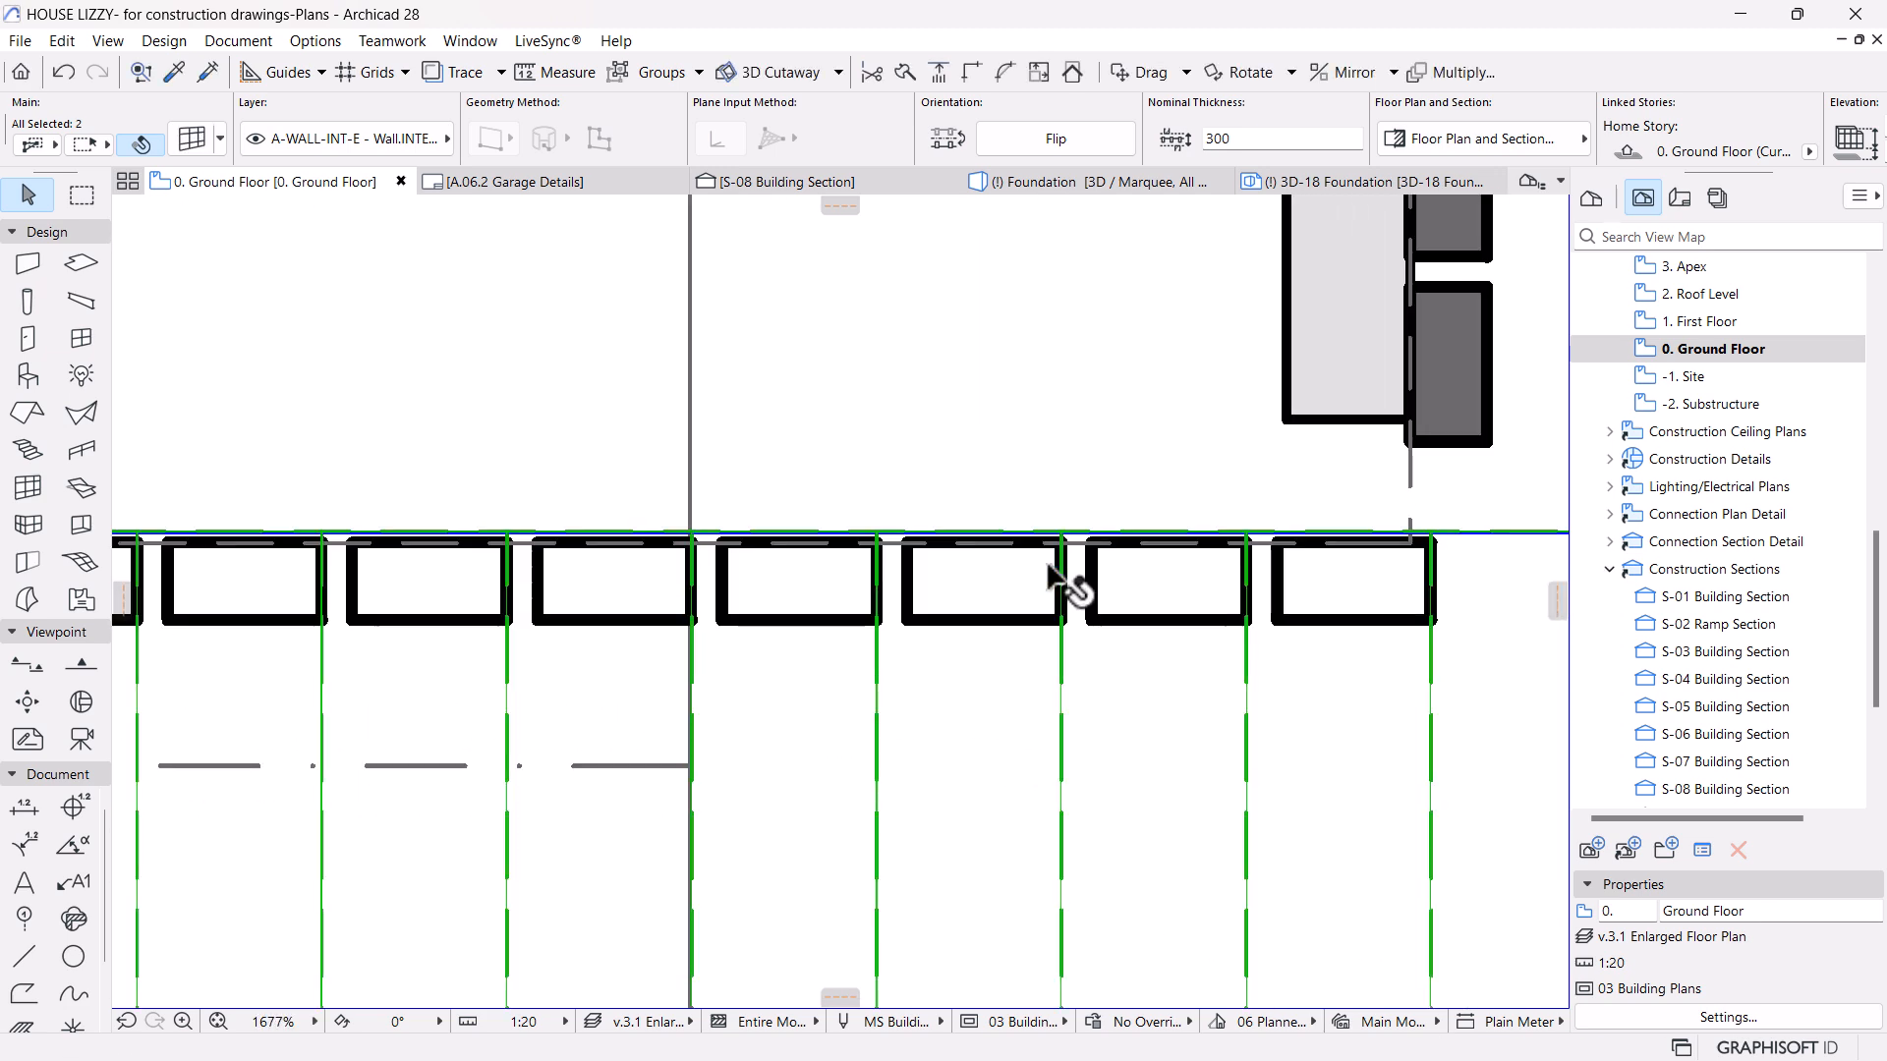
Shift the two folded panels along the original garage door so that their left corner meets the door's left end, and deselect them.
scroll(1042, 604, "down", 5)
scroll(1036, 603, "down", 2)
left_click(1111, 584, "shift")
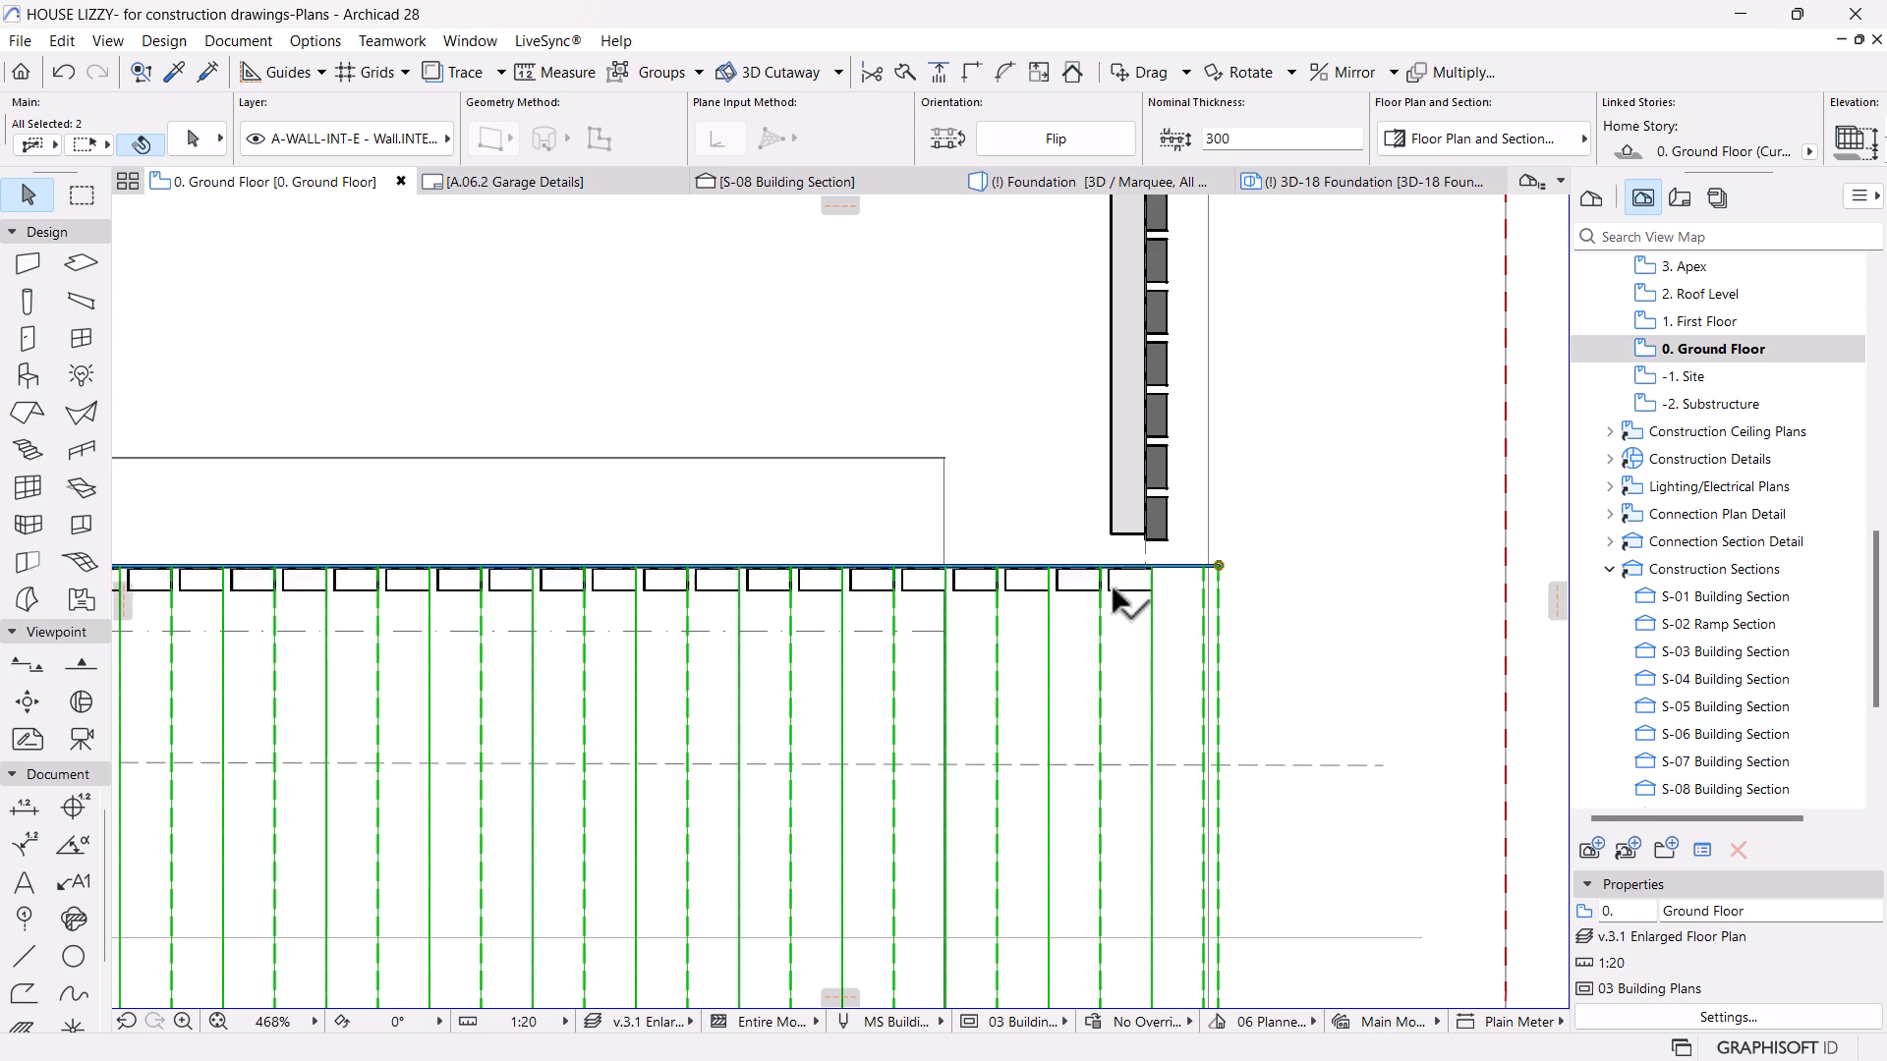
left_click(1111, 583, "shift")
scroll(1205, 577, "up", 6)
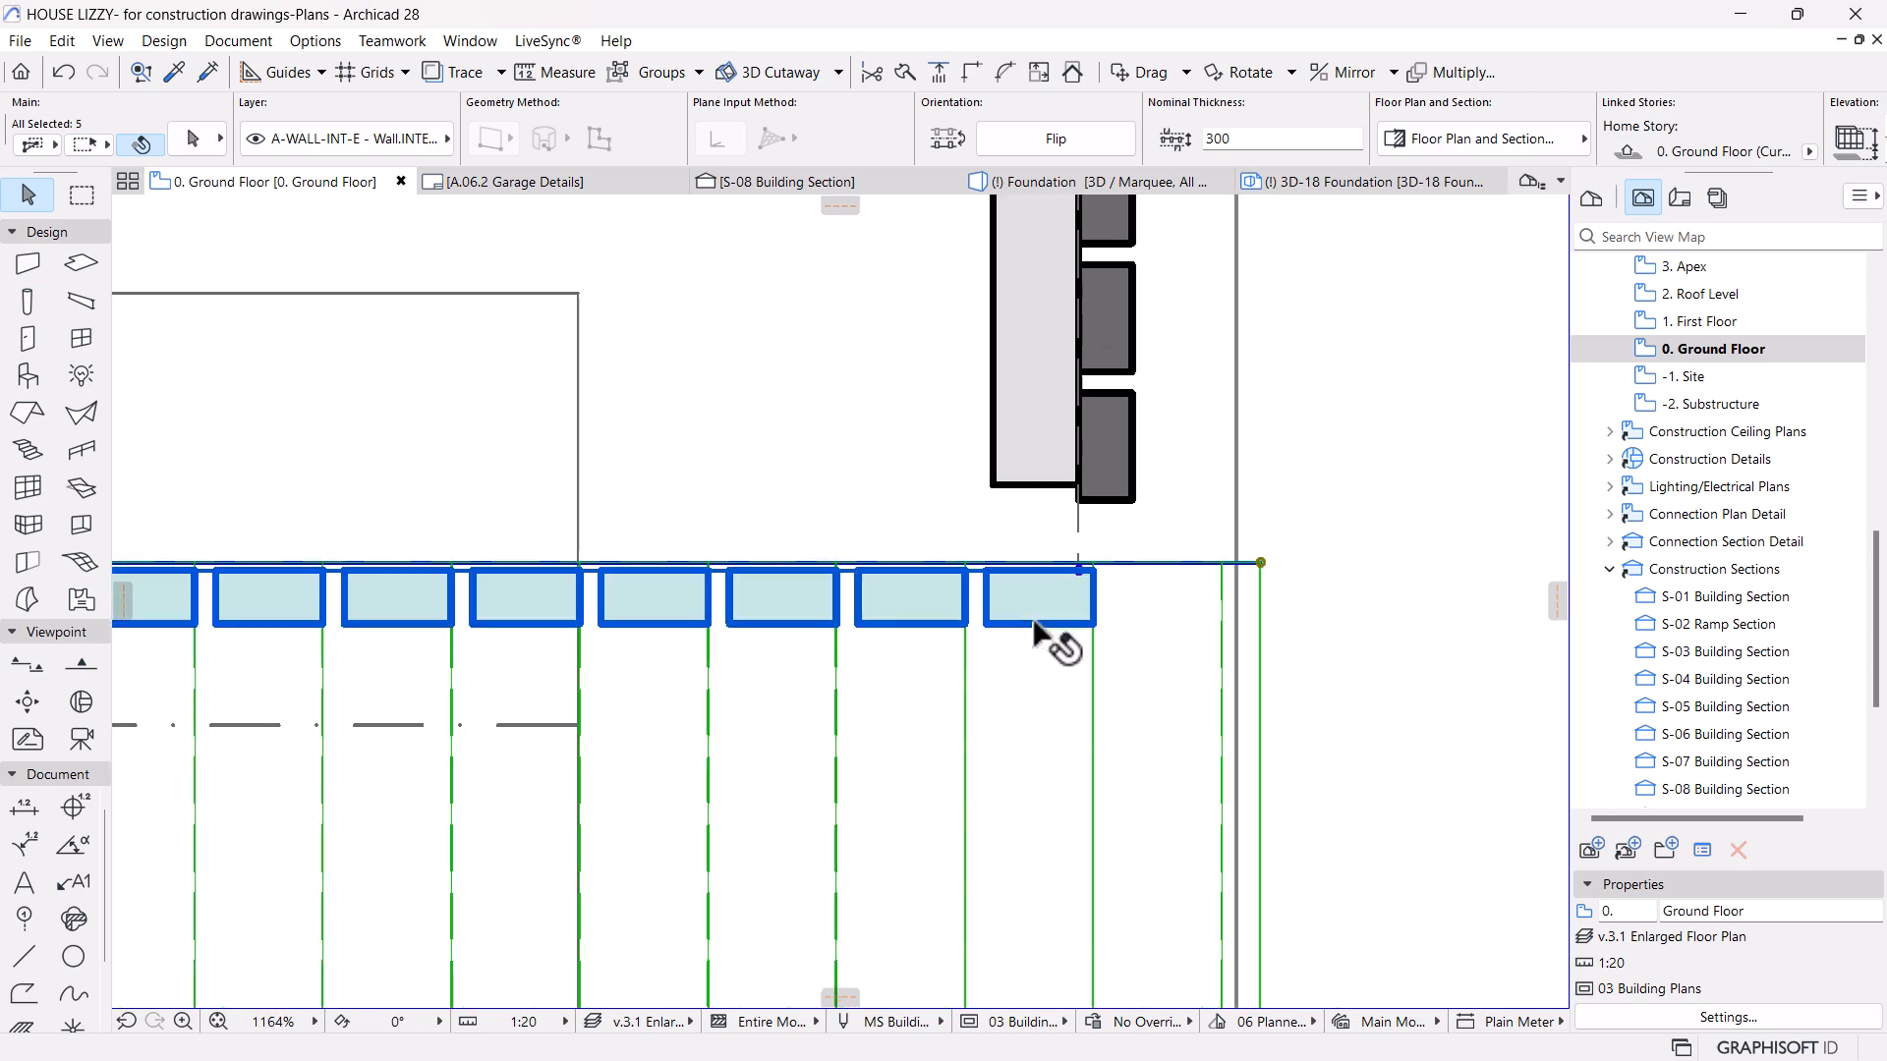
scroll(1342, 609, "down", 13)
middle_click_drag(678, 640, 918, 619)
scroll(589, 629, "up", 4)
scroll(492, 590, "up", 10)
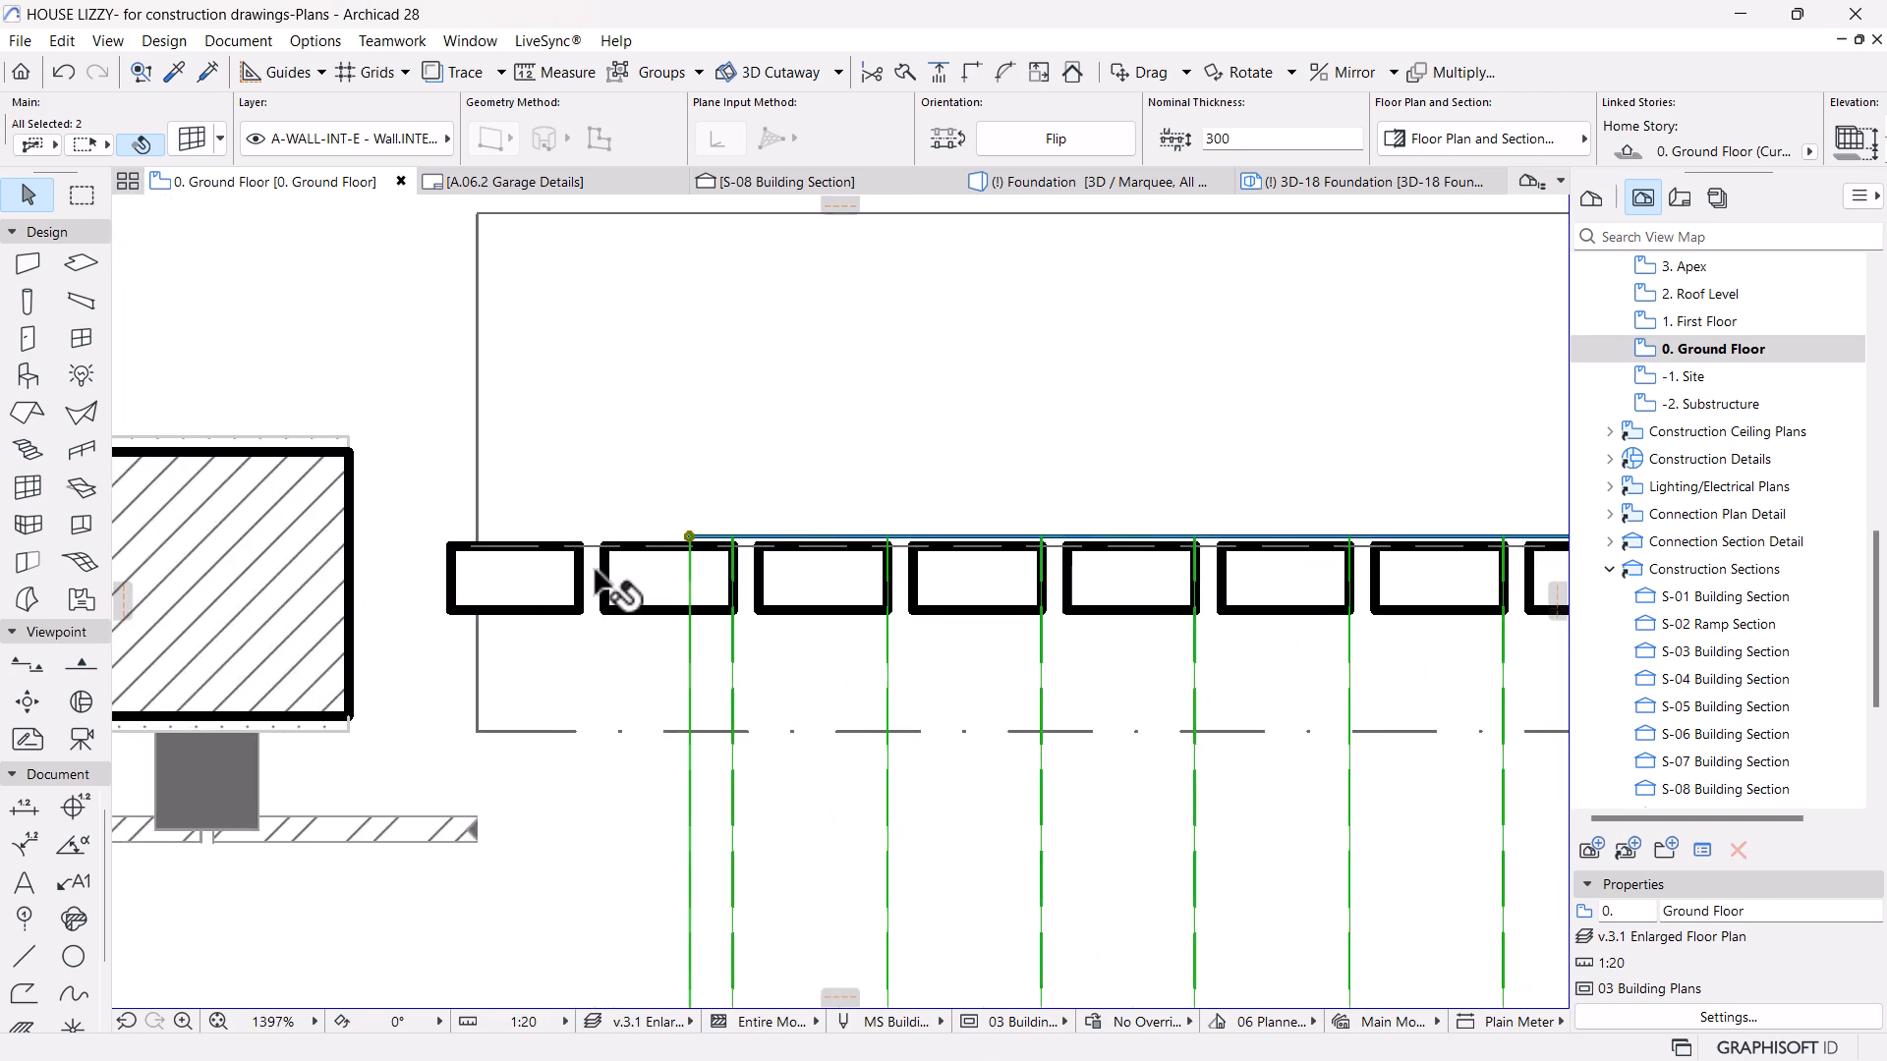
key("ctrl+d")
left_click(689, 538)
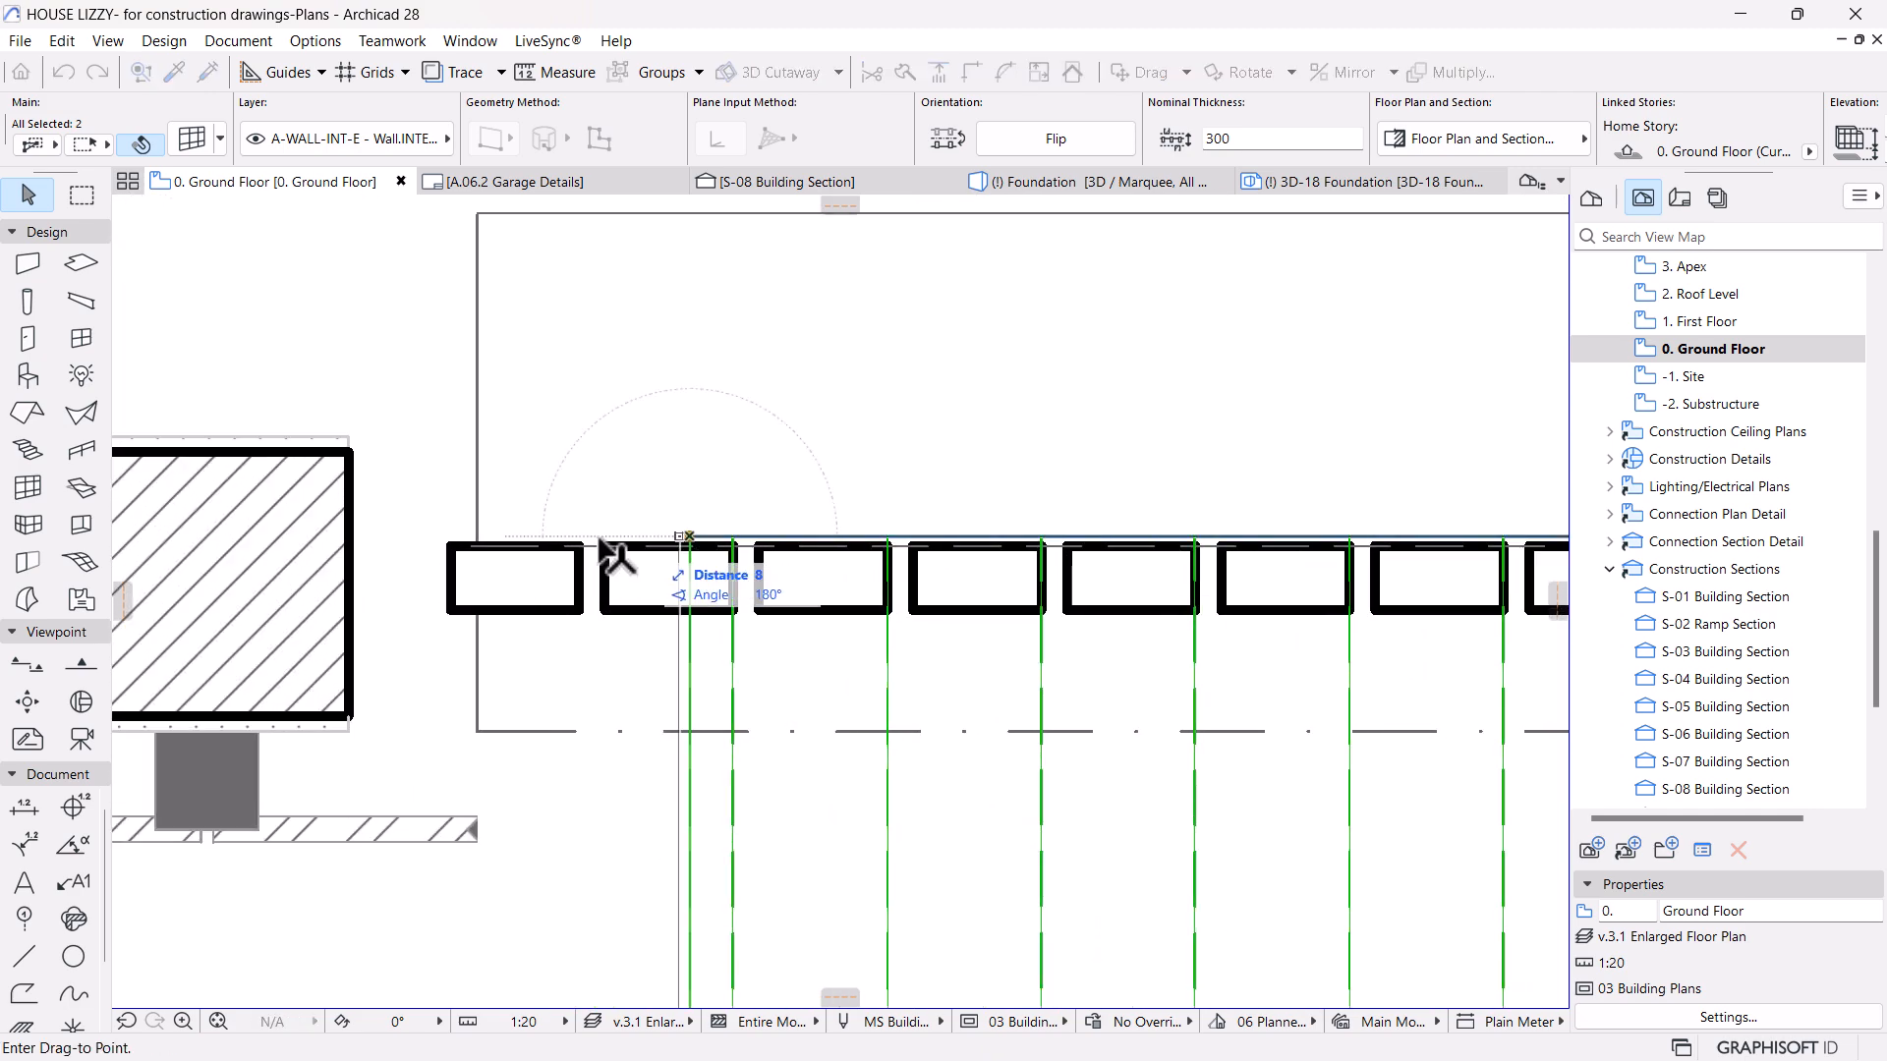
left_click(450, 538)
scroll(451, 481, "down", 10)
middle_click_drag(935, 568, 542, 647)
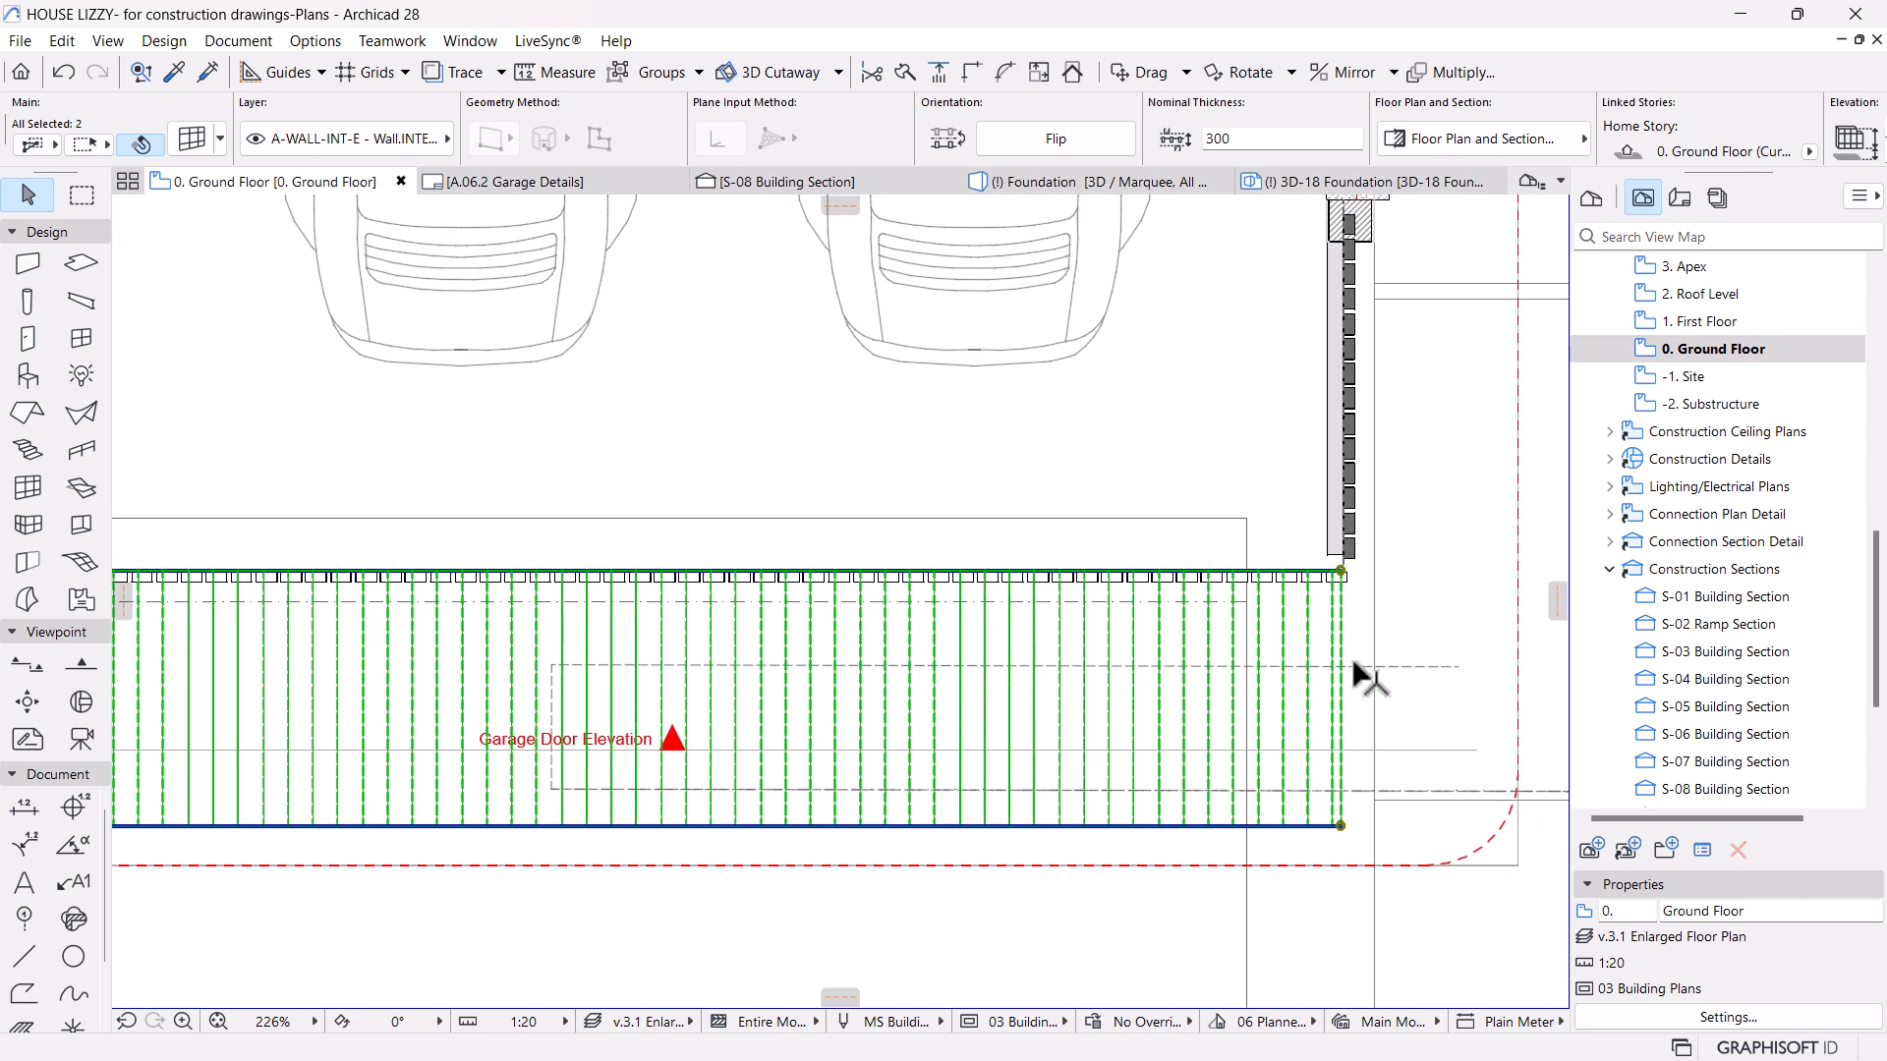
key("Escape")
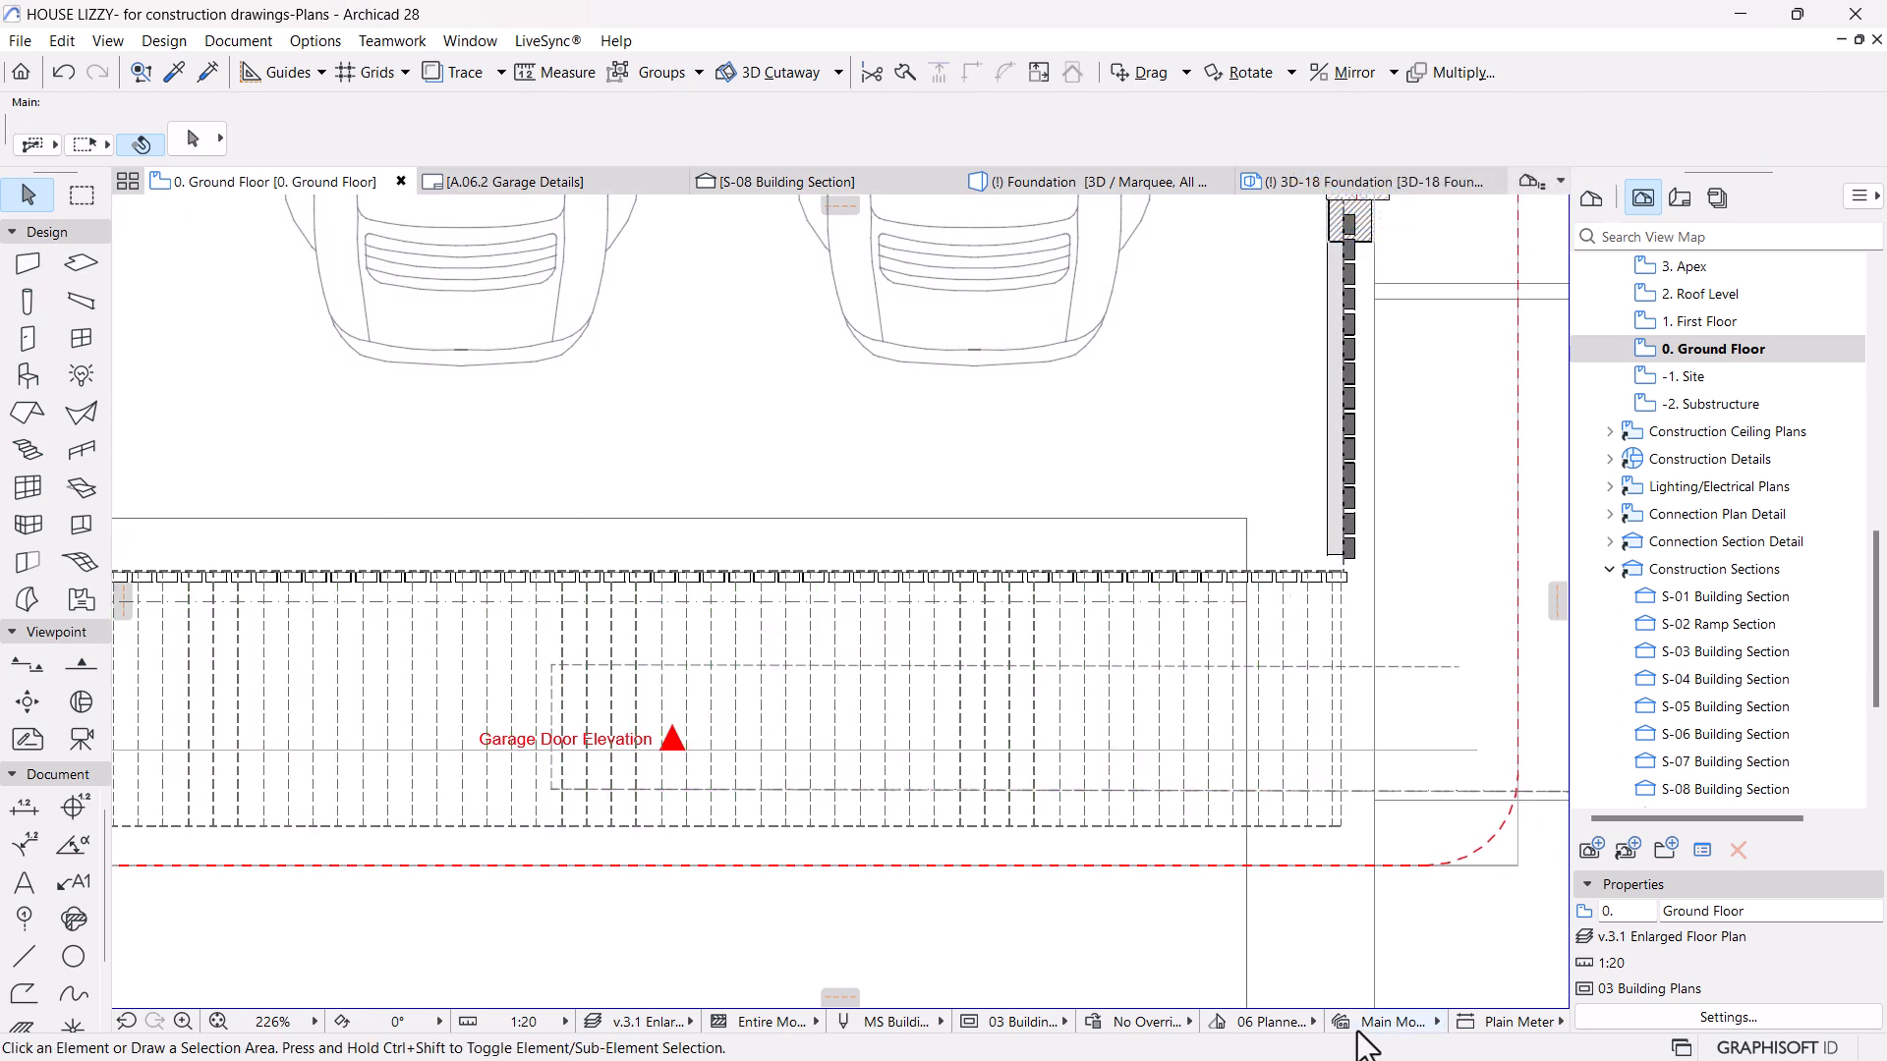
In the Foundation 3D view, select and delete the copied garage's clad walls, upper slab, timber panelling and floor slab.
scroll(1162, 724, "down", 5)
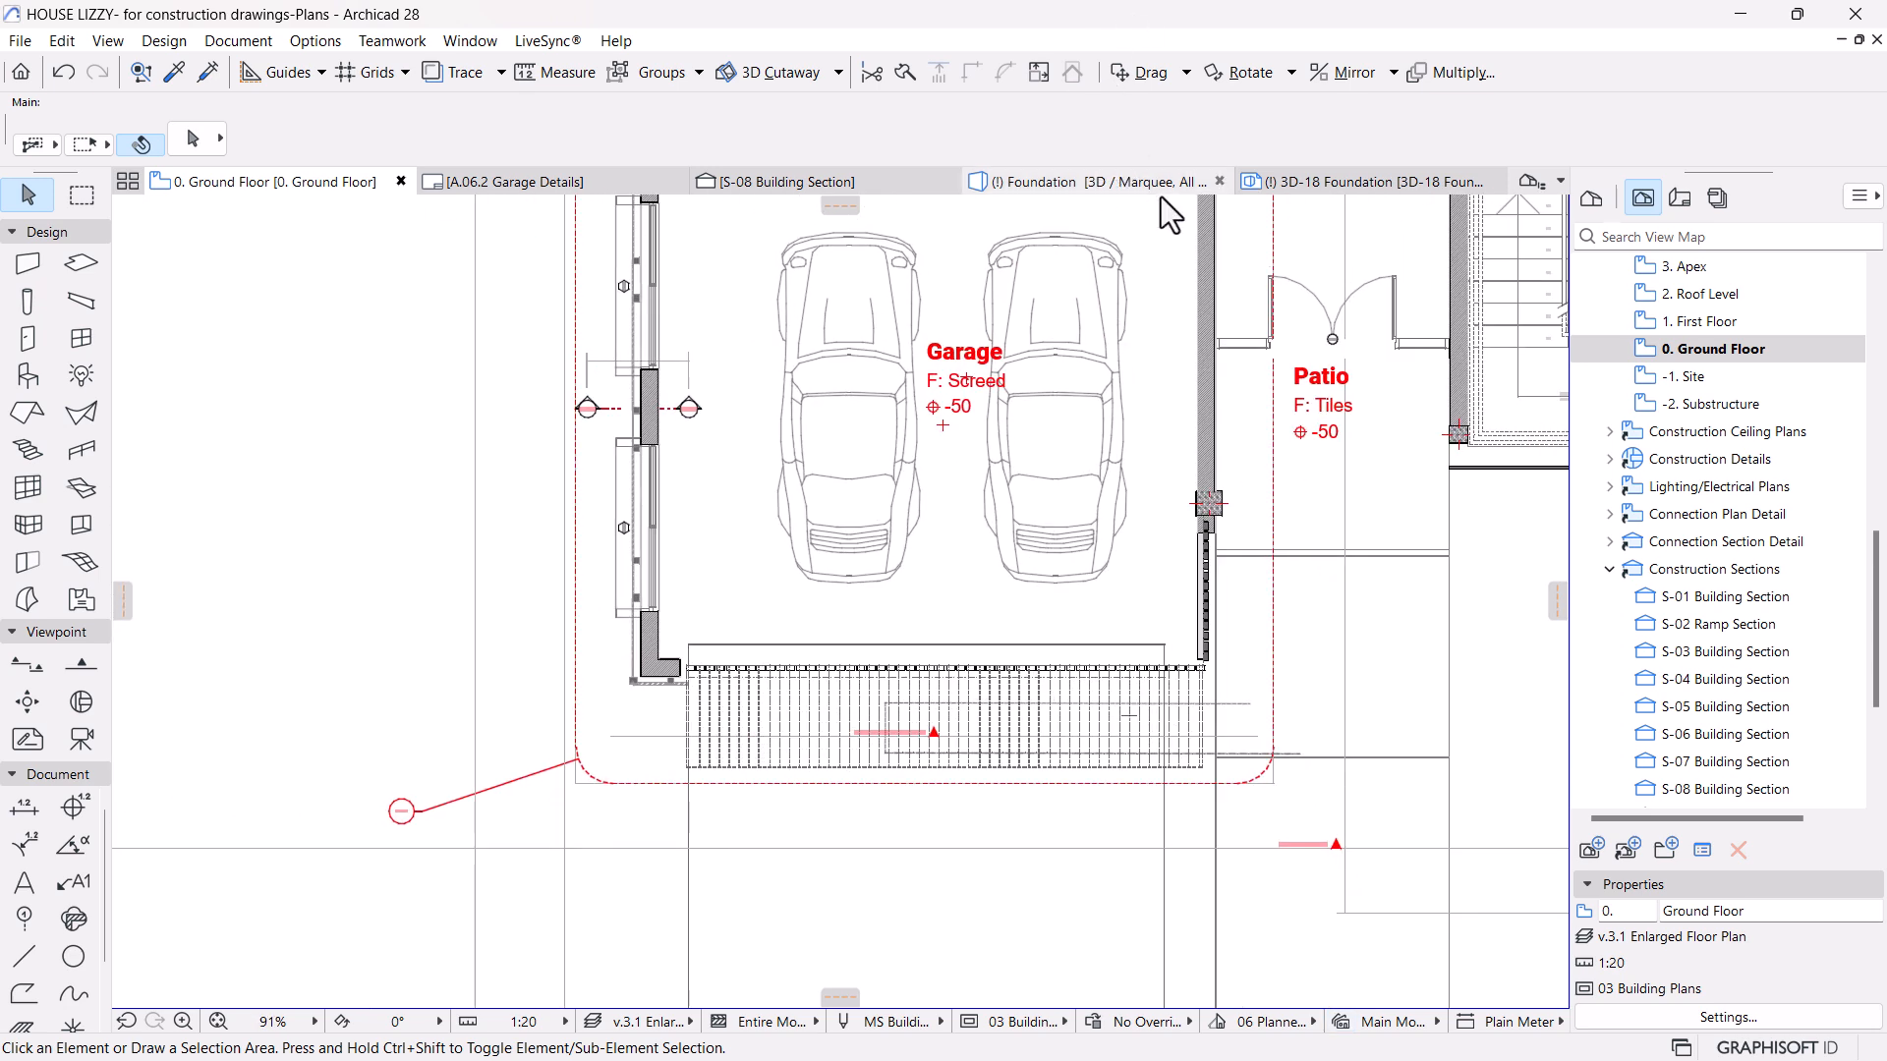
left_click(1076, 186)
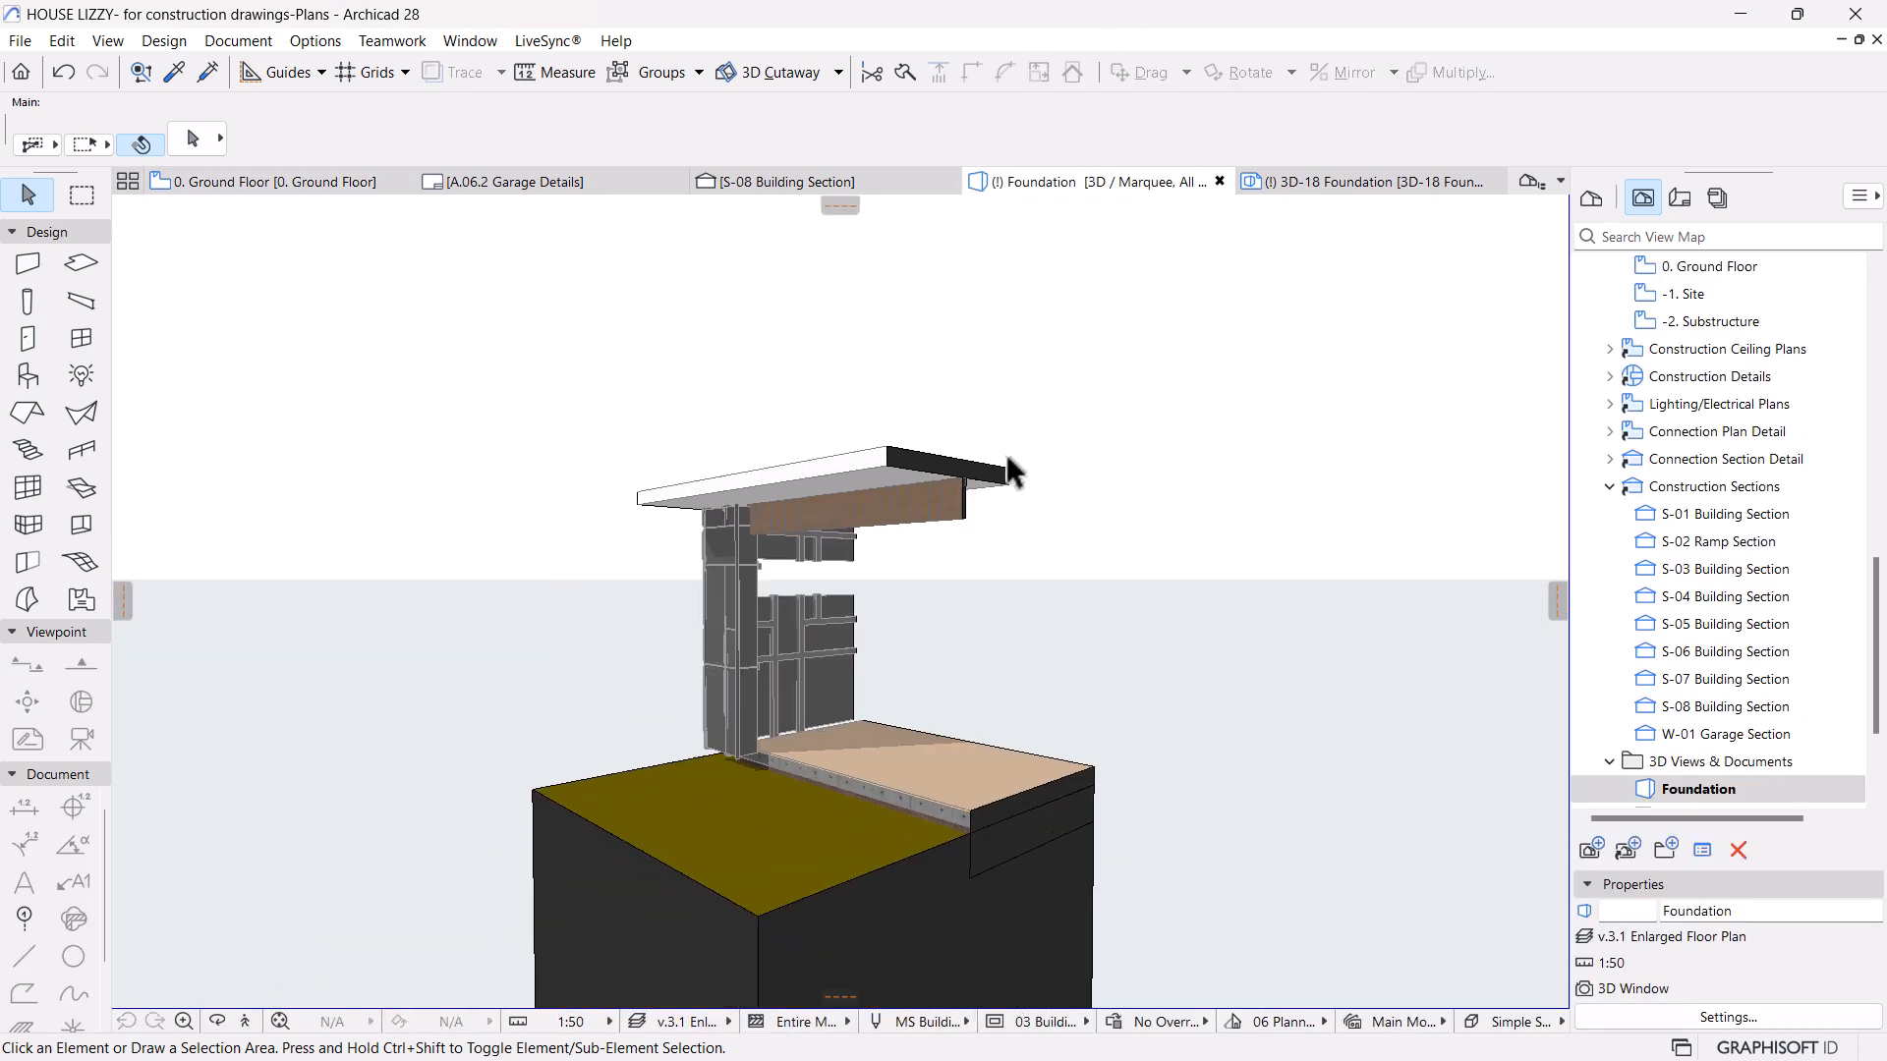
left_click_drag(1293, 351, 540, 721)
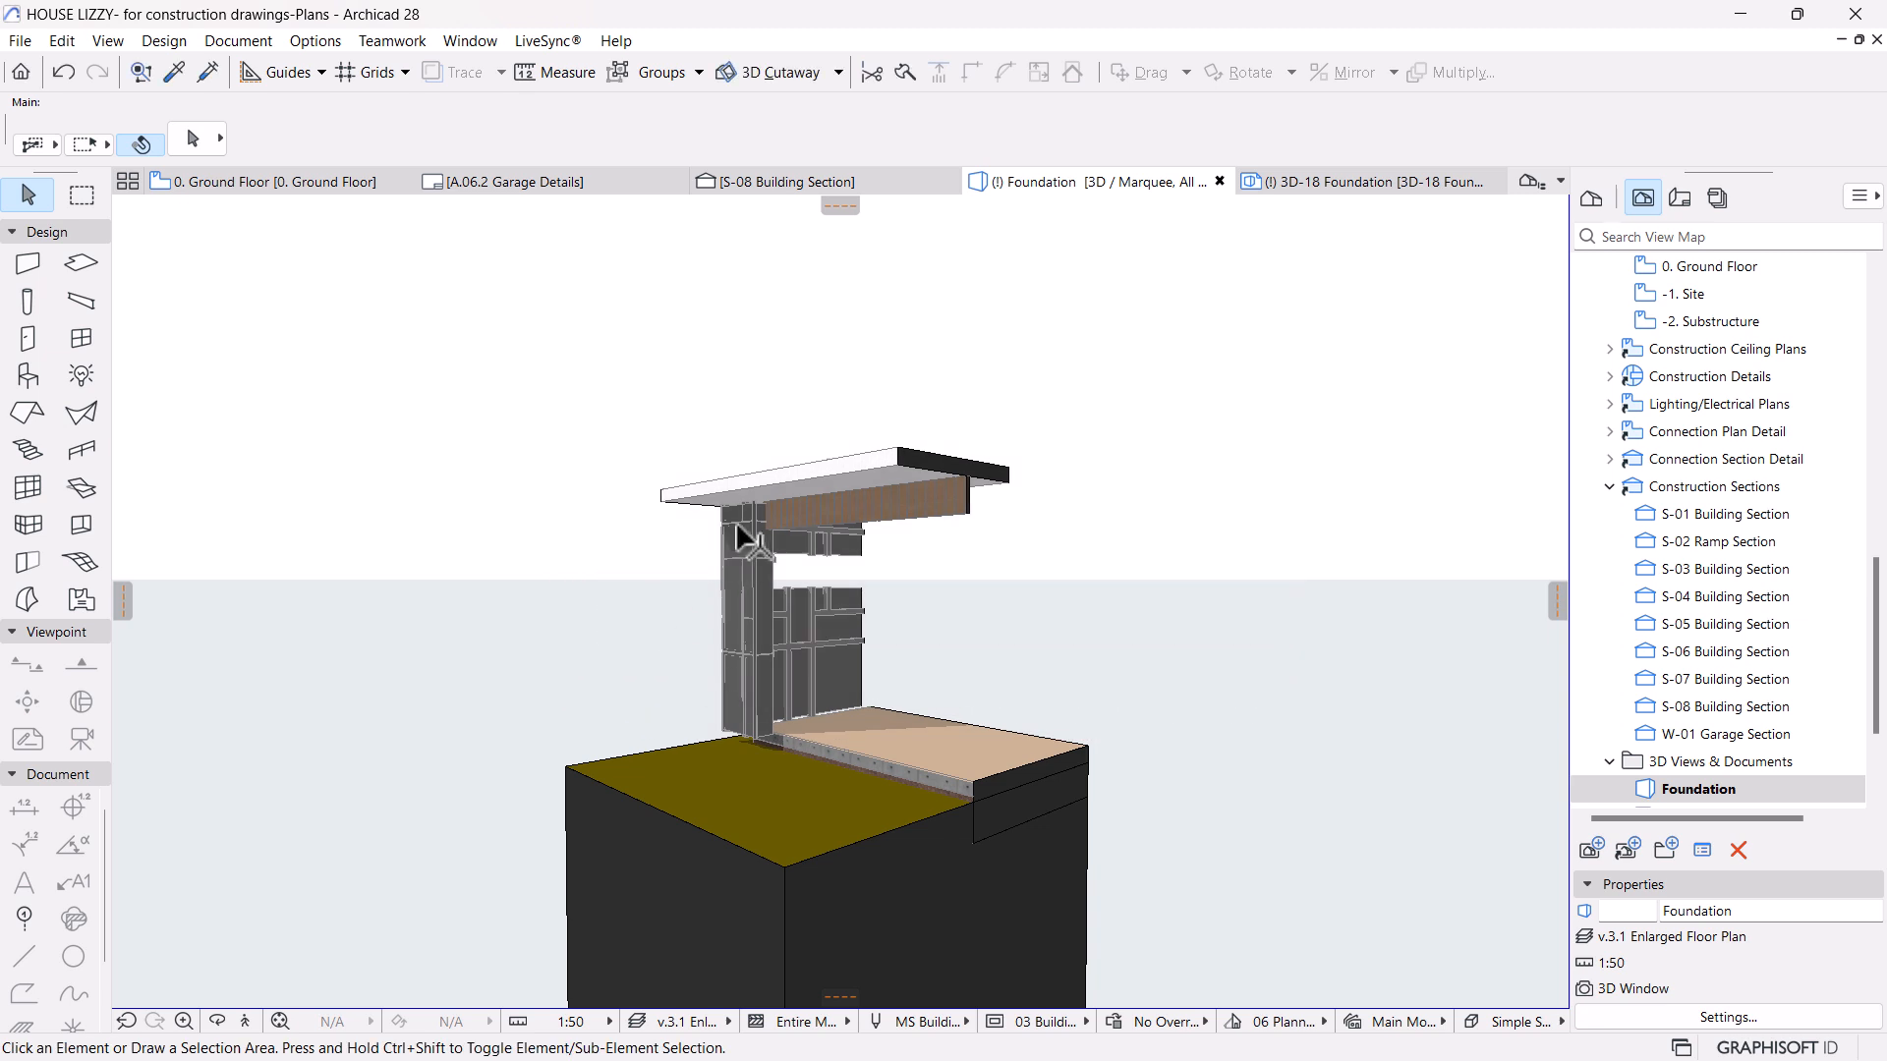
left_click(729, 541)
left_click(782, 513)
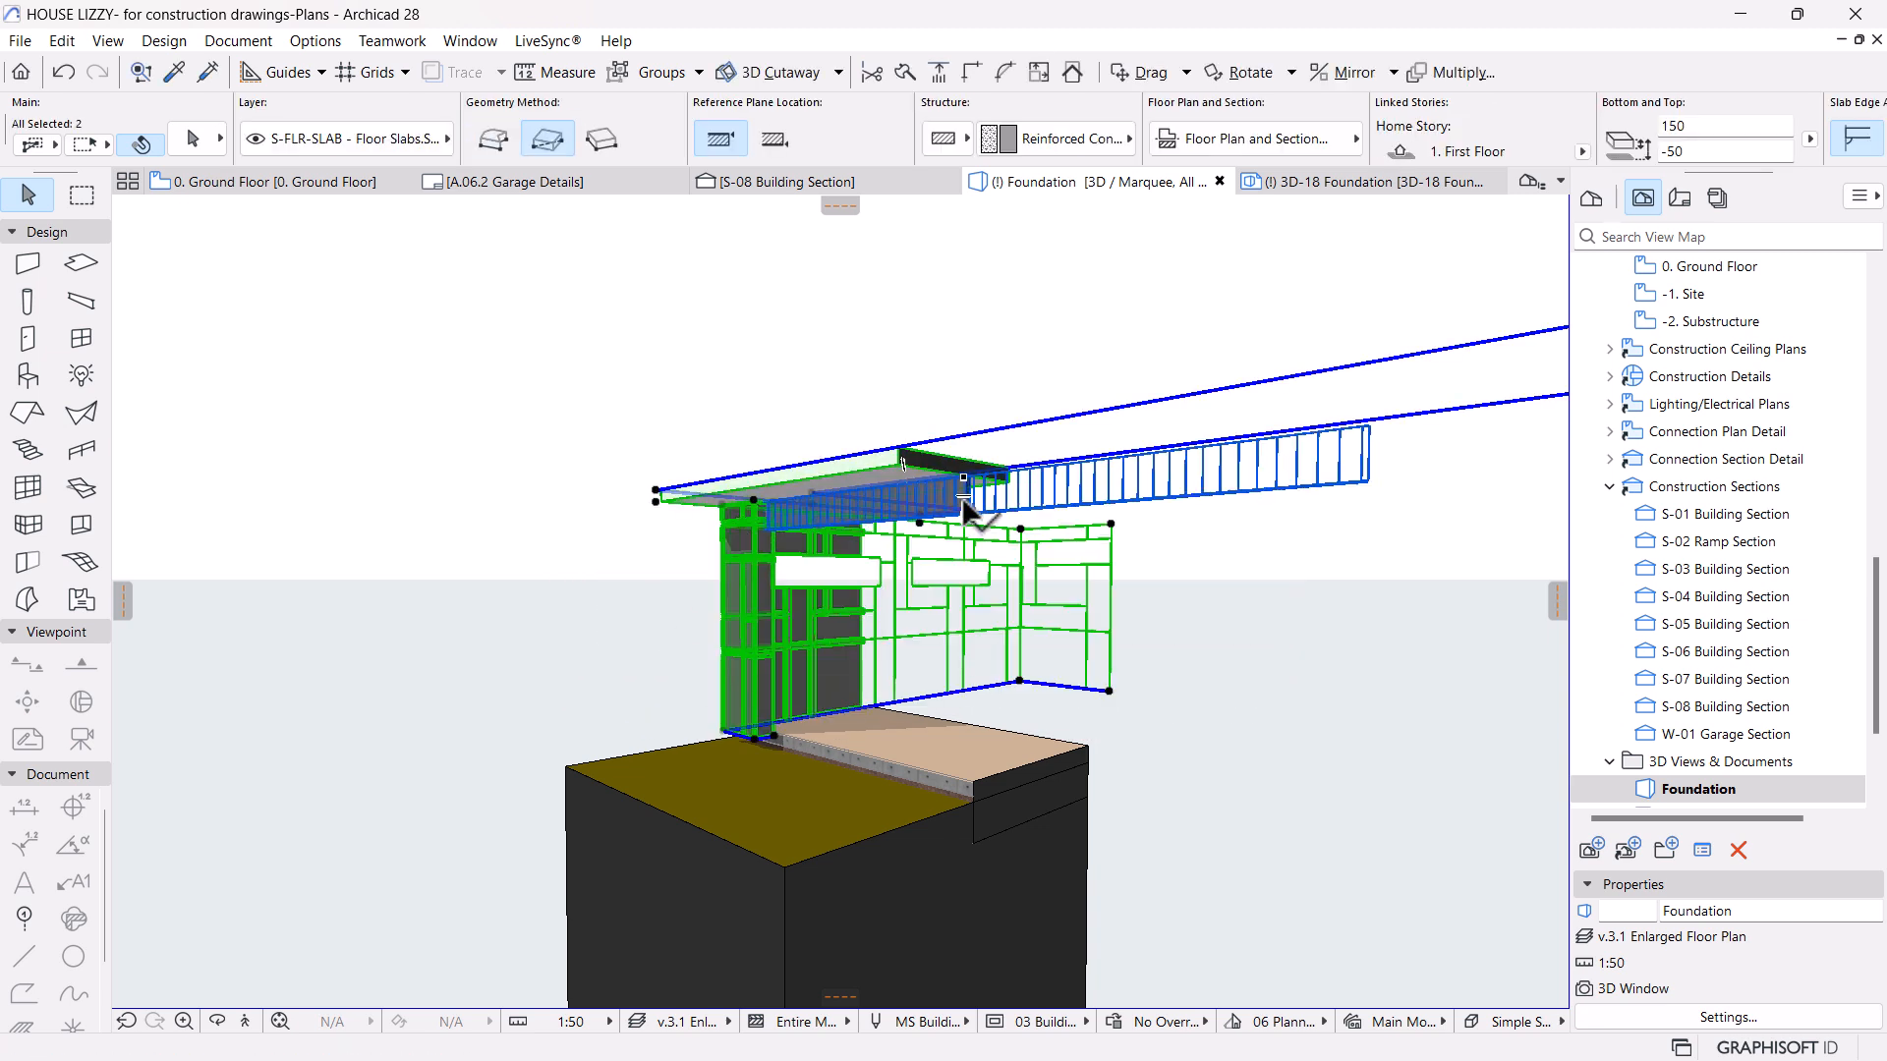
left_click(923, 771, "shift")
key("Delete")
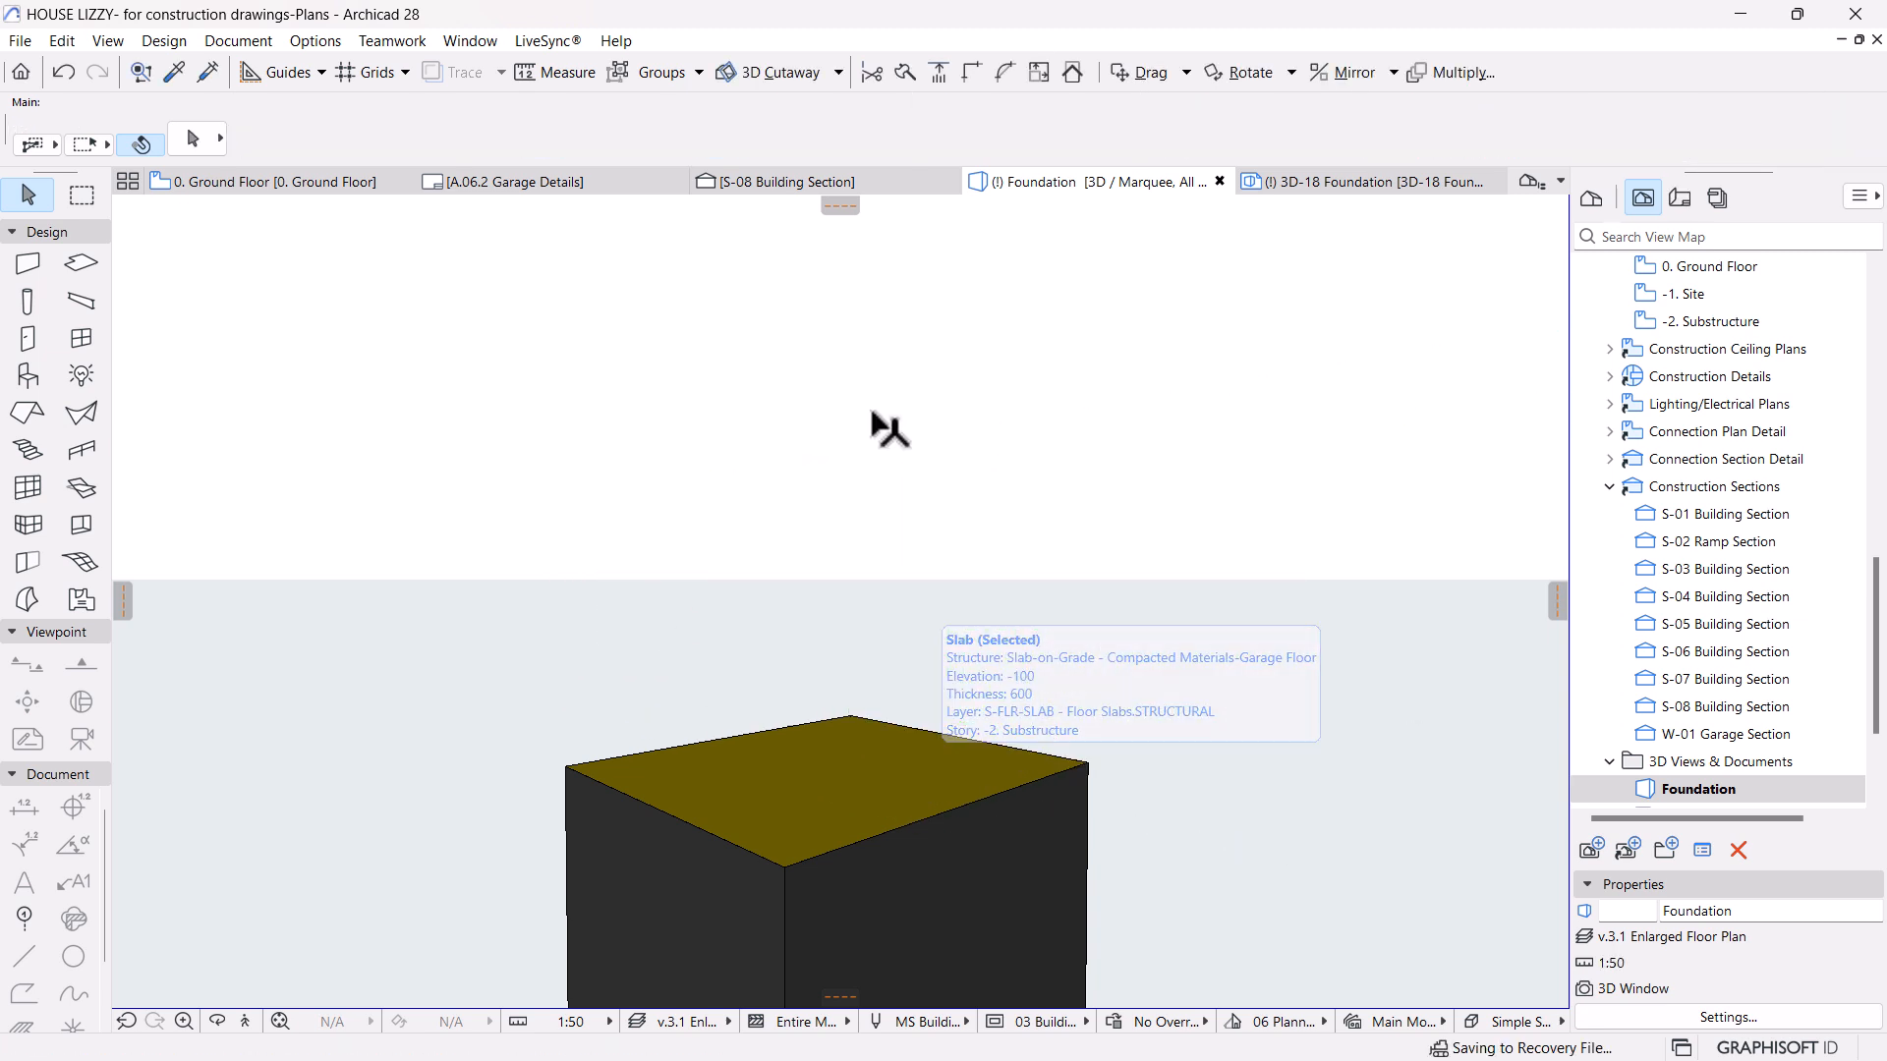
Show the whole model in 3D and delete the leftover upright timber panel of the copied garage.
right_click(802, 329)
left_click(853, 568)
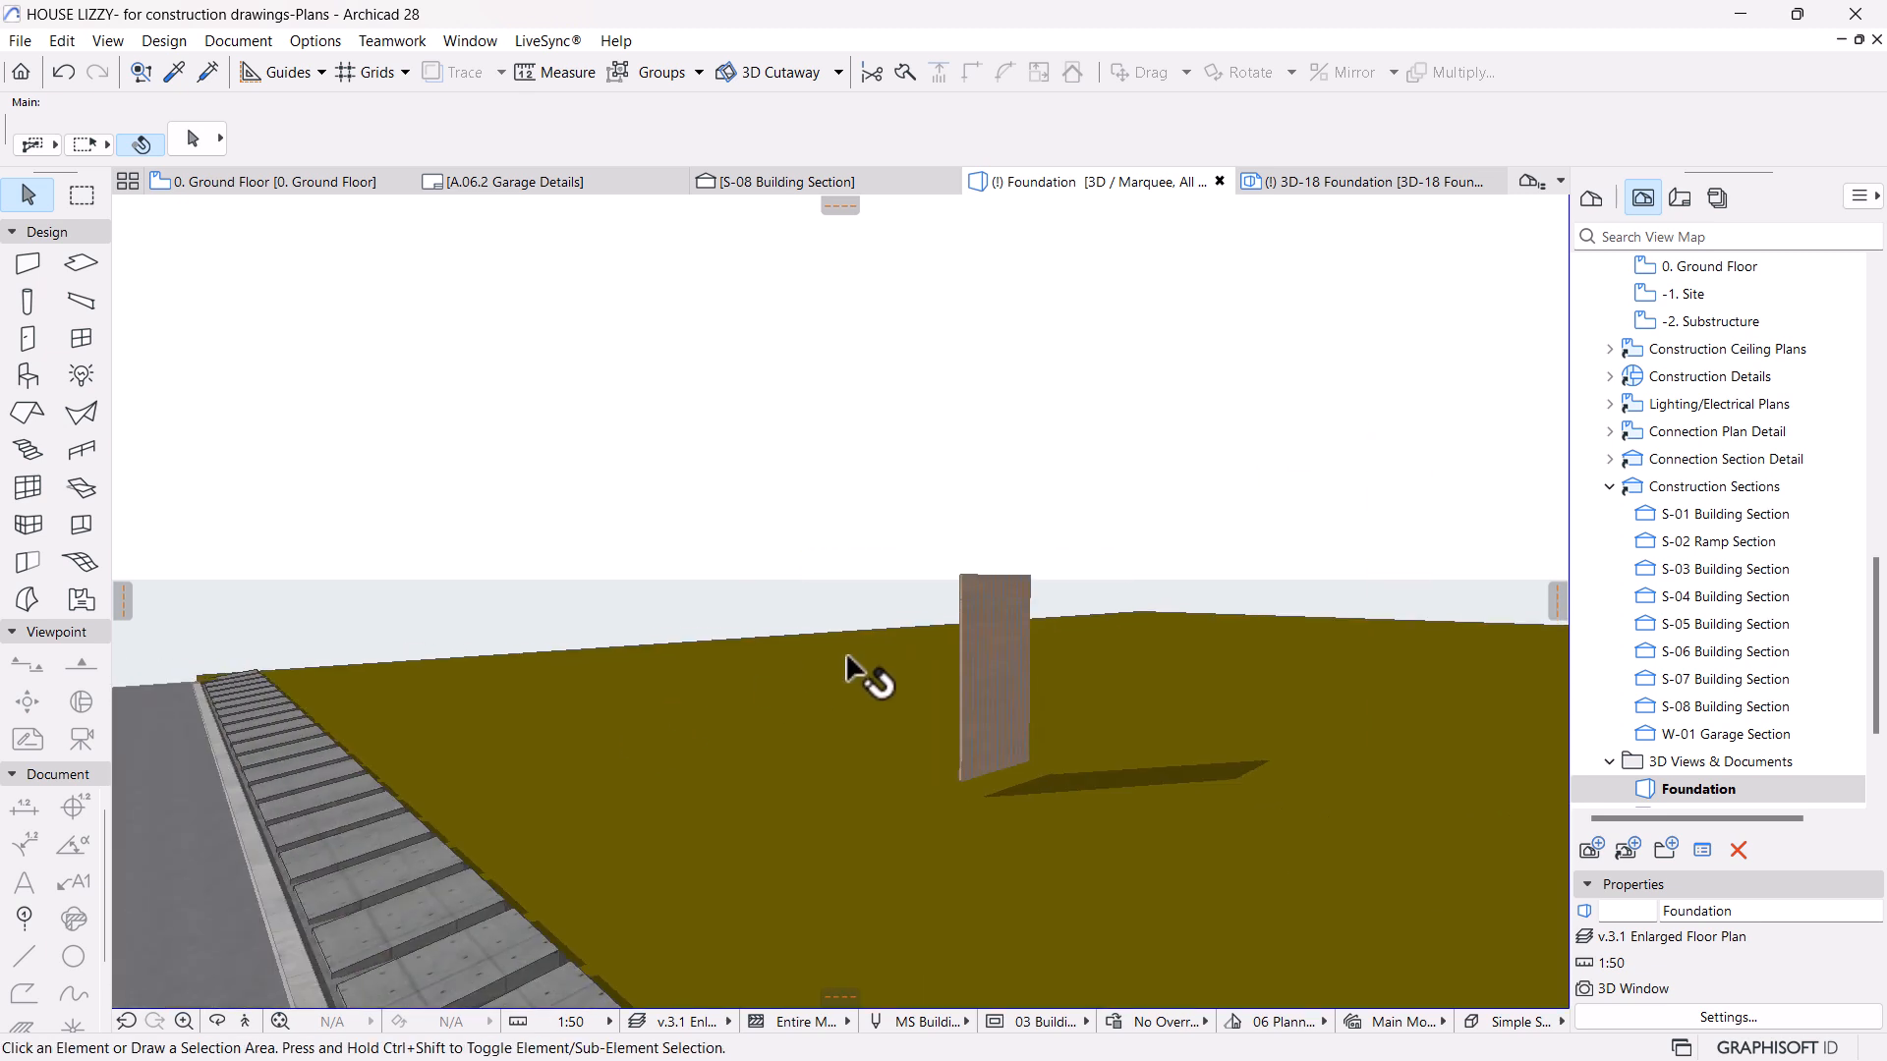
left_click(978, 637)
key("Delete")
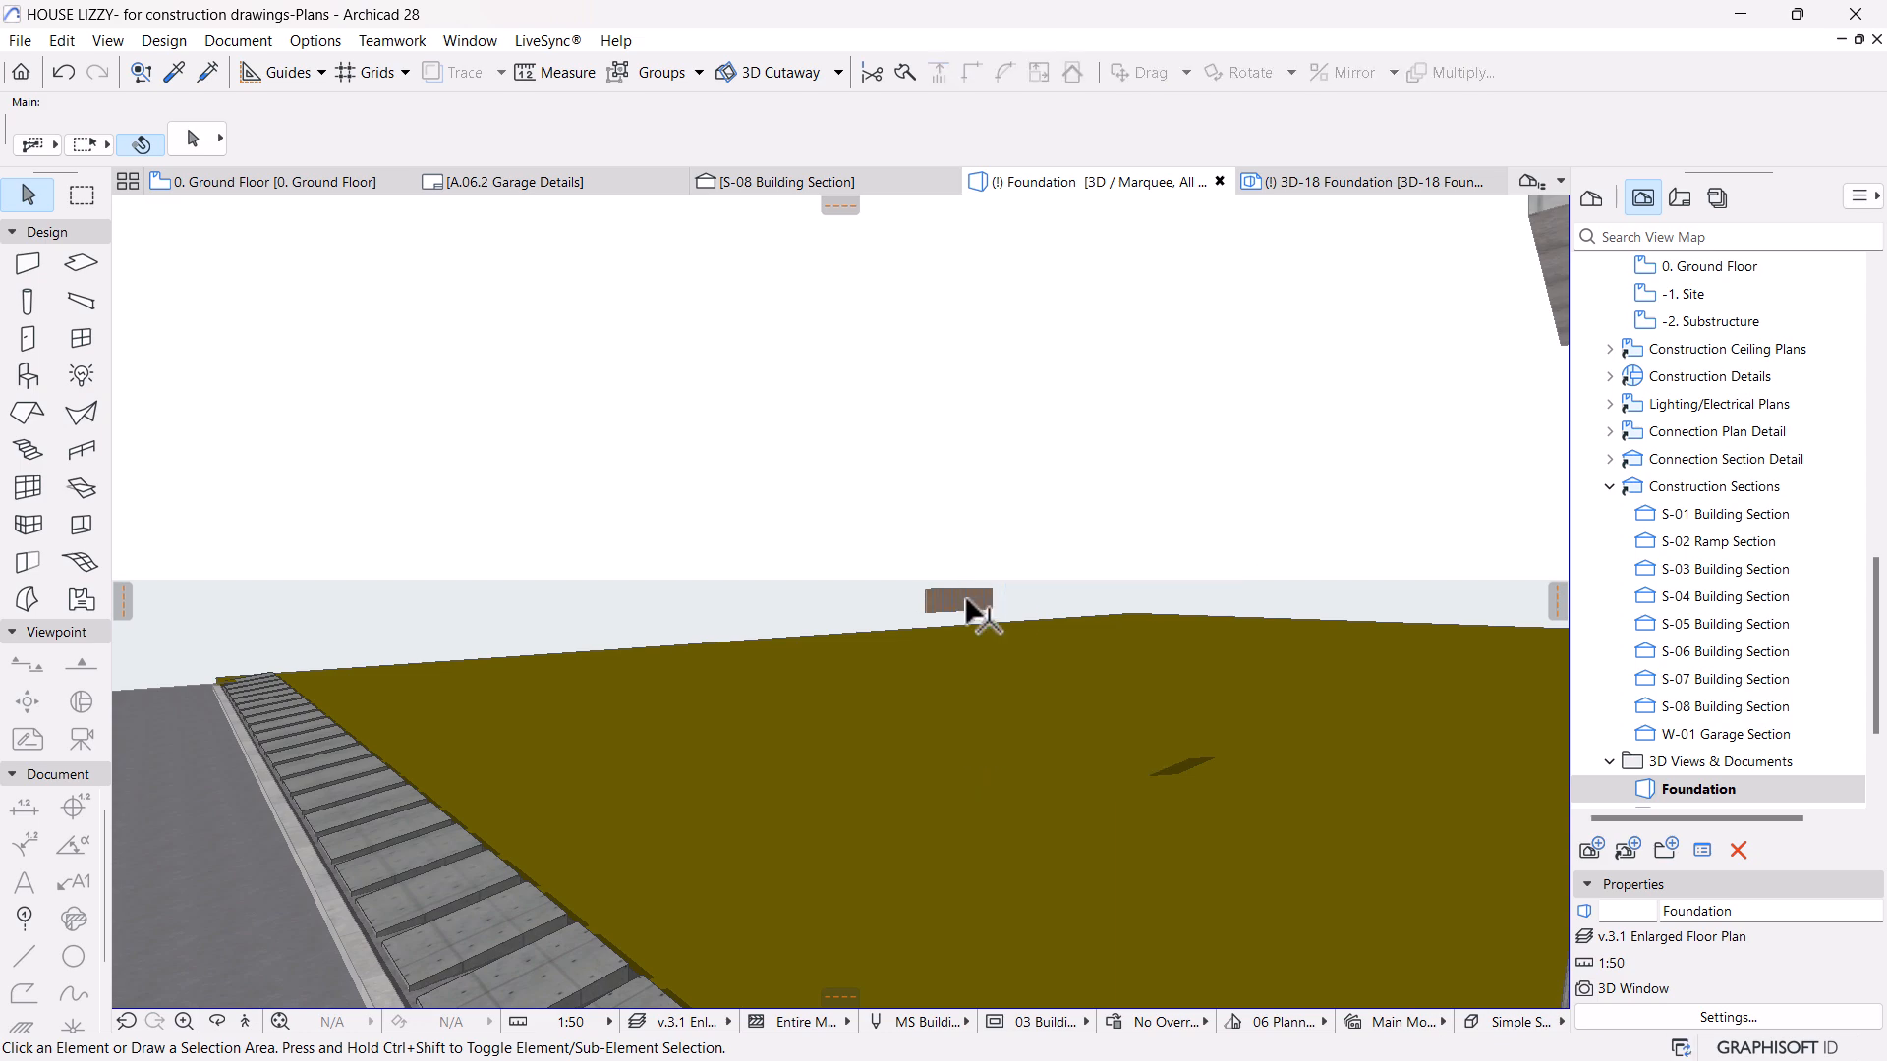
Examine the original garage's front in 3D, with the folded-open panels above the closed door.
scroll(806, 570, "down", 5)
scroll(1070, 717, "up", 4)
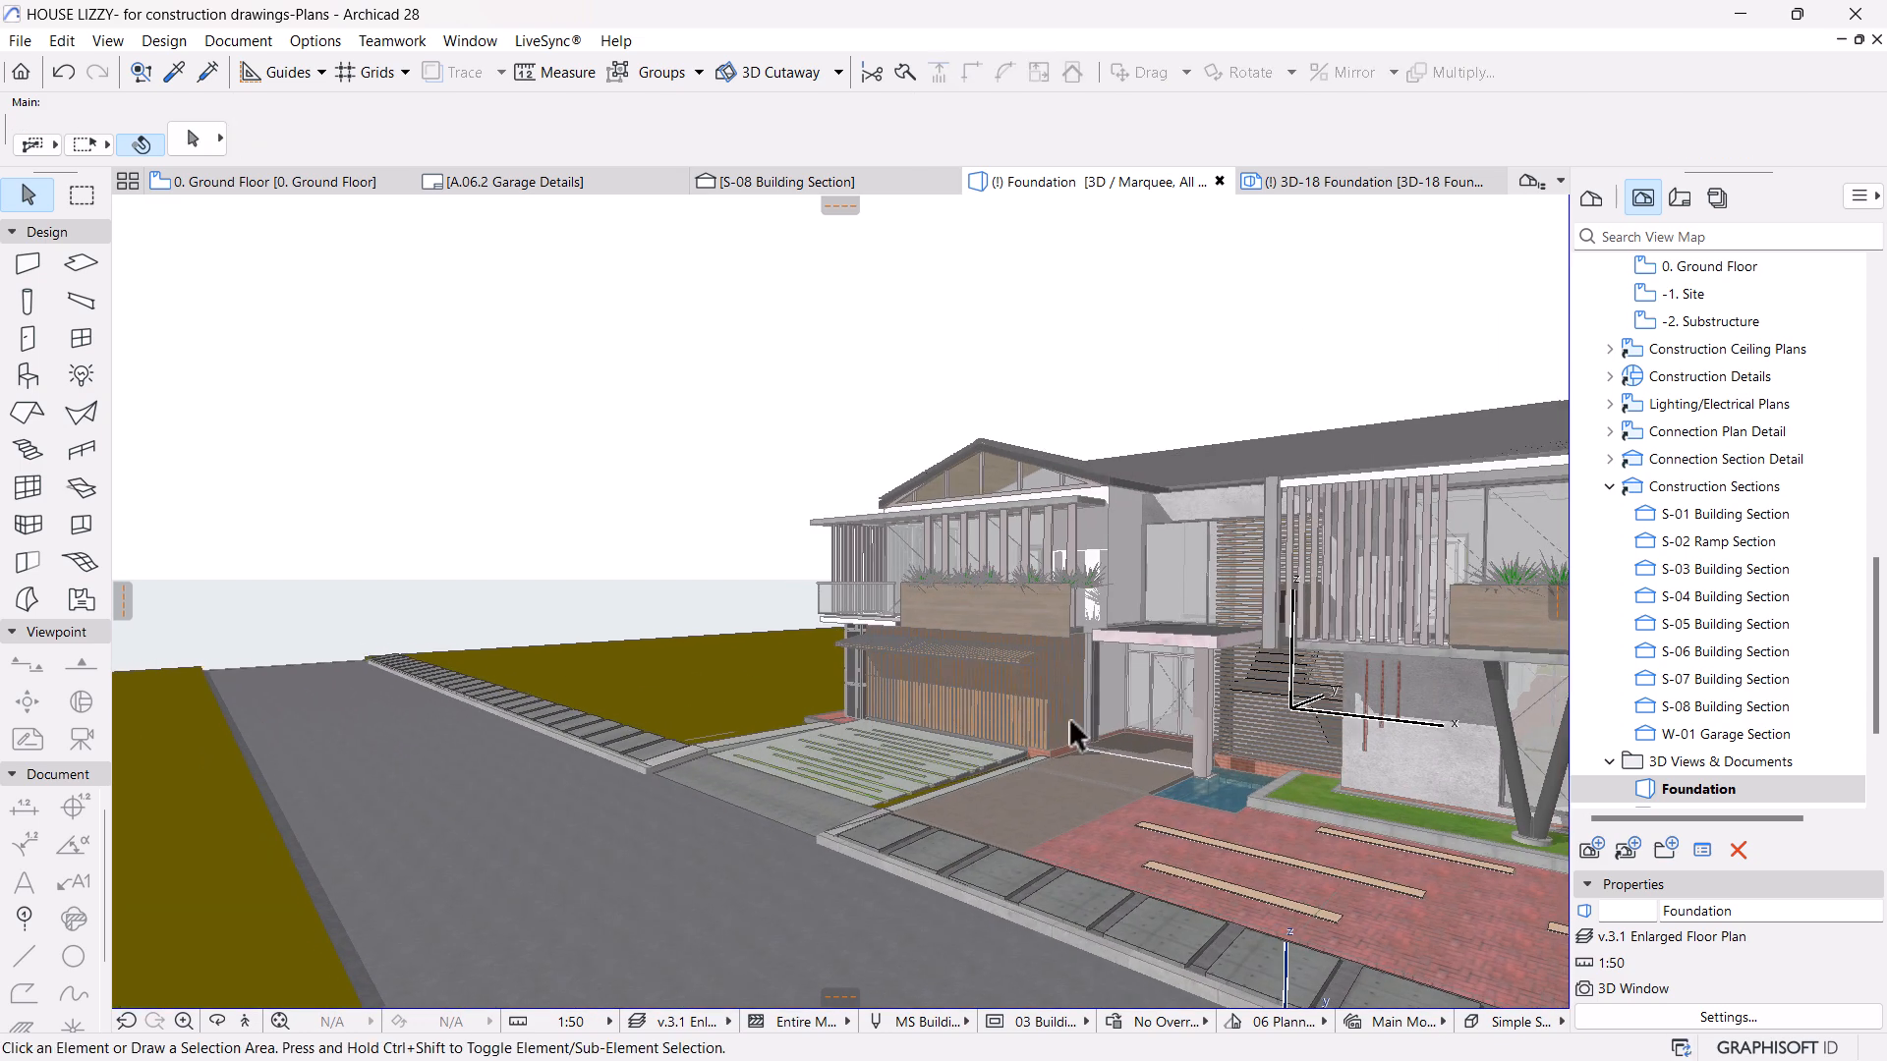
middle_click_drag(924, 705, 923, 636, "shift")
scroll(771, 662, "up", 3)
middle_click_drag(770, 661, 944, 678, "shift")
scroll(476, 678, "up", 2)
middle_click_drag(688, 768, 700, 767, "shift")
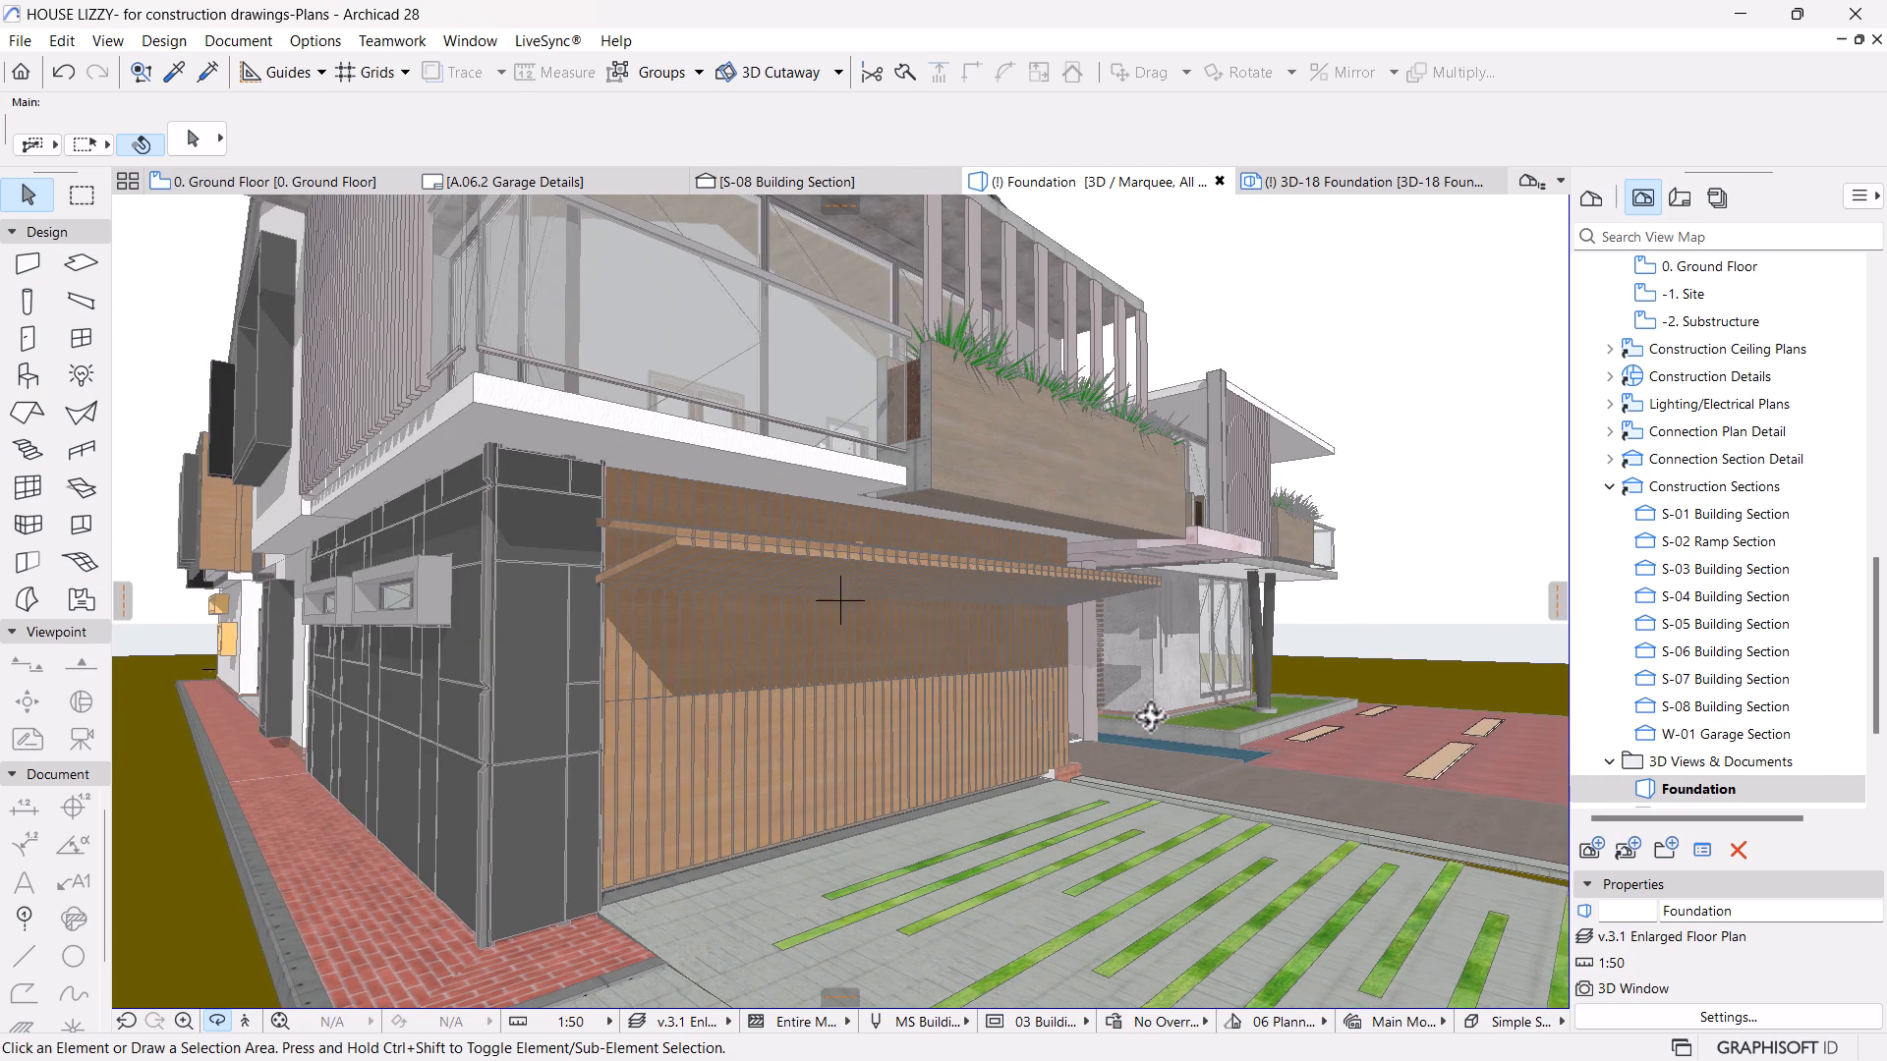
scroll(1154, 719, "down", 3)
middle_click_drag(1163, 733, 914, 674, "shift")
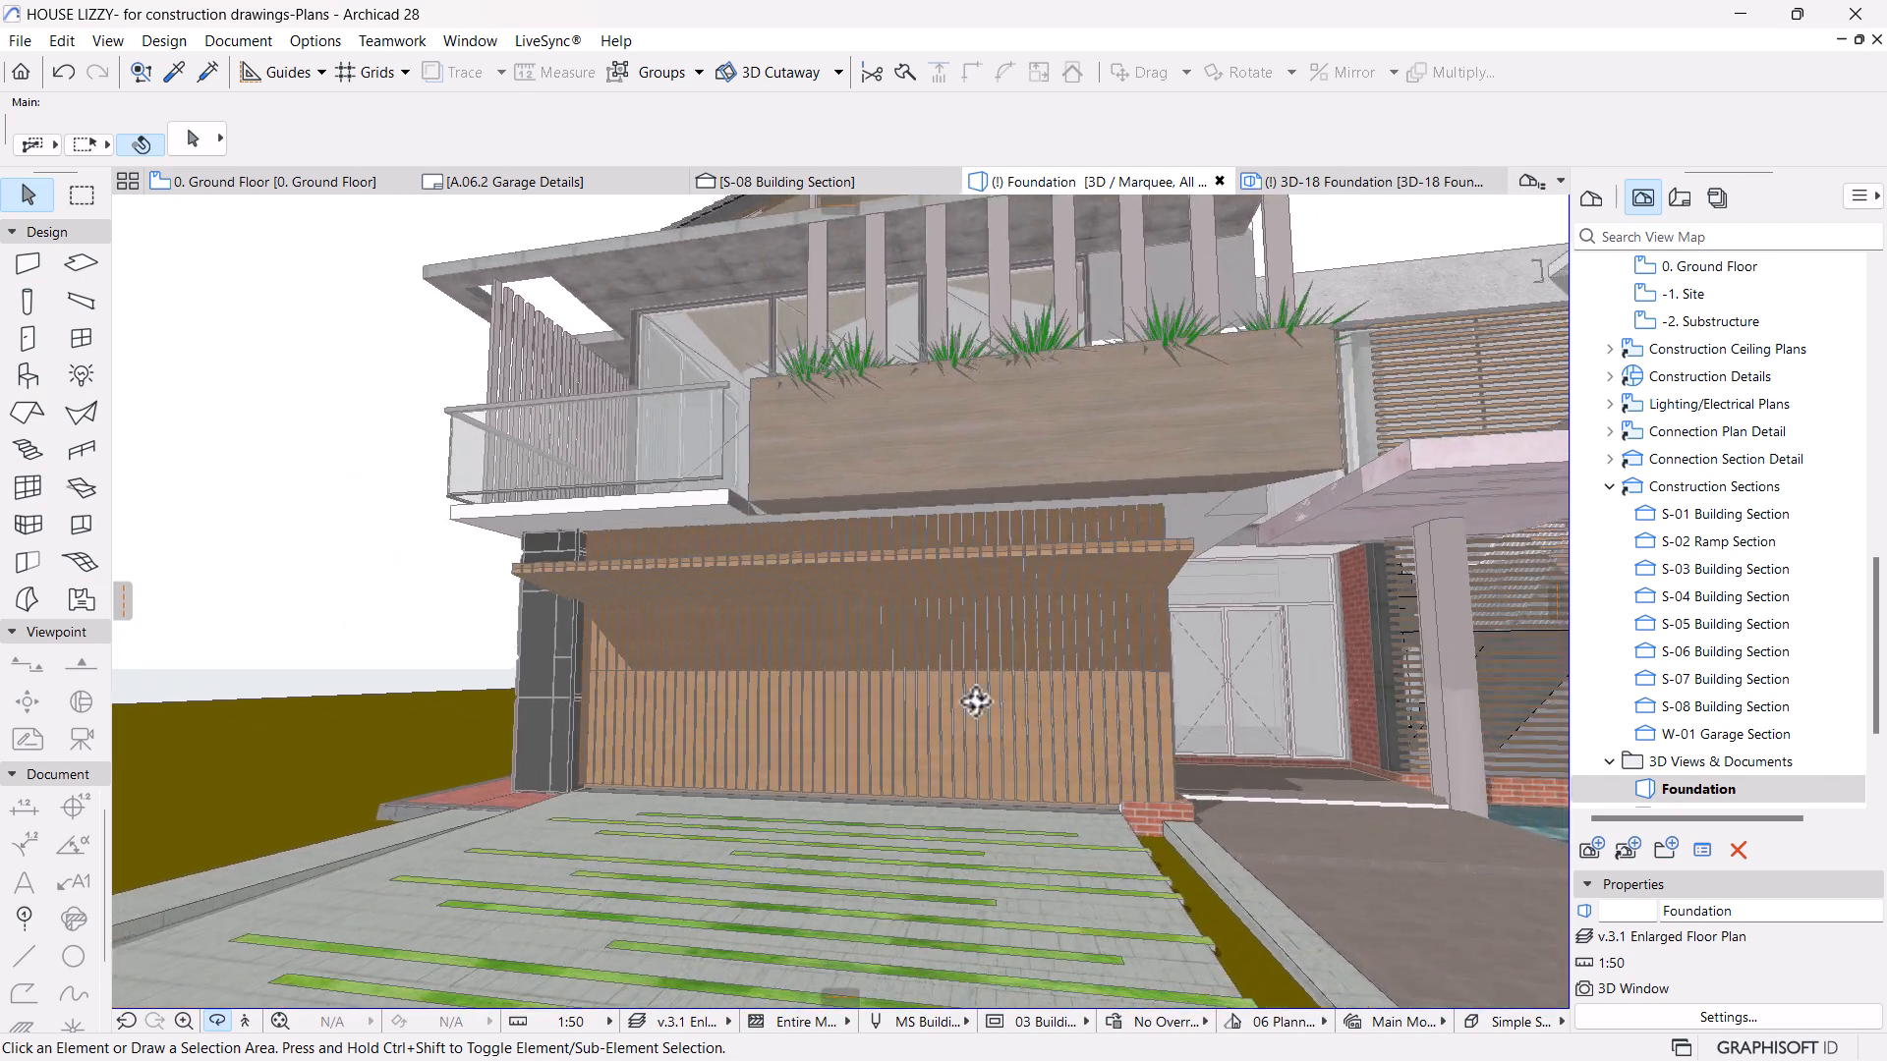
scroll(914, 674, "up", 2)
middle_click_drag(1061, 709, 927, 681, "shift")
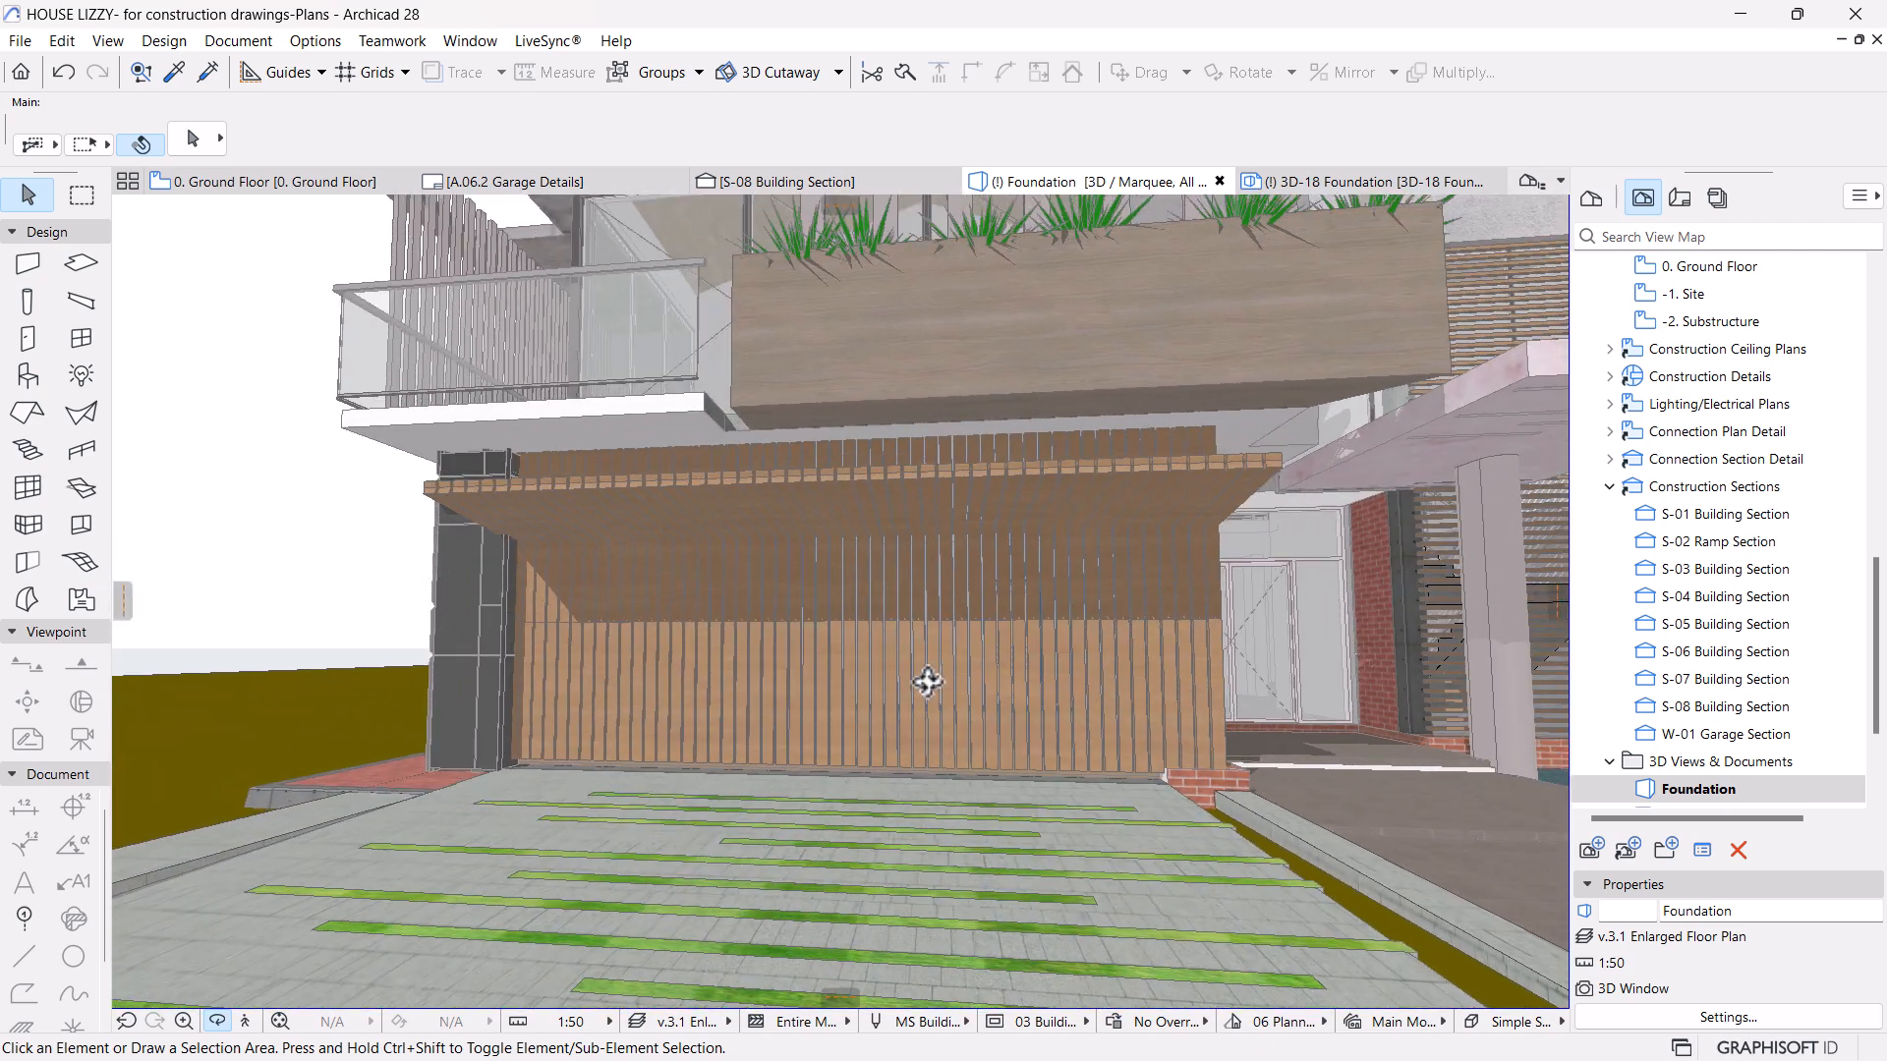
Create two design option combinations named Garage Door Open and Garage Door Closed.
left_click(1352, 1024)
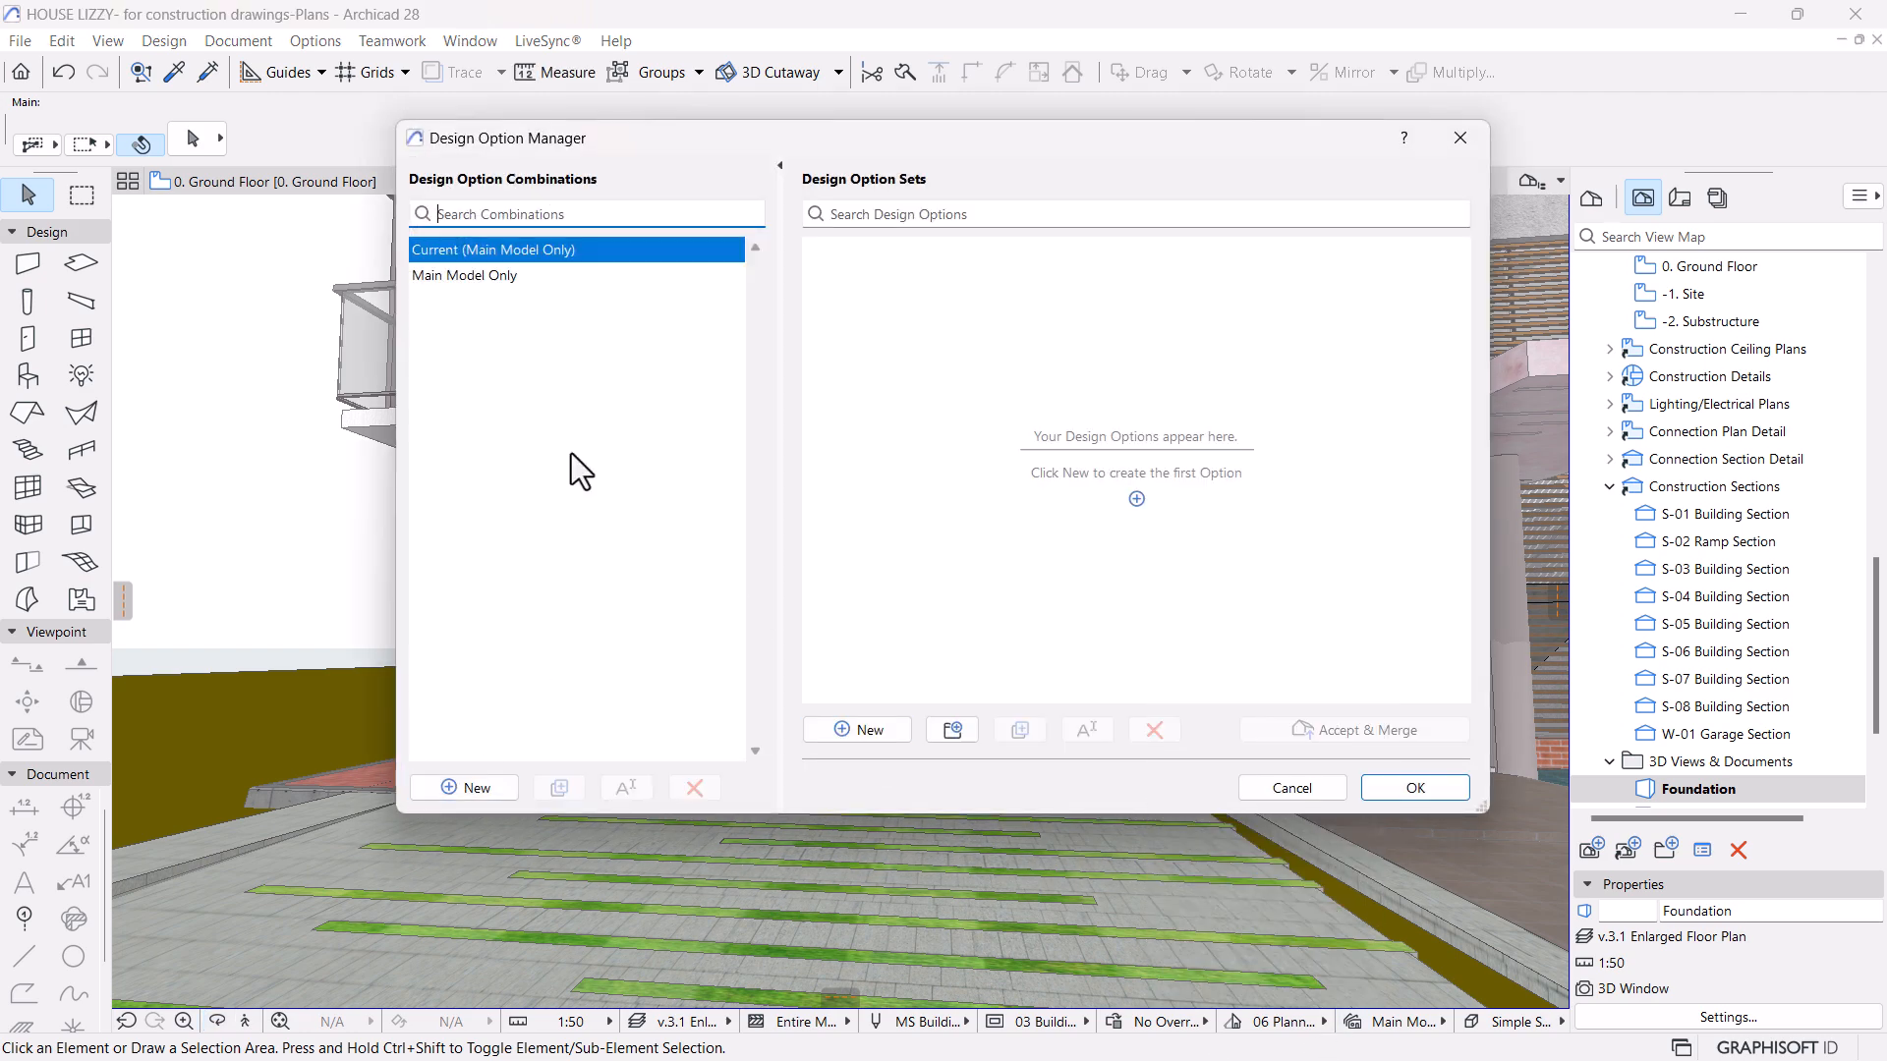
left_click(464, 787)
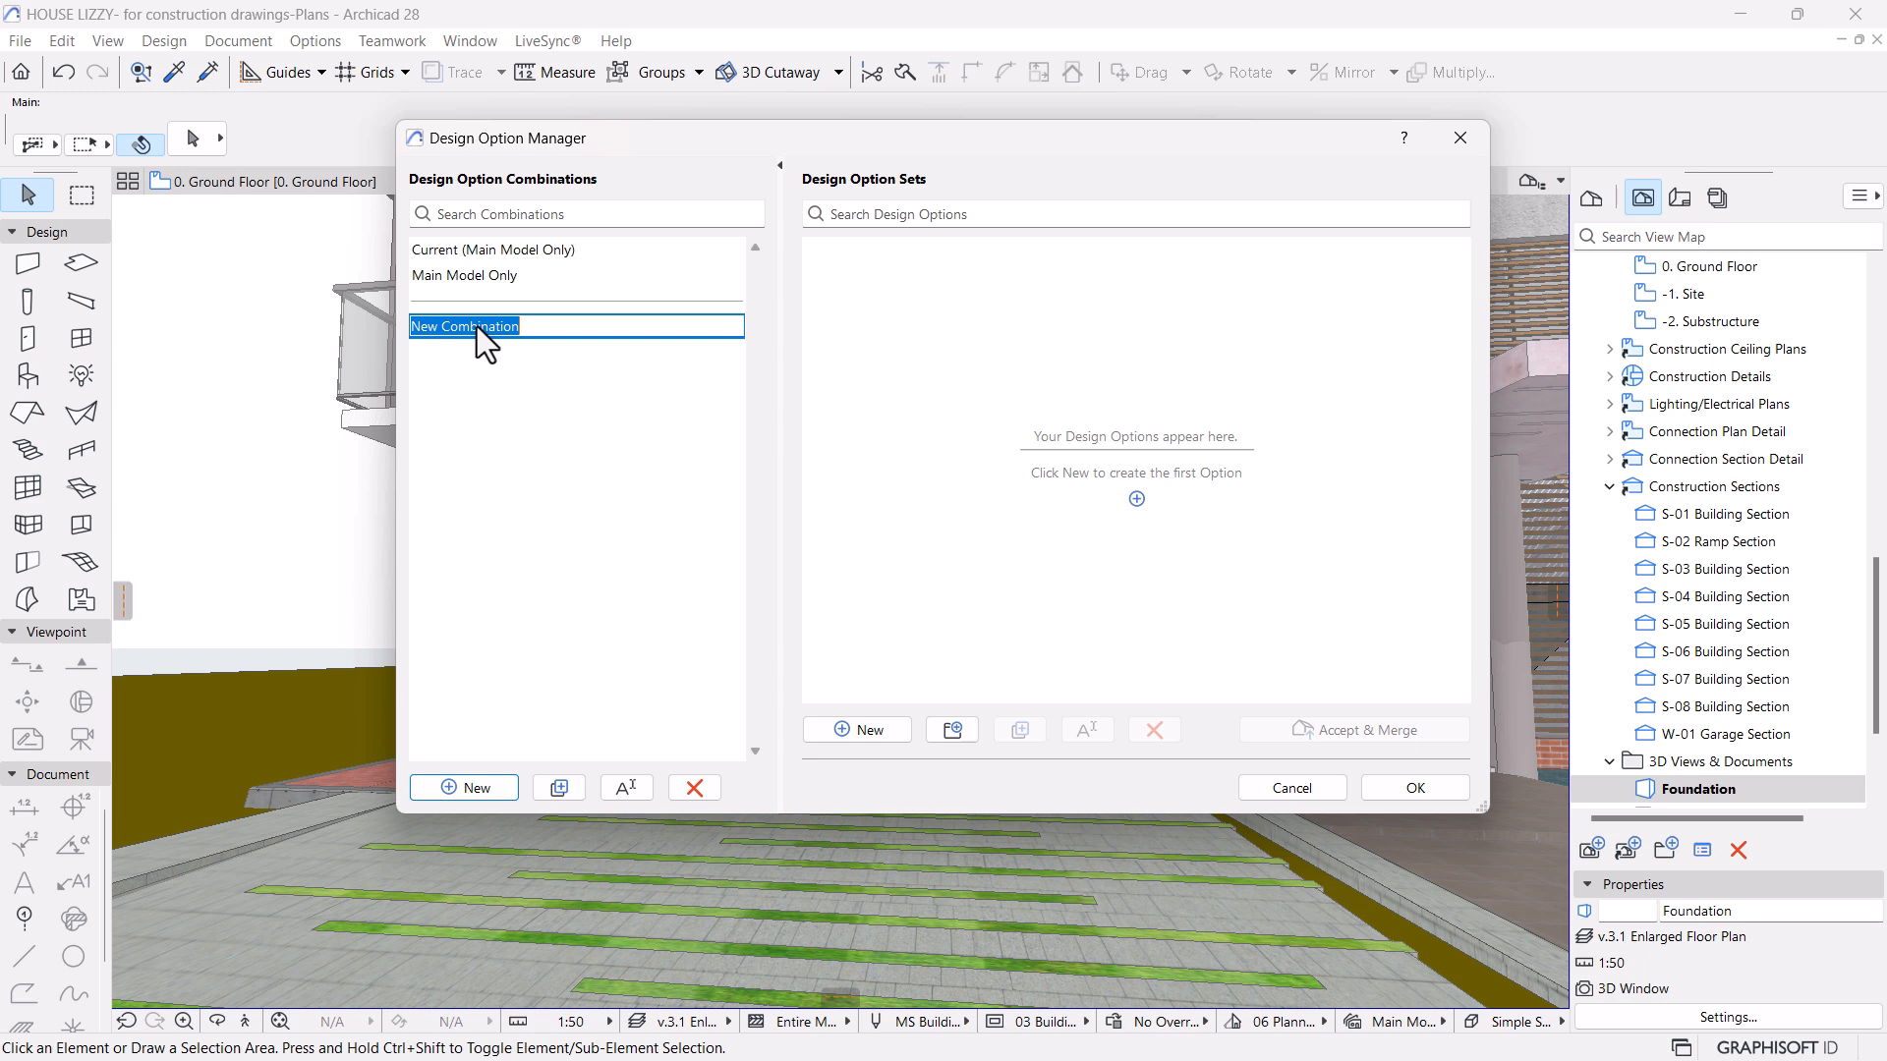
type("Garage Door Open")
key("Return")
left_click(448, 788)
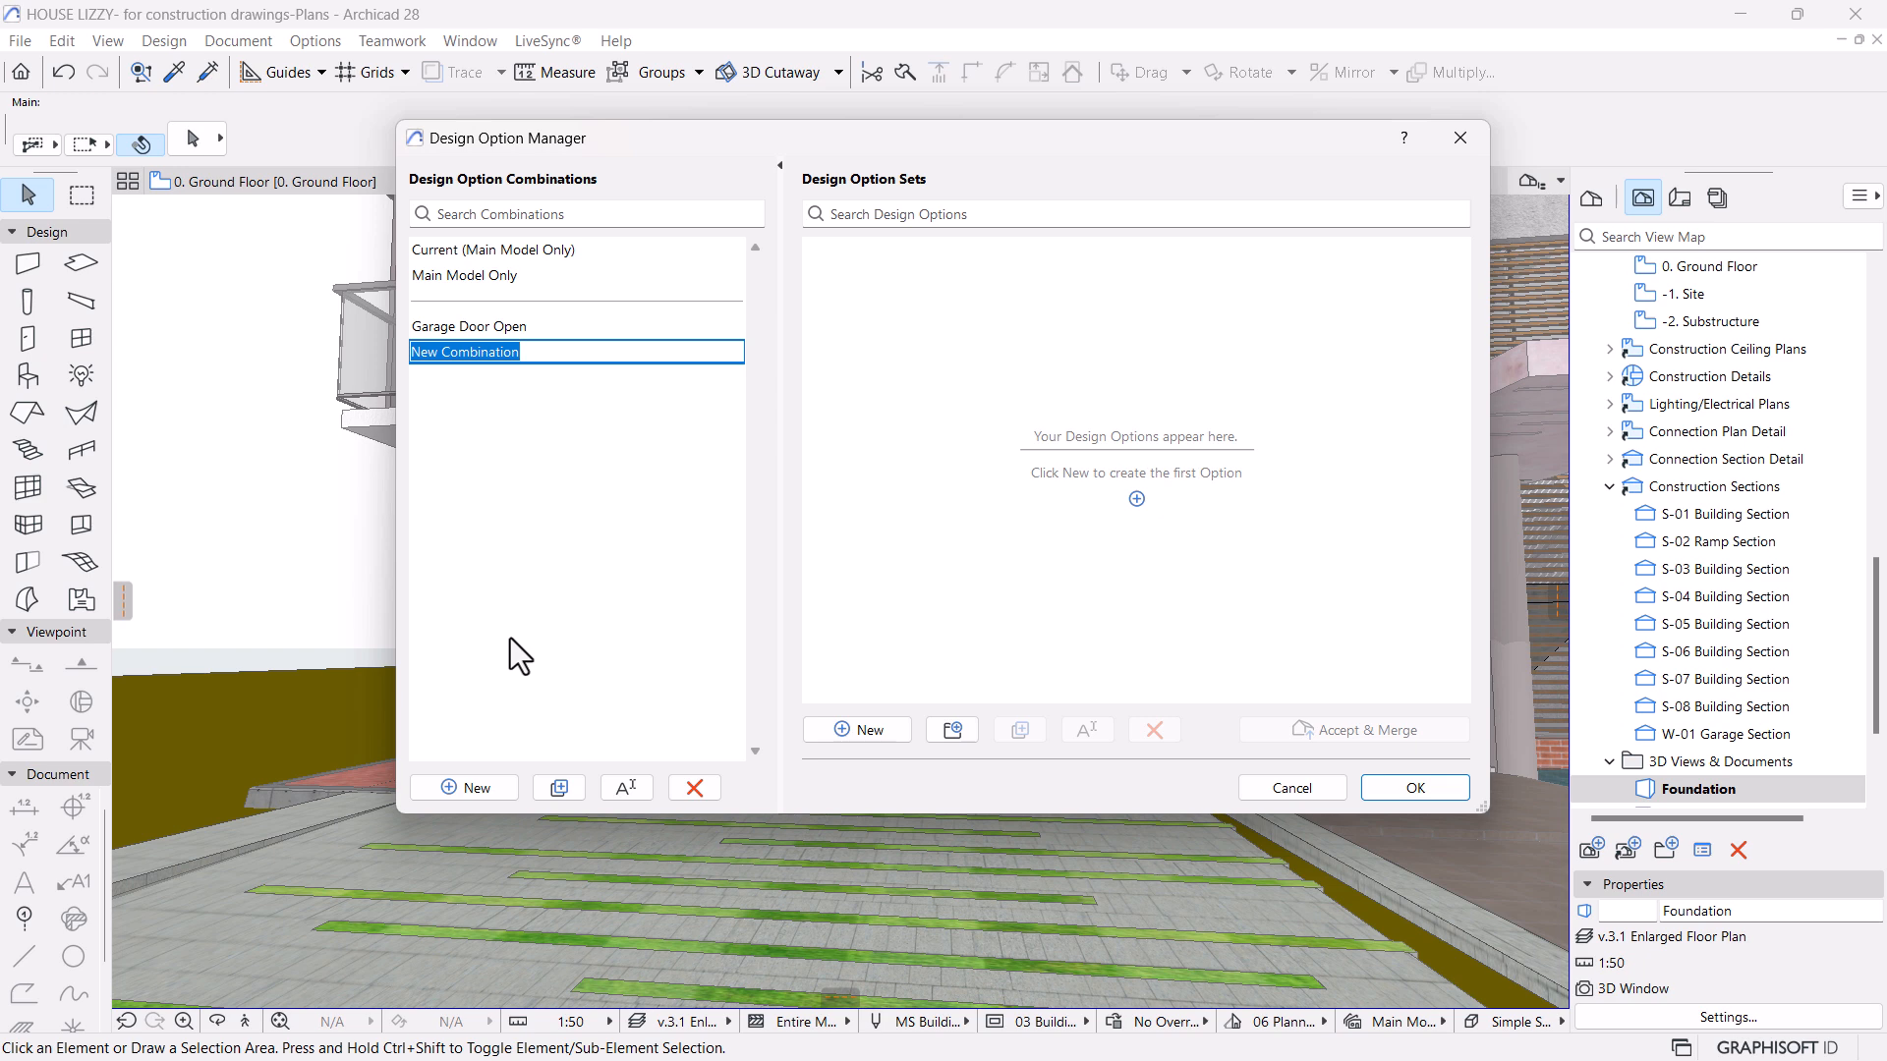
type("Gara")
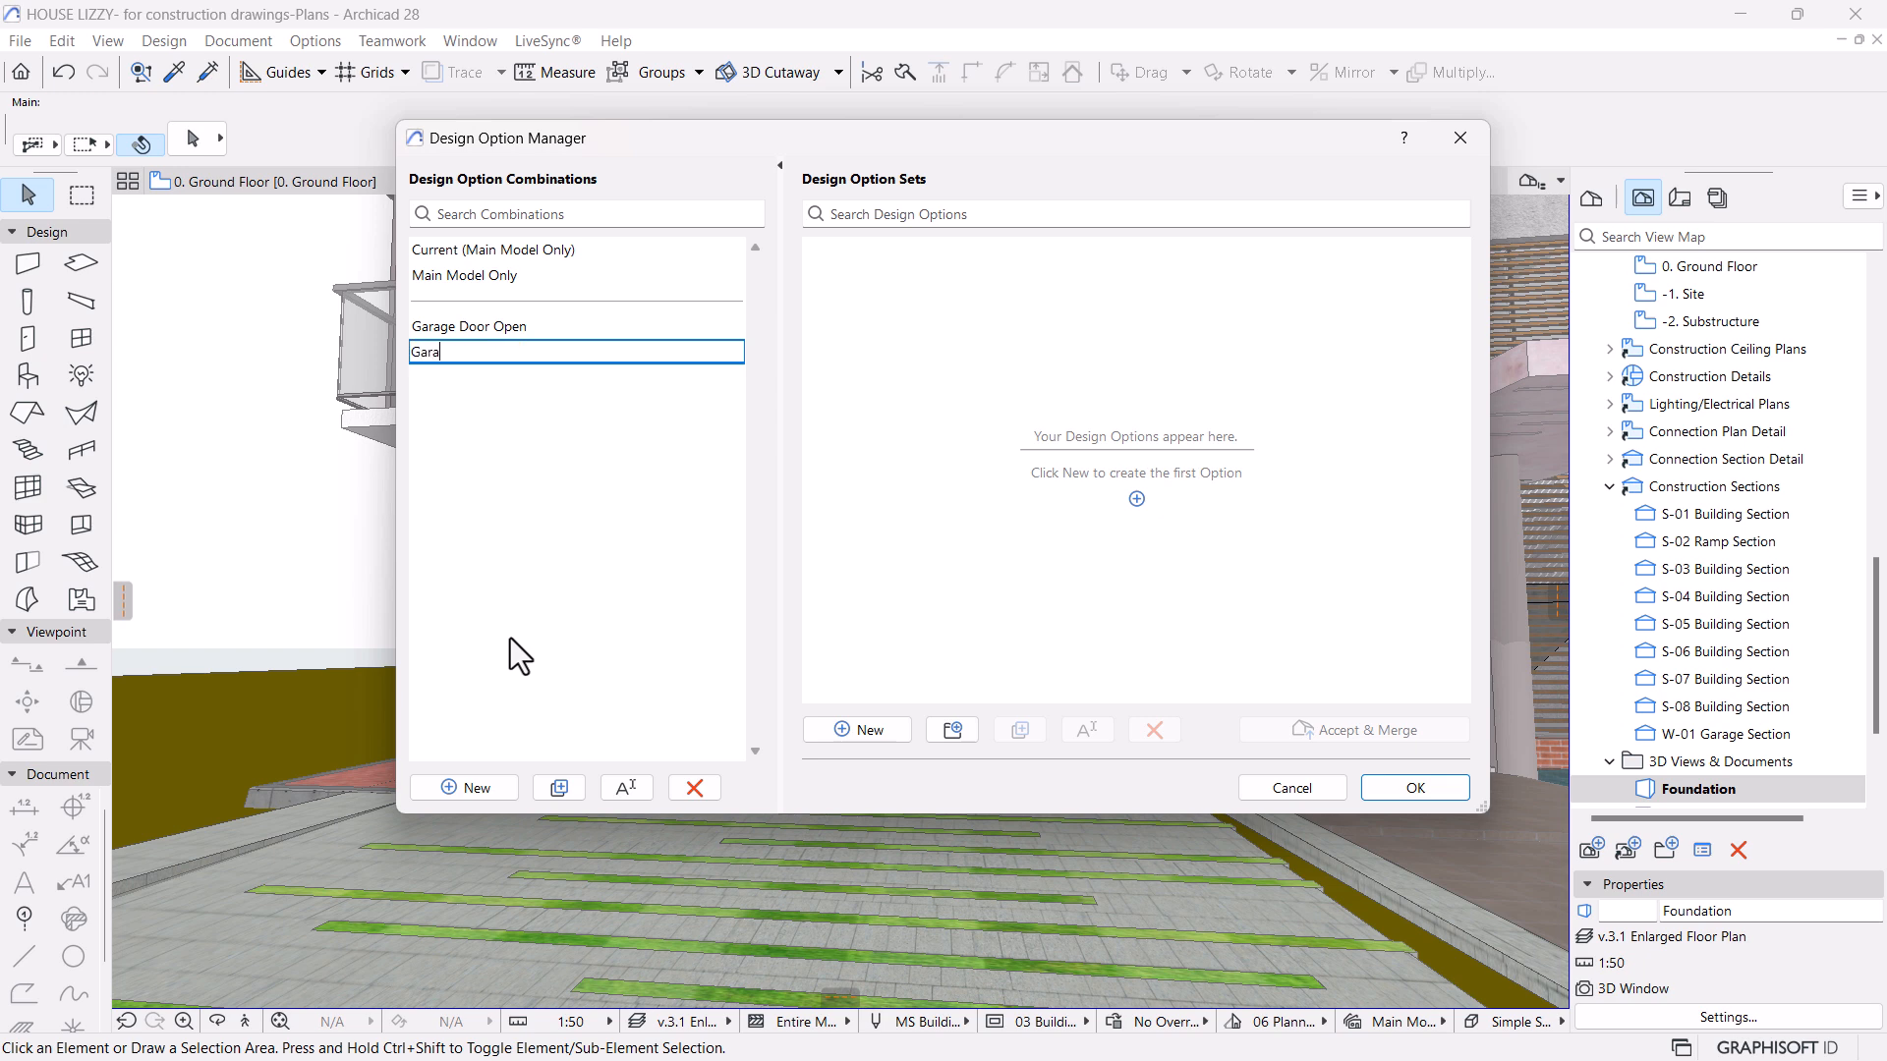
type("ge Door Closed")
key("Return")
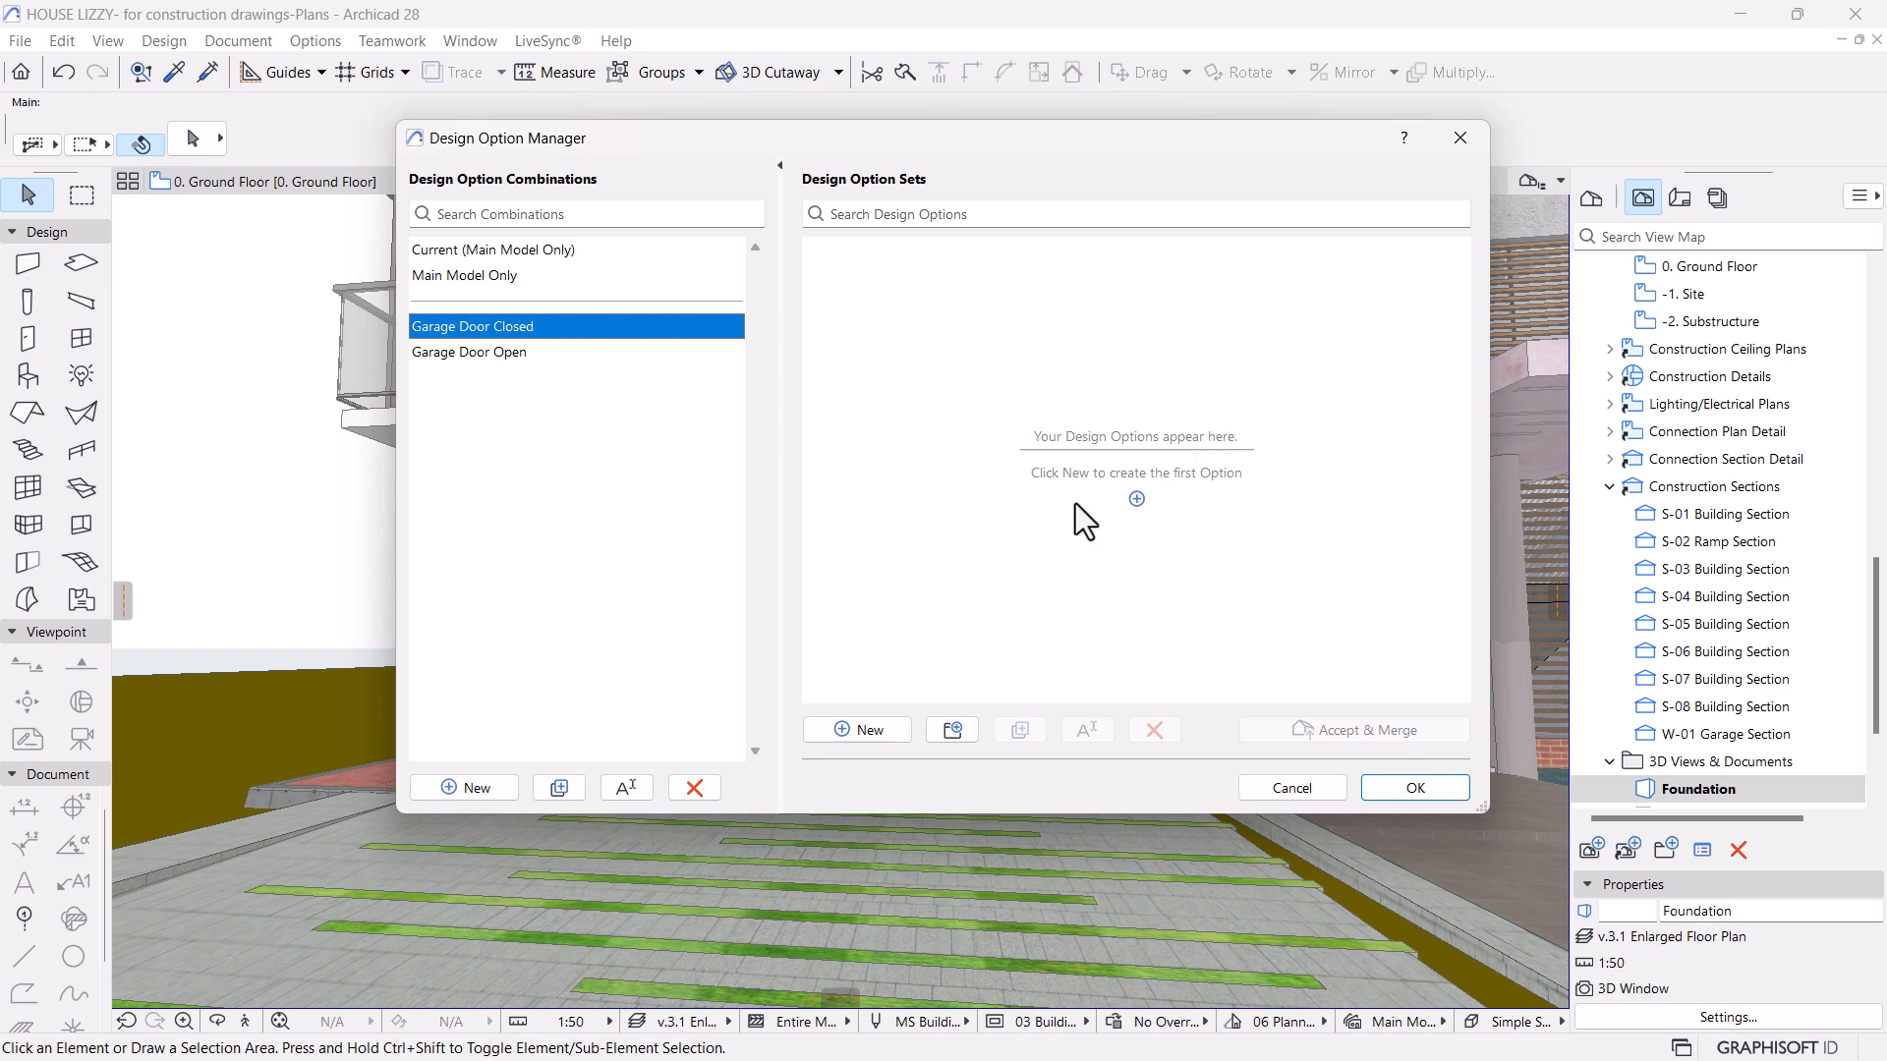
Add the design options Open and Closed in a new option set and accept the changes.
left_click(855, 729)
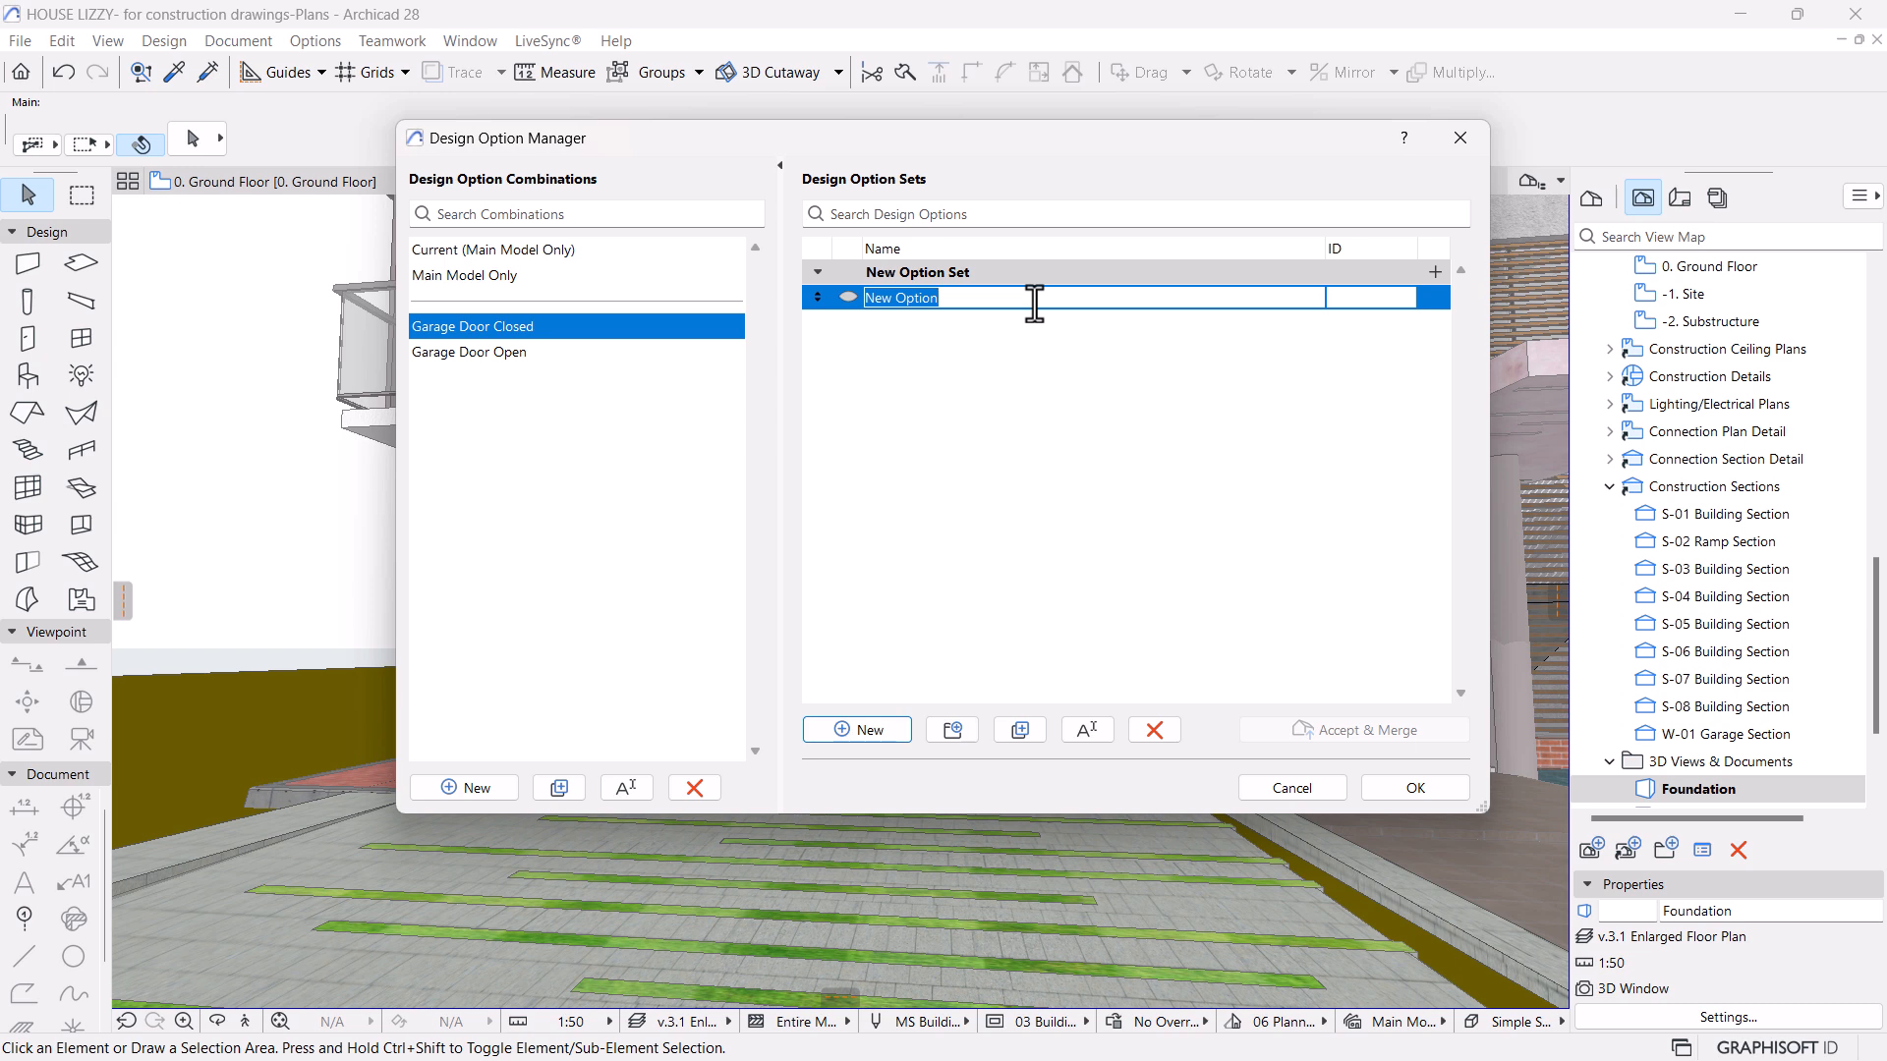
type("Open")
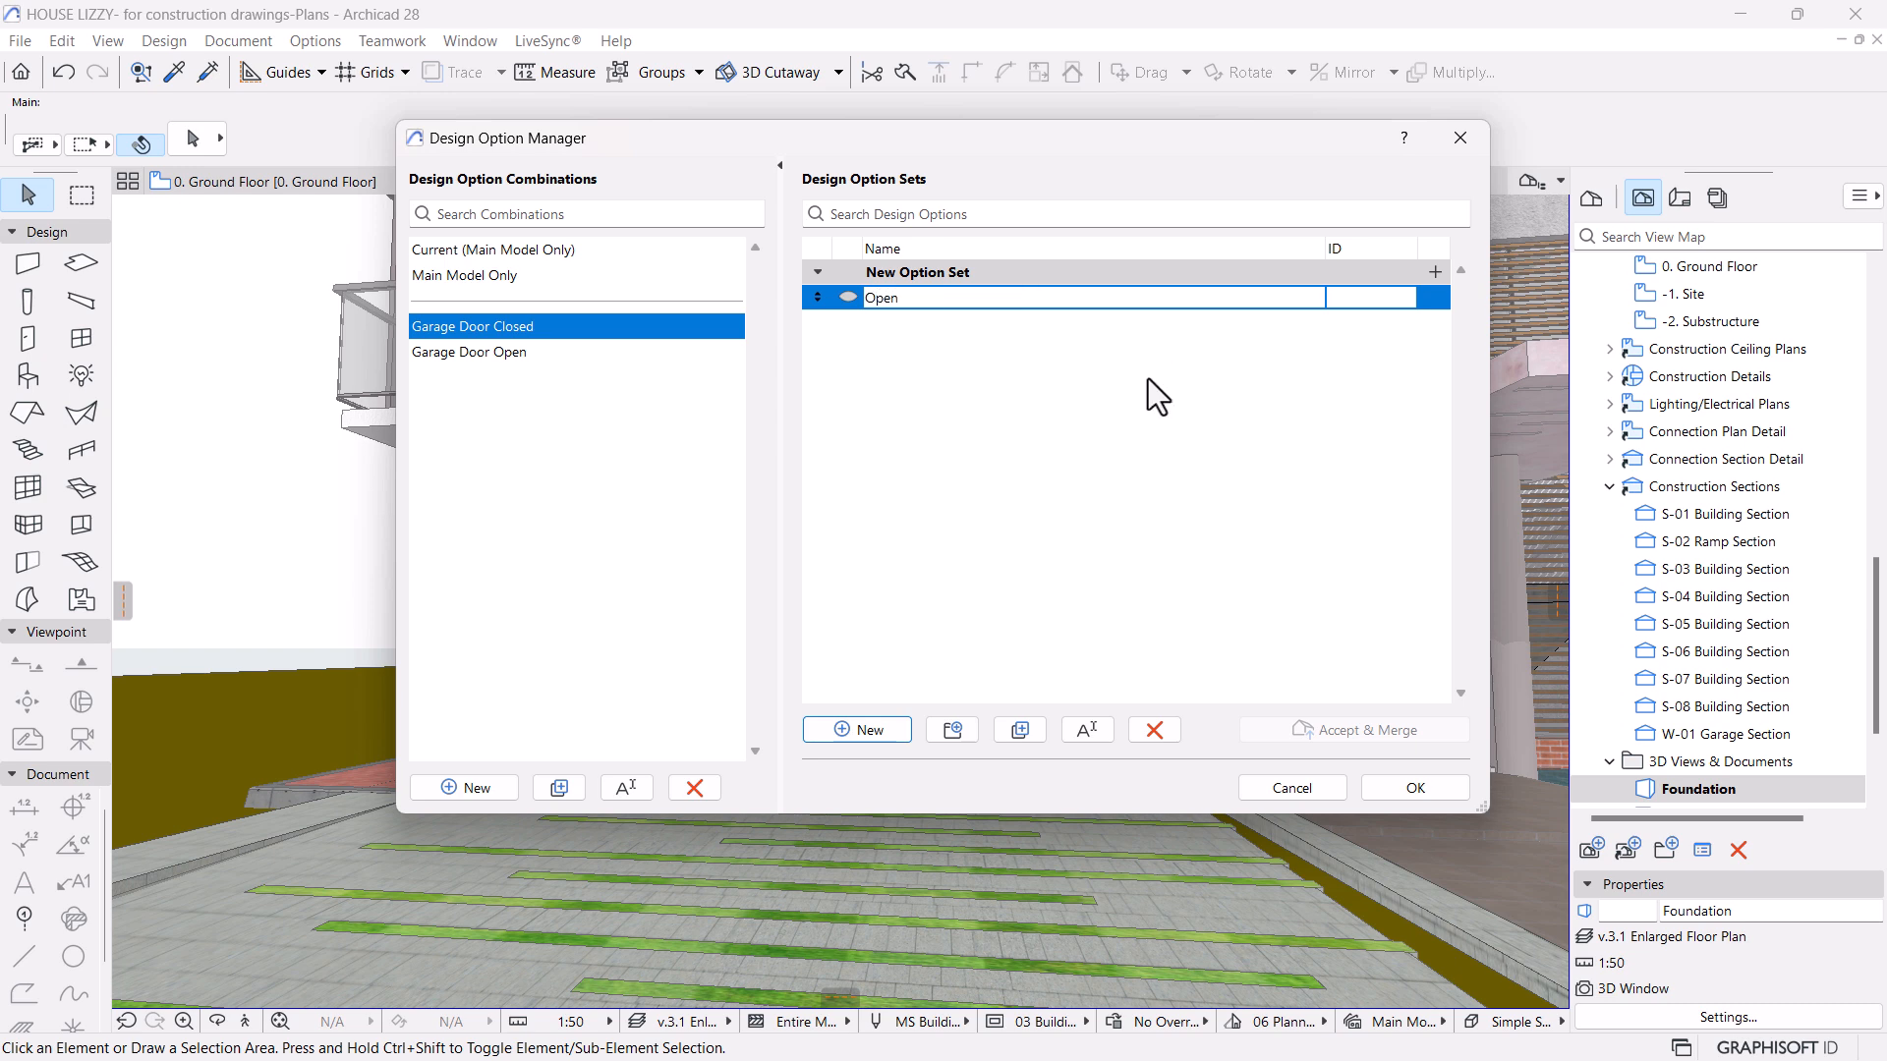
key("Return")
left_click(897, 732)
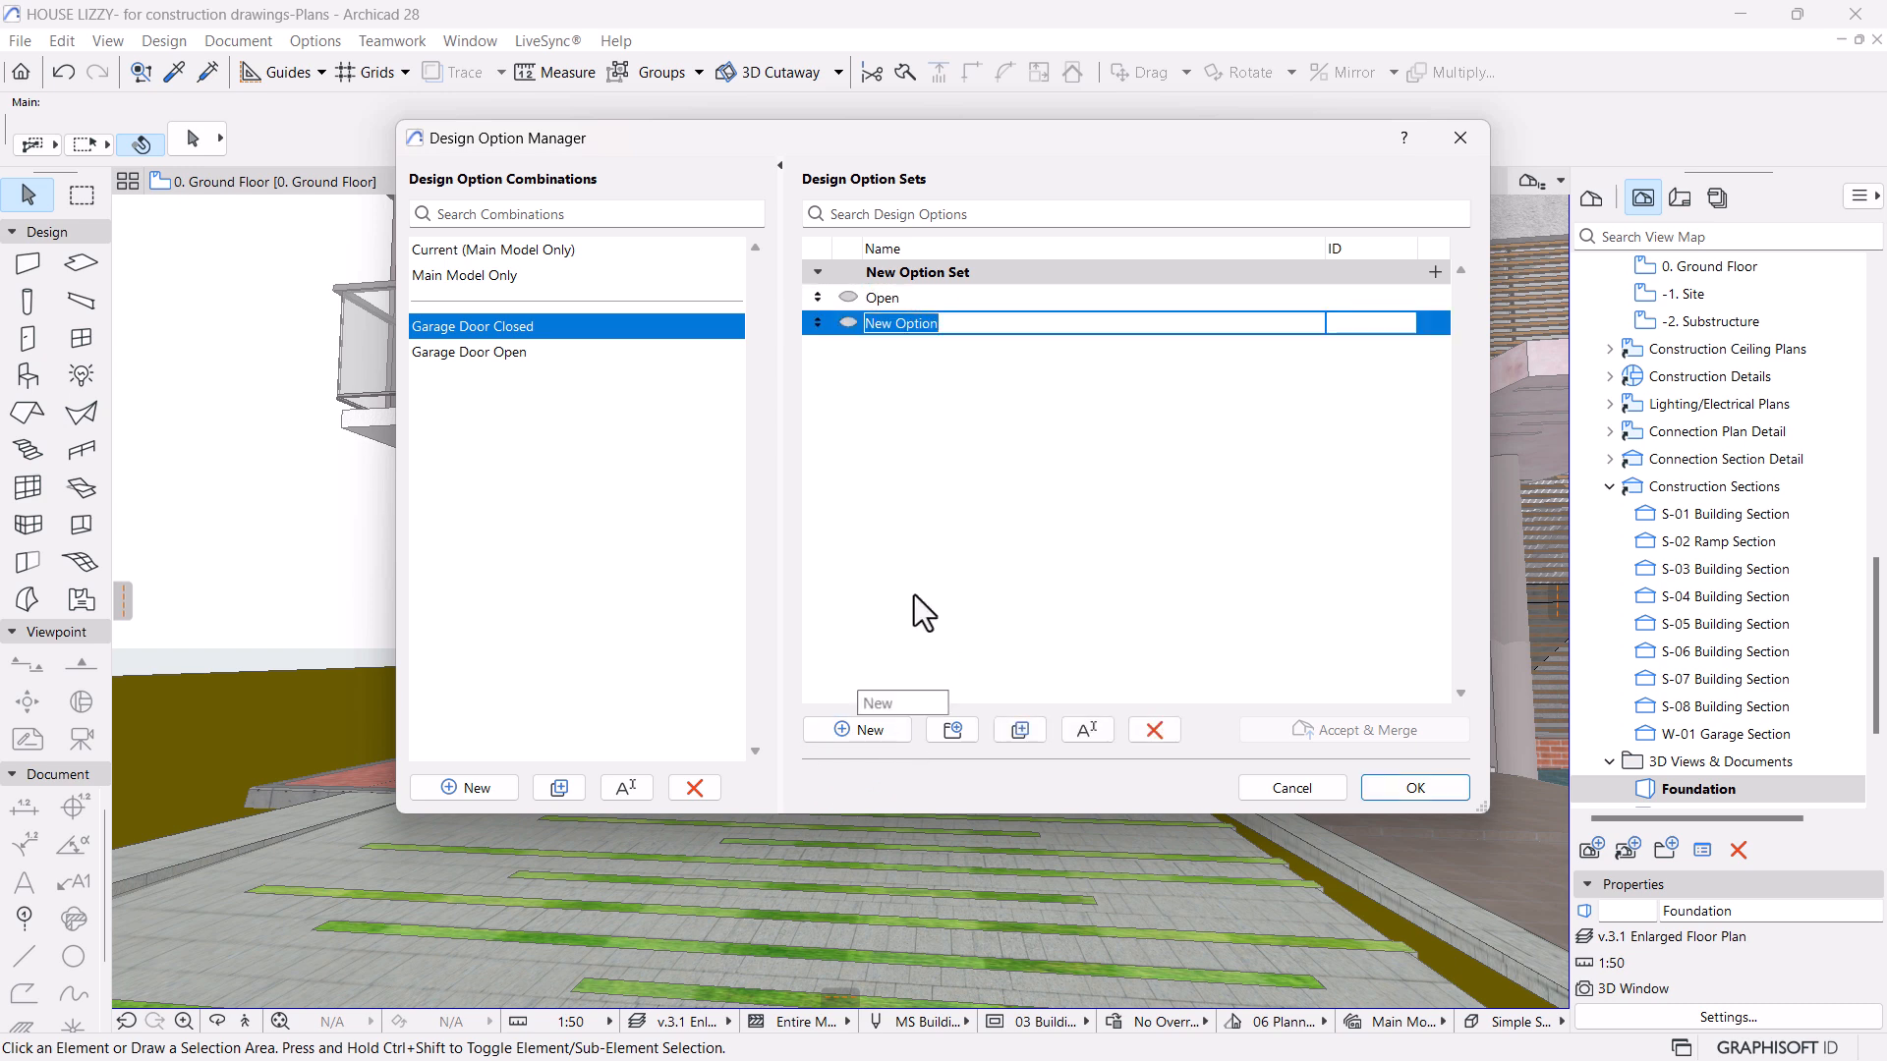
type("Closed")
key("Return")
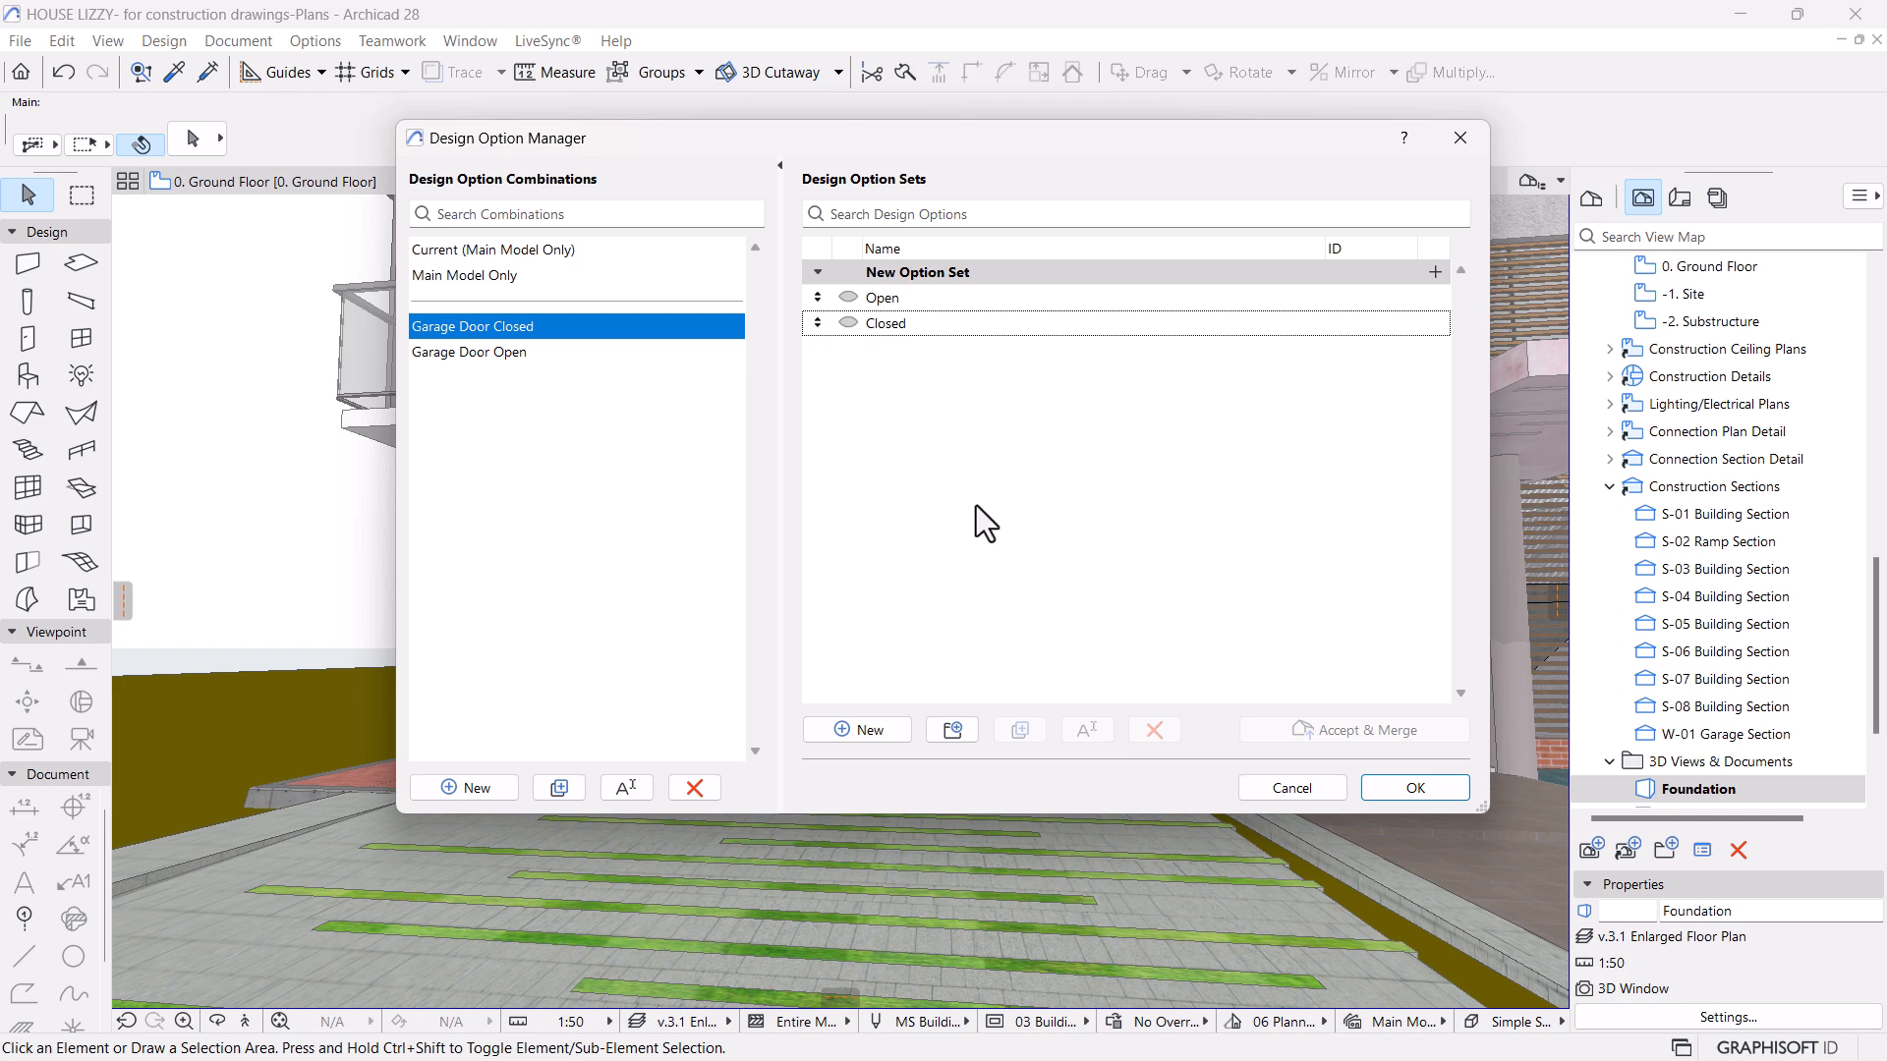
left_click(1415, 787)
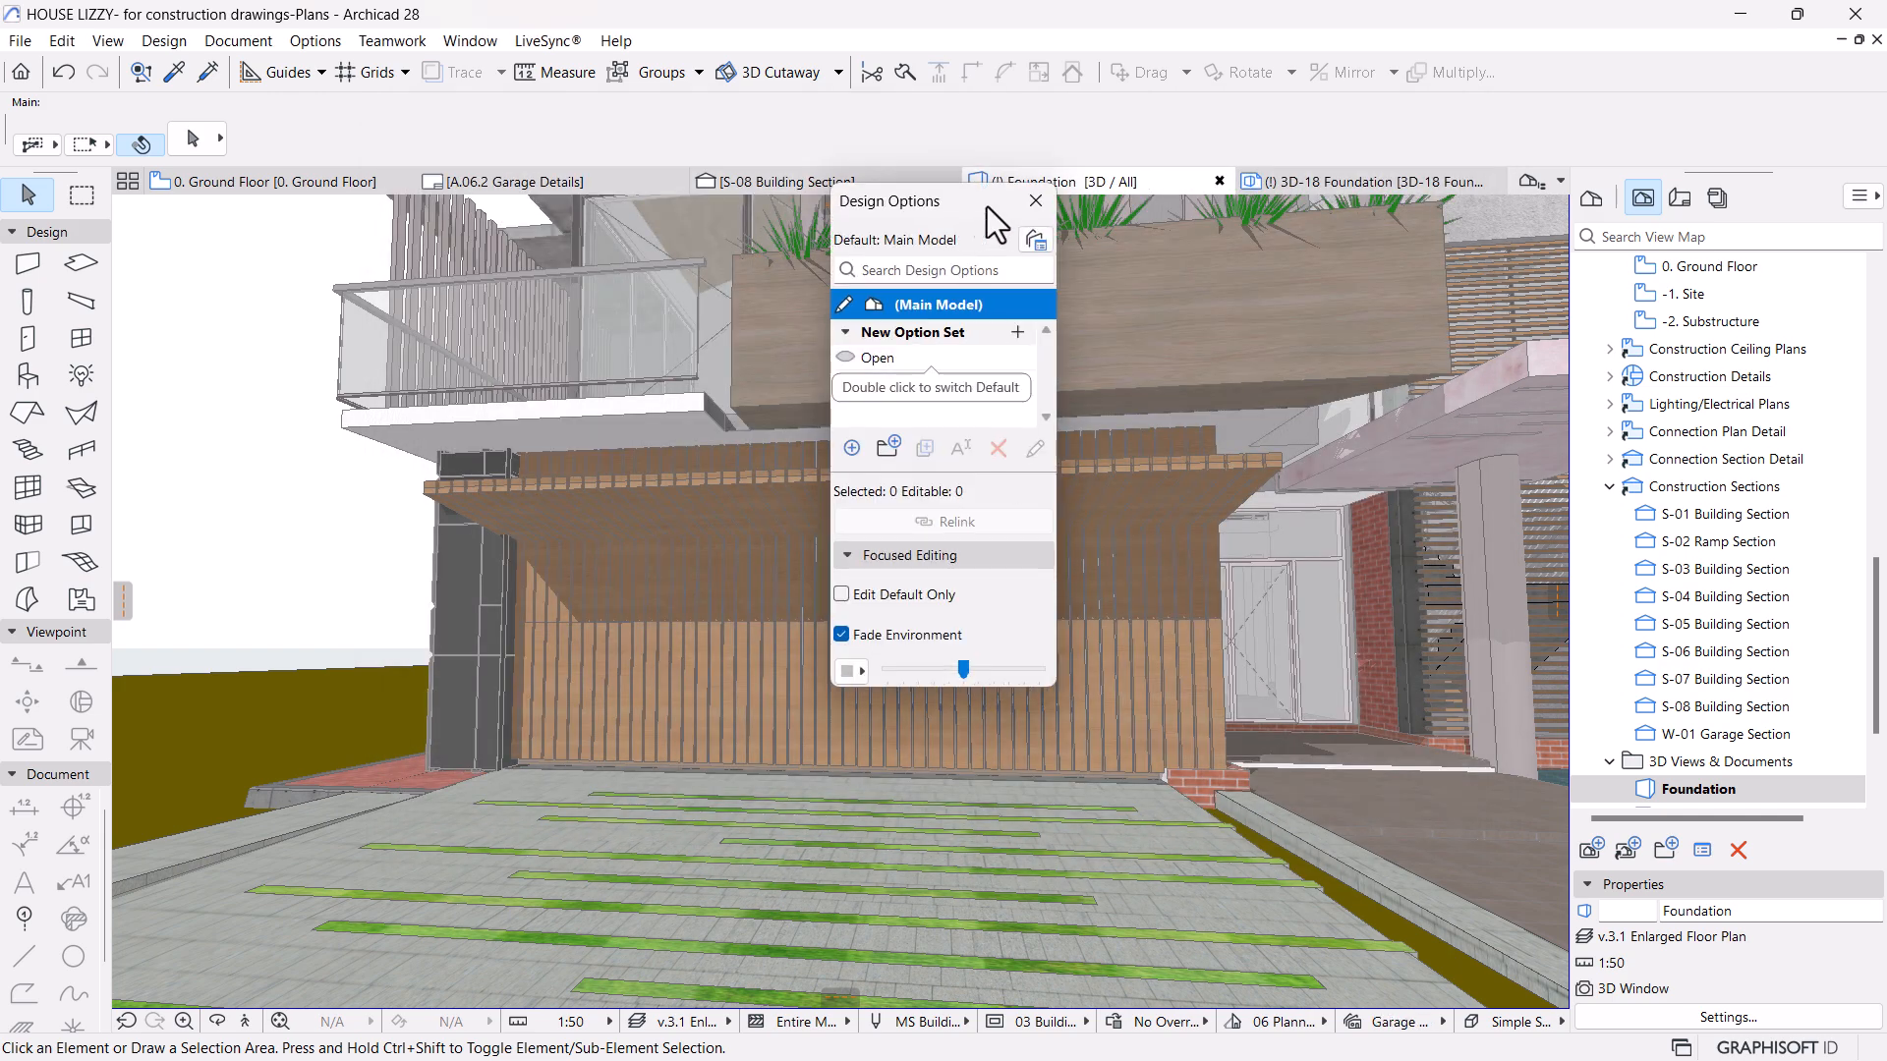
Select the two folded-open garage door panels and relink them from the main model to the Open design option.
left_click_drag(971, 206, 337, 319)
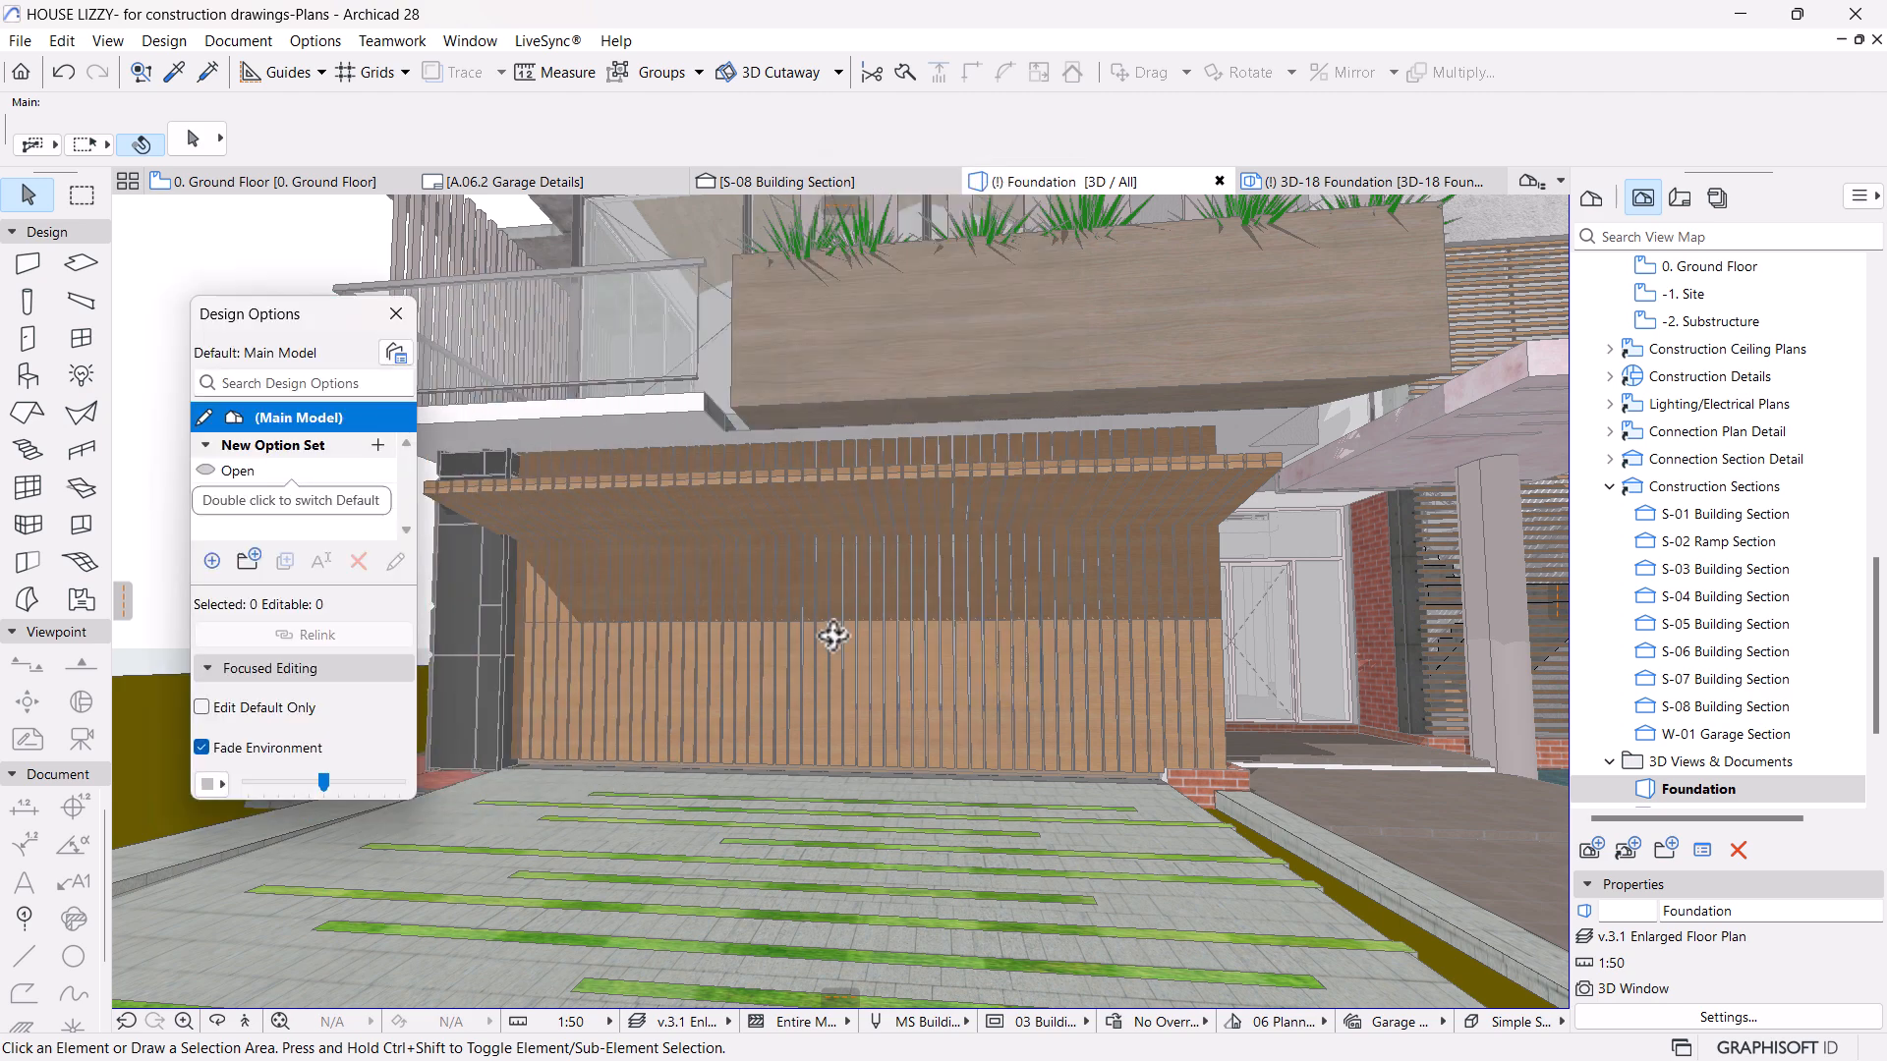
left_click(275, 472)
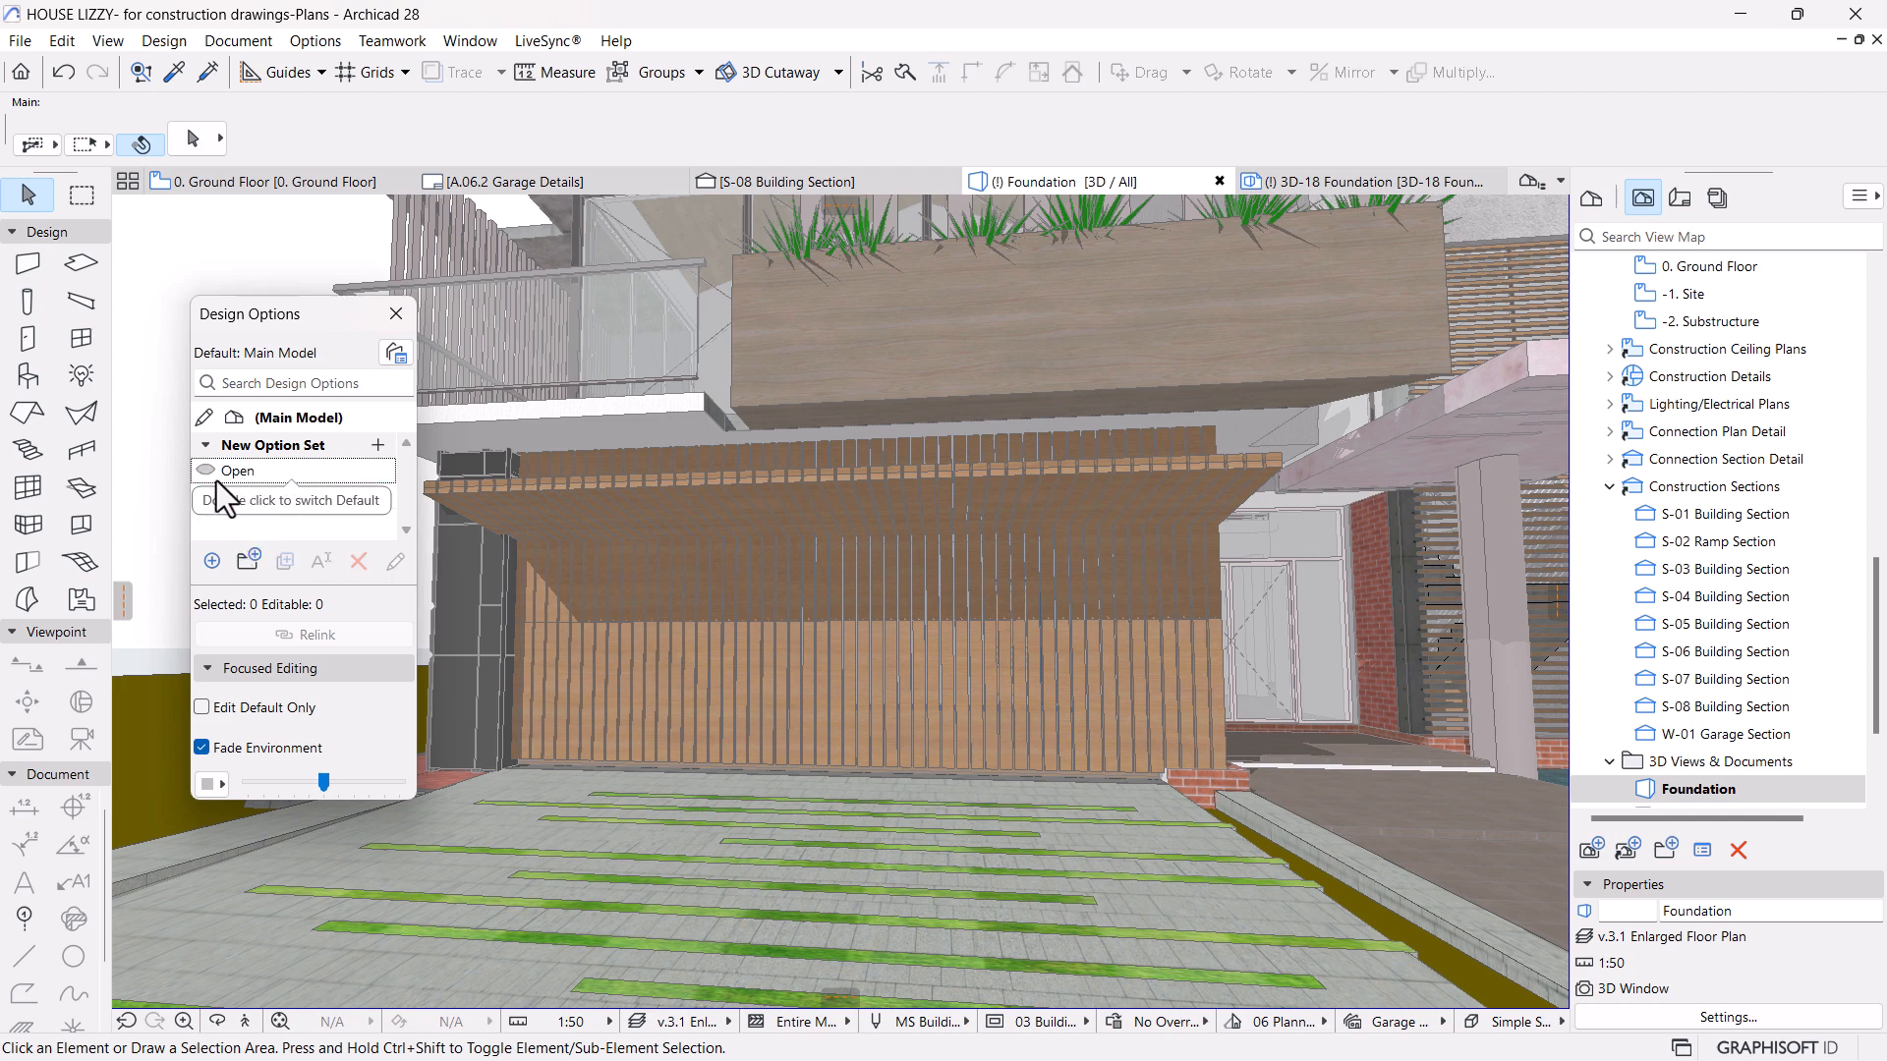
left_click(881, 506)
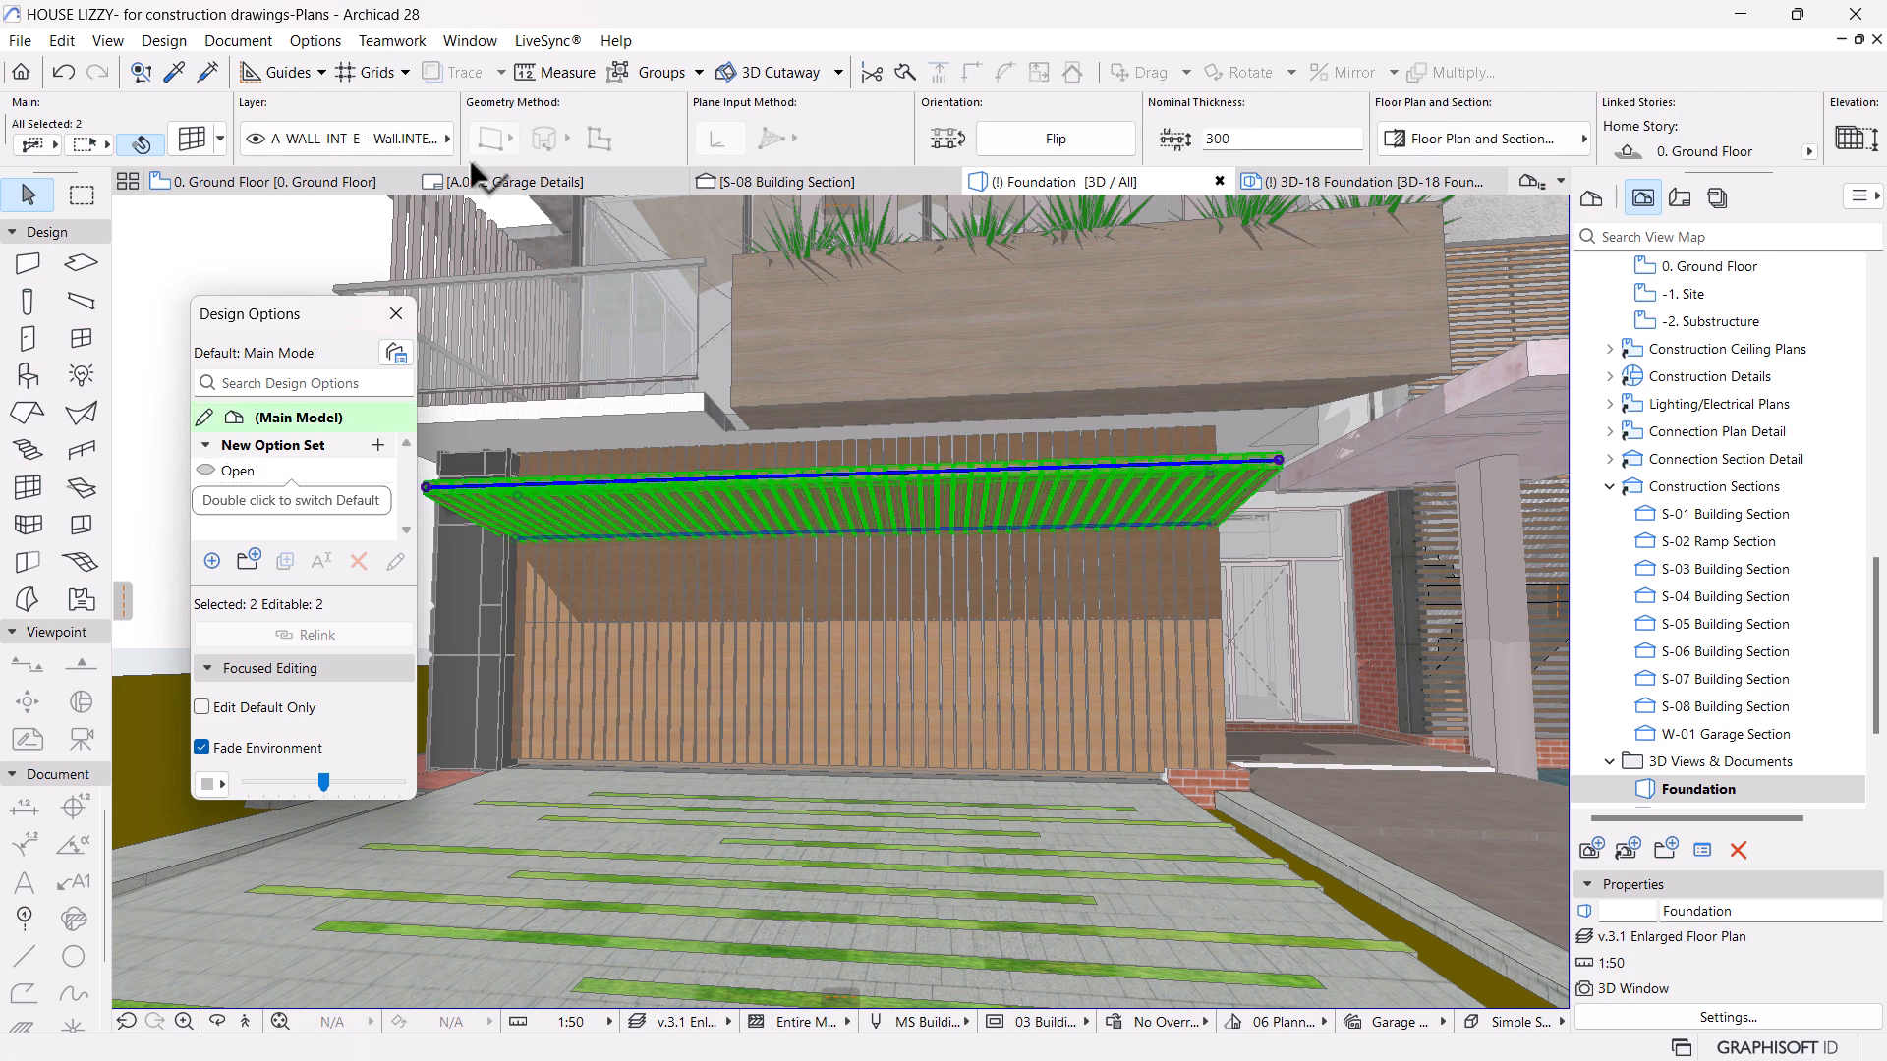
left_click(619, 73)
left_click(615, 74)
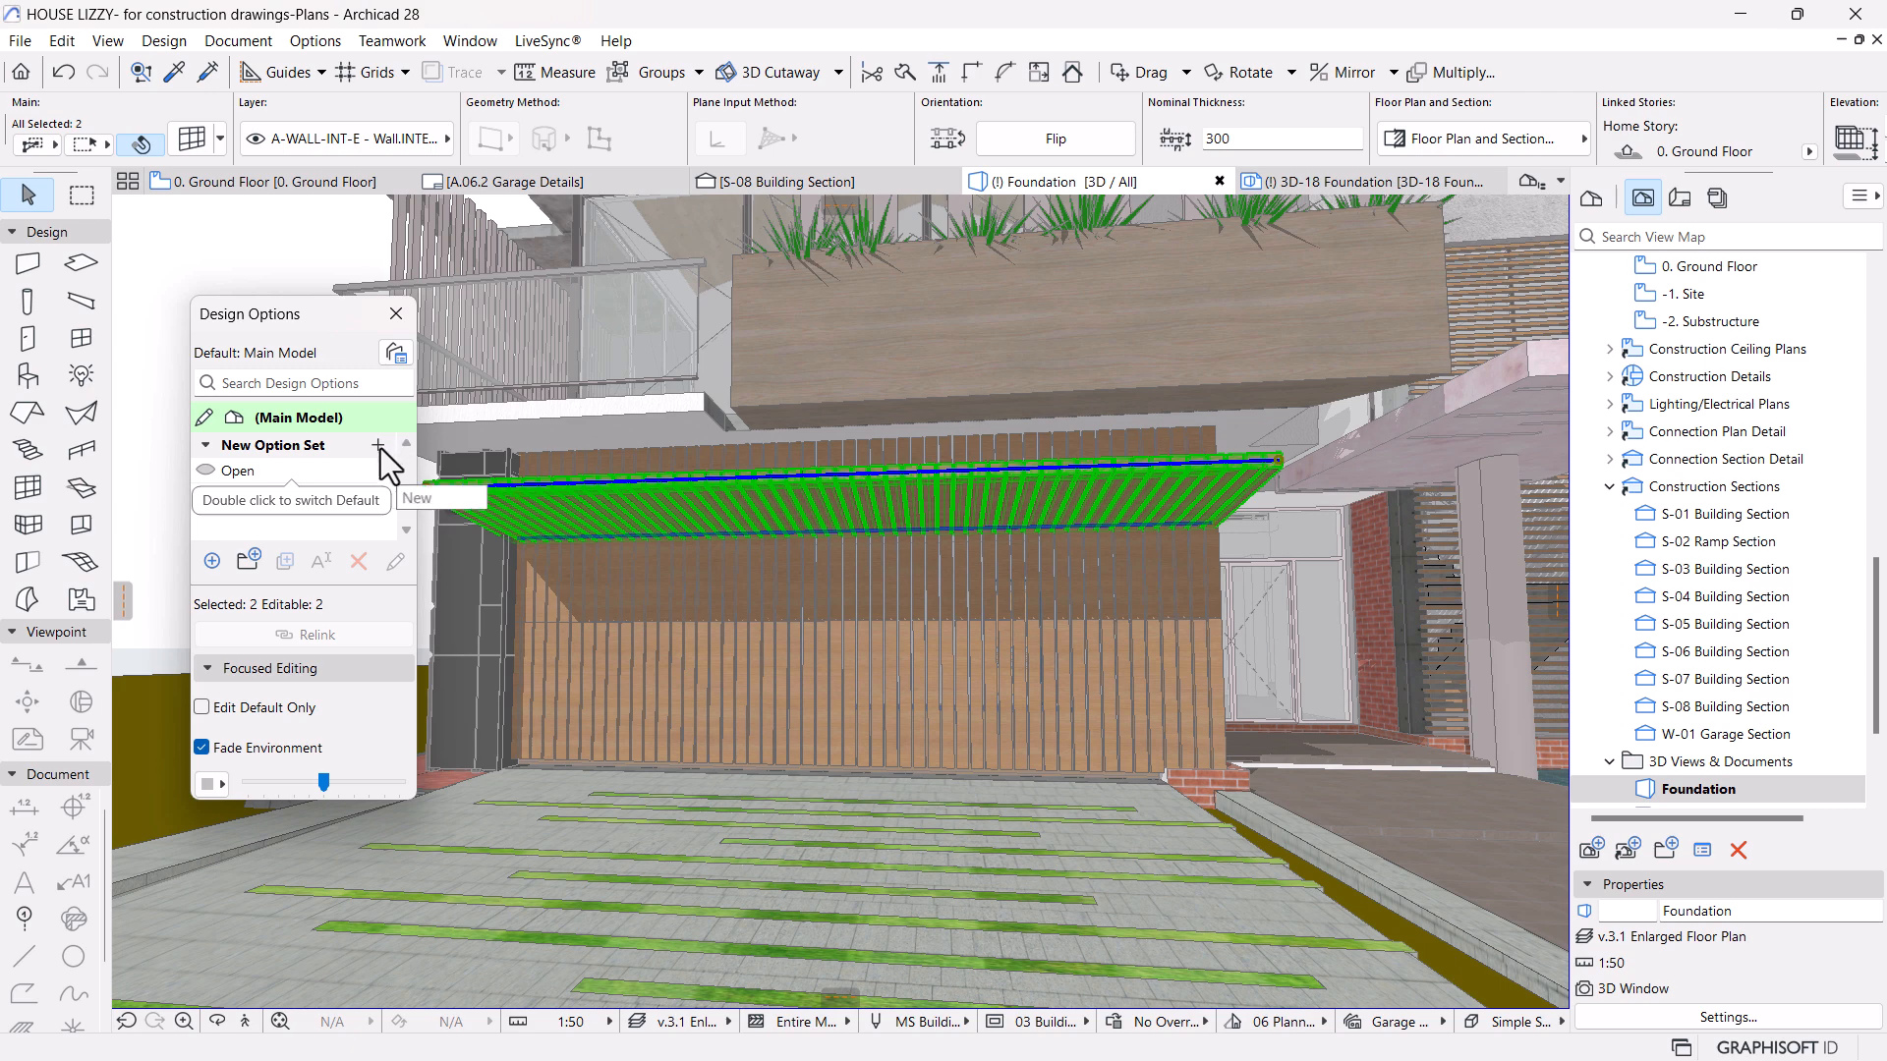
left_click(212, 451)
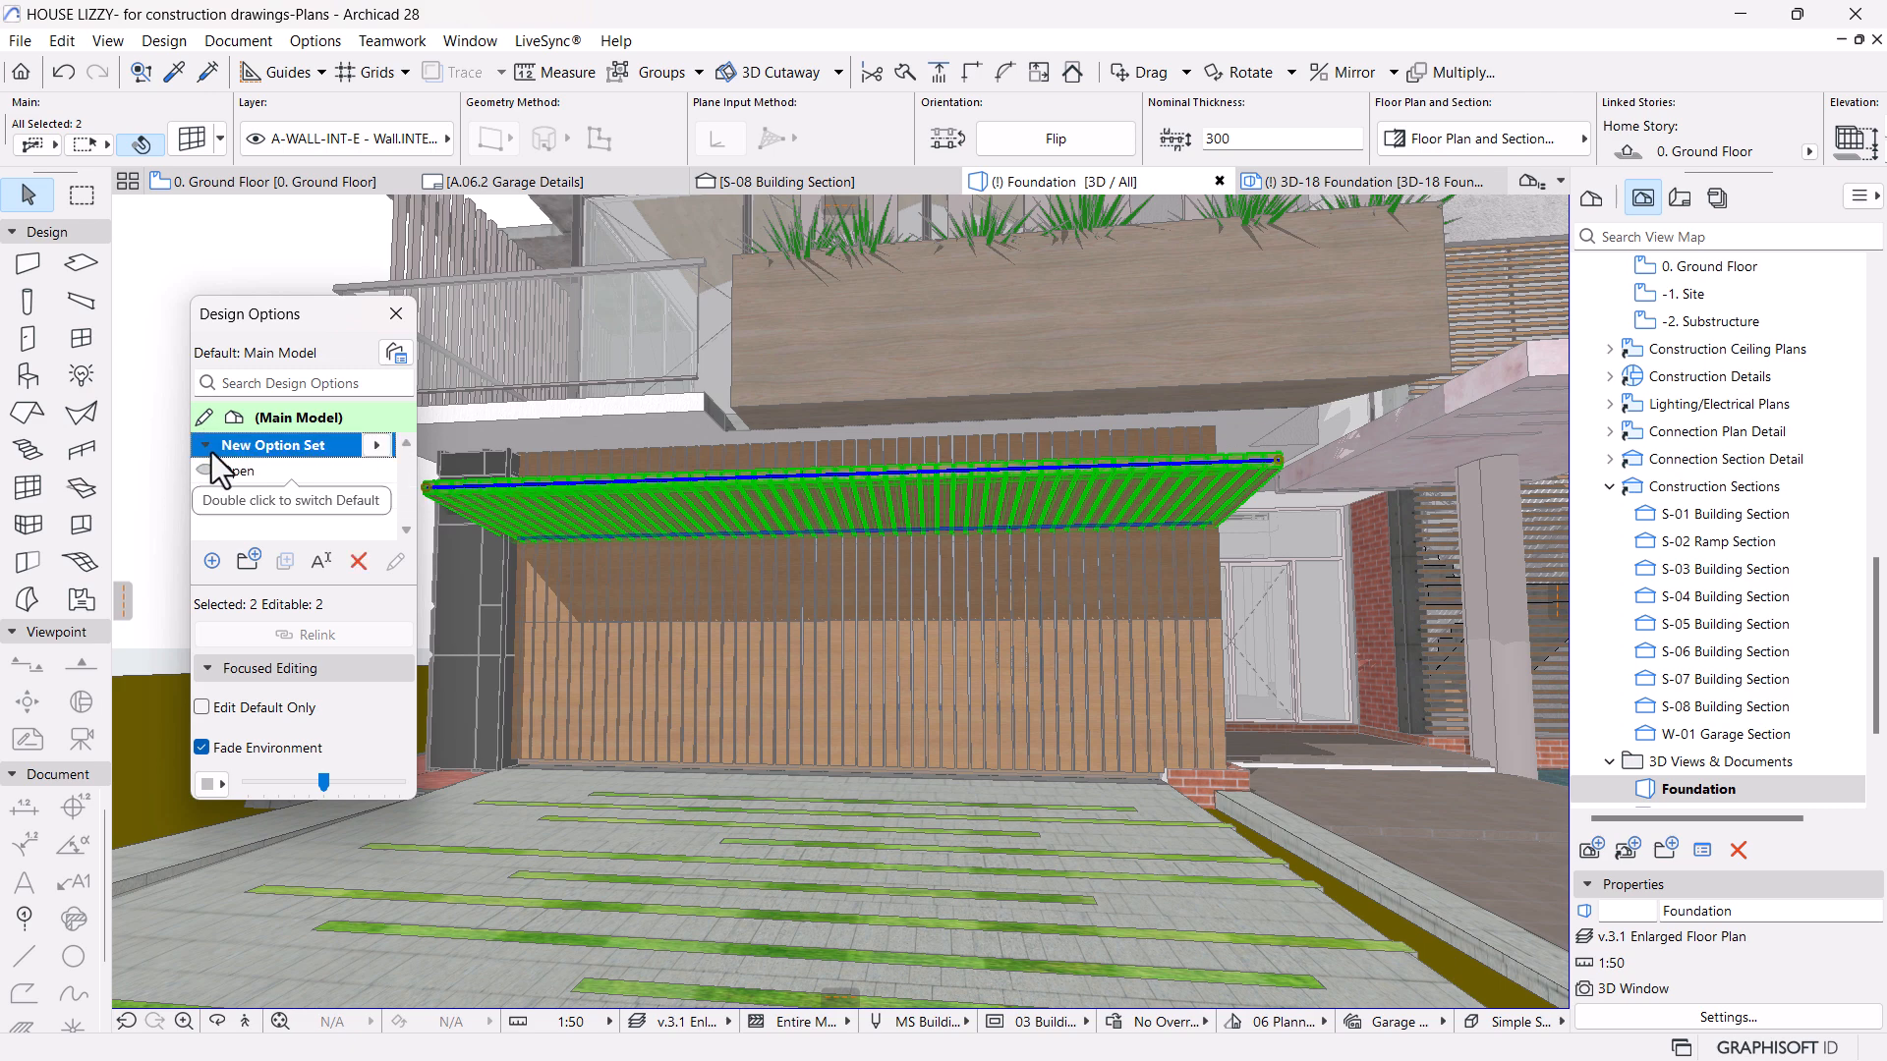
left_click(387, 446)
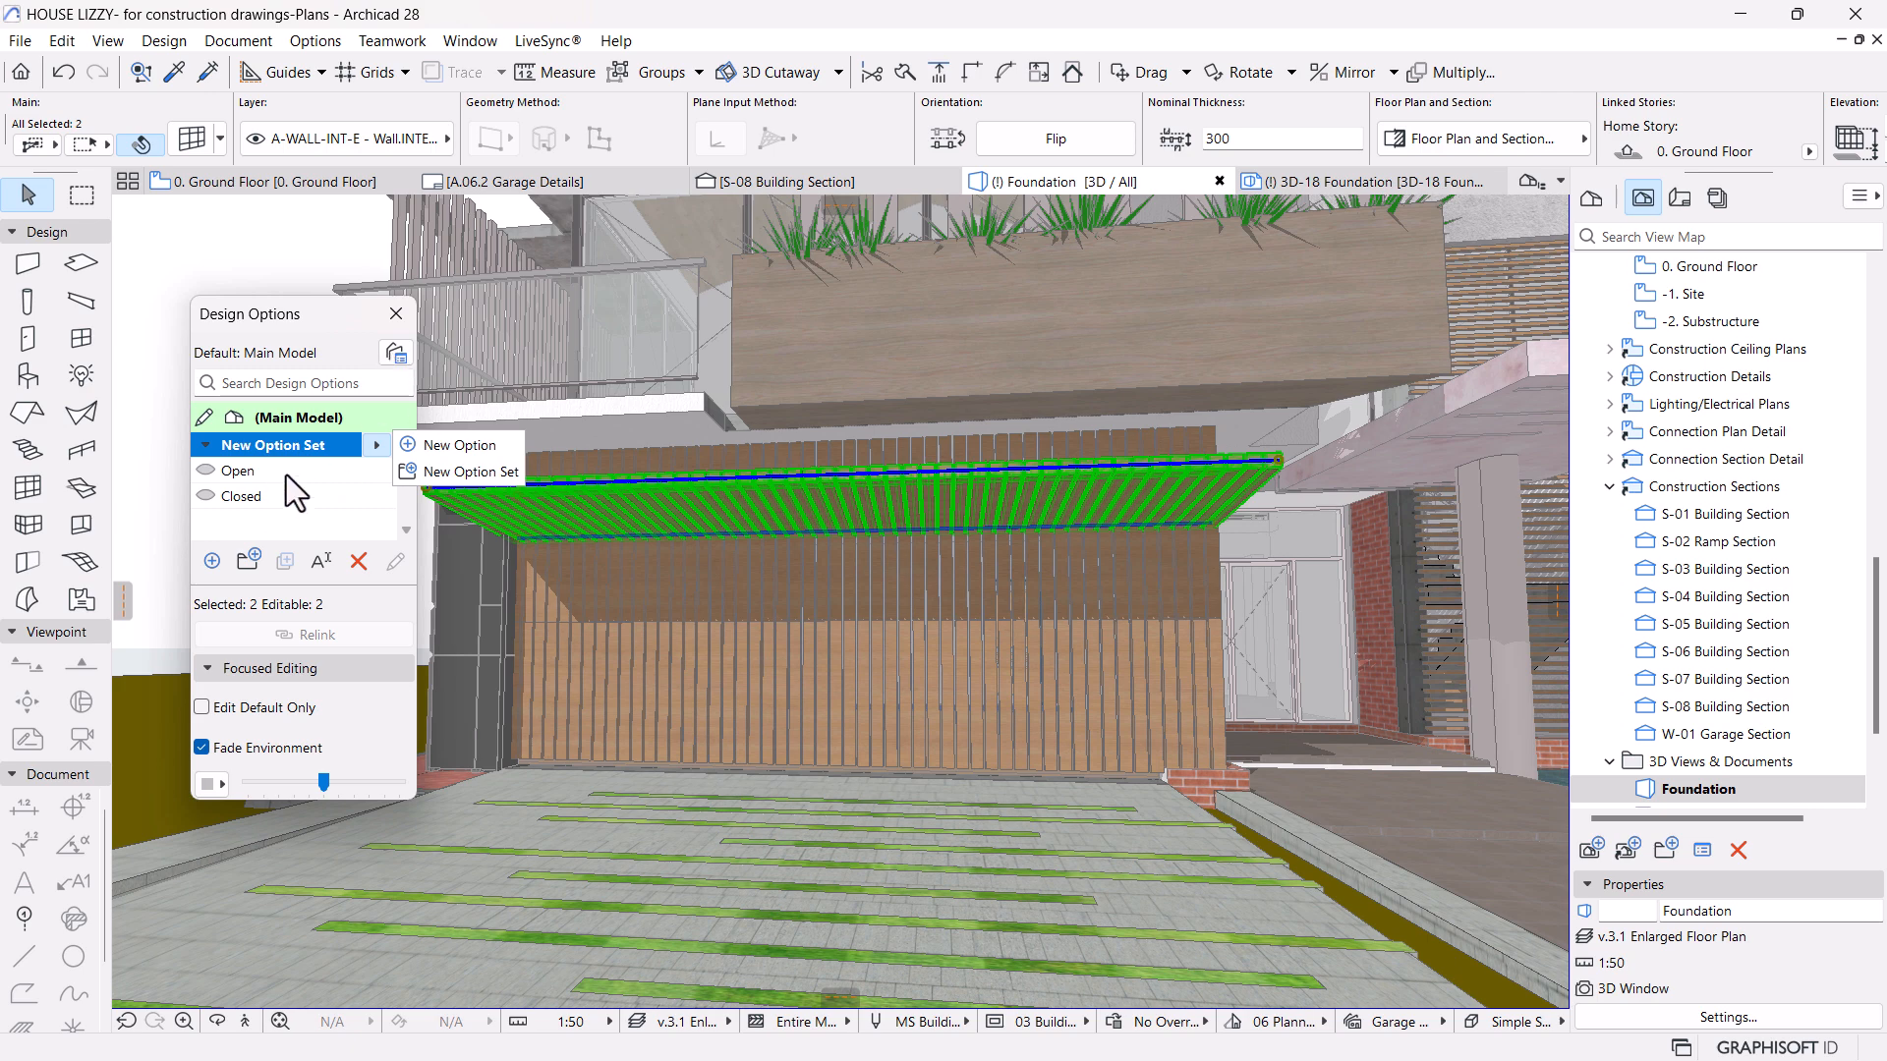
left_click(204, 474)
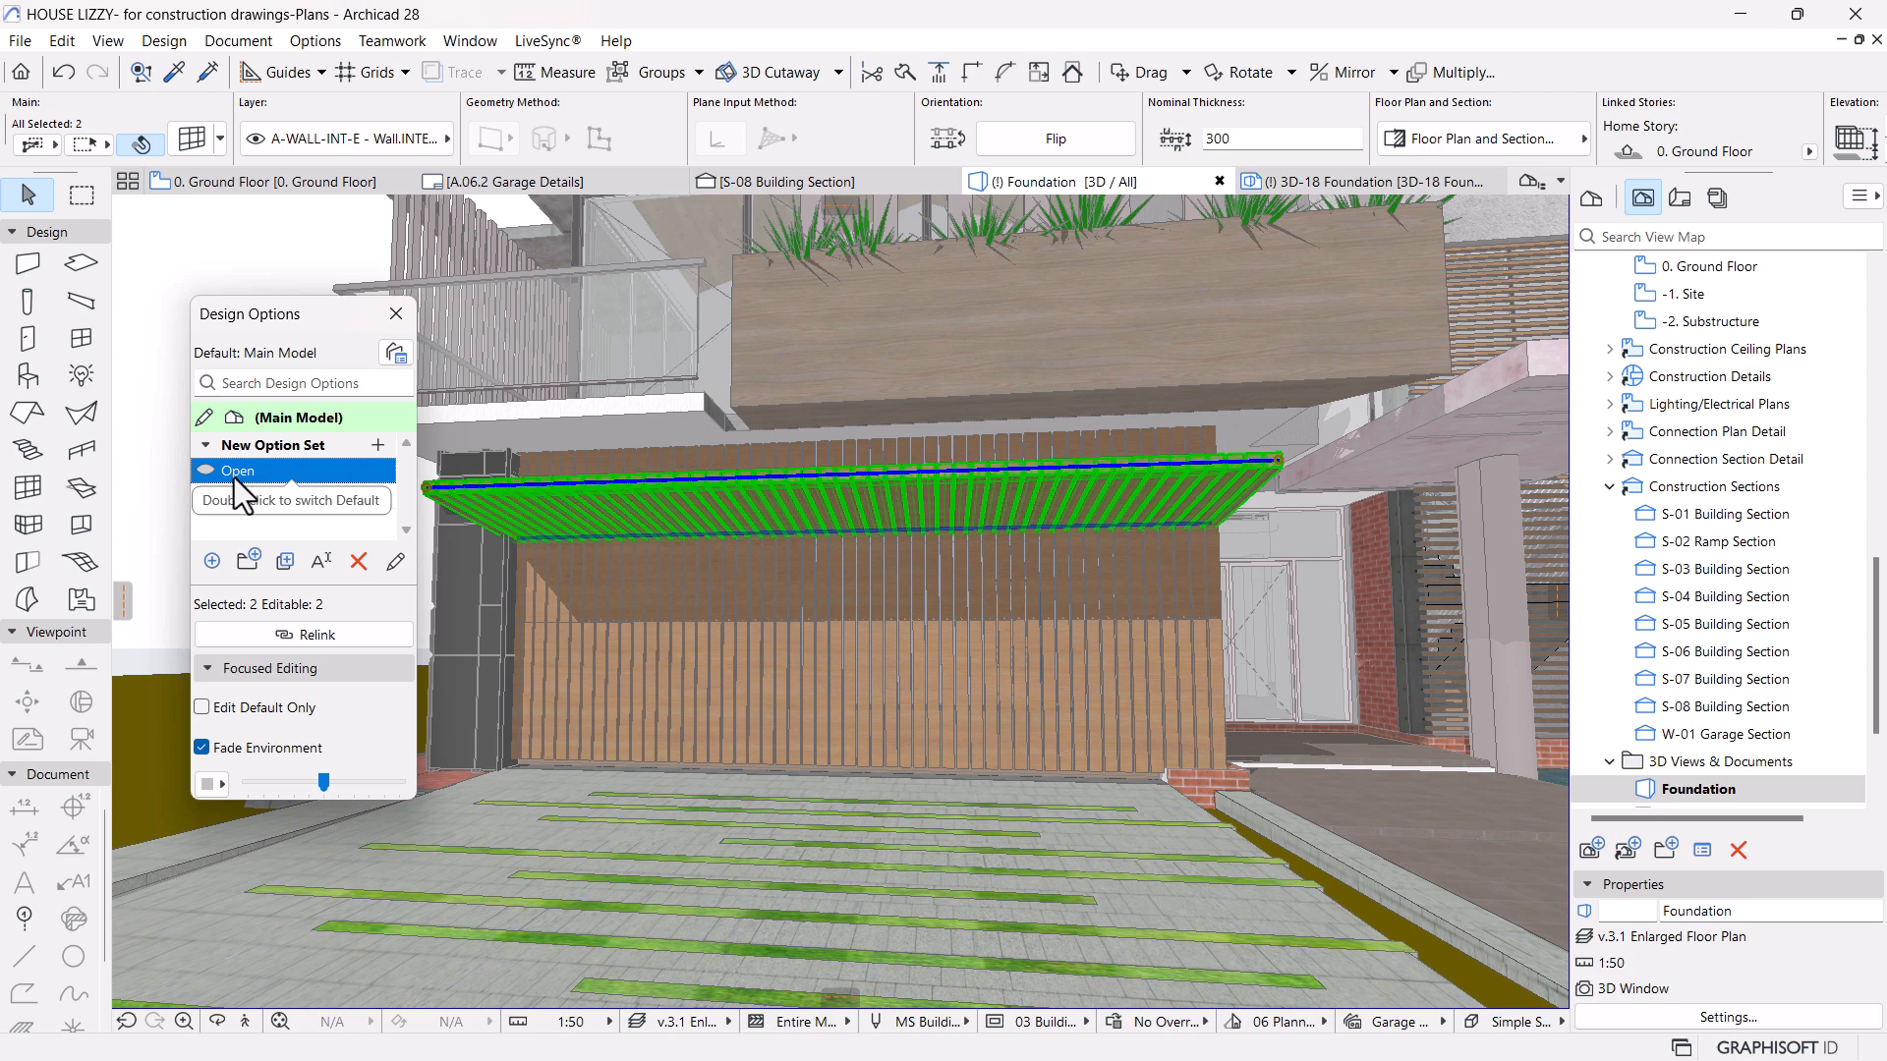
left_click(316, 634)
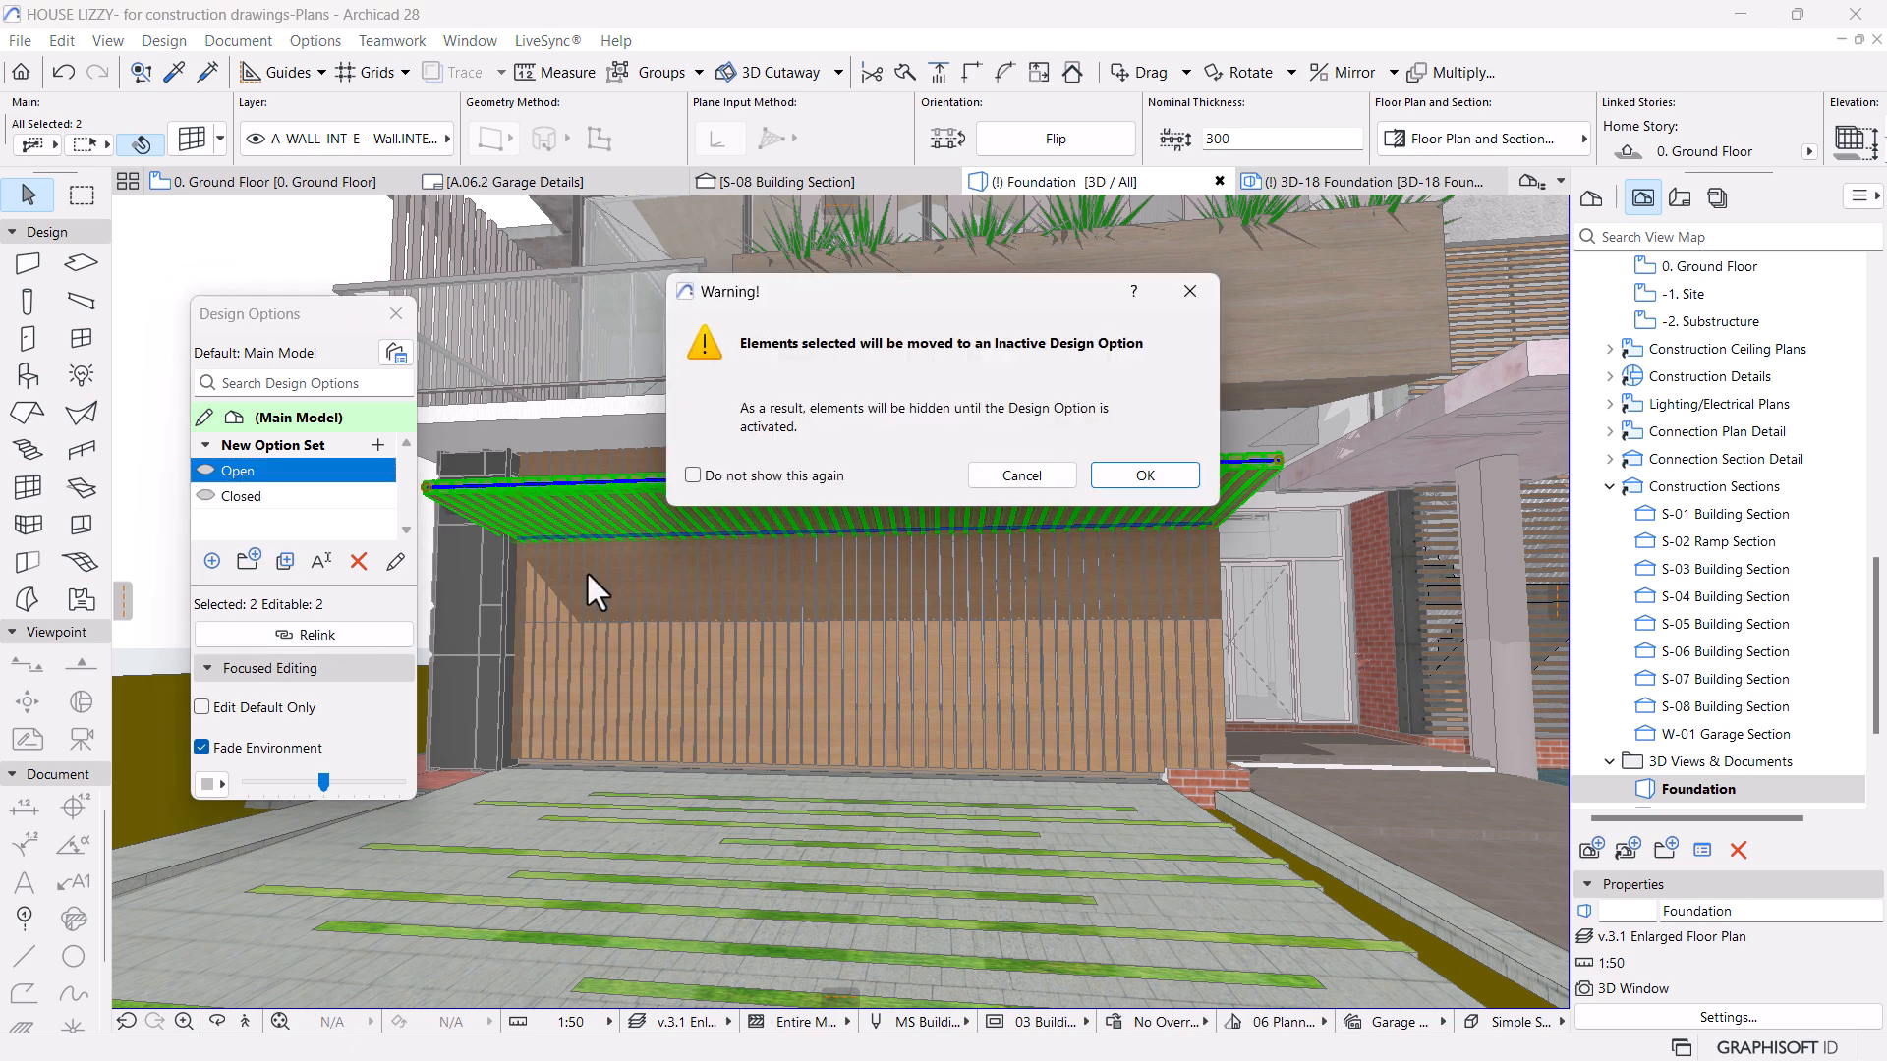
left_click(1130, 474)
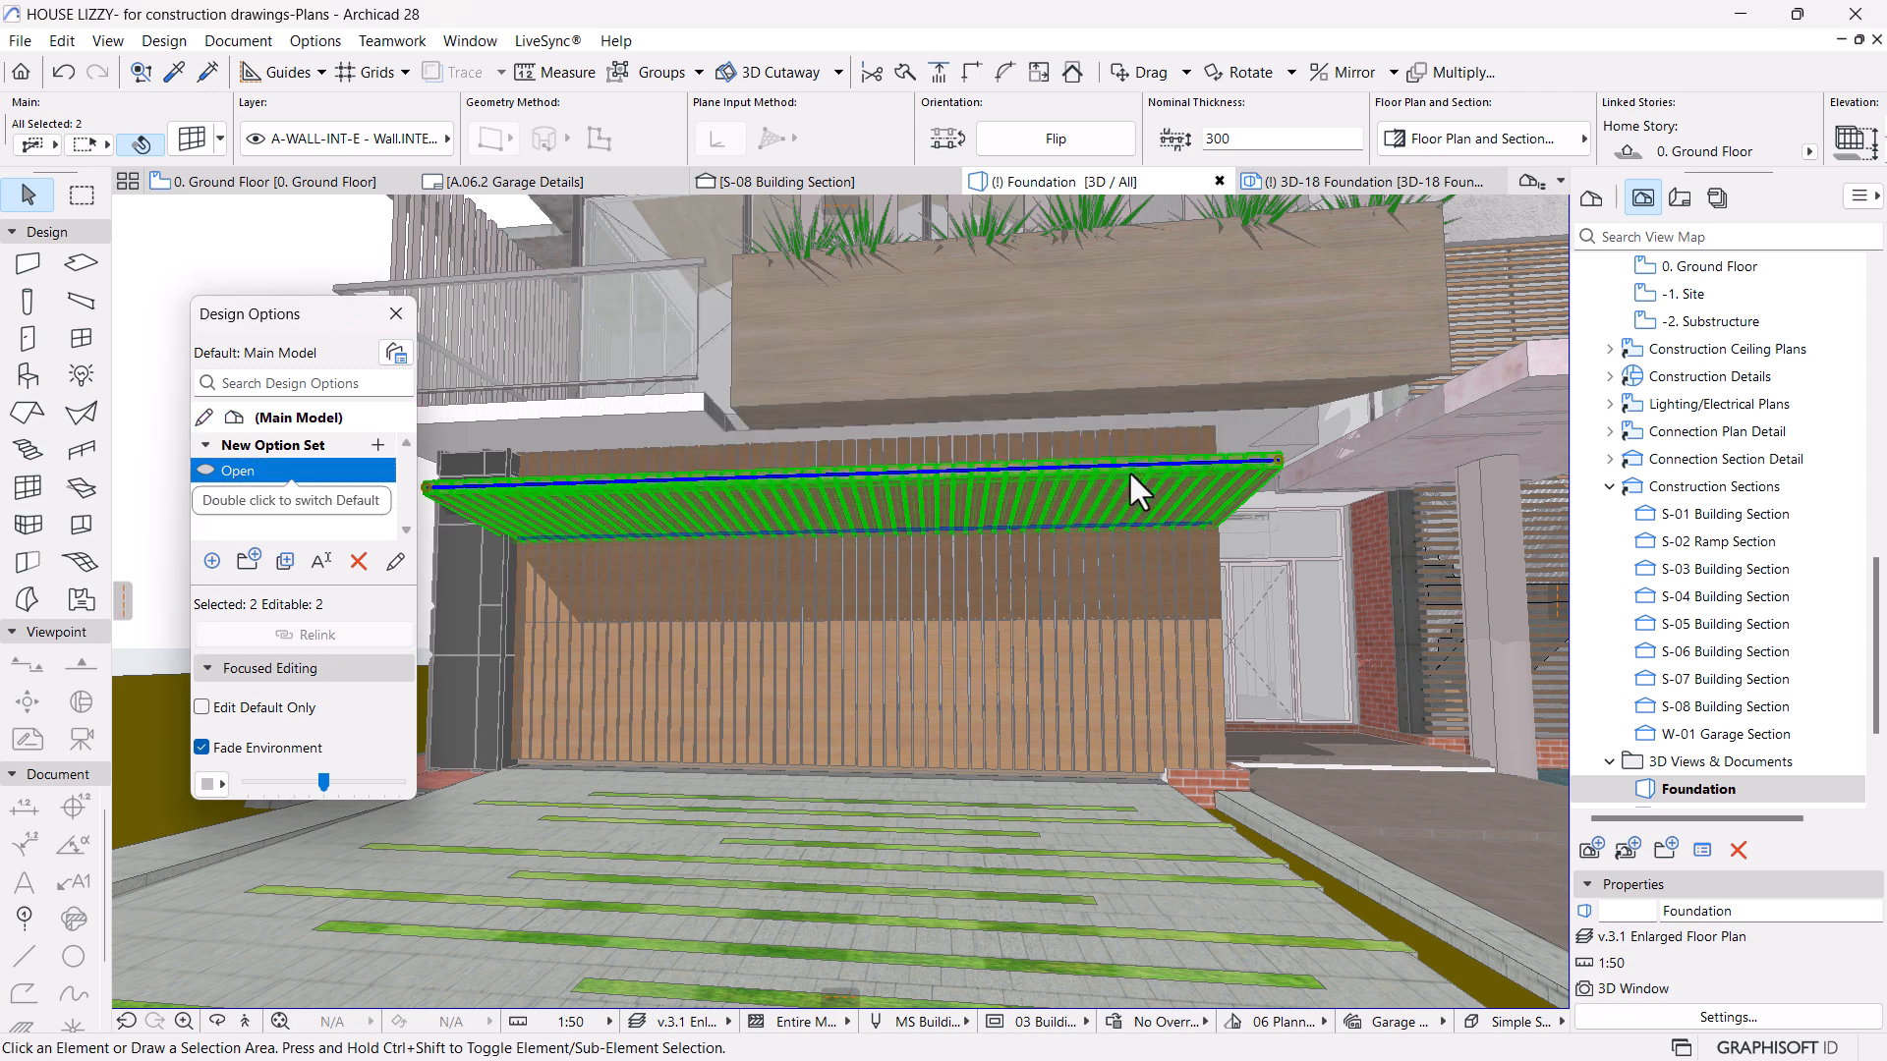
With grouping suspended, select the two lower closed garage door panels without the slatted strip above, and relink them to the Closed design option.
left_click(863, 678)
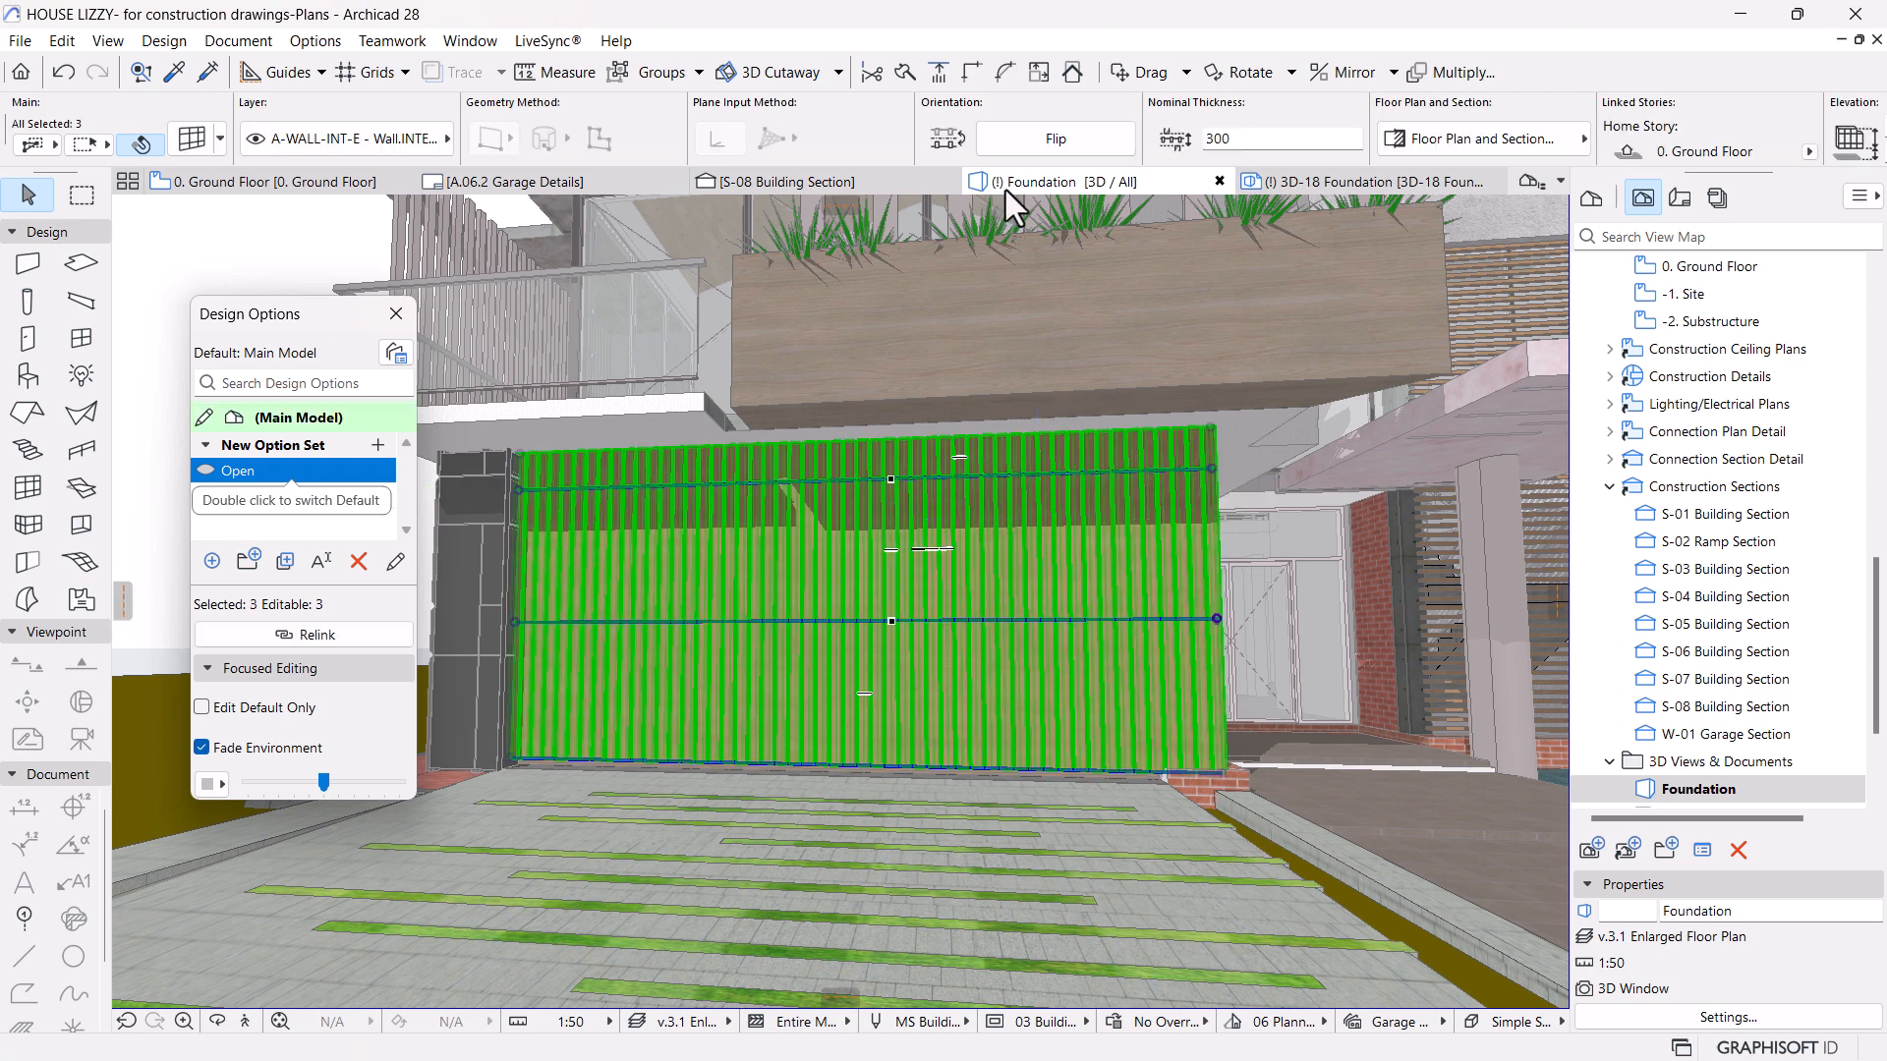
left_click(628, 74)
key("Escape")
left_click(853, 739)
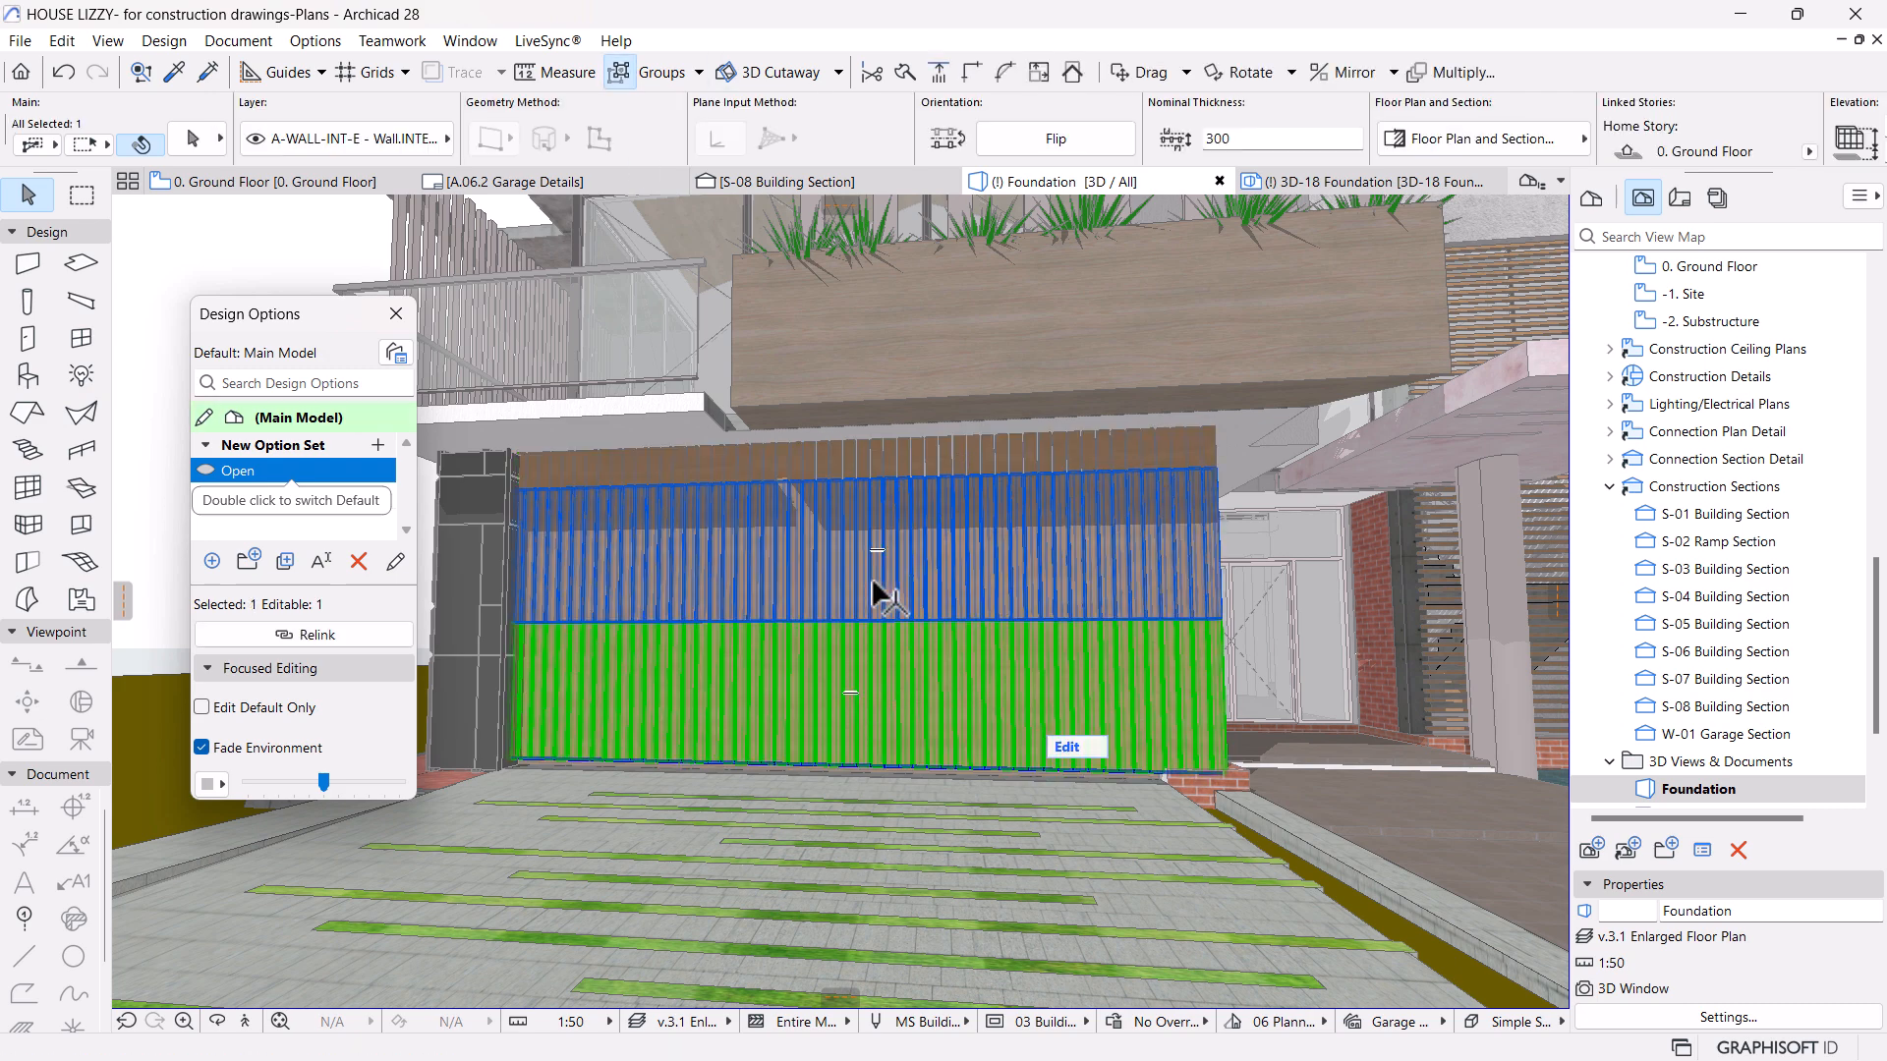
left_click(871, 575, "shift")
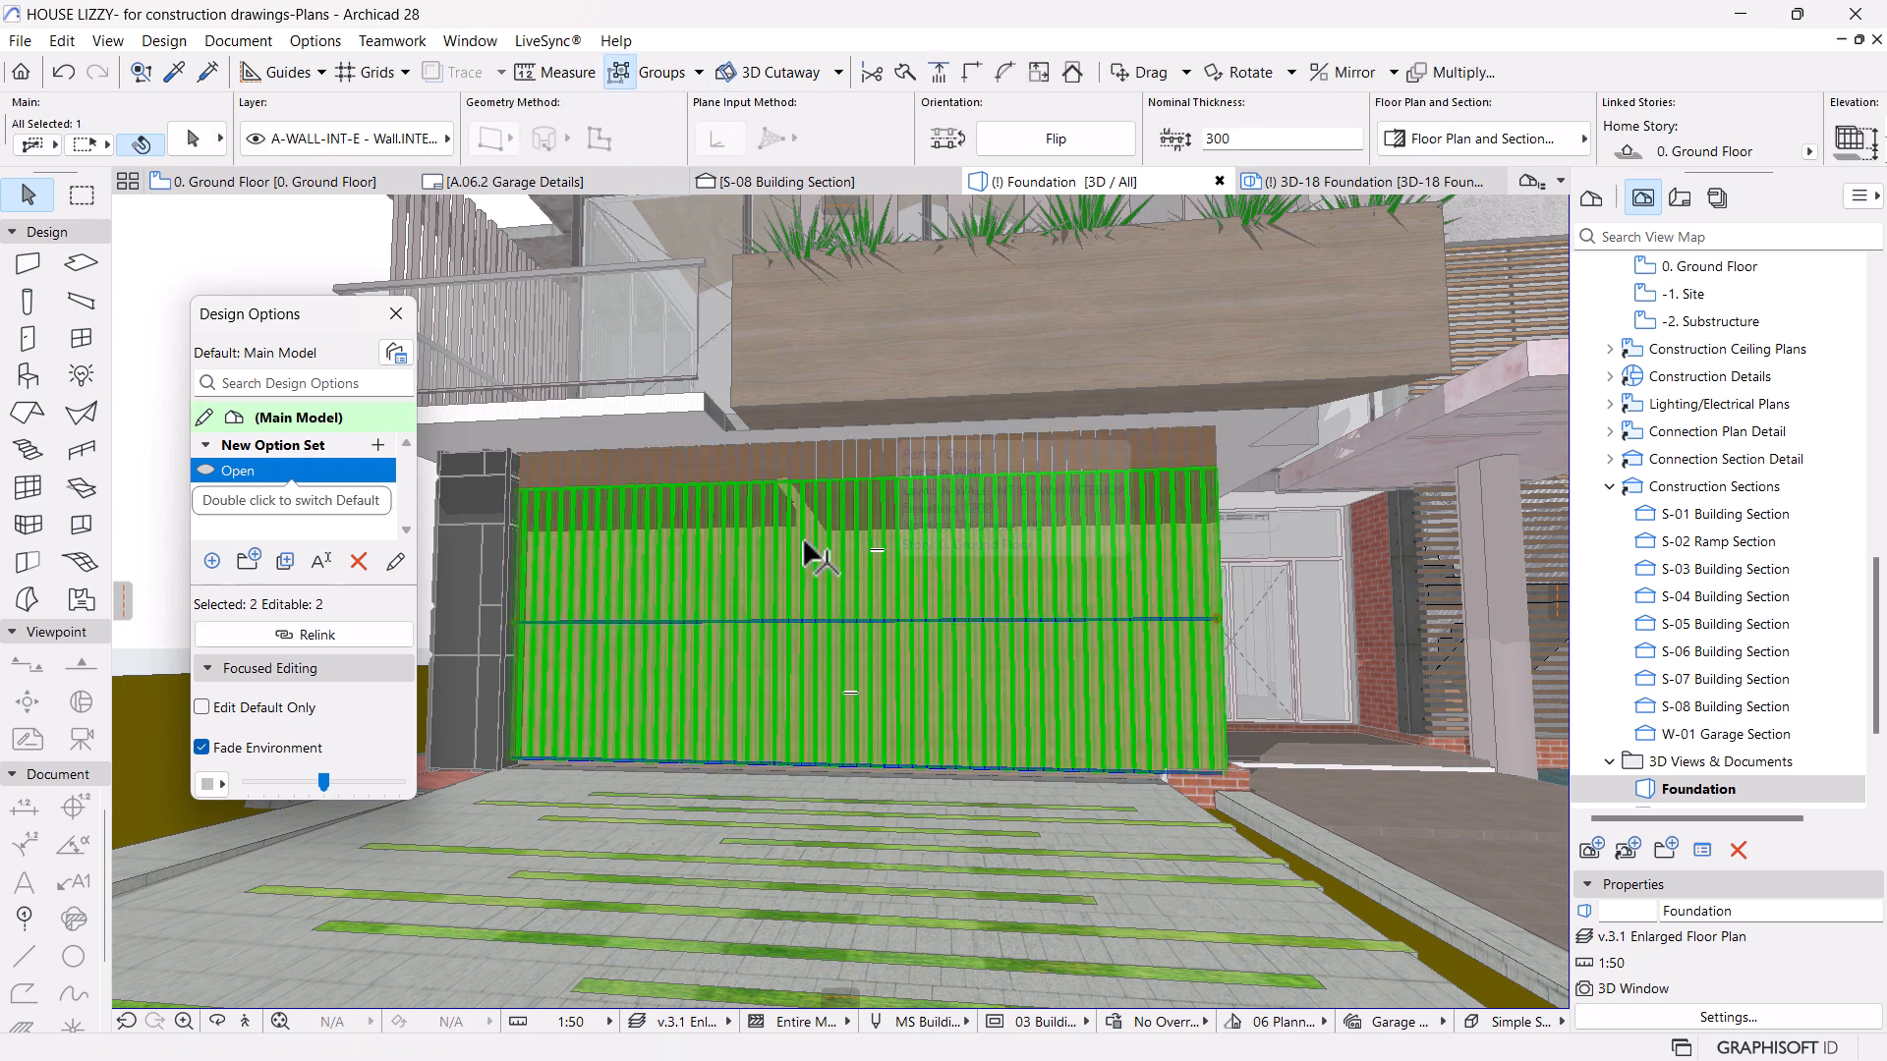
right_click(252, 501)
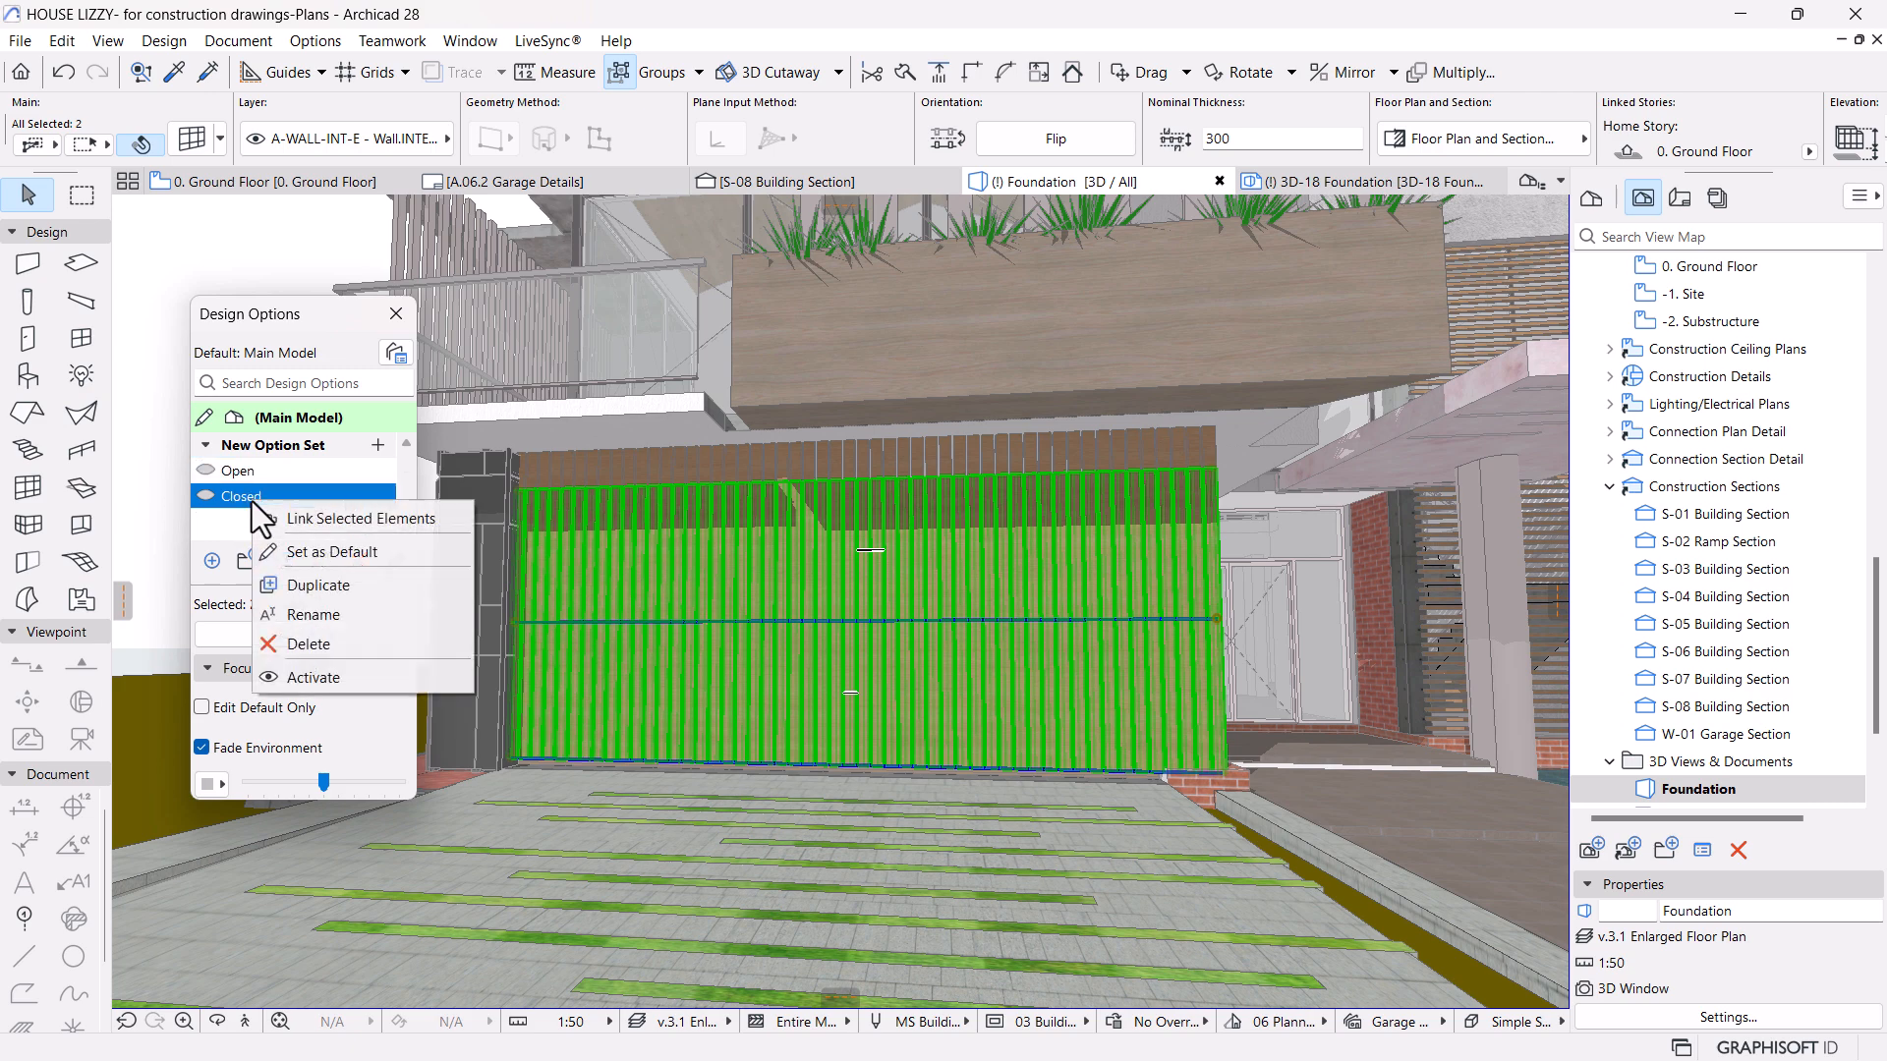
left_click(210, 541)
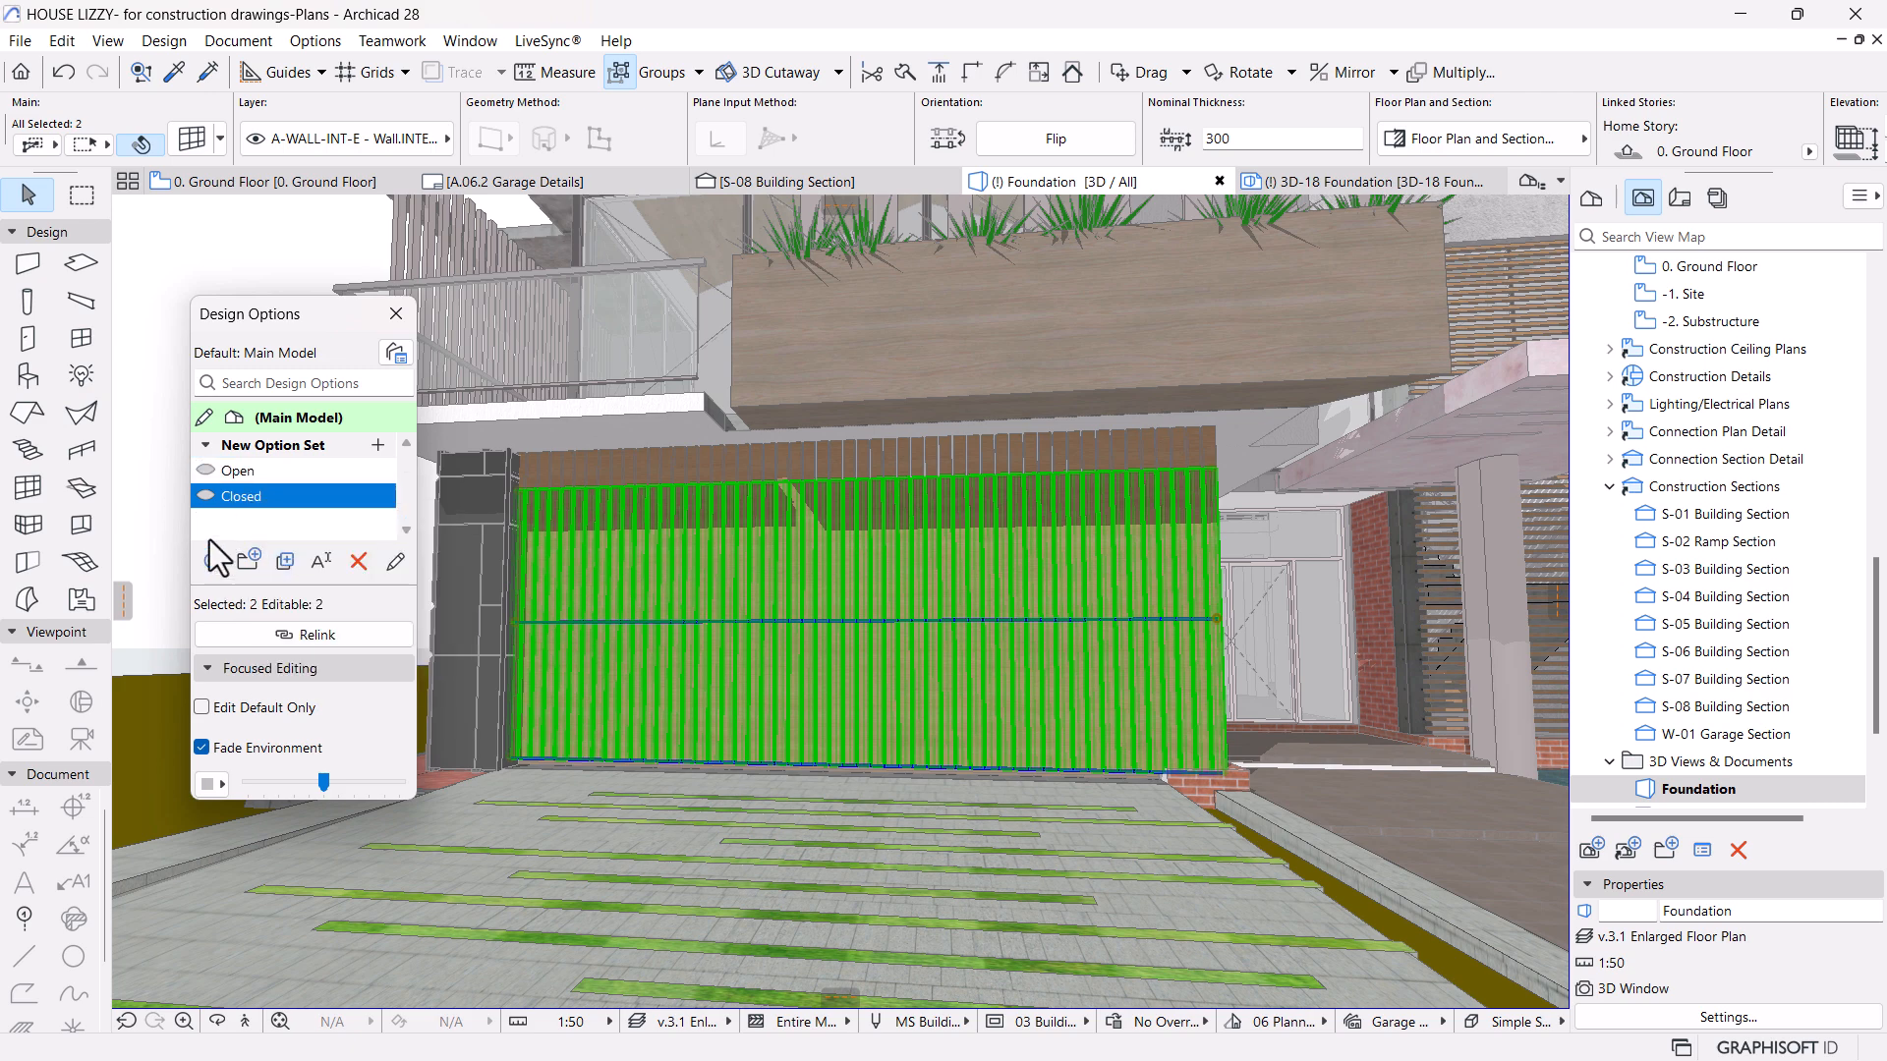
left_click(297, 634)
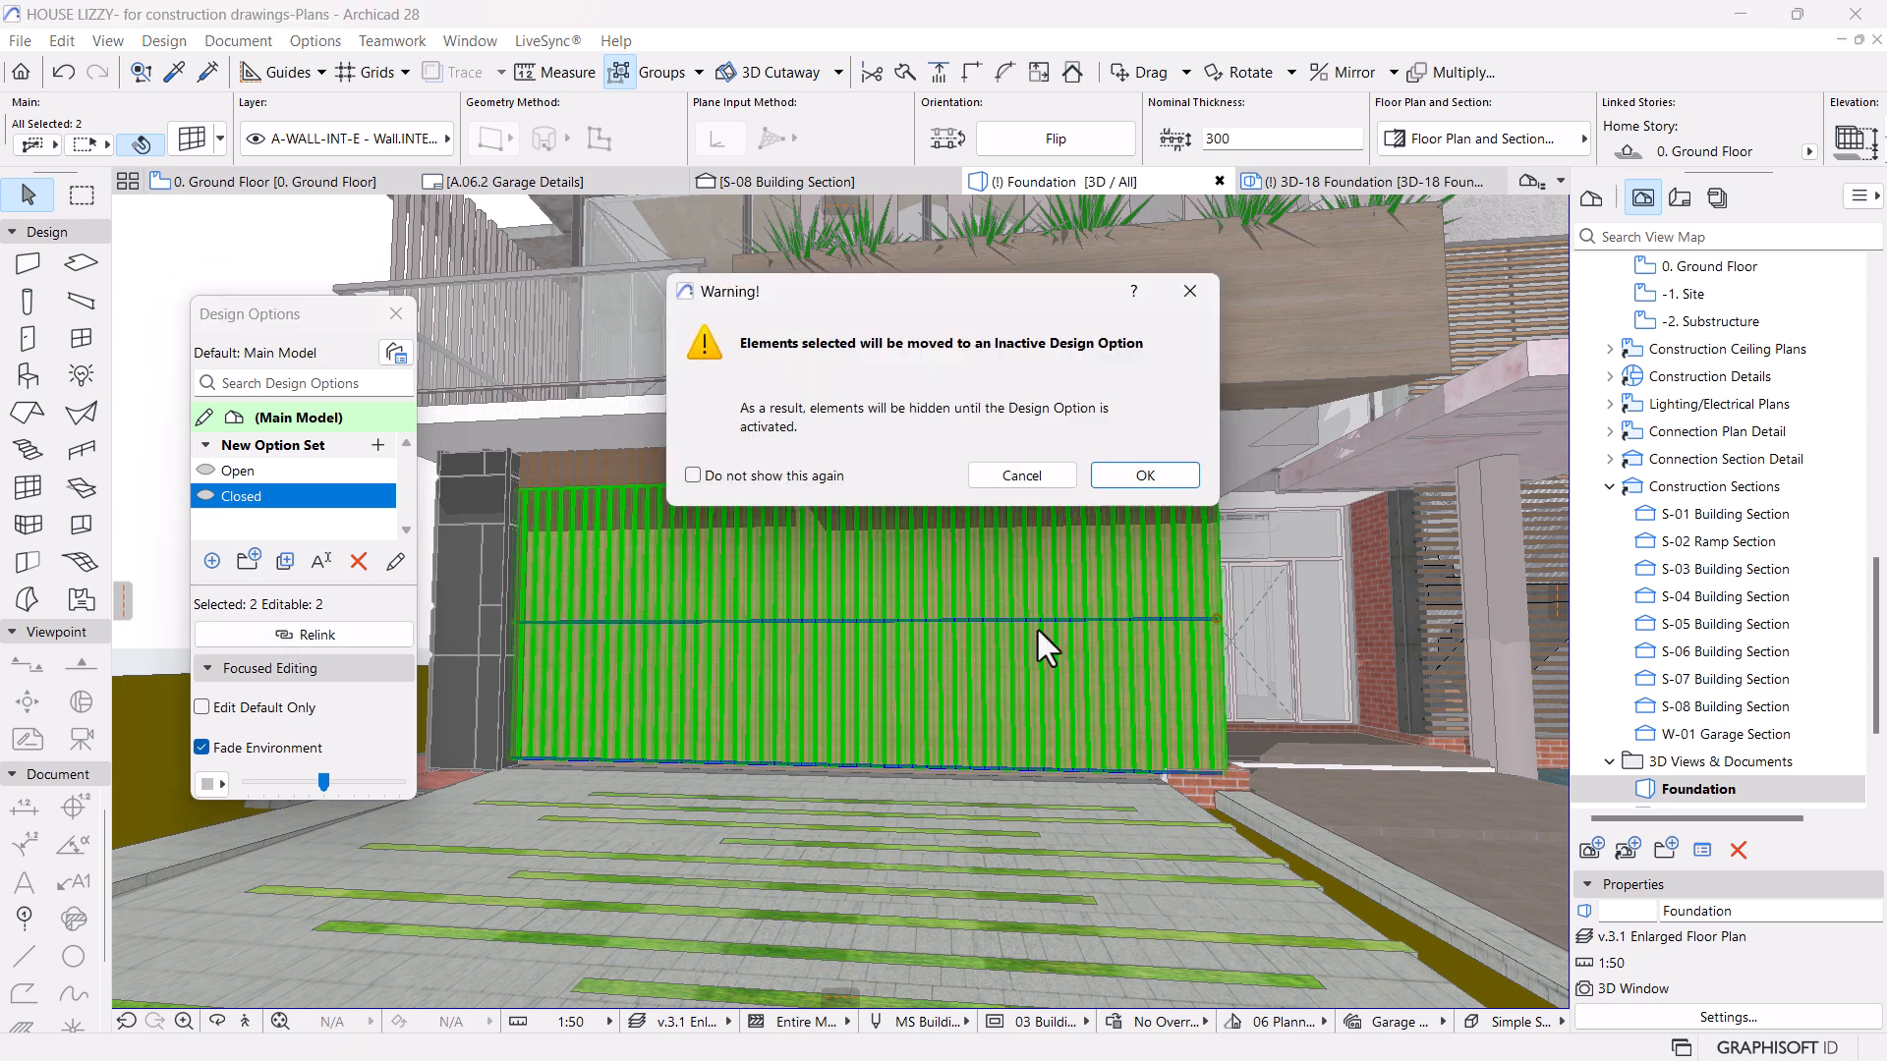
left_click(1115, 477)
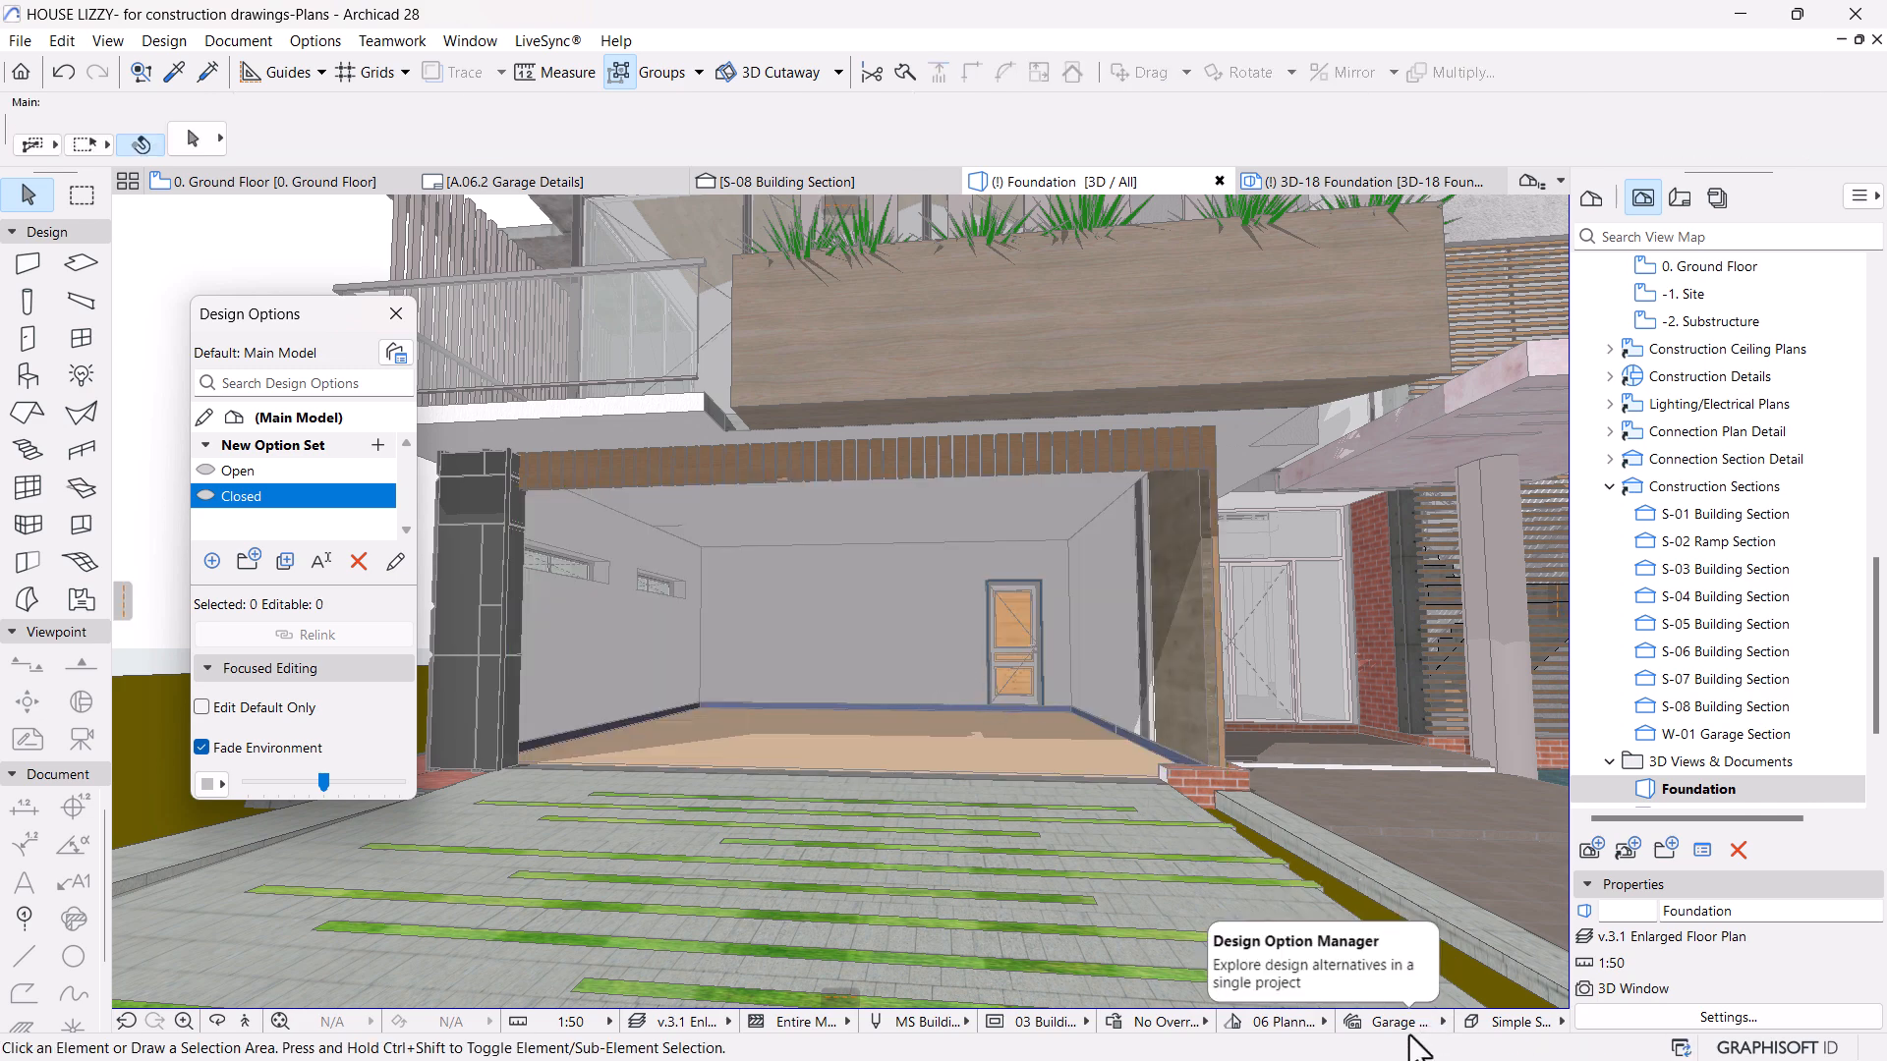
Activate option Closed in the Garage Door Closed combination and option Open in the Garage Door Open combination, and accept the changes.
left_click(1353, 1022)
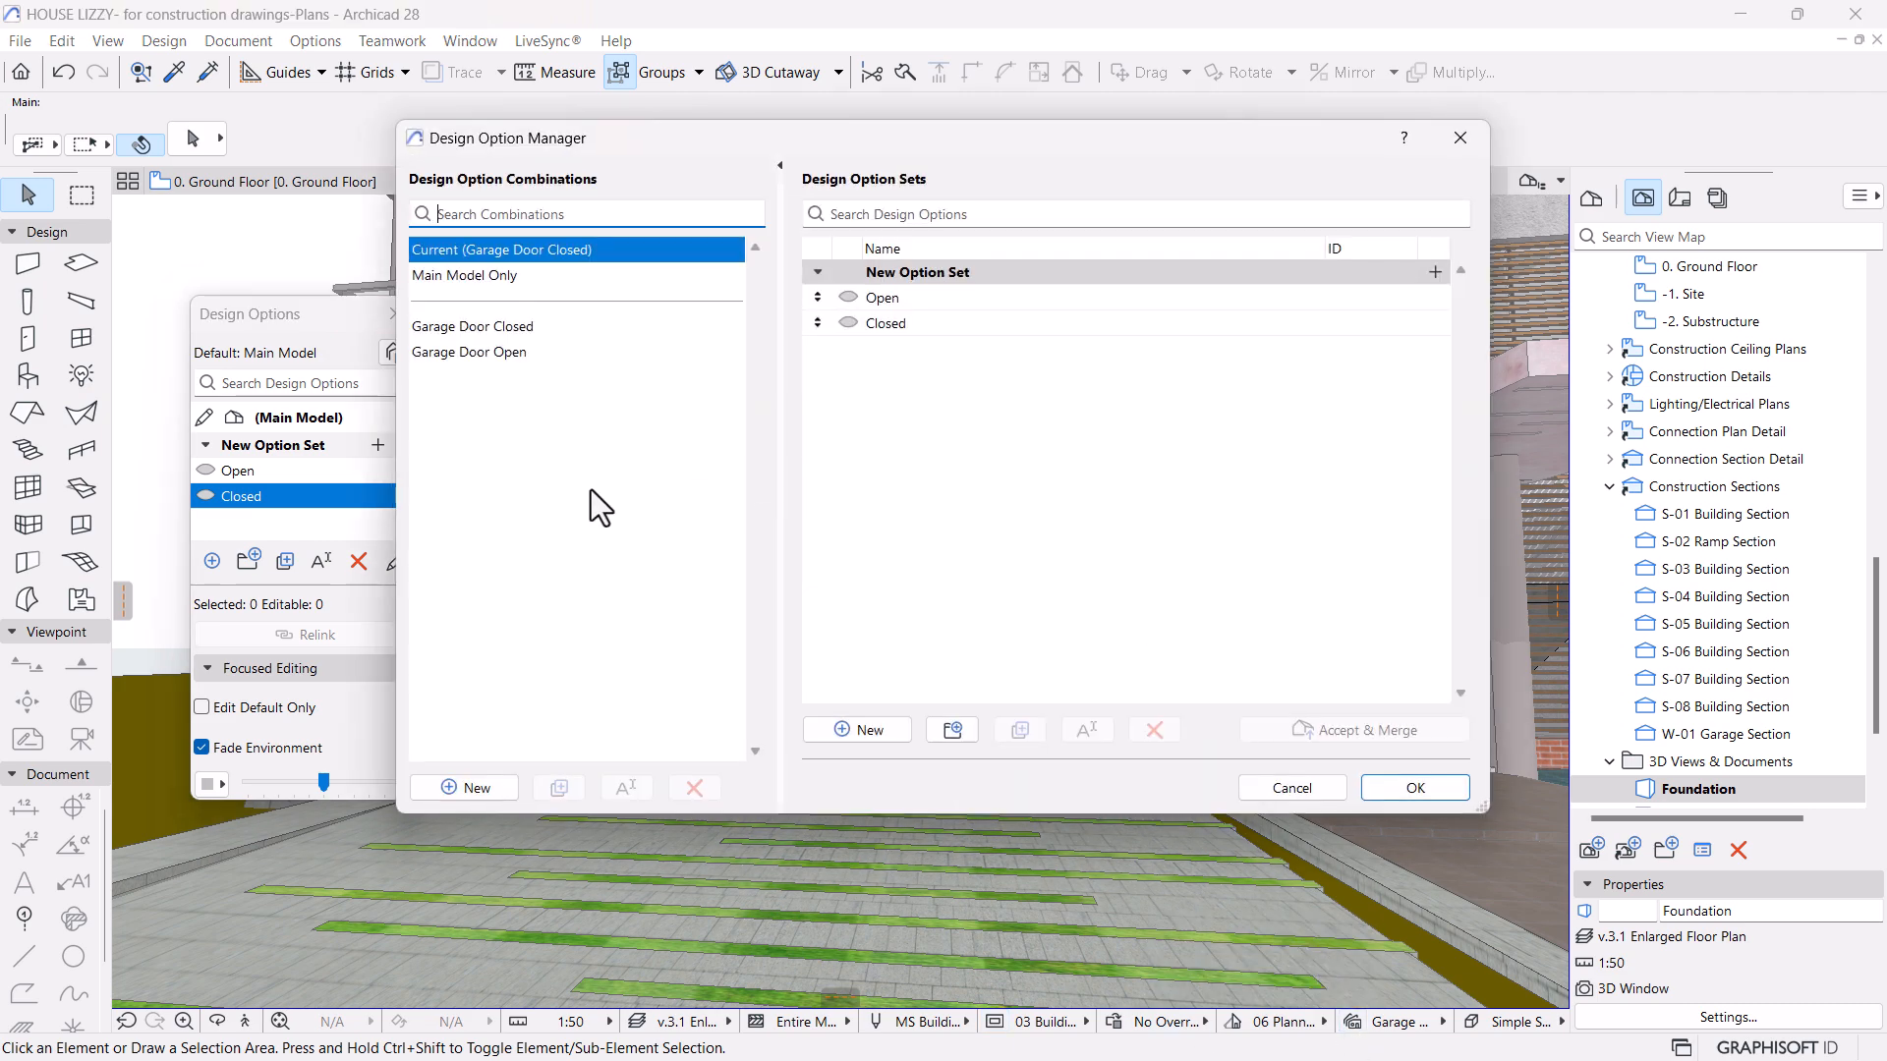
left_click(452, 329)
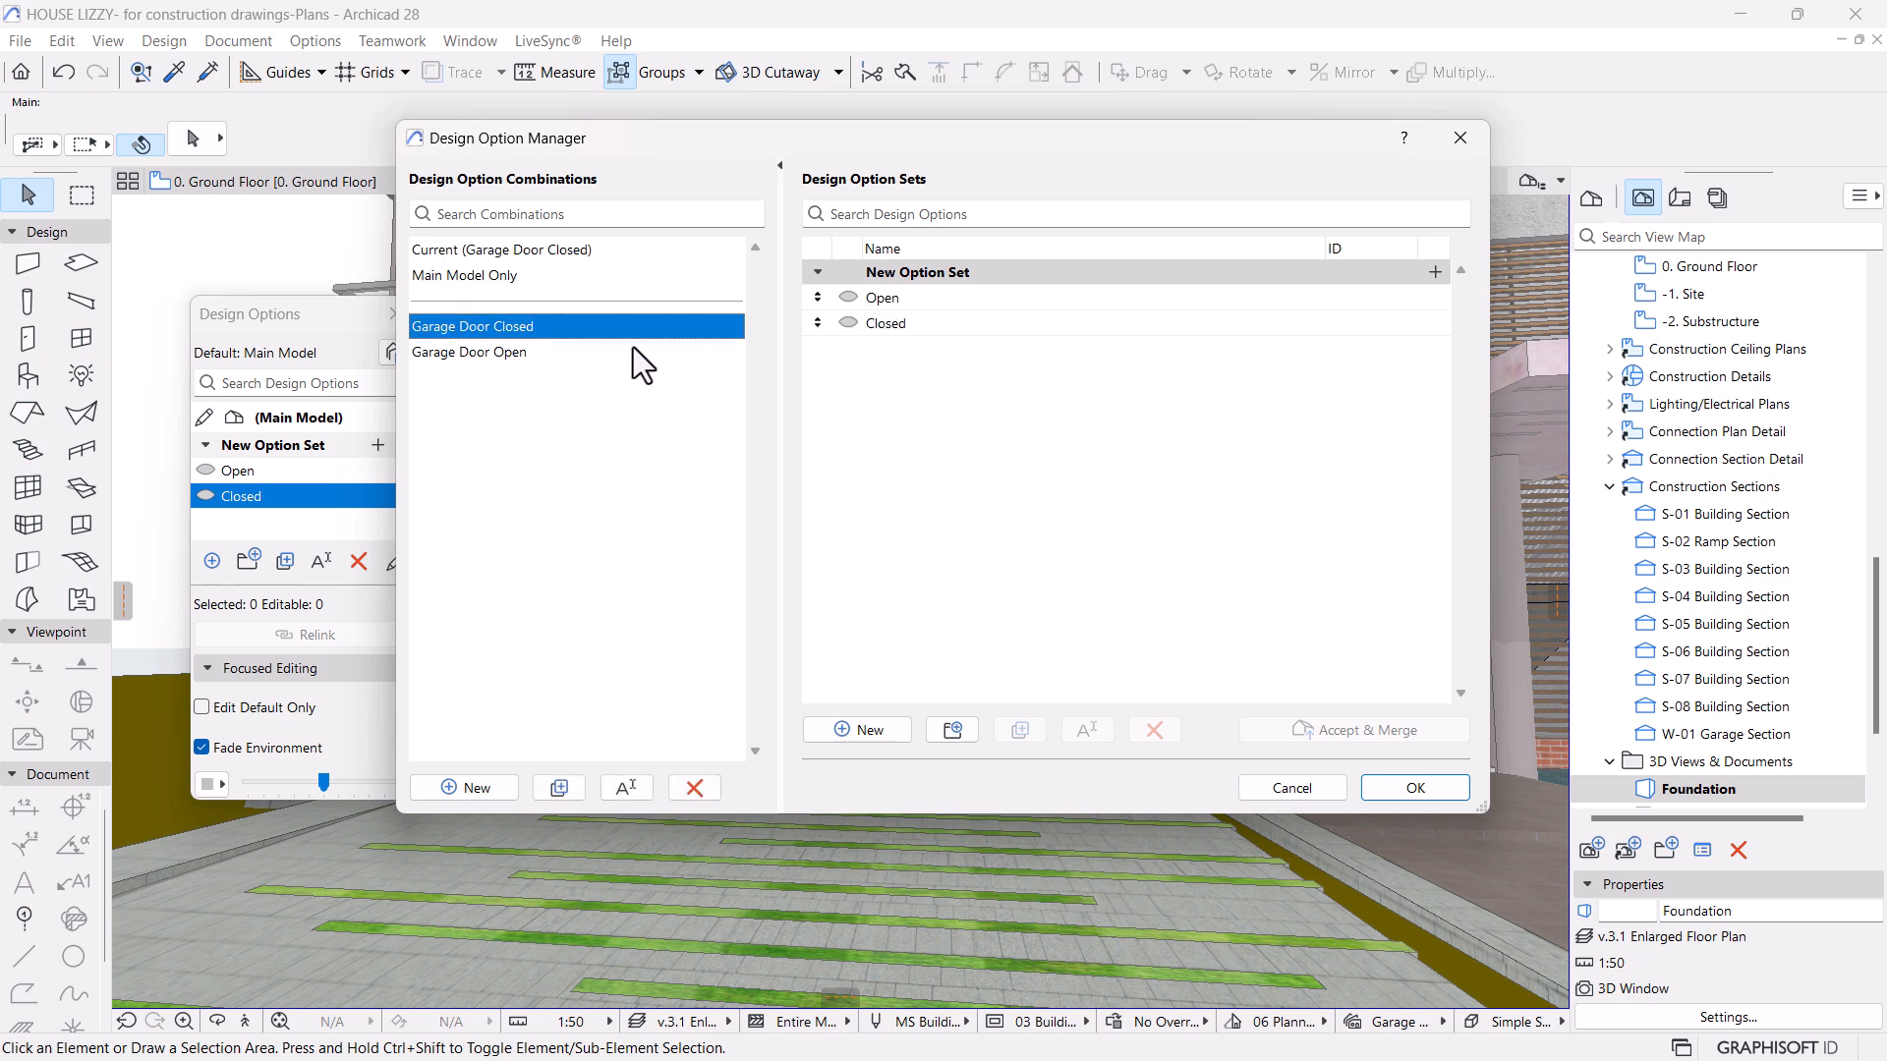
left_click(845, 323)
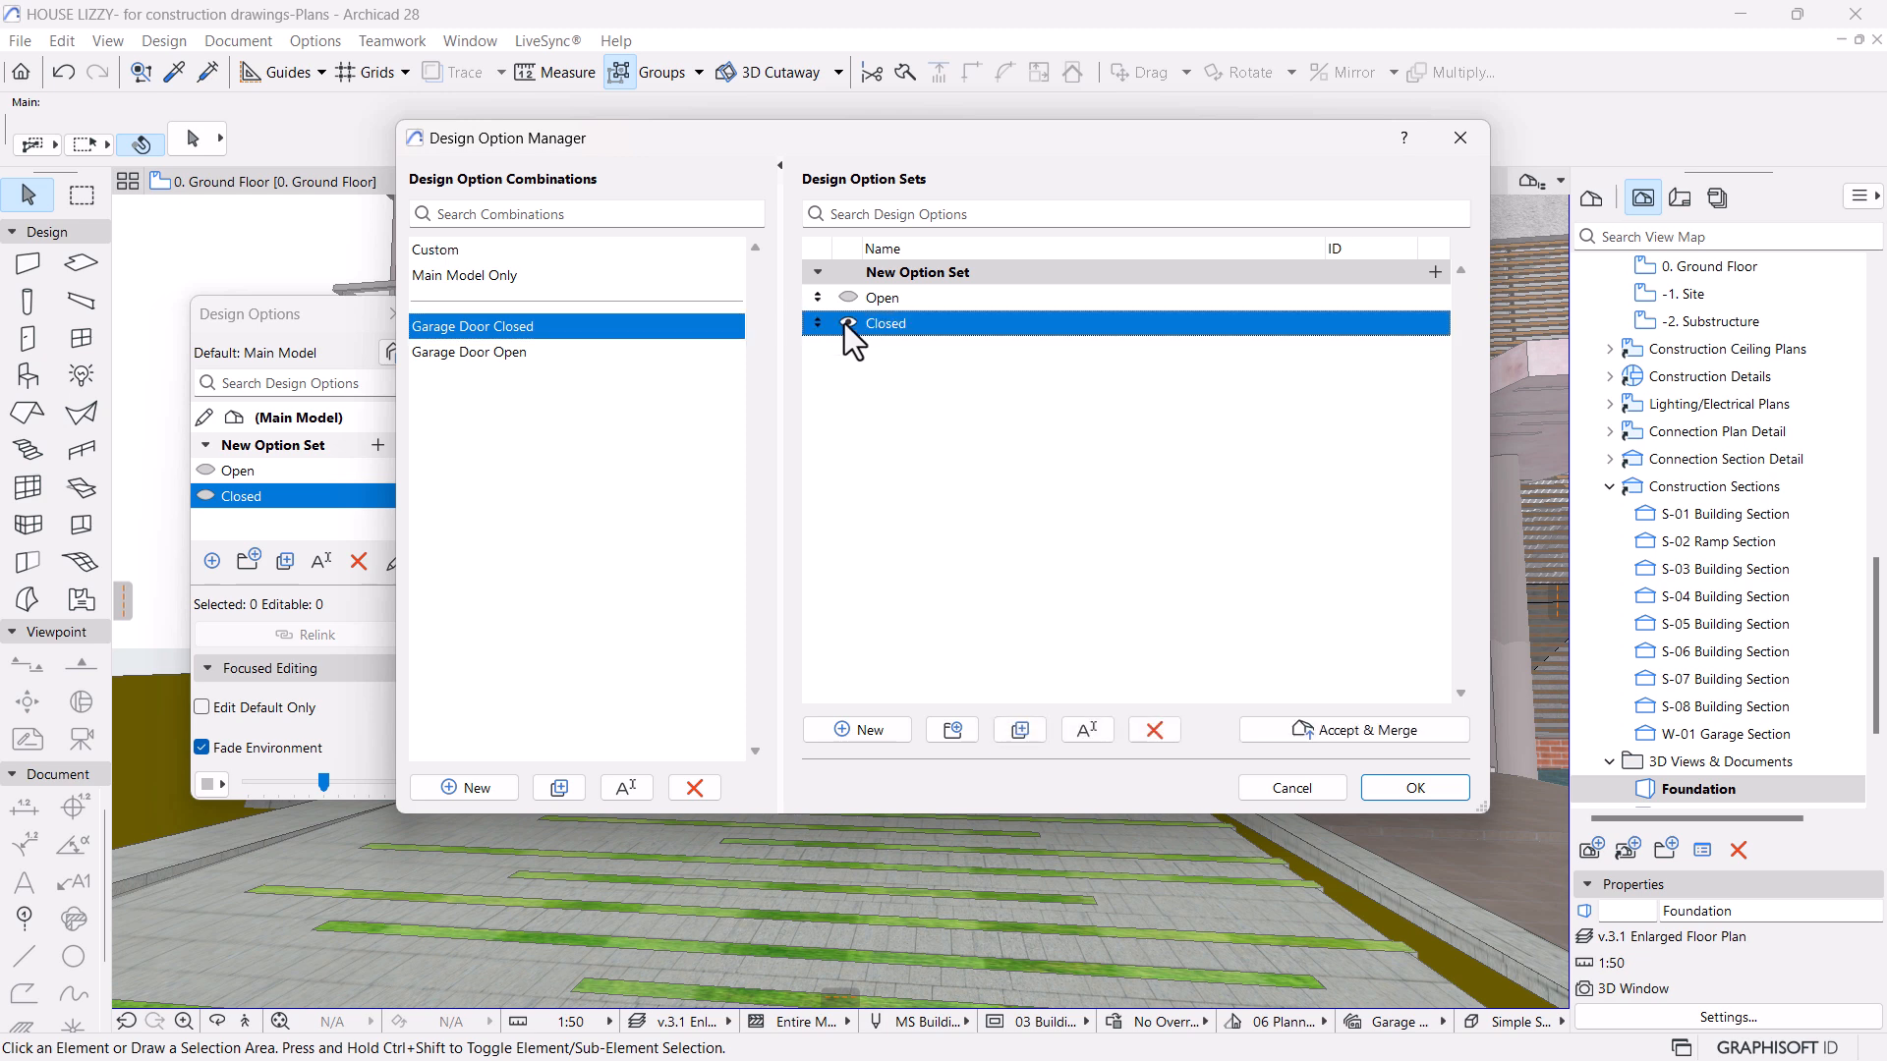
left_click(428, 352)
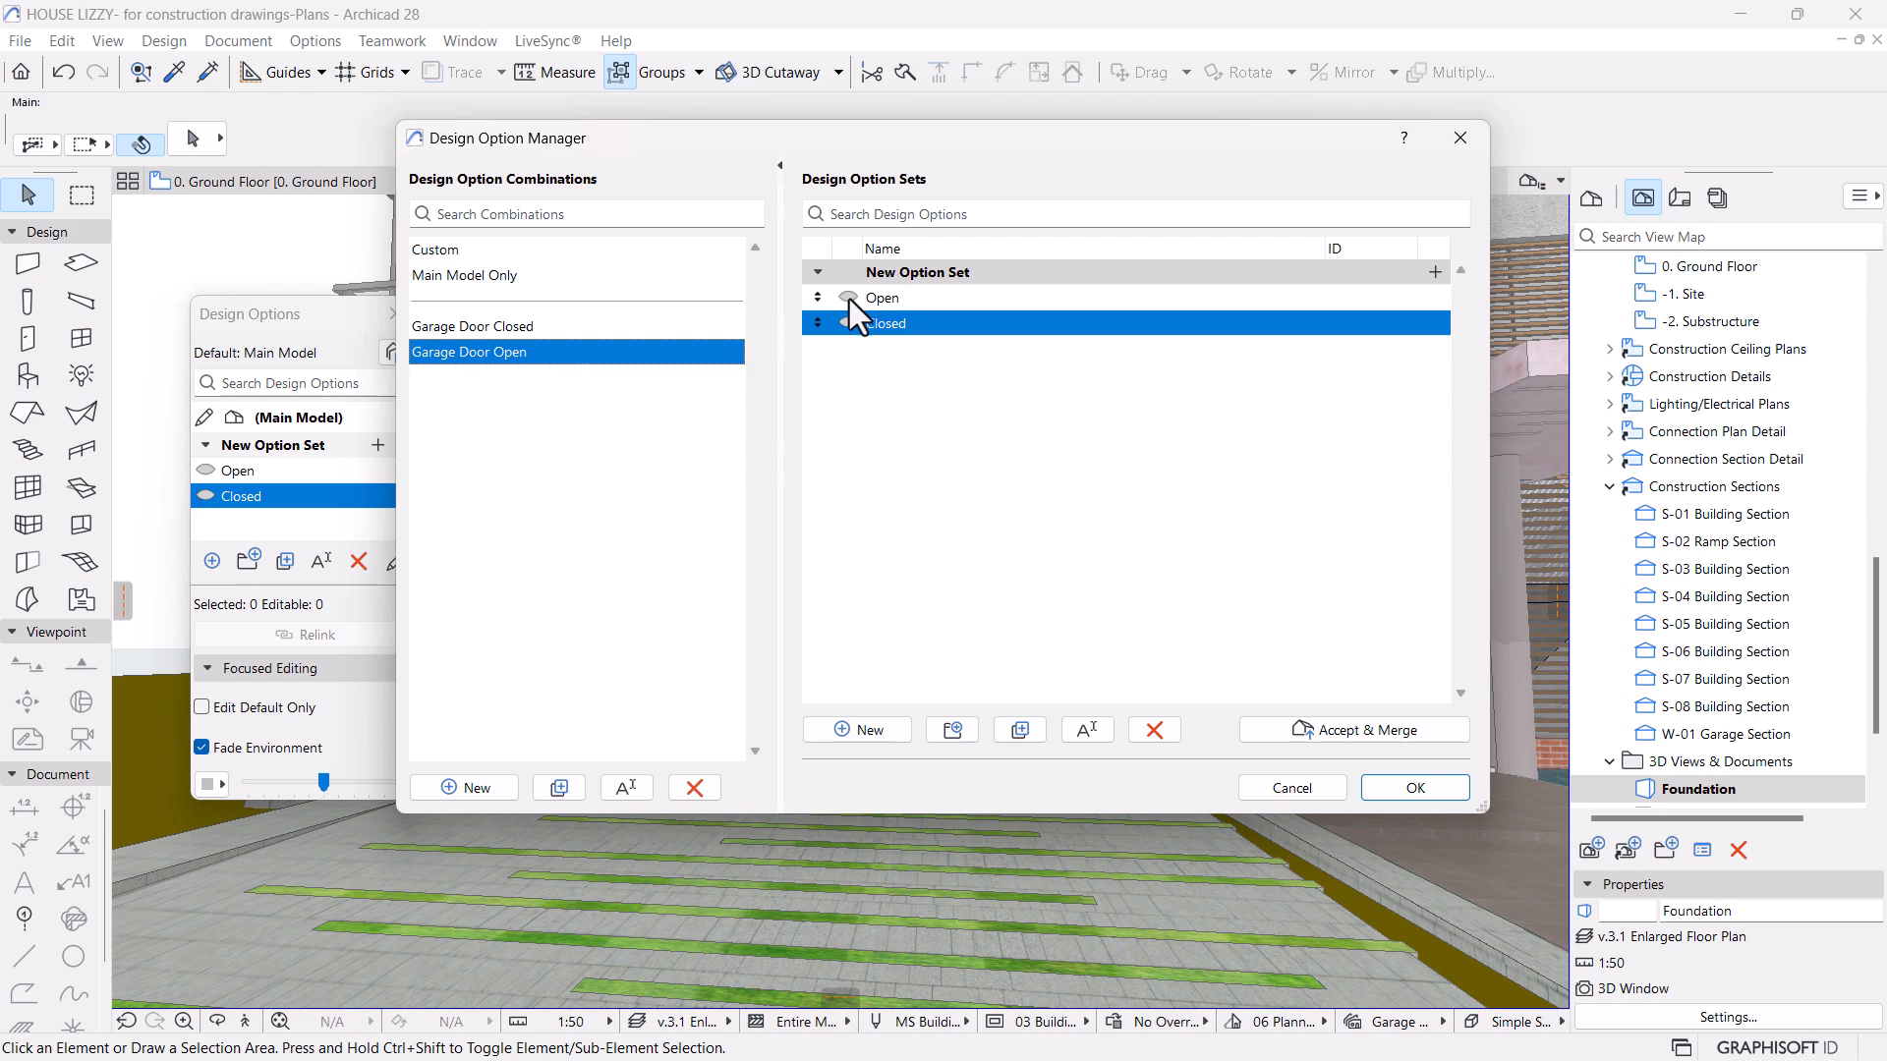
left_click(849, 298)
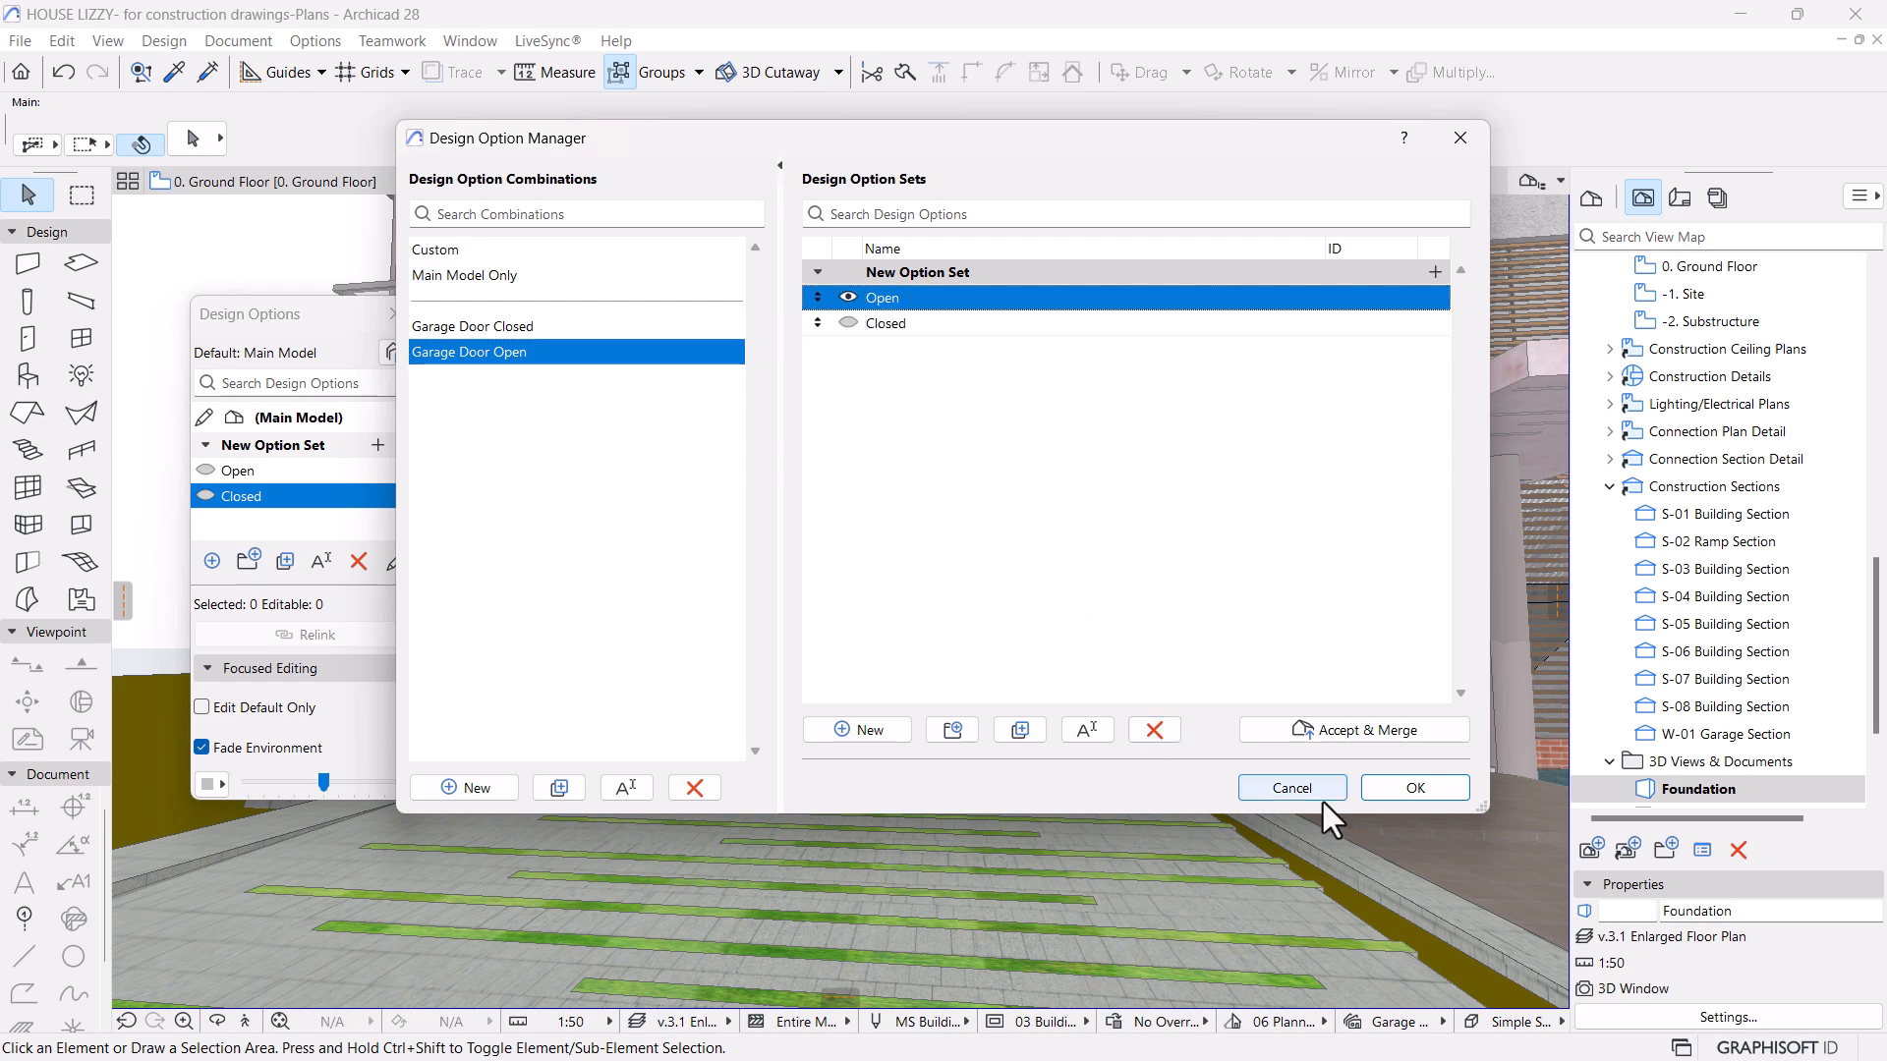
left_click(1400, 783)
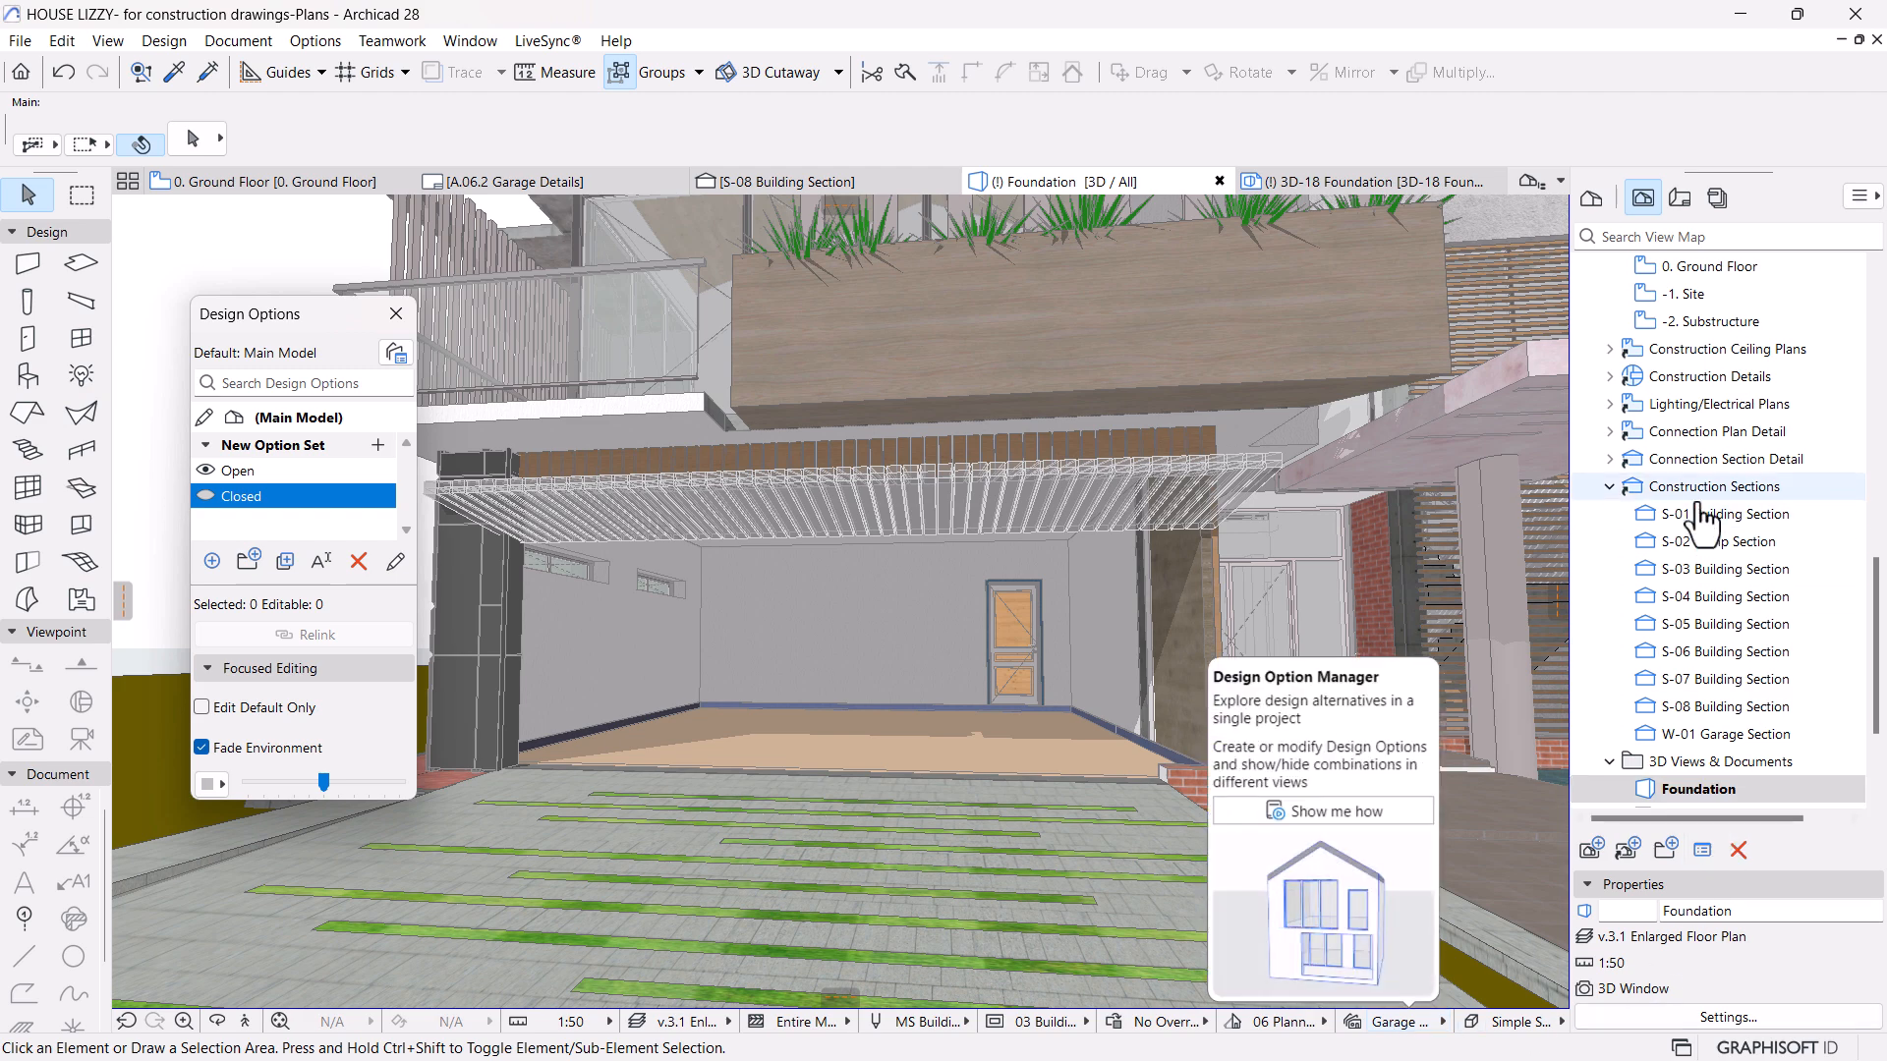
Open the 1 Garage Door Elevation view from the Detailed Elevations in v.2 DETAILED DESIGN VIEWS.
scroll(1685, 656, "down", 1)
scroll(1685, 657, "up", 3)
scroll(1685, 657, "up", 1)
scroll(1720, 602, "down", 4)
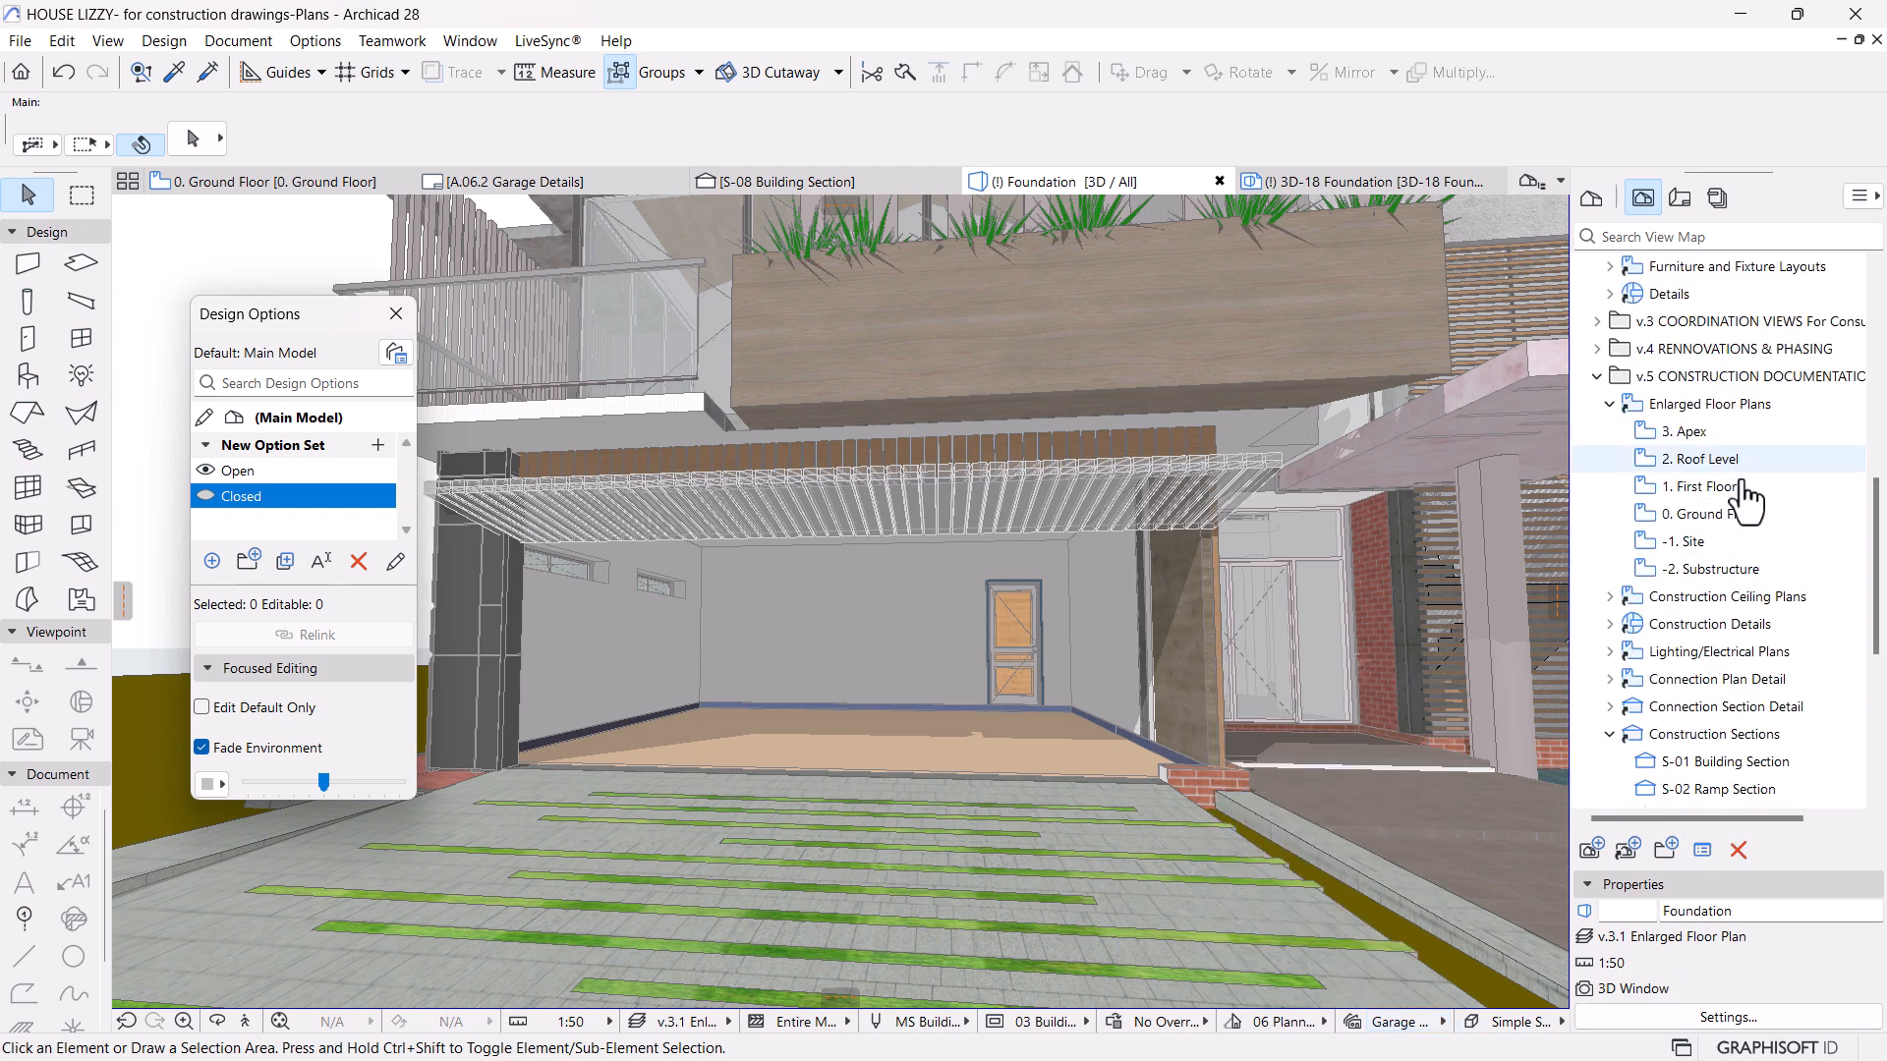
scroll(1729, 599, "down", 1)
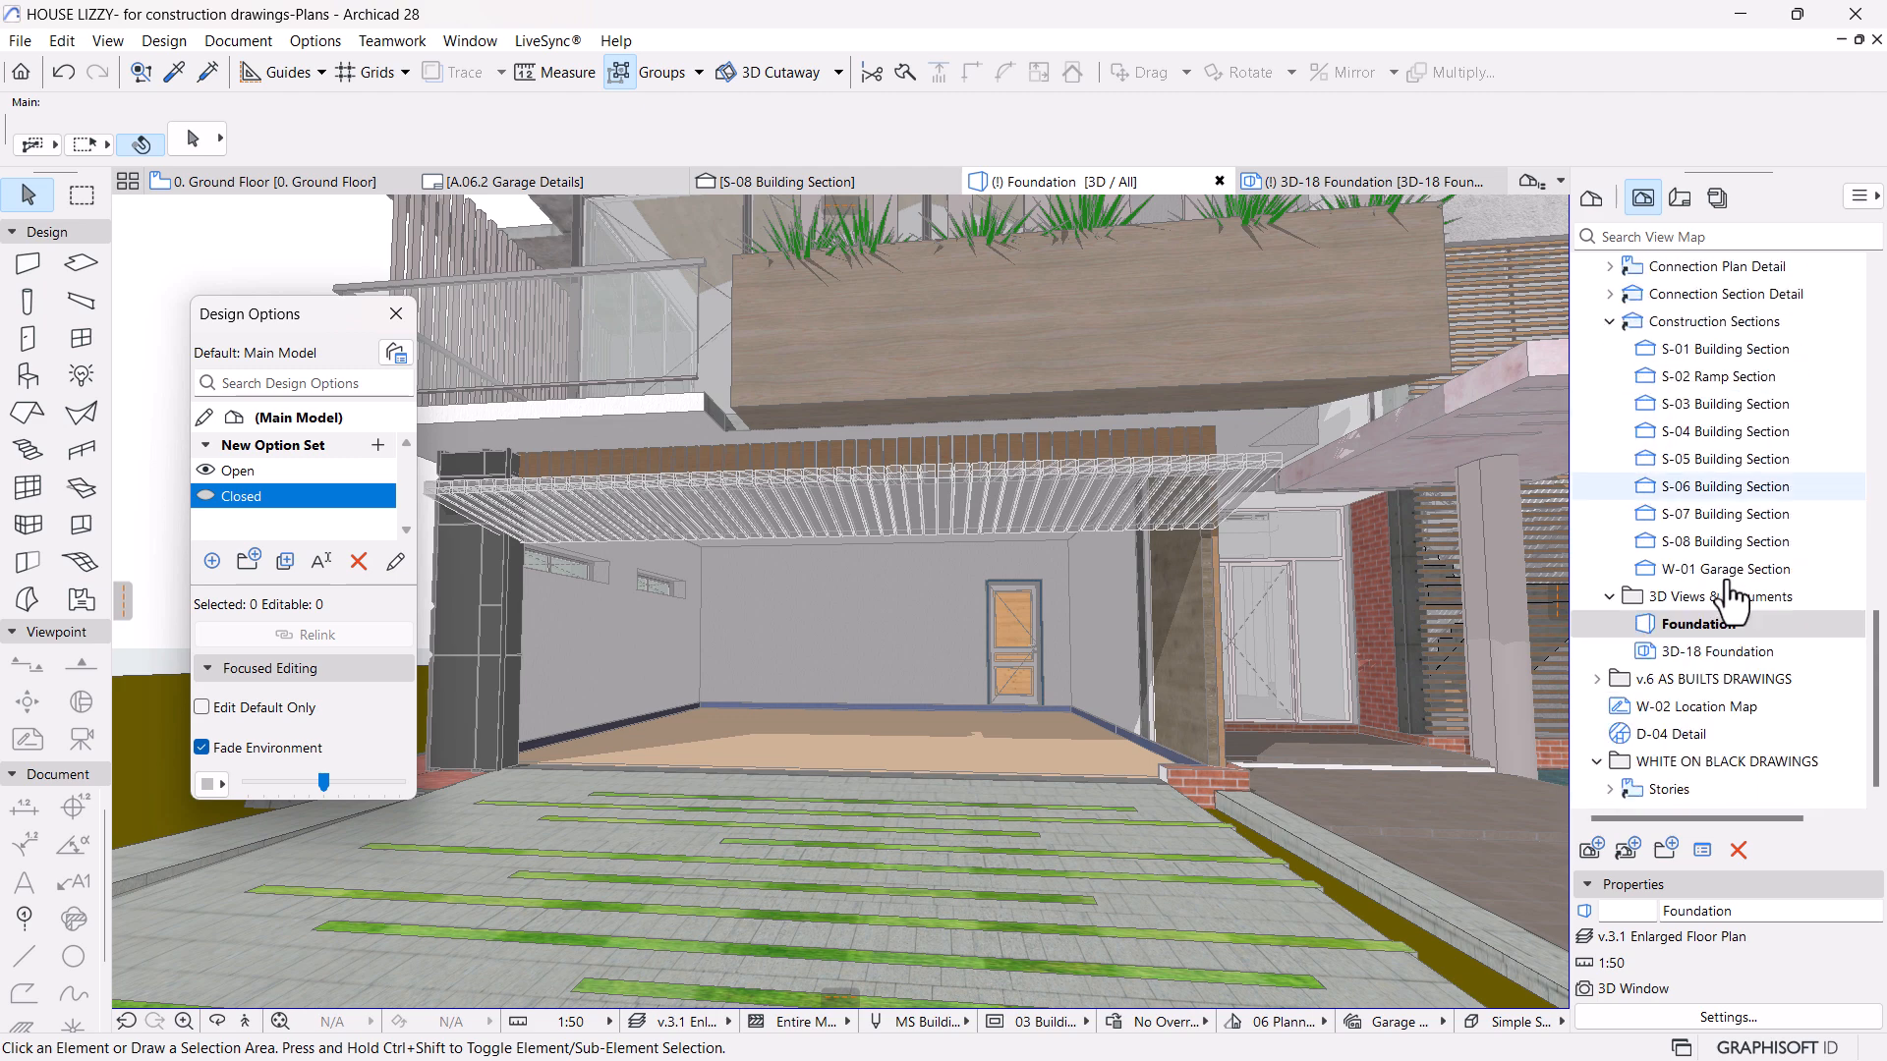
scroll(1739, 605, "up", 3)
scroll(1744, 614, "up", 9)
scroll(1737, 639, "up", 1)
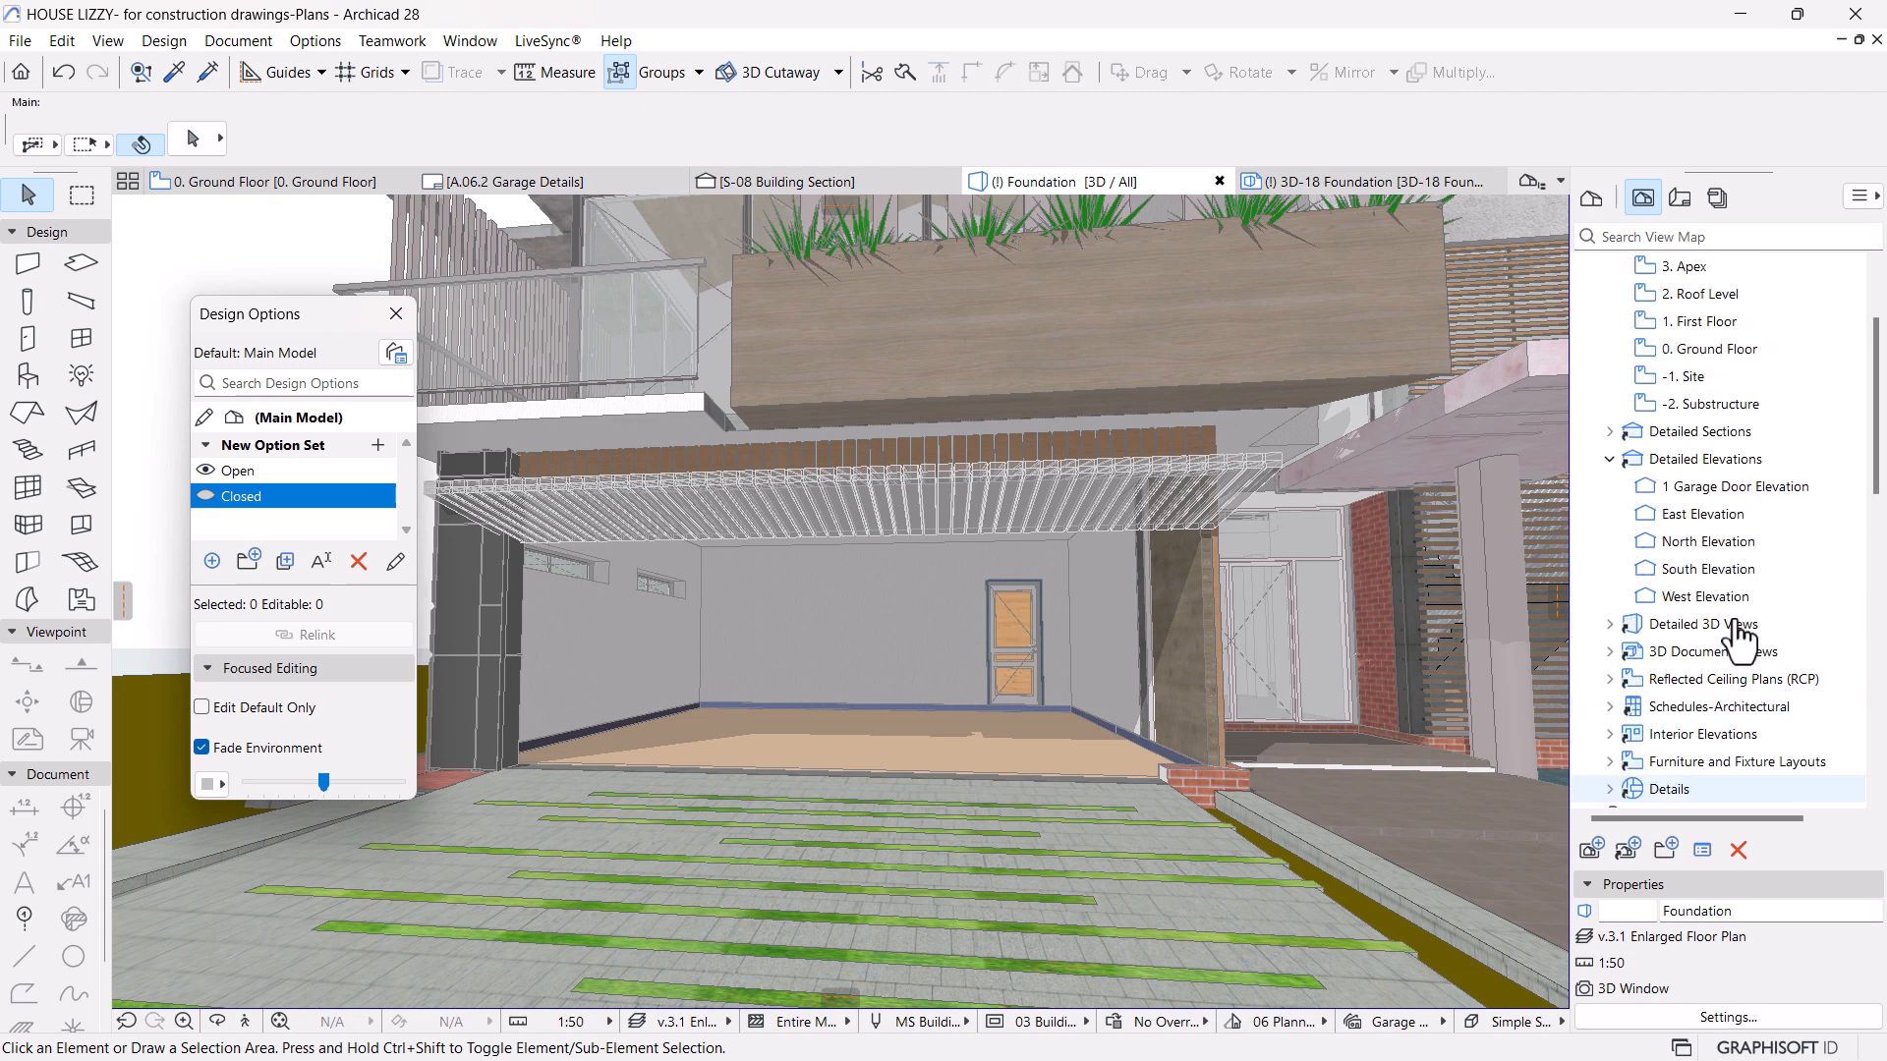
double_click(1708, 497)
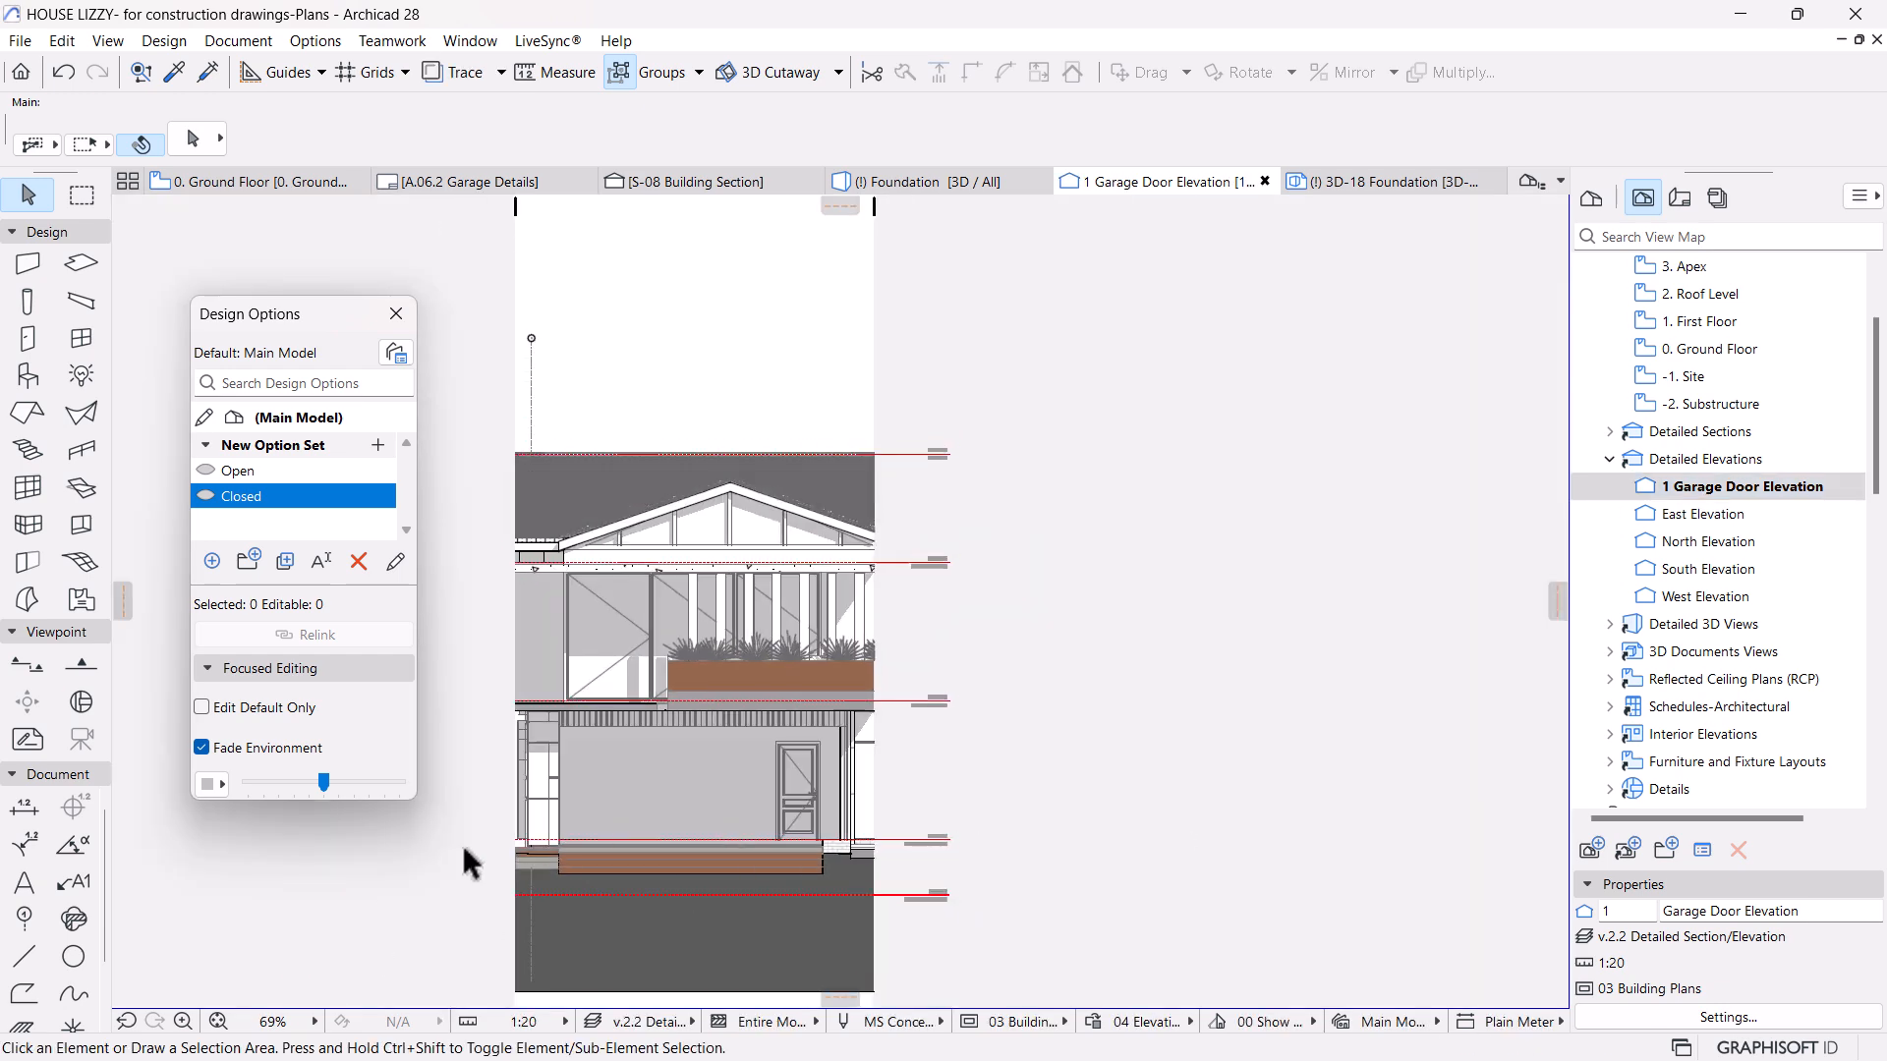
scroll(462, 845, "up", 5)
middle_click_drag(1151, 668, 993, 657)
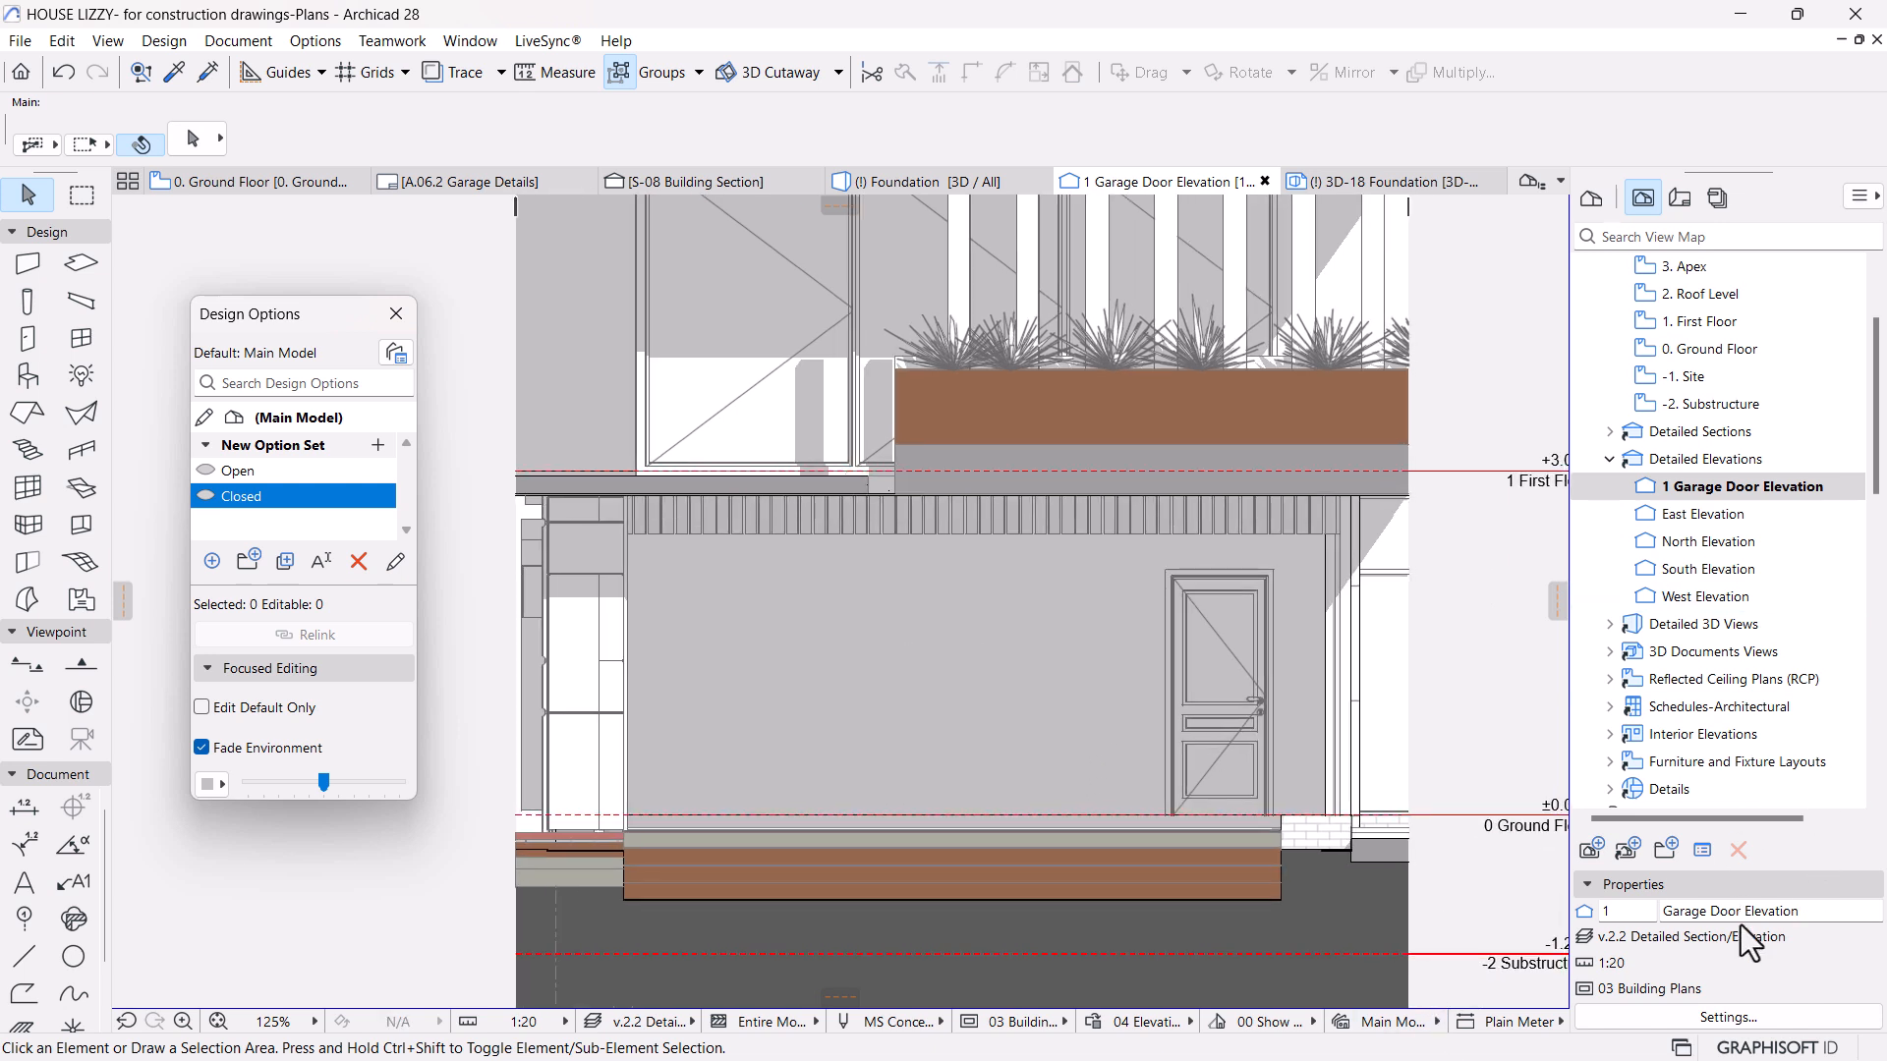
Set the Garage Door Elevation view's design option combination to Garage Door Closed.
left_click(1721, 1019)
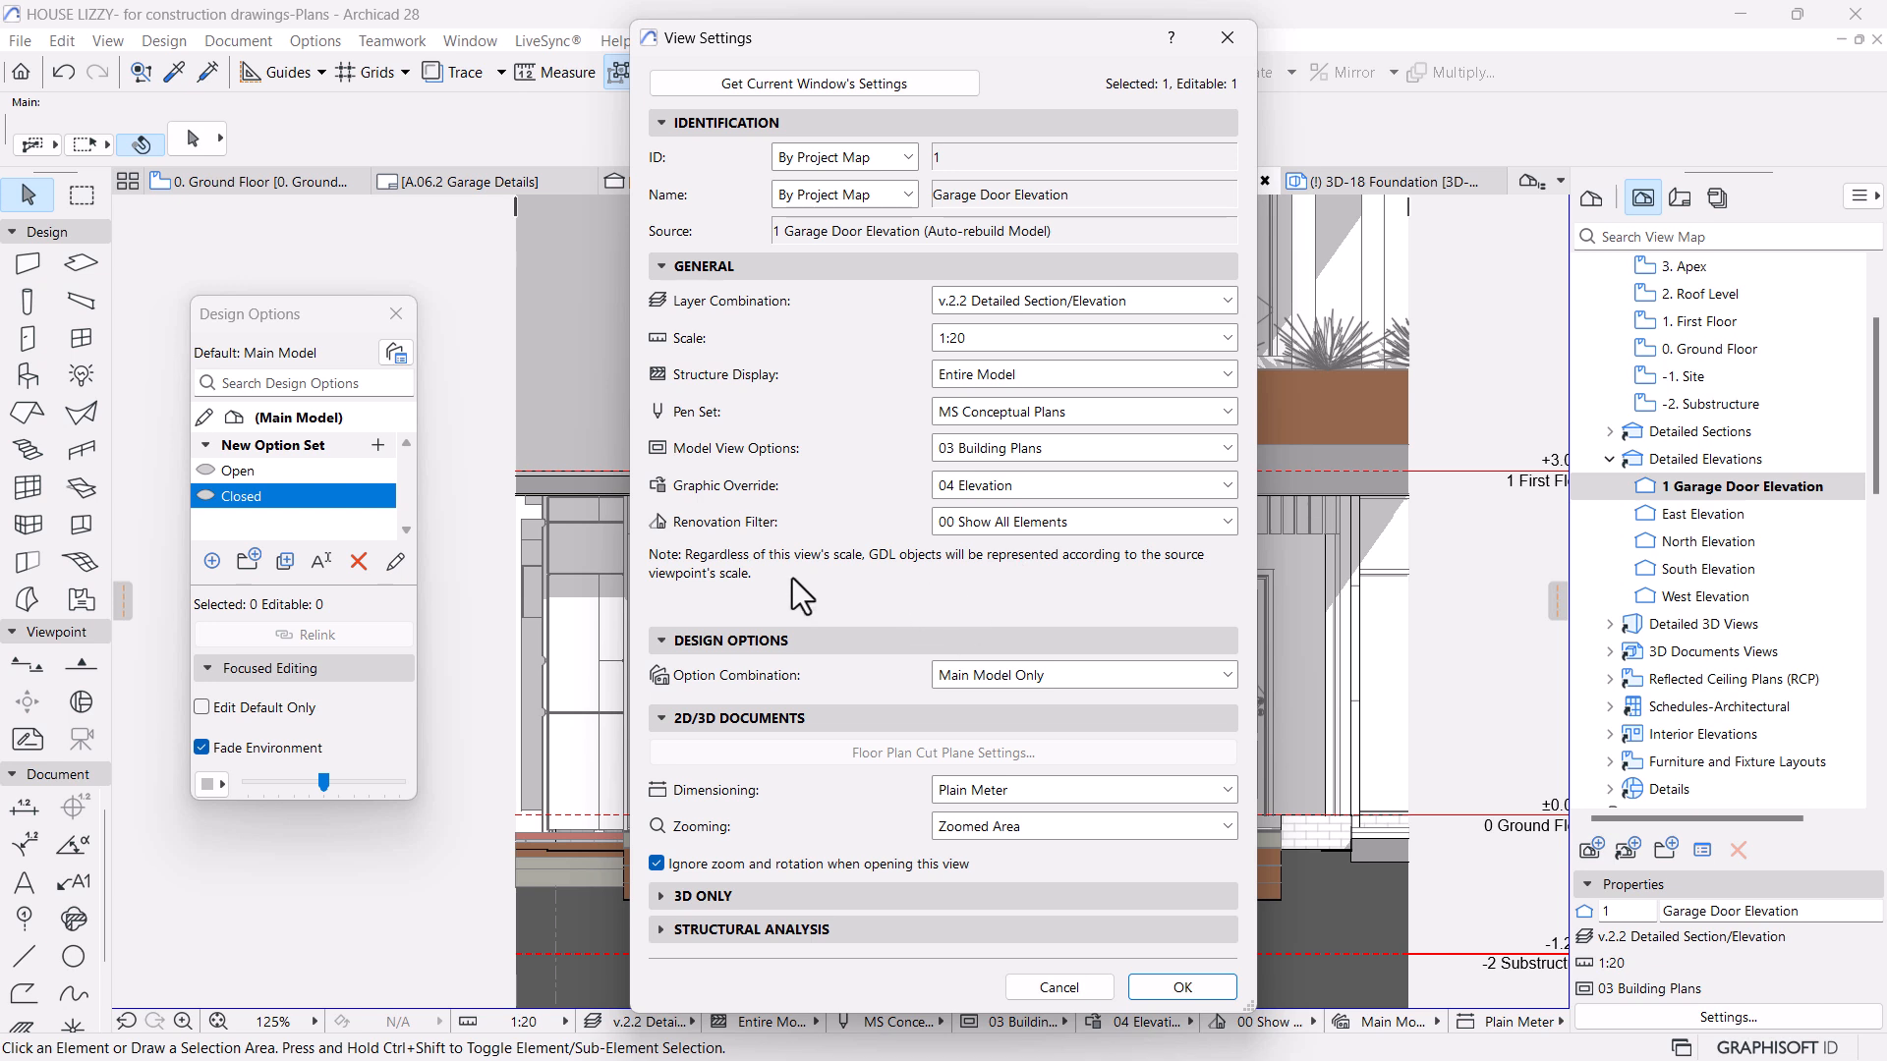
left_click(988, 670)
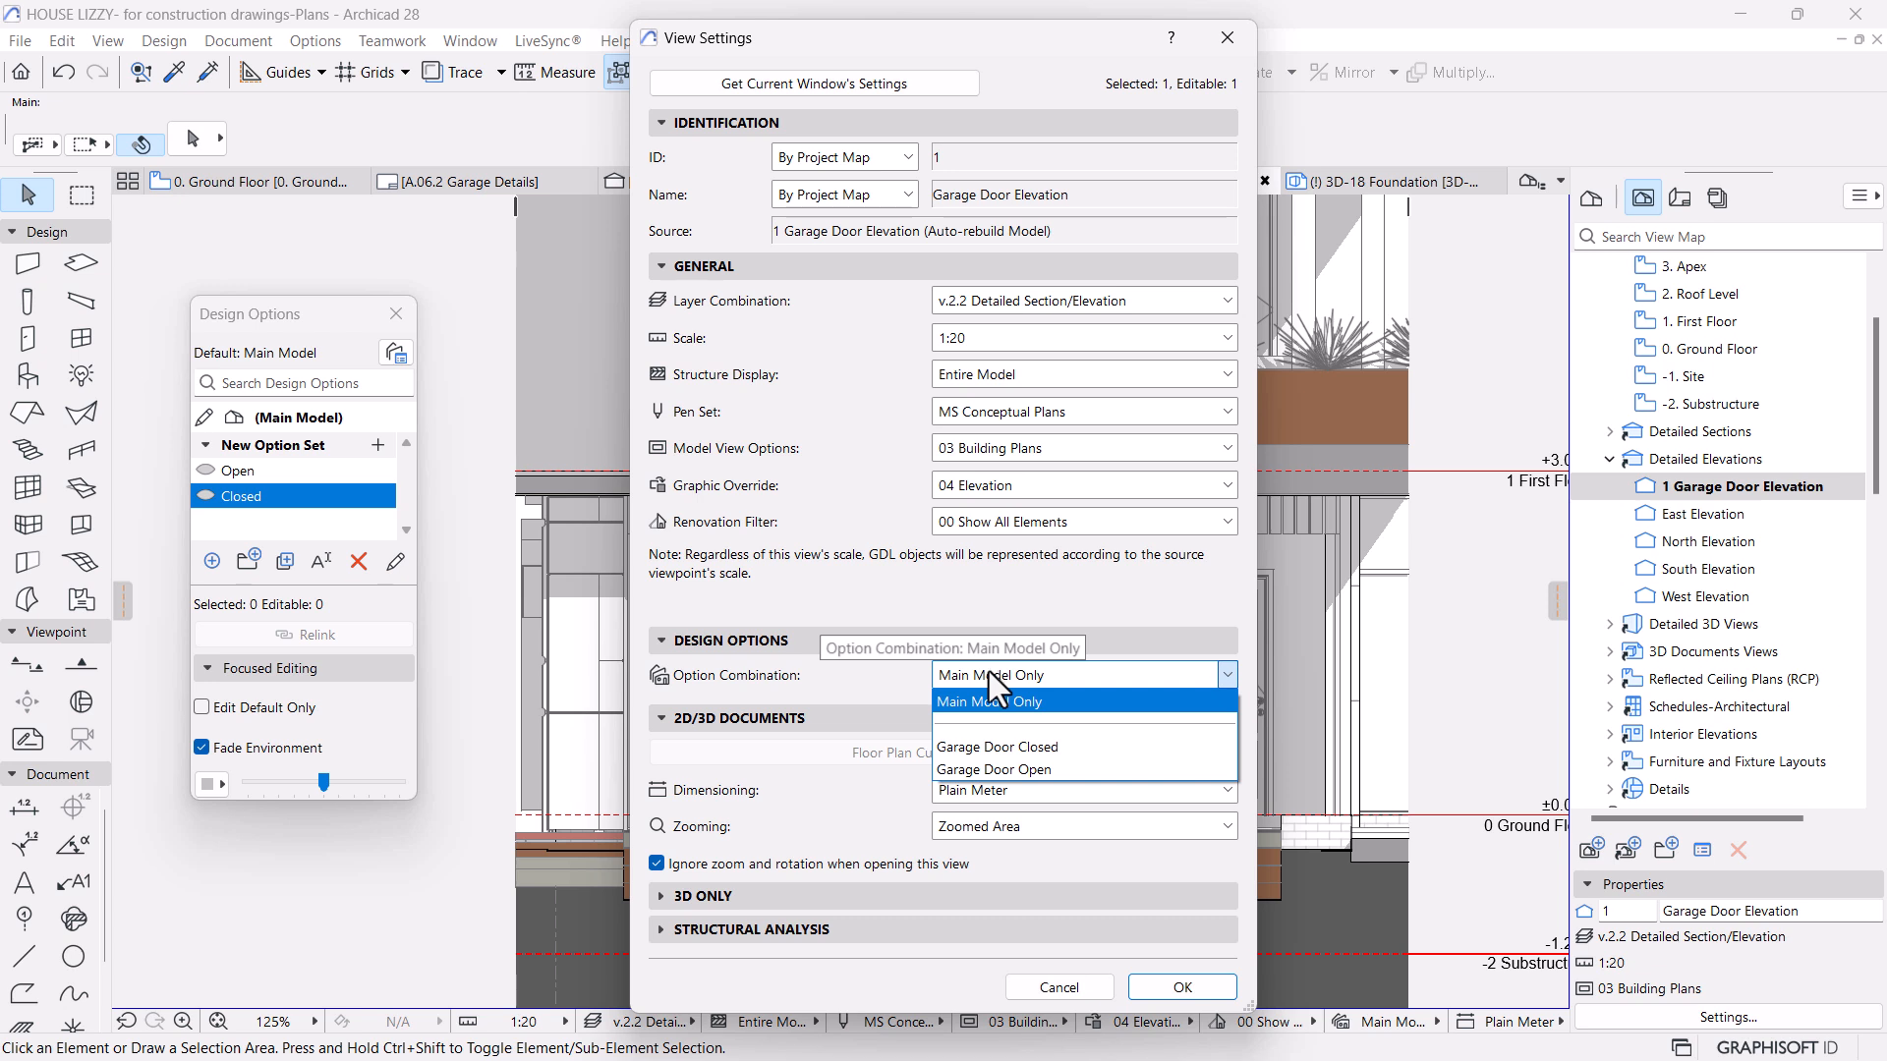
left_click(1026, 749)
left_click(1174, 986)
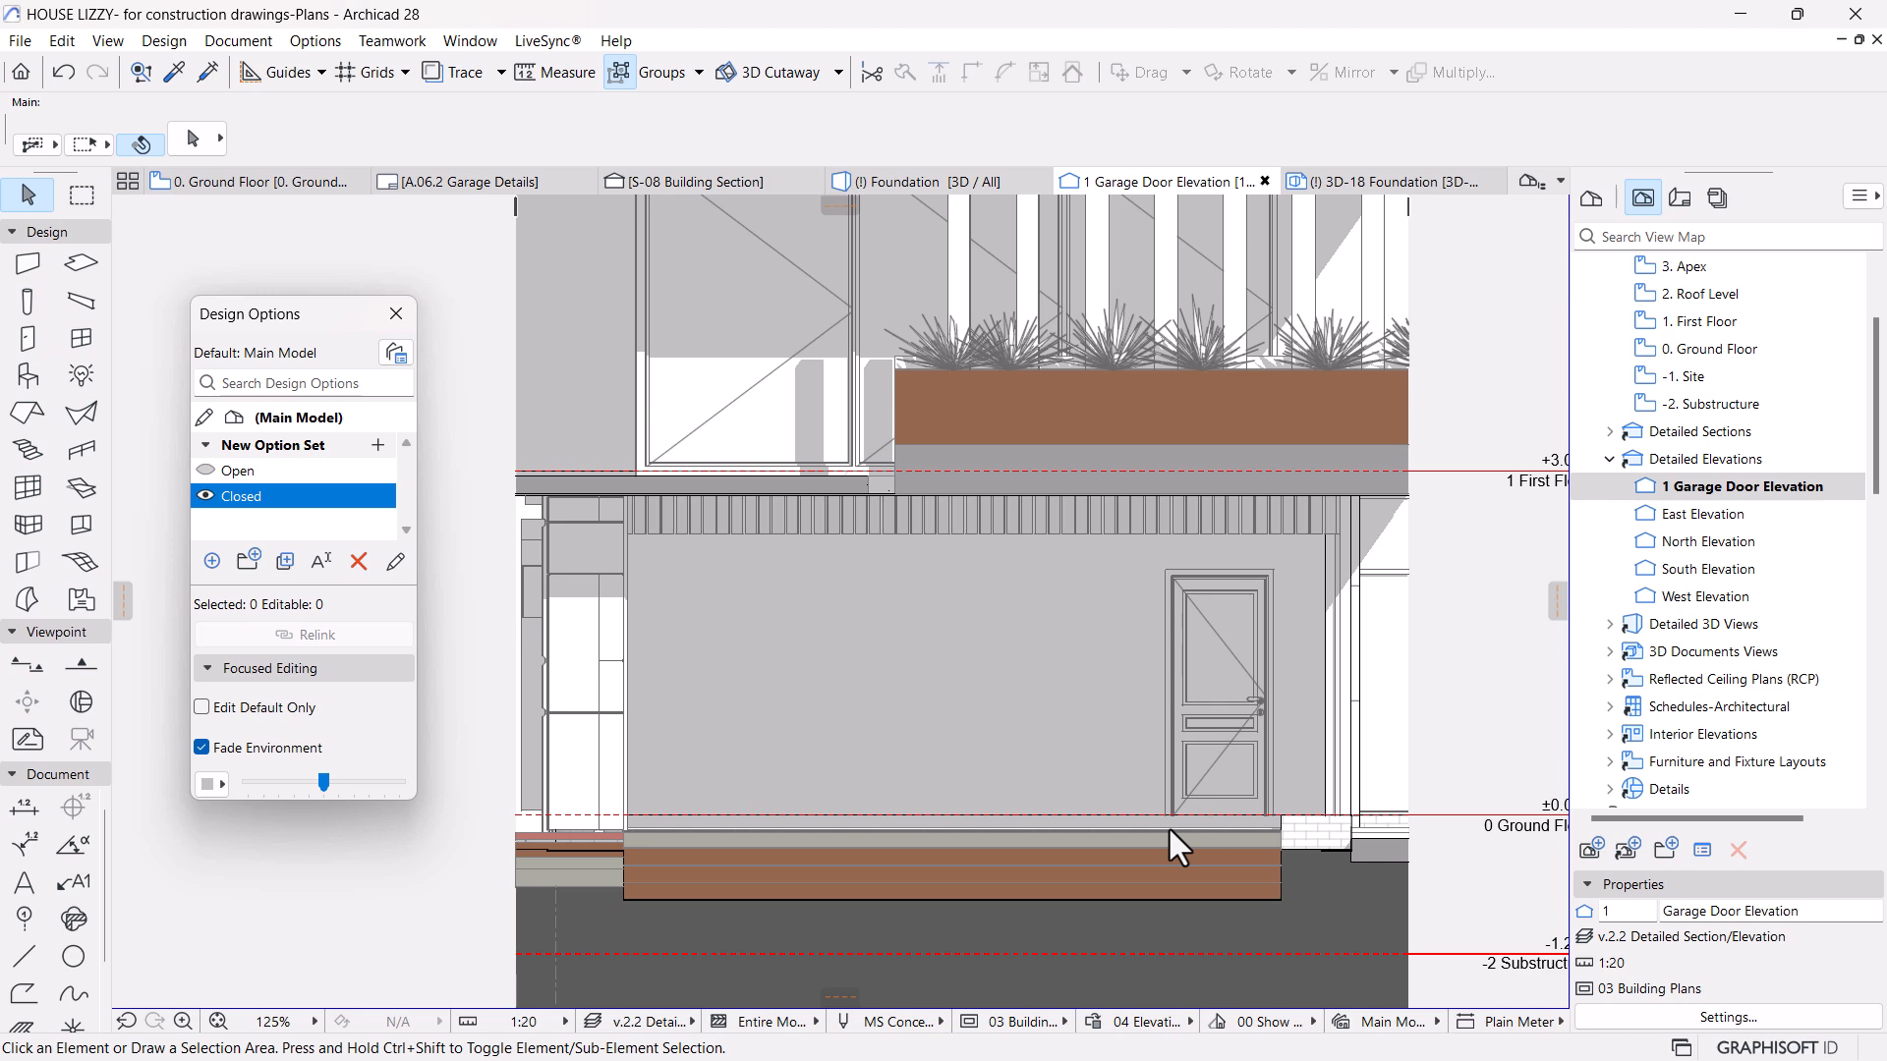
scroll(973, 646, "down", 3)
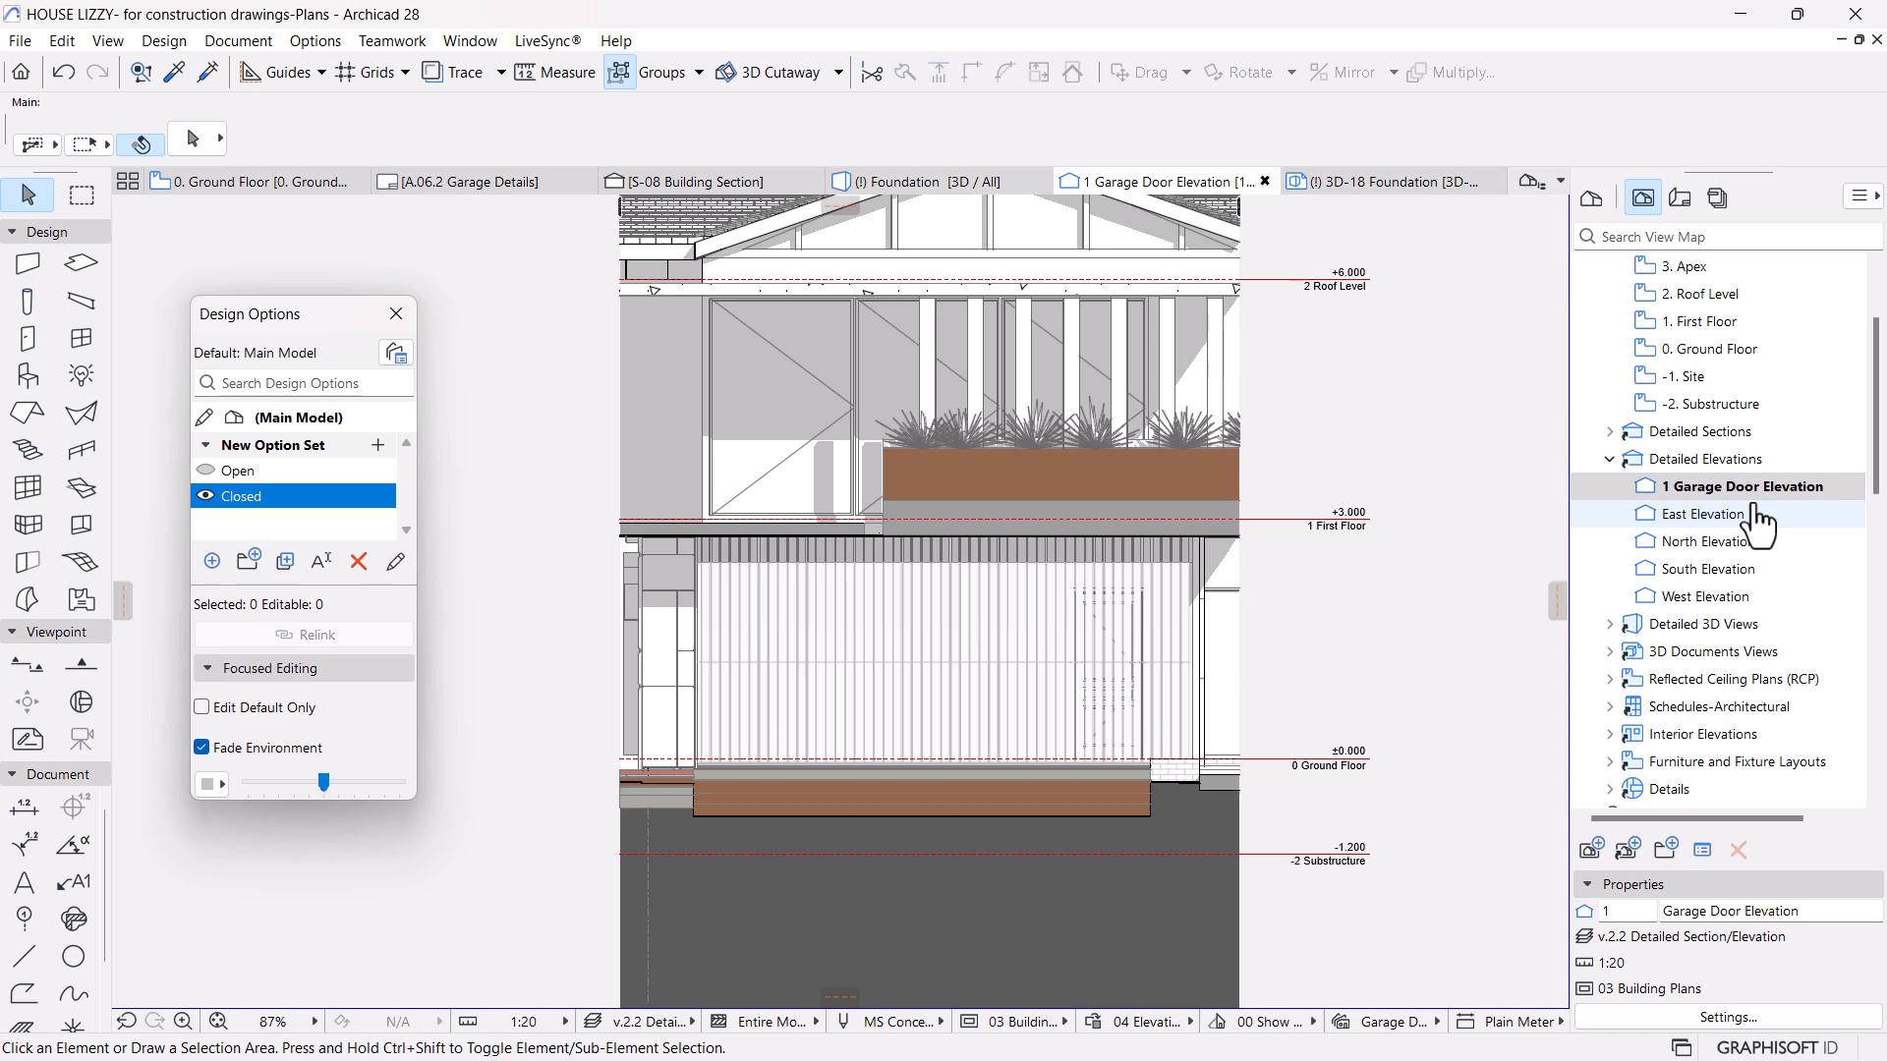
Open the 0. Ground Floor view from the Detailed Floor Plans.
scroll(1731, 477, "up", 1)
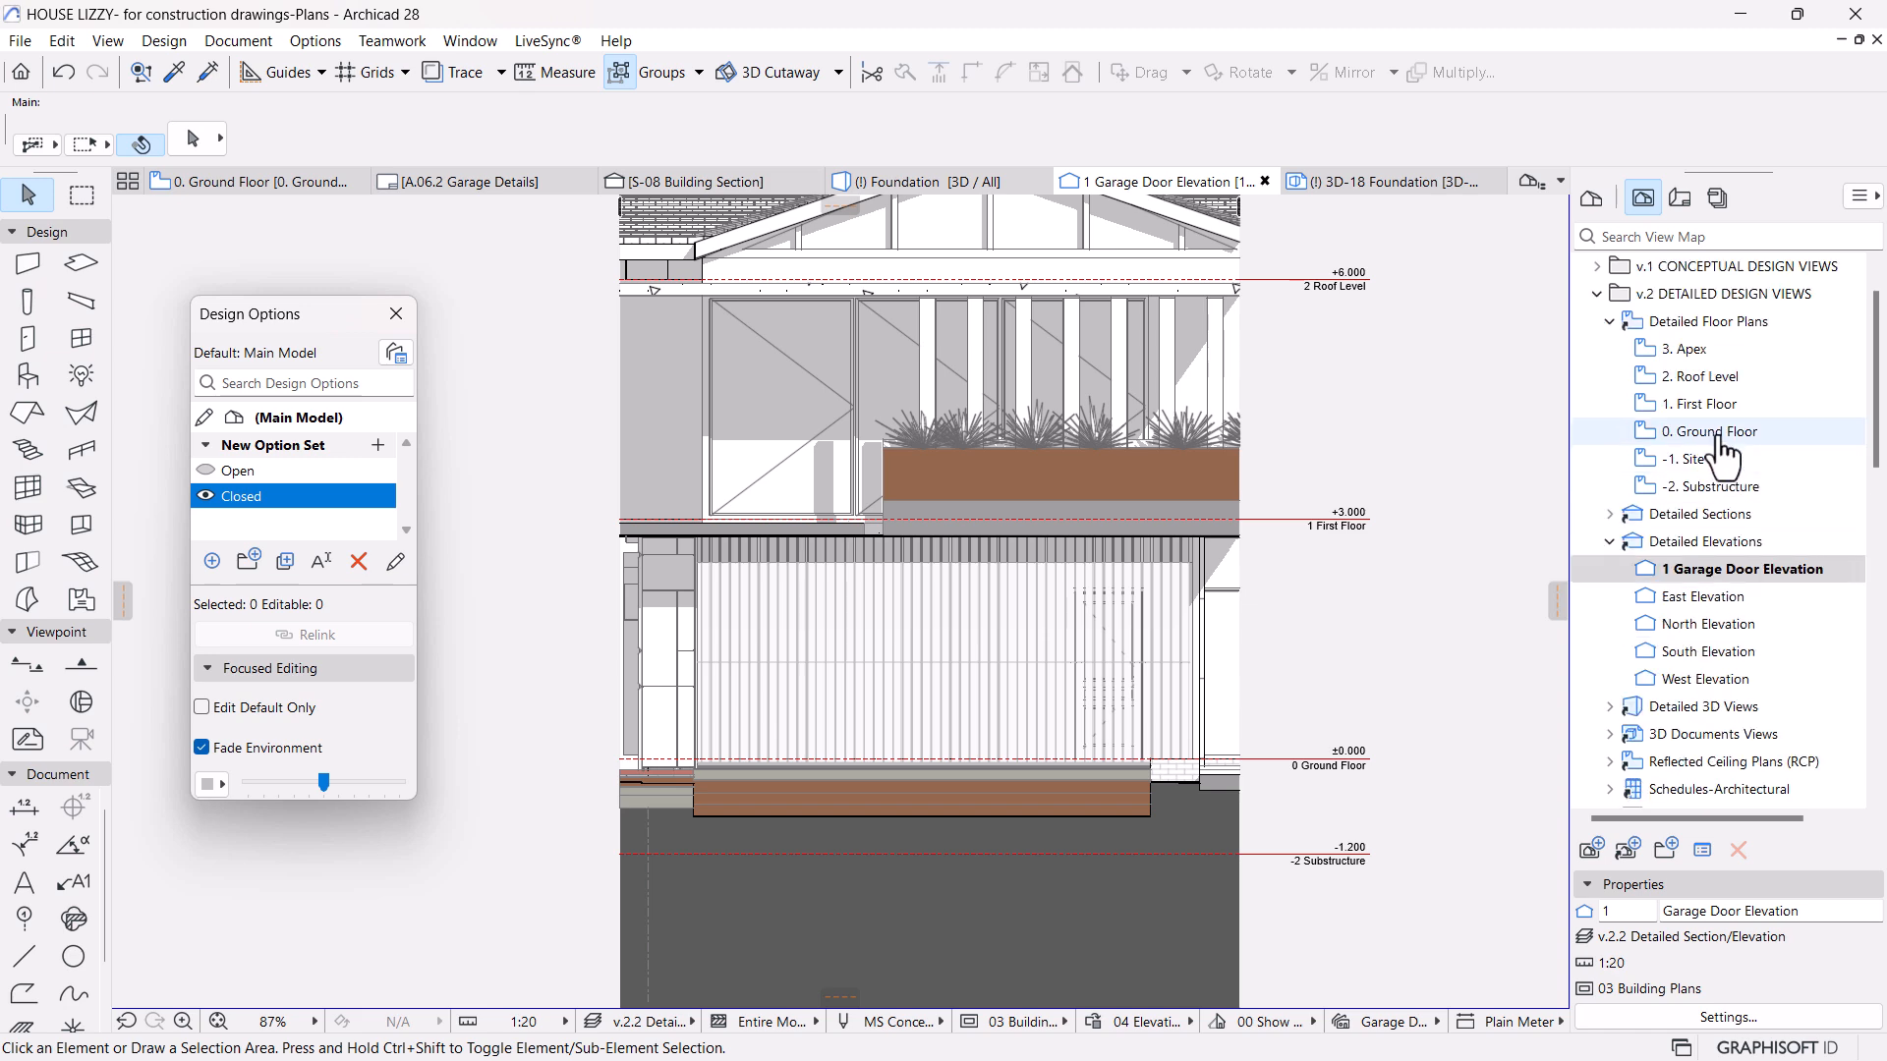
left_click(1720, 435)
double_click(1719, 436)
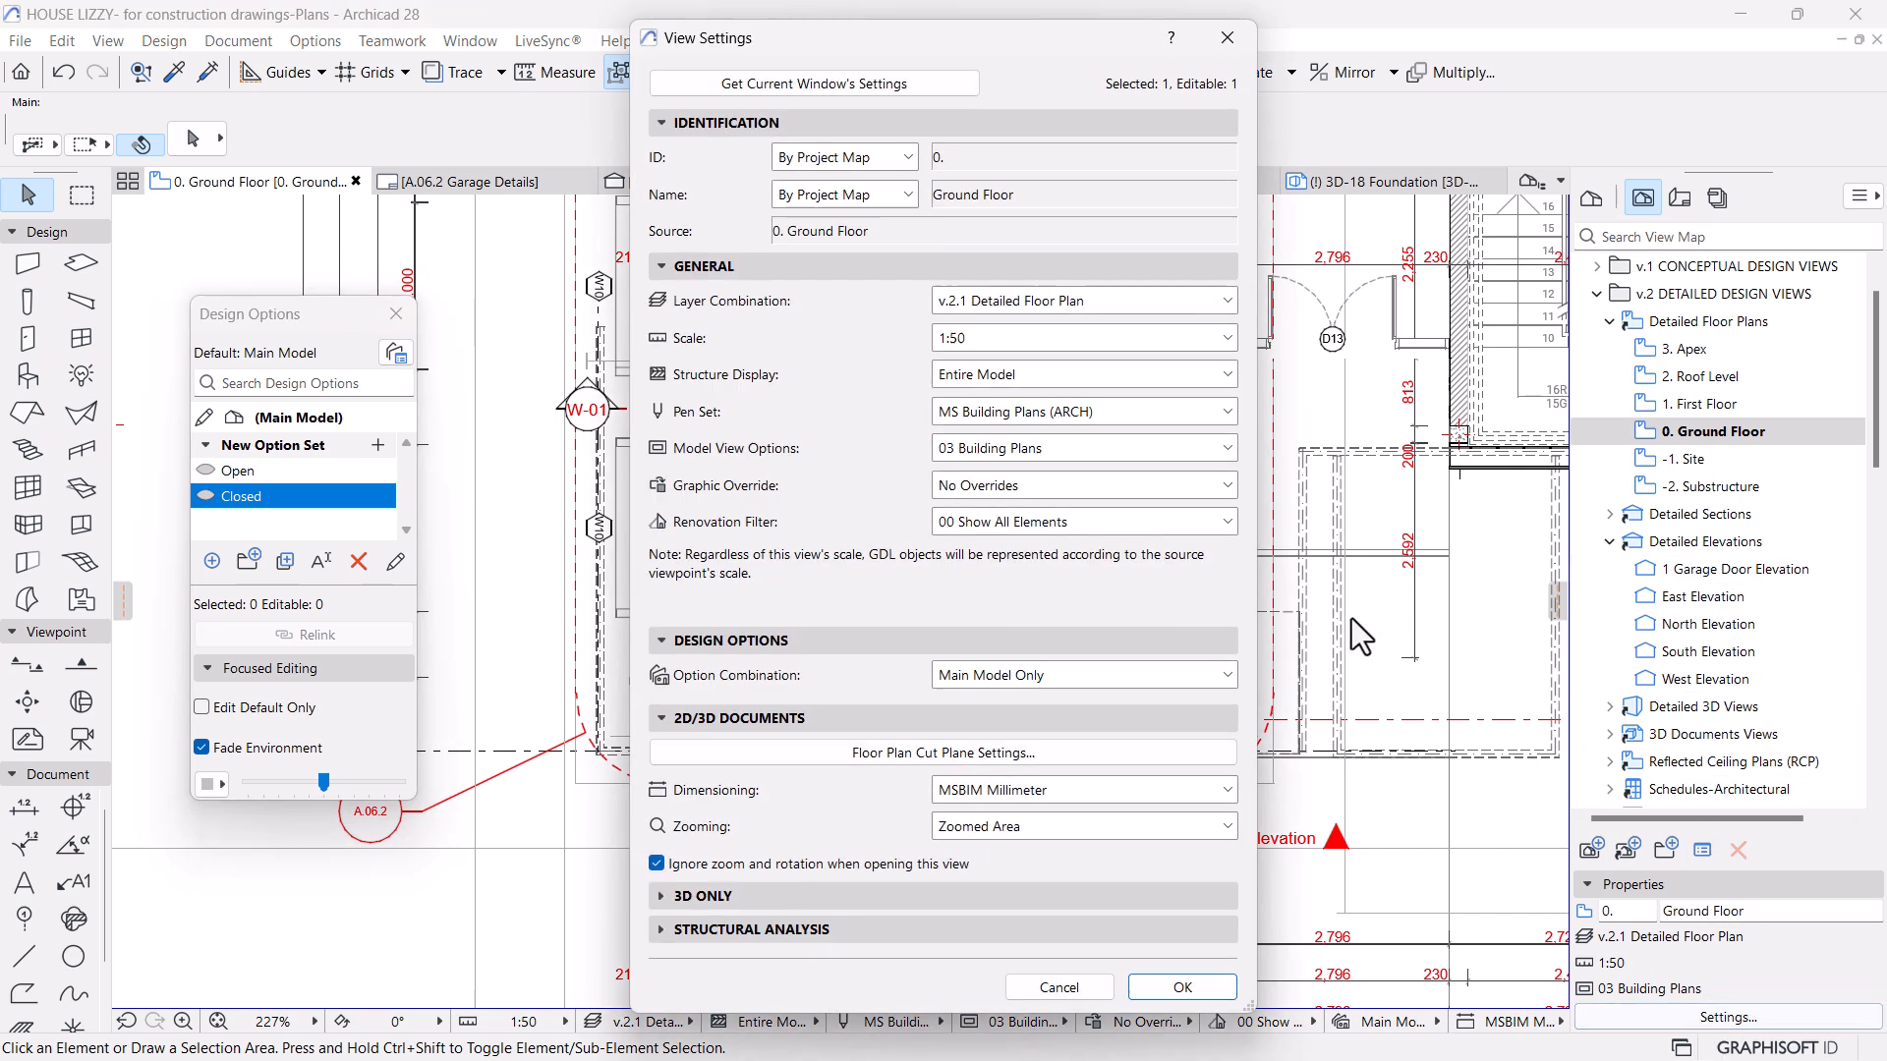
Set the detailed Ground Floor view's design option combination to Garage Door Open.
left_click(1036, 677)
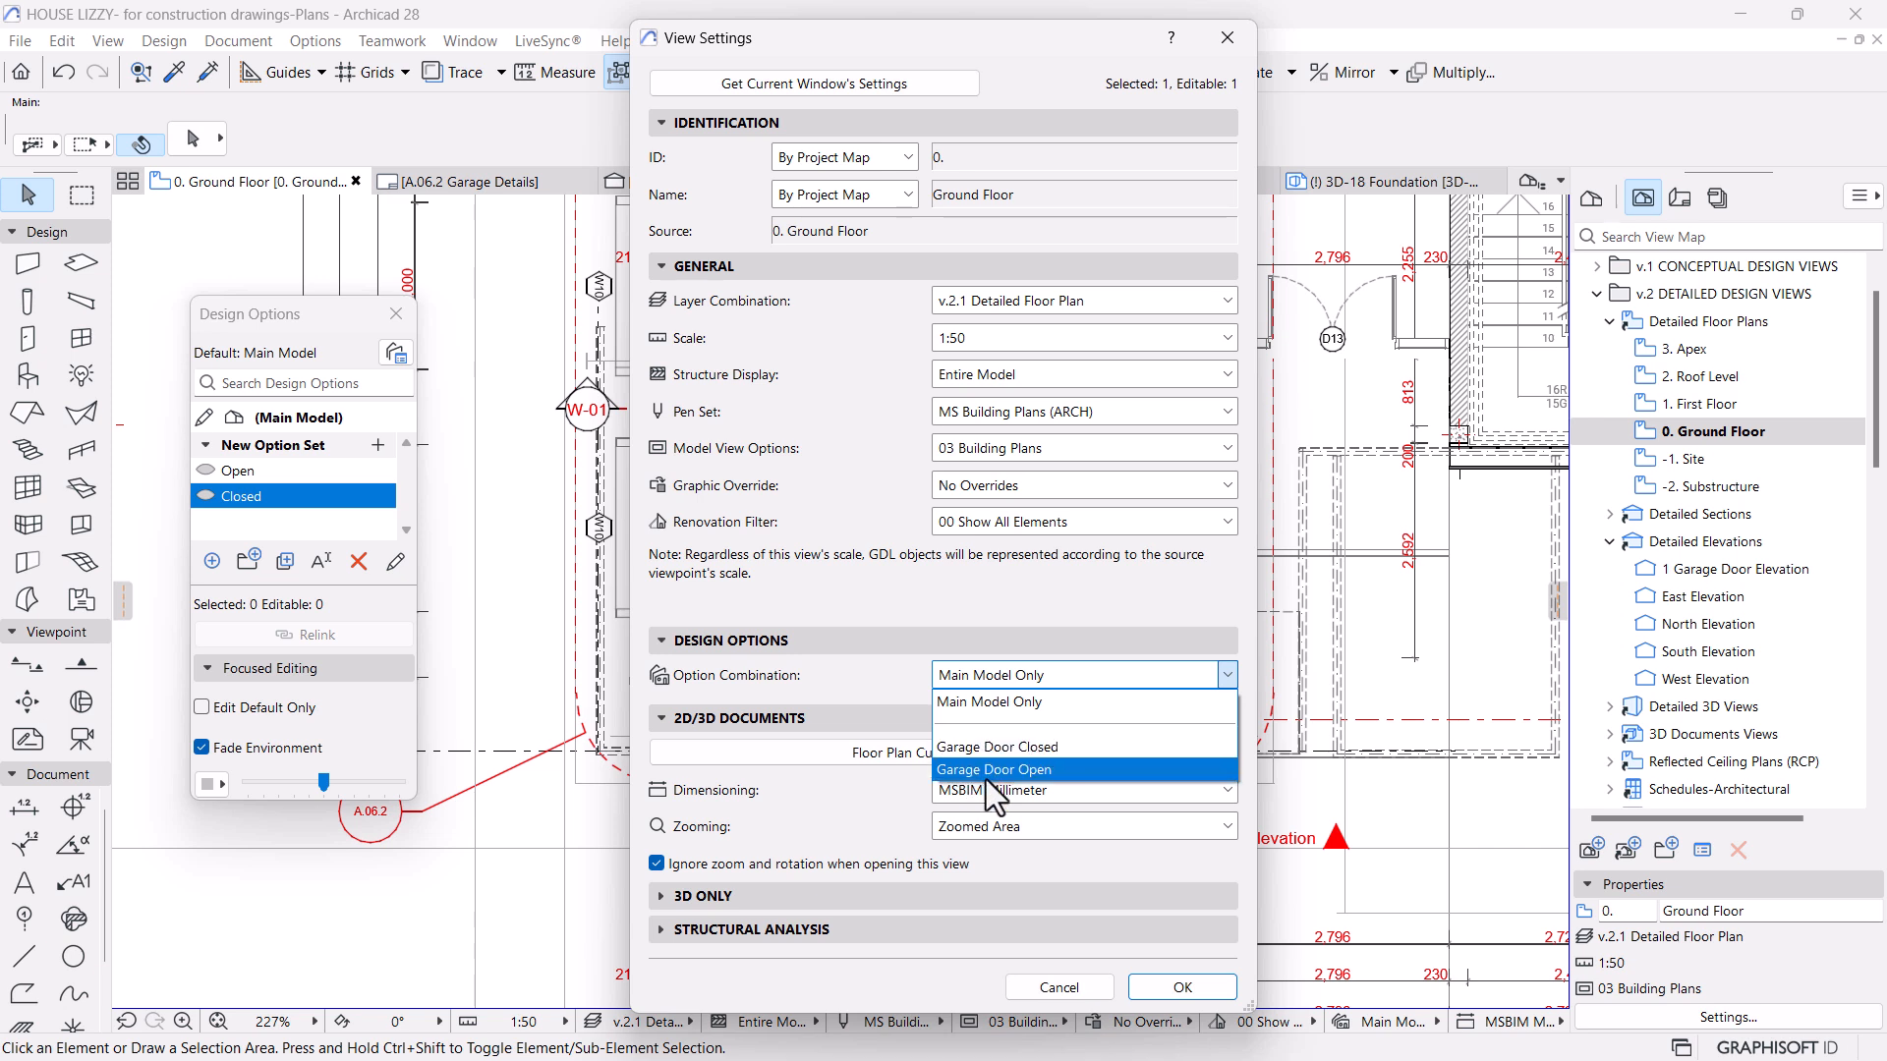
left_click(987, 772)
left_click(1183, 988)
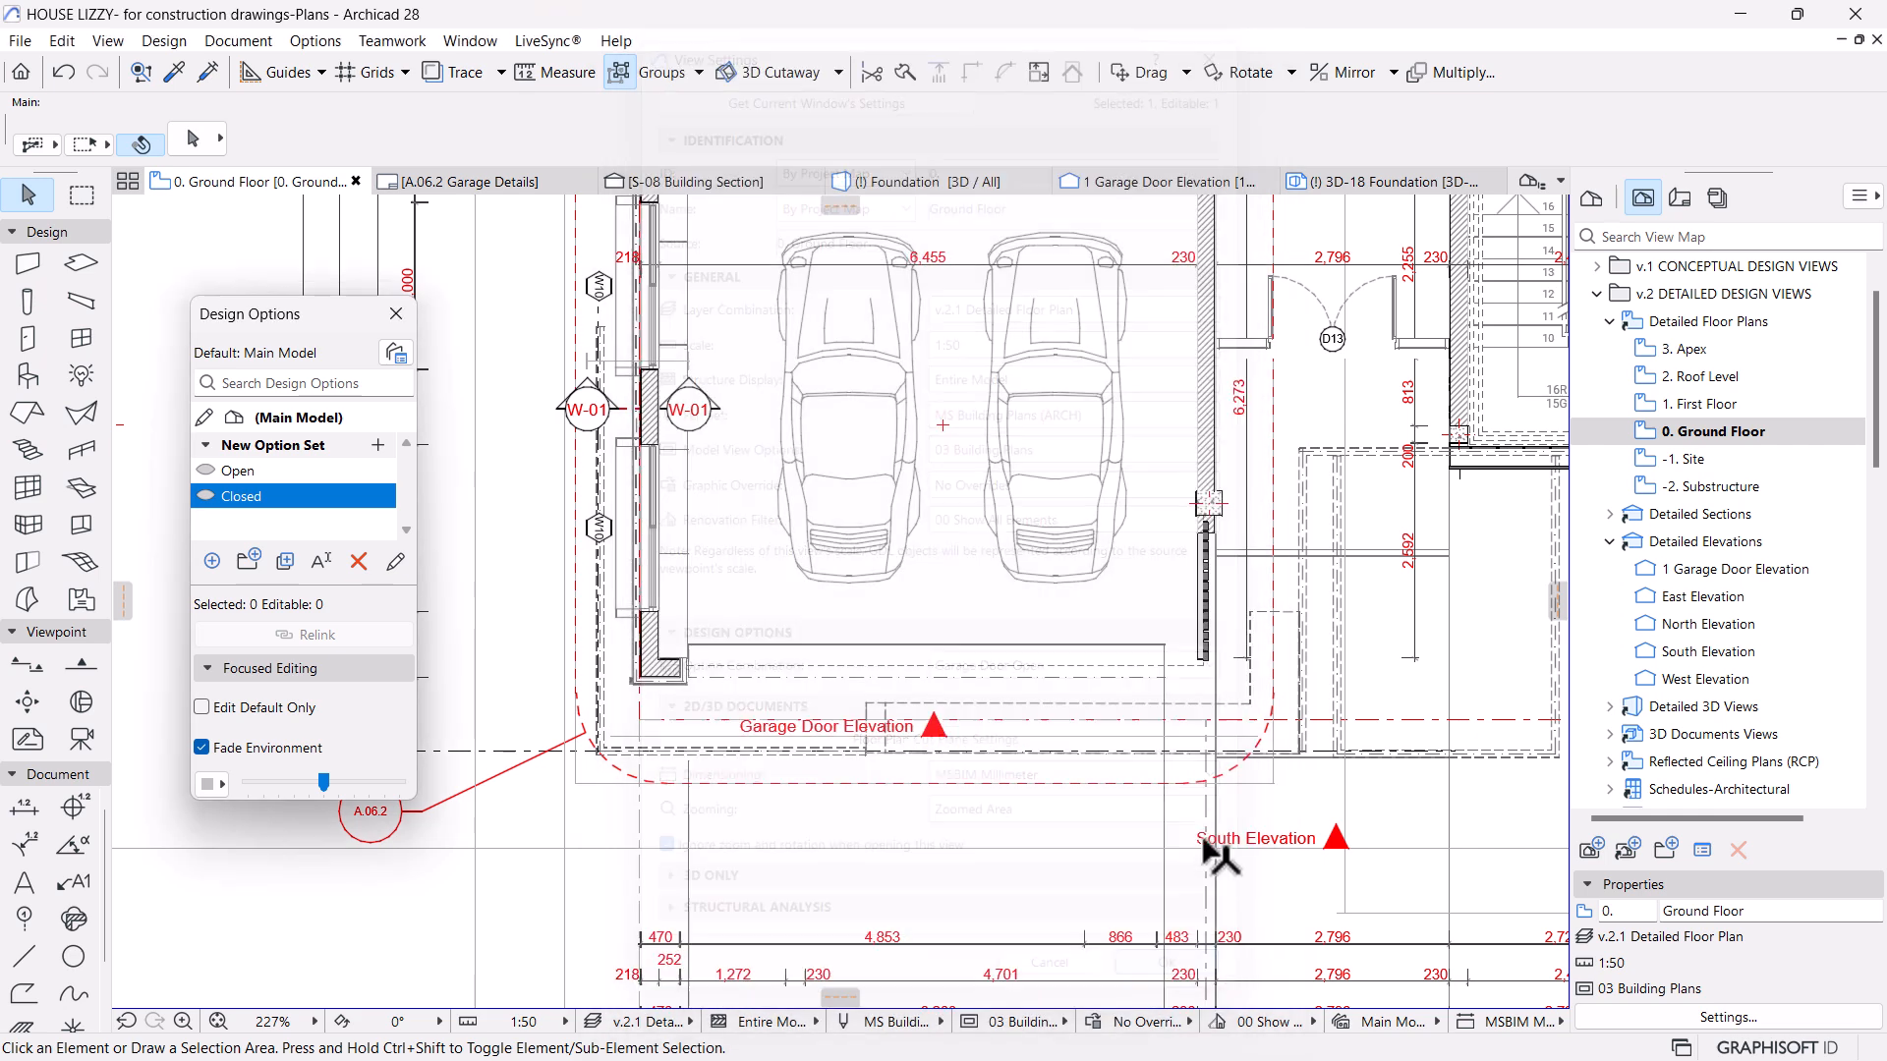
scroll(828, 669, "down", 3)
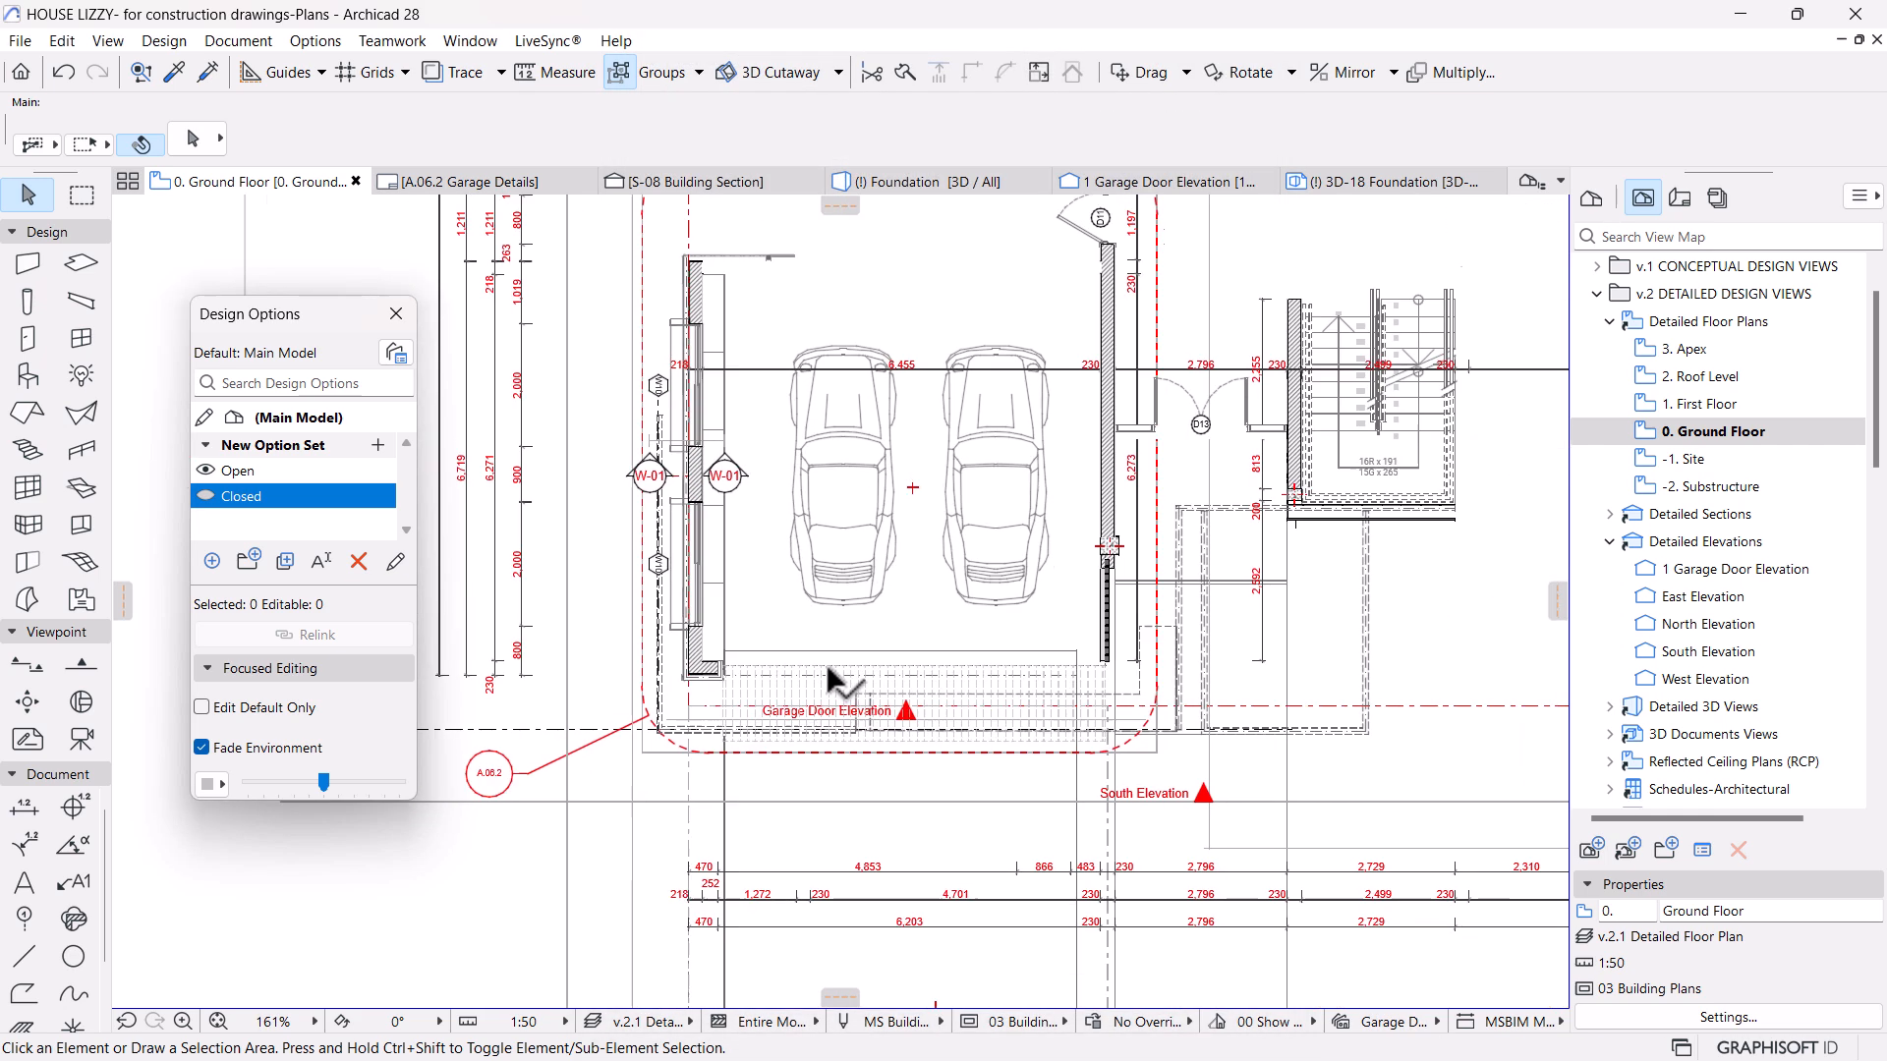
Set the detailed Ground Floor view's design option combination to Garage Door Closed.
left_click(1729, 1019)
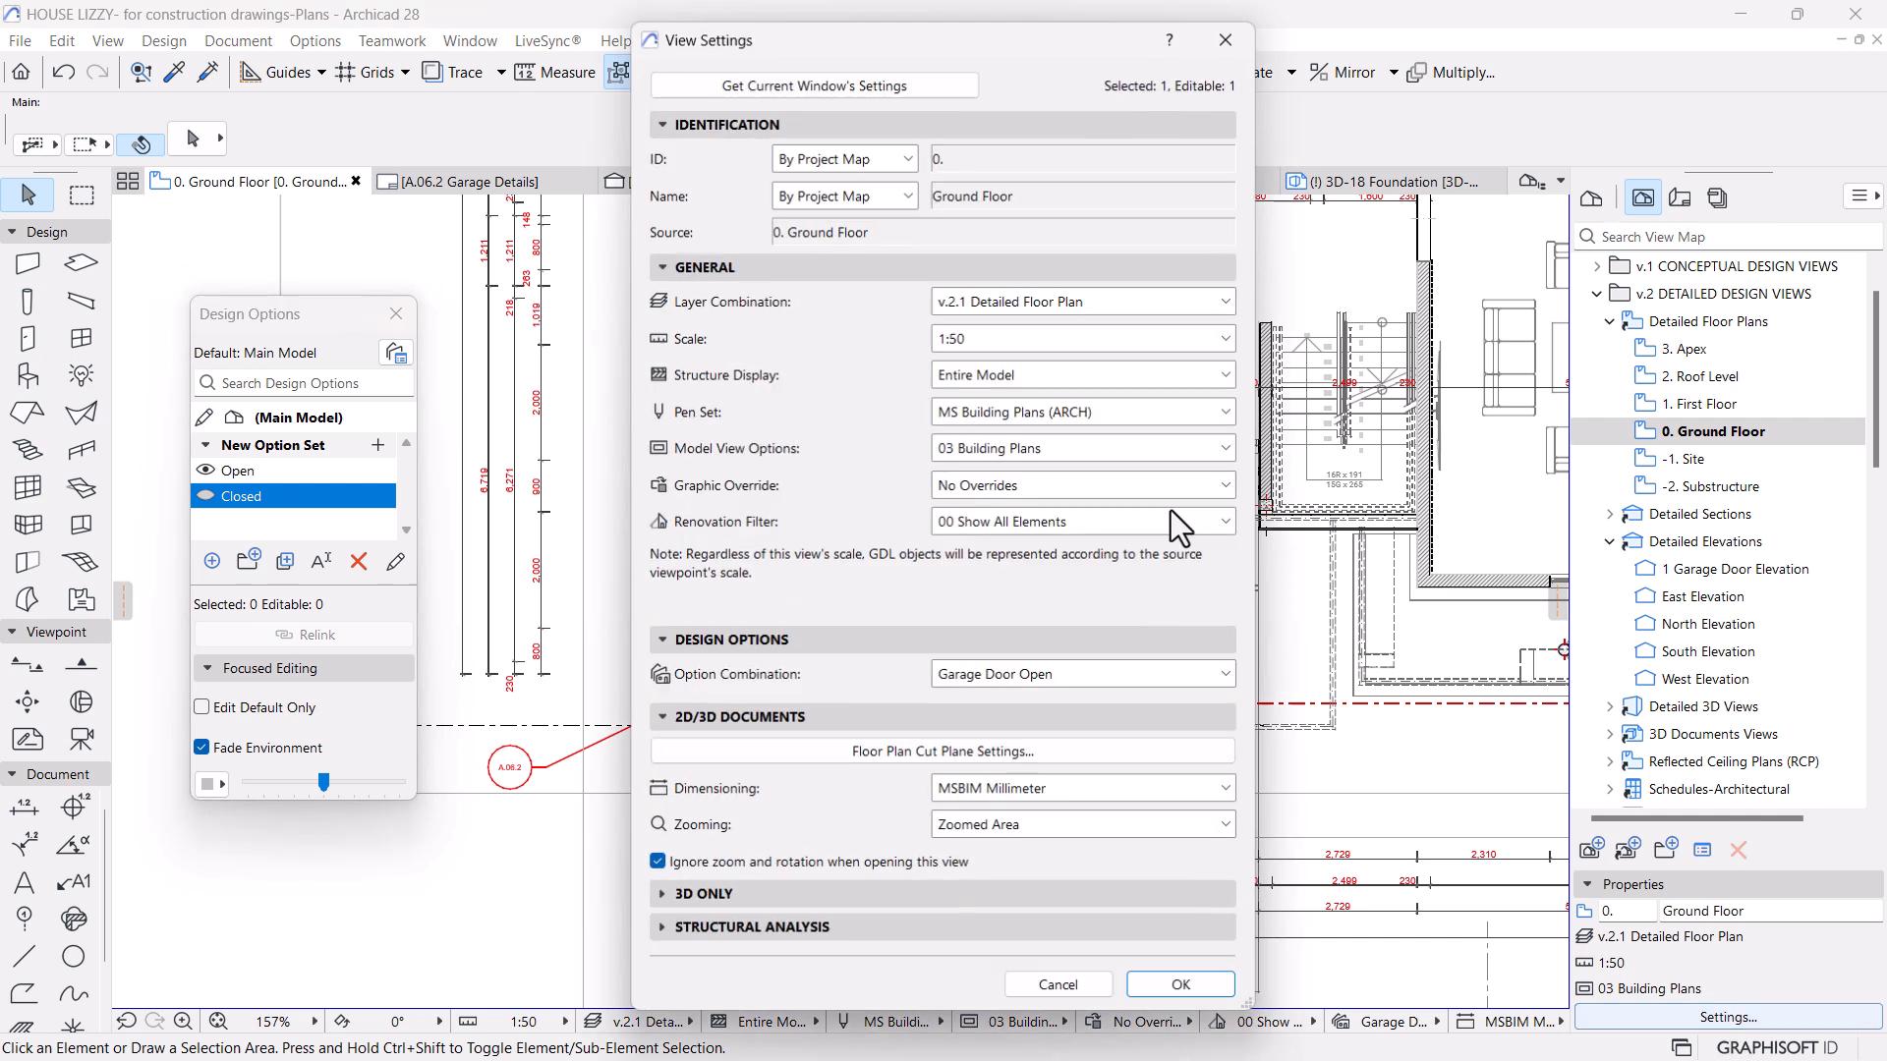
left_click(1045, 674)
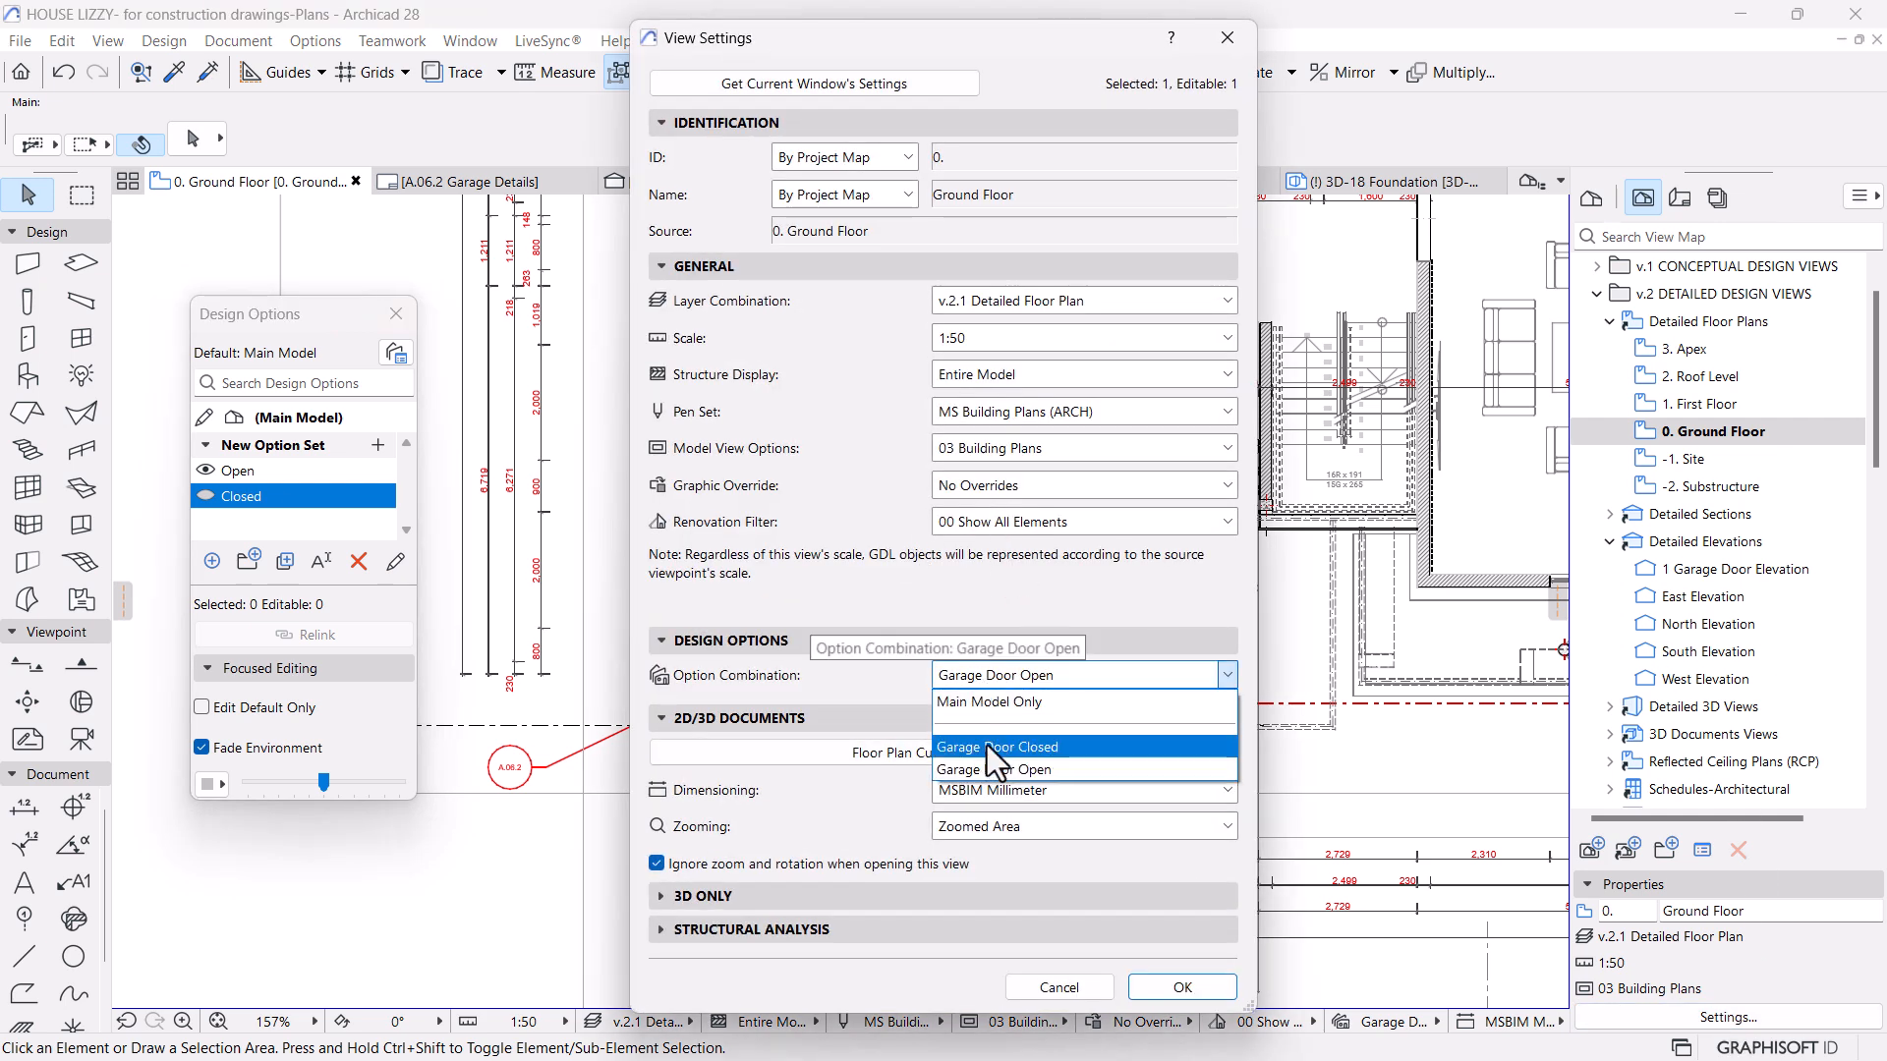
left_click(982, 747)
left_click(1179, 986)
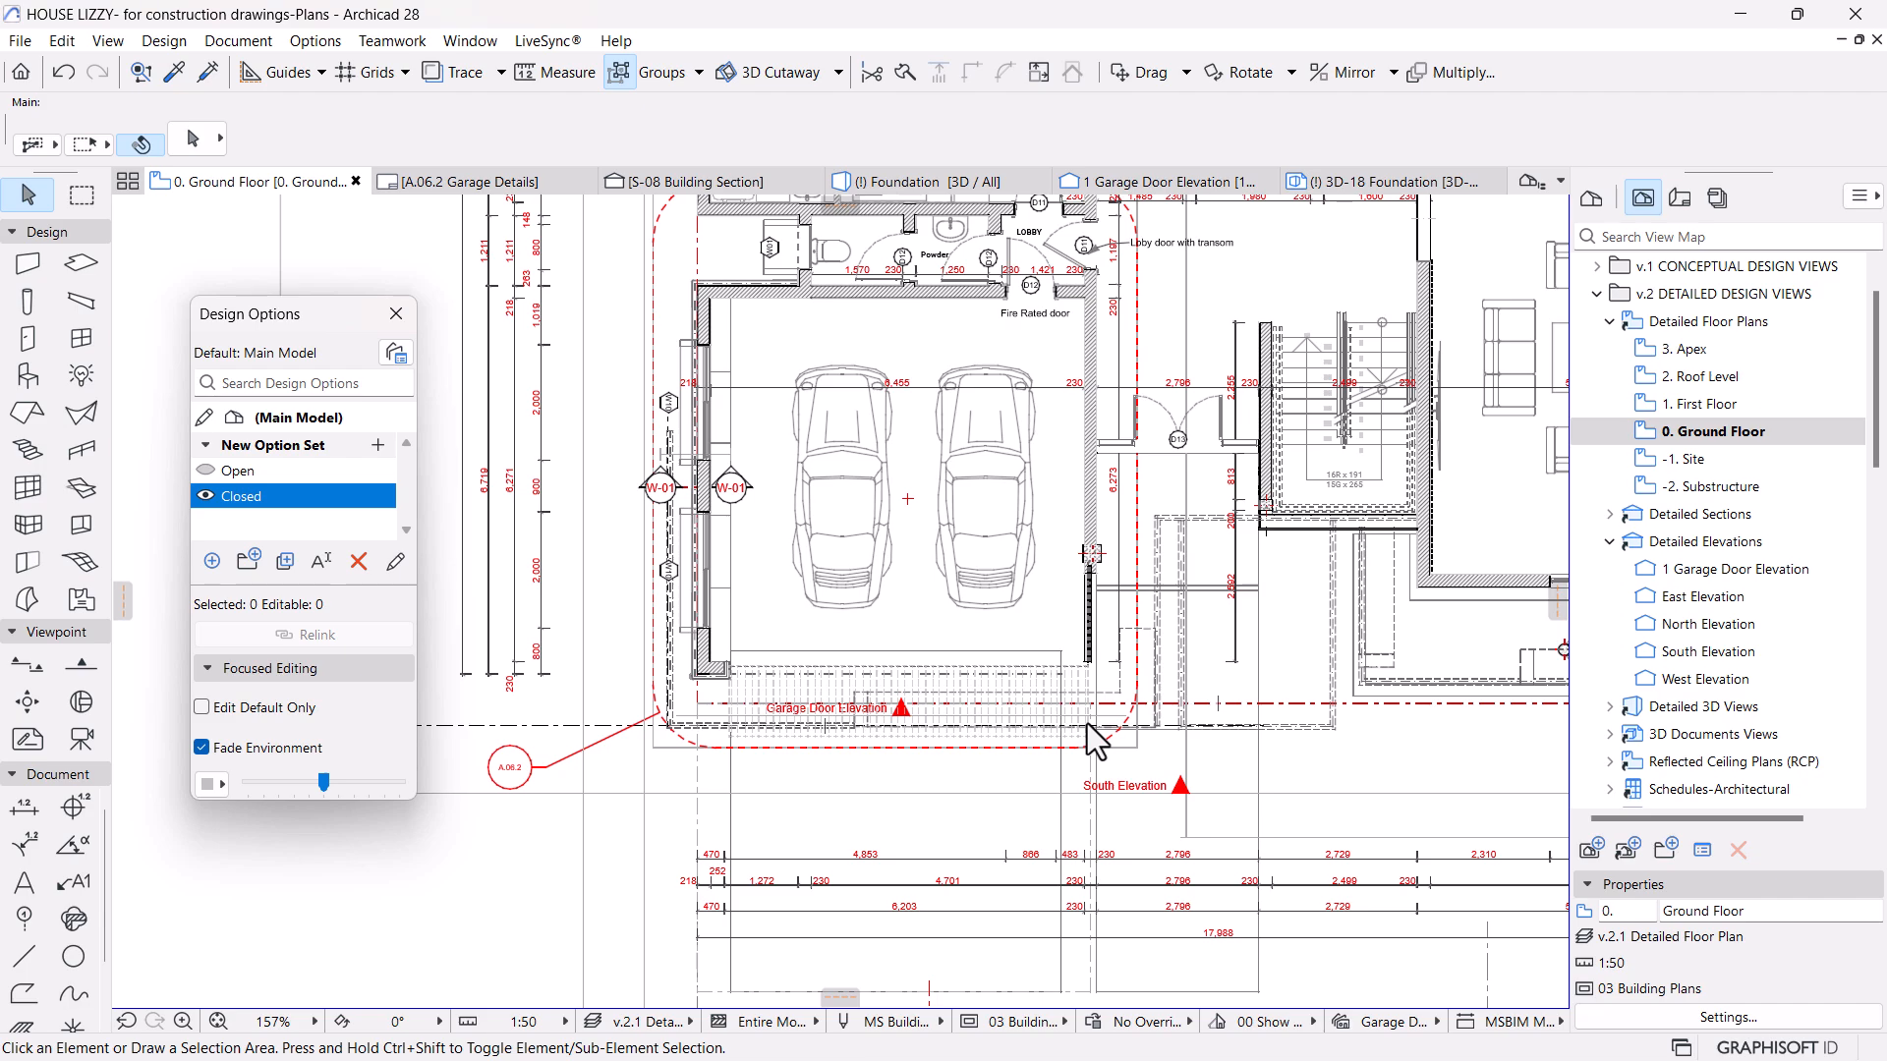
scroll(983, 660, "down", 2)
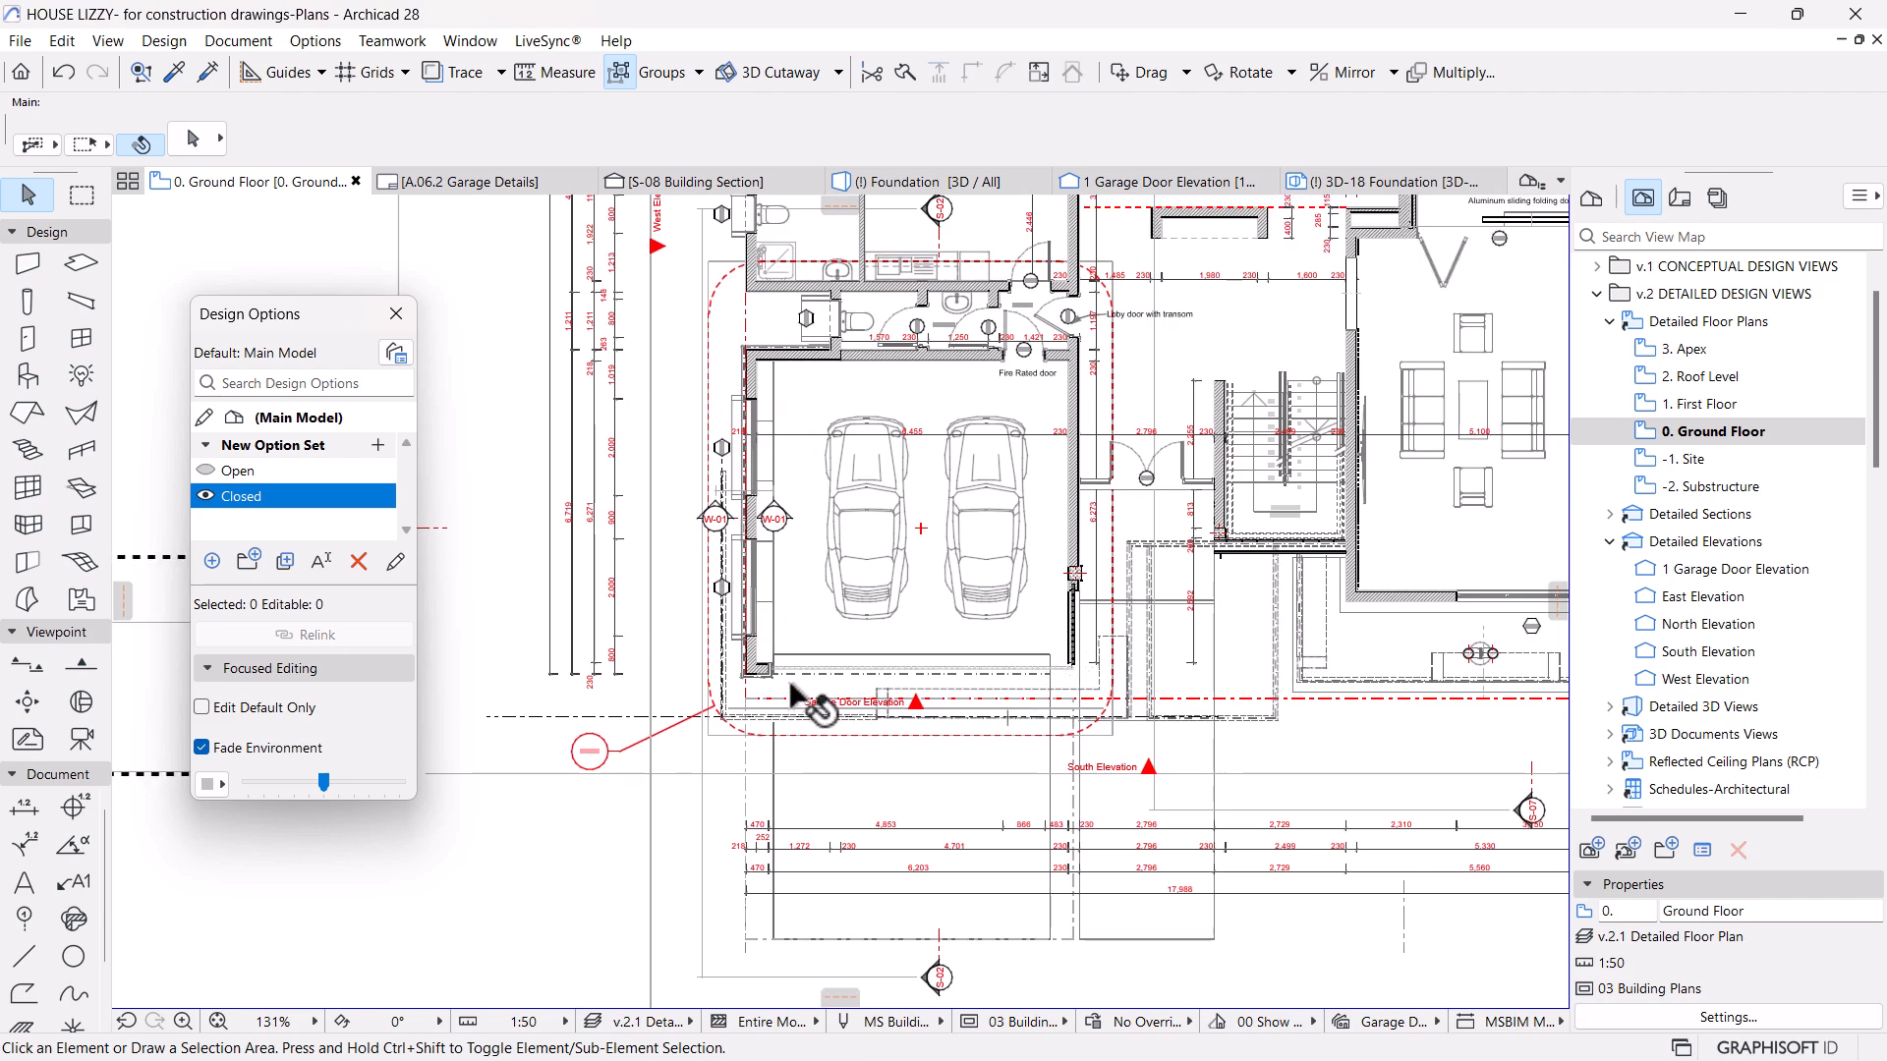
scroll(1160, 633, "up", 3)
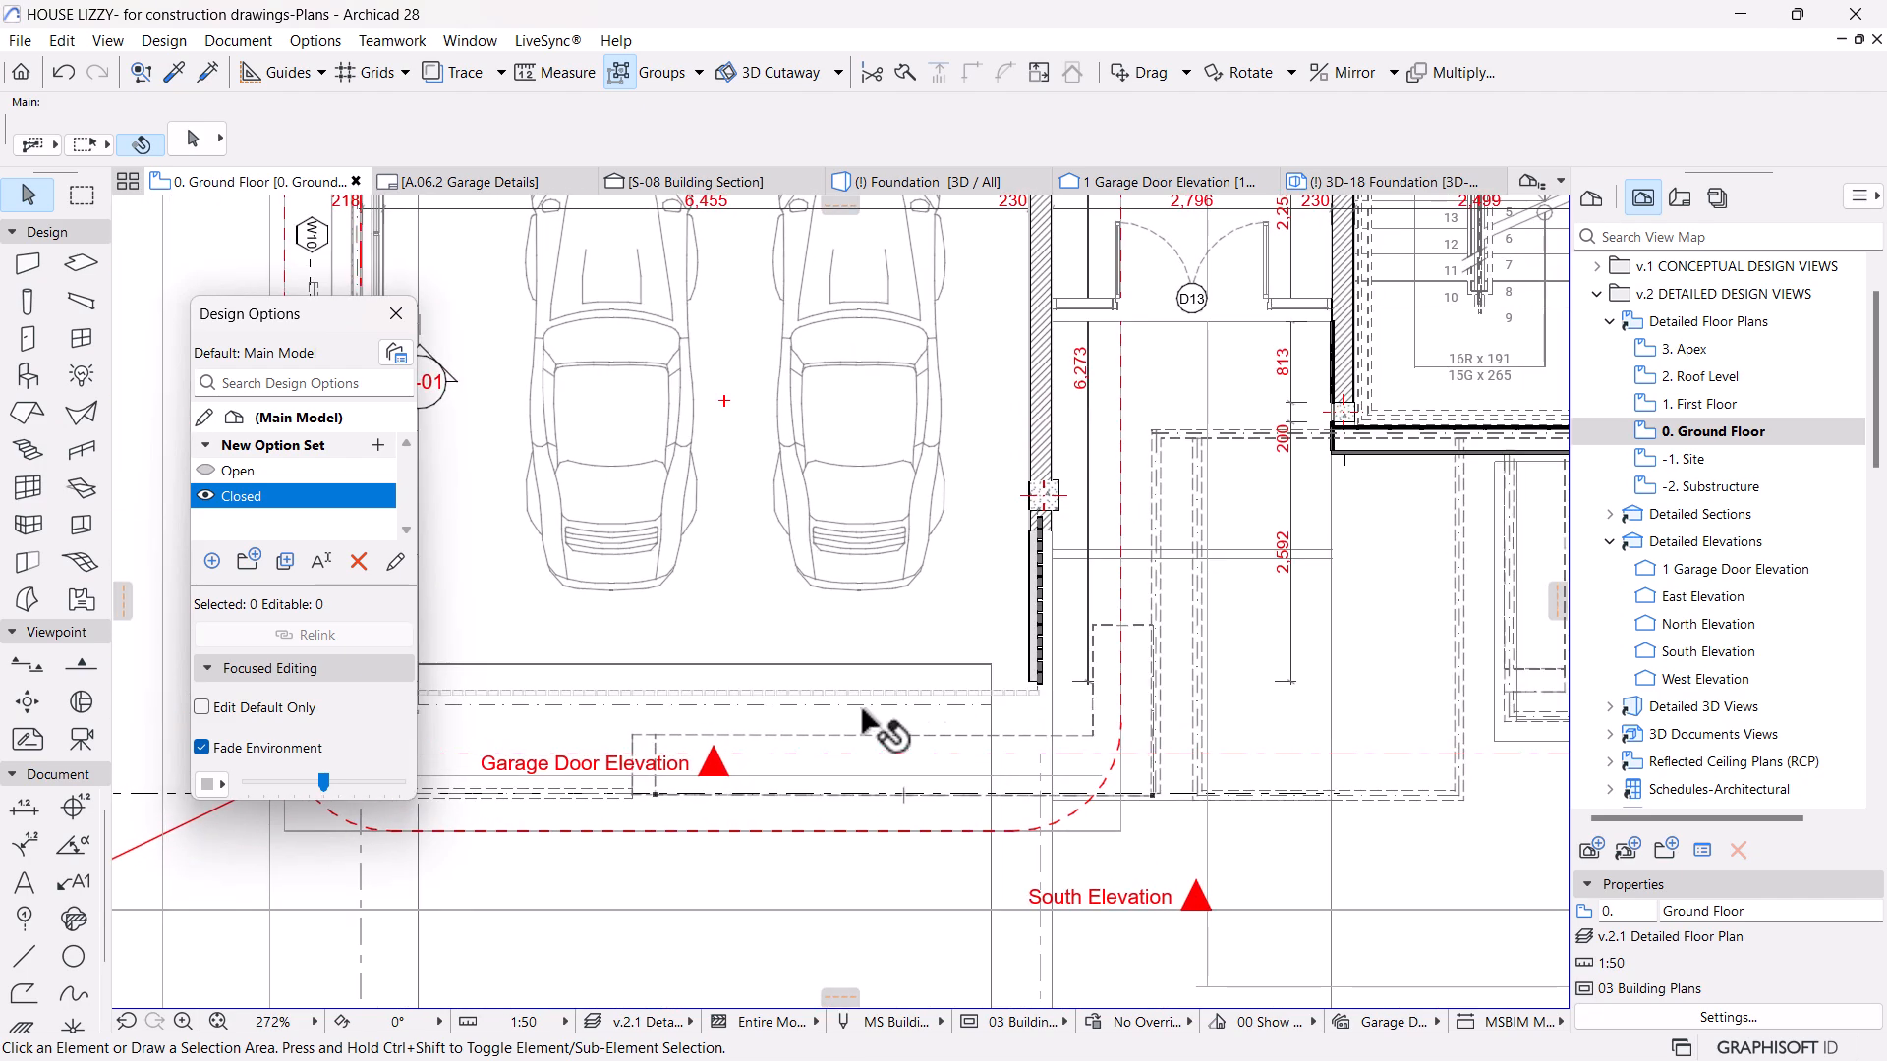
Return to the A.06.2 Garage Details layout and close the Design Options palette.
left_click(568, 183)
scroll(1004, 362, "down", 4)
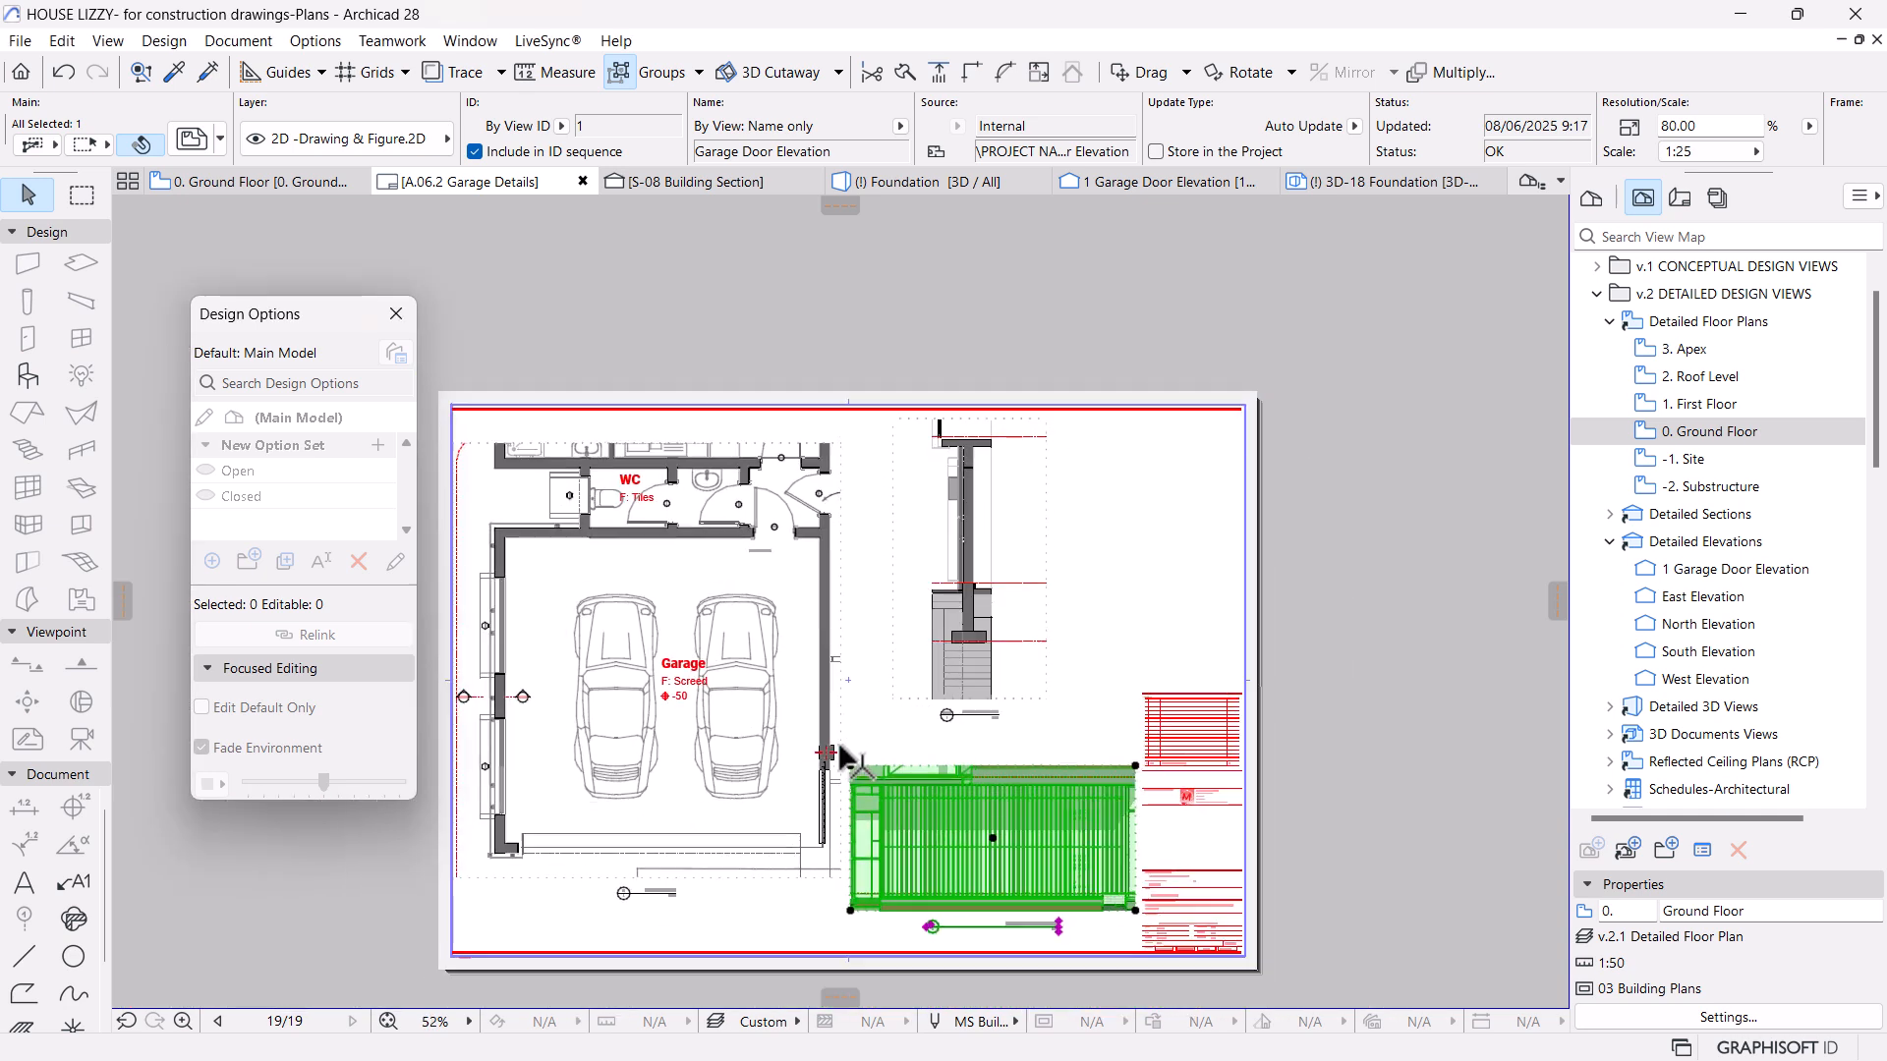
scroll(763, 870, "up", 2)
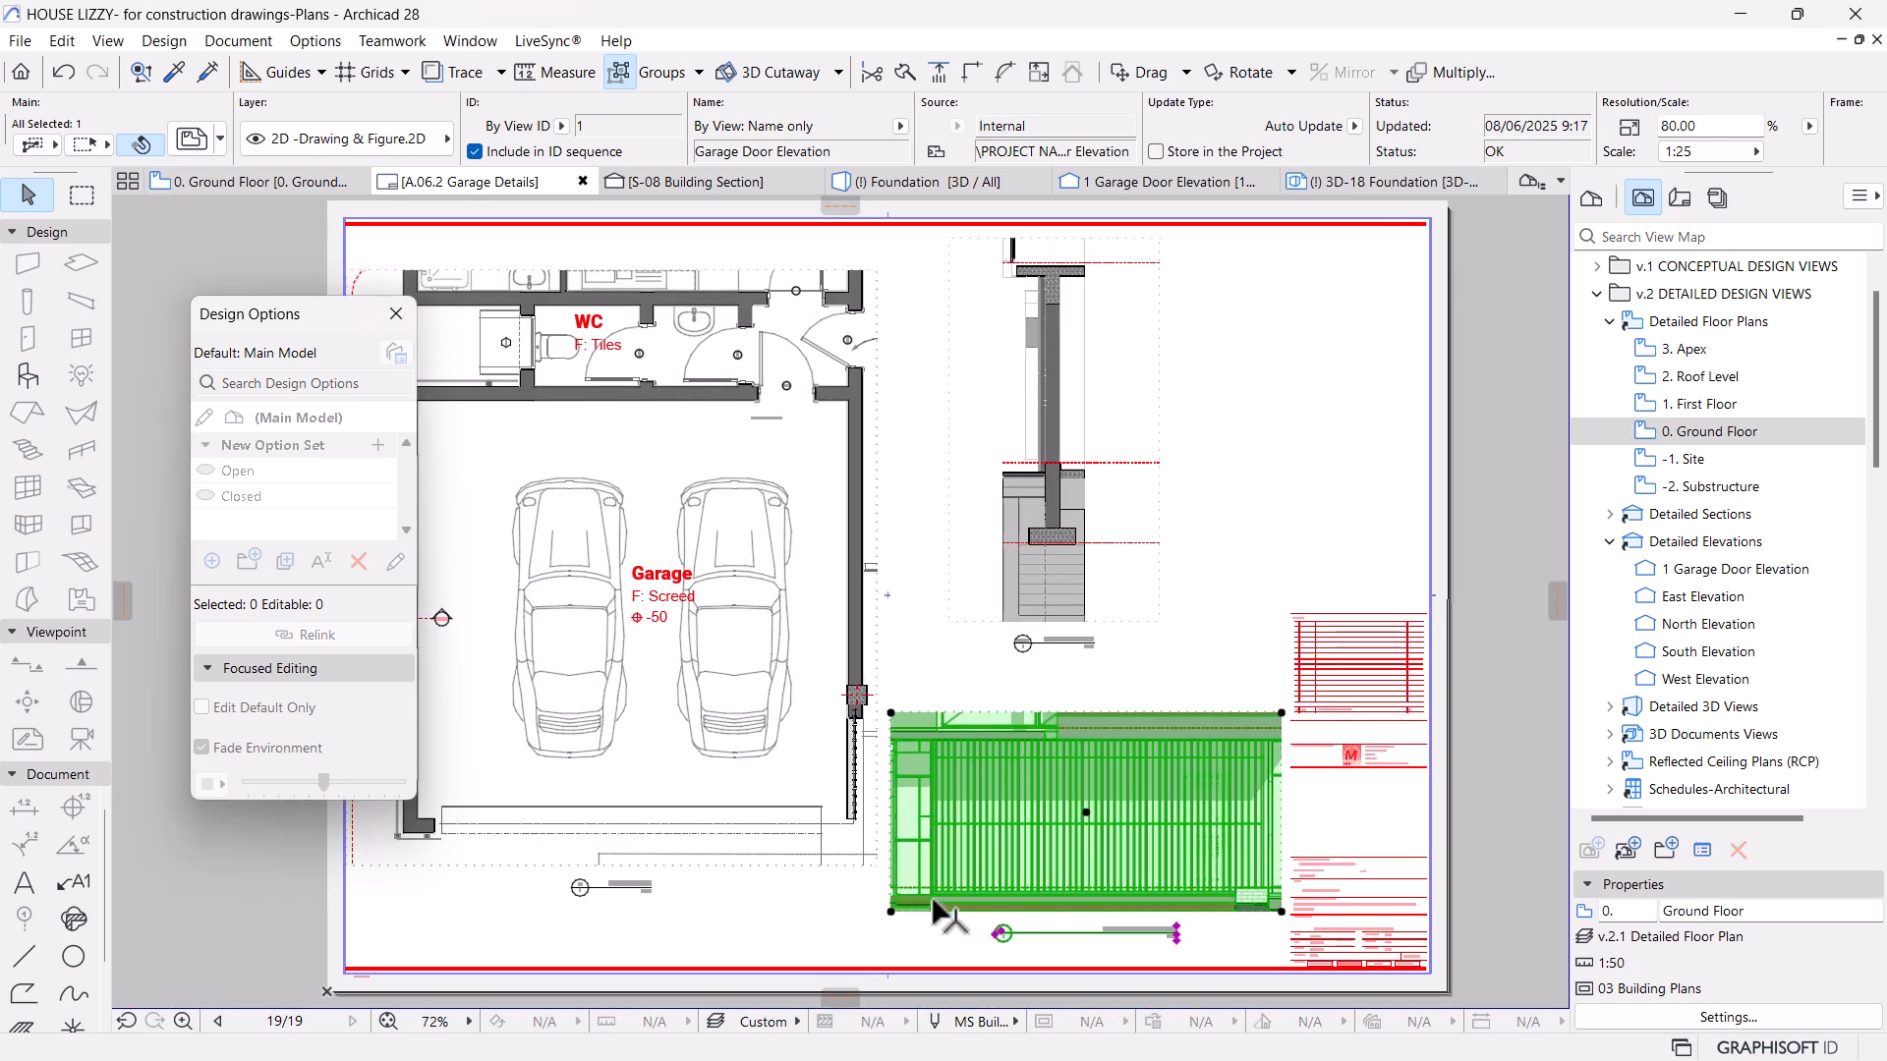
left_click(396, 314)
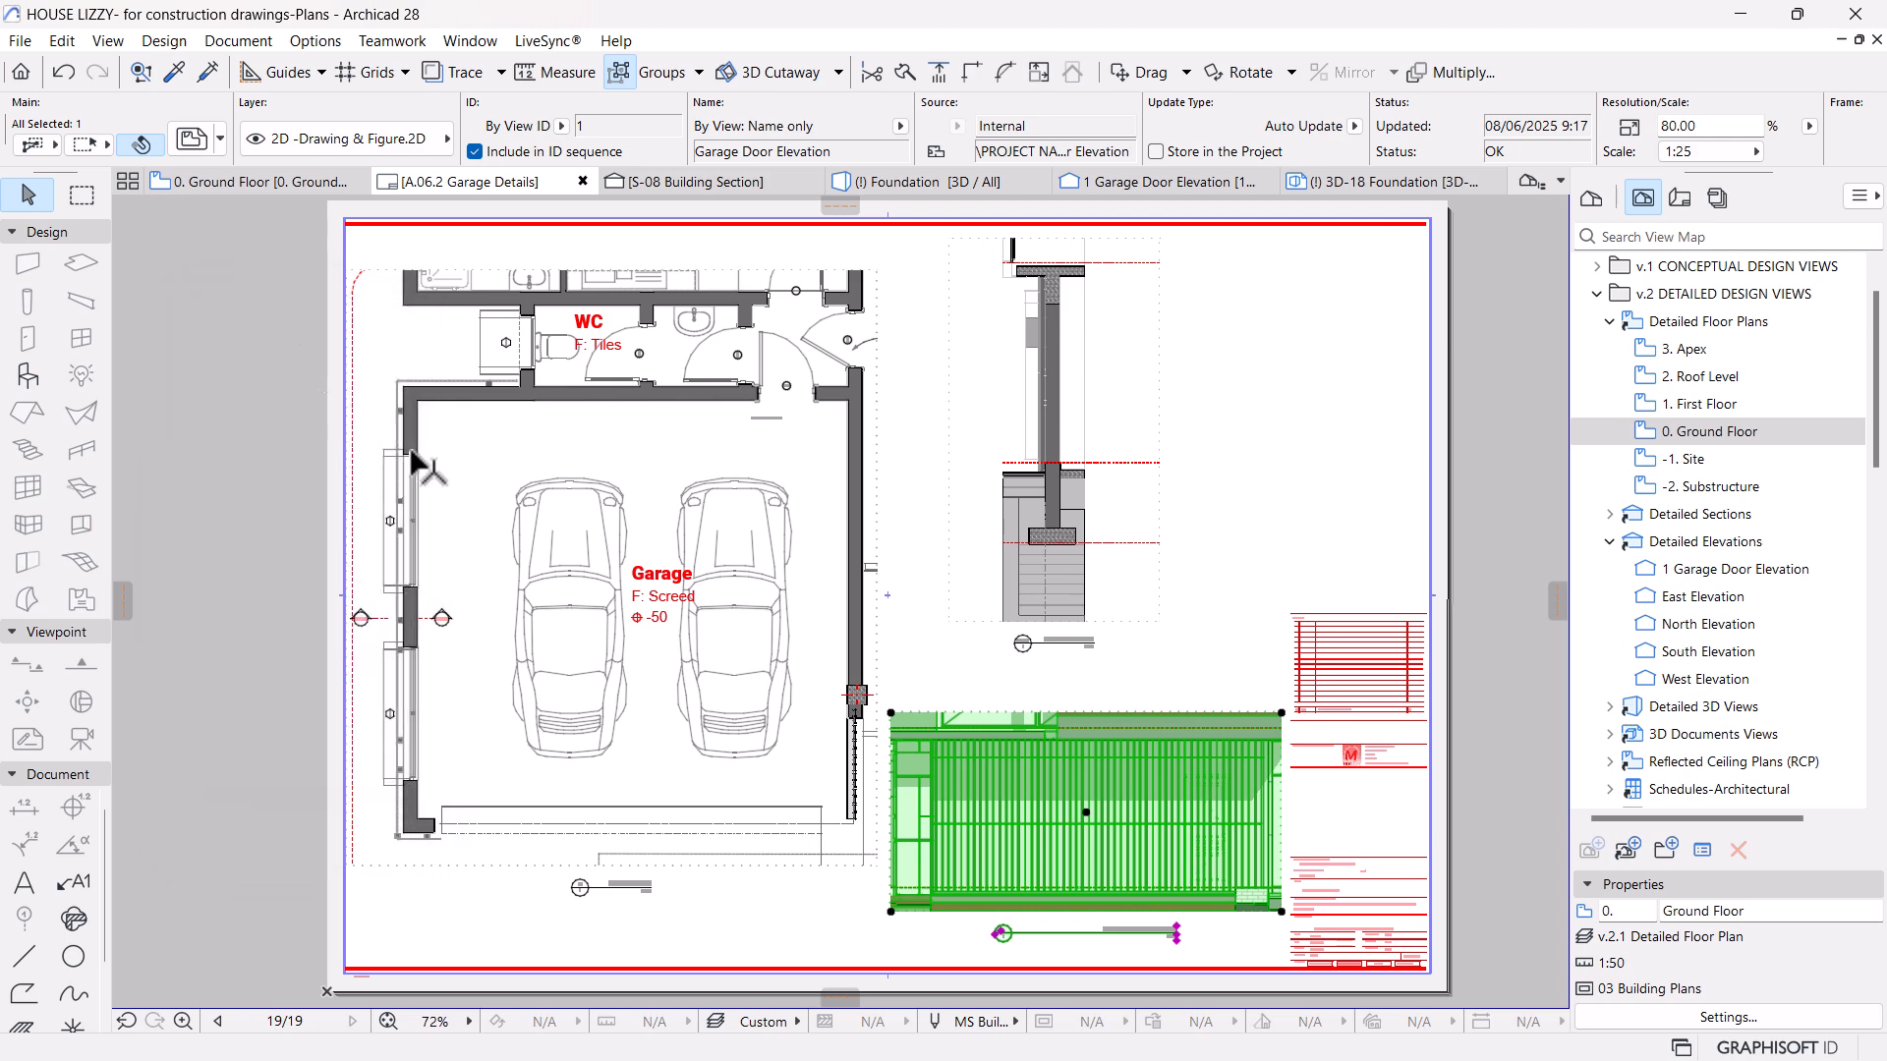
Deselect the Garage Door Elevation drawing and review the drawings on the Garage Details layout.
scroll(1120, 887, "up", 3)
middle_click_drag(943, 776, 885, 688)
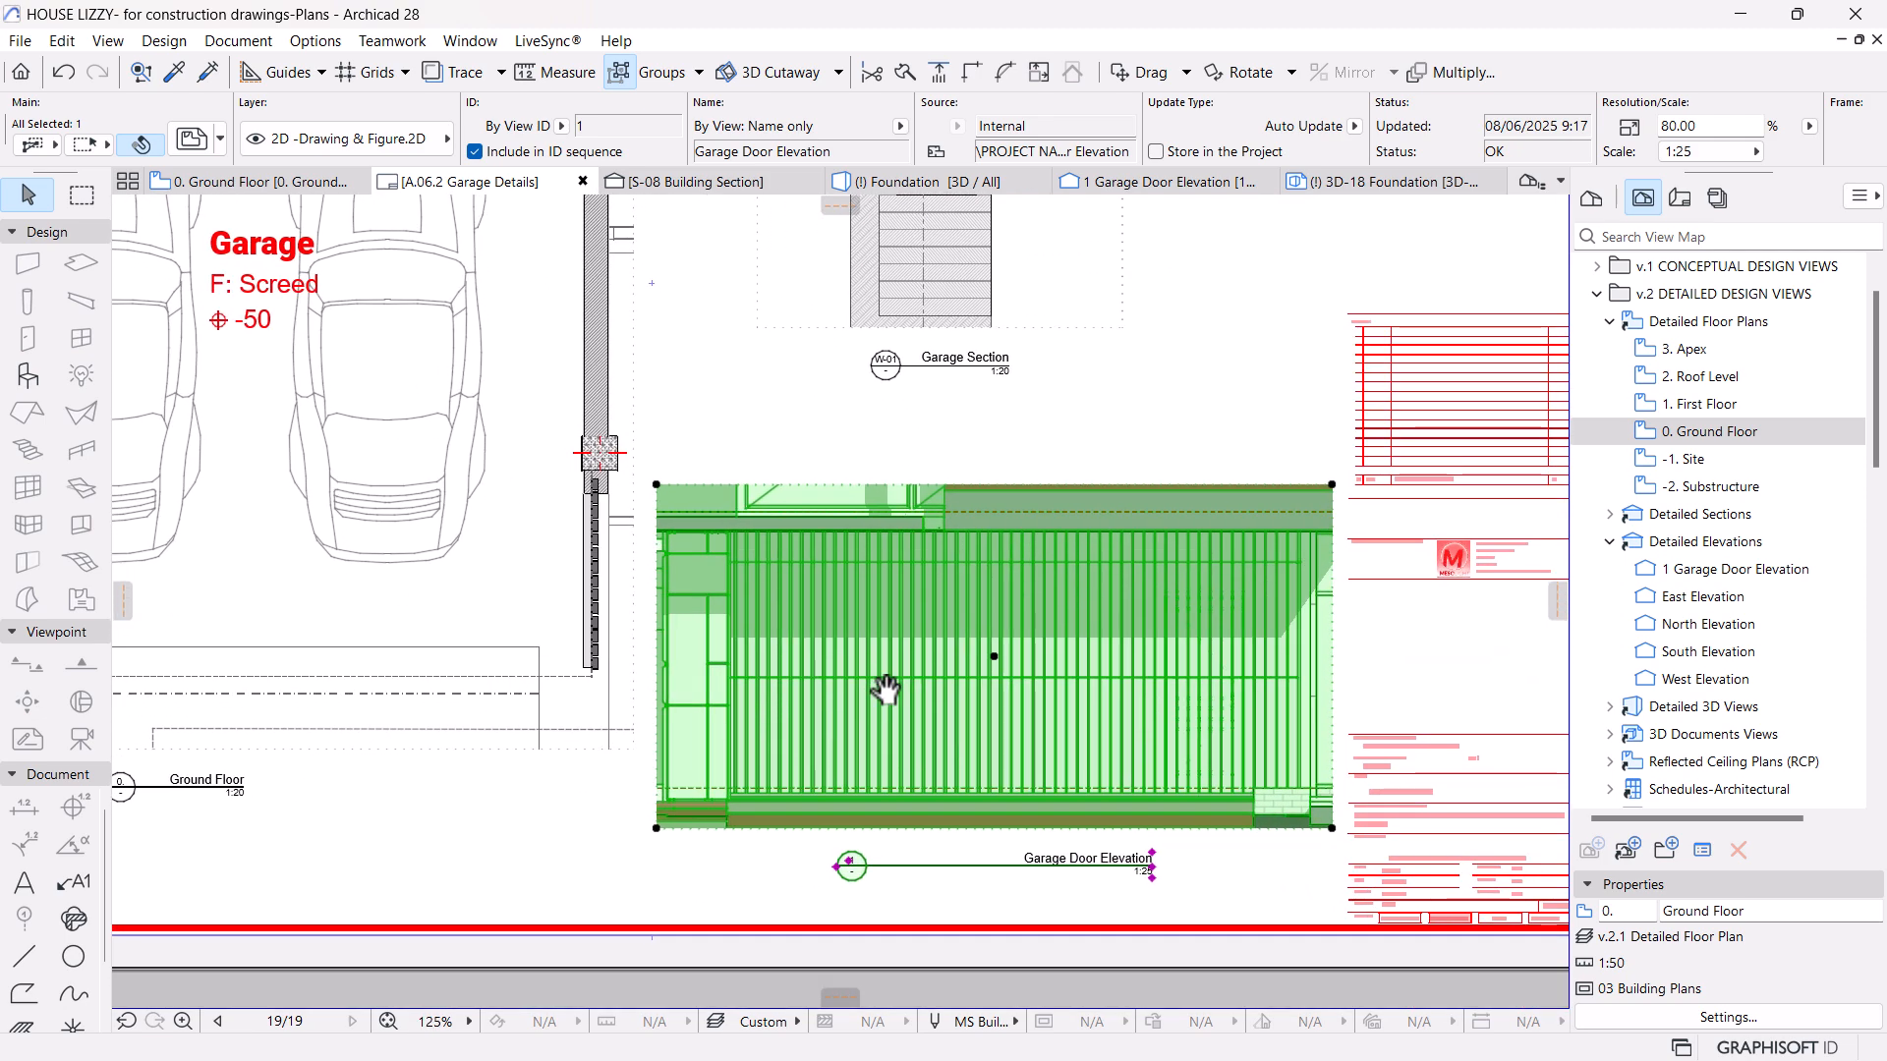
left_click(1207, 458)
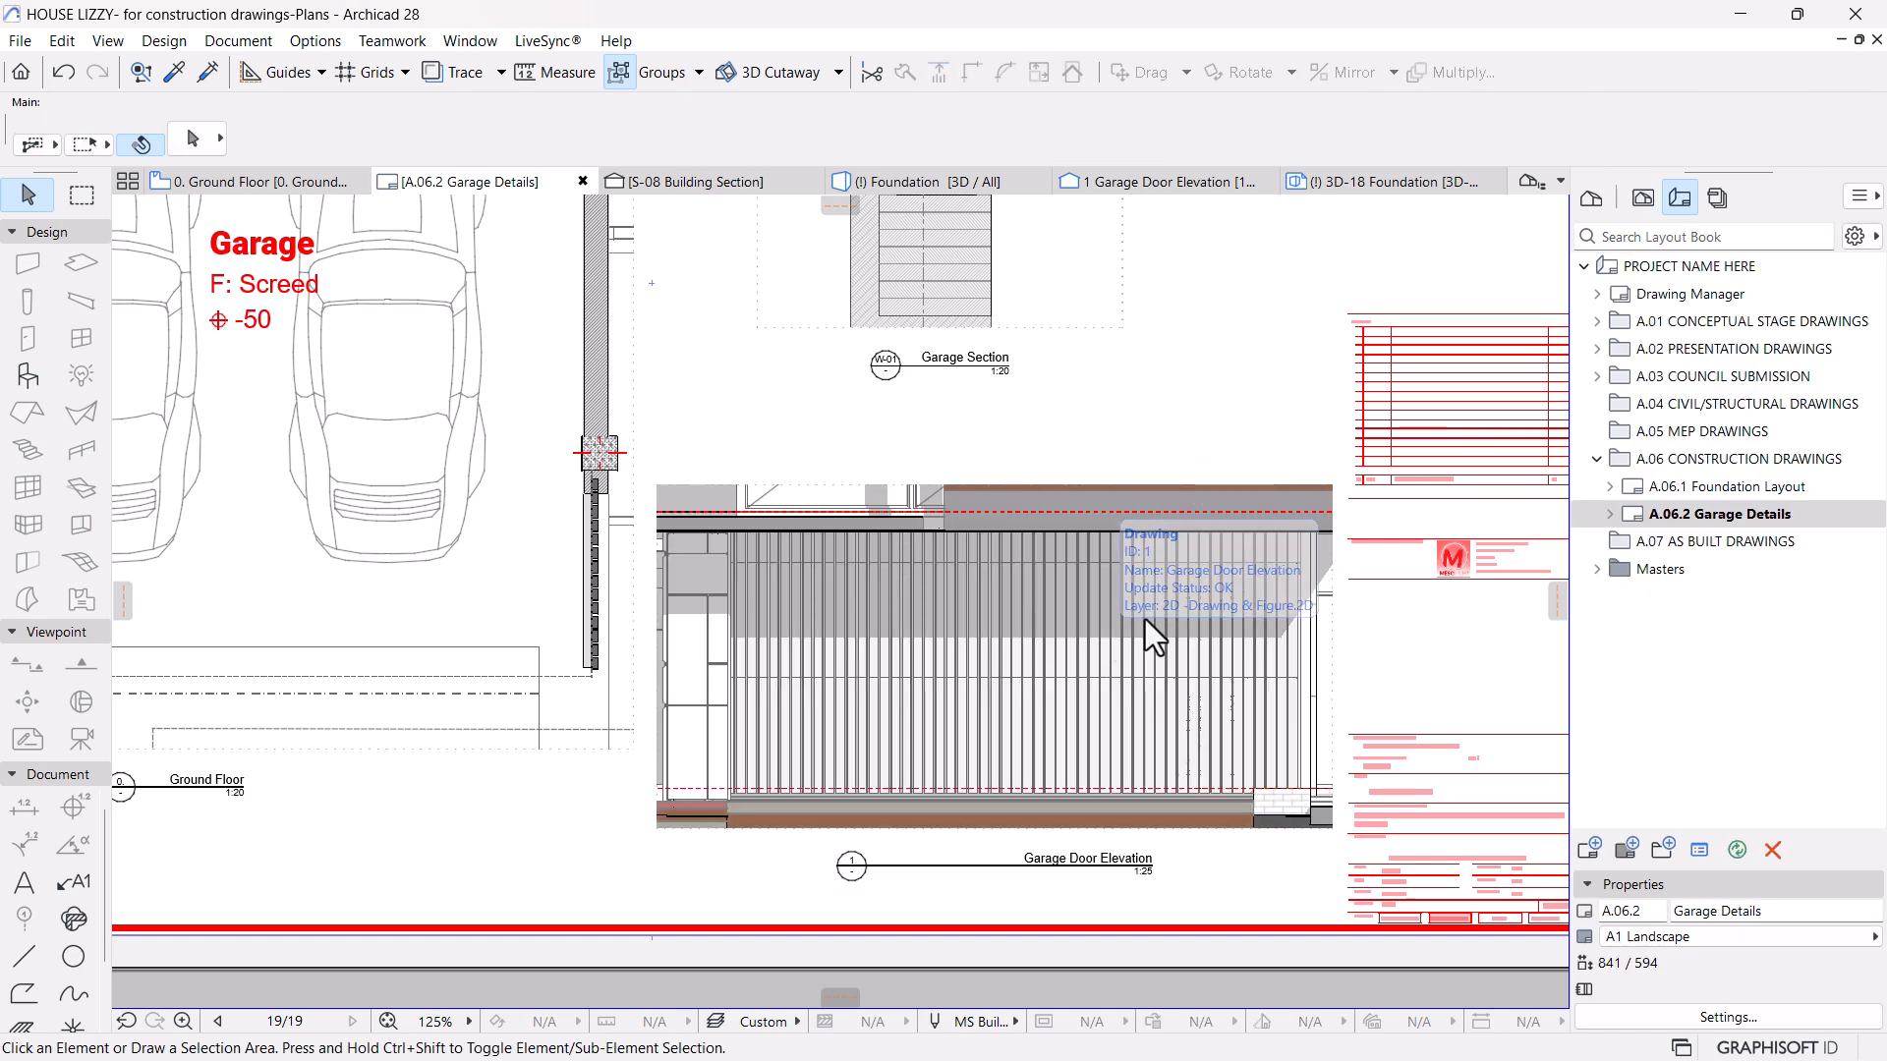
scroll(914, 515, "down", 6)
middle_click_drag(884, 511, 891, 664)
scroll(885, 542, "up", 2)
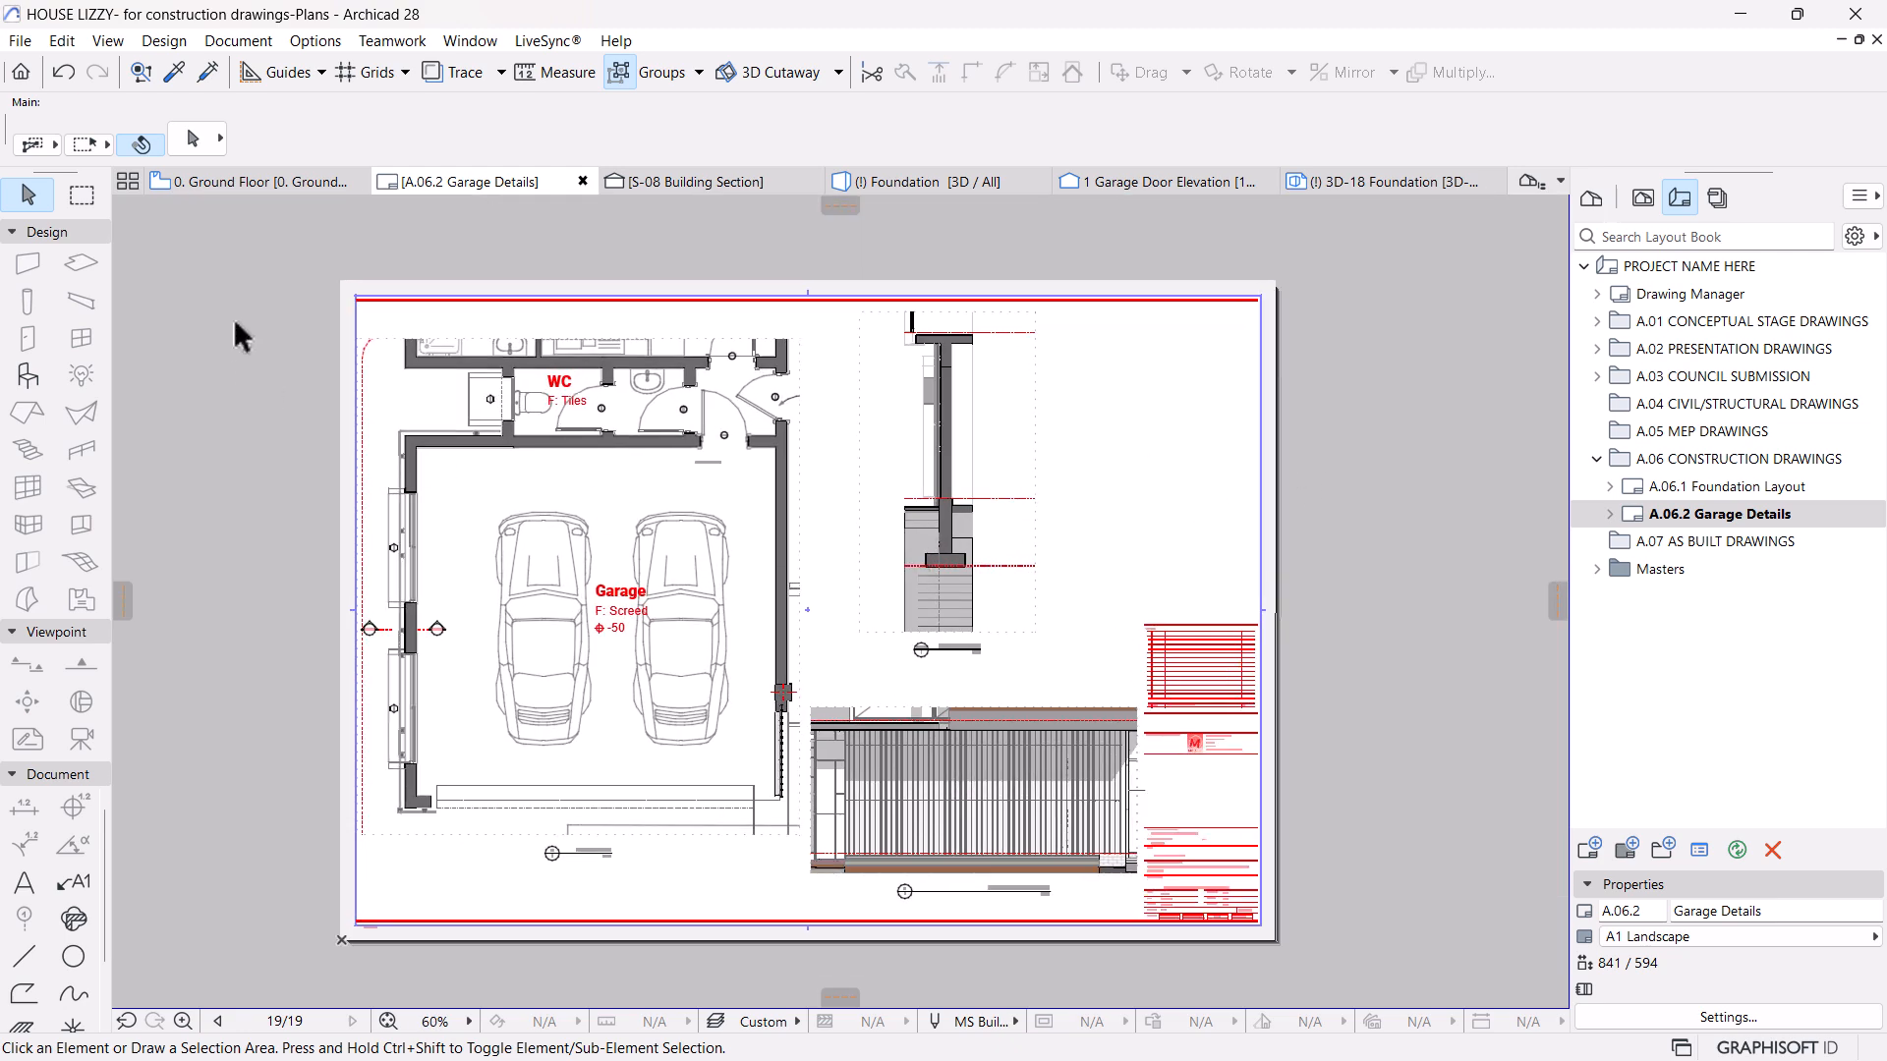
On the Ground Floor plan, move the S-08 section line from outside the building to cut through the garage door opening.
left_click(224, 182)
scroll(992, 400, "down", 2)
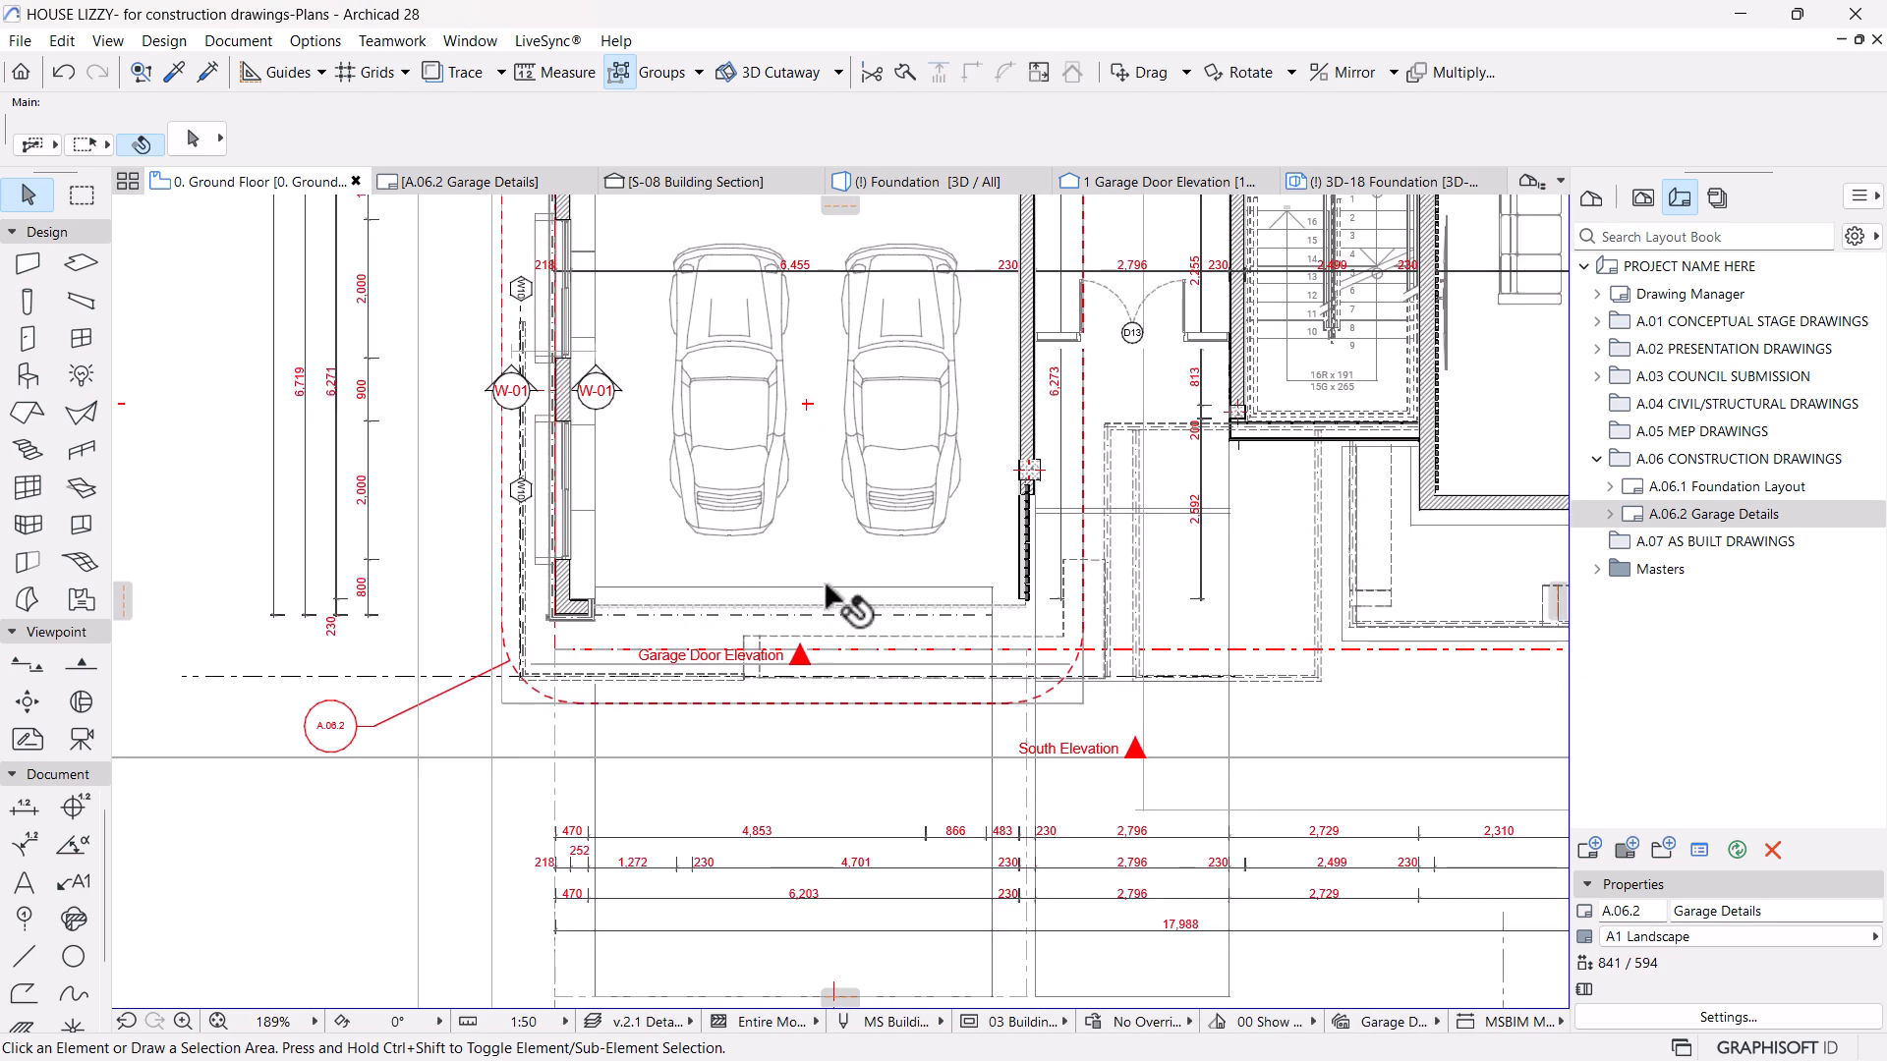
scroll(1091, 669, "down", 3)
scroll(1080, 647, "down", 1)
middle_click_drag(1081, 646, 1075, 702)
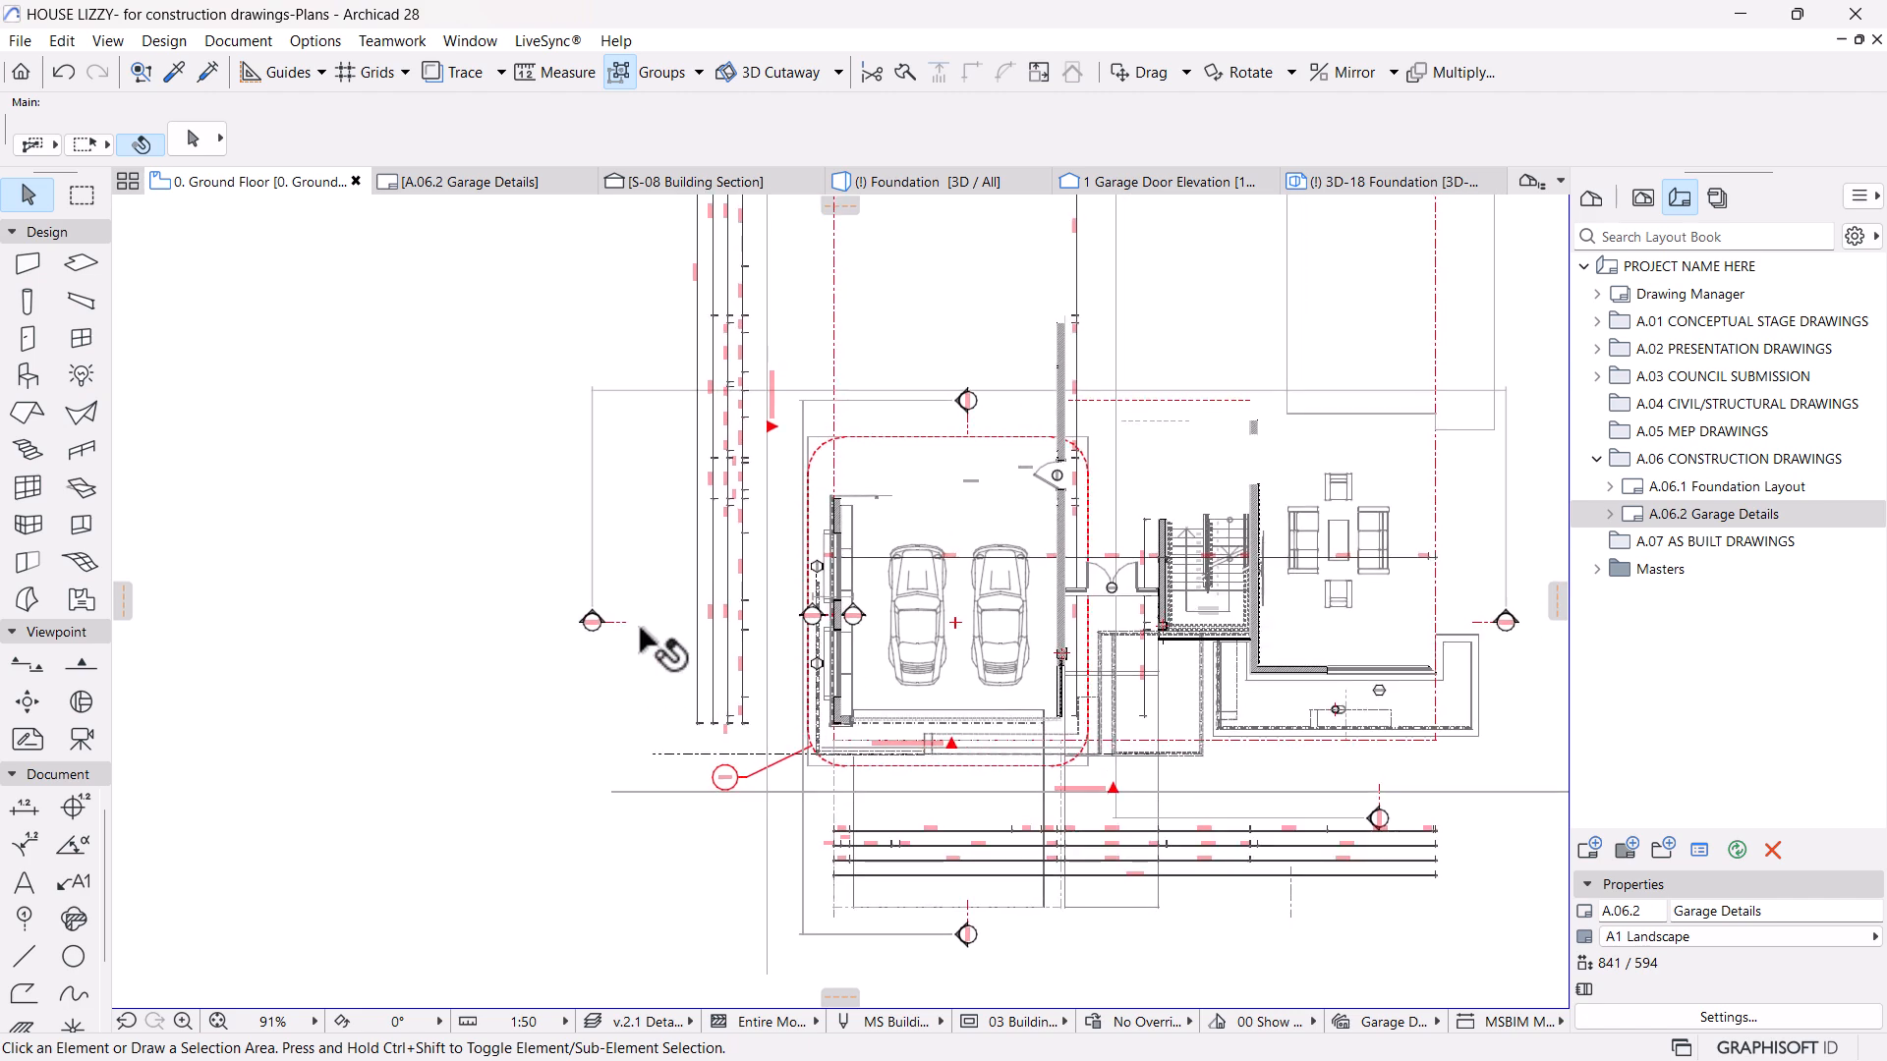
scroll(947, 674, "down", 3)
left_click(667, 709)
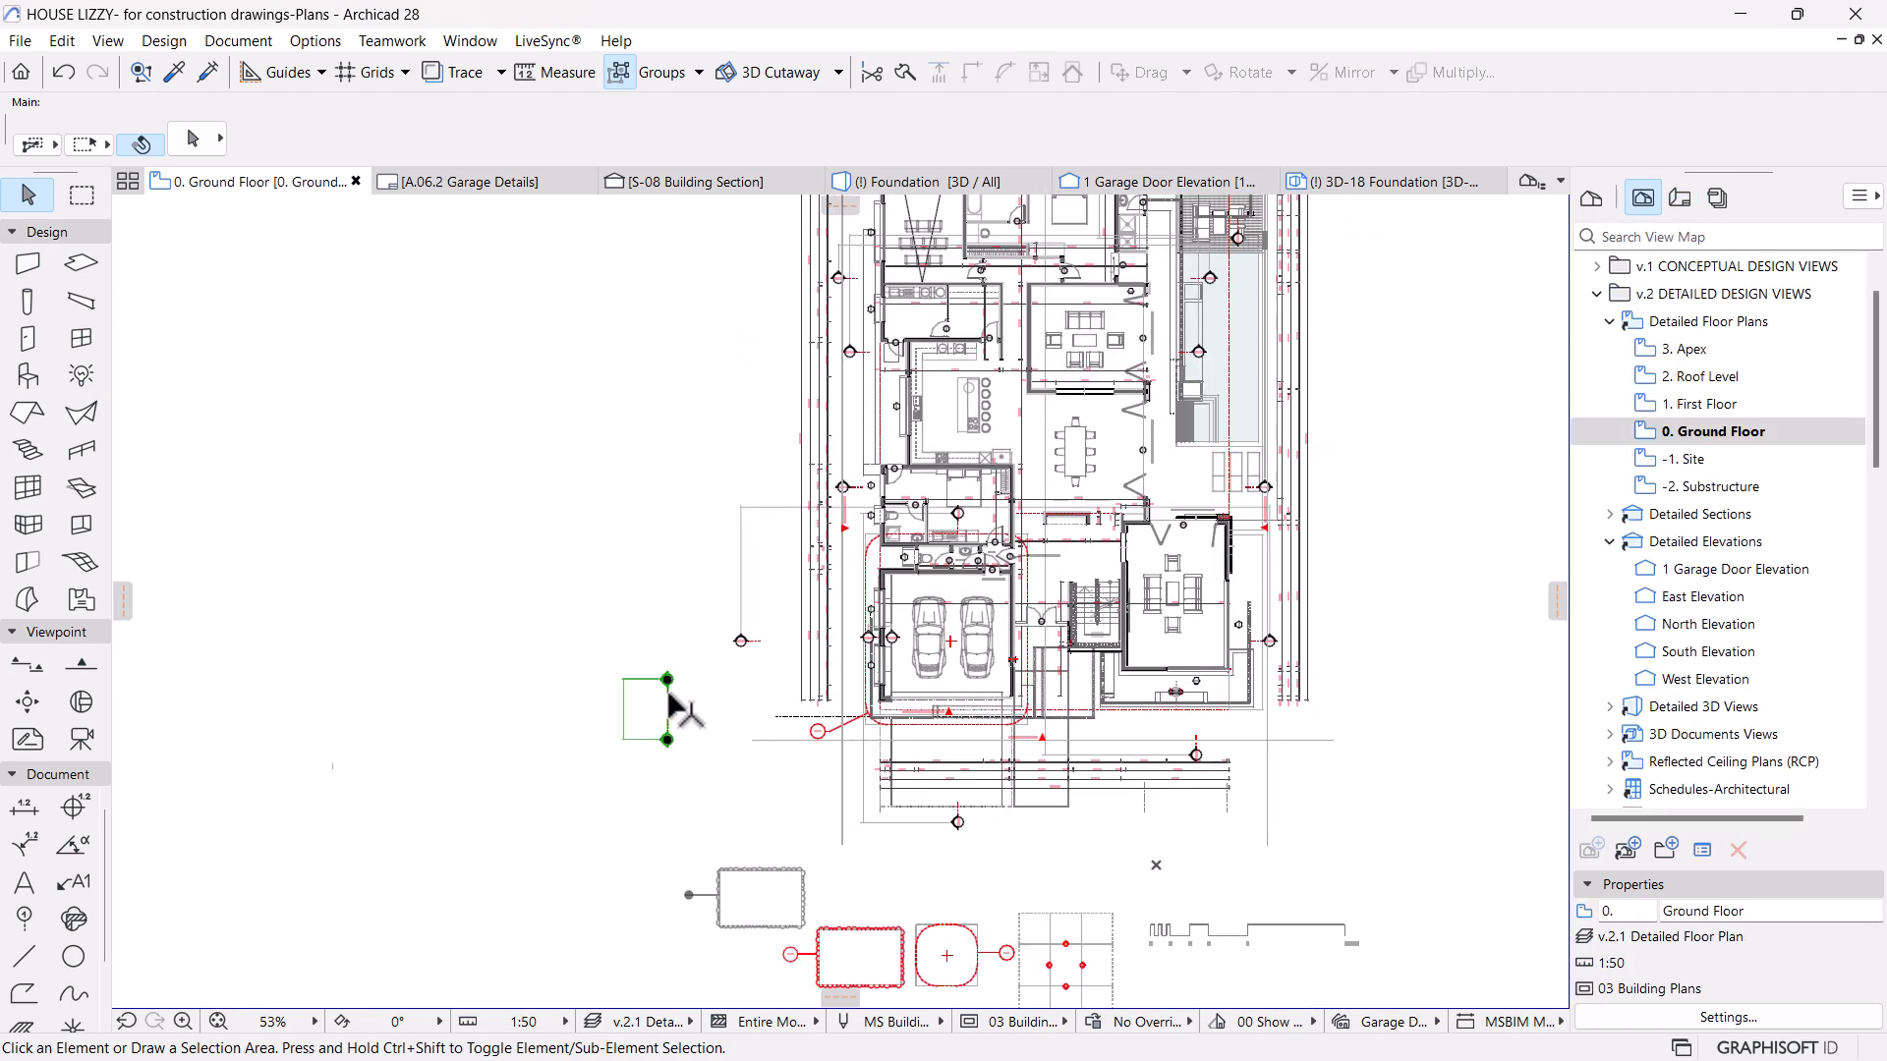
mouse_move(667, 692)
left_mouse_down()
mouse_move(959, 720)
mouse_move(969, 645)
left_mouse_up()
scroll(959, 718, "up", 6)
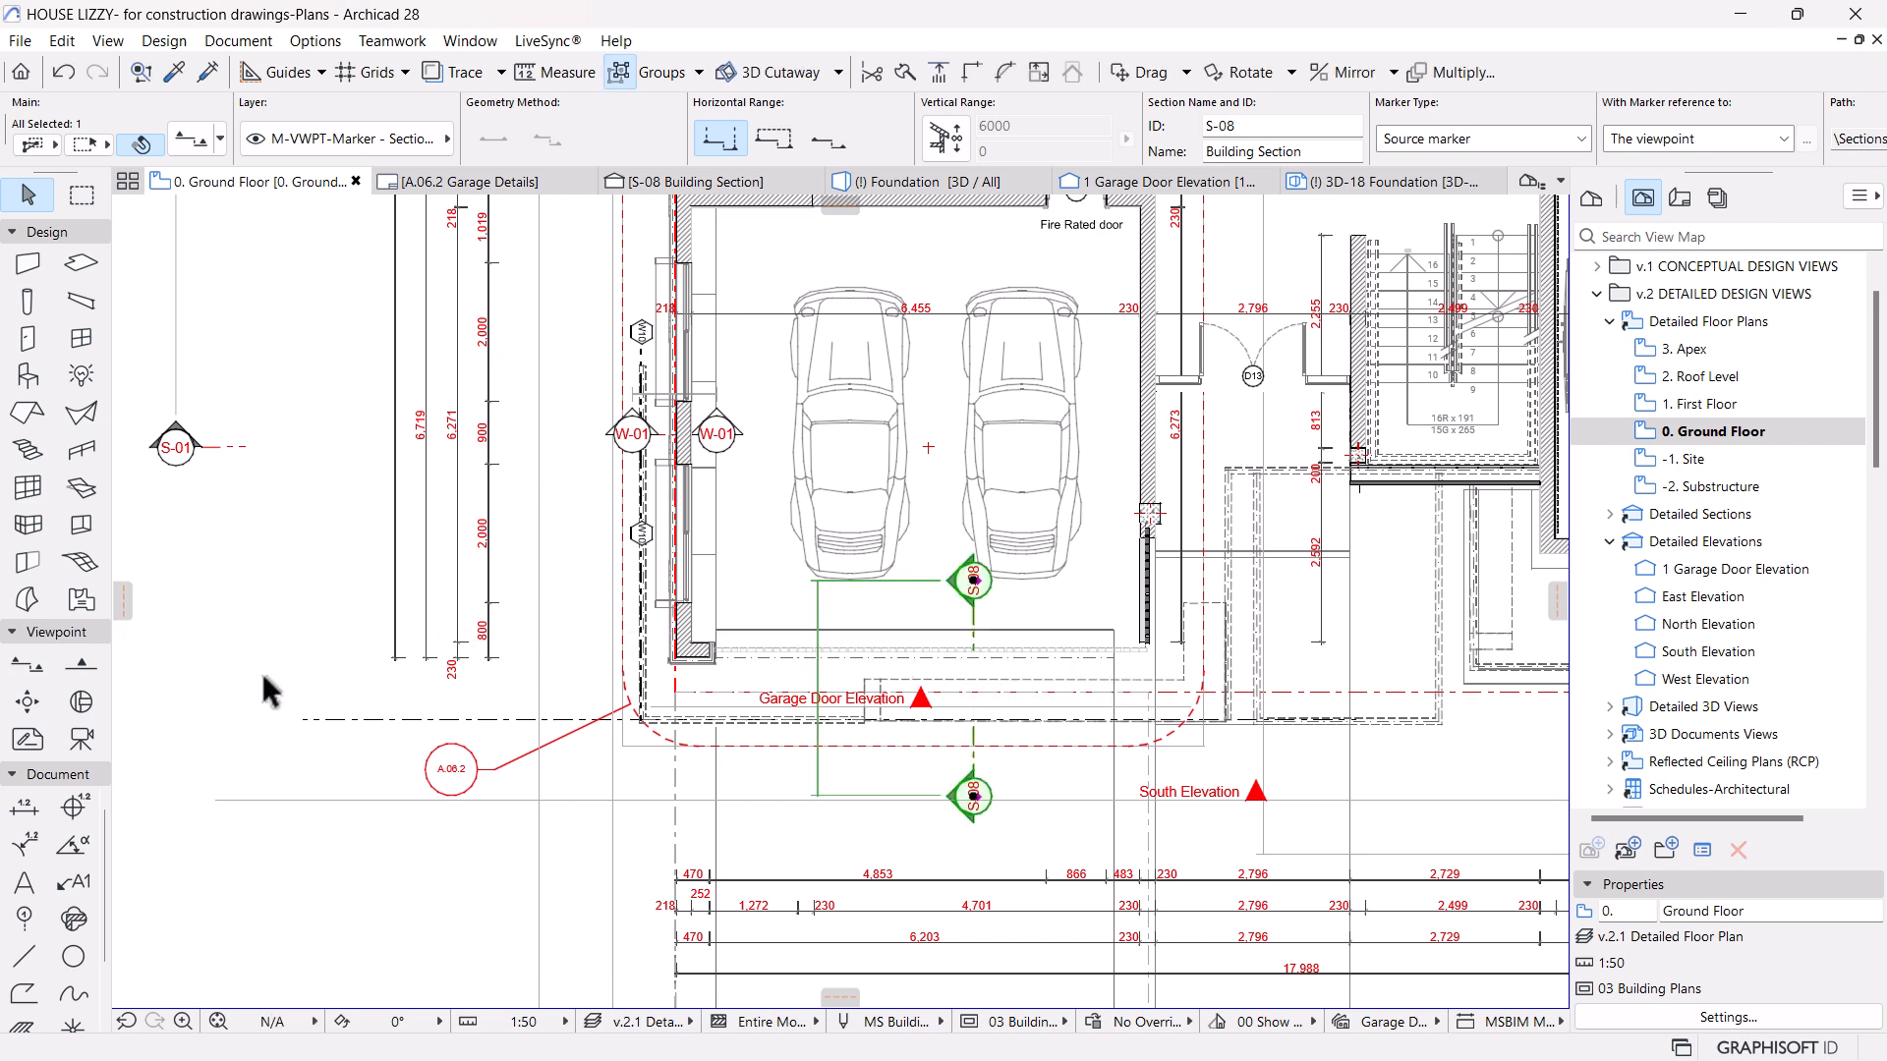
Open the S-08 Building Section to check the relocated cut through the garage.
left_click(653, 188)
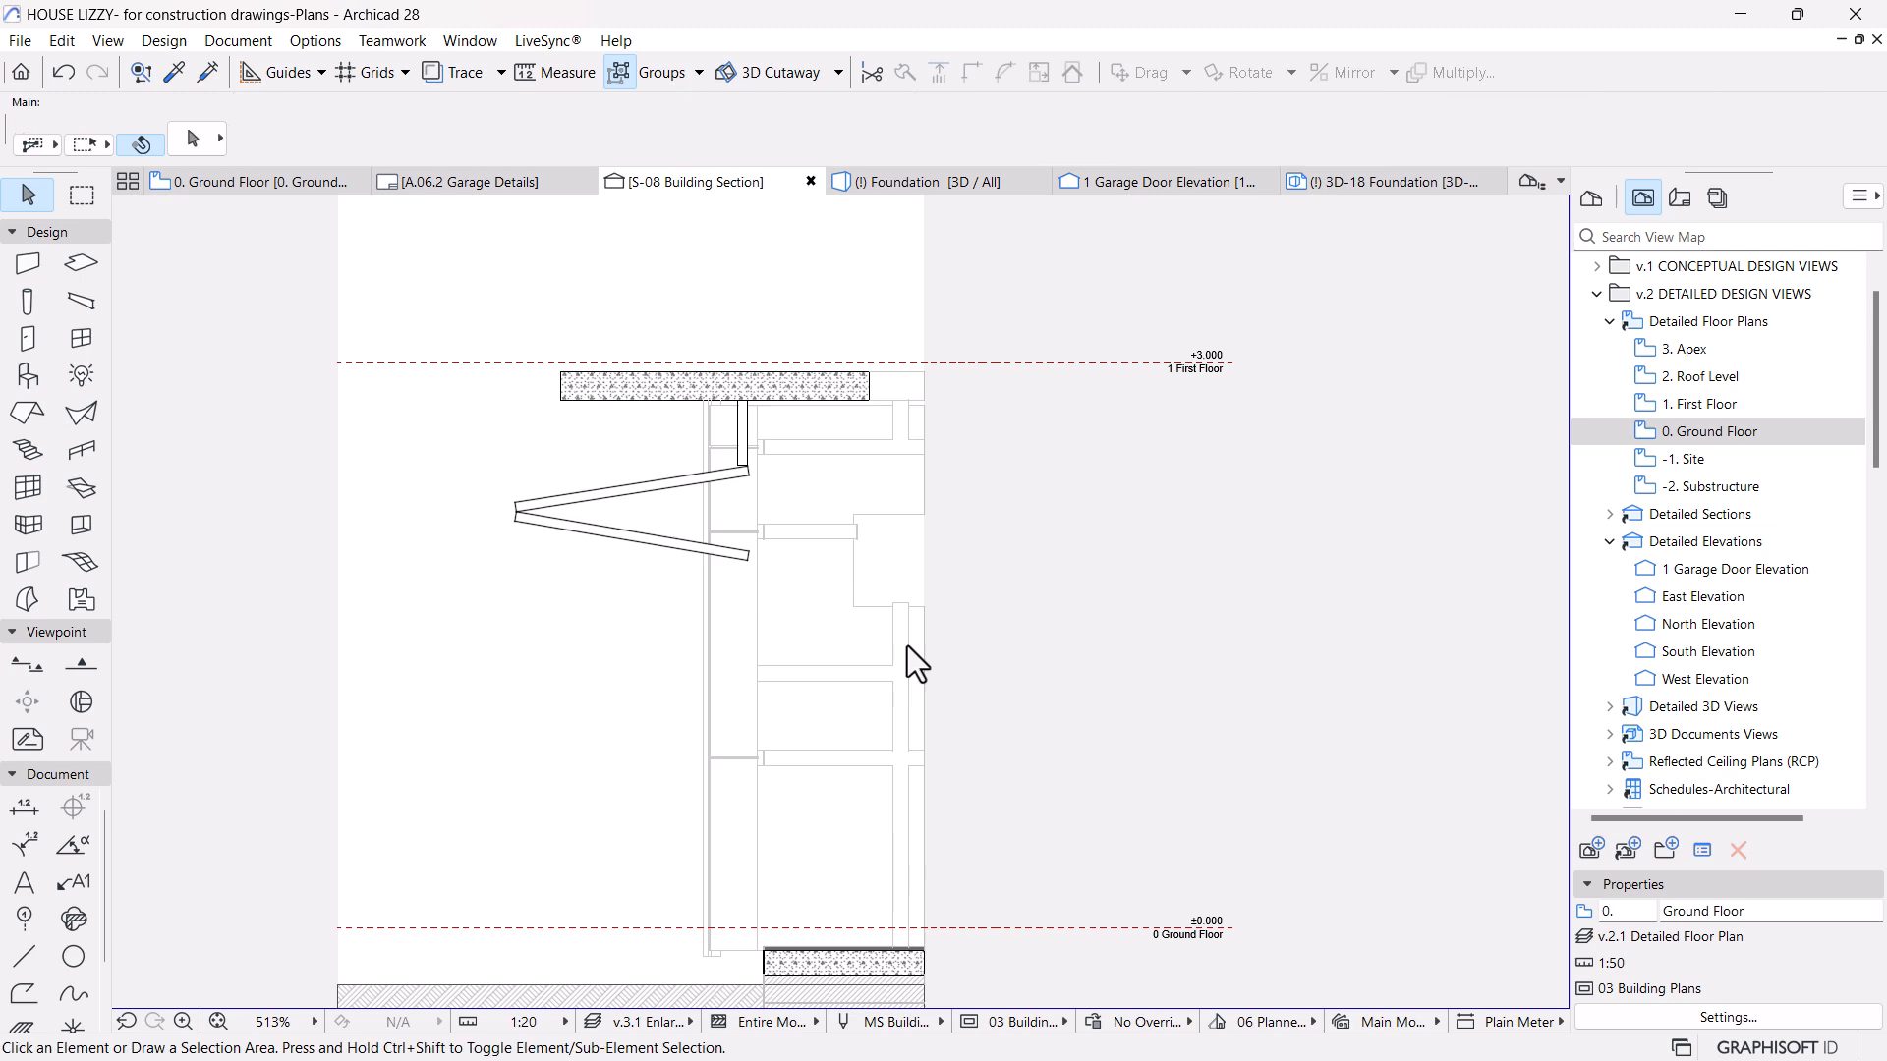
scroll(901, 619, "down", 2)
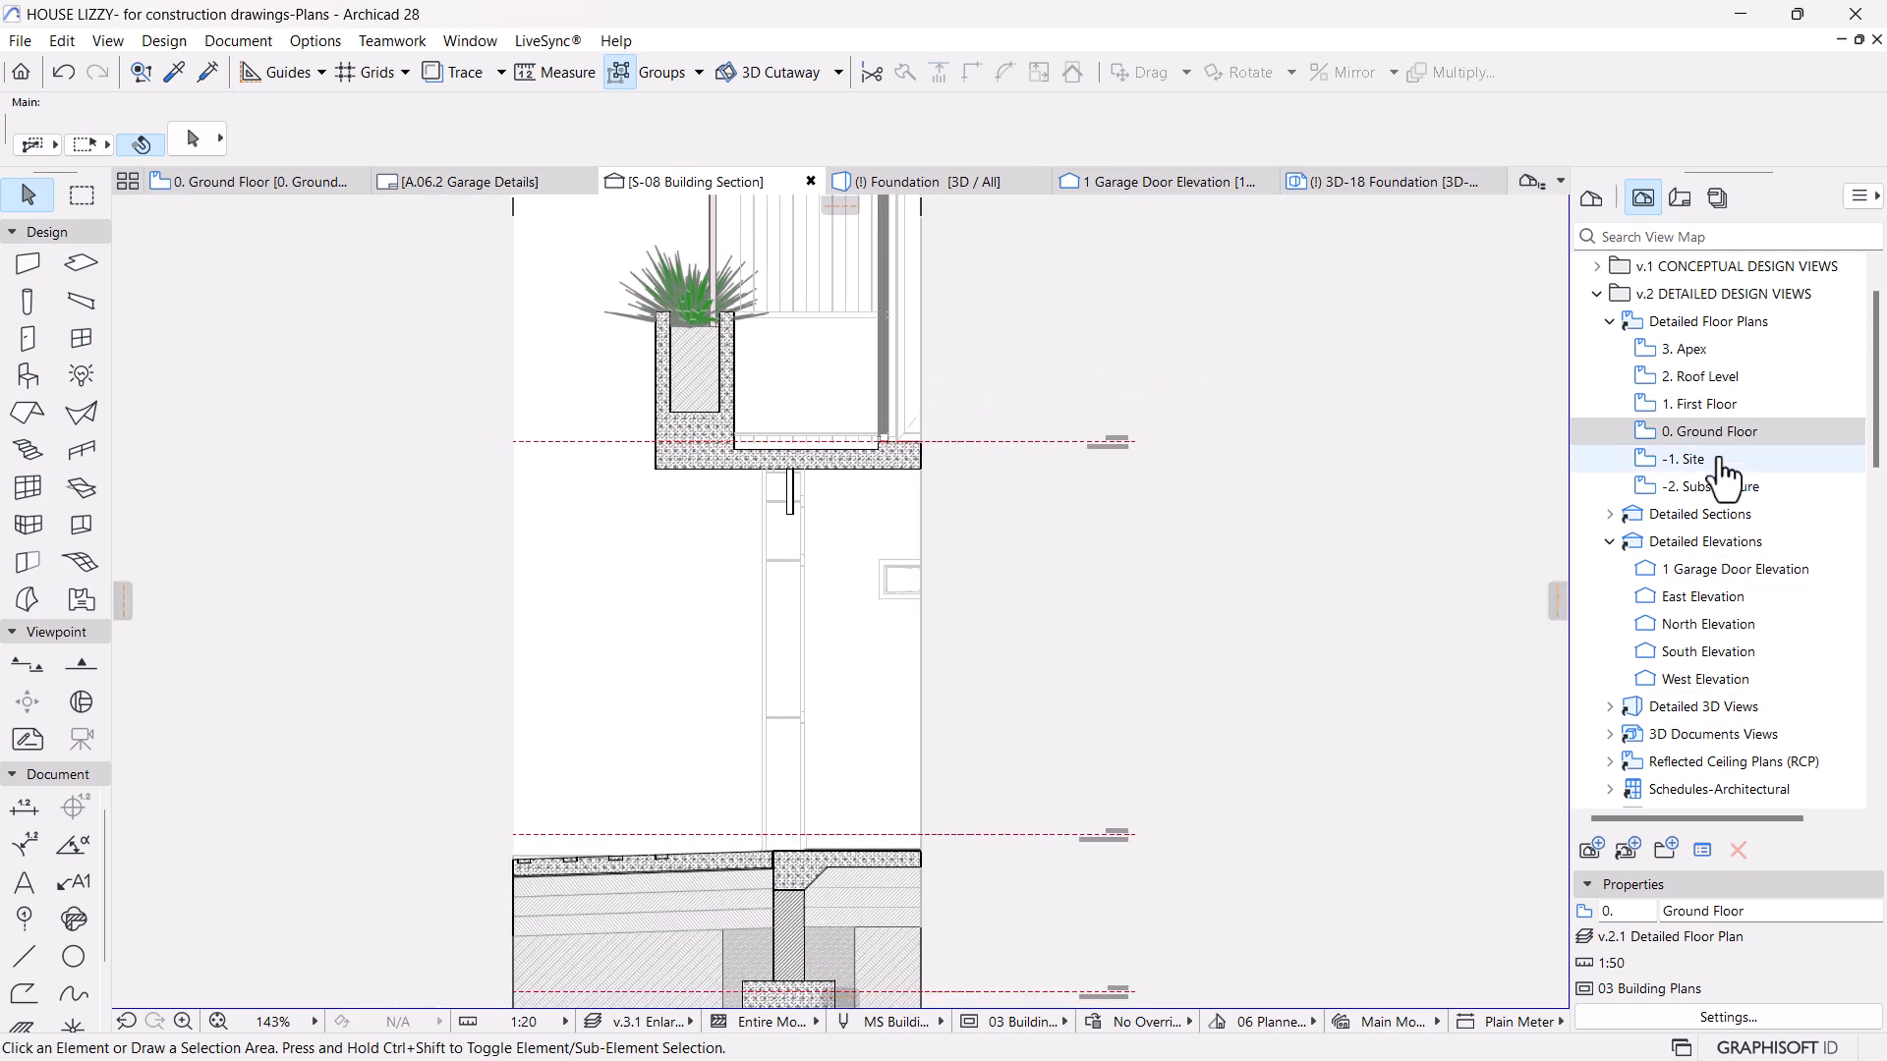
scroll(1703, 666, "down", 3)
scroll(1703, 665, "down", 5)
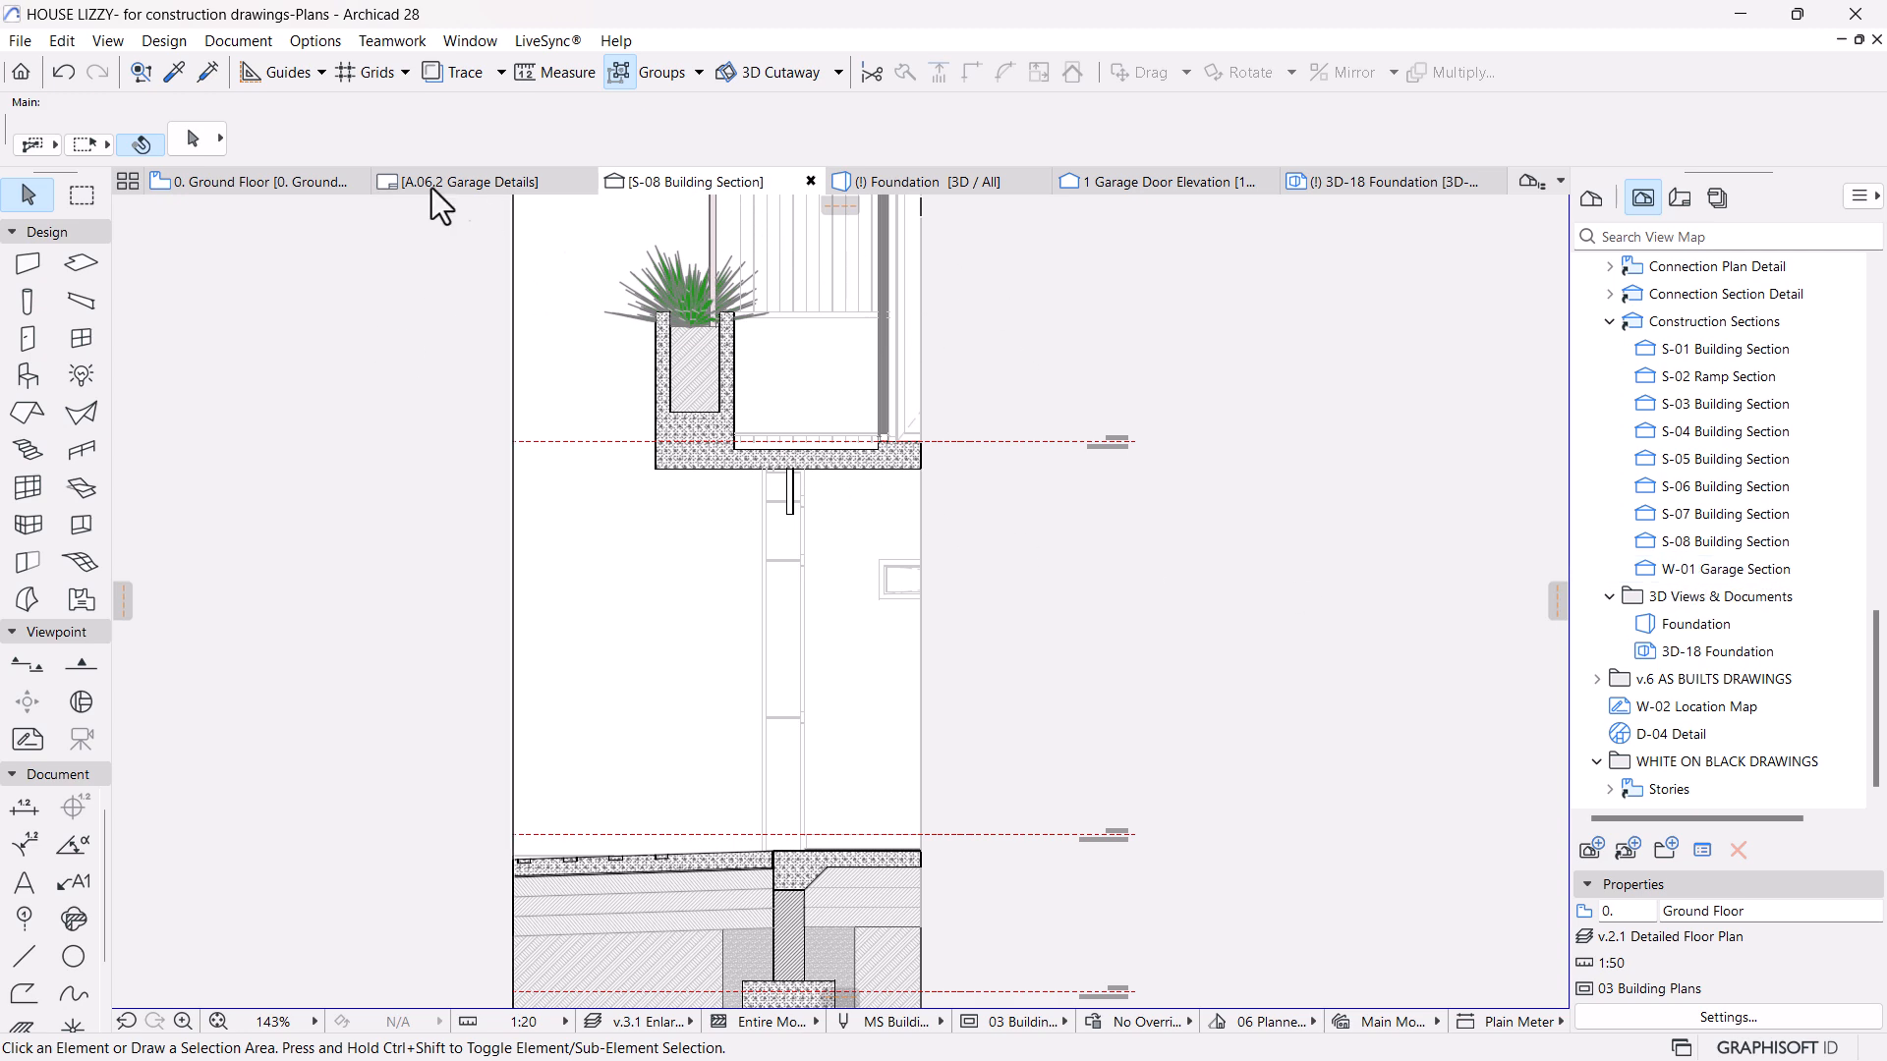
Rename the S-08 section on the Ground Floor plan as Garage Door Section and deselect it.
left_click(251, 179)
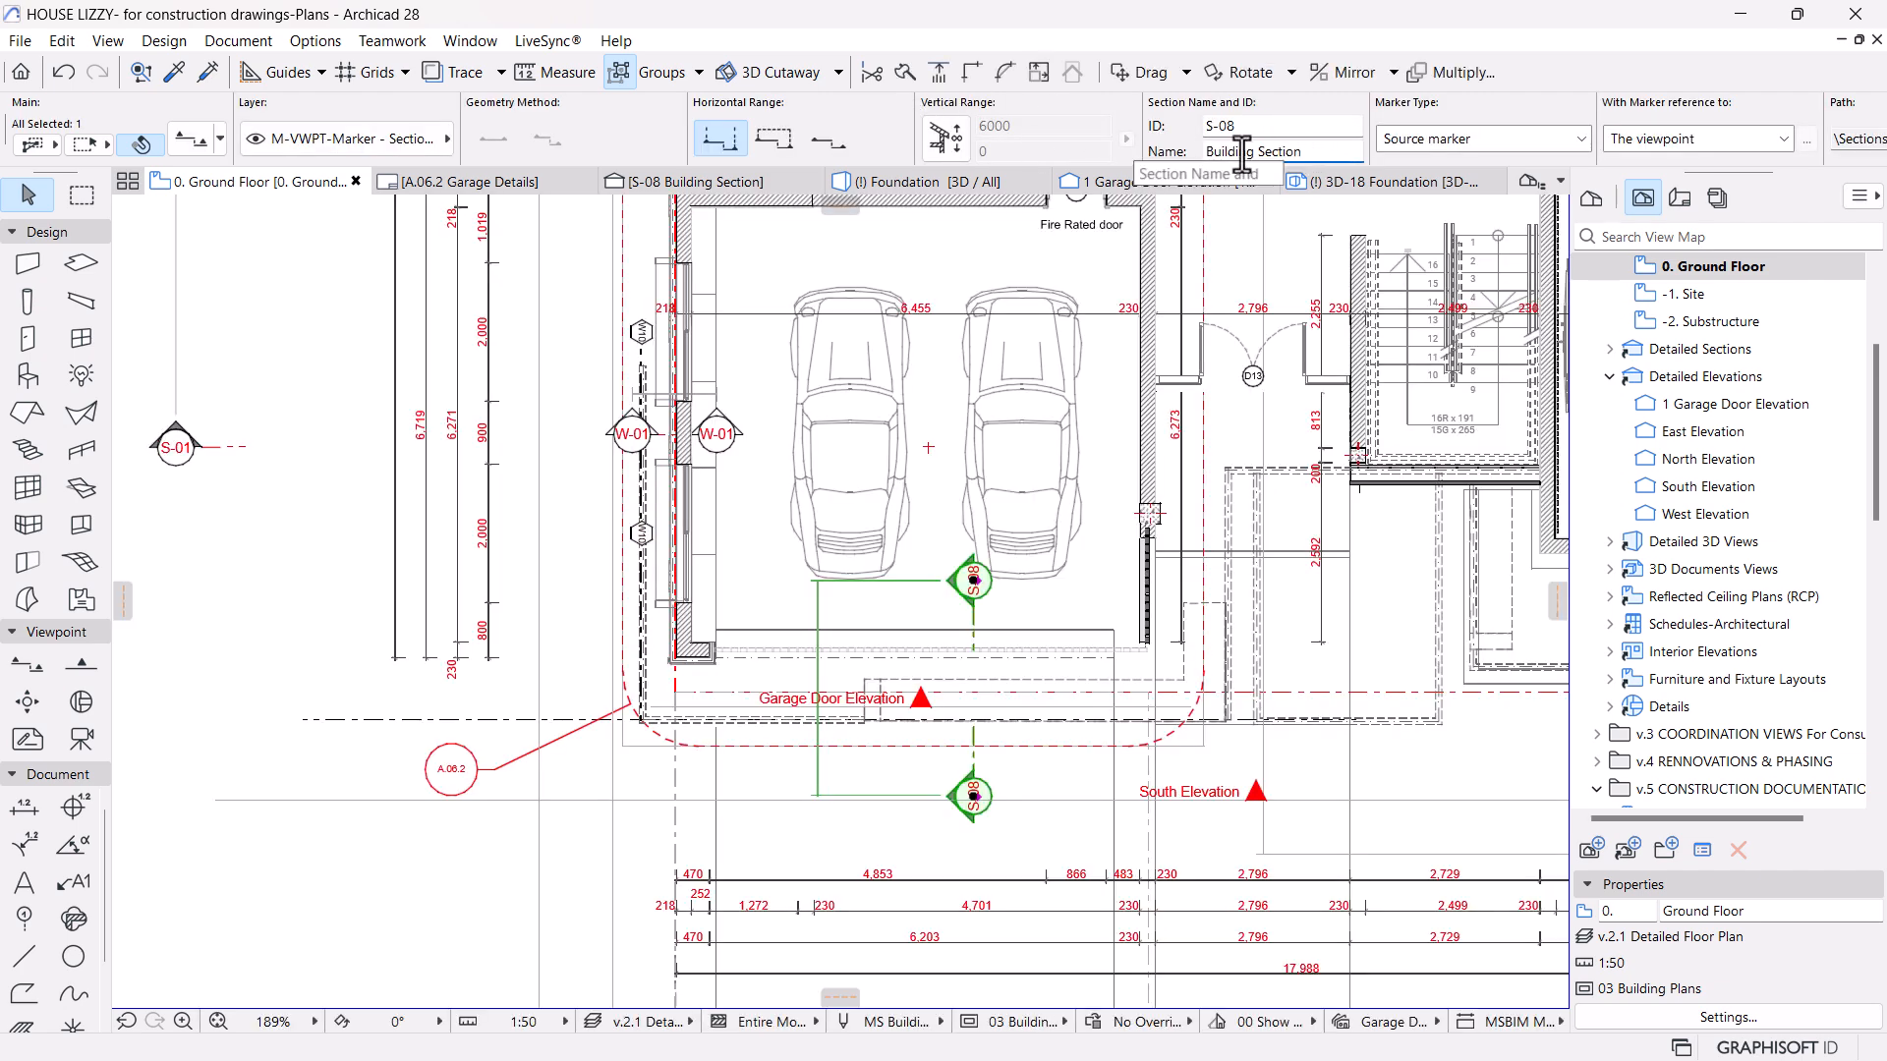
left_click_drag(1307, 151, 1214, 151)
type("G")
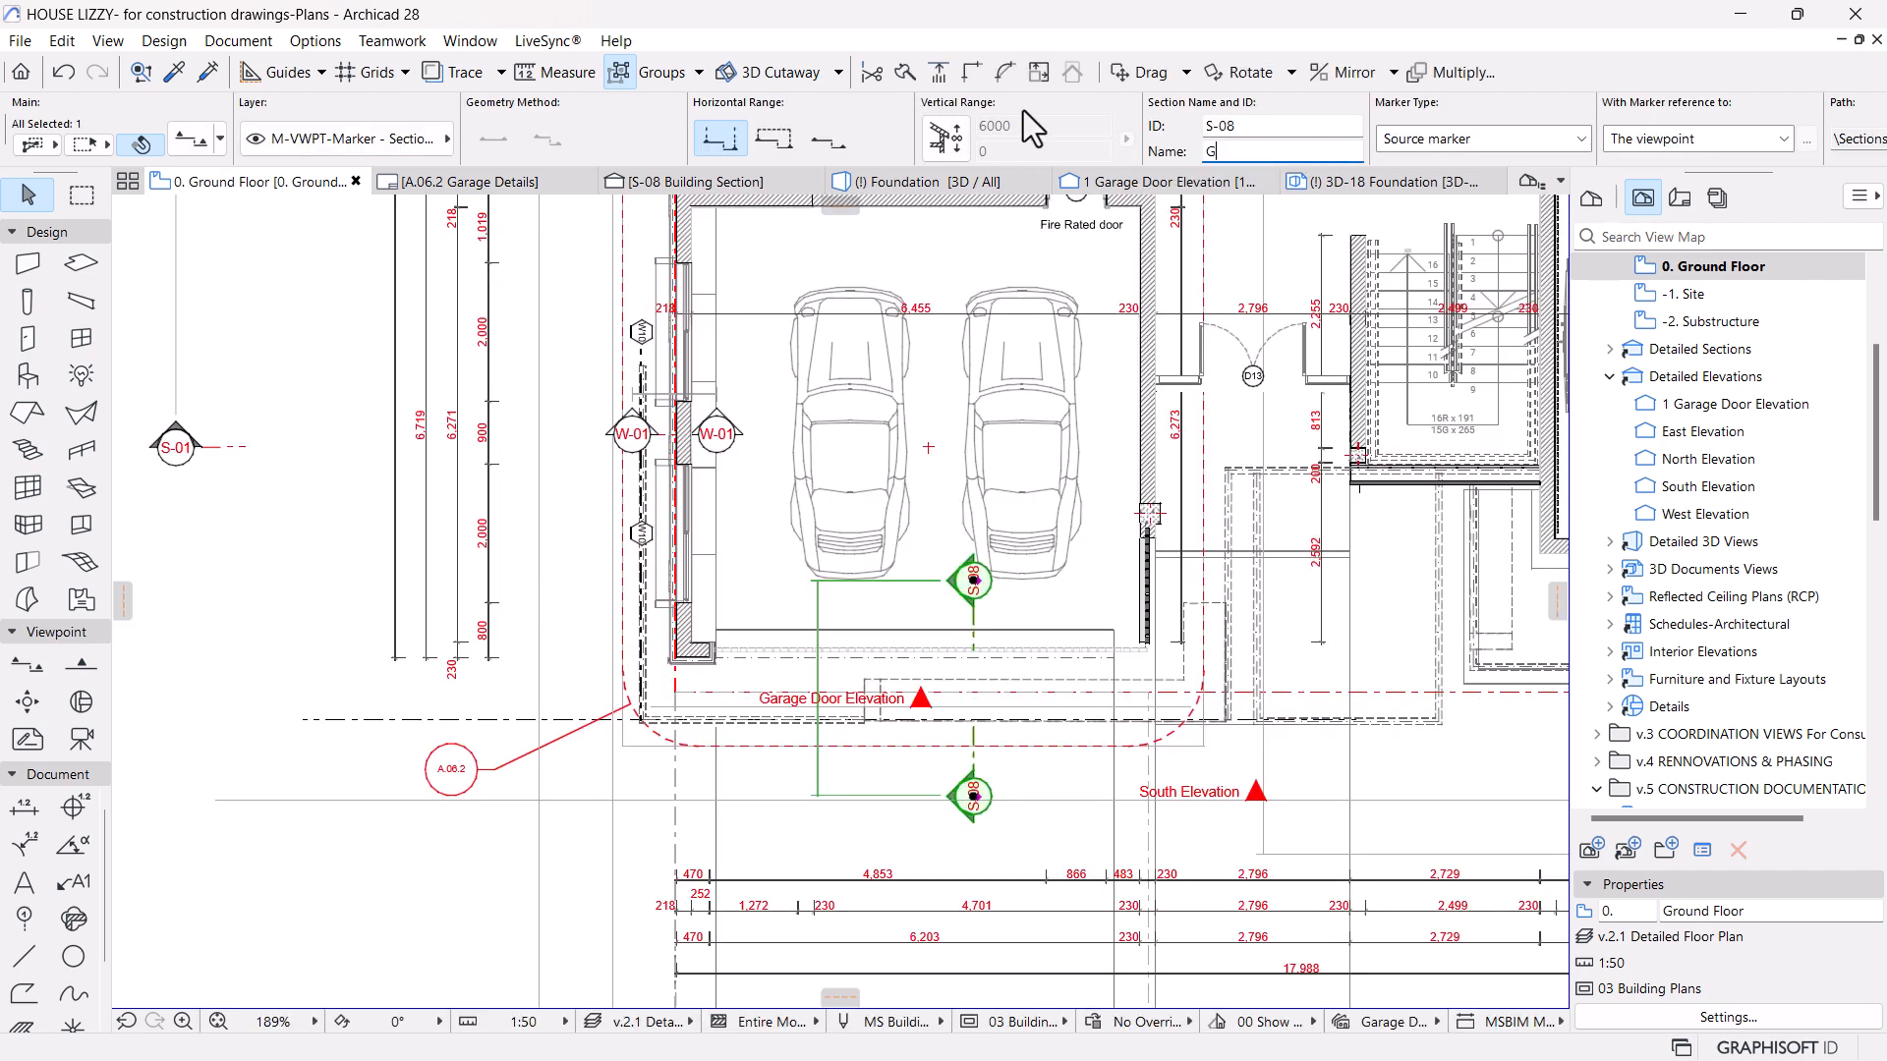
type("arageDooe")
key("BackSpace")
type("r Section")
left_click(1246, 150)
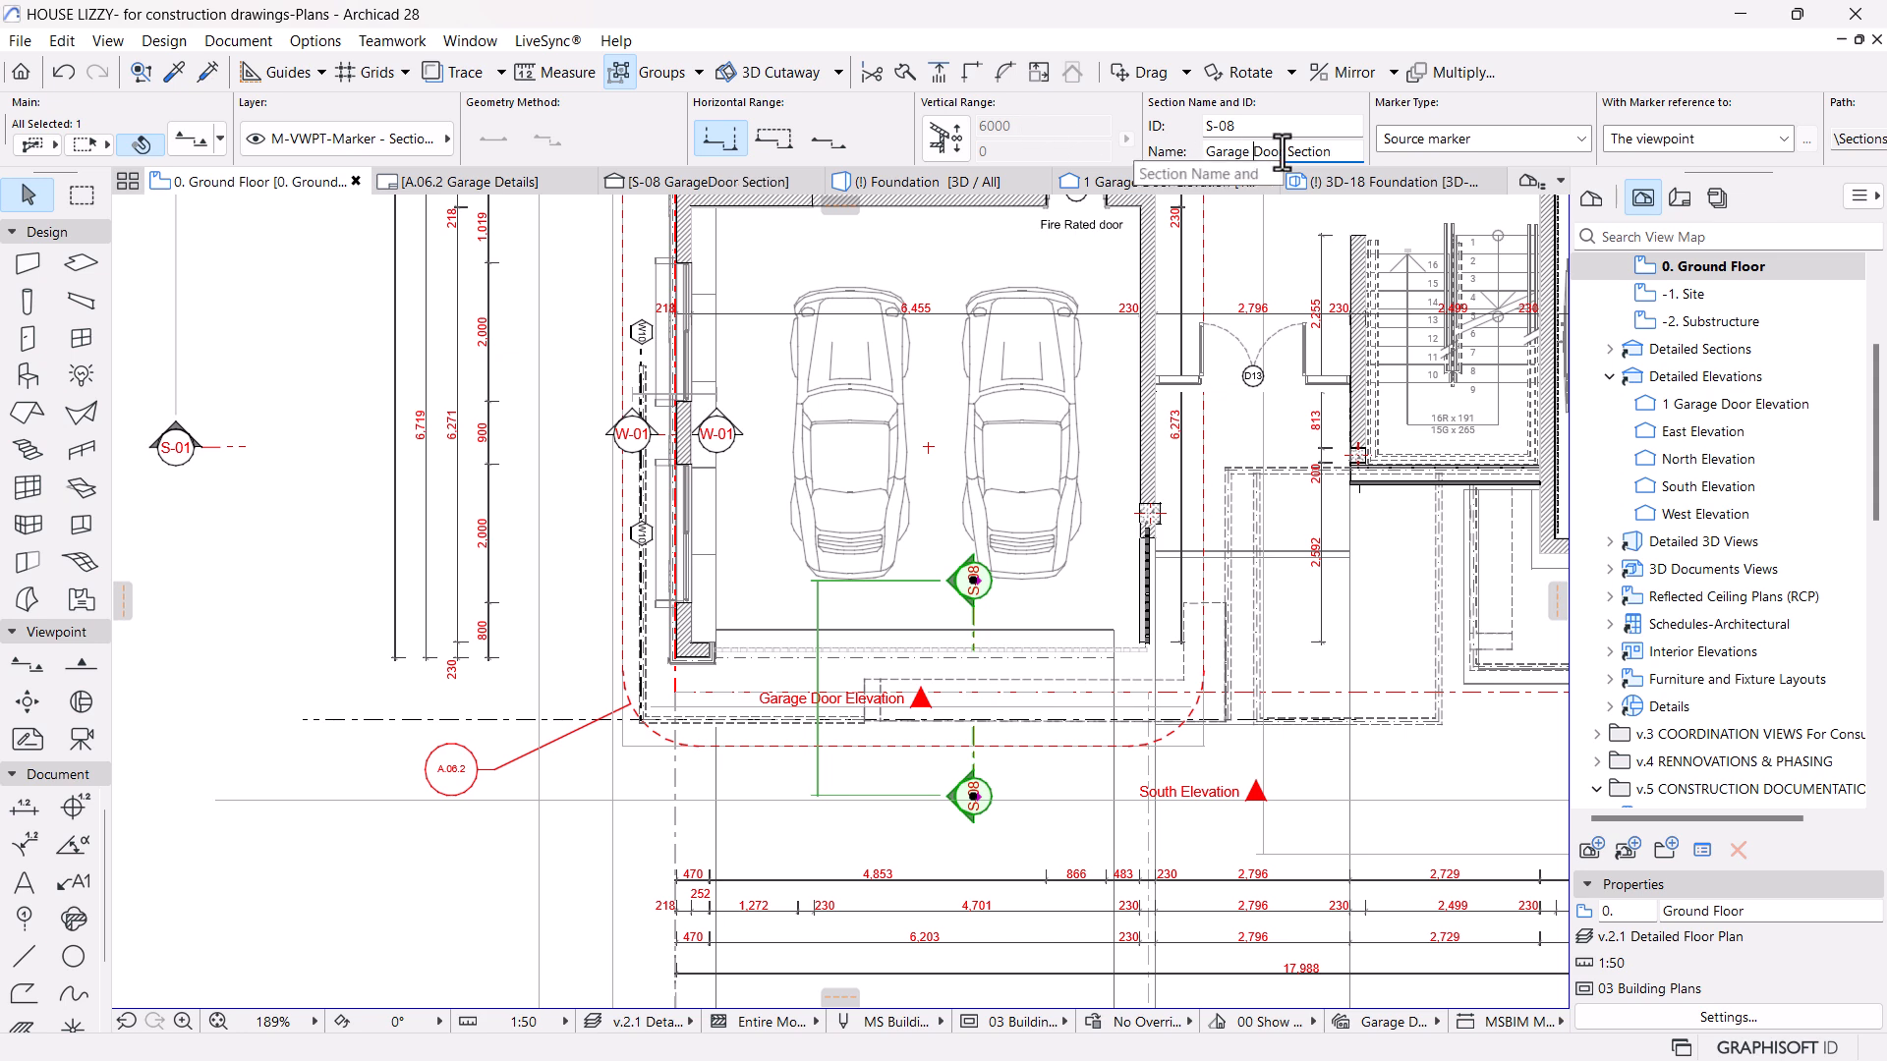
left_click(442, 865)
Place the S-08 Garage Door Section view on the A.06.2 Garage Details layout, beside the Garage Section drawing.
left_click(521, 182)
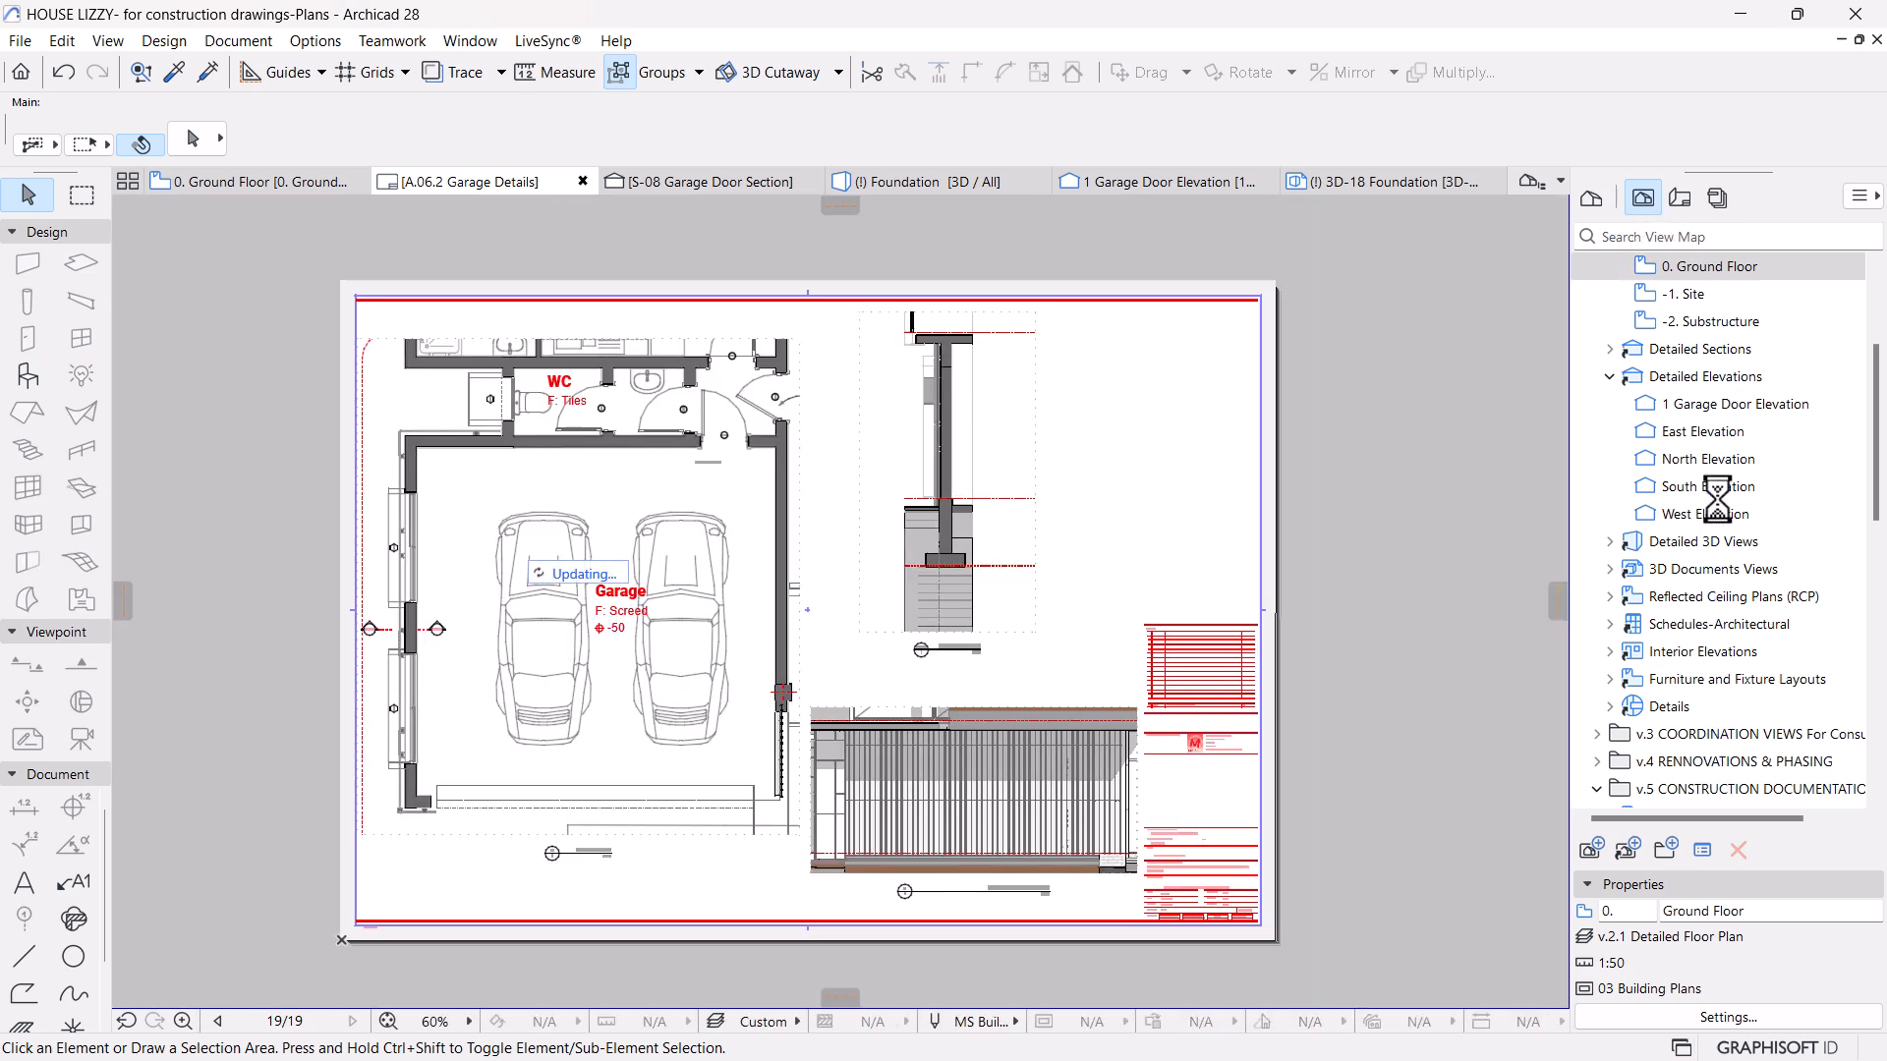
scroll(1740, 455, "up", 3)
scroll(1739, 455, "down", 4)
scroll(1747, 639, "down", 5)
left_click(1769, 569)
left_click_drag(1791, 556, 1110, 560)
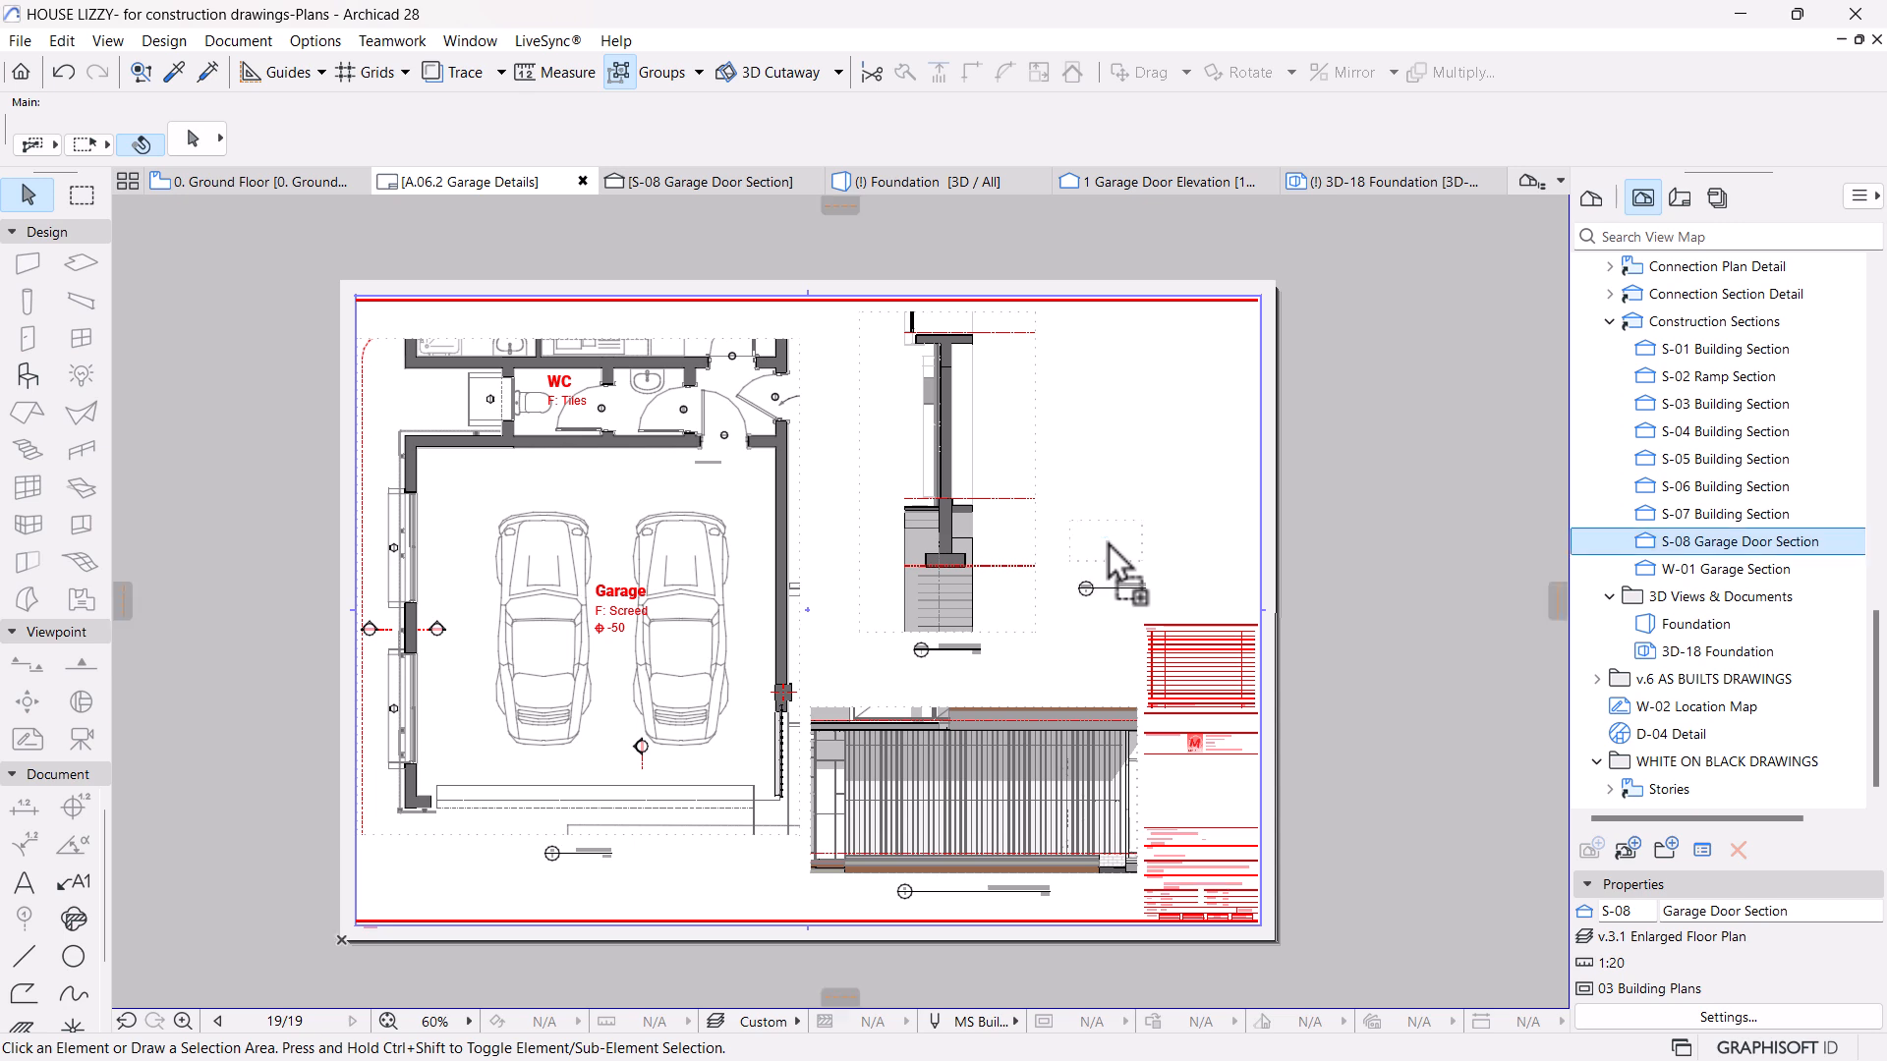
Delete the placed Garage Door Section drawing from the layout.
scroll(1199, 540, "up", 5)
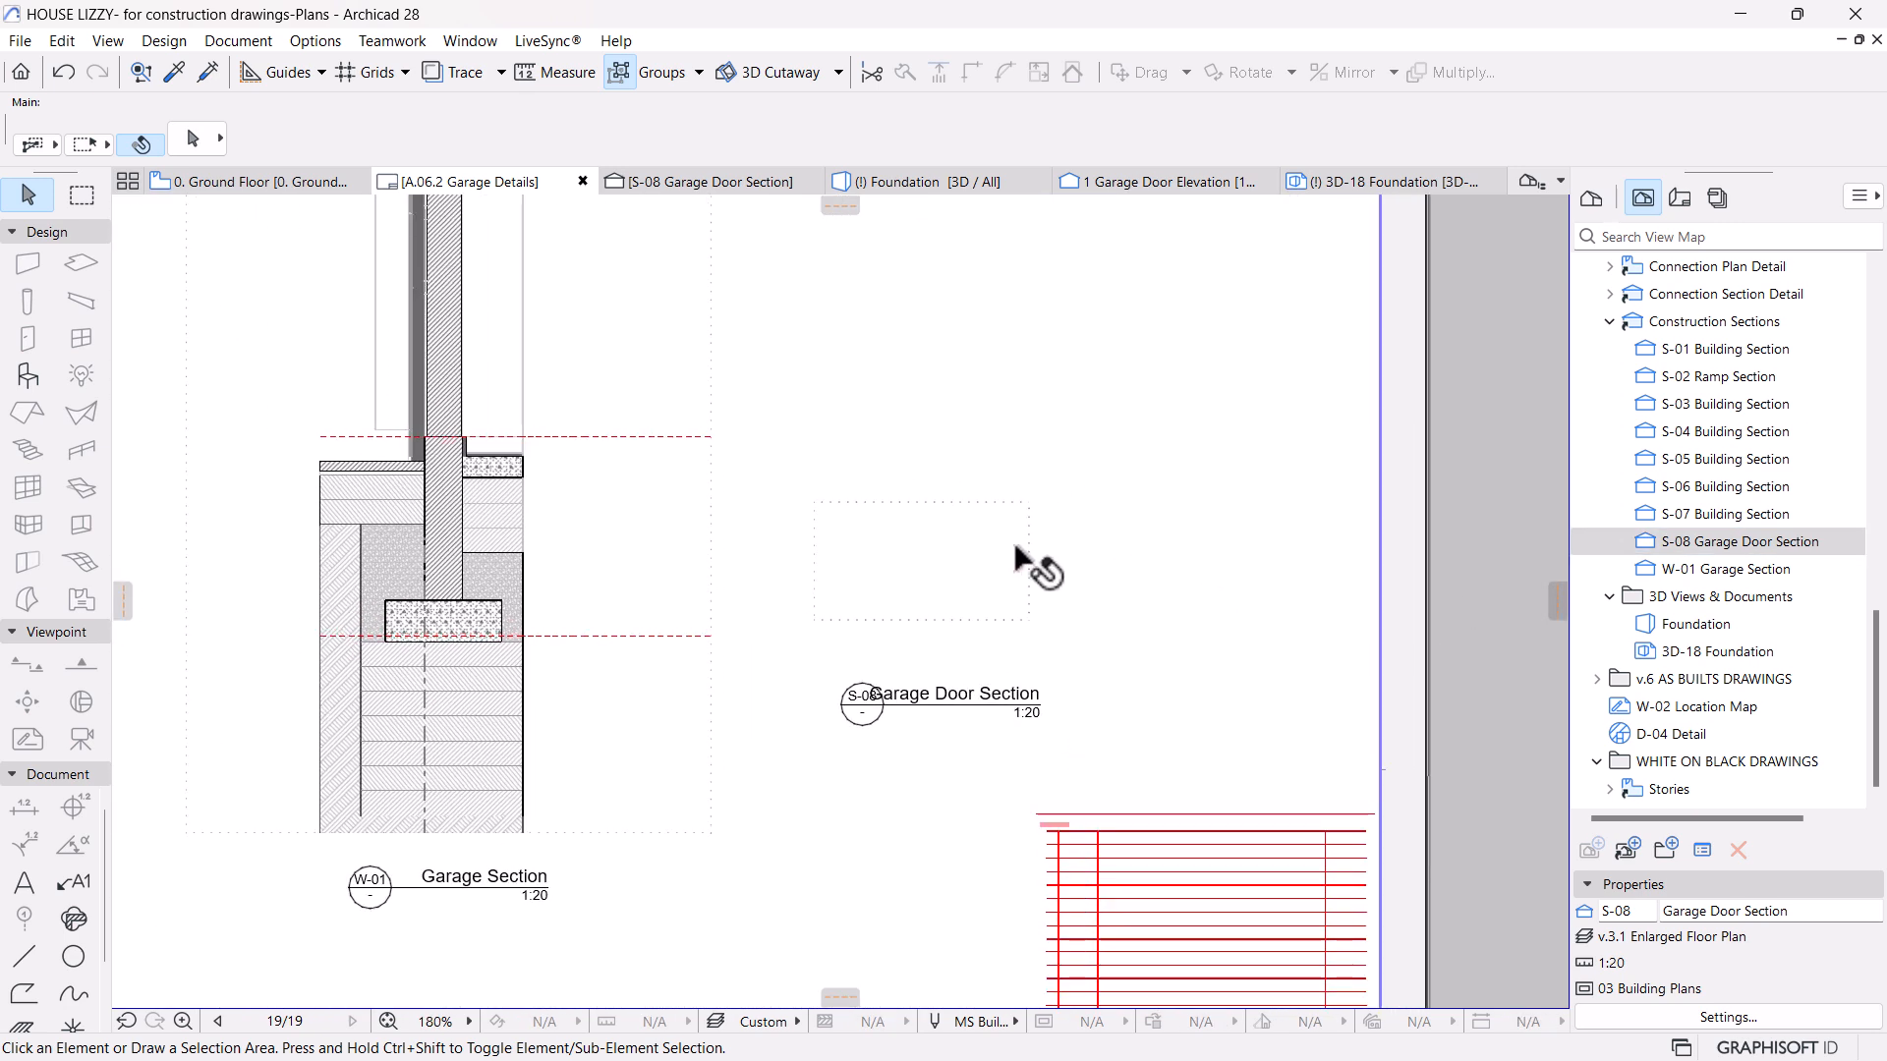
left_click(1015, 552)
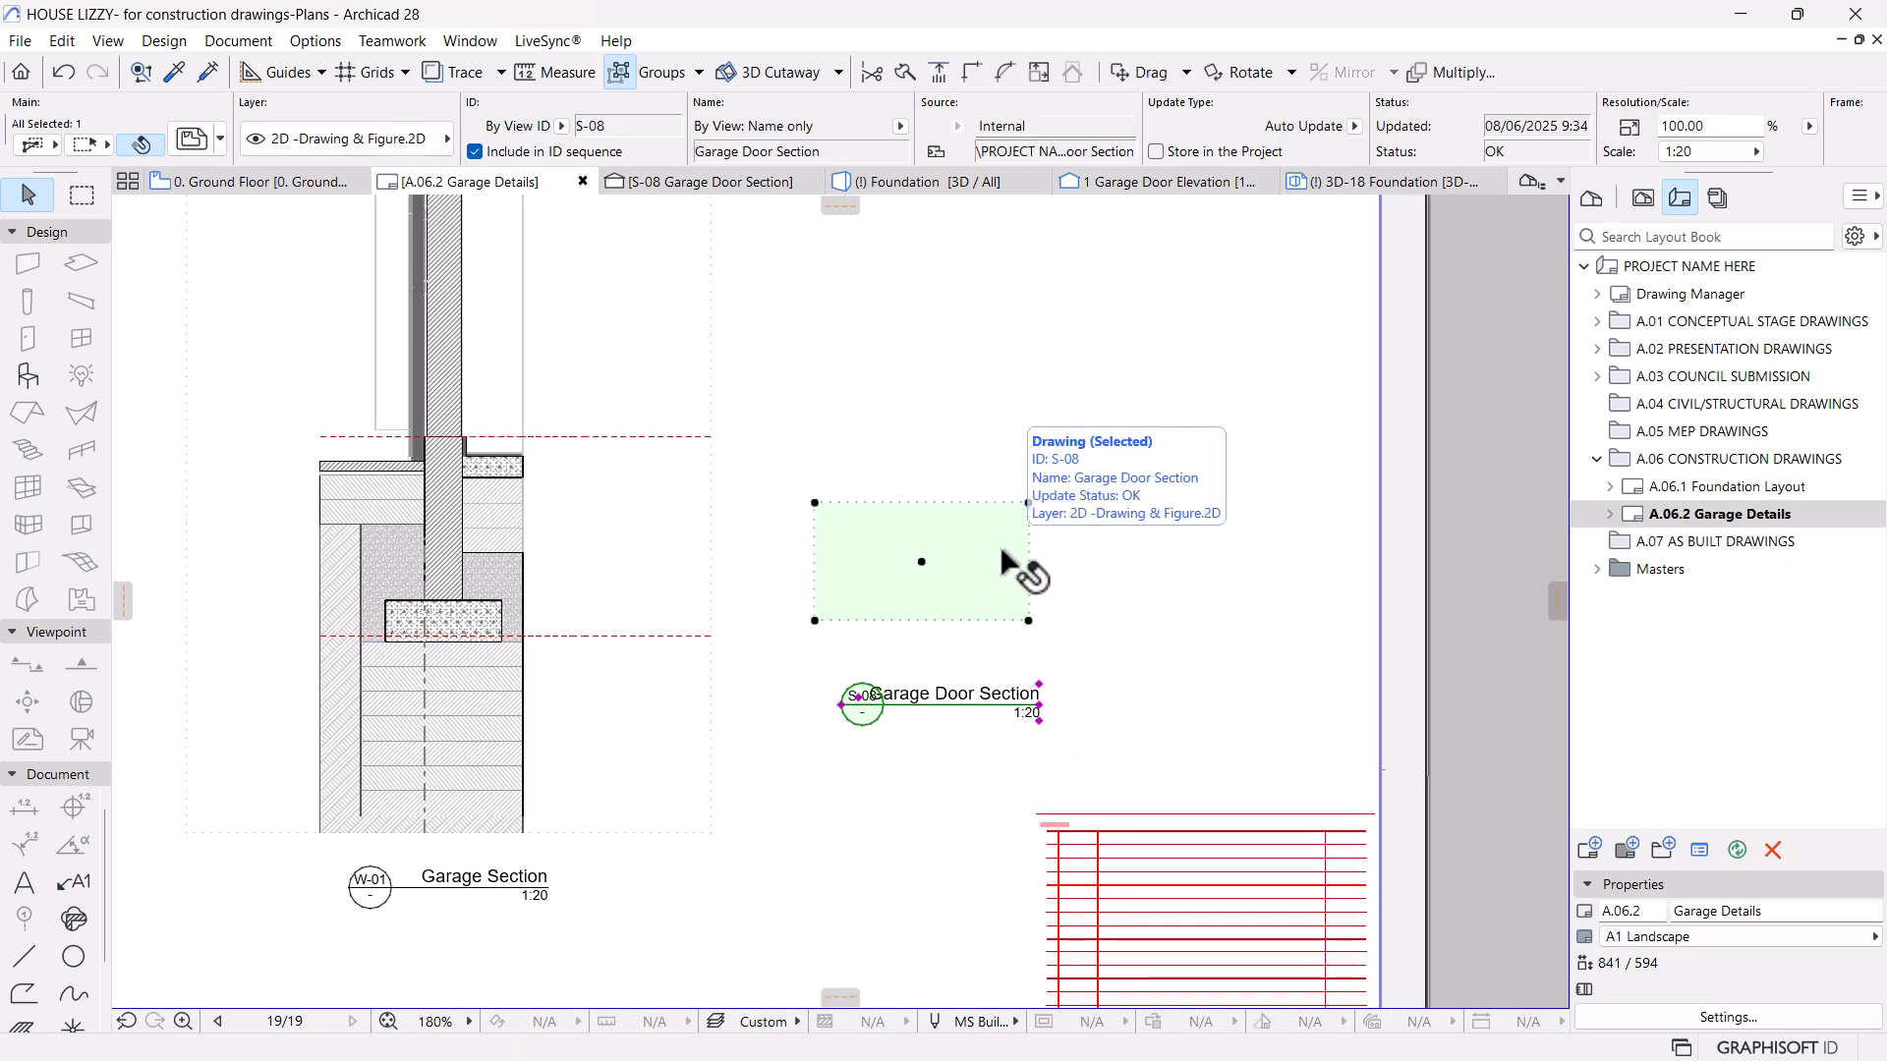
key("Delete")
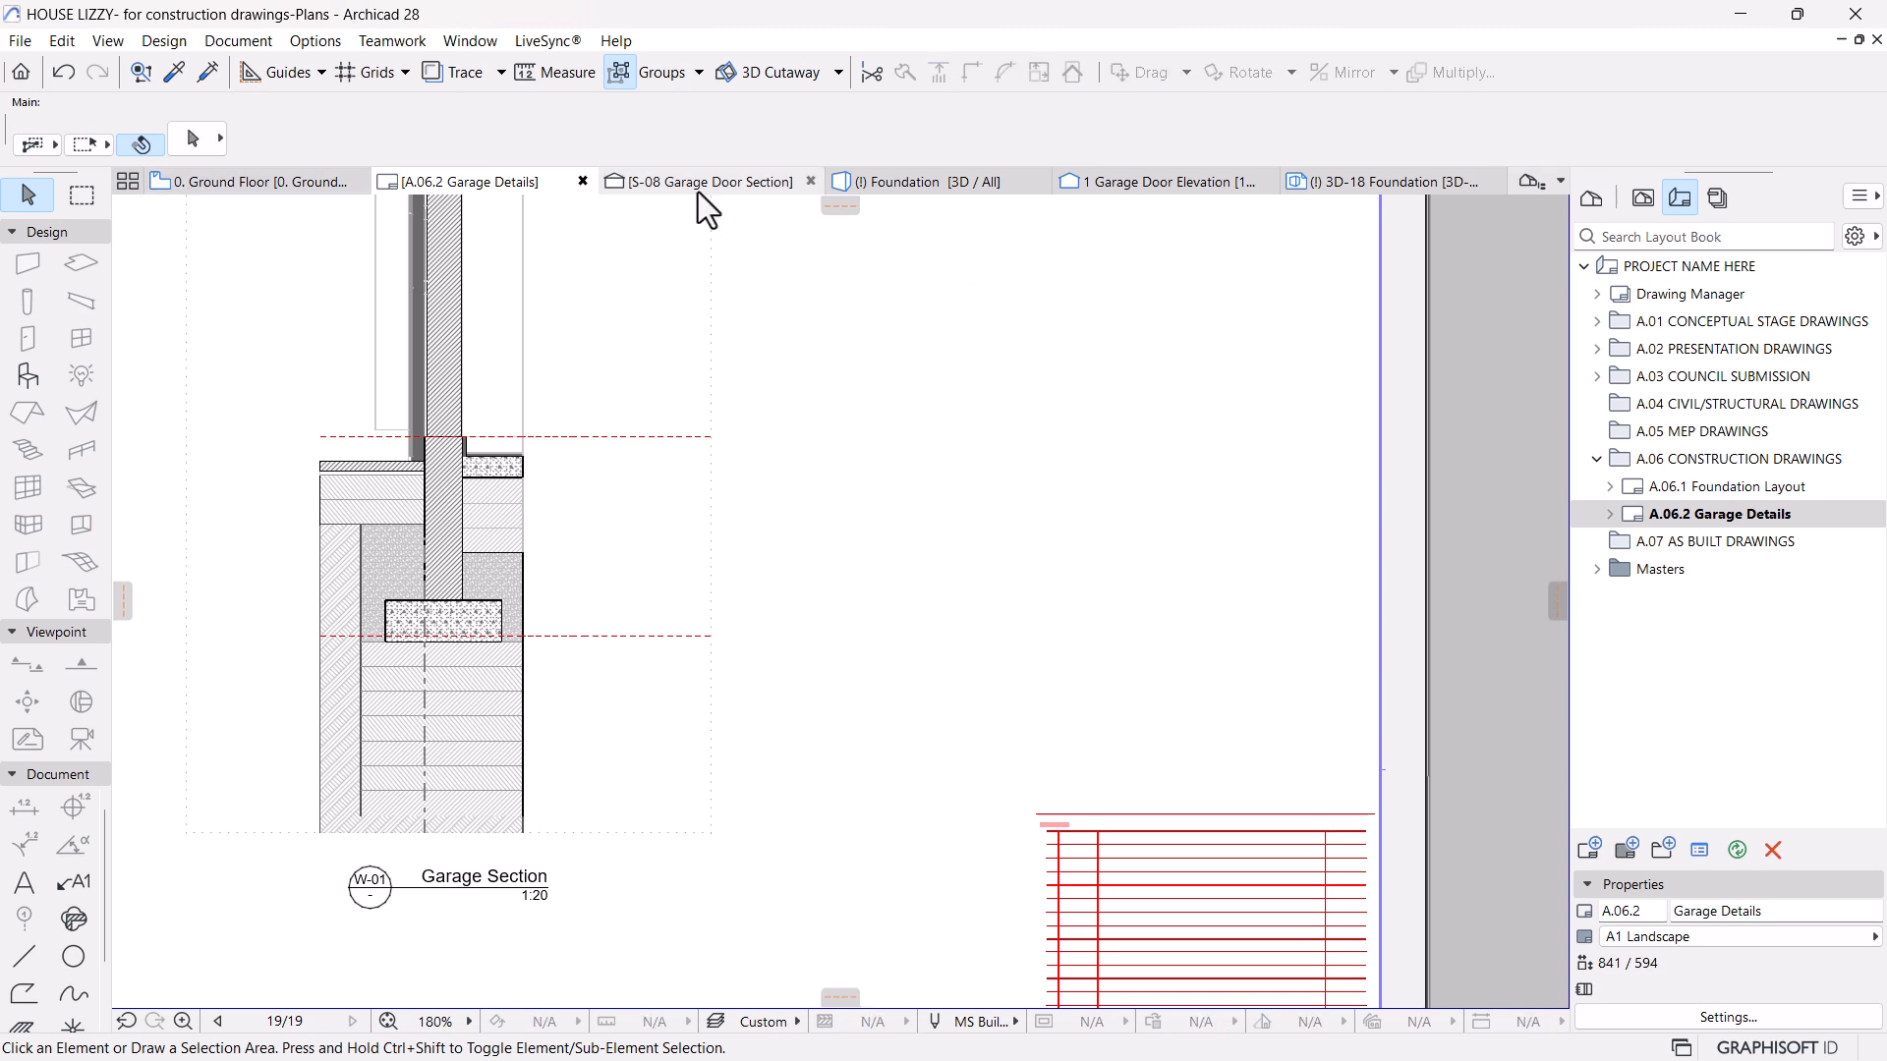
Open the S-08 Garage Door Section and examine its extent from the foundation up to the upper floors.
left_click(703, 183)
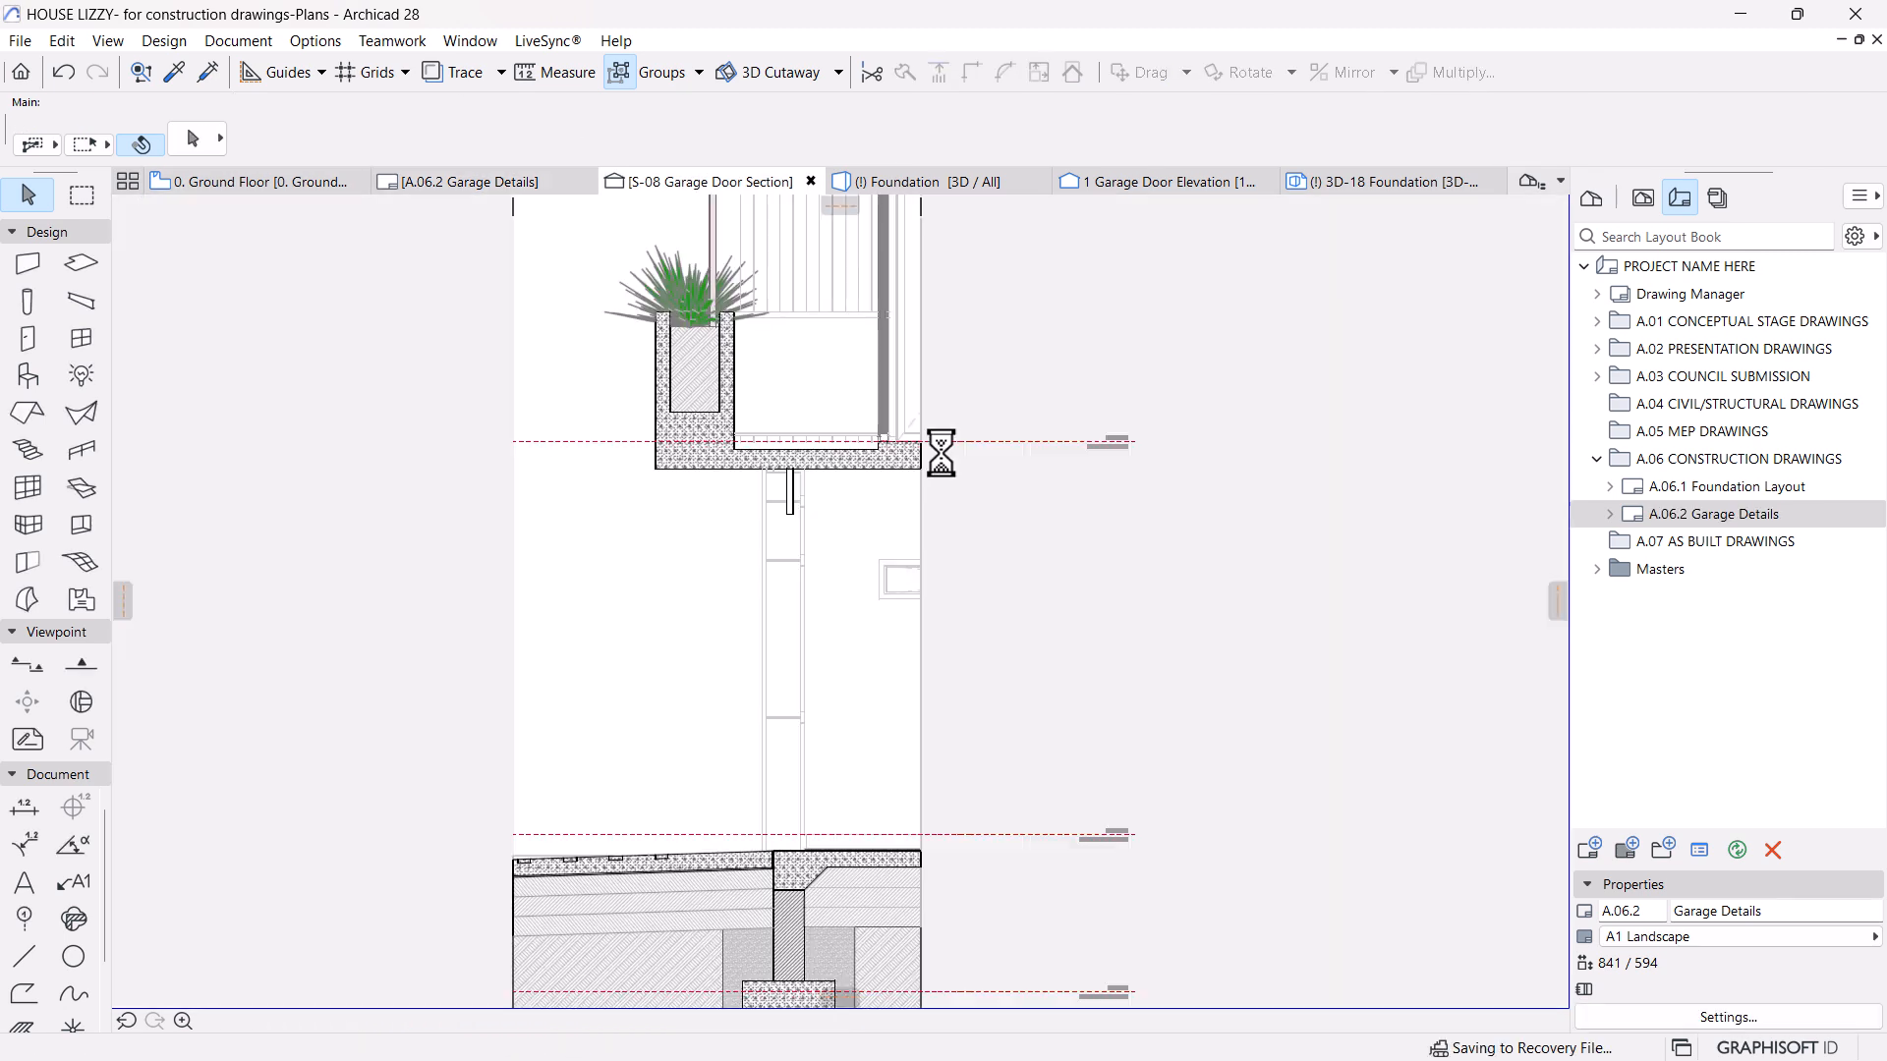
left_click(1641, 198)
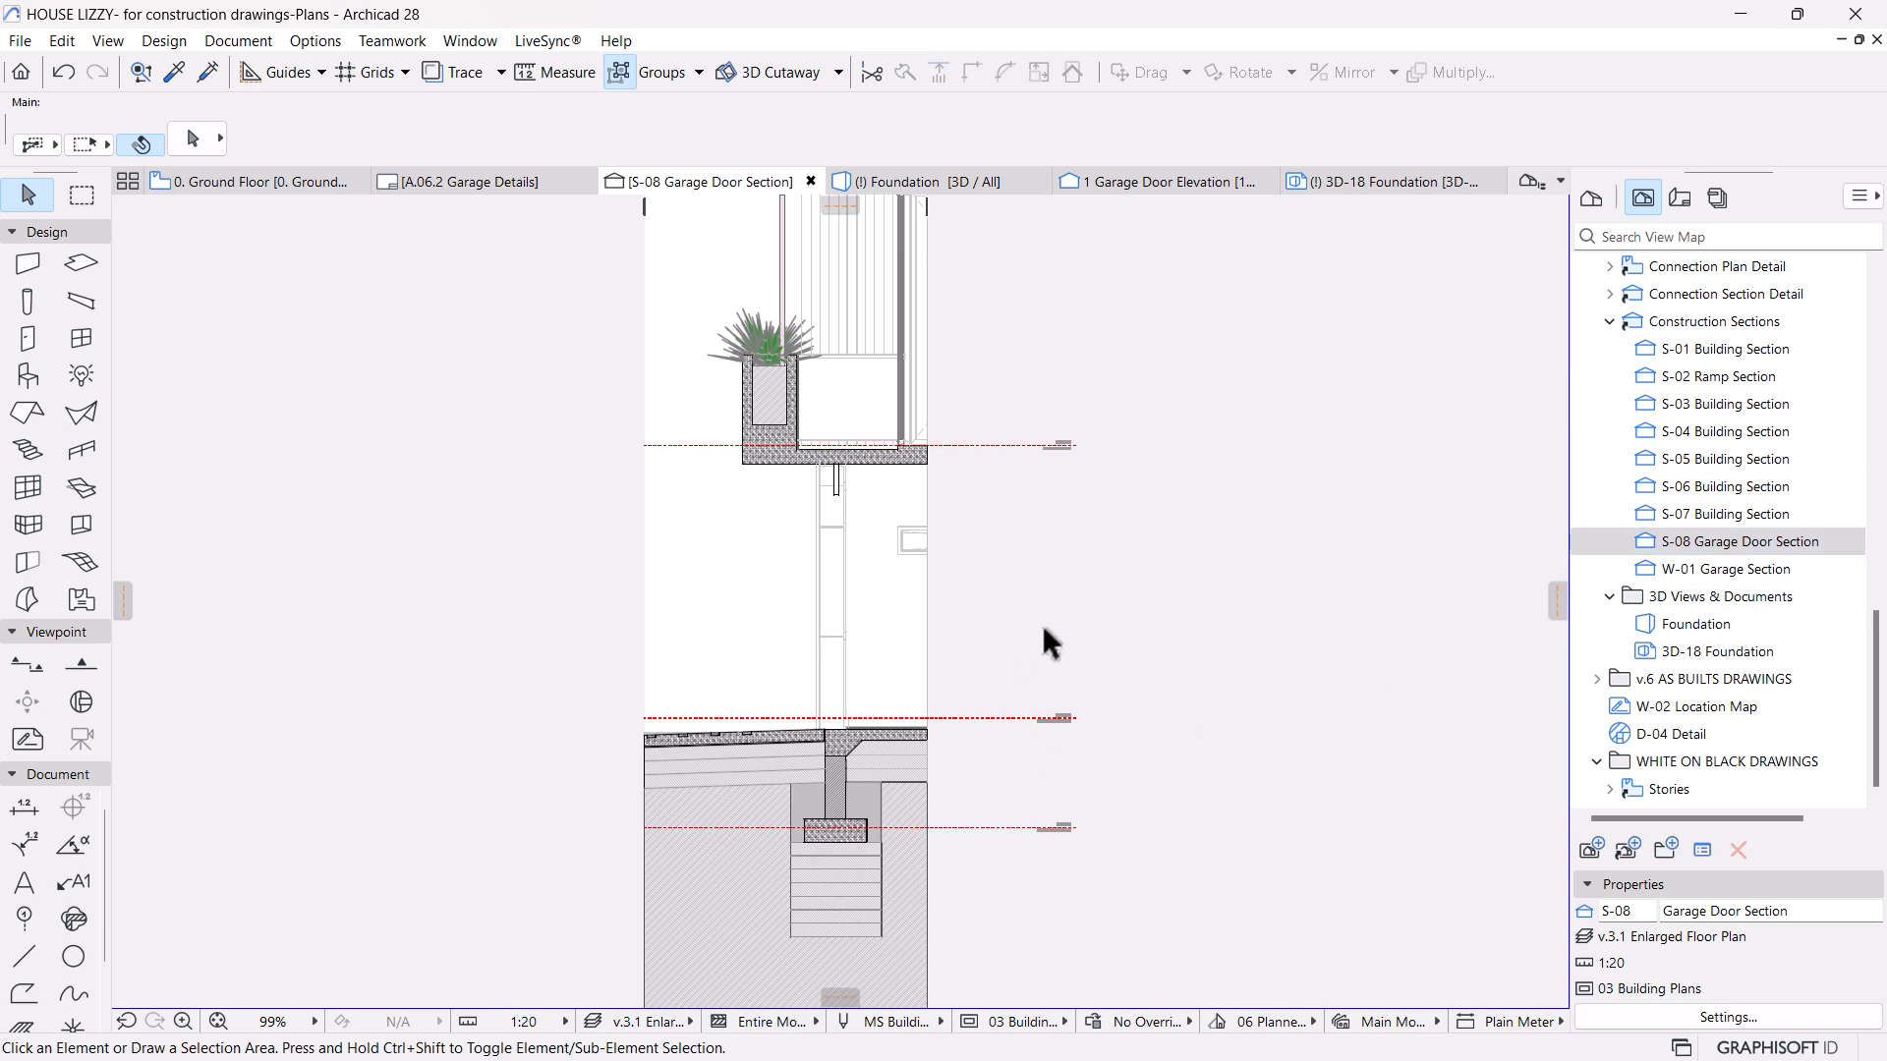
scroll(1032, 629, "down", 3)
scroll(927, 696, "up", 3)
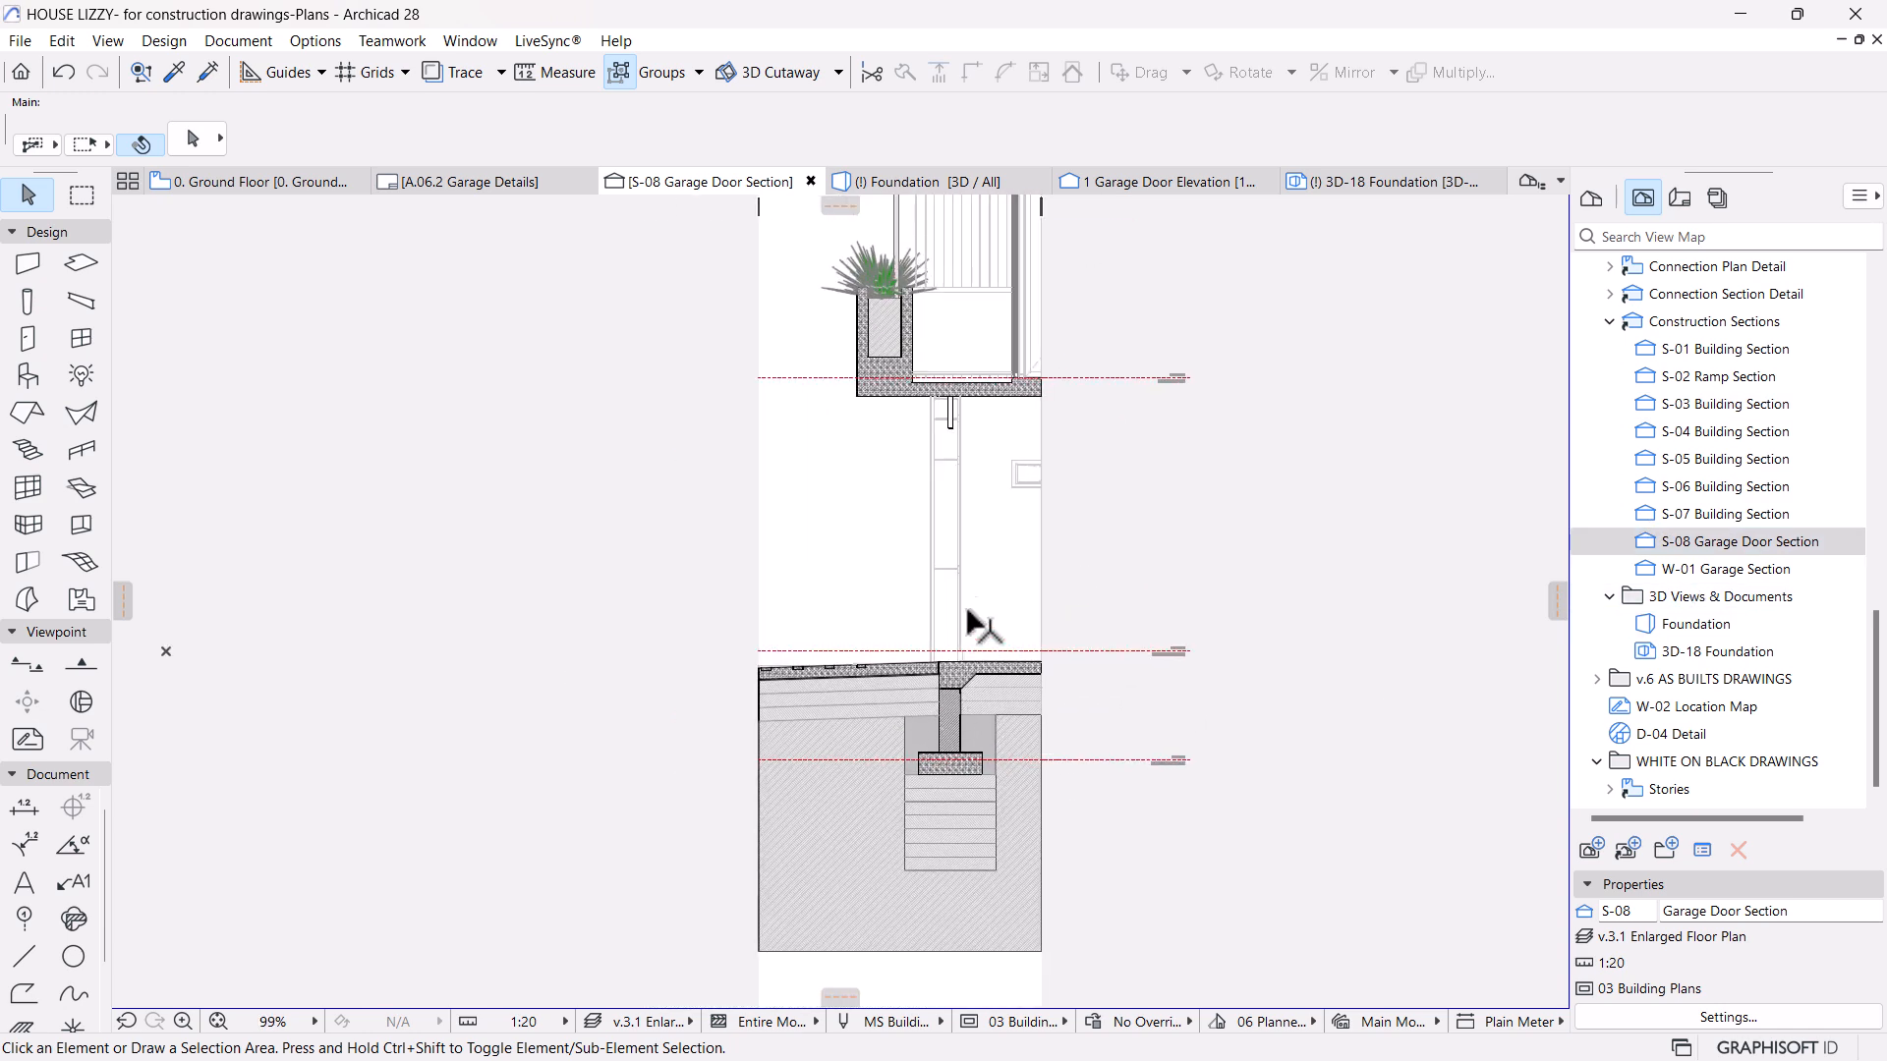
scroll(1010, 581, "up", 3)
middle_click_drag(968, 495, 961, 696)
scroll(967, 616, "down", 2)
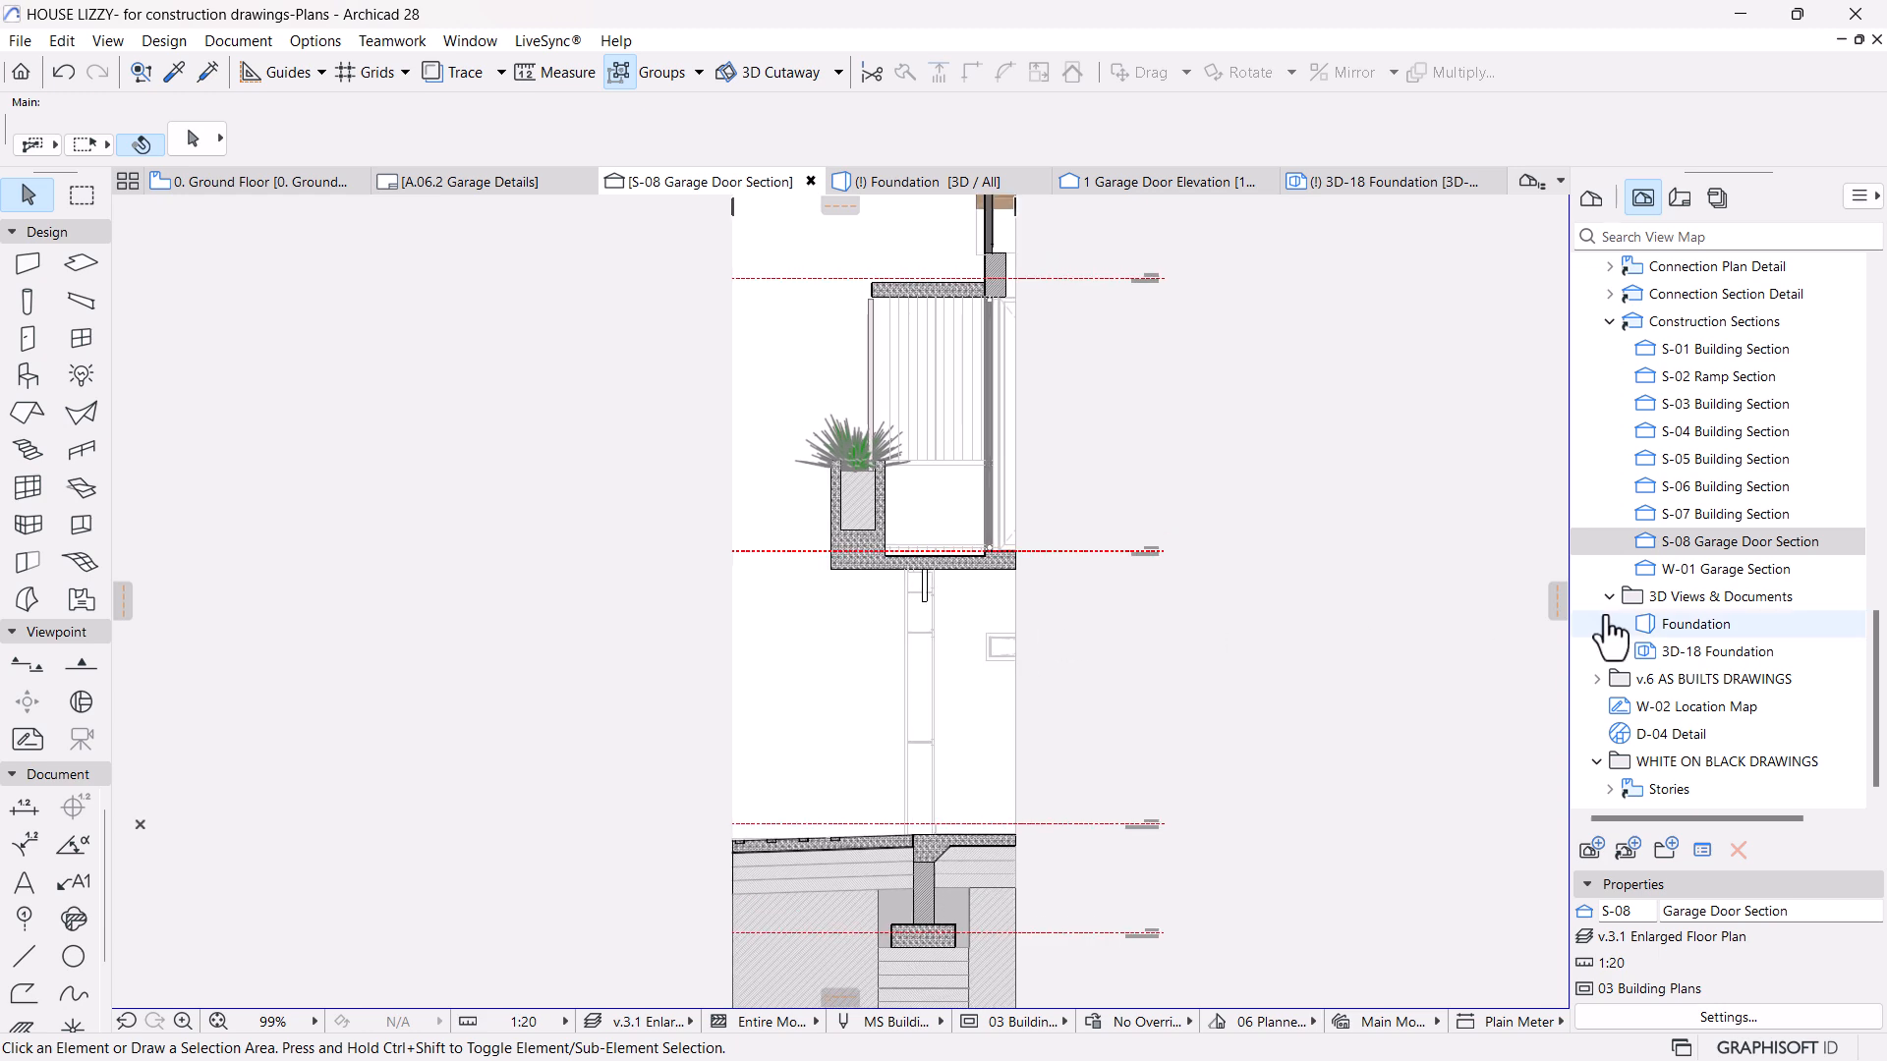
middle_click_drag(1082, 540, 1011, 624)
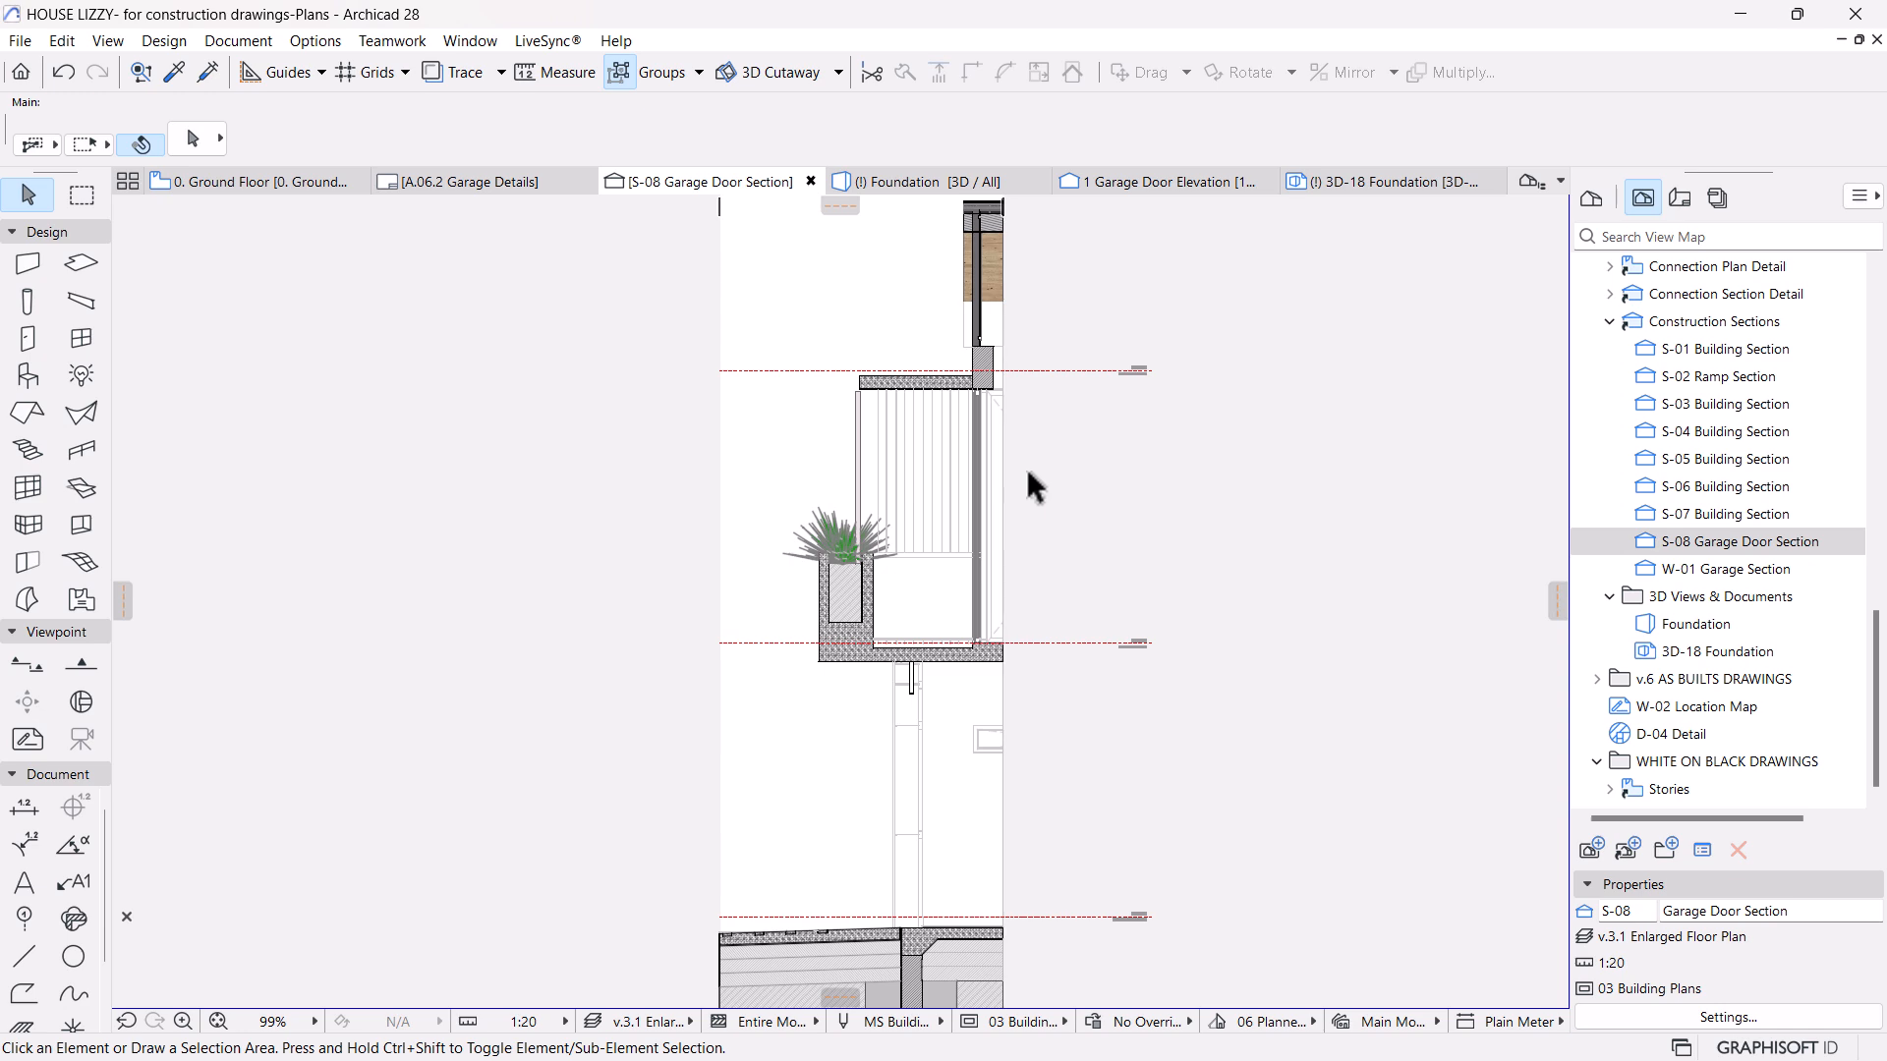
scroll(1018, 484, "down", 3)
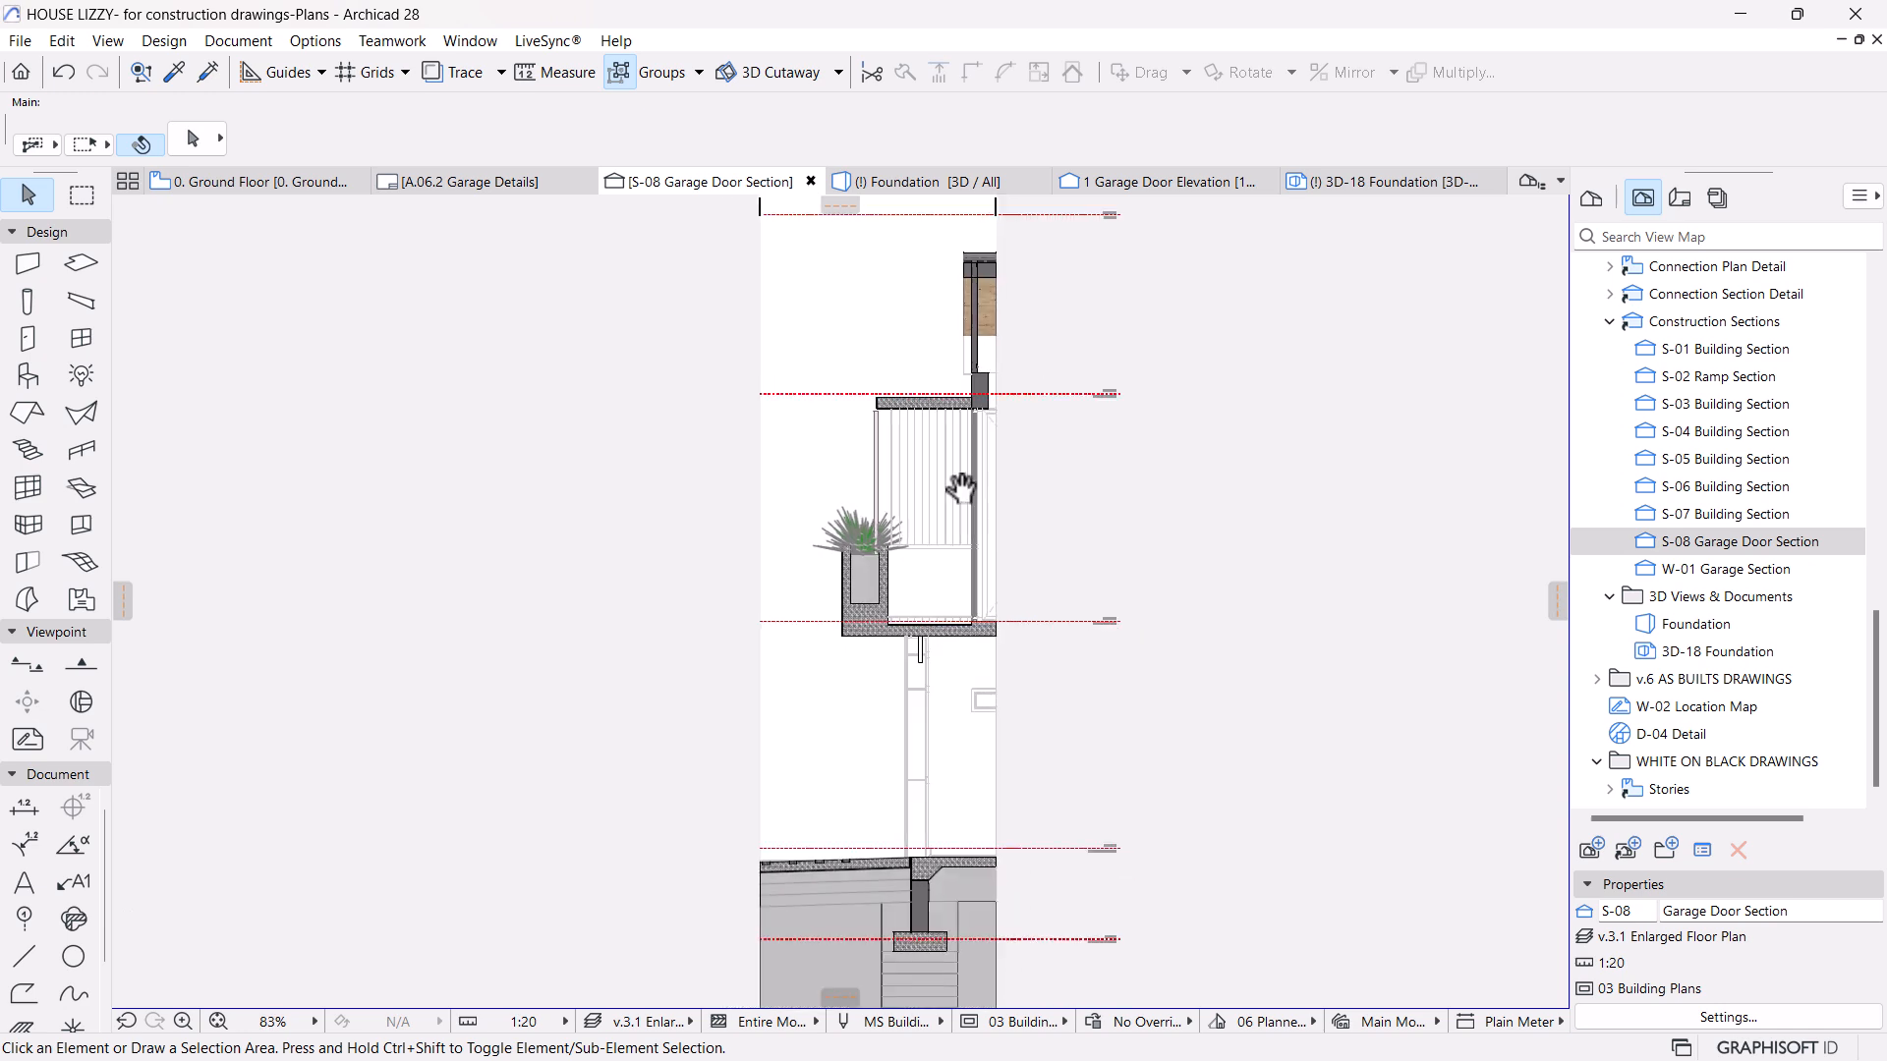
scroll(880, 660, "up", 2)
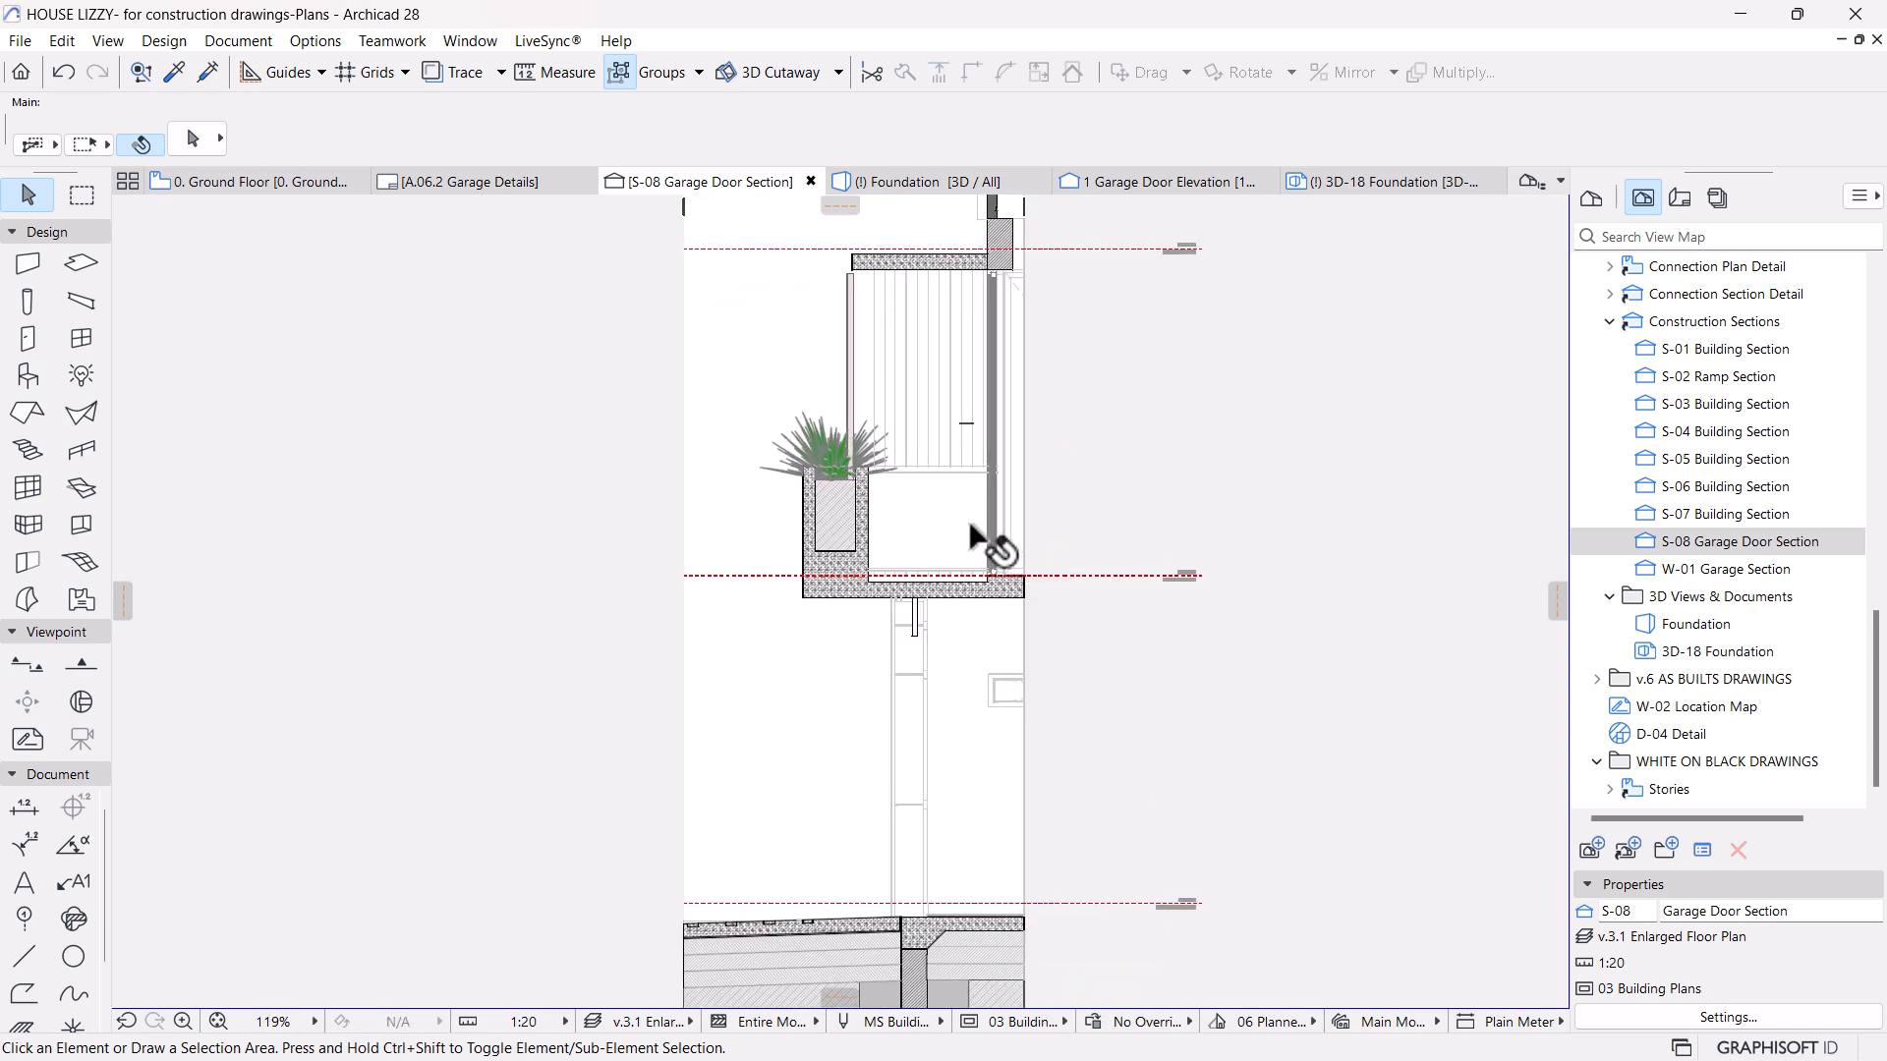
scroll(926, 671, "down", 2)
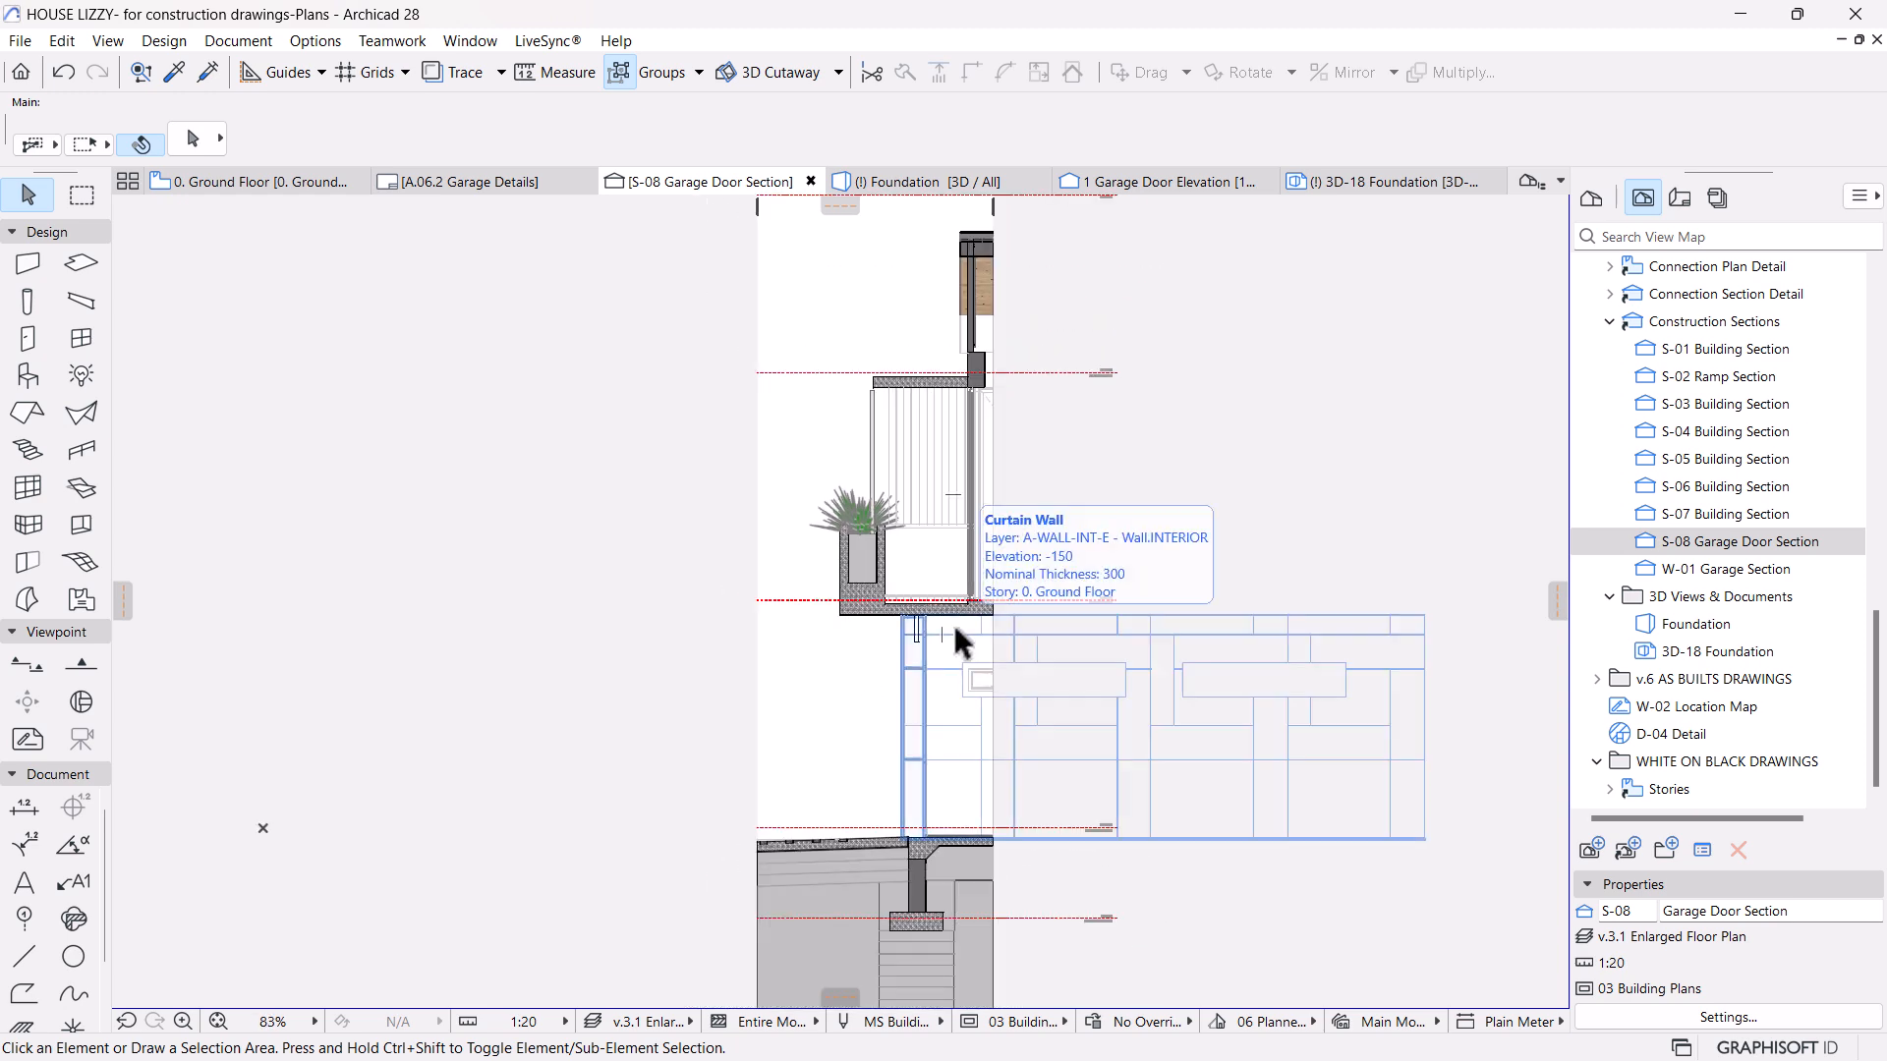
Rename the W-01 Garage Section view as Garage Wall Section.
left_click(1734, 547)
left_click(1731, 575)
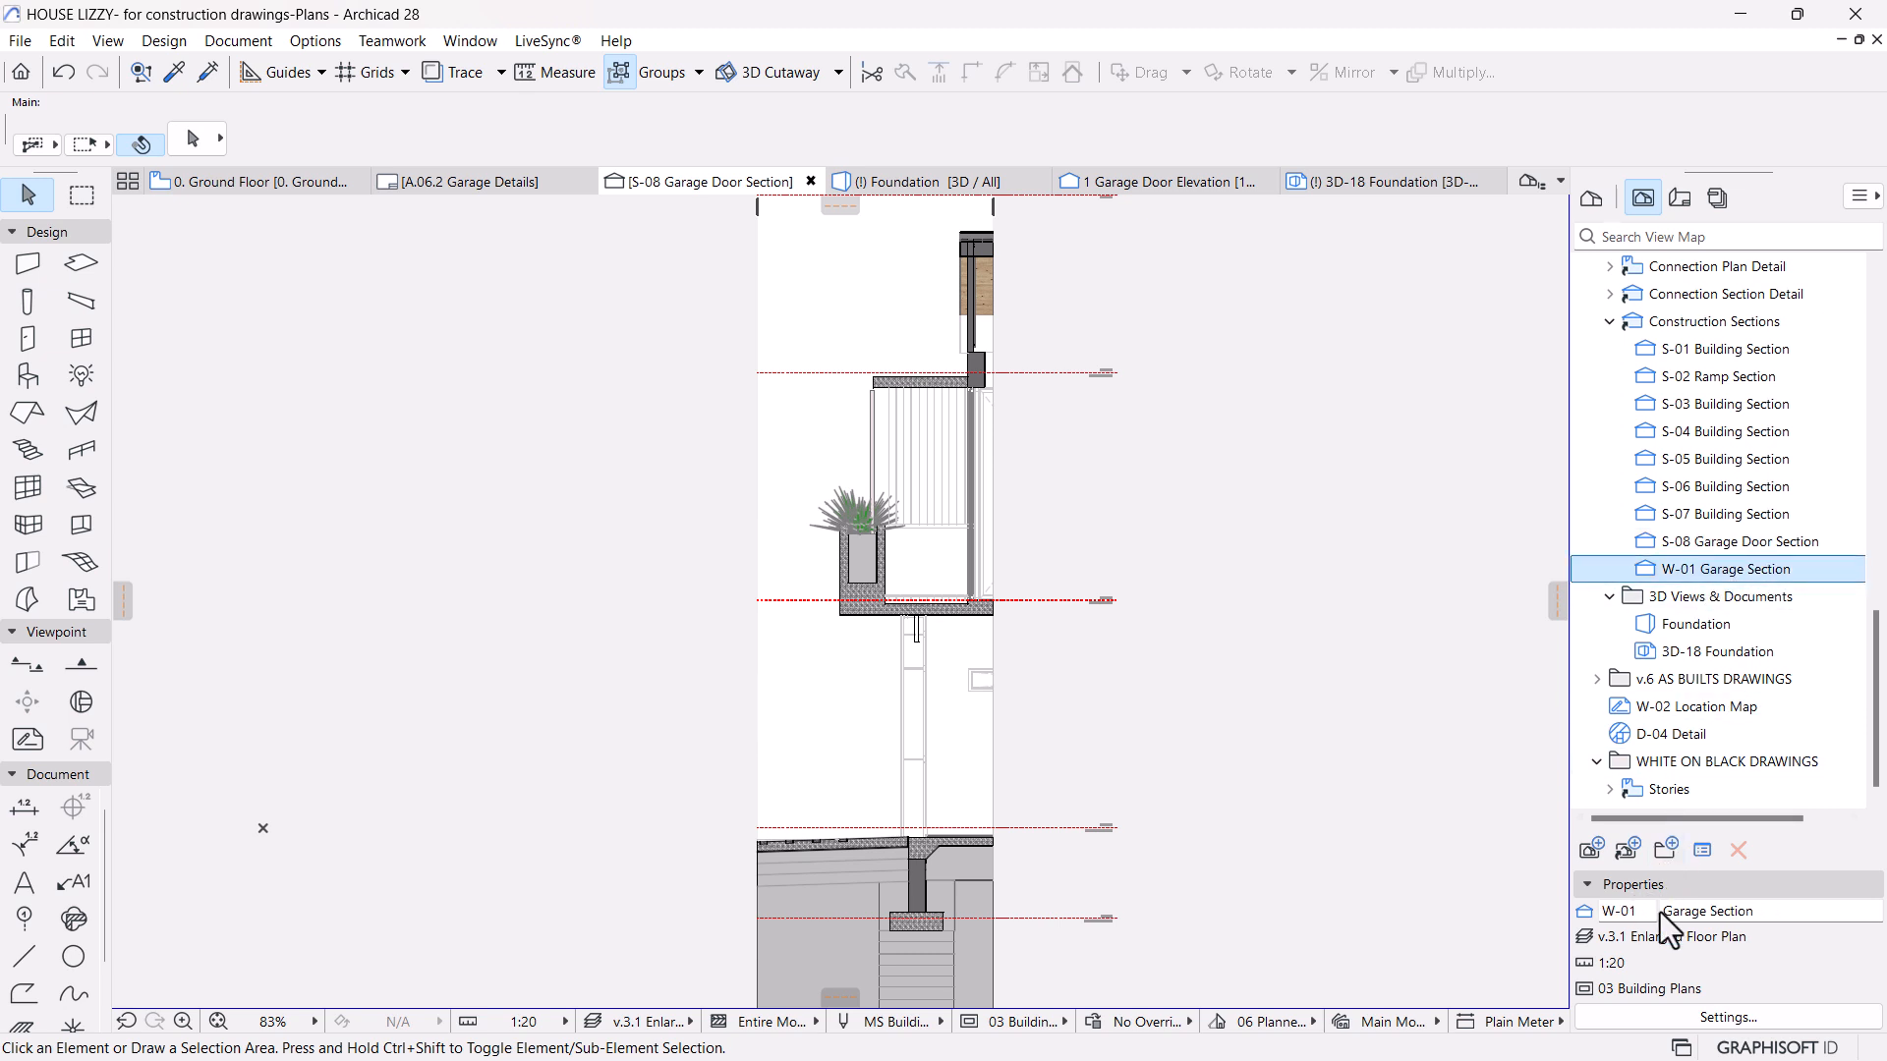
left_click(1710, 911)
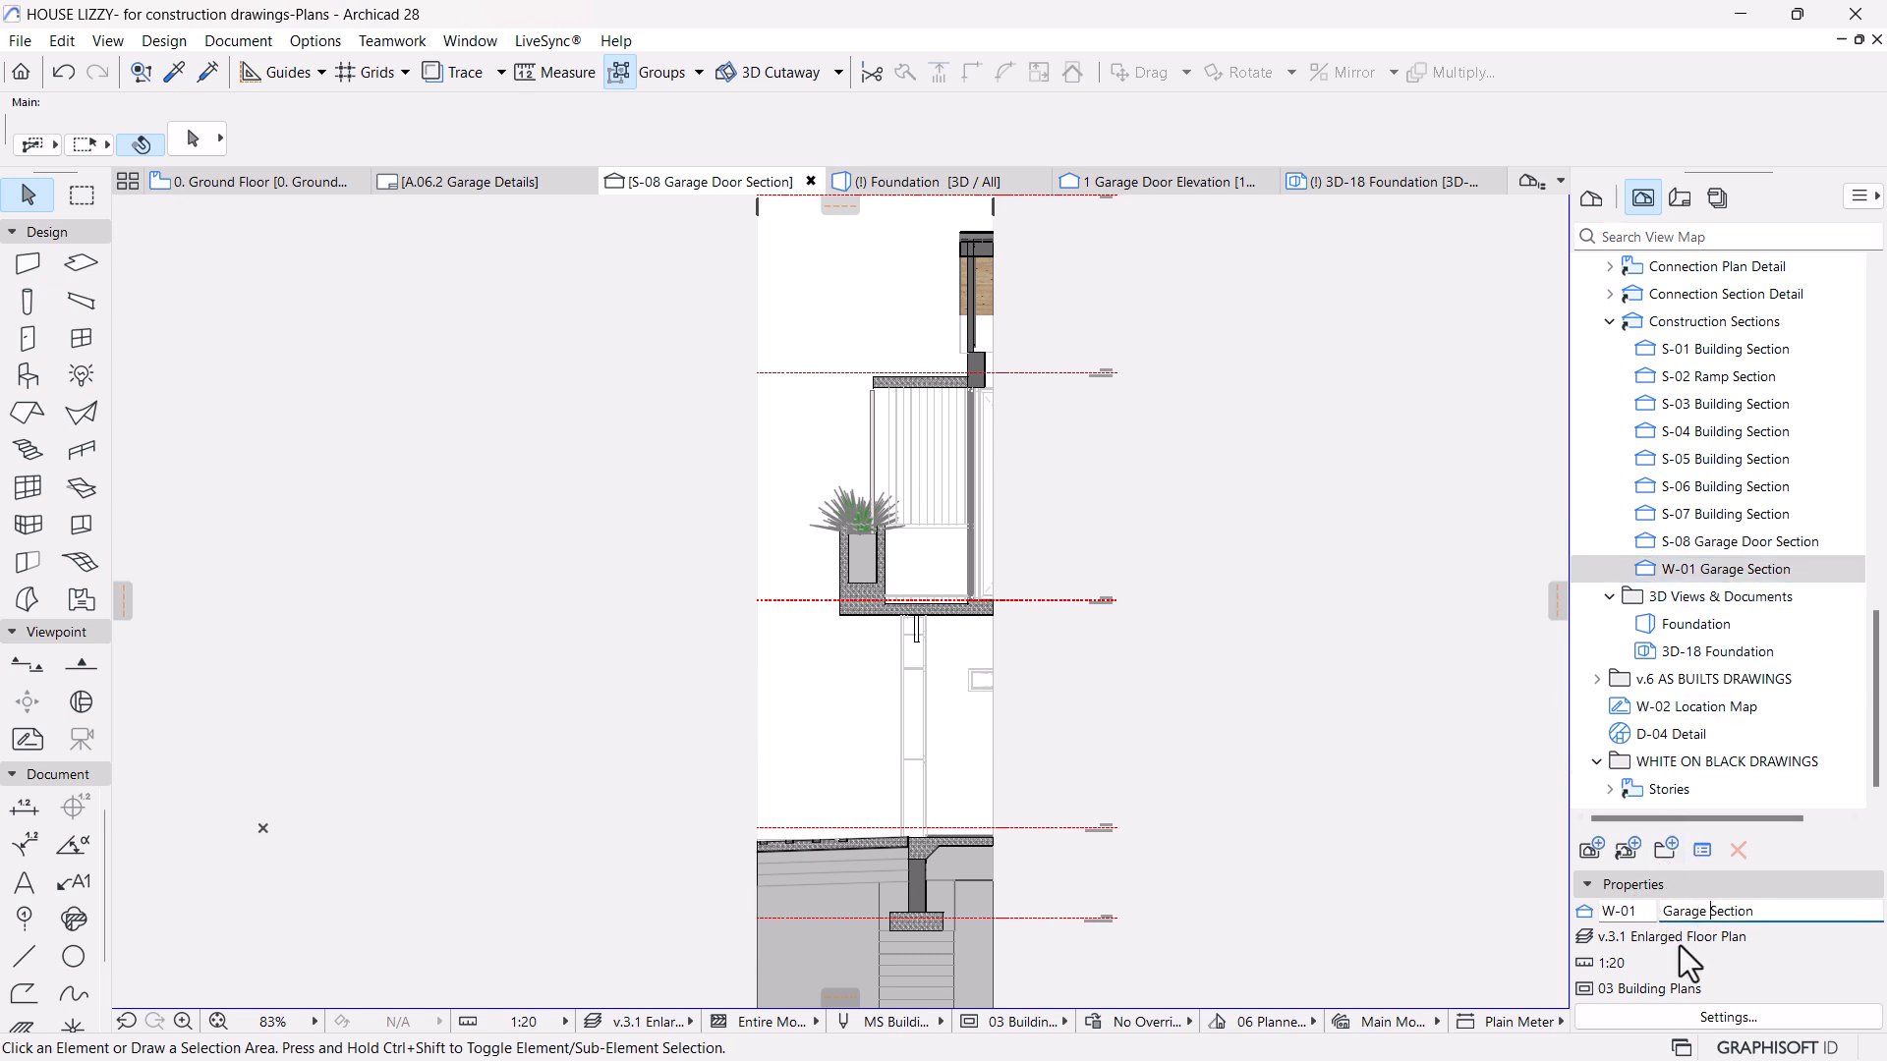
type("Wall")
left_click(1710, 575)
Rename the S-08 Garage Door Section view as Garage Door Wall Section and set its ID to W-02.
left_click(1732, 543)
left_click(1741, 910)
type("Wal")
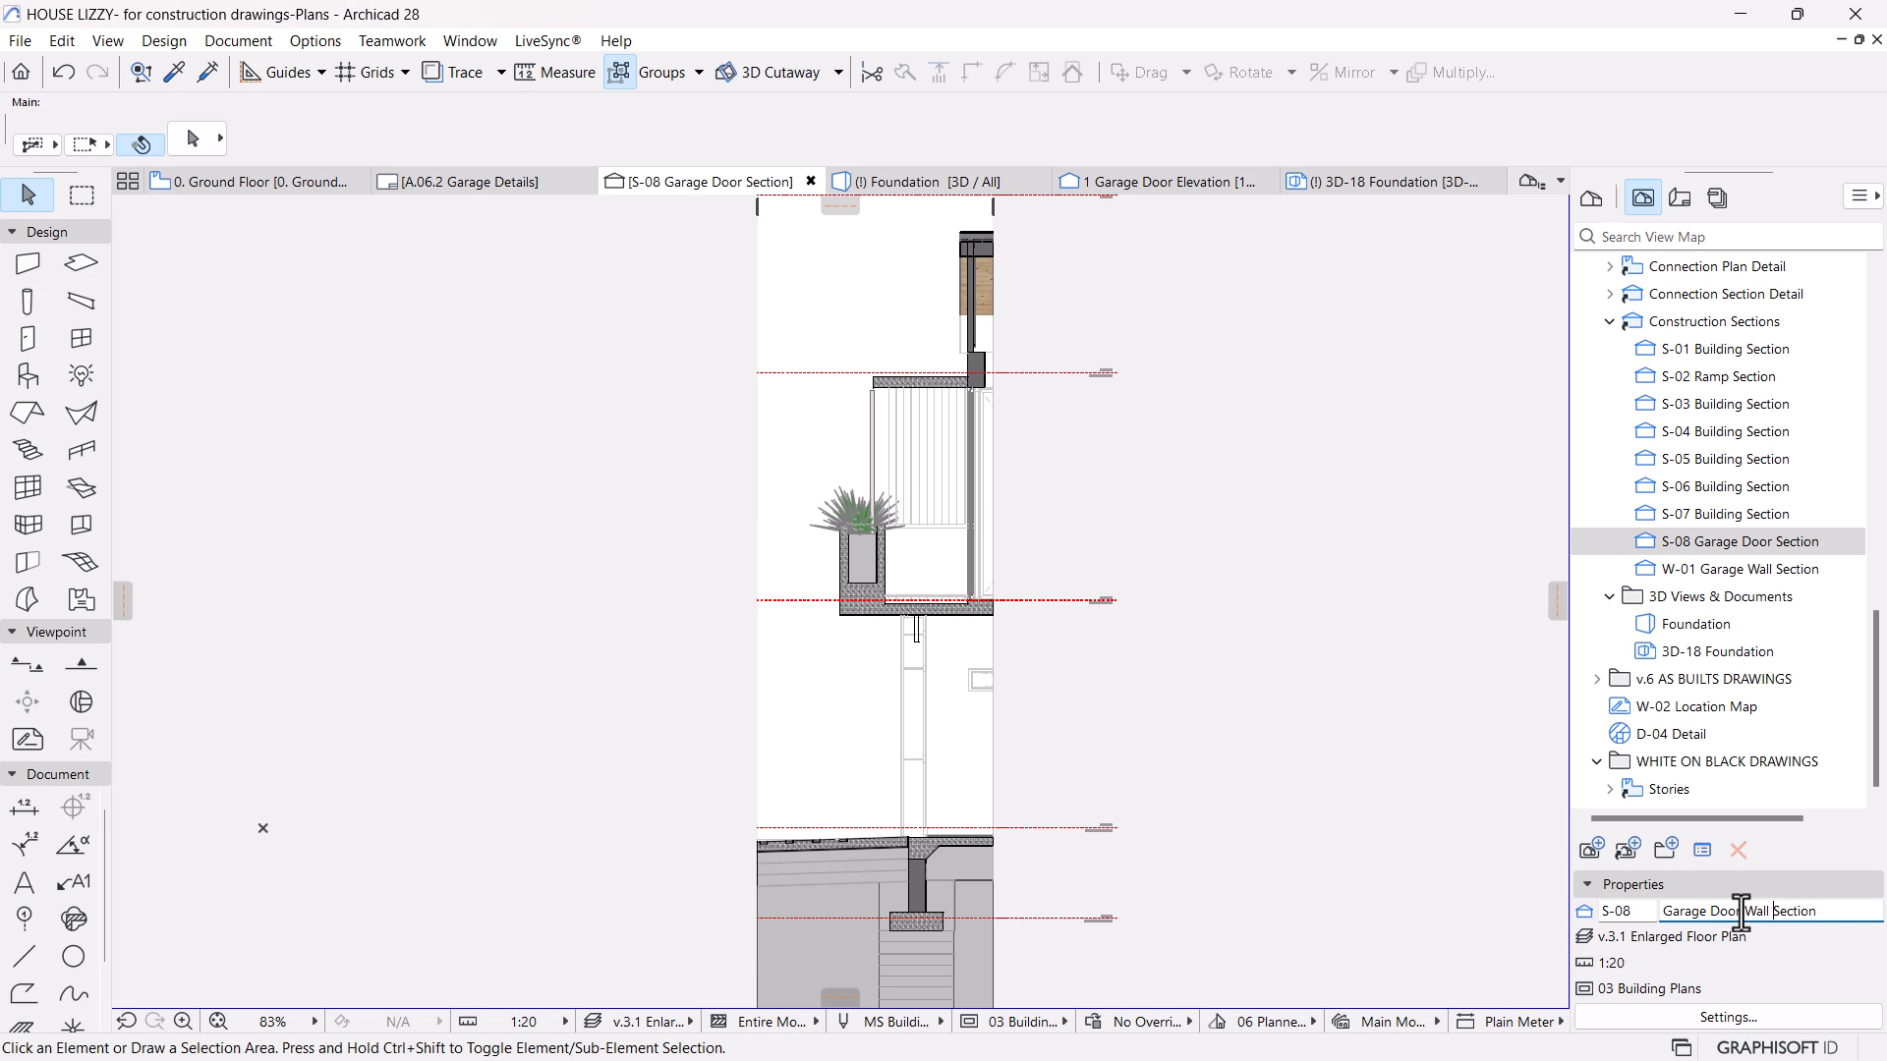
key("Return")
left_click_drag(1639, 912, 1445, 915)
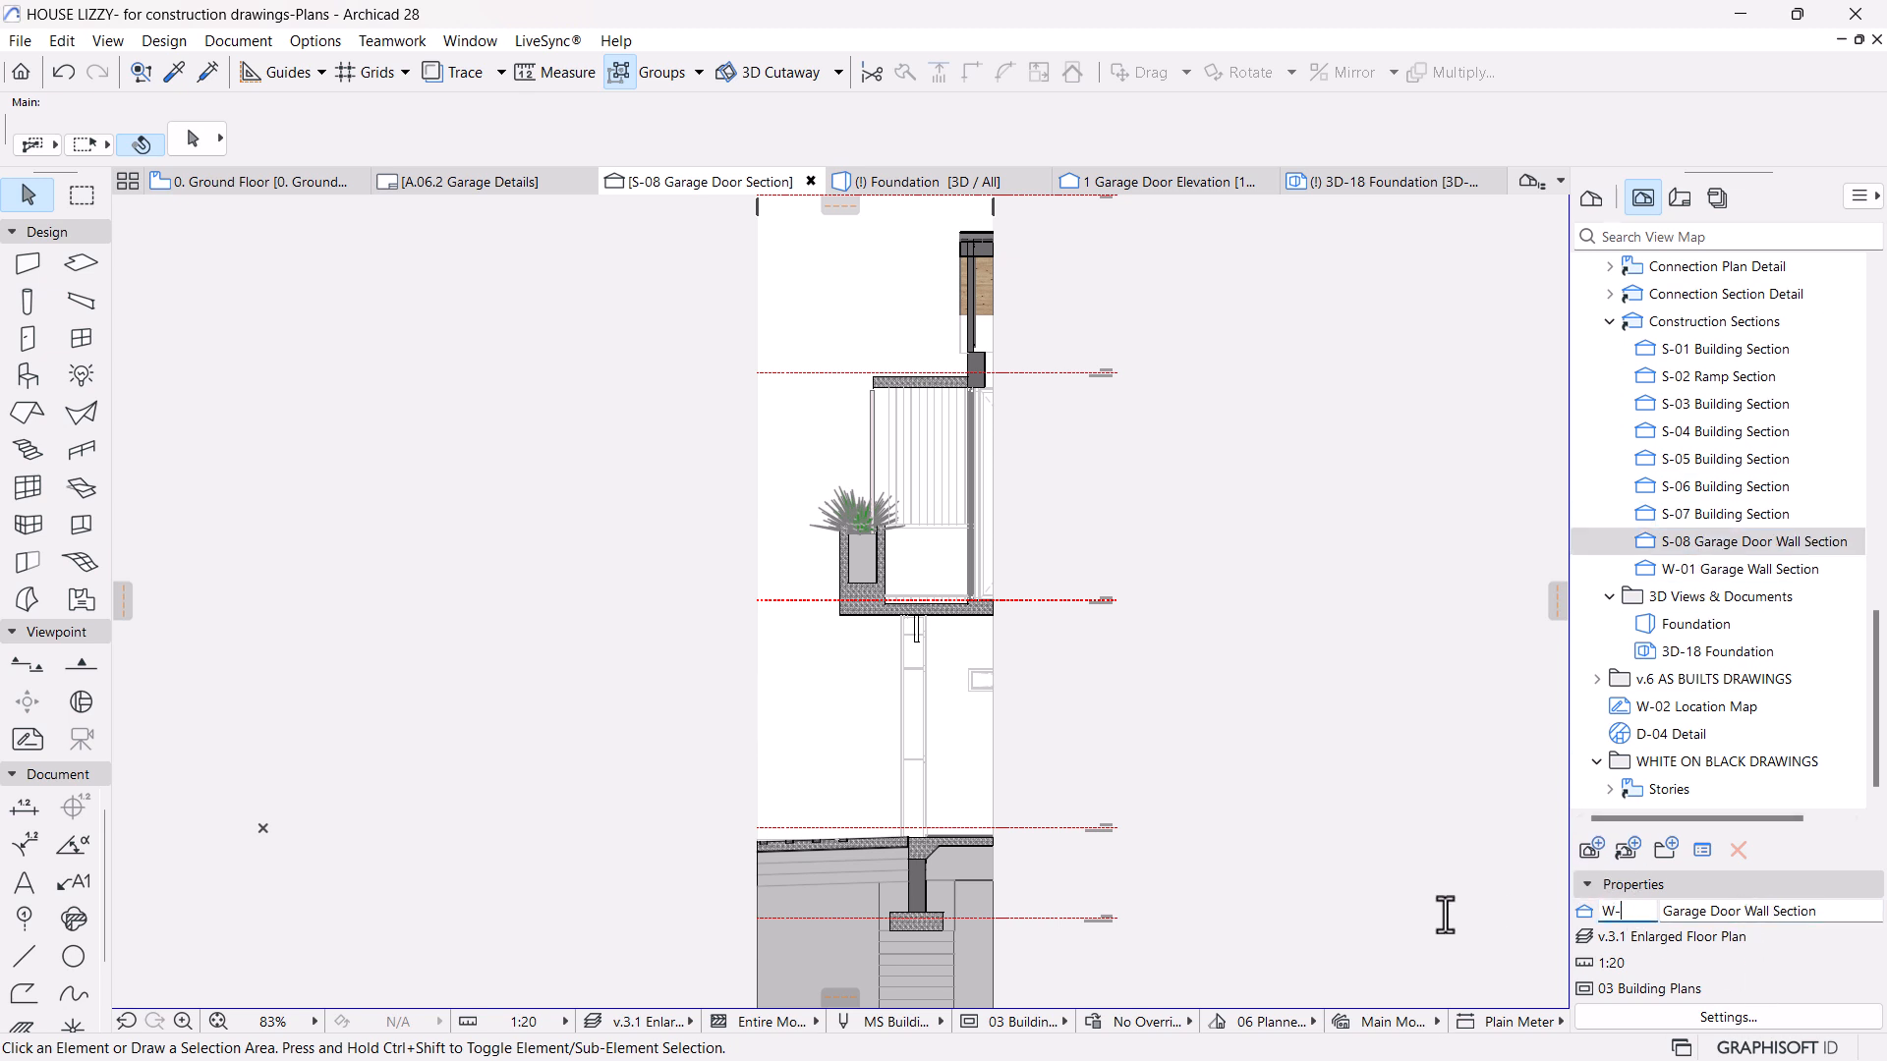
type("W-02")
key("Return")
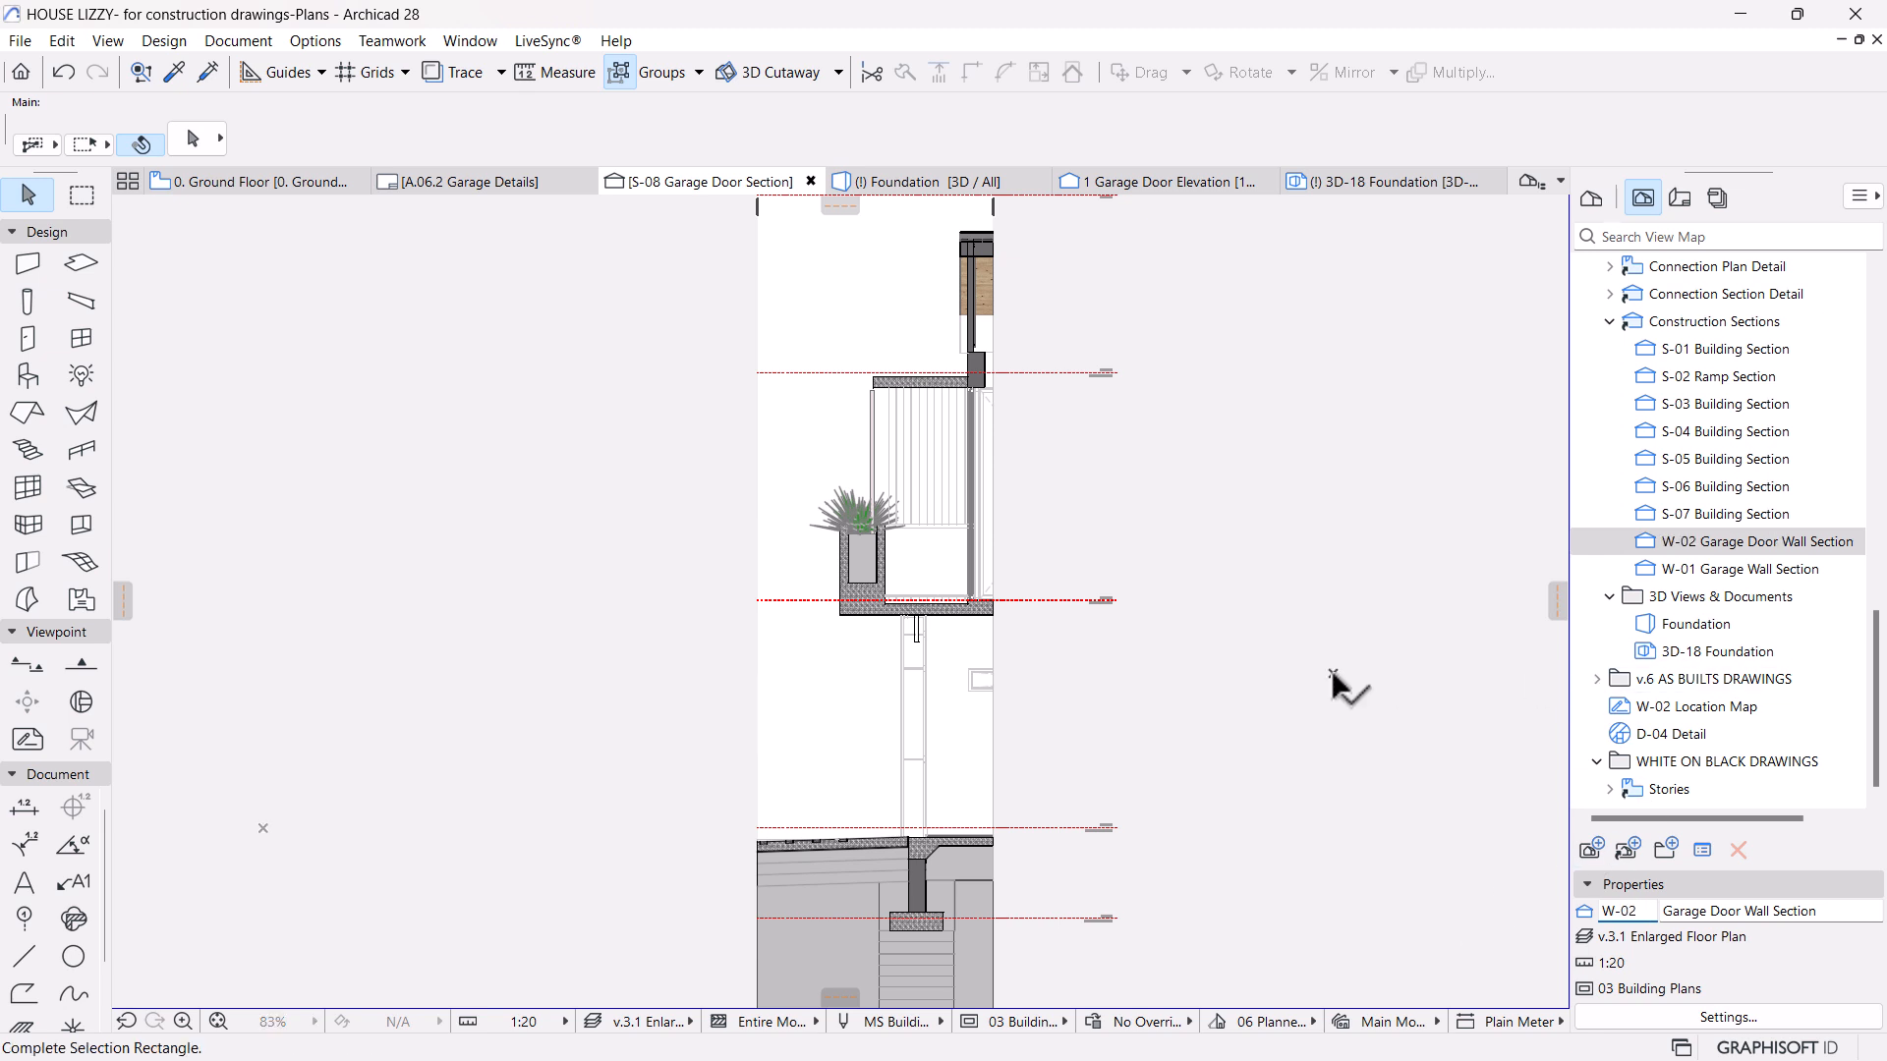
Set the option combination of the W-02 Garage Door Wall Section view to Garage Door Open.
left_click(1726, 572)
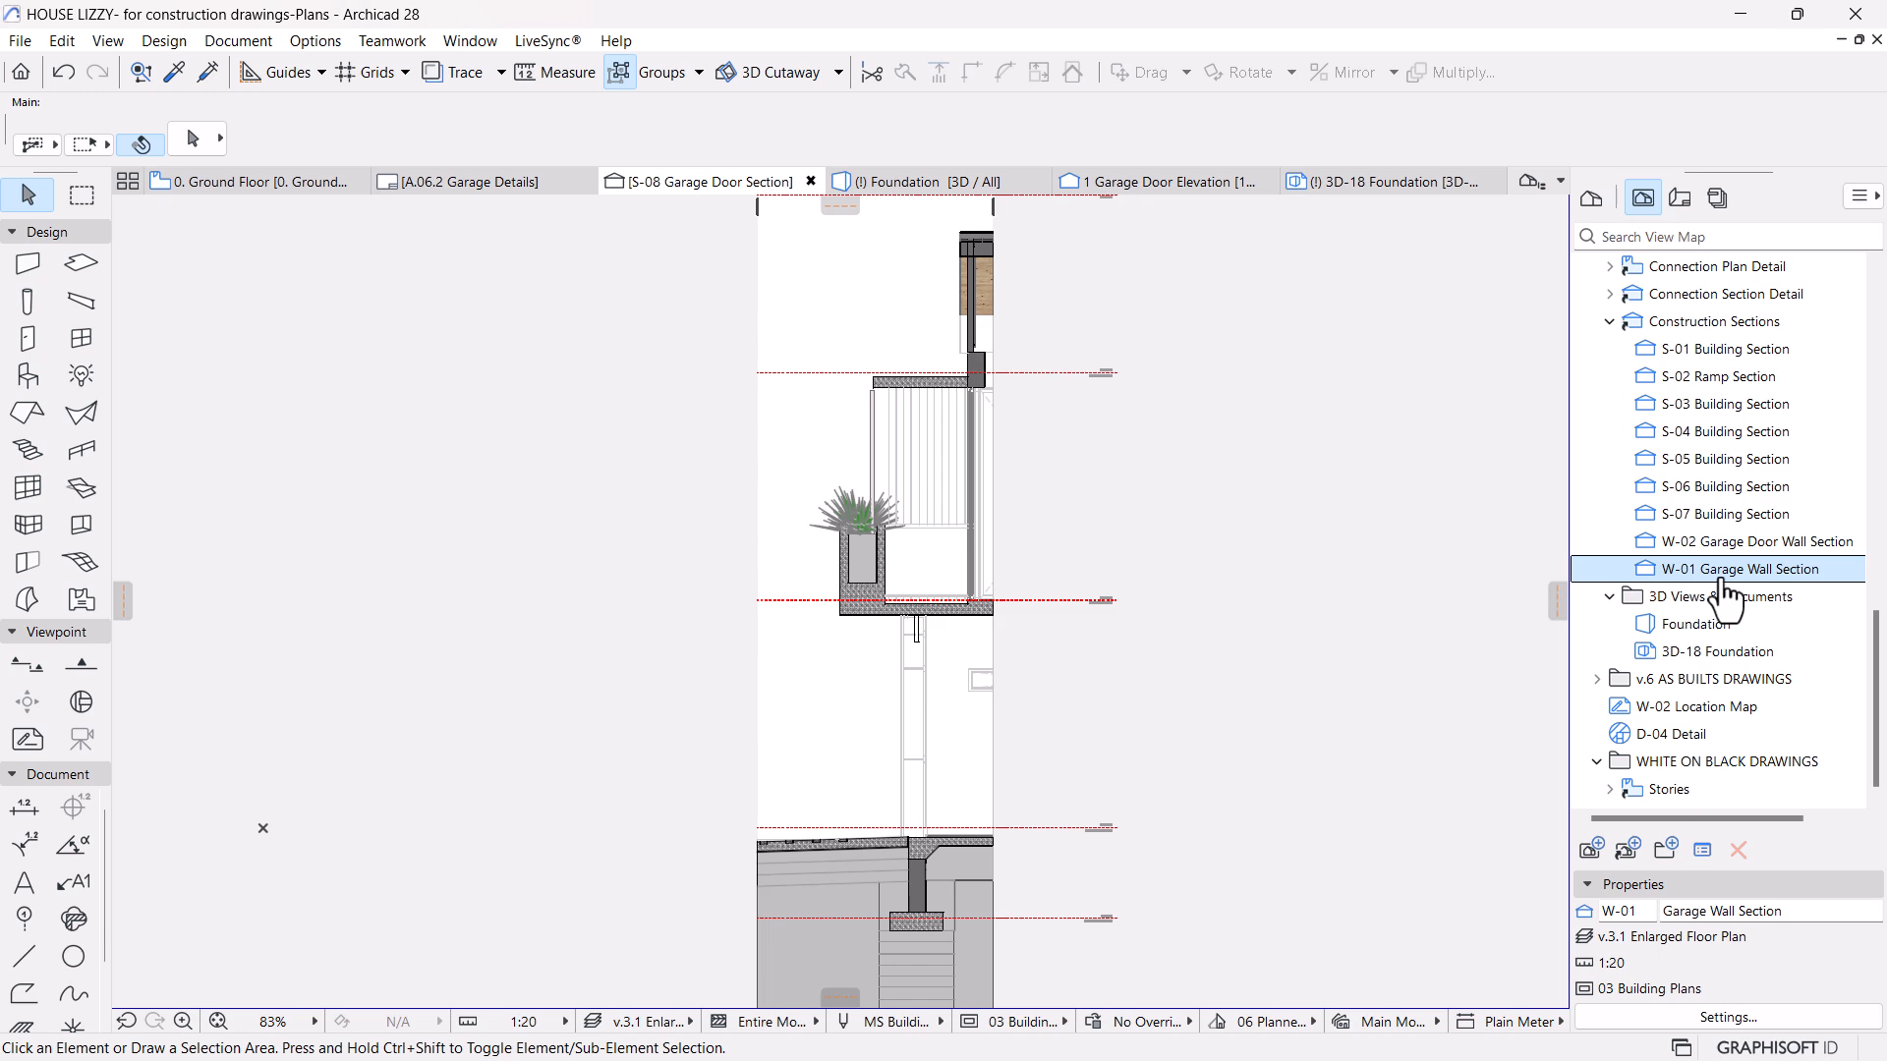
scroll(914, 772, "up", 3)
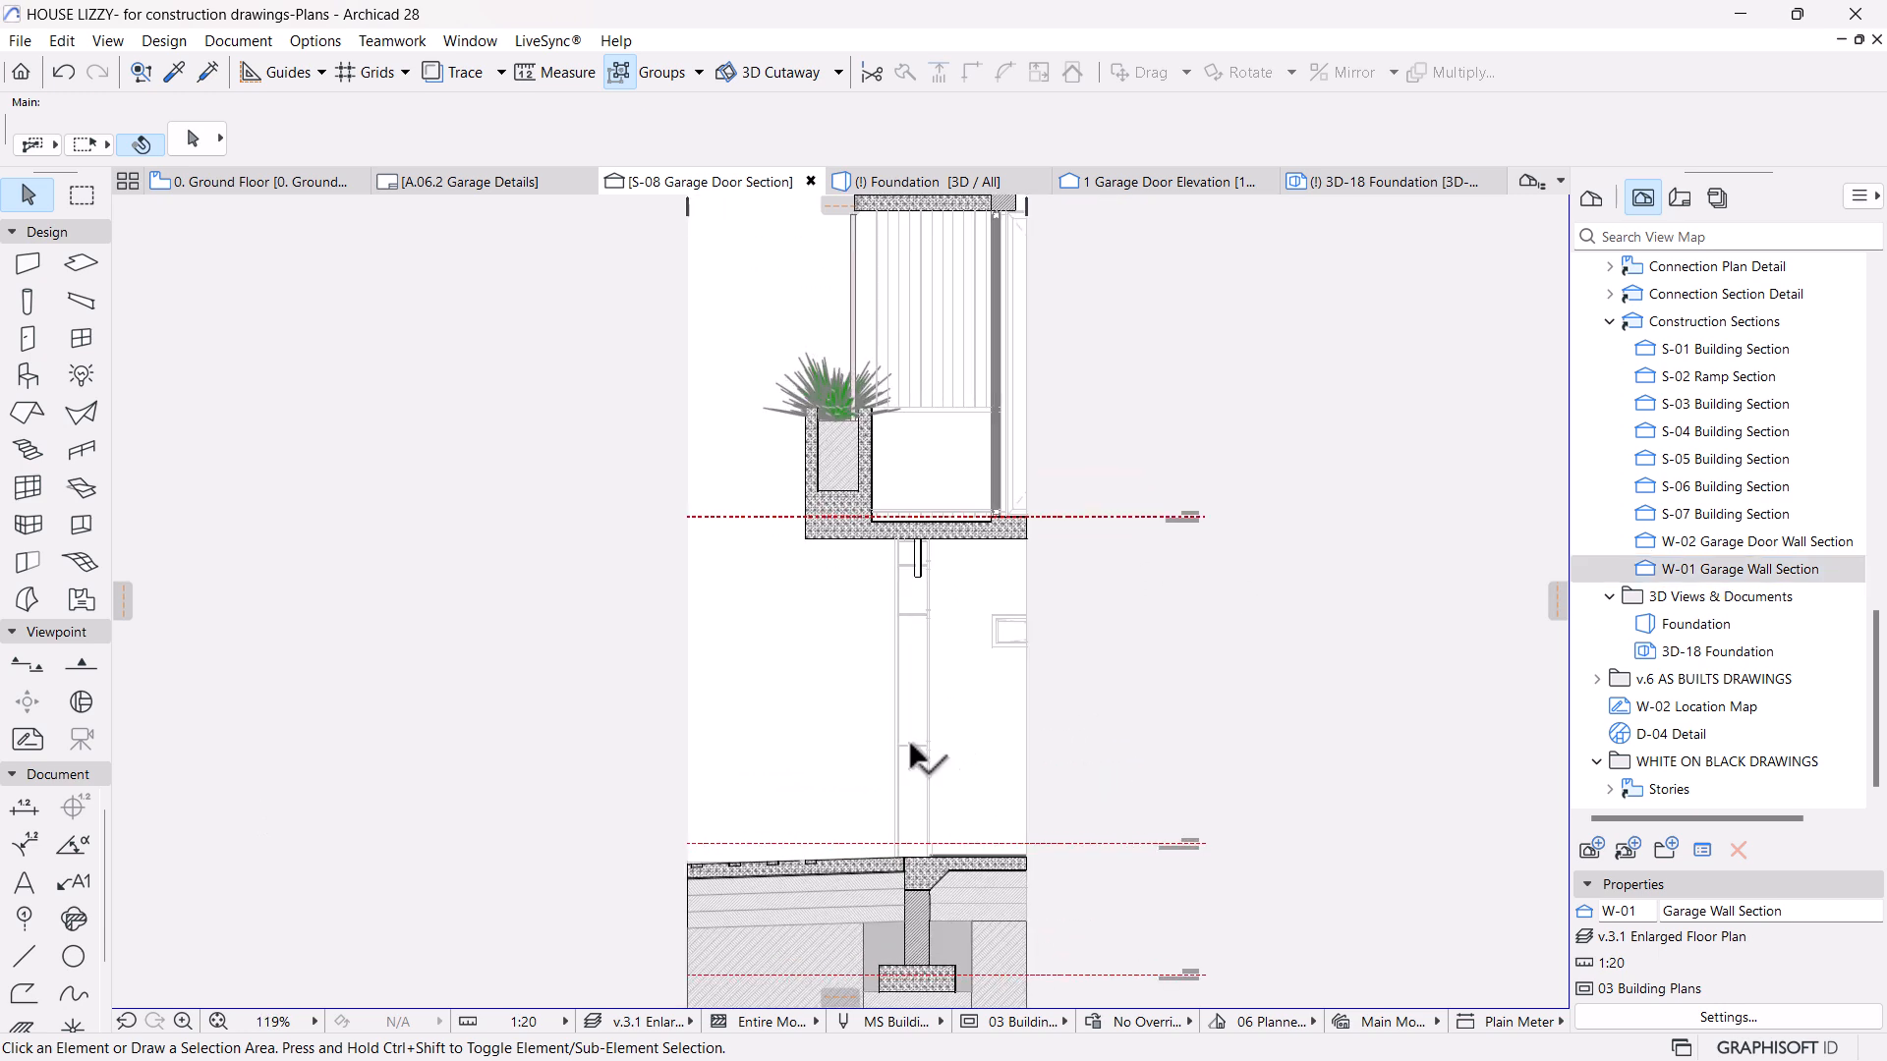
left_click(1753, 545)
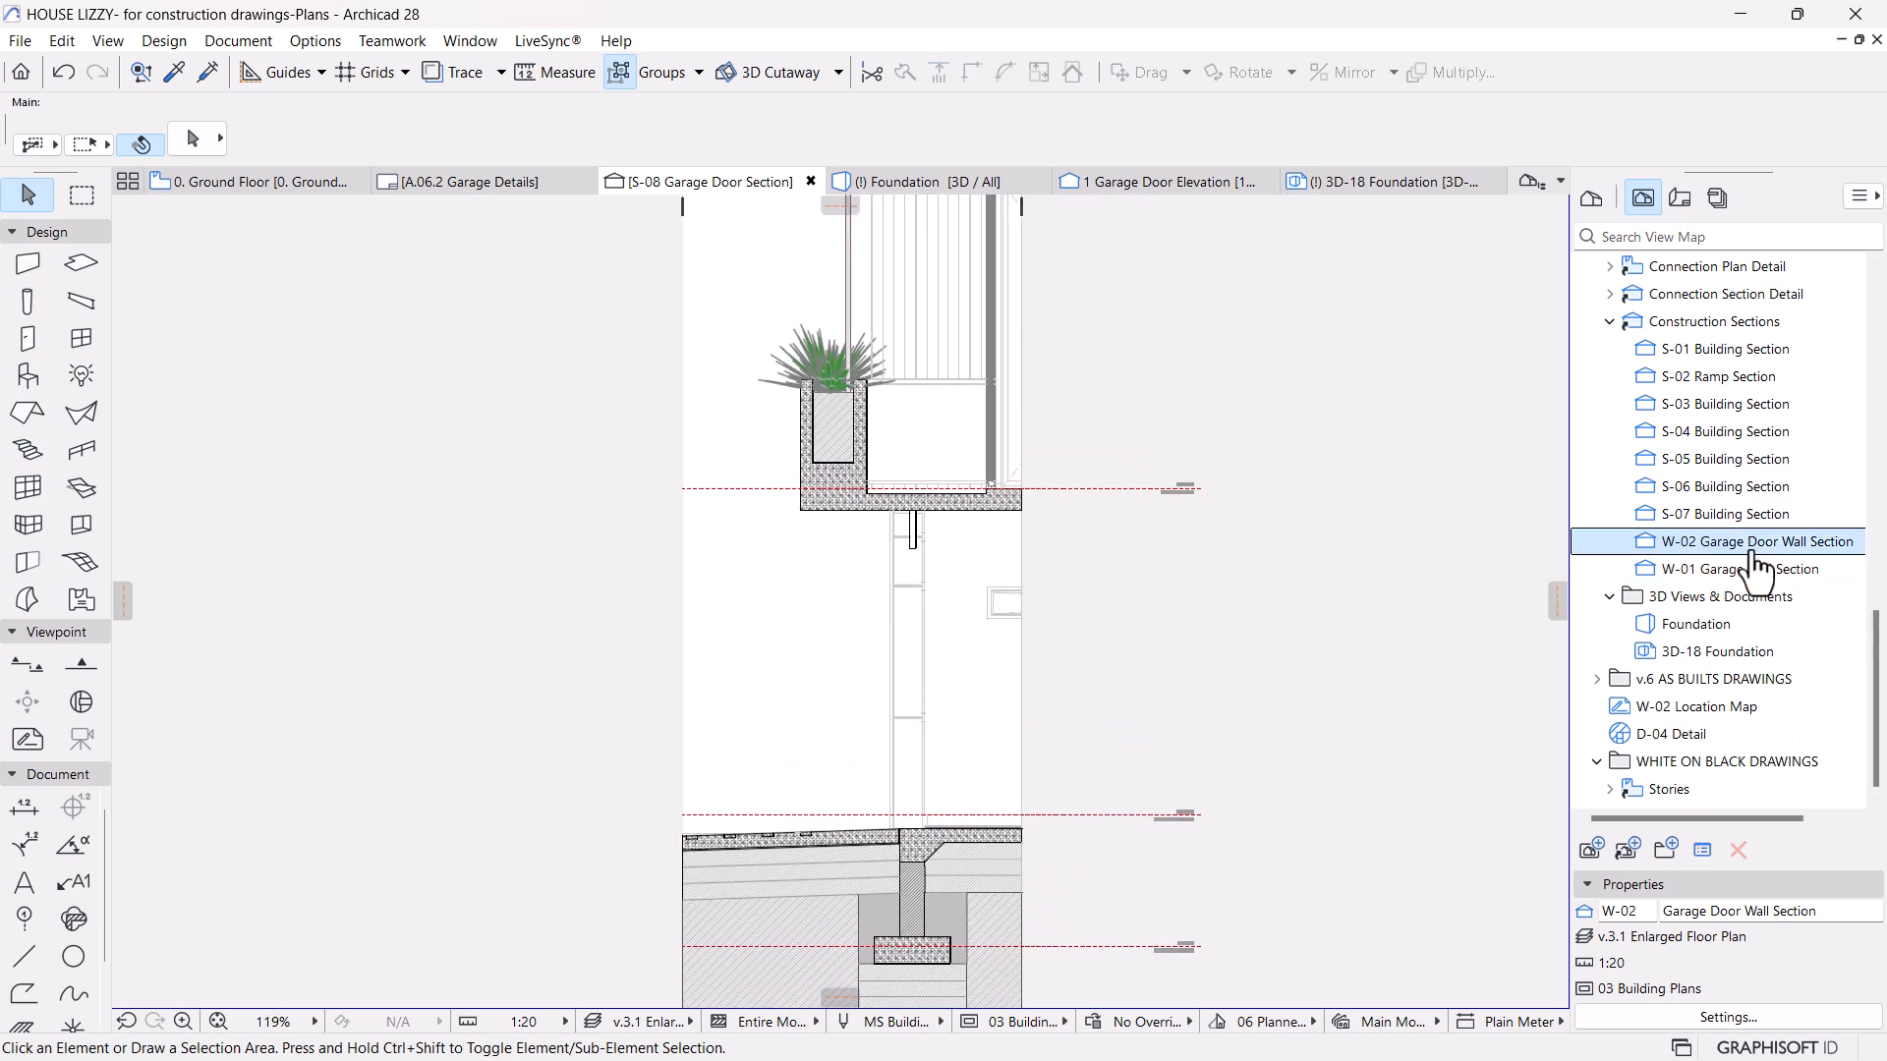
left_click(1782, 1017)
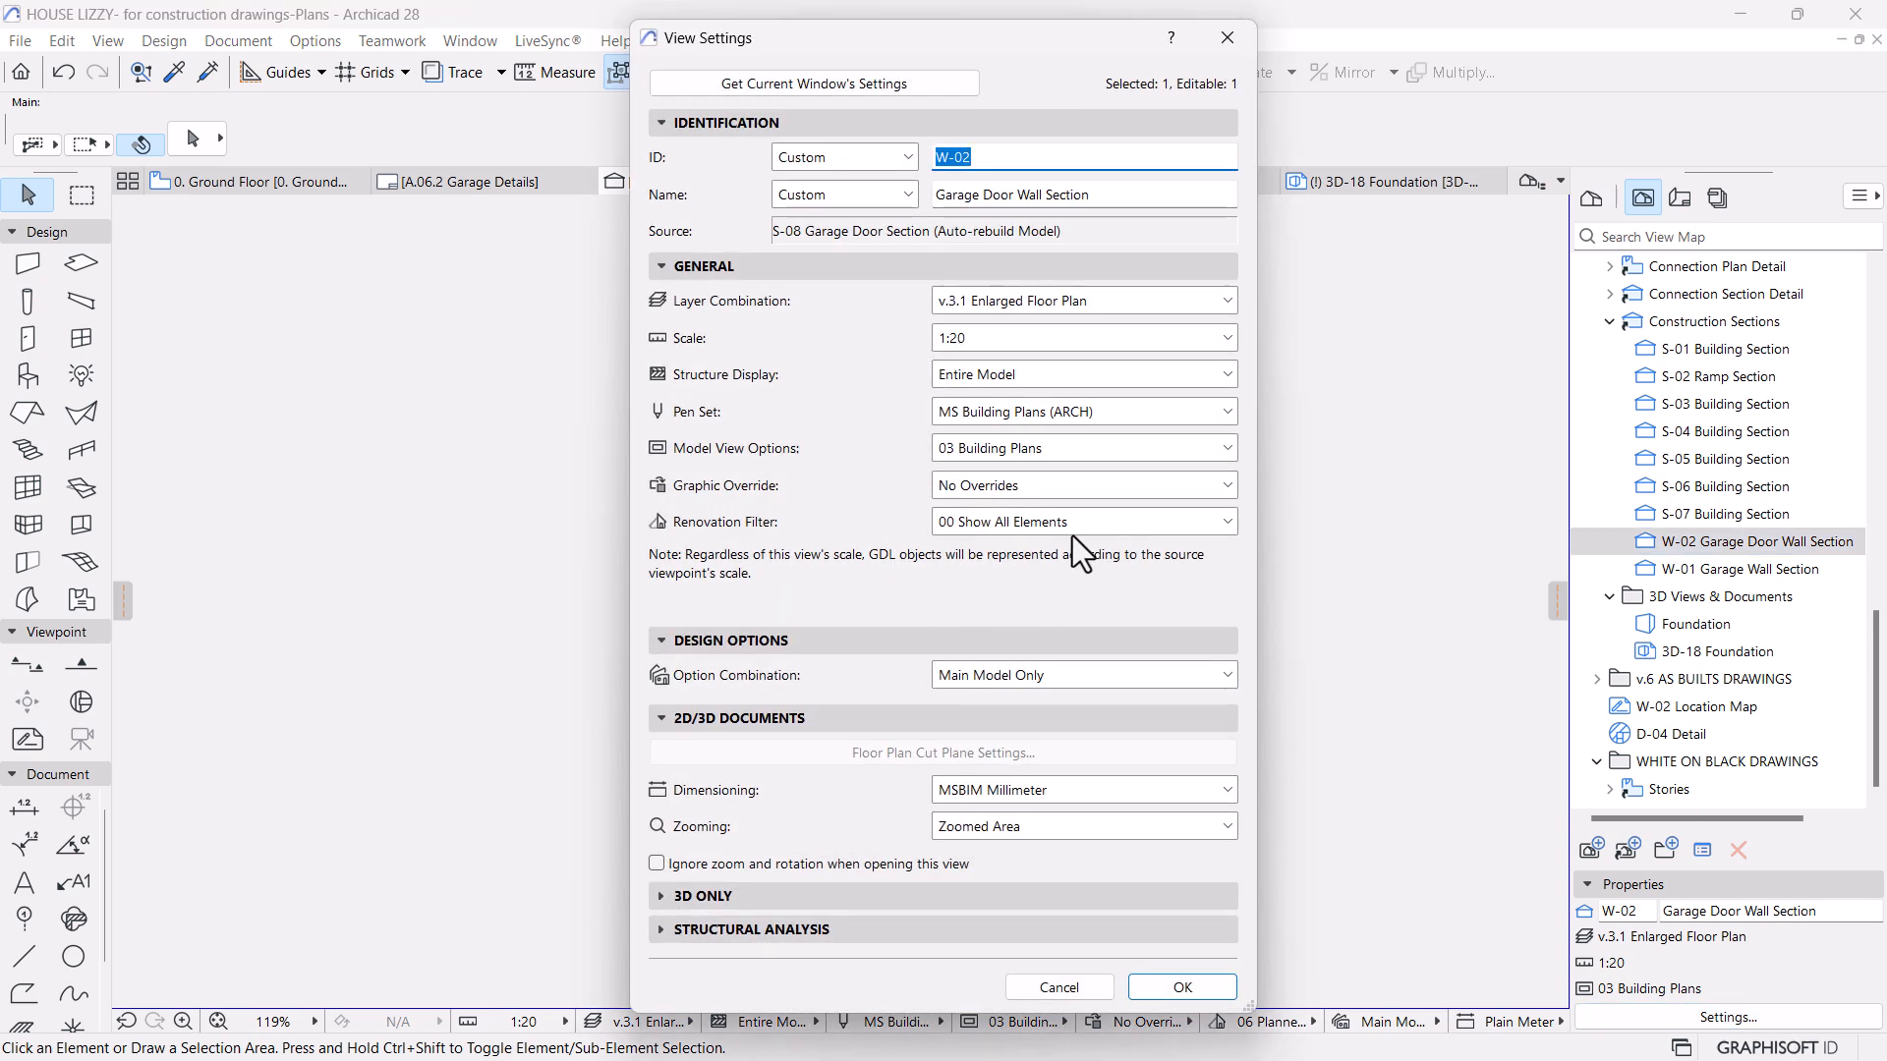
left_click(1018, 681)
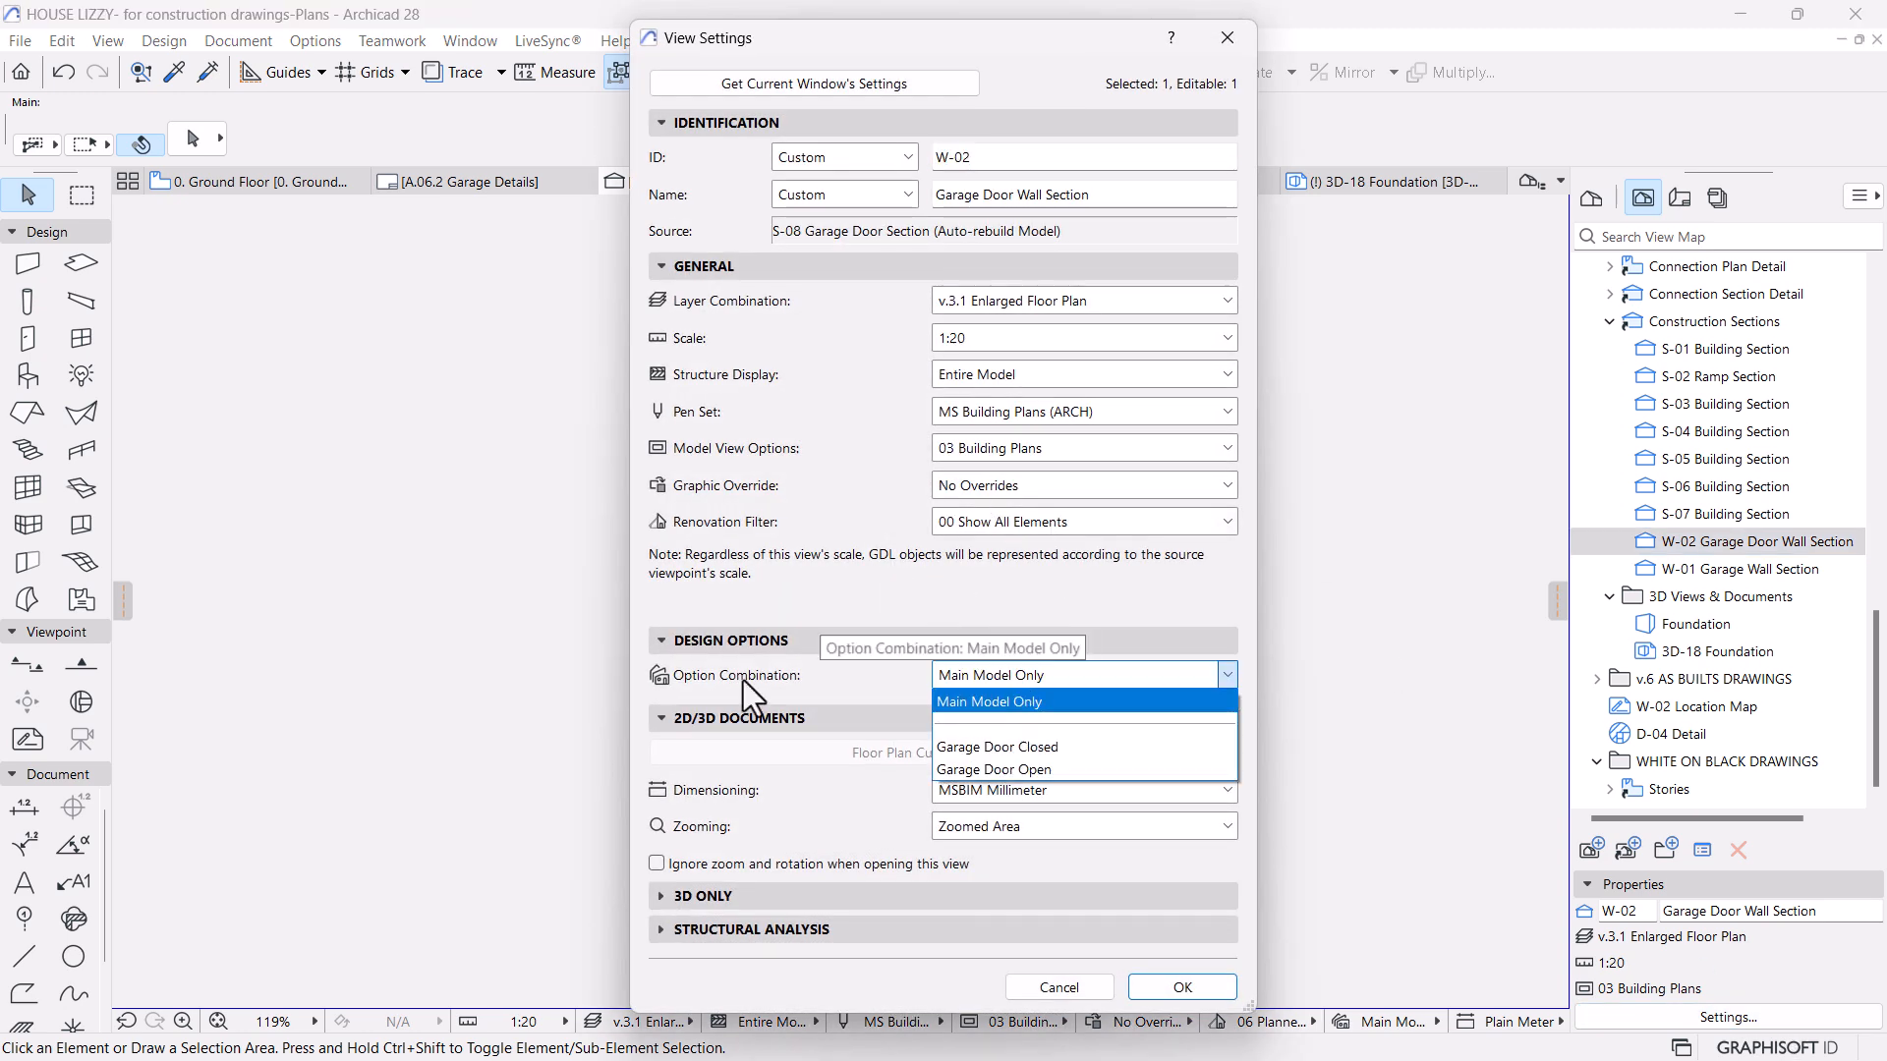
left_click(979, 767)
left_click(1184, 988)
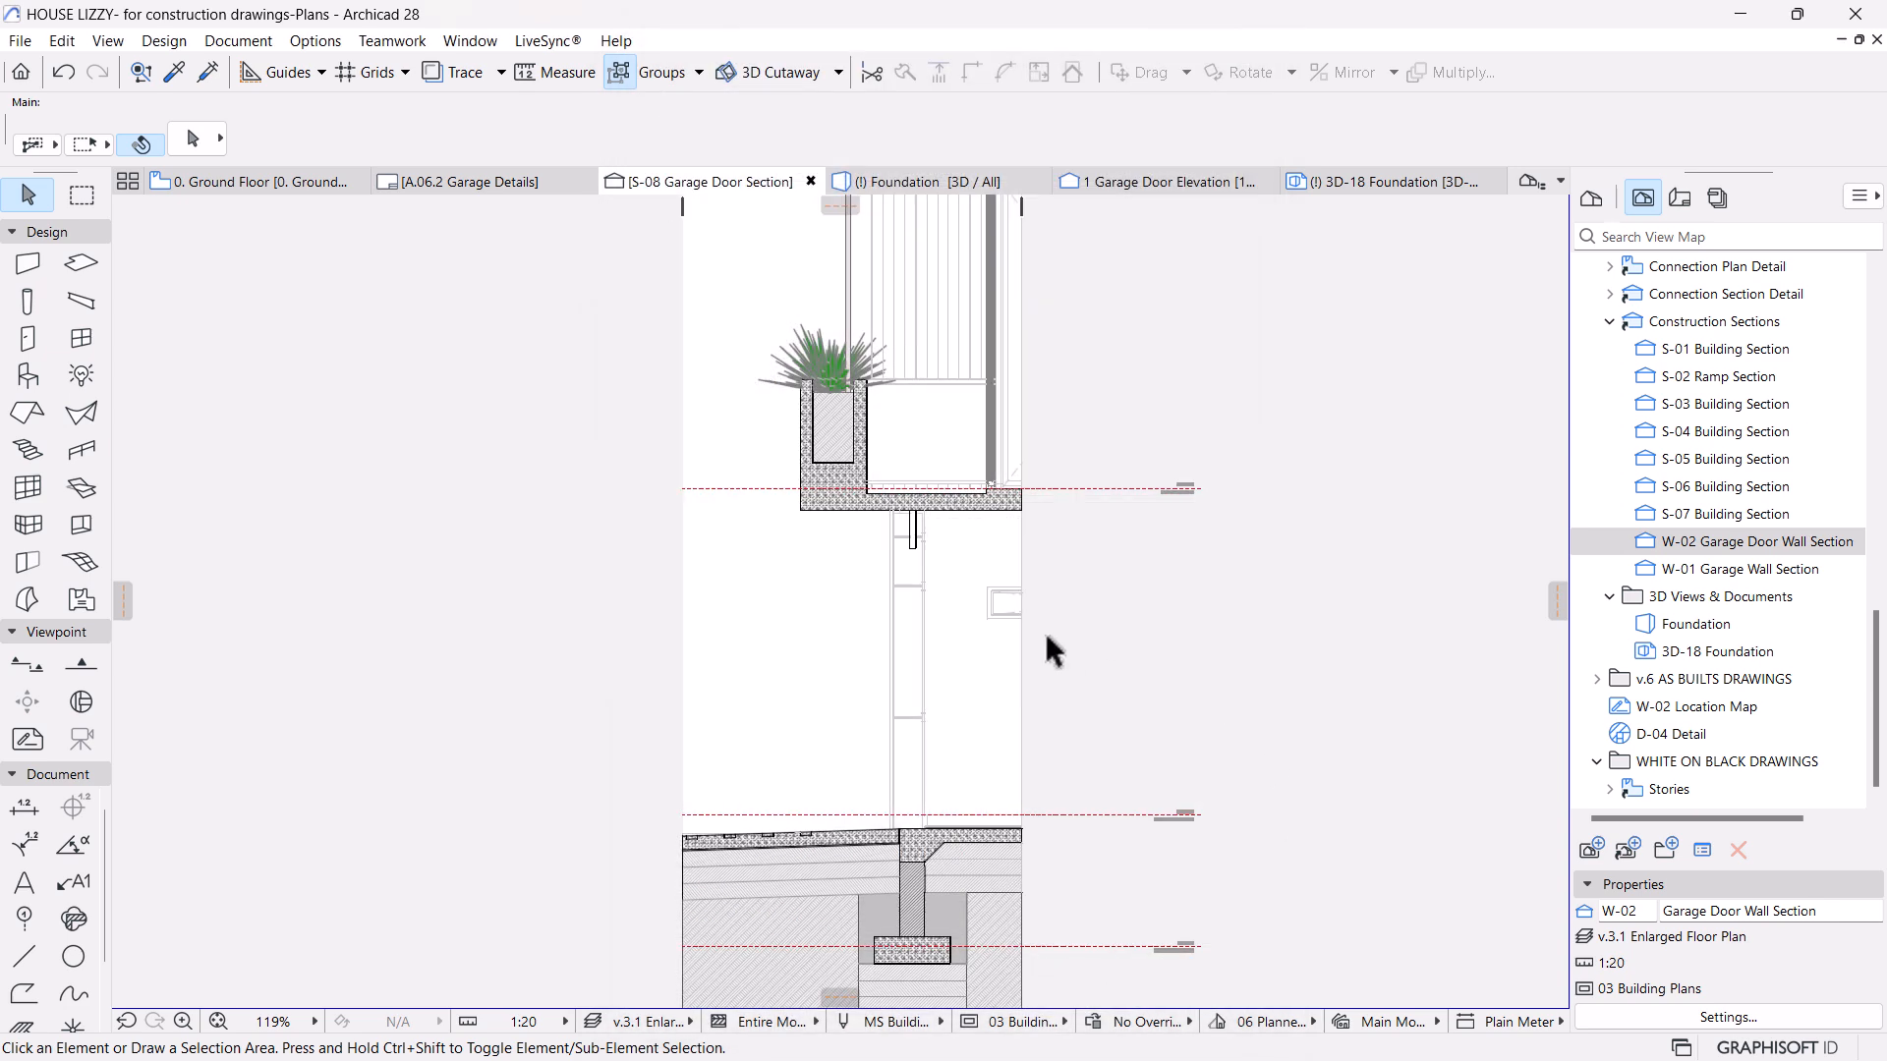
Open the W-02 Garage Door Wall Section view and examine how the garage door is shown in the full section.
left_click(1737, 547)
double_click(1740, 547)
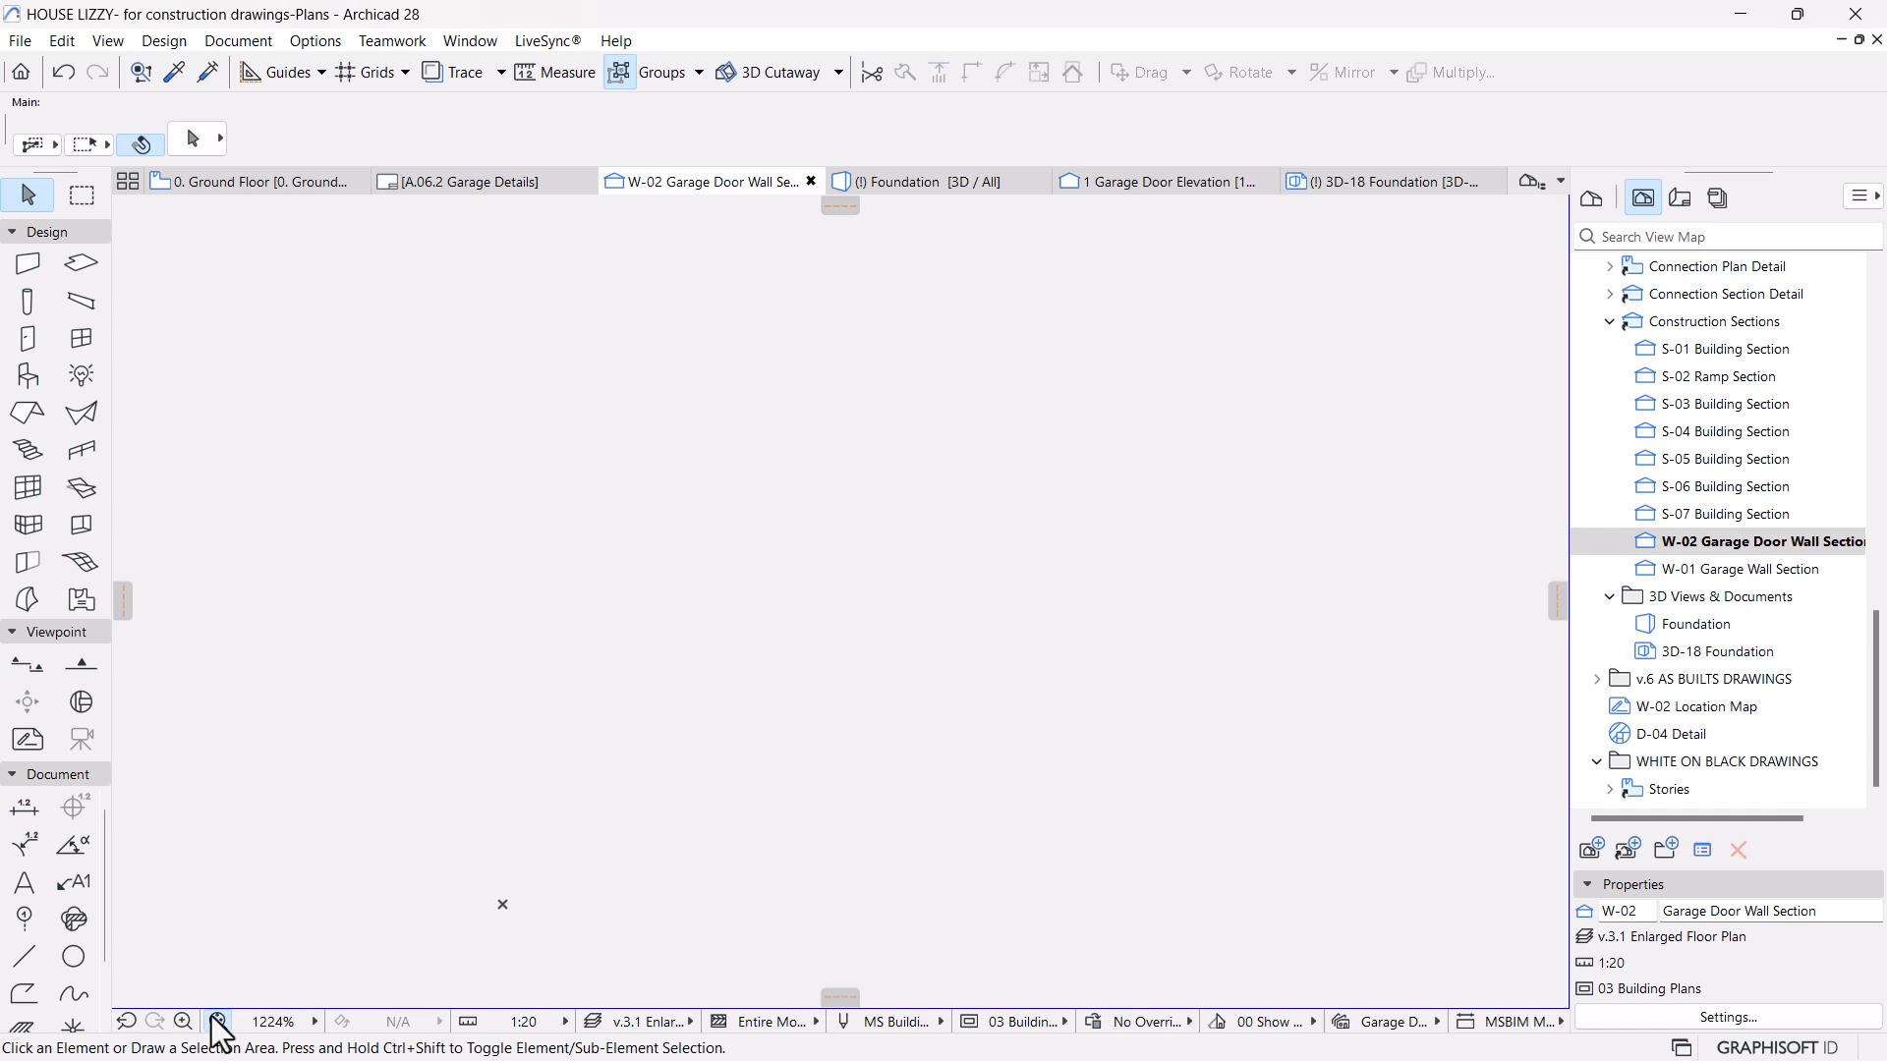
right_click(1754, 546)
left_click(1578, 658)
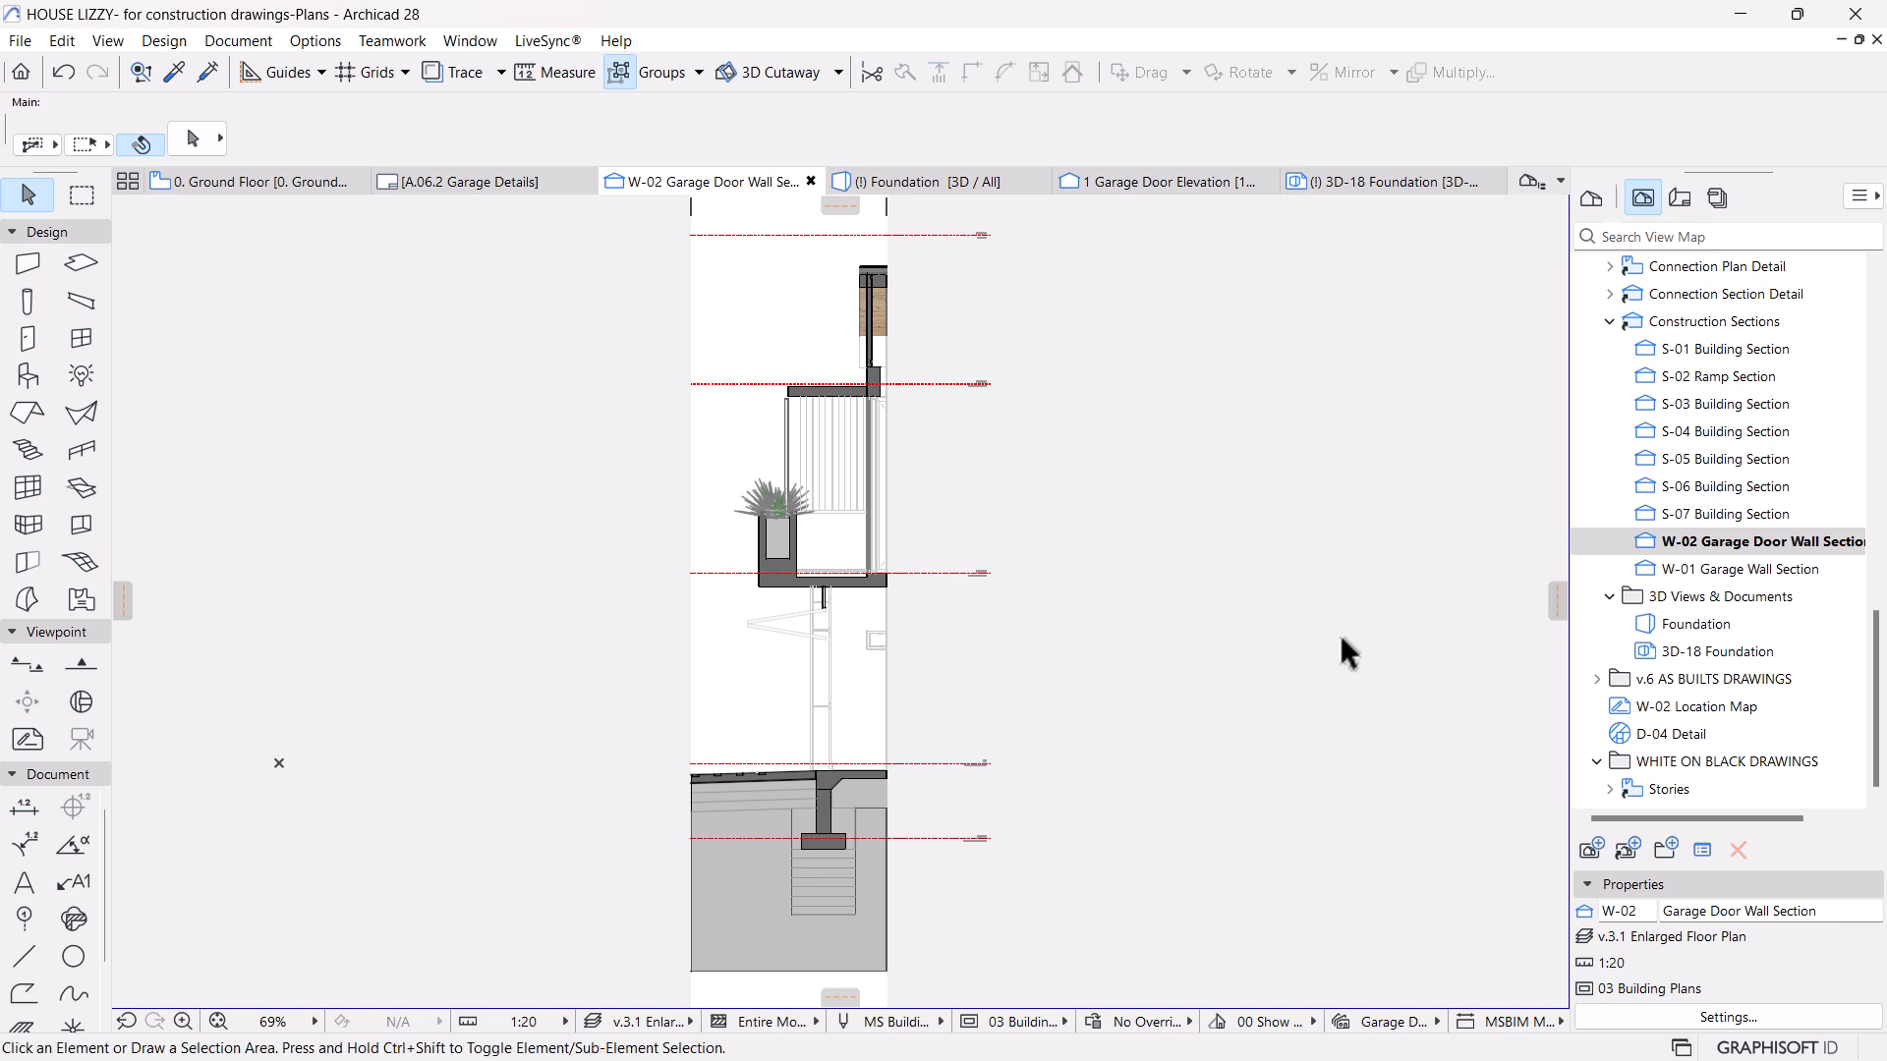
scroll(687, 334, "up", 1)
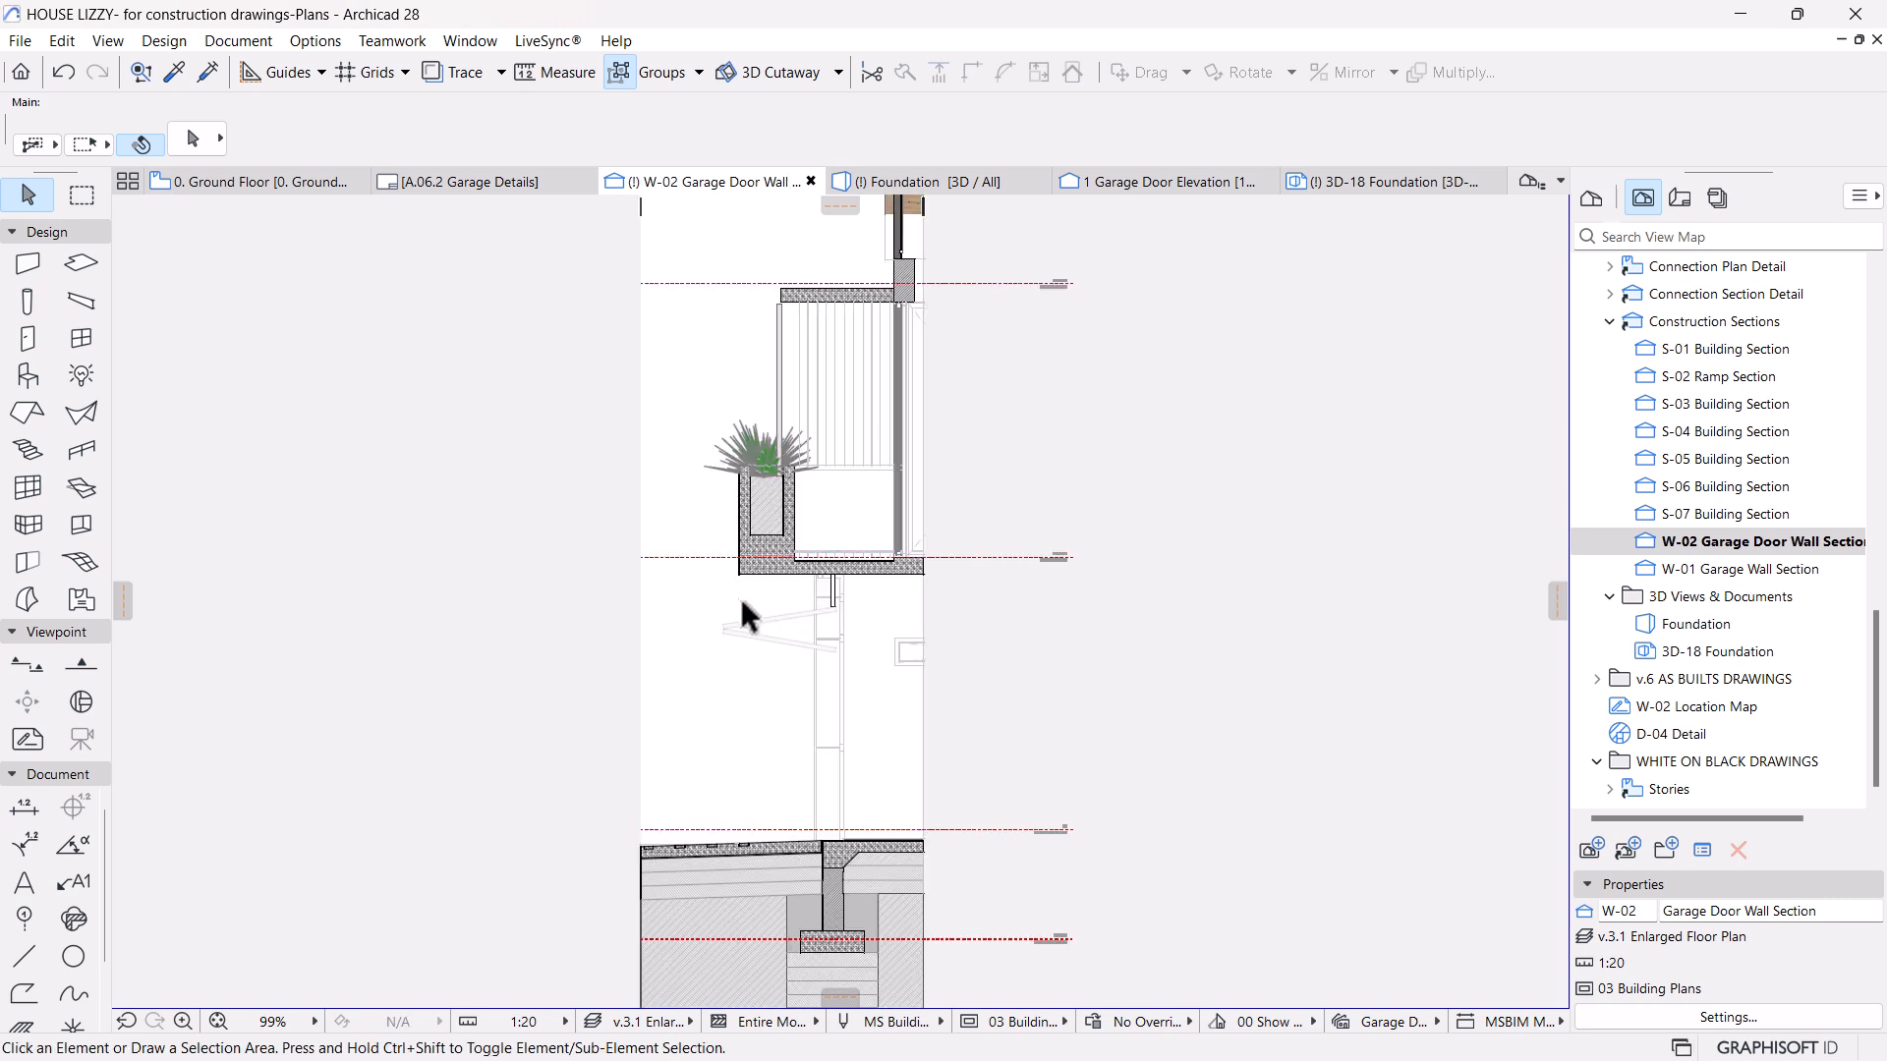
scroll(945, 597, "down", 1)
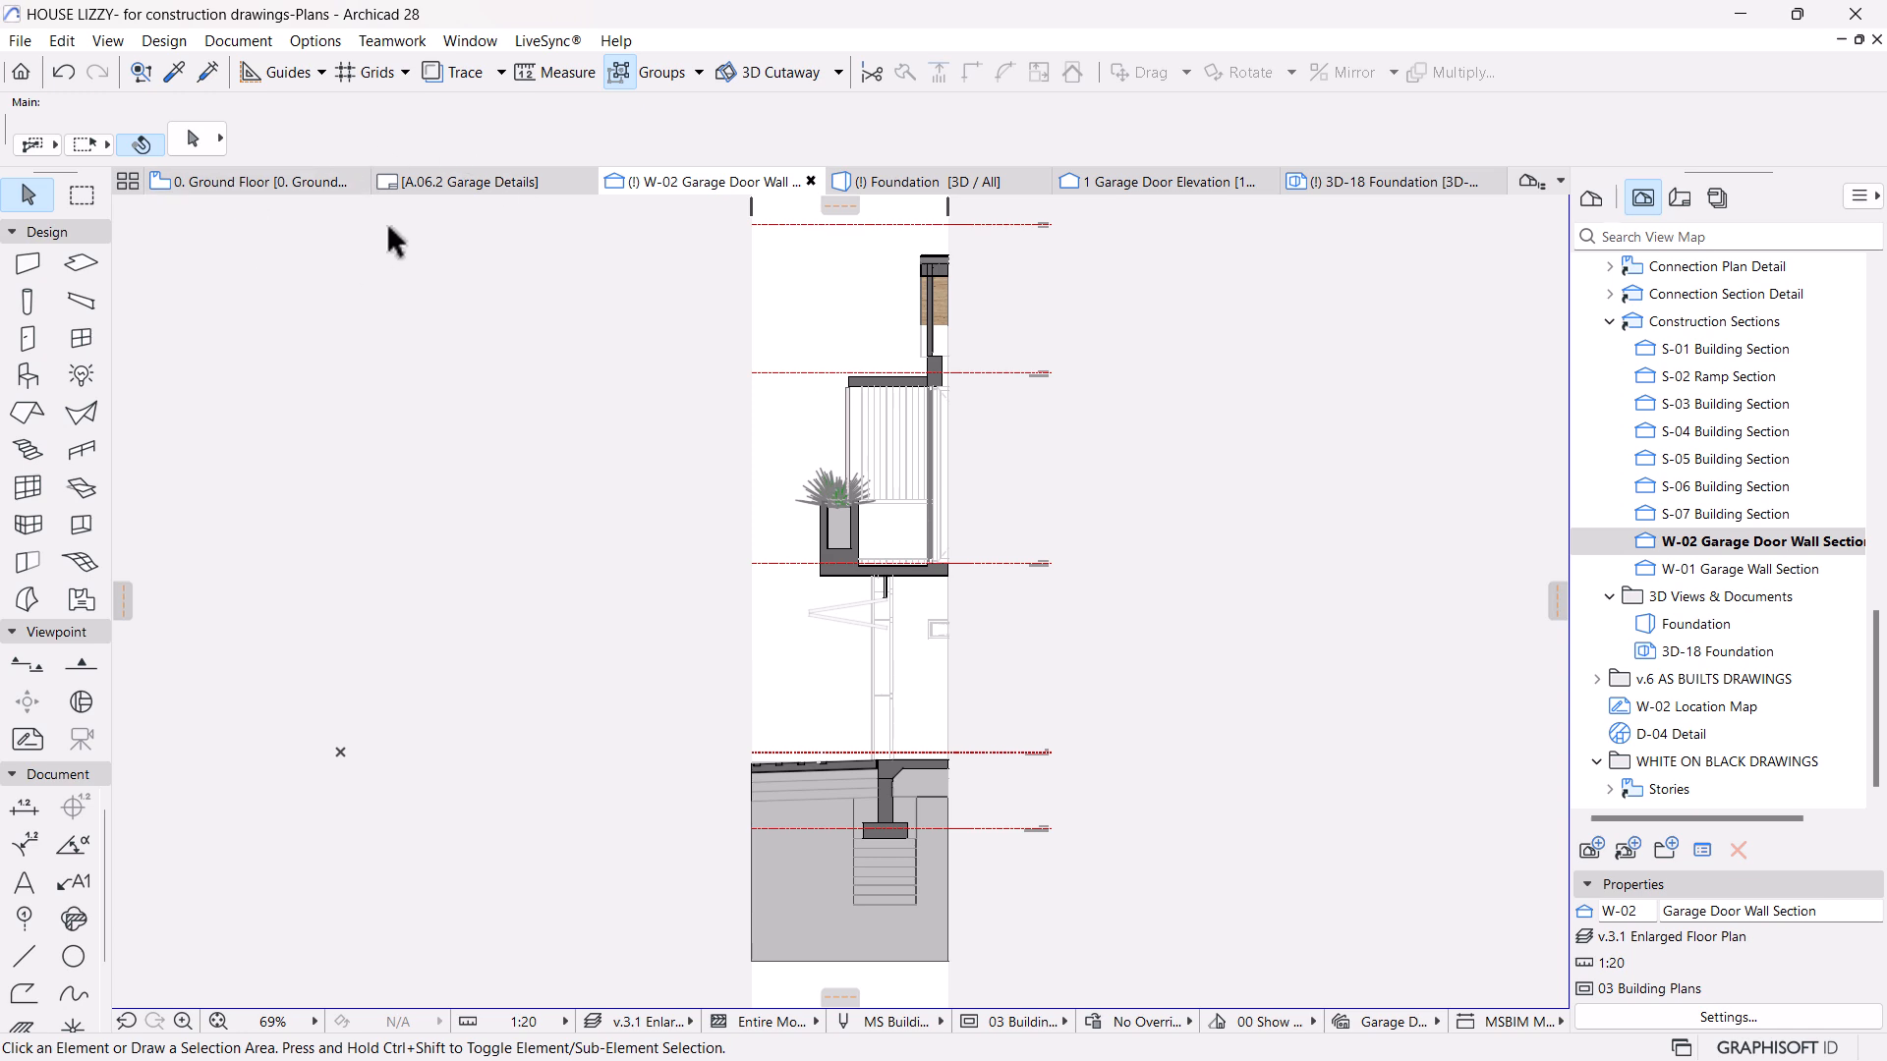
Place the W-02 Garage Door Wall Section view on the A.06.2 Garage Details layout, beside the Garage Wall Section drawing.
left_click(454, 184)
scroll(862, 401, "down", 7)
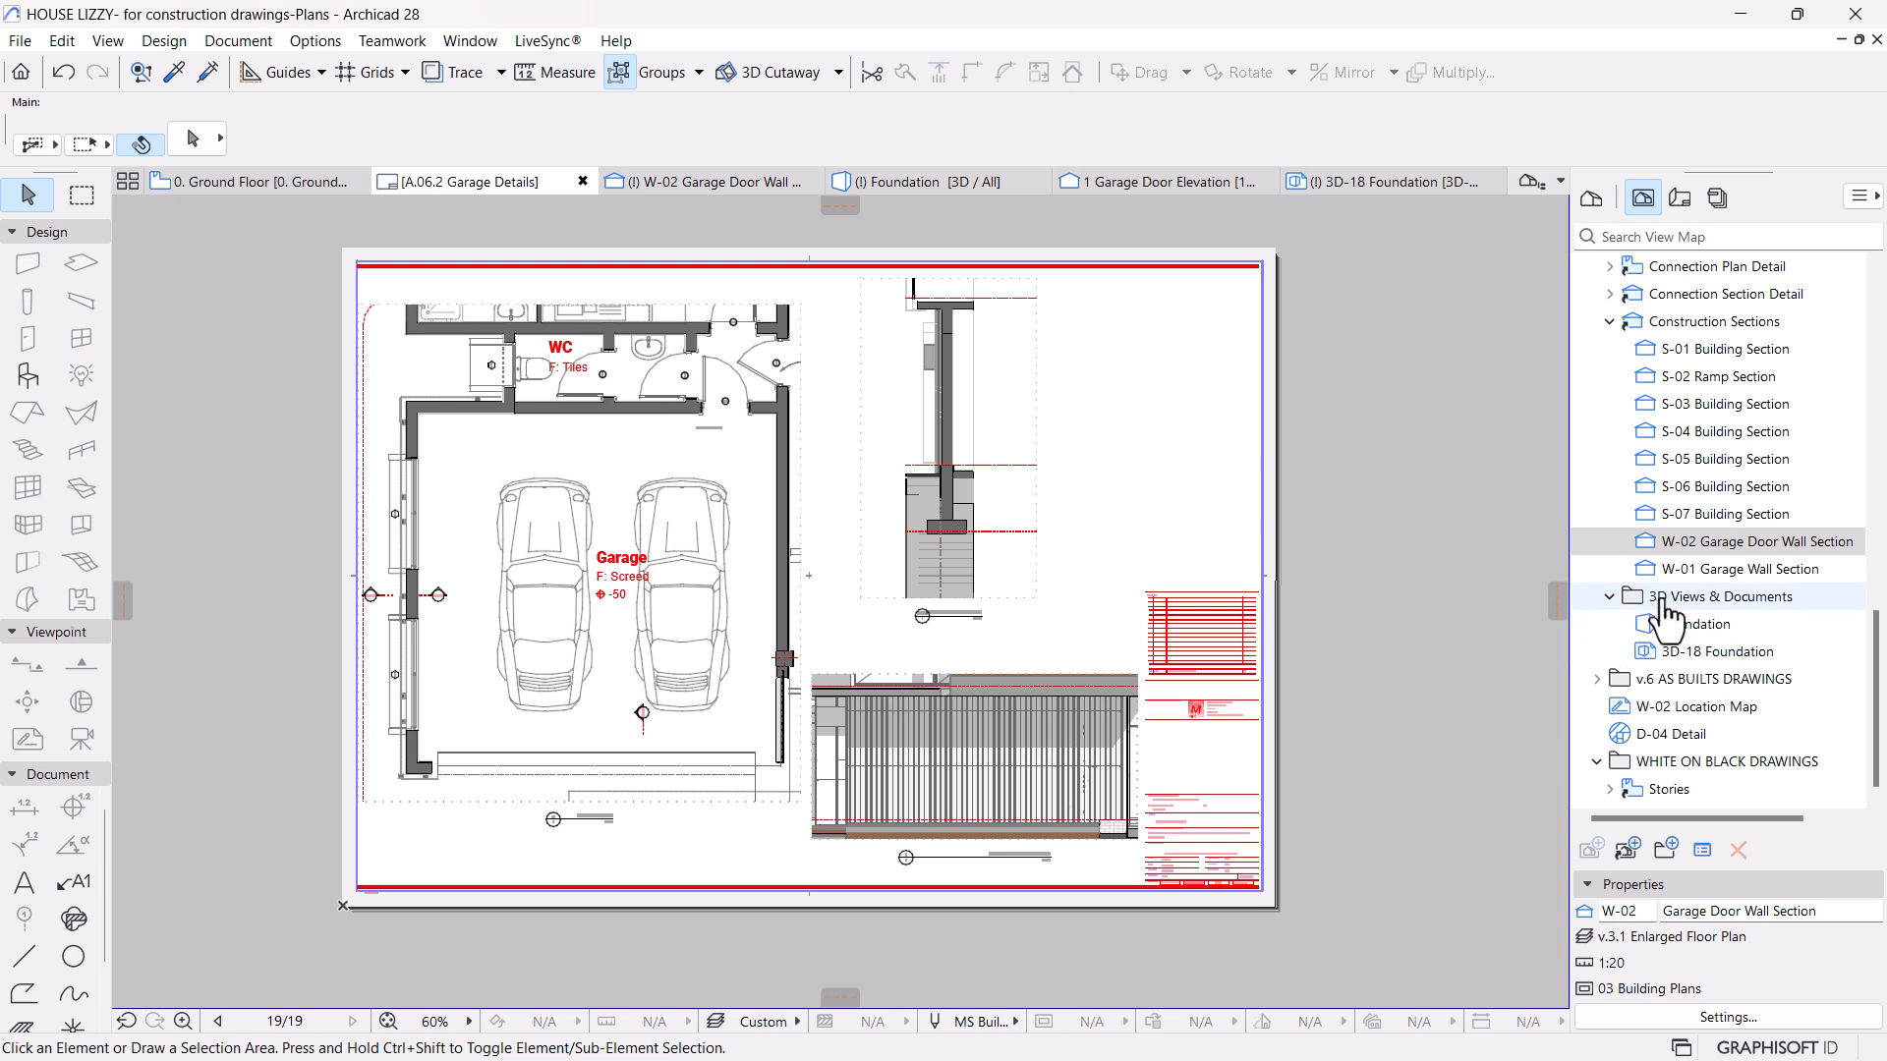
left_click(1762, 578)
left_click_drag(1760, 579, 1184, 439)
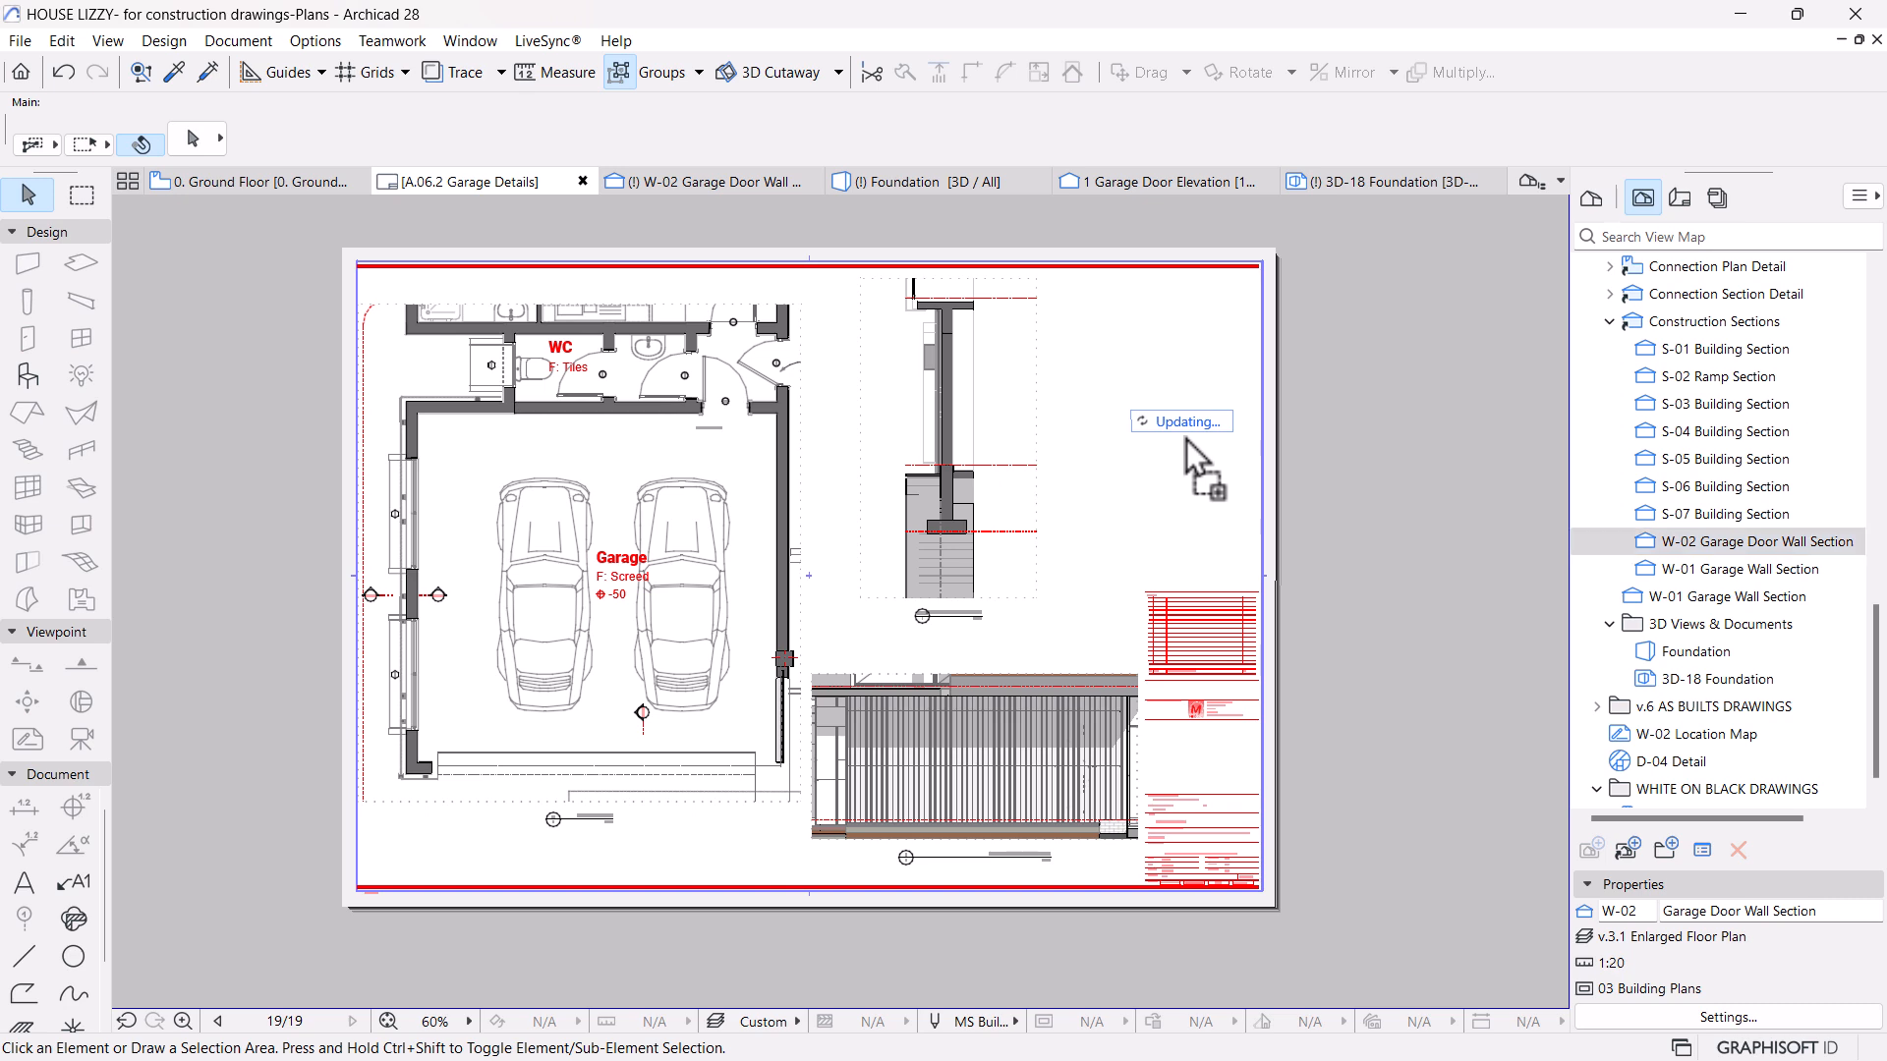
scroll(1034, 496, "down", 2)
middle_click_drag(1033, 496, 969, 541)
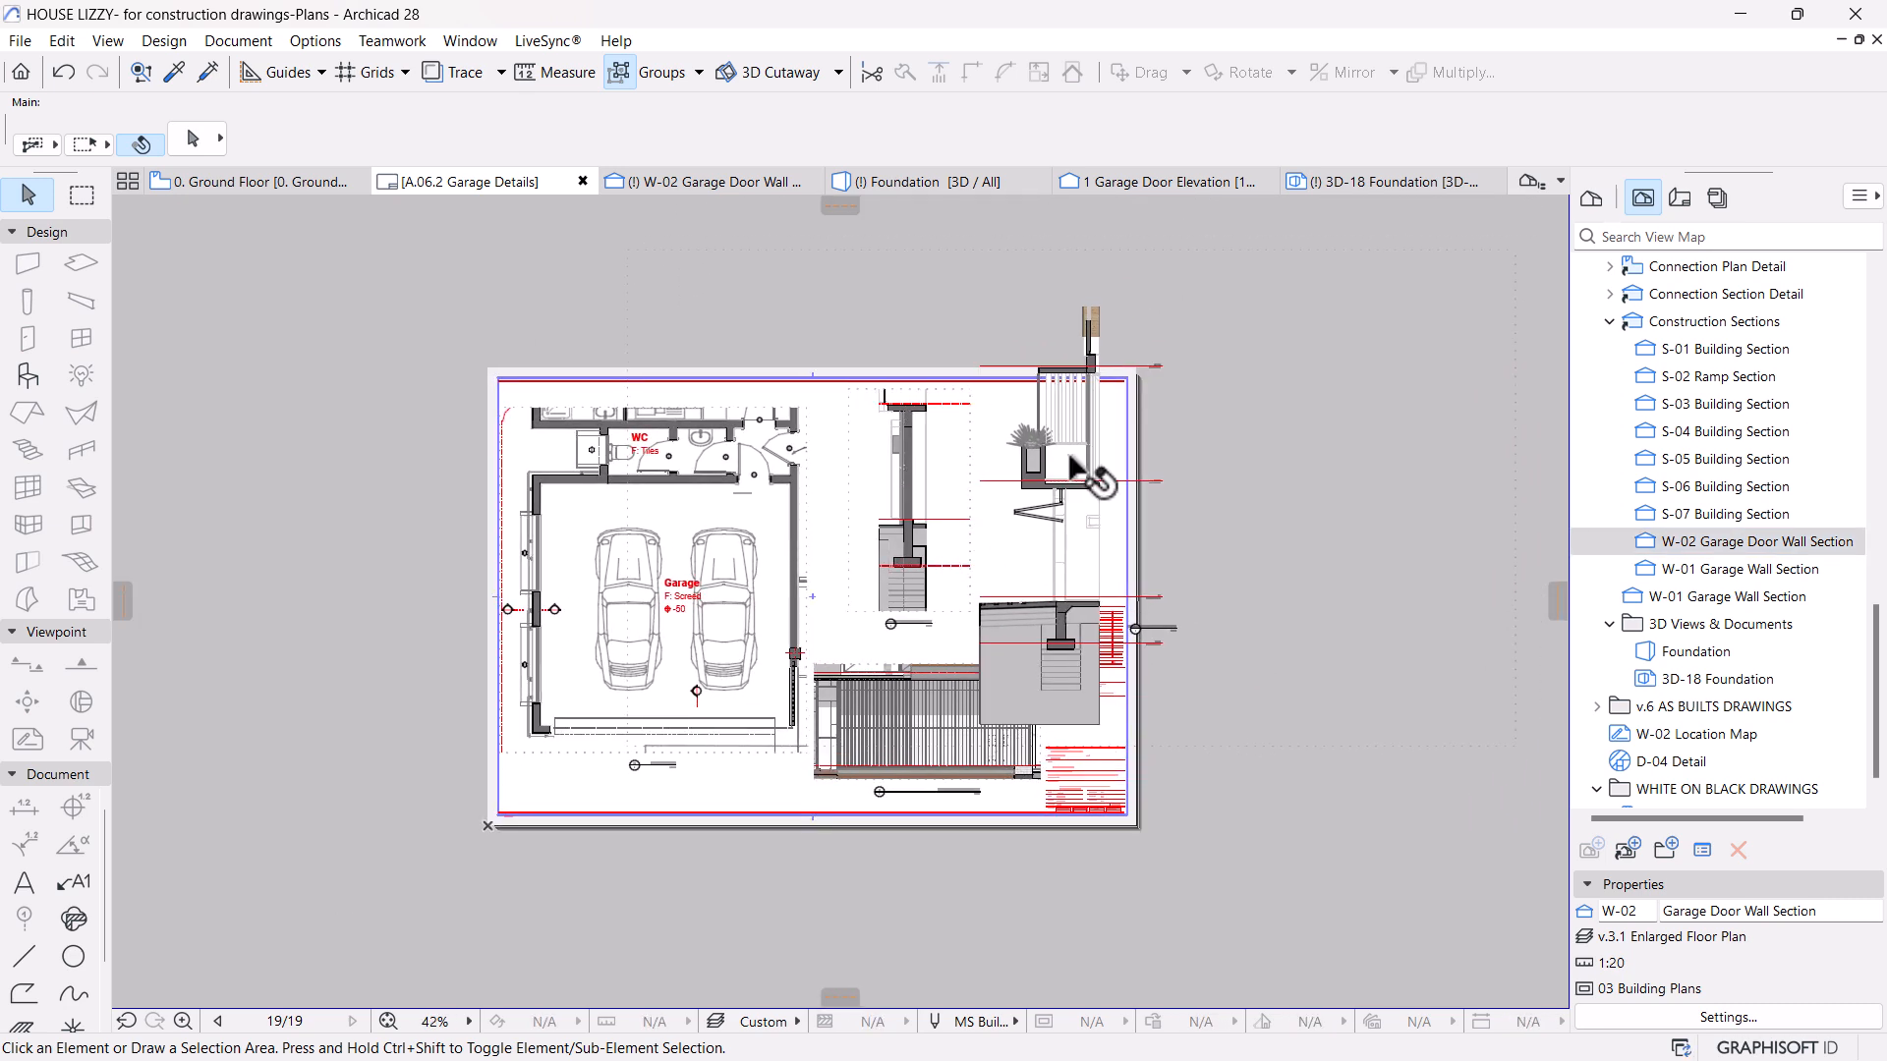
scroll(1083, 474, "up", 3)
left_click(1126, 393)
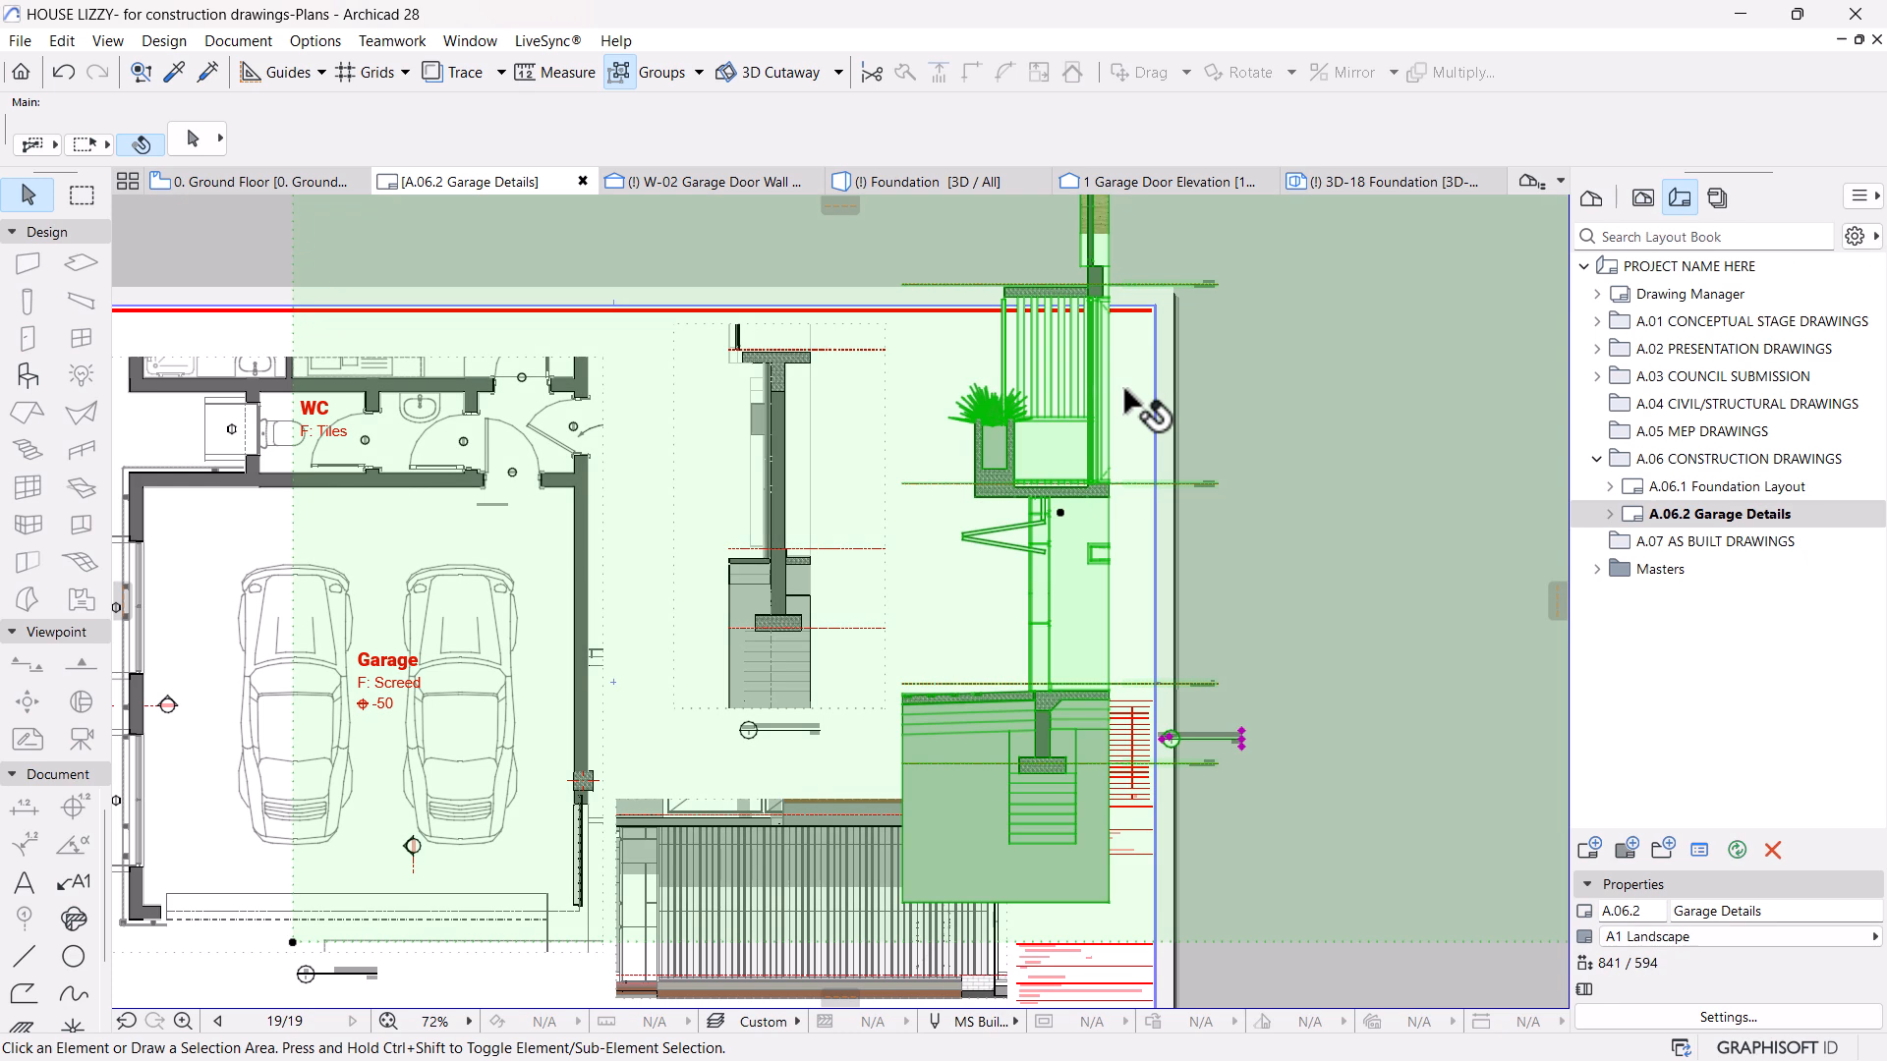
scroll(1130, 403, "down", 3)
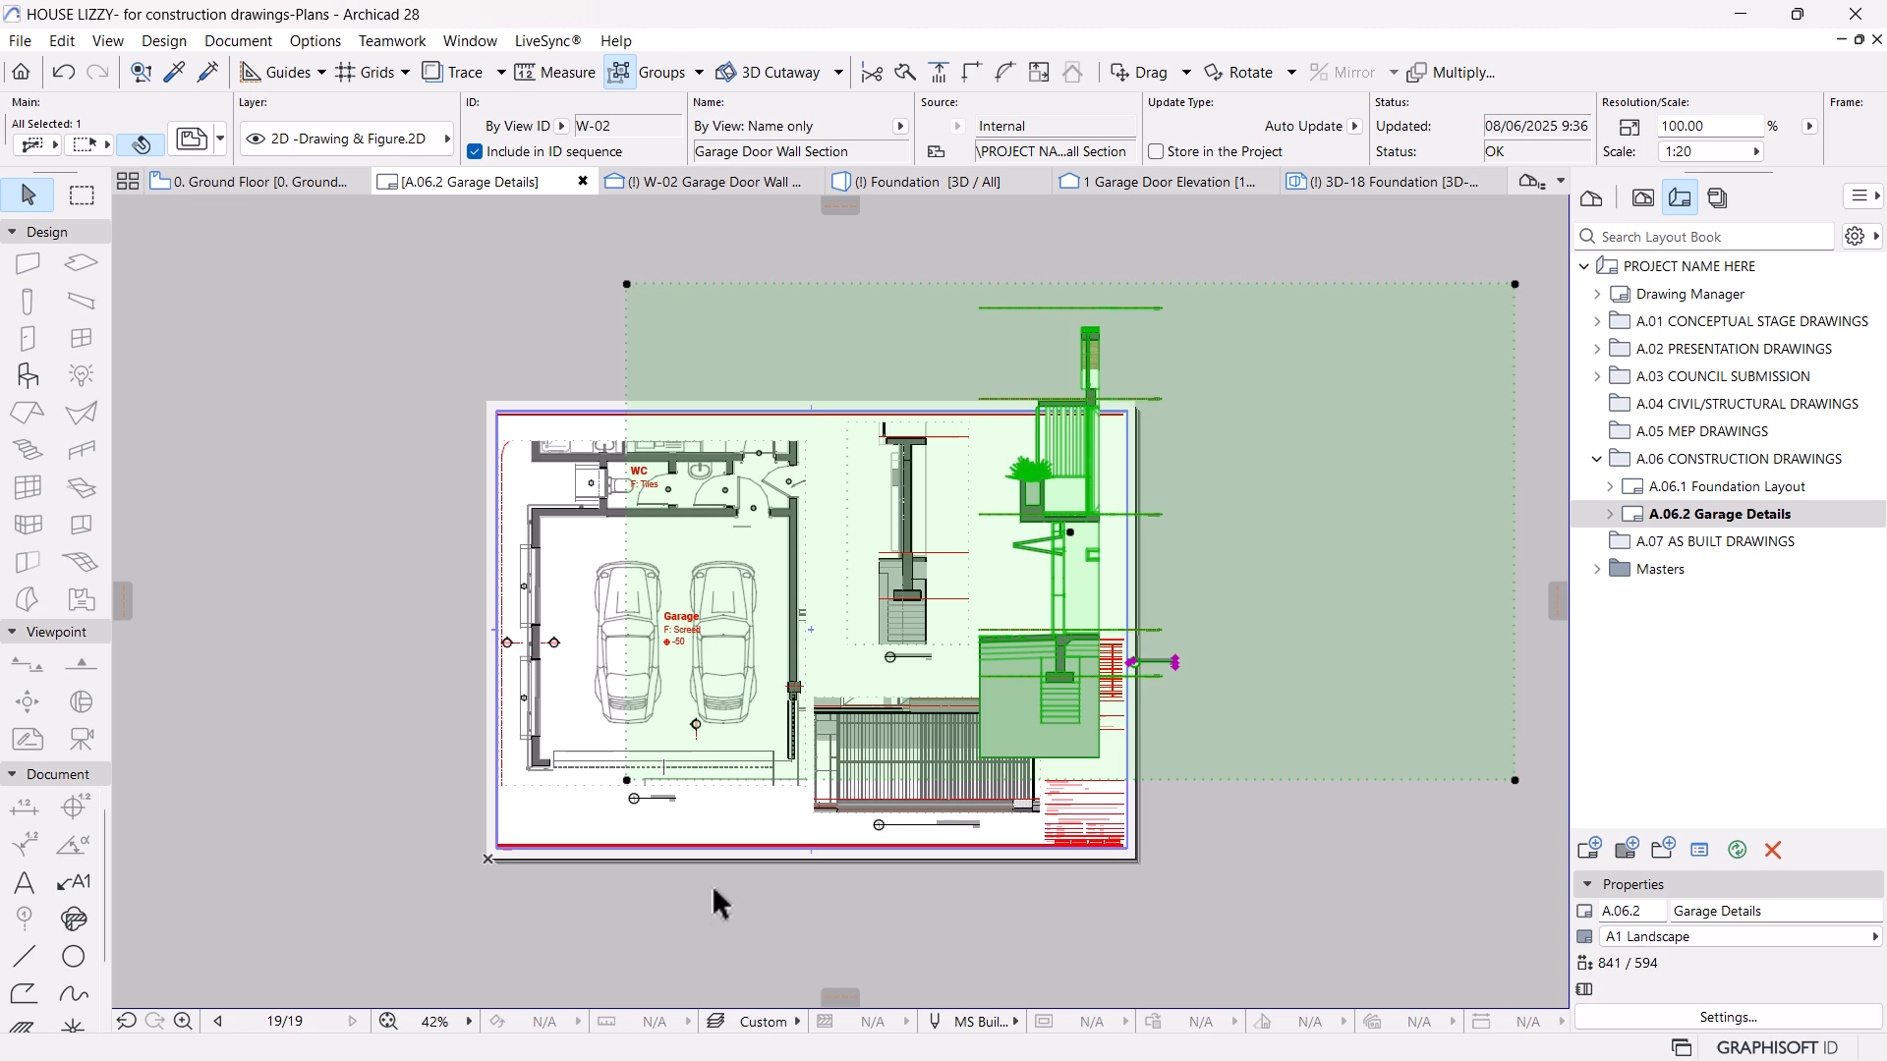
left_click(659, 889)
scroll(686, 670, "up", 1)
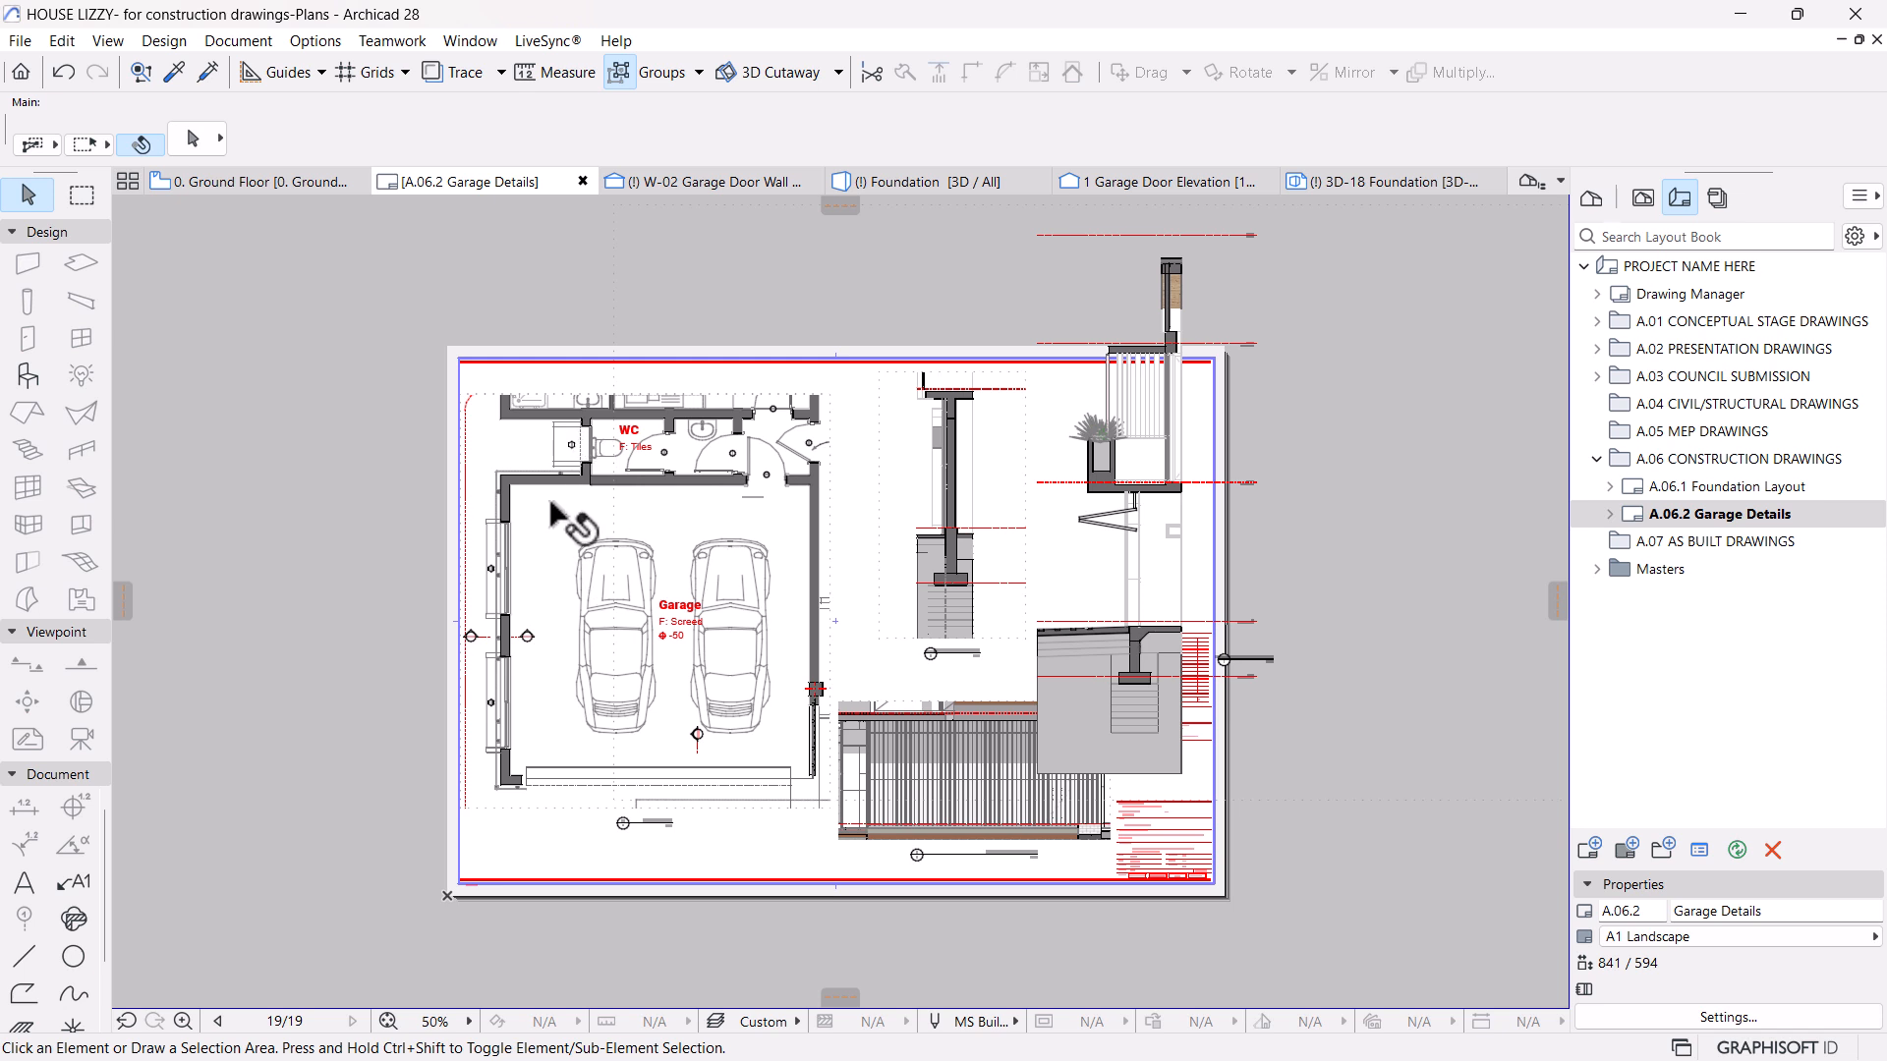
left_click(558, 548)
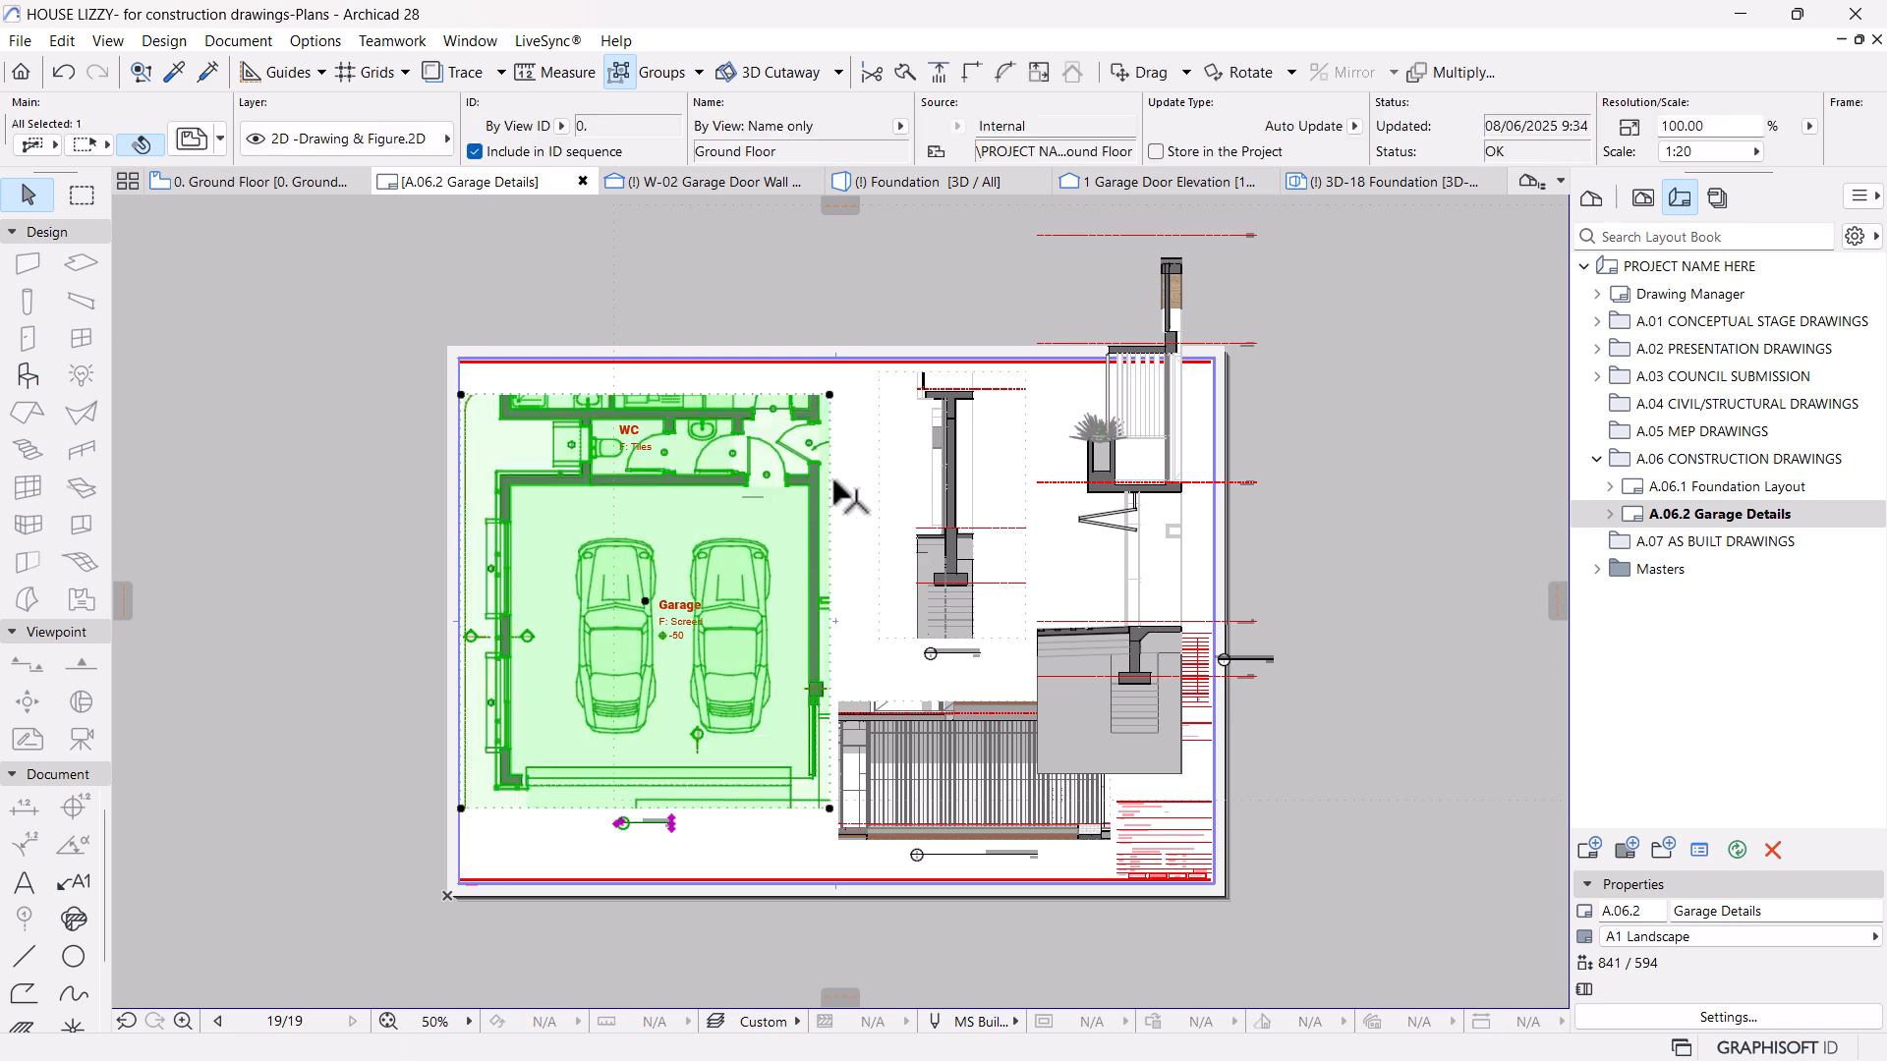
left_click(830, 475)
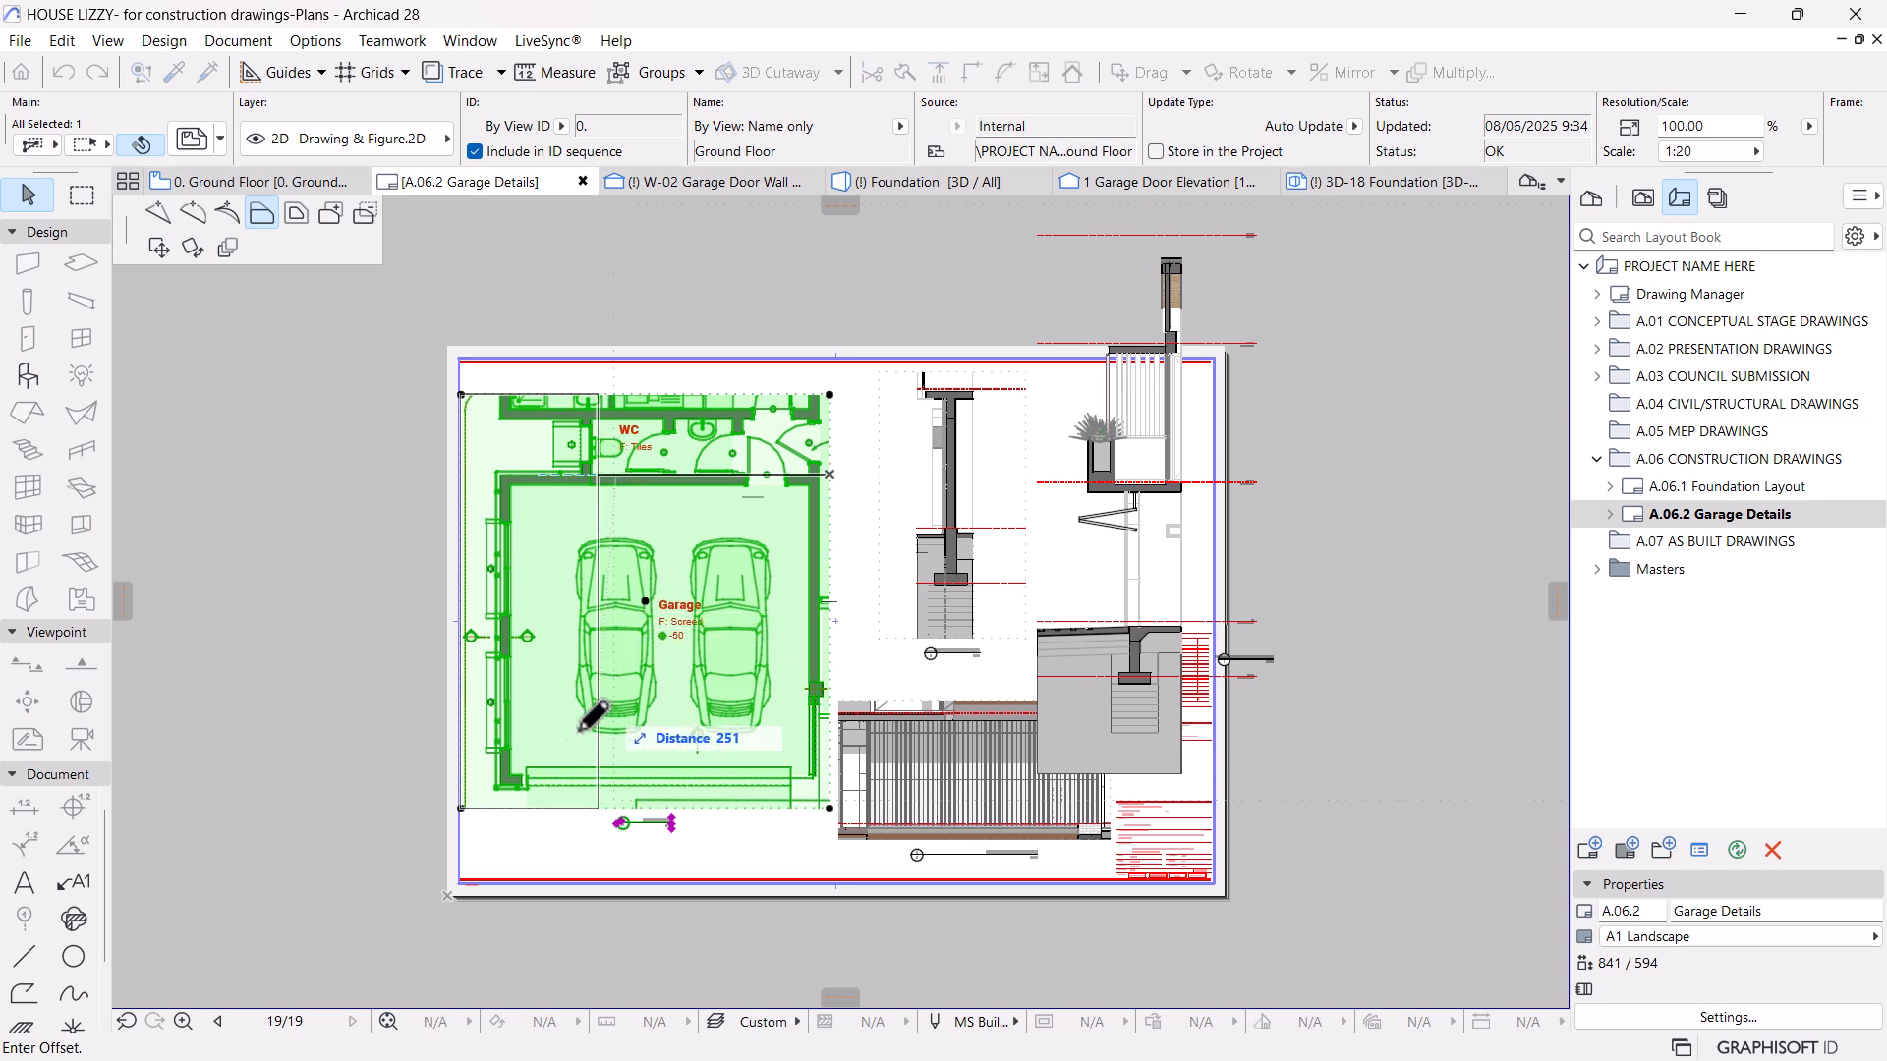
scroll(475, 704, "up", 3)
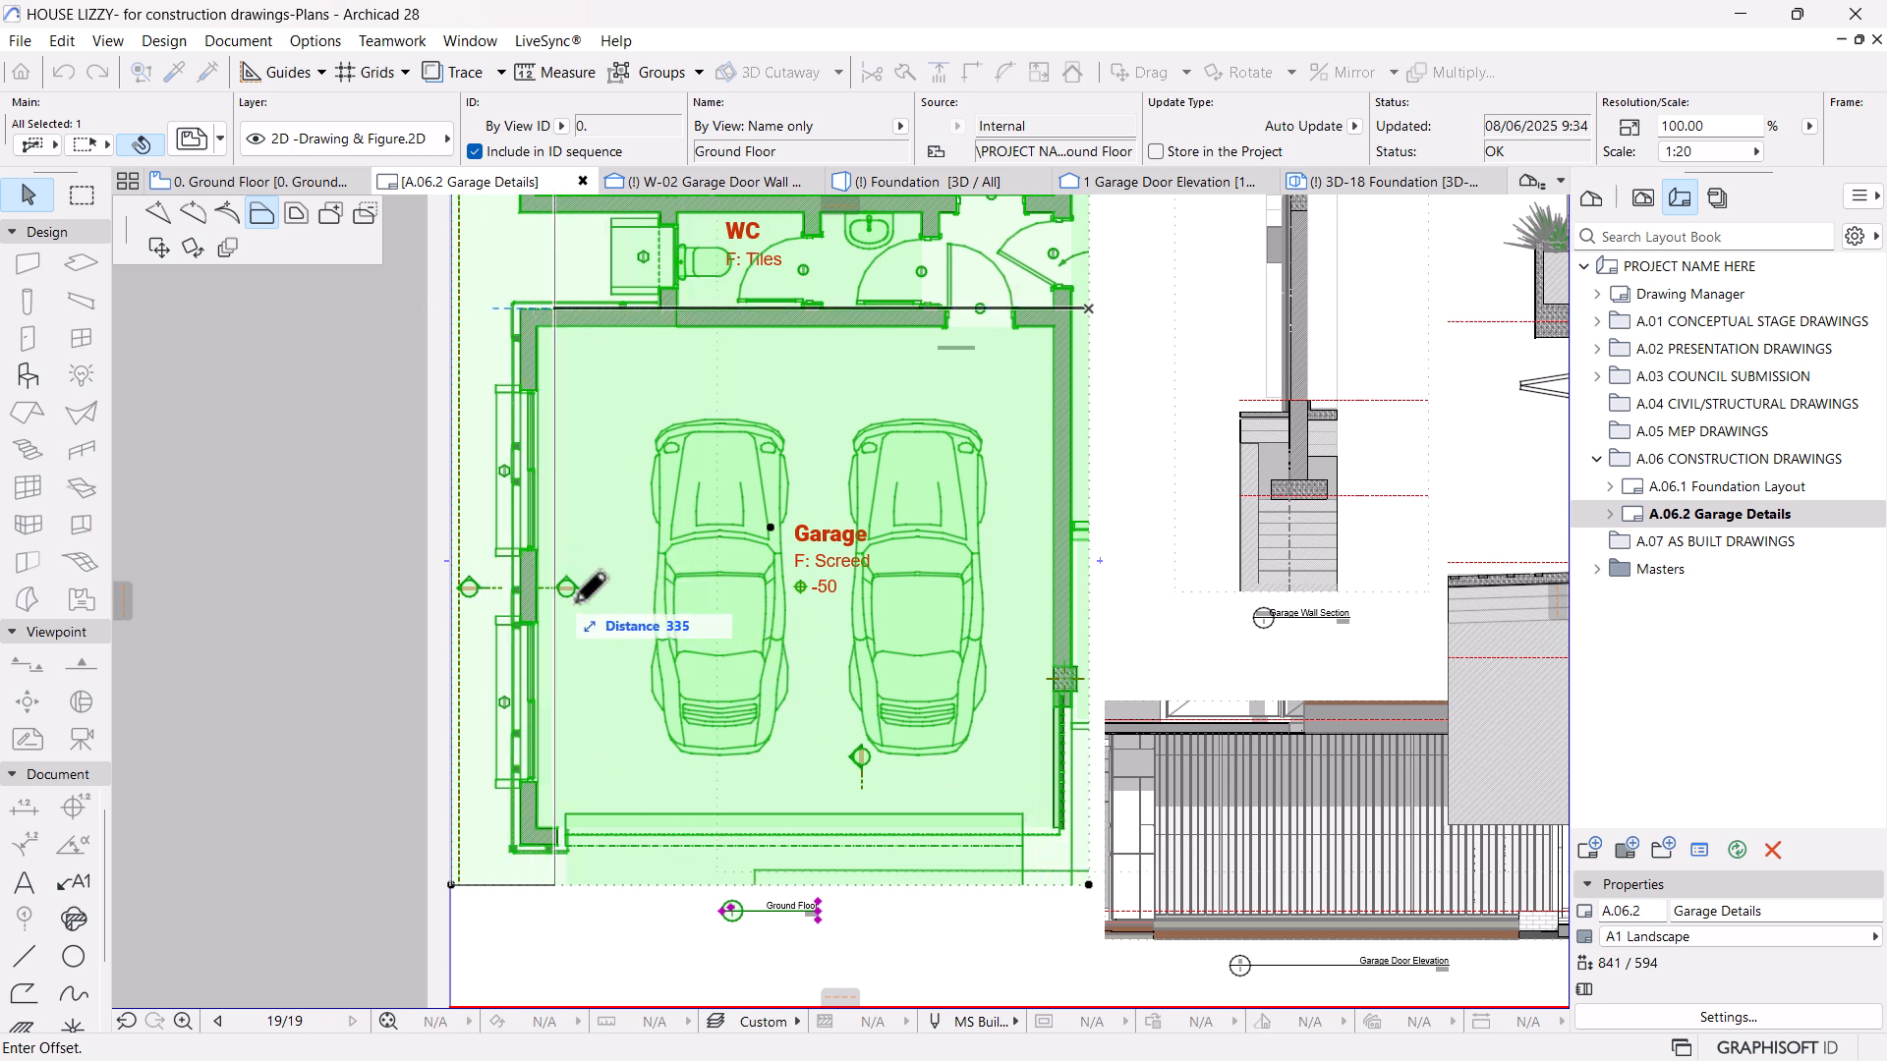
scroll(700, 655, "down", 2)
scroll(699, 654, "down", 2)
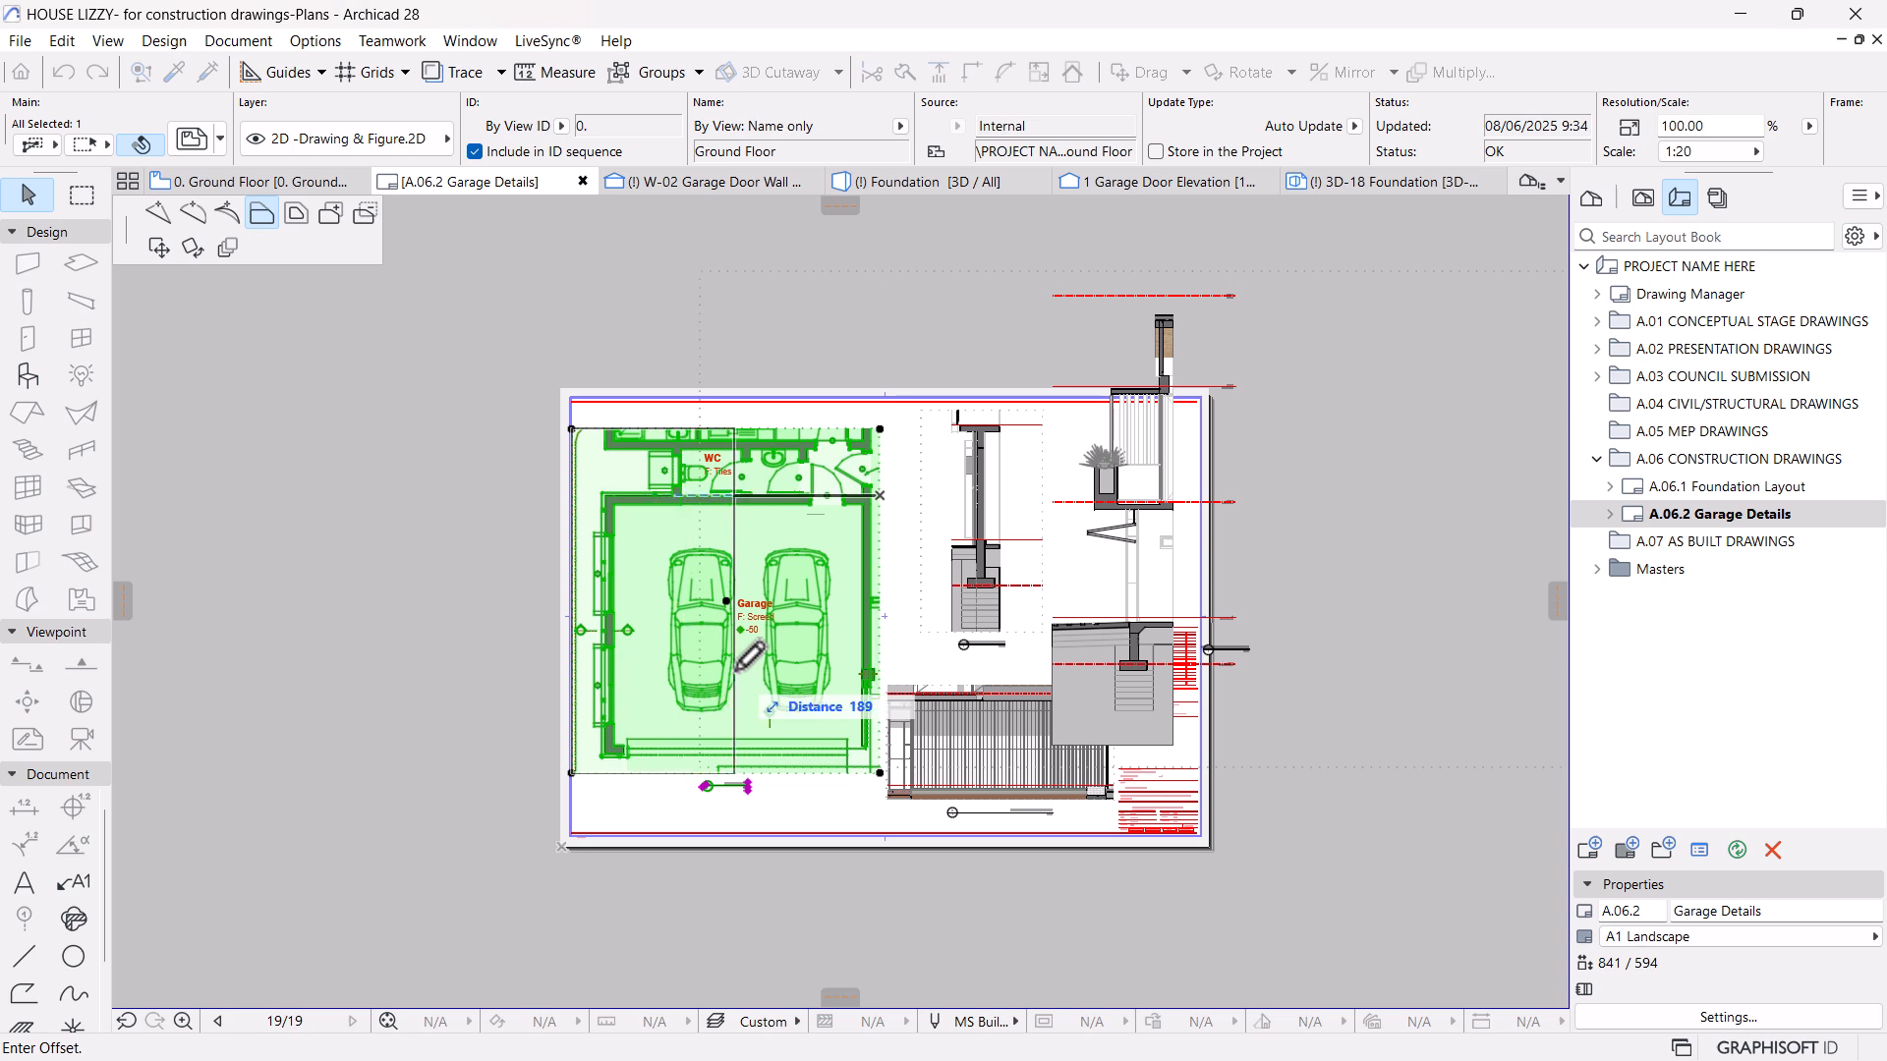
key("Escape")
key("Escape")
scroll(1076, 549, "up", 2)
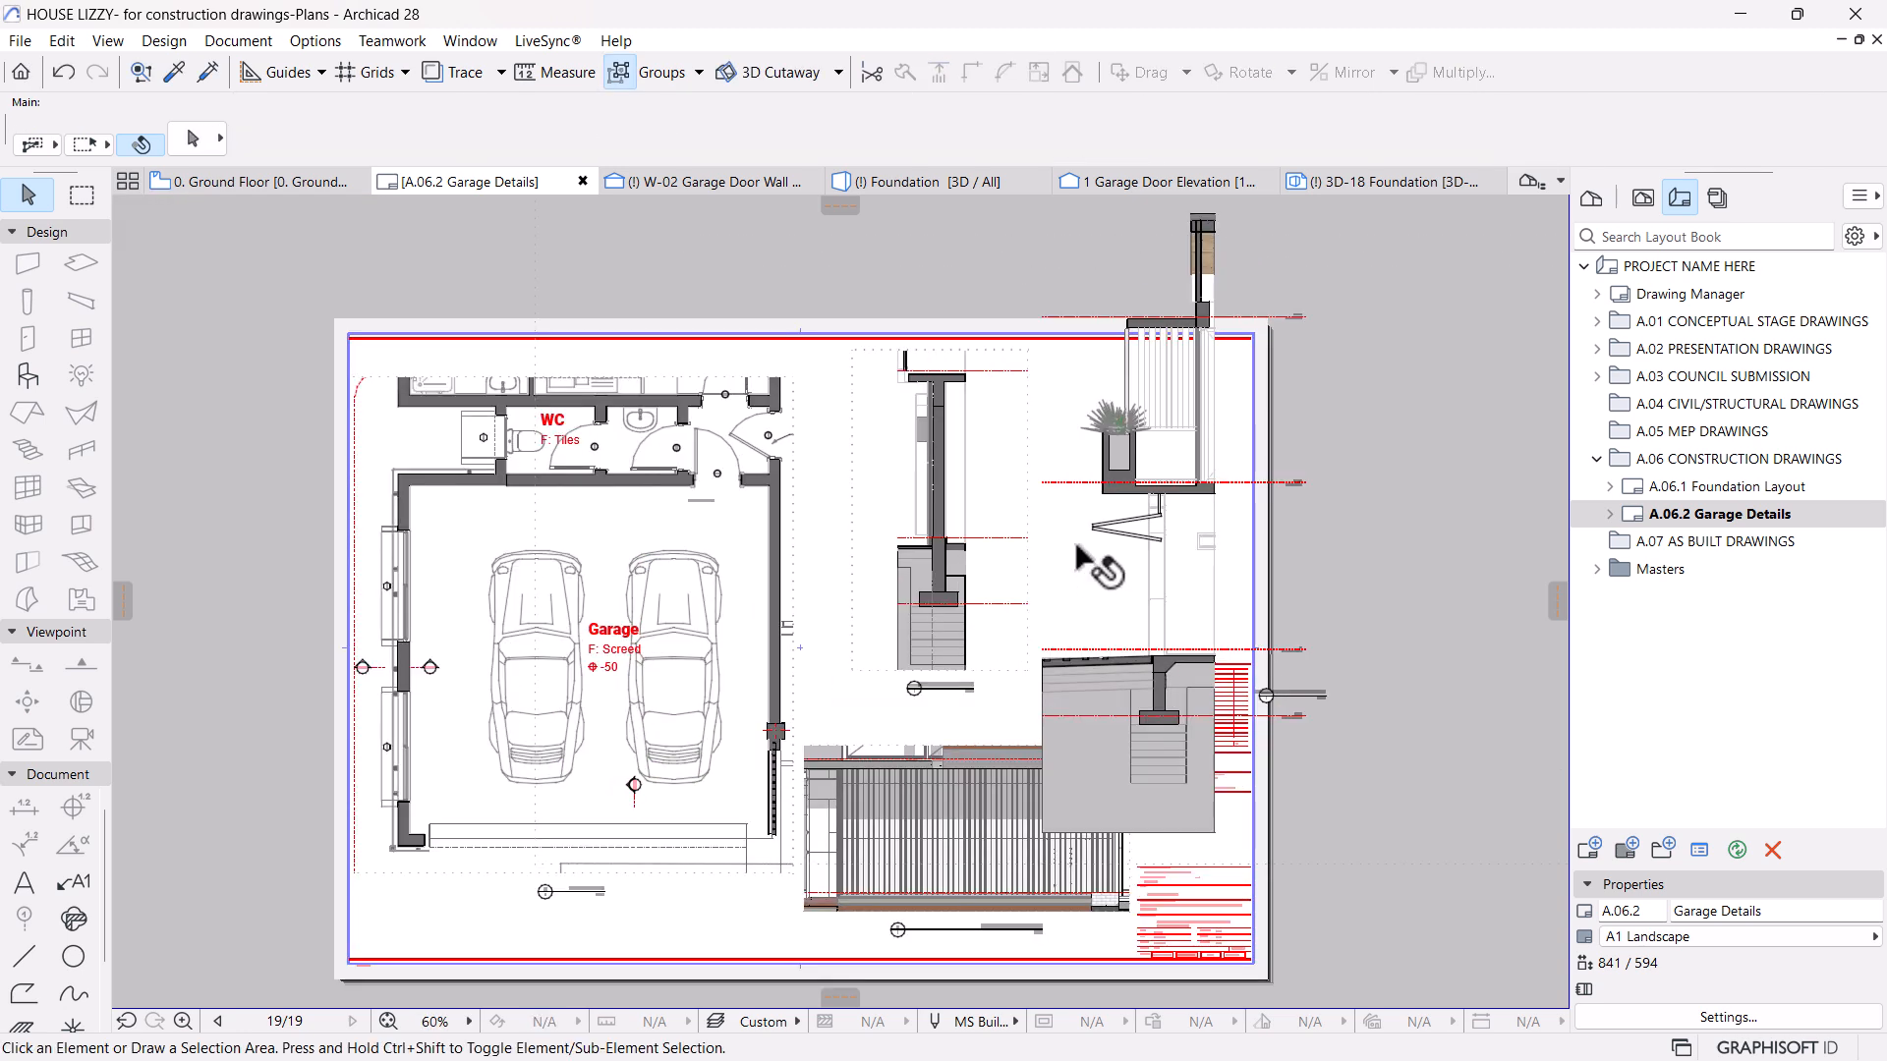
left_click(1078, 549)
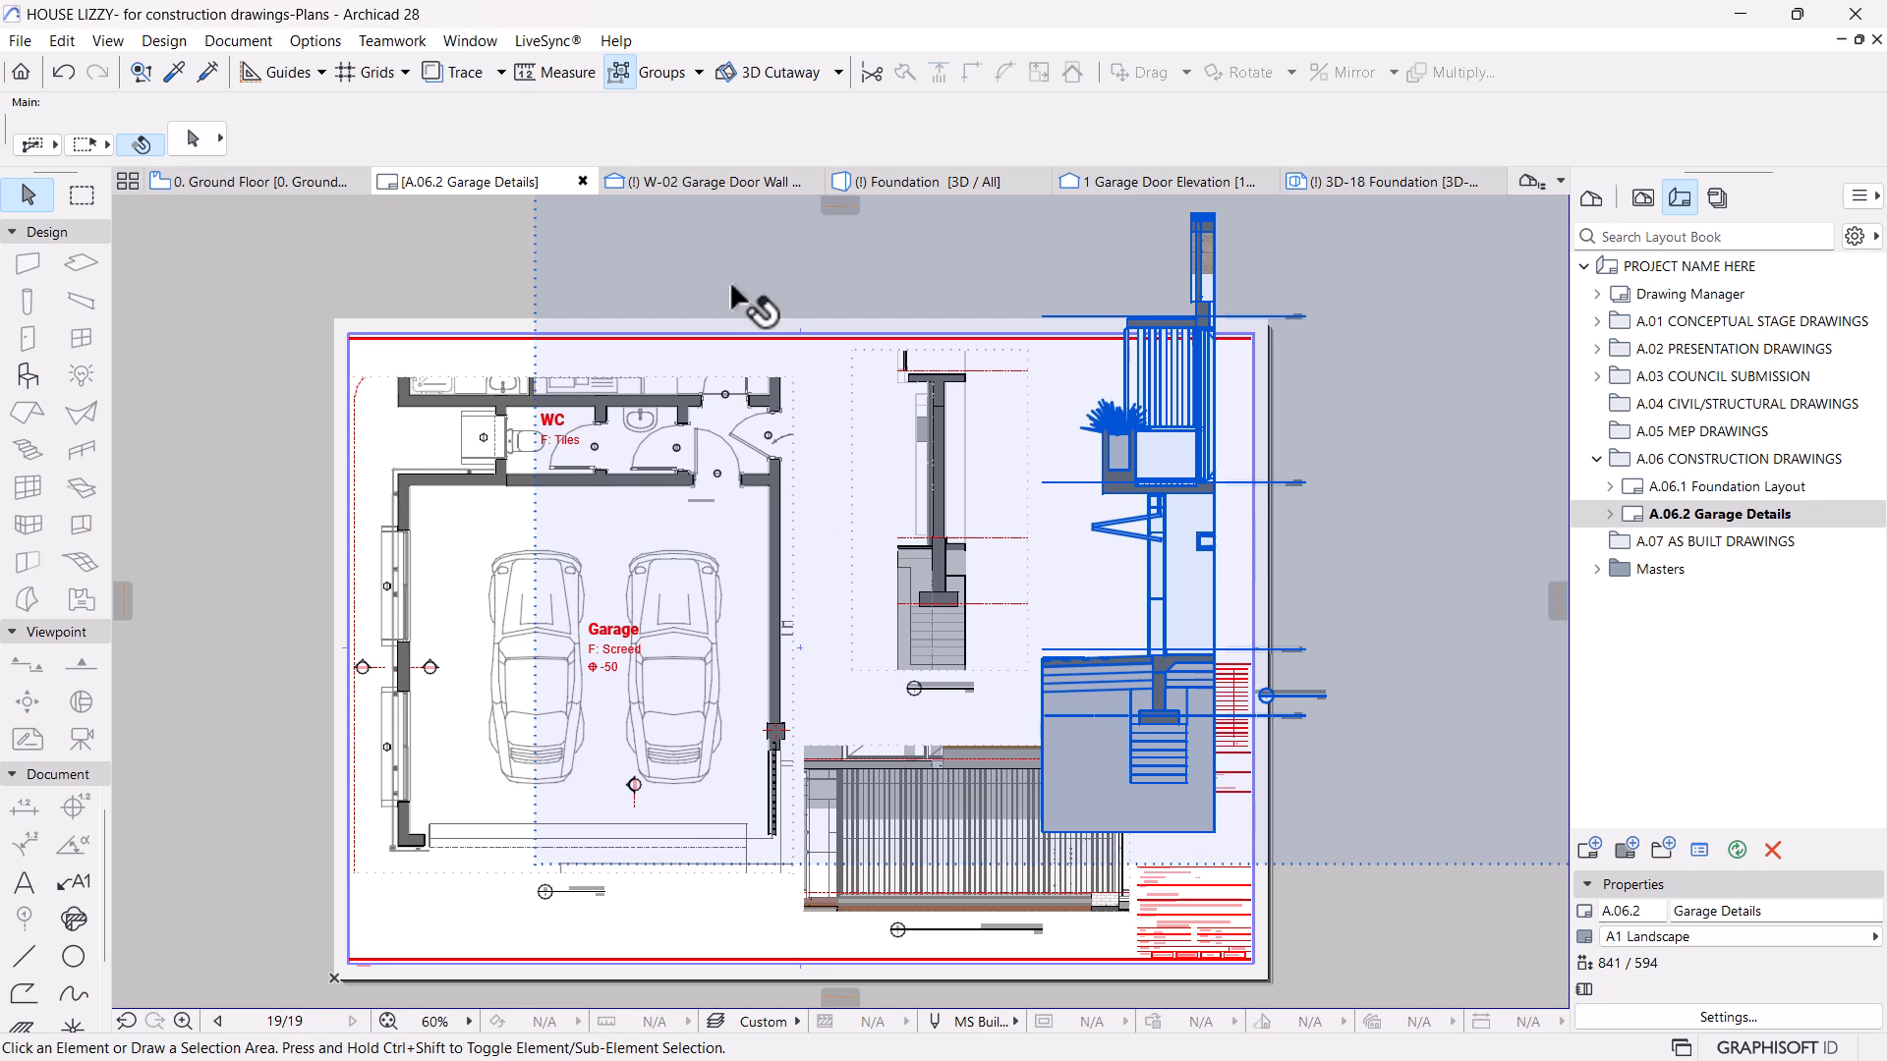
key("Escape")
Create a new layout named Part Wall Sections in the construction drawings subset, using the A1 Landscape master layout.
scroll(678, 413, "down", 5)
middle_click_drag(668, 438, 691, 519)
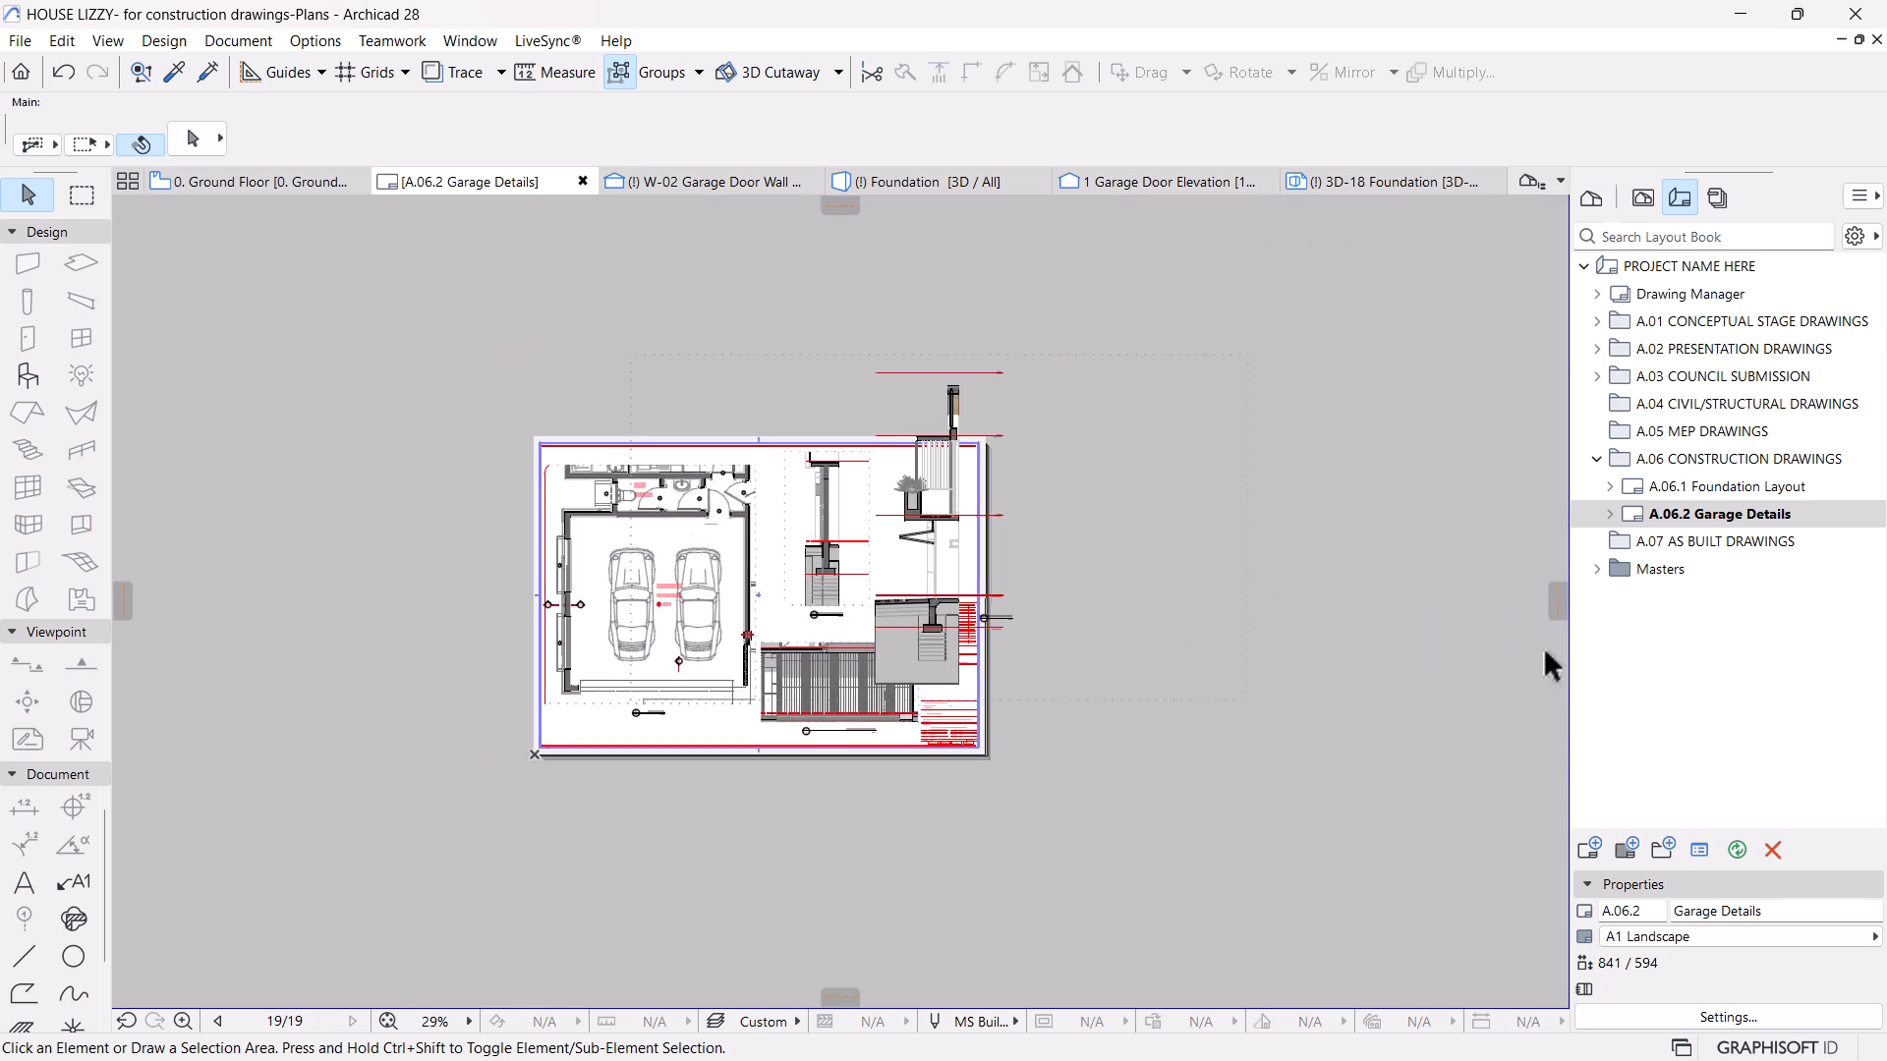
left_click(1589, 847)
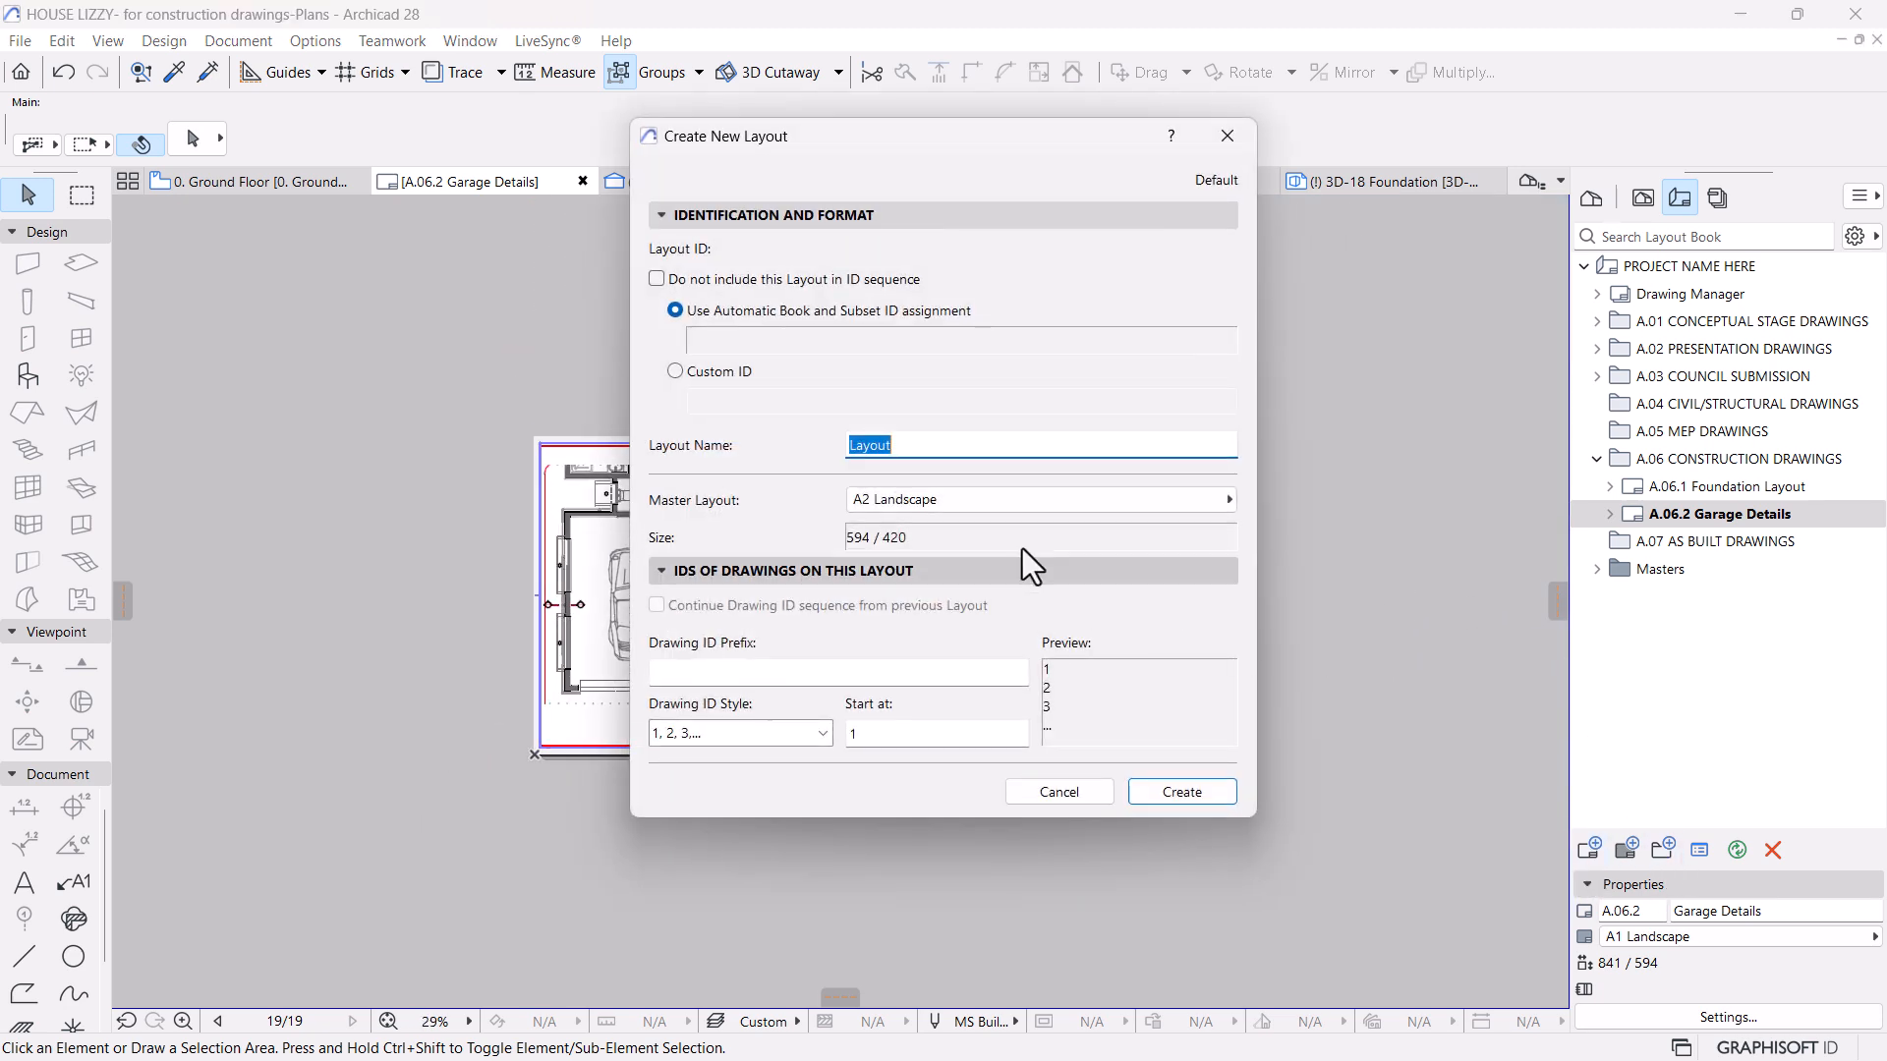
left_click(919, 445)
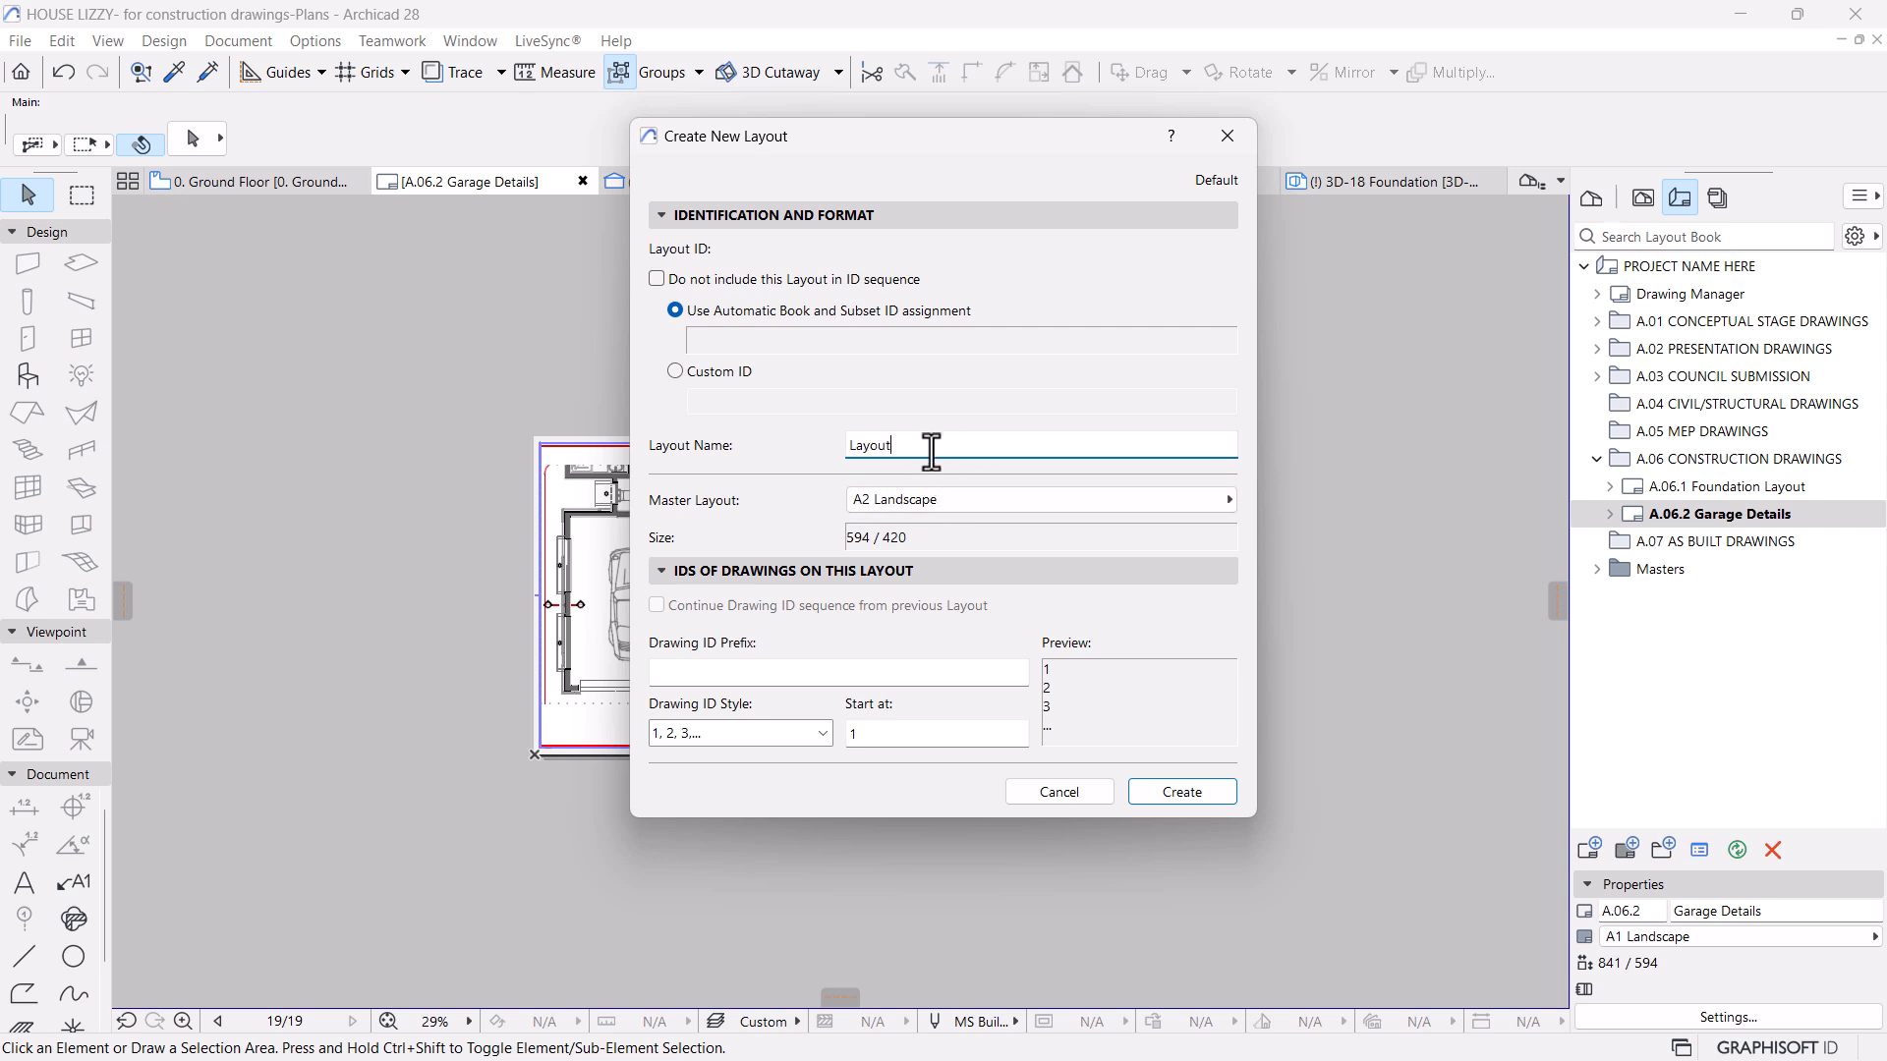
left_click_drag(975, 448, 718, 451)
type("Part Wal")
type("Section")
left_click(1114, 503)
left_click(1322, 501)
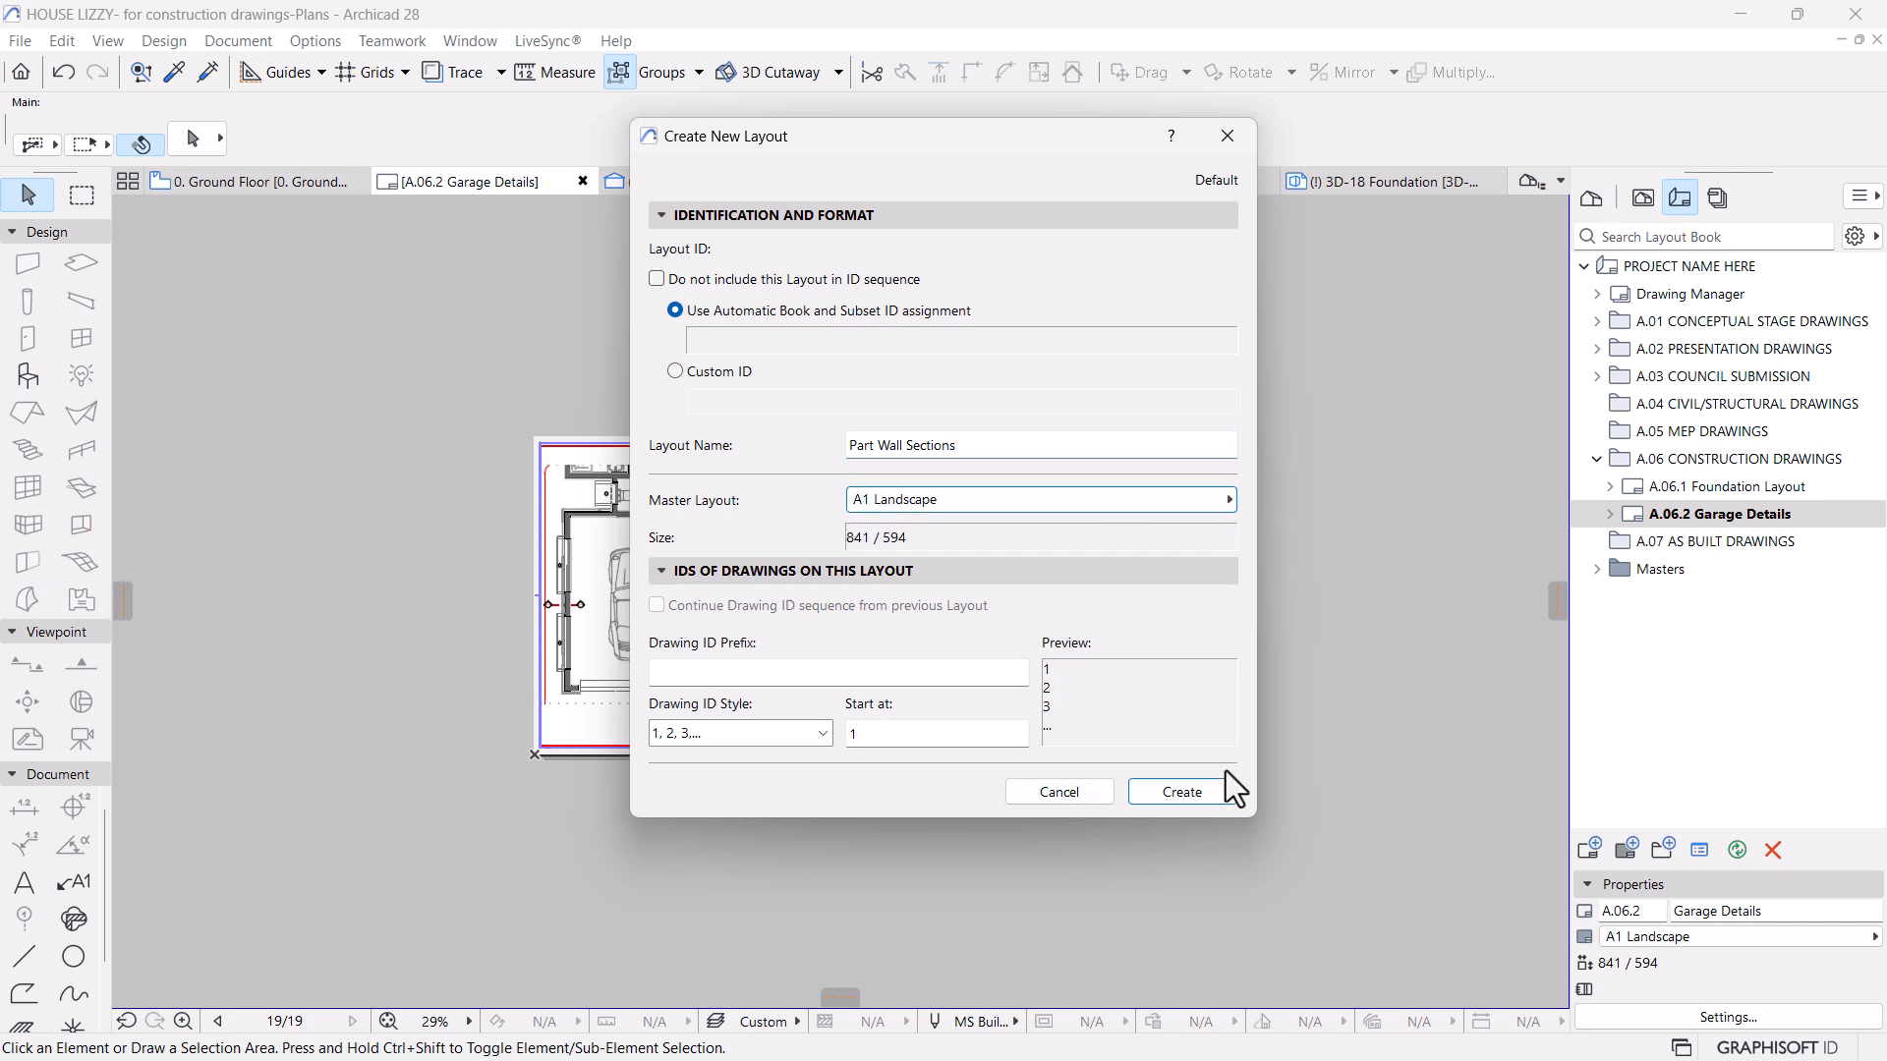
left_click(1205, 789)
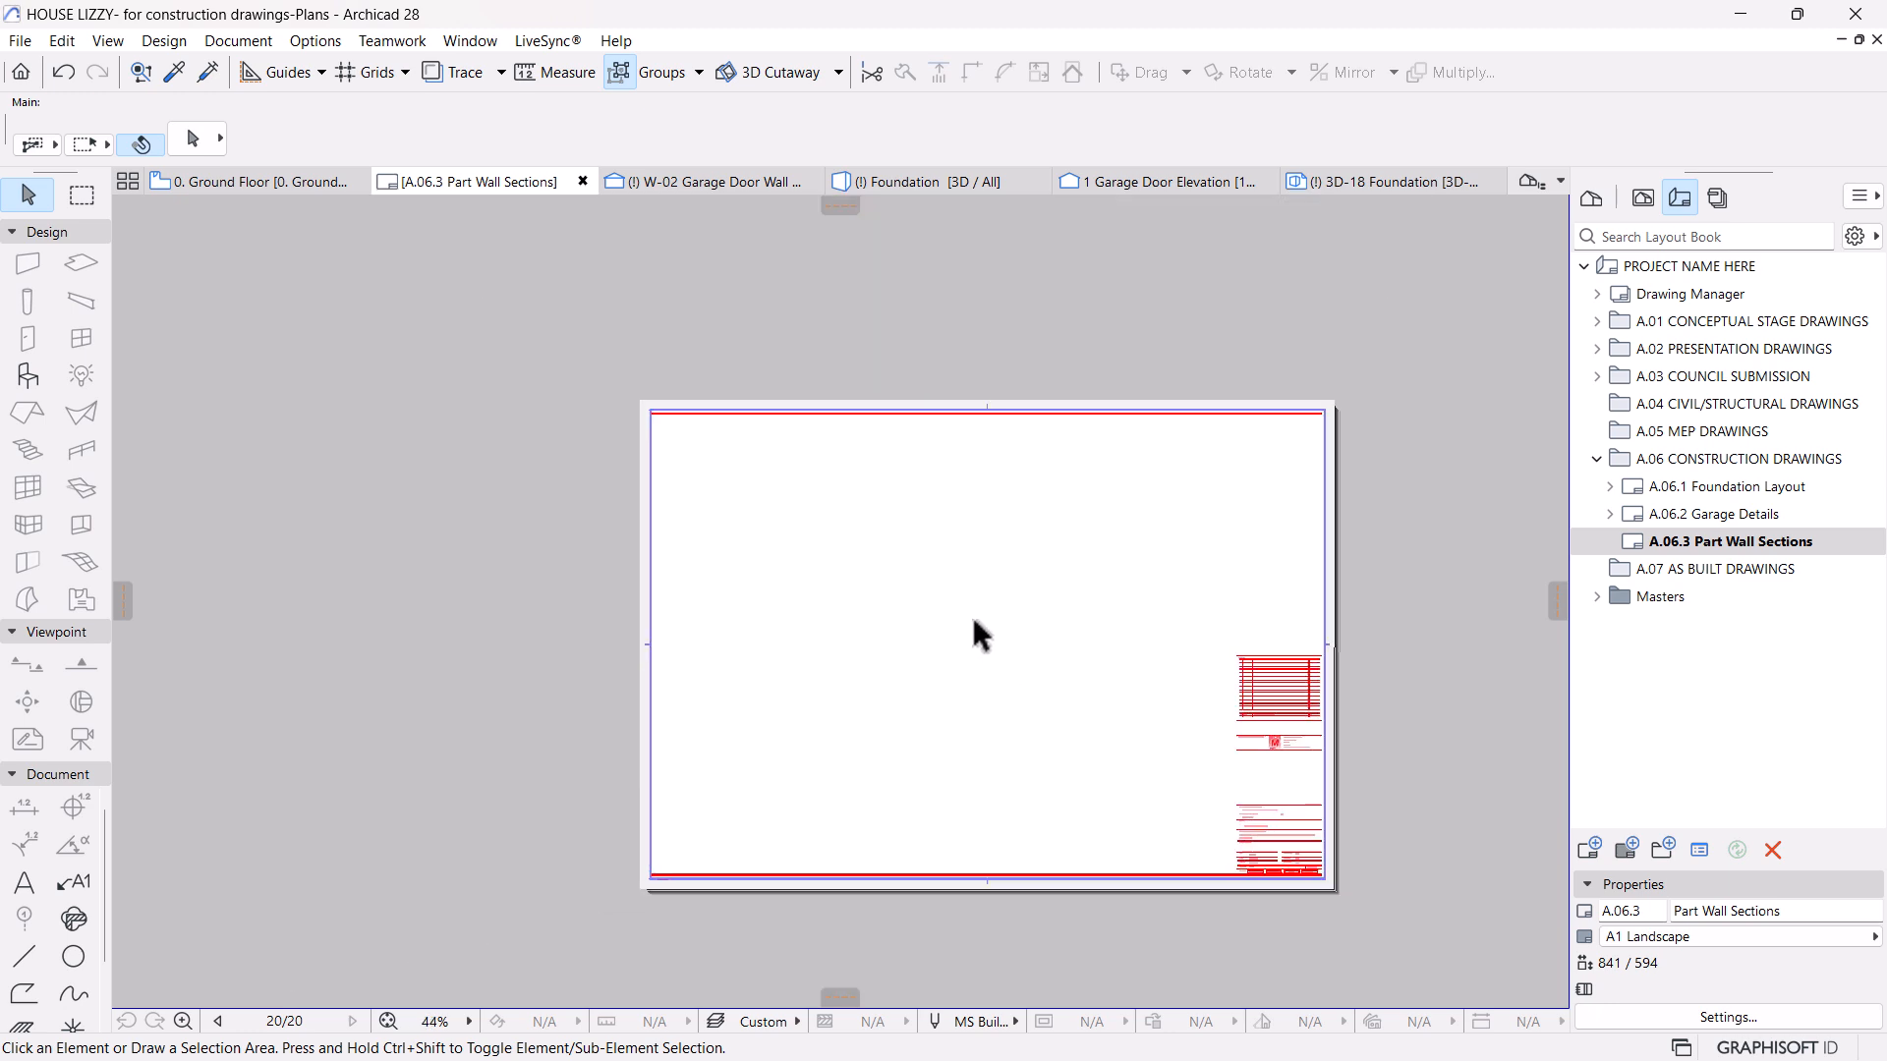
Move the Garage Wall Section and Garage Door Wall Section drawings from A.06.2 to the A.06.3 Part Wall Sections layout, pasting at their original location.
double_click(1714, 517)
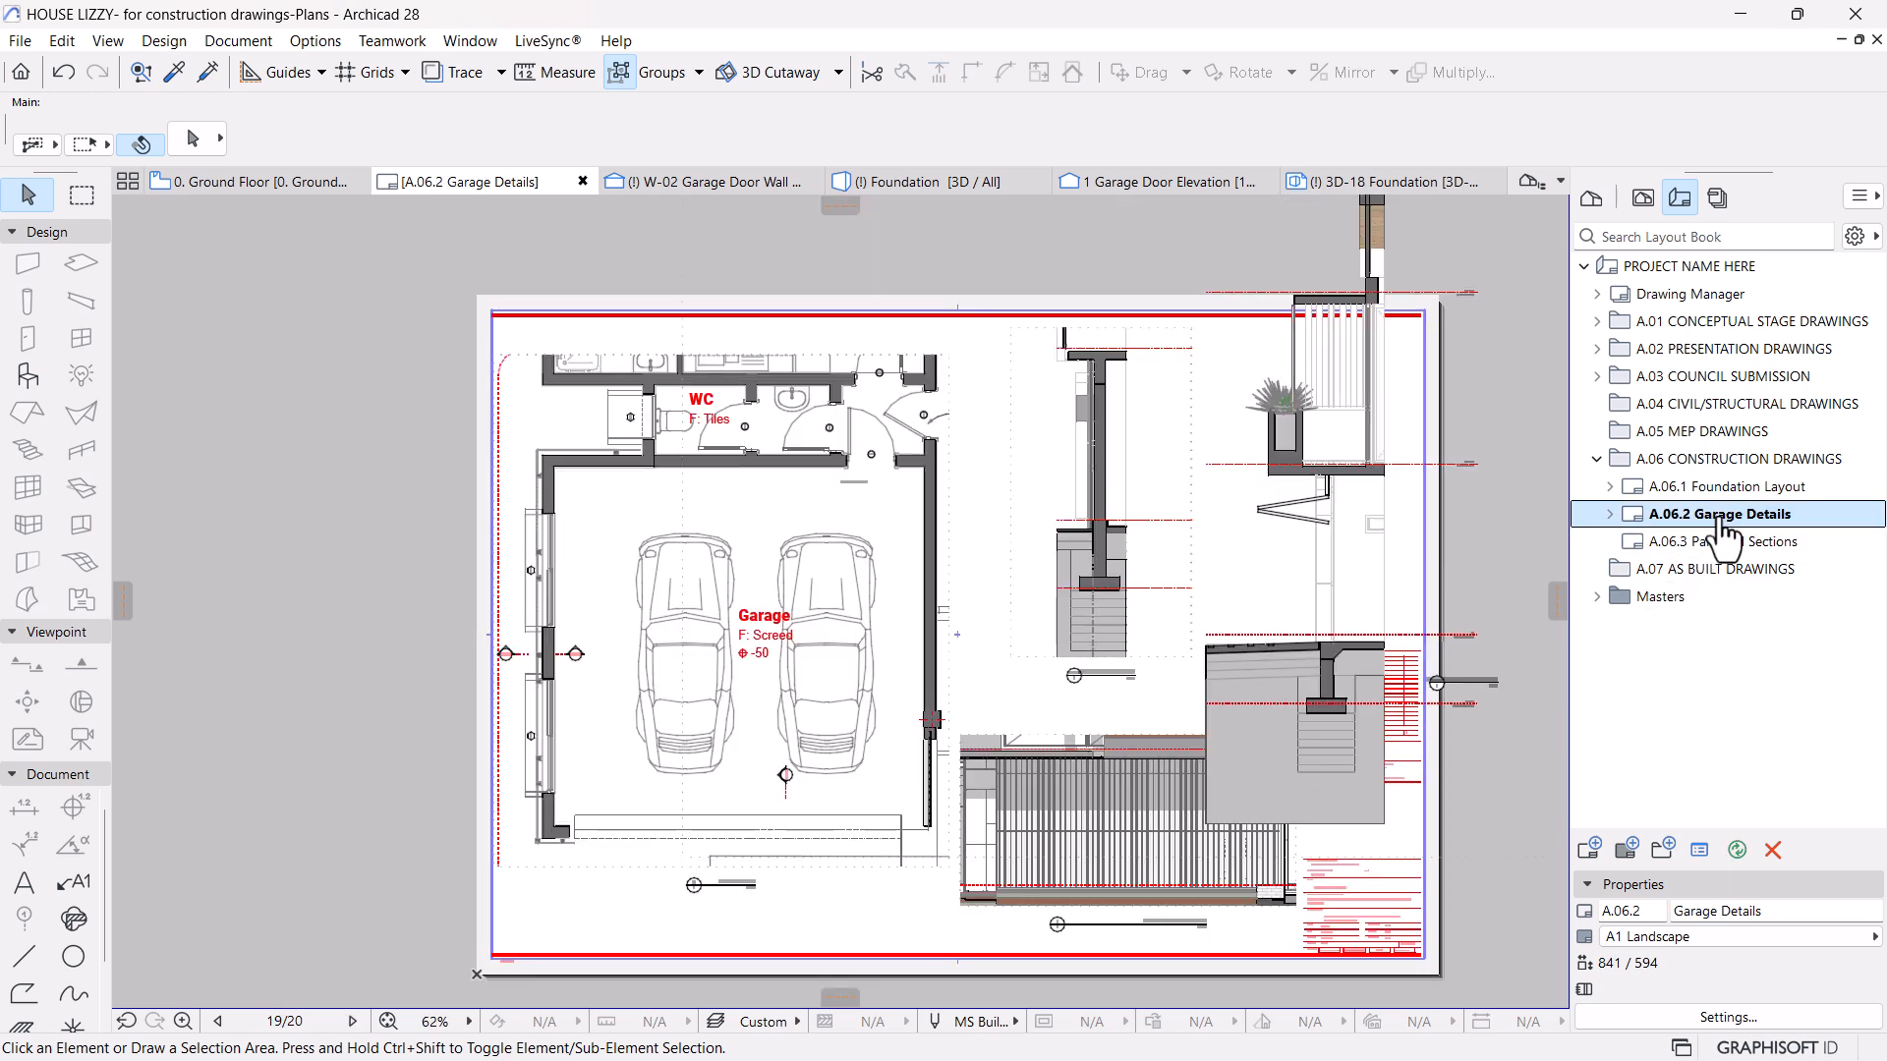
left_click(1287, 648, "shift")
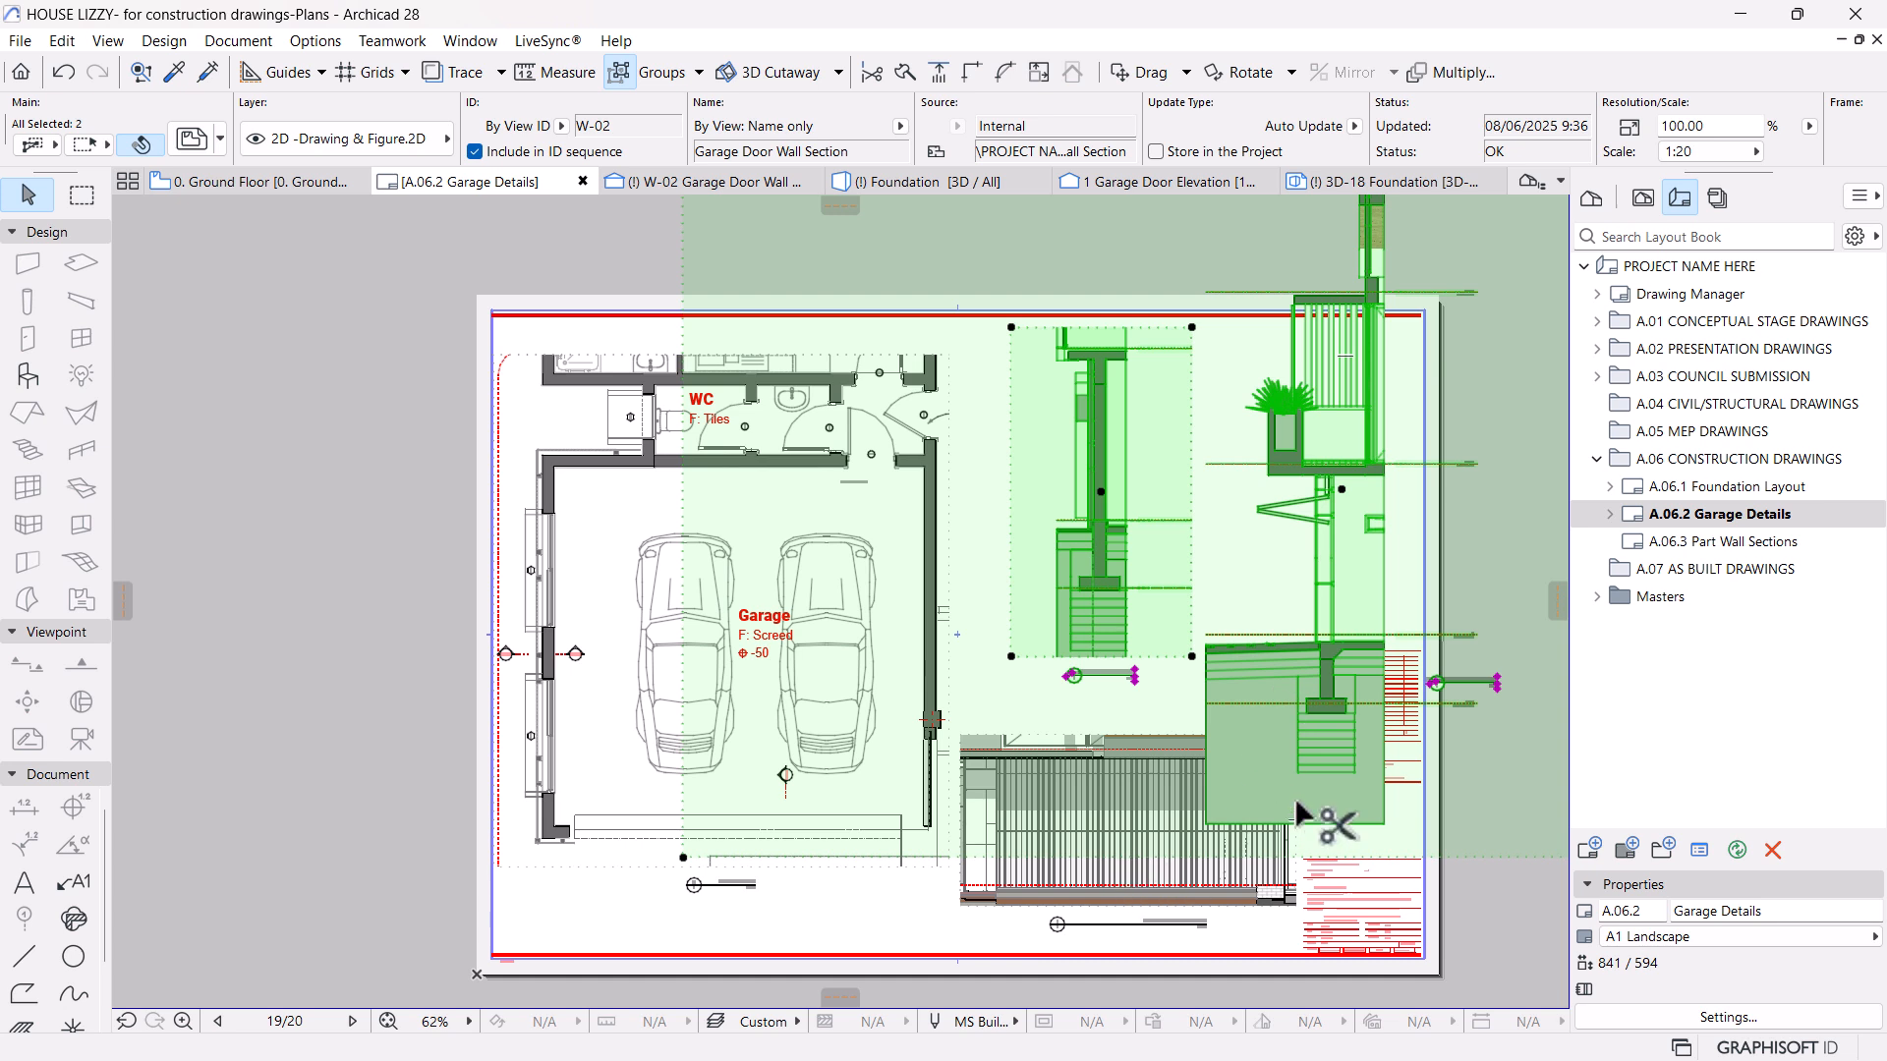
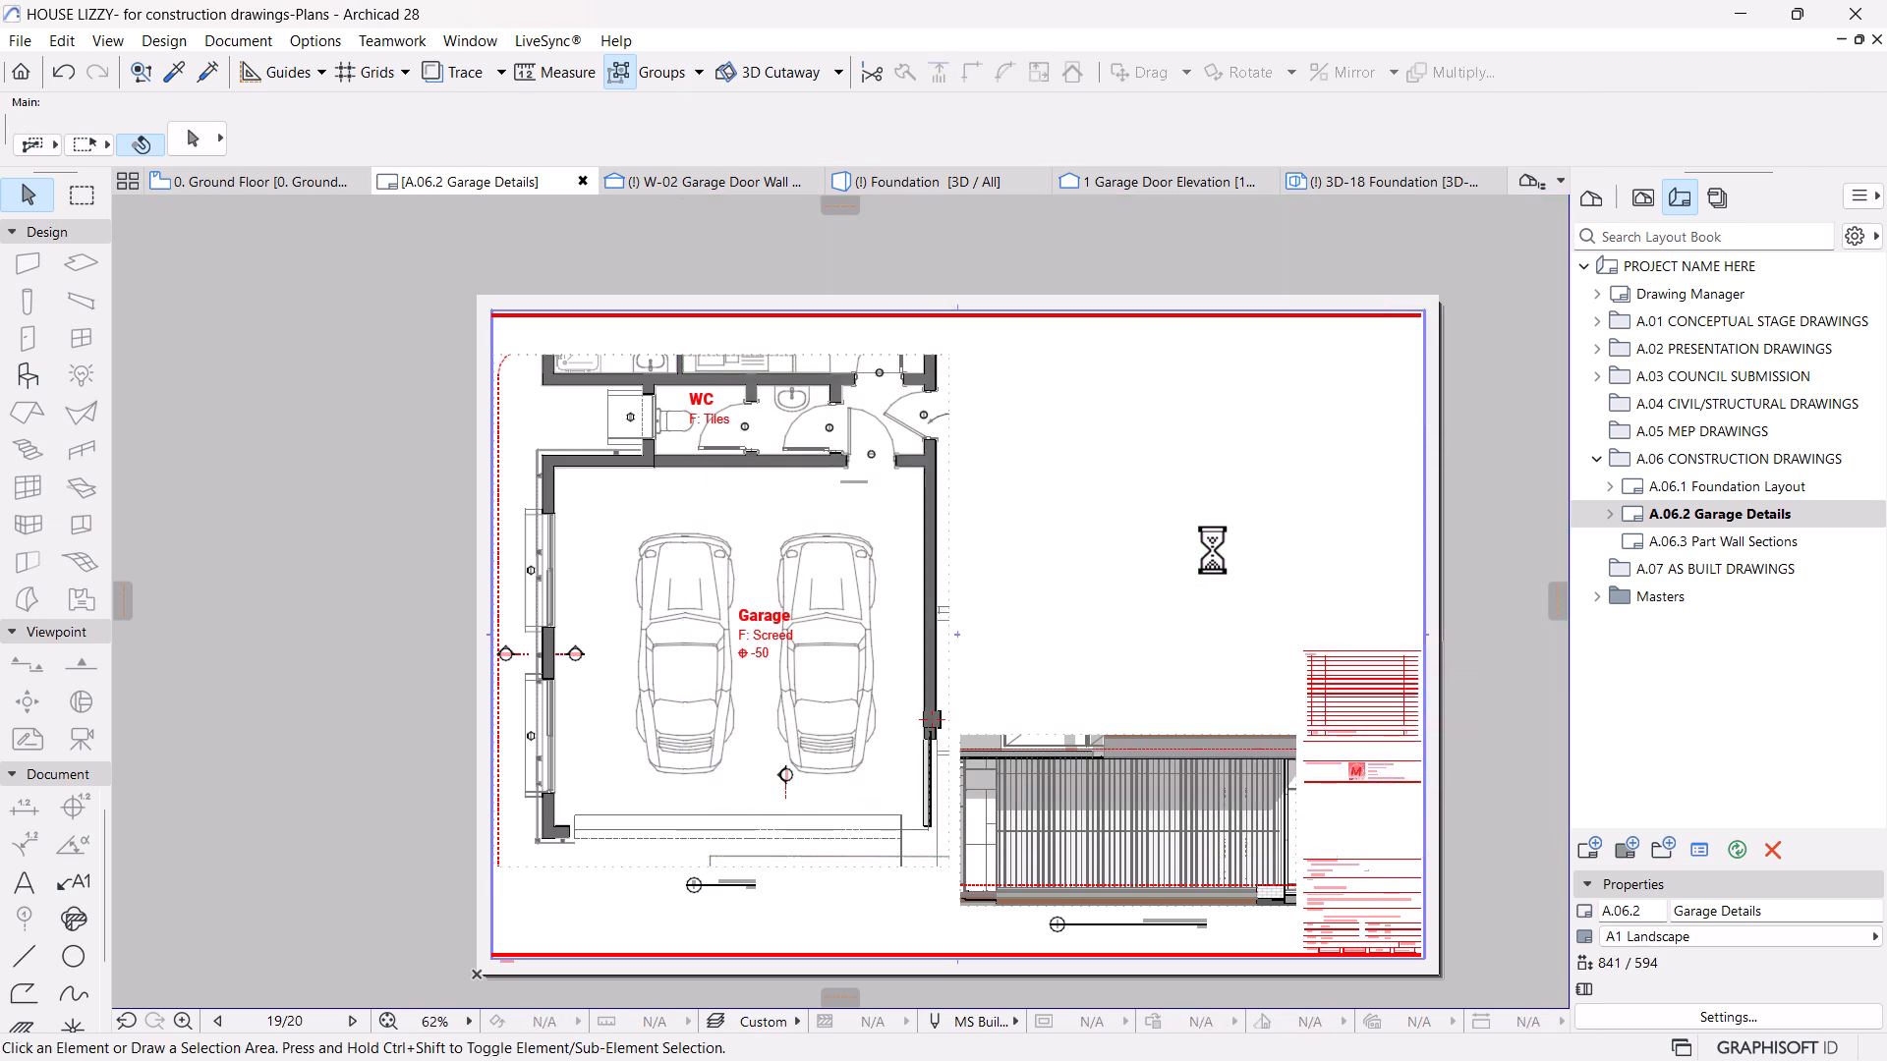
double_click(1729, 542)
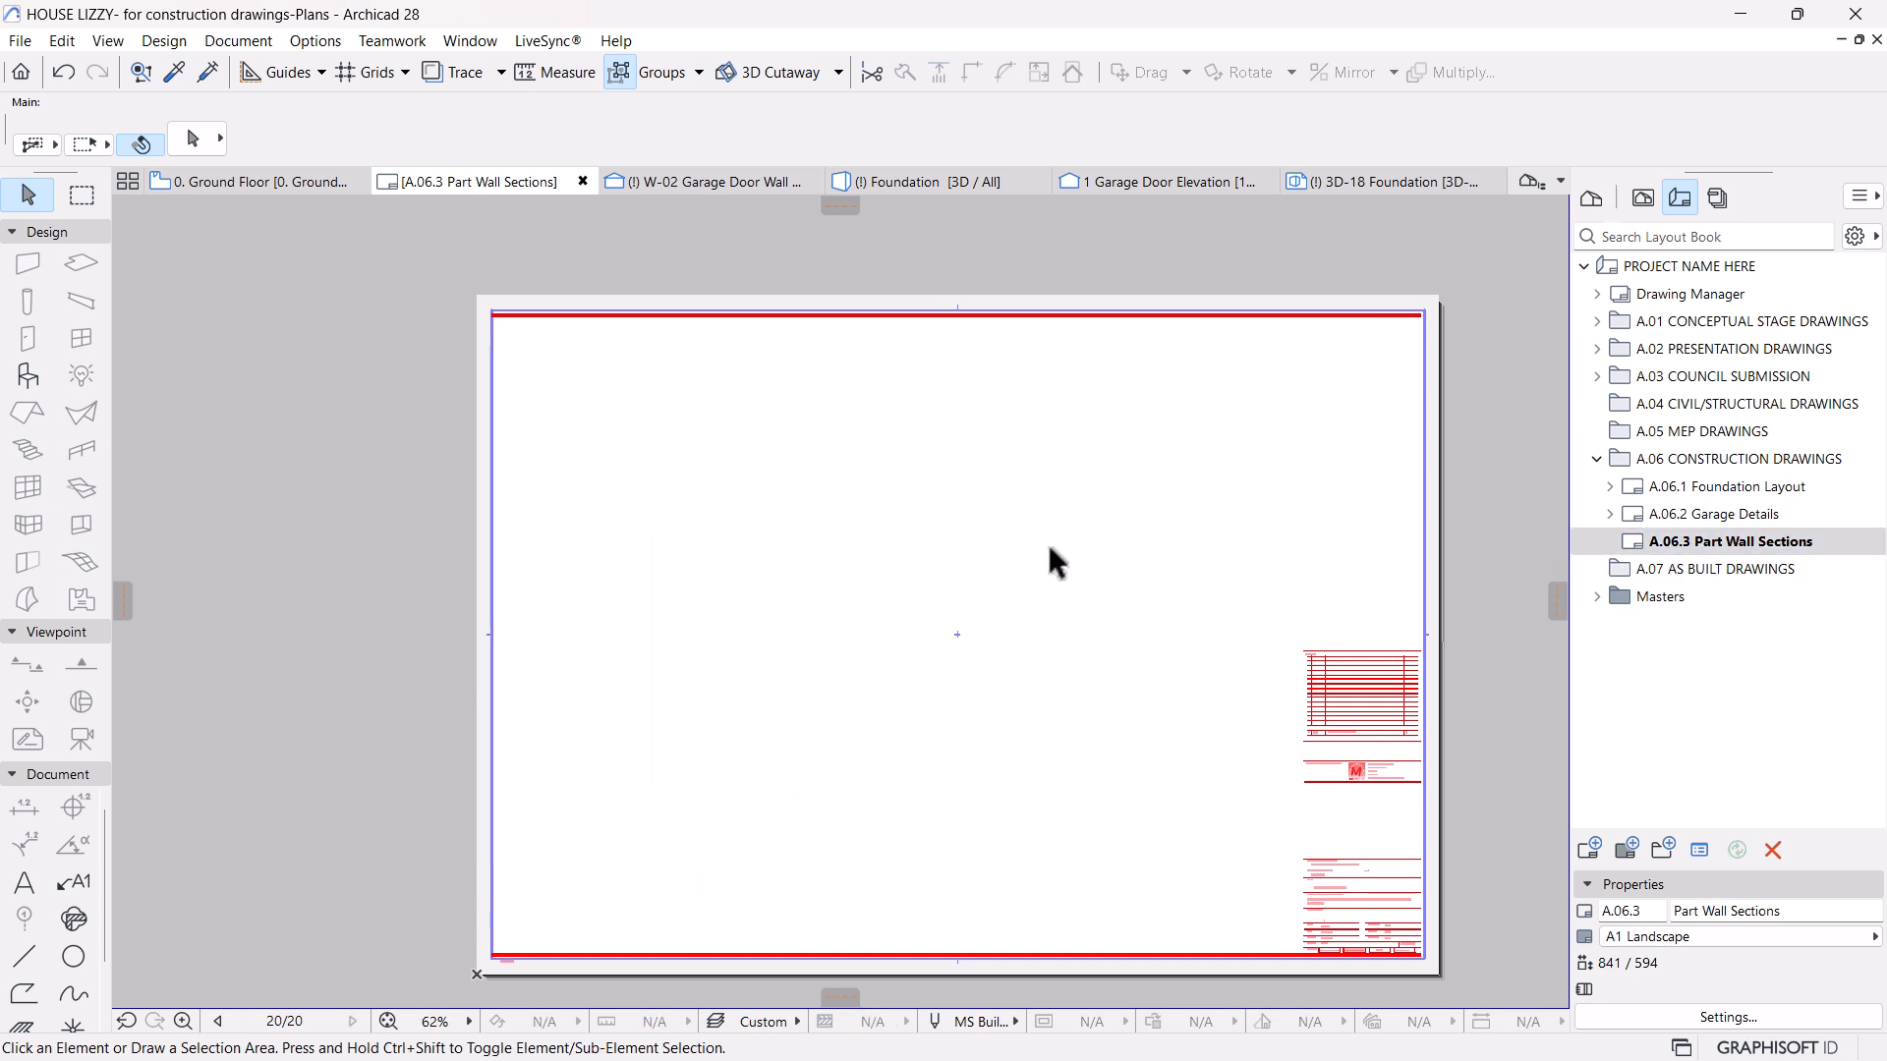
scroll(966, 576, "down", 2)
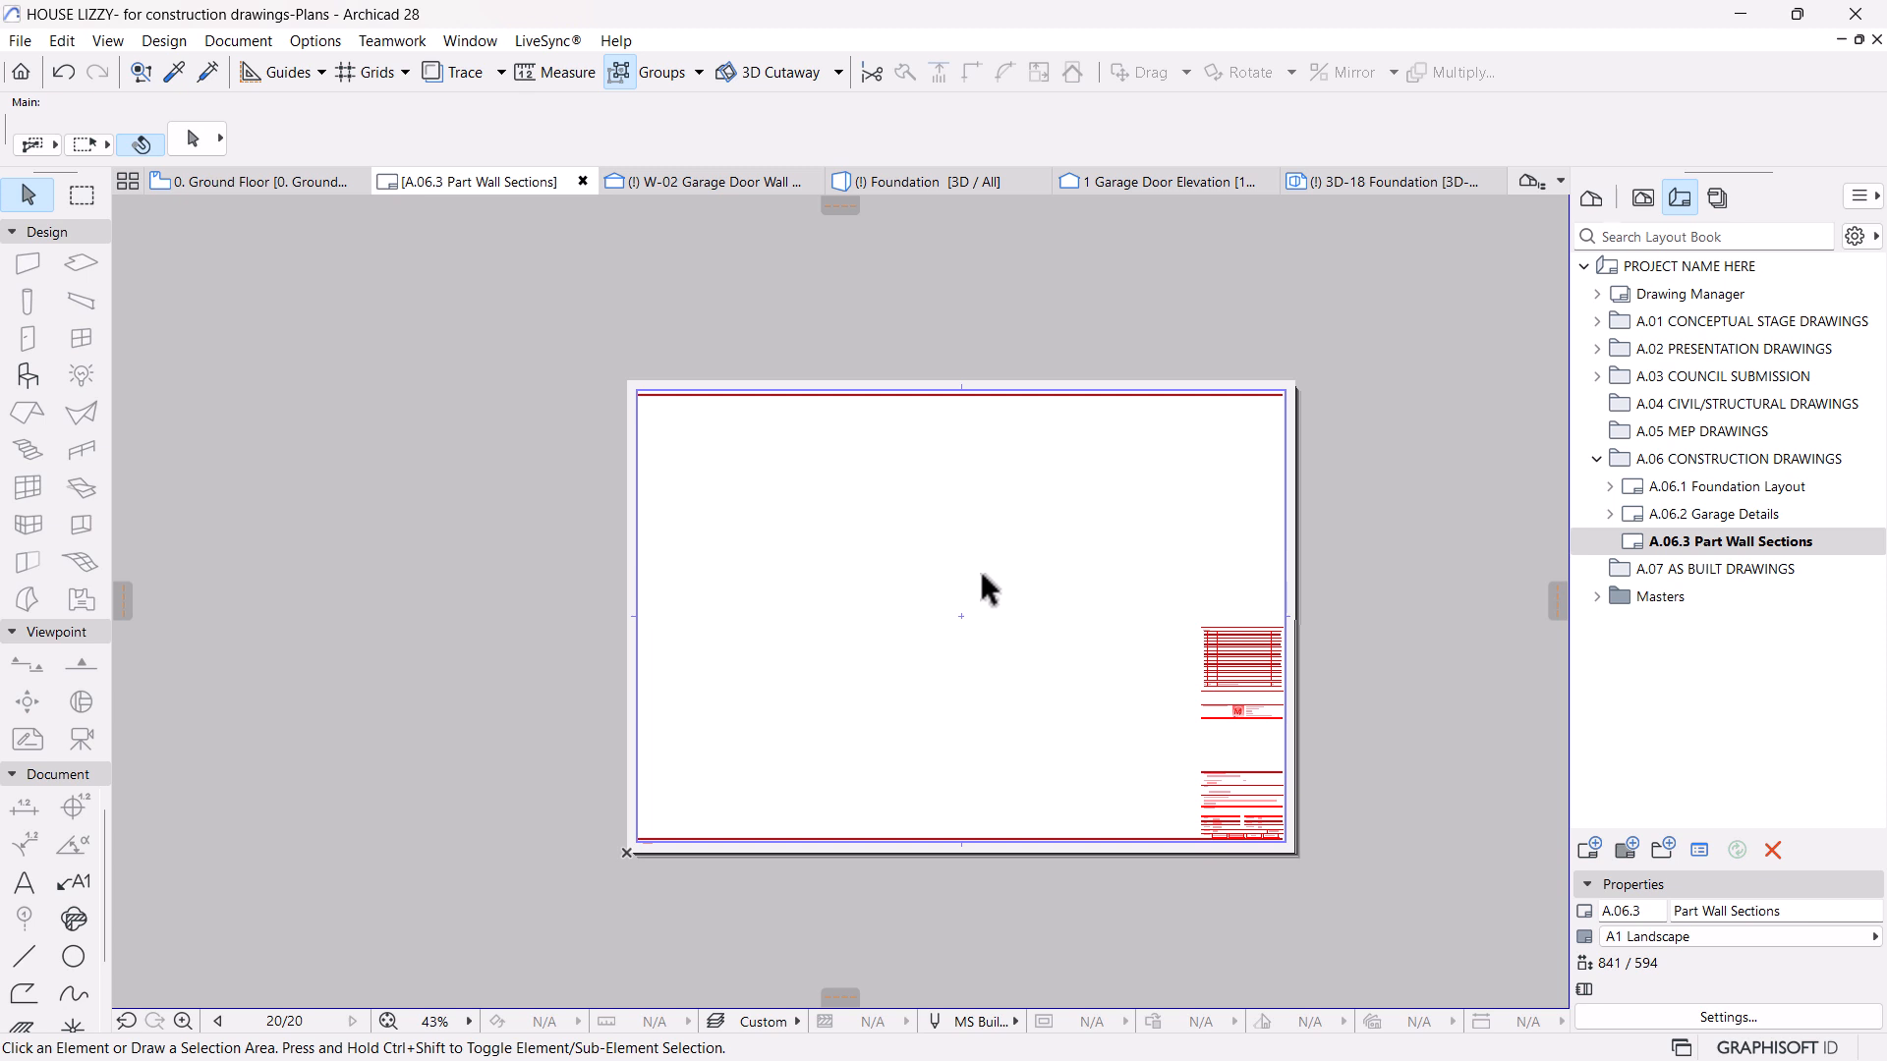
key("ctrl+v")
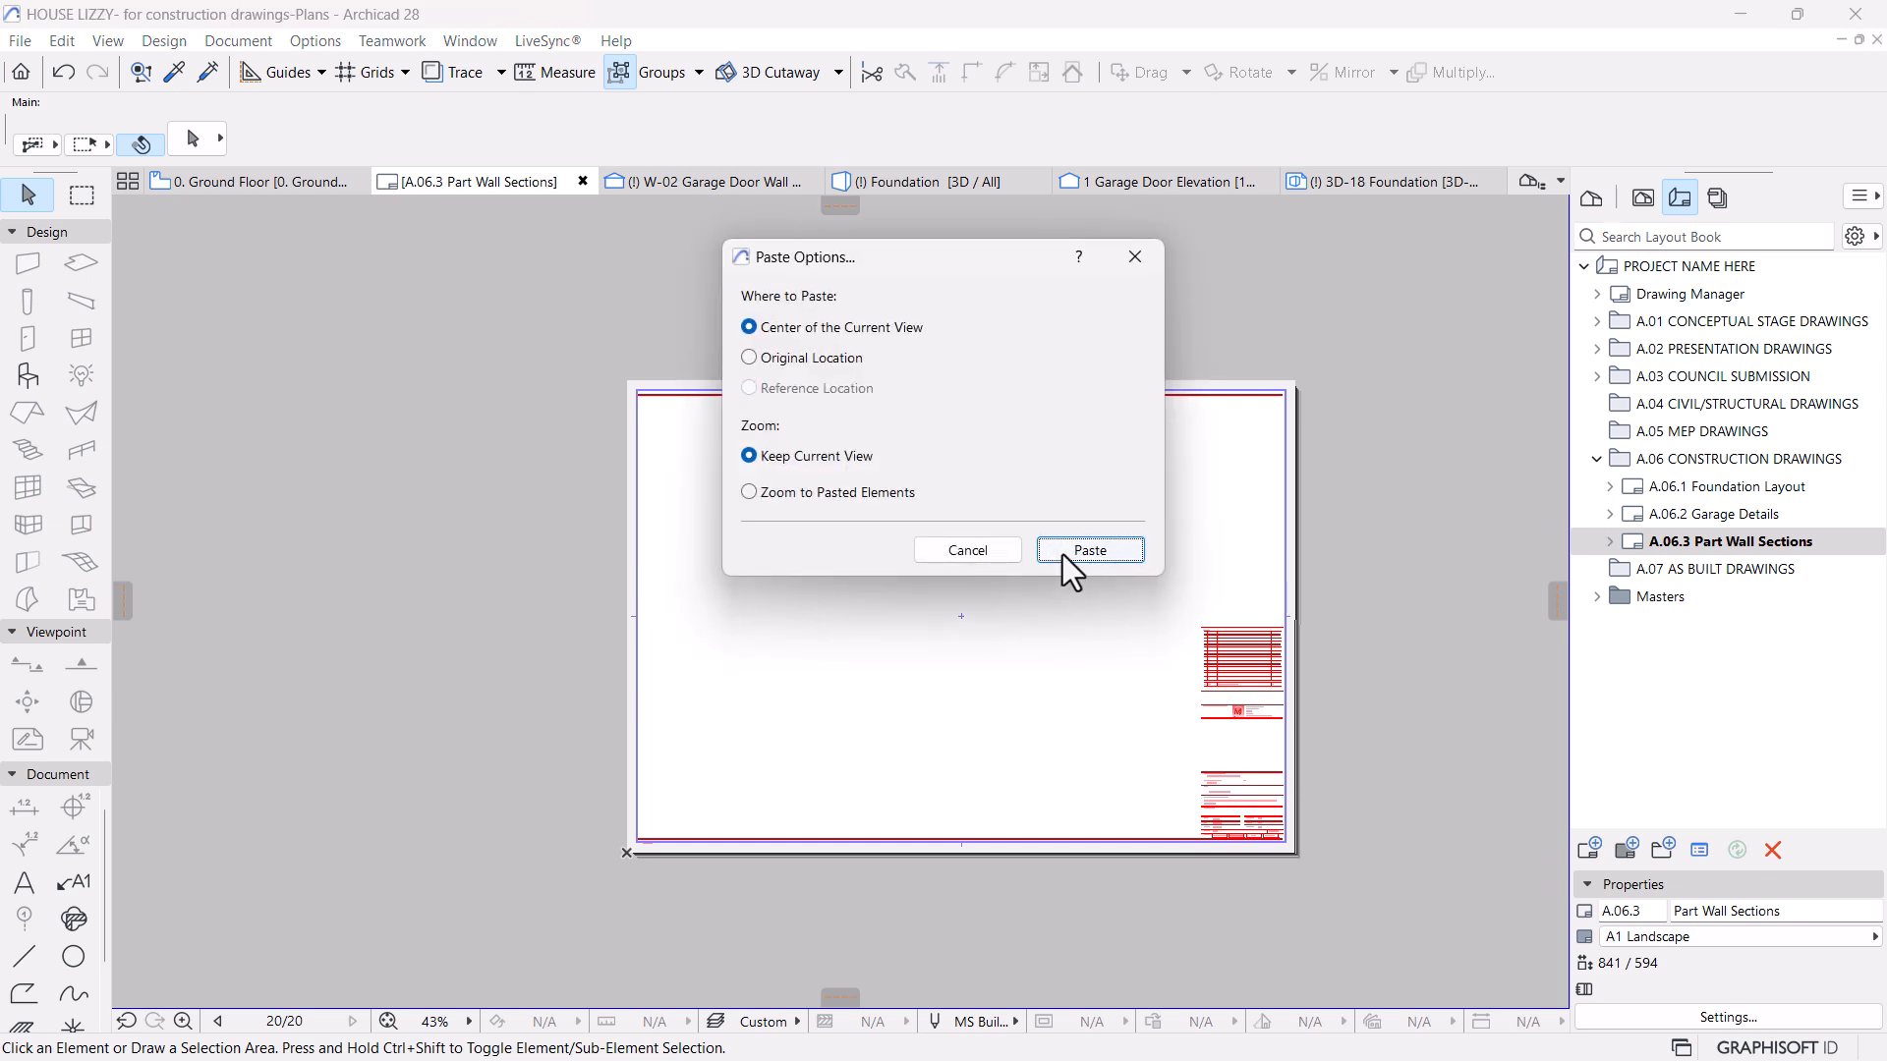
left_click(816, 359)
left_click(1061, 549)
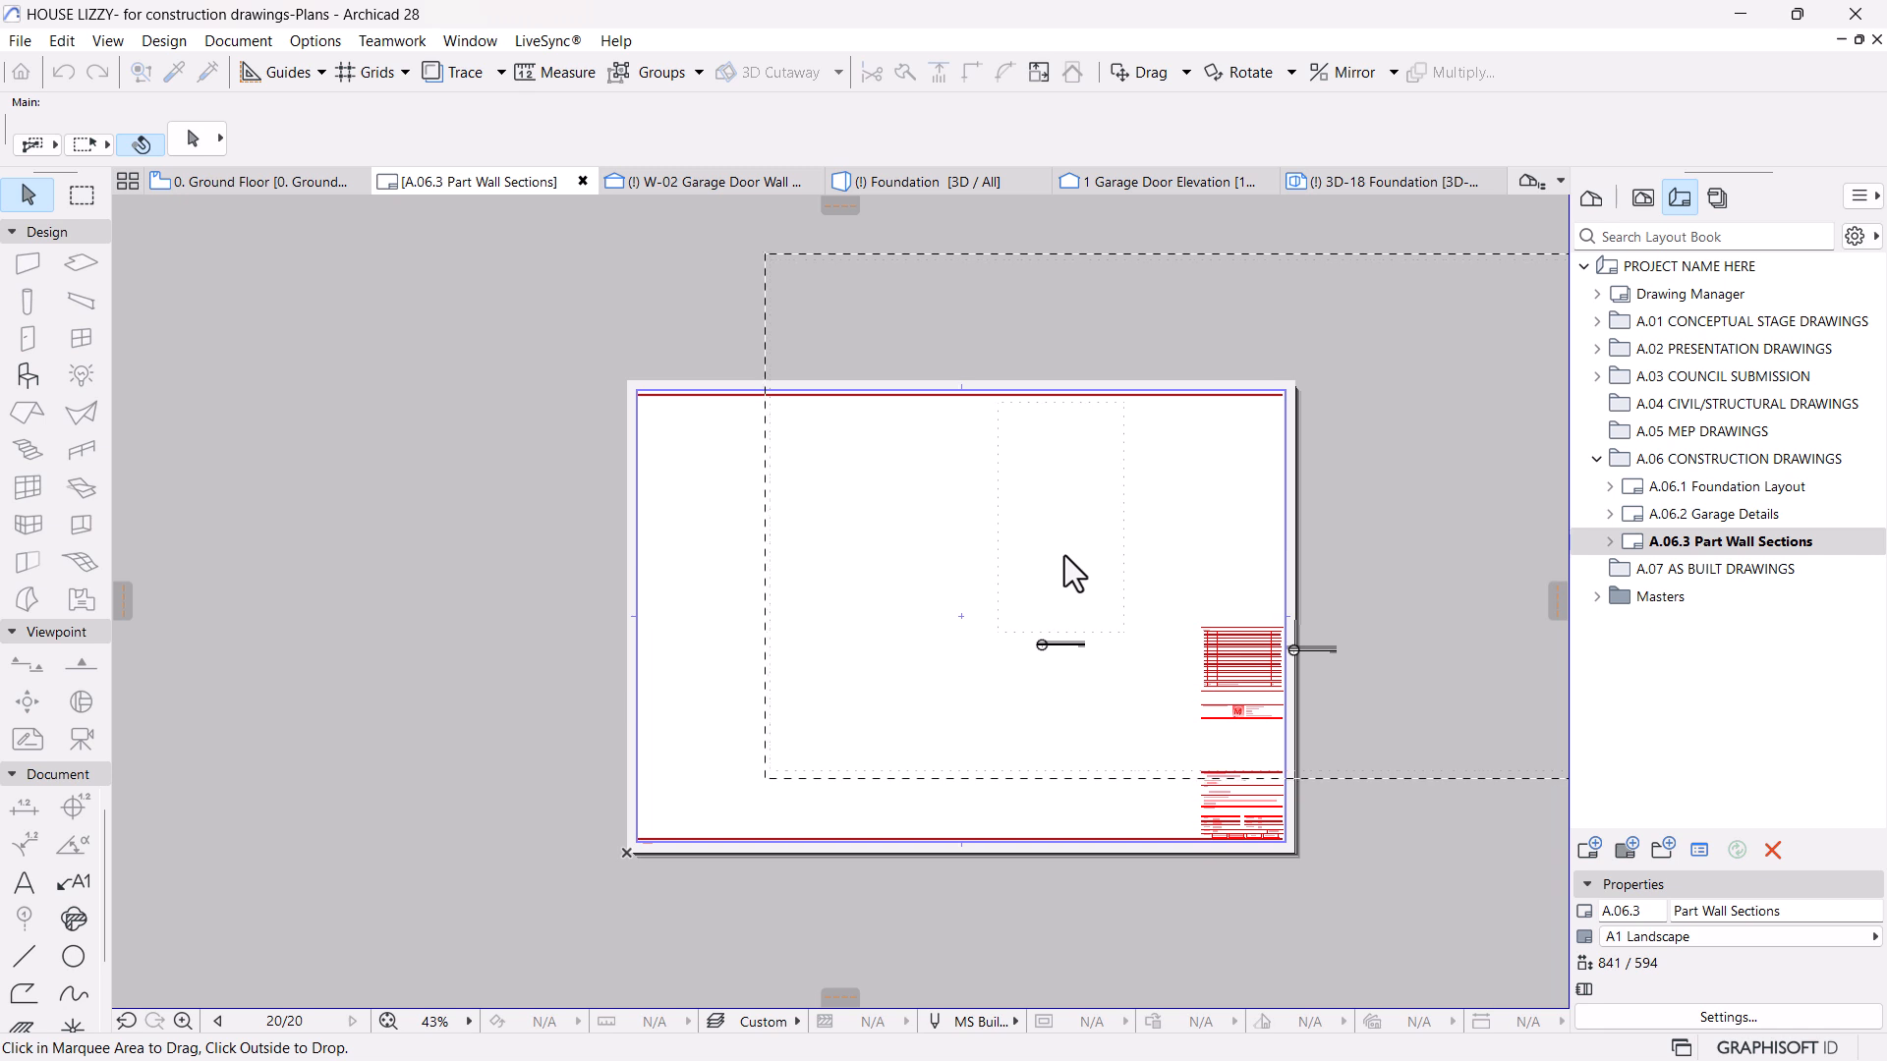
left_click(1035, 878)
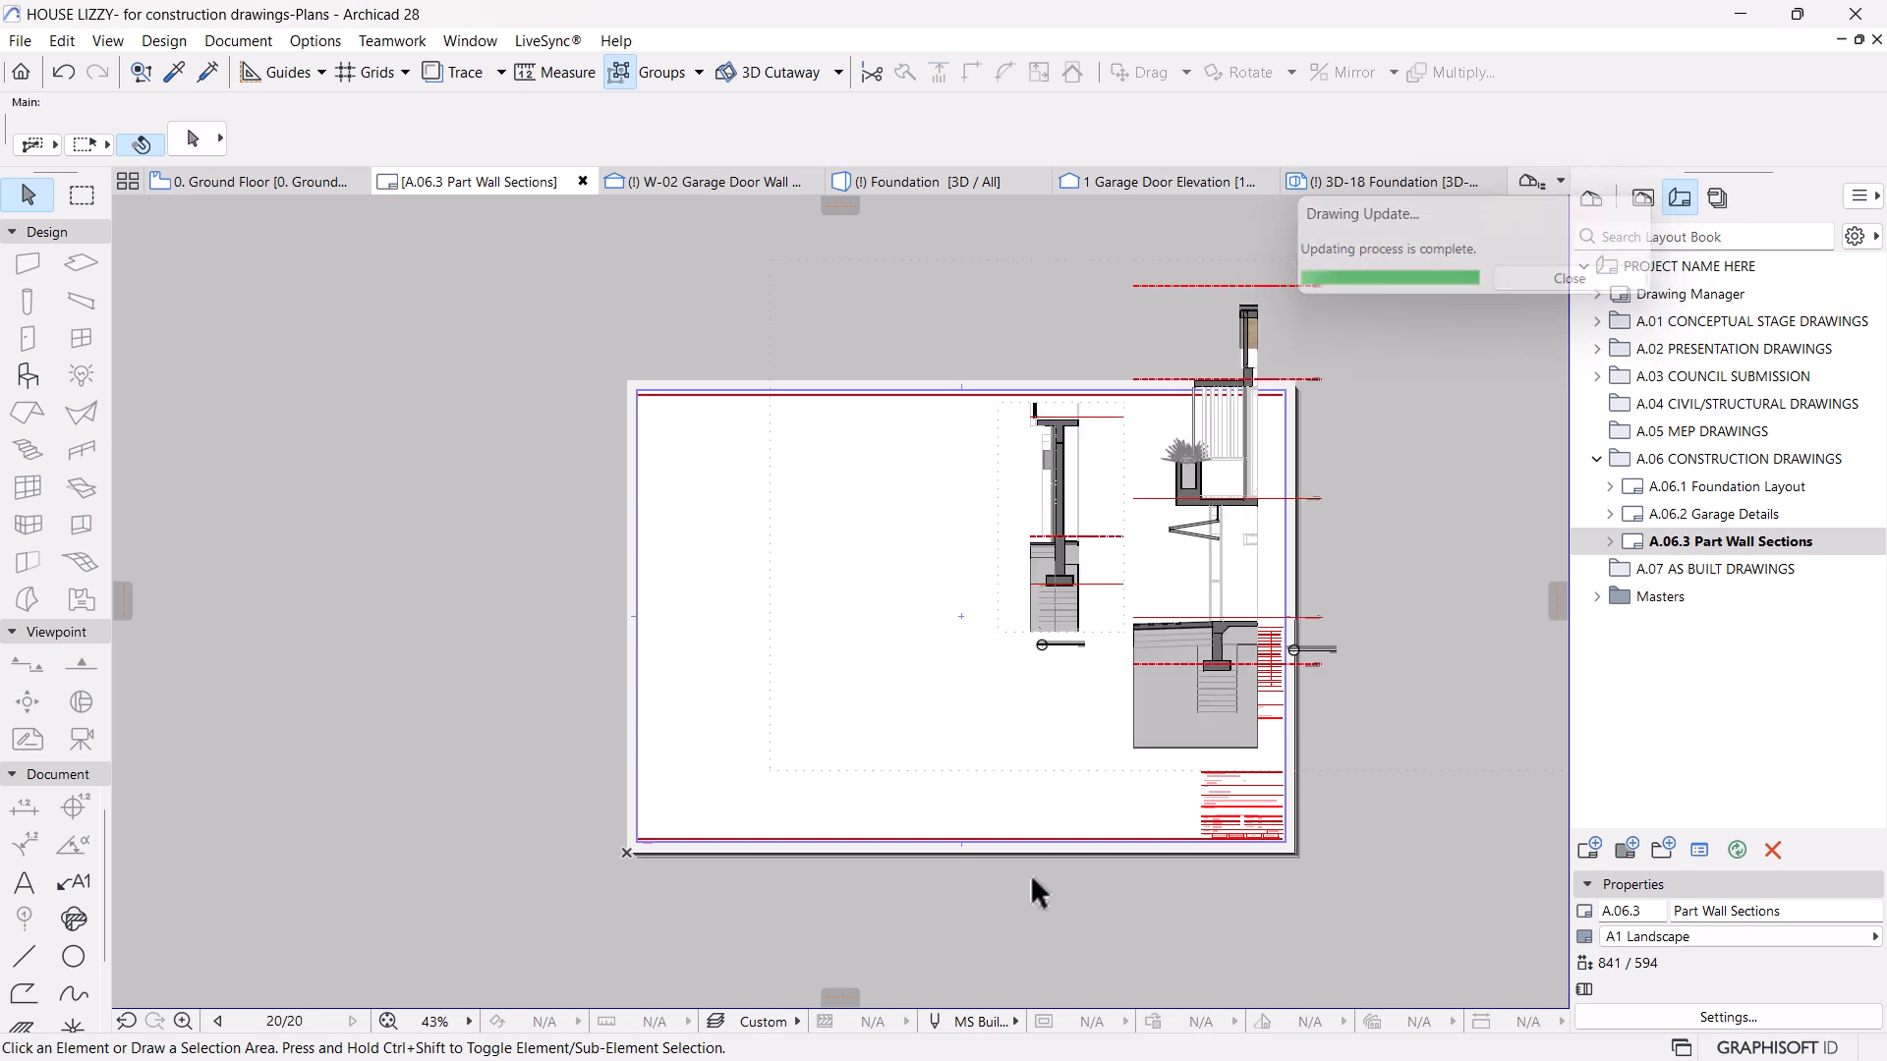
Reposition the W-02 Garage Door Wall Section drawing on the right half of the Part Wall Sections sheet, beside the title block.
scroll(1303, 708, "up", 1)
left_click(1199, 412)
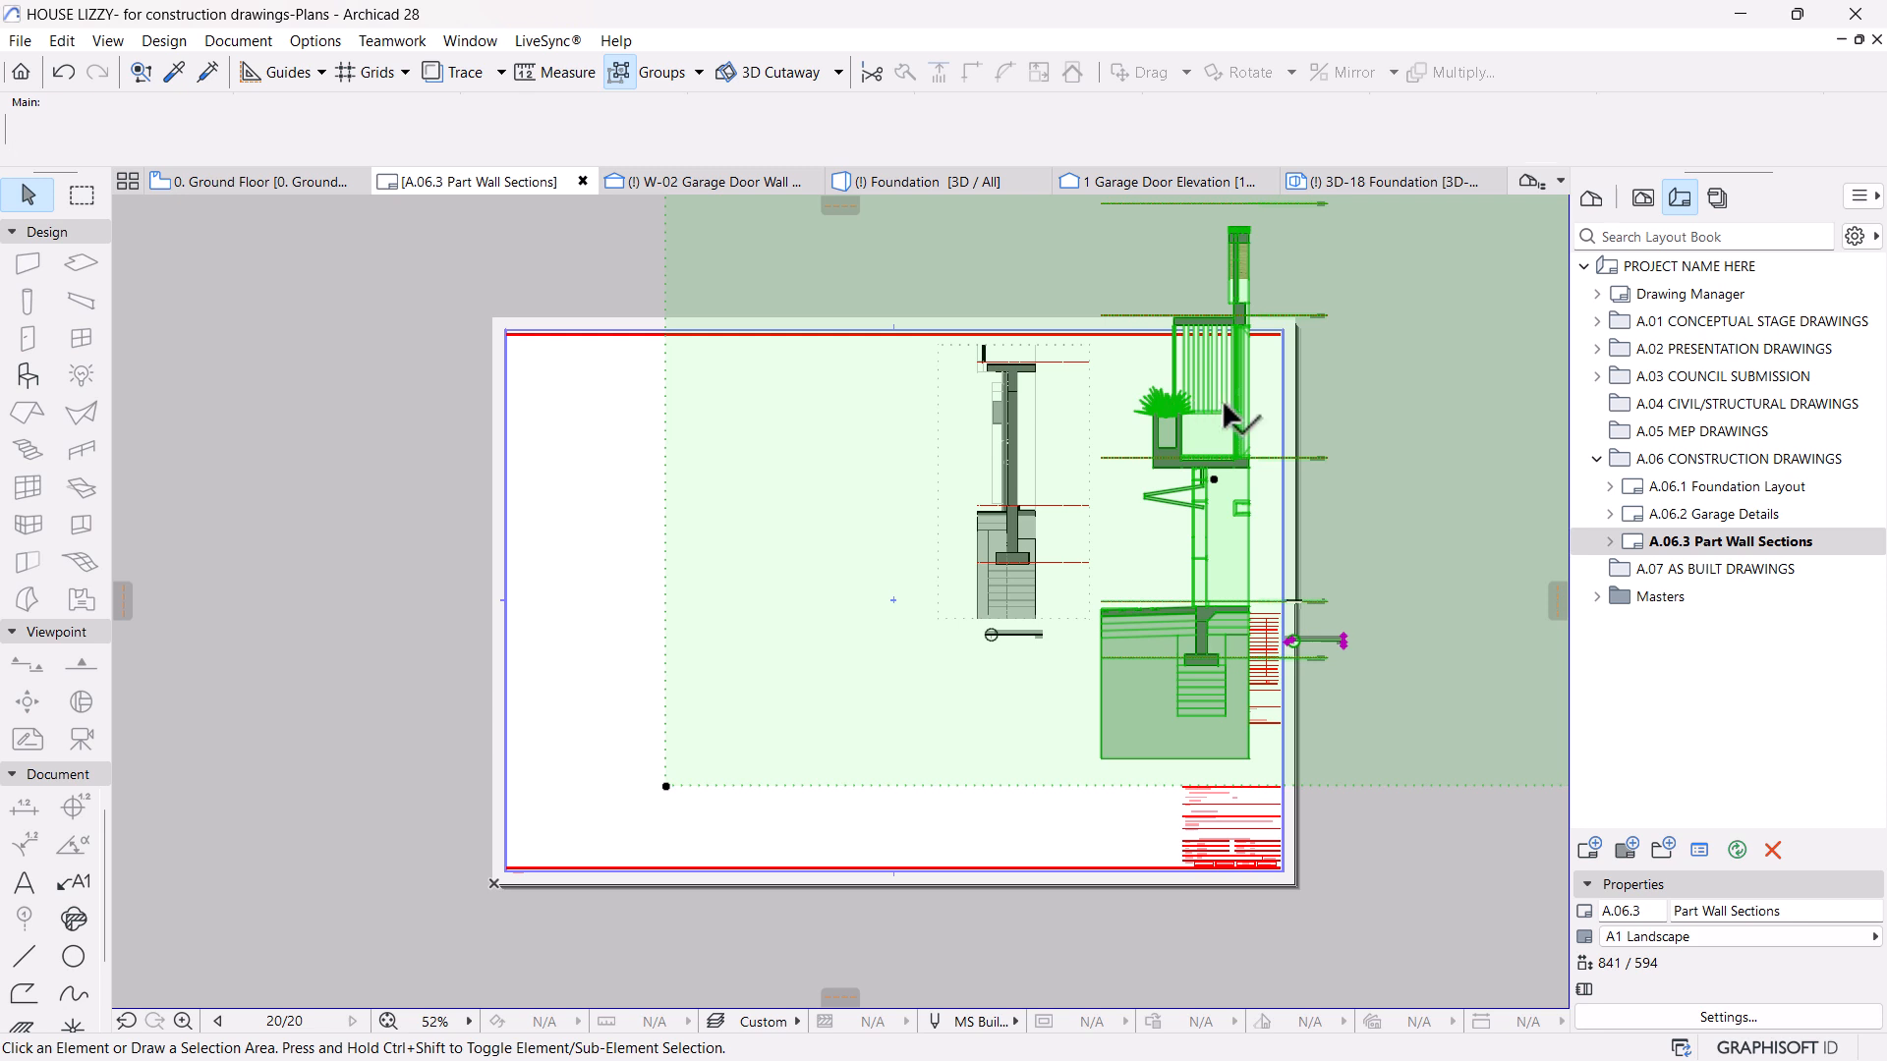
left_click(1230, 404)
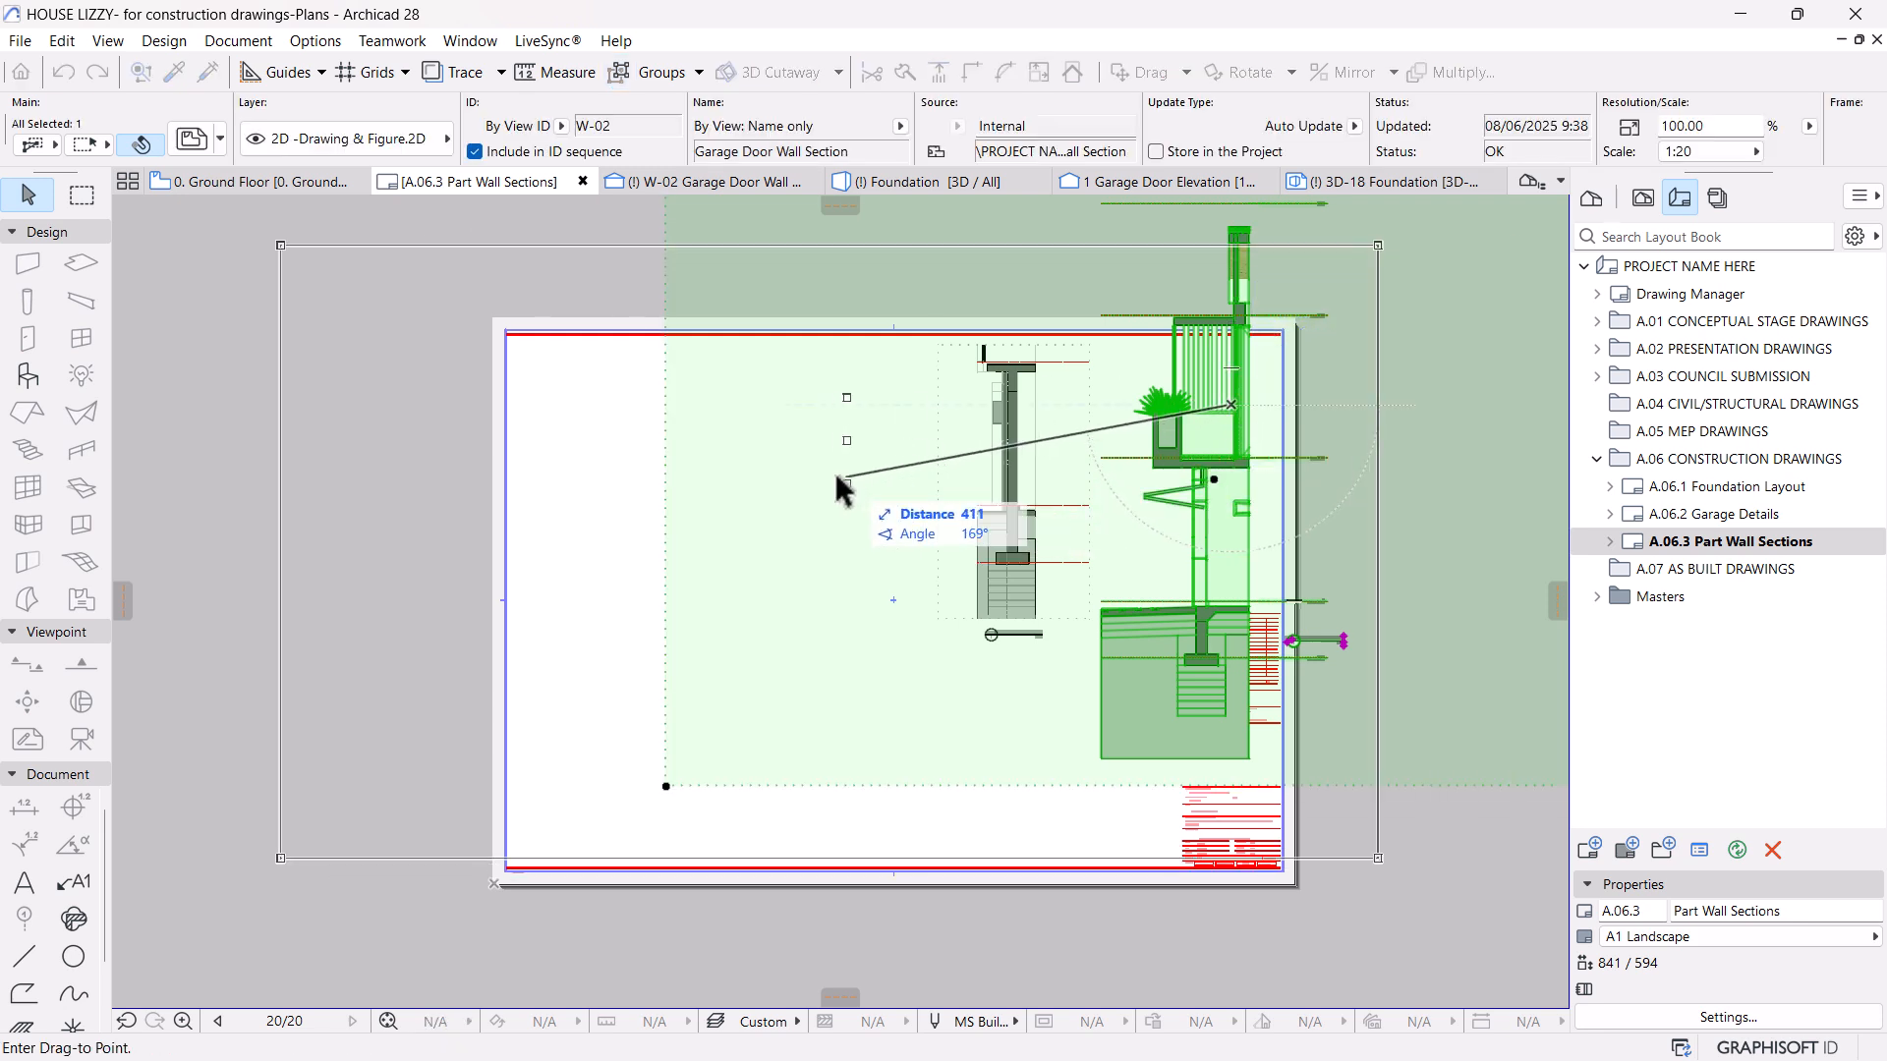
left_click(733, 436)
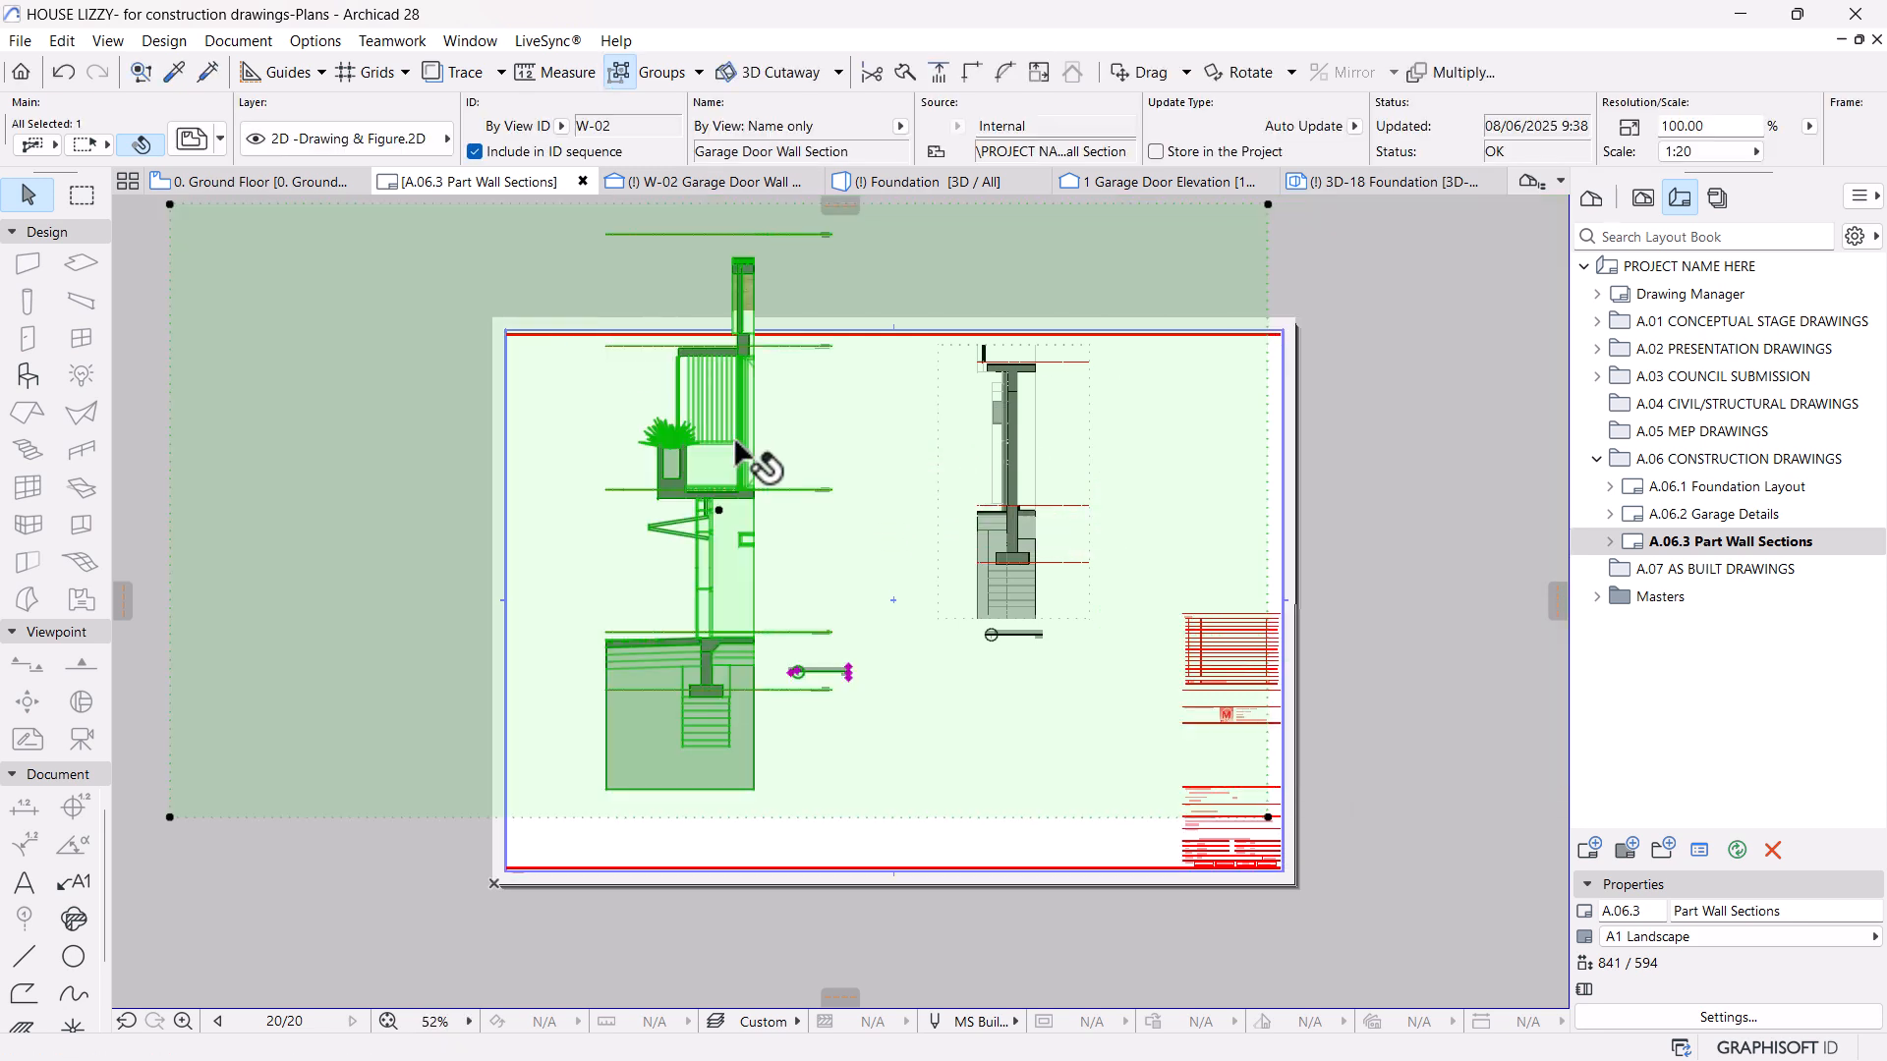
scroll(847, 560, "down", 1)
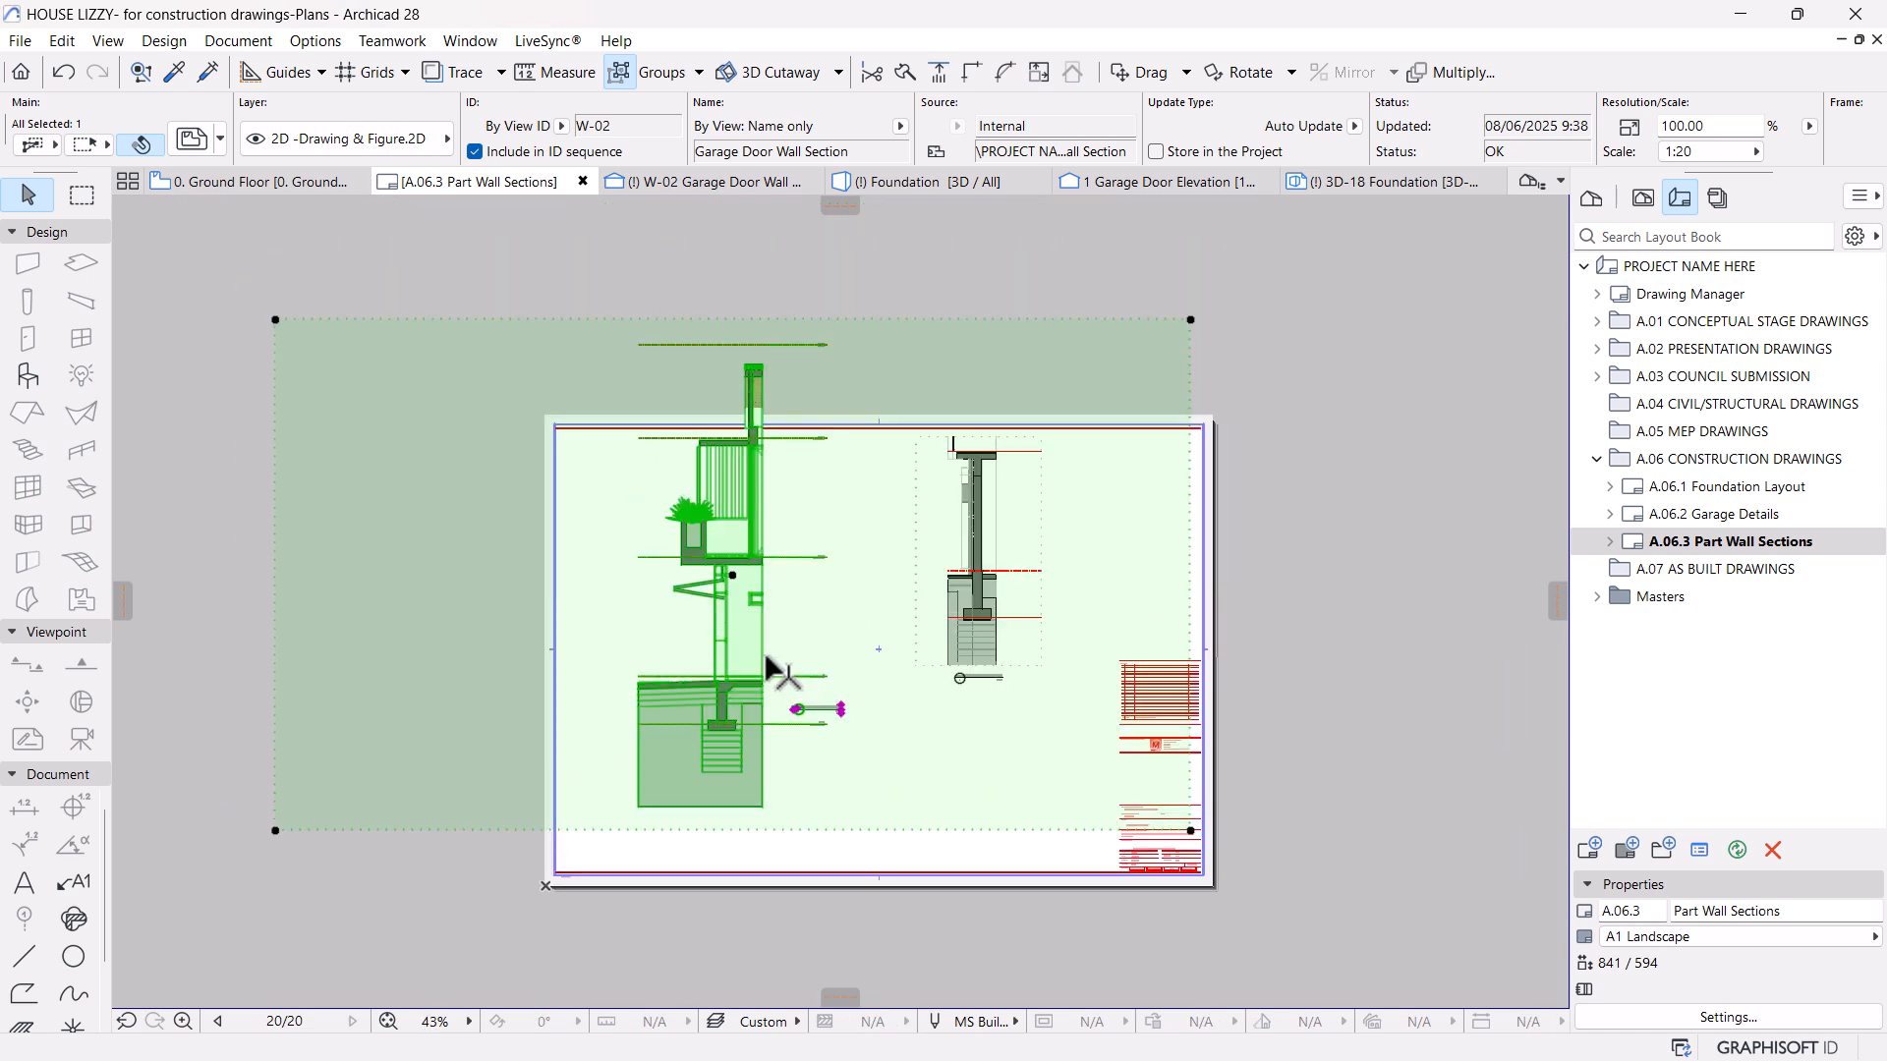
left_click(687, 654)
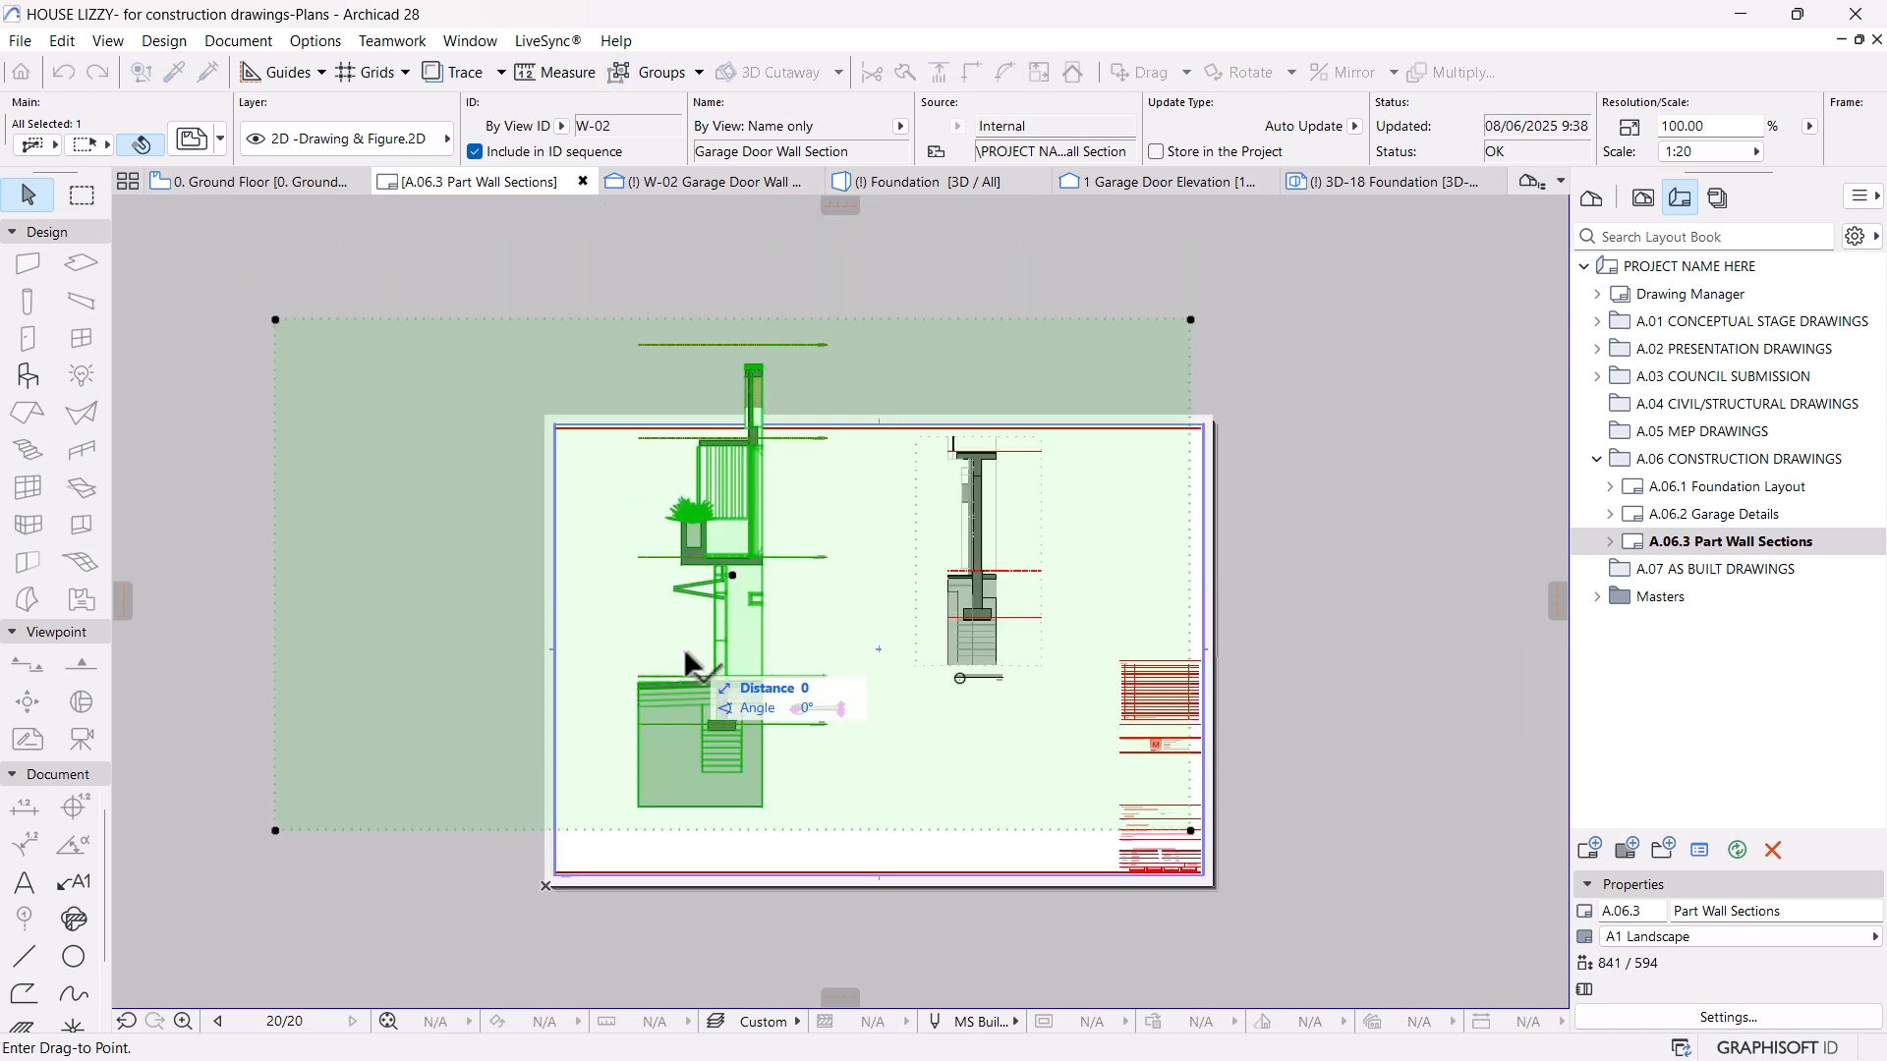
left_click(1031, 697)
Move the W-01 Garage Wall Section drawing to the lower left corner of the sheet.
left_click(965, 562)
left_click(969, 557)
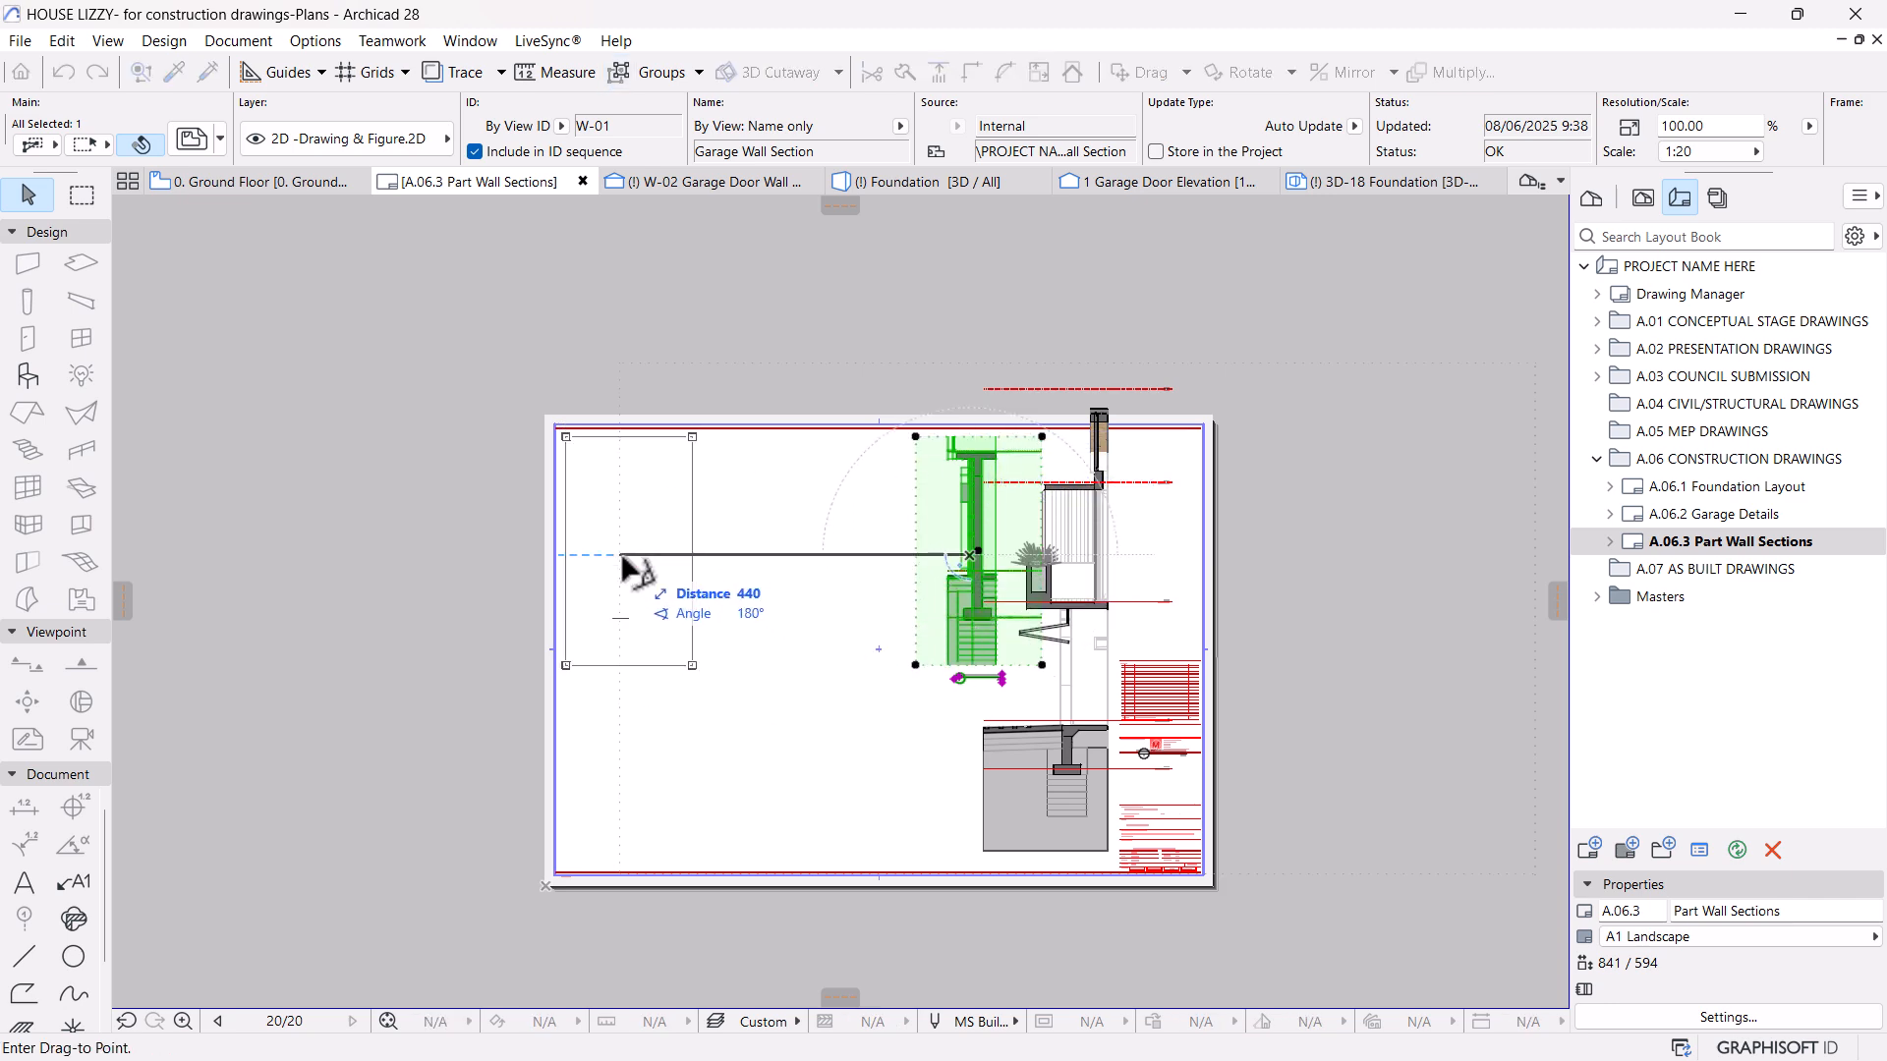
left_click(621, 558)
scroll(622, 636, "up", 1)
scroll(649, 653, "up", 1)
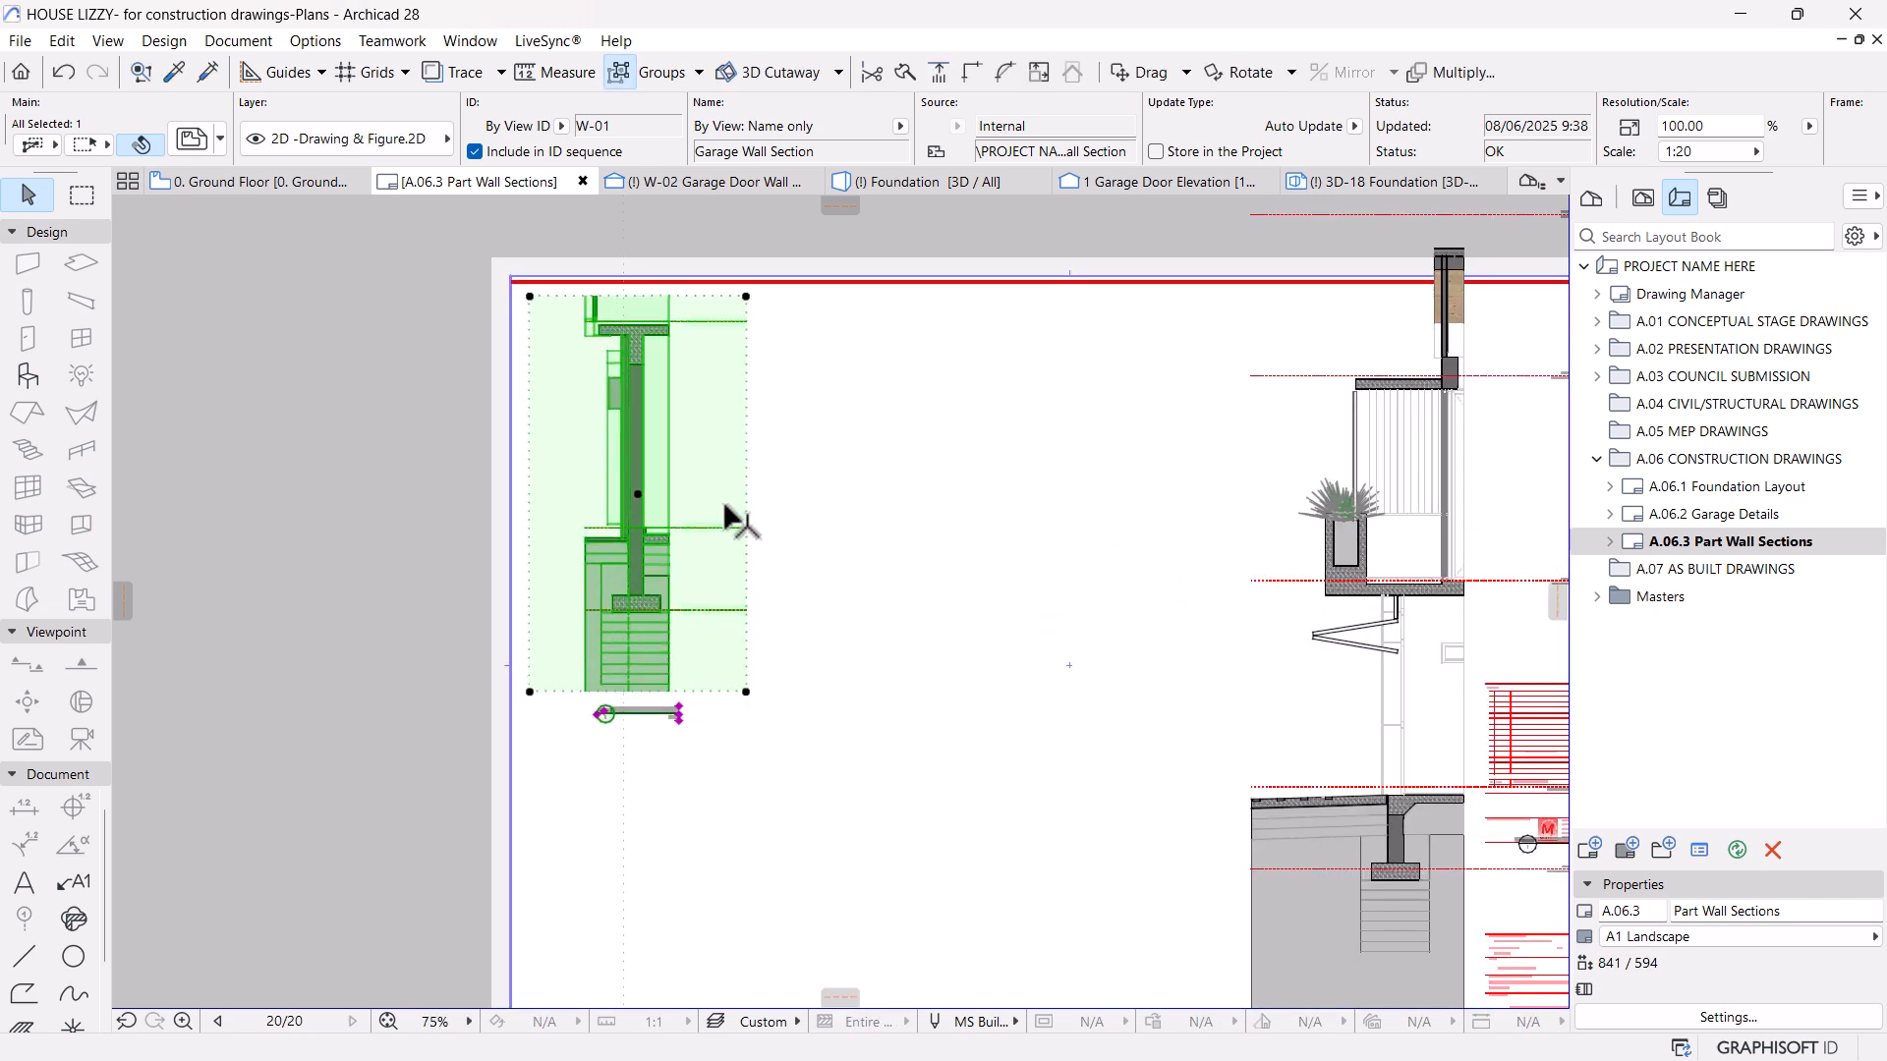
scroll(732, 531, "down", 3)
key("ctrl+d")
left_click(700, 620)
left_click(701, 813)
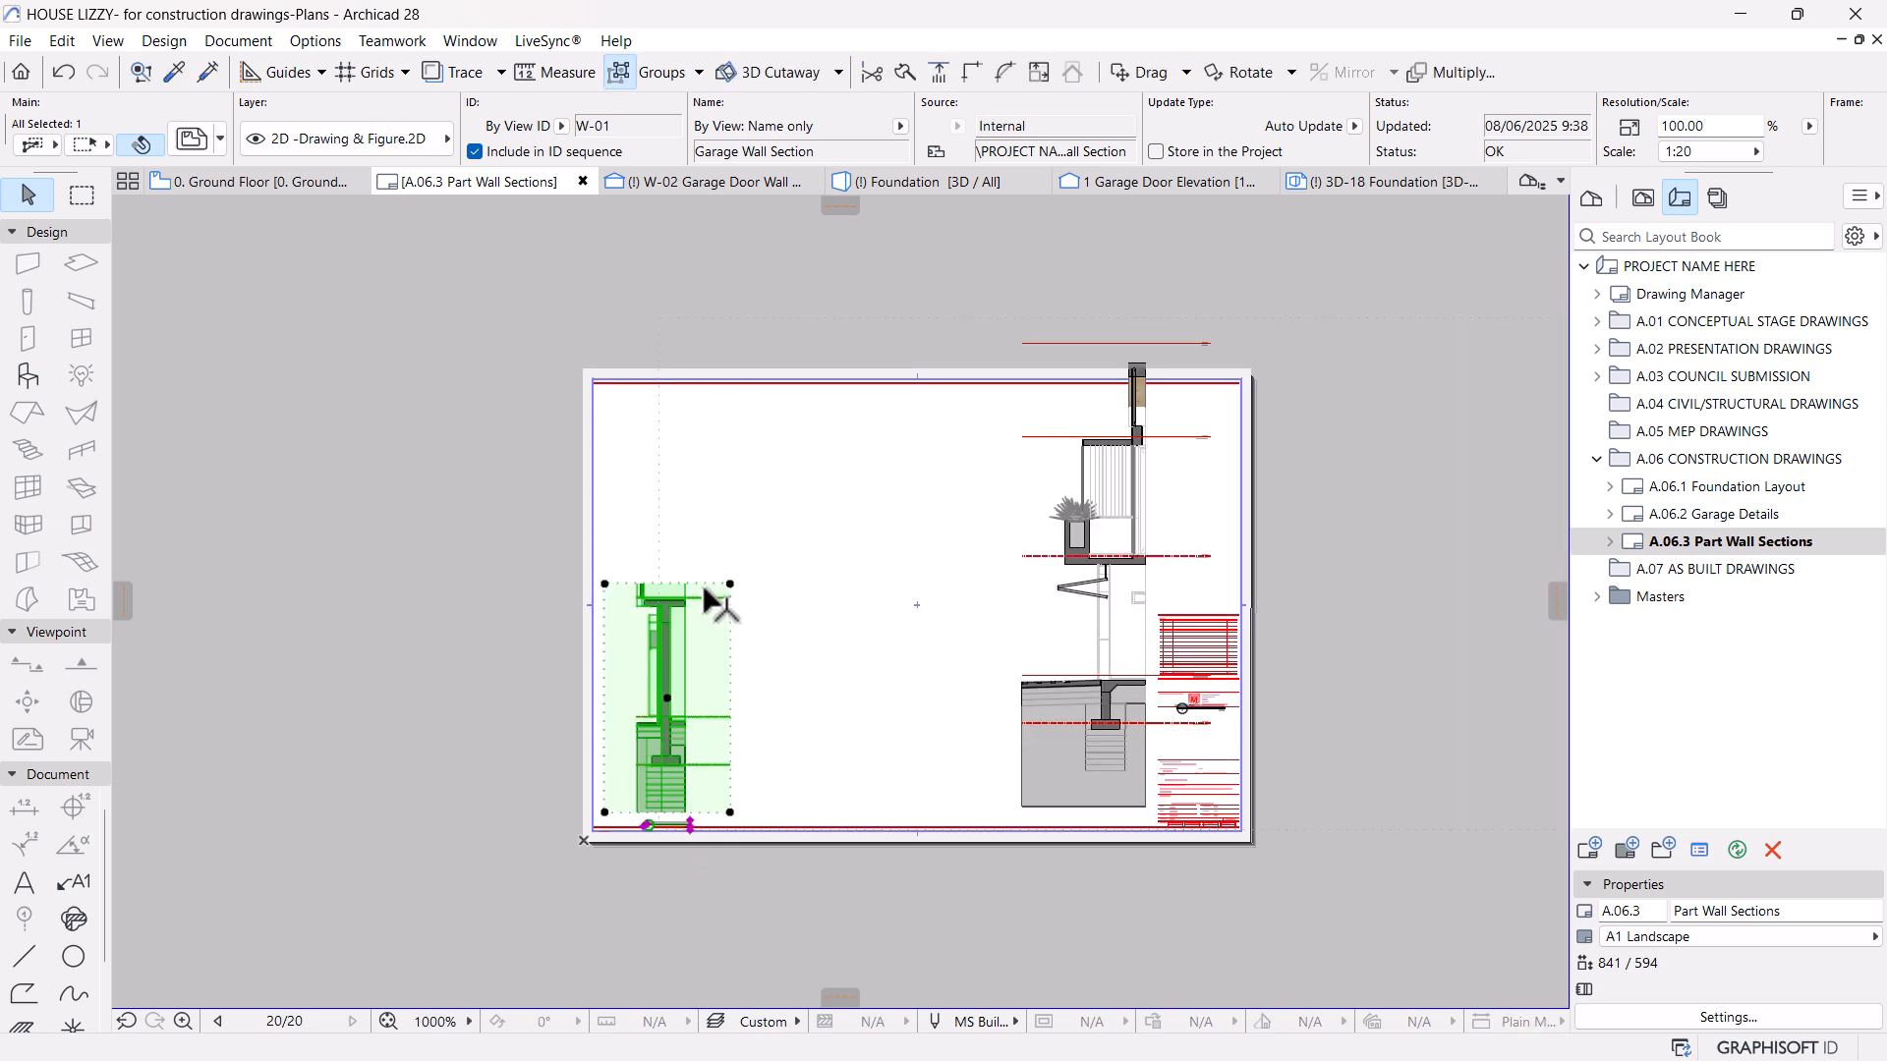
Extend the top of the Garage Wall Section drawing's frame just past the sheet's upper edge and update the drawing to the frame.
left_click(703, 584)
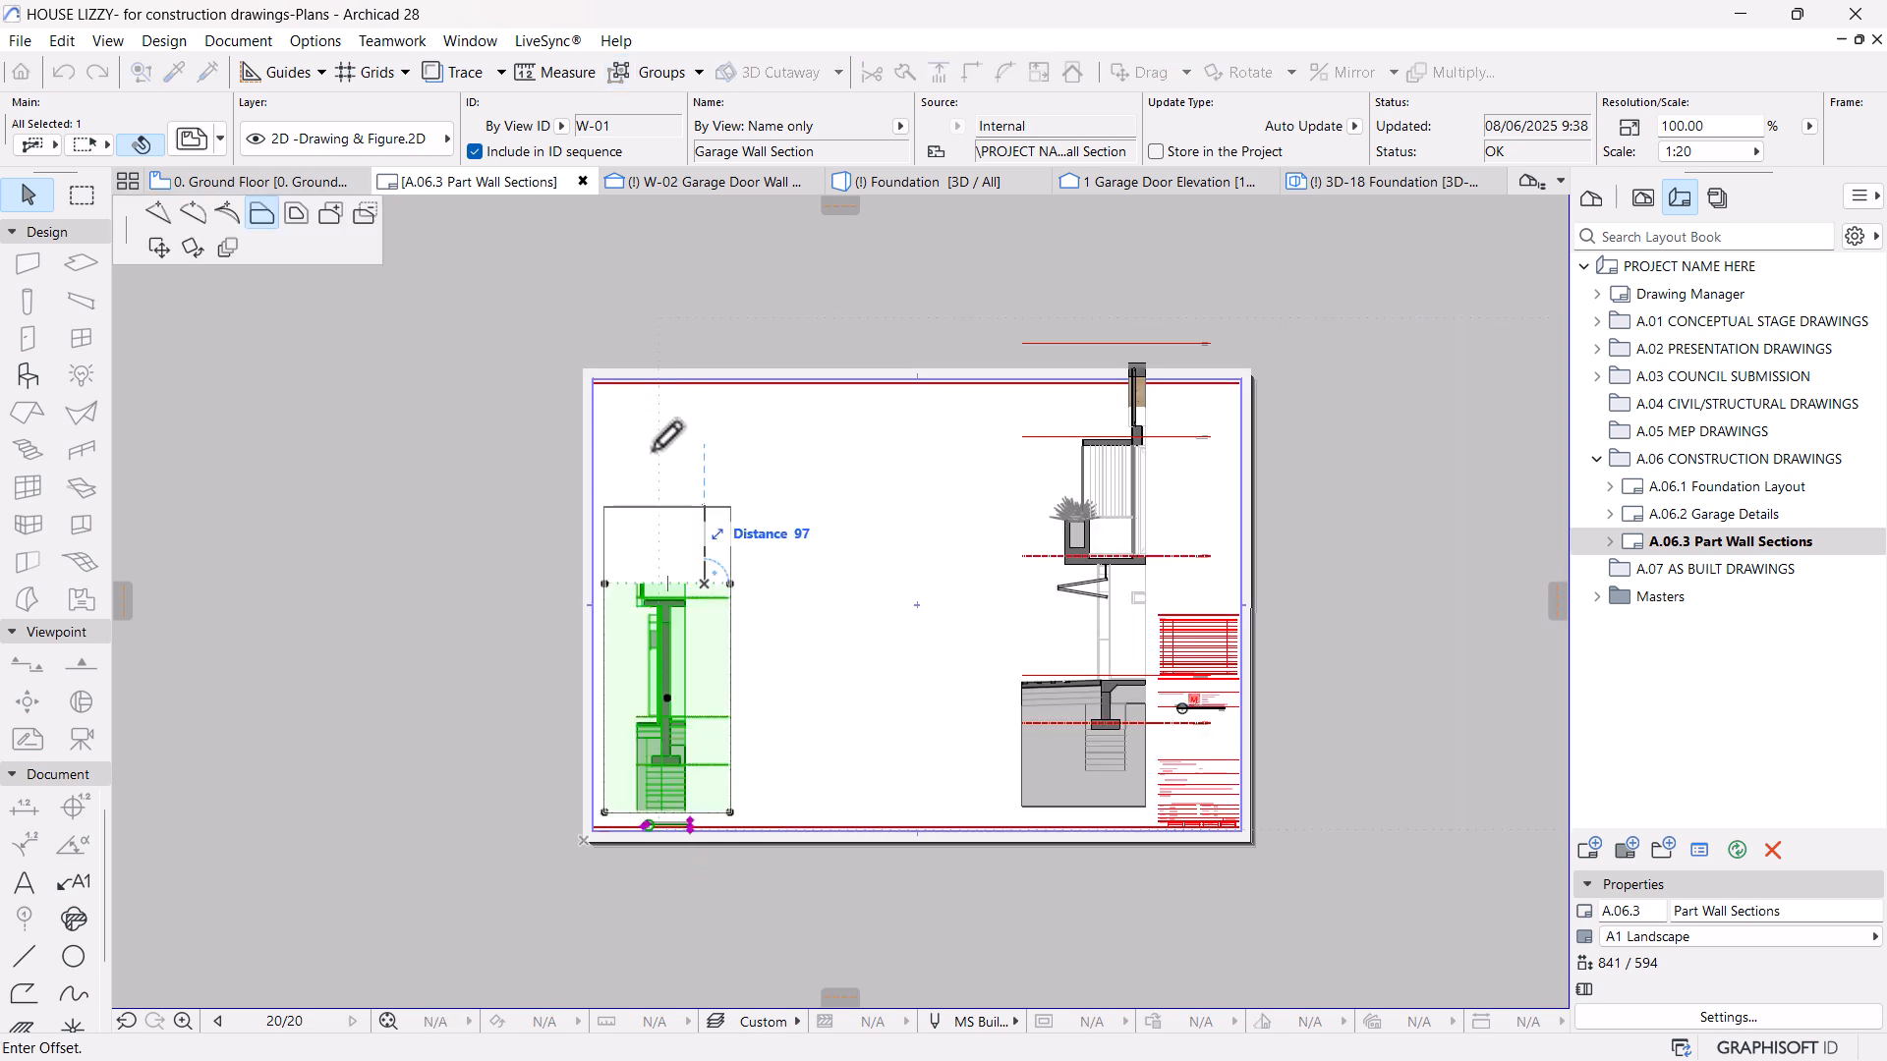
left_click(705, 360)
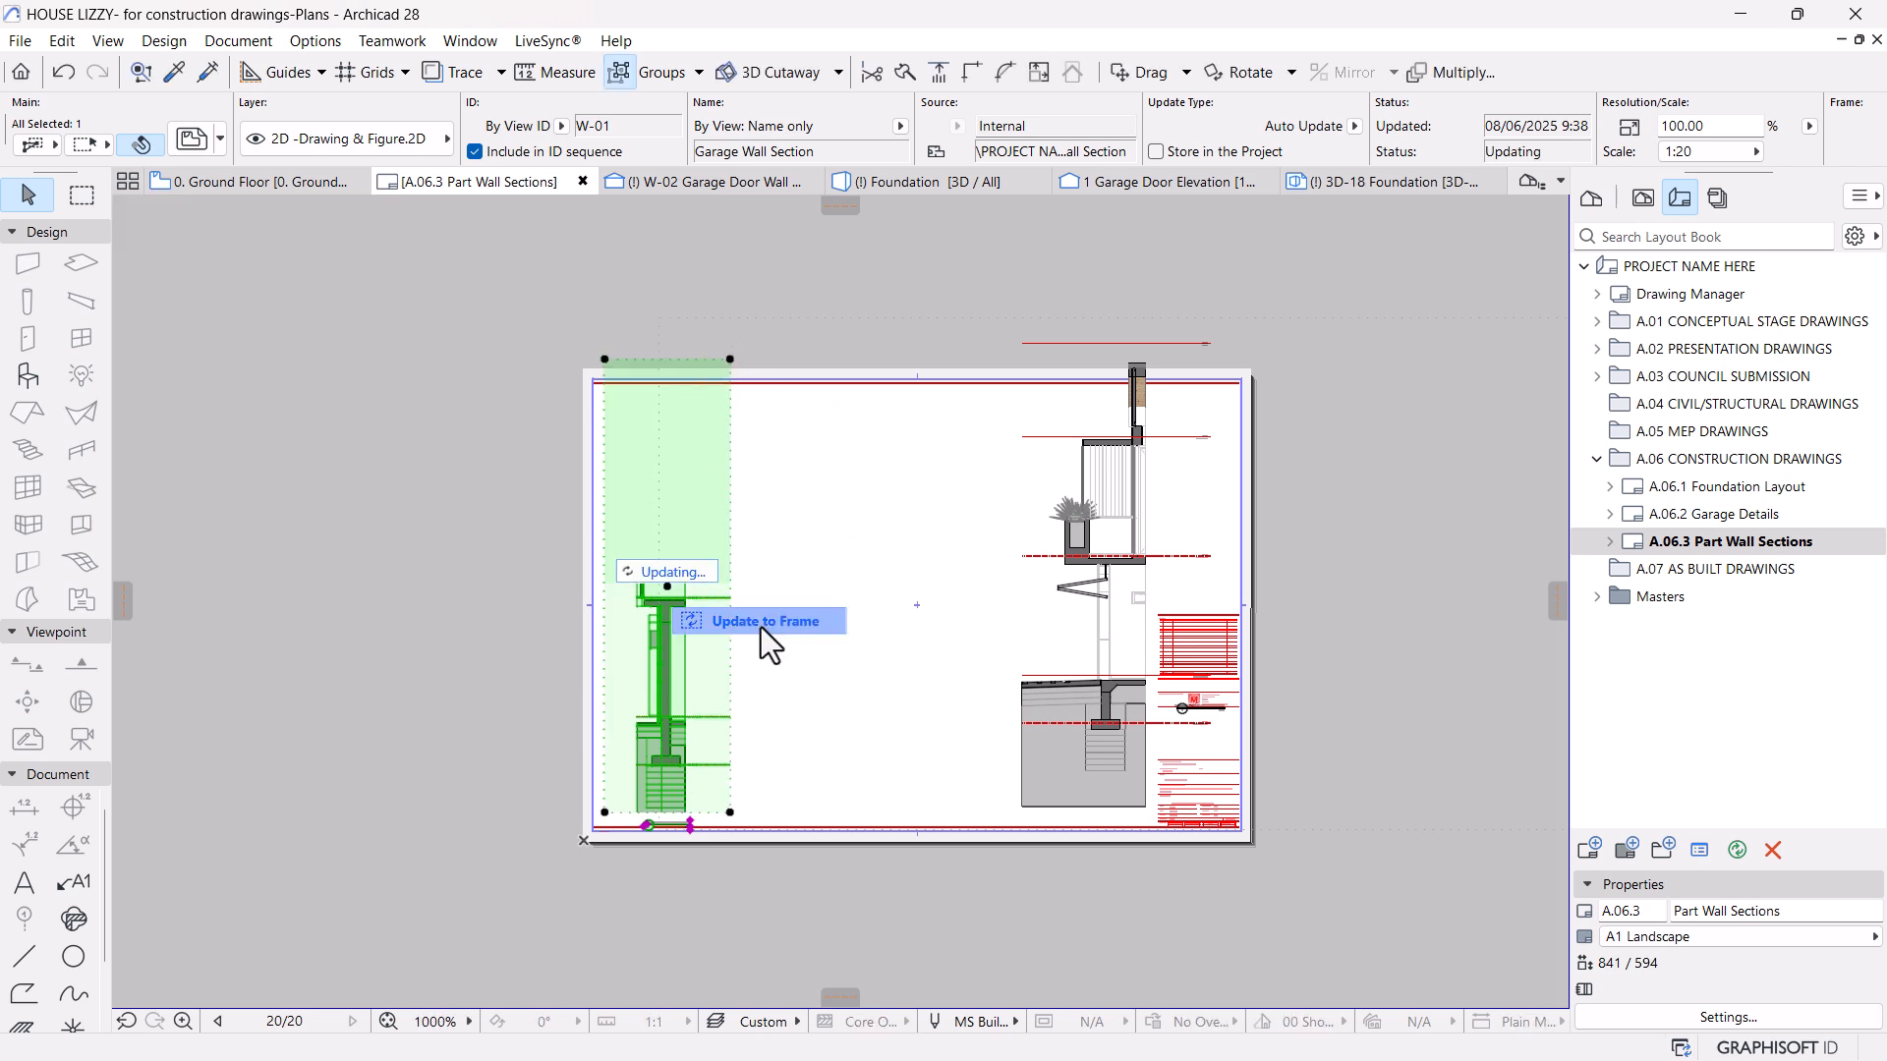
left_click(760, 627)
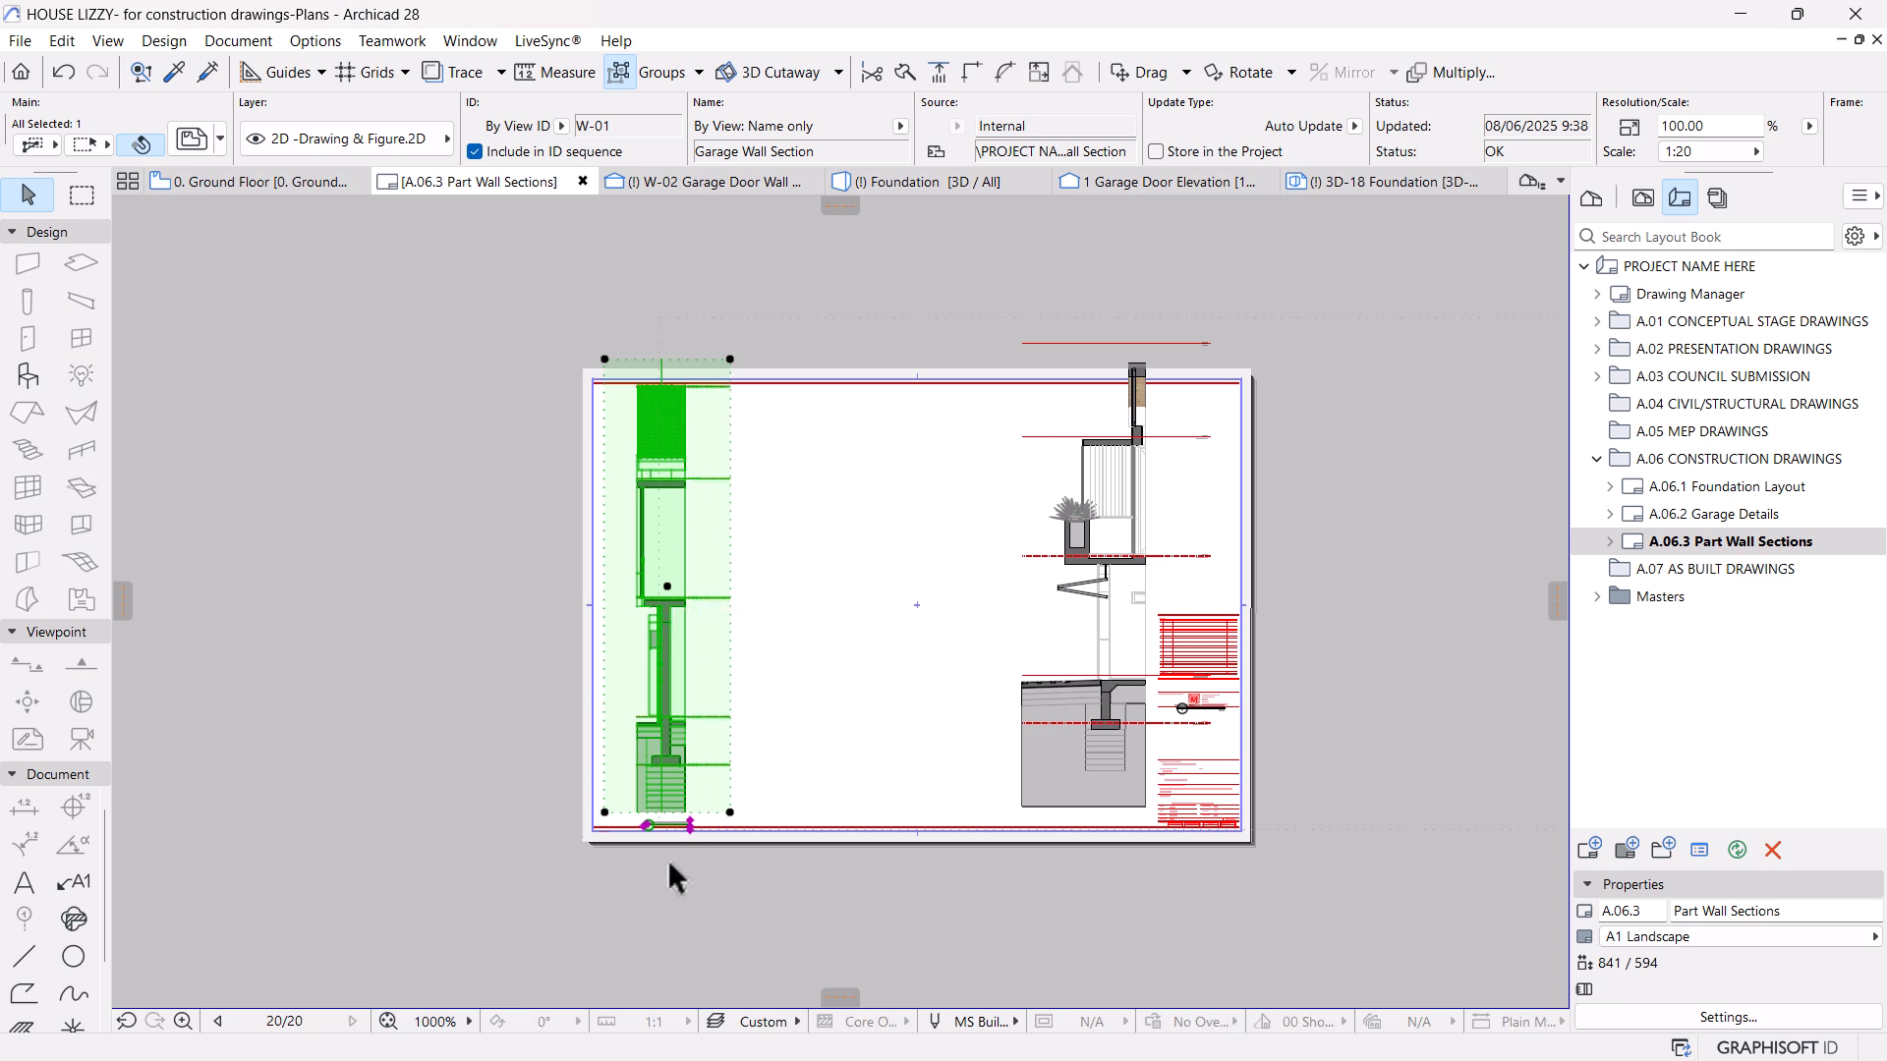
Shift the Garage Wall Section drawing slightly down toward the sheet's bottom border.
scroll(671, 853, "up", 8)
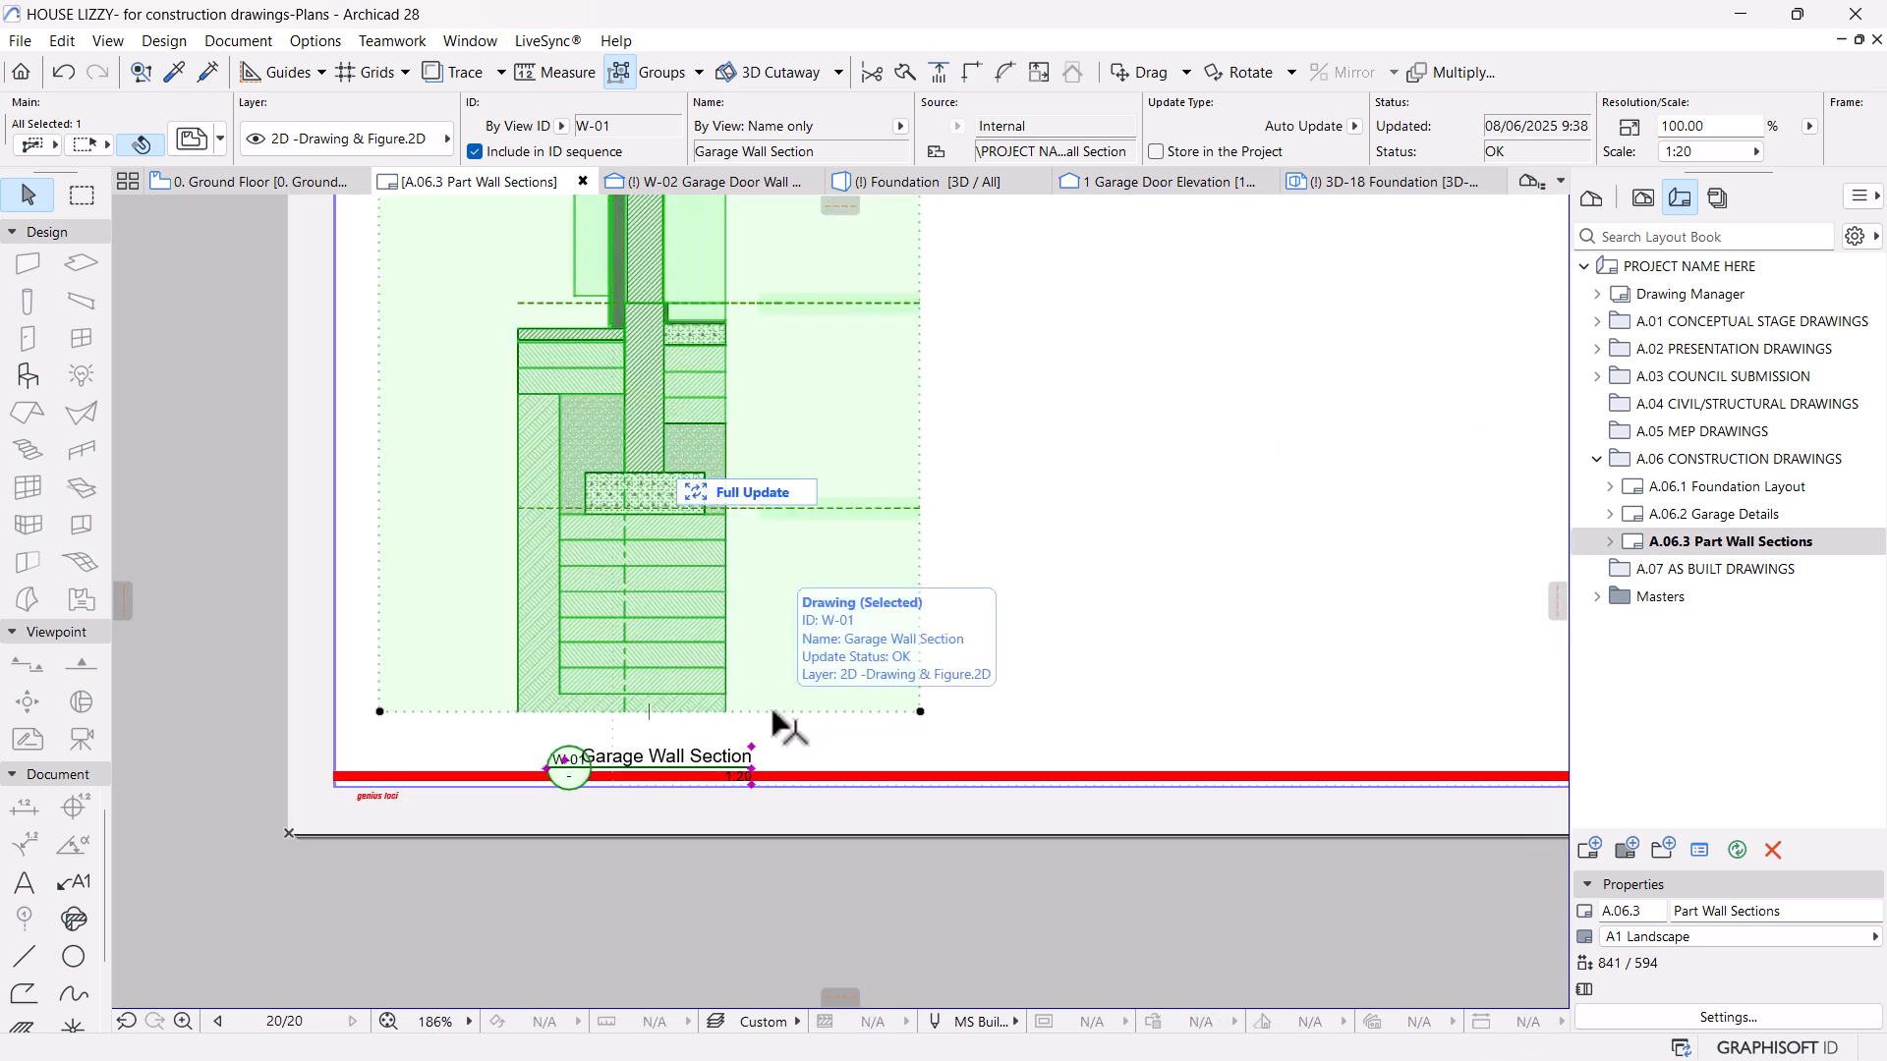
key("ctrl+d")
left_click(769, 713)
left_click(768, 726)
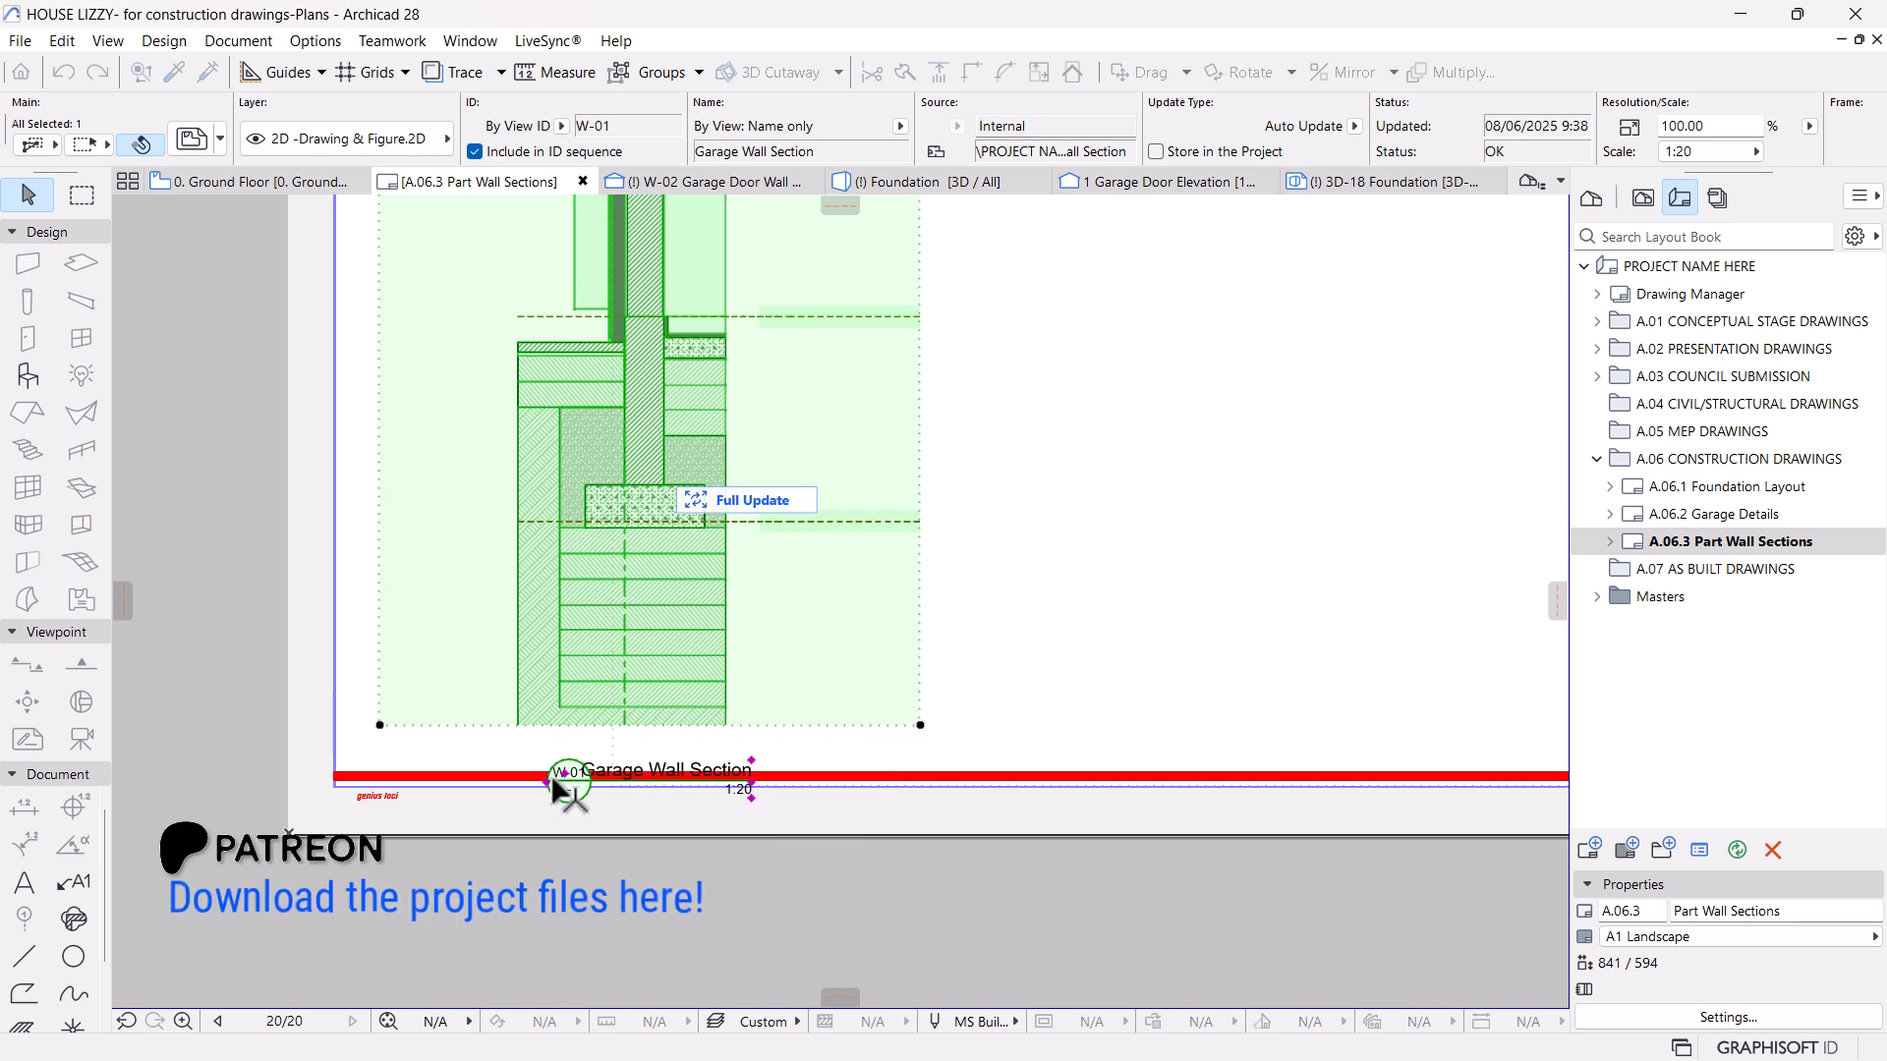
Move the Garage Wall Section title up directly beneath the drawing frame, clear of the border, and stretch the title wider.
left_click(565, 776)
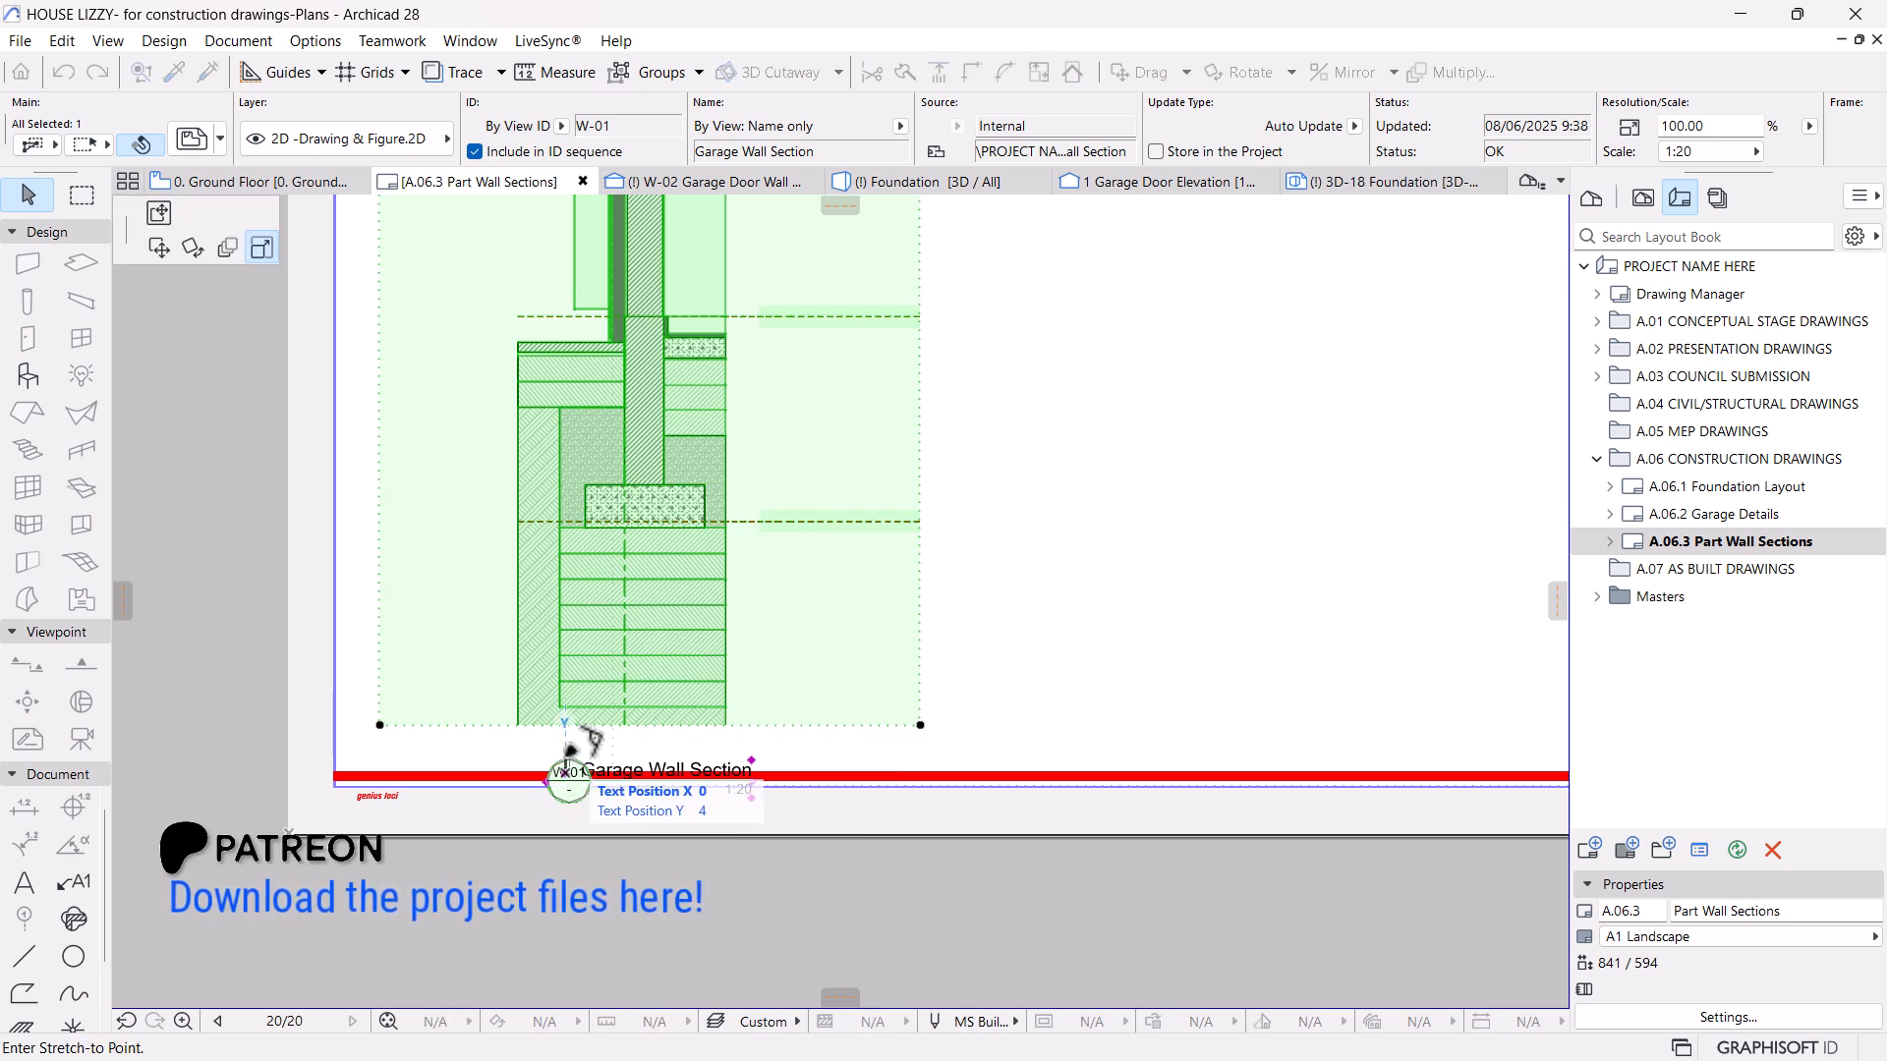
left_click(158, 213)
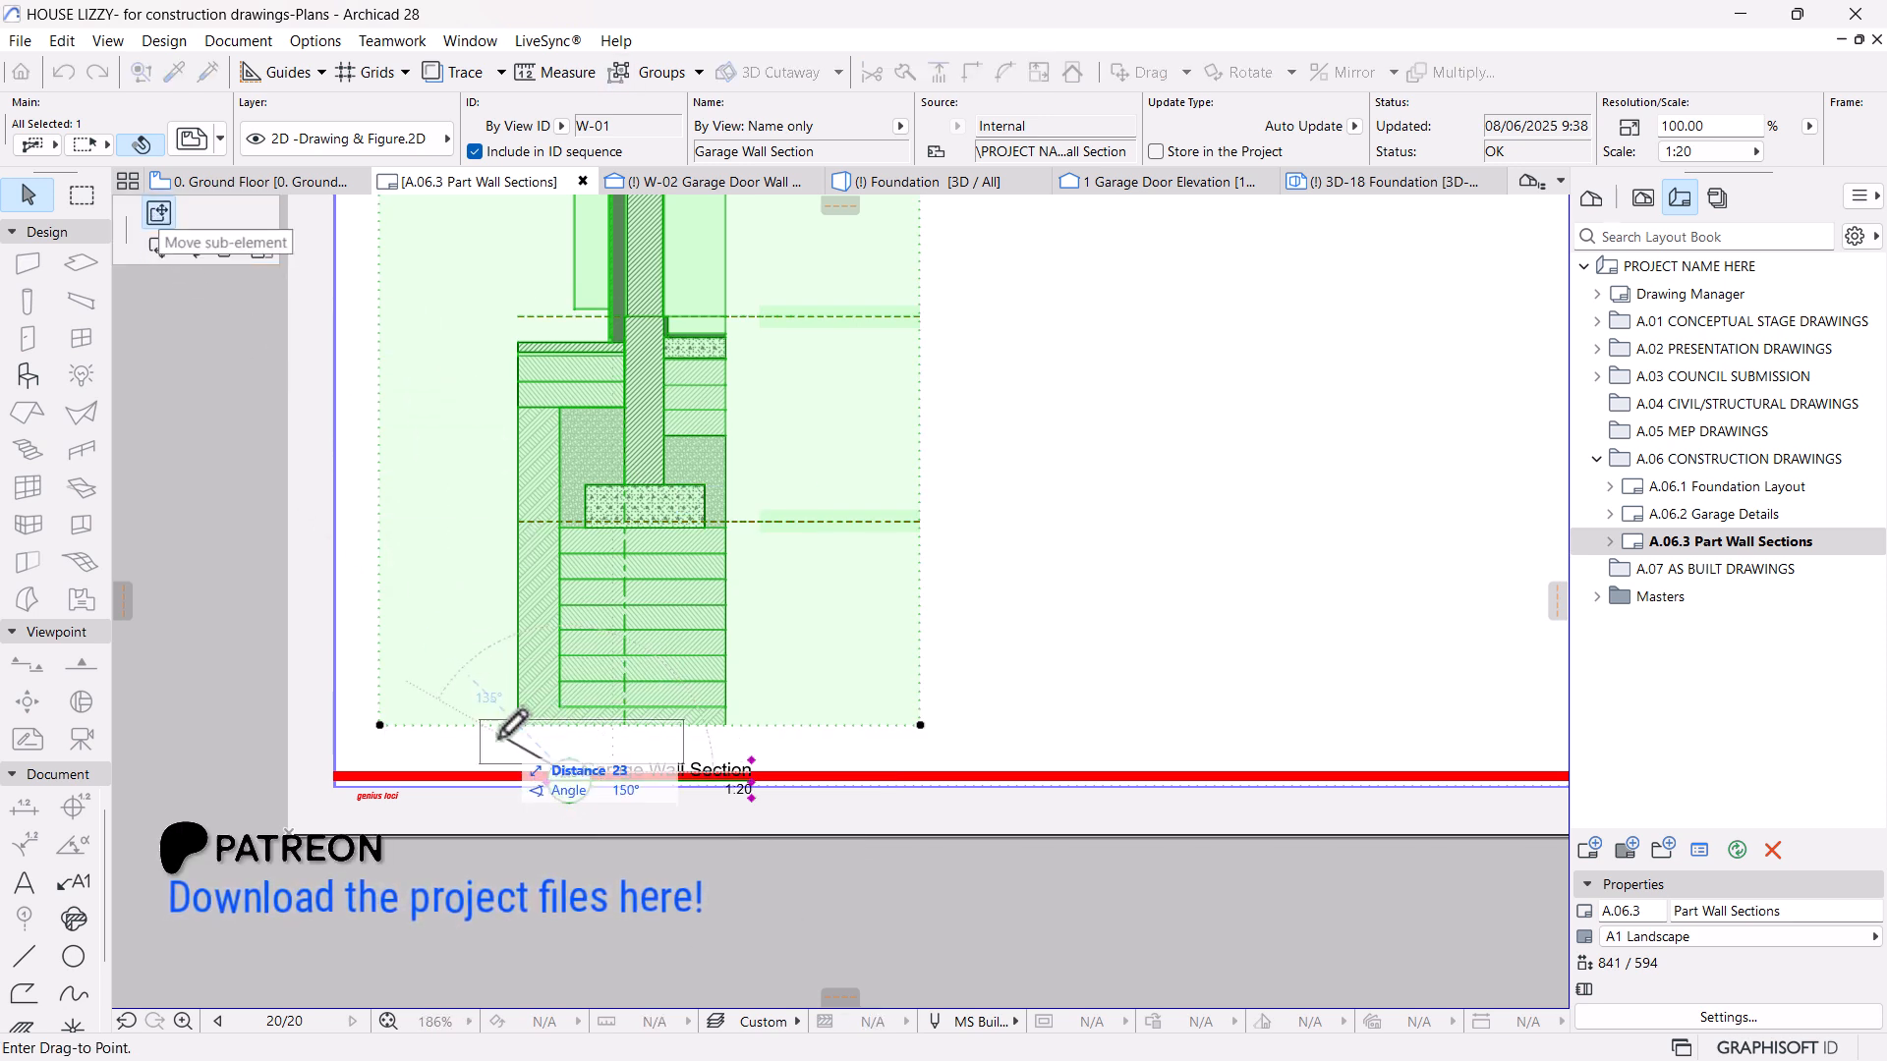
left_click(568, 745)
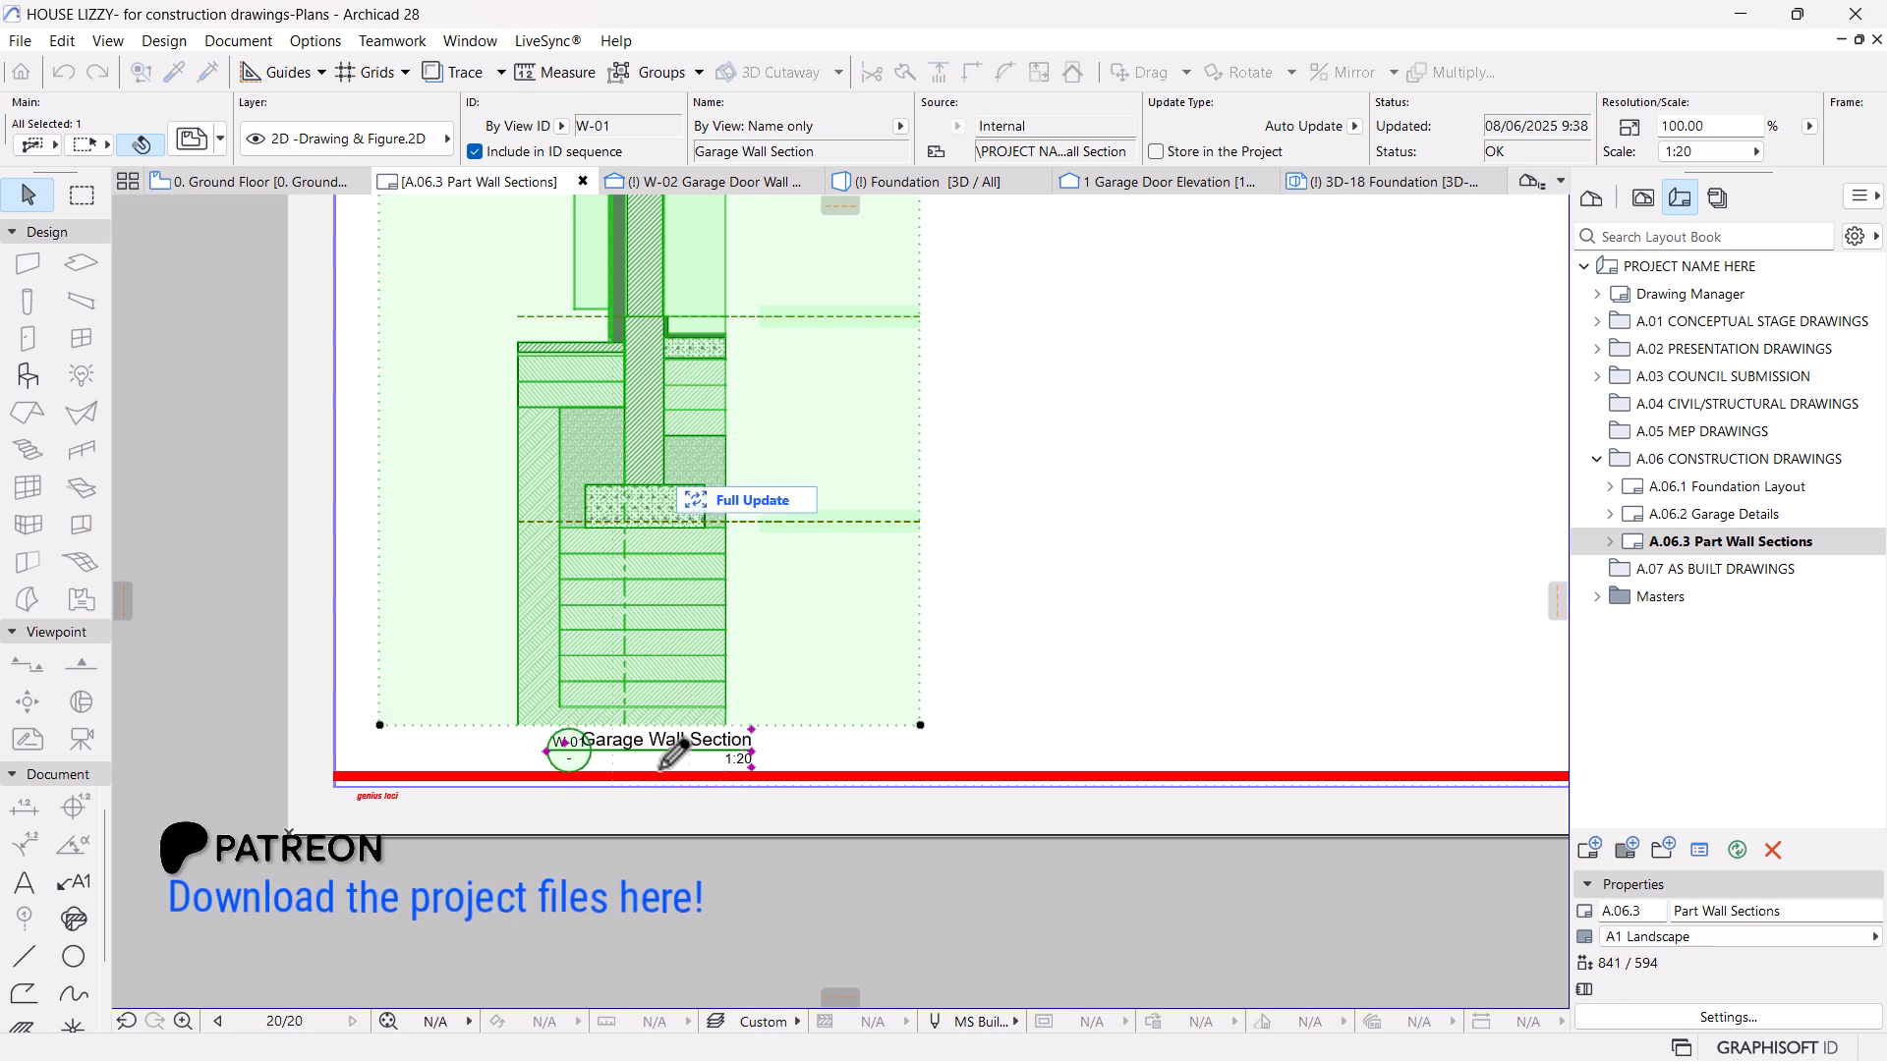
left_click(753, 752)
left_click(261, 247)
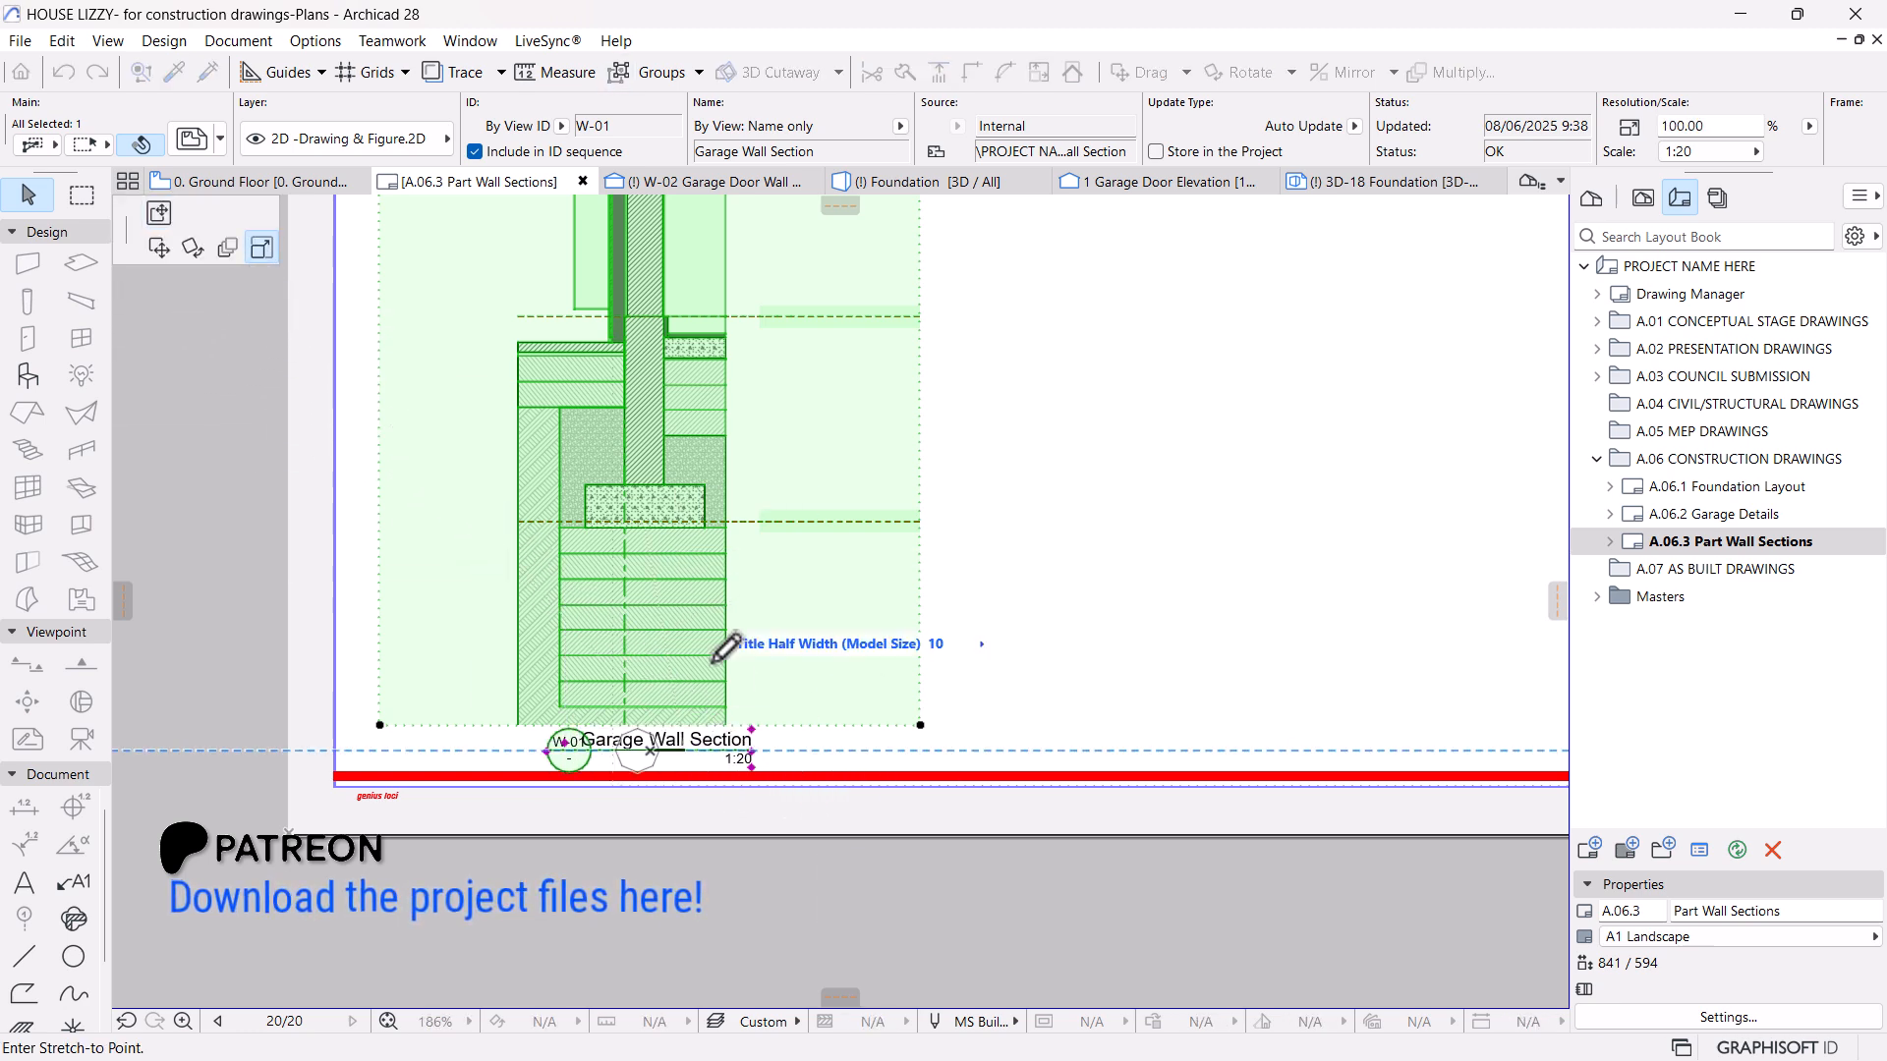
left_click(815, 749)
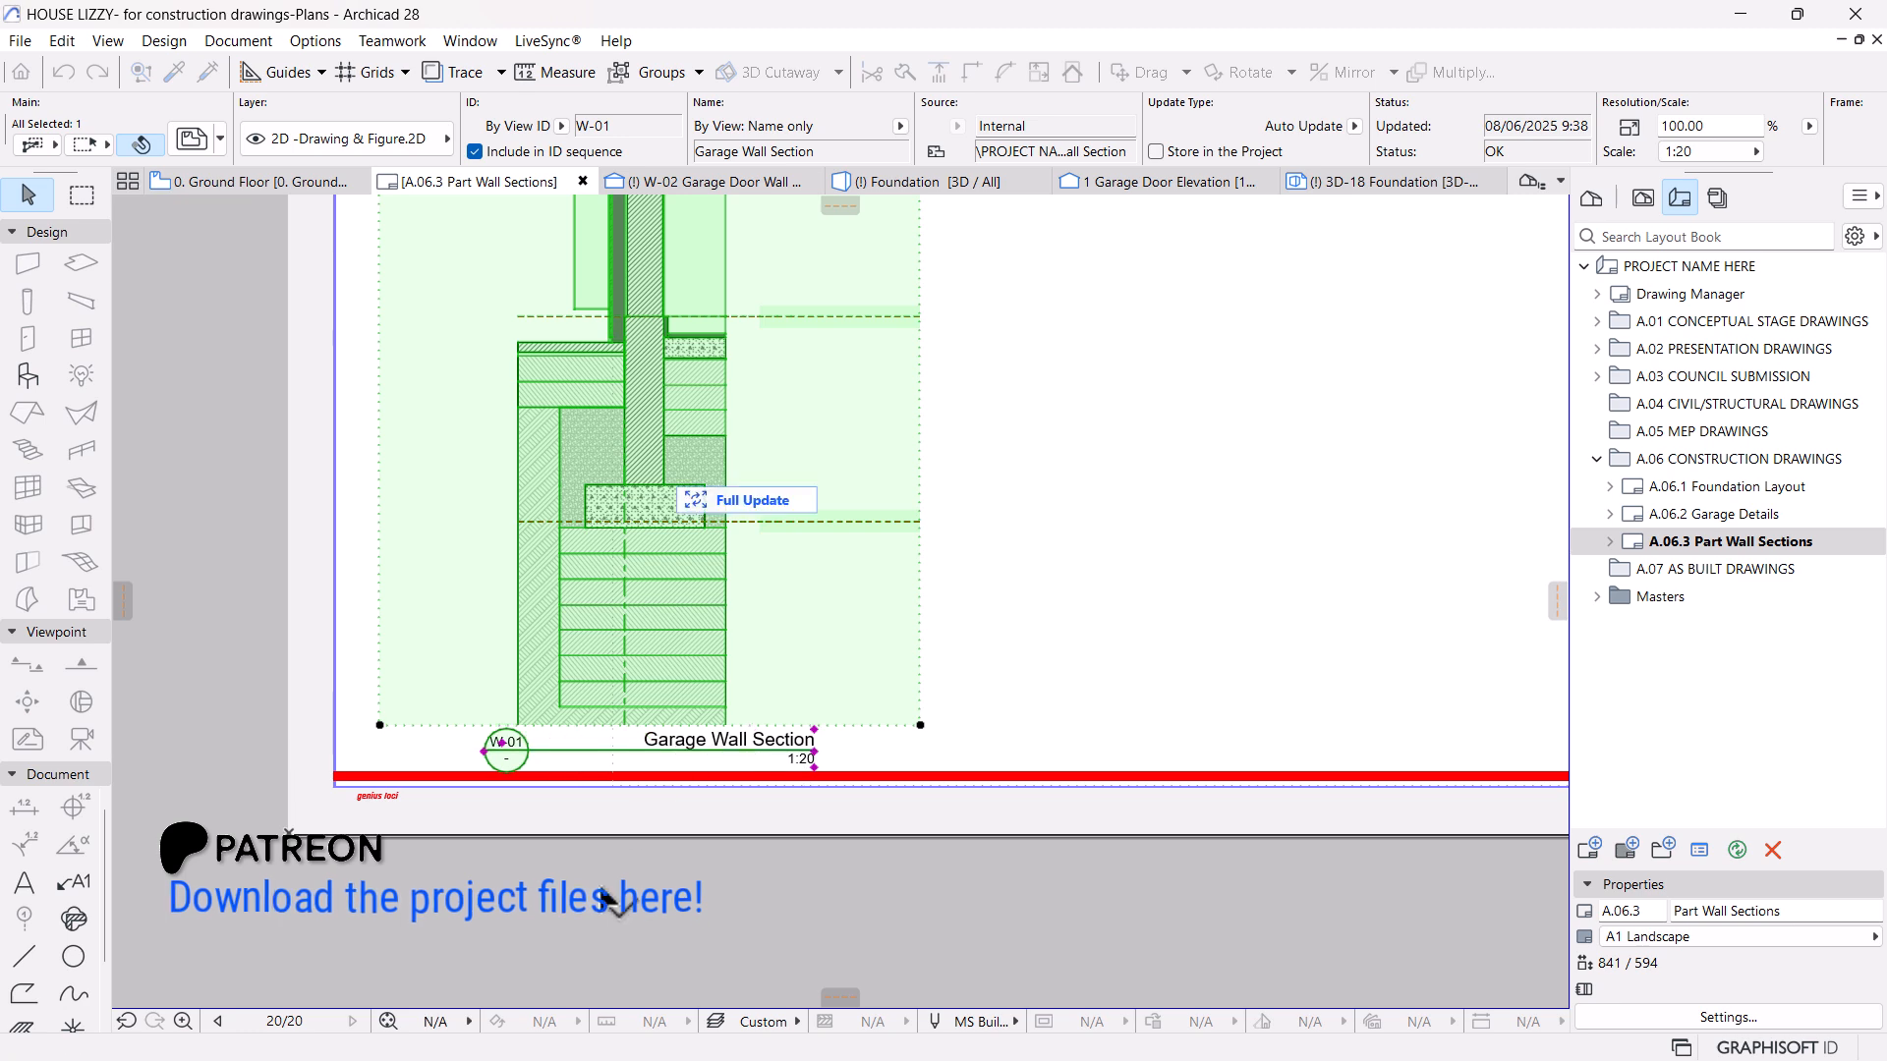
left_click(546, 839)
Crop the top of the Garage Wall Section drawing's frame to just inside the sheet's upper border.
scroll(547, 839, "down", 3)
middle_click_drag(697, 750, 679, 870)
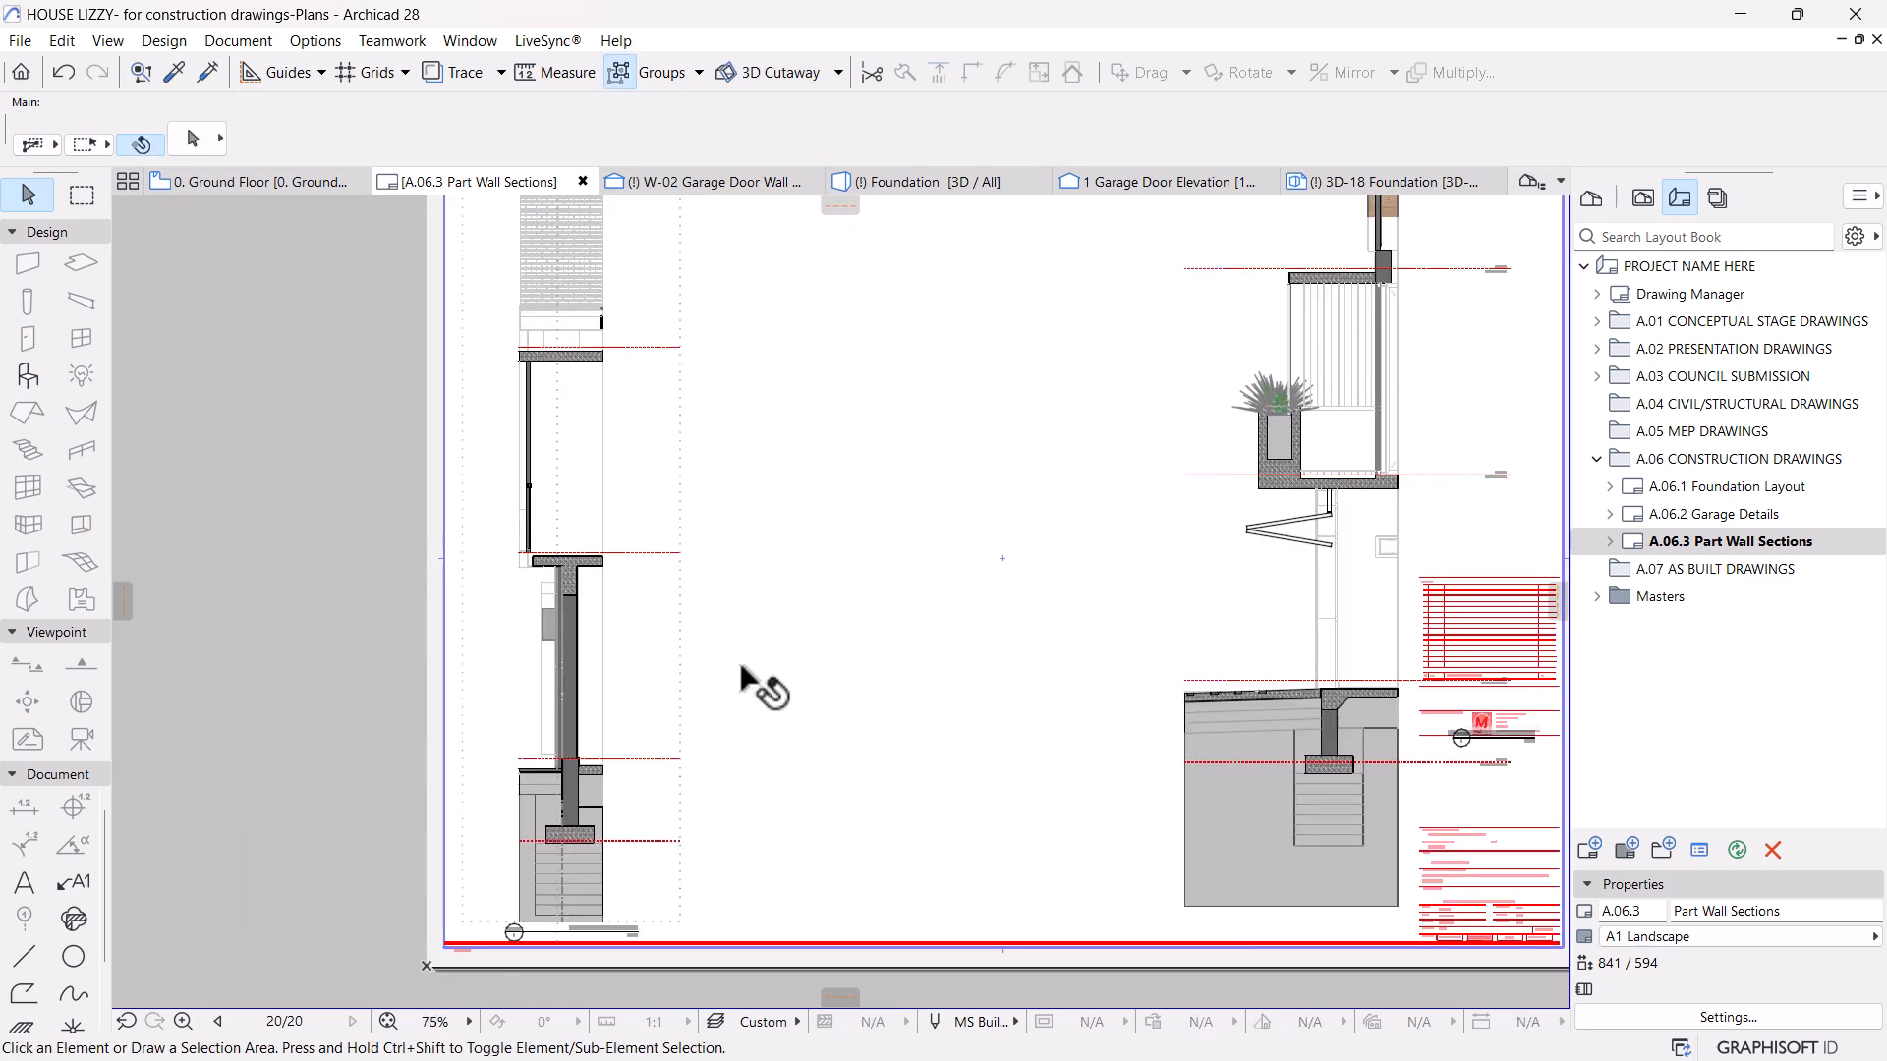
scroll(749, 708, "down", 2)
middle_click_drag(715, 559, 717, 640)
scroll(628, 407, "up", 6)
scroll(633, 432, "up", 1)
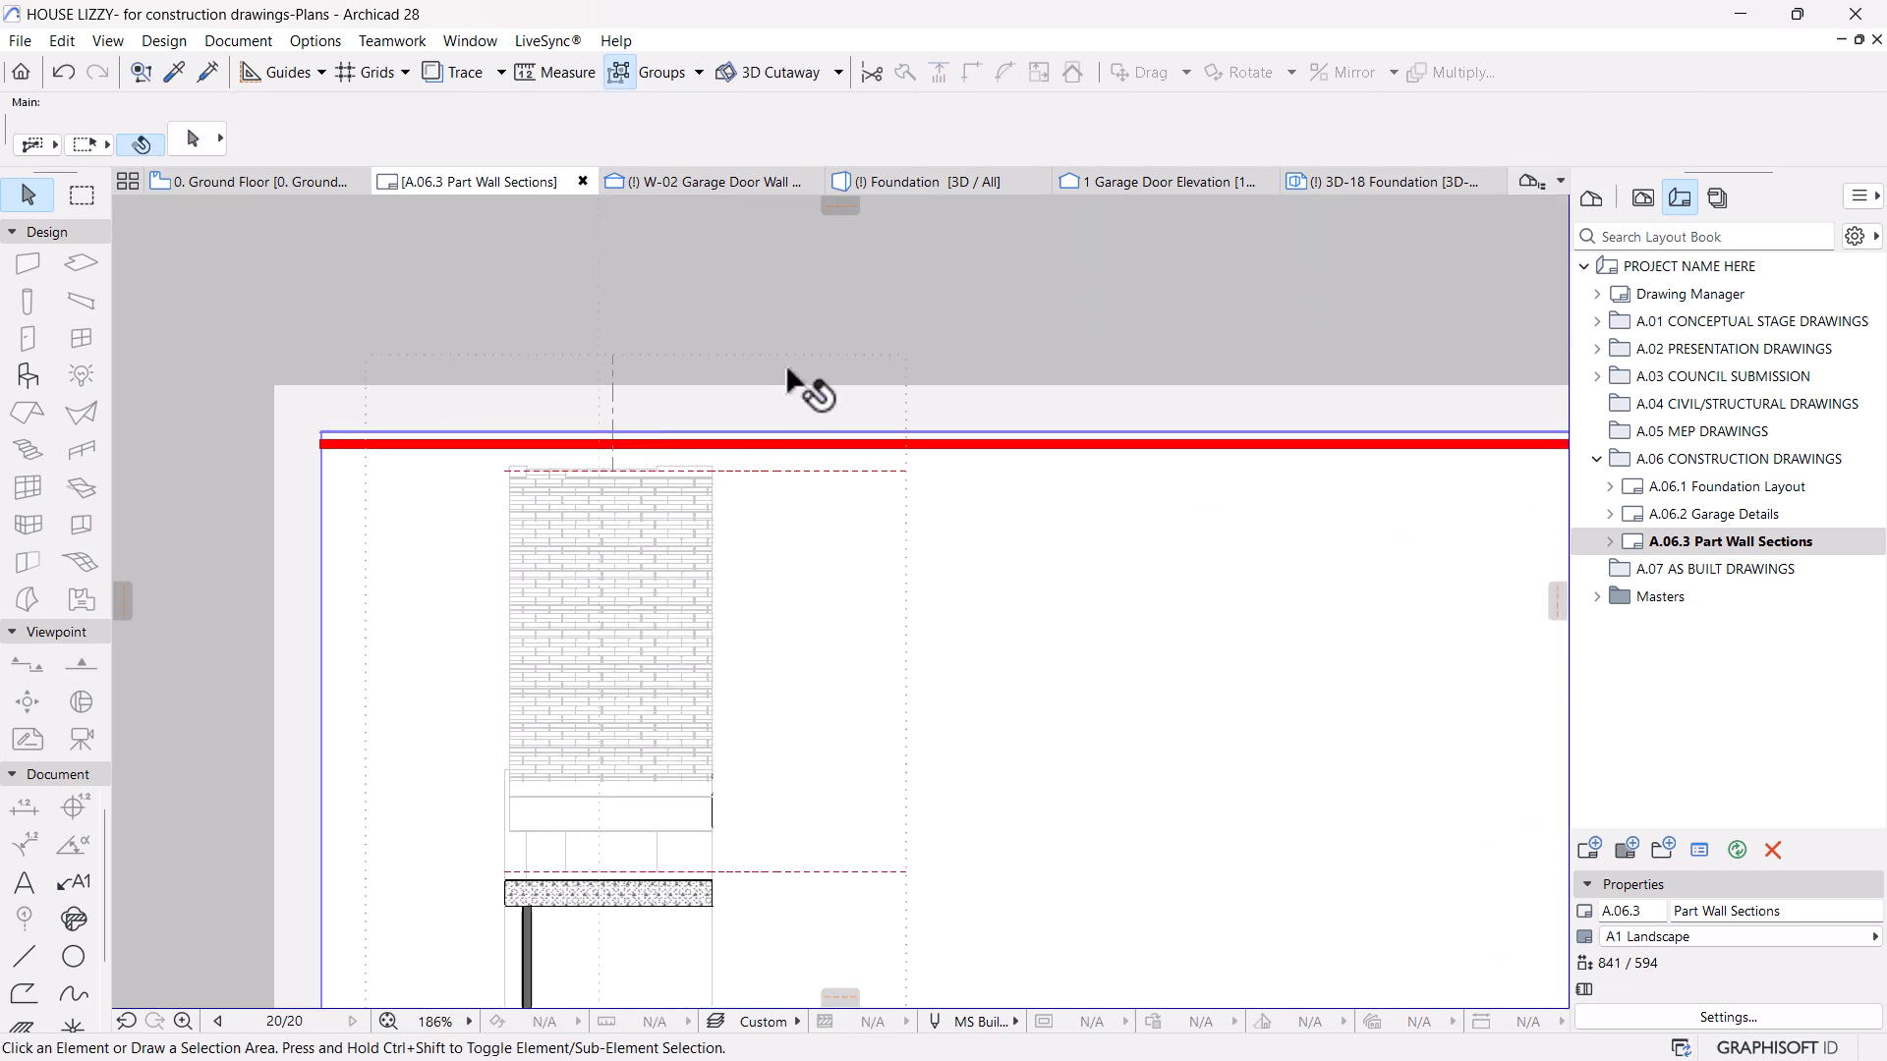
left_click(725, 371)
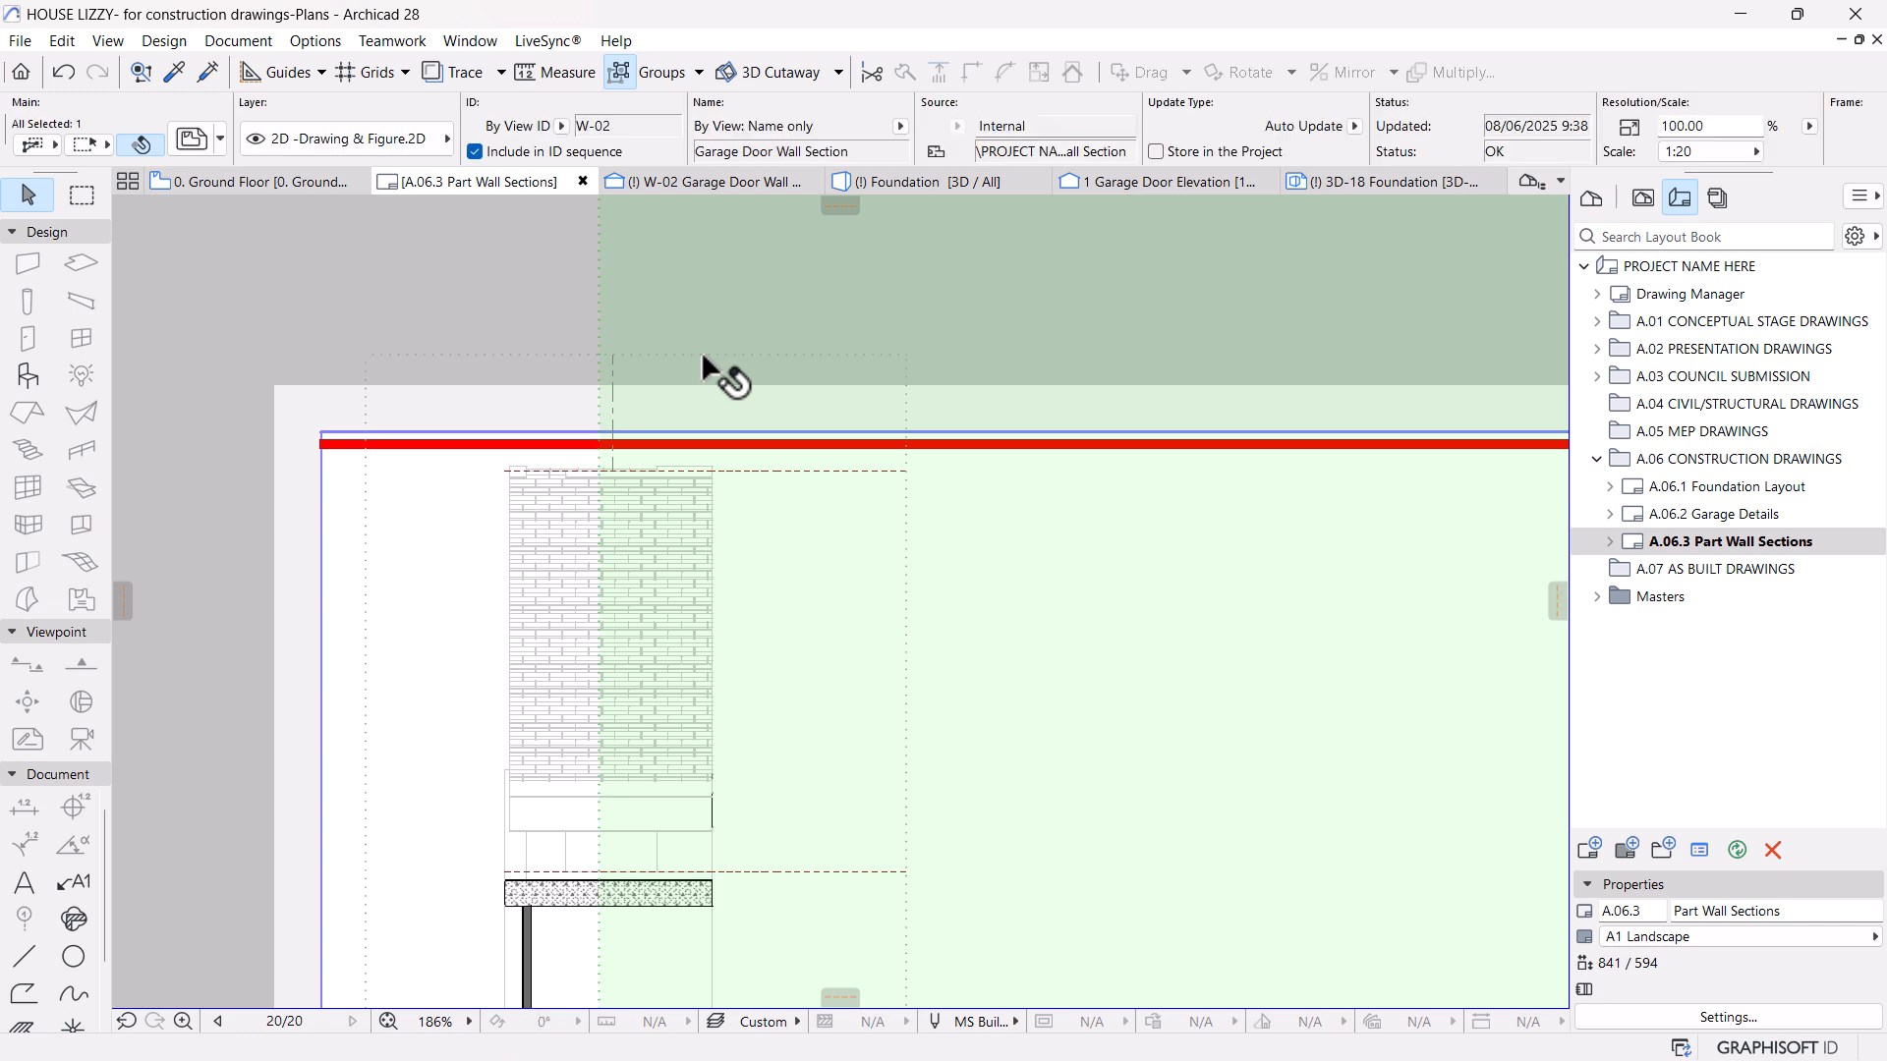
left_click(825, 353)
left_click(785, 454)
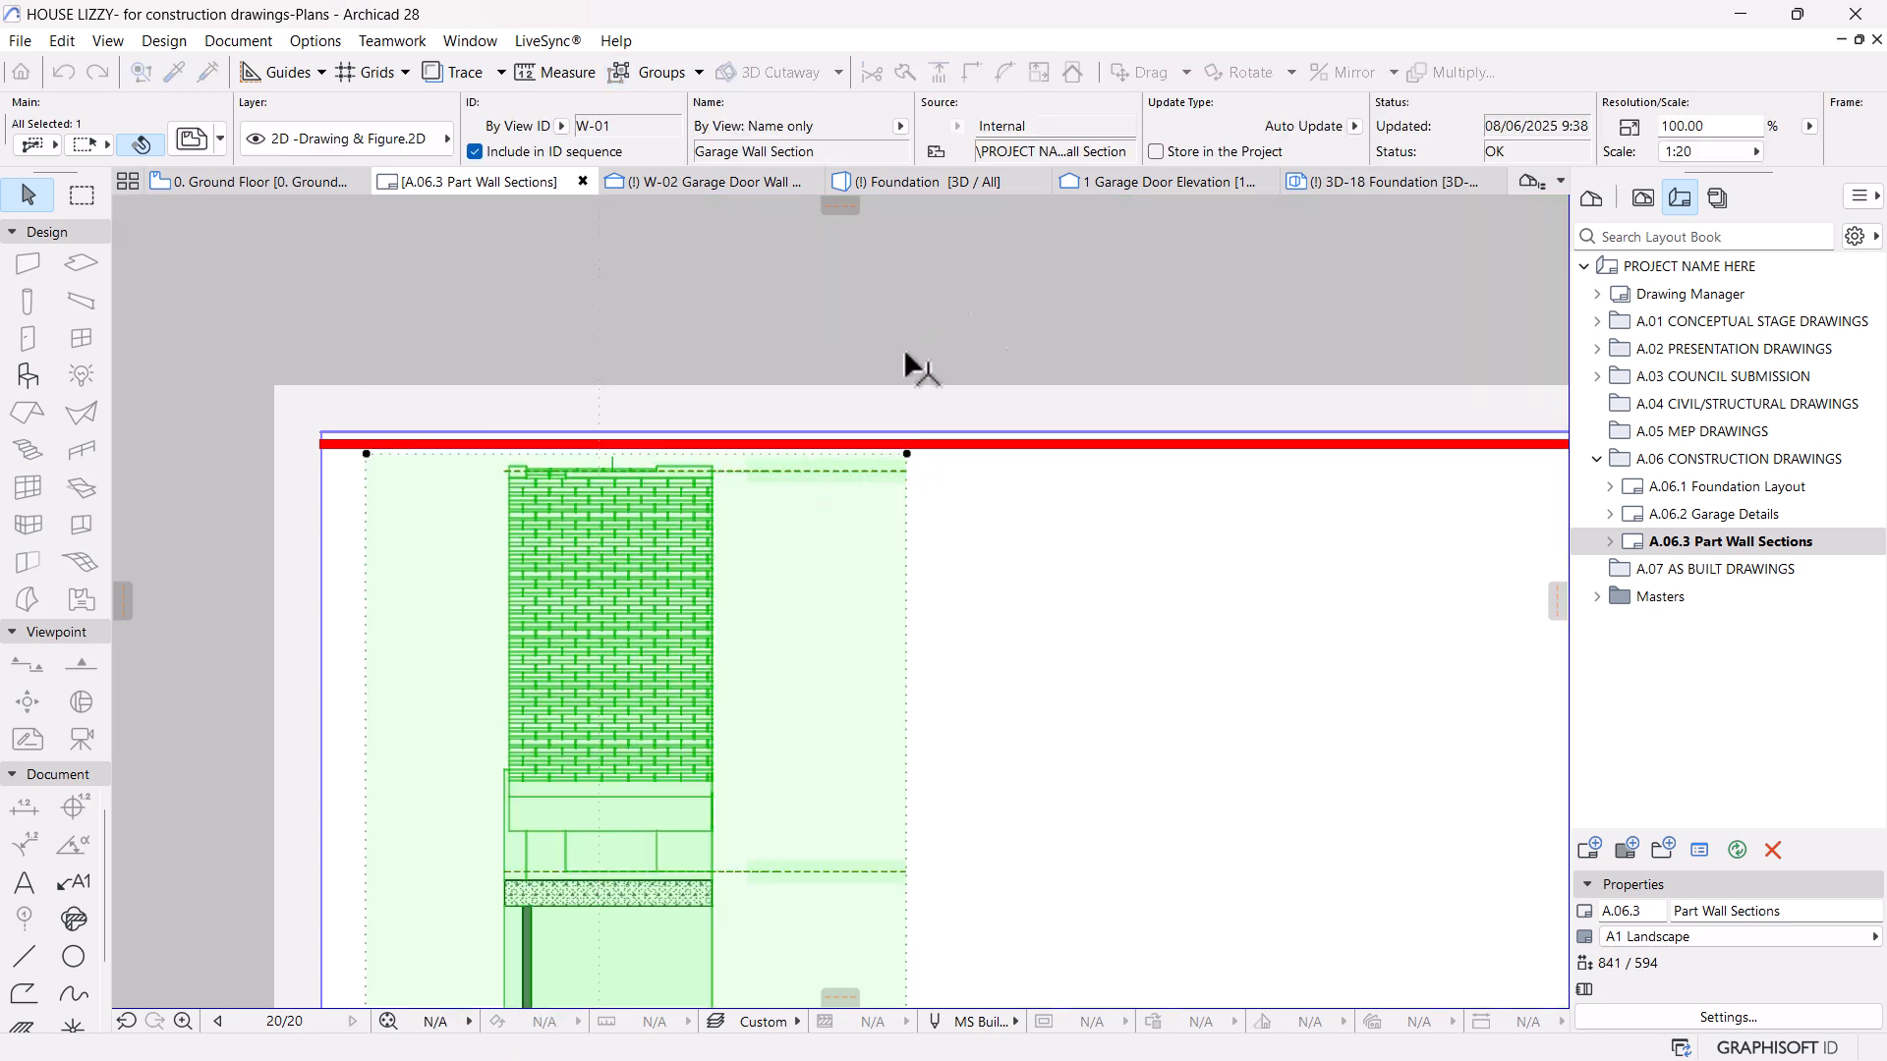
Crop the Garage Door Wall Section drawing's frame sideways so it spans from the sheet's centre to the title block.
left_click(851, 386)
scroll(738, 472, "down", 7)
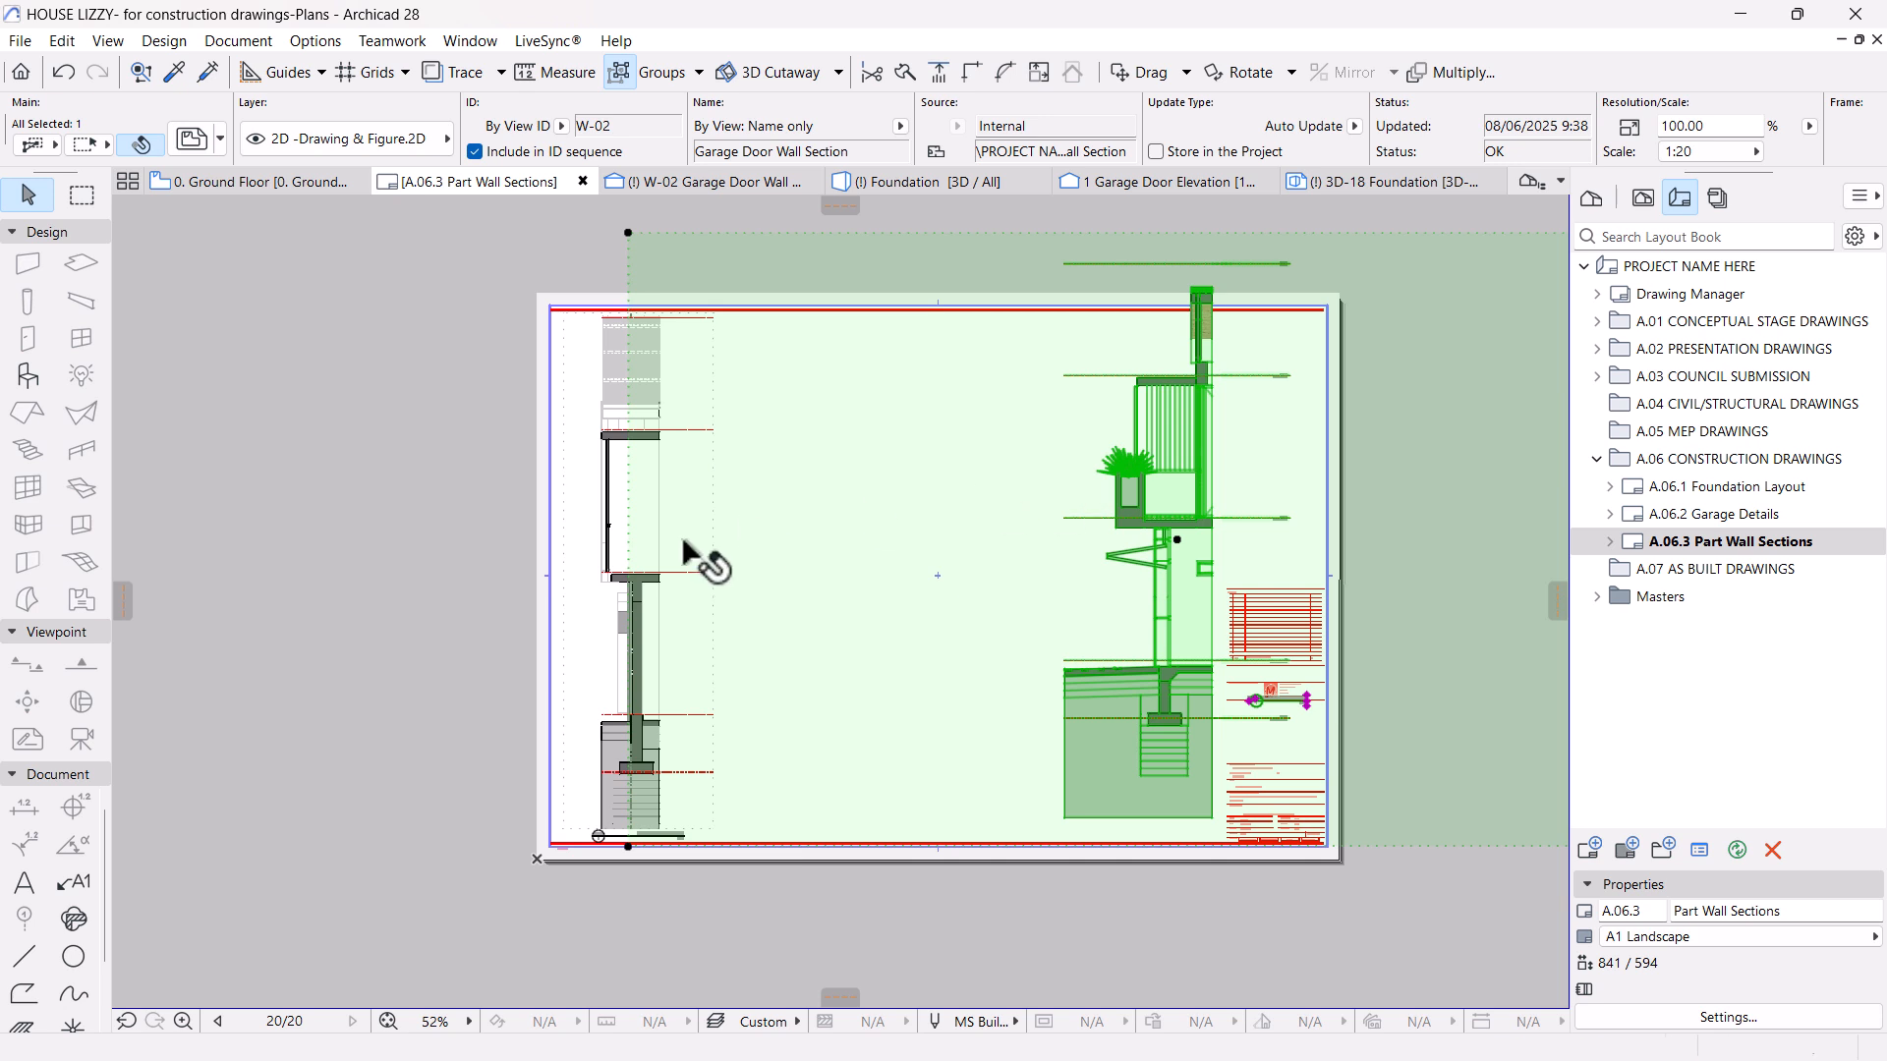
left_click(628, 462)
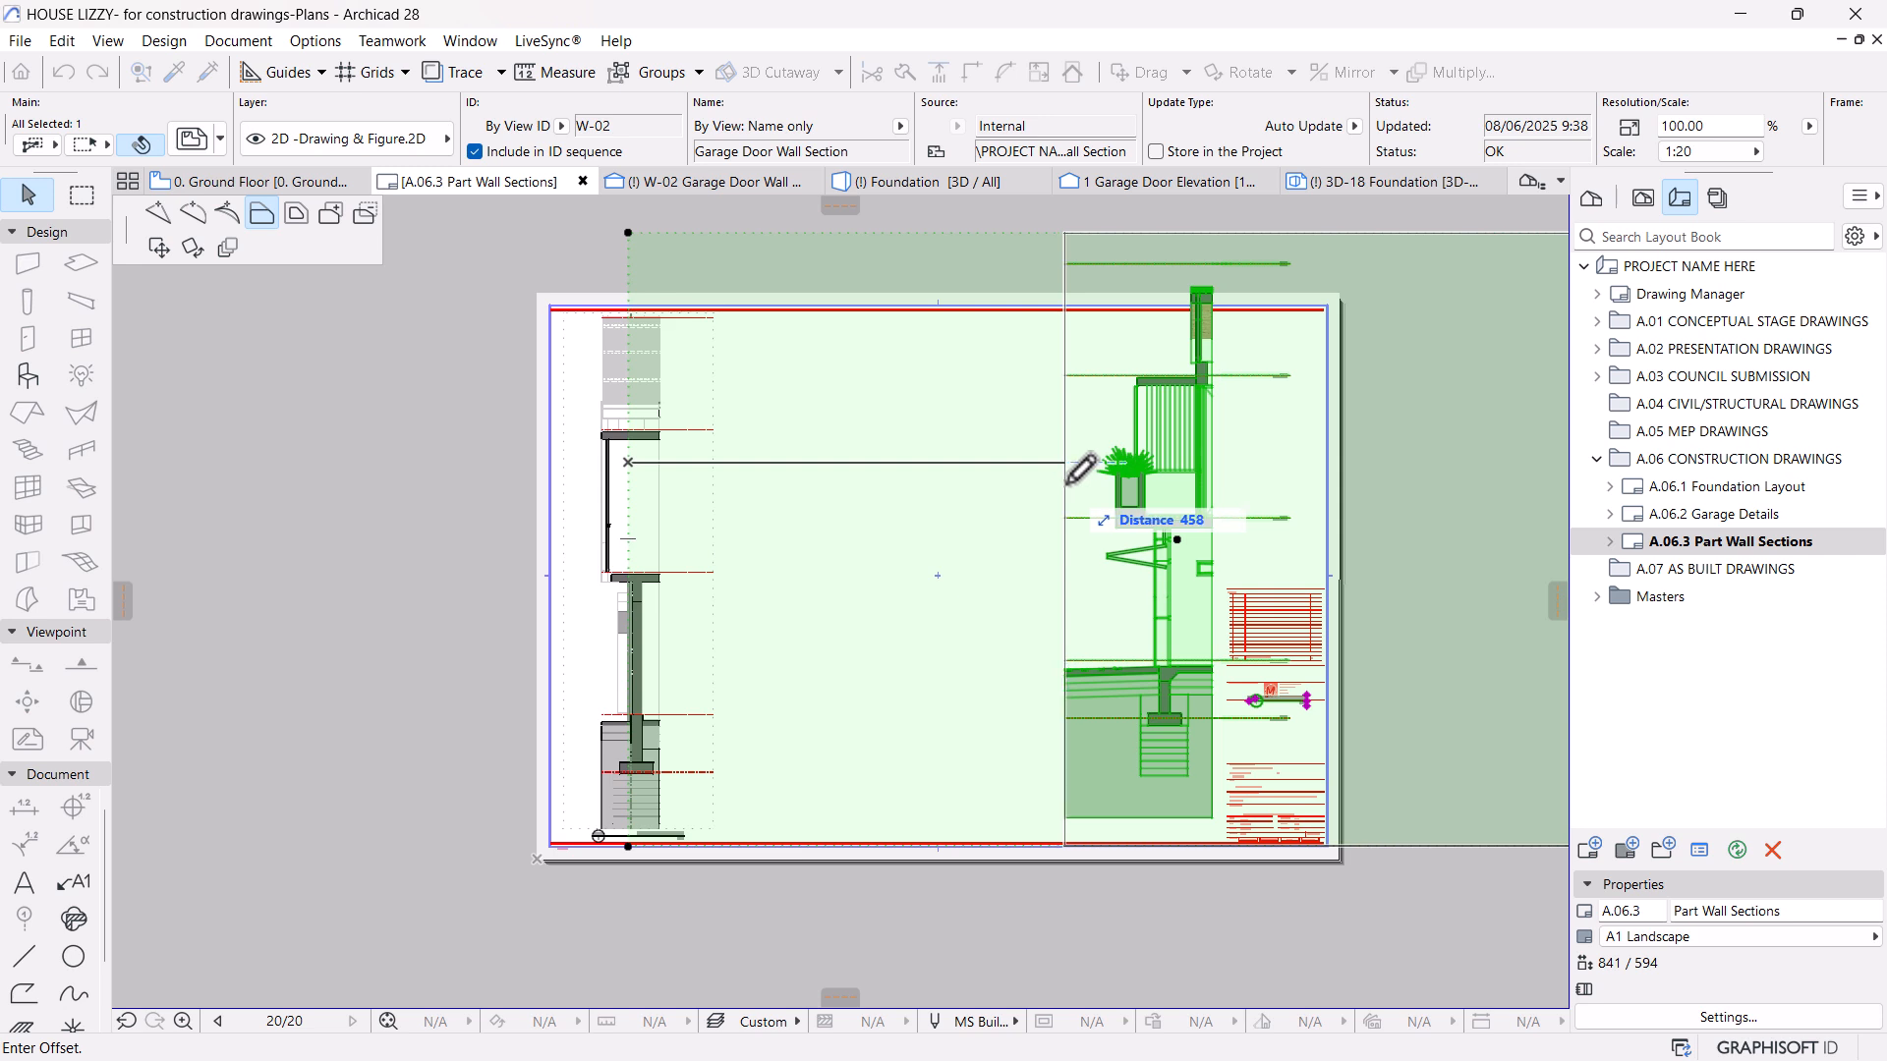
left_click(1069, 480)
scroll(893, 634, "down", 3)
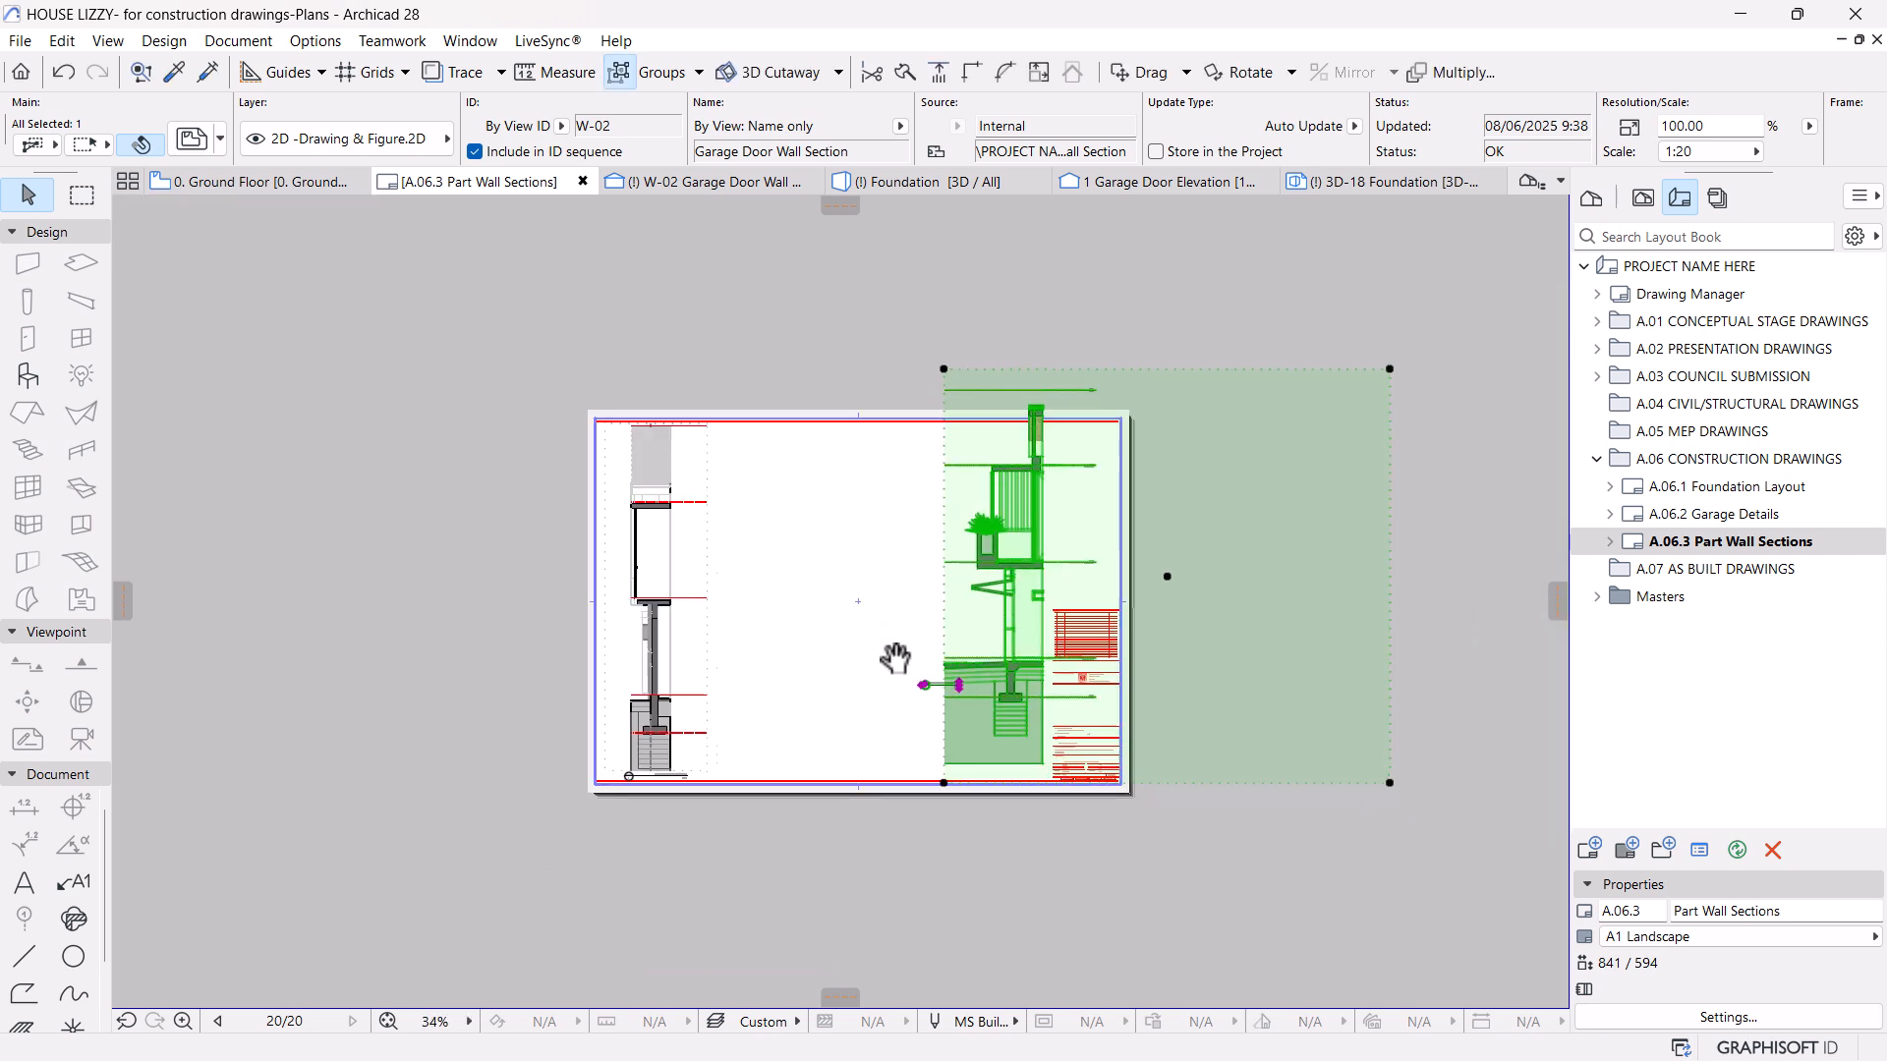
left_click(1243, 511)
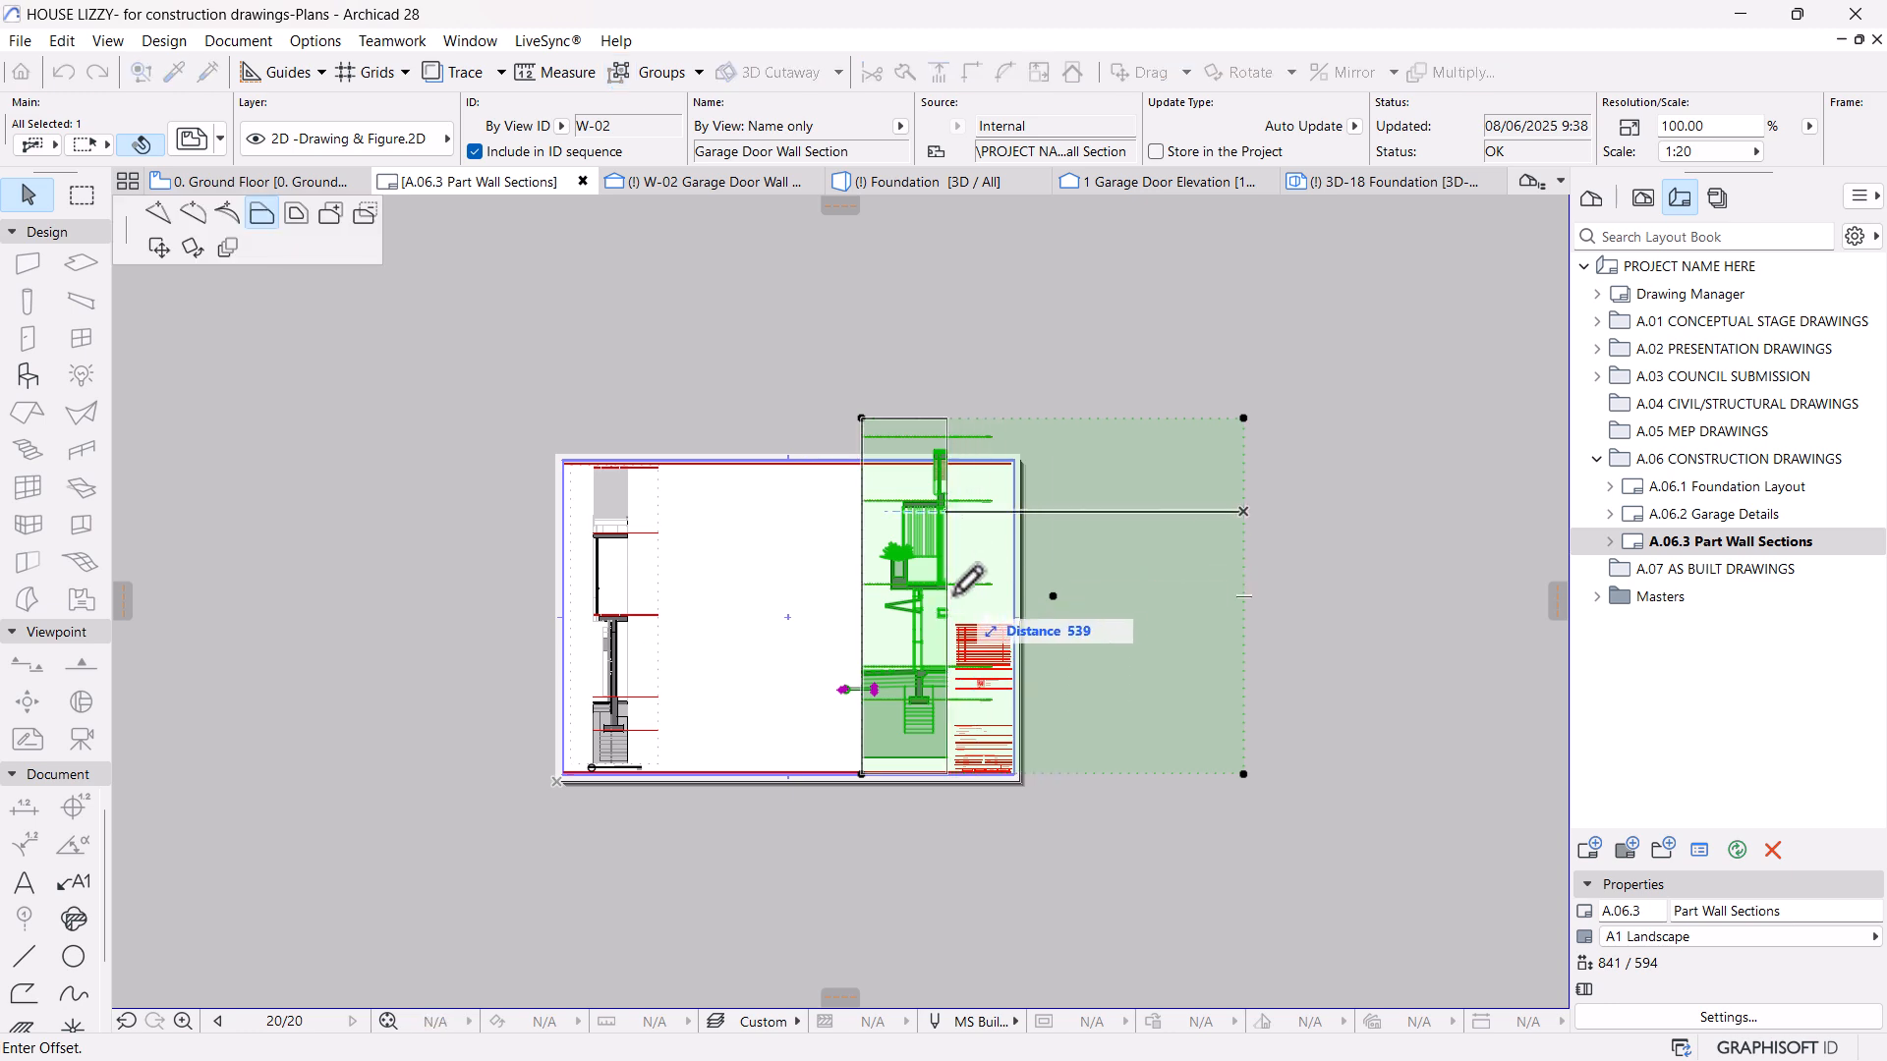
left_click(958, 581)
scroll(889, 747, "up", 5)
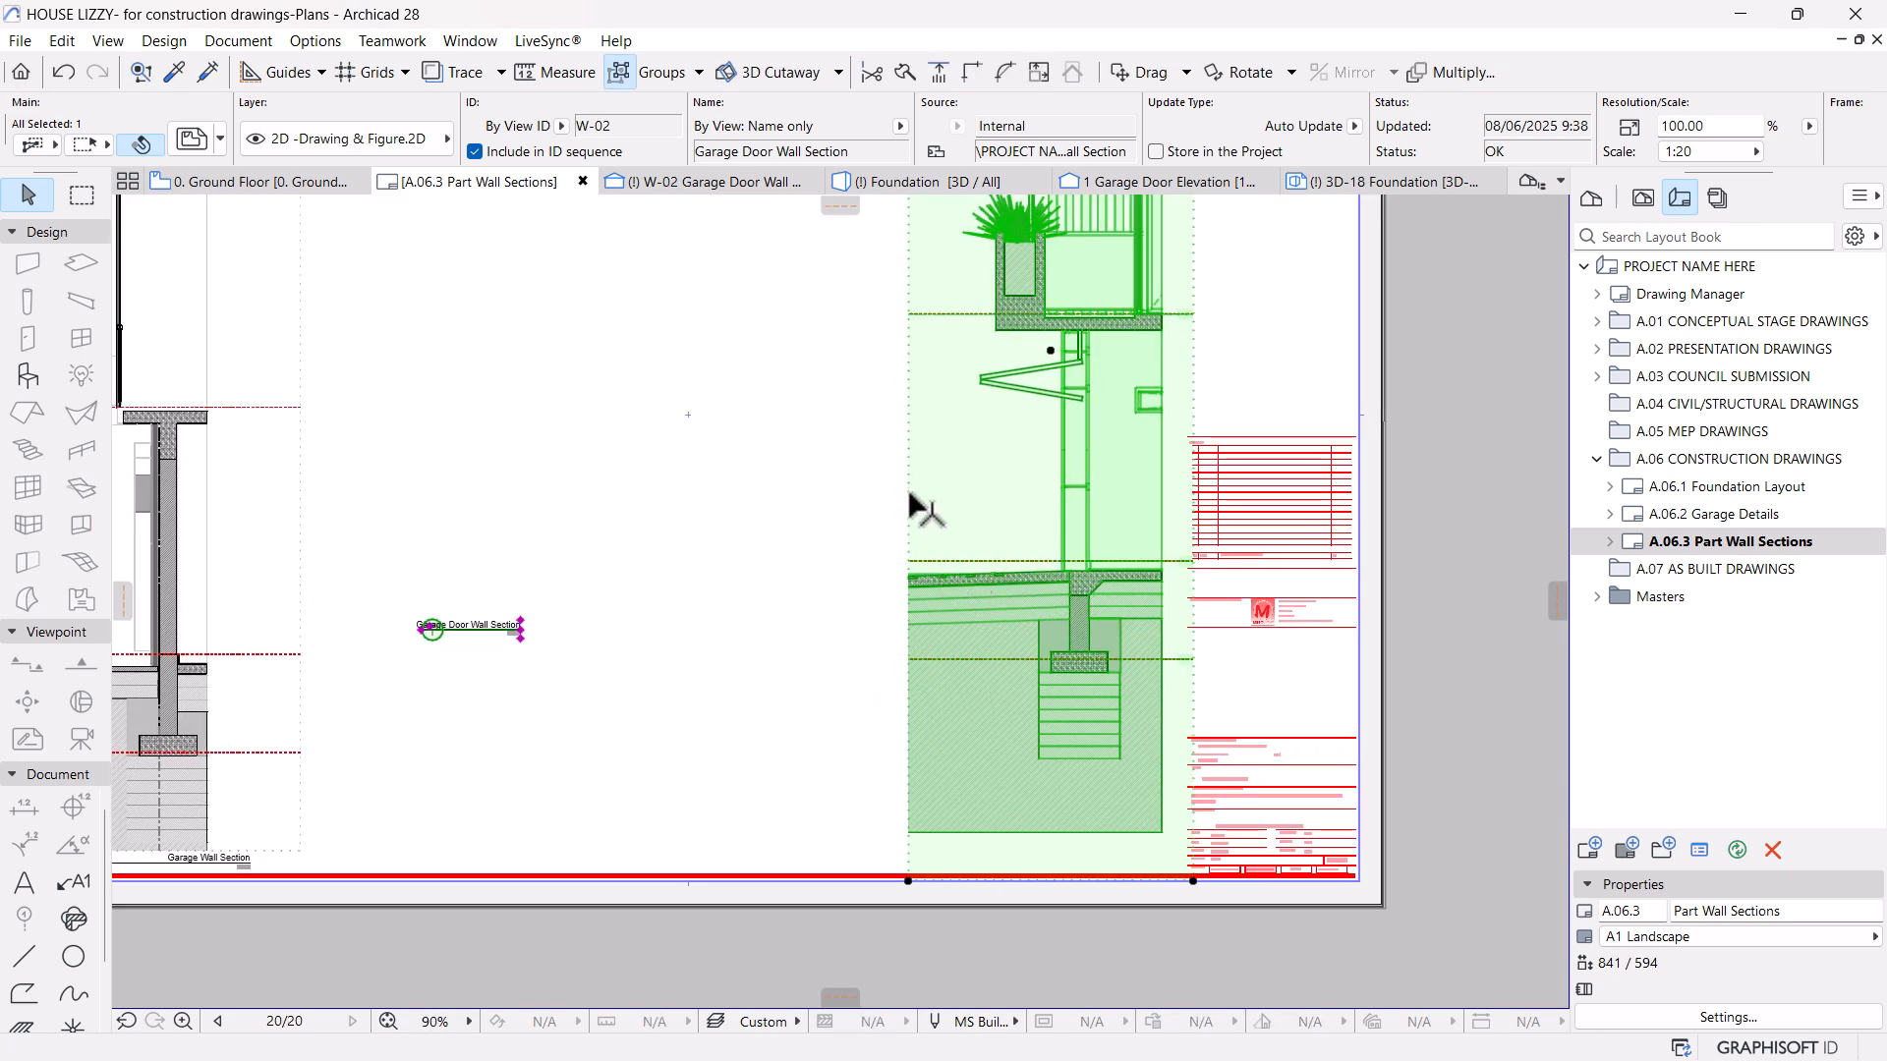
left_click(909, 501)
left_click(688, 535)
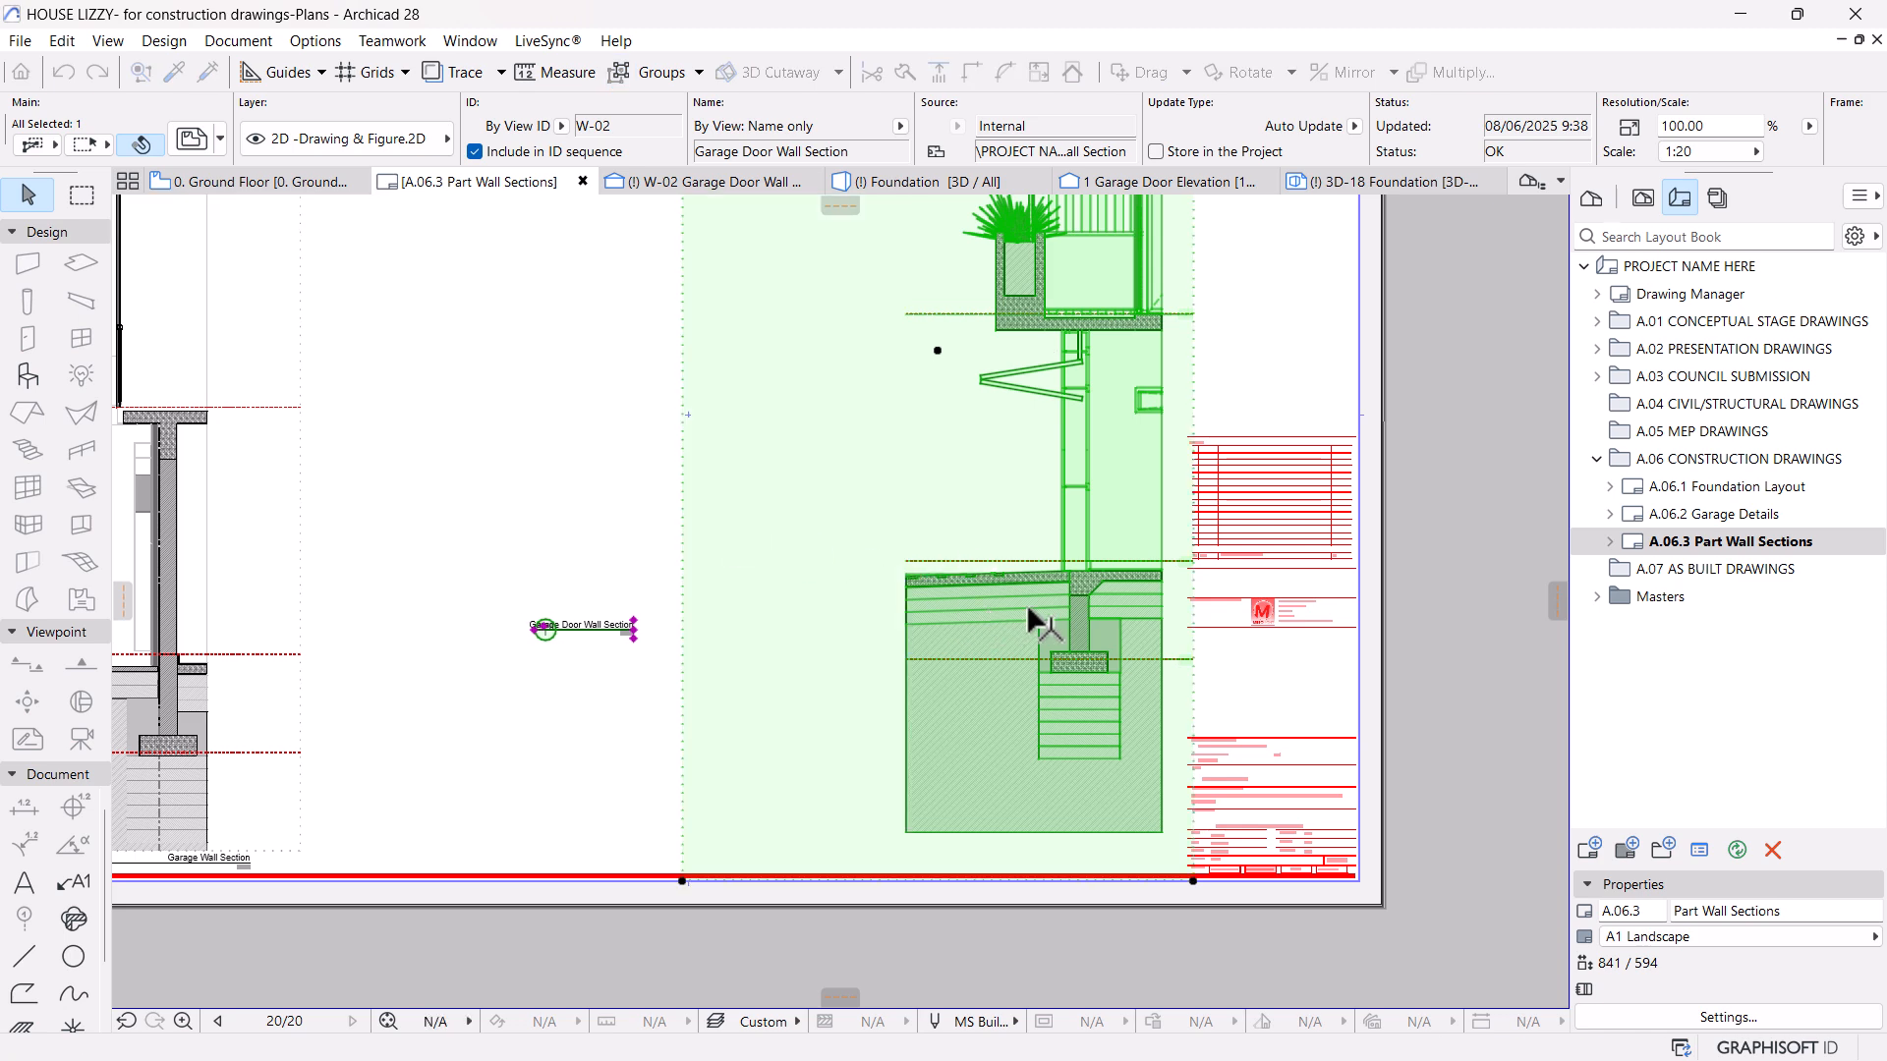
Widen the section's left limit in the W-02 source view to include more of the ramp, and update the drawing on the A.06.3 layout.
right_click(949, 476)
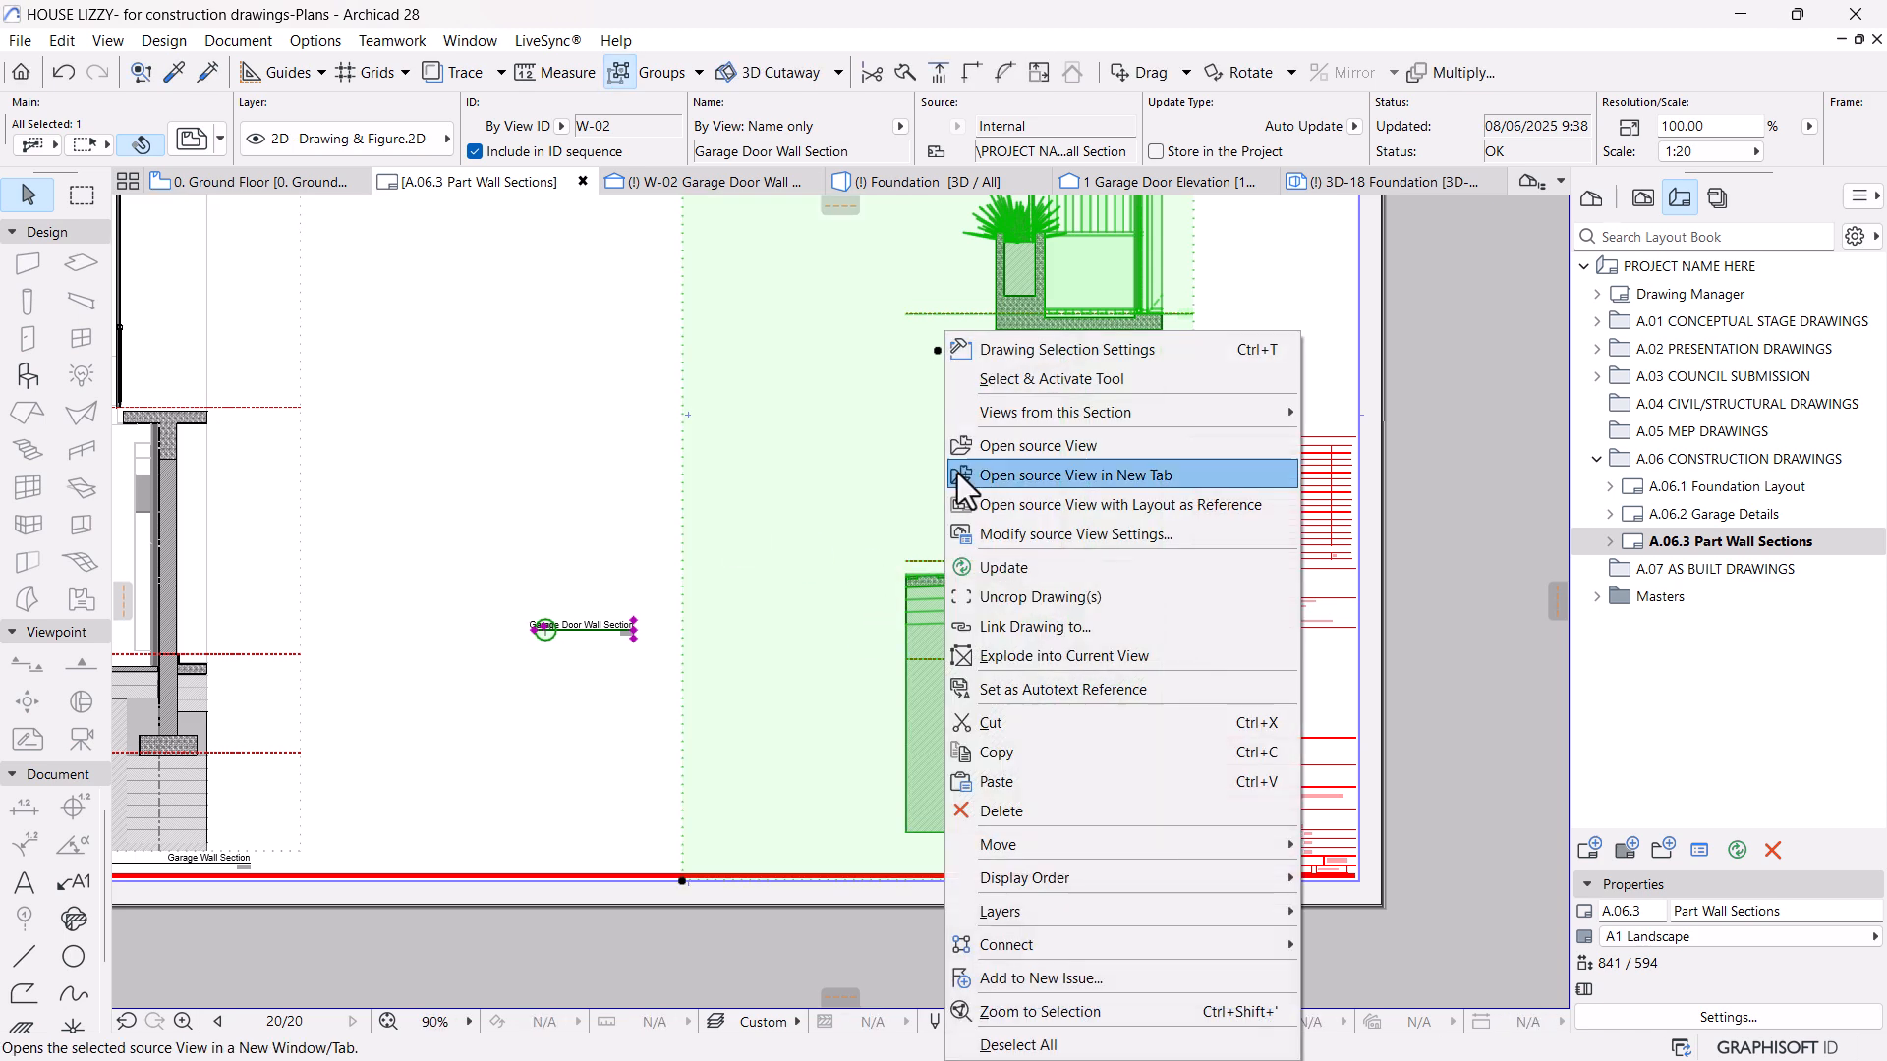
left_click(1044, 456)
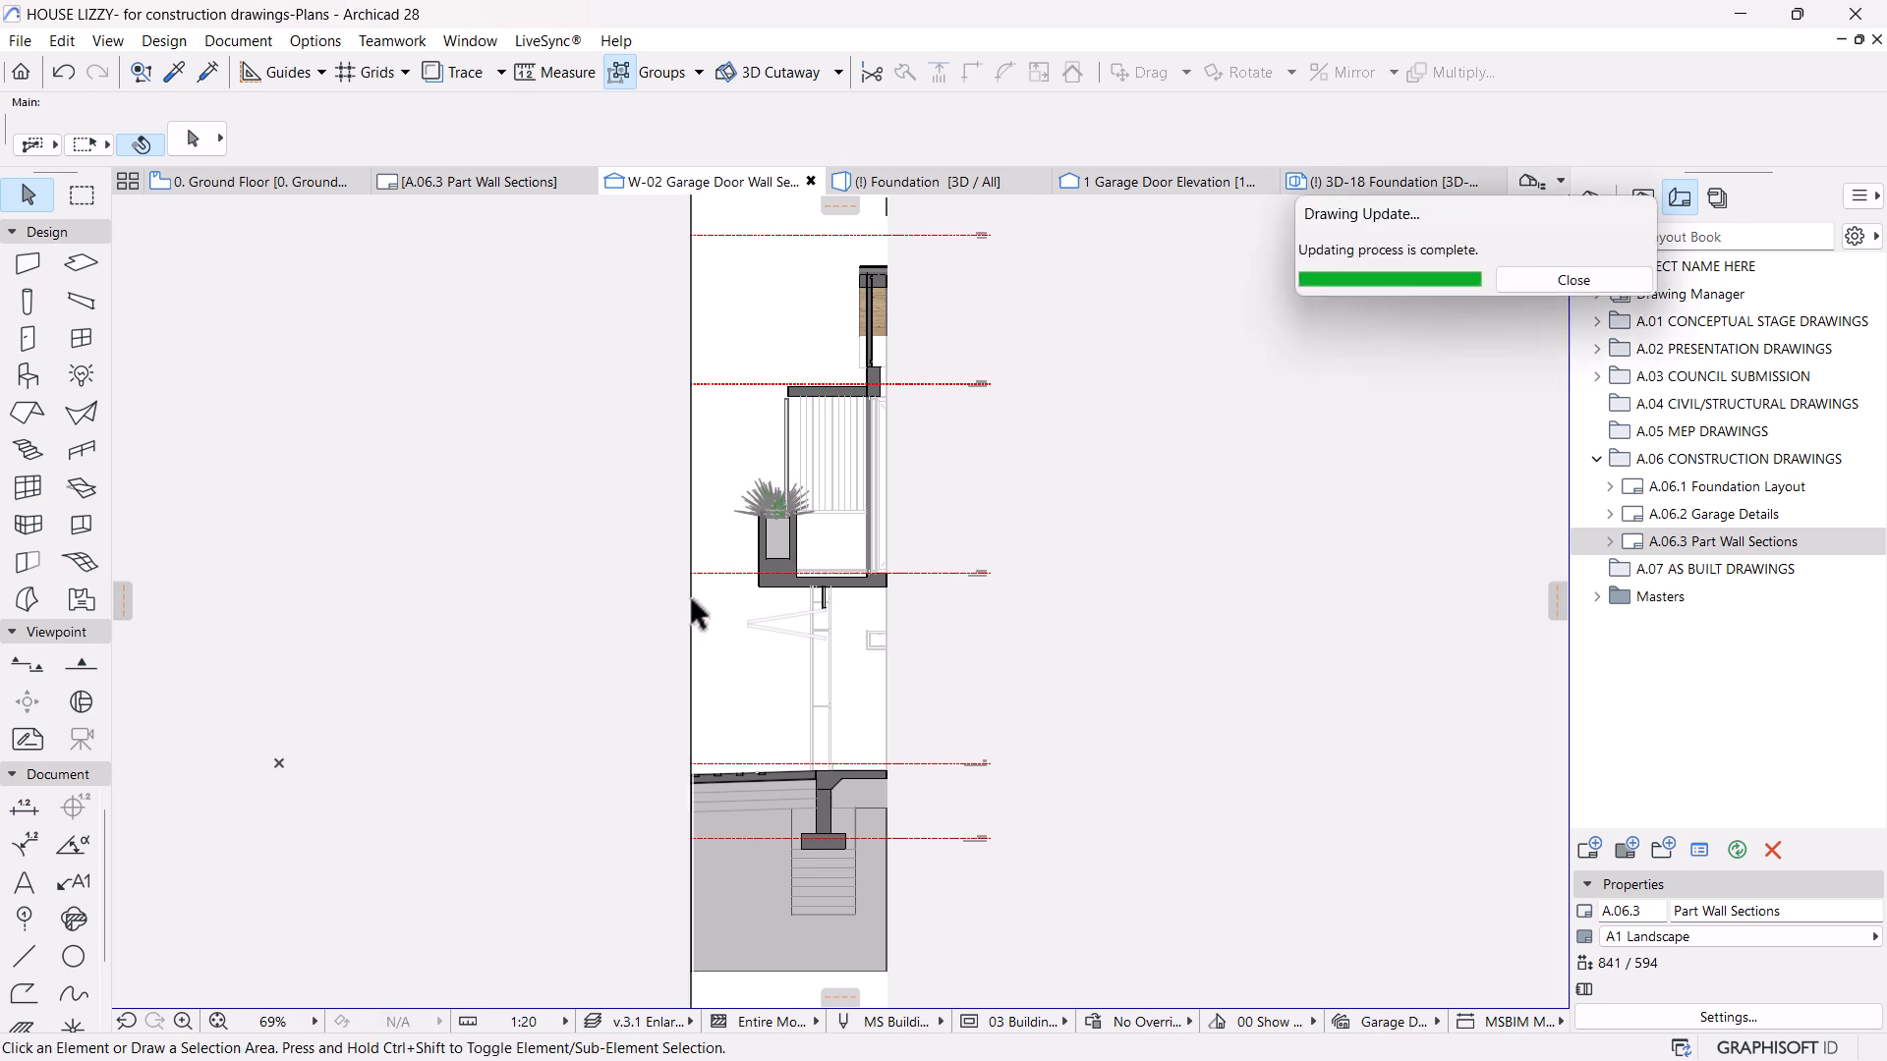
left_click_drag(693, 604, 414, 628)
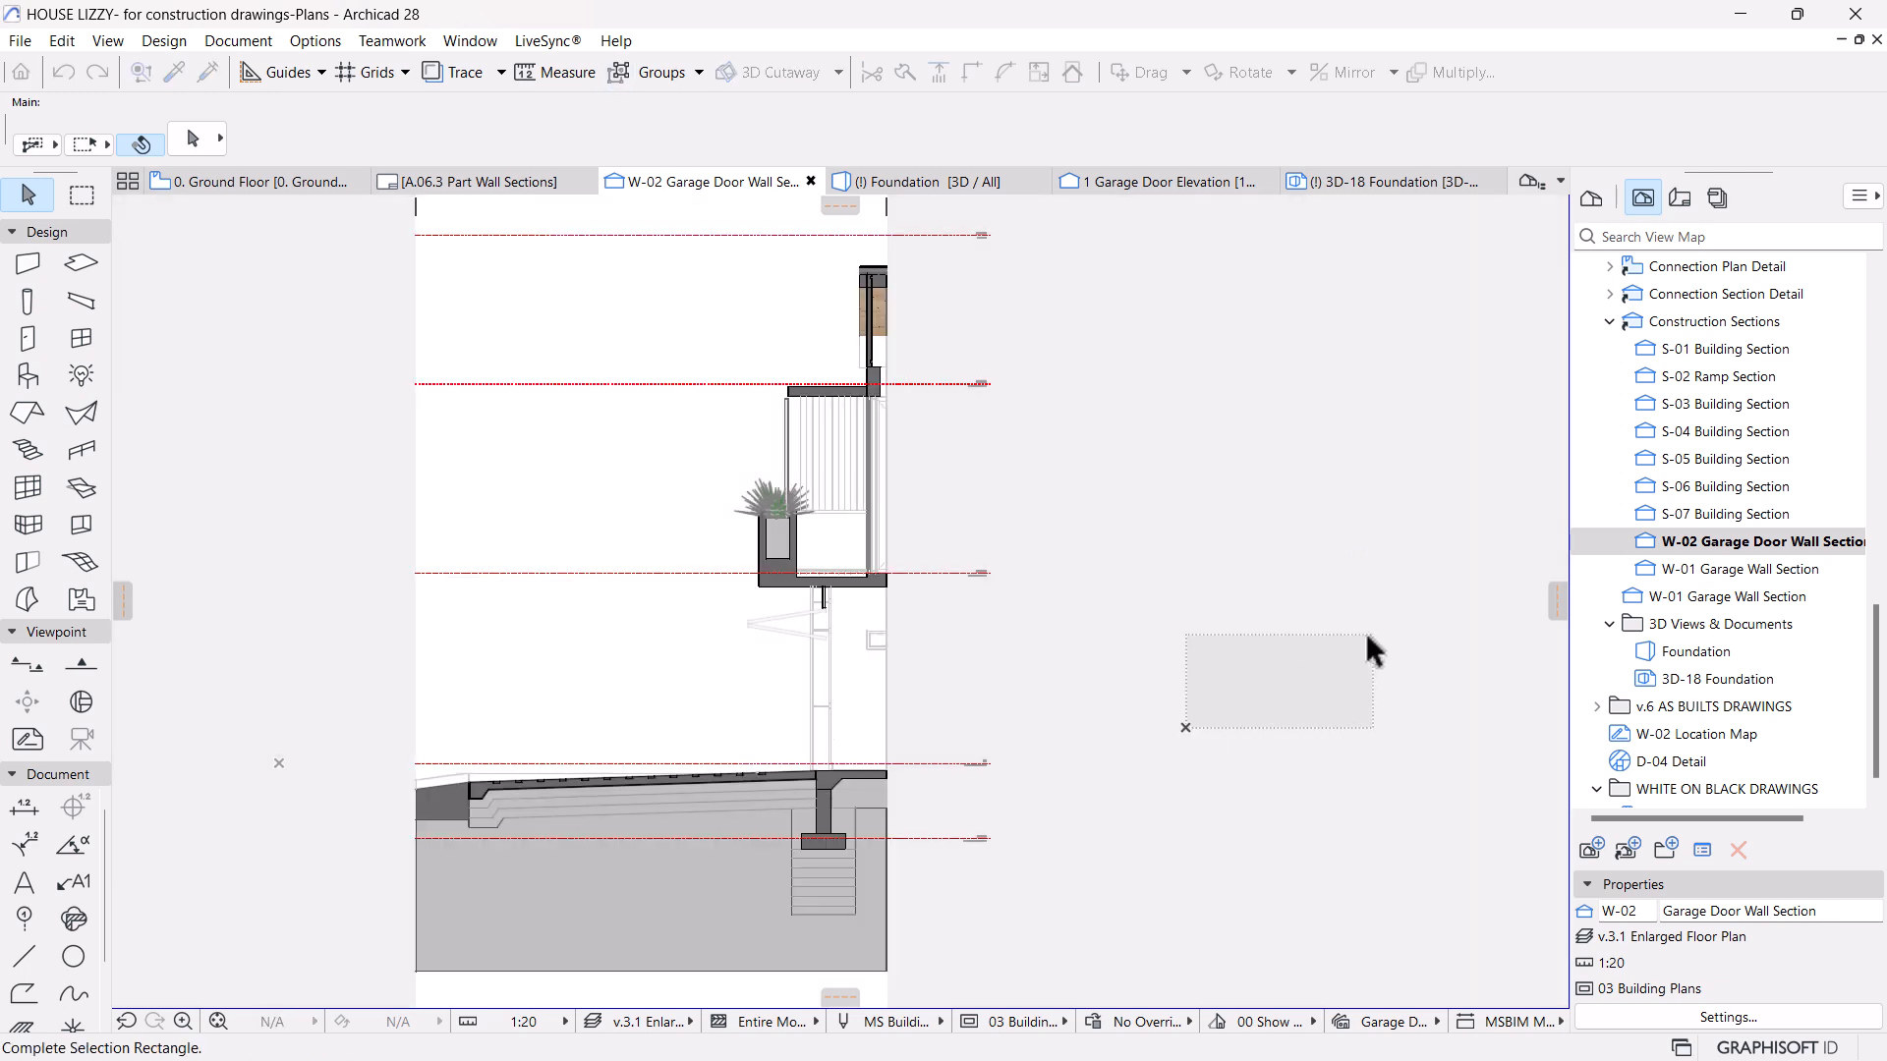
left_click(481, 181)
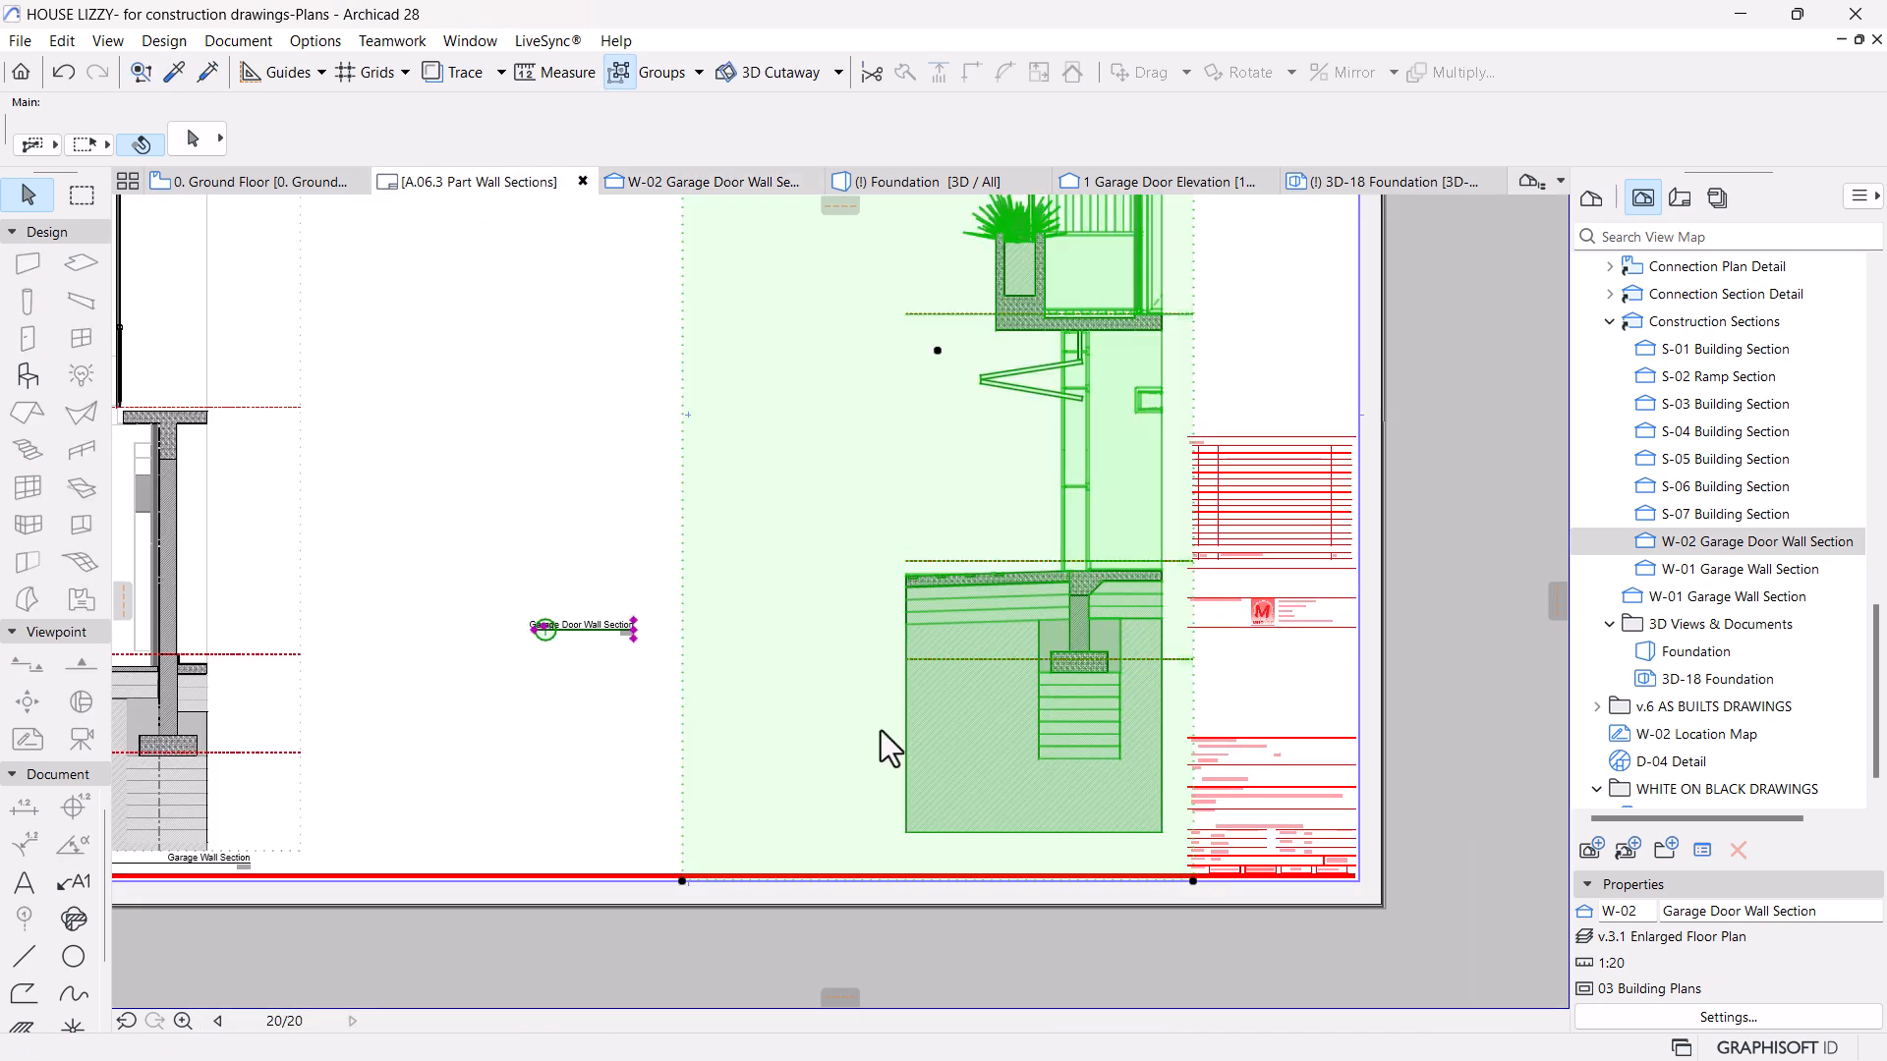
left_click(880, 729)
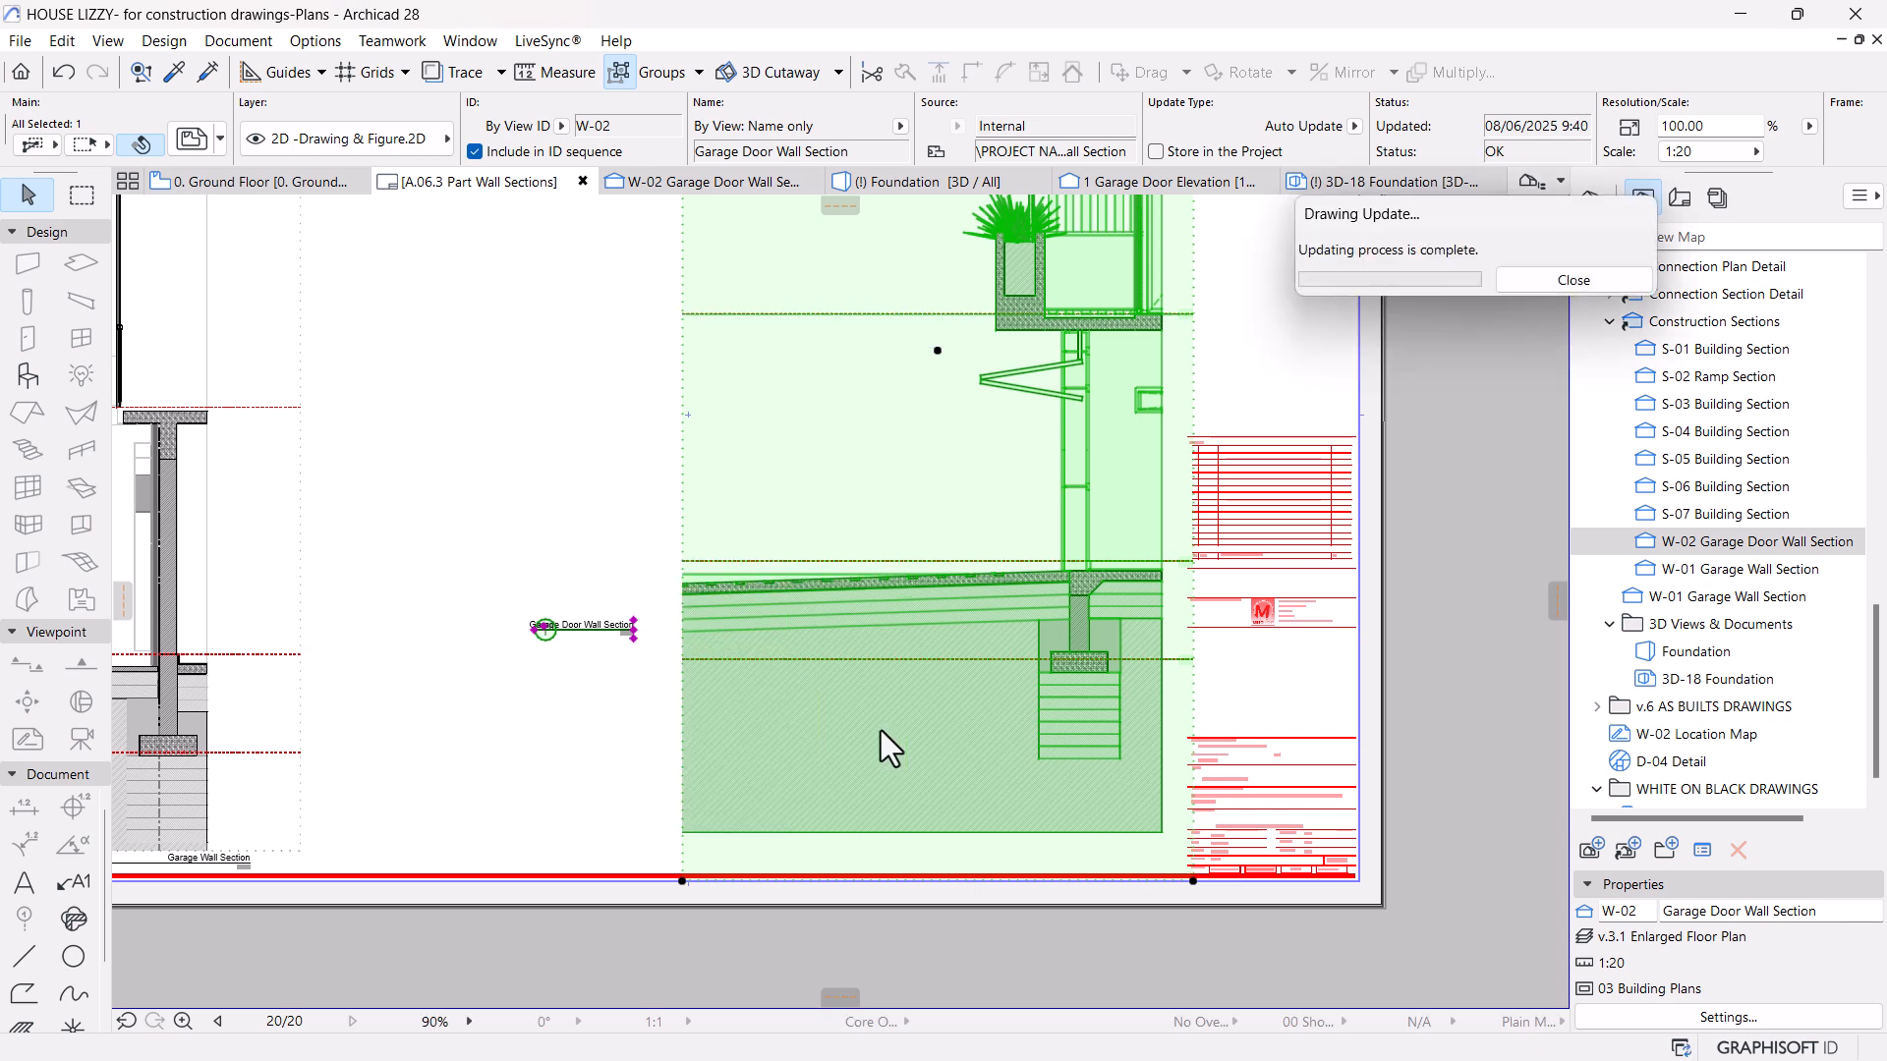
Lower the top edge of the Garage Door Wall Section's frame about 42 mm and extend its left edge past the ramp's end.
scroll(958, 752, "down", 4)
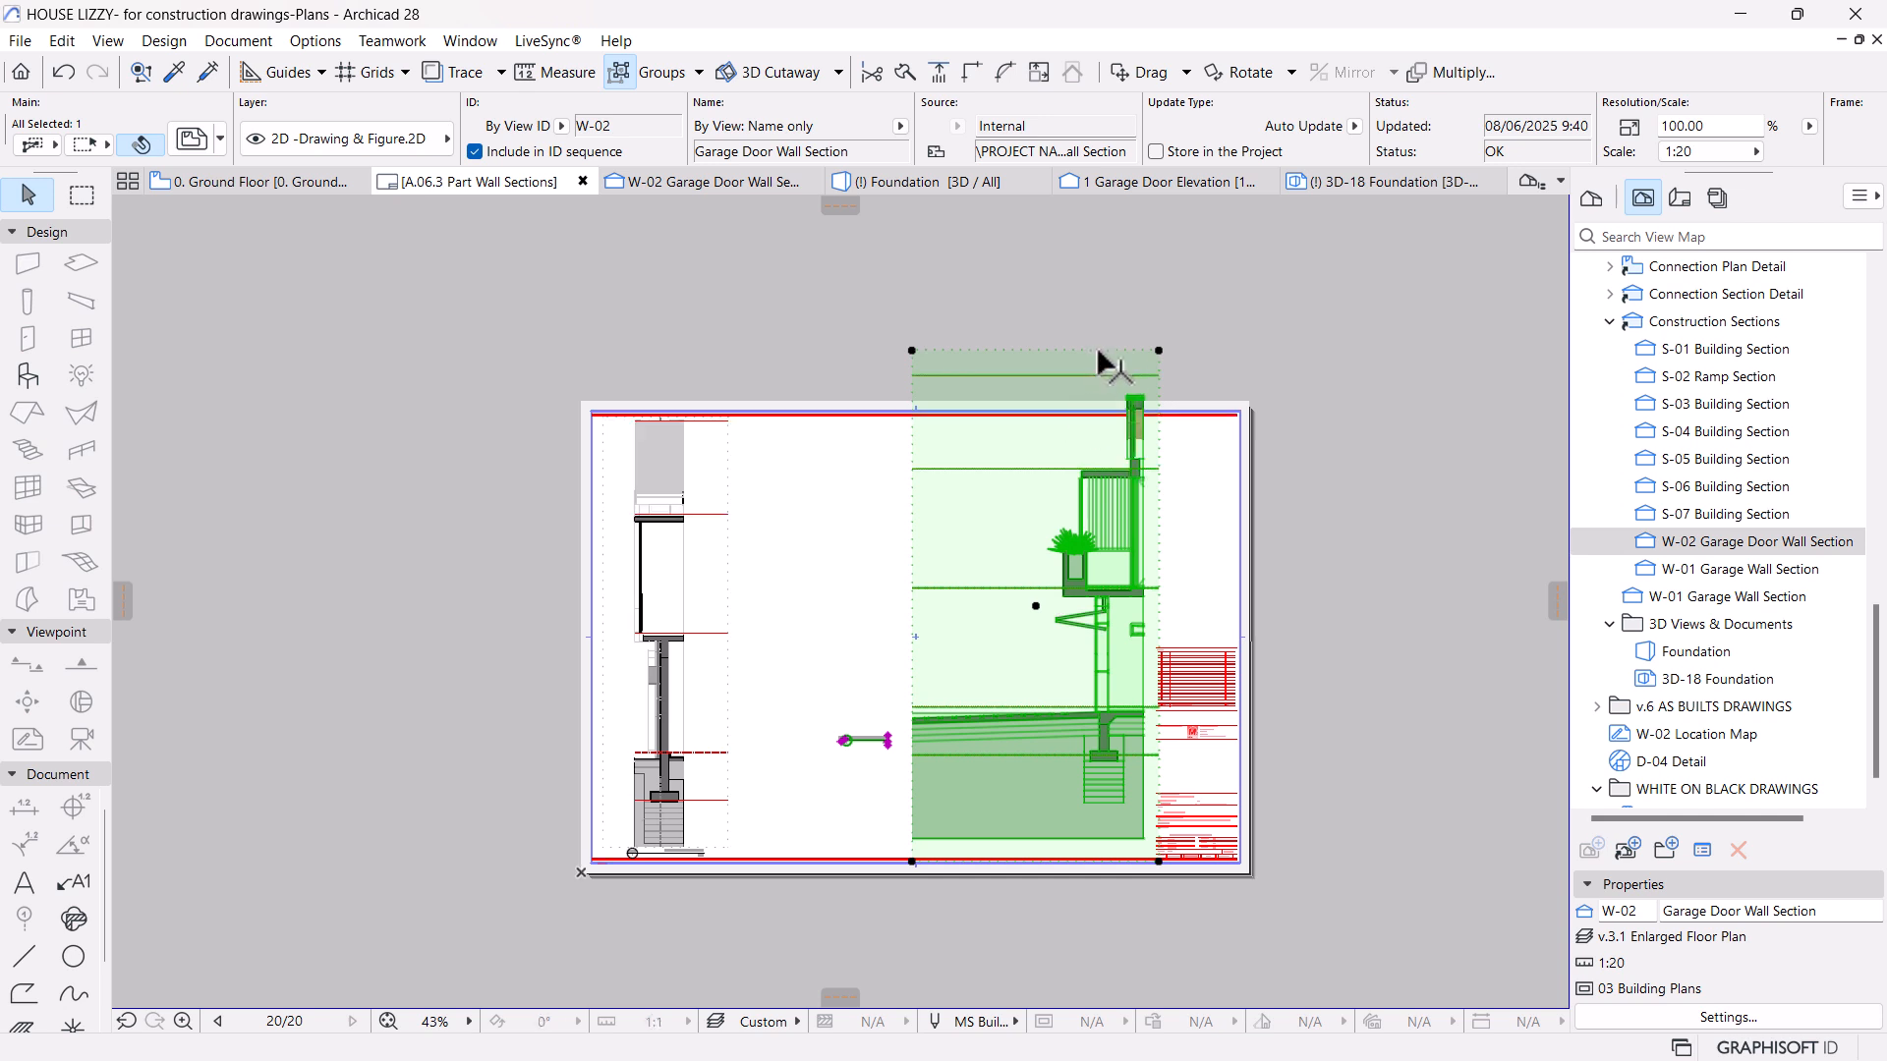
left_click(1097, 350)
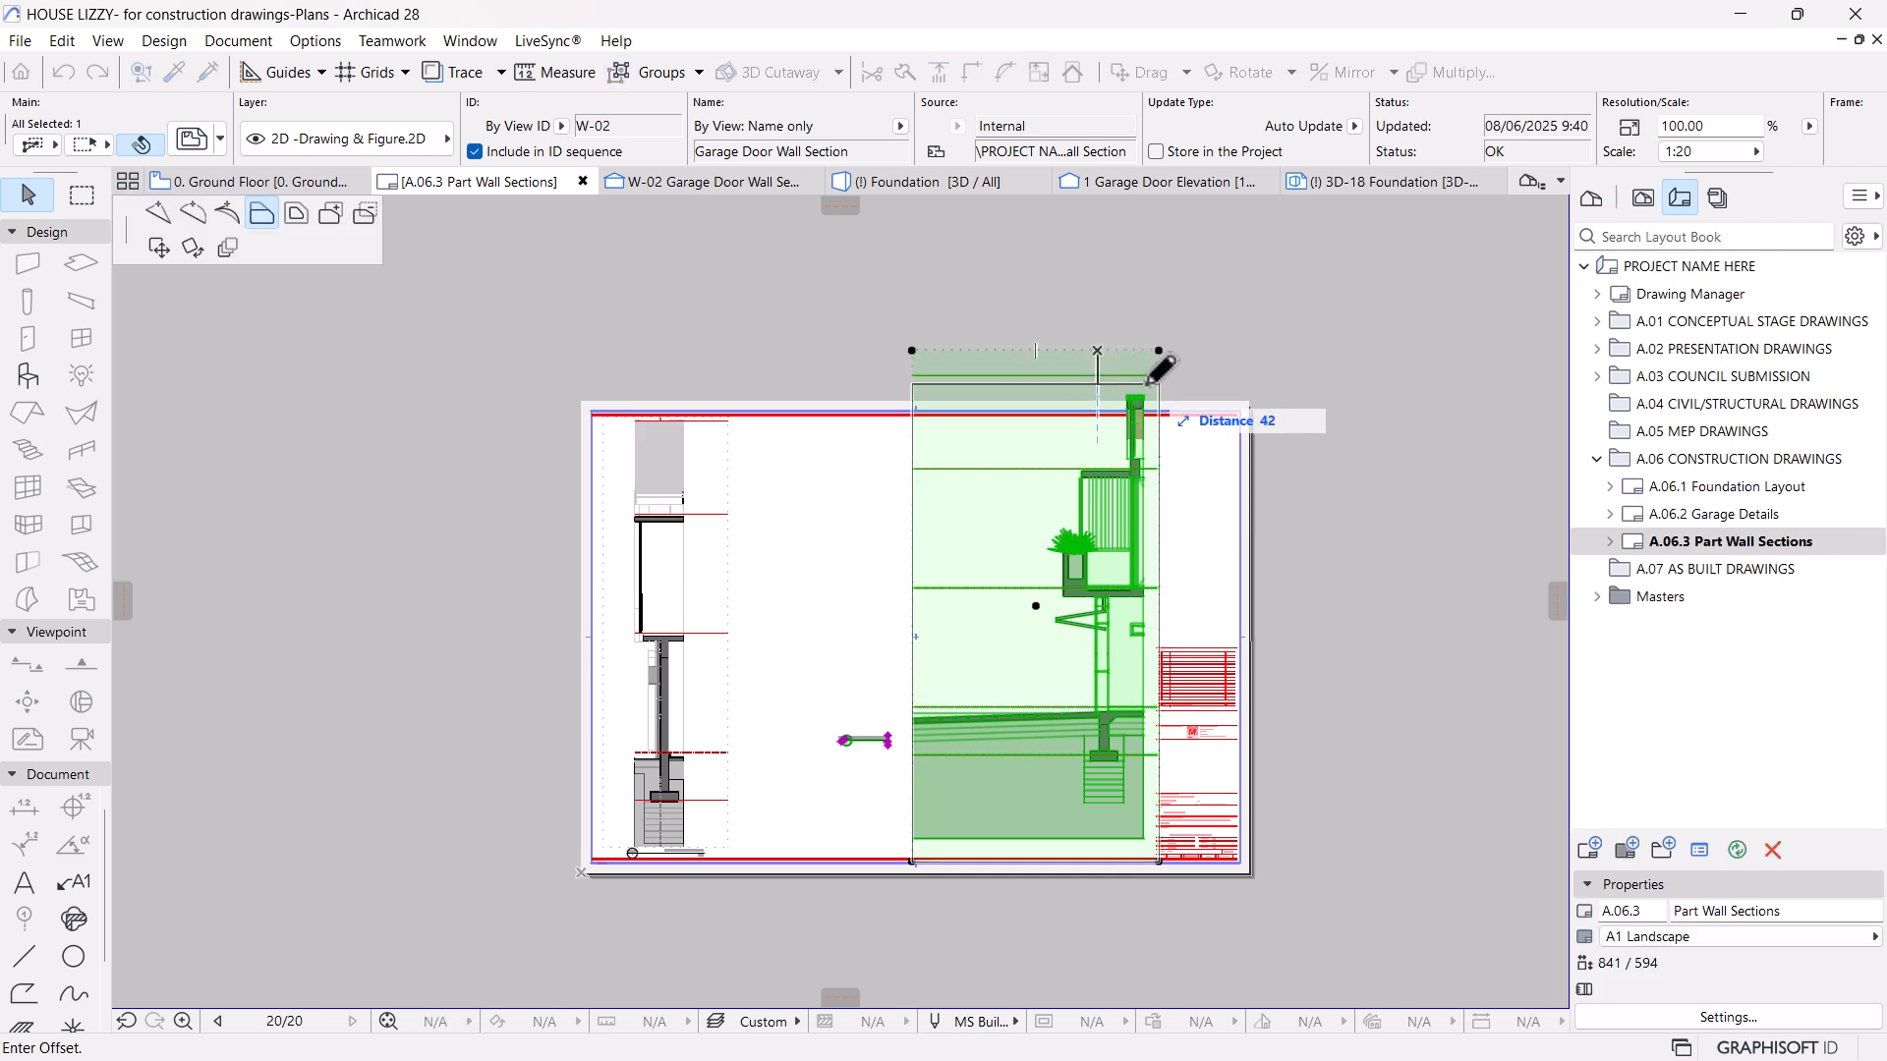
left_click(1160, 370)
left_click(911, 447)
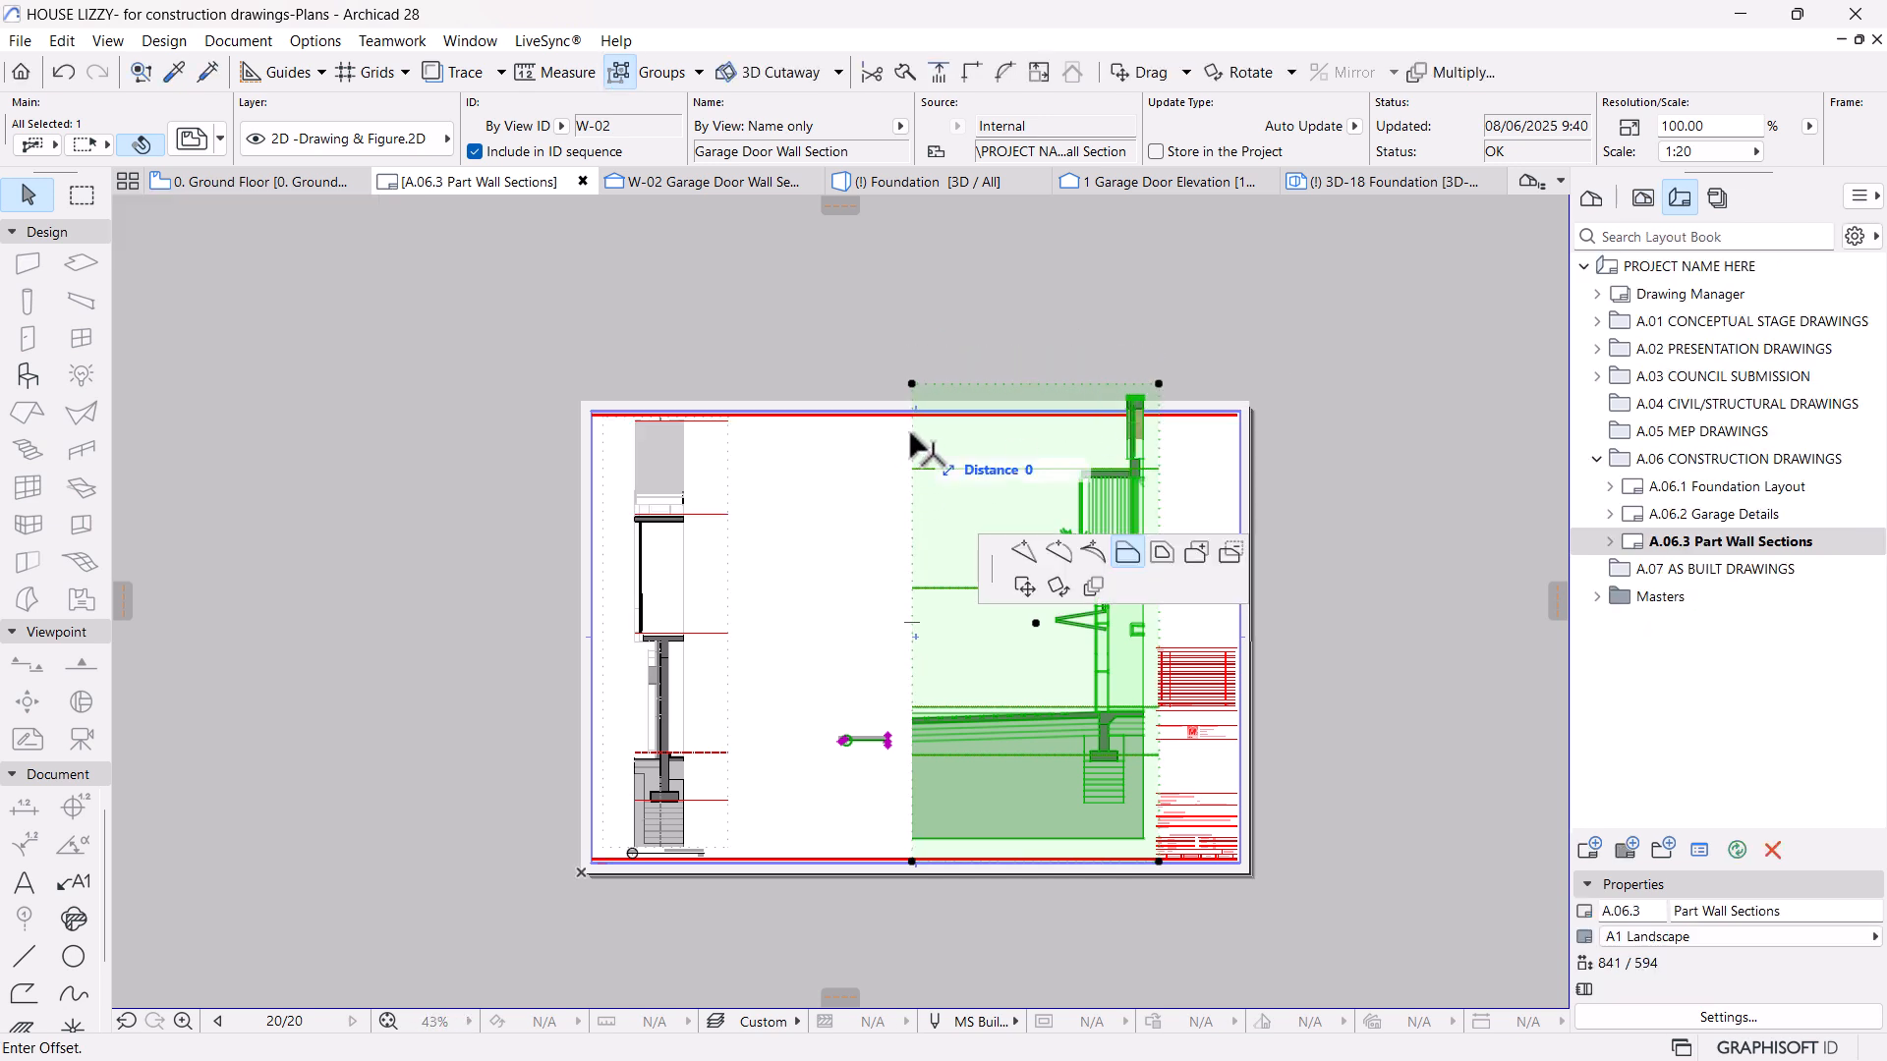
left_click(828, 565)
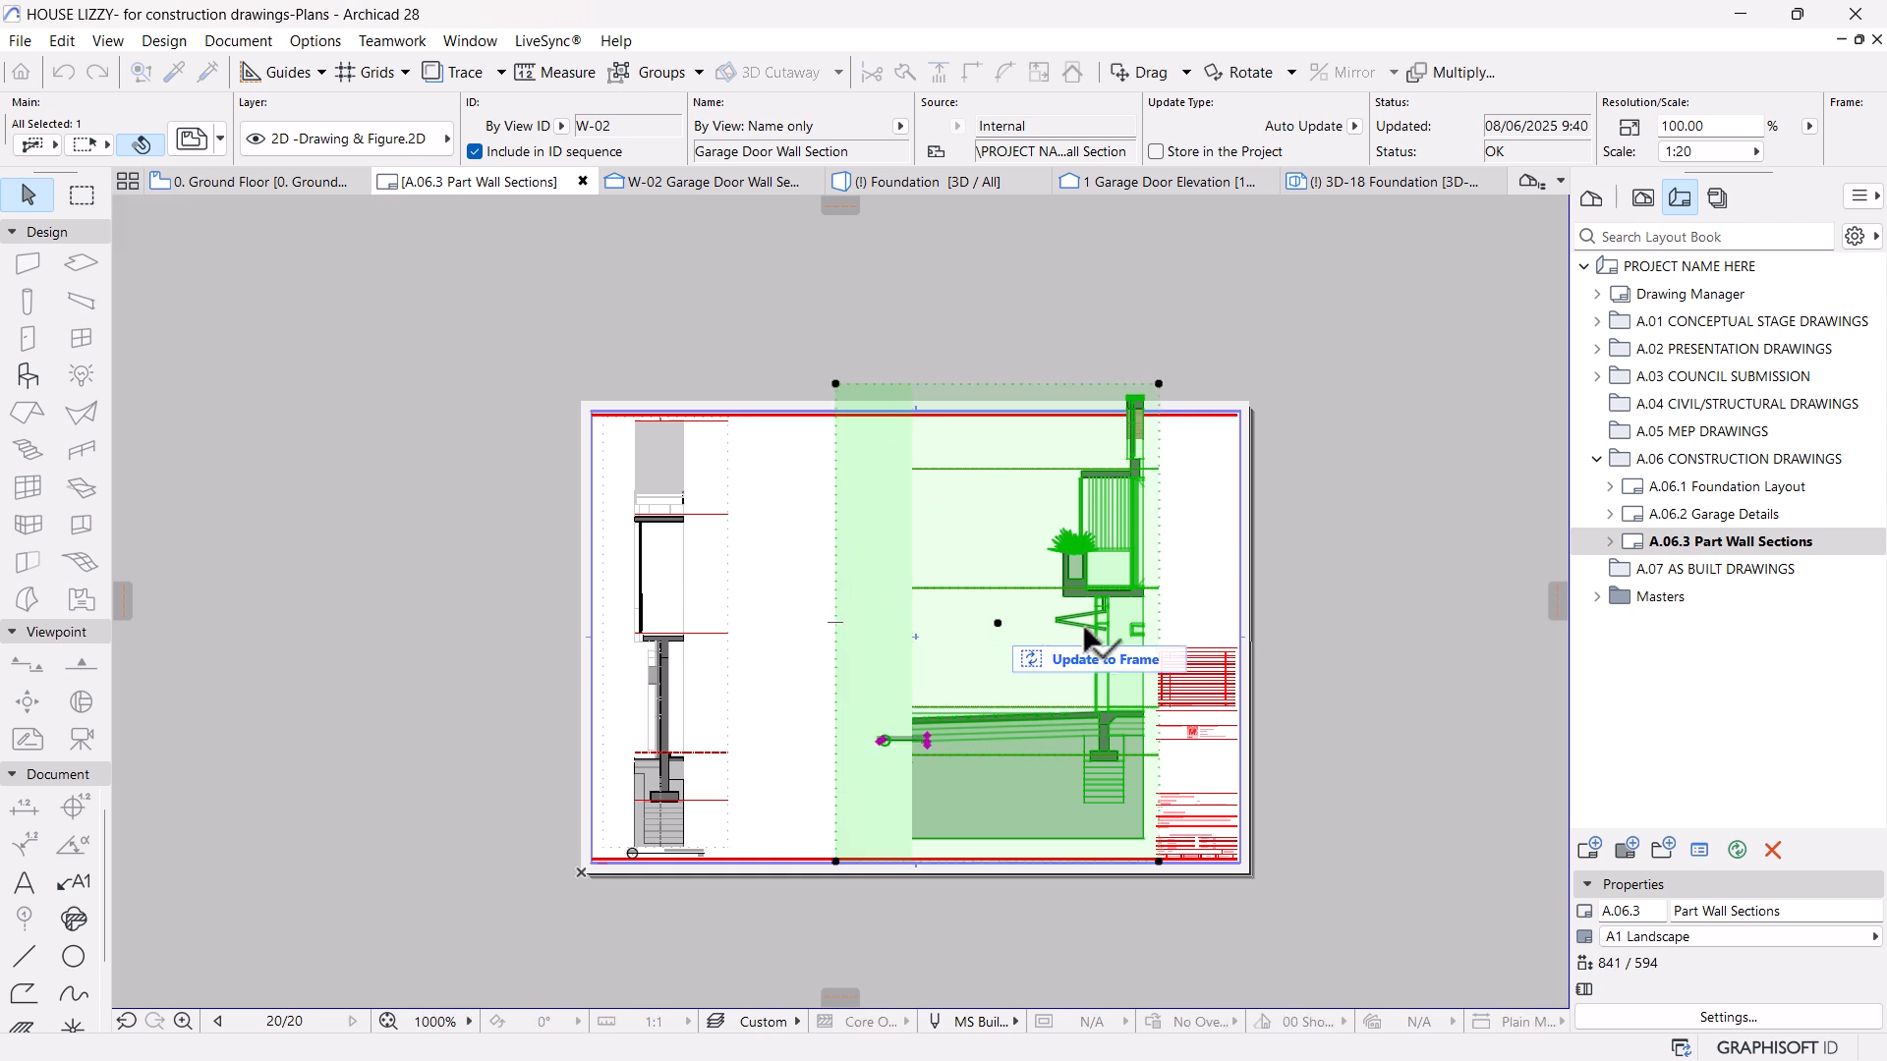
left_click(1076, 670)
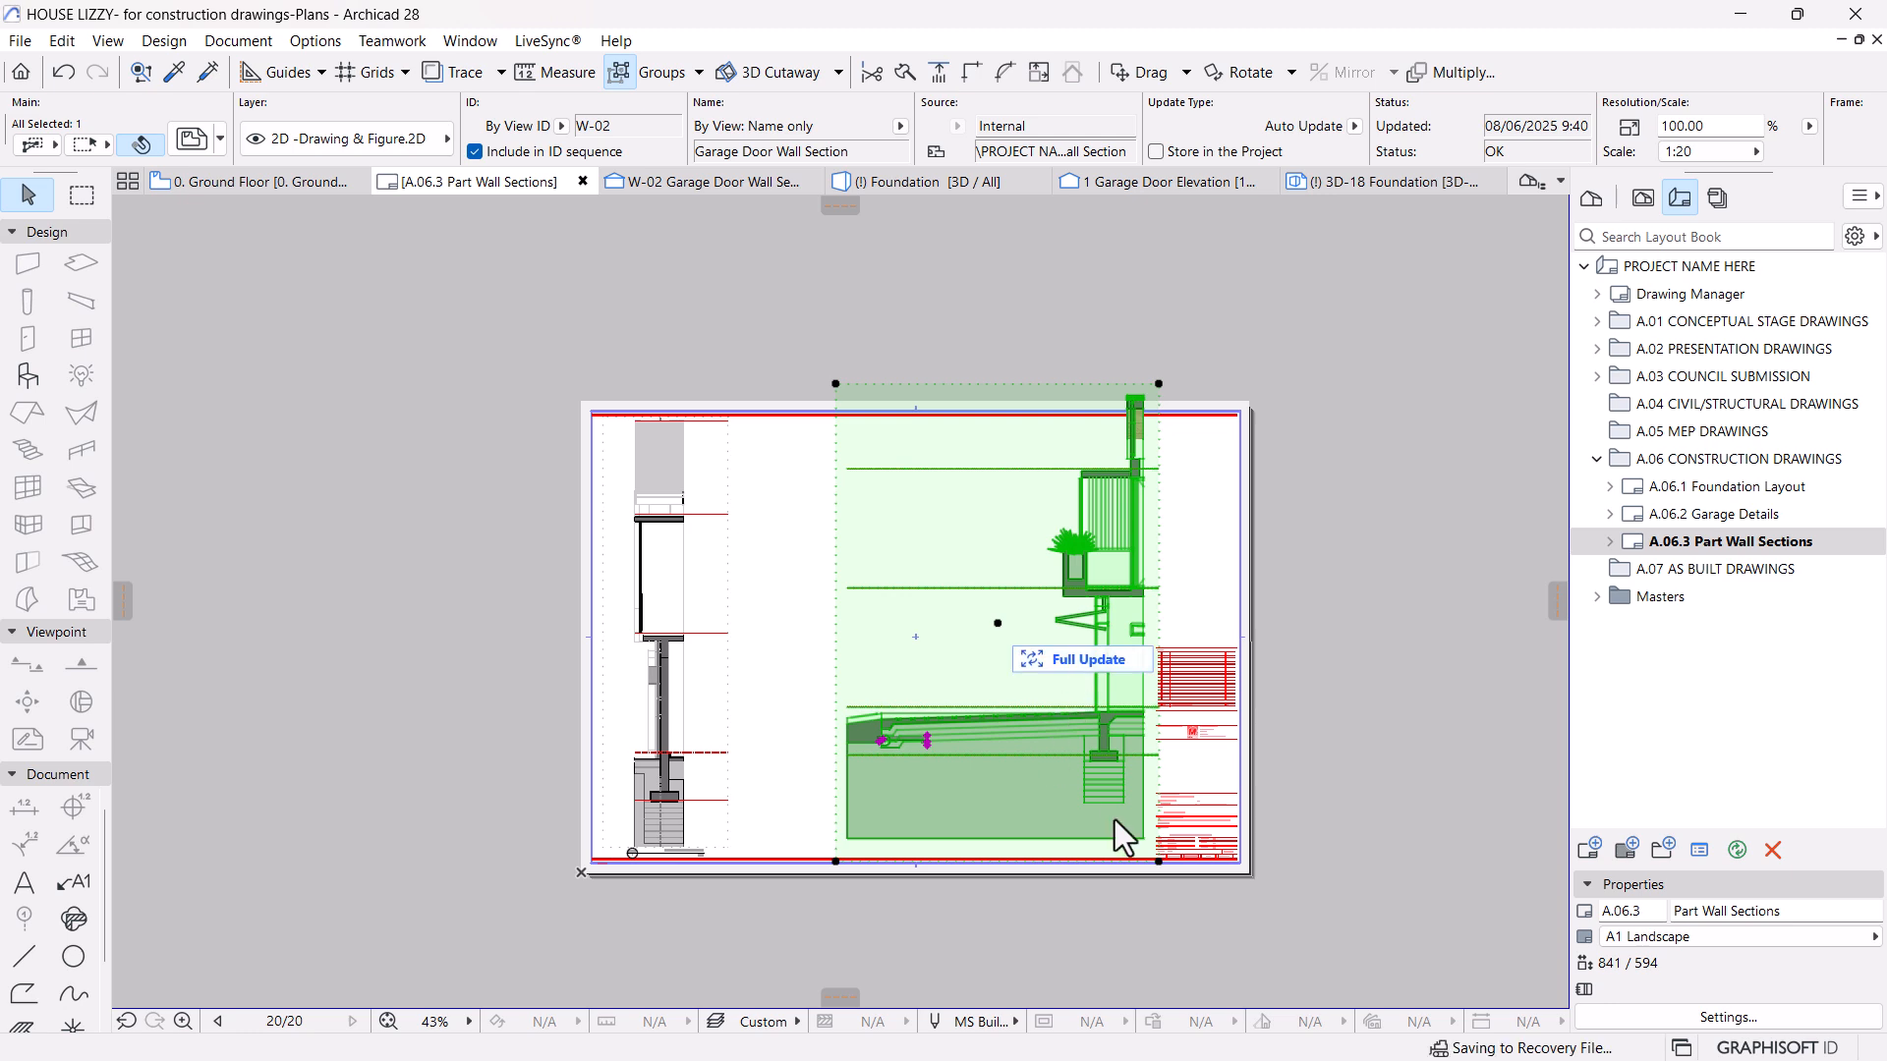
key("Escape")
scroll(948, 816, "up", 1)
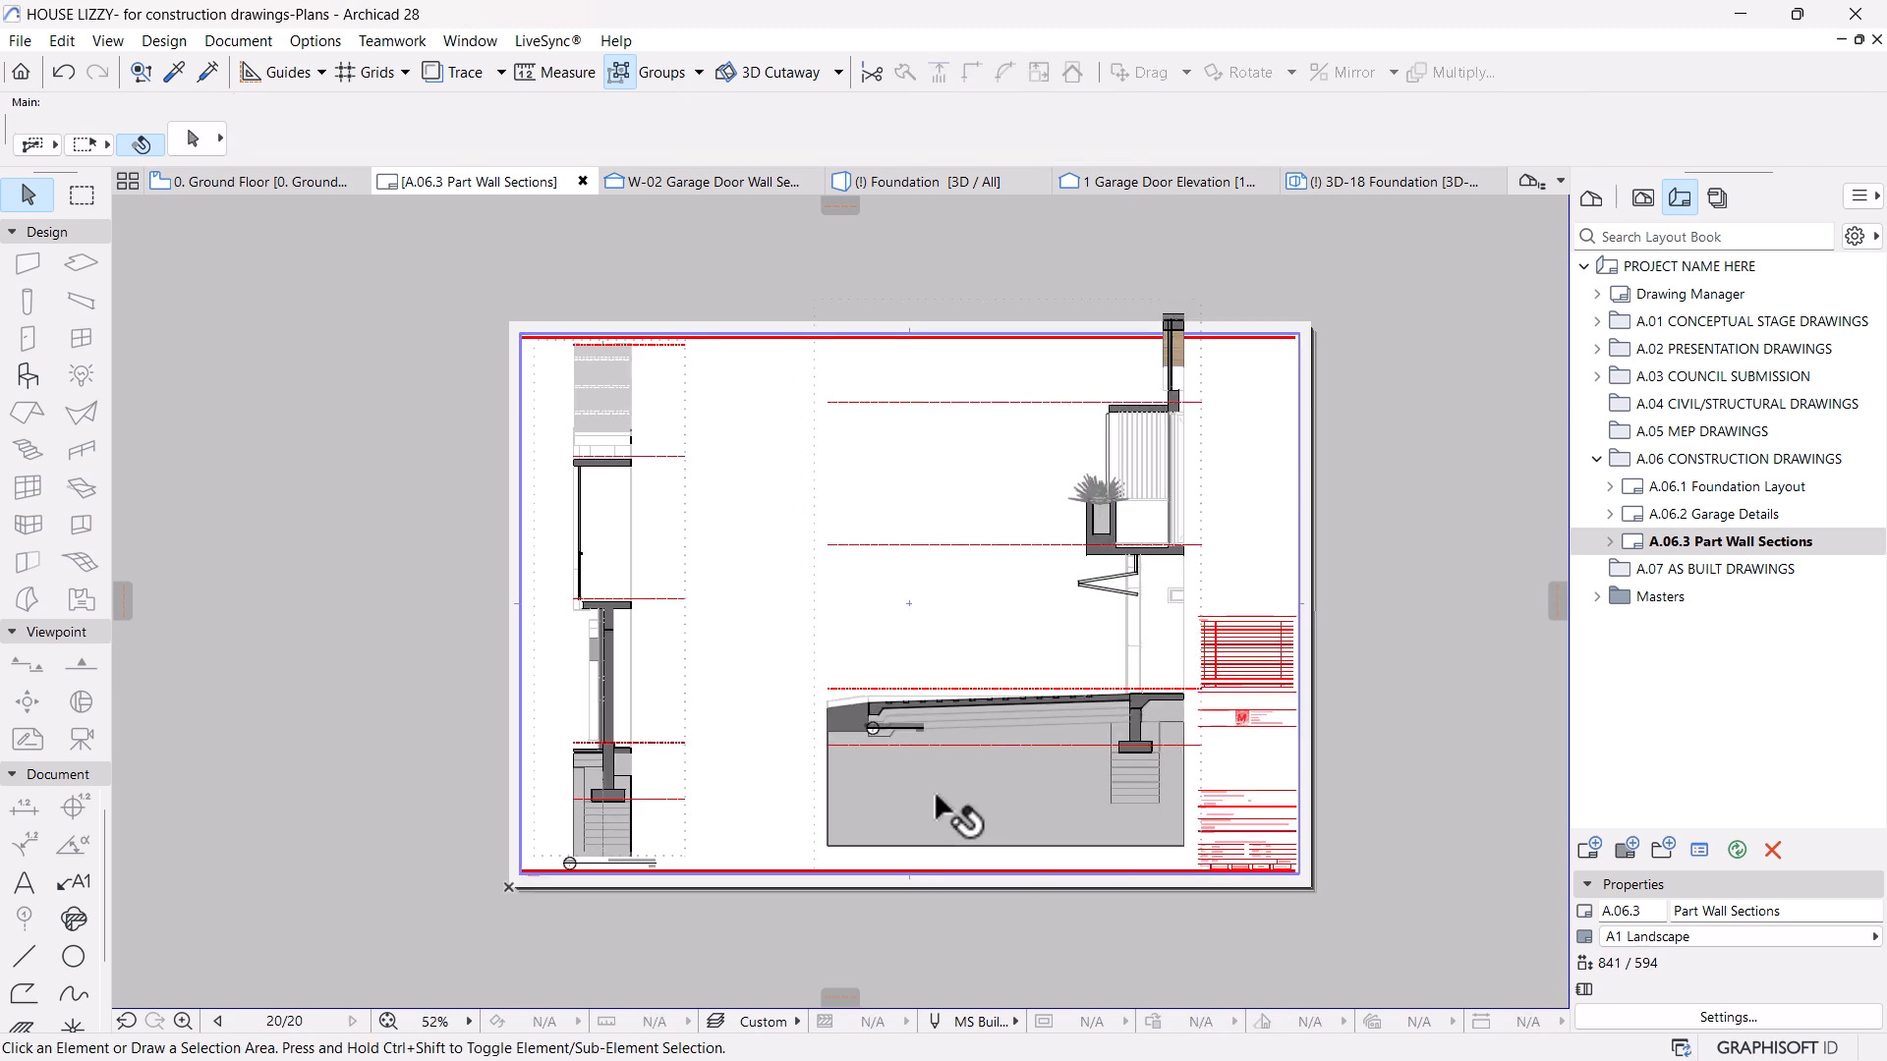
Crop the bottom of the Garage Door Wall Section's frame up to just below the foundation's lowest steps.
left_click(924, 857)
left_click(973, 872)
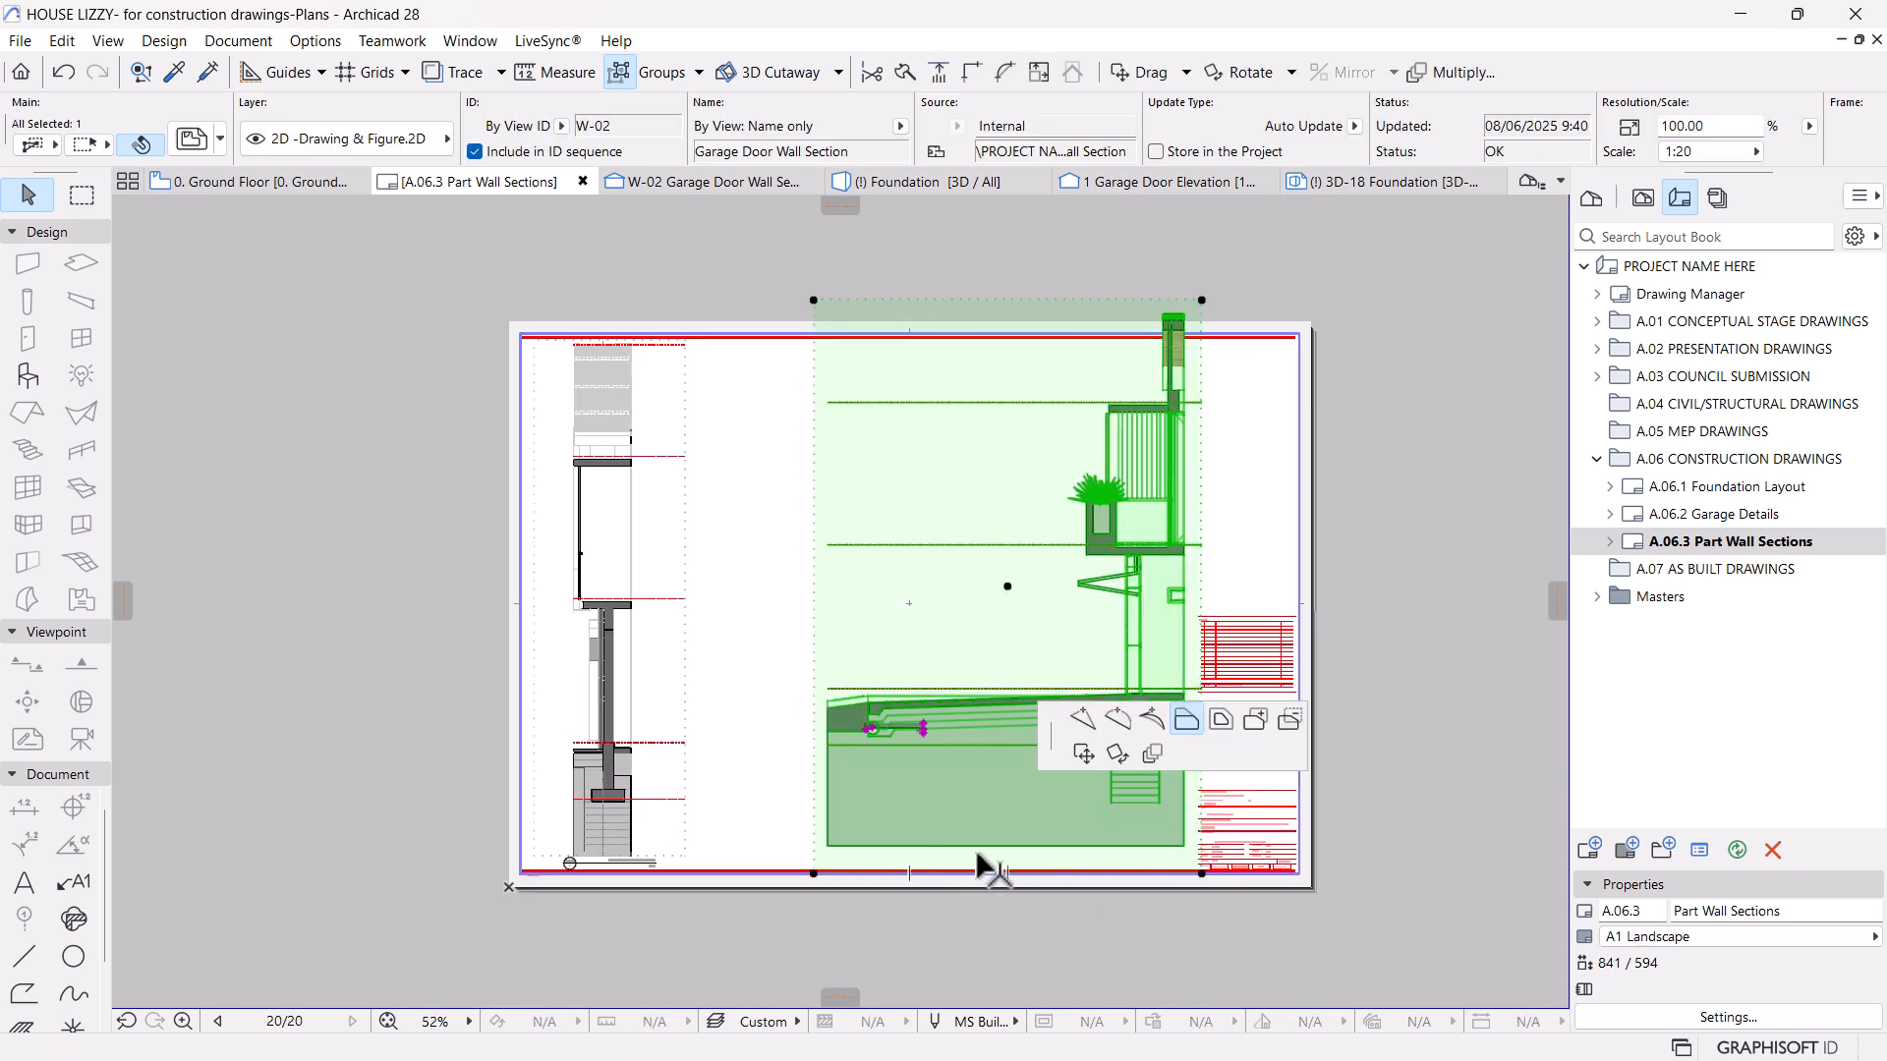
left_click(1011, 811)
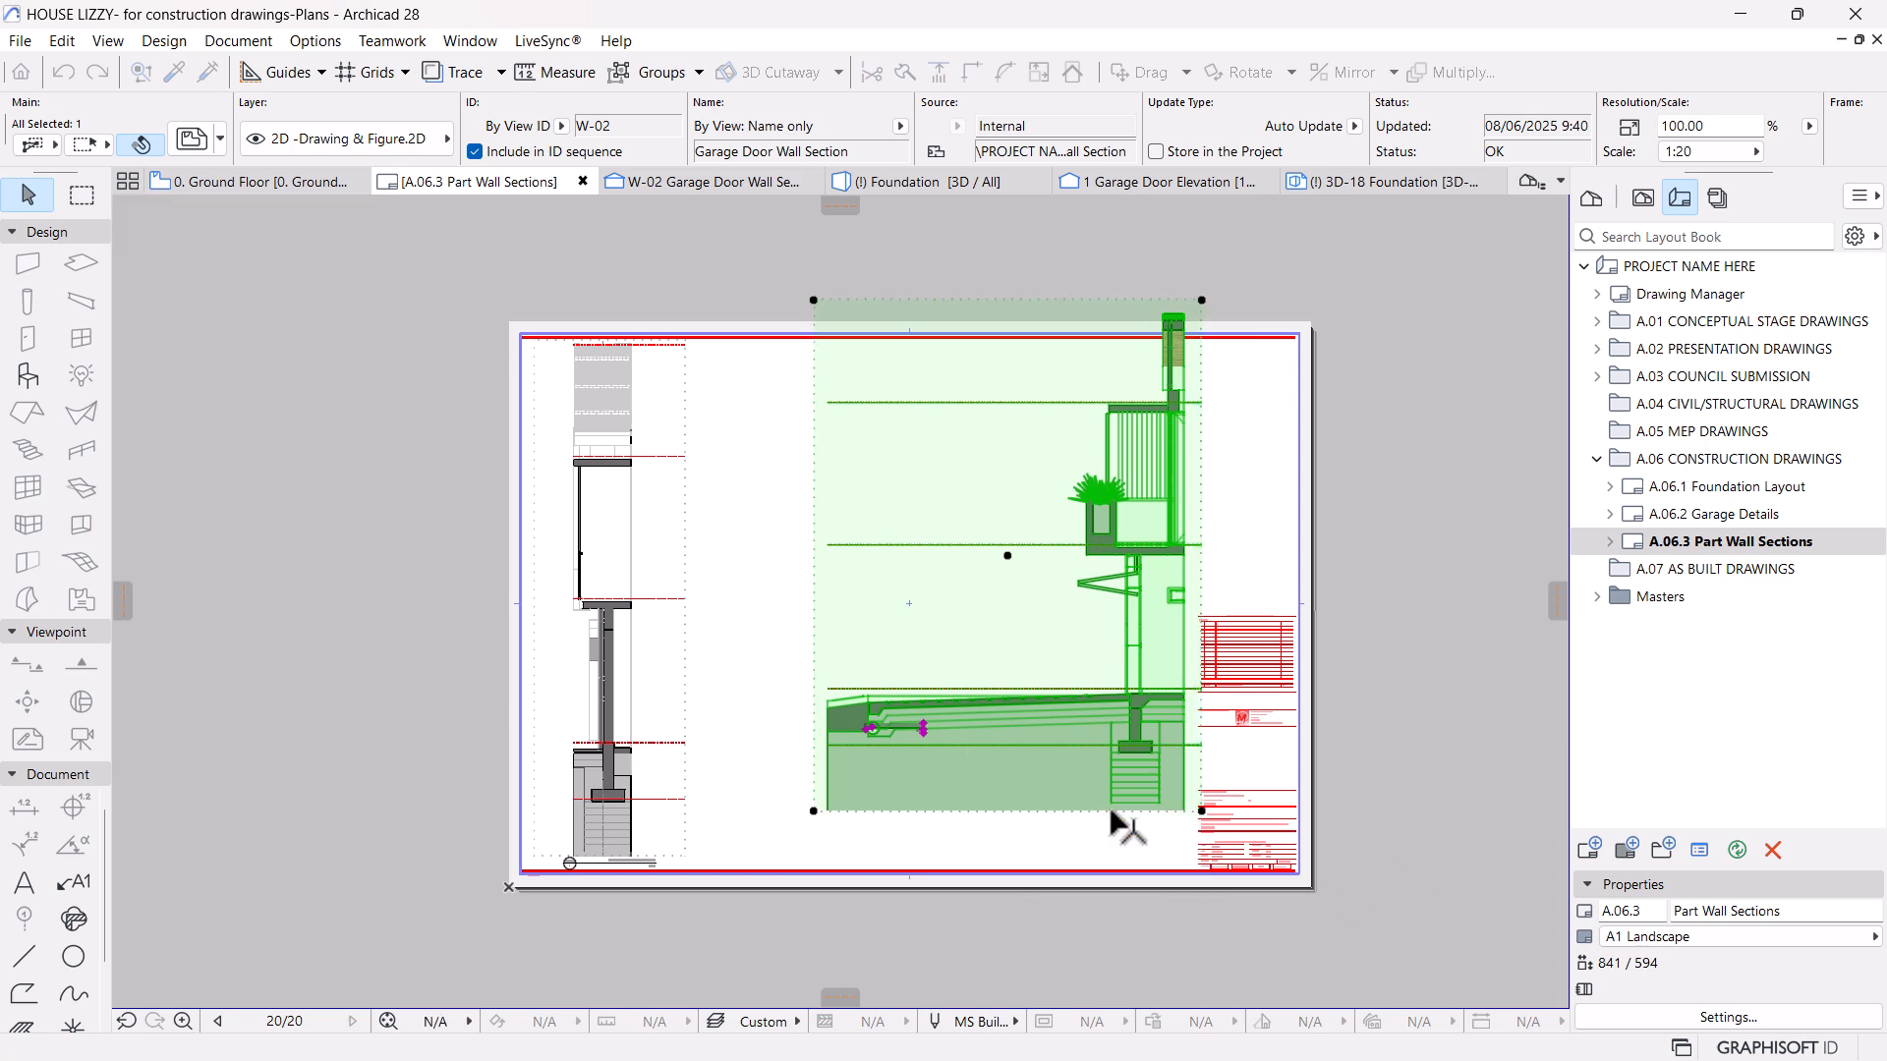
key("Escape")
Move the Garage Door Wall Section title straight down, about 104 mm, to just below the drawing's frame.
scroll(1192, 868, "up", 2)
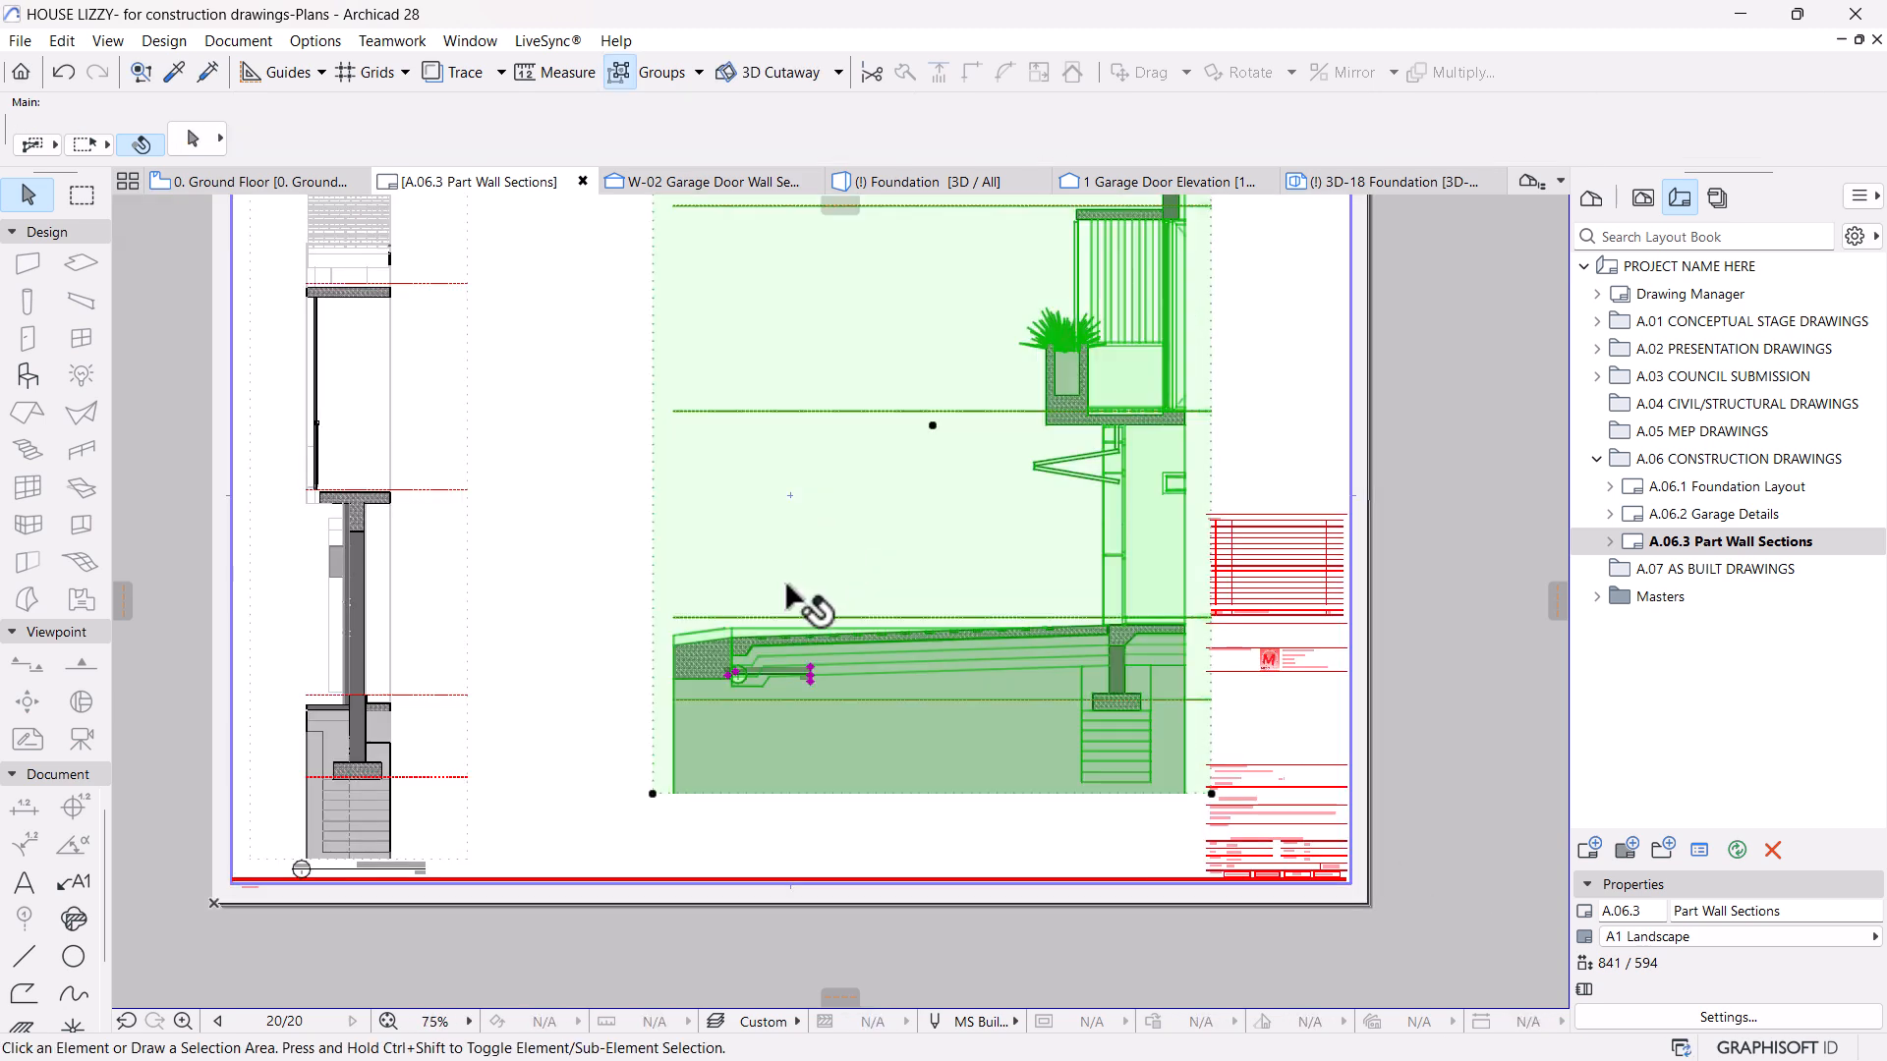
left_click(733, 674)
left_click(733, 674)
left_click(159, 213)
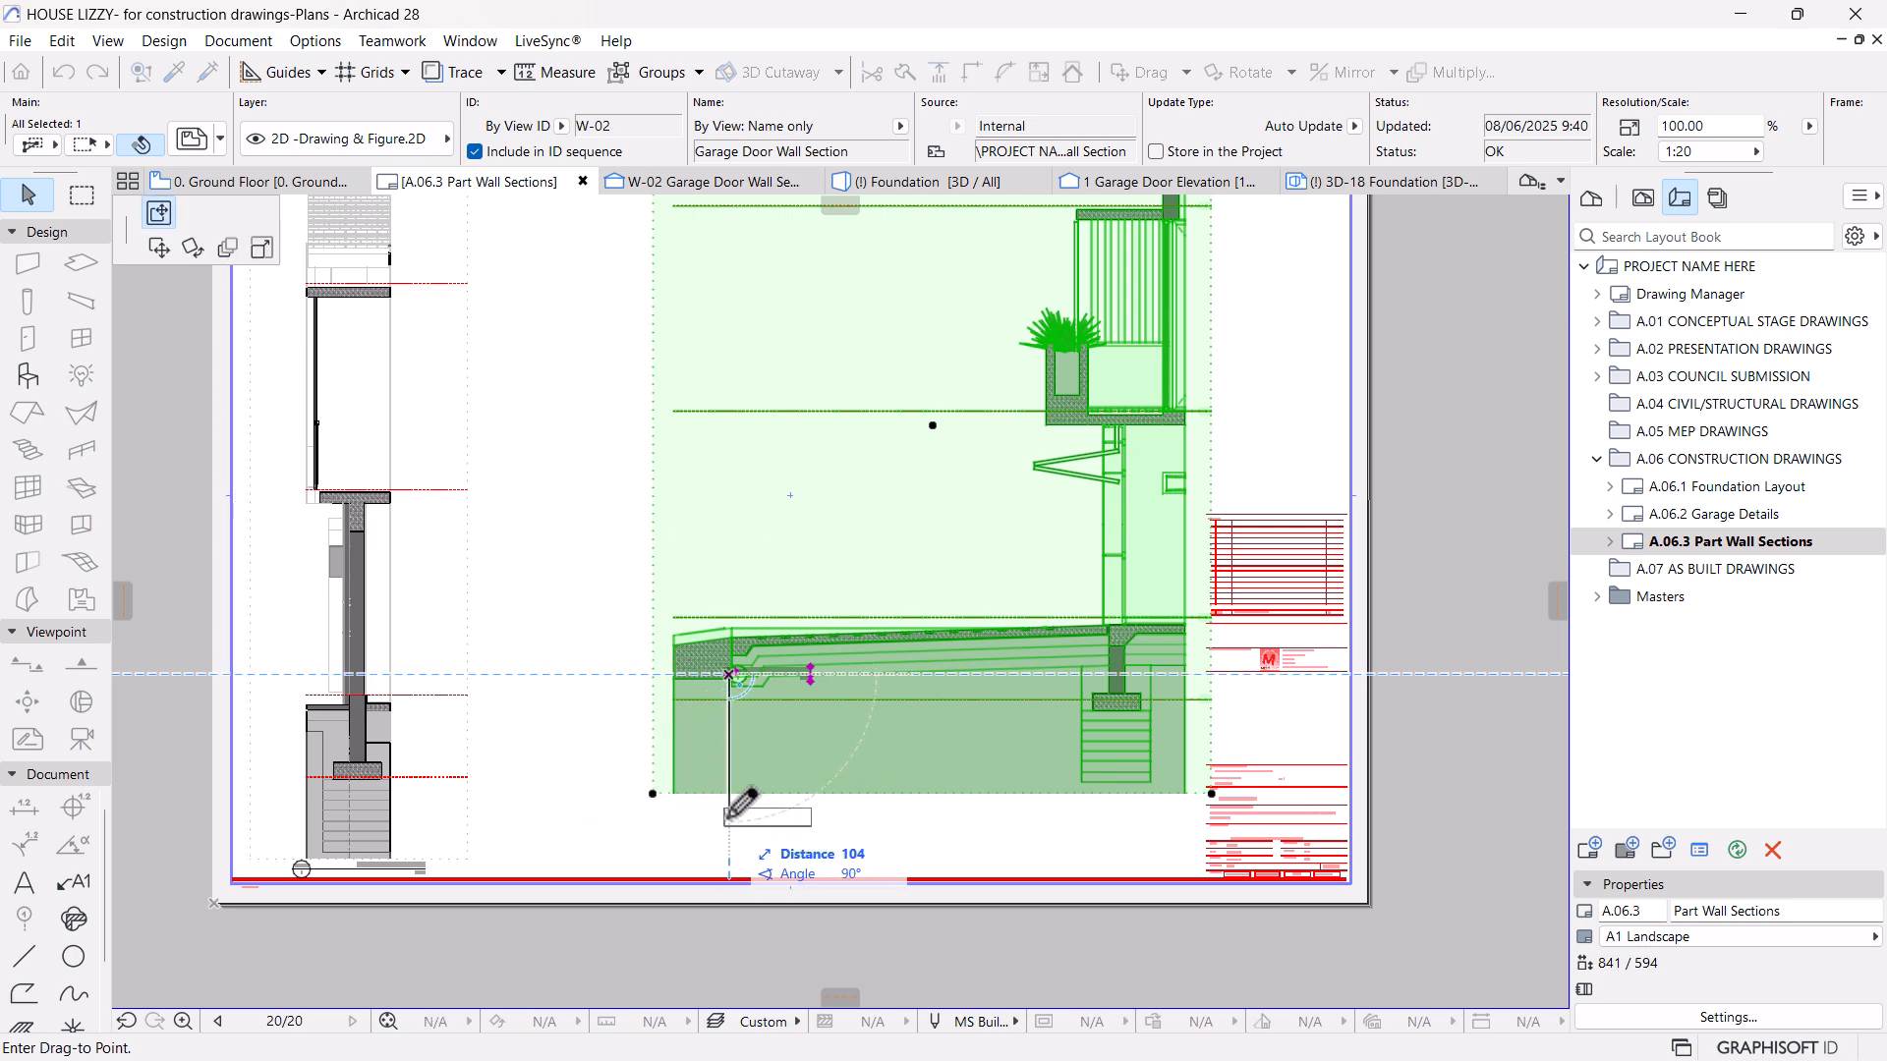
key("Escape")
key("Escape")
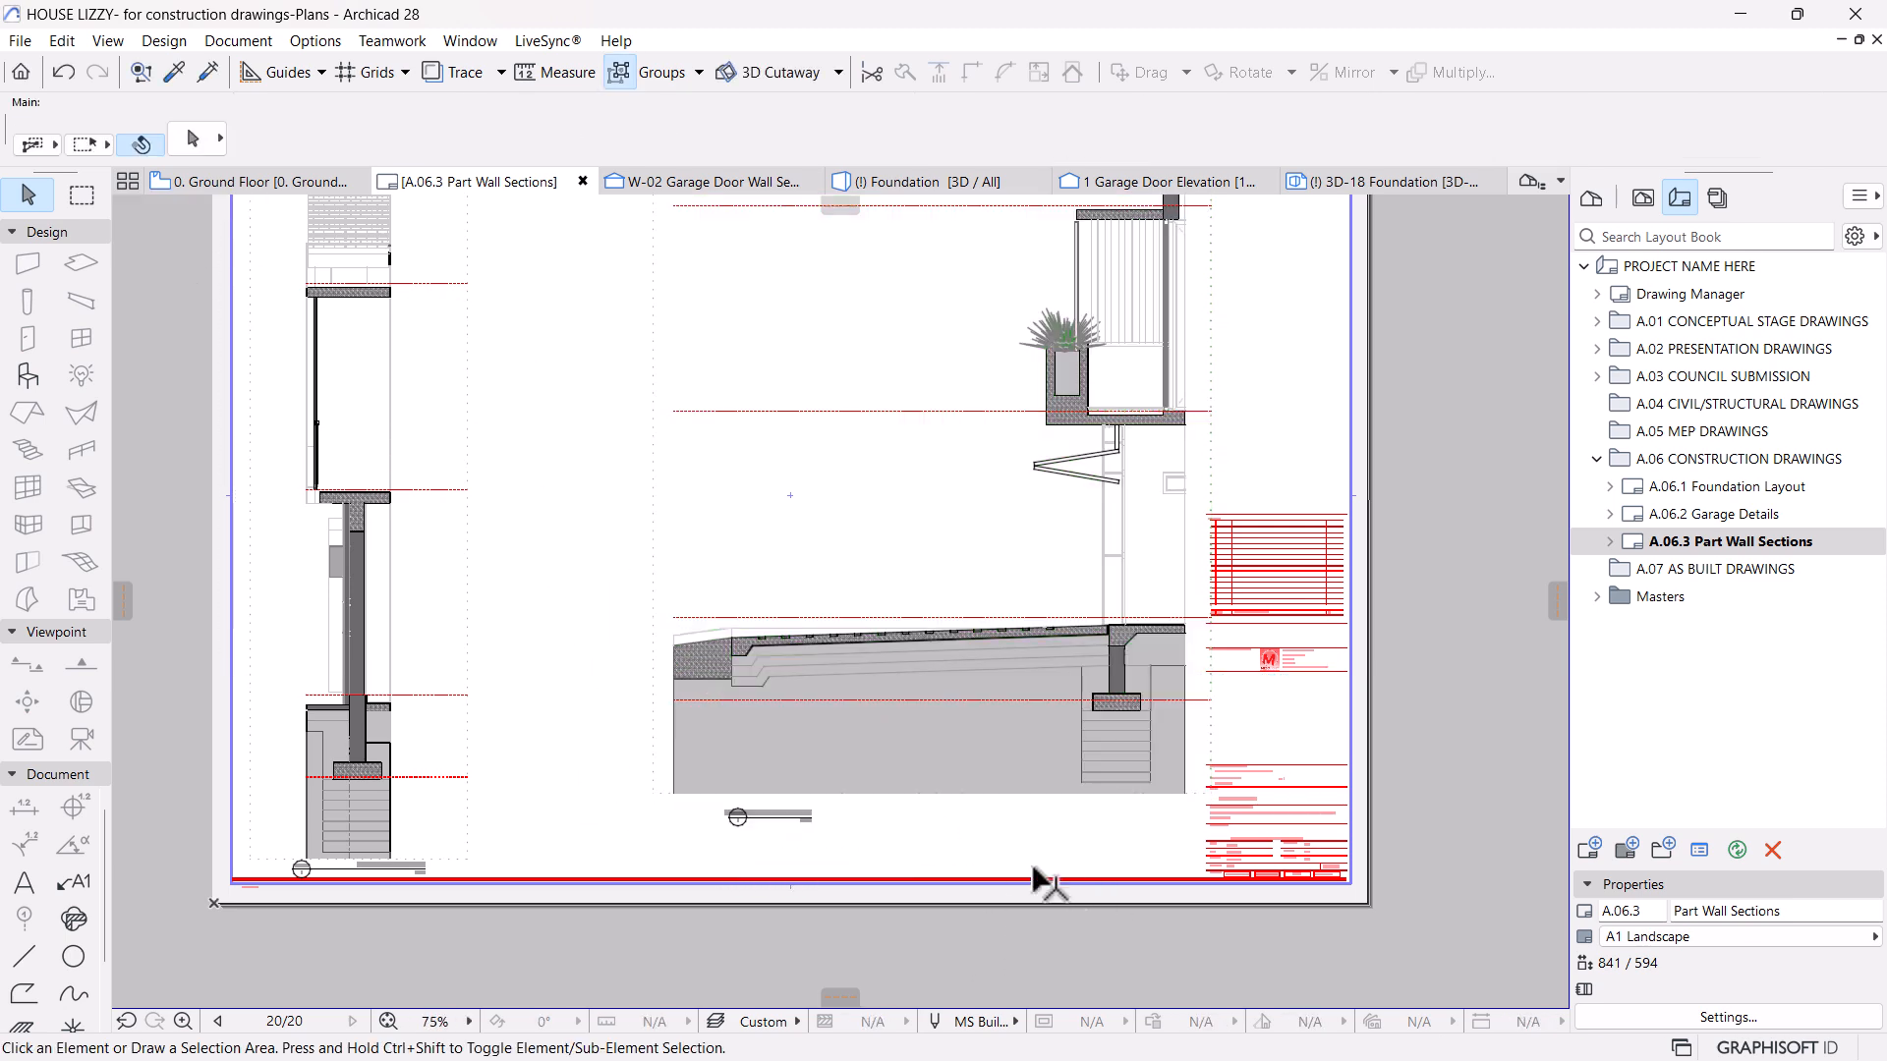
Move the Garage Door Wall Section drawing down so its frame fits between the sheet's upper and lower borders.
scroll(1056, 890, "down", 3)
left_click(1022, 678)
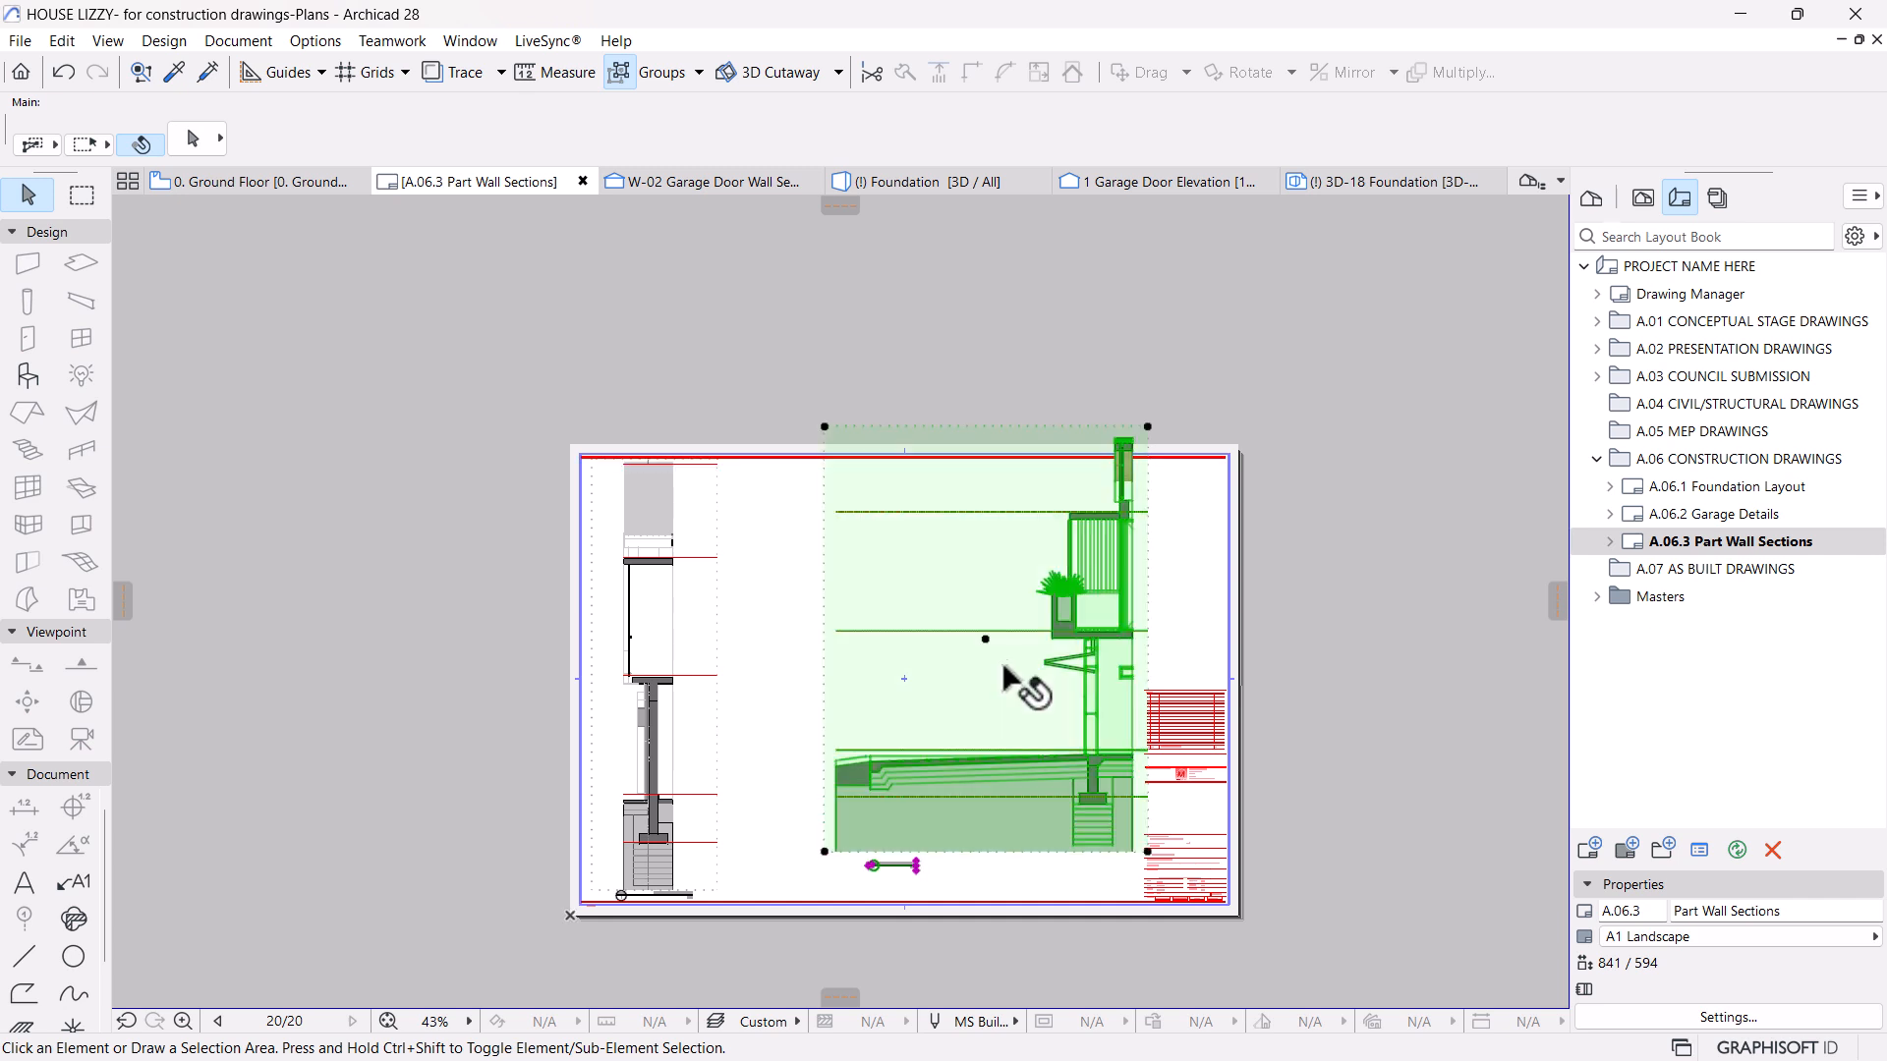
left_click_drag(1147, 851, 1140, 899)
key("Escape")
key("Escape")
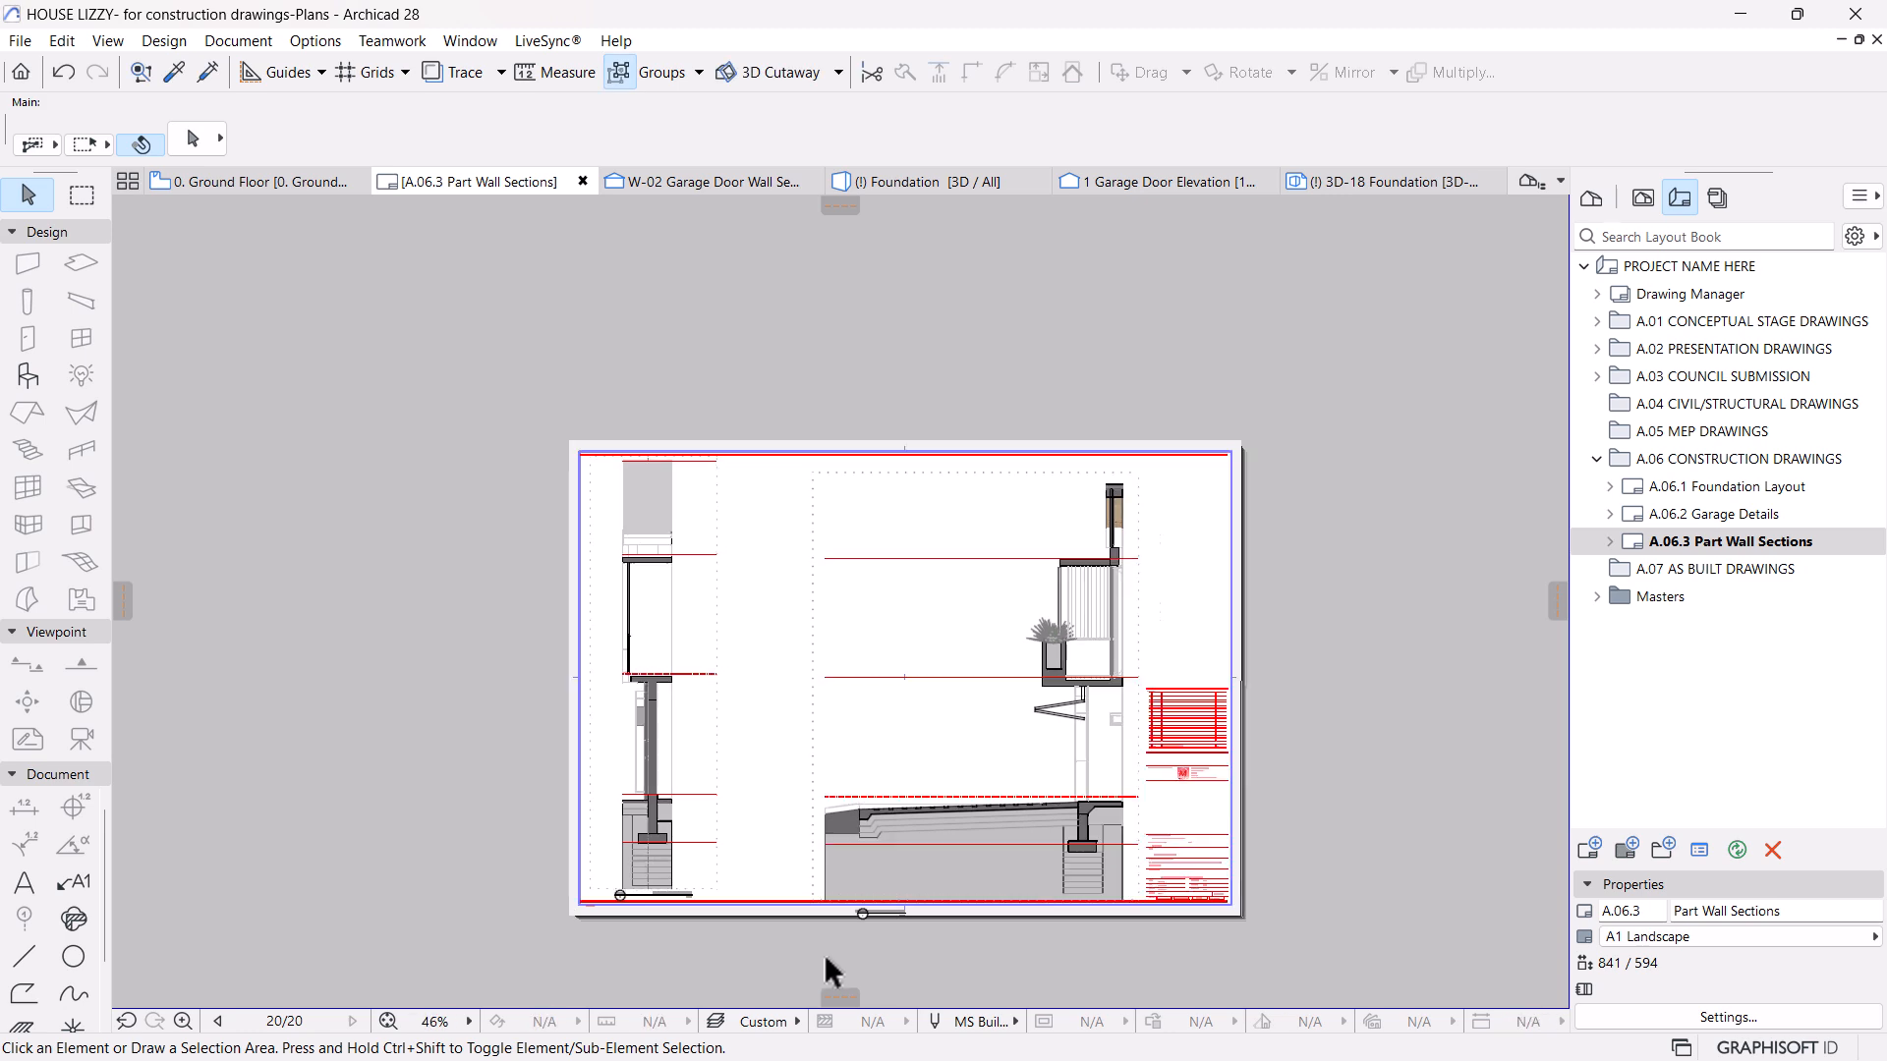
Crop the left edge of the Garage Door Wall Section's frame to the outer end of the ramp.
scroll(826, 958, "up", 2)
mouse_move(801, 605)
left_mouse_down()
mouse_move(828, 697)
mouse_move(794, 589)
left_mouse_up()
left_click(807, 594)
left_click(808, 594)
left_click(834, 681)
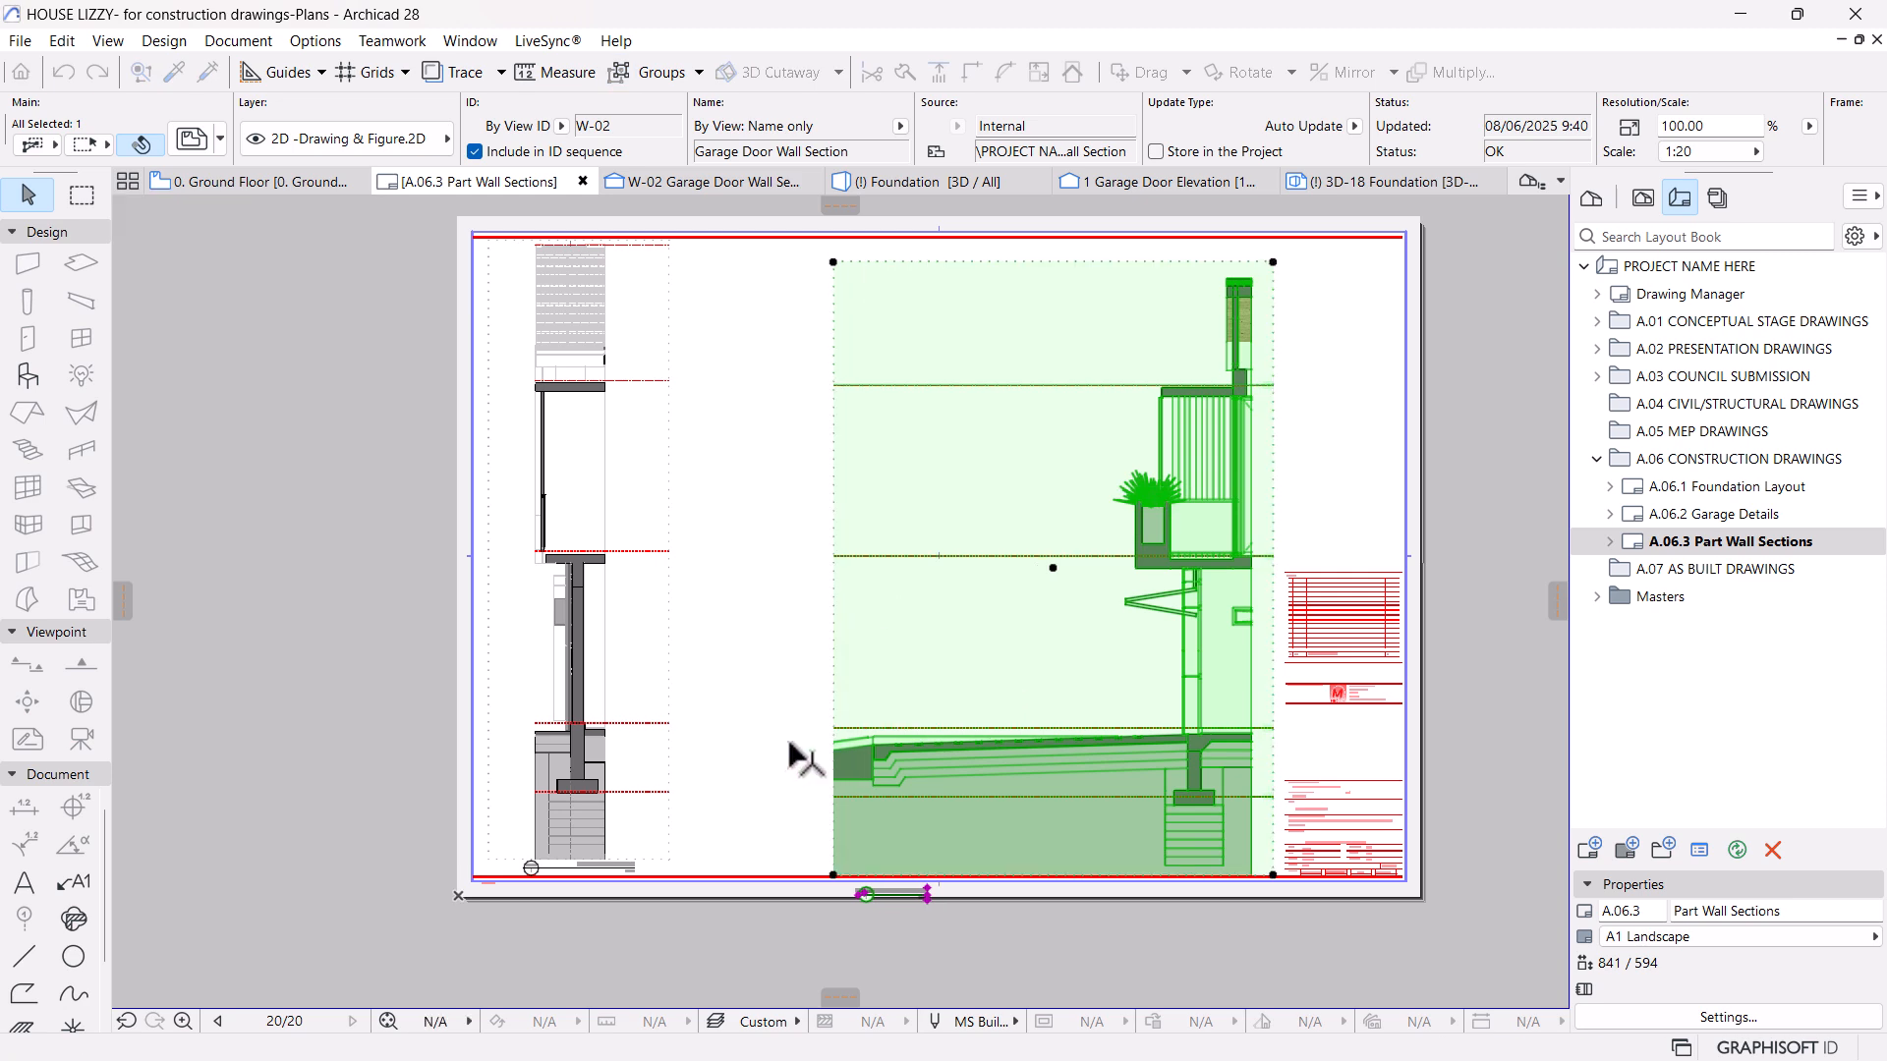
Raise the bottom edge of the Garage Door Wall Section's frame slightly, just clear of the sheet's lower border.
scroll(1194, 880, "up", 4)
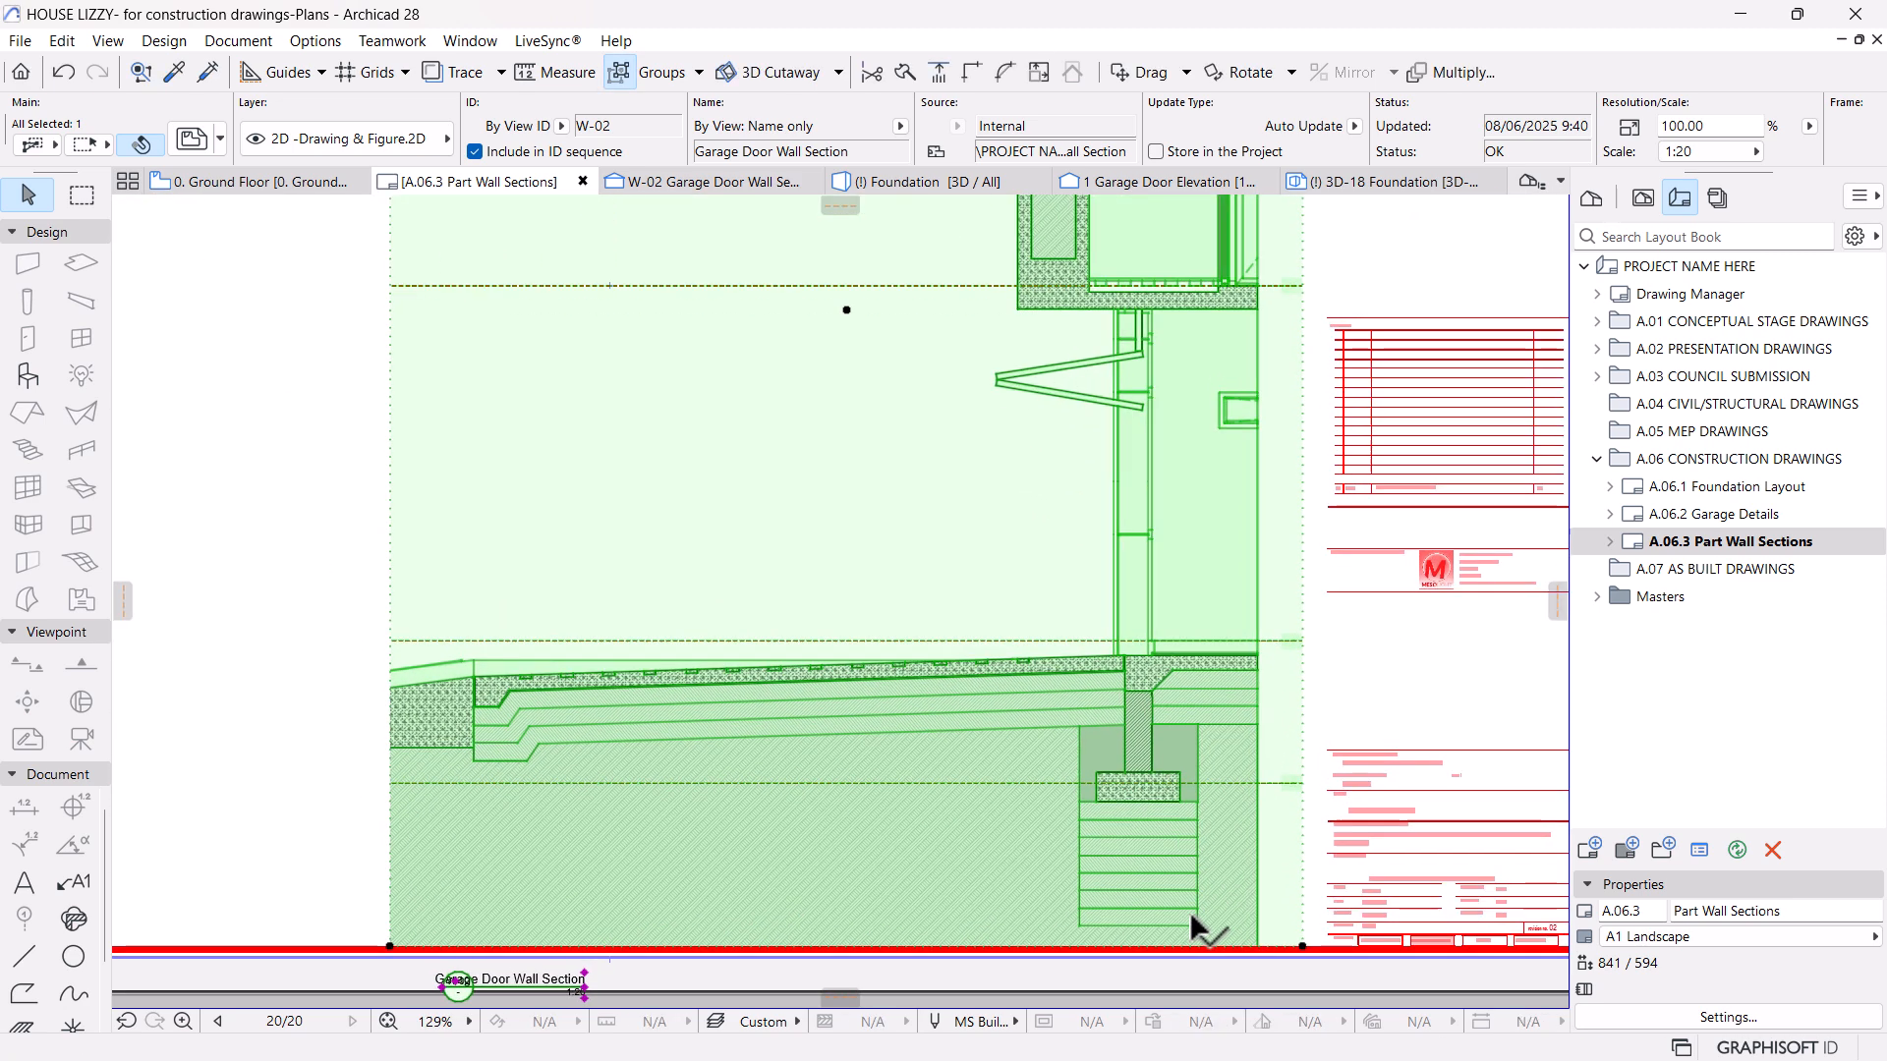
left_click(1165, 946)
left_click(1093, 938)
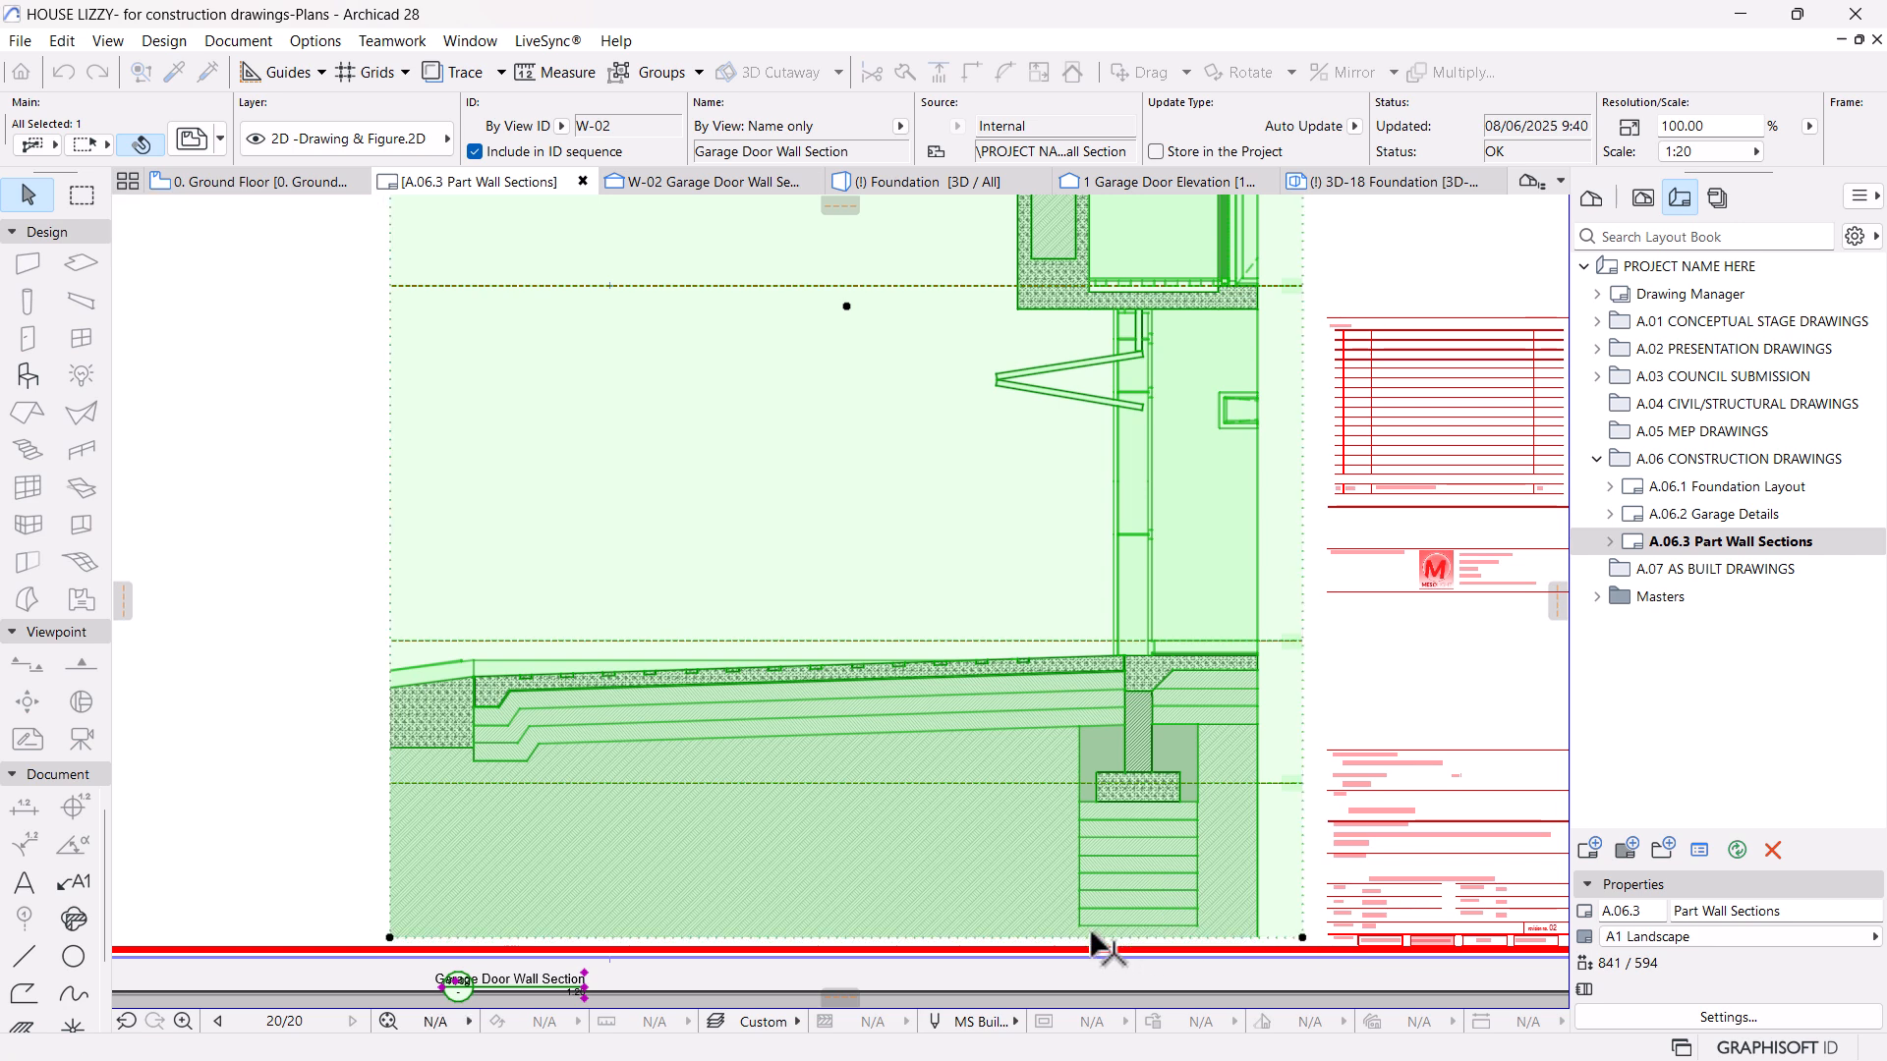
key("Escape")
Stretch the Garage Door Wall Section title wider and move it up into the drawing's lower-left corner, inside the sheet border.
left_click(446, 989)
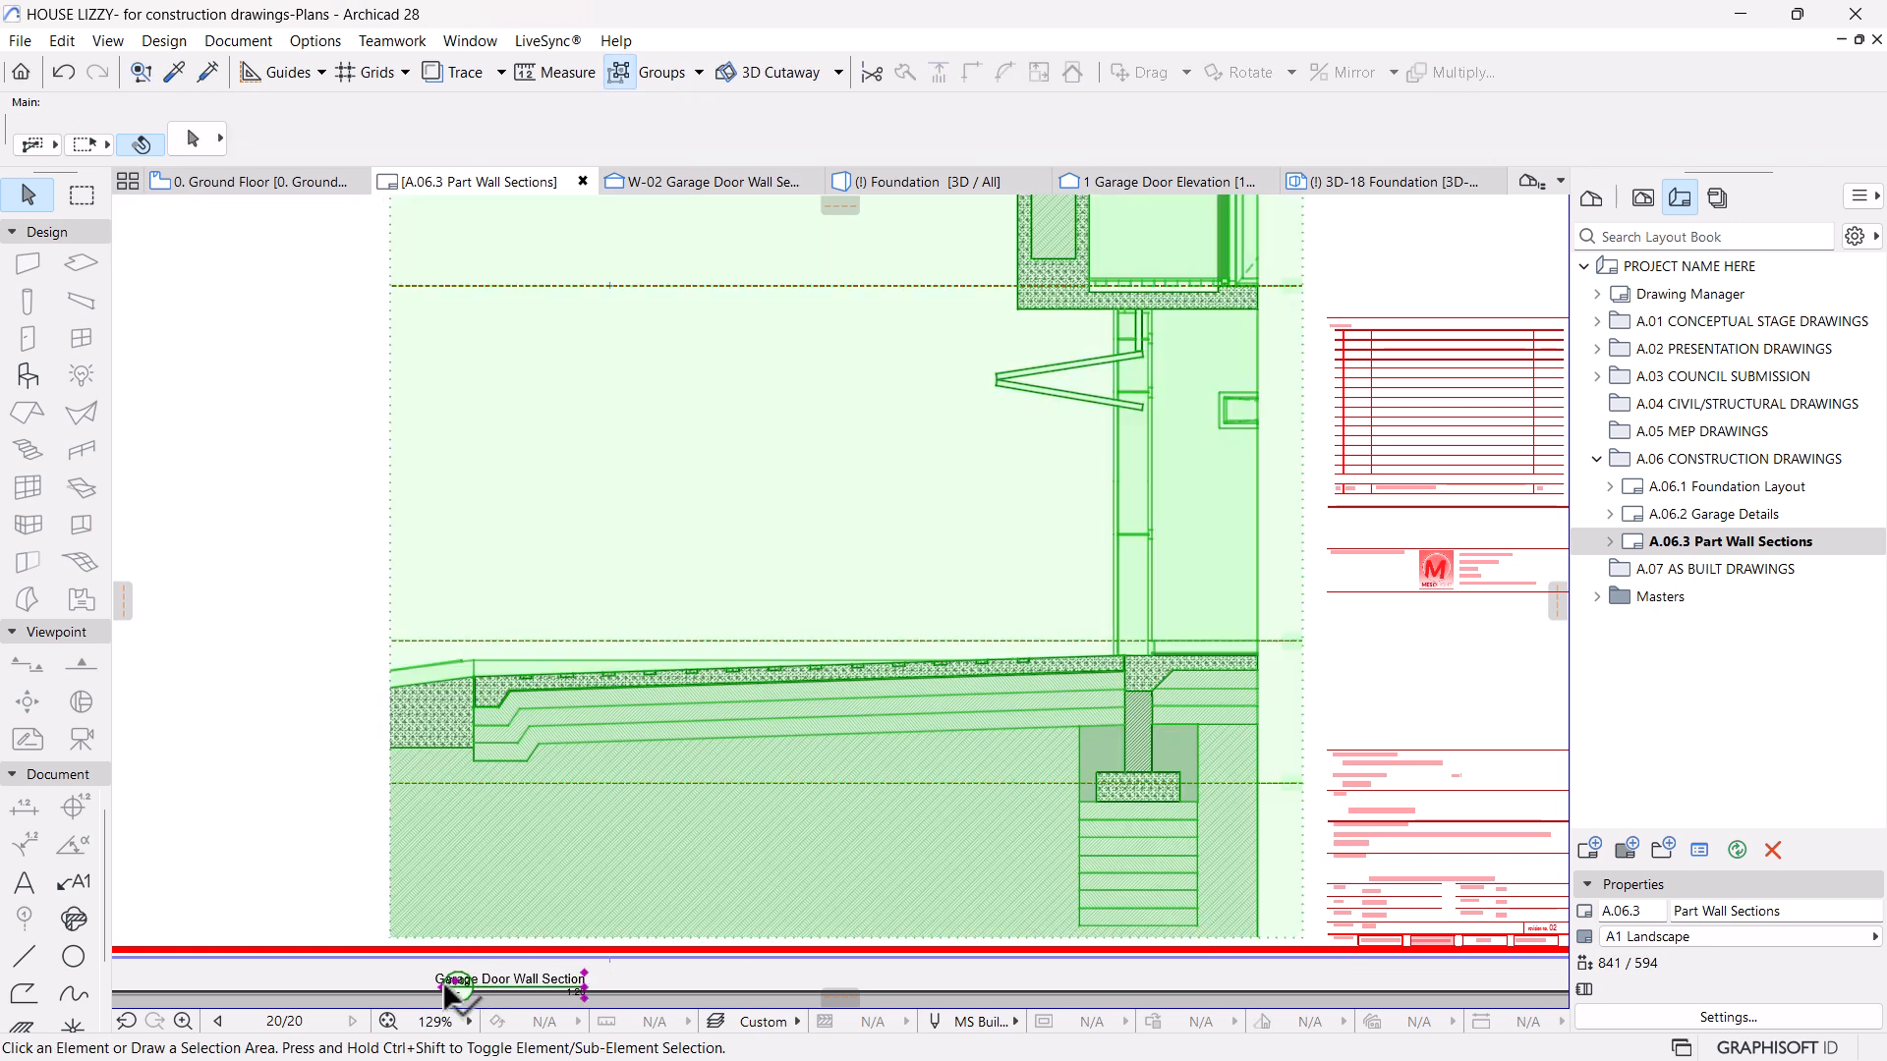
left_click(583, 989)
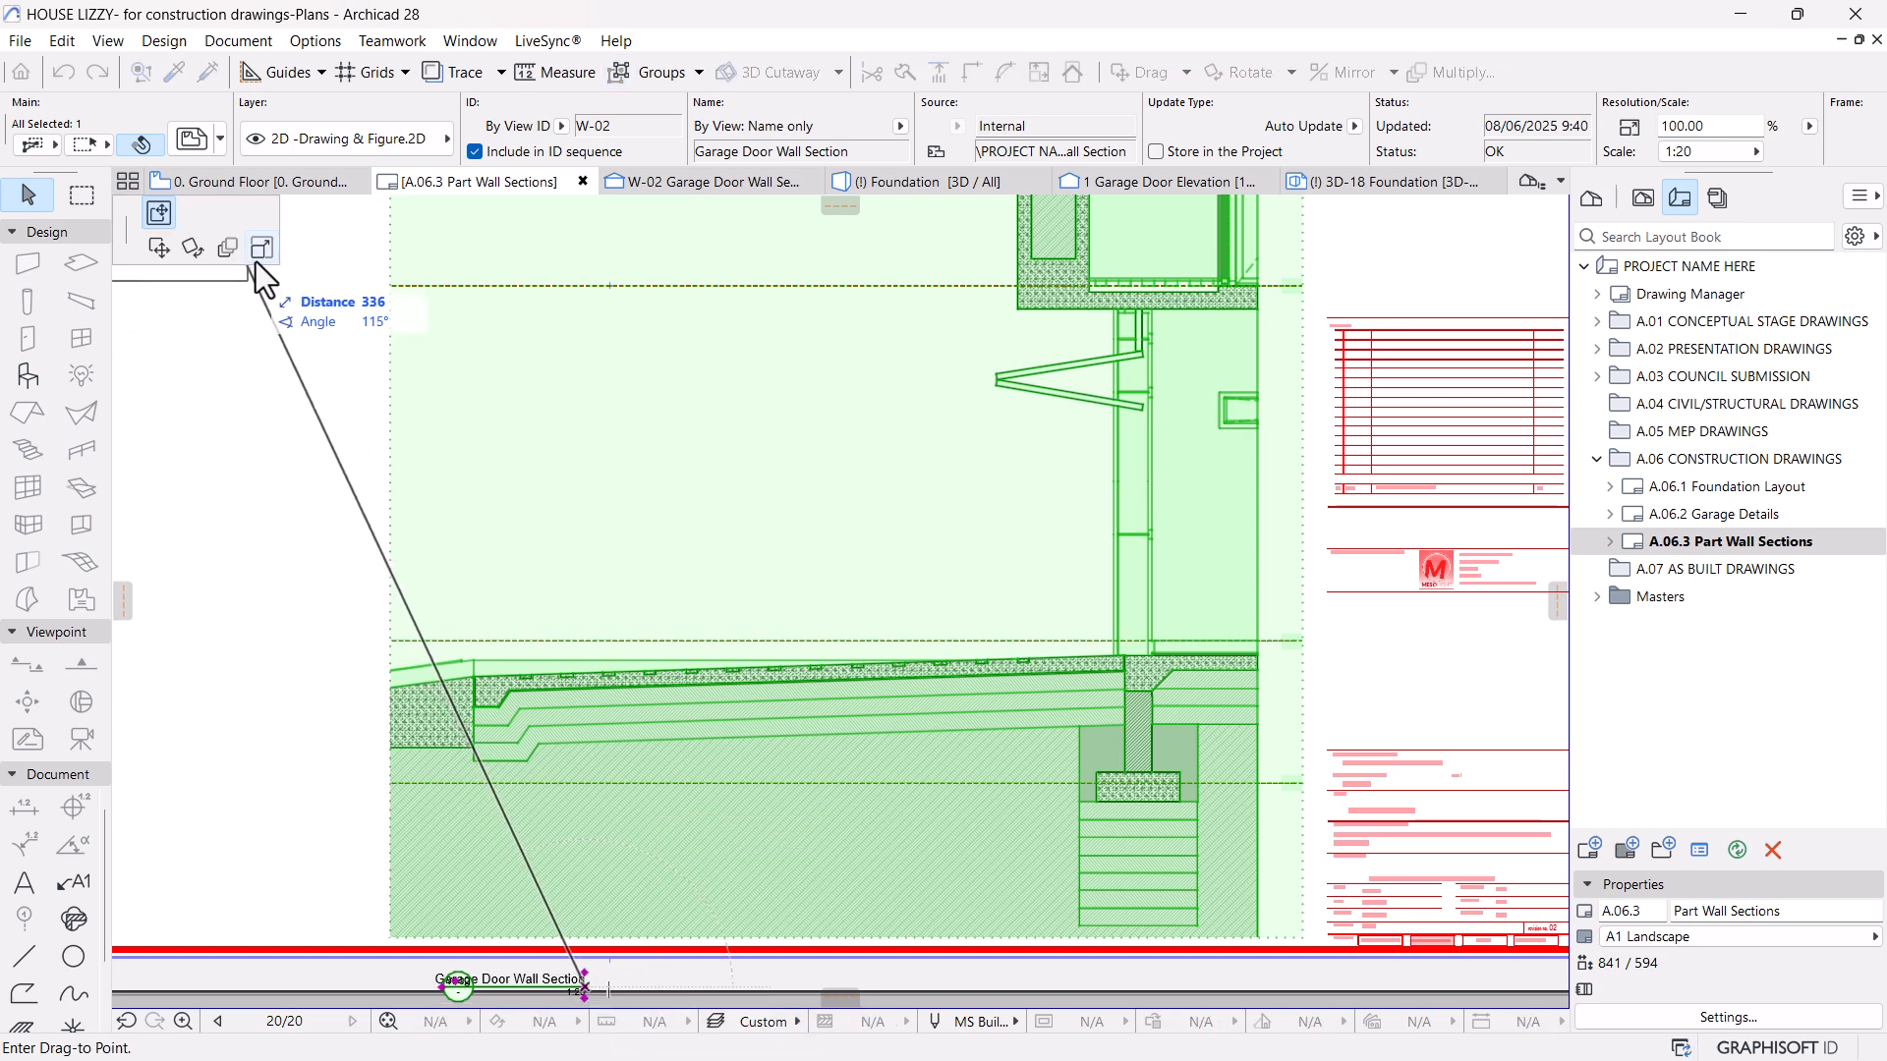
left_click(622, 985)
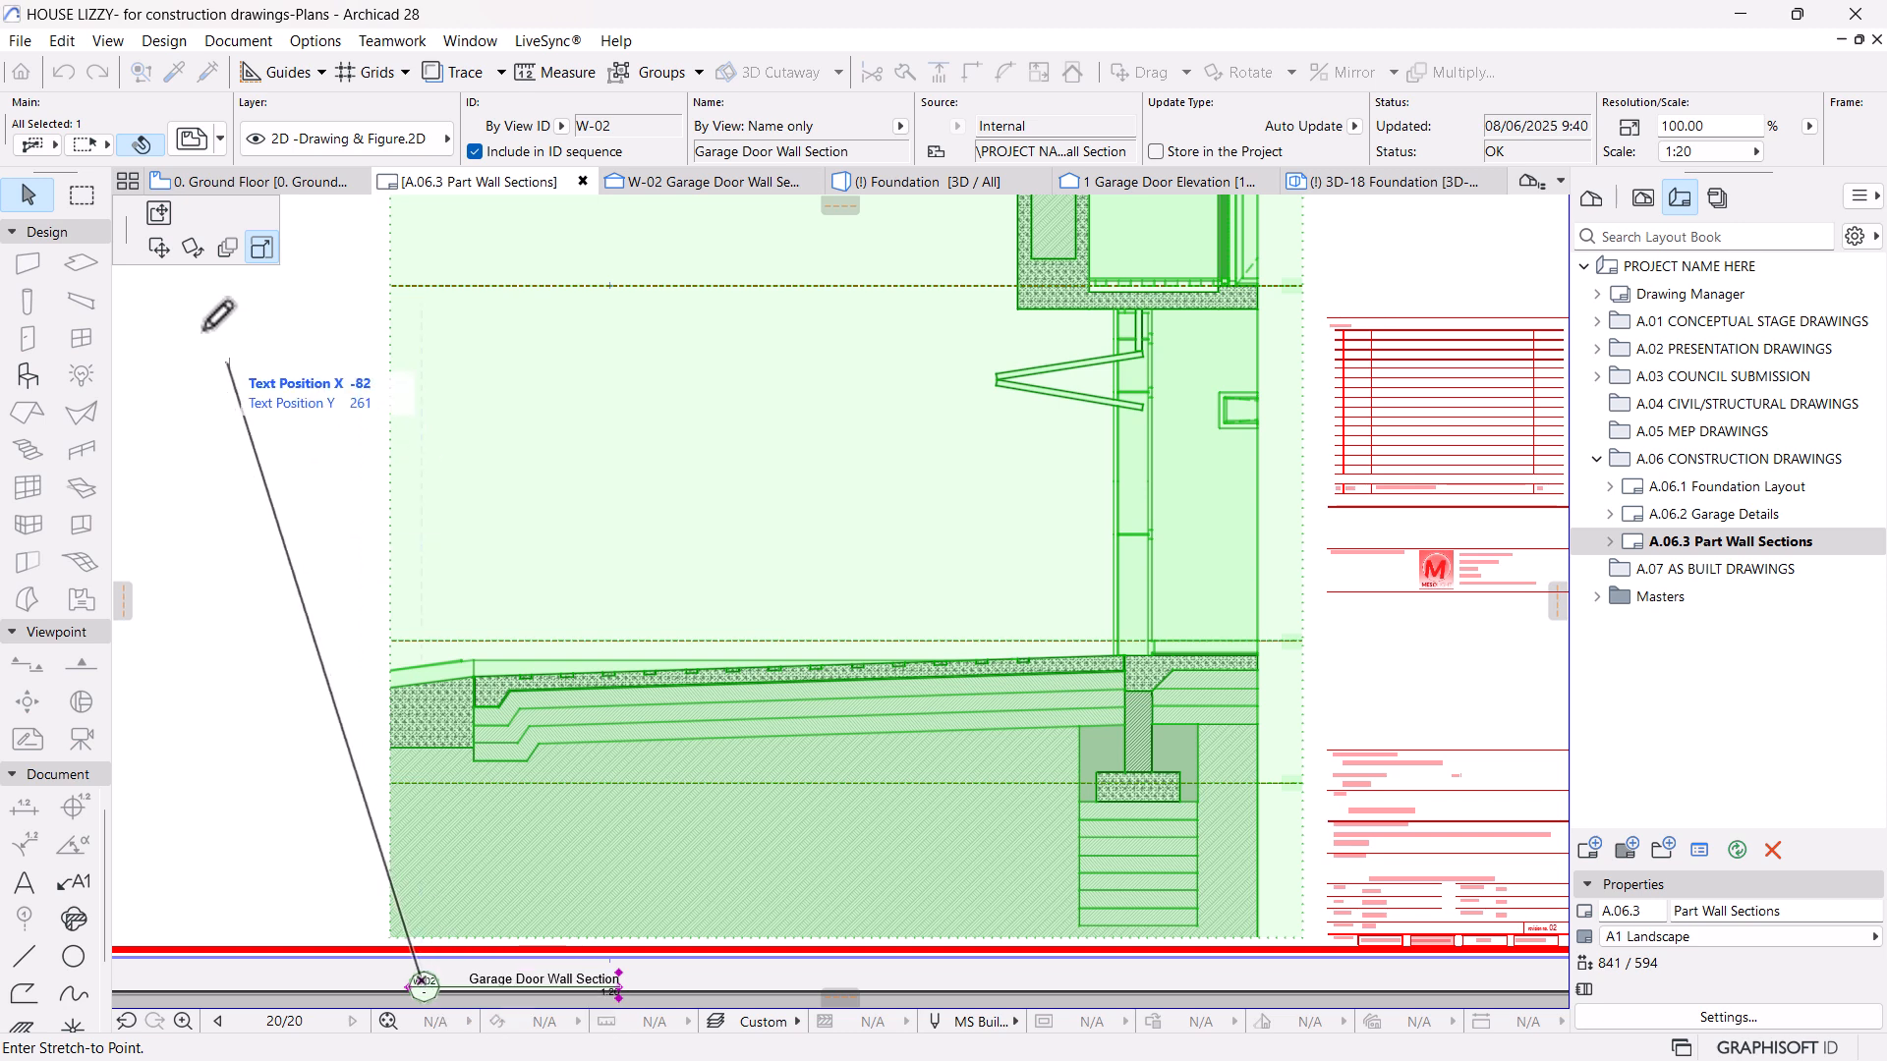
left_click(158, 212)
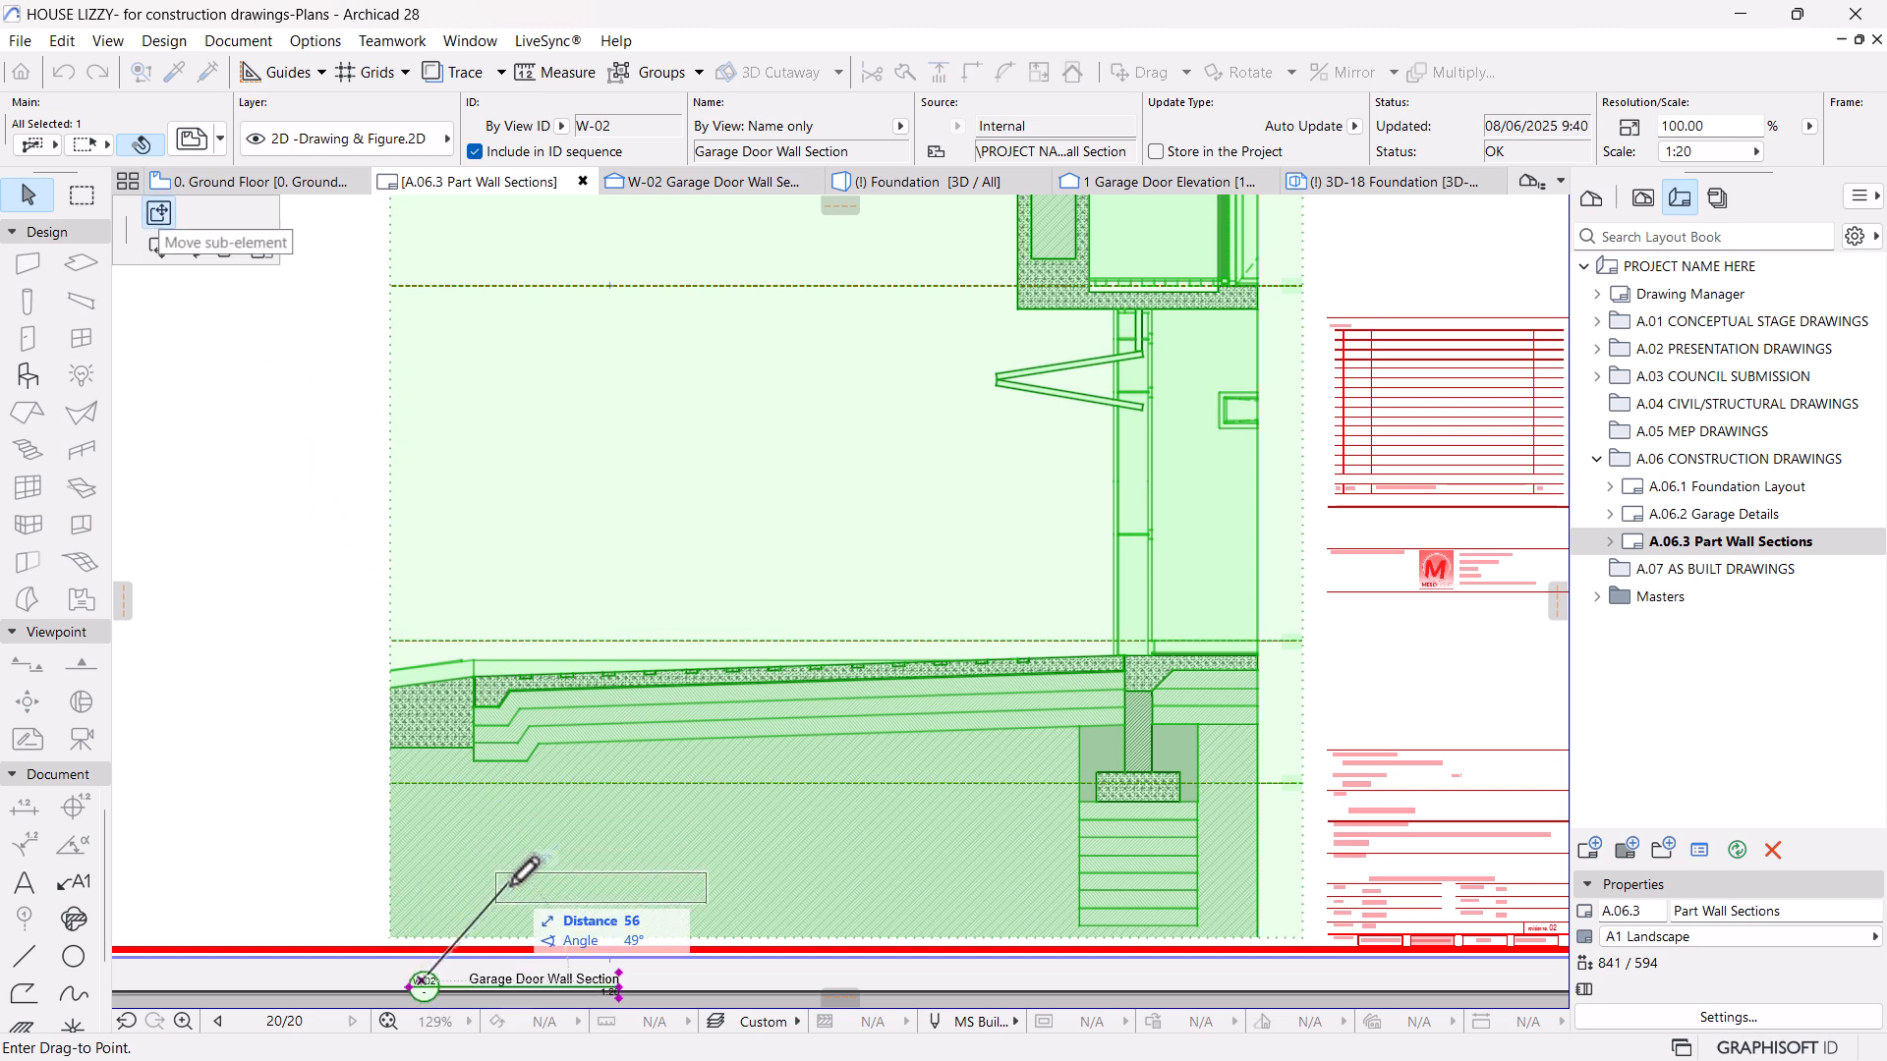
left_click(438, 899)
scroll(1106, 749, "down", 8)
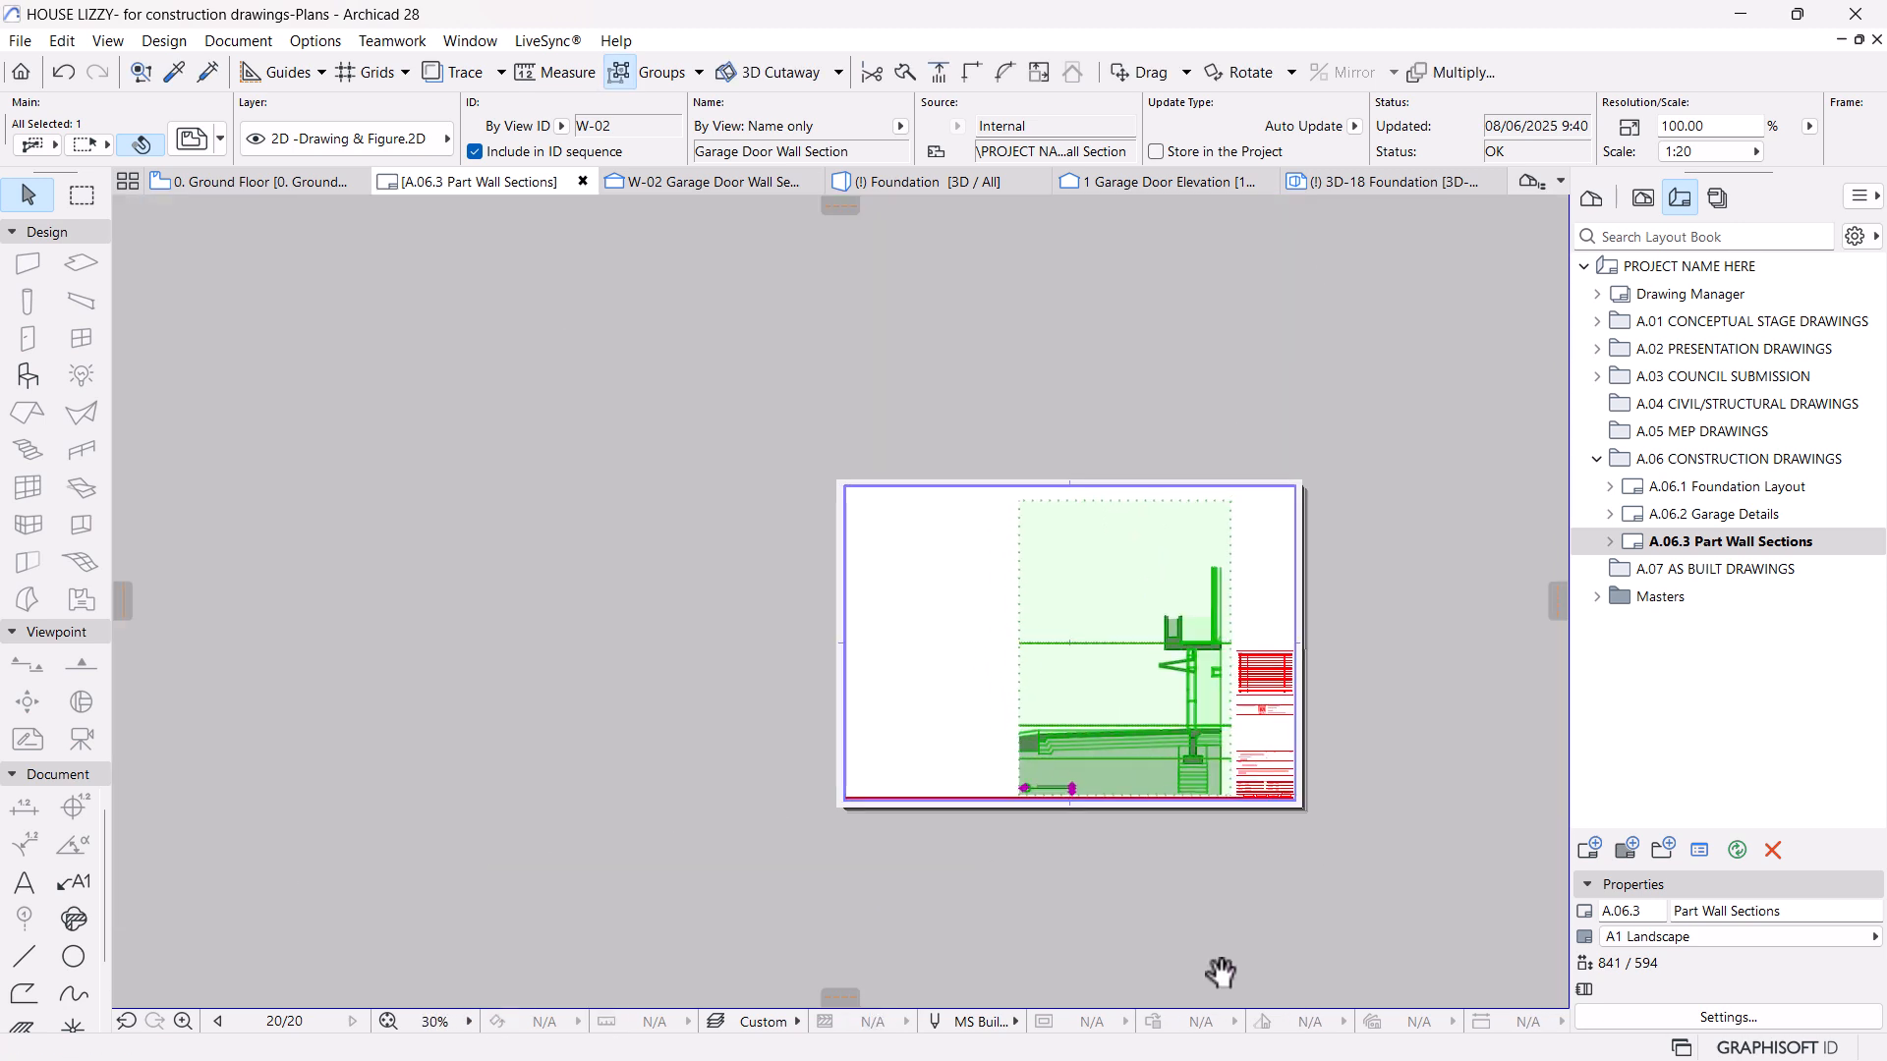
left_click(1147, 927)
scroll(1106, 783, "up", 3)
scroll(1101, 776, "up", 1)
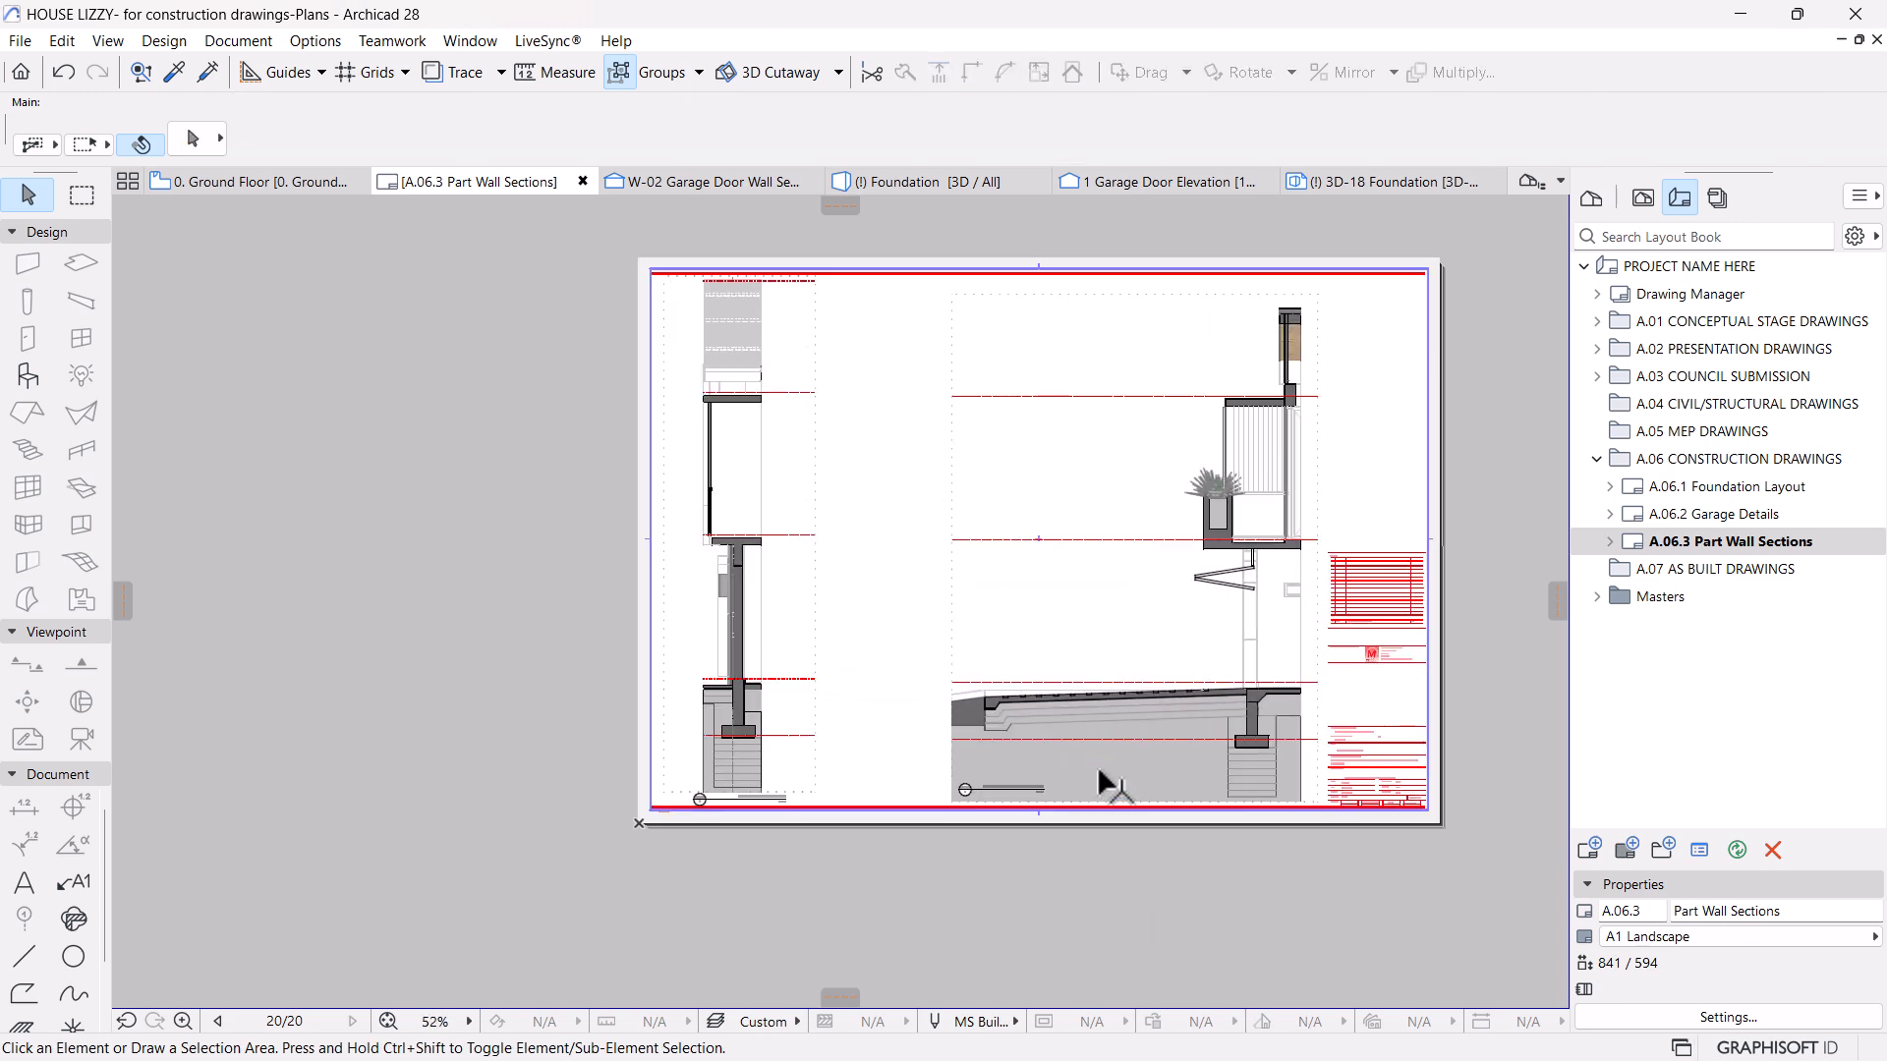
middle_click_drag(1408, 798, 1294, 835)
scroll(1295, 835, "up", 1)
scroll(1293, 756, "up", 1)
scroll(1293, 759, "down", 2)
middle_click_drag(1152, 678, 1086, 745)
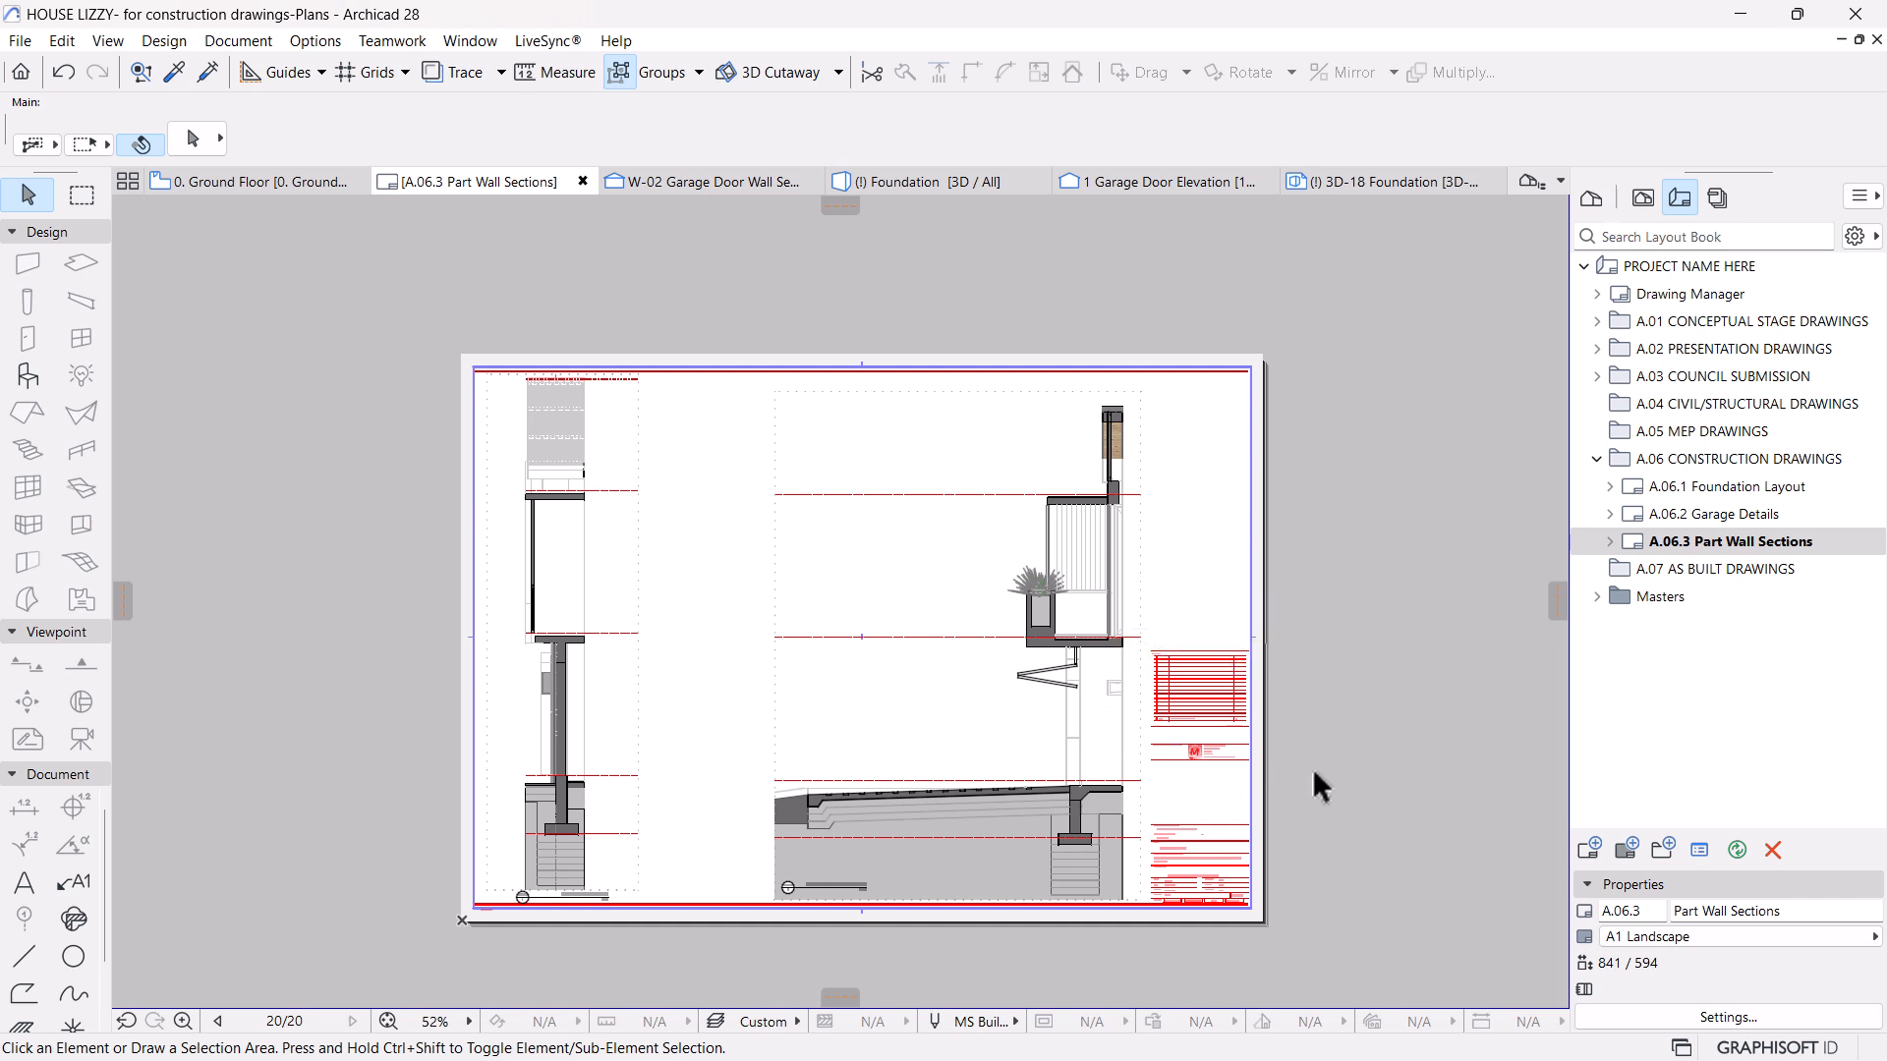